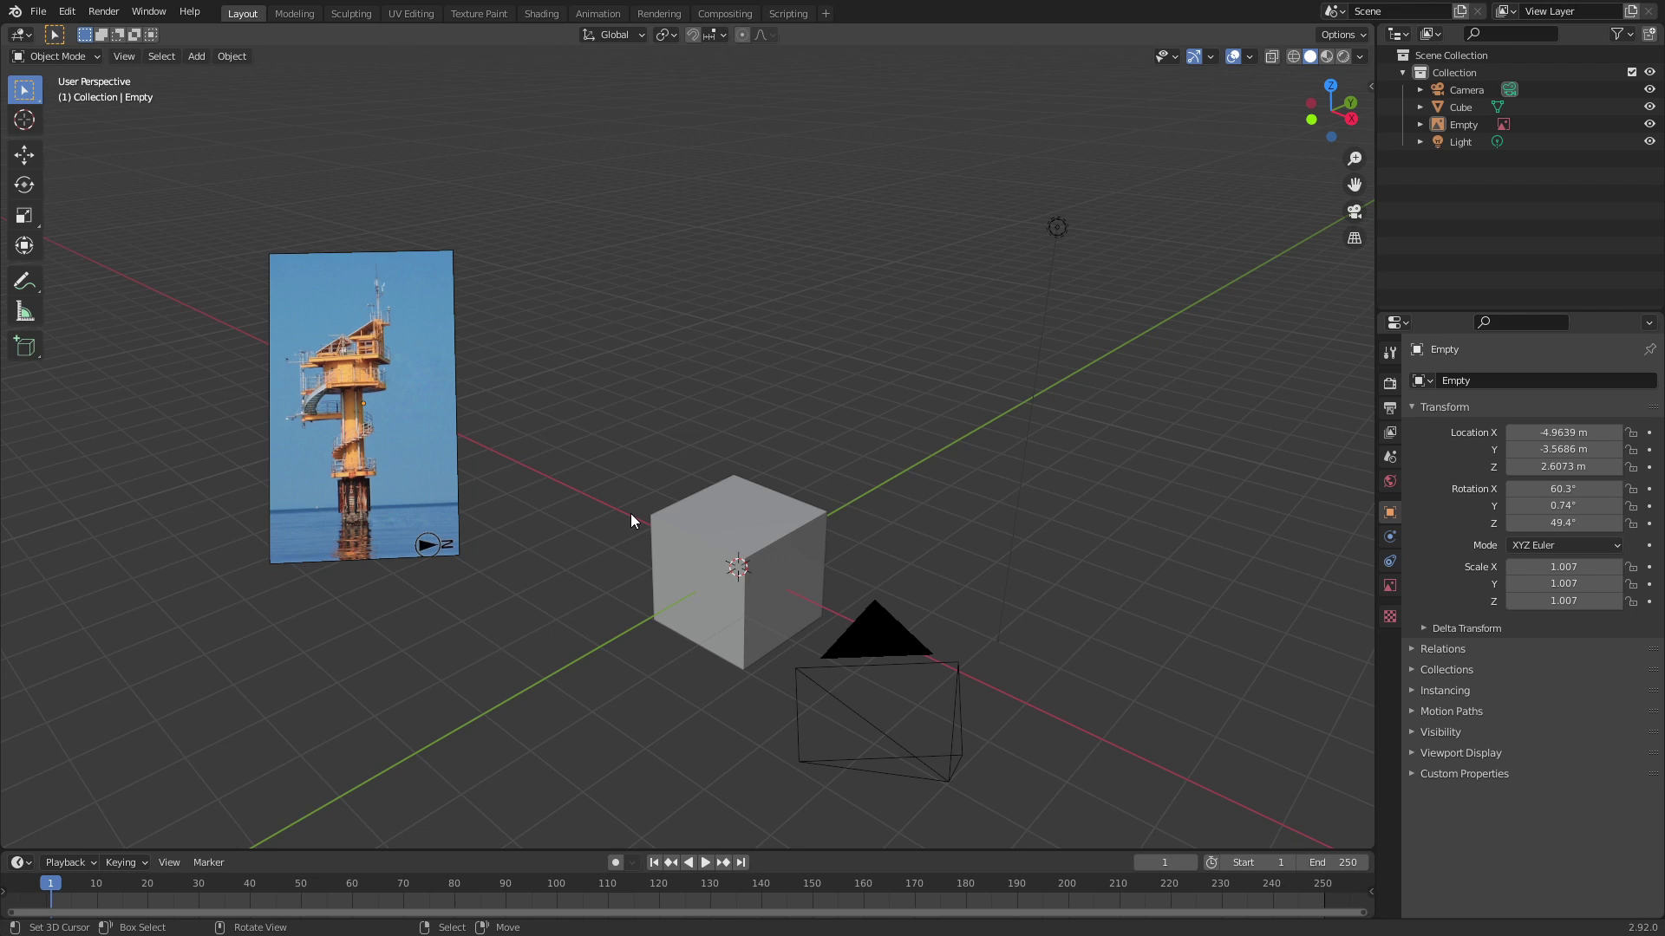
# Step: Examine the tower reference image up close and its placement beside the default cube
pyautogui.moveTo(631, 513); pyautogui.dragTo(734, 569, button='middle')
pyautogui.click(688, 494)
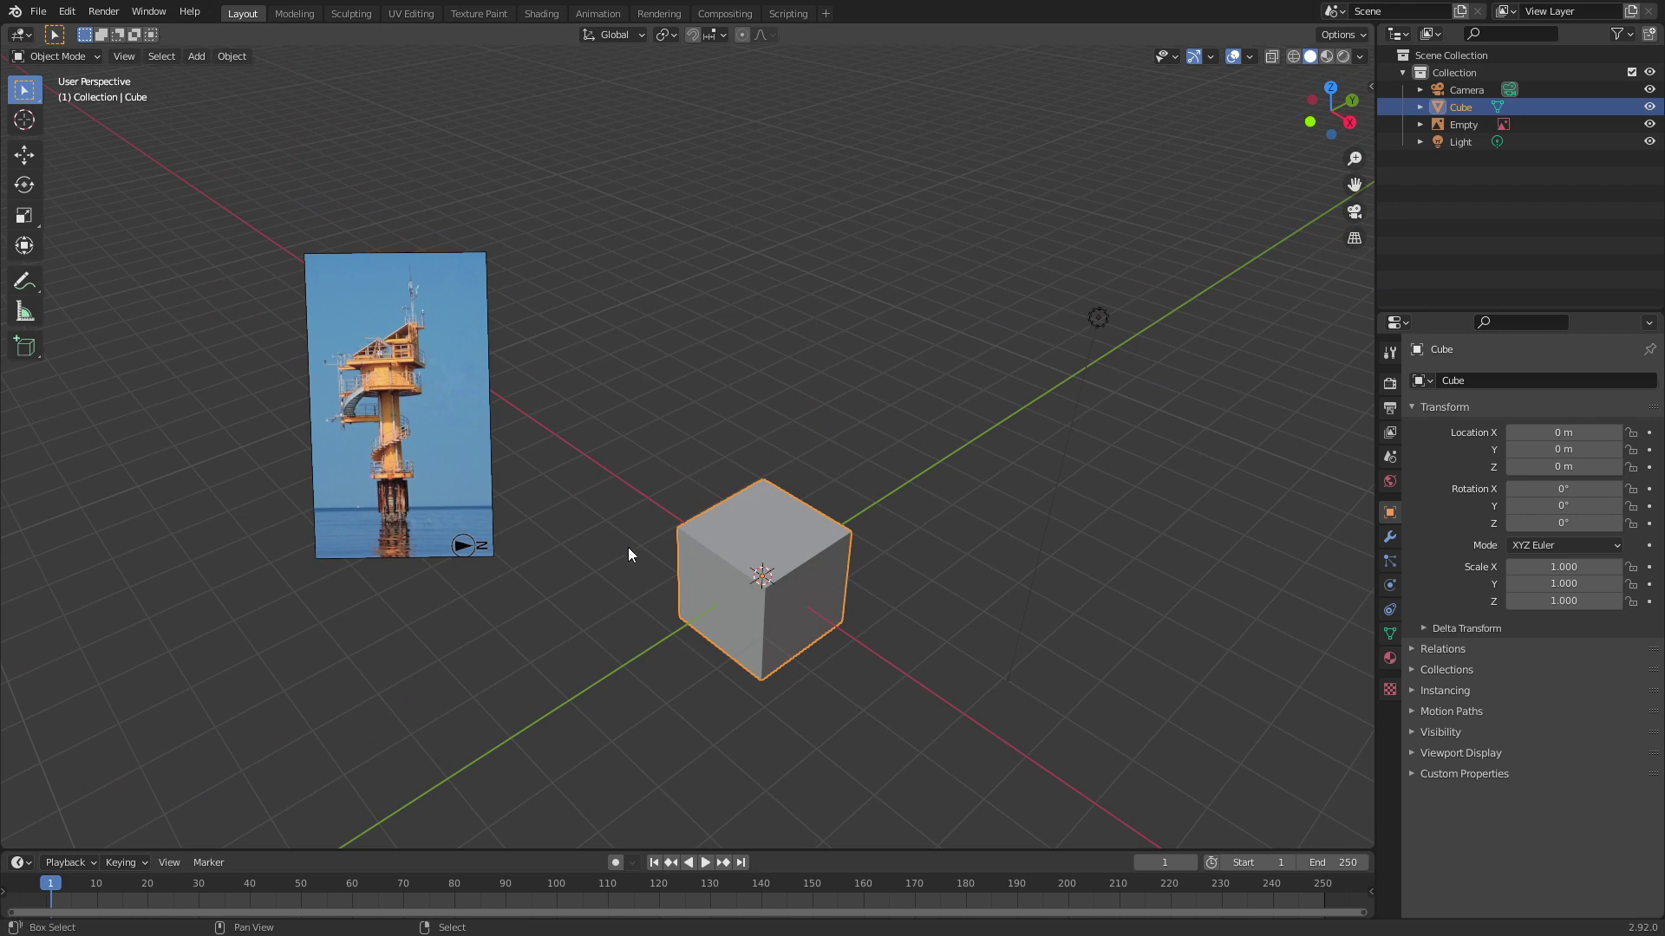
pyautogui.keyDown('shift'); pyautogui.moveTo(431, 491); pyautogui.dragTo(692, 460, button='middle'); pyautogui.keyUp('shift')
pyautogui.scroll(5, 647, 555)
pyautogui.keyDown('shift'); pyautogui.scroll(2, 692, 460); pyautogui.keyUp('shift')
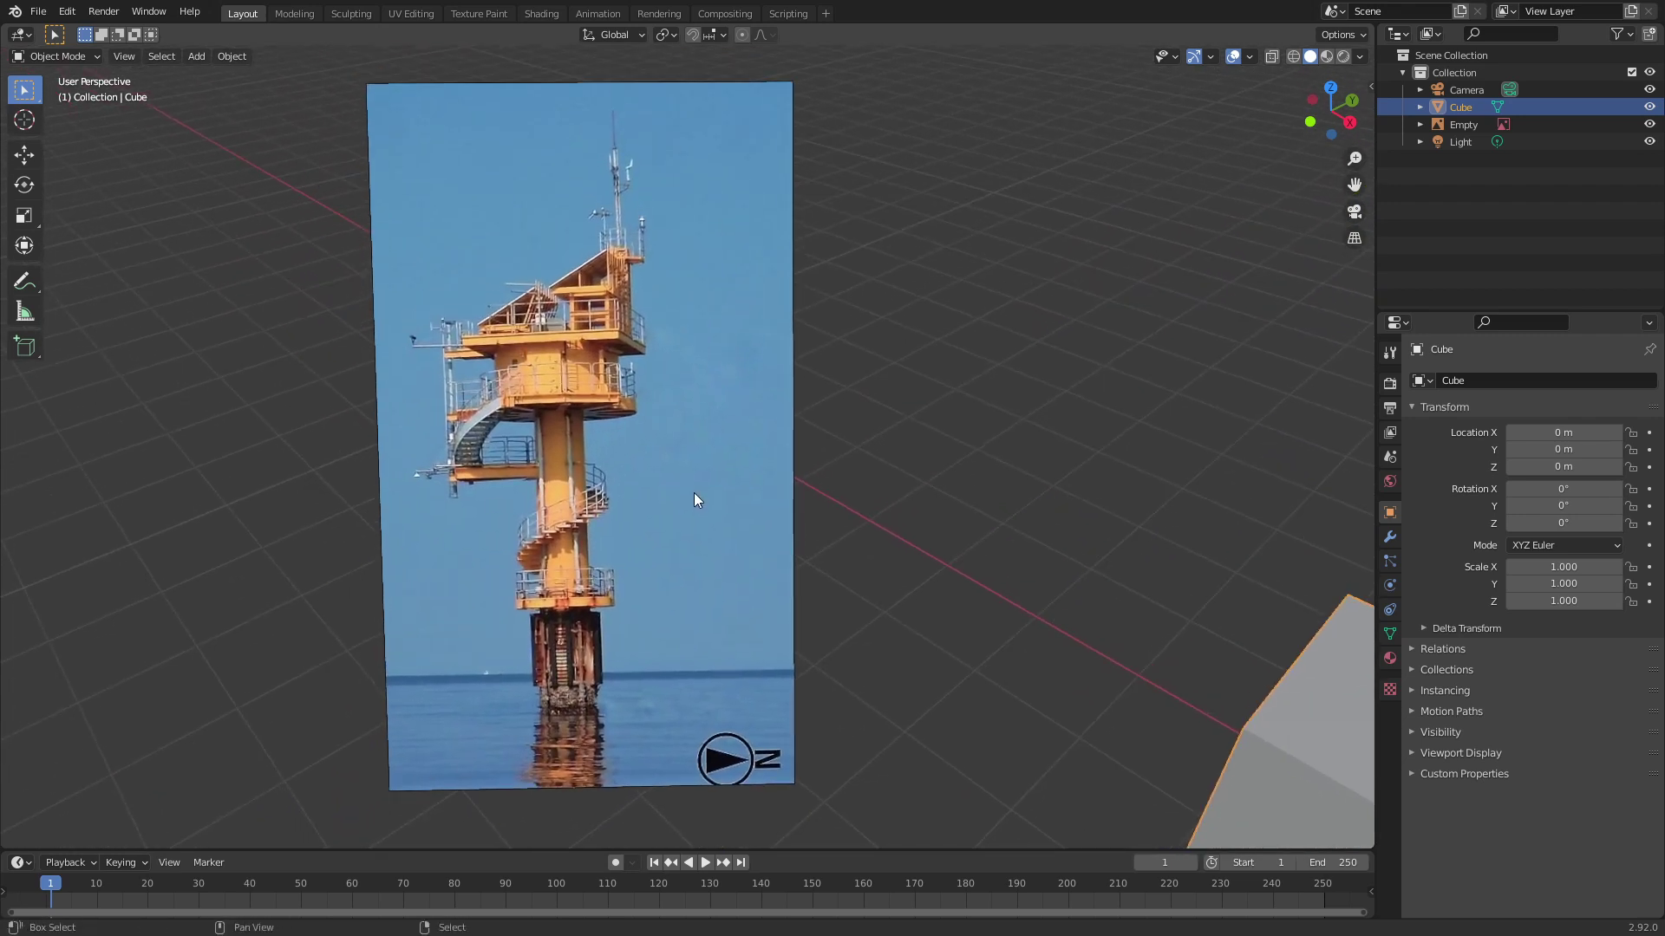
pyautogui.click(706, 487)
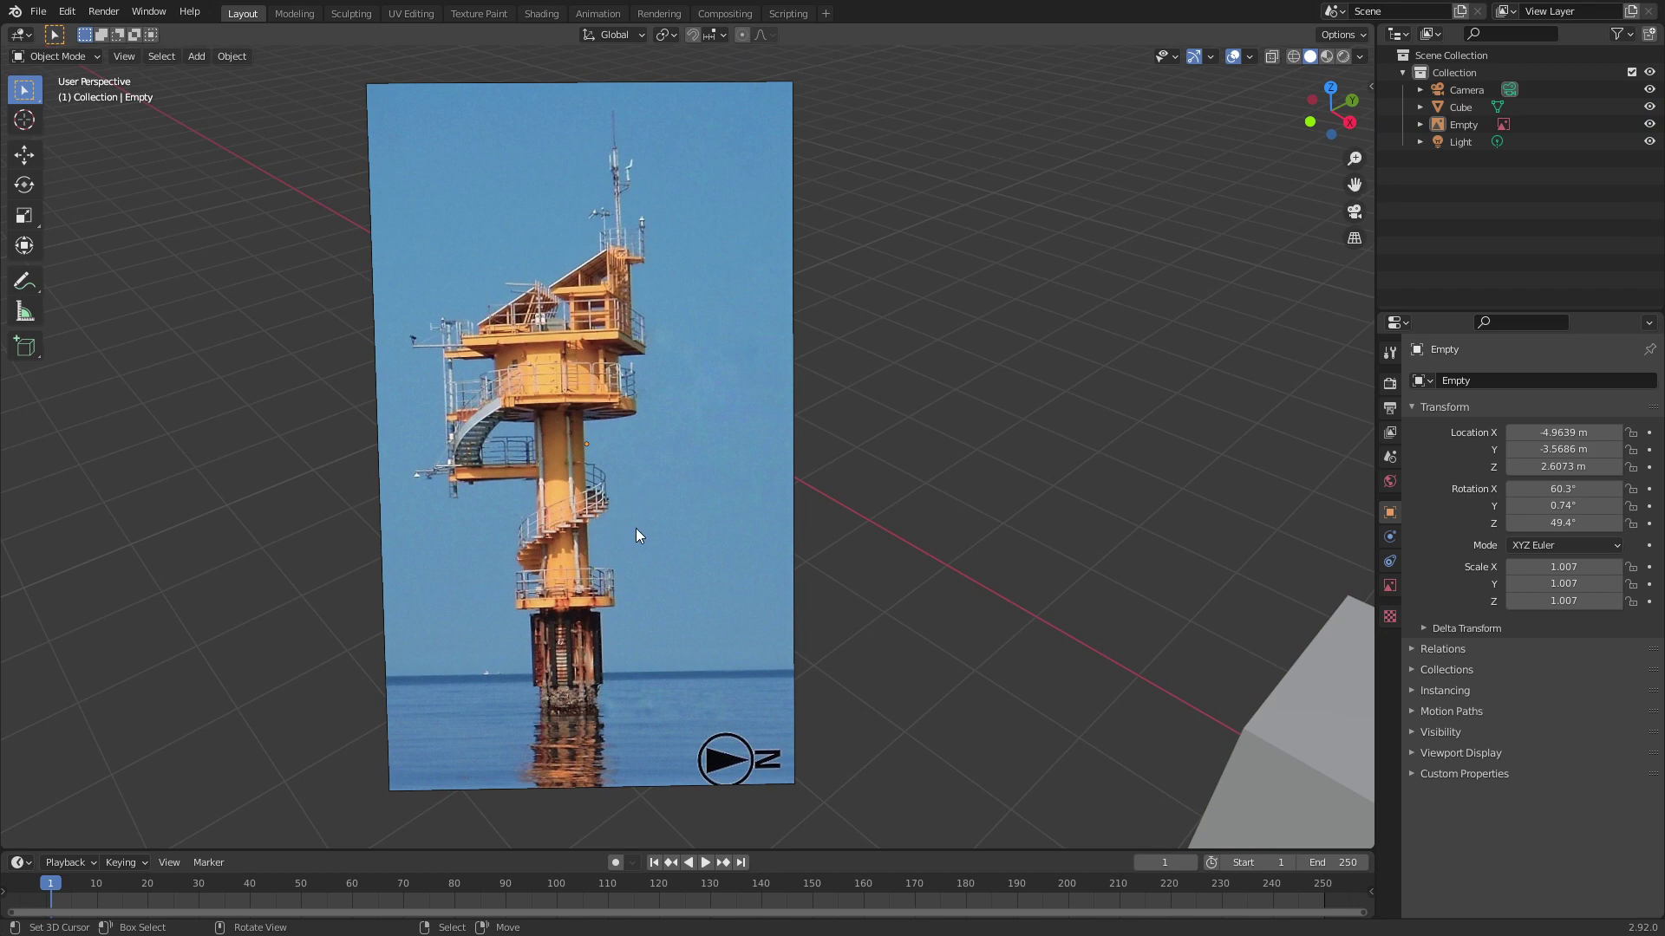
pyautogui.scroll(-7, 638, 531)
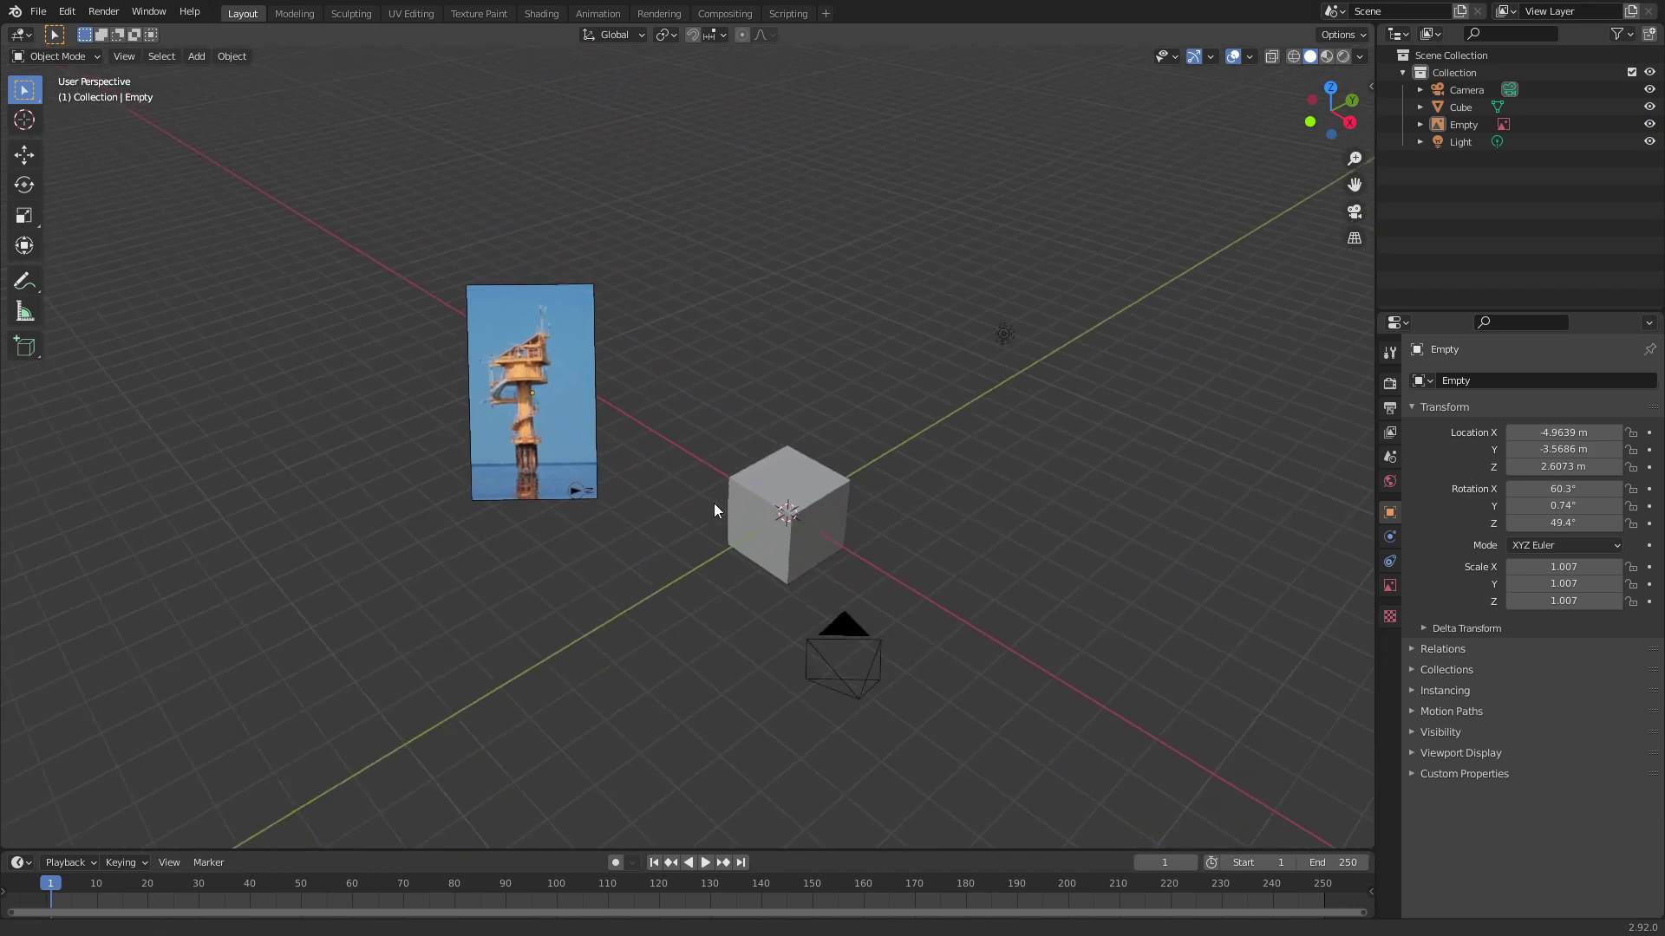
pyautogui.keyDown('ctrl'); pyautogui.scroll(-2, 718, 506); pyautogui.keyUp('ctrl')
# Step: Set the scene camera's lens type to Orthographic
pyautogui.click(794, 626)
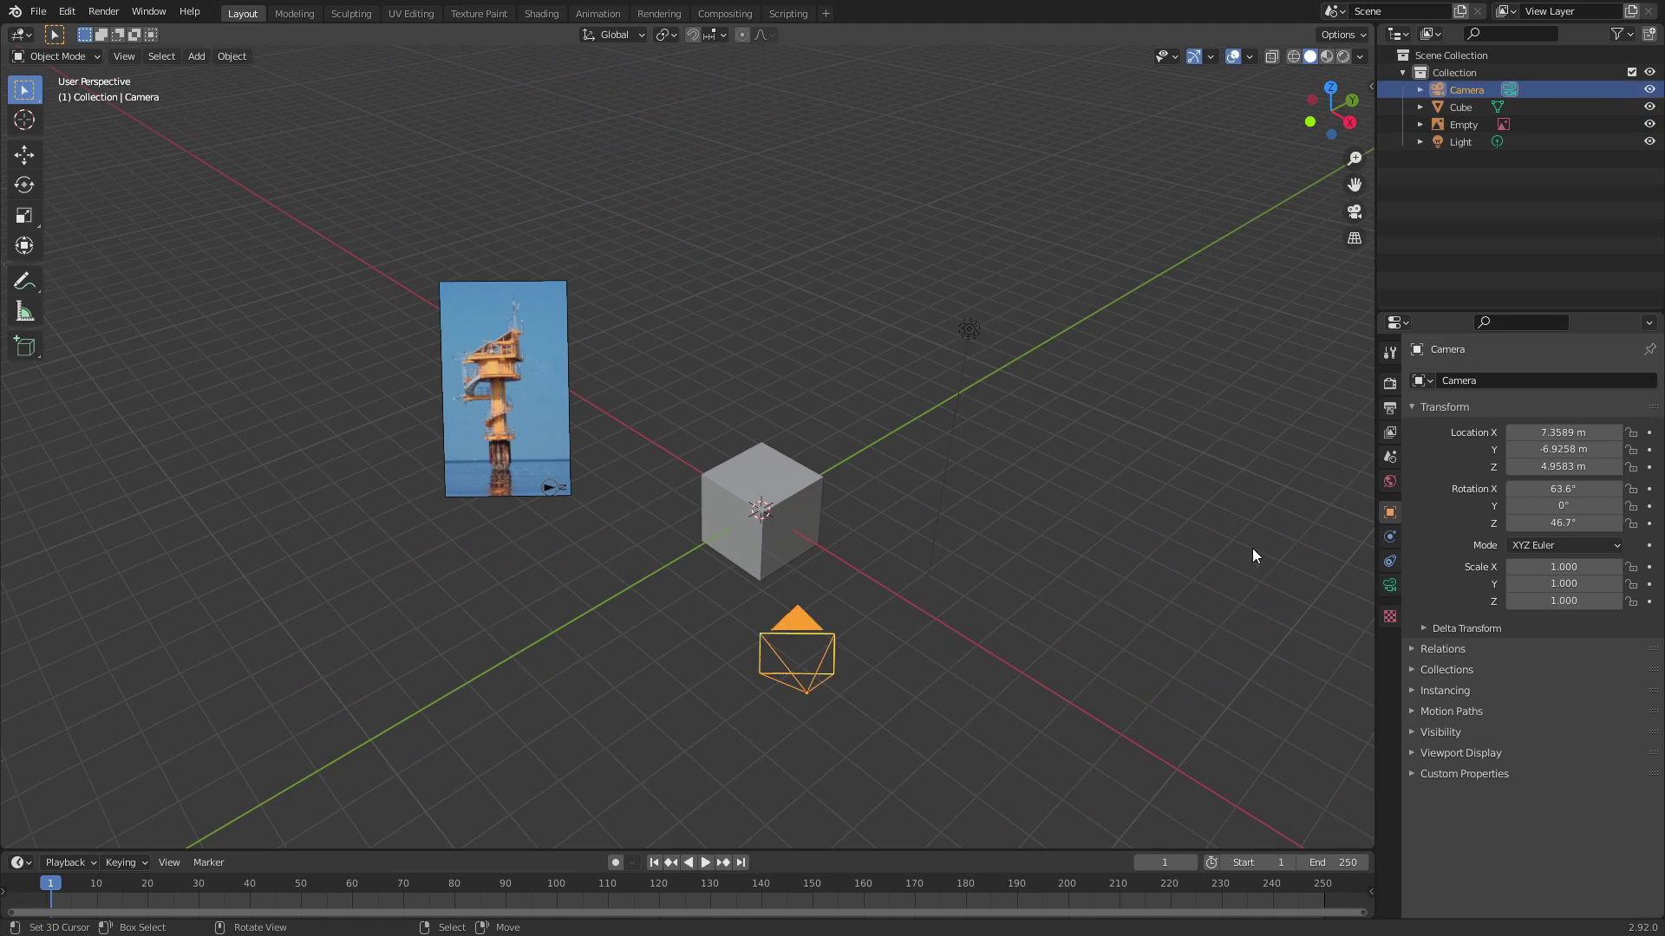
pyautogui.click(1390, 586)
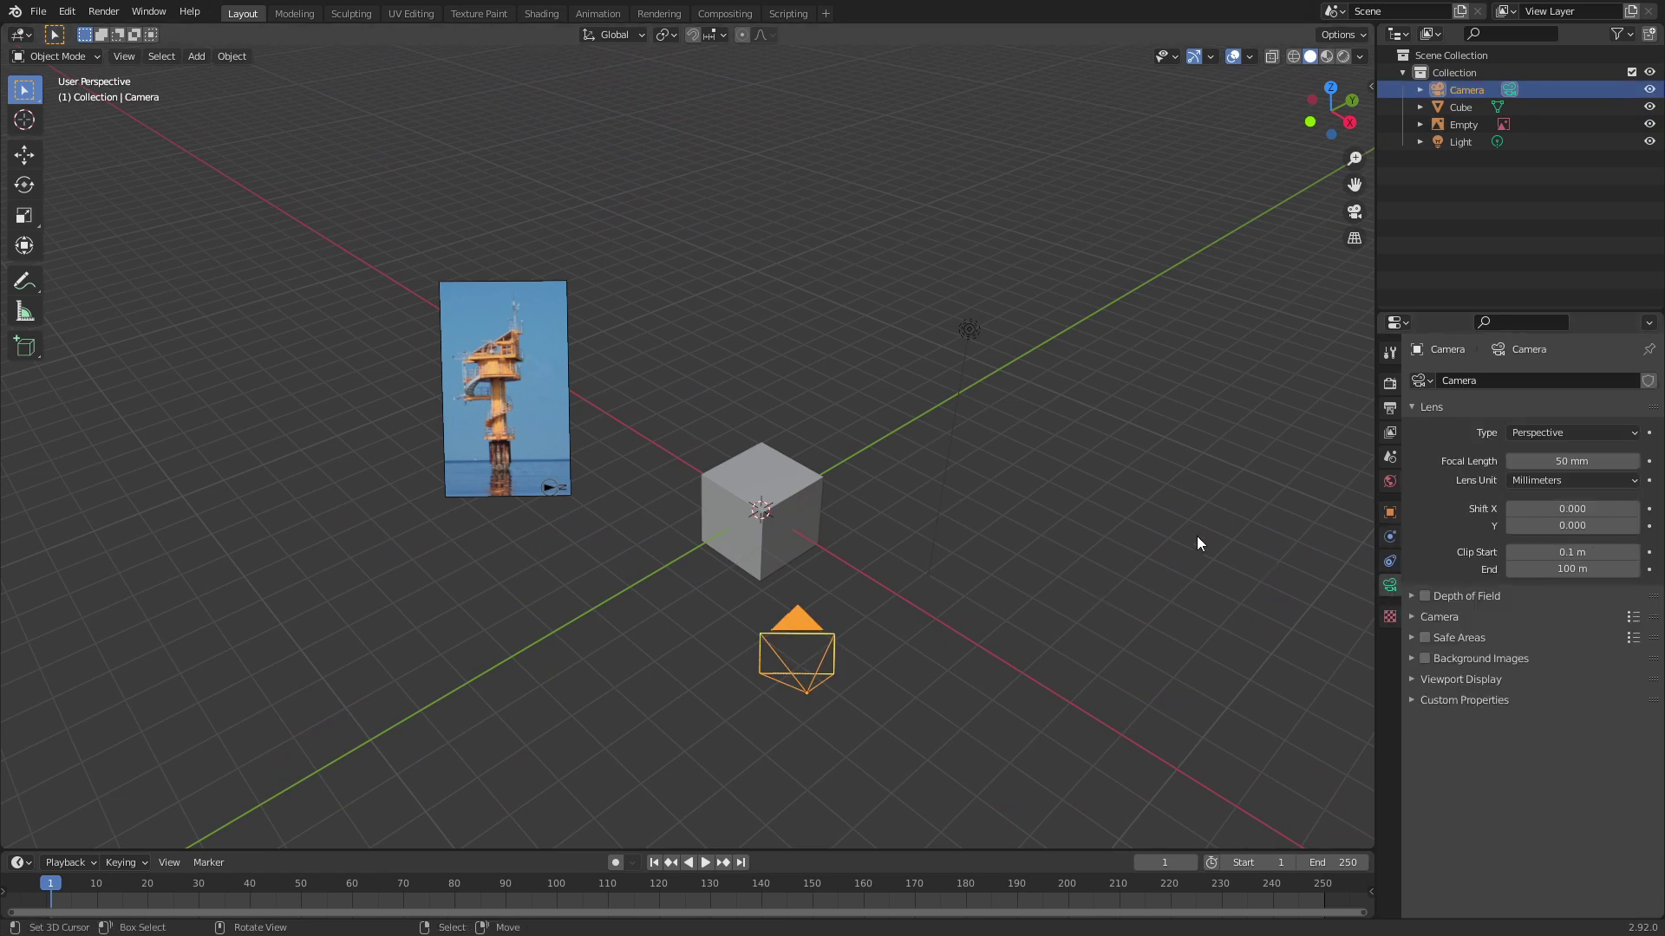
pyautogui.click(1538, 432)
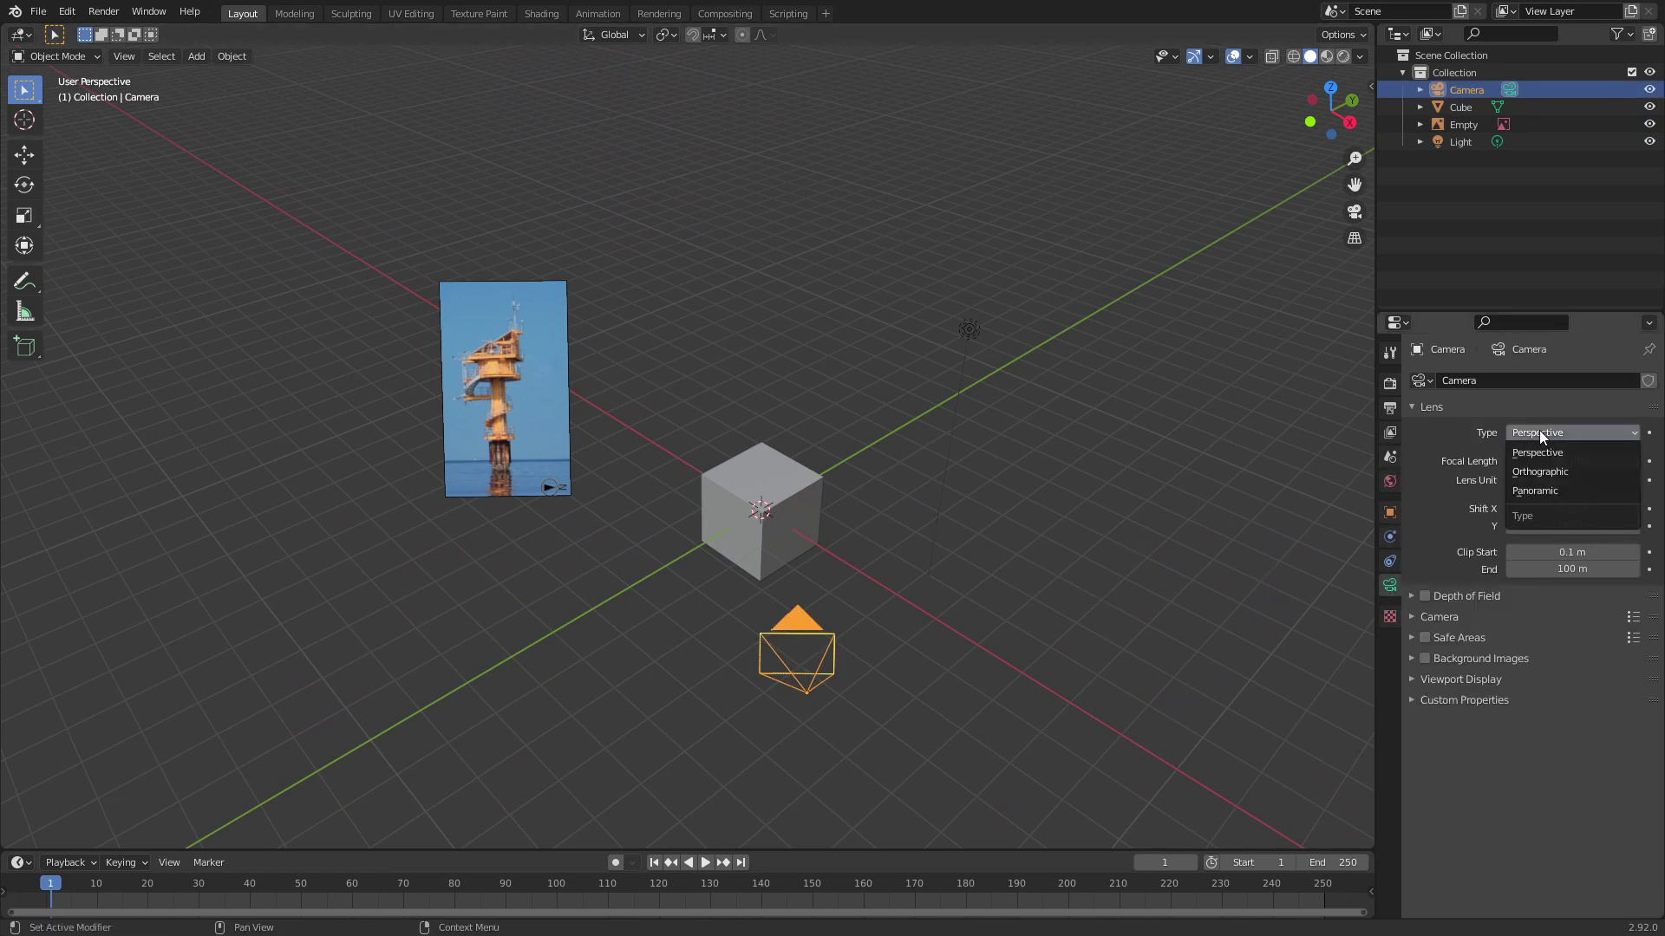
pyautogui.click(1568, 476)
# Step: Apply the Pixelart add-on's rendering setup to the scene
pyautogui.keyDown('shift'); pyautogui.moveTo(1224, 539); pyautogui.dragTo(1214, 513, button='middle'); pyautogui.keyUp('shift')
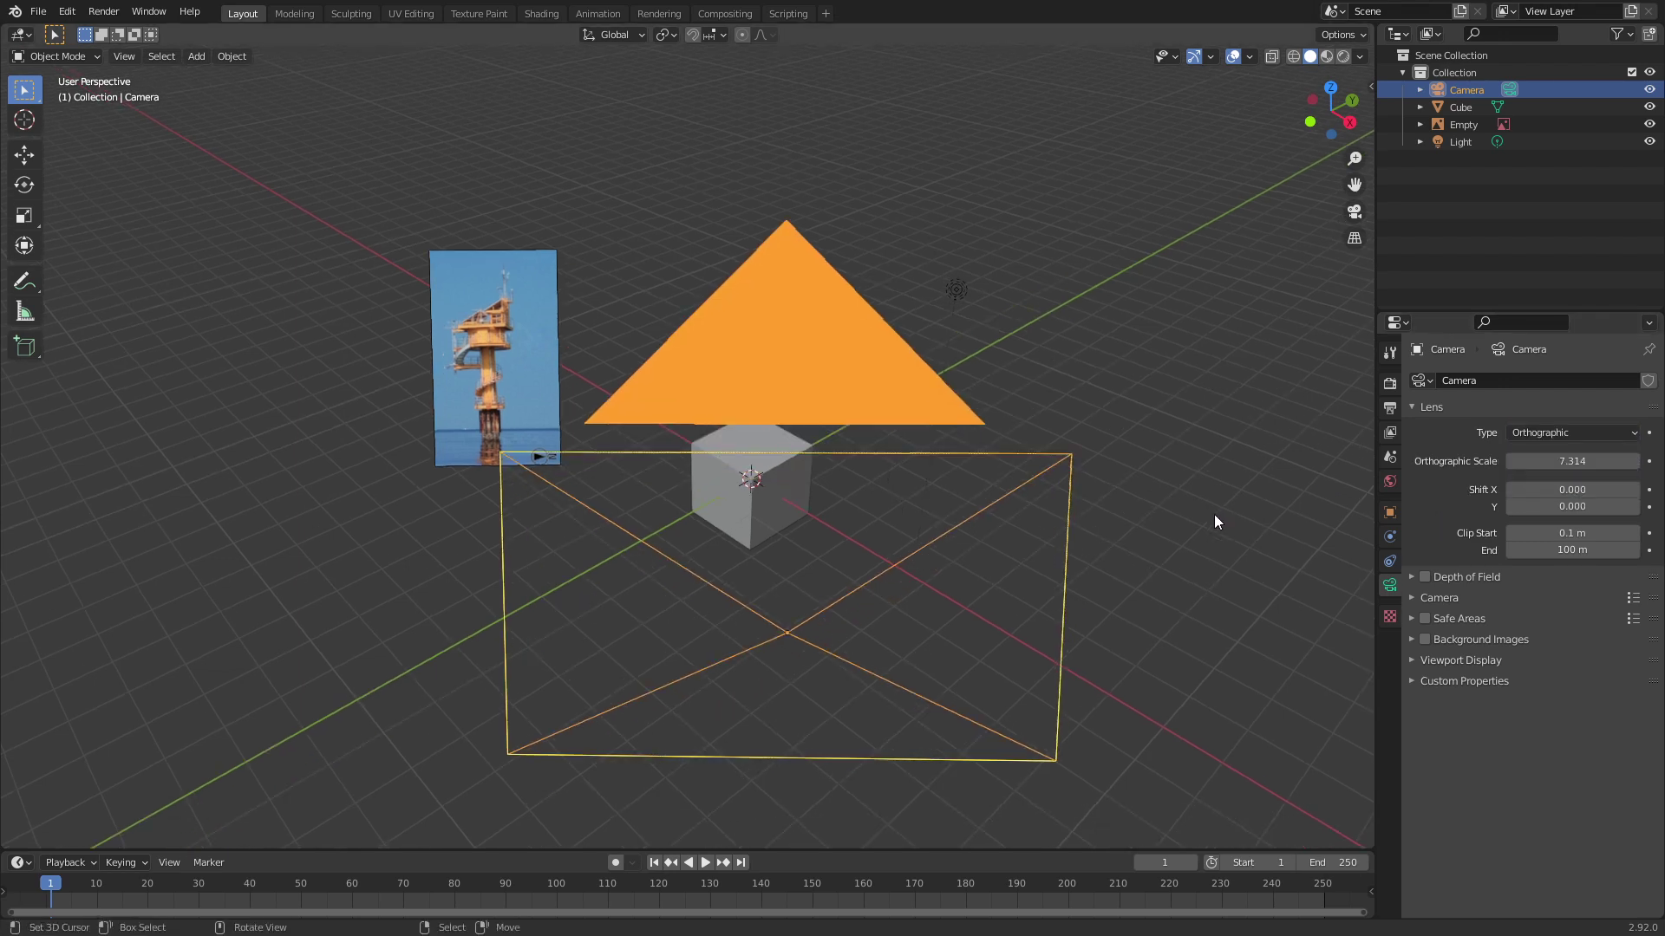
pyautogui.keyDown('shift'); pyautogui.moveTo(966, 502); pyautogui.dragTo(965, 515, button='middle'); pyautogui.keyUp('shift')
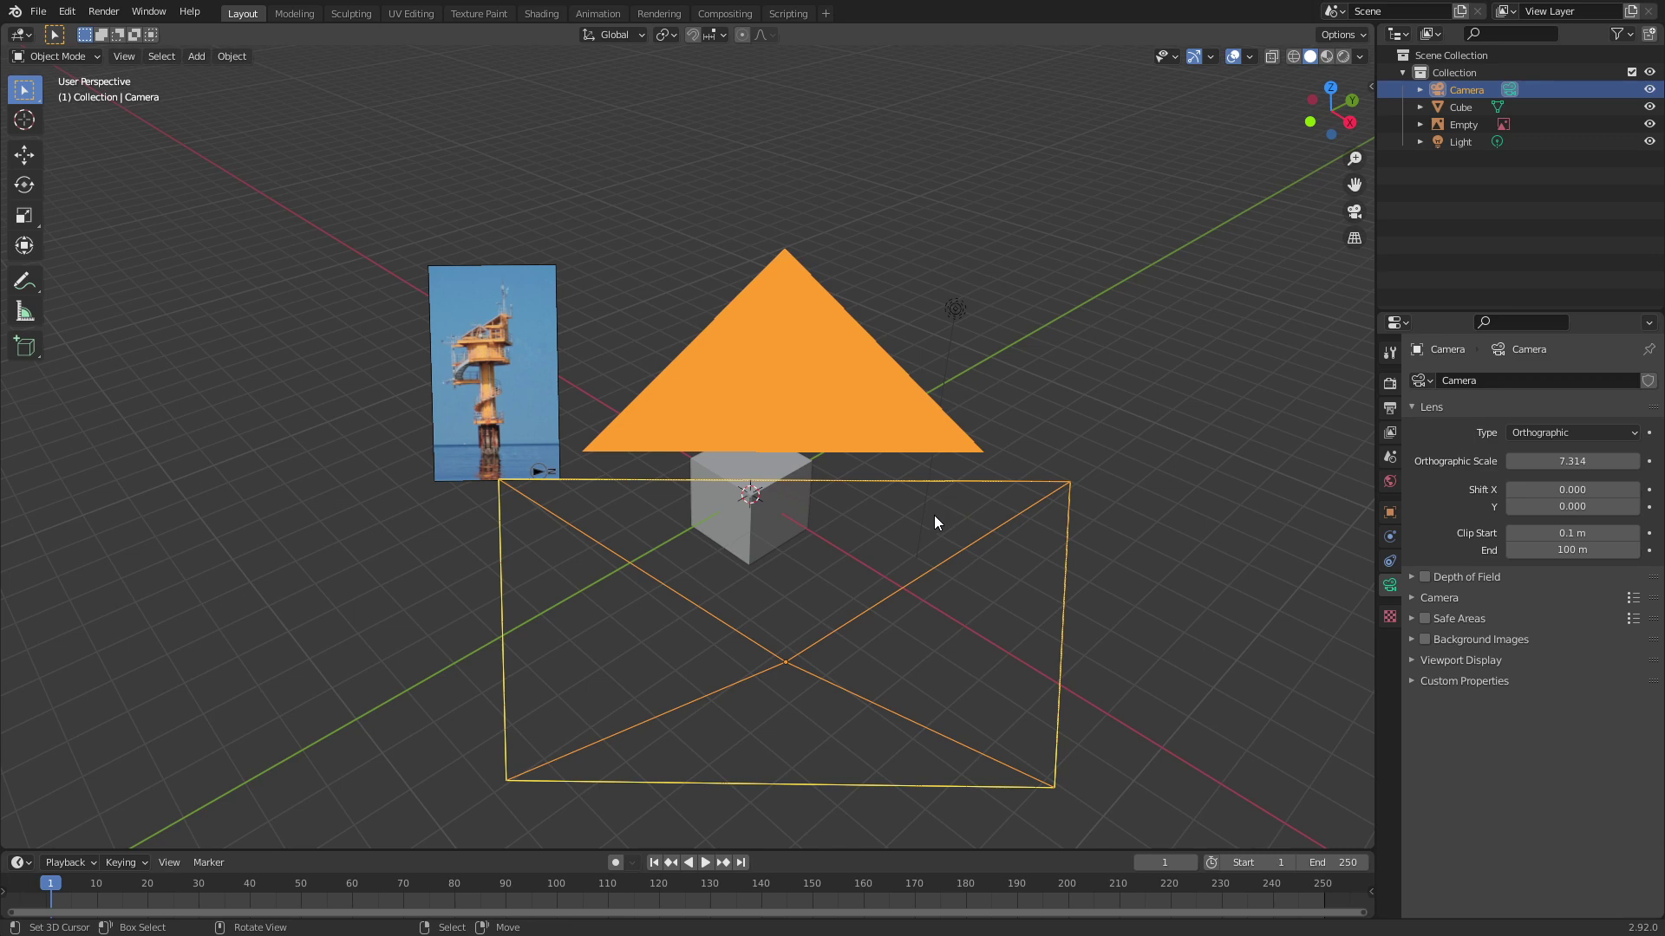
pyautogui.moveTo(934, 515); pyautogui.dragTo(1042, 460, button='middle')
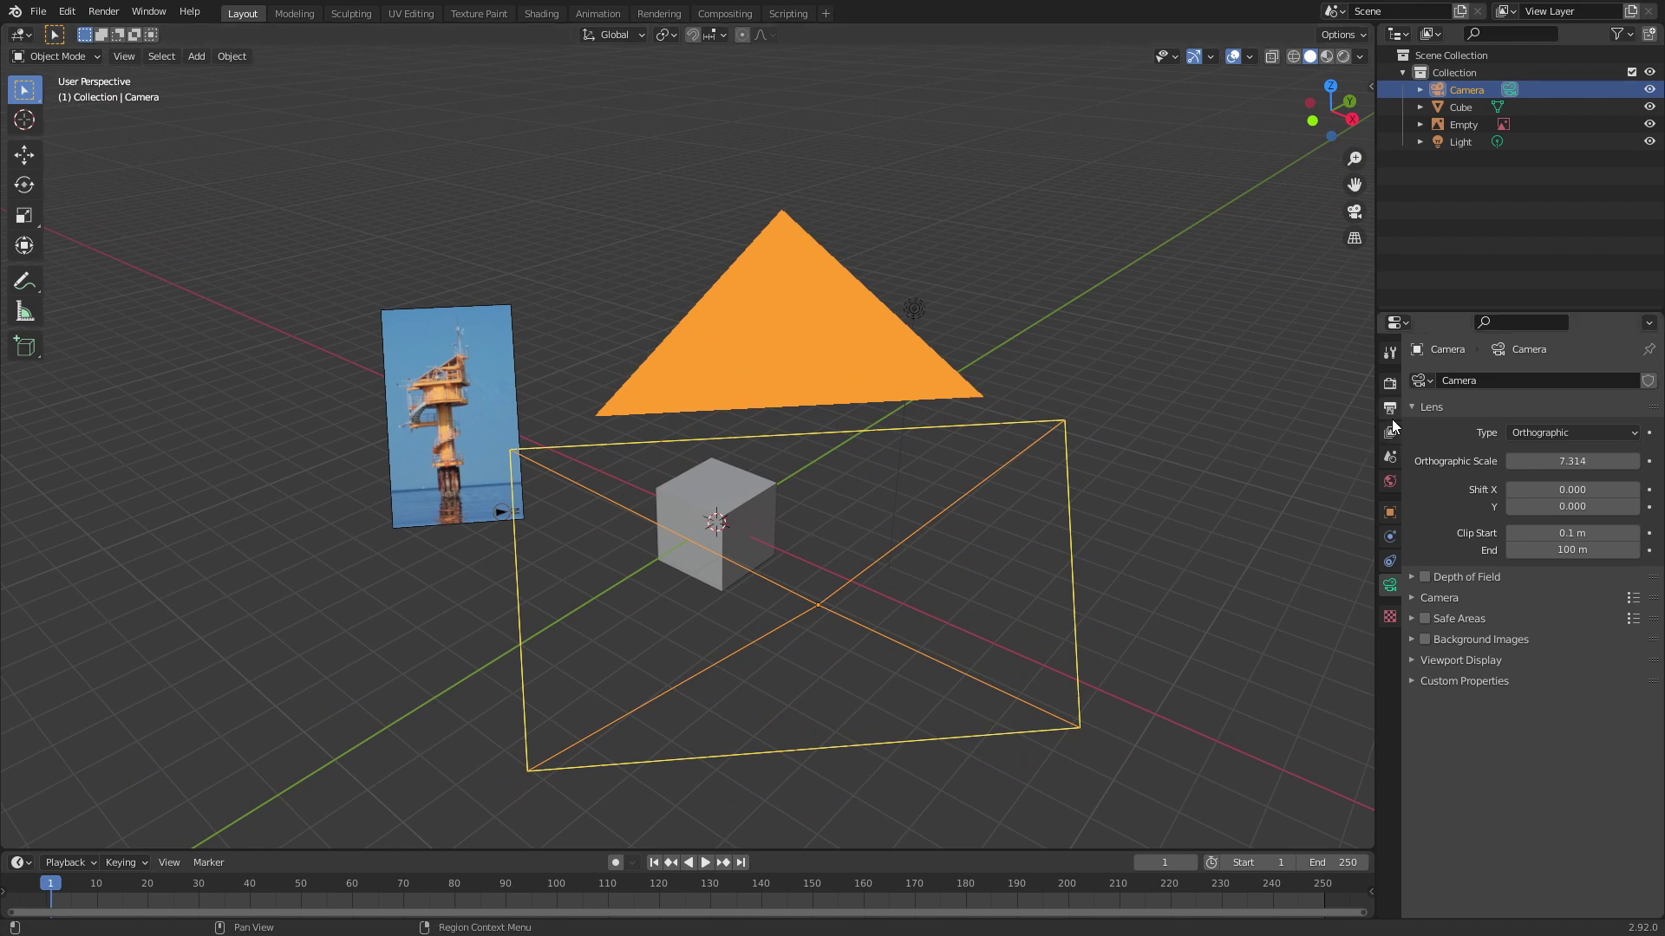
pyautogui.click(1393, 390)
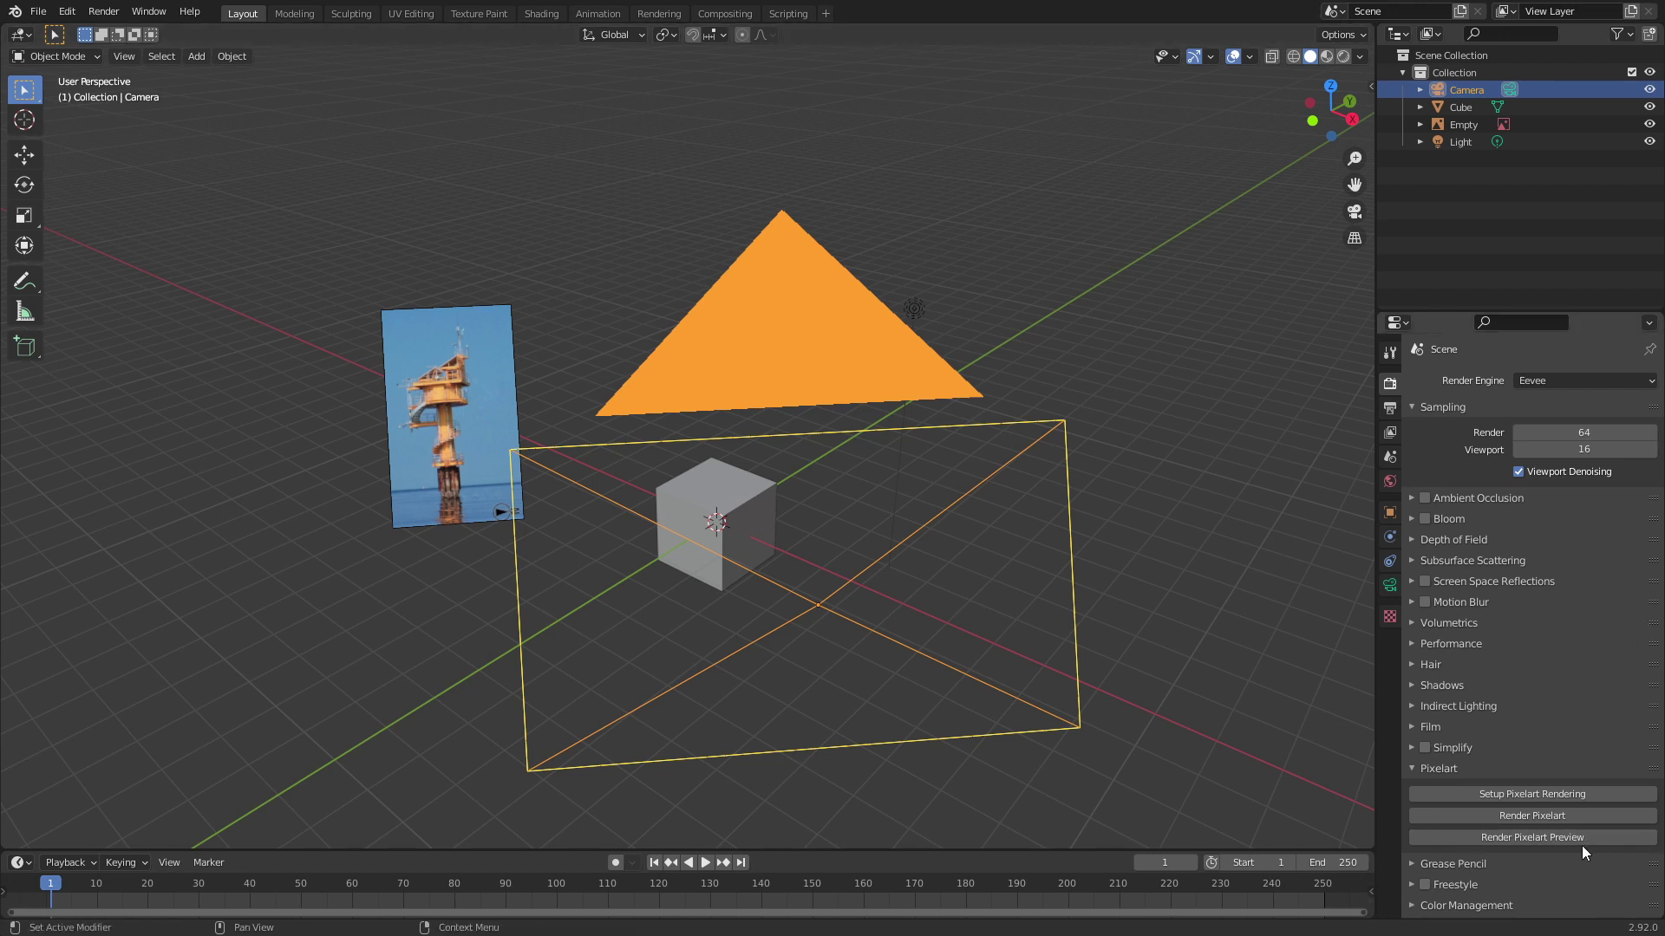
pyautogui.click(1553, 794)
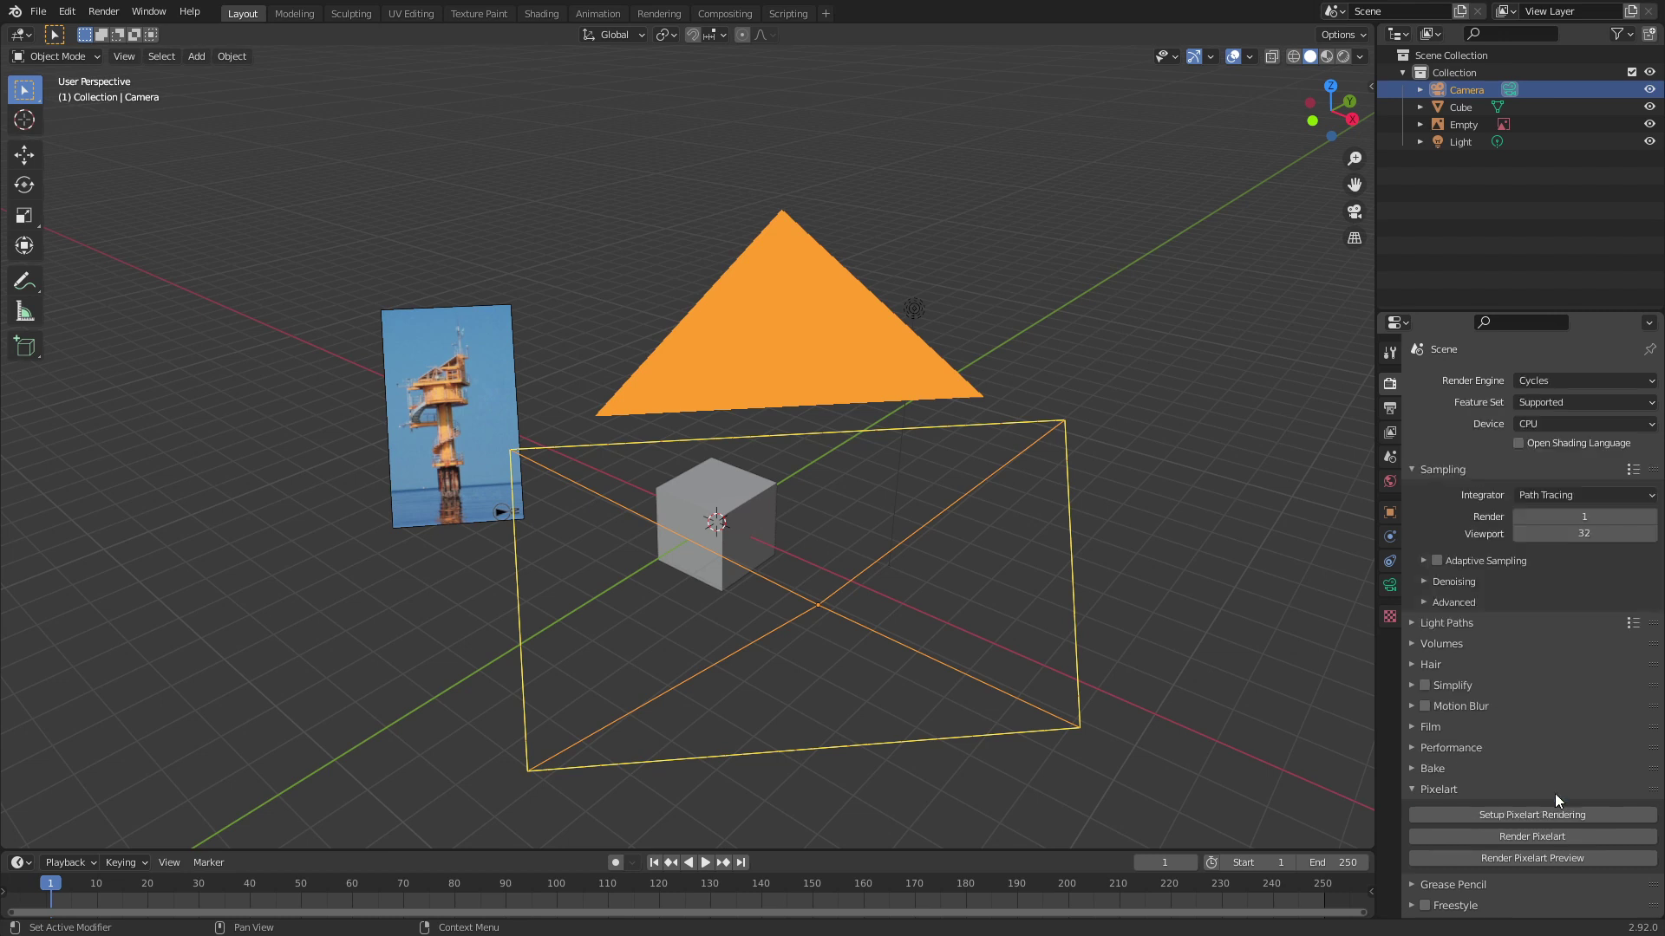
# Step: Set the output resolution to 150 px wide by 200 px high and look through the camera
pyautogui.click(1388, 410)
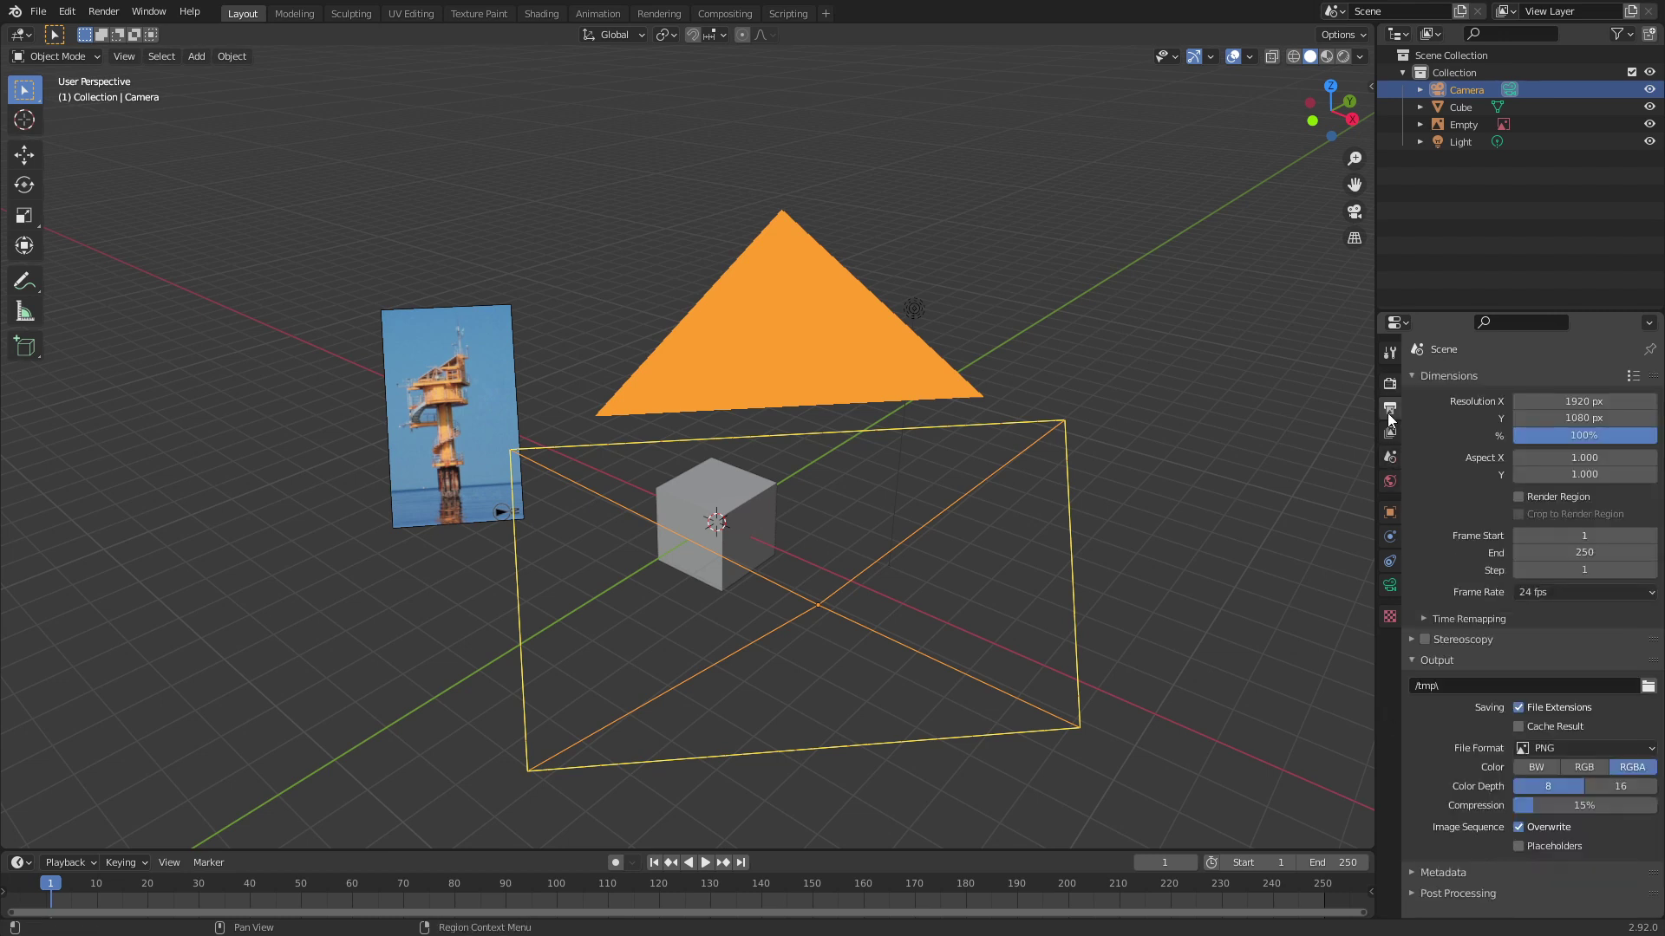
pyautogui.click(754, 525)
pyautogui.click(1586, 402)
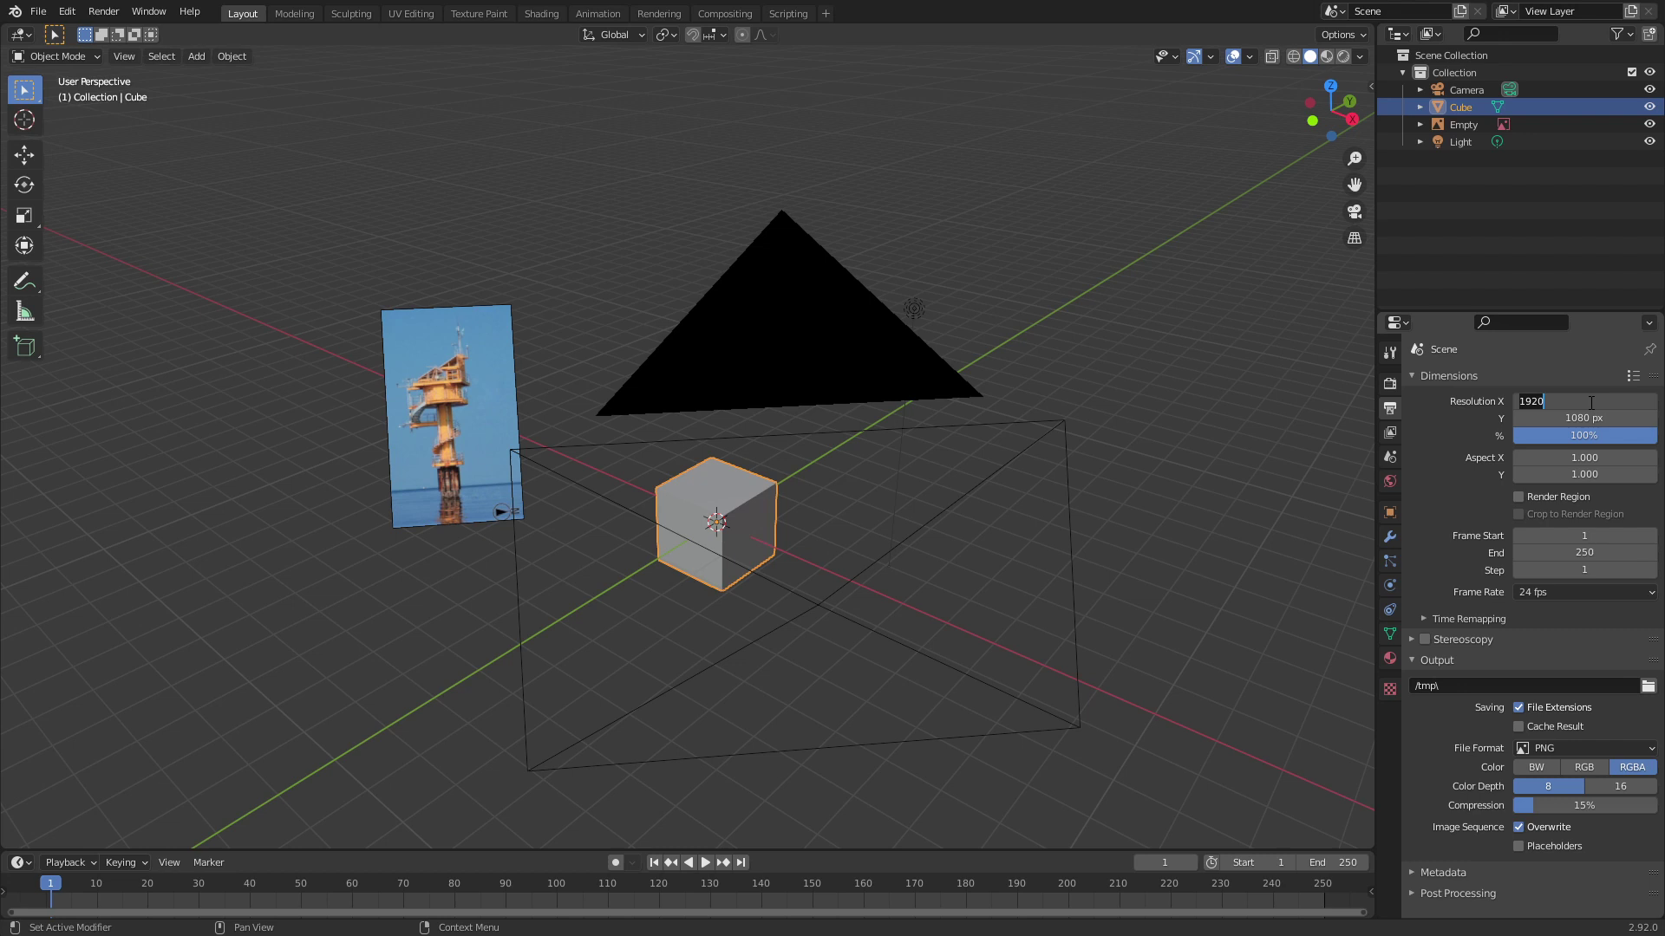
pyautogui.write('150')
pyautogui.press('Tab')
pyautogui.write('20')
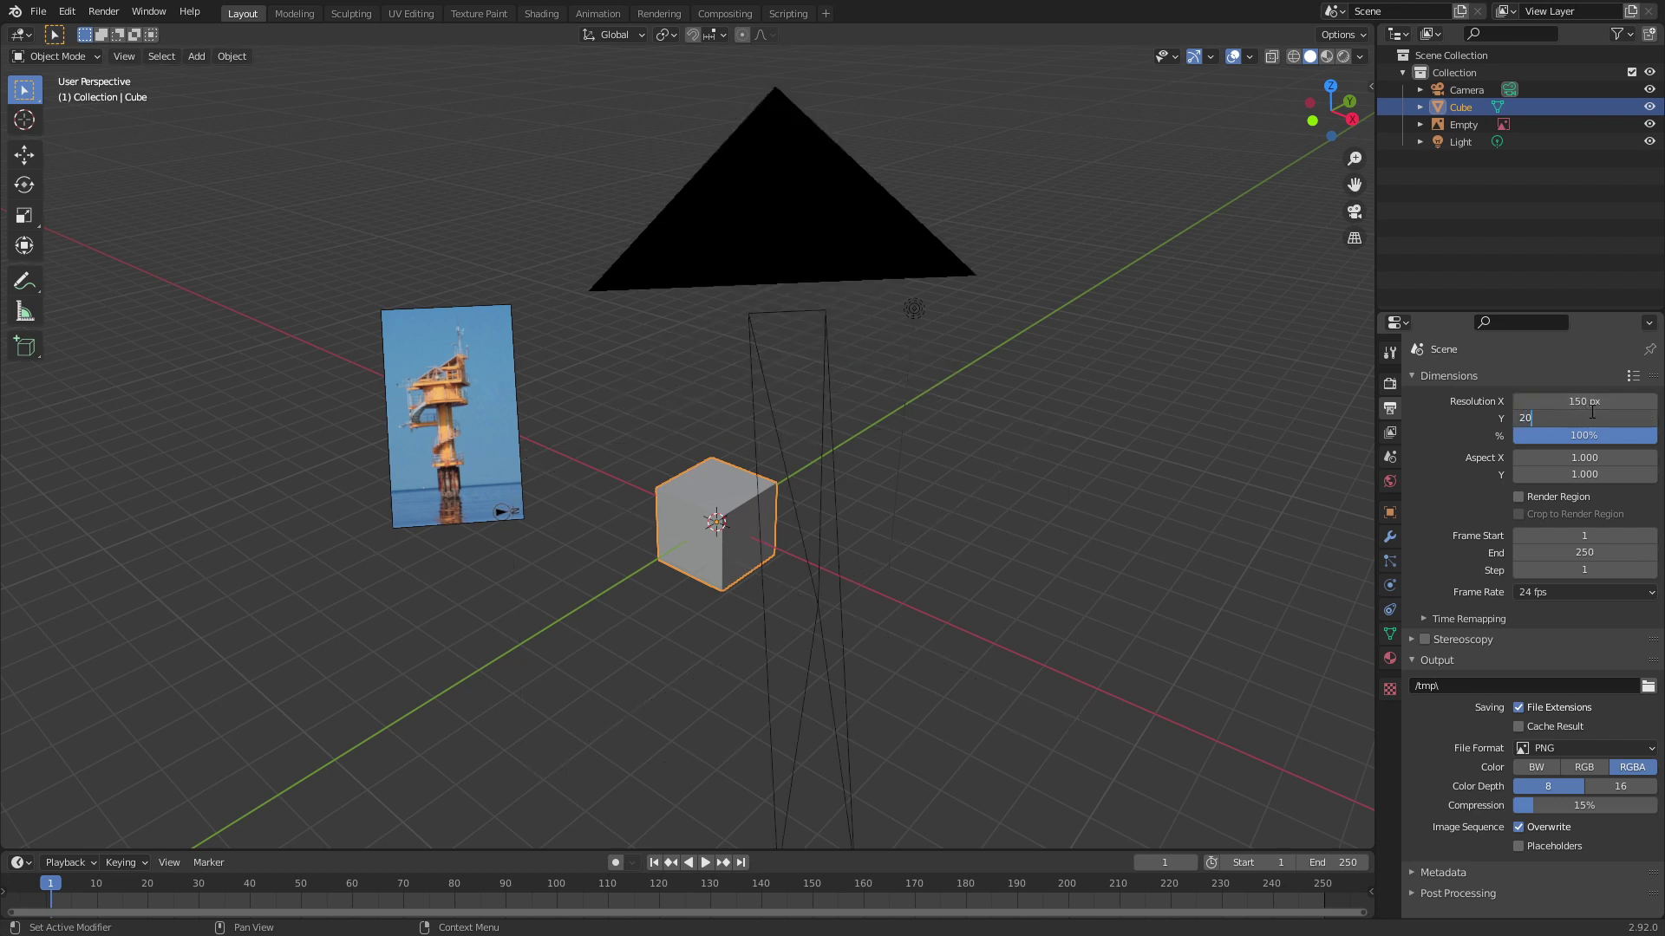
pyautogui.write('0')
pyautogui.press('Return')
pyautogui.press('KP_0')
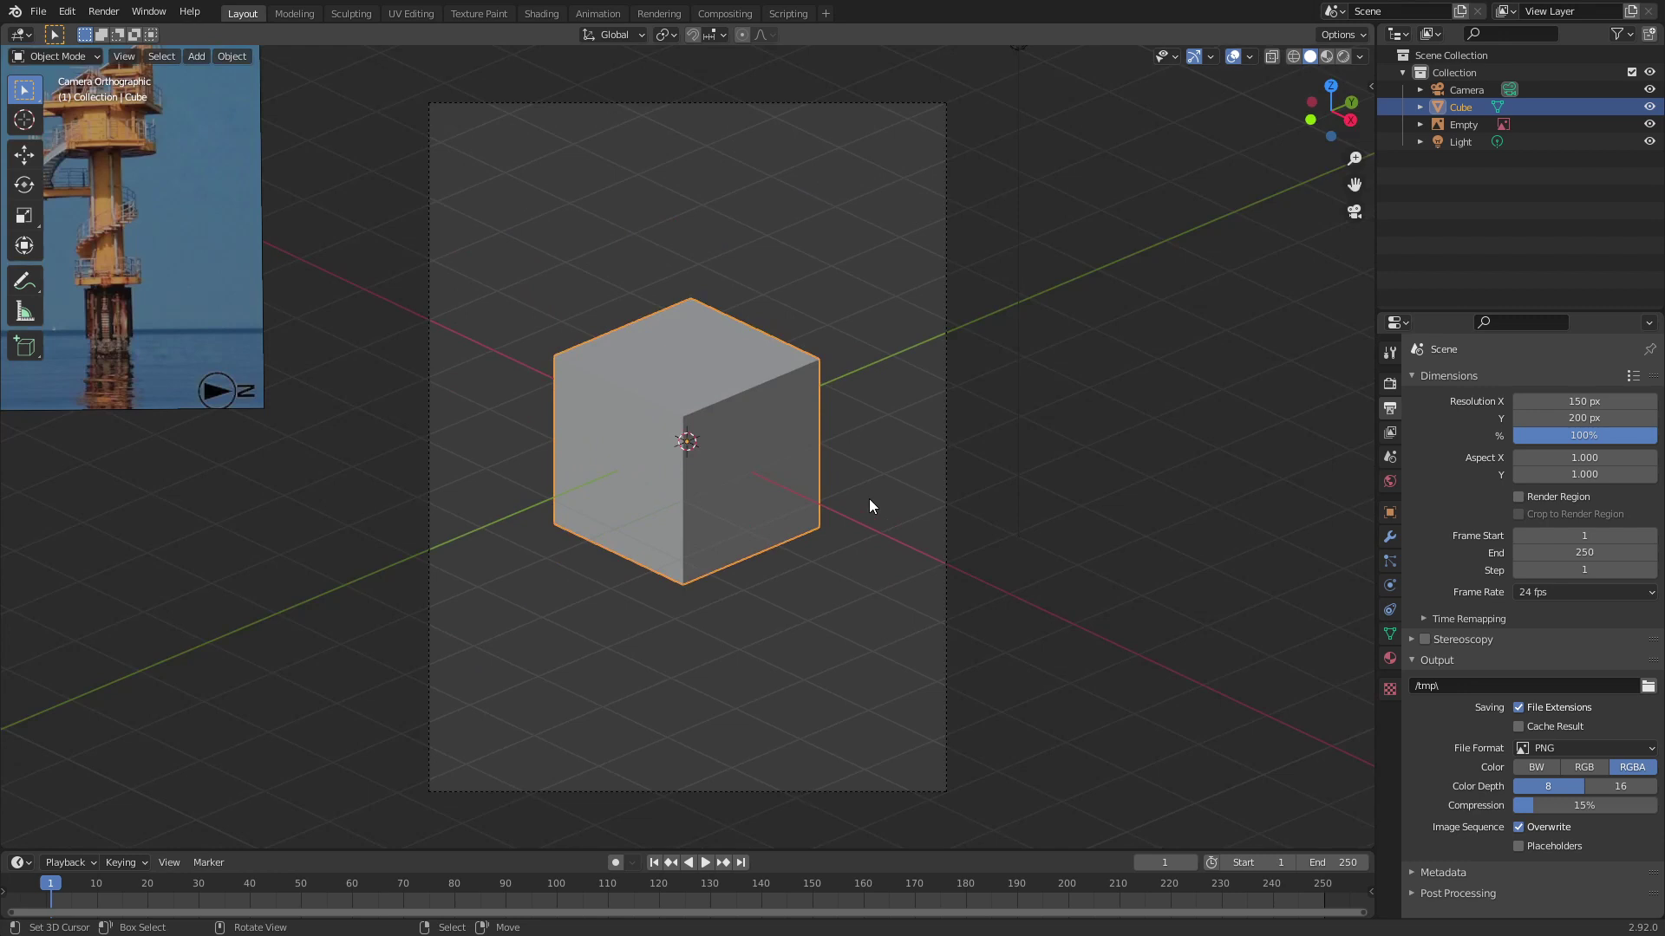
# Step: Set the camera's rotation to 60° on X and 45° on Z
pyautogui.scroll(-3, 870, 507)
pyautogui.scroll(1, 870, 507)
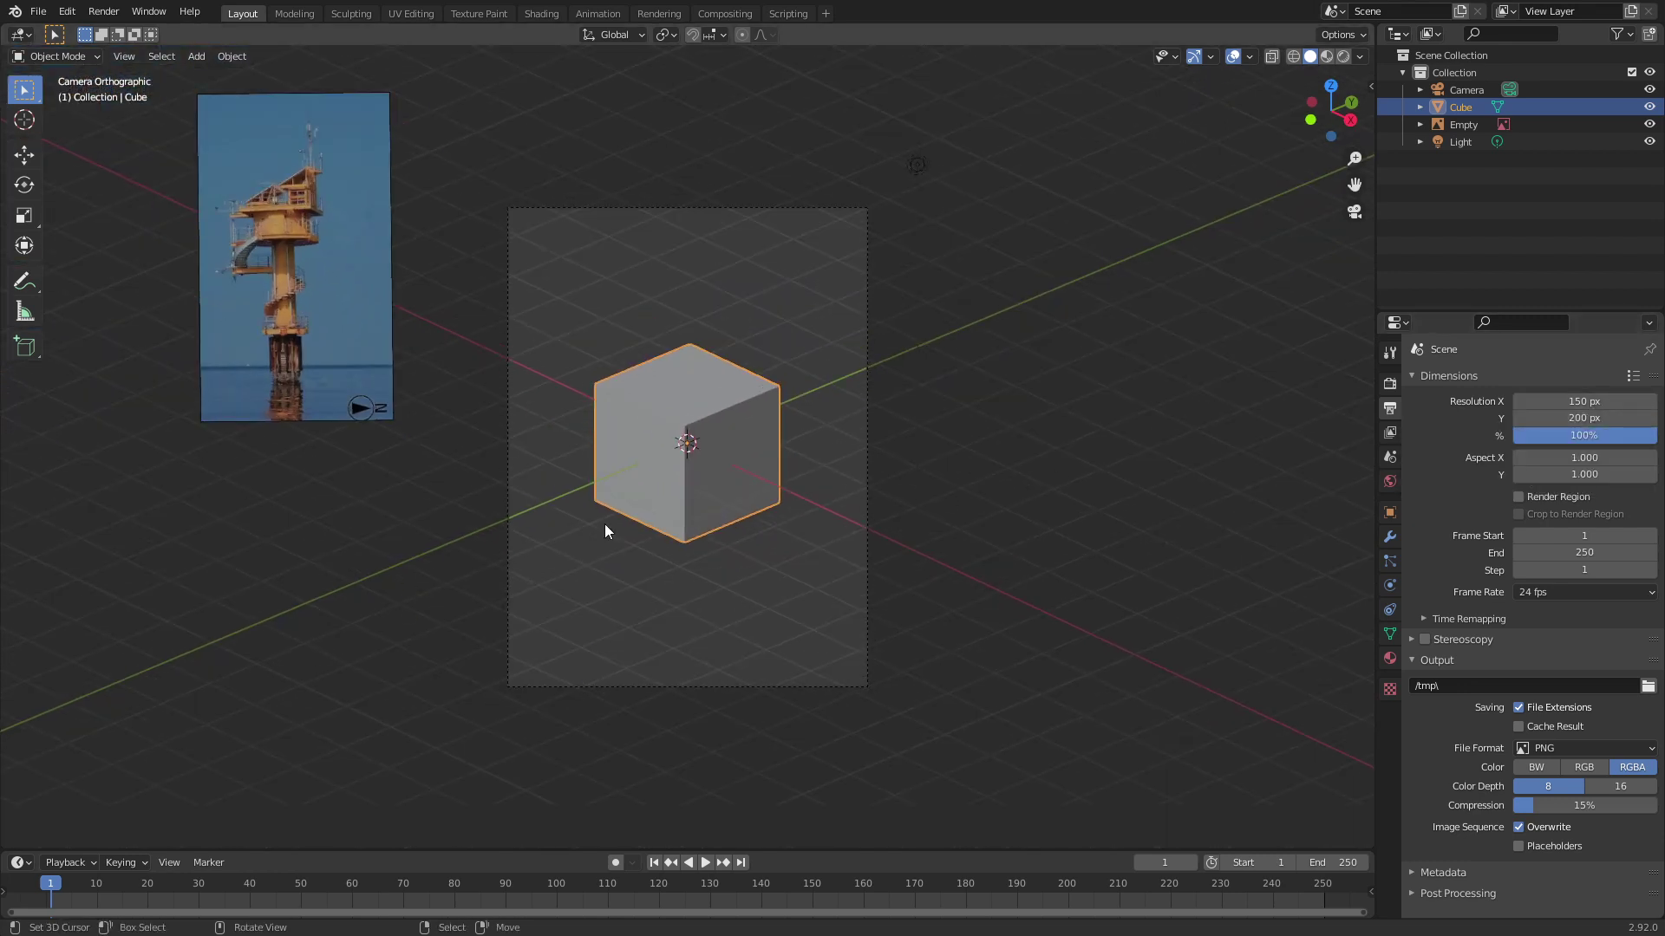
pyautogui.click(800, 210)
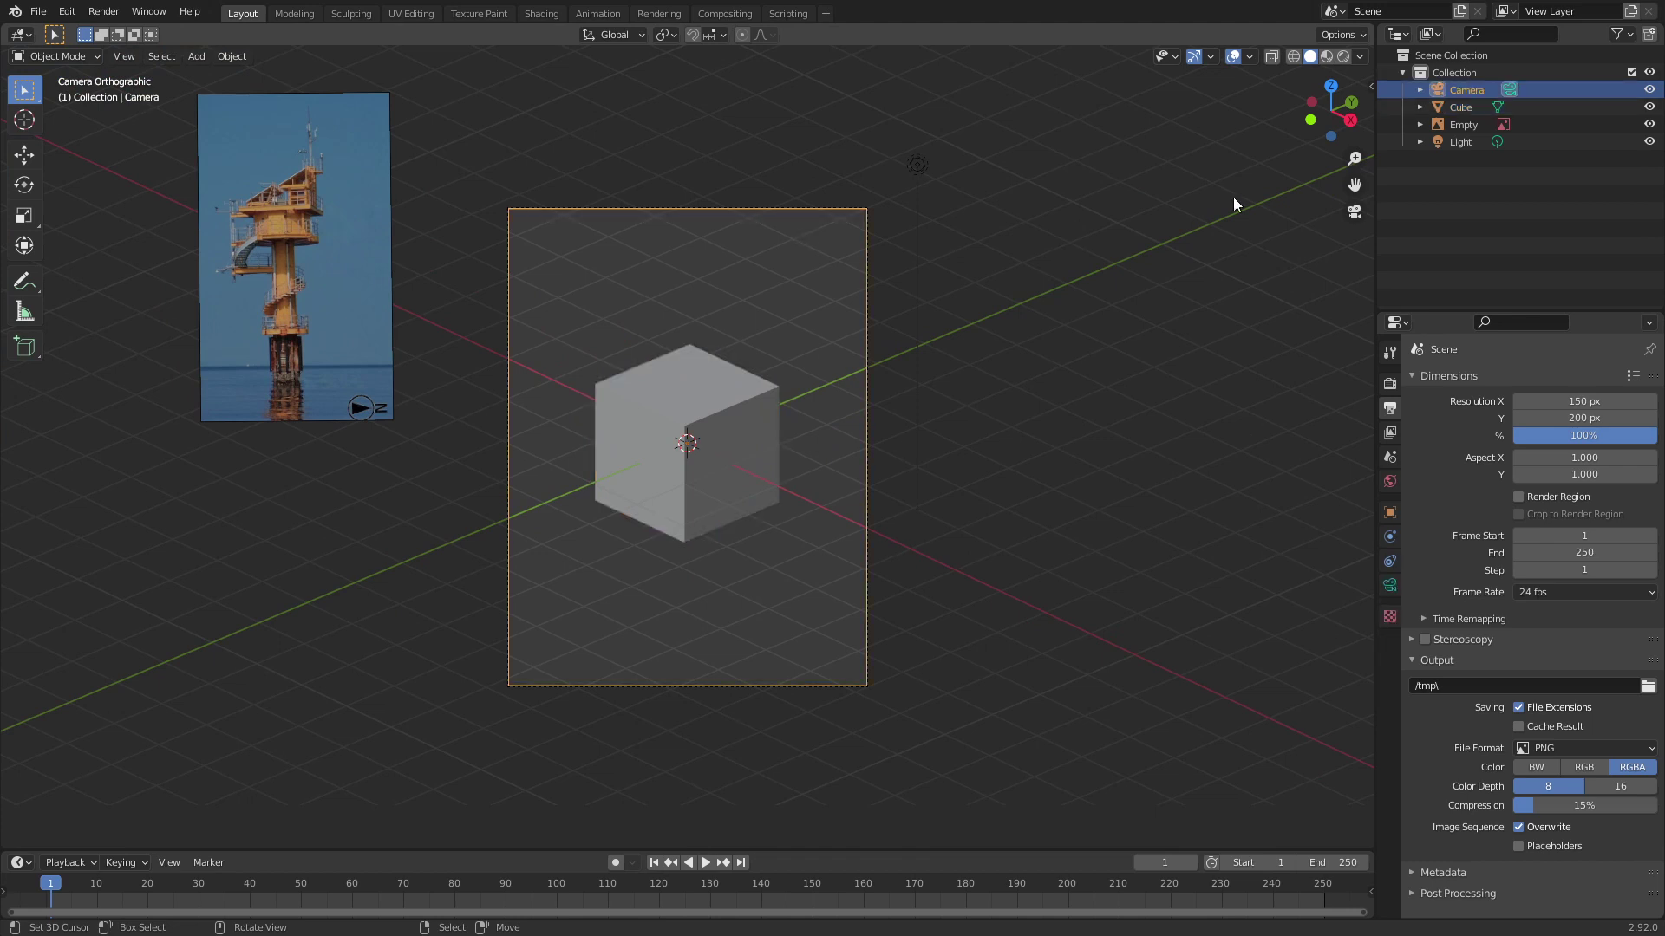
pyautogui.press('n')
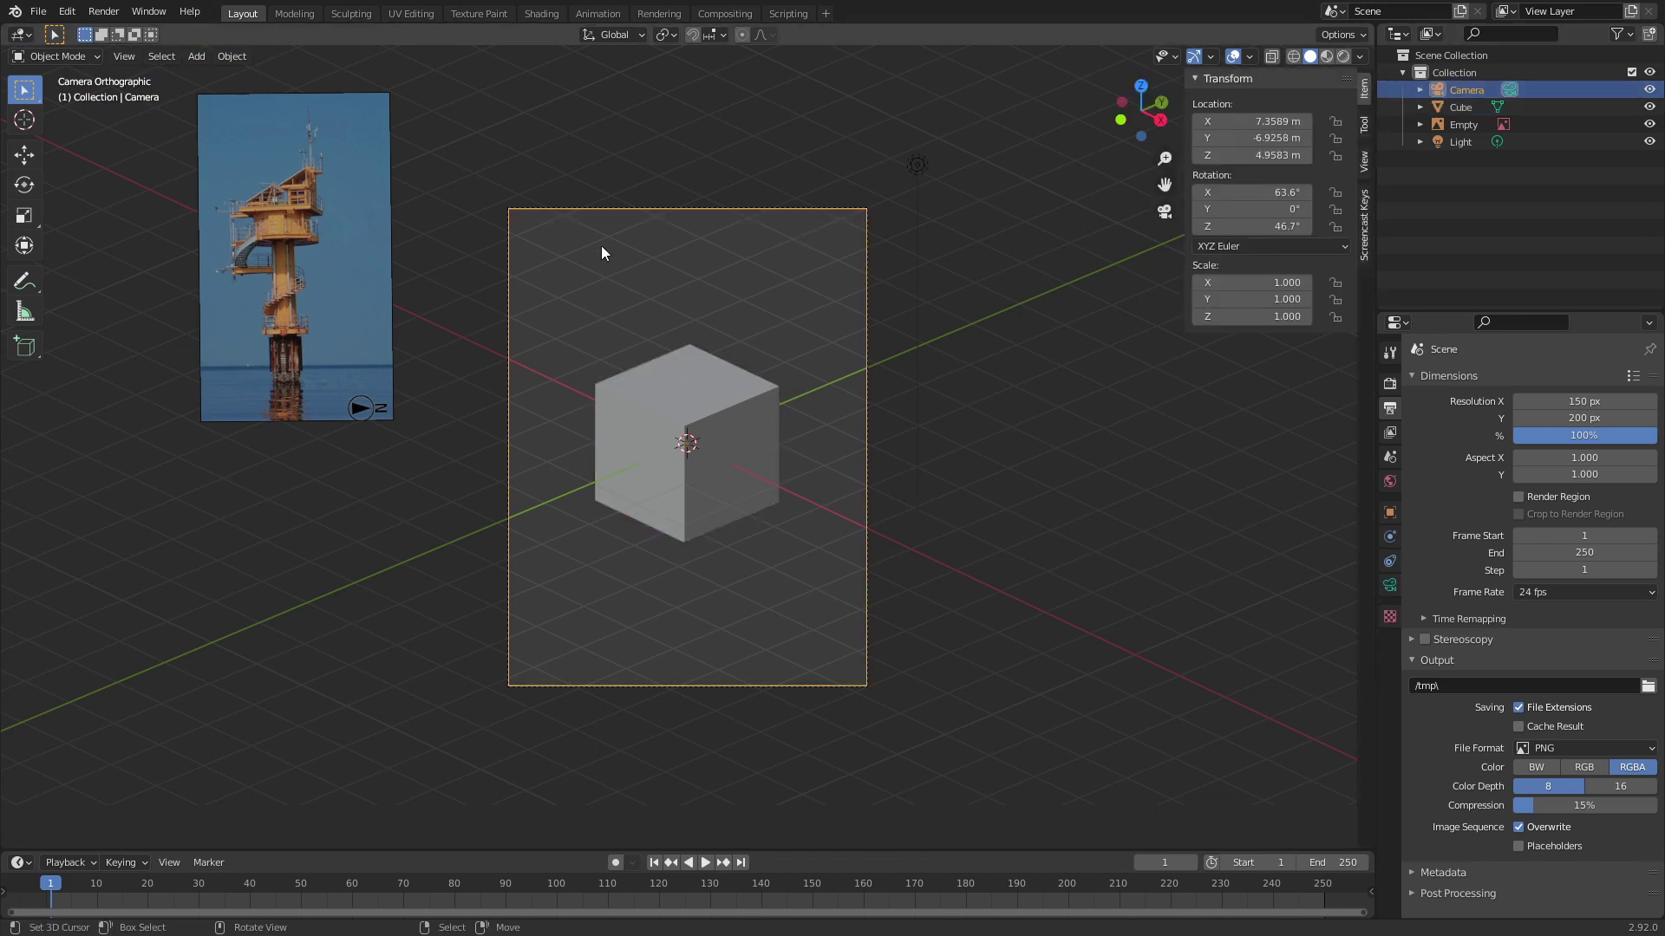
pyautogui.keyDown('shift'); pyautogui.moveTo(736, 453); pyautogui.dragTo(780, 473, button='middle'); pyautogui.keyUp('shift')
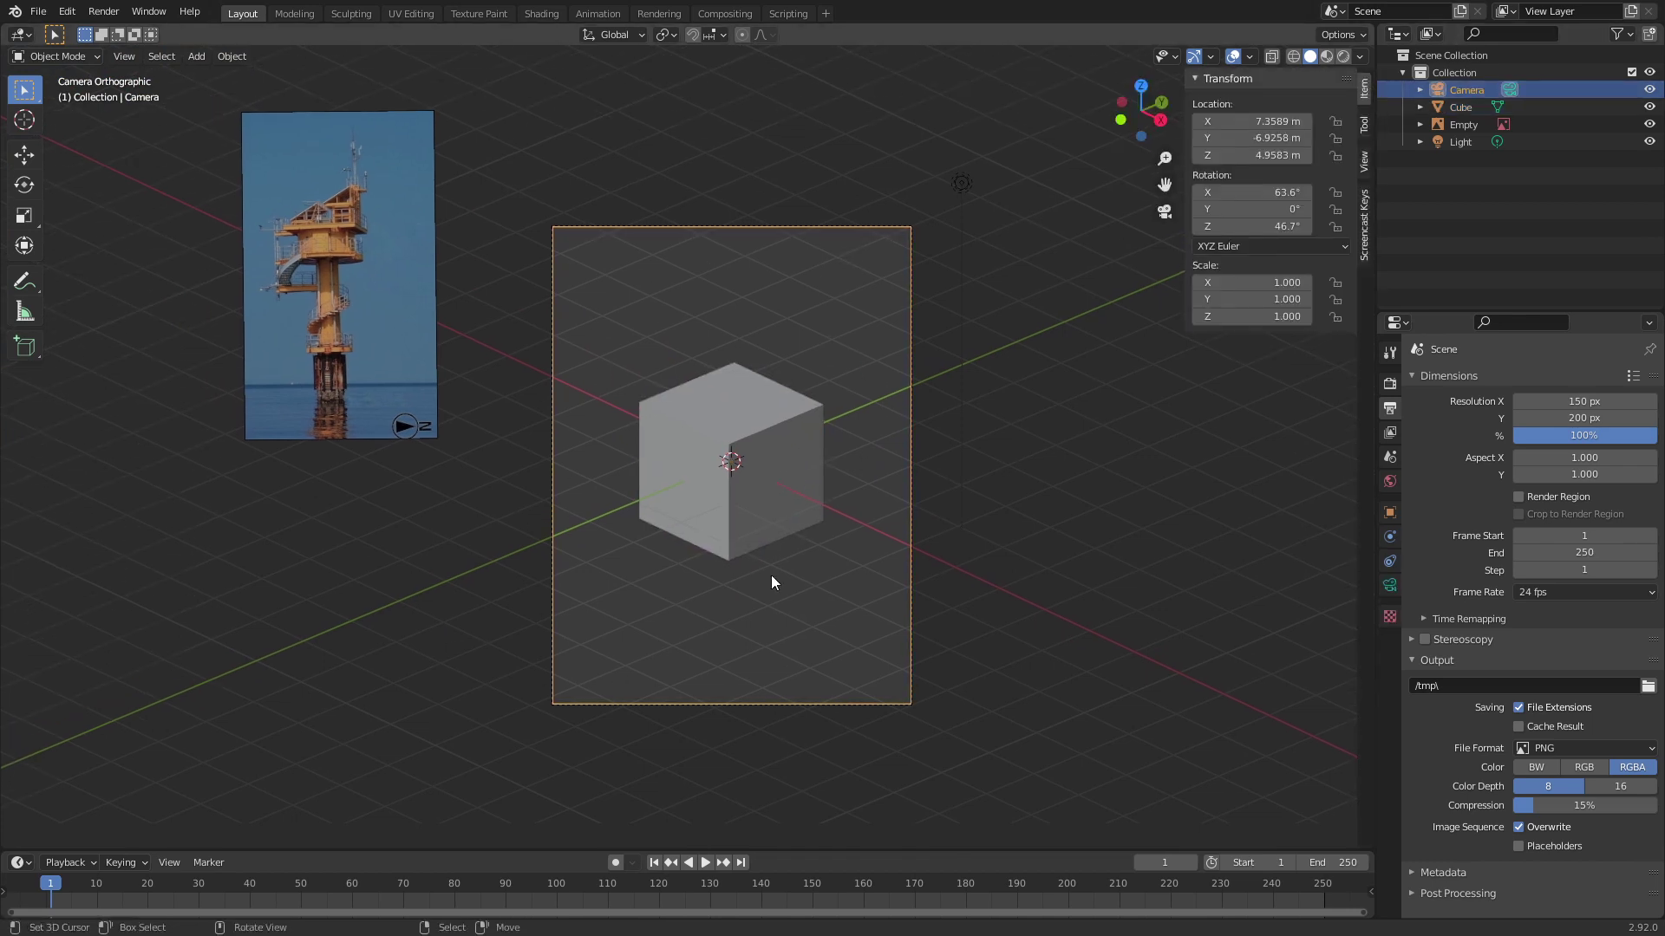
pyautogui.keyDown('shift'); pyautogui.moveTo(683, 452); pyautogui.dragTo(670, 472, button='middle'); pyautogui.keyUp('shift')
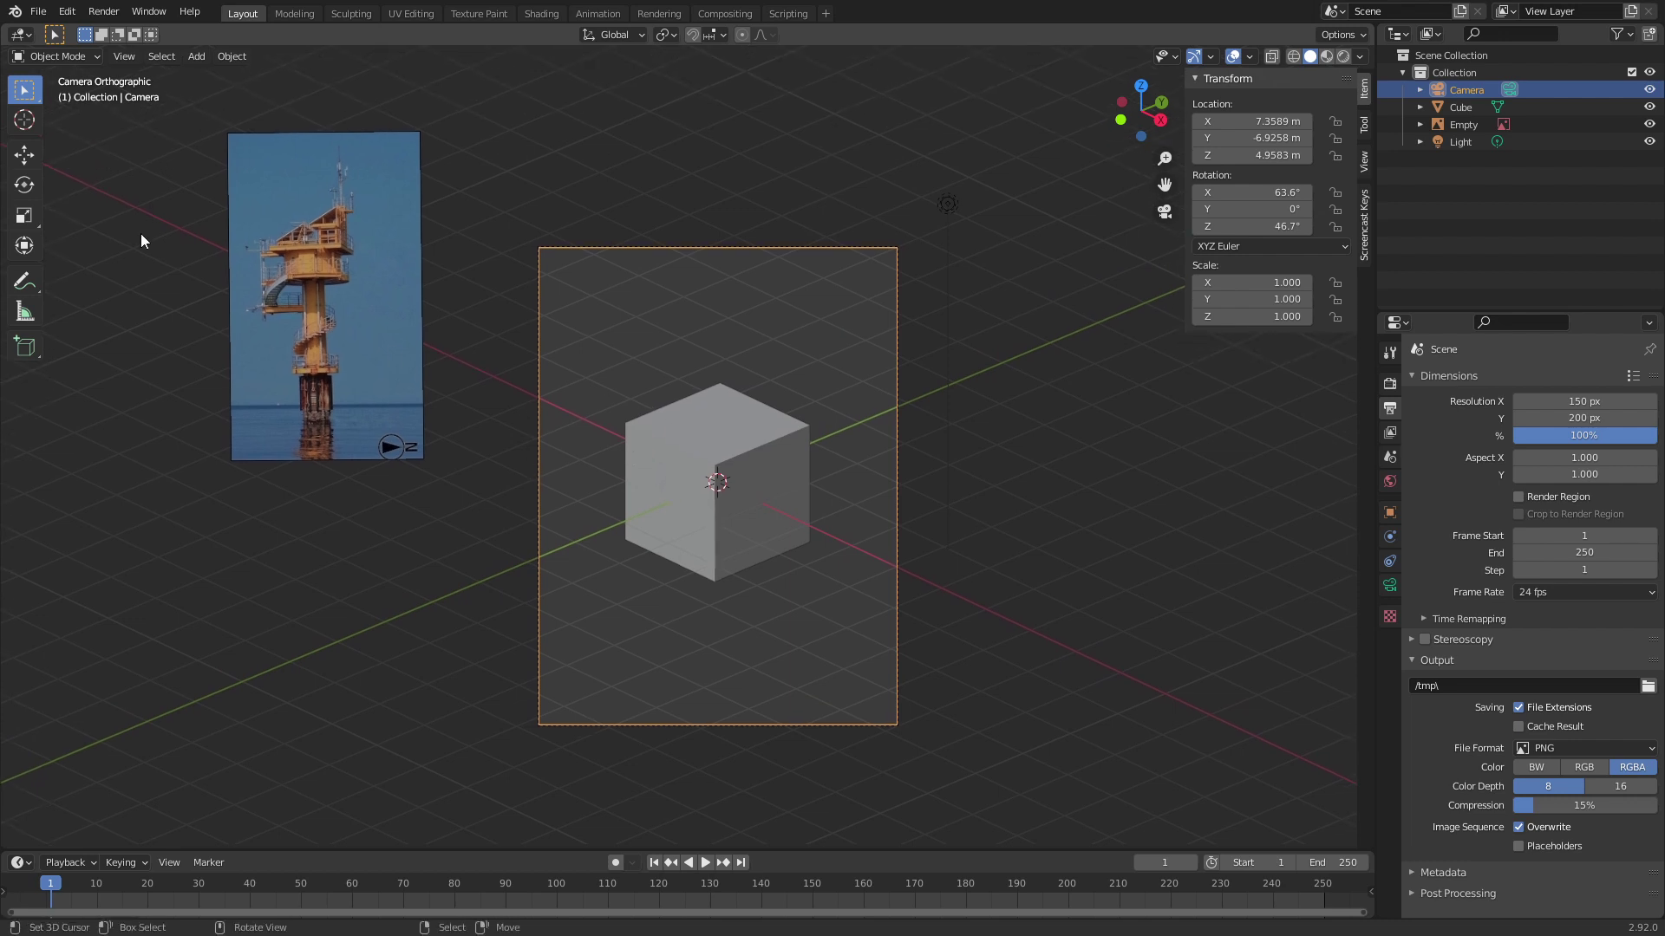
pyautogui.keyDown('shift'); pyautogui.moveTo(542, 400); pyautogui.dragTo(551, 418, button='middle'); pyautogui.keyUp('shift')
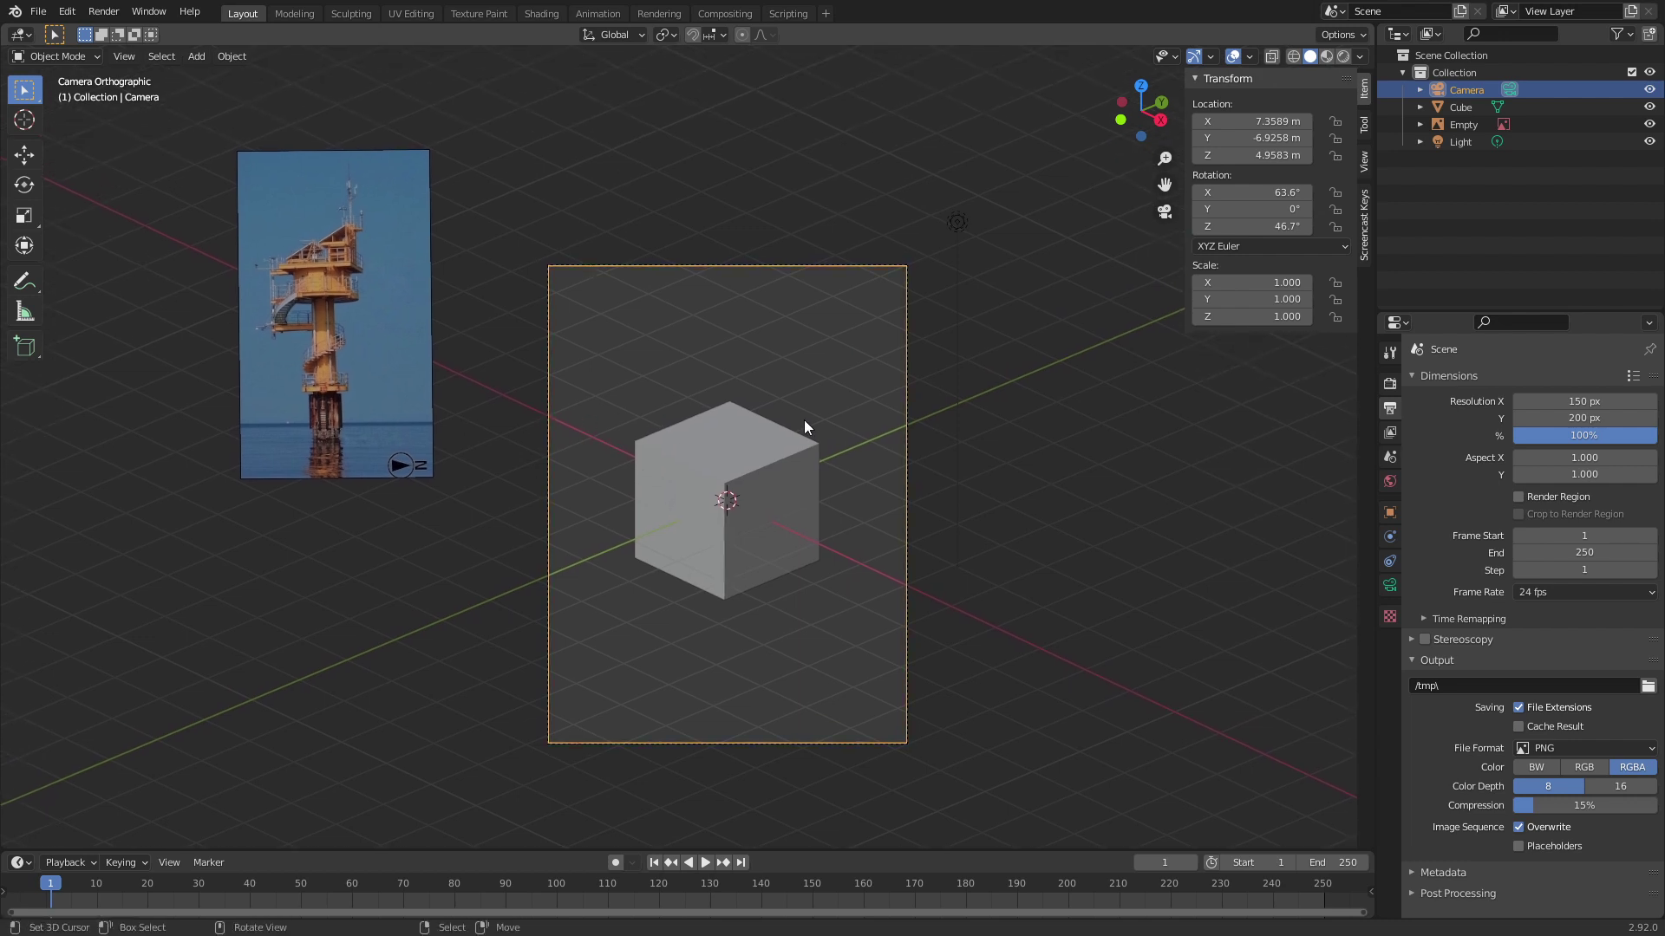
pyautogui.click(1243, 192)
pyautogui.write('60')
pyautogui.press('Return')
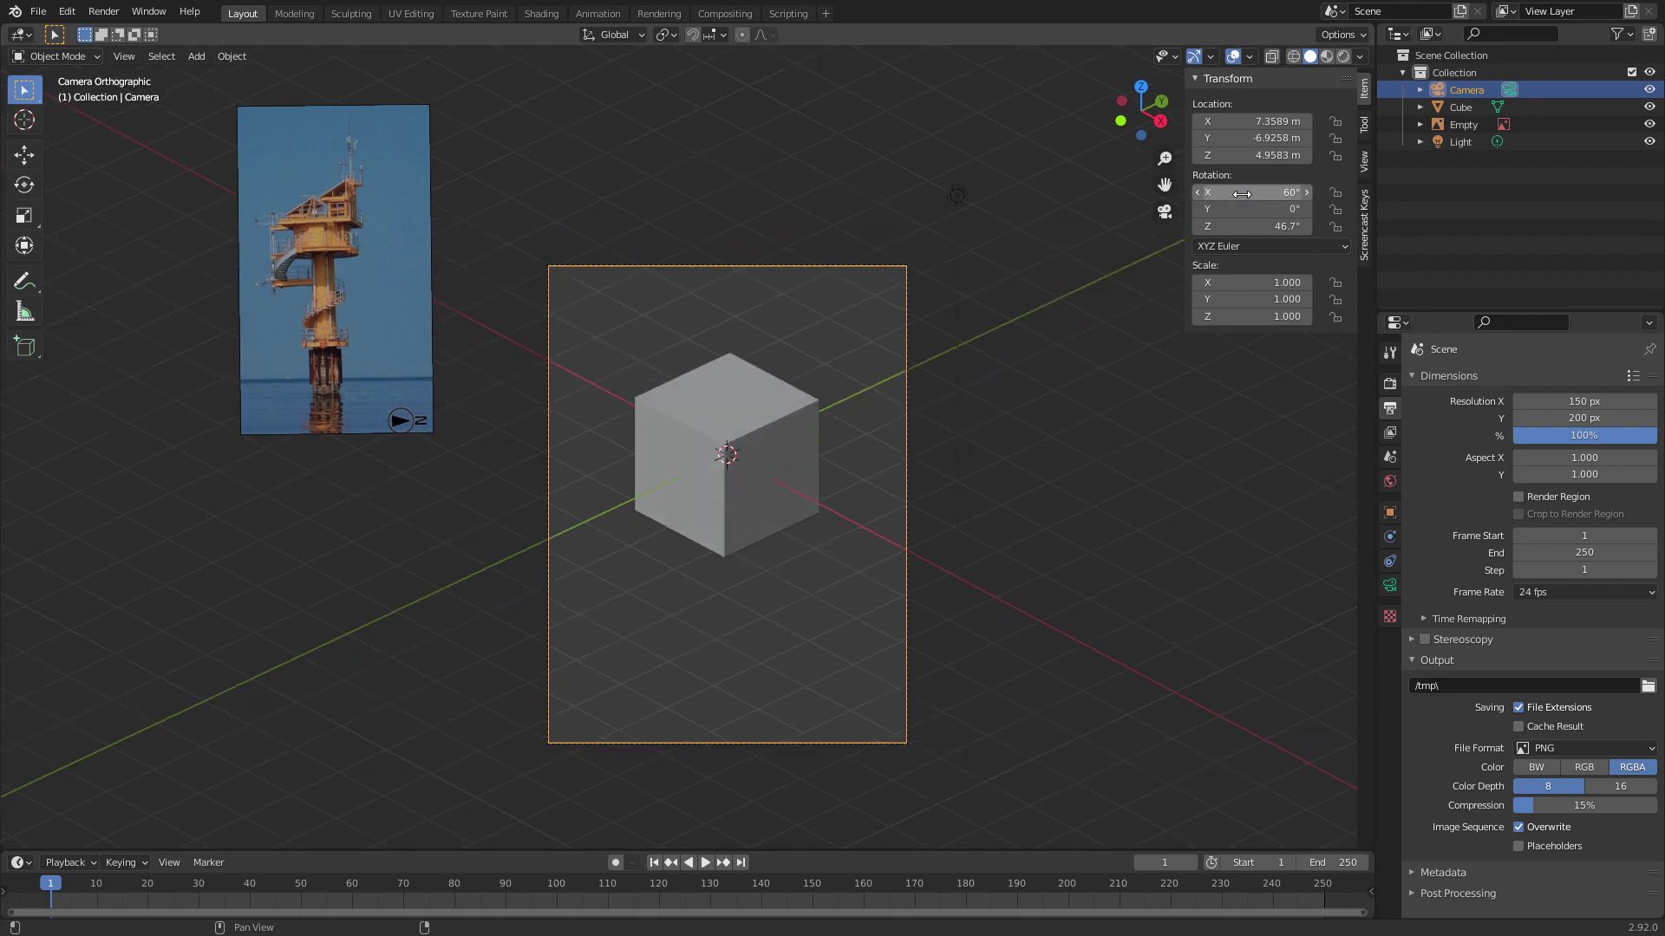
pyautogui.click(1273, 225)
pyautogui.write('45')
pyautogui.press('Return')
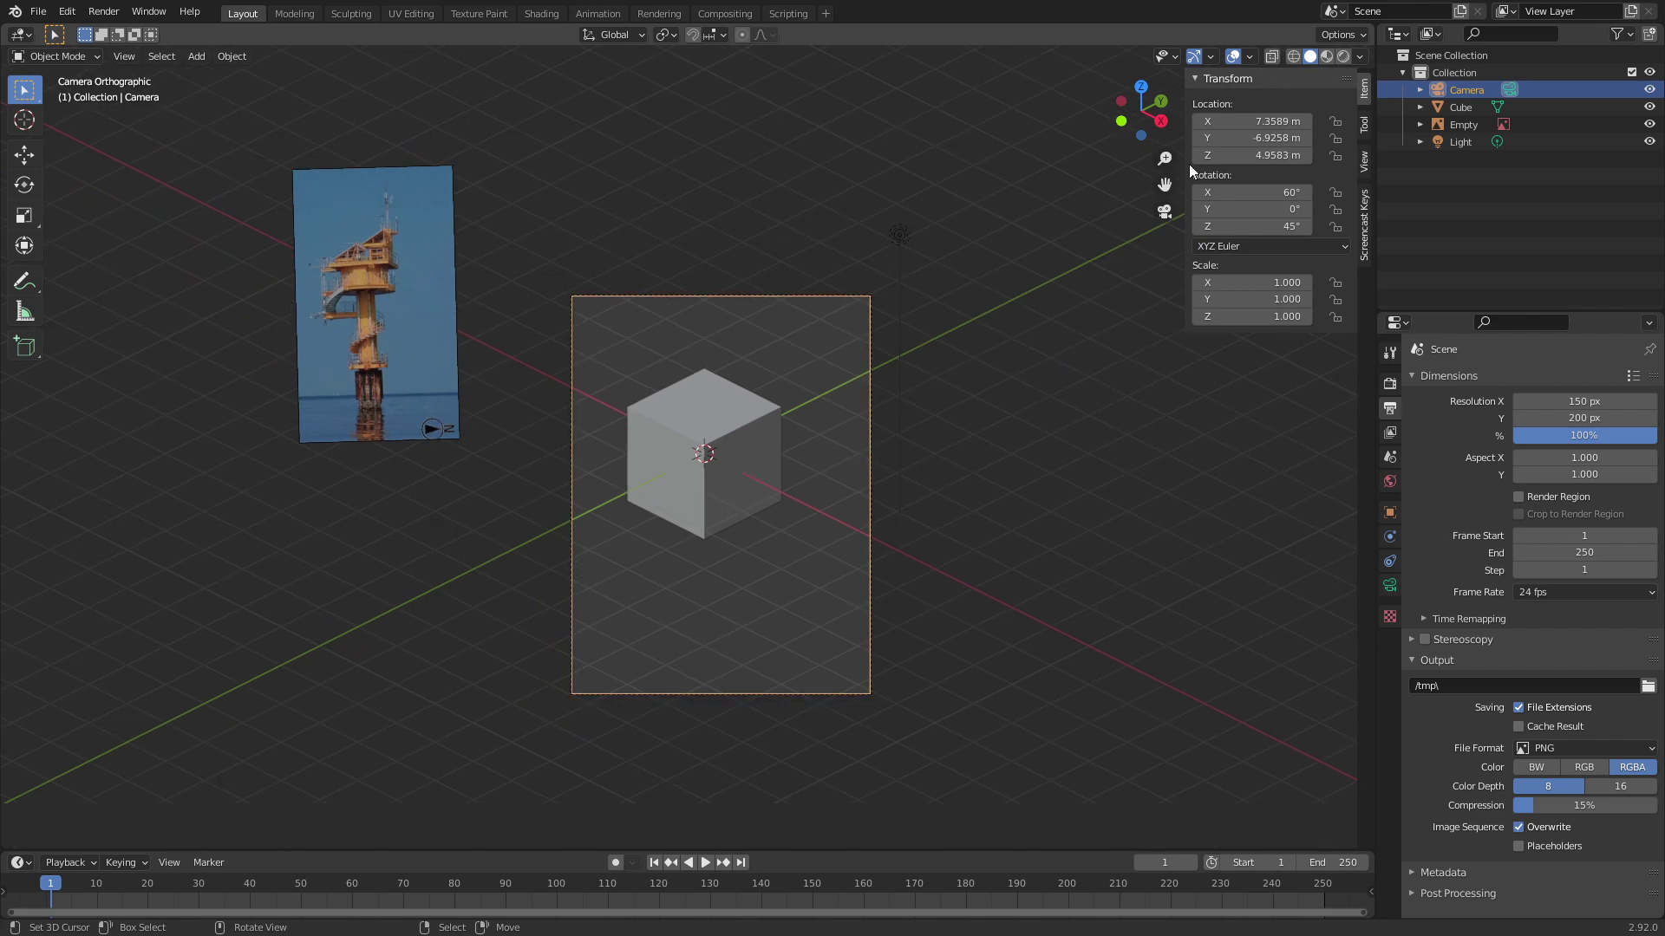
# Step: Try a camera X rotation of 16°
pyautogui.click(1254, 198)
pyautogui.write('16')
pyautogui.press('Return')
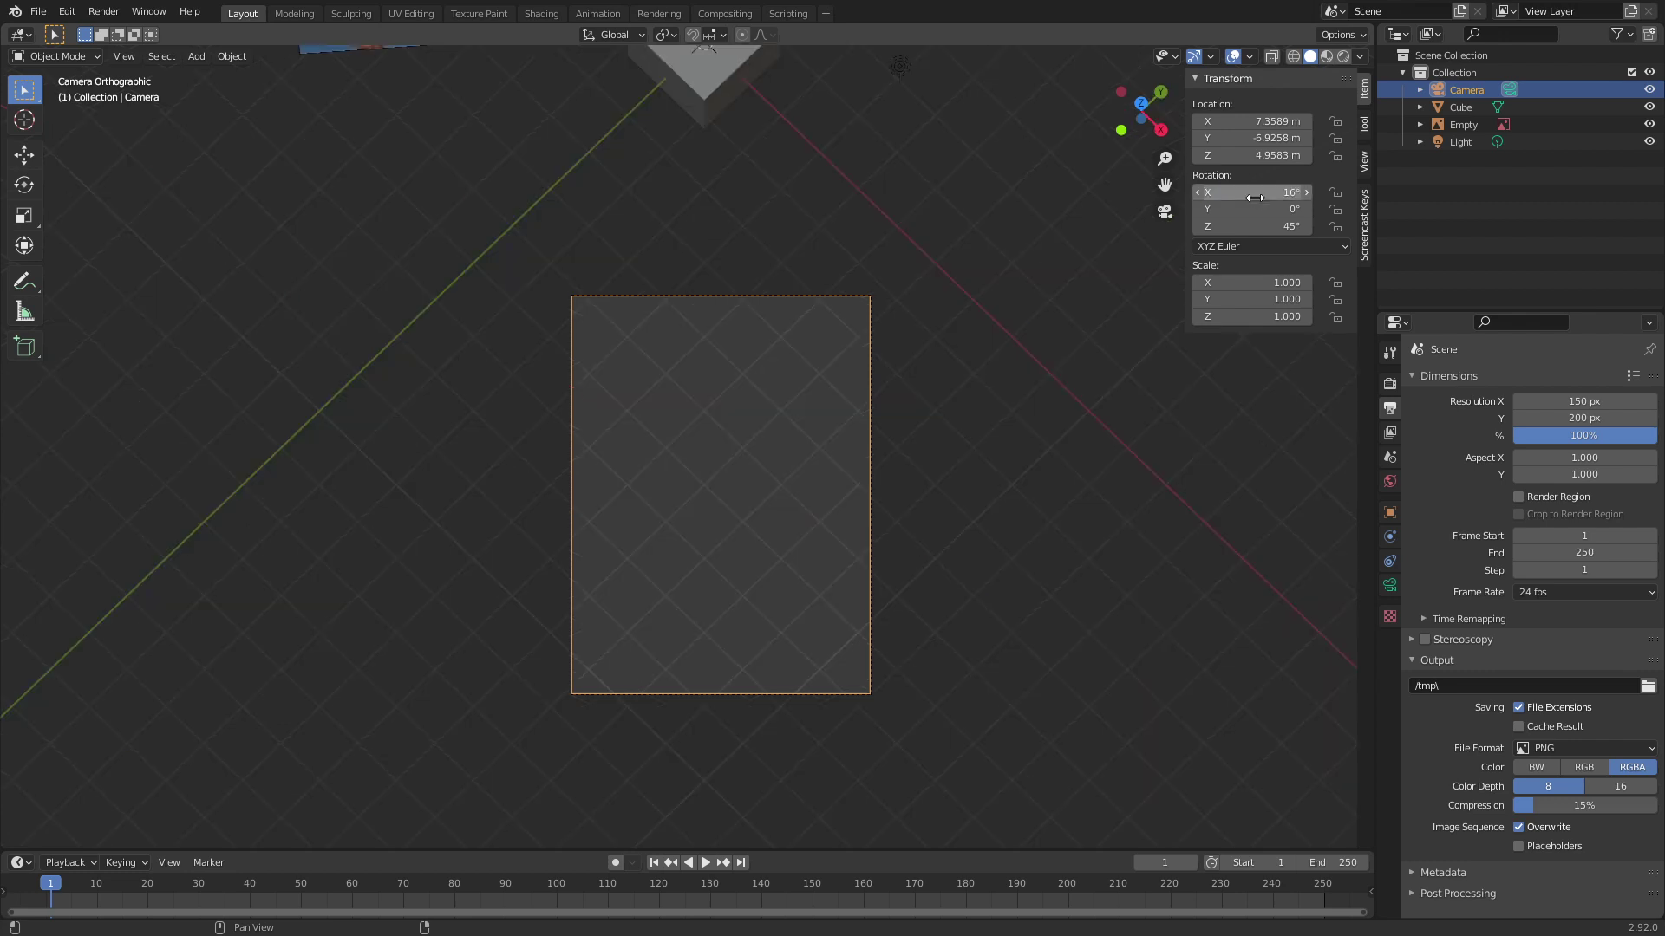
# Step: Set the camera's X rotation to 80°
pyautogui.click(1255, 198)
pyautogui.write('80')
pyautogui.press('Return')
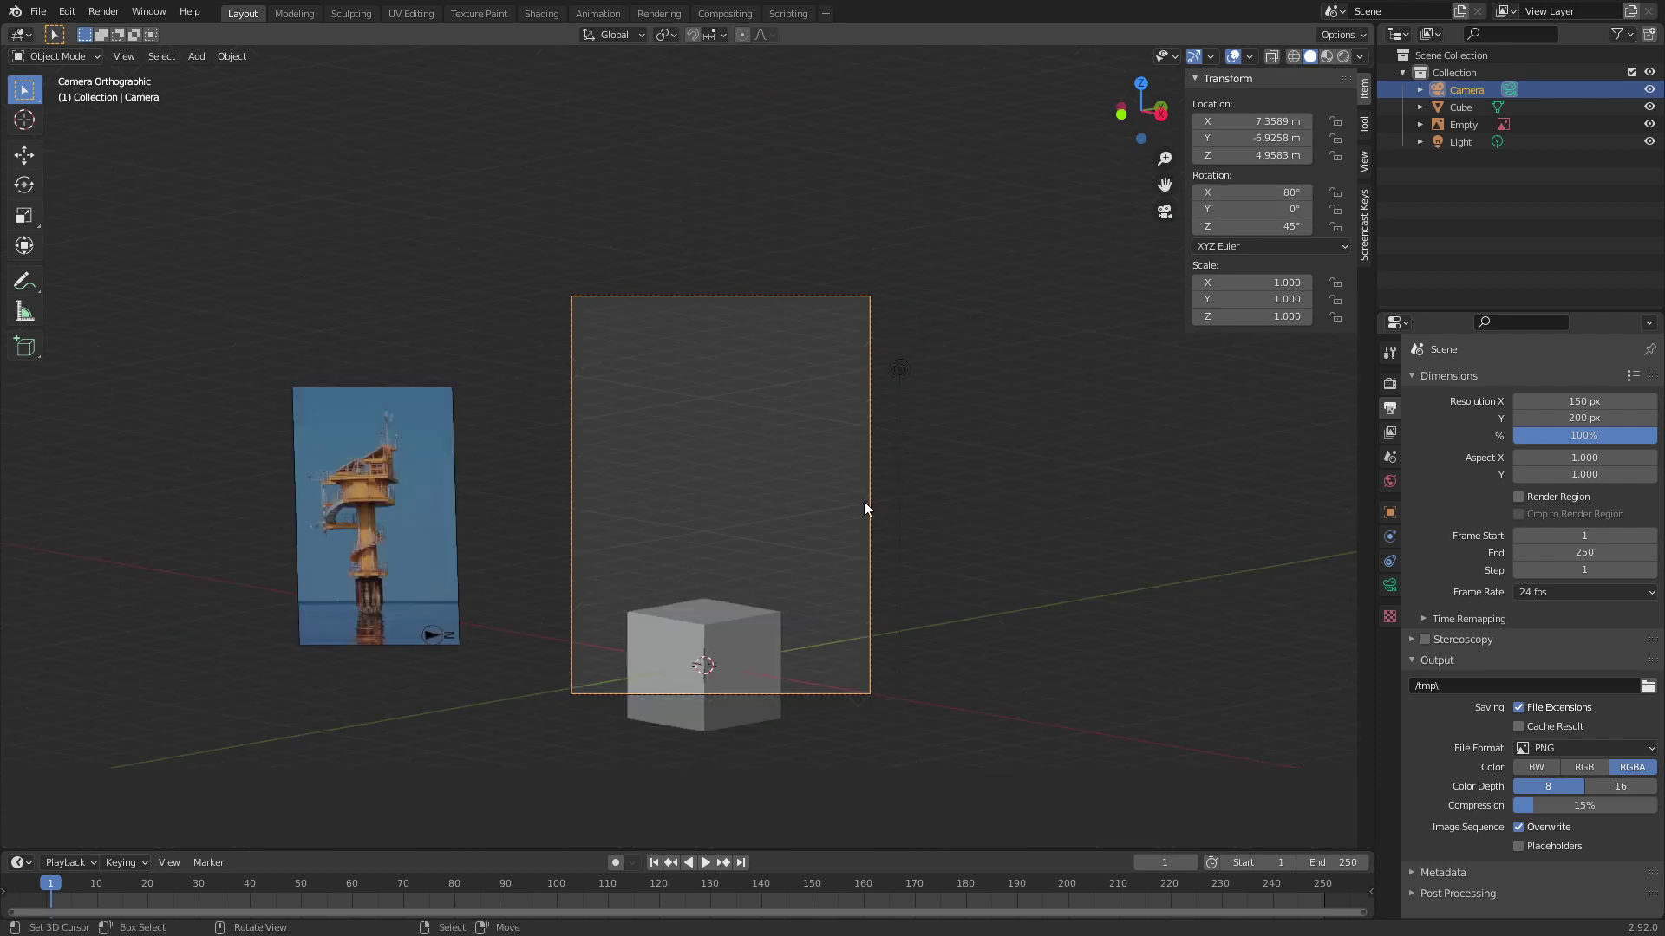
# Step: Inspect the cube's edges and its position in the camera frame at the new viewing angle
pyautogui.scroll(5, 720, 659)
pyautogui.keyDown('shift'); pyautogui.moveTo(720, 659); pyautogui.dragTo(826, 310, button='middle'); pyautogui.keyUp('shift')
pyautogui.scroll(8, 706, 570)
pyautogui.moveTo(704, 596)
pyautogui.keyDown('shift'); pyautogui.mouseDown(button='middle')
pyautogui.moveTo(780, 405)
pyautogui.moveTo(701, 647)
pyautogui.moveTo(732, 600)
pyautogui.mouseUp(button='middle'); pyautogui.keyUp('shift')
pyautogui.scroll(8, 706, 557)
pyautogui.scroll(-9, 706, 557)
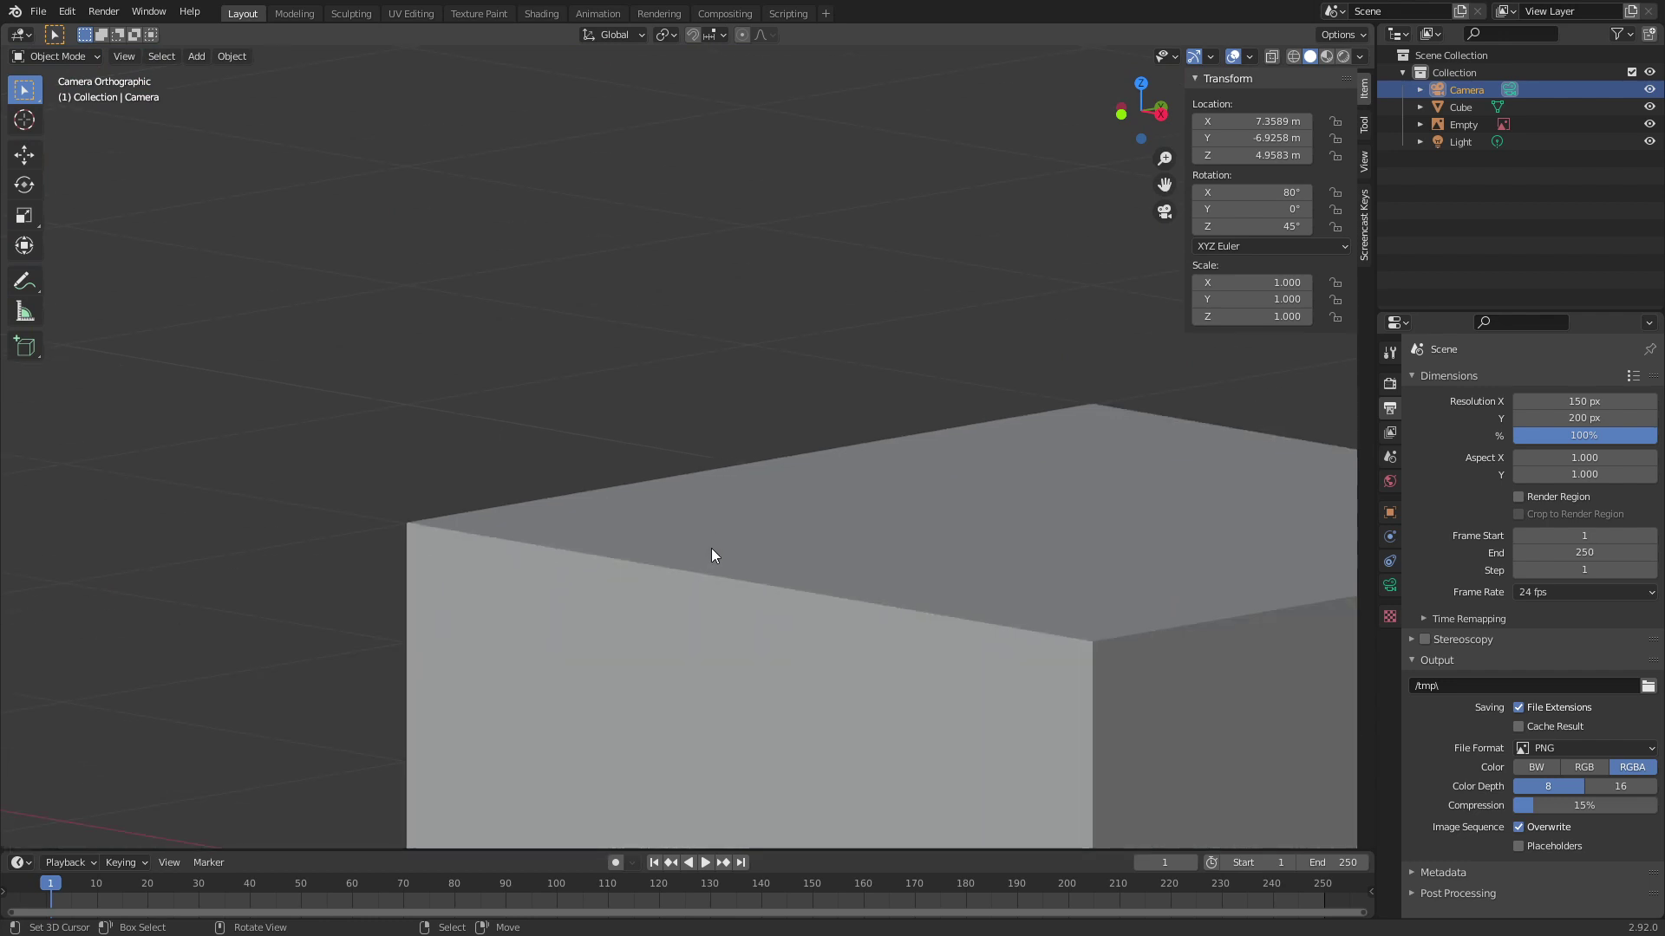
pyautogui.scroll(-8, 711, 548)
pyautogui.scroll(-3, 669, 646)
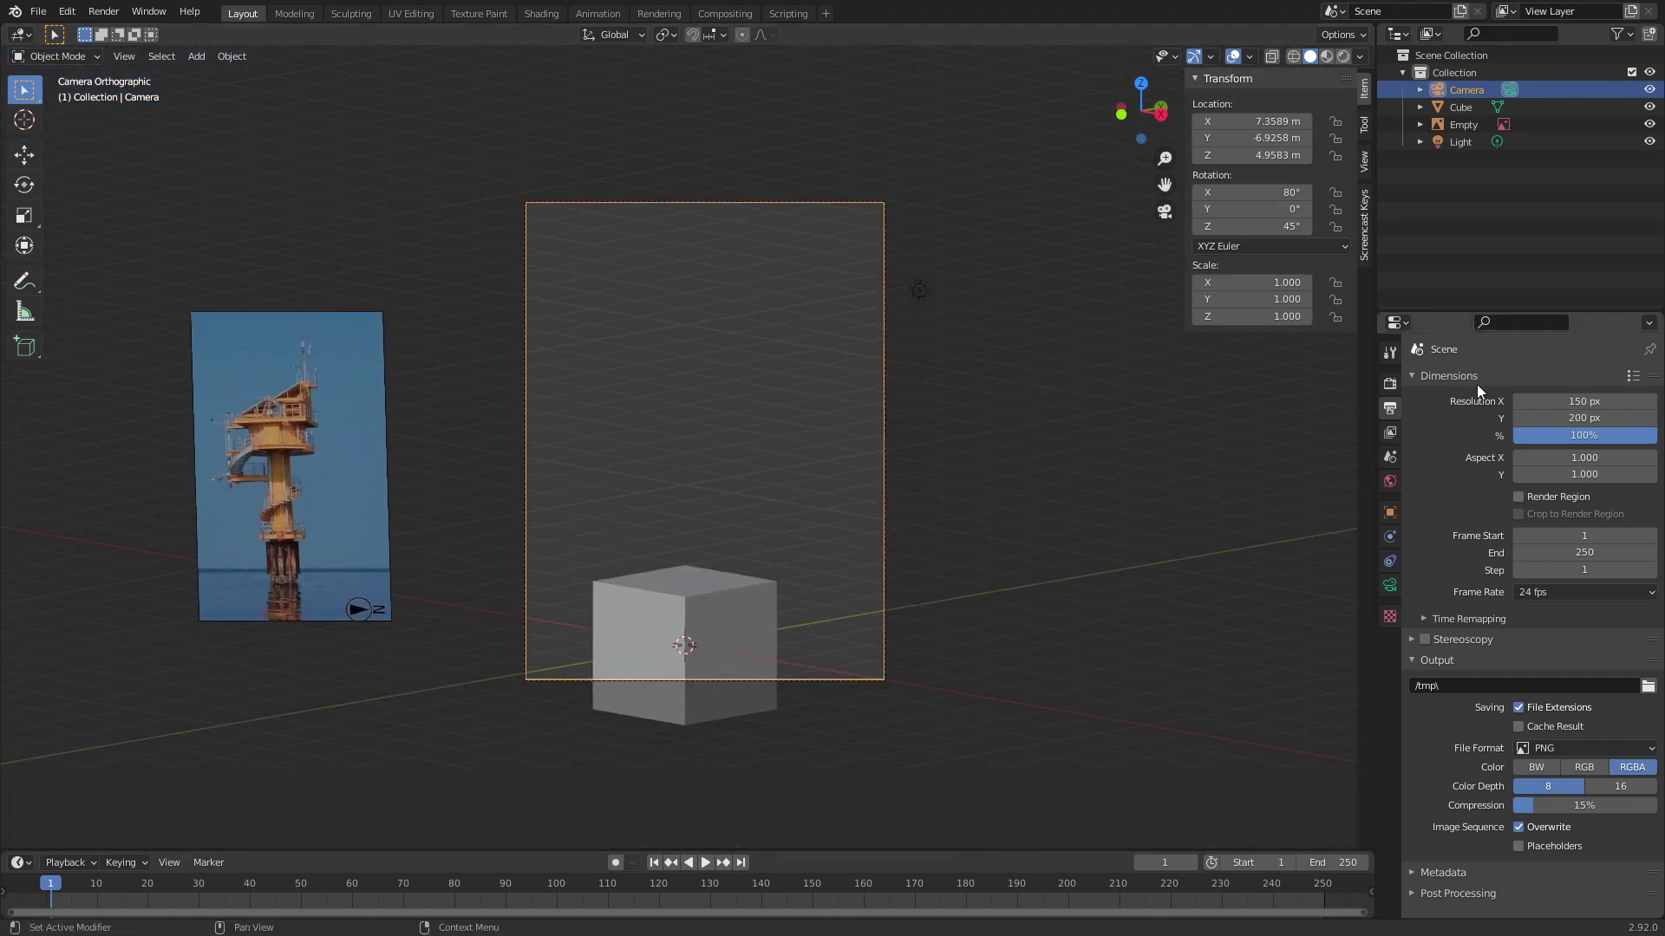
# Step: Try to render a Pixelart preview of the scene
pyautogui.click(1390, 383)
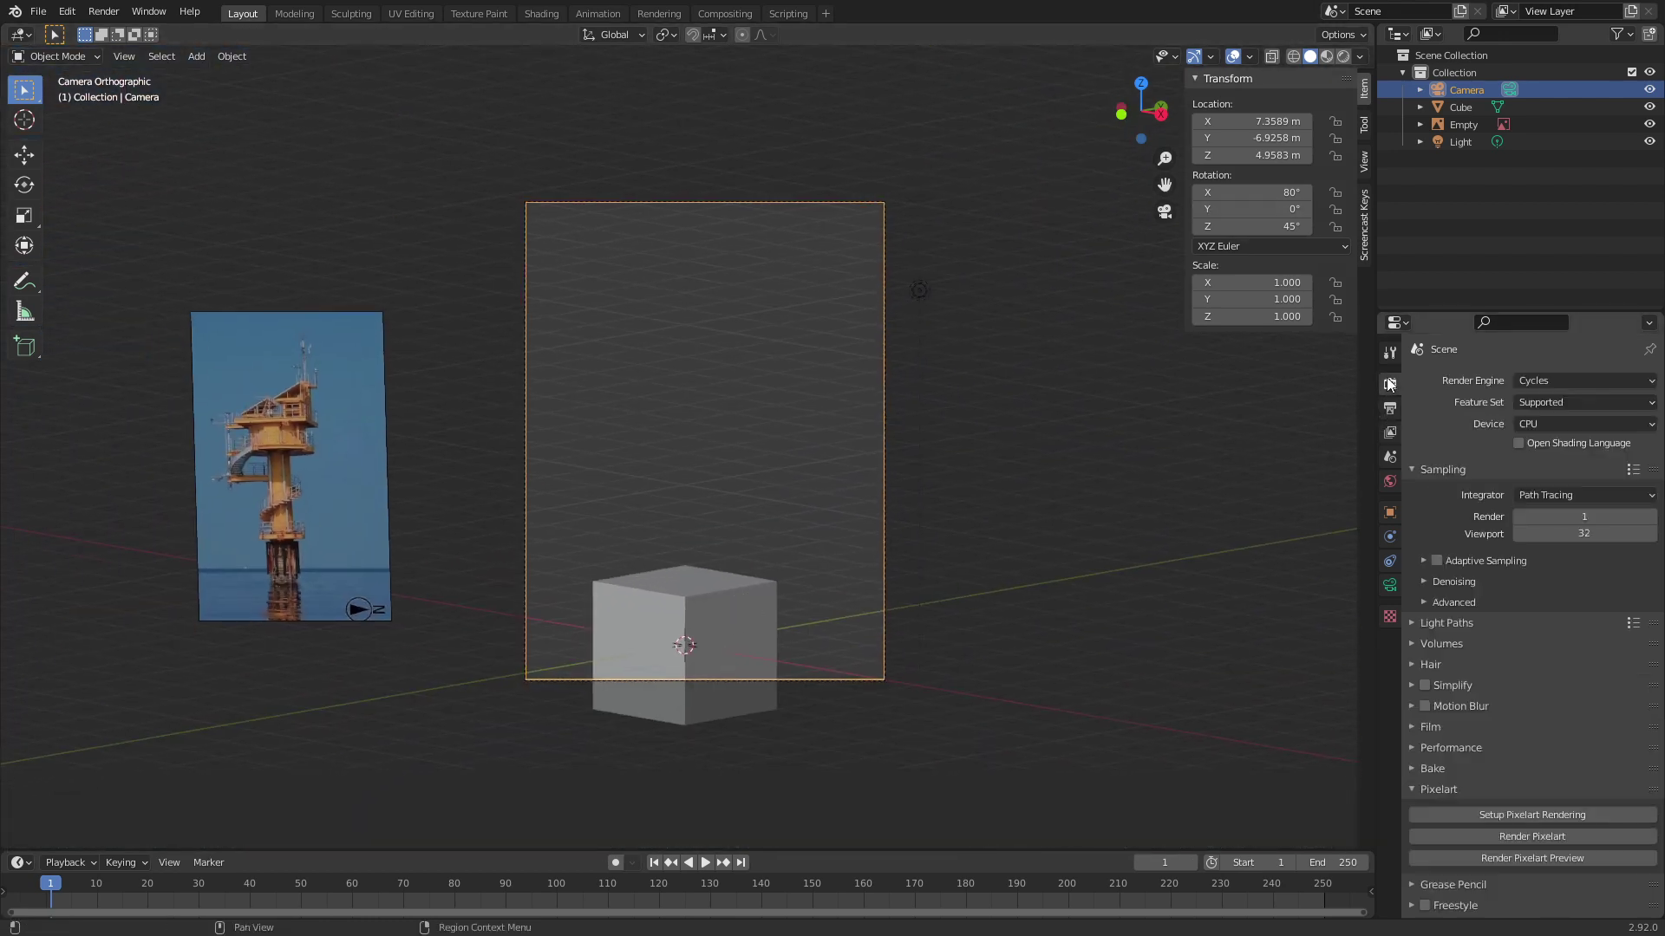
pyautogui.click(1556, 856)
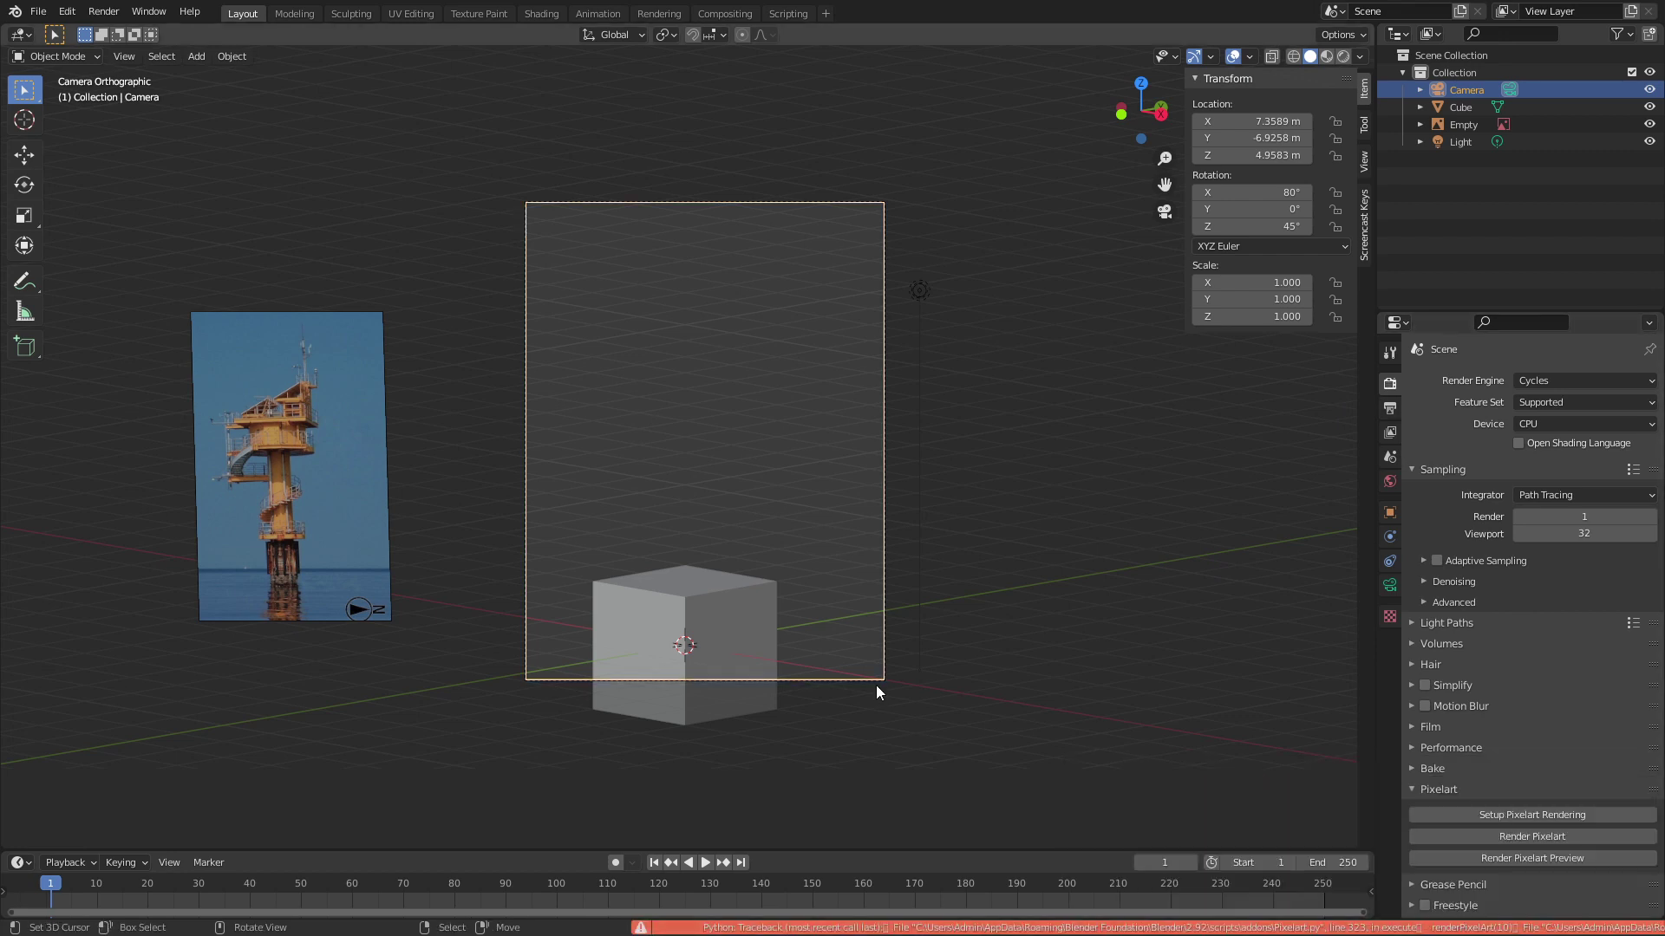
pyautogui.keyDown('shift'); pyautogui.moveTo(960, 736); pyautogui.dragTo(934, 710, button='middle'); pyautogui.keyUp('shift')
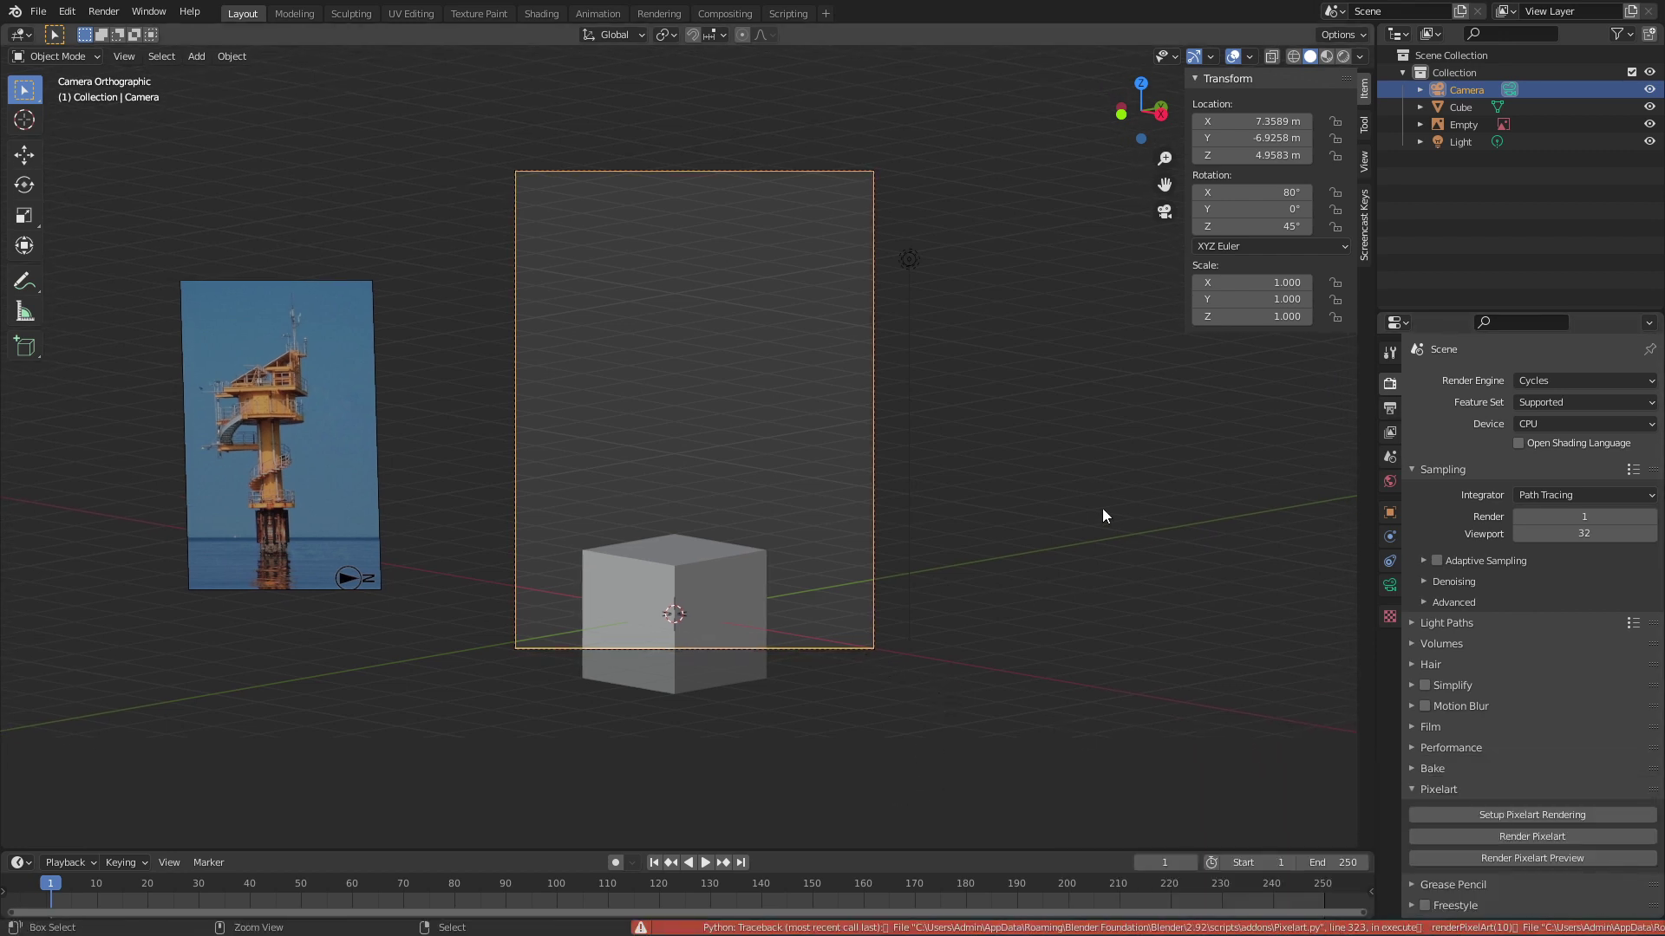
# Step: Save the project to the Desktop as tower.blend
pyautogui.hotkey('ctrl', 's')
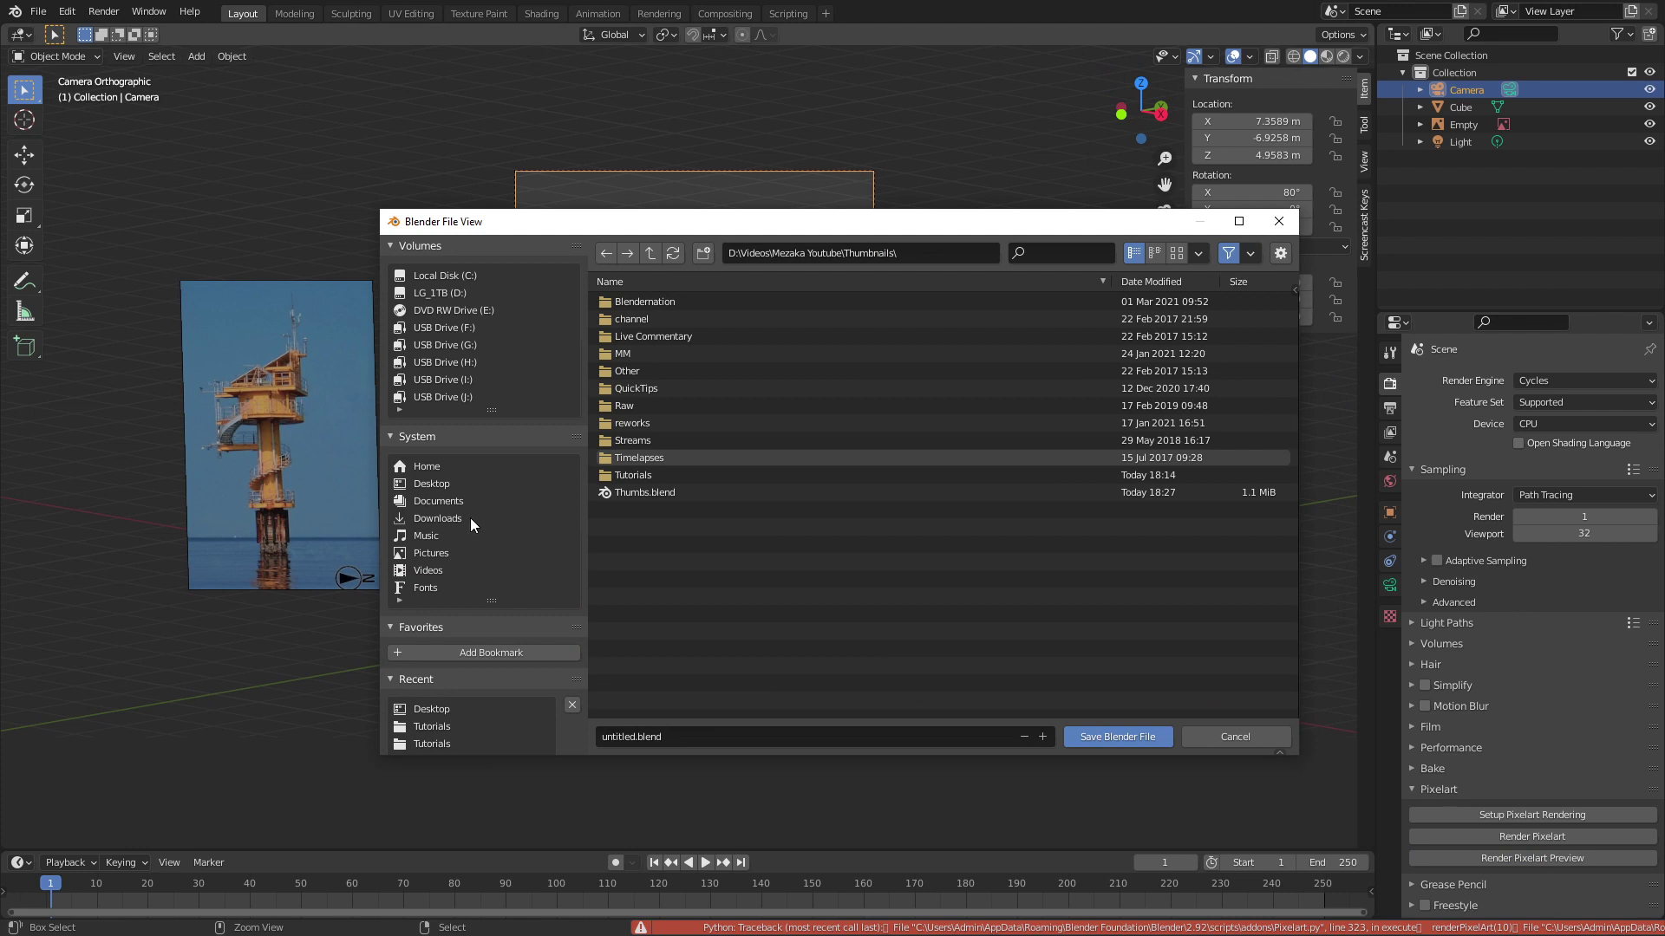
pyautogui.click(456, 484)
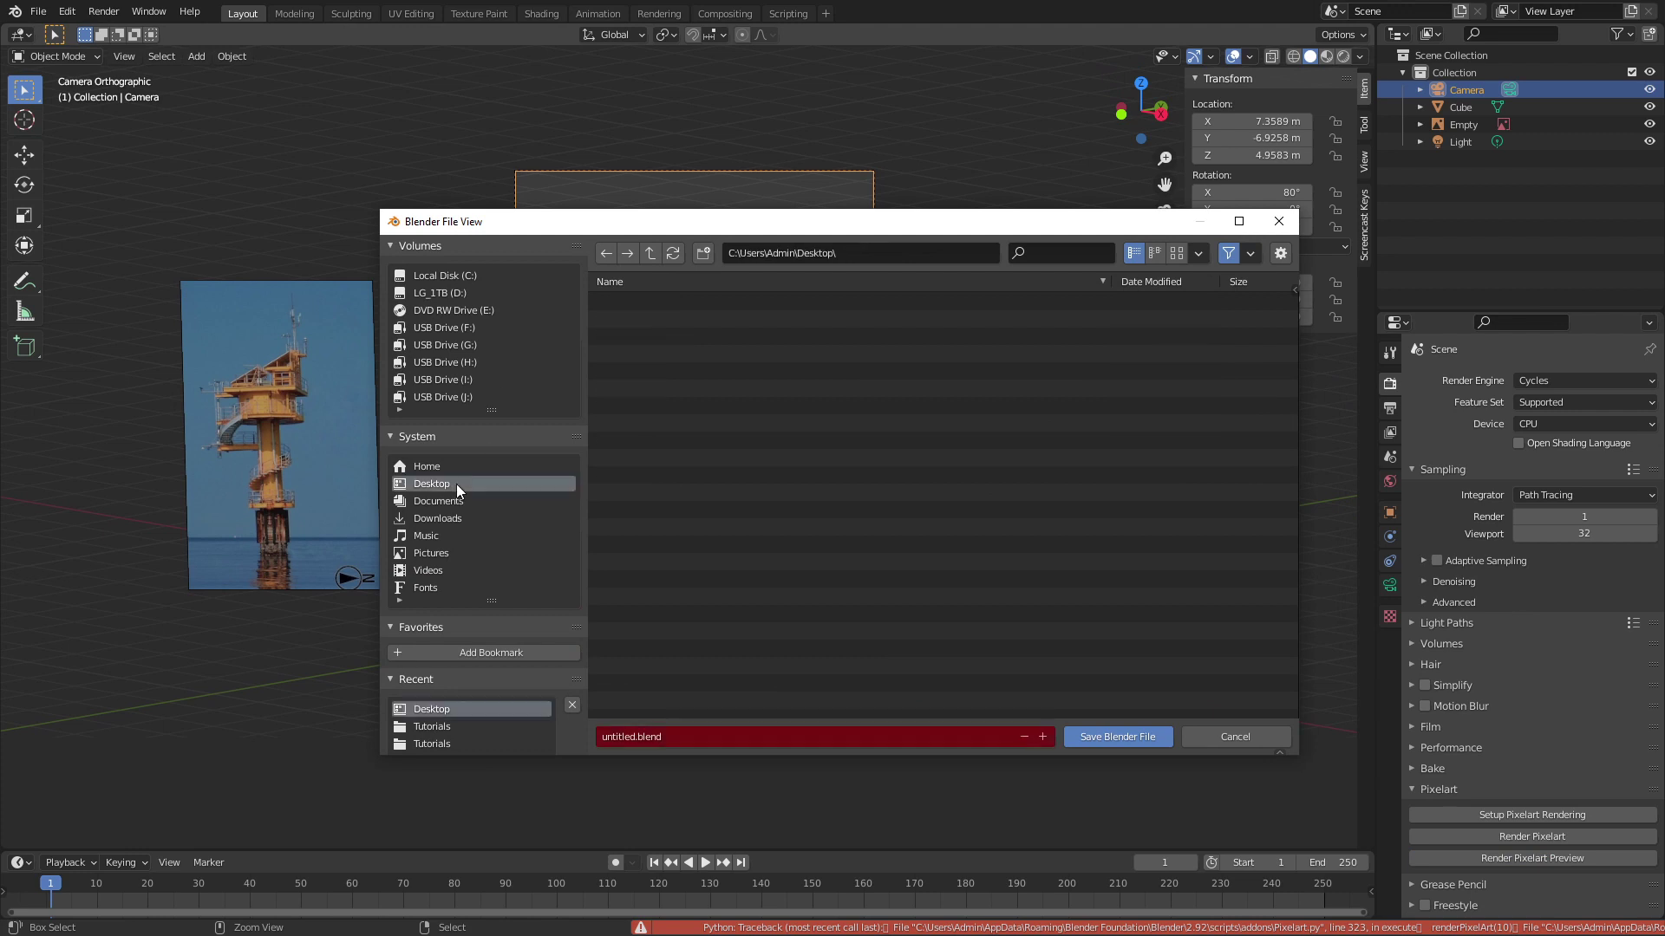
pyautogui.click(728, 742)
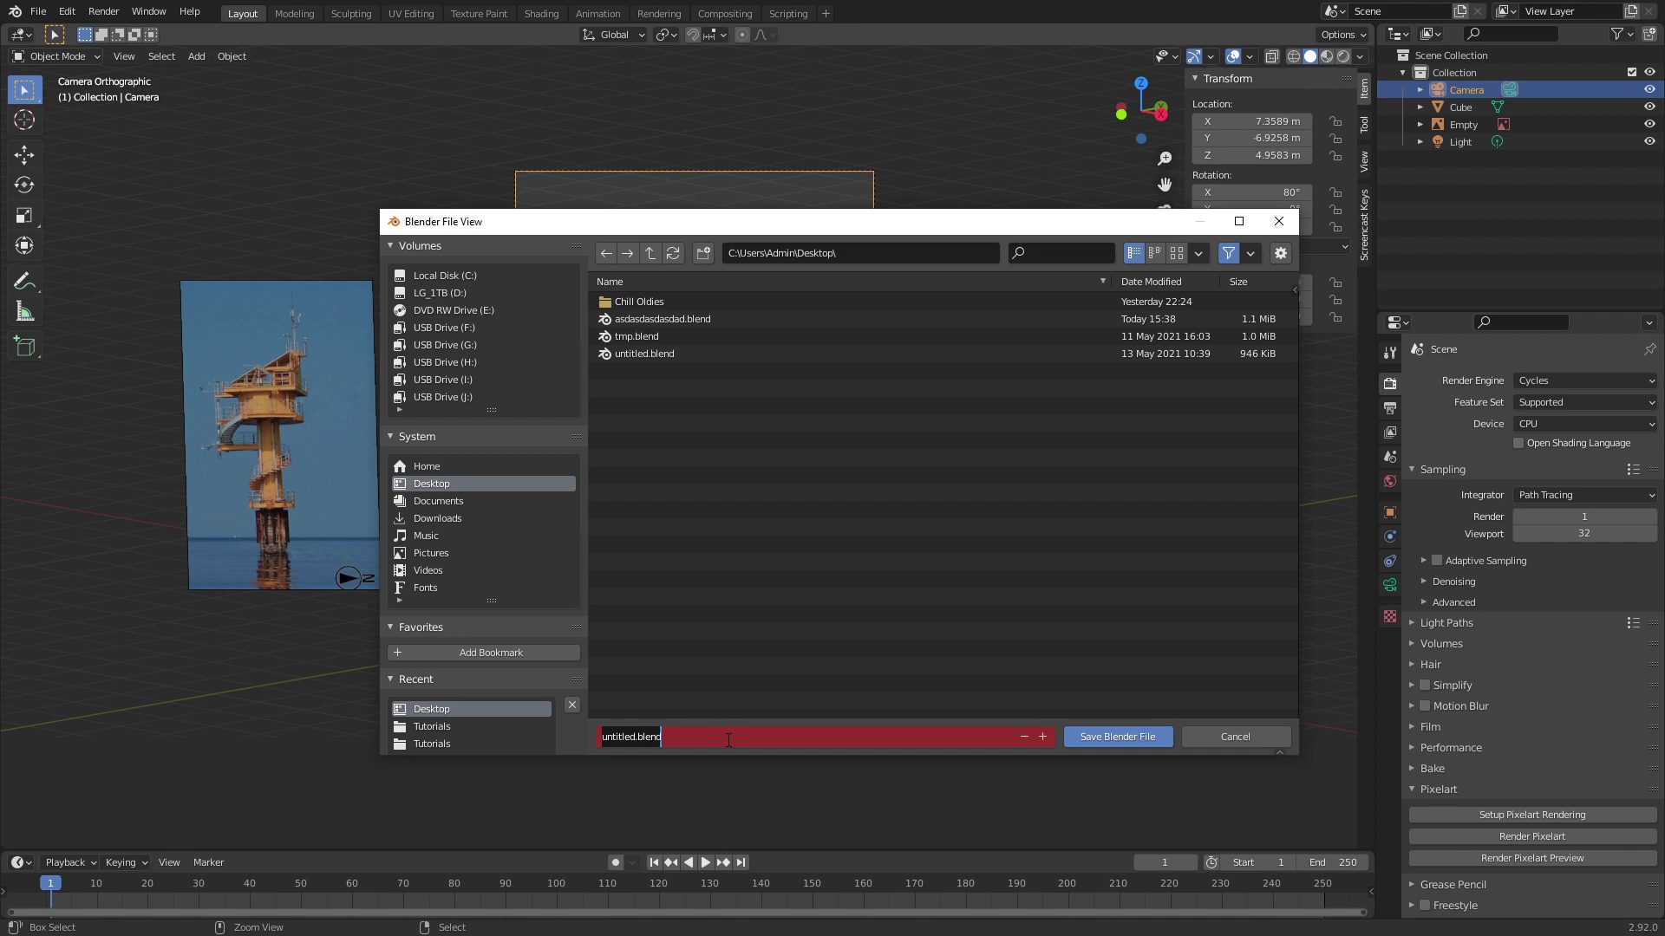
pyautogui.write('tower')
pyautogui.press('Return')
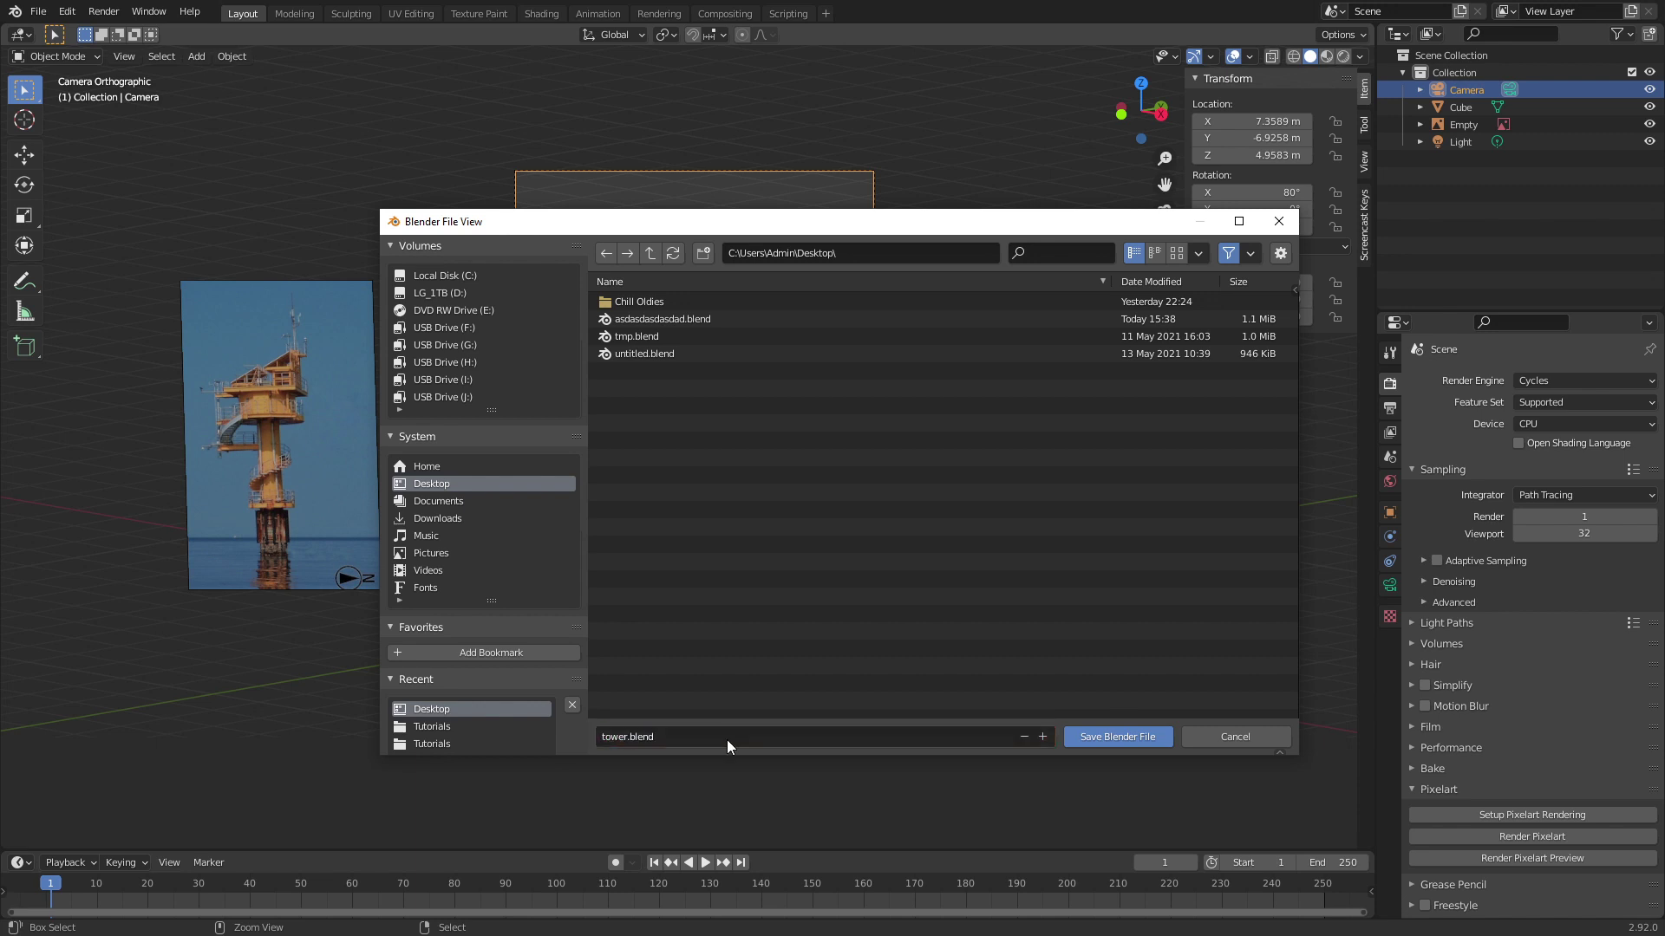
pyautogui.click(1116, 737)
# Step: Render a Pixelart preview of the scene
pyautogui.keyDown('shift'); pyautogui.moveTo(877, 615); pyautogui.dragTo(900, 598, button='middle'); pyautogui.keyUp('shift')
pyautogui.scroll(1, 970, 622)
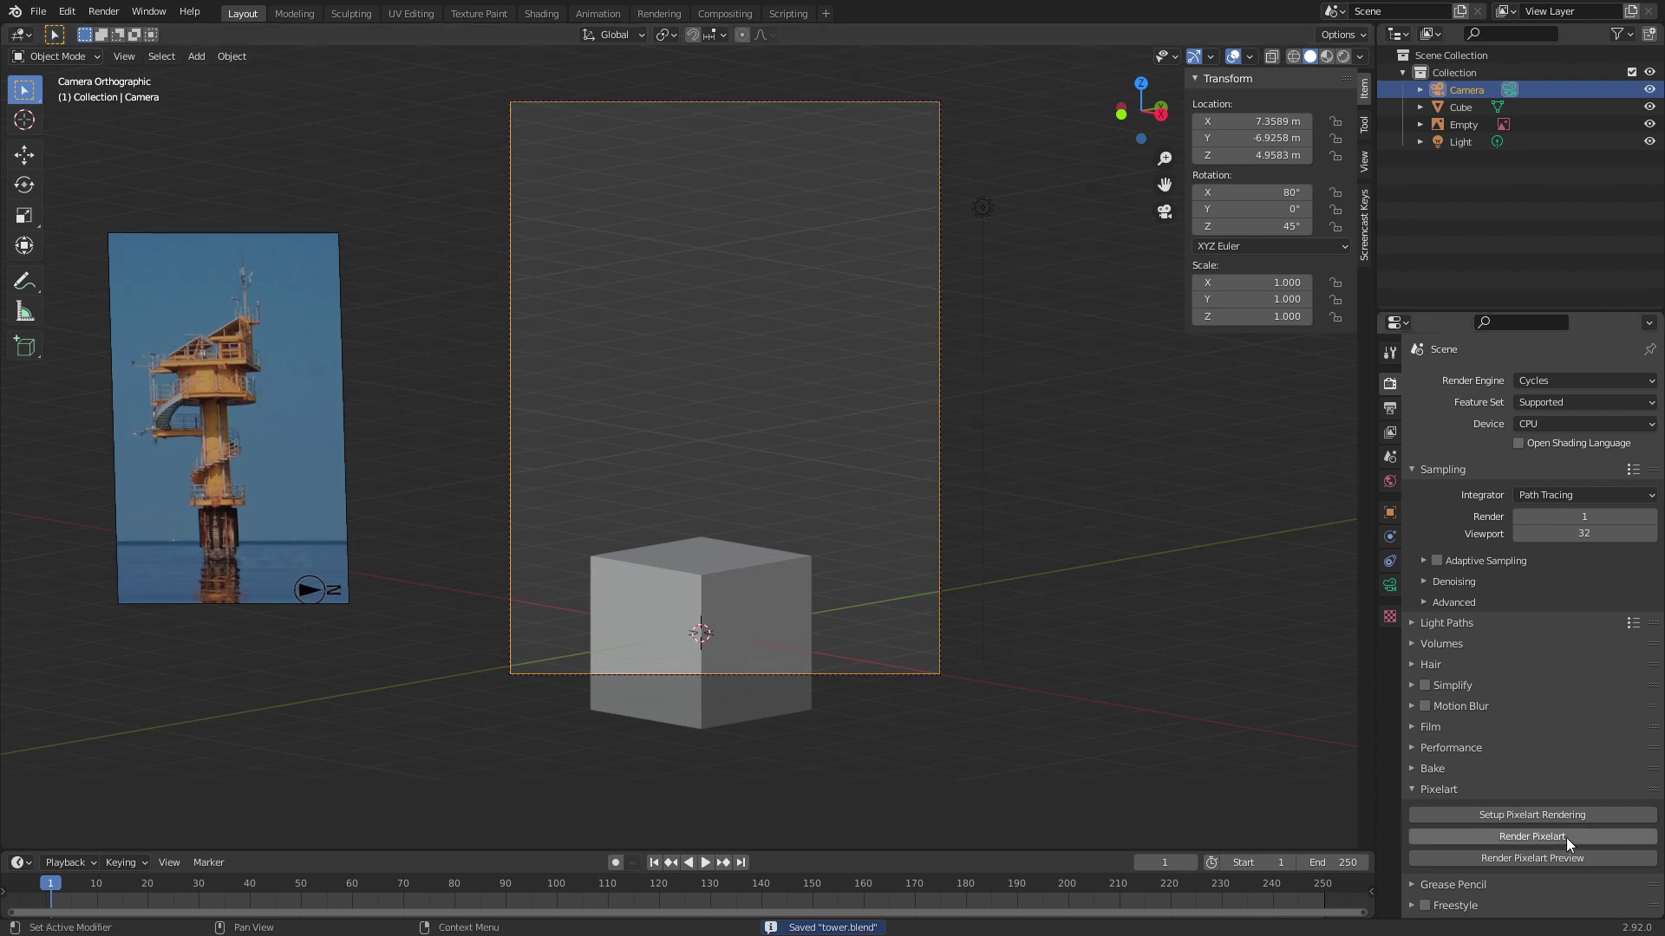
pyautogui.click(1547, 855)
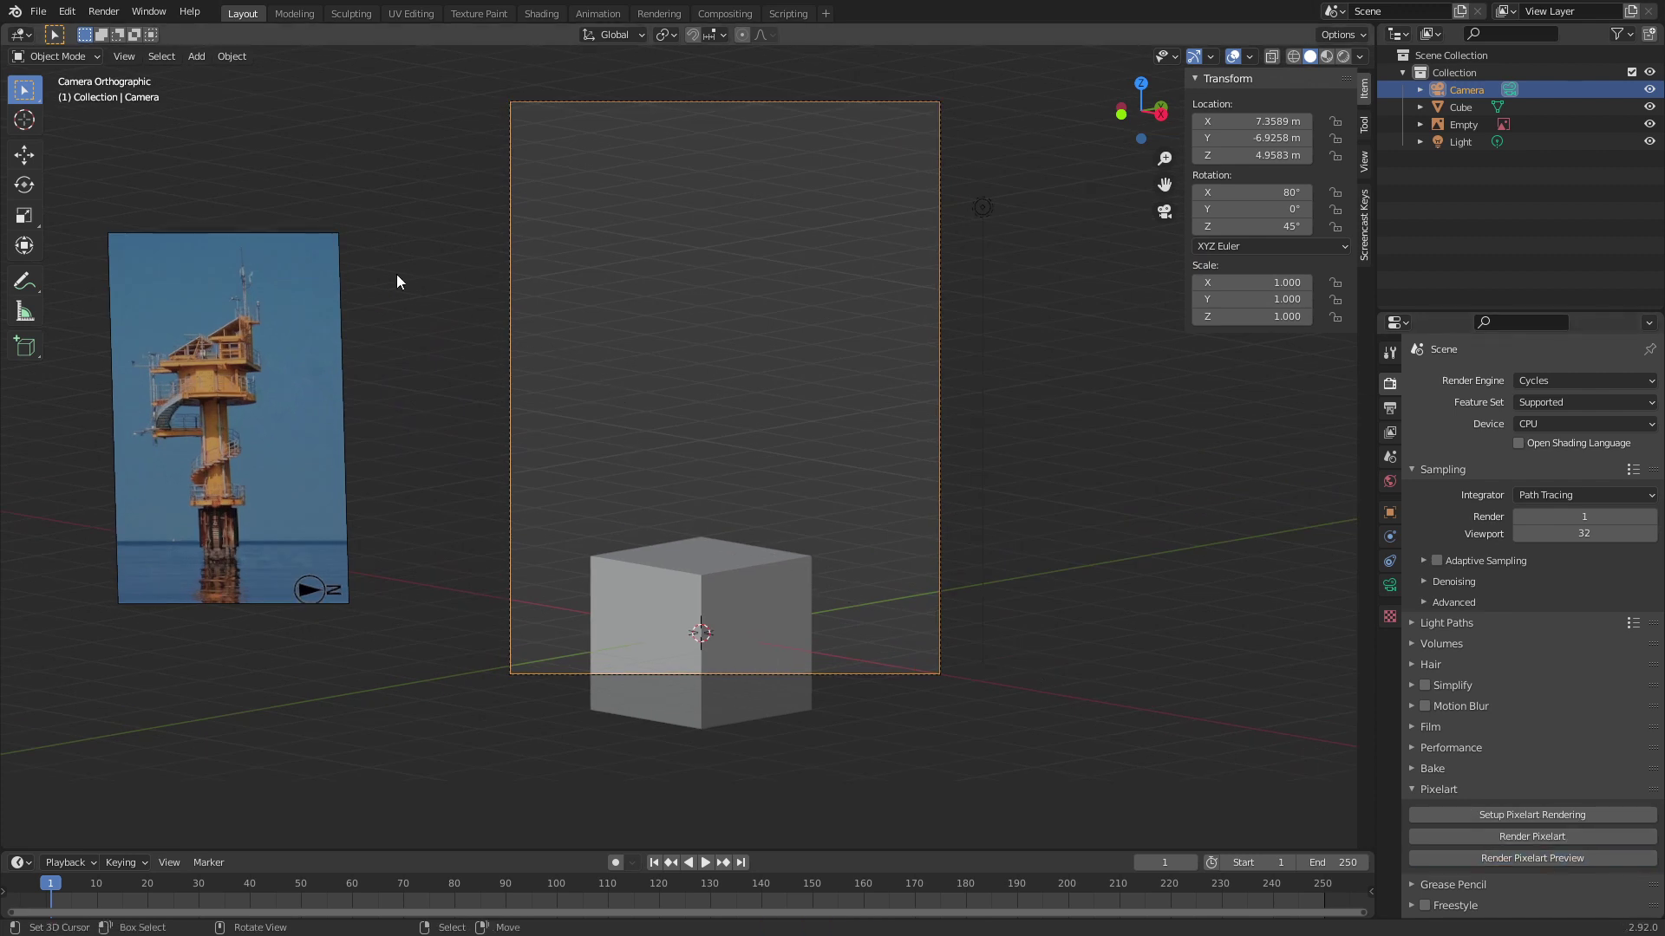
pyautogui.scroll(-3, 610, 419)
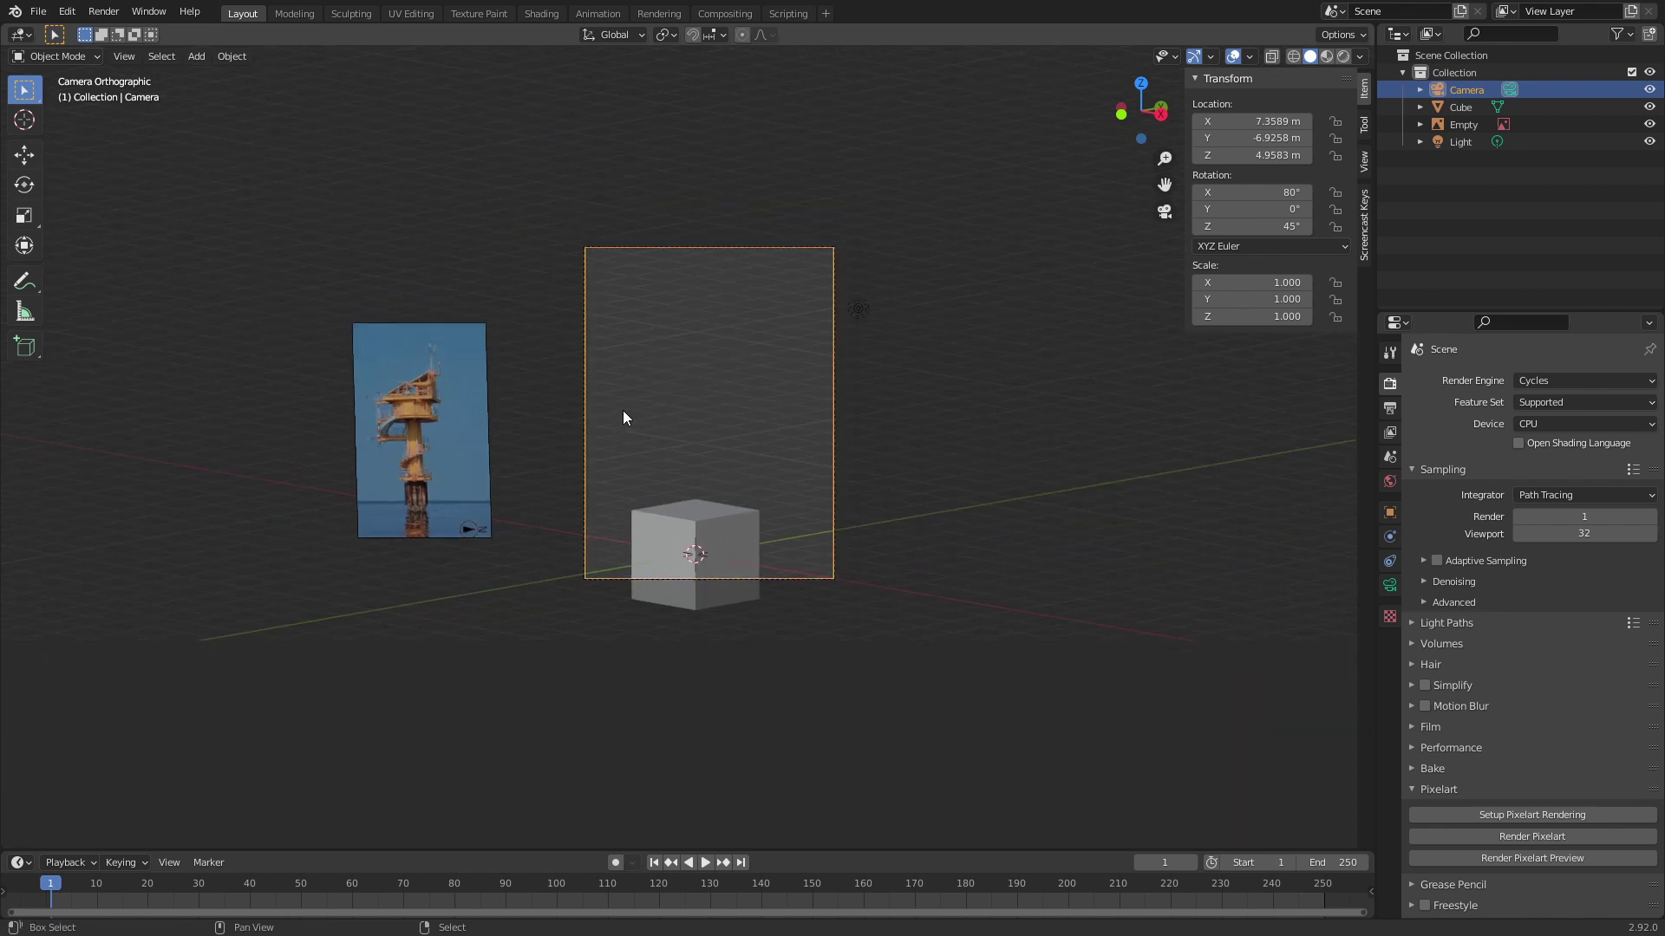
pyautogui.keyDown('shift'); pyautogui.moveTo(623, 409); pyautogui.dragTo(584, 417, button='middle'); pyautogui.keyUp('shift')
pyautogui.scroll(3, 655, 403)
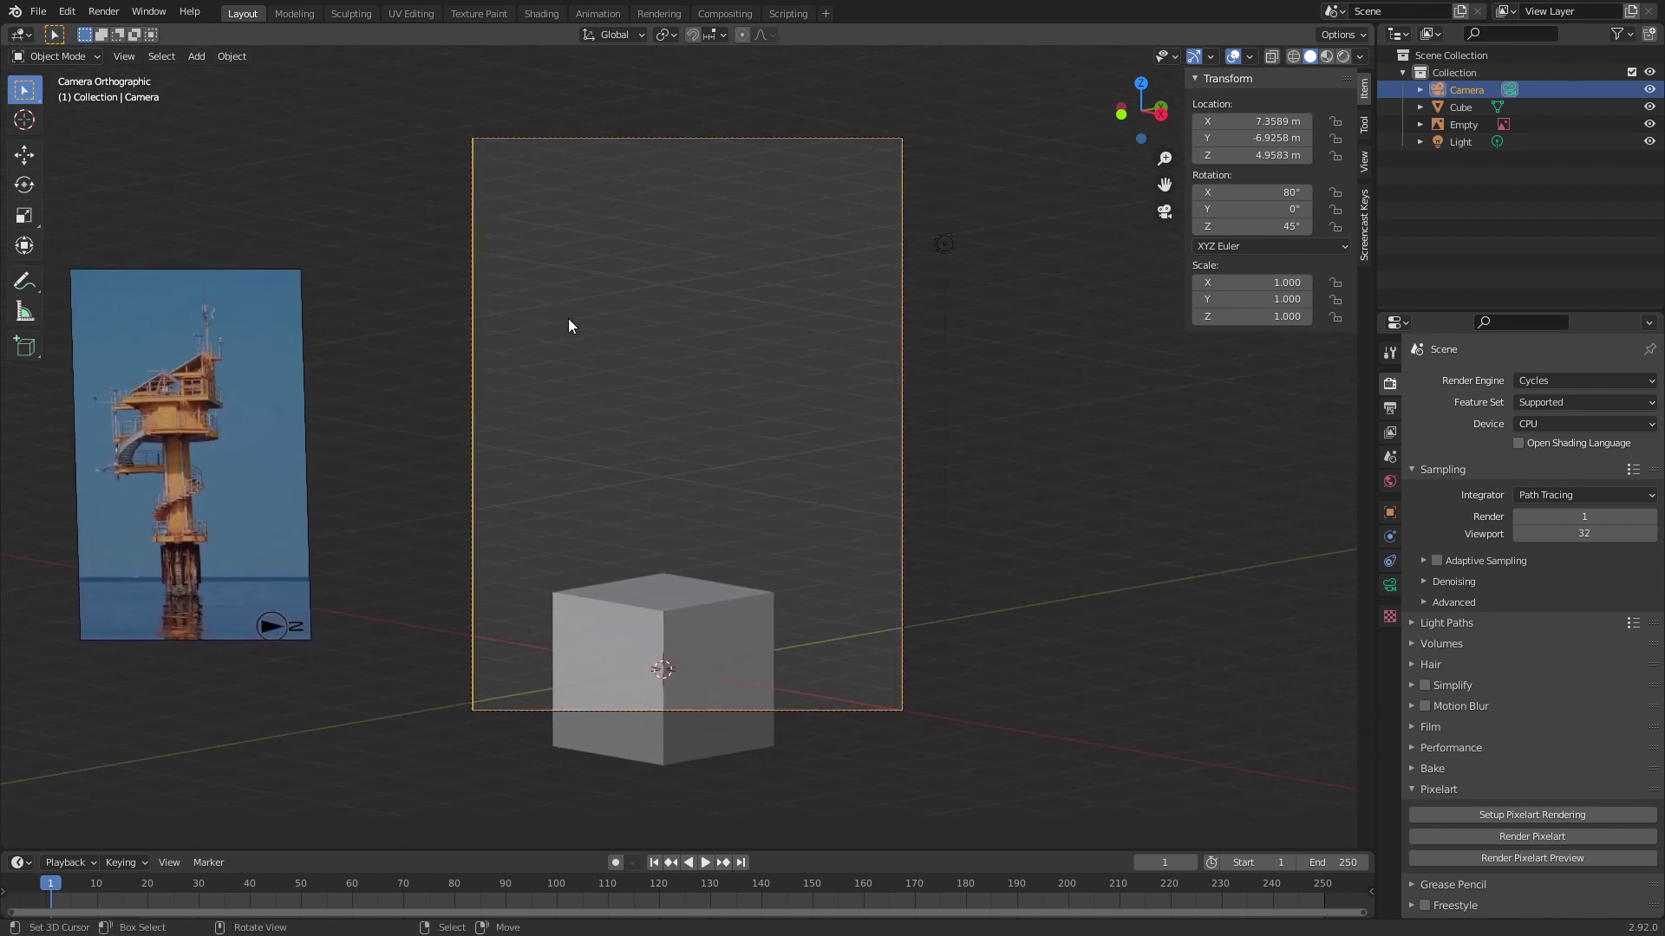
pyautogui.click(149, 11)
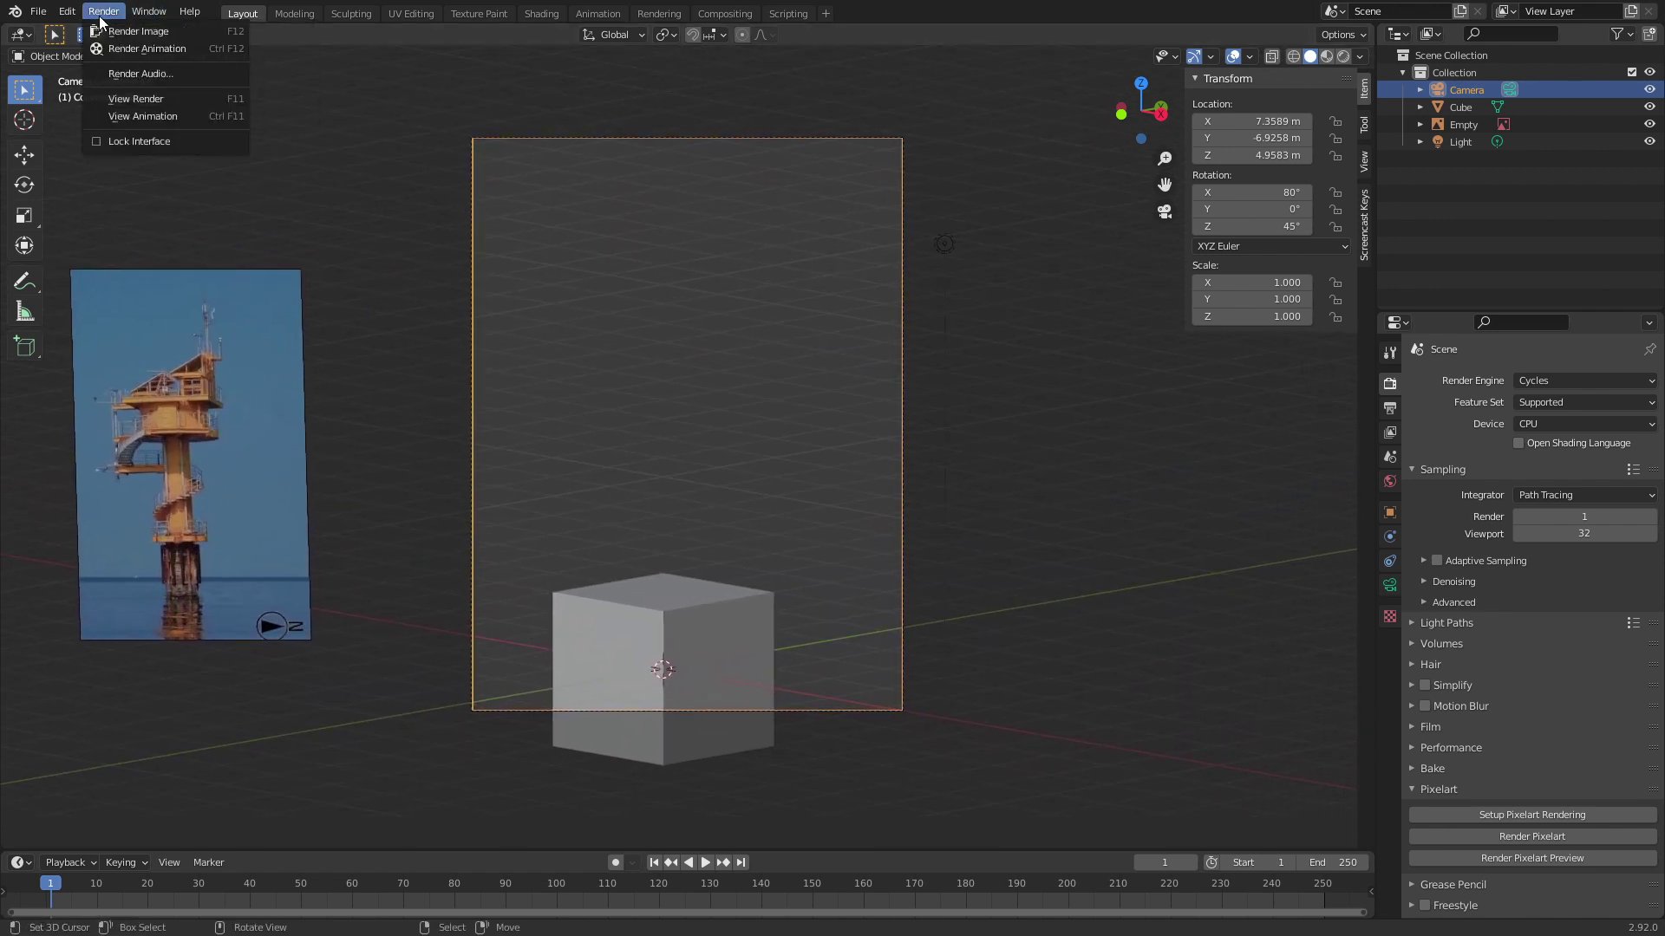
pyautogui.moveTo(71, 18)
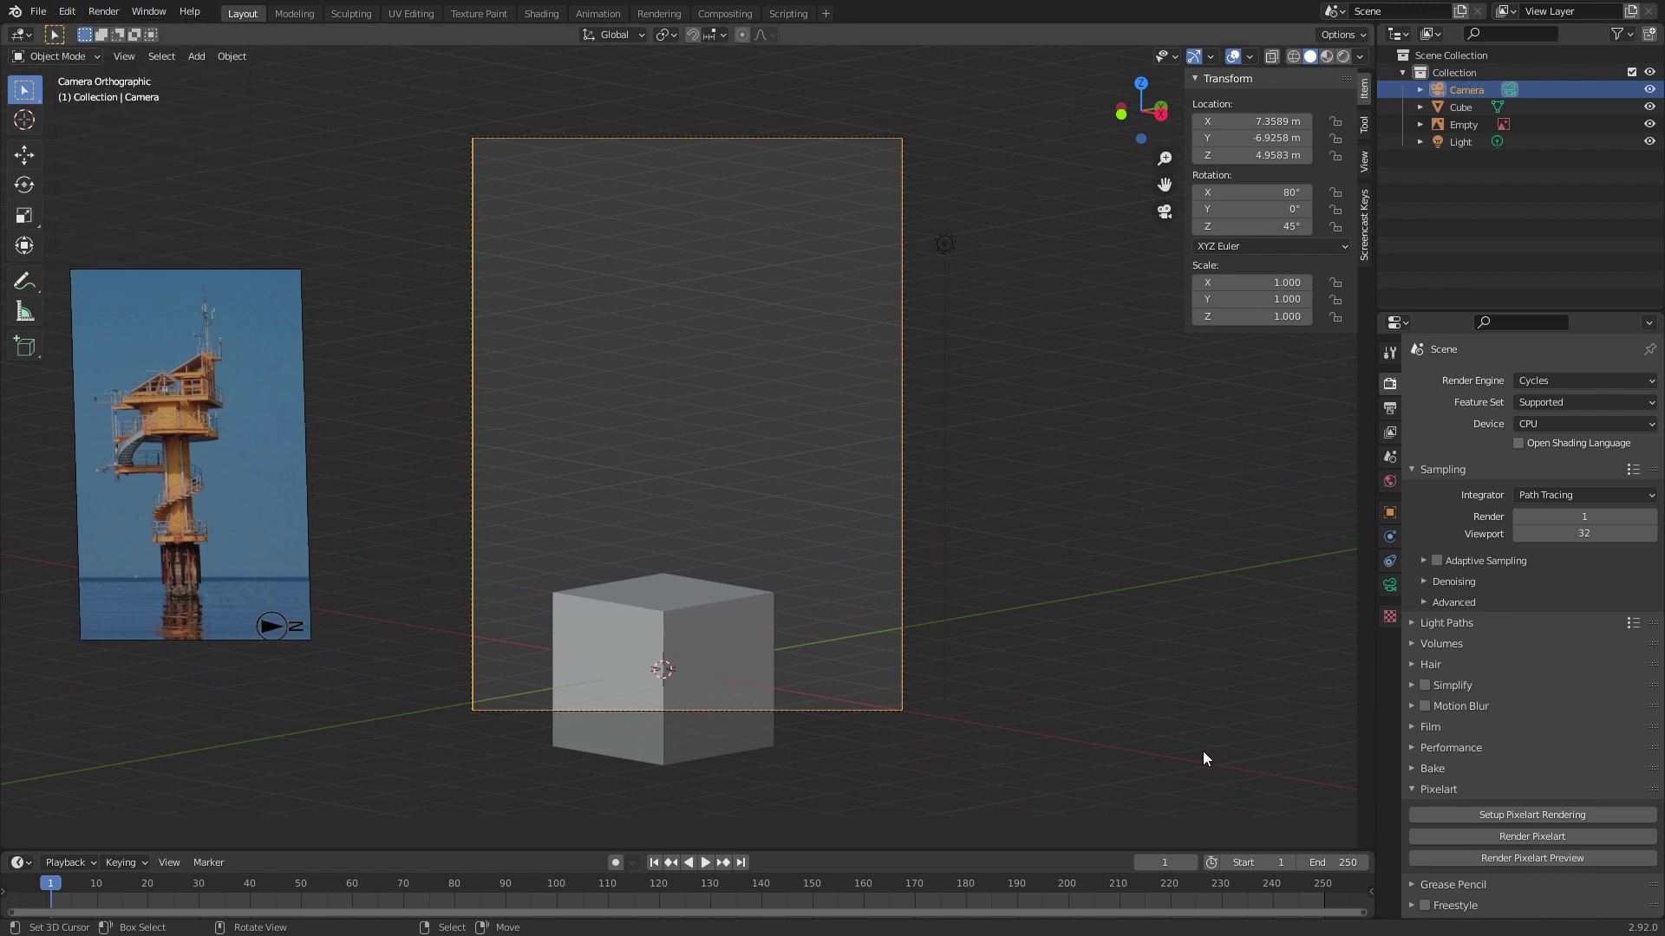
pyautogui.click(42, 15)
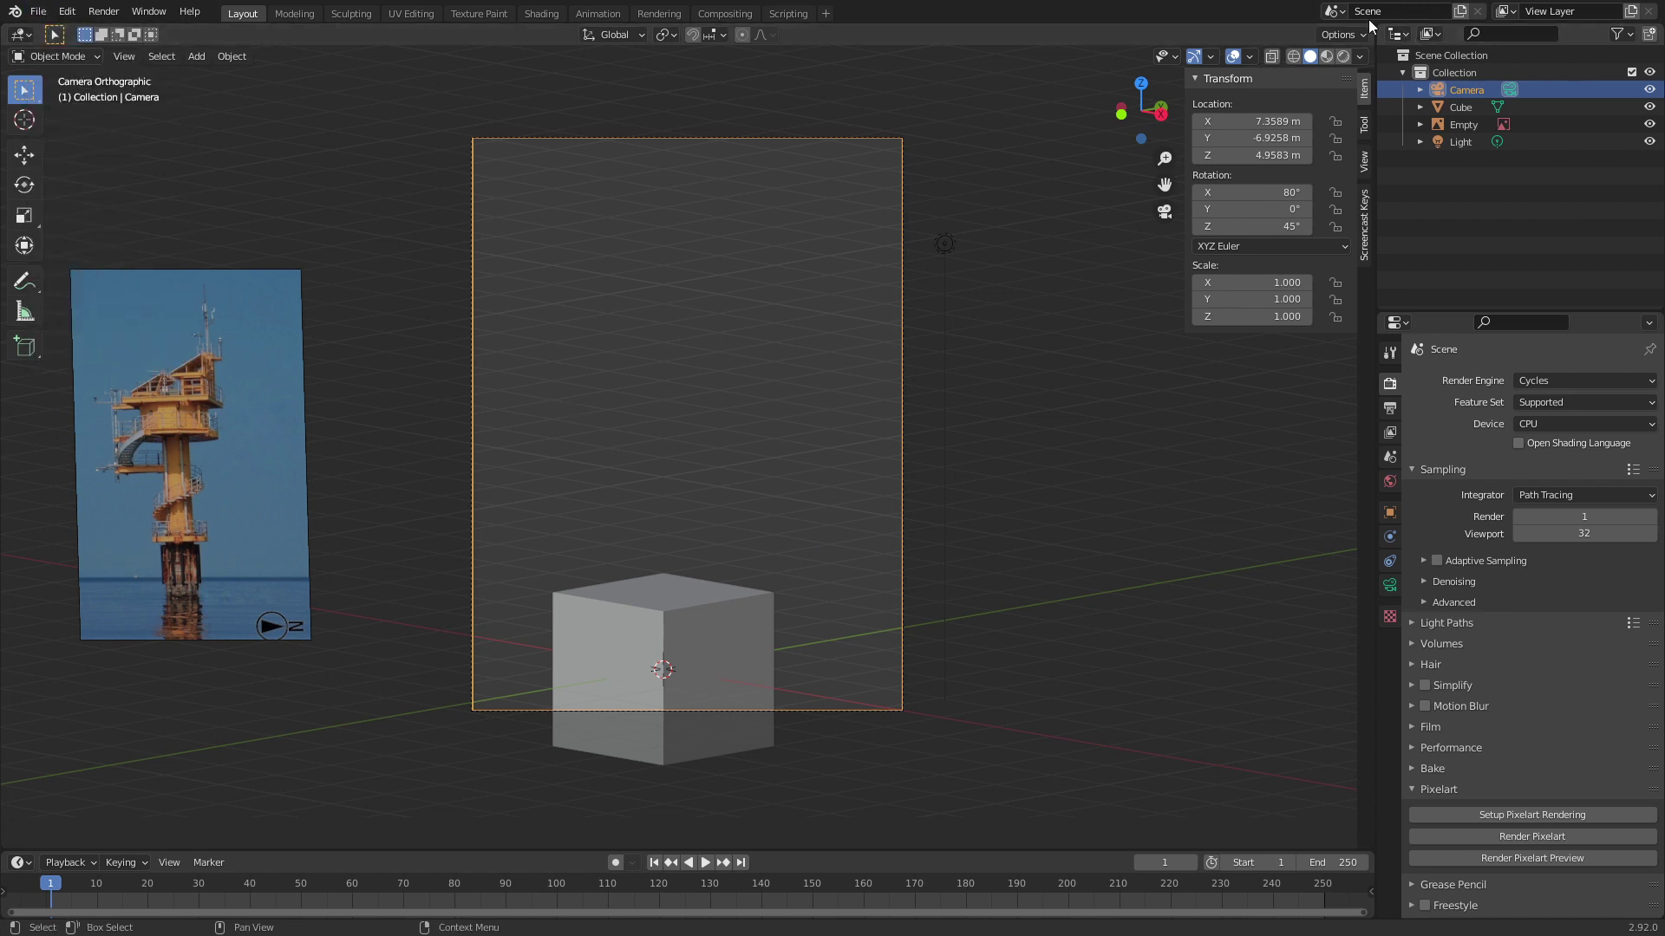
# Step: Split the 3D viewport vertically and turn the new area into an Image Editor
pyautogui.moveTo(1368, 28); pyautogui.dragTo(911, 147)
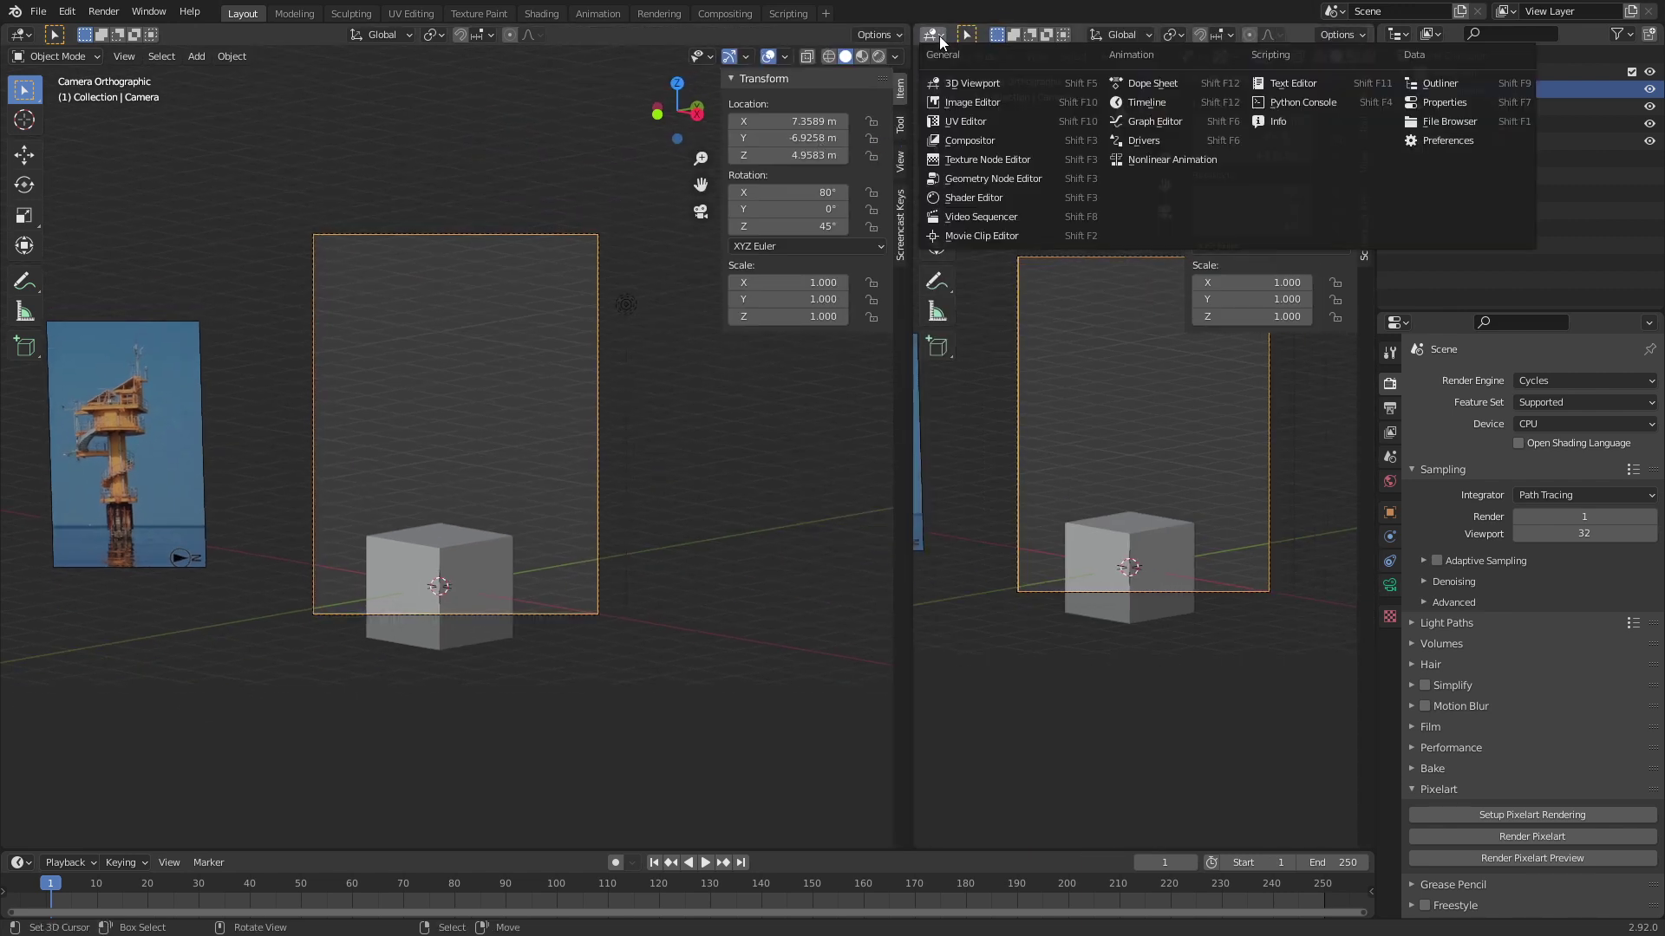
pyautogui.click(936, 35)
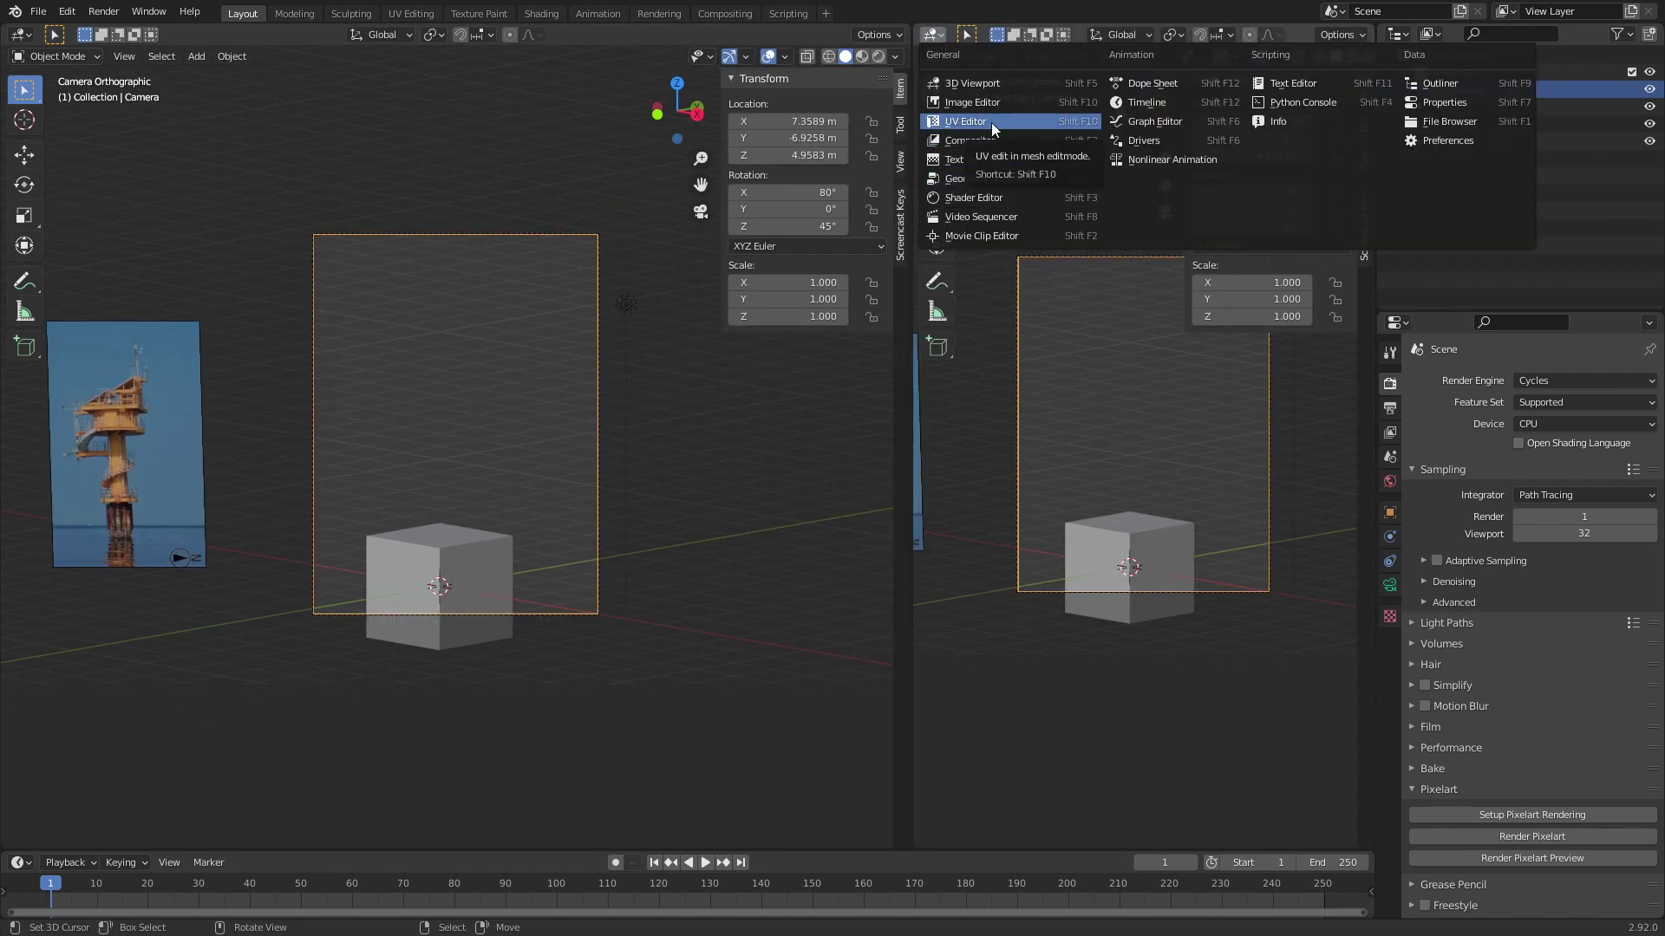
pyautogui.click(995, 104)
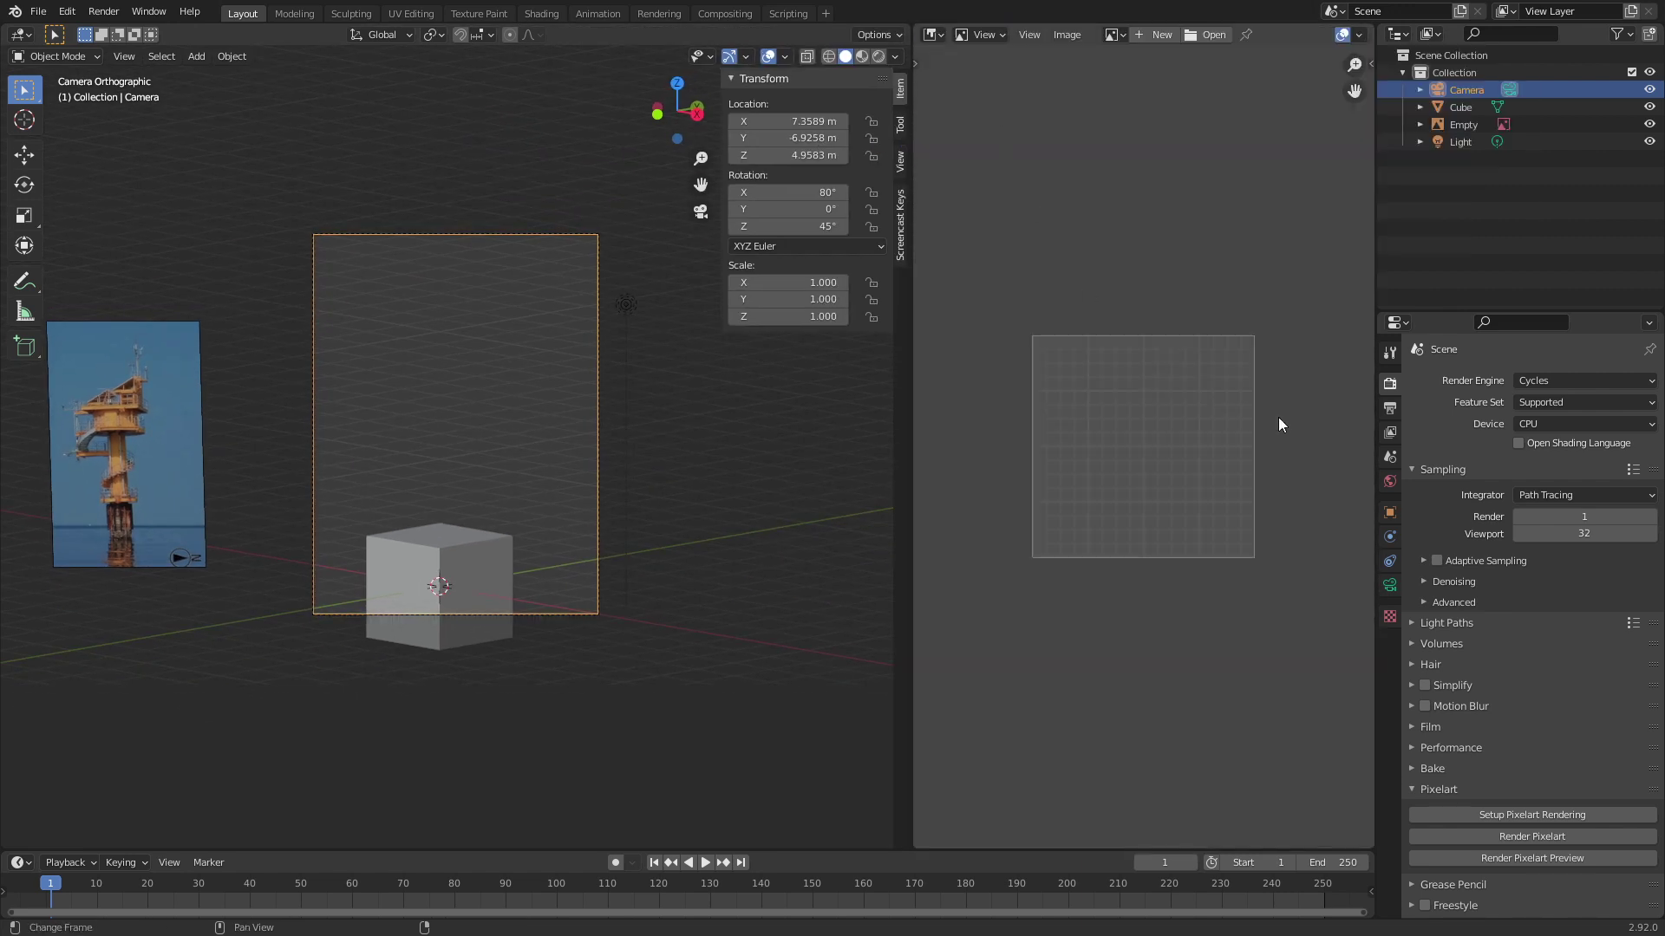
# Step: Display tower.jpg in the Image Editor and replace it with the Render Result
pyautogui.click(1113, 35)
pyautogui.click(1172, 126)
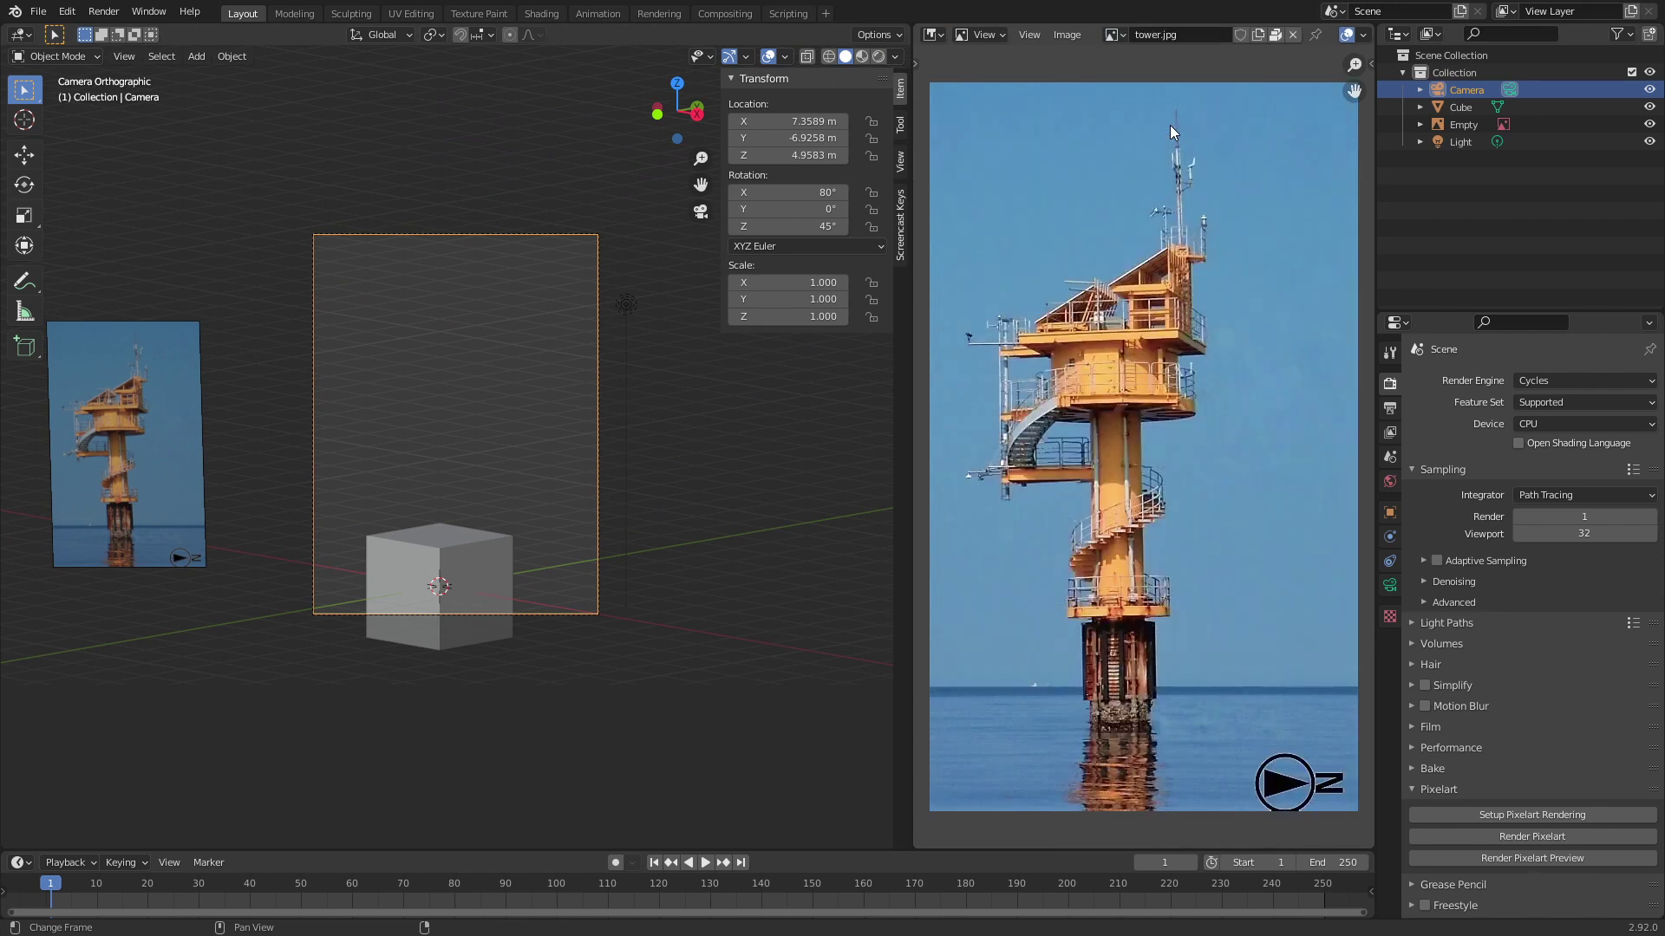
pyautogui.click(1116, 35)
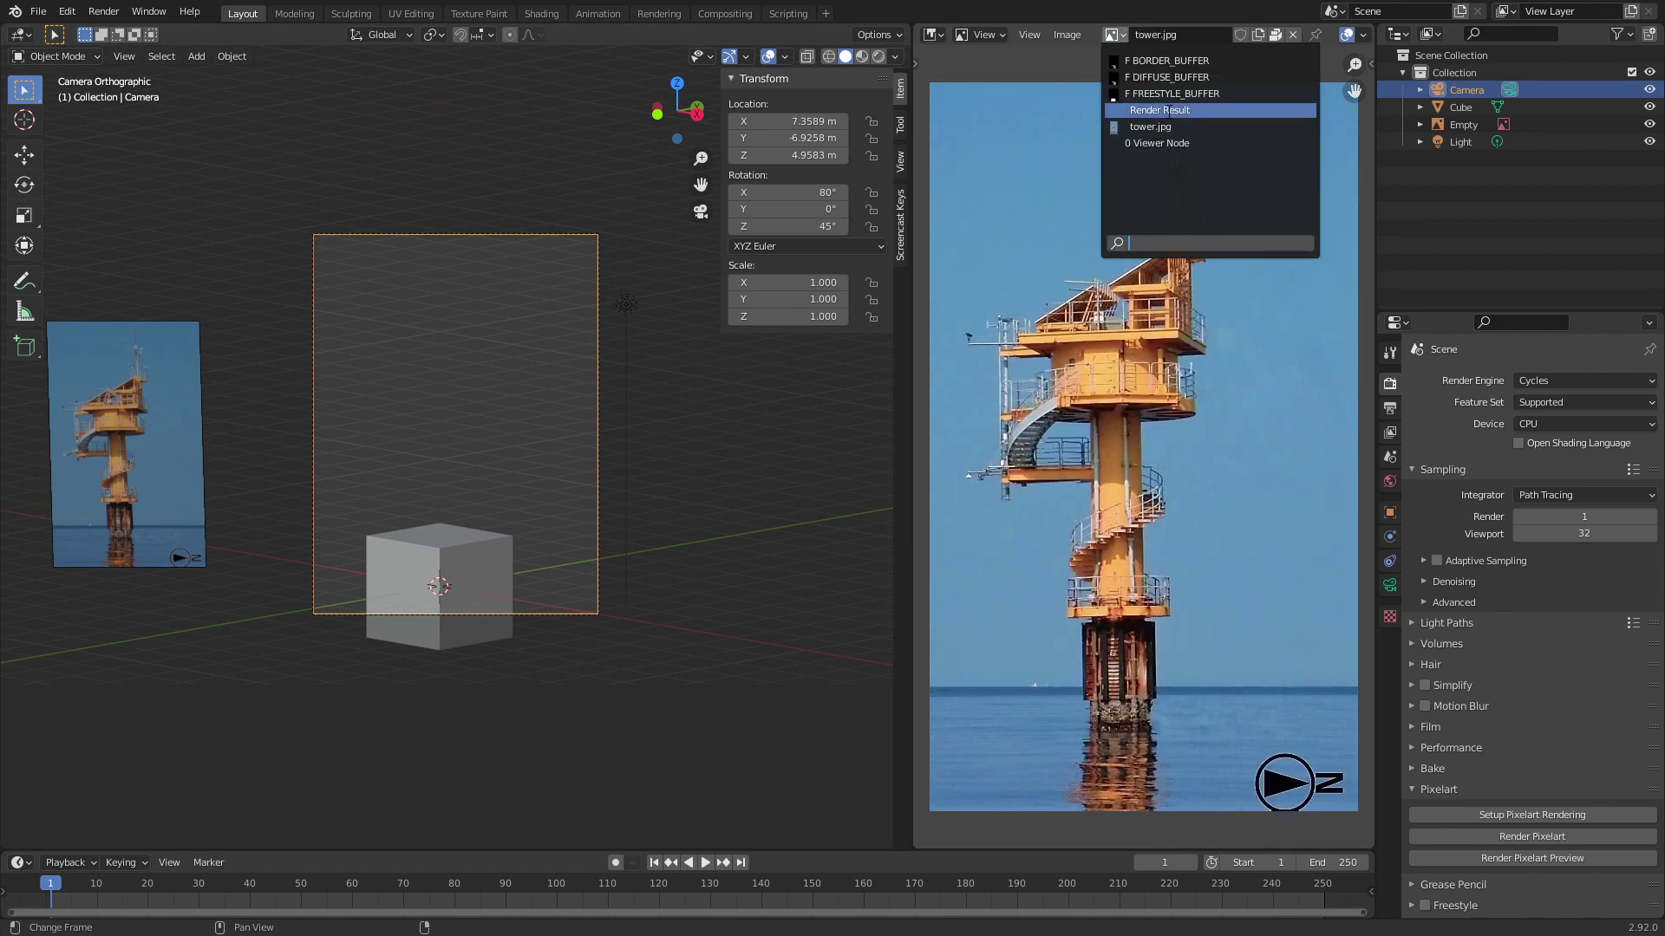
pyautogui.click(1162, 110)
# Step: Examine the pixel stepping along the cube's top edges and its placement in the rendered image
pyautogui.scroll(5, 1101, 569)
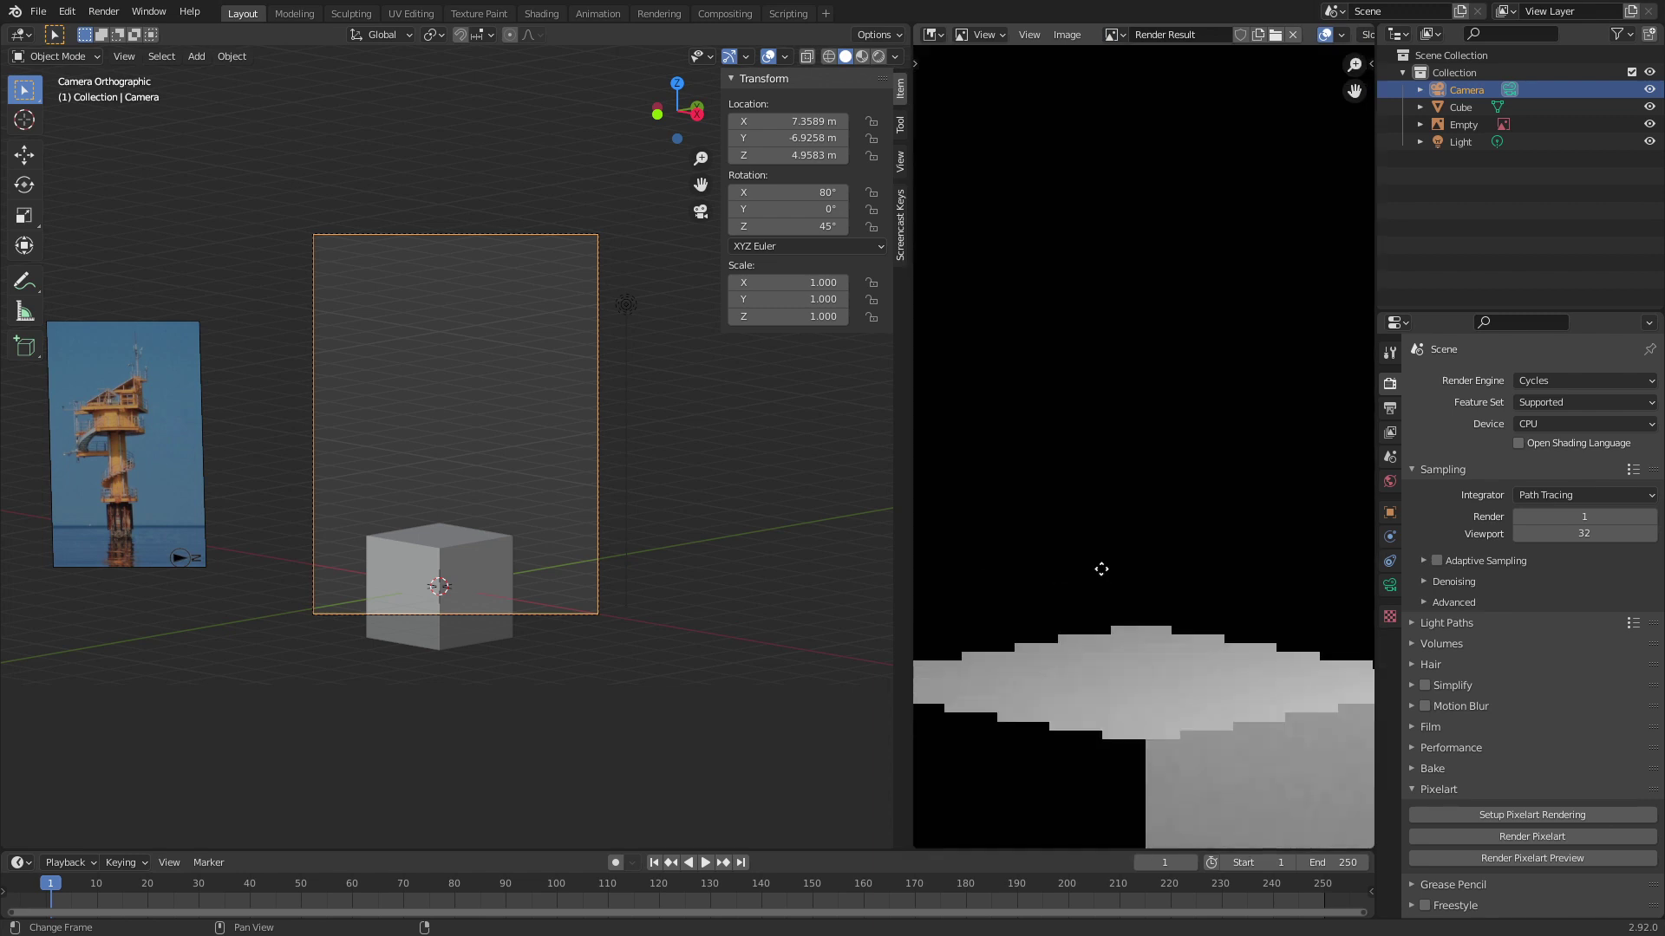
pyautogui.moveTo(1100, 569); pyautogui.dragTo(1082, 411, button='middle')
pyautogui.scroll(-4, 1100, 497)
pyautogui.moveTo(1100, 496); pyautogui.dragTo(1130, 517, button='middle')
pyautogui.scroll(5, 1123, 486)
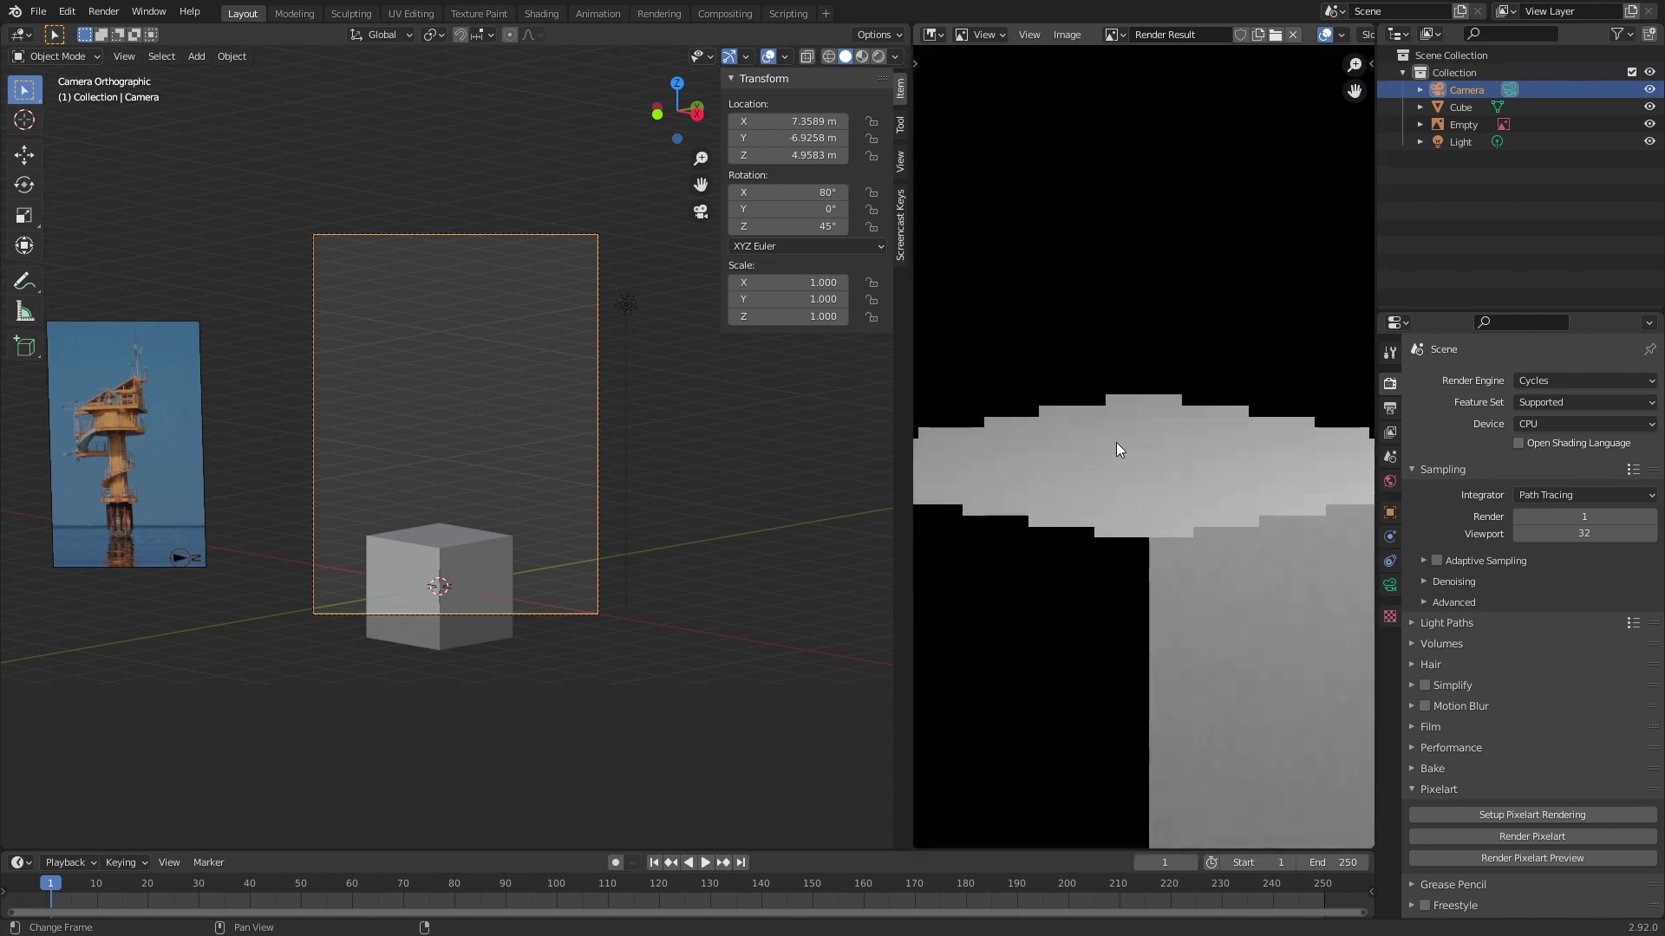
pyautogui.moveTo(1115, 450); pyautogui.dragTo(1217, 434, button='middle')
pyautogui.moveTo(1218, 406); pyautogui.dragTo(1076, 419)
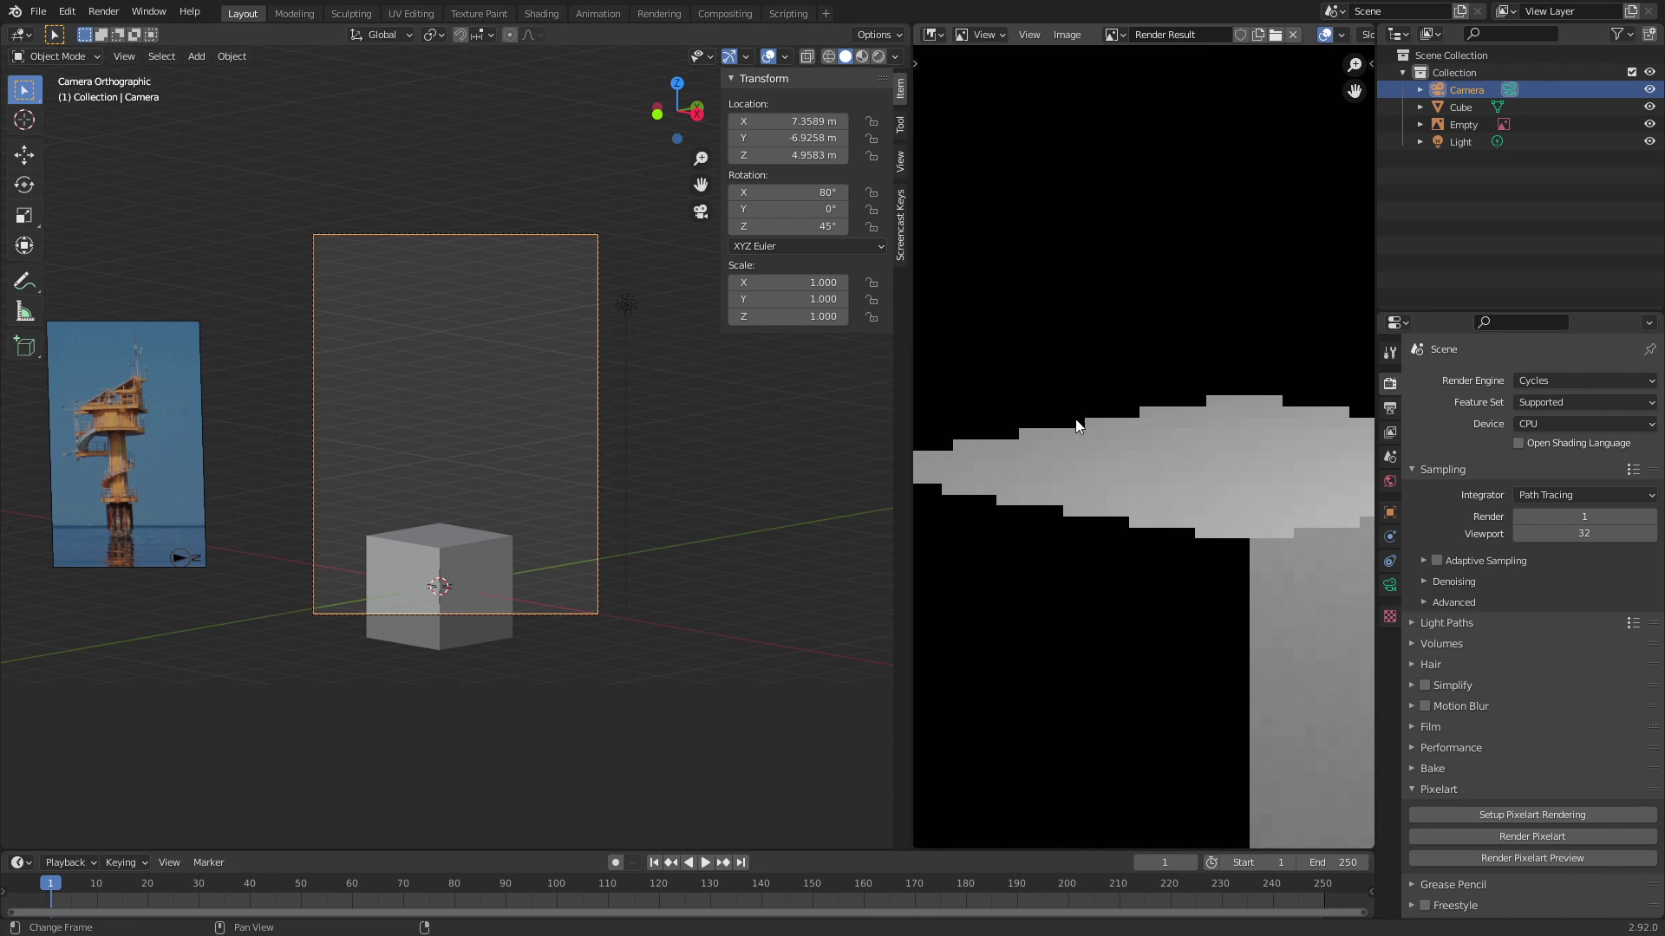
pyautogui.scroll(-5, 1177, 464)
pyautogui.moveTo(1177, 465); pyautogui.dragTo(1159, 554, button='middle')
pyautogui.scroll(-3, 1159, 553)
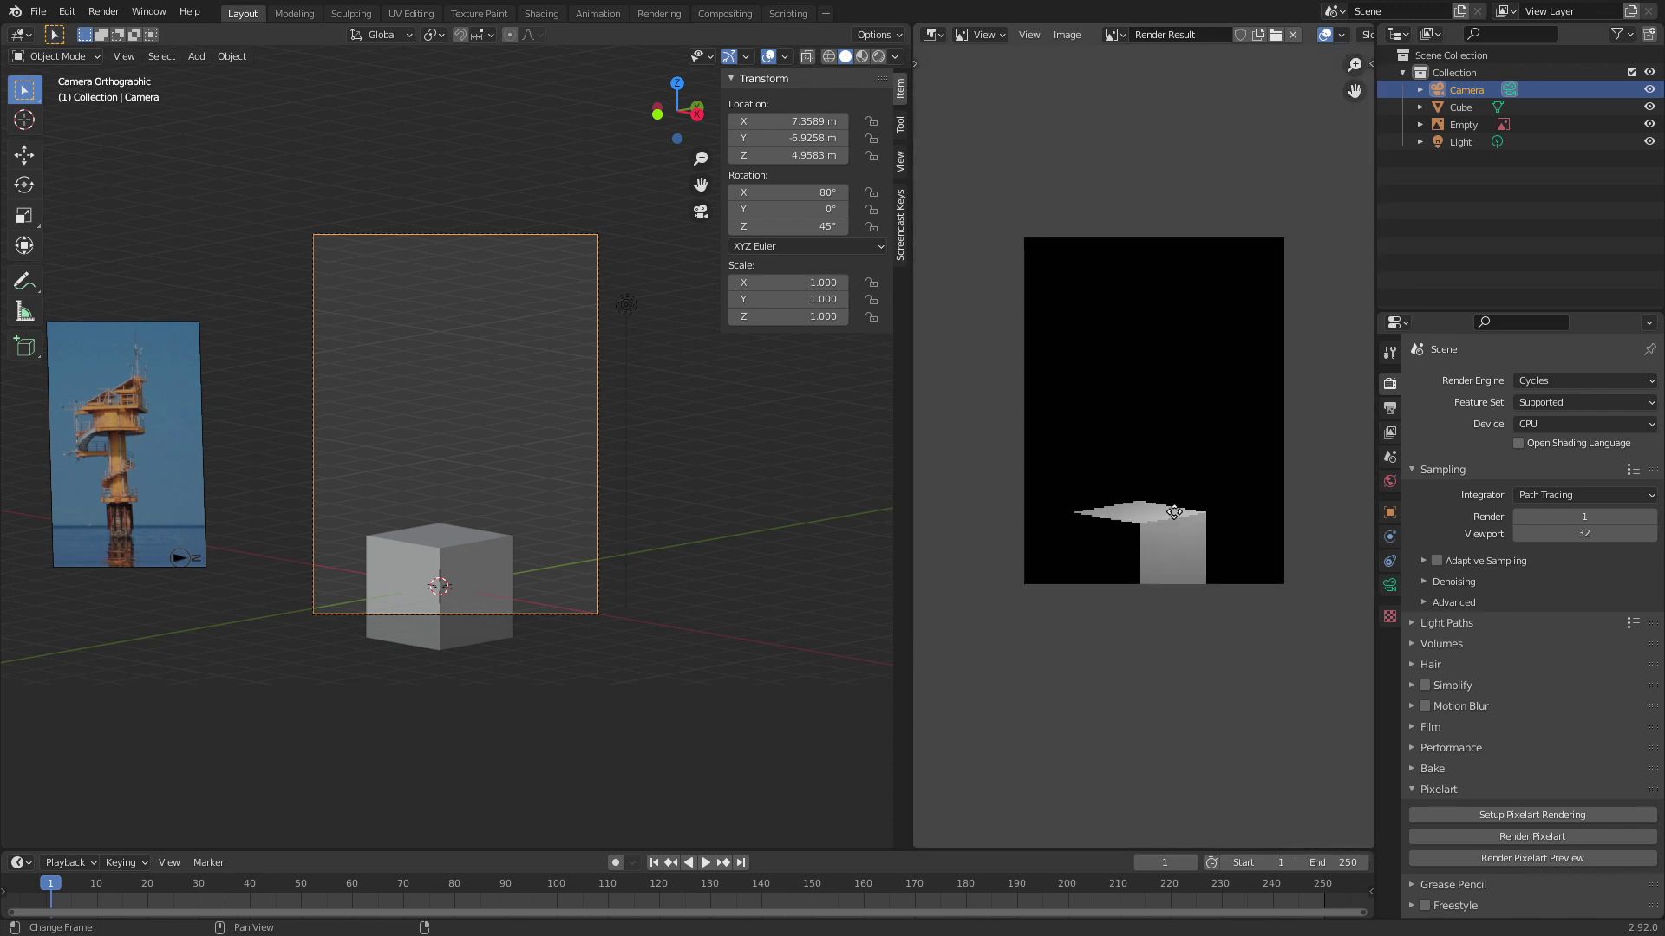
pyautogui.scroll(1, 1160, 553)
# Step: Add a plane at the origin and scale it up to about 97 m wide as a ground surface
pyautogui.keyDown('shift'); pyautogui.moveTo(477, 516); pyautogui.dragTo(513, 473, button='middle'); pyautogui.keyUp('shift')
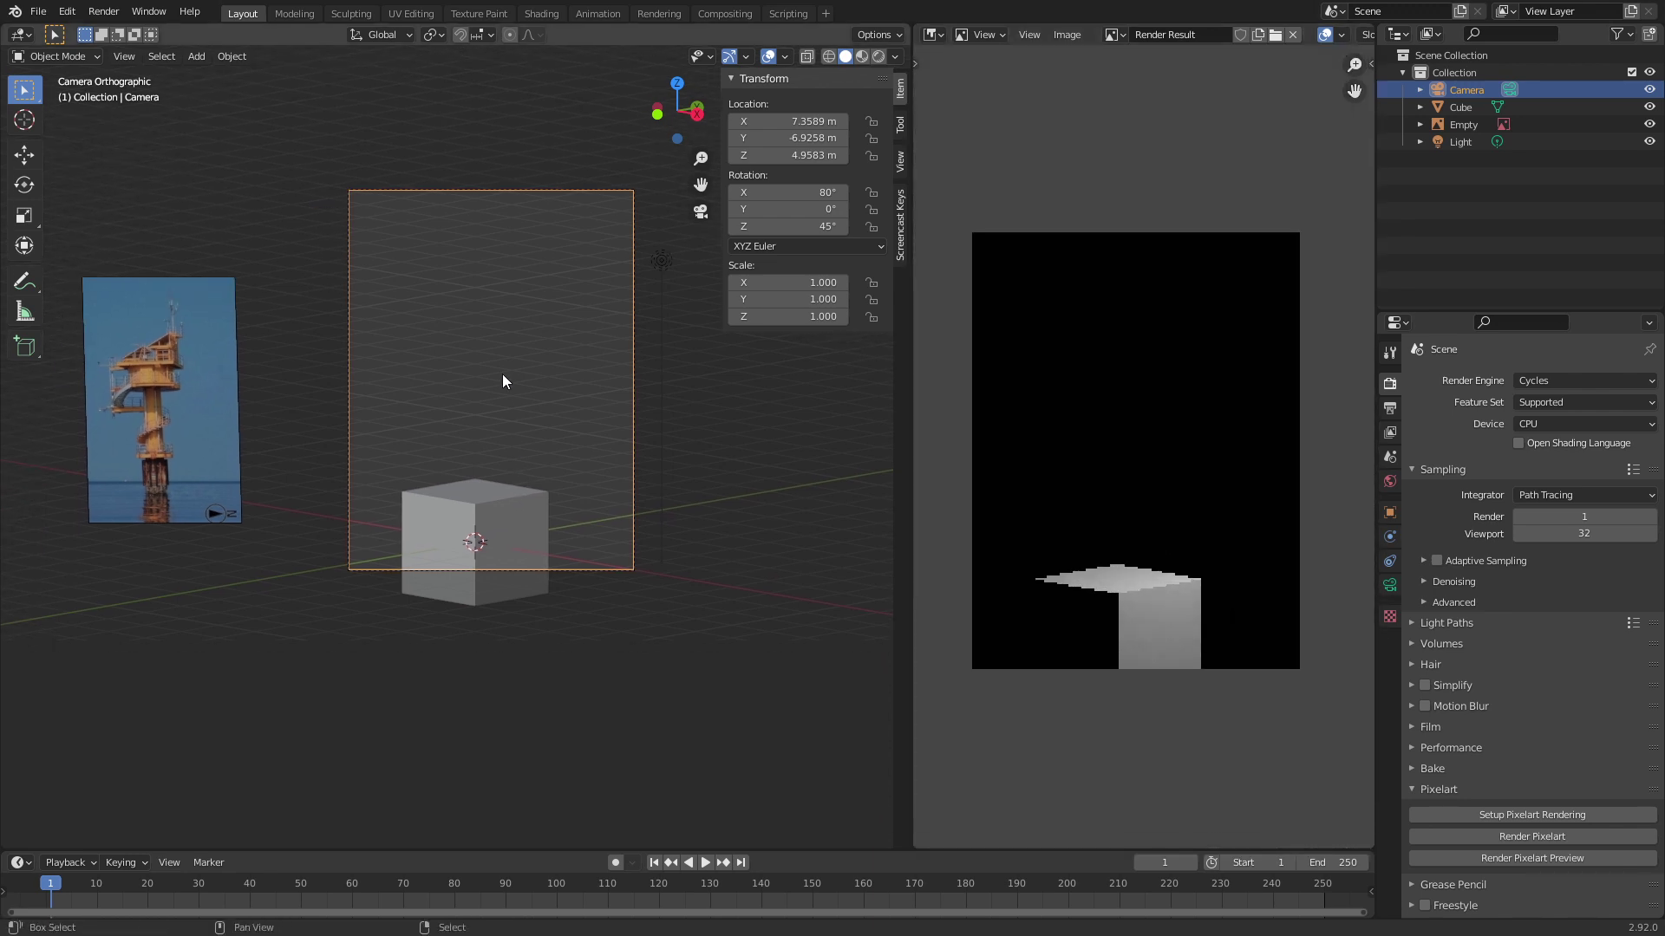
pyautogui.hotkey('shift', 'a')
pyautogui.moveTo(486, 189)
pyautogui.click(546, 187)
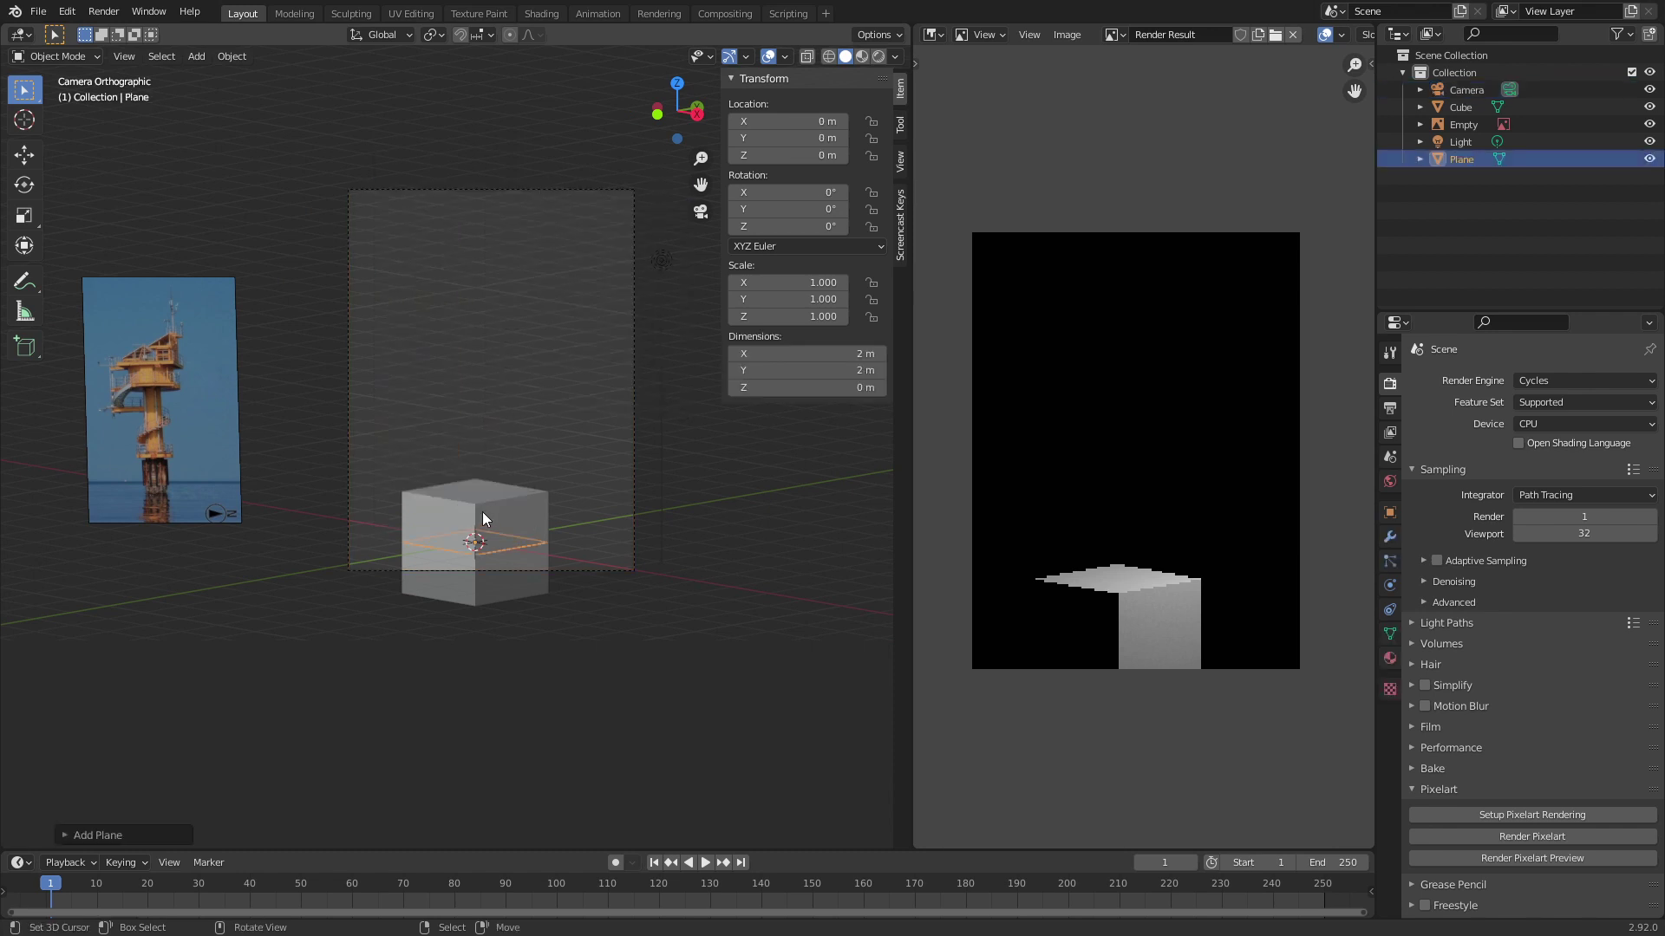
pyautogui.press('s')
pyautogui.click(361, 419)
pyautogui.scroll(-4, 472, 483)
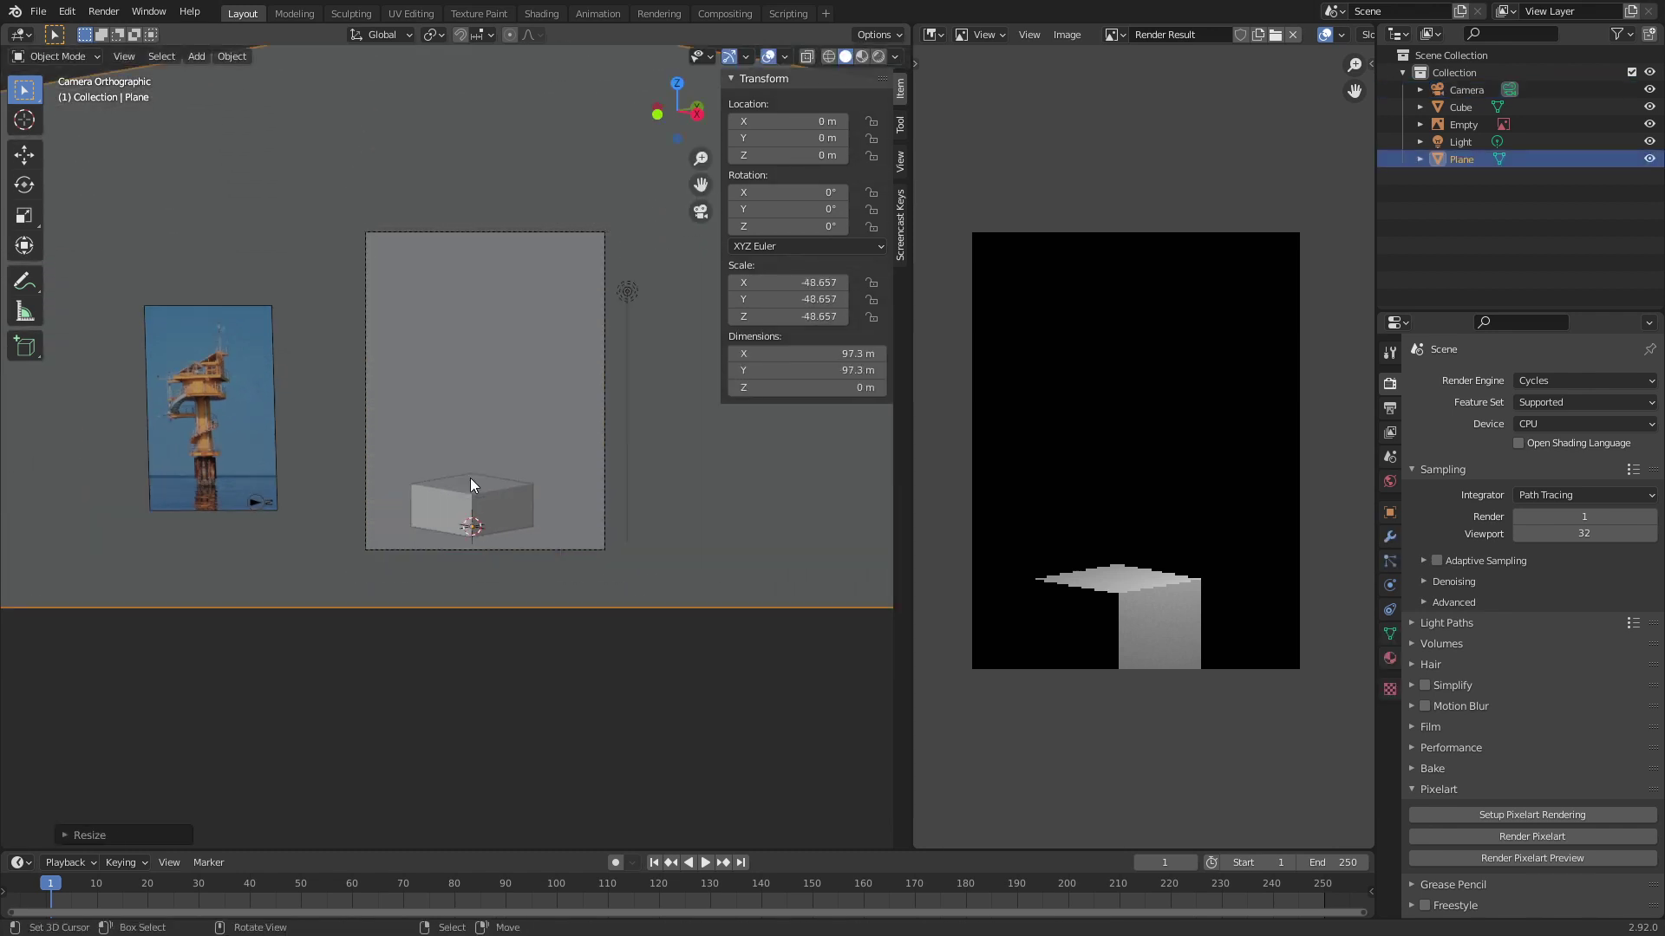
# Step: Inspect the enlarged plane and the camera's position over it, from outside and through the camera
pyautogui.hotkey('alt', 'a')
pyautogui.moveTo(476, 450); pyautogui.dragTo(515, 497, button='middle')
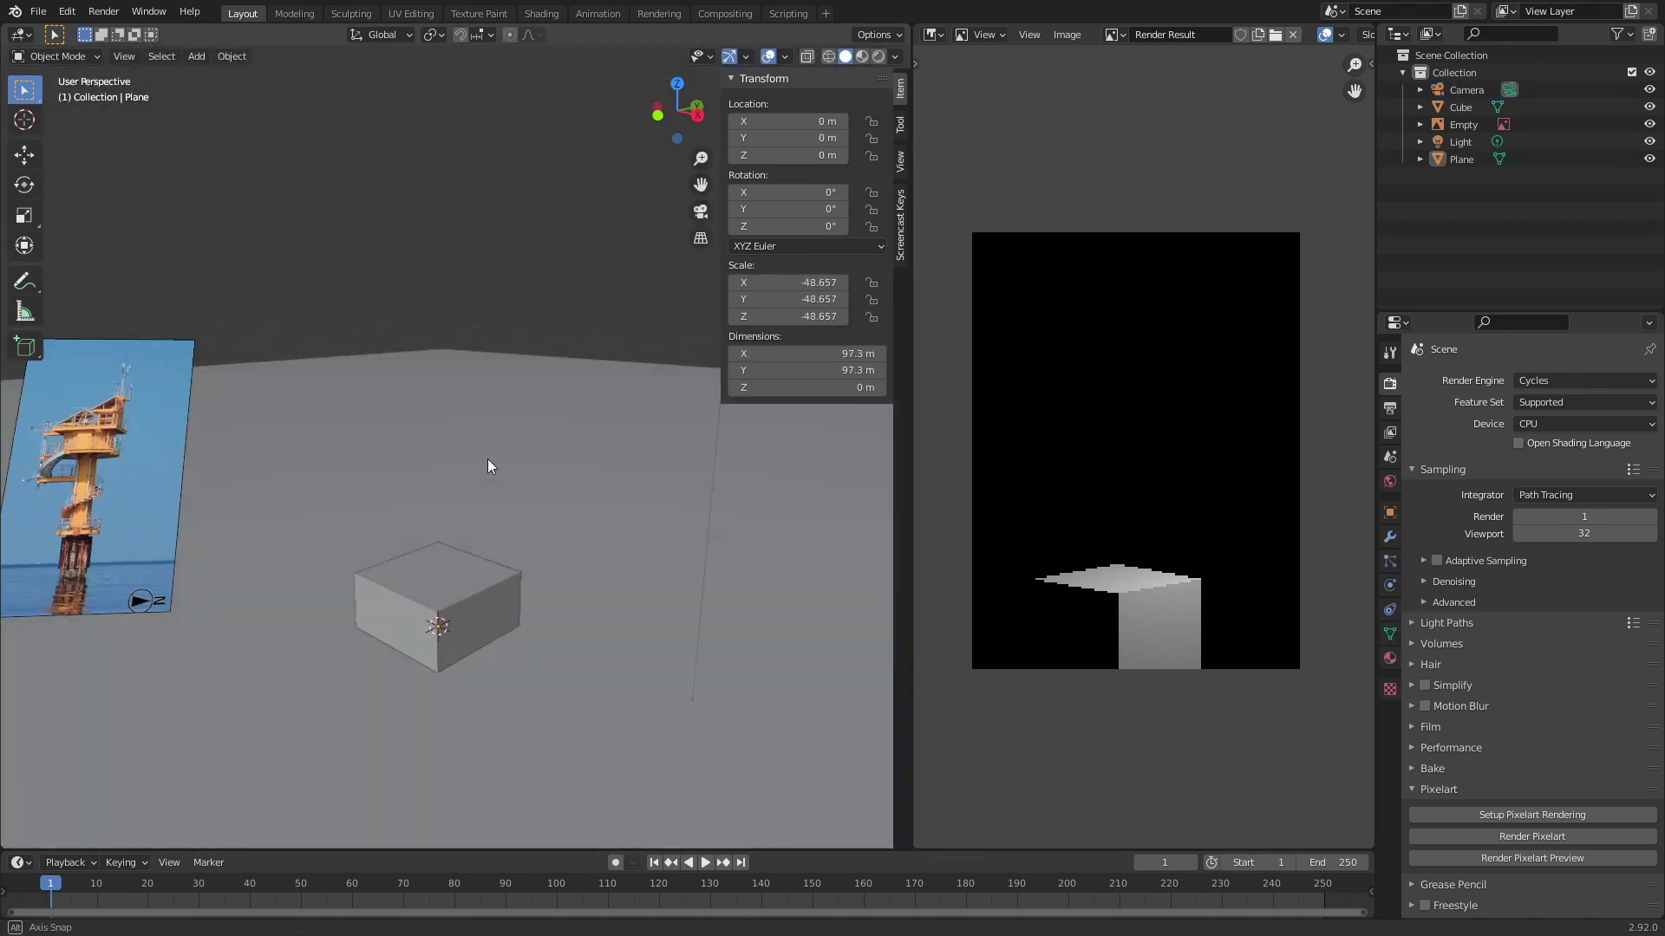
pyautogui.scroll(-3, 515, 498)
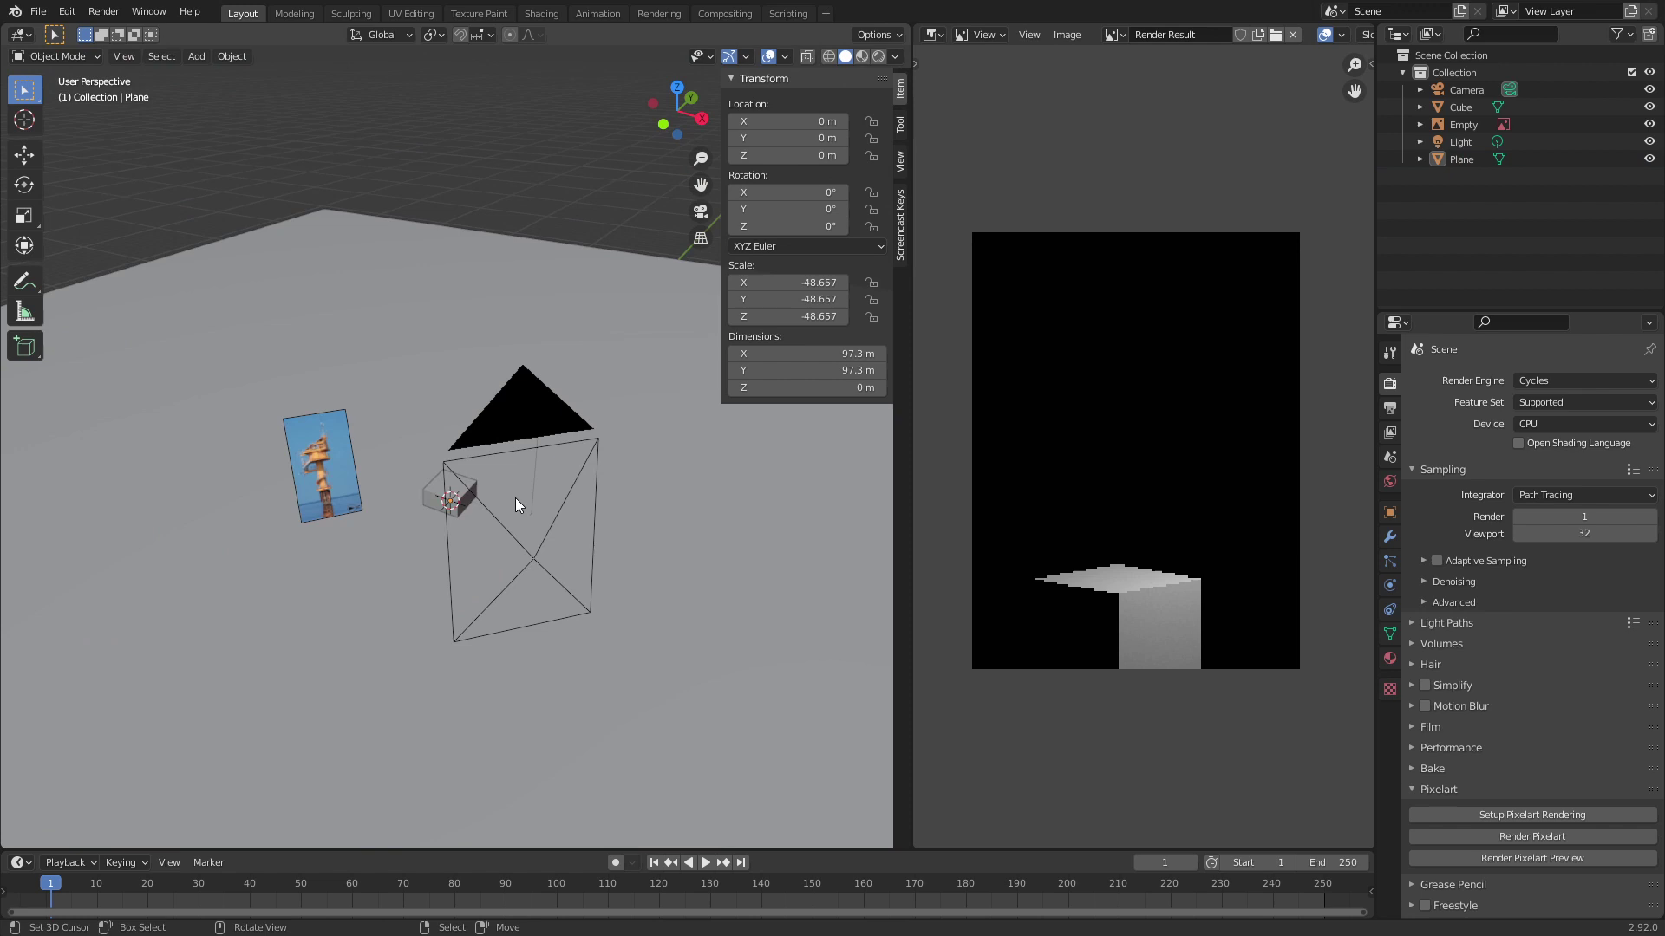
pyautogui.click(361, 538)
pyautogui.press('KP_0')
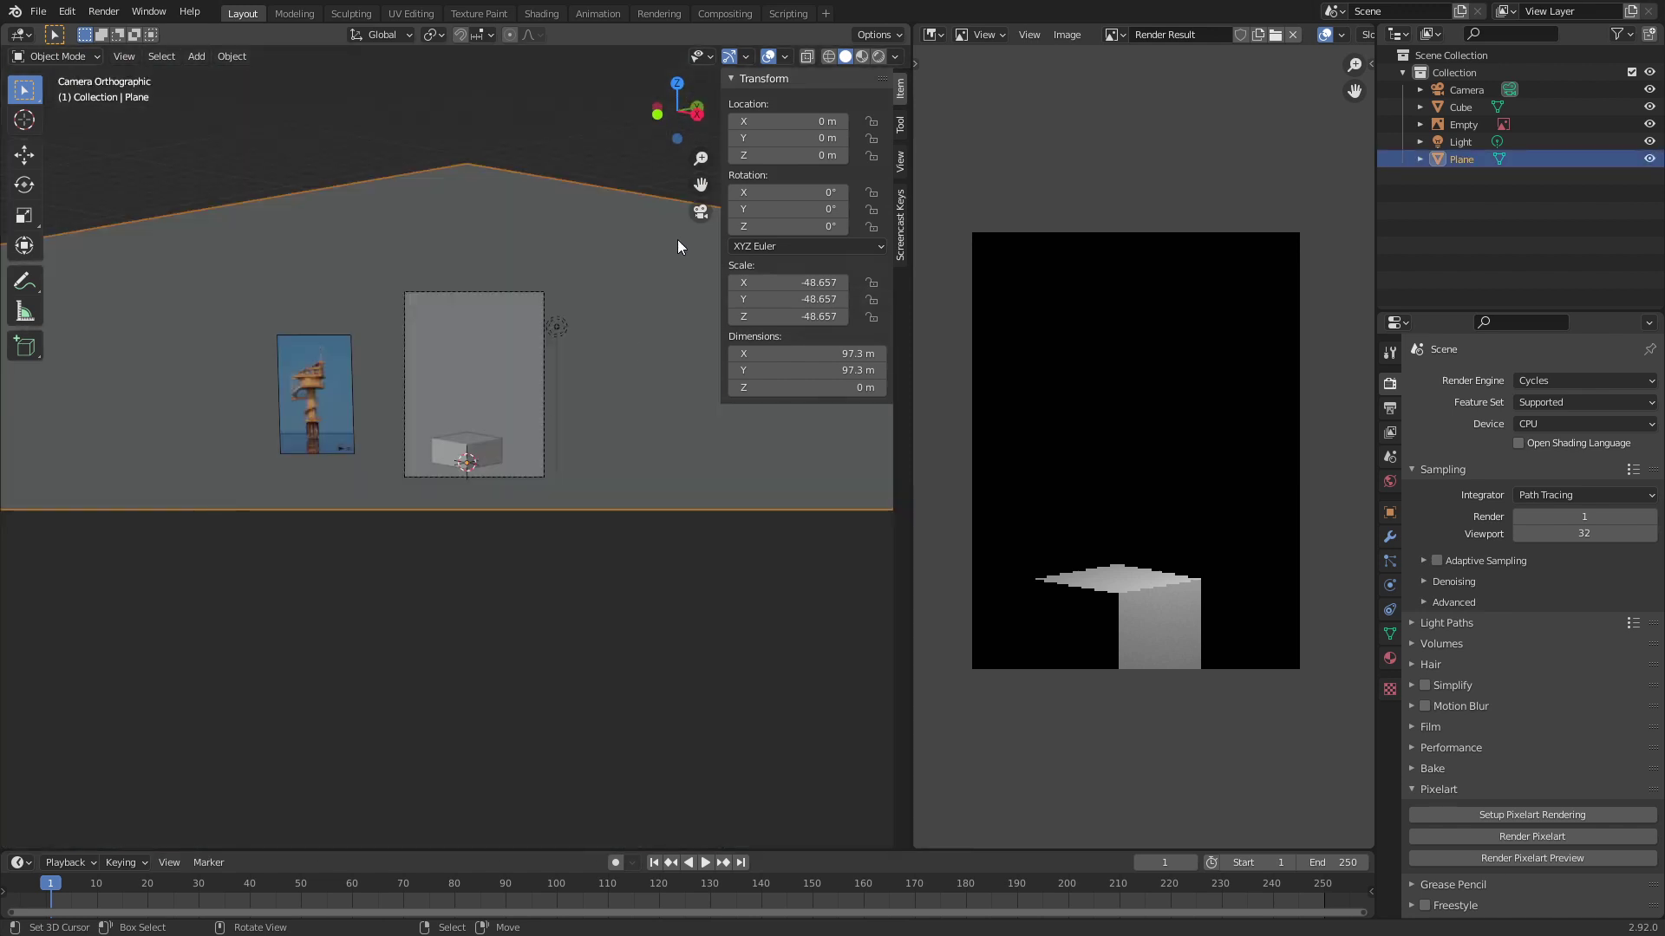
pyautogui.scroll(5, 497, 392)
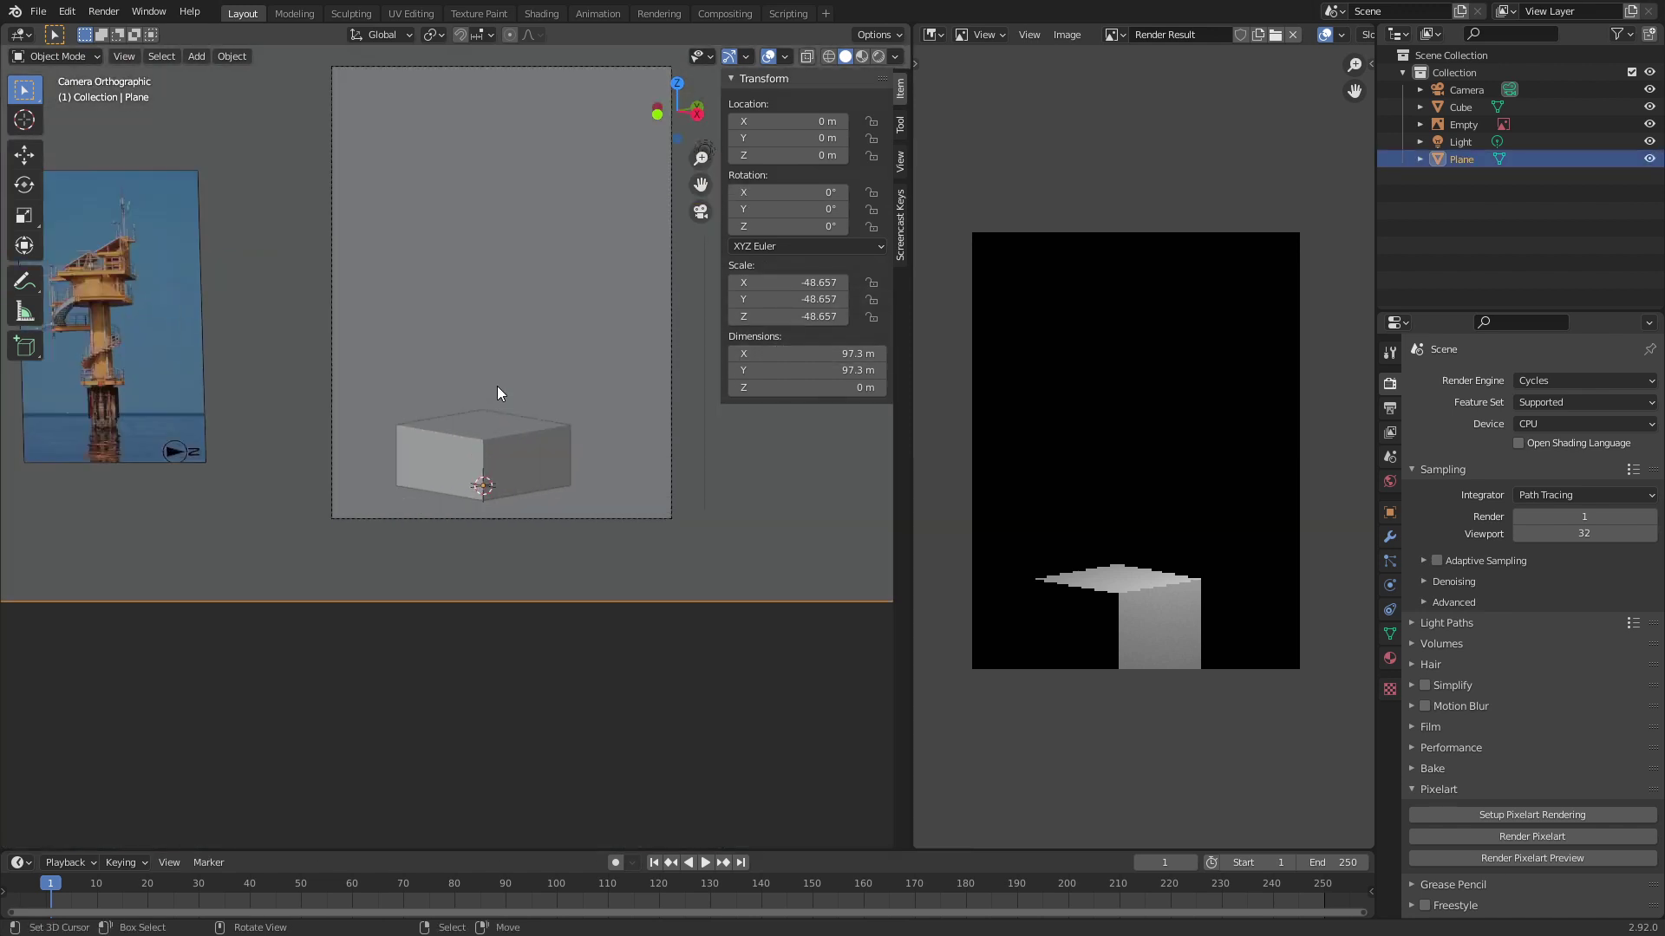
# Step: Move the camera back along its local Z axis to about X 14.9 m, Y -14.4 m, Z 6.8 m
pyautogui.moveTo(497, 386); pyautogui.dragTo(586, 544, button='middle')
pyautogui.scroll(-6, 586, 545)
pyautogui.click(651, 420)
pyautogui.moveTo(650, 421); pyautogui.dragTo(694, 486, button='middle')
pyautogui.press('g')
pyautogui.press('z')
pyautogui.press('z')
pyautogui.click(716, 461)
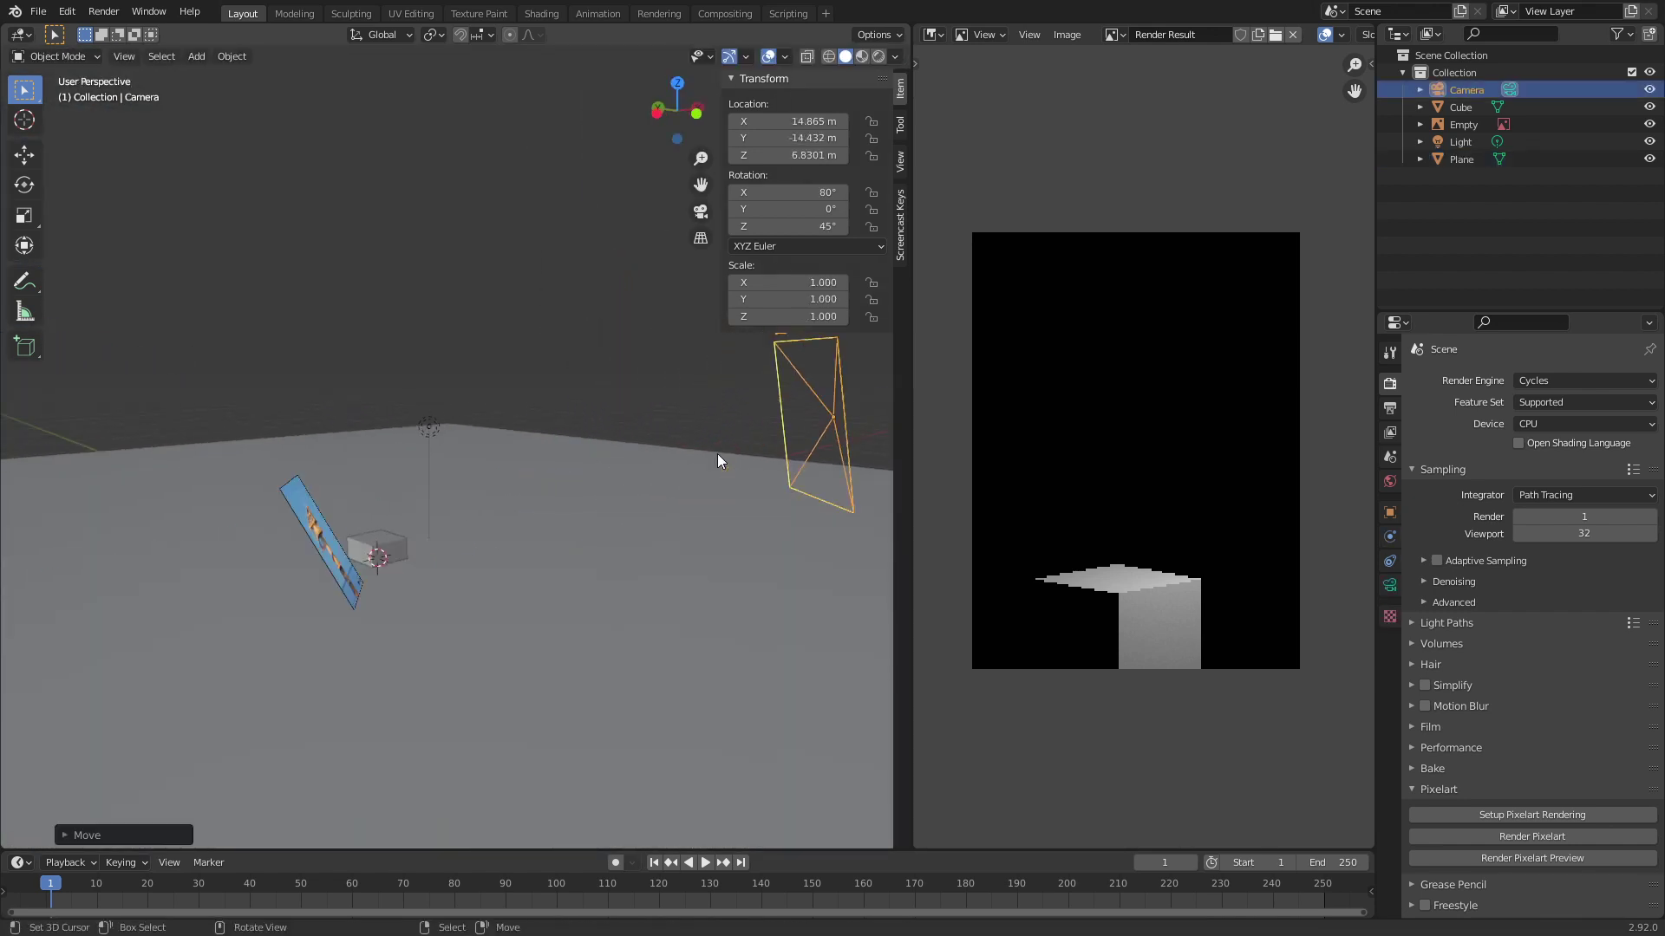
# Step: Check the camera framing and pull the camera farther back along its local Z axis to about X 50 m, Y -49.6 m, Z 15.6 m
pyautogui.press('KP_0')
pyautogui.scroll(5, 475, 597)
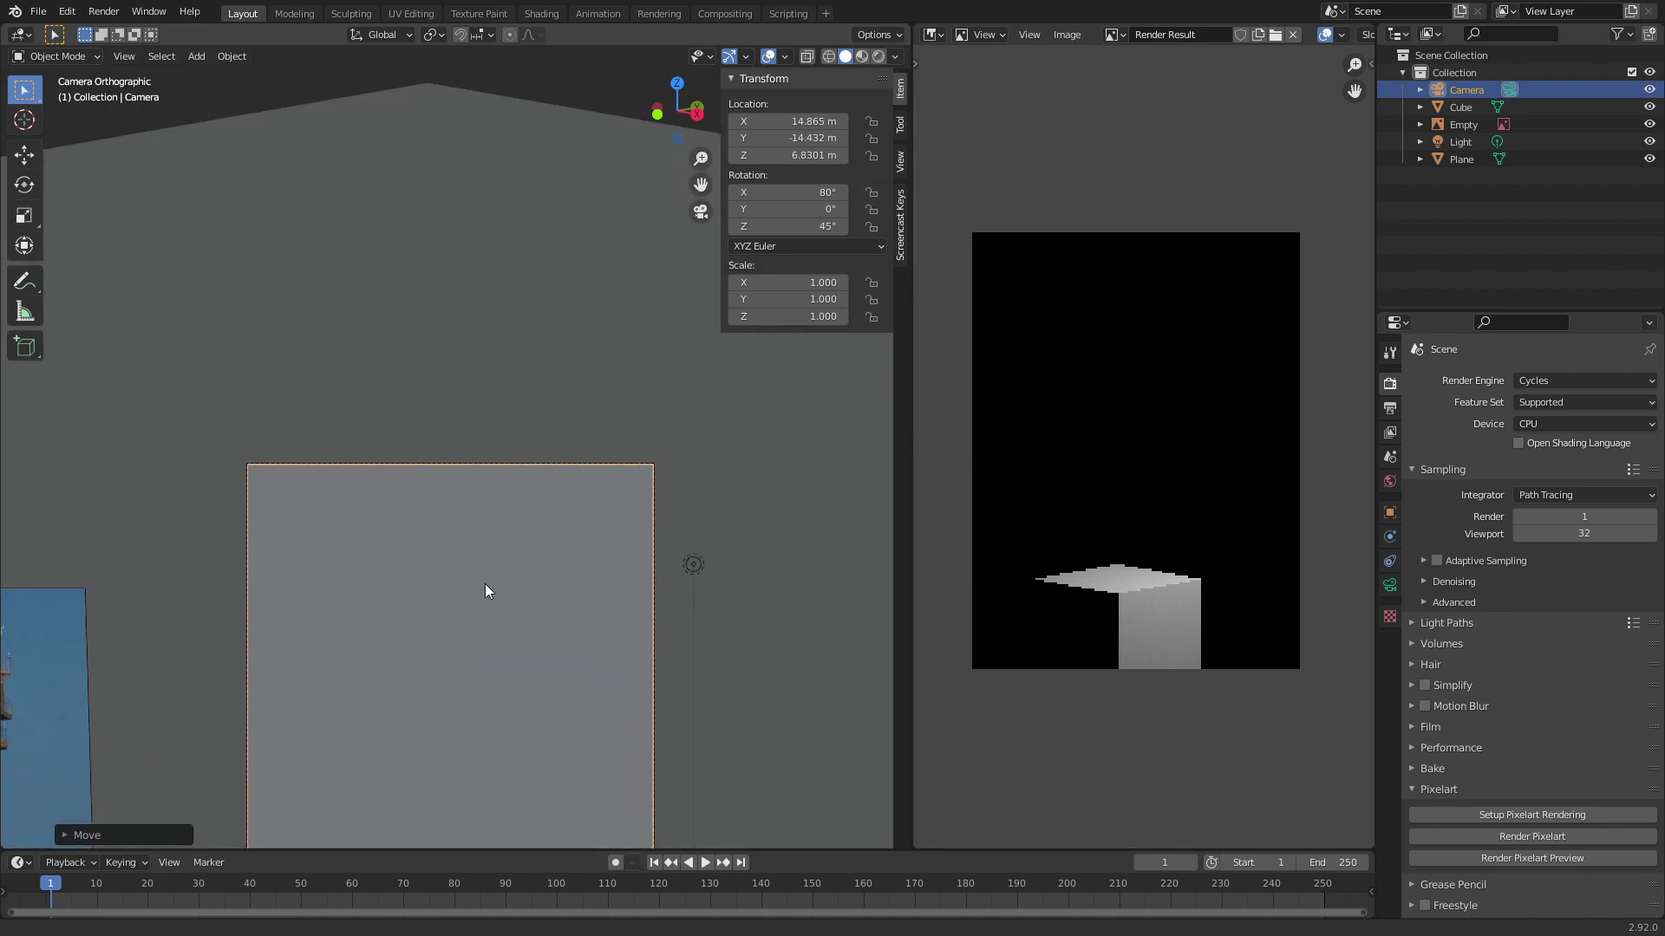
pyautogui.keyDown('shift'); pyautogui.moveTo(485, 590); pyautogui.dragTo(555, 418, button='middle'); pyautogui.keyUp('shift')
pyautogui.scroll(1, 576, 502)
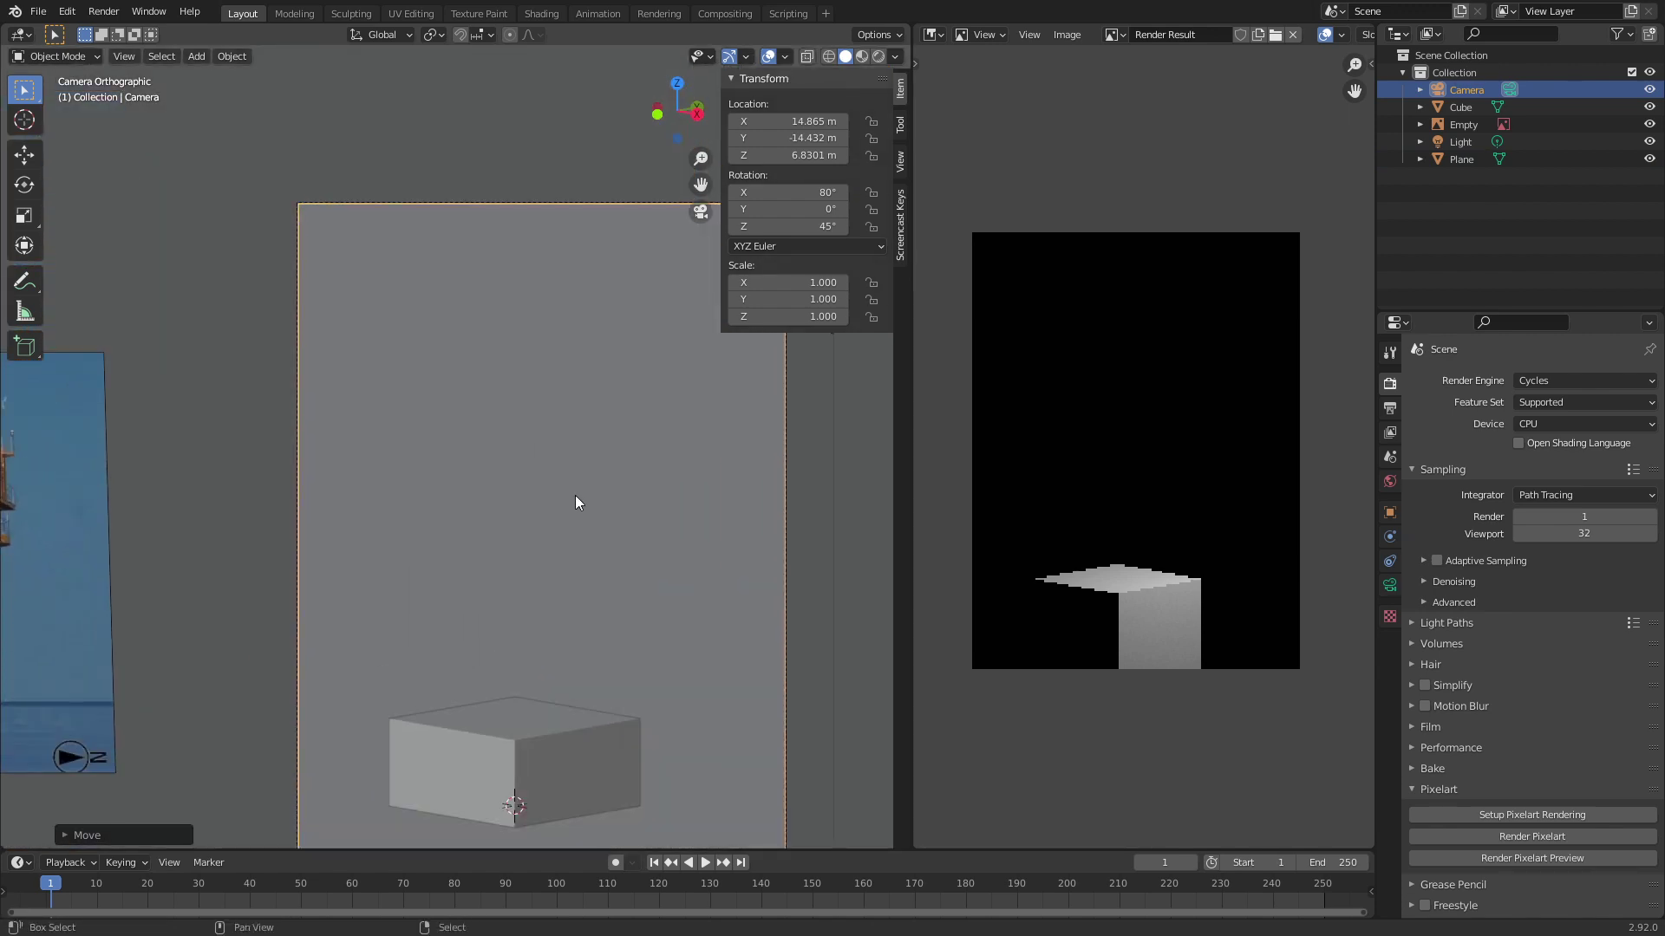
pyautogui.keyDown('shift'); pyautogui.moveTo(575, 496); pyautogui.dragTo(471, 139, button='middle'); pyautogui.keyUp('shift')
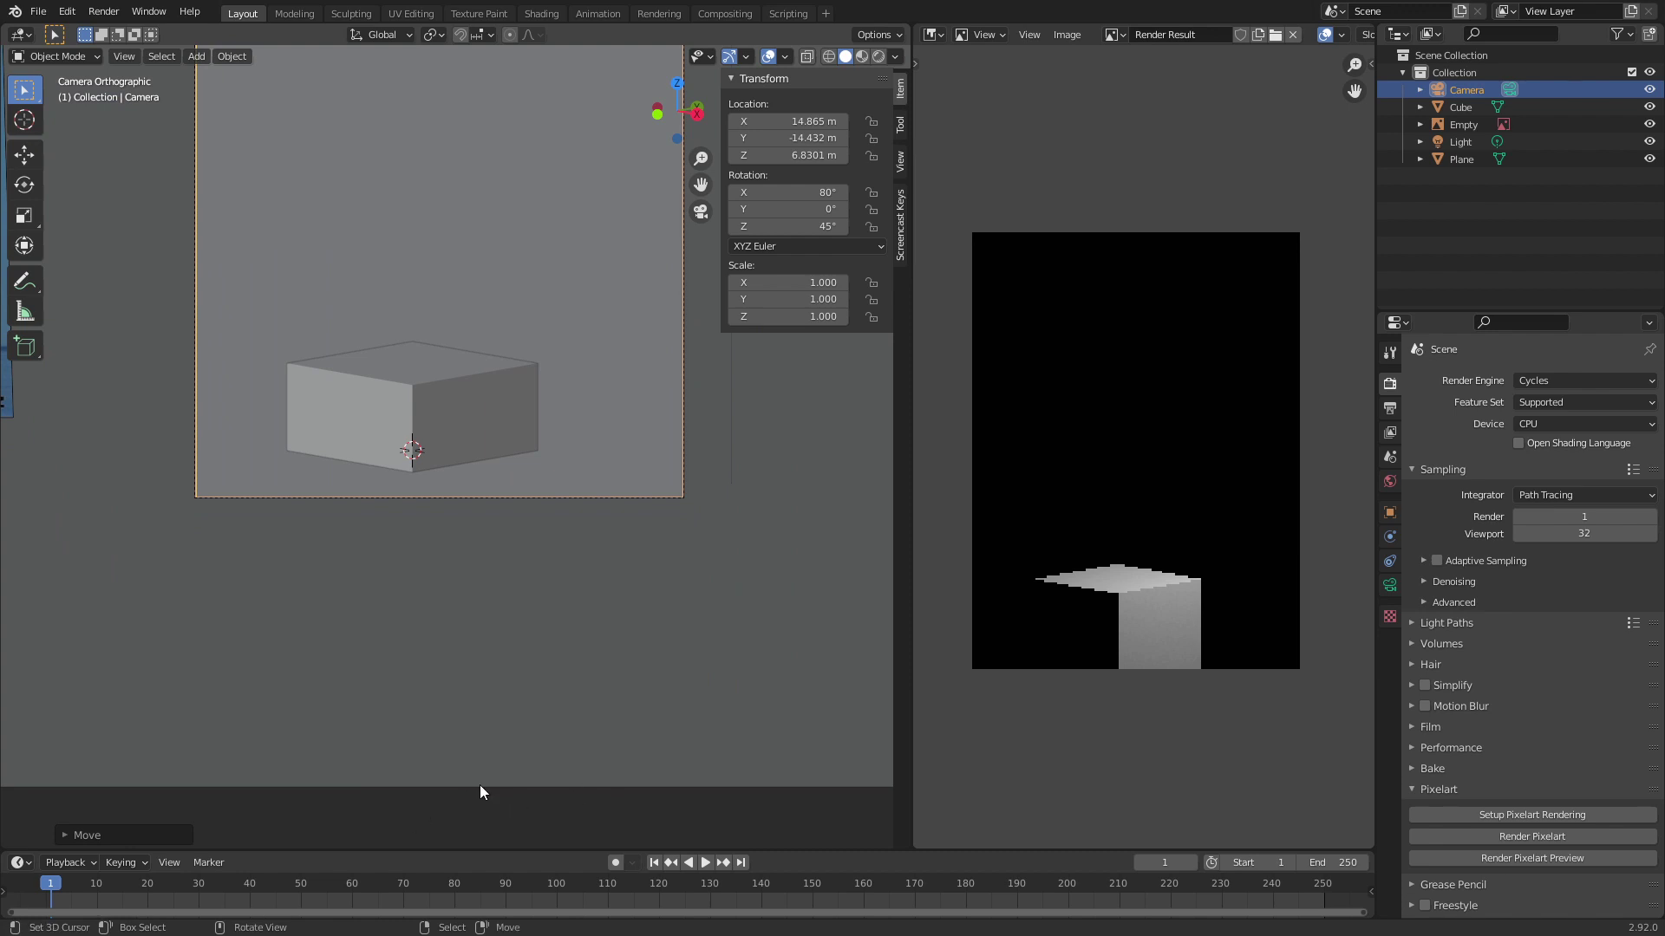
pyautogui.scroll(-4, 503, 434)
pyautogui.keyDown('shift'); pyautogui.moveTo(503, 433); pyautogui.dragTo(451, 574, button='middle'); pyautogui.keyUp('shift')
pyautogui.scroll(3, 548, 642)
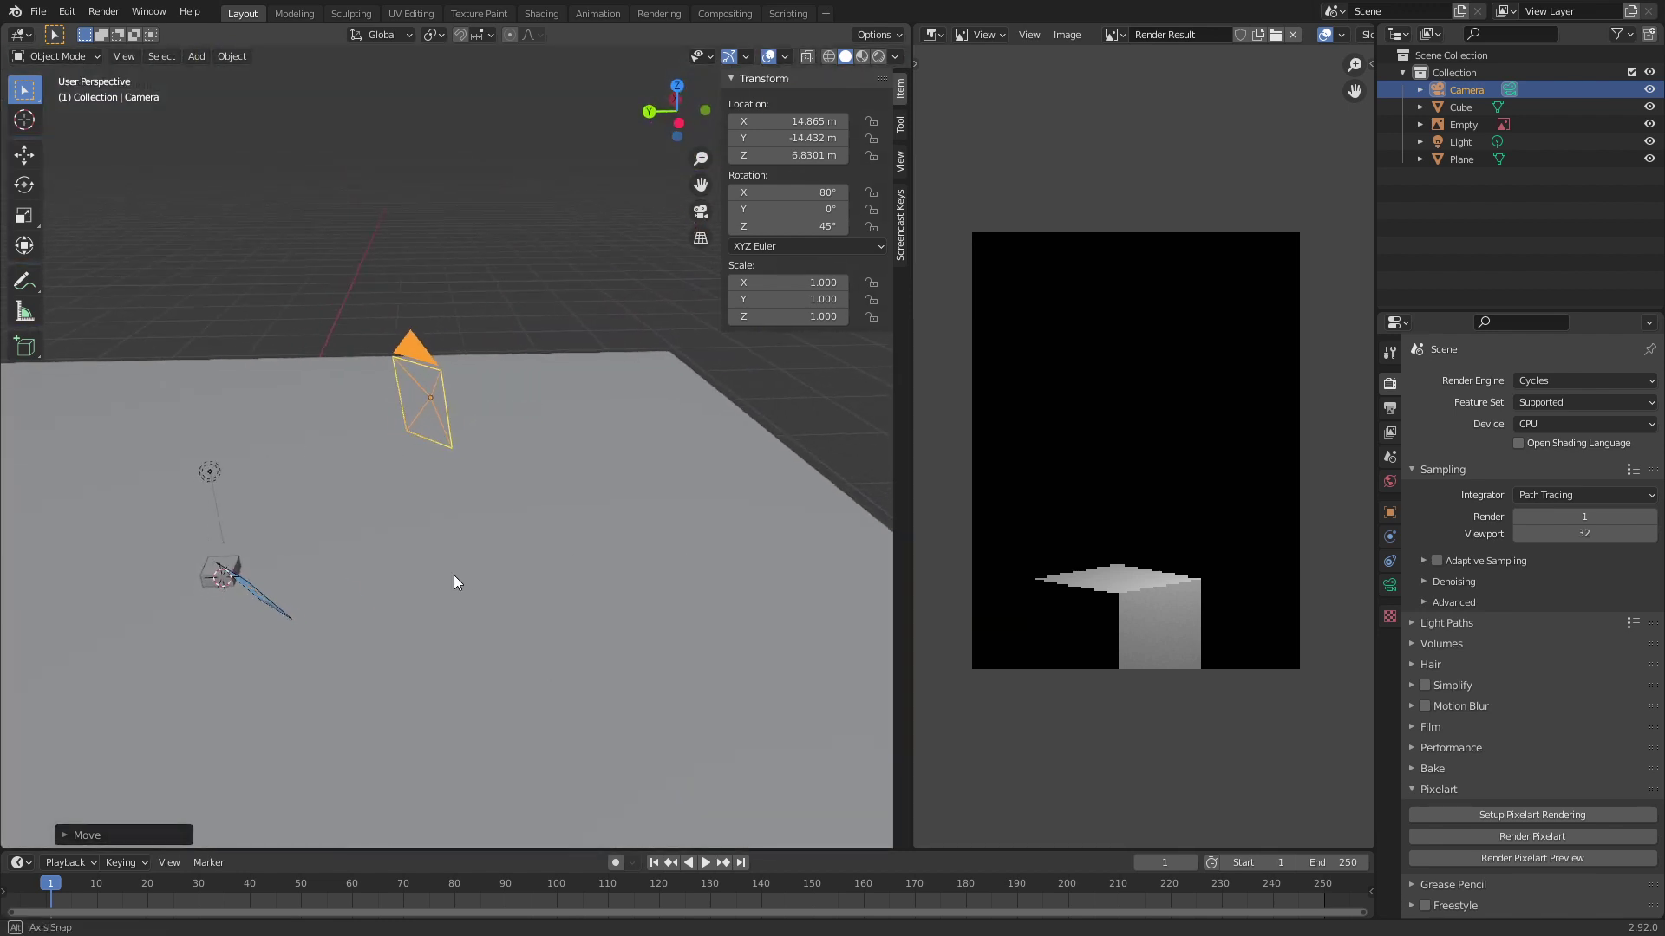
pyautogui.press('g')
pyautogui.press('z')
pyautogui.press('z')
pyautogui.click(731, 431)
# Step: Examine through the camera how the cube and ground plane sit in the frame from the new distance
pyautogui.moveTo(639, 542); pyautogui.dragTo(505, 536, button='middle')
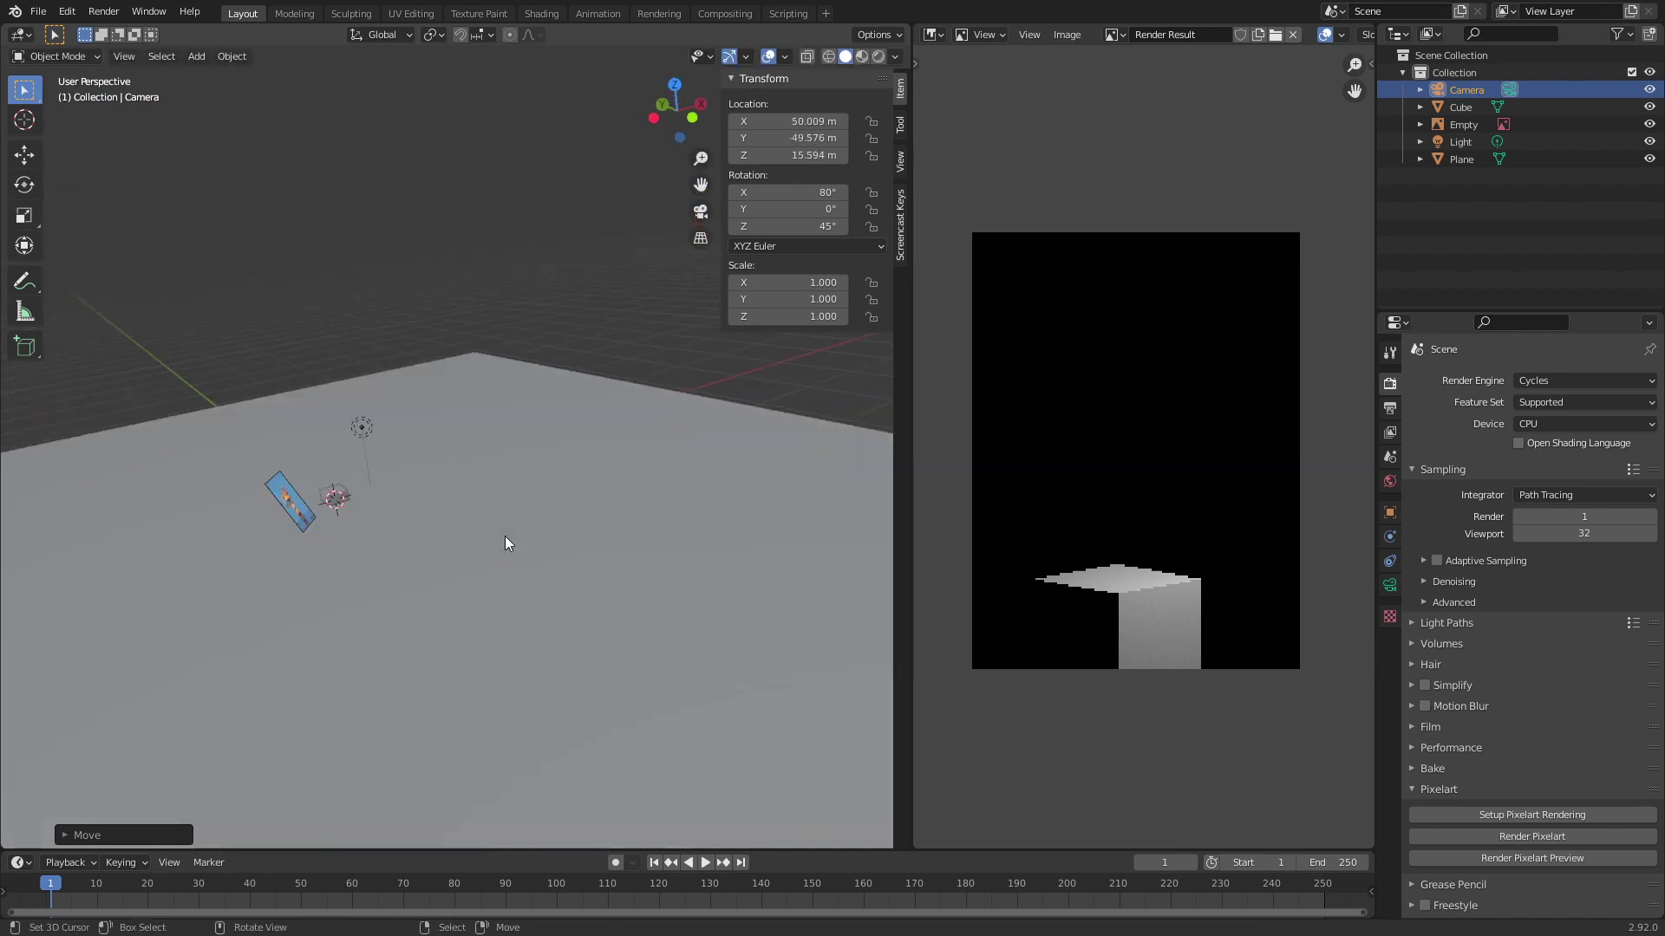
pyautogui.press('KP_0')
pyautogui.scroll(-5, 507, 536)
pyautogui.keyDown('shift'); pyautogui.moveTo(511, 430); pyautogui.dragTo(543, 577, button='middle'); pyautogui.keyUp('shift')
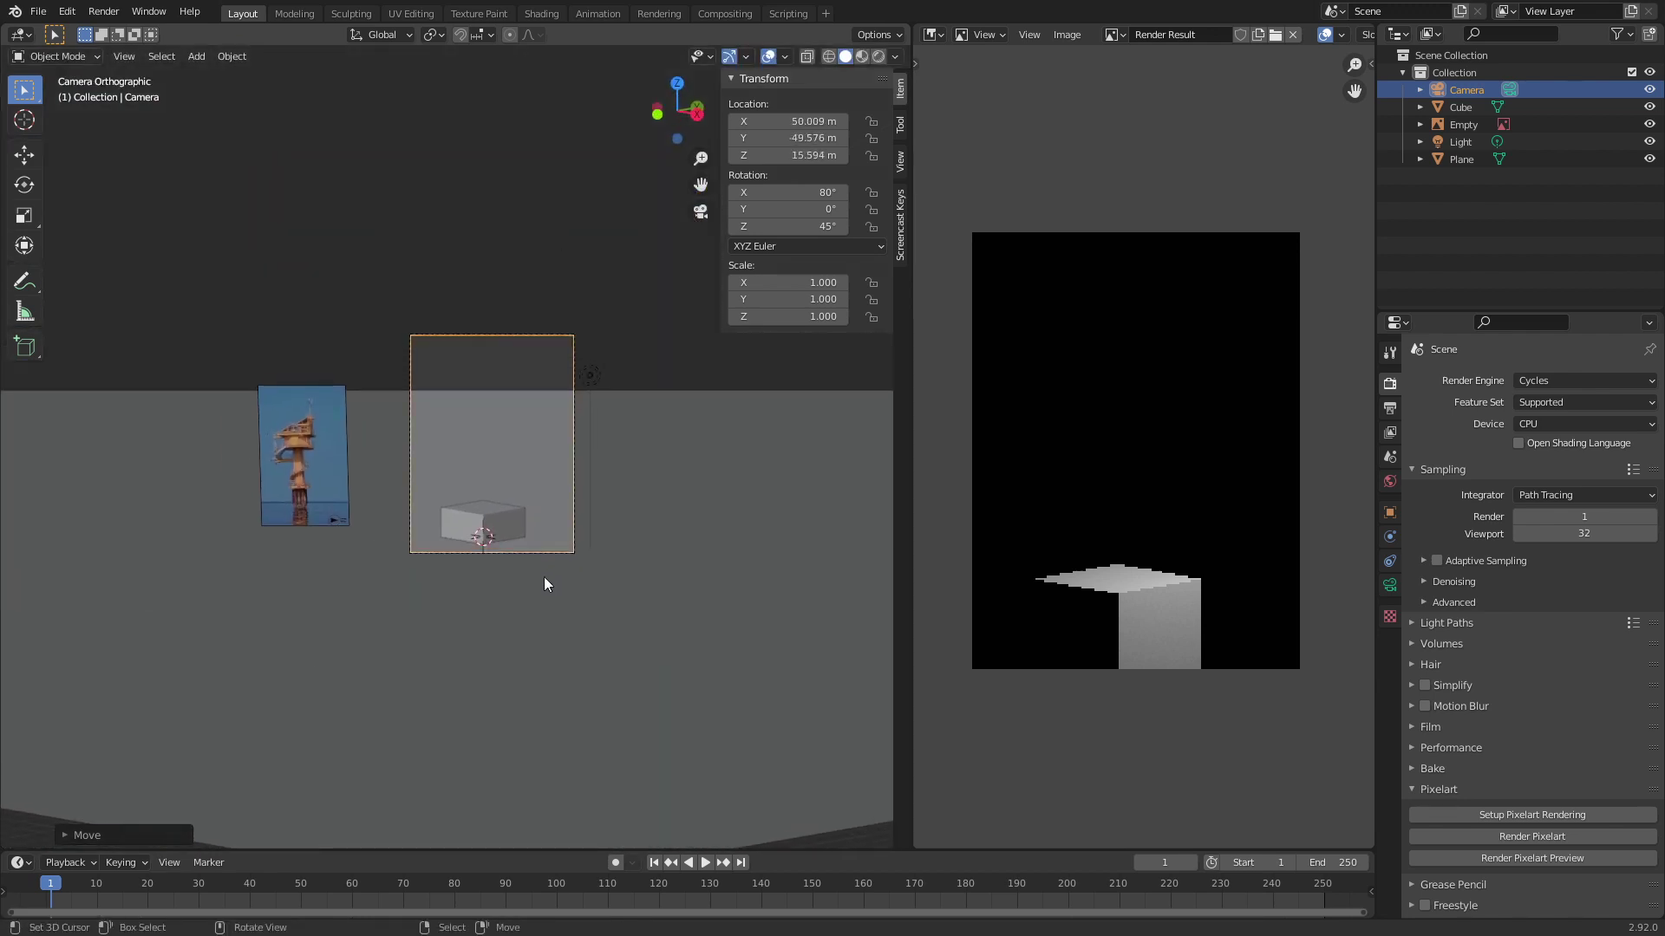
pyautogui.scroll(4, 544, 577)
pyautogui.keyDown('shift'); pyautogui.moveTo(587, 722); pyautogui.dragTo(511, 605, button='middle'); pyautogui.keyUp('shift')
pyautogui.scroll(3, 483, 600)
pyautogui.scroll(-2, 484, 600)
pyautogui.scroll(-1, 541, 553)
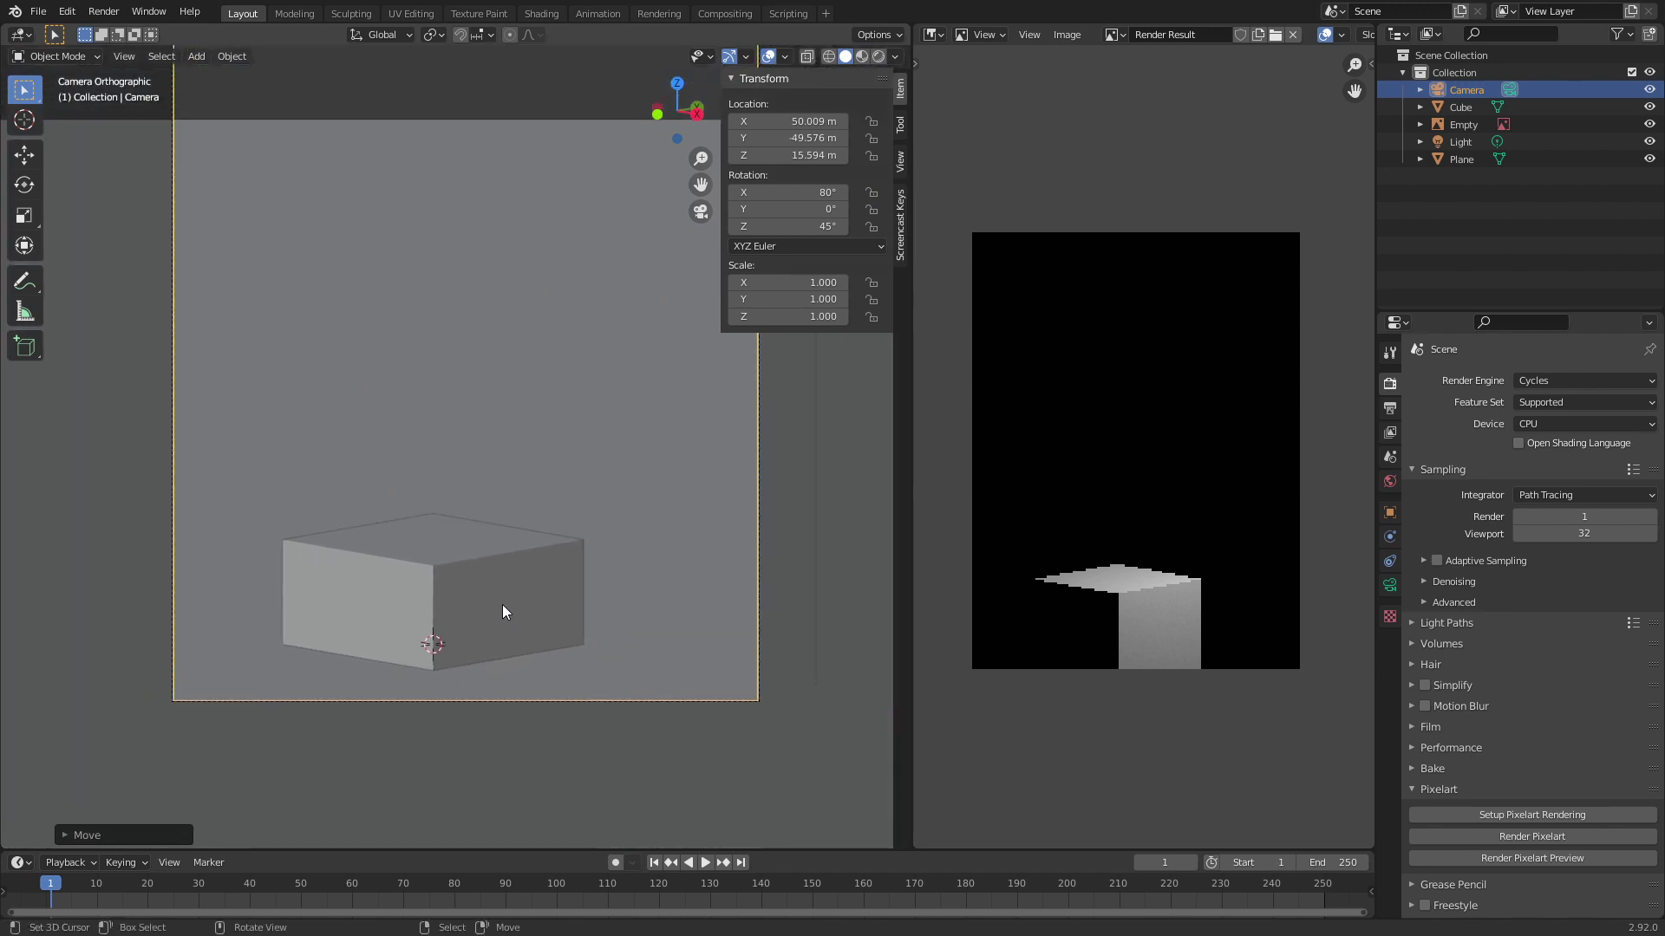
pyautogui.click(506, 611)
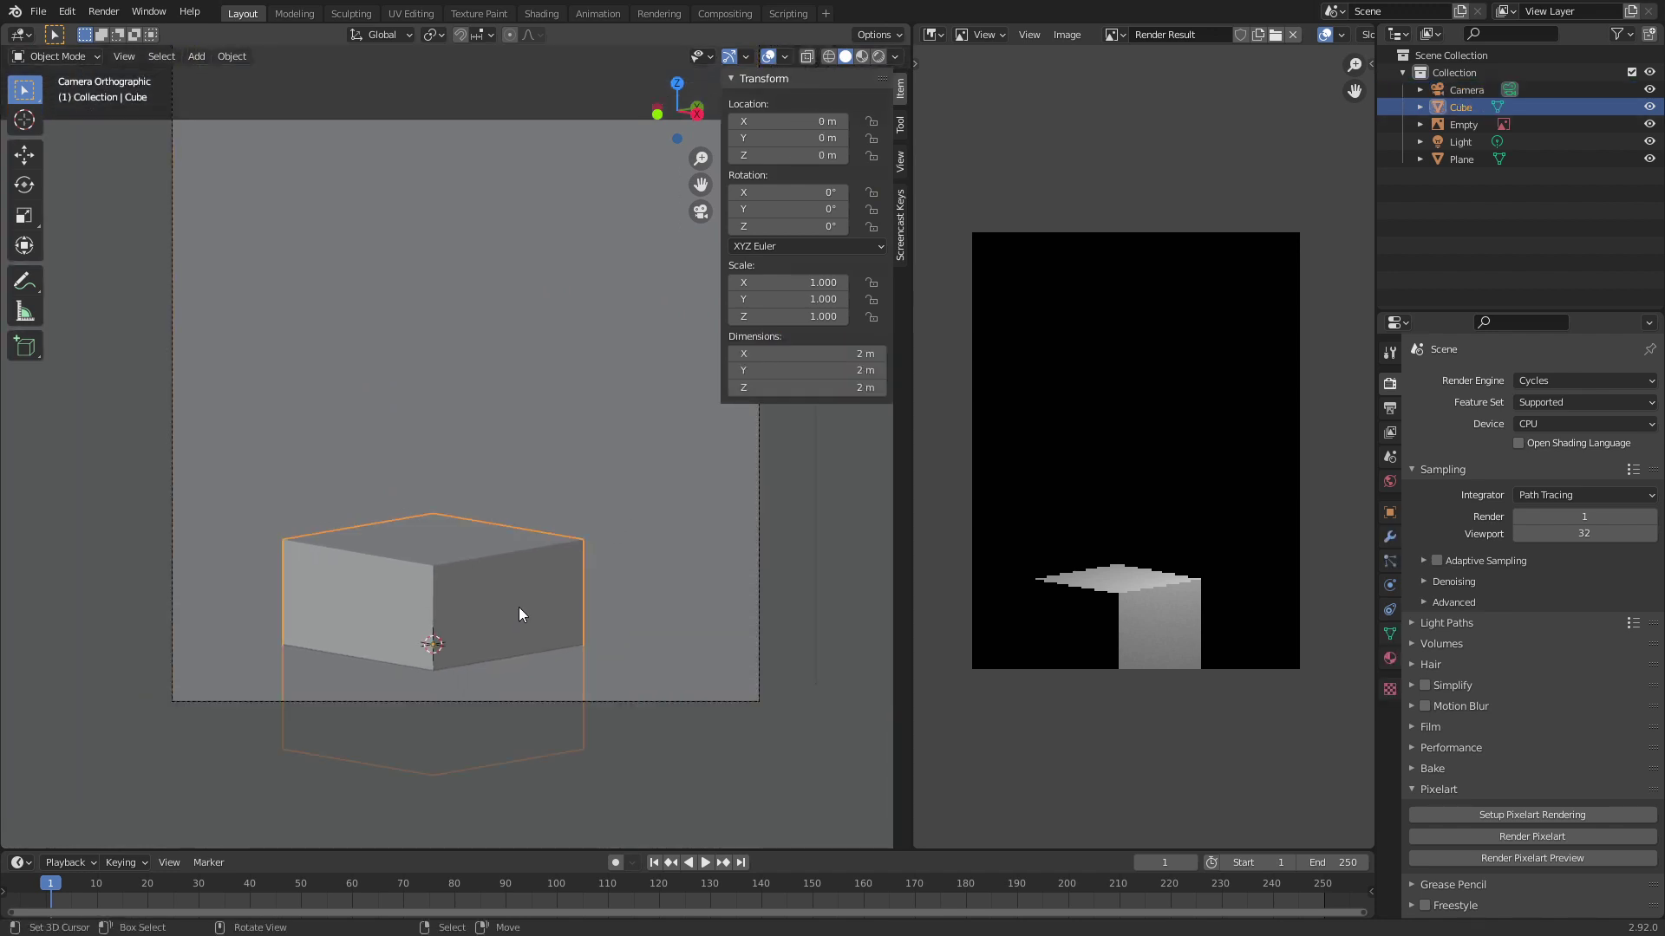
pyautogui.scroll(-3, 607, 603)
# Step: Set the camera's Y location to -50 m
pyautogui.click(657, 626)
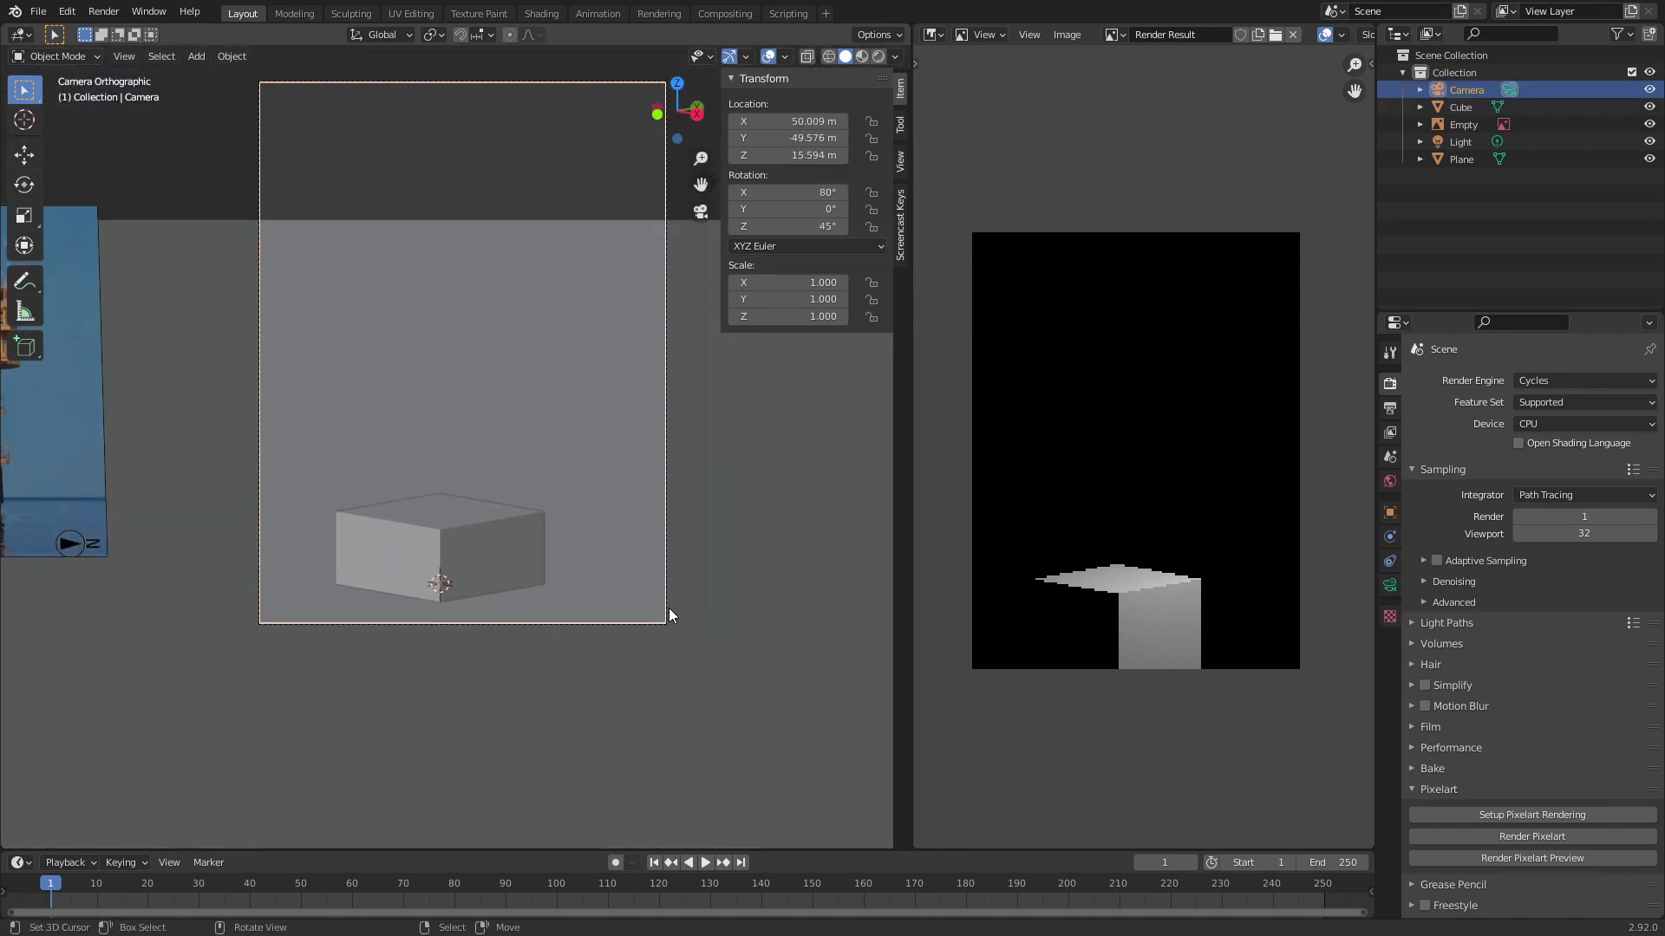
pyautogui.click(805, 135)
pyautogui.press('BackSpace')
pyautogui.write('-50')
pyautogui.press('Return')
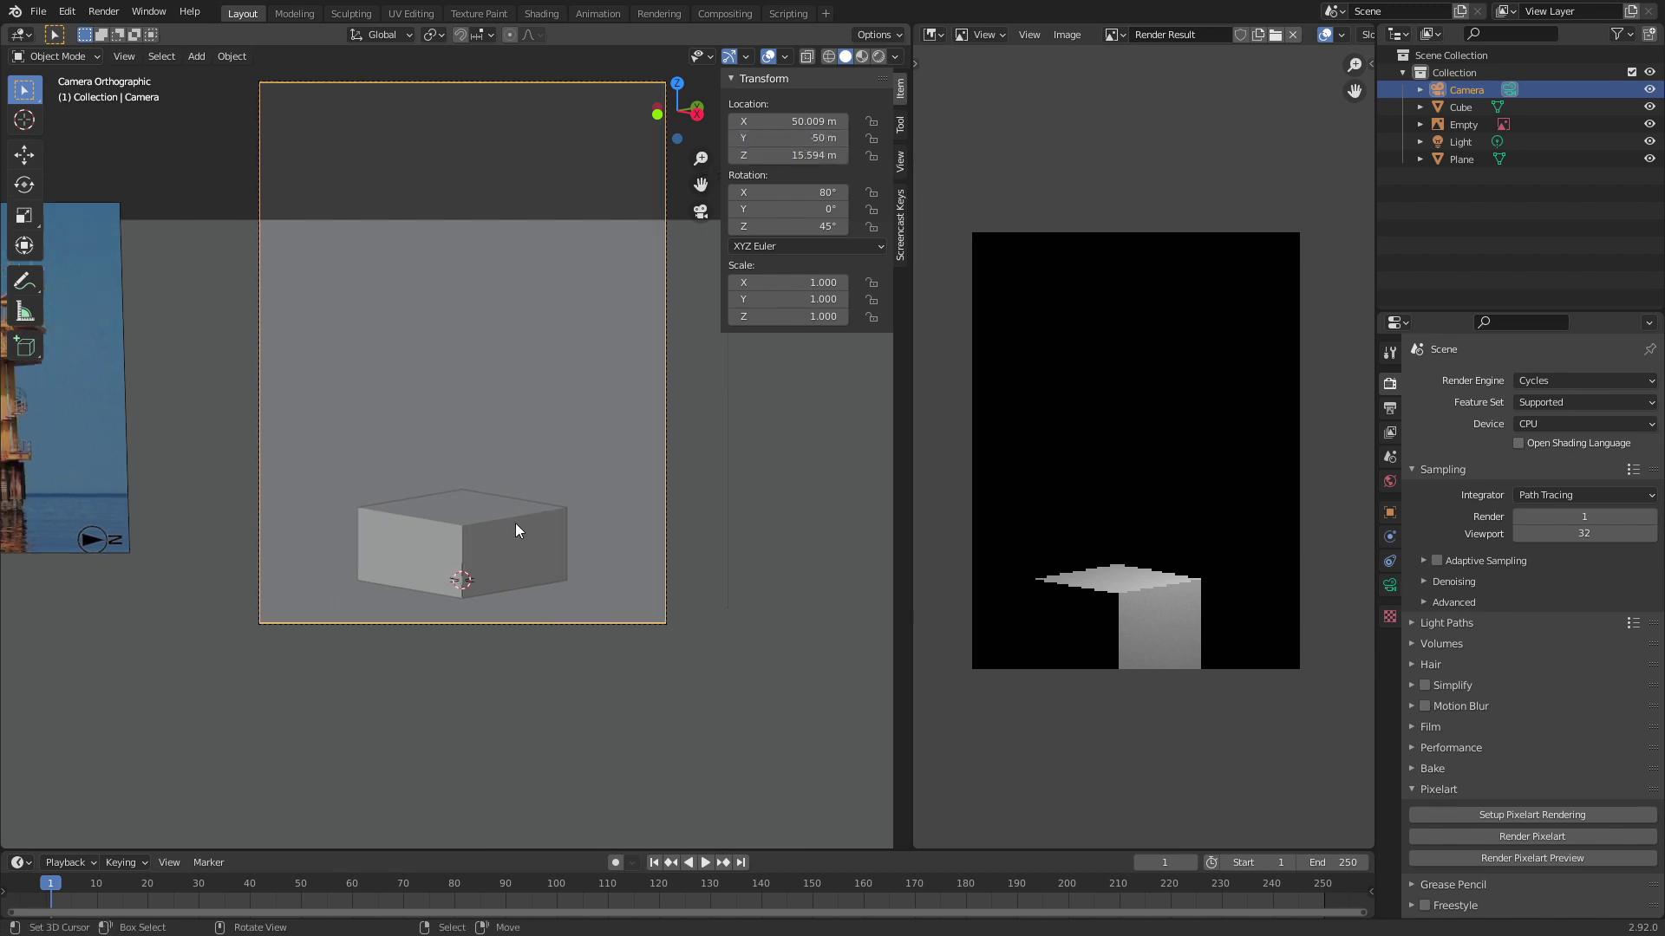
# Step: Delete the default cube and add a mesh cylinder at the world origin in its place
pyautogui.click(482, 544)
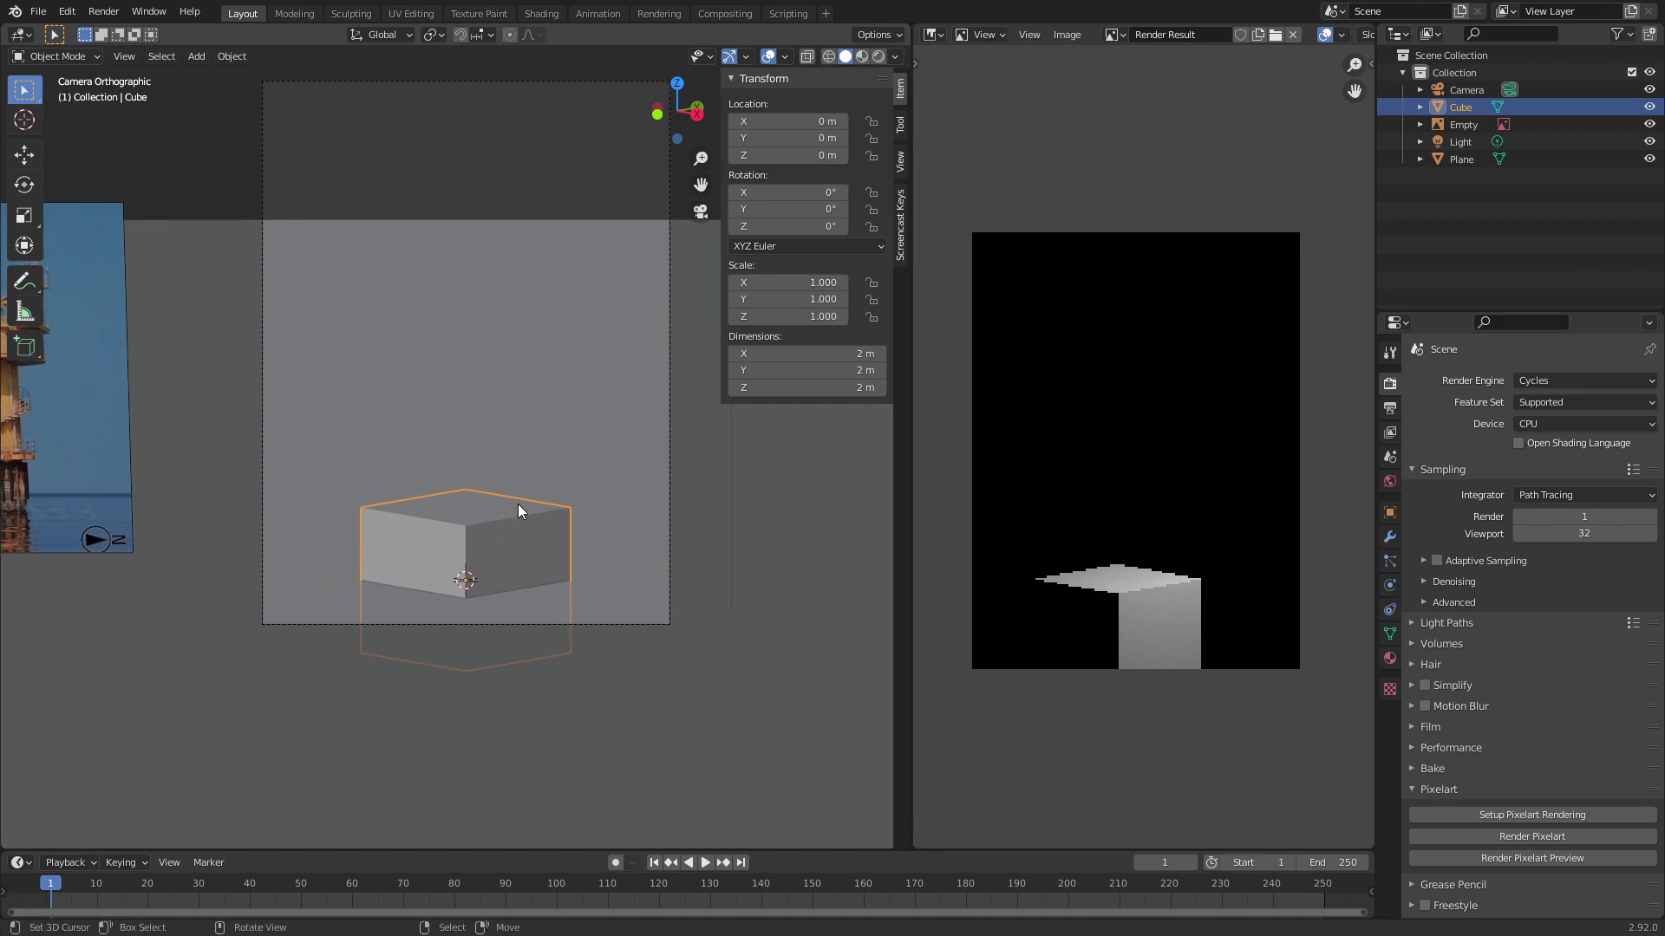
pyautogui.press('Delete')
pyautogui.hotkey('shift', 'a')
pyautogui.moveTo(522, 486)
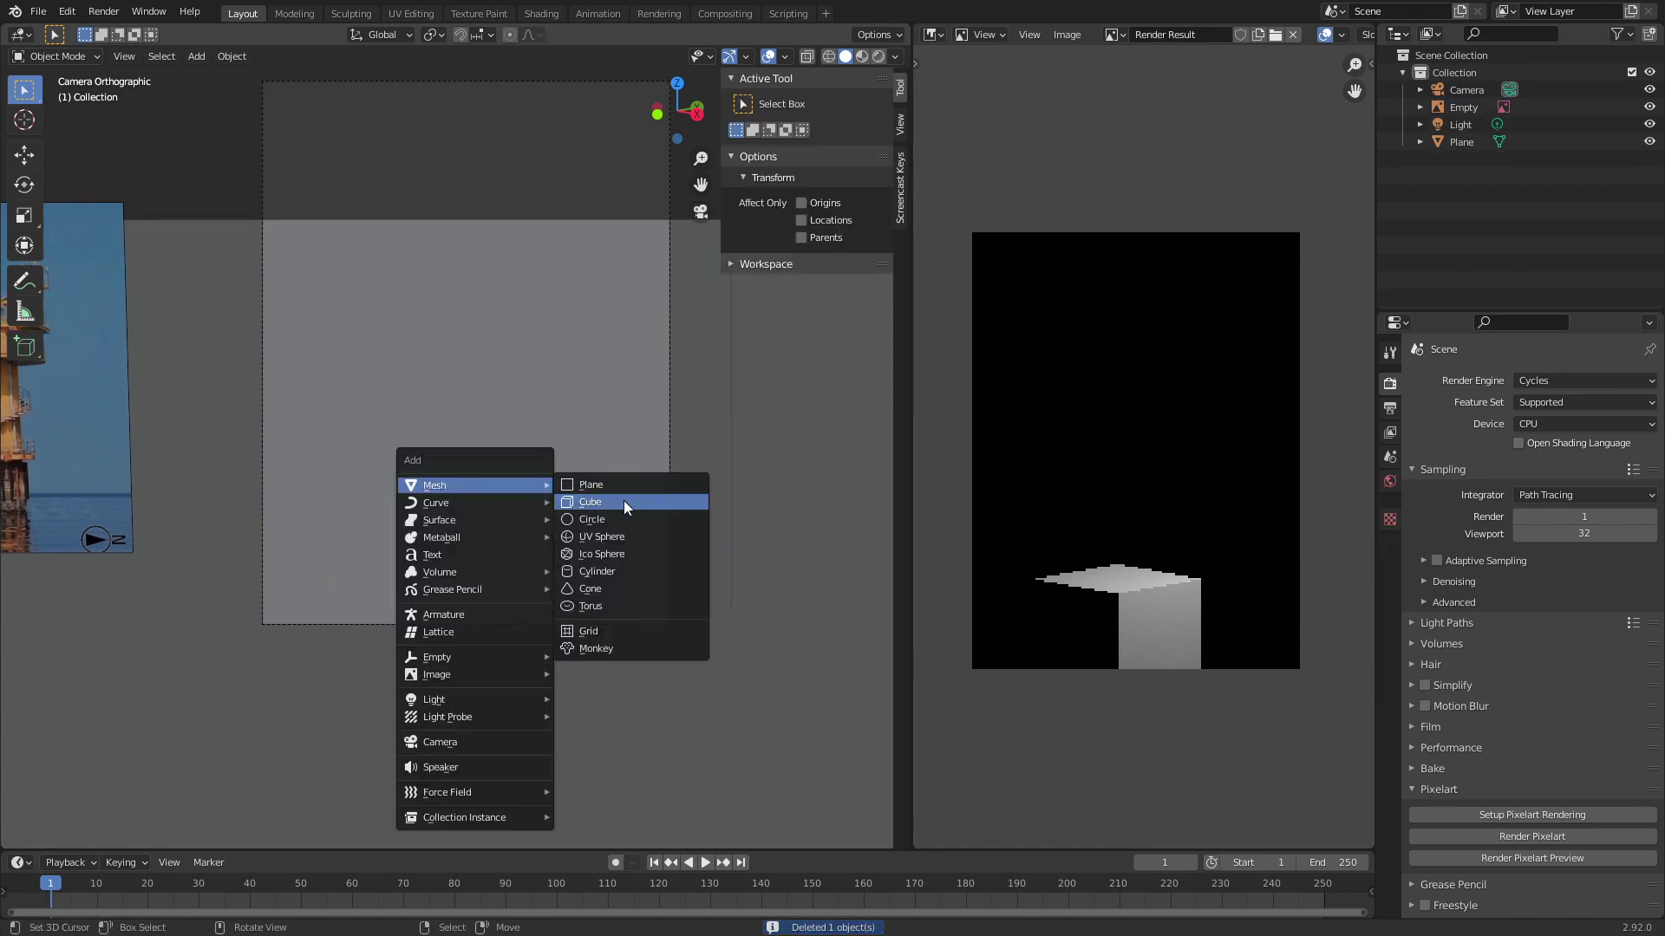
pyautogui.click(602, 572)
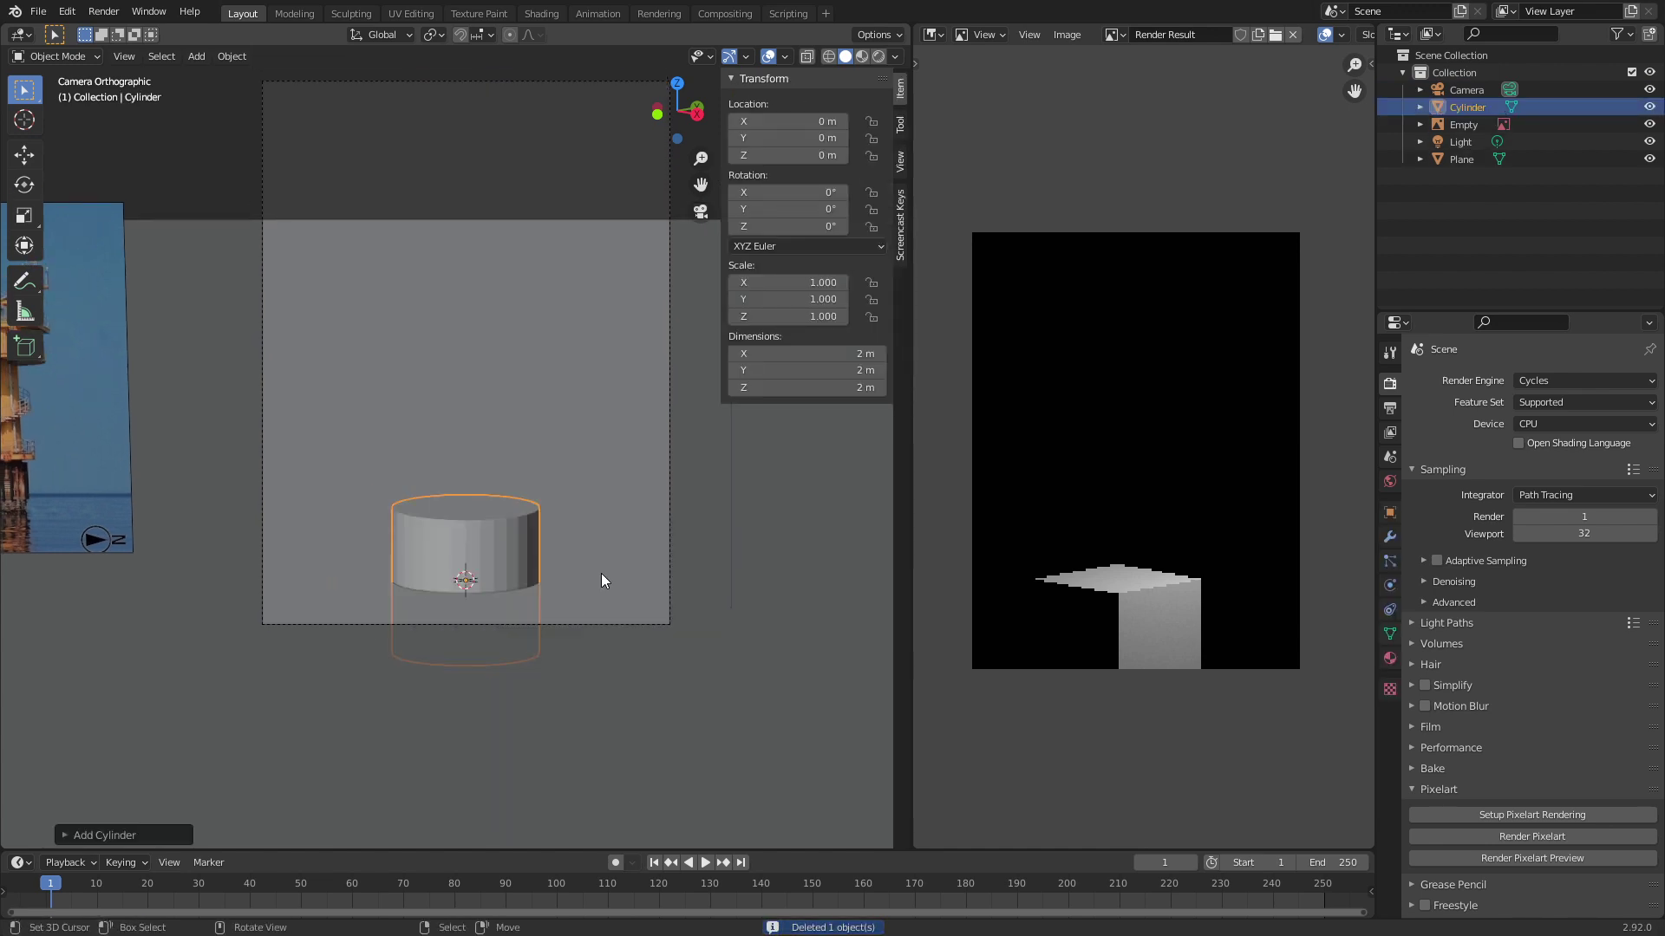
# Step: Shade the cylinder smooth and add an Edge Split modifier with a 30° edge angle
pyautogui.press('F3')
pyautogui.write('shade s')
pyautogui.press('Return')
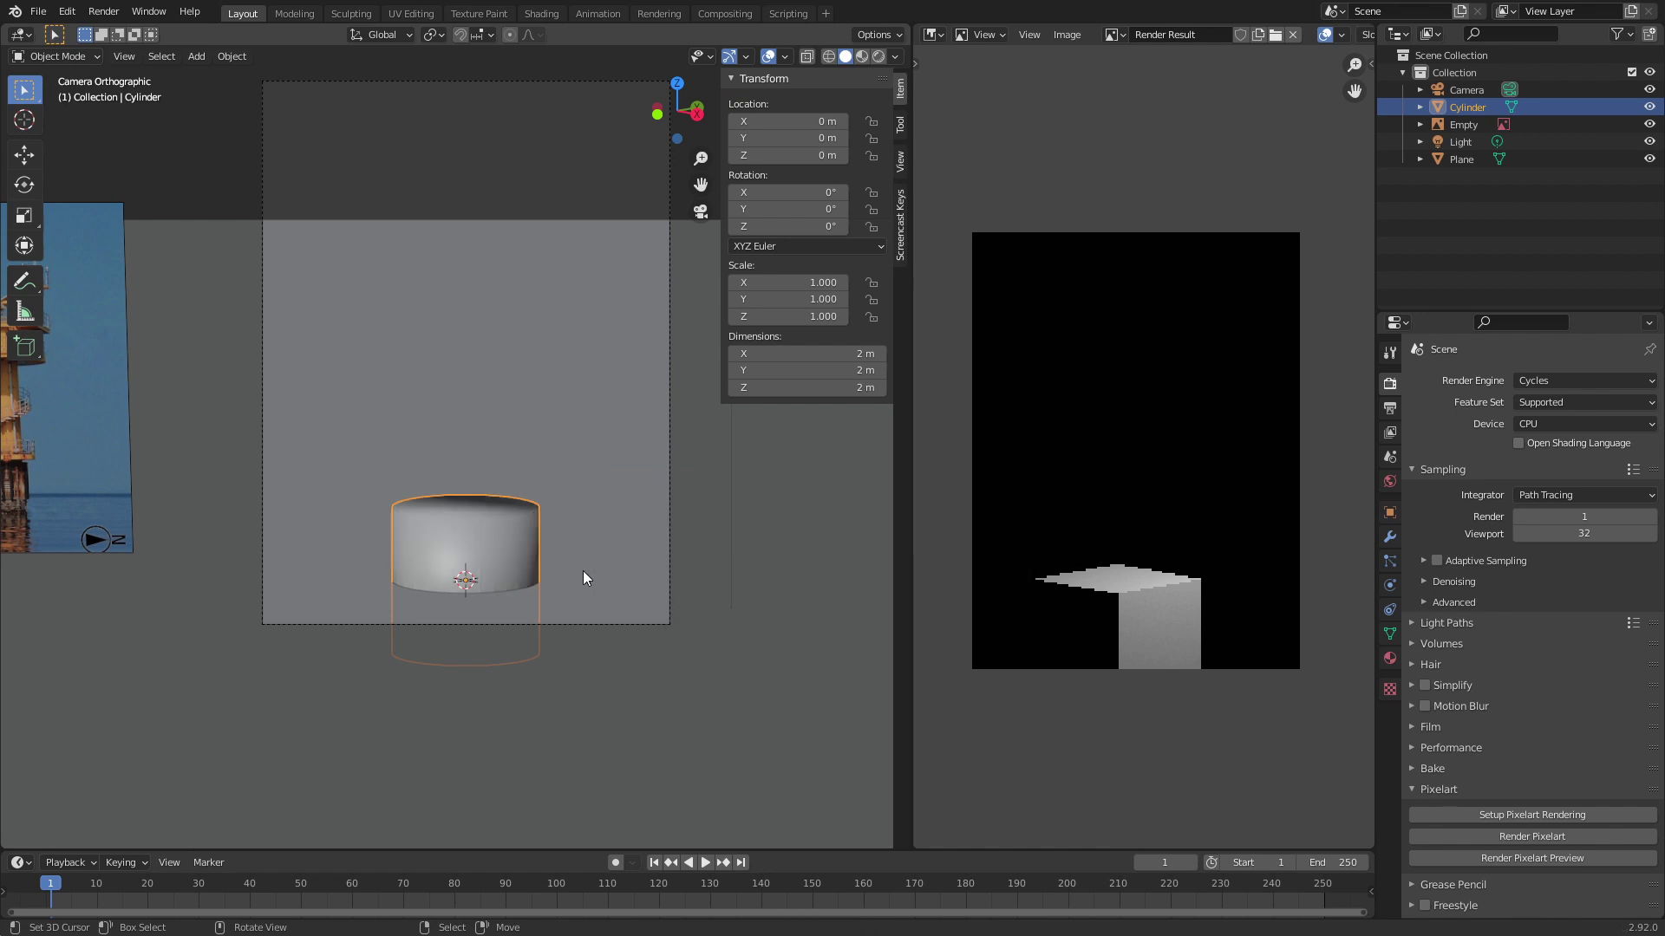
pyautogui.click(1390, 538)
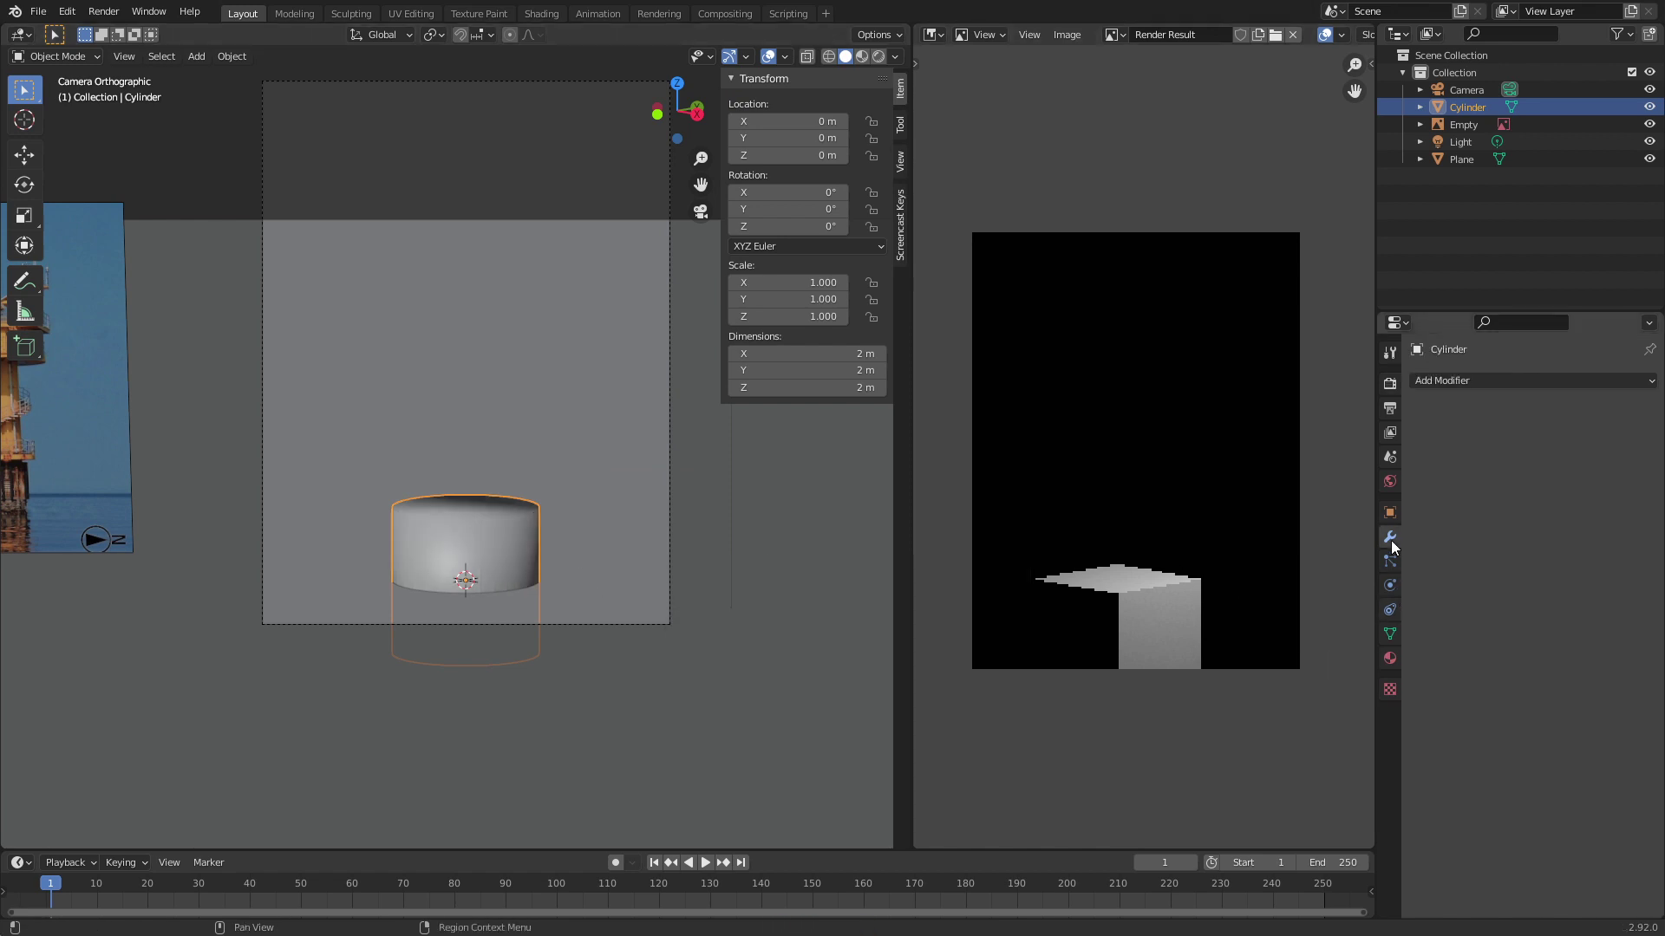
pyautogui.click(1458, 371)
pyautogui.click(1486, 501)
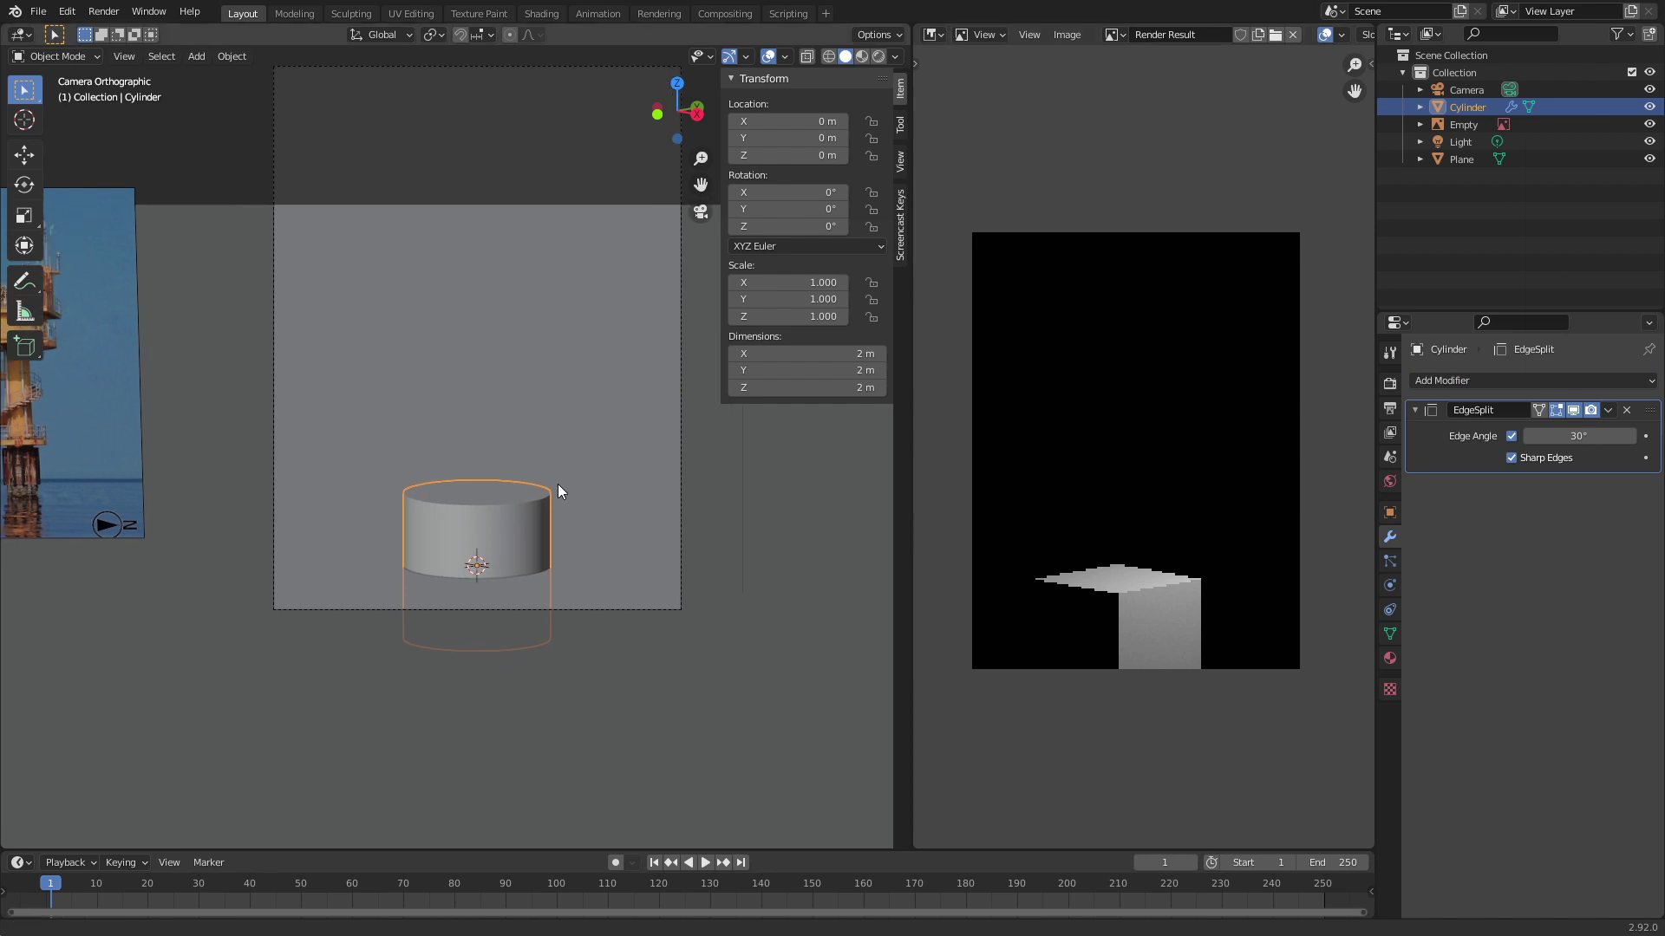
pyautogui.keyDown('shift'); pyautogui.moveTo(558, 484); pyautogui.dragTo(574, 558, button='middle'); pyautogui.keyUp('shift')
pyautogui.scroll(2, 770, 574)
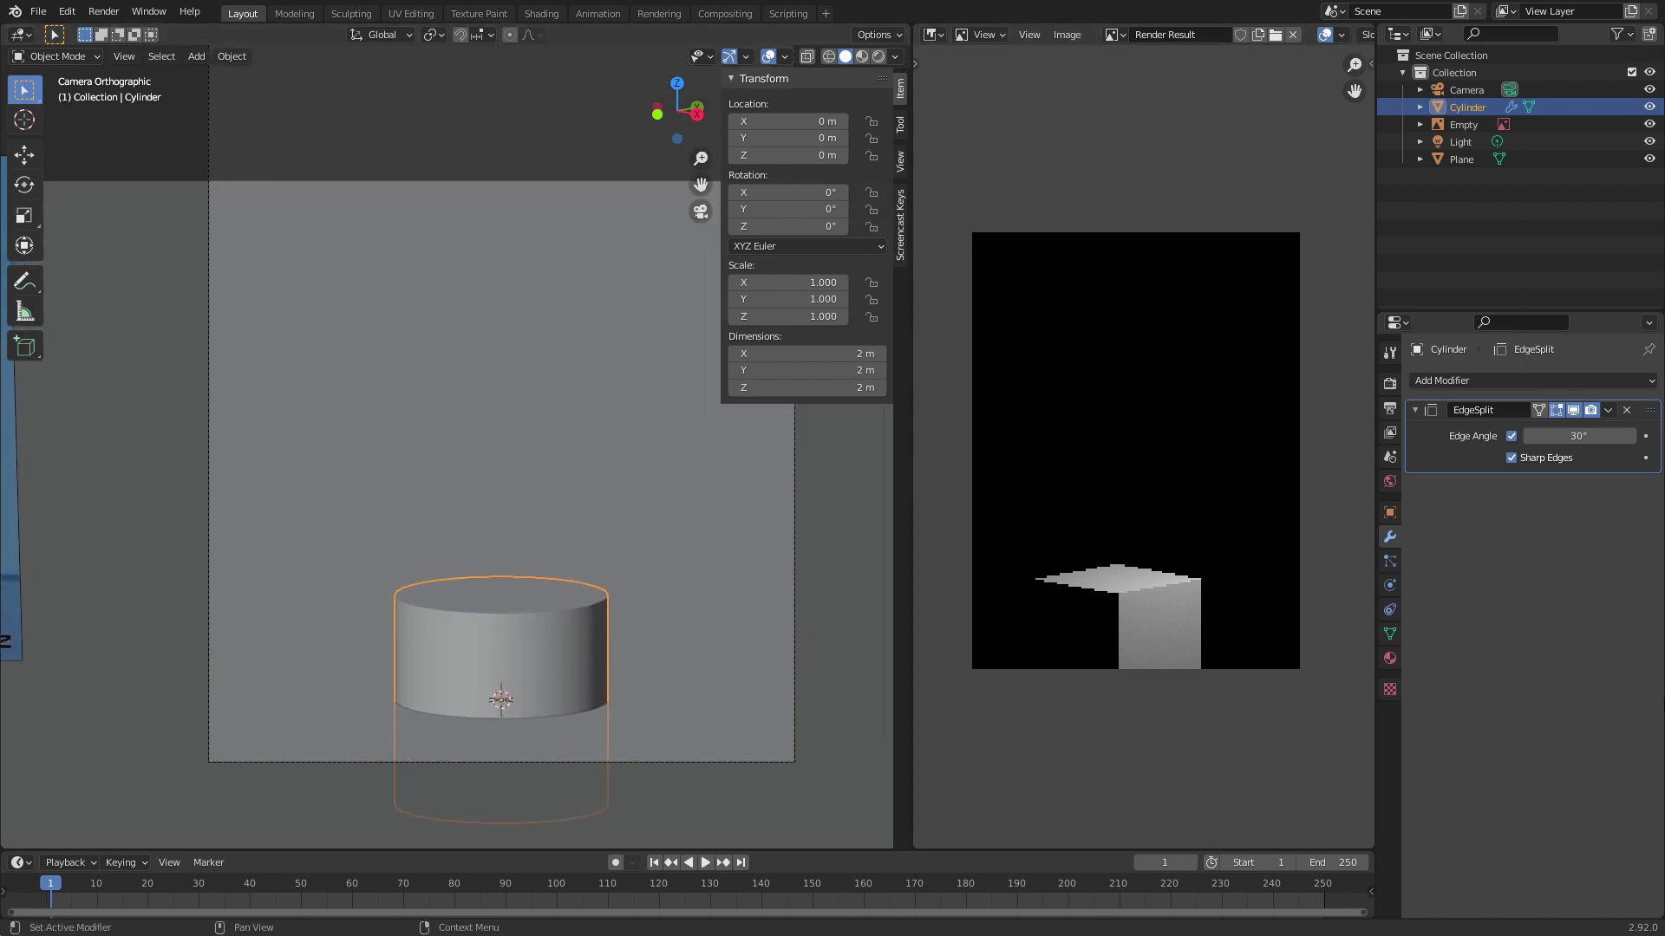
# Step: Examine the Auto Smooth option in the Normals settings of the cylinder's mesh data
pyautogui.click(1389, 516)
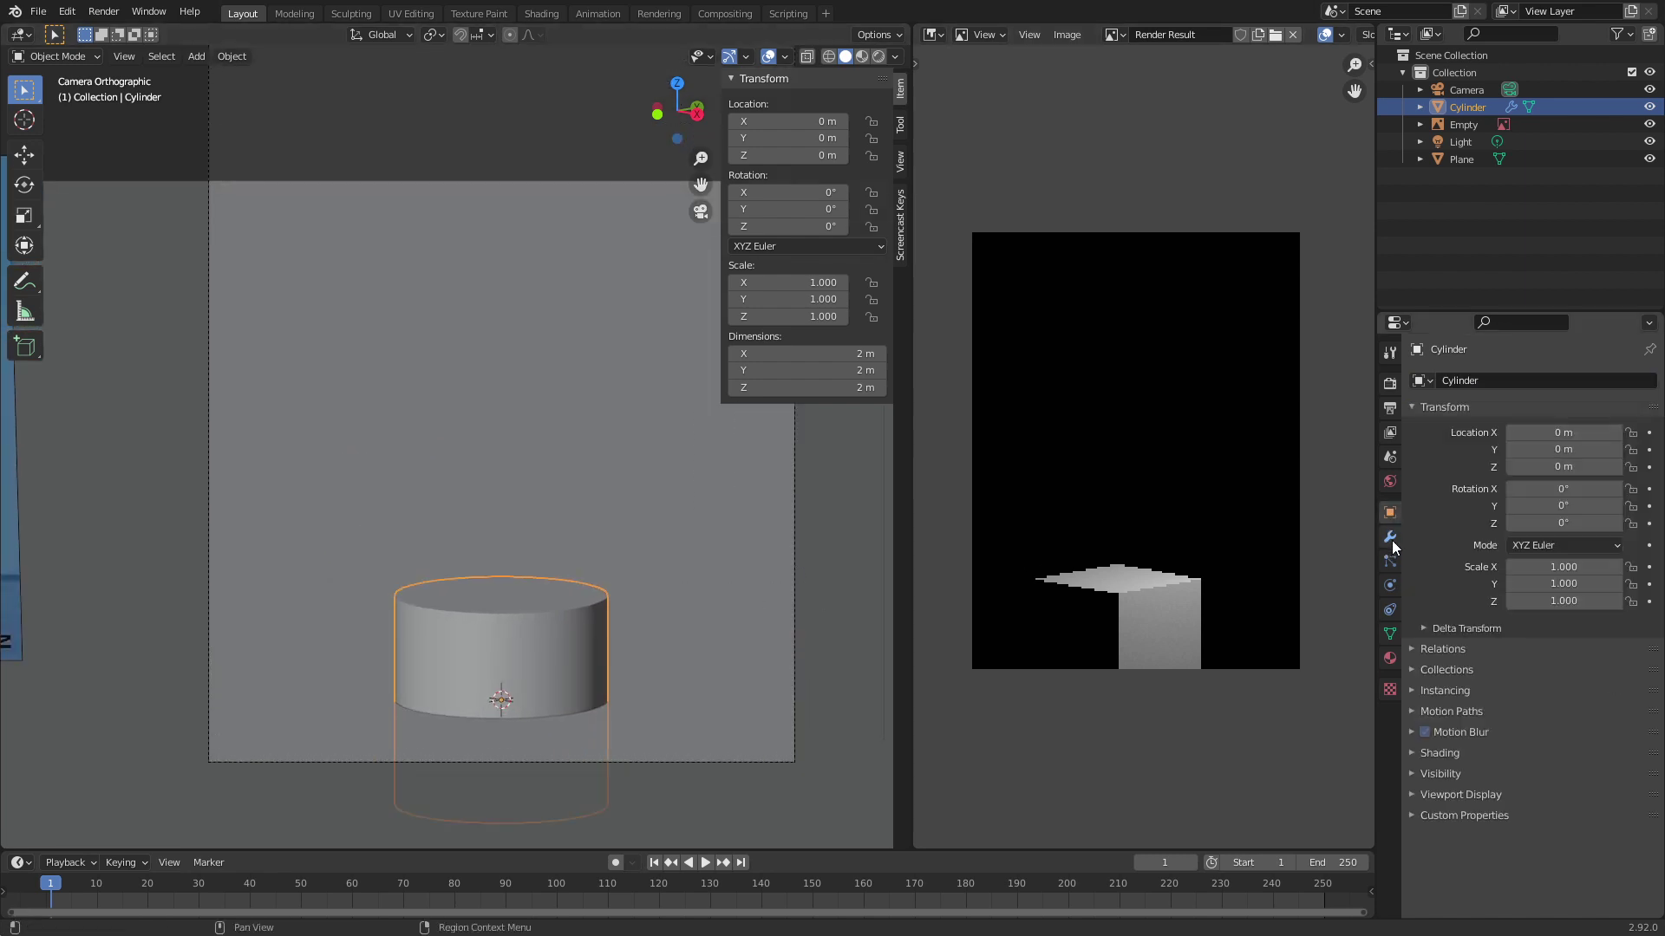
pyautogui.click(1391, 537)
pyautogui.click(1394, 632)
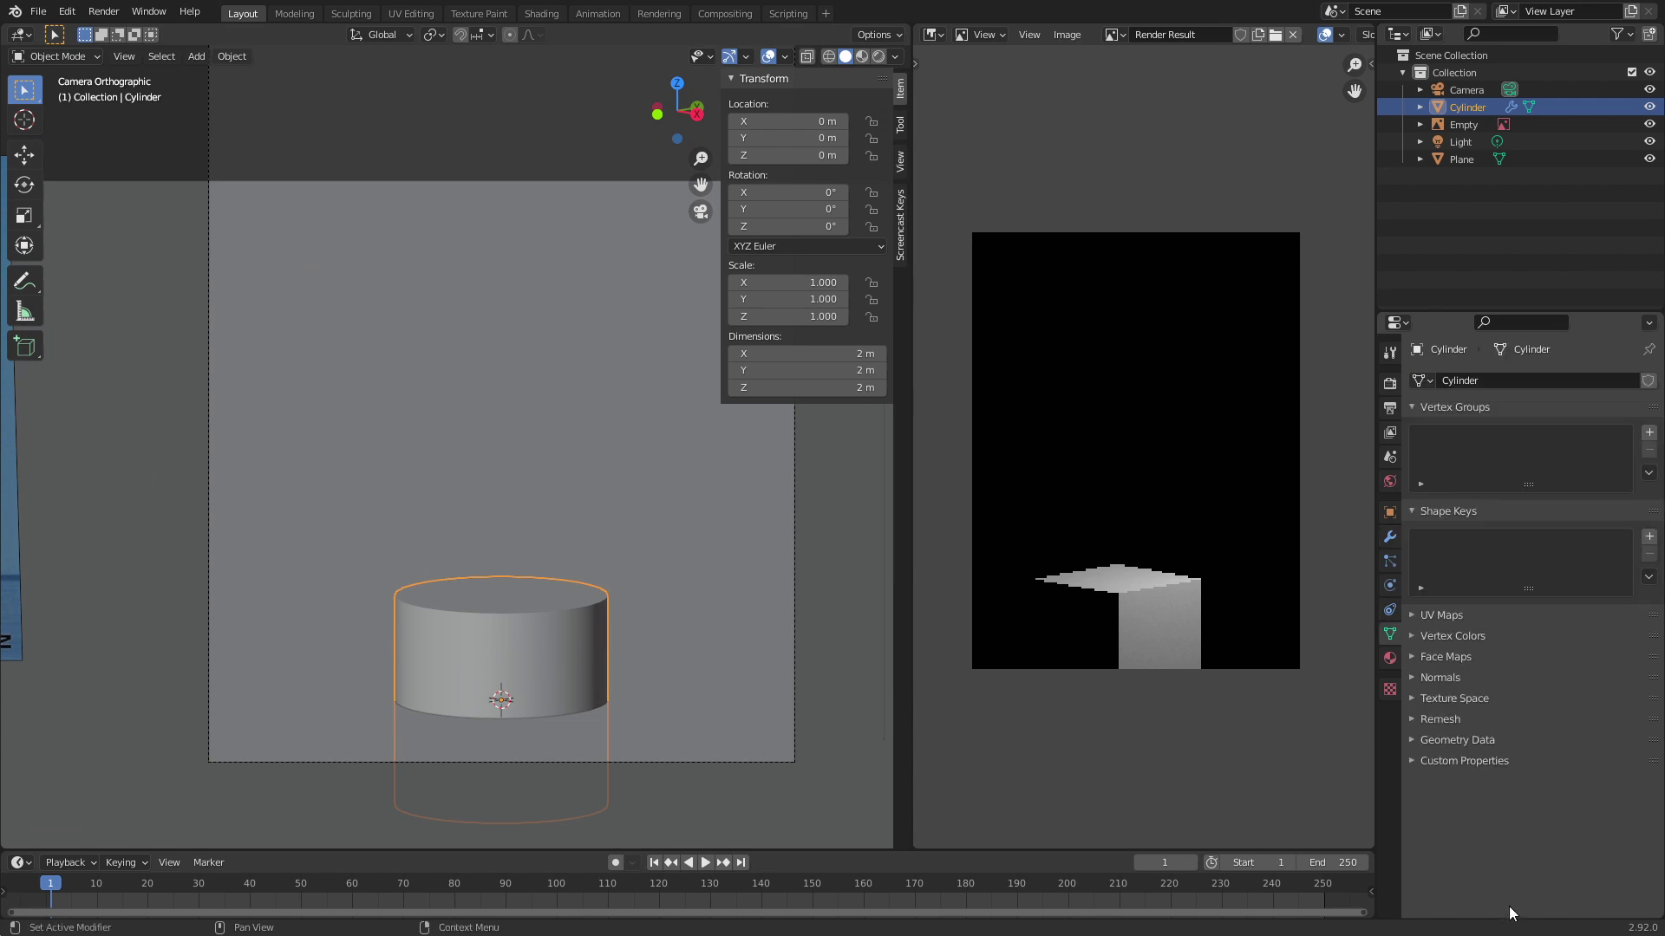
pyautogui.click(1458, 678)
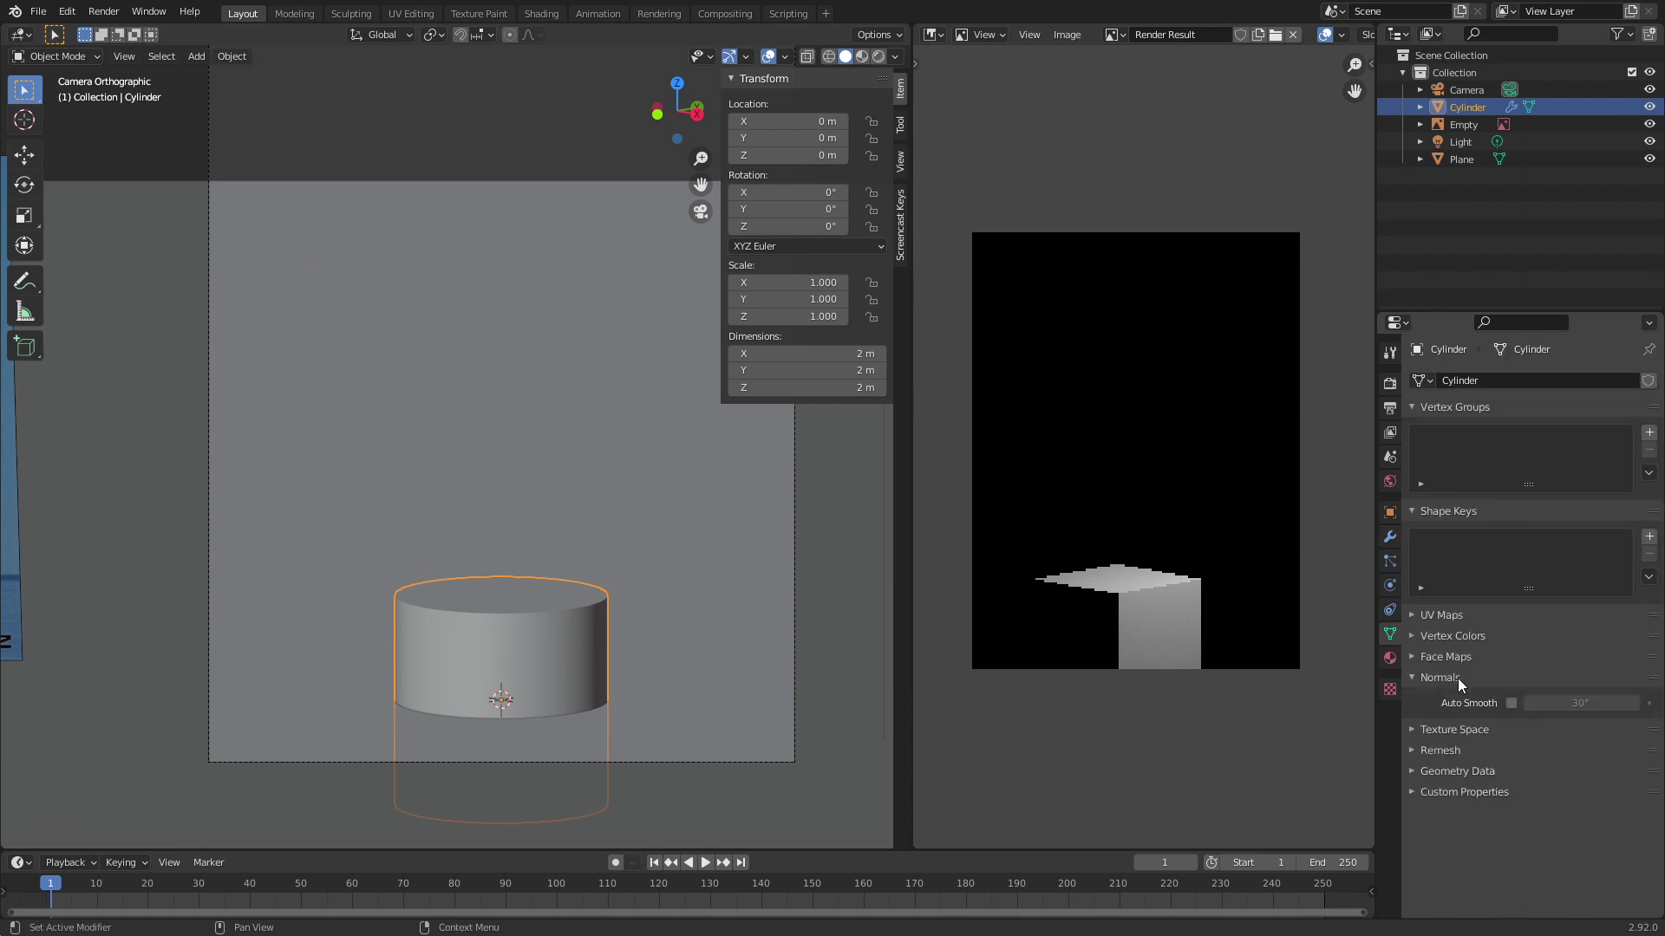
pyautogui.click(1458, 678)
pyautogui.click(1458, 679)
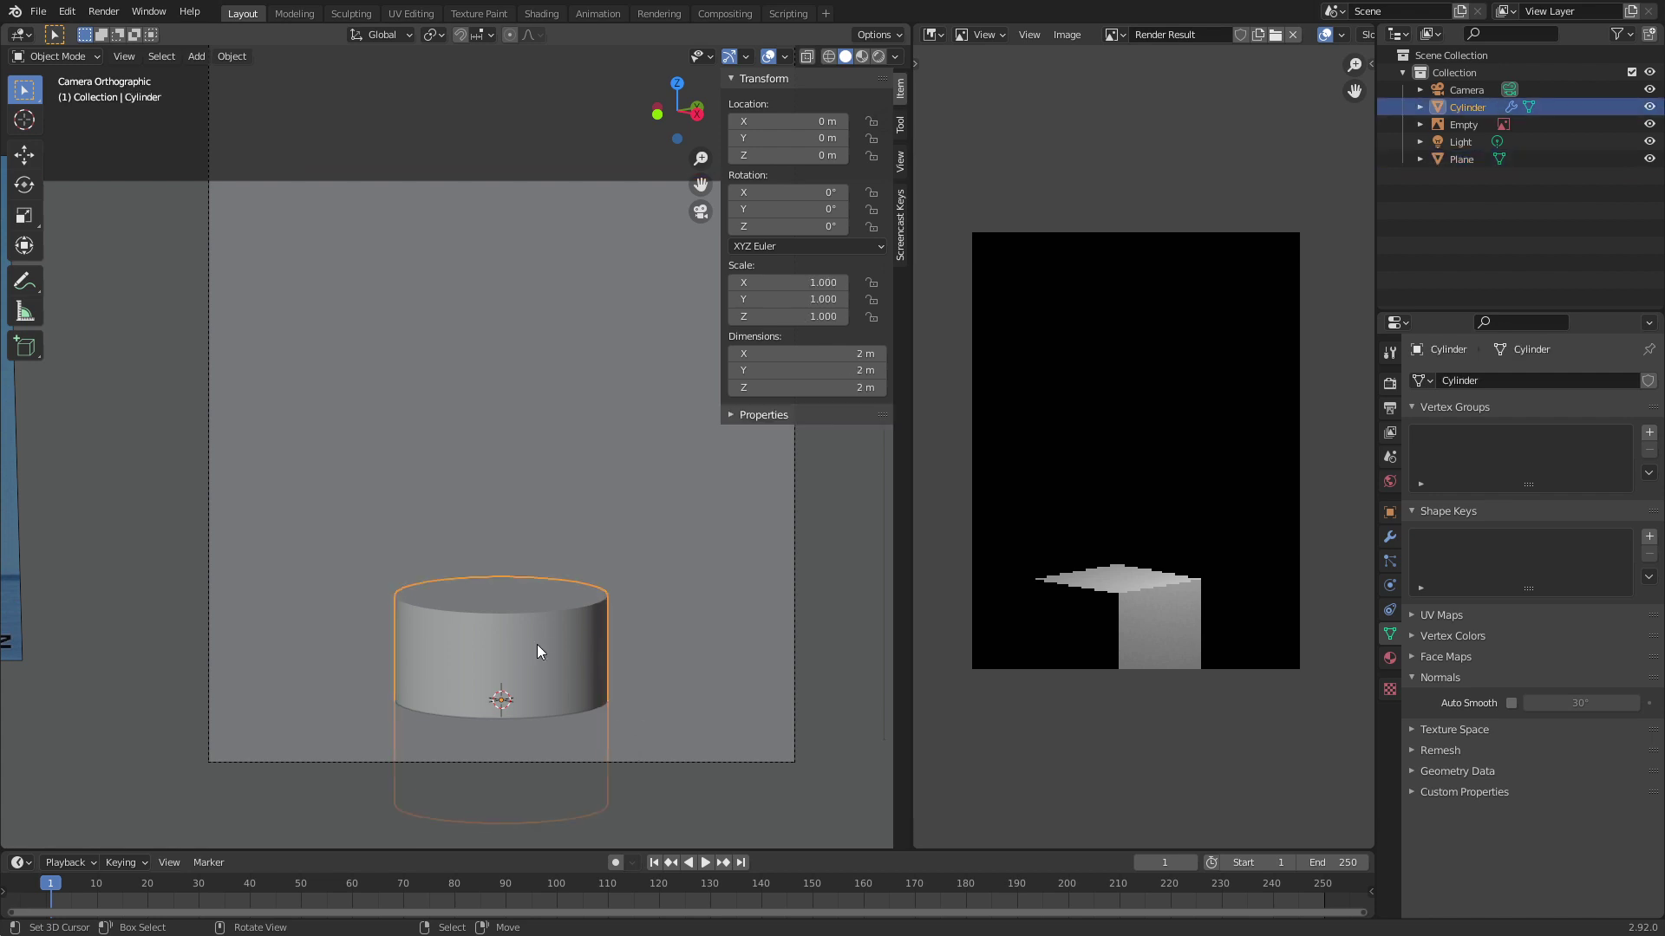
# Step: Scale the cylinder down to about 0.651 and raise it along Z to about 0.644 m so it rests on the plane
pyautogui.press('s')
pyautogui.click(595, 644)
pyautogui.press('g')
pyautogui.press('z')
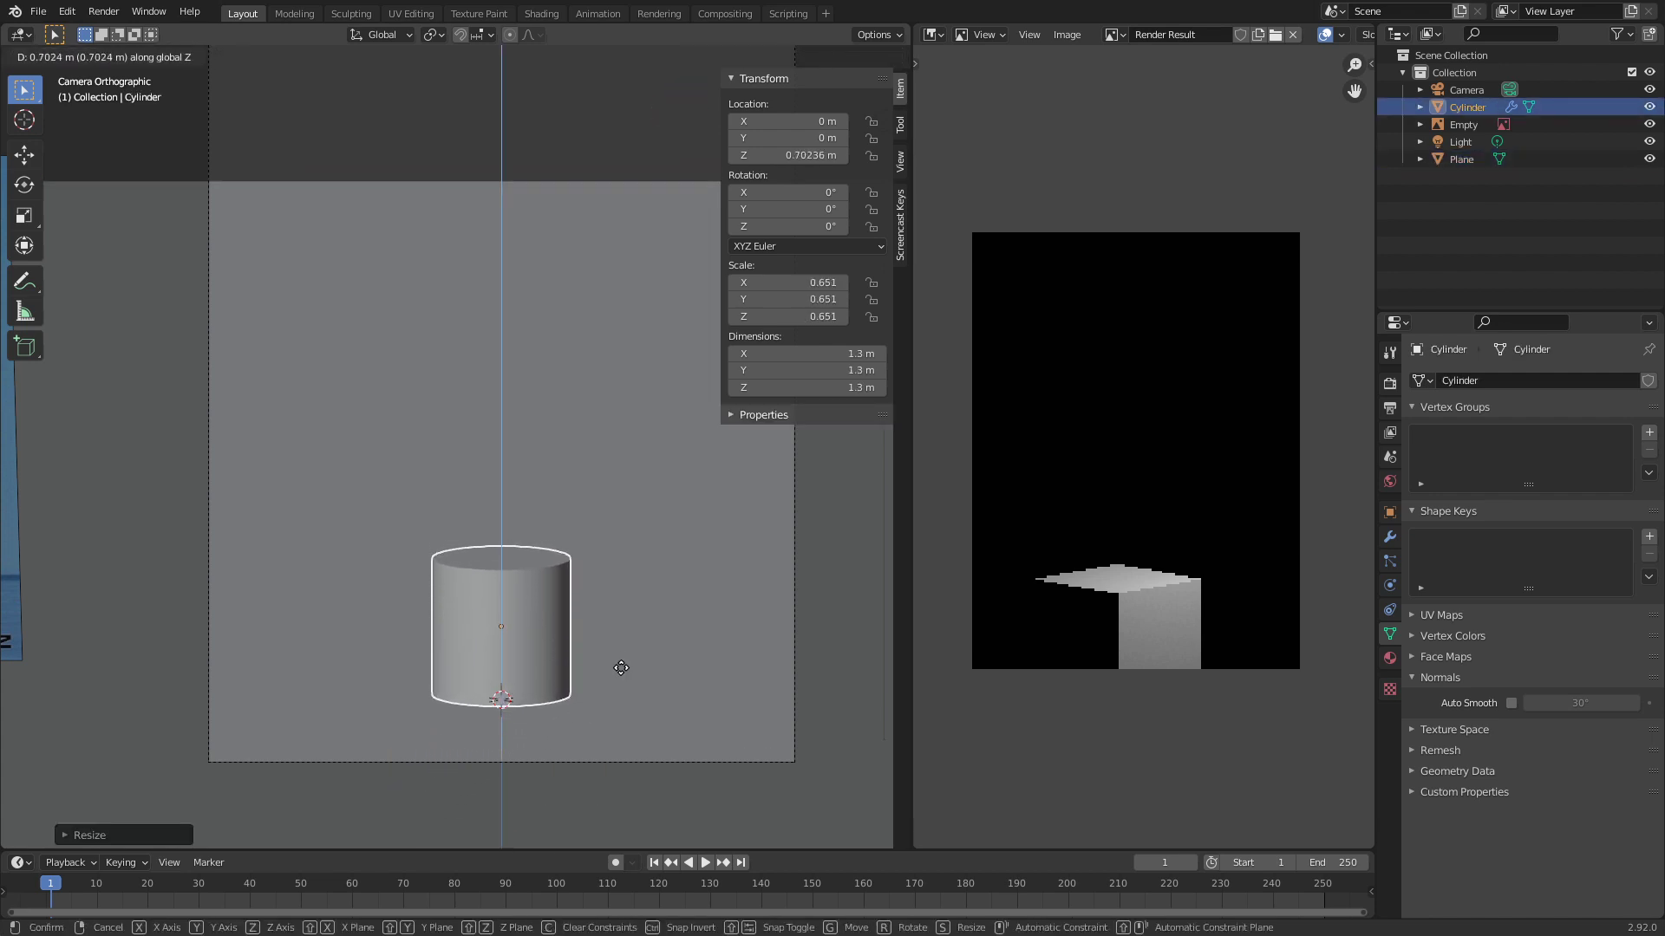
pyautogui.click(611, 728)
pyautogui.keyDown('shift'); pyautogui.moveTo(610, 725); pyautogui.dragTo(636, 709, button='middle'); pyautogui.keyUp('shift')
pyautogui.click(637, 709)
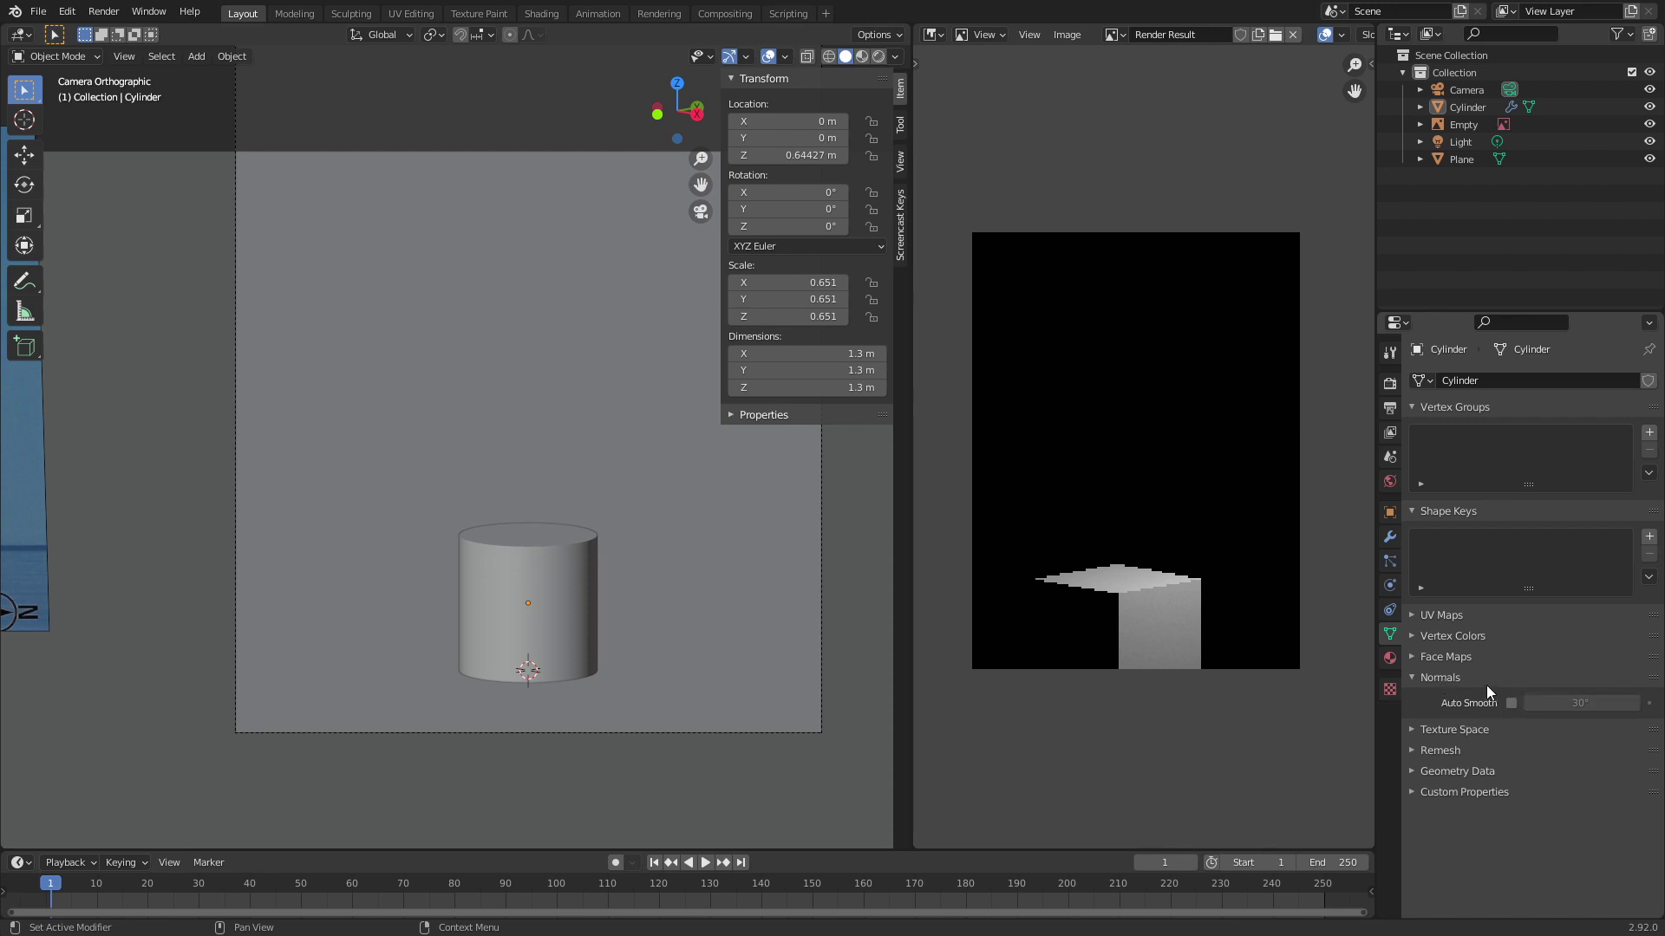
# Step: Narrow the cylinder's mesh in Edit Mode to about 0.961 m across, scaling in X and Y only
pyautogui.click(1441, 676)
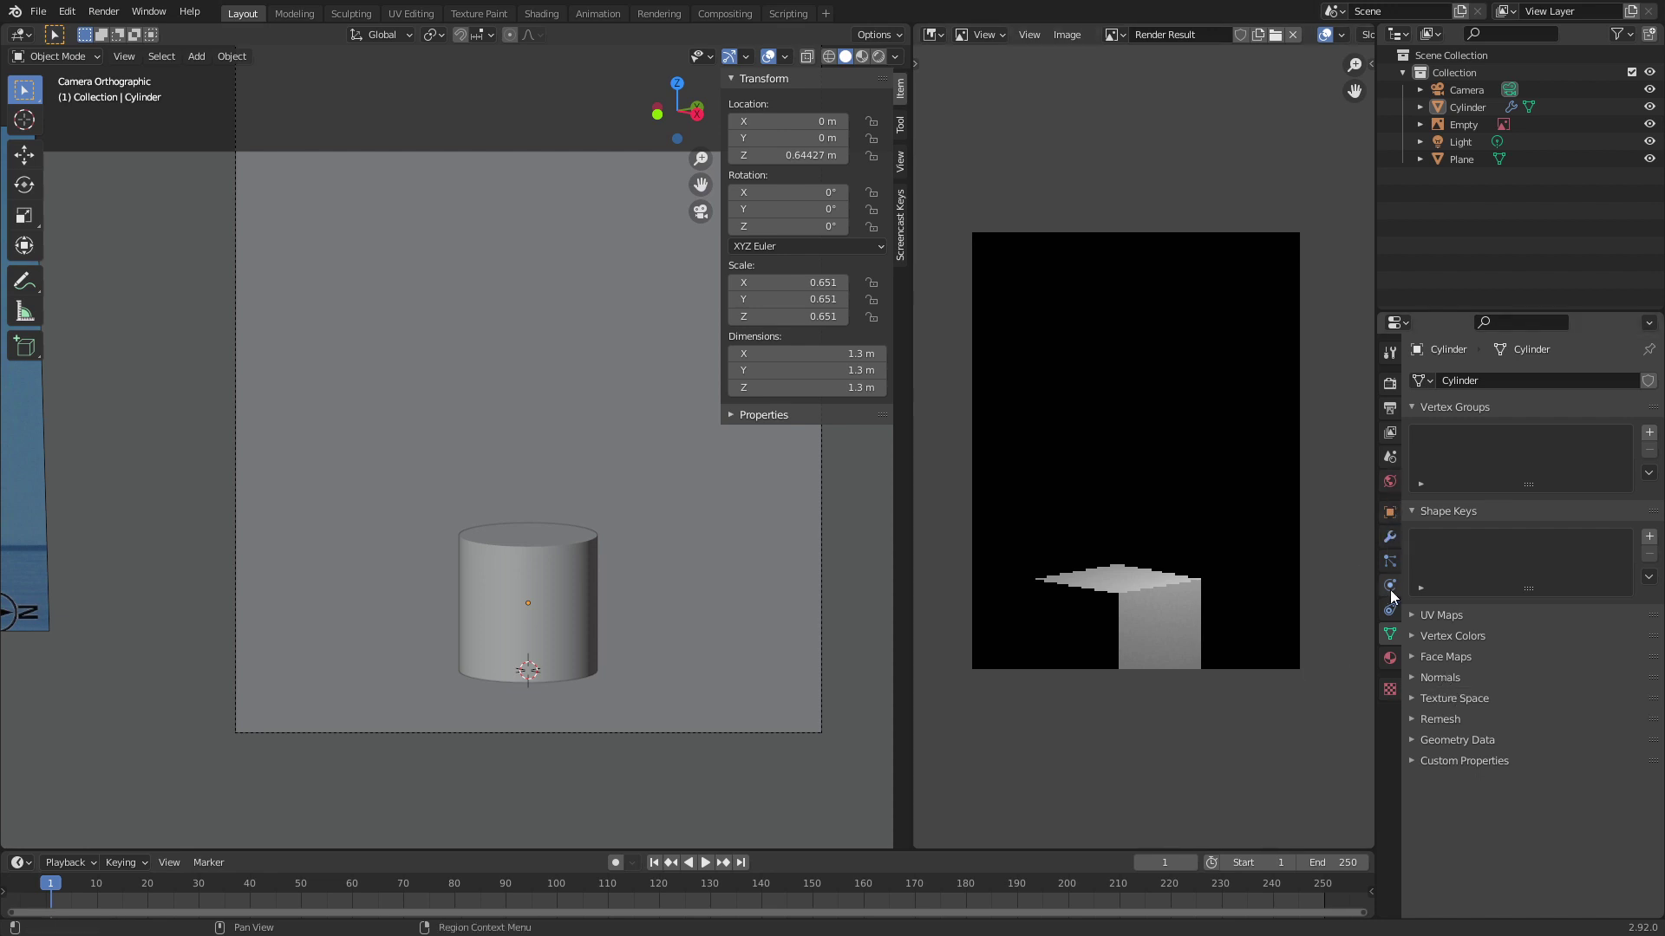
pyautogui.click(1390, 537)
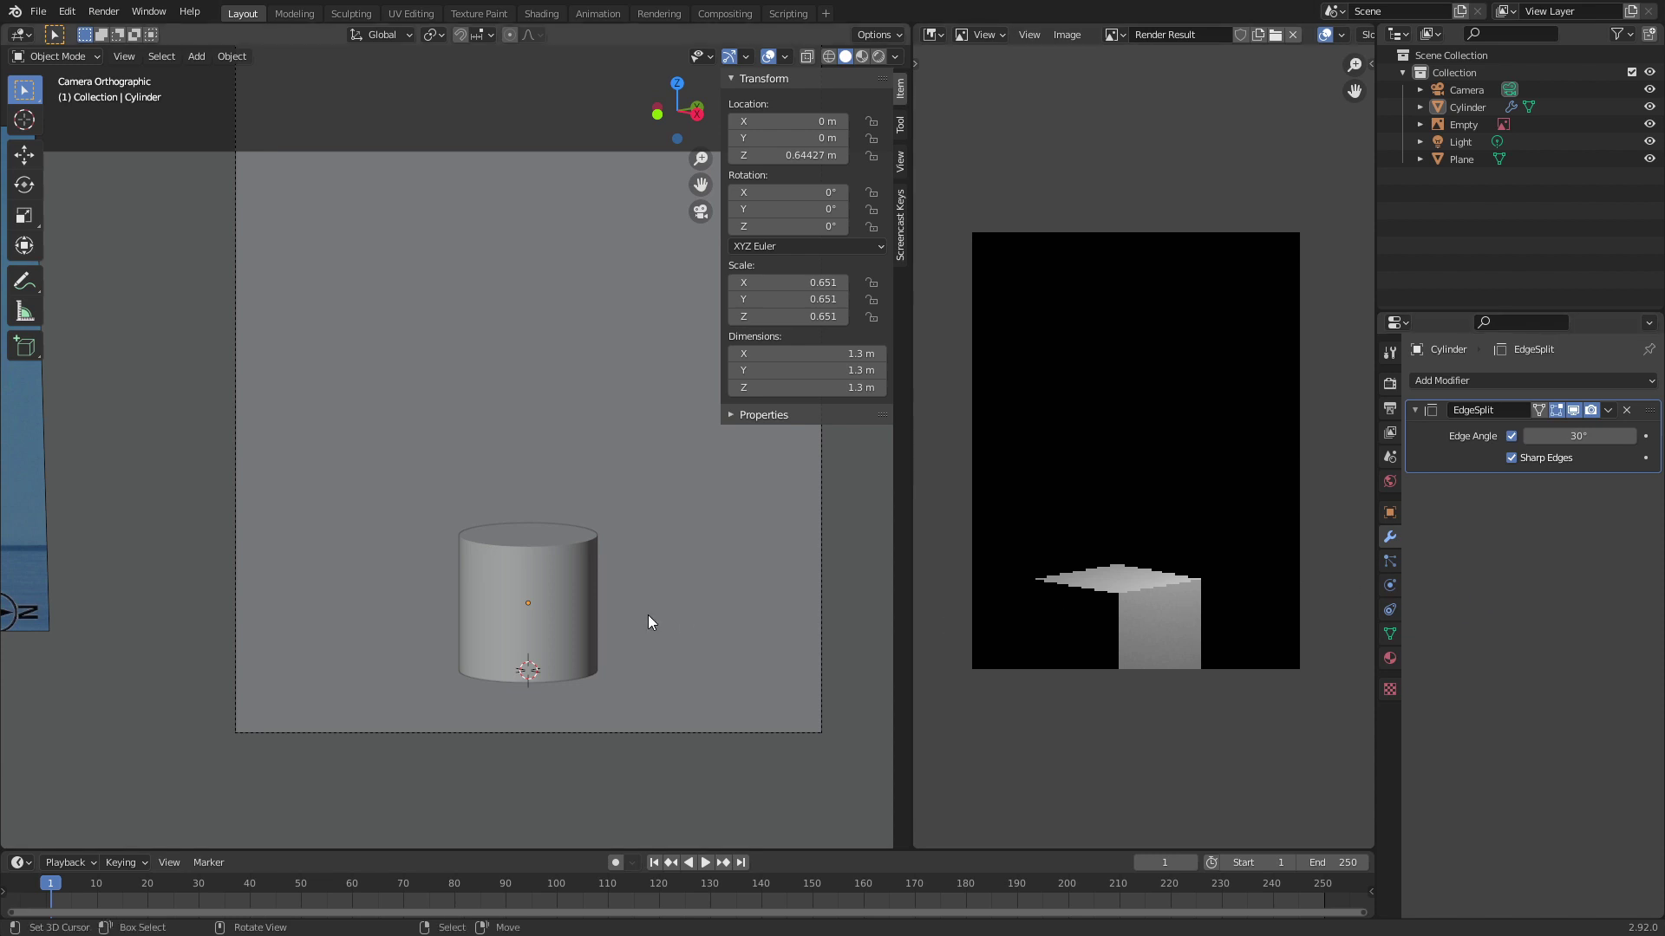
pyautogui.keyDown('shift'); pyautogui.moveTo(504, 559); pyautogui.dragTo(503, 578, button='middle'); pyautogui.keyUp('shift')
pyautogui.scroll(-1, 502, 581)
pyautogui.click(492, 628)
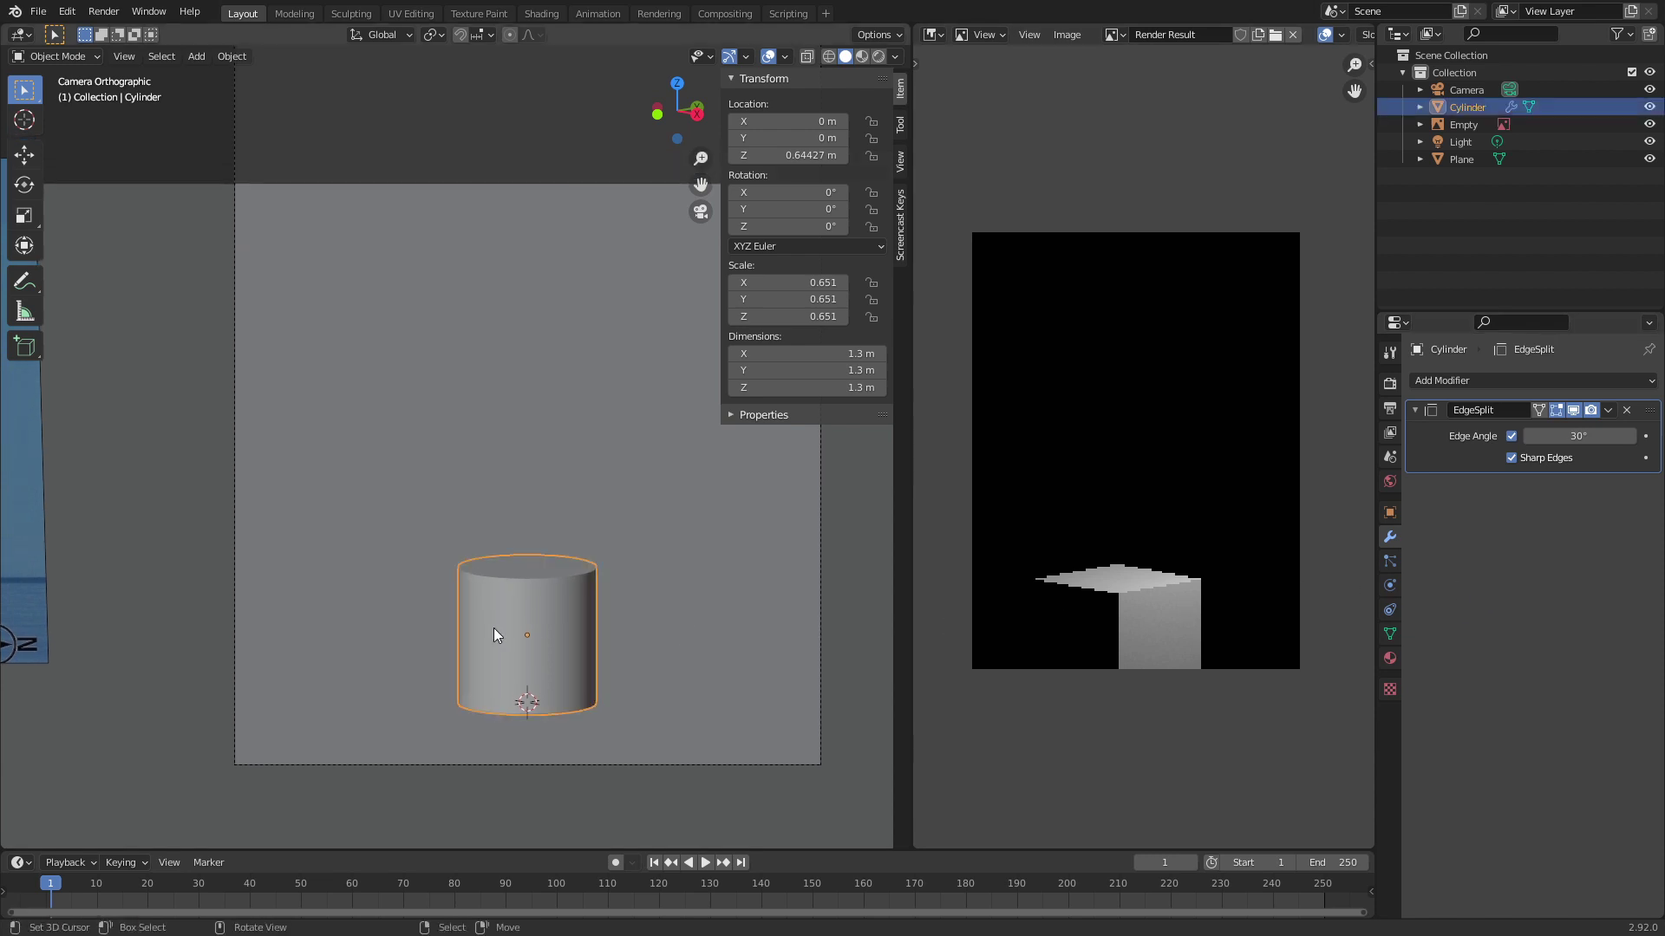
pyautogui.press('Tab')
pyautogui.scroll(-2, 541, 575)
pyautogui.scroll(3, 541, 575)
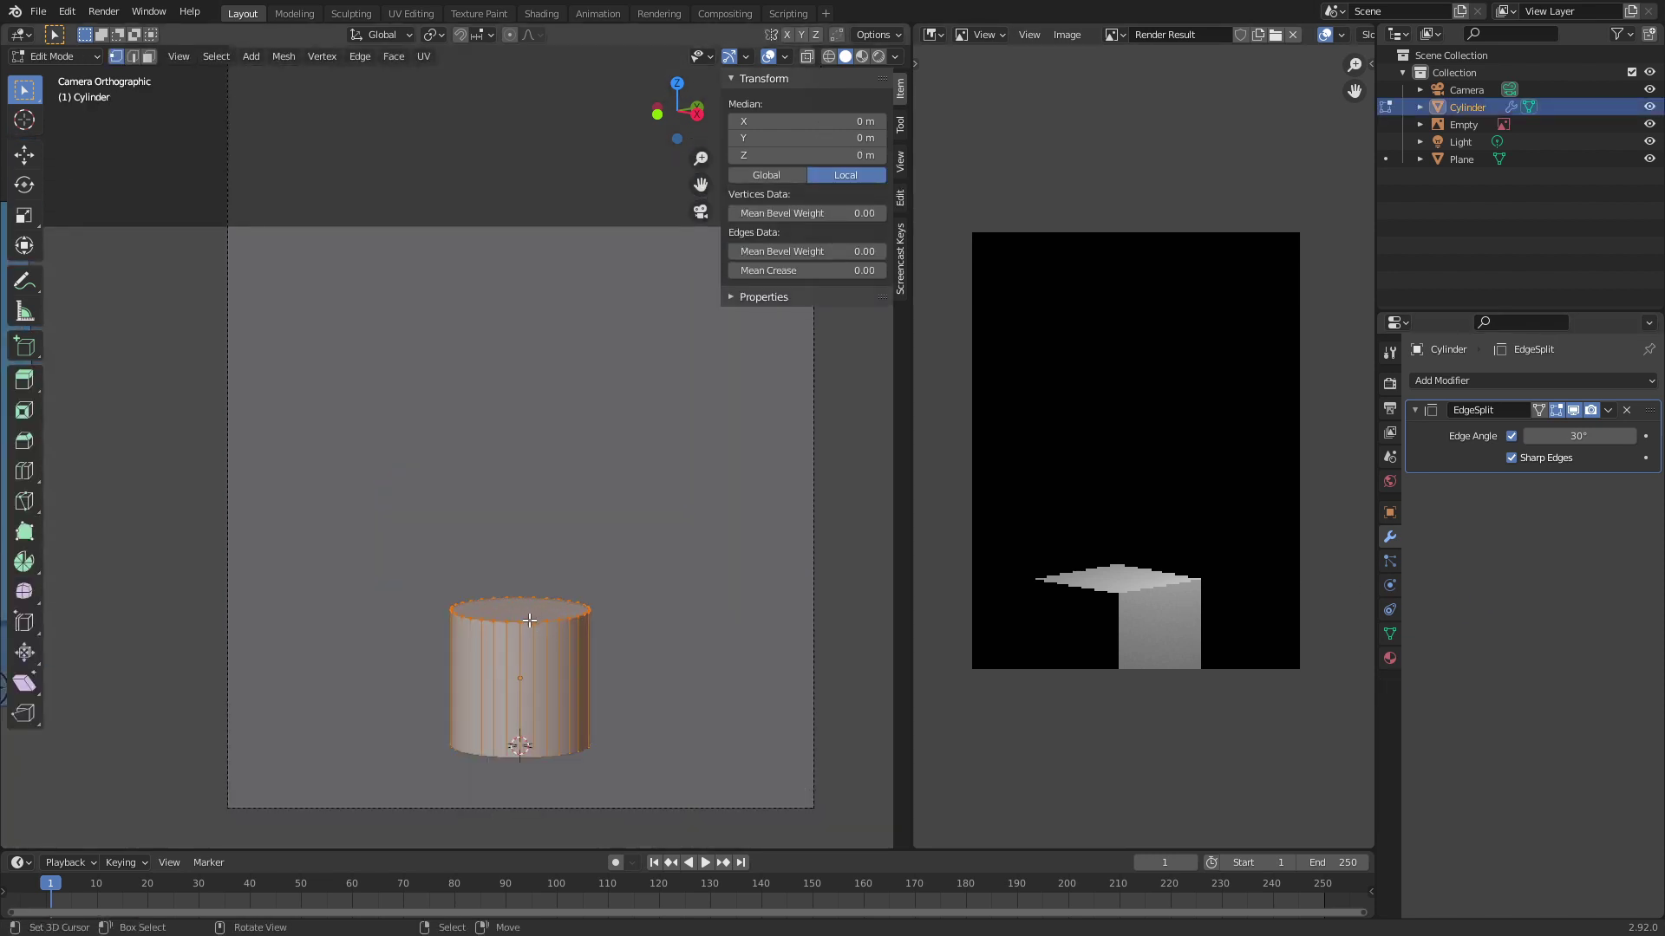
pyautogui.press('s')
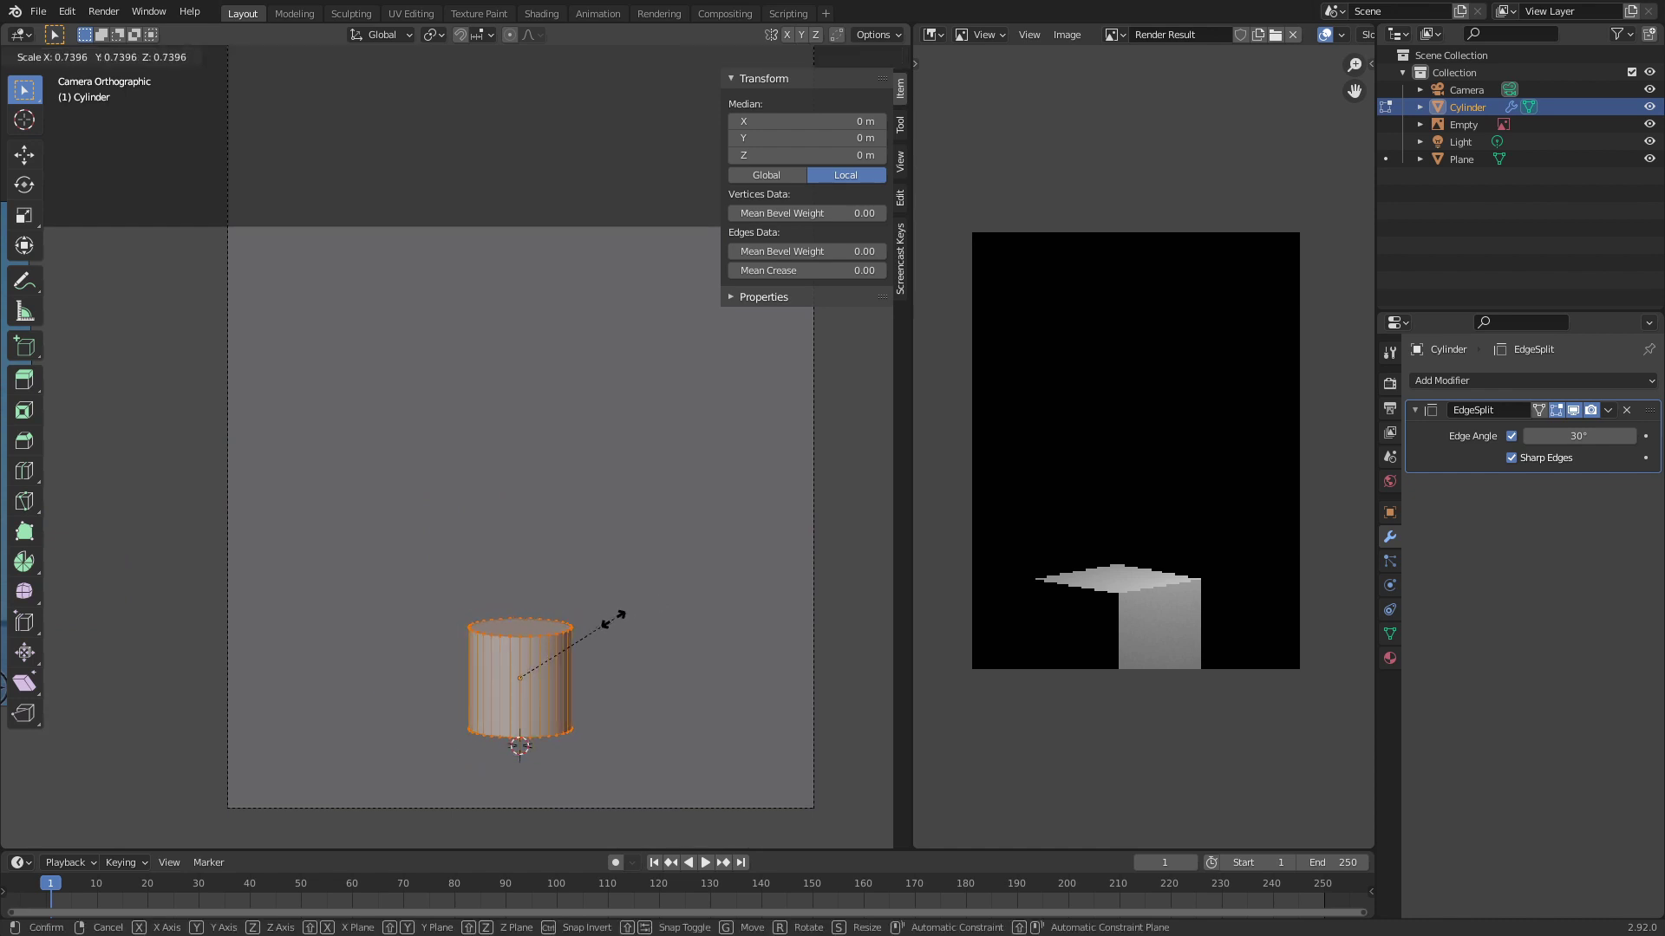
pyautogui.hotkey('shift', 'z')
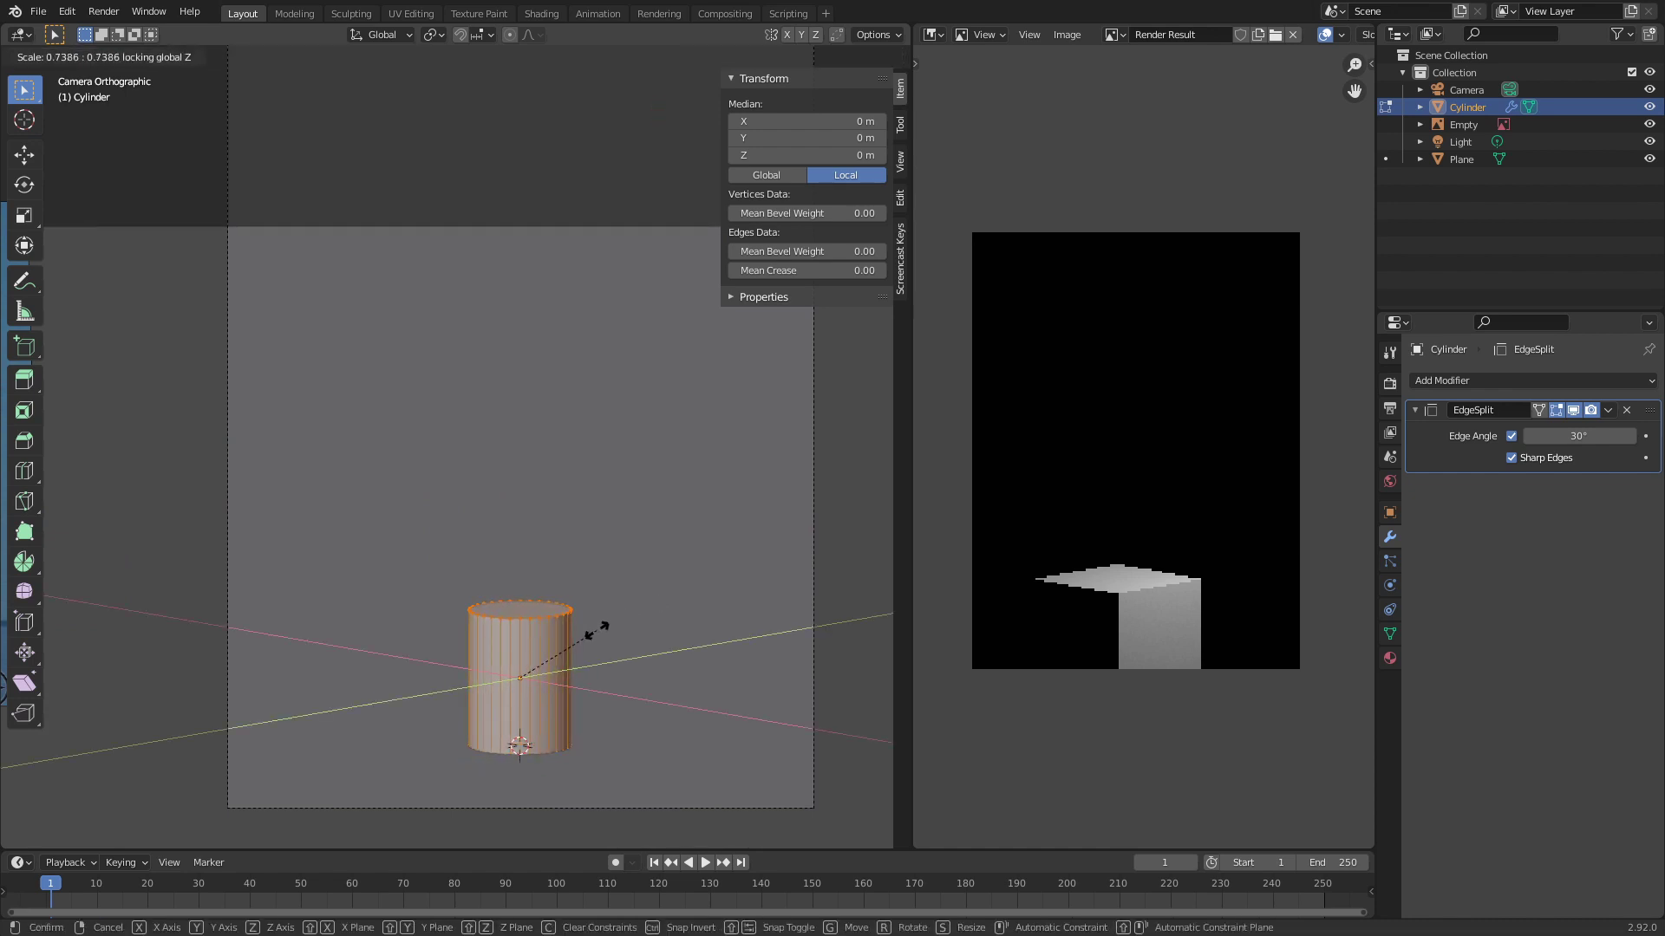
pyautogui.click(595, 632)
pyautogui.press('Tab')
# Step: Deselect the cylinder and enable Shadow in the viewport shading options
pyautogui.moveTo(572, 559); pyautogui.dragTo(612, 611, button='middle')
pyautogui.scroll(-2, 612, 611)
pyautogui.press('KP_Decimal')
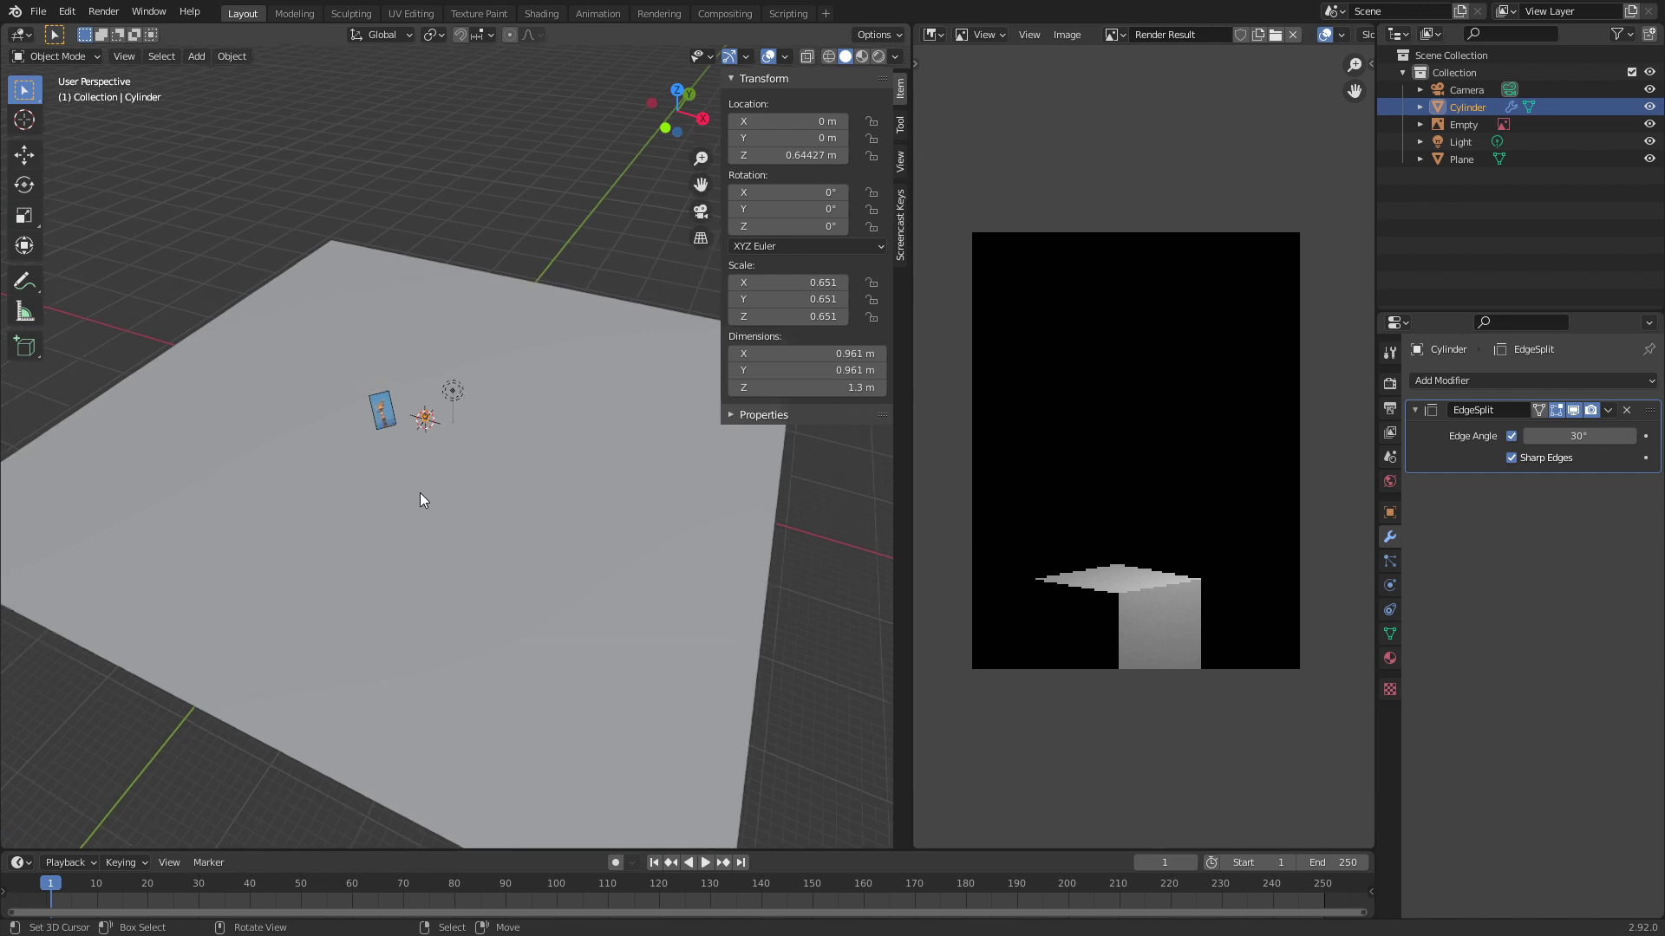
pyautogui.hotkey('alt', 'a')
pyautogui.moveTo(425, 498); pyautogui.dragTo(458, 480, button='middle')
pyautogui.scroll(-6, 465, 459)
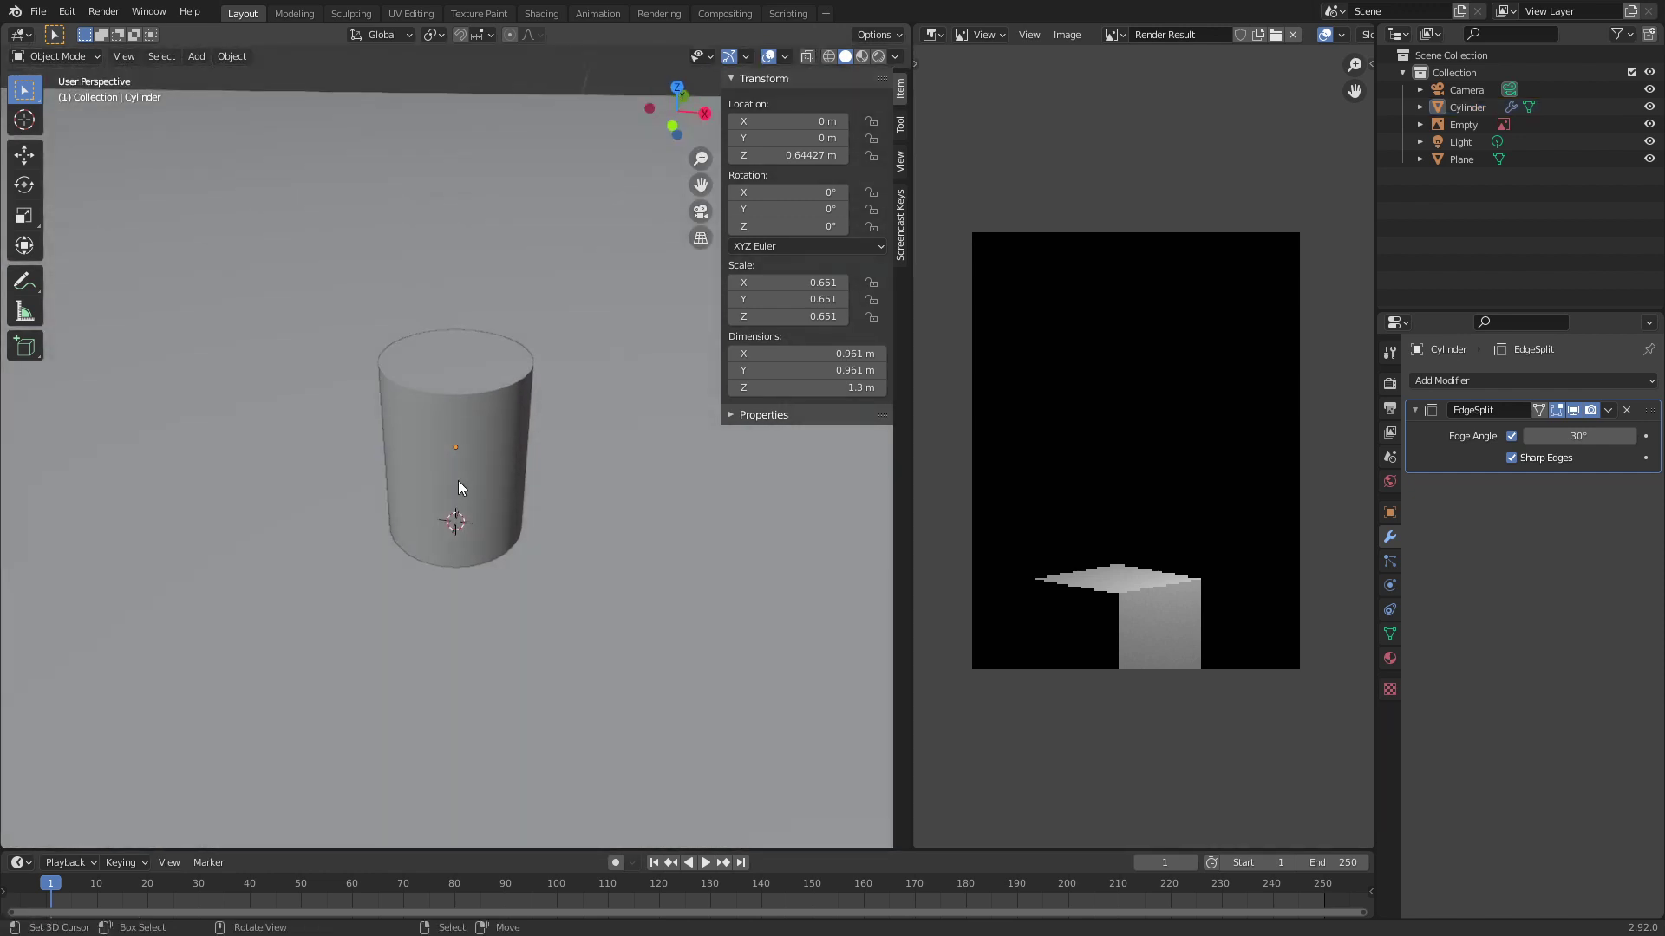
pyautogui.click(874, 35)
pyautogui.click(897, 56)
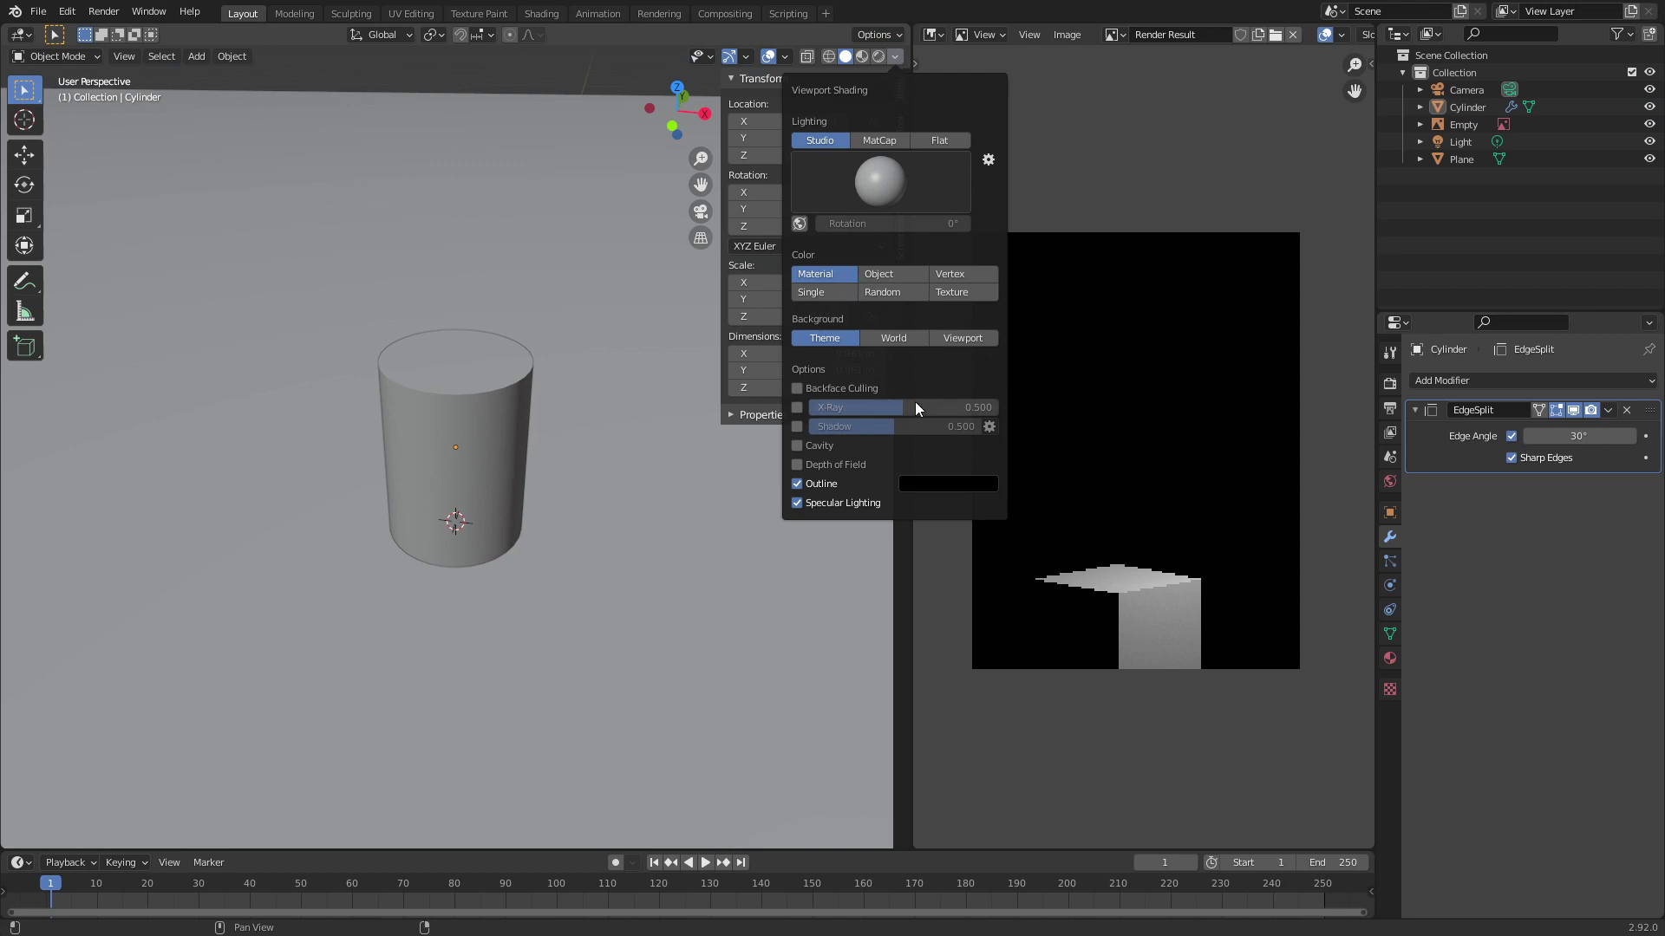
pyautogui.click(797, 426)
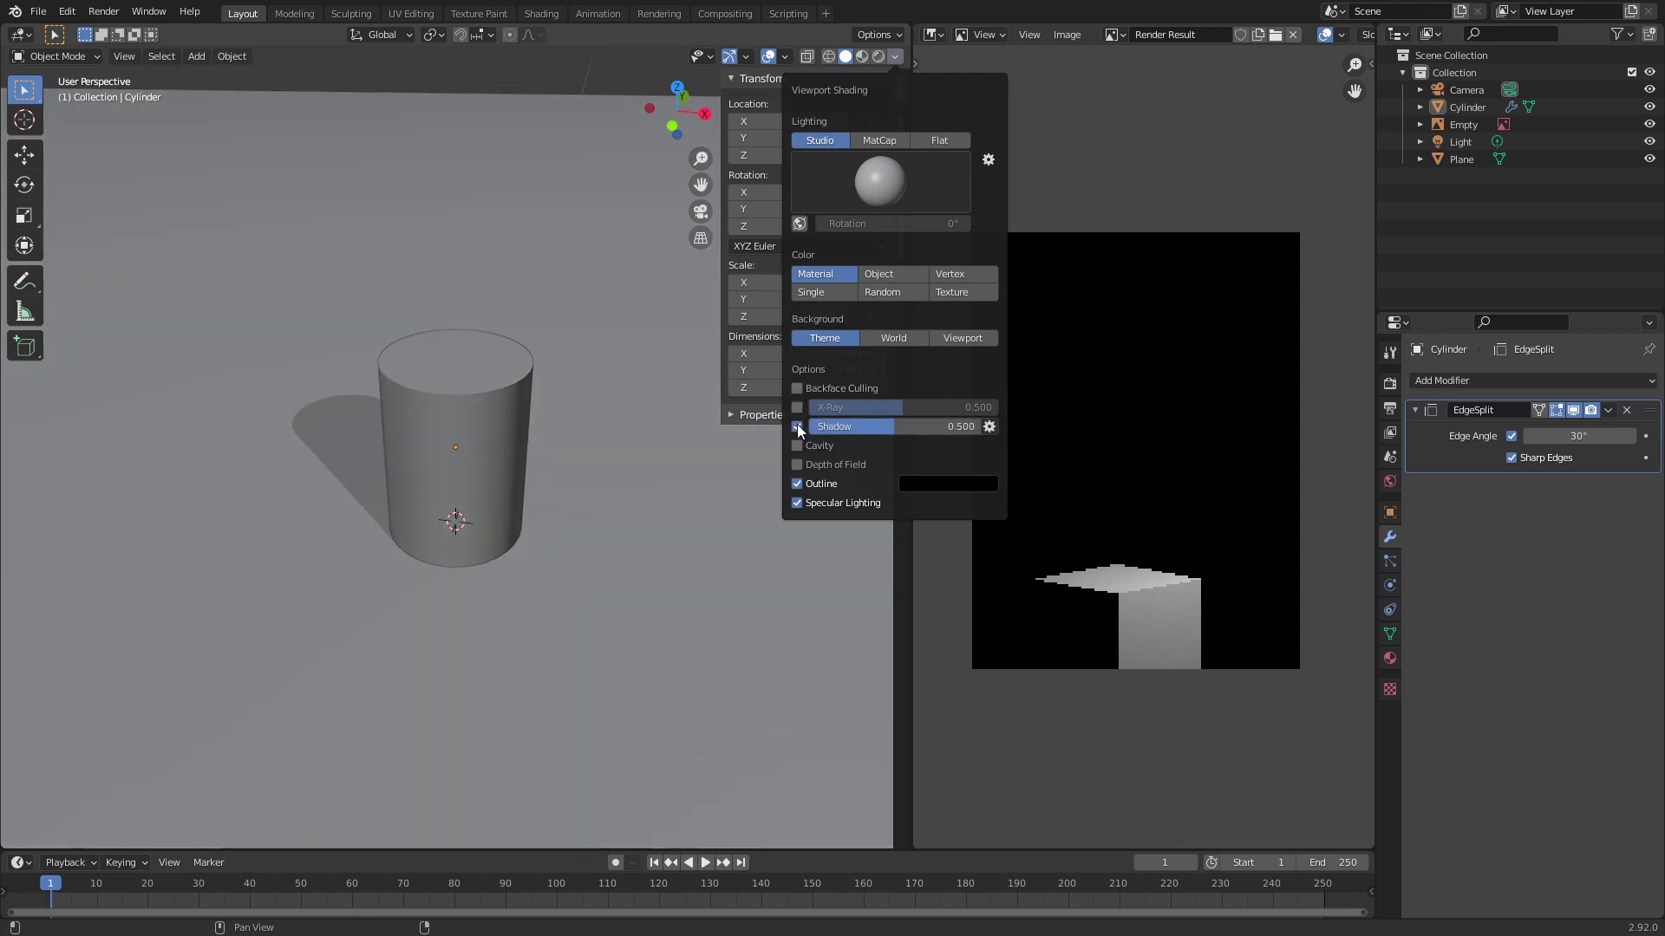
# Step: Enable Cavity in the viewport shading options to emphasize the edges of the geometry
pyautogui.moveTo(503, 549); pyautogui.dragTo(378, 498, button='middle')
pyautogui.scroll(-4, 581, 532)
pyautogui.moveTo(581, 532); pyautogui.dragTo(637, 477, button='middle')
pyautogui.moveTo(659, 299); pyautogui.dragTo(517, 346, button='middle')
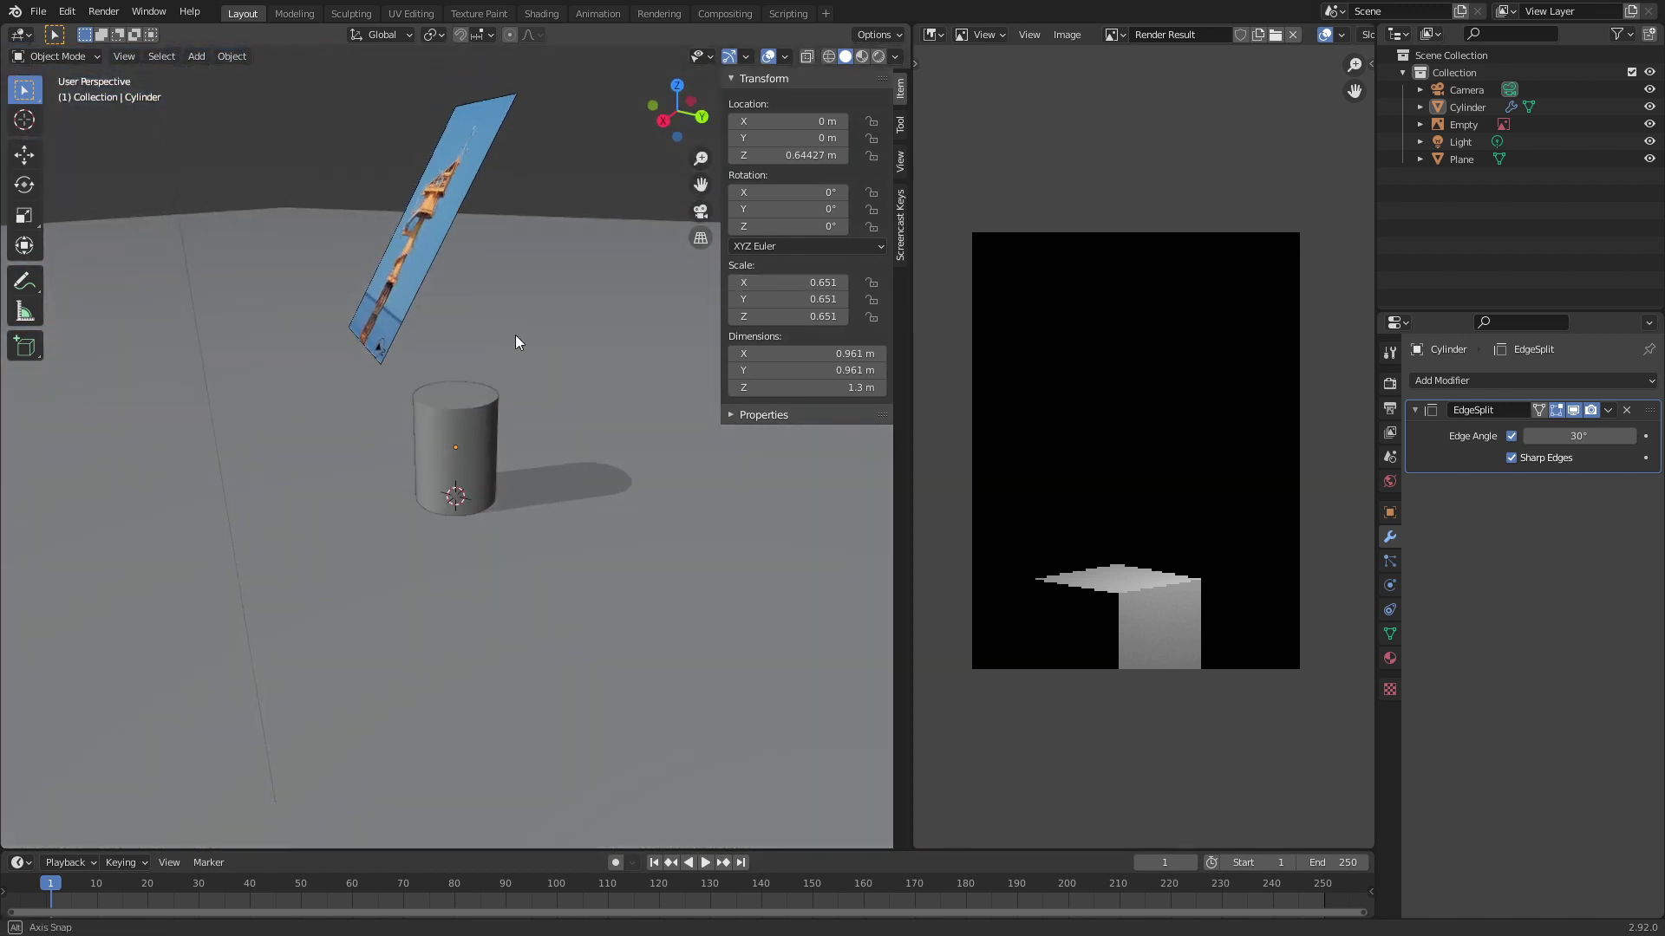
pyautogui.scroll(4, 578, 472)
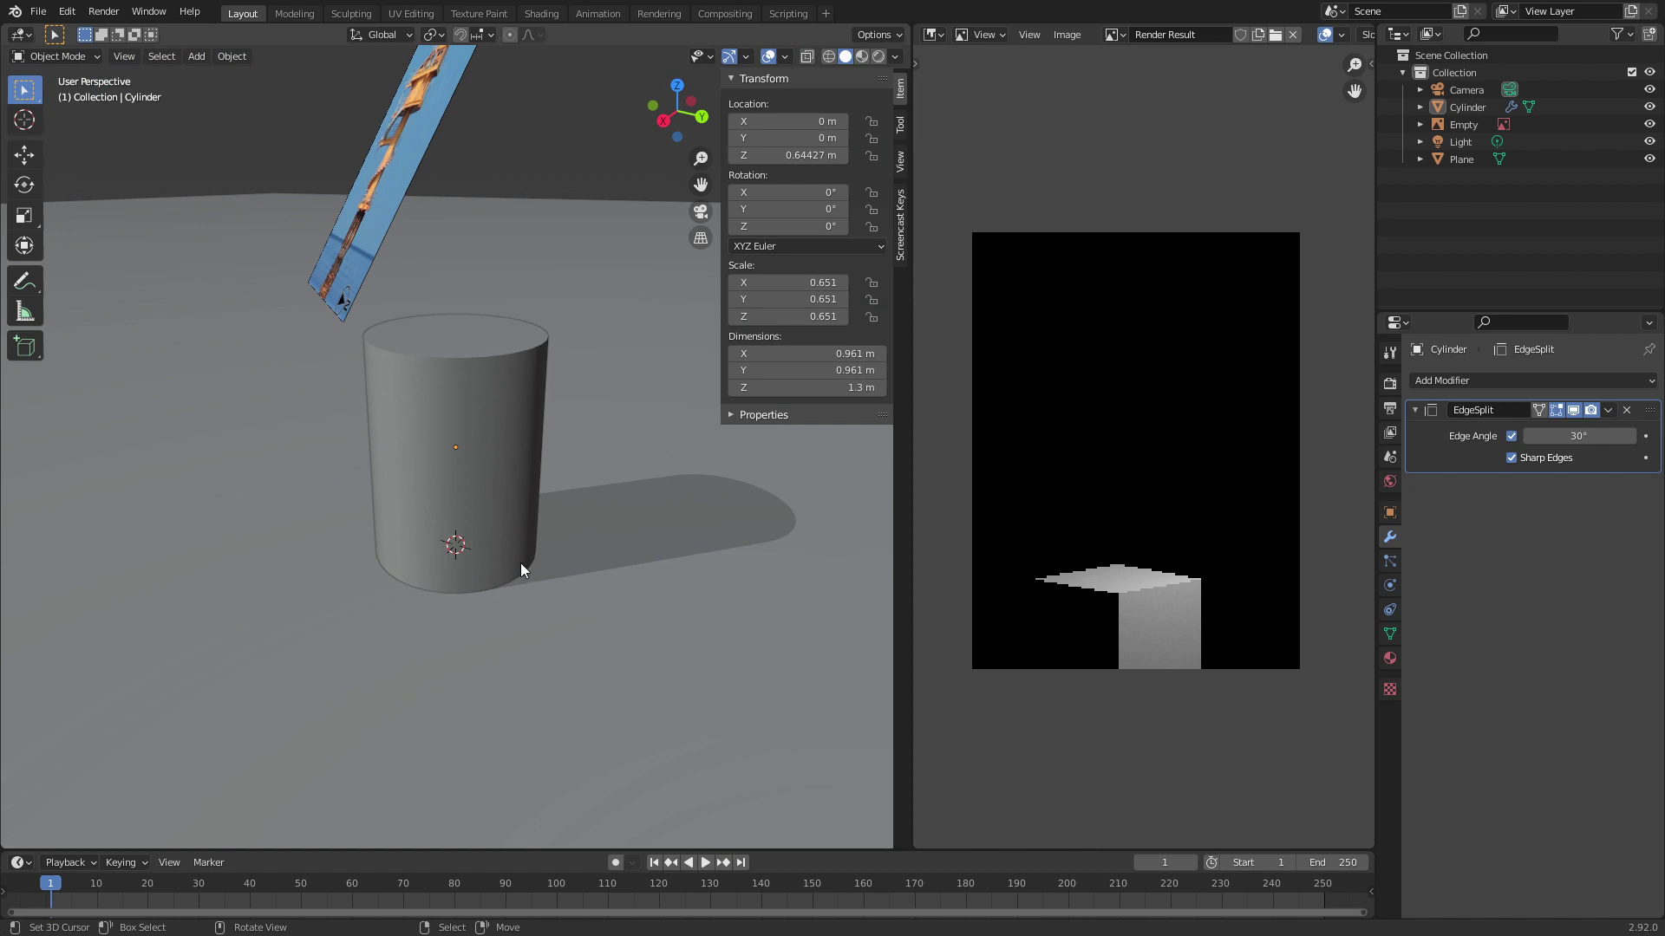
pyautogui.moveTo(521, 564)
pyautogui.mouseDown(button='middle')
pyautogui.moveTo(517, 516)
pyautogui.moveTo(520, 567)
pyautogui.mouseUp(button='middle')
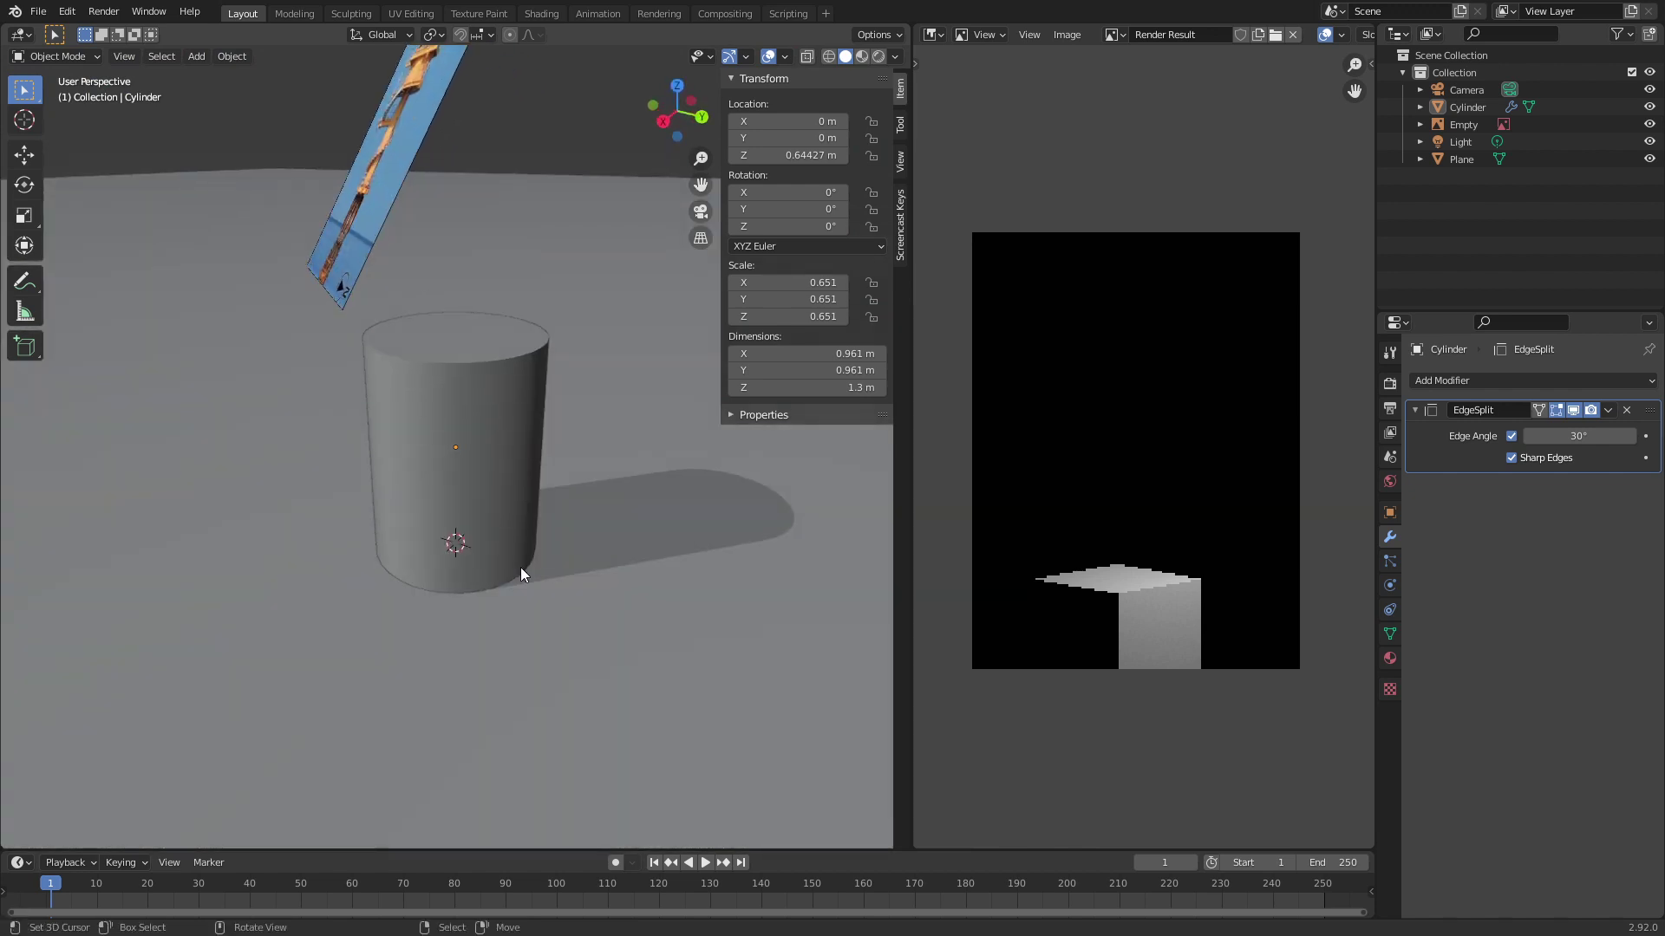
pyautogui.click(894, 58)
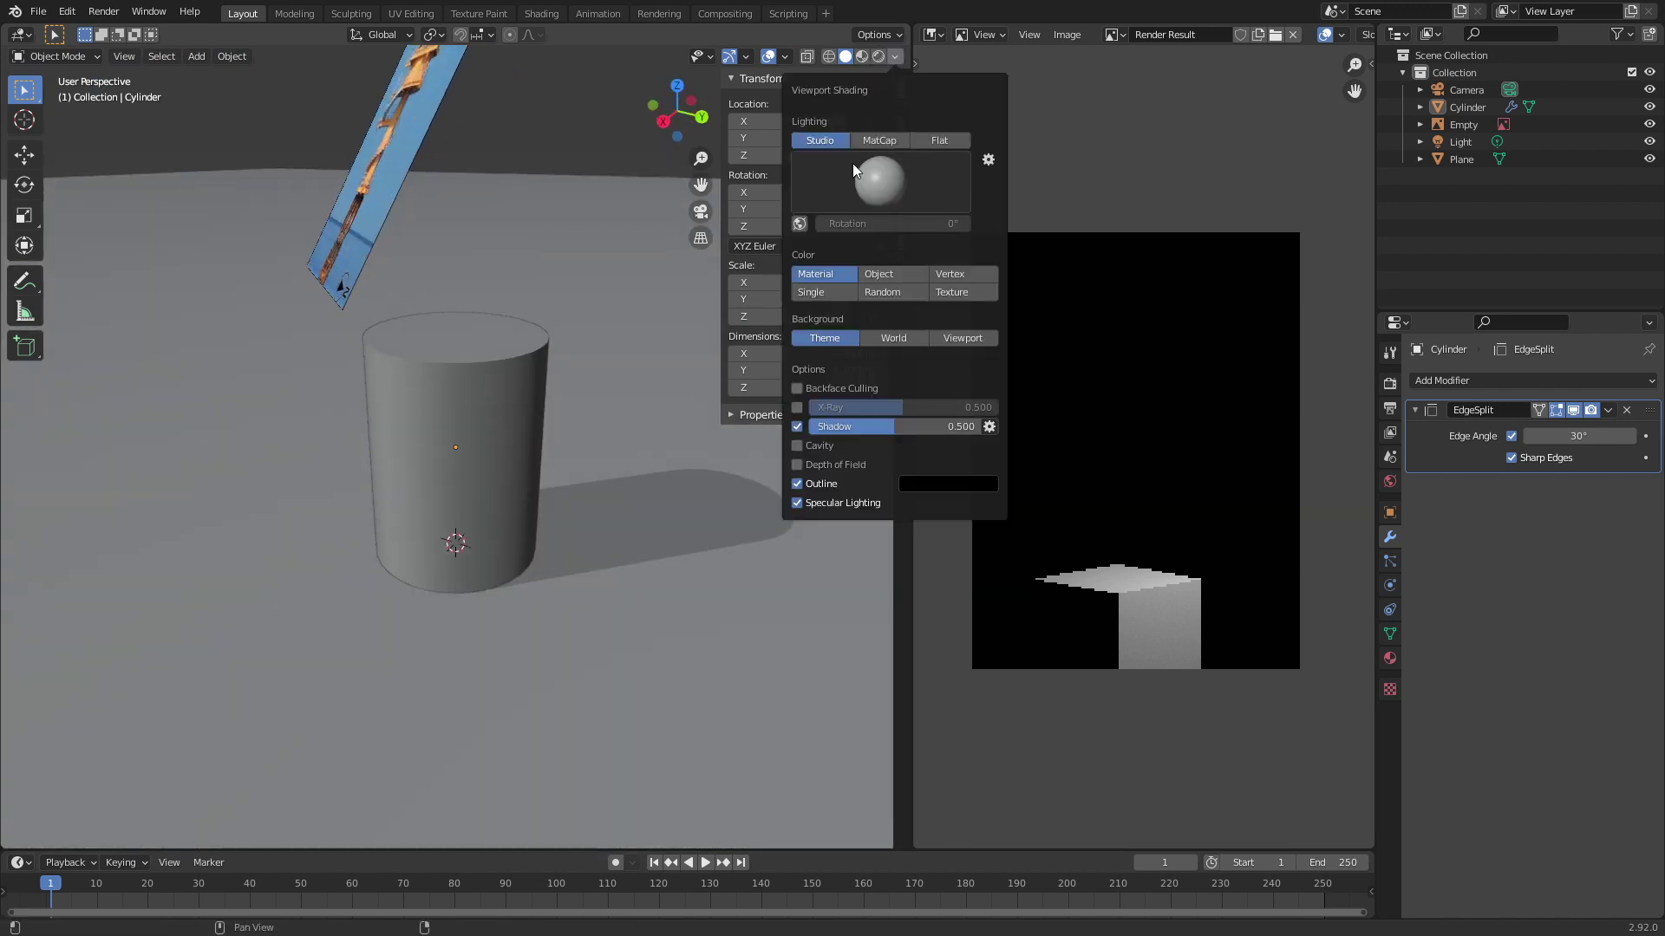
pyautogui.click(796, 446)
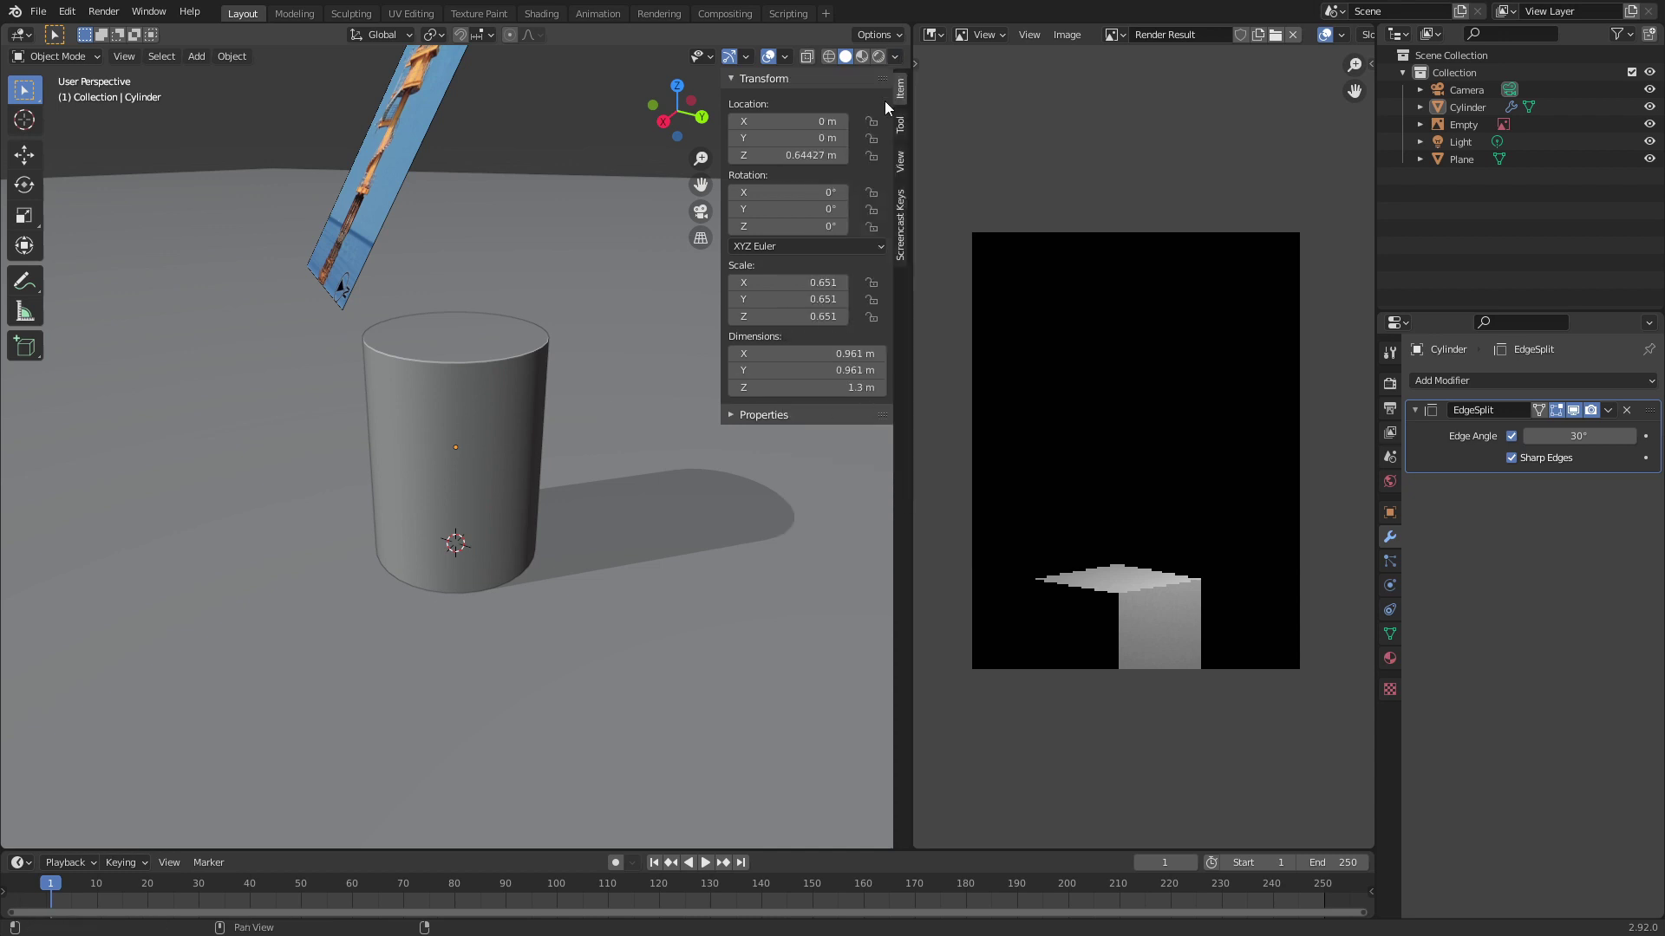
pyautogui.click(894, 57)
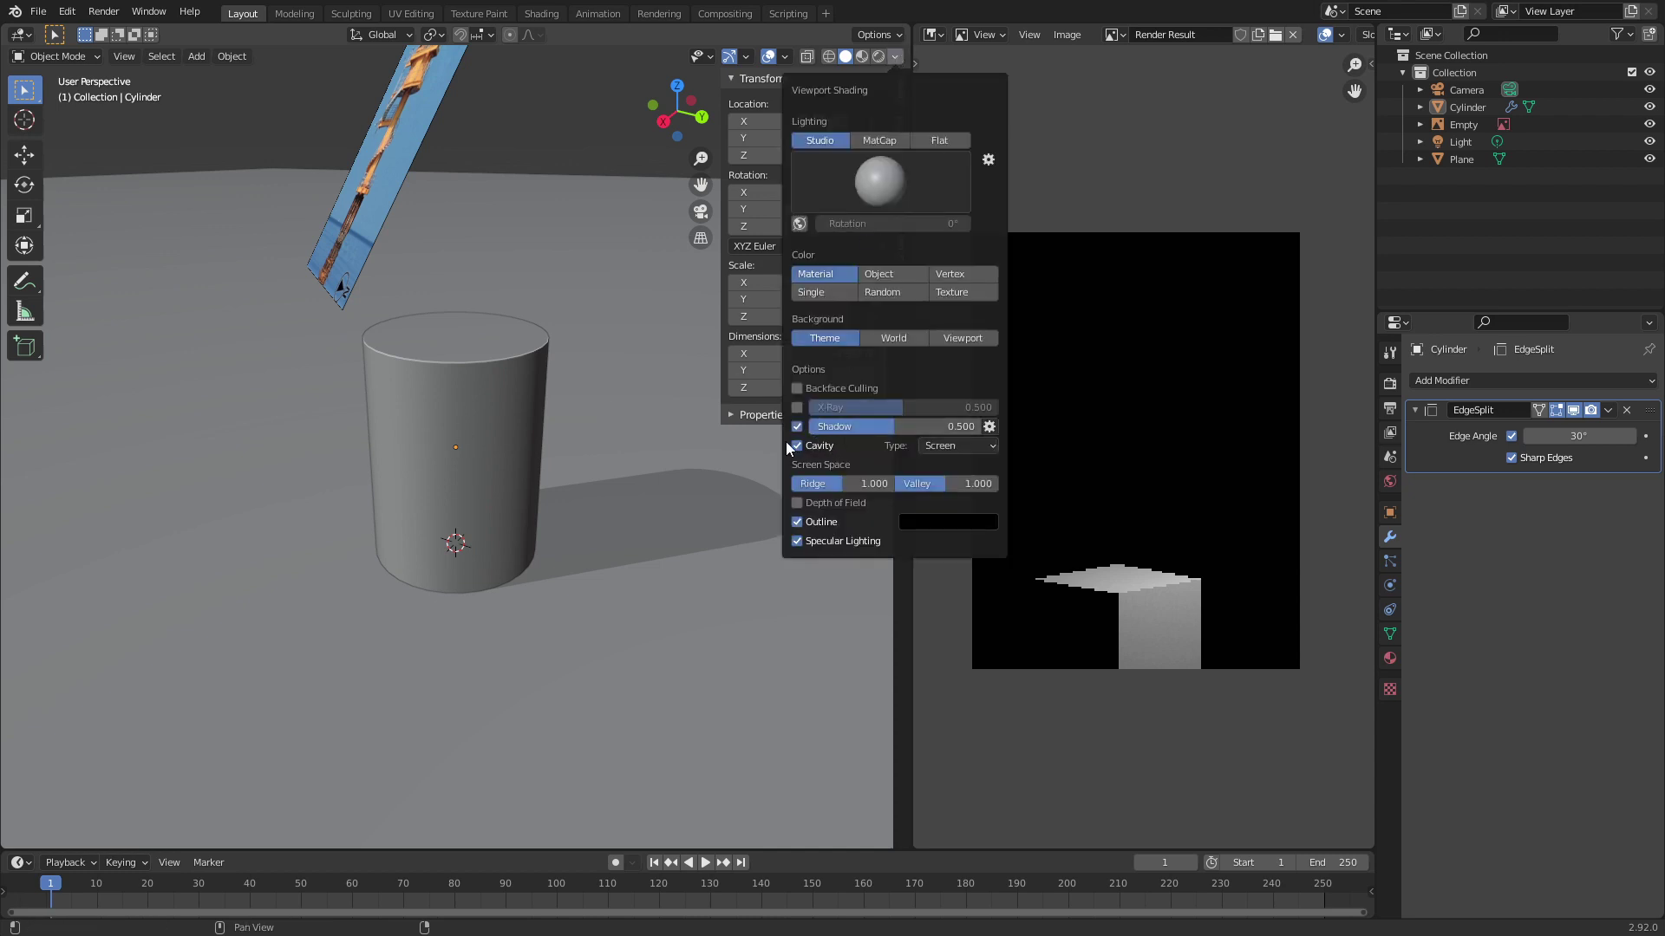
# Step: Extrude the cylinder's top face straight up to a local Z of about 1.197 m in Edit Mode, working in camera view
pyautogui.press('KP_0')
pyautogui.scroll(3, 468, 473)
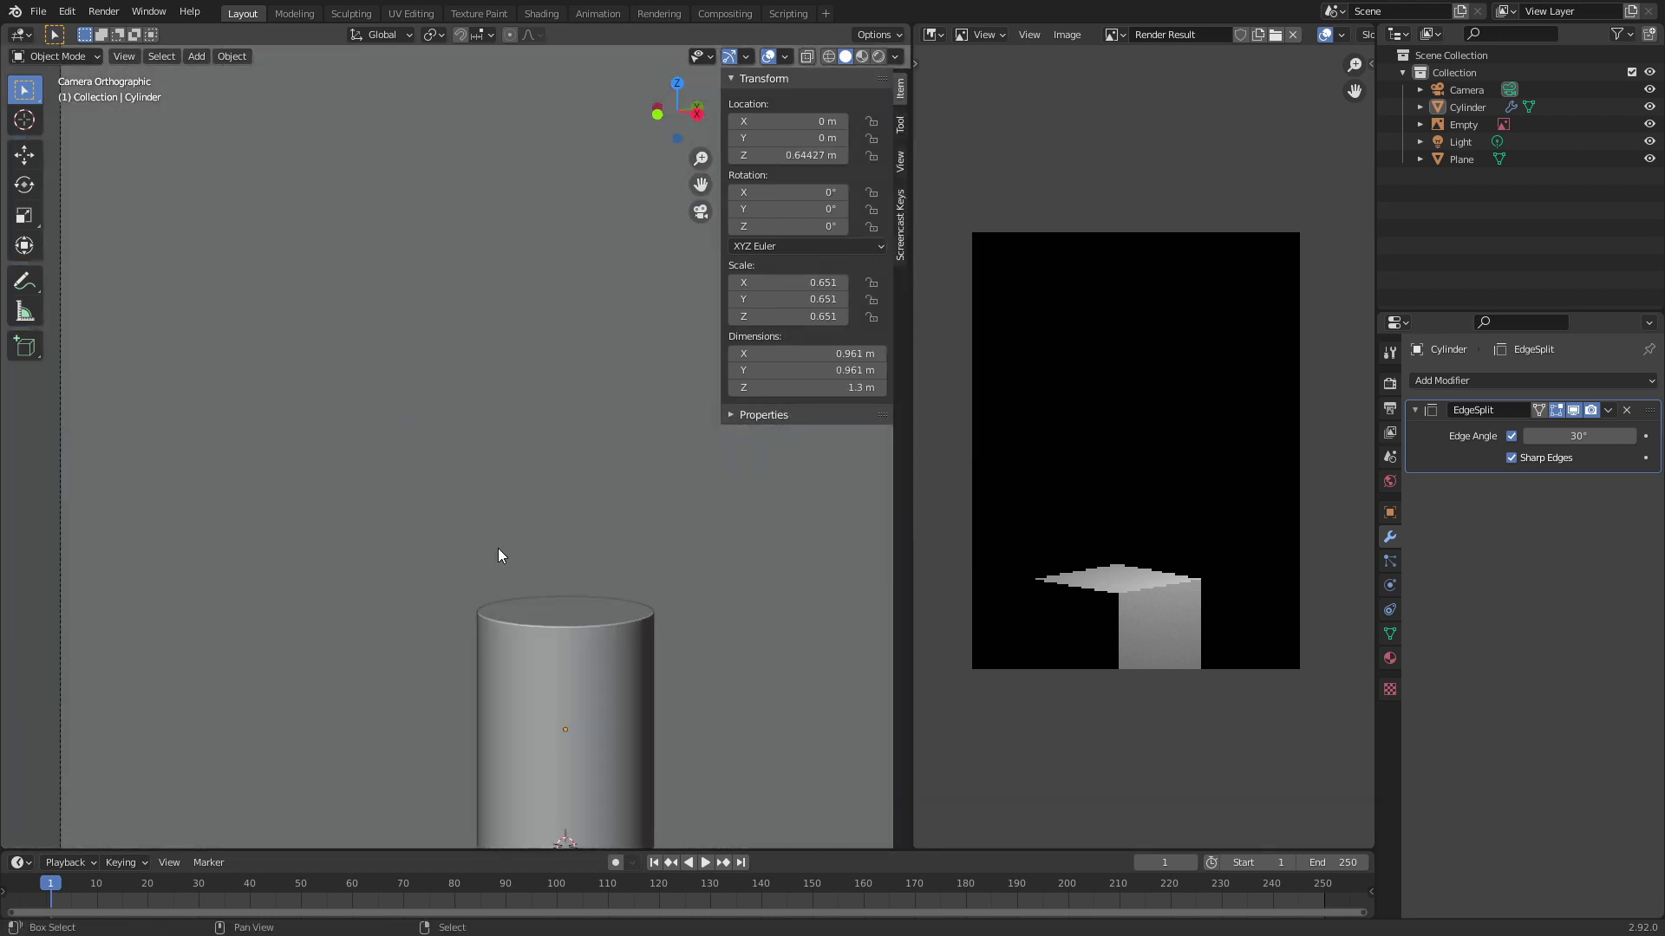
pyautogui.moveTo(498, 548)
pyautogui.keyDown('shift'); pyautogui.mouseDown(button='middle')
pyautogui.moveTo(441, 355)
pyautogui.moveTo(478, 456)
pyautogui.moveTo(481, 550)
pyautogui.moveTo(506, 524)
pyautogui.mouseUp(button='middle'); pyautogui.keyUp('shift')
pyautogui.scroll(-4, 451, 382)
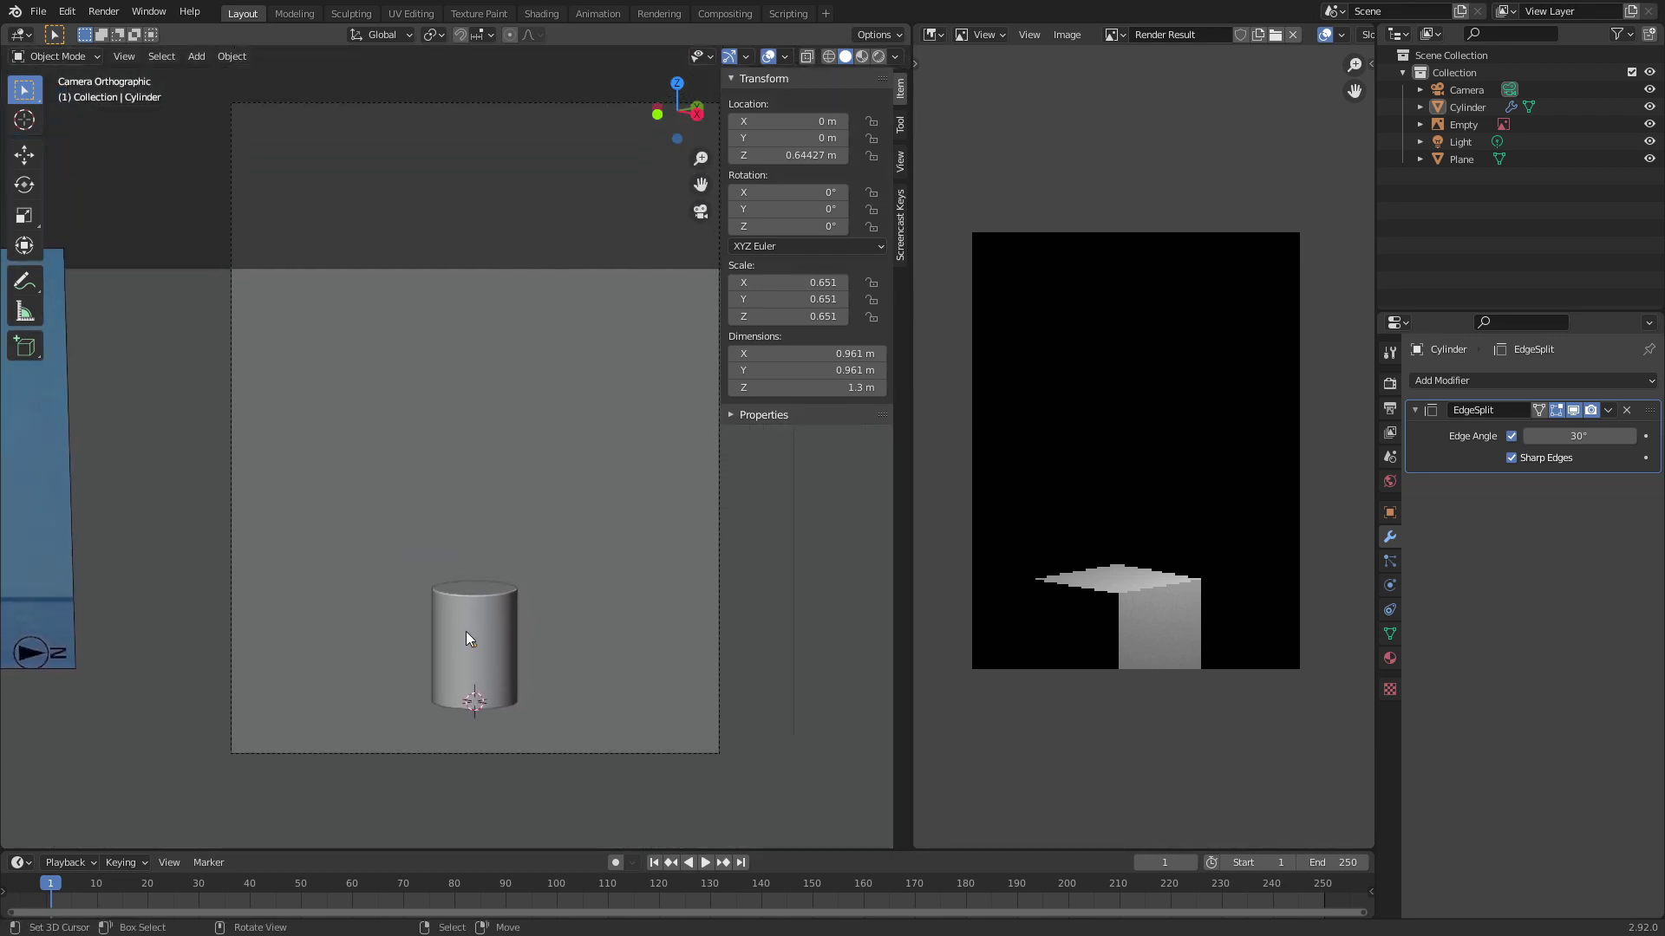
pyautogui.click(470, 628)
pyautogui.scroll(4, 482, 542)
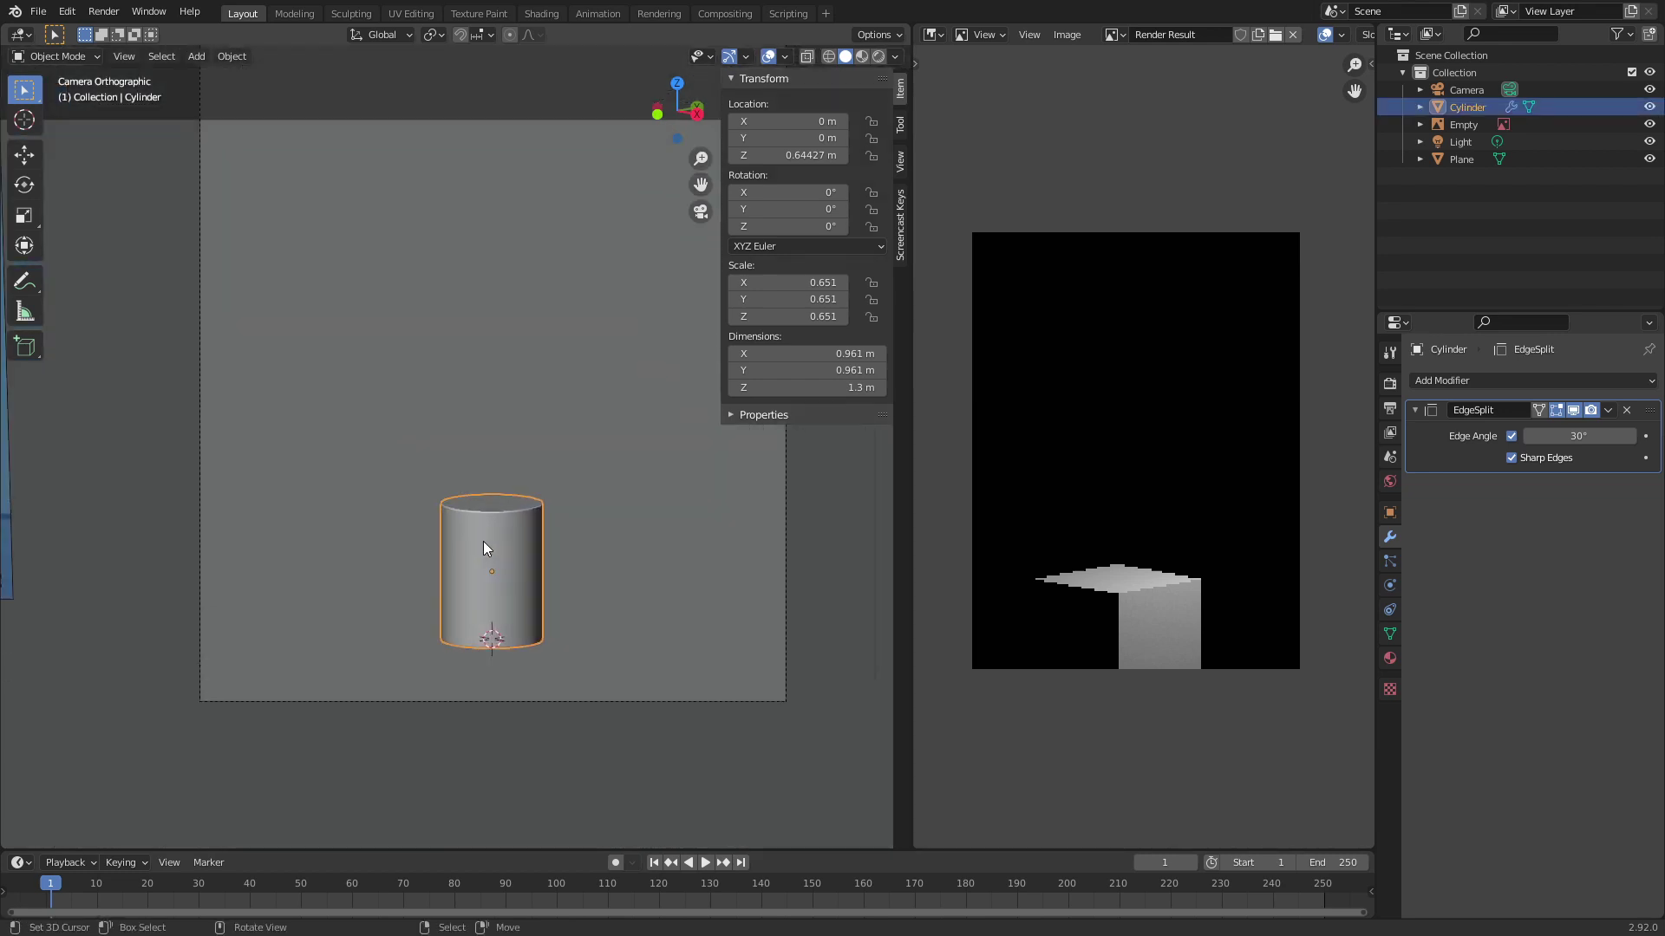
pyautogui.press('Tab')
pyautogui.click(532, 579)
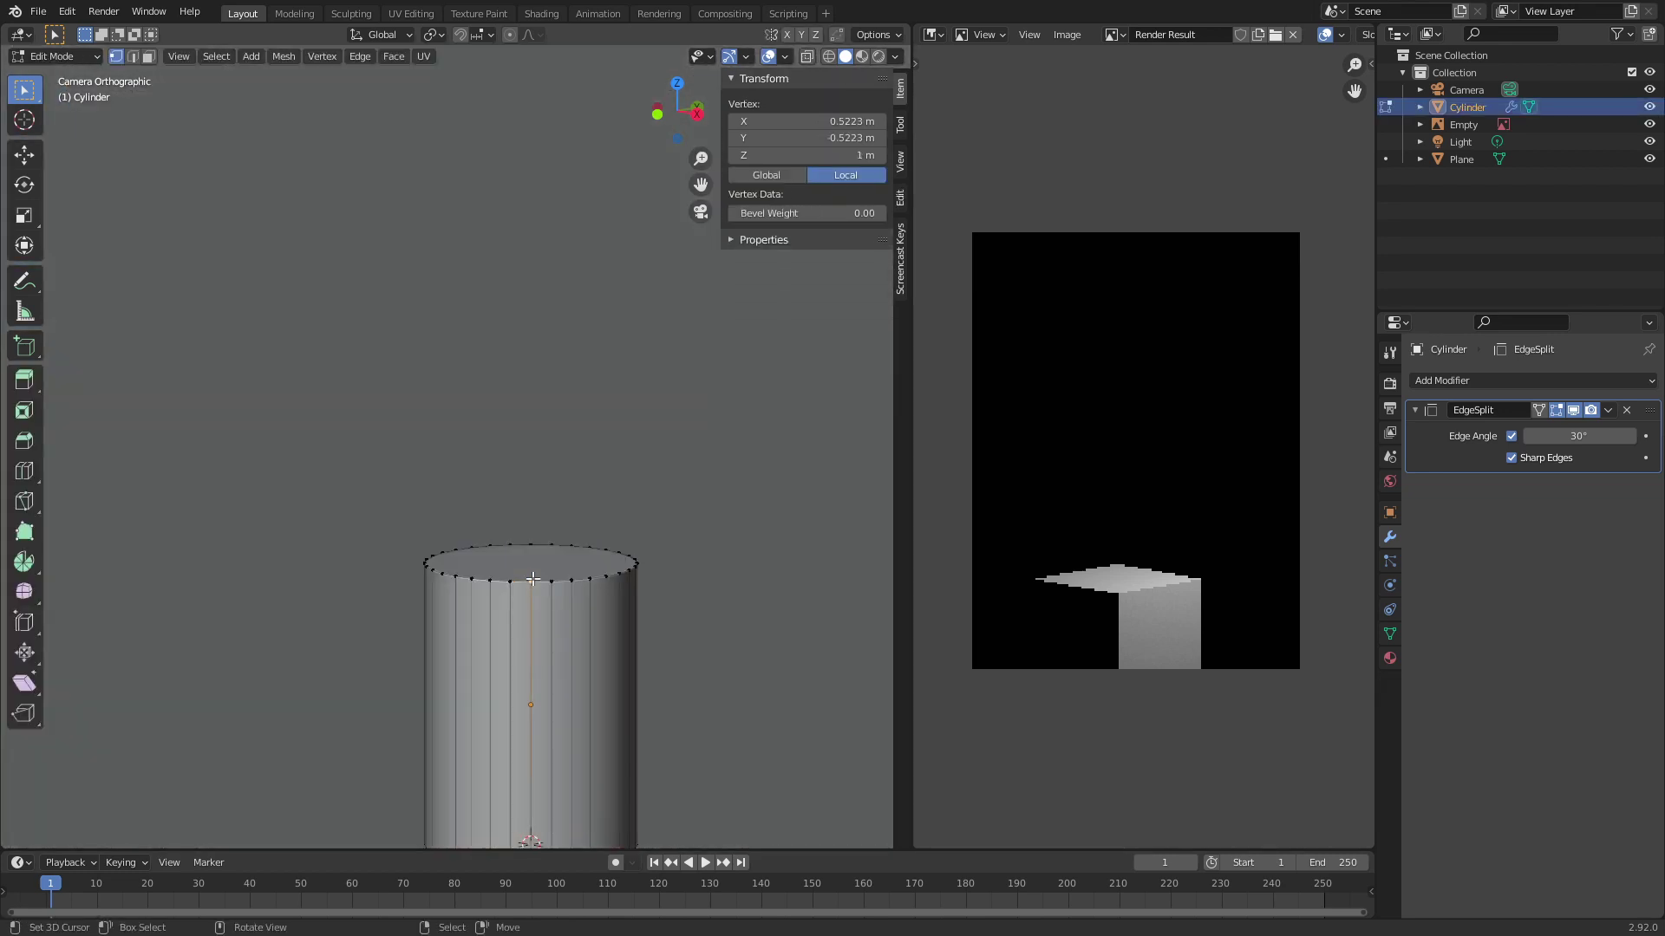
pyautogui.keyDown('alt'); pyautogui.click(532, 579); pyautogui.keyUp('alt')
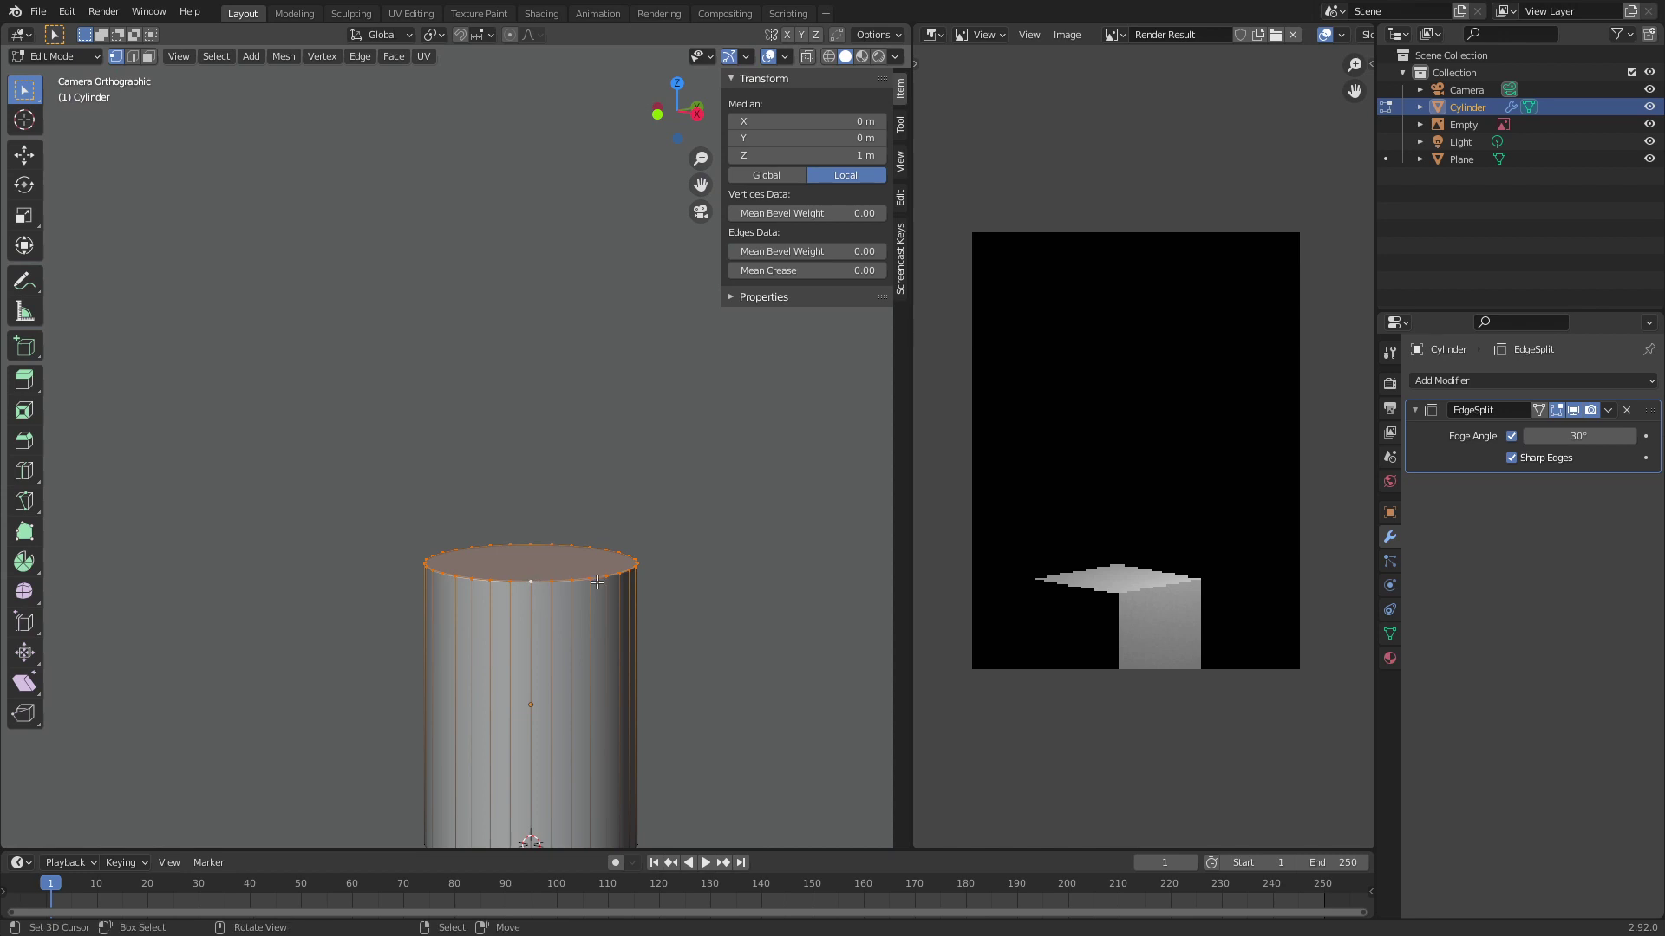
pyautogui.press('e')
pyautogui.press('Escape')
pyautogui.press('g')
pyautogui.press('z')
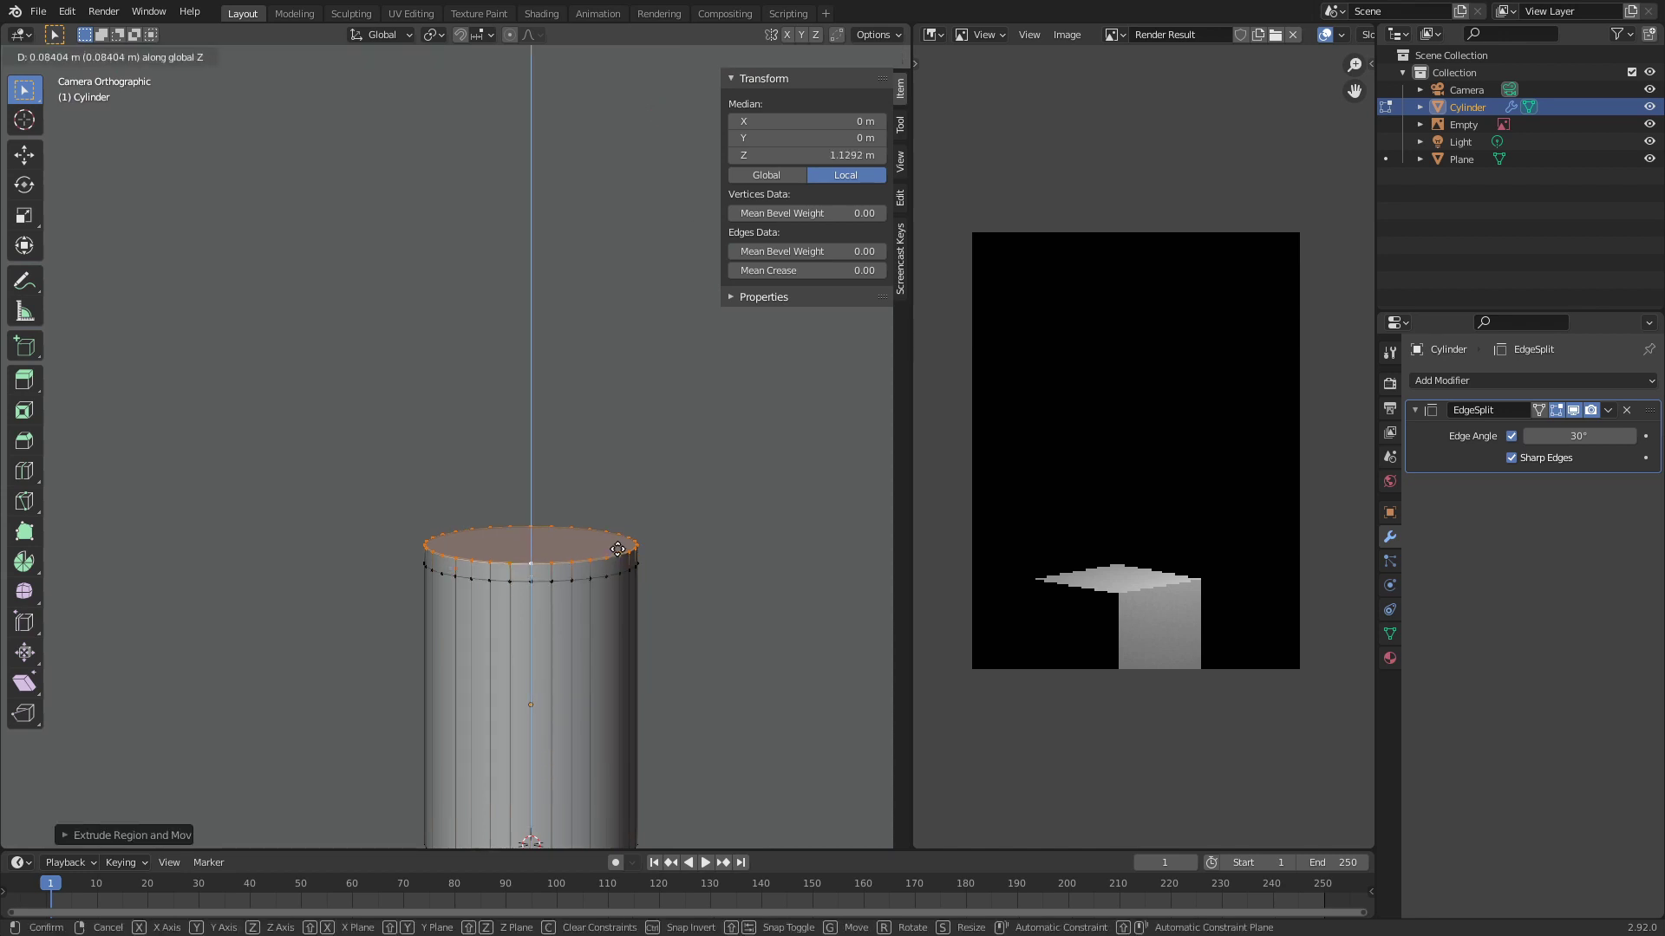
pyautogui.click(680, 520)
# Step: Scale the extruded top face inward so the cylinder tapers slightly at its upper end
pyautogui.press('s')
pyautogui.click(652, 517)
pyautogui.scroll(-5, 594, 621)
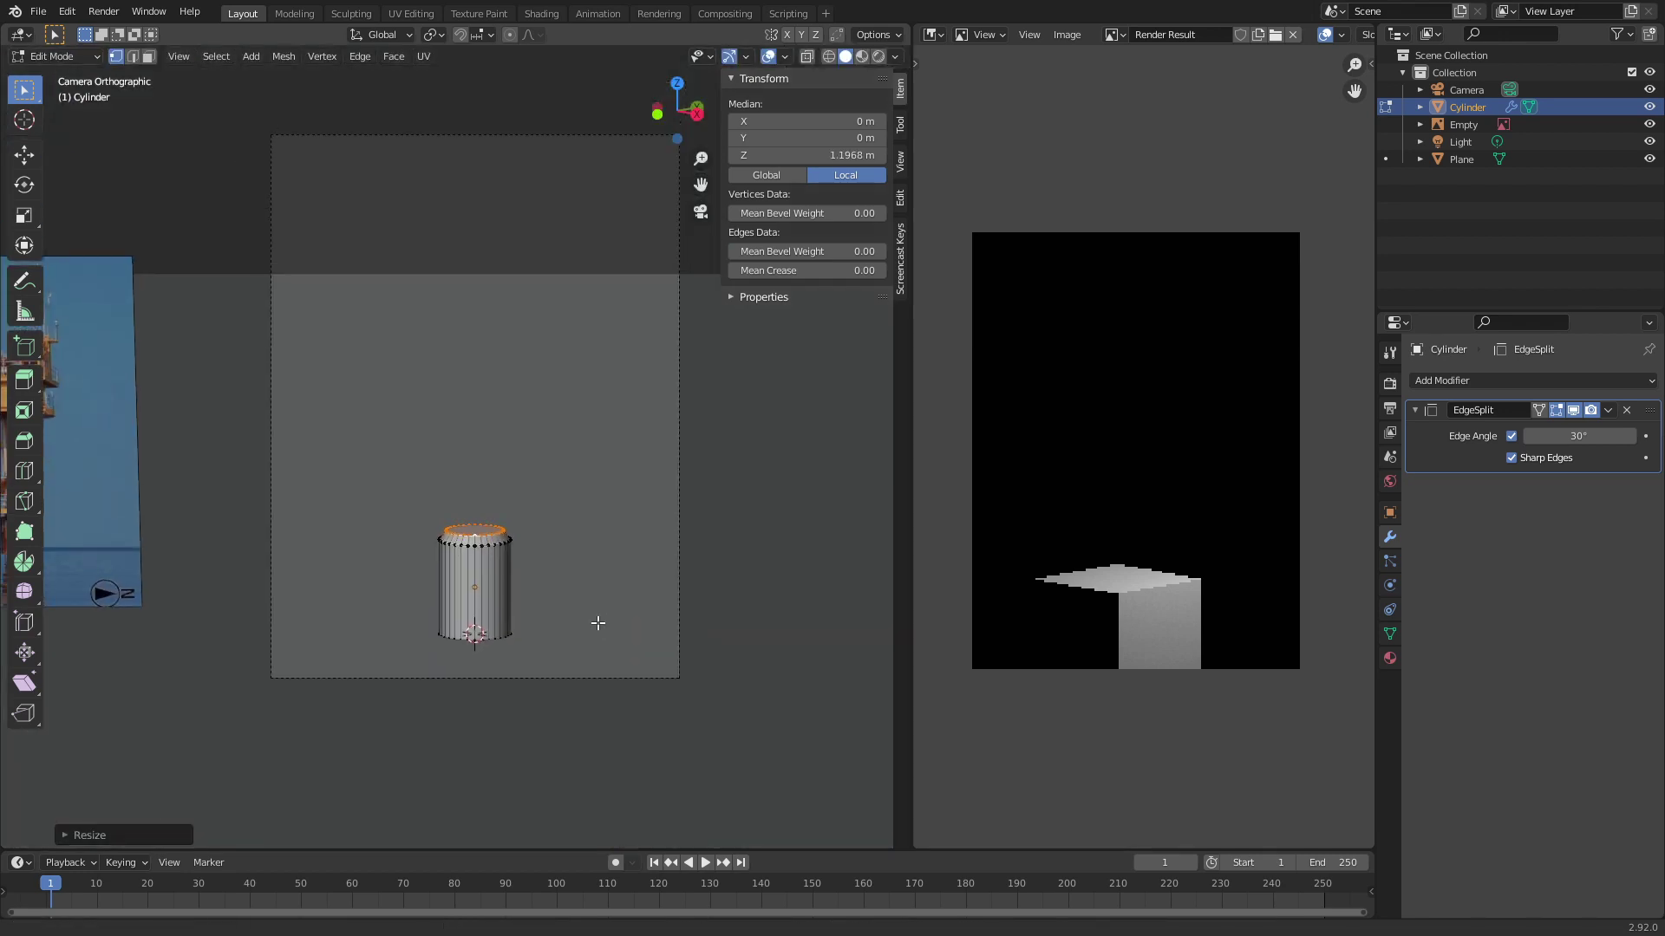
# Step: Extrude the tapered top face of the cylinder upward to form the tower's tall, narrower shaft
pyautogui.press('e')
pyautogui.click(590, 346)
pyautogui.press('Tab')
pyautogui.scroll(-1, 590, 346)
pyautogui.keyDown('shift'); pyautogui.moveTo(454, 467); pyautogui.dragTo(646, 452, button='middle'); pyautogui.keyUp('shift')
pyautogui.keyDown('shift'); pyautogui.moveTo(407, 478); pyautogui.dragTo(376, 493, button='middle'); pyautogui.keyUp('shift')
# Step: Lower the shaft's top face along Z so the cylinder is about 4.29 m high, and return to Object Mode
pyautogui.press('Tab')
pyautogui.press('g')
pyautogui.press('z')
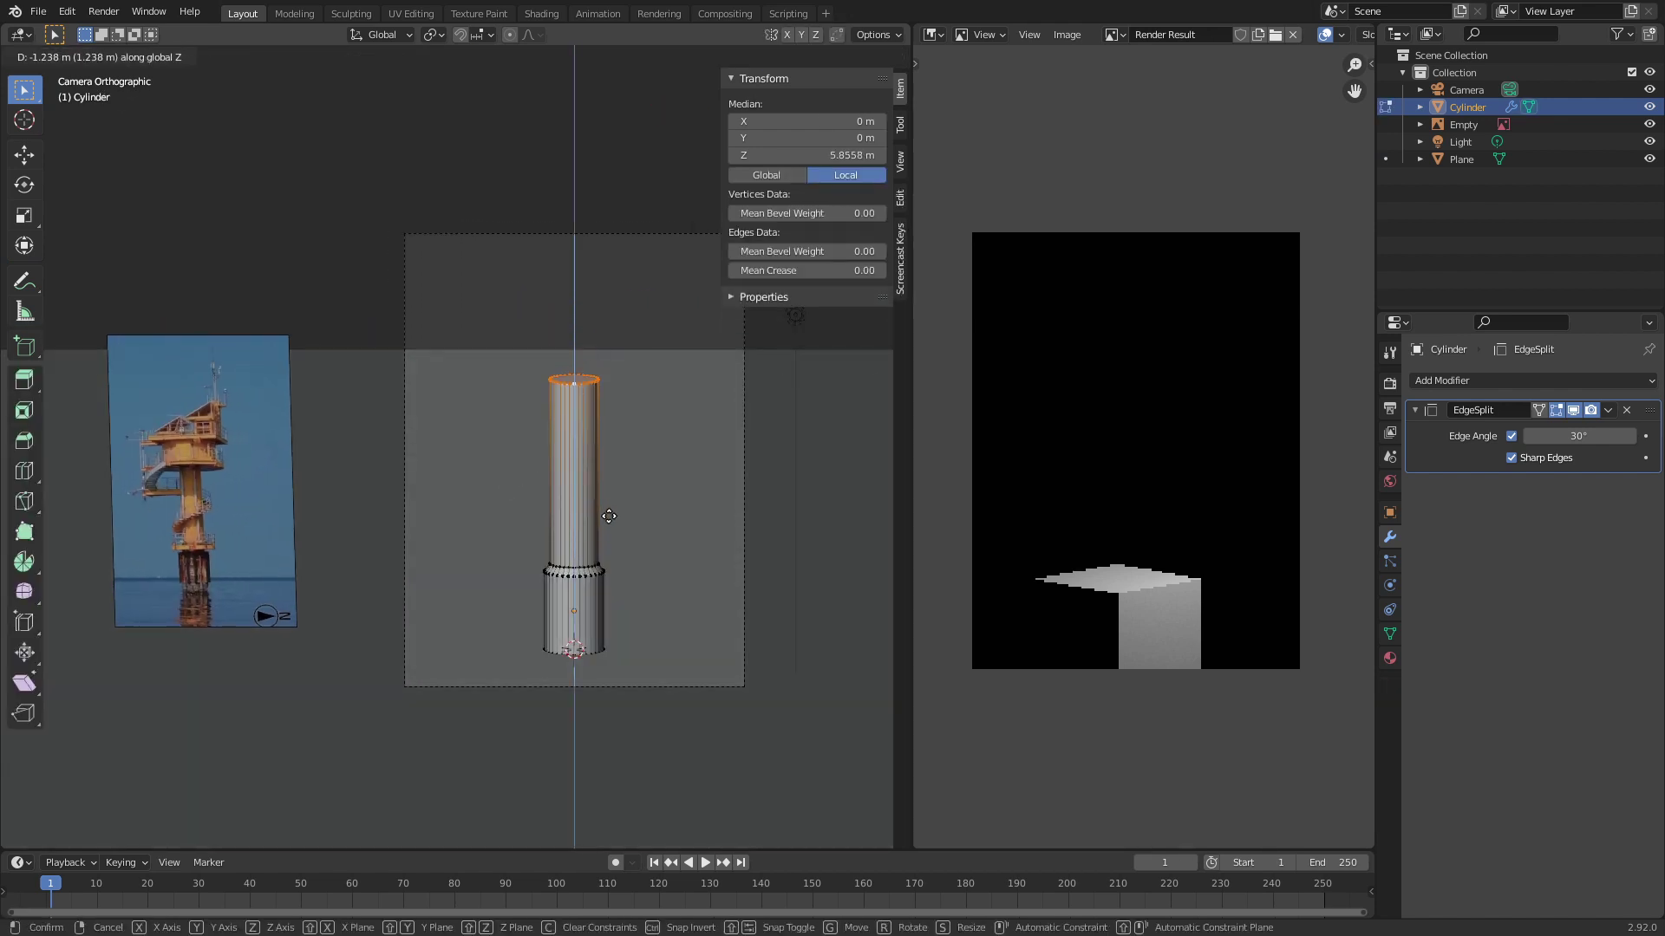
pyautogui.click(609, 526)
pyautogui.press('Tab')
pyautogui.keyDown('shift'); pyautogui.moveTo(643, 523); pyautogui.dragTo(634, 499, button='middle'); pyautogui.keyUp('shift')
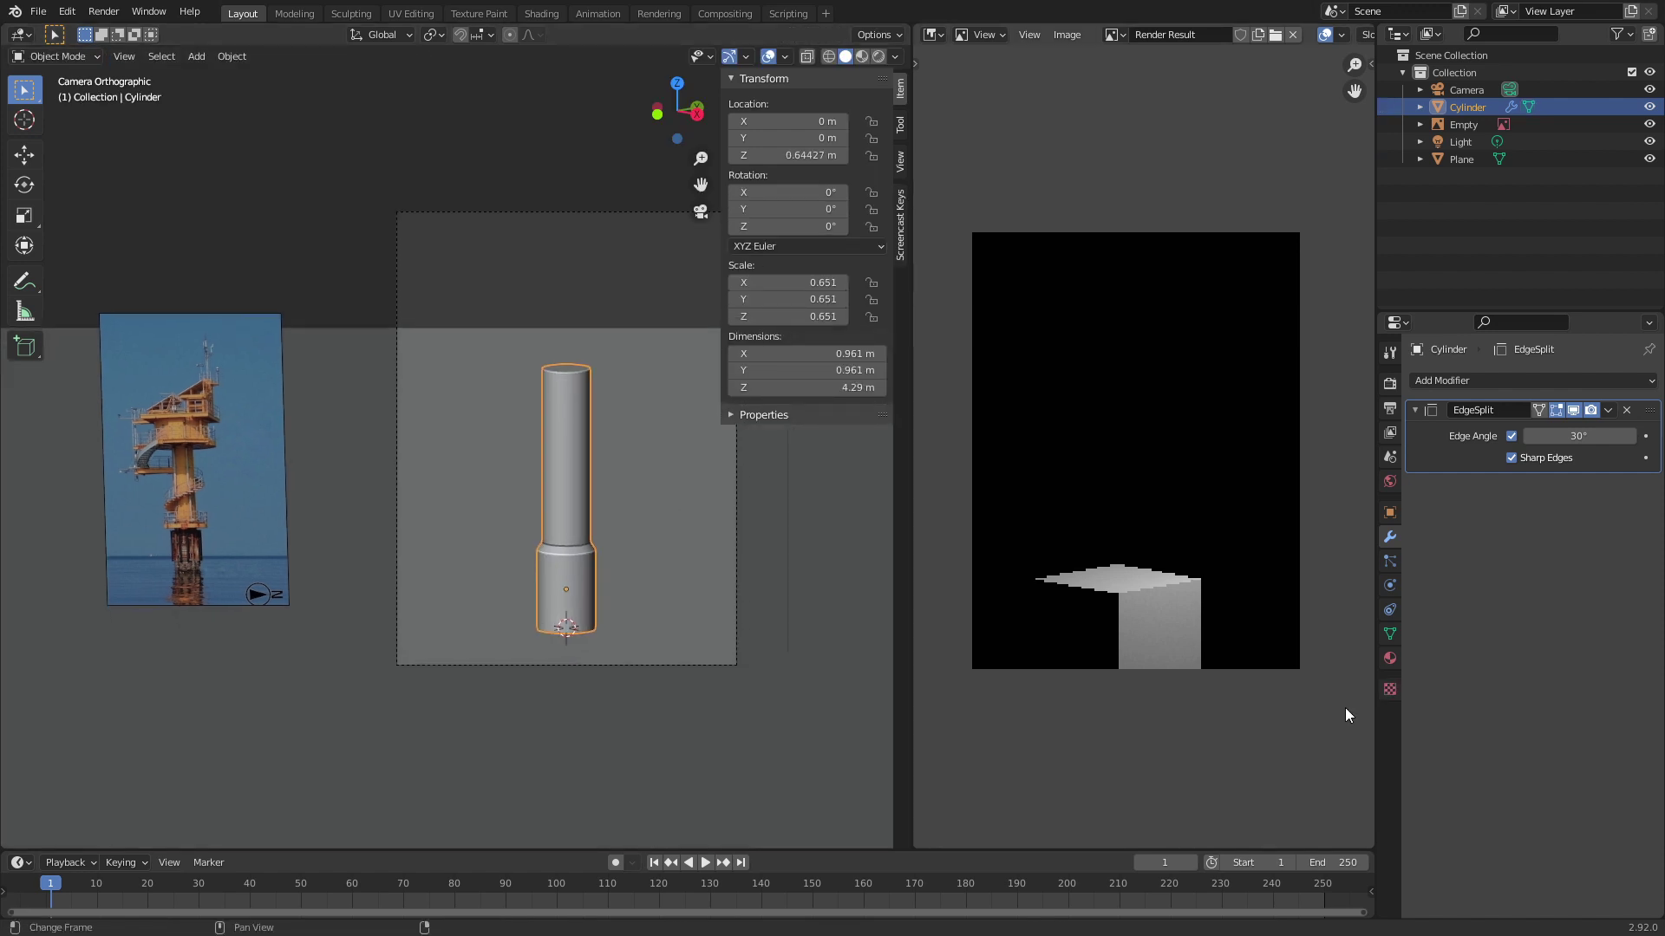
# Step: Assign the existing PixelExample material to the cylinder and to the ground plane
pyautogui.click(1390, 658)
pyautogui.click(1420, 436)
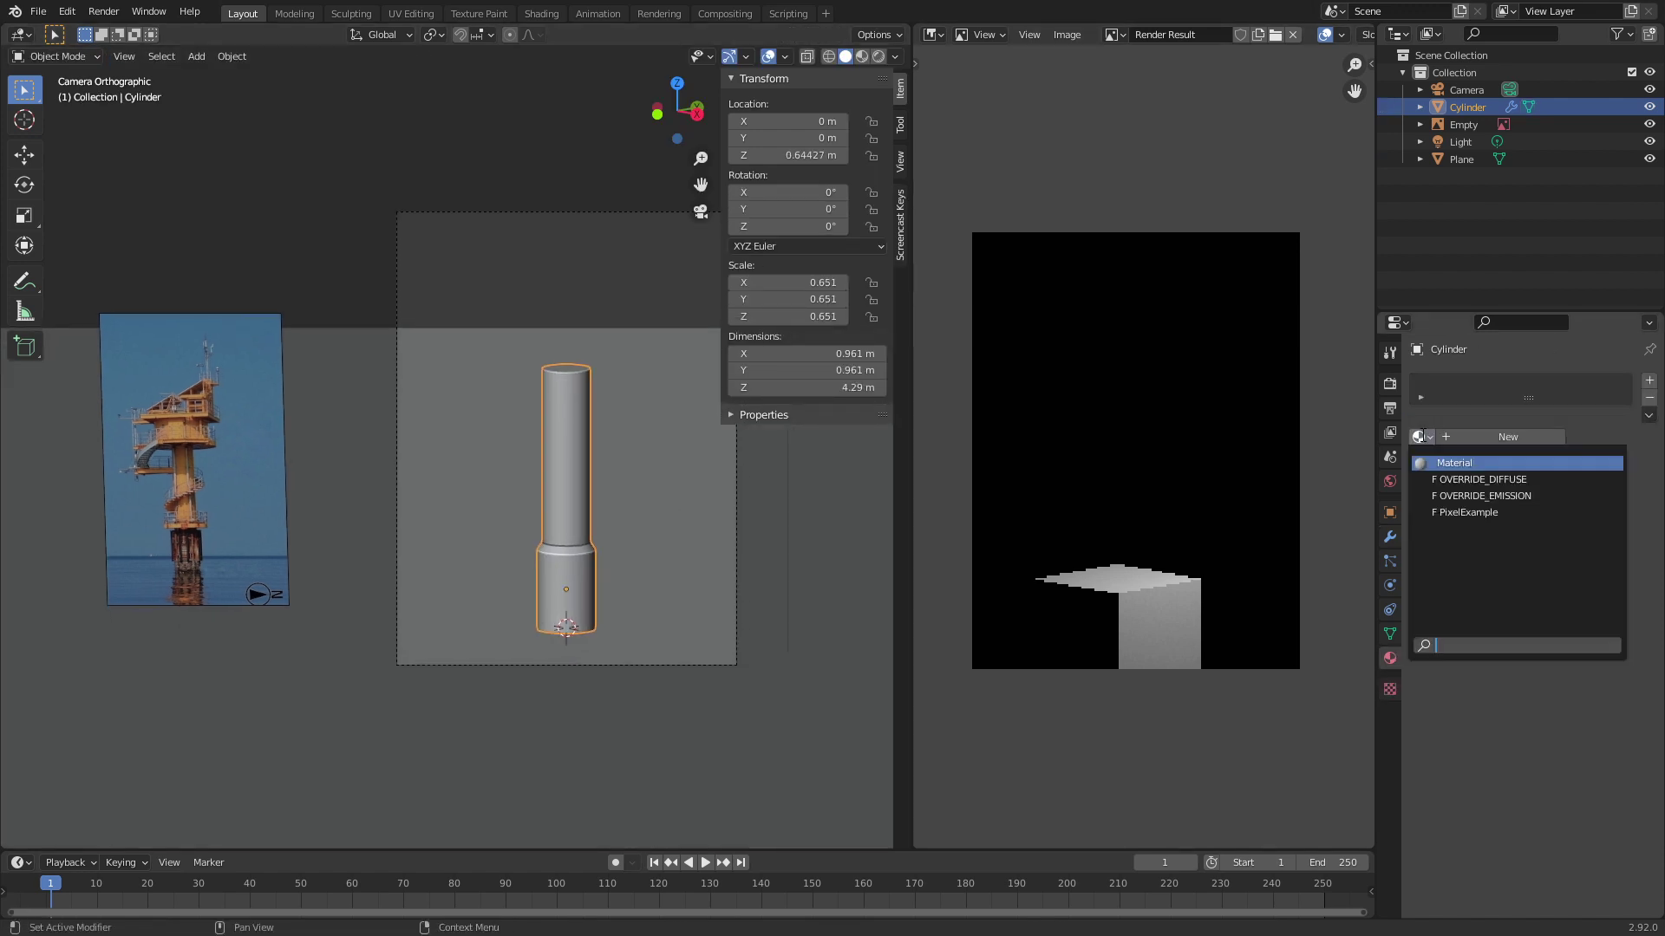
pyautogui.click(1510, 512)
pyautogui.click(793, 578)
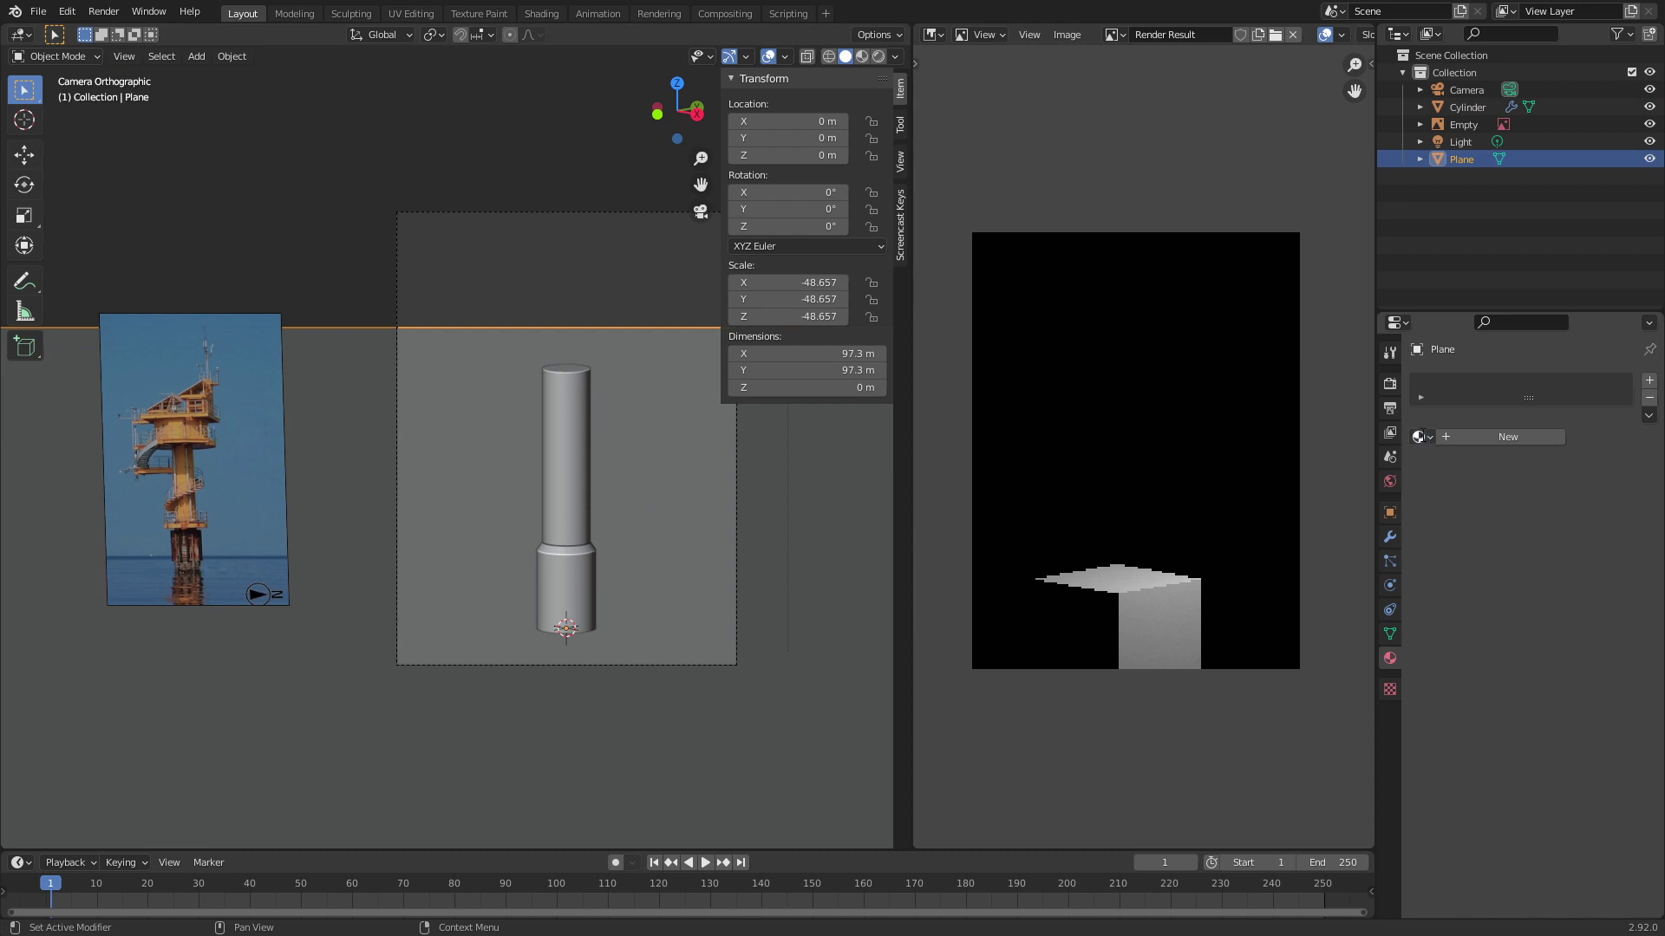
pyautogui.click(1420, 437)
pyautogui.click(1454, 518)
# Step: Leave the camera view and delete the scene's point light
pyautogui.press('KP_0')
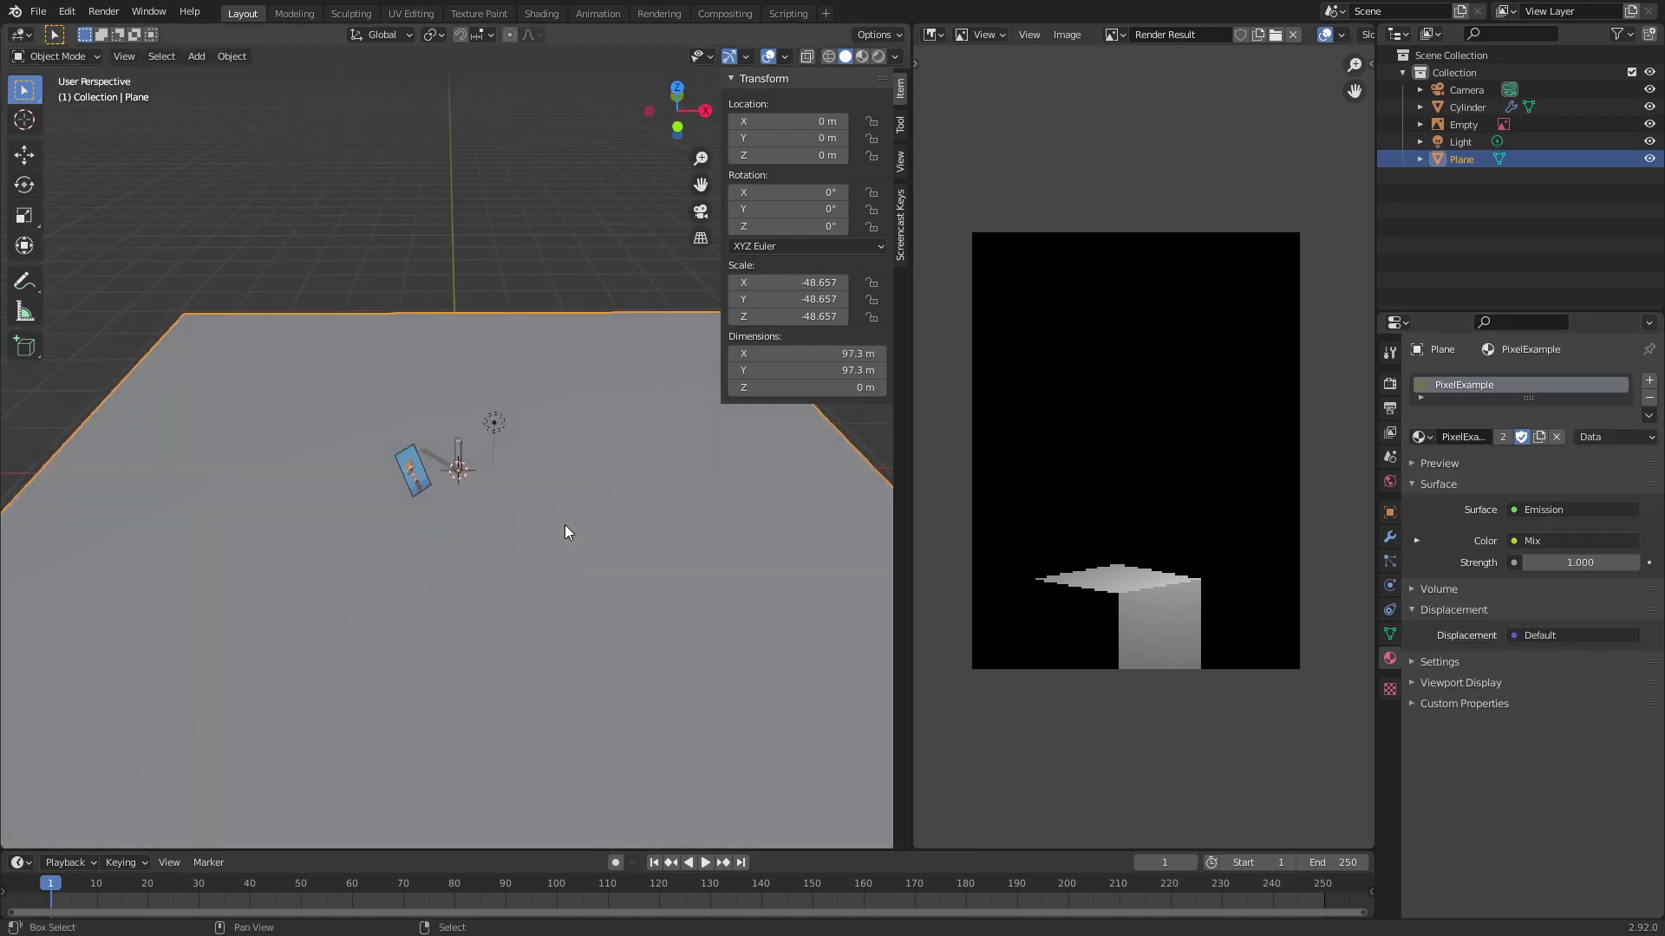
pyautogui.hotkey('shift', 'a')
pyautogui.click(495, 423)
pyautogui.scroll(3, 501, 466)
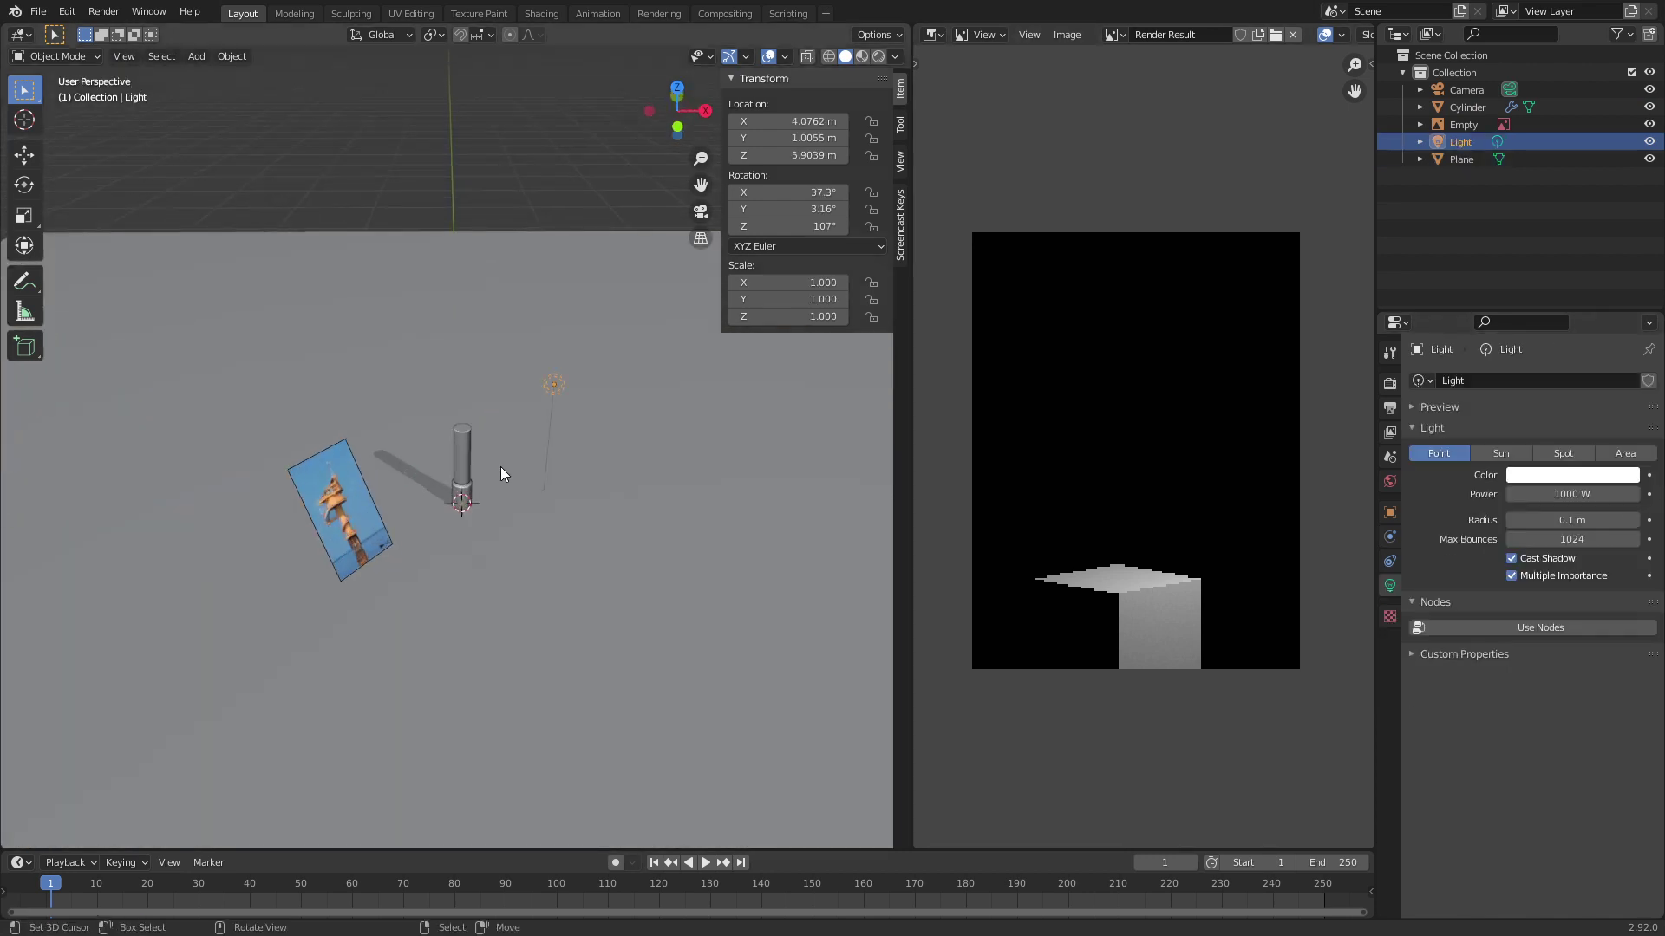
pyautogui.press('Delete')
# Step: Add a Sun light and move it above the cylinder, to about X 0.21, Y 2.02, Z 6.49 m
pyautogui.hotkey('shift', 'a')
pyautogui.moveTo(475, 683)
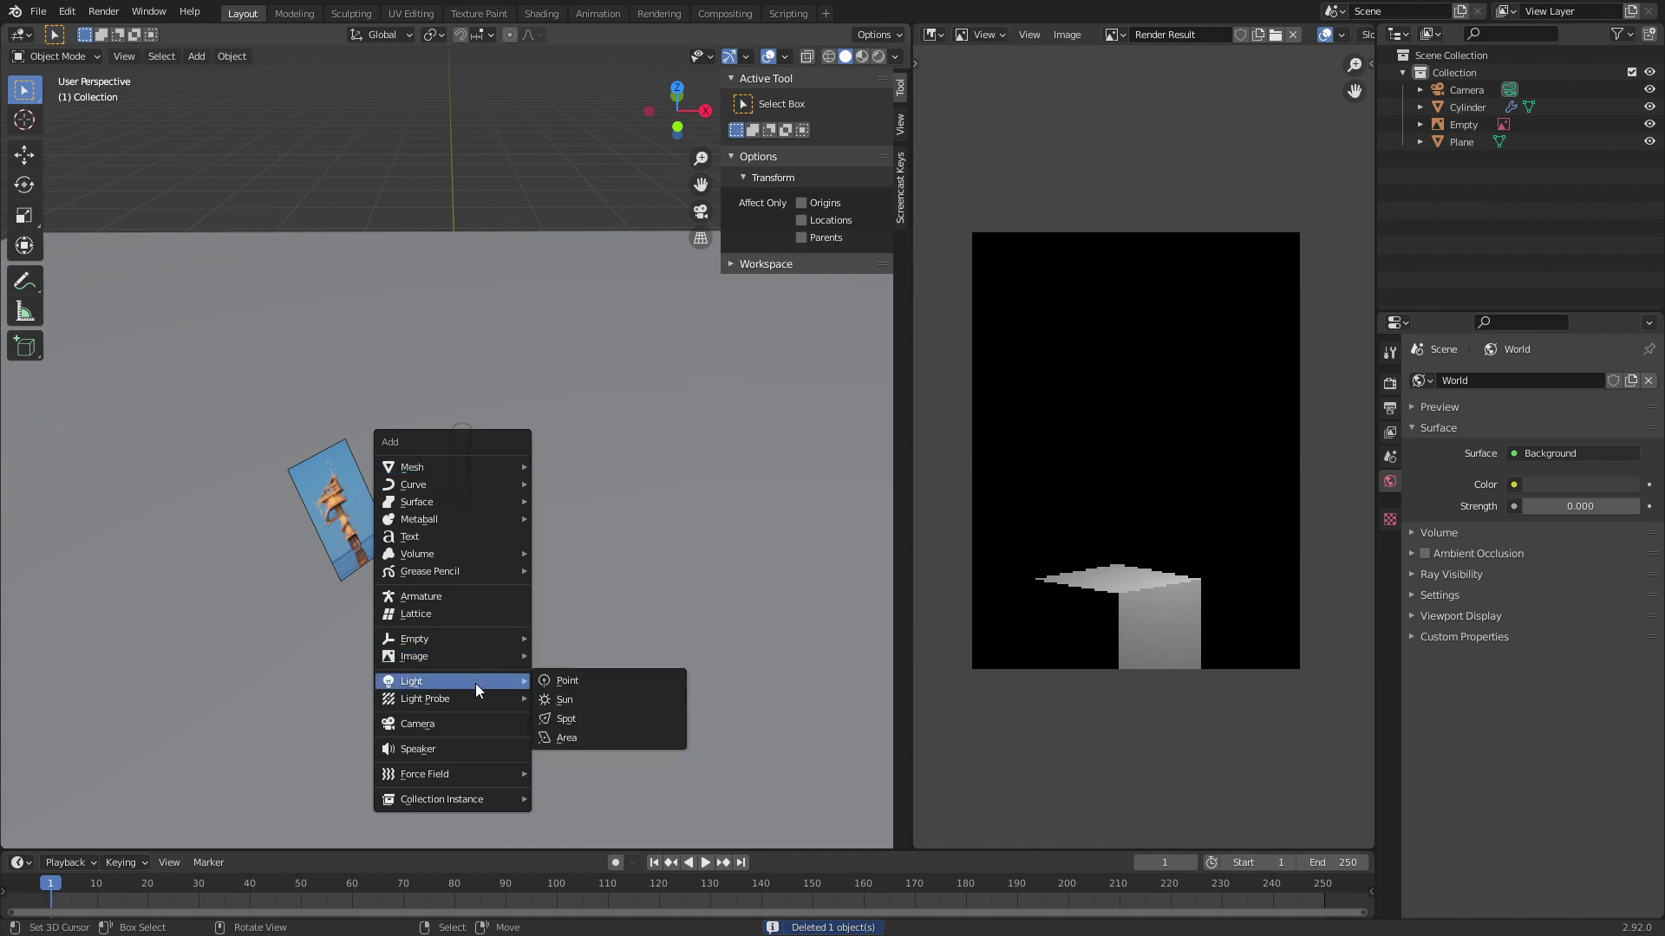
pyautogui.click(582, 700)
pyautogui.moveTo(513, 557); pyautogui.dragTo(466, 562, button='middle')
pyautogui.scroll(2, 466, 562)
pyautogui.press('g')
pyautogui.click(538, 417)
# Step: Rotate the sun to about X -37.9°, Y 37.9°, Z -27.3° so it shines diagonally down, and set its Angle to 0°
pyautogui.press('r')
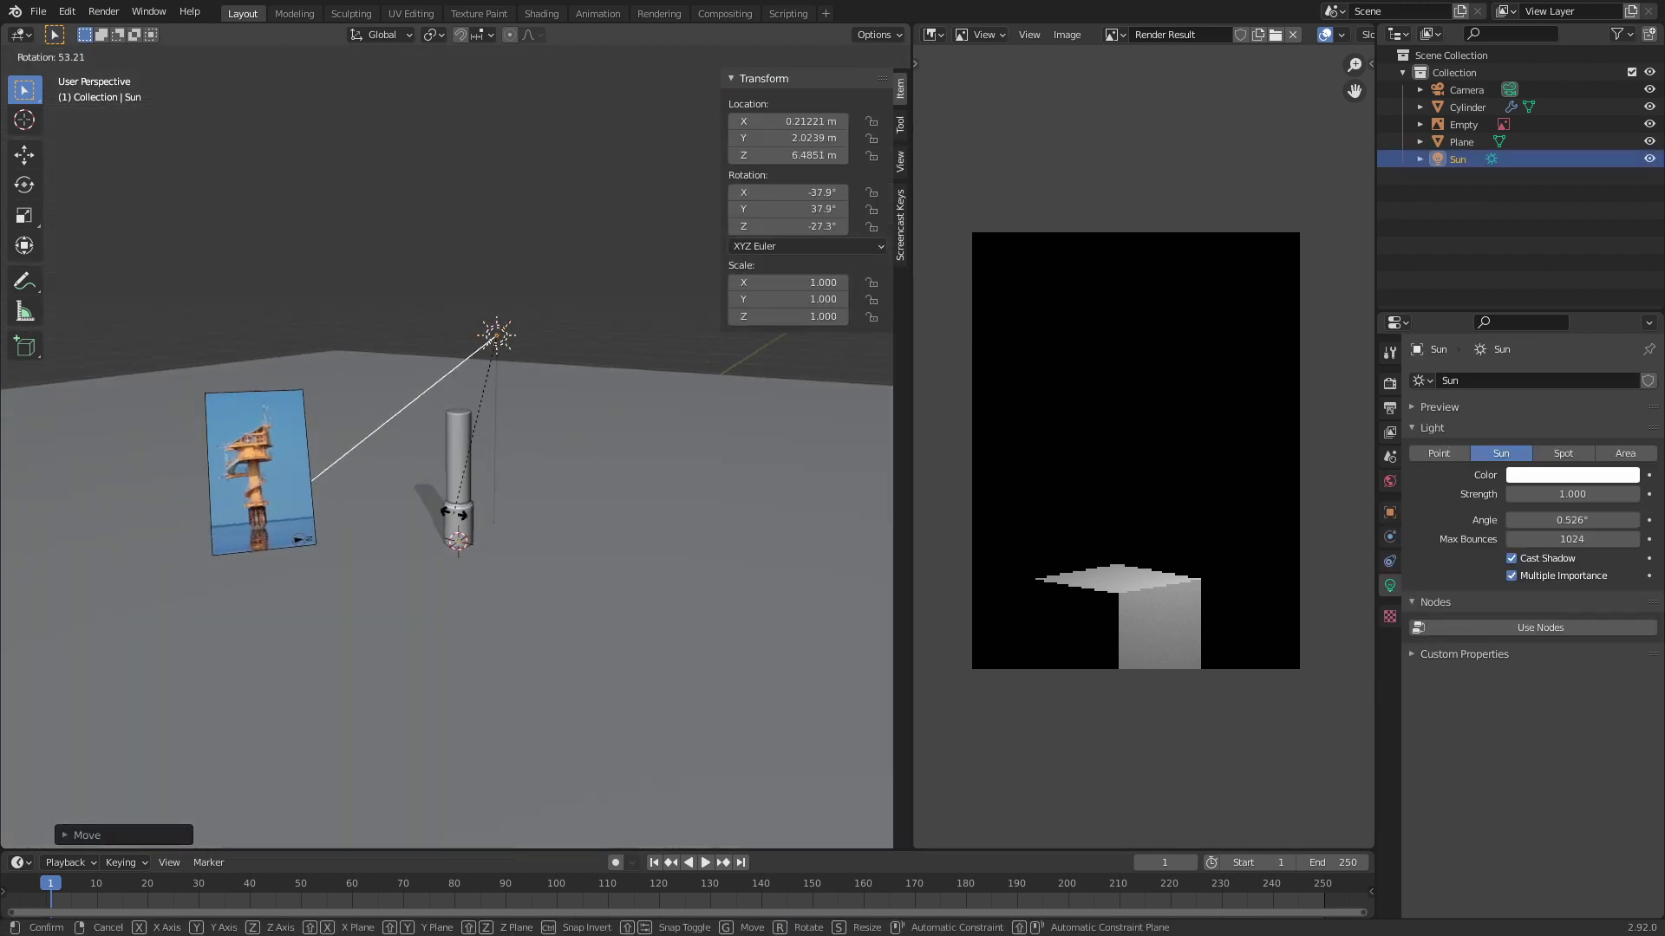
pyautogui.click(453, 513)
pyautogui.moveTo(1592, 520); pyautogui.dragTo(1524, 520)
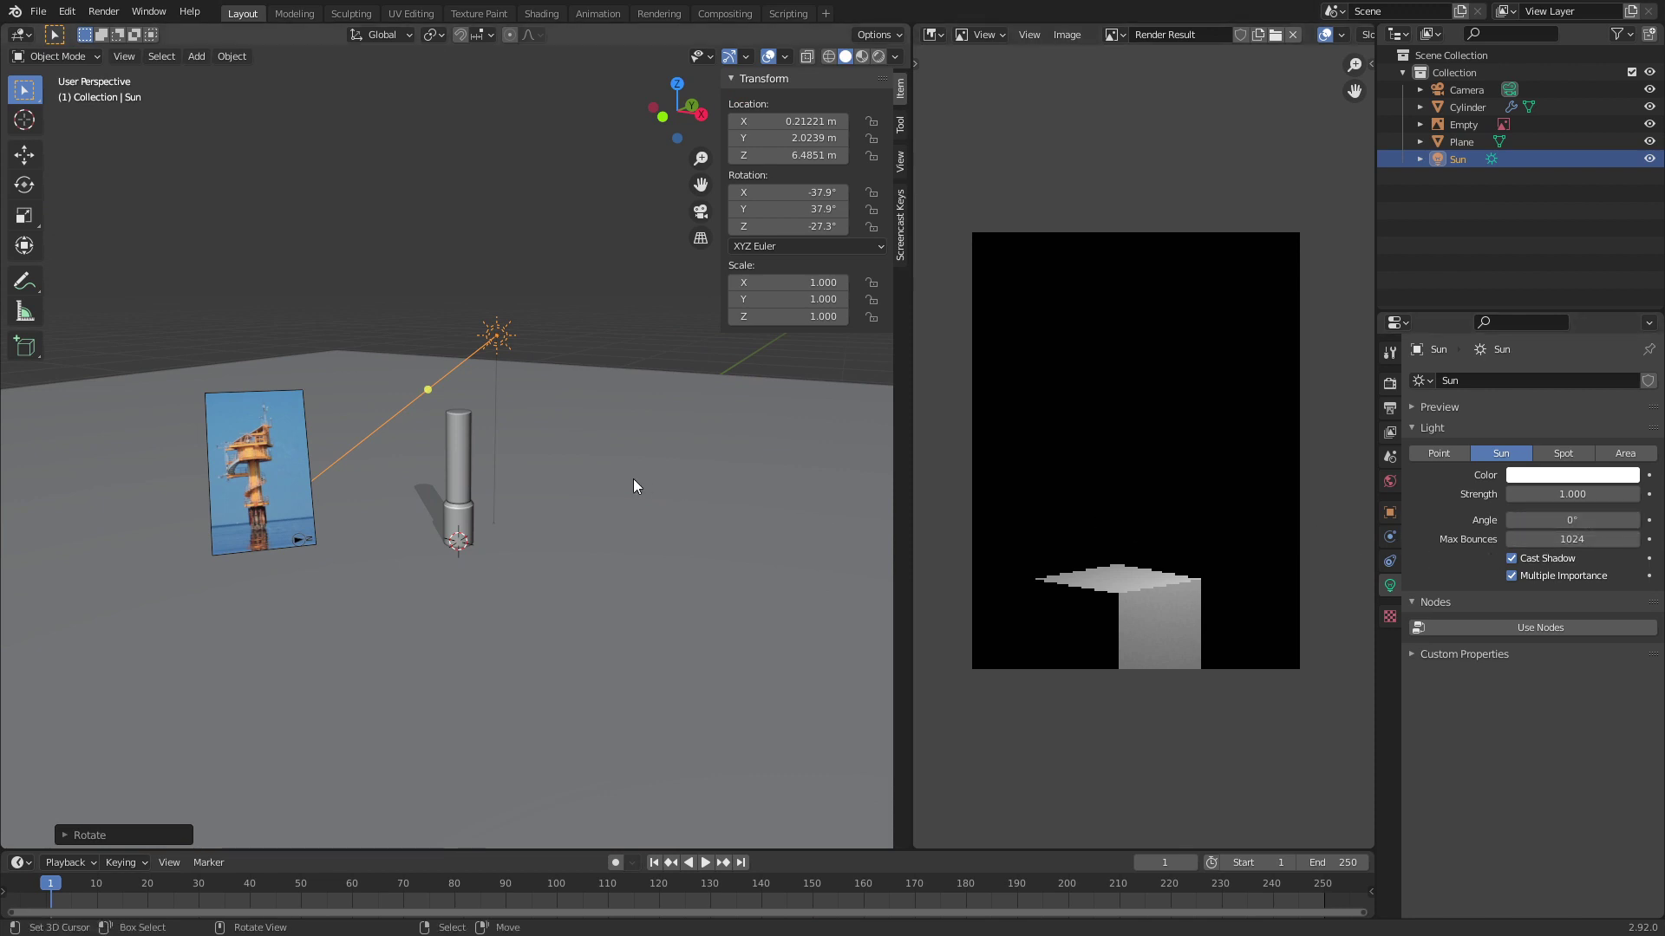
# Step: Reposition the sun in camera view beside the cylinder, to about X 1.29, Y 2.85, Z 5.49 m
pyautogui.press('KP_0')
pyautogui.keyDown('shift'); pyautogui.moveTo(632, 410); pyautogui.dragTo(470, 430, button='middle'); pyautogui.keyUp('shift')
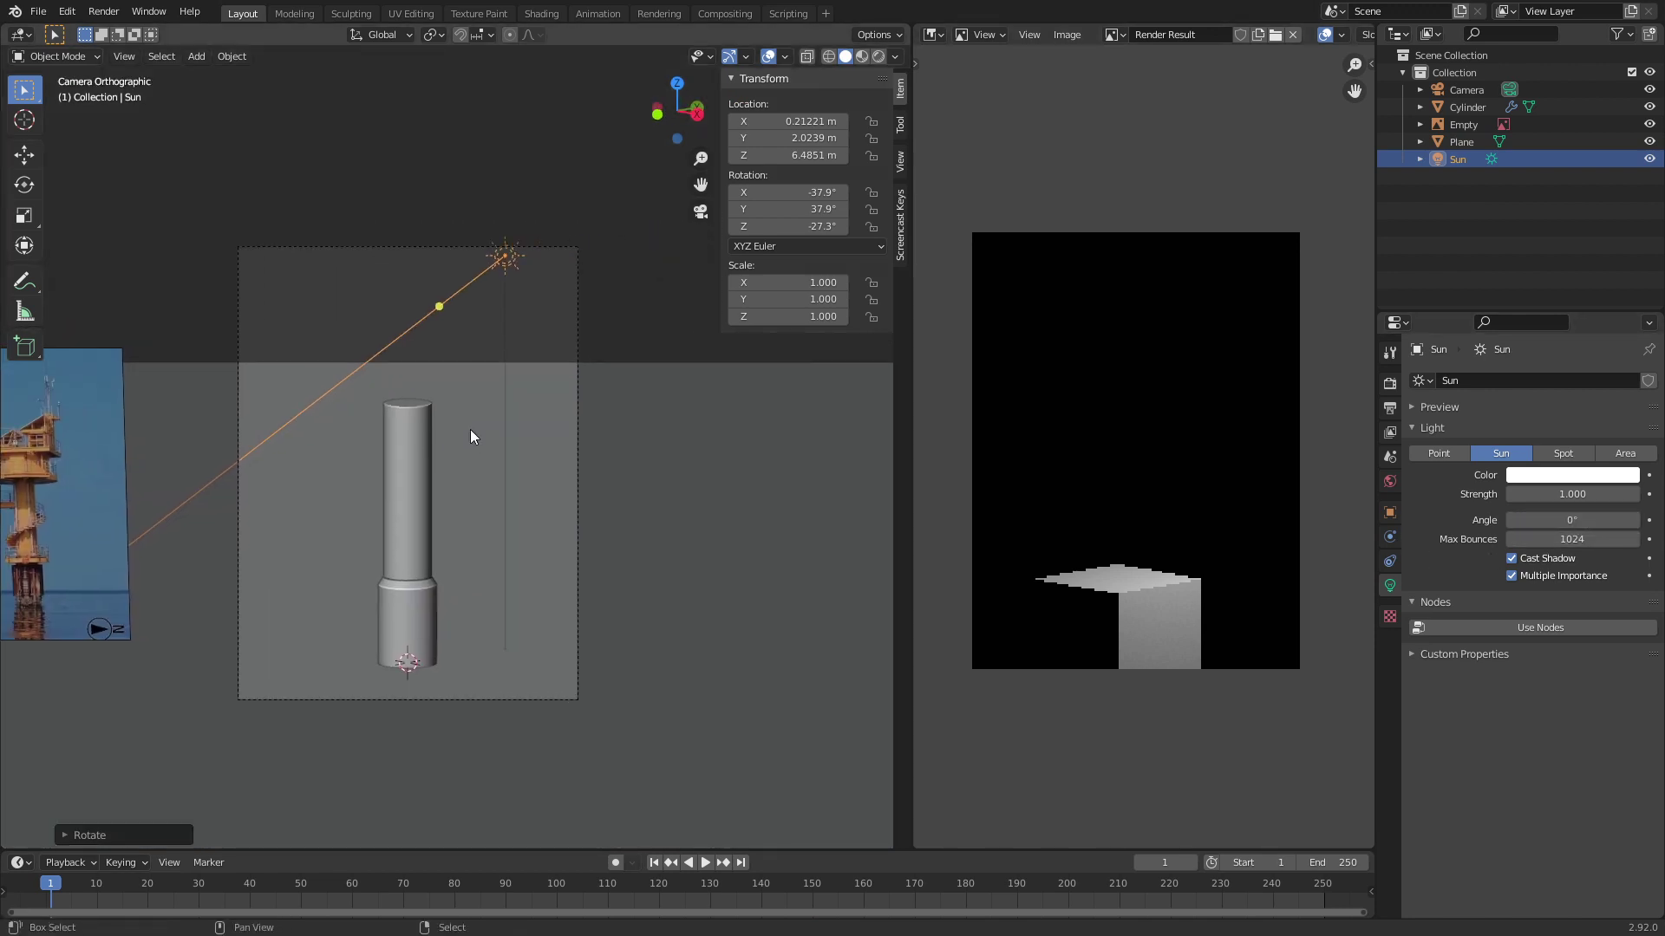
pyautogui.press('g')
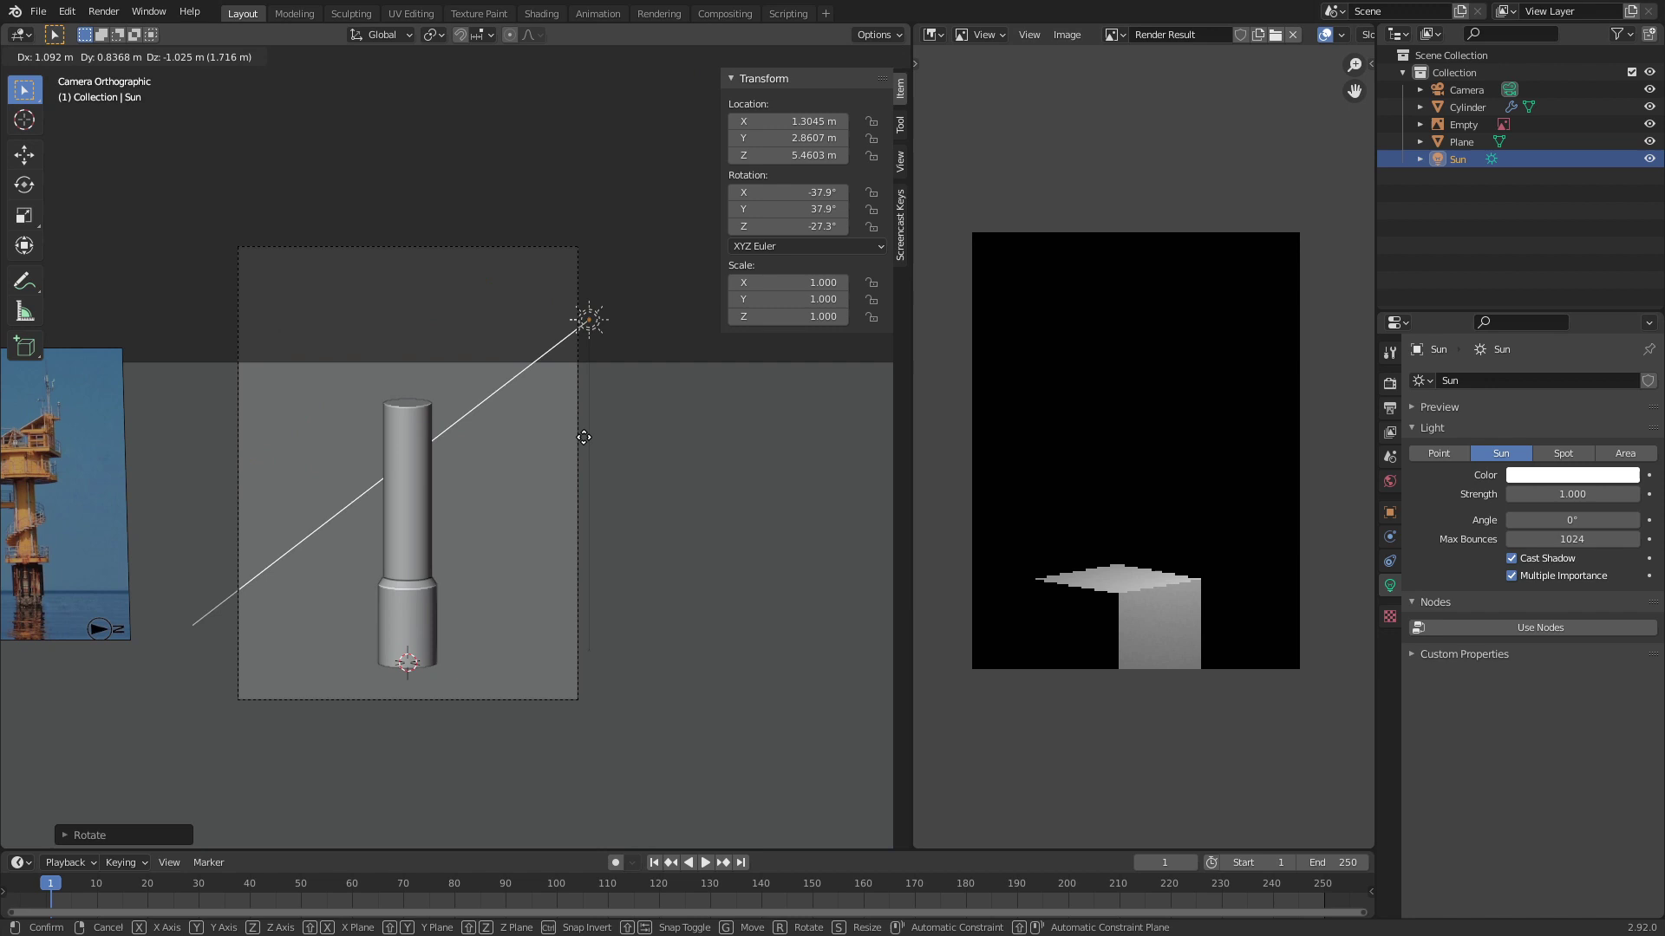
pyautogui.click(583, 436)
pyautogui.moveTo(582, 436); pyautogui.dragTo(575, 532, button='middle')
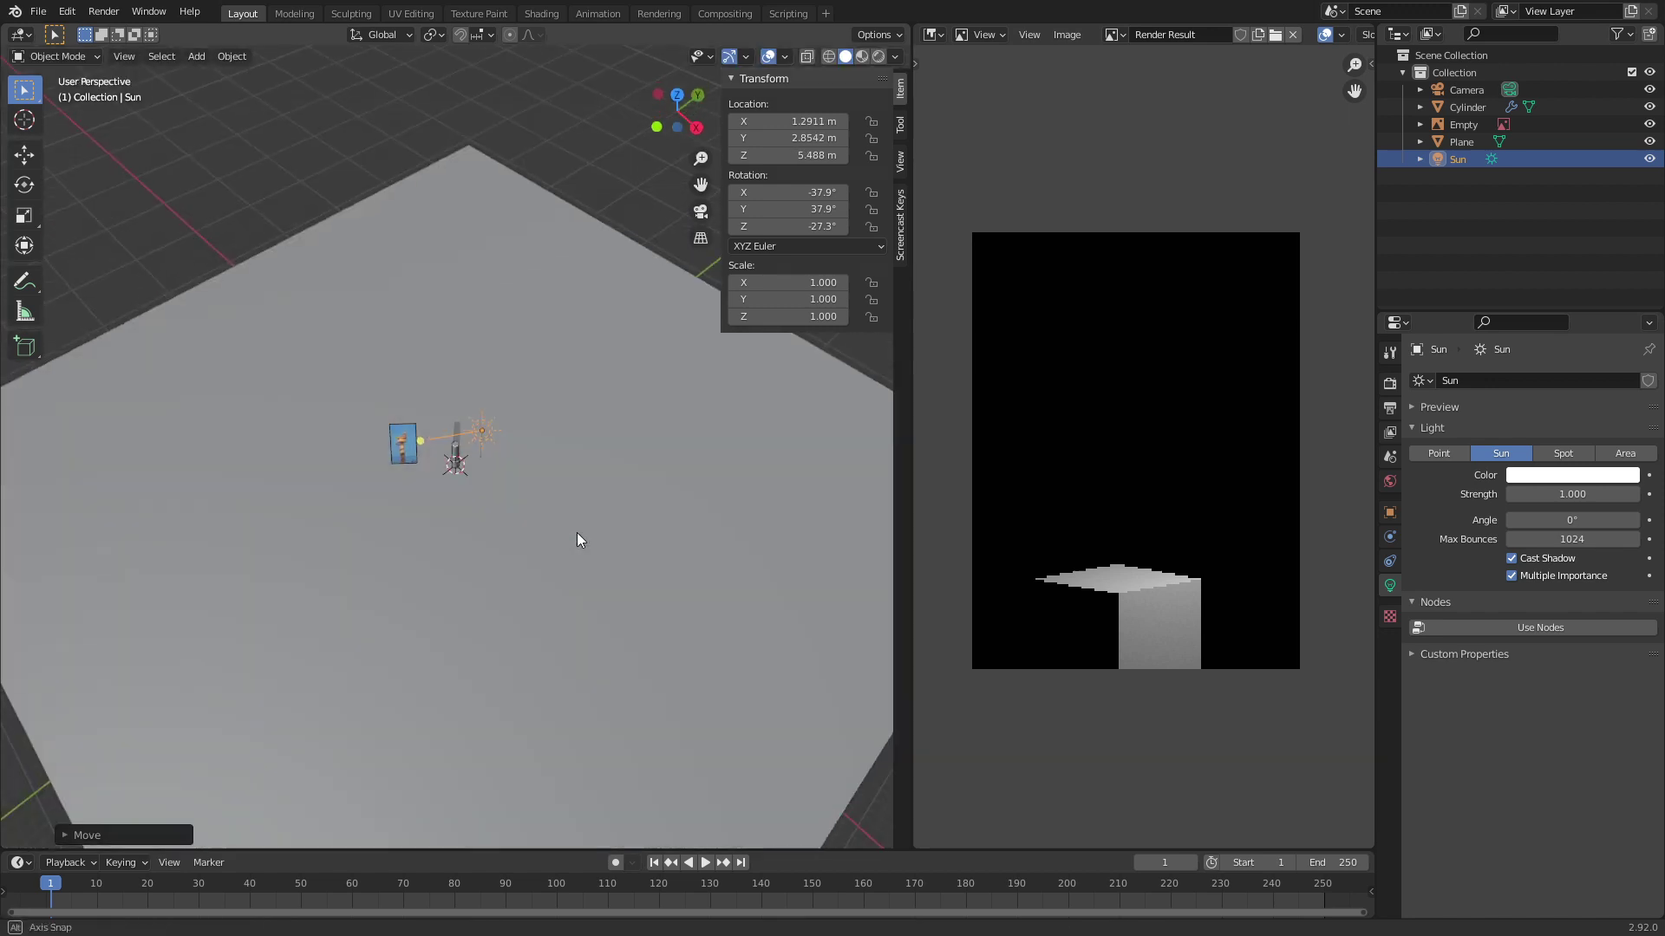
# Step: In top view, move the sun to about X 3.44, Y 0.83 m and rotate it to Z -45°, returning to camera view
pyautogui.press('KP_7')
pyautogui.scroll(5, 621, 484)
pyautogui.press('r')
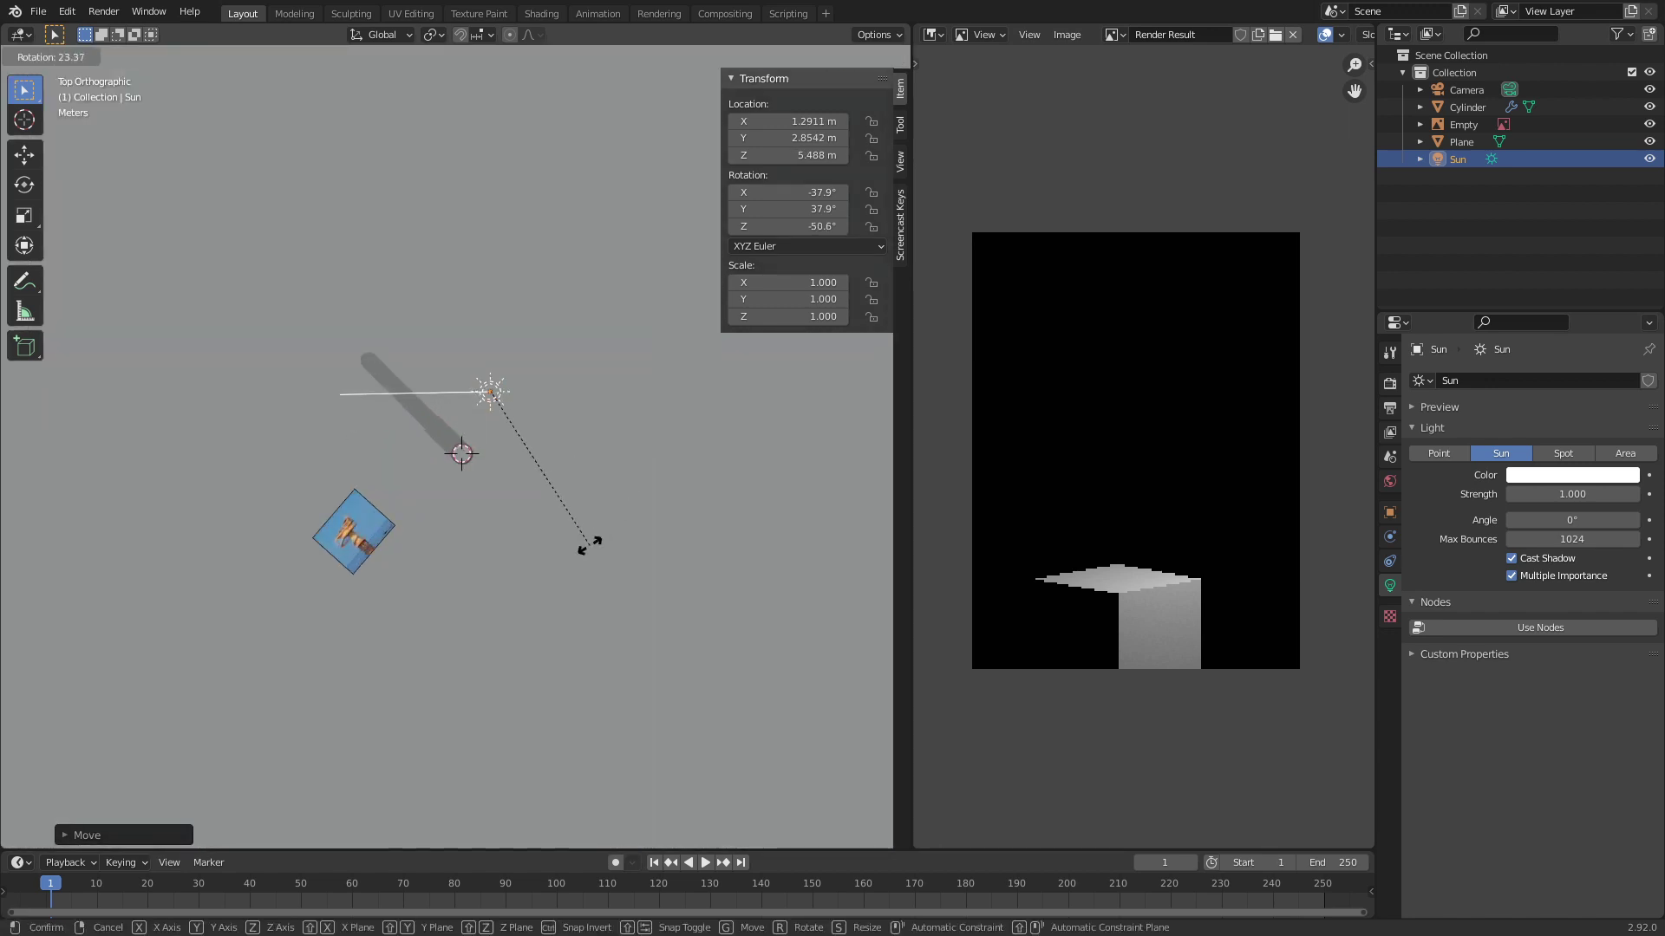
pyautogui.click(594, 547)
pyautogui.press('g')
pyautogui.click(642, 593)
pyautogui.press('r')
pyautogui.click(638, 559)
pyautogui.press('KP_0')
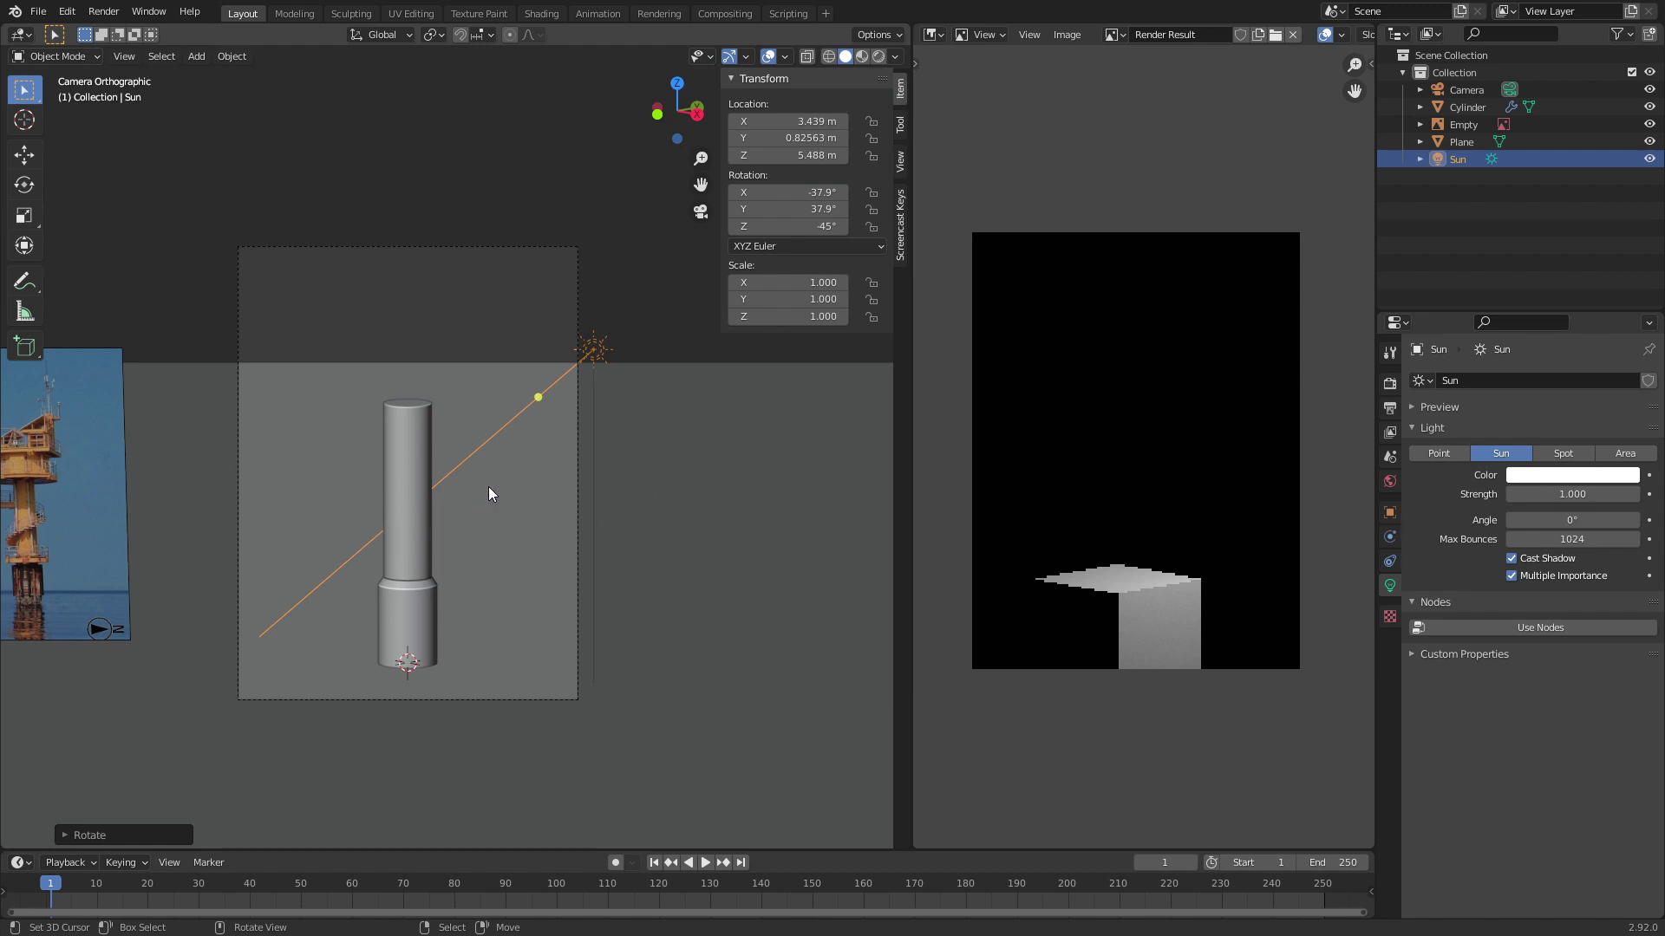
# Step: Render a Pixelart preview of the cylinder scene and save the file
pyautogui.click(1390, 383)
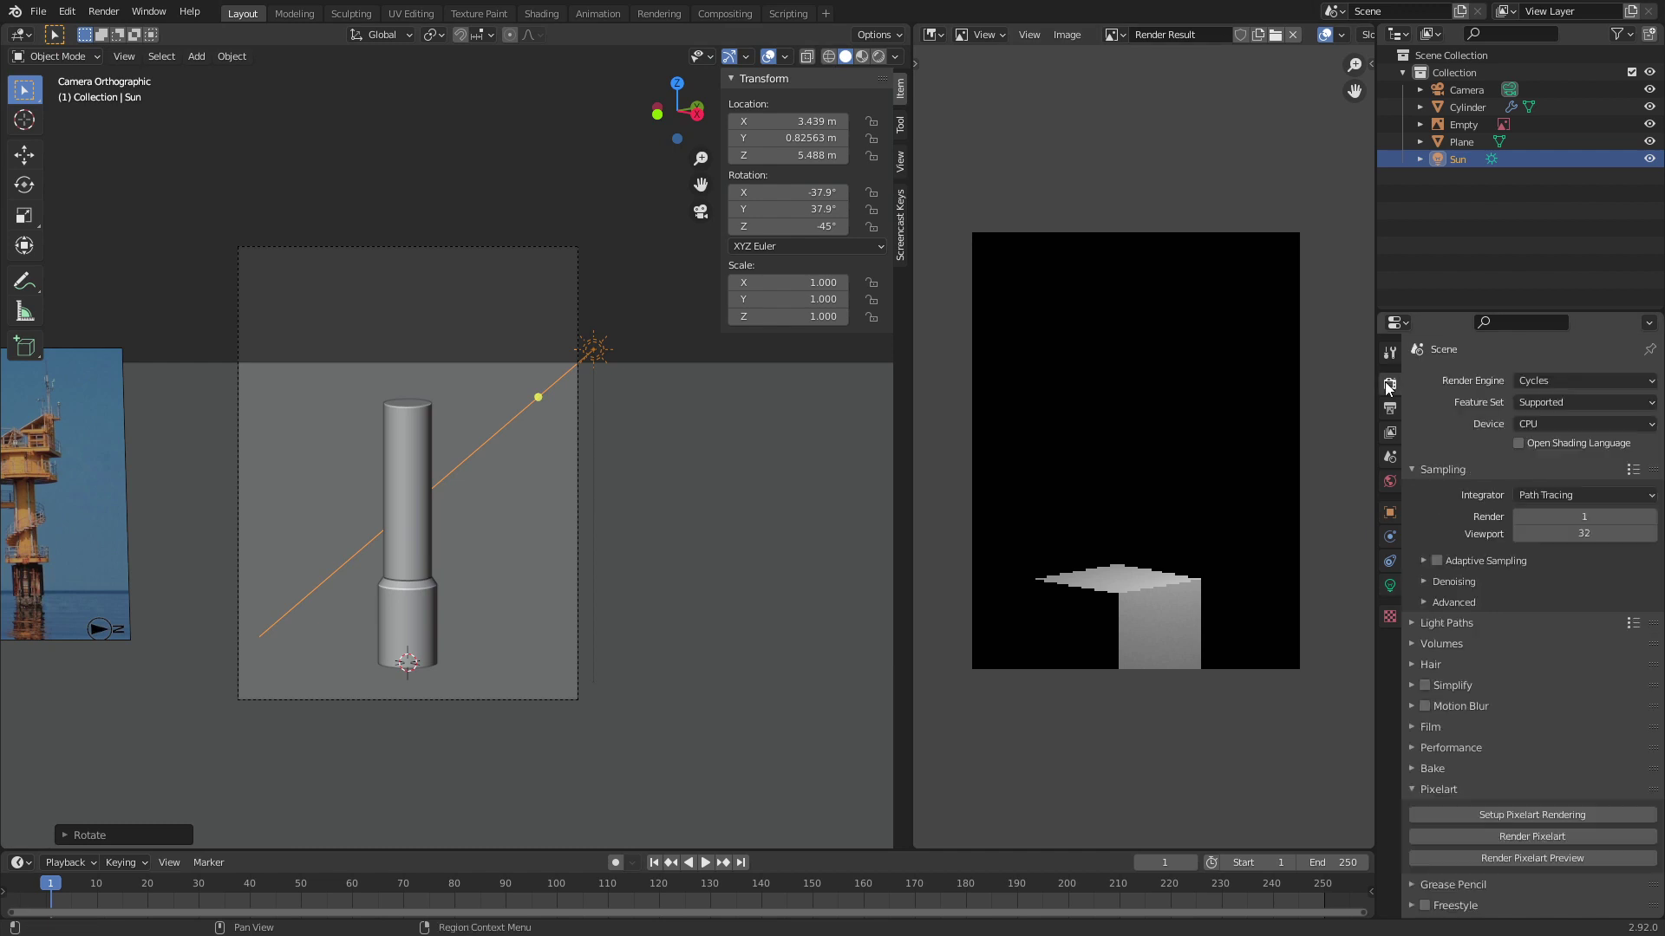
pyautogui.click(1533, 857)
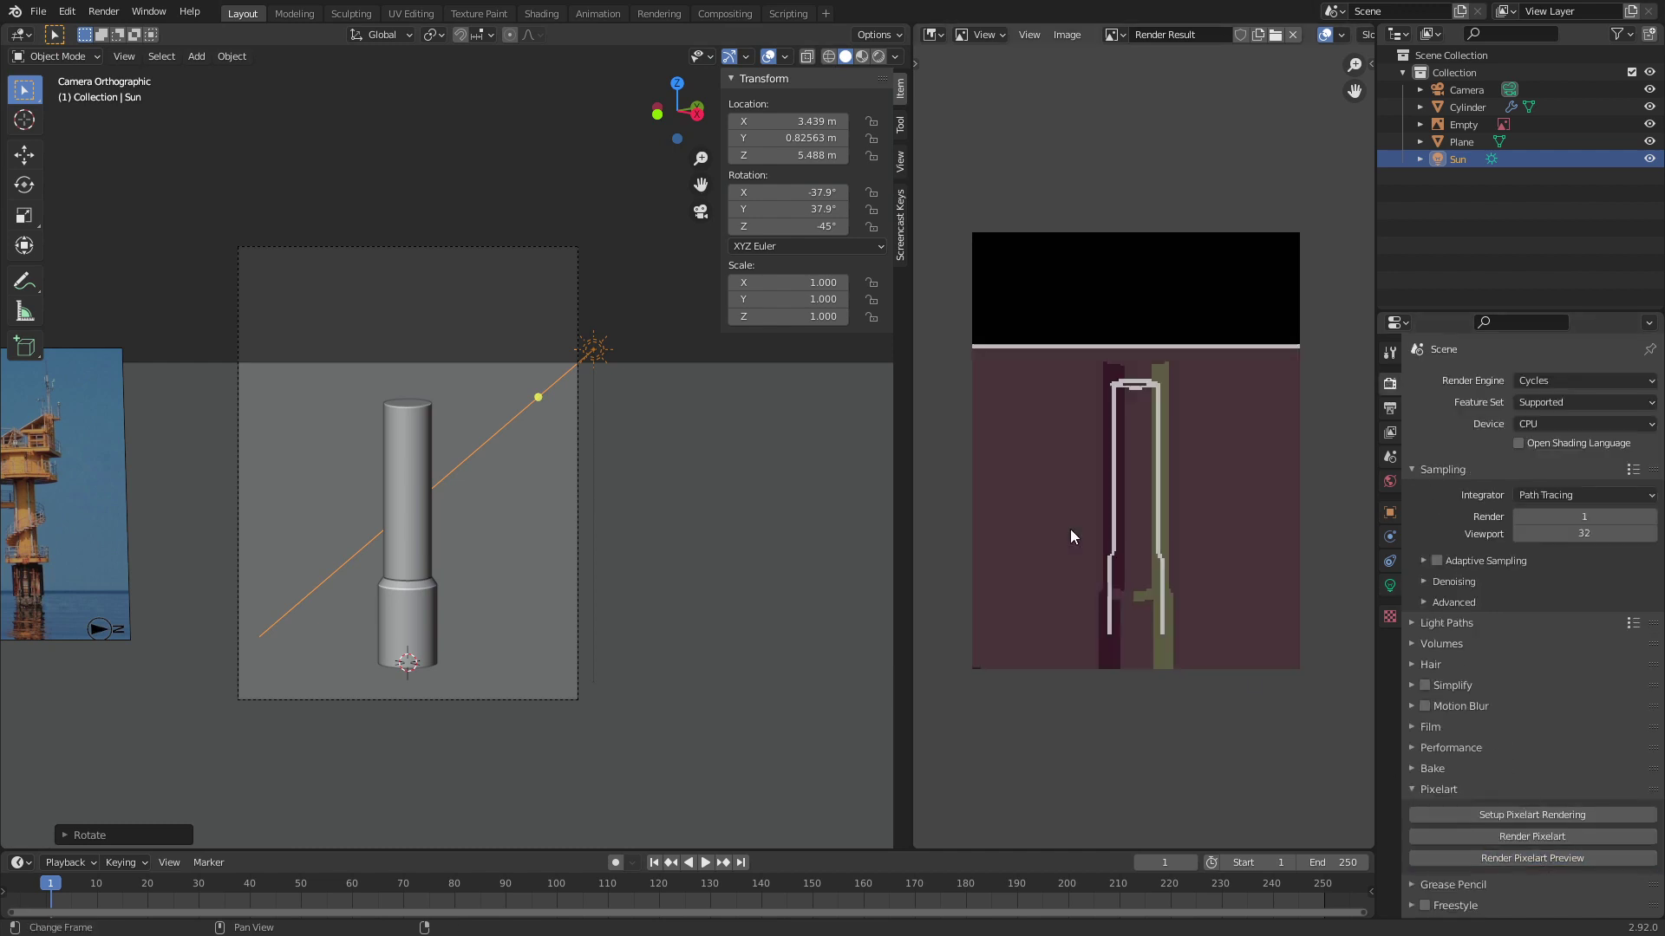
pyautogui.scroll(2, 1099, 524)
pyautogui.moveTo(1109, 523); pyautogui.dragTo(1111, 541, button='middle')
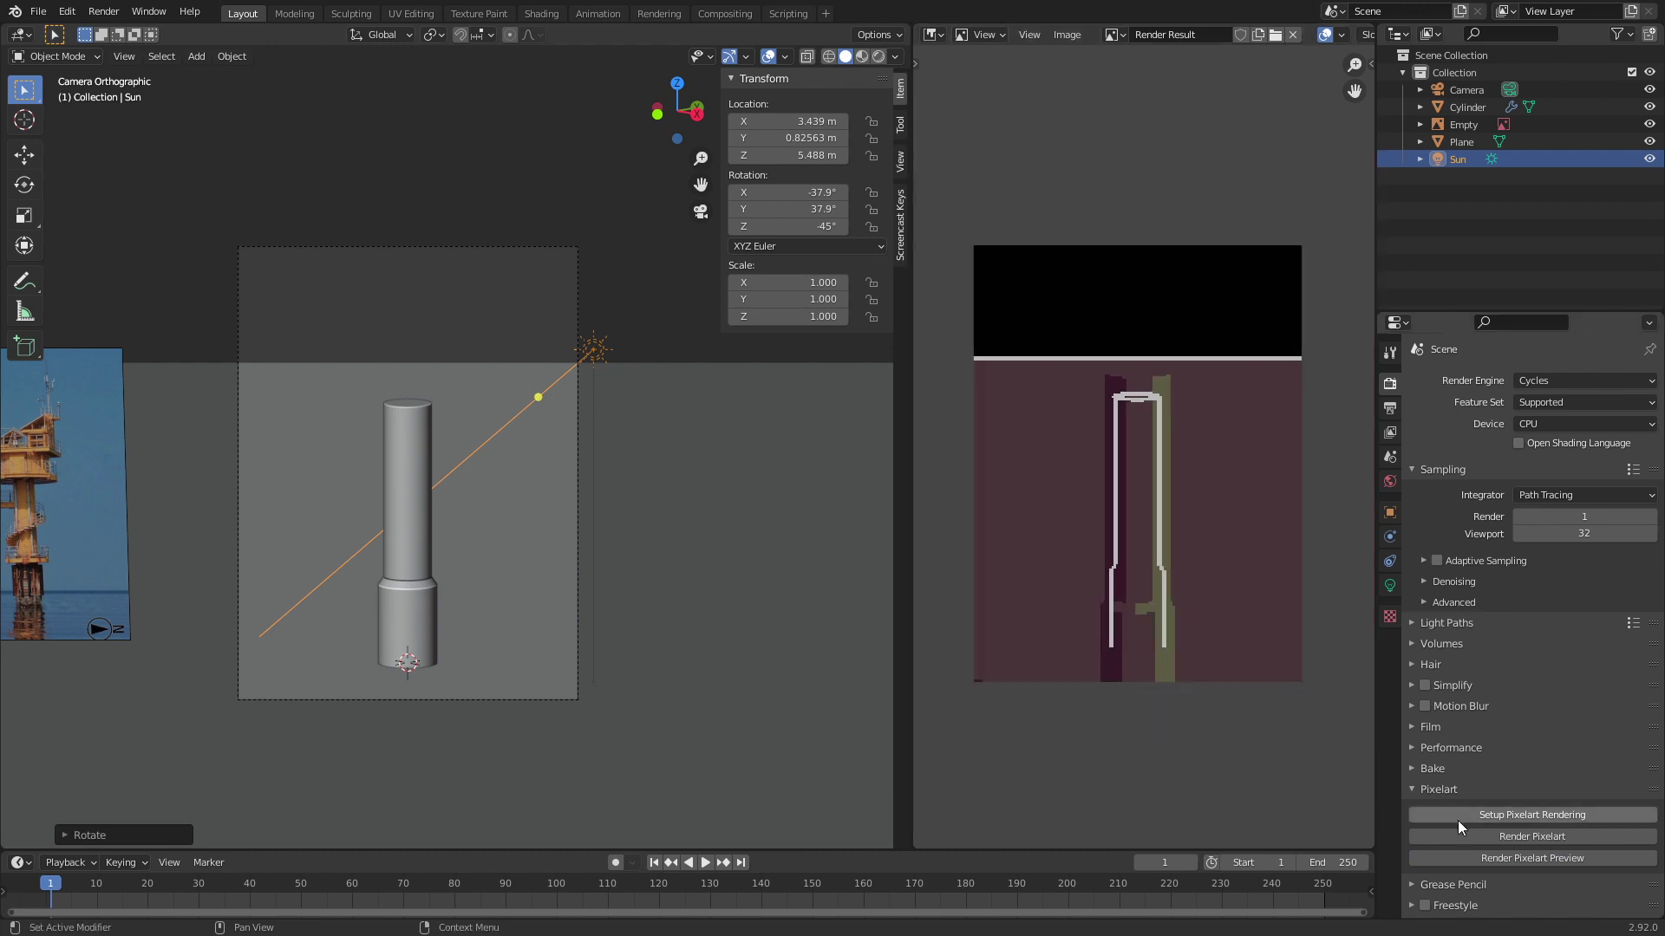
pyautogui.click(1515, 856)
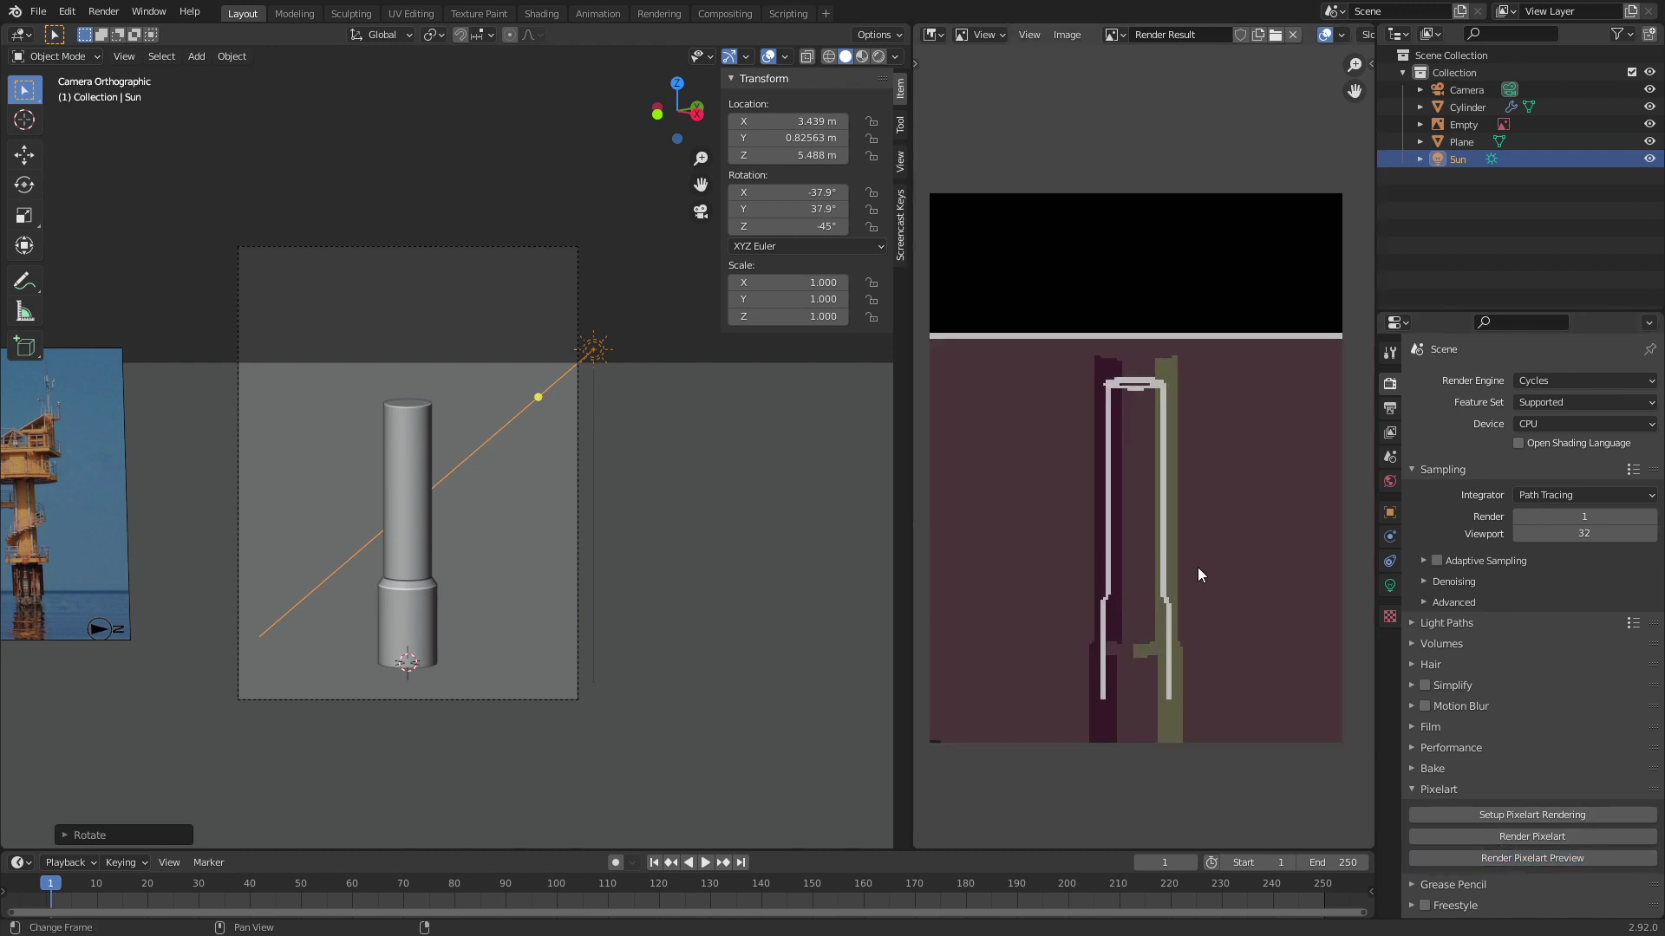
pyautogui.scroll(-2, 537, 355)
pyautogui.scroll(2, 562, 351)
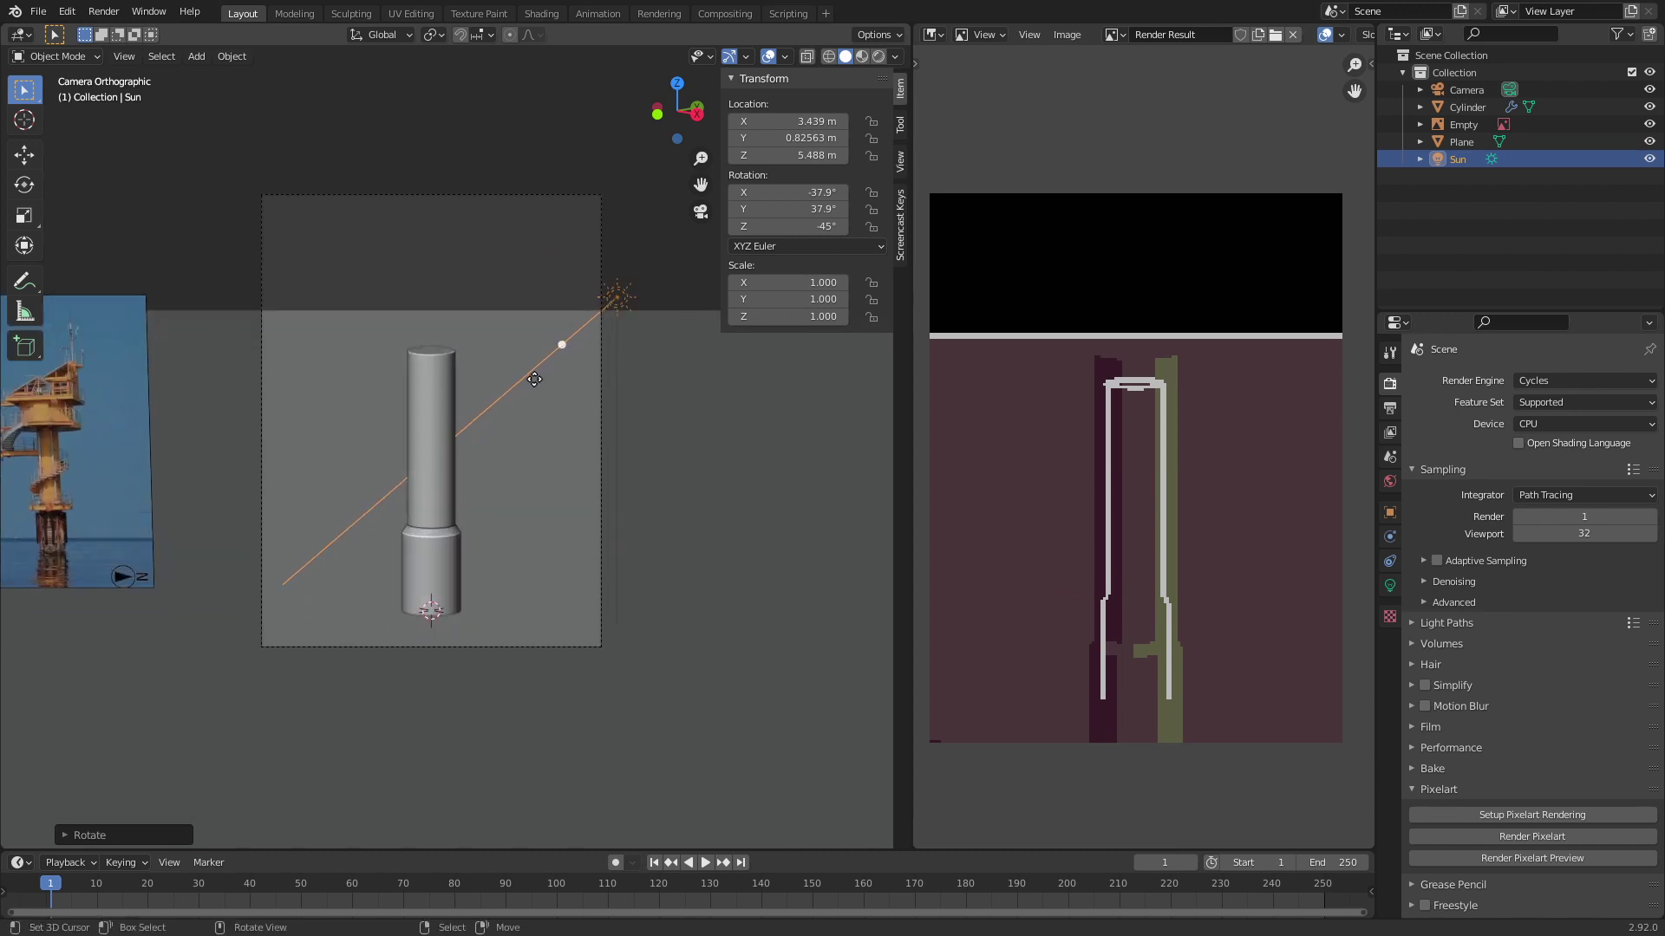
pyautogui.hotkey('ctrl', 's')
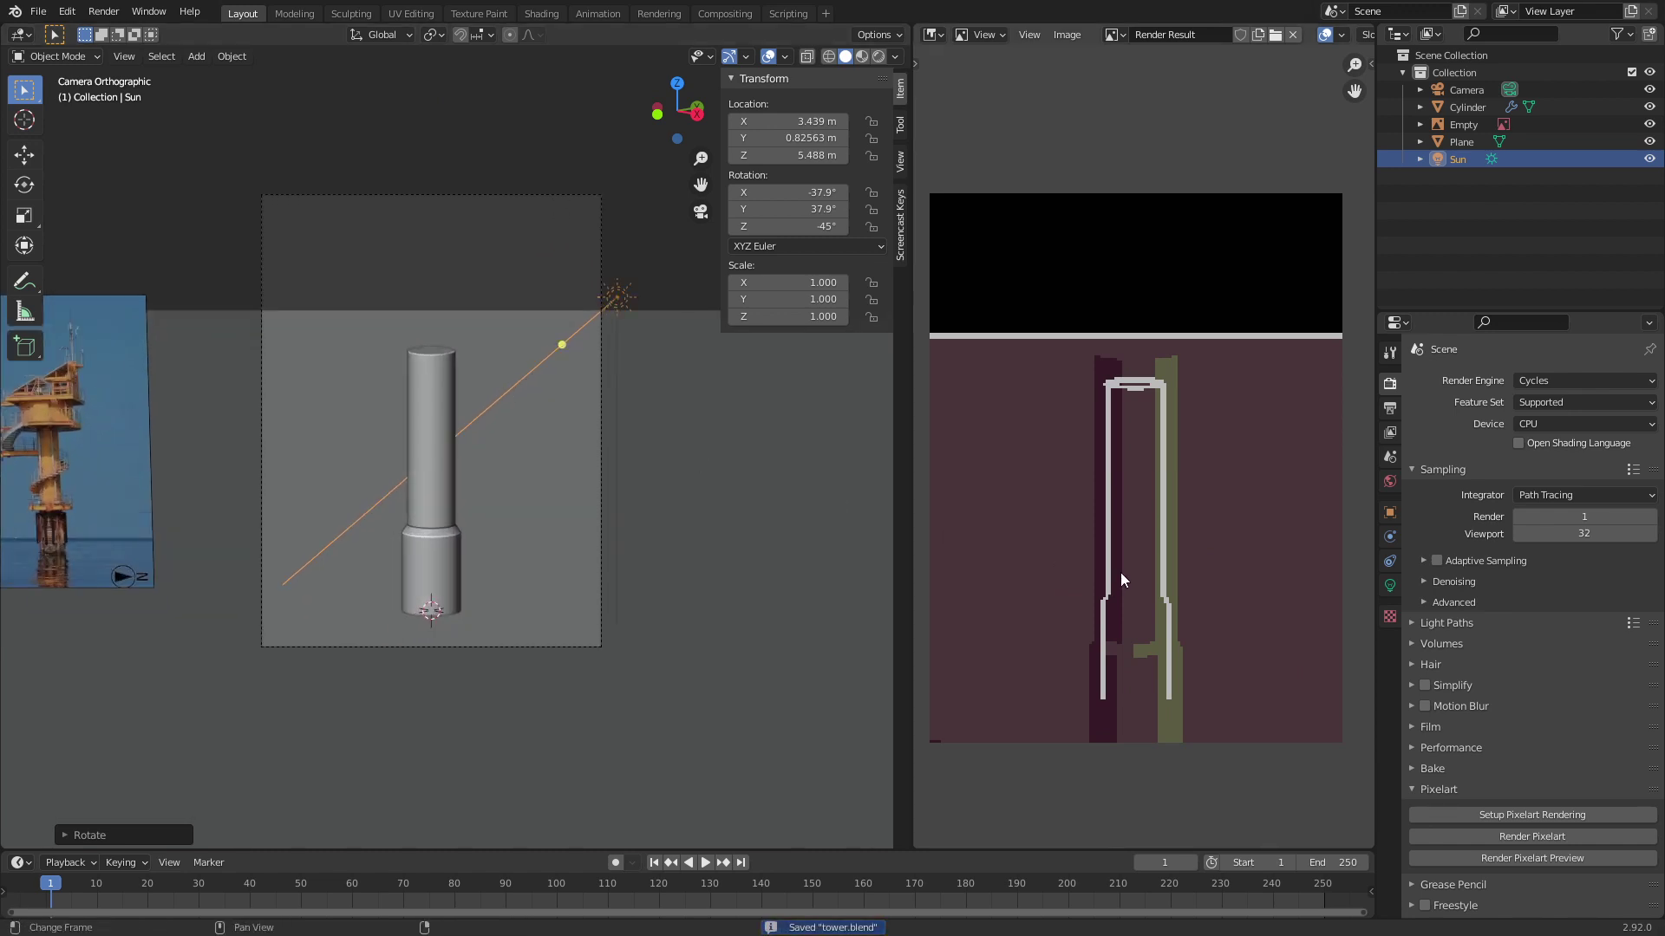
# Step: Examine the preview render and compare its FREESTYLE_BUFFER, BORDER_BUFFER and DIFFUSE_BUFFER images in the image editor
pyautogui.scroll(1, 1146, 593)
pyautogui.scroll(-3, 1146, 593)
pyautogui.moveTo(1147, 593); pyautogui.dragTo(1148, 621, button='middle')
pyautogui.scroll(2, 1148, 621)
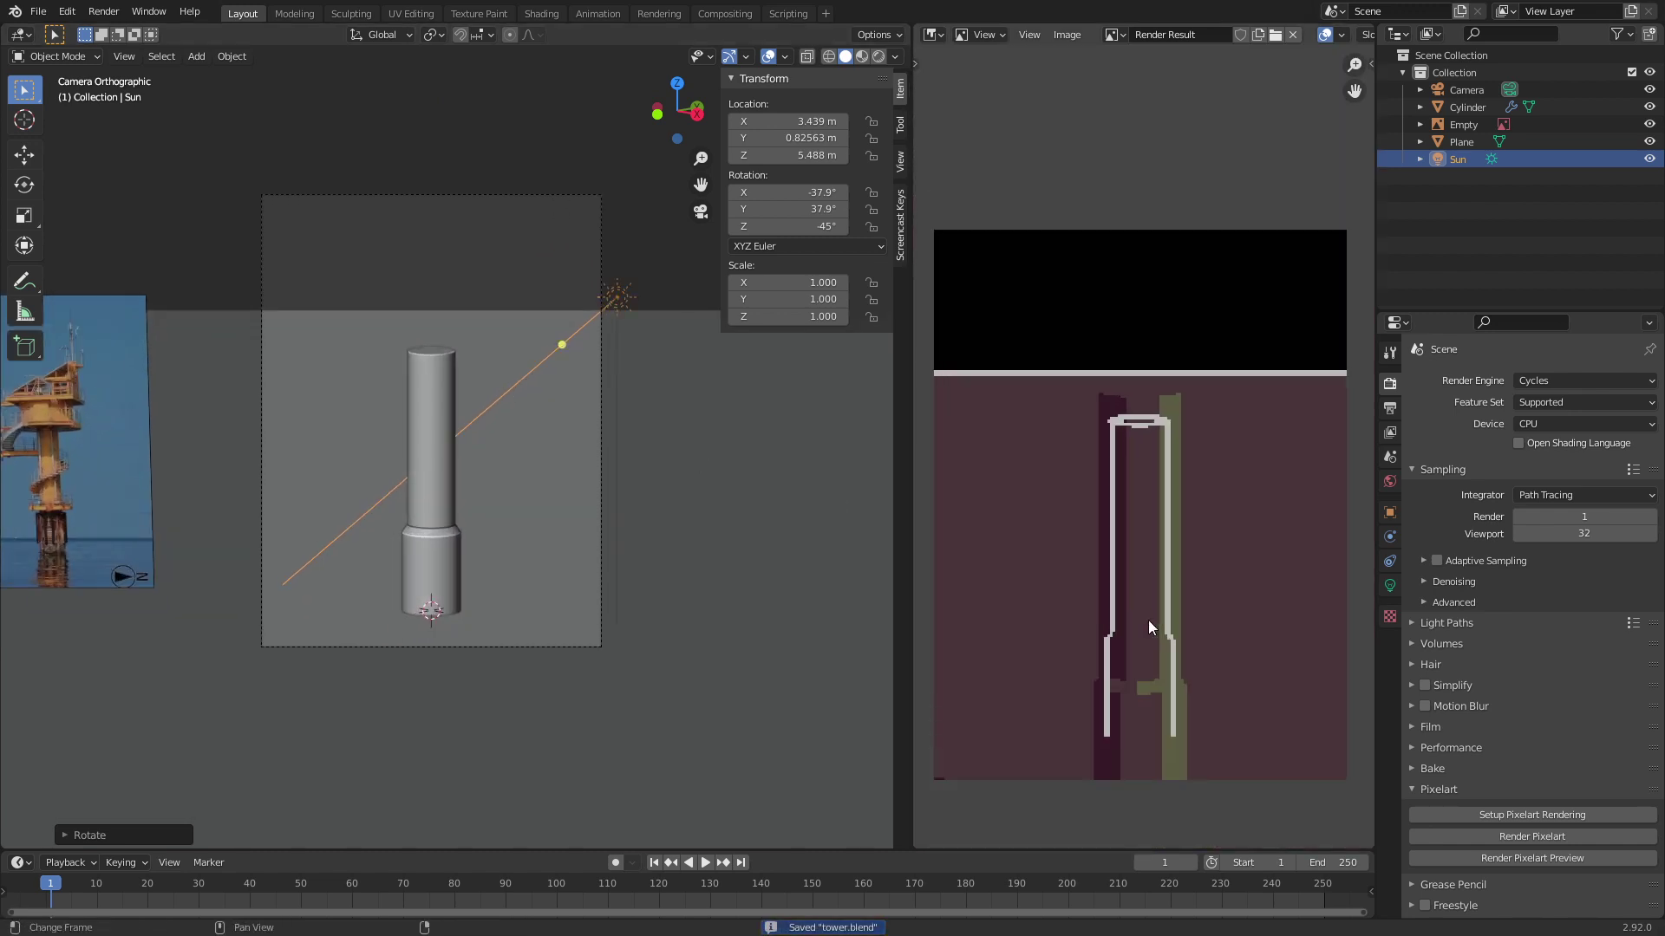
pyautogui.click(1113, 35)
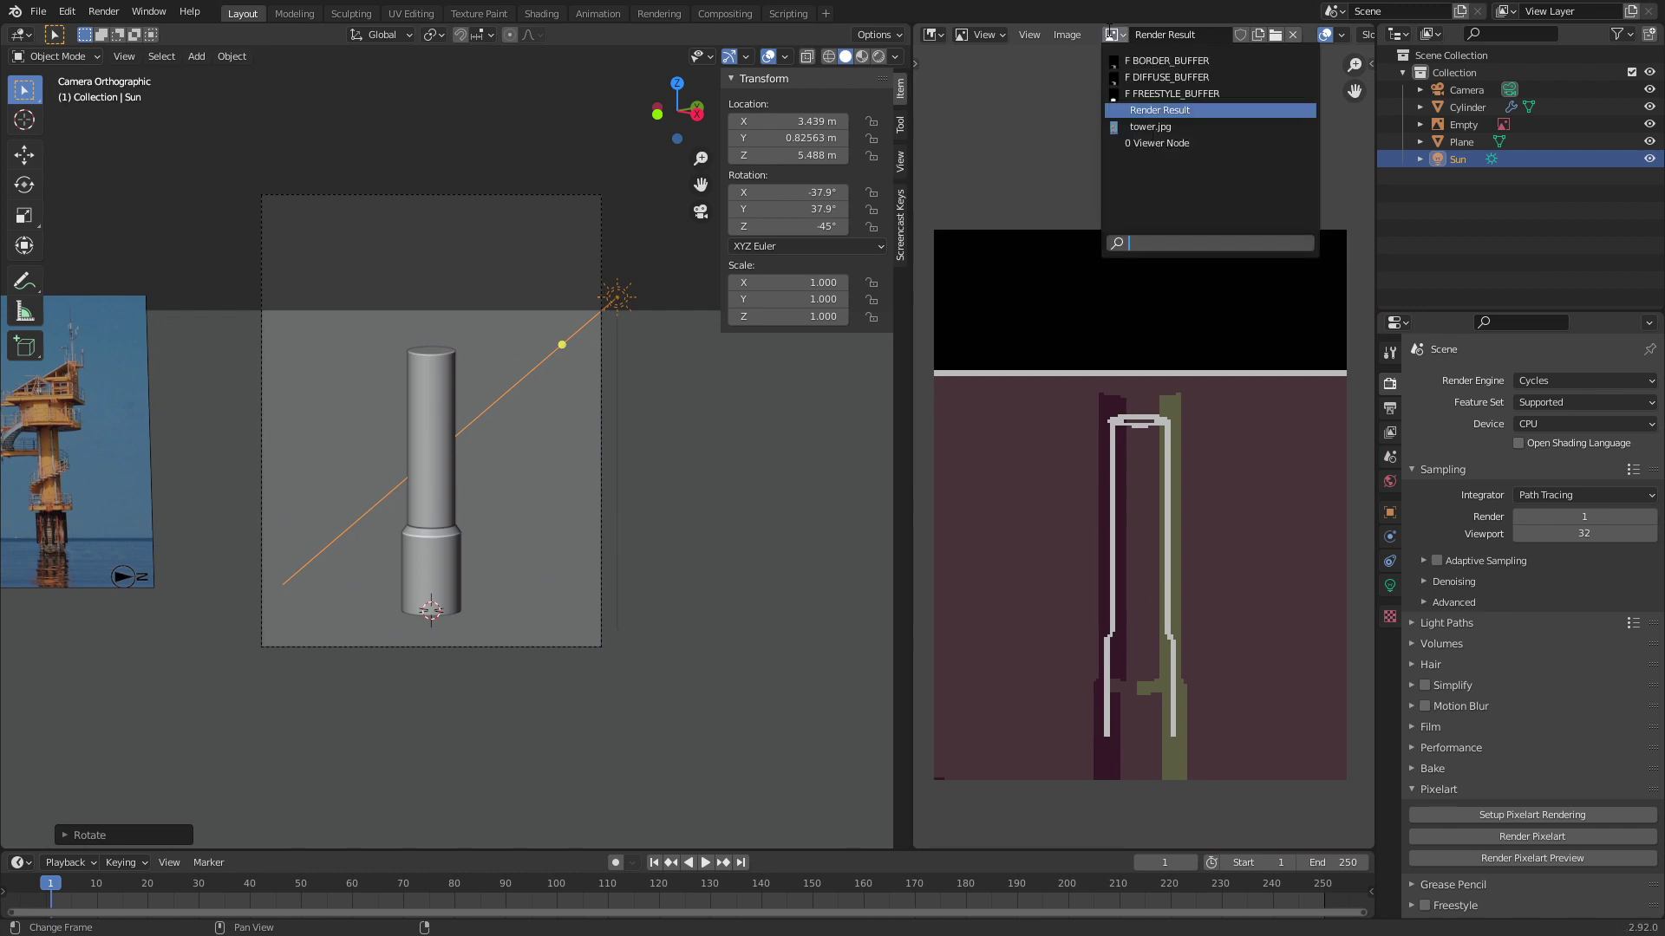
pyautogui.click(1169, 94)
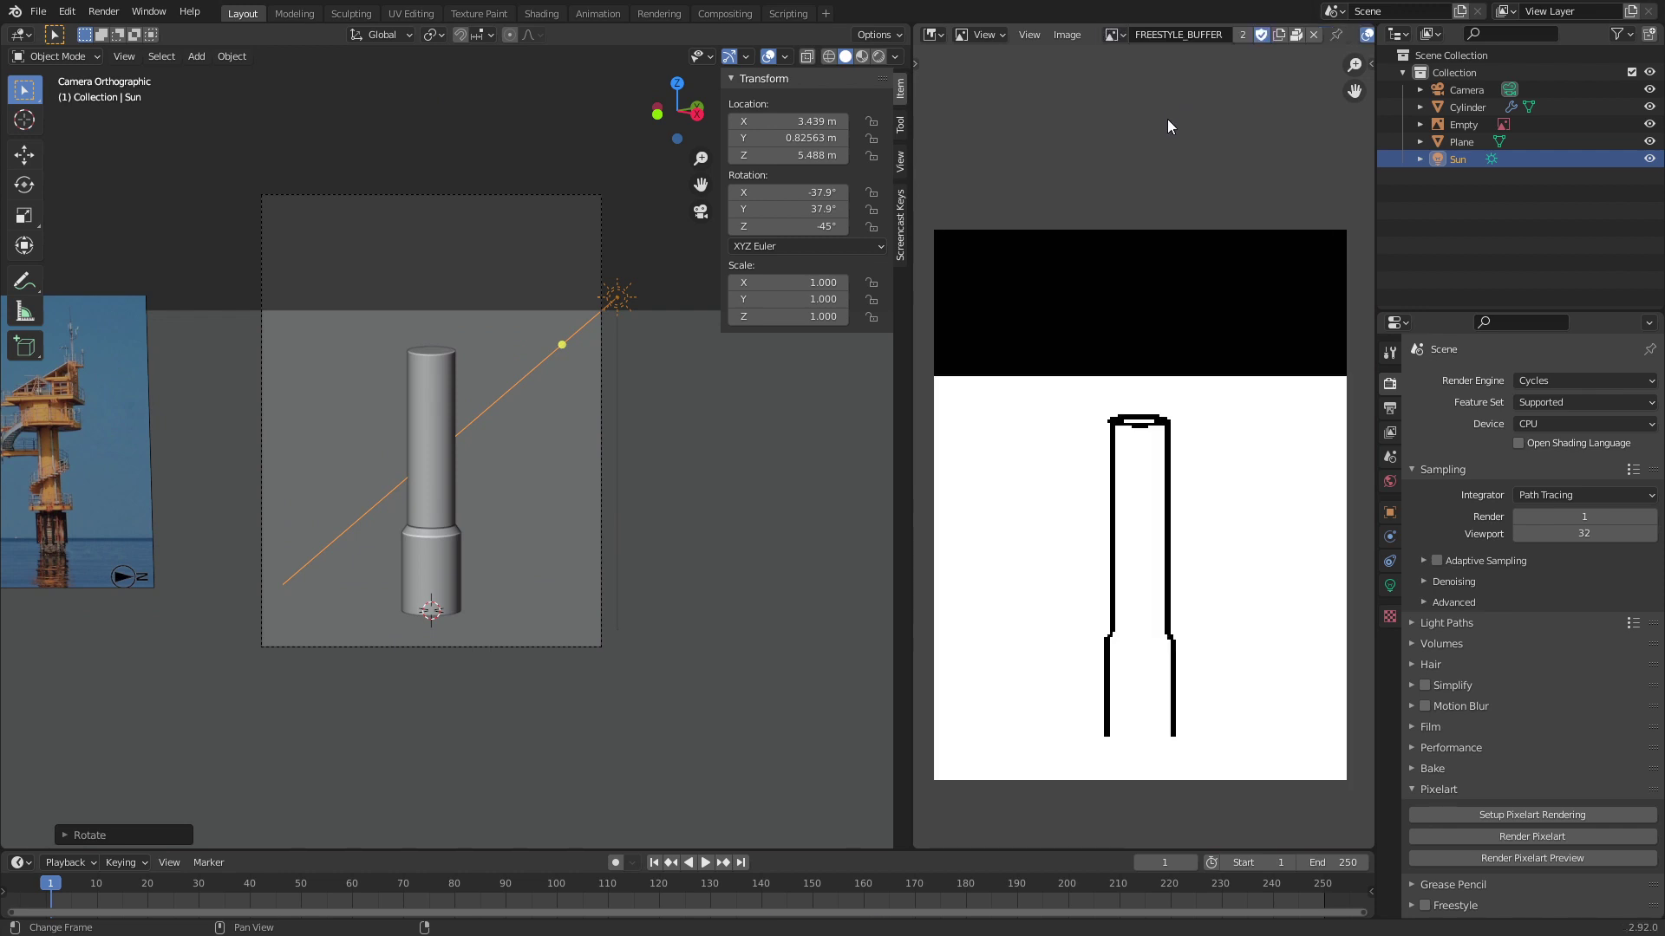
pyautogui.click(1127, 37)
pyautogui.click(1127, 60)
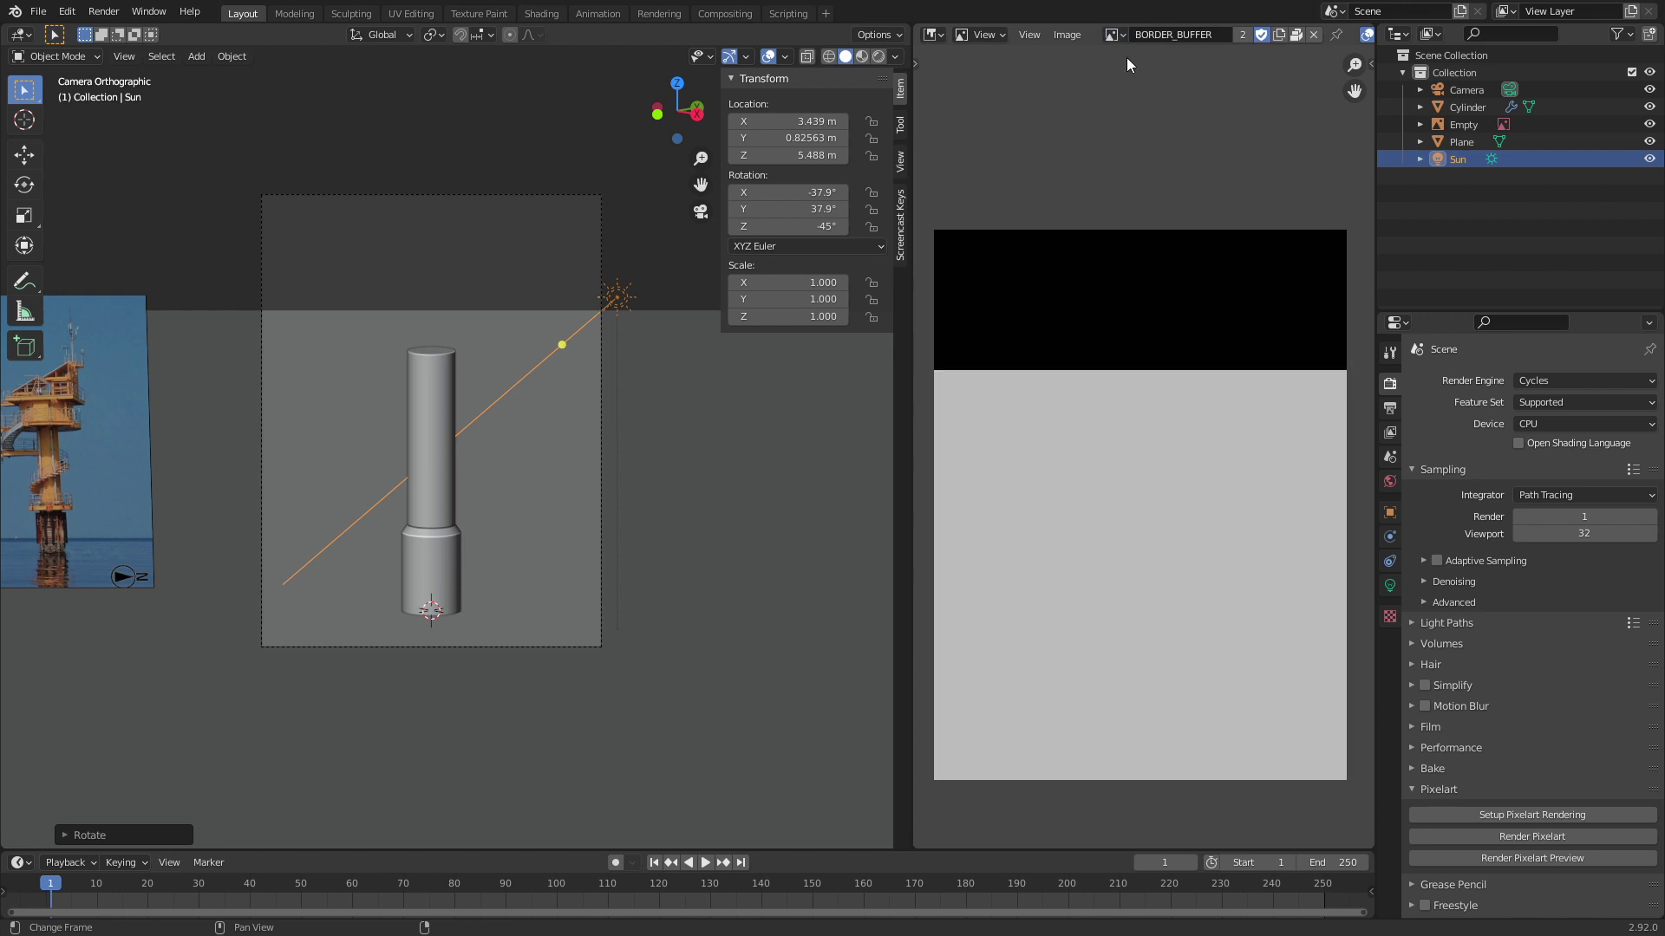
pyautogui.click(1118, 34)
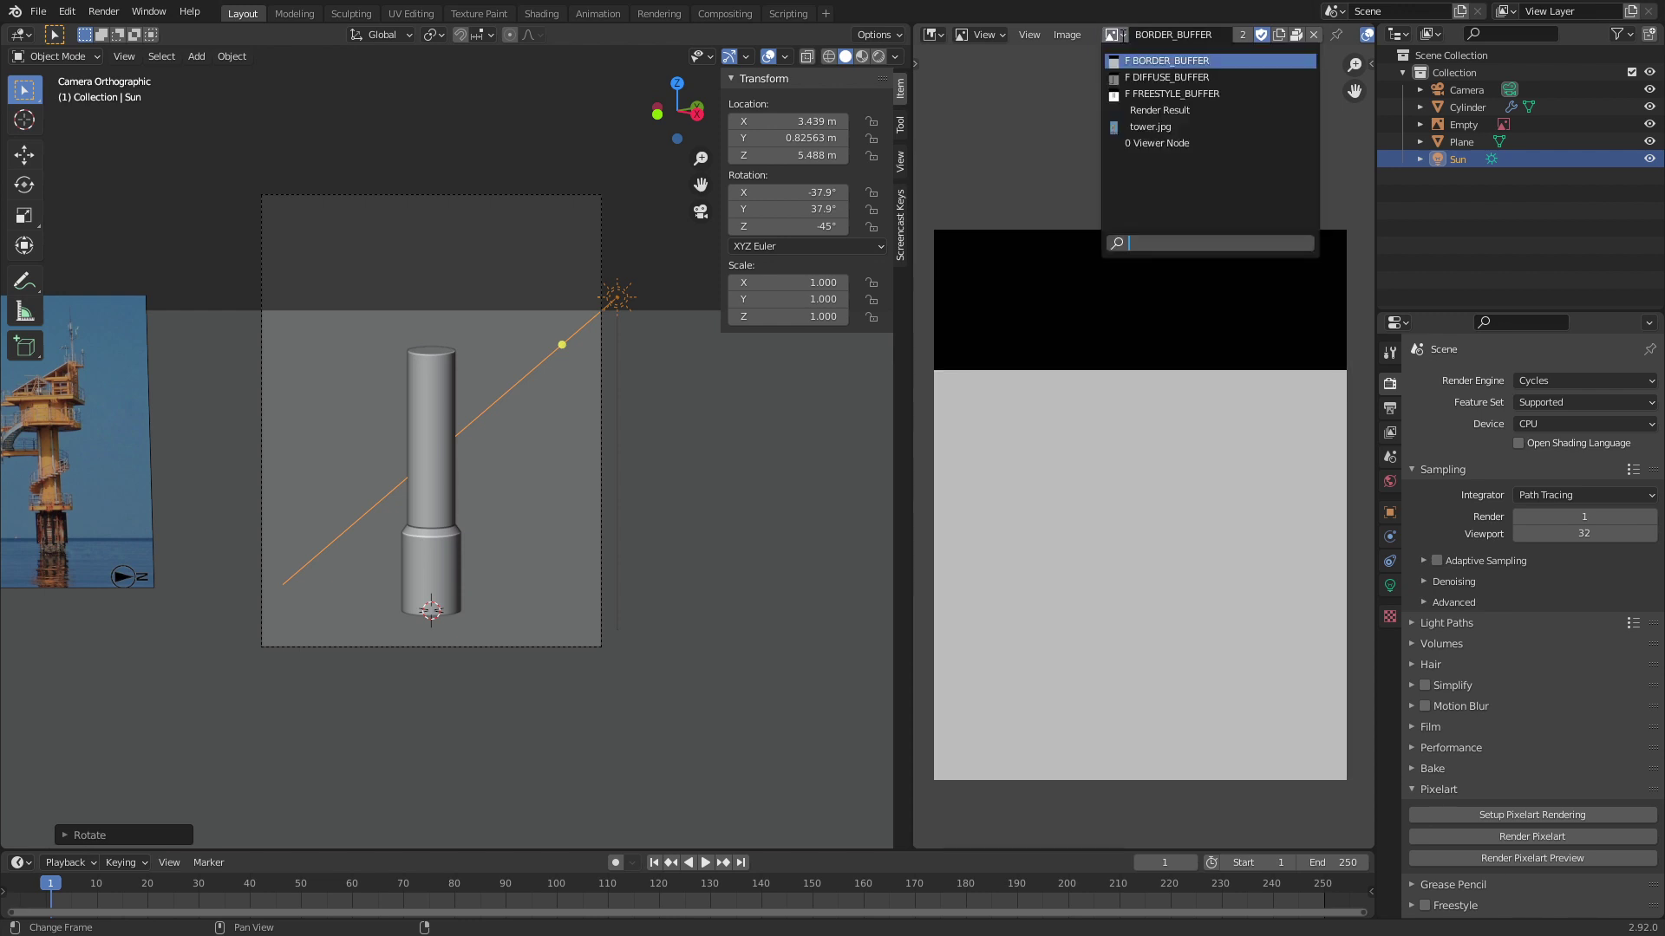
pyautogui.click(1134, 78)
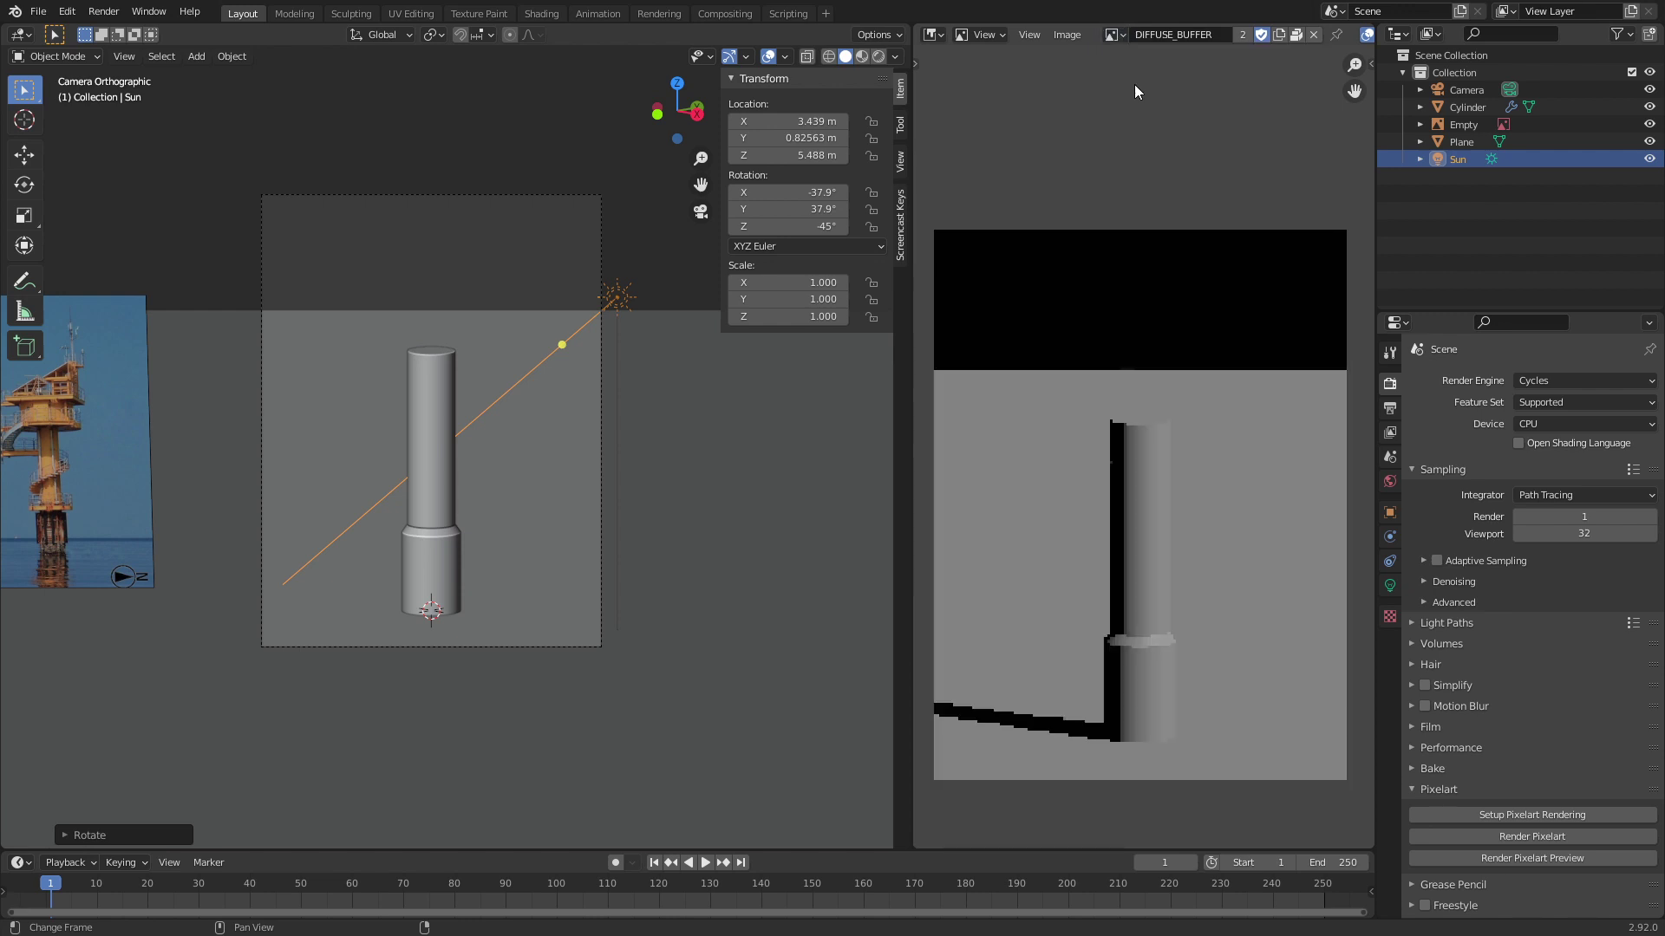
pyautogui.click(1115, 36)
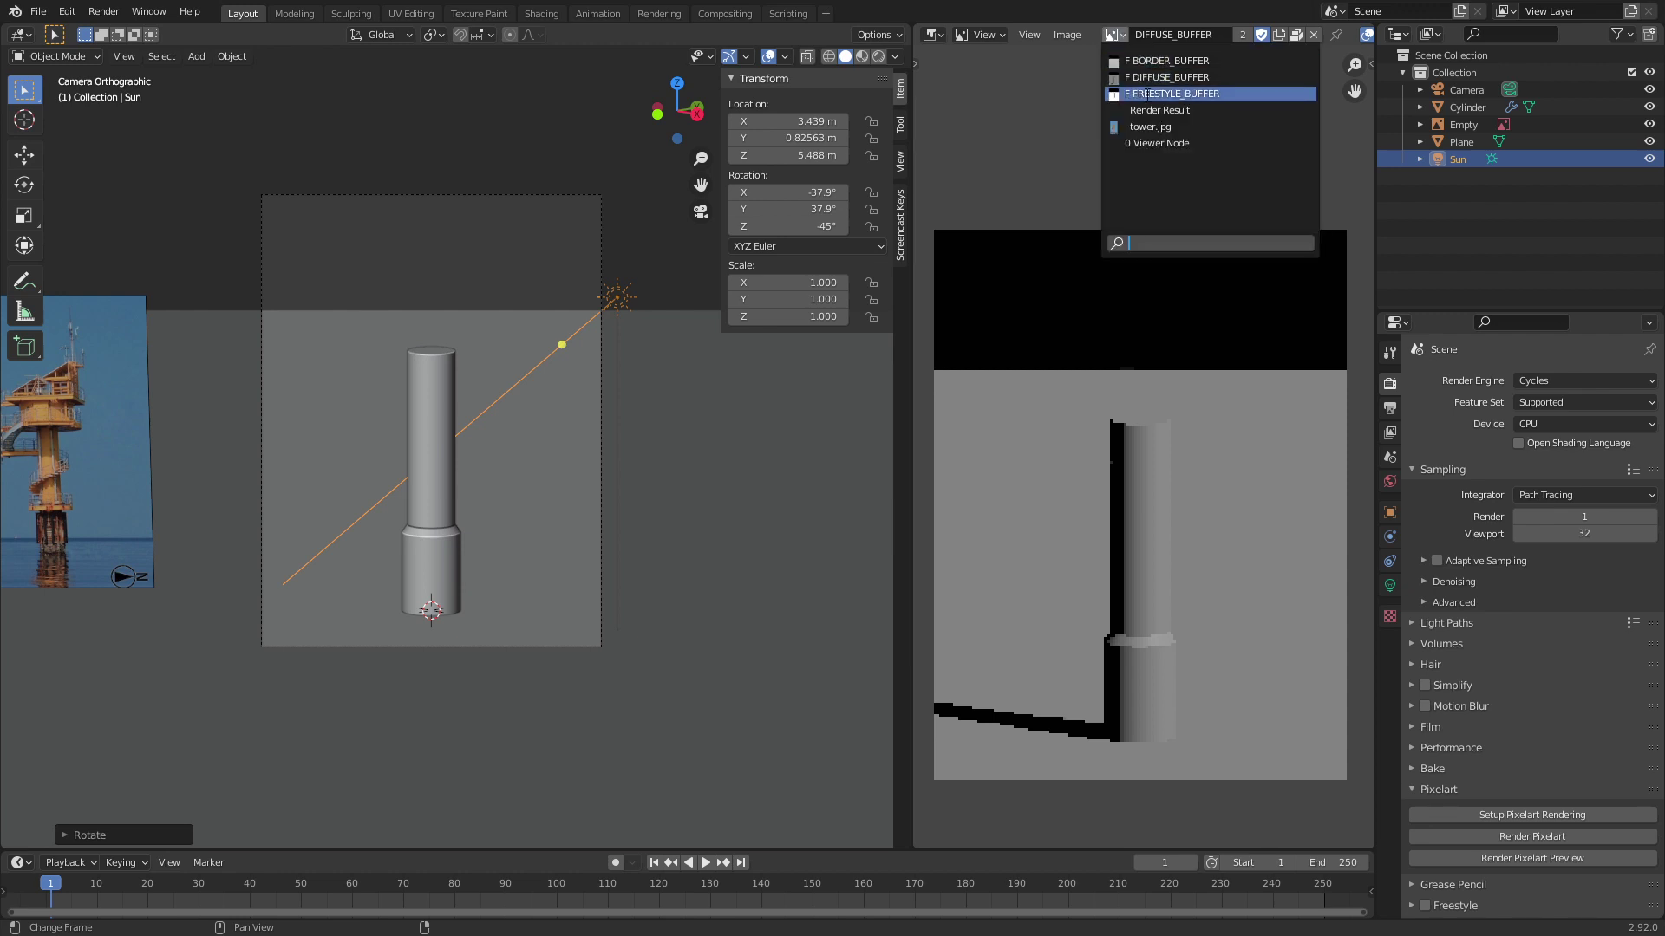
pyautogui.click(1146, 94)
pyautogui.click(1115, 34)
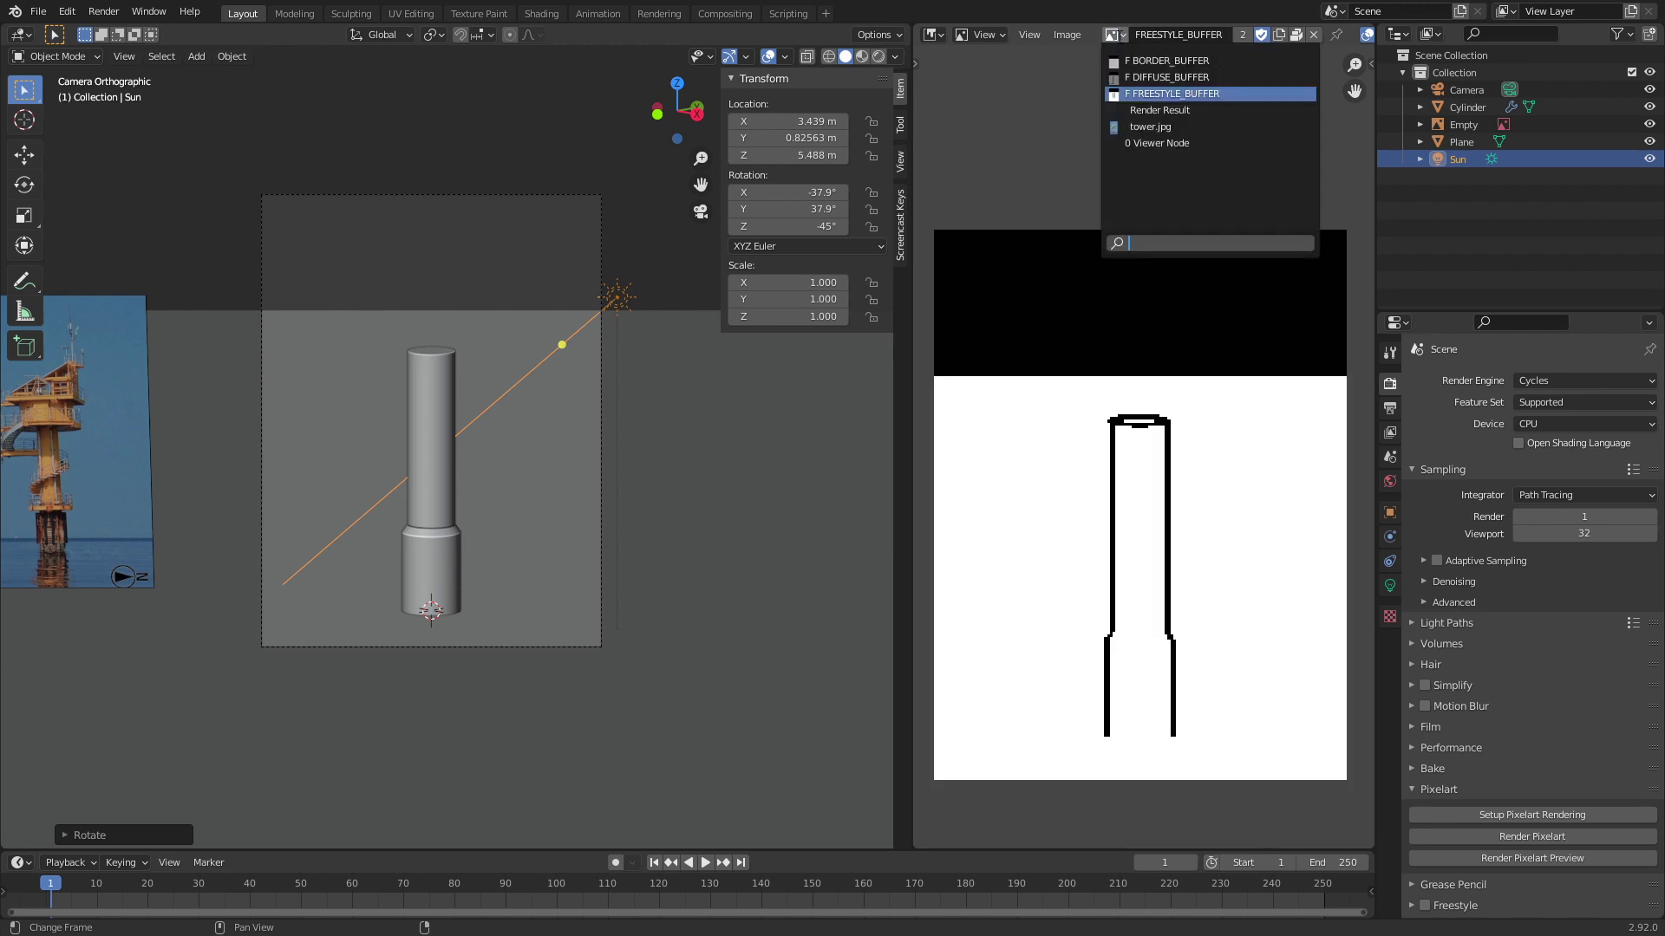
pyautogui.click(1122, 59)
pyautogui.click(1115, 35)
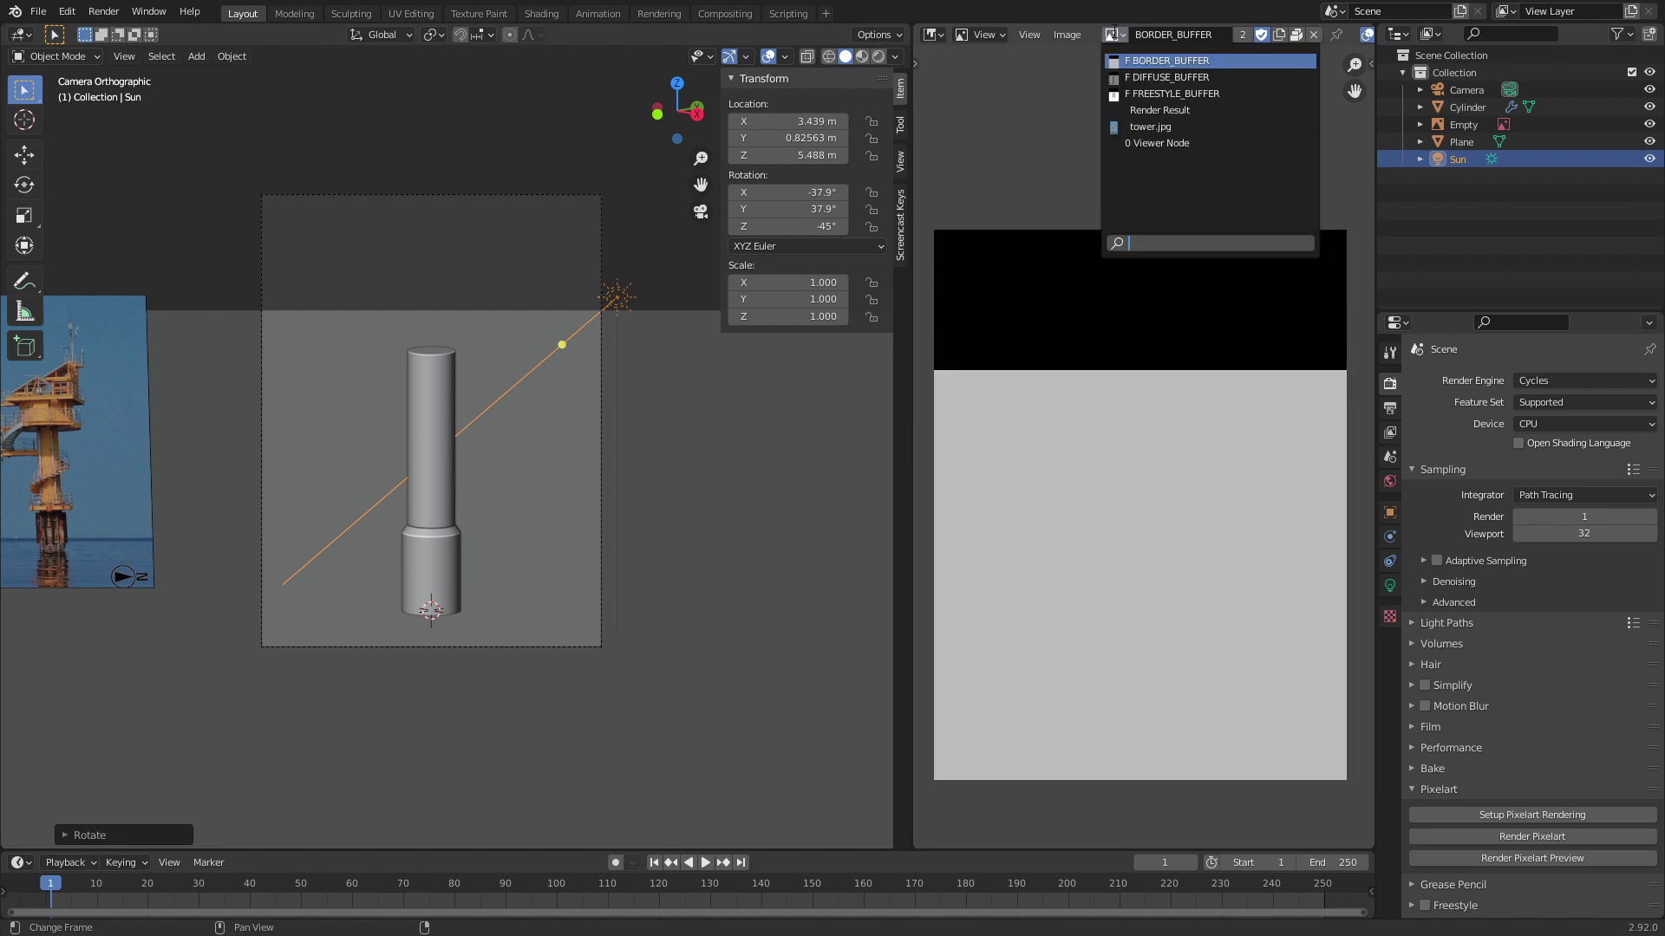
pyautogui.click(1128, 77)
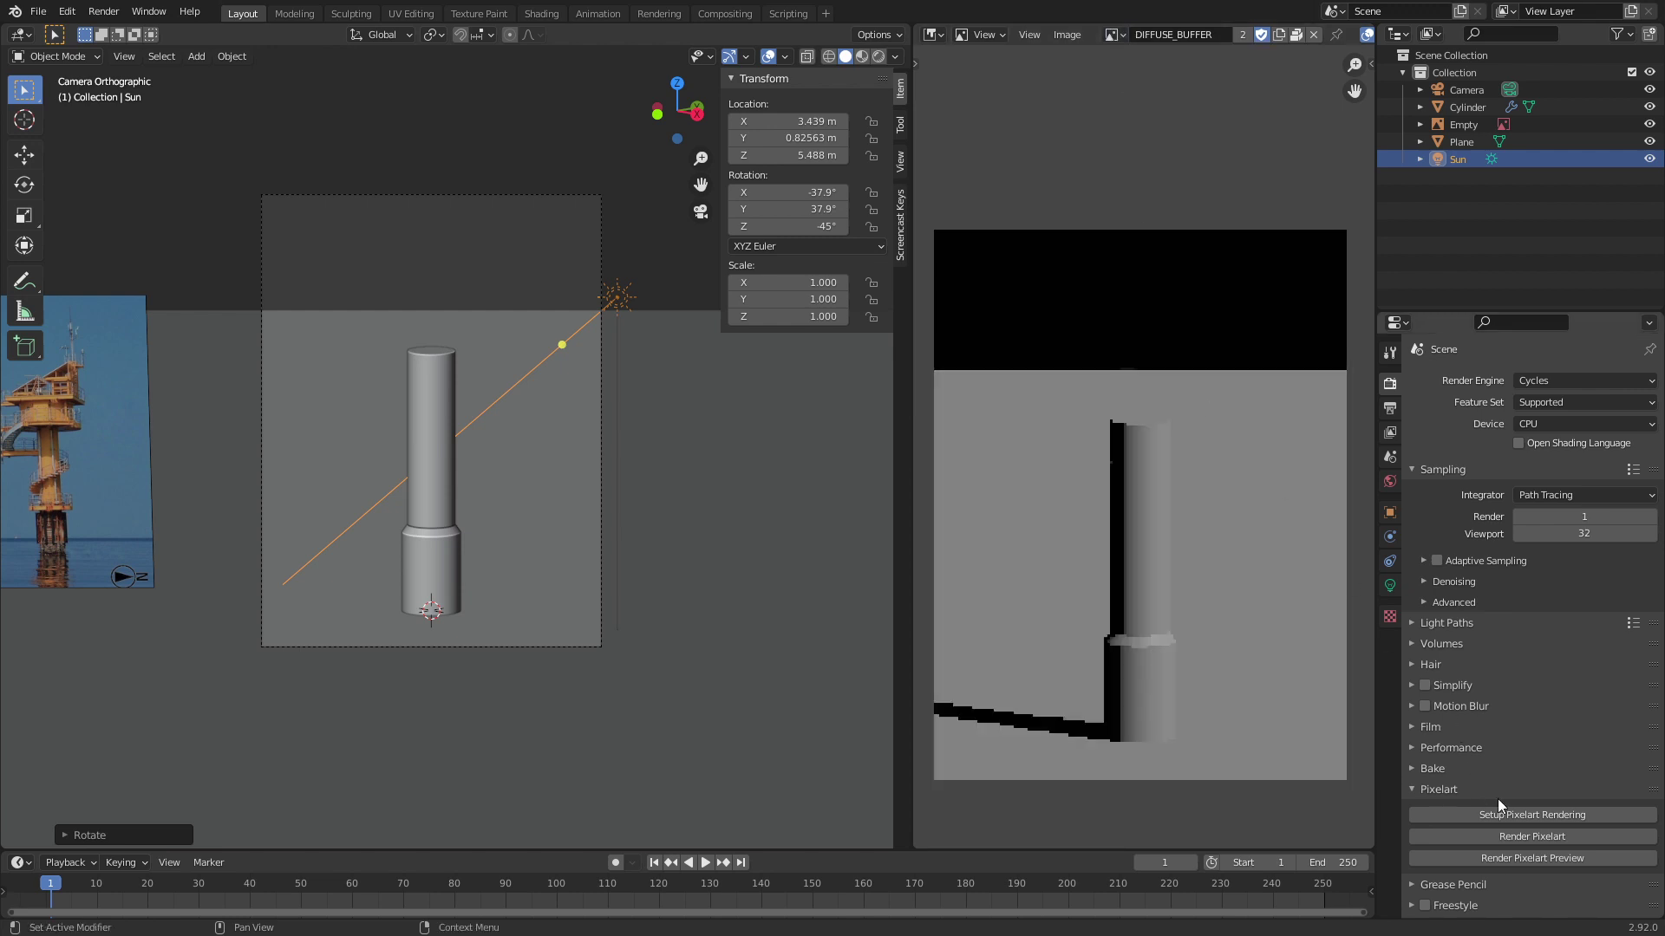
# Step: Run the full Pixelart render, display the Render Result in the image editor, and save the file
pyautogui.click(1557, 838)
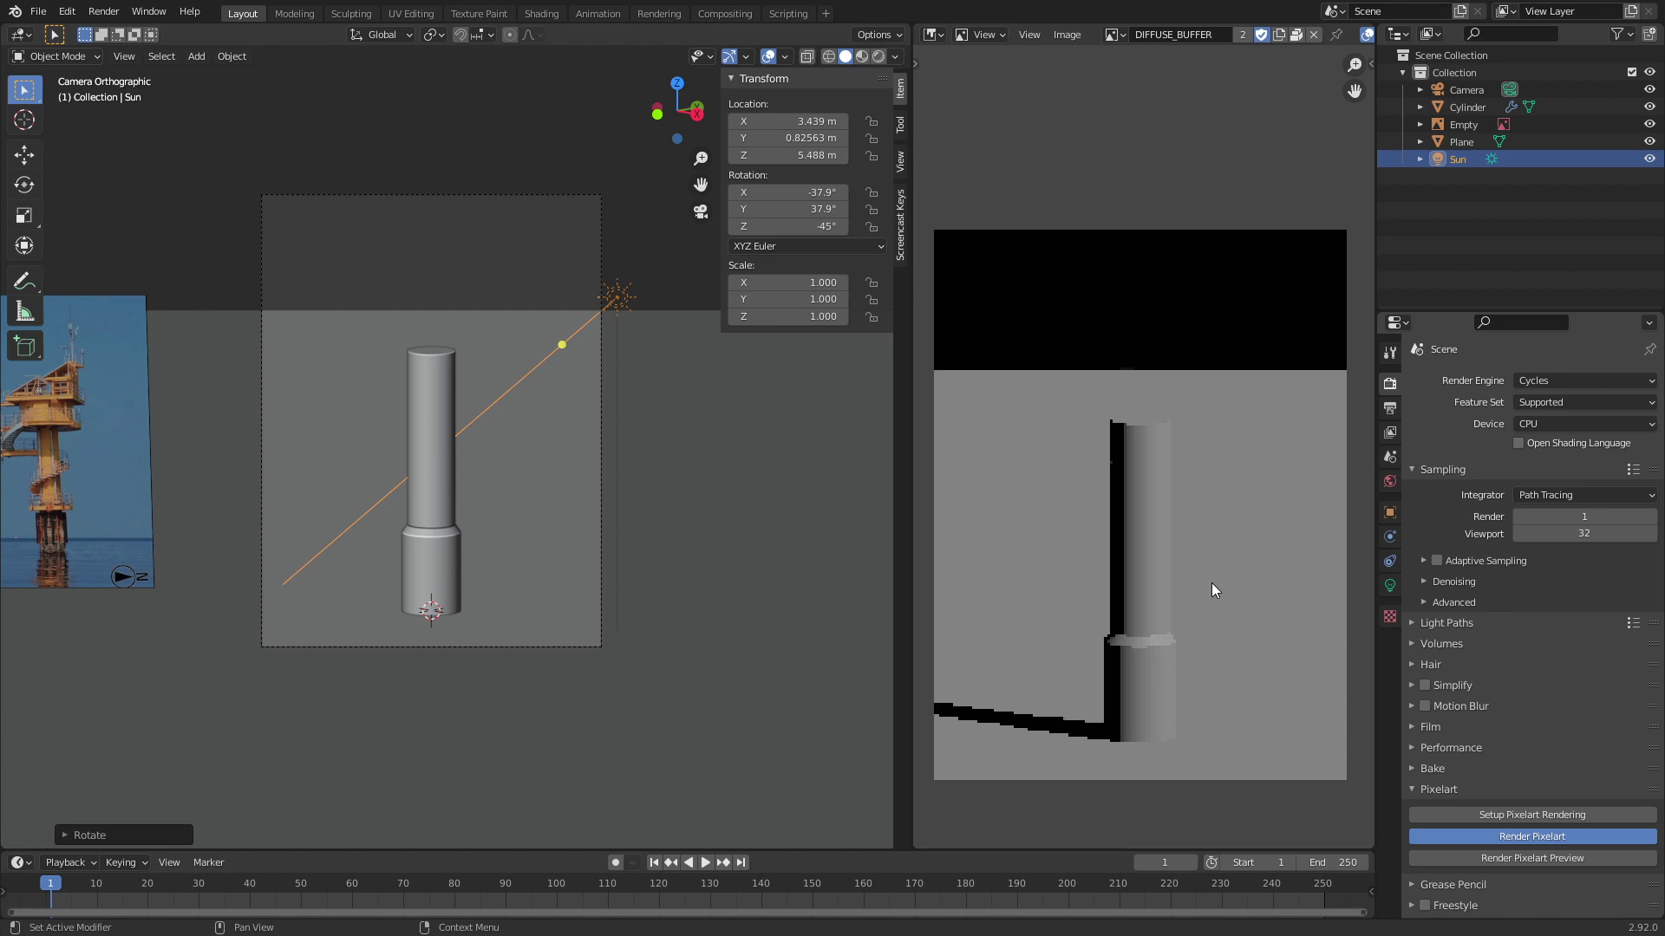
pyautogui.click(1112, 36)
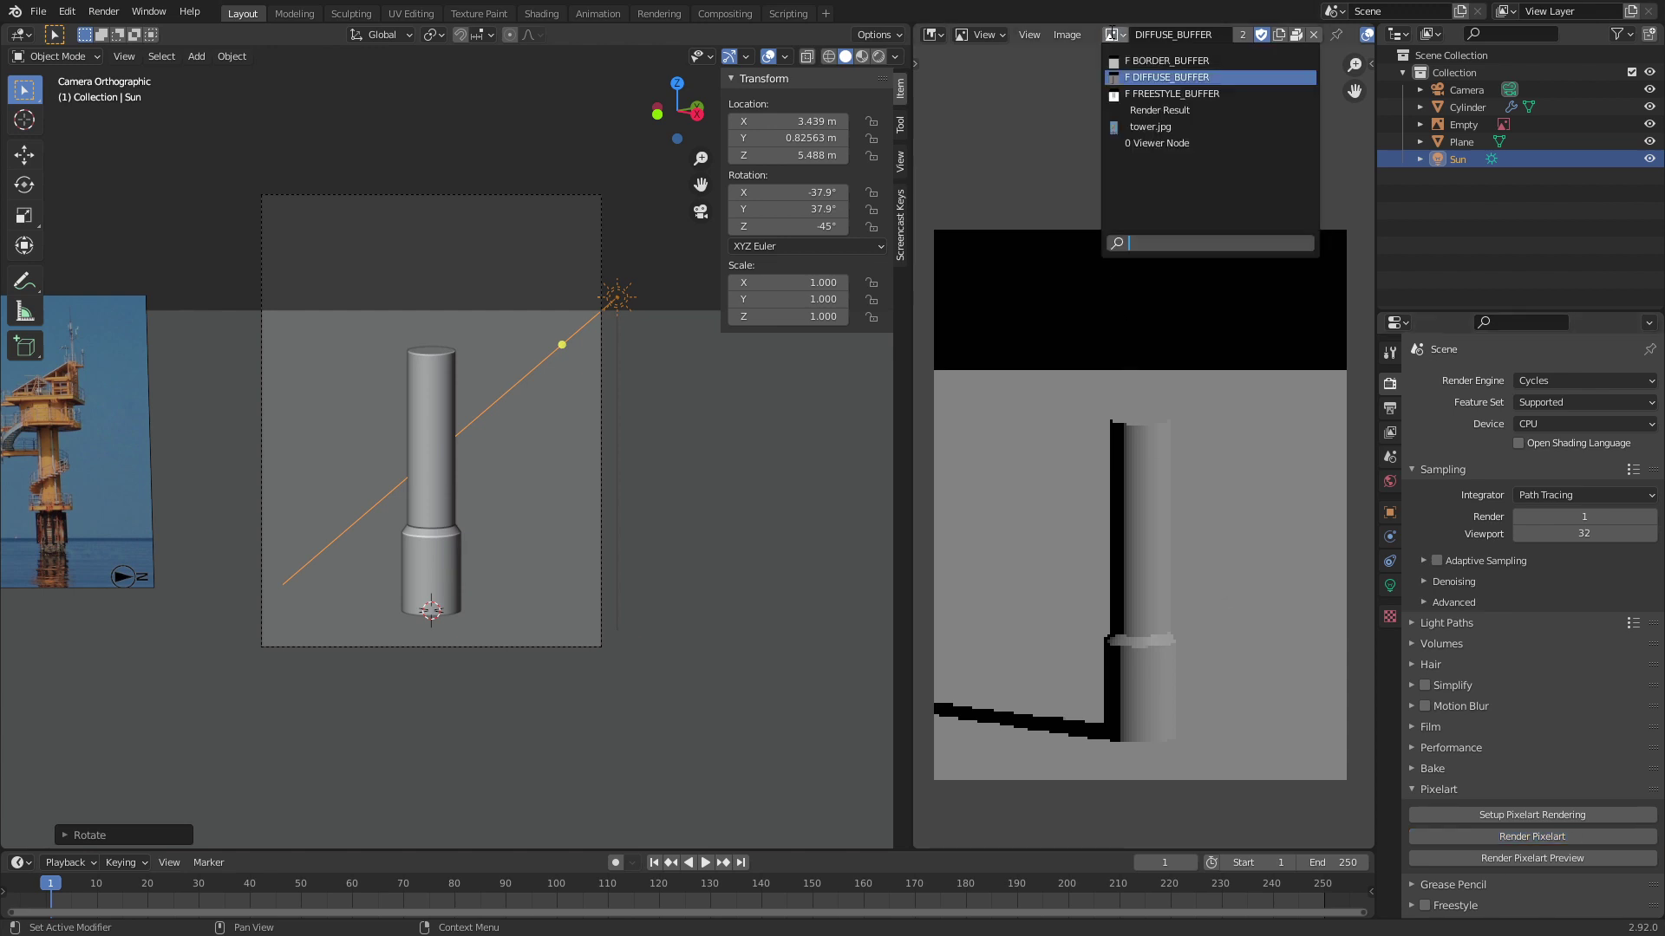
pyautogui.click(1162, 110)
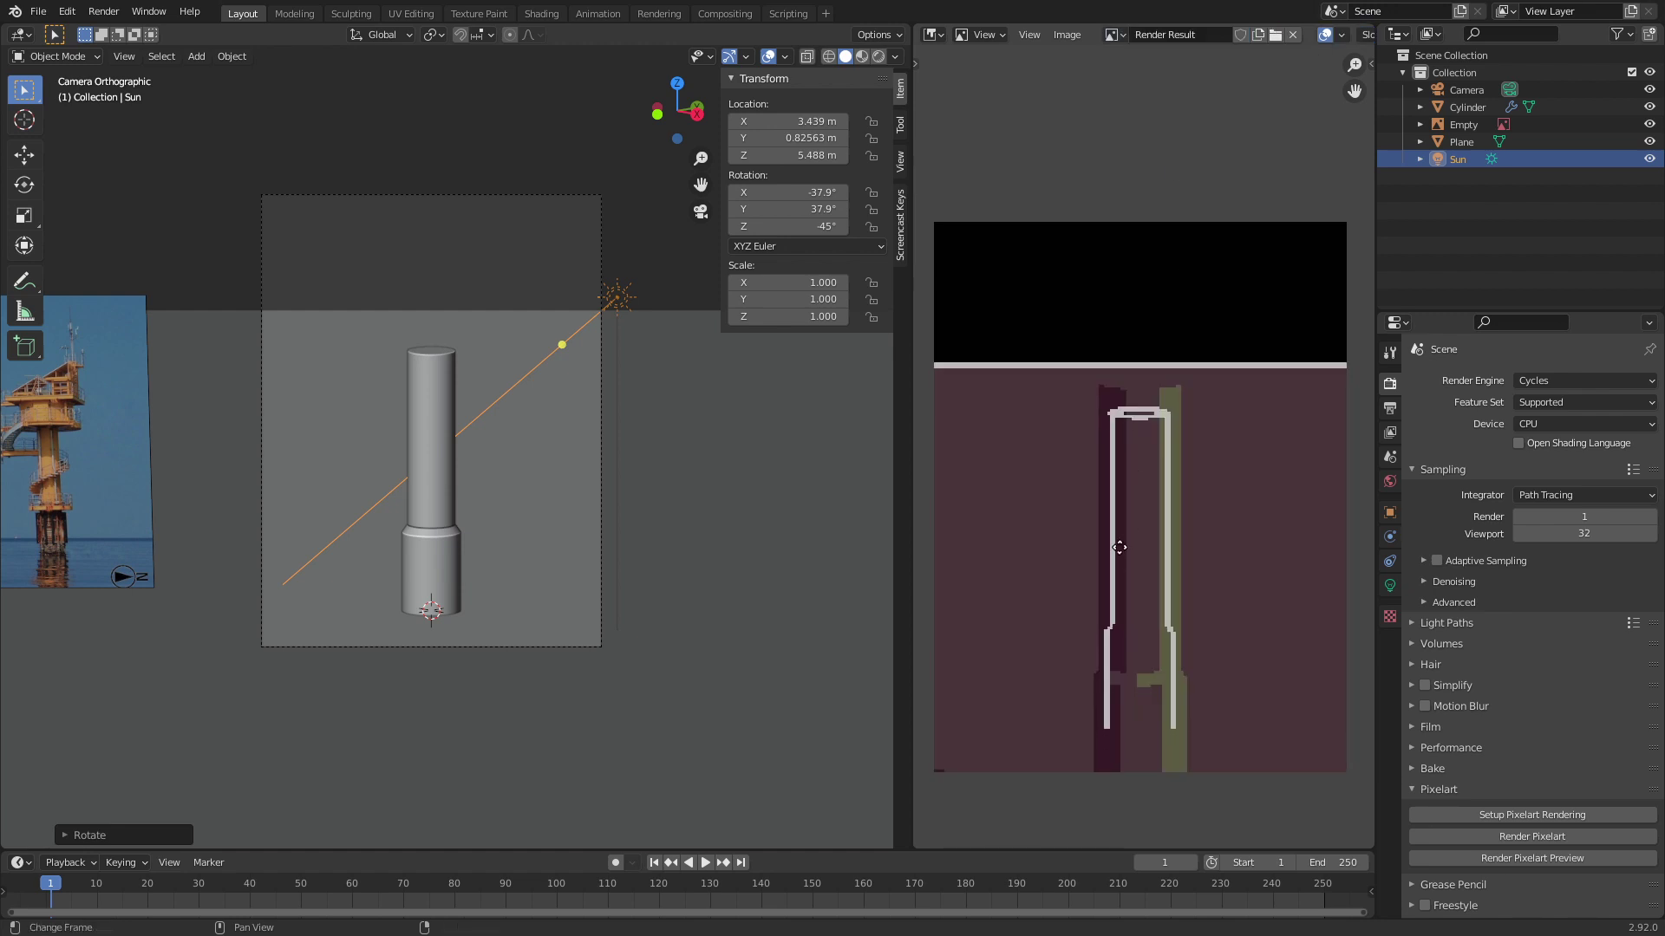
pyautogui.scroll(3, 1125, 538)
pyautogui.moveTo(1126, 539); pyautogui.dragTo(1141, 514, button='middle')
pyautogui.scroll(-4, 1143, 508)
pyautogui.scroll(2, 1142, 531)
pyautogui.hotkey('ctrl', 's')
# Step: Select the camera by its frame to inspect its location and rotation values
pyautogui.click(476, 509)
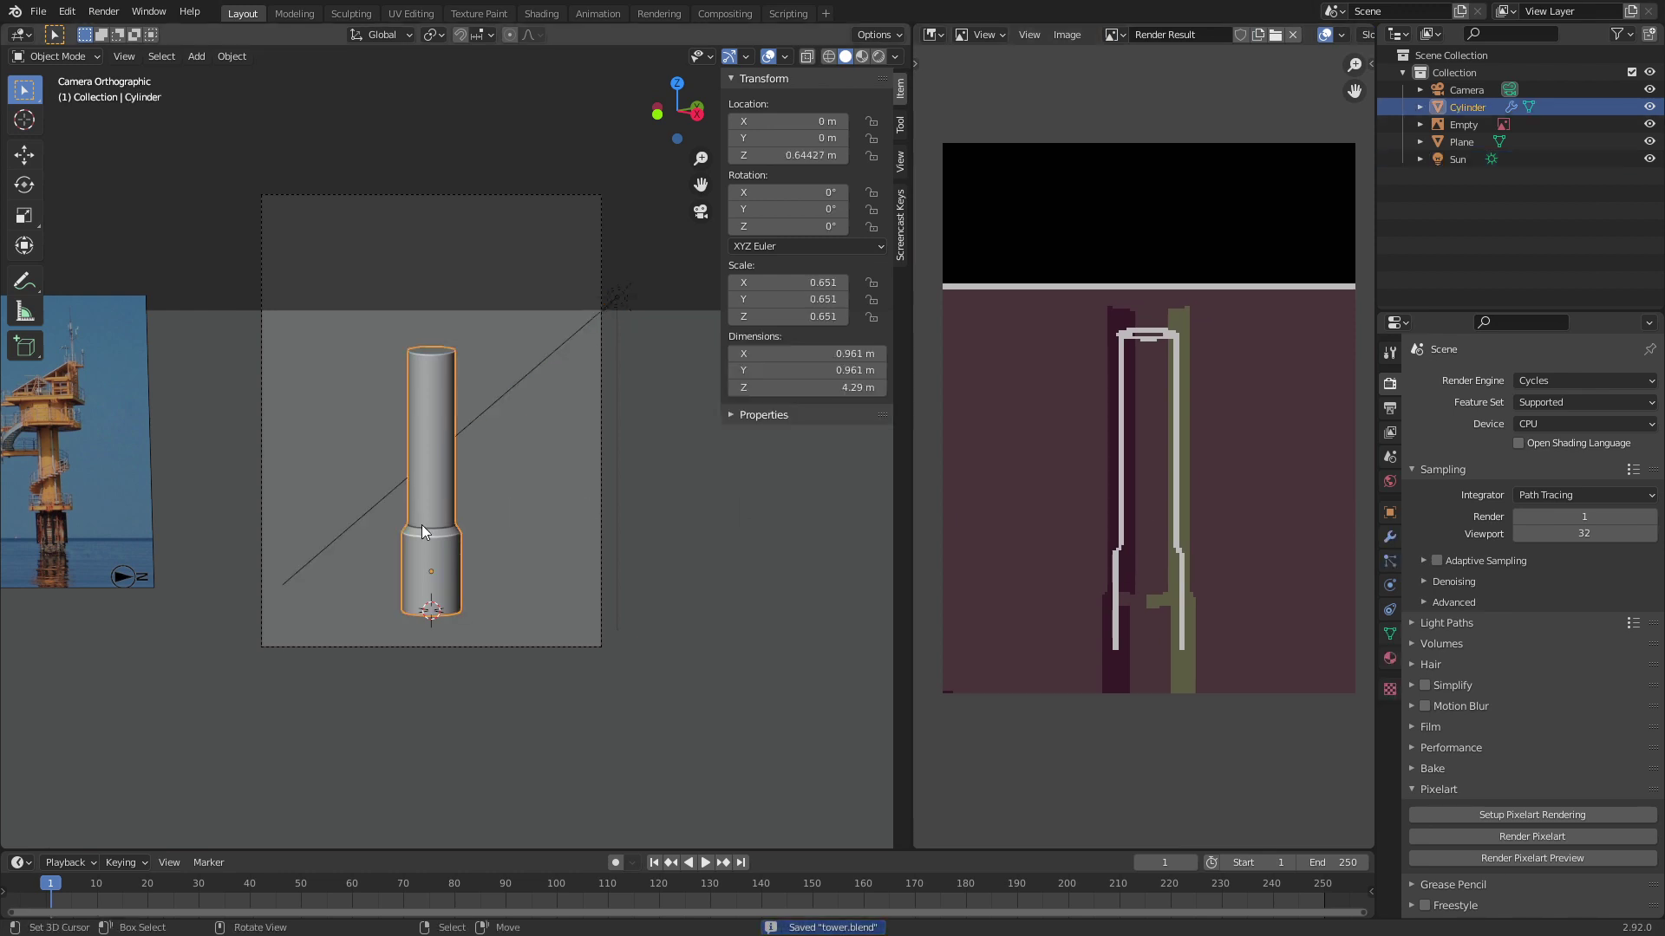
pyautogui.click(567, 647)
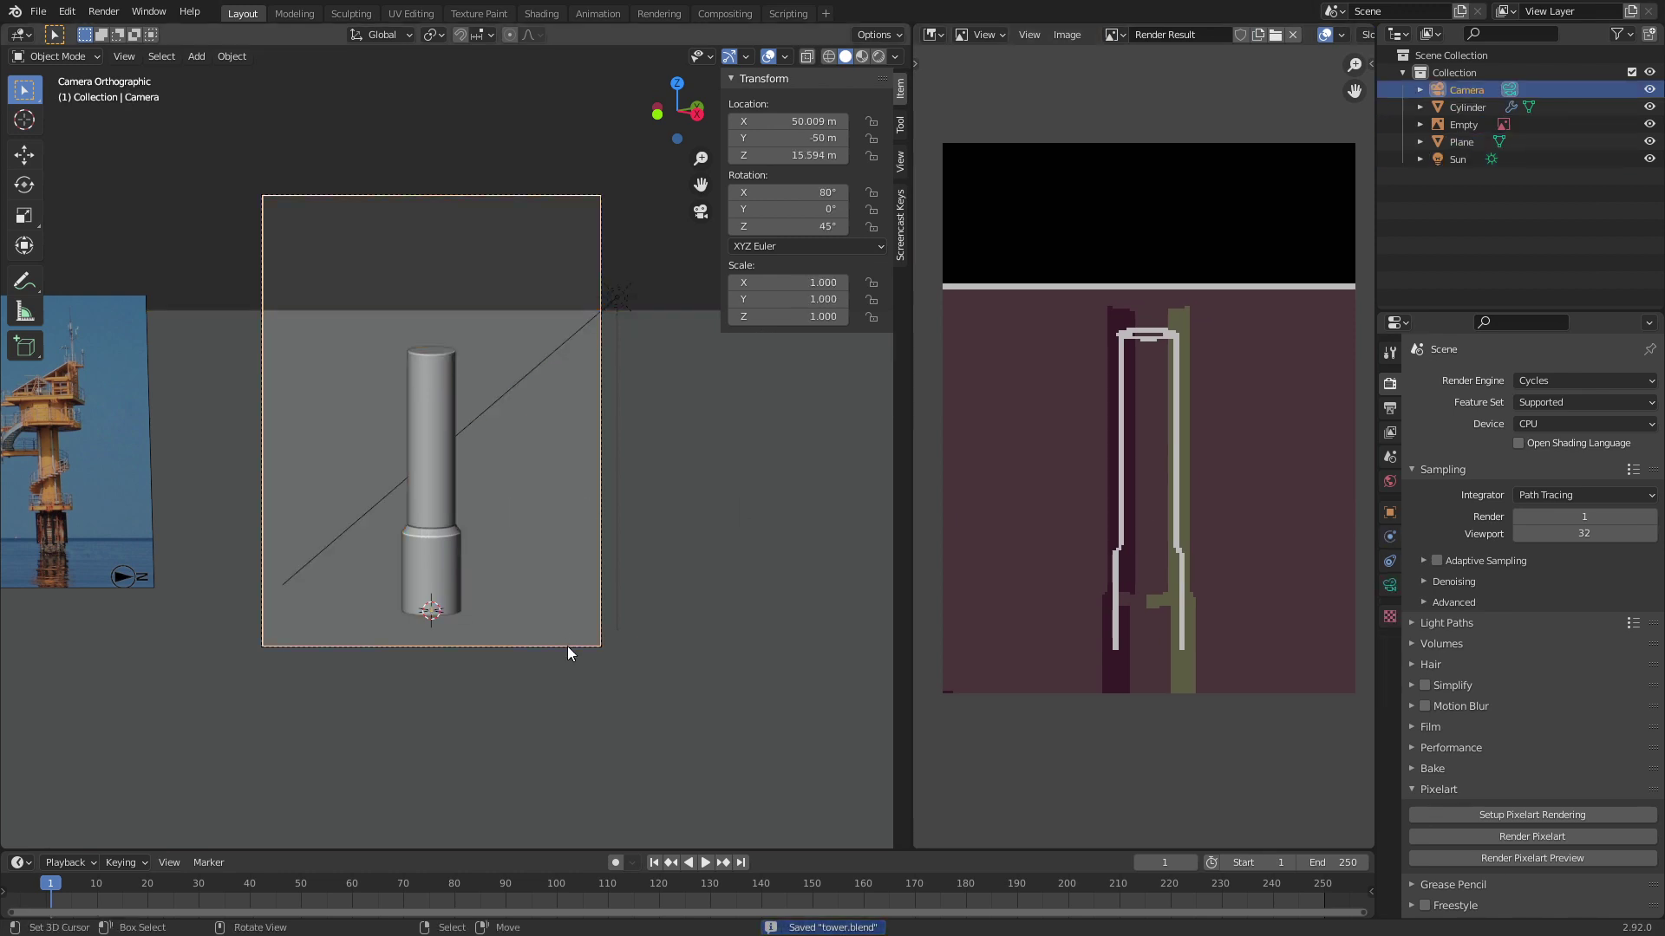
pyautogui.keyDown('shift'); pyautogui.moveTo(567, 647); pyautogui.dragTo(586, 627, button='middle'); pyautogui.keyUp('shift')
pyautogui.keyDown('shift'); pyautogui.moveTo(586, 626); pyautogui.dragTo(593, 644, button='middle'); pyautogui.keyUp('shift')
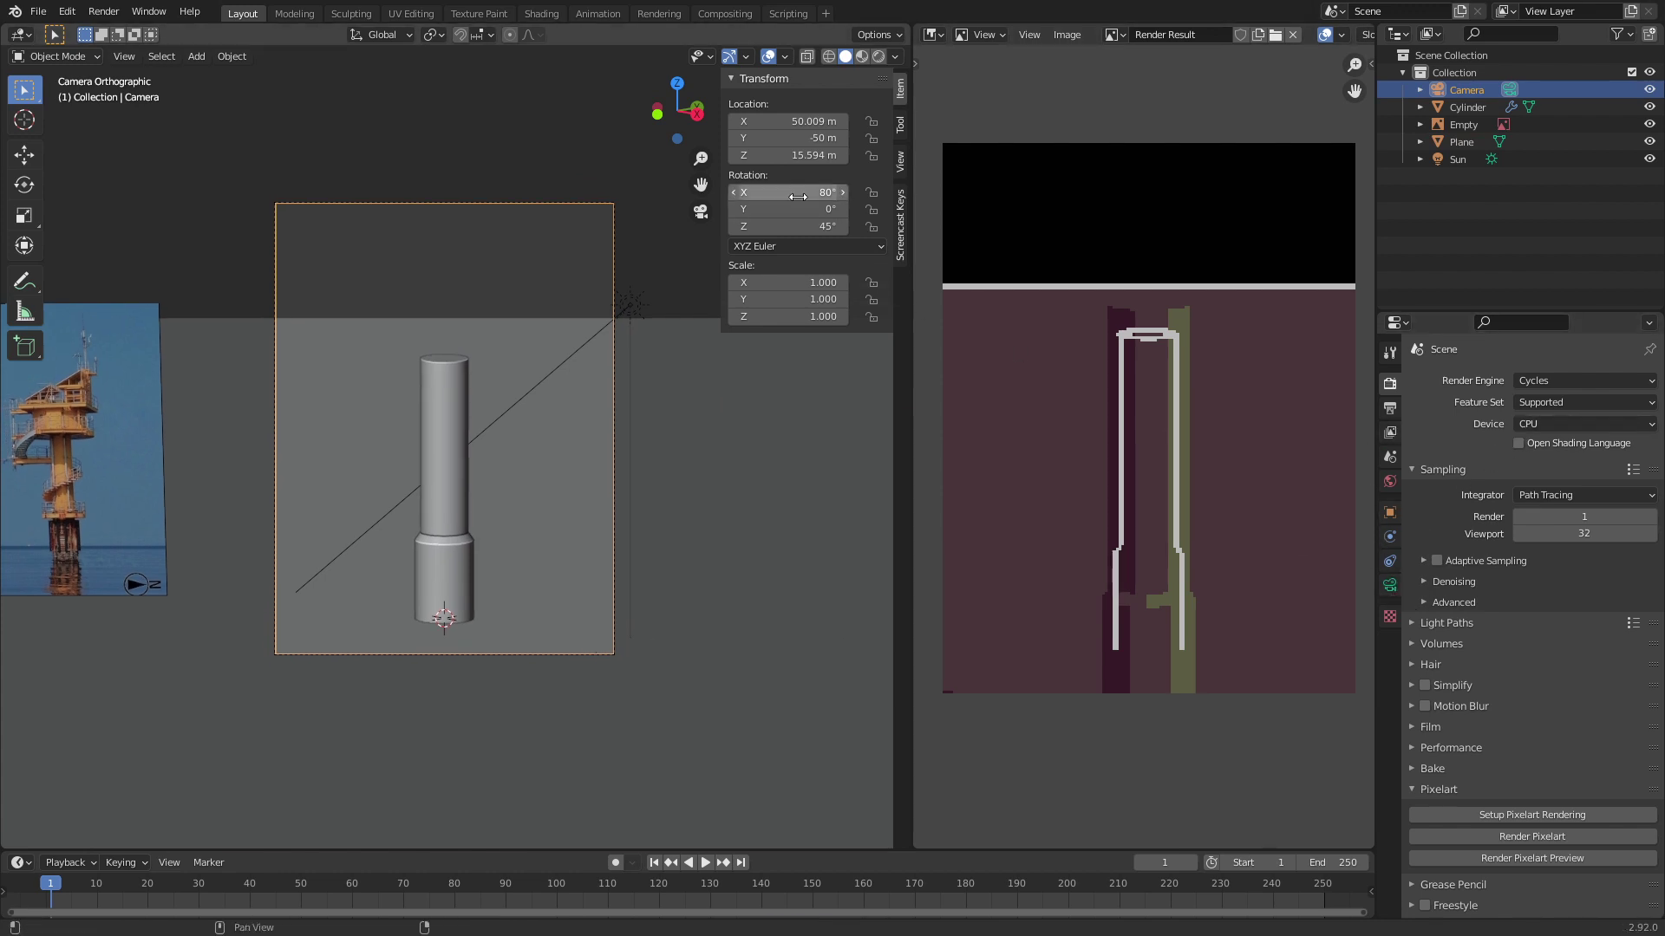
# Step: Switch the viewport to material preview and examine the plane, the cylinder and its shadow from outside the camera
pyautogui.click(901, 148)
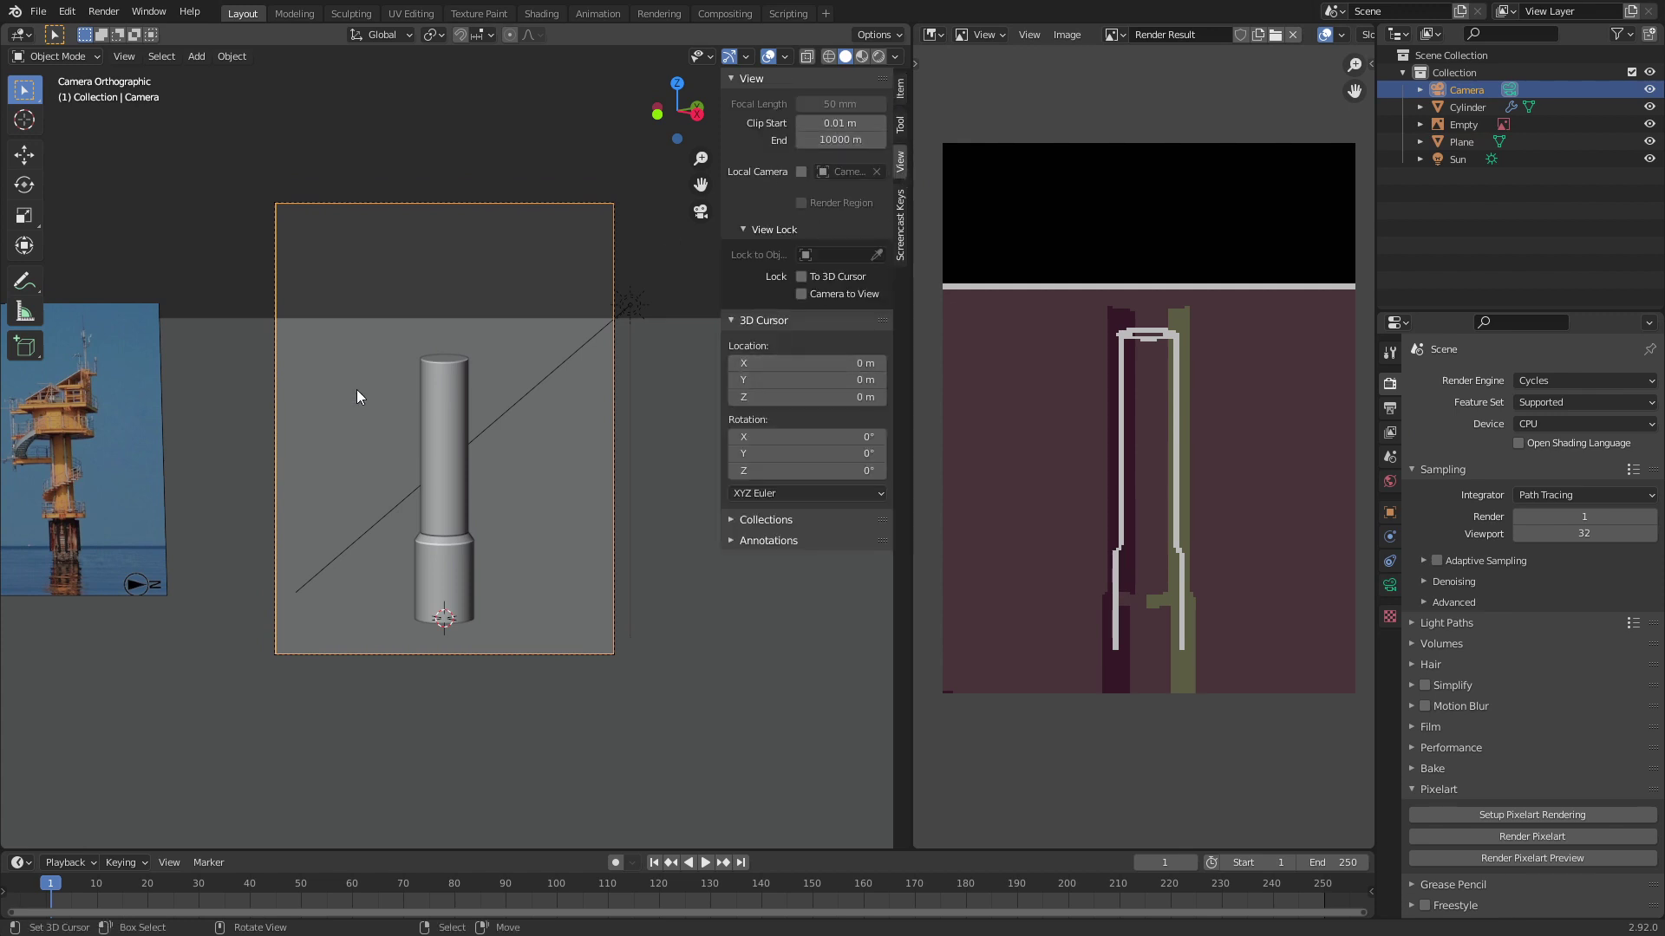
pyautogui.moveTo(356, 388); pyautogui.dragTo(557, 358, button='middle')
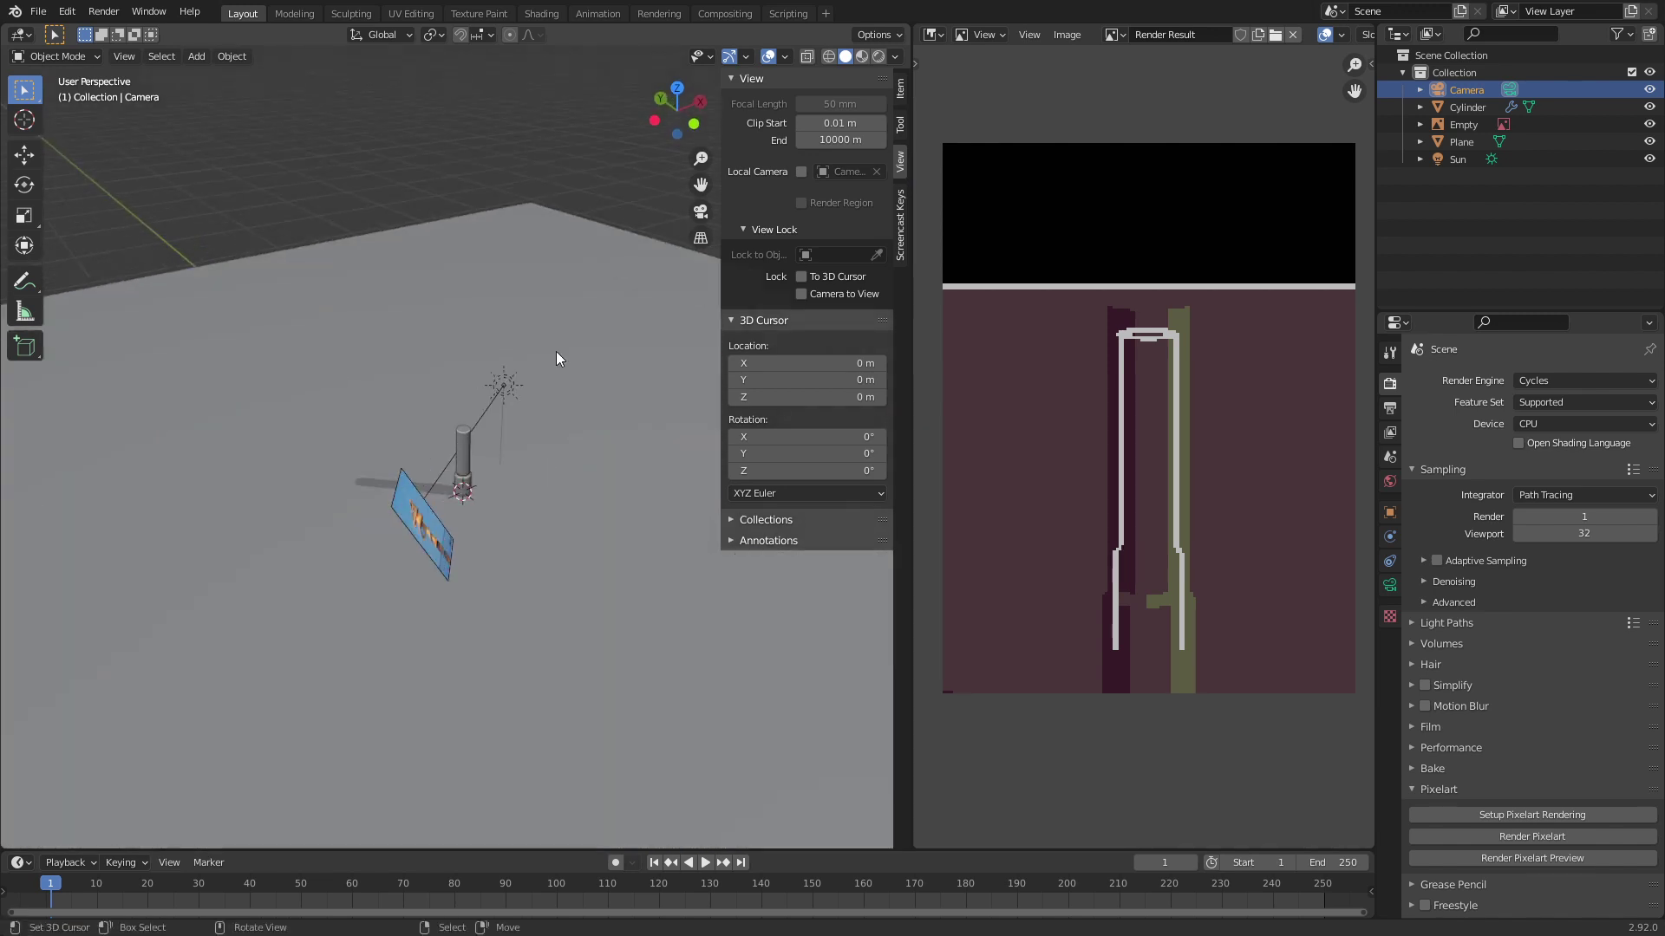
pyautogui.click(857, 63)
pyautogui.scroll(7, 571, 564)
pyautogui.moveTo(572, 564)
pyautogui.mouseDown(button='middle')
pyautogui.moveTo(411, 533)
pyautogui.moveTo(399, 627)
pyautogui.moveTo(412, 652)
pyautogui.moveTo(576, 638)
pyautogui.moveTo(637, 524)
pyautogui.moveTo(335, 491)
pyautogui.moveTo(517, 442)
pyautogui.mouseUp(button='middle')
pyautogui.scroll(-5, 634, 523)
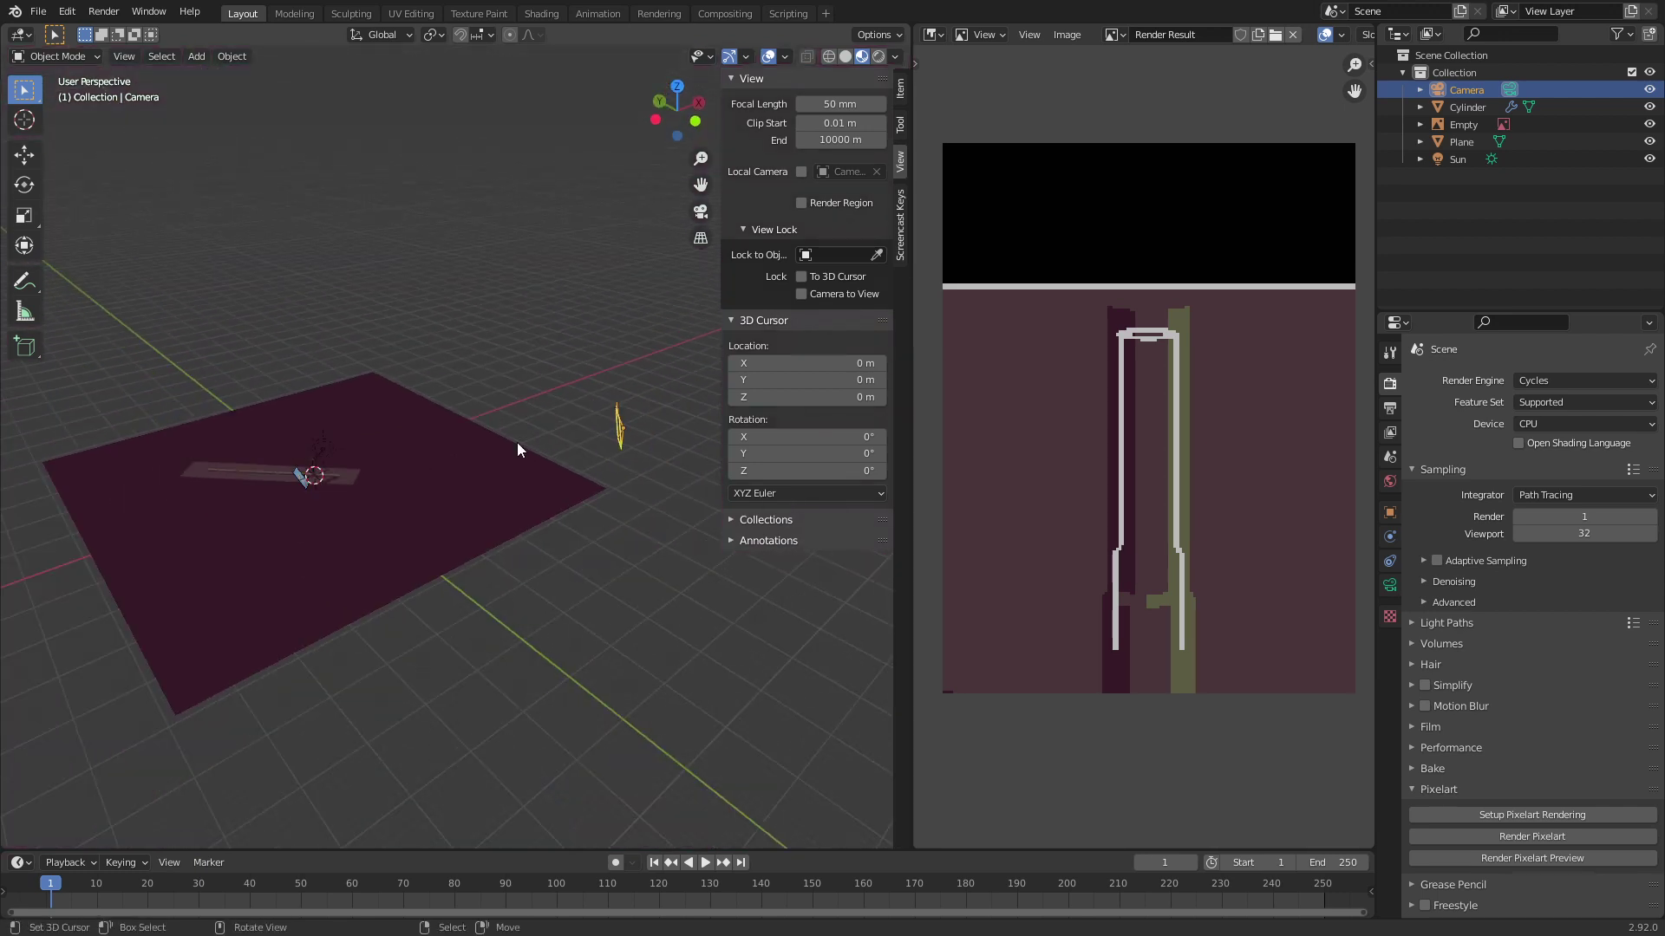
pyautogui.scroll(3, 422, 404)
pyautogui.press('r')
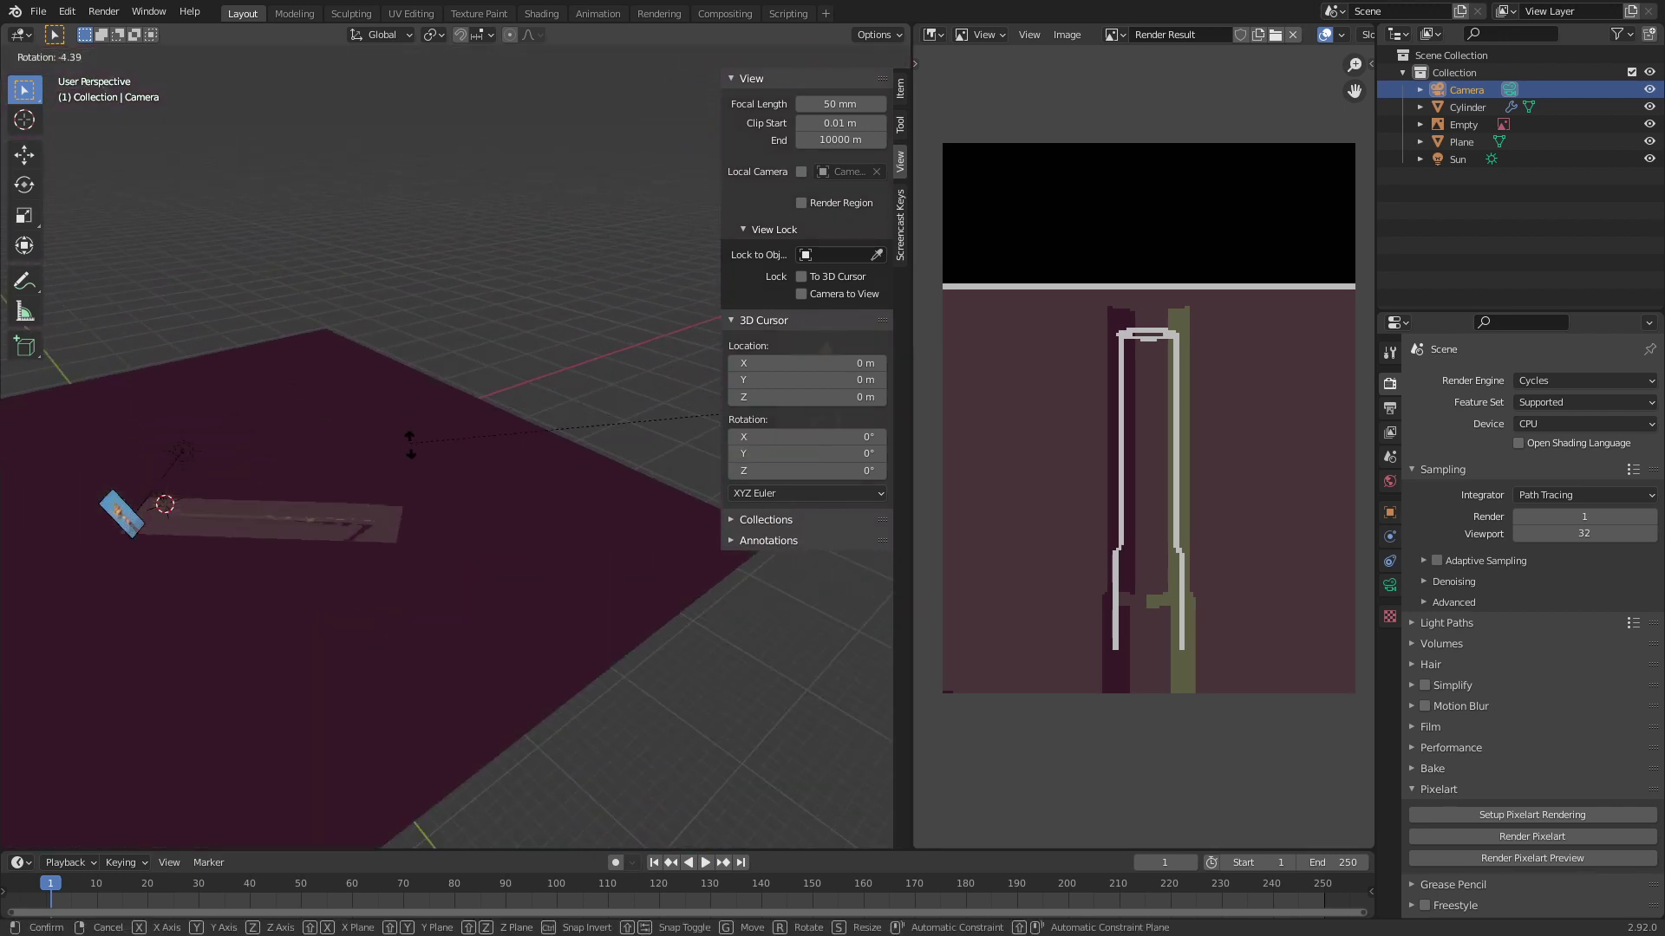
pyautogui.click(403, 409)
pyautogui.keyDown('shift'); pyautogui.moveTo(403, 408); pyautogui.dragTo(565, 493, button='middle'); pyautogui.keyUp('shift')
pyautogui.scroll(5, 492, 543)
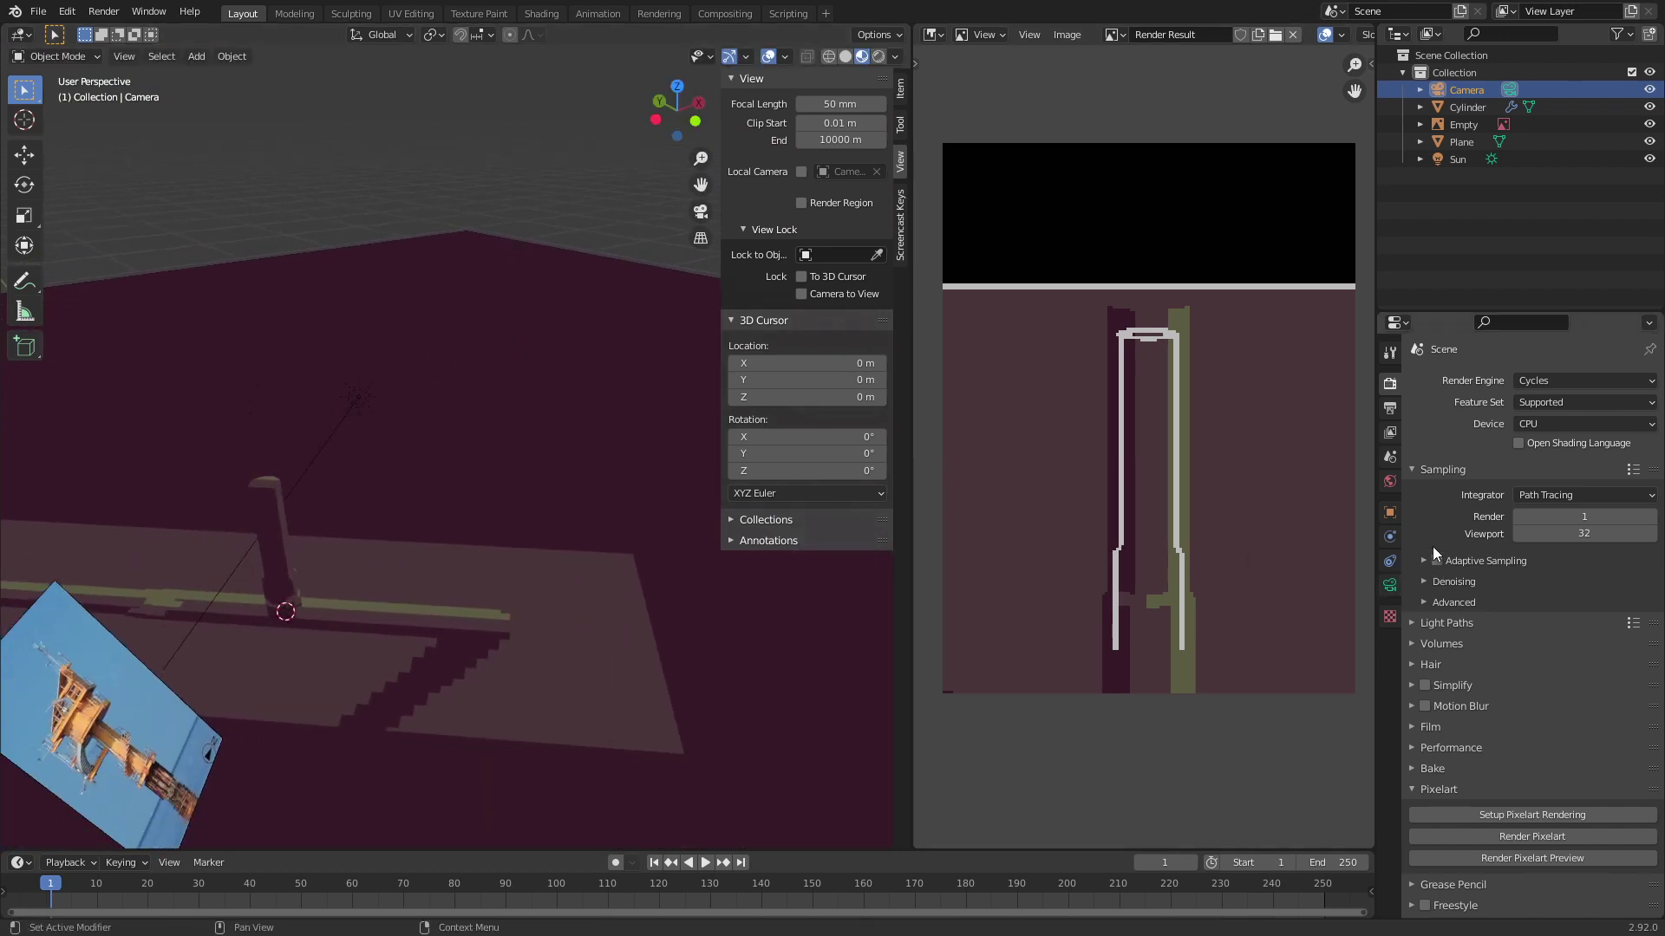
# Step: Change the camera's lens type to Perspective and, looking through it, set its focal length to 217 mm
pyautogui.click(1390, 408)
pyautogui.click(1390, 433)
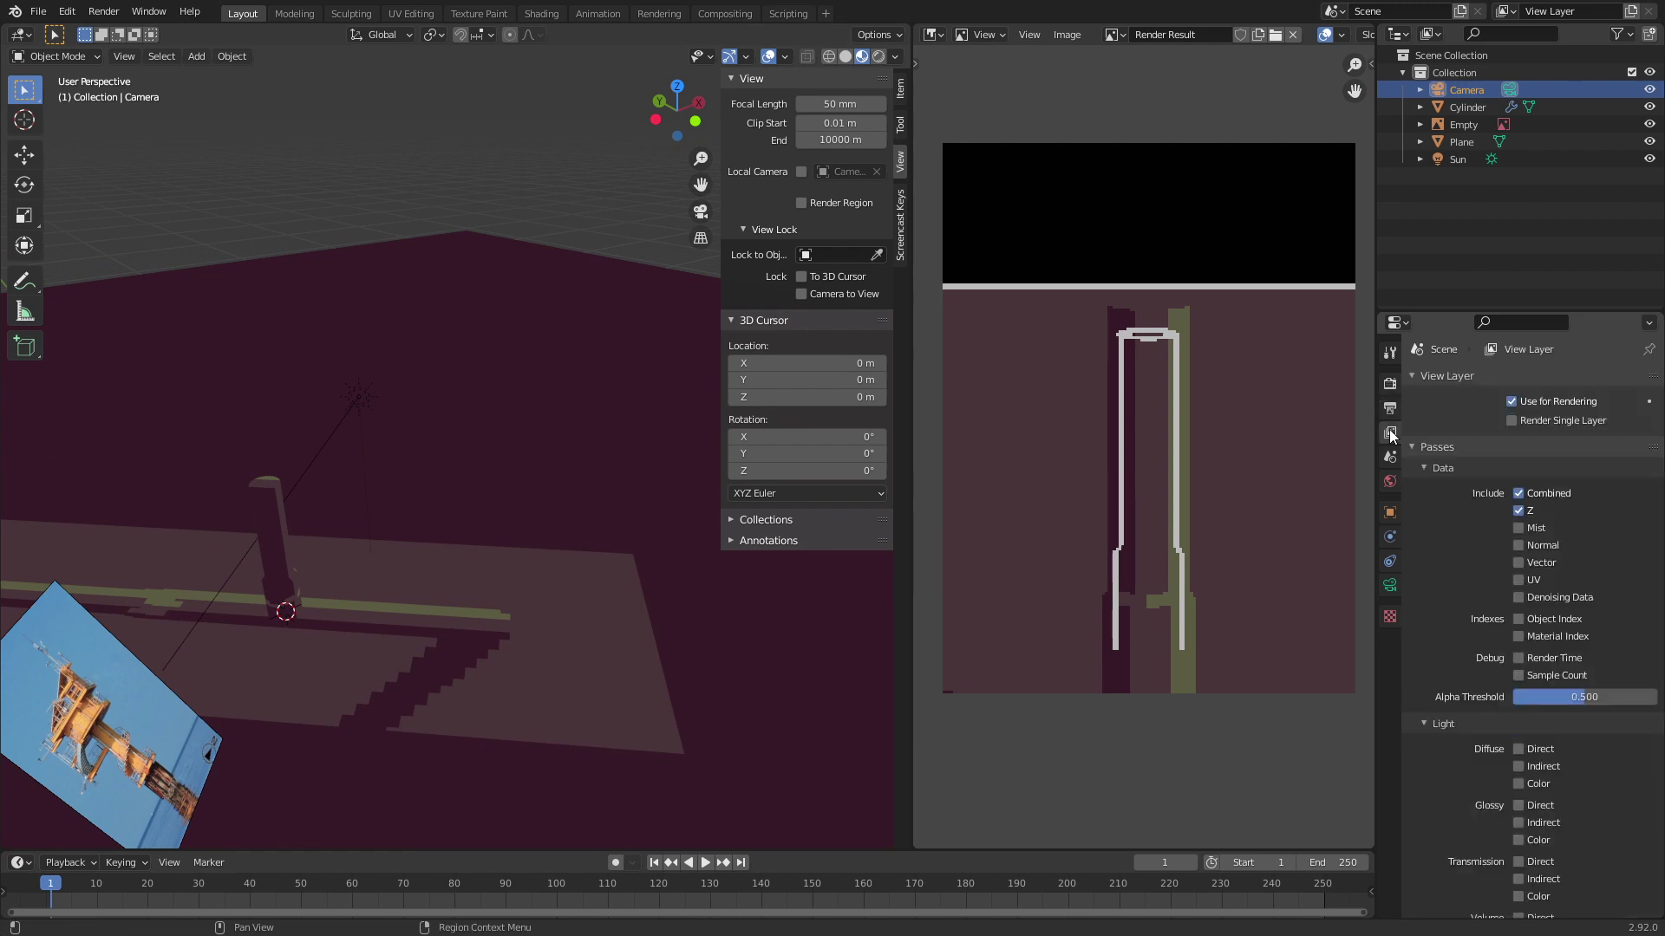
pyautogui.click(1389, 585)
pyautogui.click(1556, 433)
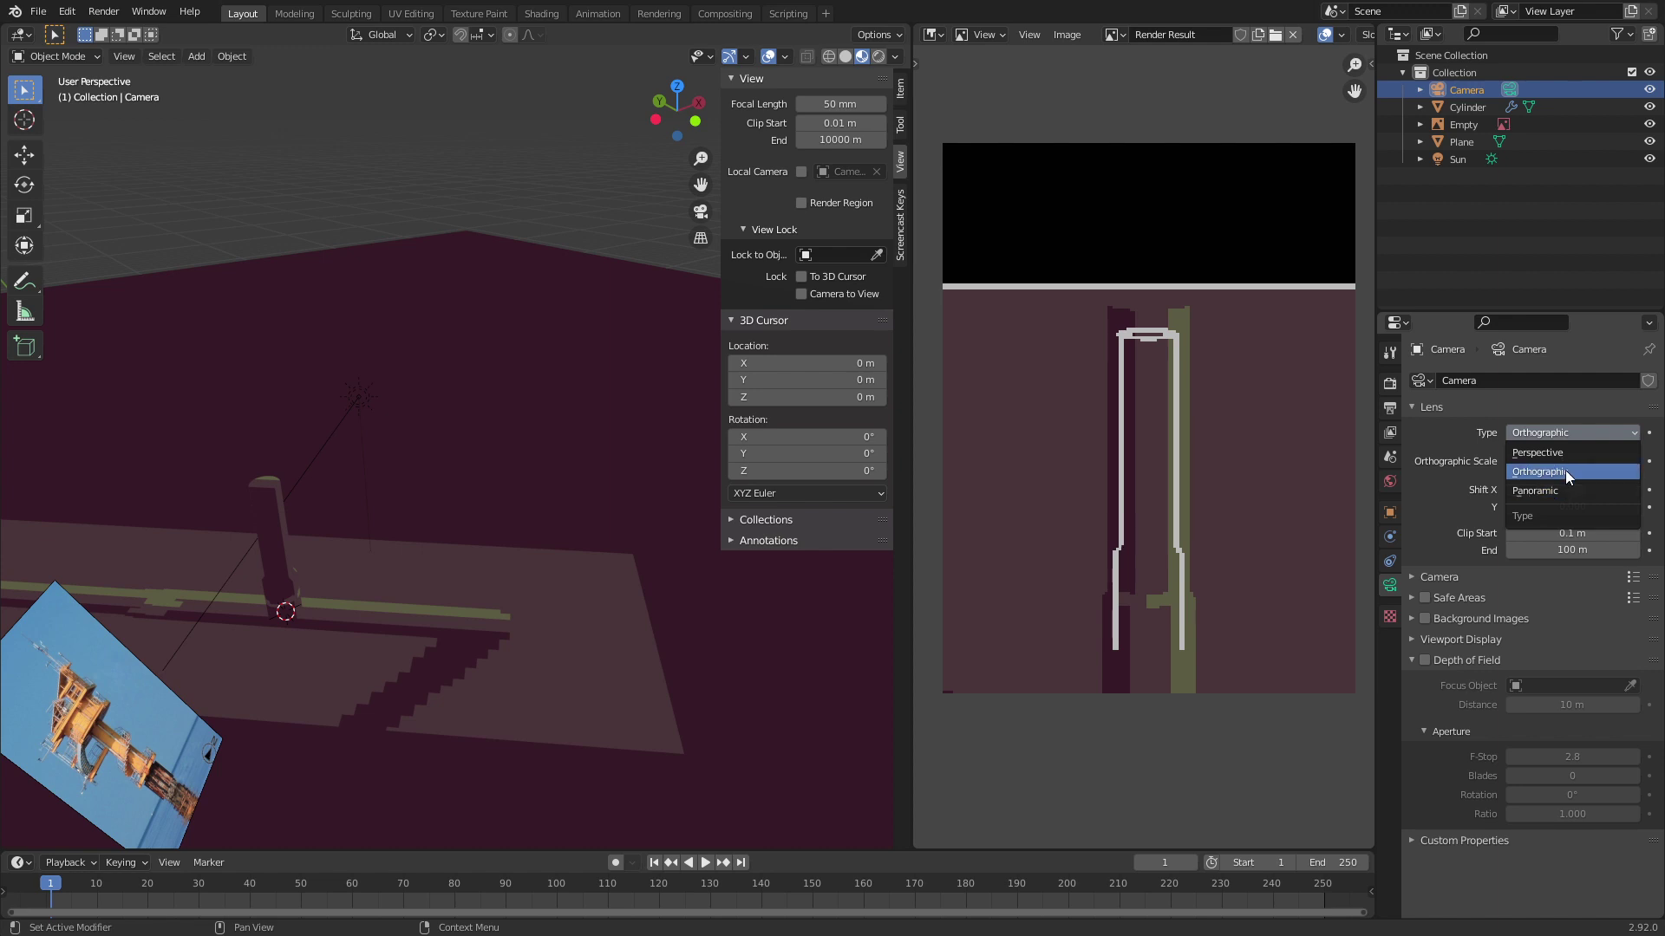
pyautogui.click(1566, 456)
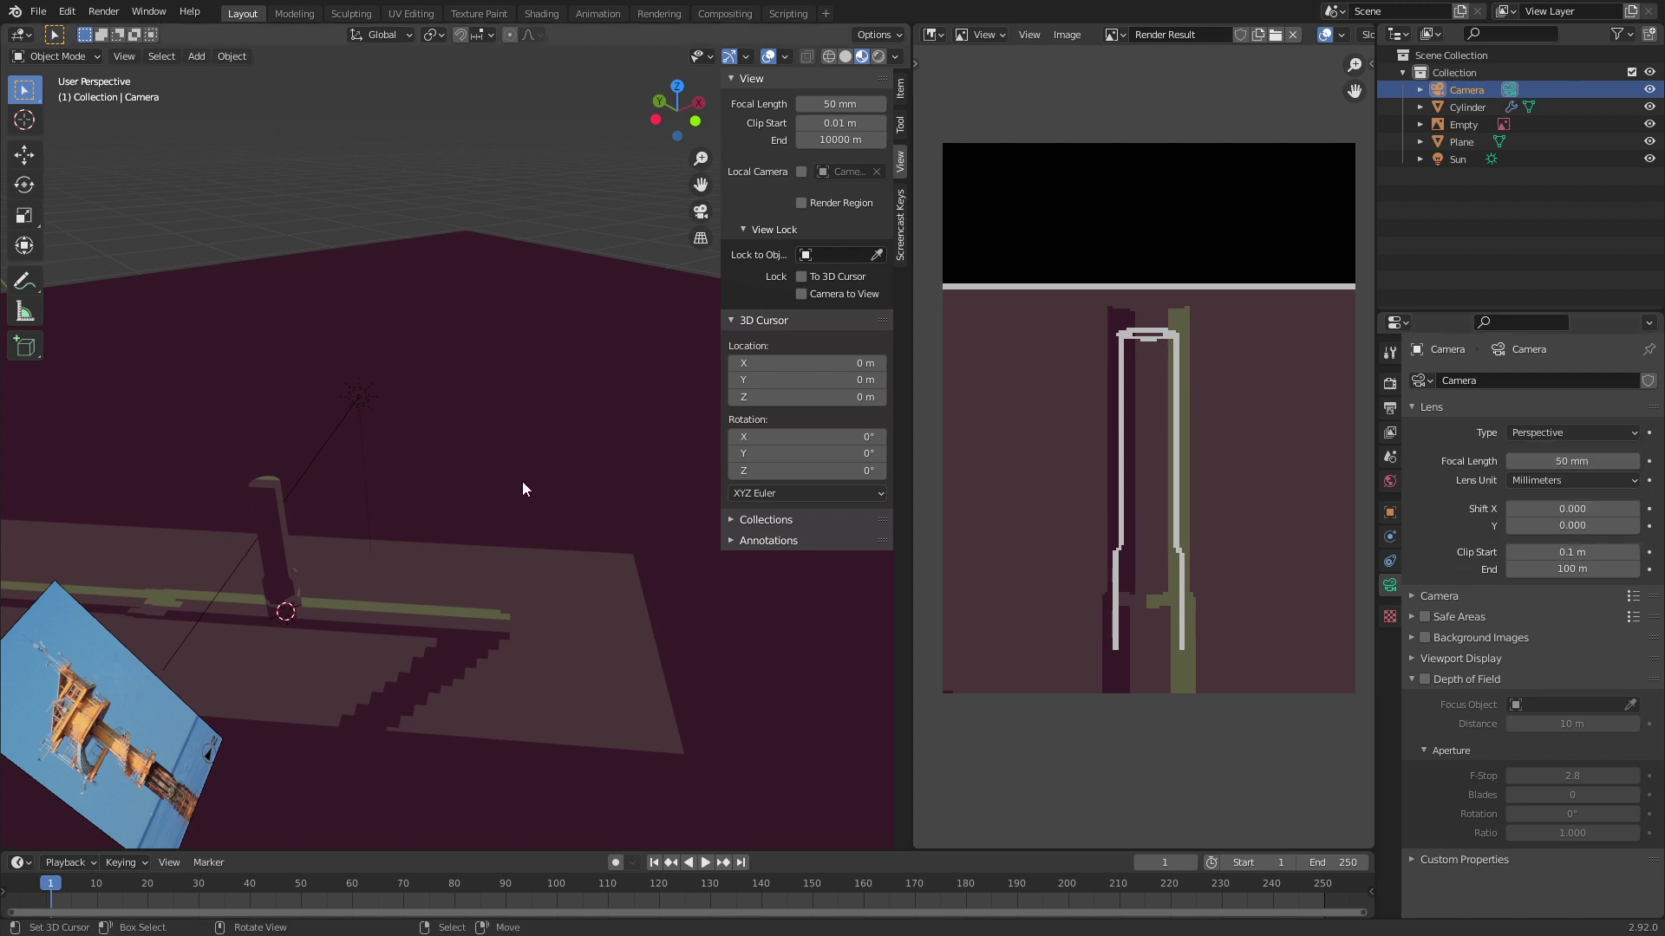
pyautogui.press('KP_0')
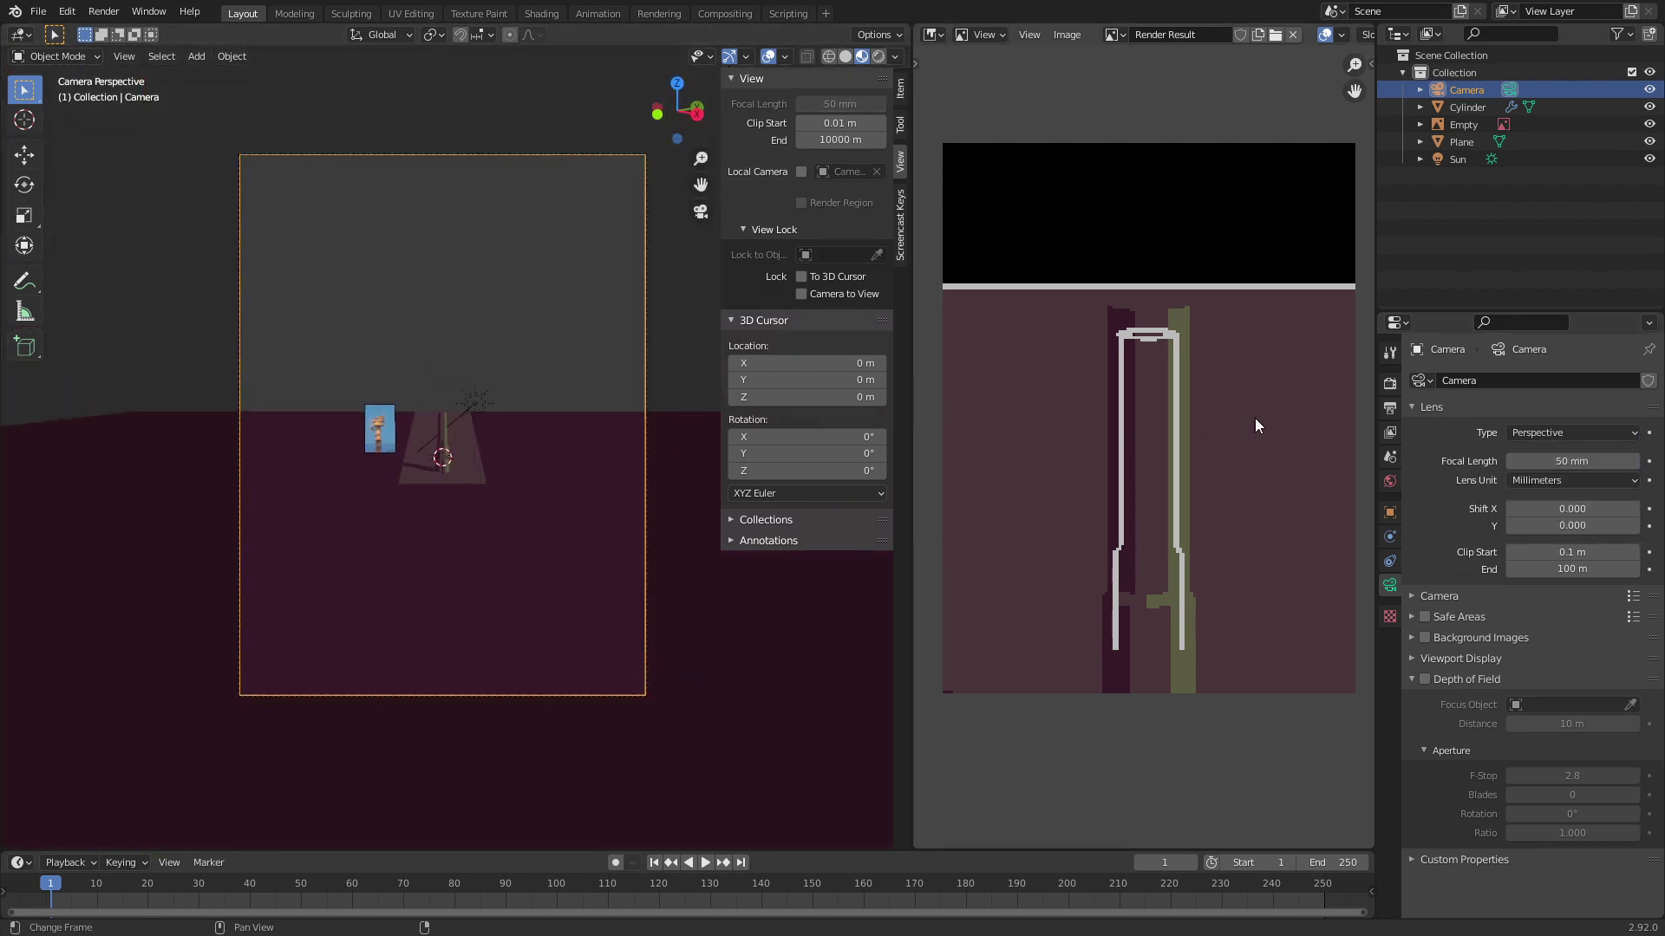
pyautogui.moveTo(1572, 460); pyautogui.dragTo(1639, 461)
# Step: Render a Pixelart preview of the cylinder through the perspective camera
pyautogui.click(1390, 384)
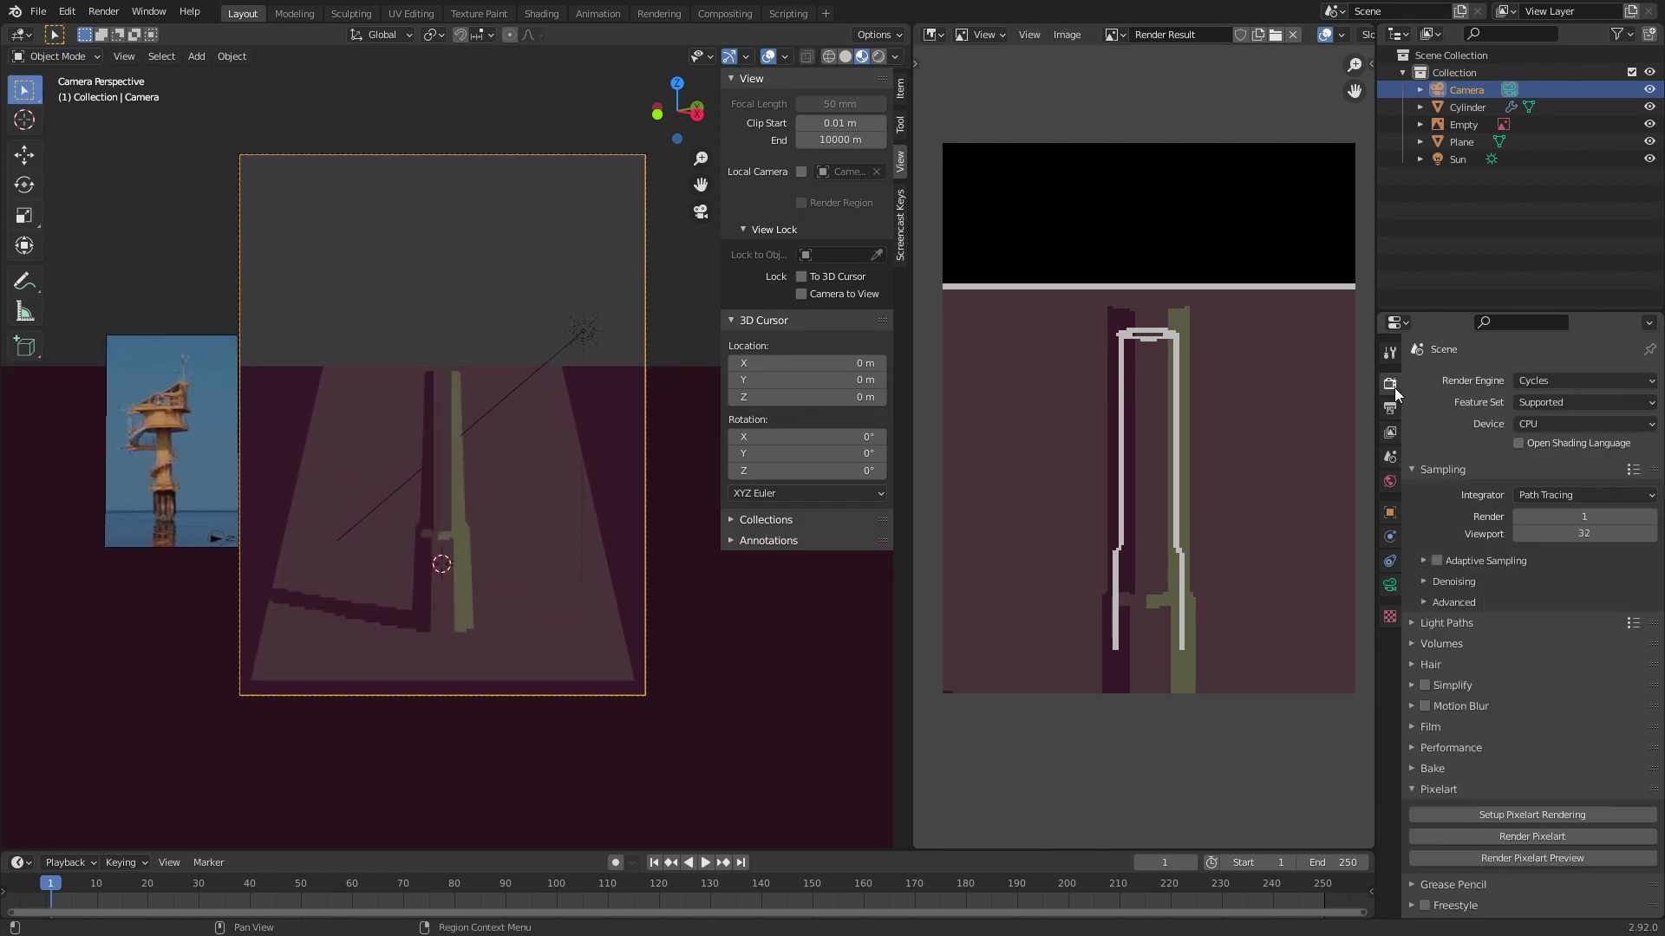
pyautogui.click(1390, 409)
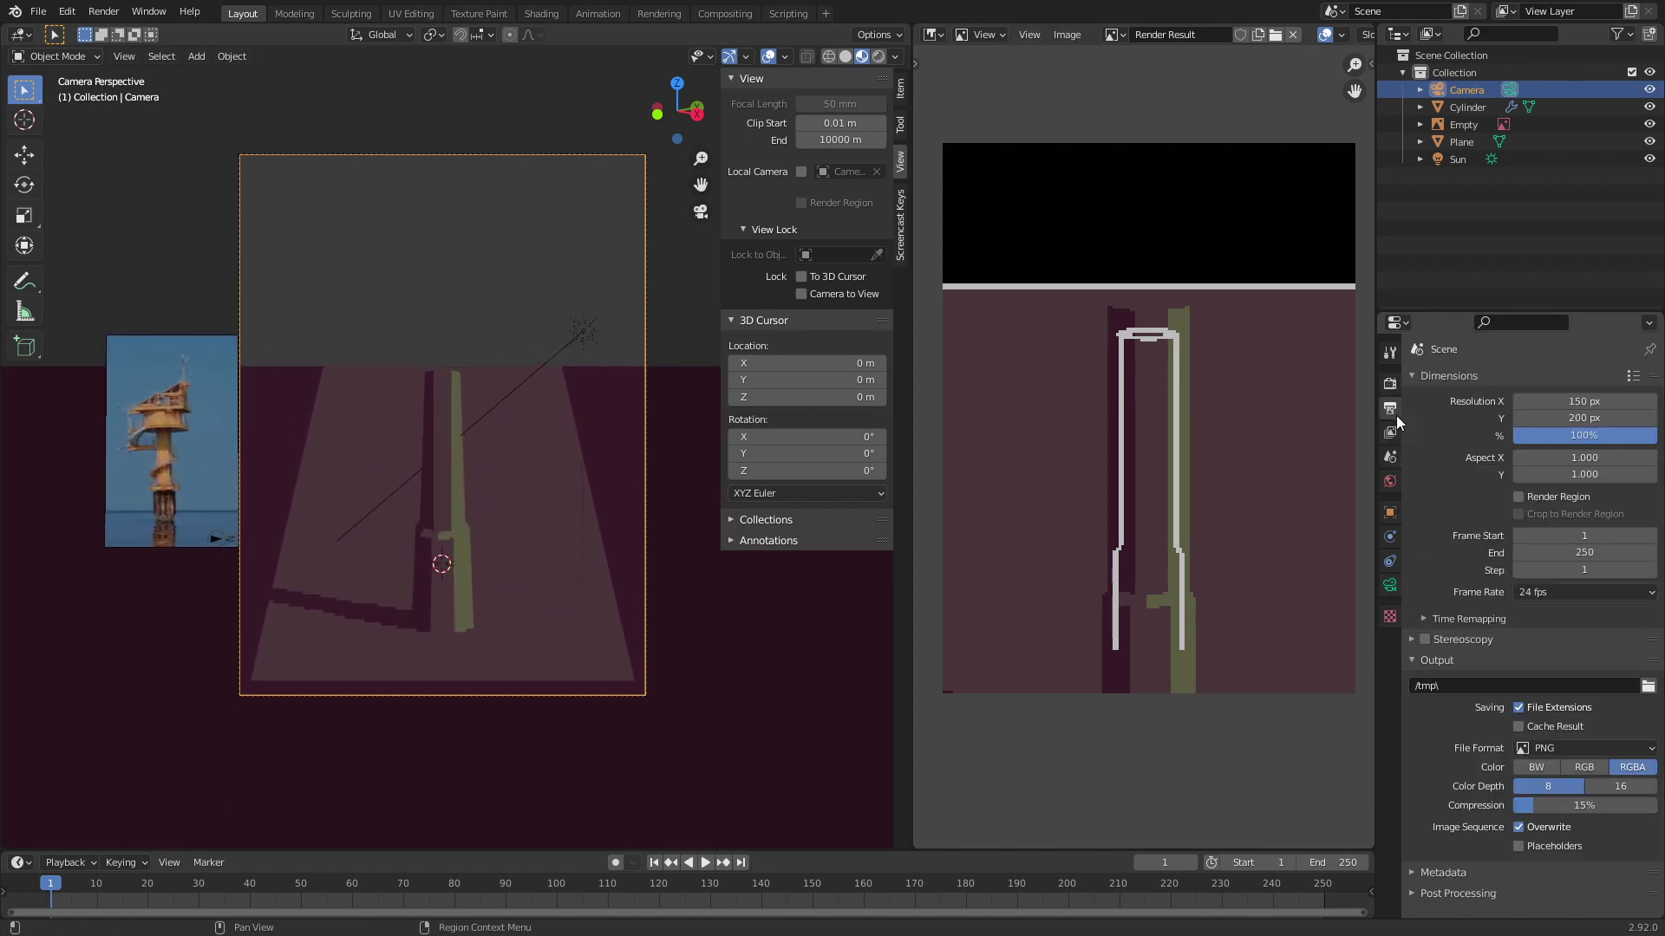
pyautogui.click(1390, 433)
pyautogui.click(1390, 383)
pyautogui.scroll(-1, 1493, 539)
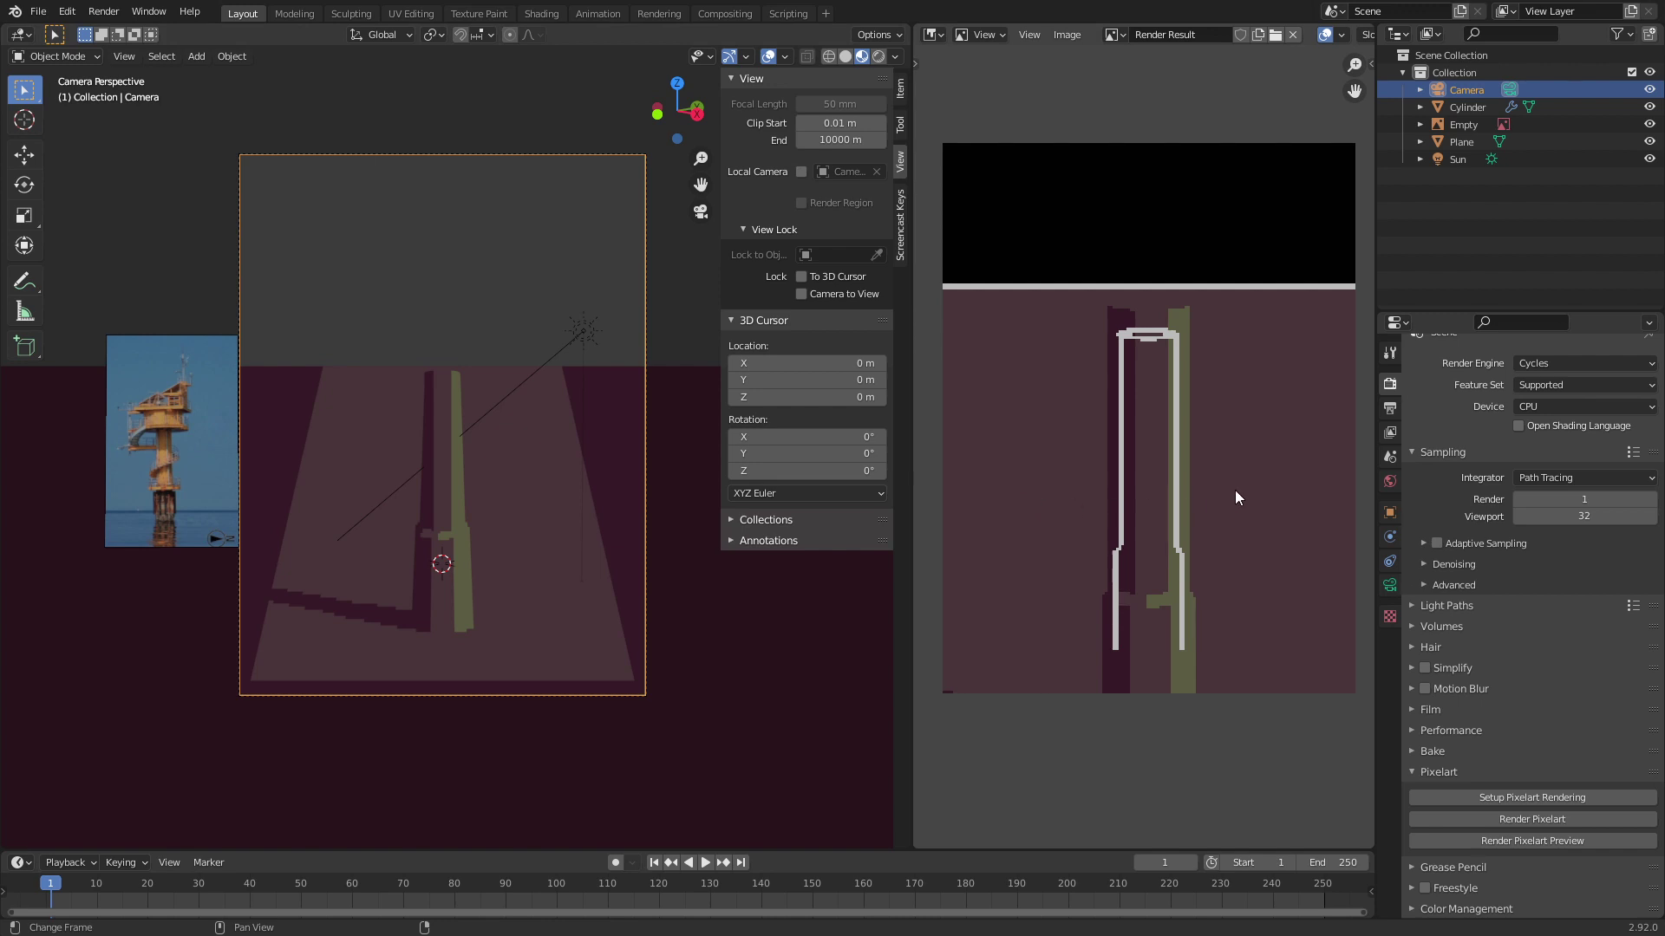
pyautogui.click(1390, 586)
pyautogui.click(1390, 383)
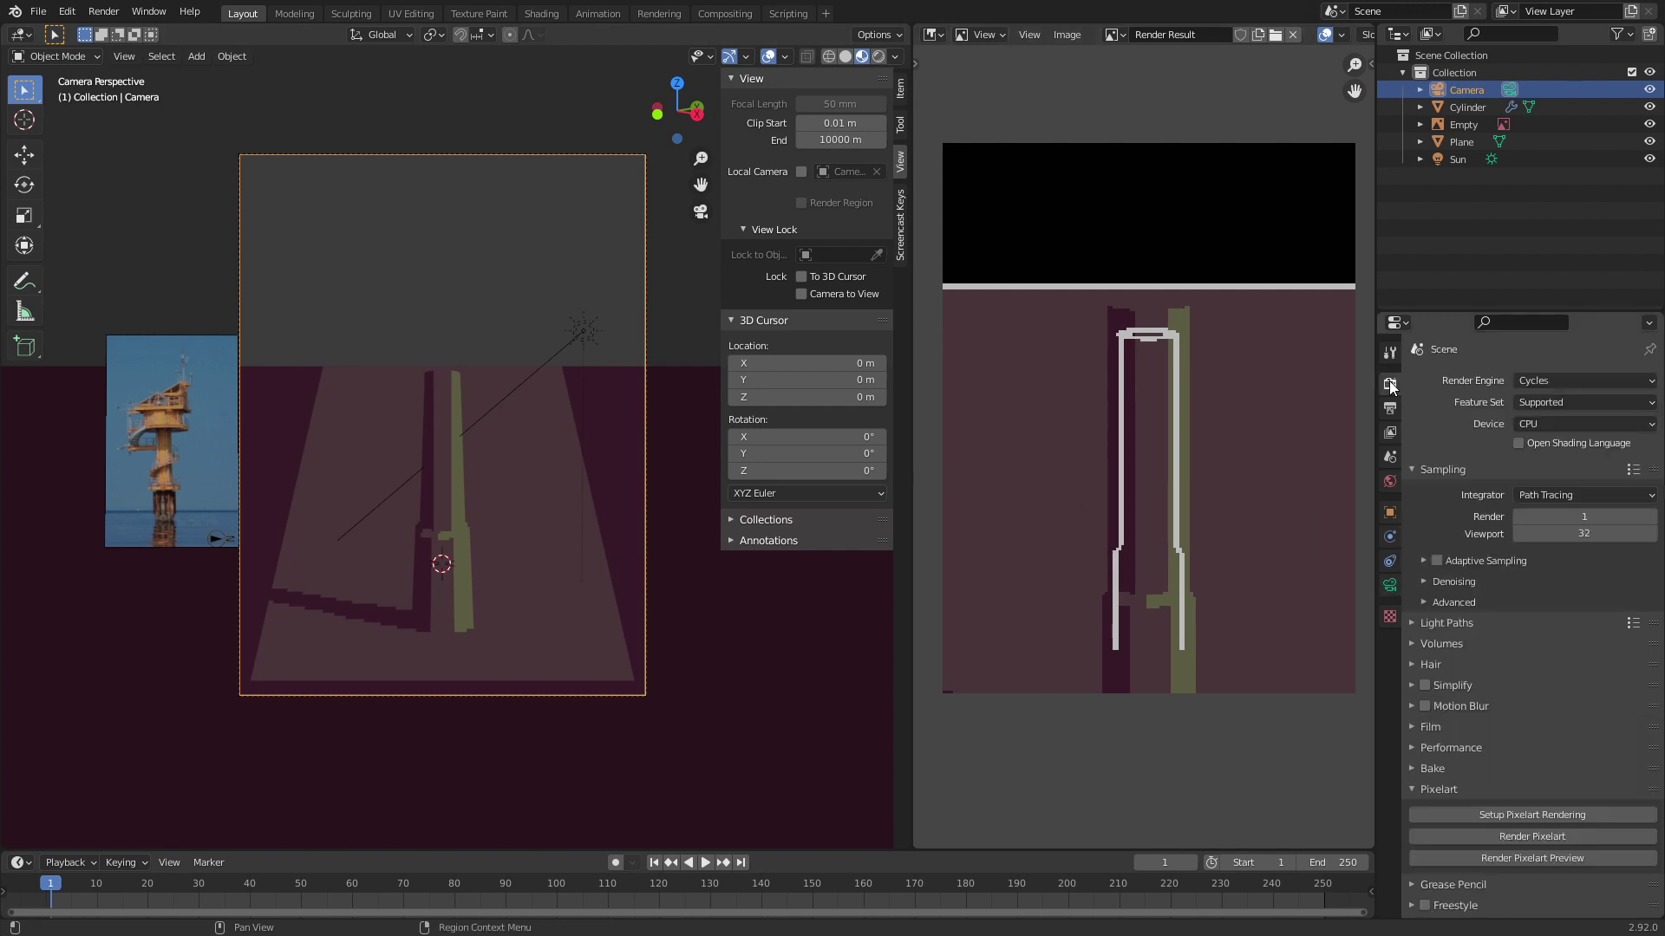
pyautogui.click(1554, 858)
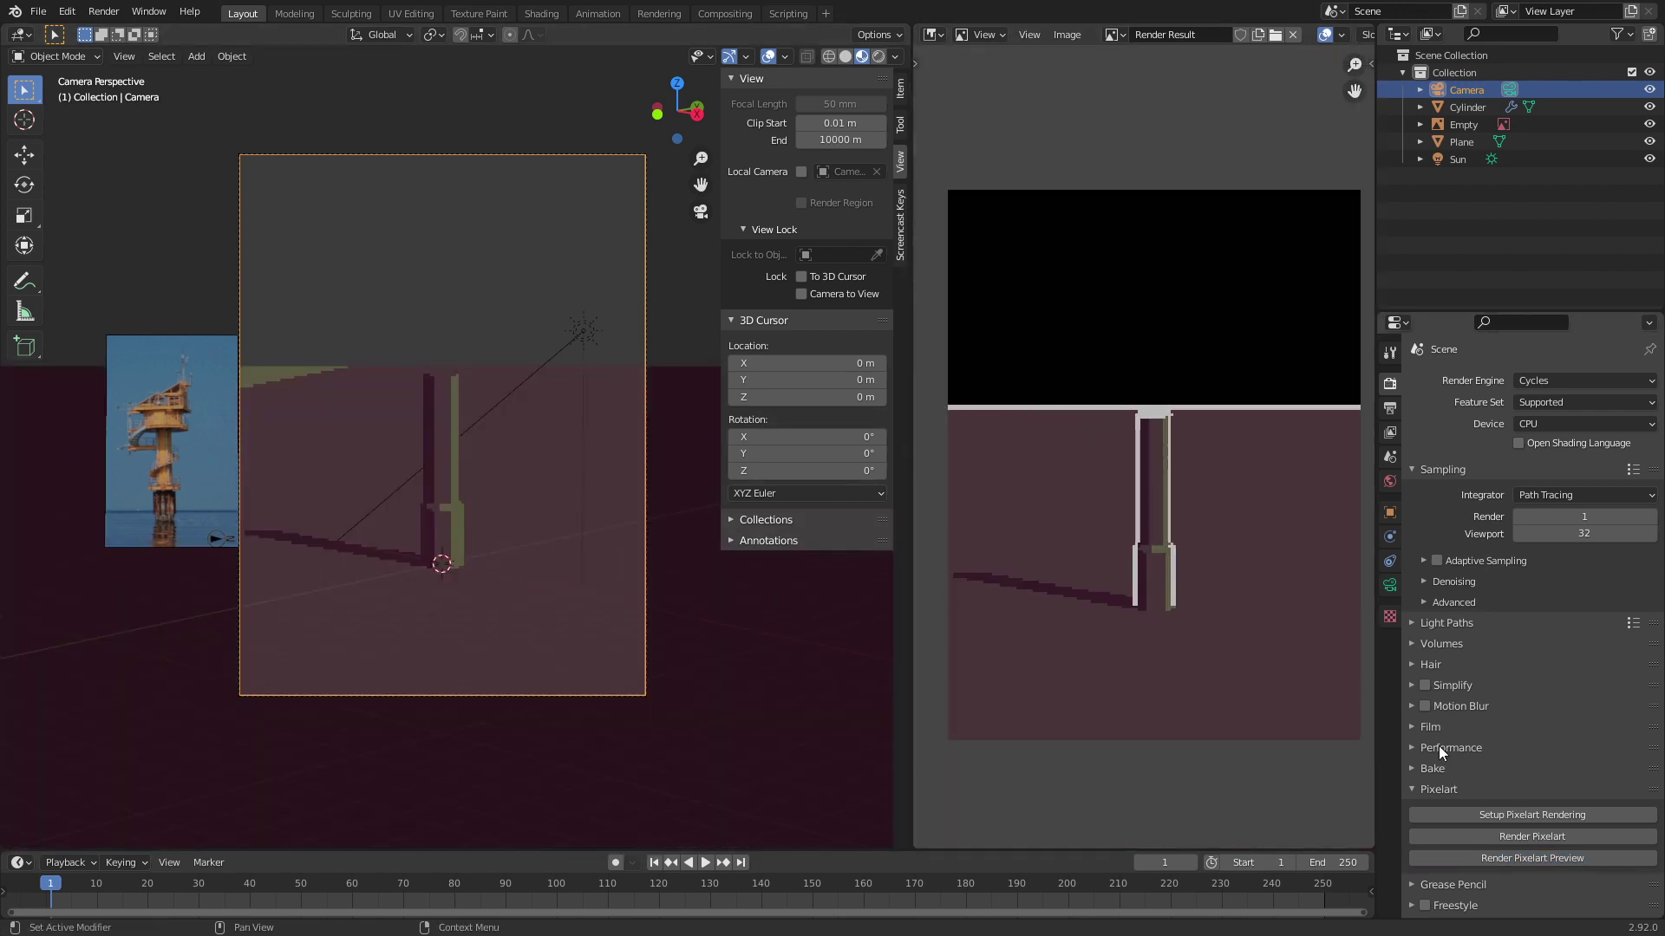
# Step: Increase the camera's focal length so the cylinder fills more of the frame, and render a new Pixelart preview
pyautogui.click(1388, 590)
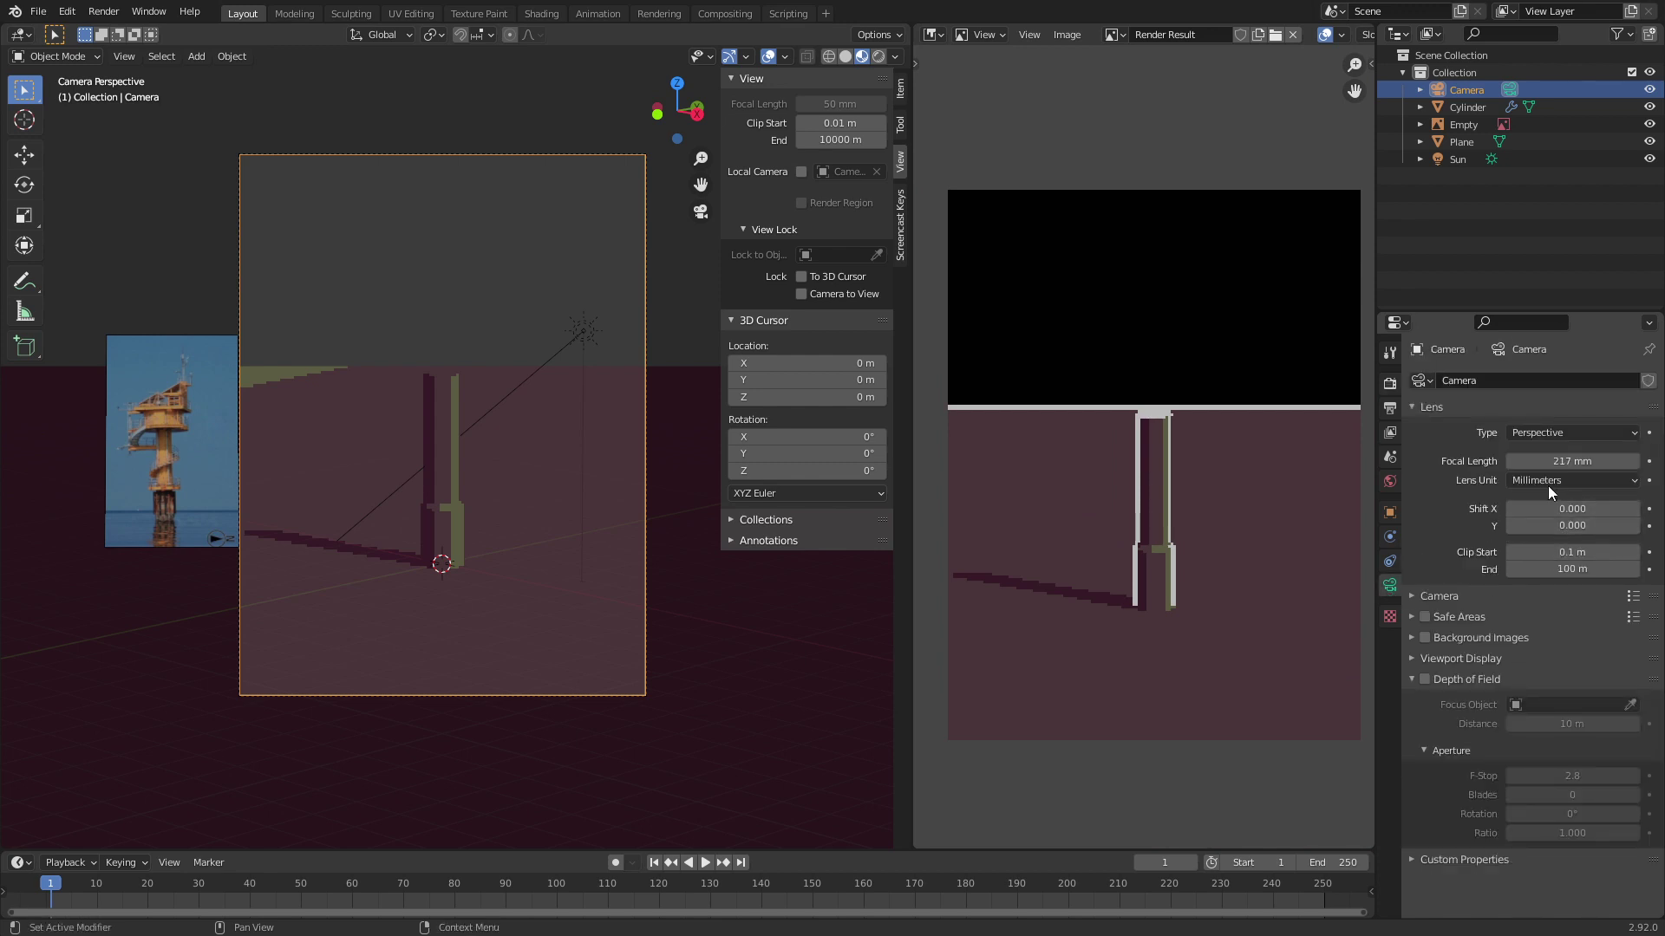
pyautogui.moveTo(1553, 466); pyautogui.dragTo(1631, 466)
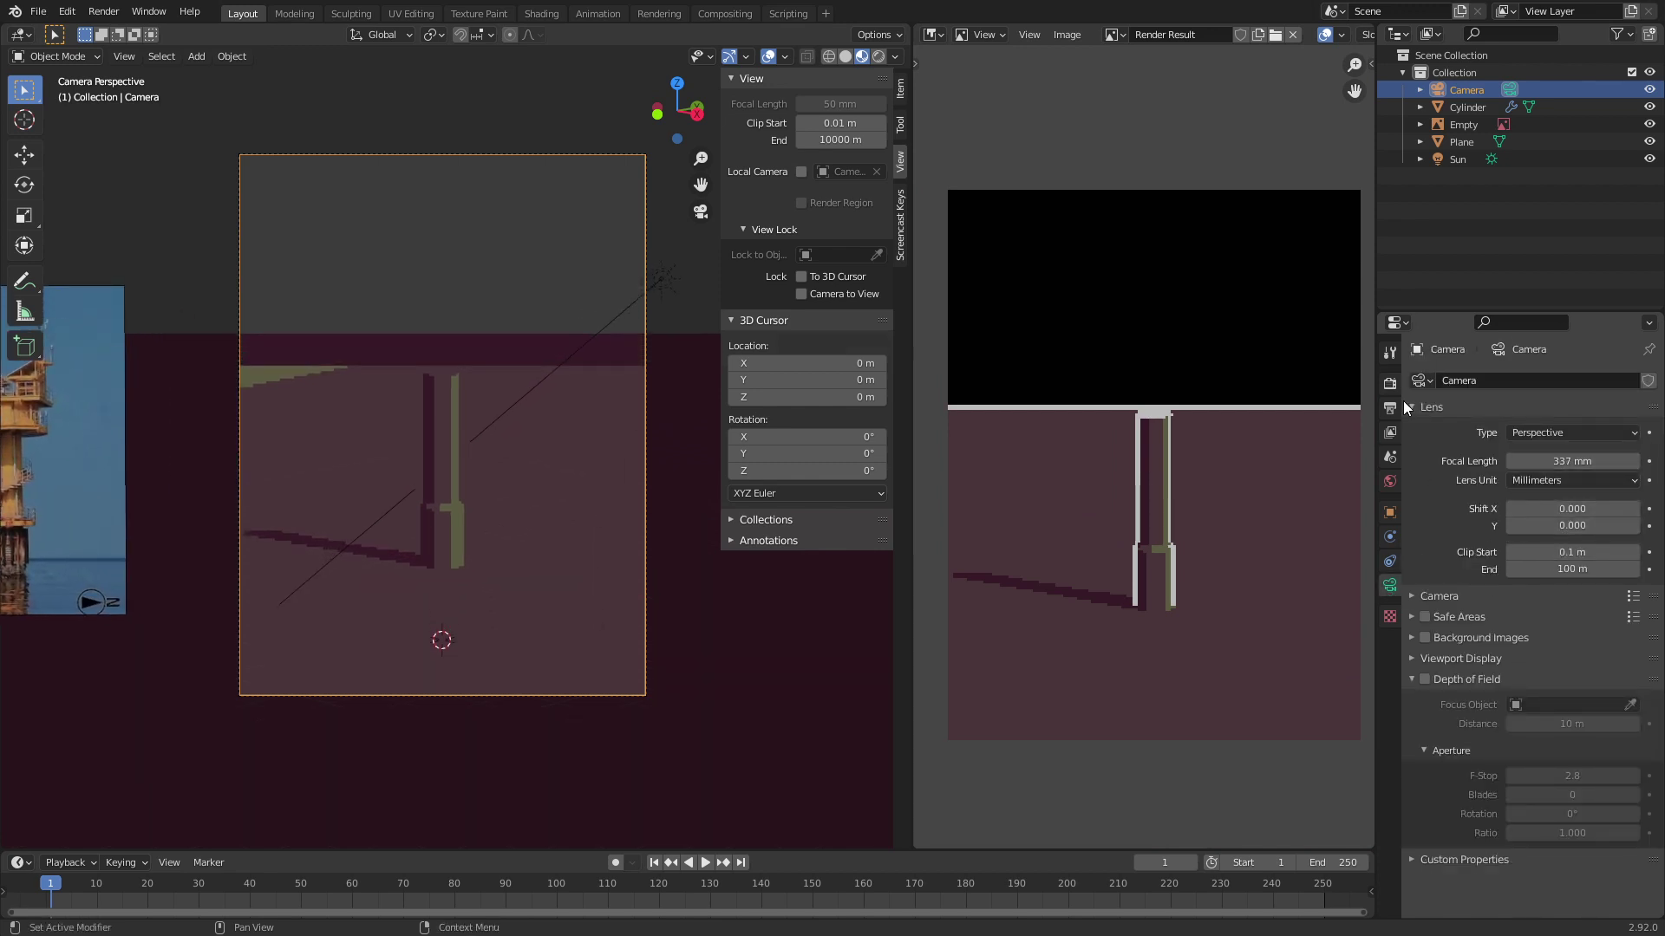
pyautogui.click(1390, 384)
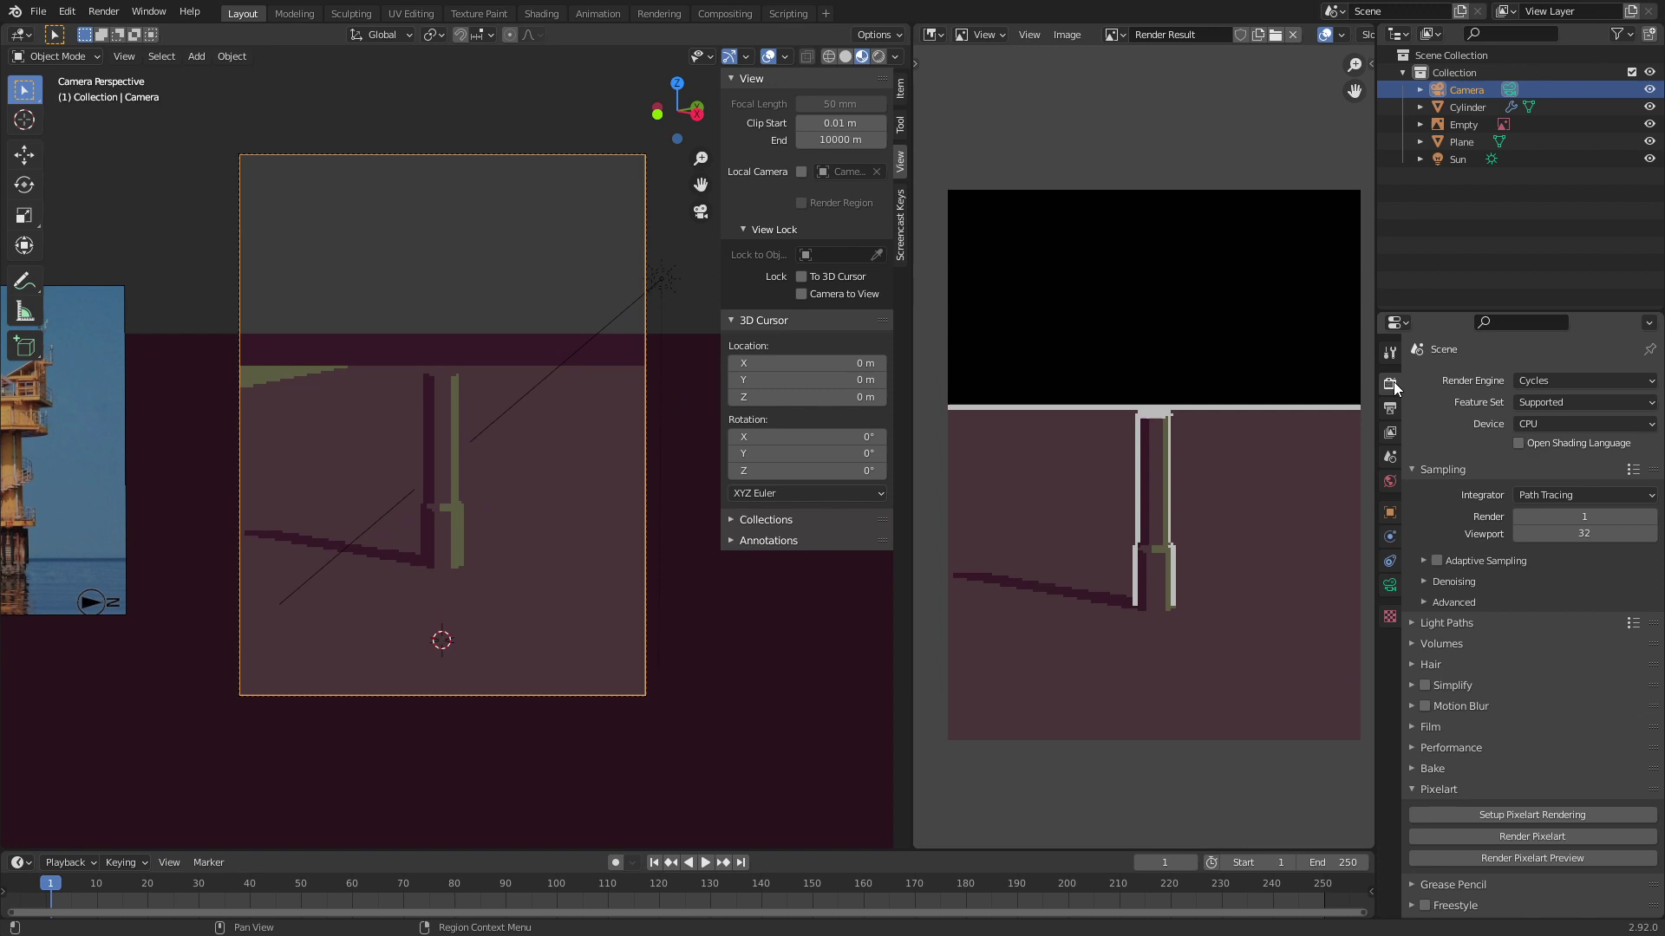
pyautogui.click(1553, 859)
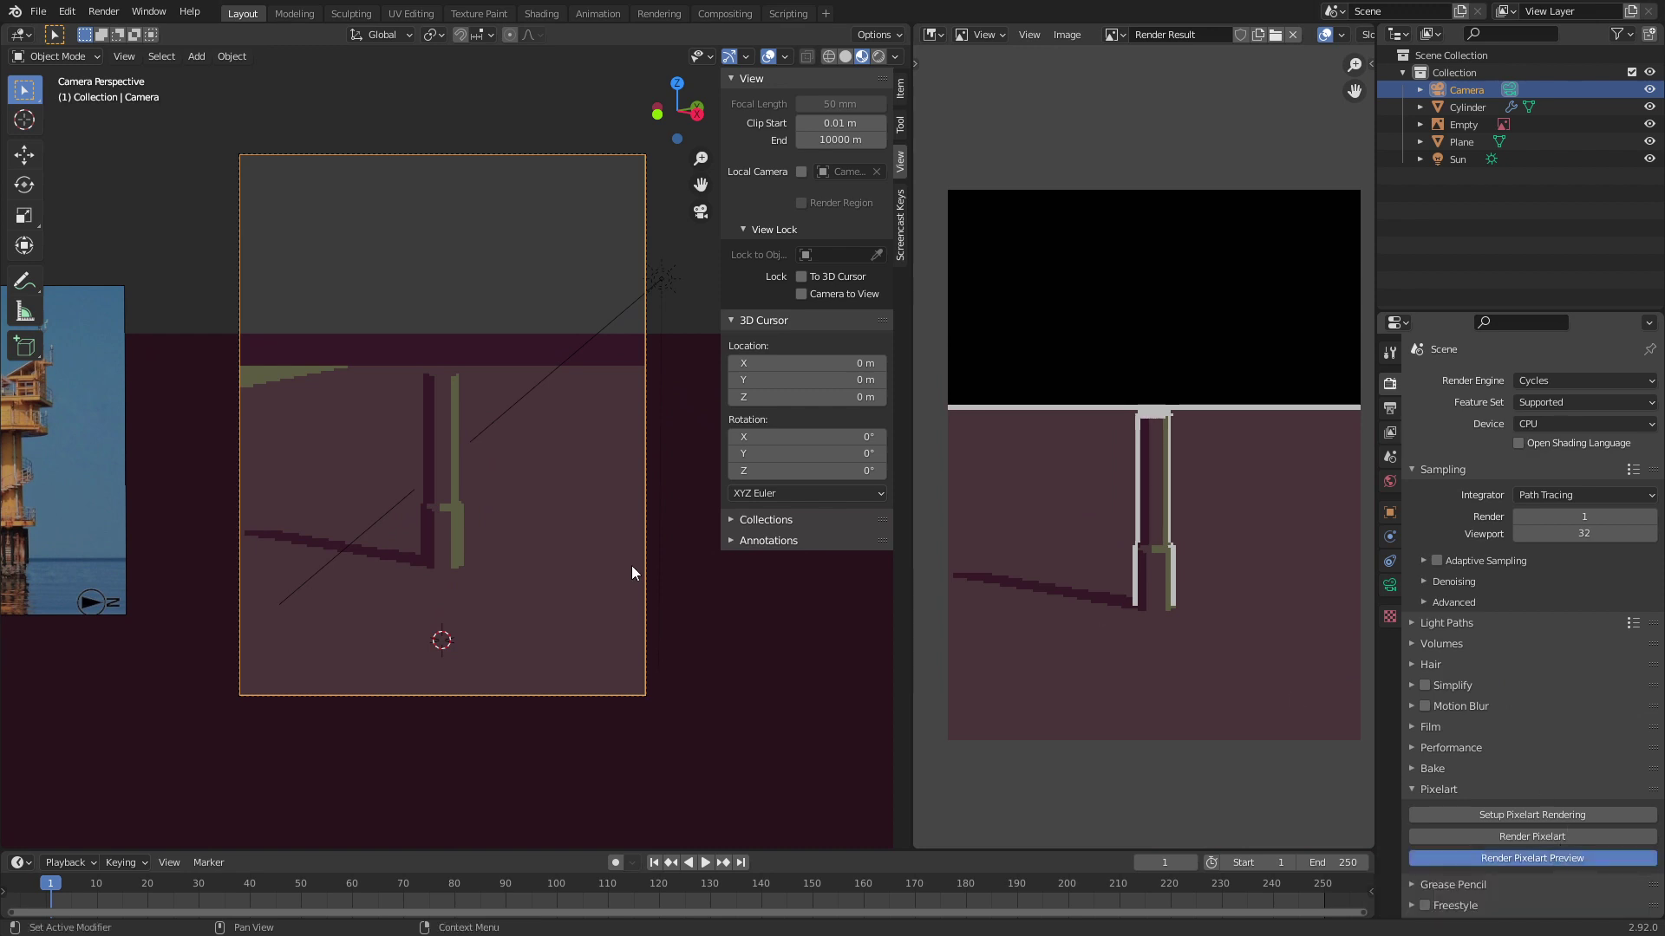
# Step: Return the viewport to solid shading and compare the cylinder's framing and perspective with the rendered preview
pyautogui.scroll(3, 569, 582)
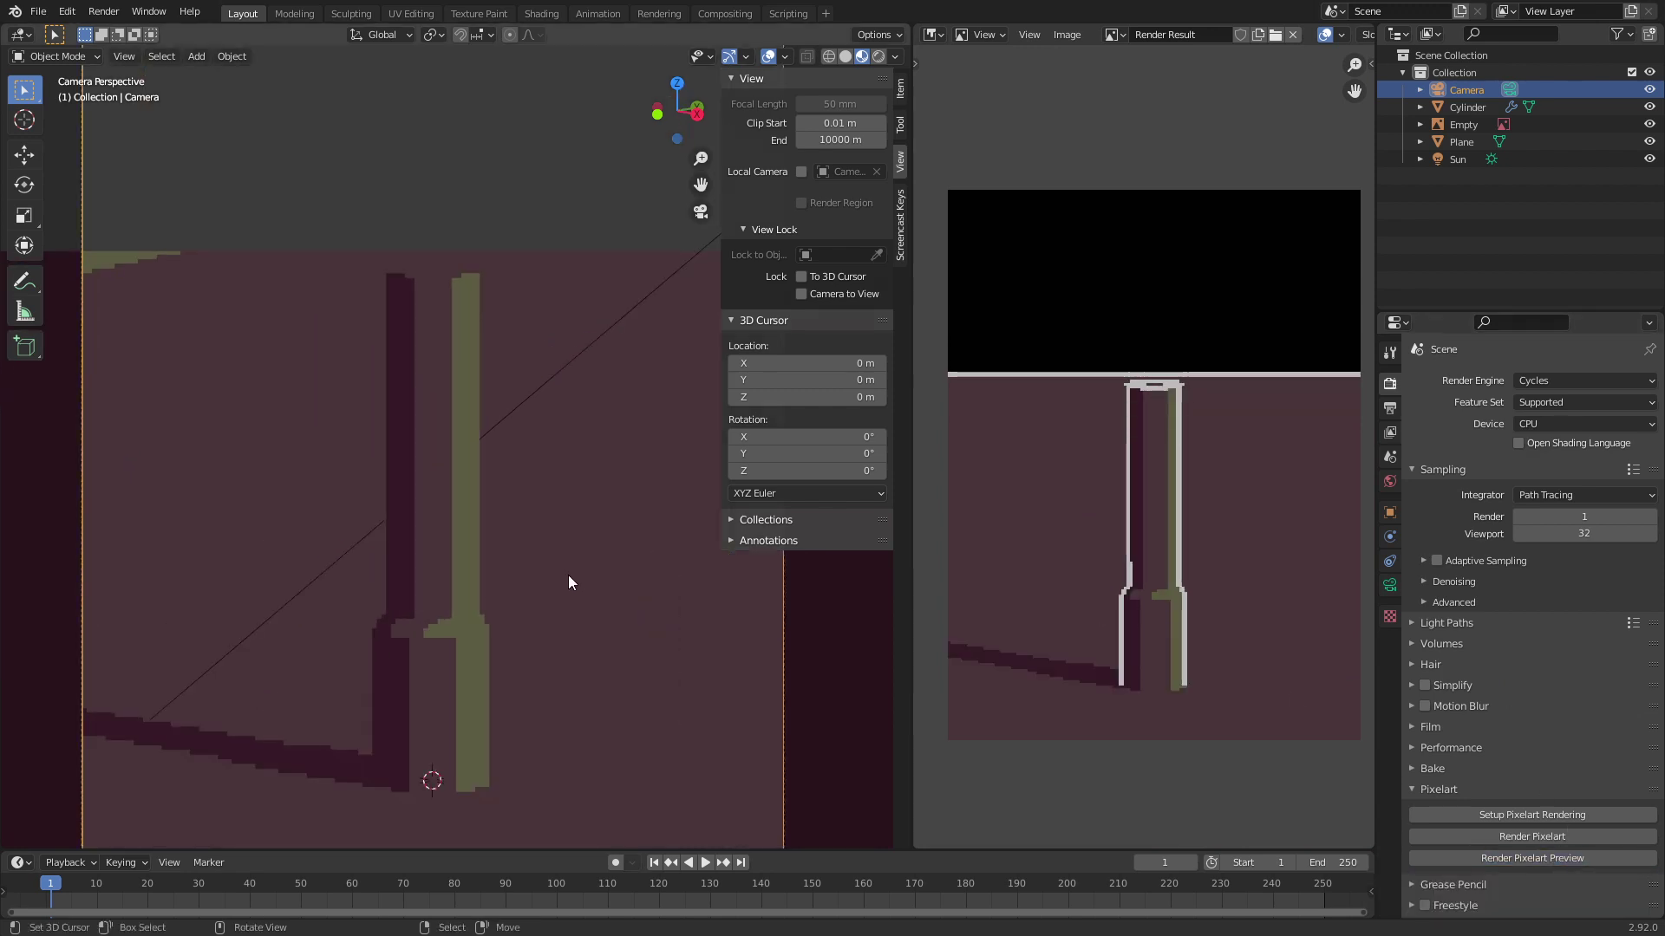
pyautogui.scroll(-3, 568, 576)
pyautogui.scroll(1, 568, 576)
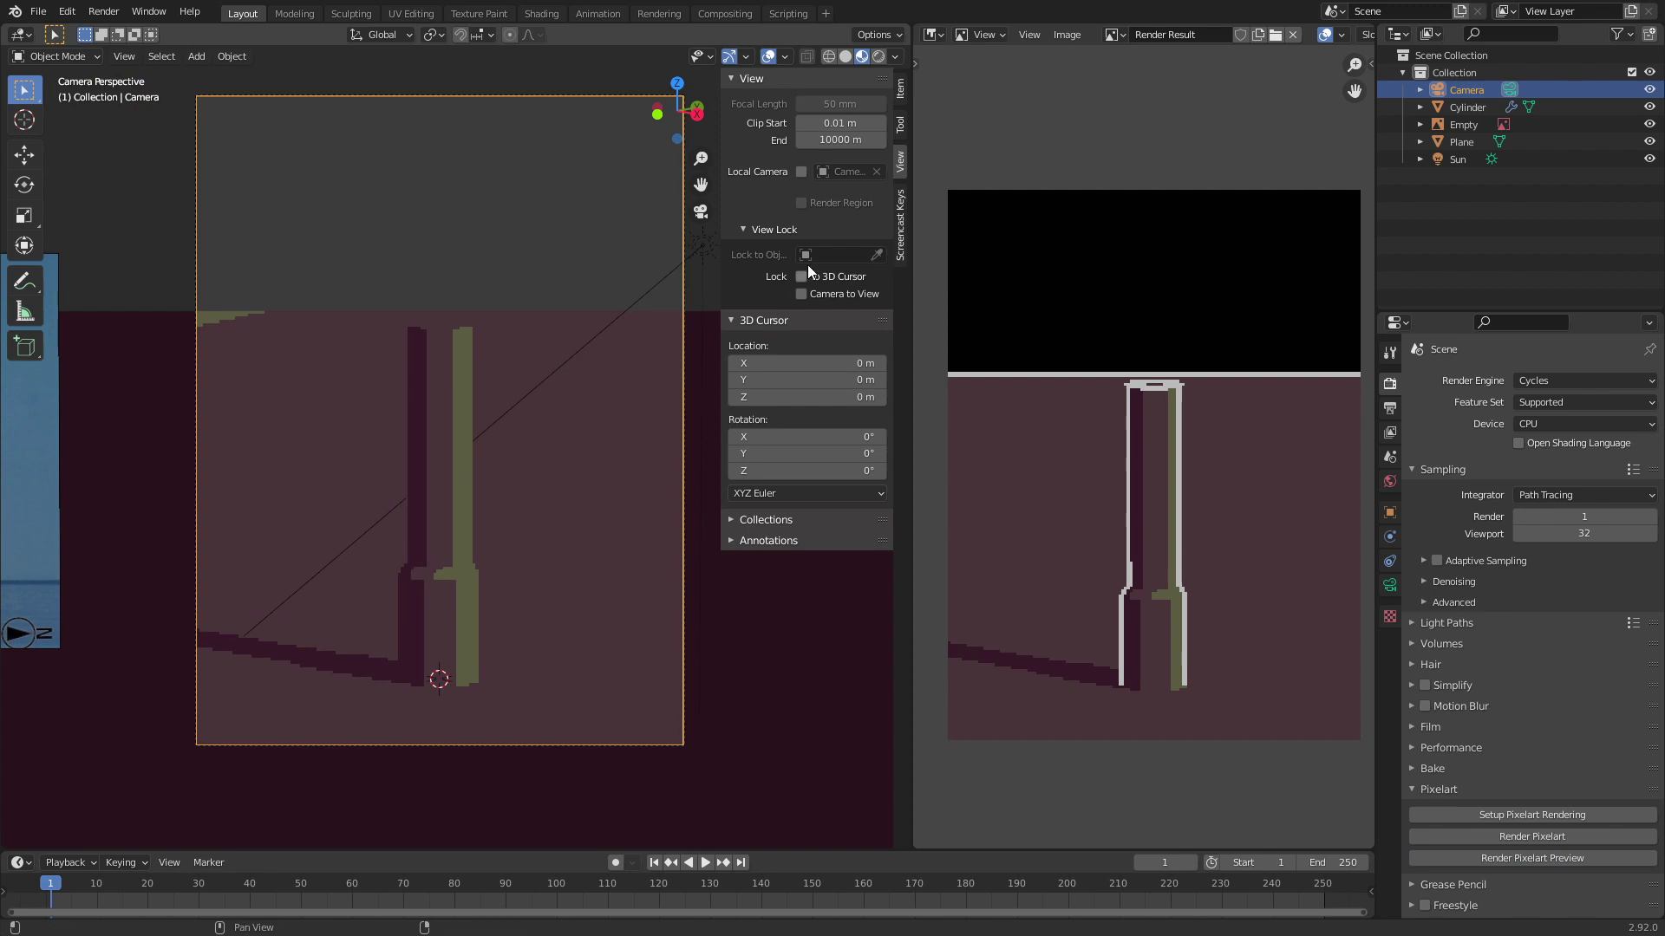
pyautogui.click(854, 56)
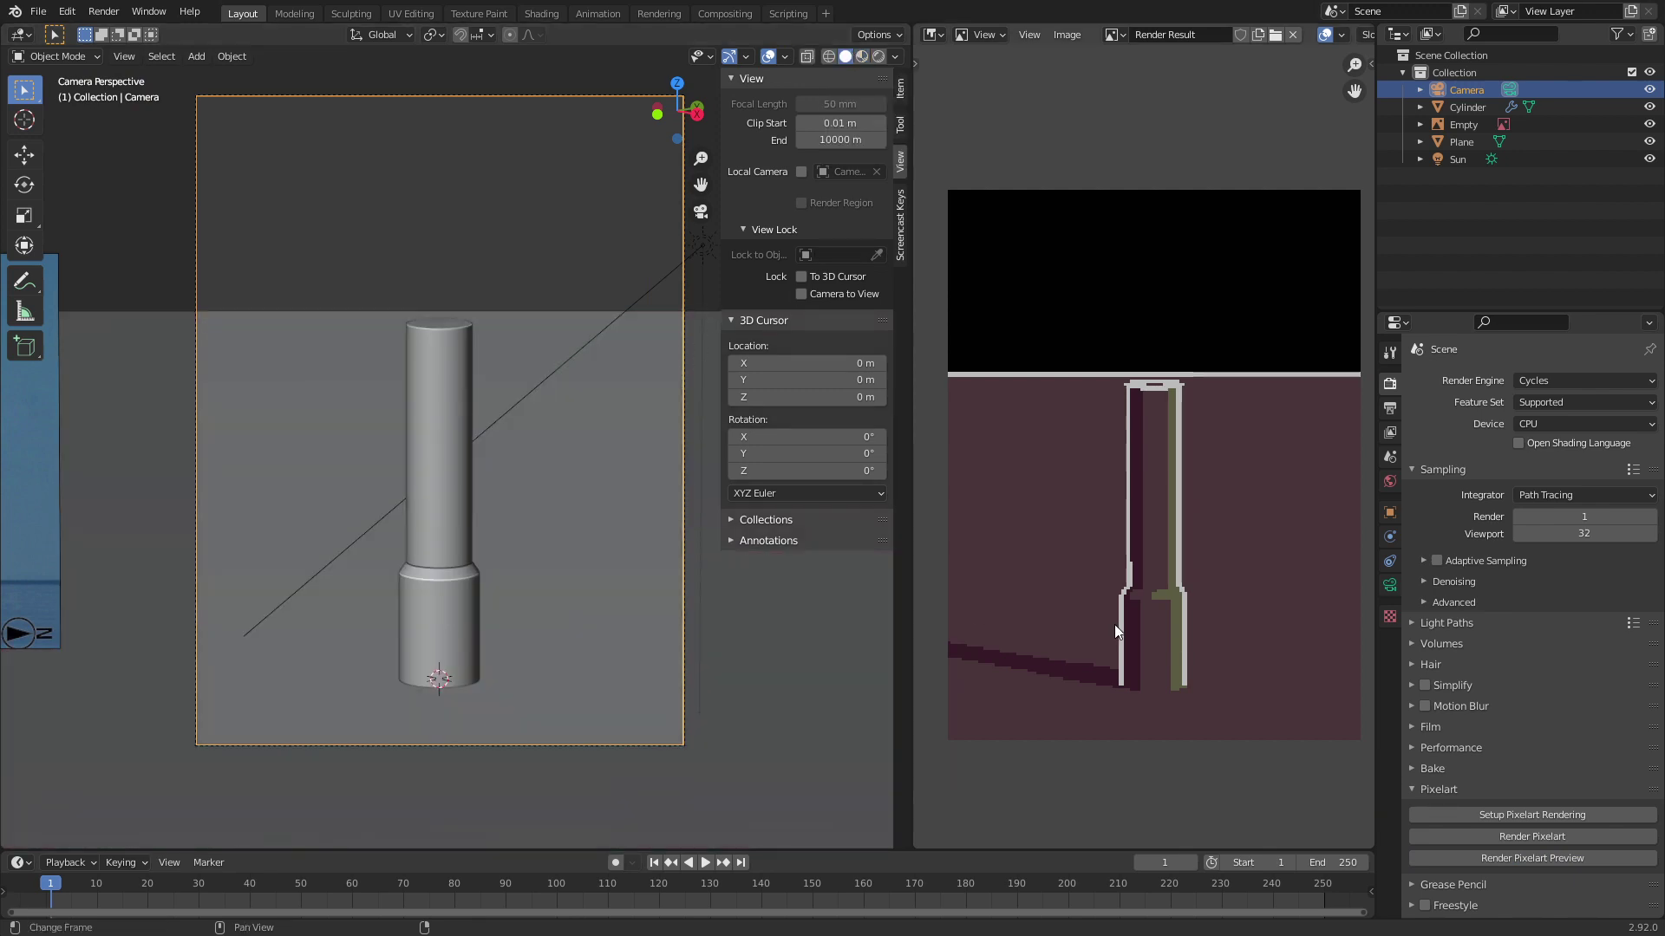
pyautogui.scroll(1, 1153, 579)
pyautogui.scroll(-3, 564, 531)
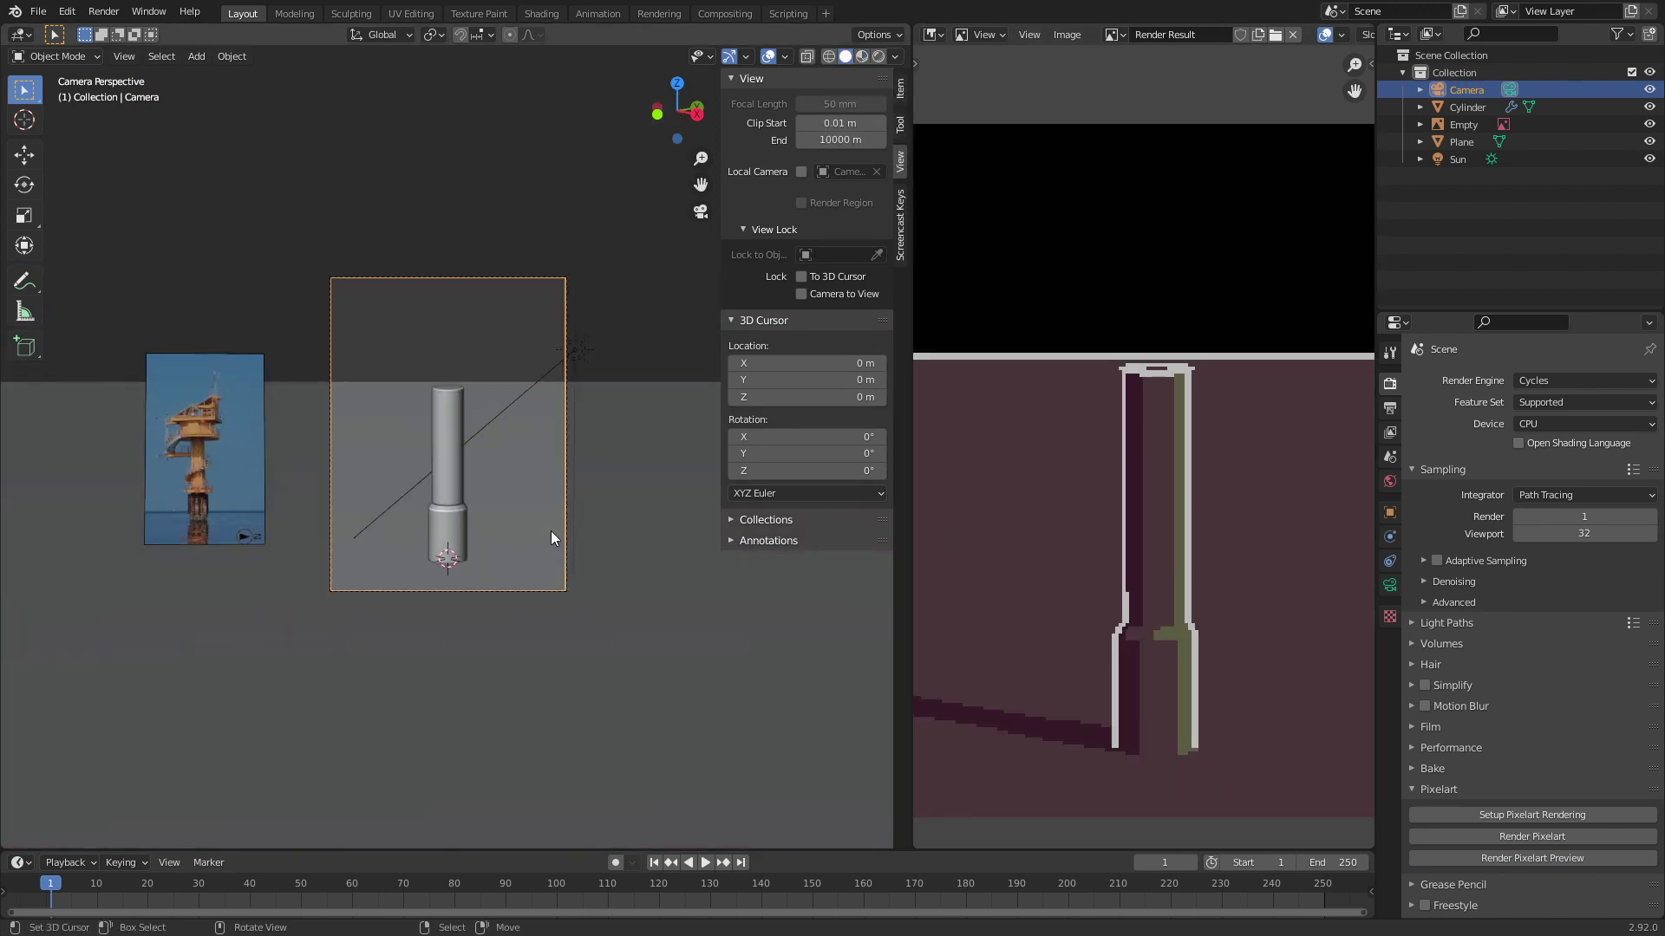
pyautogui.scroll(2, 550, 529)
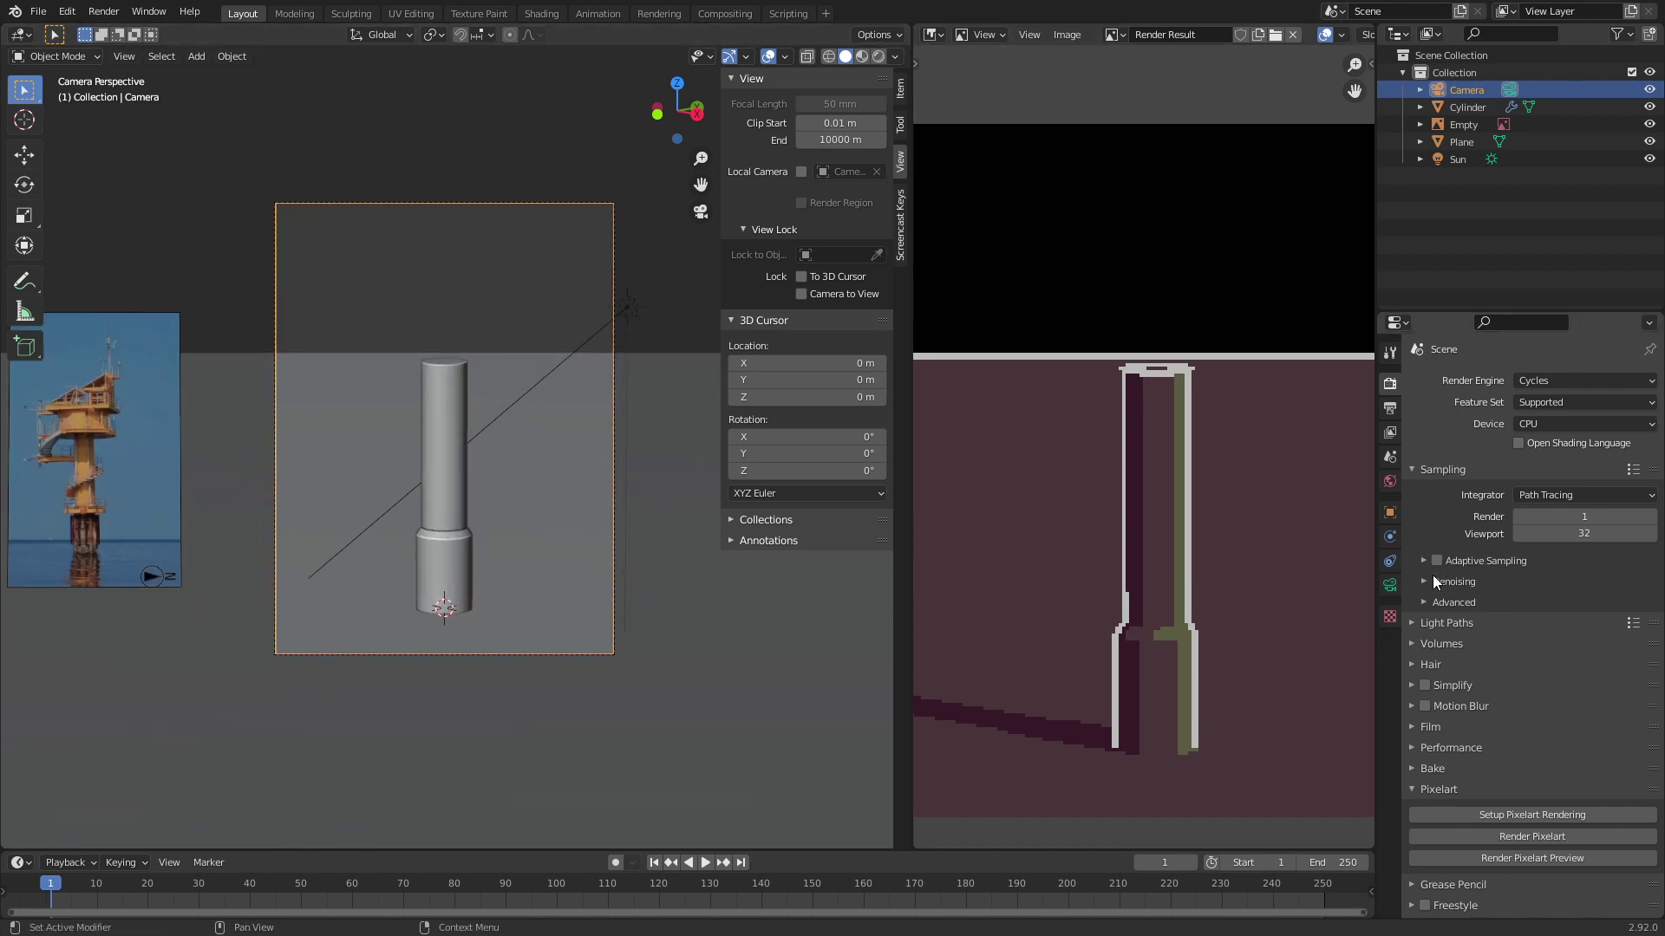
# Step: Set the camera's focal length to 362 mm and compare the framing with the existing preview render
pyautogui.click(1388, 586)
pyautogui.moveTo(1552, 461)
pyautogui.mouseDown()
pyautogui.moveTo(1591, 460)
pyautogui.moveTo(1577, 461)
pyautogui.mouseUp()
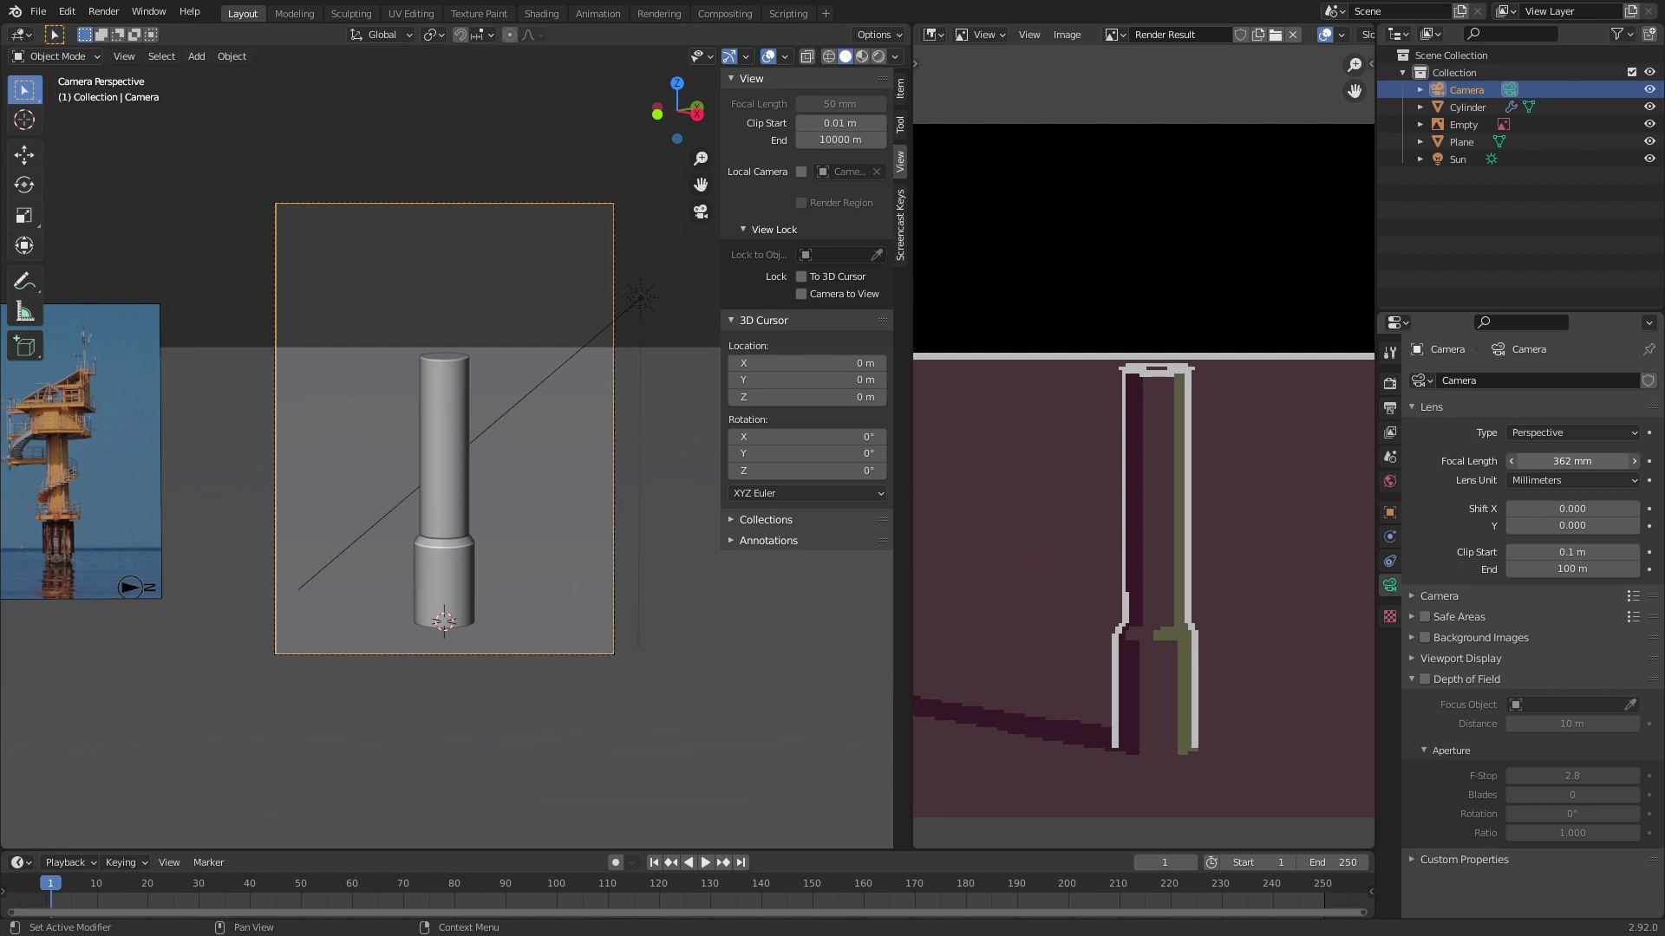
pyautogui.scroll(2, 1206, 589)
pyautogui.moveTo(1205, 590); pyautogui.dragTo(1192, 498, button='middle')
pyautogui.scroll(-3, 1193, 523)
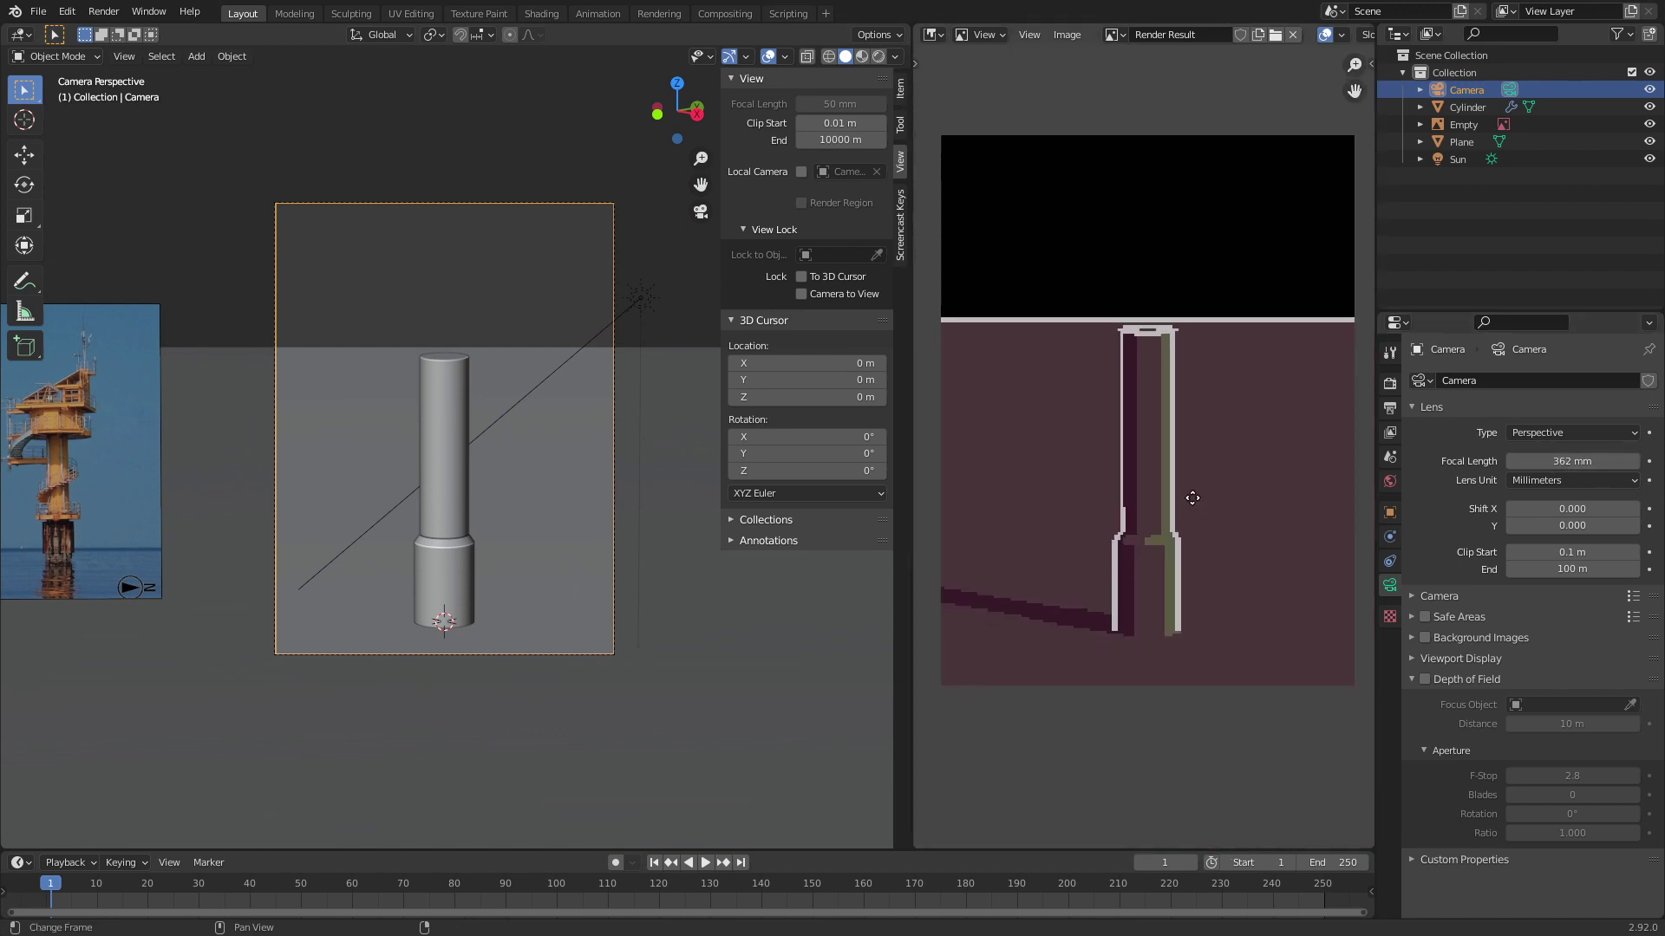
# Step: Select the plane, sun, cylinder and camera in turn, and check the camera's transform values and the view clipping and lock settings
pyautogui.click(689, 592)
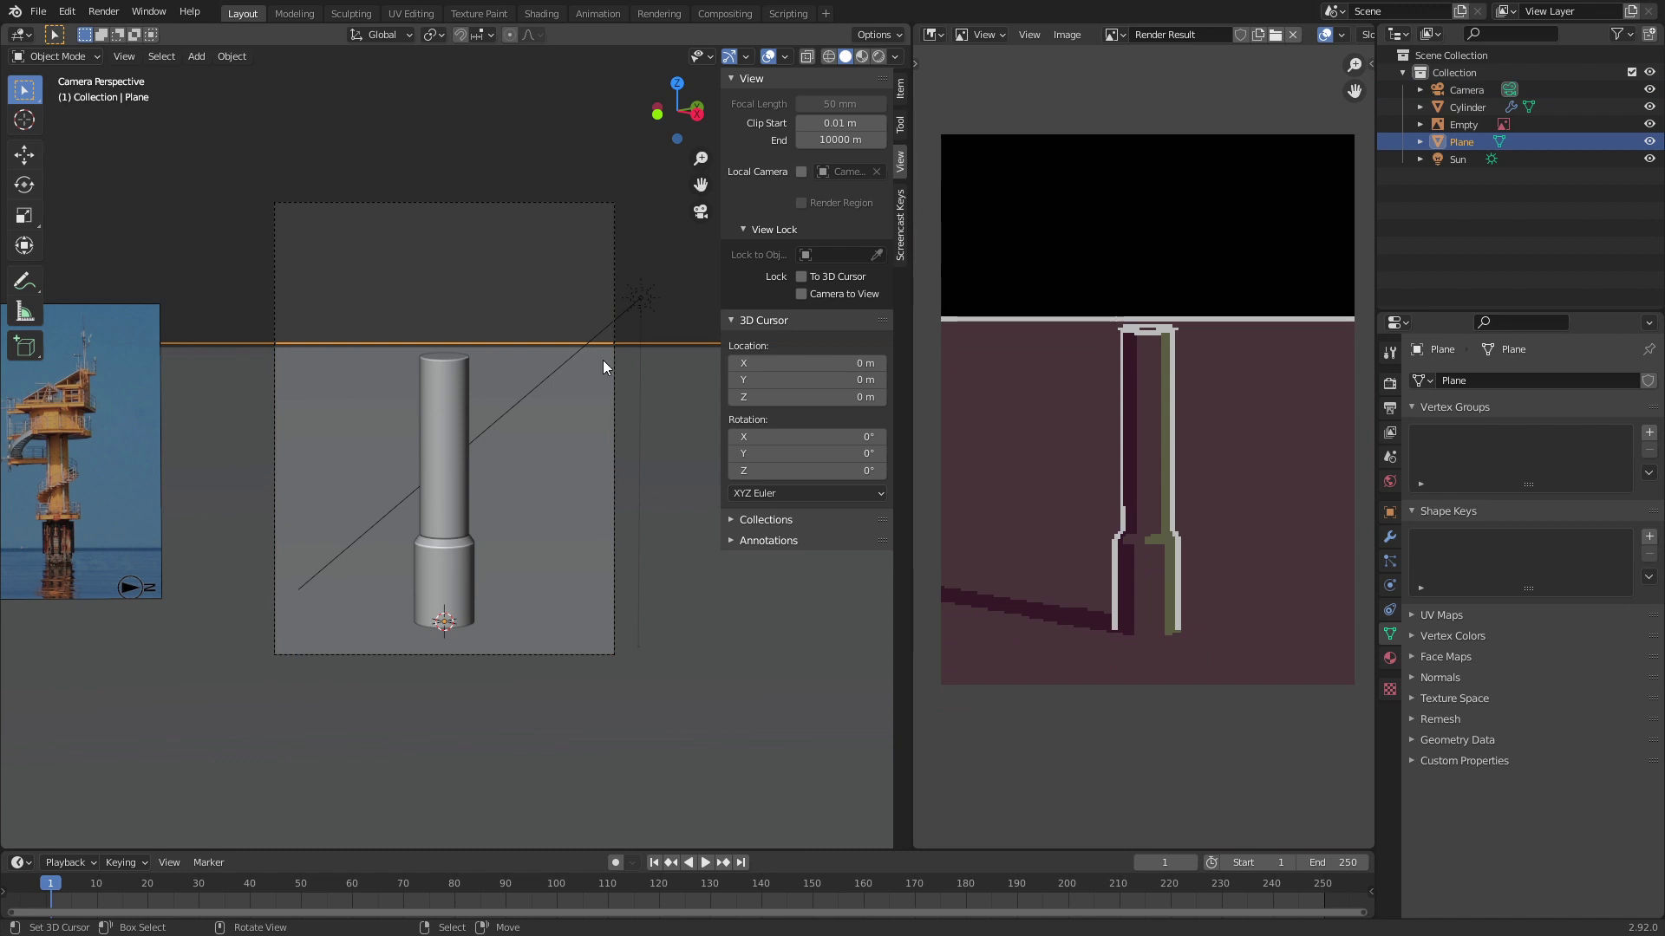
pyautogui.click(635, 281)
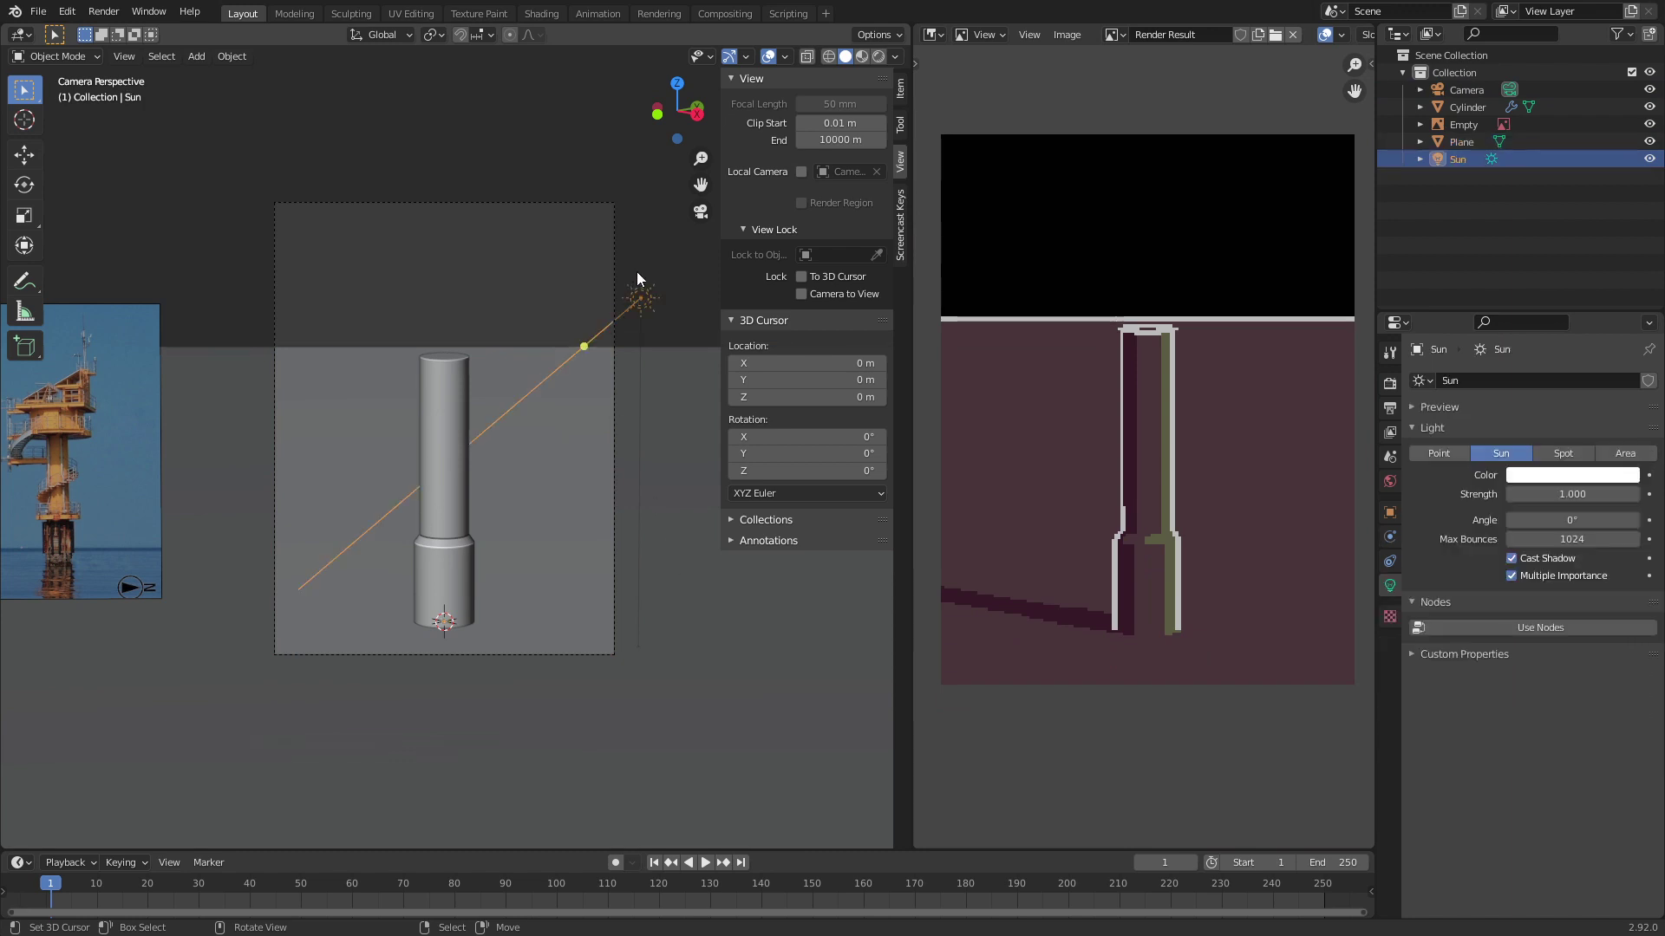
pyautogui.click(461, 471)
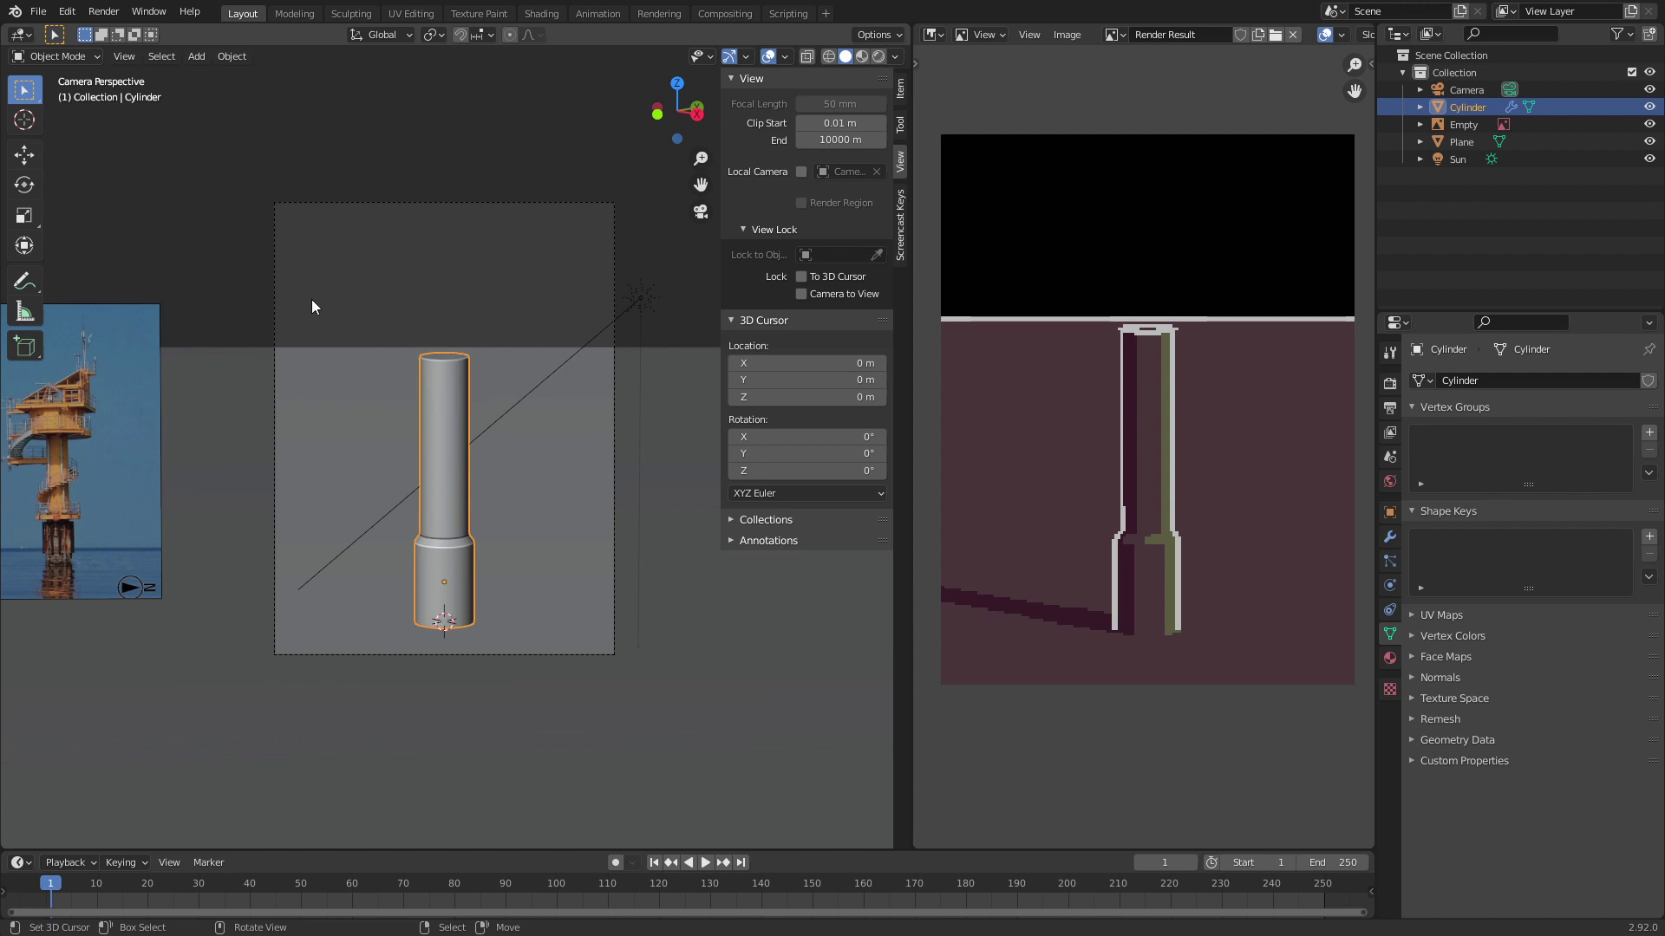
pyautogui.click(577, 203)
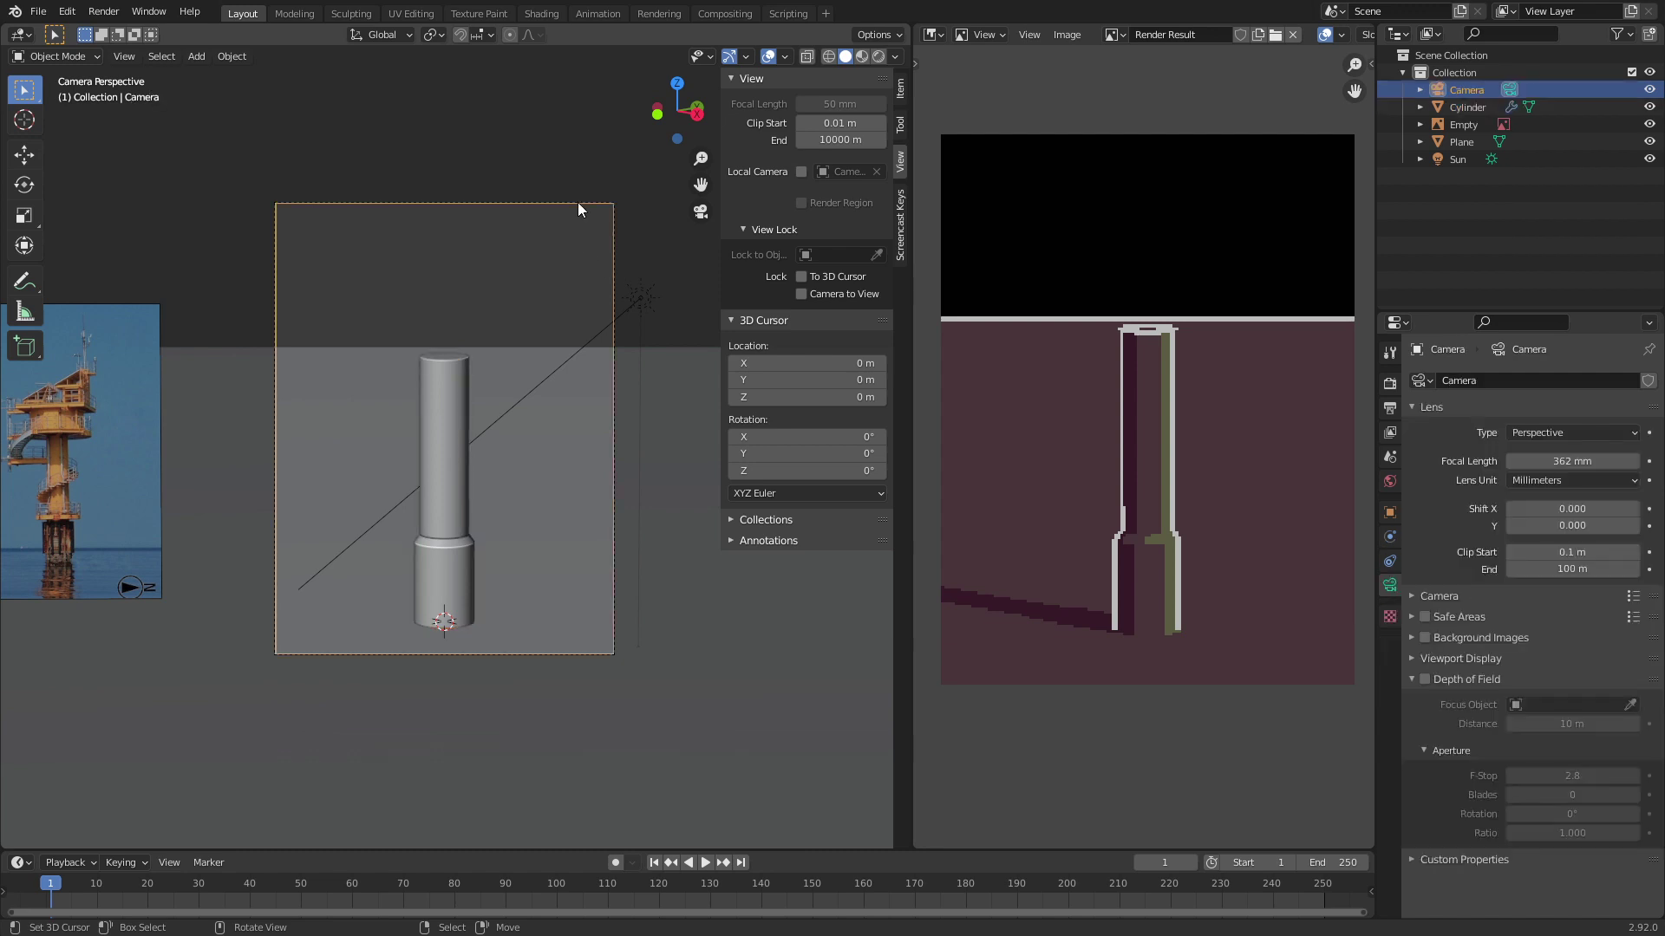
pyautogui.click(900, 90)
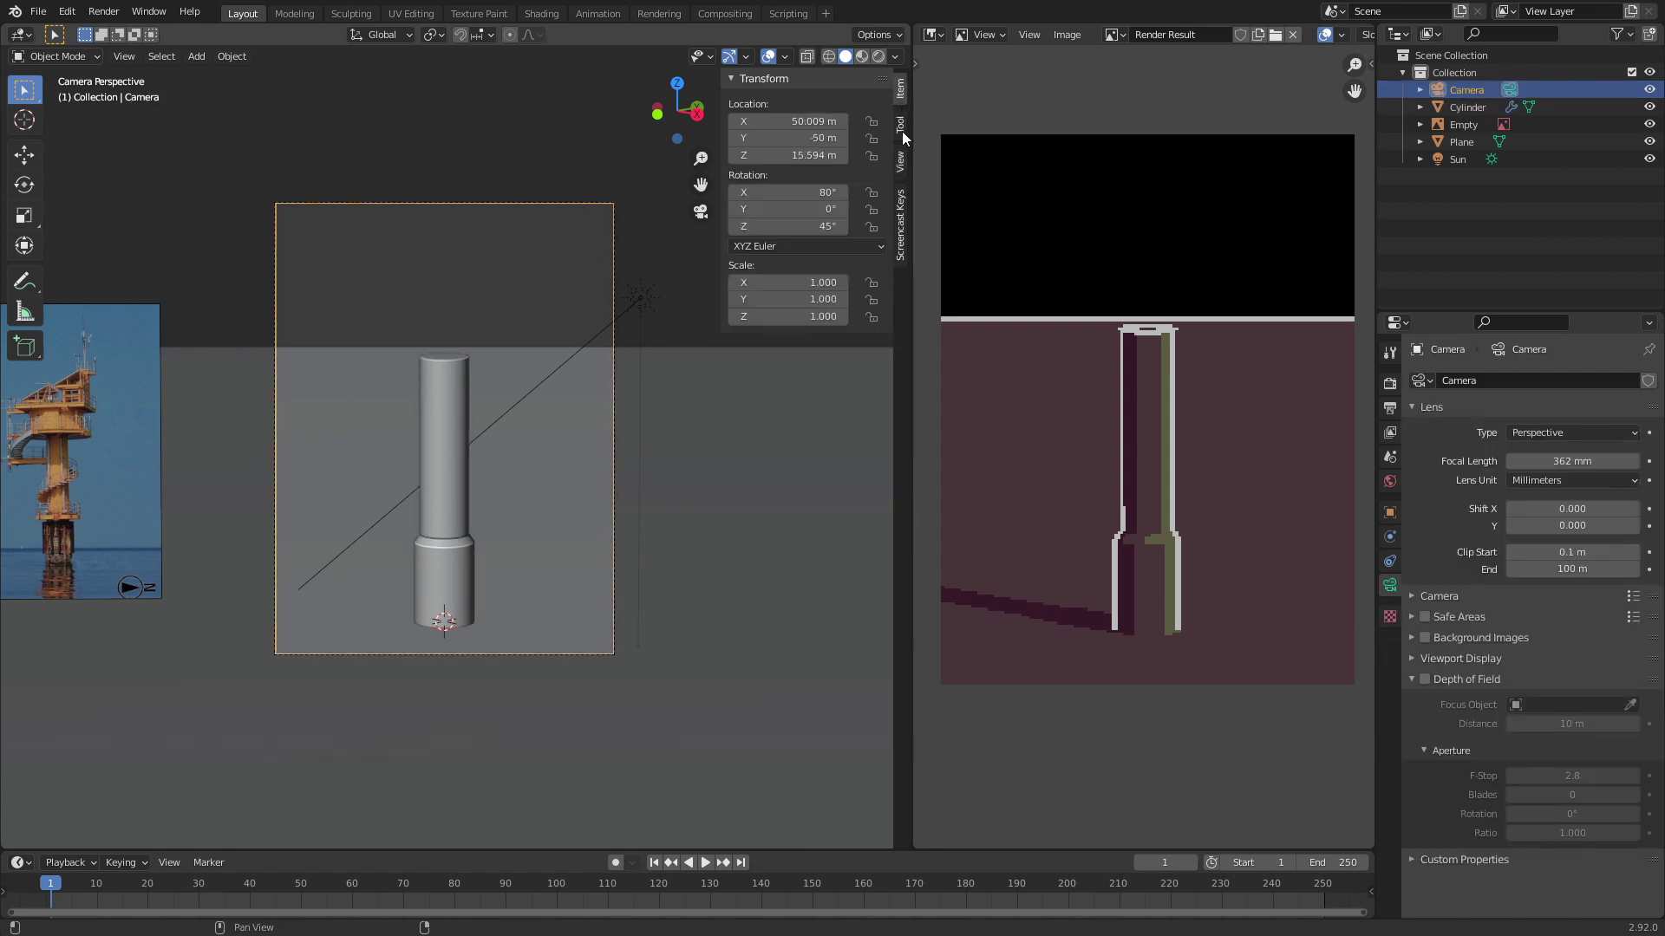
pyautogui.click(900, 161)
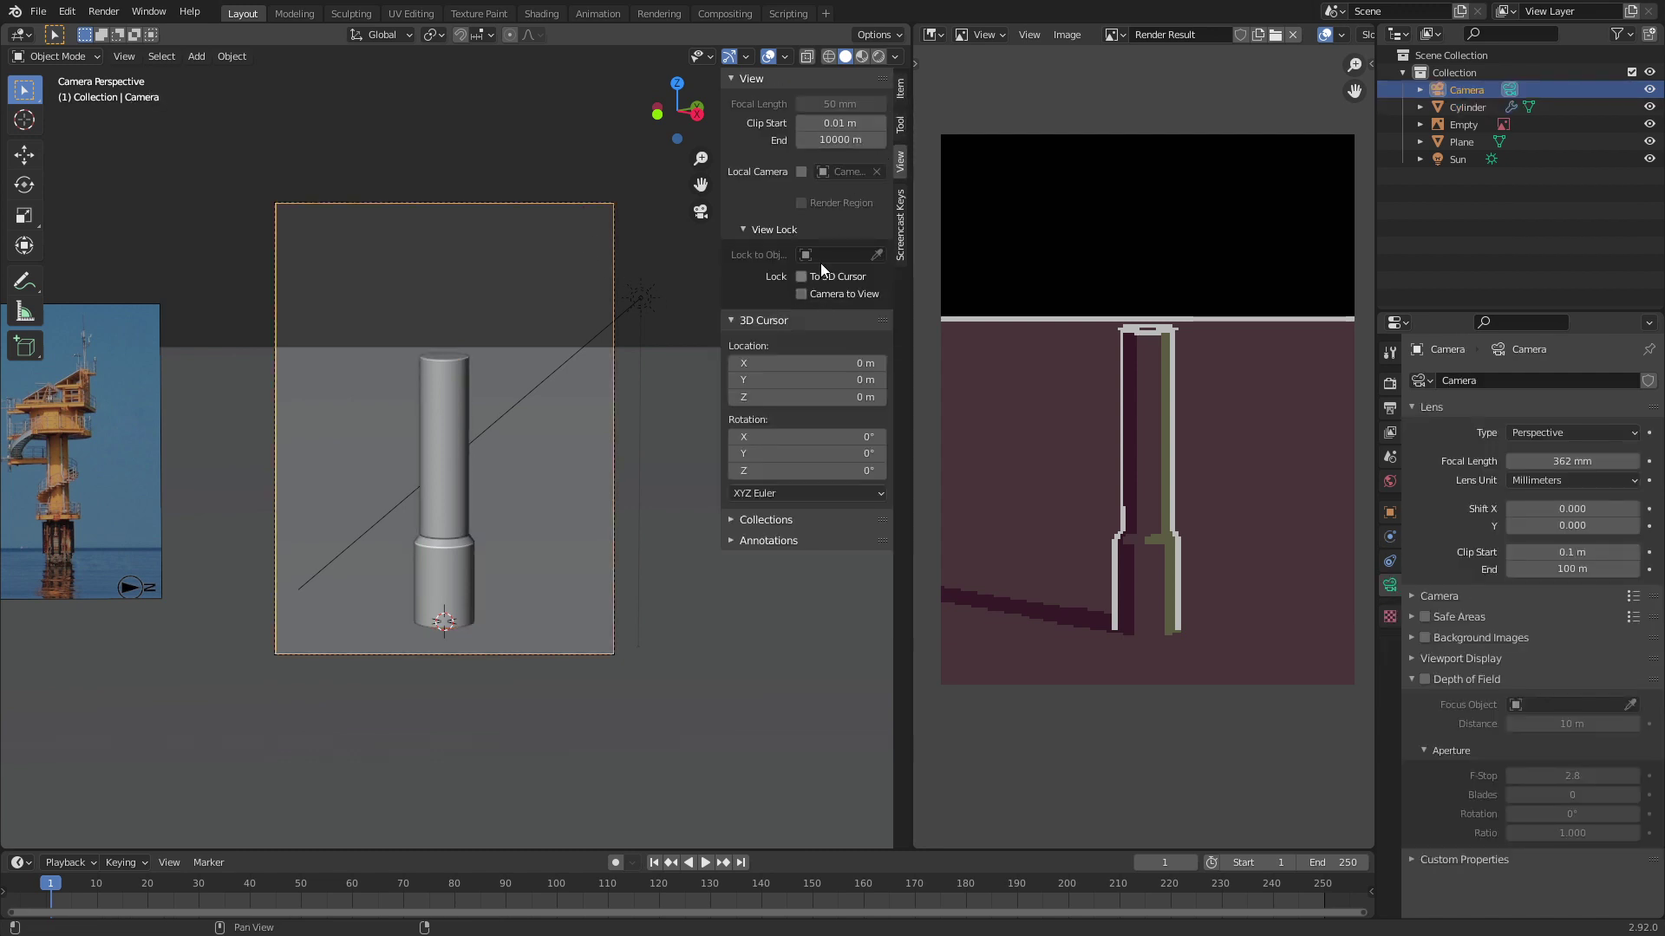
pyautogui.moveTo(821, 140); pyautogui.dragTo(822, 141)
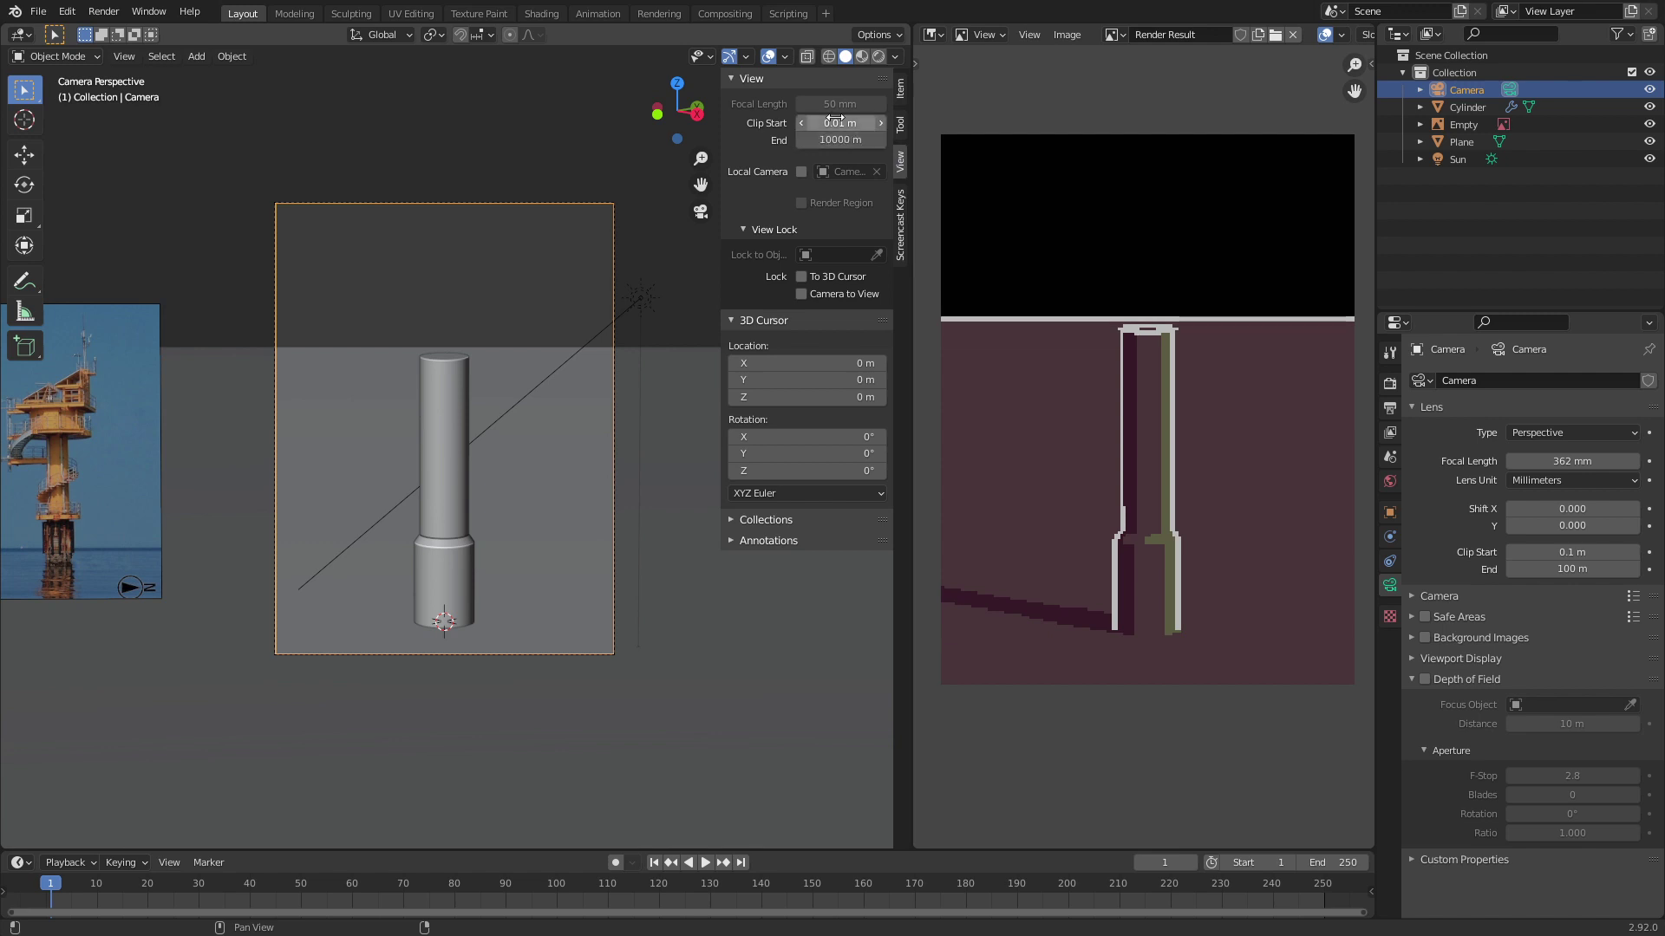
pyautogui.click(904, 120)
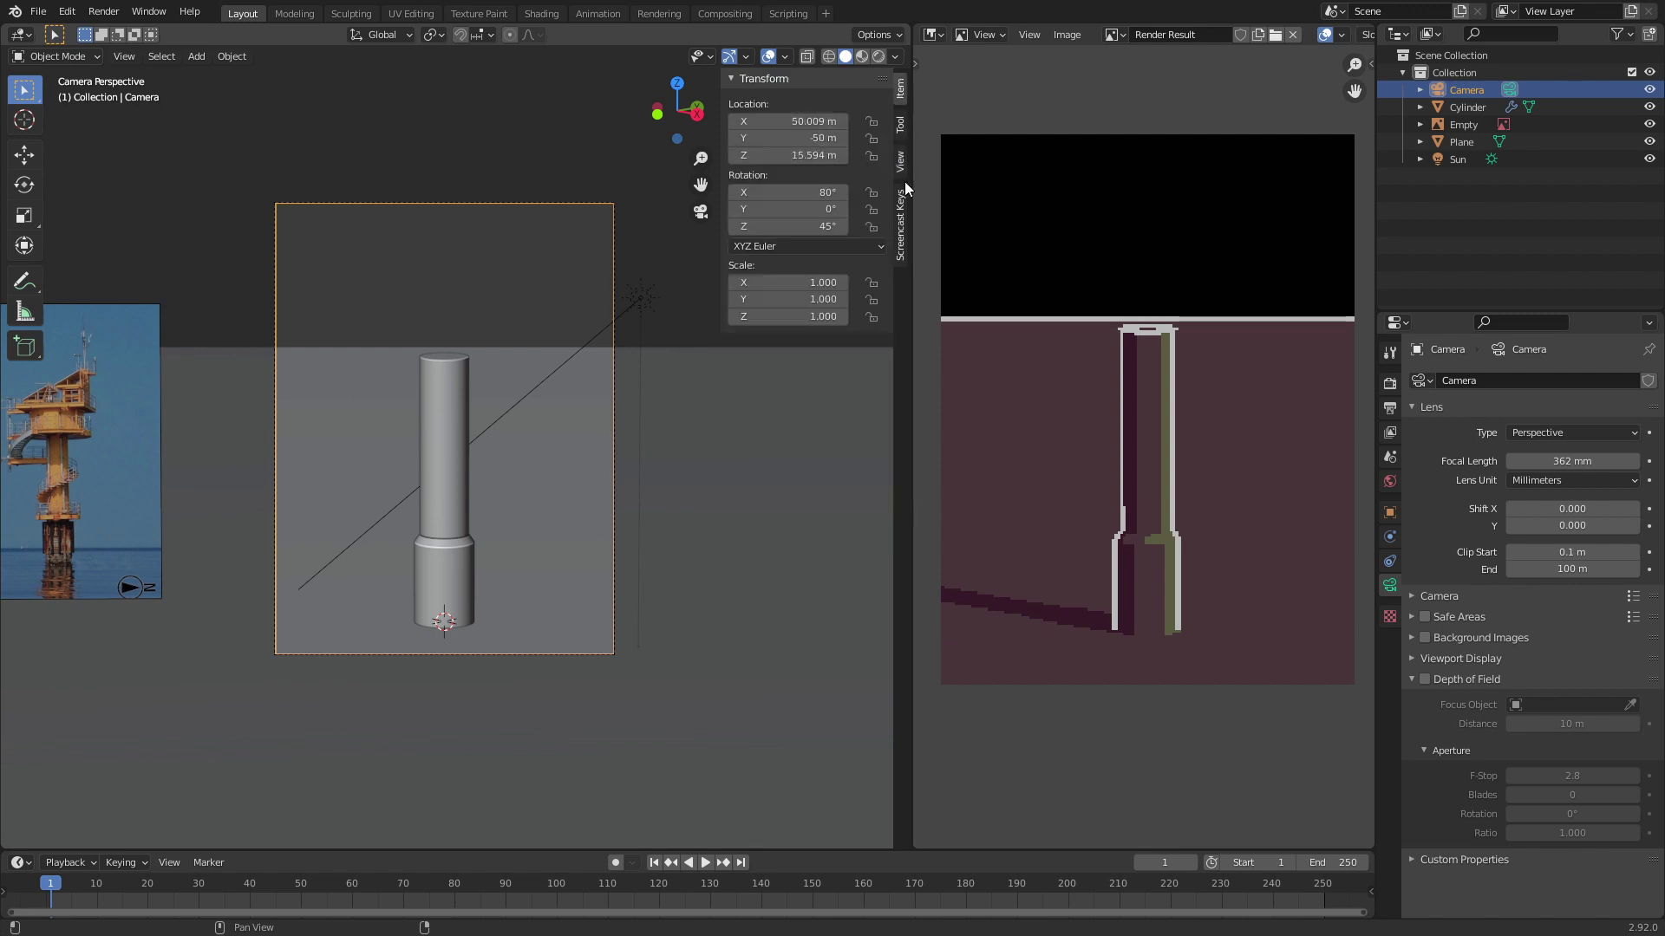
pyautogui.click(905, 215)
pyautogui.click(903, 165)
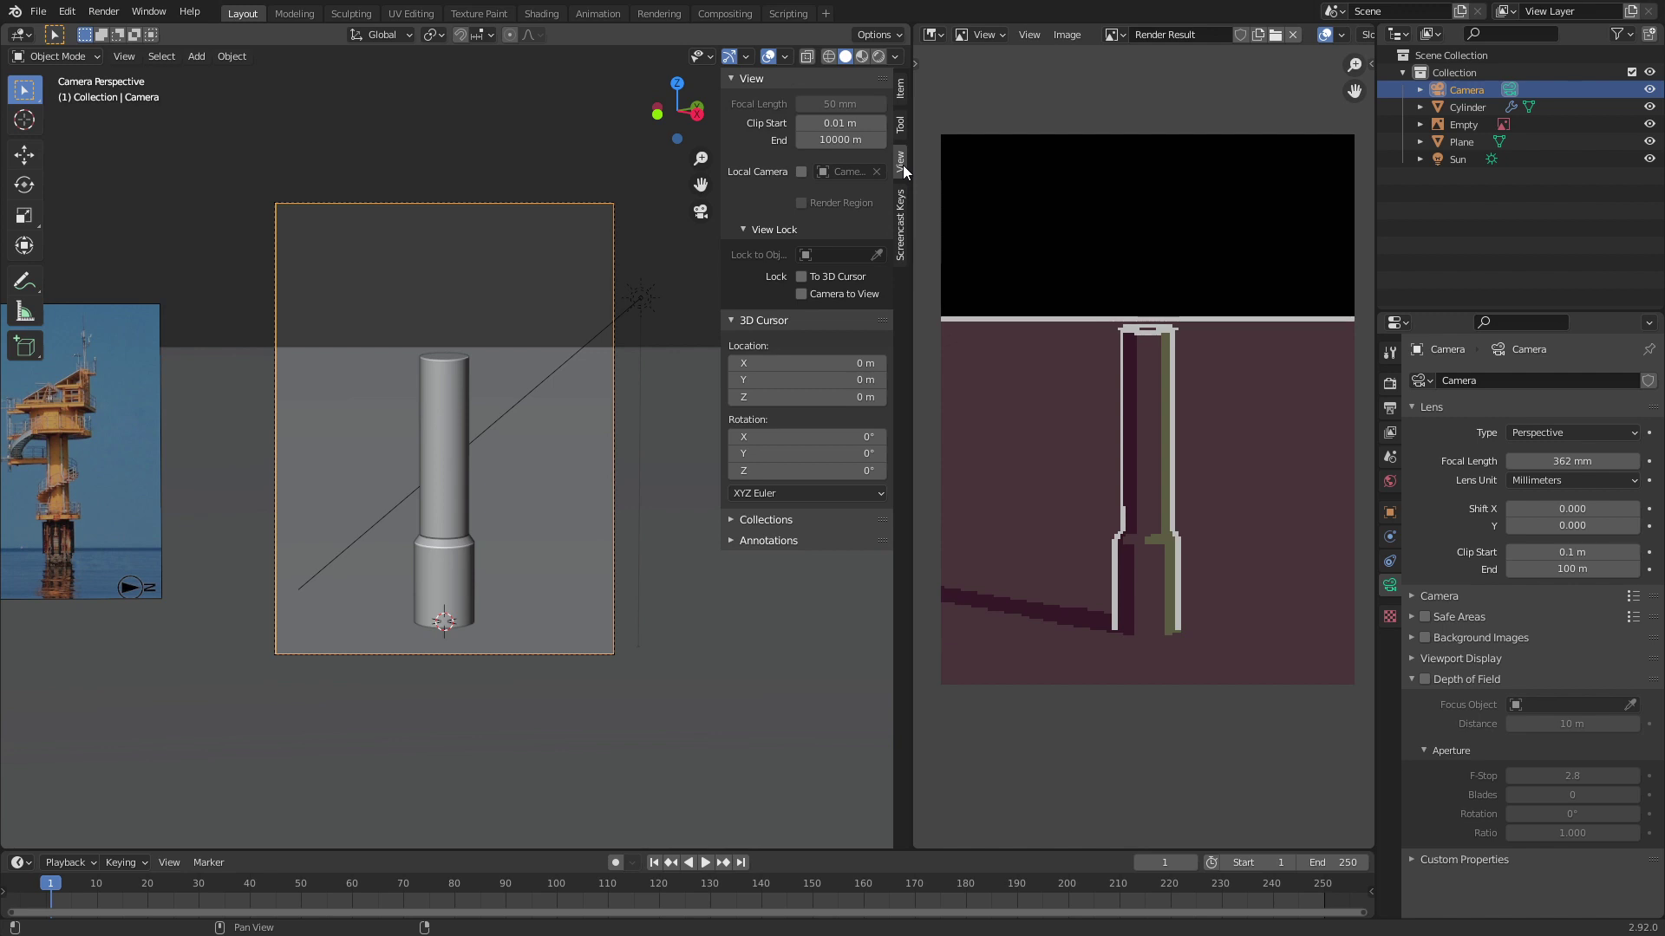
# Step: Tilt the camera upward about its local X axis and lower it along global Z to bring the cylinder back into frame
pyautogui.press('r')
pyautogui.press('x')
pyautogui.press('x')
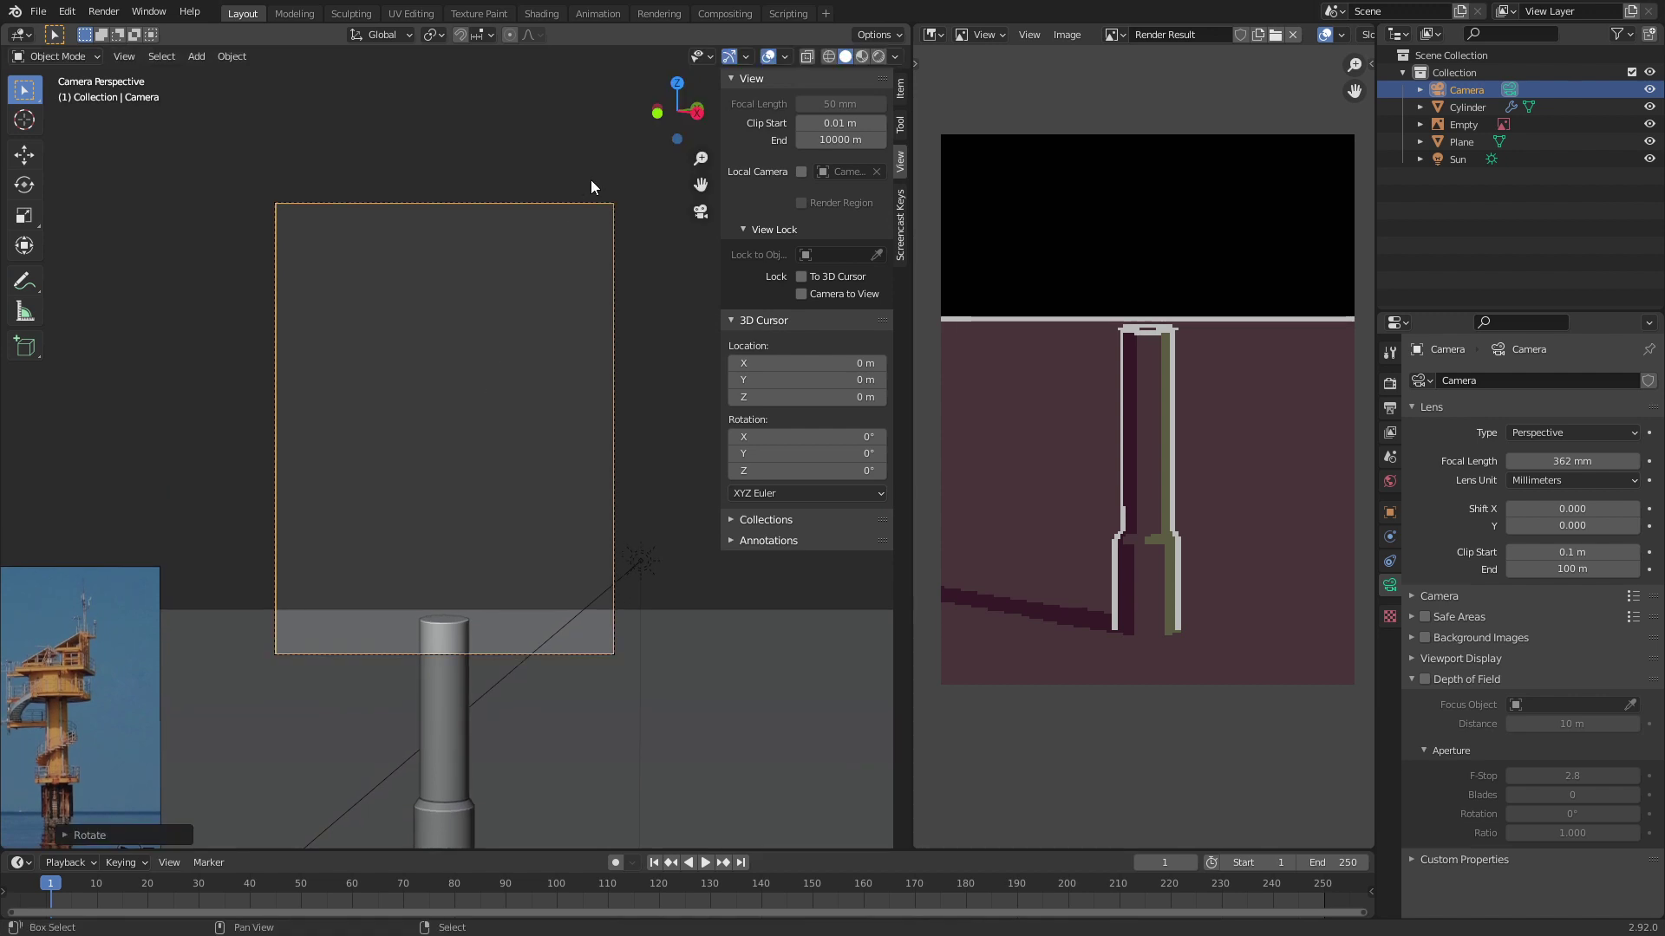
pyautogui.click(590, 179)
pyautogui.press('g')
pyautogui.press('z')
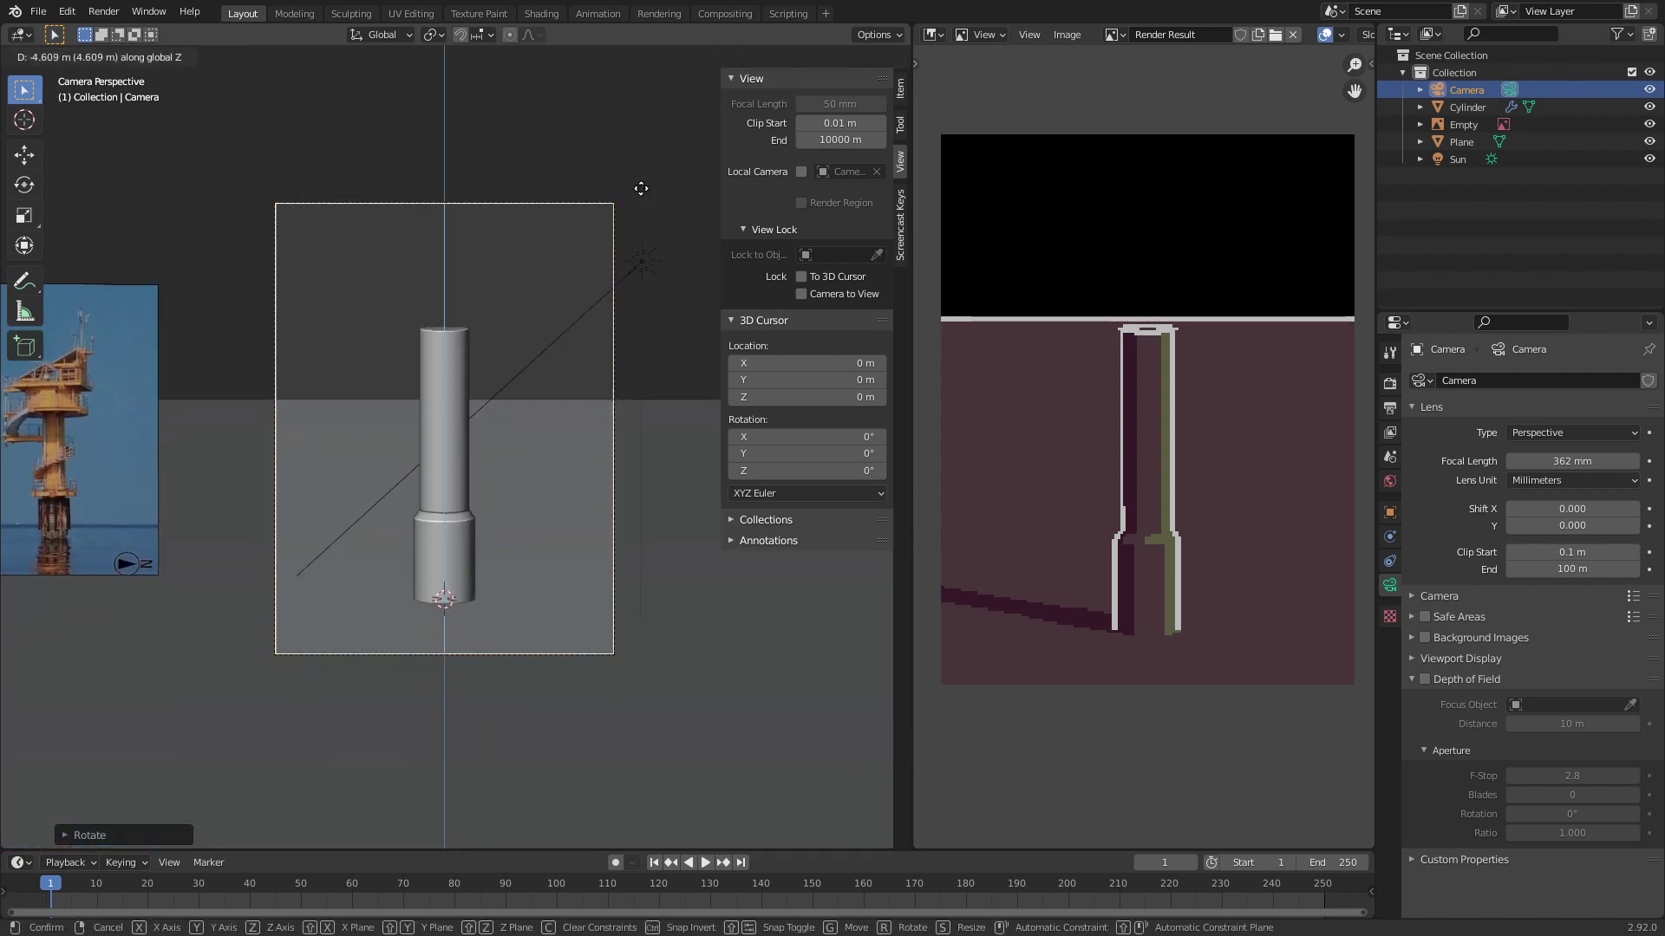
pyautogui.click(608, 403)
# Step: Scale the ground plane up uniformly by about 3.1 and deselect it
pyautogui.click(555, 477)
pyautogui.press('s')
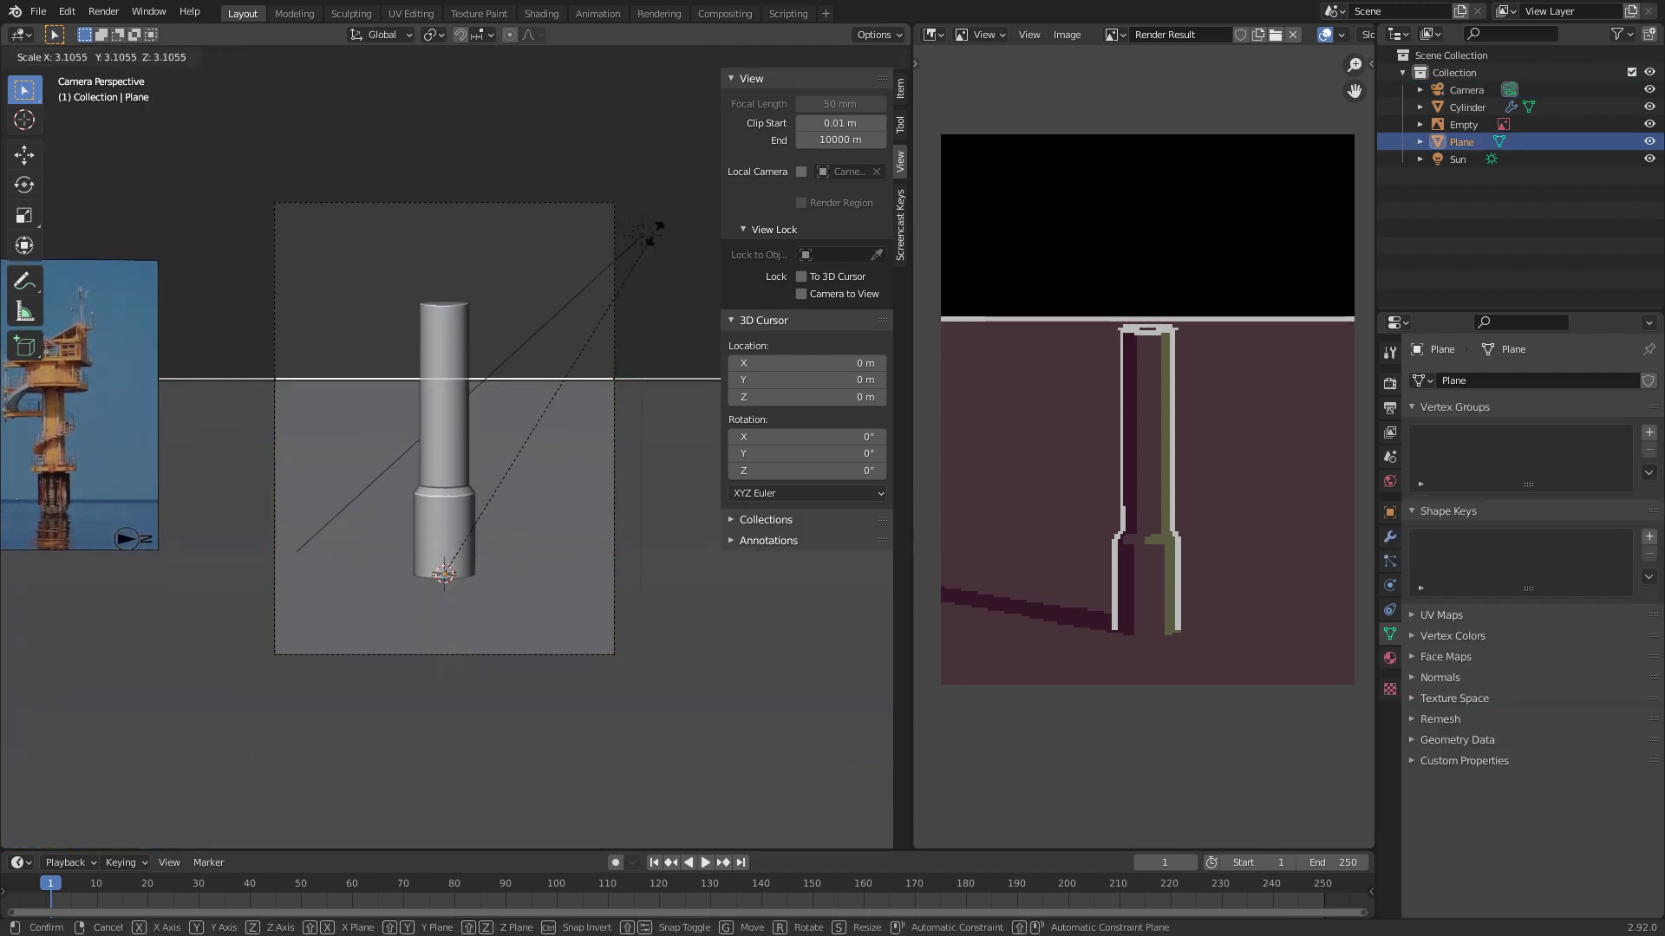
pyautogui.click(652, 234)
pyautogui.hotkey('alt', 'a')
pyautogui.keyDown('shift'); pyautogui.moveTo(521, 355); pyautogui.dragTo(535, 341, button='middle'); pyautogui.keyUp('shift')
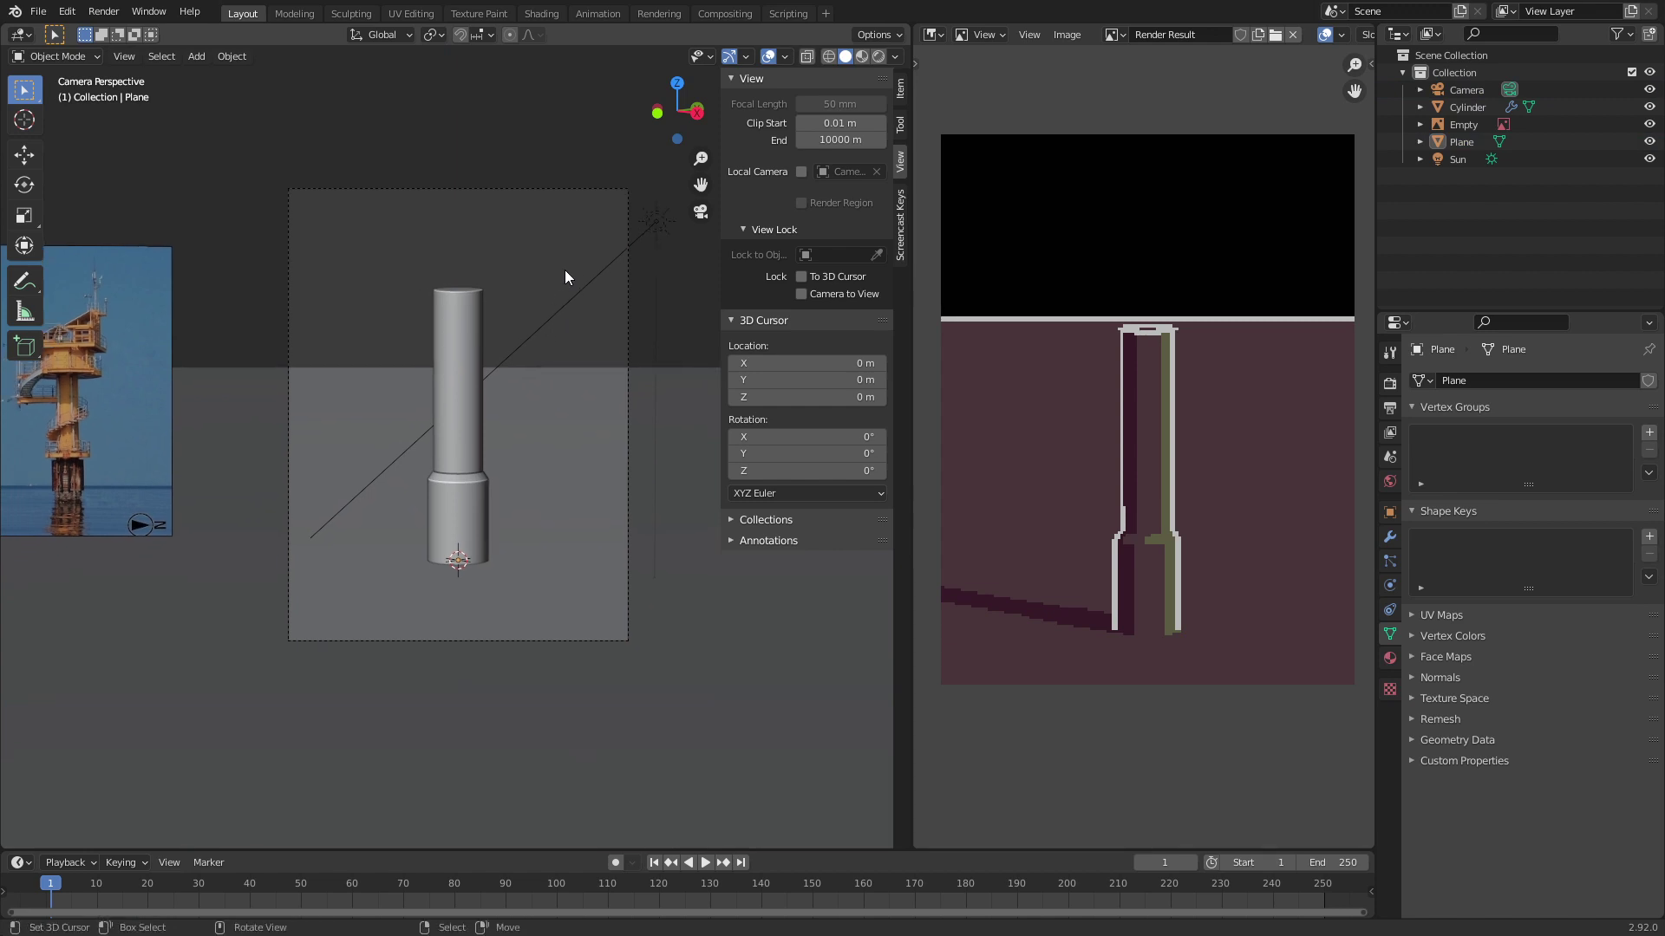
# Step: Select the camera, tilt it slightly upward about its local X axis and lower it along global Z for a flatter viewing angle
pyautogui.click(564, 197)
pyautogui.press('r')
pyautogui.press('x')
pyautogui.press('x')
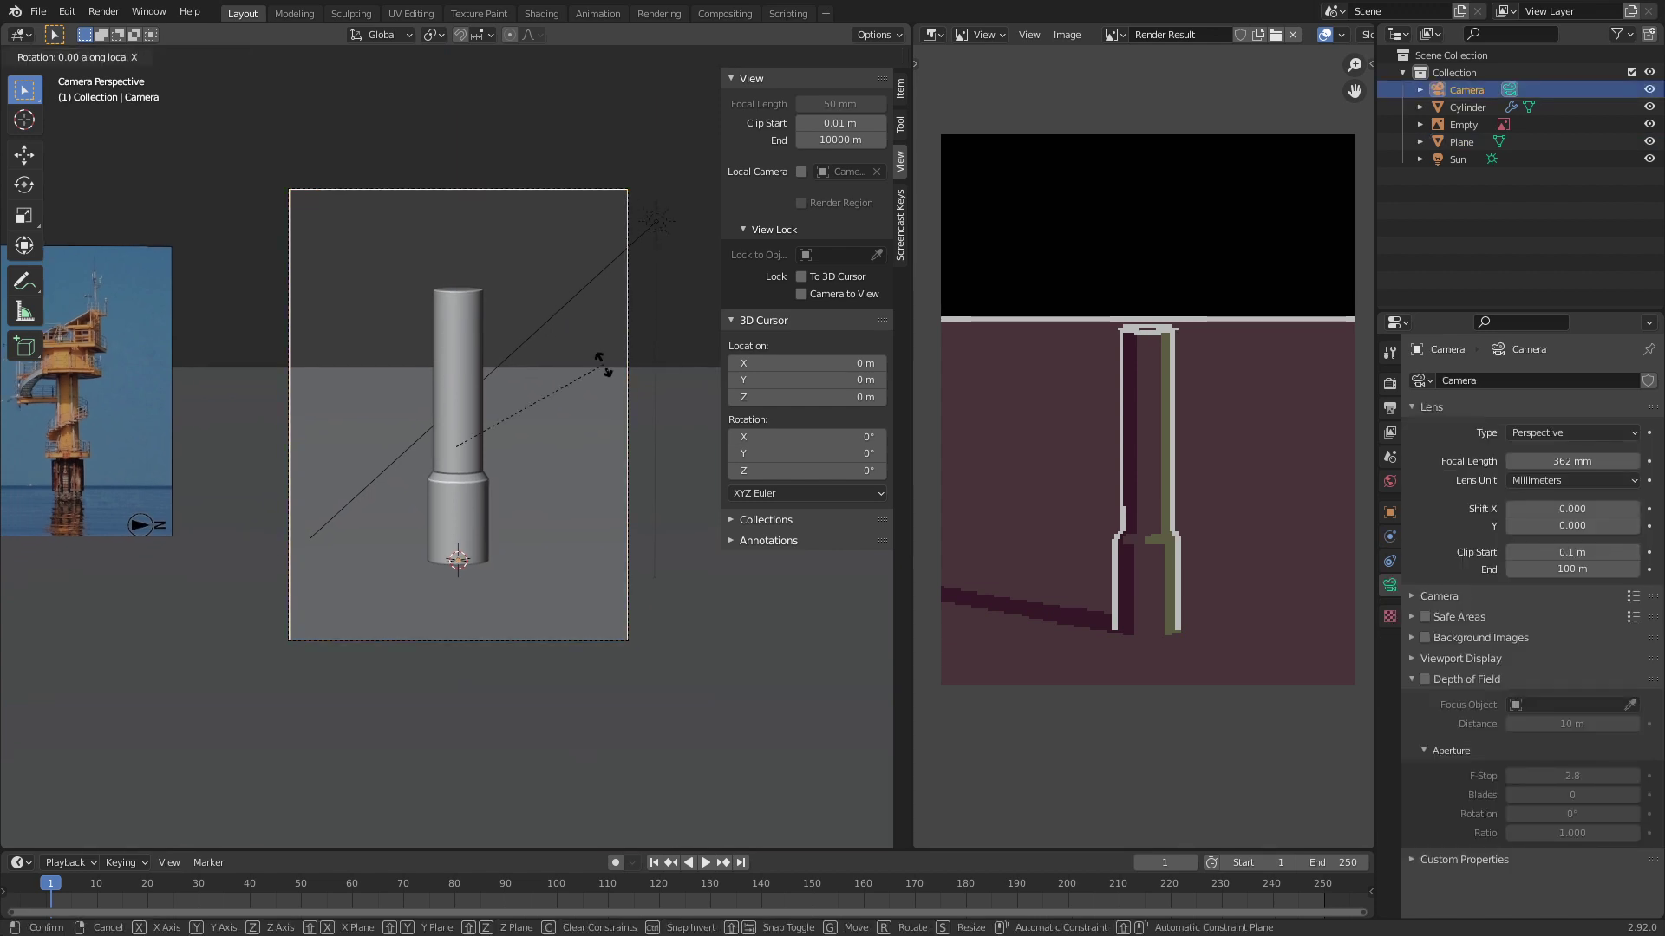
pyautogui.press('Return')
pyautogui.press('g')
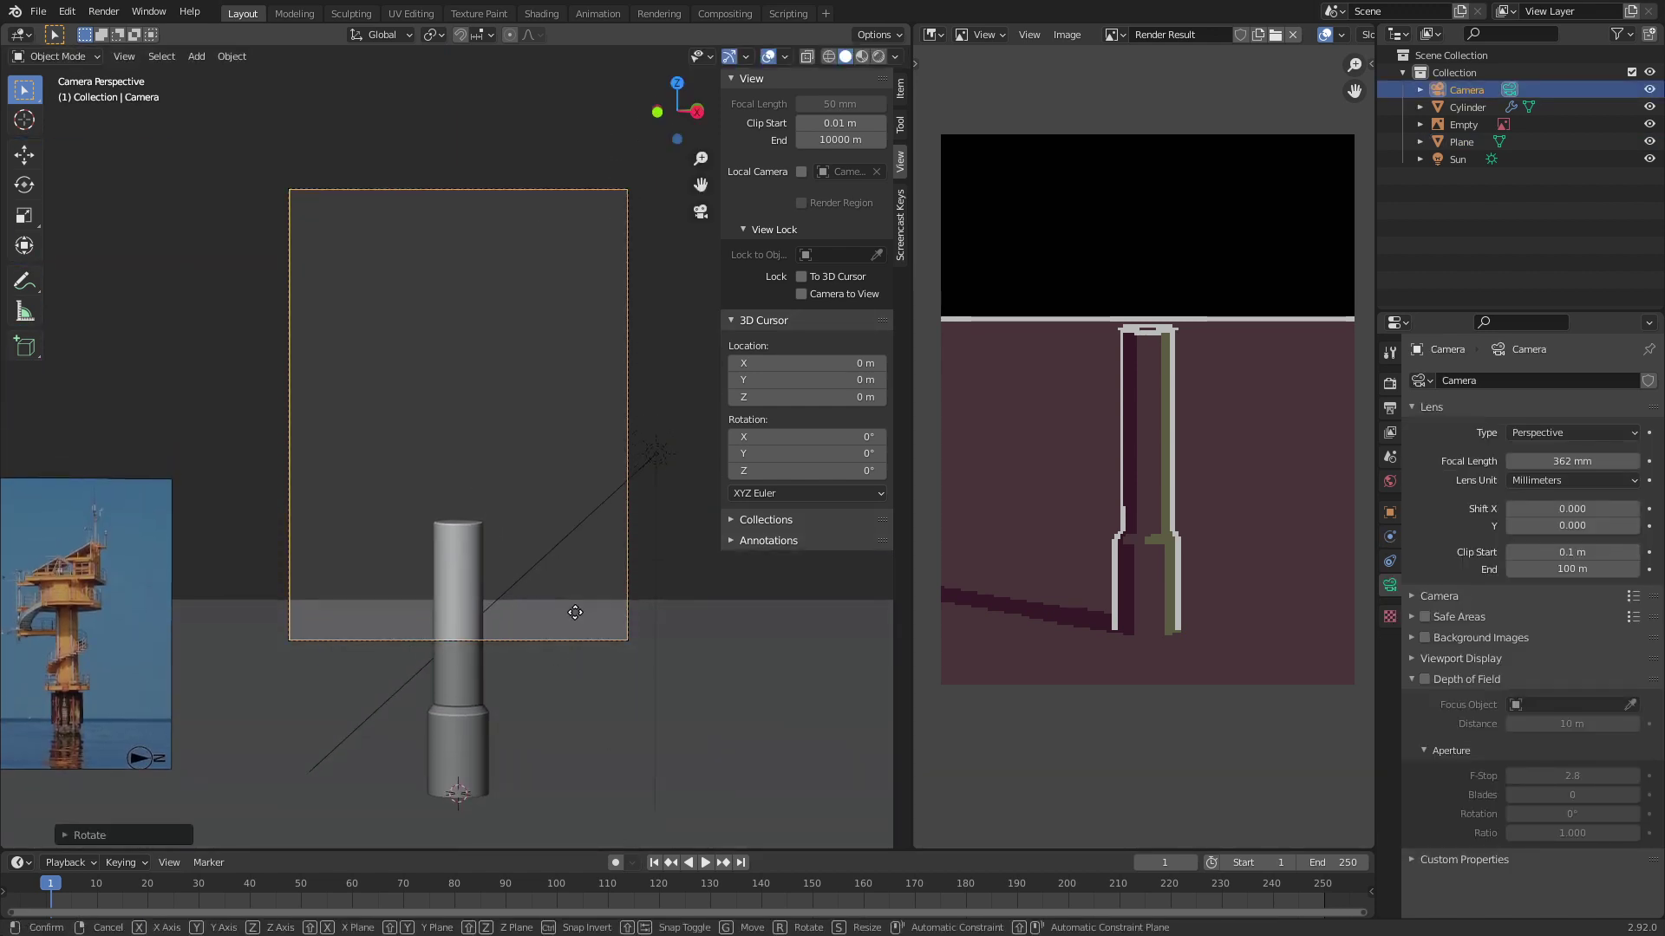
pyautogui.press('z')
pyautogui.click(371, 69)
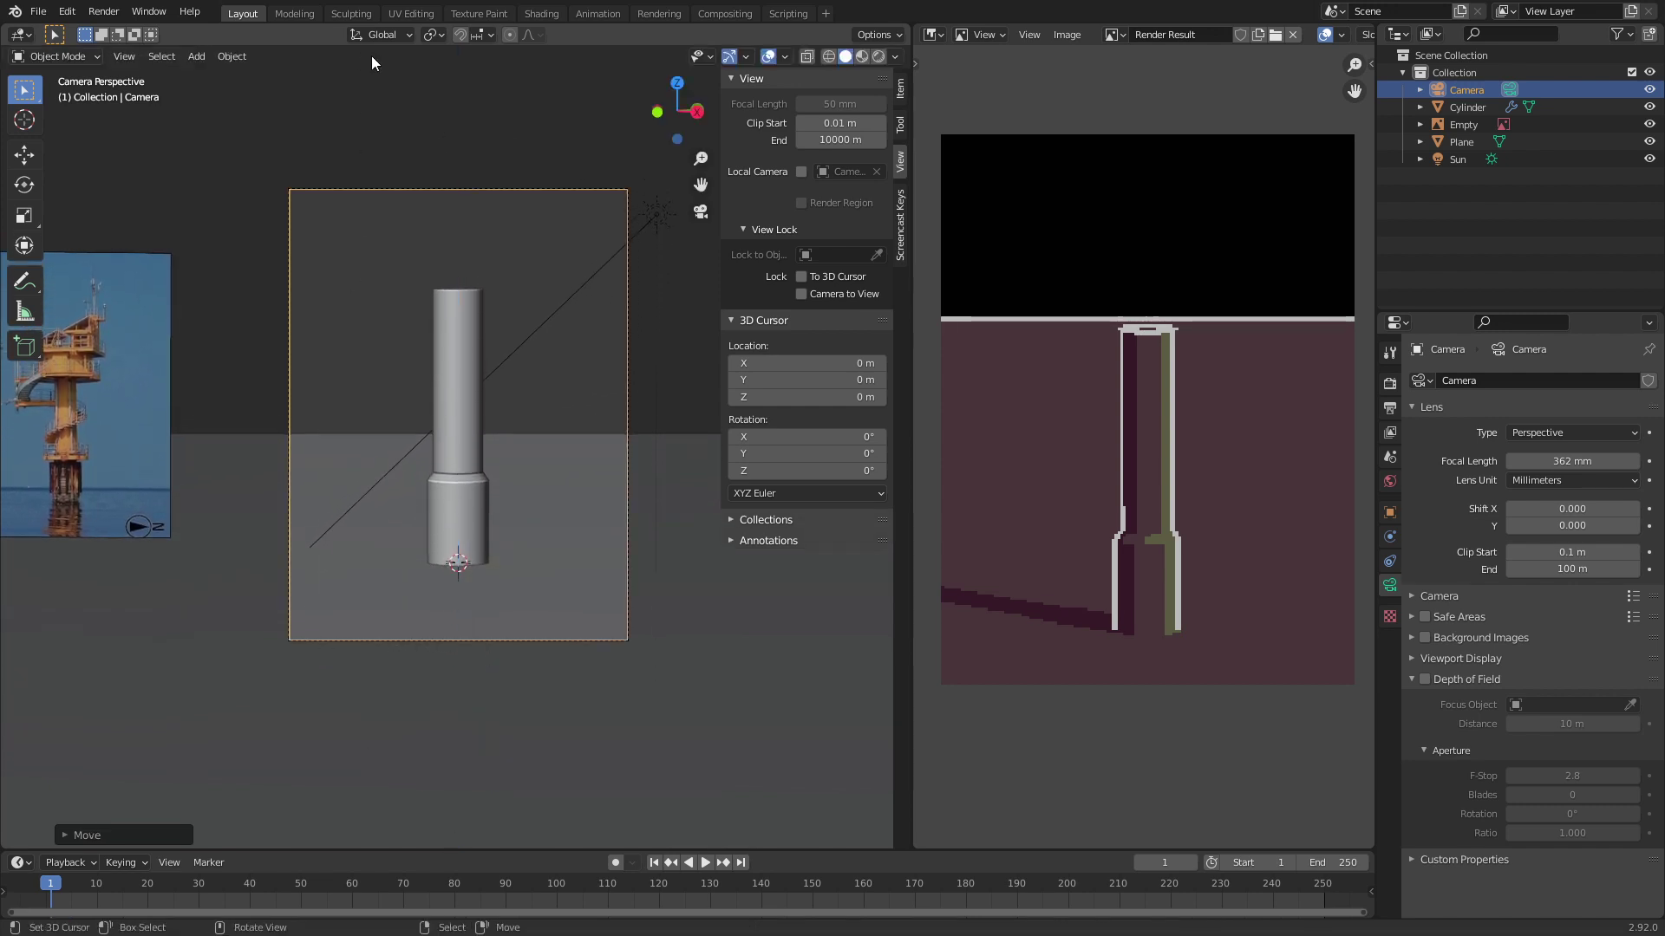
# Step: Tilt the camera further upward about local X and lower it about 2.6 m along global Z, keeping the whole cylinder in frame
pyautogui.press('r')
pyautogui.press('x')
pyautogui.press('x')
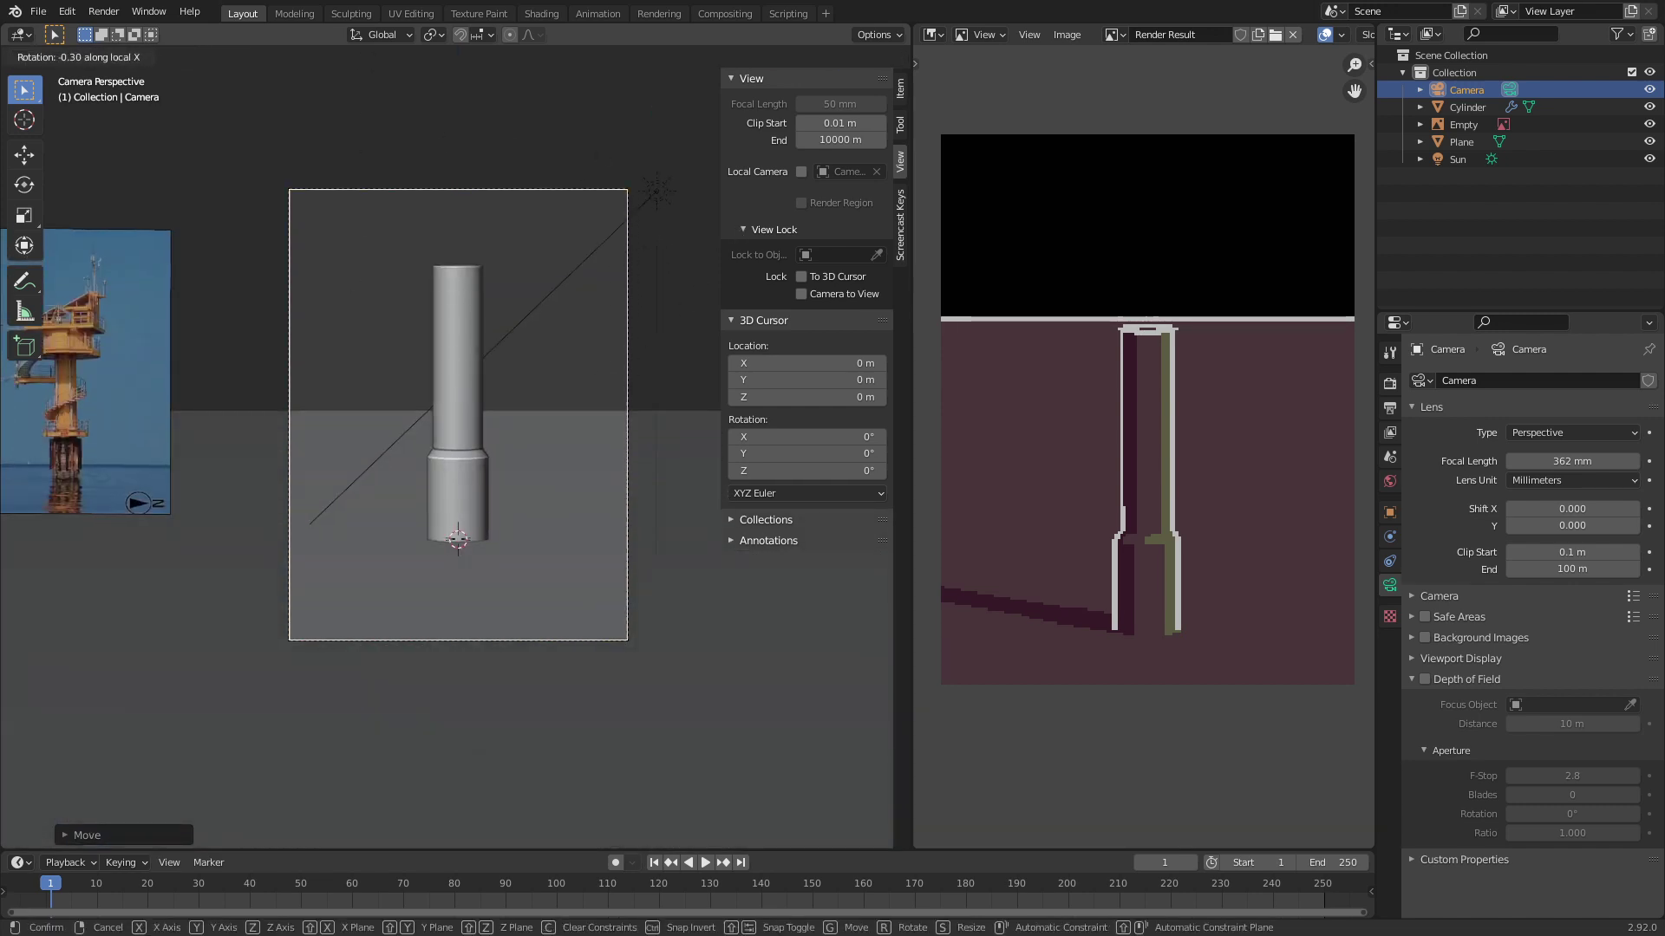
pyautogui.click(699, 383)
pyautogui.press('g')
pyautogui.press('z')
pyautogui.press('z')
pyautogui.rightClick(699, 383)
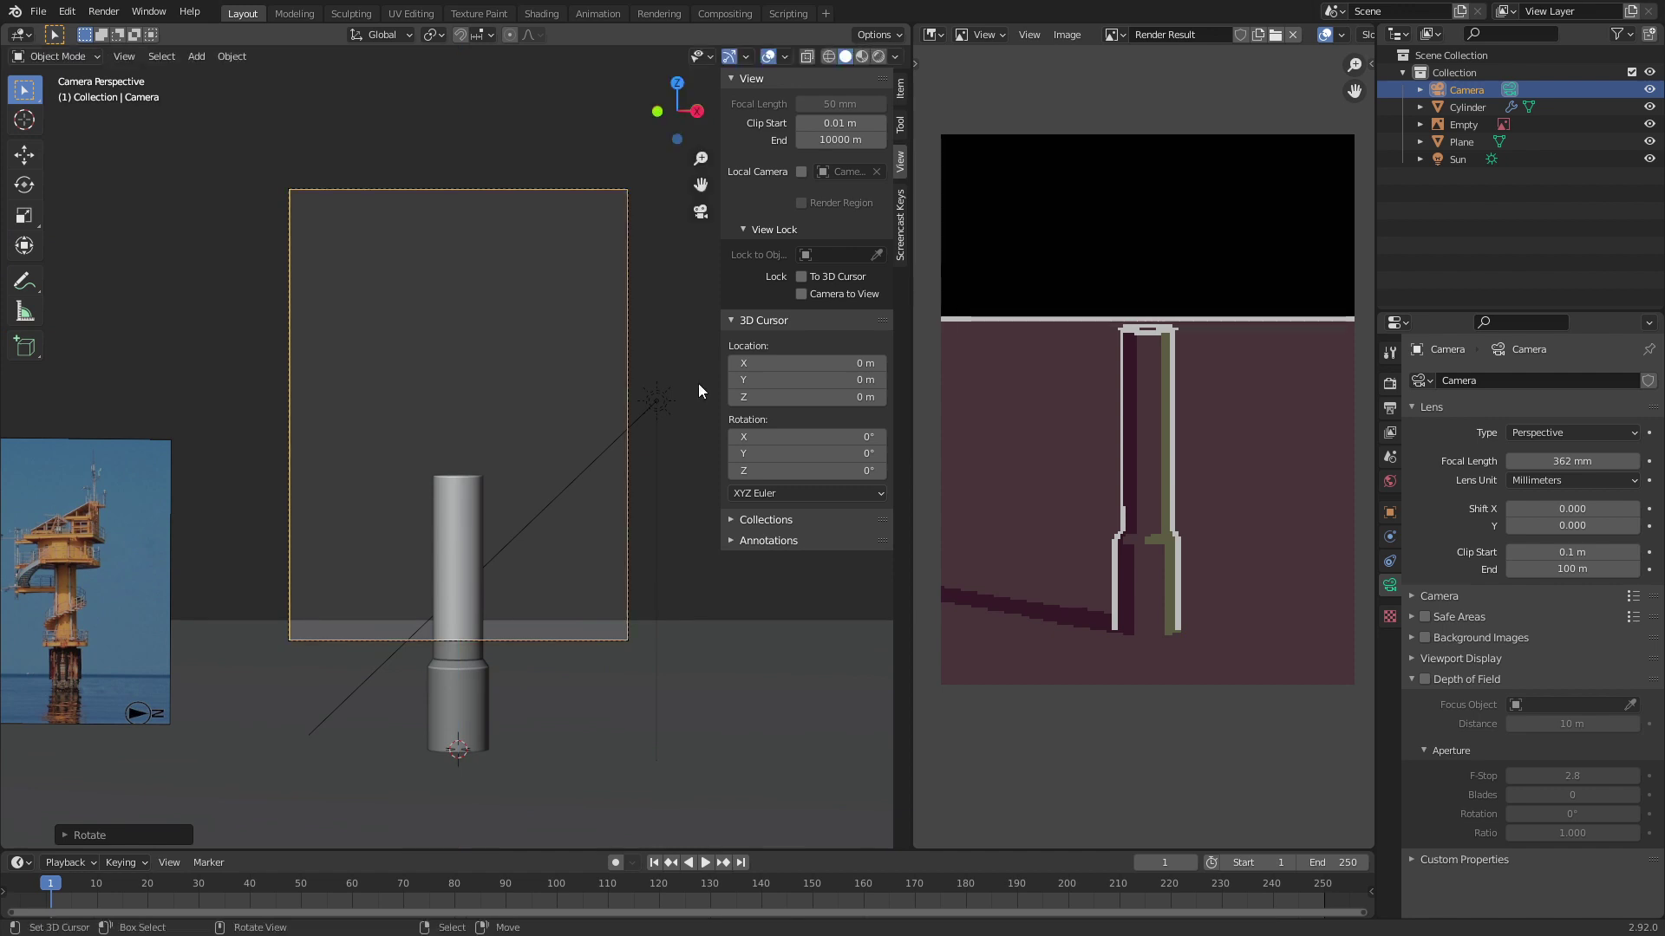
pyautogui.press('g')
pyautogui.press('z')
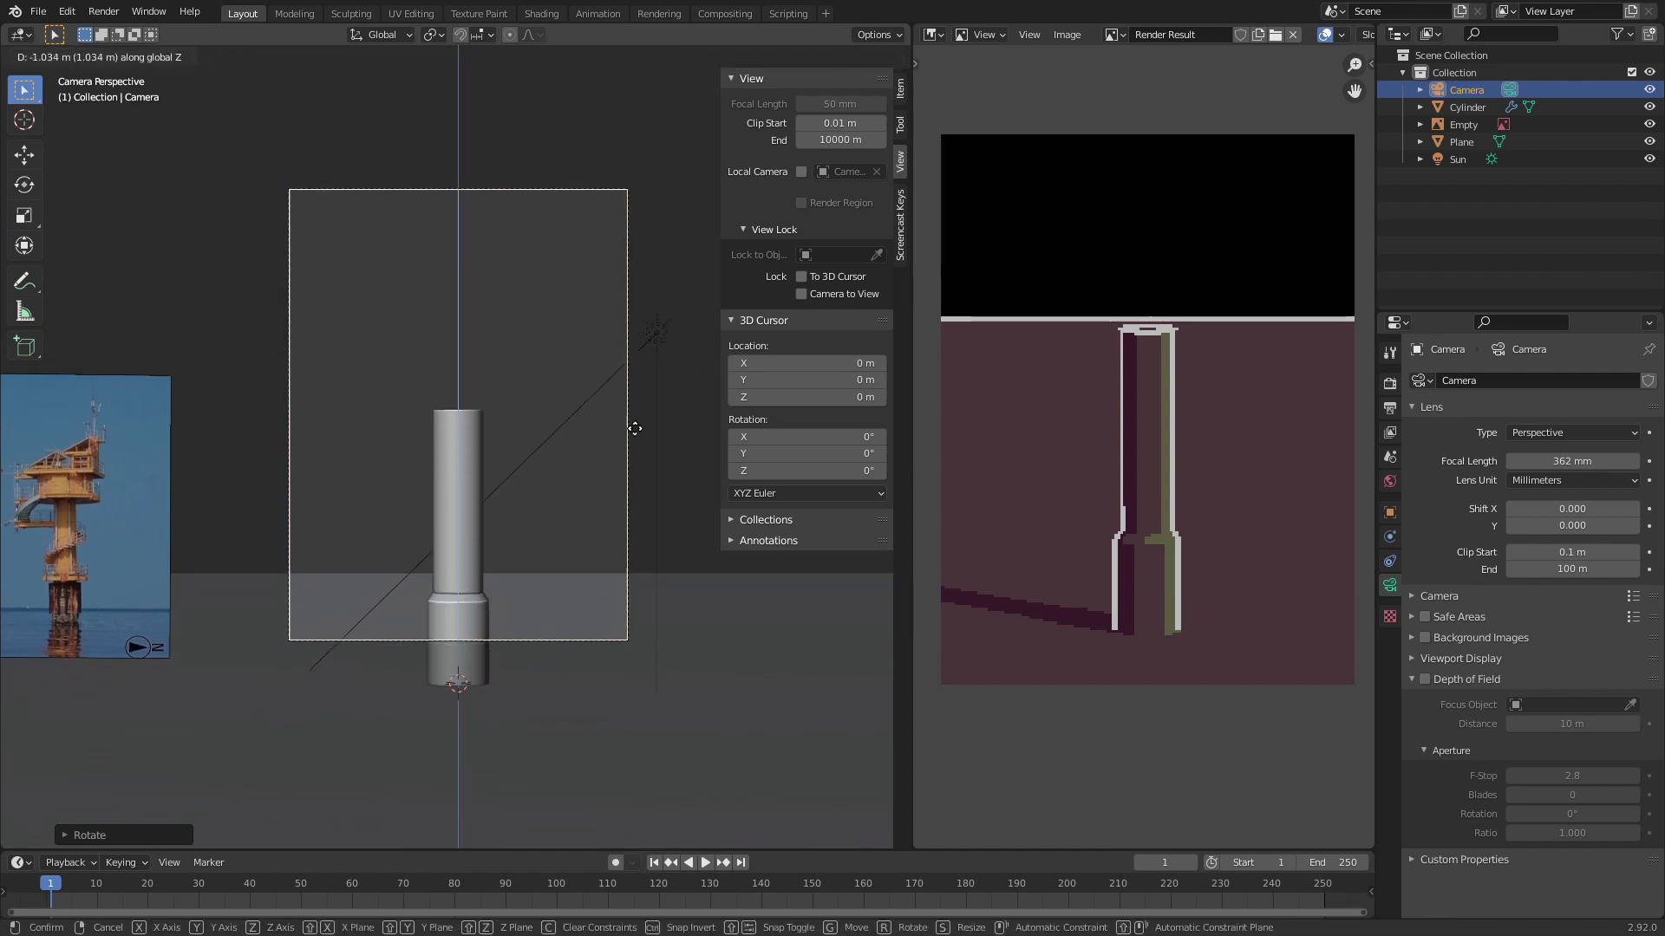
pyautogui.click(524, 708)
pyautogui.click(523, 704)
# Step: Render a new Pixelart preview, examine the cylinder and horizon up close, and widen the render view area
pyautogui.press('F12')
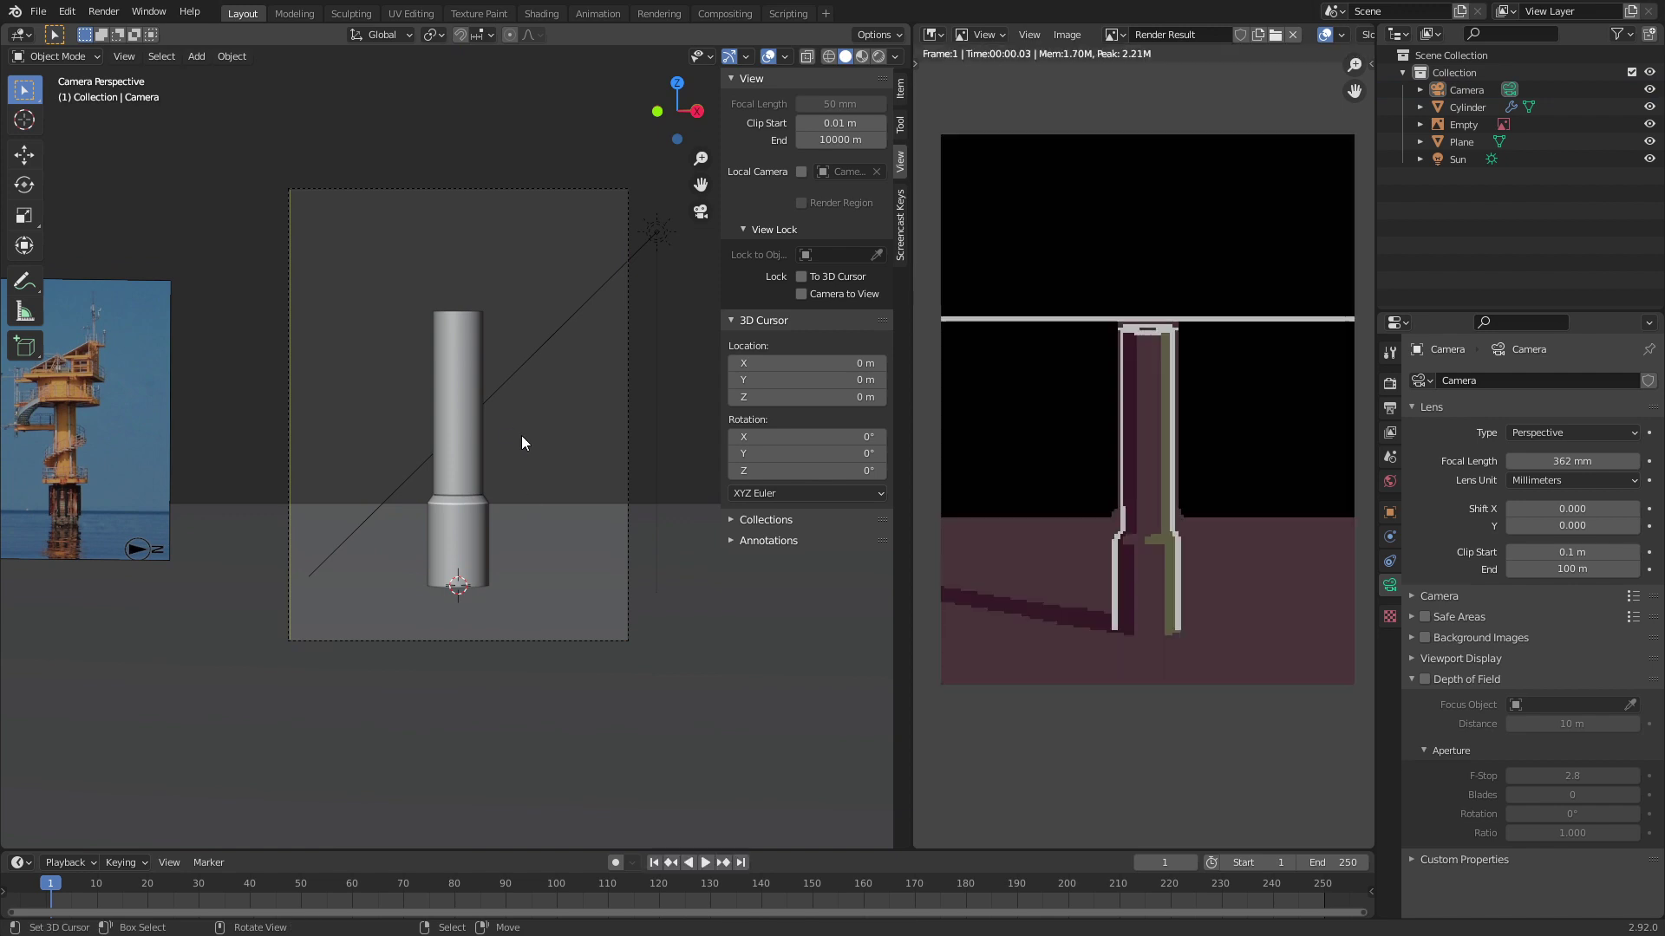
pyautogui.click(1390, 383)
pyautogui.click(1532, 858)
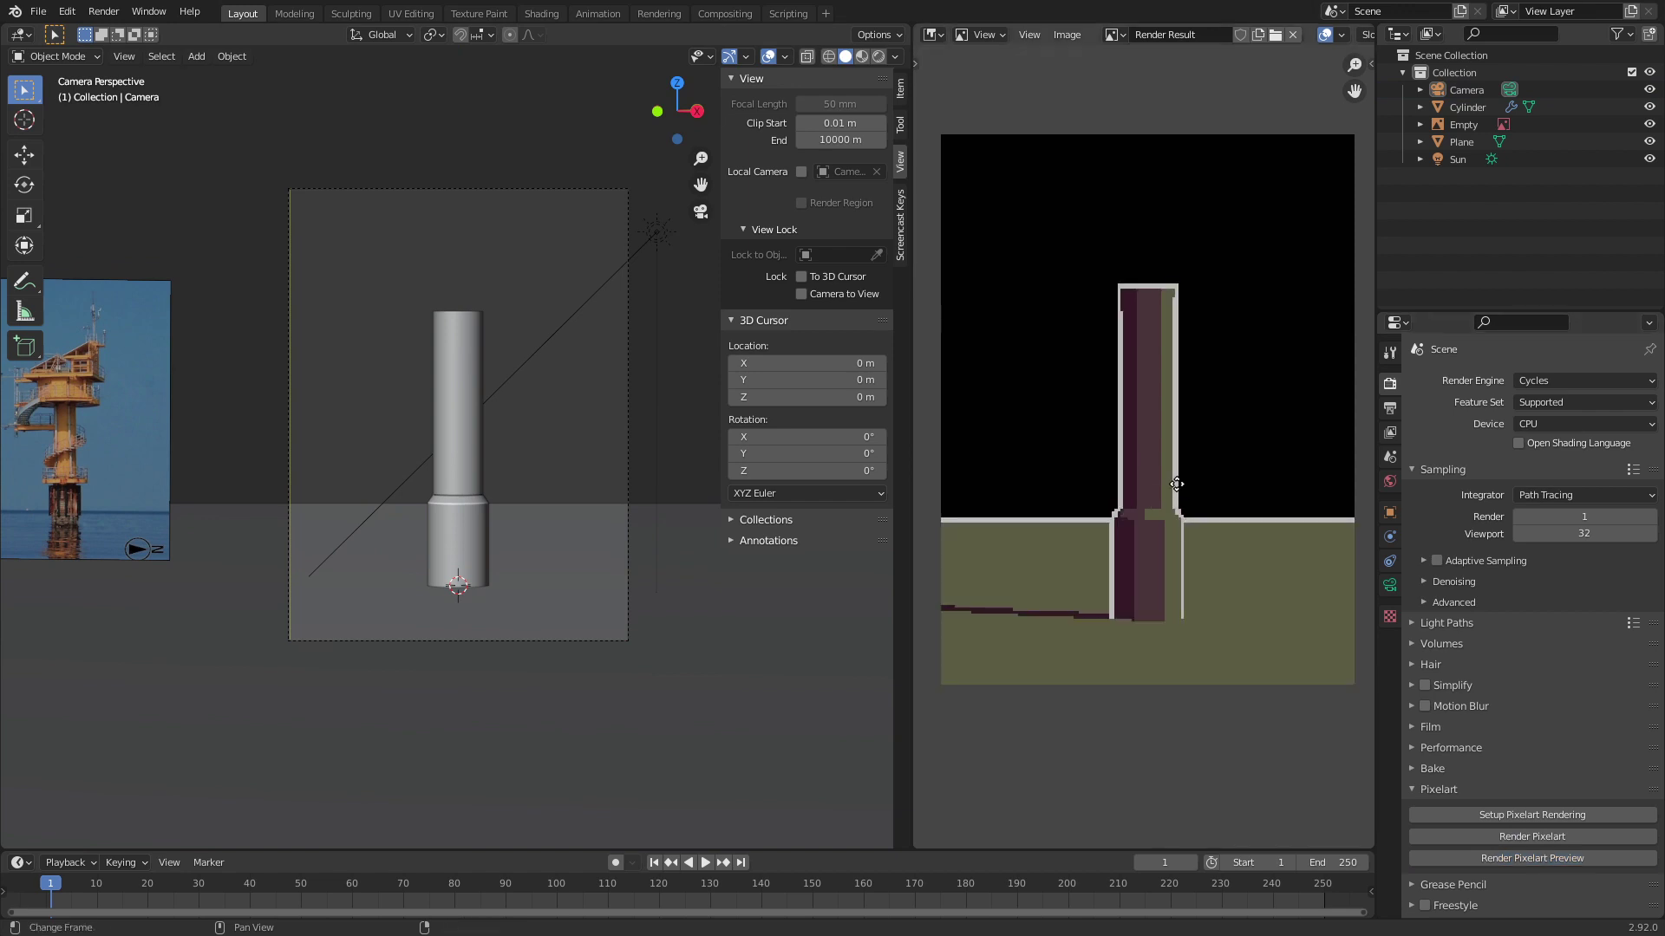
pyautogui.moveTo(1164, 548); pyautogui.dragTo(1205, 394, button='middle')
pyautogui.scroll(1, 1135, 494)
pyautogui.scroll(-2, 1135, 494)
pyautogui.scroll(5, 1088, 286)
pyautogui.scroll(-4, 1137, 450)
pyautogui.moveTo(1145, 447); pyautogui.dragTo(1125, 489, button='middle')
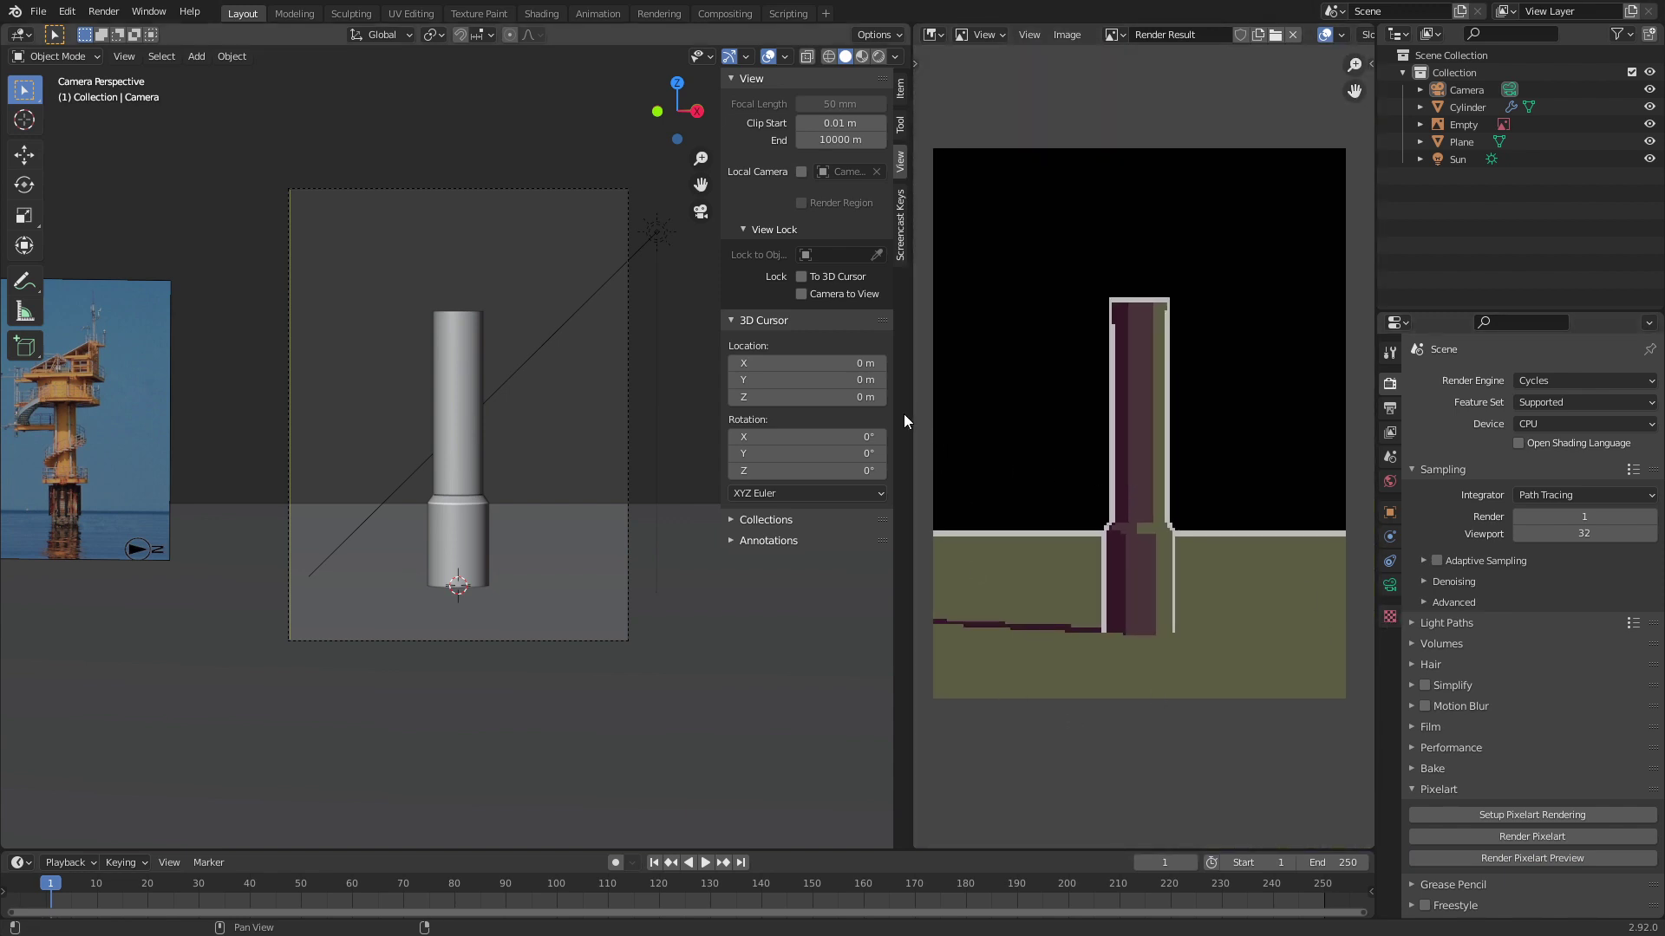
pyautogui.moveTo(910, 423); pyautogui.dragTo(836, 434)
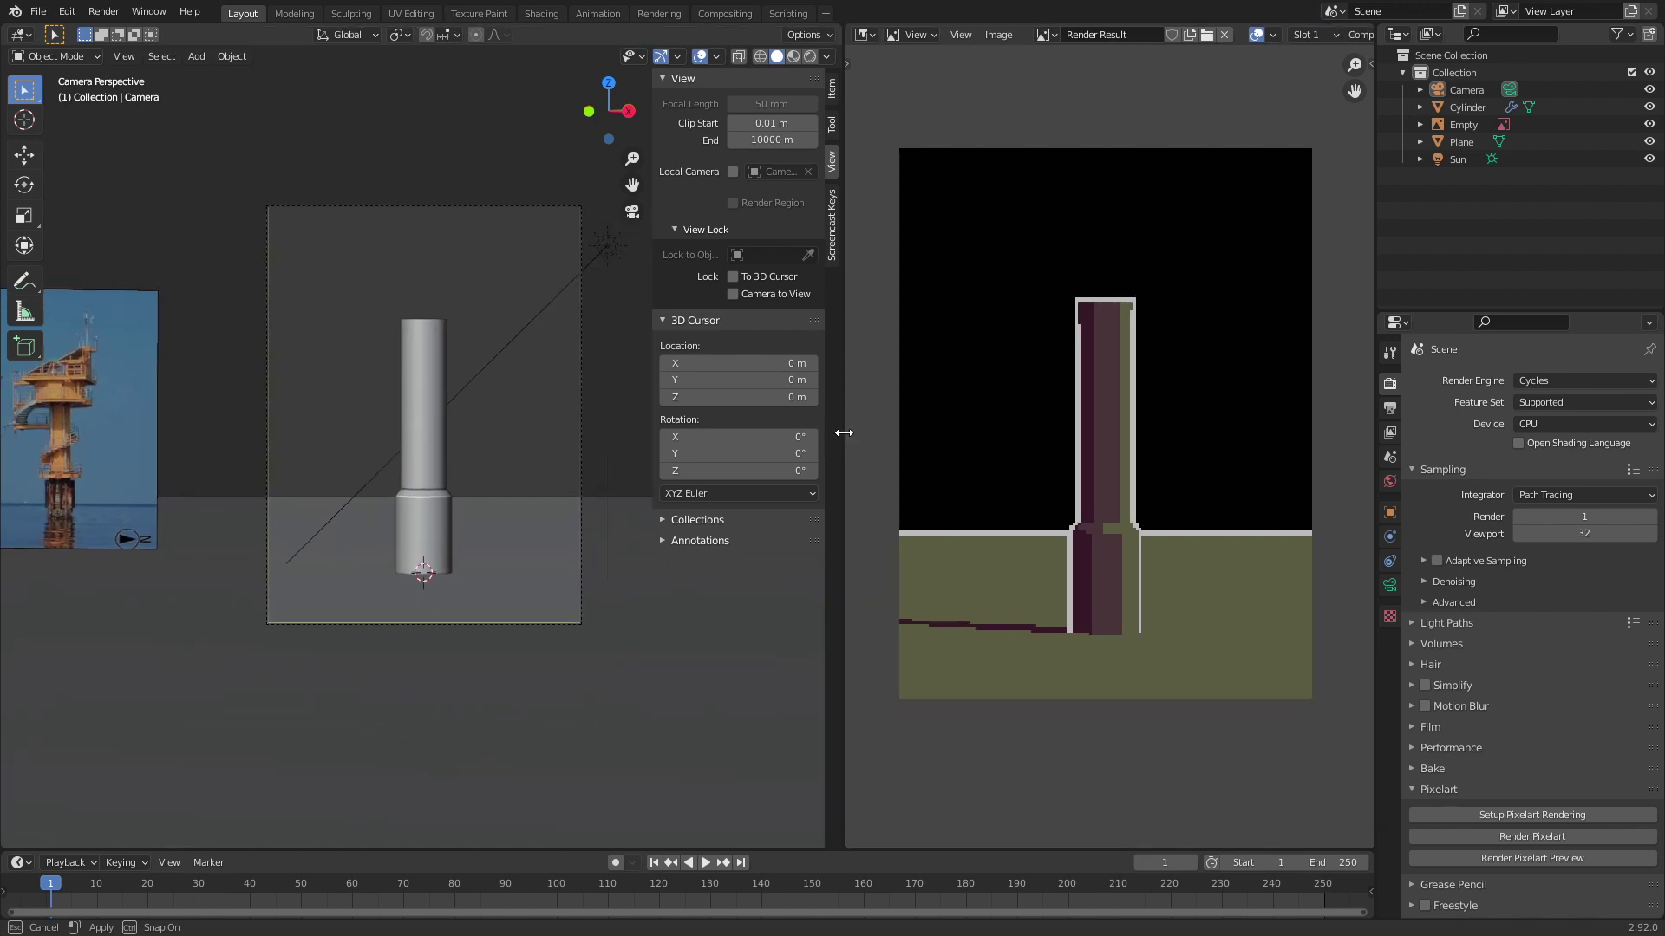
# Step: Add a mesh plane near the cylinder's top, rotate it freely until it stands upright, and enlarge it to overfill the camera frame
pyautogui.hotkey('shift', 'a')
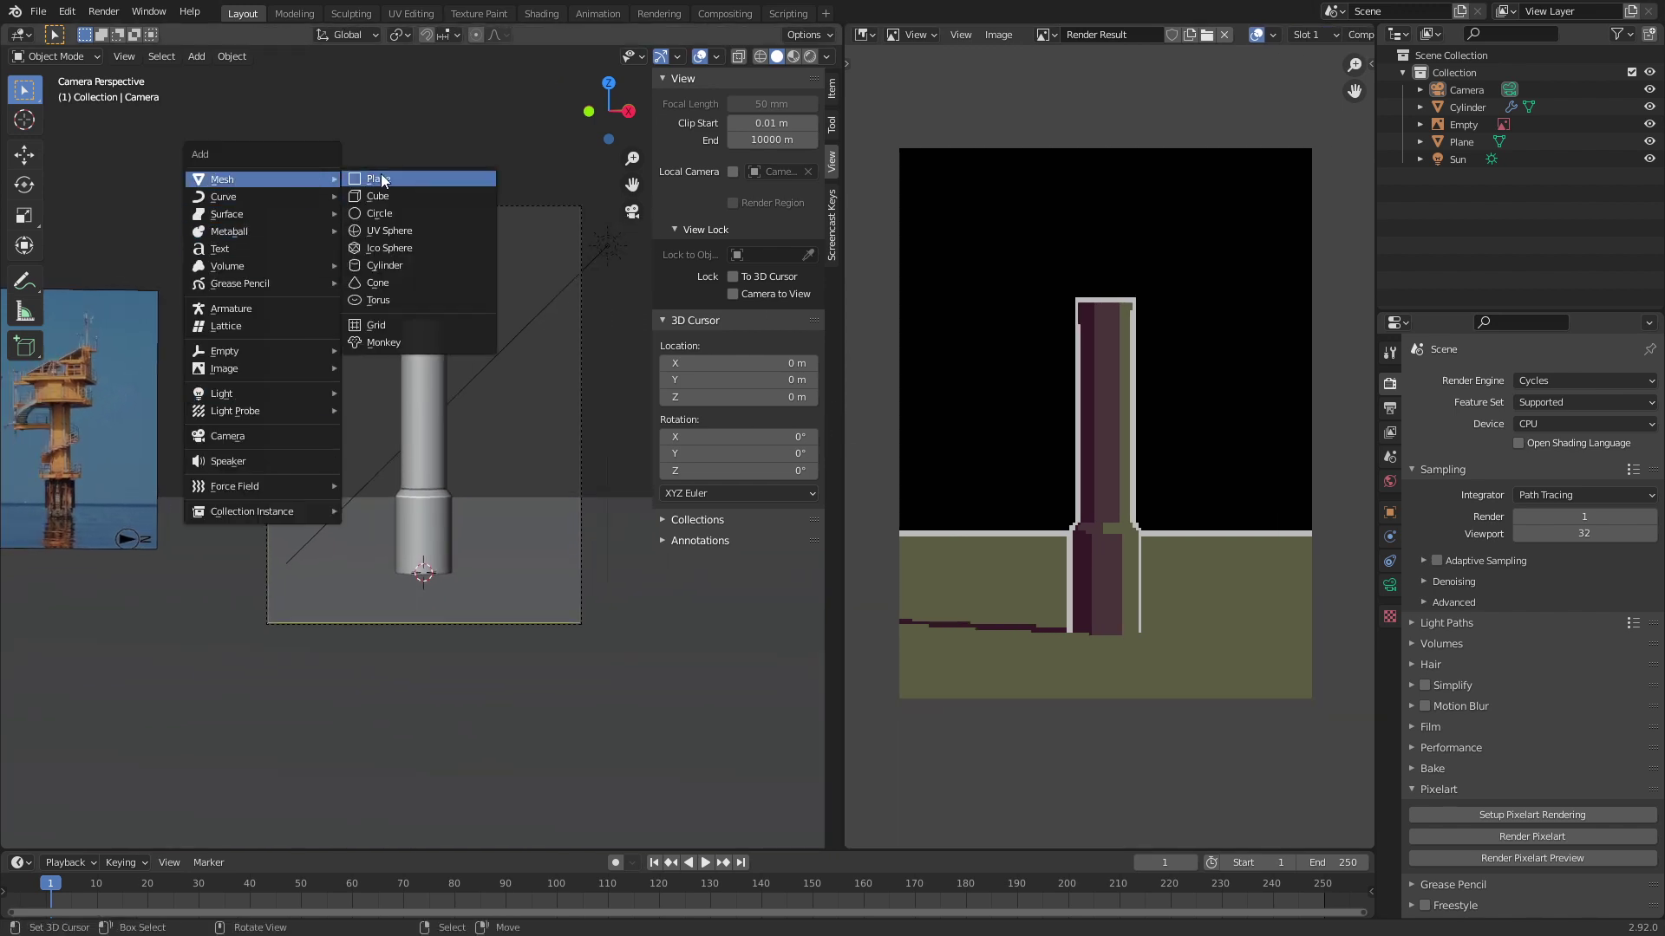
pyautogui.click(347, 181)
pyautogui.press('g')
pyautogui.click(472, 356)
pyautogui.press('r')
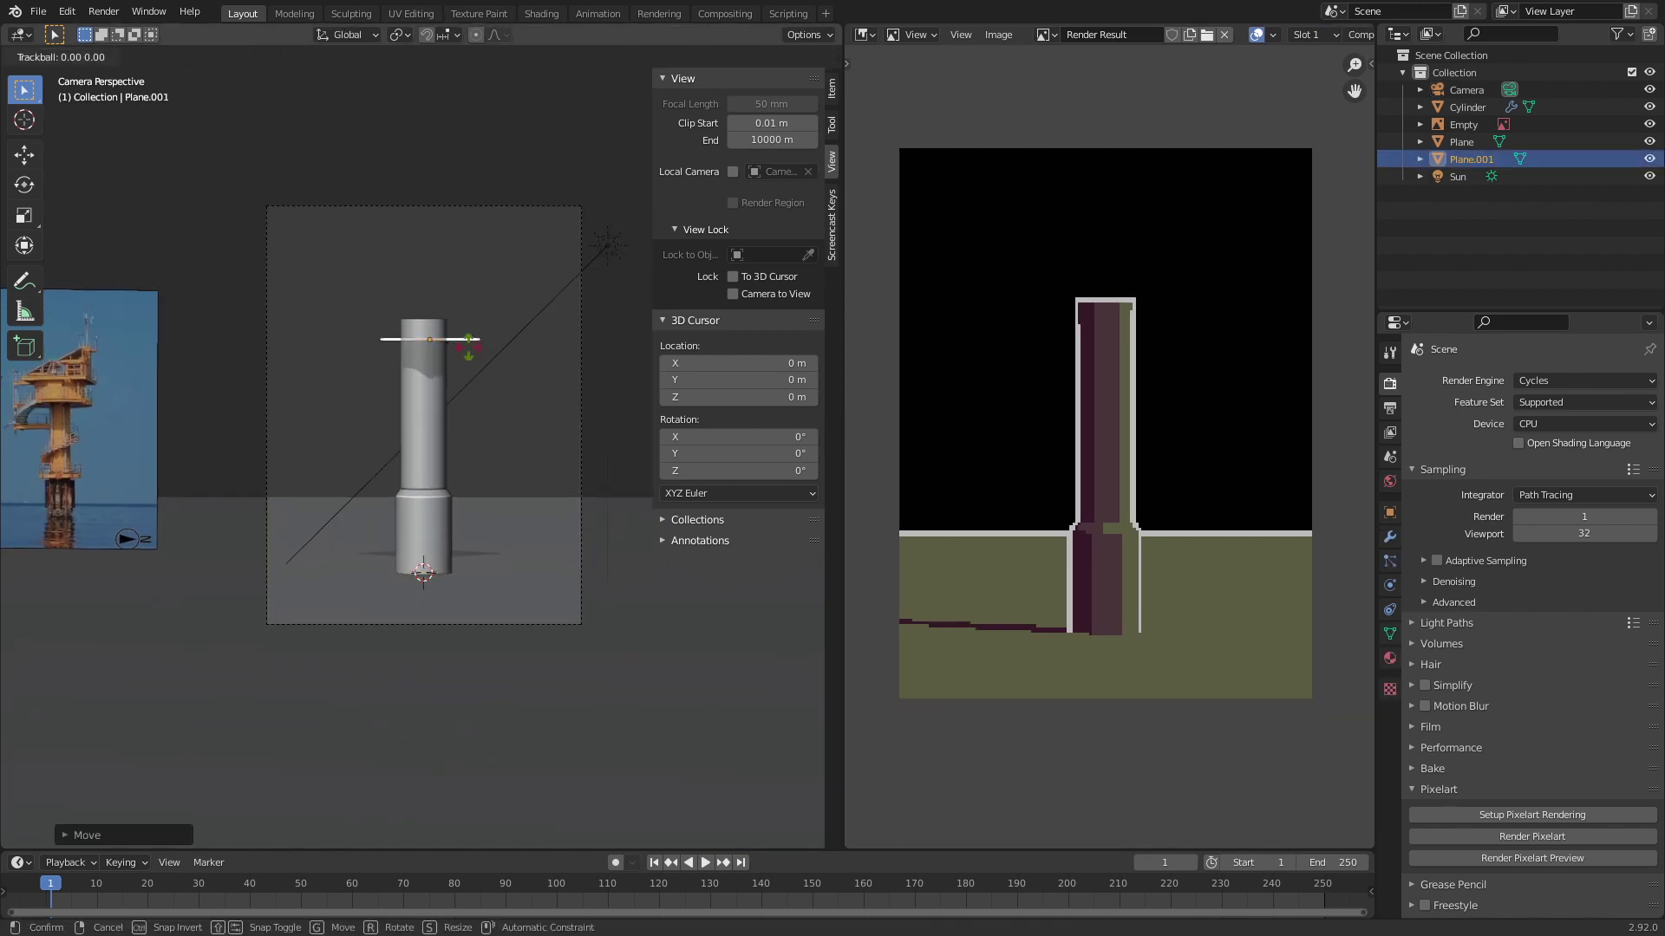
pyautogui.press('r')
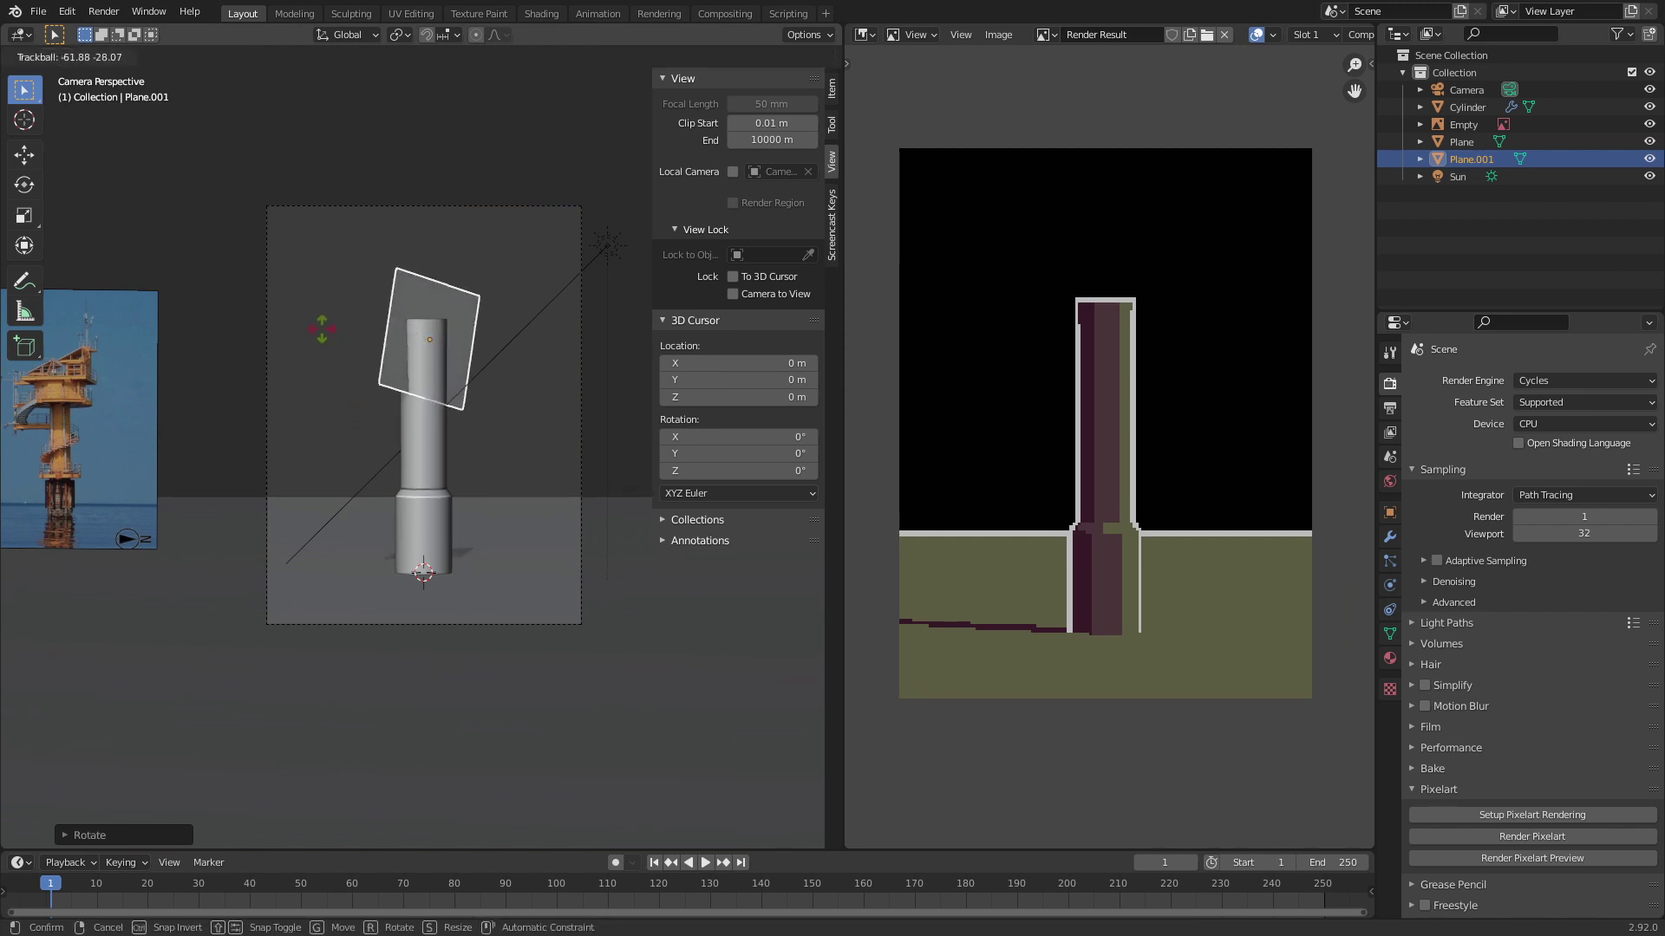
pyautogui.click(473, 359)
pyautogui.press('s')
pyautogui.click(573, 387)
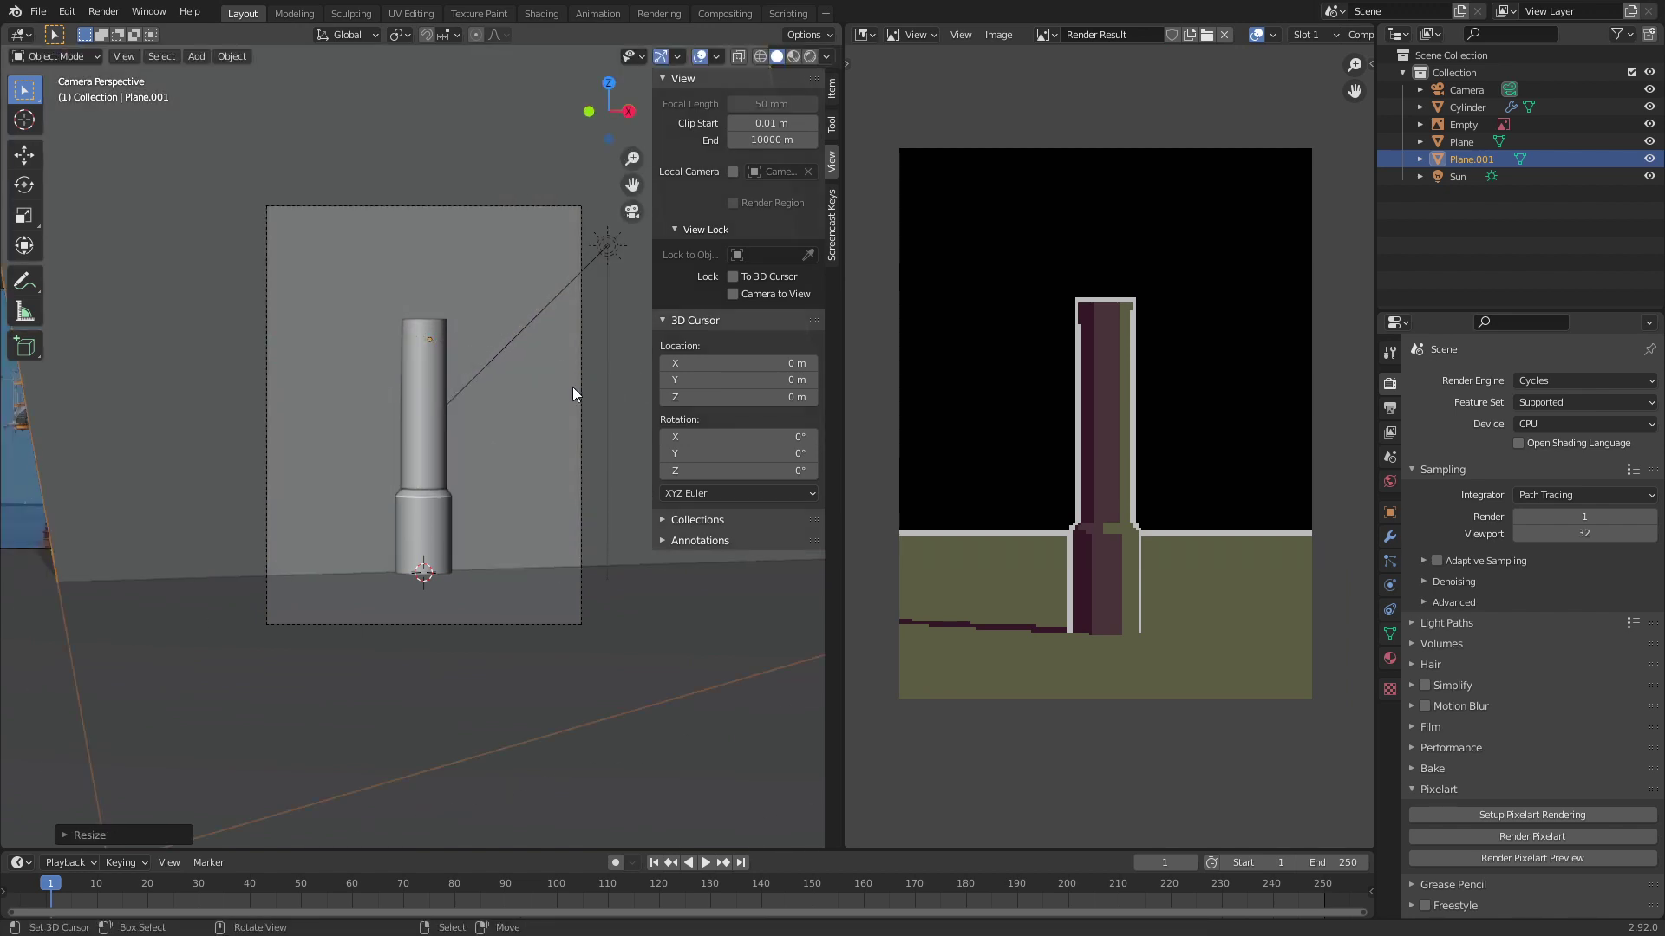
# Step: Move the upright plane far behind the cylinder in the top view, and adjust its scale and position through the camera
pyautogui.press('KP_7')
pyautogui.scroll(-6, 450, 468)
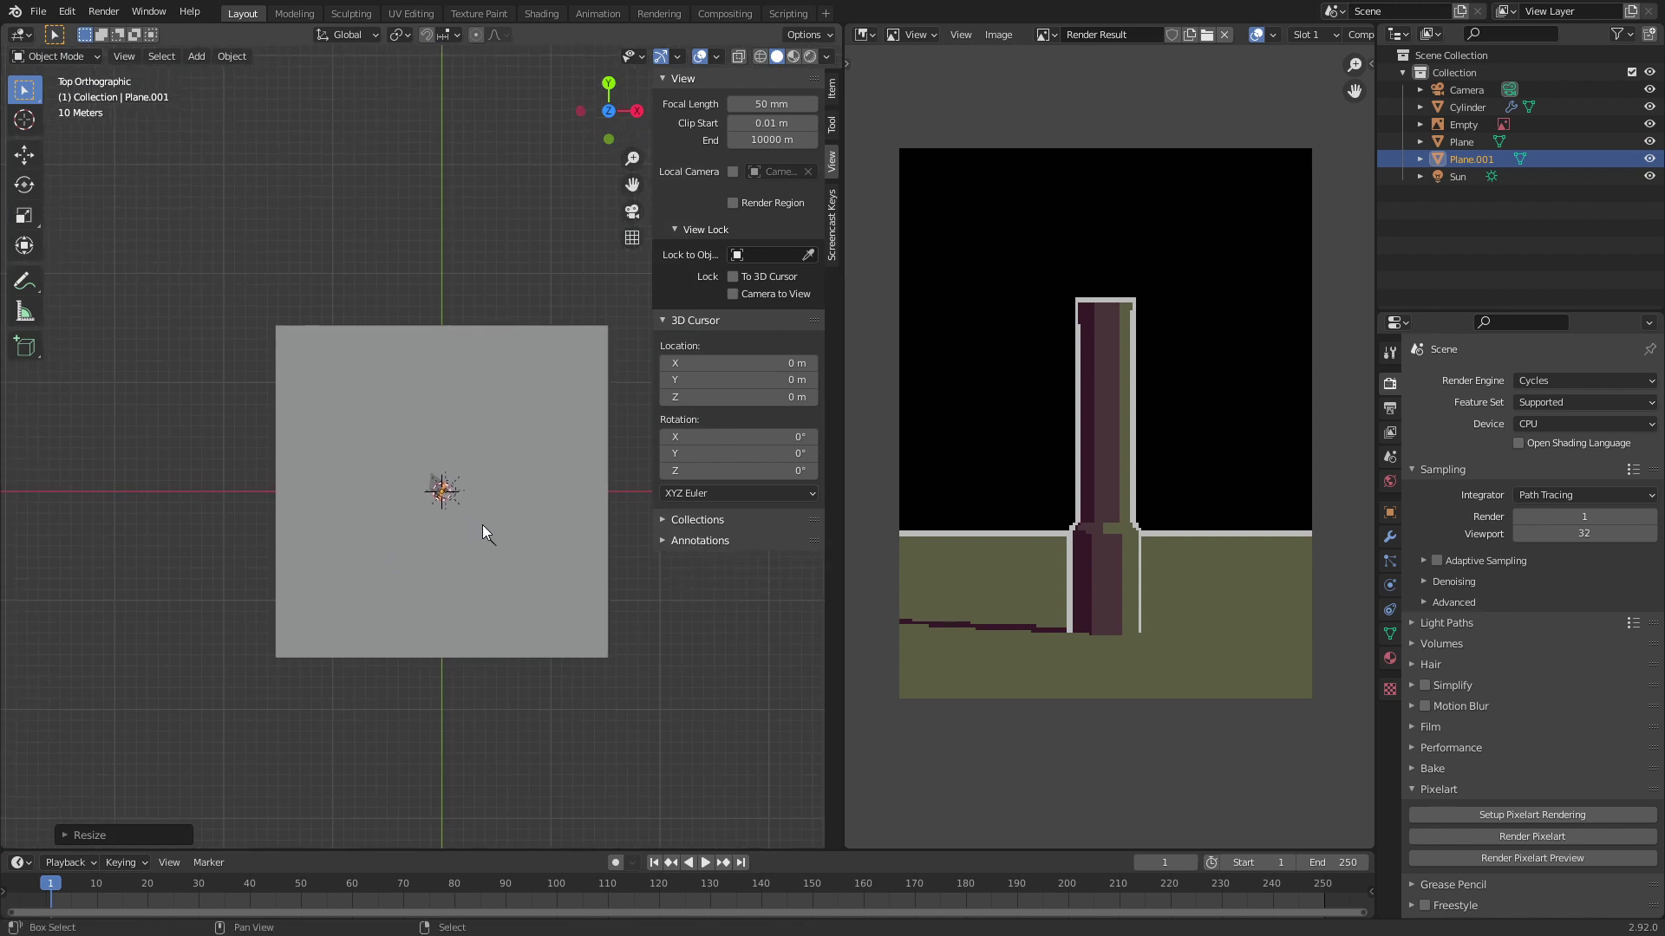
pyautogui.press('g')
pyautogui.click(280, 340)
pyautogui.press('KP_0')
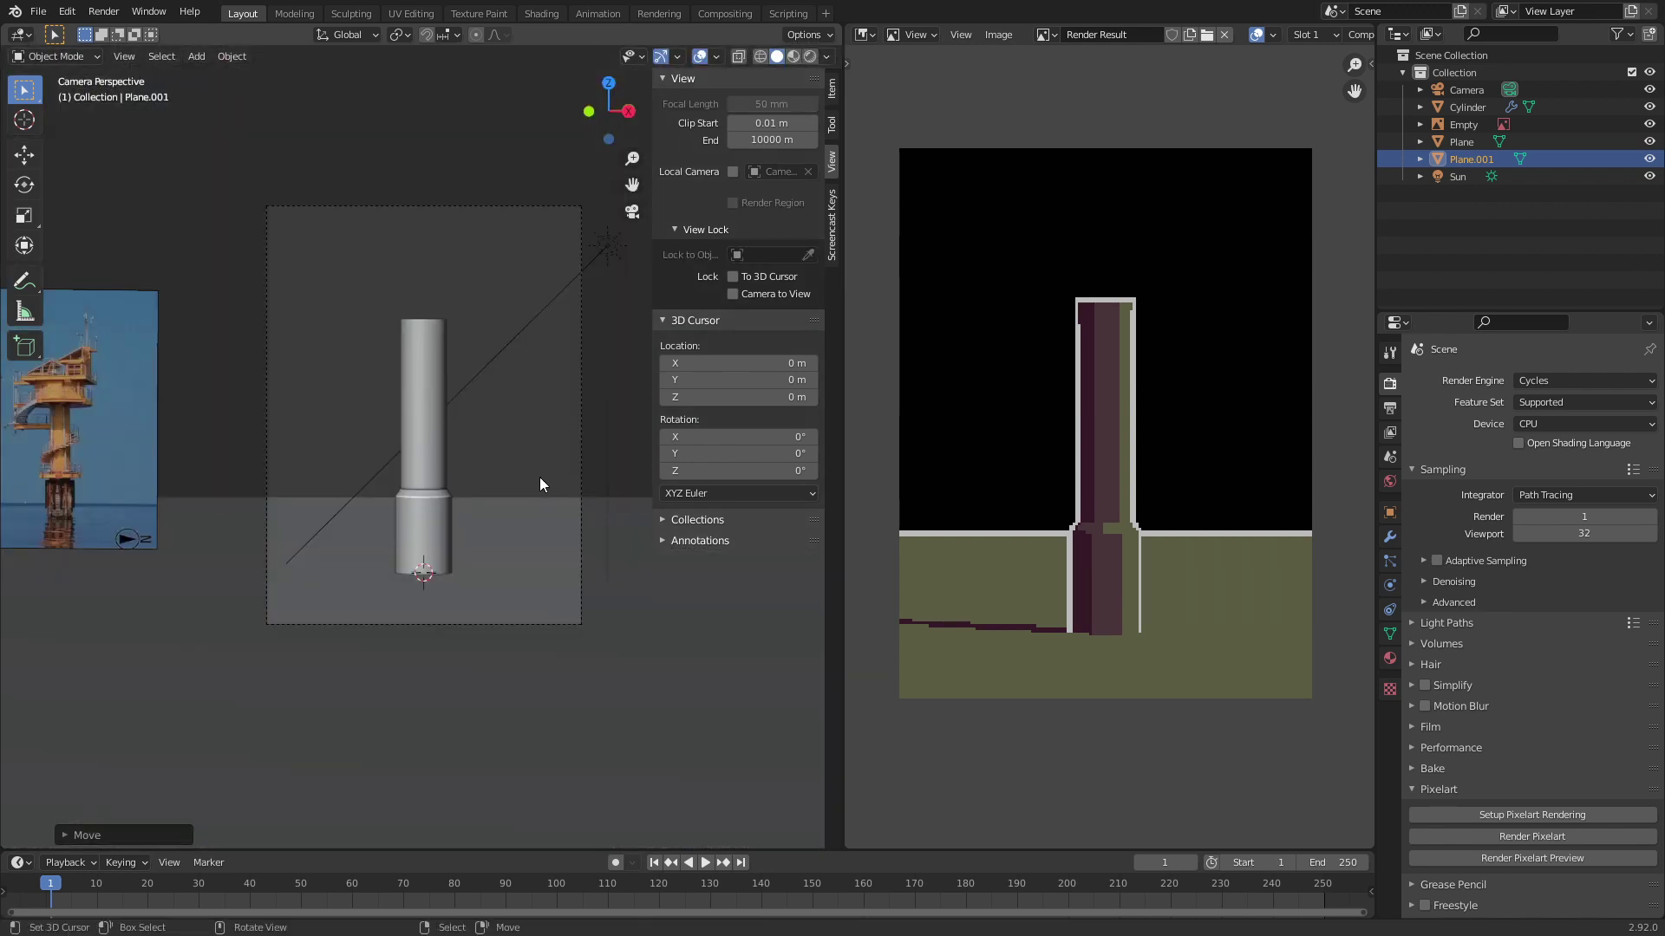
pyautogui.press('s')
pyautogui.click(513, 459)
pyautogui.press('g')
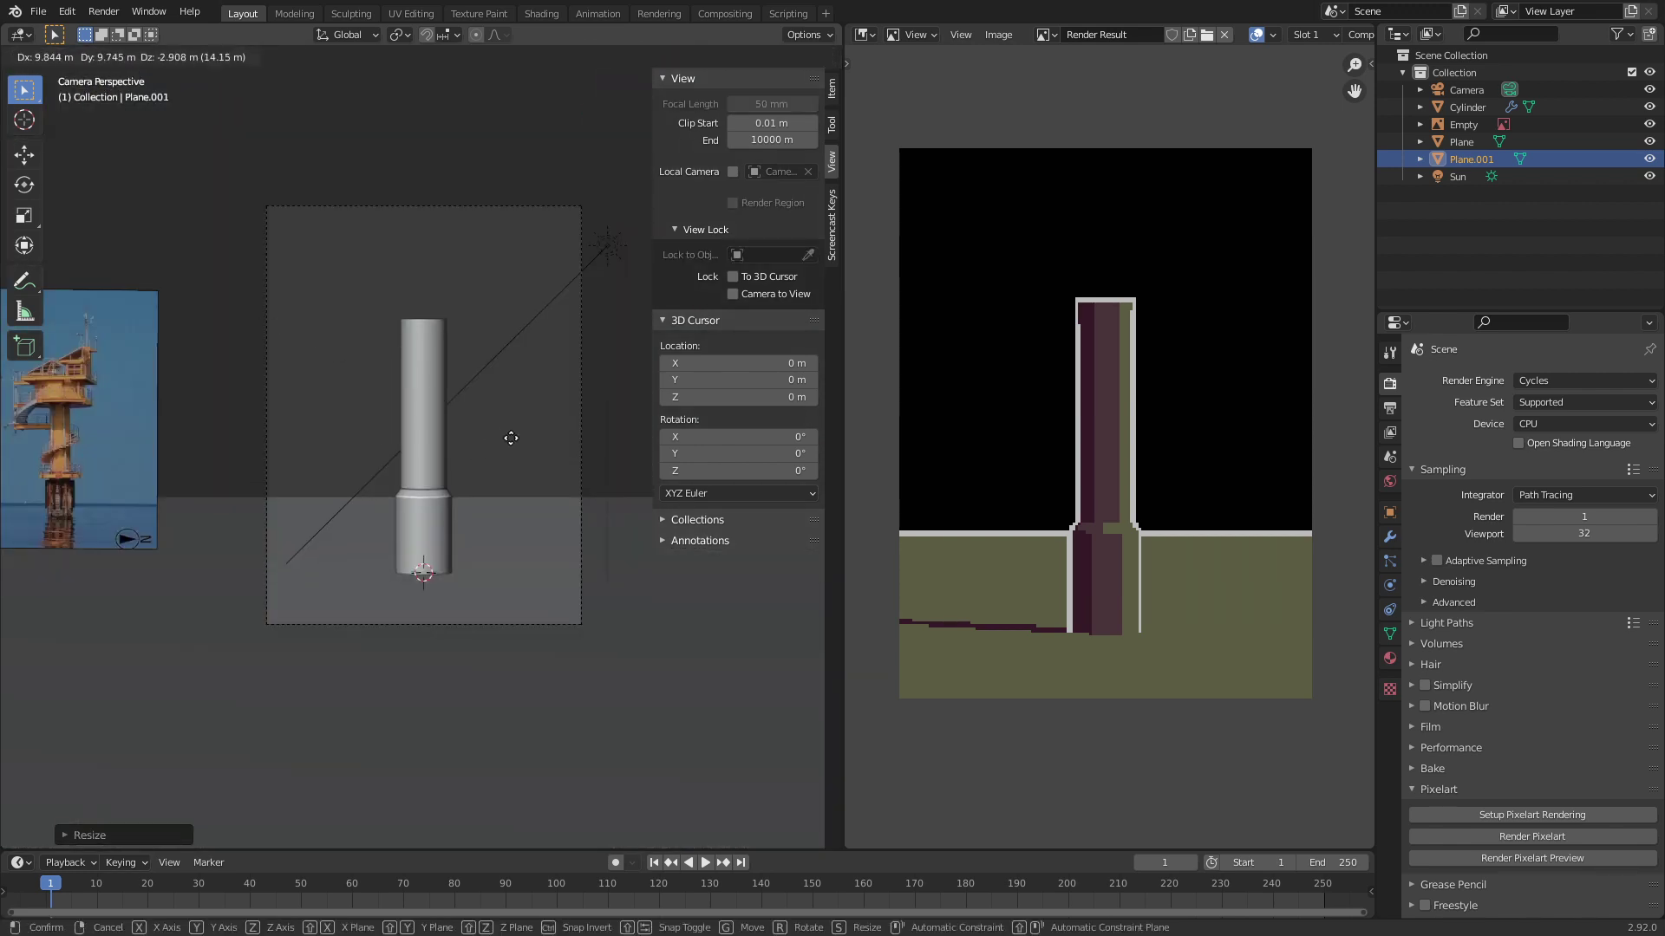
pyautogui.click(510, 438)
# Step: Reposition the upright plane behind the cylinder in the top view, checking each placement through the camera
pyautogui.press('KP_7')
pyautogui.press('g')
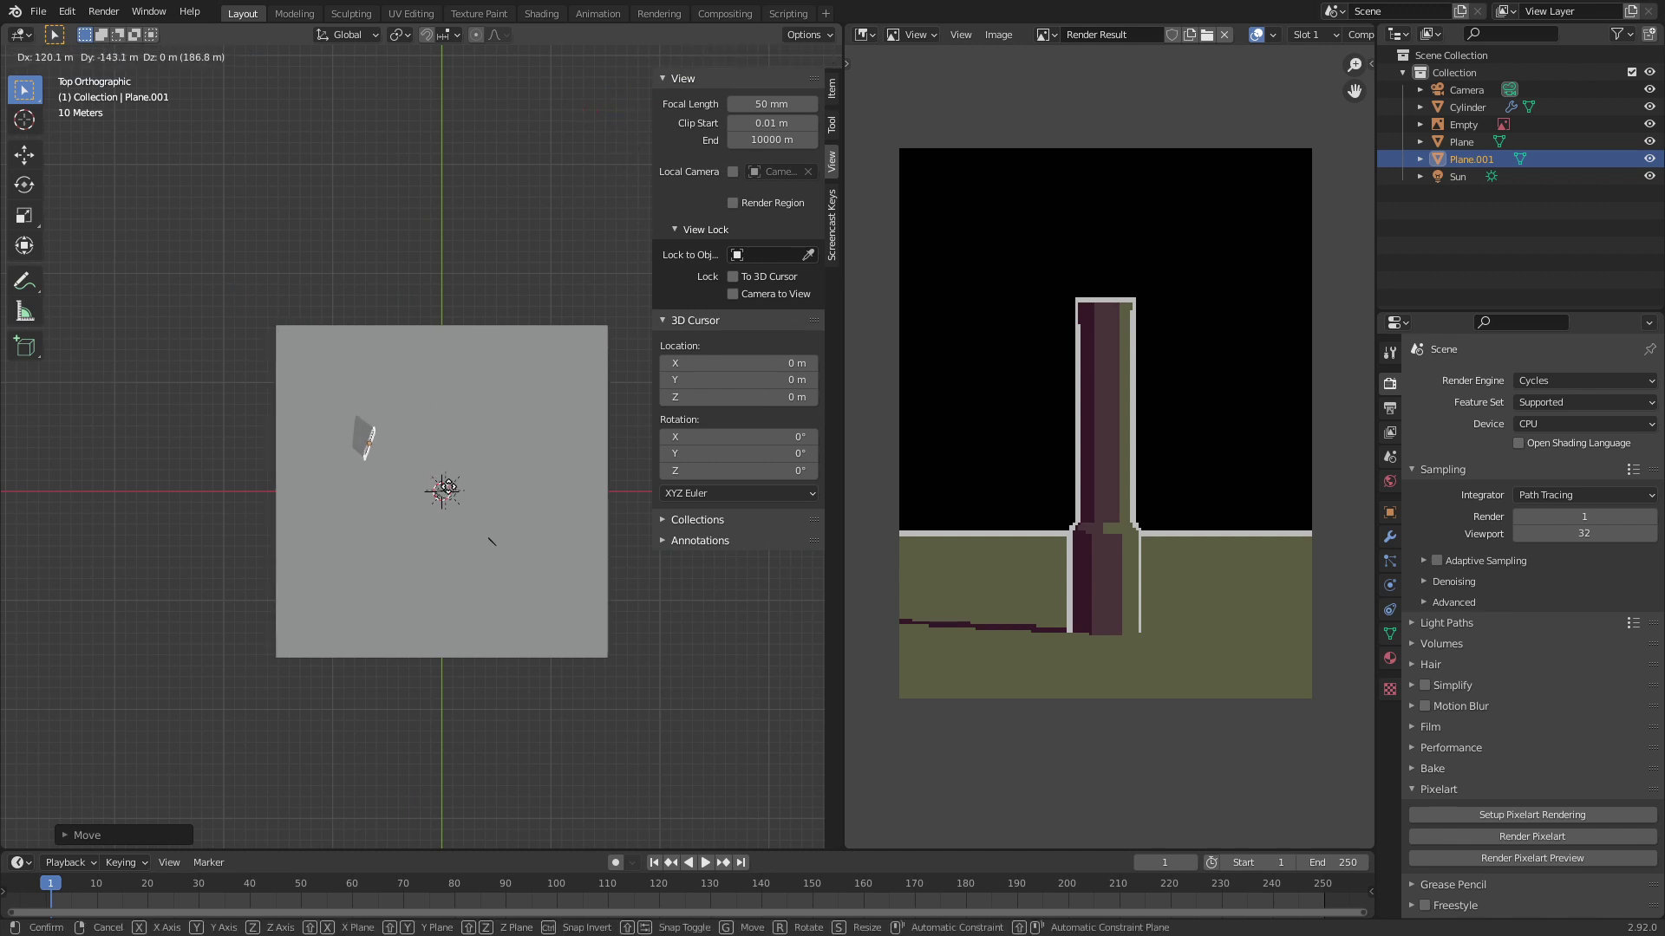
pyautogui.click(446, 484)
pyautogui.press('KP_0')
pyautogui.press('KP_7')
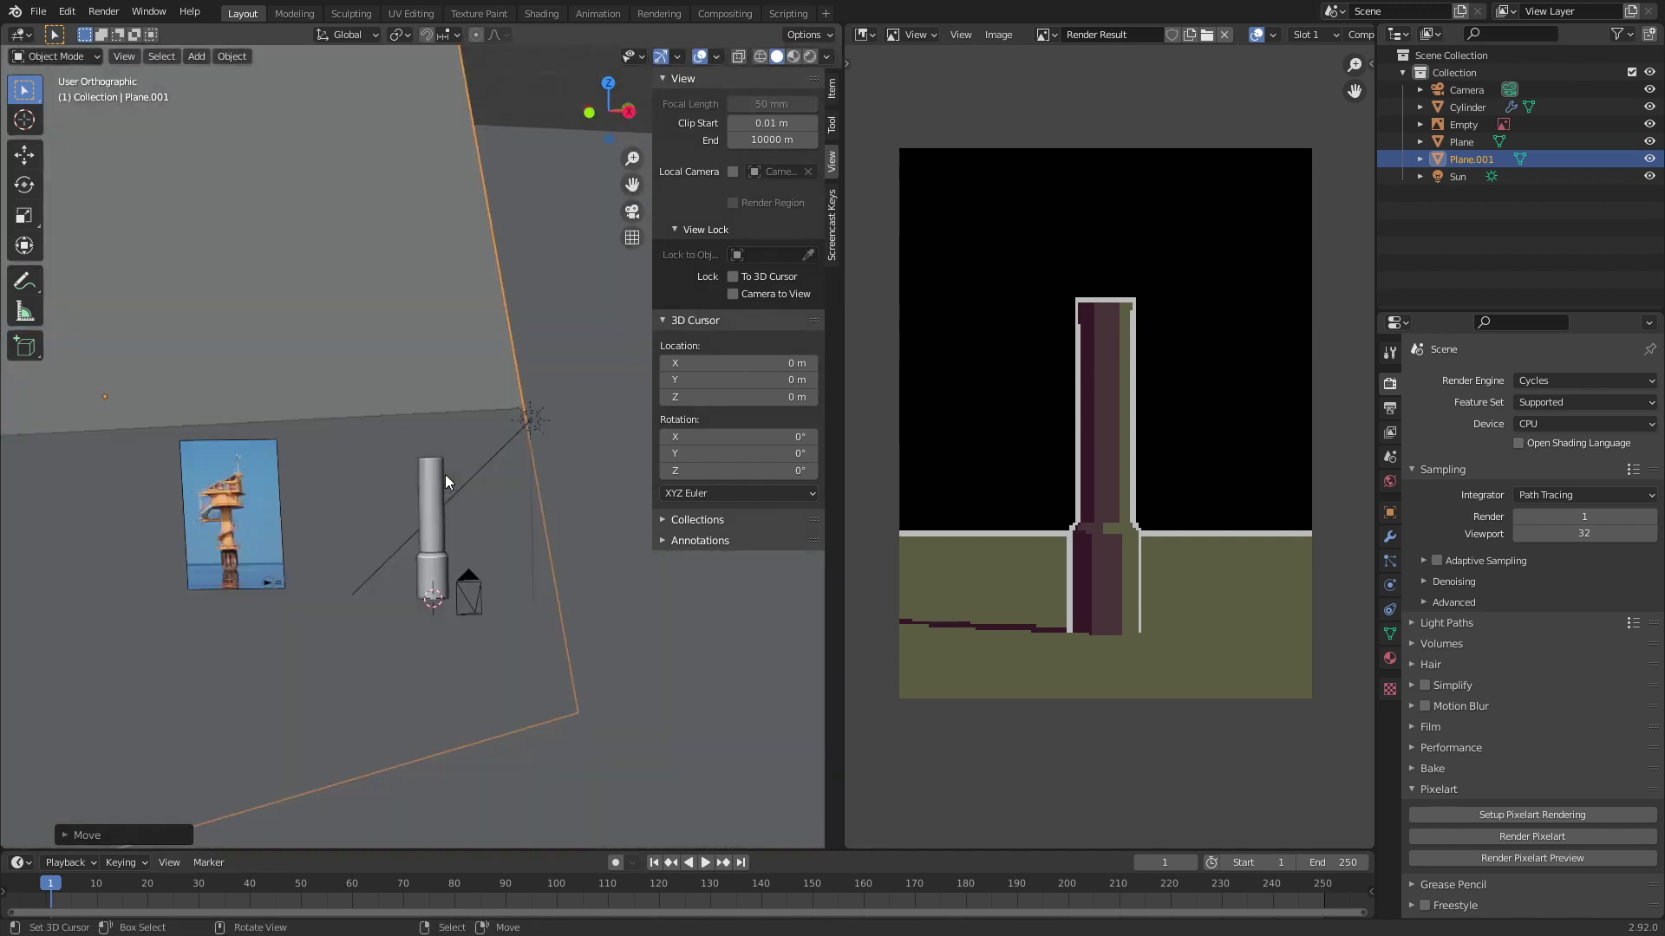
pyautogui.press('g')
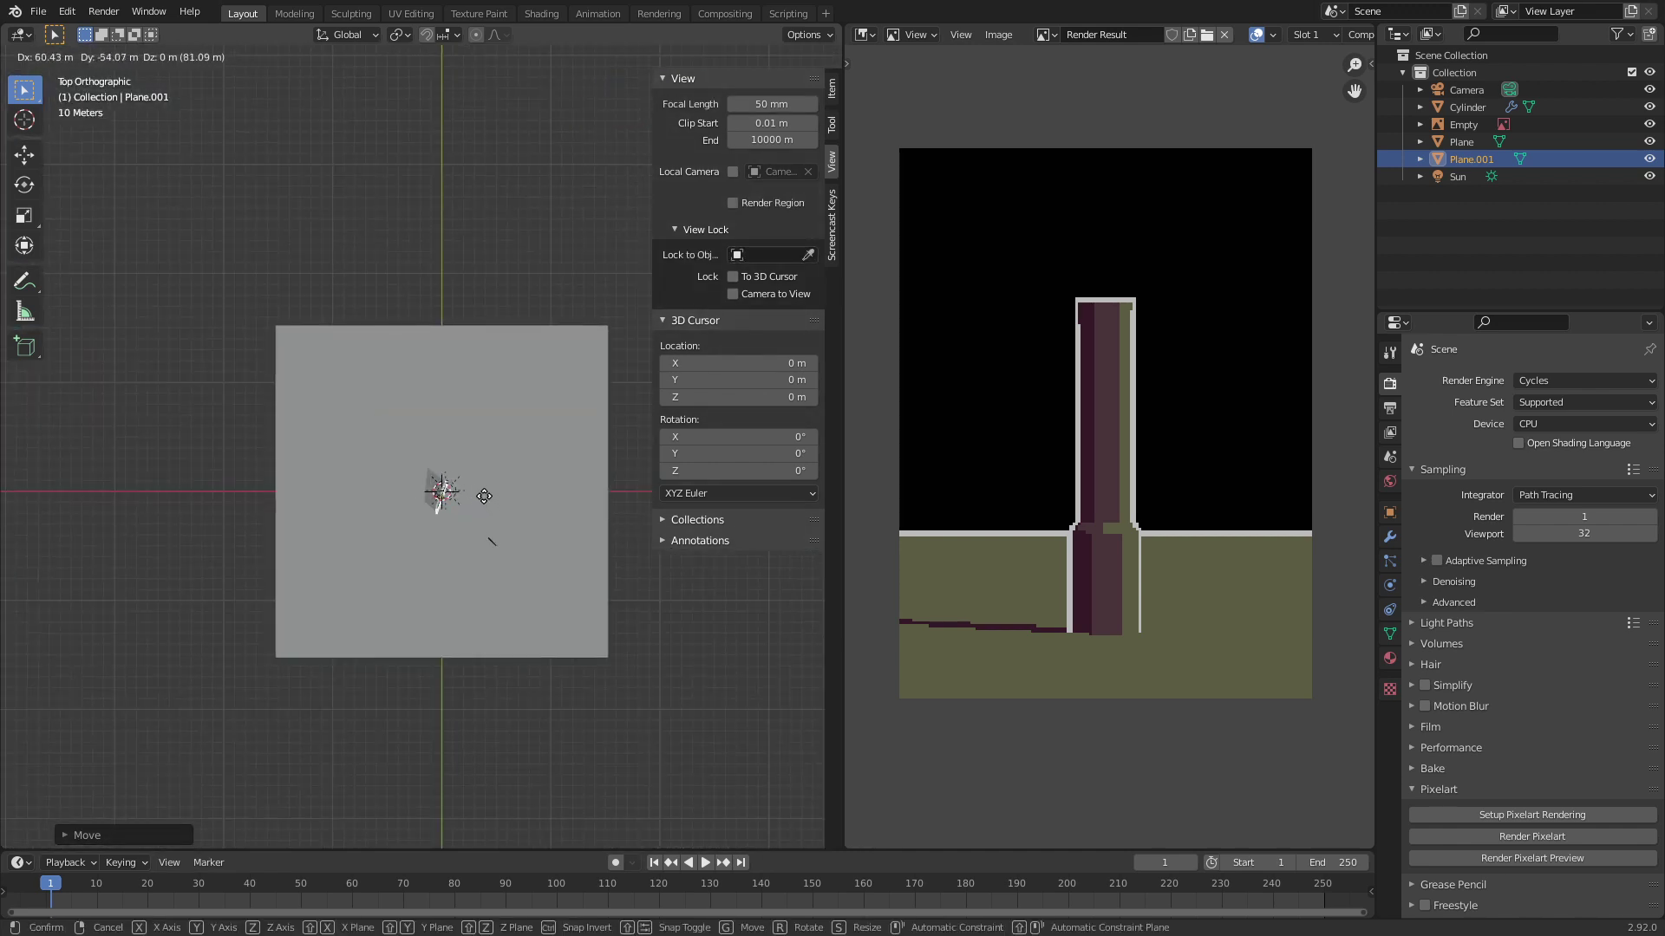
pyautogui.click(479, 487)
pyautogui.press('KP_0')
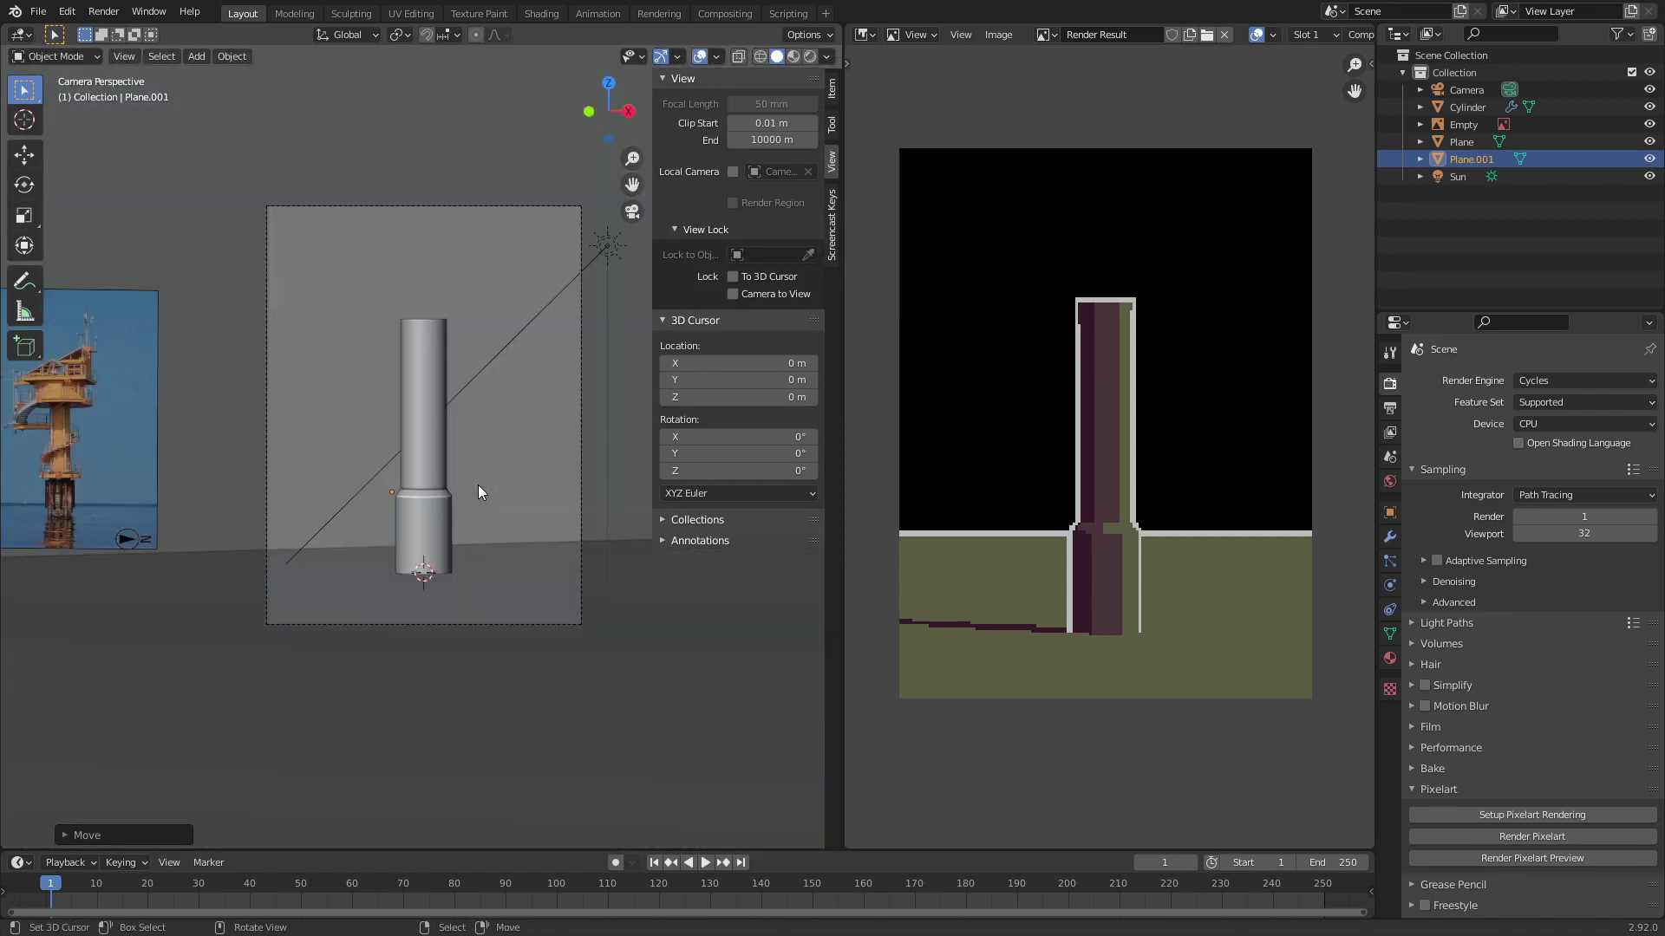
pyautogui.press('KP_7')
pyautogui.press('g')
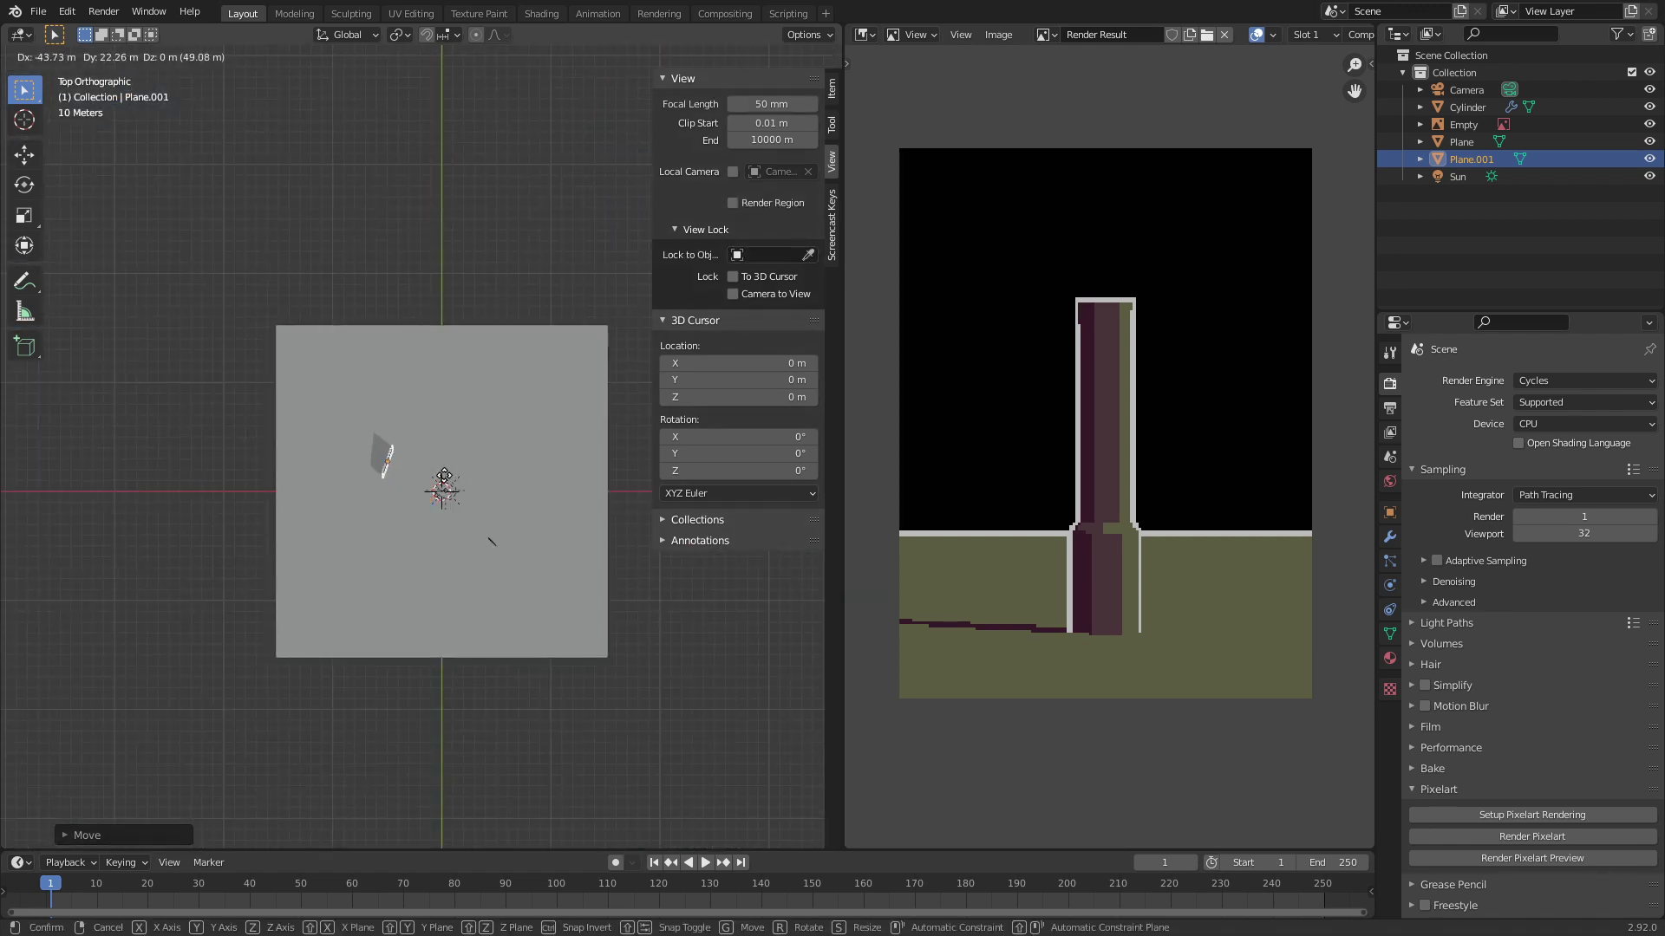
pyautogui.click(444, 476)
pyautogui.press('KP_0')
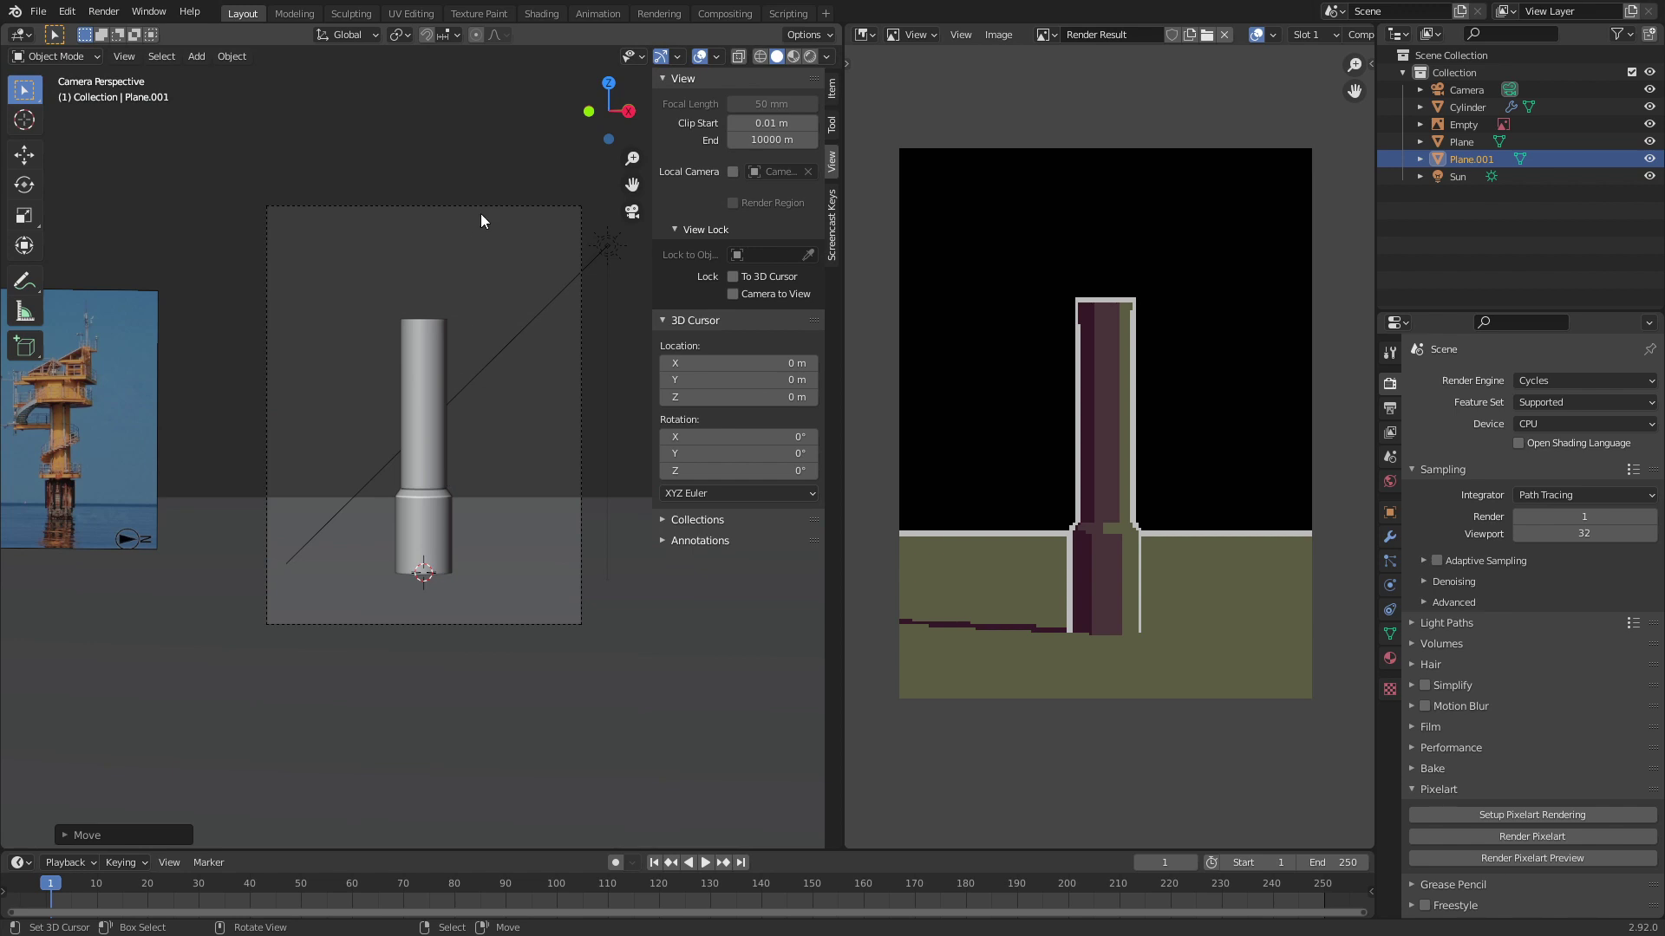
# Step: Select the camera and set its clip end to 1000 m
pyautogui.click(482, 220)
pyautogui.click(1389, 586)
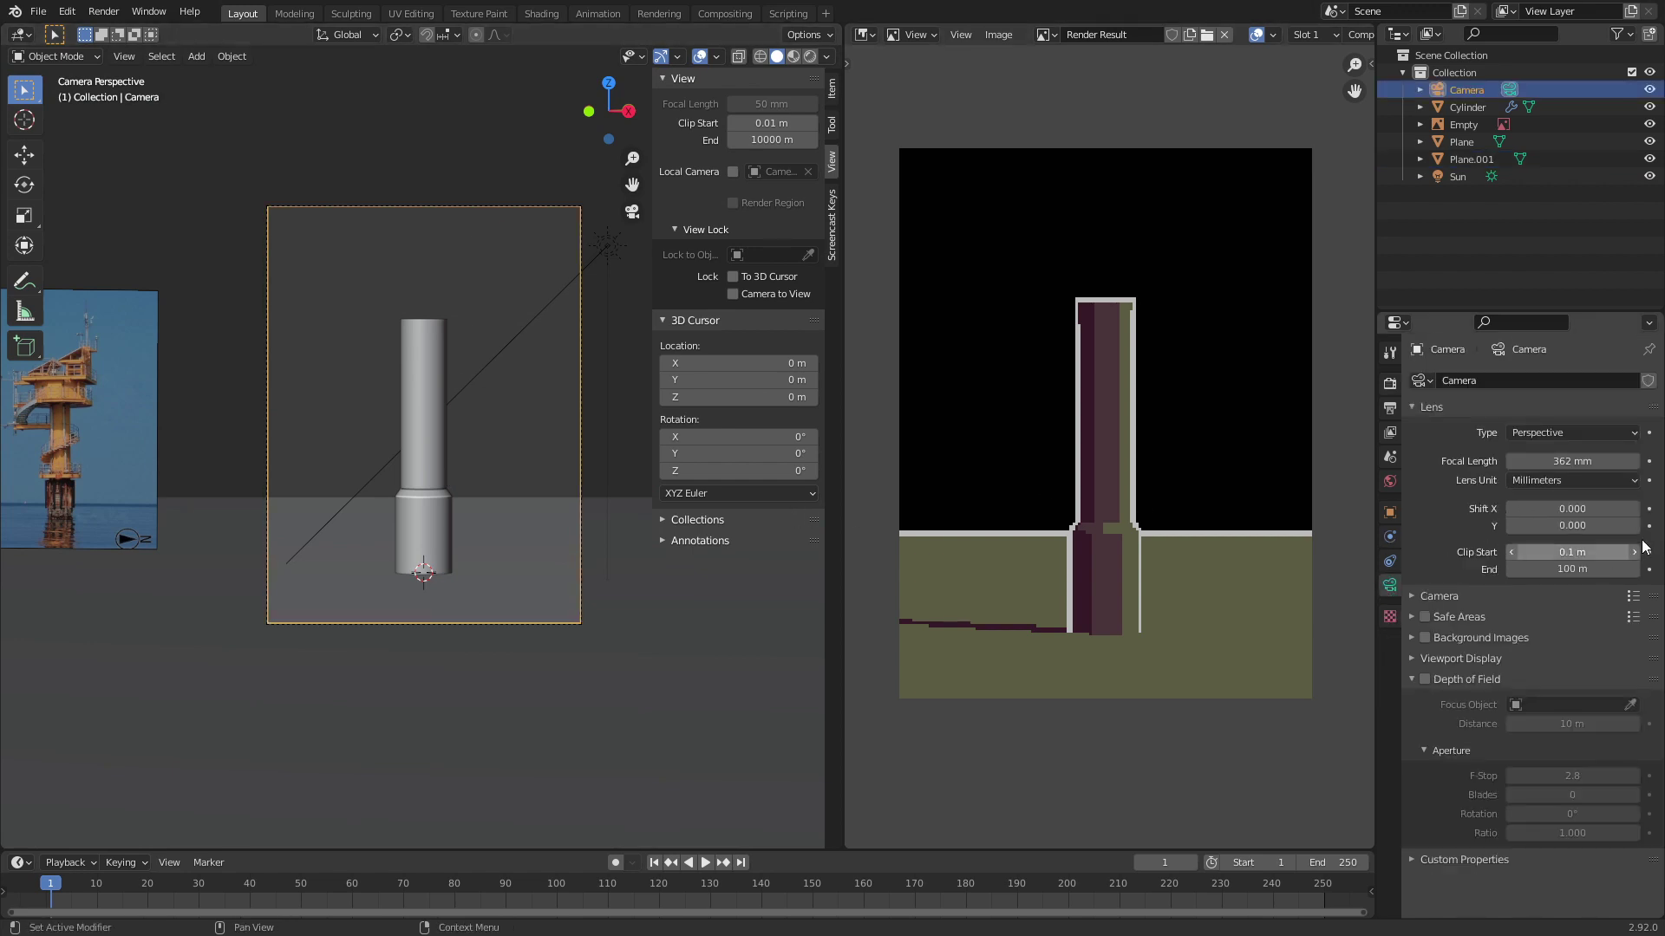
pyautogui.doubleClick(1571, 565)
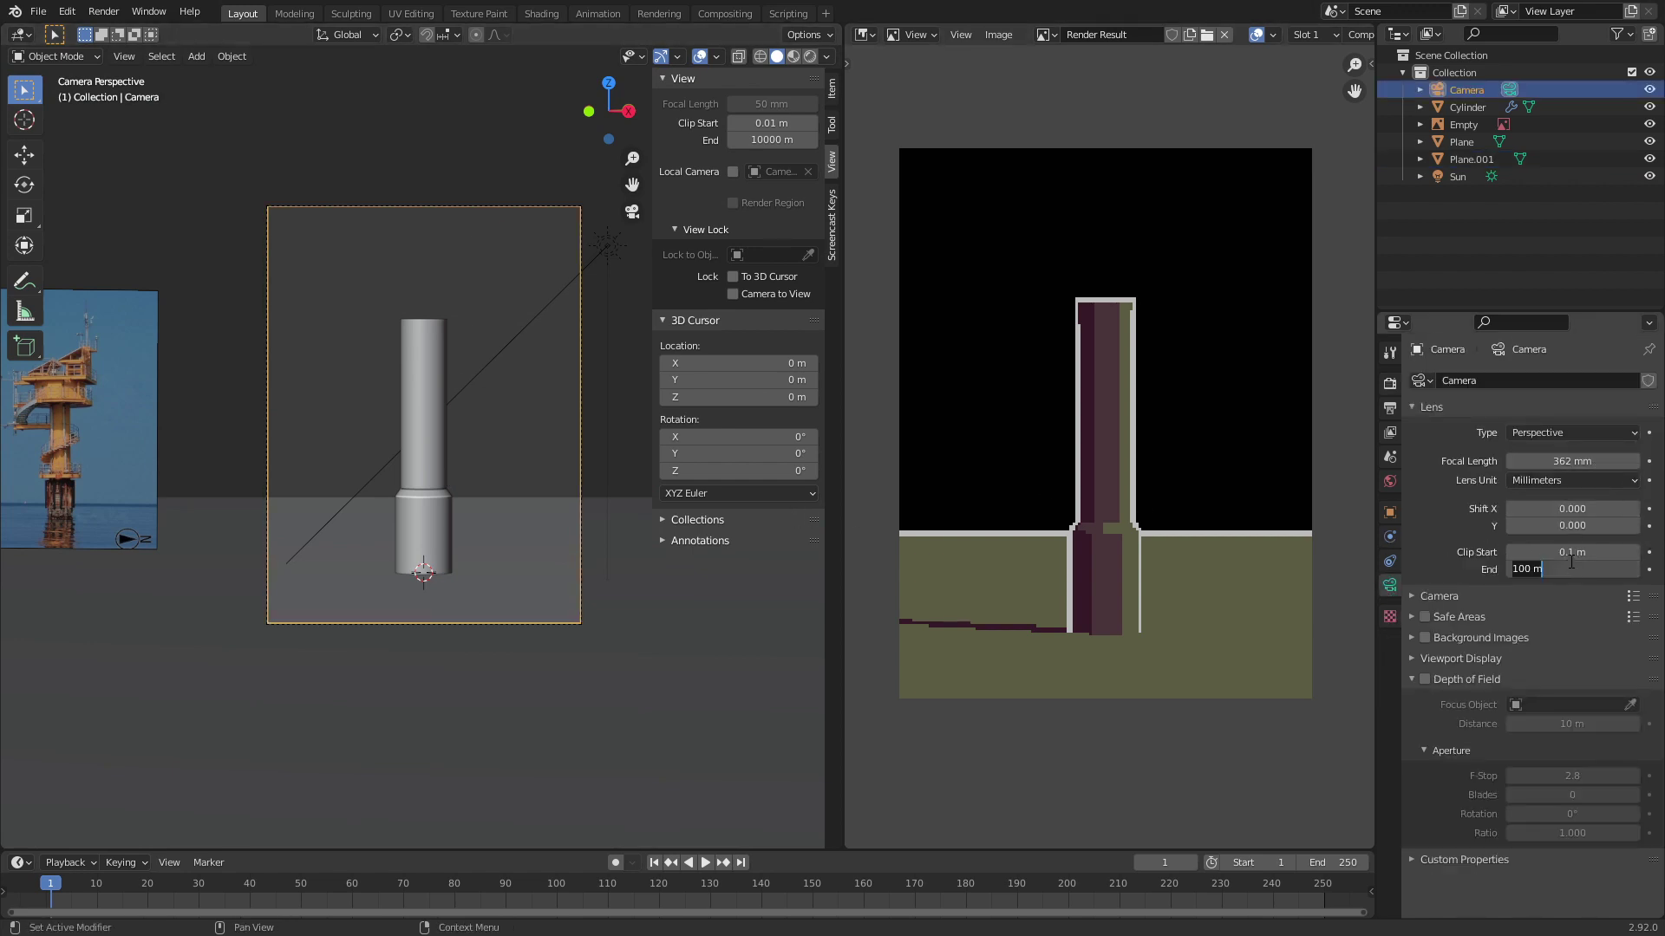
pyautogui.write('0')
pyautogui.press('Return')
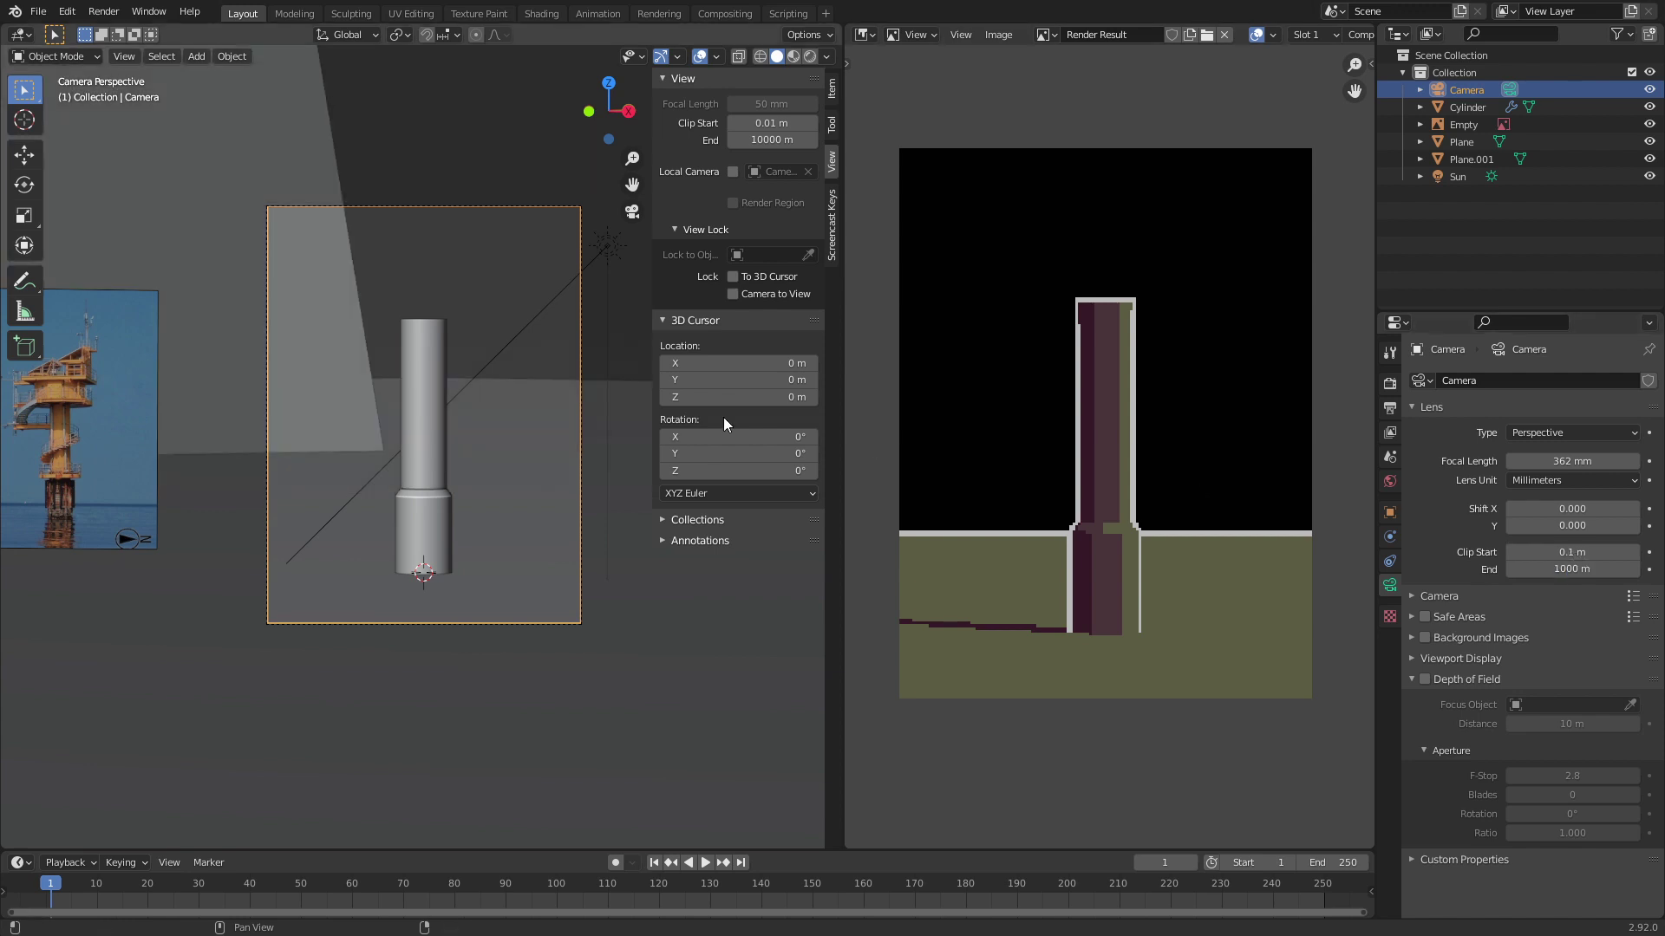
# Step: Move the upright plane to the ground plane's far corner in the top view and rotate it to face the camera
pyautogui.rightClick(297, 326)
pyautogui.press('KP_0')
pyautogui.press('KP_7')
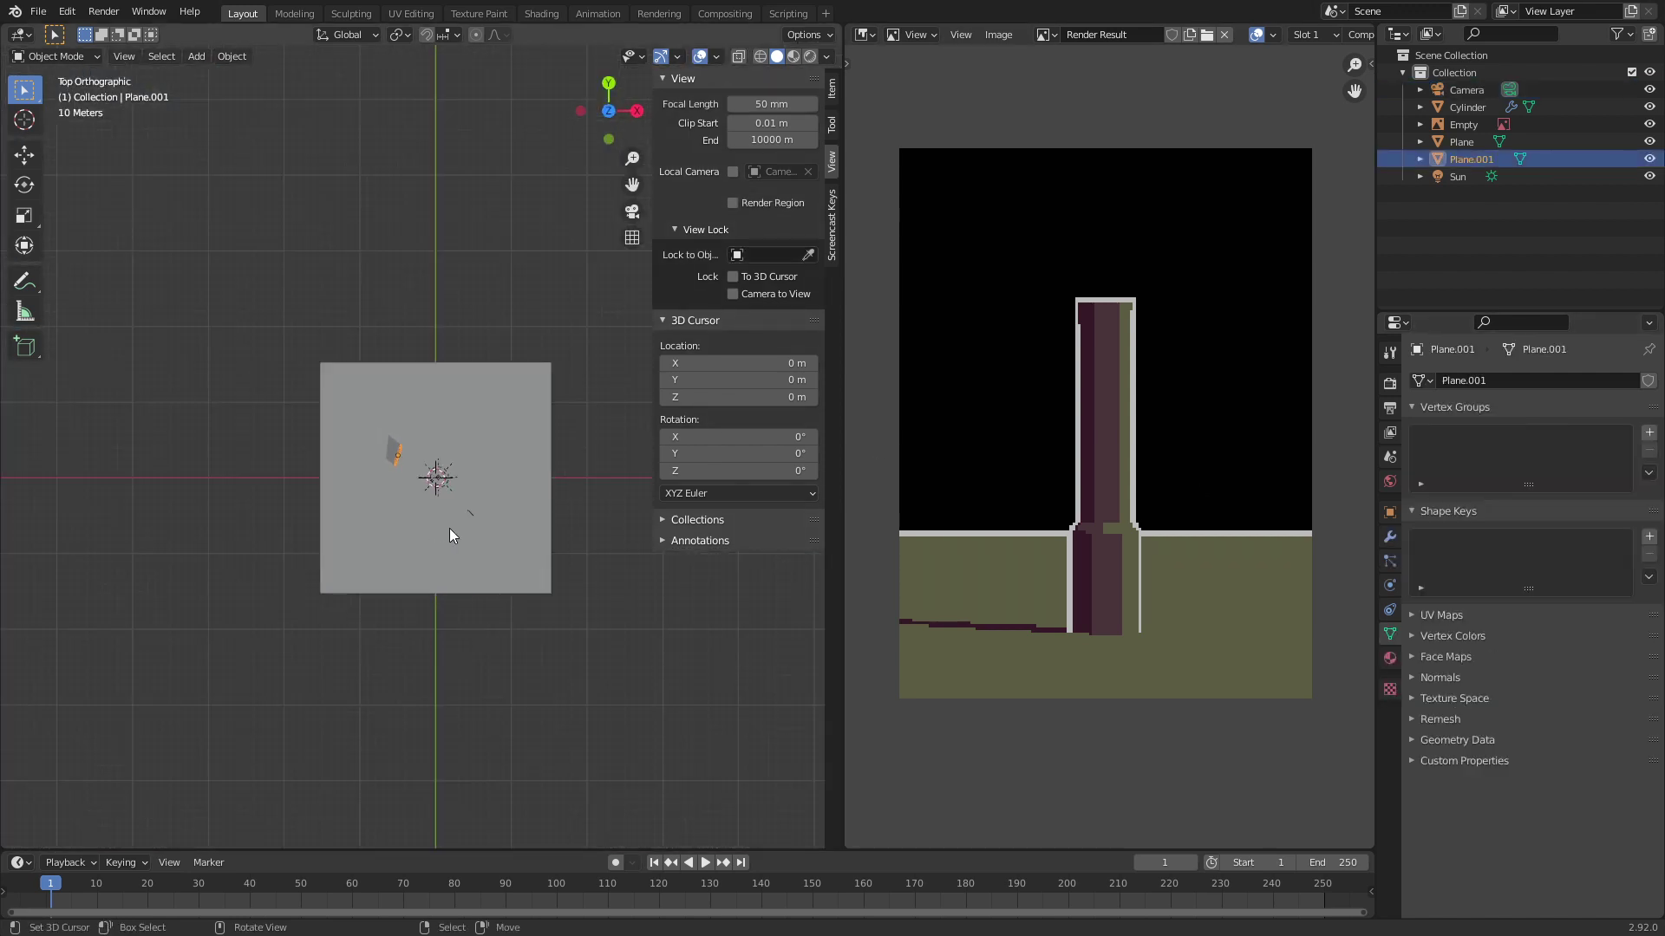
pyautogui.press('g')
pyautogui.click(397, 457)
pyautogui.press('r')
pyautogui.click(371, 482)
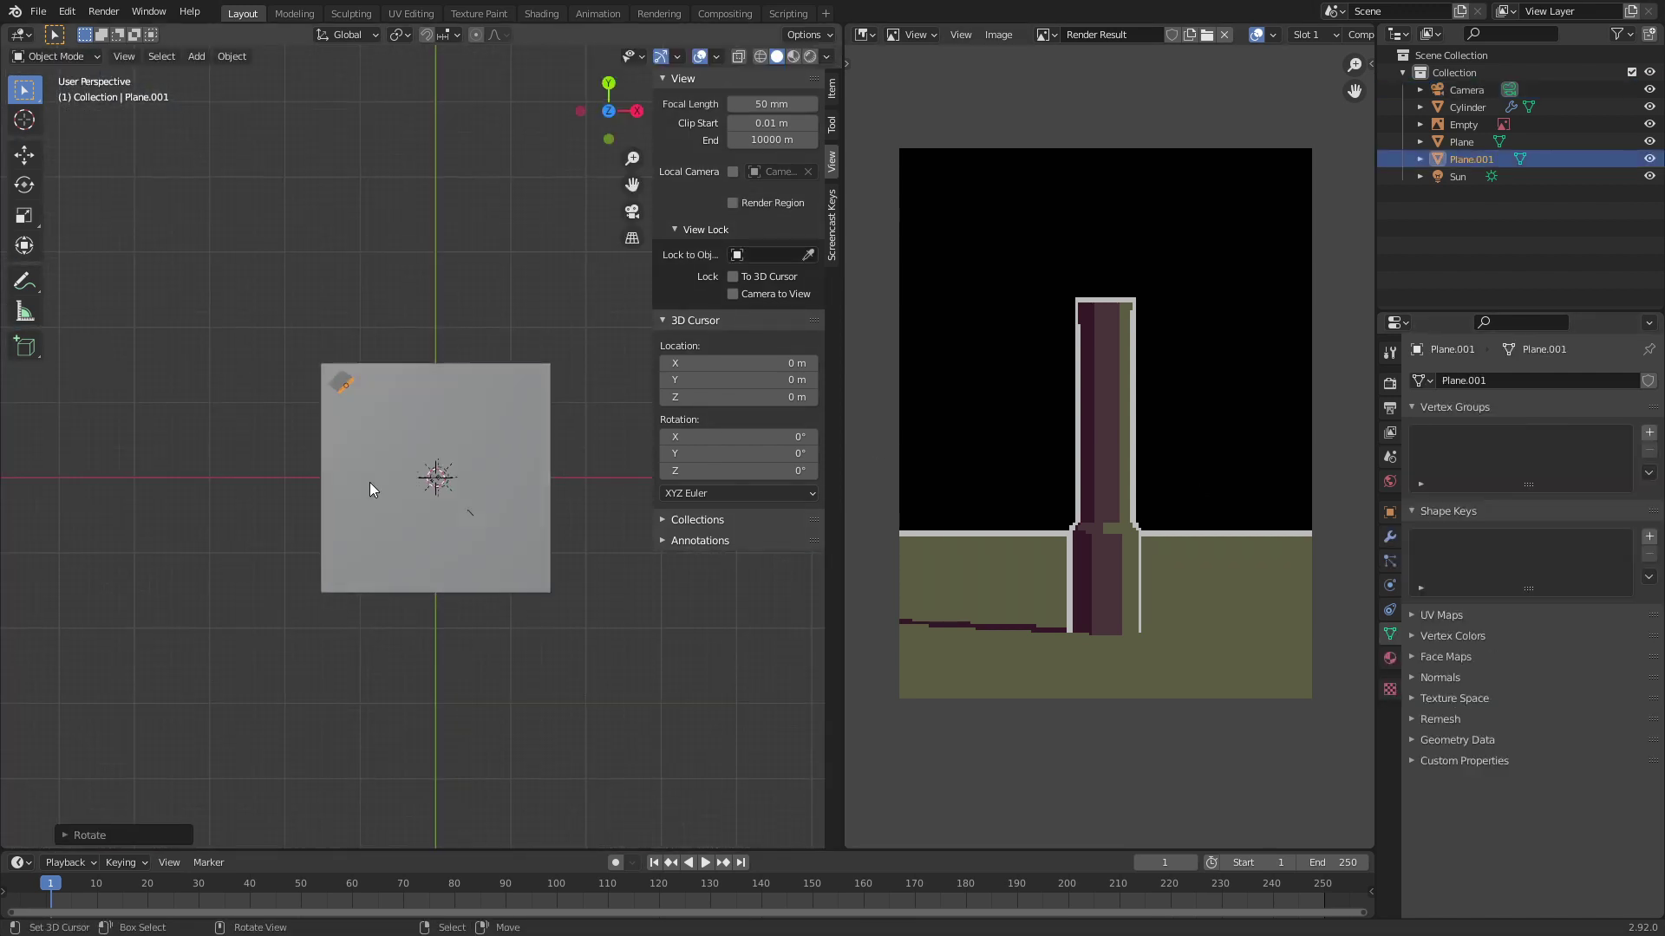
# Step: Level the upright plane through the camera view with a rotation of about 12.7°, and position it as a backdrop covering the frame above the horizon
pyautogui.press('KP_0')
pyautogui.keyDown('shift'); pyautogui.moveTo(595, 445); pyautogui.dragTo(504, 454, button='middle'); pyautogui.keyUp('shift')
pyautogui.press('g')
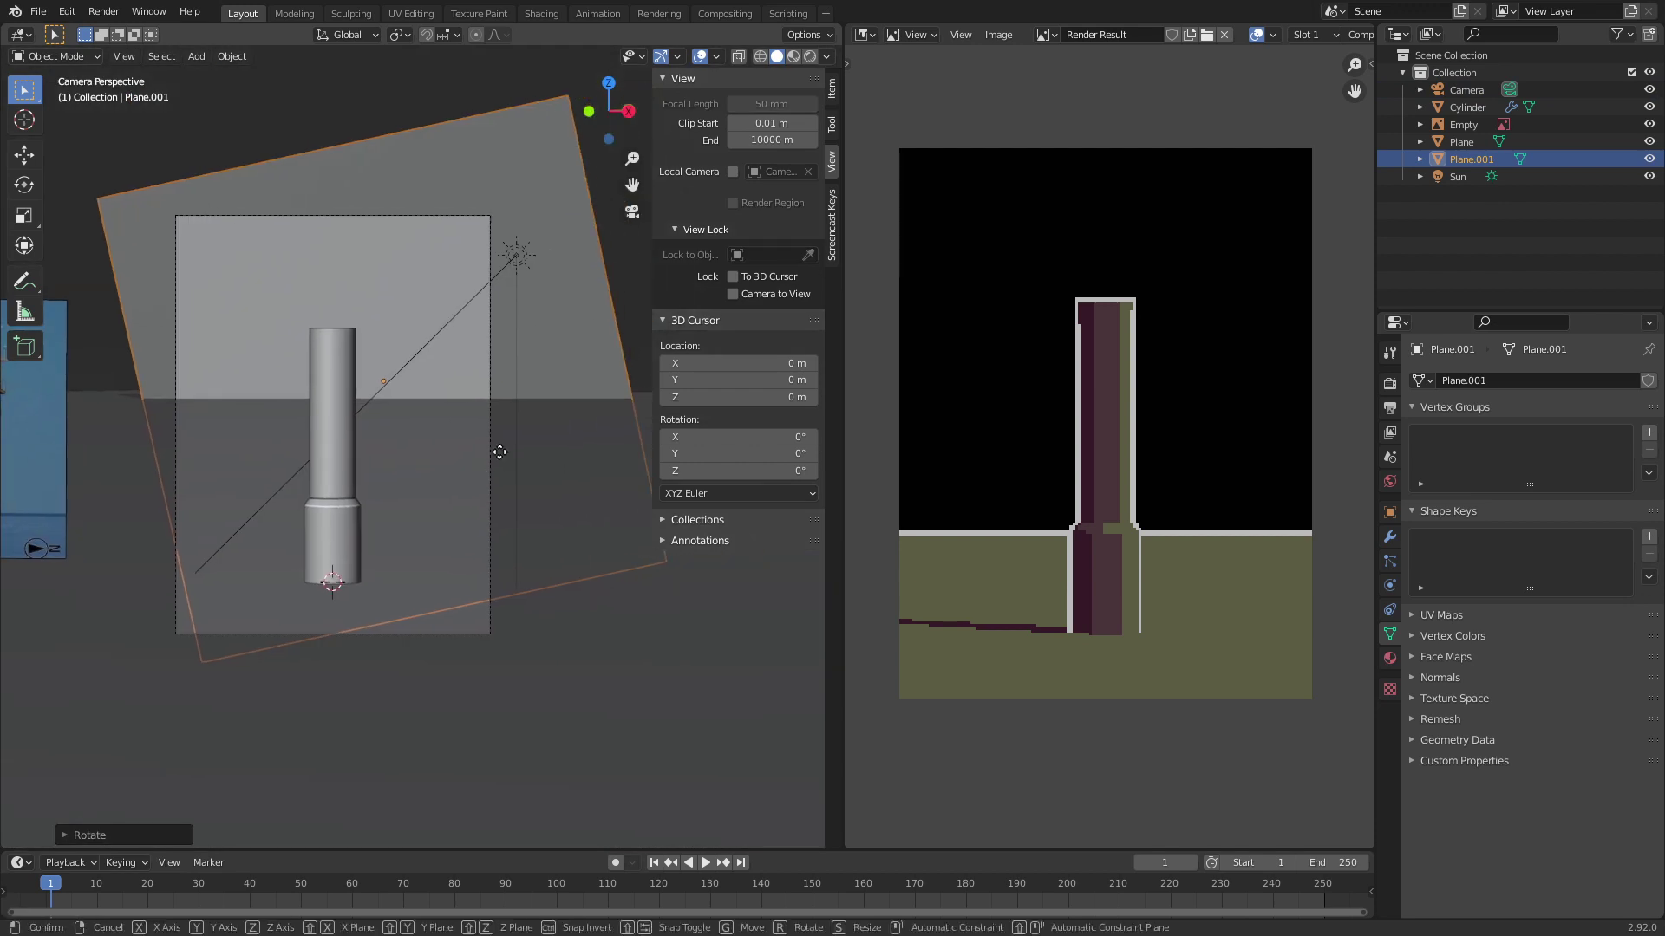
pyautogui.click(482, 418)
pyautogui.press('r')
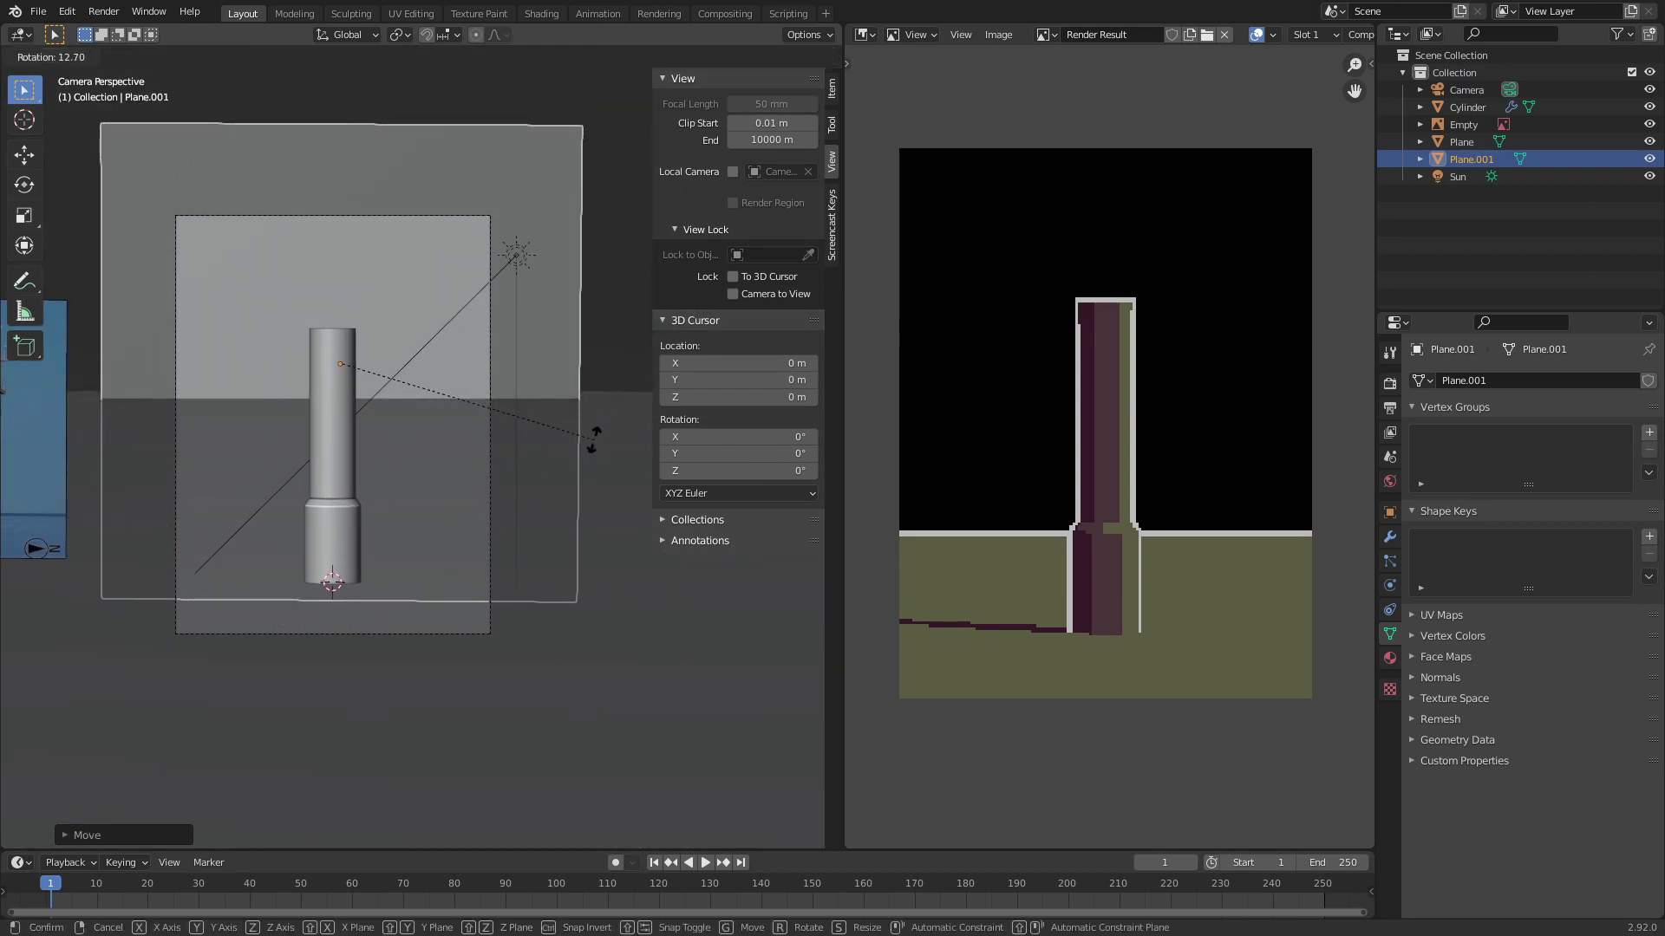
pyautogui.click(595, 434)
pyautogui.press('g')
pyautogui.click(573, 417)
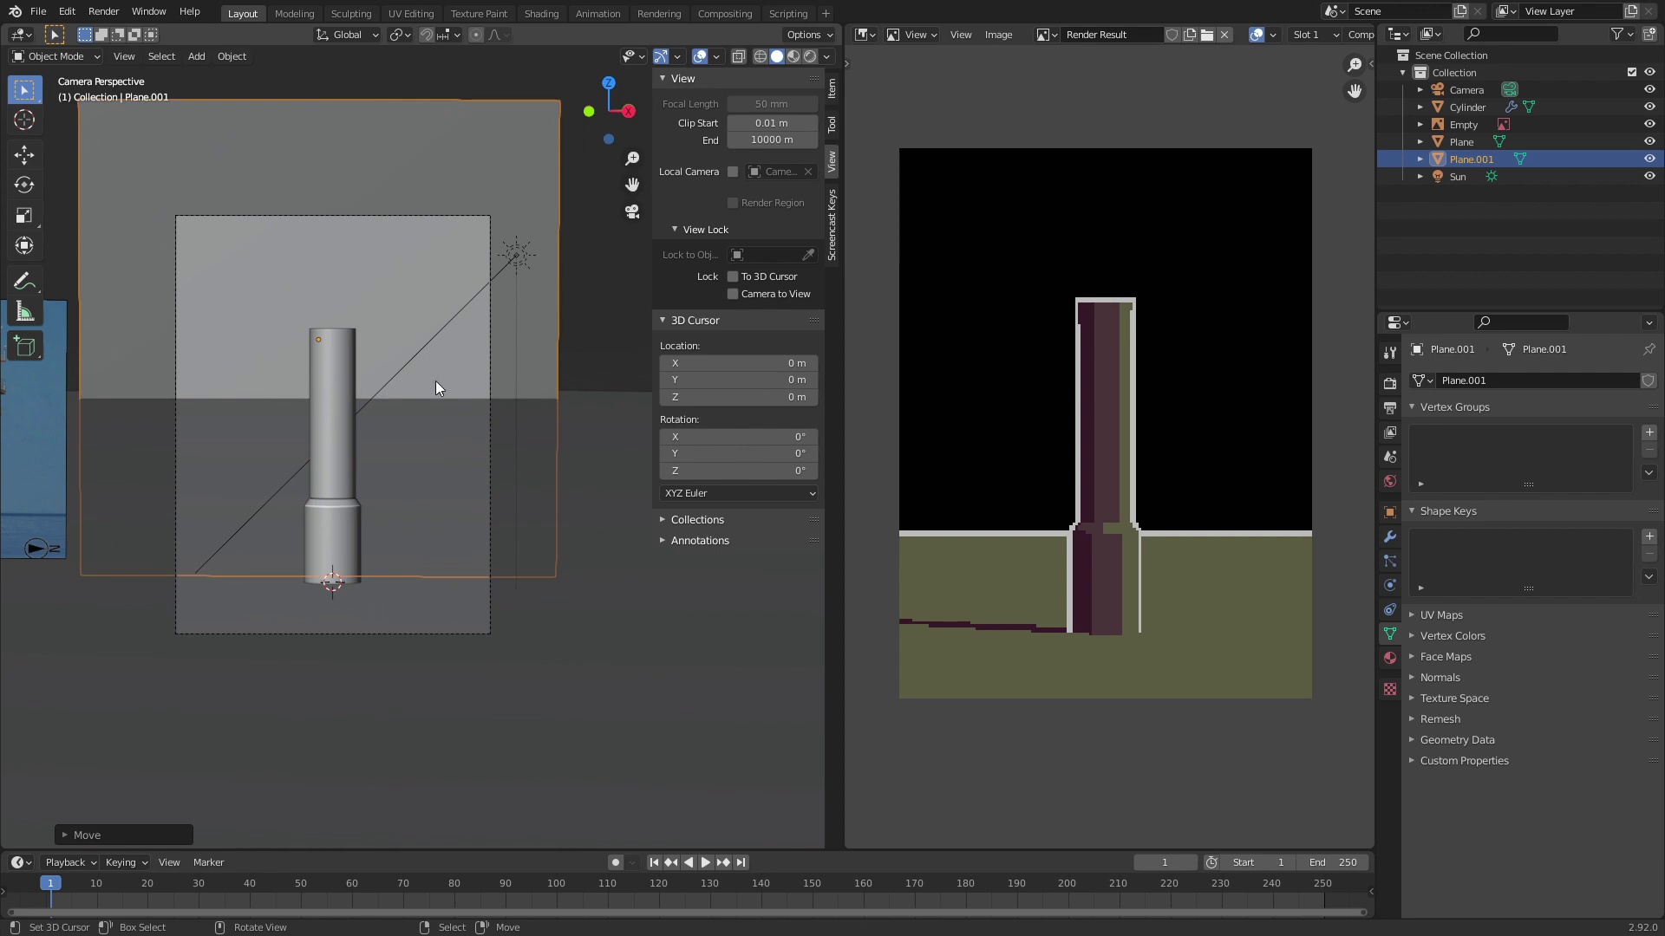
# Step: Try moving and enlarging the upright backdrop plane in the top view, checking it through the camera
pyautogui.keyDown('shift'); pyautogui.moveTo(436, 388); pyautogui.dragTo(464, 408, button='middle'); pyautogui.keyUp('shift')
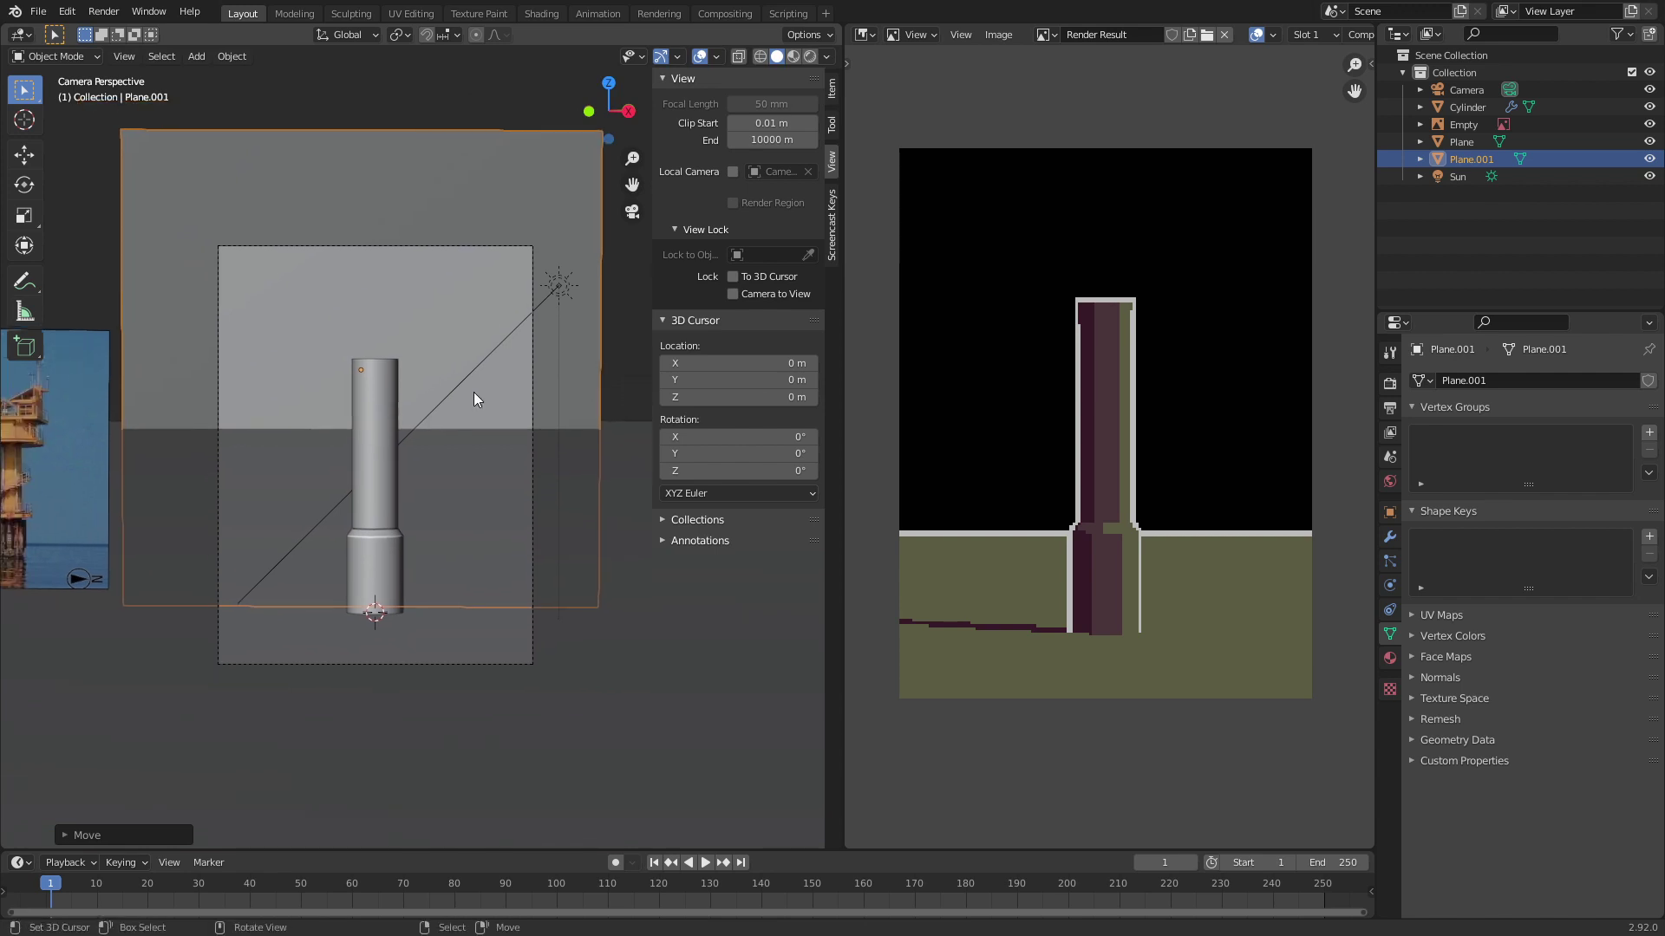
pyautogui.press('KP_7')
pyautogui.press('g')
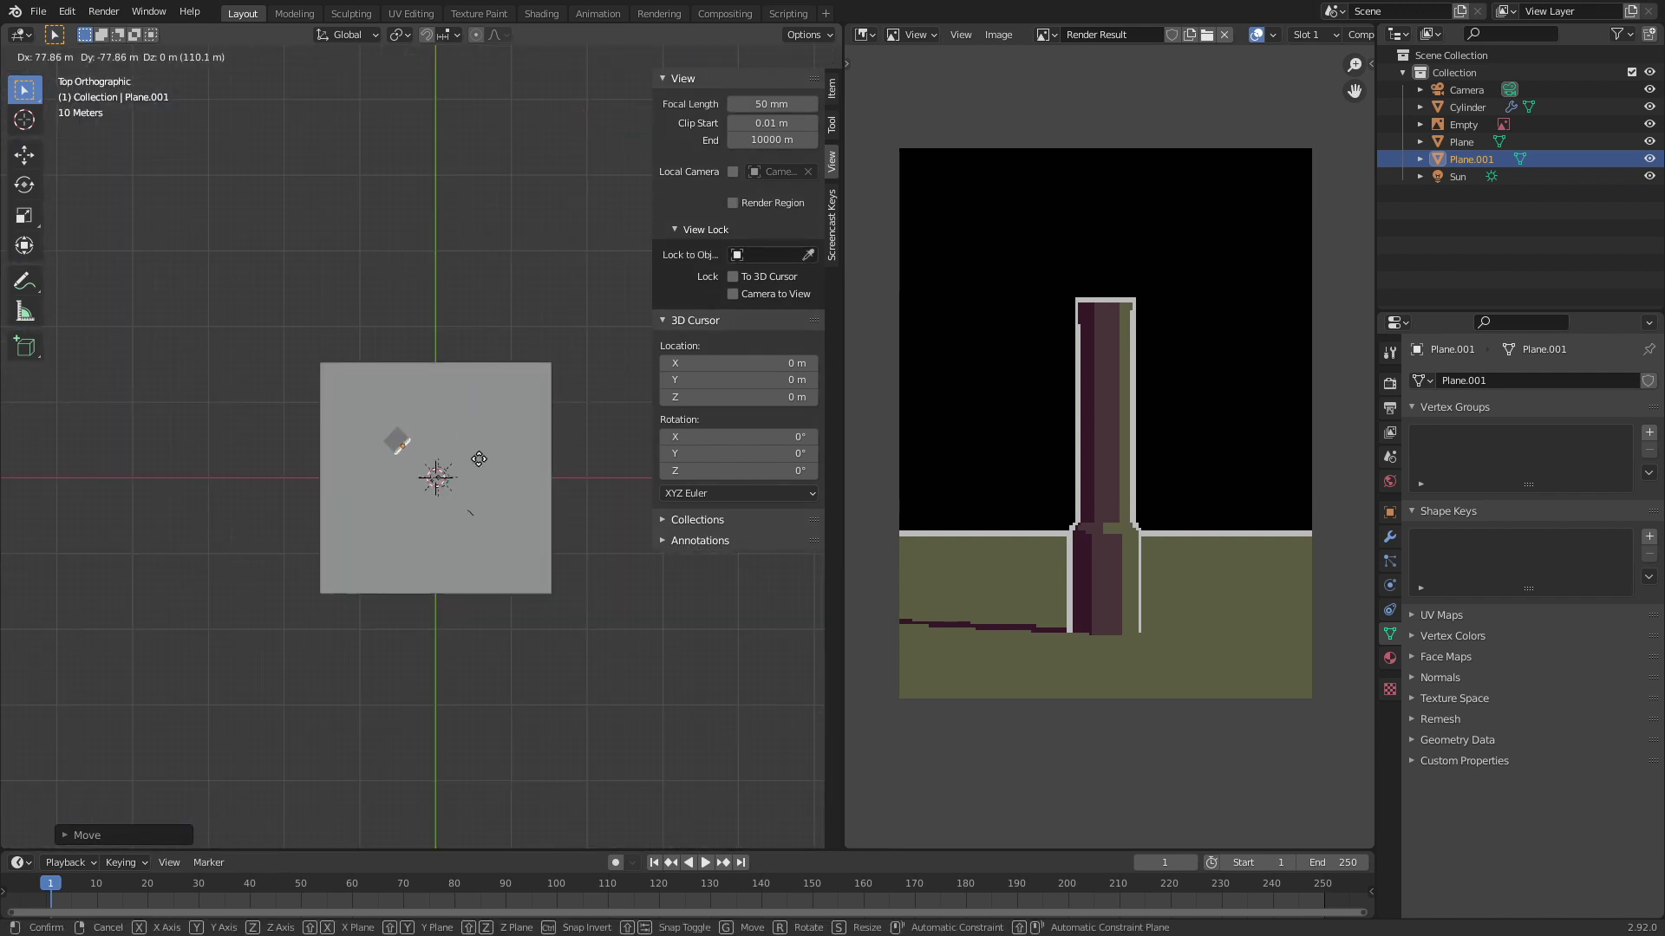
pyautogui.click(479, 458)
pyautogui.press('s')
pyautogui.click(643, 312)
pyautogui.press('KP_0')
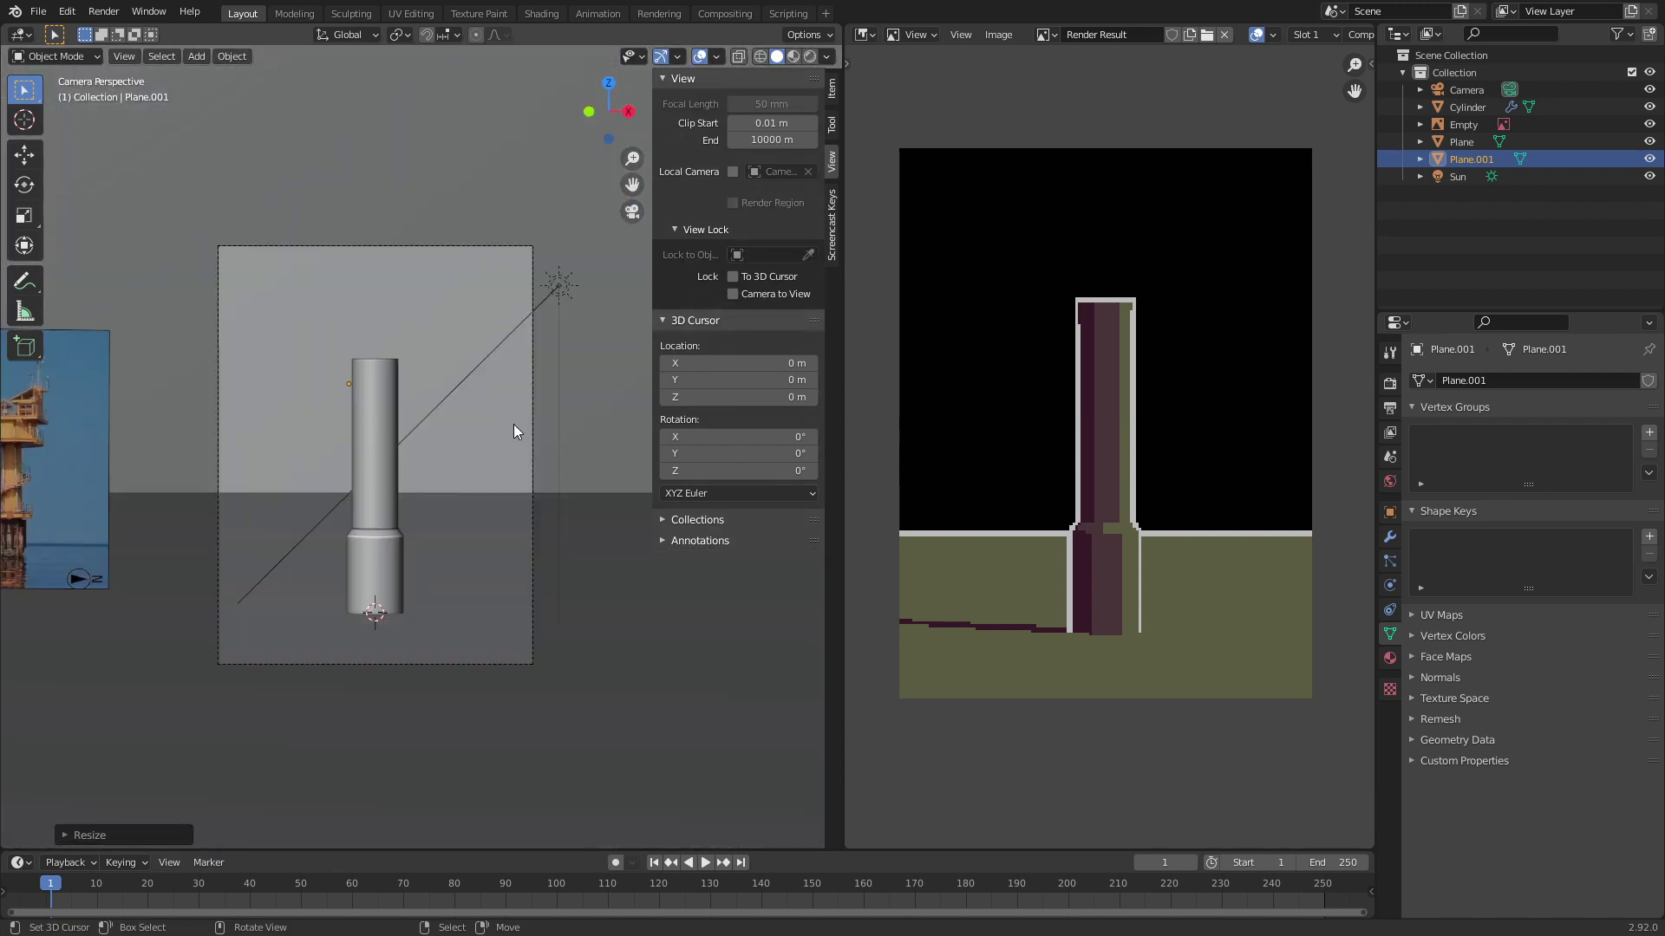
pyautogui.hotkey('ctrl', 'z')
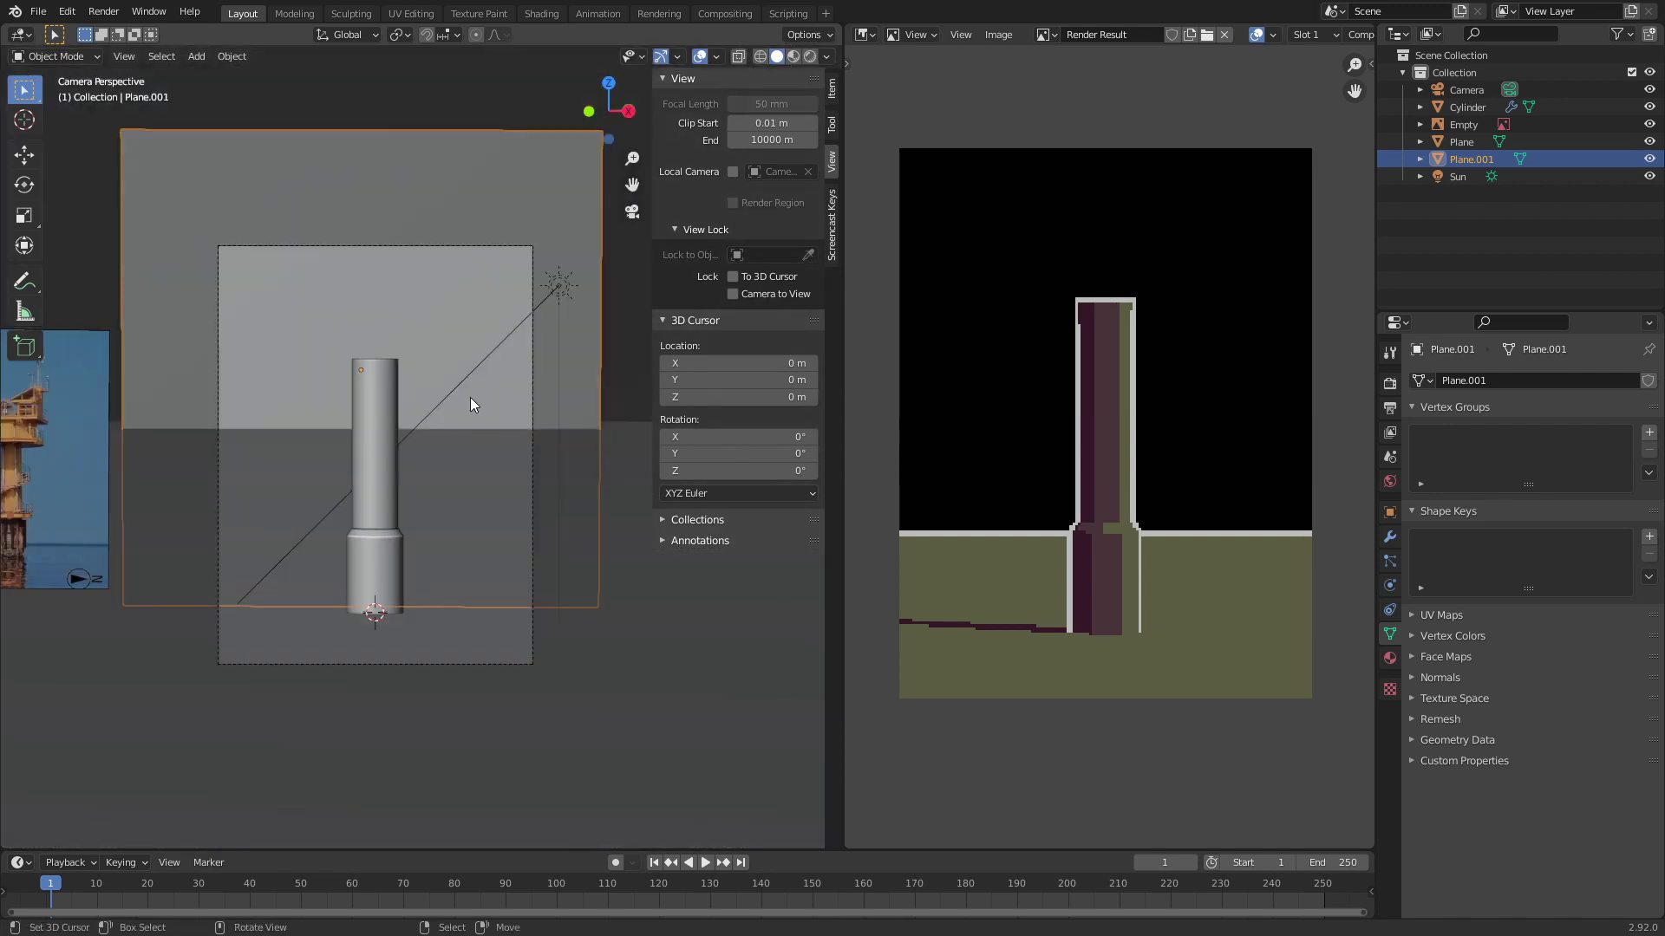
# Step: Scale the ground plane up to more than five times its size in the top view
pyautogui.press('KP_7')
pyautogui.scroll(-3, 467, 439)
pyautogui.click(437, 429)
pyautogui.press('g')
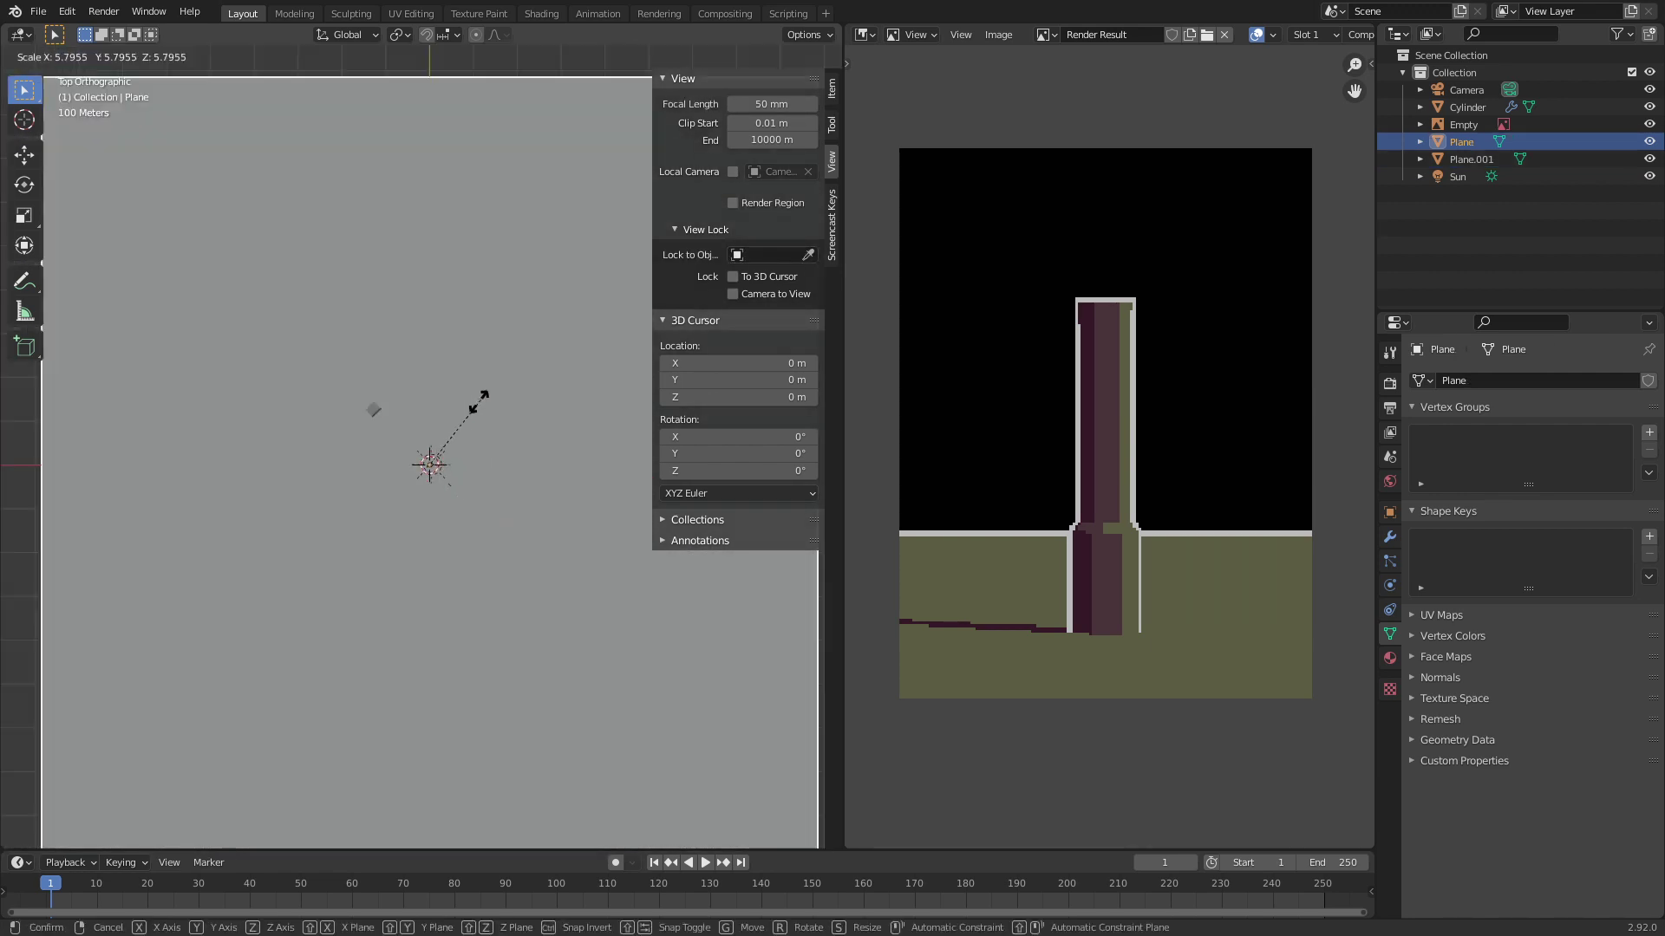
pyautogui.click(471, 405)
# Step: Move the upright backdrop plane farther behind the tower in the top view, enlarge it to fill the background, and check it through the camera
pyautogui.click(371, 414)
pyautogui.press('g')
pyautogui.click(359, 406)
pyautogui.press('s')
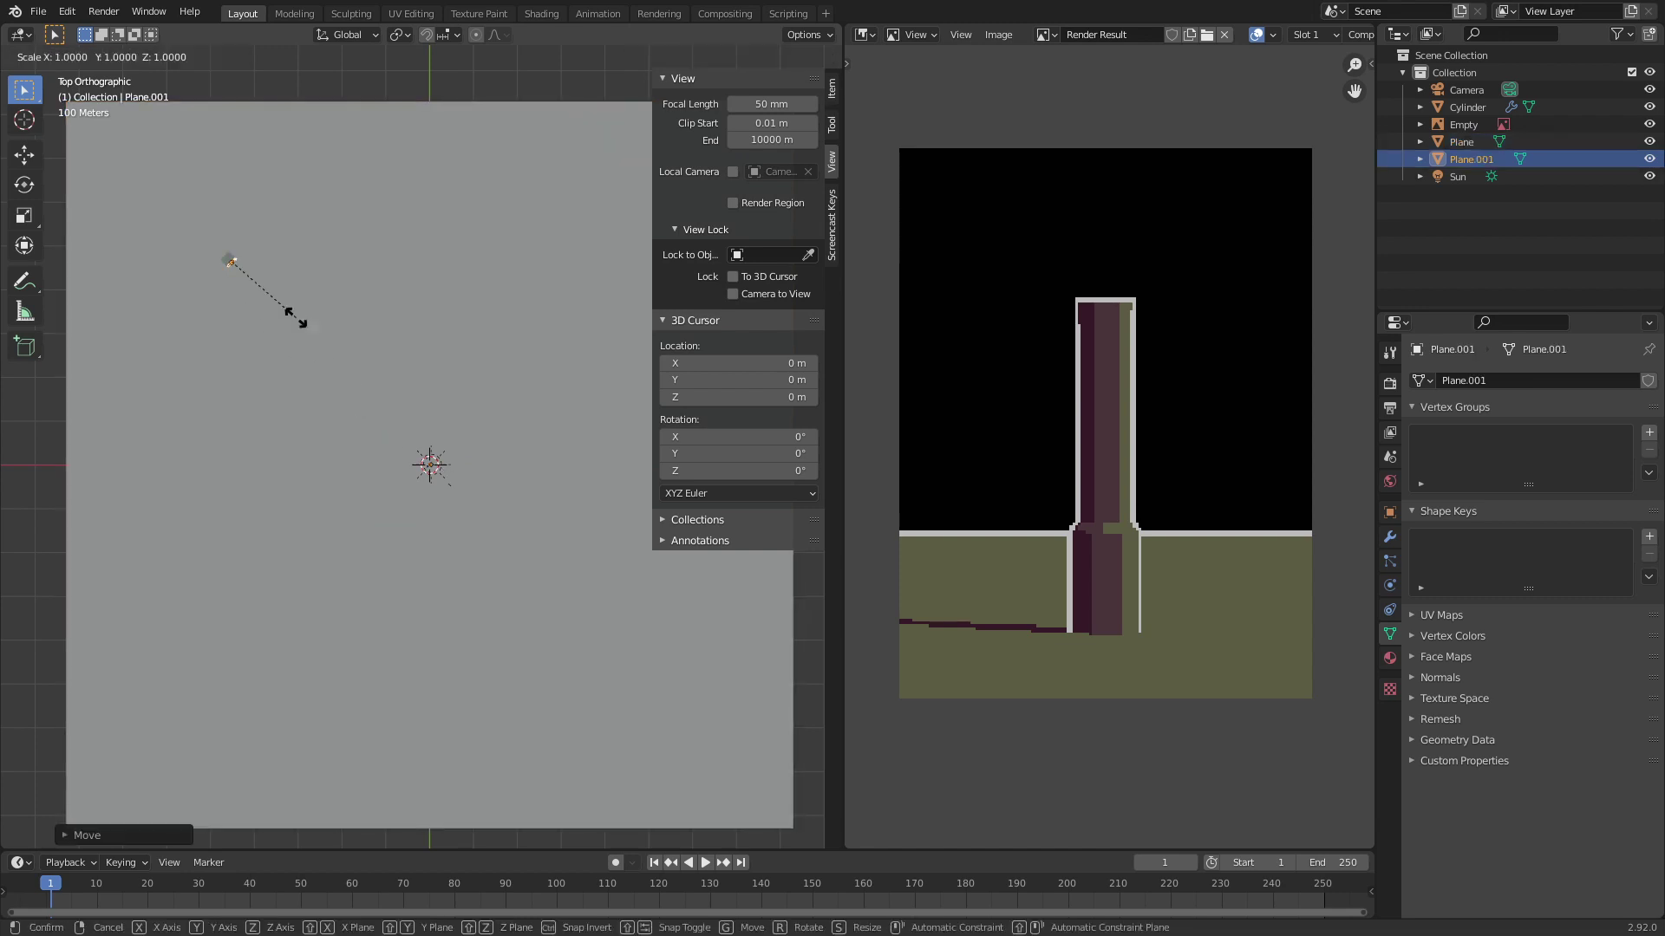
pyautogui.click(74, 464)
pyautogui.press('KP_0')
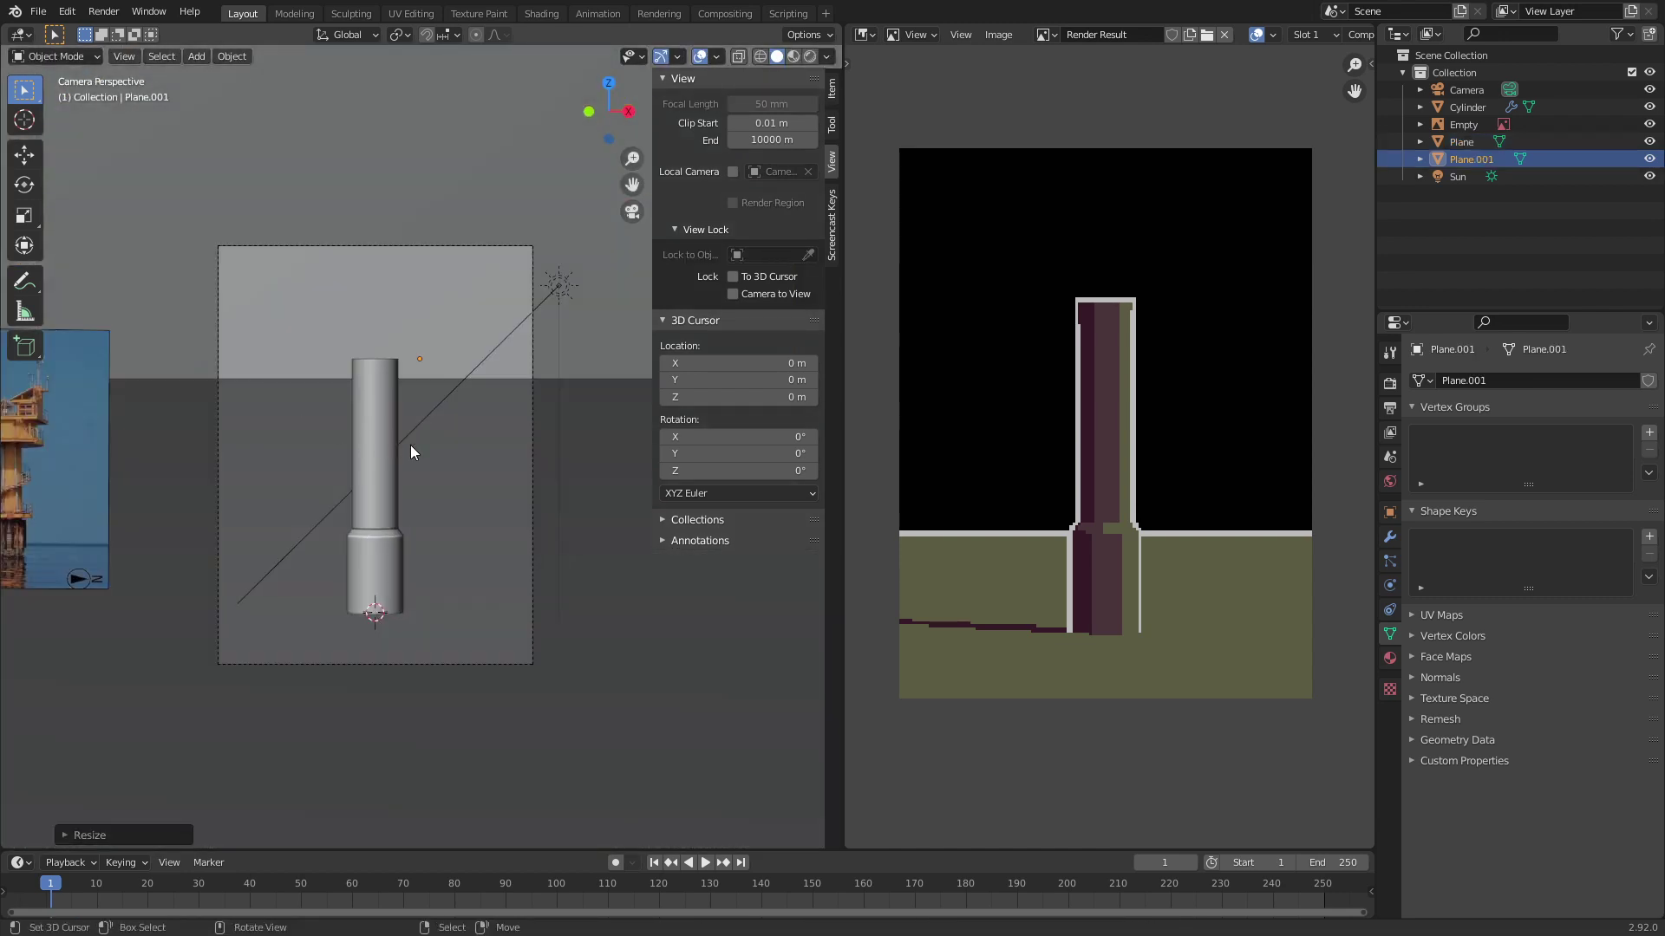
# Step: Lower the camera along Z and tilt it upward about its local X axis to reframe the tower with the horizon behind its base
pyautogui.click(462, 245)
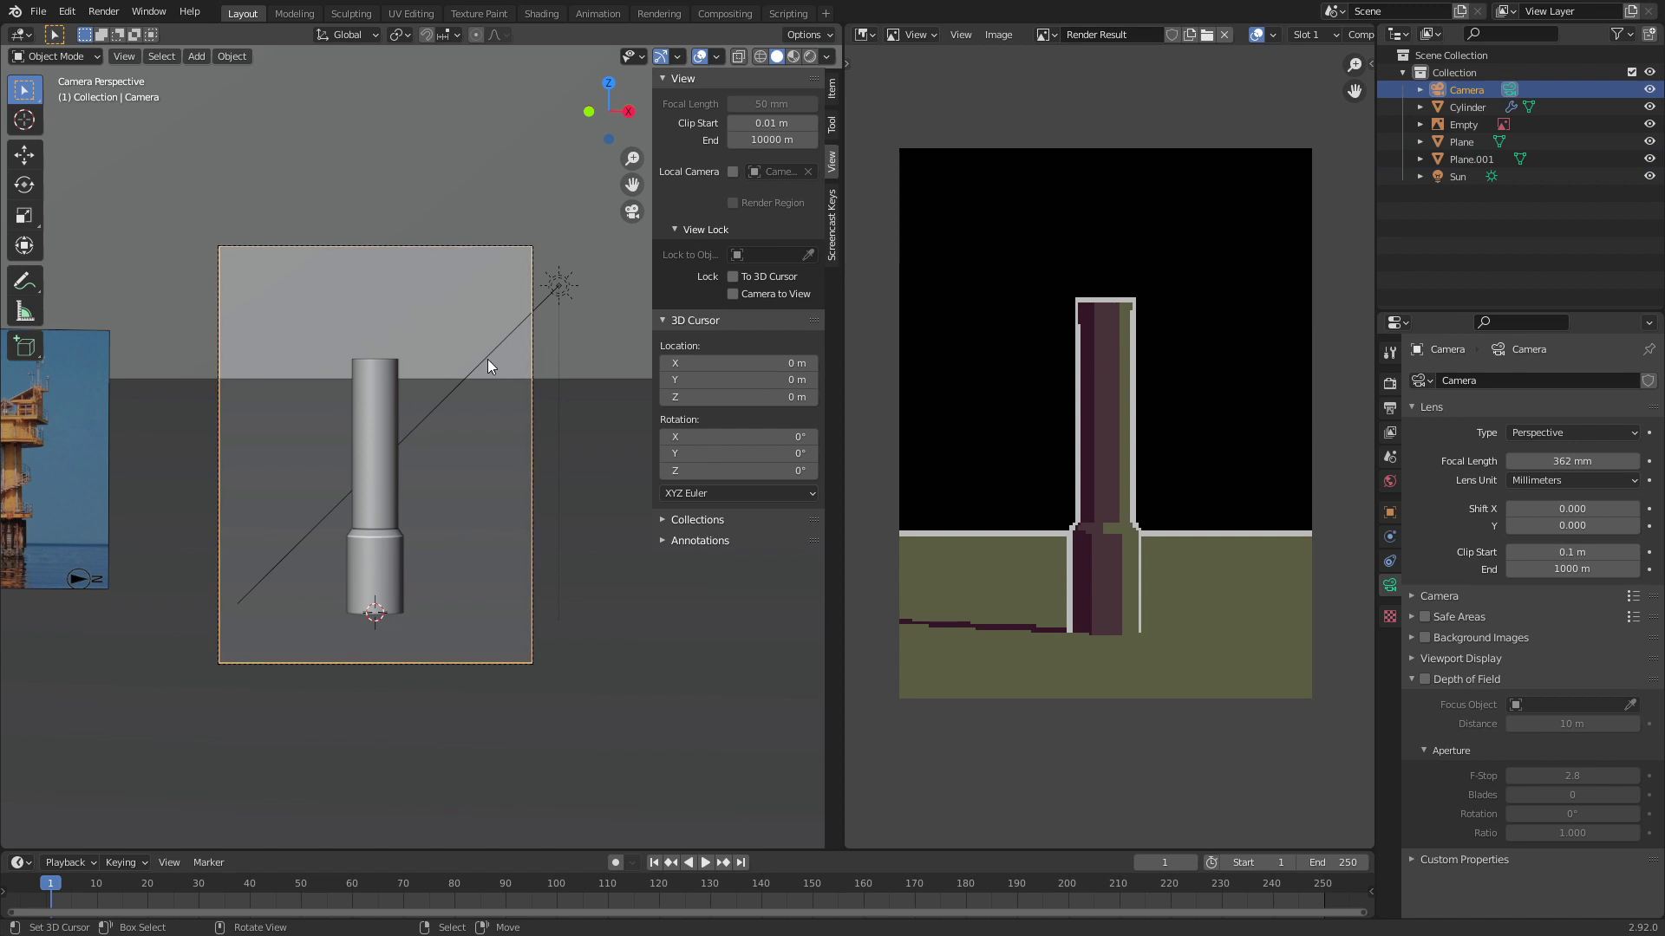
pyautogui.press('g')
pyautogui.press('z')
pyautogui.click(460, 520)
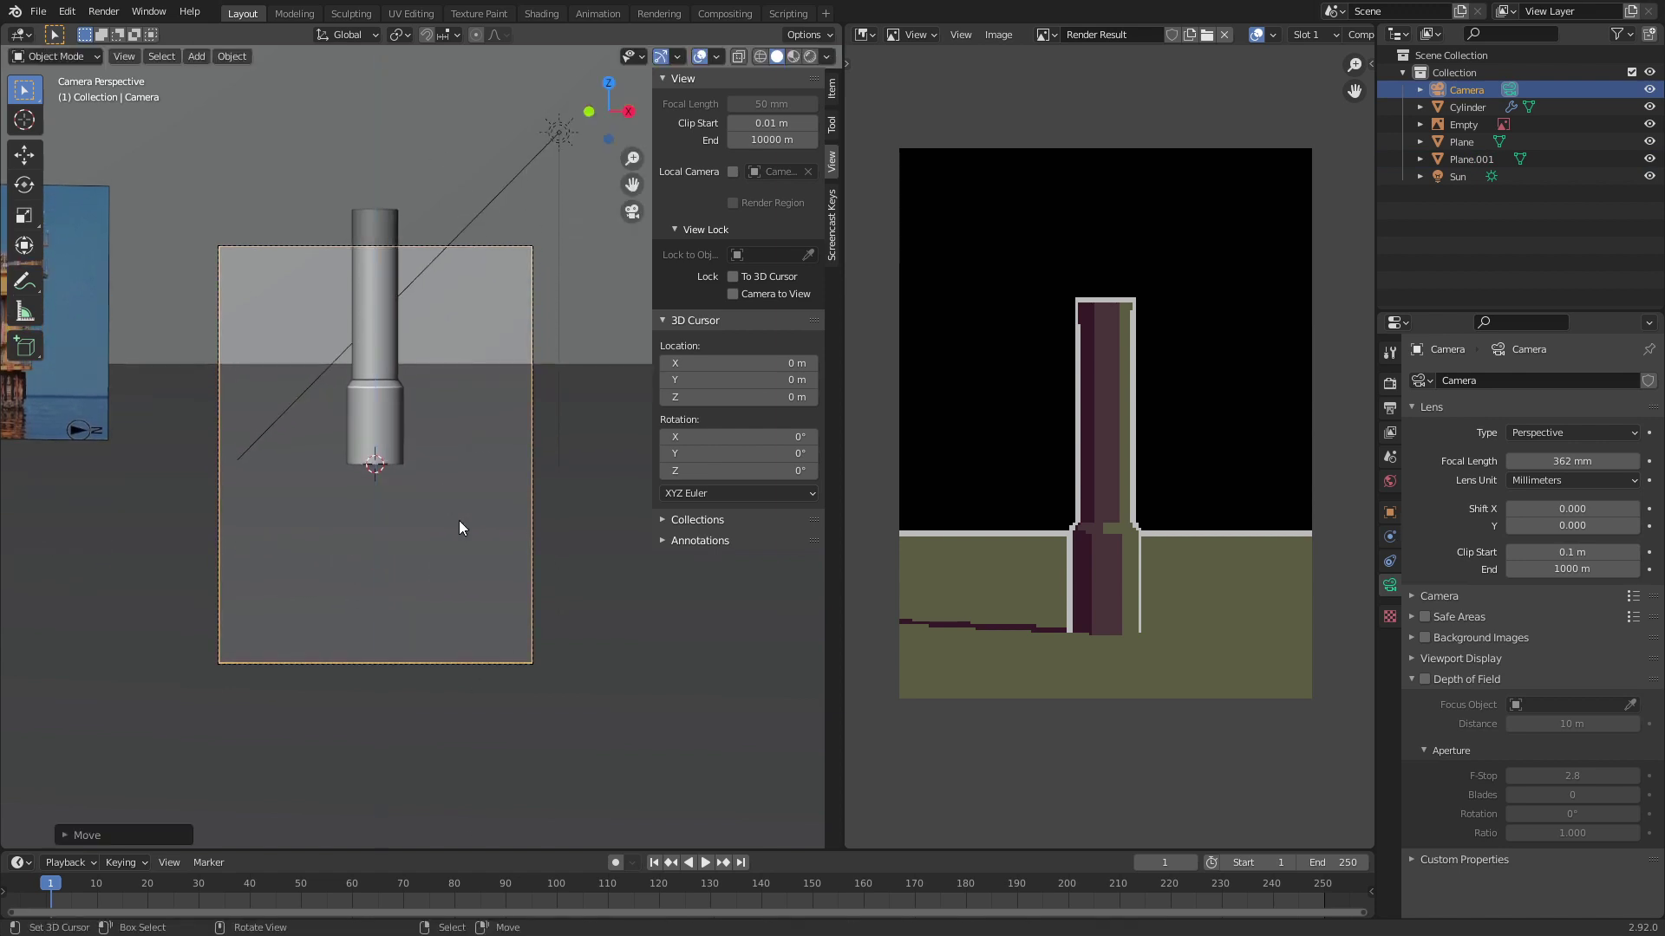
pyautogui.press('r')
pyautogui.press('x')
pyautogui.press('x')
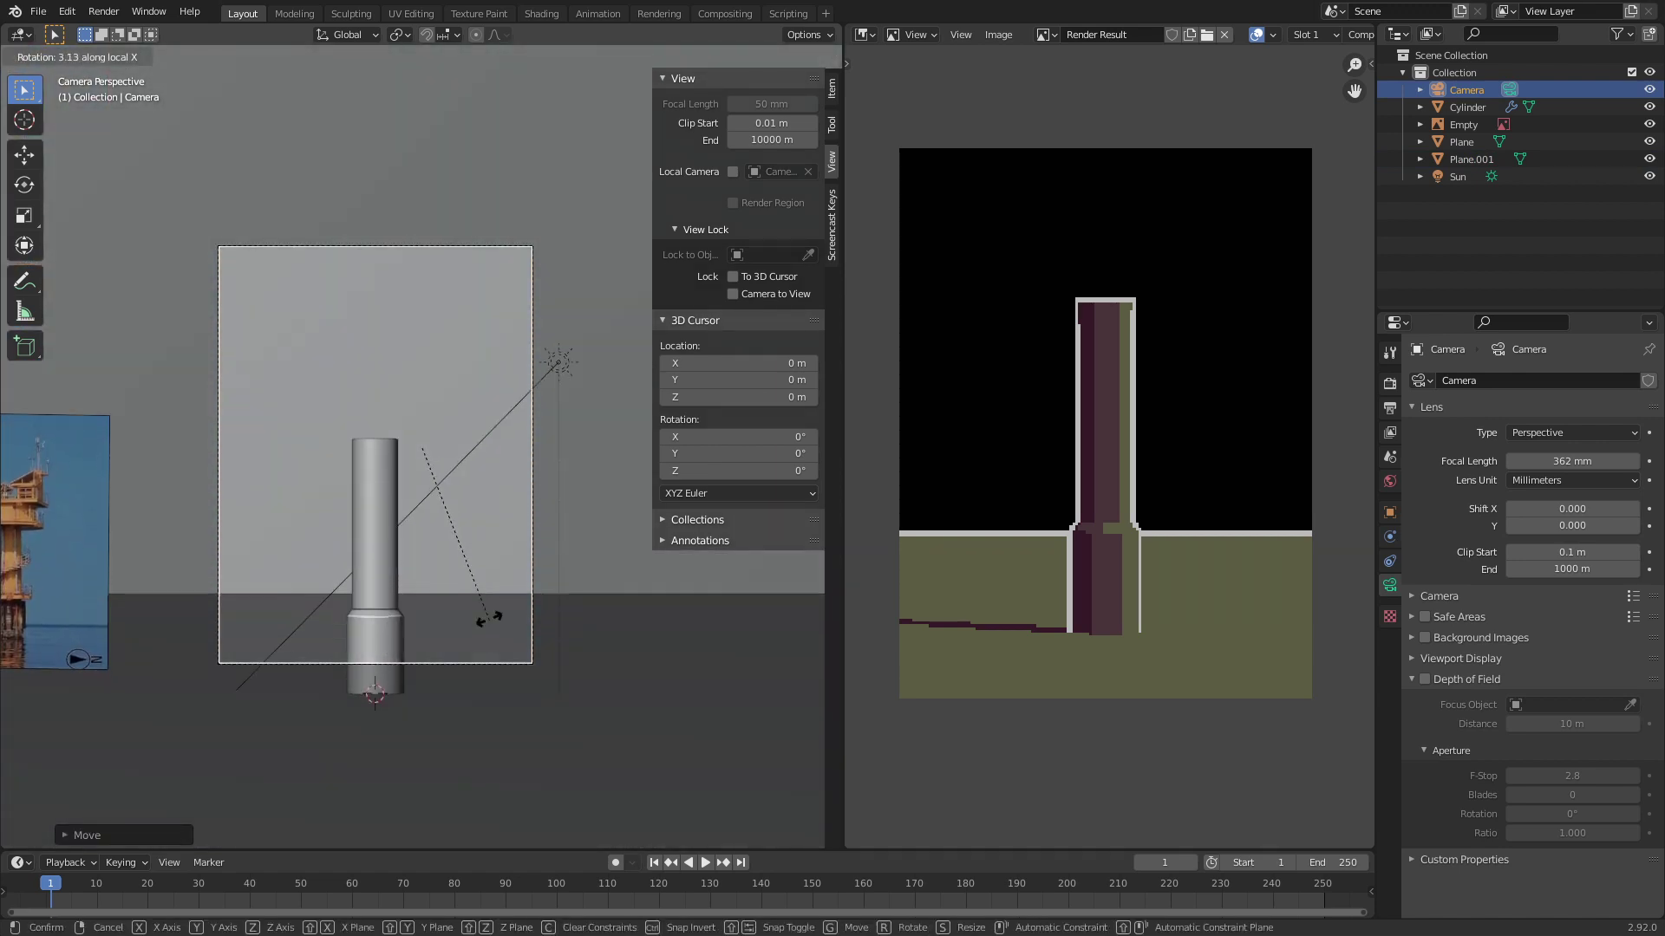
pyautogui.click(483, 560)
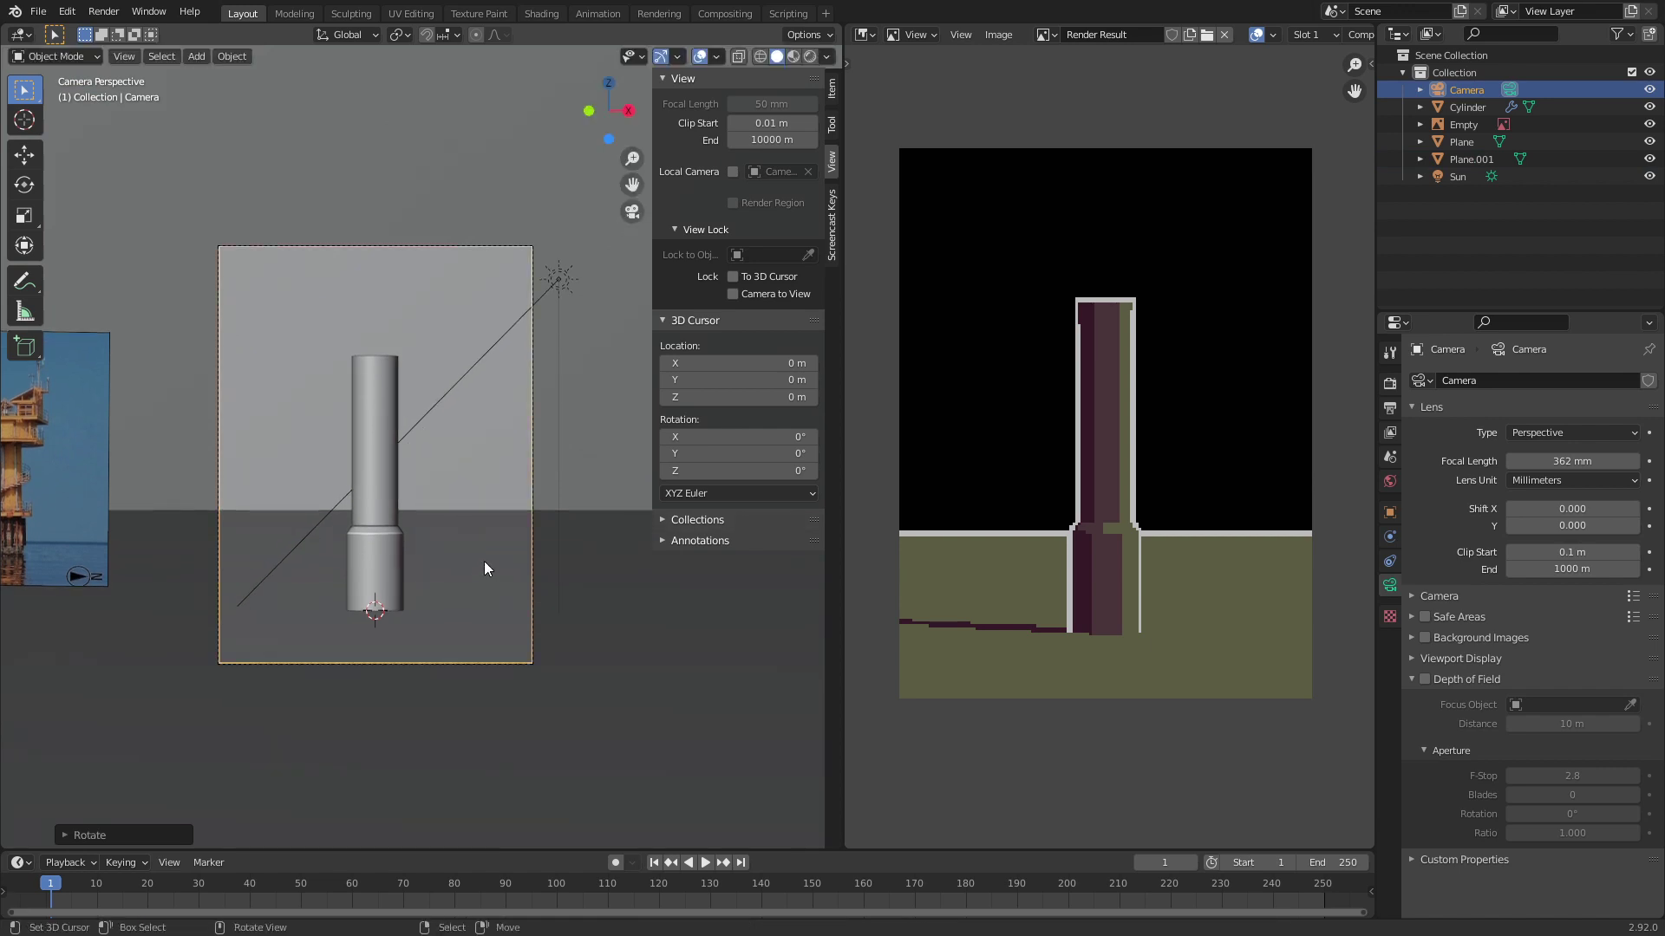
# Step: Render a pixel art preview of the reframed camera view
pyautogui.click(1391, 384)
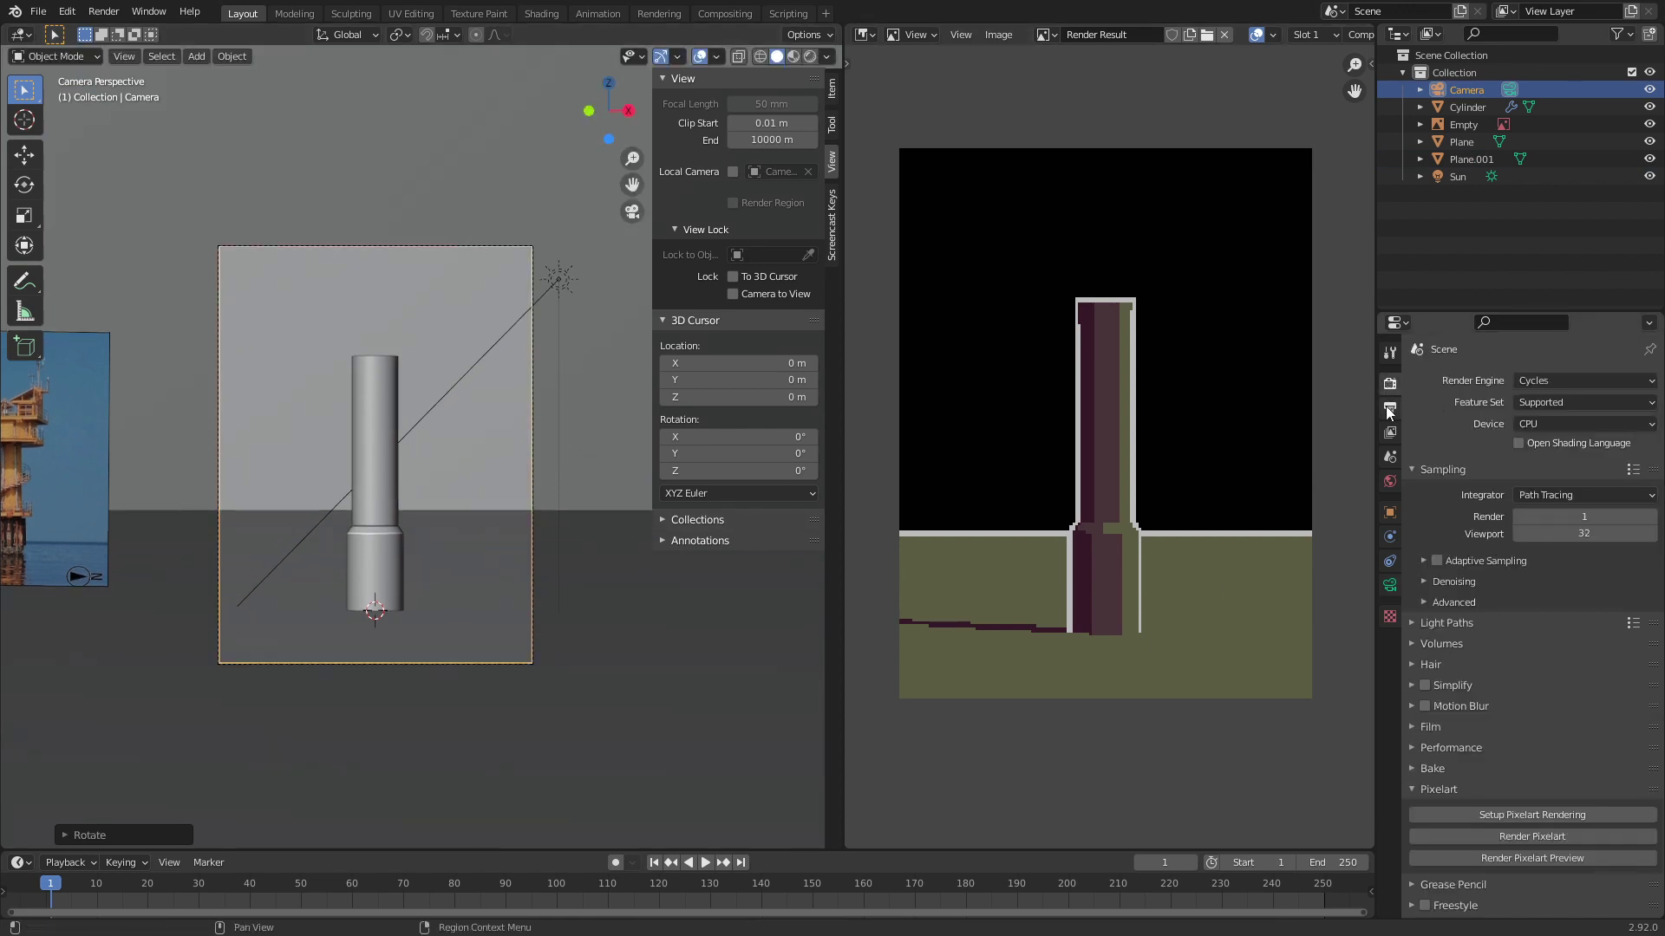
pyautogui.click(1386, 409)
pyautogui.click(1390, 383)
pyautogui.click(1532, 857)
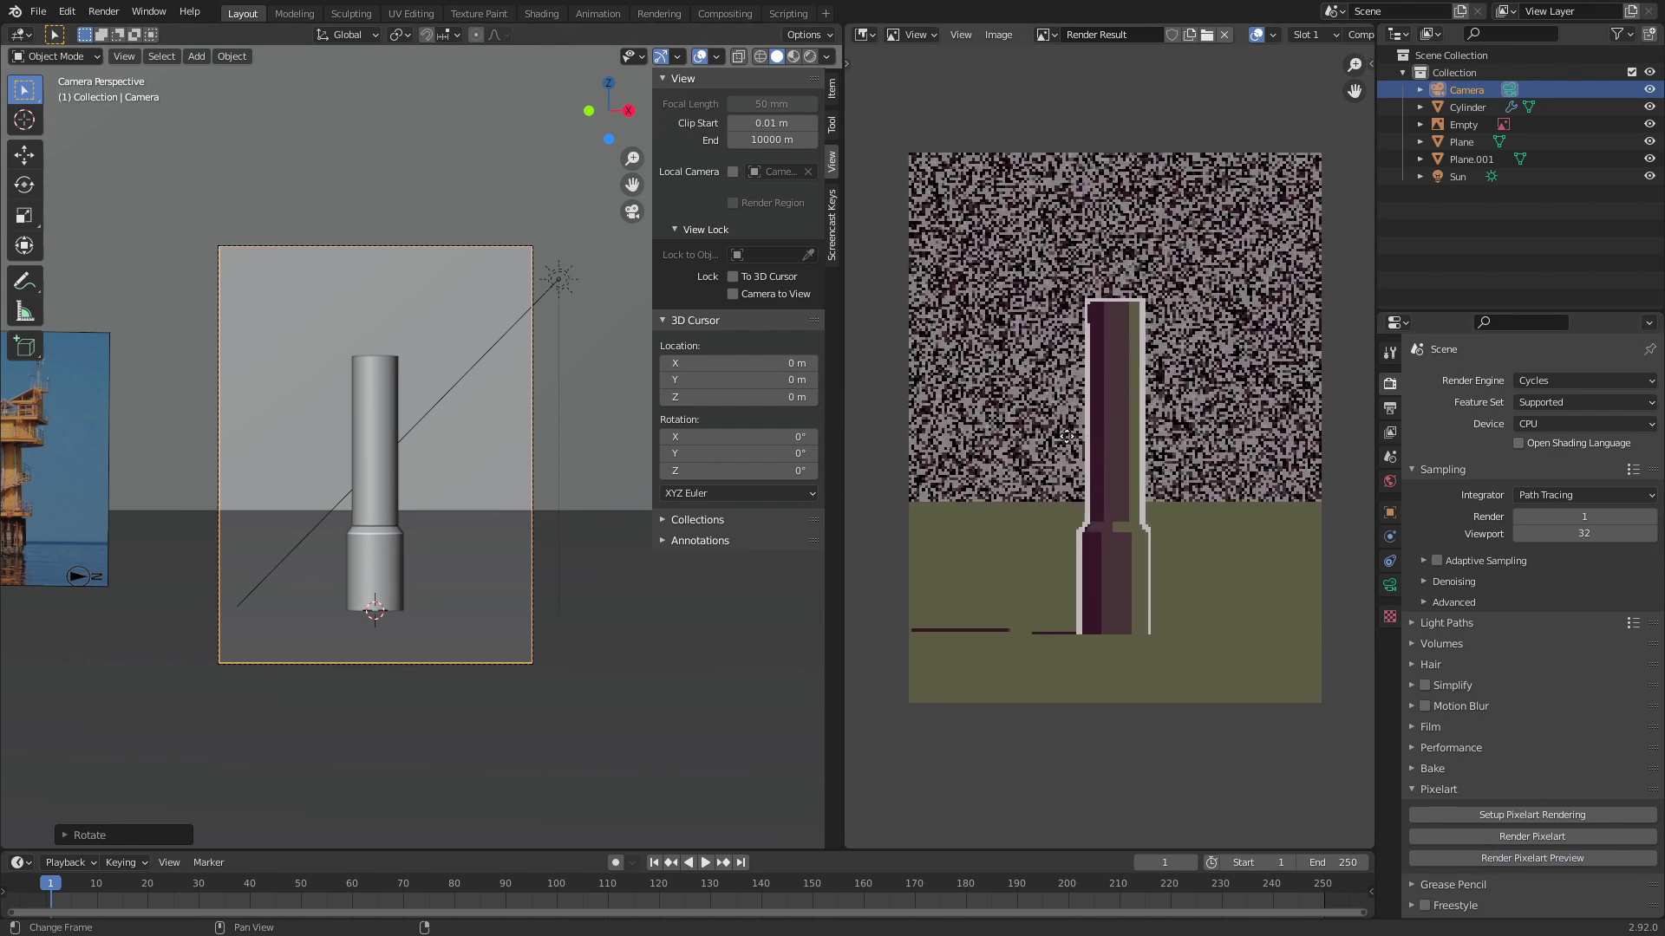
# Step: Give the upright backdrop plane a new light blue Emission material and render a pixel art preview
pyautogui.click(278, 184)
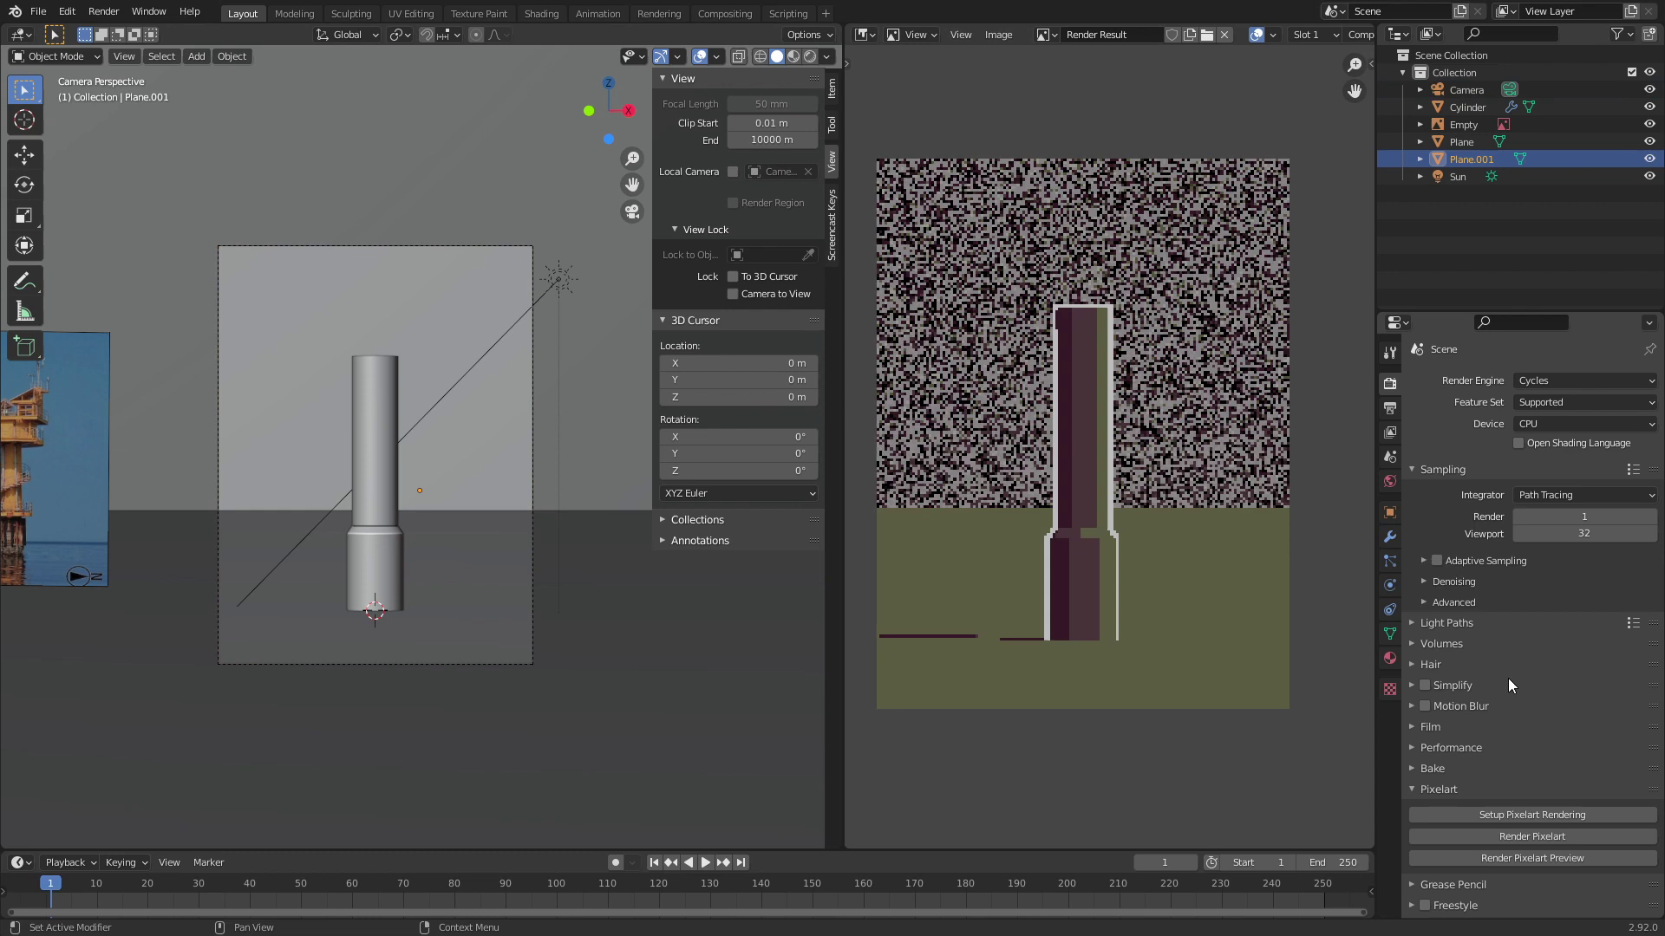
pyautogui.click(1392, 659)
pyautogui.click(1486, 434)
pyautogui.click(1553, 514)
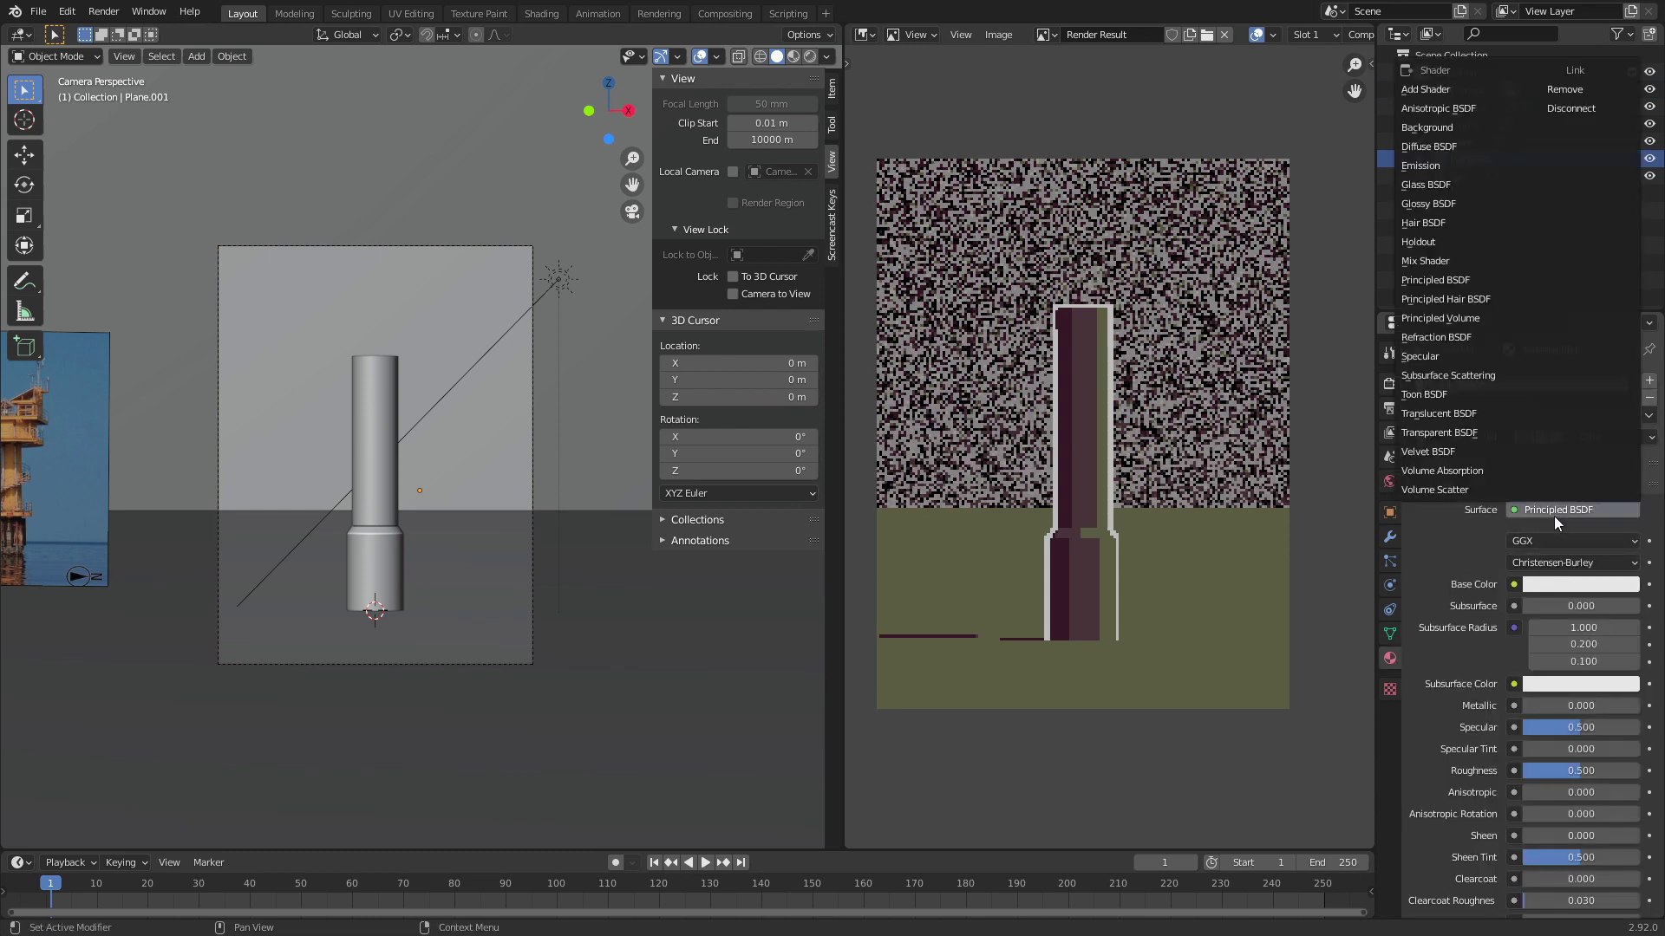
pyautogui.click(1535, 128)
pyautogui.click(1568, 541)
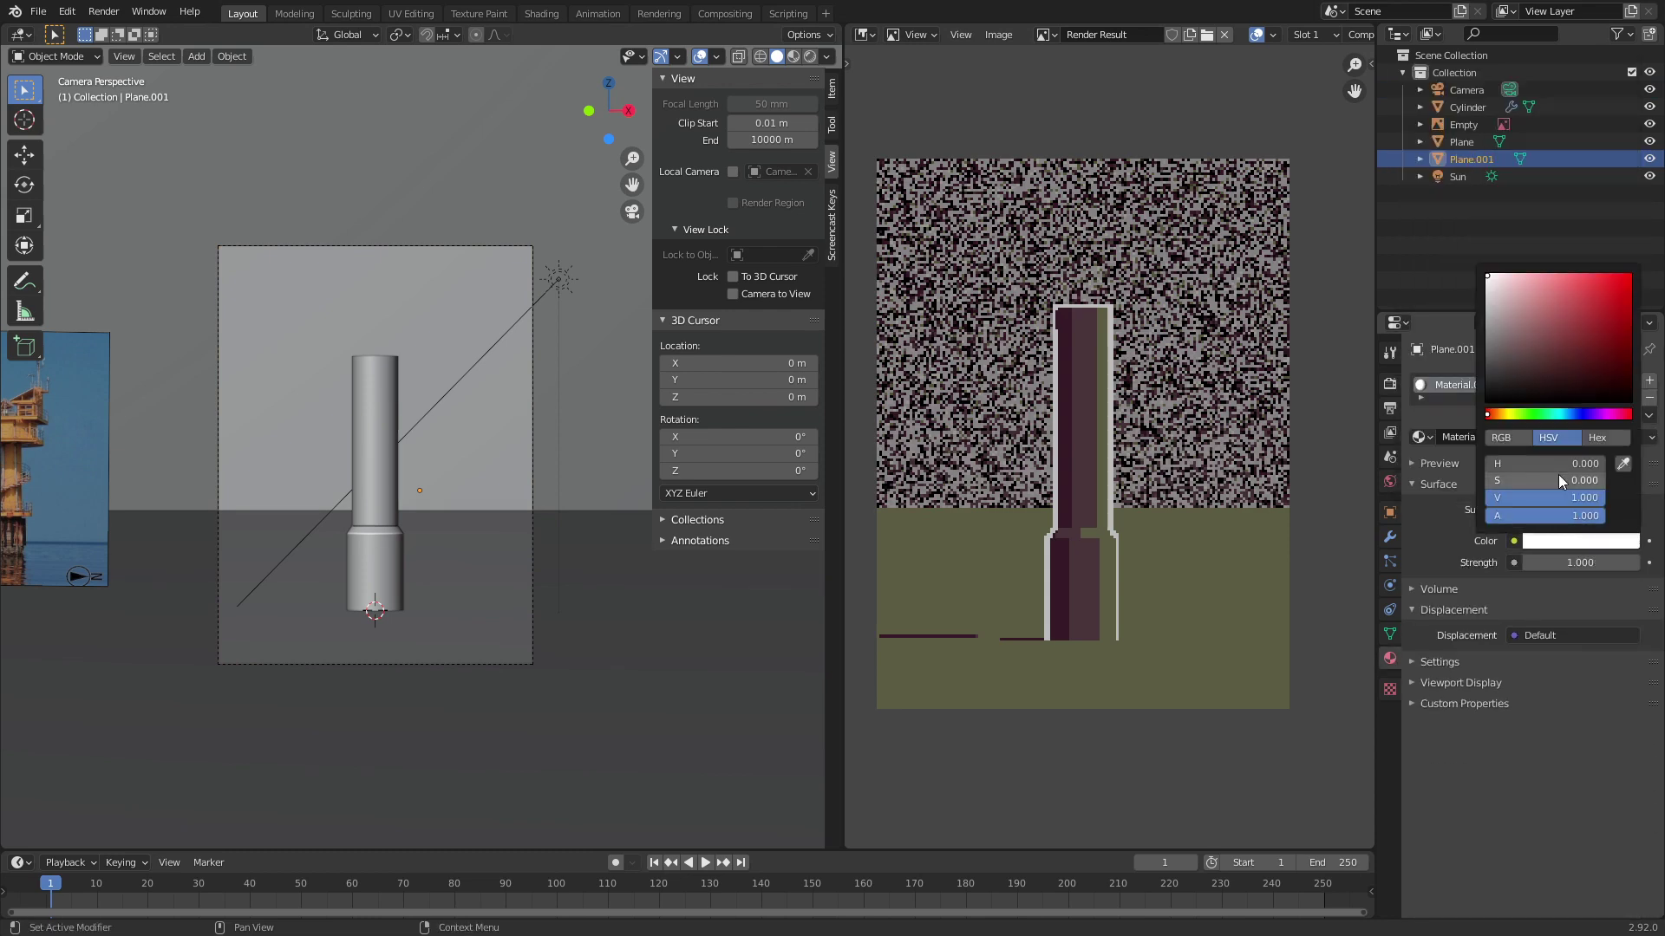
pyautogui.moveTo(1554, 303)
pyautogui.mouseDown()
pyautogui.moveTo(1511, 283)
pyautogui.moveTo(1530, 299)
pyautogui.moveTo(1571, 286)
pyautogui.moveTo(1577, 311)
pyautogui.moveTo(1534, 297)
pyautogui.mouseUp()
pyautogui.click(1565, 414)
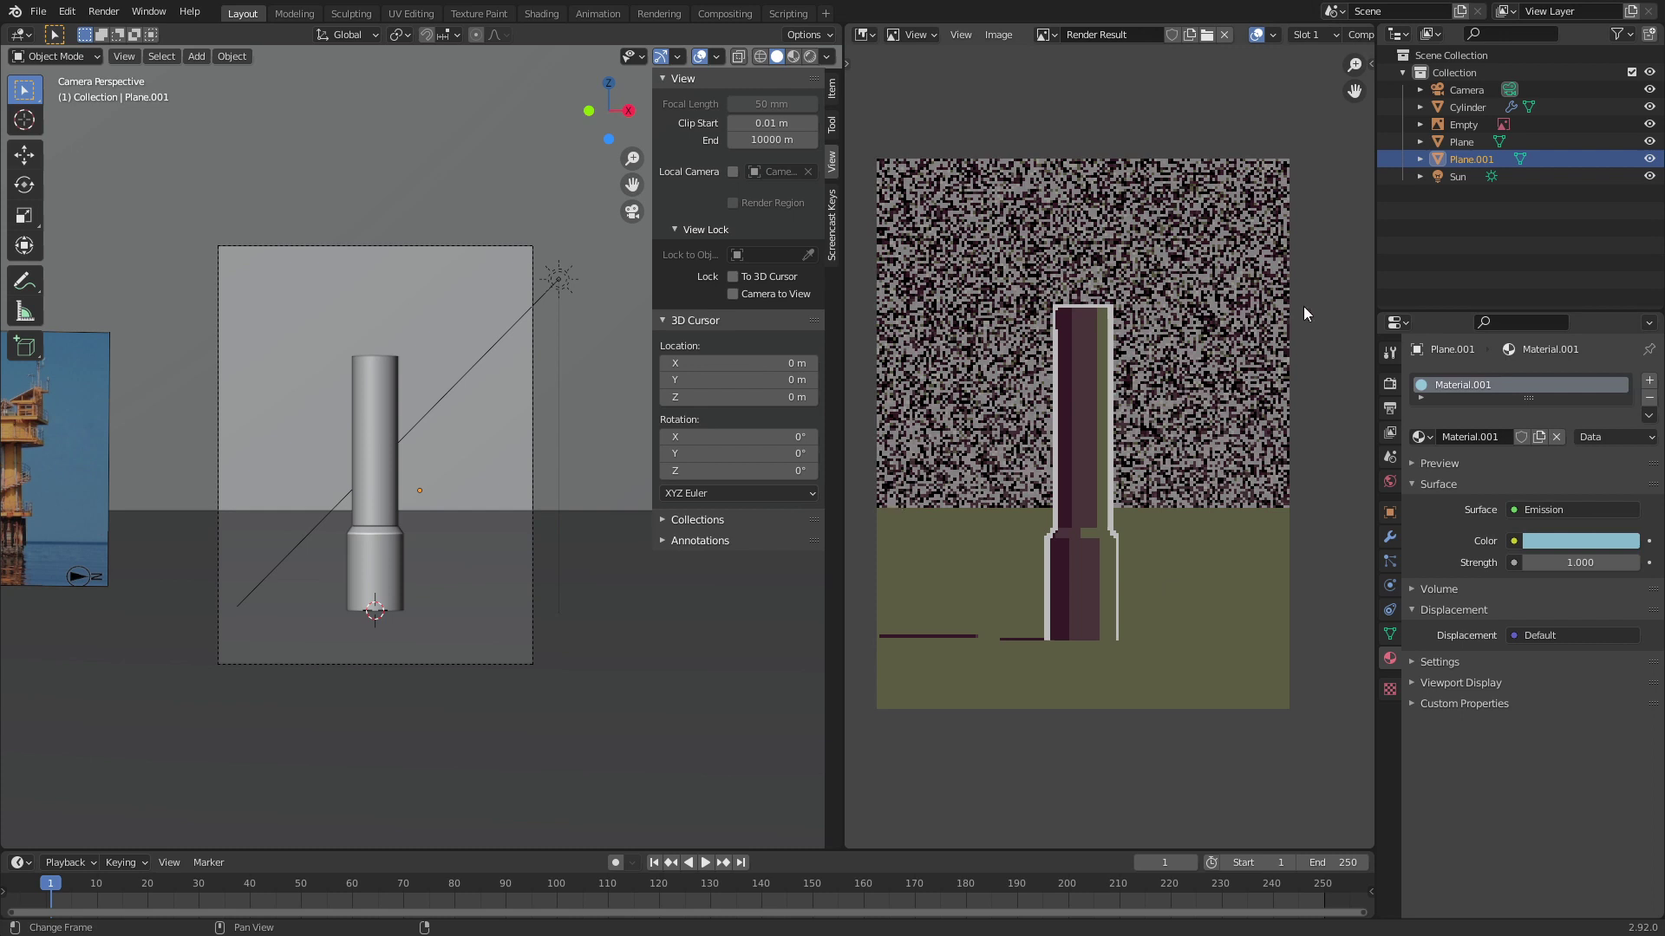
pyautogui.click(1390, 383)
pyautogui.click(1549, 856)
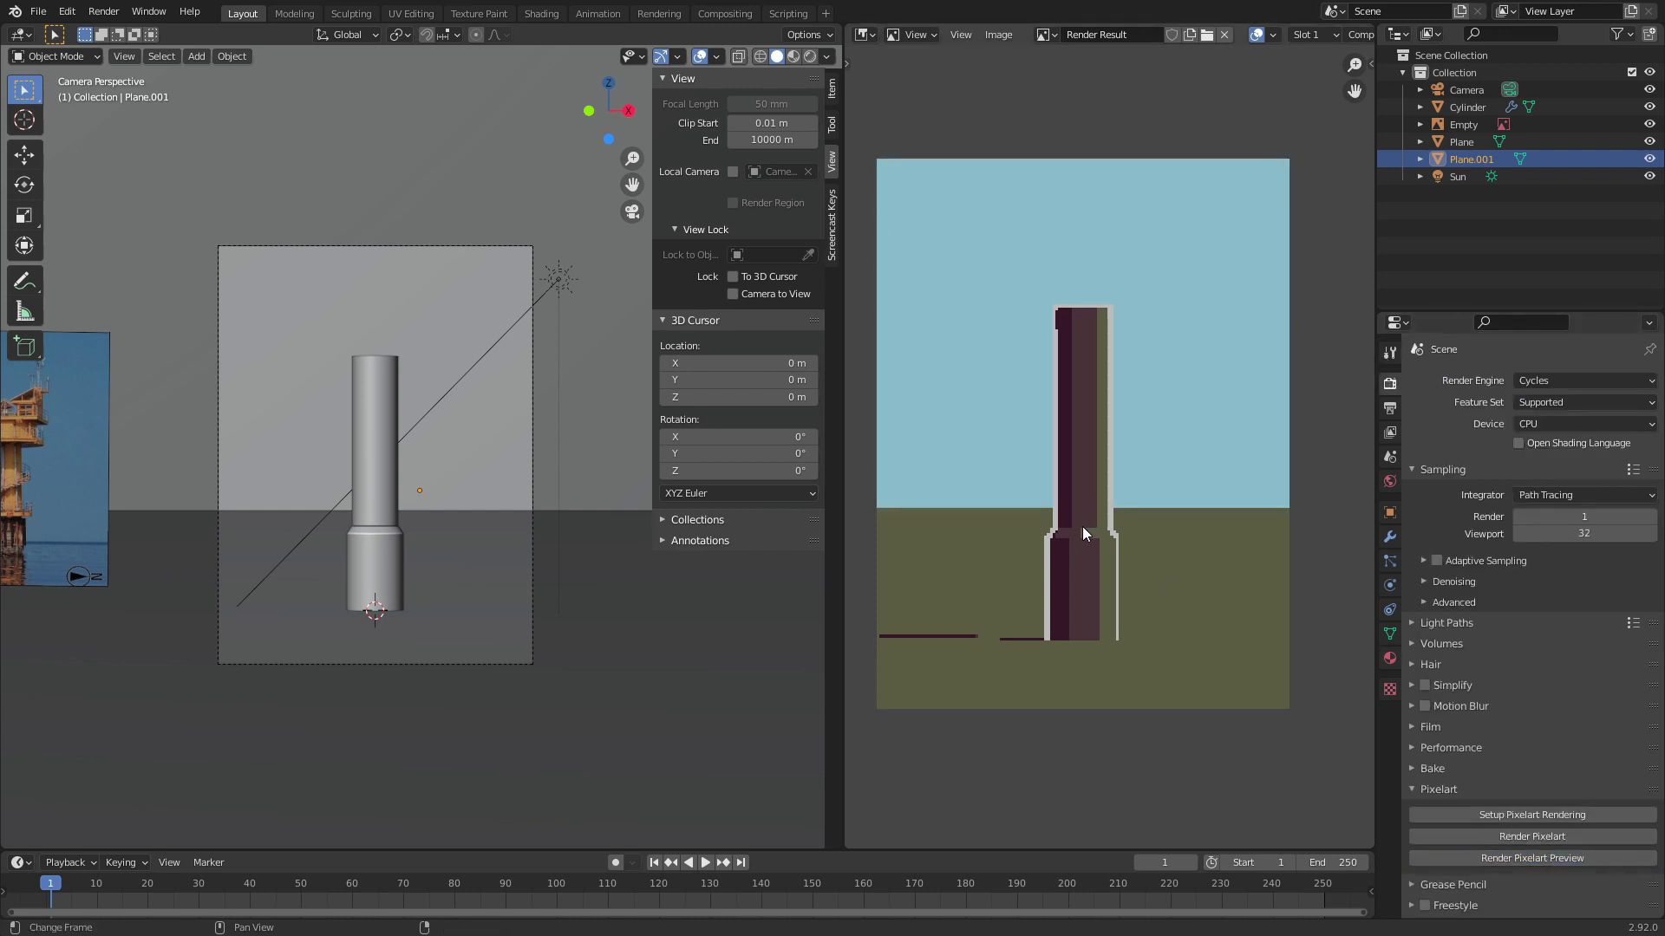
# Step: Replace the ground plane's PixelExample material with a new Glossy BSDF at roughness 0 and inspect a pixel art preview render
pyautogui.click(554, 685)
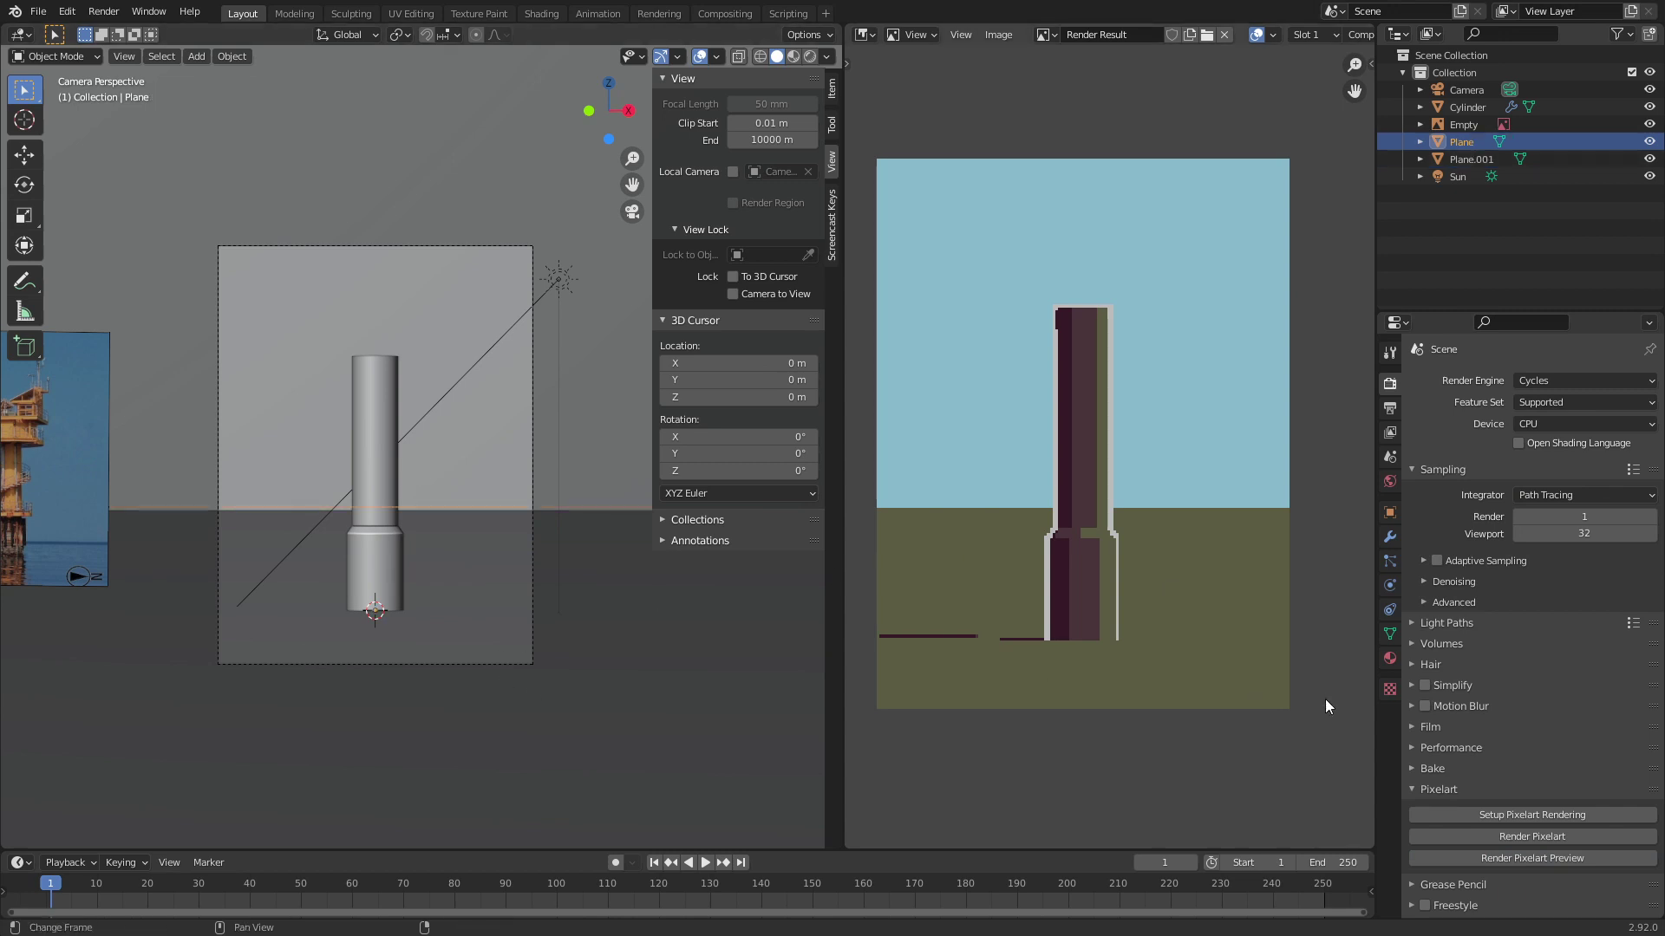
pyautogui.click(1389, 659)
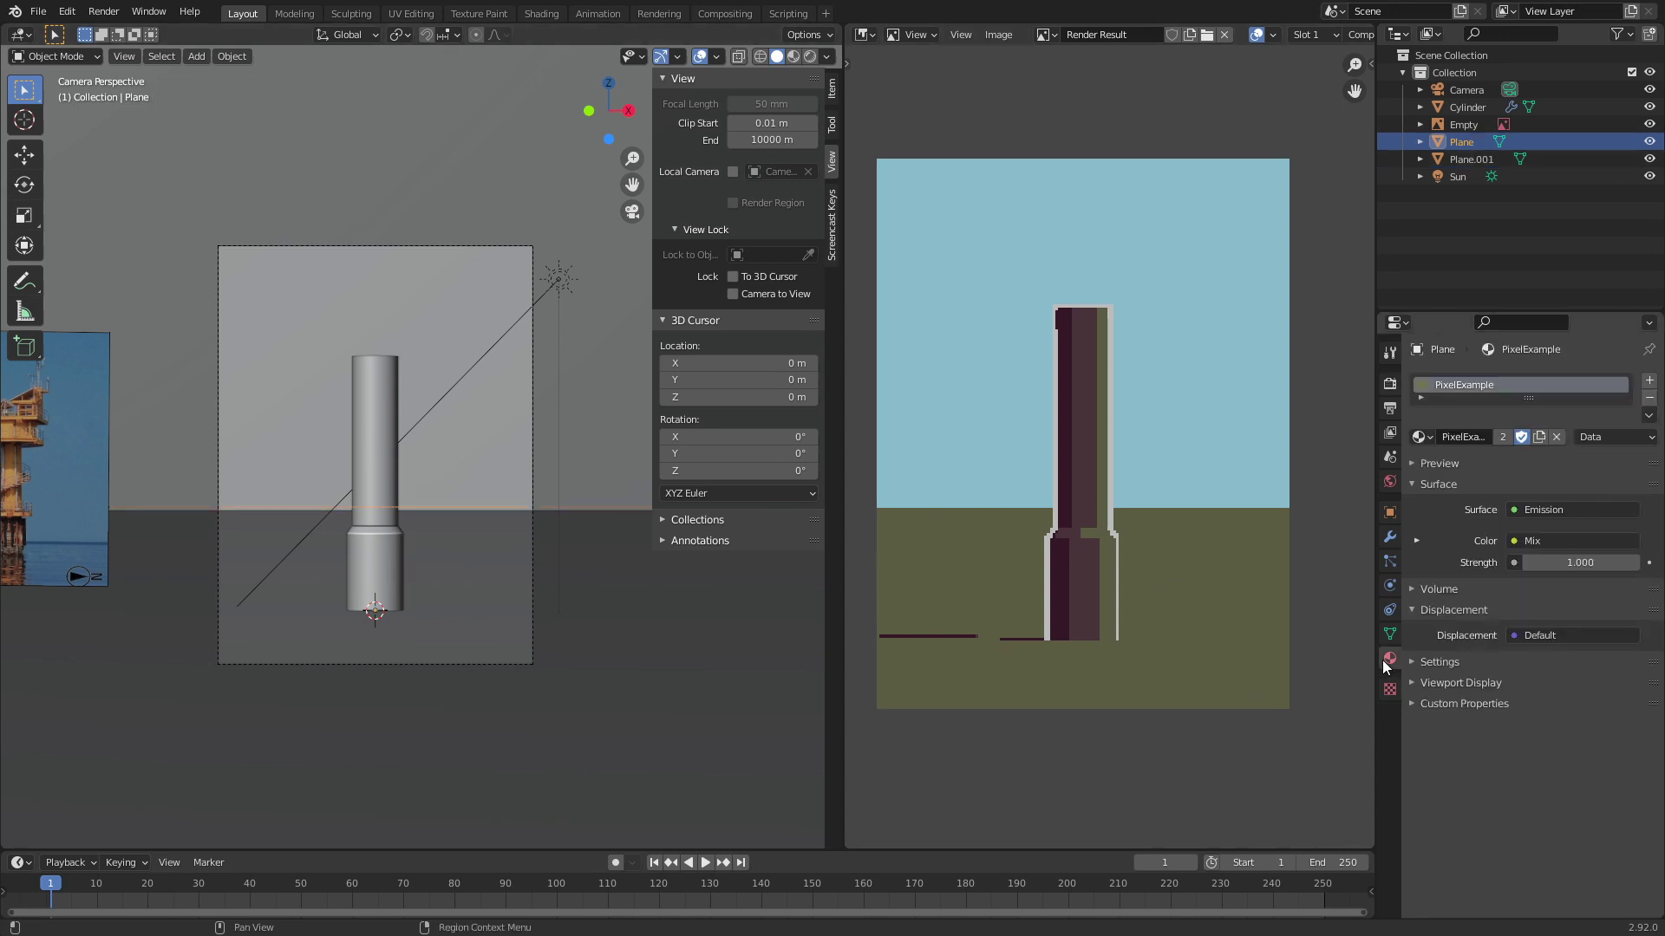
pyautogui.click(1646, 398)
pyautogui.click(1513, 436)
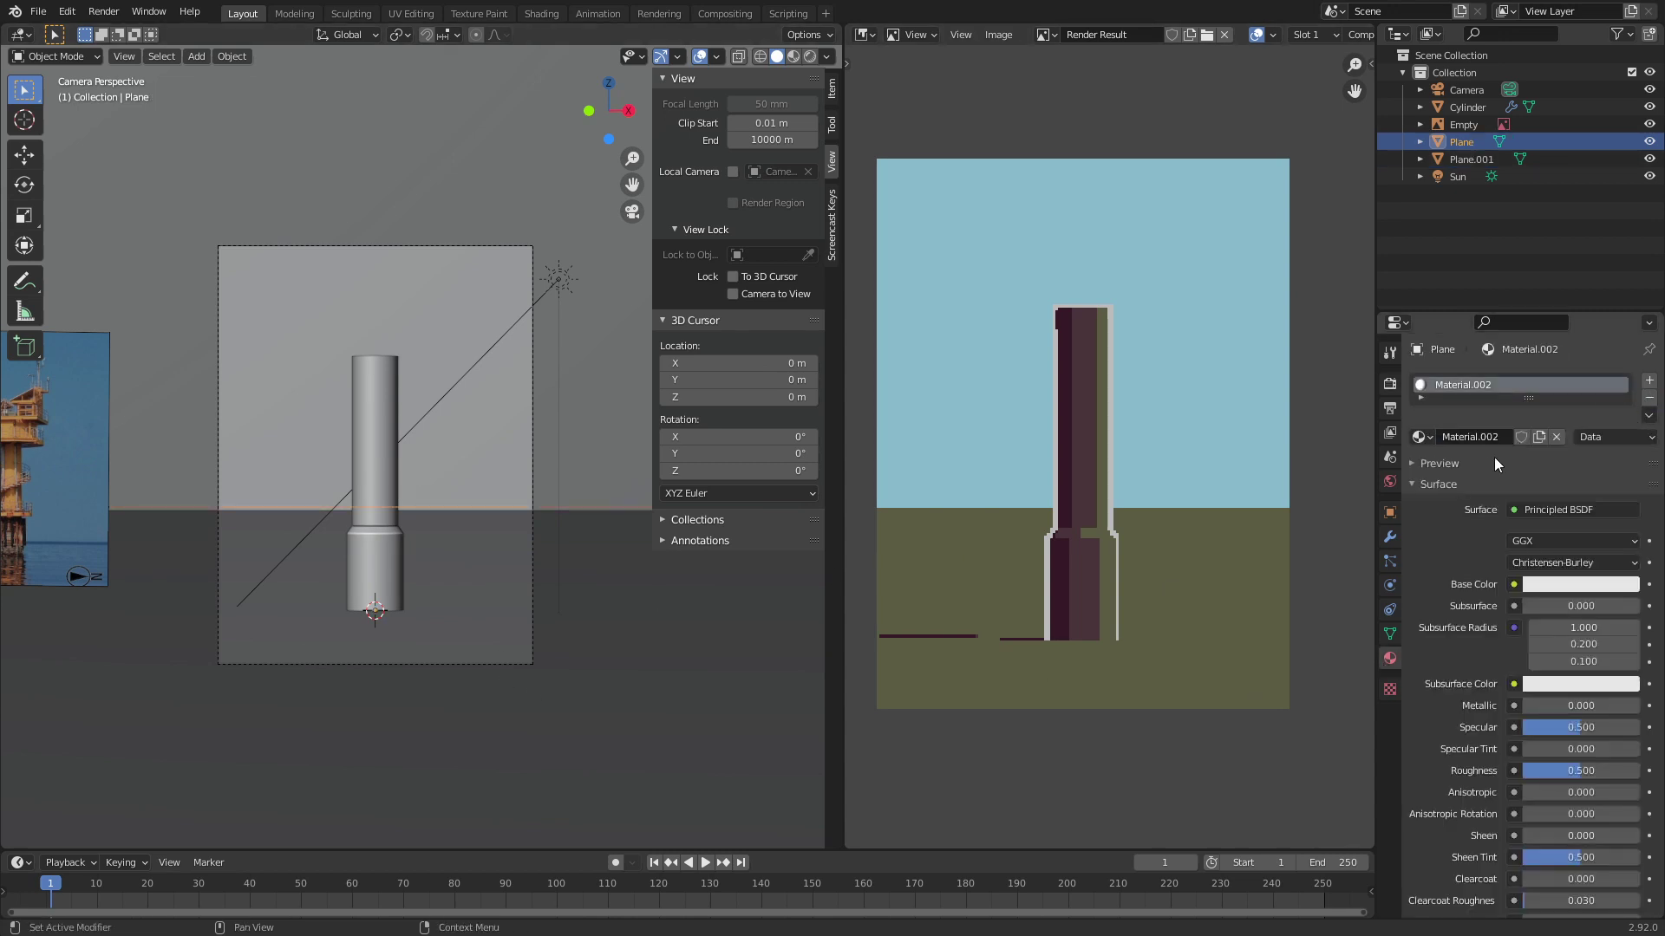
pyautogui.click(1559, 510)
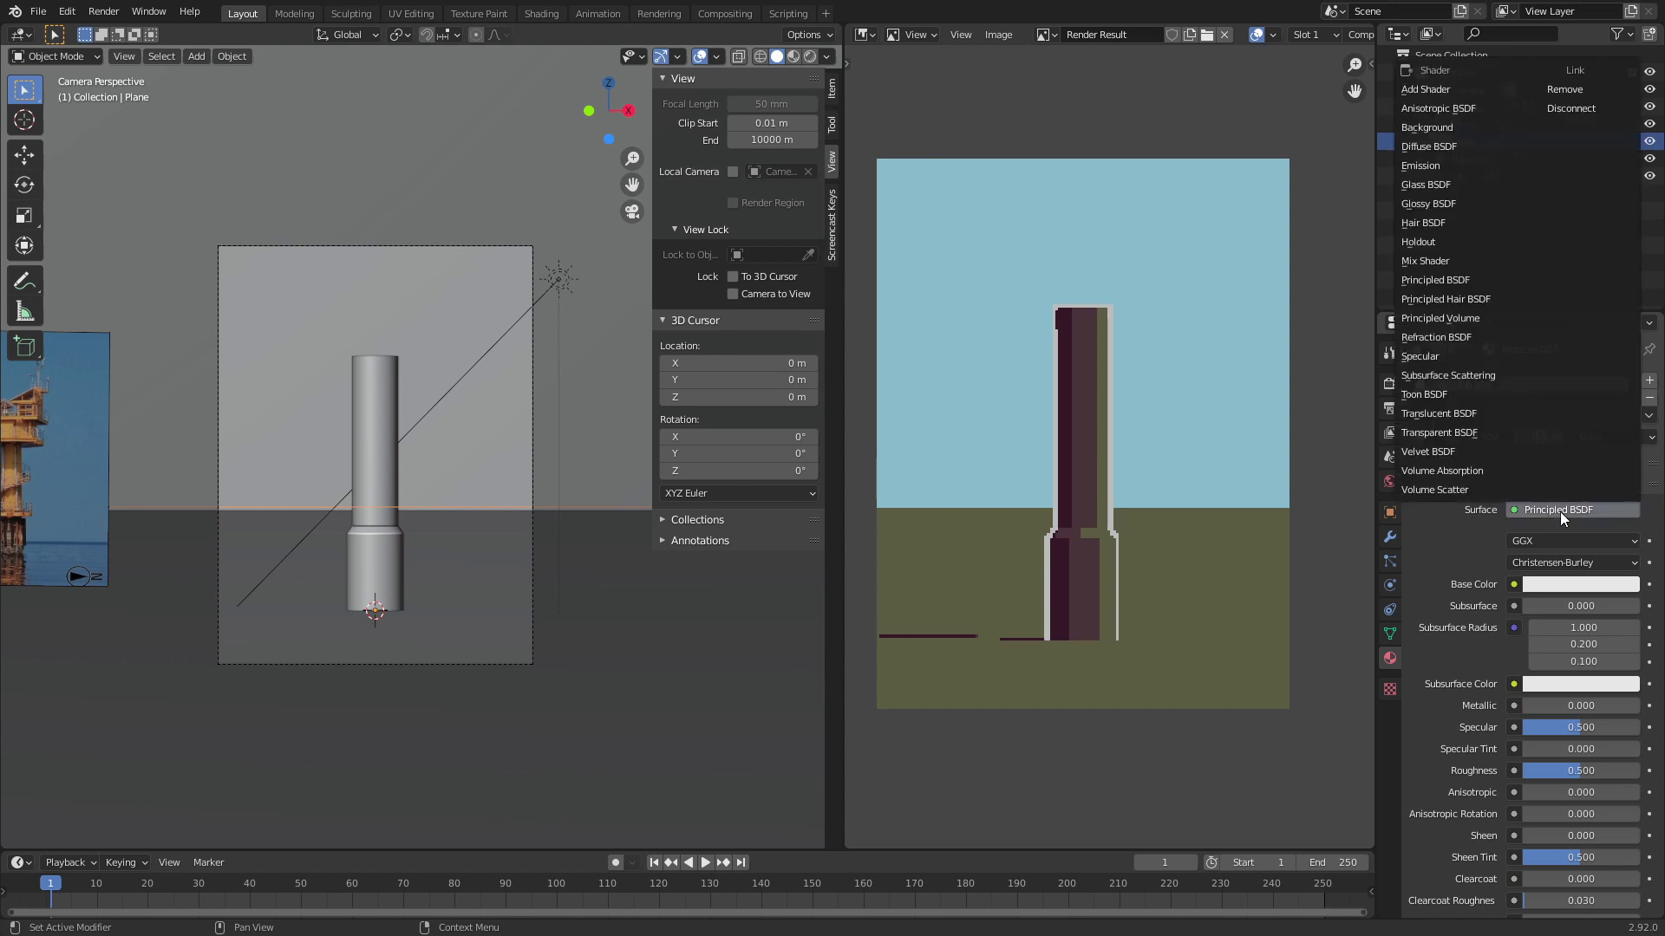
pyautogui.click(1466, 204)
pyautogui.moveTo(1573, 580); pyautogui.dragTo(1527, 583)
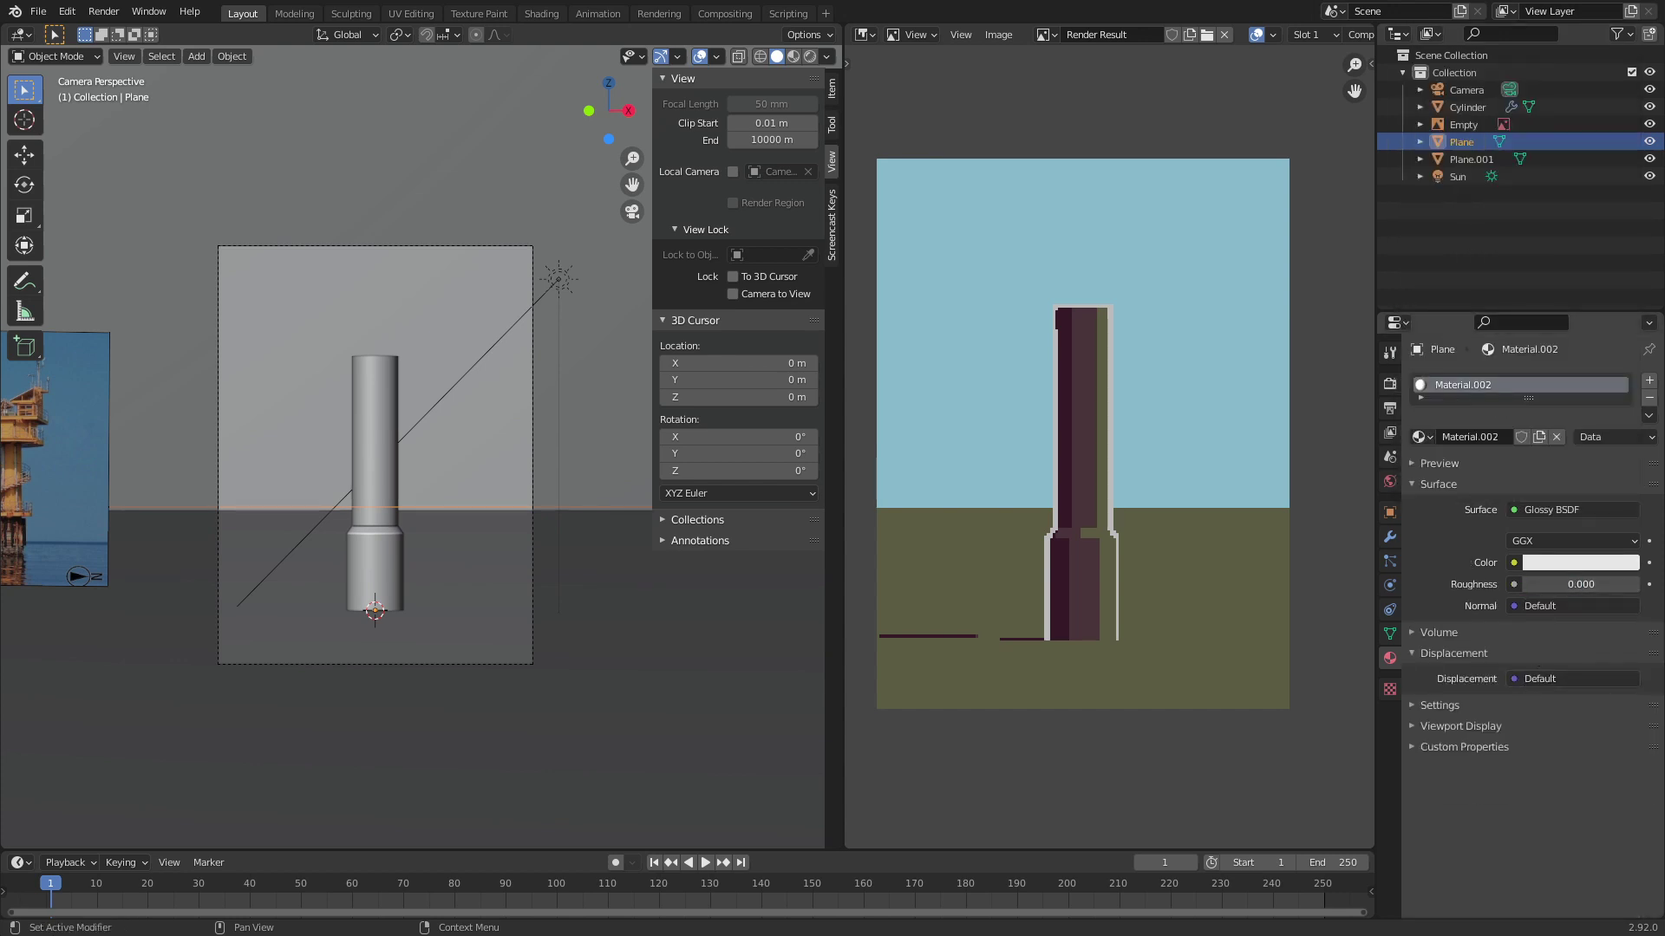
pyautogui.click(1391, 384)
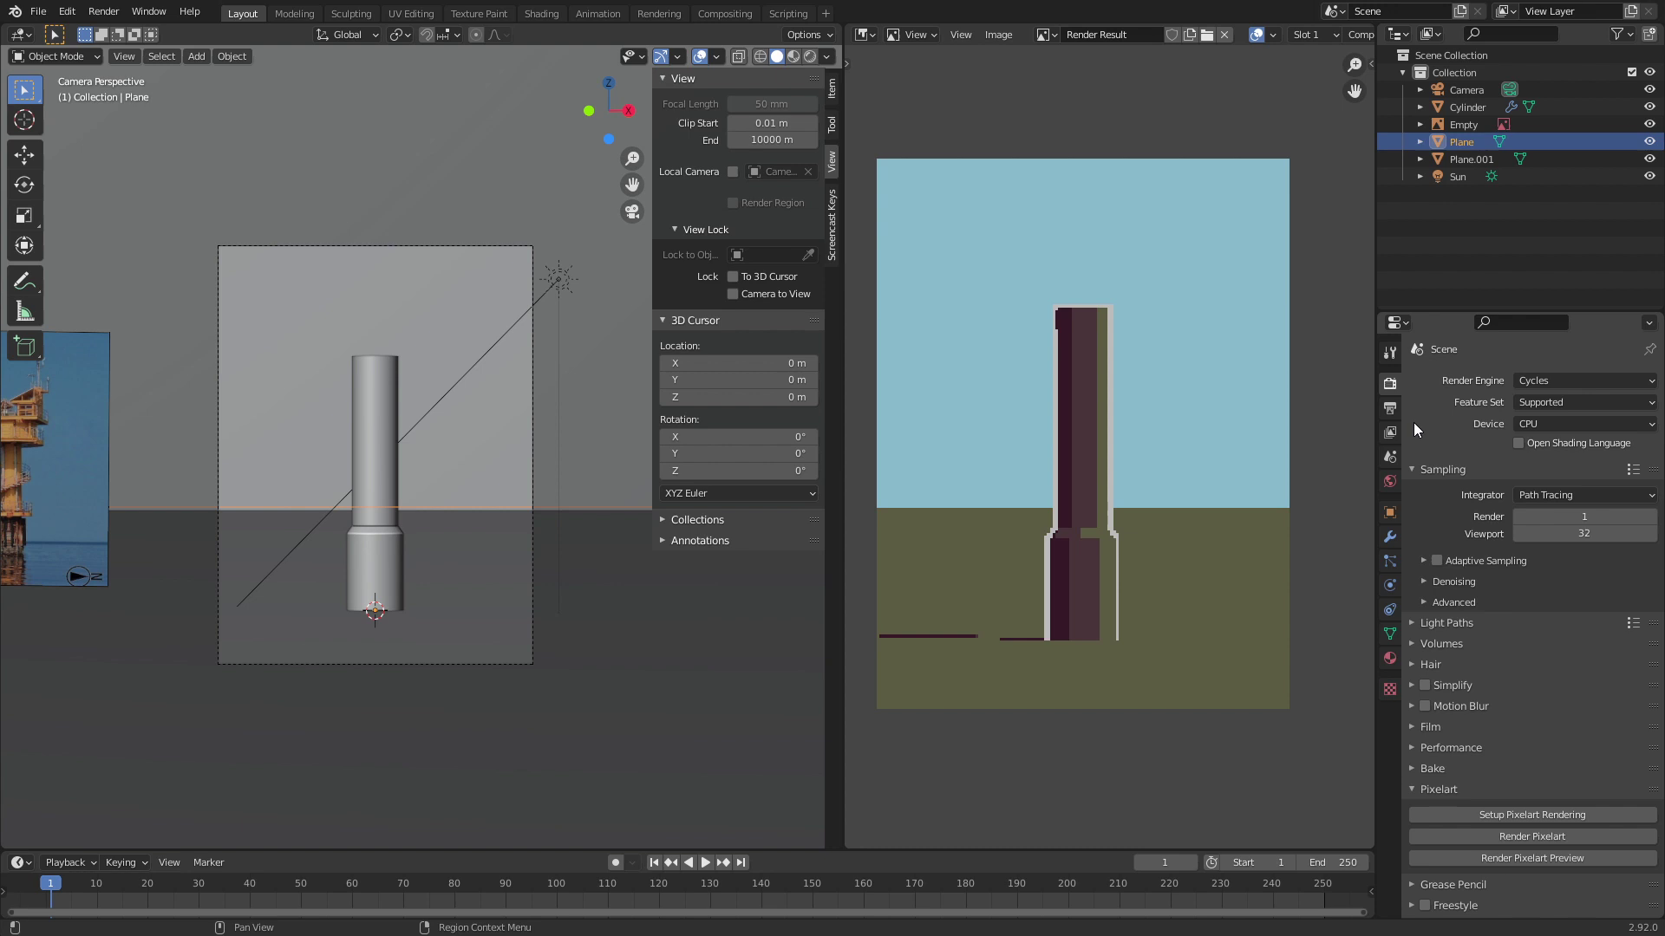
pyautogui.click(1572, 859)
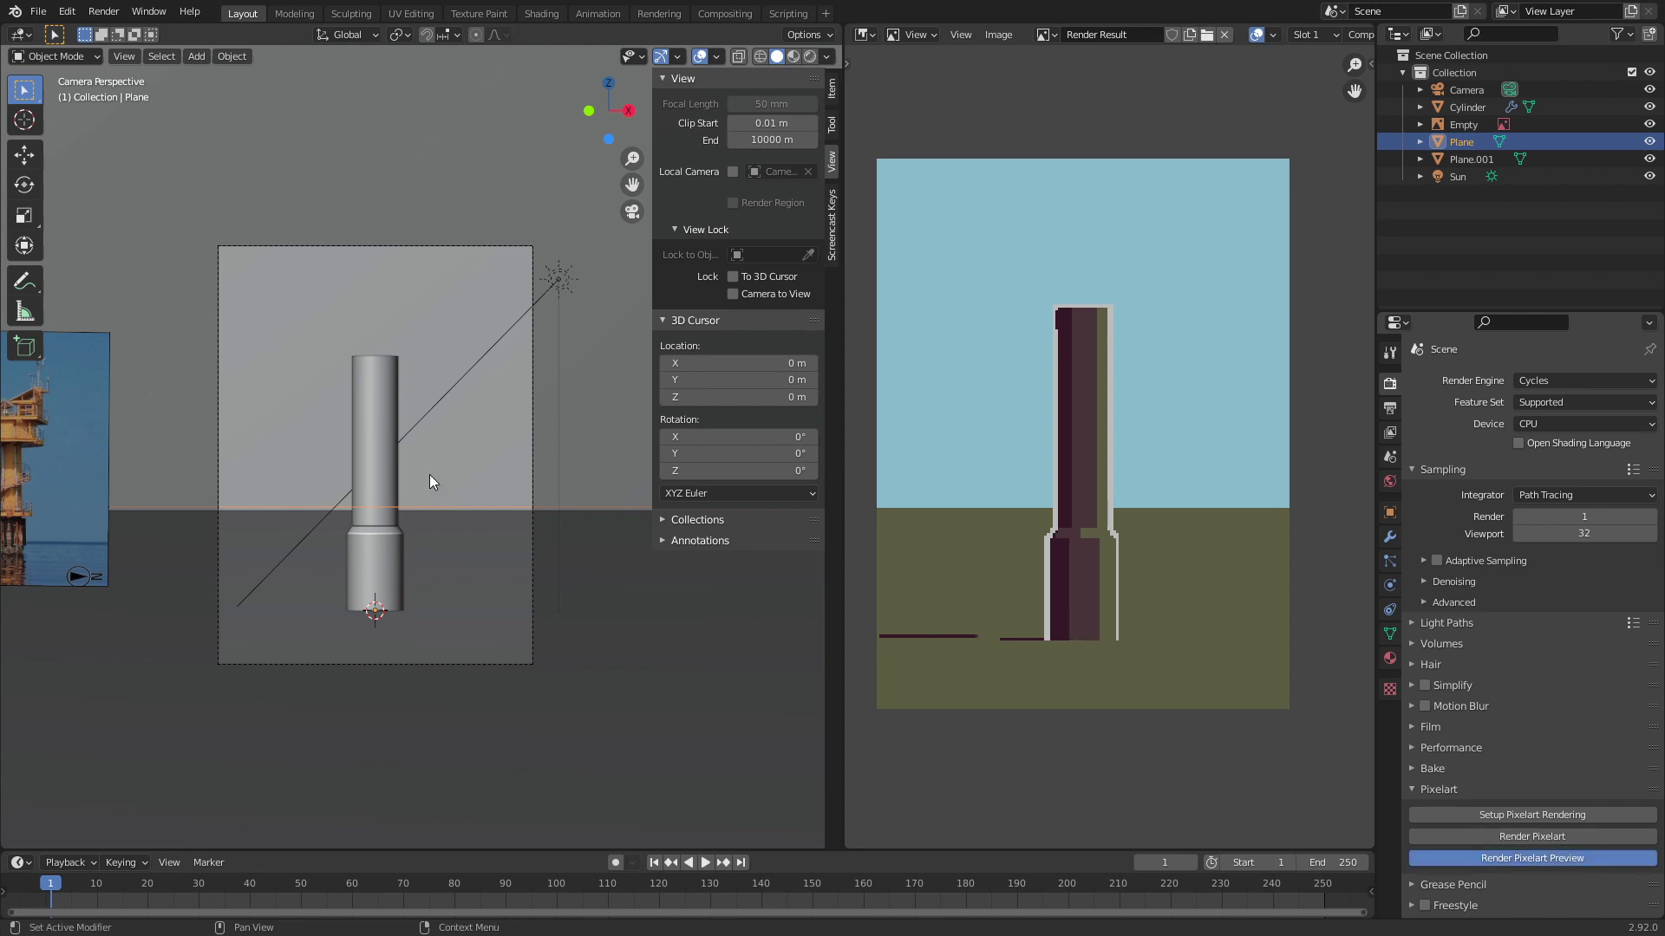
pyautogui.scroll(5, 1074, 602)
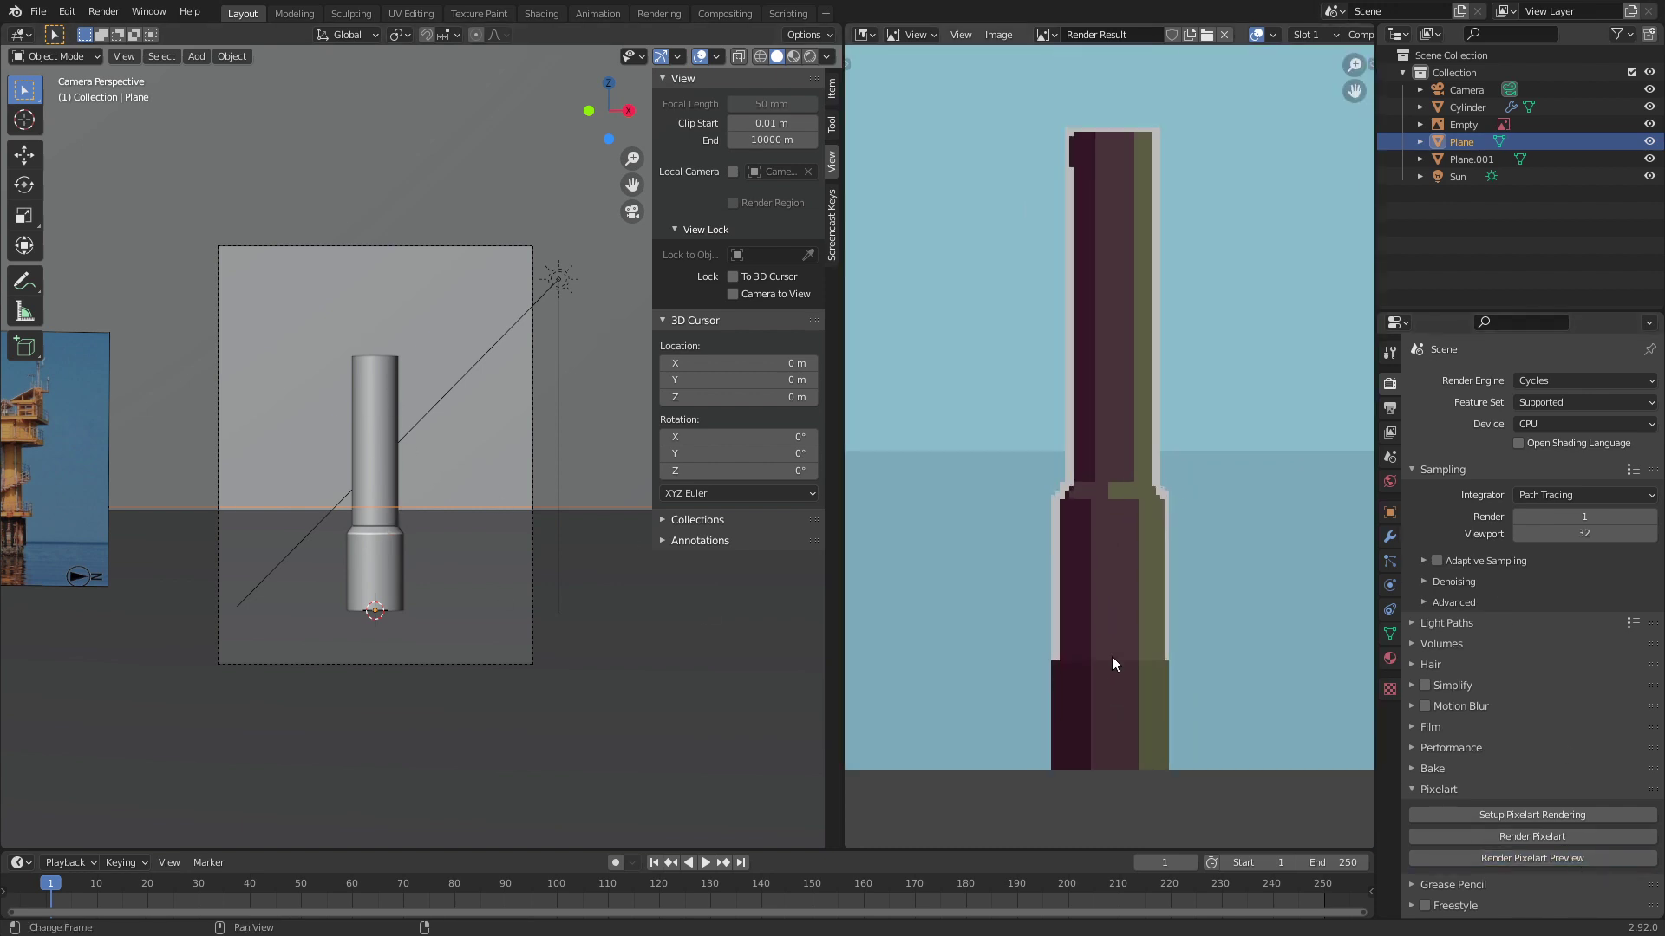
pyautogui.scroll(-5, 1062, 639)
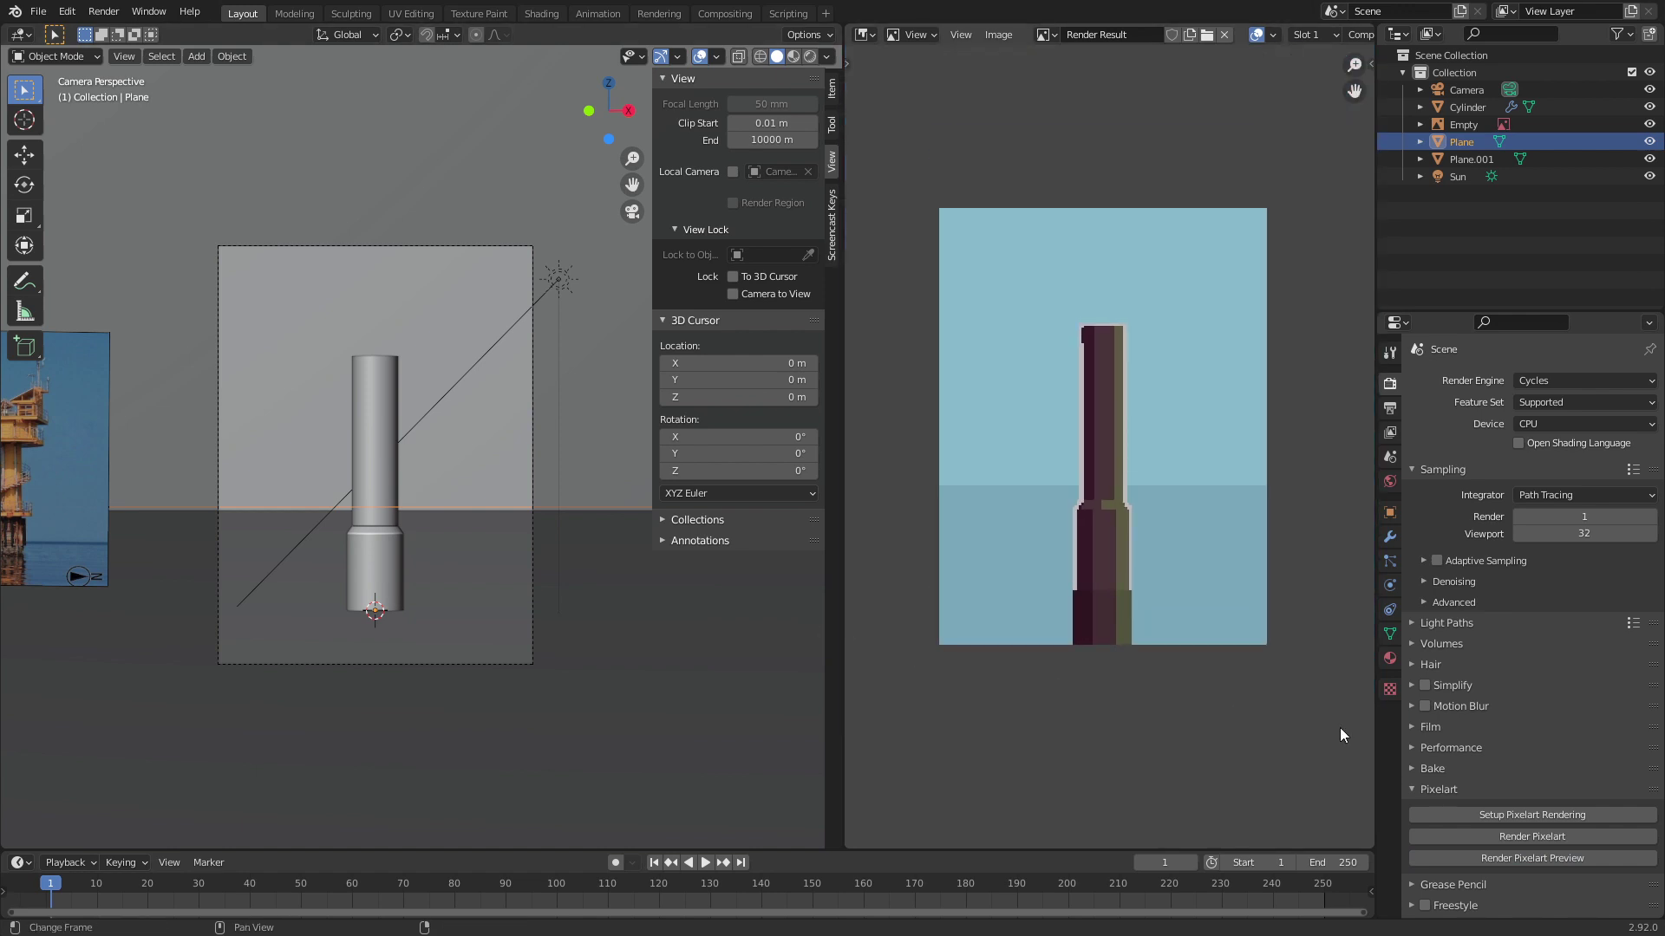
# Step: Tint the ground plane's glossy color a pale blue and inspect the water reflection in a new pixel art preview
pyautogui.click(1390, 658)
pyautogui.click(1542, 564)
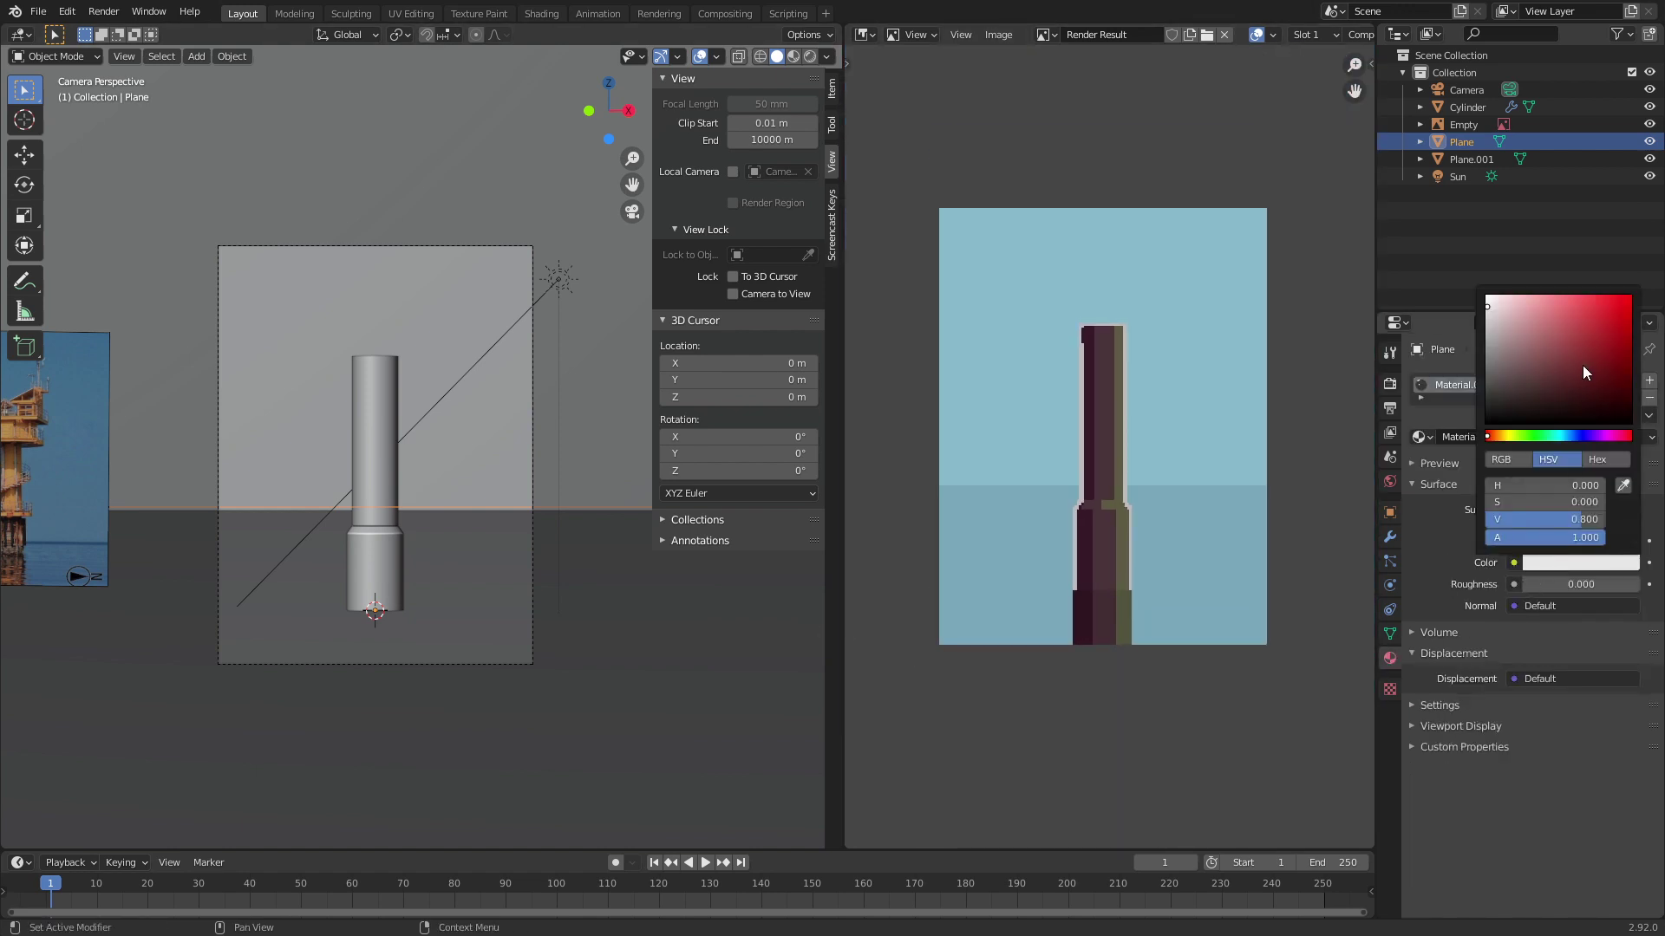
pyautogui.moveTo(1502, 310); pyautogui.dragTo(1508, 317)
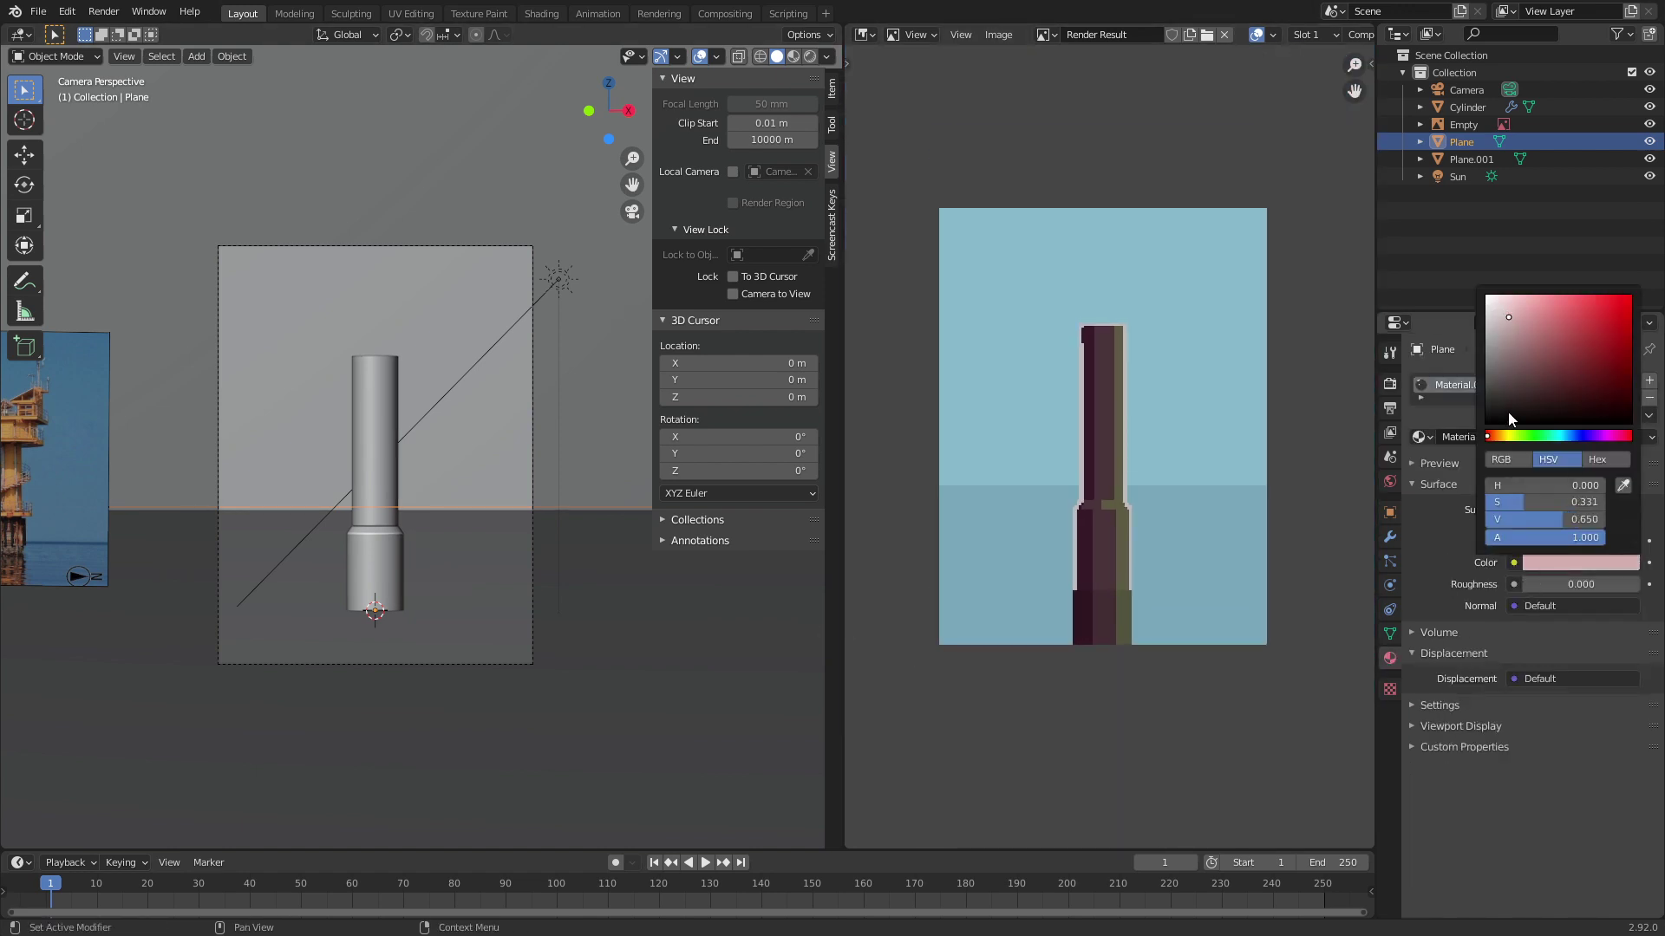
pyautogui.click(1563, 435)
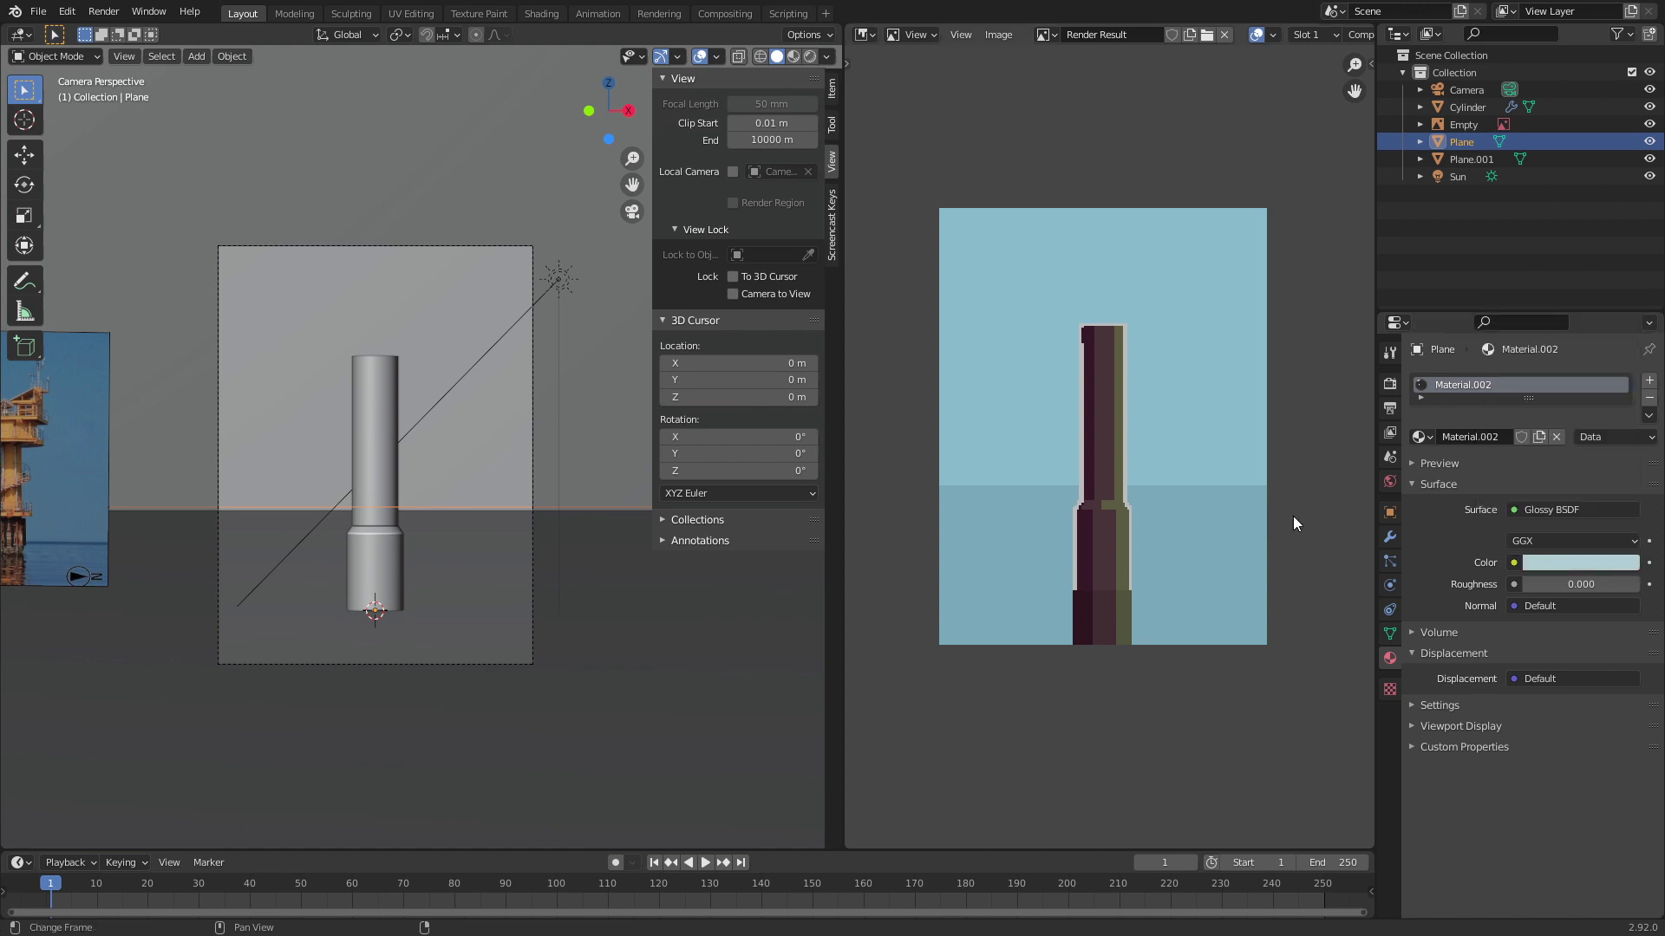
pyautogui.click(1390, 383)
pyautogui.click(1566, 867)
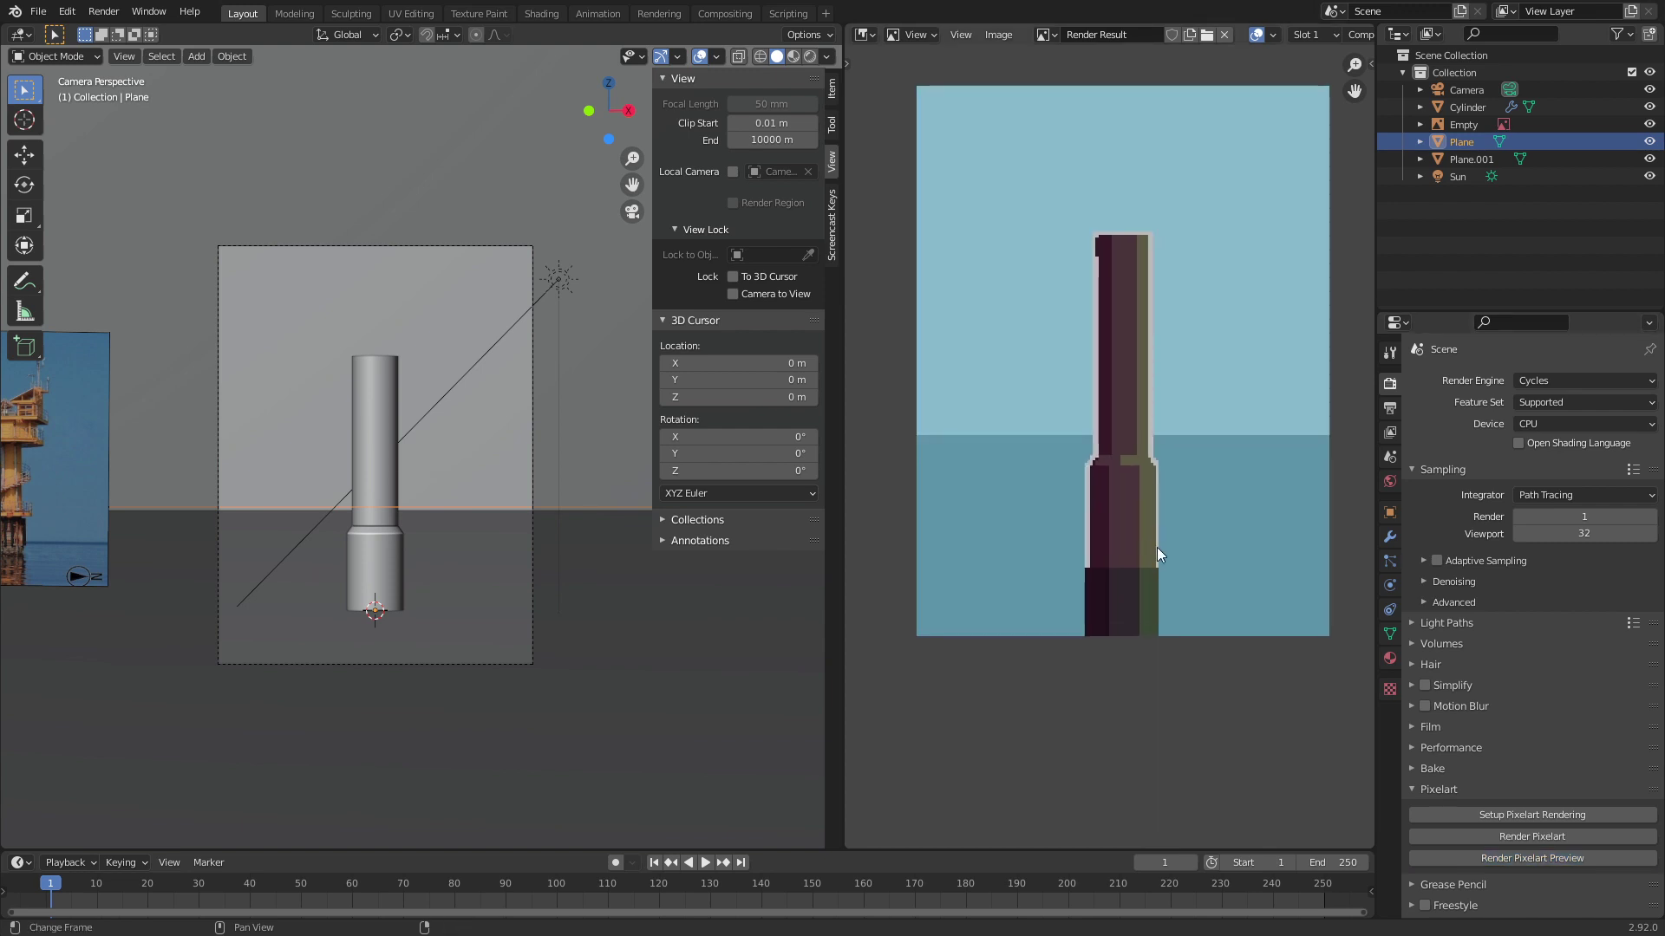
pyautogui.scroll(4, 1132, 397)
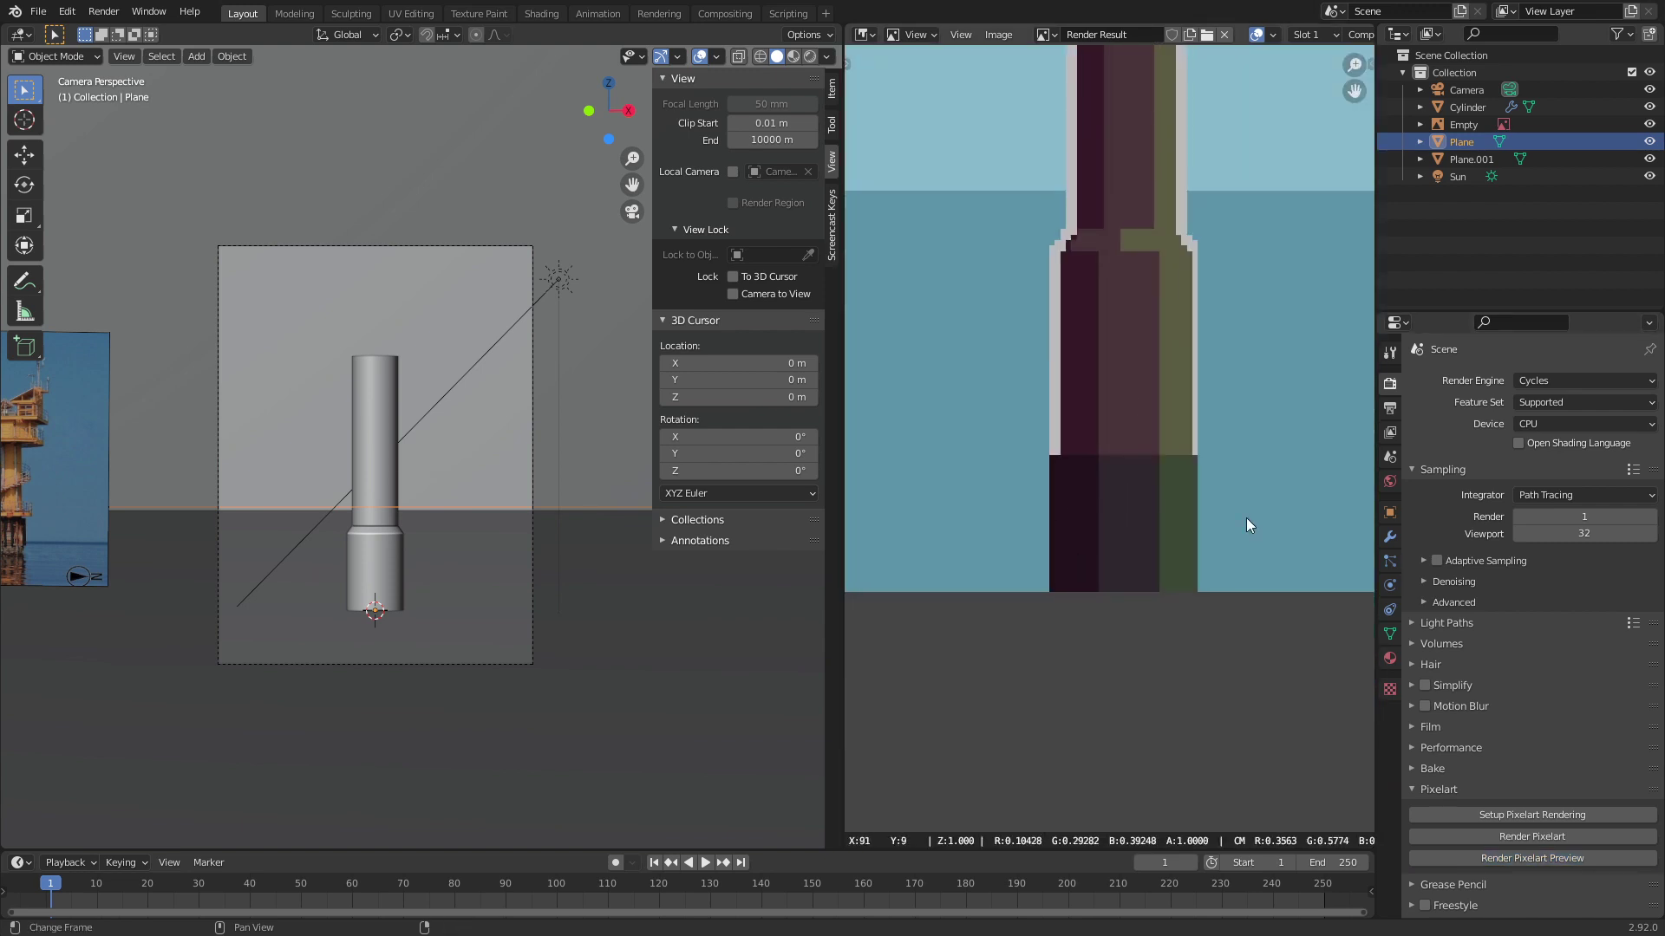
pyautogui.scroll(-4, 1146, 542)
pyautogui.moveTo(1113, 540); pyautogui.dragTo(1107, 575, button='middle')
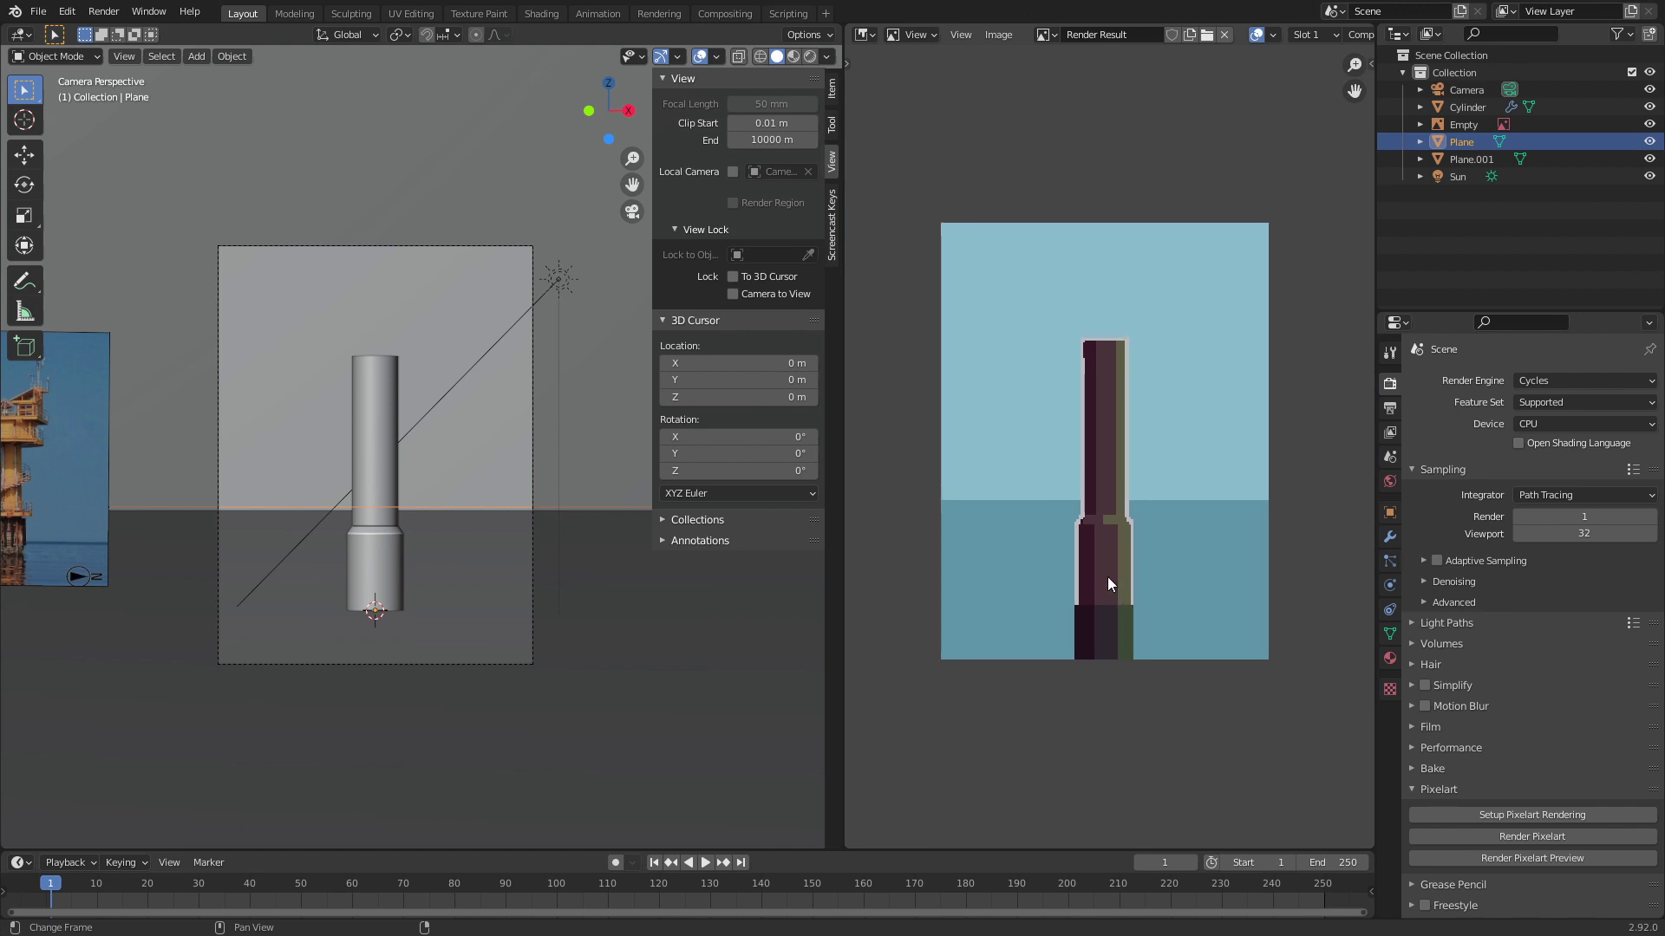
pyautogui.scroll(-2, 354, 444)
pyautogui.keyDown('shift'); pyautogui.moveTo(354, 444); pyautogui.dragTo(438, 470, button='middle'); pyautogui.keyUp('shift')
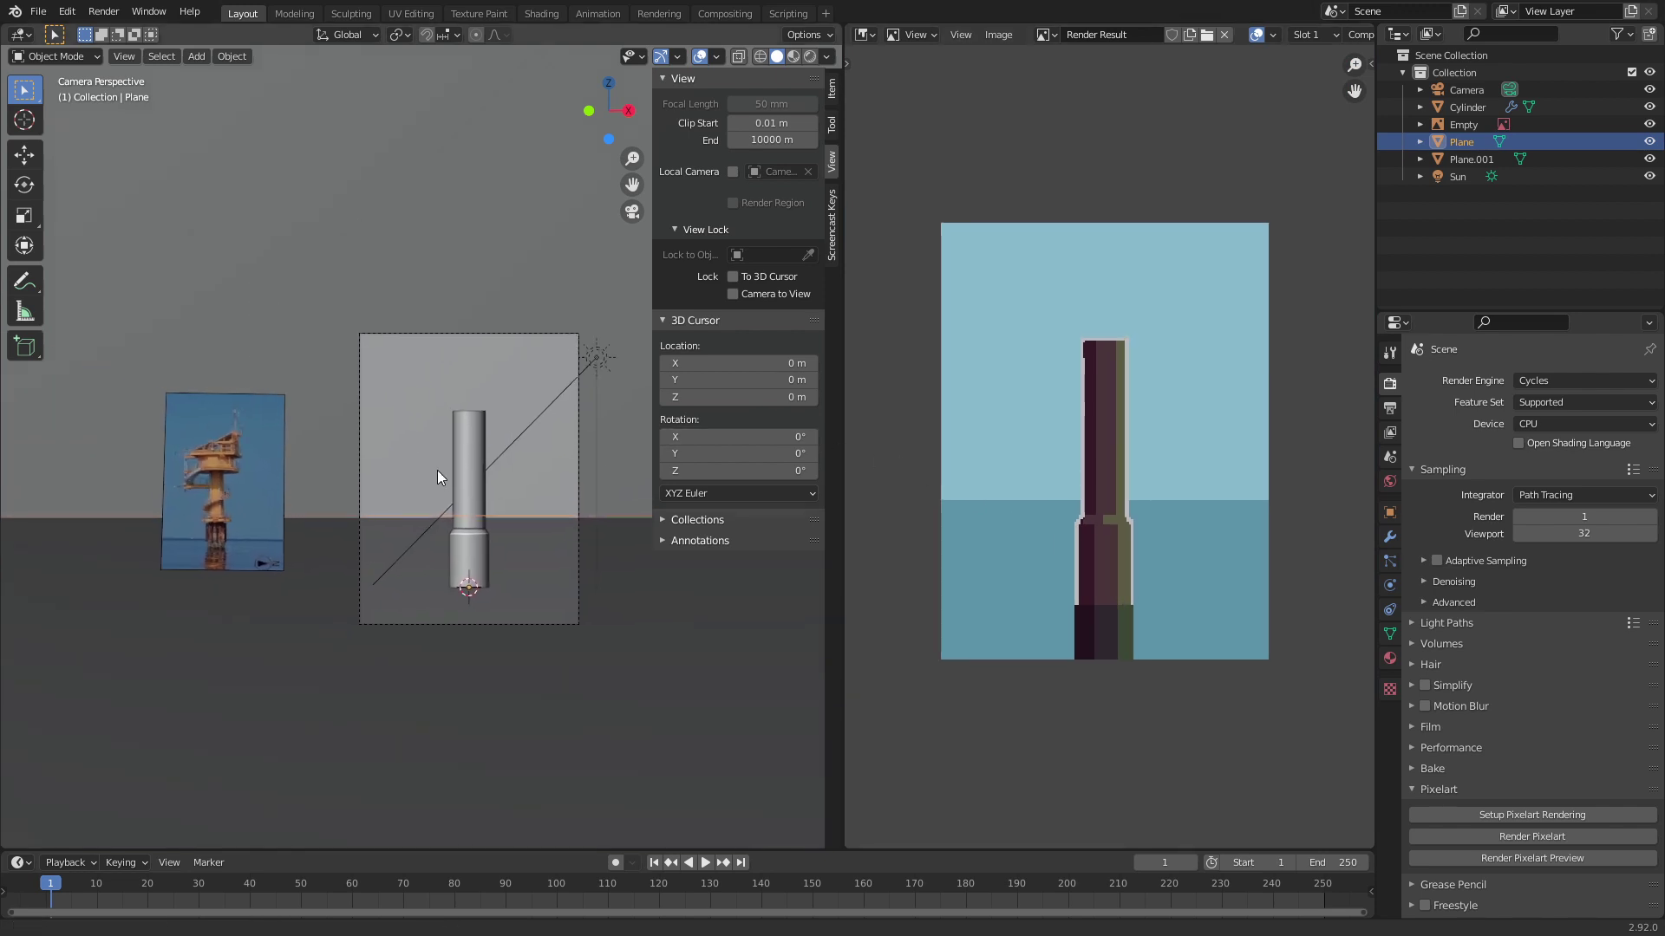
pyautogui.scroll(1, 444, 455)
pyautogui.scroll(2, 444, 455)
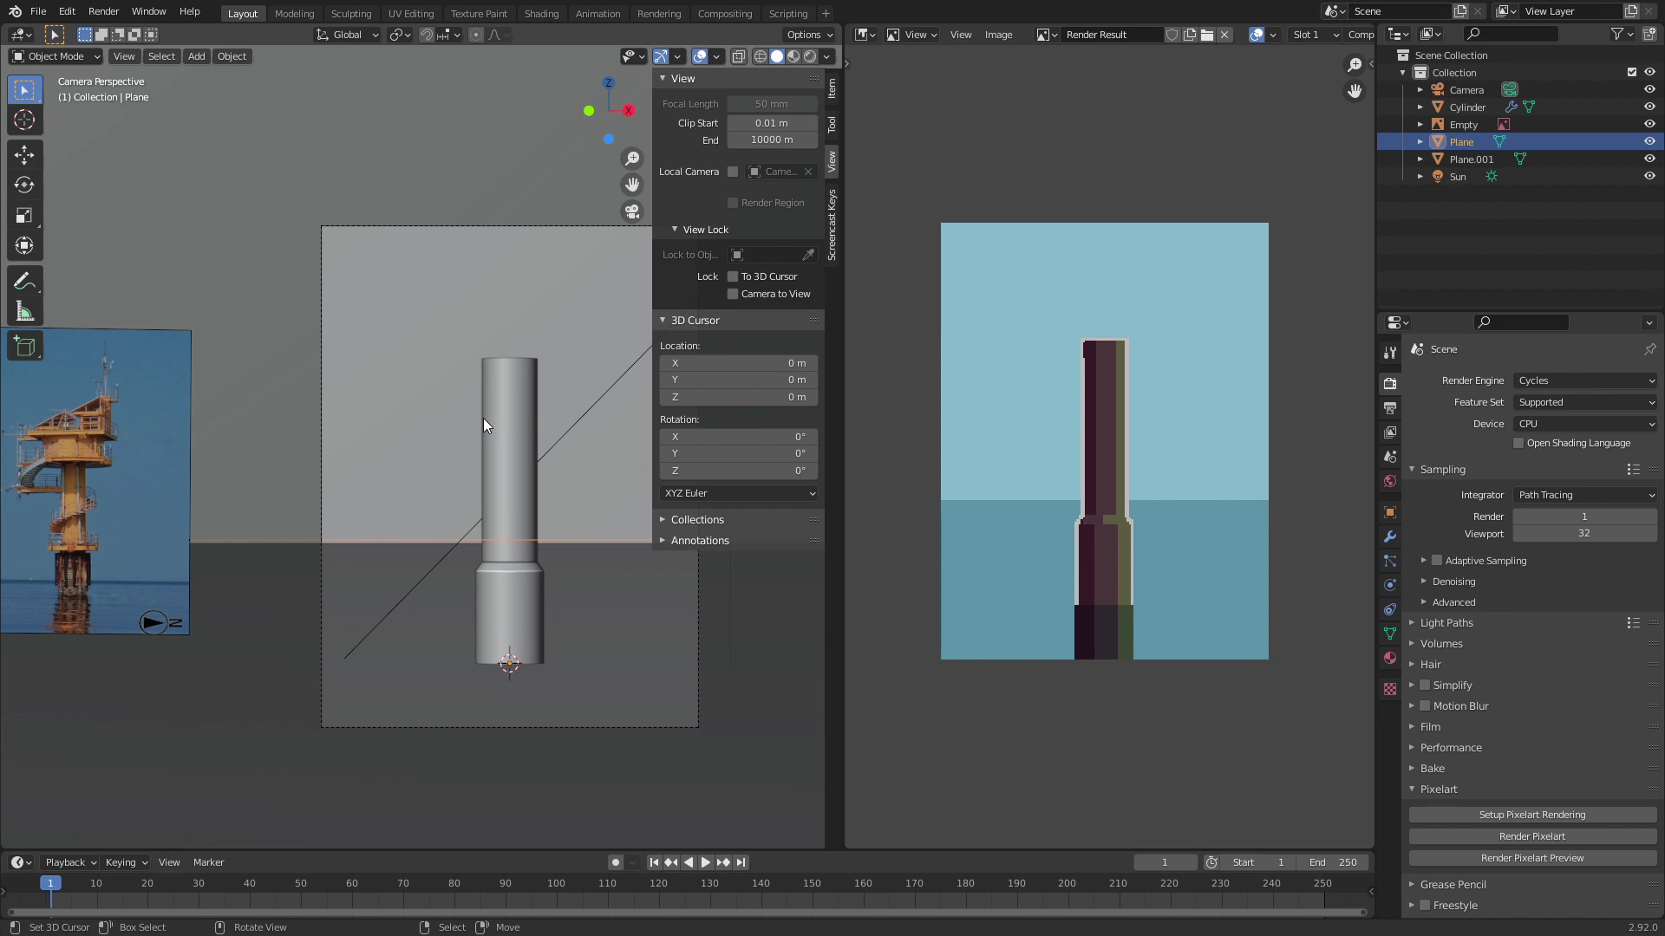
# Step: Duplicate the tower cylinder's top face in place and scale the copy up into a wide platform base
pyautogui.click(496, 402)
pyautogui.moveTo(503, 392); pyautogui.dragTo(508, 469, button='middle')
pyautogui.press('Tab')
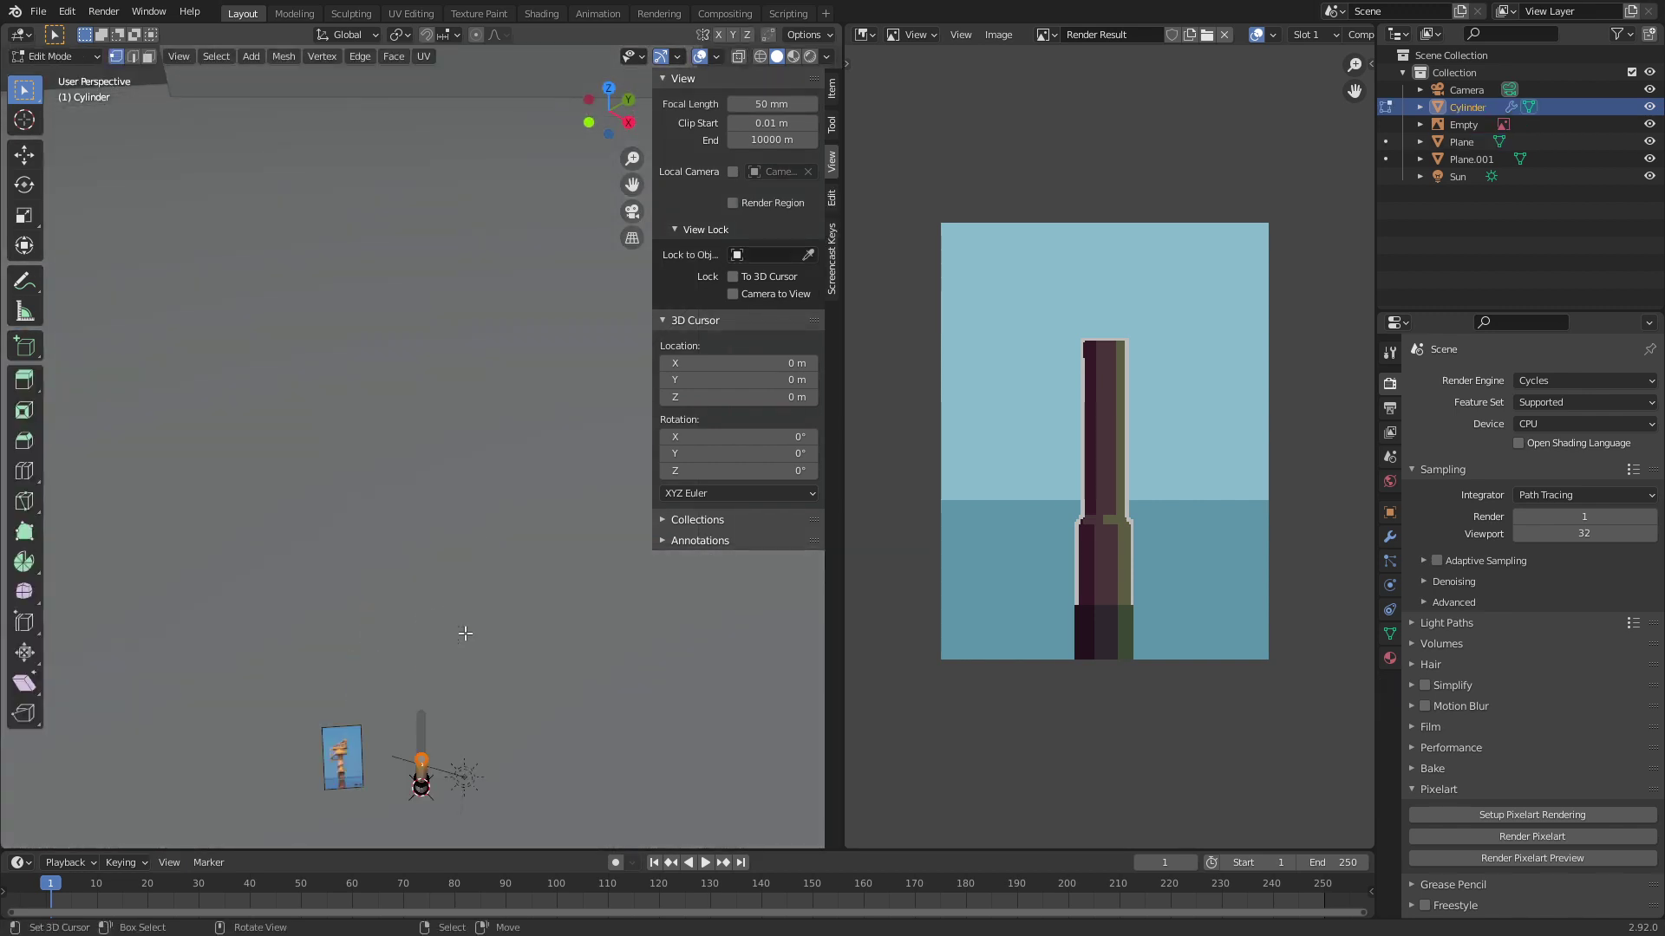
pyautogui.press('KP_Decimal')
pyautogui.hotkey('shift', 'd')
pyautogui.rightClick(494, 639)
pyautogui.scroll(-6, 496, 639)
pyautogui.press('s')
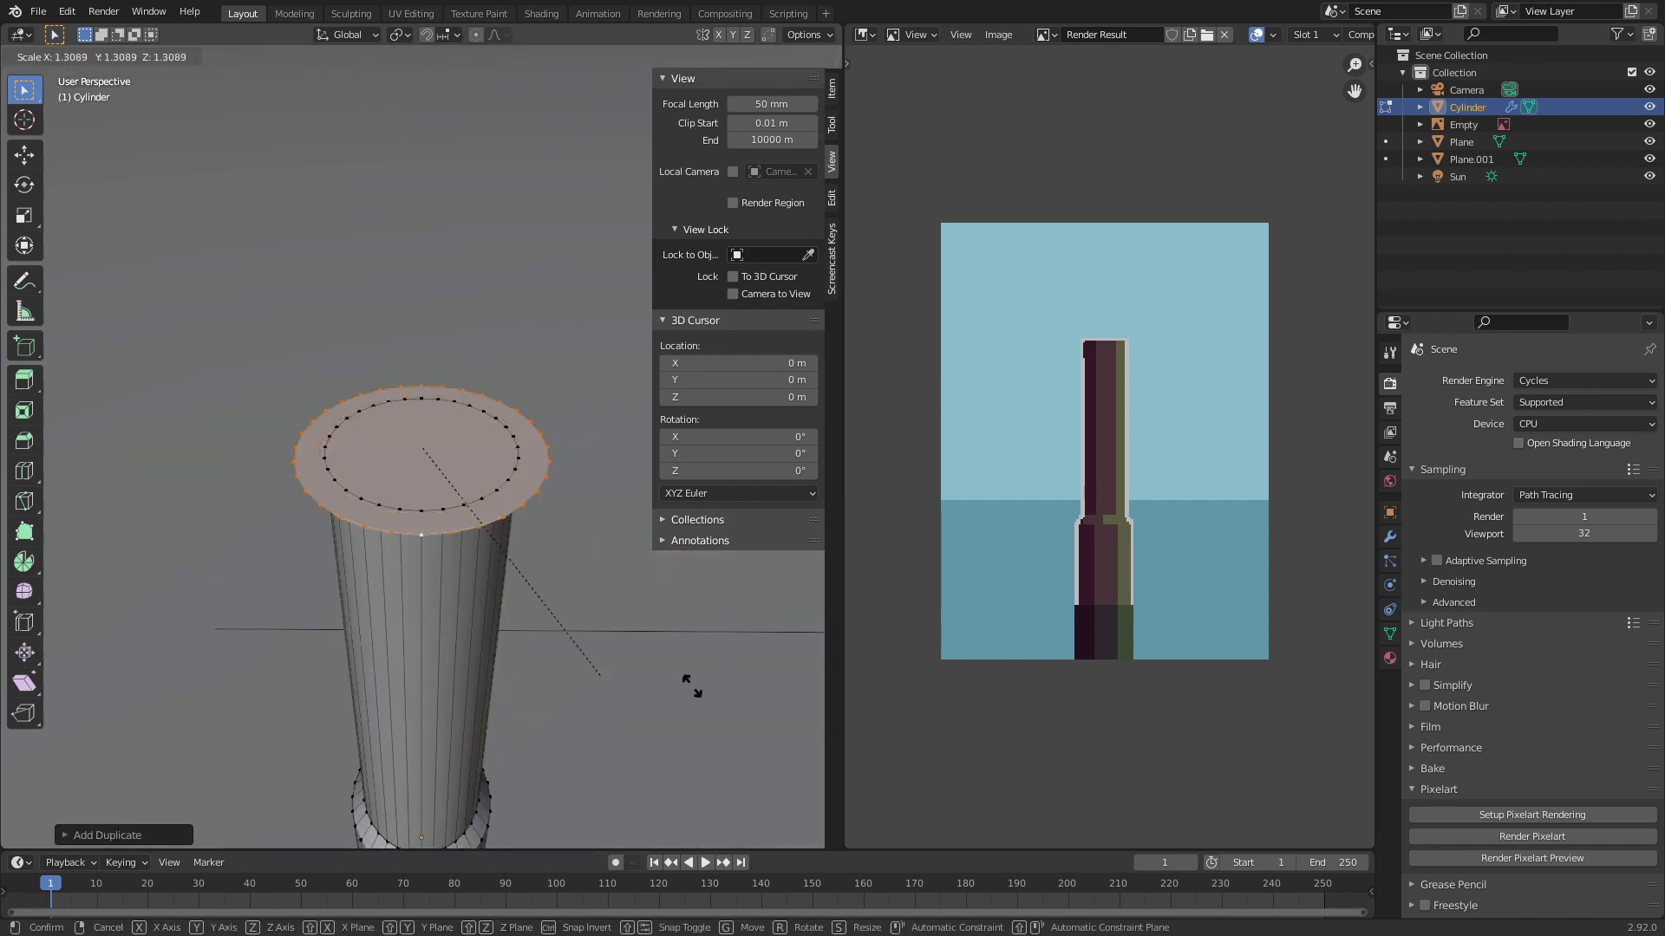
pyautogui.click(257, 628)
# Step: Extrude the enlarged top face upward into a thick platform disc and return to Object Mode
pyautogui.scroll(-6, 257, 628)
pyautogui.keyDown('shift'); pyautogui.moveTo(257, 628); pyautogui.dragTo(398, 658, button='middle'); pyautogui.keyUp('shift')
pyautogui.press('e')
pyautogui.click(420, 604)
pyautogui.press('Tab')
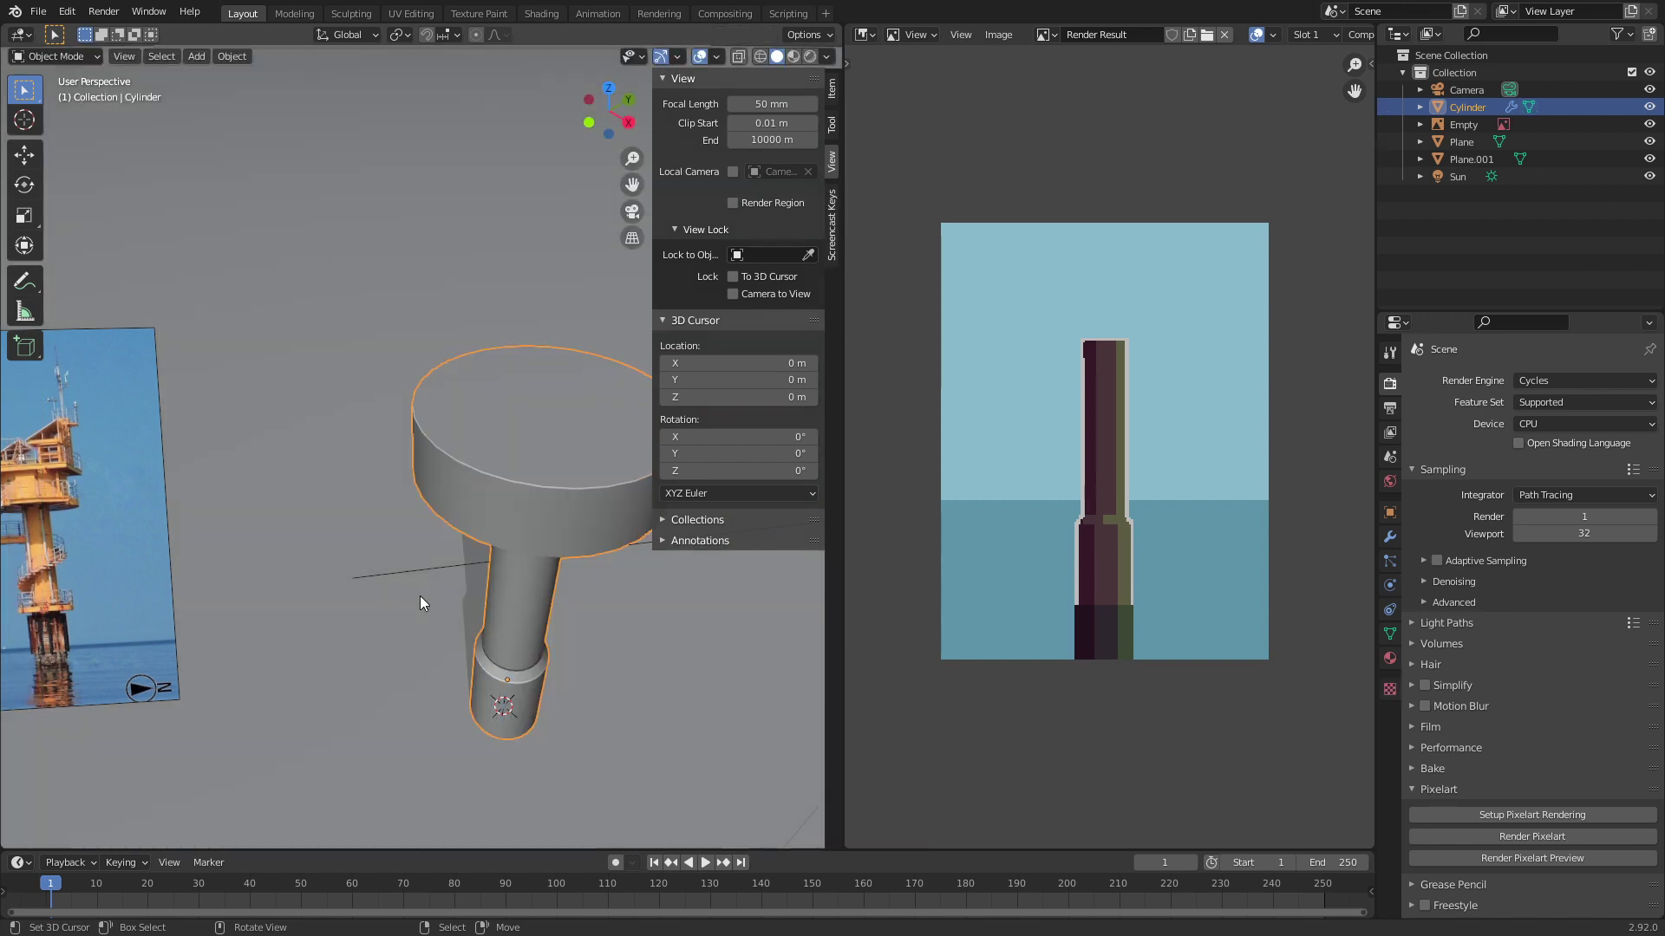
# Step: Render a pixel art preview of the tower with its platform disc from the camera view
pyautogui.press('KP_0')
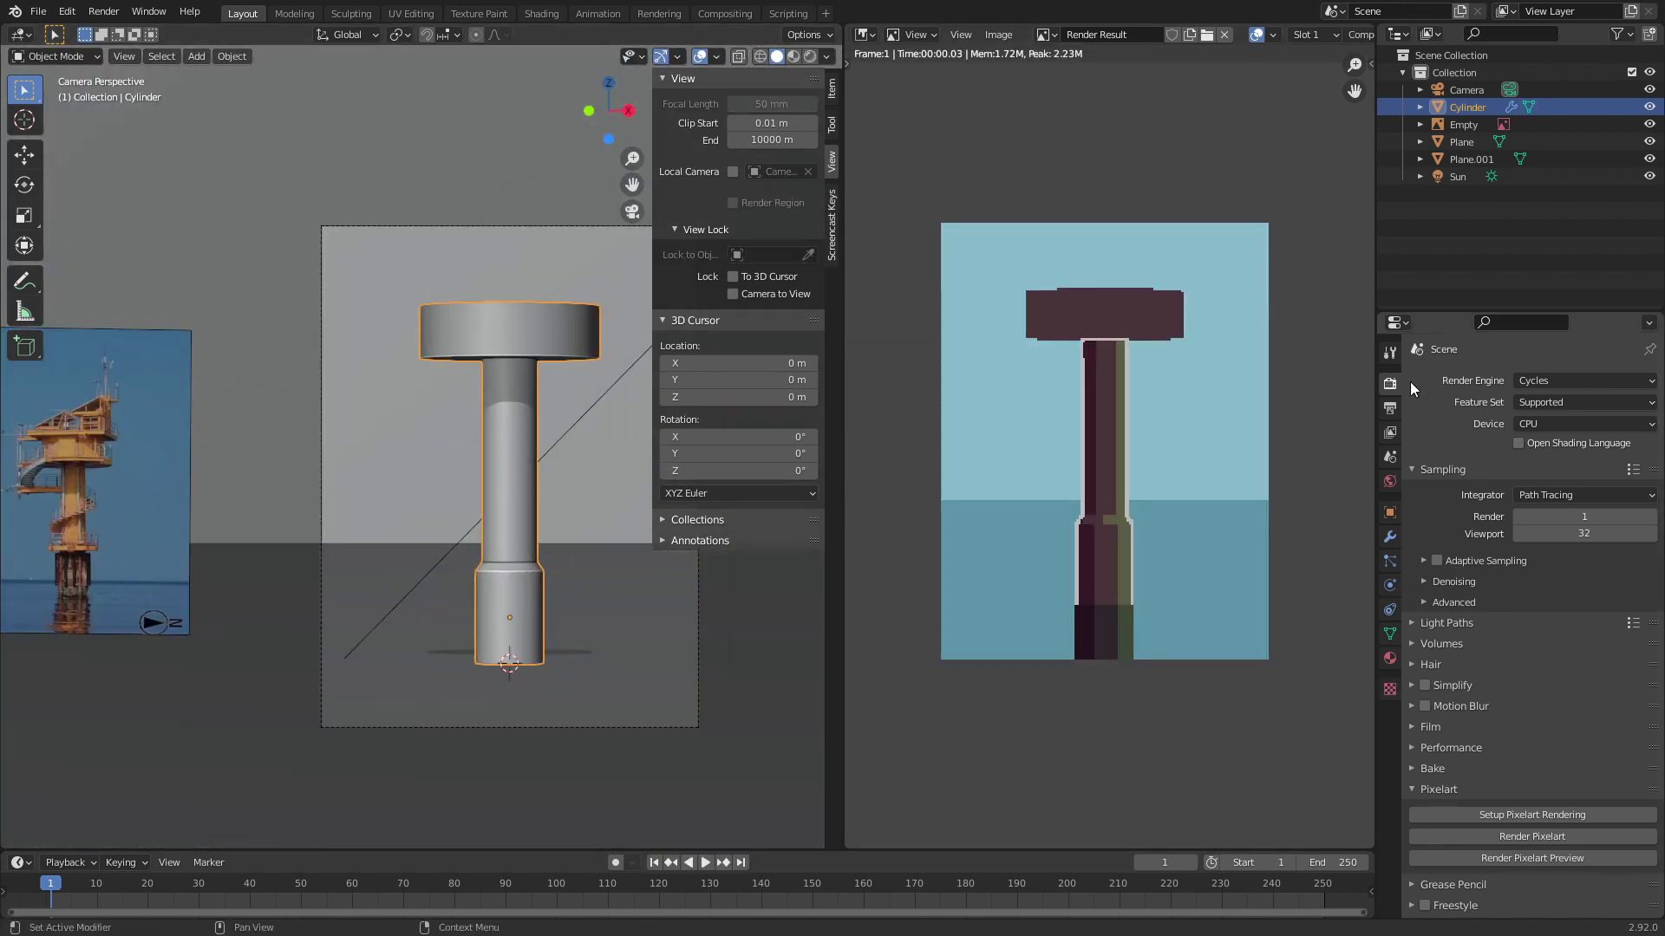
pyautogui.click(1540, 859)
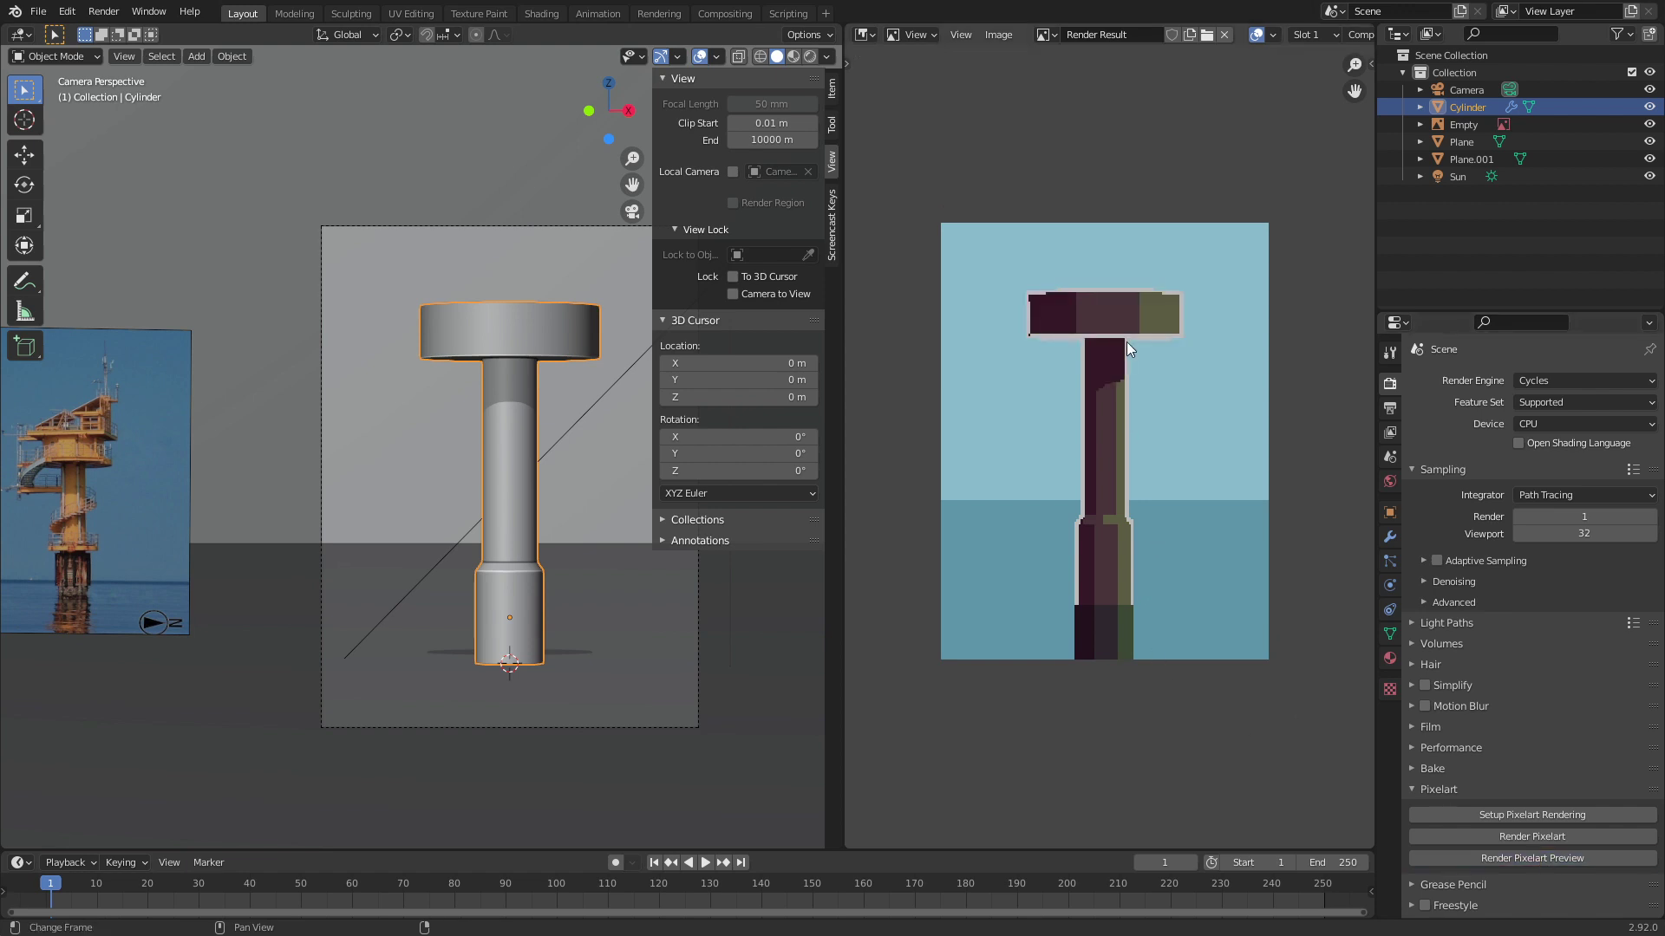
pyautogui.scroll(-1, 1240, 490)
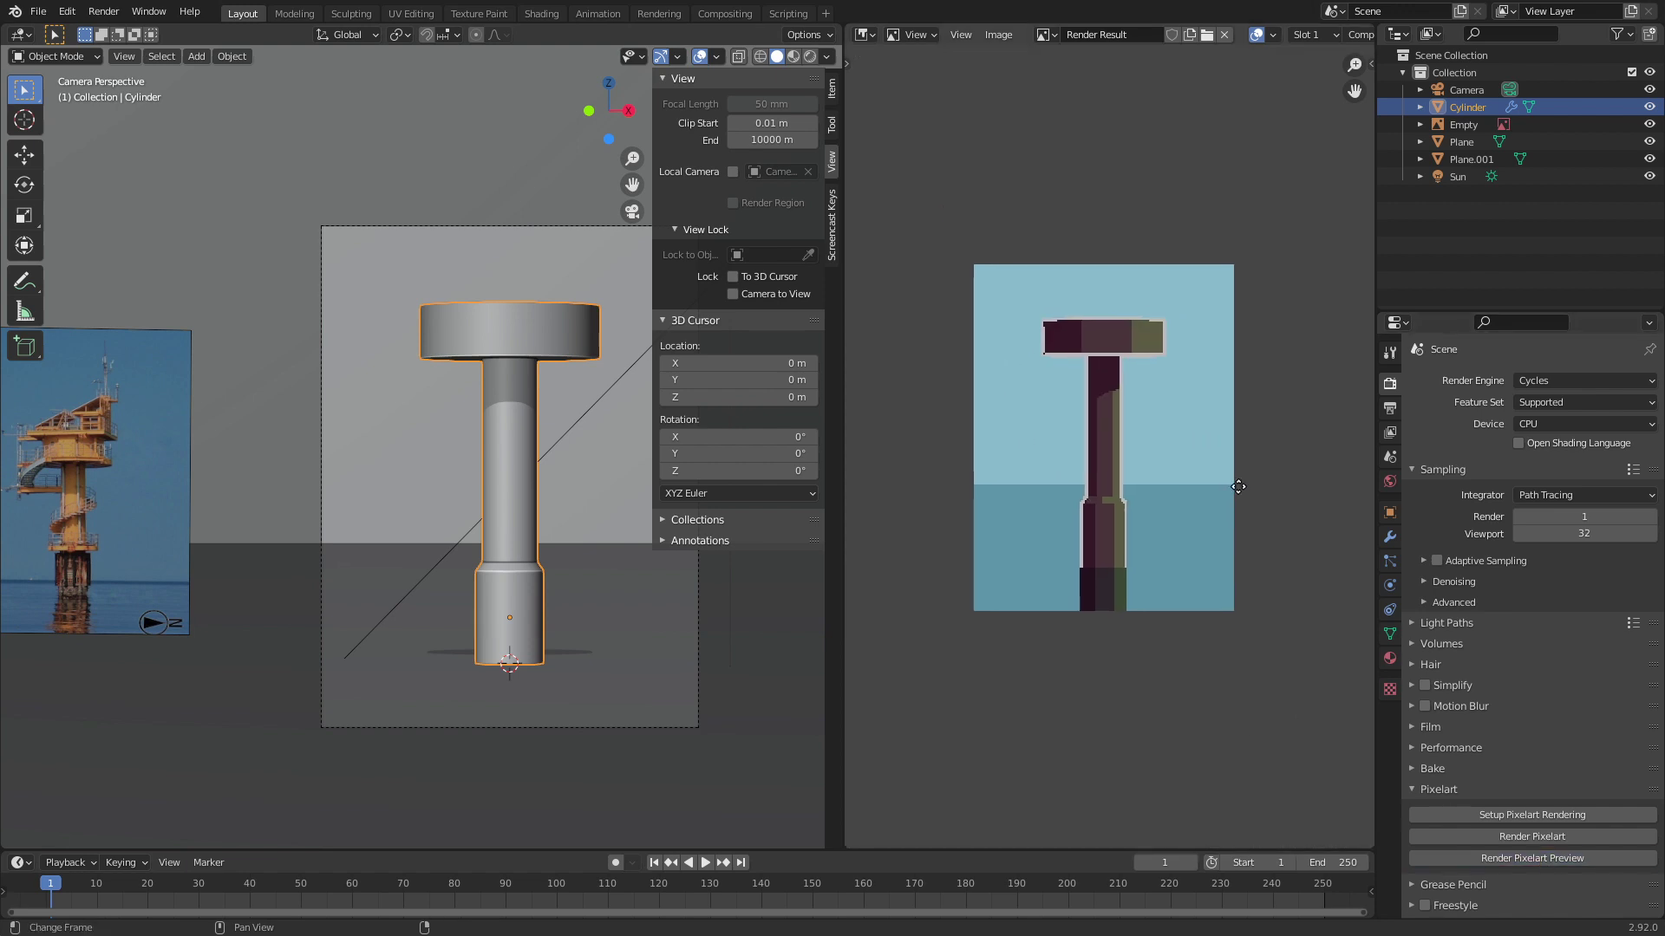
pyautogui.moveTo(1239, 487); pyautogui.dragTo(1223, 488, button='middle')
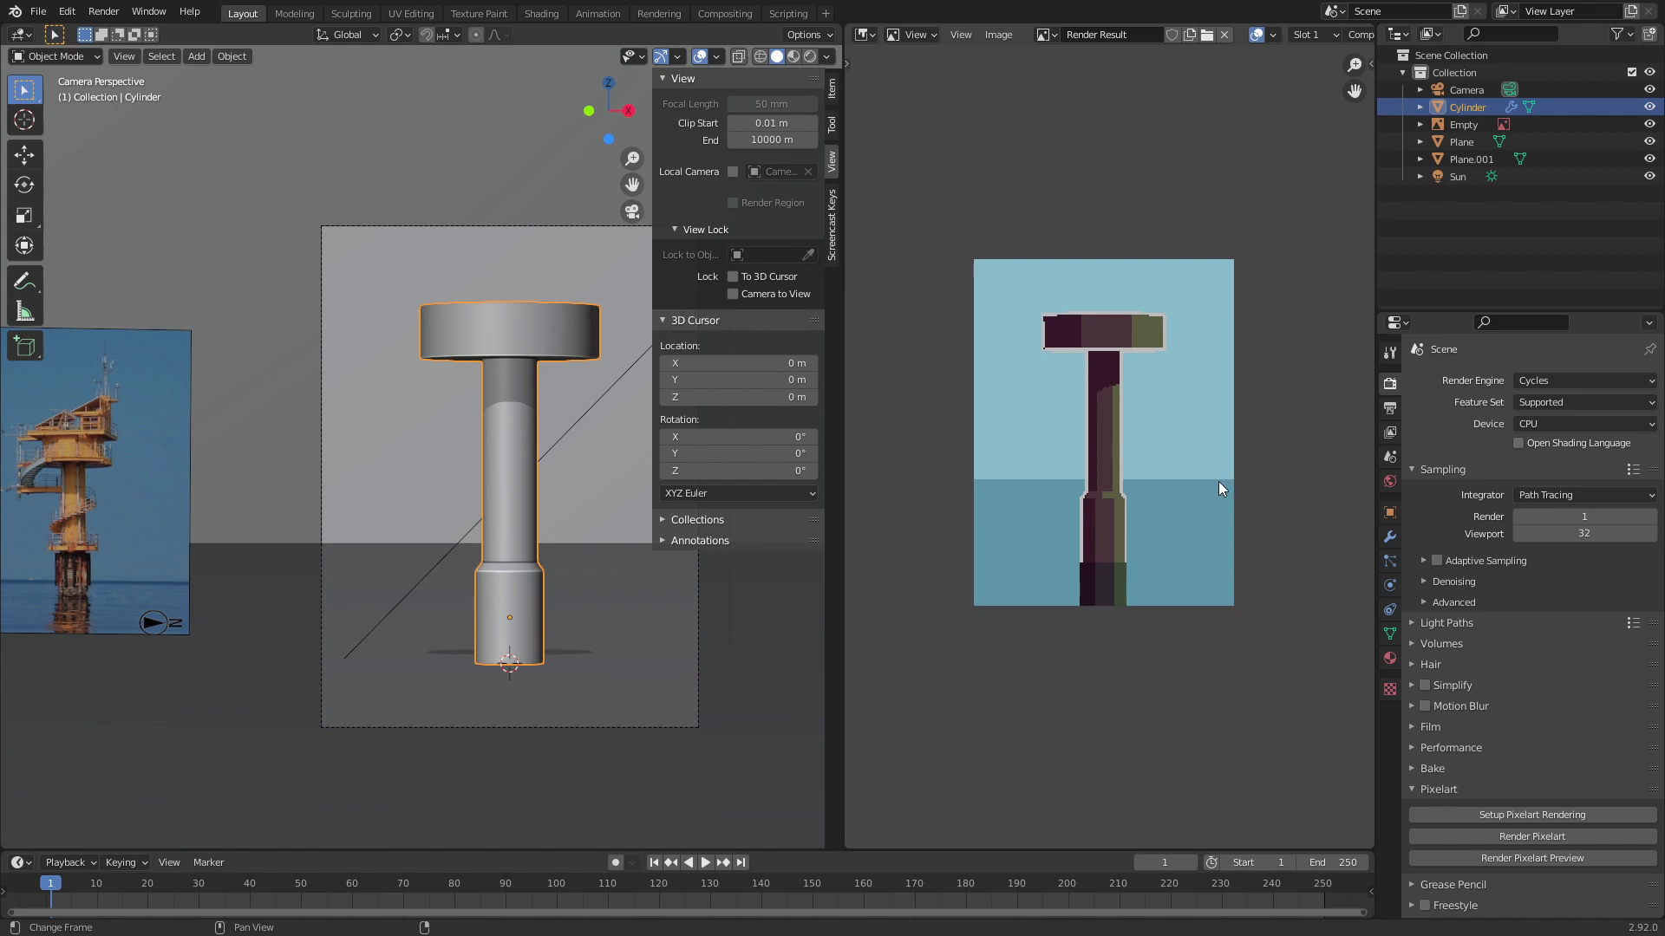
# Step: Pull the camera back along its local Z axis and raise it slightly along global Z to reframe the tower
pyautogui.click(488, 227)
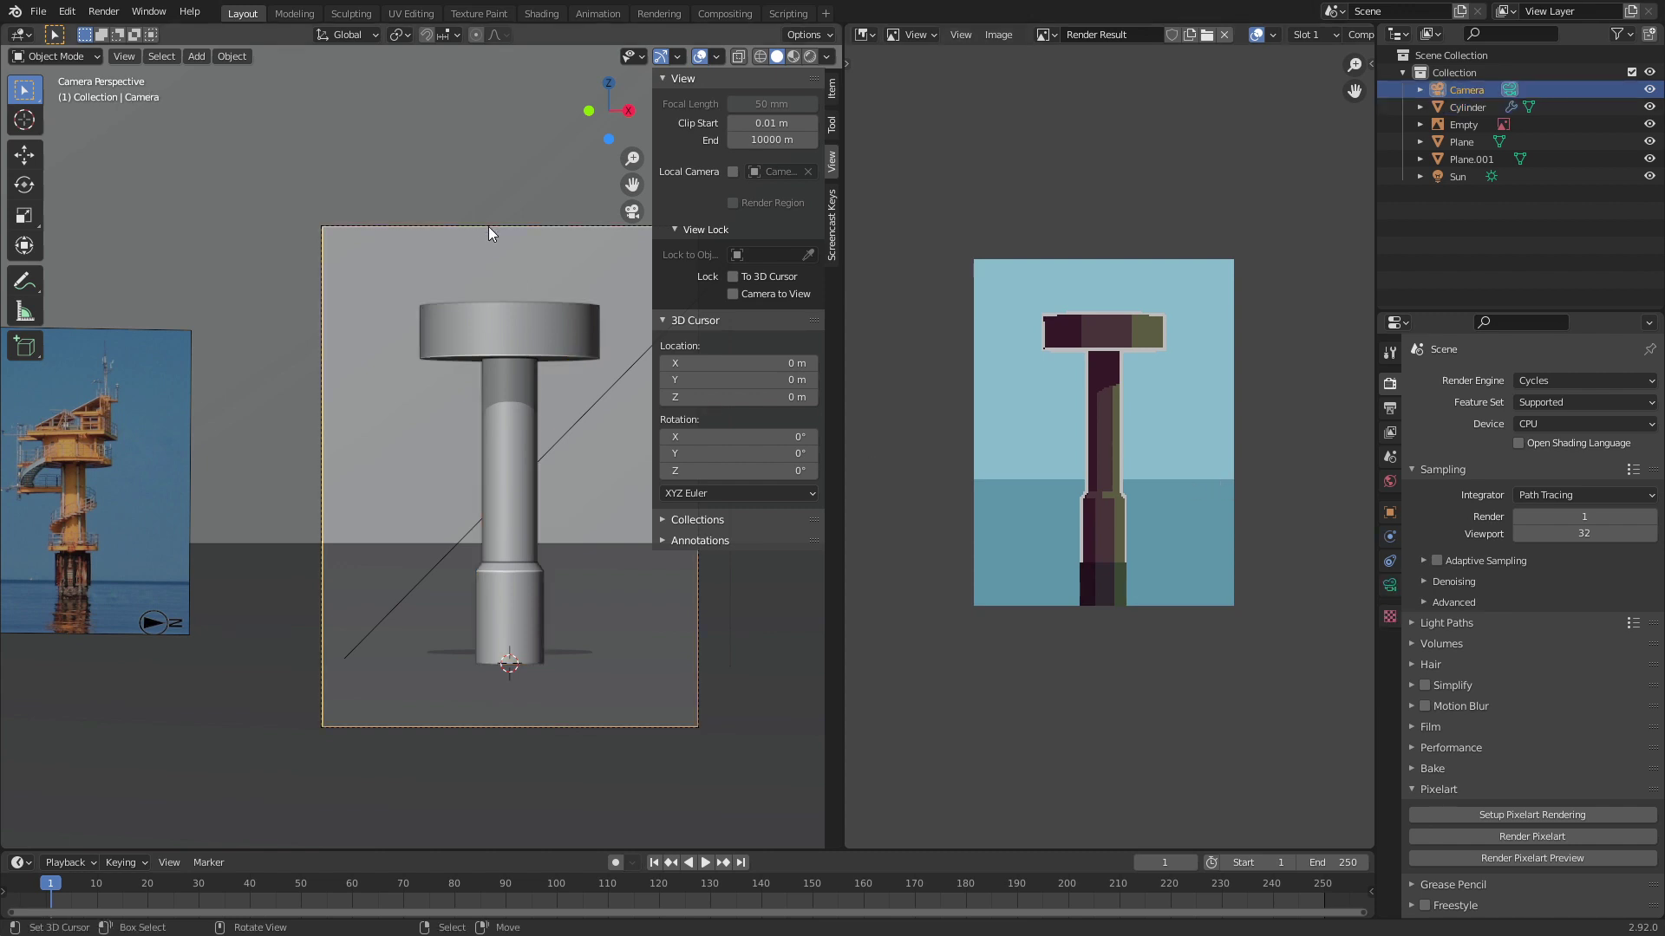
pyautogui.press('g')
pyautogui.press('z')
pyautogui.press('z')
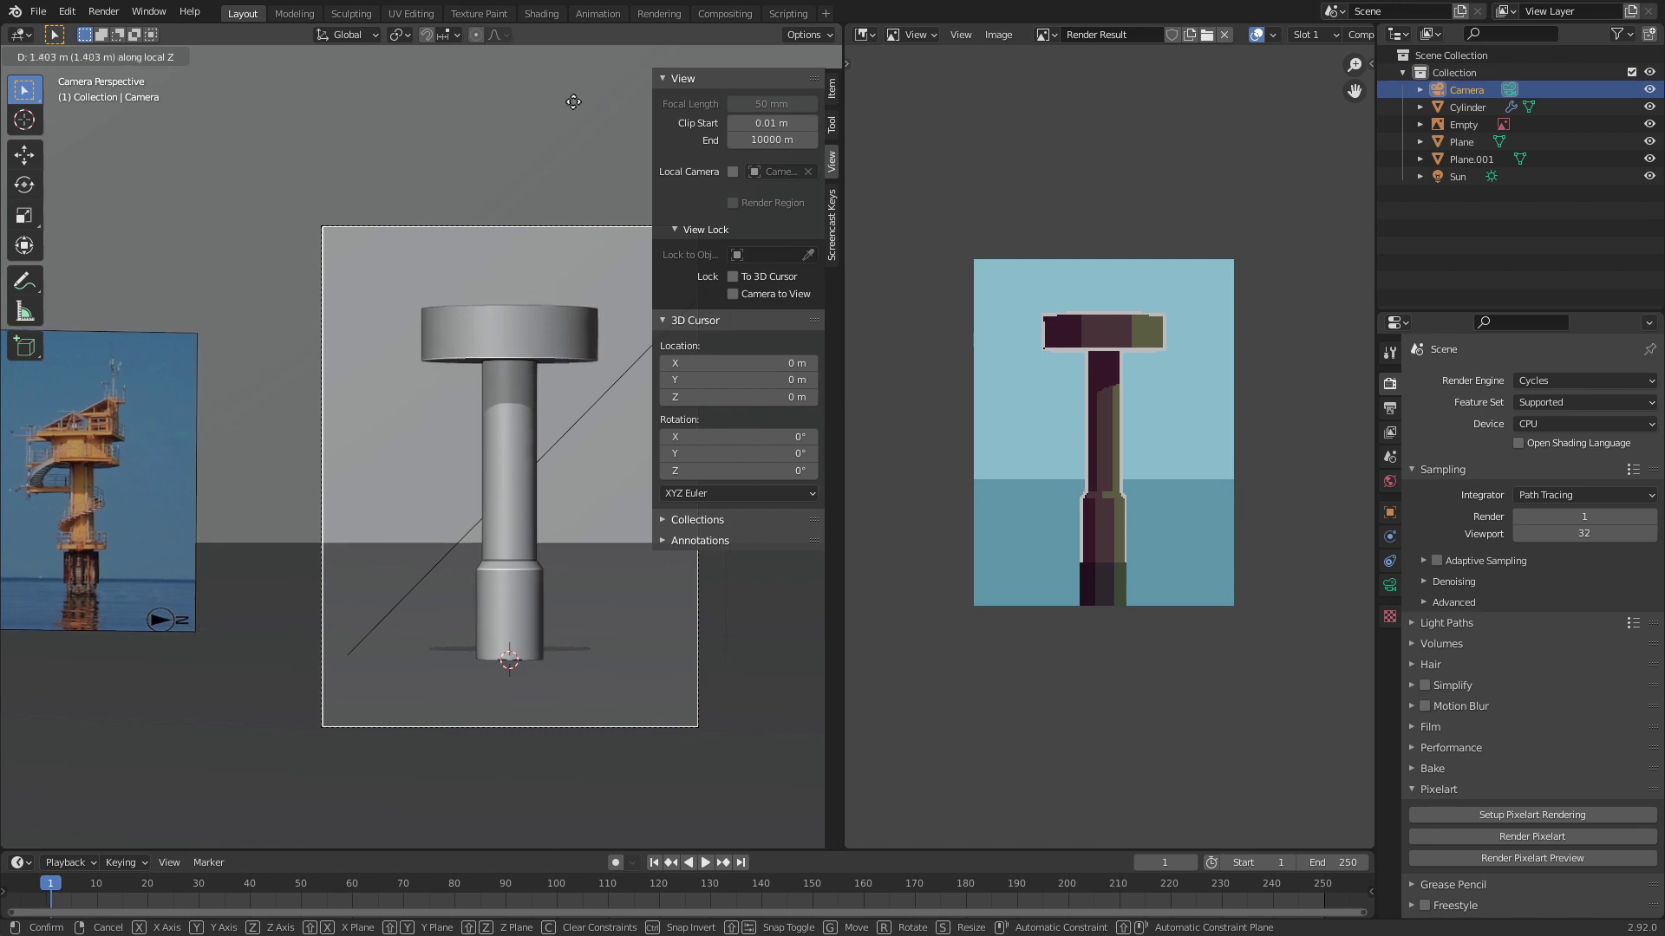
pyautogui.click(730, 421)
pyautogui.press('g')
pyautogui.press('z')
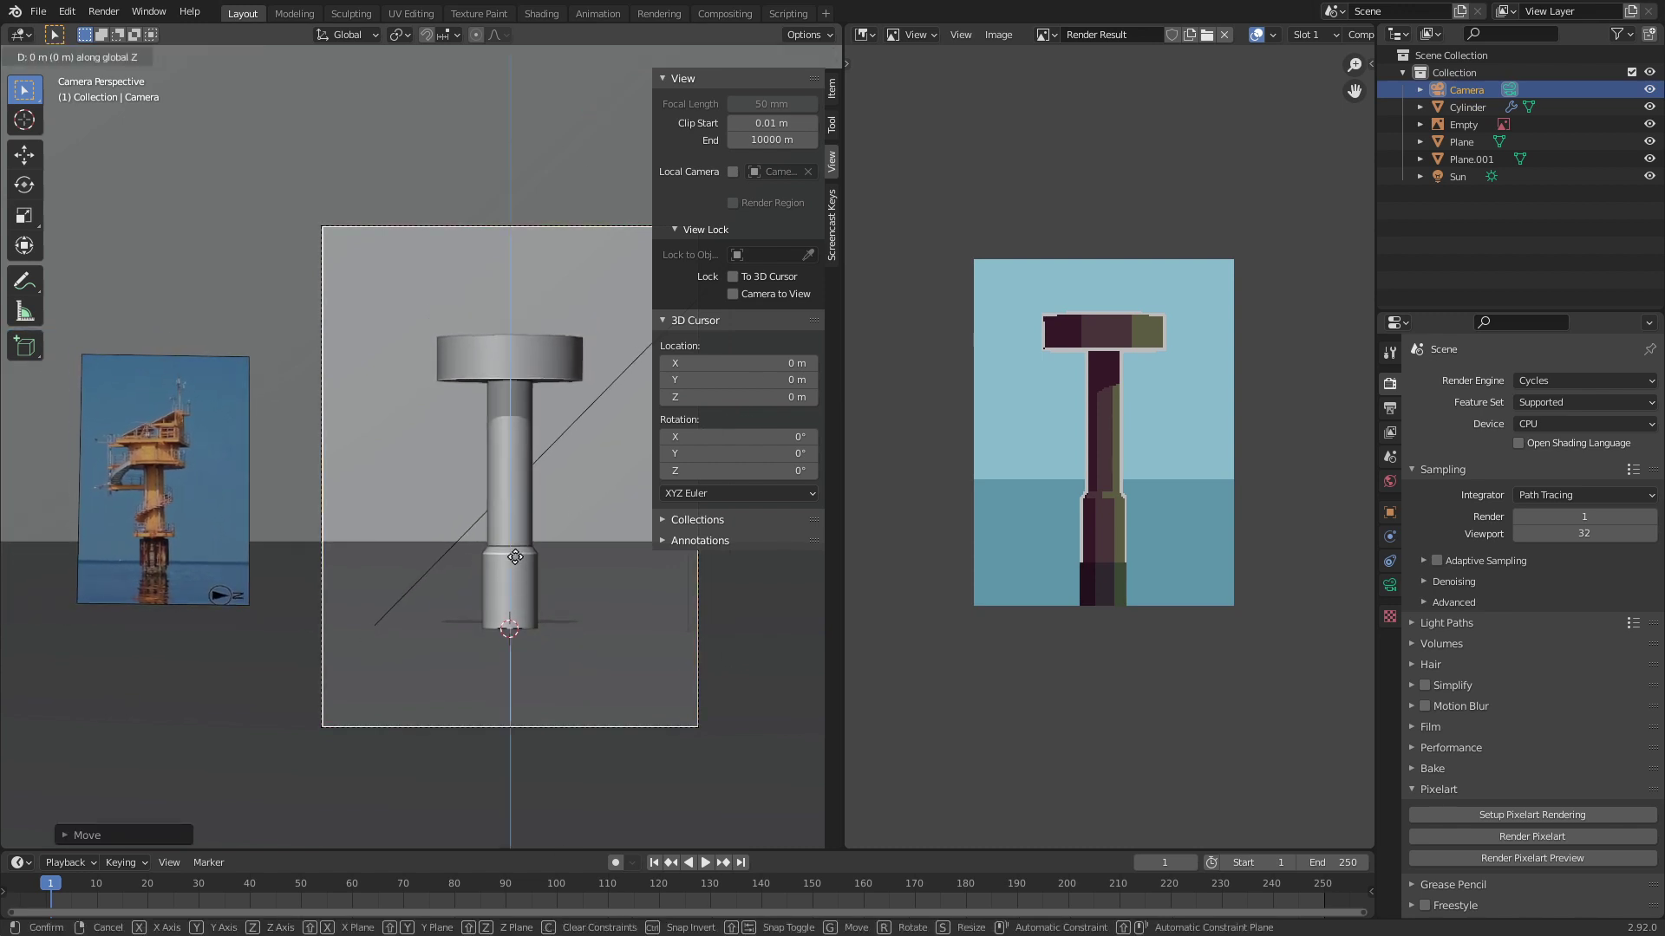
pyautogui.click(521, 487)
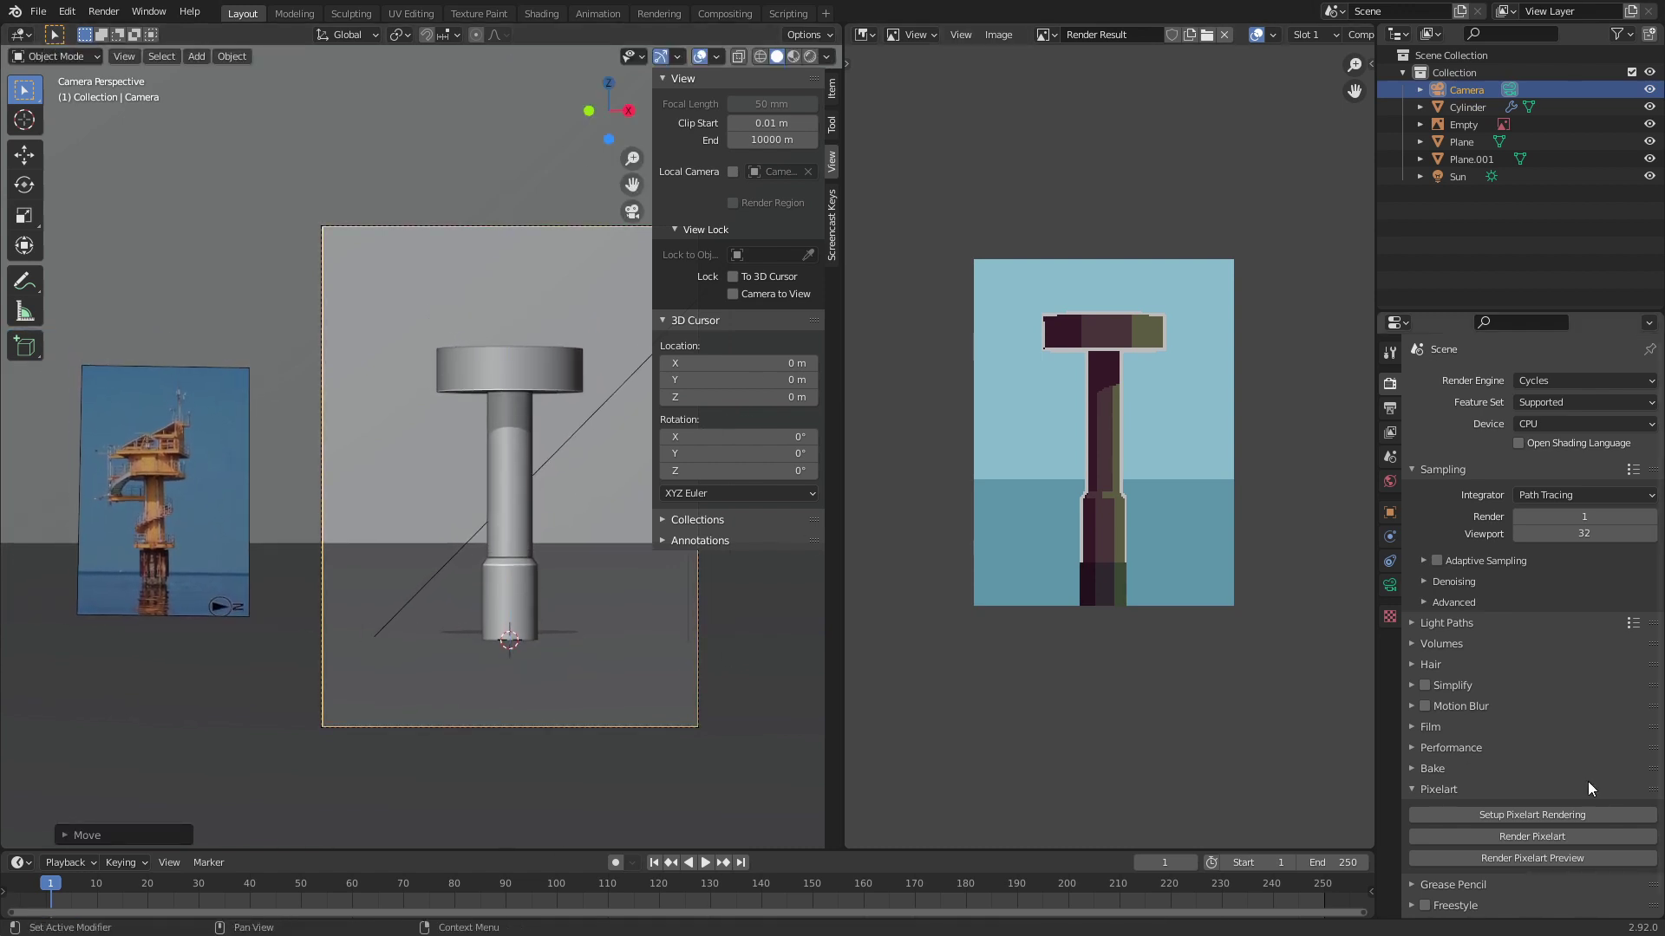
# Step: Render a new pixel art preview from the repositioned camera and inspect it up close
pyautogui.click(1531, 857)
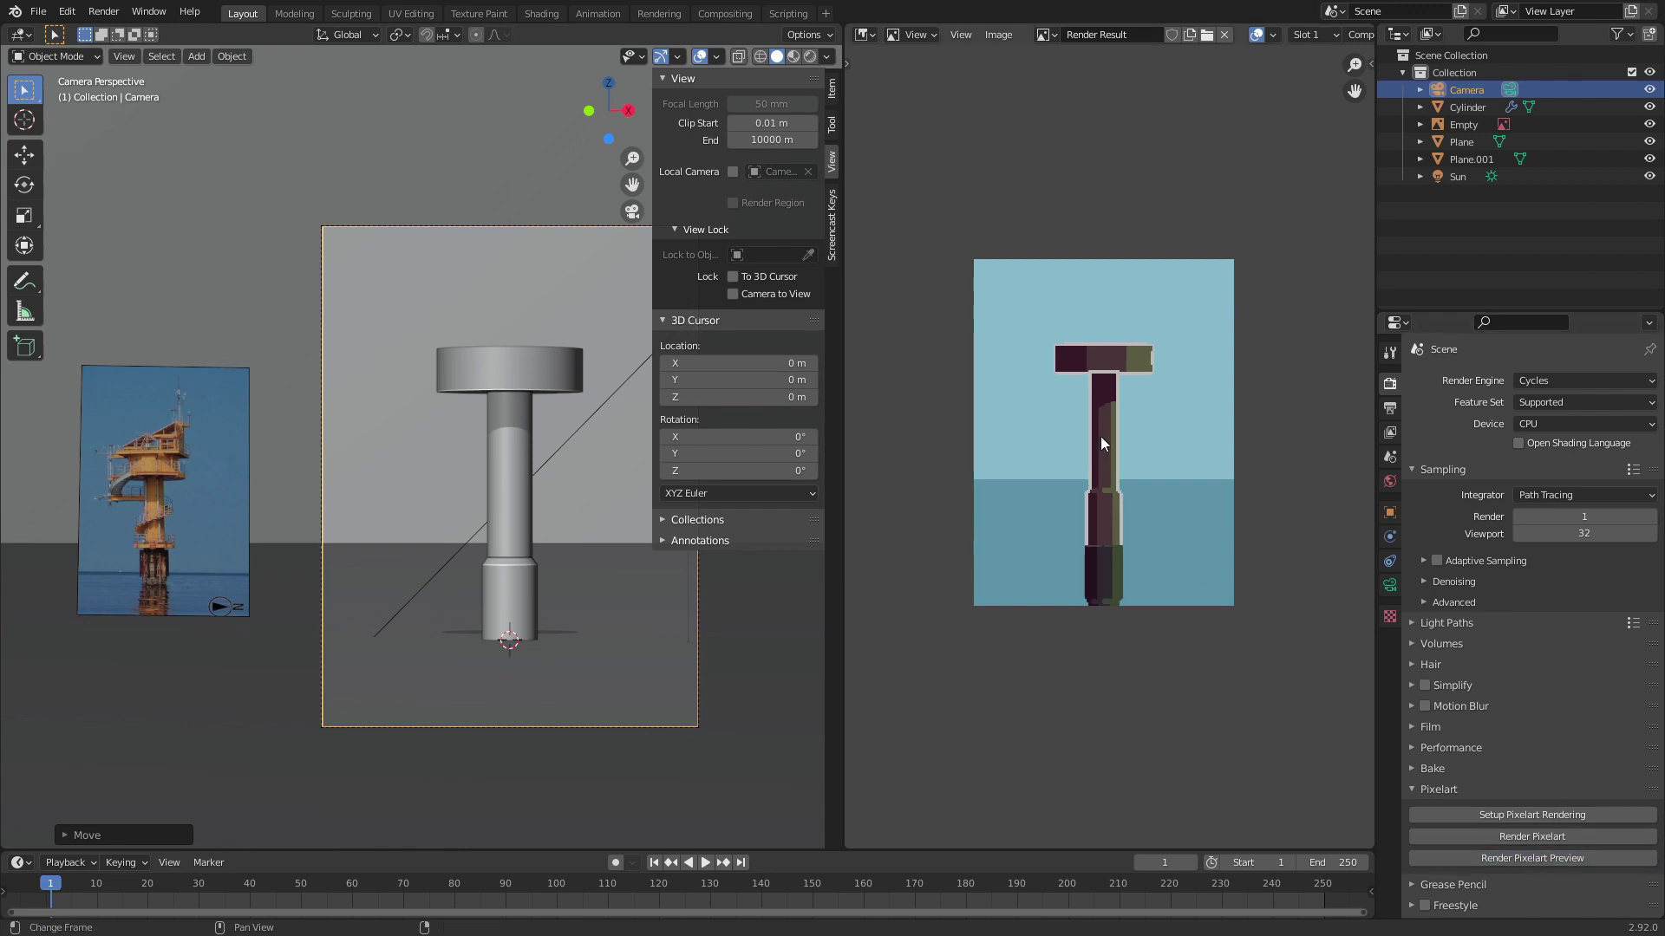
pyautogui.scroll(3, 1118, 455)
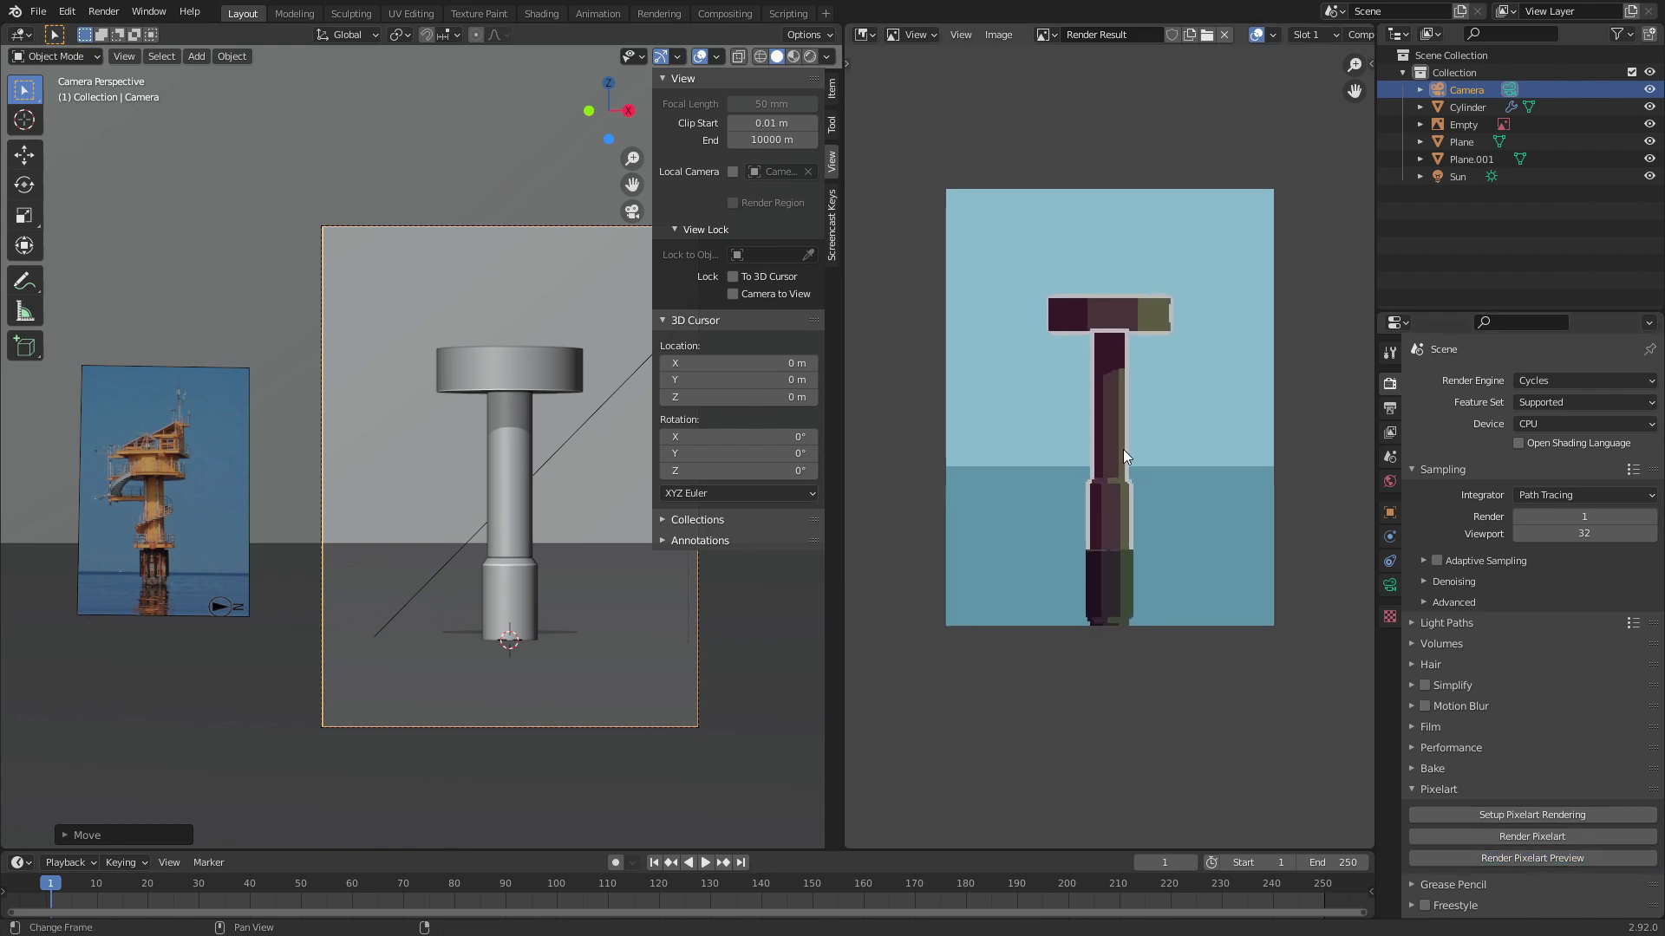
pyautogui.scroll(-2, 553, 675)
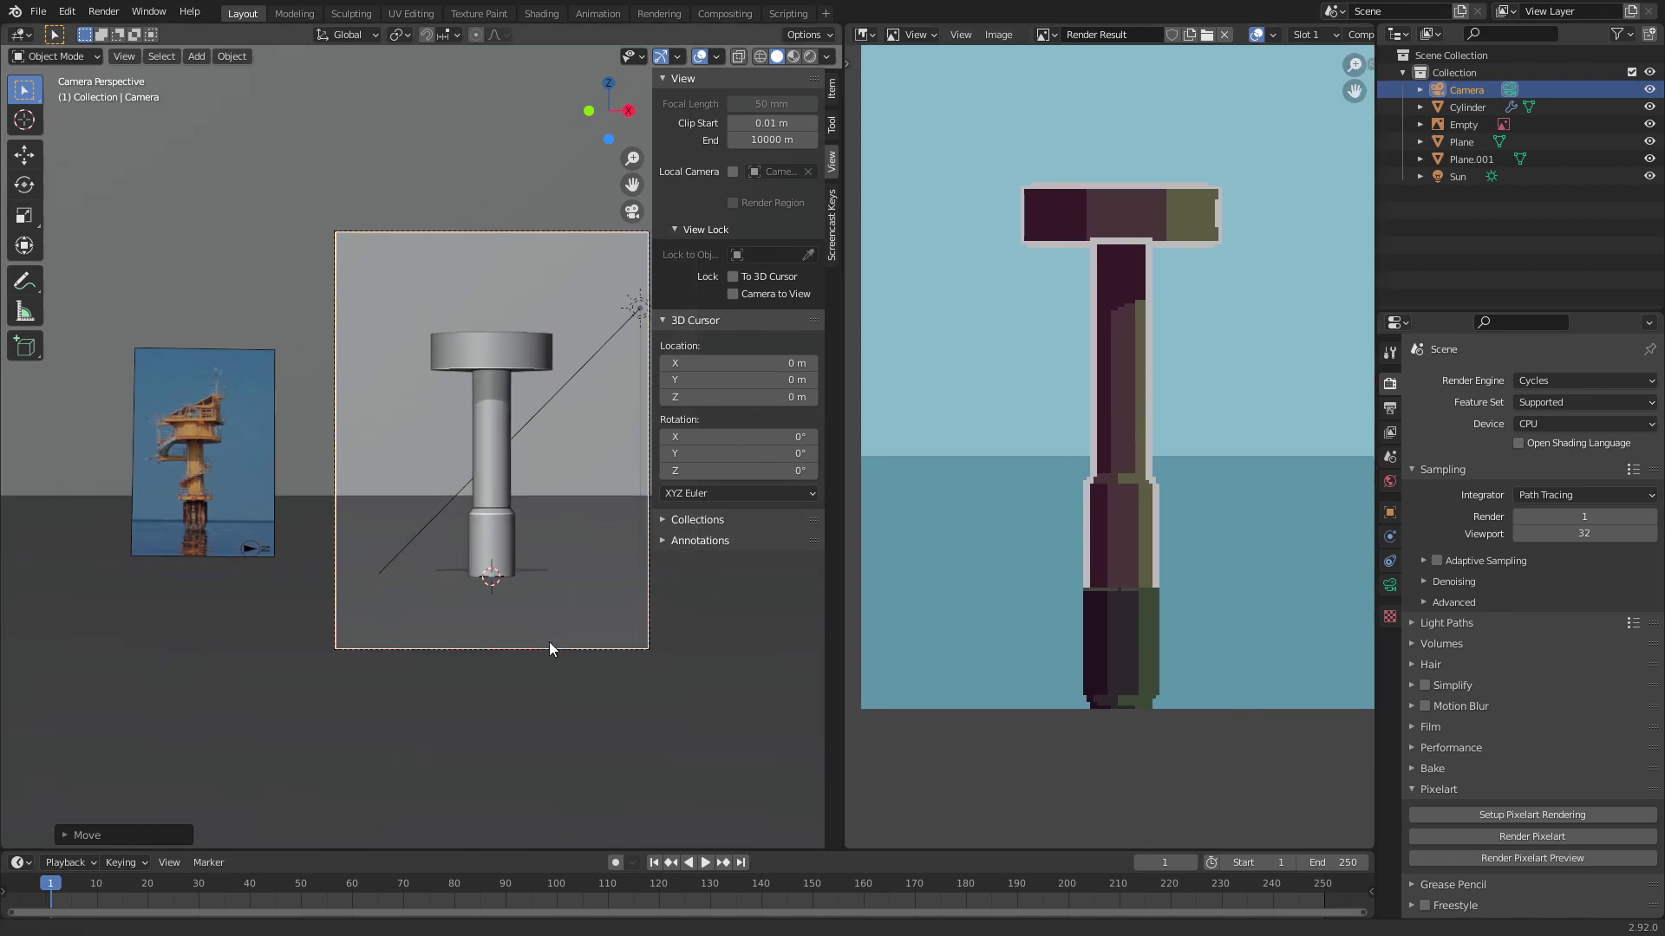
# Step: Save the blend file and open the ground plane's material settings
pyautogui.hotkey('ctrl', 's')
pyautogui.click(546, 640)
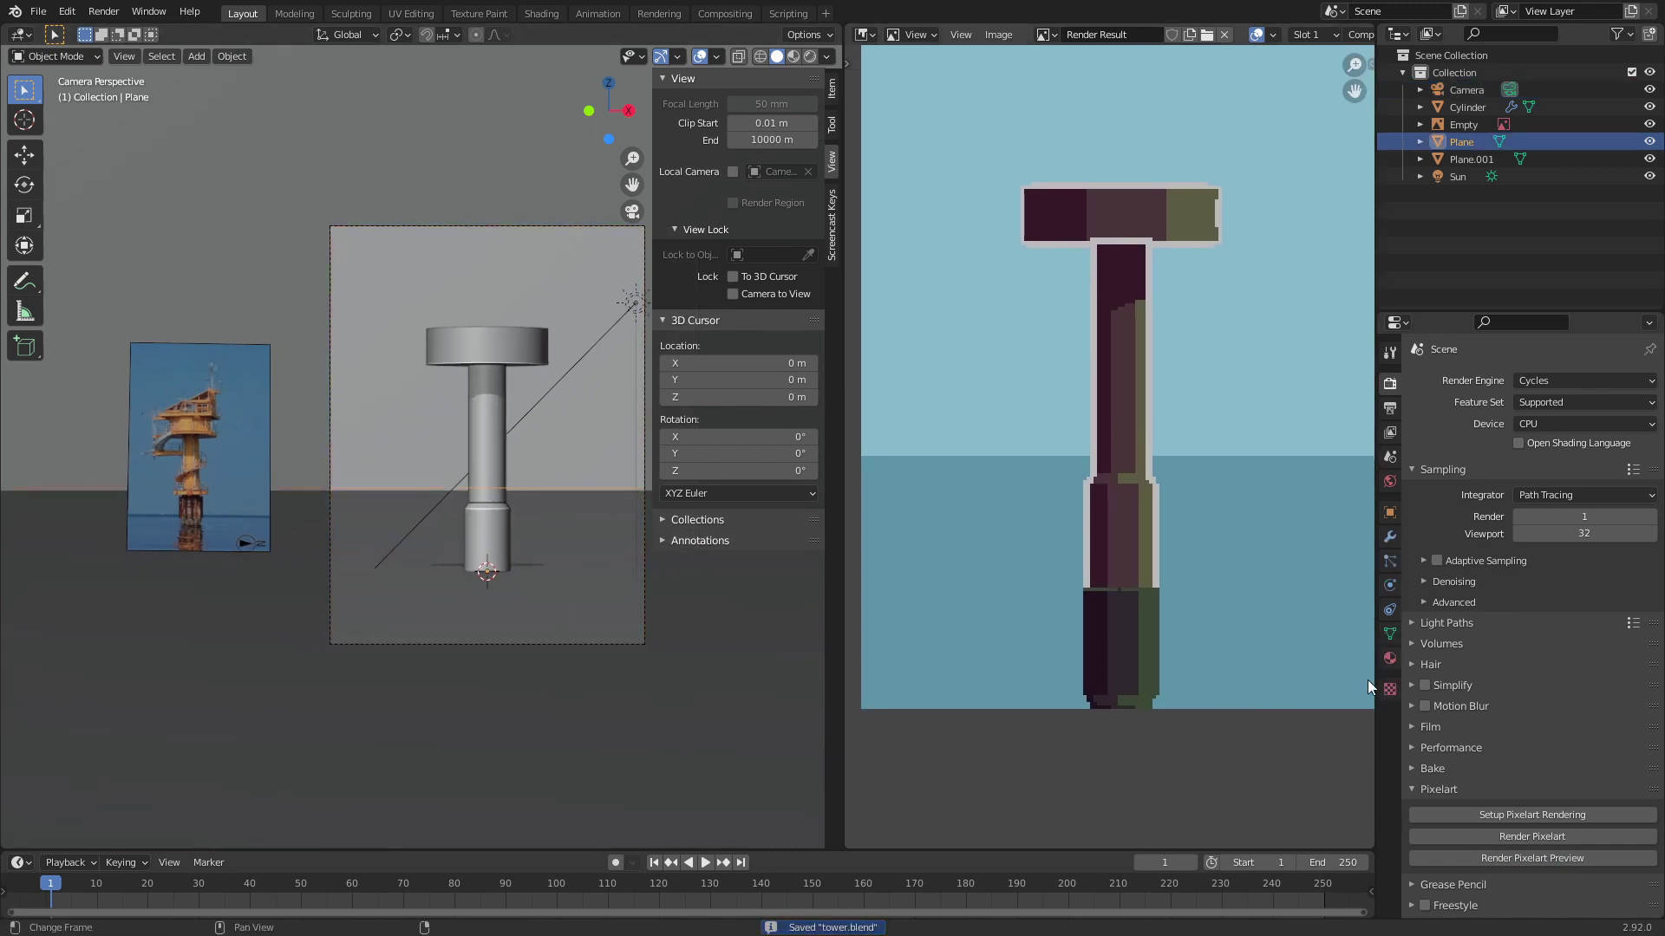
pyautogui.click(1390, 659)
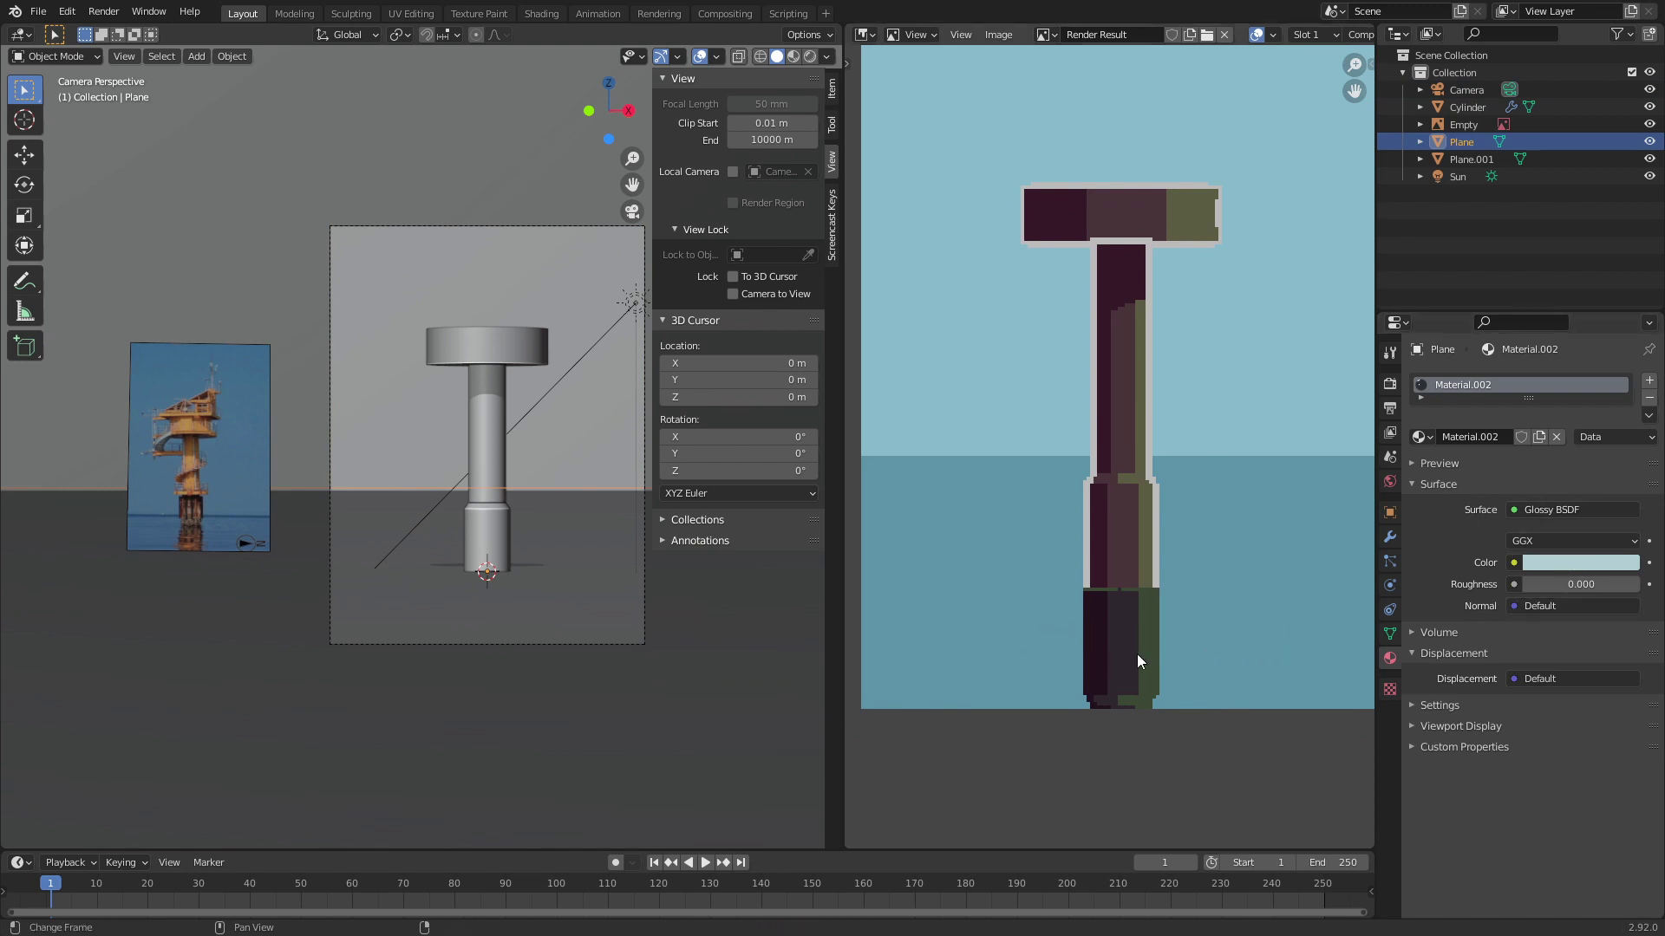
pyautogui.scroll(-2, 427, 429)
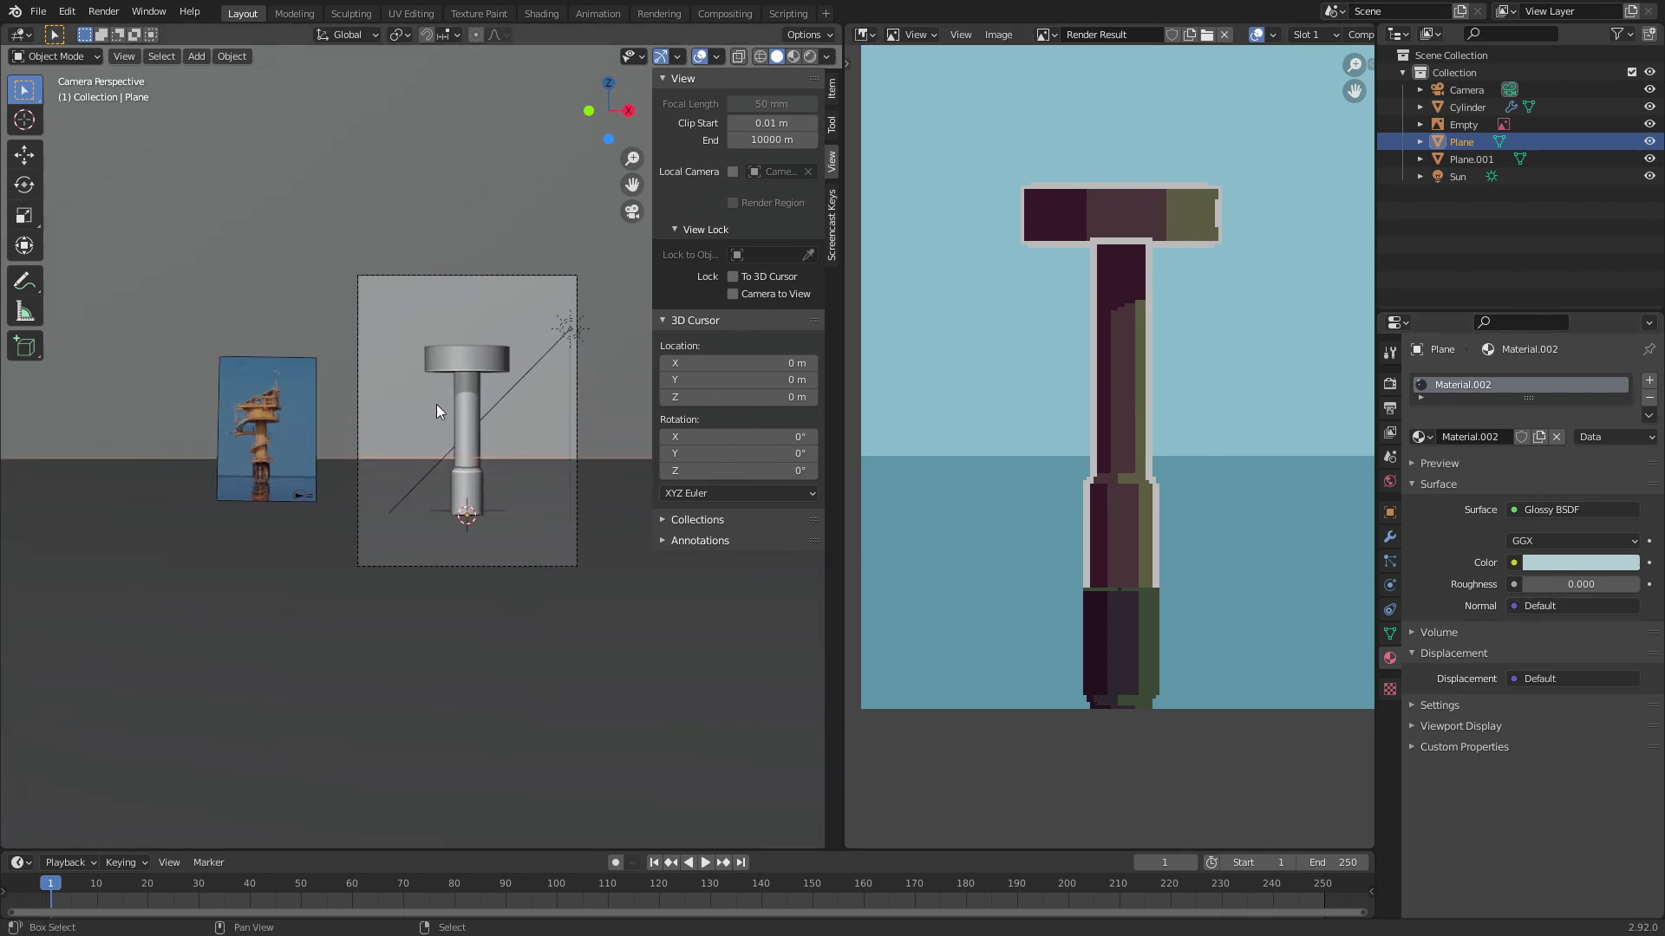
pyautogui.scroll(3, 436, 404)
pyautogui.scroll(1, 506, 372)
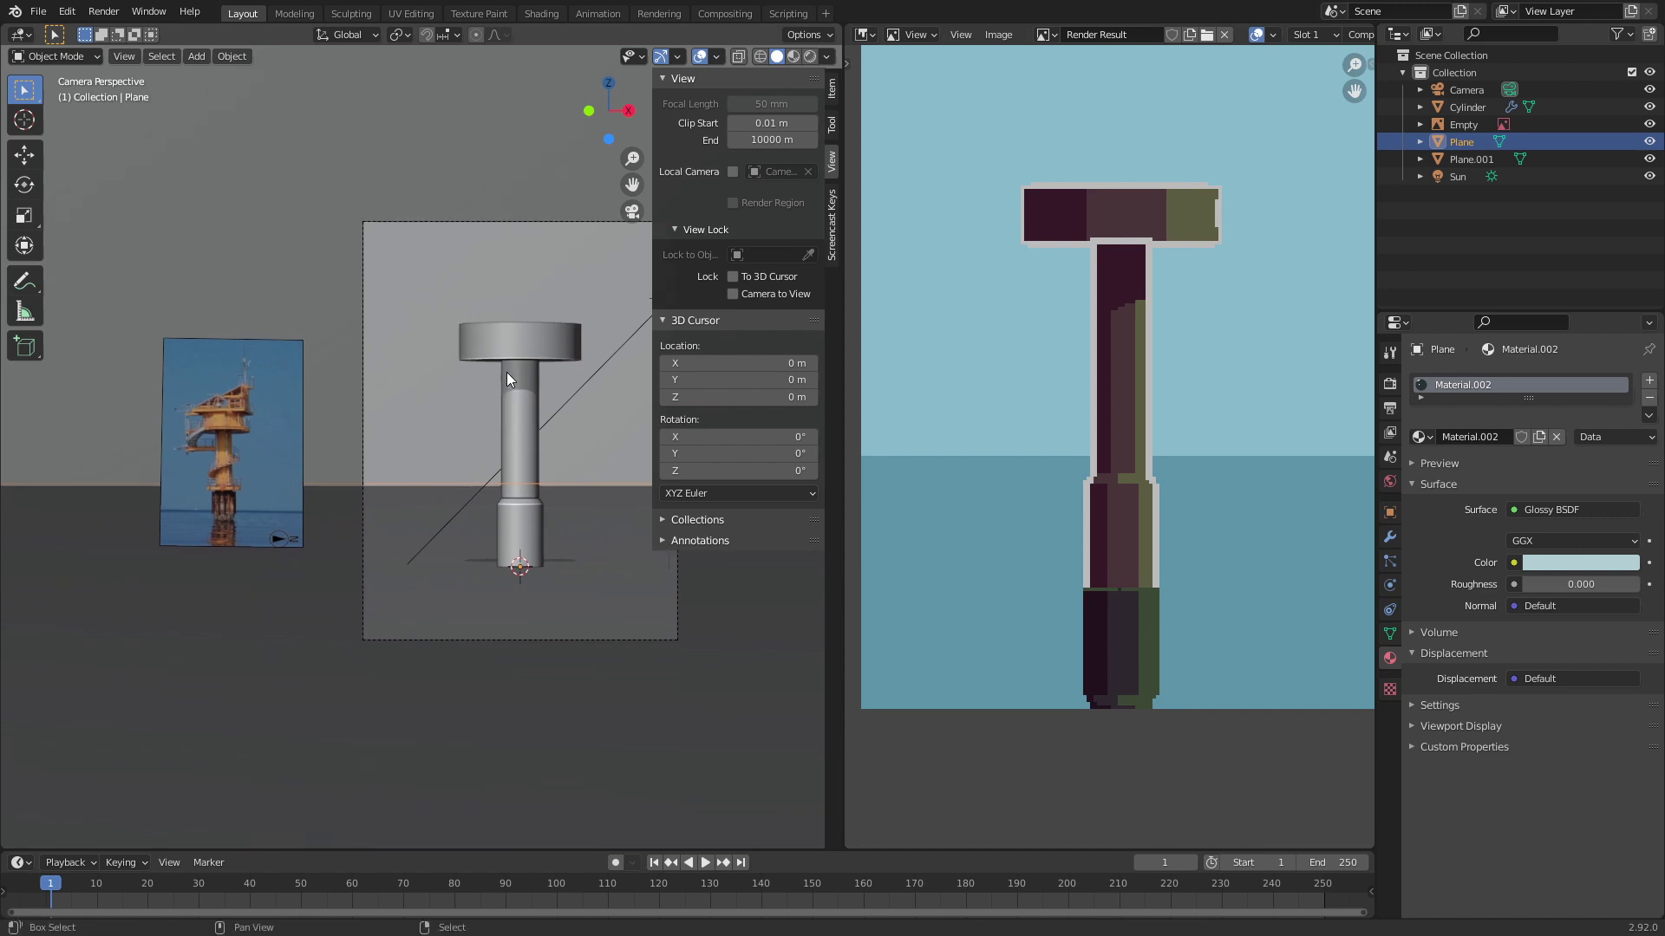
# Step: Scale the tower's linked platform disc mesh to about 0.83 horizontally, excluding the Z axis
pyautogui.click(508, 373)
pyautogui.press('KP_Decimal')
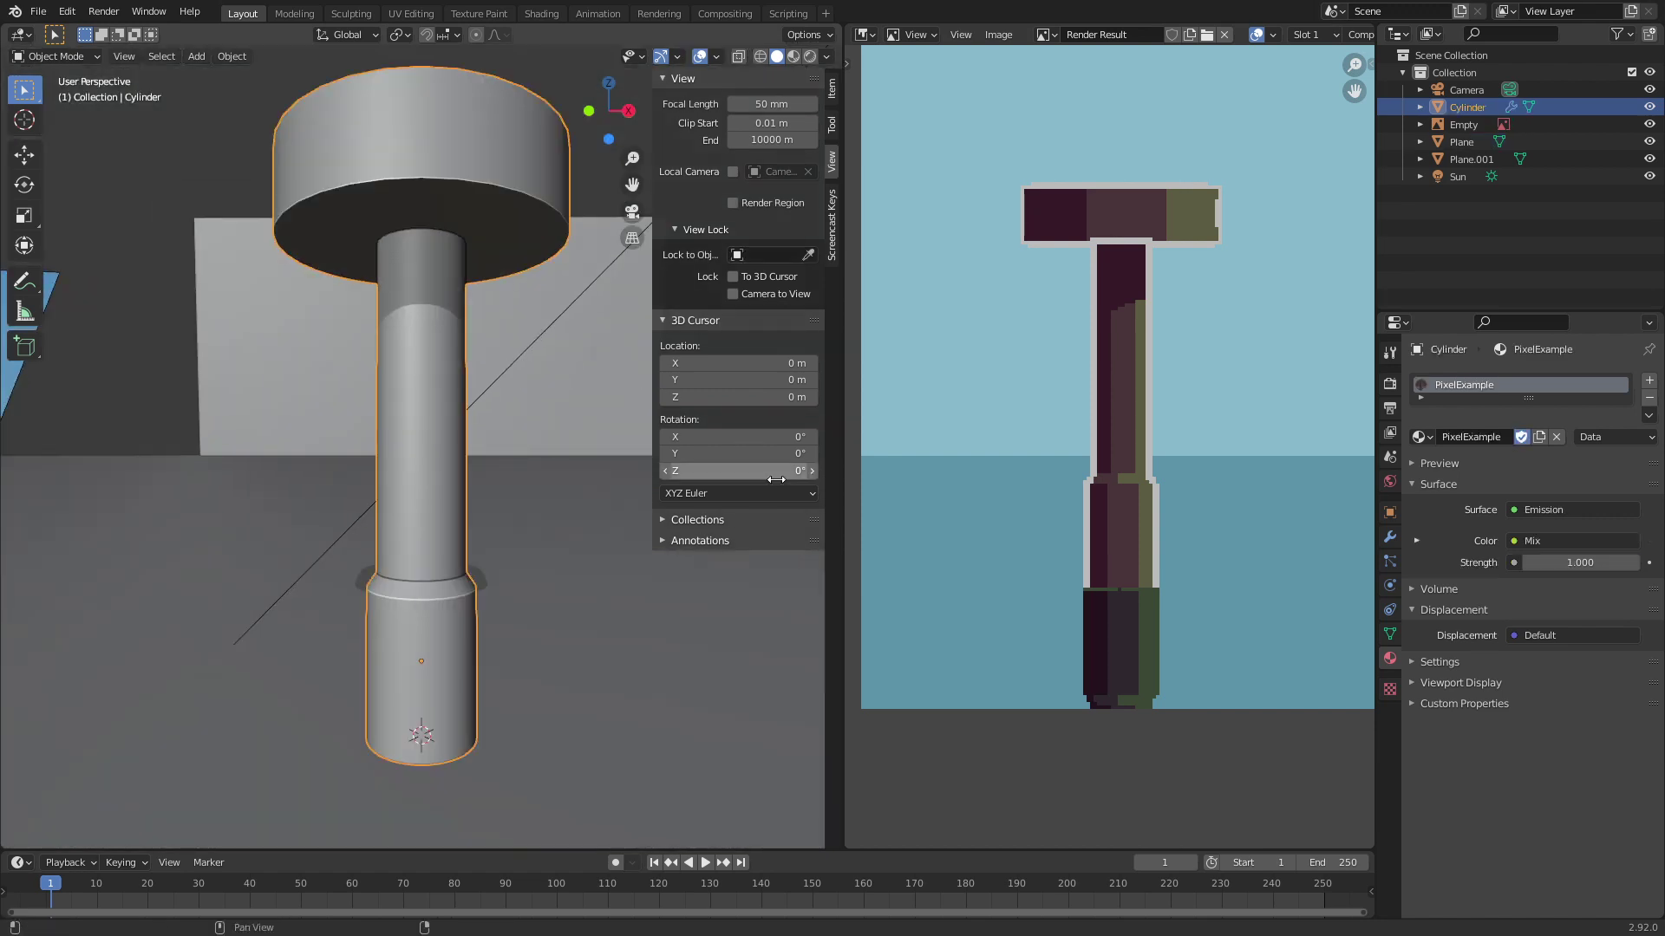
pyautogui.moveTo(846, 496); pyautogui.dragTo(1164, 486)
pyautogui.keyDown('shift'); pyautogui.moveTo(585, 485); pyautogui.dragTo(723, 555, button='middle'); pyautogui.keyUp('shift')
pyautogui.moveTo(723, 555); pyautogui.dragTo(759, 466, button='middle')
pyautogui.press('Tab')
pyautogui.hotkey('ctrl', 'l')
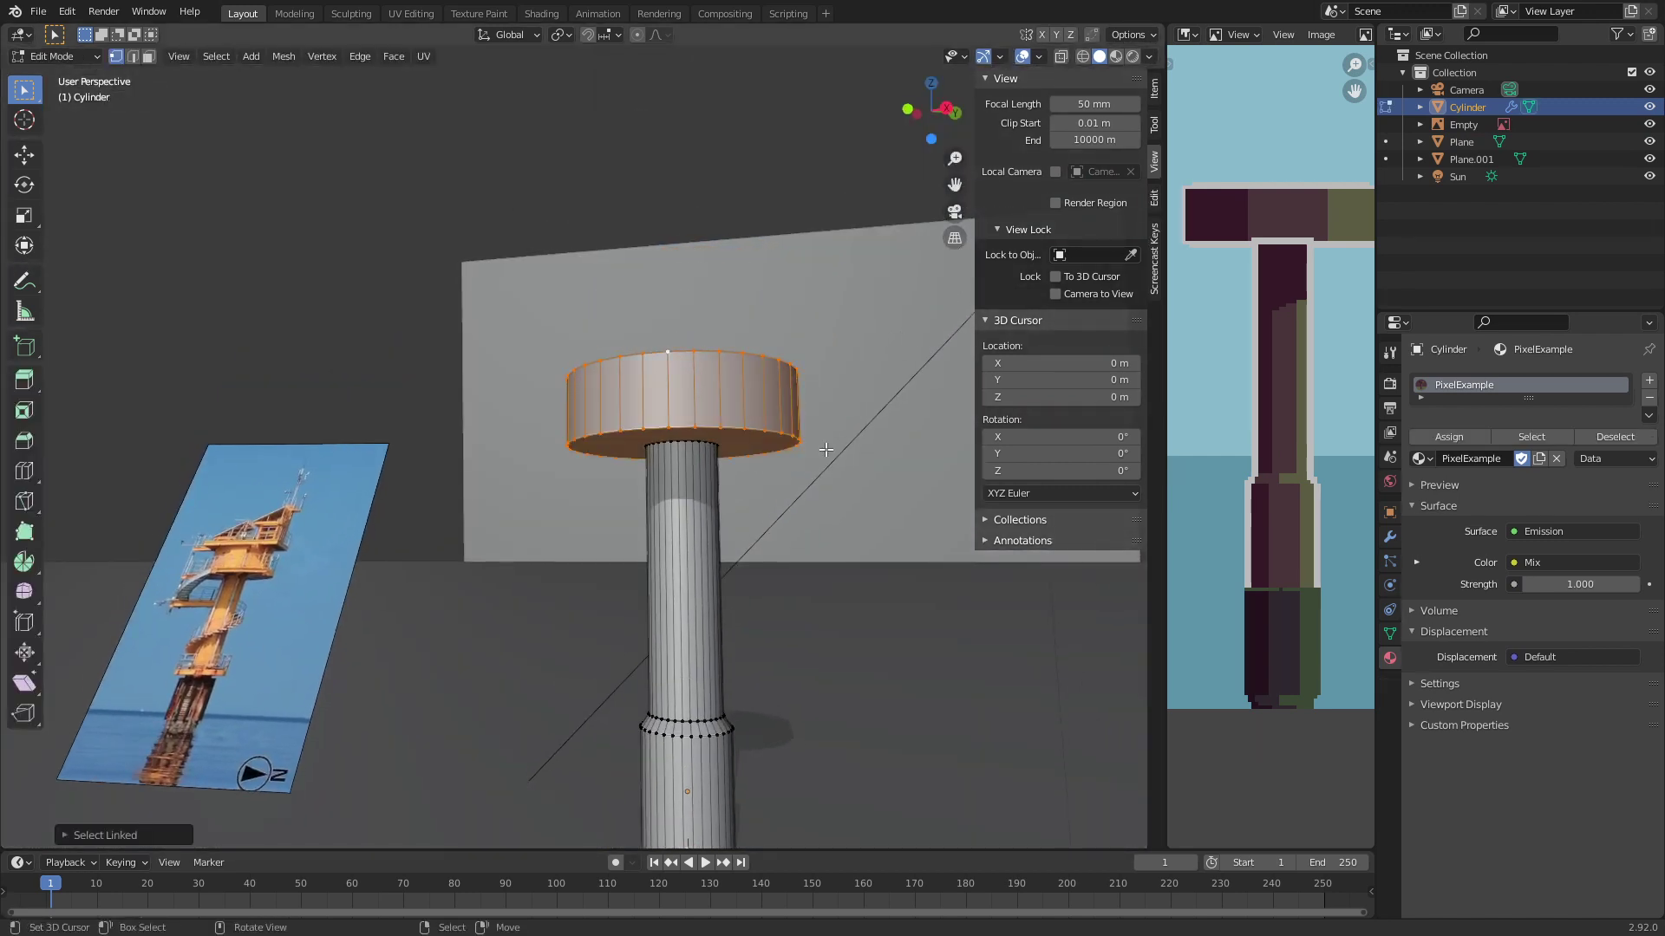
pyautogui.press('s')
pyautogui.hotkey('shift', 'z')
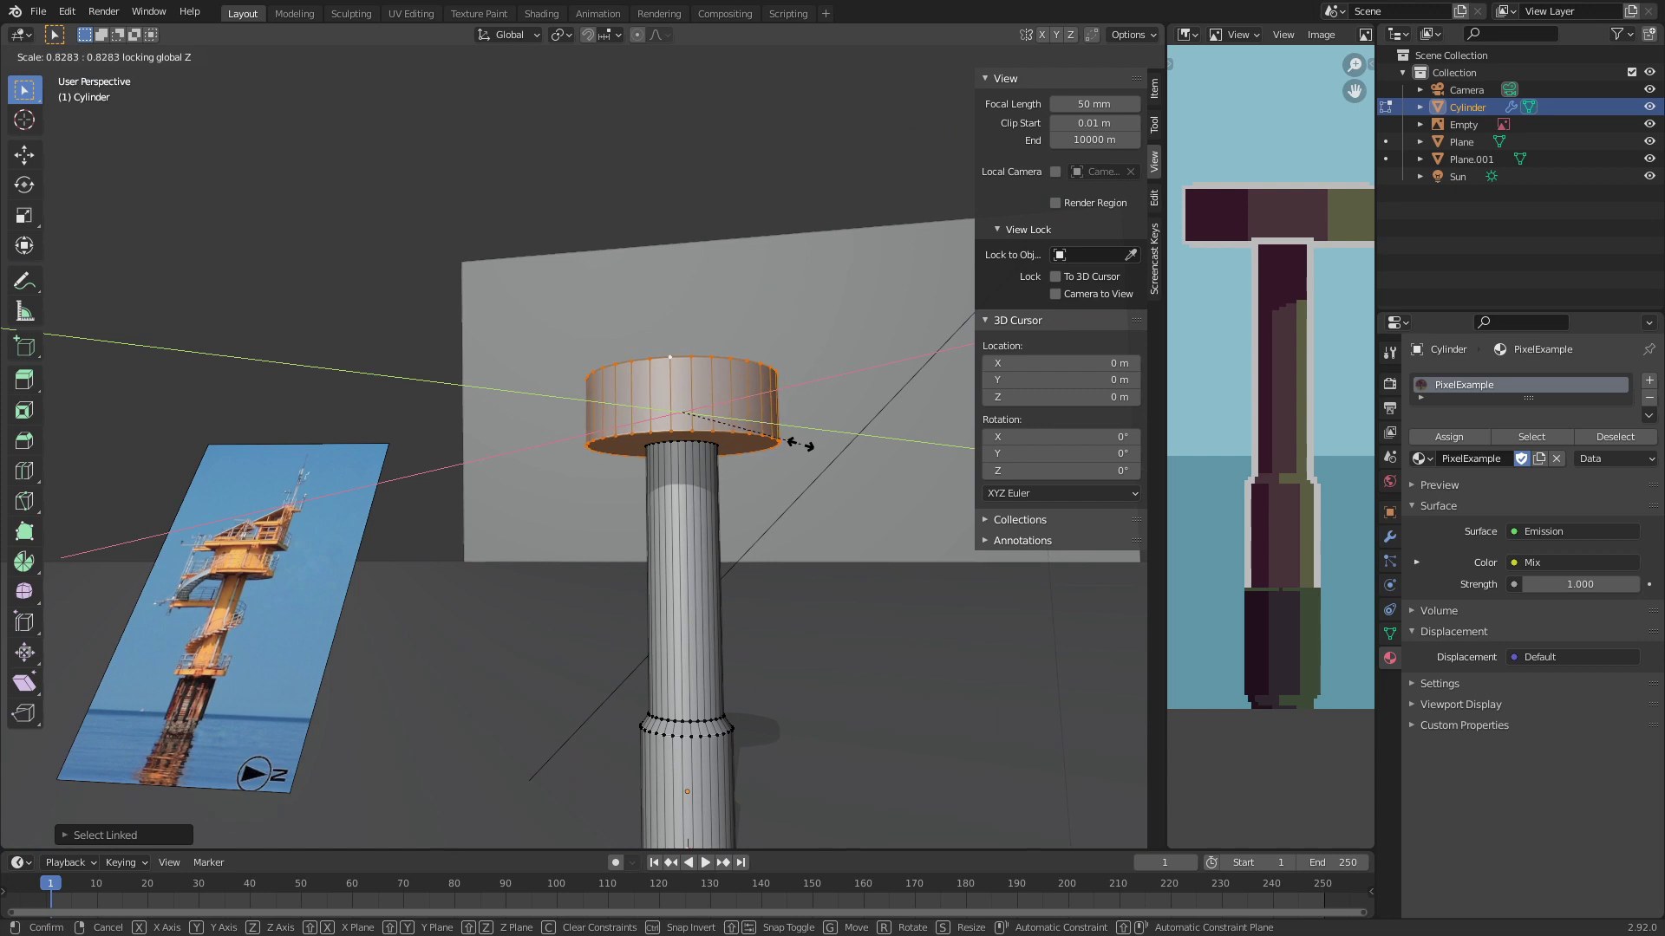
pyautogui.click(799, 443)
pyautogui.press('Tab')
# Step: Examine the reference photo's platforms, spiral stairs and railings and compare them with the pixel art render
pyautogui.moveTo(772, 446); pyautogui.dragTo(706, 513, button='middle')
pyautogui.hotkey('alt', 'a')
pyautogui.keyDown('shift'); pyautogui.moveTo(604, 544); pyautogui.dragTo(789, 517, button='middle'); pyautogui.keyUp('shift')
pyautogui.scroll(4, 729, 564)
pyautogui.keyDown('shift'); pyautogui.moveTo(185, 597); pyautogui.dragTo(636, 330, button='middle'); pyautogui.keyUp('shift')
pyautogui.scroll(2, 730, 624)
pyautogui.scroll(3, 678, 517)
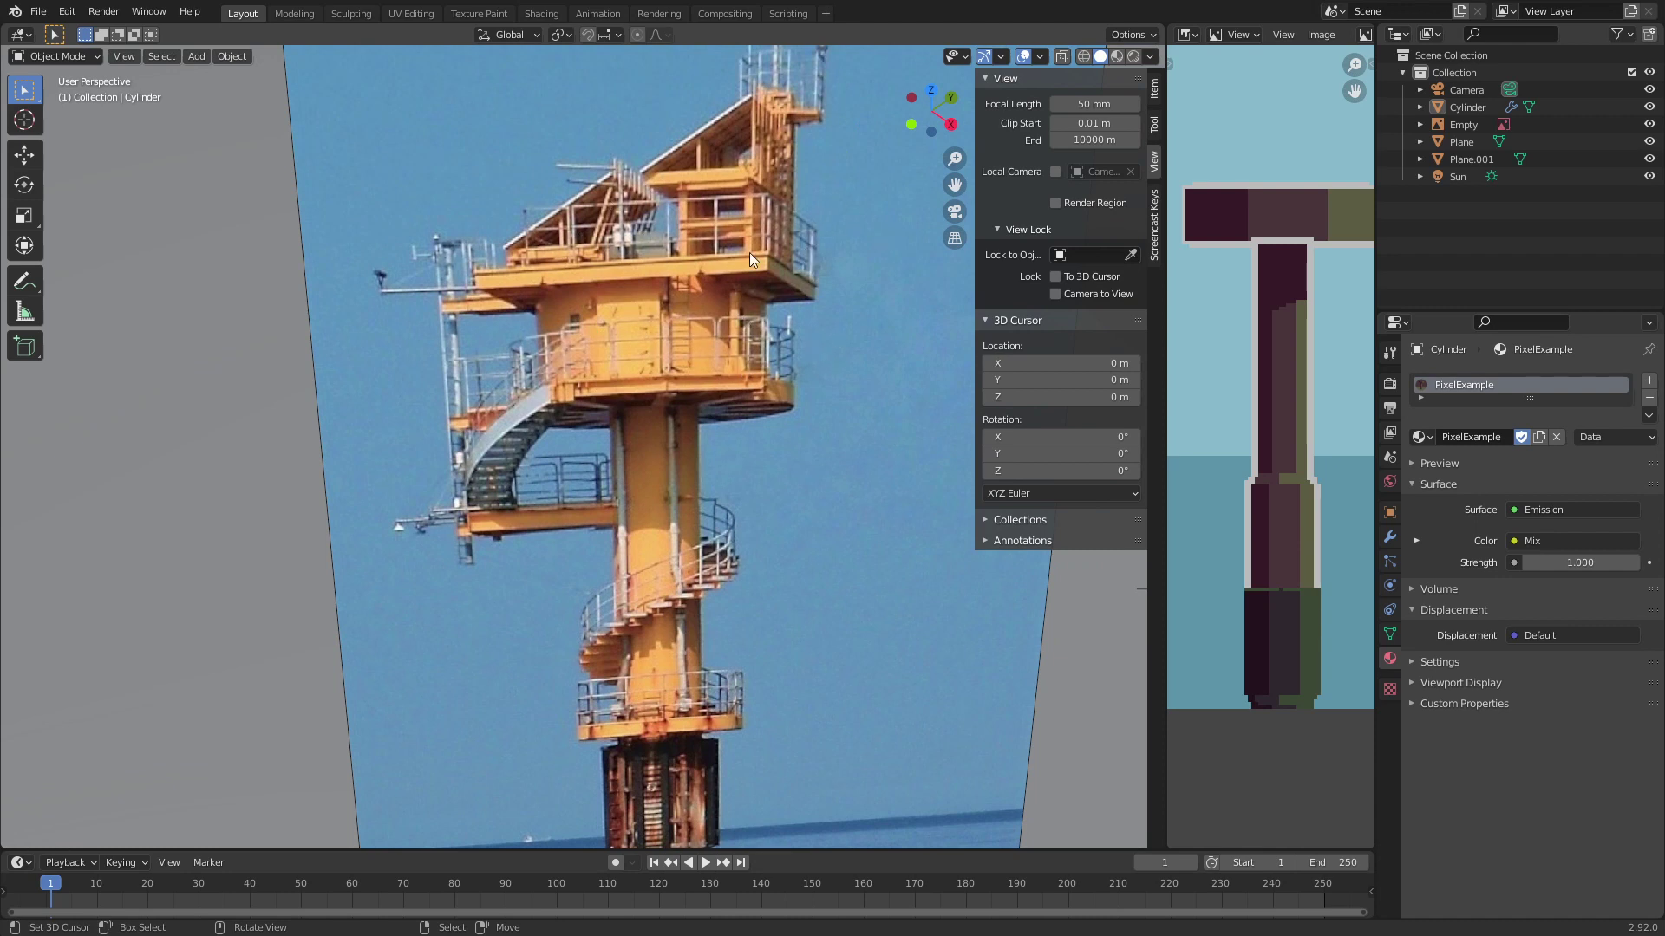
pyautogui.moveTo(1255, 310); pyautogui.dragTo(1282, 308, button='middle')
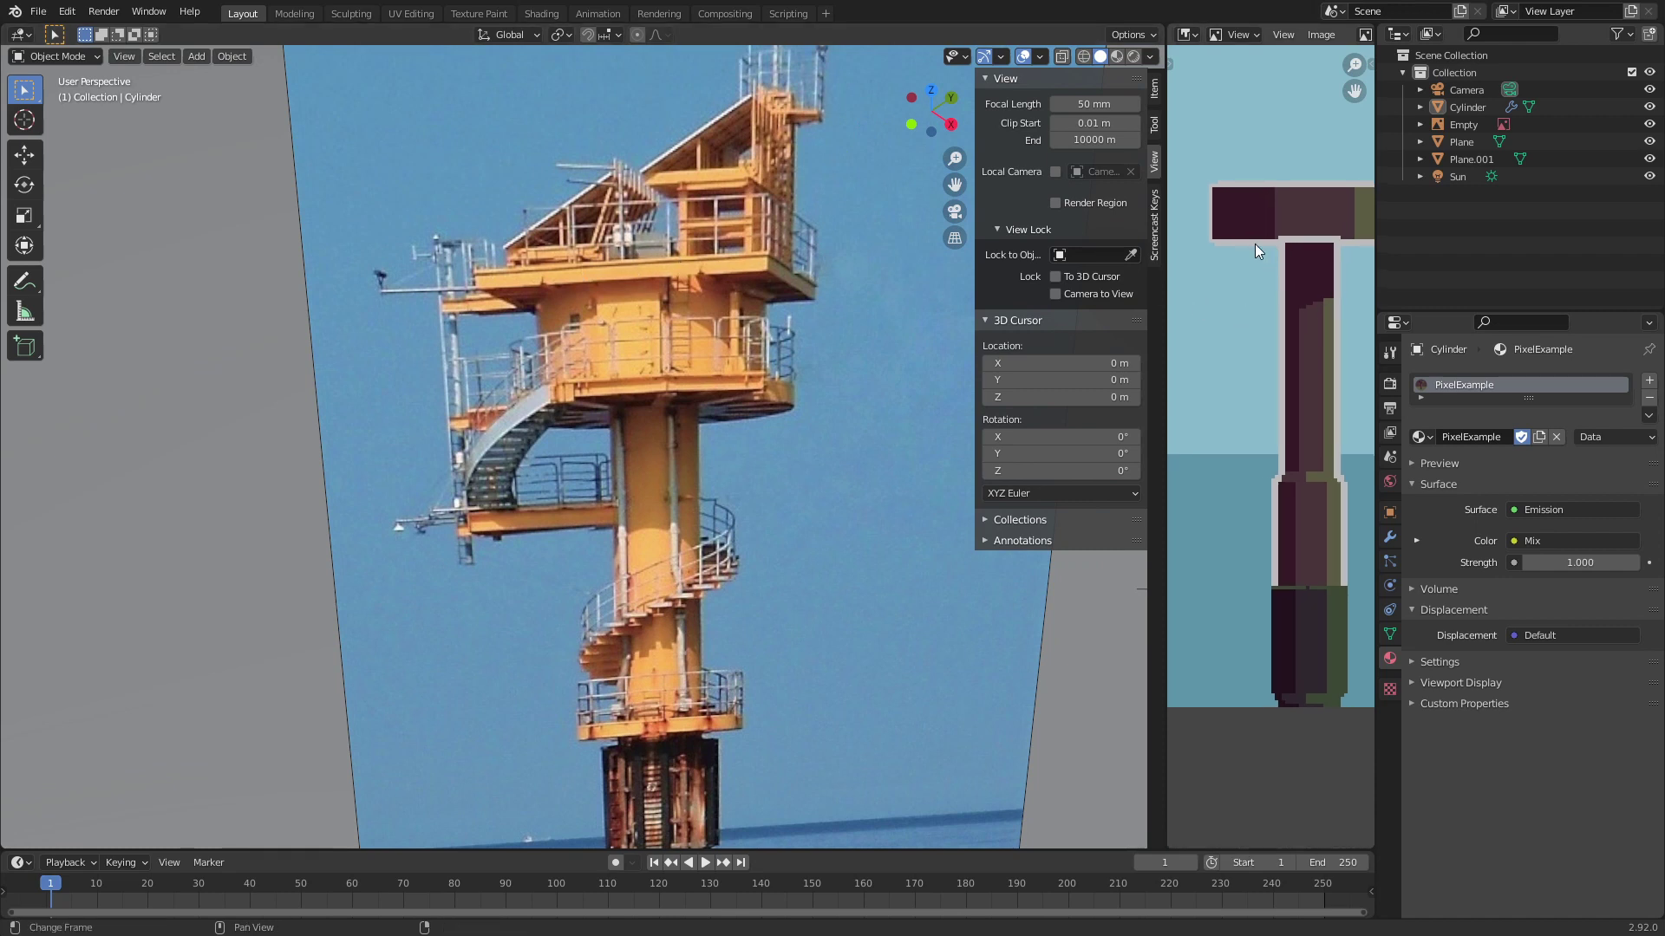
pyautogui.scroll(-4, 1268, 326)
pyautogui.moveTo(1168, 381); pyautogui.dragTo(885, 385)
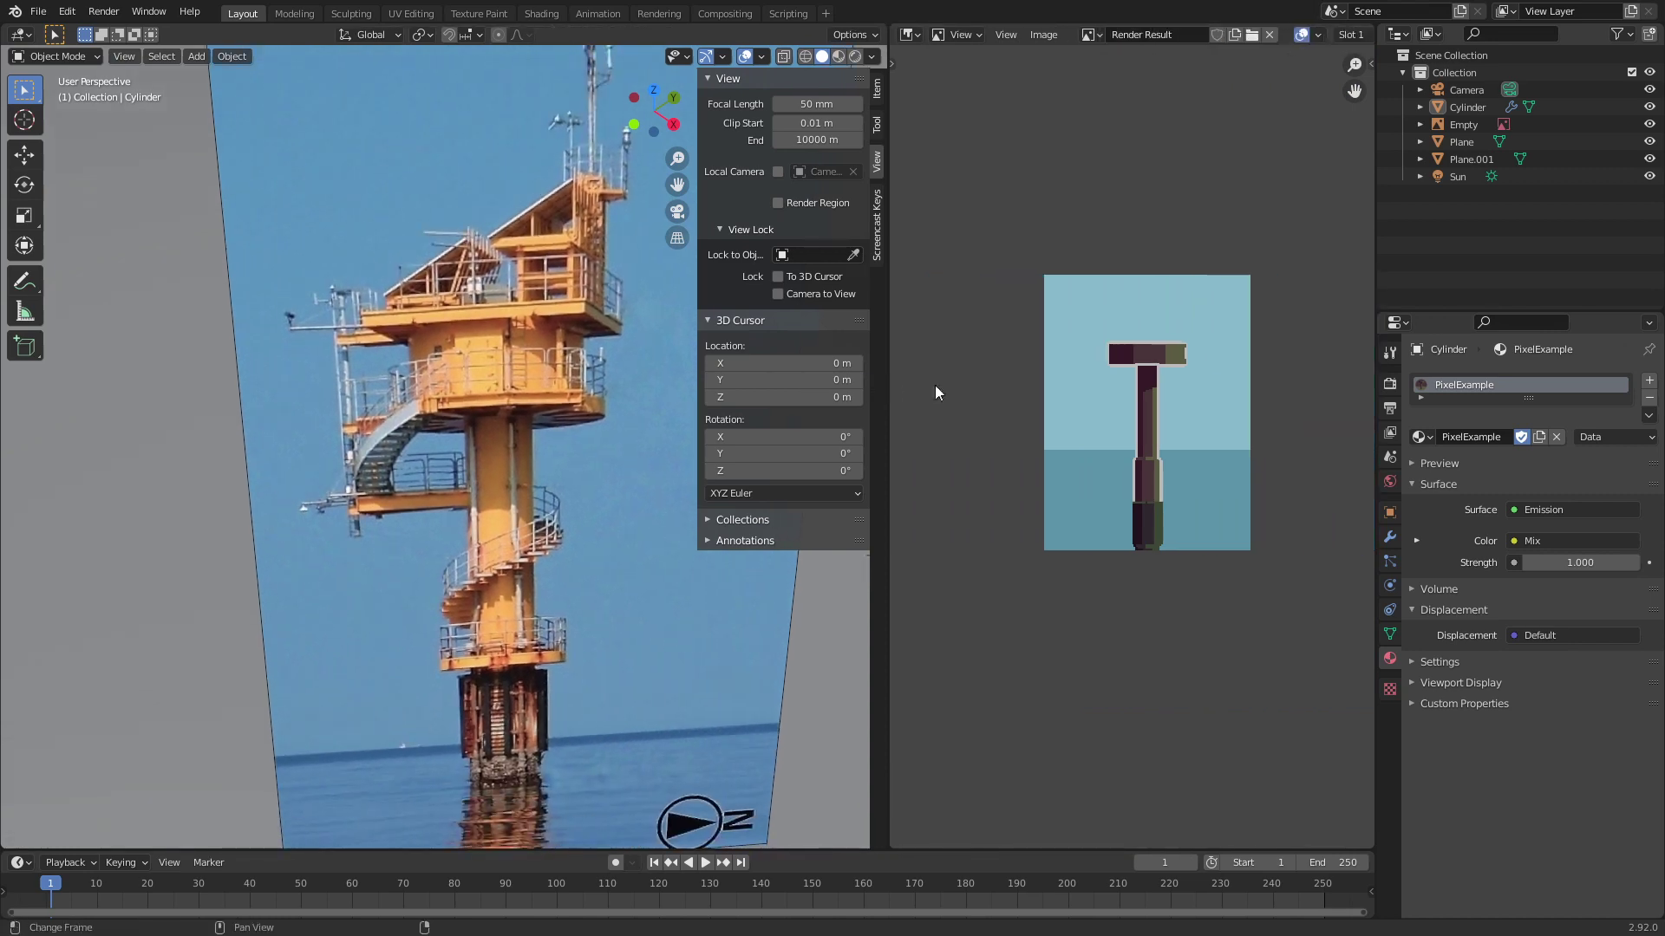
pyautogui.scroll(5, 1213, 347)
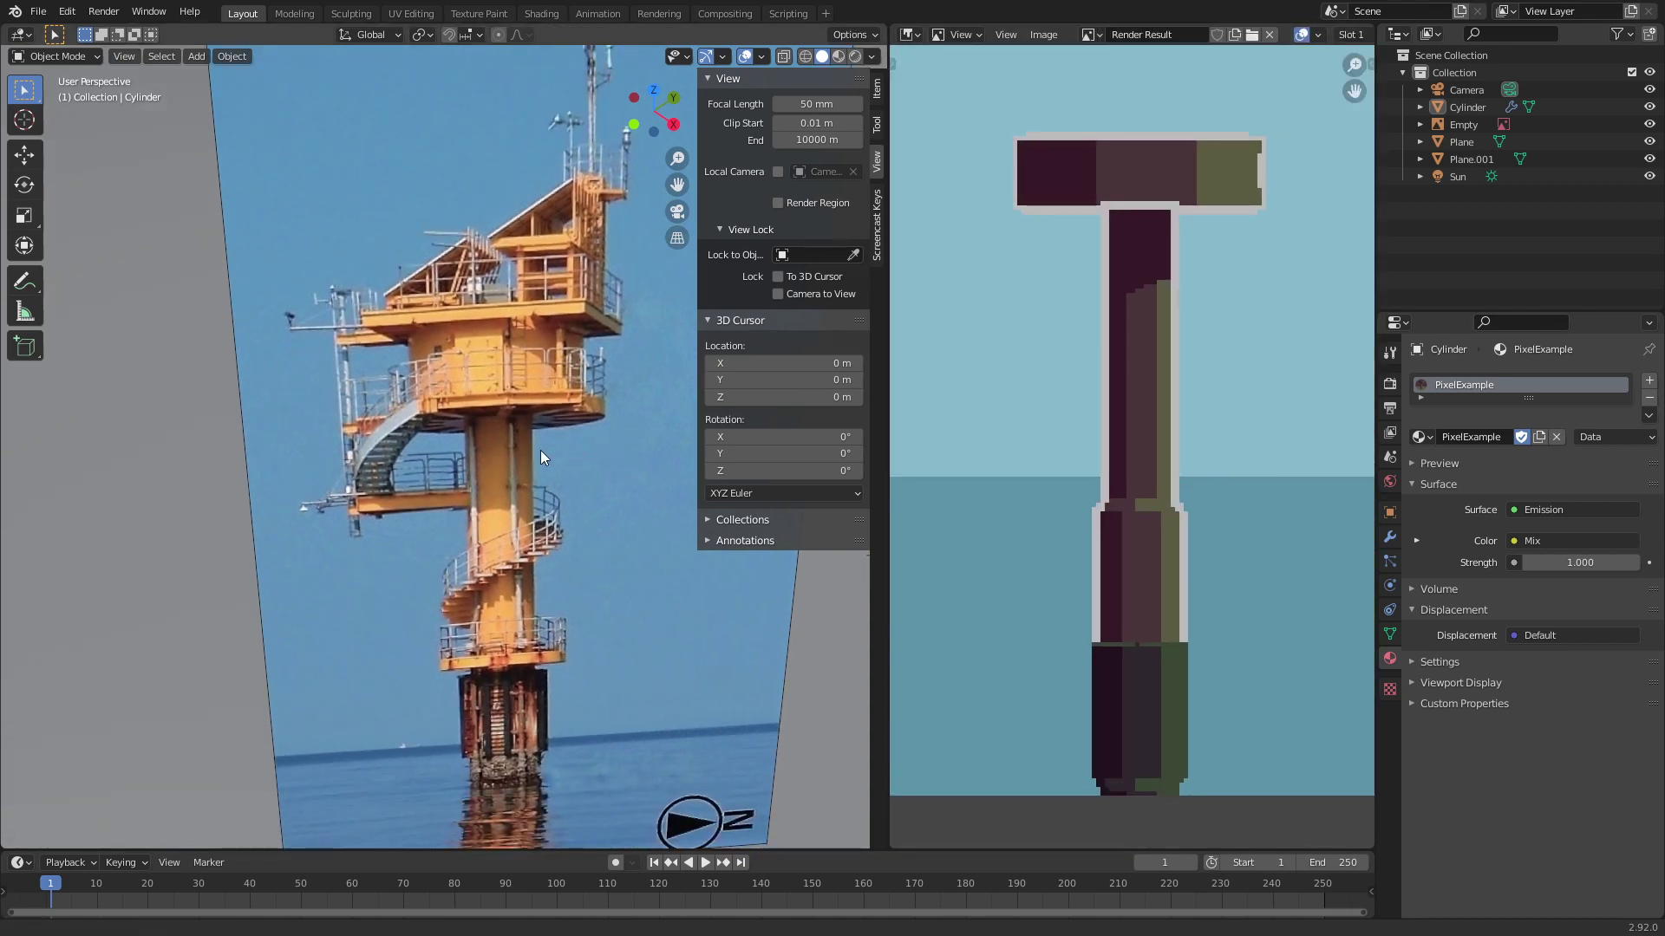
pyautogui.moveTo(540, 450); pyautogui.dragTo(411, 455, button='middle')
pyautogui.scroll(3, 446, 419)
pyautogui.scroll(-5, 446, 419)
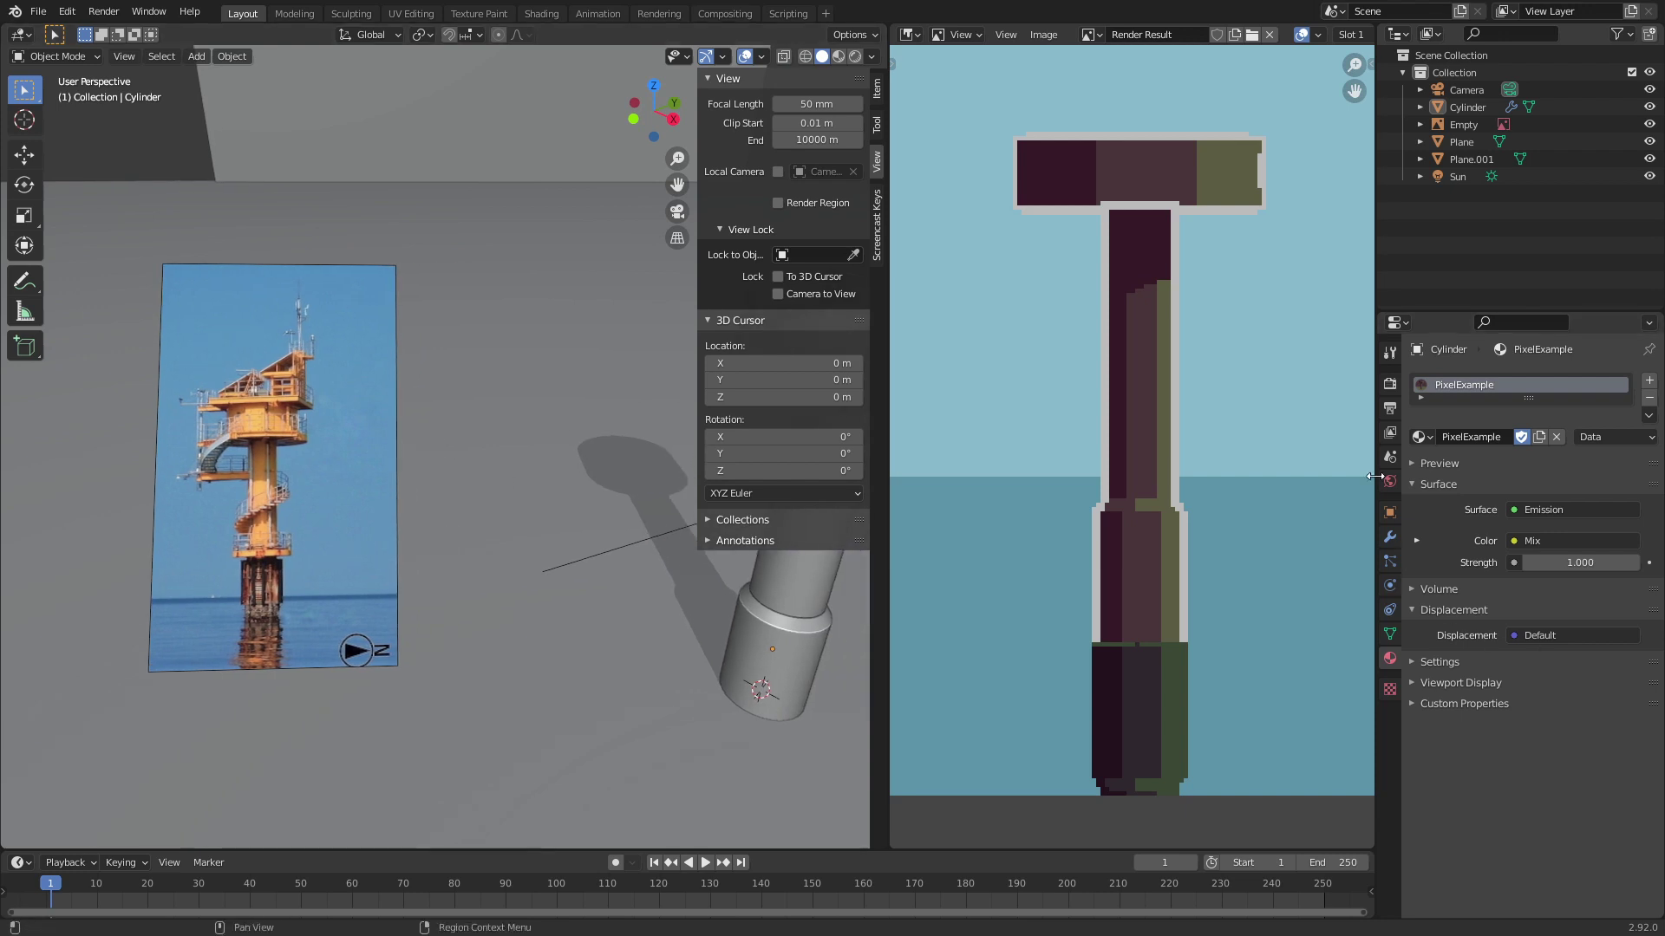
# Step: Check the output dimensions and examine the outline's pixel thickness in the enlarged render
pyautogui.click(1390, 383)
pyautogui.click(1390, 410)
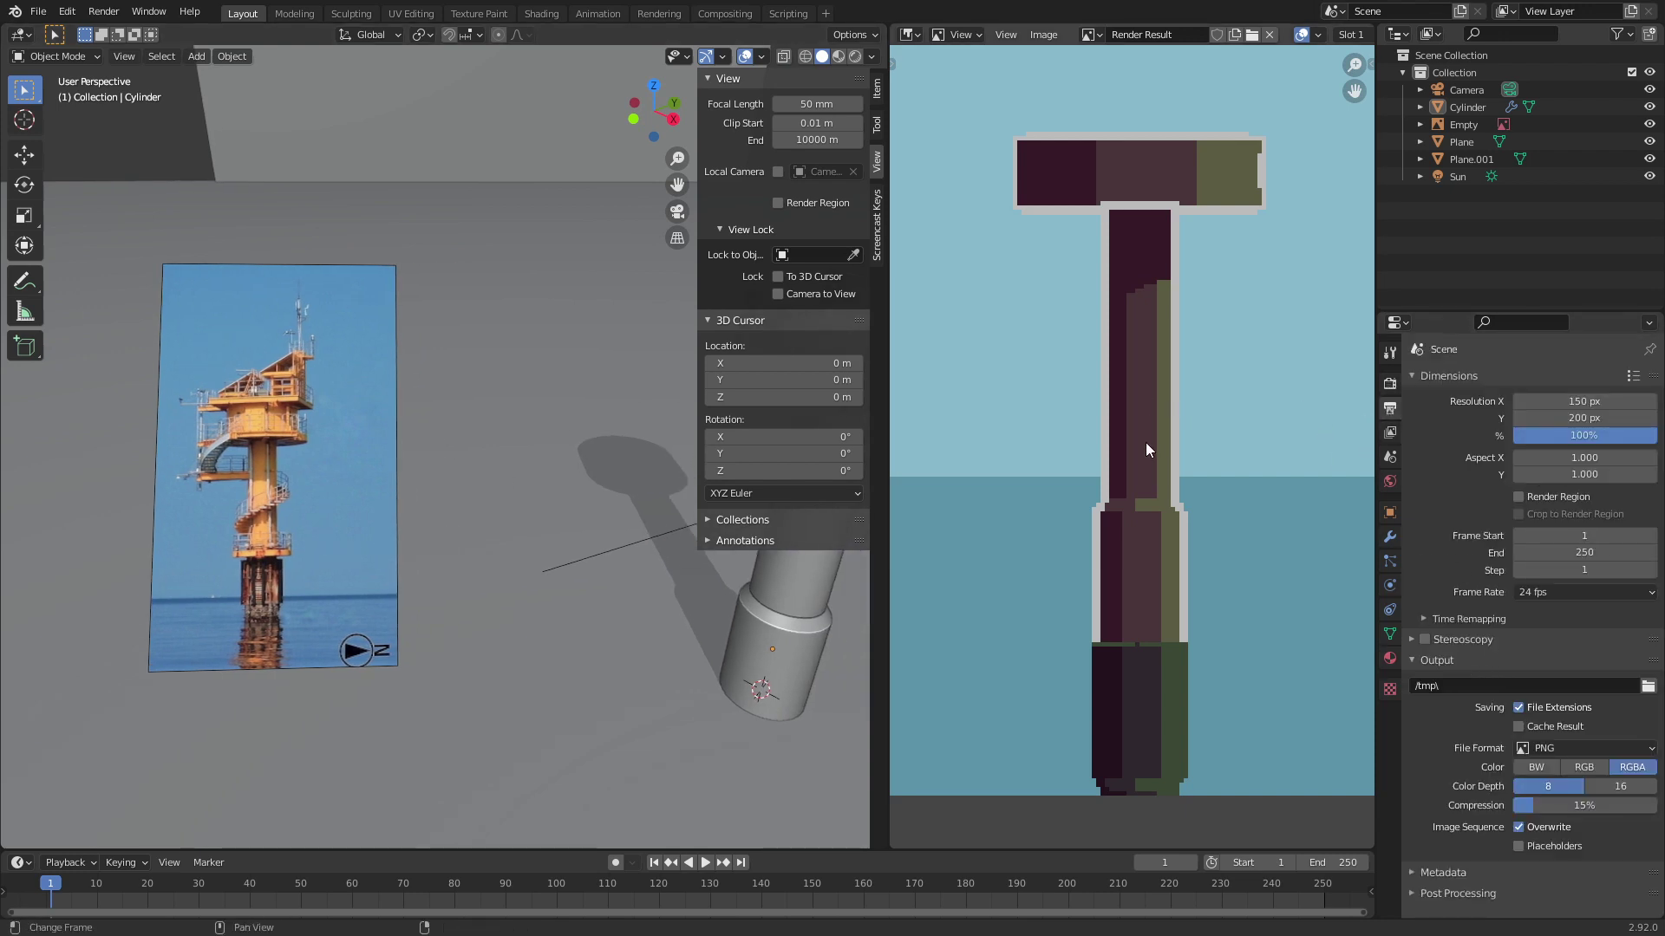
pyautogui.scroll(6, 1146, 442)
pyautogui.click(1016, 668)
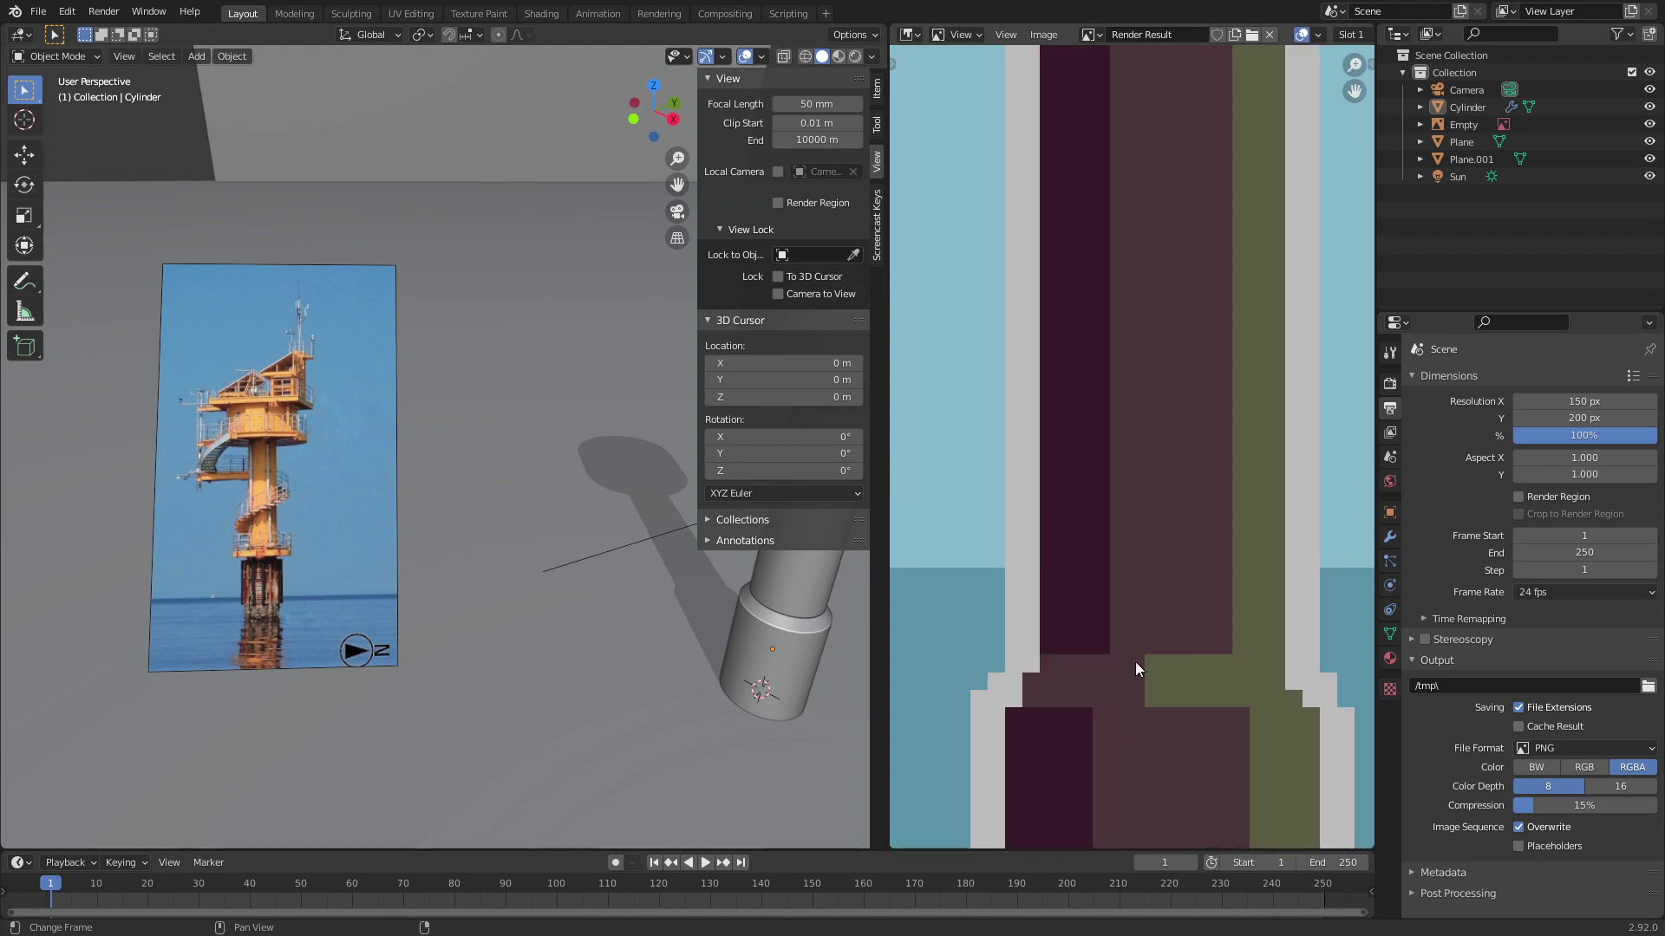
pyautogui.click(1390, 383)
pyautogui.scroll(-1, 1475, 815)
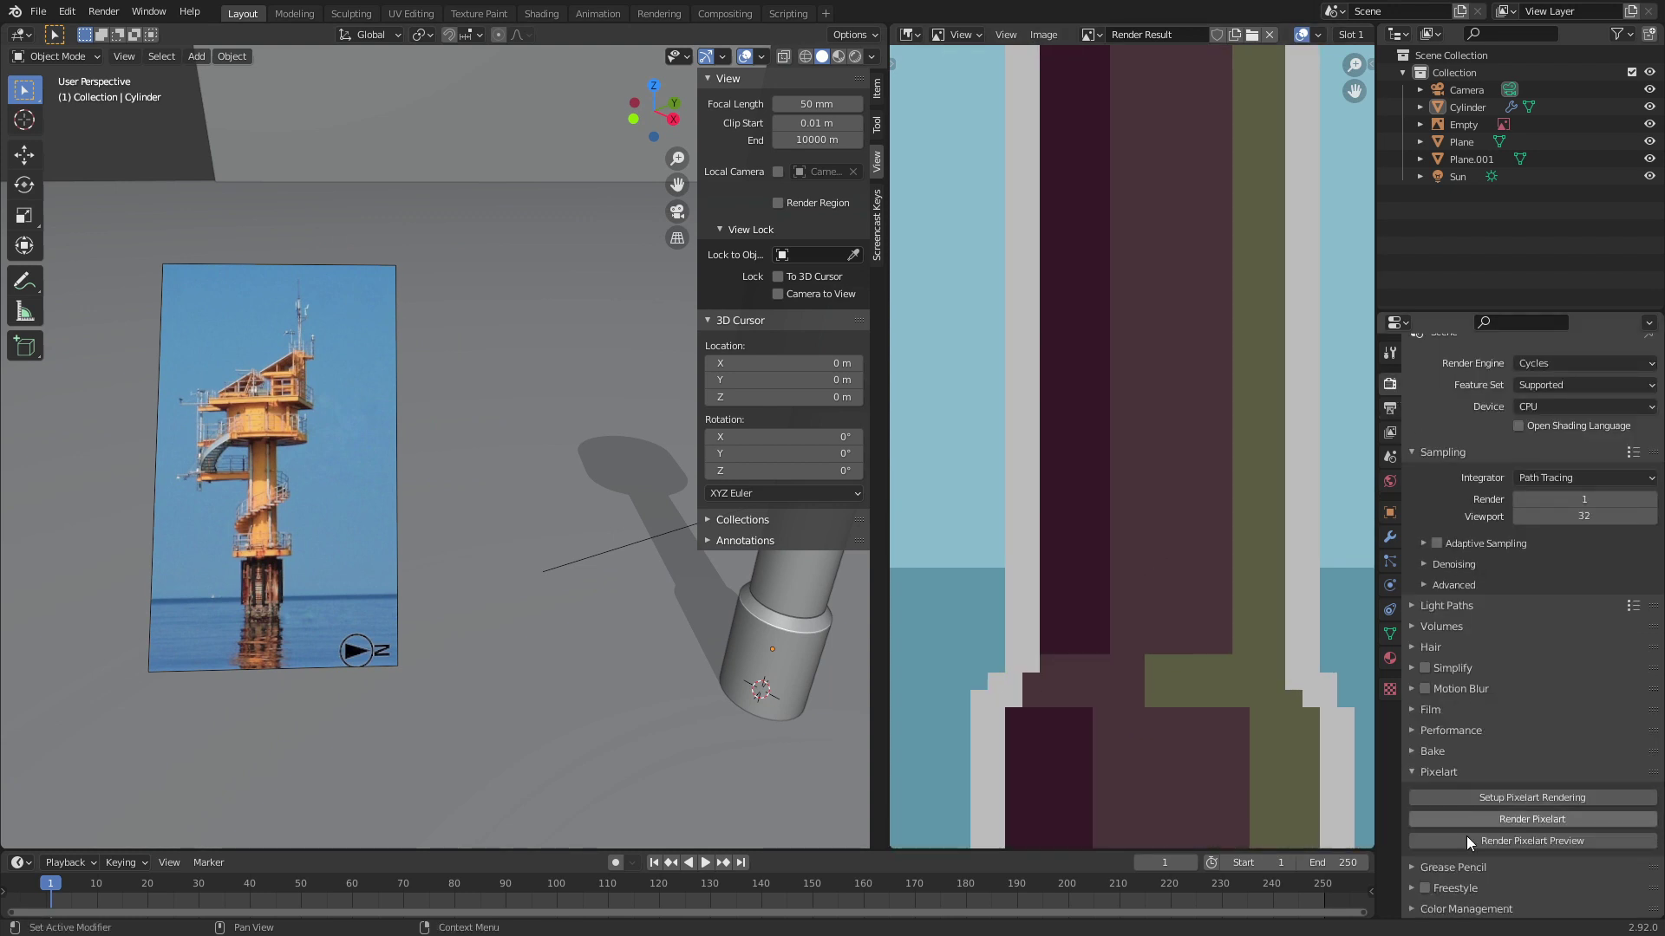
# Step: Set the base thickness of the view layer's Freestyle LineStyle to 2
pyautogui.click(1390, 431)
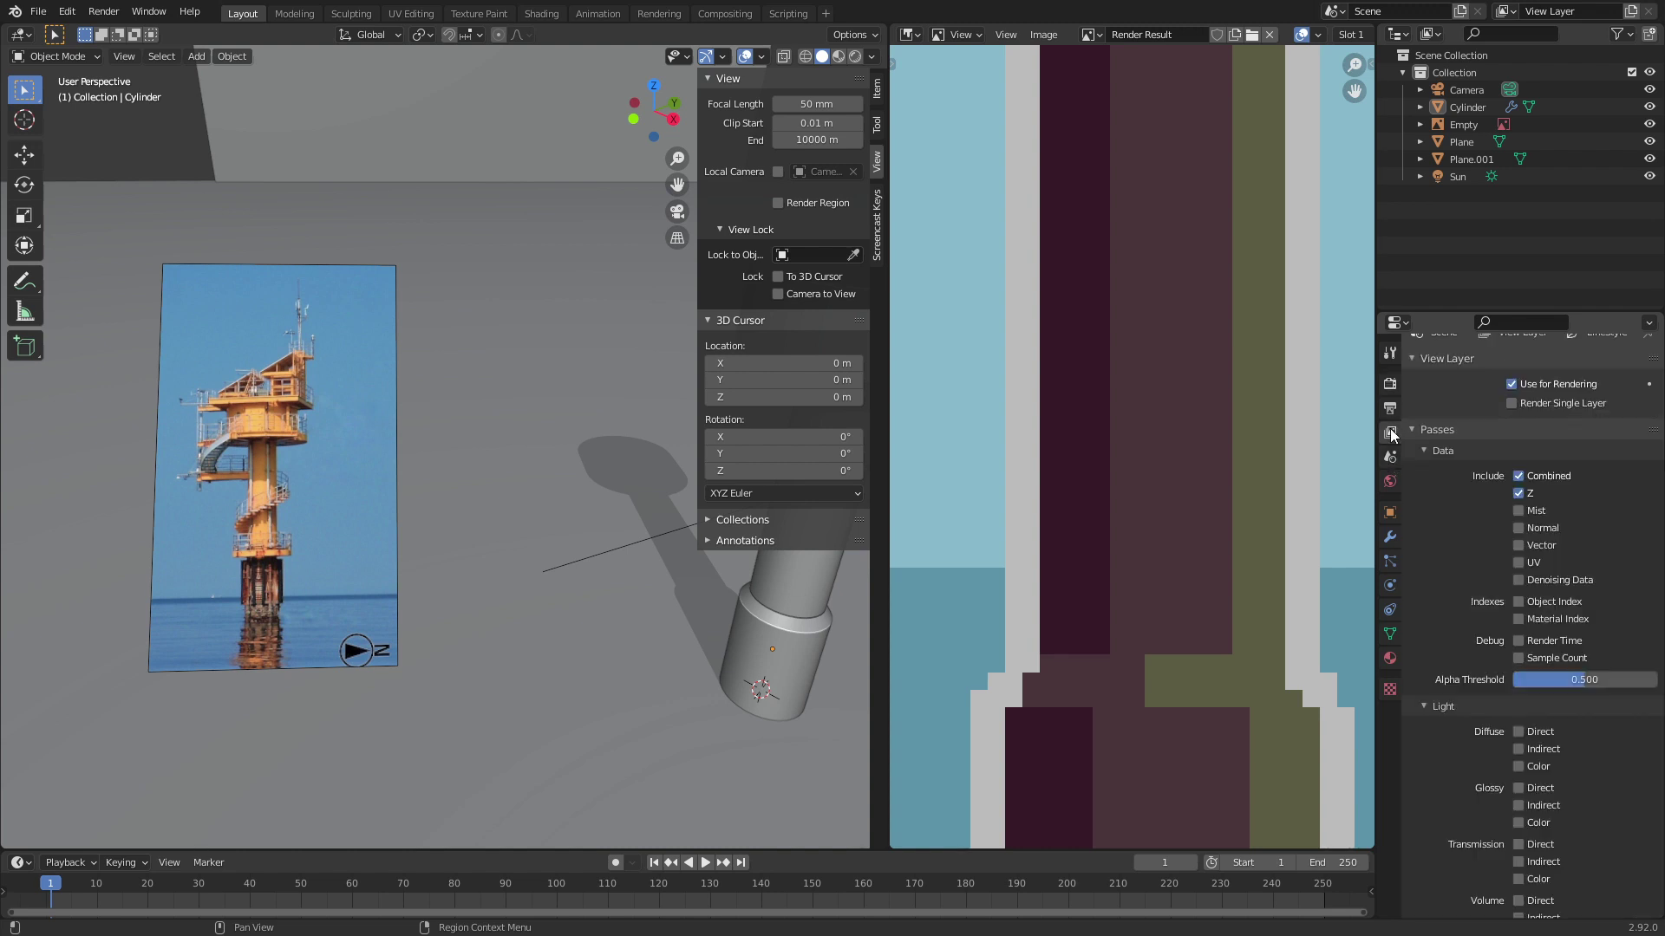
pyautogui.scroll(-8, 1455, 728)
pyautogui.scroll(-6, 1516, 741)
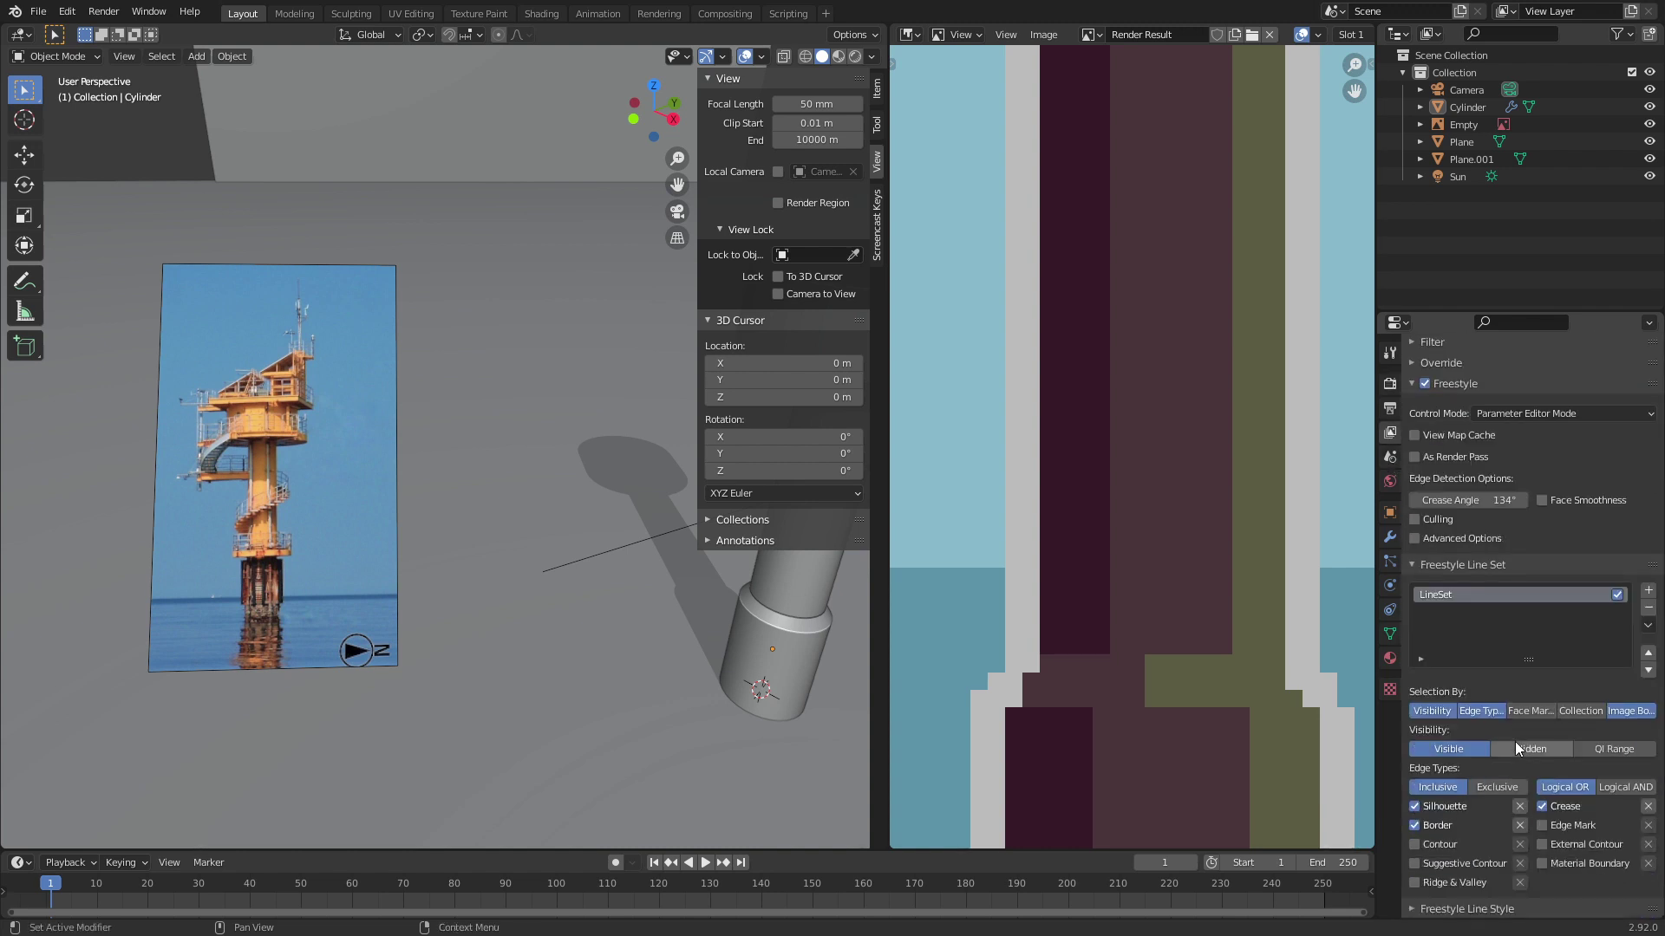
pyautogui.scroll(-5, 1515, 741)
pyautogui.scroll(-10, 1465, 888)
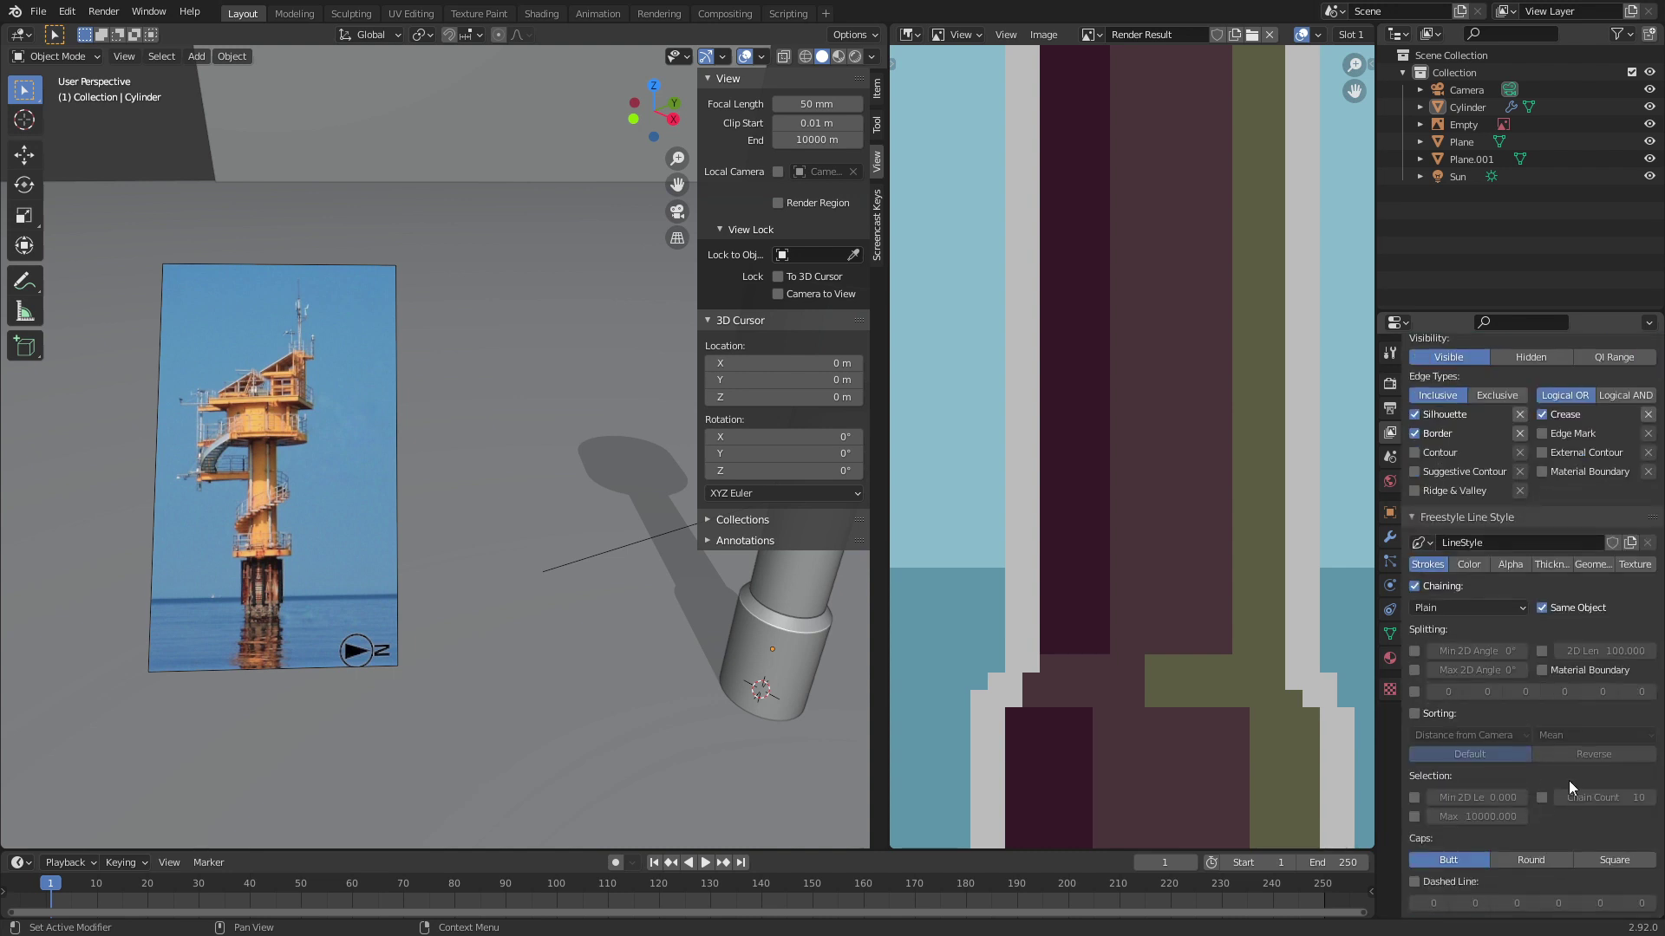
pyautogui.click(1555, 569)
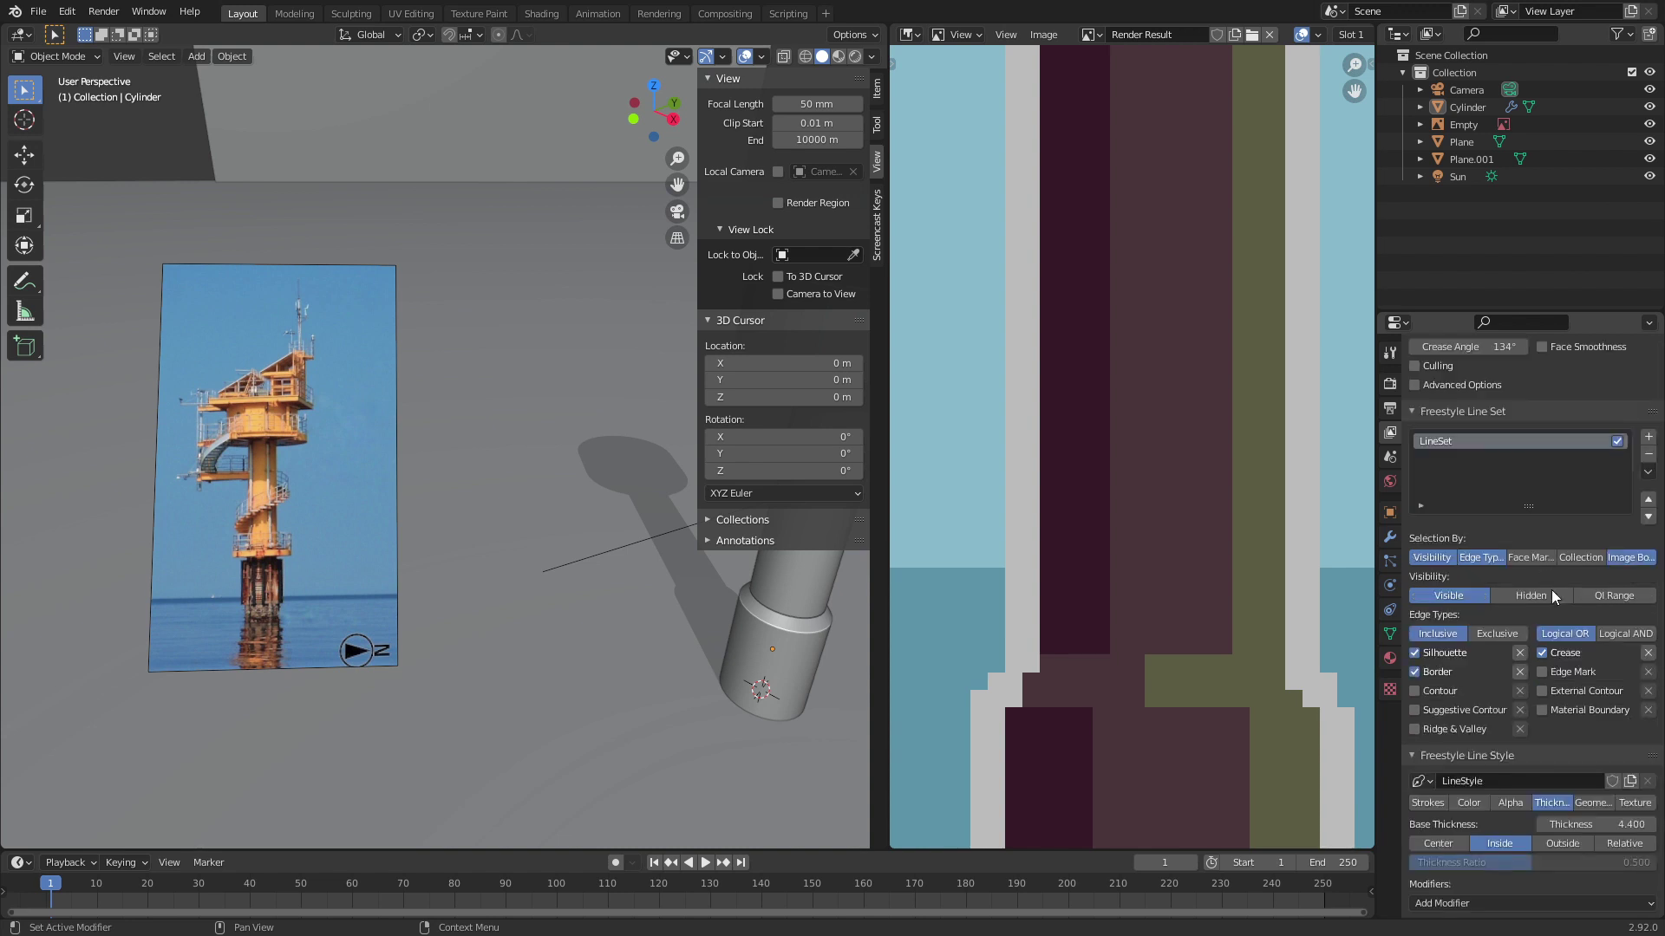
pyautogui.click(1613, 825)
pyautogui.write('4.4')
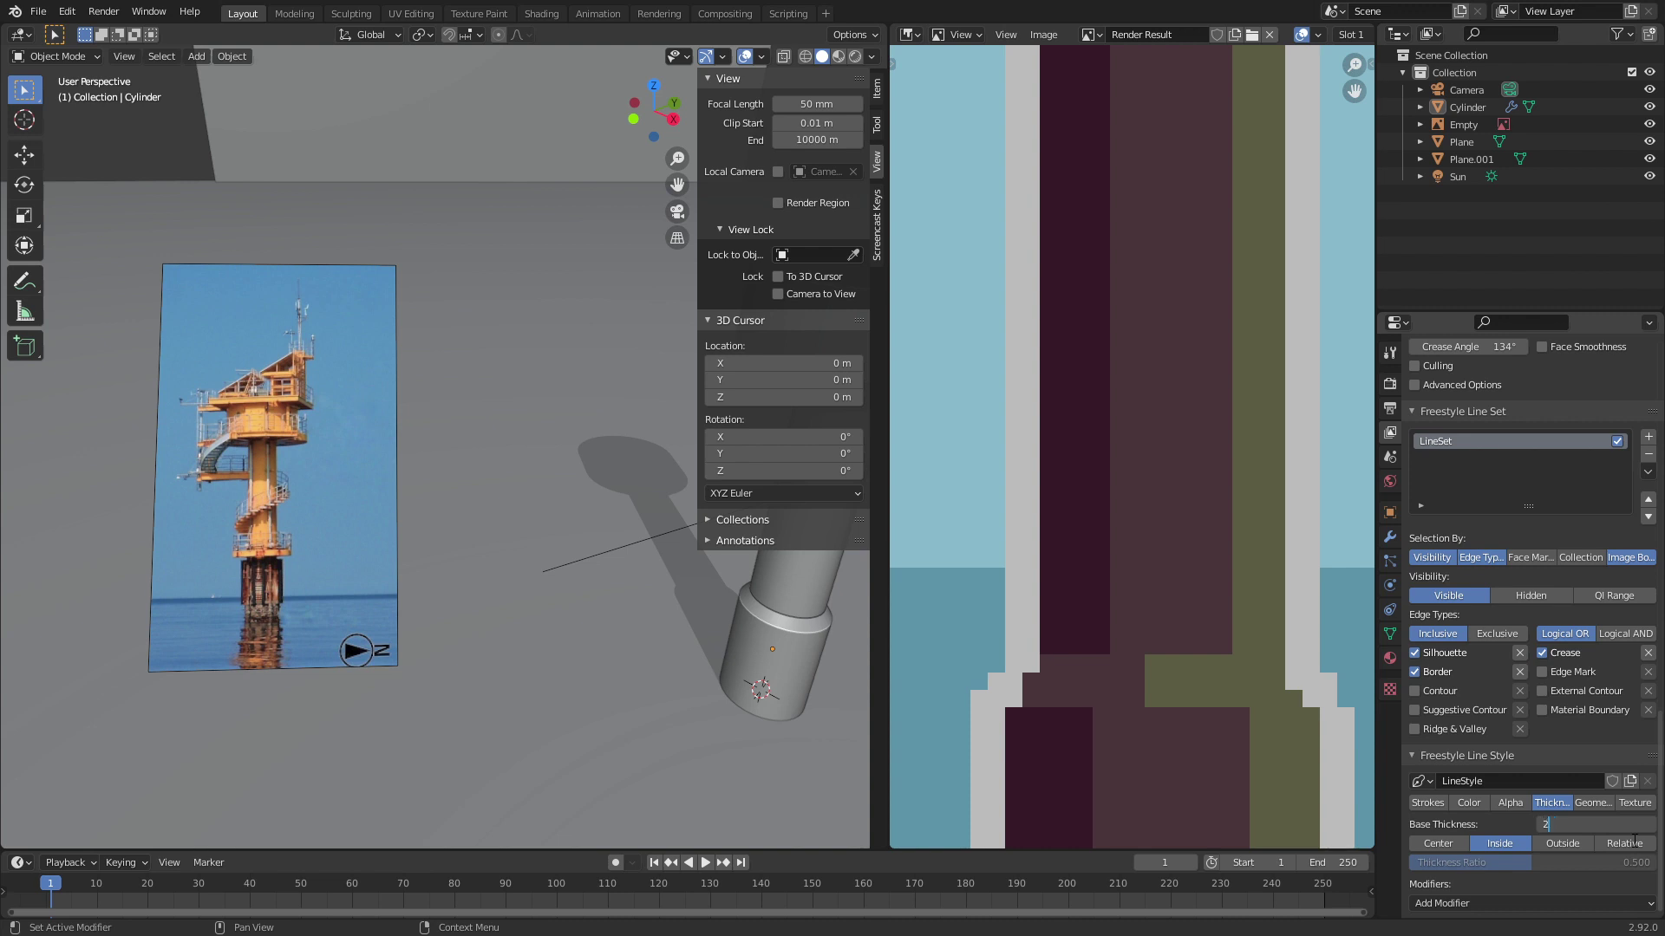
pyautogui.press('Return')
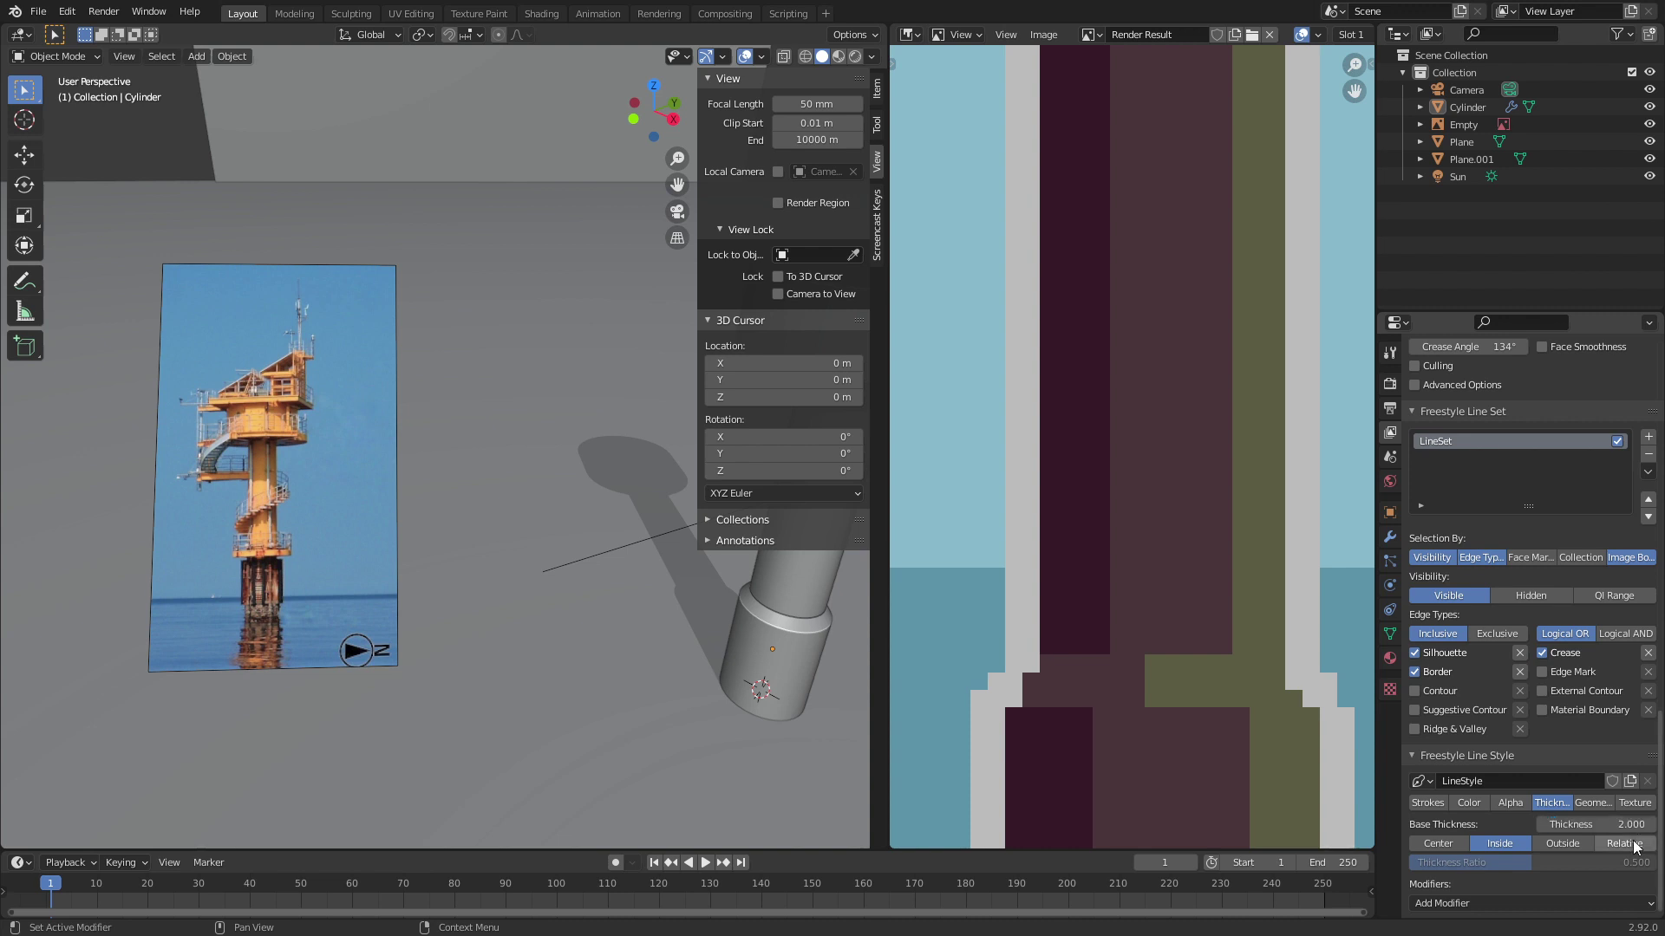
# Step: Render a pixel art preview and examine the outline thickness along the tower, its lower collar and the platform
pyautogui.click(1390, 384)
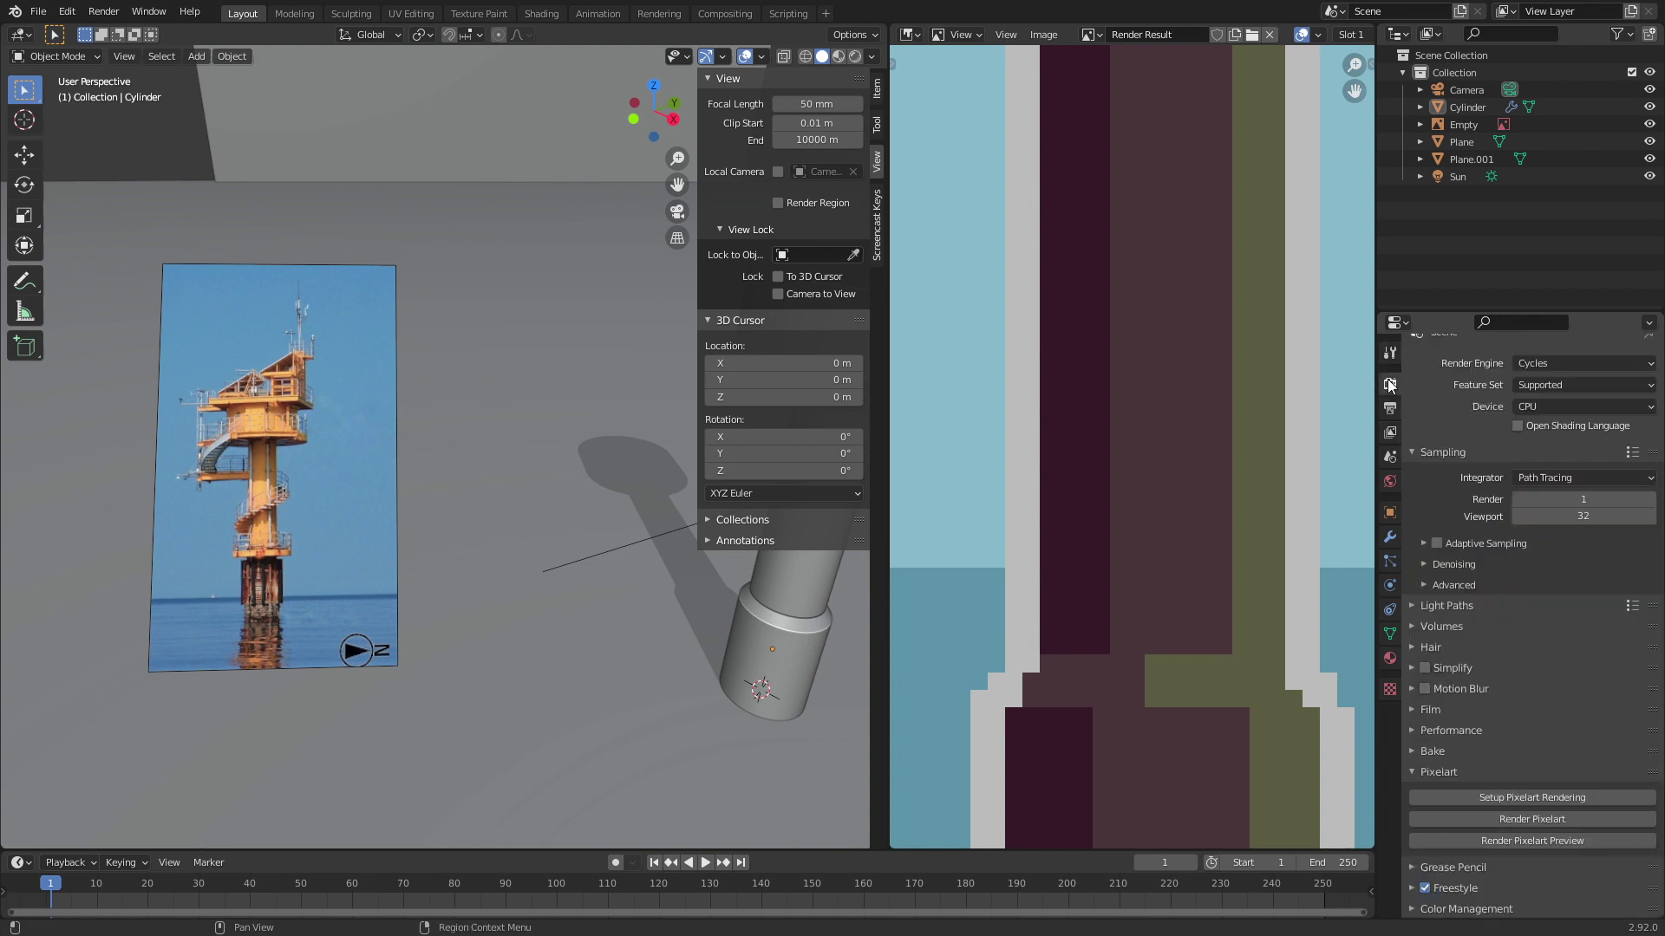
pyautogui.click(1521, 842)
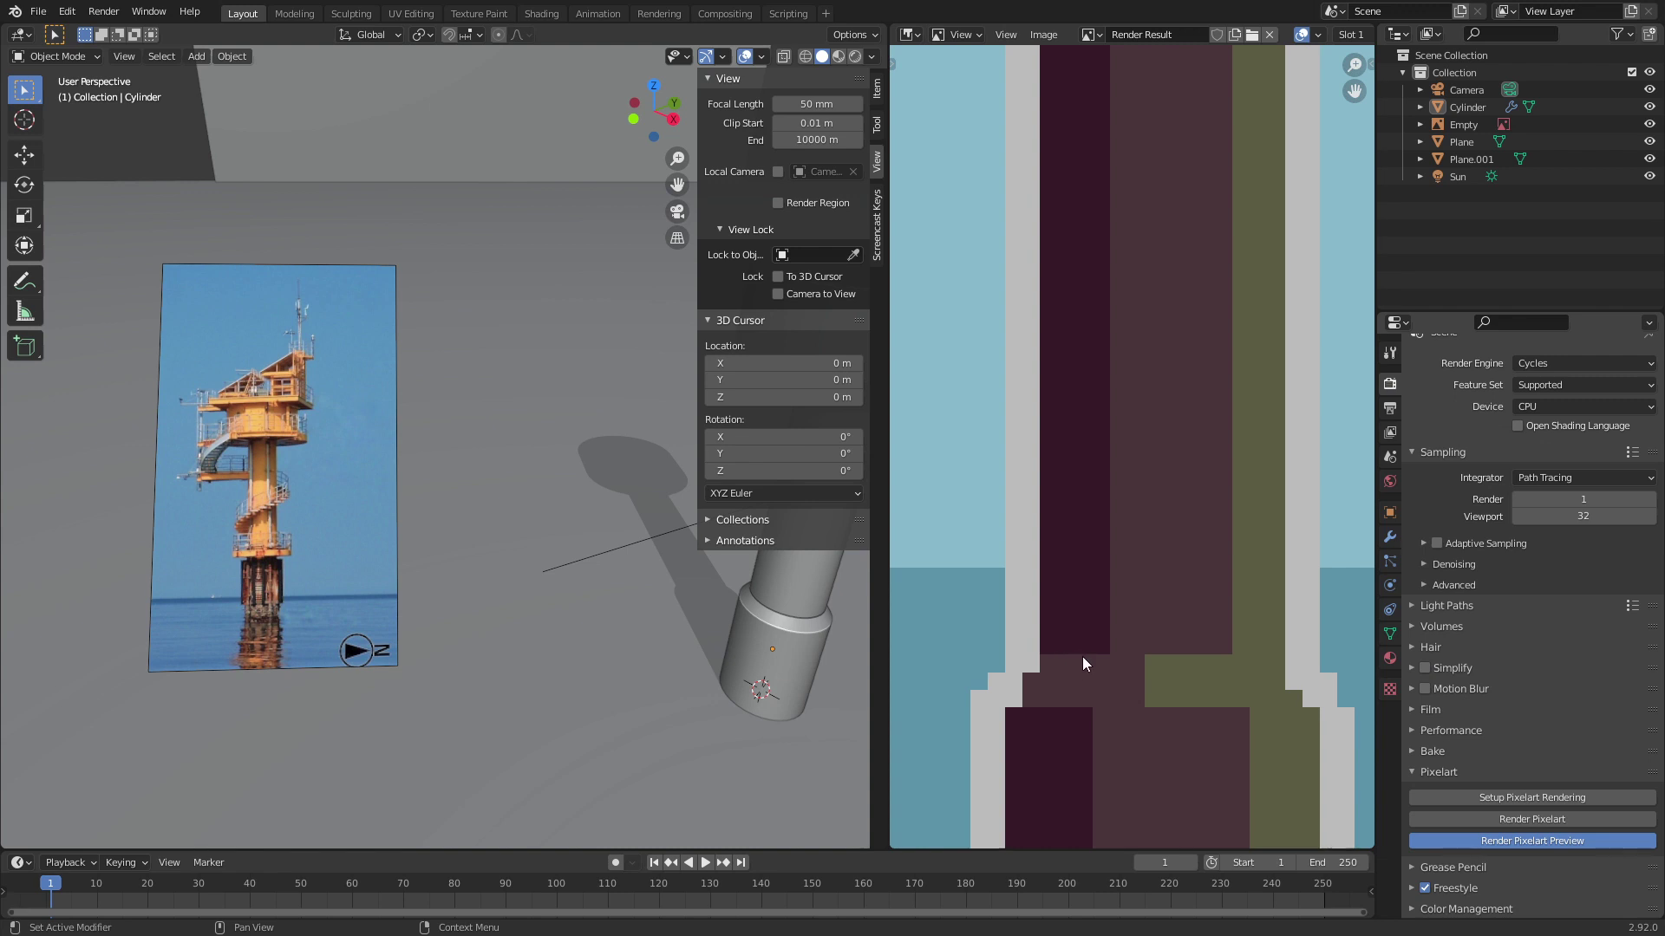
pyautogui.moveTo(1109, 632); pyautogui.dragTo(1102, 734, button='middle')
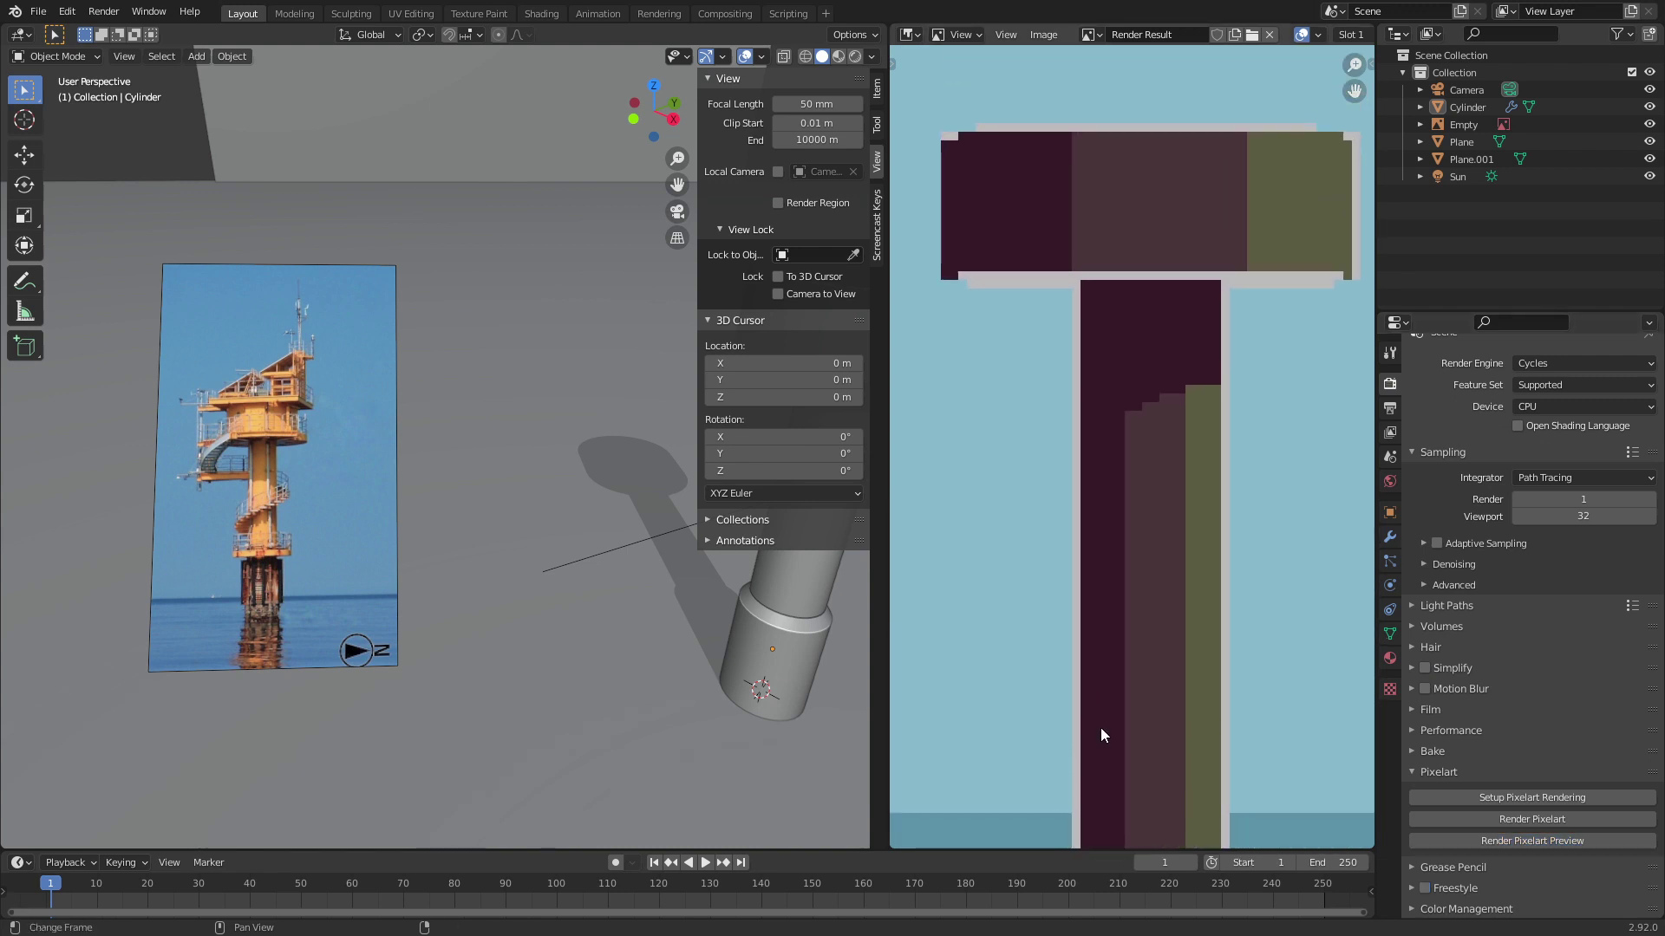
pyautogui.scroll(-1, 1125, 675)
pyautogui.moveTo(1143, 624); pyautogui.dragTo(1155, 328, button='middle')
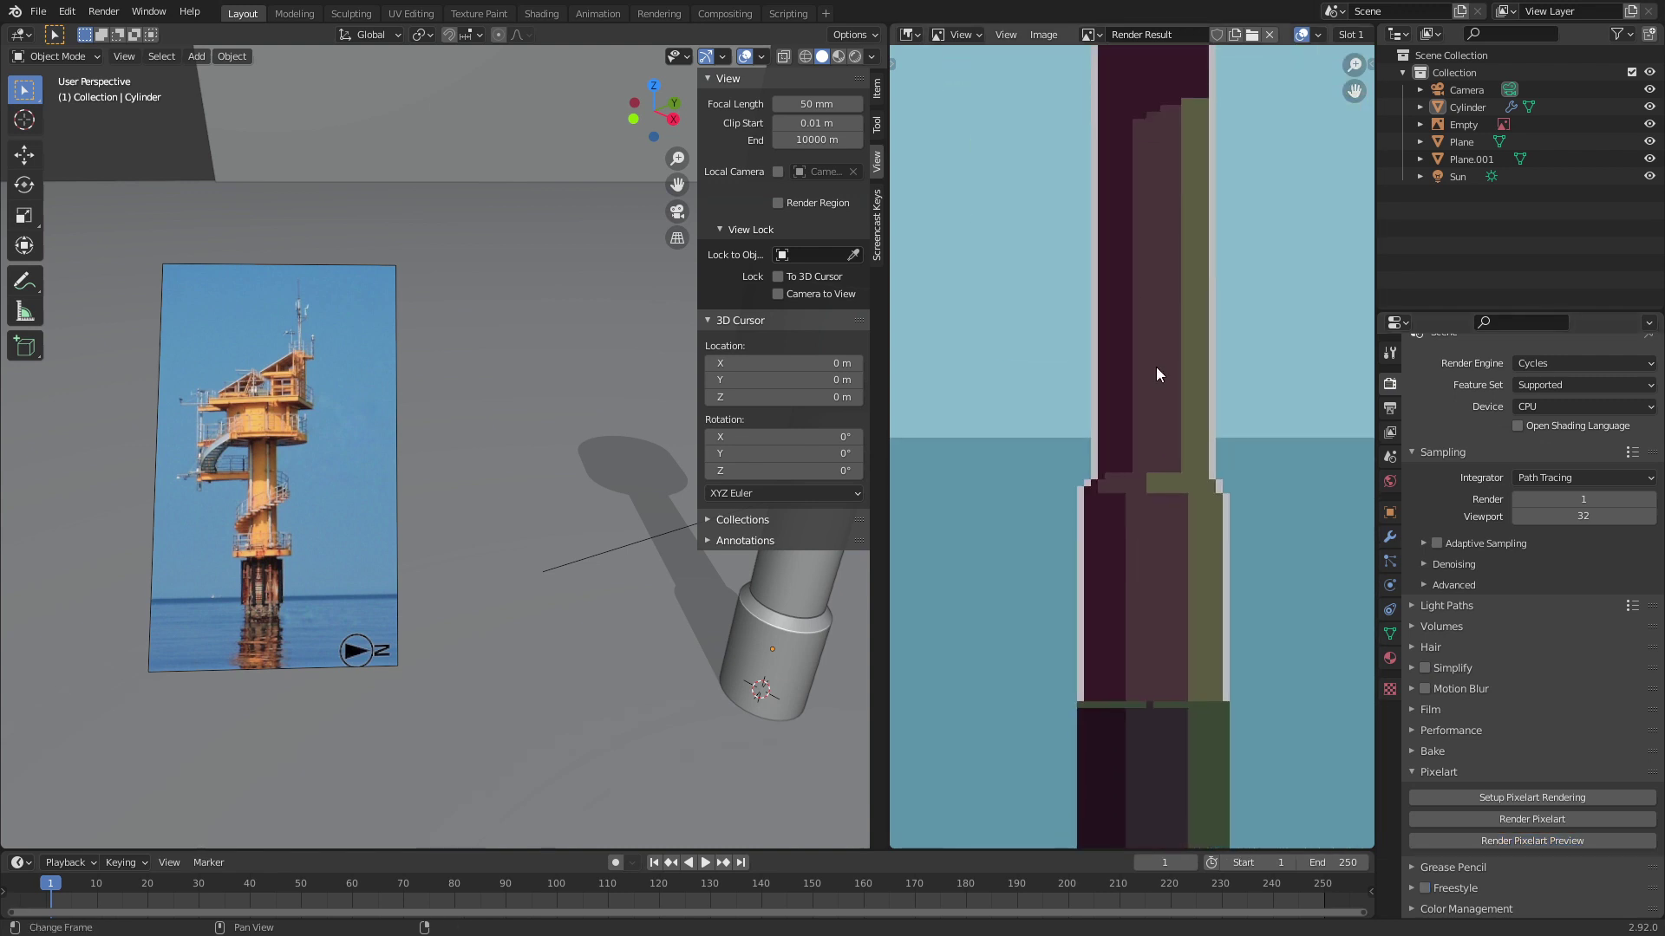
pyautogui.moveTo(1197, 672); pyautogui.dragTo(1188, 615, button='middle')
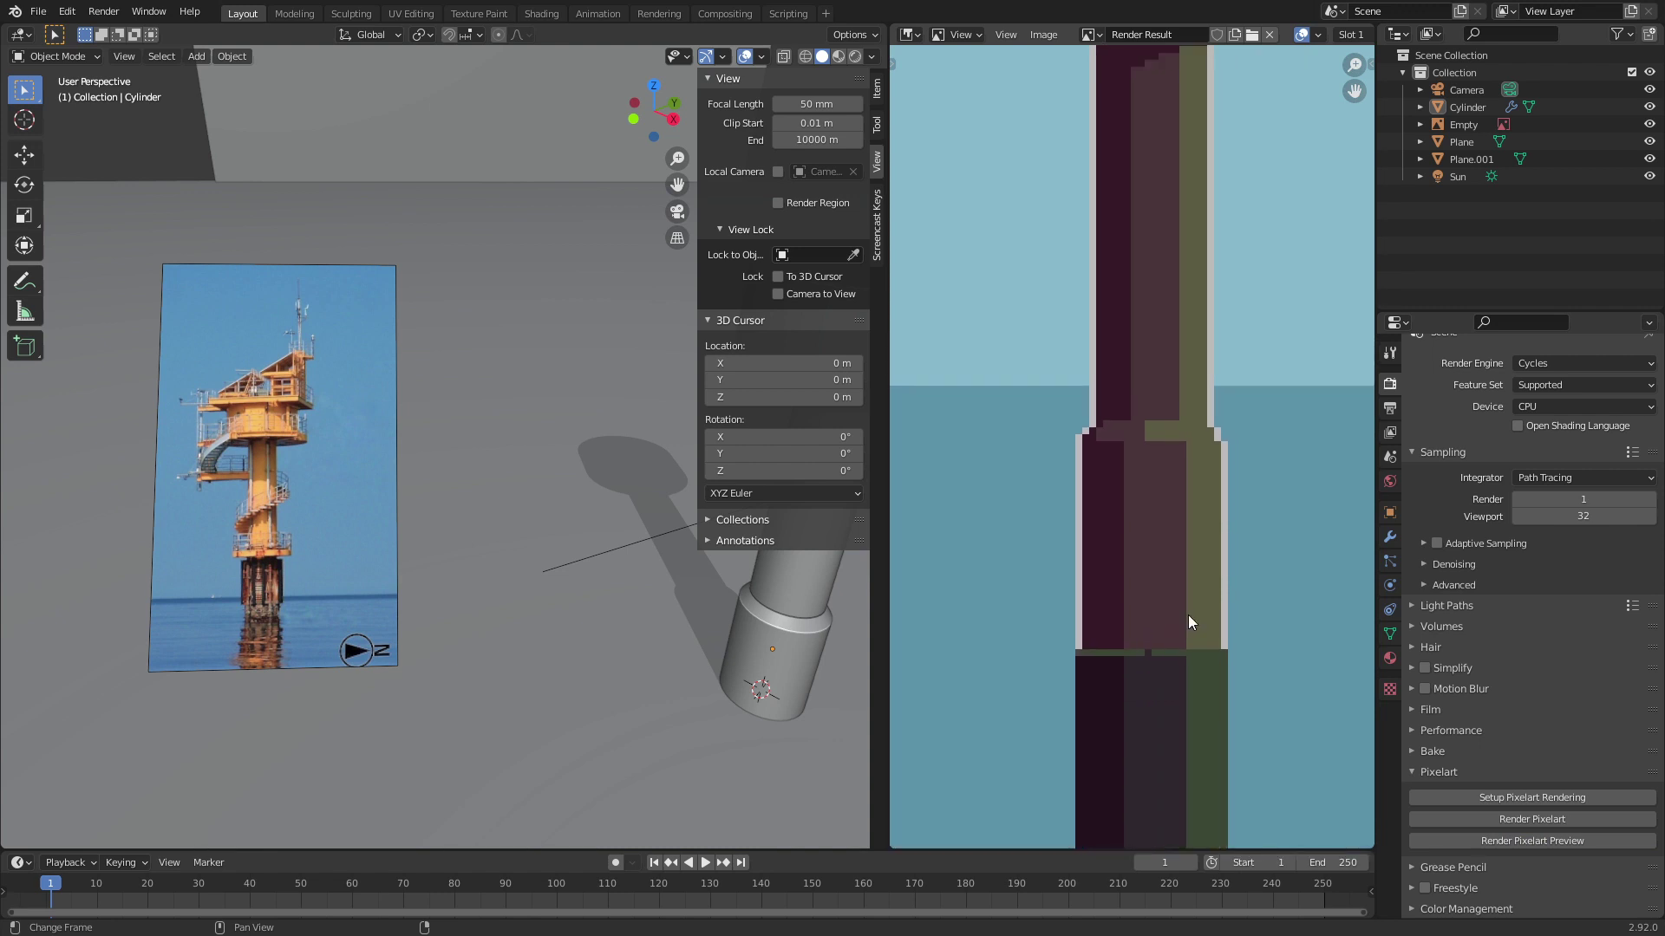
pyautogui.moveTo(751, 674); pyautogui.dragTo(731, 667, button='middle')
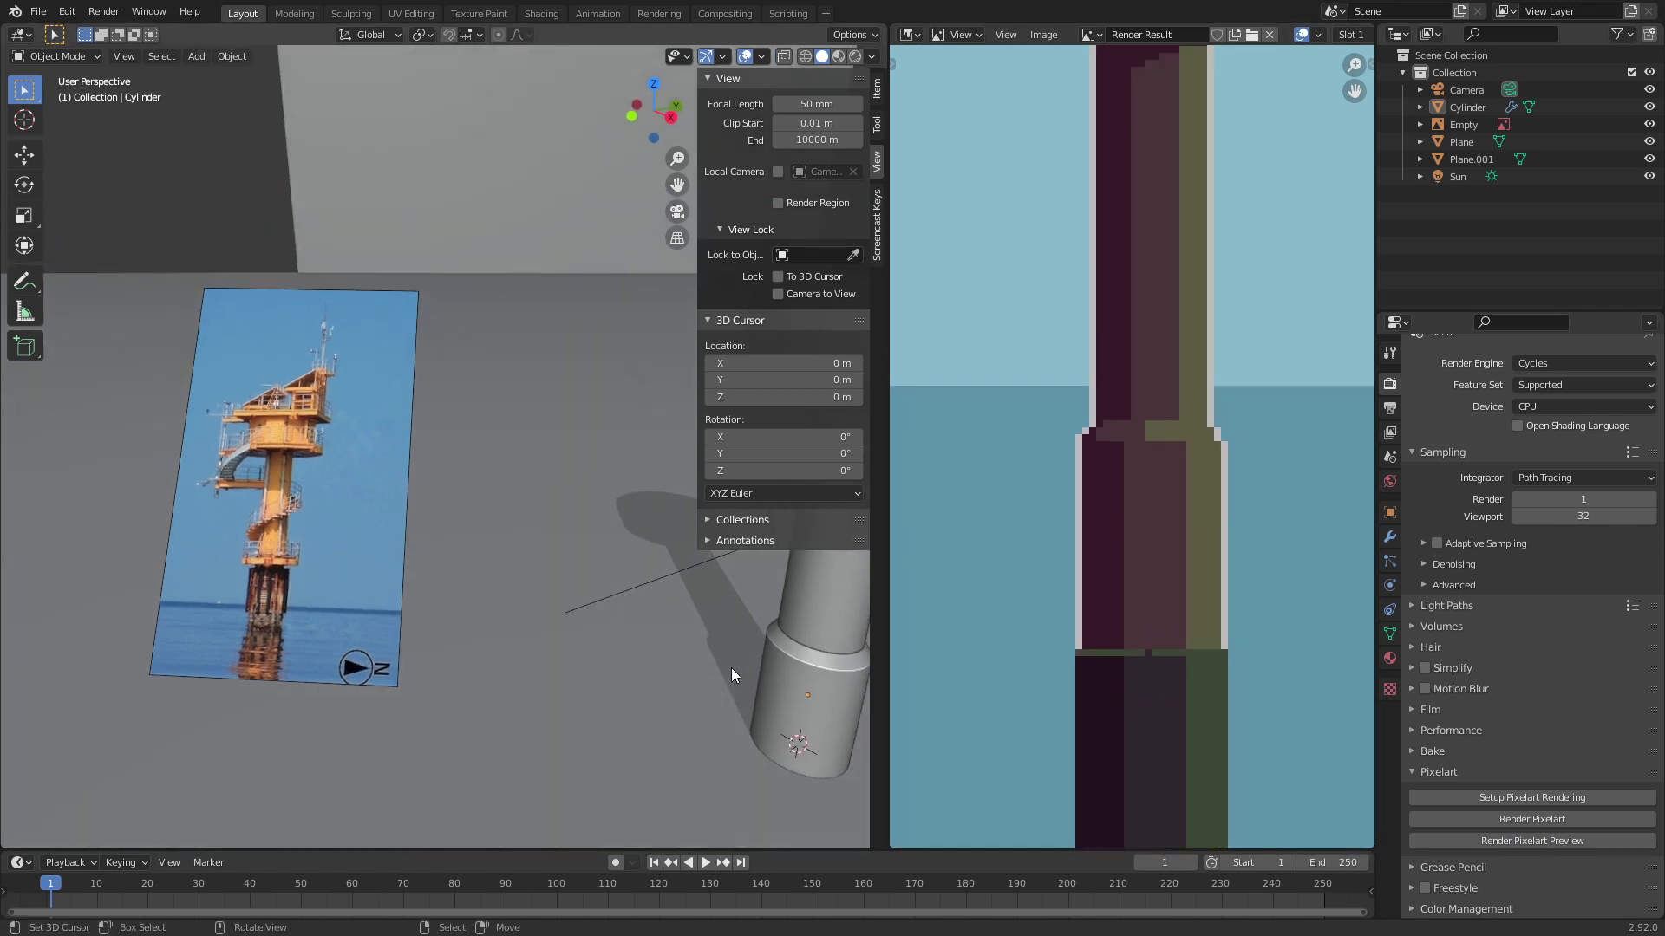
# Step: Return the viewport to the camera view and show the tower's material in the Shader Editor, with the ColorRamp node set apart
pyautogui.press('KP_0')
pyautogui.scroll(3, 628, 558)
pyautogui.scroll(-3, 1047, 538)
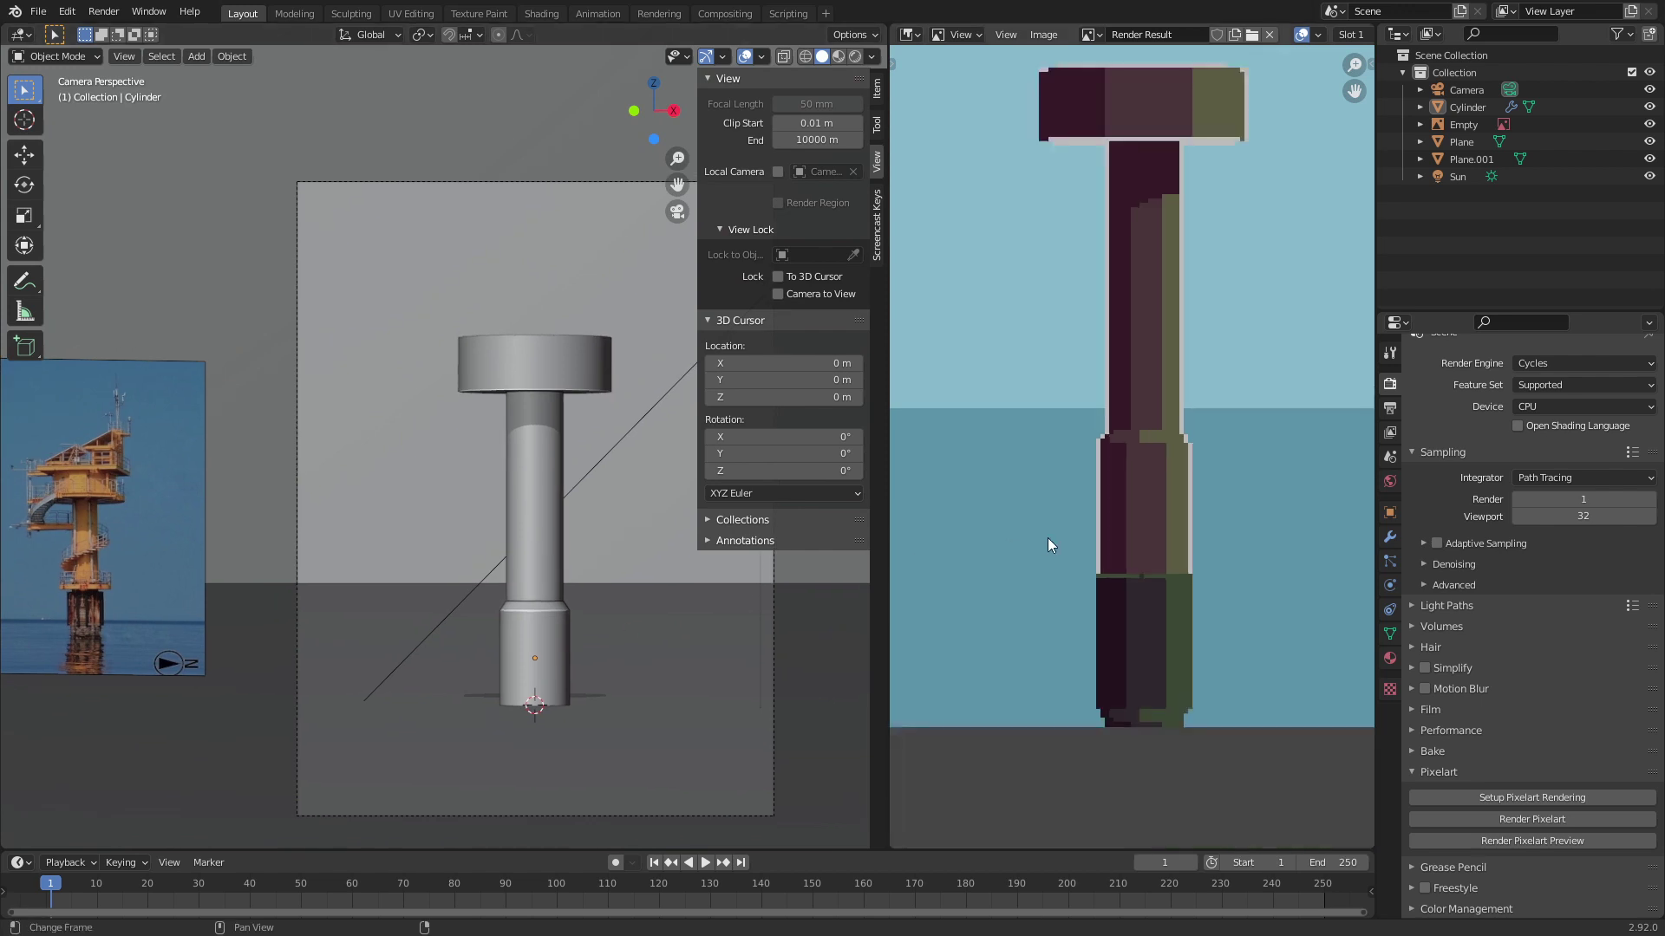
pyautogui.moveTo(1048, 538); pyautogui.dragTo(1081, 579, button='middle')
pyautogui.click(911, 34)
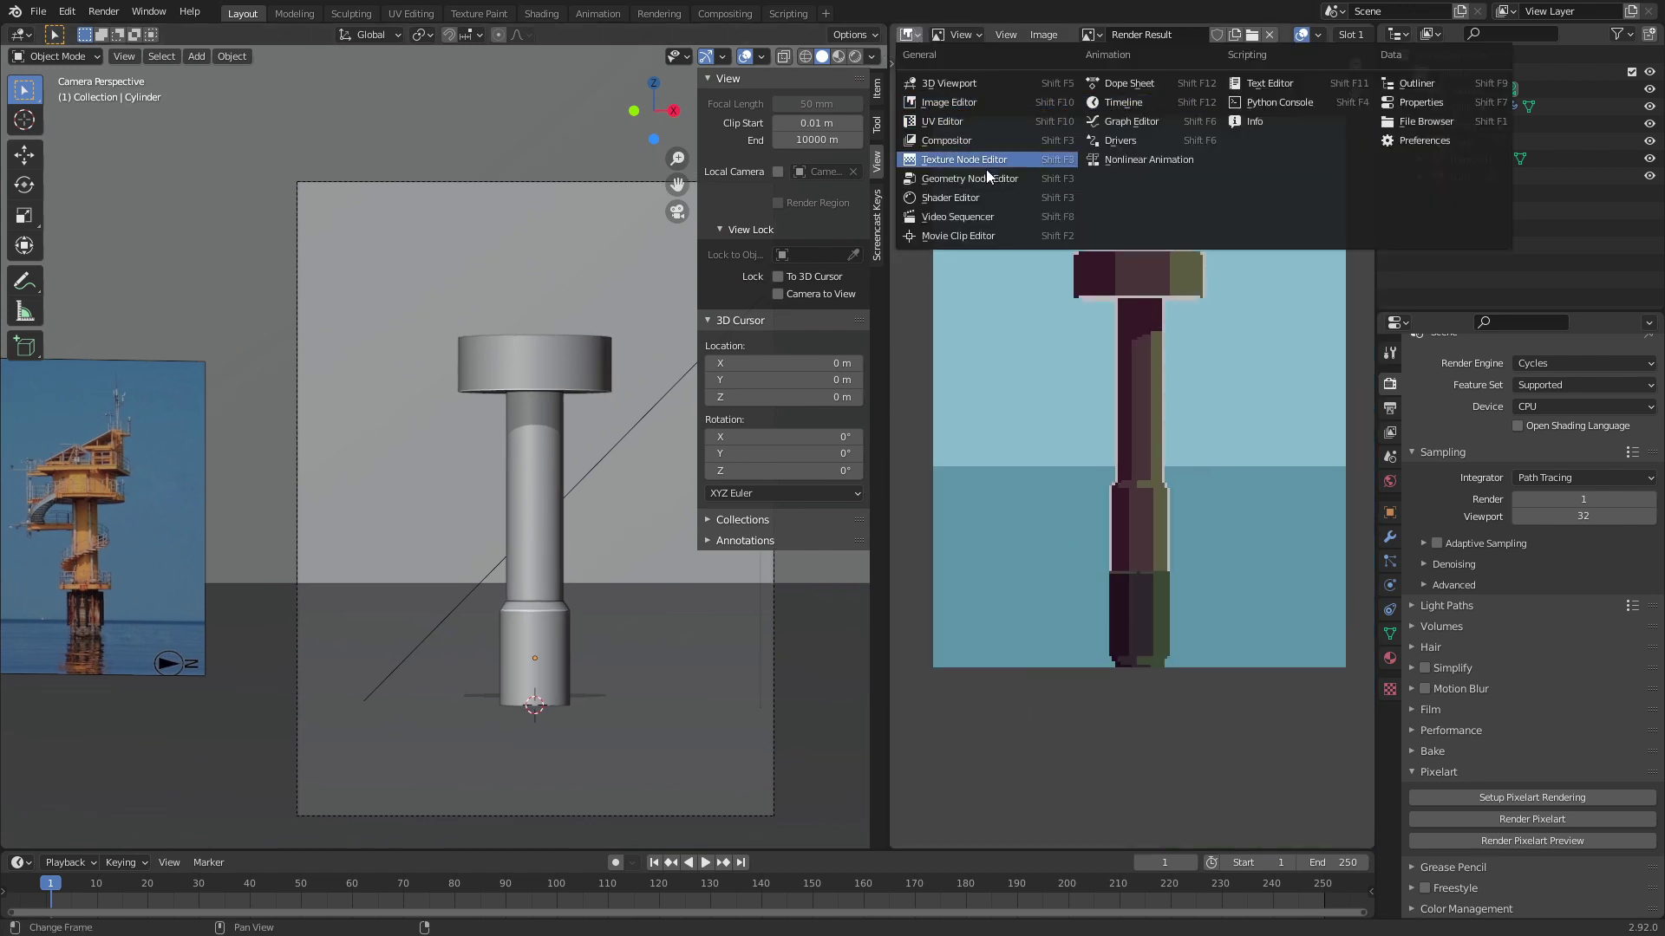
pyautogui.click(978, 193)
pyautogui.click(556, 368)
pyautogui.scroll(4, 978, 419)
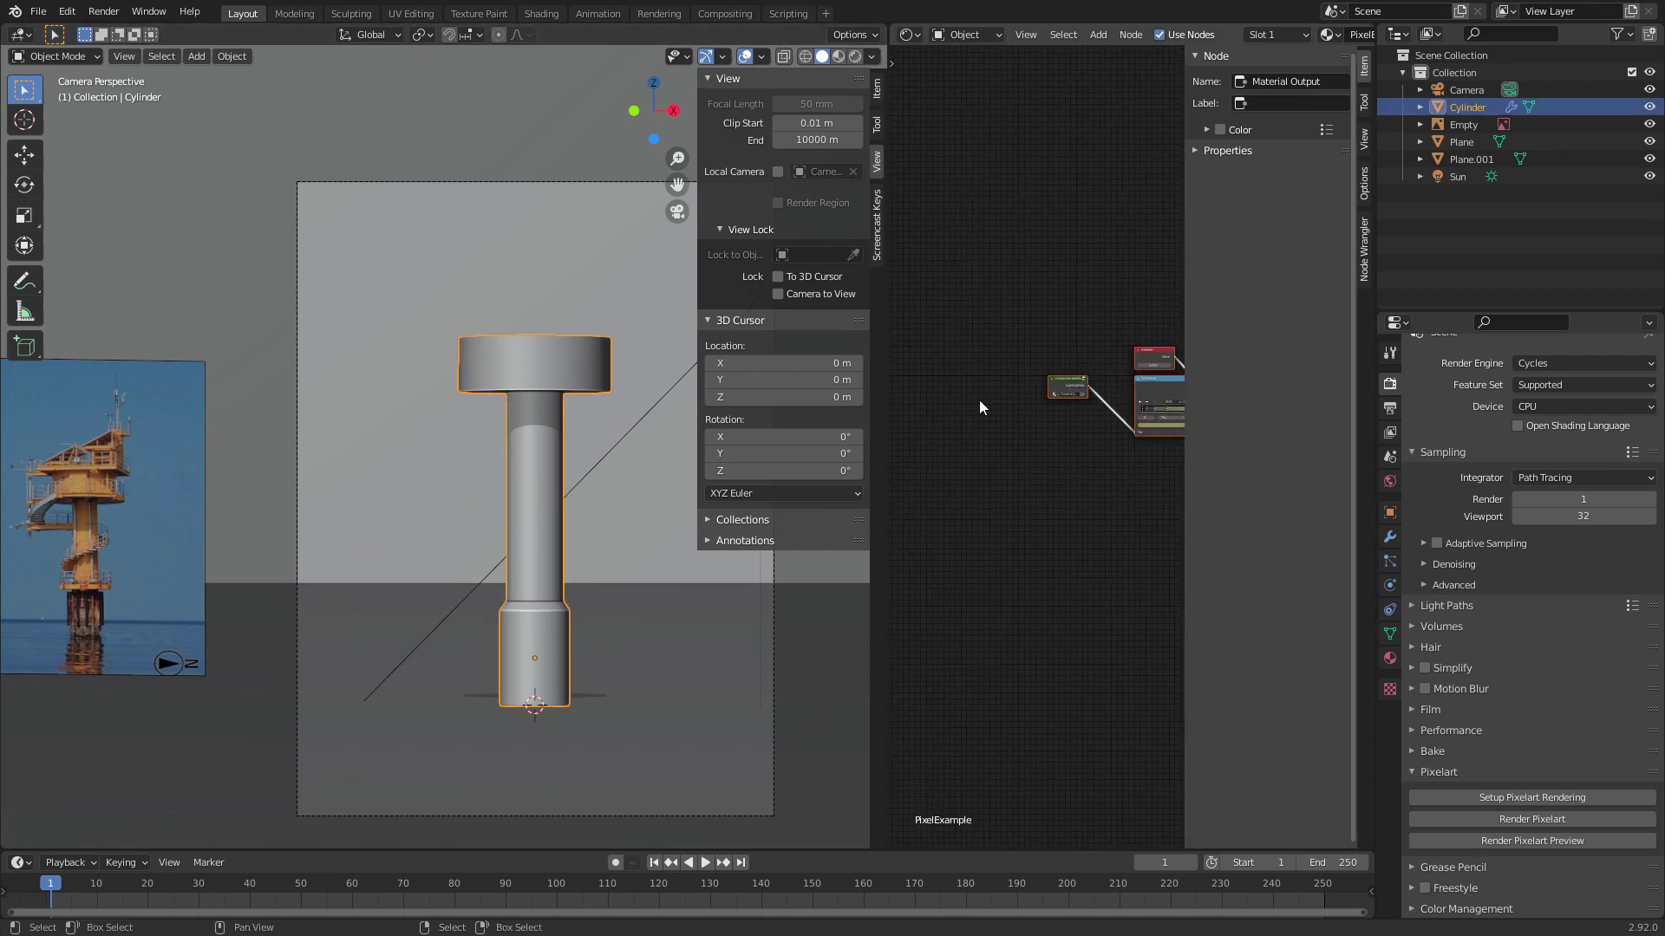
pyautogui.scroll(3, 1007, 451)
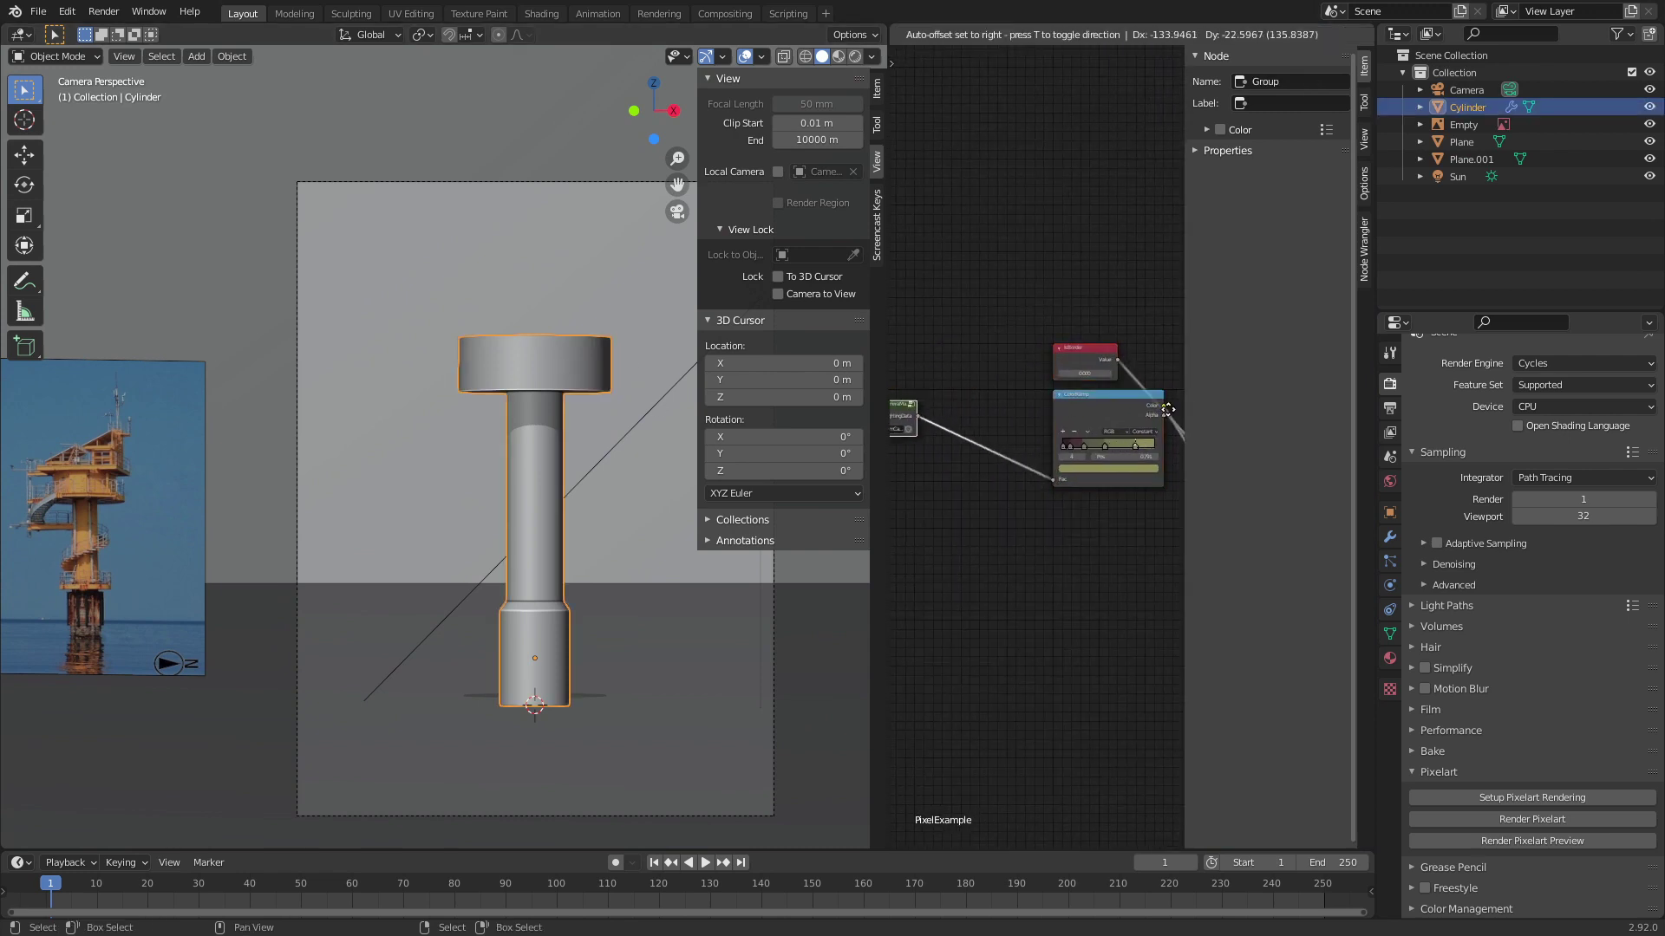
pyautogui.moveTo(1113, 410); pyautogui.dragTo(990, 419)
pyautogui.scroll(3, 1078, 460)
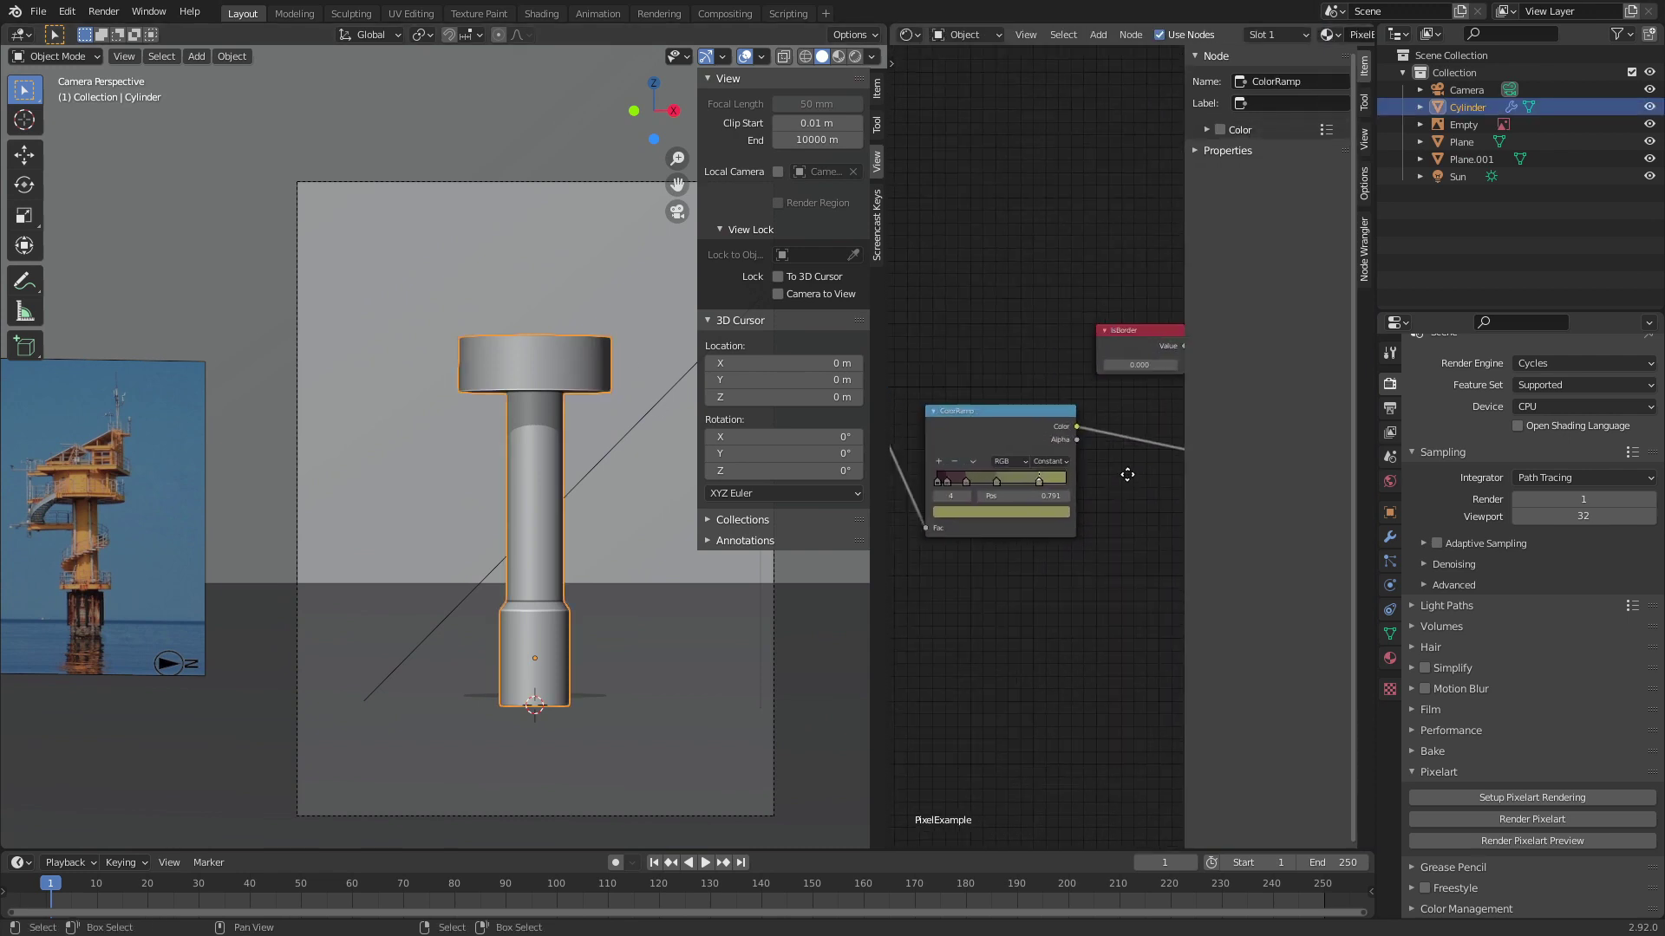
# Step: Desaturate ColorRamp stop 4 at position 0.791 to light grey and stop 3 at position 0.459 to mid grey
pyautogui.click(1048, 543)
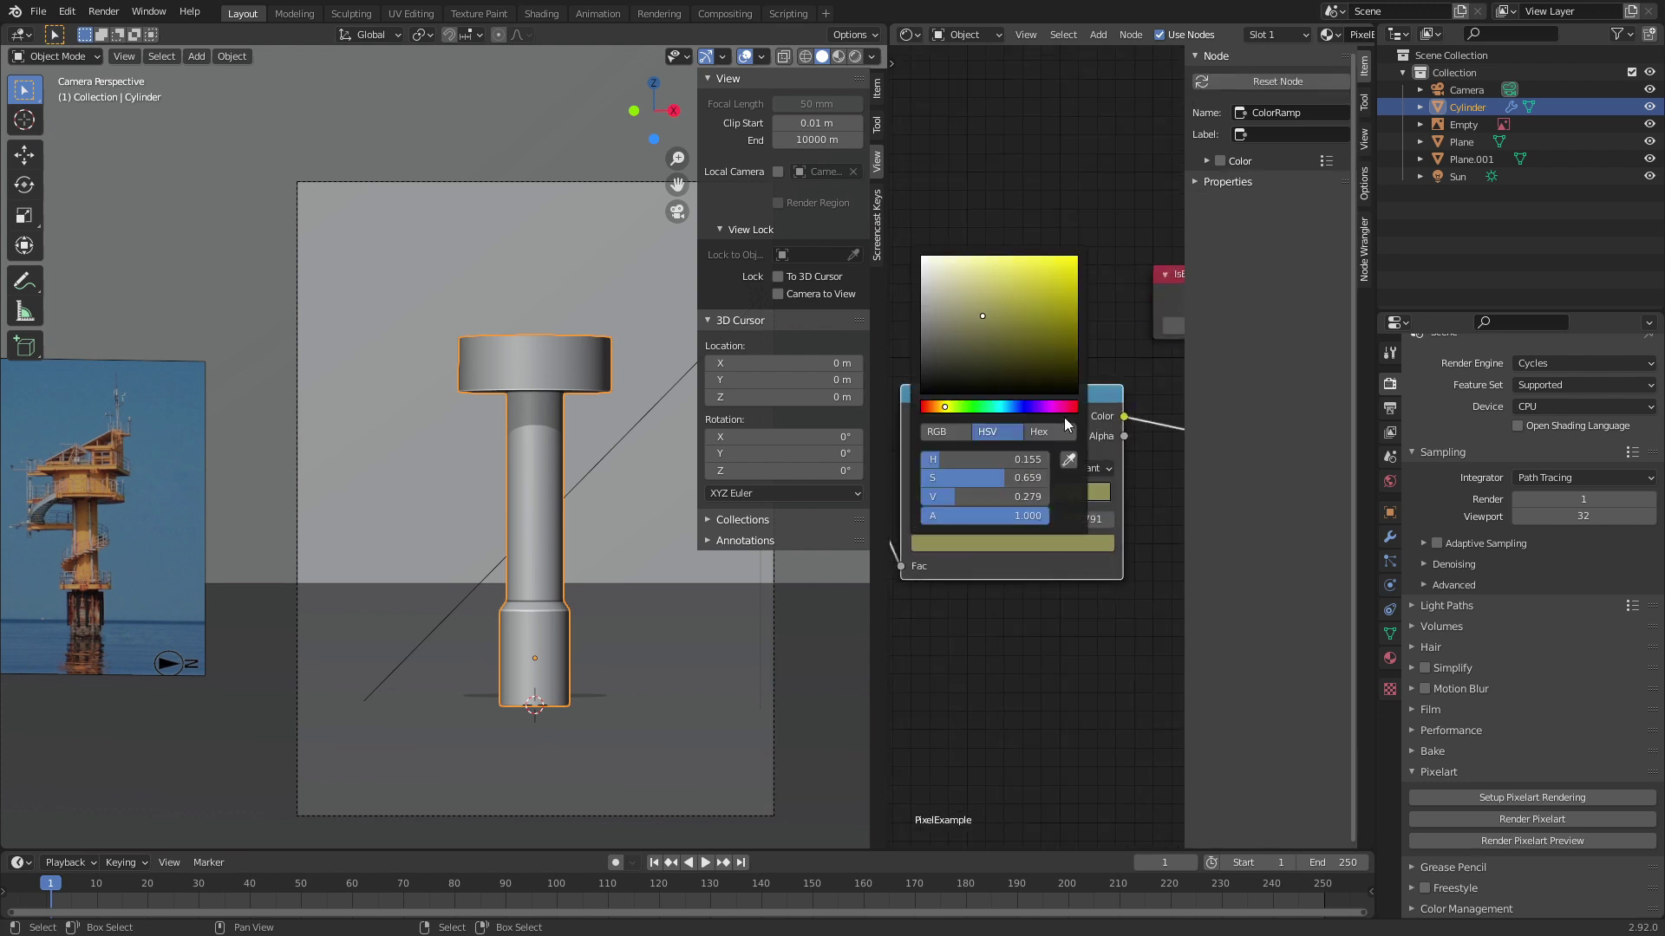
pyautogui.moveTo(973, 320); pyautogui.dragTo(923, 323)
pyautogui.click(1004, 499)
pyautogui.click(1012, 547)
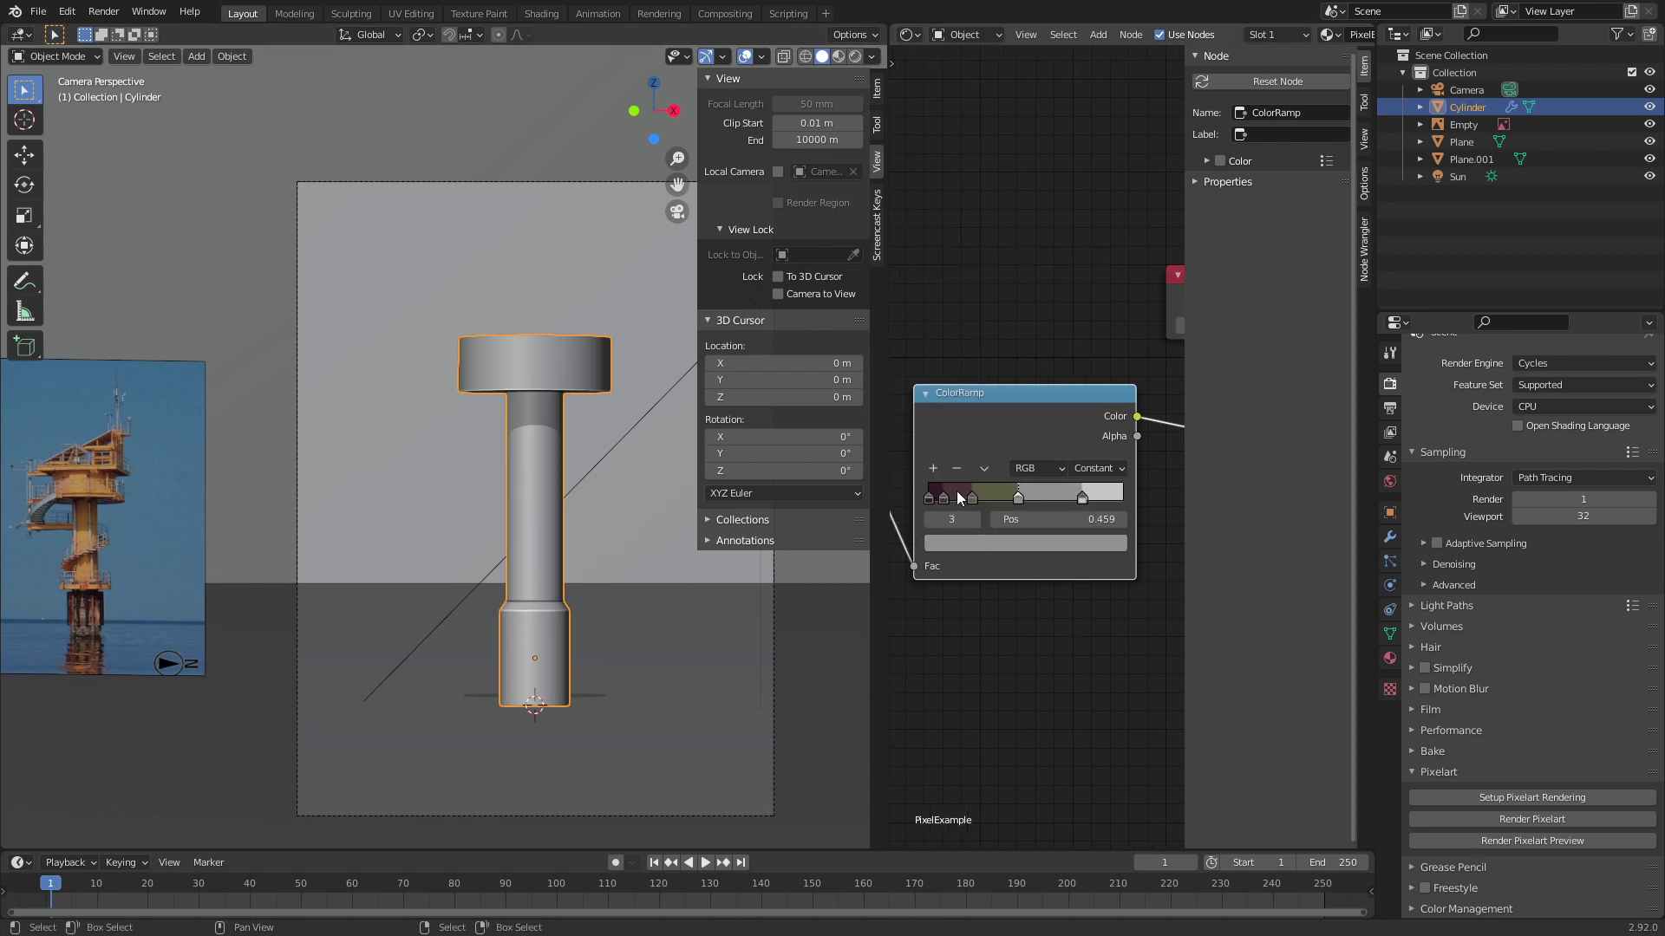
# Step: Make ColorRamp stops 2, 1 and 0 dark greys with saturation 0.030, 0 and 0 and values 0.135, 0.066 and 0.029
pyautogui.click(971, 498)
pyautogui.click(975, 545)
pyautogui.moveTo(971, 366); pyautogui.dragTo(936, 338)
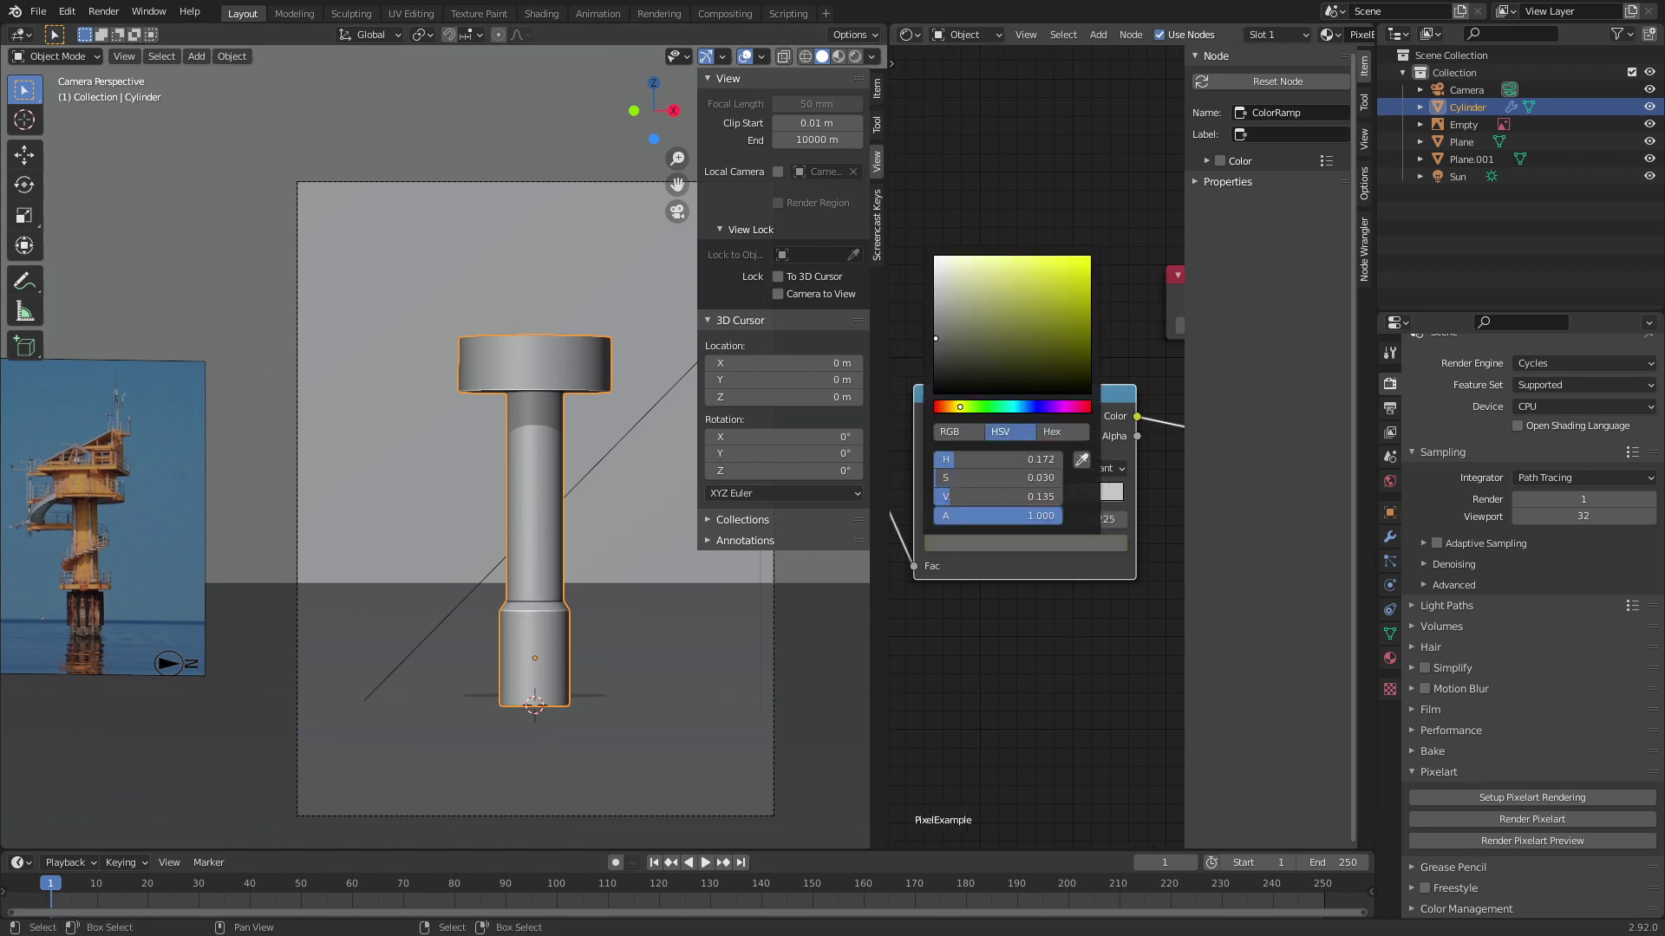
pyautogui.click(944, 498)
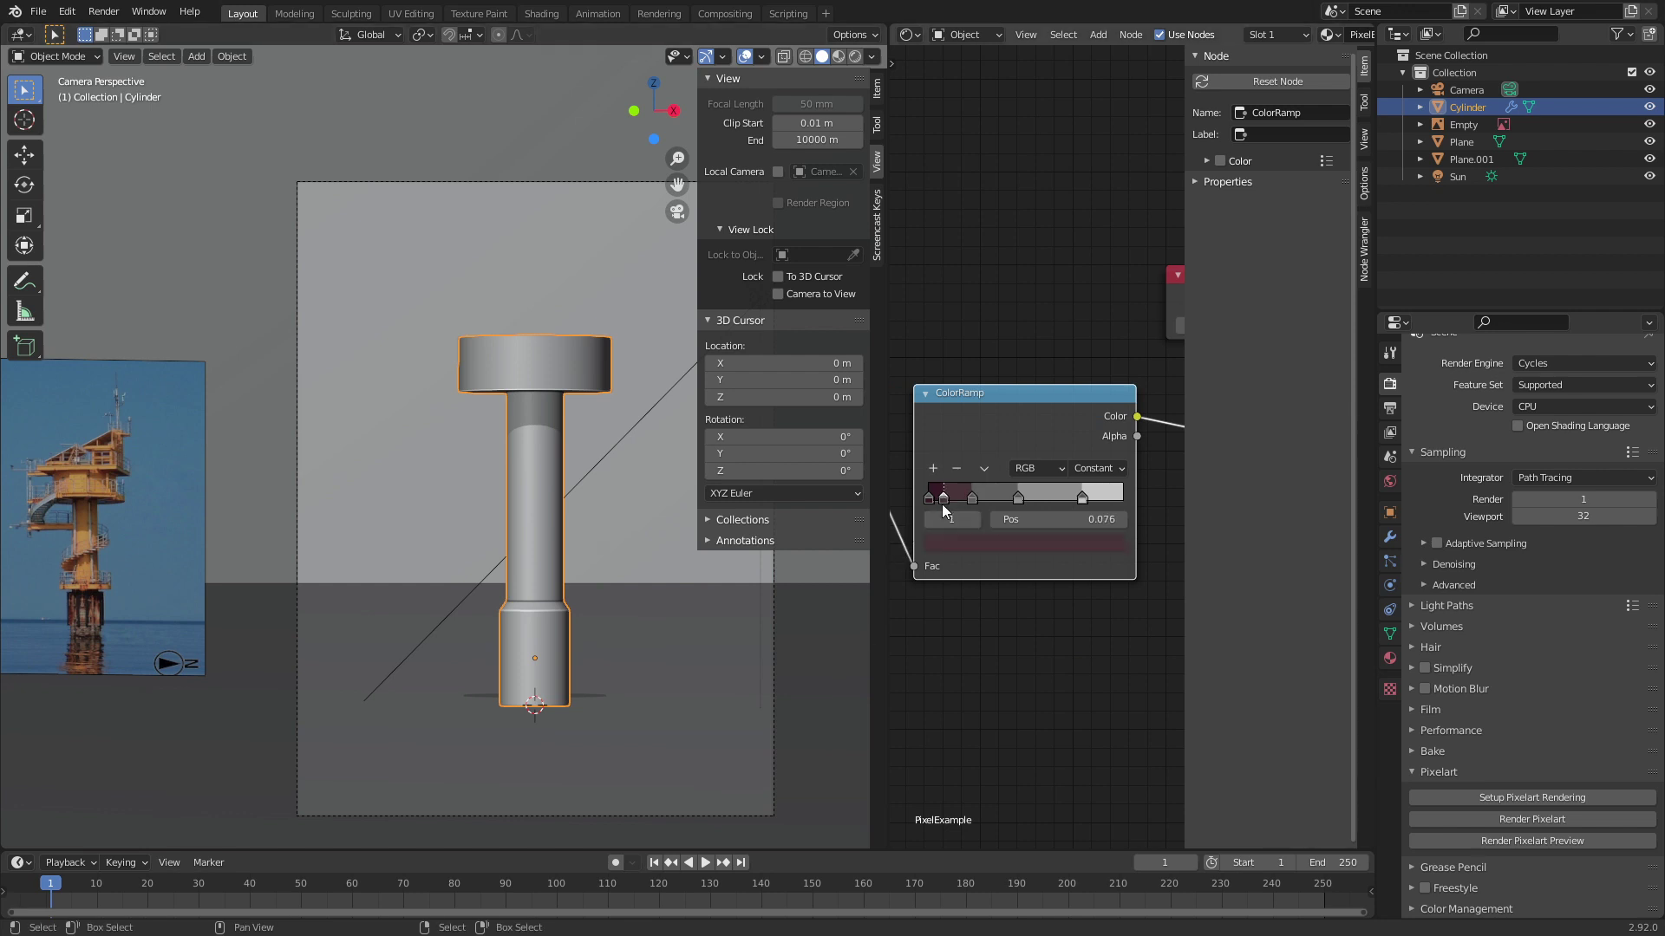
pyautogui.click(971, 544)
pyautogui.moveTo(975, 367); pyautogui.dragTo(951, 354)
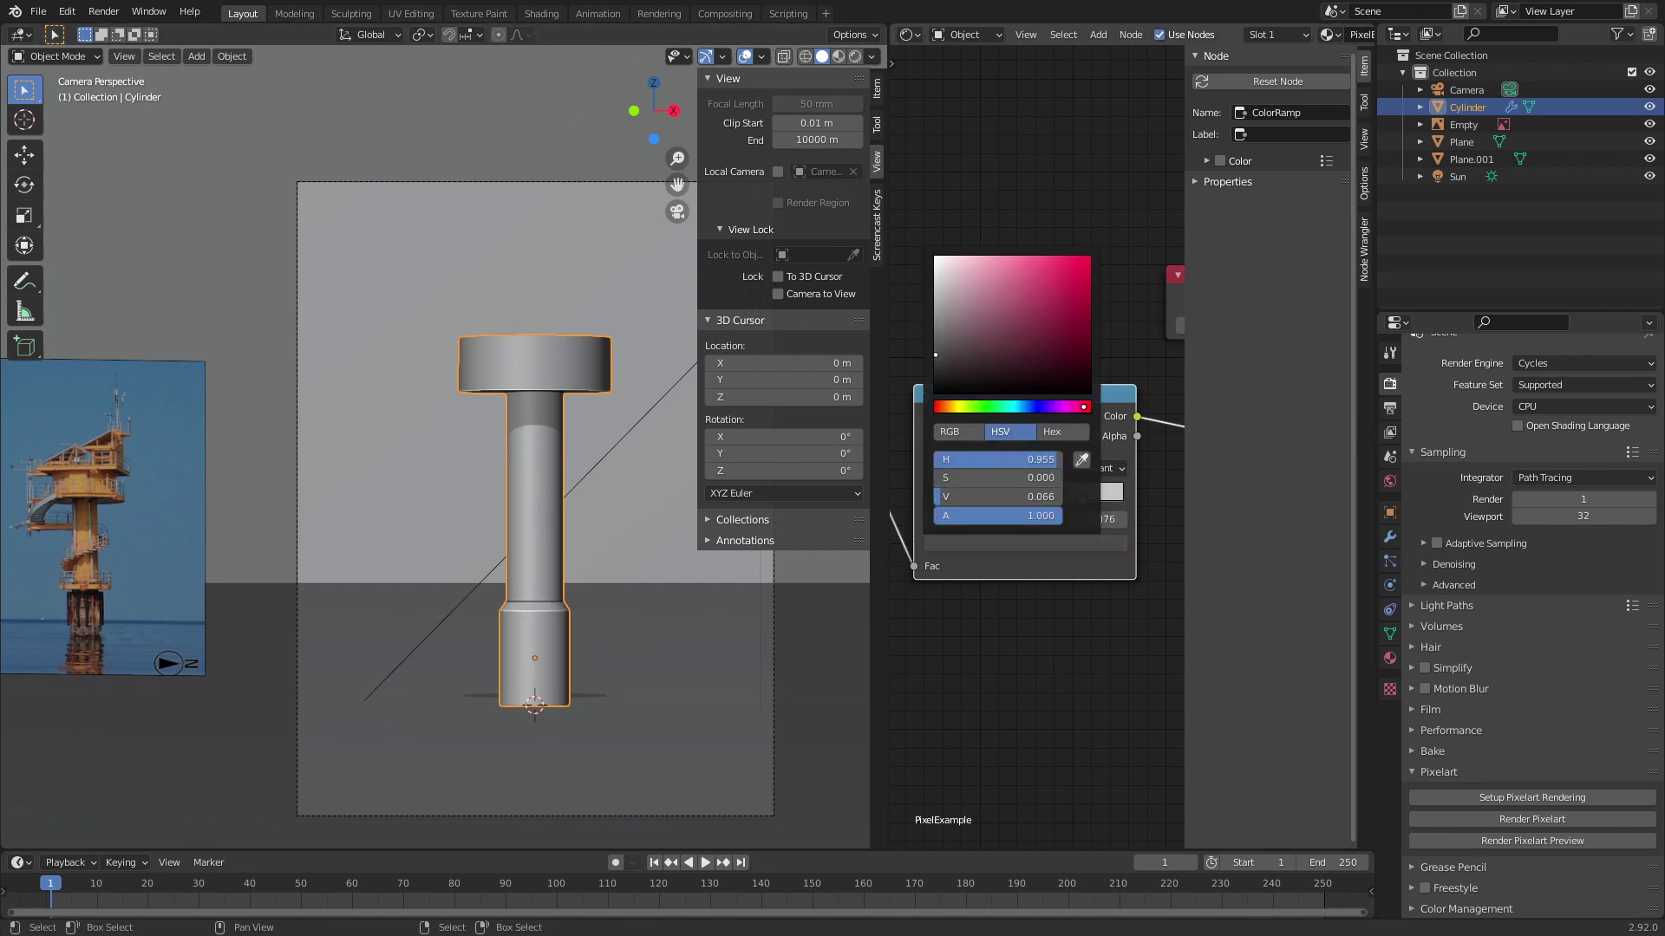
pyautogui.click(929, 499)
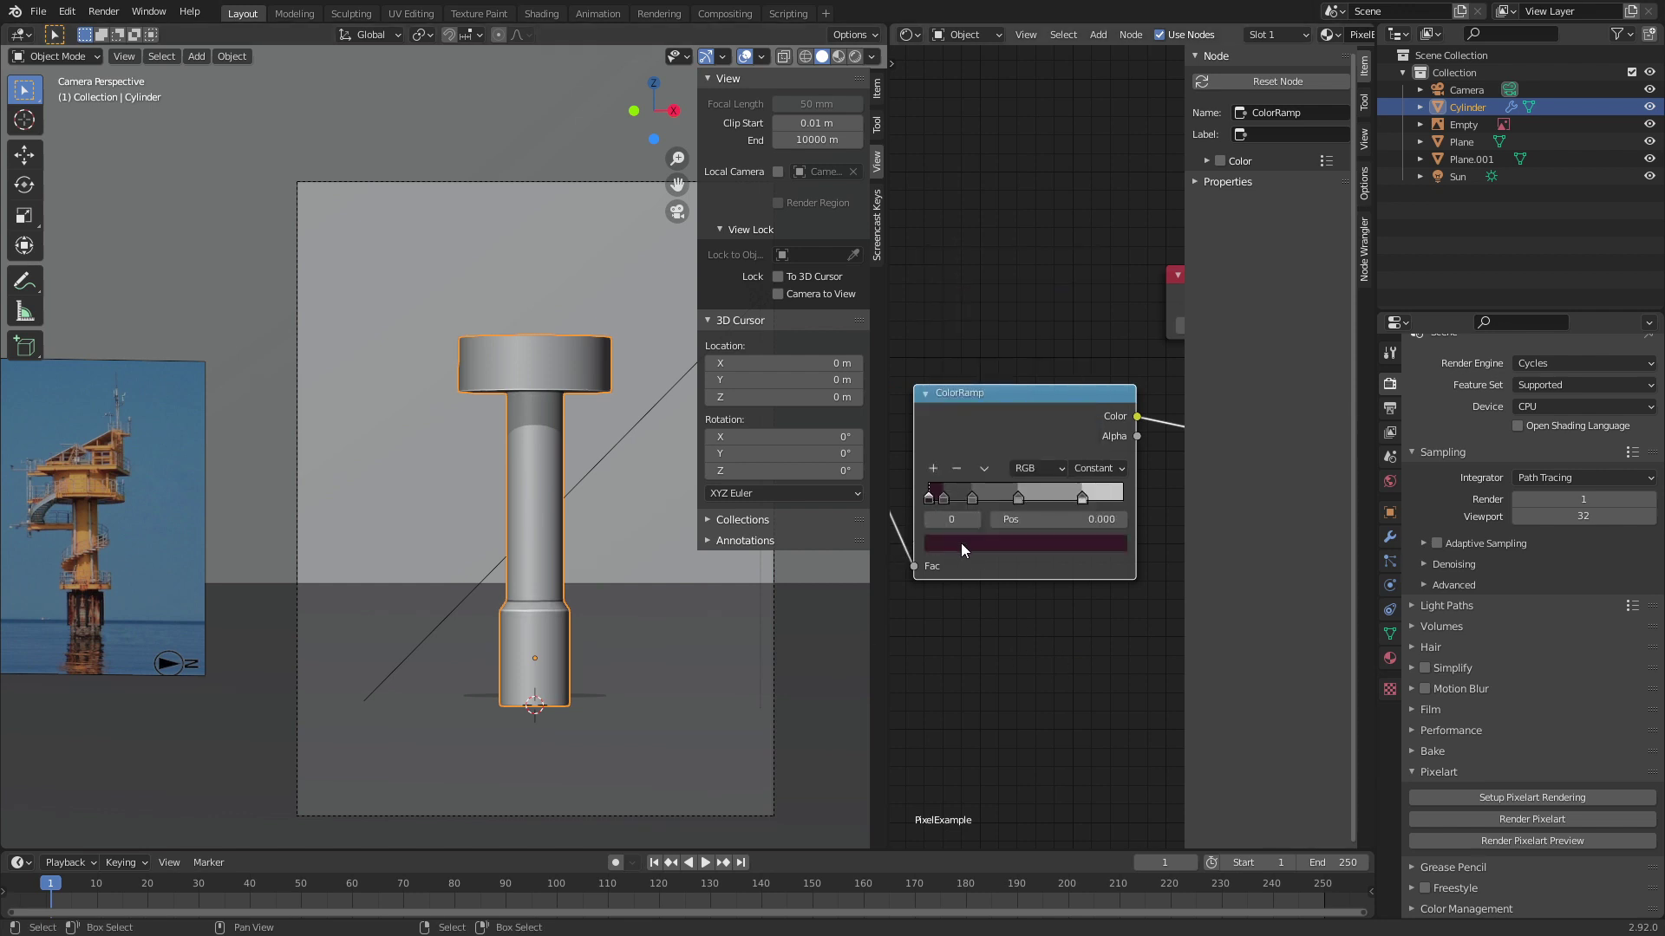
pyautogui.click(961, 542)
pyautogui.moveTo(1015, 367); pyautogui.dragTo(938, 367)
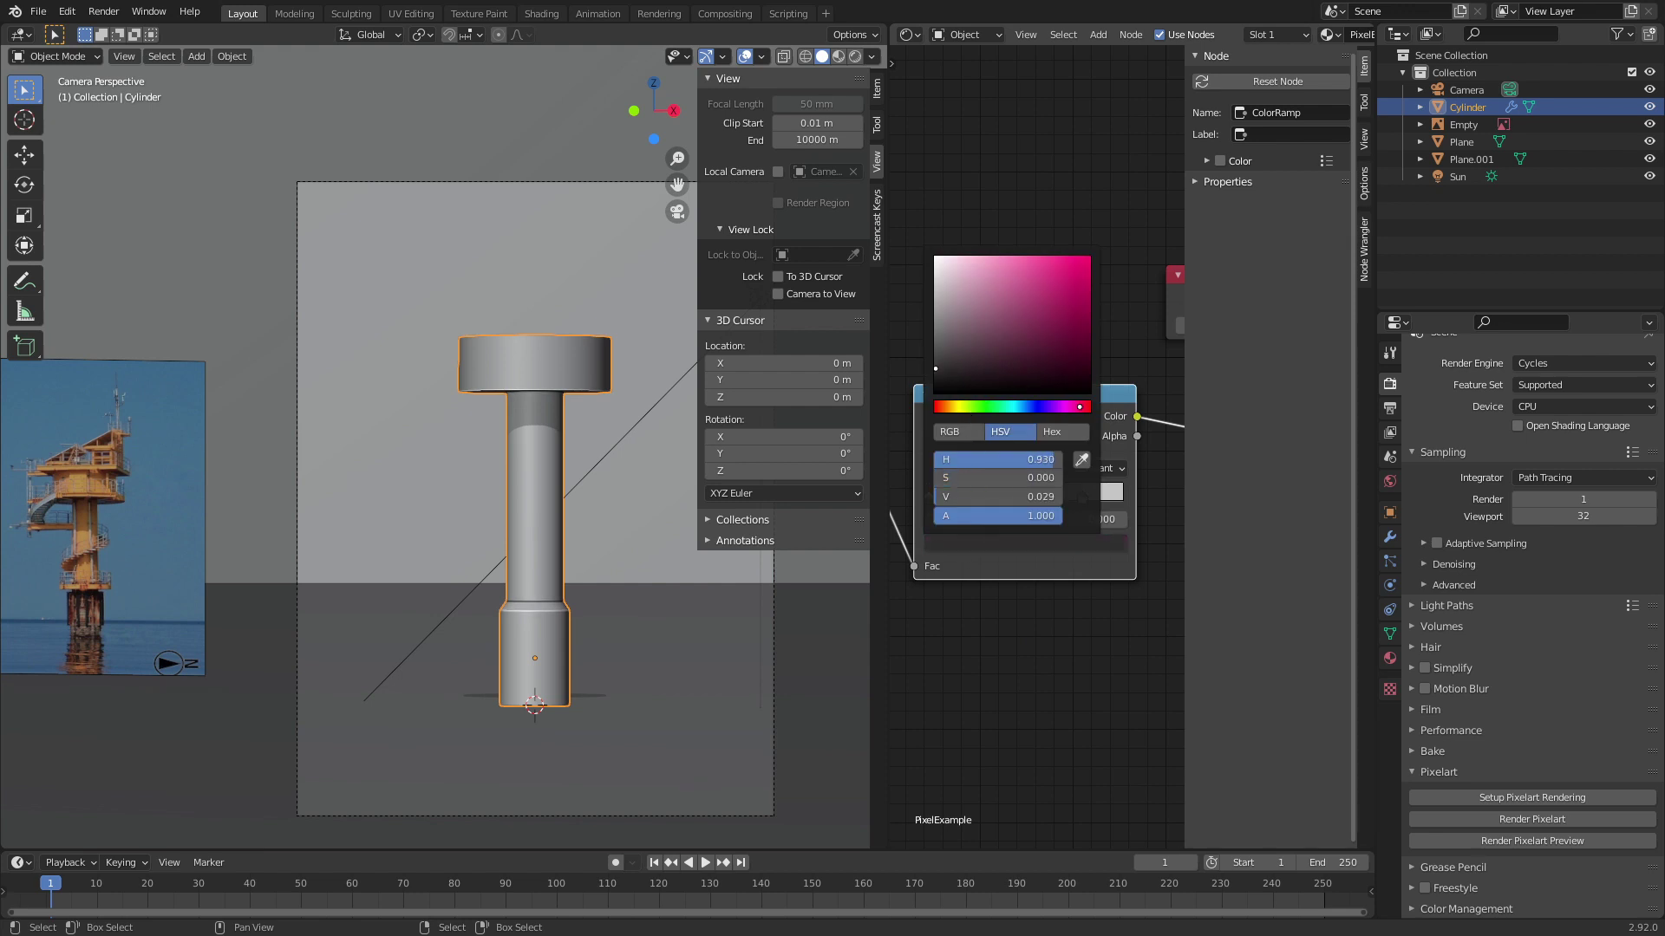
pyautogui.moveTo(1010, 610); pyautogui.dragTo(1016, 612, button='middle')
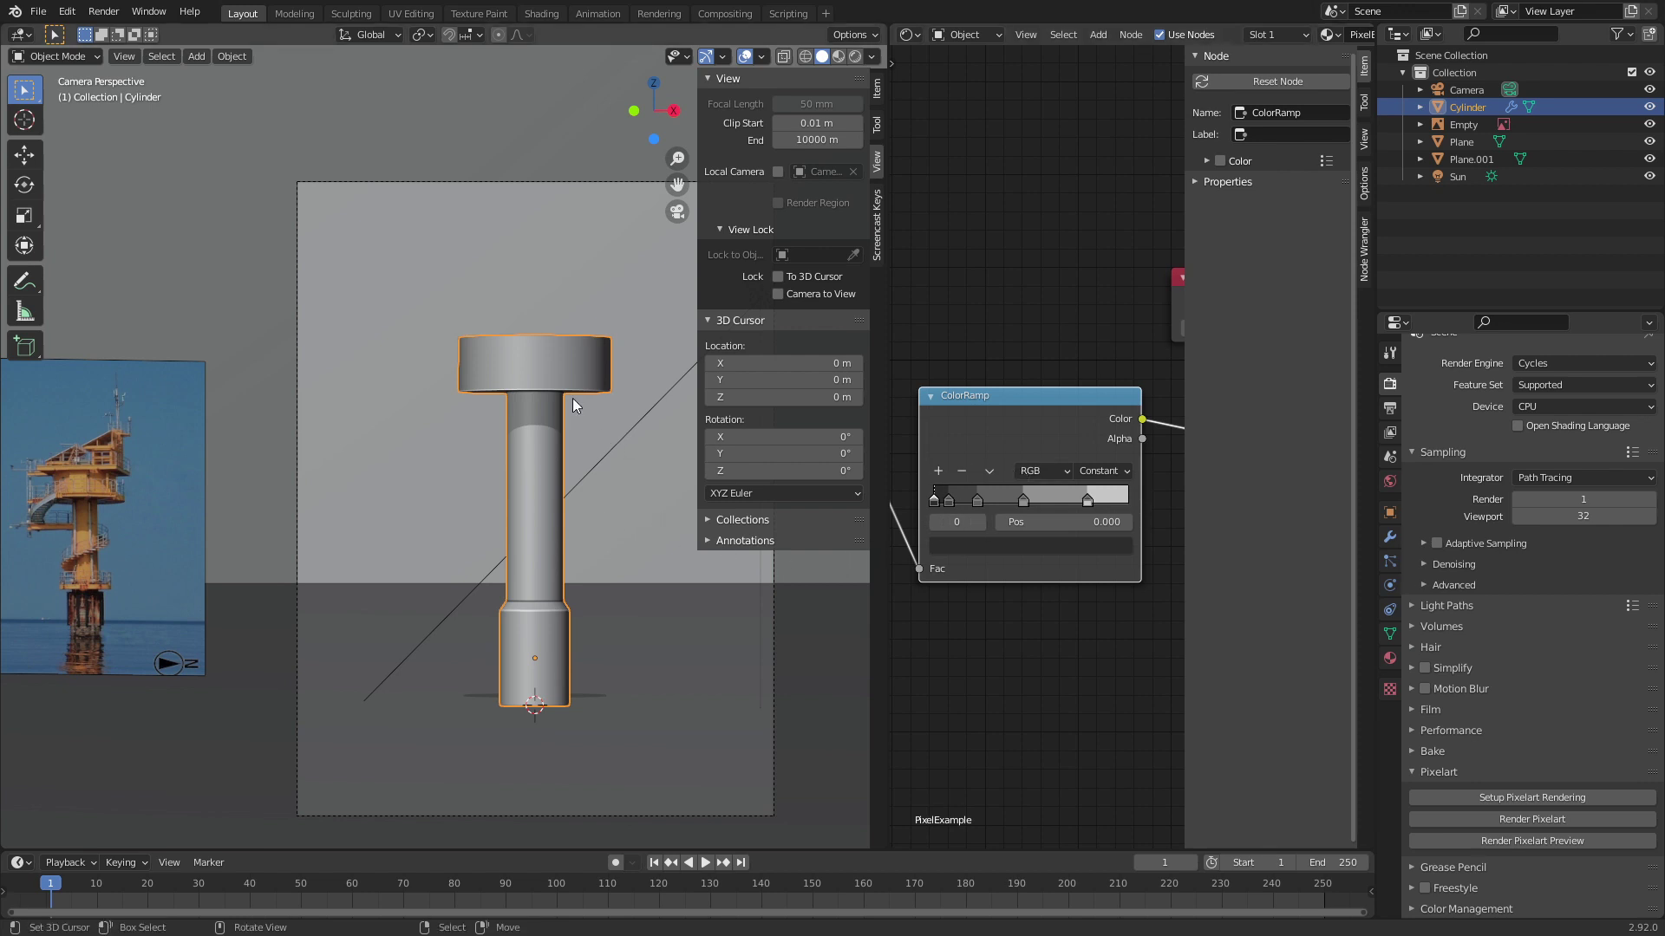
# Step: Render the scene and examine the grey shading and outlines on the tower and platform
pyautogui.press('F12')
pyautogui.scroll(5, 524, 476)
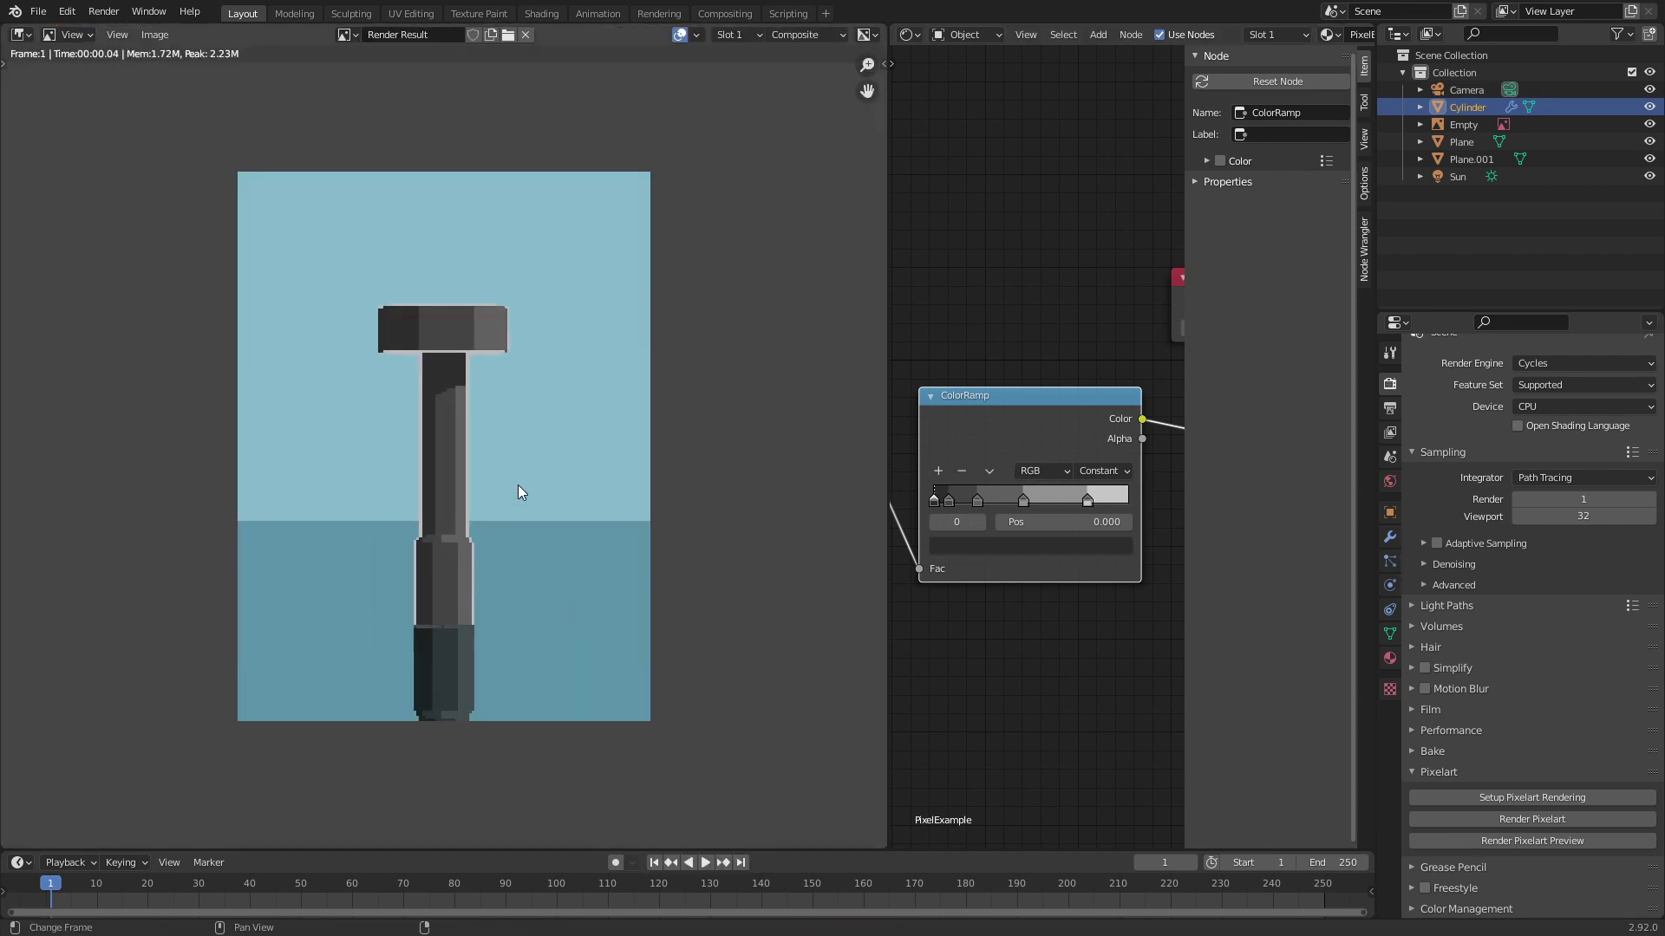
pyautogui.scroll(1, 570, 455)
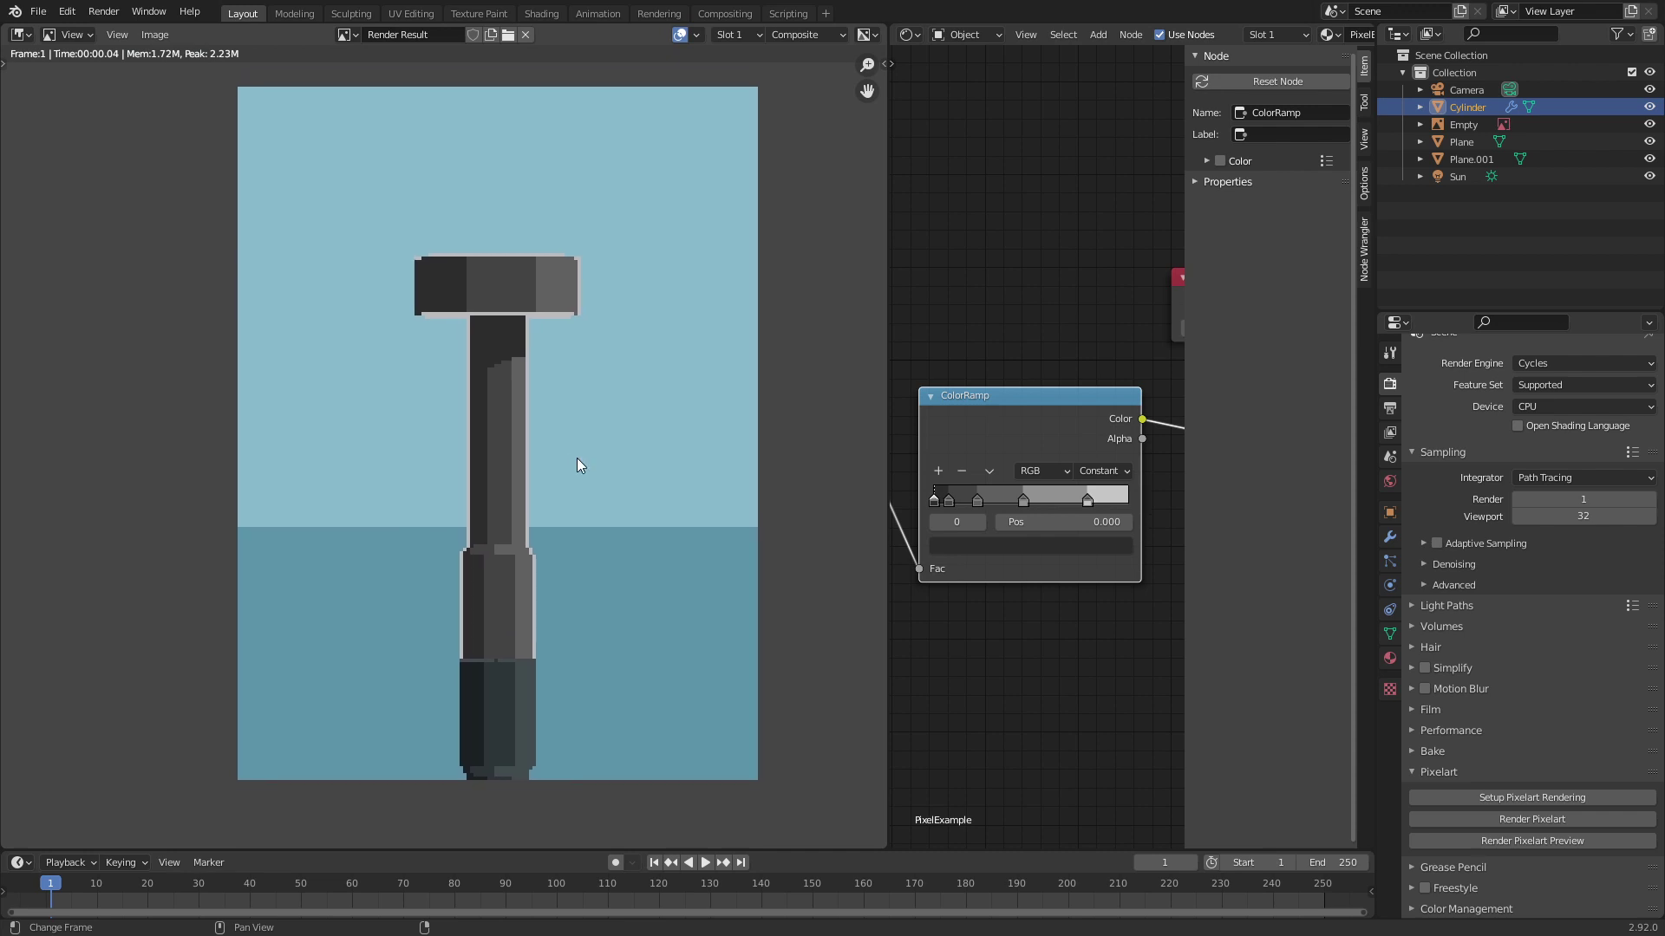
pyautogui.press('Escape')
pyautogui.press('F12')
pyautogui.moveTo(564, 445); pyautogui.dragTo(529, 409, button='middle')
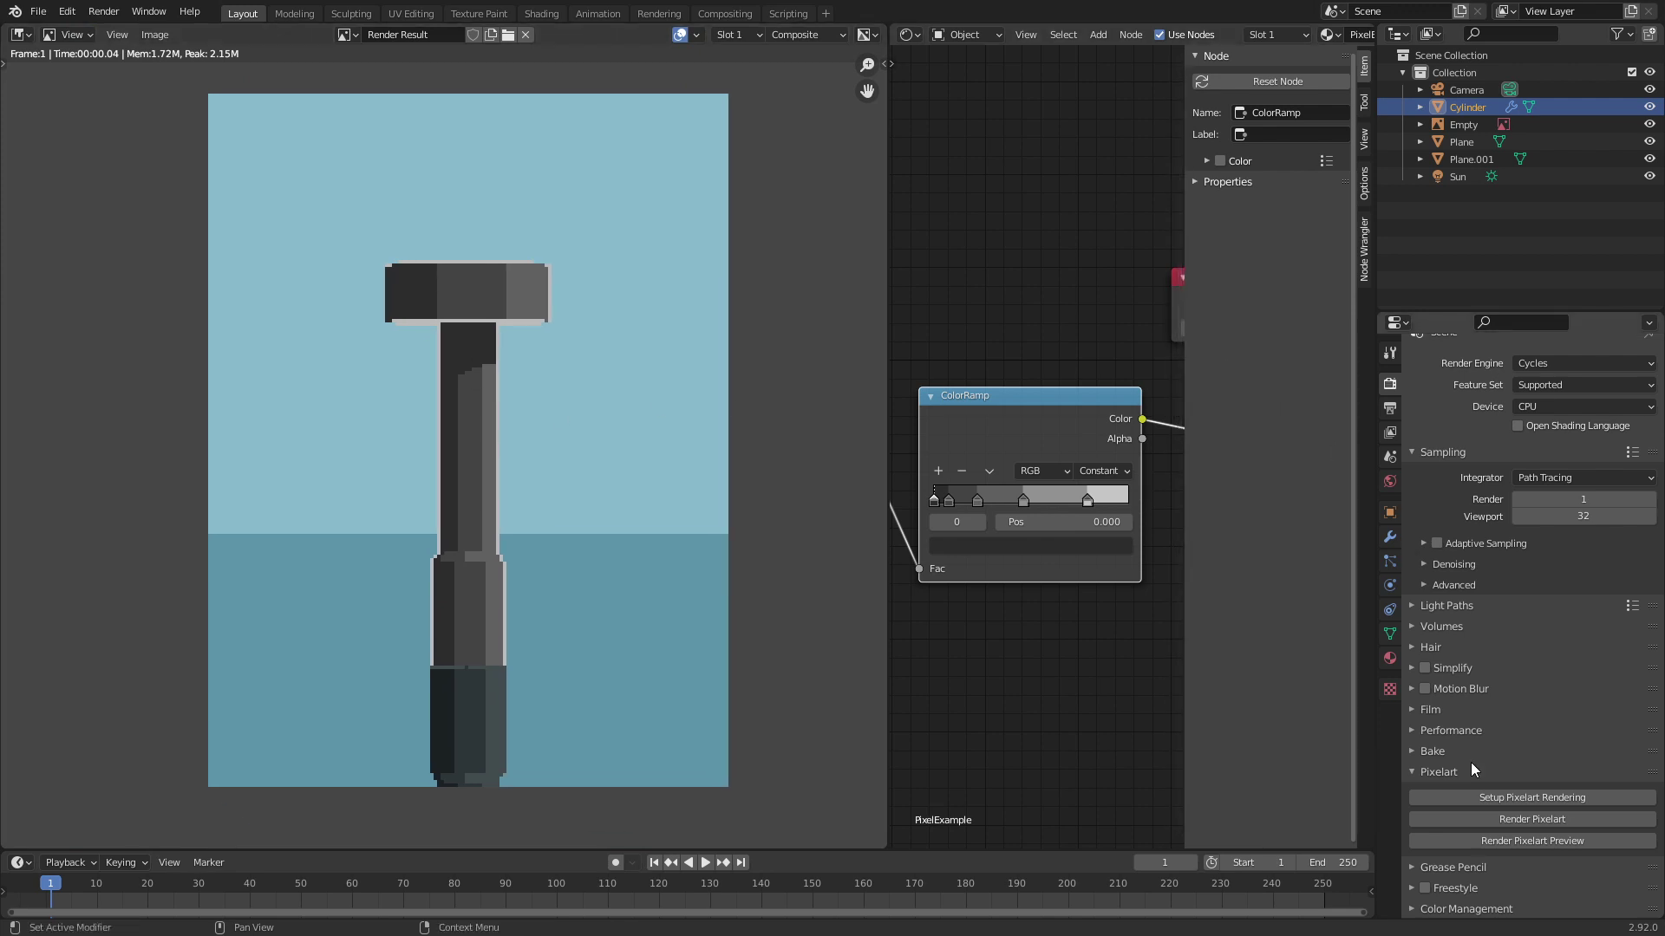
pyautogui.moveTo(642, 532); pyautogui.dragTo(604, 541, button='middle')
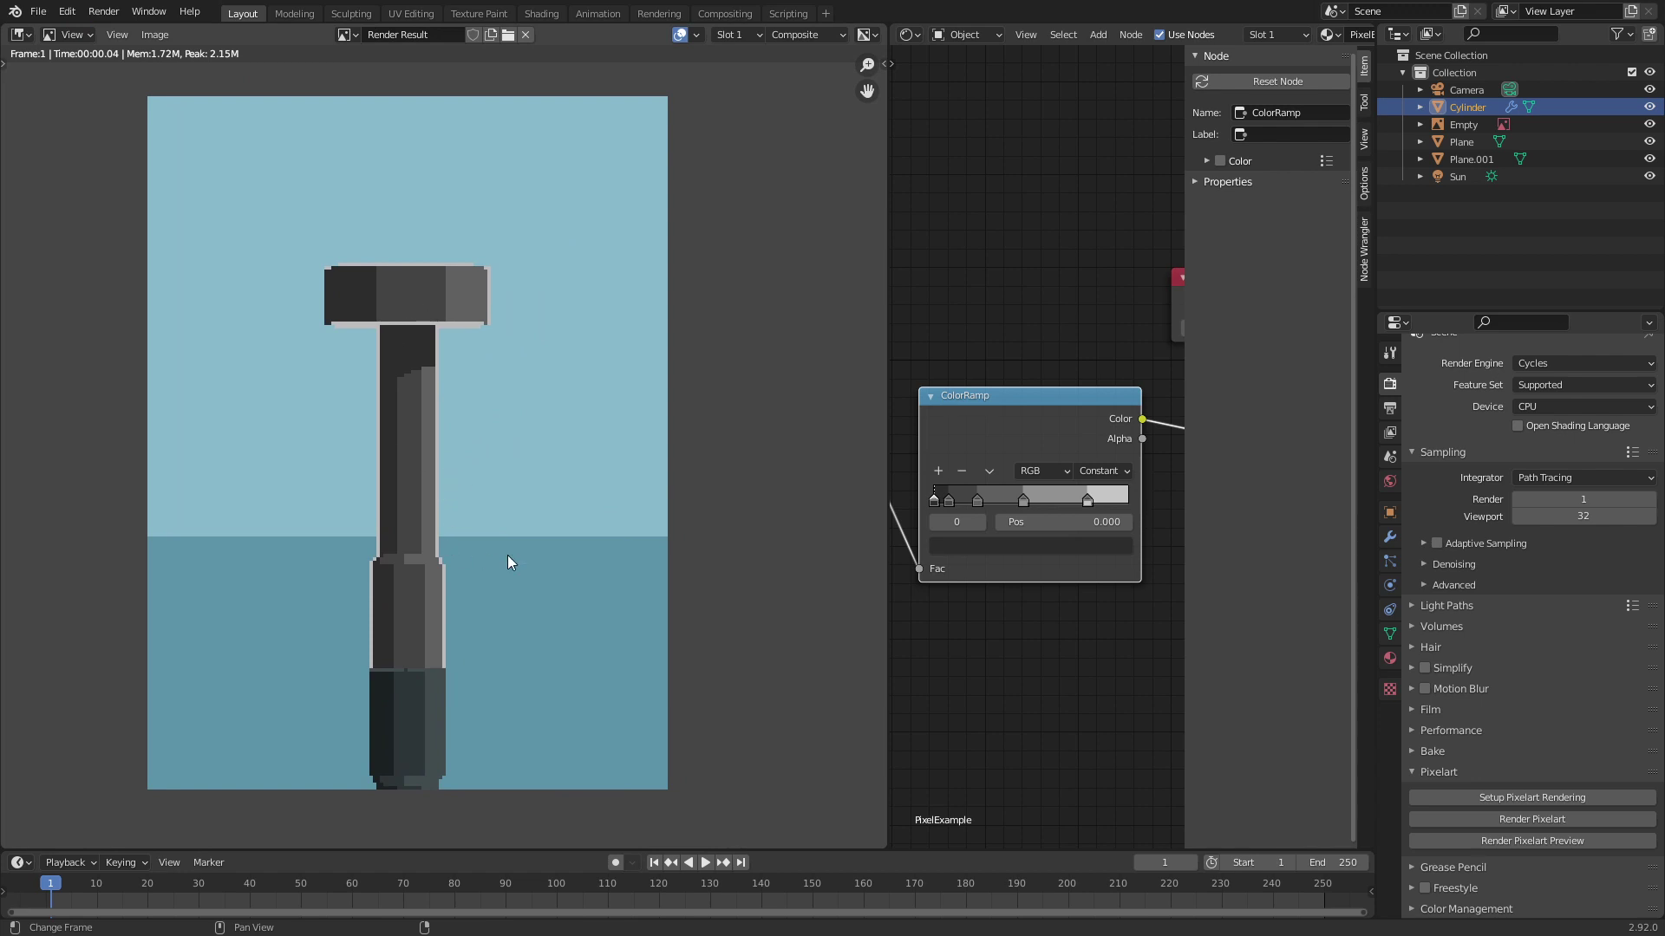
pyautogui.press('Escape')
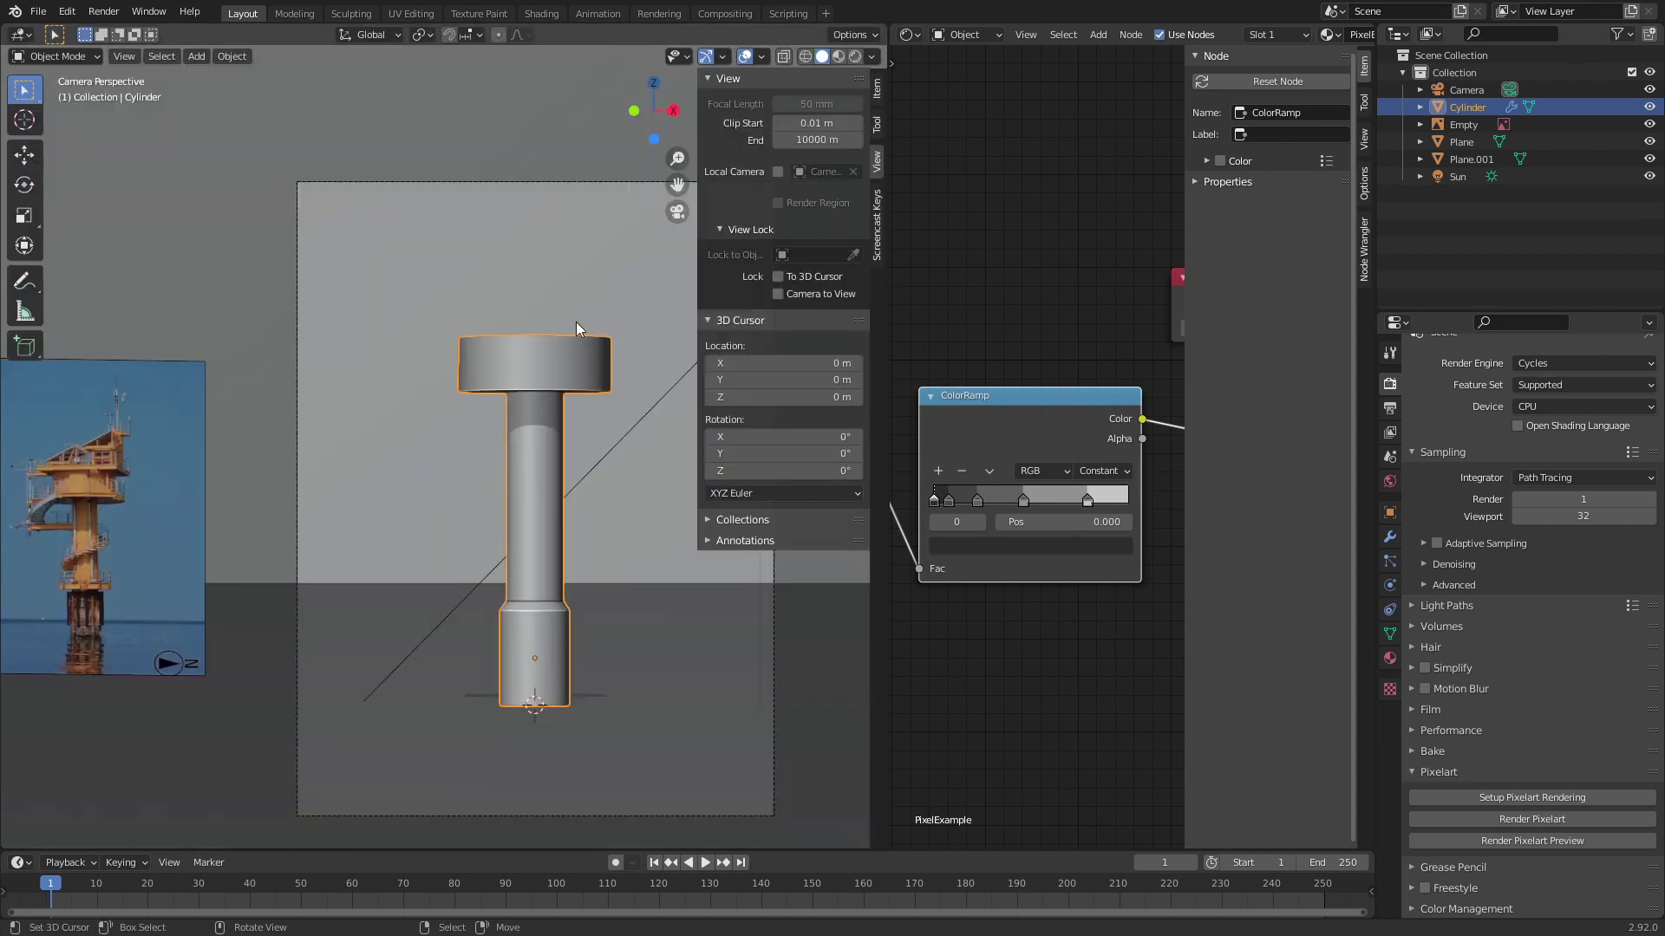
# Step: Set the Sun light's strength to 3 and render the scene
pyautogui.click(643, 406)
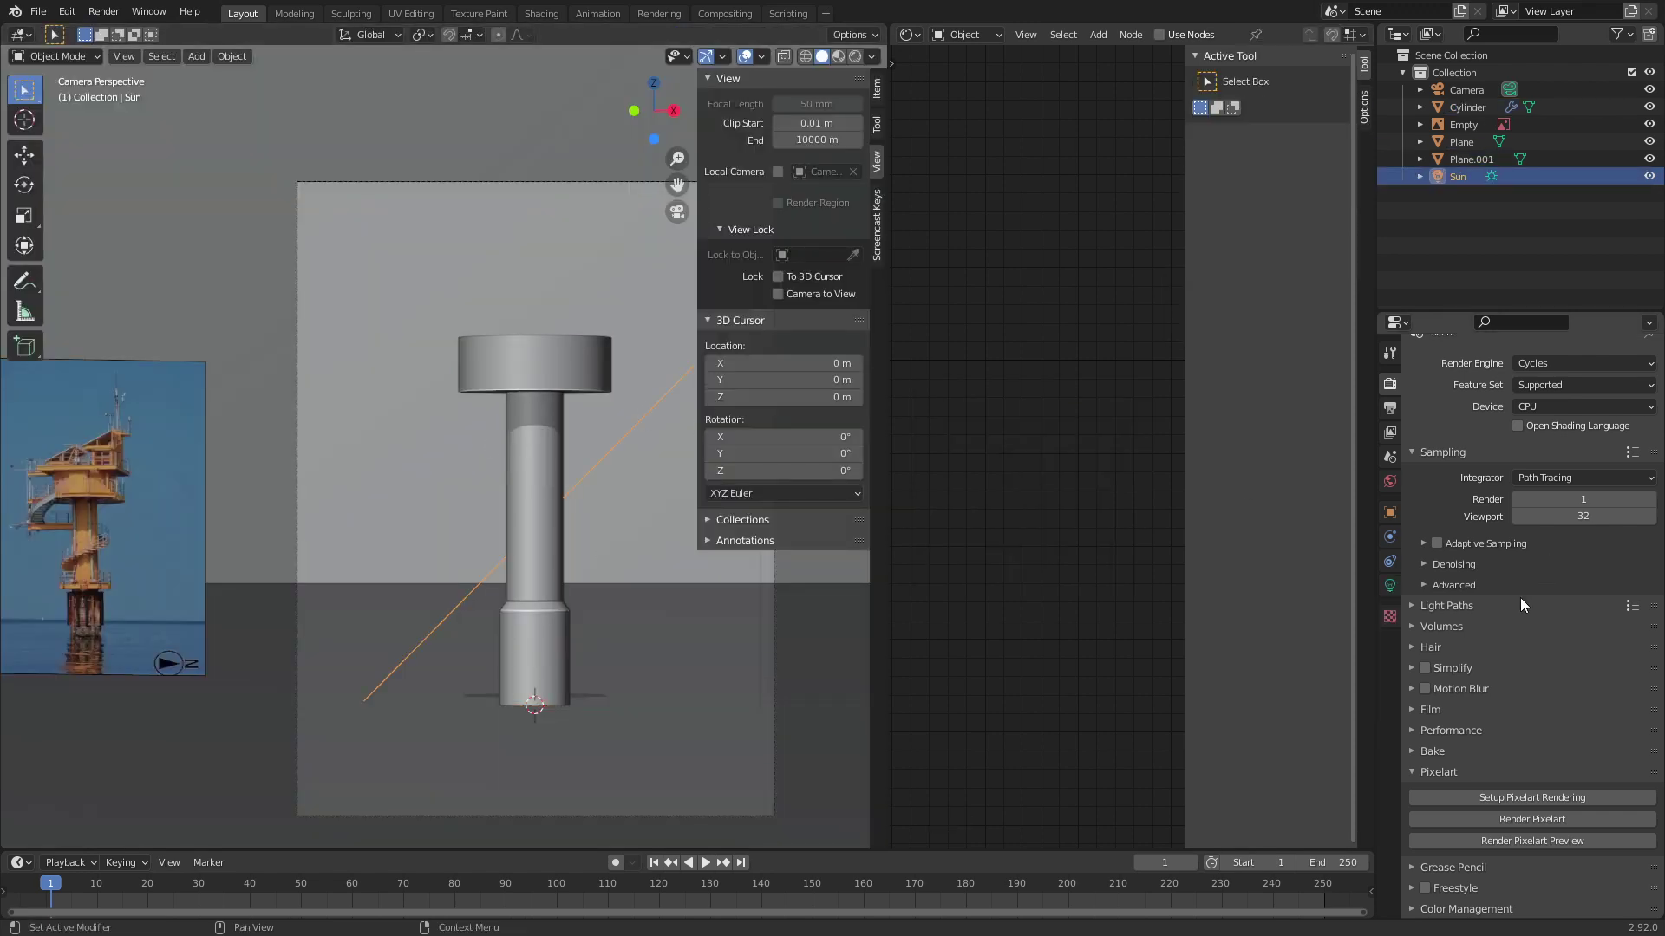
pyautogui.click(1390, 587)
pyautogui.click(1602, 495)
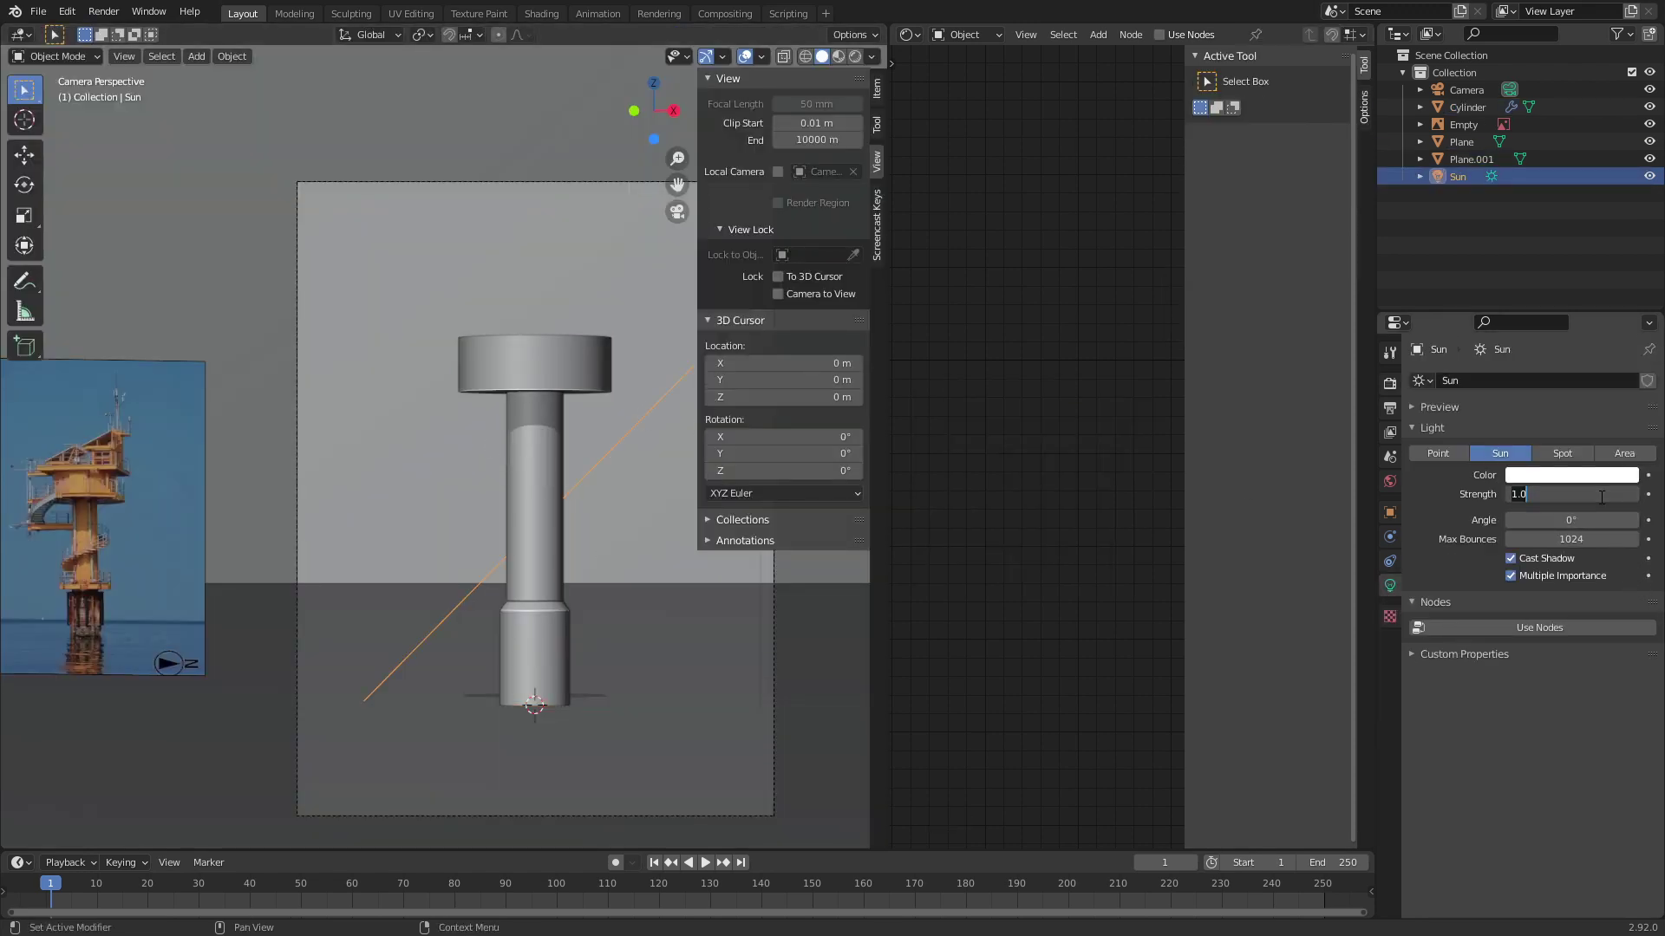
pyautogui.press('F12')
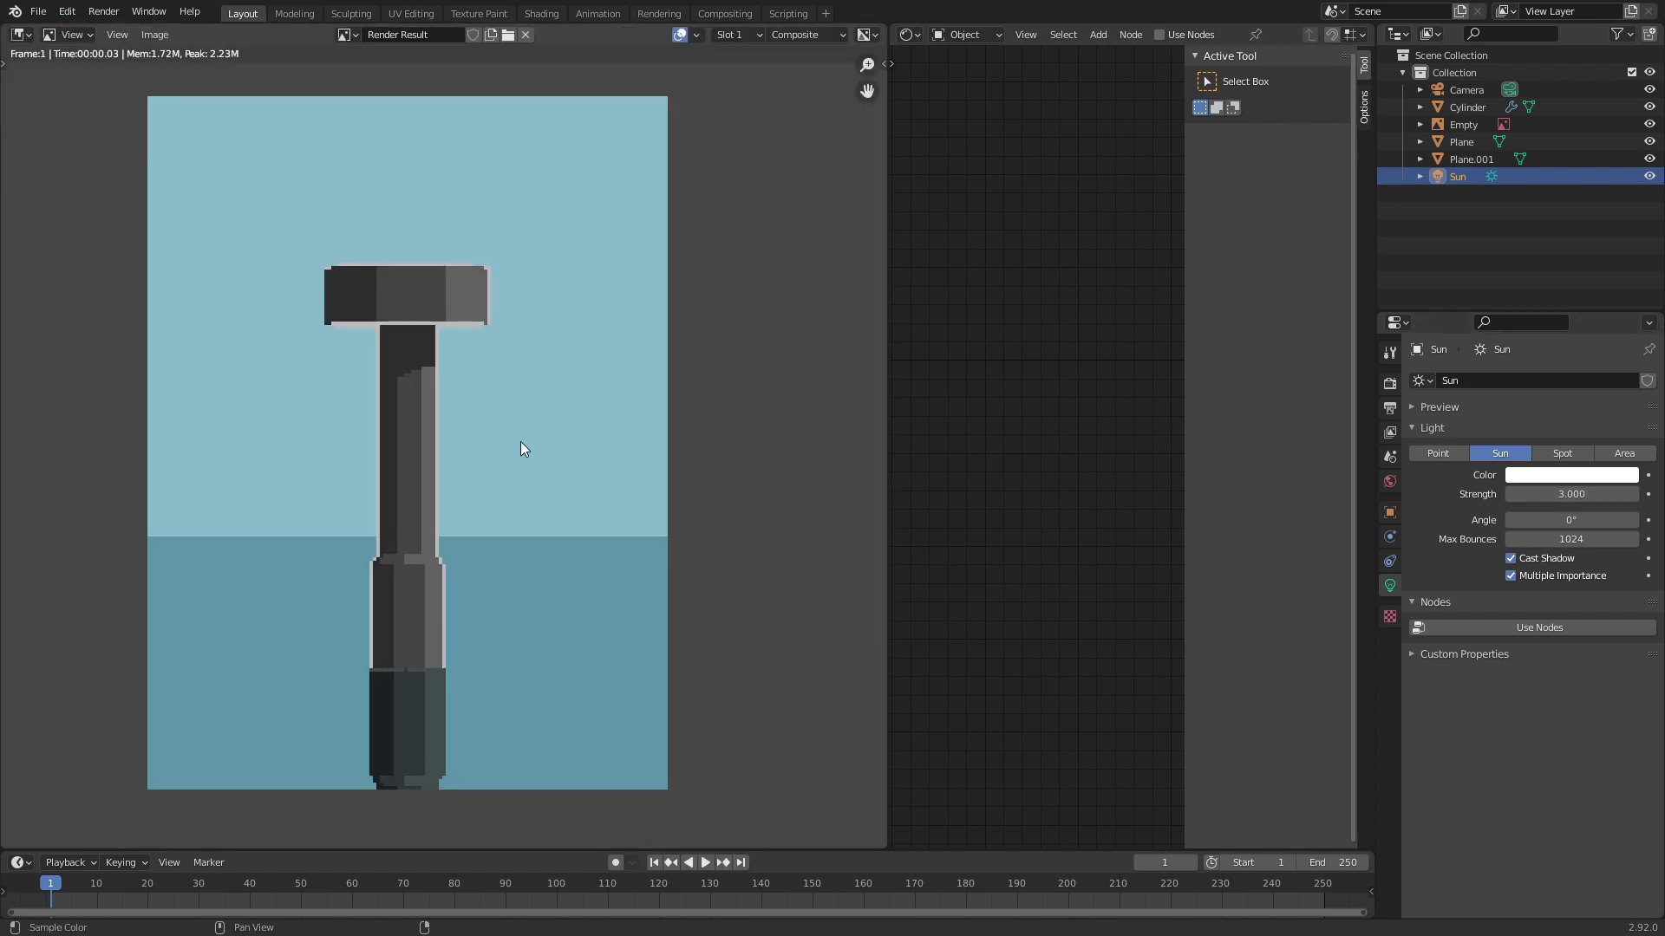
pyautogui.press('Escape')
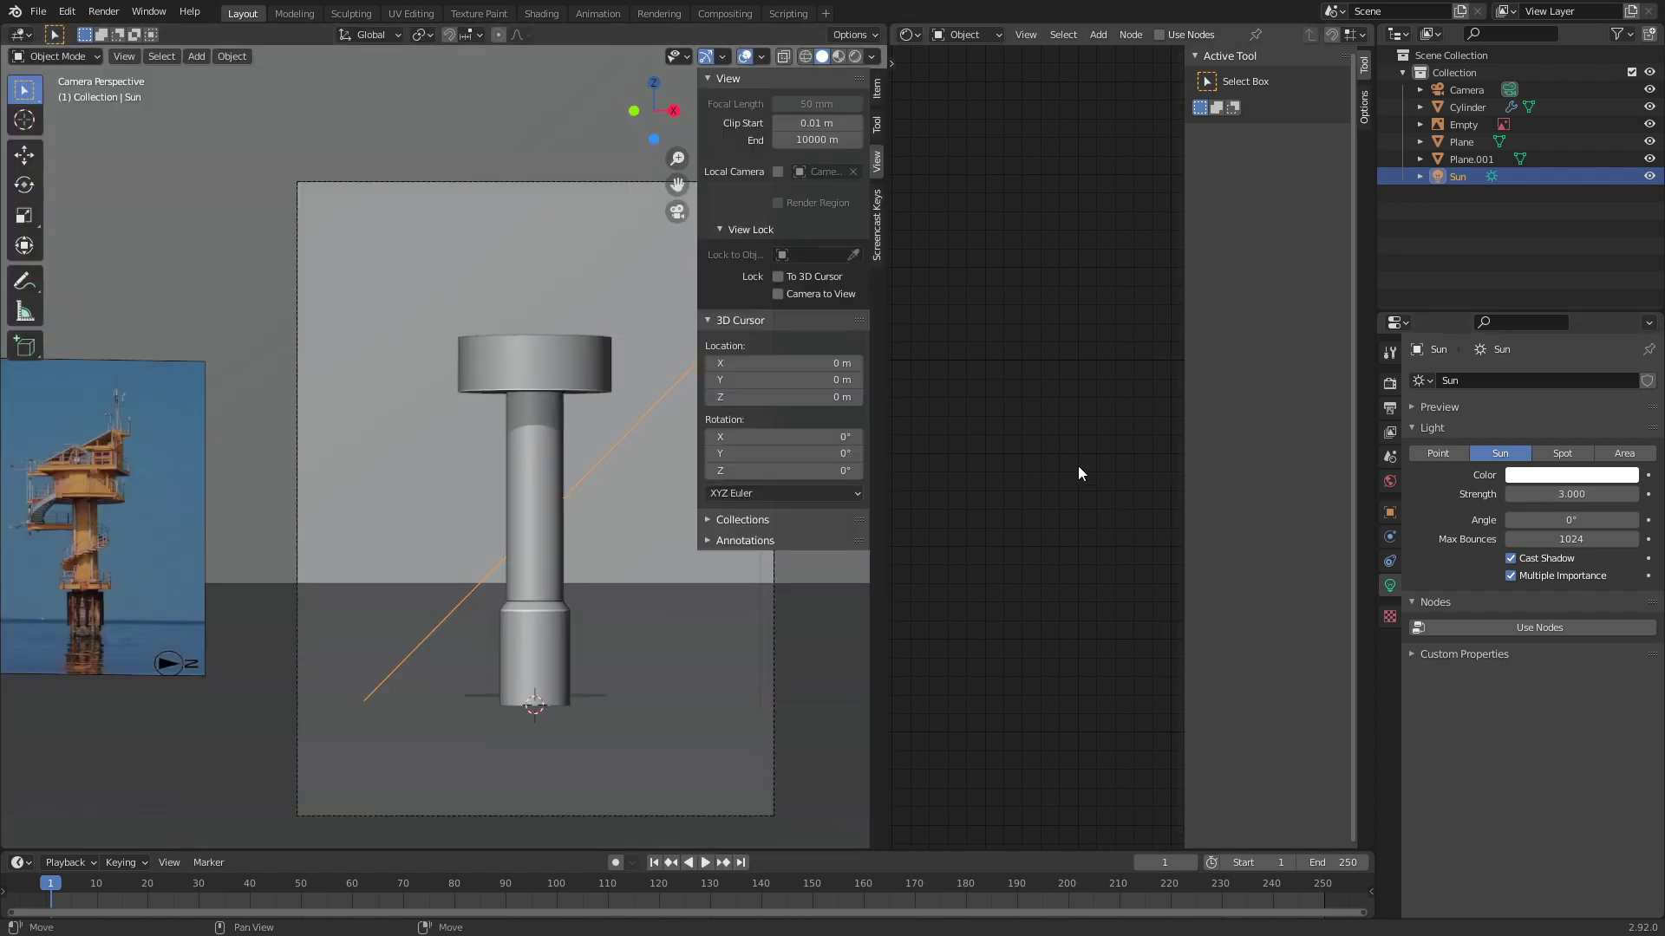
# Step: Render a pixel art preview with the result shown in the Image Editor, and save the file
pyautogui.click(1390, 382)
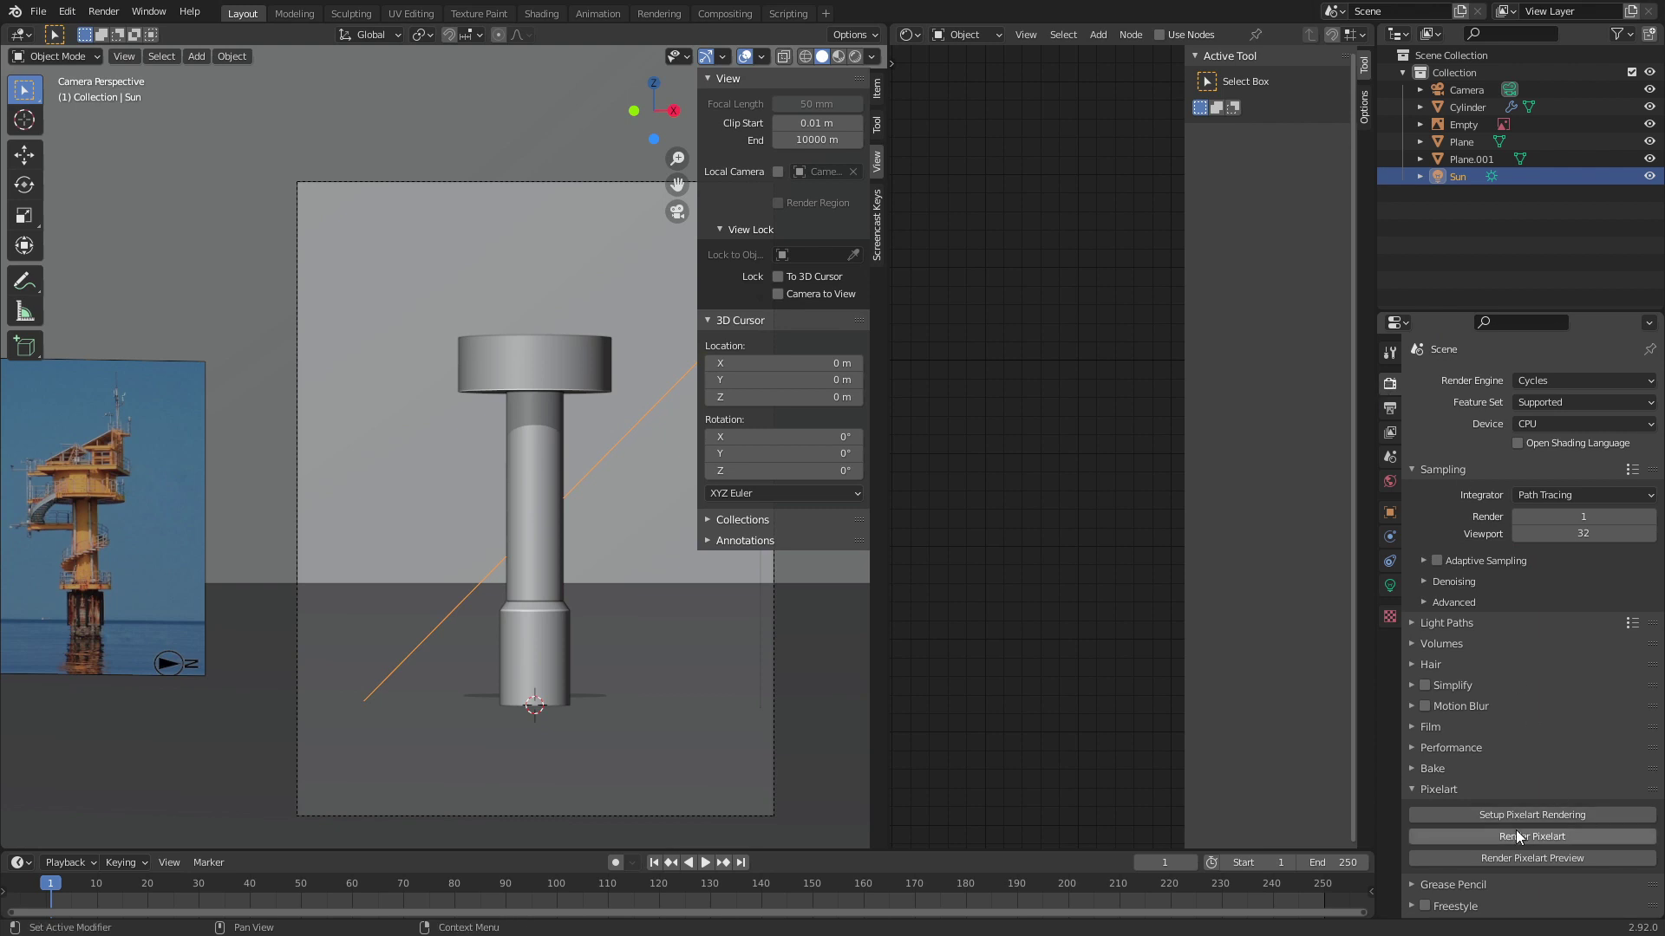
pyautogui.click(1519, 858)
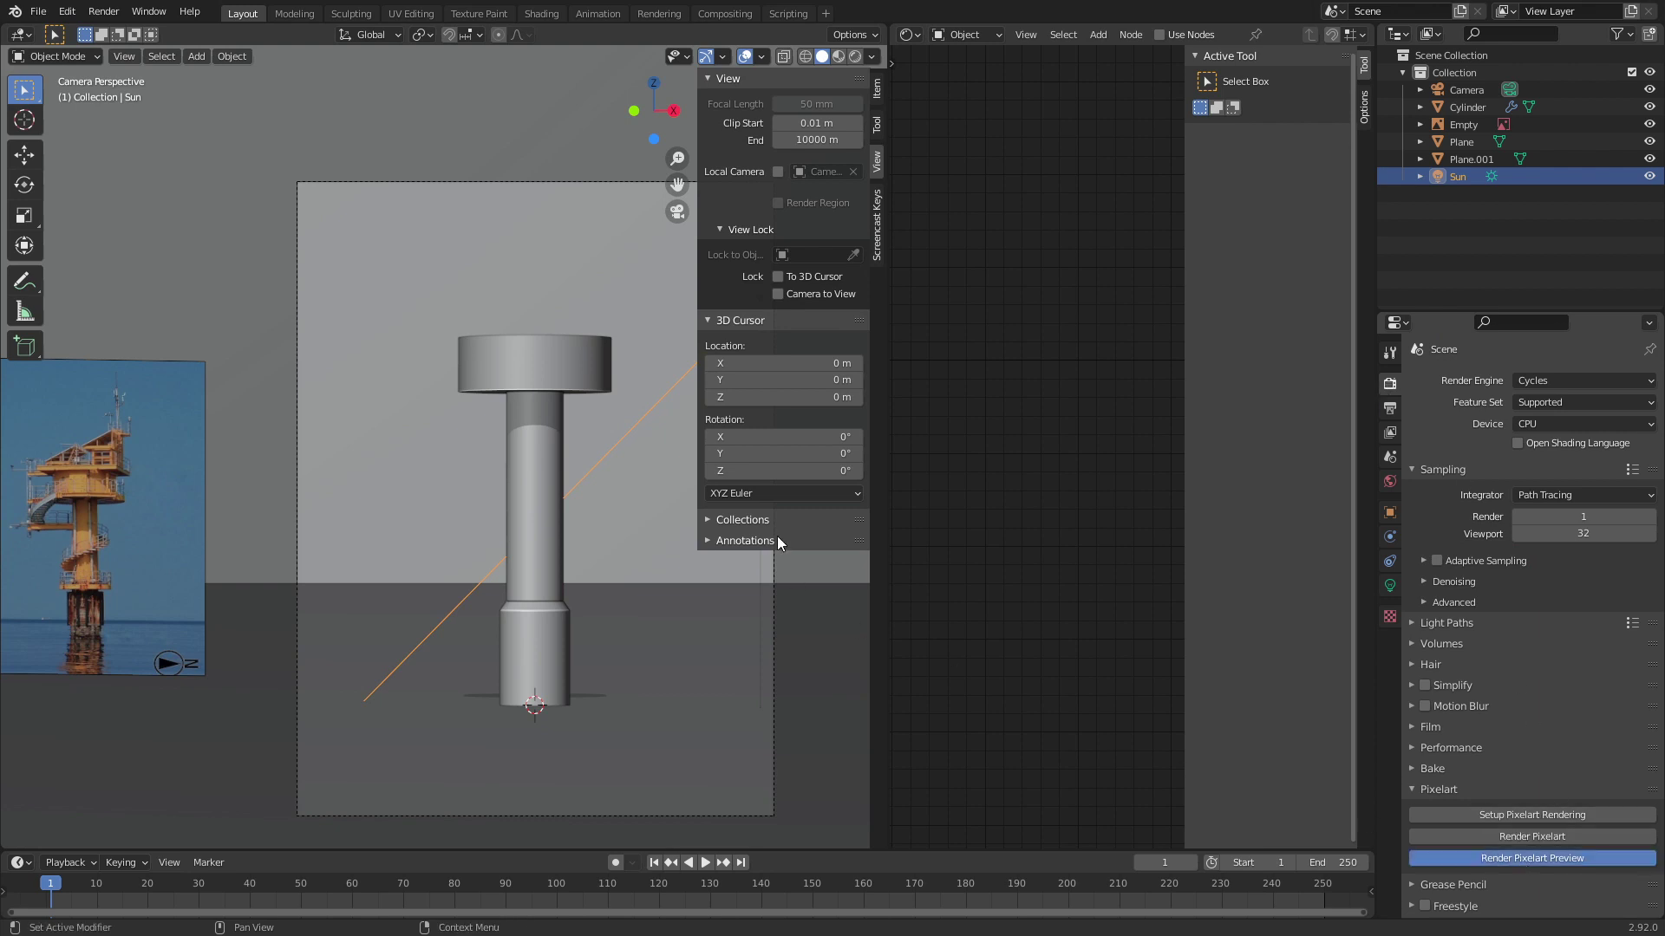
pyautogui.click(906, 35)
pyautogui.click(956, 108)
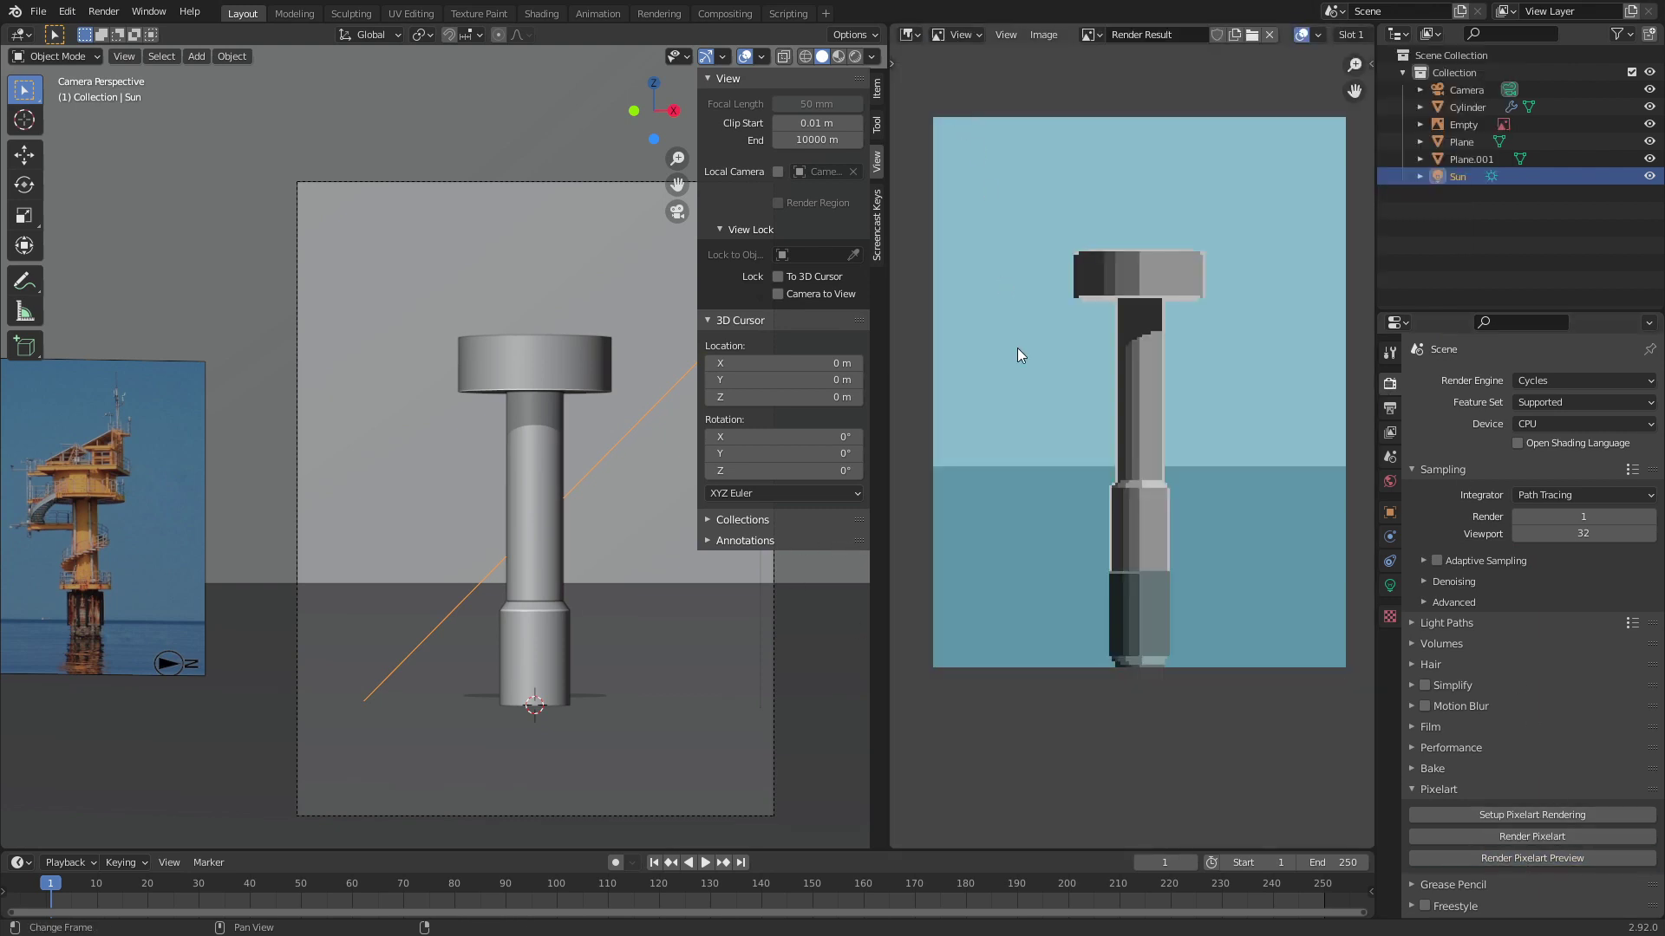
pyautogui.scroll(2, 1117, 491)
pyautogui.hotkey('ctrl', 's')
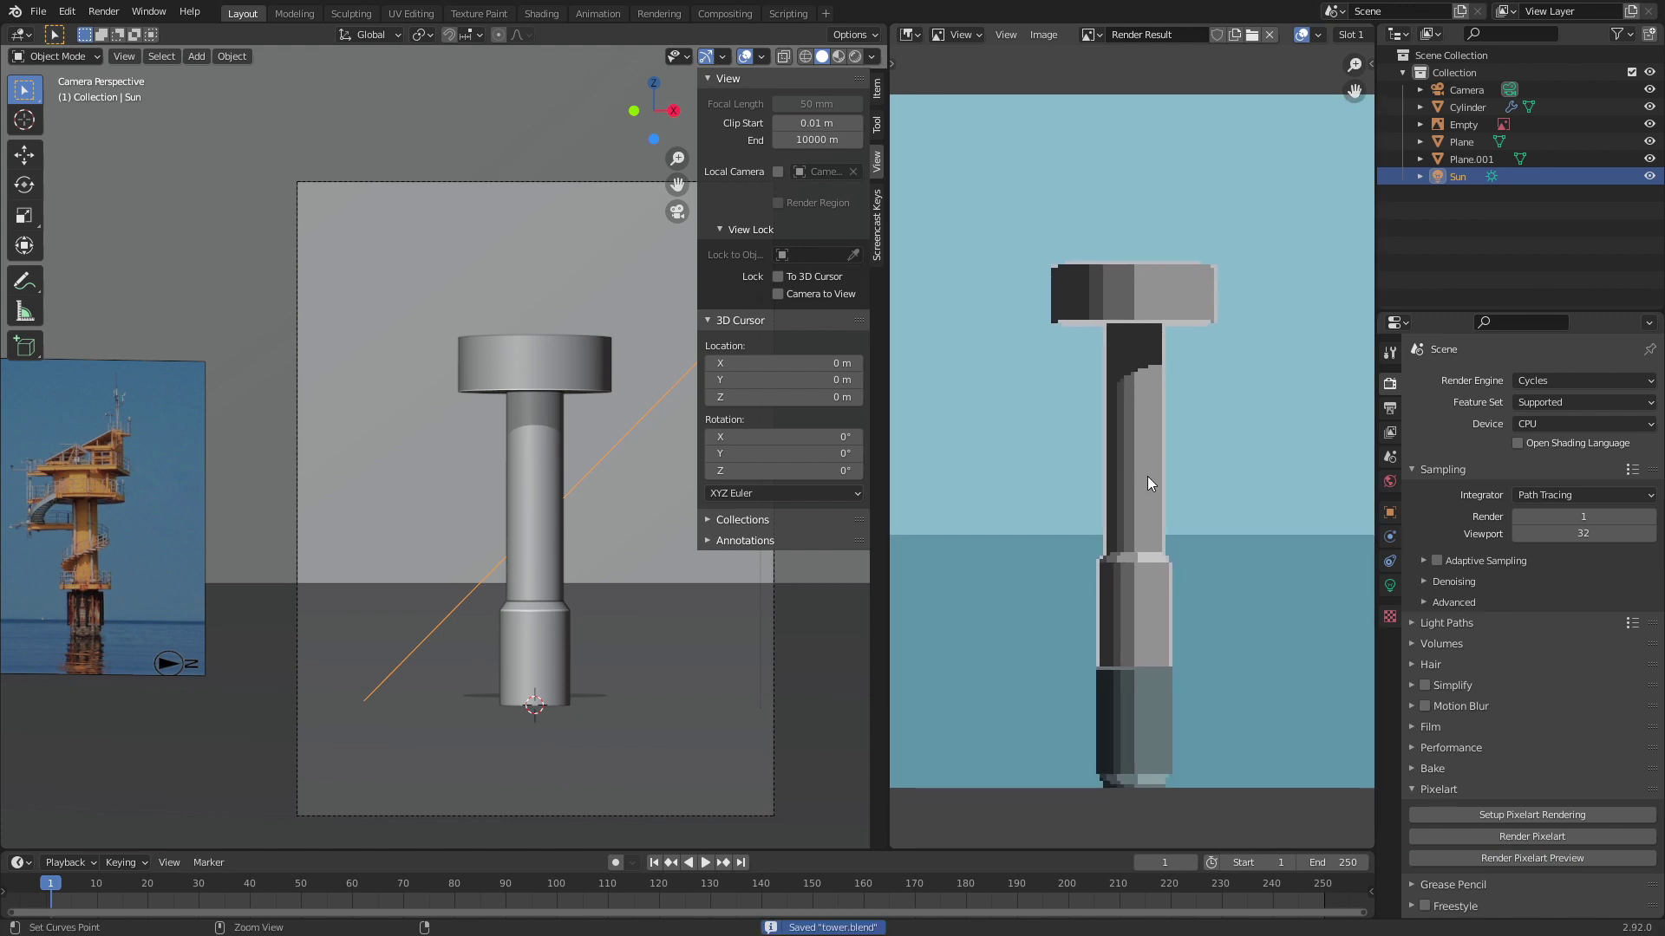
pyautogui.scroll(-2, 1147, 470)
pyautogui.moveTo(1147, 468)
pyautogui.mouseDown(button='middle')
pyautogui.moveTo(1141, 510)
pyautogui.moveTo(1104, 441)
pyautogui.moveTo(1145, 461)
pyautogui.mouseUp(button='middle')
pyautogui.scroll(1, 1151, 482)
pyautogui.click(543, 357)
pyautogui.keyDown('shift'); pyautogui.moveTo(543, 356); pyautogui.dragTo(497, 409, button='middle'); pyautogui.keyUp('shift')
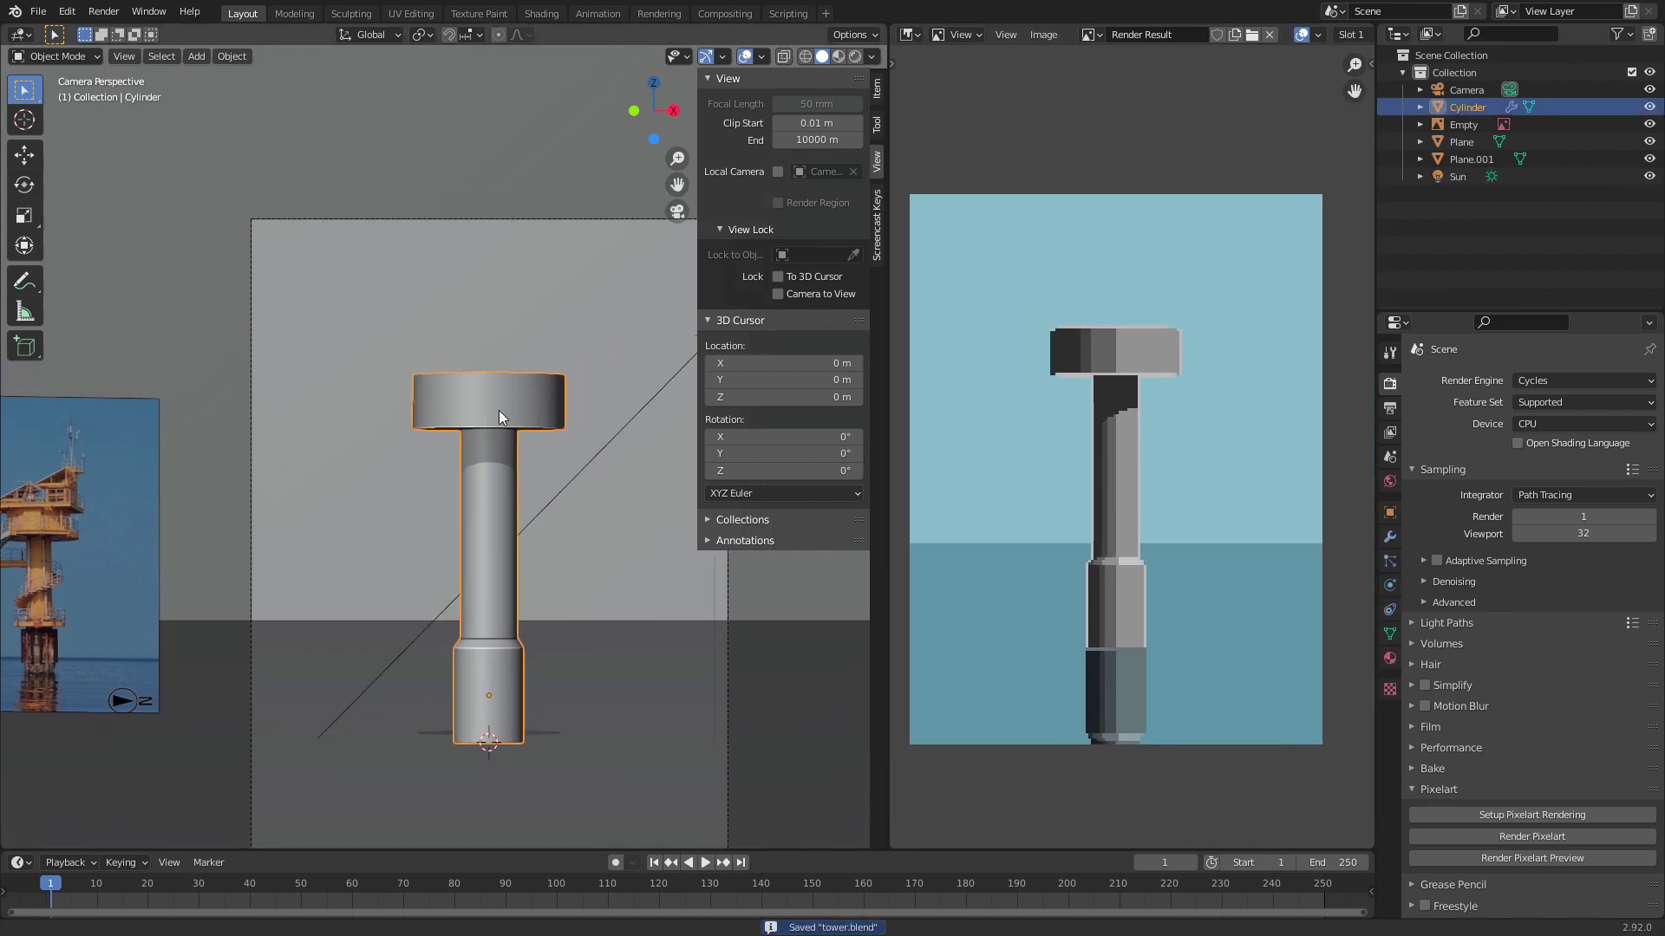
pyautogui.click(569, 218)
pyautogui.press('g')
pyautogui.press('z')
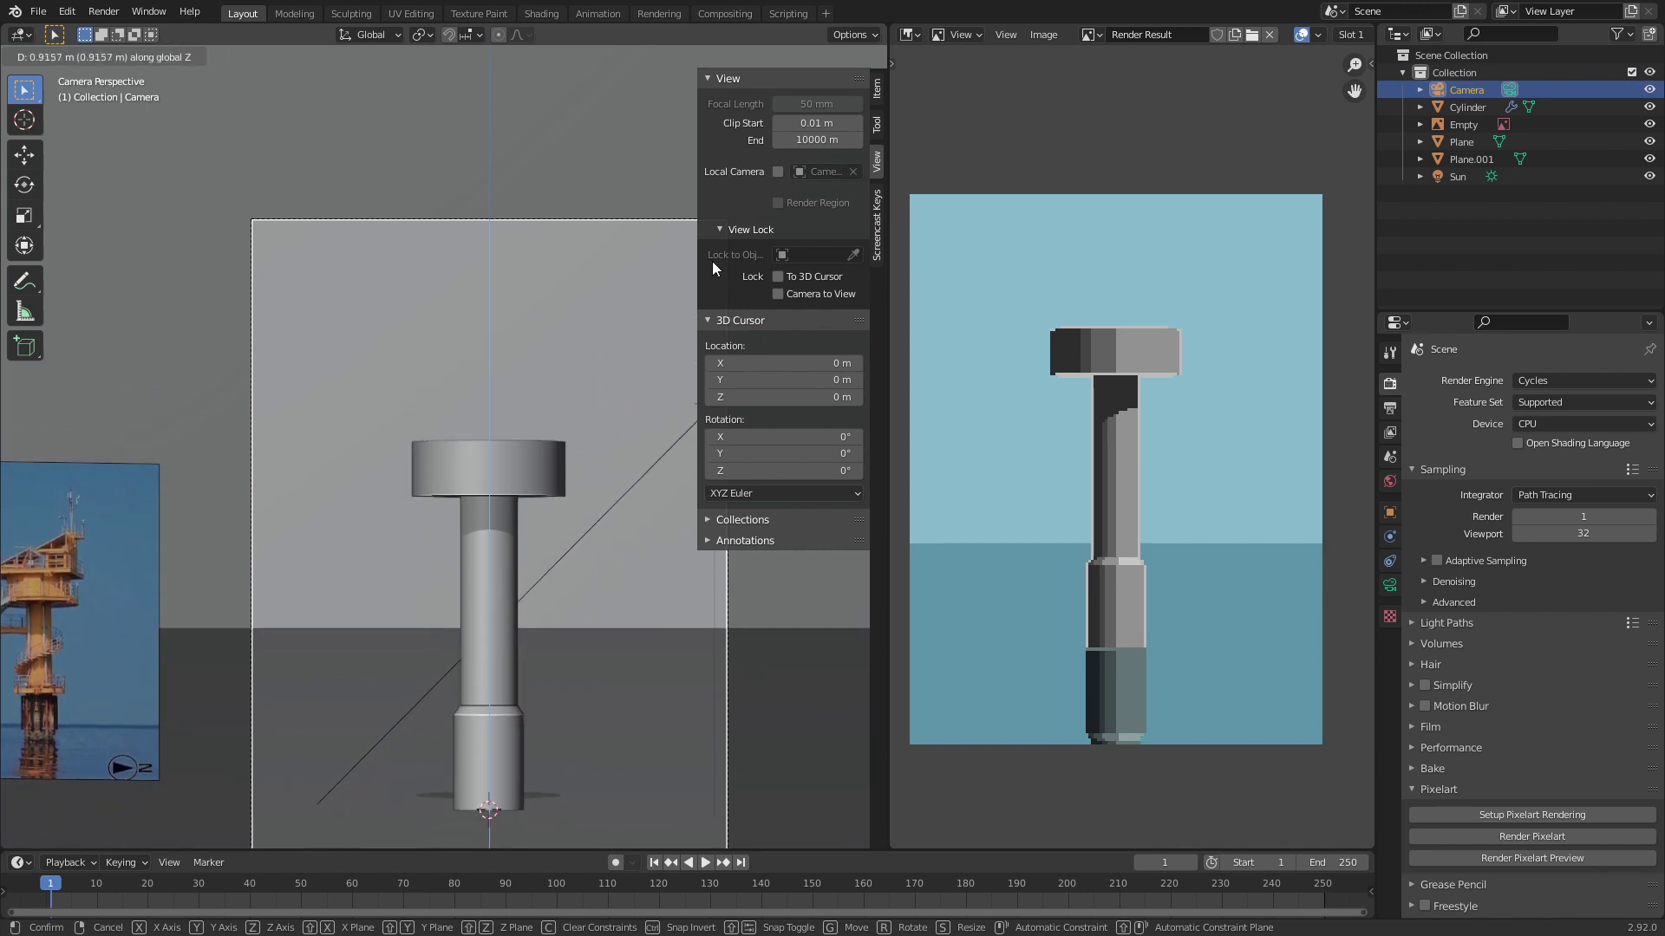
pyautogui.click(689, 269)
# Step: Move the reference photo to open space beside the tower and inspect the structure's base
pyautogui.click(451, 332)
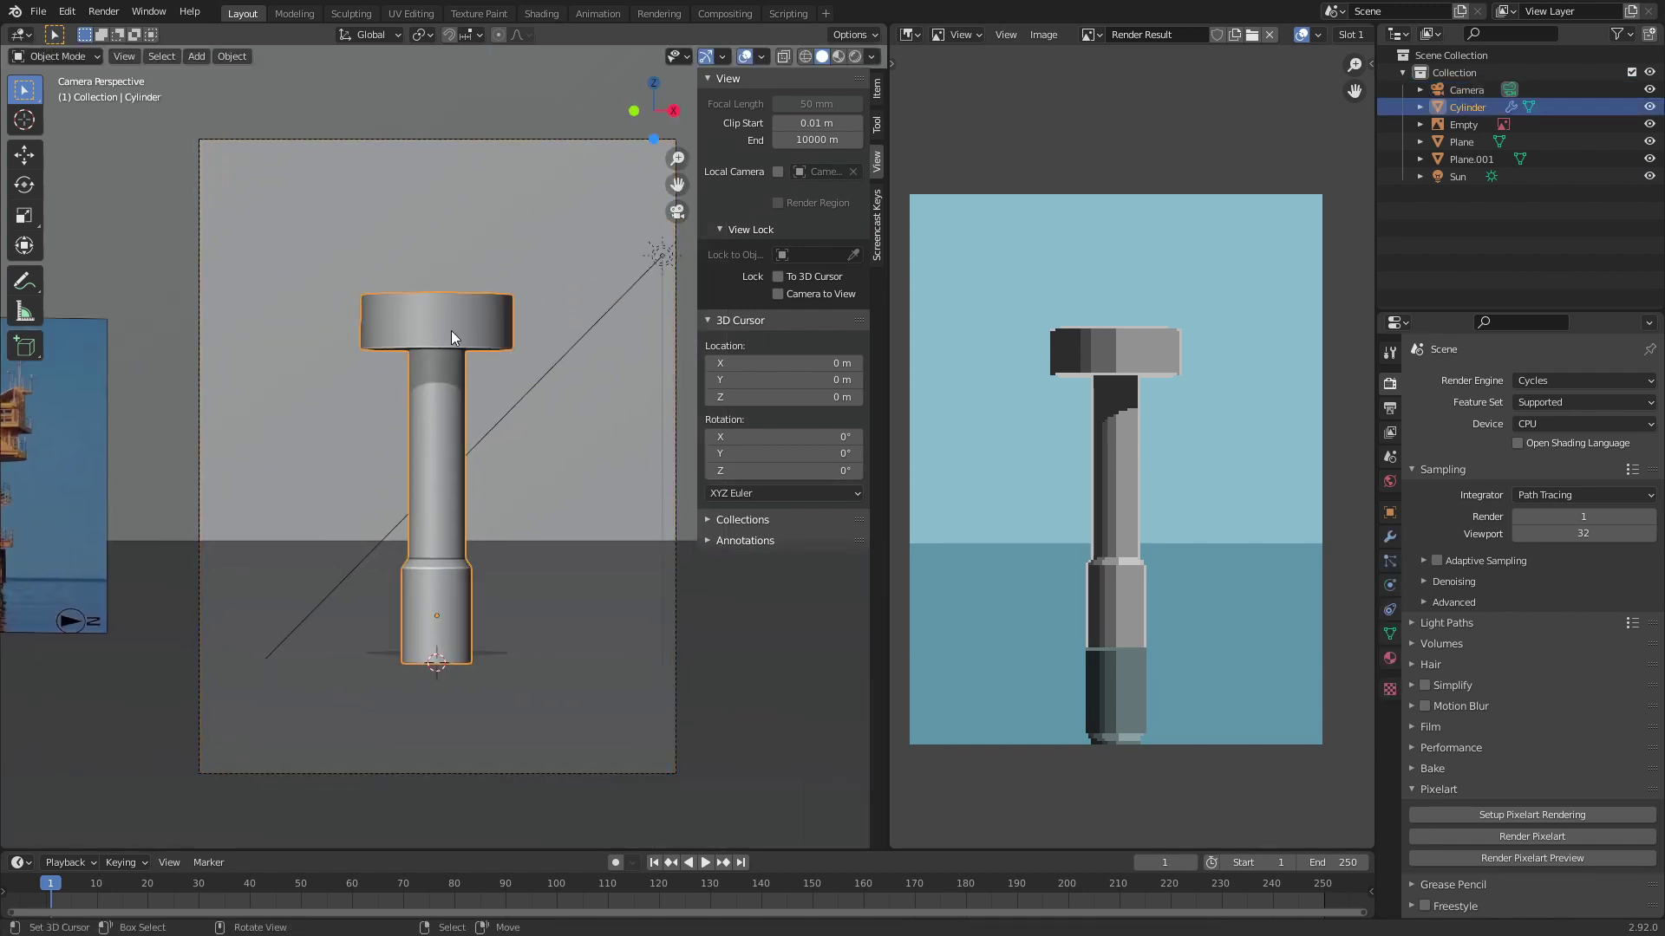
pyautogui.moveTo(450, 332); pyautogui.dragTo(134, 451, button='middle')
pyautogui.click(133, 451)
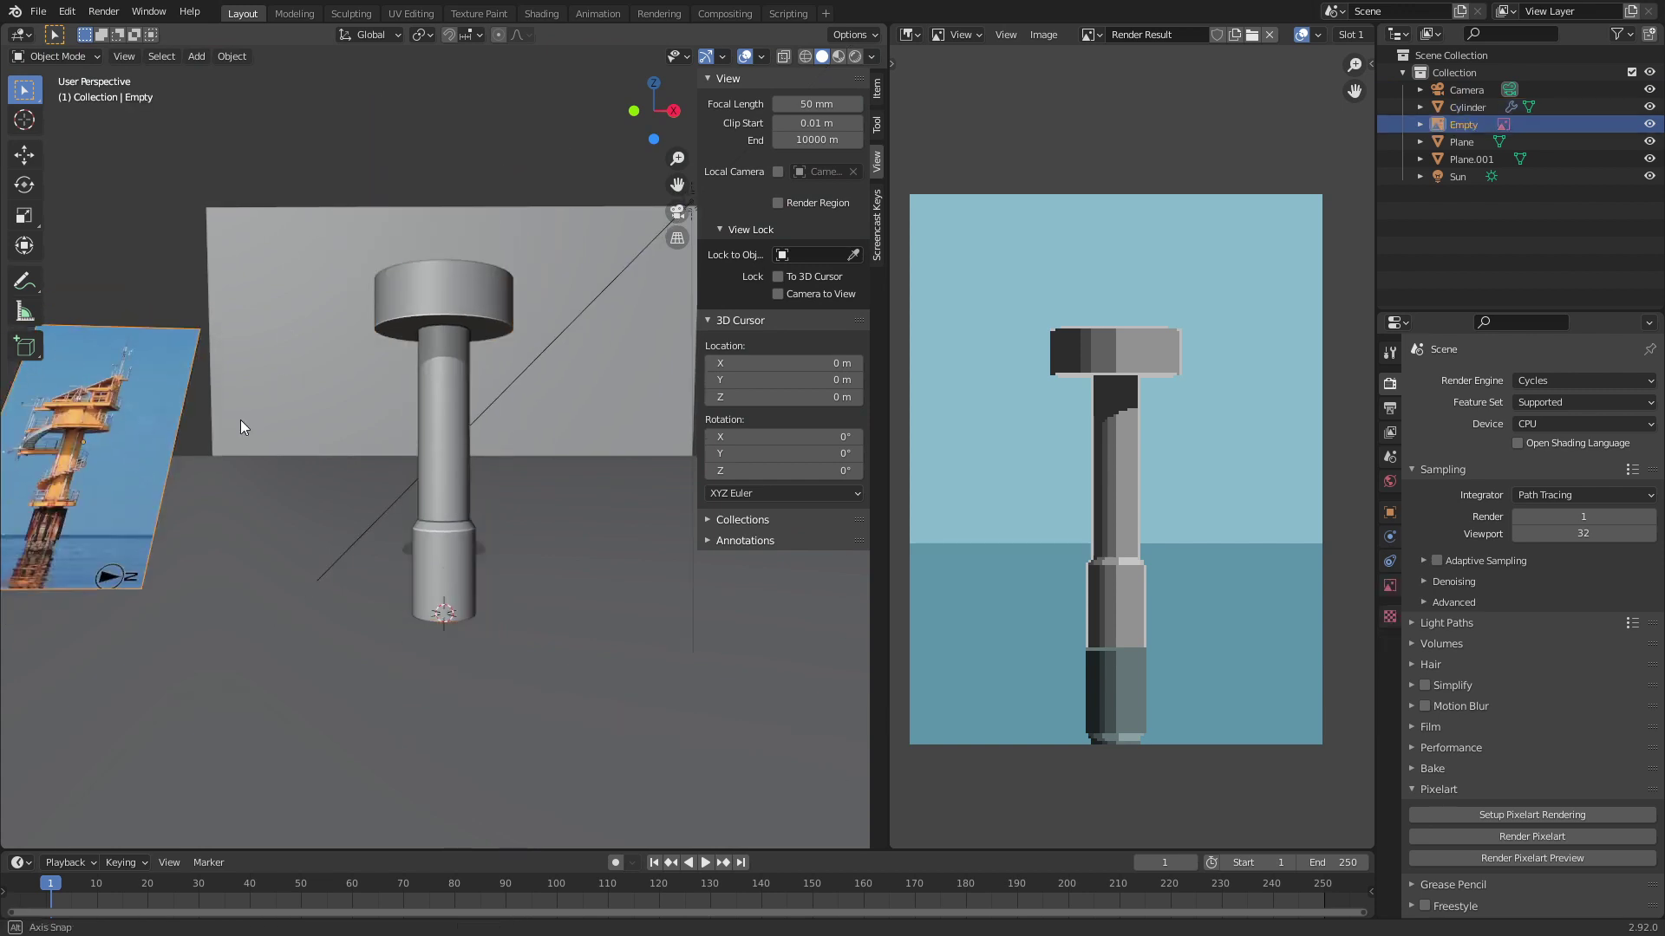
pyautogui.moveTo(241, 421); pyautogui.dragTo(230, 455, button='middle')
pyautogui.press('g')
pyautogui.click(278, 349)
pyautogui.moveTo(407, 333); pyautogui.dragTo(400, 378, button='middle')
pyautogui.keyDown('shift'); pyautogui.moveTo(205, 341); pyautogui.dragTo(518, 572, button='middle'); pyautogui.keyUp('shift')
pyautogui.scroll(5, 647, 425)
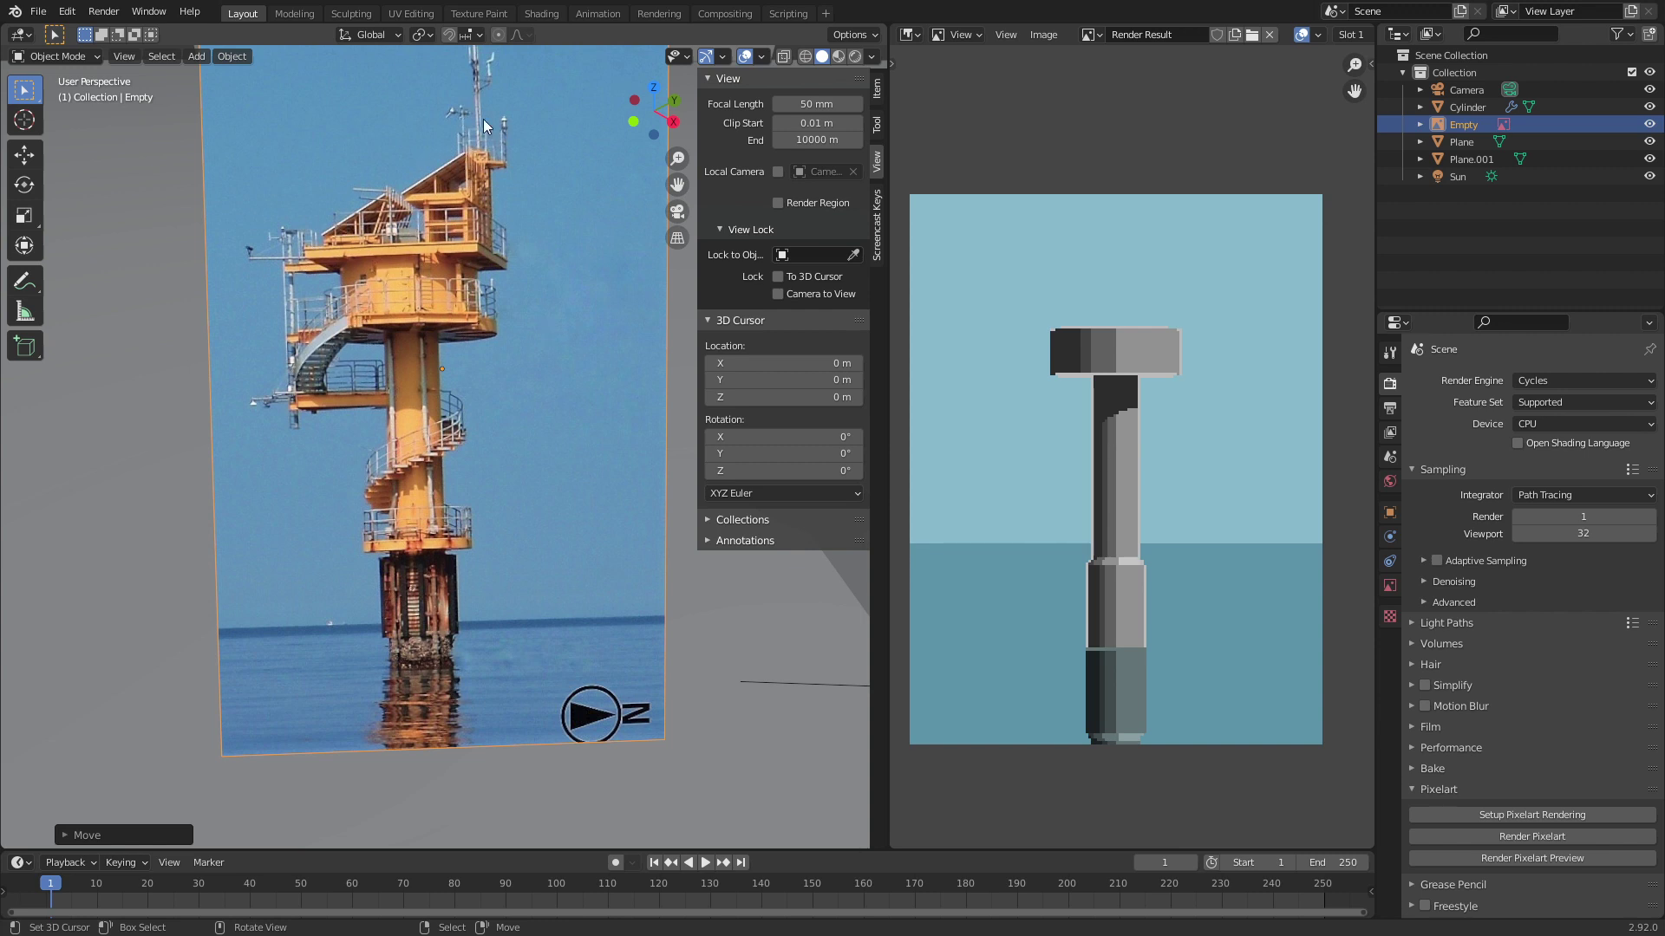
pyautogui.scroll(-8, 492, 451)
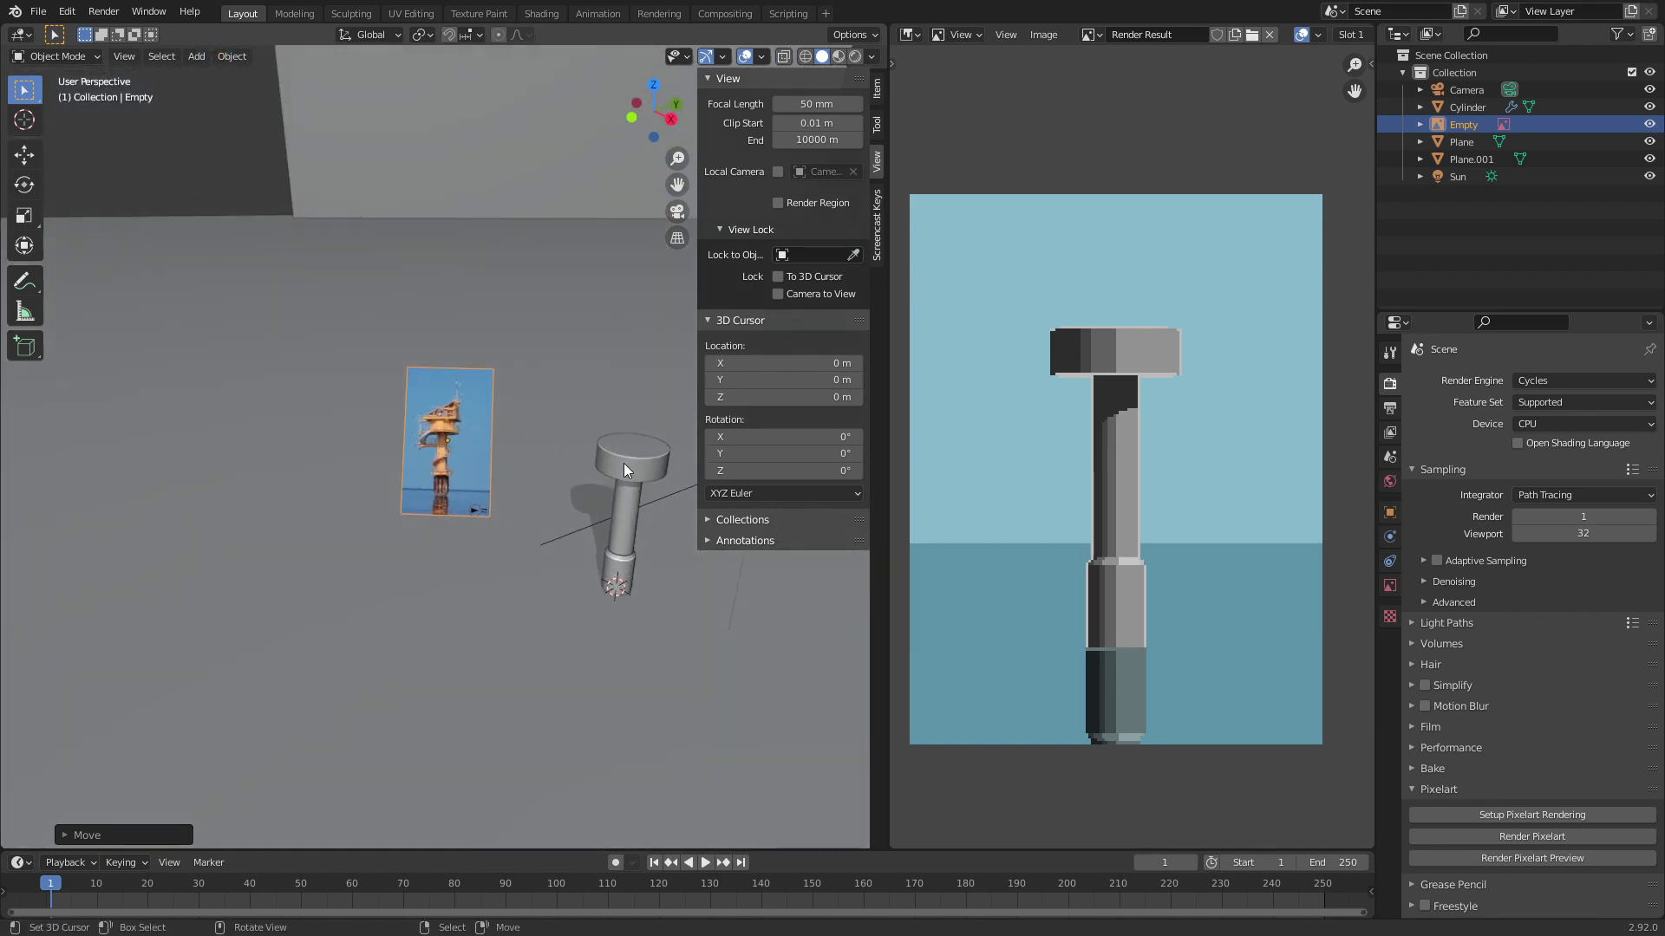
# Step: Place the 3D cursor on the tower's wide base section, add a cube there and scale it down
pyautogui.click(626, 462)
pyautogui.press('KP_Decimal')
pyautogui.scroll(3, 470, 570)
pyautogui.keyDown('shift'); pyautogui.moveTo(498, 613); pyautogui.dragTo(482, 445, button='middle'); pyautogui.keyUp('shift')
pyautogui.press('Tab')
pyautogui.press('Tab')
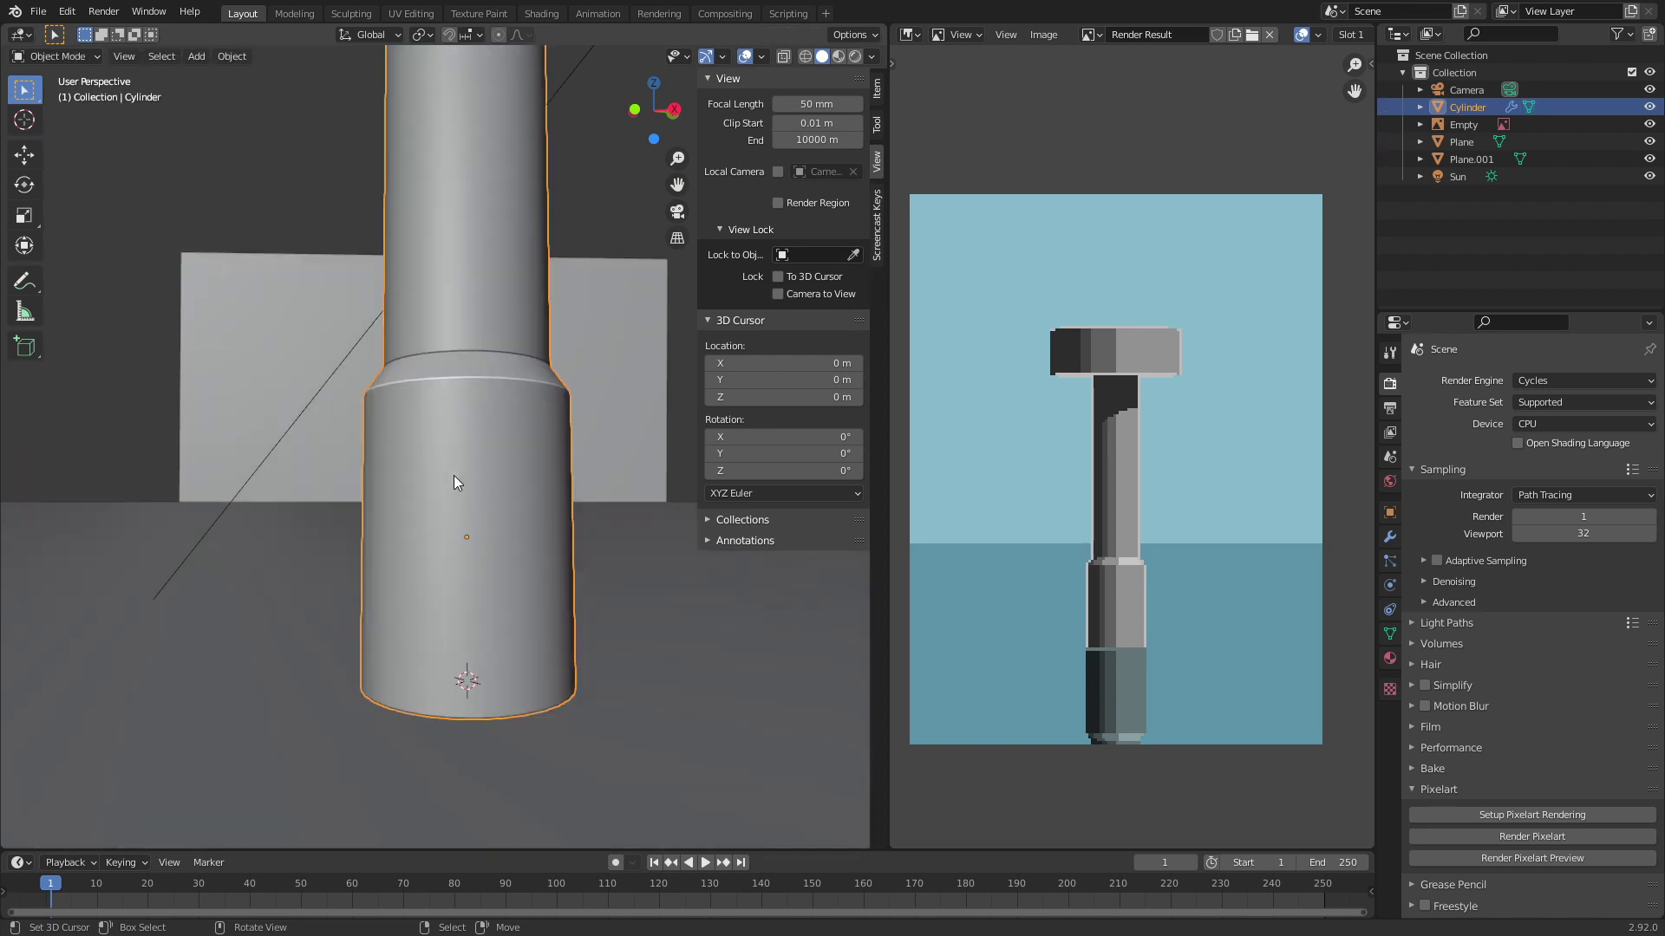
pyautogui.click(445, 481)
pyautogui.hotkey('shift', 'a')
pyautogui.moveTo(445, 481)
pyautogui.click(516, 492)
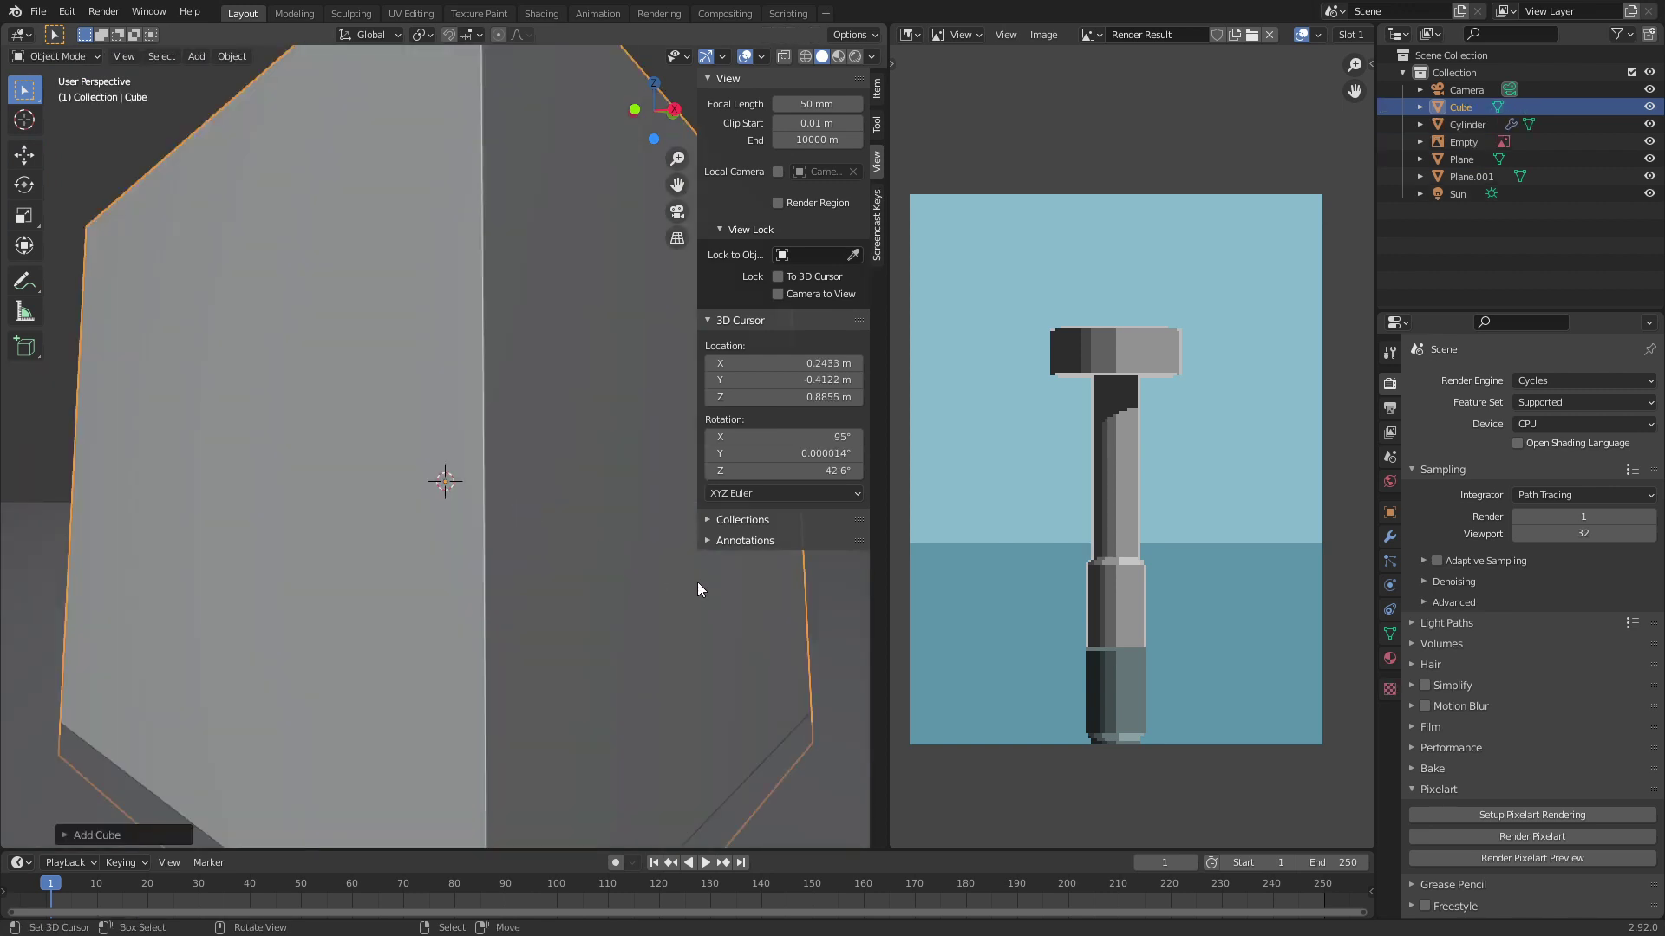
pyautogui.press('s')
pyautogui.click(503, 525)
# Step: From a top view, move the cube out to the outer edge of the tower's cylinder
pyautogui.moveTo(492, 564); pyautogui.dragTo(341, 450, button='middle')
pyautogui.press('KP_7')
pyautogui.scroll(-4, 491, 623)
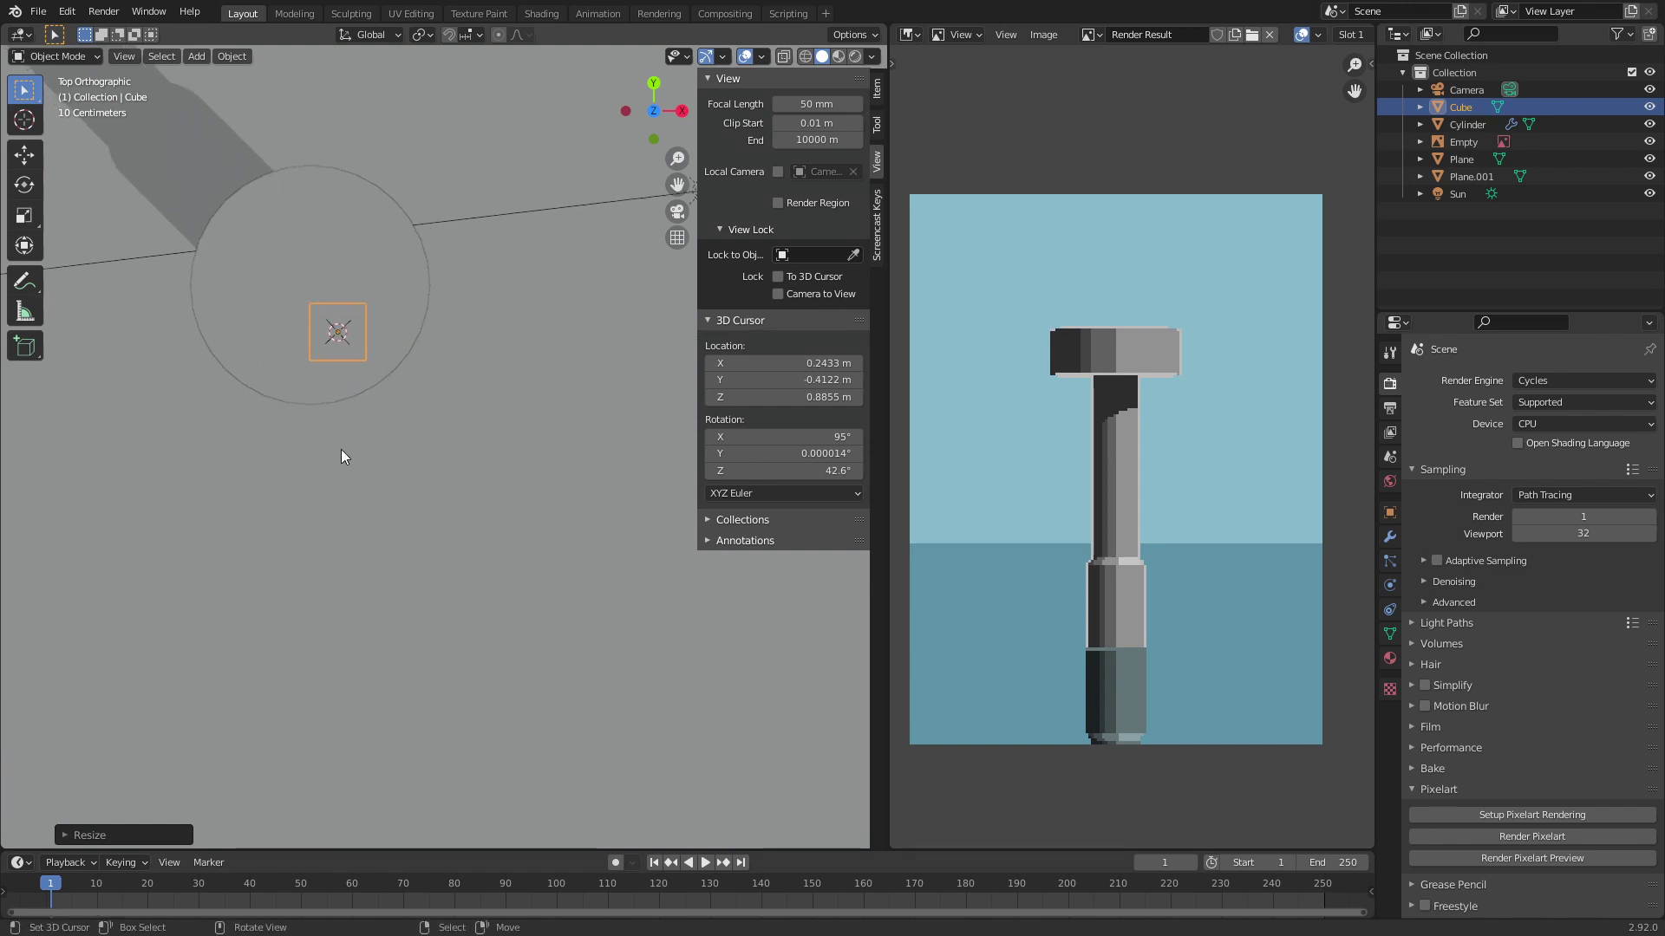
pyautogui.scroll(-10, 341, 449)
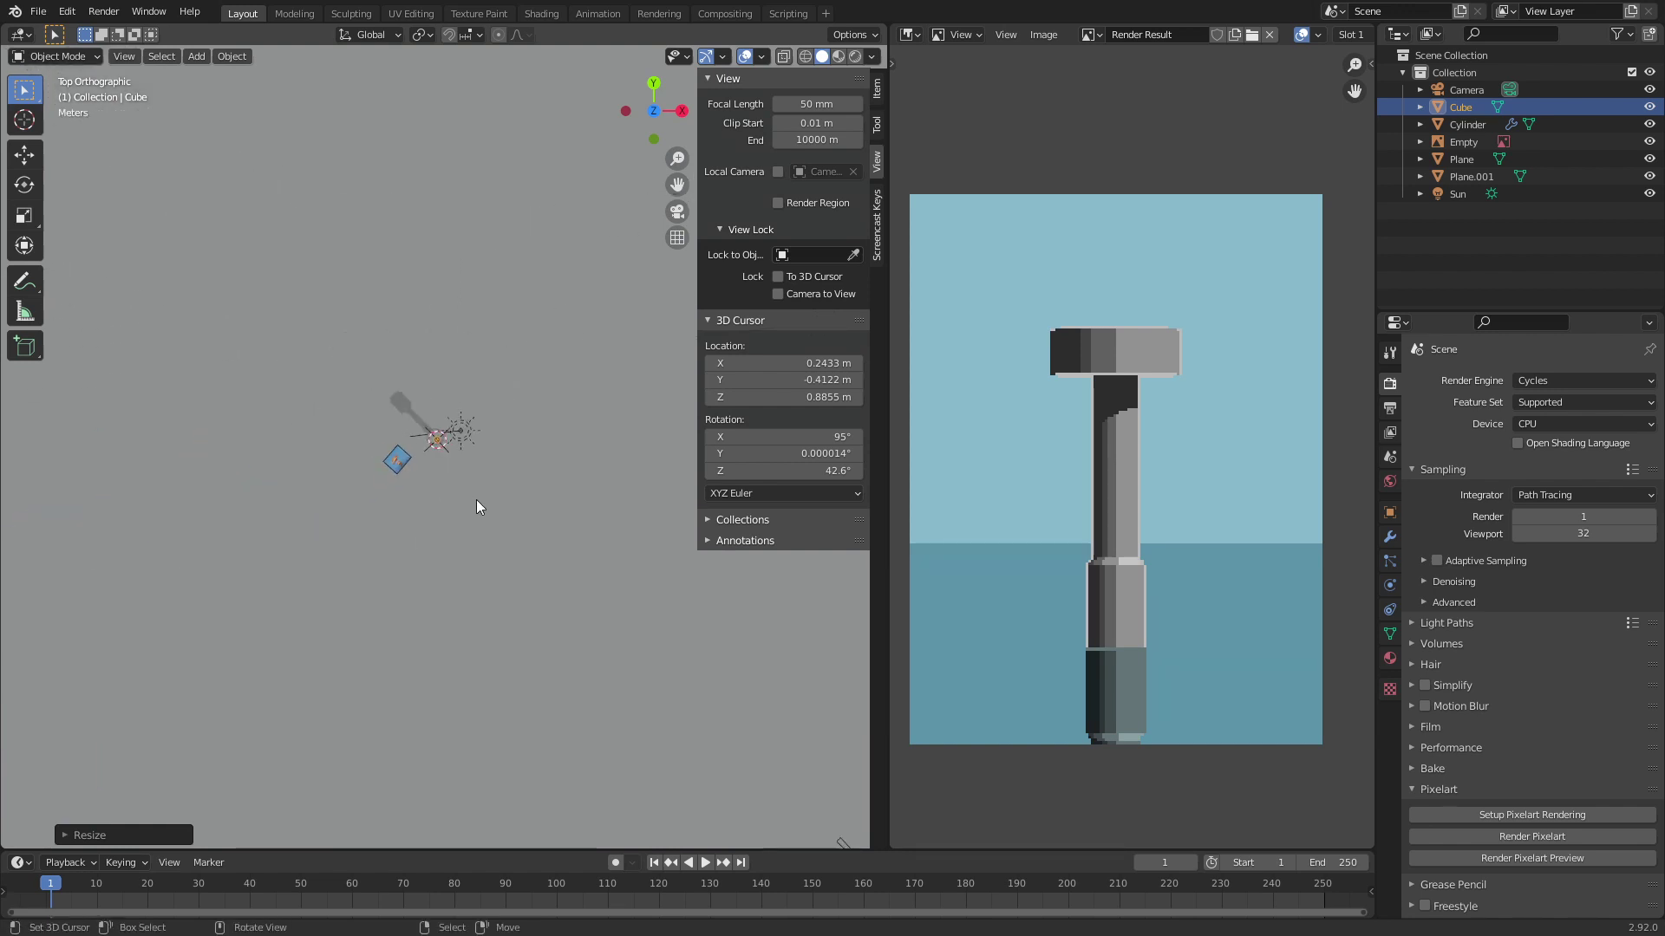
pyautogui.scroll(5, 476, 501)
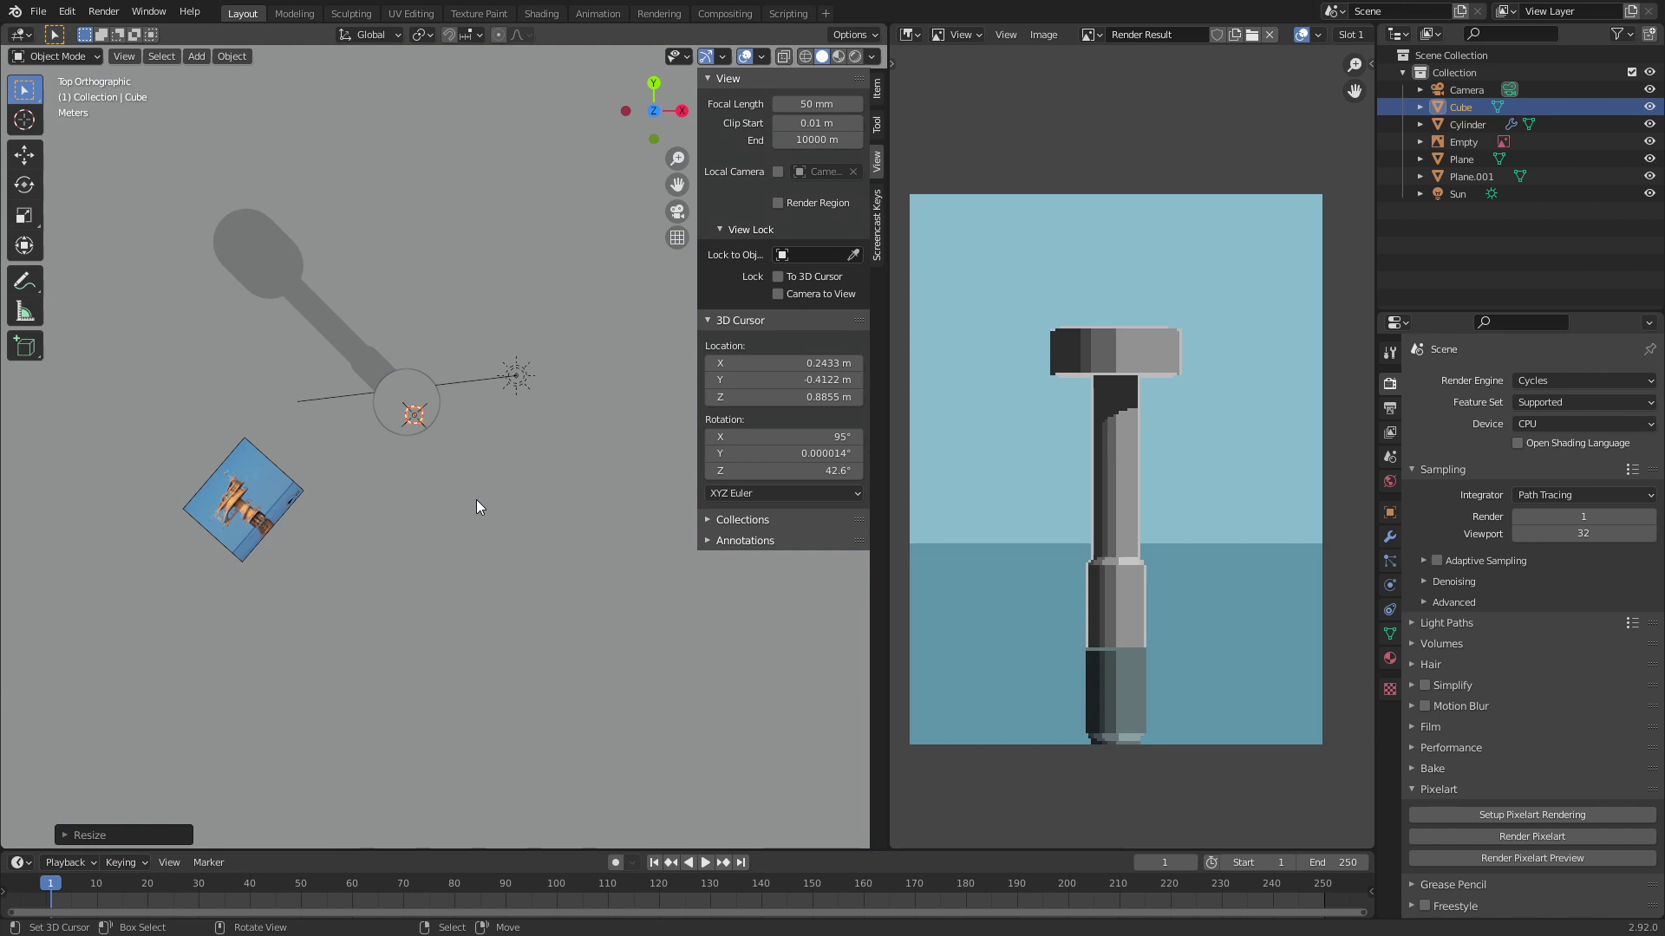
pyautogui.scroll(6, 476, 500)
pyautogui.keyDown('shift'); pyautogui.moveTo(310, 269); pyautogui.dragTo(337, 594, button='middle'); pyautogui.keyUp('shift')
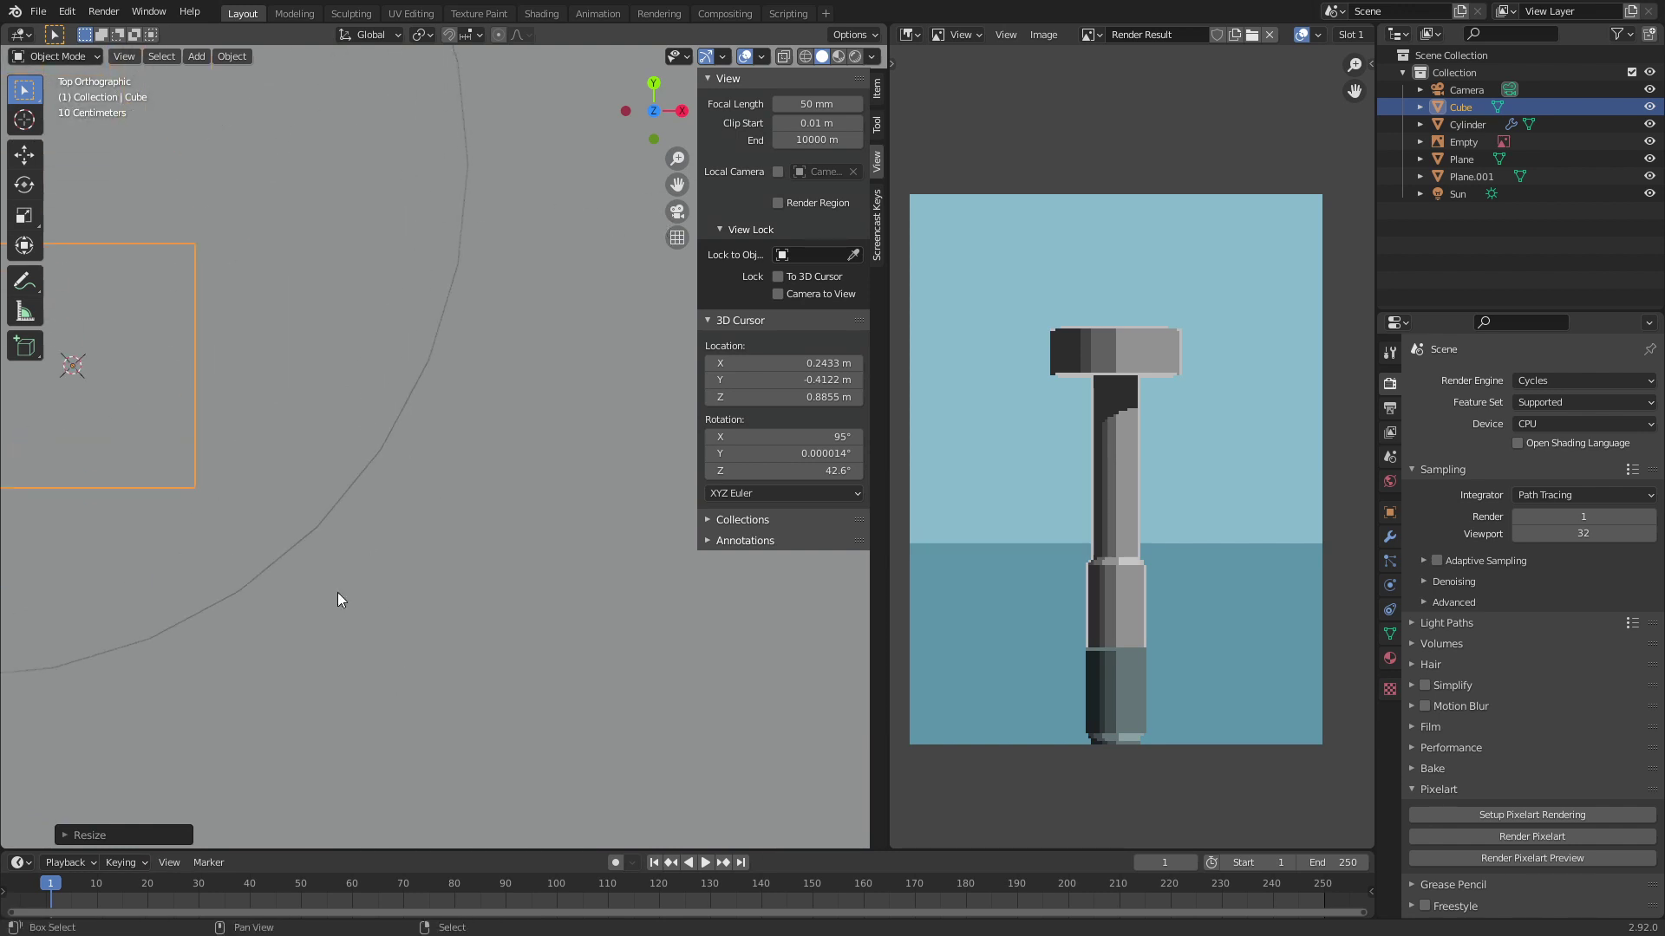
pyautogui.press('g')
pyautogui.click(535, 352)
pyautogui.moveTo(553, 517); pyautogui.dragTo(423, 355, button='middle')
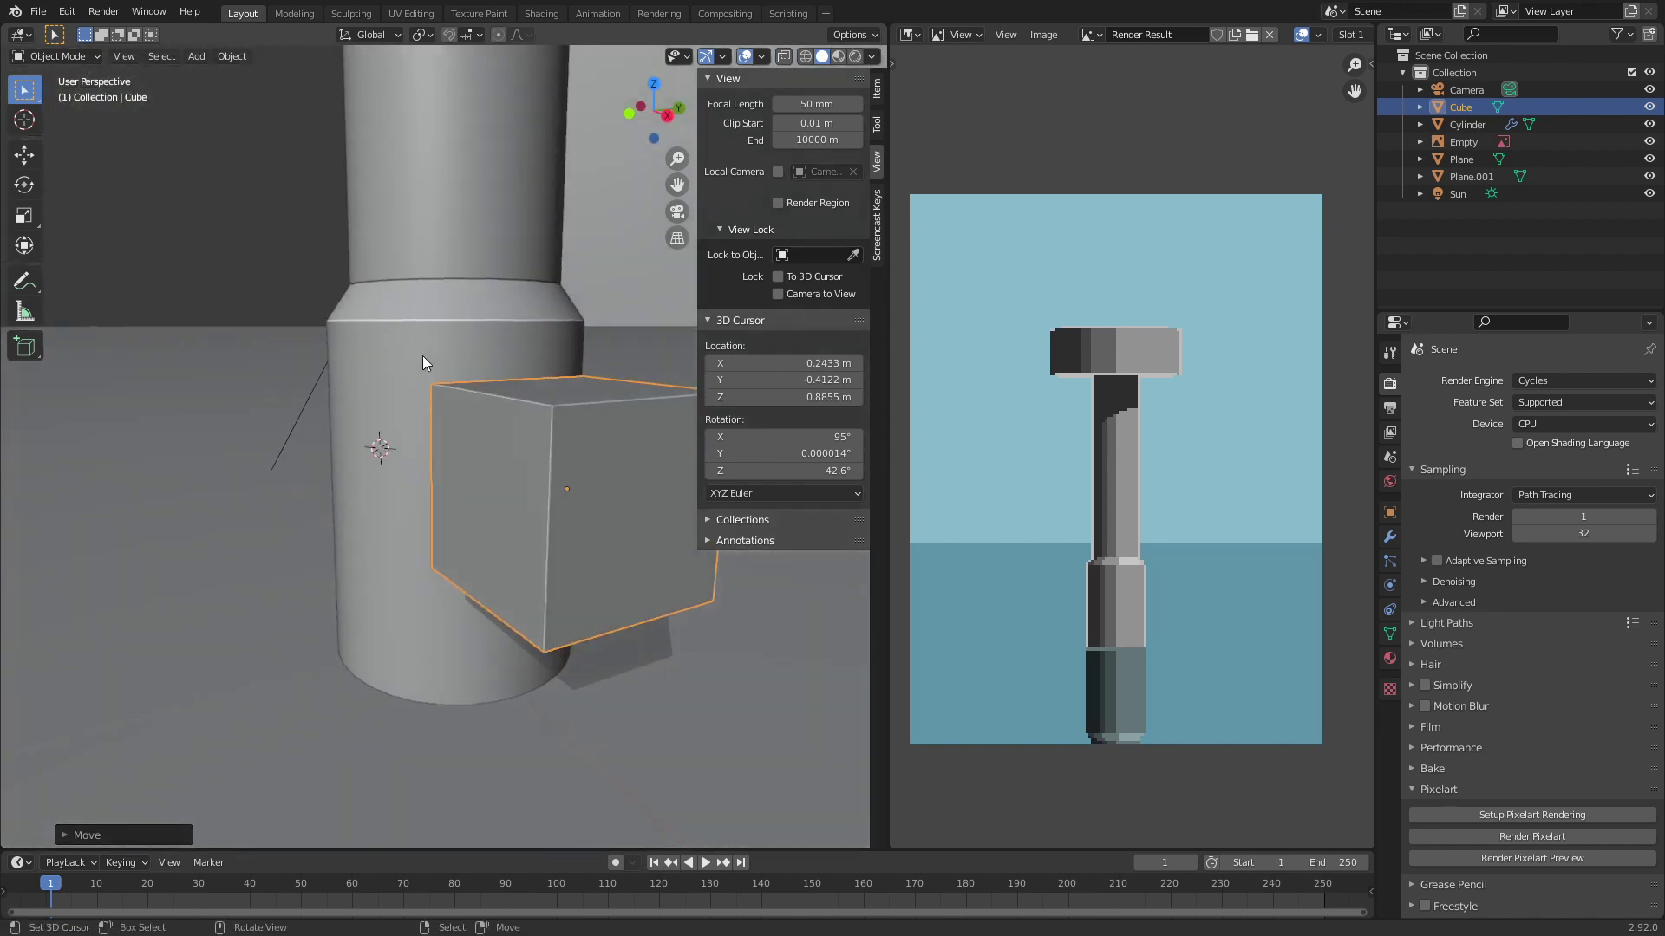
pyautogui.scroll(-3, 424, 356)
pyautogui.keyDown('shift'); pyautogui.moveTo(508, 492); pyautogui.dragTo(416, 478, button='middle'); pyautogui.keyUp('shift')
# Step: In Edit Mode, scale the cube to about 0.27 and stretch it to about 7.2 along Z into a slim pillar
pyautogui.press('Tab')
pyautogui.press('s')
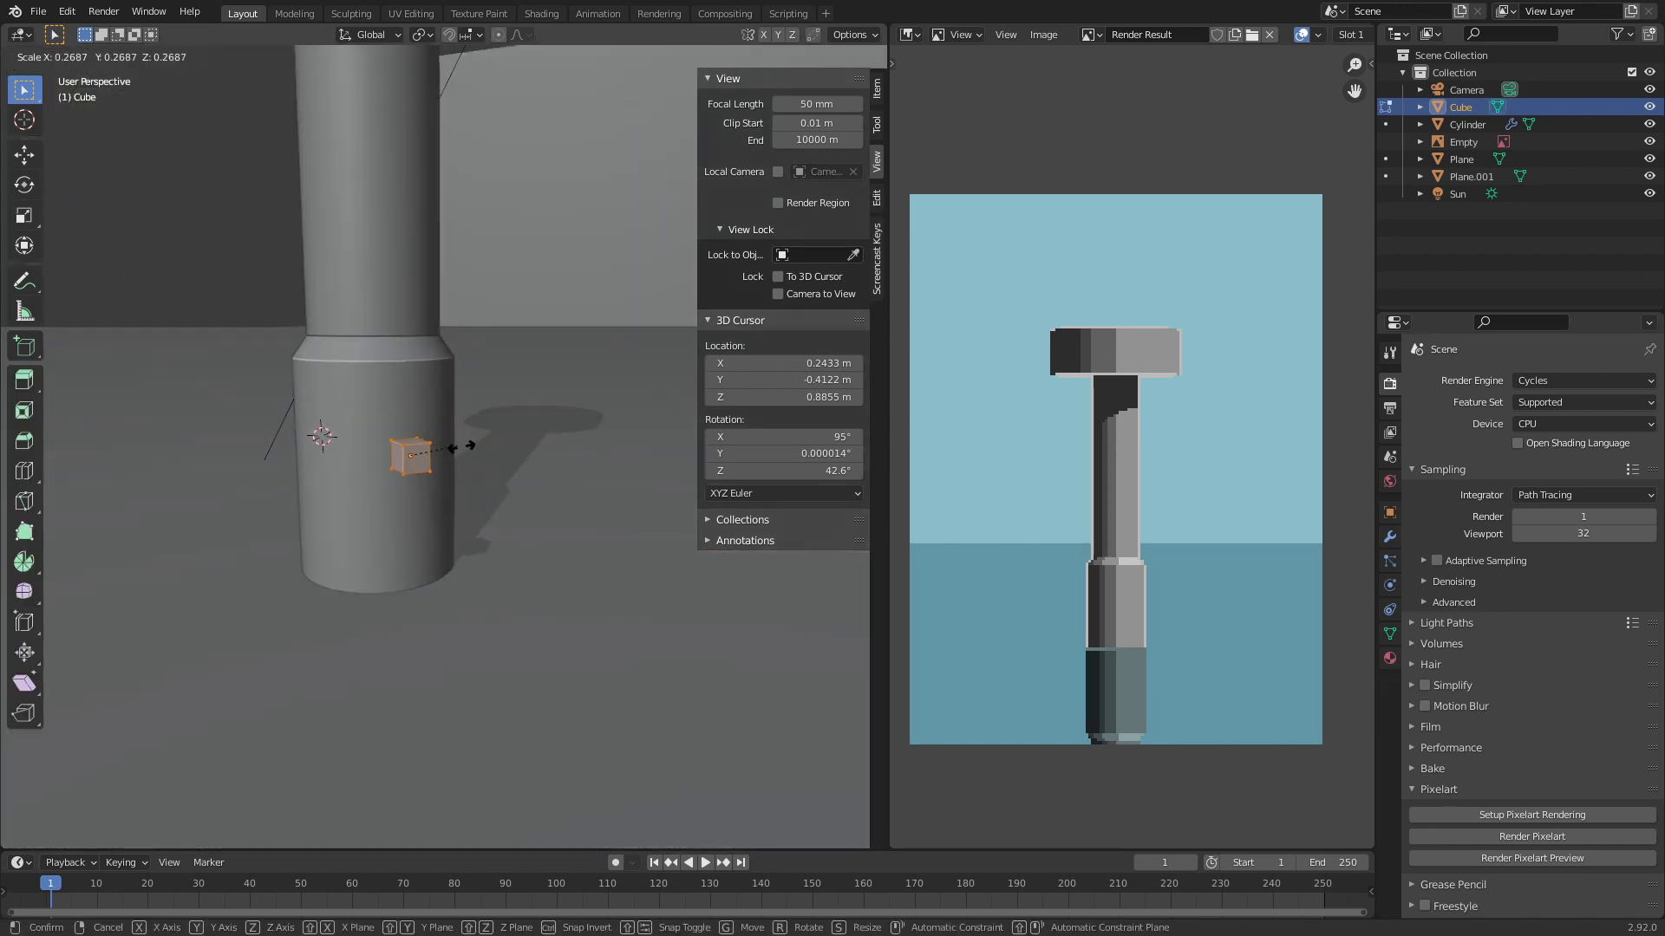
pyautogui.click(469, 457)
pyautogui.press('s')
pyautogui.press('z')
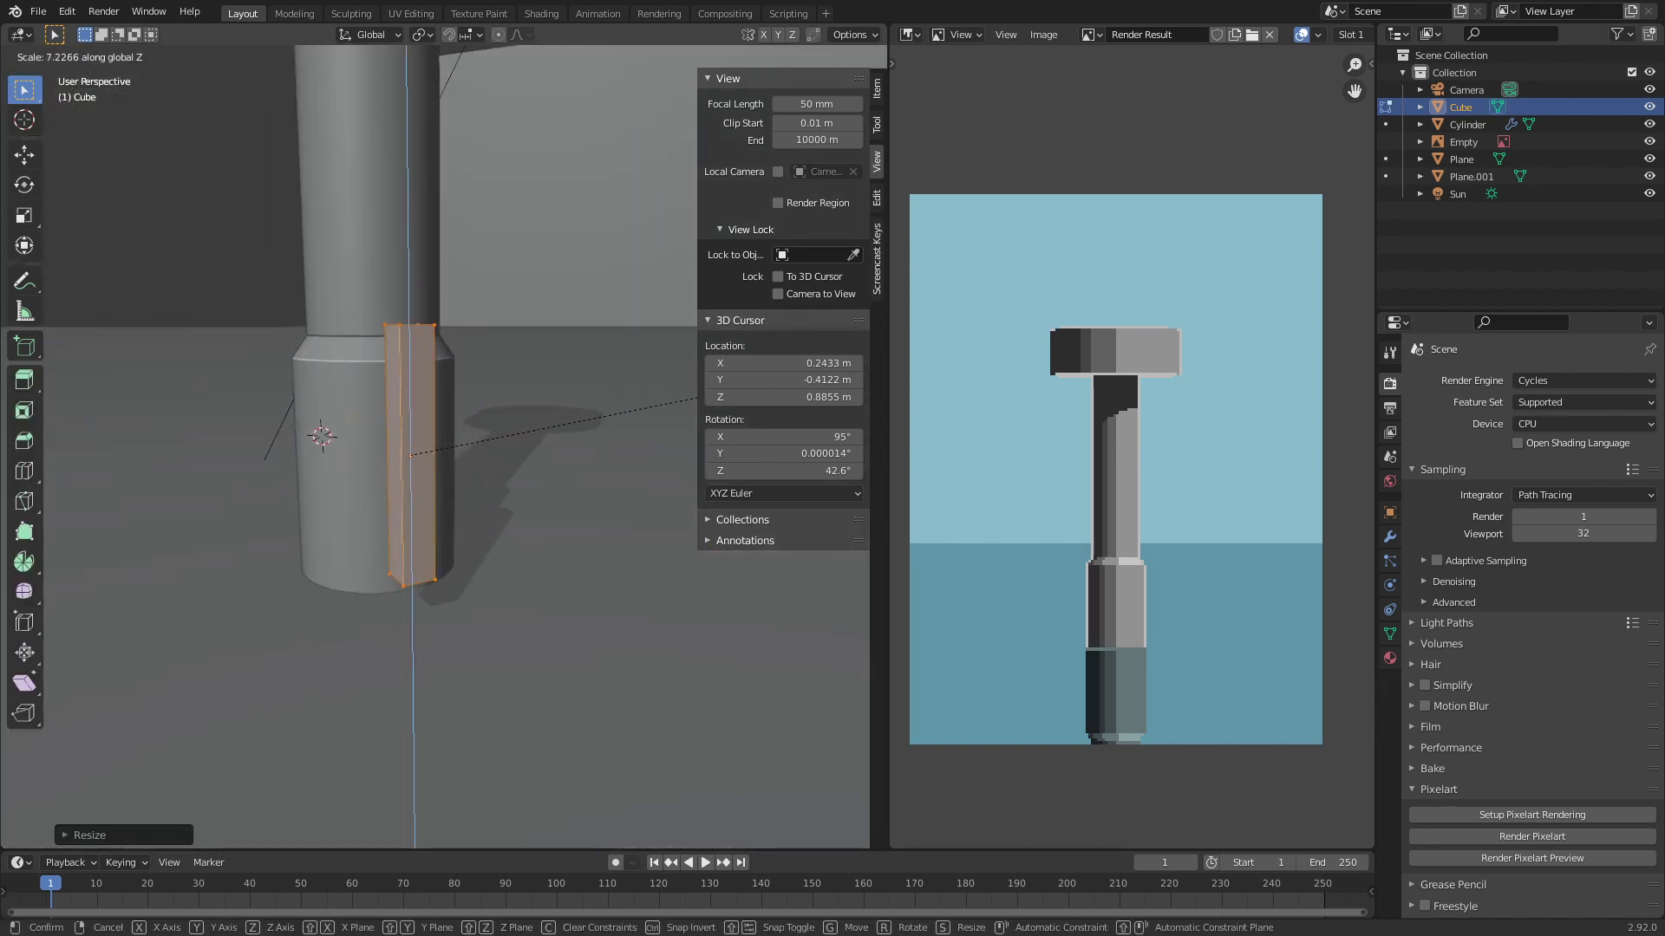
pyautogui.click(715, 404)
pyautogui.moveTo(659, 433); pyautogui.dragTo(470, 424, button='middle')
pyautogui.click(32, 164)
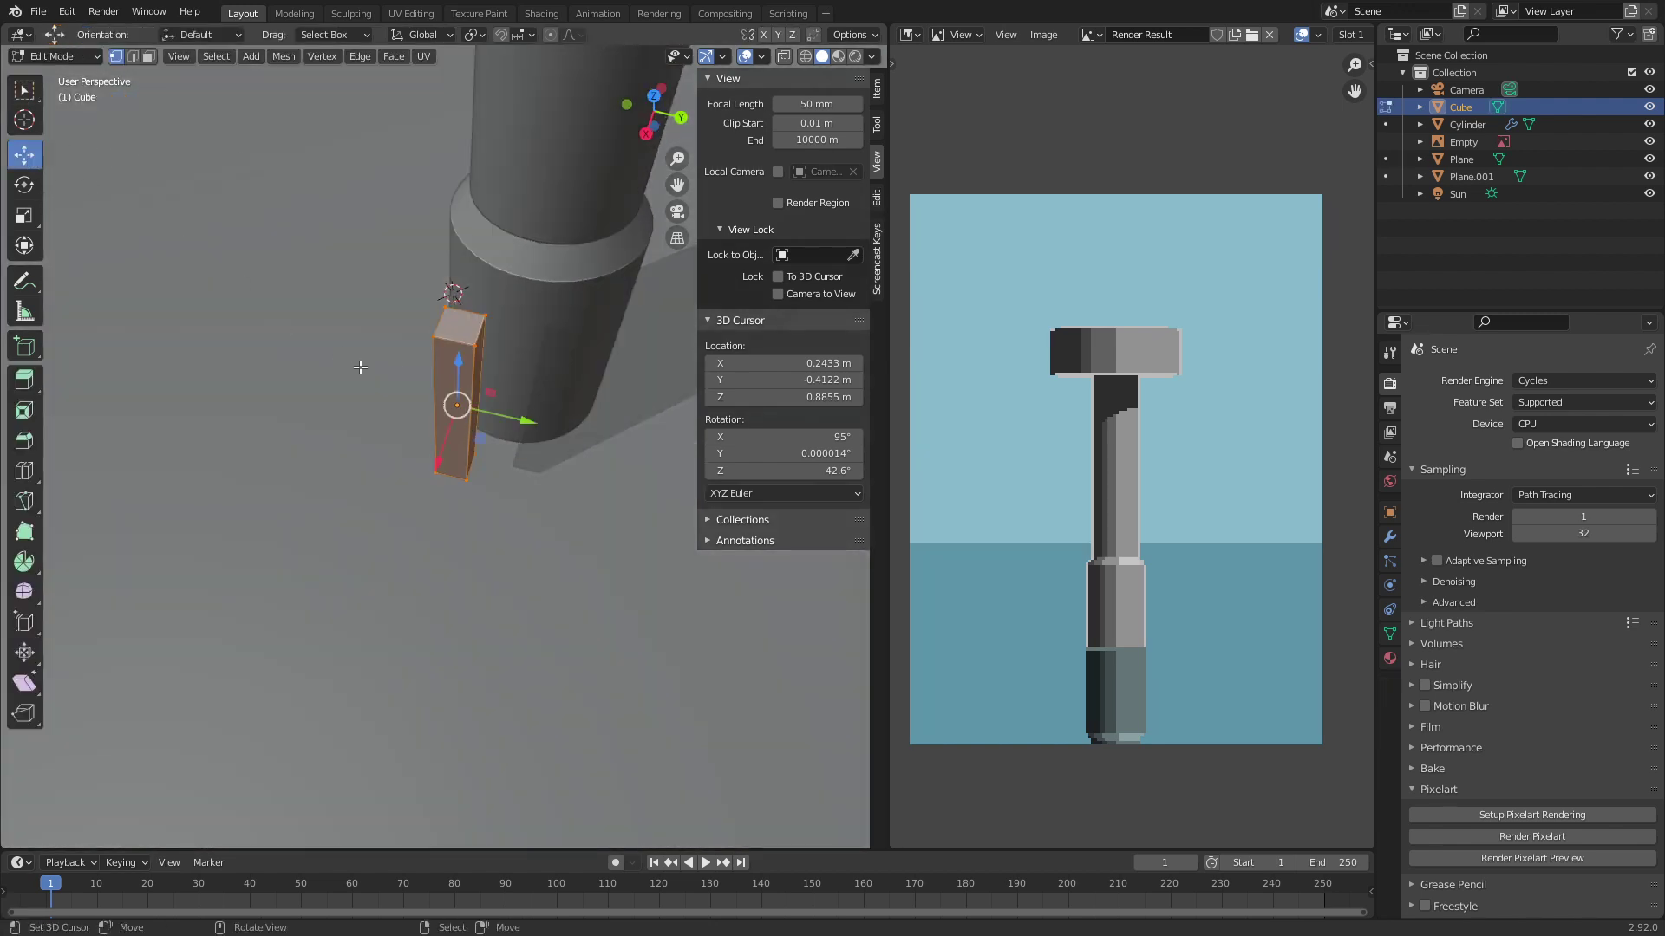
pyautogui.press('Tab')
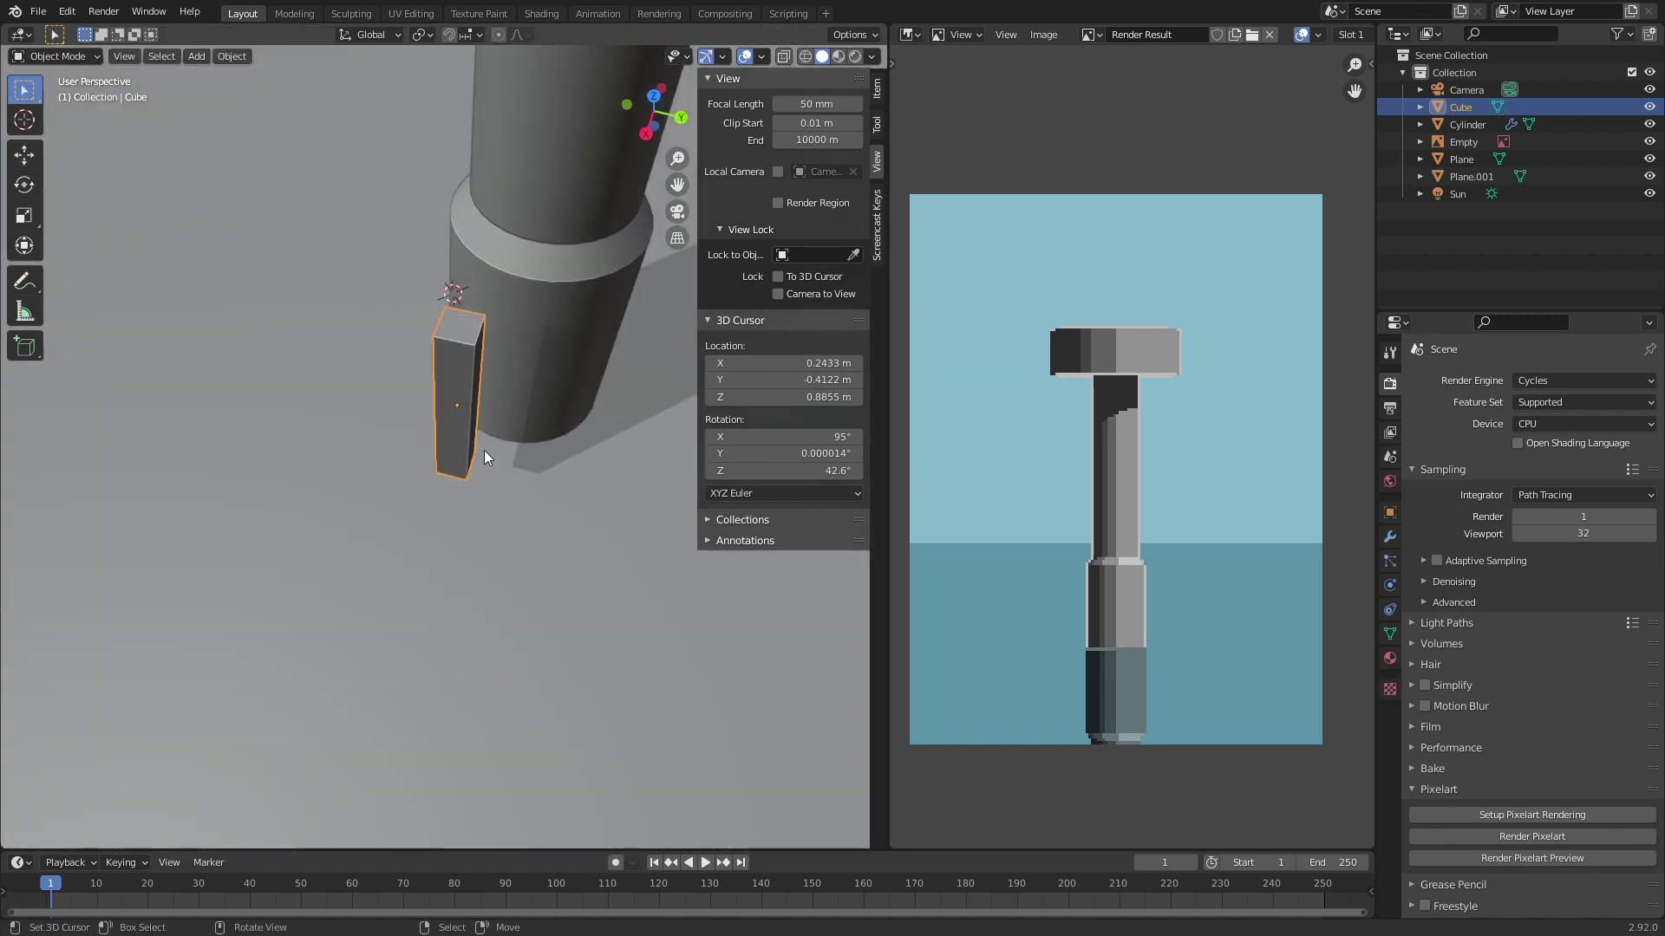
# Step: Enable Screencast Keys with font size 23 and offset -33, 23
pyautogui.click(770, 540)
pyautogui.click(877, 251)
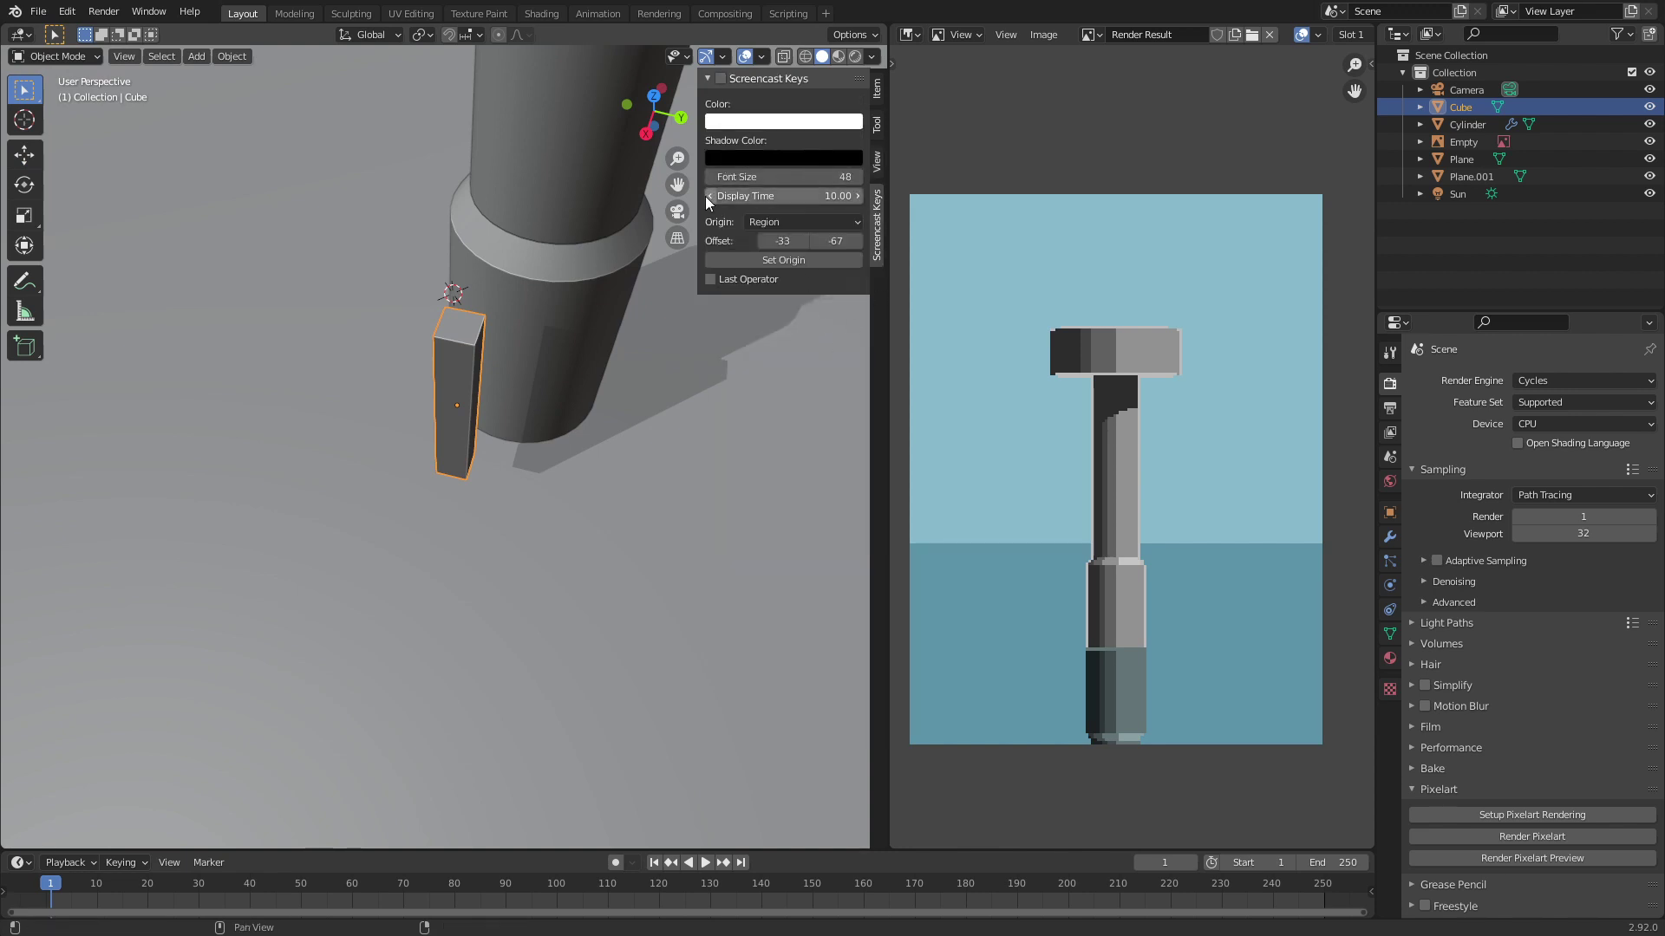
pyautogui.click(721, 78)
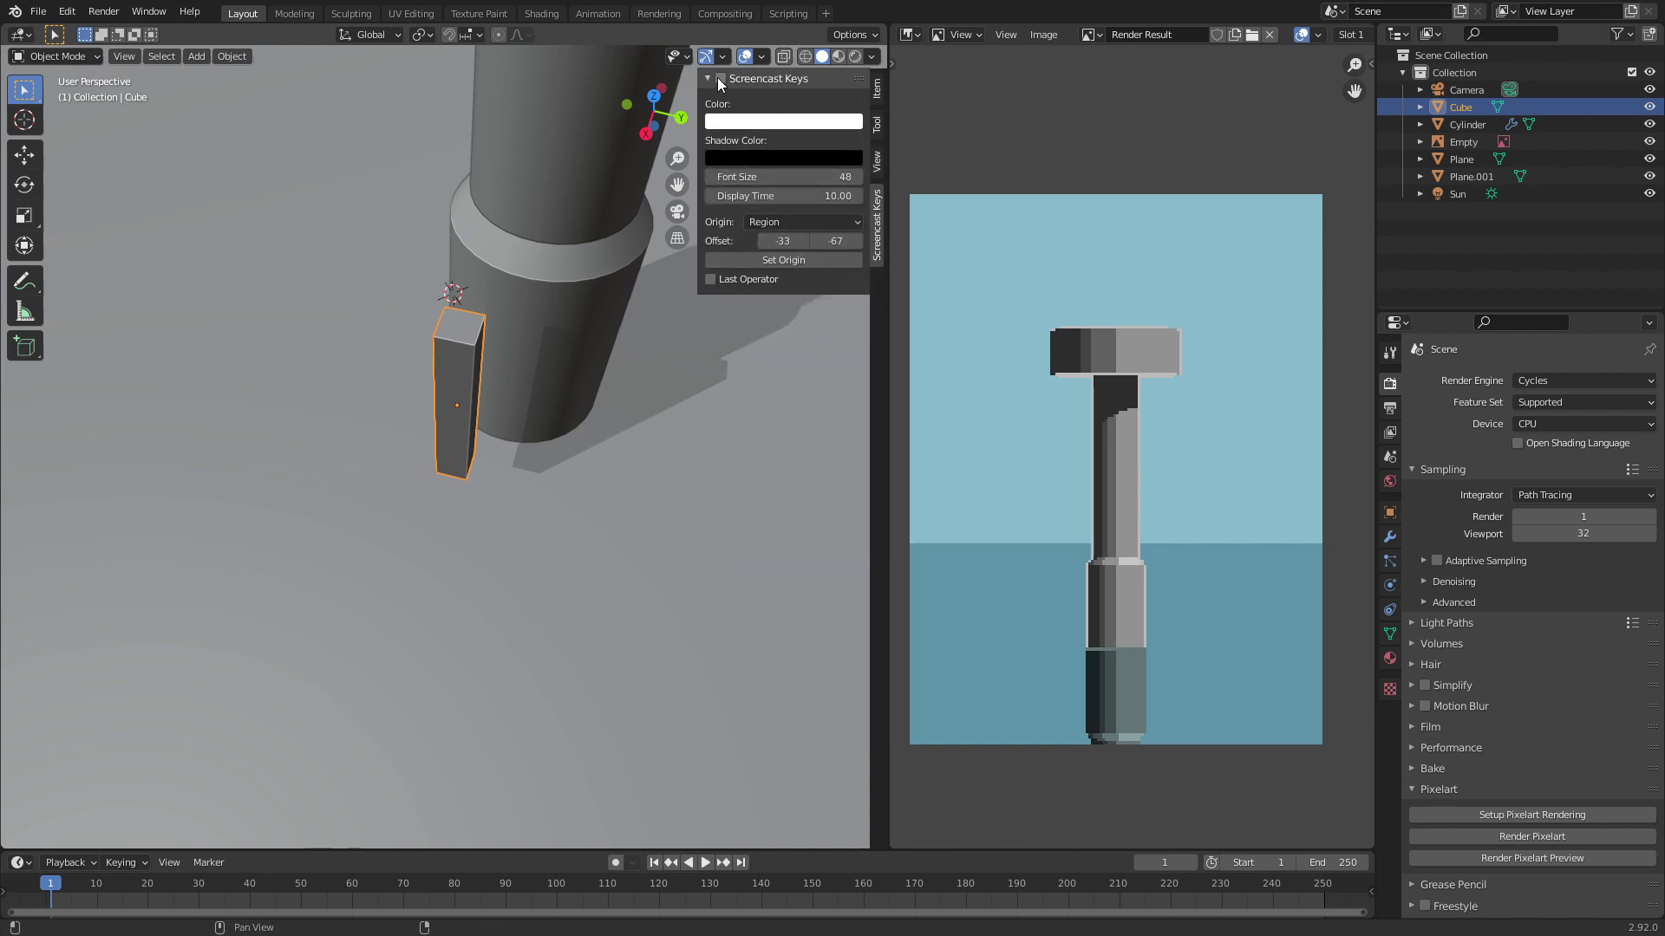
pyautogui.scroll(-2, 471, 508)
pyautogui.scroll(2, 470, 507)
pyautogui.moveTo(471, 509); pyautogui.dragTo(555, 546, button='middle')
pyautogui.keyDown('shift'); pyautogui.scroll(1, 574, 565); pyautogui.keyUp('shift')
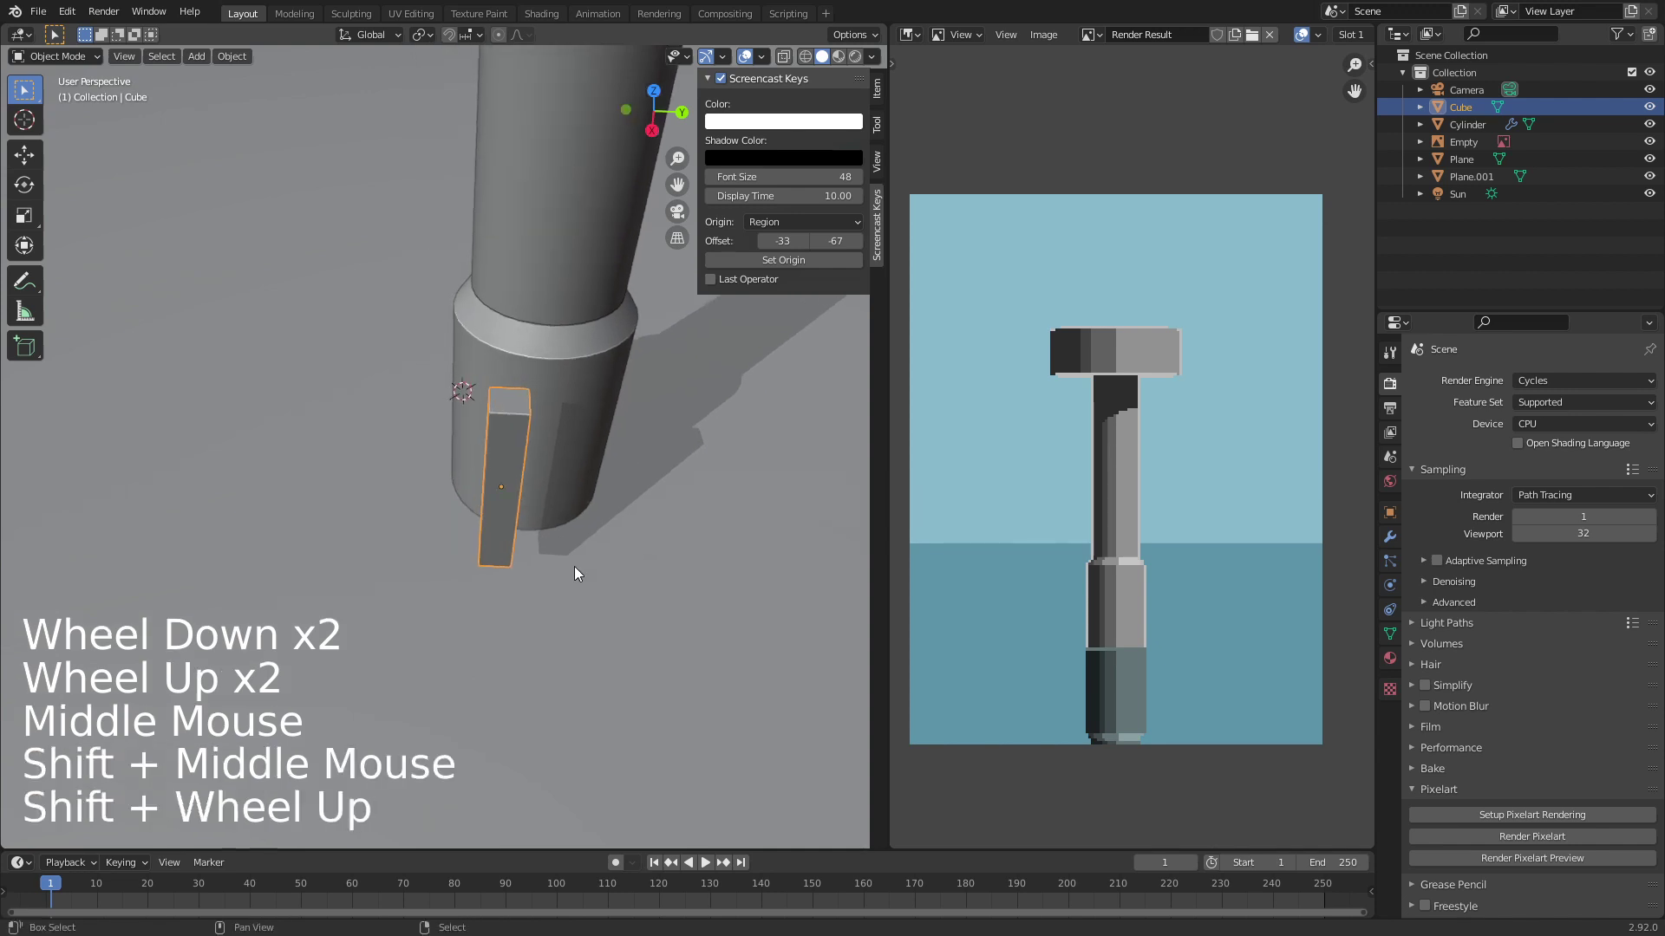
pyautogui.scroll(-2, 574, 565)
pyautogui.moveTo(784, 176); pyautogui.dragTo(733, 176)
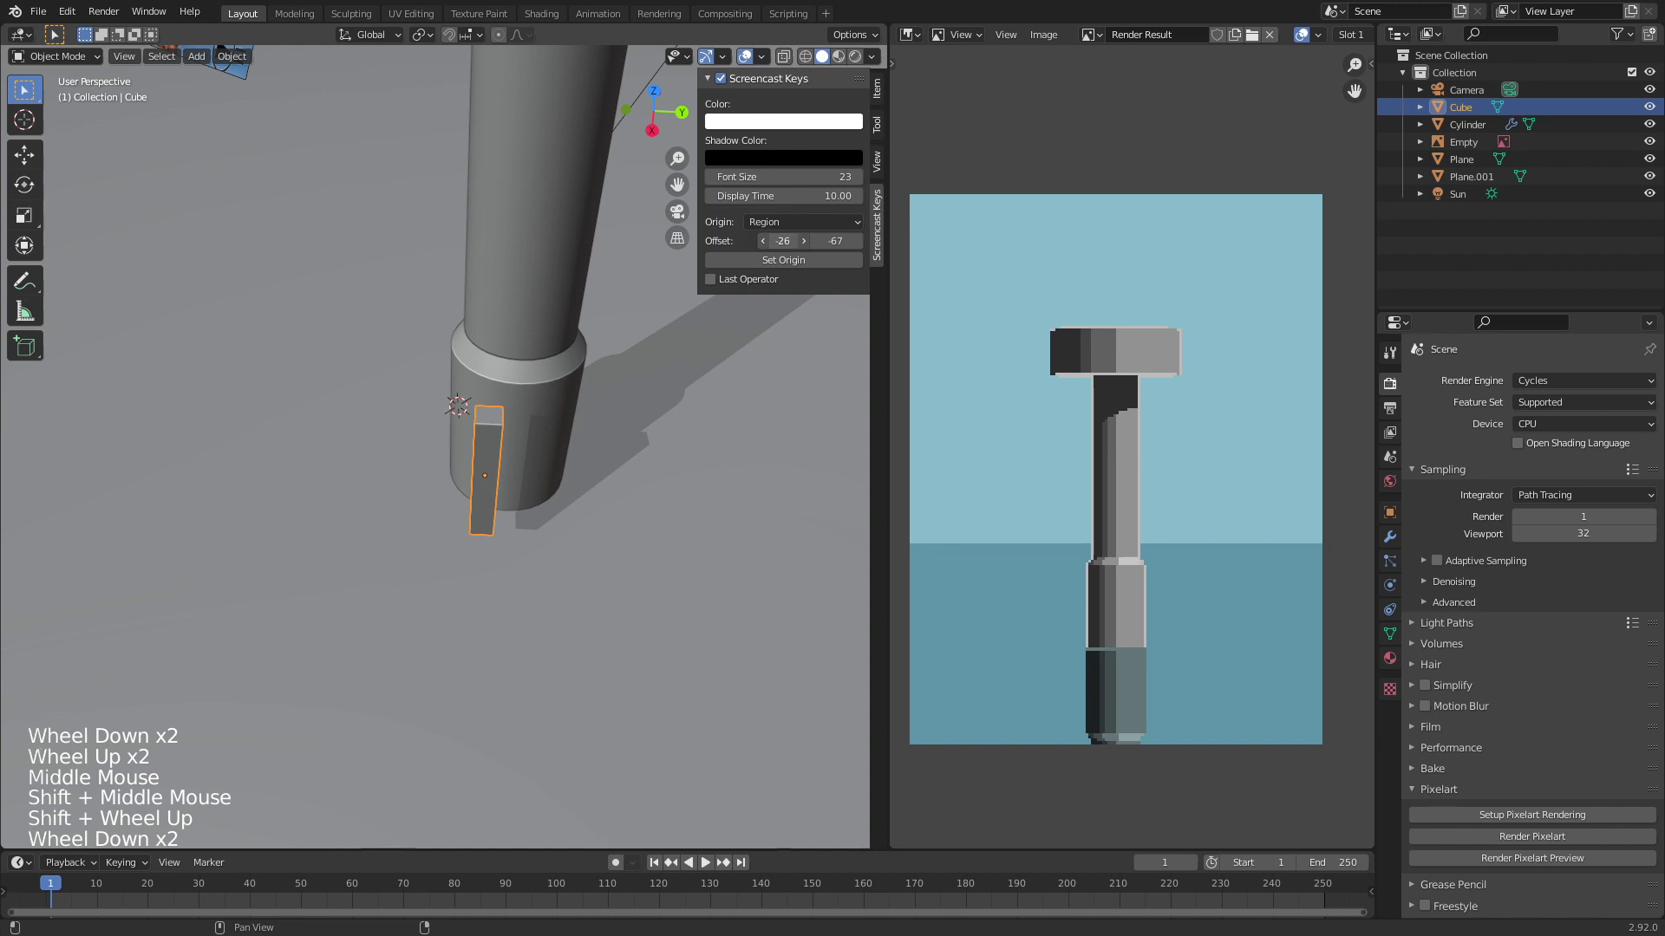
pyautogui.moveTo(832, 241); pyautogui.dragTo(901, 241)
# Step: Duplicate the pillar within its mesh in Edit Mode and place the copy beside it along the cylinder
pyautogui.scroll(-3, 527, 462)
pyautogui.scroll(6, 532, 437)
pyautogui.moveTo(527, 461)
pyautogui.mouseDown(button='middle')
pyautogui.moveTo(532, 437)
pyautogui.moveTo(524, 481)
pyautogui.moveTo(519, 442)
pyautogui.mouseUp(button='middle')
pyautogui.press('Tab')
pyautogui.press('Tab')
pyautogui.moveTo(518, 442); pyautogui.dragTo(462, 373, button='middle')
pyautogui.press('Tab')
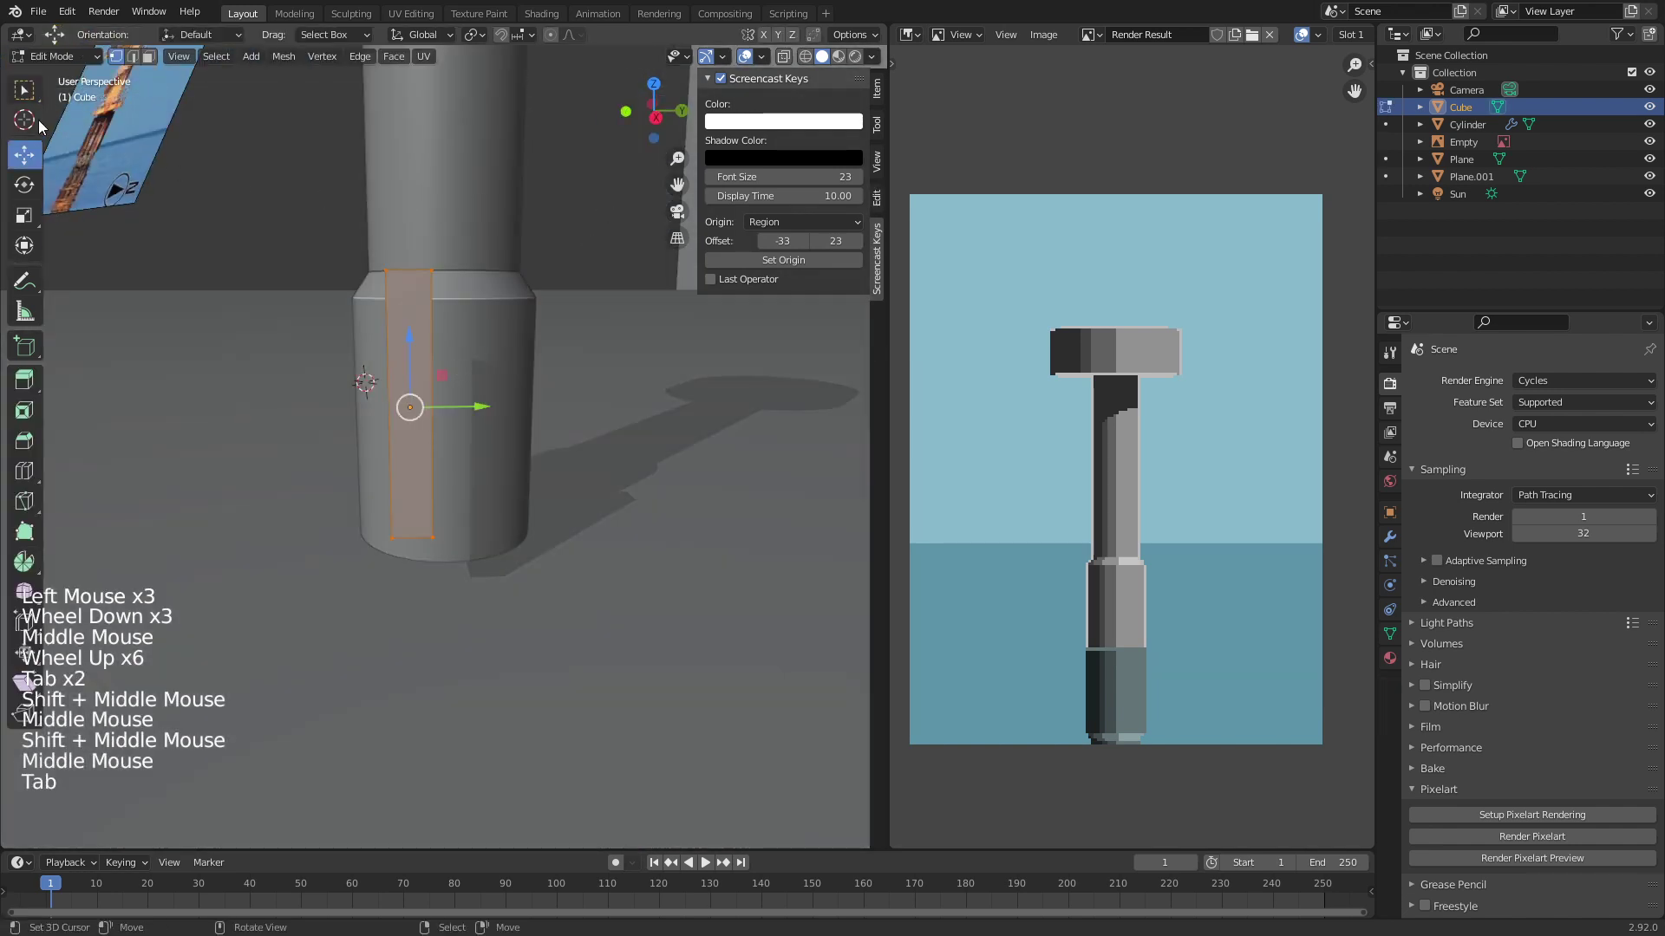
pyautogui.scroll(3, 450, 461)
pyautogui.moveTo(450, 460); pyautogui.dragTo(468, 490, button='middle')
pyautogui.hotkey('shift', 'd')
pyautogui.moveTo(449, 454); pyautogui.dragTo(605, 451)
pyautogui.press('Tab')
# Step: Lower the pair of pillars and move them against the side of the tower's wide base
pyautogui.scroll(-2, 605, 491)
pyautogui.moveTo(605, 491); pyautogui.dragTo(347, 393, button='middle')
pyautogui.press('KP_1')
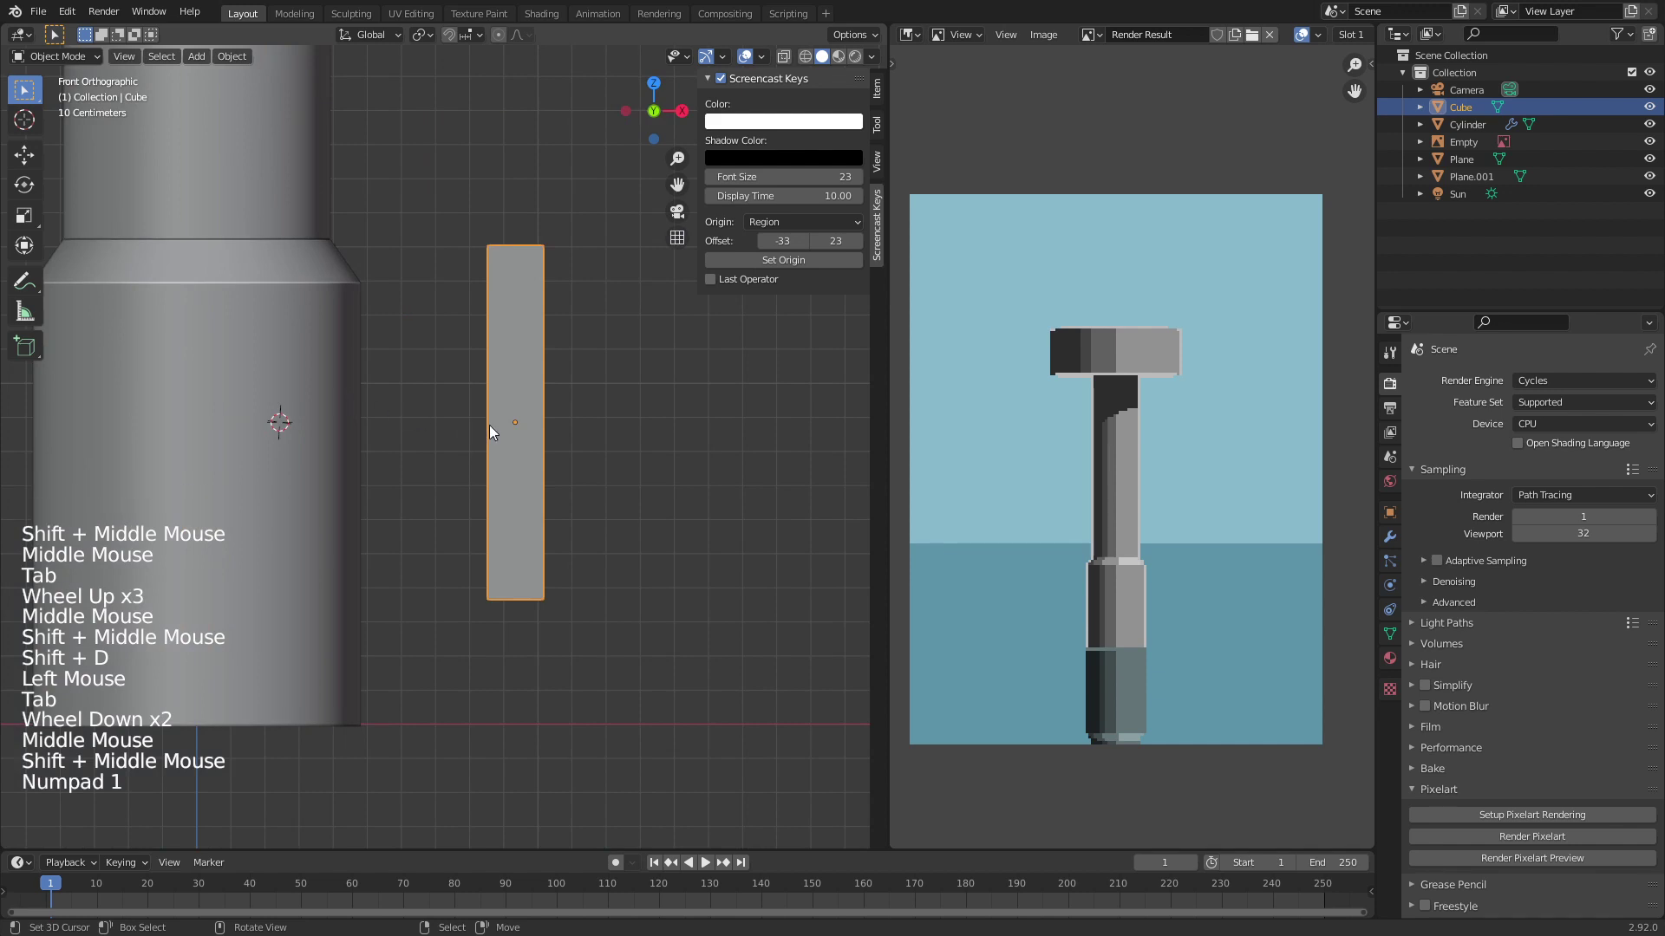
pyautogui.press('g')
pyautogui.click(359, 487)
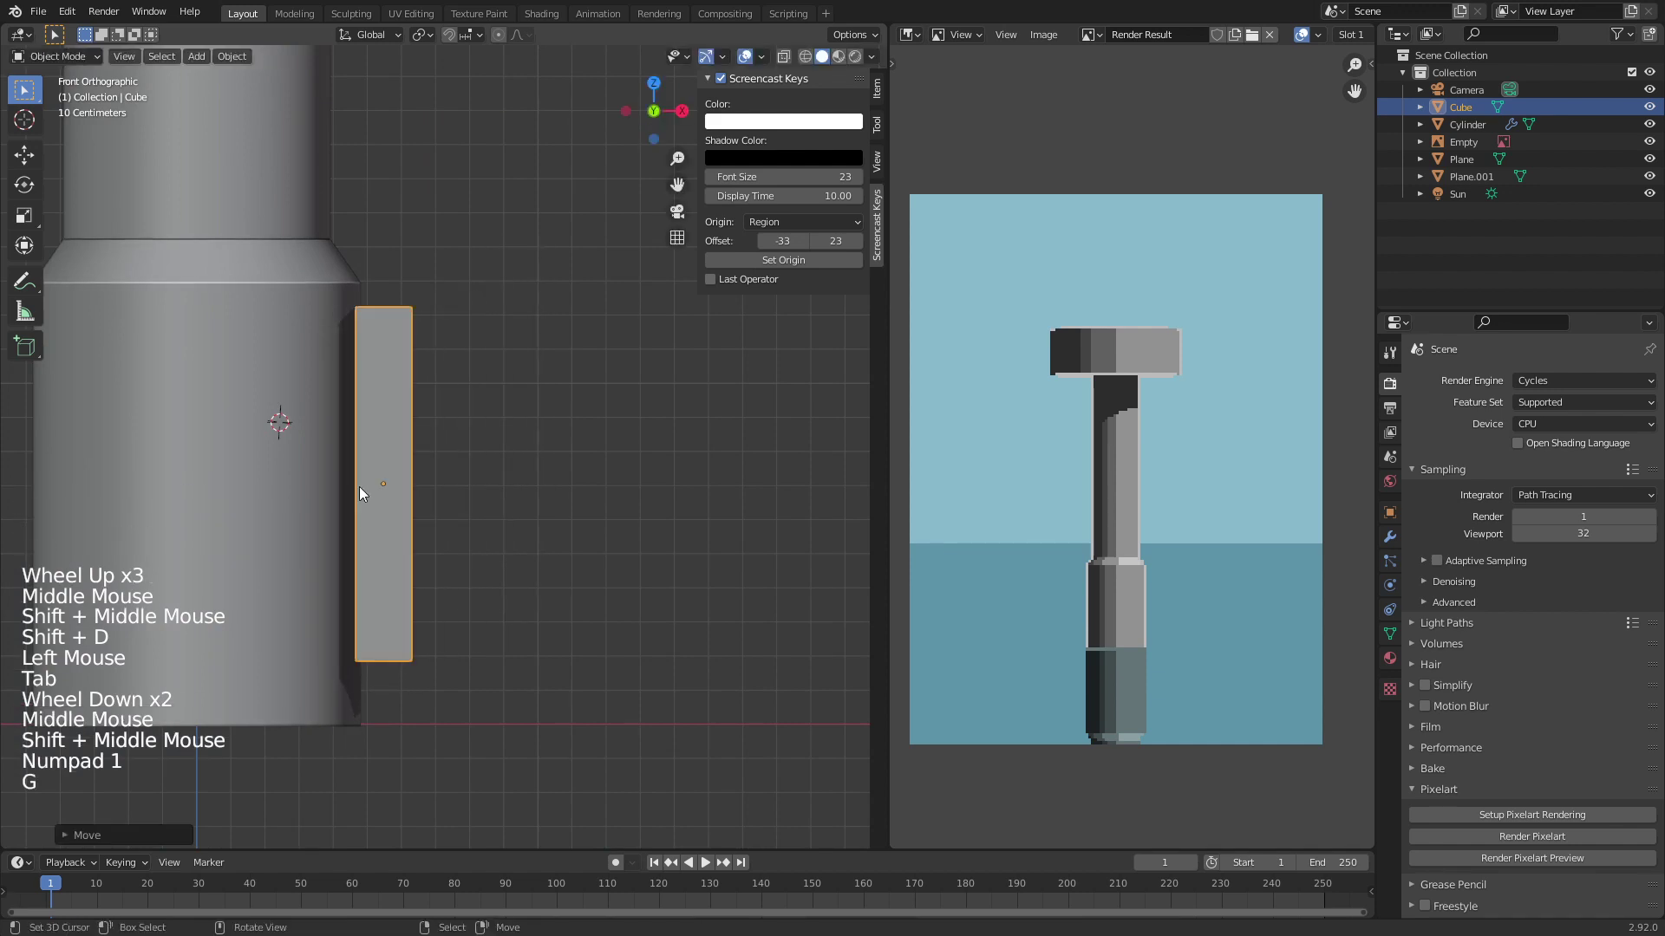
pyautogui.moveTo(359, 487); pyautogui.dragTo(492, 482, button='middle')
pyautogui.scroll(-5, 502, 453)
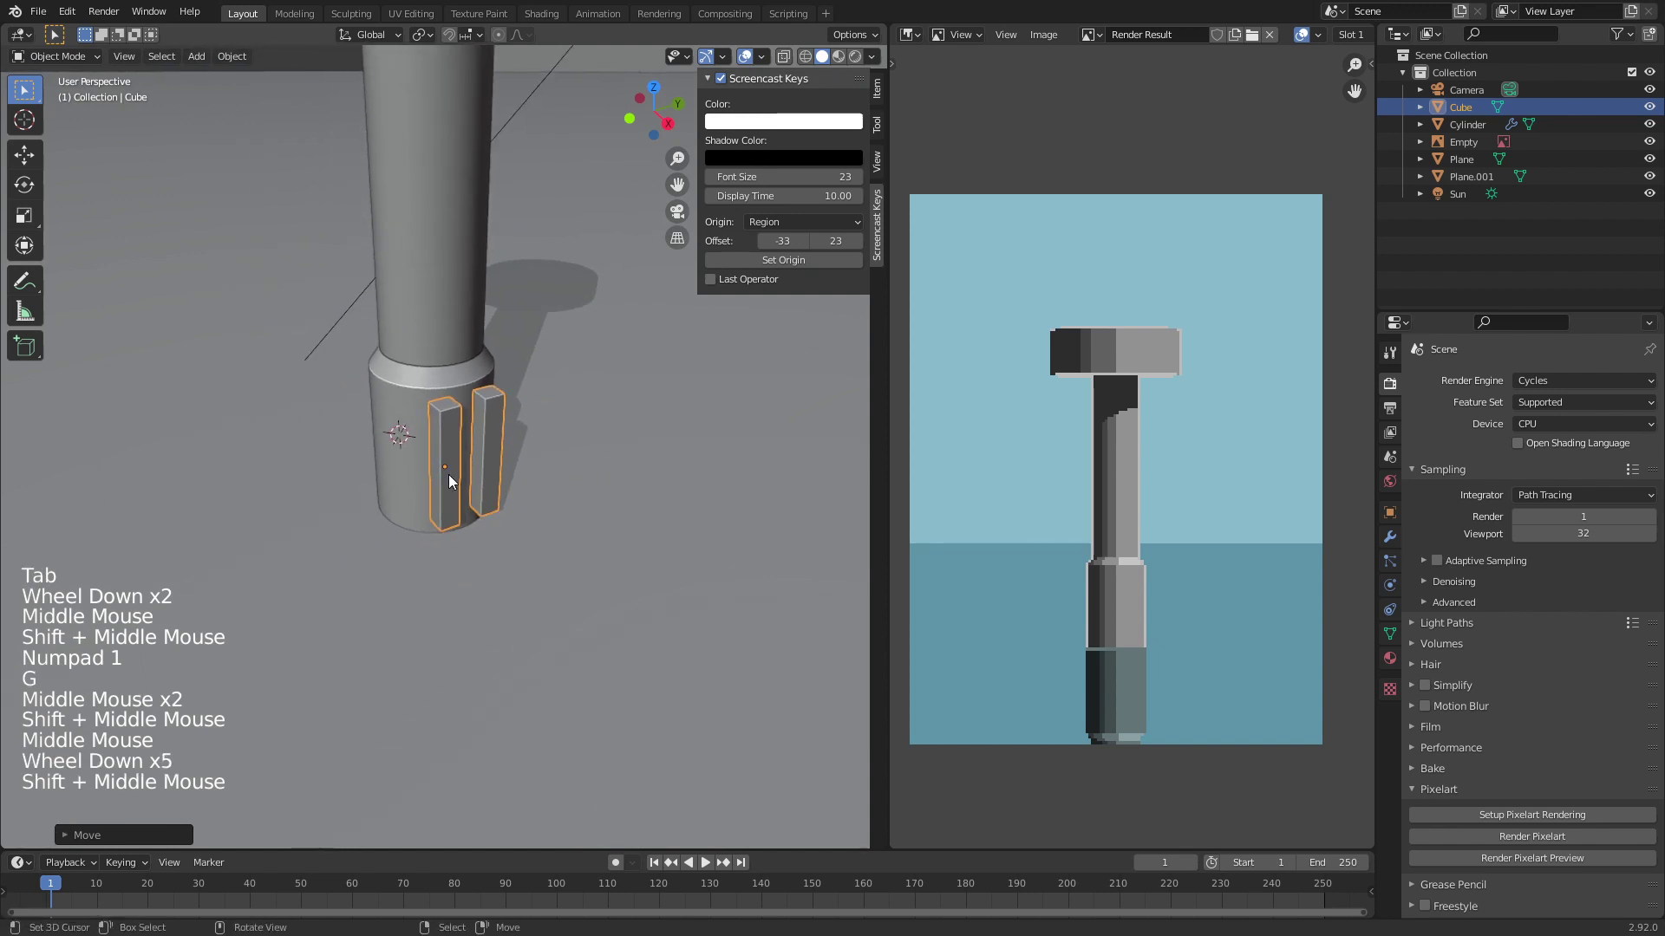
pyautogui.scroll(5, 477, 472)
pyautogui.moveTo(477, 471); pyautogui.dragTo(635, 498, button='middle')
pyautogui.press('g')
pyautogui.scroll(-2, 635, 498)
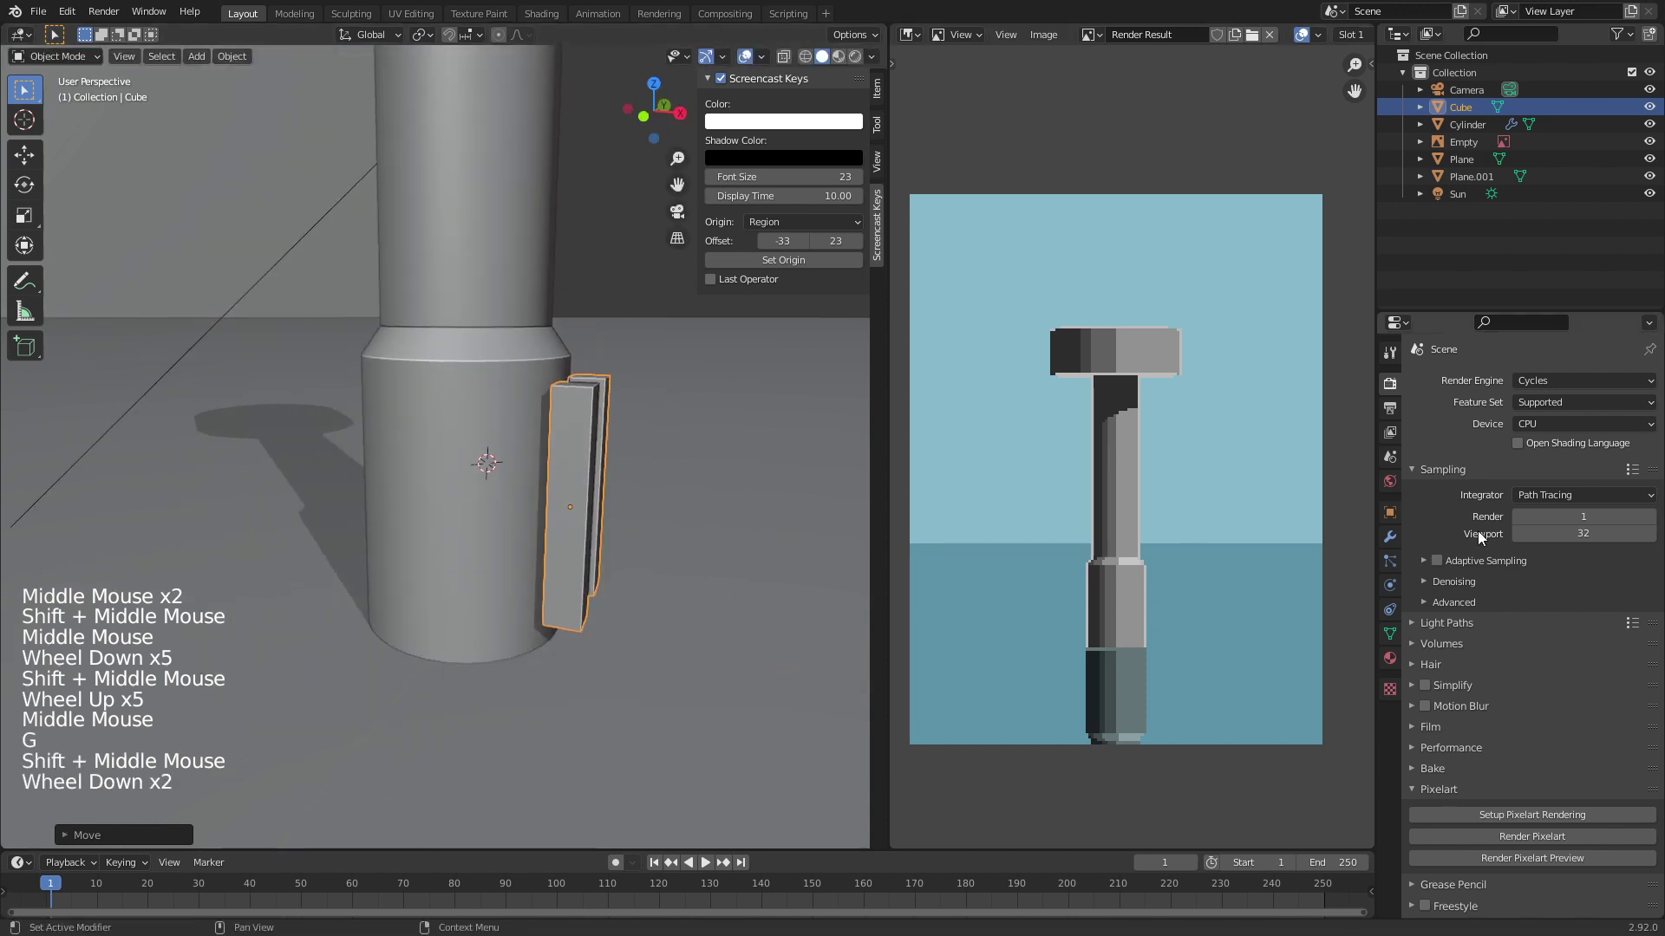
# Step: Add a Mirror modifier to the pillars on the X and Y axes with the Cylinder as mirror object
pyautogui.click(1390, 537)
pyautogui.click(1465, 380)
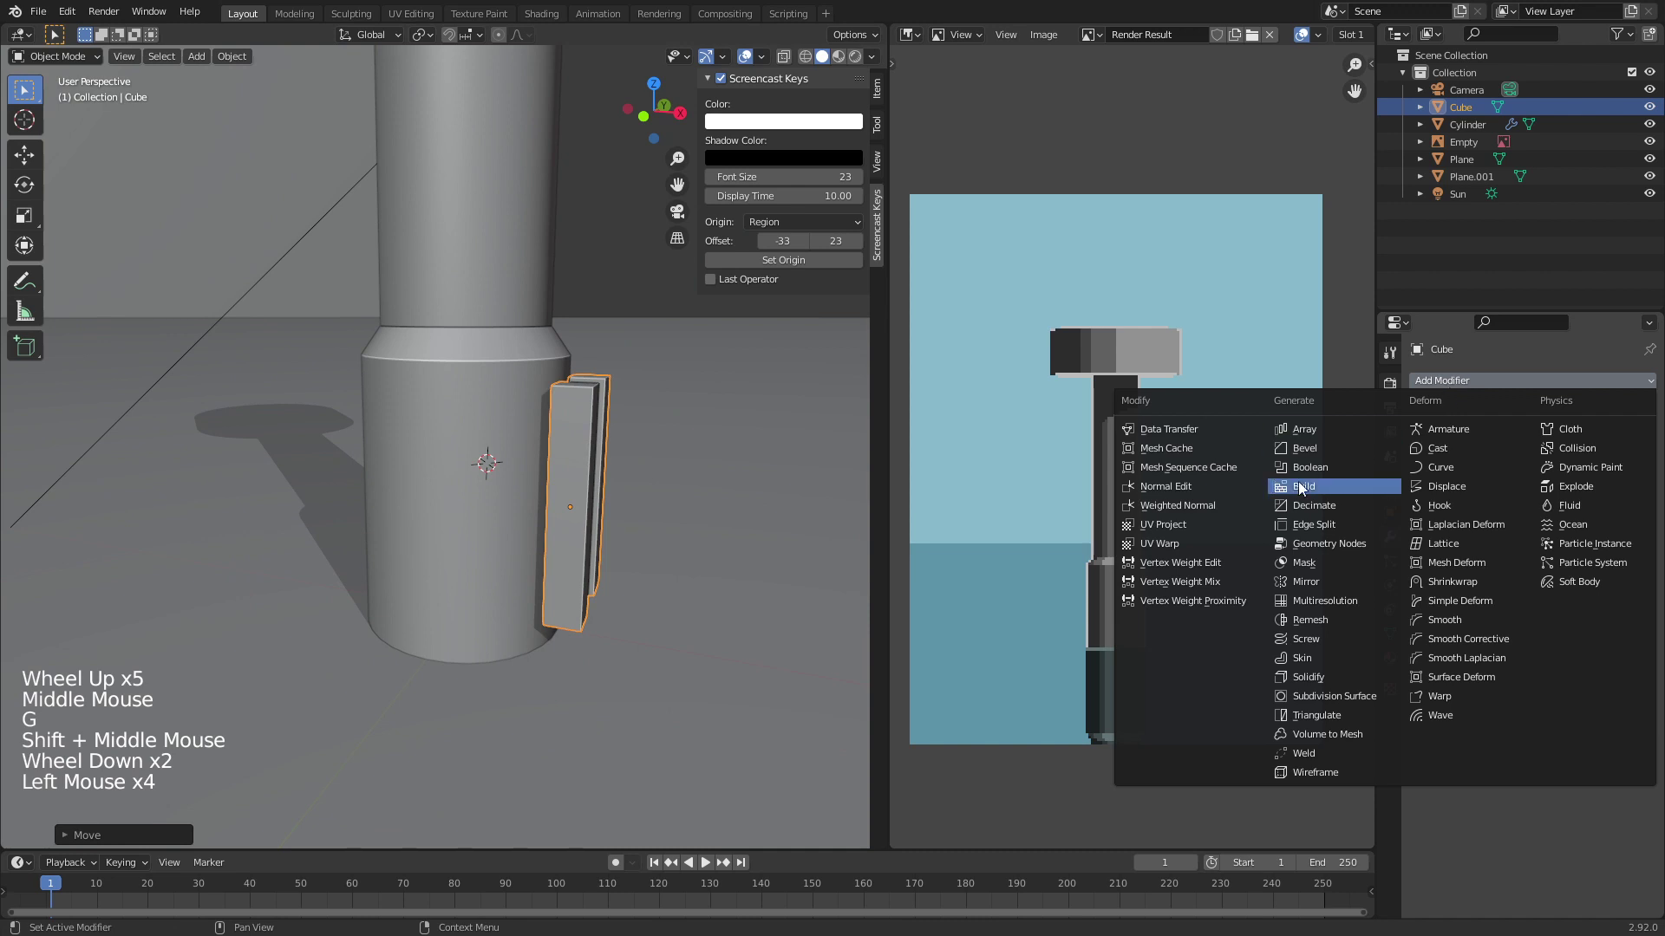
pyautogui.click(1339, 581)
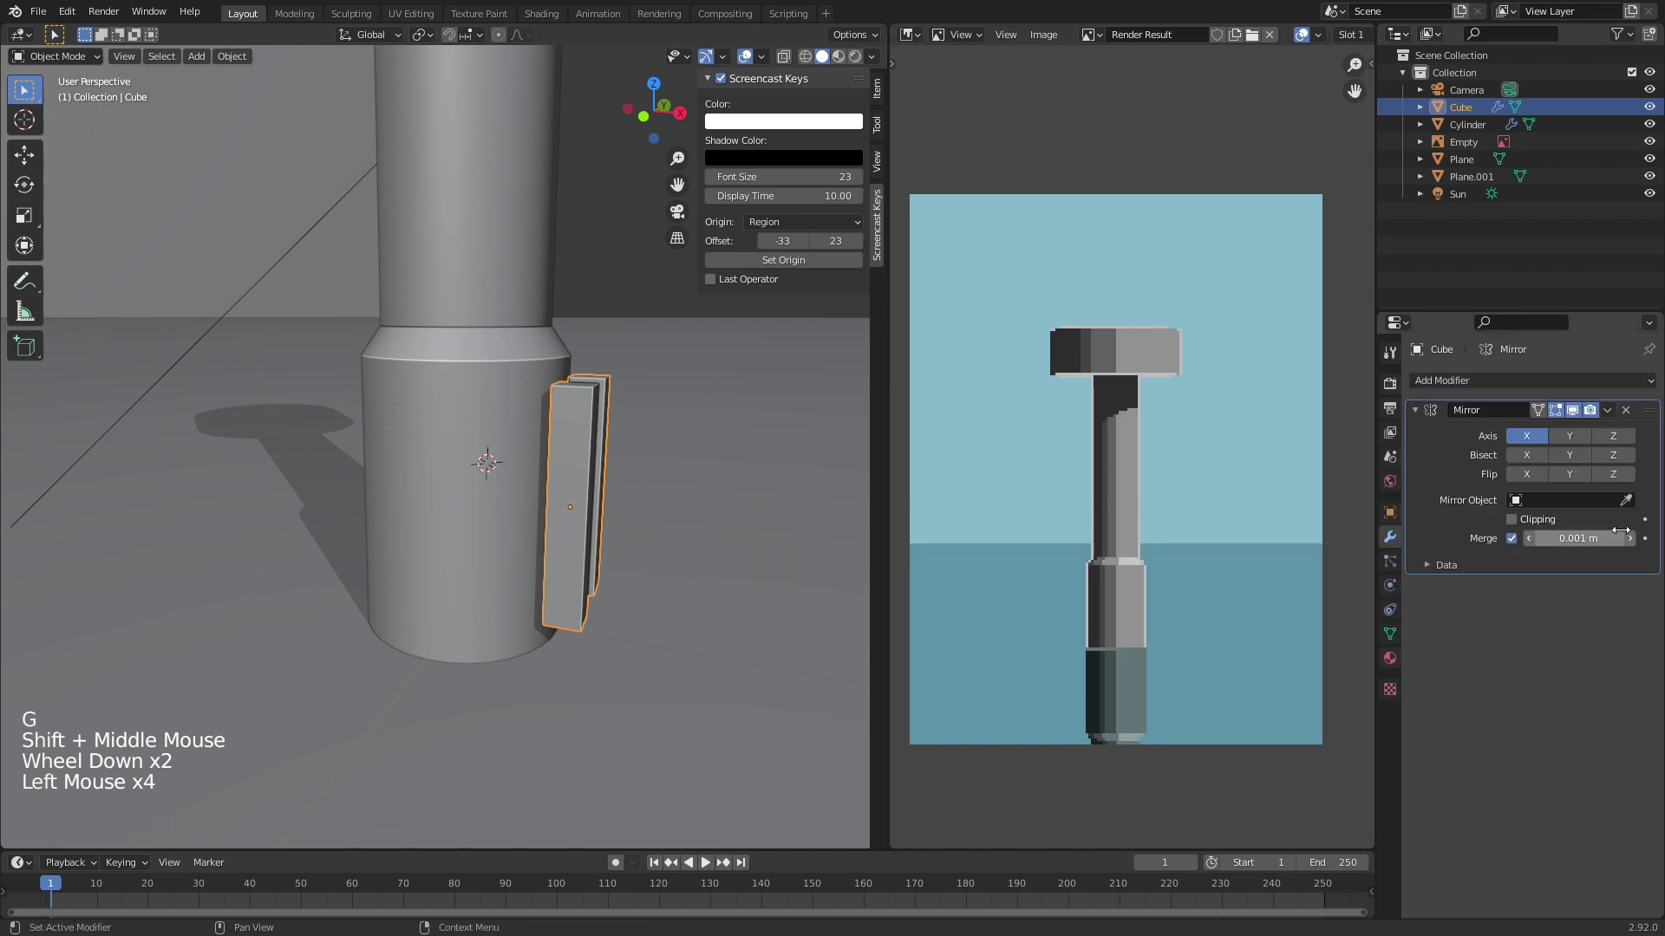
pyautogui.click(490, 449)
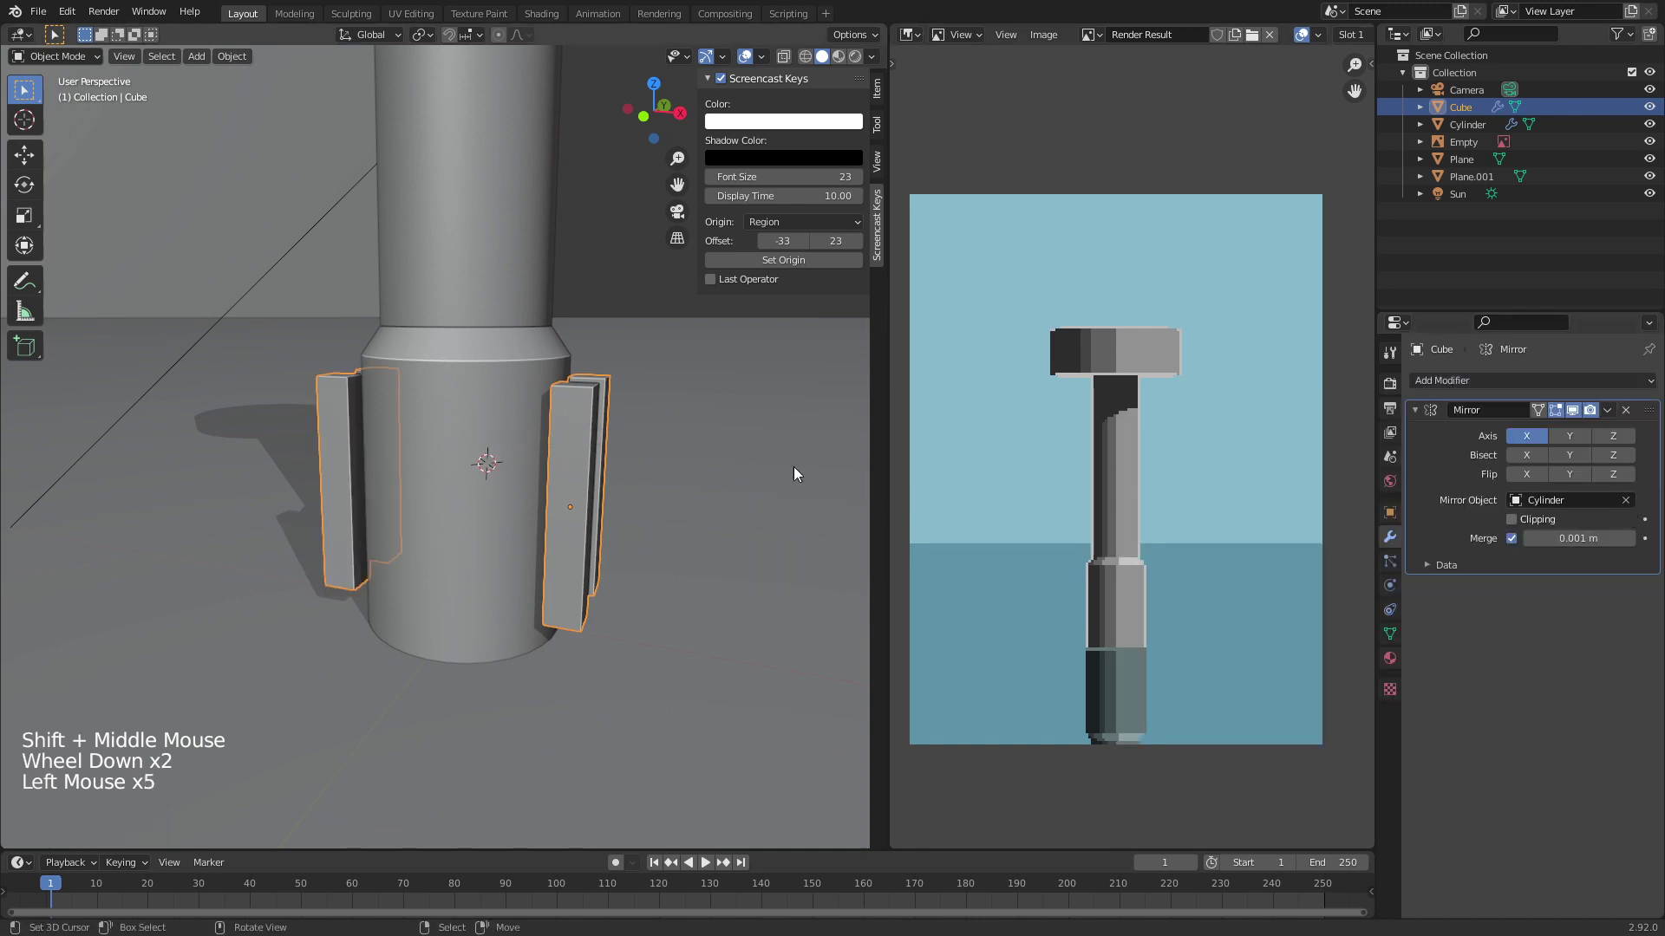
pyautogui.click(1568, 436)
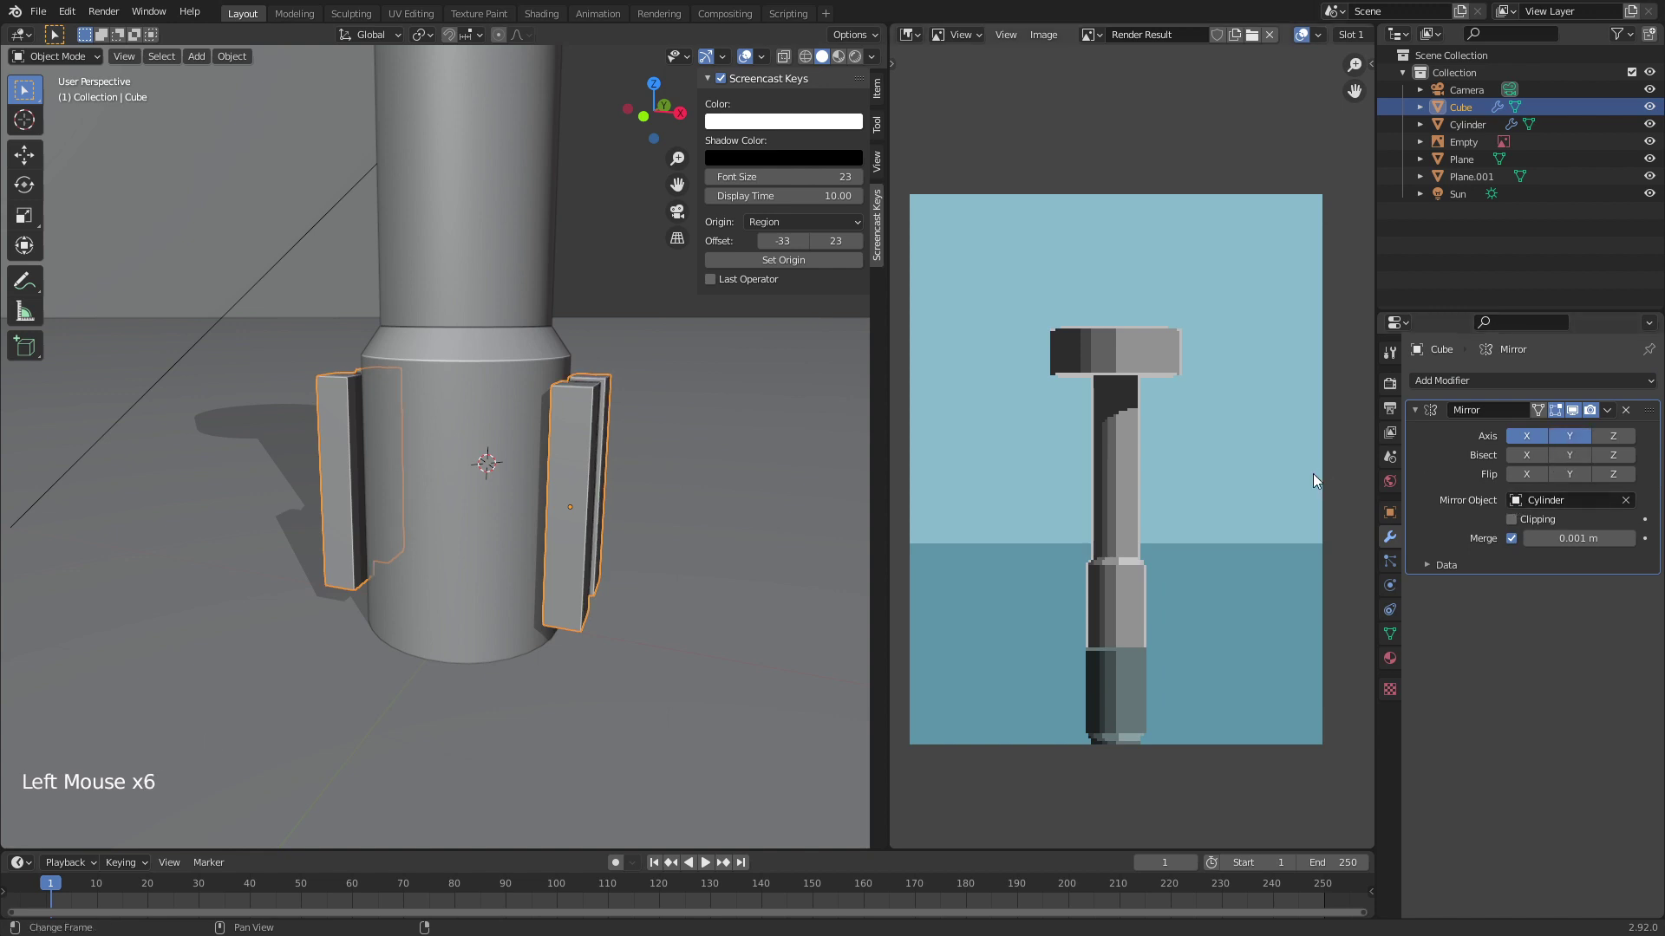
# Step: Turn off Y mirroring and move the second pillar horizontally around the base to the other side of the first
pyautogui.moveTo(555, 485); pyautogui.dragTo(685, 485, button='middle')
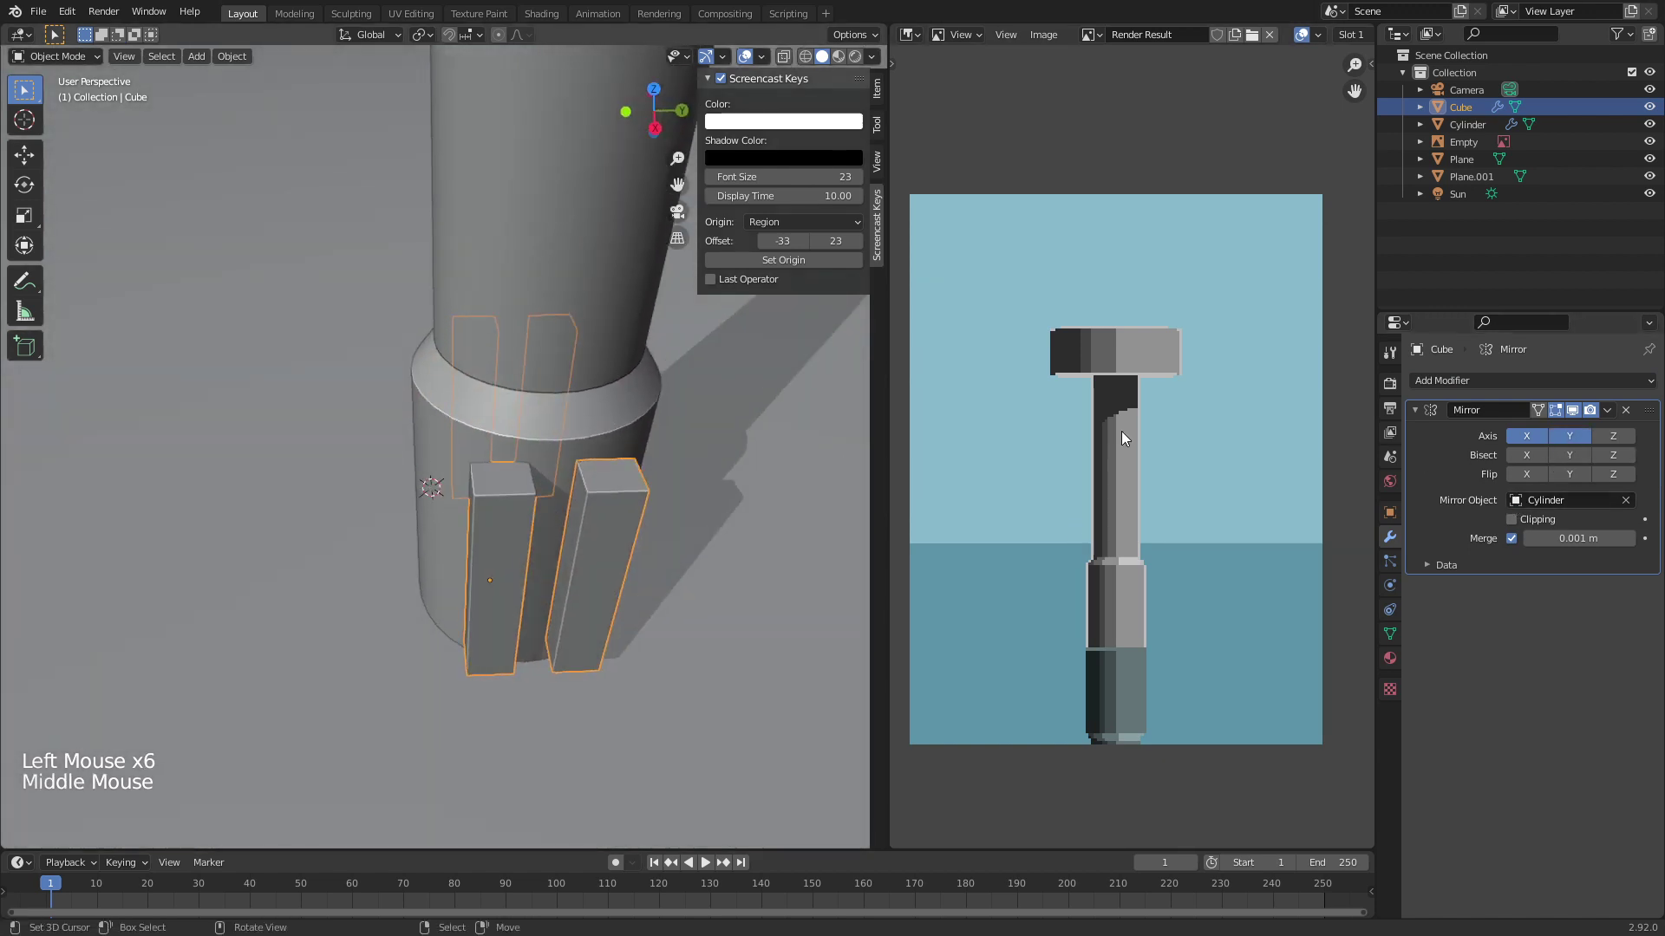
pyautogui.click(1564, 439)
pyautogui.click(1552, 440)
pyautogui.click(1552, 440)
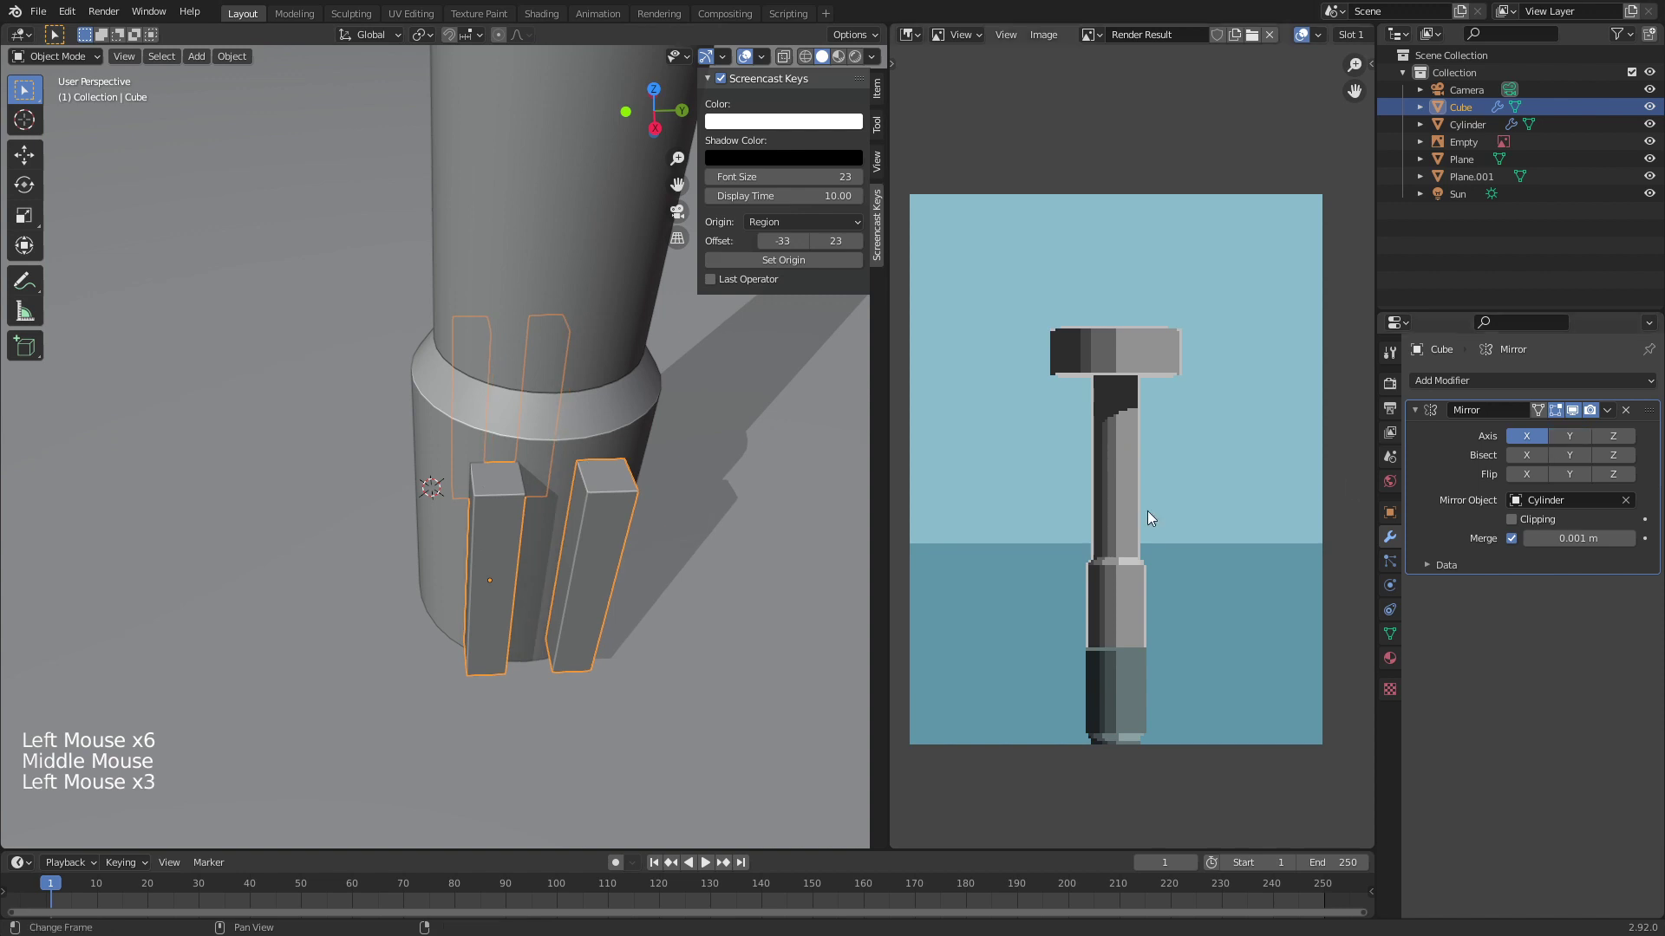
pyautogui.press('Tab')
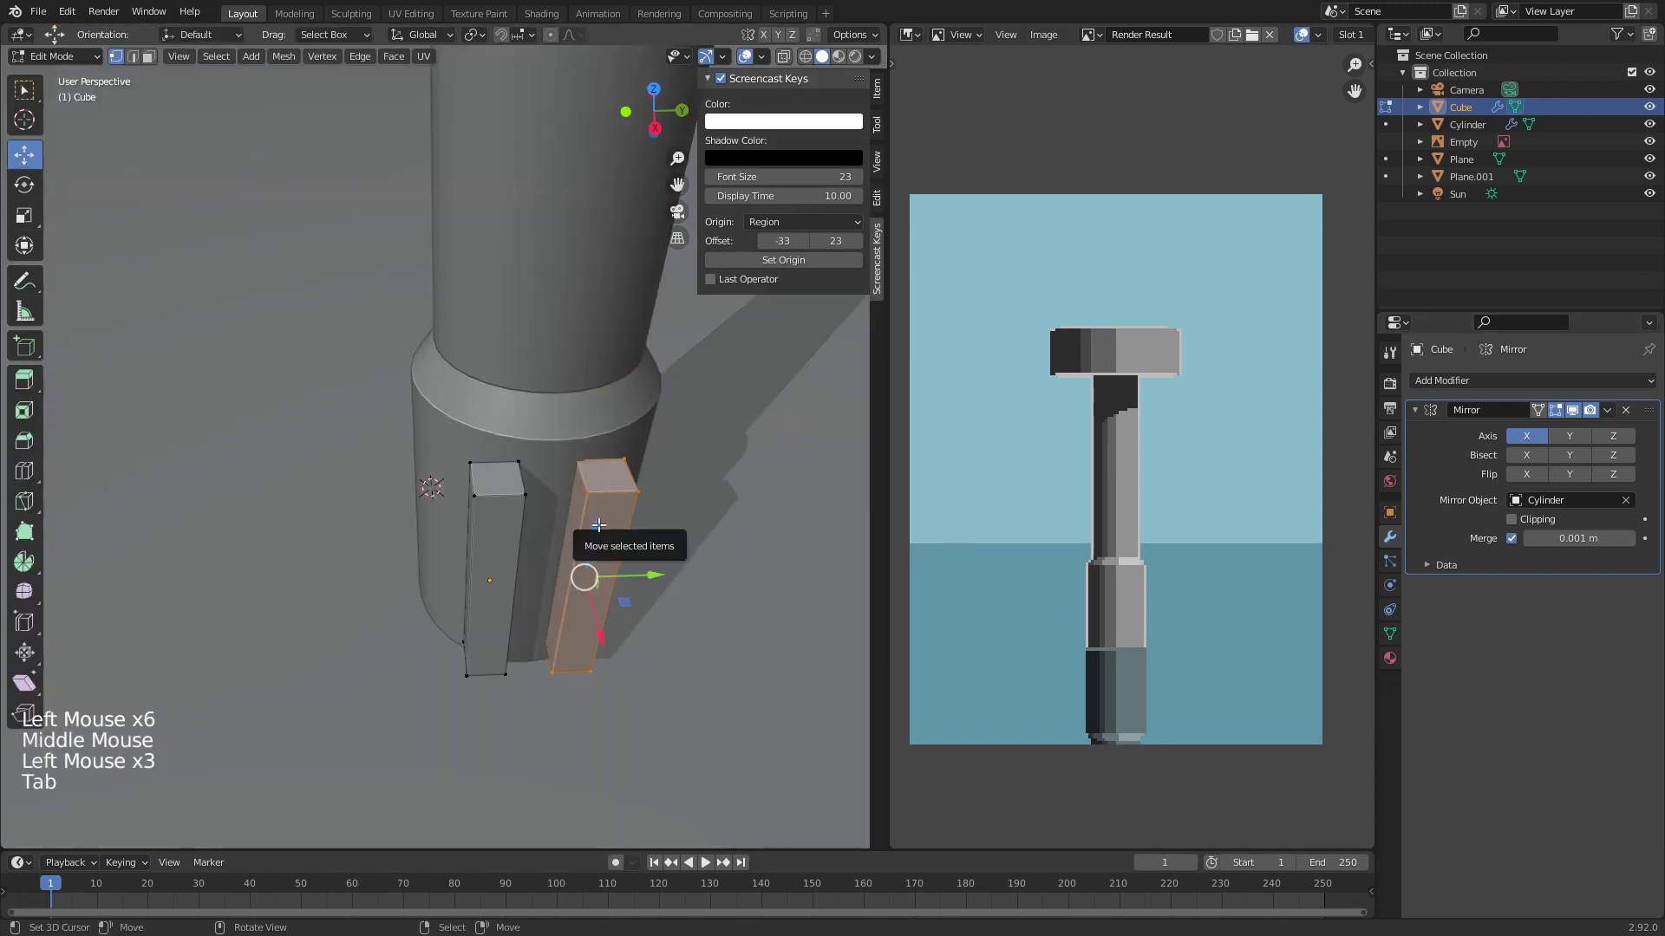
pyautogui.press('g')
pyautogui.hotkey('shift', 'z')
pyautogui.click(351, 482)
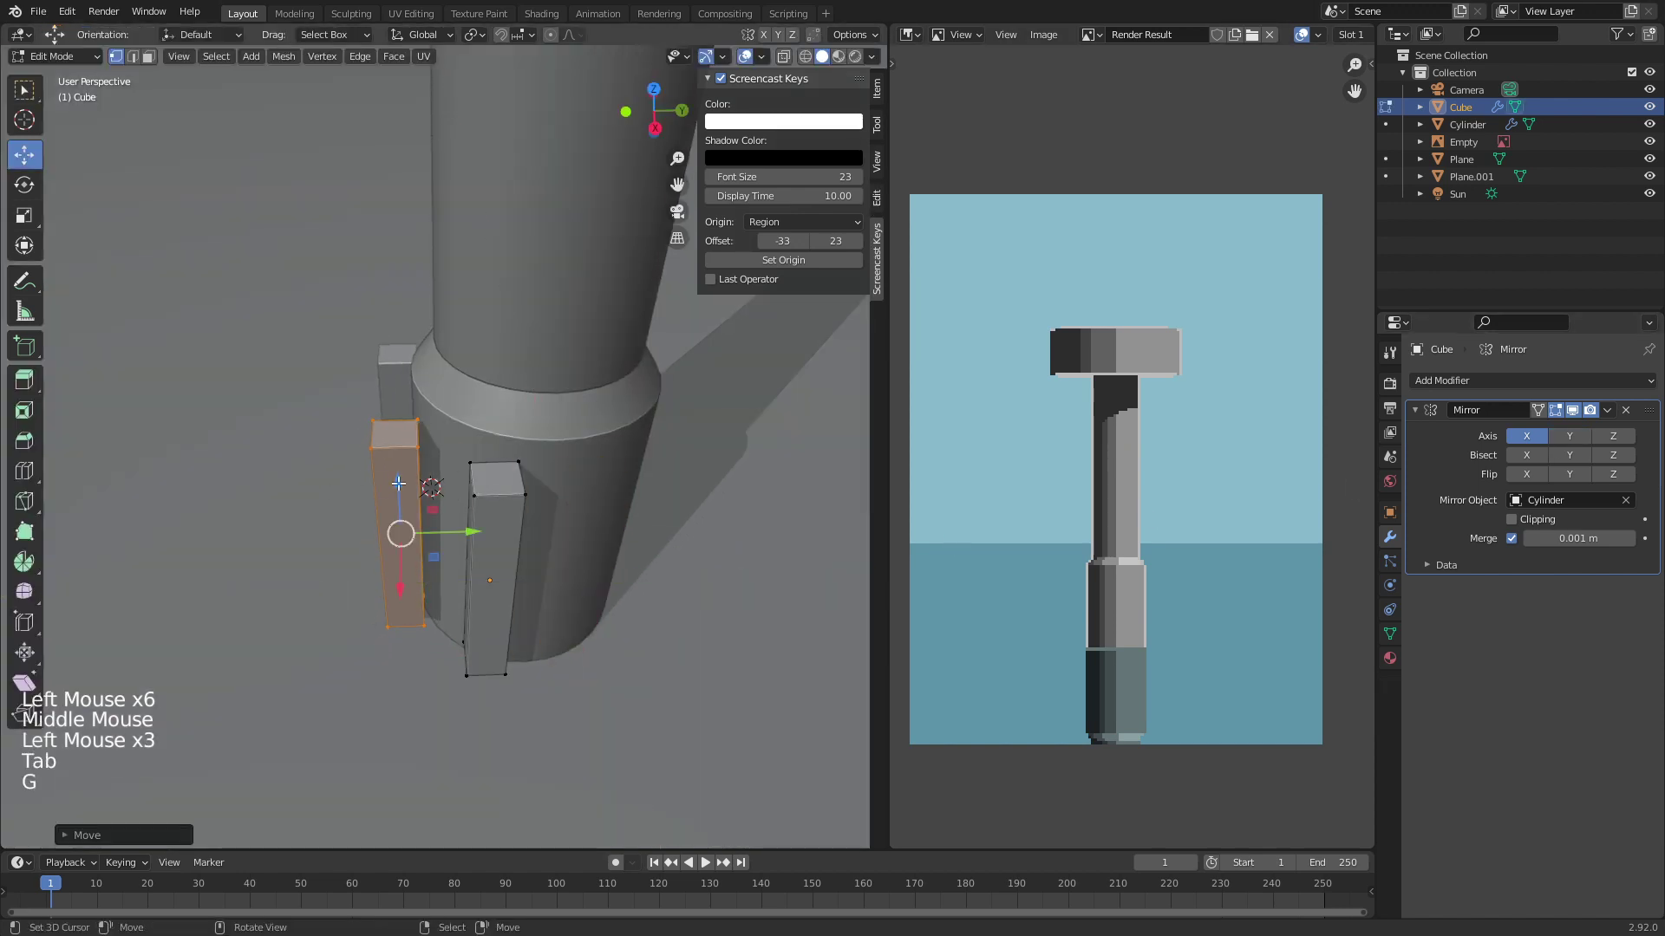
# Step: Re-enable Y mirroring to ring the base with pillars, and deselect everything in Object Mode
pyautogui.moveTo(351, 481); pyautogui.dragTo(506, 604, button='middle')
pyautogui.click(1569, 437)
pyautogui.scroll(2, 506, 604)
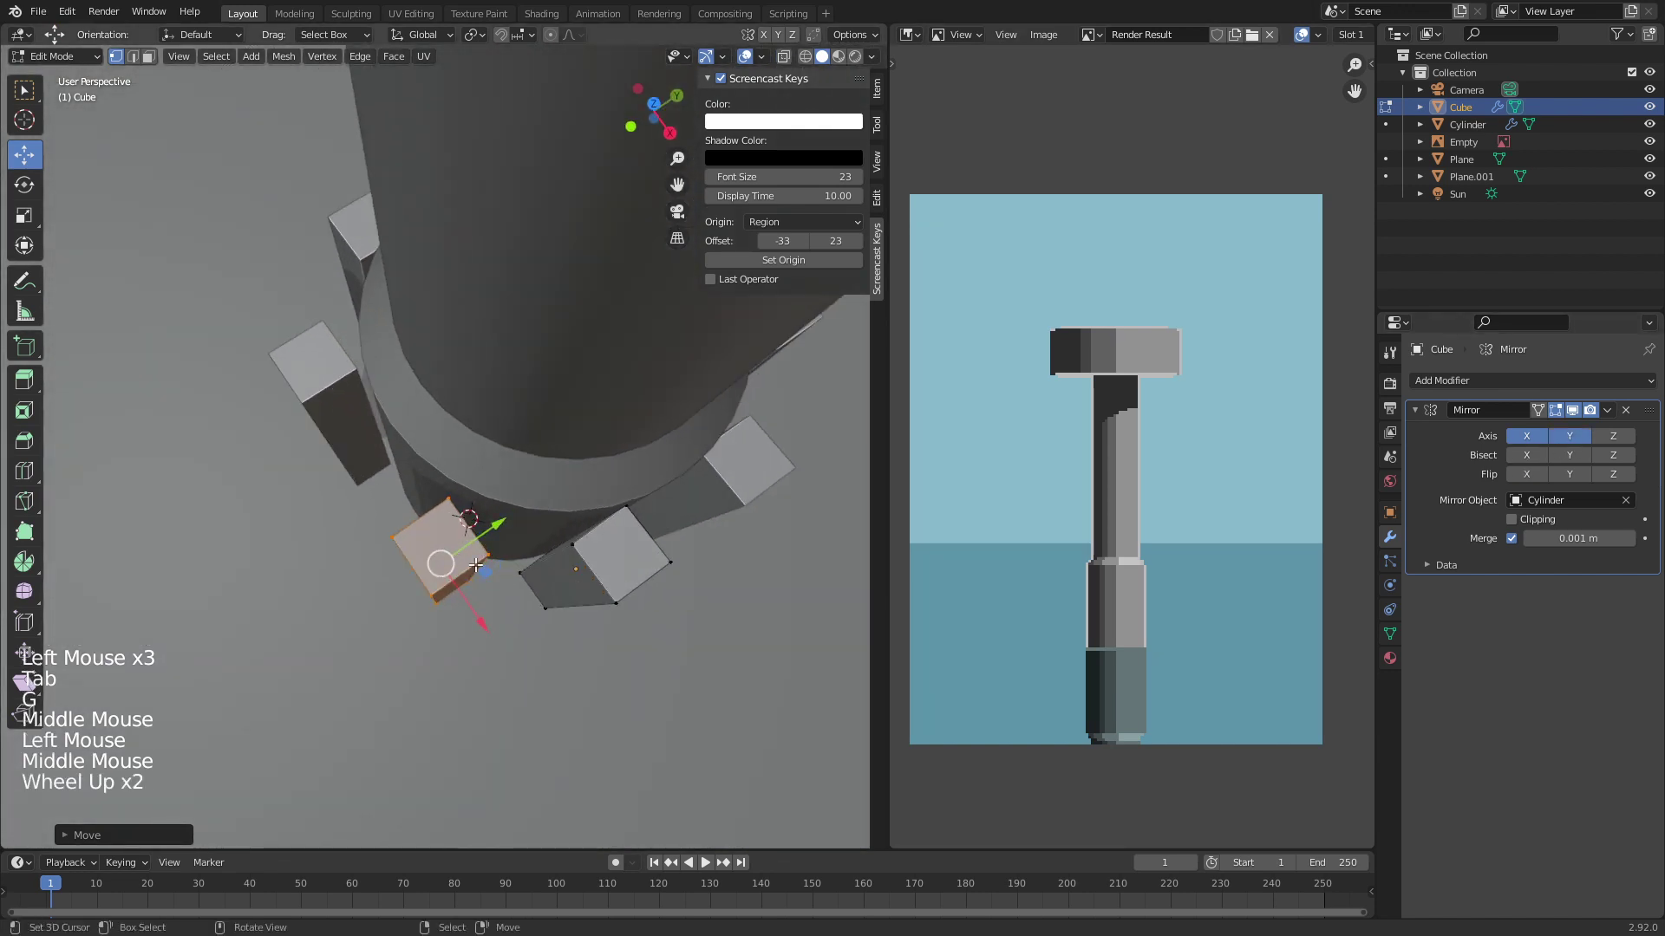
pyautogui.keyDown('shift'); pyautogui.moveTo(476, 564); pyautogui.dragTo(474, 552); pyautogui.keyUp('shift')
pyautogui.press('Tab')
pyautogui.scroll(-3, 472, 652)
pyautogui.moveTo(471, 652); pyautogui.dragTo(524, 557, button='middle')
pyautogui.hotkey('alt', 'a')
# Step: Select only the front pillar's linked mesh and shift it along Y to even out the spacing between pillars
pyautogui.scroll(3, 538, 526)
pyautogui.press('Tab')
pyautogui.moveTo(523, 556); pyautogui.dragTo(545, 573)
pyautogui.moveTo(546, 573); pyautogui.dragTo(556, 520, button='middle')
pyautogui.hotkey('alt', 'a')
pyautogui.press('l')
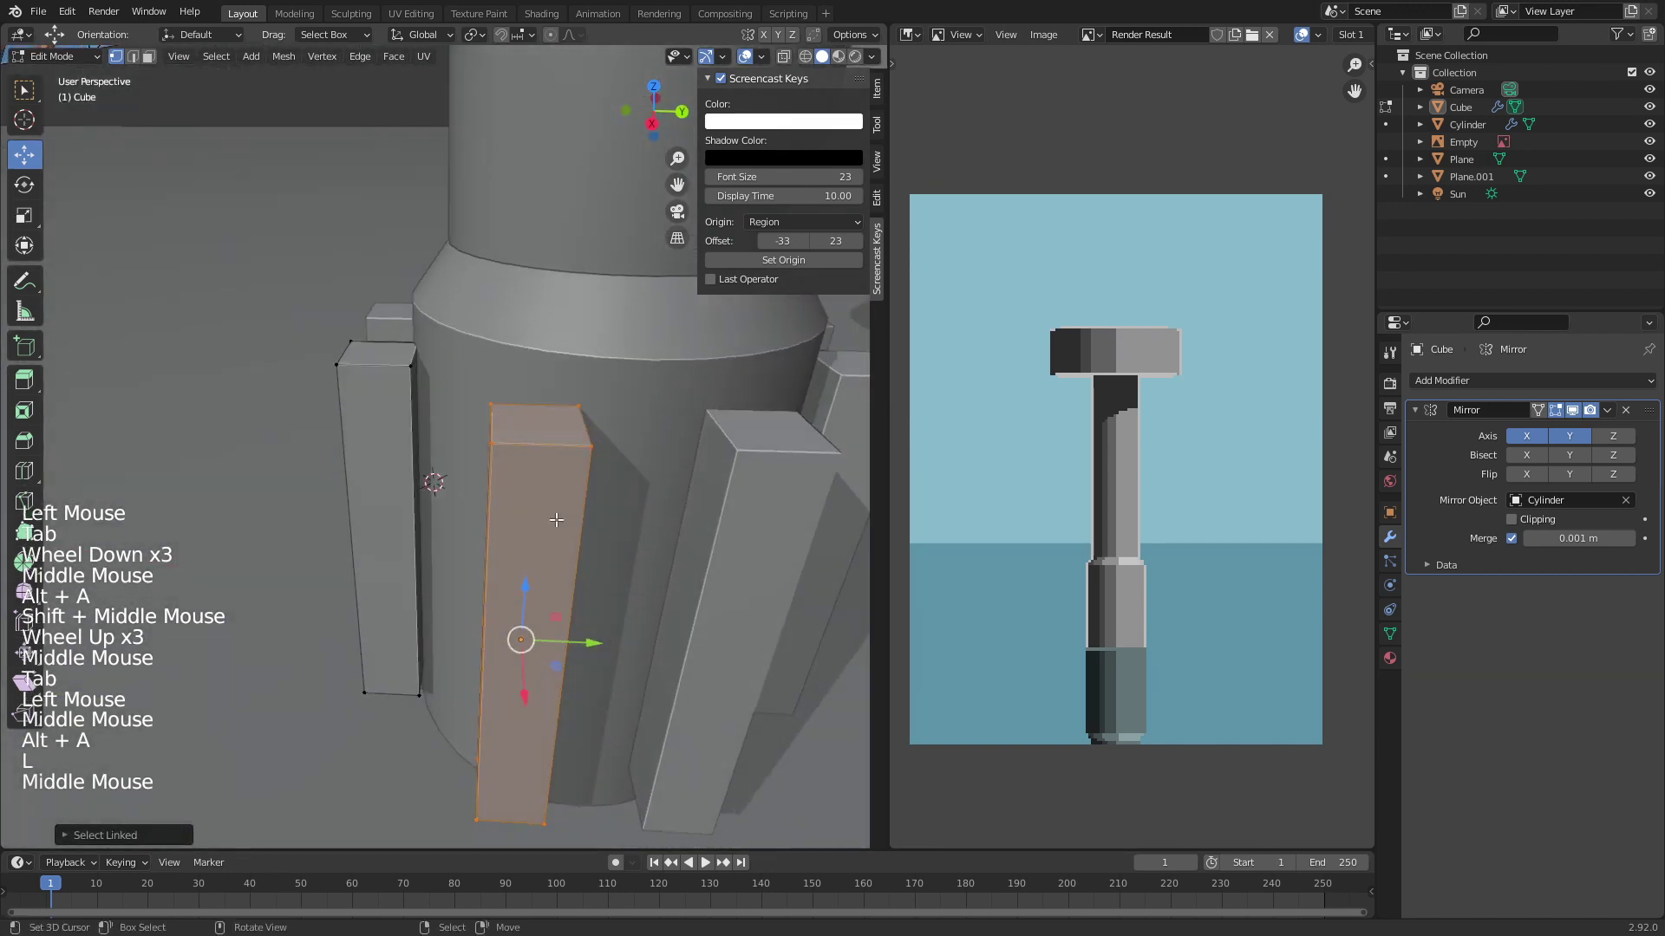
pyautogui.click(581, 639)
pyautogui.press('Tab')
pyautogui.scroll(-3, 478, 648)
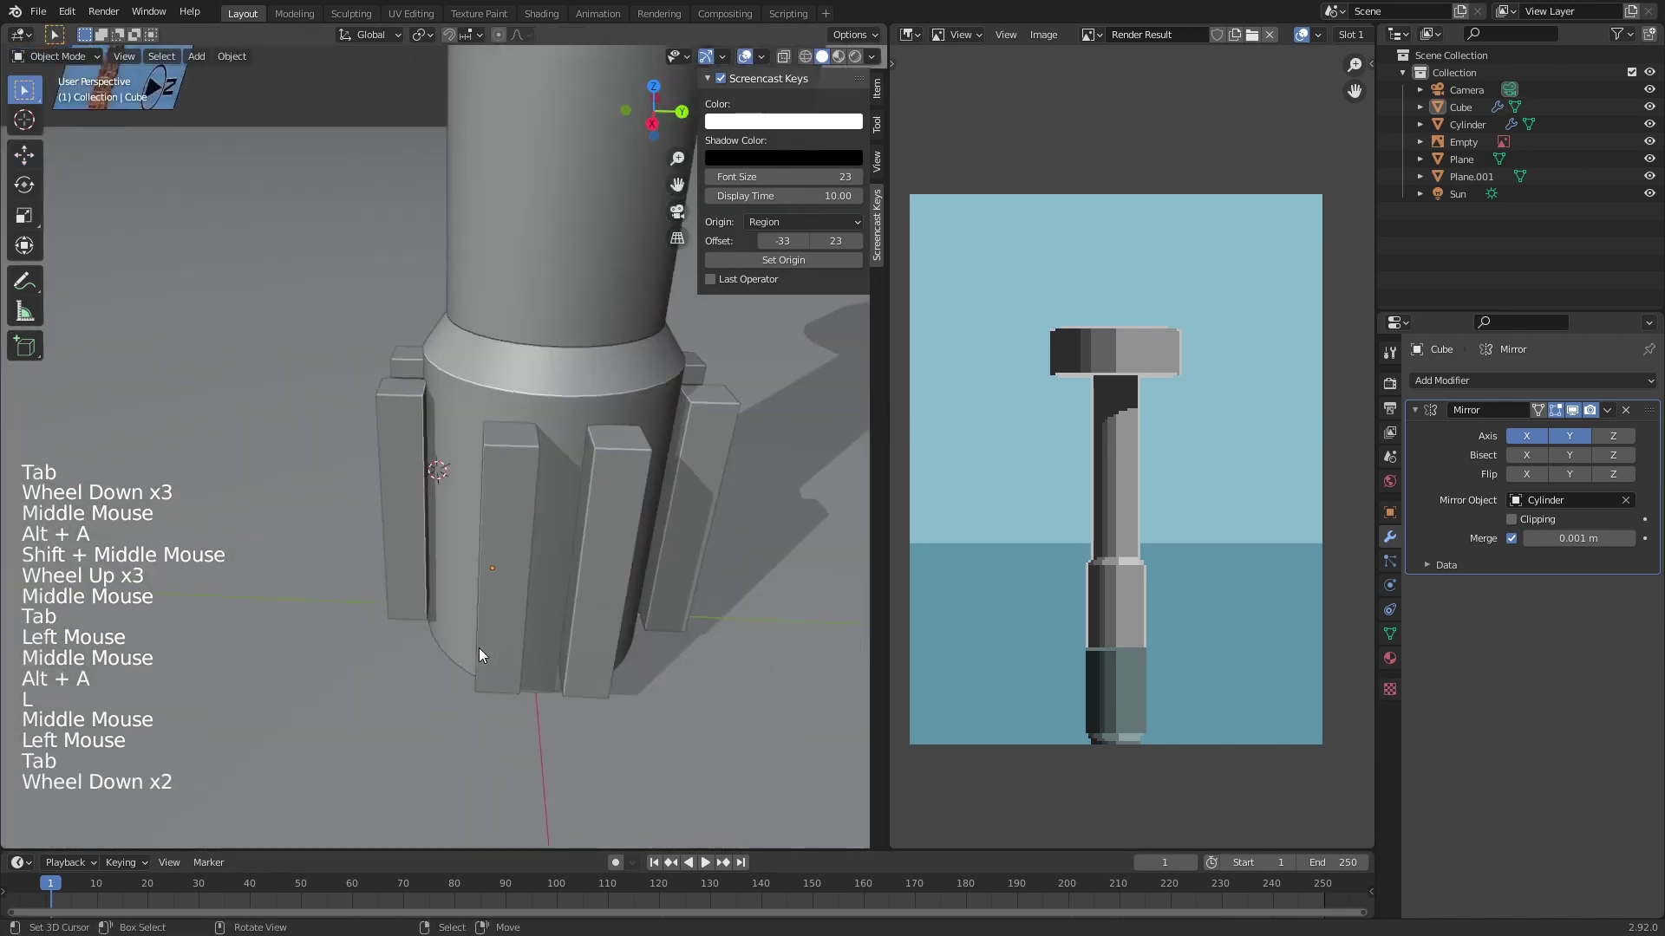
# Step: Deselect everything, save the file, and check the pillar ring around the base from another angle
pyautogui.moveTo(479, 648); pyautogui.dragTo(654, 559, button='middle')
pyautogui.hotkey('alt', 'a')
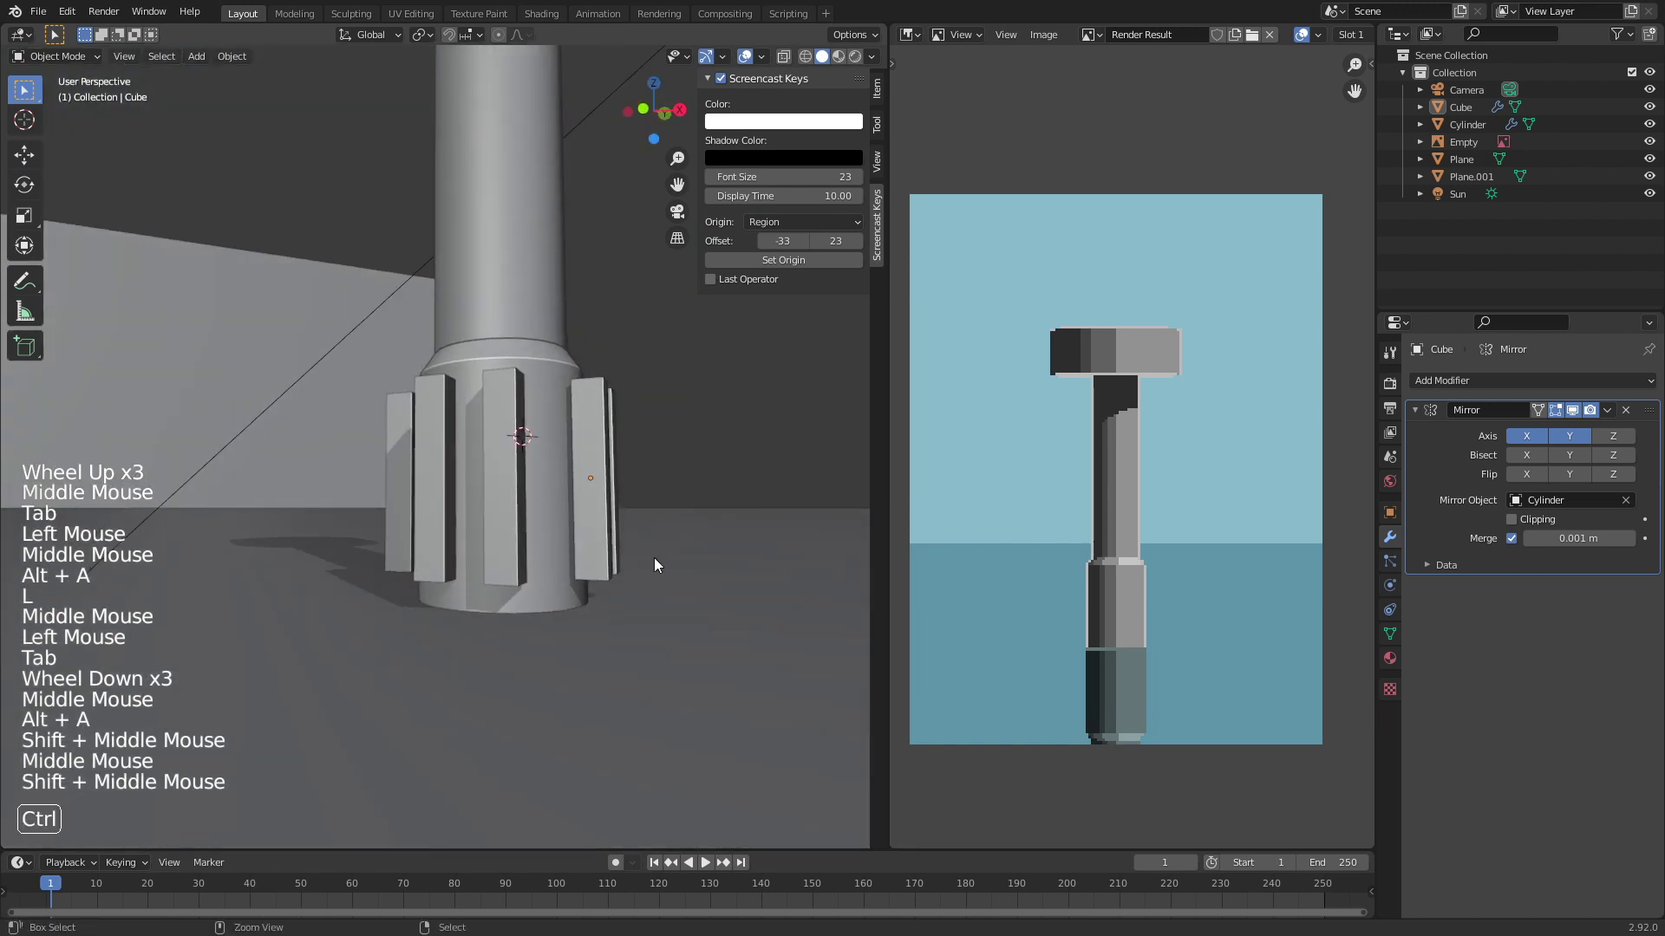
pyautogui.hotkey('ctrl', 's')
pyautogui.scroll(2, 589, 555)
pyautogui.scroll(1, 590, 555)
pyautogui.press('Tab')
pyautogui.moveTo(660, 469); pyautogui.dragTo(500, 548, button='middle')
pyautogui.hotkey('alt', 'a')
pyautogui.press('Tab')
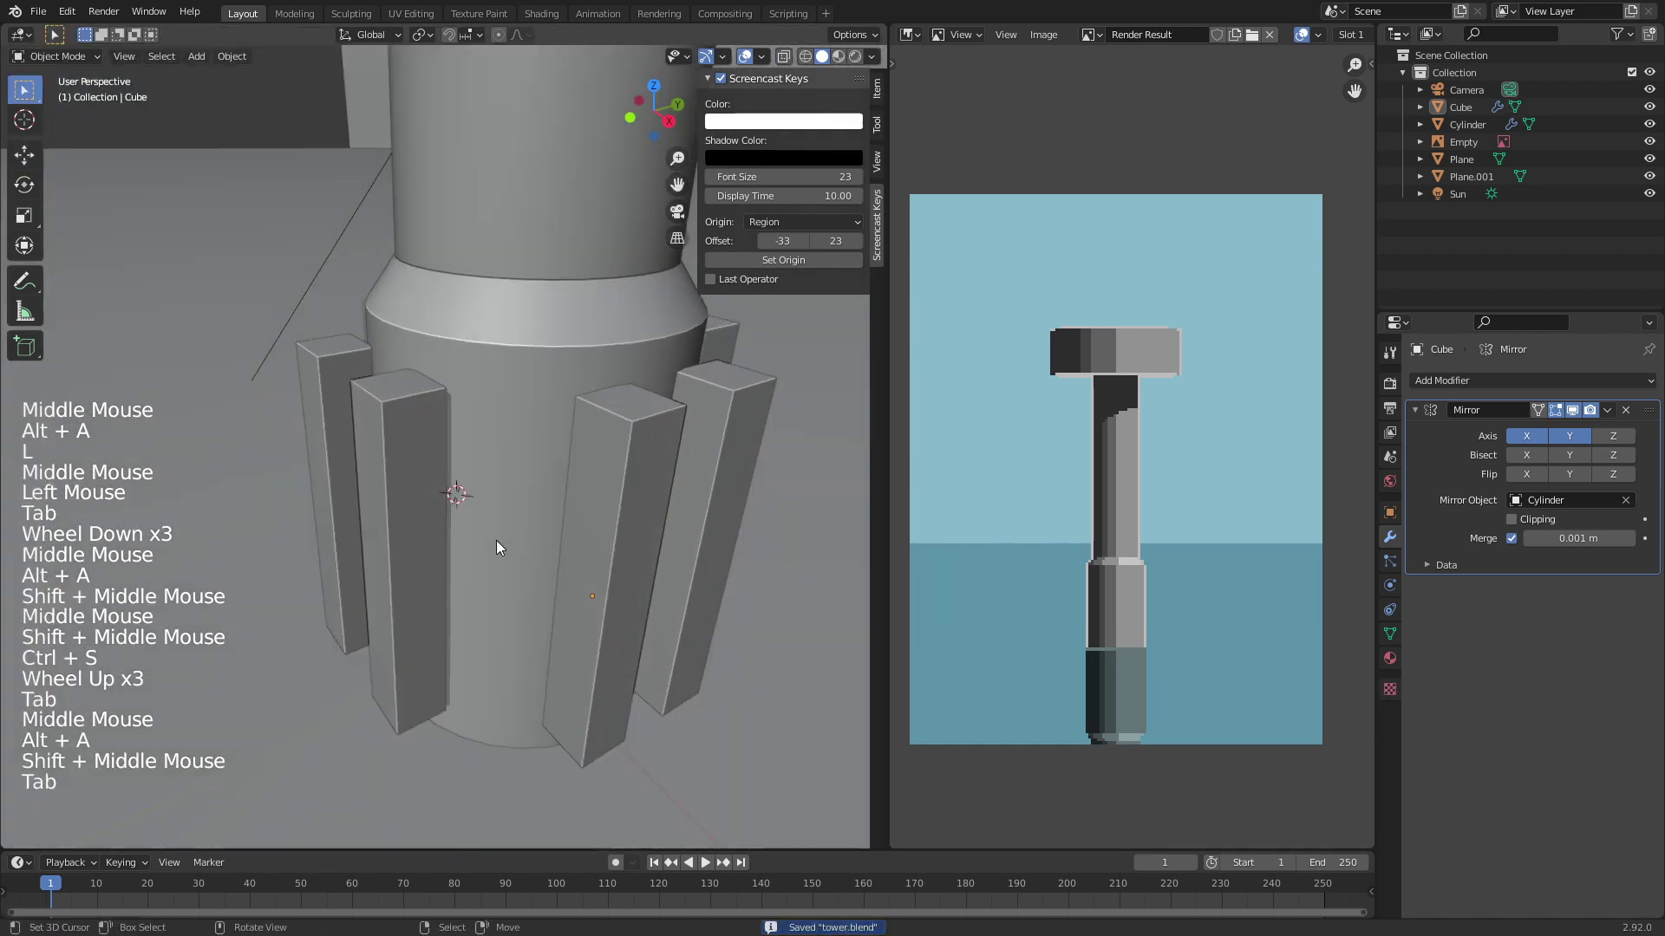
# Step: In the cylinder's Edit Mode, duplicate the face loop around the lower base and enlarge the copy beyond the pillars
pyautogui.rightClick(498, 544)
pyautogui.press('Tab')
pyautogui.click(149, 57)
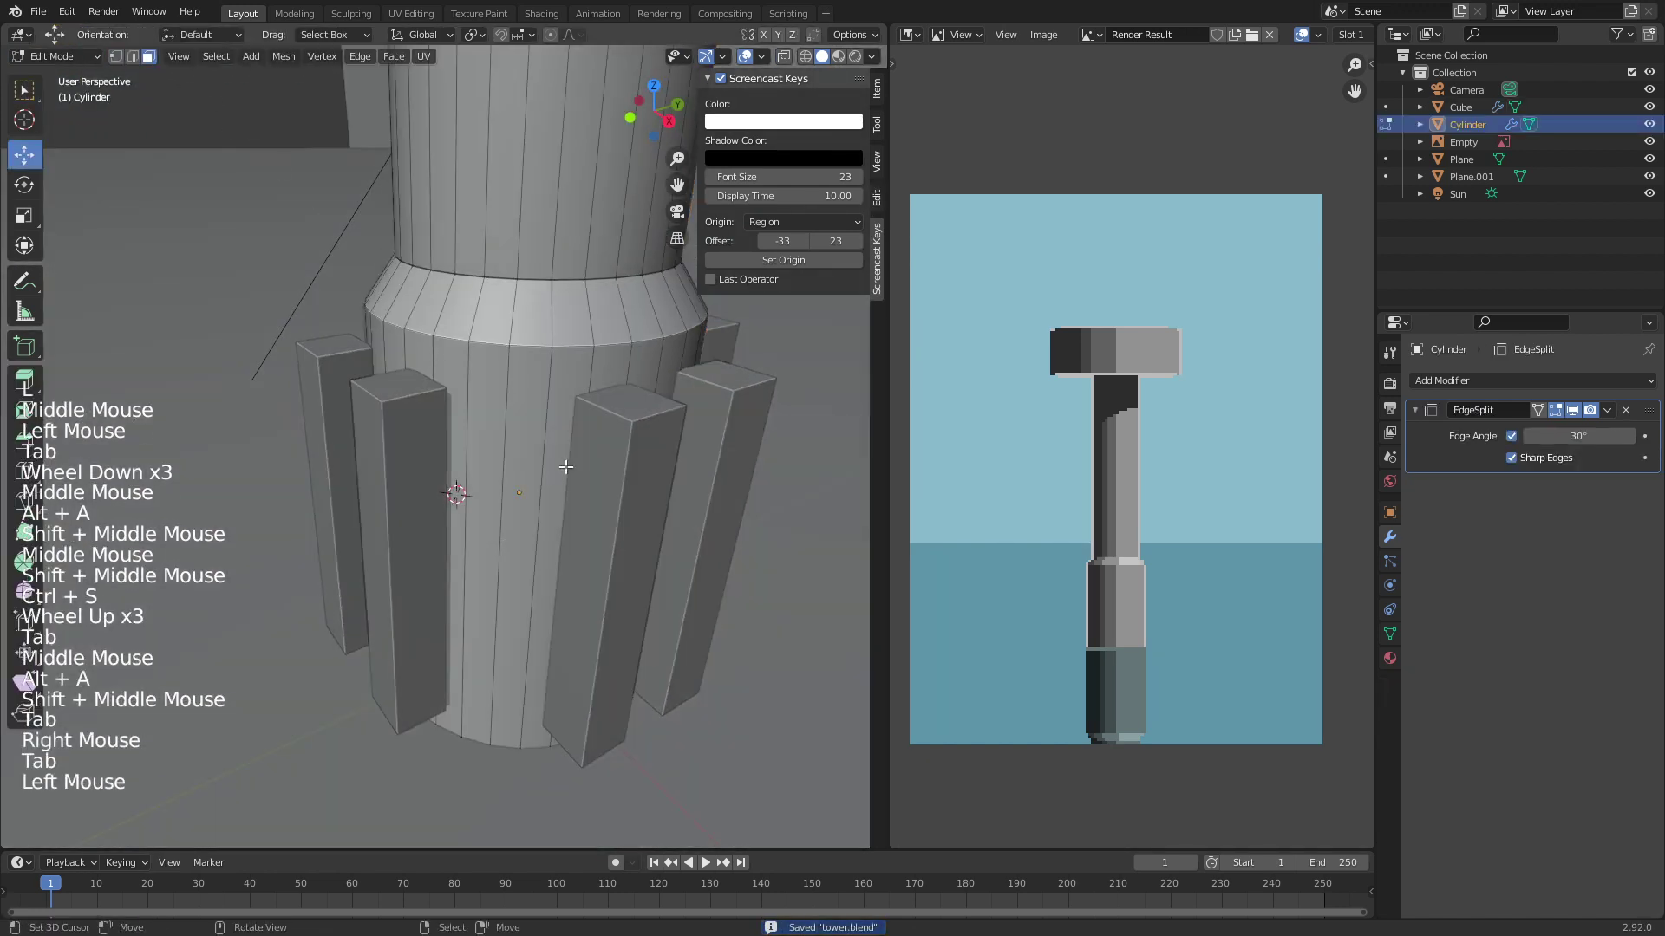
pyautogui.keyDown('alt'); pyautogui.rightClick(557, 545); pyautogui.keyUp('alt')
pyautogui.hotkey('shift', 'd')
pyautogui.press('s')
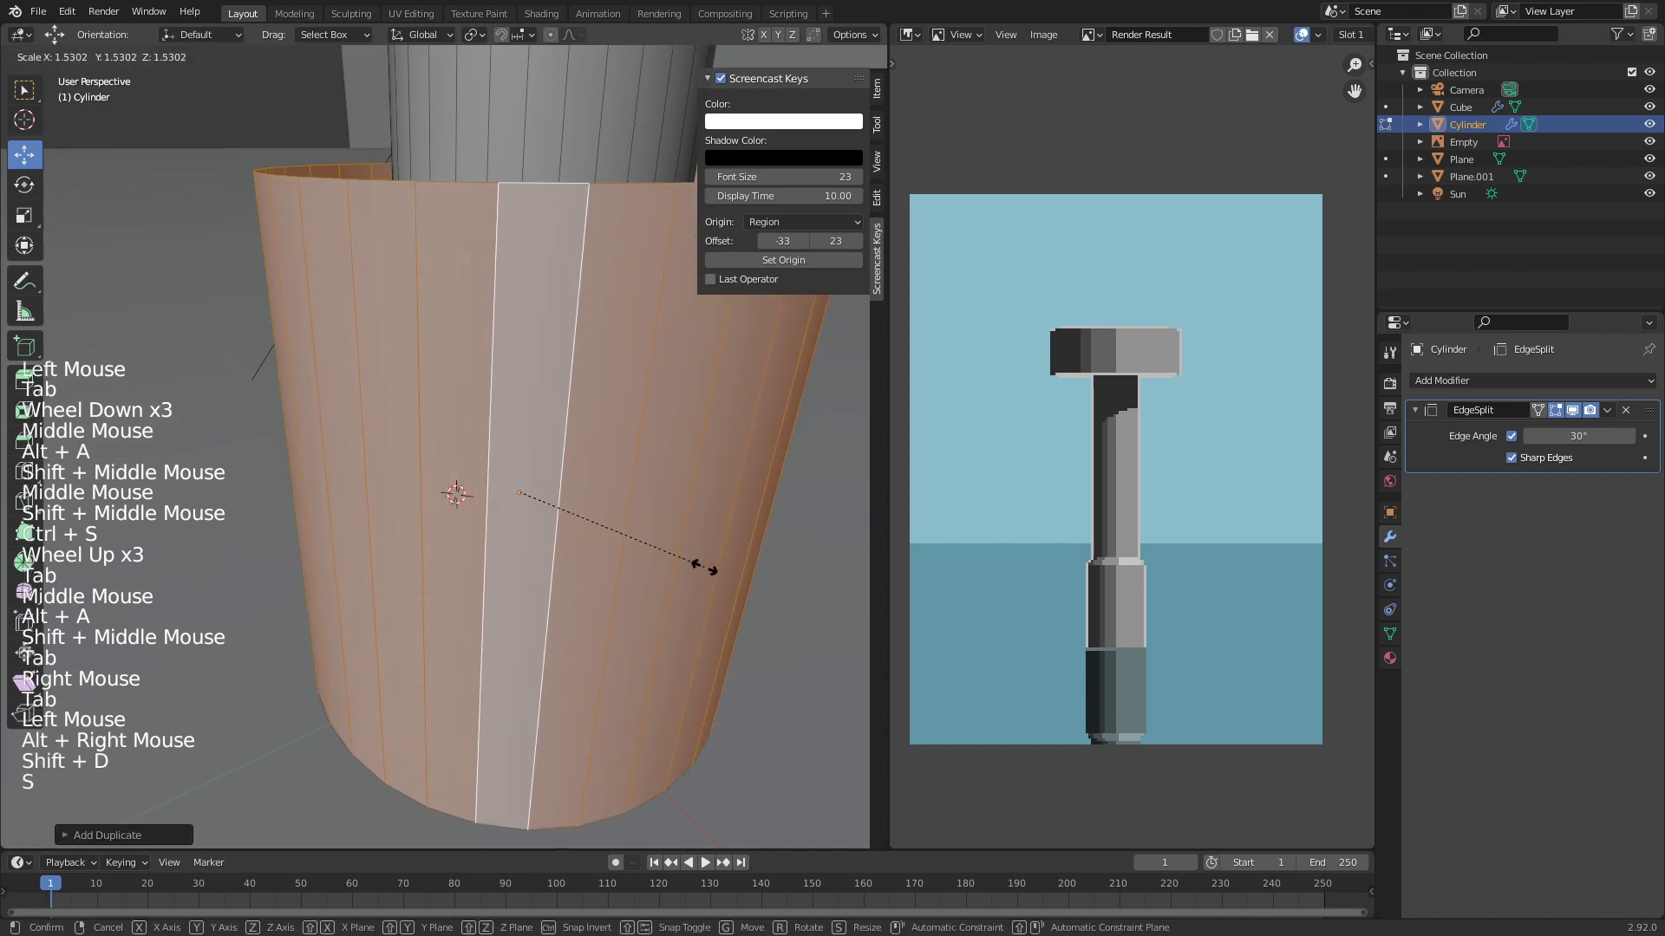
# Step: Flatten the duplicated loop to about 0.155 along Z and shrink the band so it sits within the pillars
pyautogui.press('s')
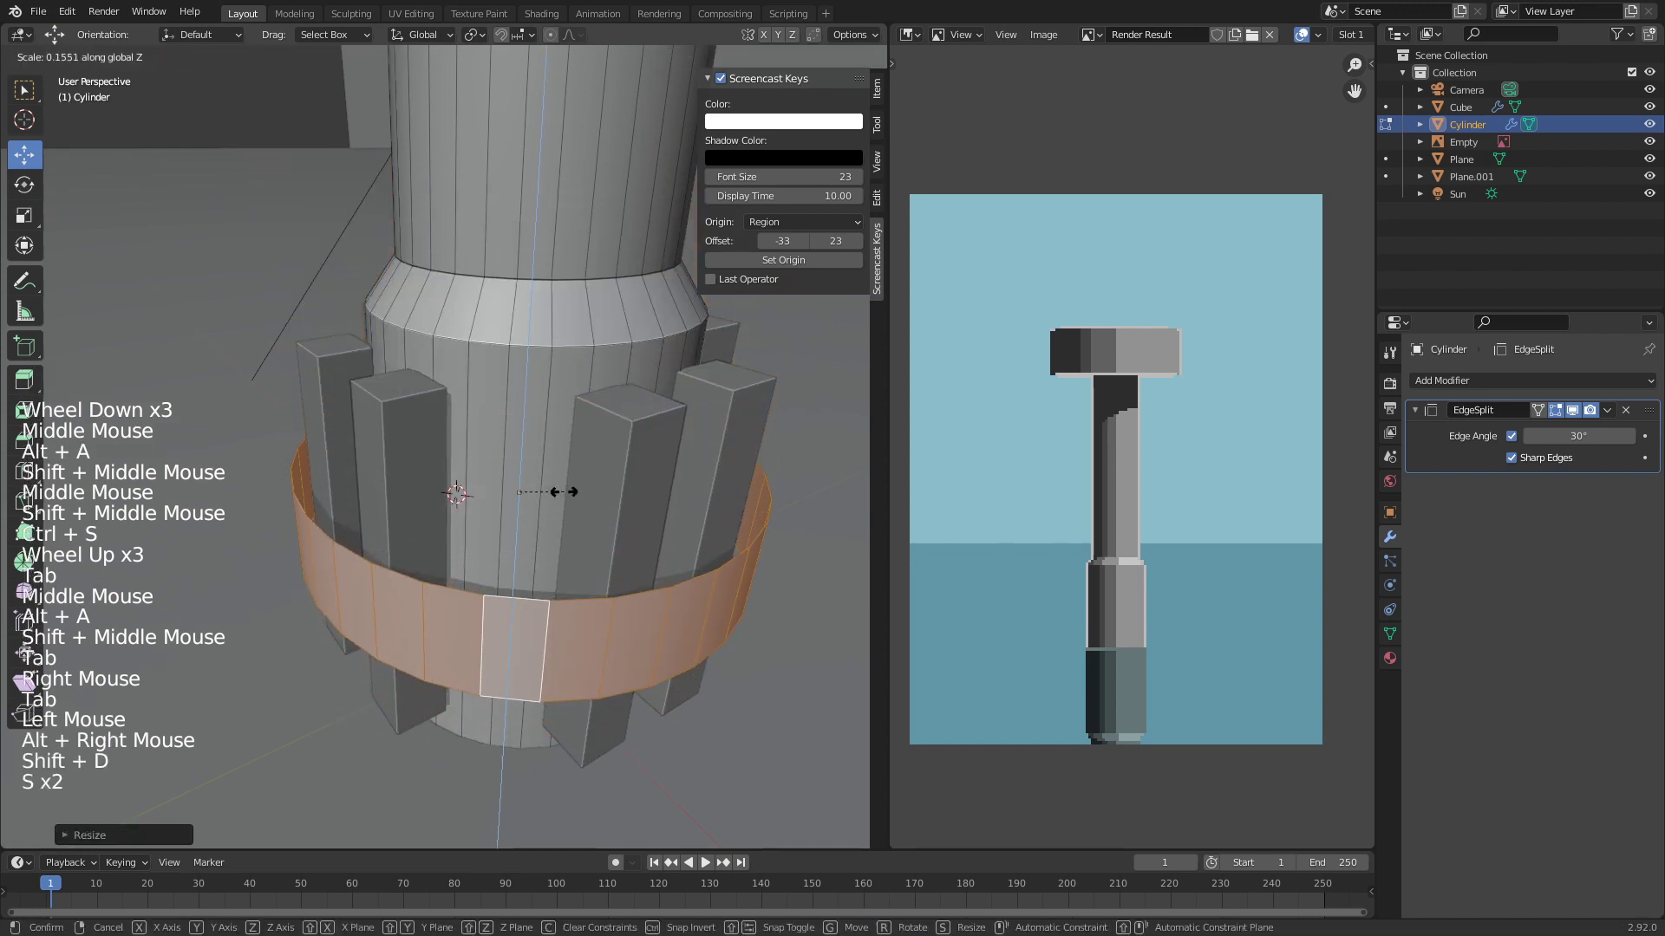
pyautogui.click(563, 491)
pyautogui.press('s')
pyautogui.click(740, 538)
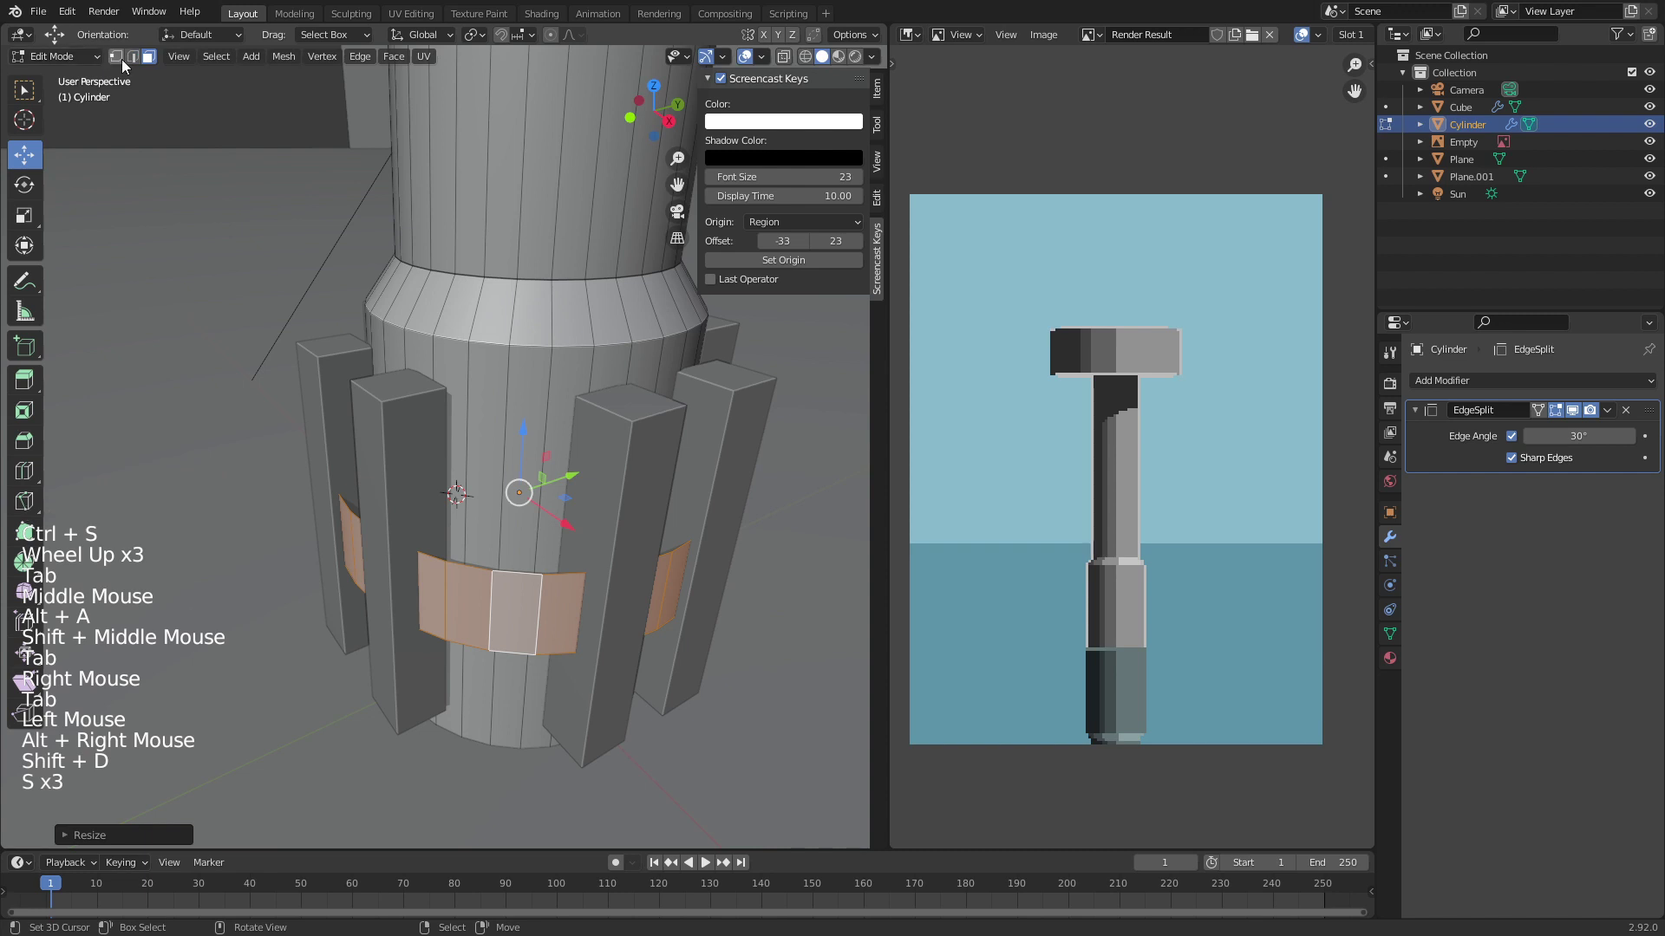
# Step: Fill the upper and lower edge loops of the band with faces to close it
pyautogui.click(116, 56)
pyautogui.keyDown('alt'); pyautogui.rightClick(485, 569); pyautogui.keyUp('alt')
pyautogui.press('f')
pyautogui.keyDown('alt'); pyautogui.rightClick(470, 631); pyautogui.keyUp('alt')
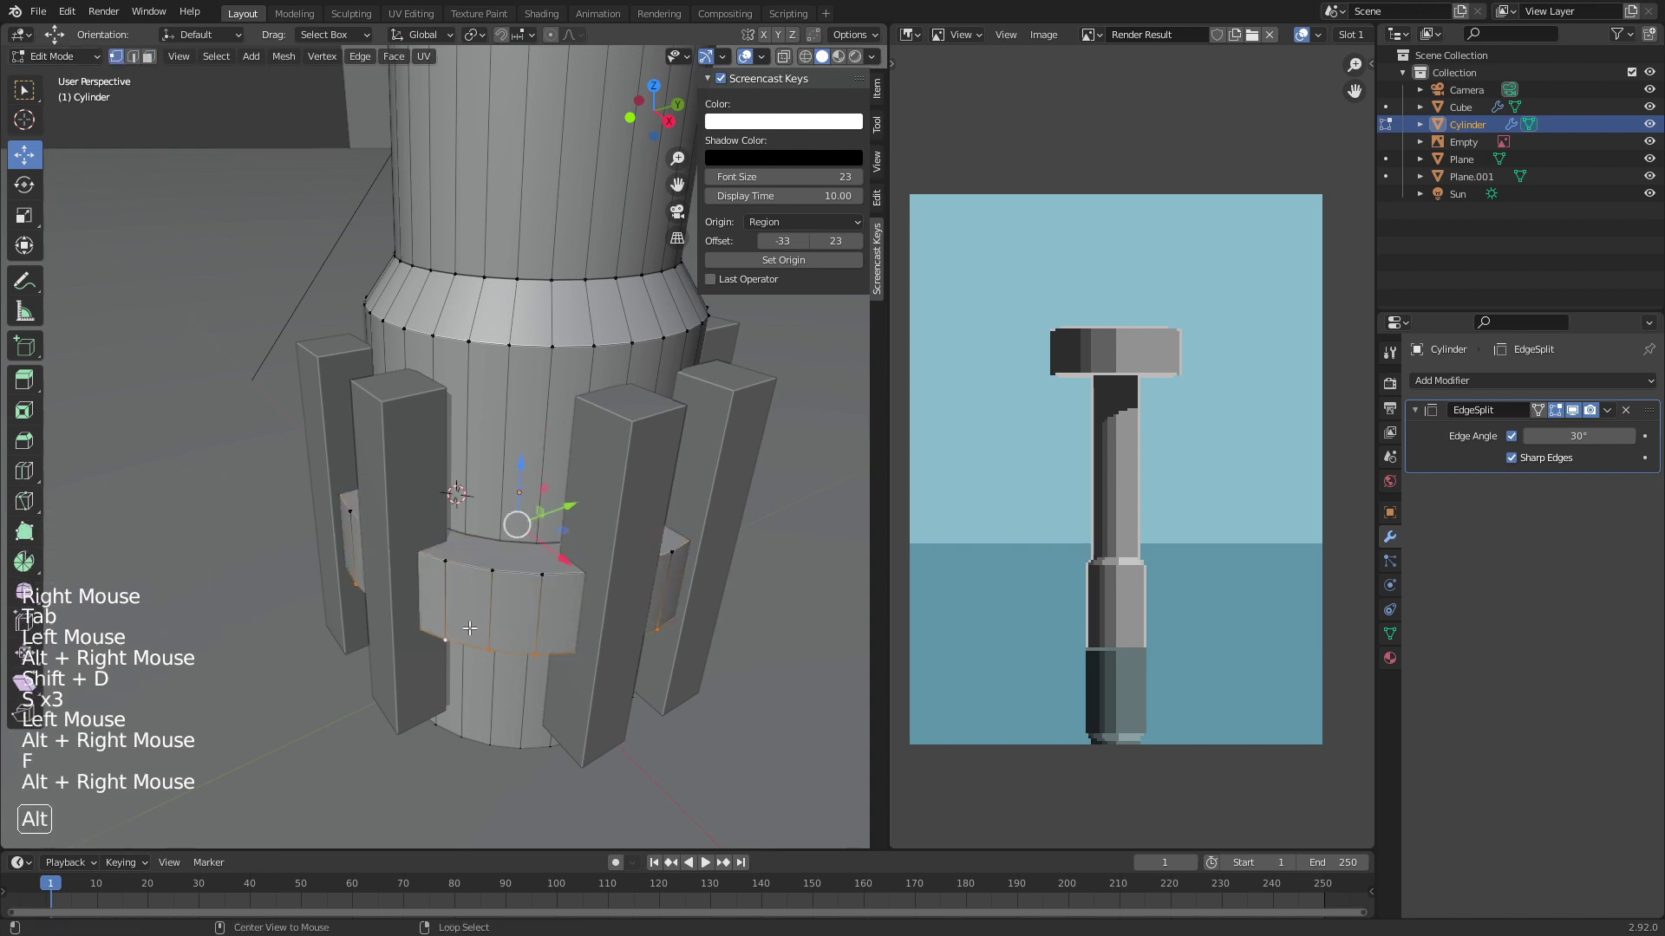
pyautogui.press('f')
# Step: Return to Object Mode in camera view, save the file, and render a pixelart preview
pyautogui.press('Tab')
pyautogui.hotkey('alt', 'a')
pyautogui.press('KP_0')
pyautogui.scroll(4, 516, 586)
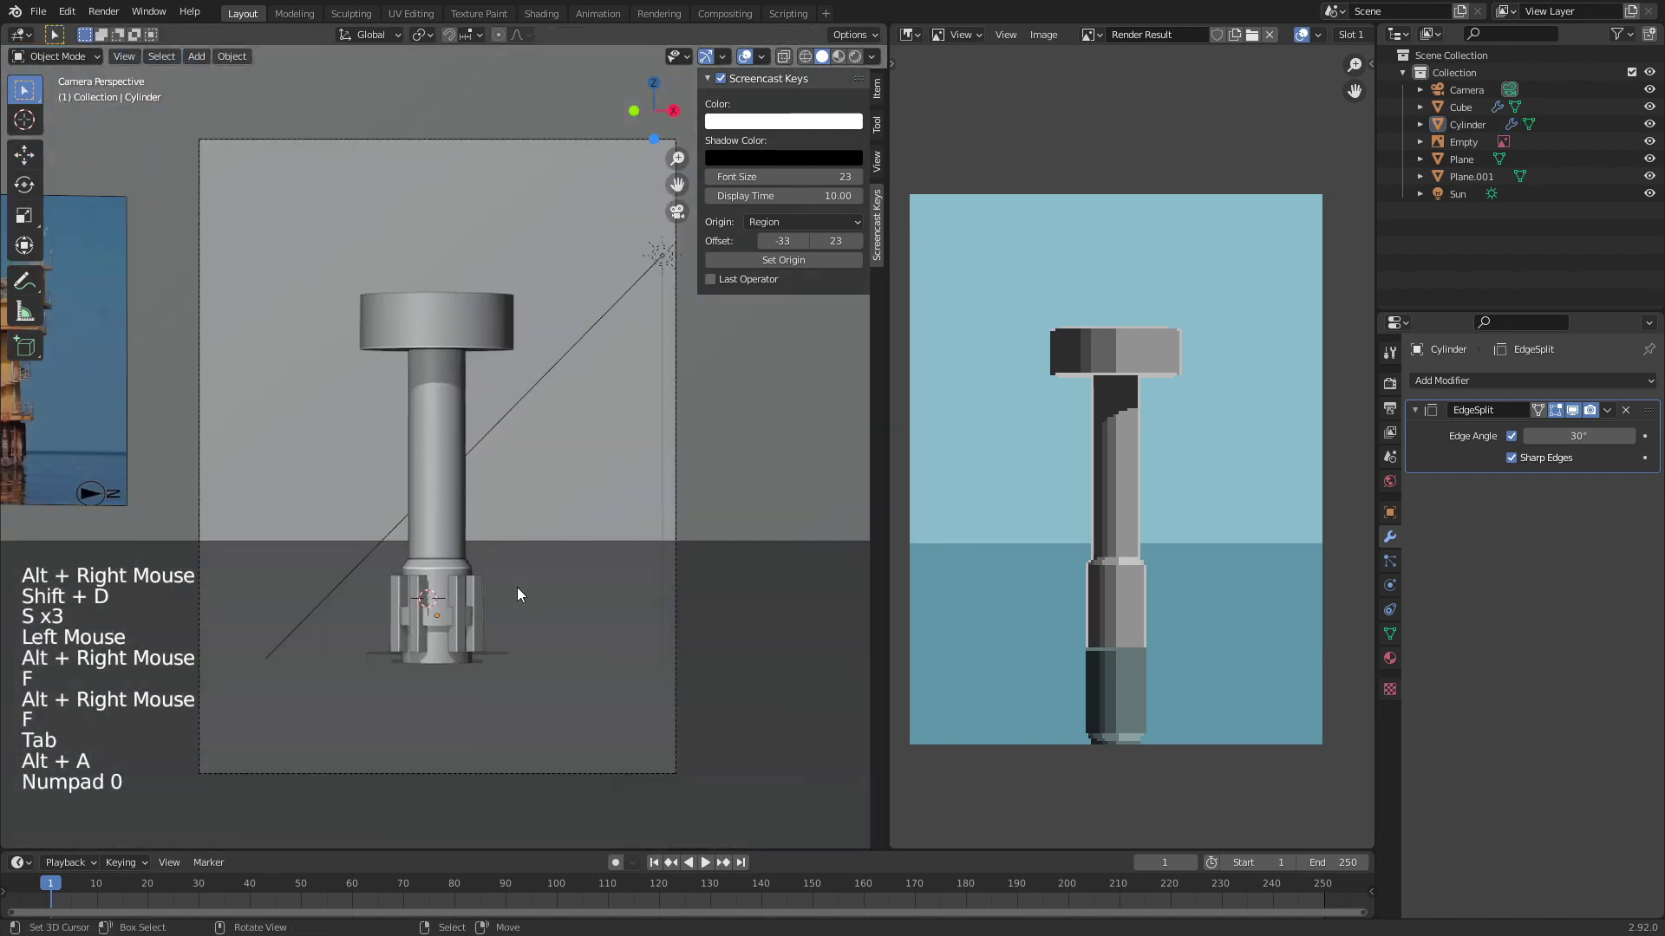
pyautogui.keyDown('shift'); pyautogui.moveTo(517, 586); pyautogui.dragTo(516, 546, button='middle'); pyautogui.keyUp('shift')
pyautogui.hotkey('ctrl', 's')
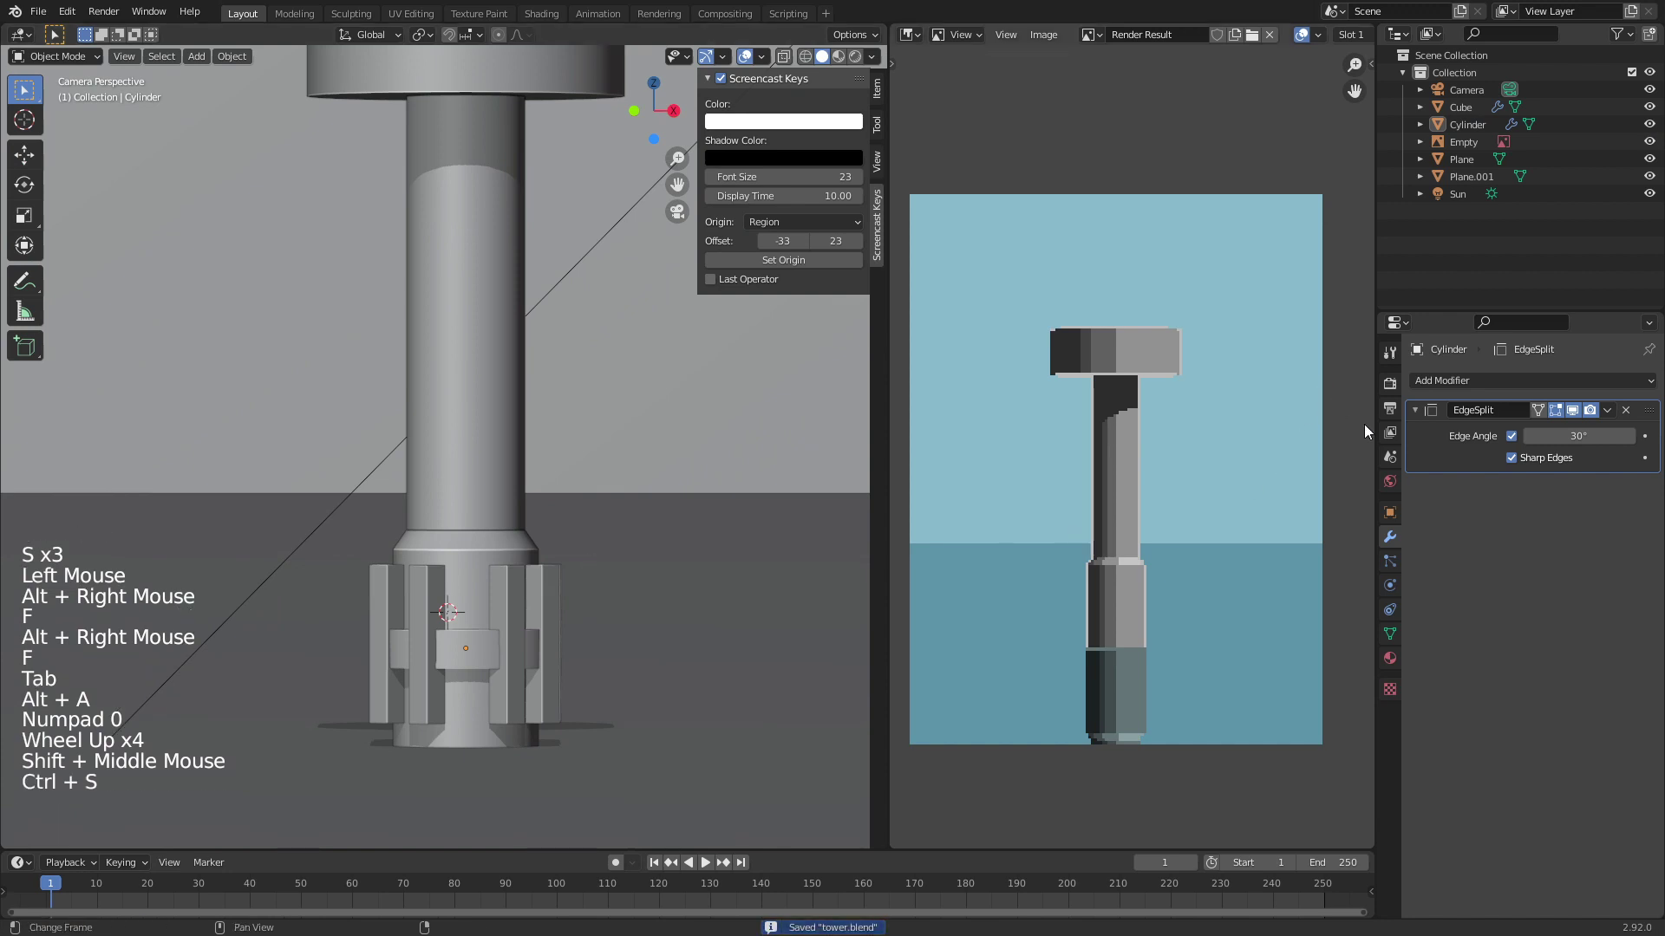
pyautogui.click(1389, 385)
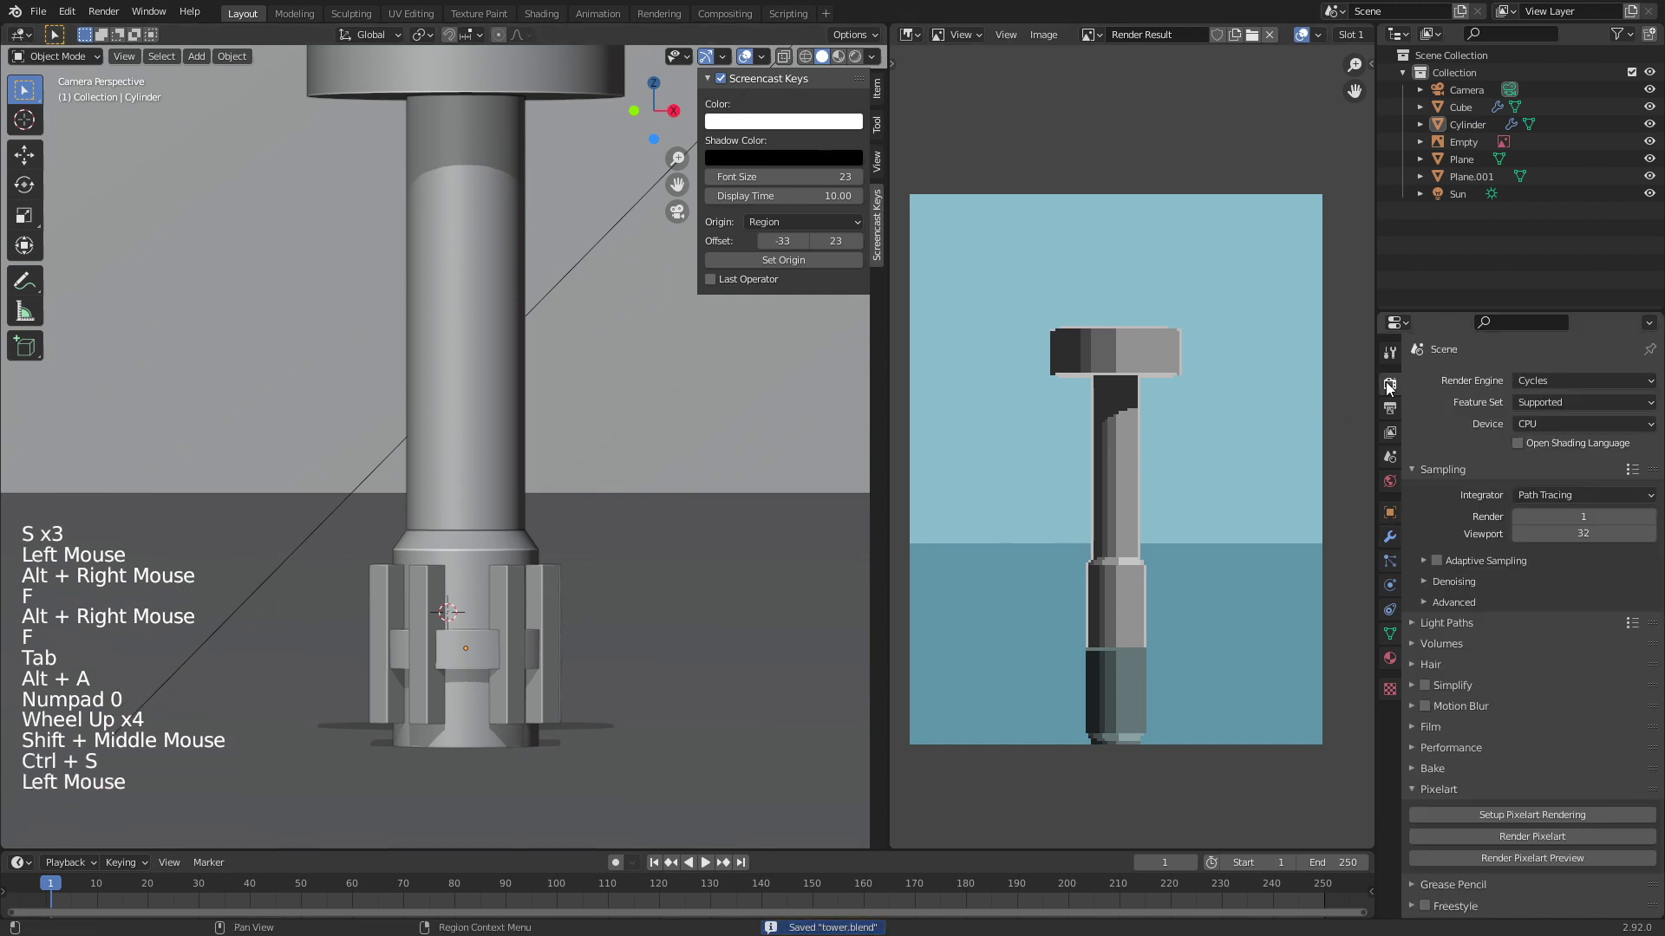
pyautogui.click(1556, 856)
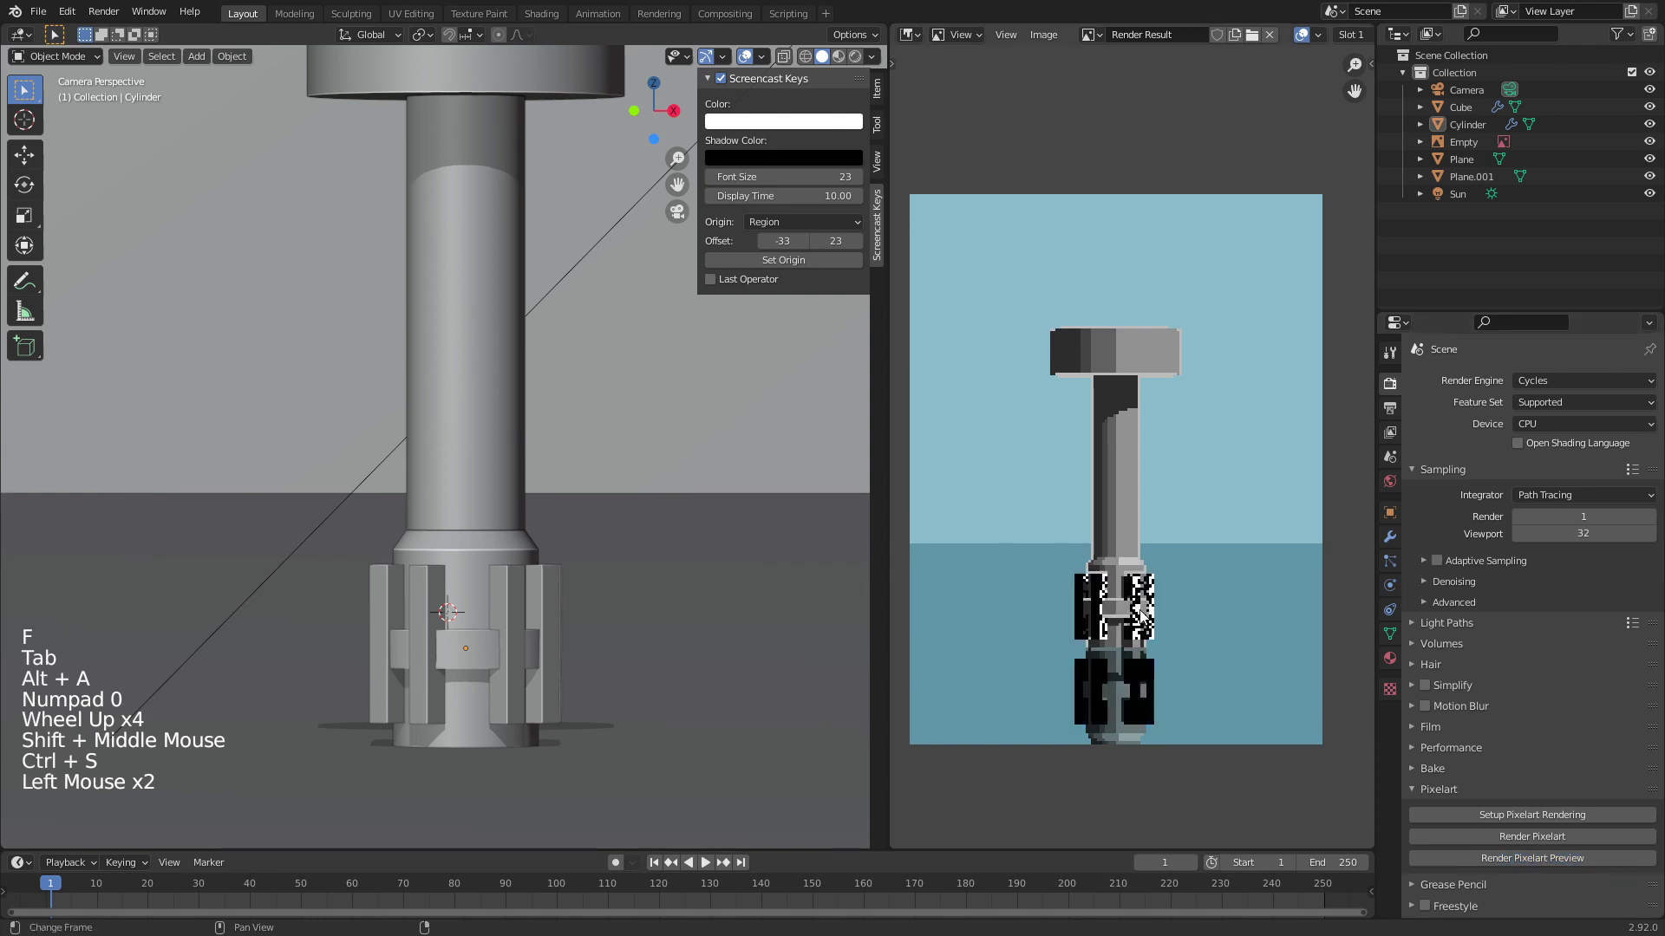
# Step: Link the cylinder's material to the pillars and render the pixelart preview again to inspect the base
pyautogui.rightClick(434, 616)
pyautogui.keyDown('shift'); pyautogui.rightClick(466, 504); pyautogui.keyUp('shift')
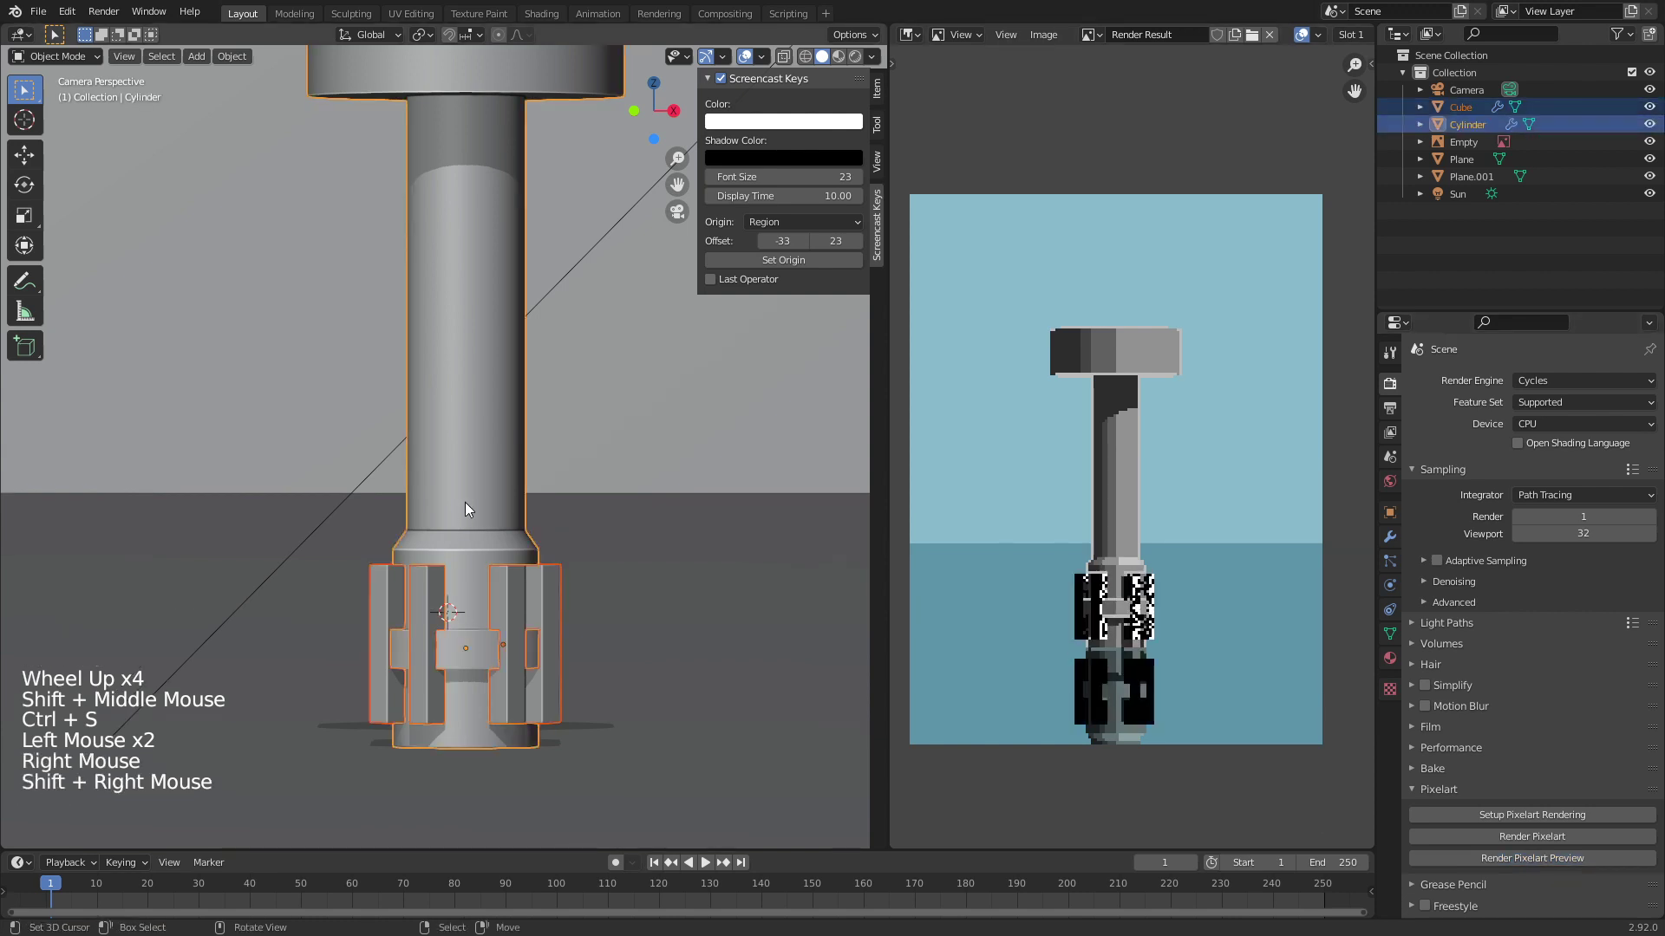
pyautogui.hotkey('ctrl', 'l')
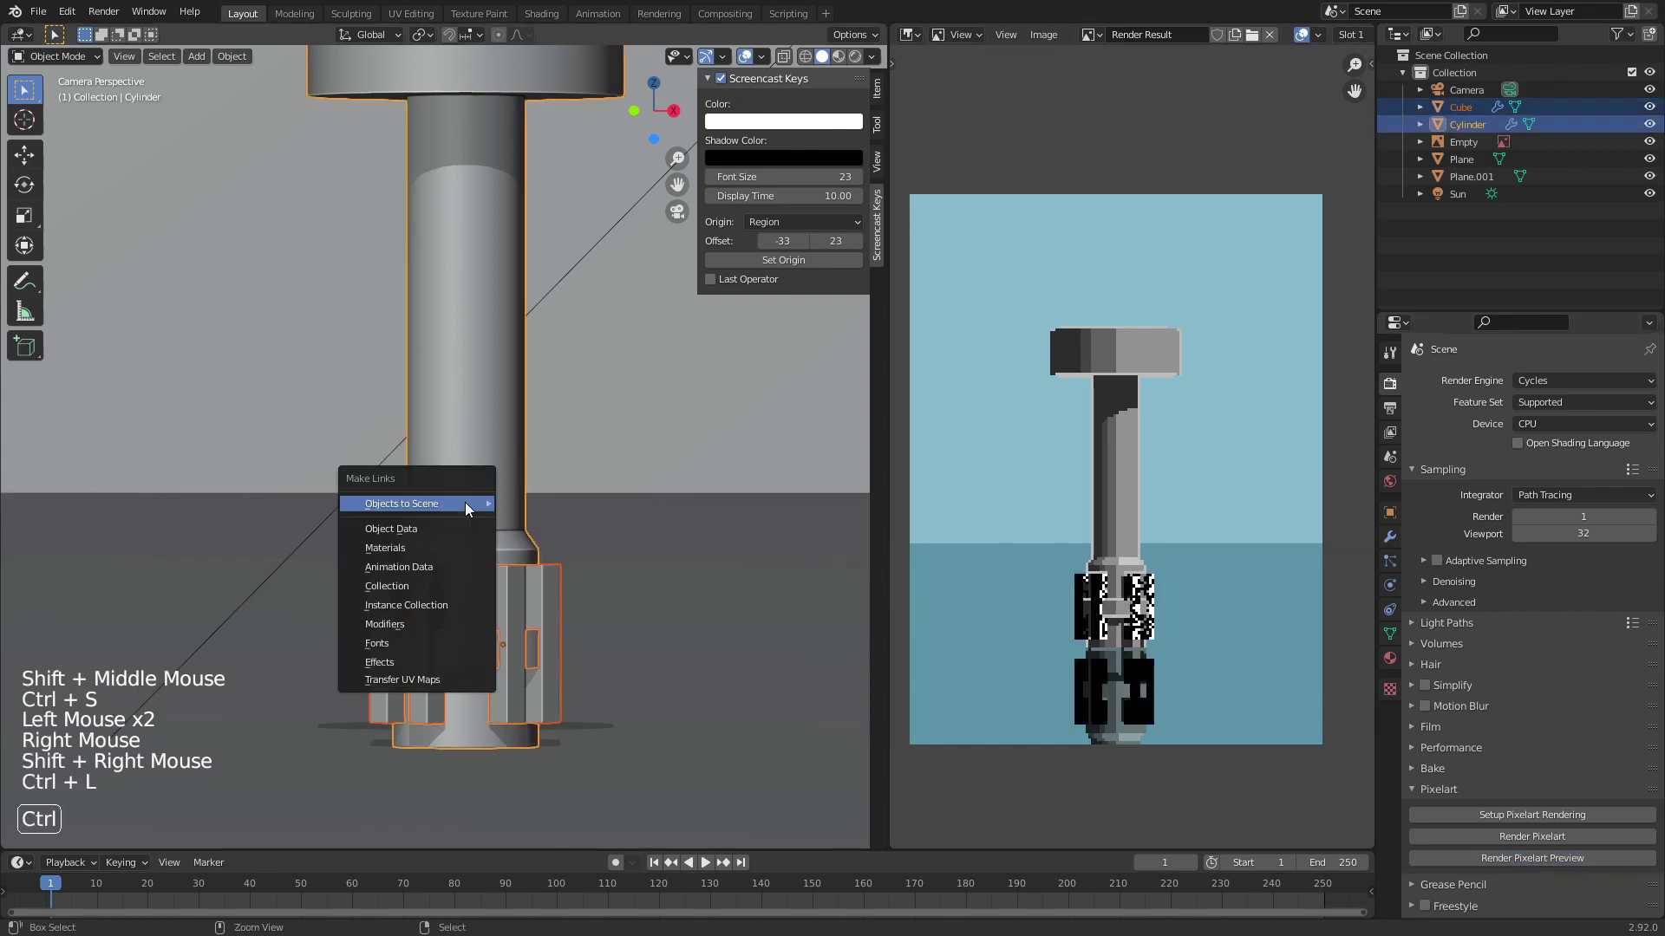
pyautogui.click(436, 541)
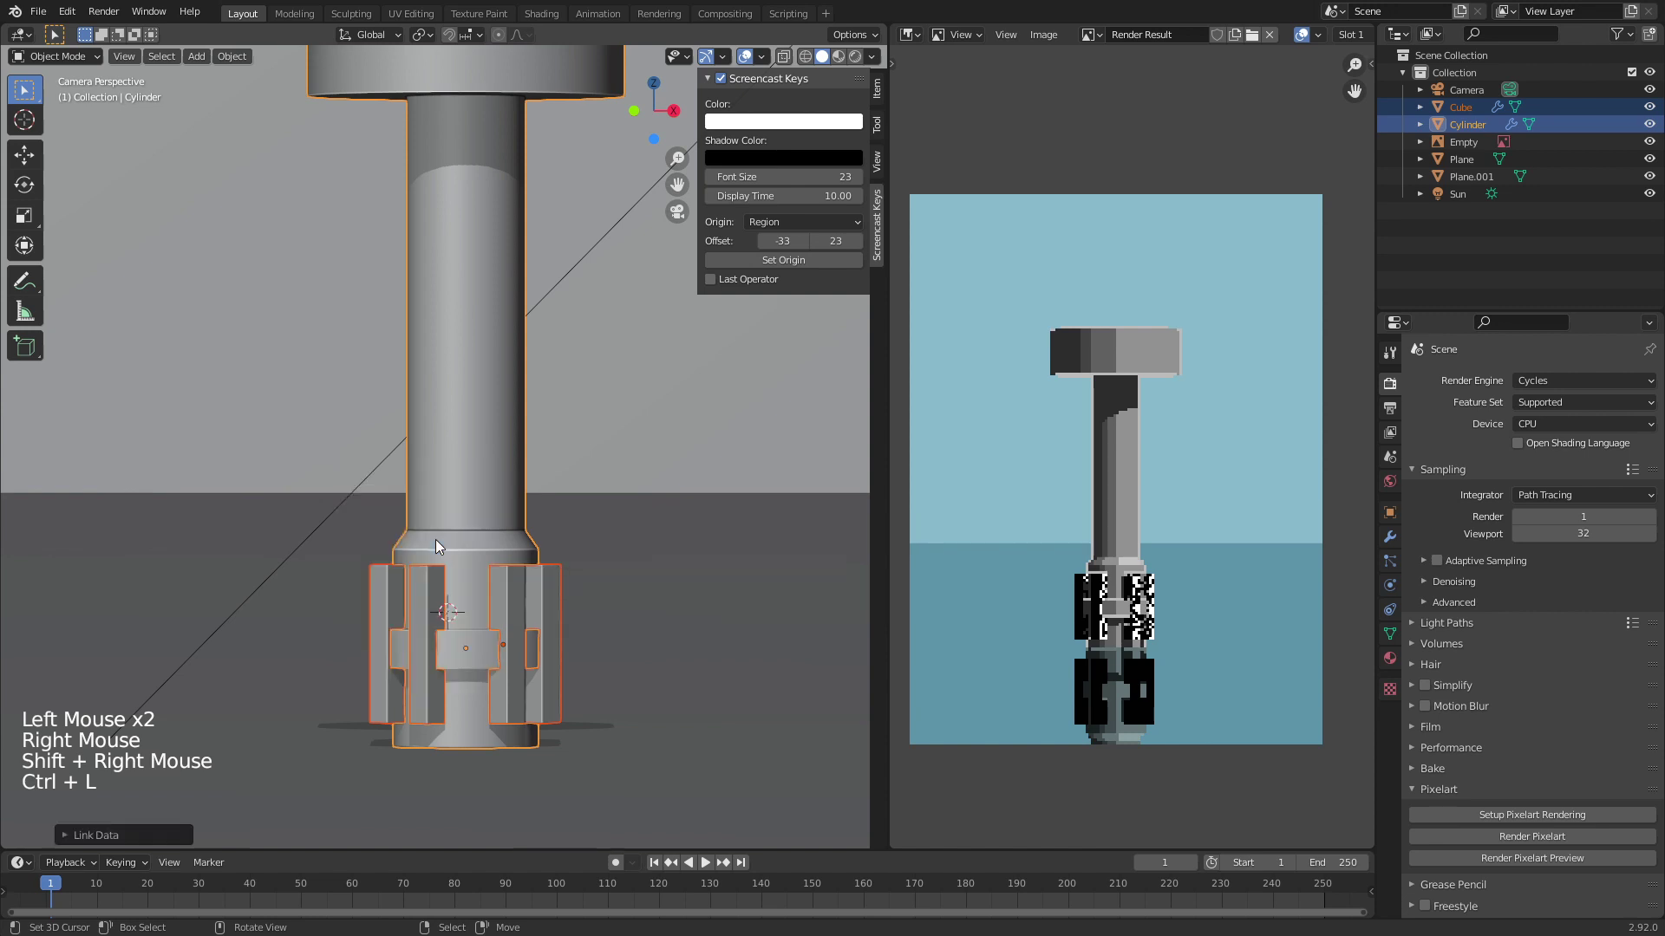
pyautogui.click(1552, 864)
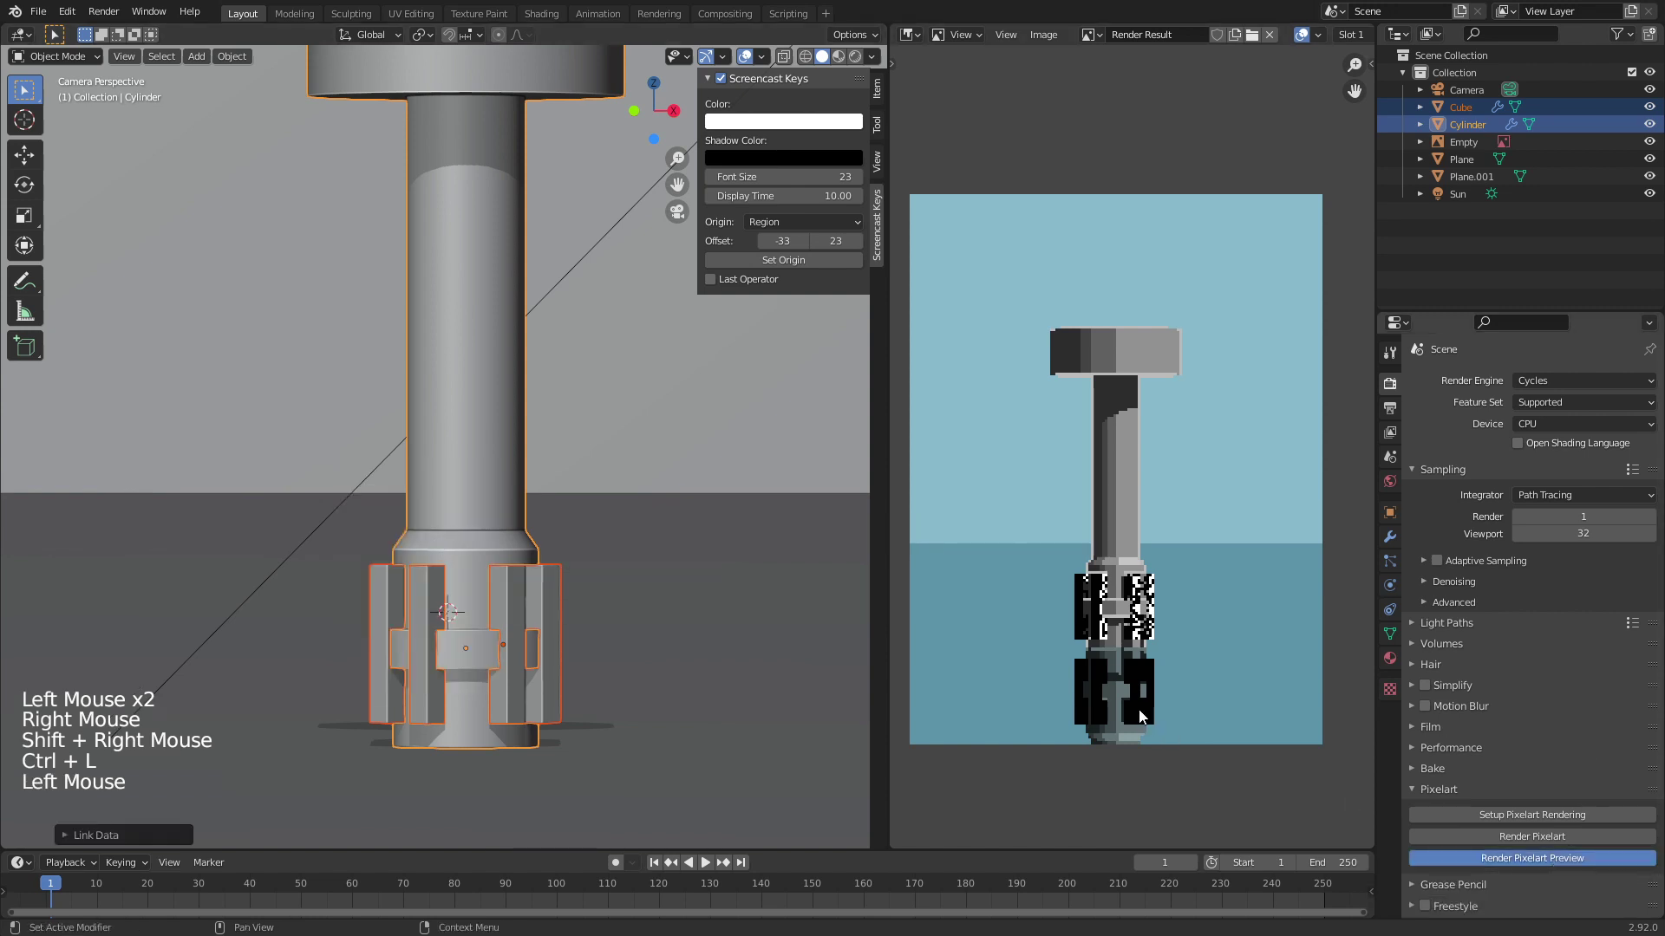
pyautogui.scroll(4, 1138, 706)
pyautogui.moveTo(1137, 693); pyautogui.dragTo(1140, 455, button='middle')
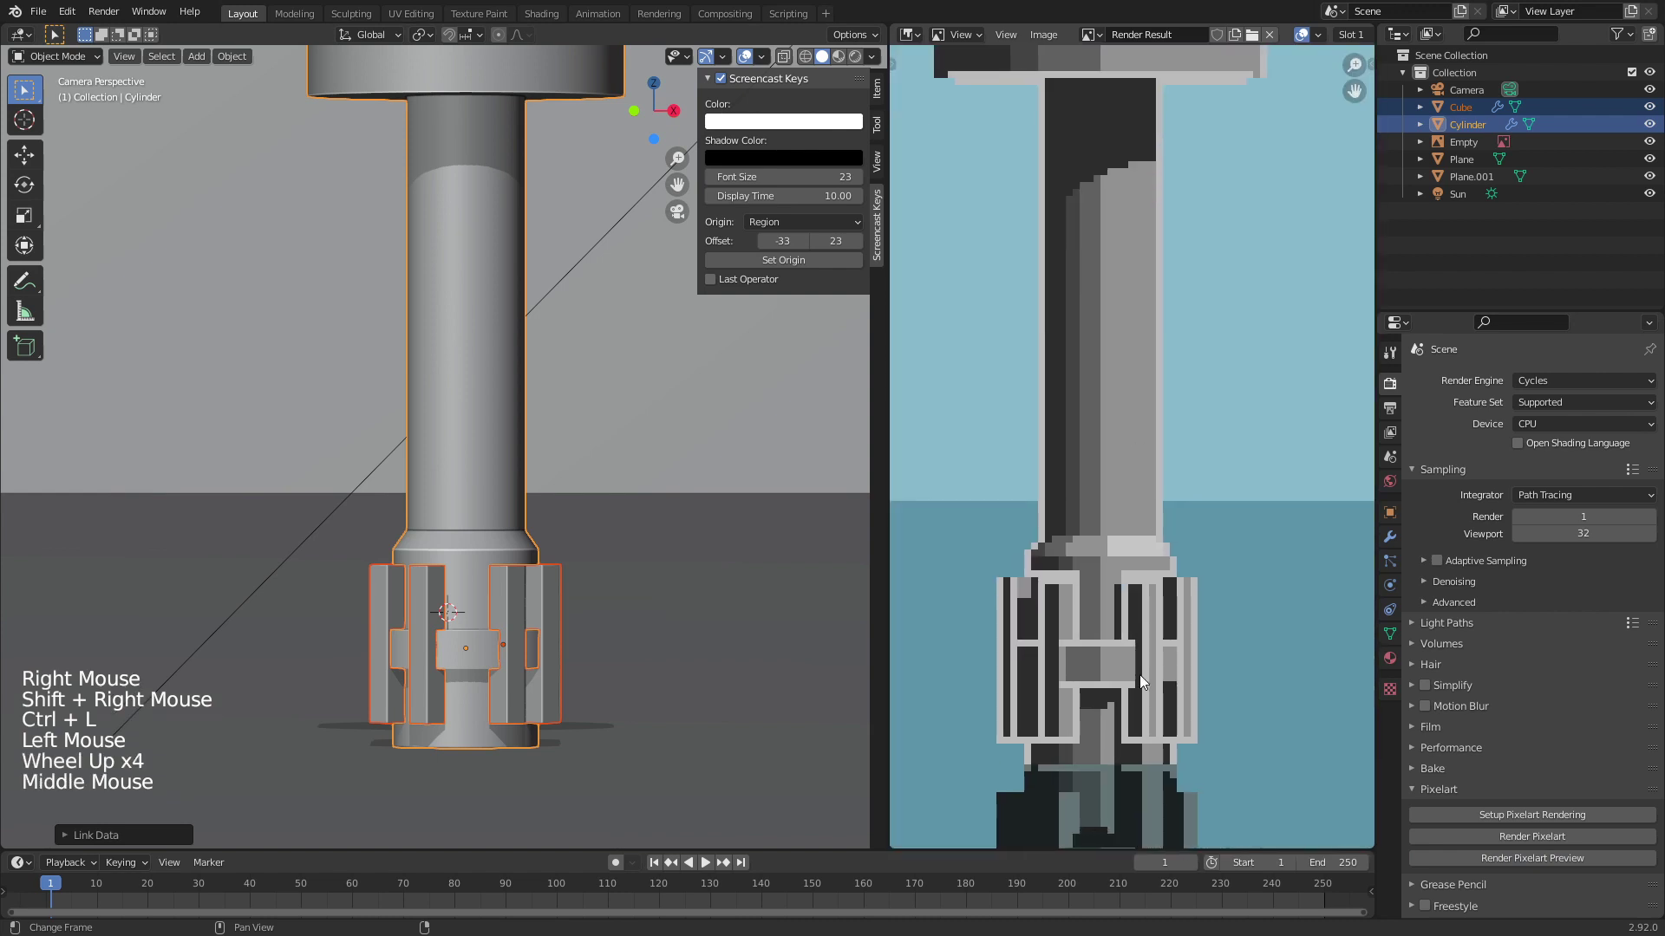
pyautogui.scroll(-4, 1143, 640)
pyautogui.moveTo(1143, 640)
pyautogui.mouseDown(button='middle')
pyautogui.moveTo(1148, 669)
pyautogui.moveTo(1143, 625)
pyautogui.mouseUp(button='middle')
pyautogui.scroll(2, 1146, 642)
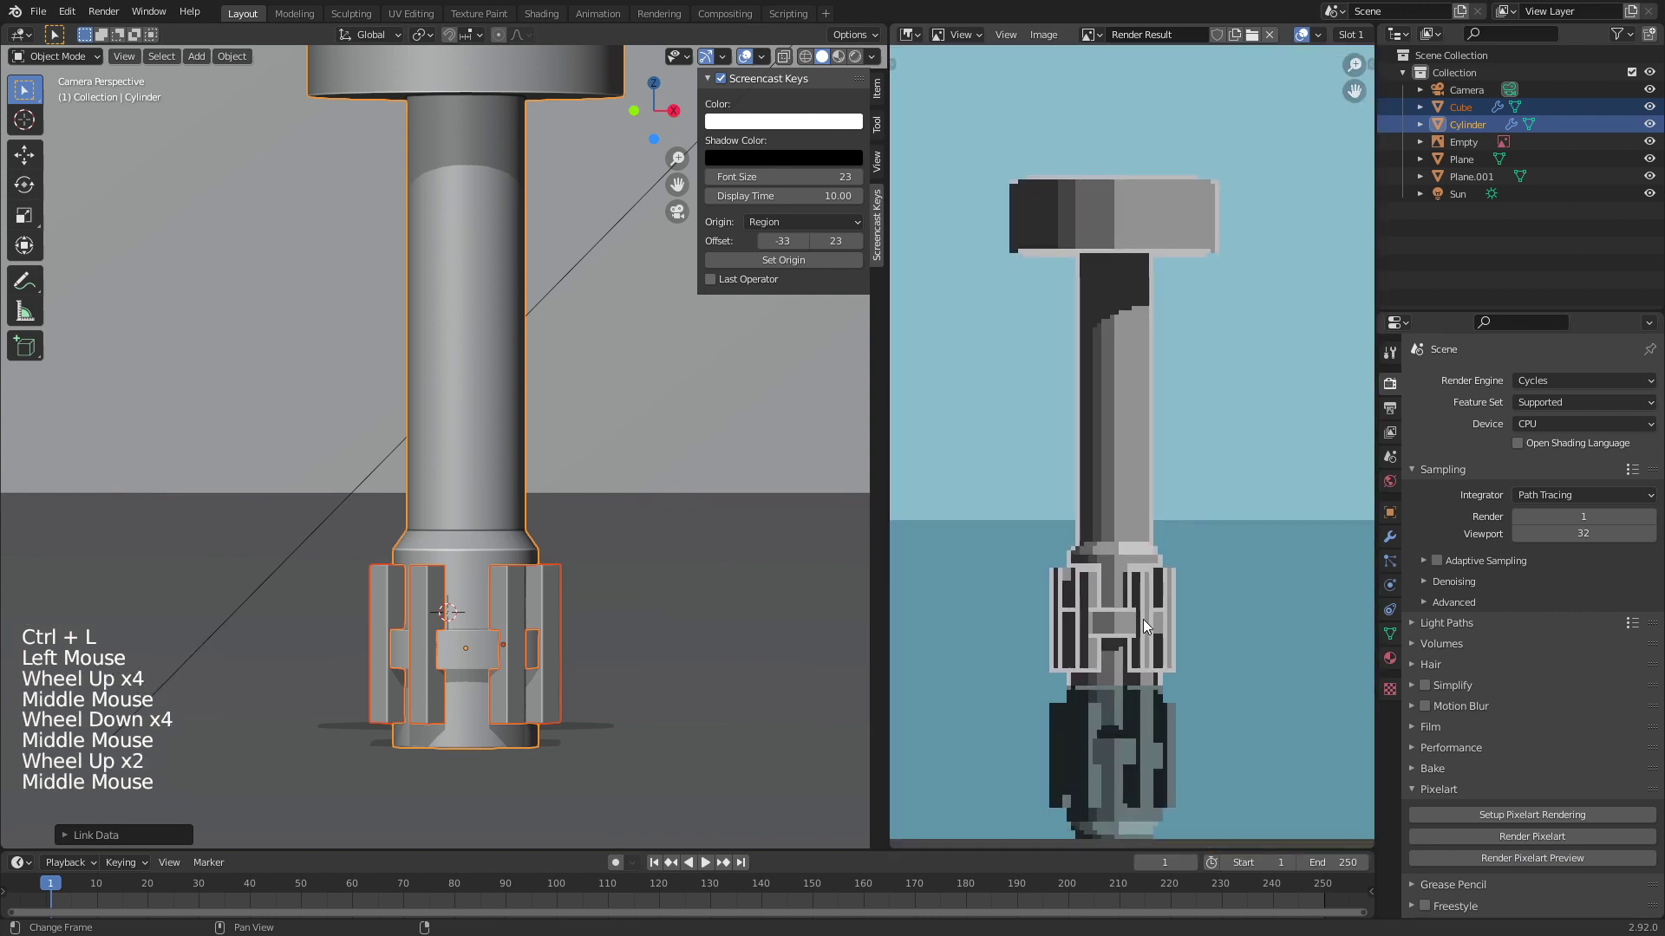
# Step: Duplicate the underside face of the tower's top platform in the cylinder's Edit Mode
pyautogui.rightClick(521, 481)
pyautogui.rightClick(440, 451)
pyautogui.press('Tab')
pyautogui.keyDown('shift'); pyautogui.moveTo(455, 440); pyautogui.dragTo(457, 283, button='middle'); pyautogui.keyUp('shift')
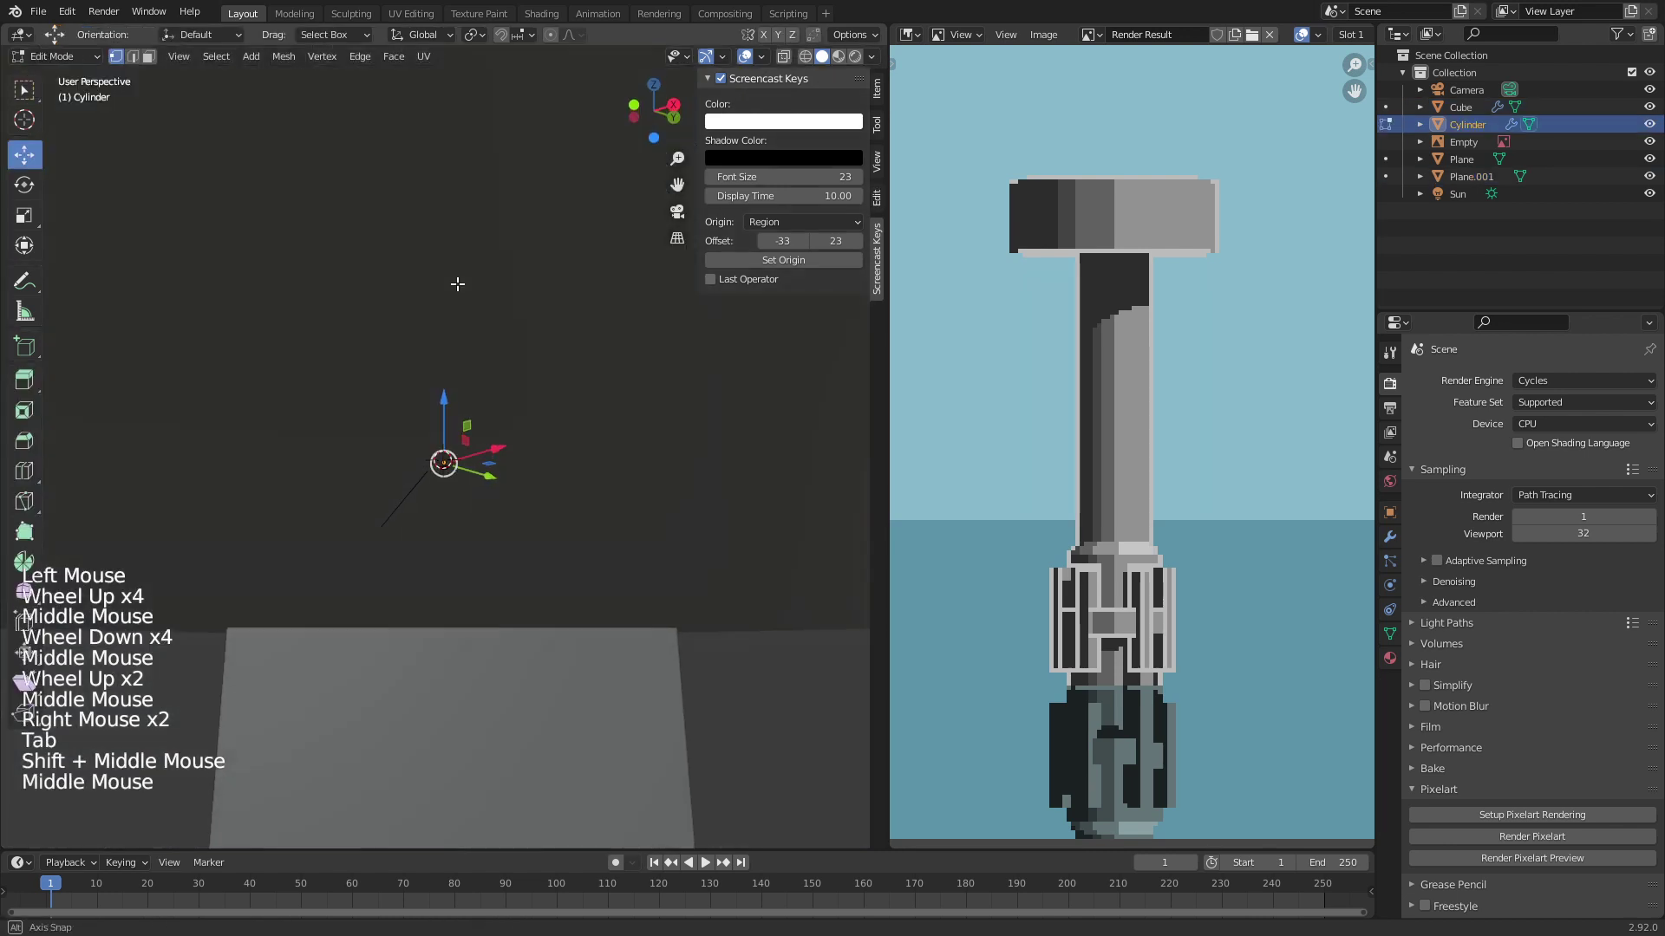
pyautogui.press('a')
pyautogui.press('KP_Decimal')
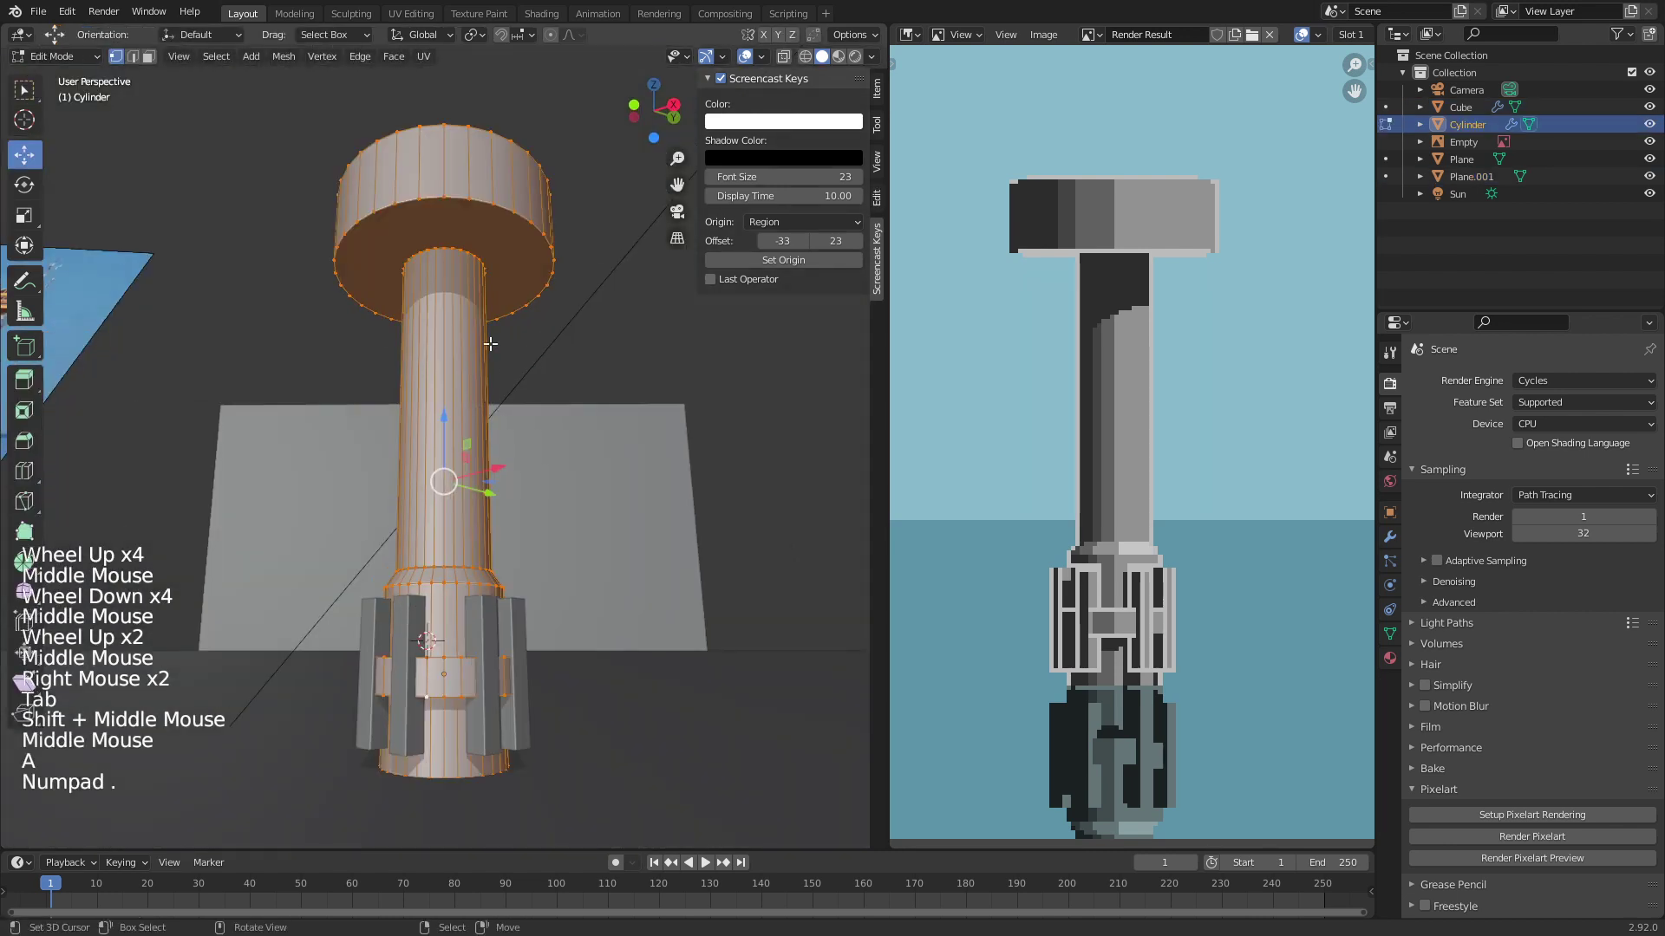
pyautogui.rightClick(492, 205)
pyautogui.click(148, 56)
pyautogui.rightClick(444, 260)
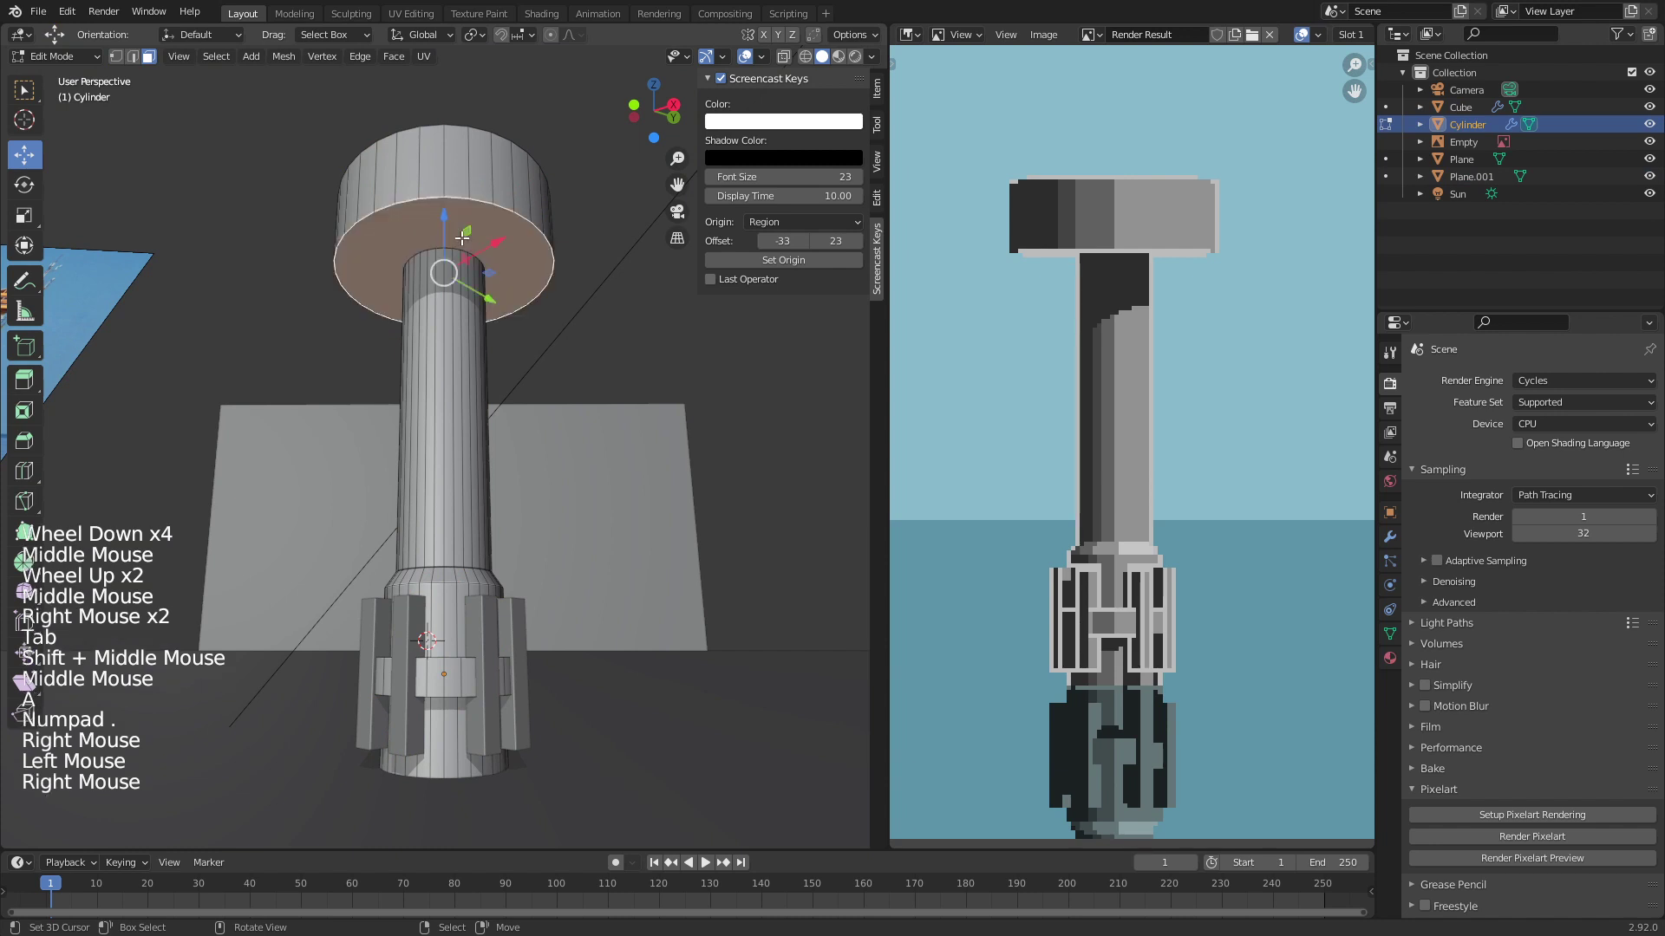
pyautogui.hotkey('shift', 'd')
pyautogui.click(445, 236)
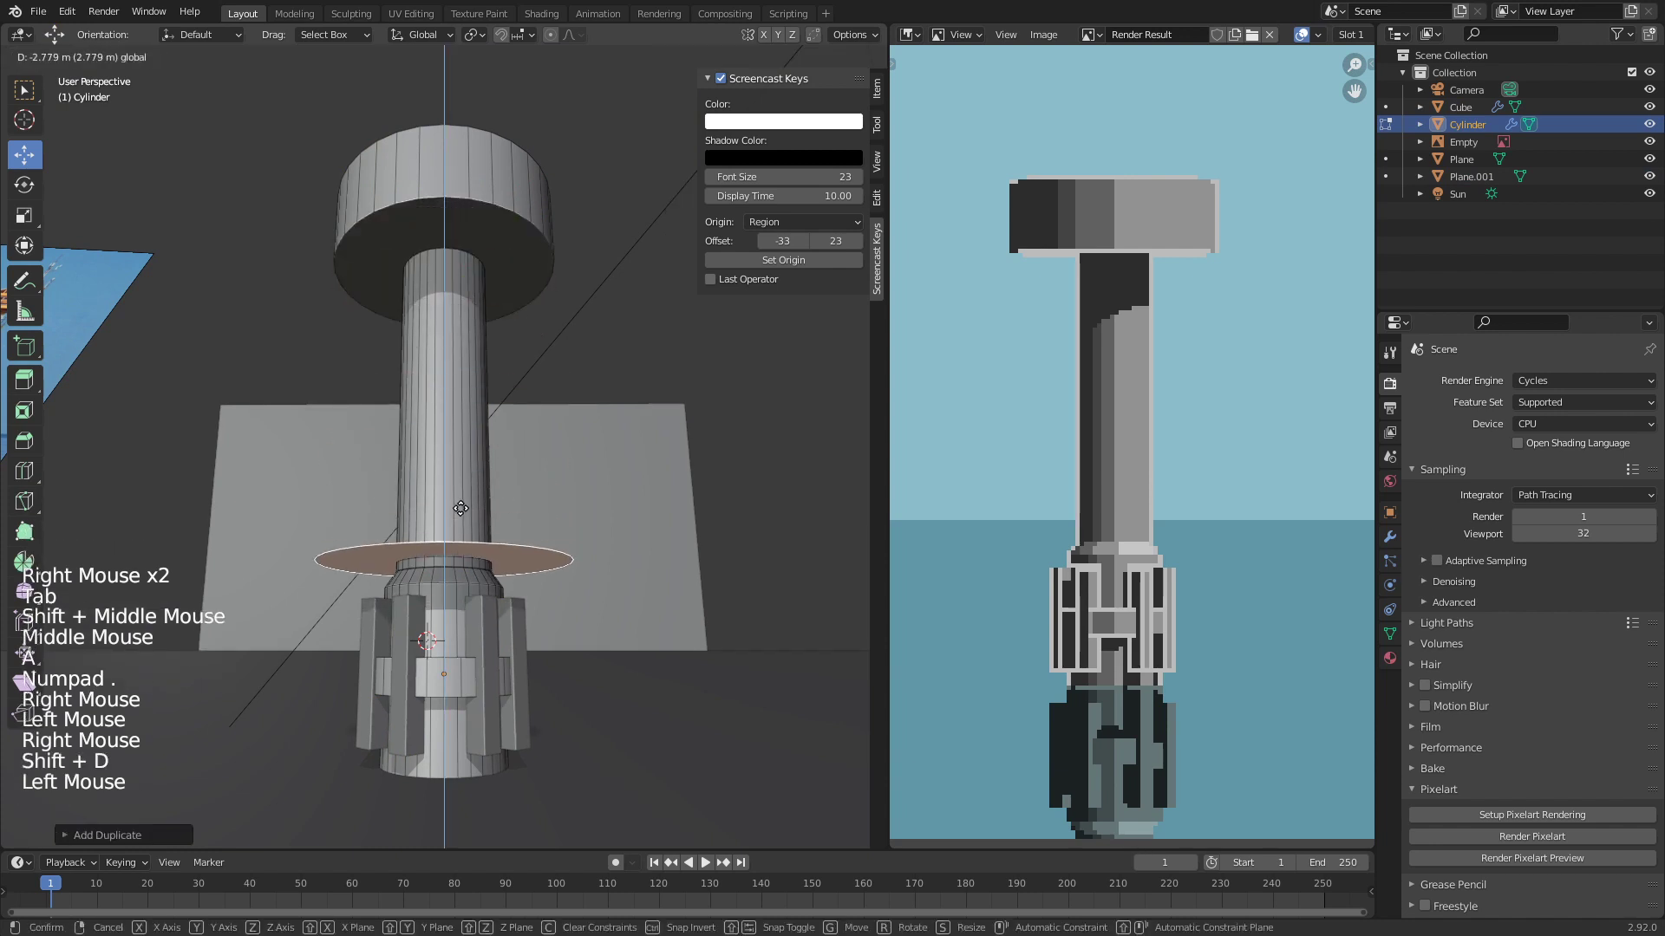
# Step: Lower the duplicated disc along Z to just above the base collar, shrink it, and extrude it into a thin ledge
pyautogui.moveTo(460, 509); pyautogui.dragTo(442, 546, button='middle')
pyautogui.press('s')
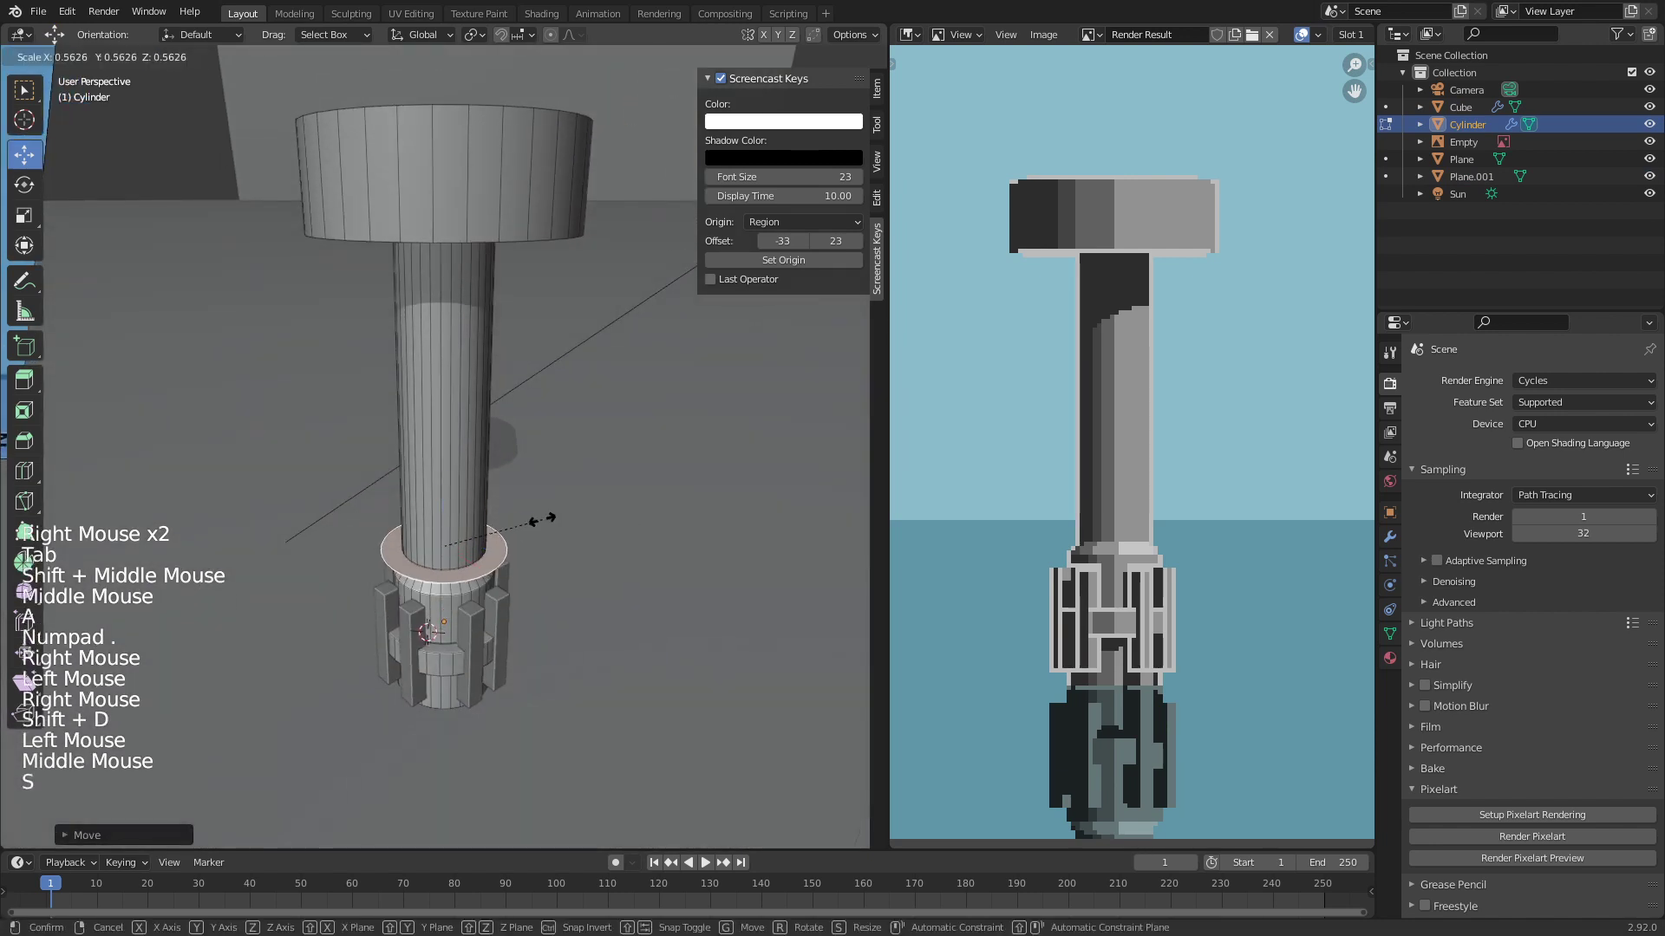
pyautogui.click(572, 521)
pyautogui.scroll(5, 572, 521)
pyautogui.keyDown('shift'); pyautogui.moveTo(512, 659); pyautogui.dragTo(551, 524, button='middle'); pyautogui.keyUp('shift')
pyautogui.press('e')
# Step: Return to Object Mode with nothing selected, switch to the camera view, and save the file
pyautogui.press('Tab')
pyautogui.hotkey('alt', 'a')
pyautogui.press('KP_0')
pyautogui.hotkey('ctrl', 's')
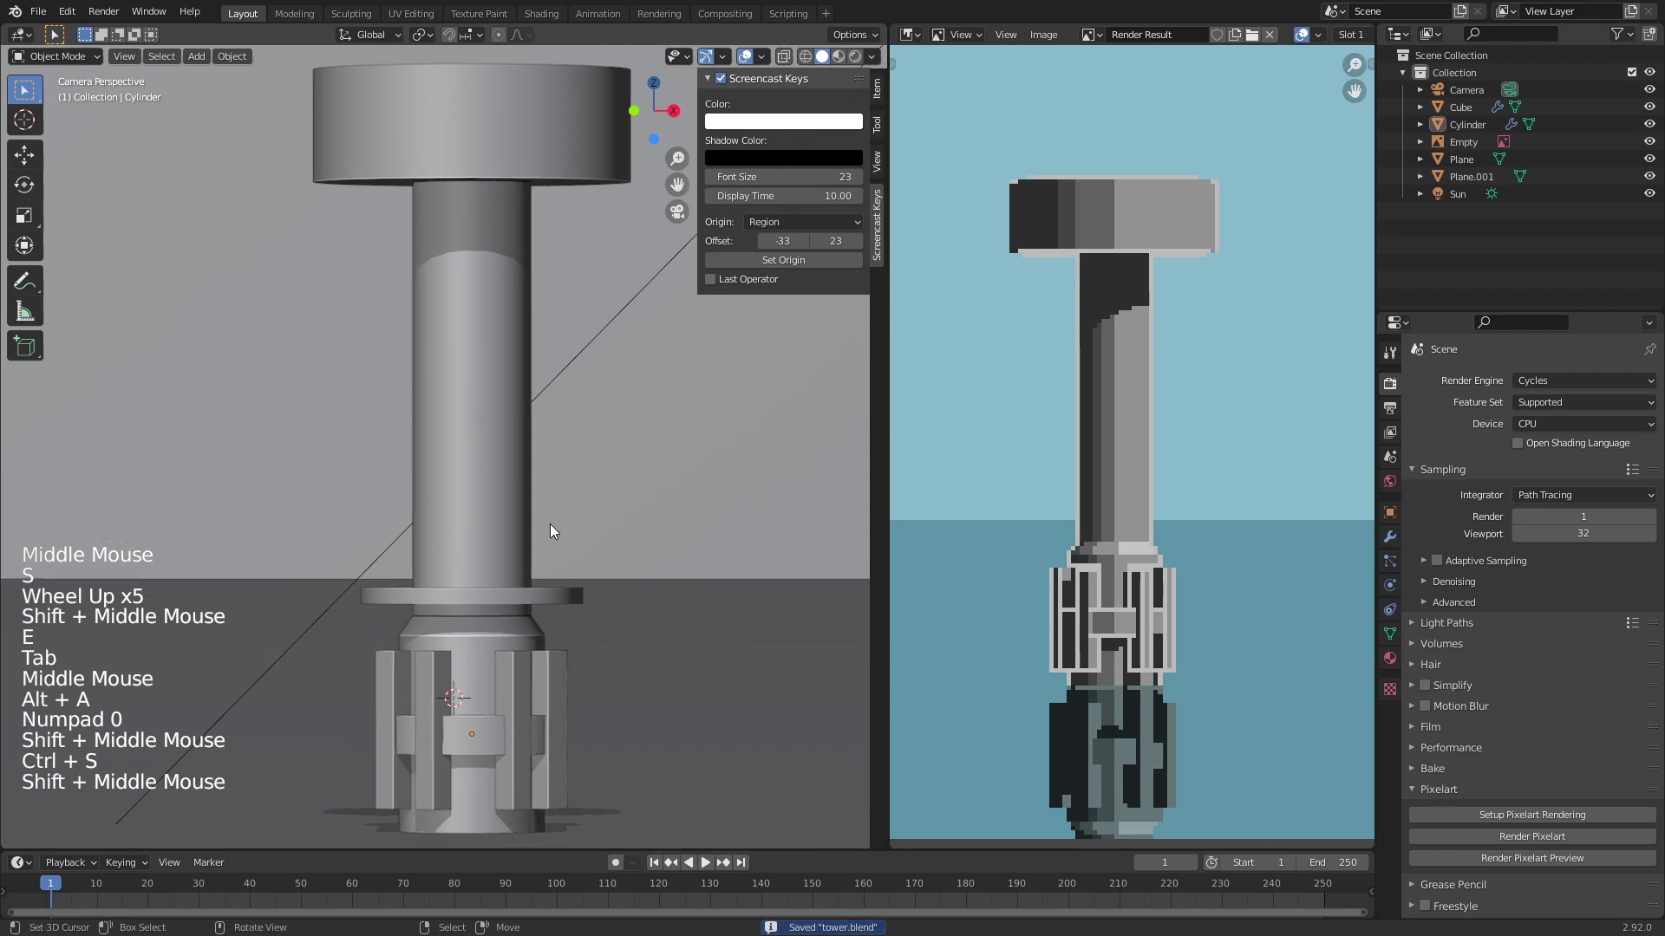
# Step: Select the linked mesh of the top platform and narrow it horizontally while locking Z
pyautogui.keyDown('shift'); pyautogui.moveTo(483, 379); pyautogui.dragTo(491, 464, button='middle'); pyautogui.keyUp('shift')
pyautogui.press('Tab')
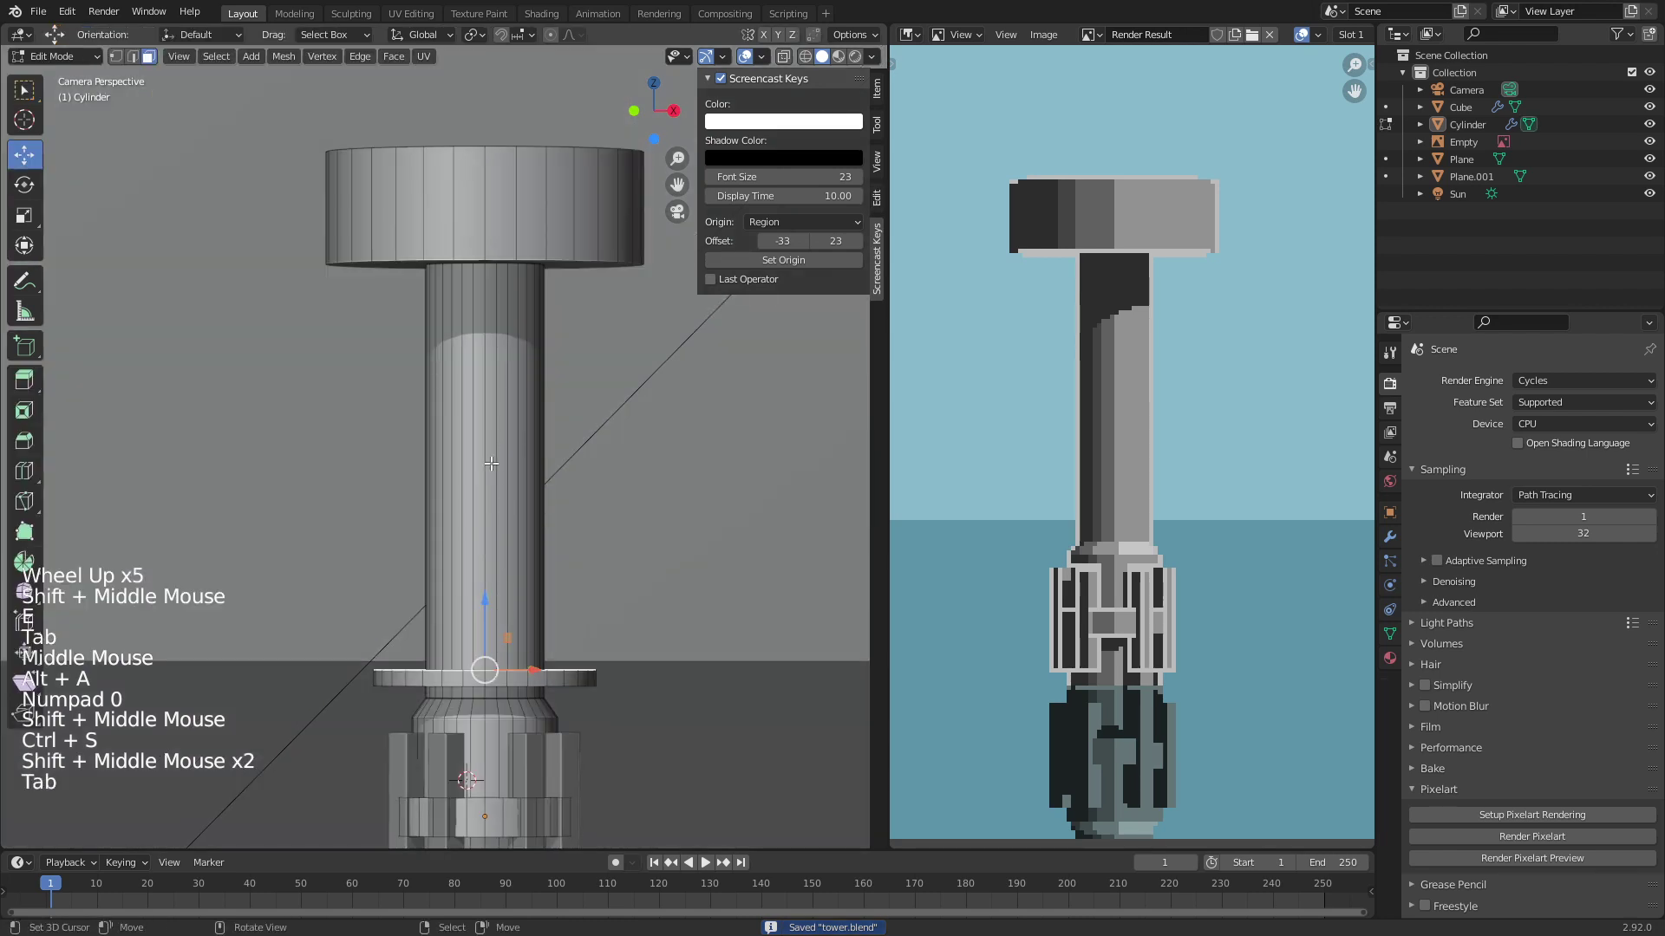
pyautogui.hotkey('alt', 'a')
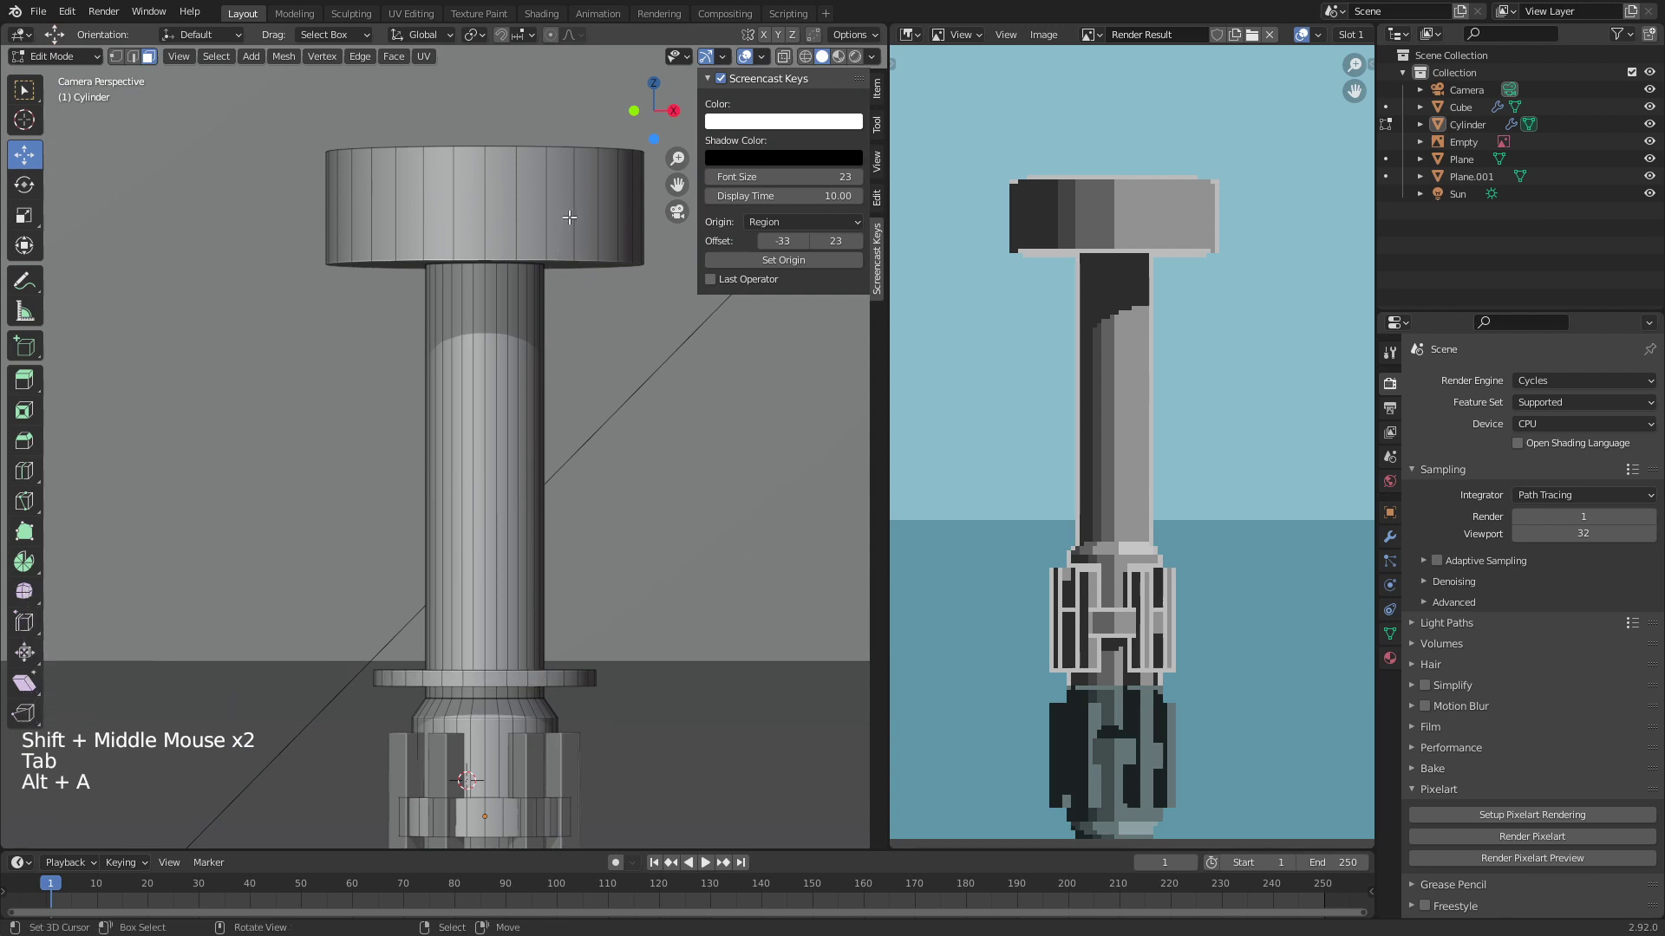
pyautogui.press('l')
pyautogui.press('s')
pyautogui.hotkey('shift', 'z')
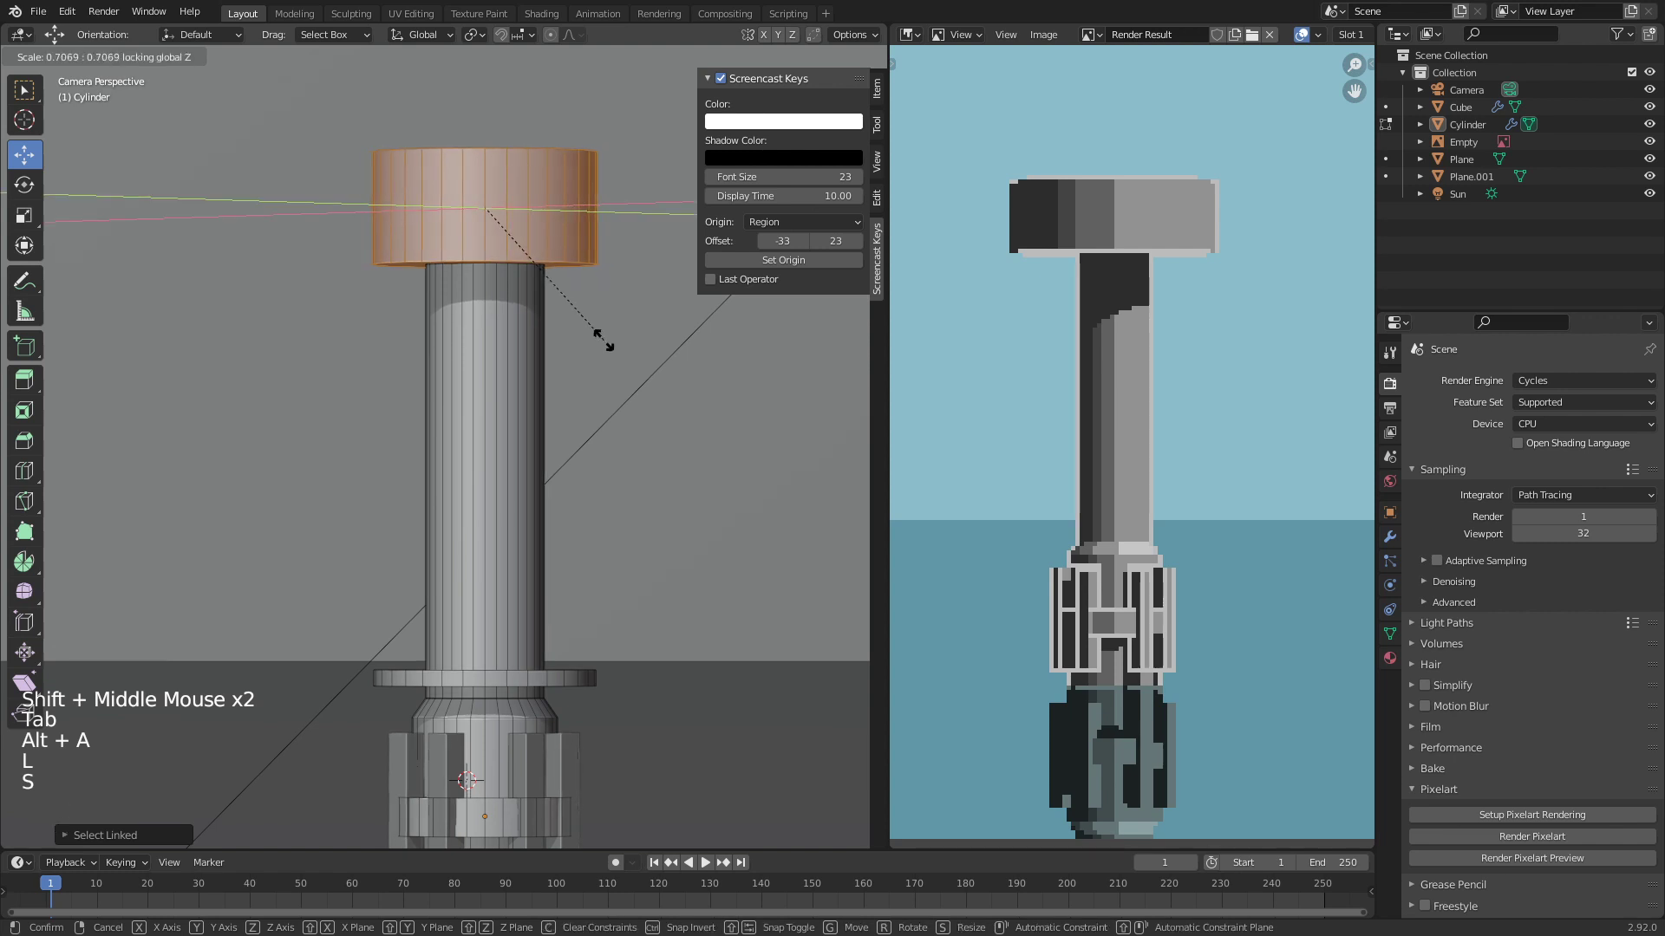
pyautogui.click(612, 349)
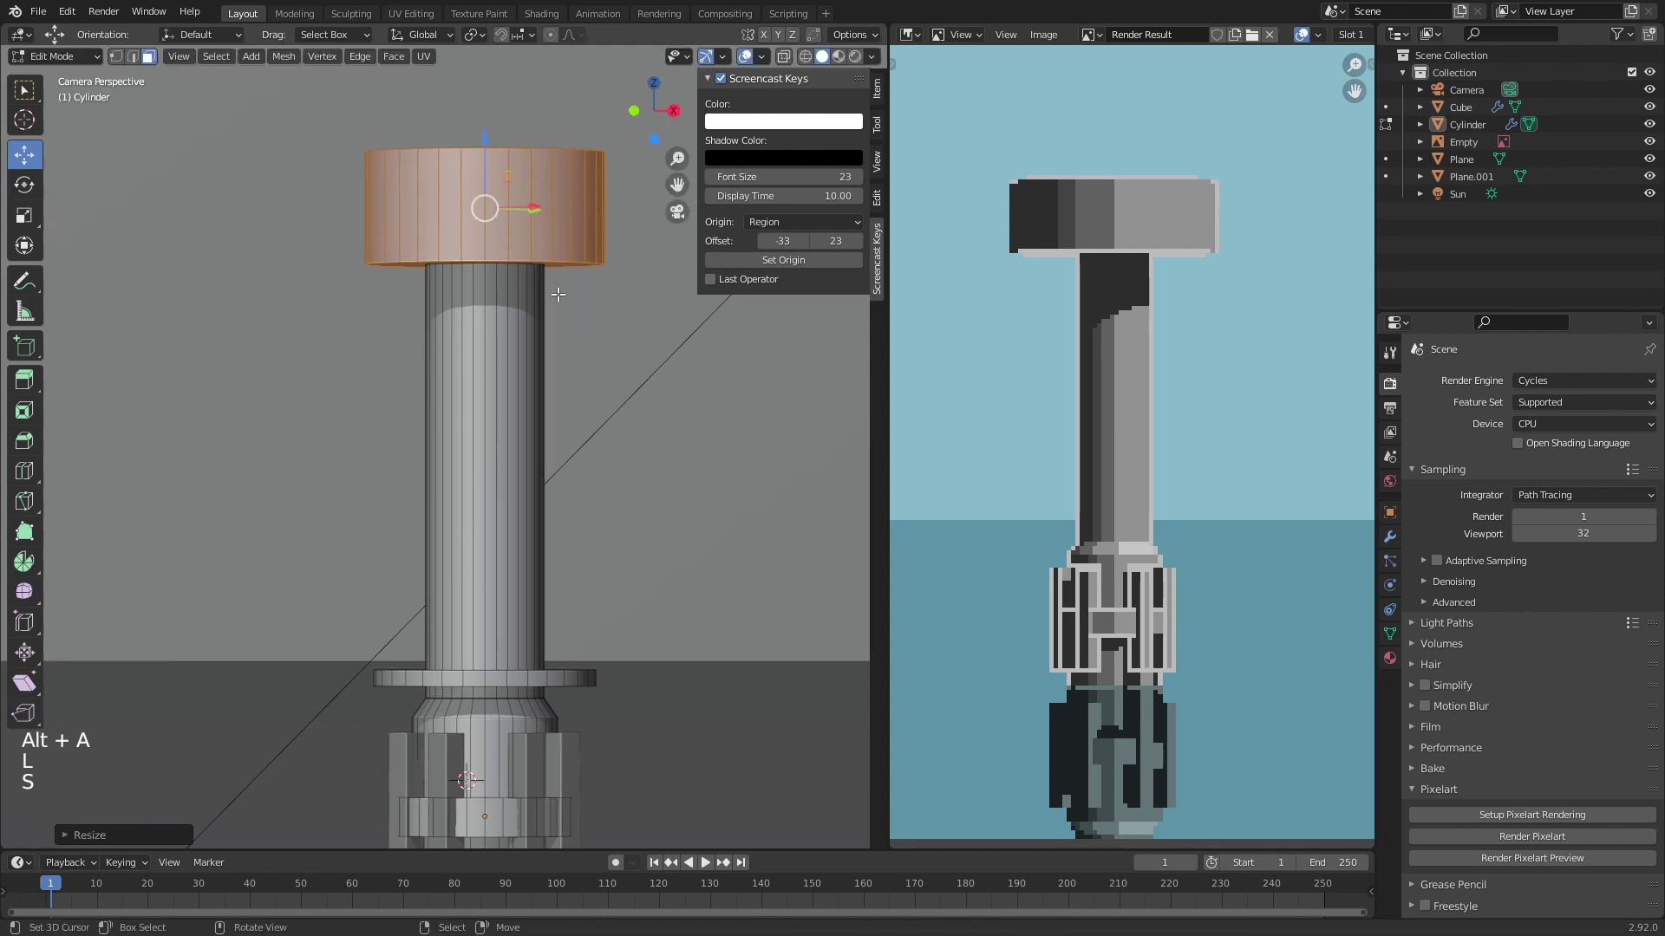
# Step: Duplicate the underside face of the top platform and scale the copy up to about 1.42
pyautogui.moveTo(611, 349); pyautogui.dragTo(553, 323, button='middle')
pyautogui.scroll(5, 553, 323)
pyautogui.press('KP_Decimal')
pyautogui.moveTo(594, 673); pyautogui.dragTo(542, 472, button='middle')
pyautogui.rightClick(642, 509)
pyautogui.press('KP_5')
pyautogui.scroll(-3, 595, 654)
pyautogui.press('KP_5')
pyautogui.hotkey('shift', 'd')
pyautogui.press('s')
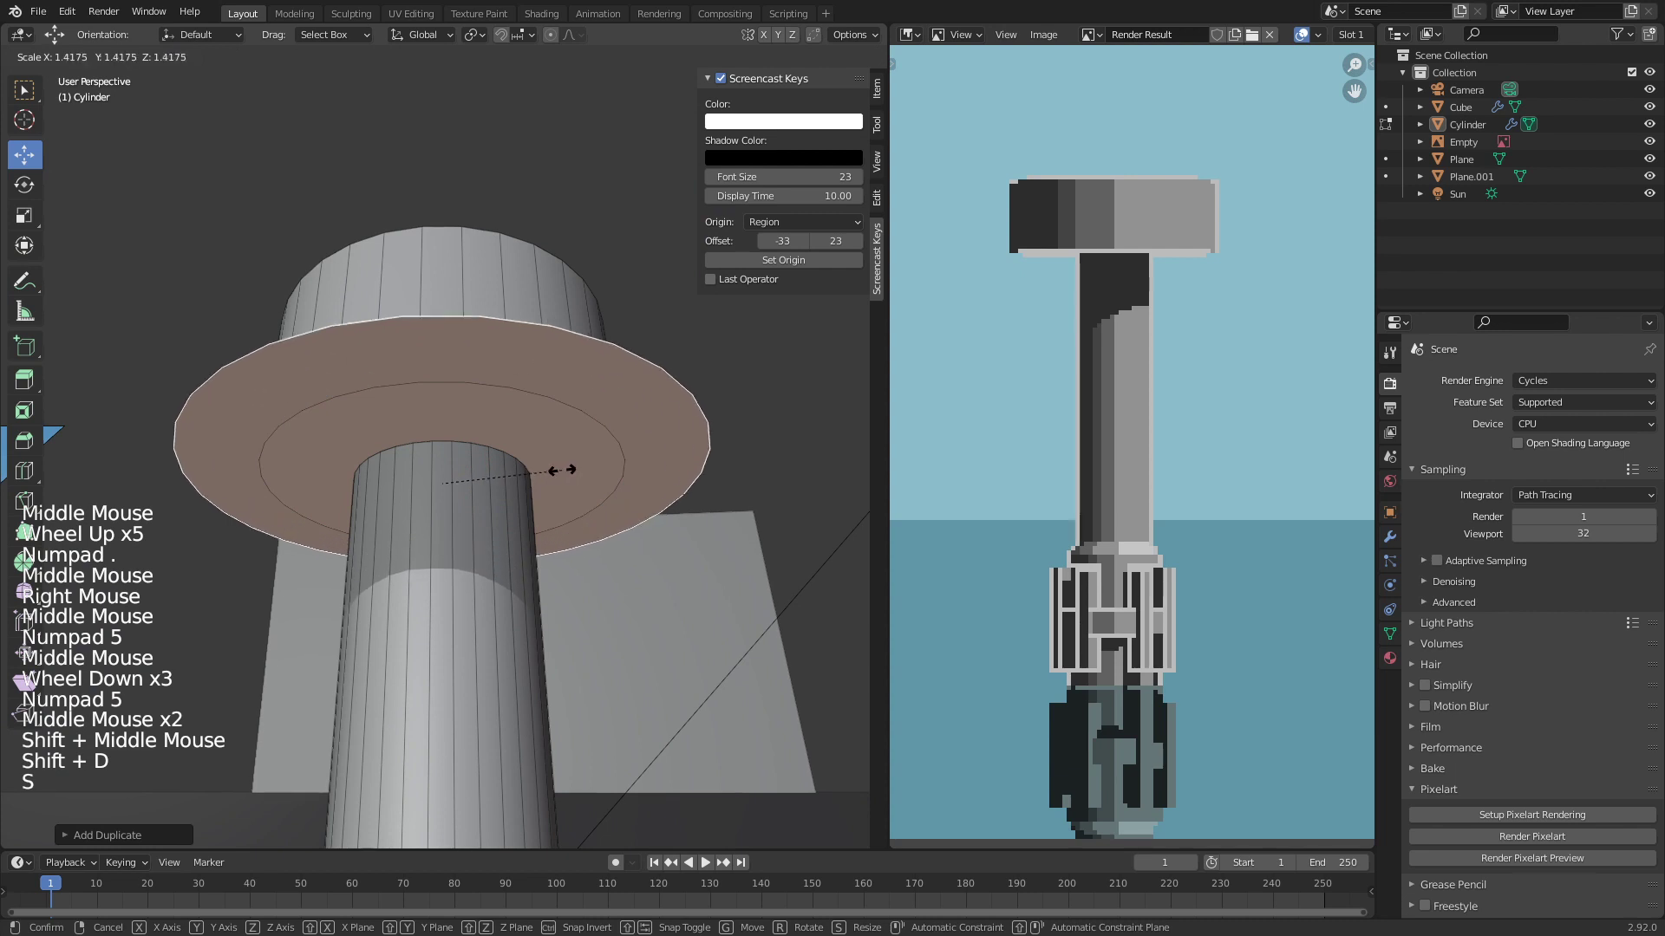
pyautogui.click(564, 469)
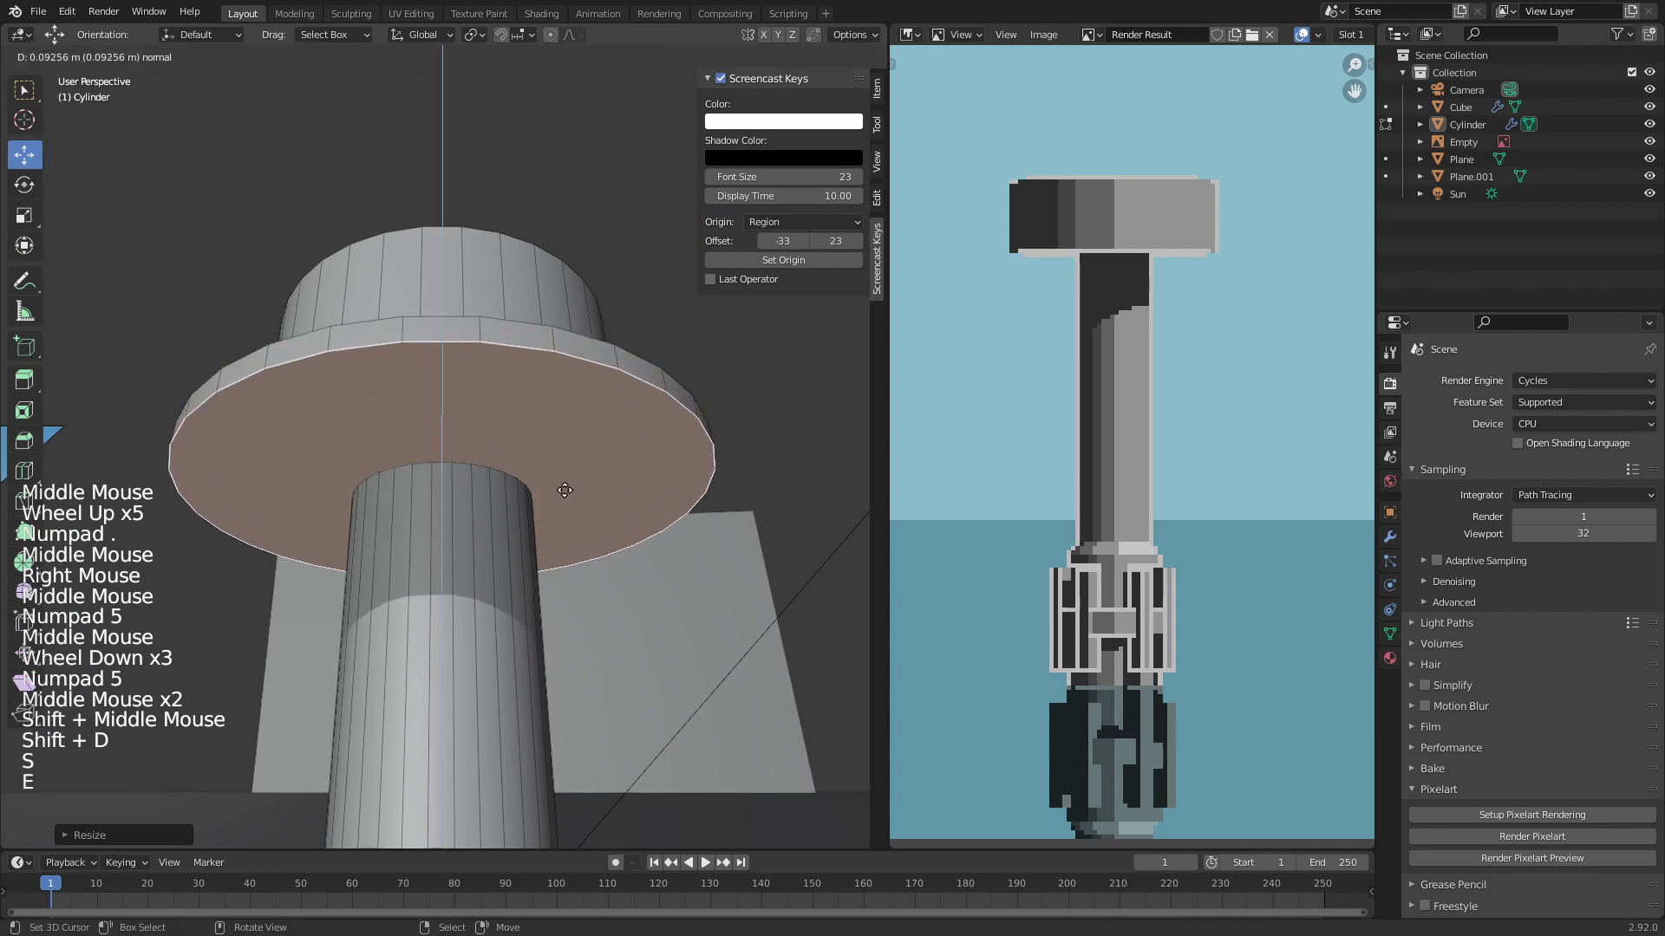
# Step: Extrude the enlarged disc downward about 0.09 m into a thin flange under the platform
pyautogui.press('e')
pyautogui.press('Tab')
pyautogui.moveTo(555, 503); pyautogui.dragTo(559, 543, button='middle')
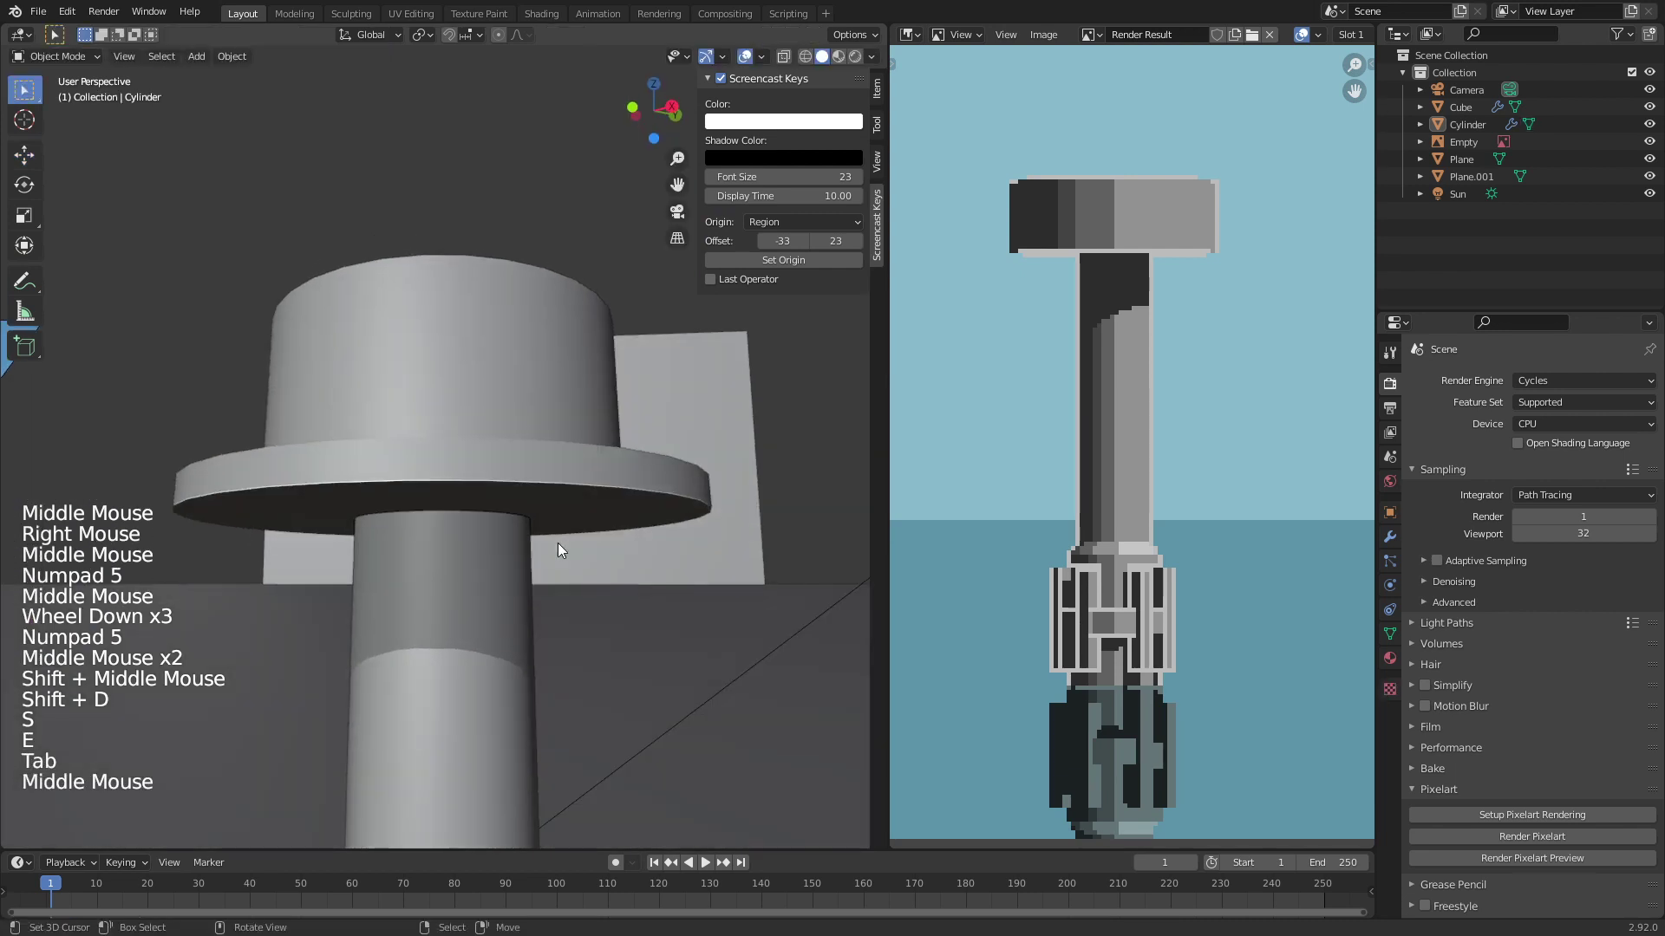
# Step: Select the linked flange under the platform and scale it horizontally to about 0.98 while locking Z
pyautogui.press('KP_0')
pyautogui.press('Tab')
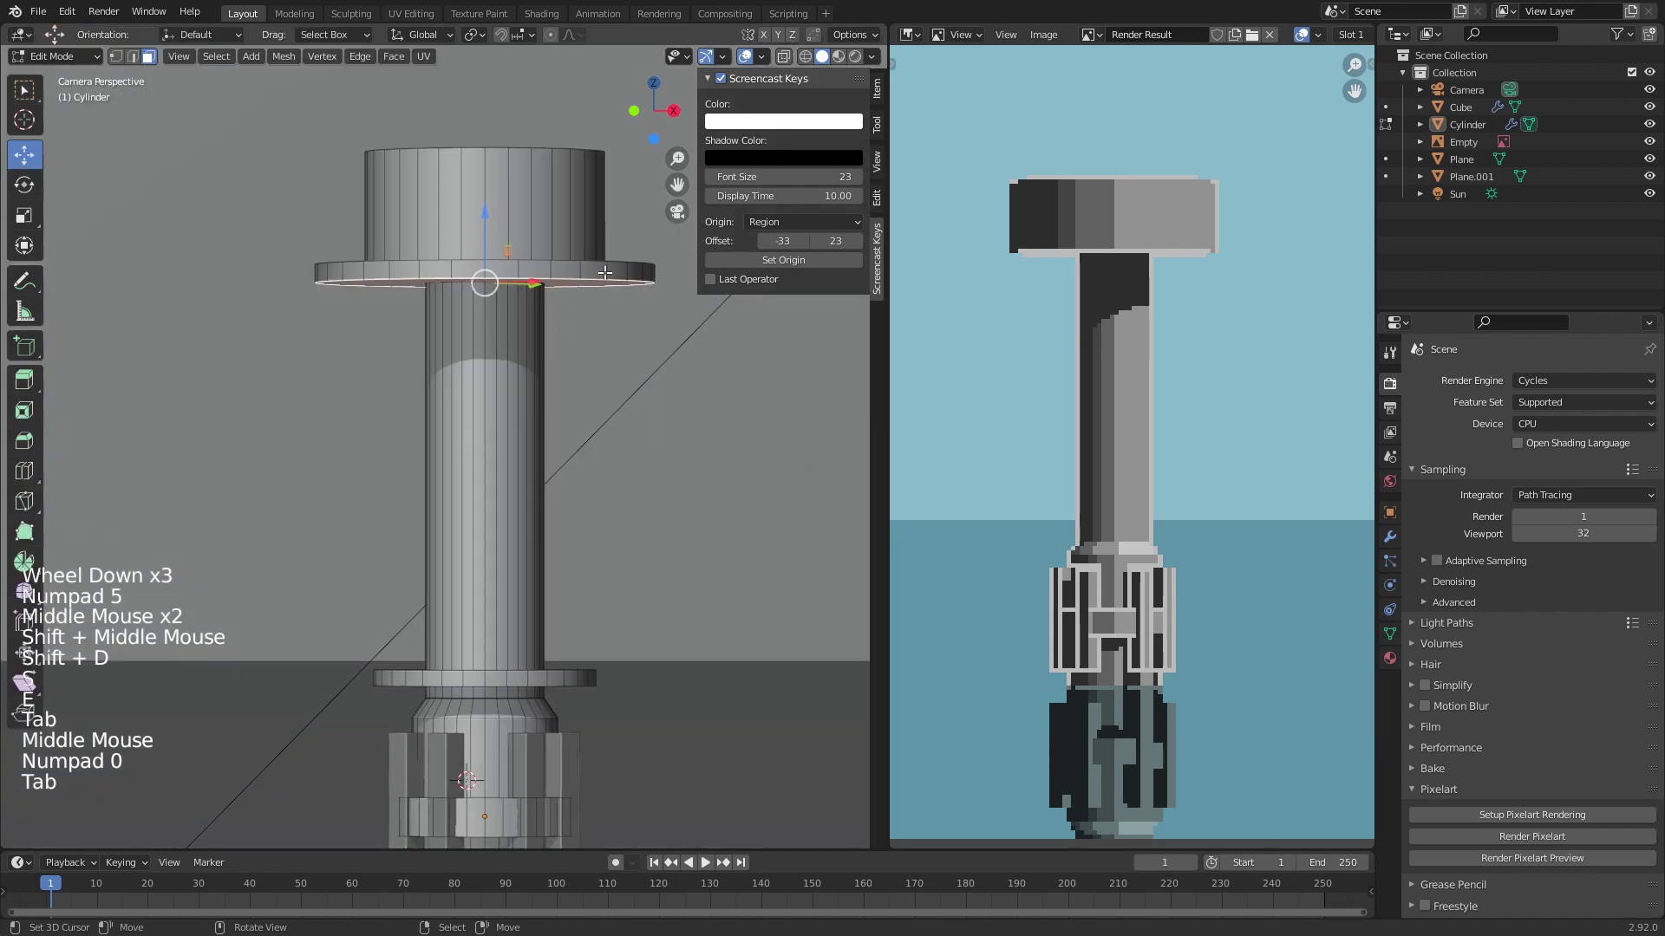
pyautogui.press('l')
pyautogui.press('s')
pyautogui.hotkey('shift', 'z')
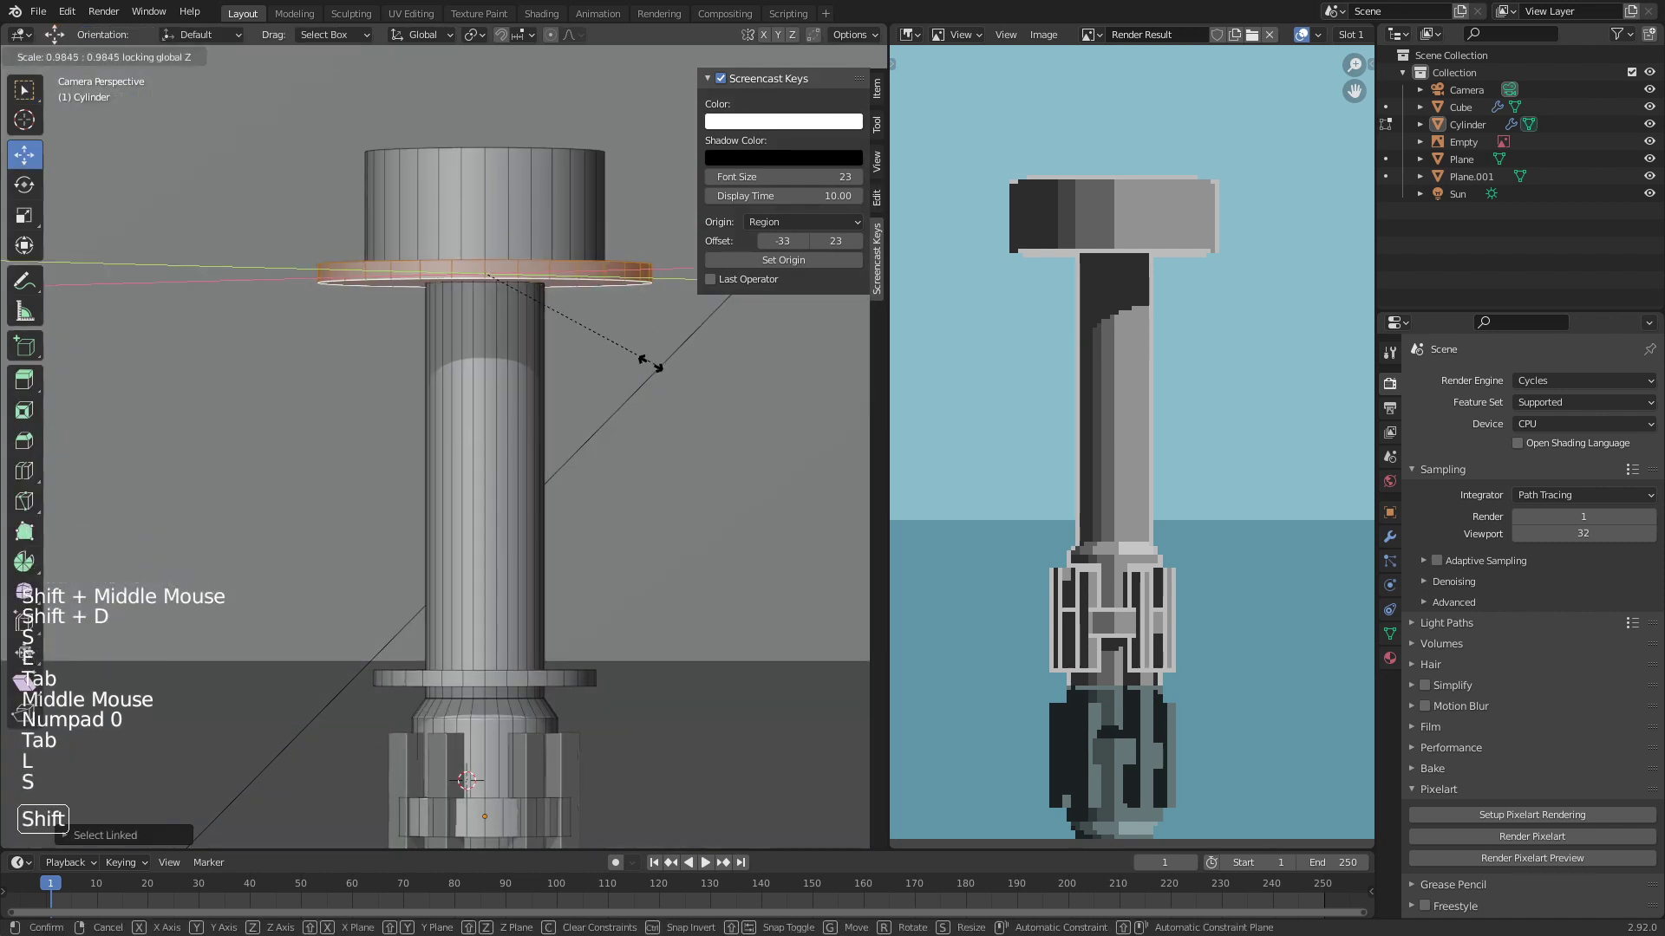
pyautogui.hotkey('shift', 'Tab')
pyautogui.scroll(-4, 609, 372)
pyautogui.press('Tab')
# Step: Select the top face of the cylindrical platform, snap the 3D cursor to its centre and clear the selection
pyautogui.keyDown('shift'); pyautogui.moveTo(609, 373); pyautogui.dragTo(558, 473, button='middle'); pyautogui.keyUp('shift')
pyautogui.scroll(11, 521, 477)
pyautogui.press('Tab')
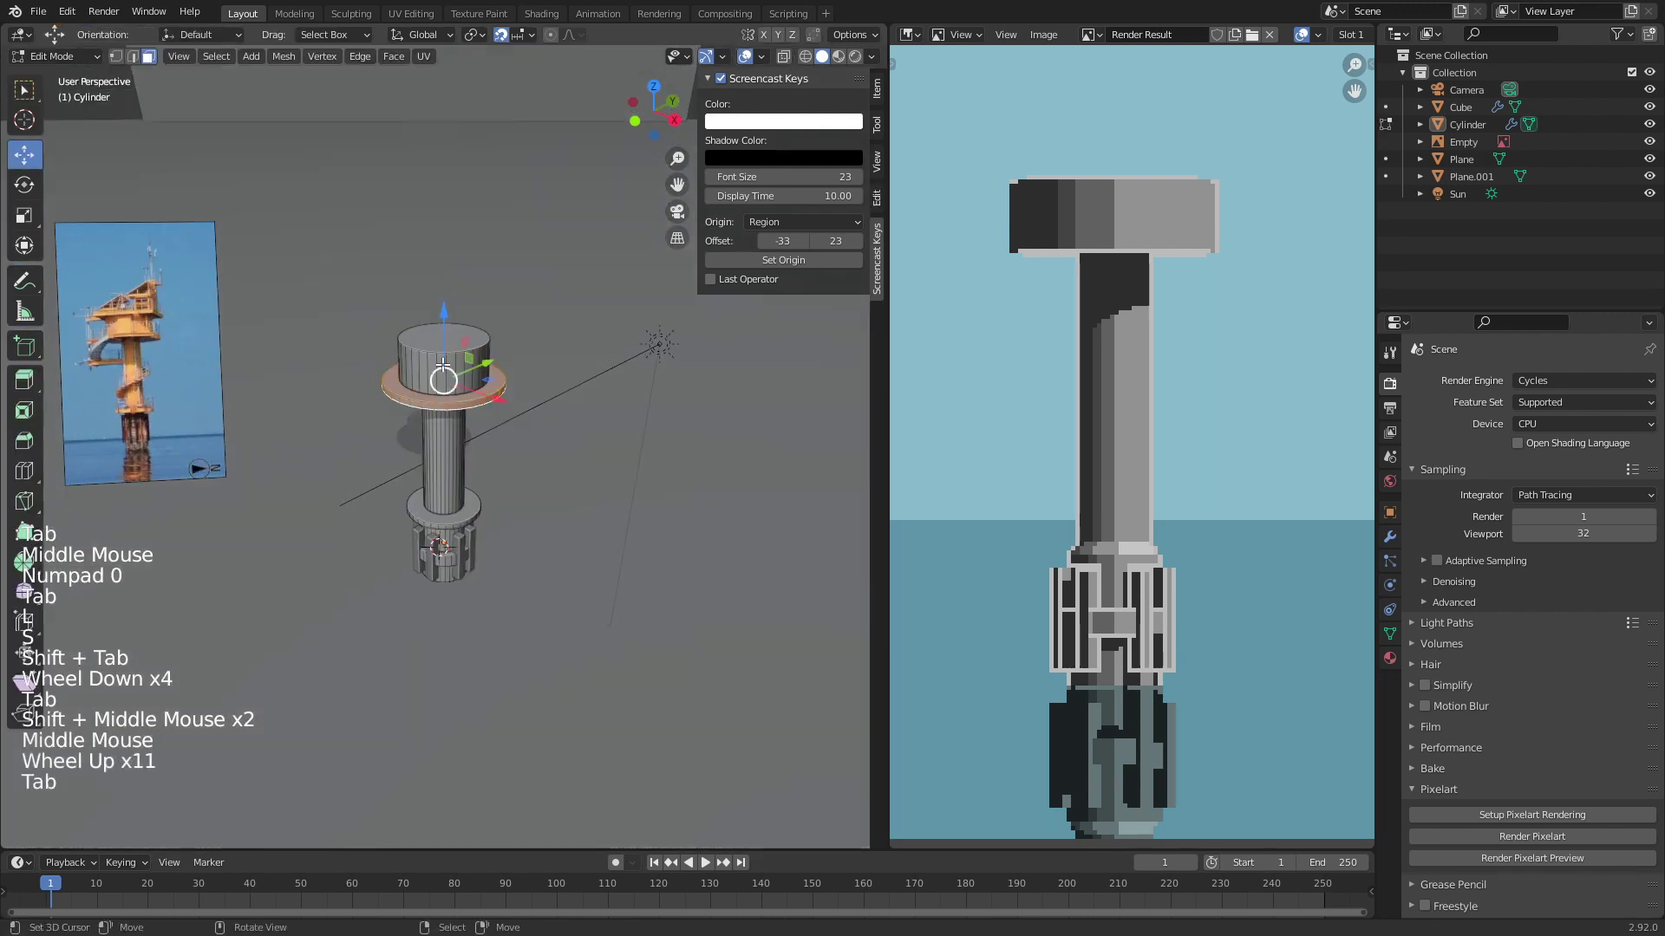
pyautogui.rightClick(443, 364)
pyautogui.press('KP_Decimal')
pyautogui.hotkey('alt', 'a')
pyautogui.rightClick(462, 449)
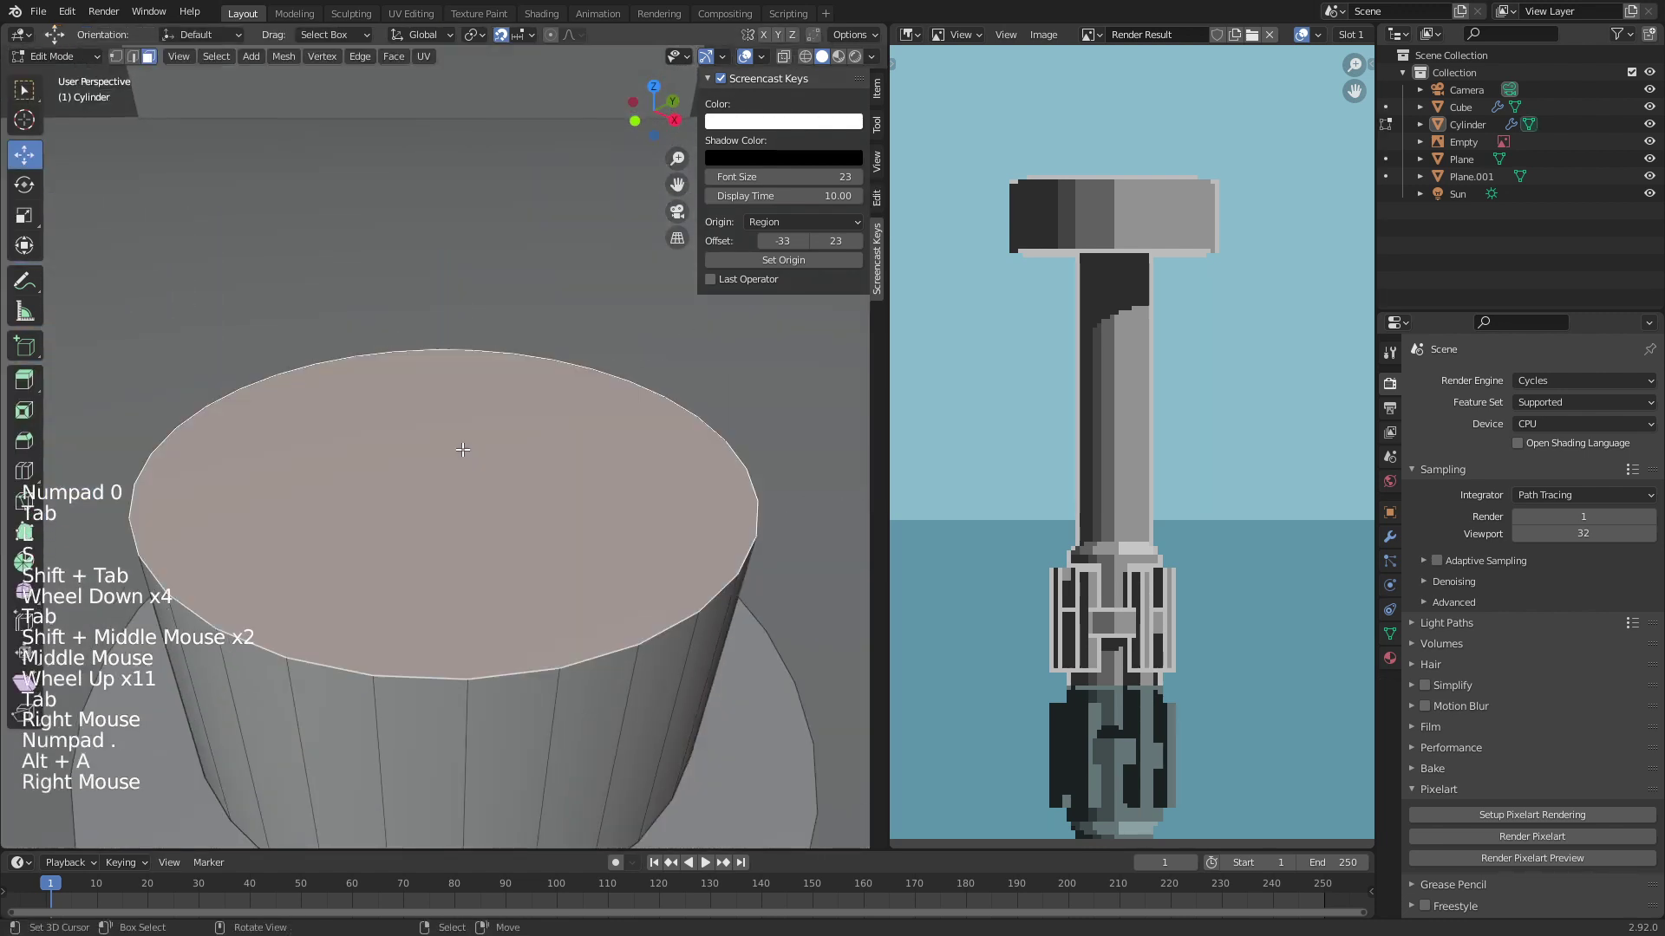
pyautogui.hotkey('shift', 's')
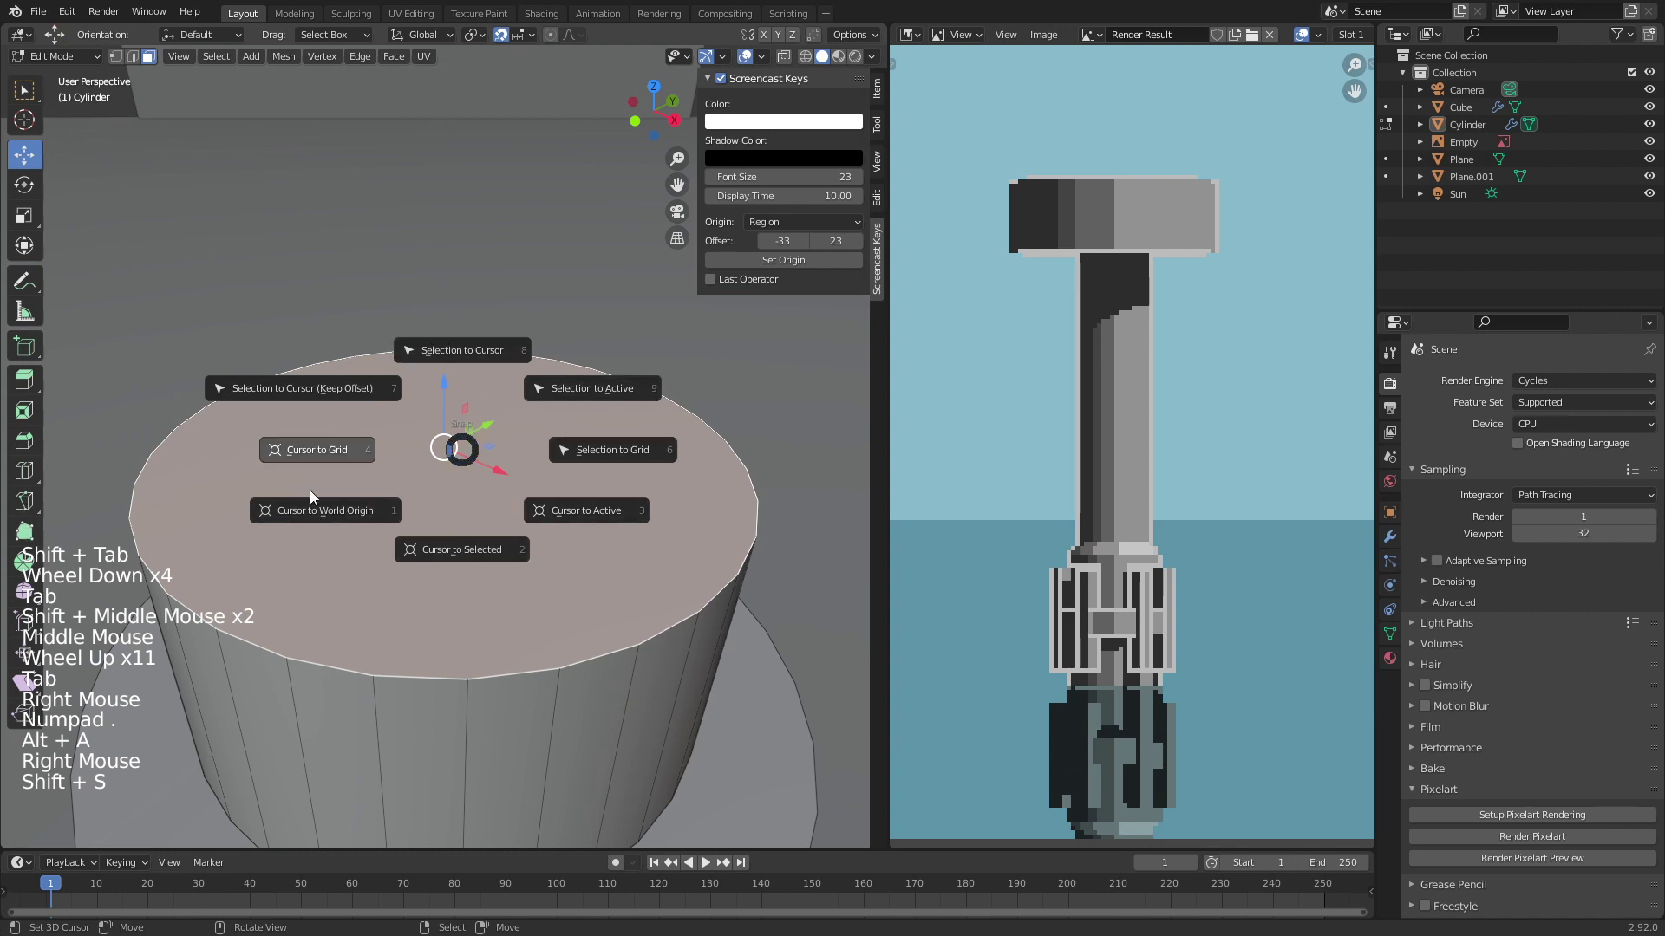
pyautogui.click(439, 550)
pyautogui.hotkey('alt', 'a')
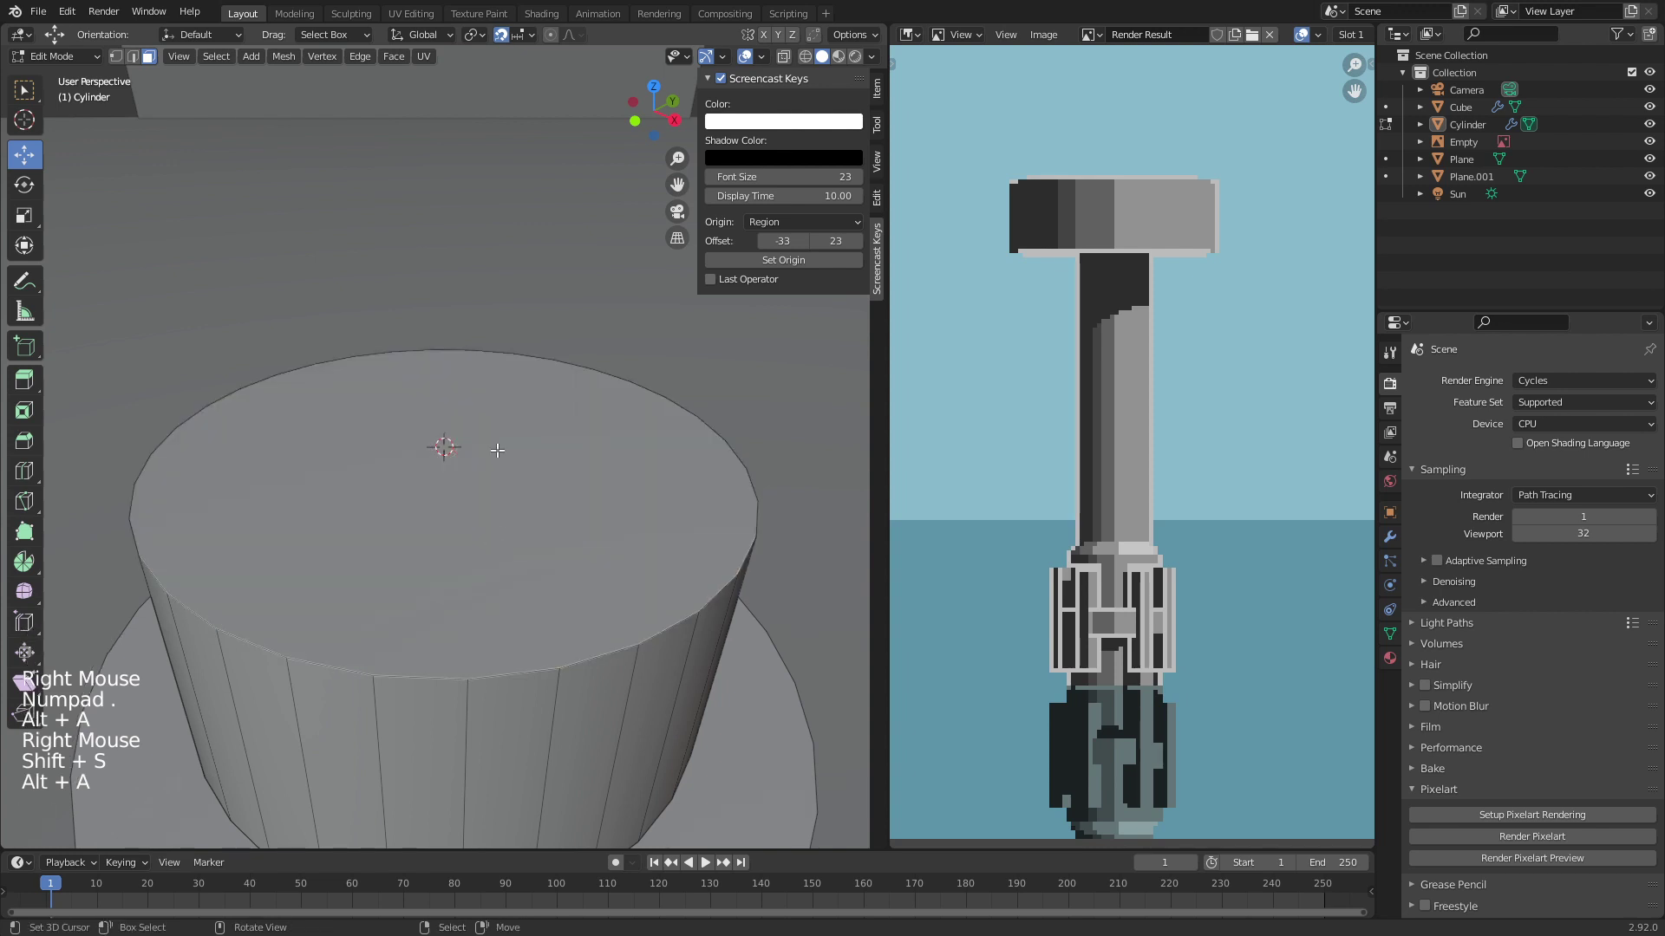
# Step: Add a plane at the 3D cursor and scale it so it overhangs the cylindrical platform on all sides
pyautogui.hotkey('shift', 'a')
pyautogui.click(497, 450)
pyautogui.scroll(-2, 599, 540)
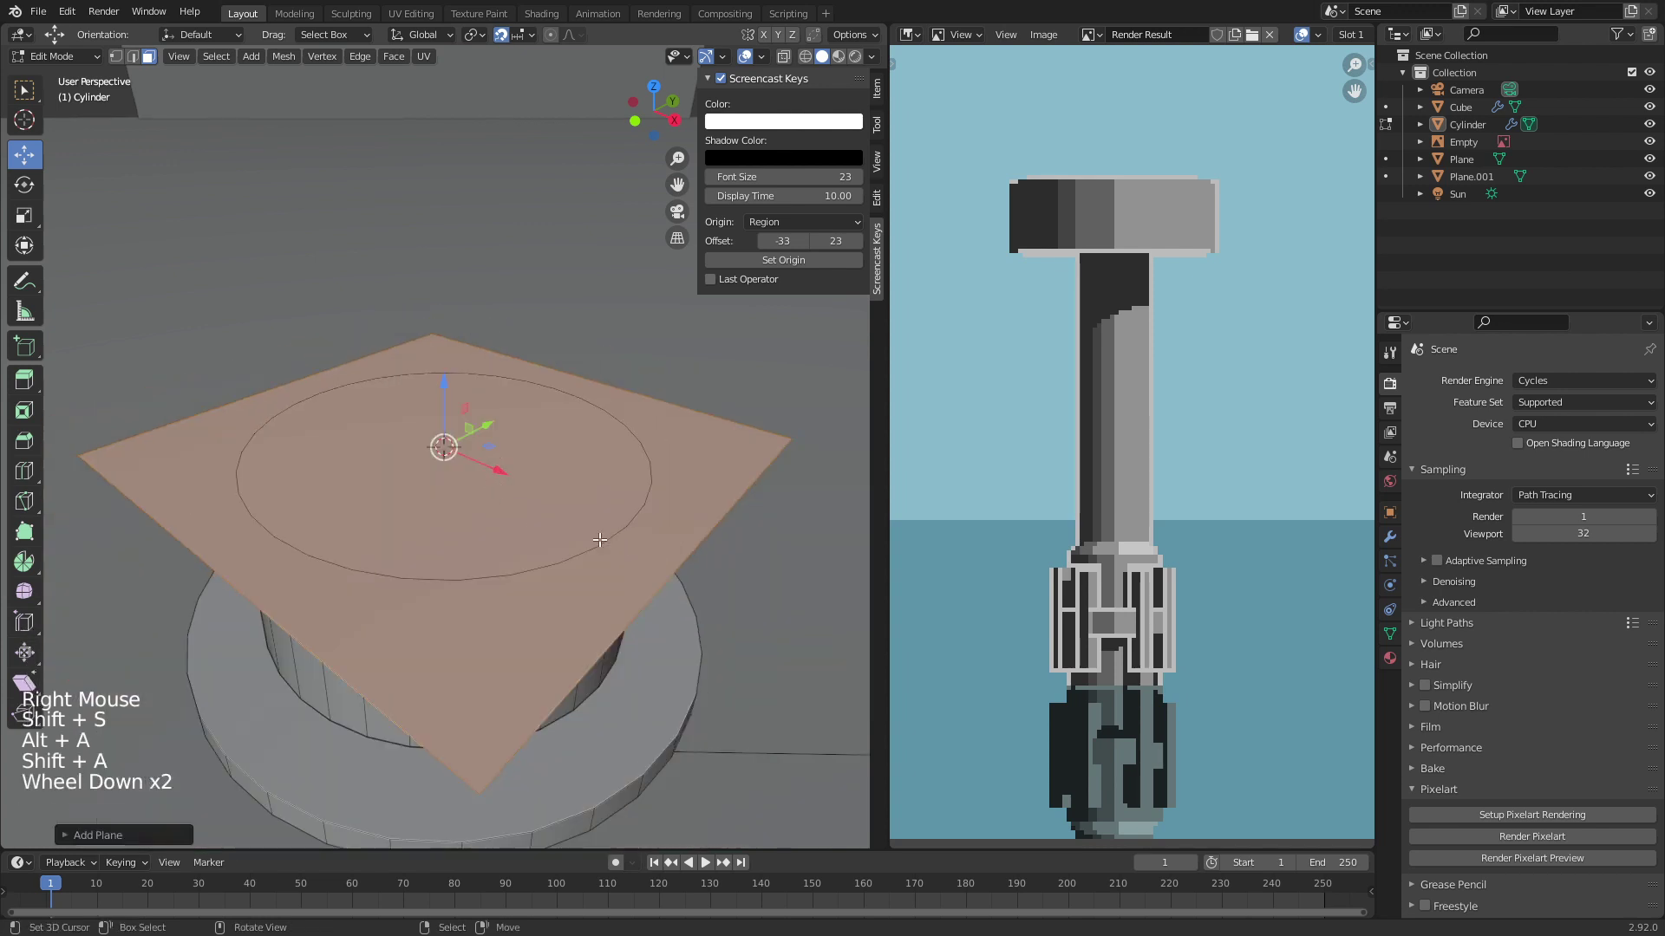
pyautogui.moveTo(599, 539)
pyautogui.keyDown('shift'); pyautogui.mouseDown(button='middle')
pyautogui.moveTo(624, 476)
pyautogui.moveTo(616, 512)
pyautogui.mouseUp(button='middle'); pyautogui.keyUp('shift')
pyautogui.press('s')
pyautogui.click(642, 488)
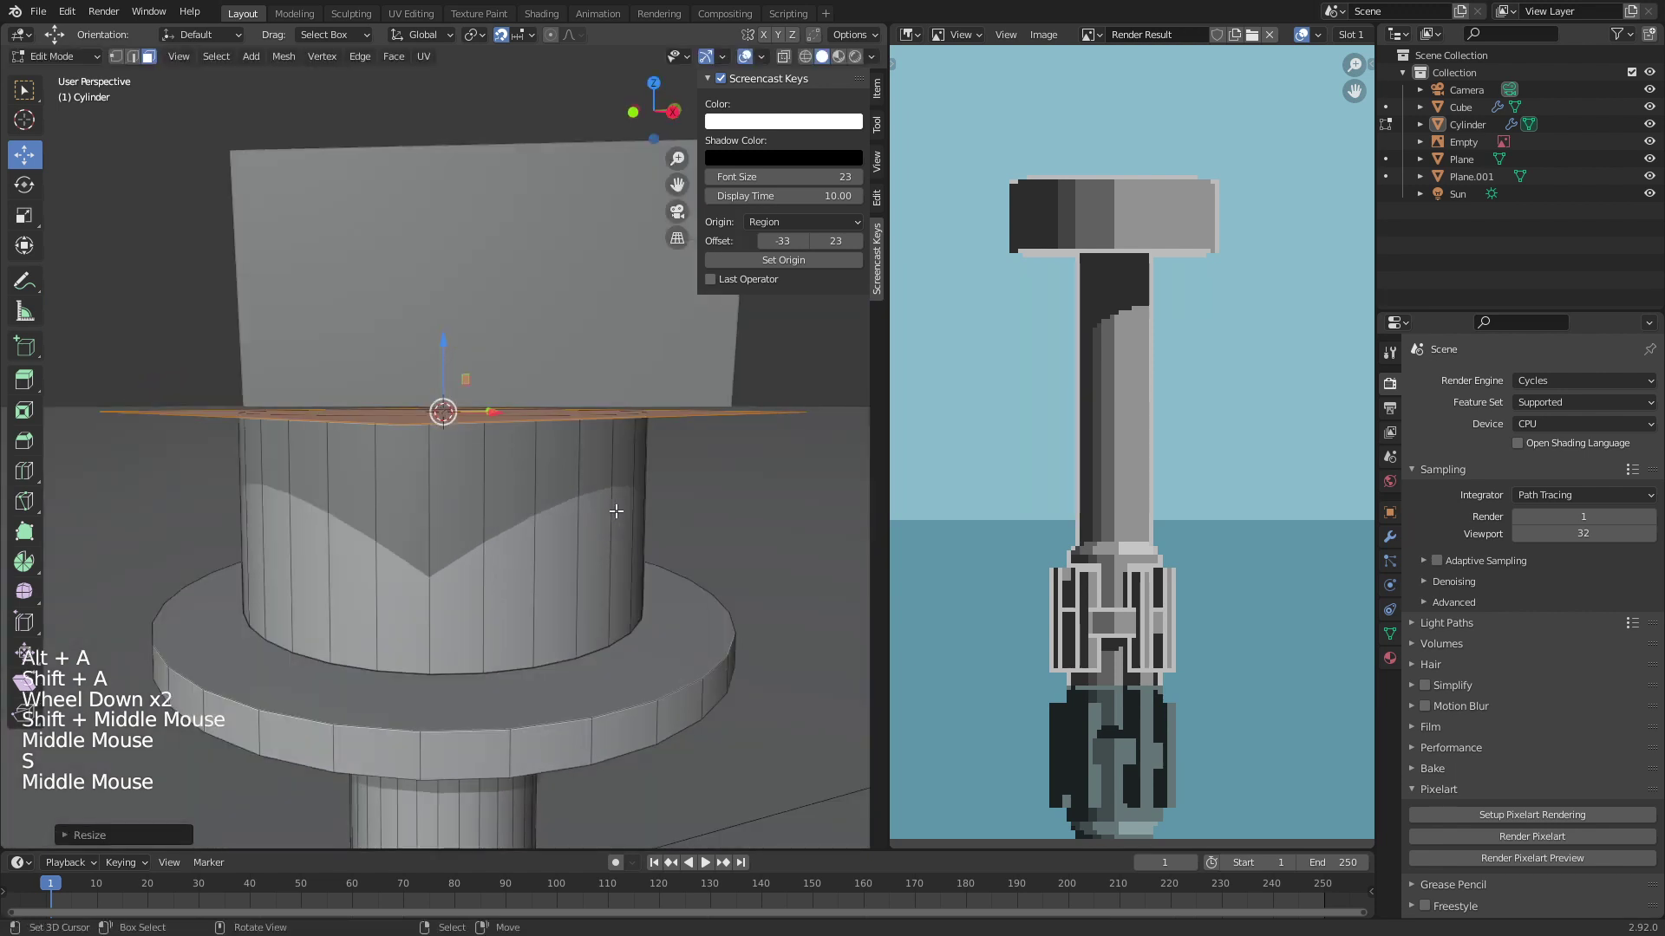
# Step: Extrude the square plane, turn off snapping and raise the extruded face about 0.098 m along Z into a thin slab
pyautogui.press('e')
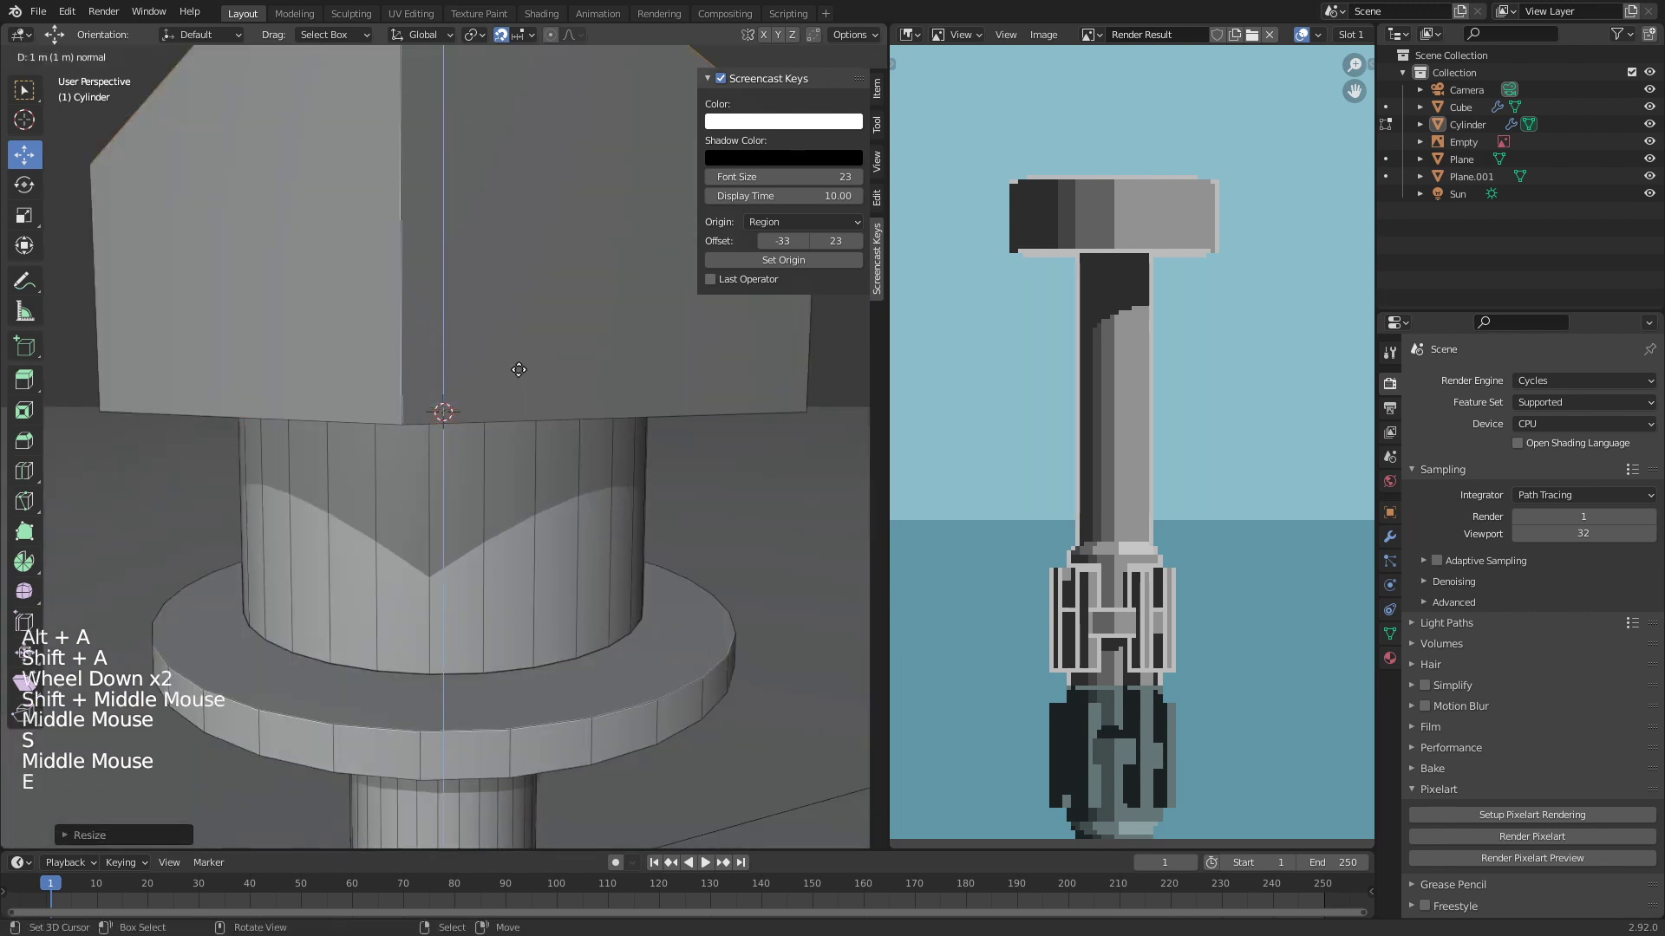
pyautogui.rightClick(516, 451)
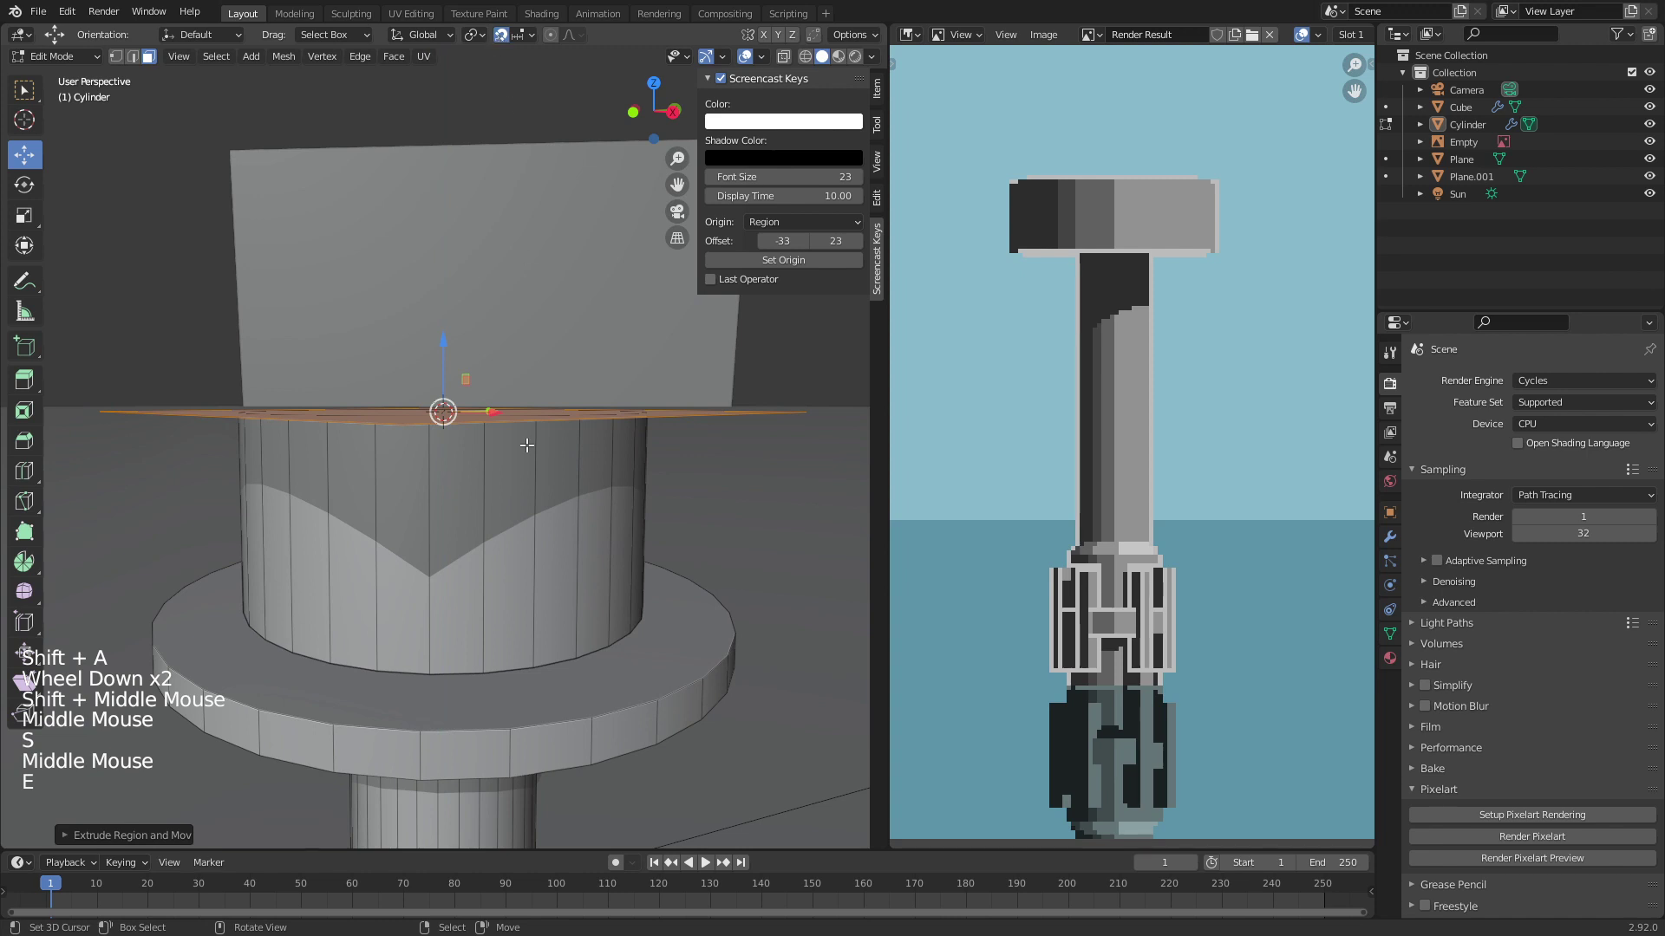
pyautogui.hotkey('shift', 'Tab')
pyautogui.press('g')
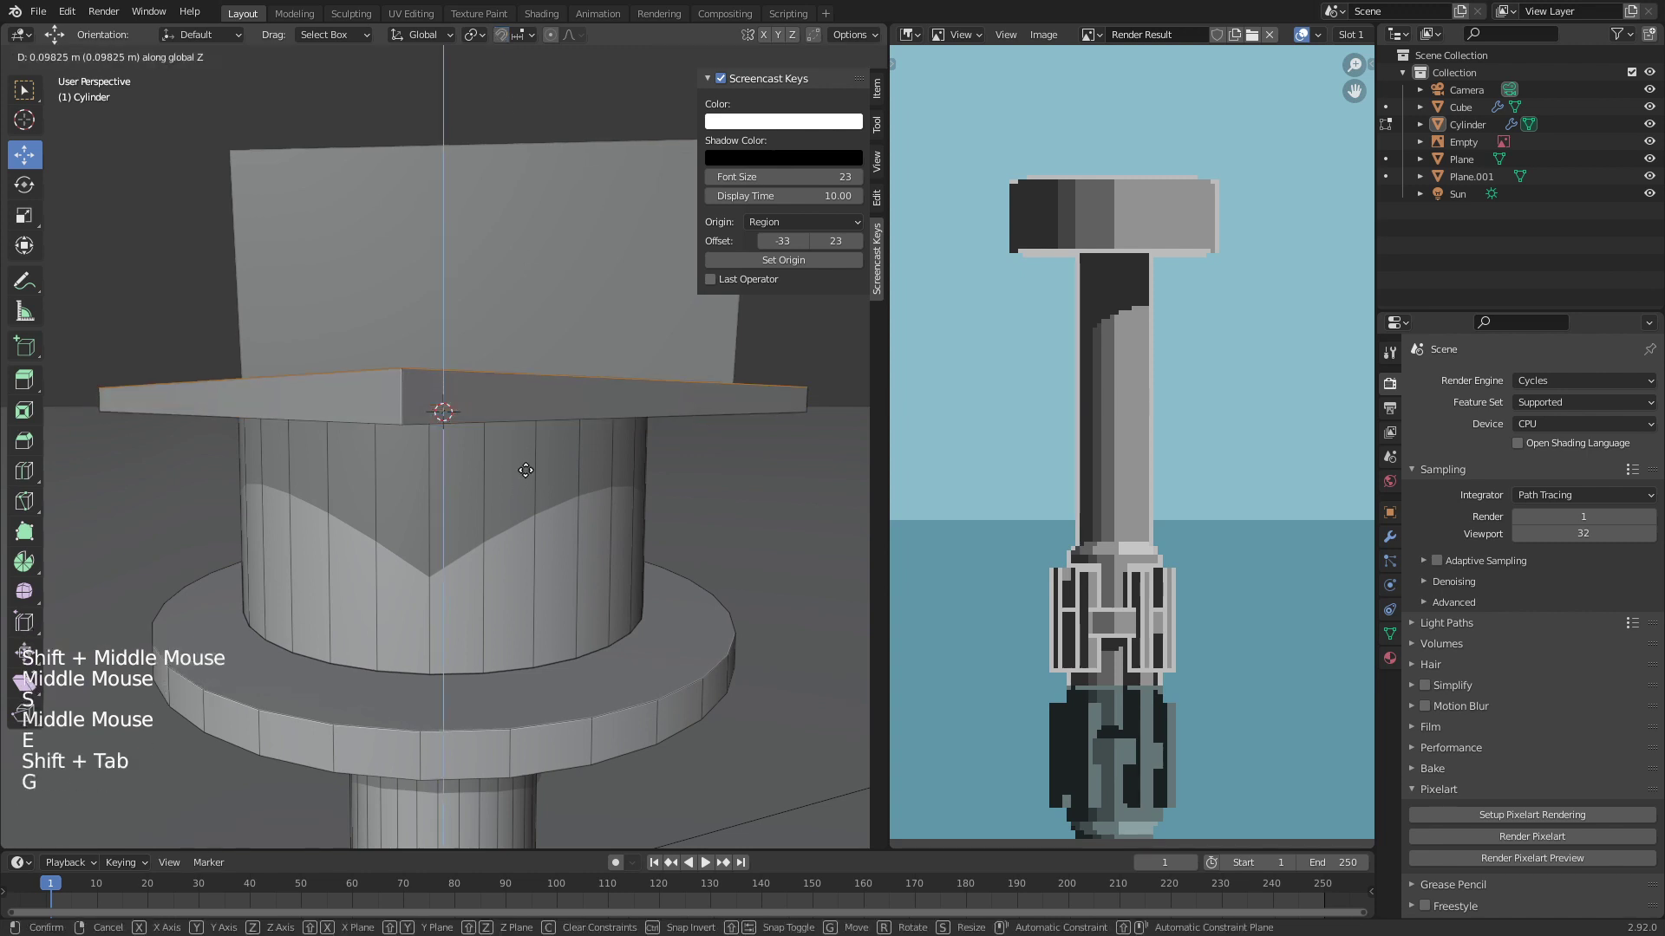
pyautogui.click(525, 470)
# Step: Move the slab's top face slightly further up to thicken the slab
pyautogui.press('Tab')
pyautogui.scroll(-6, 519, 500)
pyautogui.moveTo(522, 499); pyautogui.dragTo(534, 477, button='middle')
pyautogui.scroll(5, 538, 477)
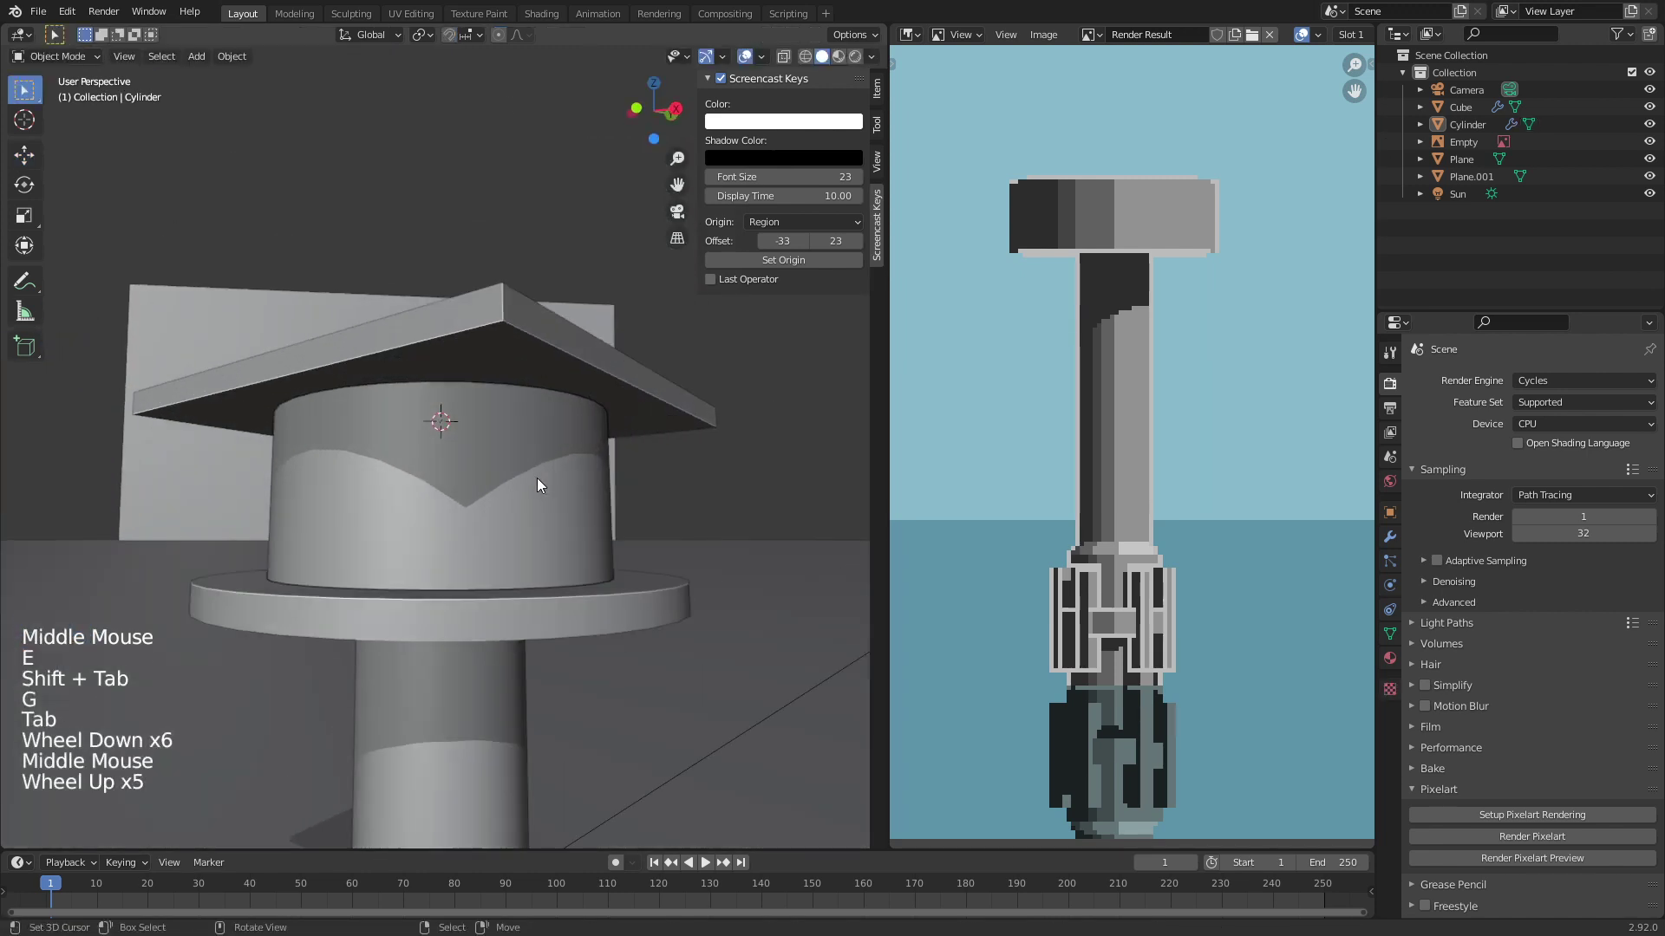
pyautogui.press('Tab')
pyautogui.press('g')
pyautogui.keyDown('shift'); pyautogui.click(540, 442); pyautogui.keyUp('shift')
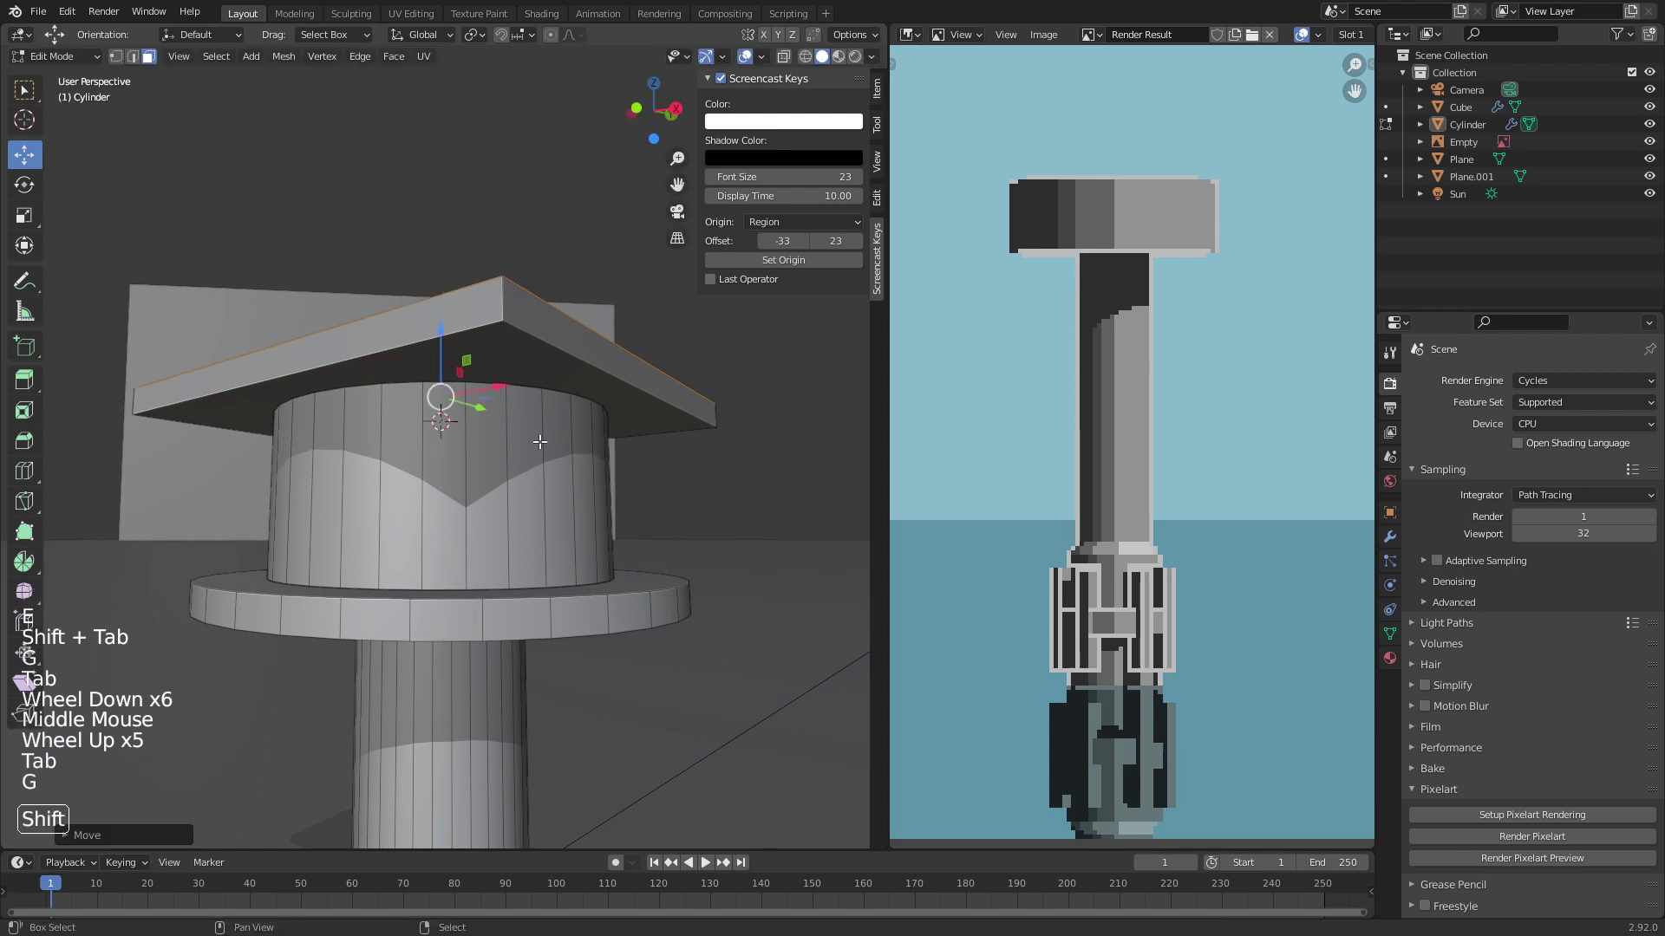
pyautogui.press('Tab')
pyautogui.press('KP_0')
pyautogui.keyDown('shift'); pyautogui.moveTo(539, 451); pyautogui.dragTo(548, 445, button='middle'); pyautogui.keyUp('shift')
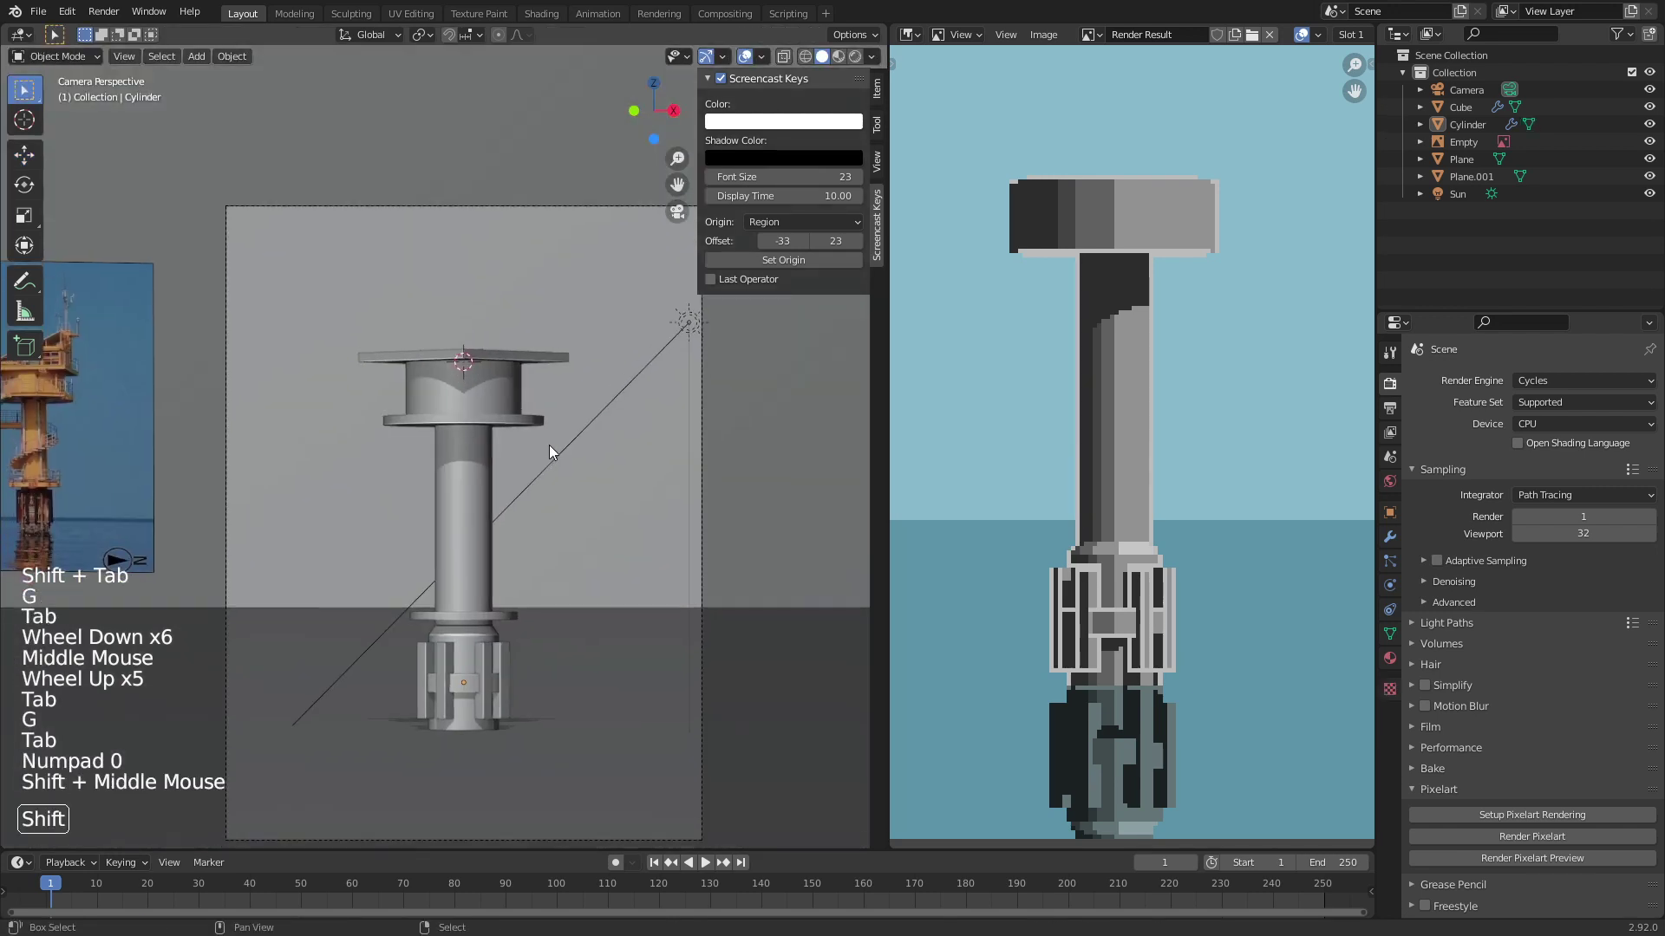
pyautogui.scroll(4, 549, 448)
pyautogui.scroll(-4, 522, 336)
pyautogui.rightClick(496, 361)
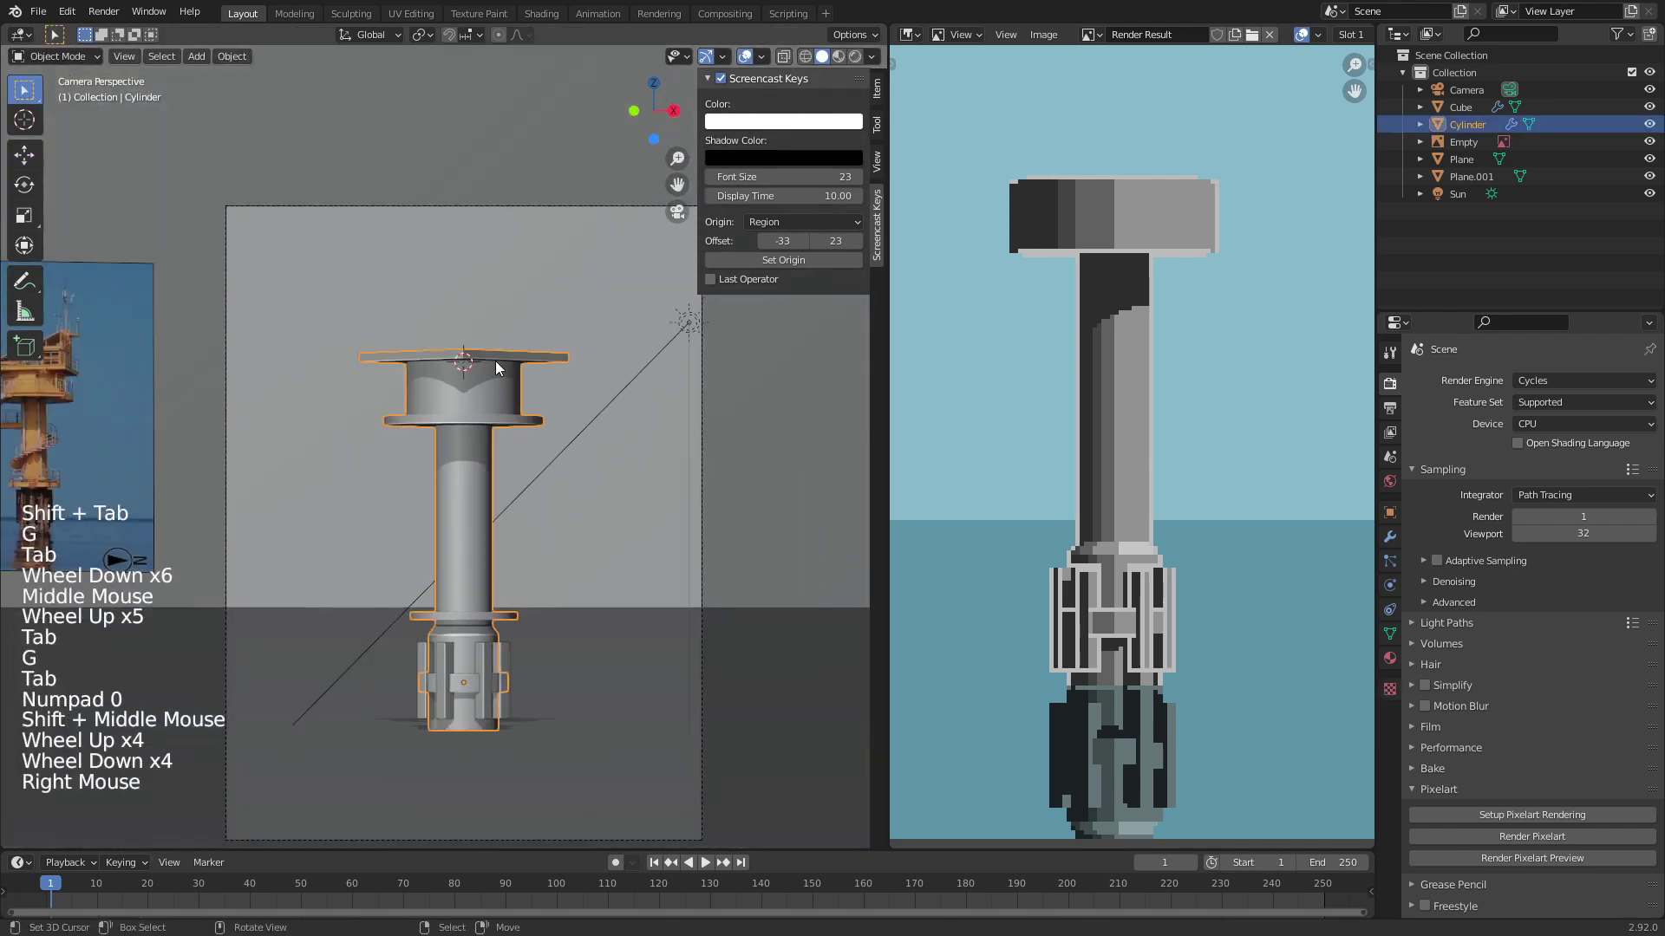
pyautogui.scroll(3, 557, 387)
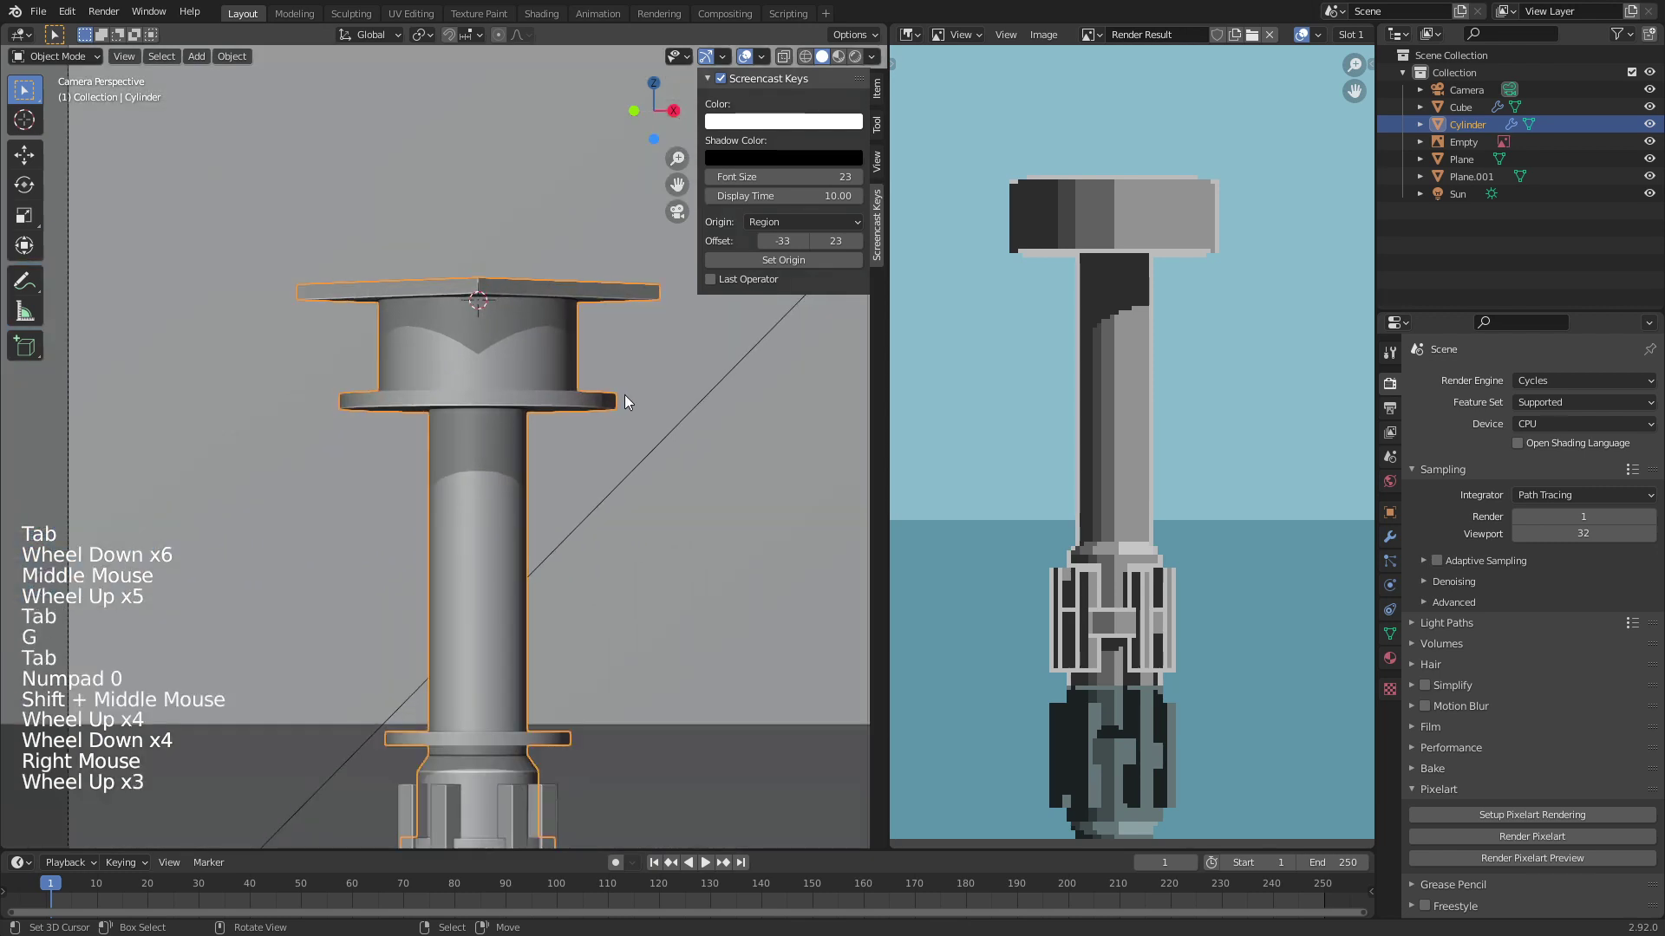
pyautogui.press('r')
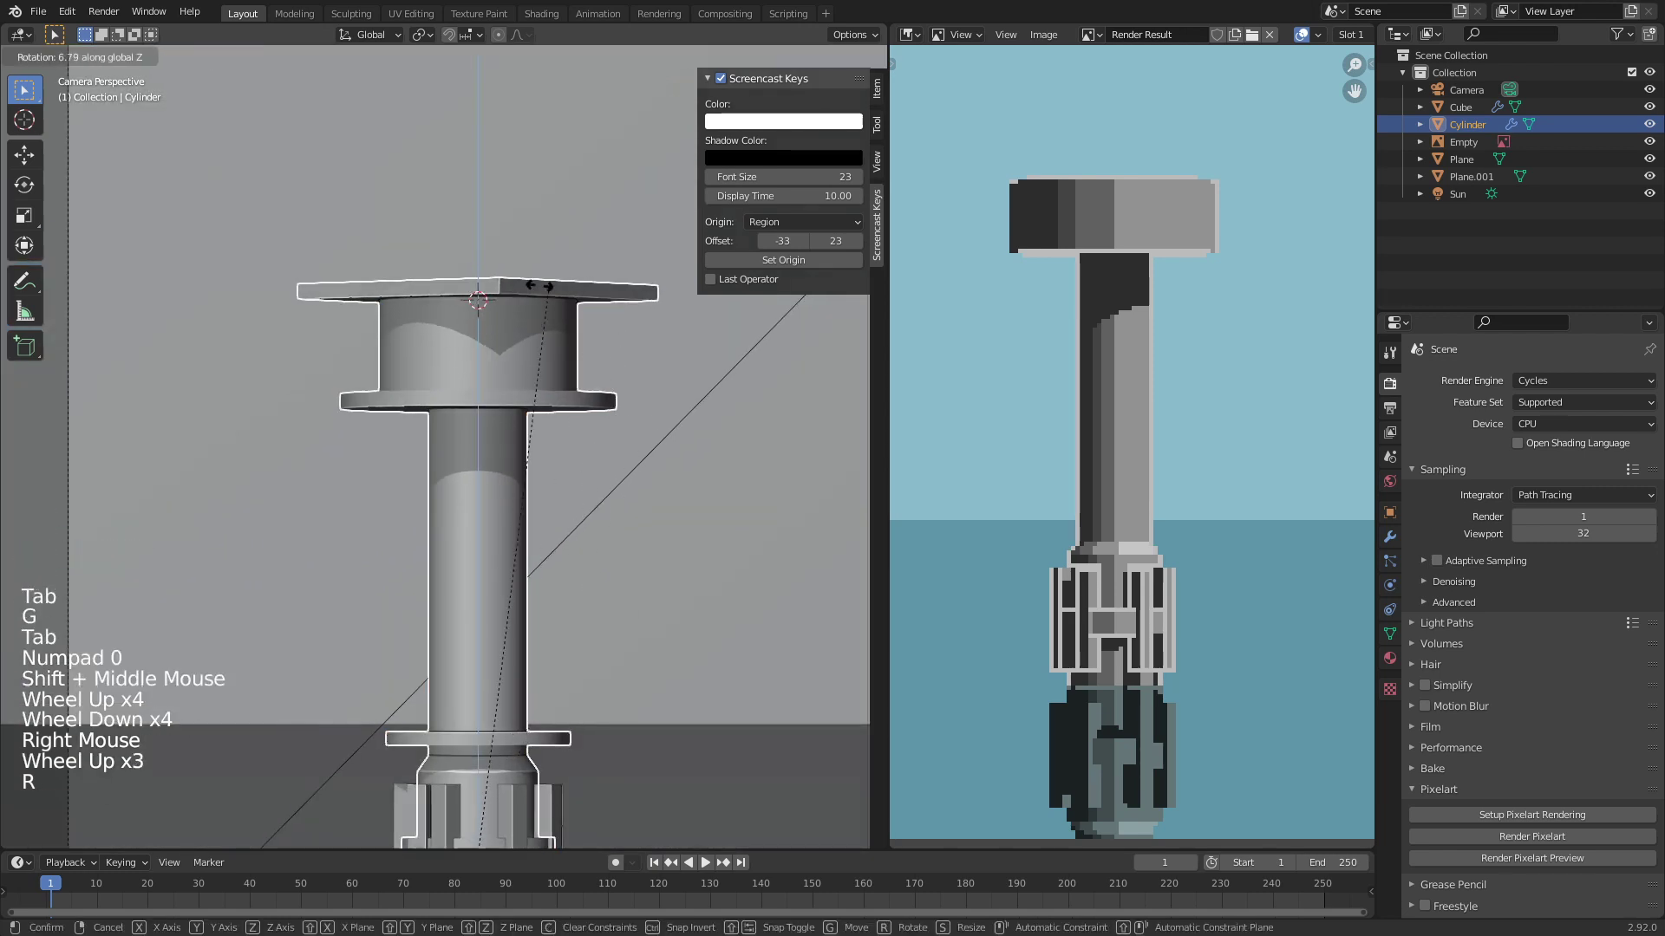
pyautogui.click(473, 350)
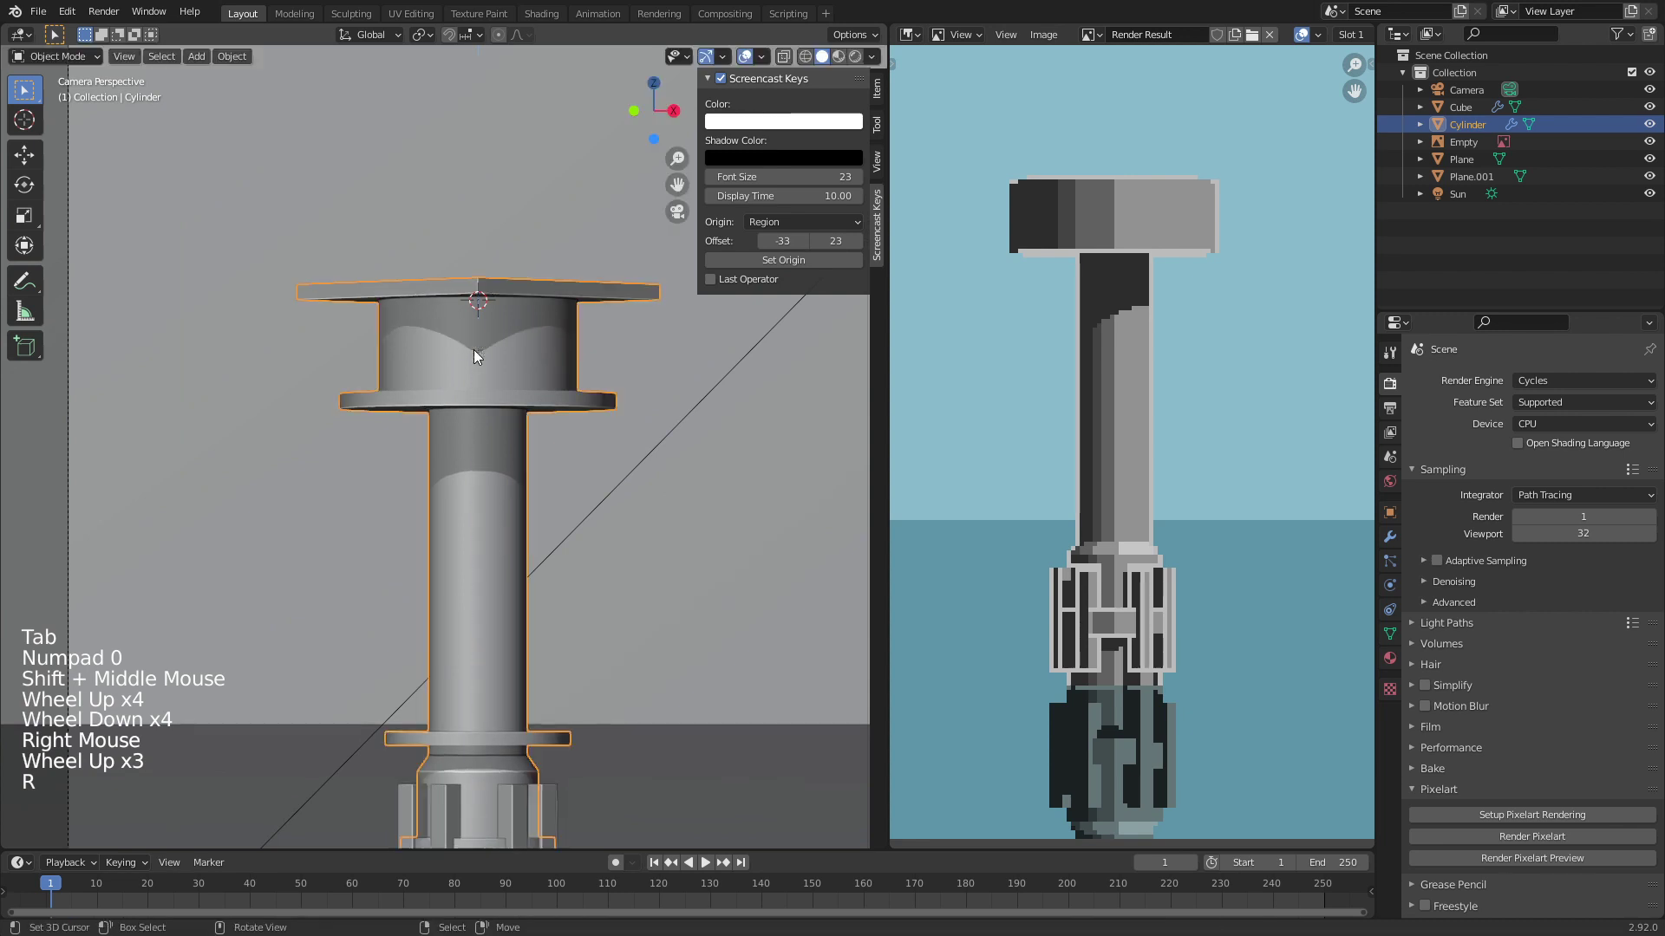
pyautogui.scroll(-2, 473, 351)
pyautogui.keyDown('shift'); pyautogui.moveTo(476, 356); pyautogui.dragTo(498, 522, button='middle'); pyautogui.keyUp('shift')
pyautogui.scroll(4, 497, 522)
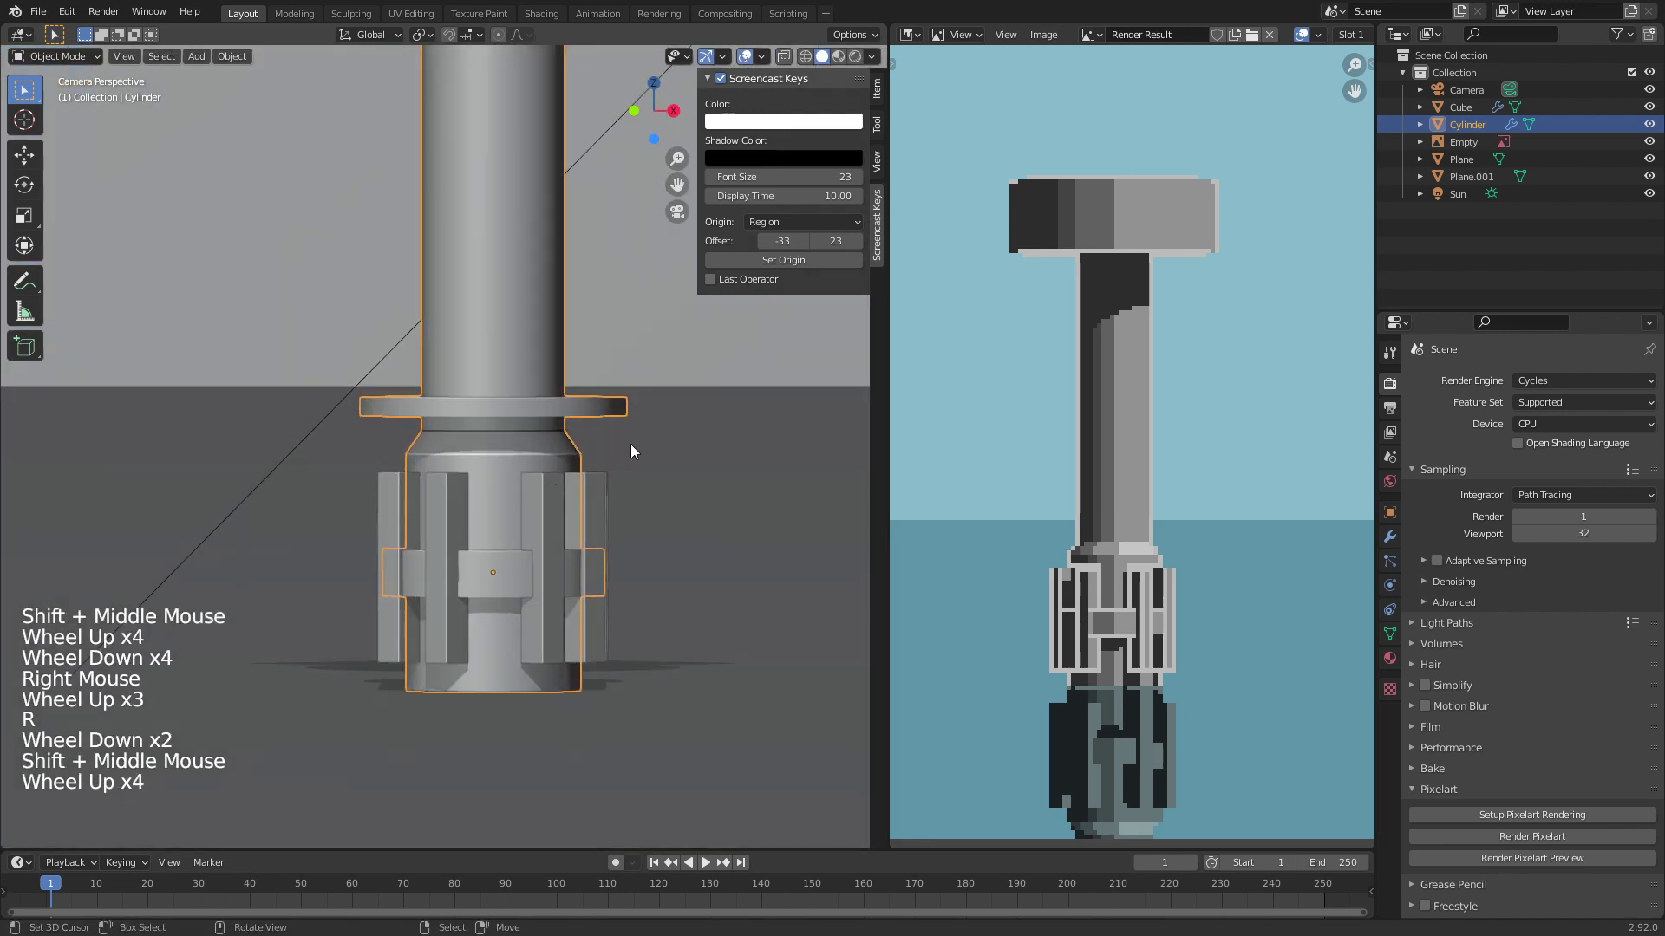
pyautogui.press('r')
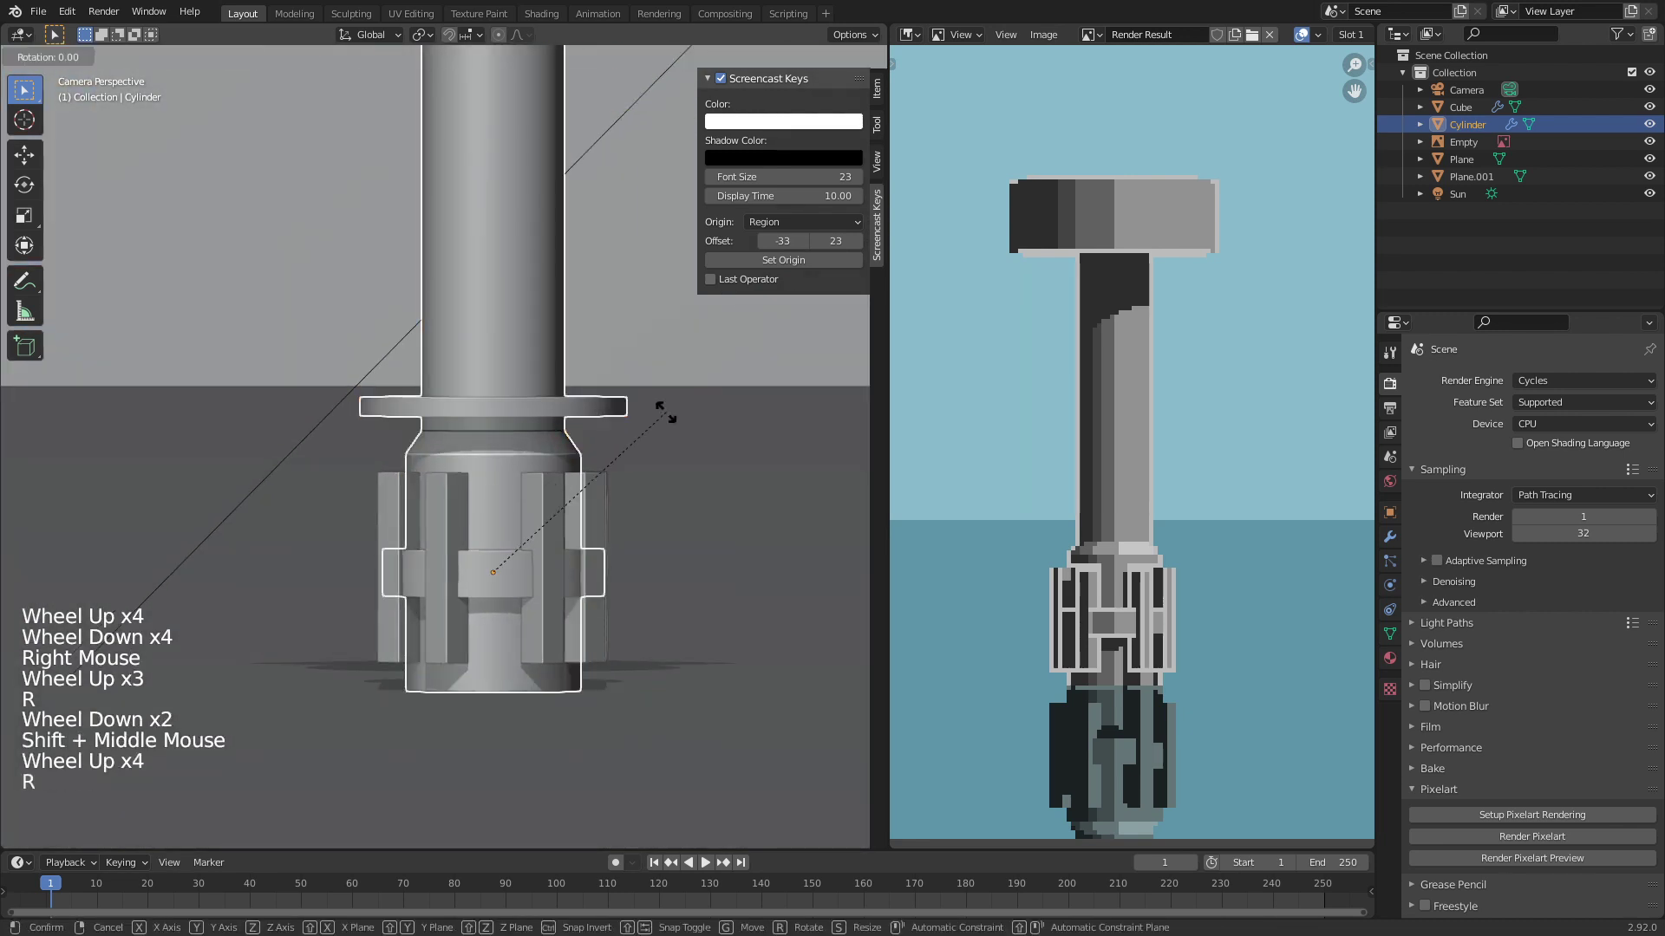
pyautogui.rightClick(544, 455)
# Step: Select the base pillars and apply their Mirror modifier
pyautogui.click(548, 516)
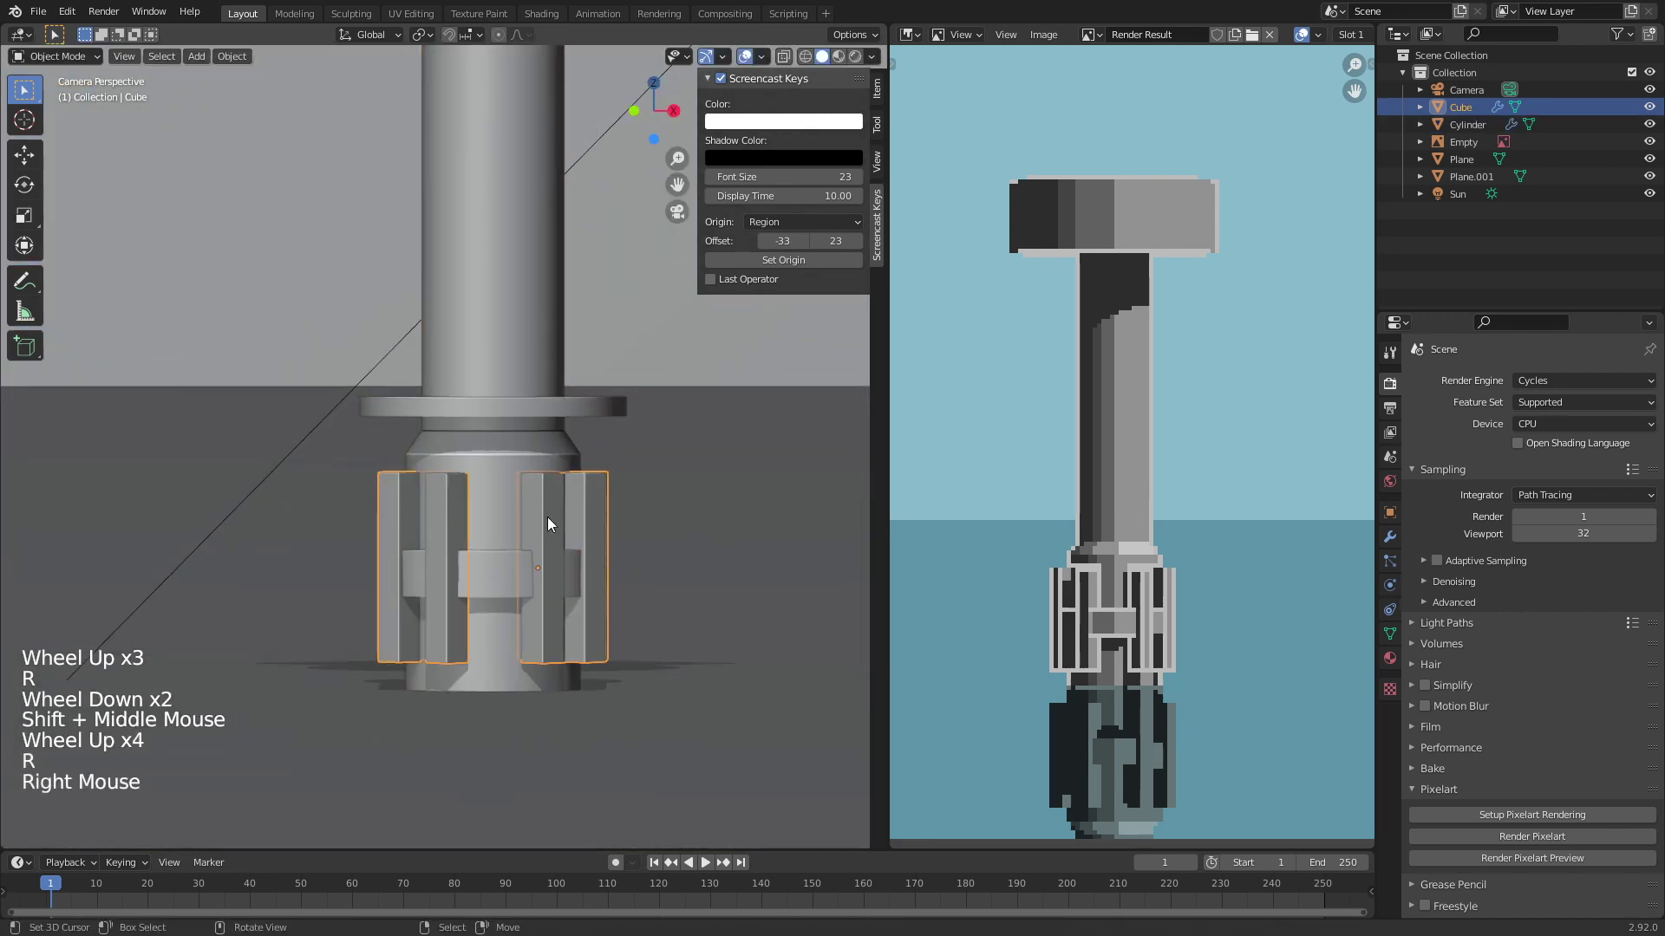
pyautogui.click(1390, 537)
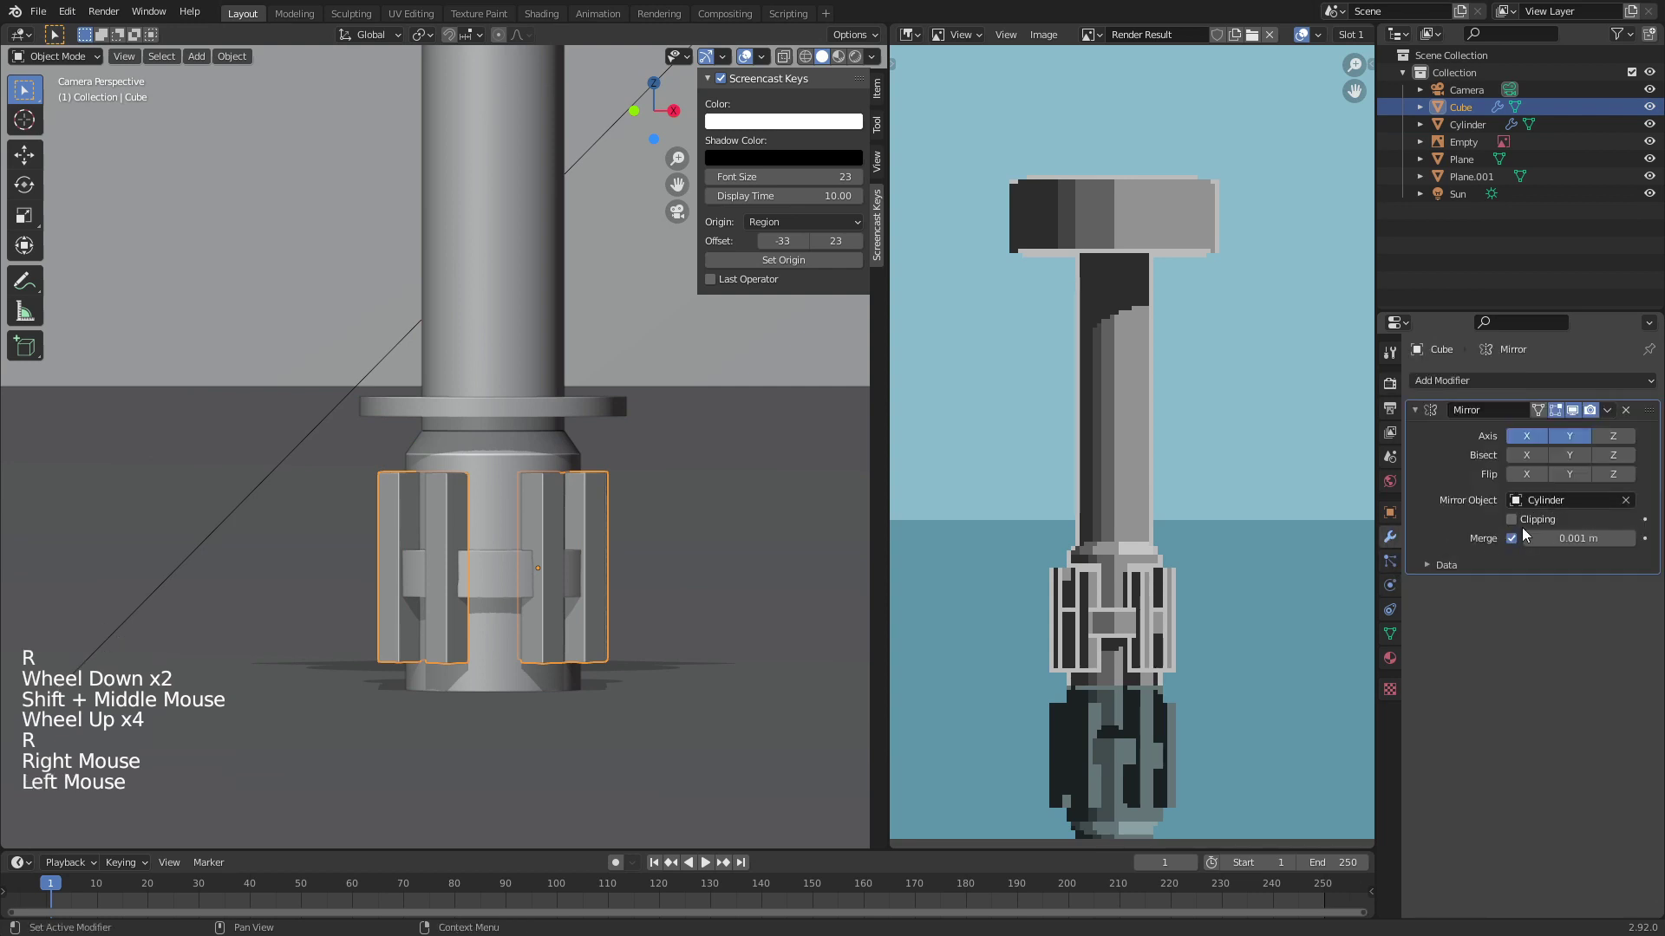
pyautogui.click(1610, 411)
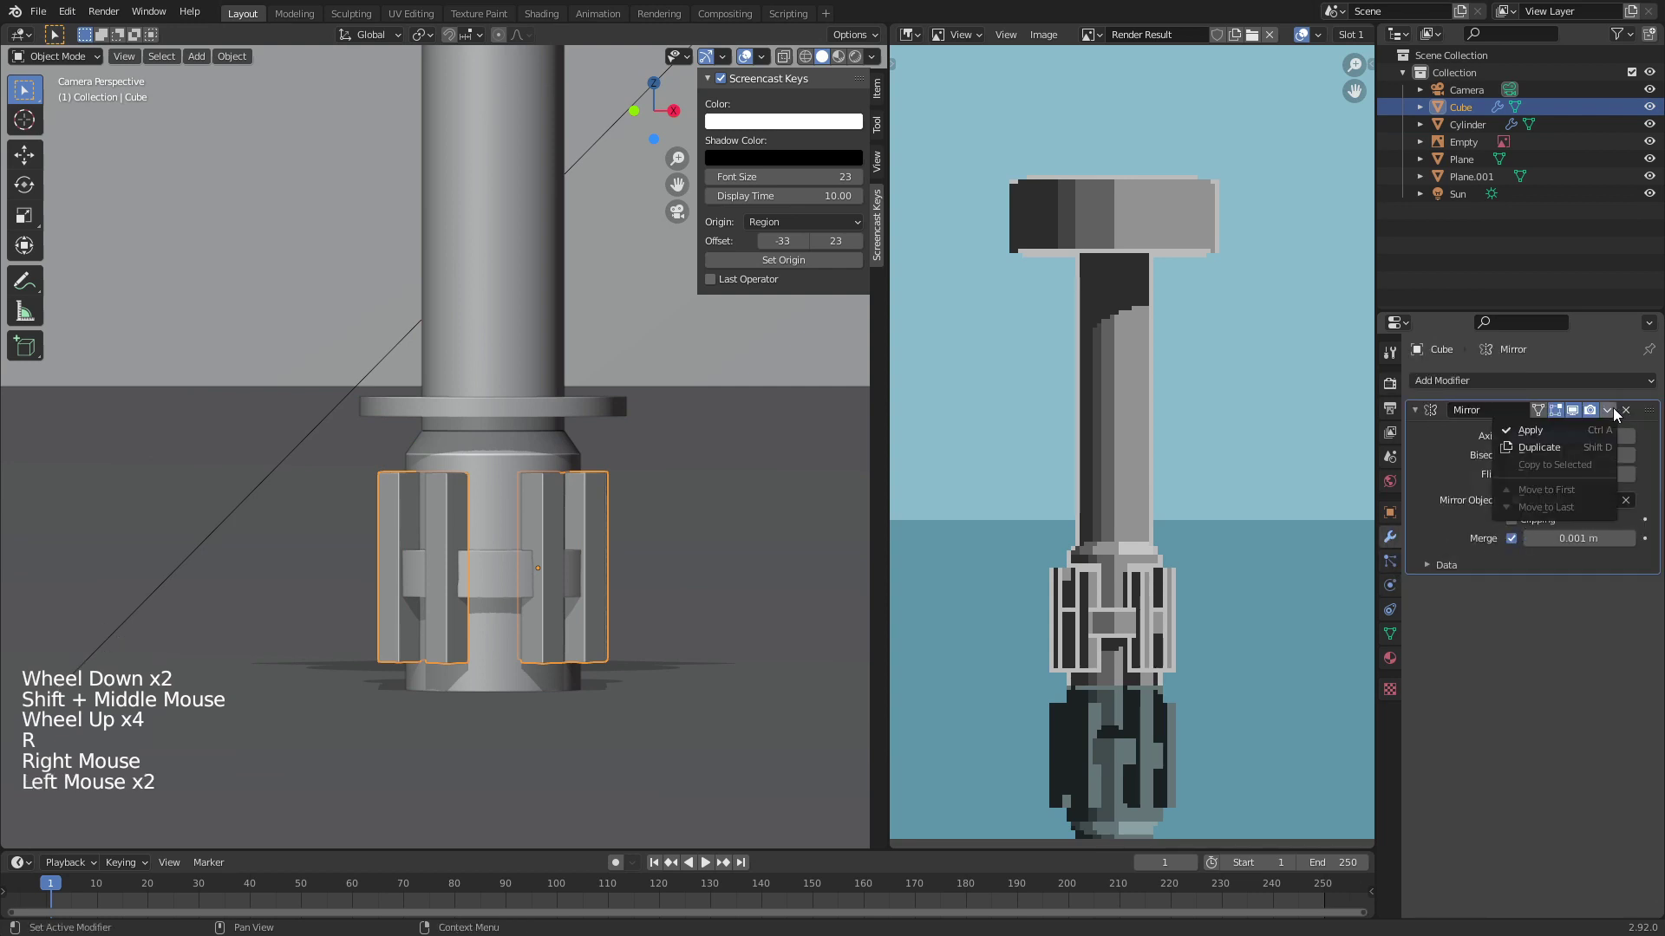
# Step: Rotate the tower about the Z axis until one side of the square slab mostly faces the camera, and save the file
pyautogui.rightClick(520, 392)
pyautogui.scroll(-3, 524, 387)
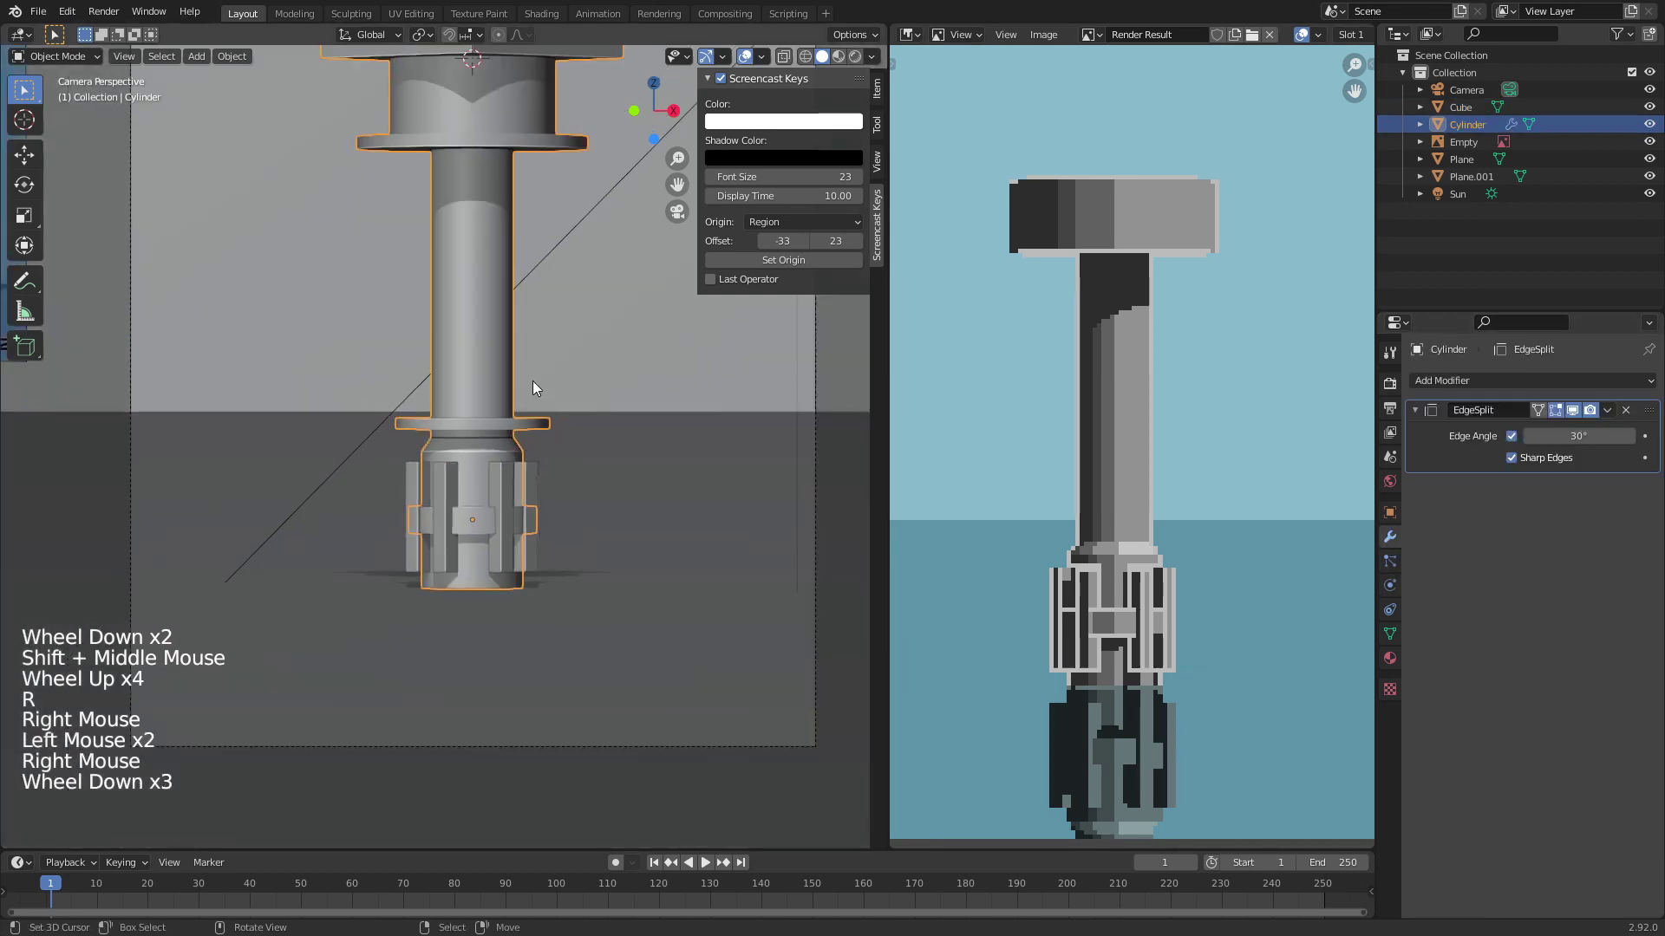
pyautogui.keyDown('shift'); pyautogui.moveTo(532, 381); pyautogui.dragTo(544, 631, button='middle'); pyautogui.keyUp('shift')
pyautogui.press('r')
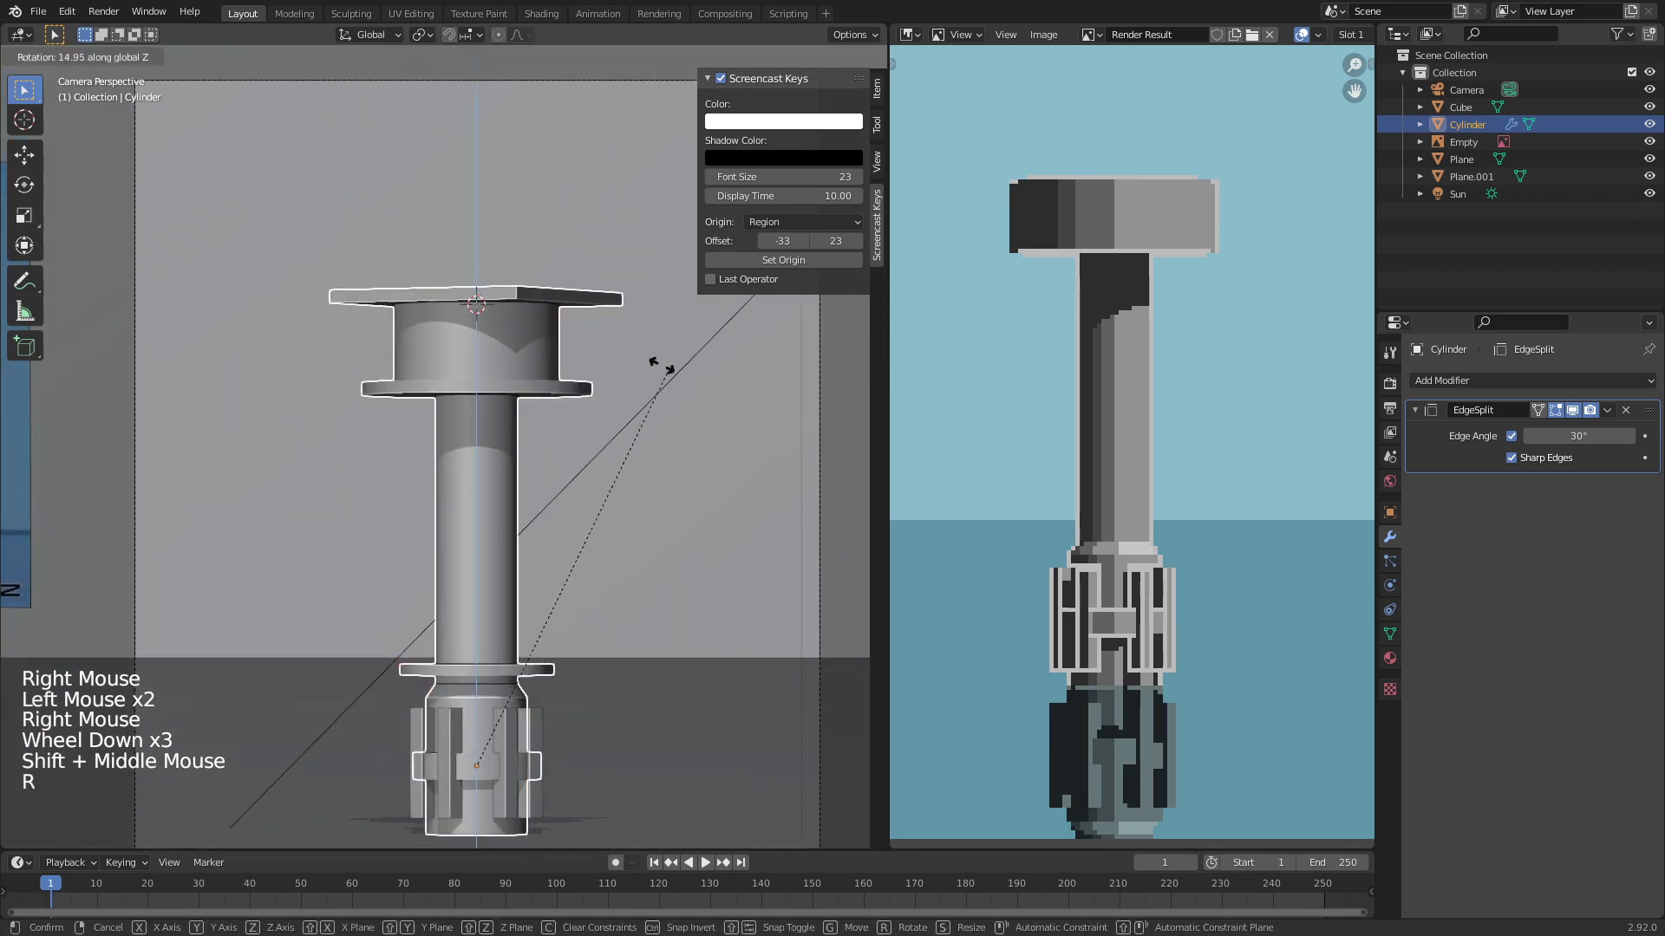
pyautogui.click(532, 300)
pyautogui.hotkey('alt', 'a')
pyautogui.keyDown('shift'); pyautogui.moveTo(490, 554); pyautogui.dragTo(487, 515, button='middle'); pyautogui.keyUp('shift')
pyautogui.hotkey('ctrl', 's')
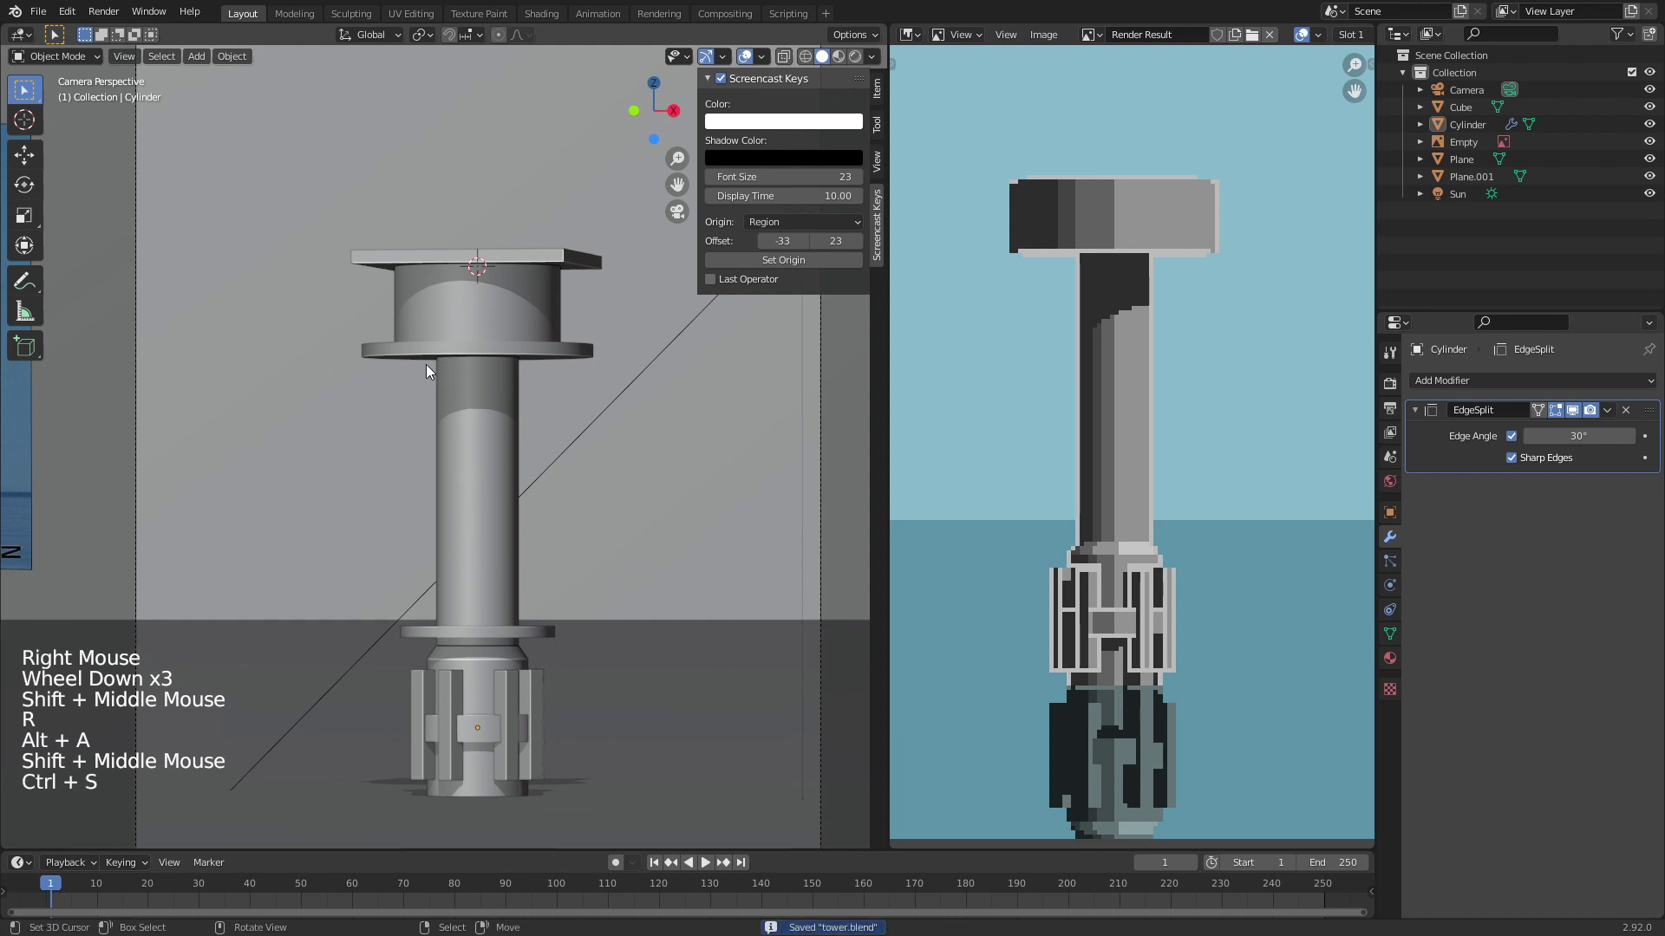
# Step: Duplicate the slab's side face nearest the reference photo and narrow the copy to roughly a third of its width, keeping its height
pyautogui.rightClick(441, 294)
pyautogui.moveTo(440, 294); pyautogui.dragTo(667, 392, button='middle')
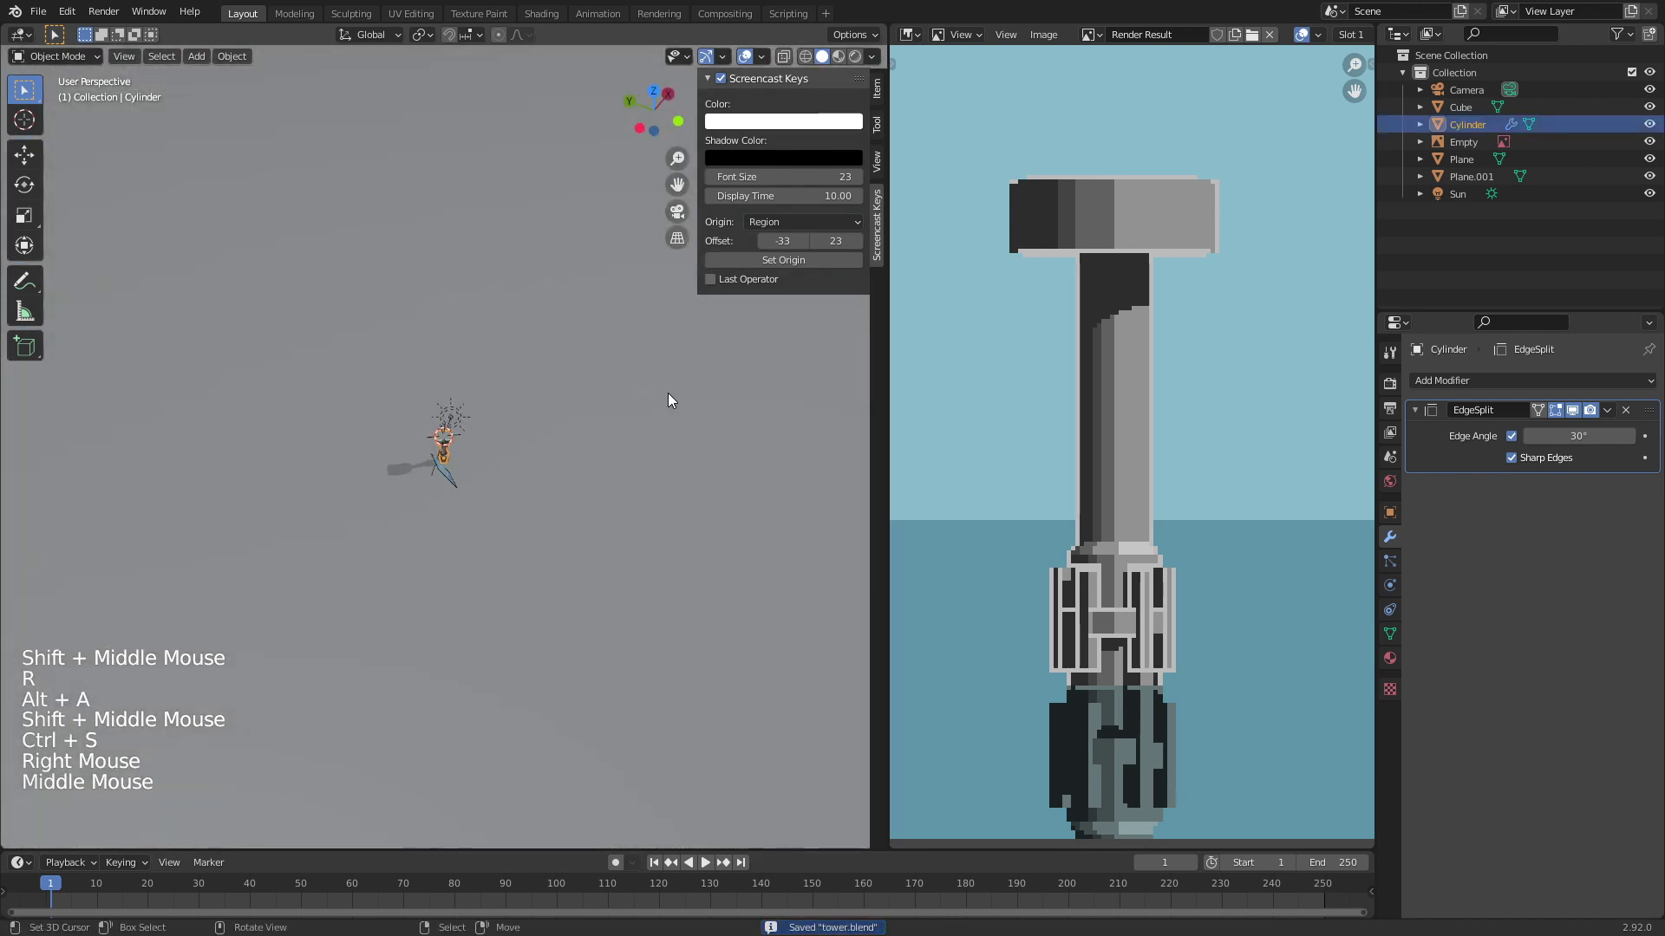
pyautogui.scroll(-2, 401, 509)
pyautogui.scroll(3, 401, 508)
pyautogui.scroll(10, 401, 509)
pyautogui.press('Tab')
pyautogui.rightClick(486, 407)
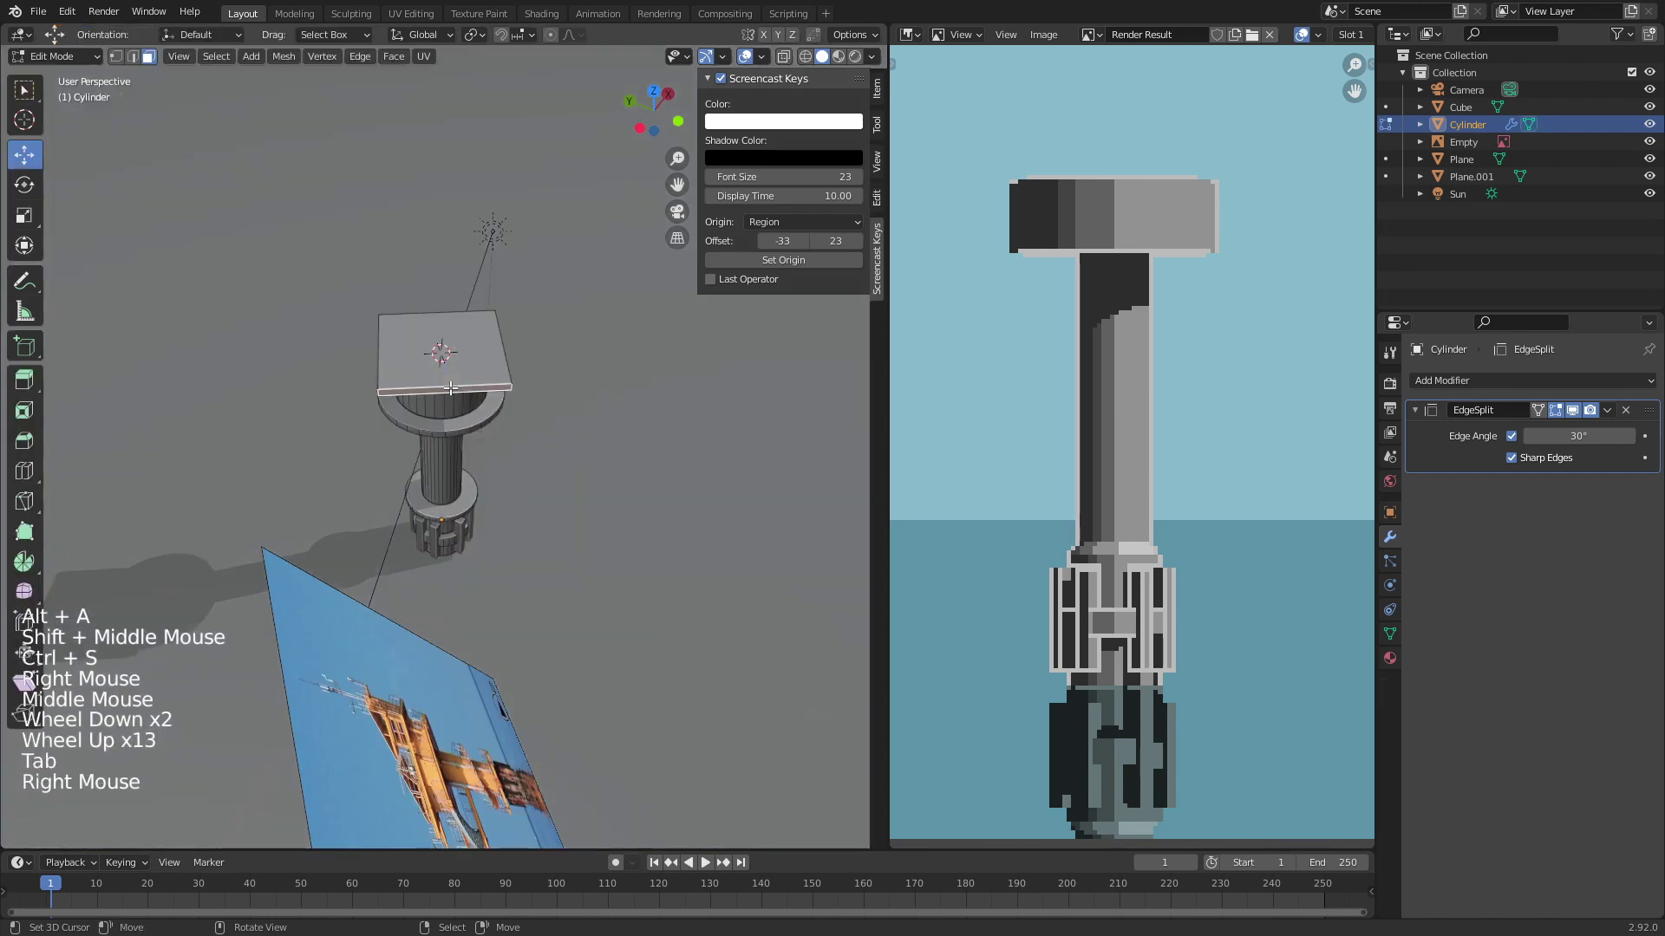
pyautogui.keyDown('shift'); pyautogui.moveTo(486, 408); pyautogui.dragTo(496, 495, button='middle'); pyautogui.keyUp('shift')
pyautogui.scroll(4, 497, 495)
pyautogui.hotkey('shift', 'd')
pyautogui.press('s')
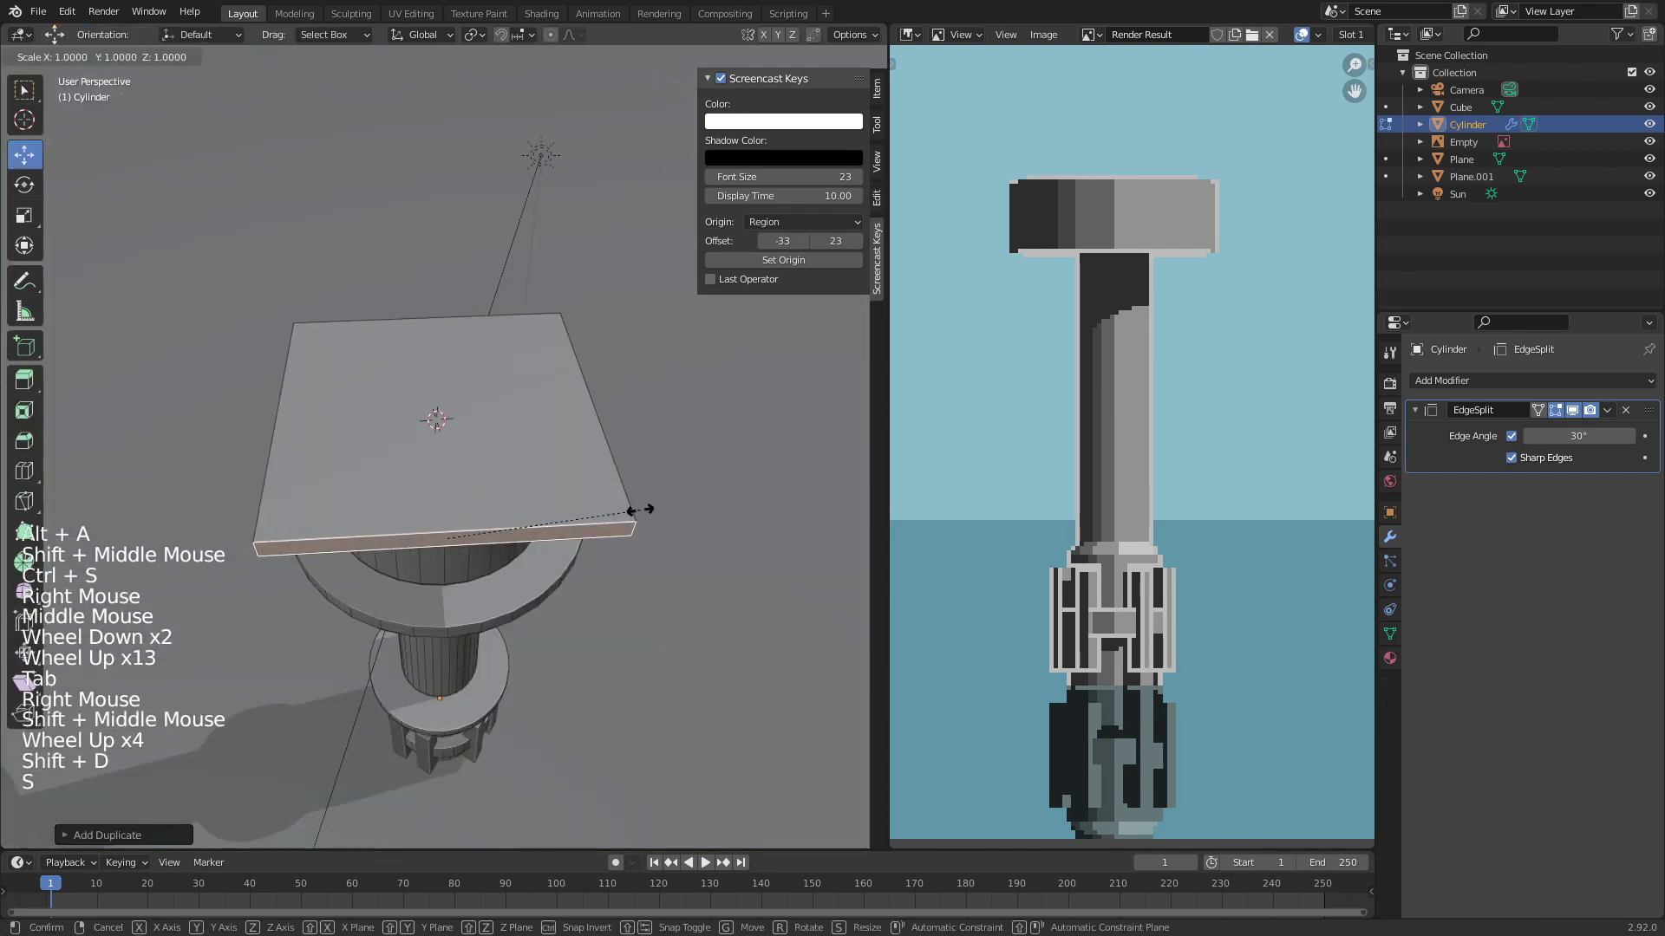
pyautogui.click(503, 521)
# Step: Extrude the narrowed face outward from the slab into a ledge and return to the camera view
pyautogui.press('e')
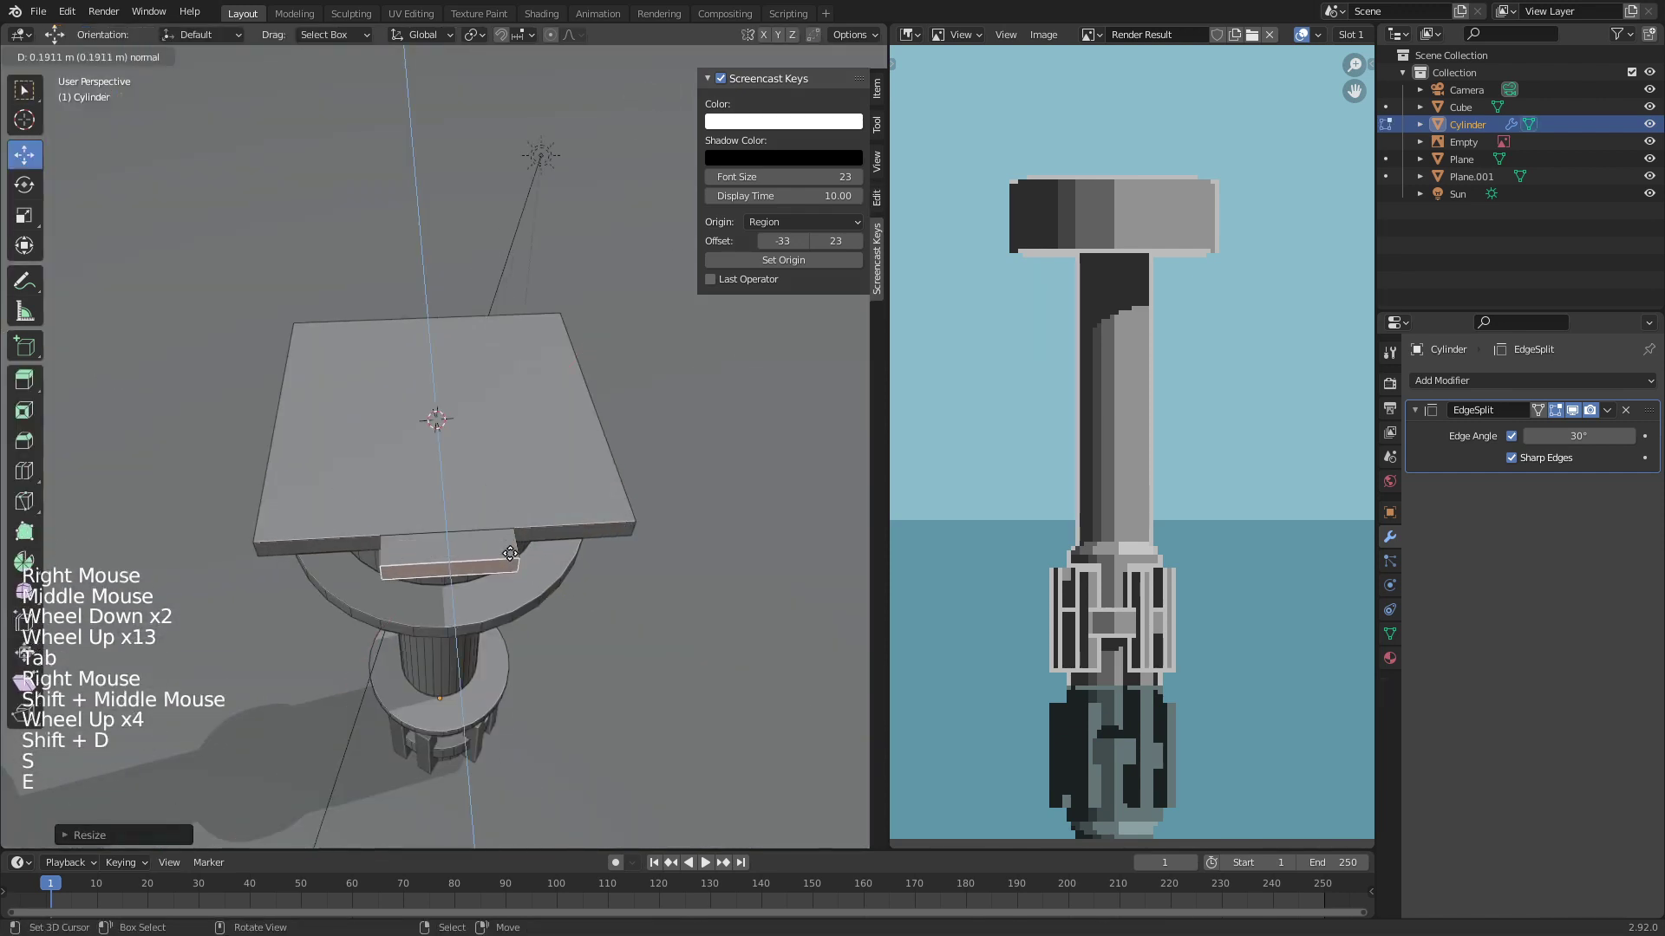
pyautogui.click(511, 610)
pyautogui.press('Tab')
pyautogui.moveTo(529, 605); pyautogui.dragTo(444, 519, button='middle')
pyautogui.press('KP_0')
pyautogui.scroll(2, 418, 484)
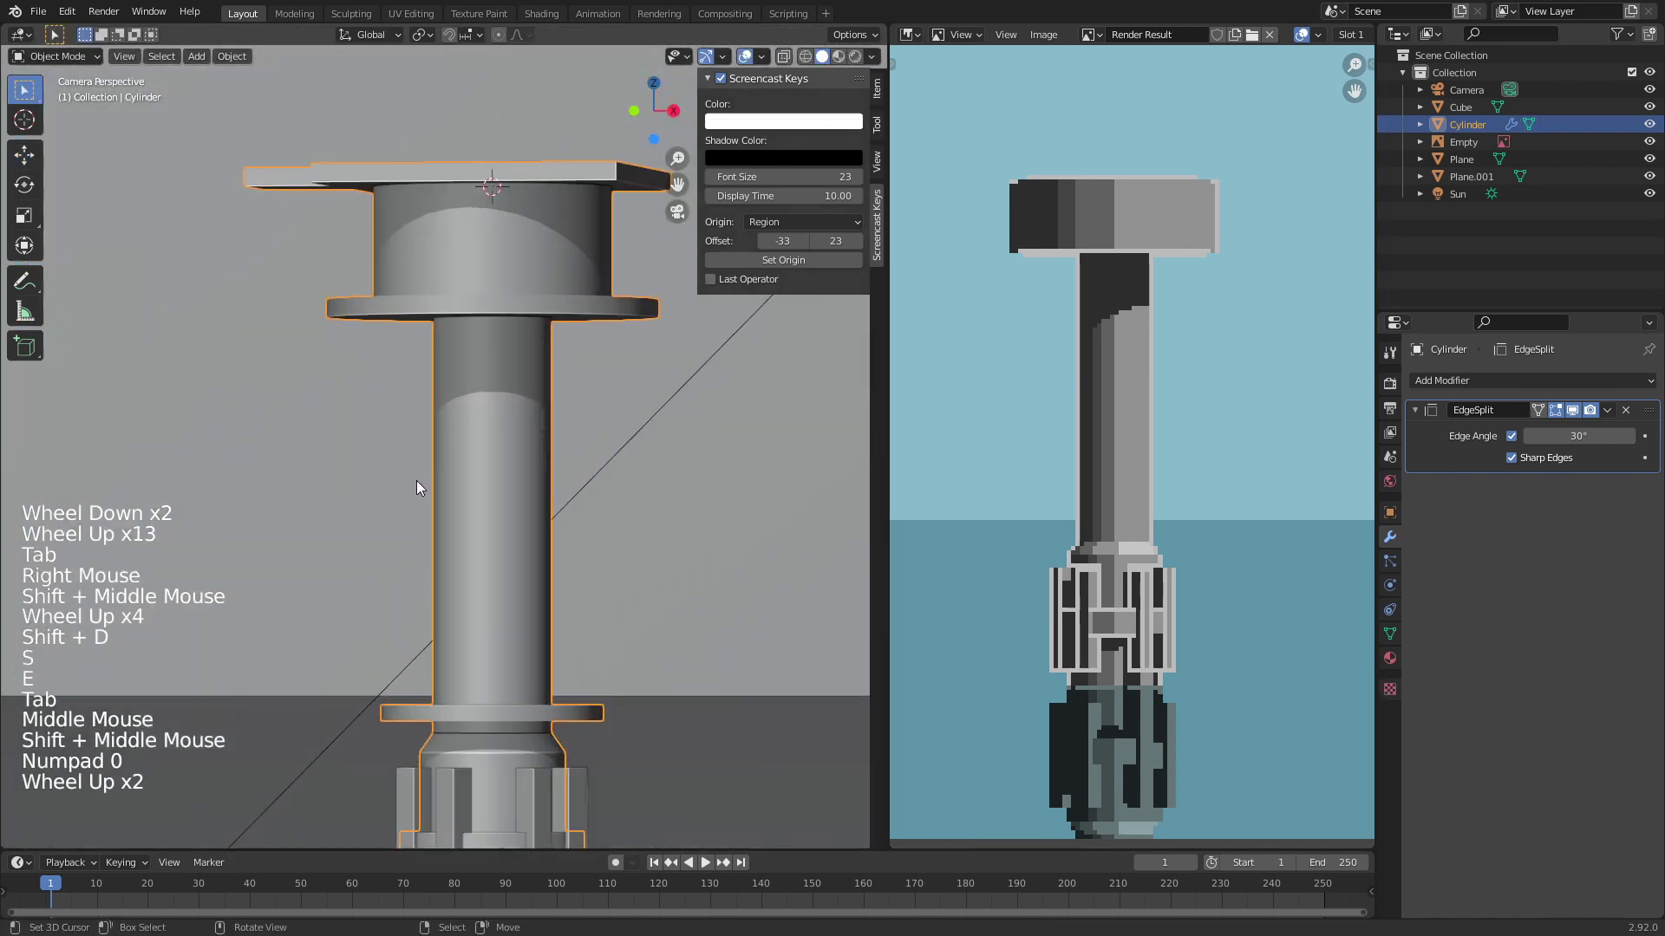
# Step: Select the linked mesh of the slab's ledge and duplicate it in place
pyautogui.keyDown('shift'); pyautogui.moveTo(392, 409); pyautogui.dragTo(431, 438, button='middle'); pyautogui.keyUp('shift')
pyautogui.press('Tab')
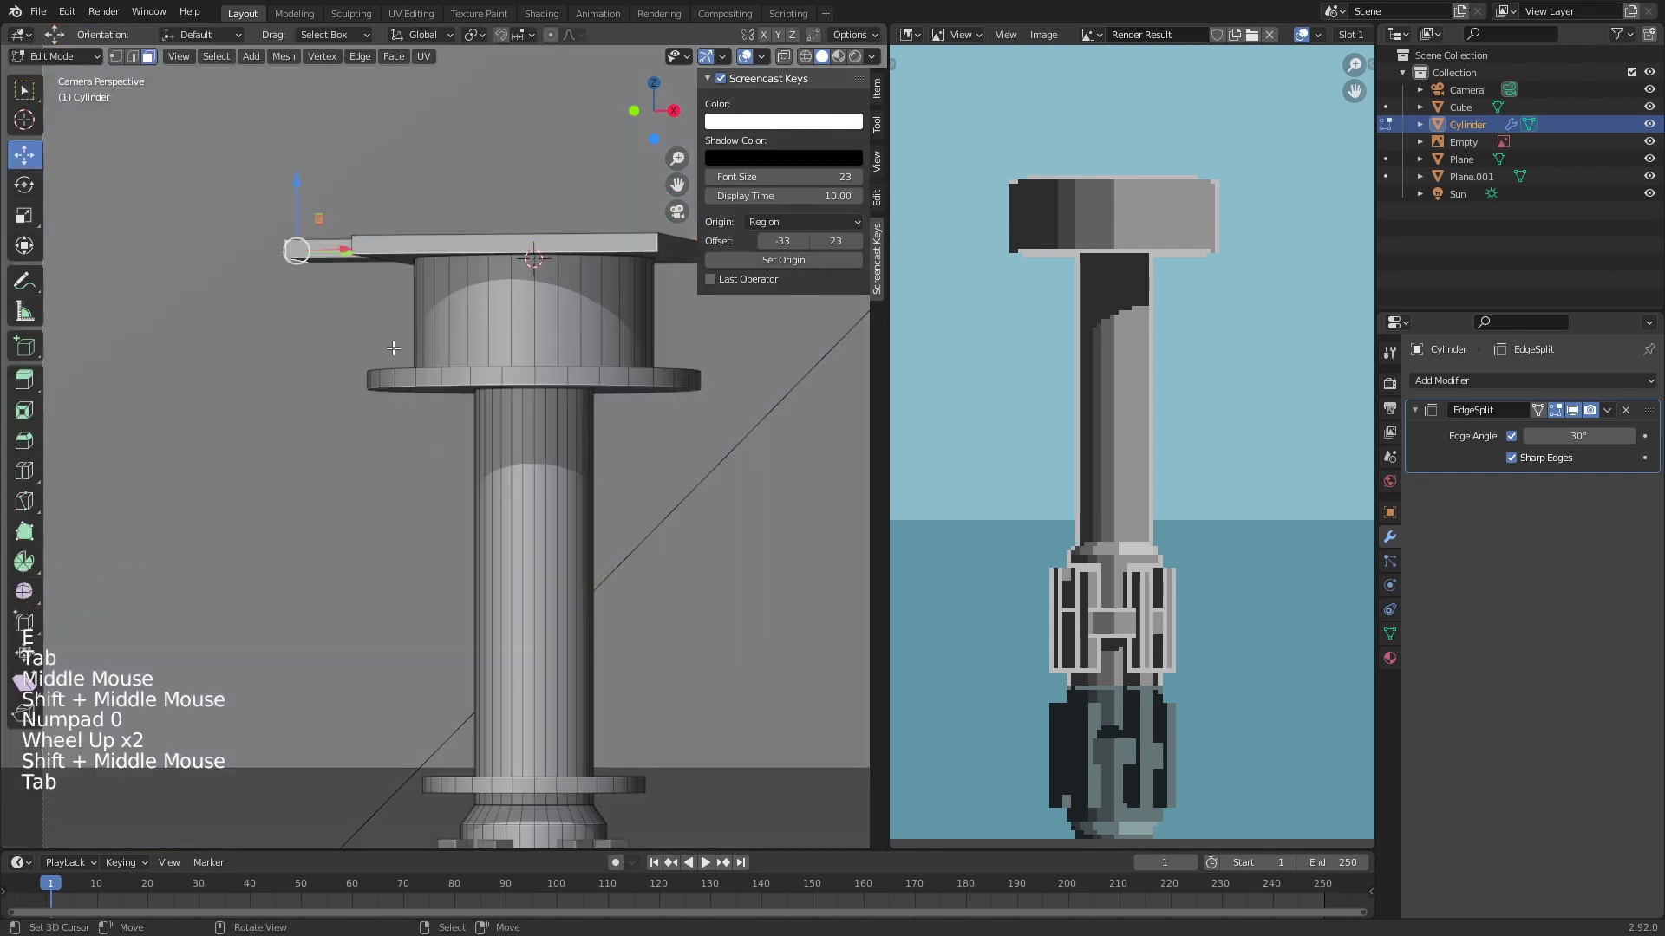
pyautogui.press('l')
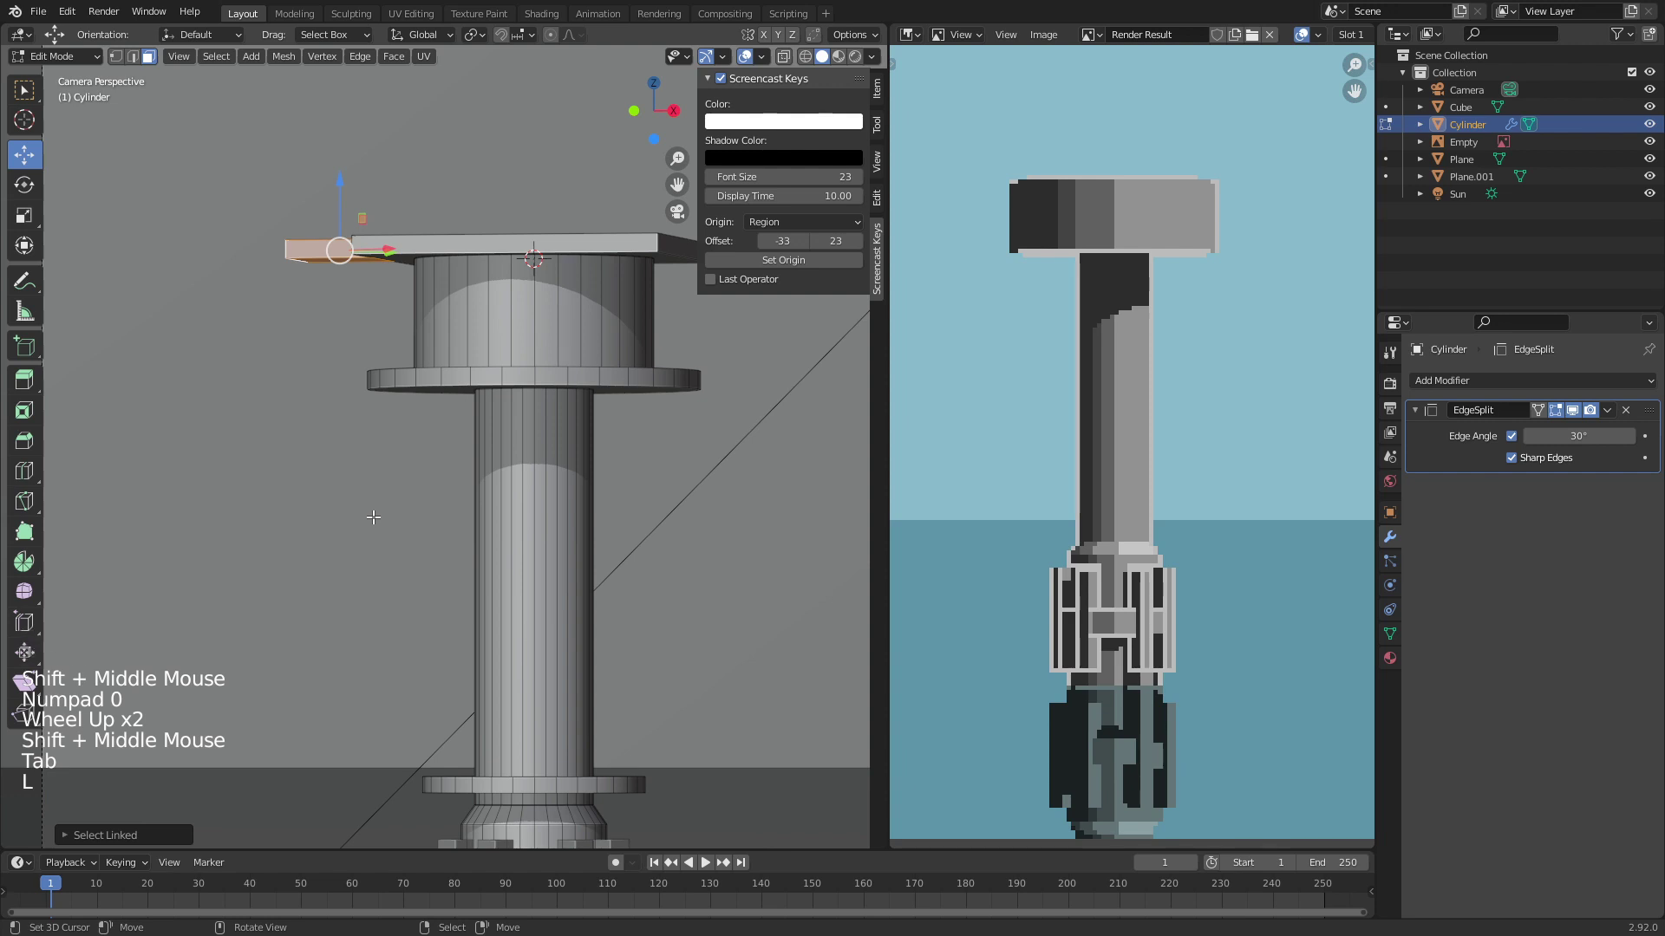
pyautogui.hotkey('shift', 'd')
pyautogui.press('g')
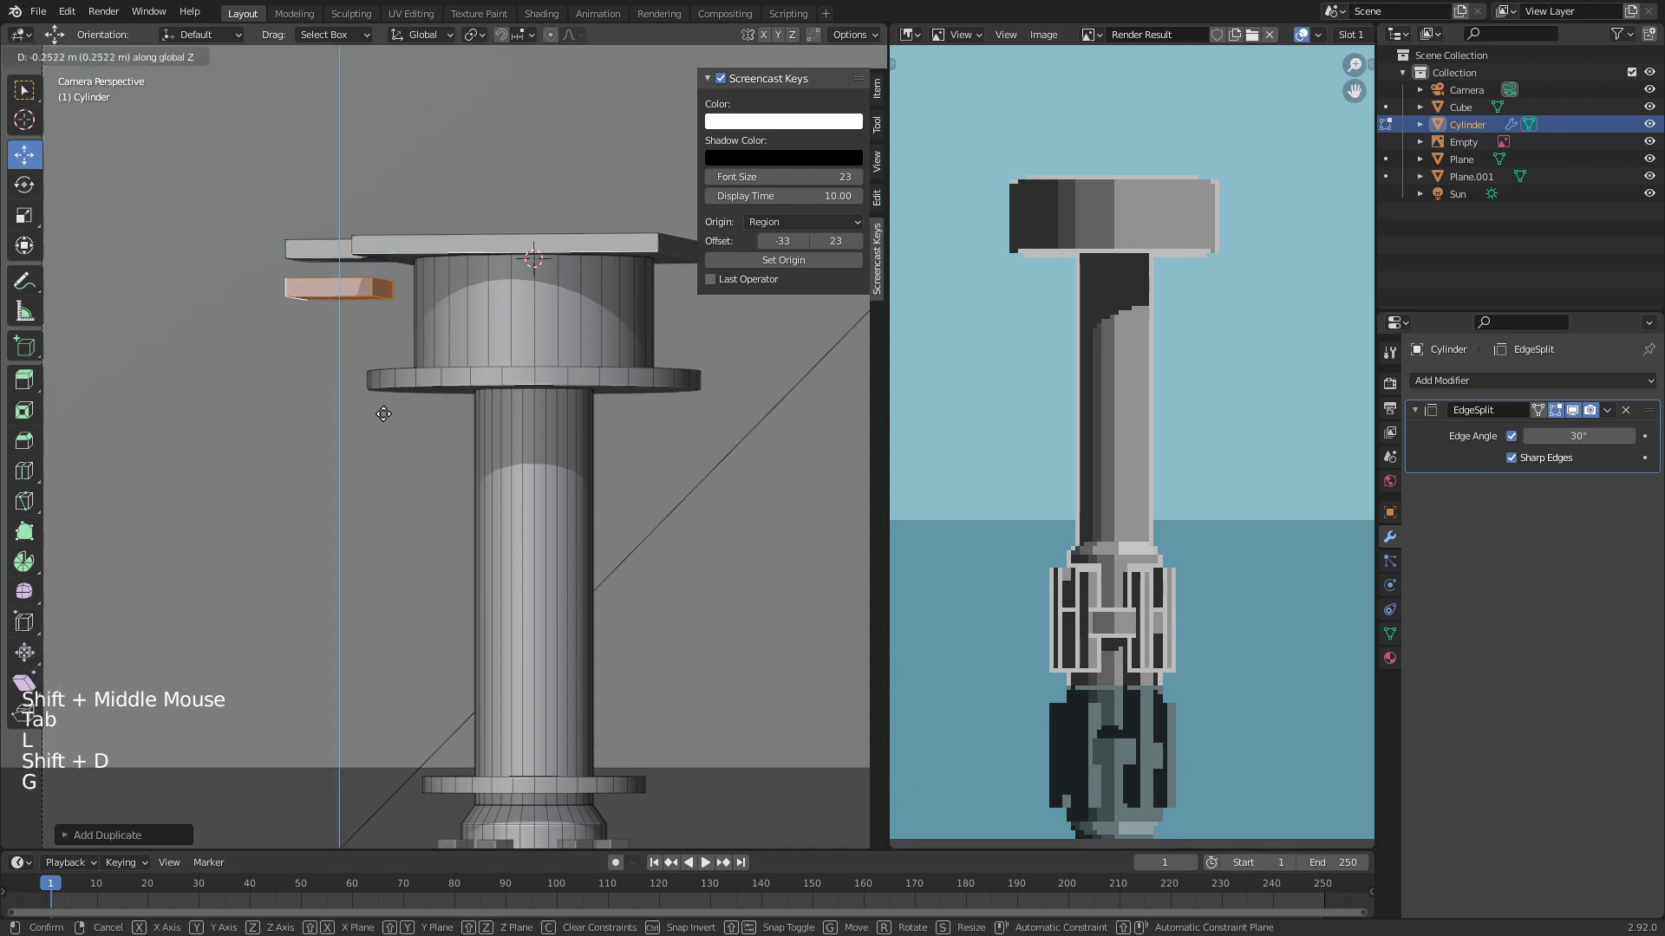
pyautogui.press('z')
pyautogui.click(407, 359)
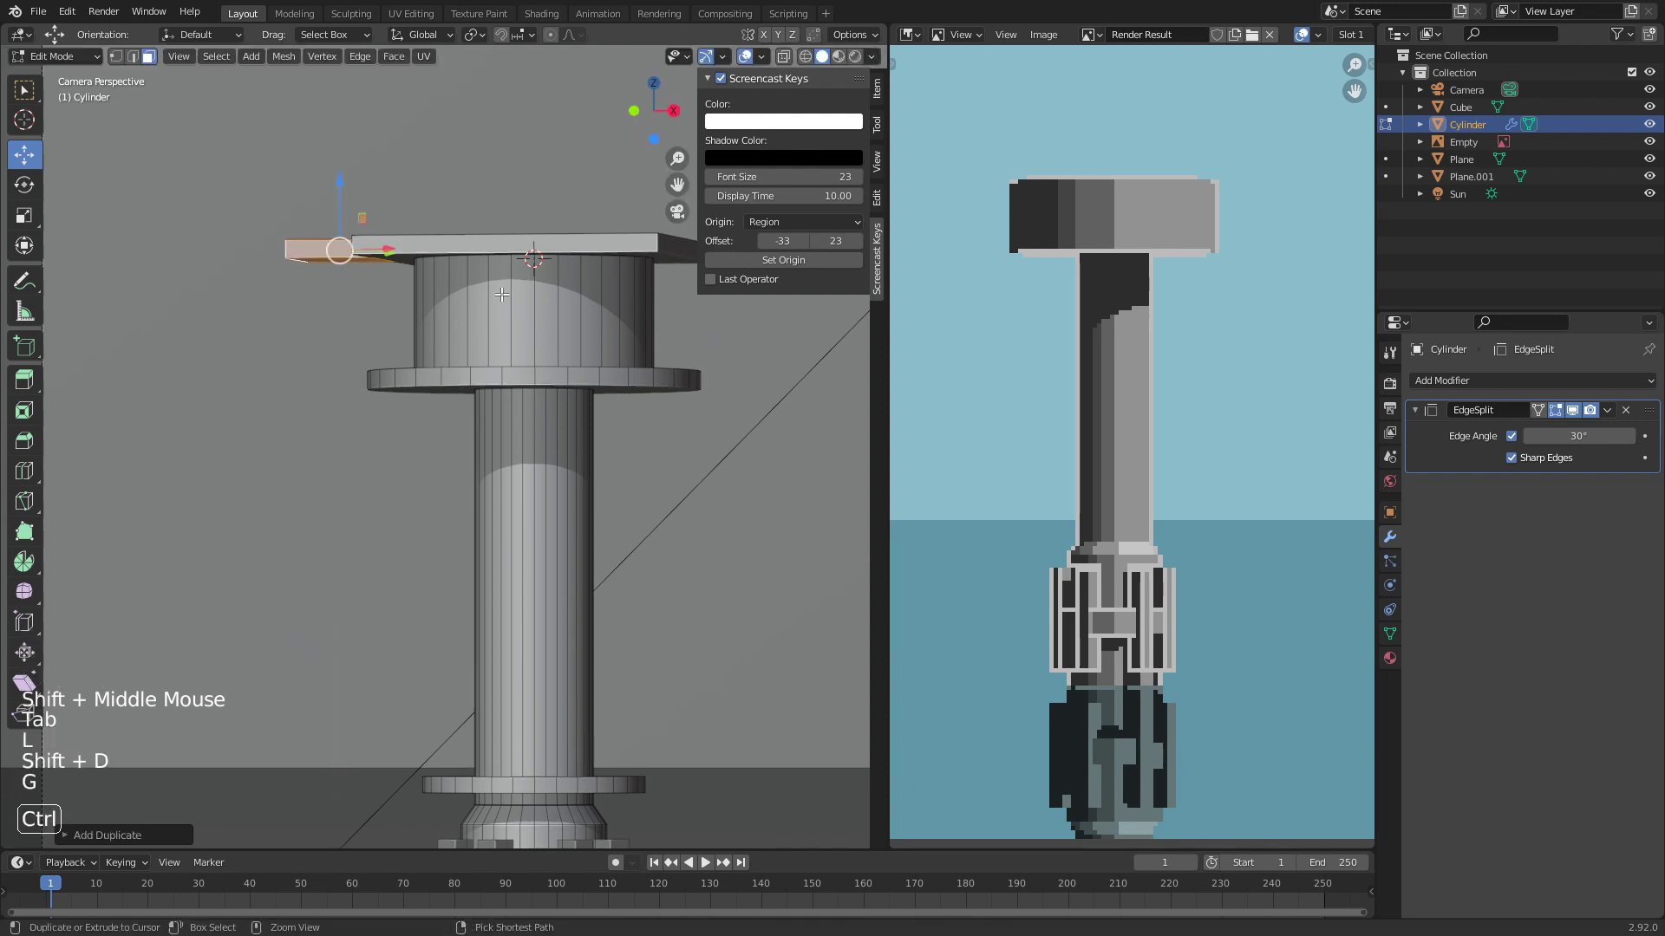
# Step: Change the snapping mode and move the duplicated ledge down about 0.86 m along Z to the level of the round flange
pyautogui.click(531, 34)
pyautogui.click(475, 104)
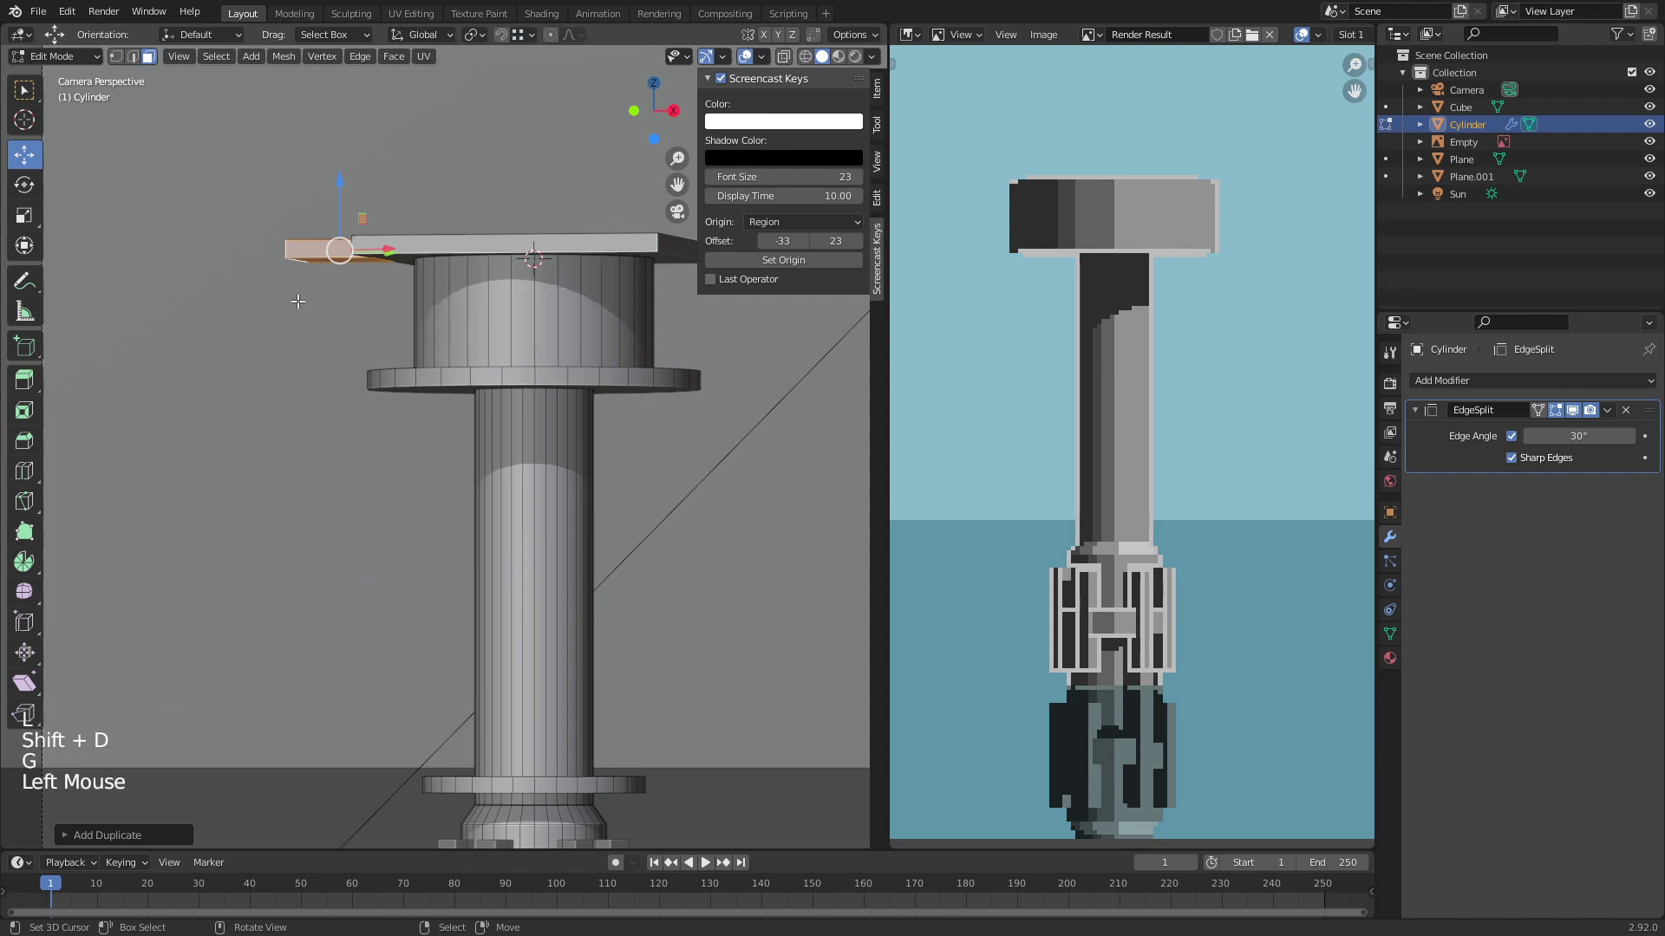
pyautogui.press('g')
pyautogui.press('z')
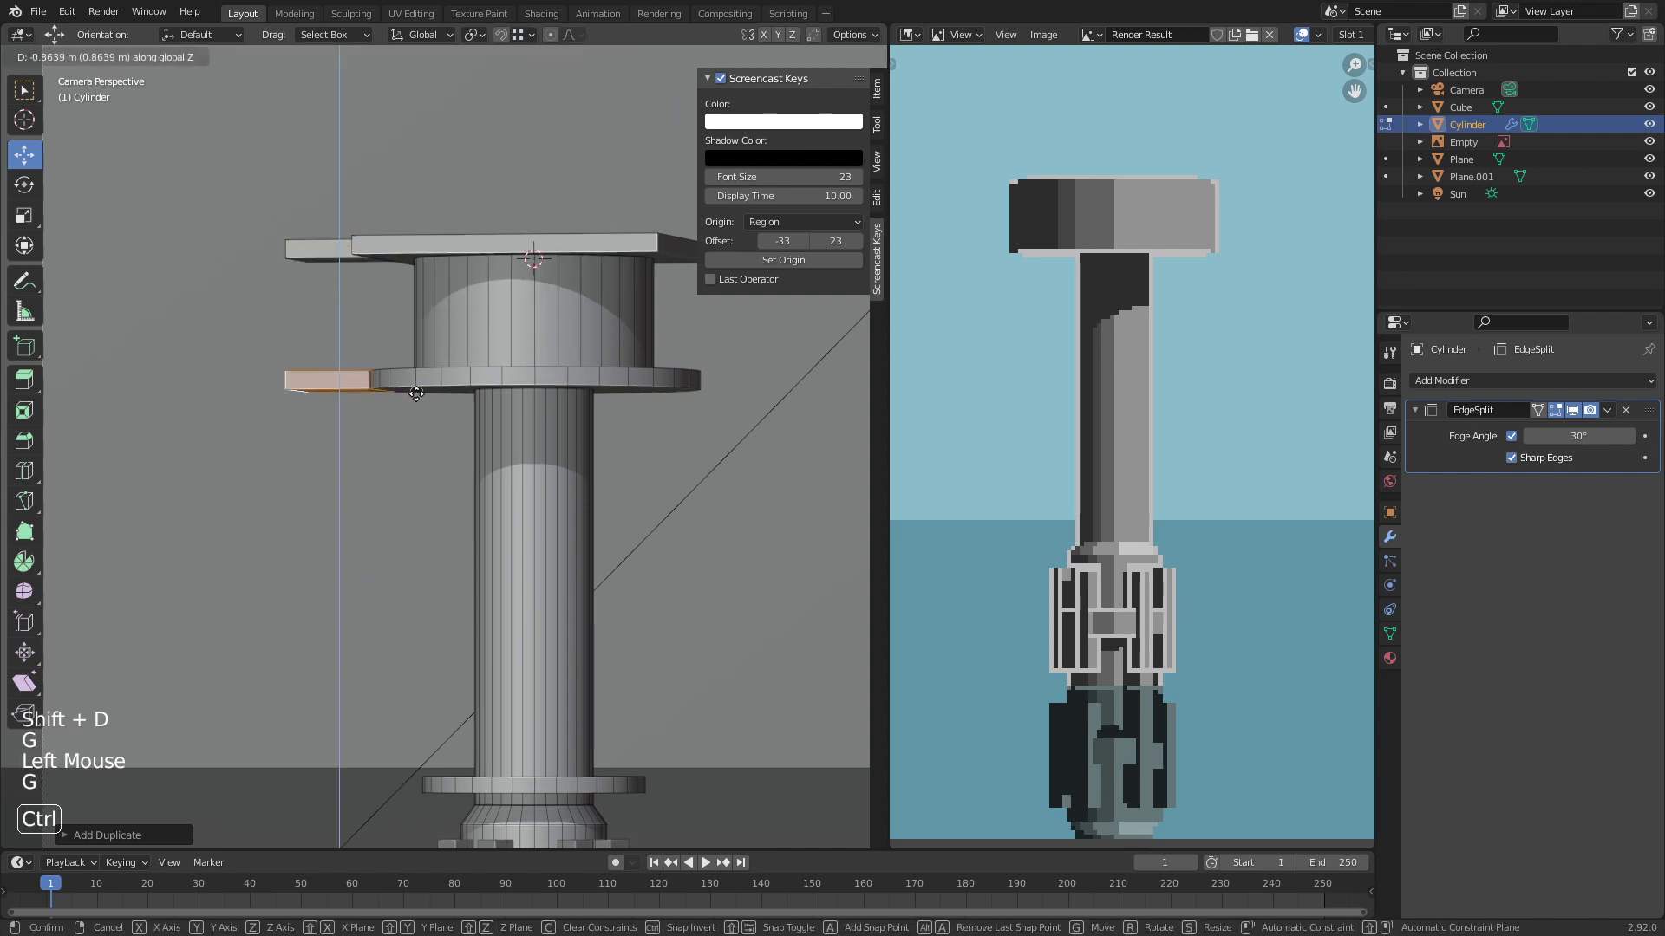
pyautogui.keyDown('ctrl'); pyautogui.click(416, 395); pyautogui.keyUp('ctrl')
pyautogui.moveTo(416, 395); pyautogui.dragTo(419, 415, button='middle')
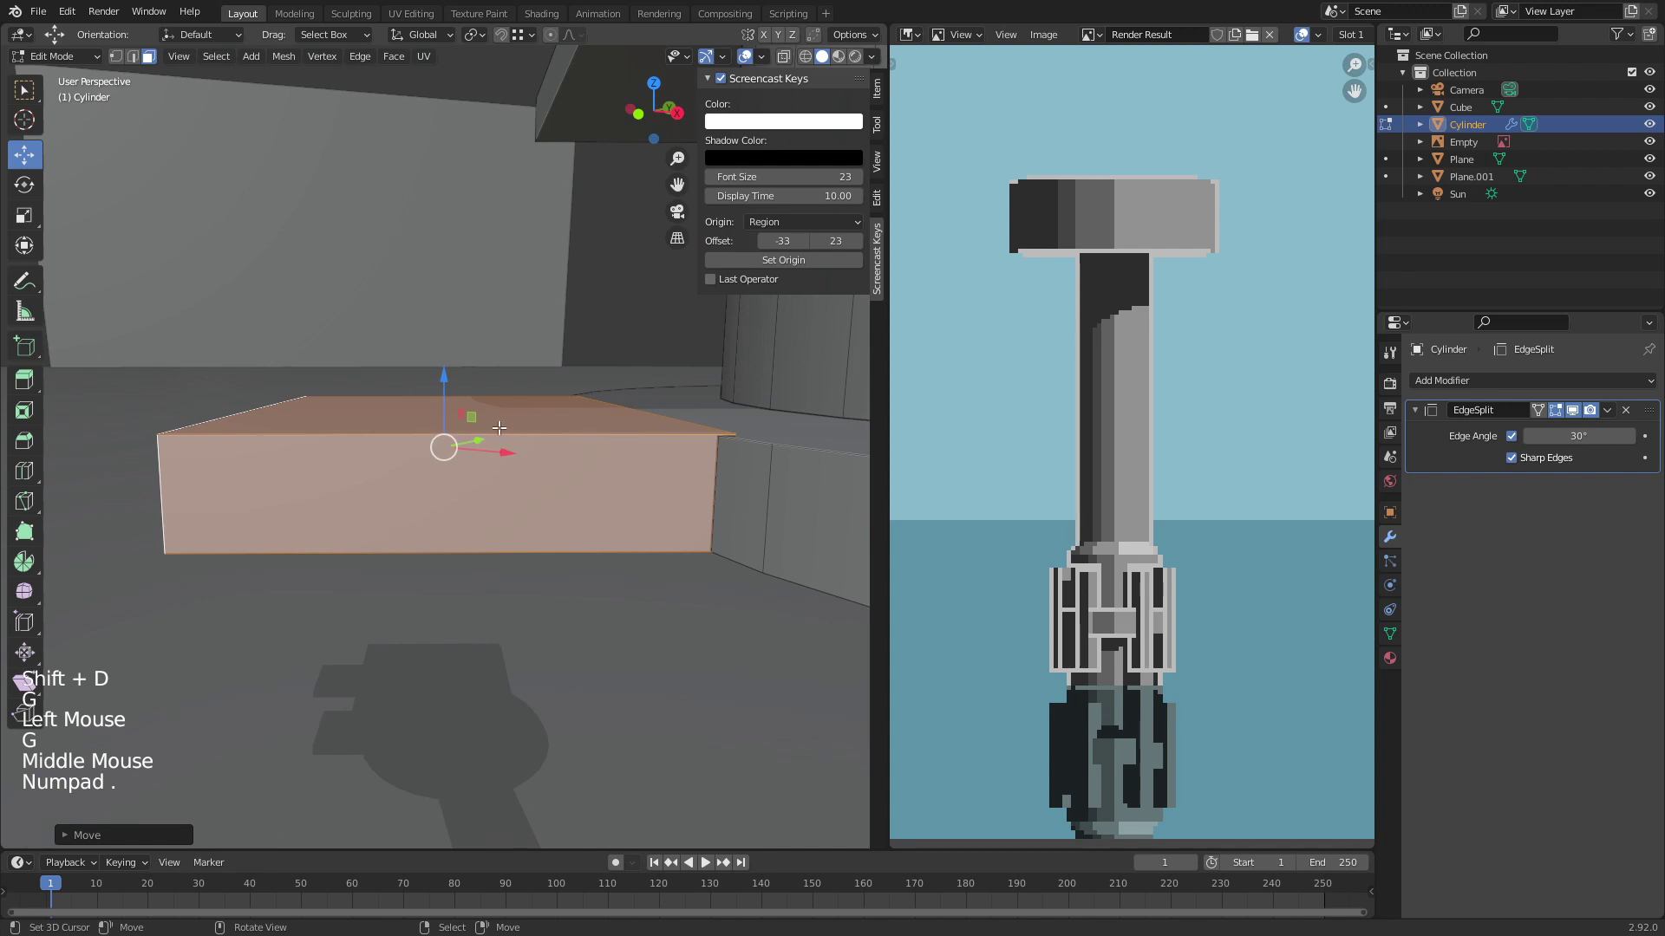
# Step: Snap the lower ledge's top face along Z to the round flange's top edge and return to the camera view in Object Mode
pyautogui.rightClick(499, 428)
pyautogui.press('g')
pyautogui.press('ctrl')
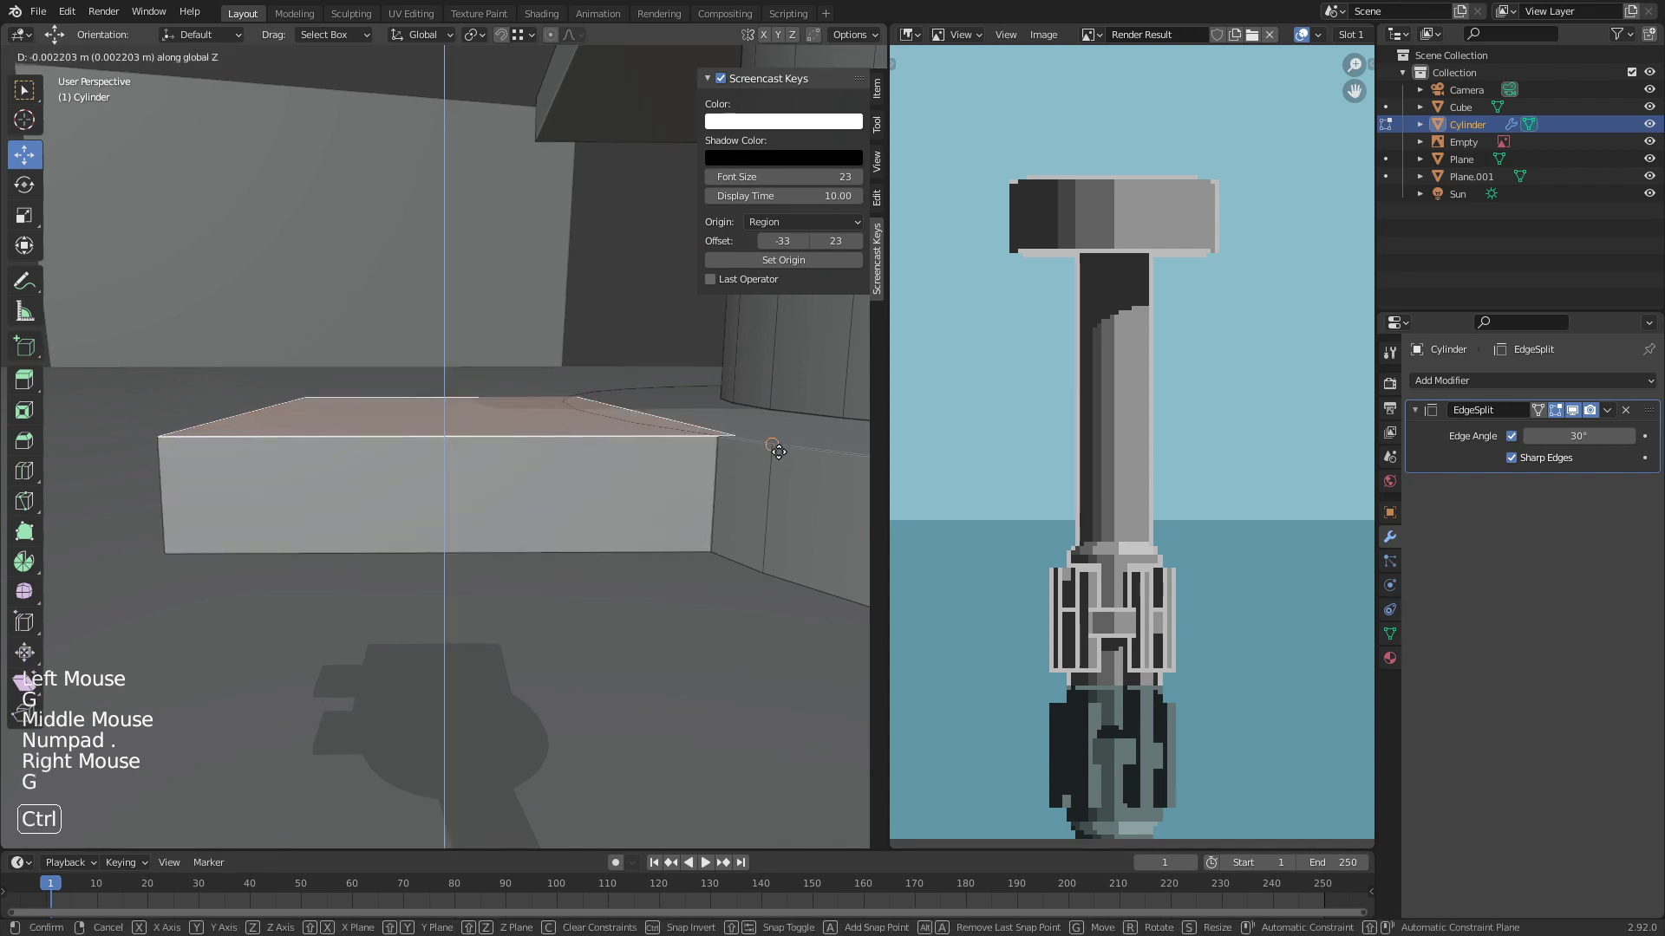
pyautogui.press('Tab')
pyautogui.scroll(-5, 549, 456)
pyautogui.hotkey('alt', 'a')
pyautogui.press('KP_0')
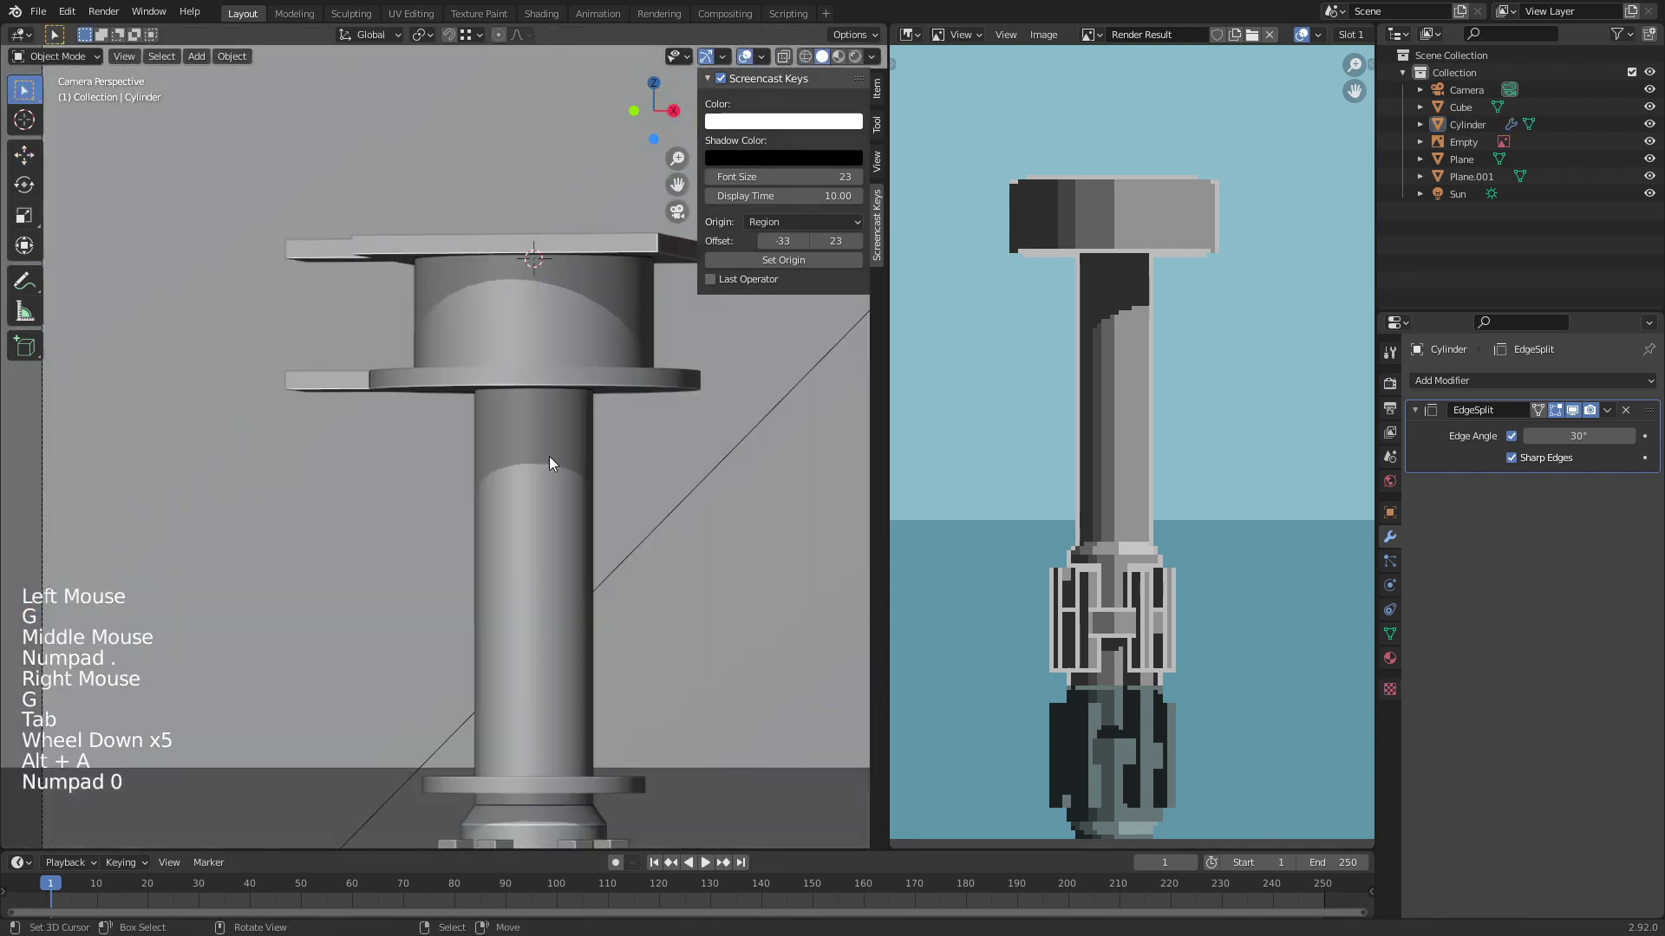
# Step: Place the 3D cursor near the upper ledge's outer corner and add a cube there within the tower mesh, scaled to about 0.06
pyautogui.moveTo(486, 435)
pyautogui.keyDown('shift'); pyautogui.mouseDown(button='middle')
pyautogui.moveTo(272, 475)
pyautogui.moveTo(486, 438)
pyautogui.mouseUp(button='middle'); pyautogui.keyUp('shift')
pyautogui.press('Tab')
pyautogui.hotkey('alt', 'a')
pyautogui.scroll(-2, 334, 439)
pyautogui.scroll(2, 469, 451)
pyautogui.moveTo(387, 329); pyautogui.dragTo(407, 433, button='middle')
pyautogui.scroll(17, 390, 442)
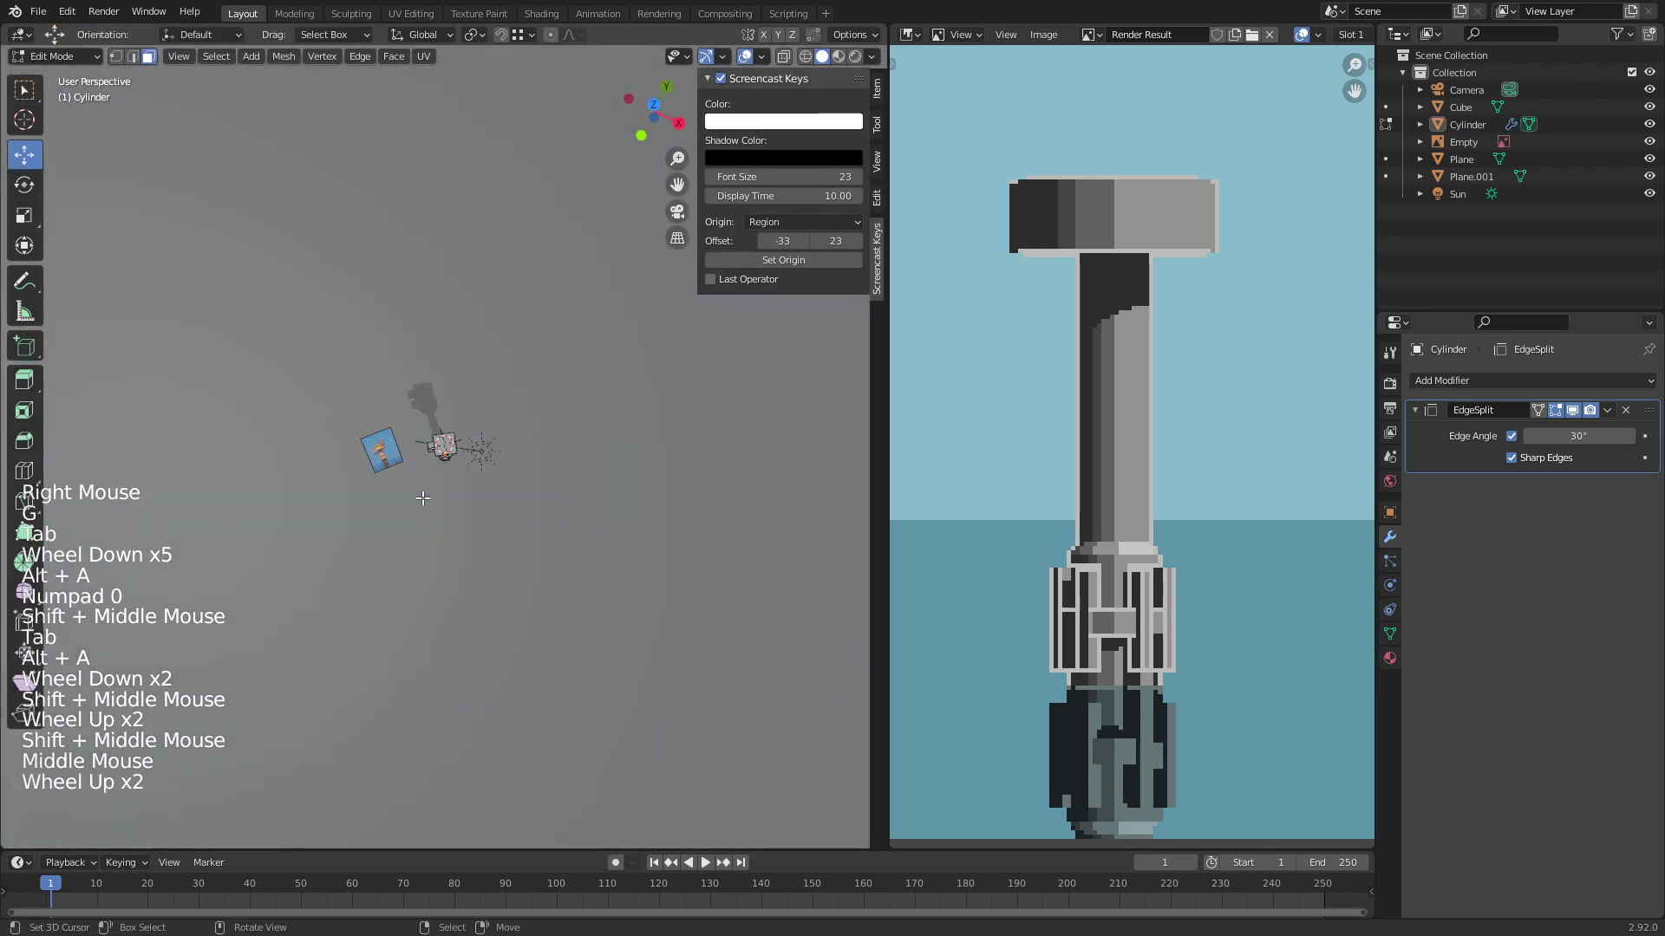
pyautogui.keyDown('shift'); pyautogui.moveTo(313, 464); pyautogui.dragTo(454, 513, button='middle'); pyautogui.keyUp('shift')
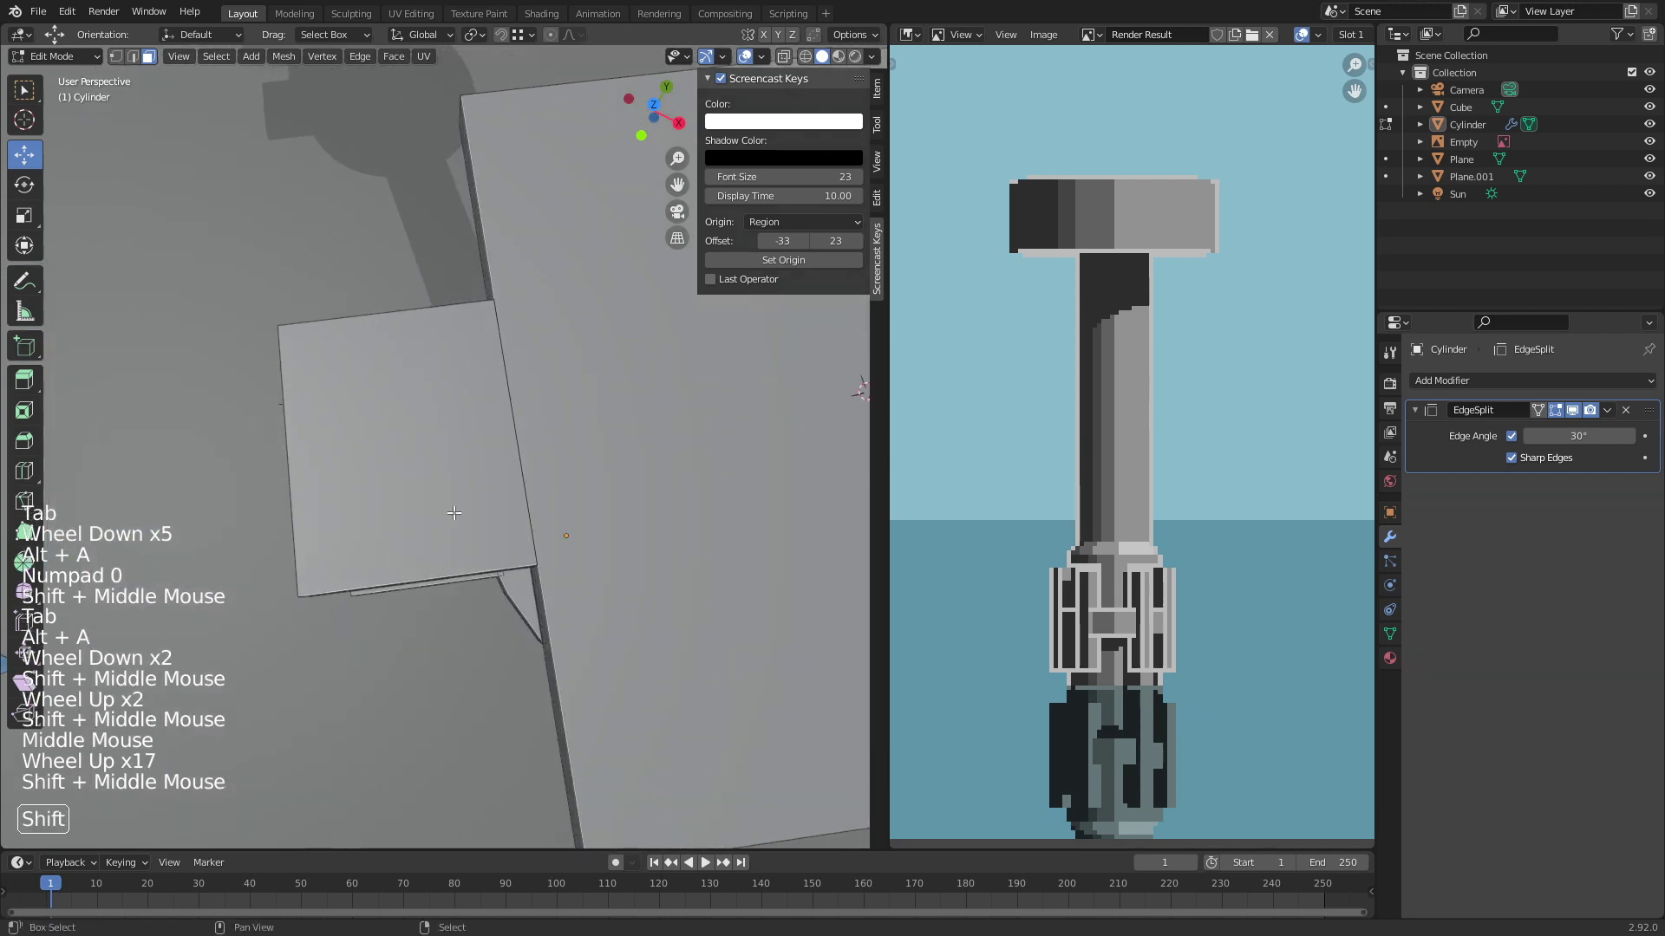
pyautogui.click(323, 545)
pyautogui.hotkey('shift', 'a')
pyautogui.click(315, 564)
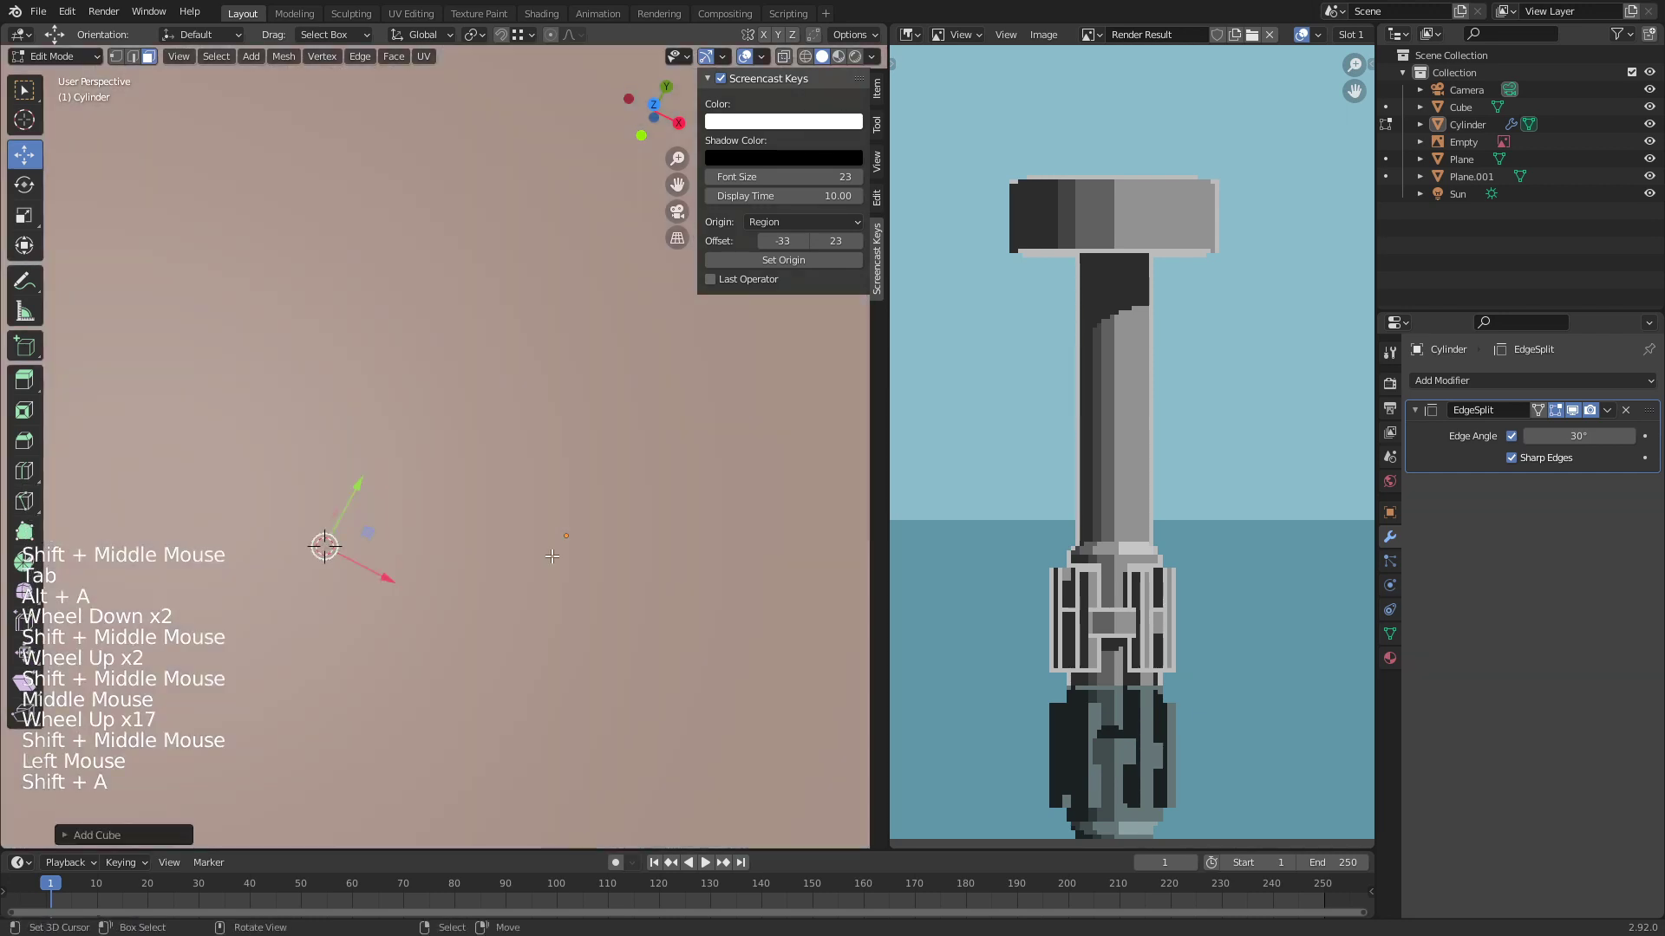
pyautogui.press('s')
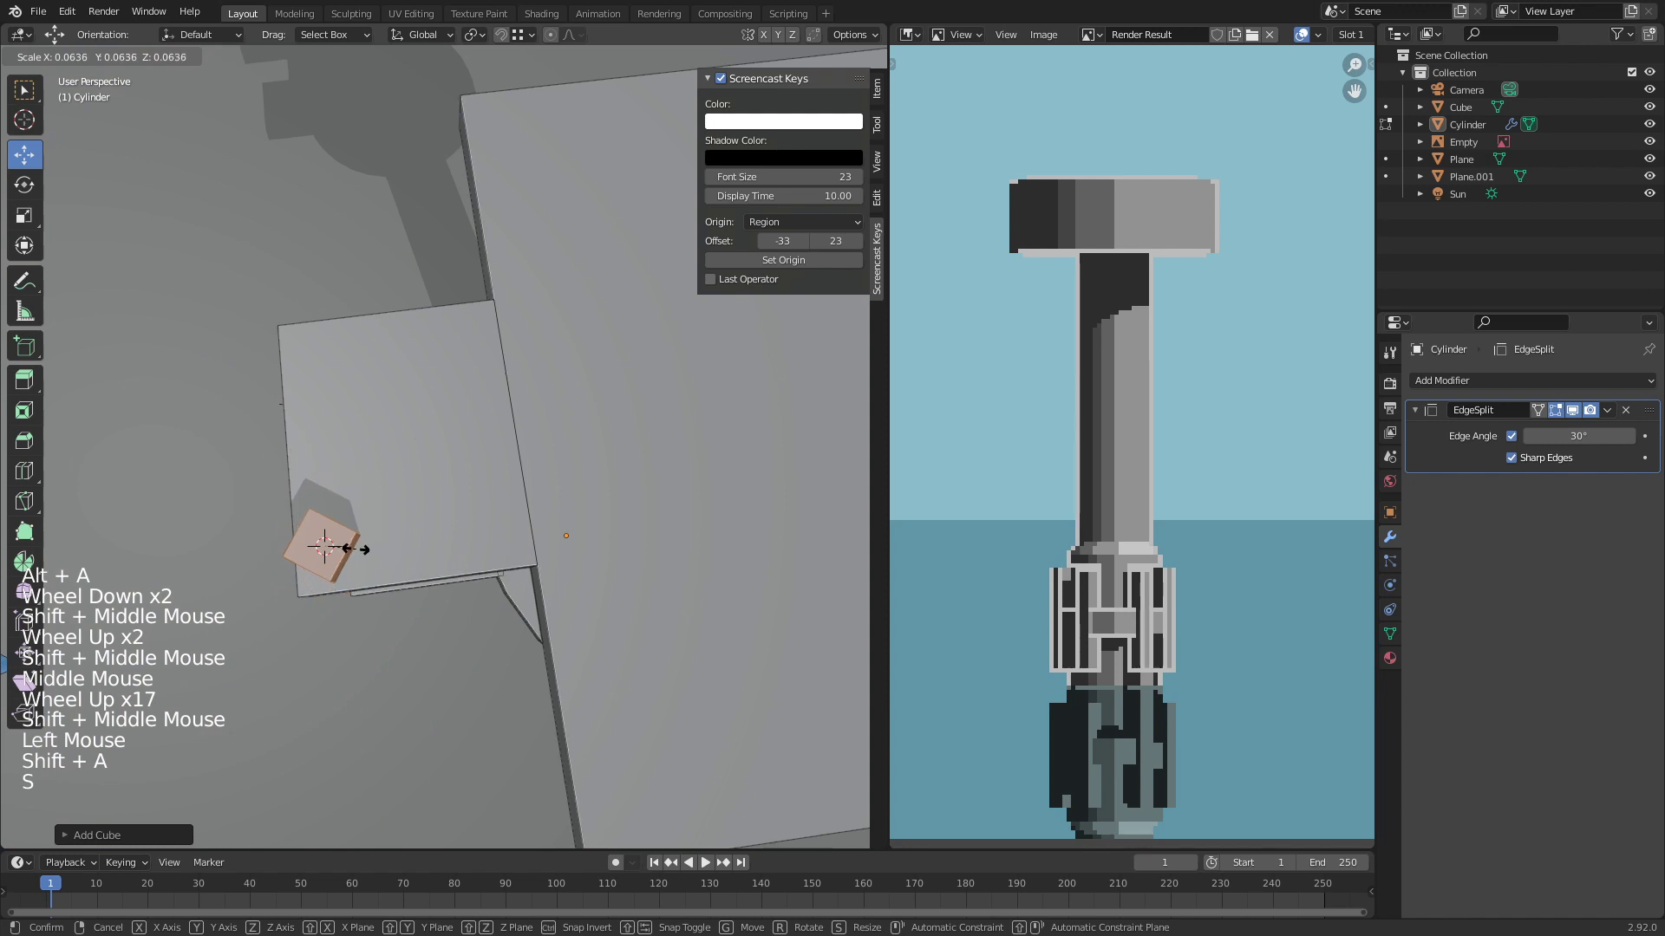
pyautogui.click(356, 550)
# Step: Stretch the small cube along Z into a tall post passing through both ledges and shift it slightly inward in the camera view
pyautogui.press('KP_0')
pyautogui.scroll(3, 393, 261)
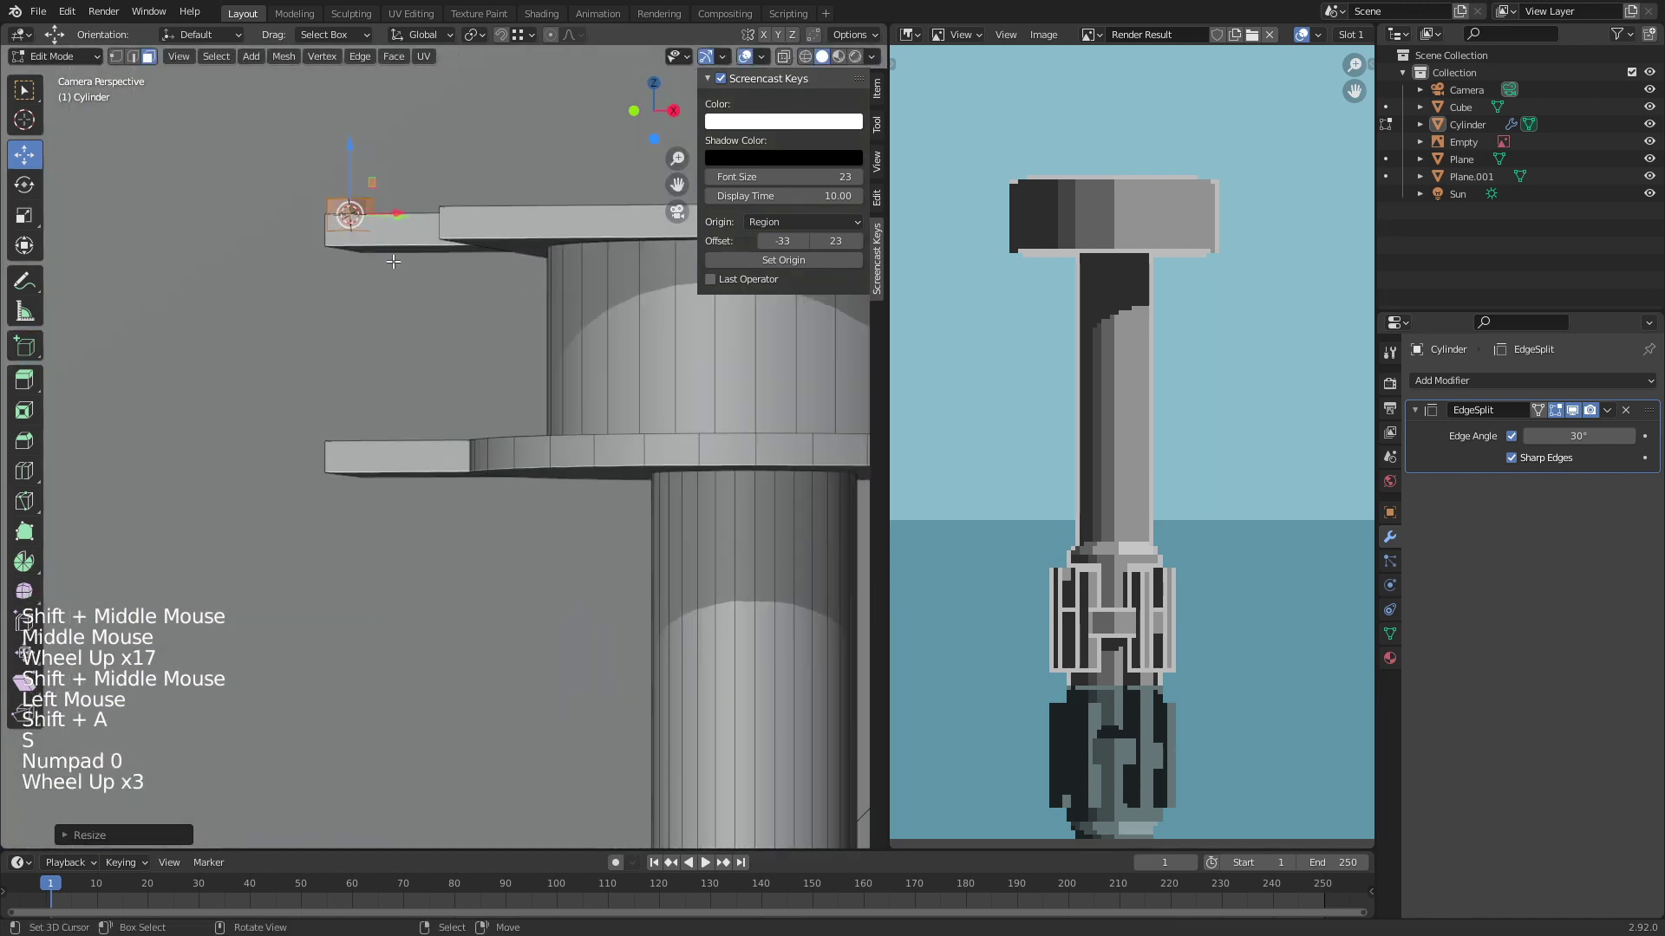
pyautogui.press('s')
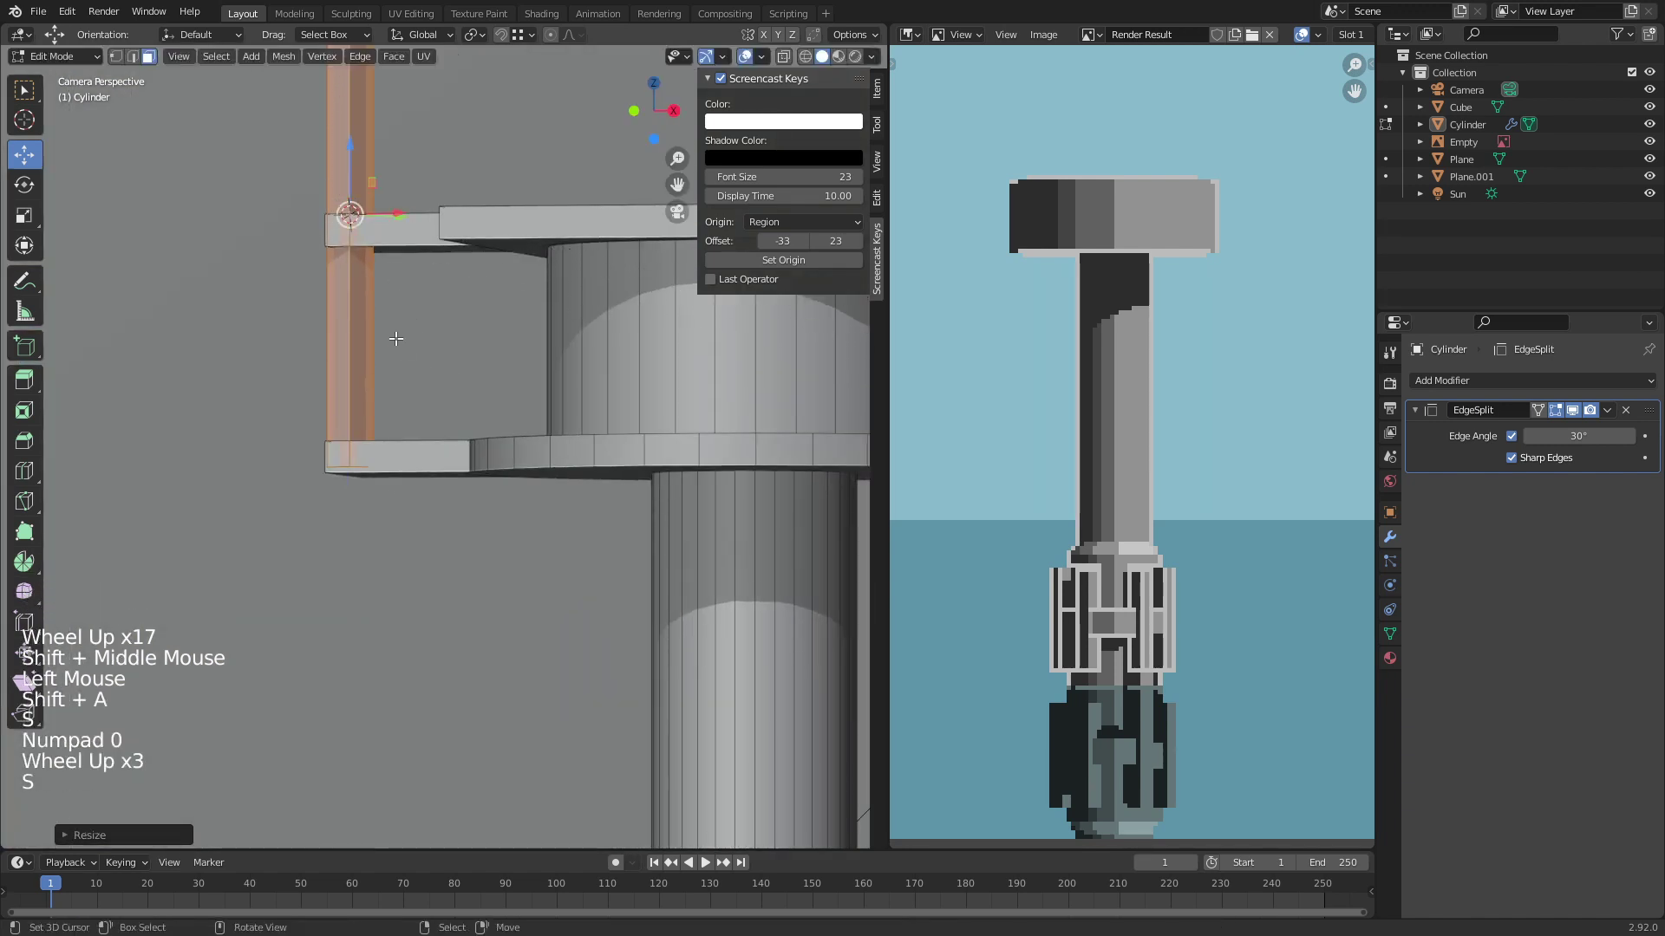
pyautogui.keyDown('shift'); pyautogui.moveTo(397, 339); pyautogui.dragTo(422, 507, button='middle'); pyautogui.keyUp('shift')
pyautogui.press('g')
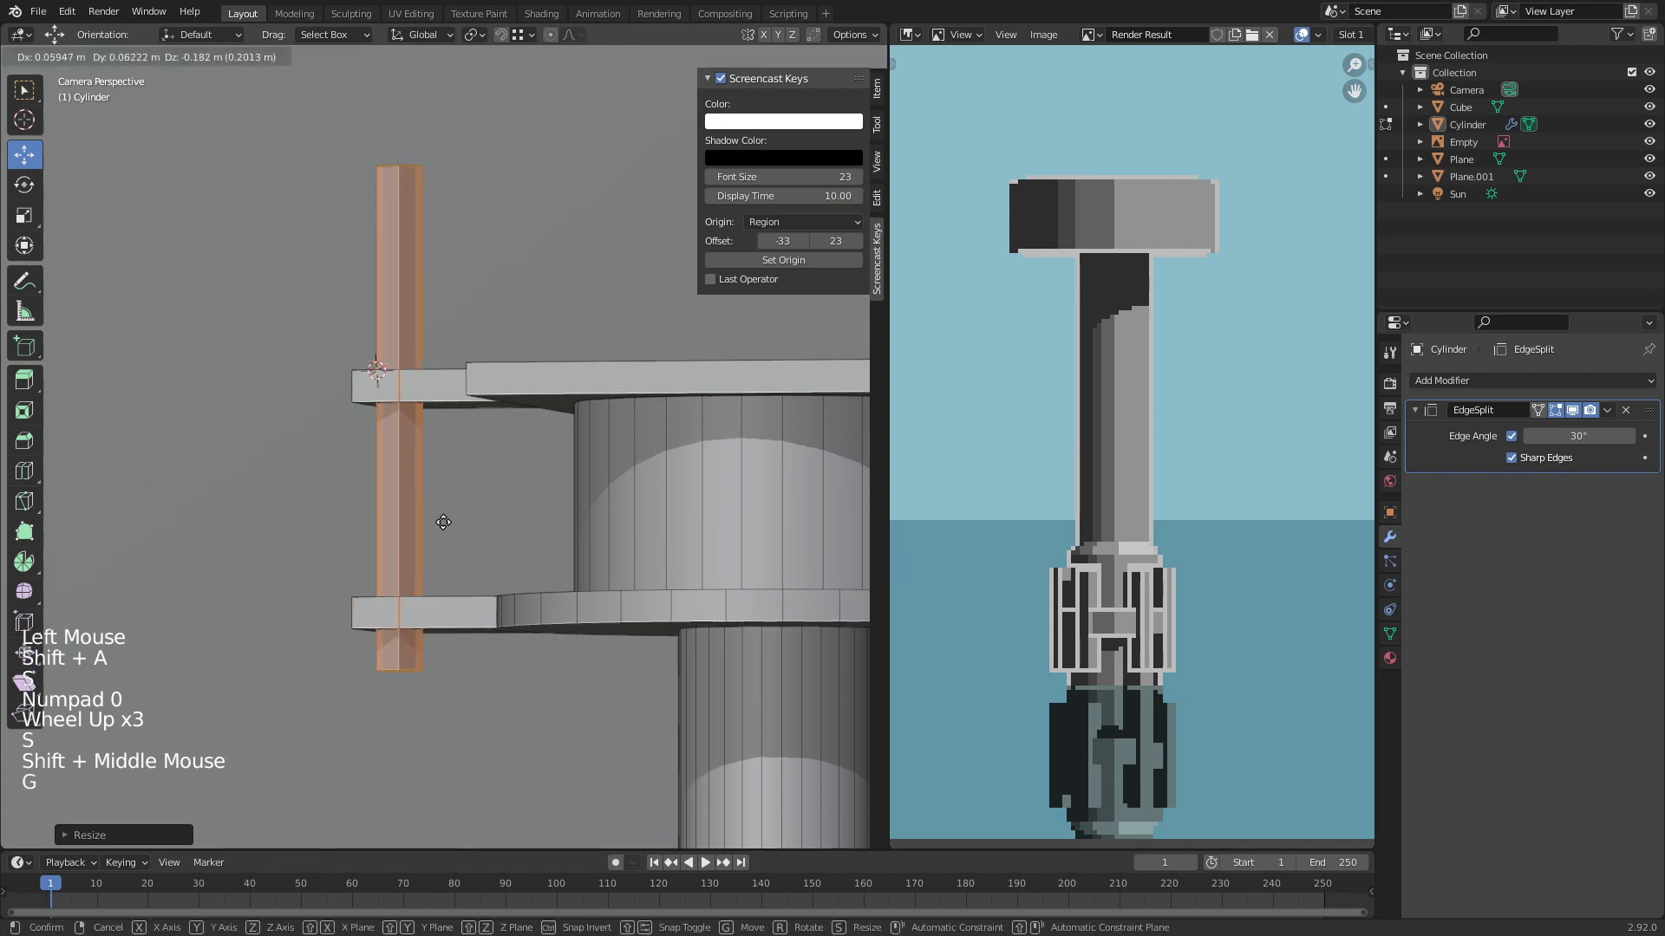
pyautogui.click(434, 517)
# Step: Reposition the post within the ledge's outer corner from the top view, then return to the camera view in Object Mode
pyautogui.press('KP_7')
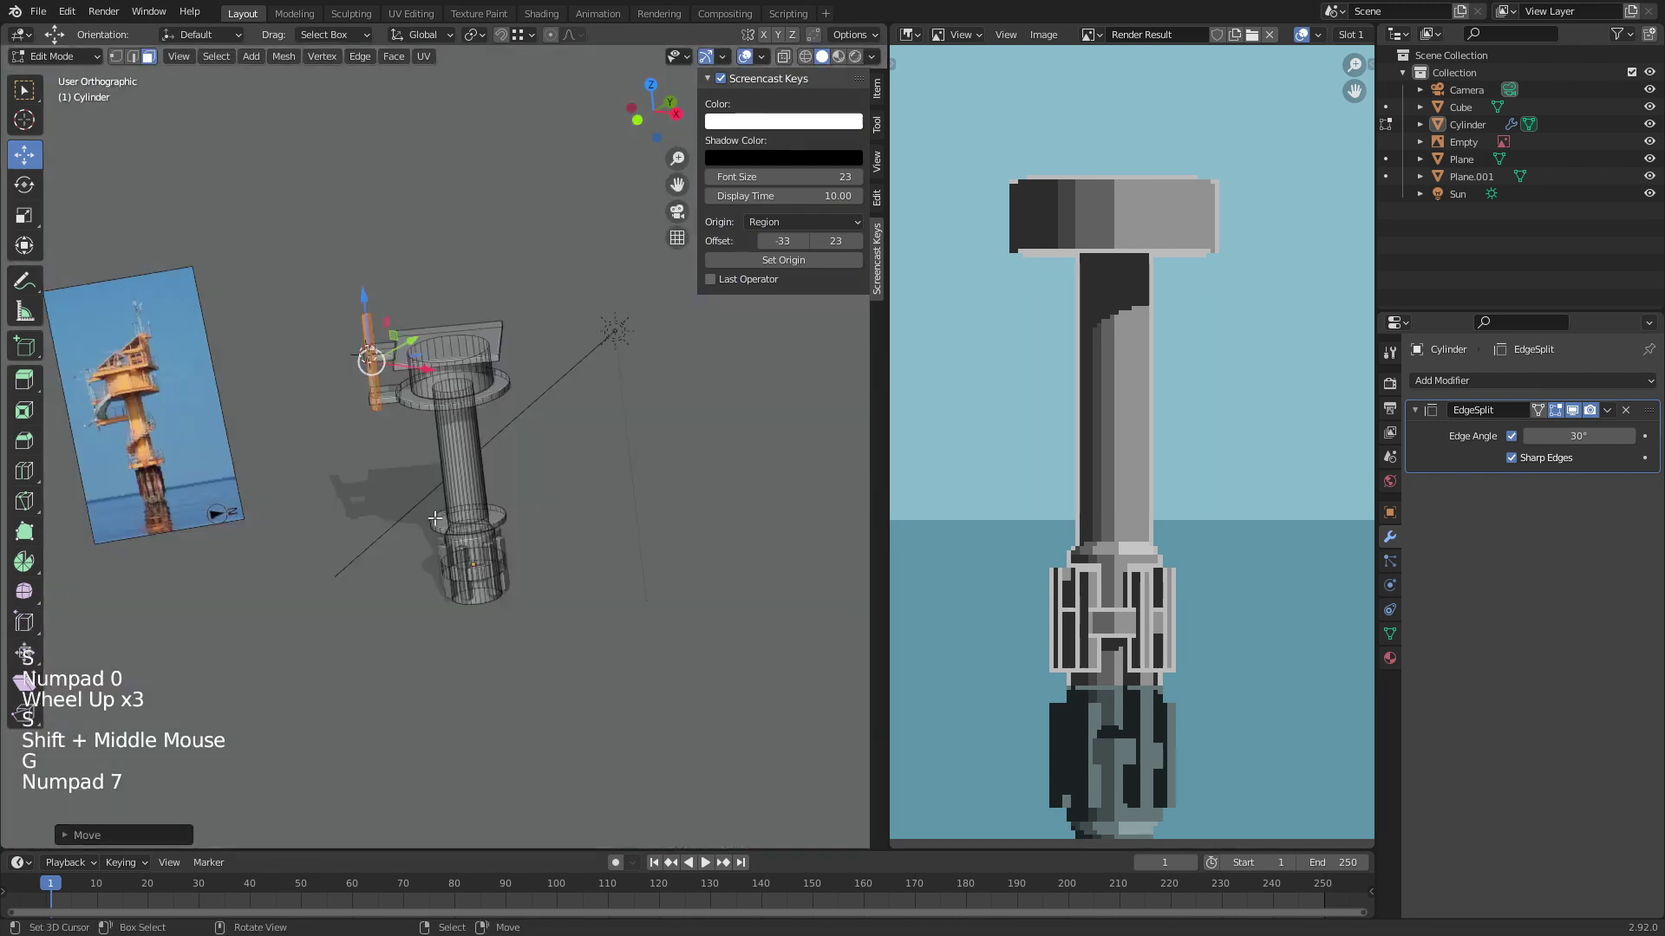
pyautogui.scroll(5, 424, 576)
pyautogui.keyDown('shift'); pyautogui.moveTo(491, 628); pyautogui.dragTo(392, 468, button='middle'); pyautogui.keyUp('shift')
pyautogui.scroll(1, 442, 544)
pyautogui.scroll(1, 442, 544)
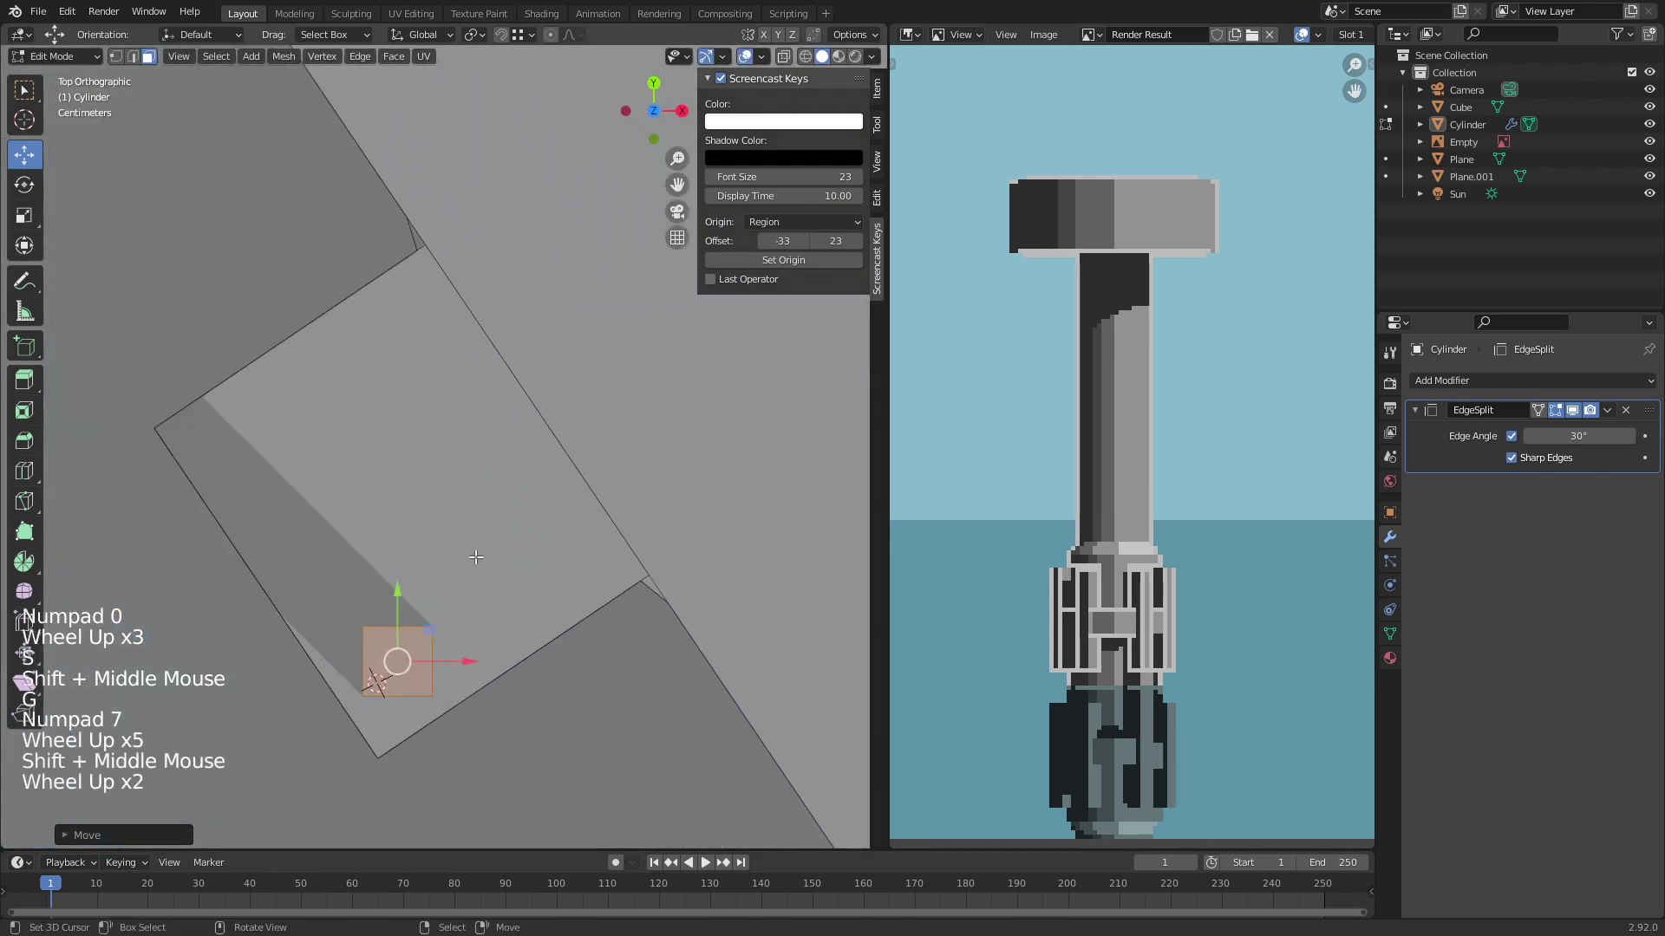
pyautogui.press('g')
pyautogui.click(439, 673)
pyautogui.press('Tab')
pyautogui.scroll(-3, 438, 673)
pyautogui.moveTo(439, 673); pyautogui.dragTo(347, 449, button='middle')
pyautogui.scroll(-7, 357, 449)
pyautogui.press('KP_0')
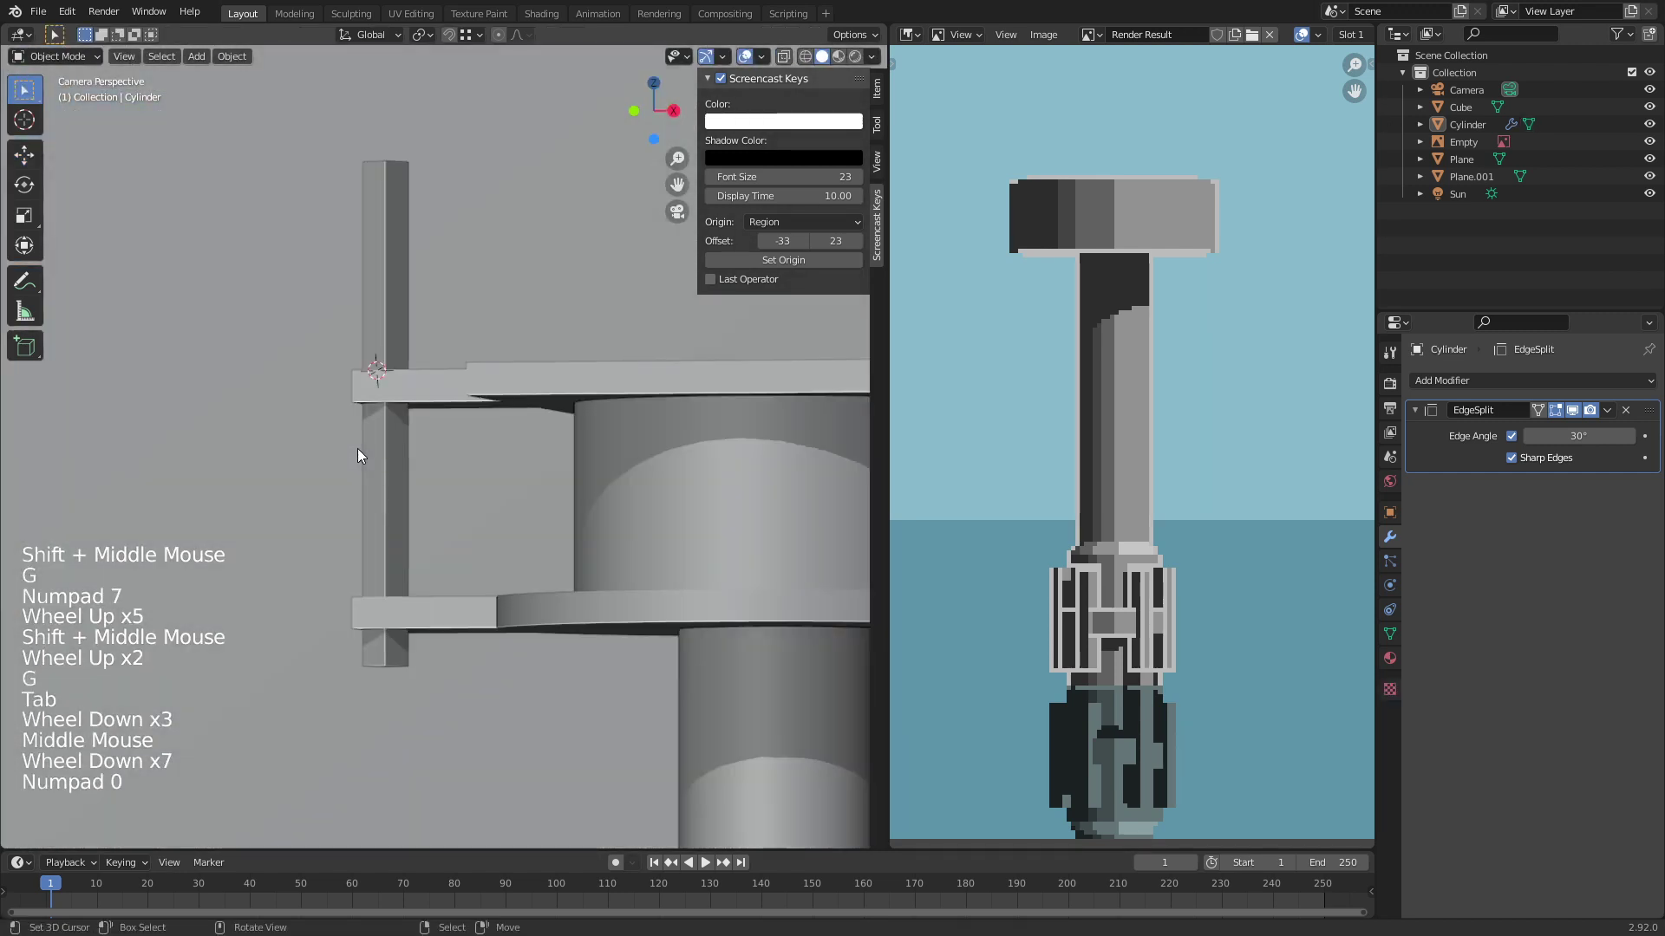
# Step: Save the file, render a pixel art preview of the tower and inspect the upper platform in the result
pyautogui.hotkey('alt', 'a')
pyautogui.scroll(-6, 434, 516)
pyautogui.keyDown('shift'); pyautogui.moveTo(435, 516); pyautogui.dragTo(378, 496, button='middle'); pyautogui.keyUp('shift')
pyautogui.hotkey('ctrl', 's')
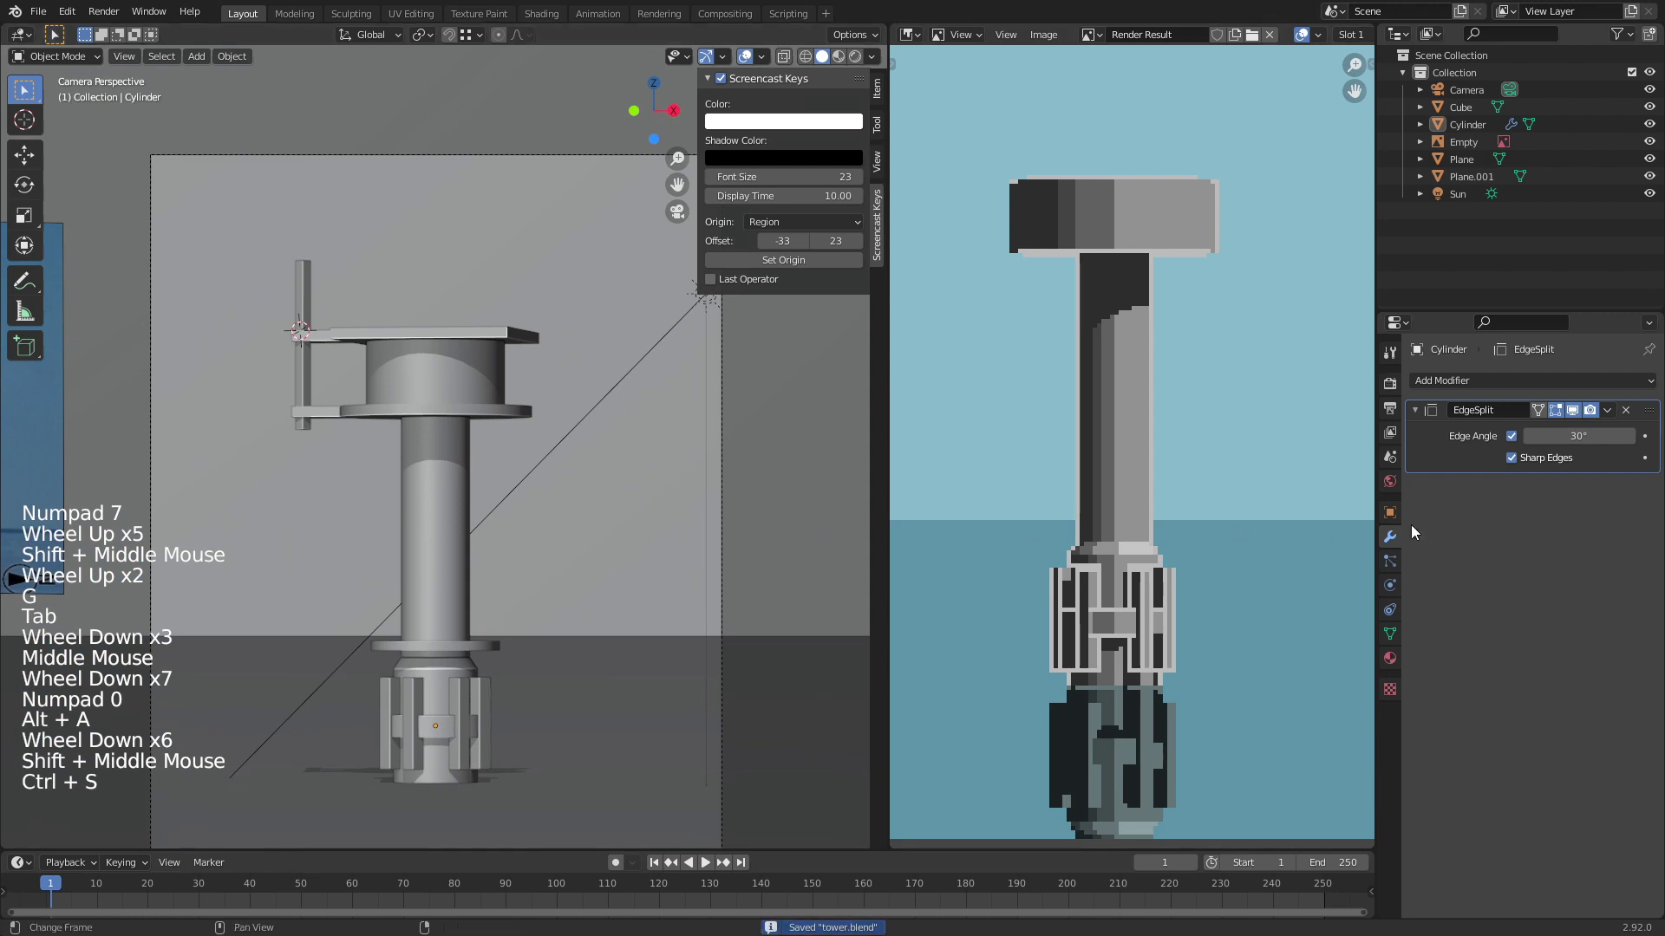
pyautogui.click(1388, 385)
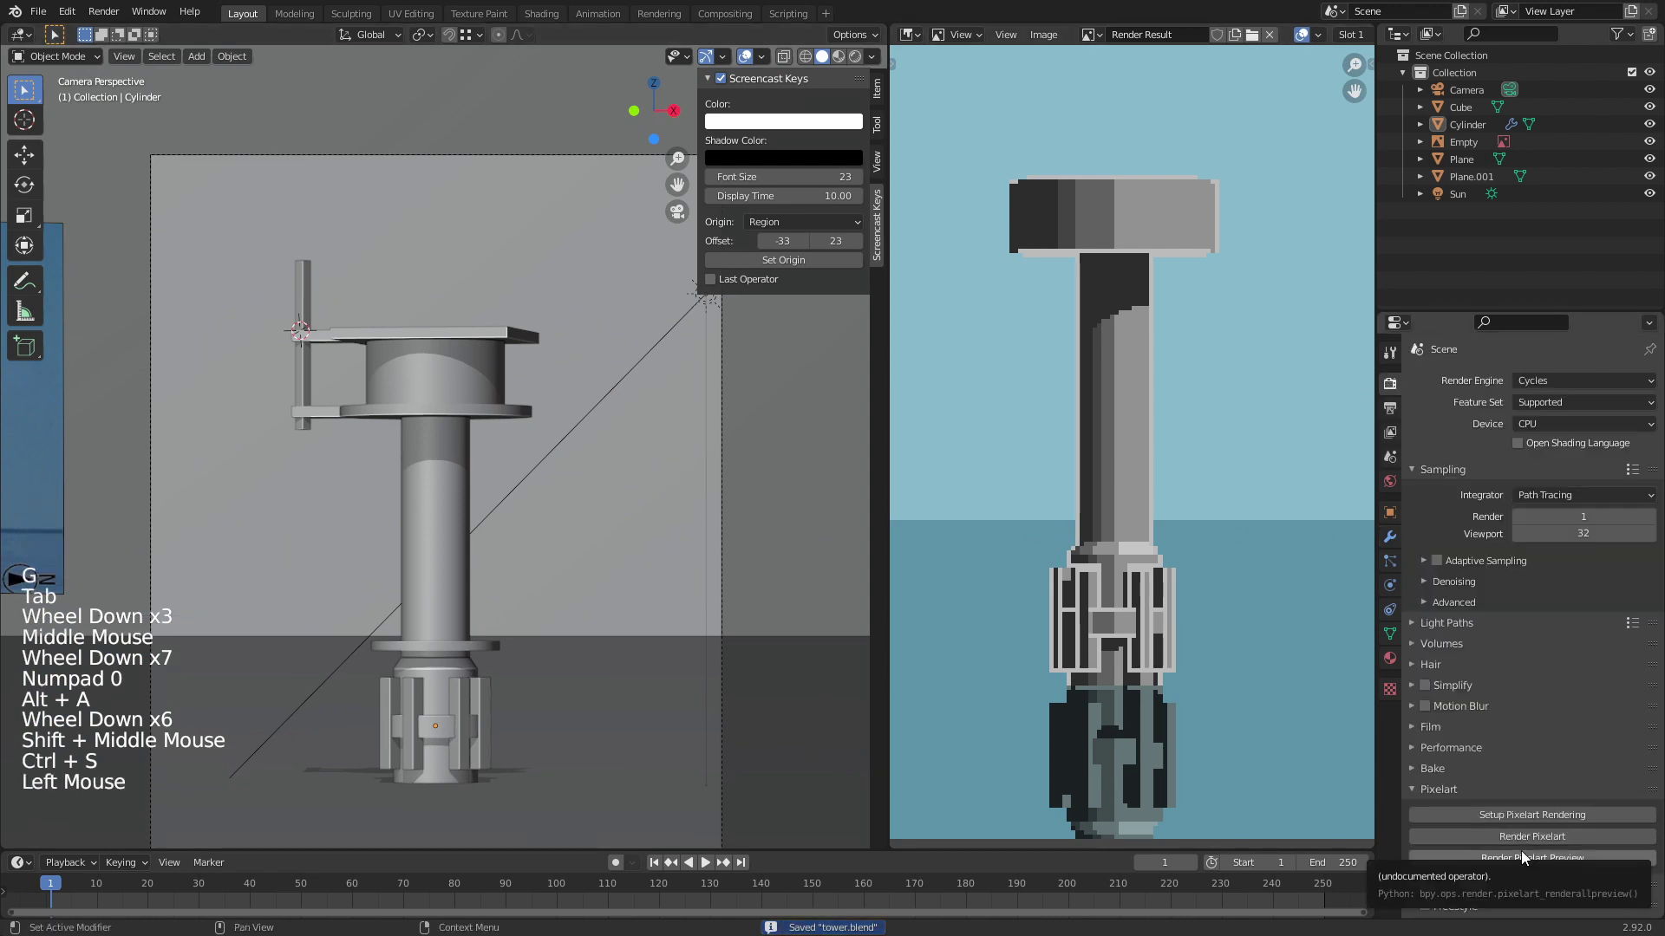
pyautogui.click(1502, 863)
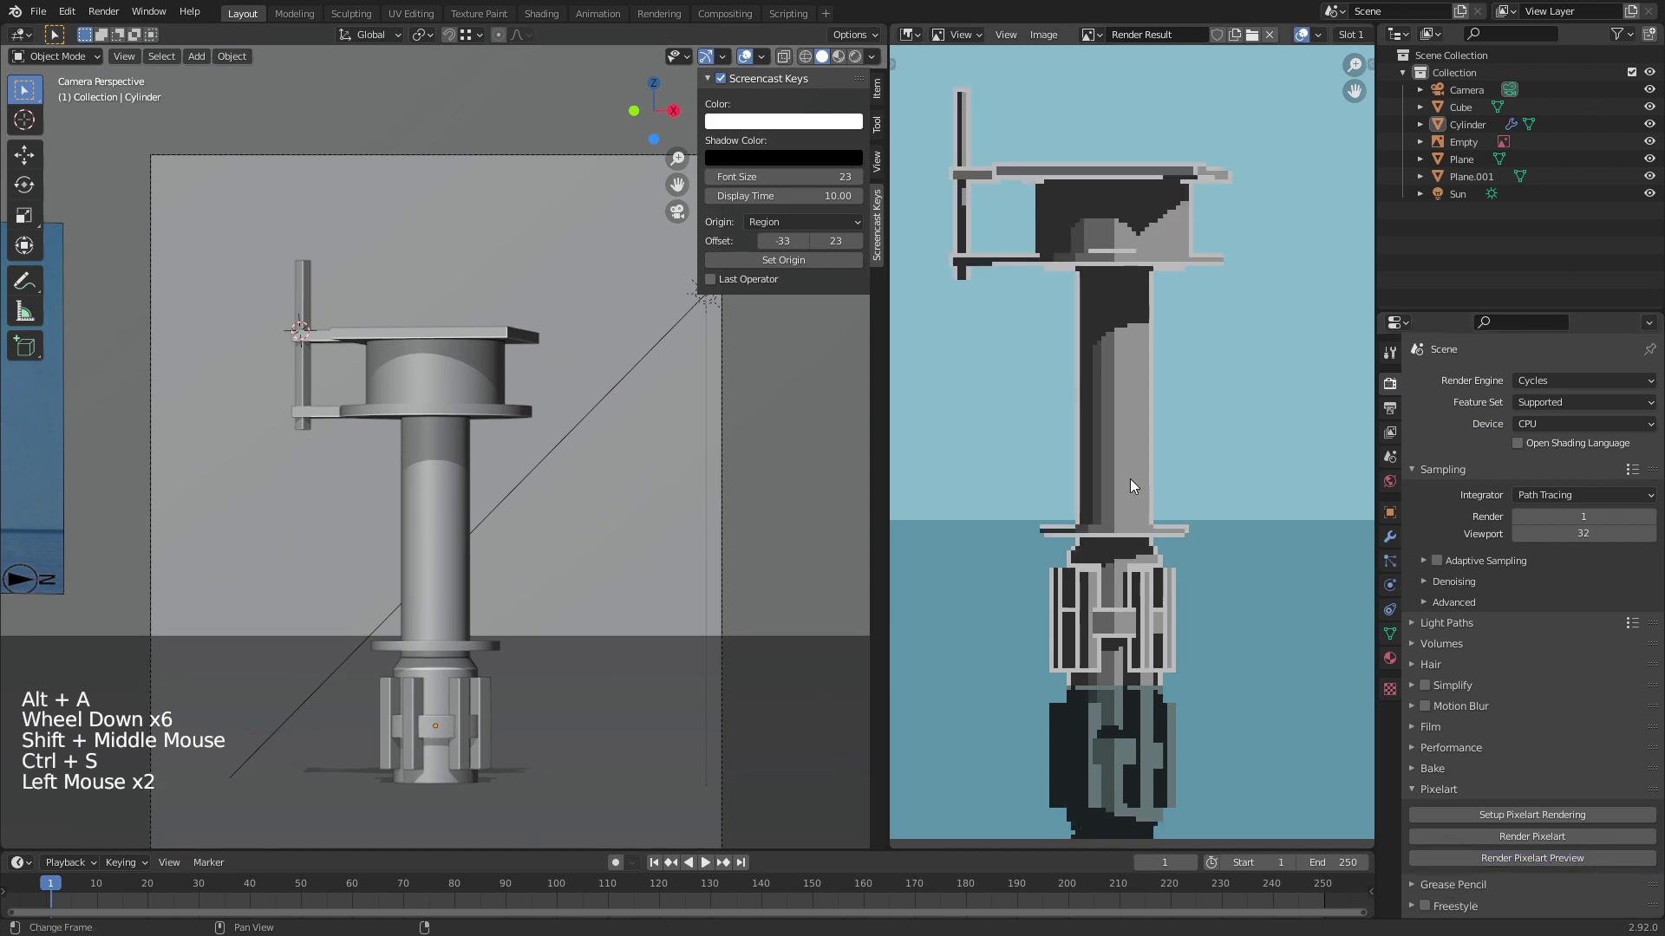
pyautogui.moveTo(1130, 479); pyautogui.dragTo(1111, 539, button='middle')
pyautogui.scroll(5, 1111, 539)
pyautogui.moveTo(1114, 199); pyautogui.dragTo(1046, 394, button='middle')
pyautogui.scroll(-2, 1095, 346)
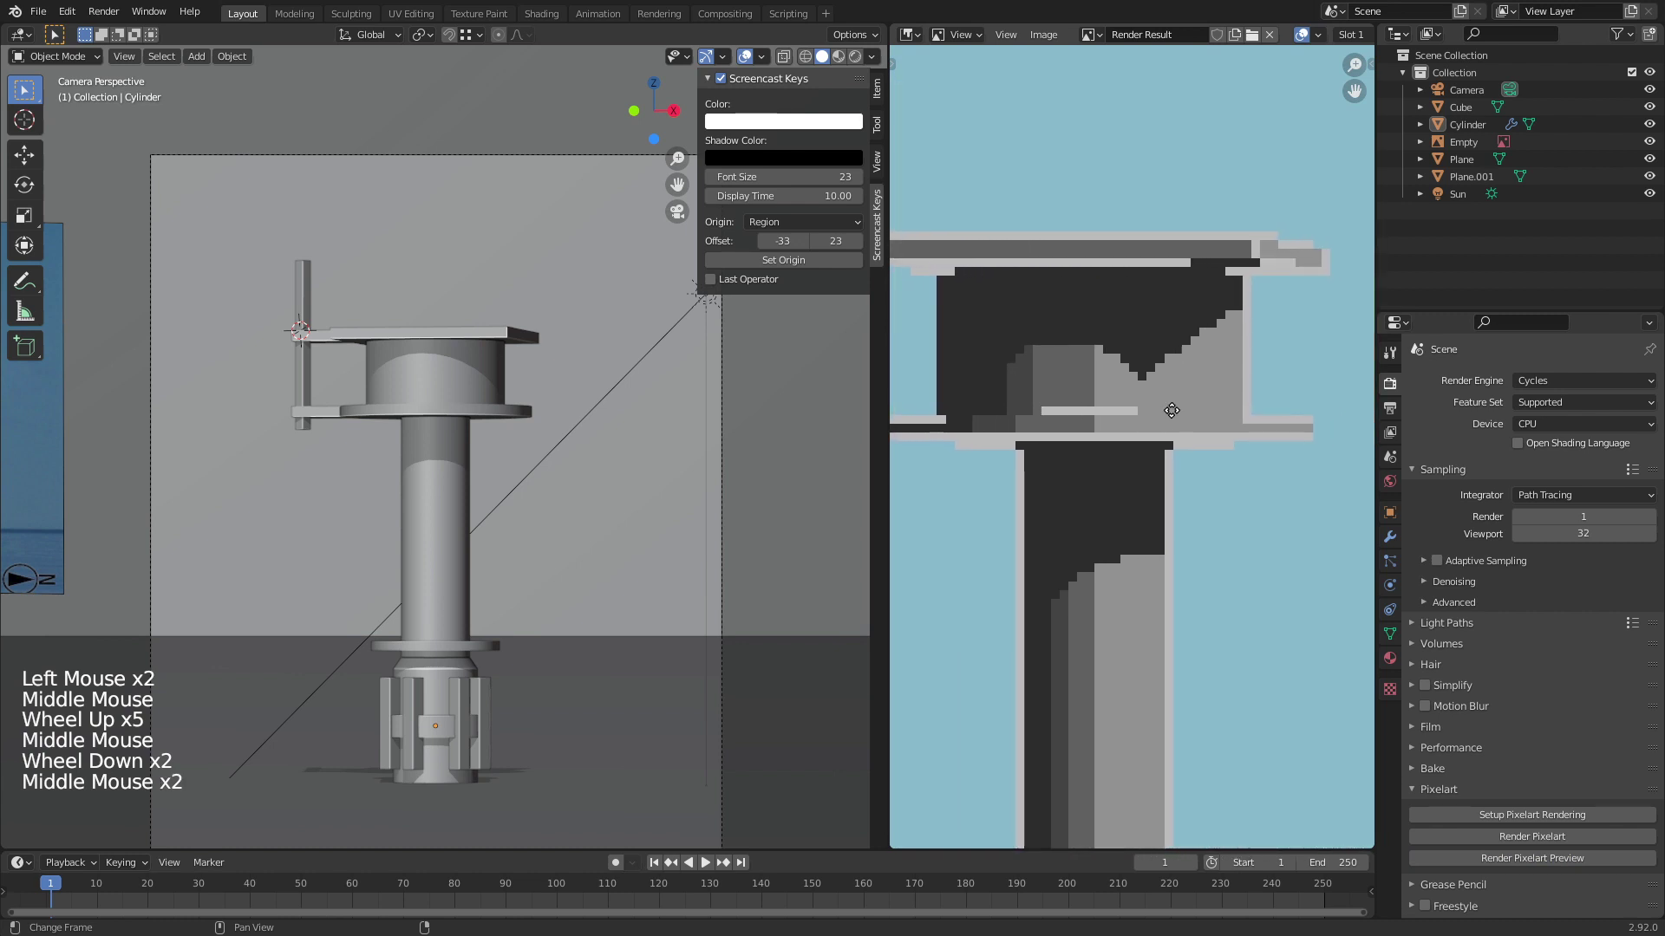
pyautogui.moveTo(1171, 410)
pyautogui.mouseDown(button='middle')
pyautogui.moveTo(1180, 397)
pyautogui.moveTo(1173, 411)
pyautogui.mouseUp(button='middle')
pyautogui.scroll(-4, 1179, 397)
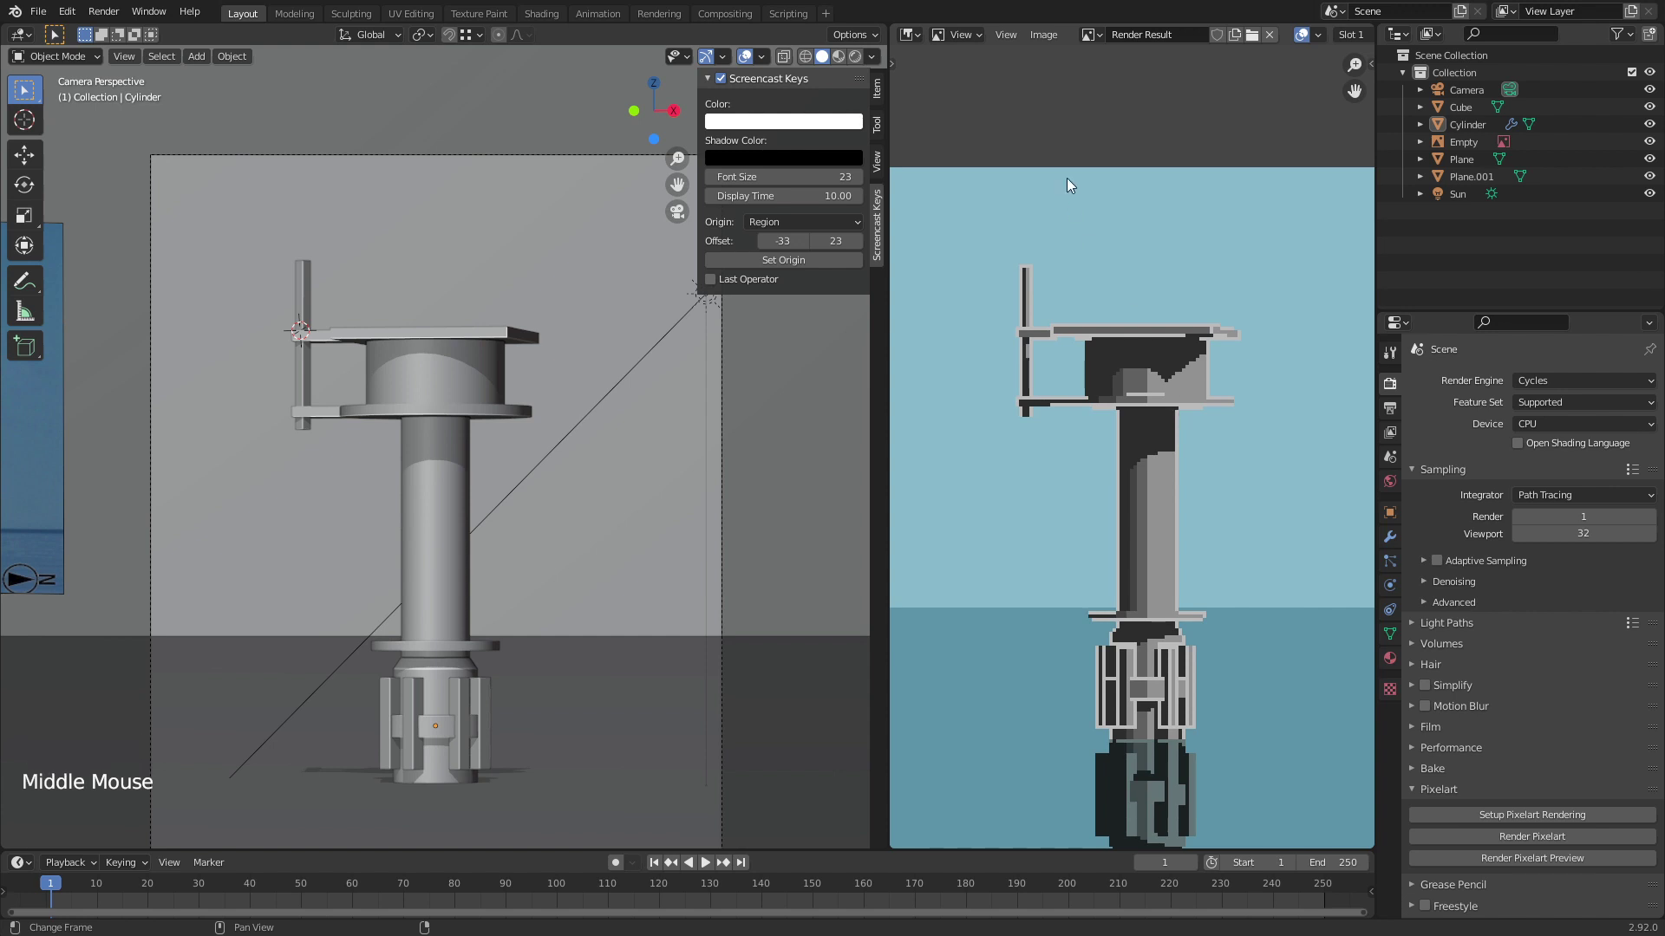
# Step: In the Compositor, link the Render Layers image output directly to the Composite node's image input, bypassing the outline mix
pyautogui.click(910, 34)
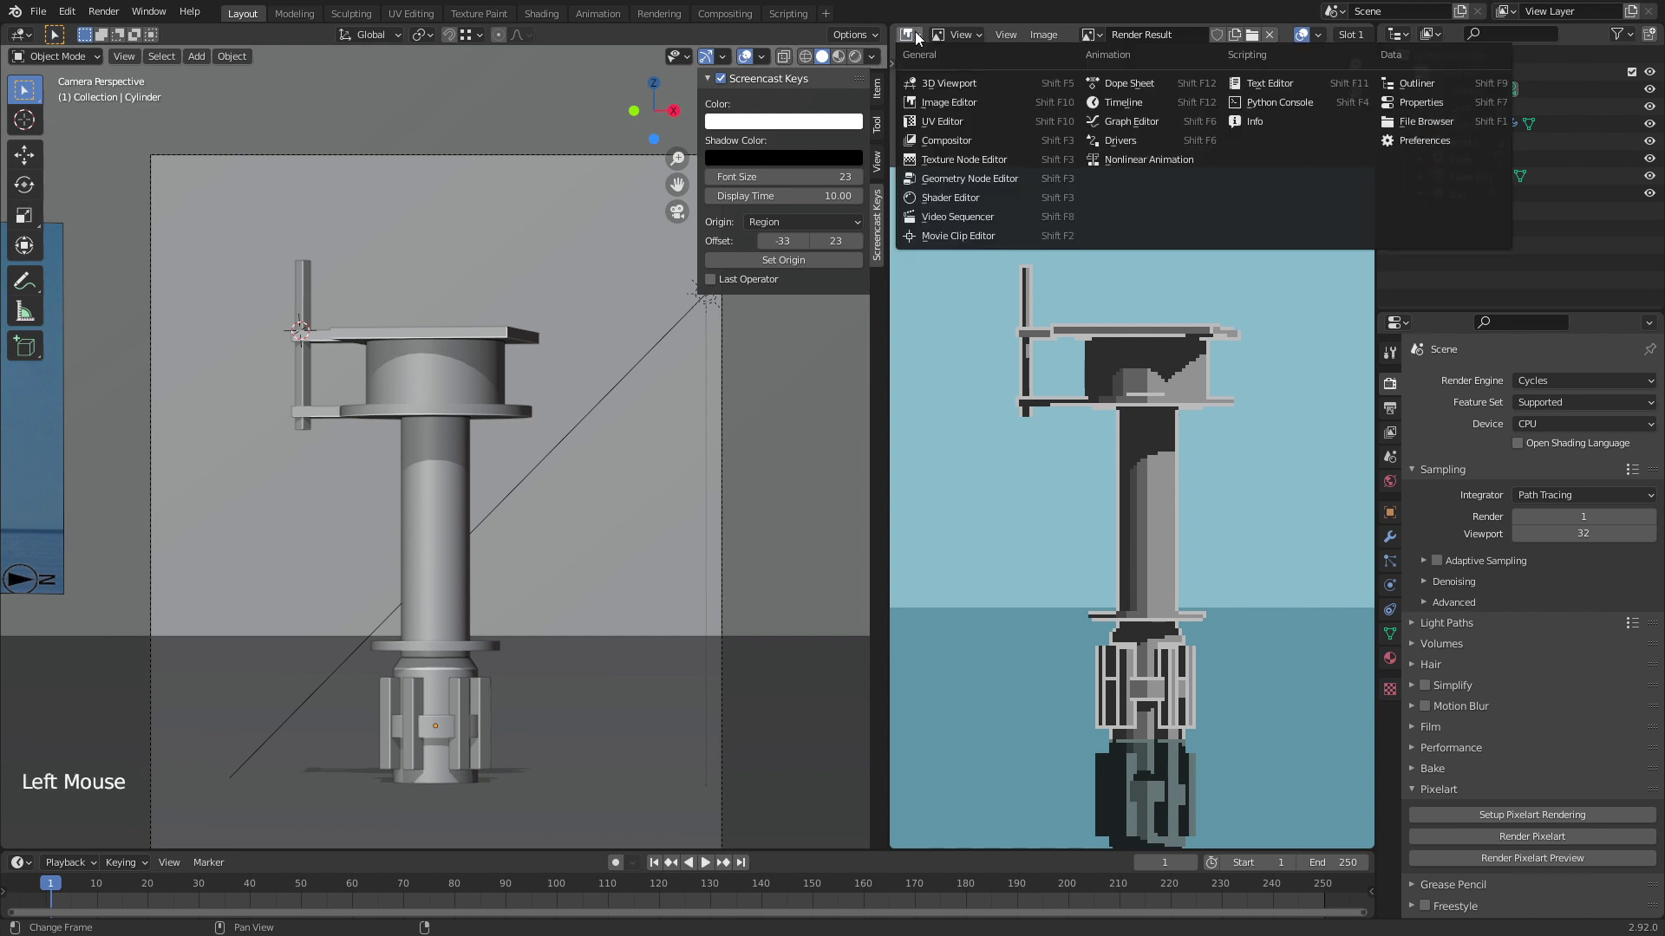
pyautogui.click(956, 140)
pyautogui.scroll(-11, 984, 368)
pyautogui.scroll(-5, 983, 367)
pyautogui.moveTo(1028, 367); pyautogui.dragTo(851, 348, button='middle')
pyautogui.scroll(7, 1016, 482)
pyautogui.moveTo(1017, 483); pyautogui.dragTo(1052, 425, button='middle')
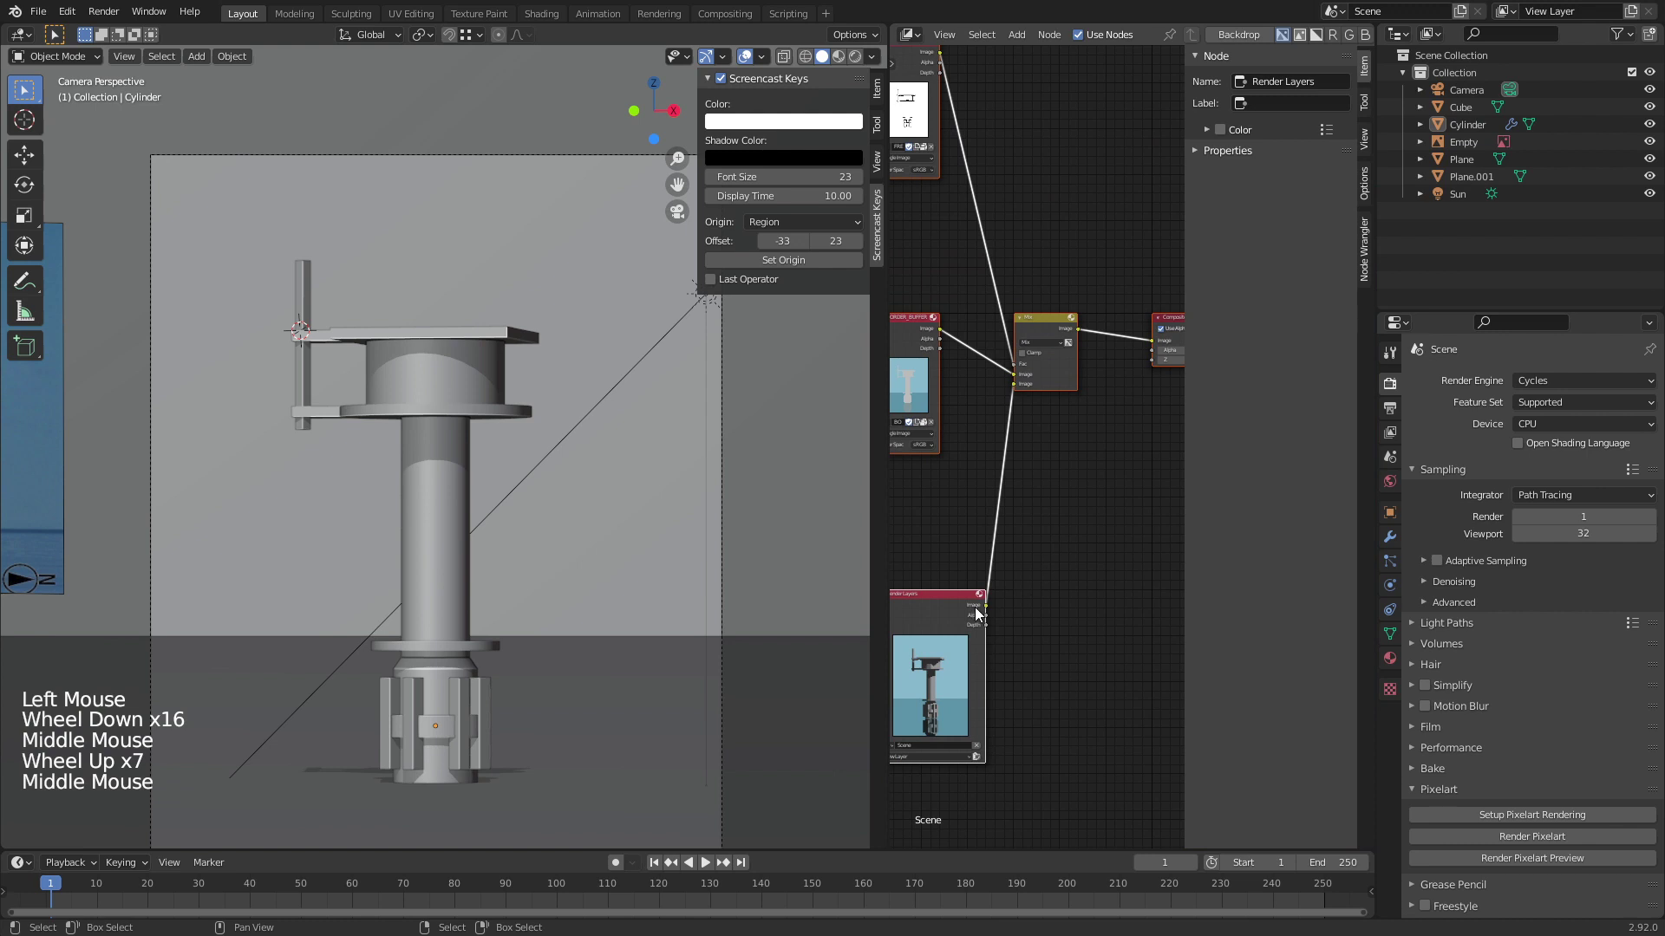
pyautogui.moveTo(982, 606); pyautogui.dragTo(1032, 556)
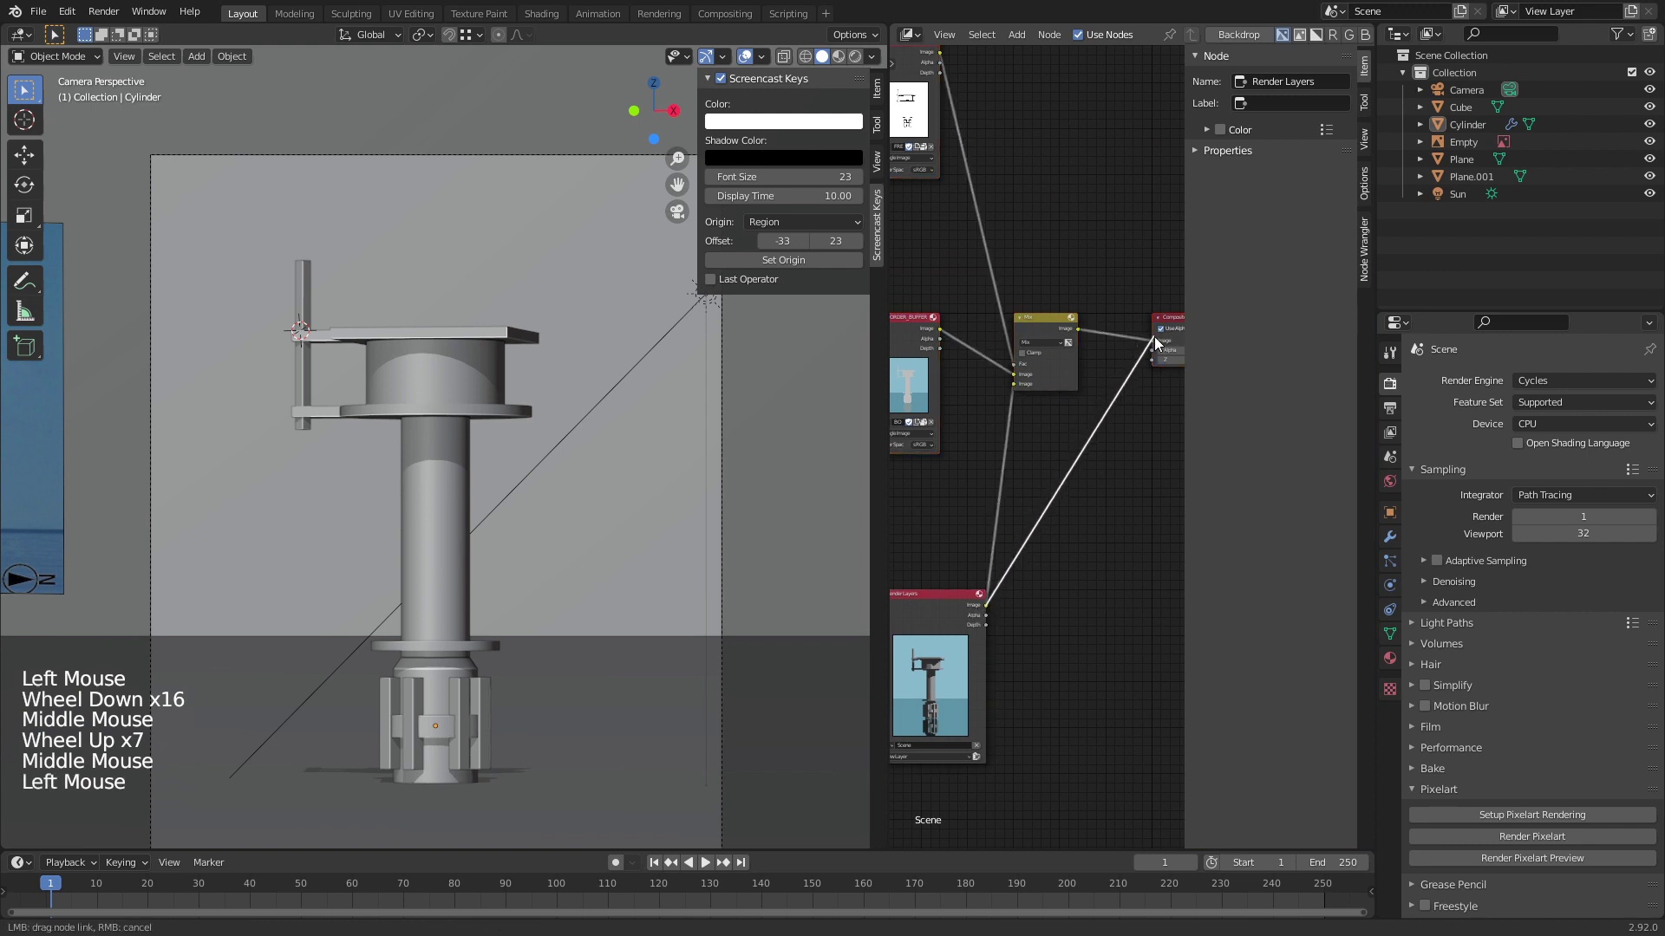
pyautogui.moveTo(1153, 337); pyautogui.dragTo(1155, 340)
pyautogui.scroll(1, 1030, 523)
pyautogui.moveTo(1031, 523); pyautogui.dragTo(1084, 599, button='middle')
pyautogui.scroll(-2, 1077, 580)
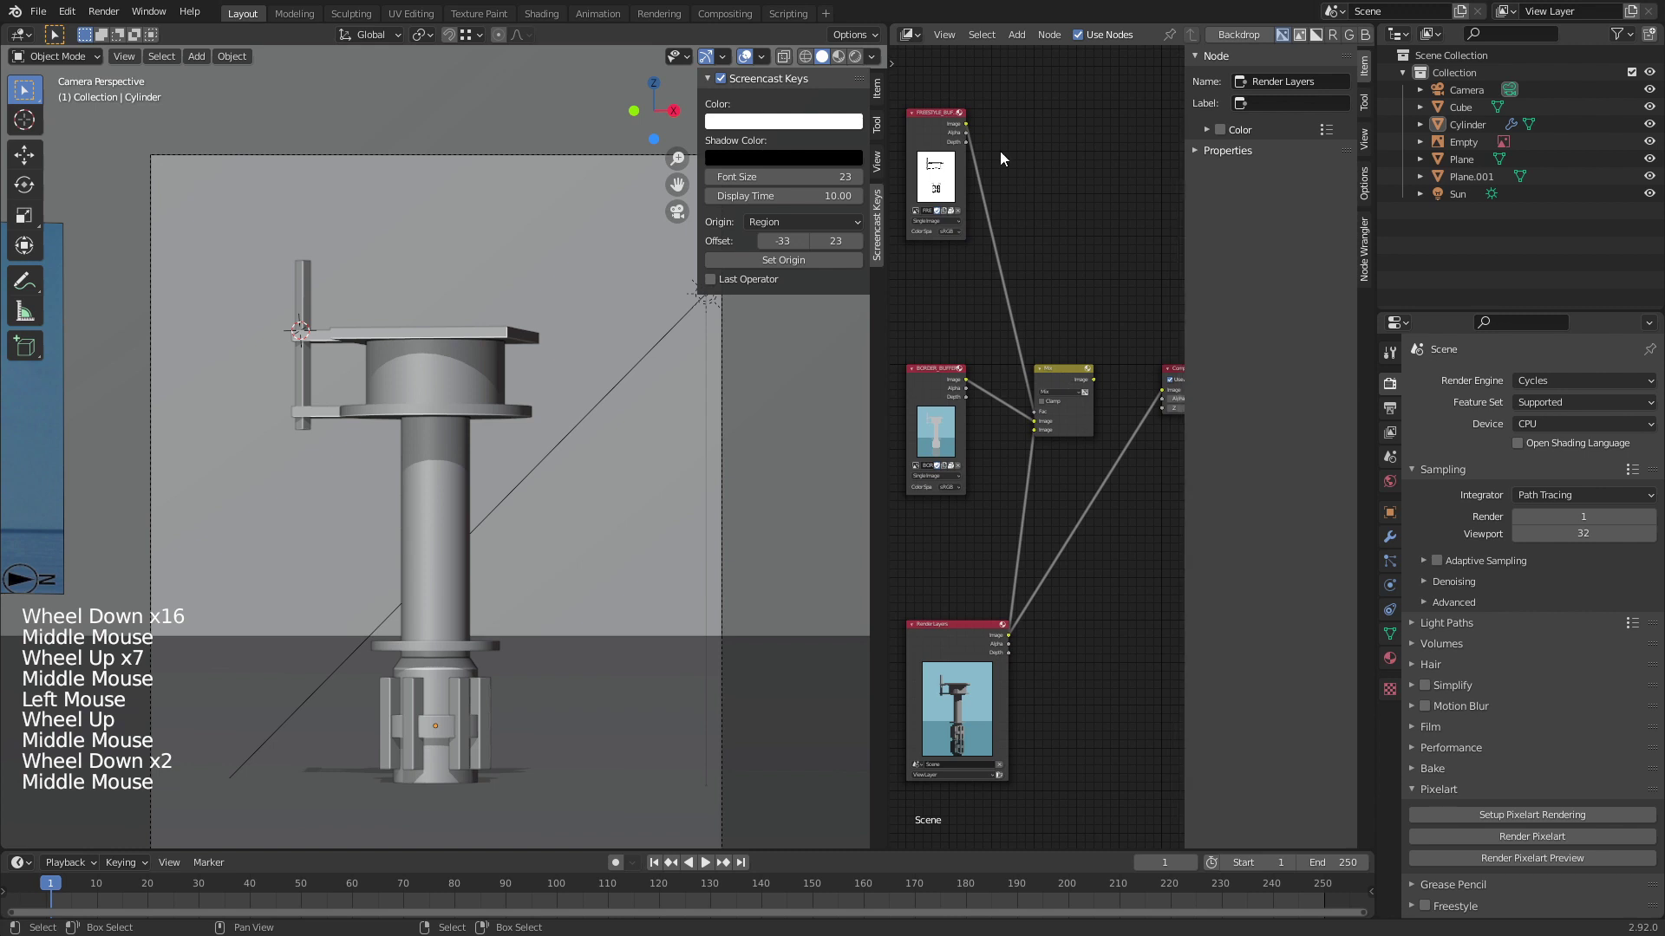
# Step: Switch back to the Image Editor, render the current frame without outlines, inspect the result and save the file
pyautogui.click(909, 35)
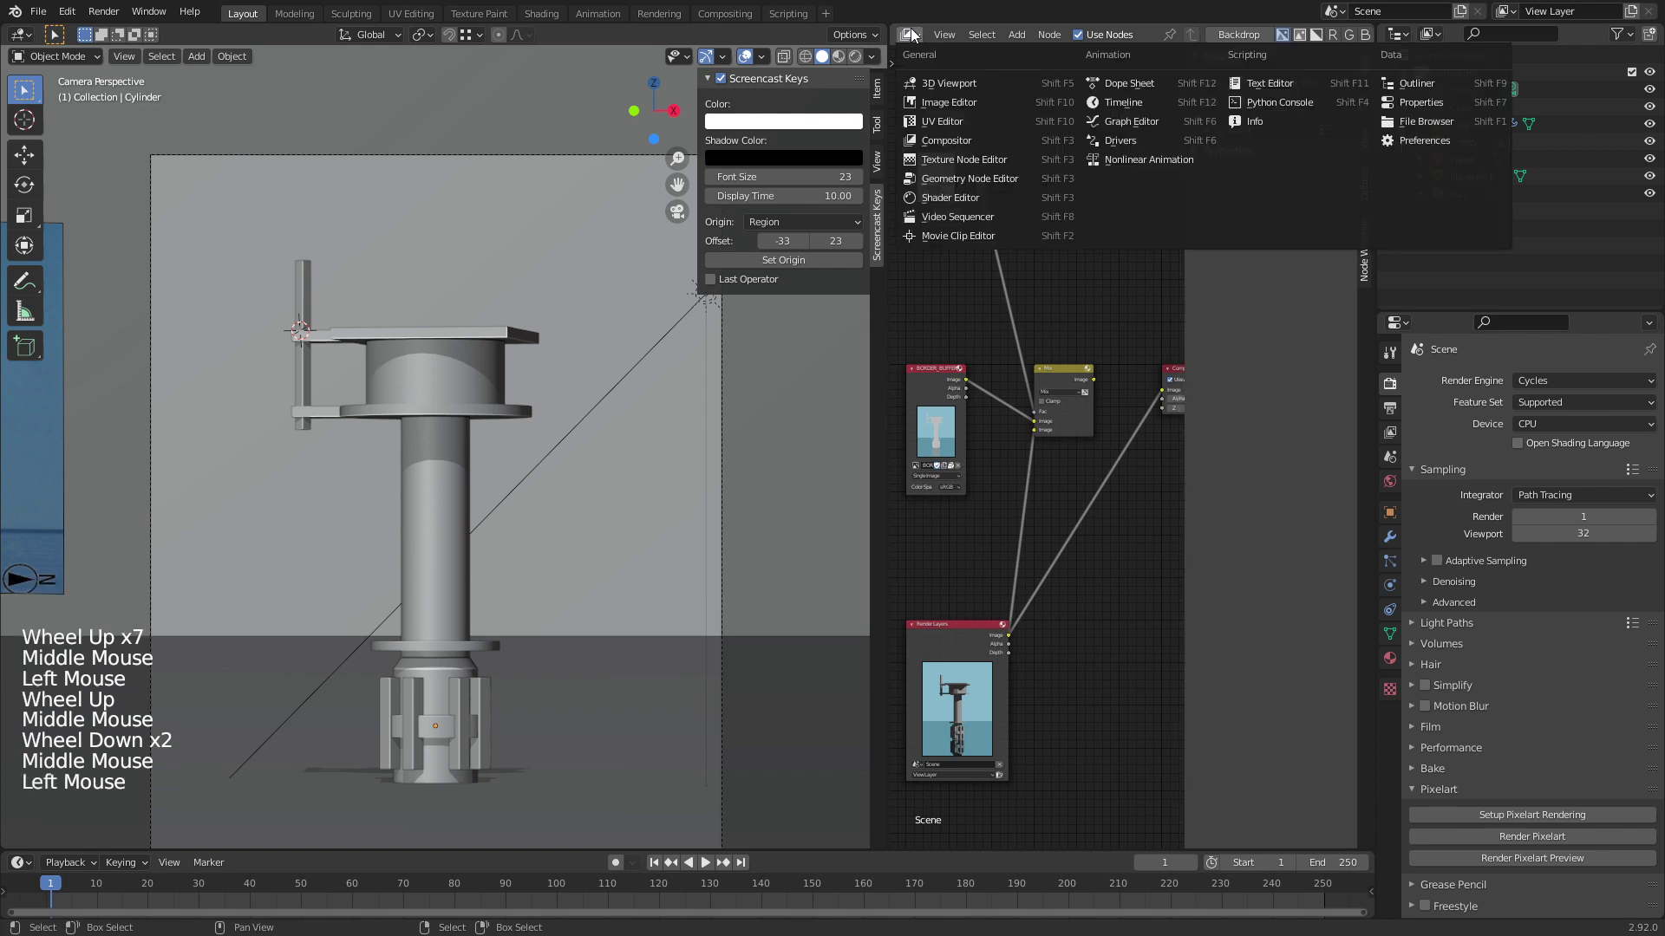
pyautogui.click(970, 102)
pyautogui.moveTo(1159, 533); pyautogui.dragTo(1142, 512, button='middle')
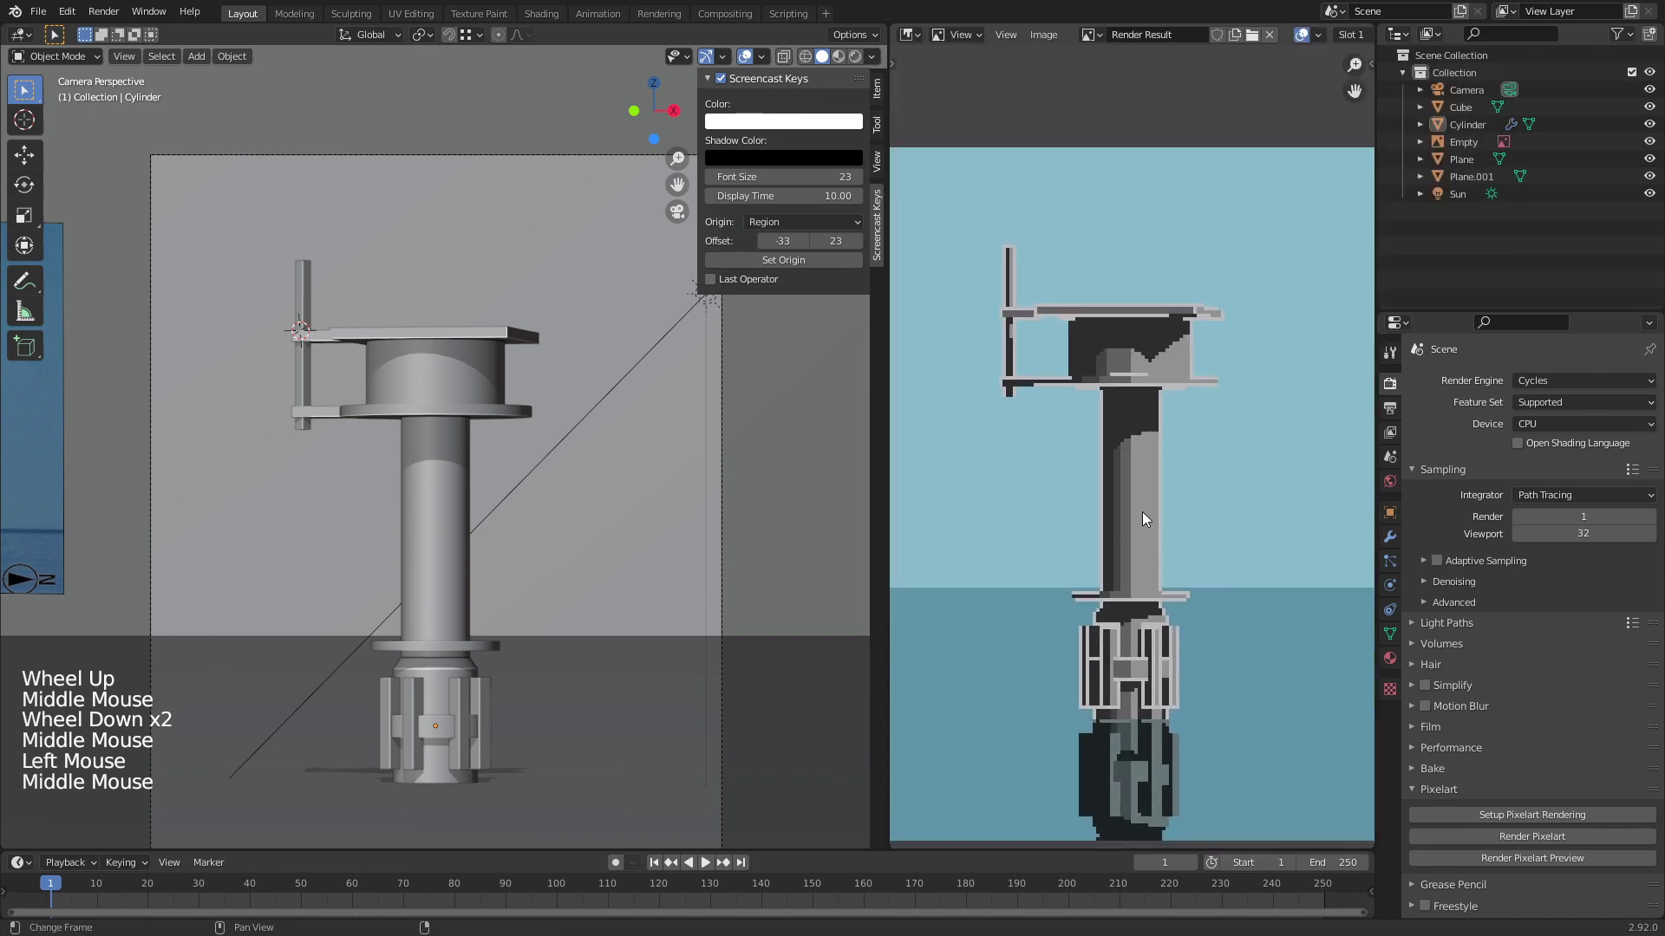
pyautogui.press('F12')
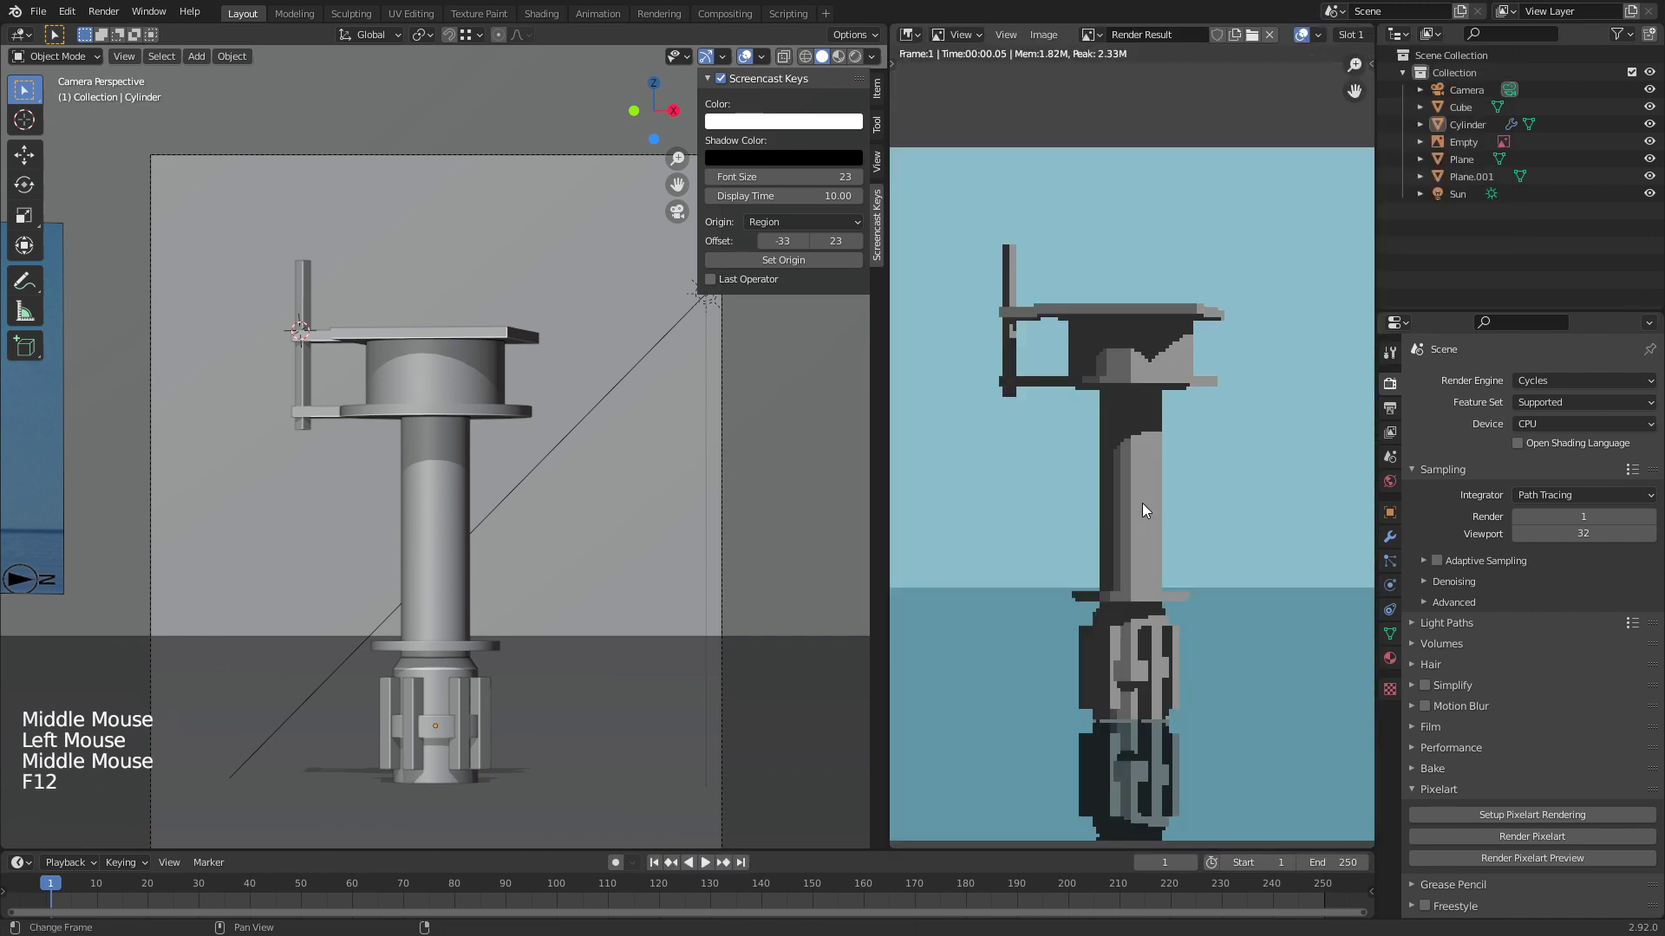
pyautogui.moveTo(1142, 510); pyautogui.dragTo(1127, 476, button='middle')
pyautogui.scroll(1, 1130, 508)
pyautogui.scroll(-2, 1136, 472)
pyautogui.scroll(1, 1136, 472)
pyautogui.scroll(-1, 1143, 477)
pyautogui.scroll(1, 1140, 484)
pyautogui.hotkey('ctrl', 's')
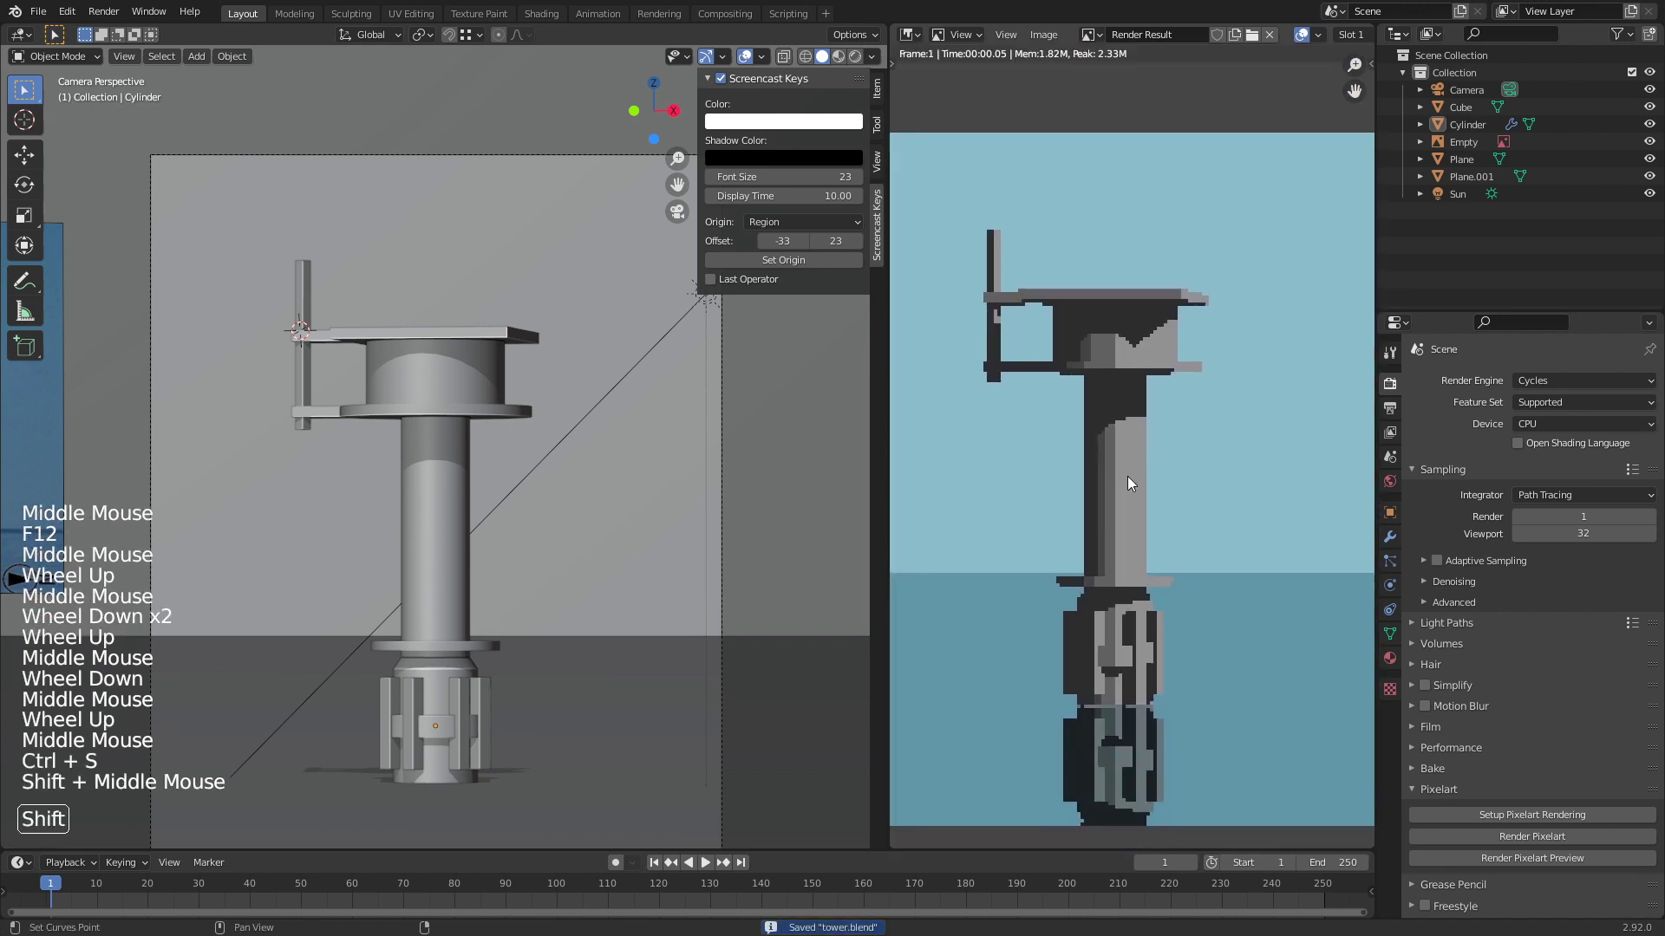
# Step: Move the surrounding base pillars up about 0.19 m along Z, deselect them and save the file
pyautogui.keyDown('shift'); pyautogui.moveTo(471, 608); pyautogui.dragTo(498, 525, button='middle'); pyautogui.keyUp('shift')
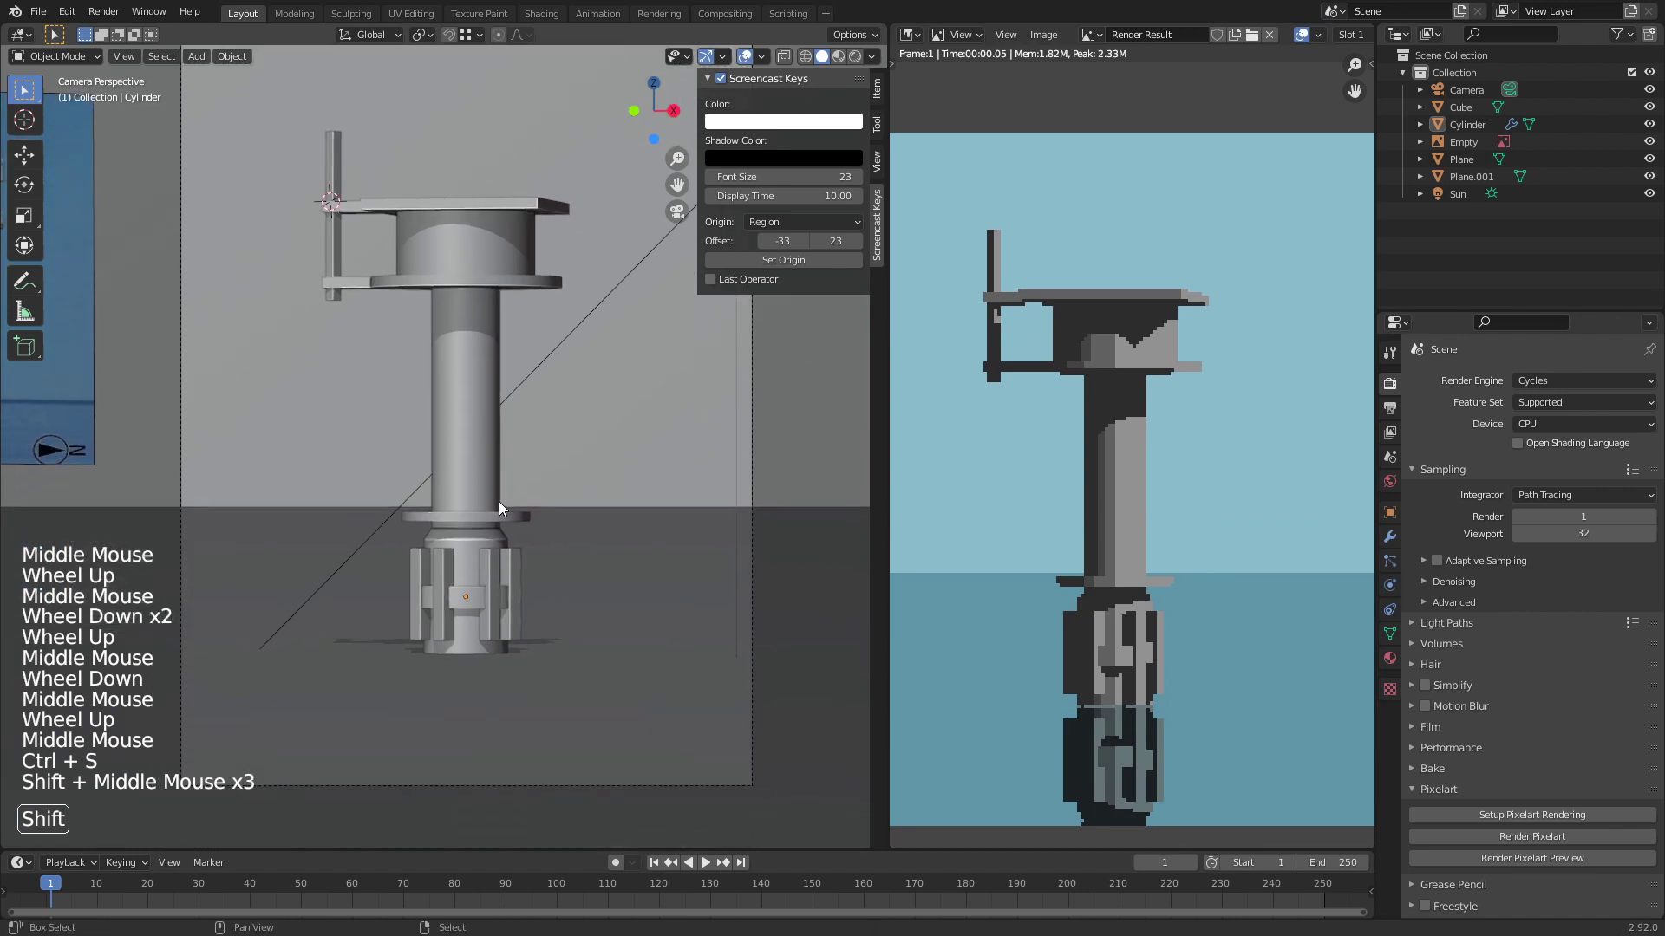
pyautogui.scroll(2, 501, 612)
pyautogui.keyDown('shift'); pyautogui.moveTo(501, 611); pyautogui.dragTo(500, 562, button='middle'); pyautogui.keyUp('shift')
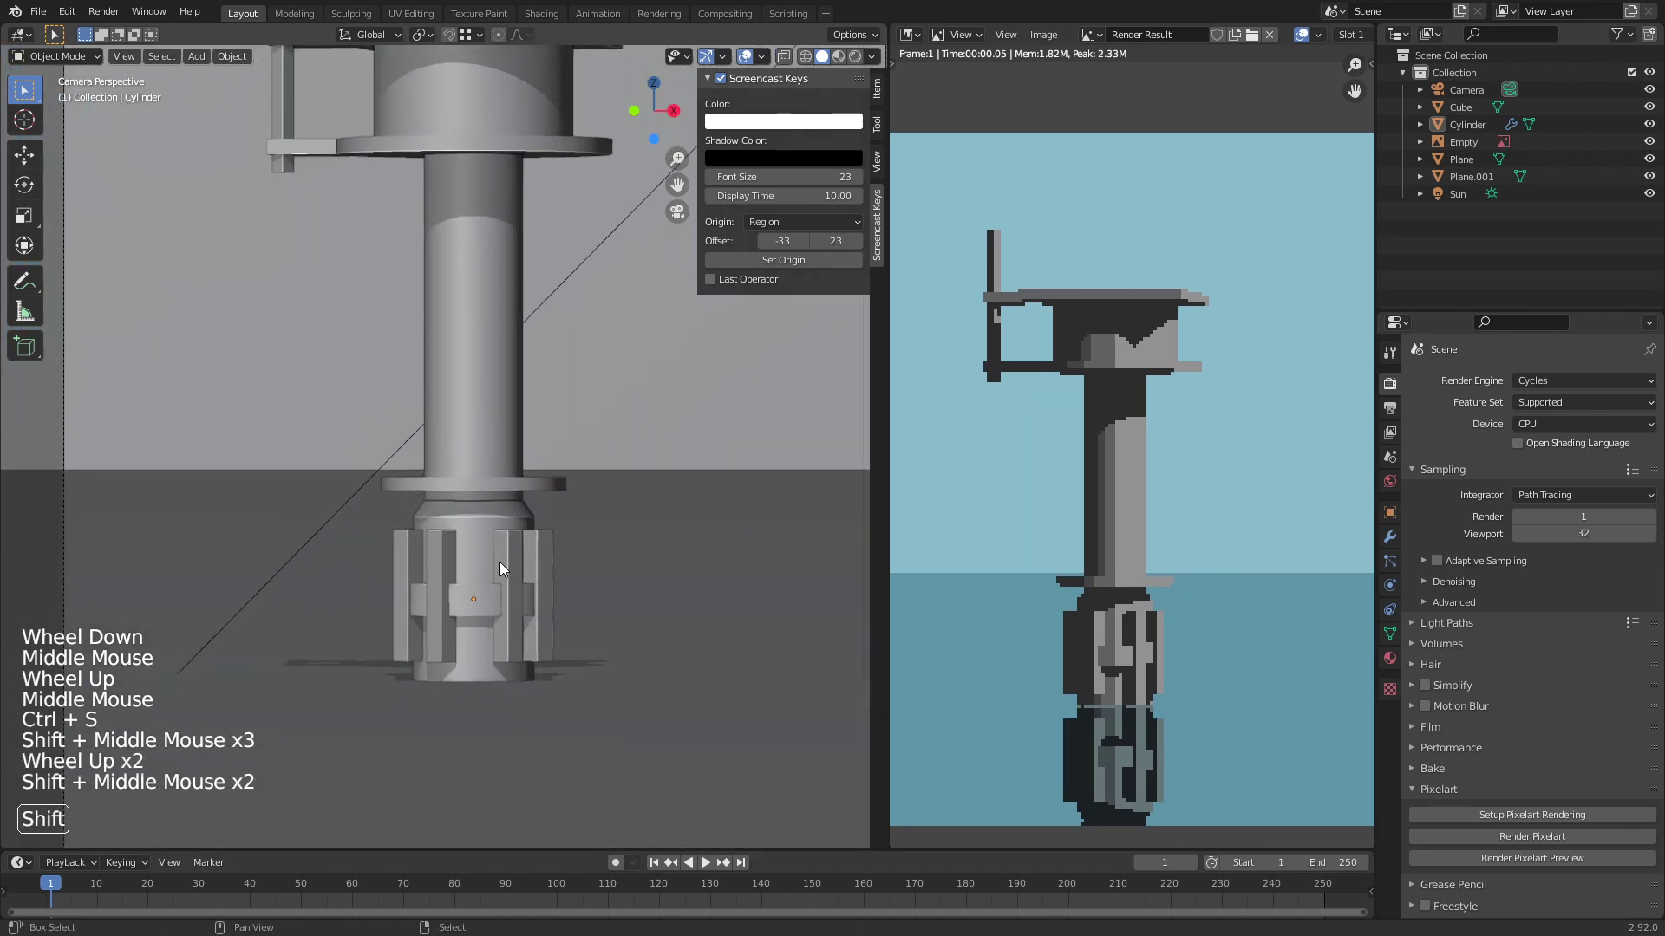
pyautogui.rightClick(509, 586)
pyautogui.press('g')
pyautogui.press('z')
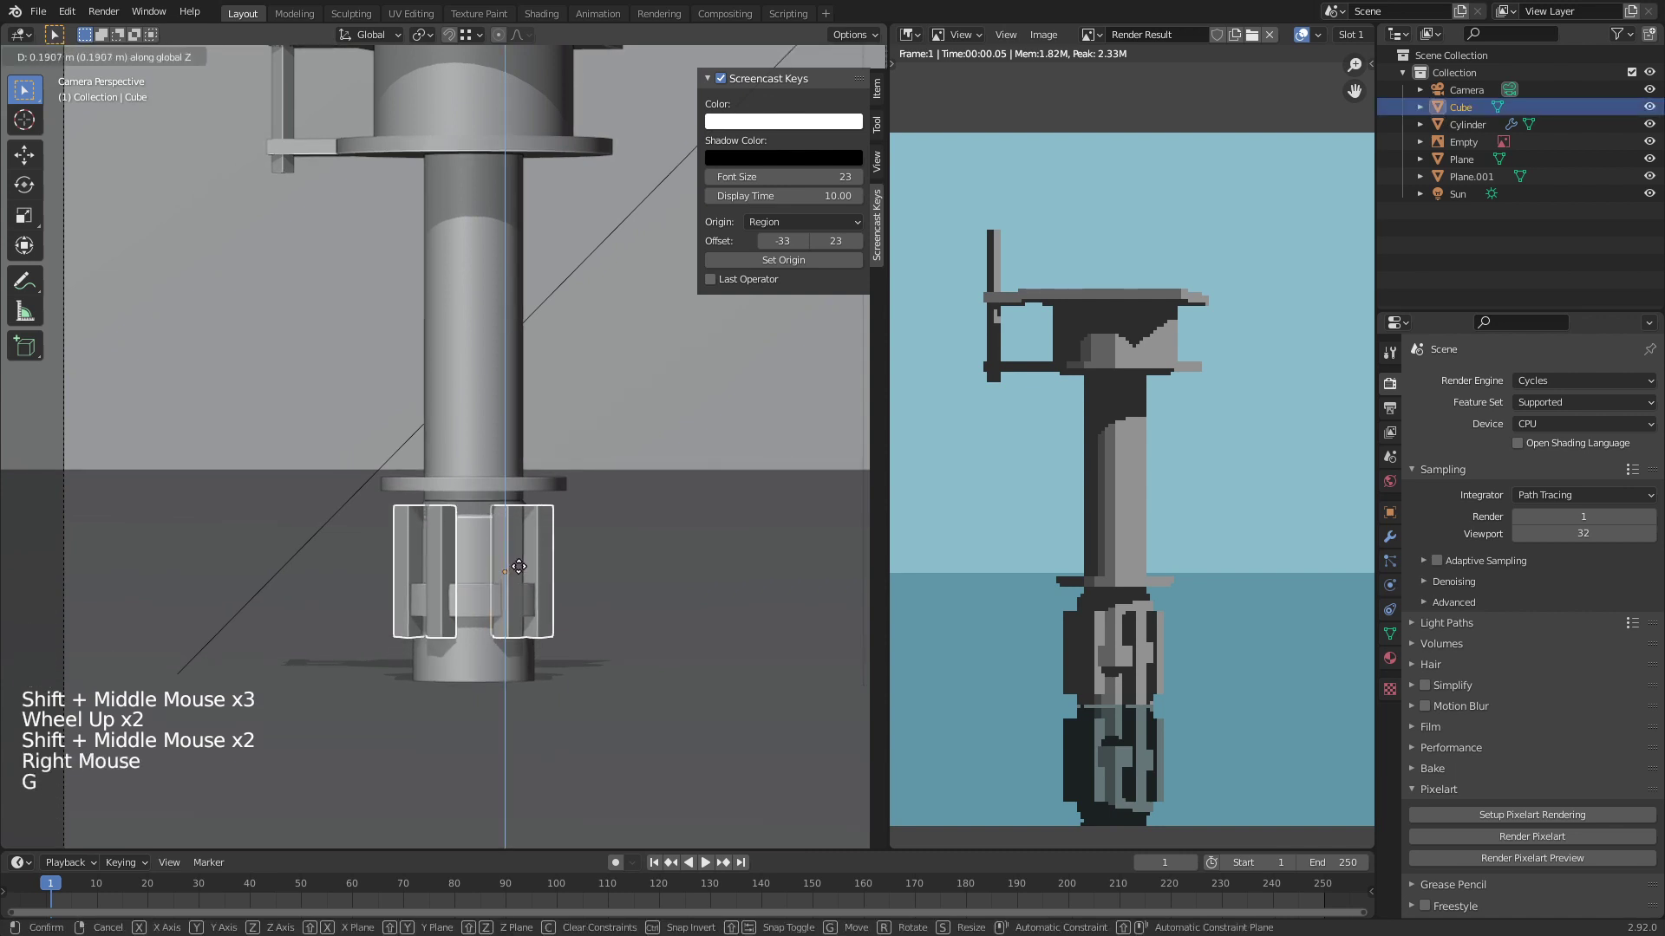
pyautogui.click(518, 567)
pyautogui.hotkey('alt', 'a')
pyautogui.moveTo(518, 569)
pyautogui.keyDown('shift'); pyautogui.mouseDown(button='middle')
pyautogui.moveTo(533, 591)
pyautogui.moveTo(532, 578)
pyautogui.mouseUp(button='middle'); pyautogui.keyUp('shift')
pyautogui.hotkey('ctrl', 's')
# Step: Duplicate the lower flange's outer rim face loop in Edit Mode and raise the copy above the flange
pyautogui.rightClick(522, 496)
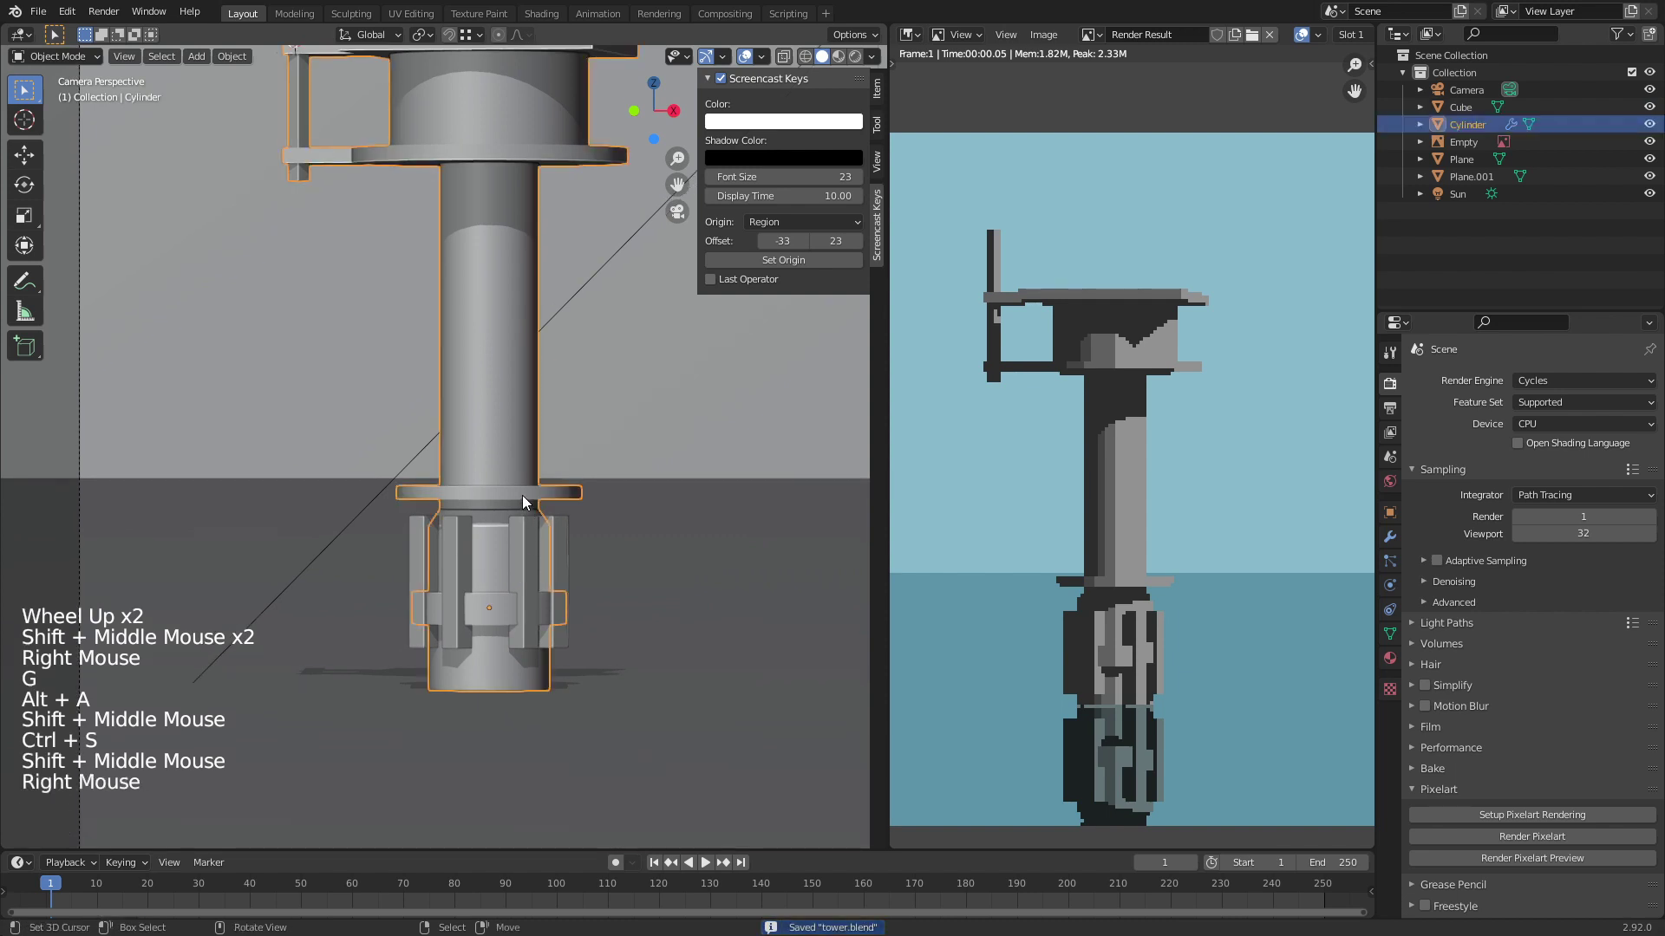
pyautogui.press('KP_Decimal')
pyautogui.scroll(6, 510, 607)
pyautogui.press('Tab')
pyautogui.keyDown('shift'); pyautogui.moveTo(508, 699); pyautogui.dragTo(483, 433, button='middle'); pyautogui.keyUp('shift')
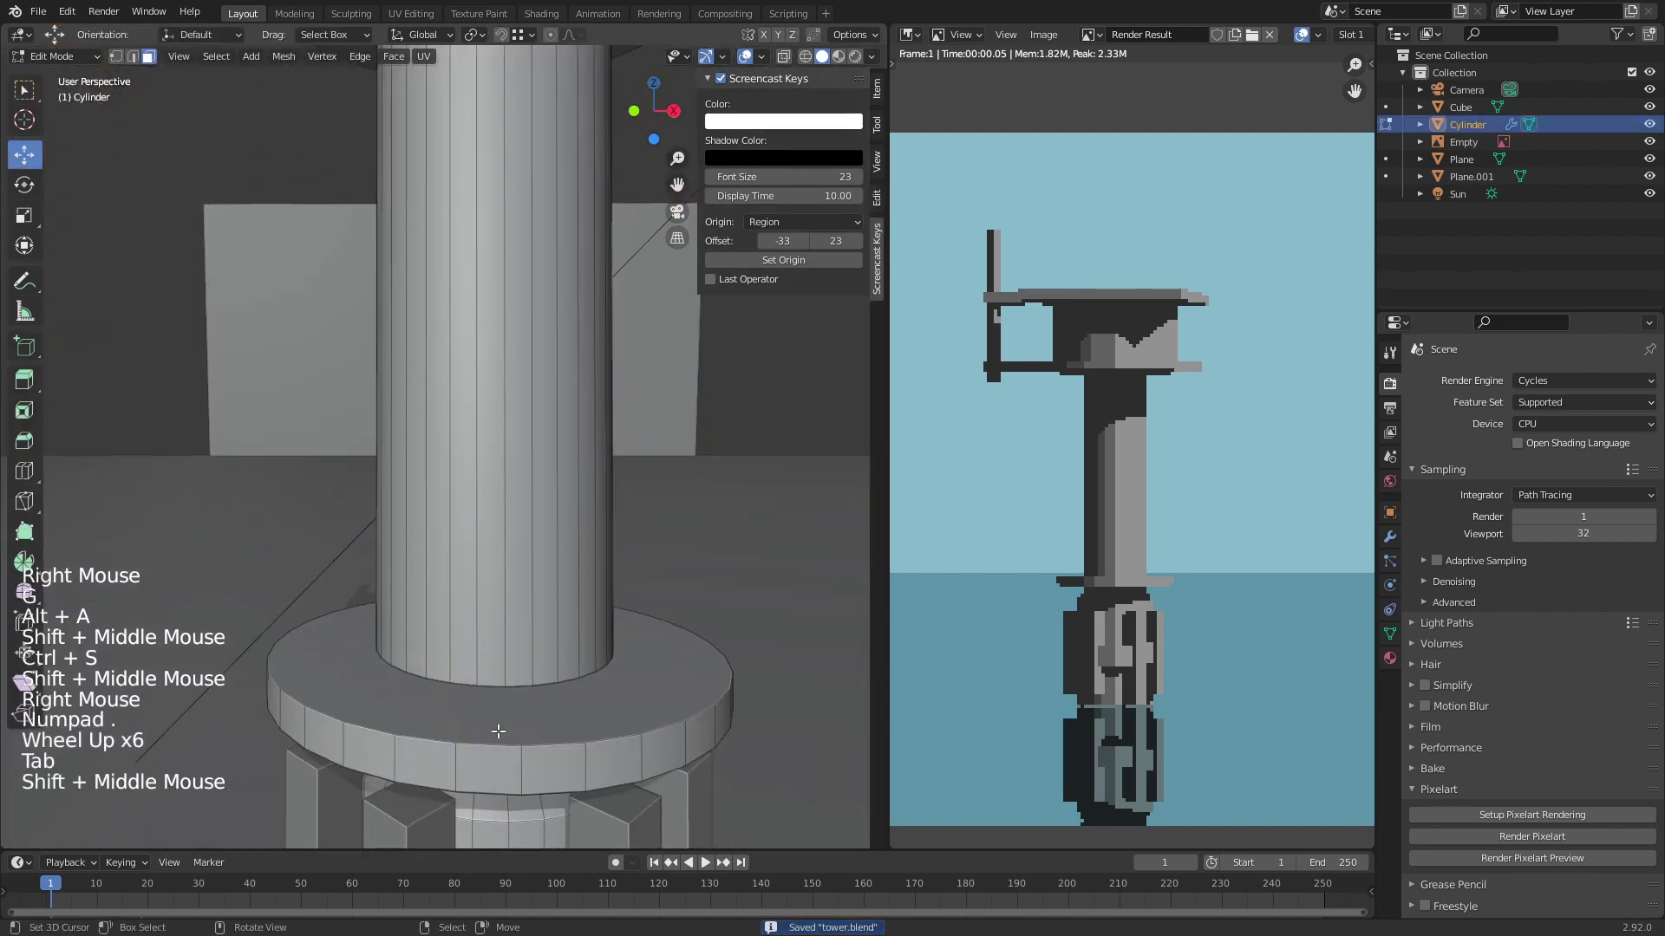
pyautogui.keyDown('alt'); pyautogui.rightClick(445, 763); pyautogui.keyUp('alt')
pyautogui.hotkey('shift', 'd')
pyautogui.press('g')
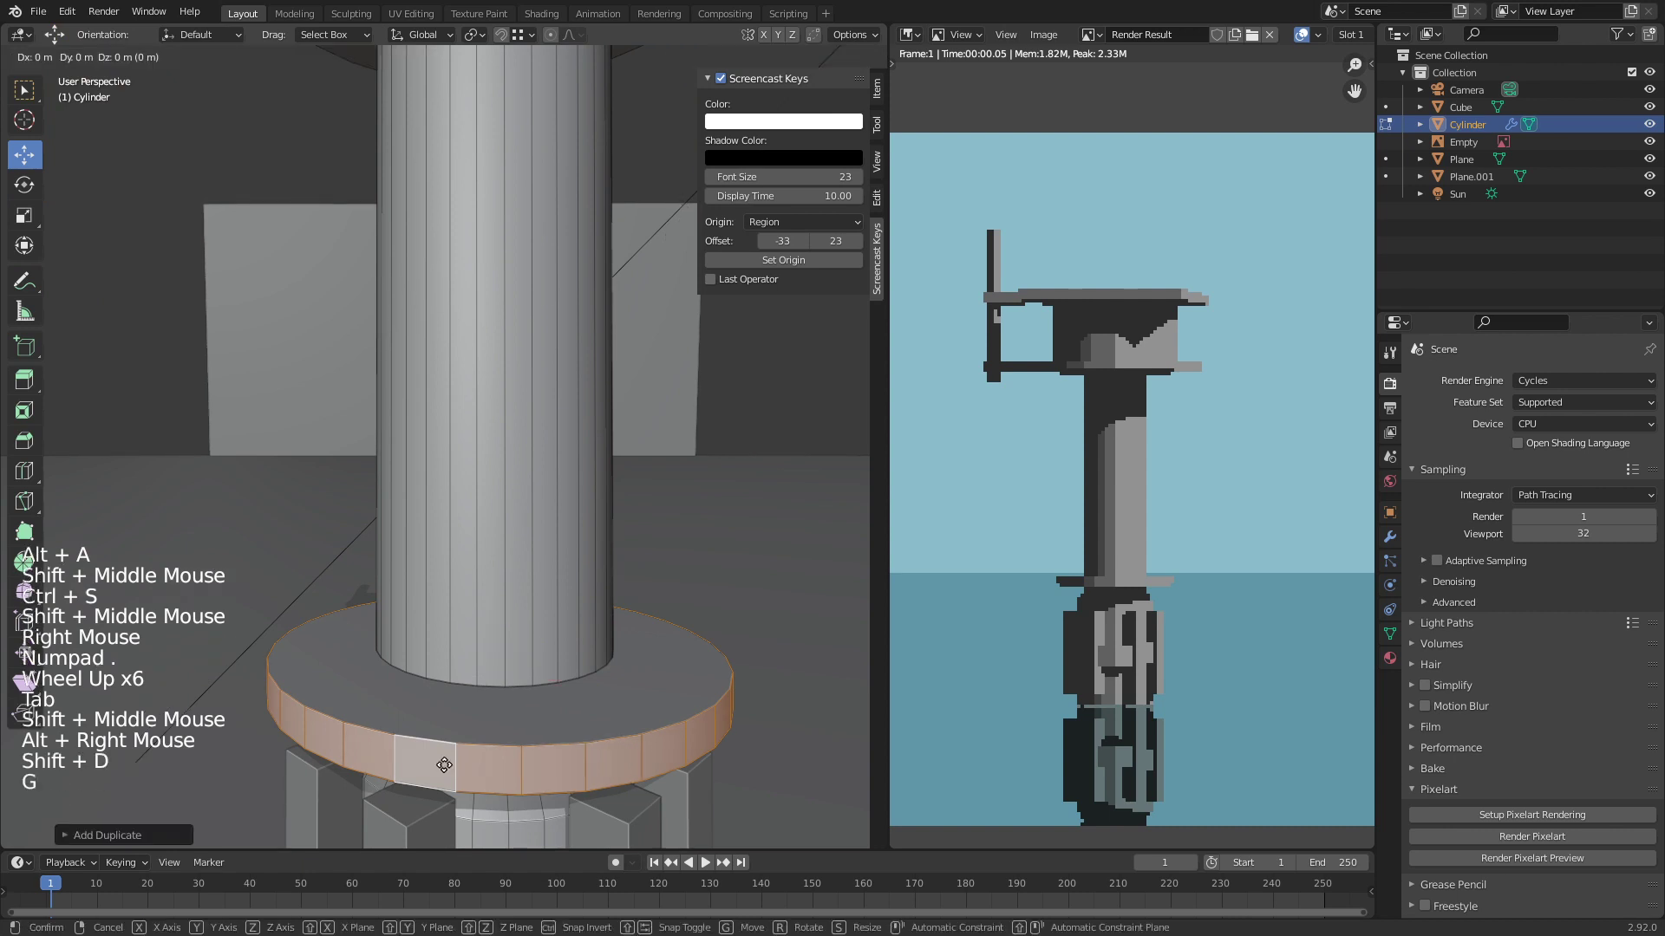
# Step: Thin the raised ring by scaling it along Z, then leave Edit Mode and render a pixel art preview
pyautogui.press('s')
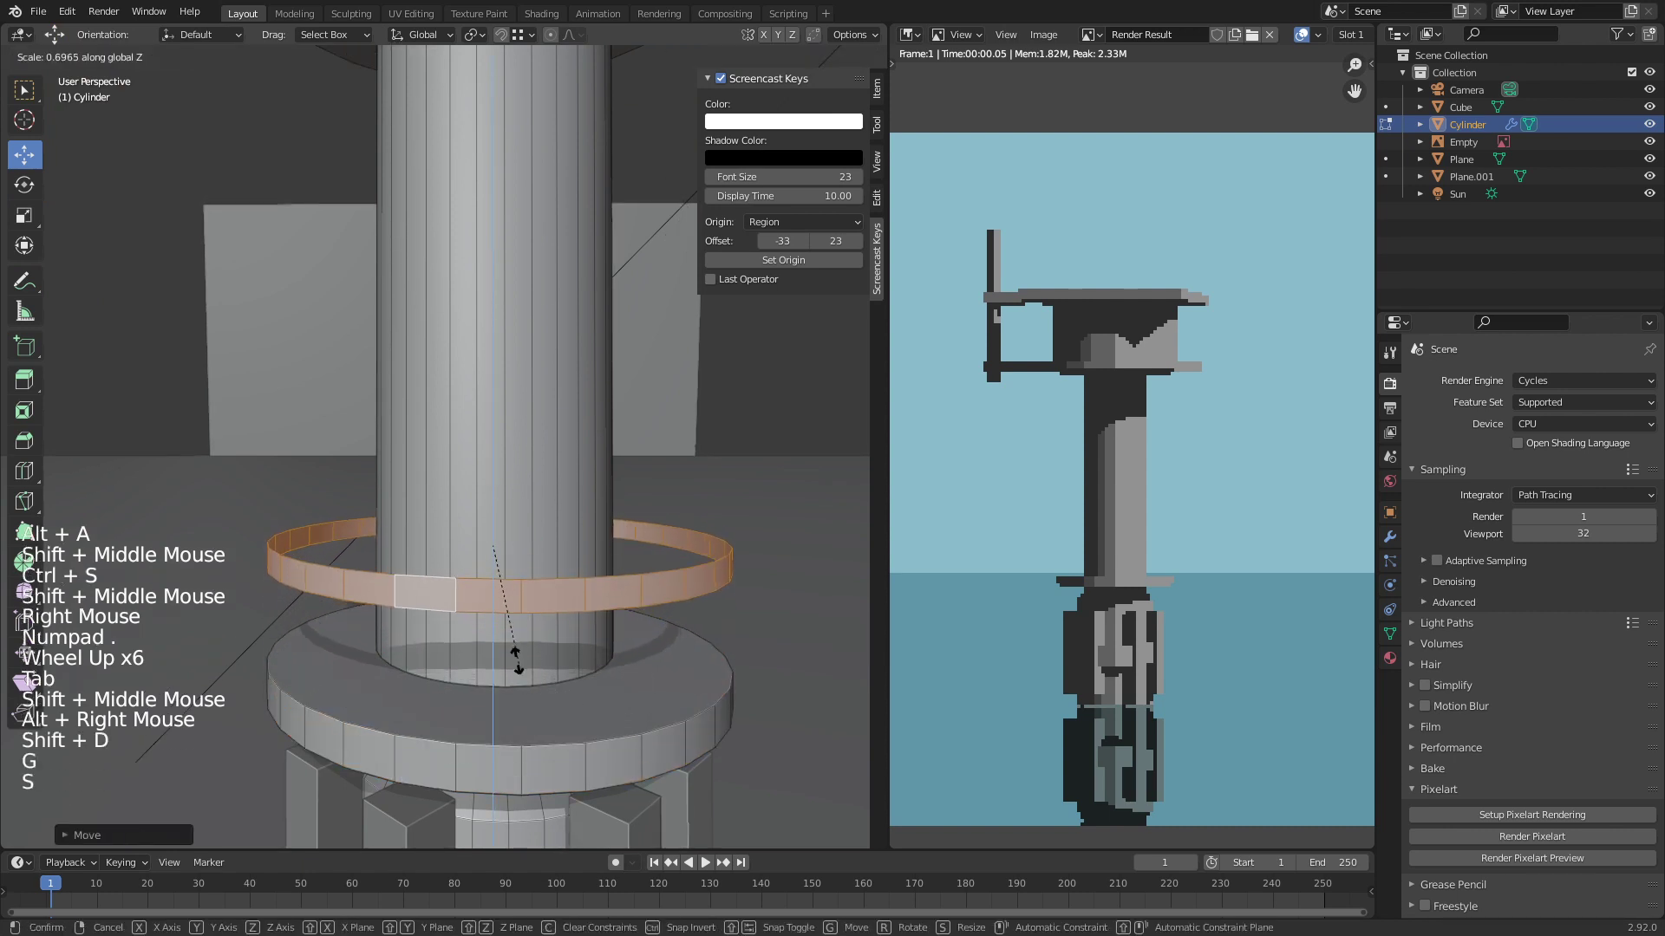
pyautogui.click(487, 555)
pyautogui.press('Tab')
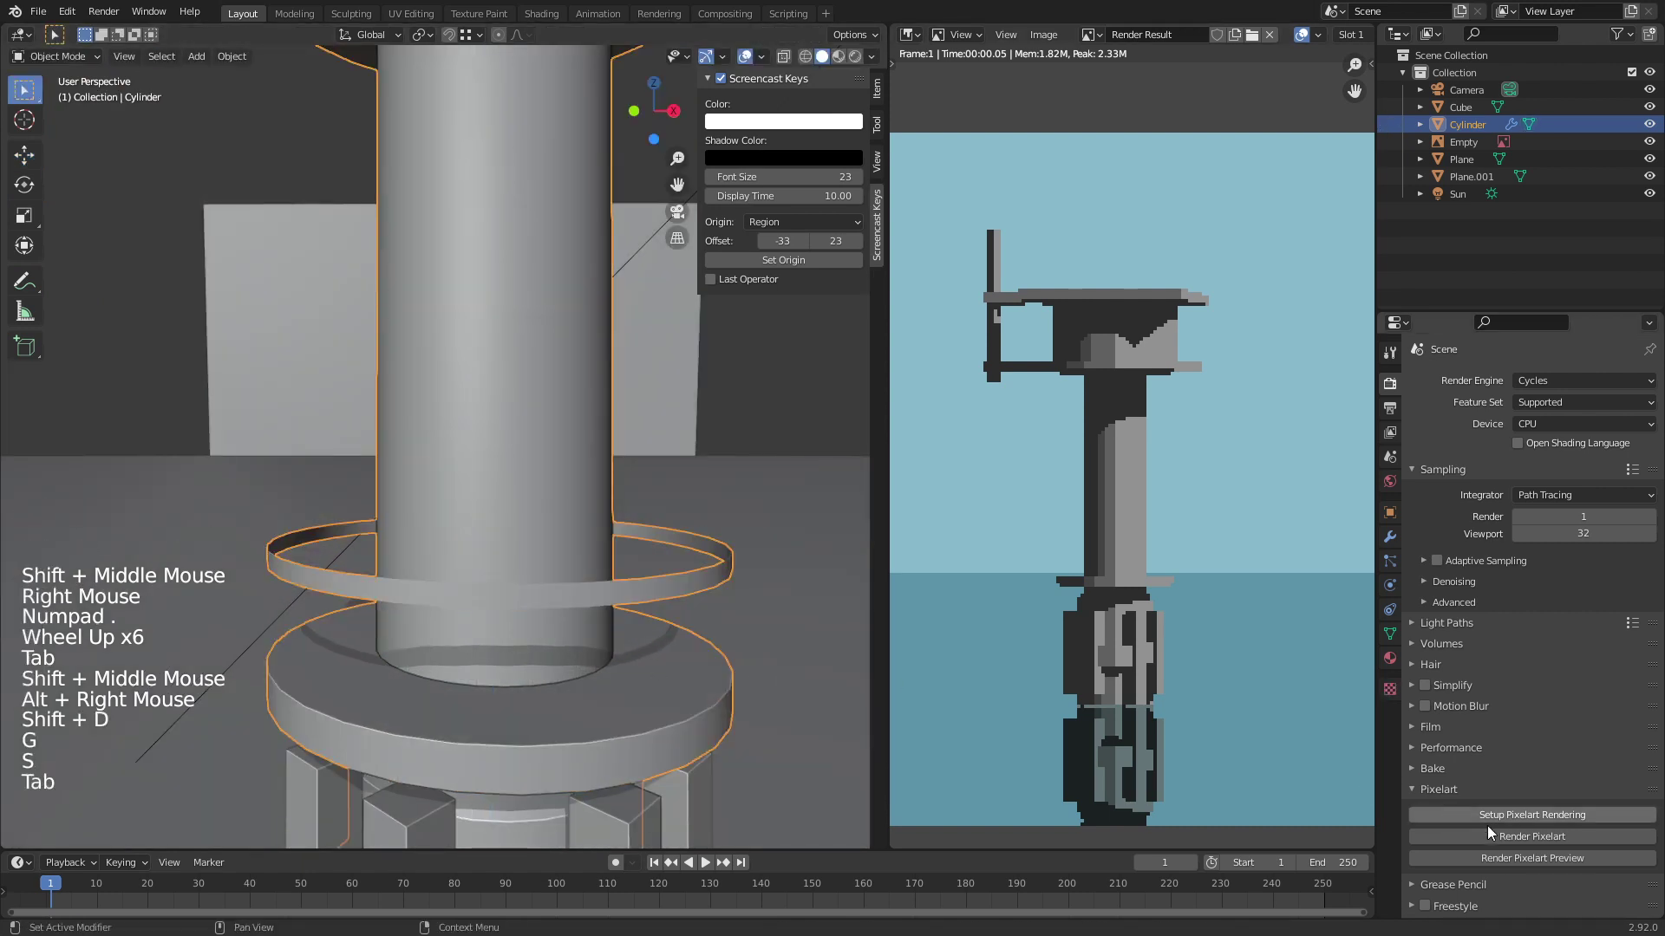
pyautogui.click(1492, 858)
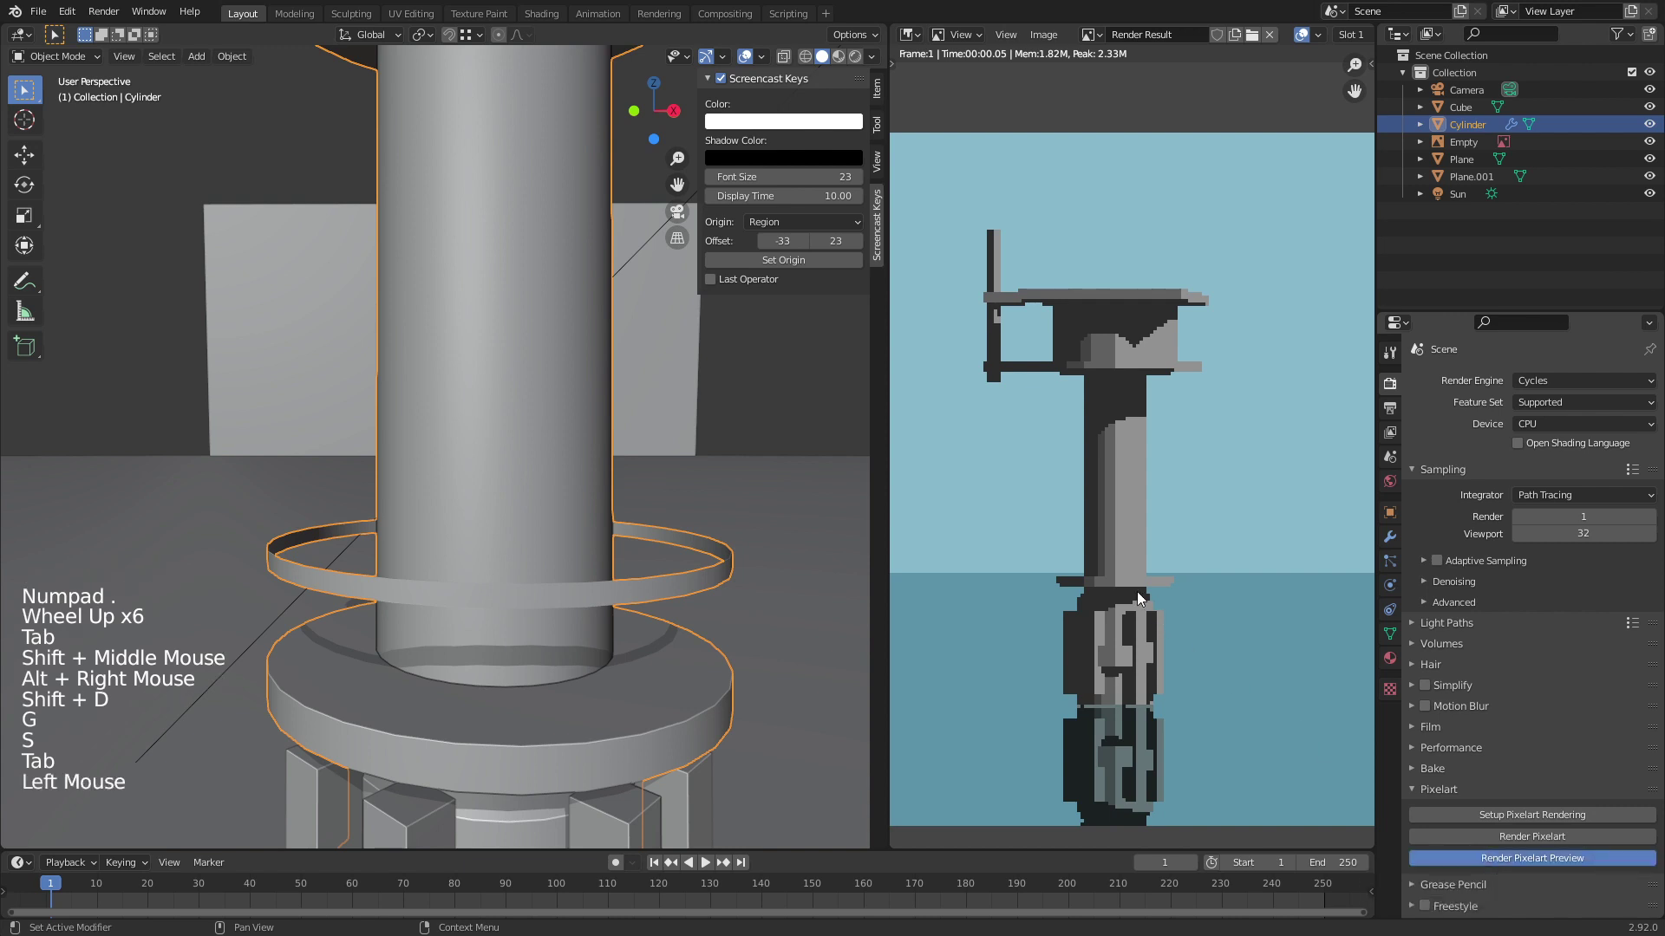
pyautogui.scroll(4, 1124, 579)
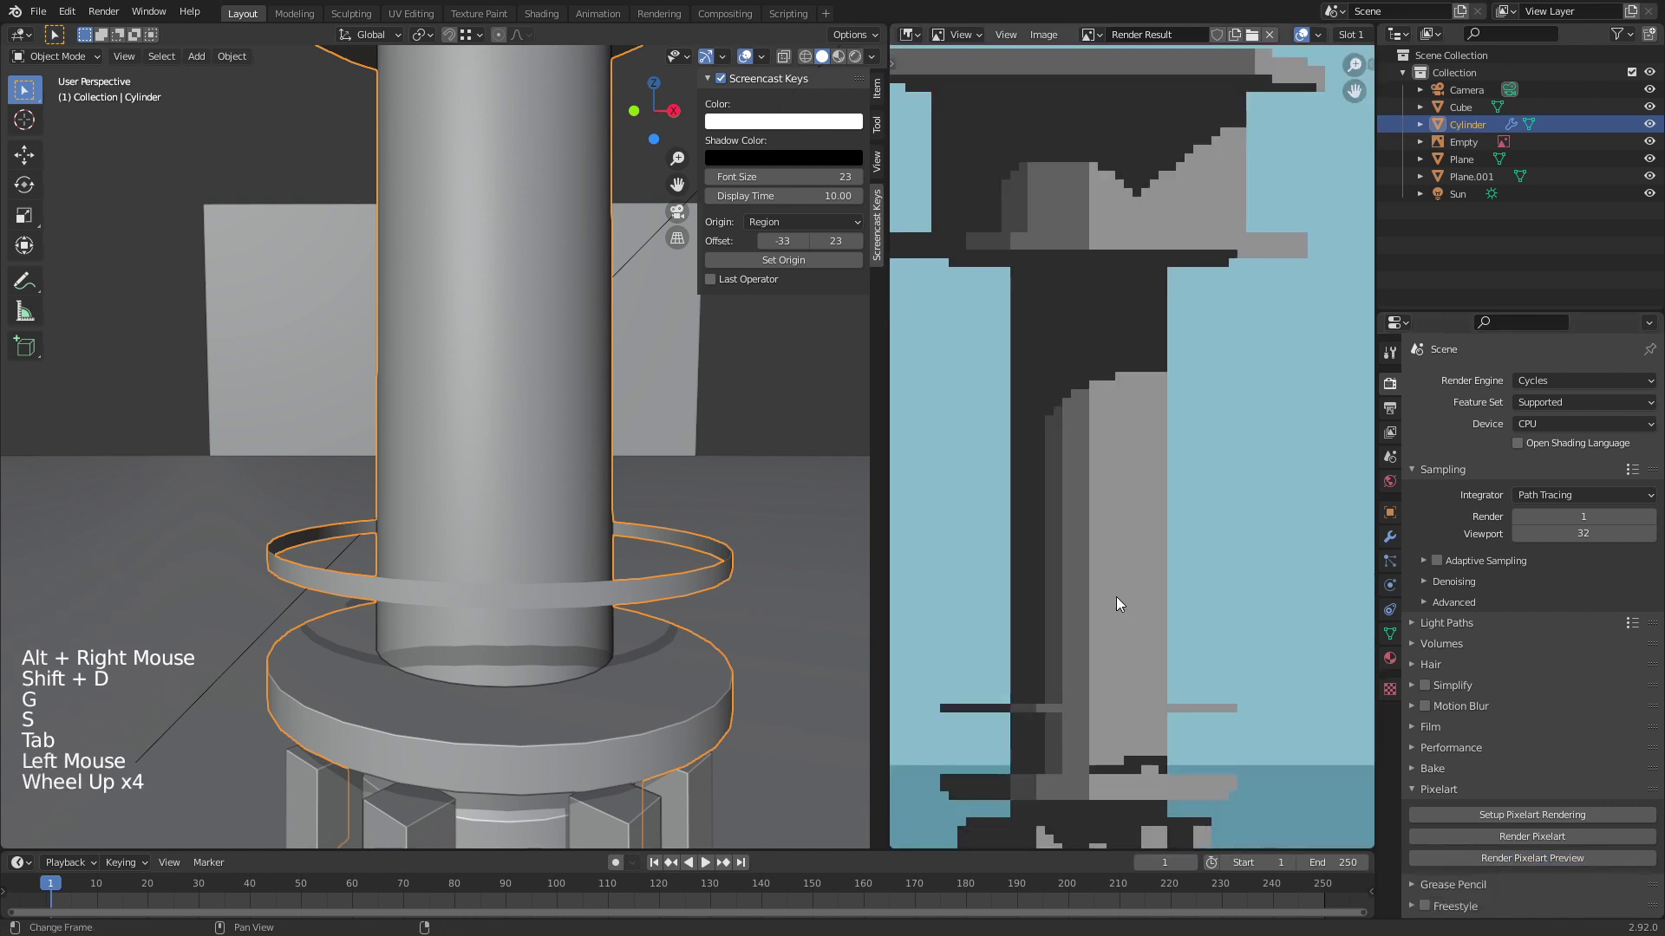
# Step: Duplicate the thin raised ring in Edit Mode, place the copy between it and the flange, and render a pixel art preview
pyautogui.moveTo(1116, 599); pyautogui.dragTo(1140, 568, button='middle')
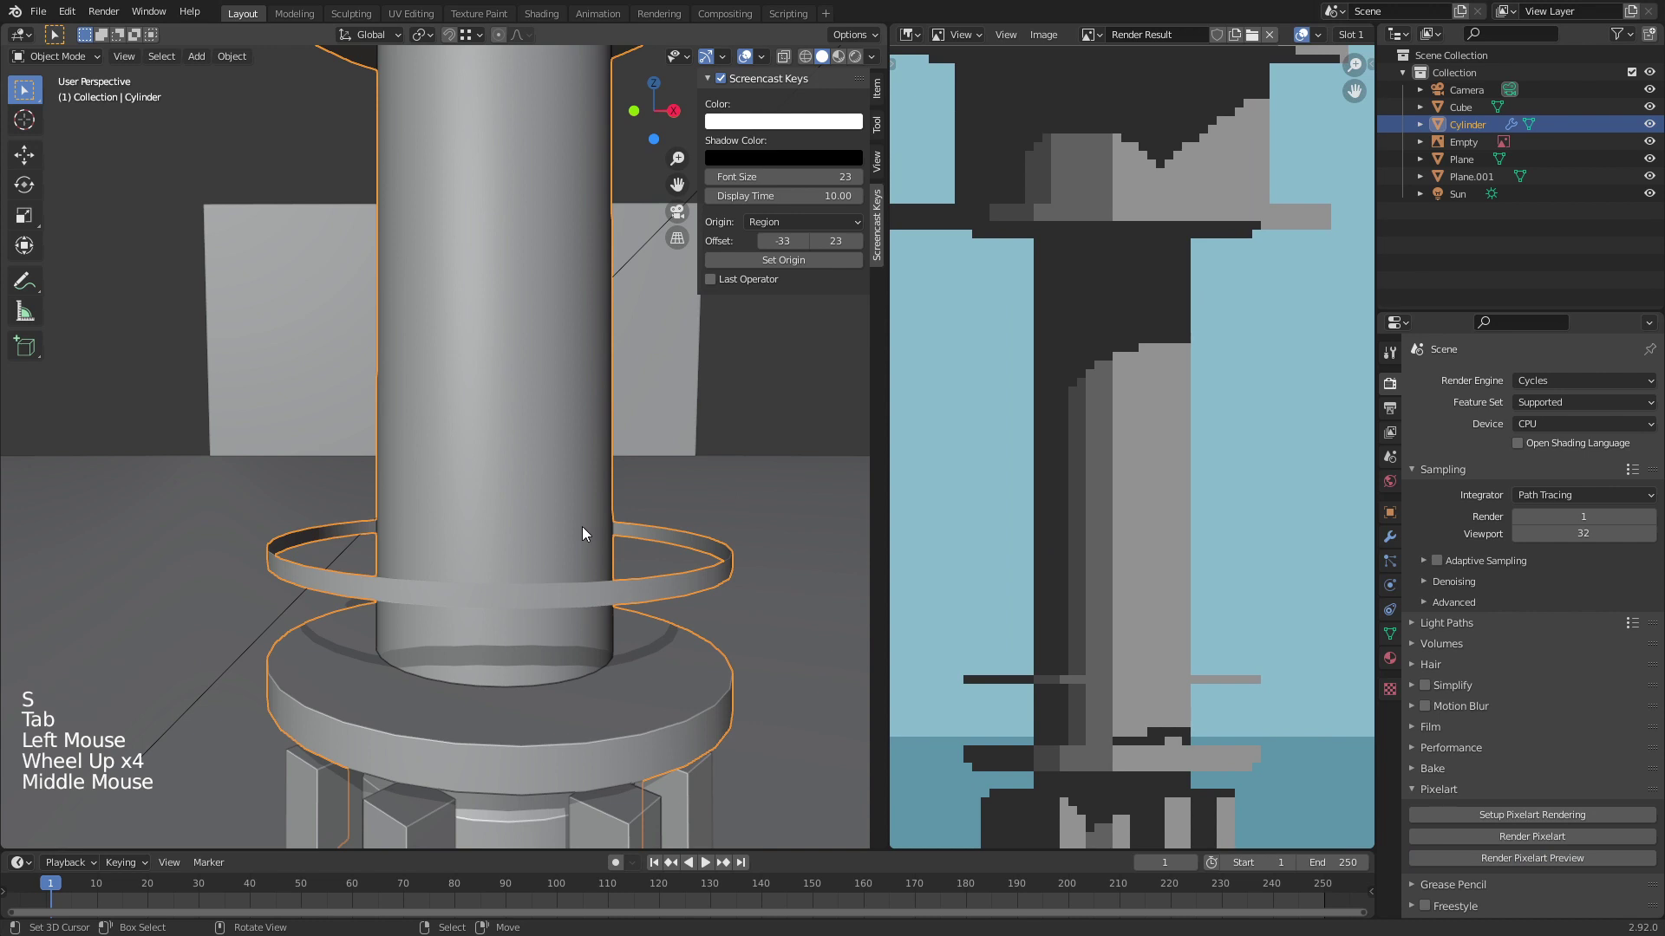
pyautogui.moveTo(581, 527); pyautogui.dragTo(600, 506, button='middle')
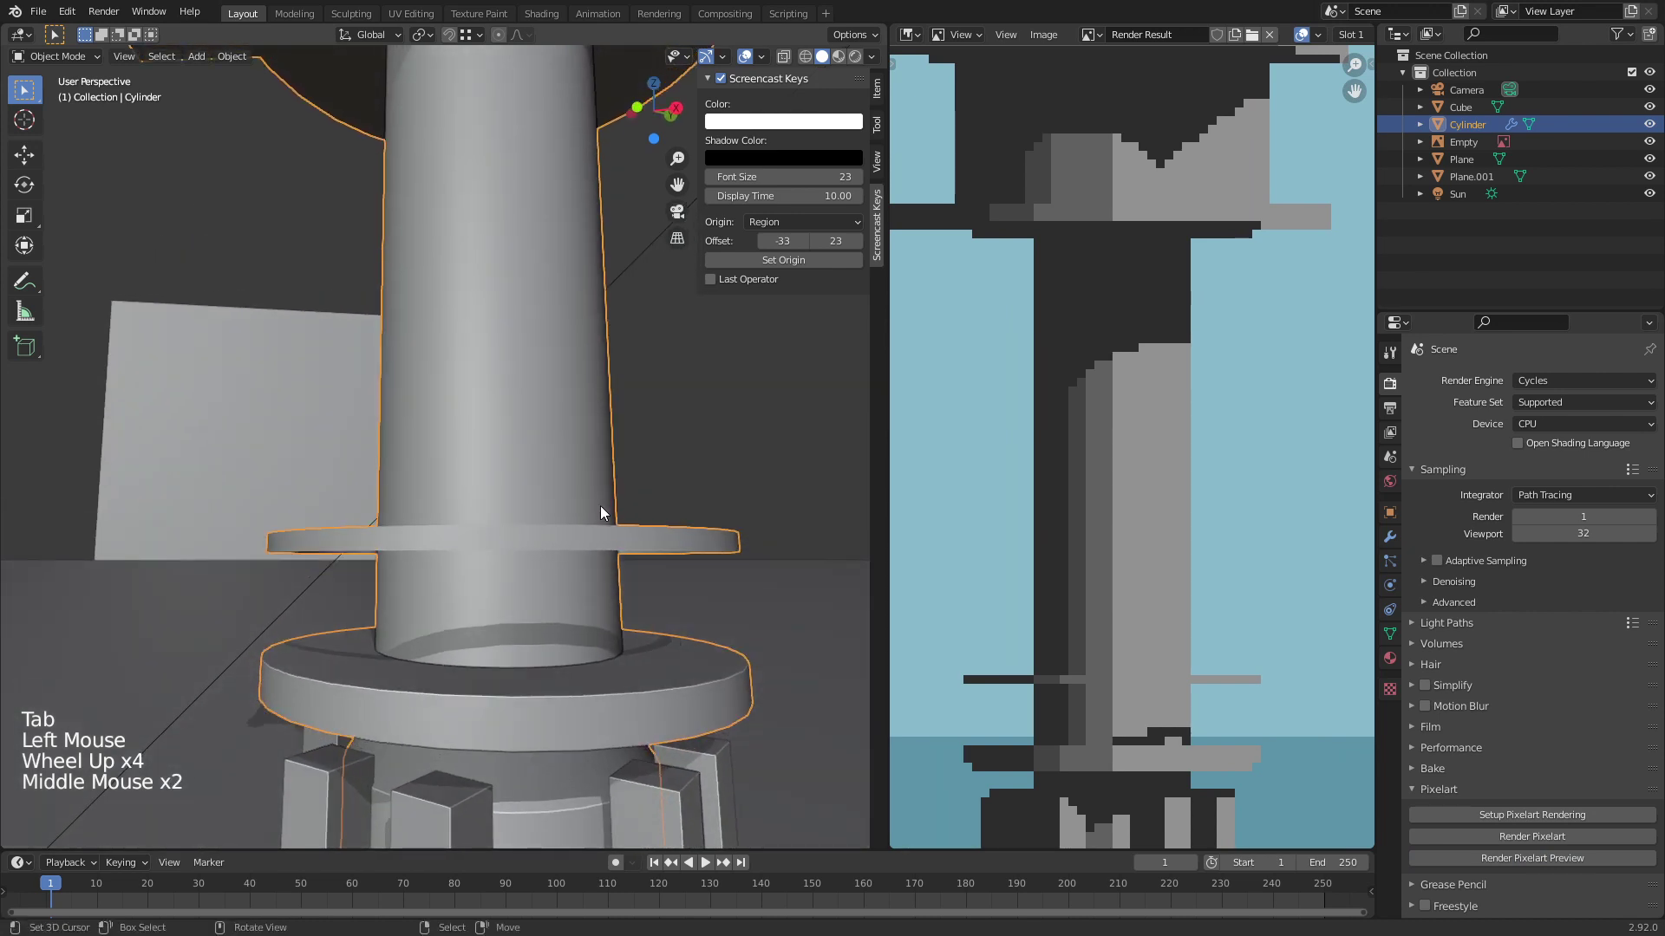
pyautogui.press('Tab')
pyautogui.hotkey('shift', 'd')
pyautogui.rightClick(600, 506)
pyautogui.moveTo(492, 483); pyautogui.dragTo(498, 534)
pyautogui.press('Tab')
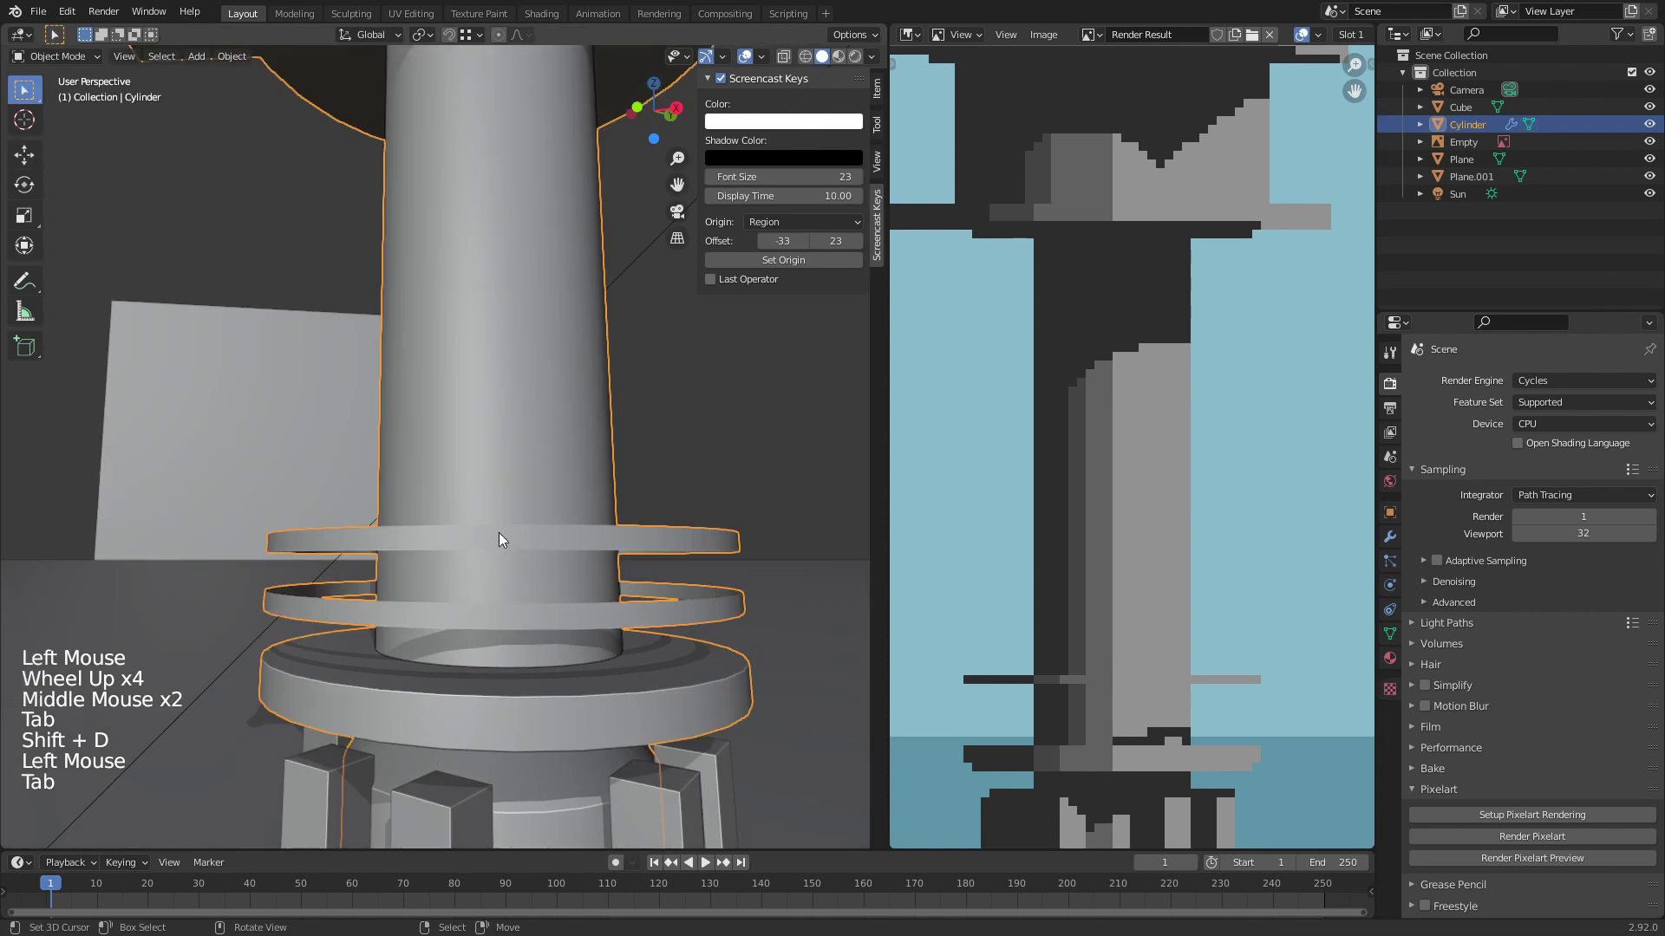
pyautogui.click(1572, 860)
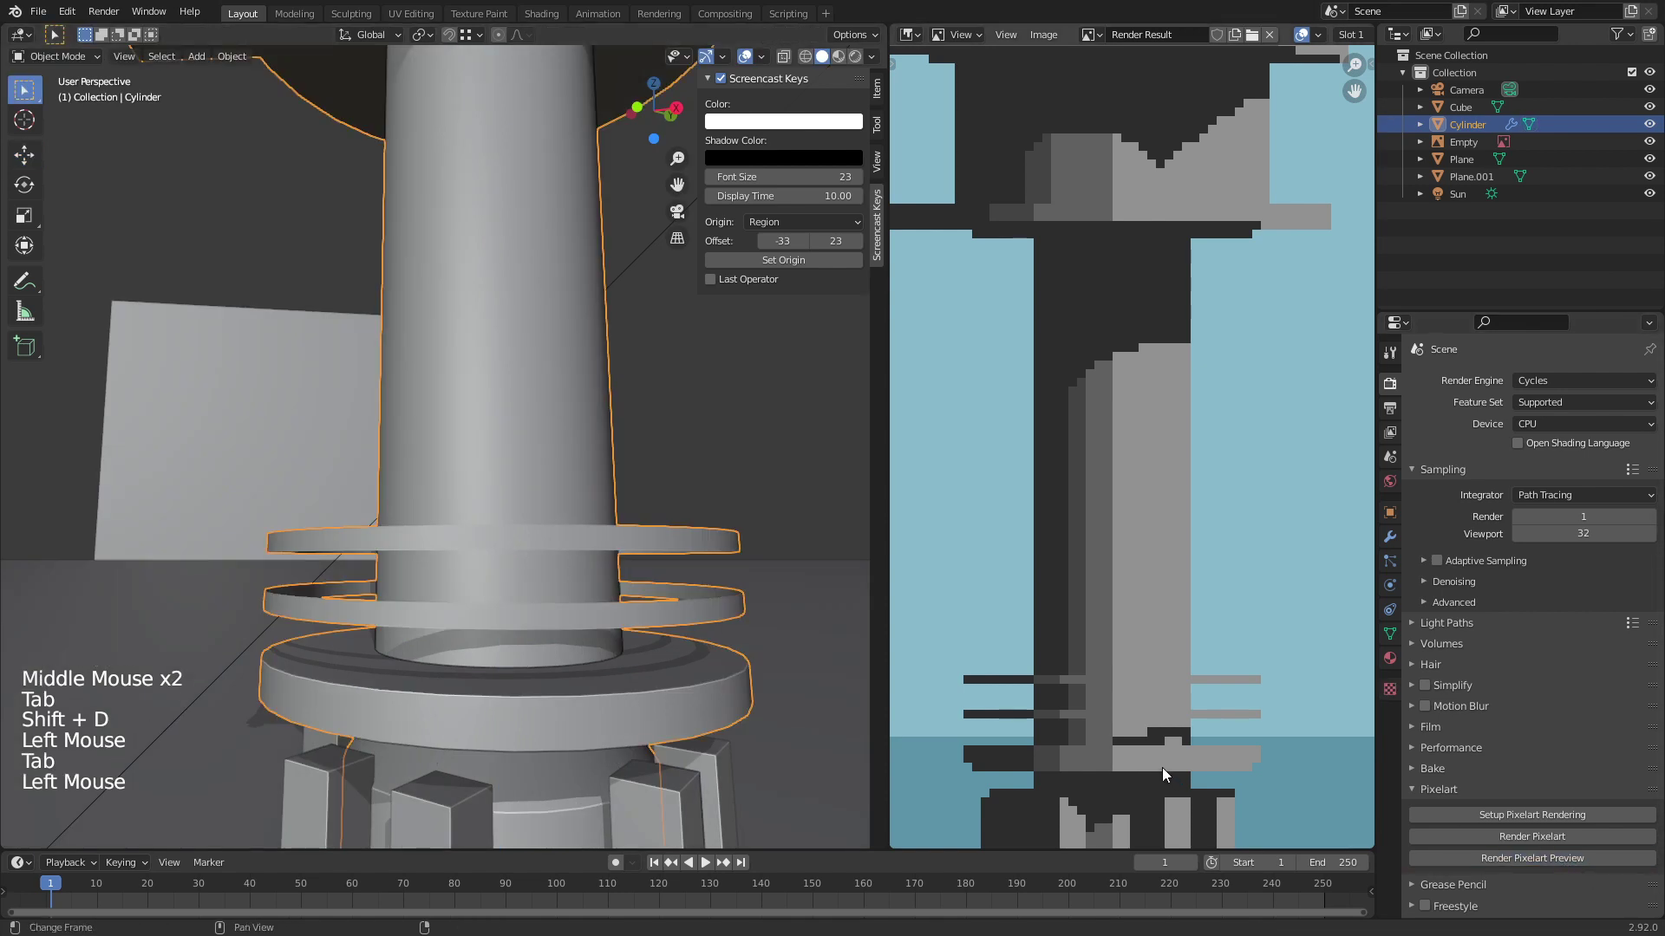
# Step: Inspect the rendered rings against the whole tower, deselect everything and save the file
pyautogui.scroll(-5, 1145, 759)
pyautogui.moveTo(1138, 705); pyautogui.dragTo(1143, 633, button='middle')
pyautogui.scroll(1, 1151, 585)
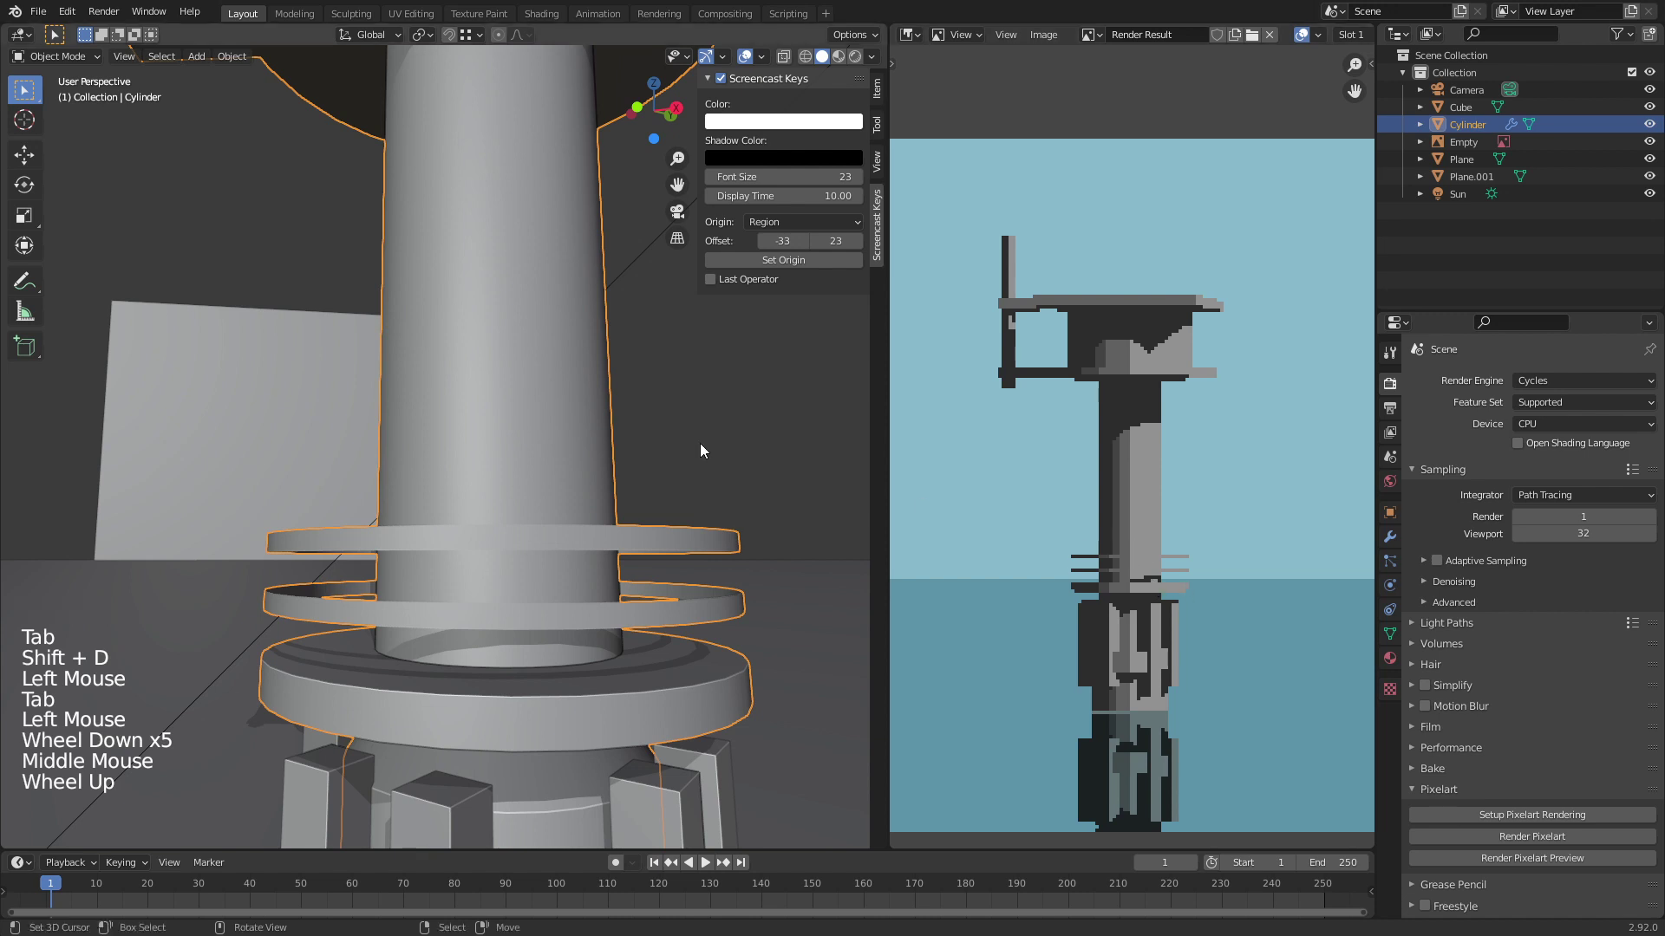
pyautogui.scroll(-4, 439, 439)
pyautogui.hotkey('alt', 'a')
pyautogui.moveTo(440, 439); pyautogui.dragTo(511, 580, button='middle')
pyautogui.hotkey('ctrl', 's')
# Step: Place the 3D cursor beside the column's base, add a cube there and scale it down to about the flange's height level
pyautogui.scroll(2, 555, 513)
pyautogui.scroll(3, 479, 536)
pyautogui.scroll(-1, 511, 580)
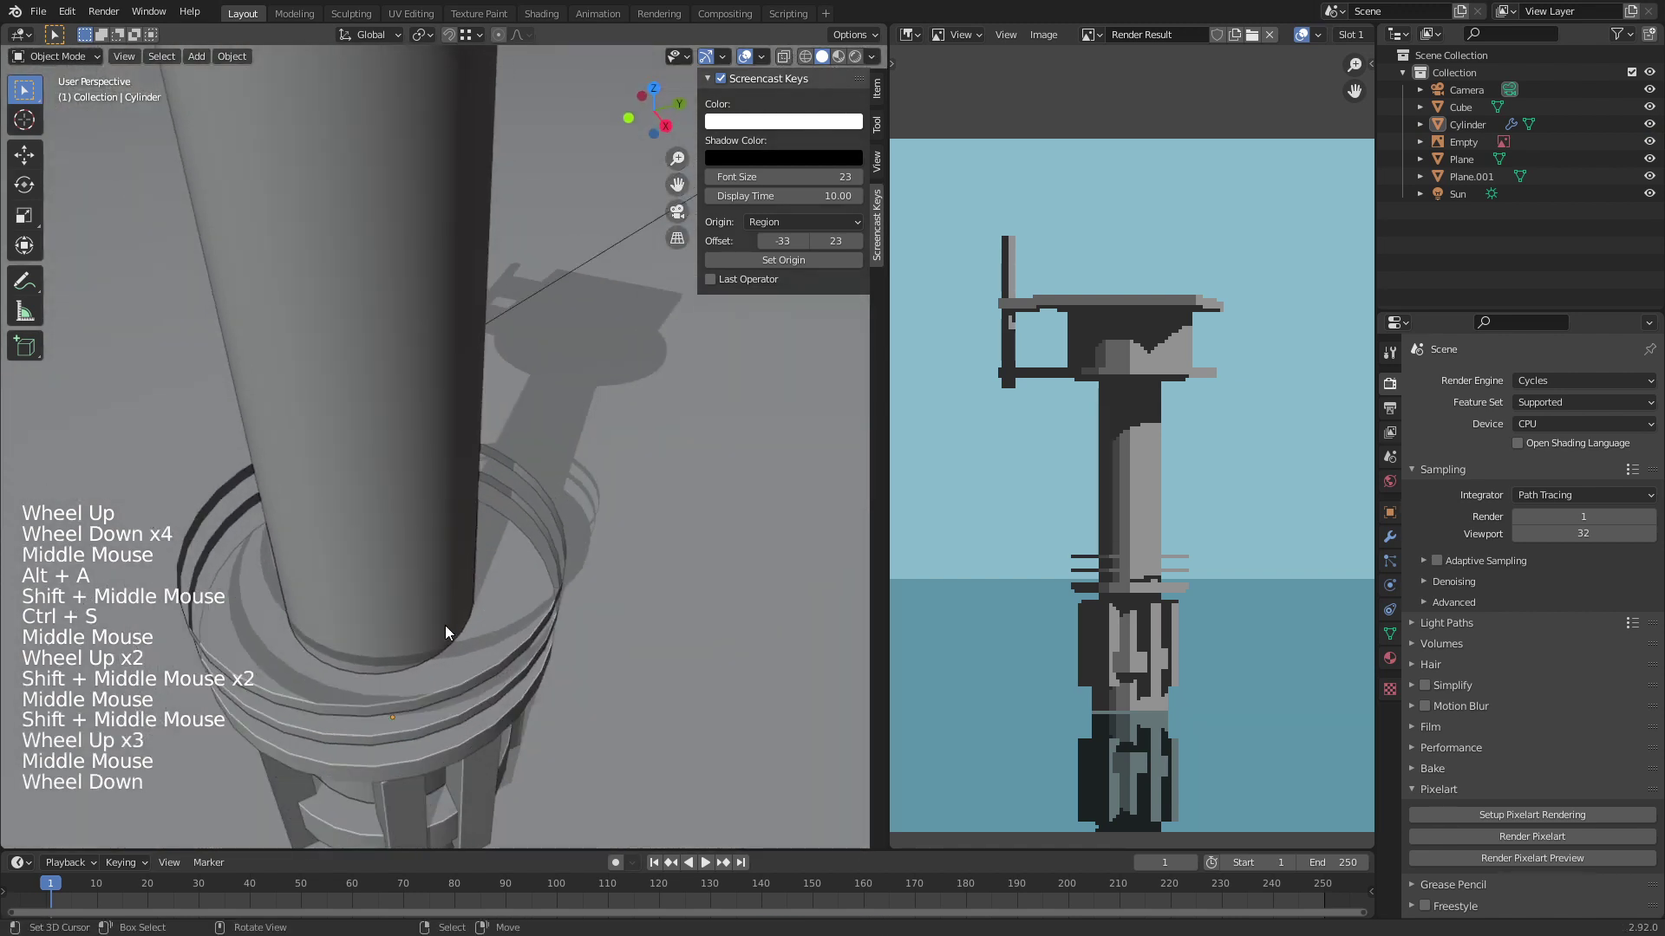
pyautogui.click(480, 630)
pyautogui.hotkey('shift', 'a')
pyautogui.moveTo(477, 583)
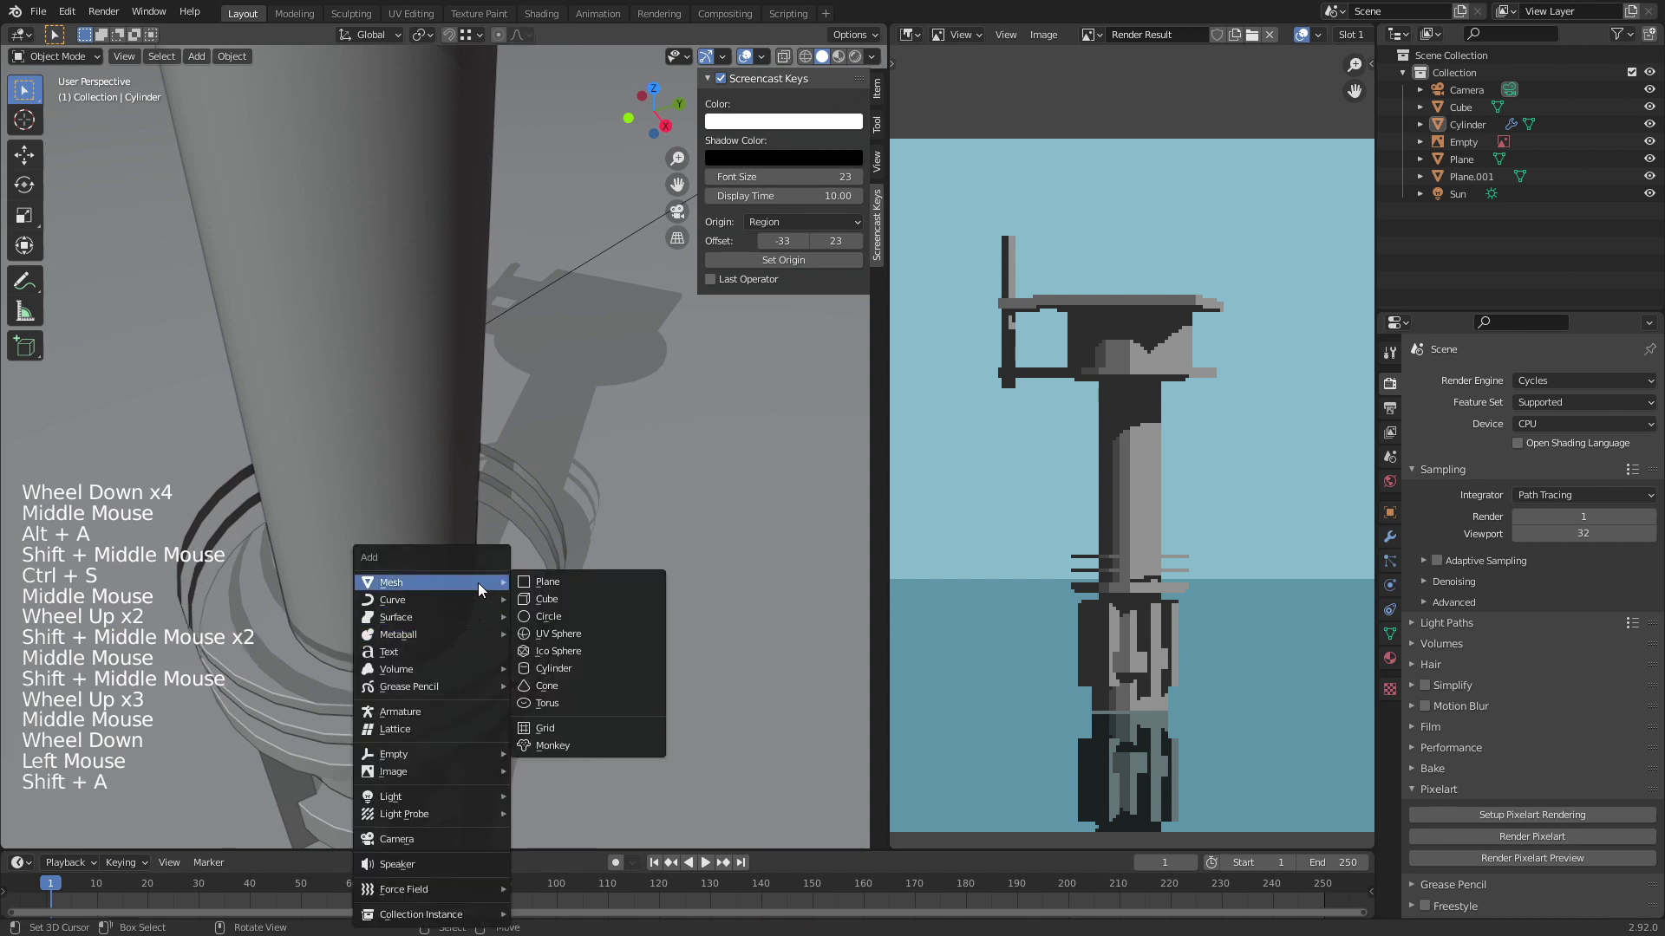
pyautogui.click(560, 601)
pyautogui.scroll(-4, 564, 602)
pyautogui.moveTo(564, 602); pyautogui.dragTo(548, 539, button='middle')
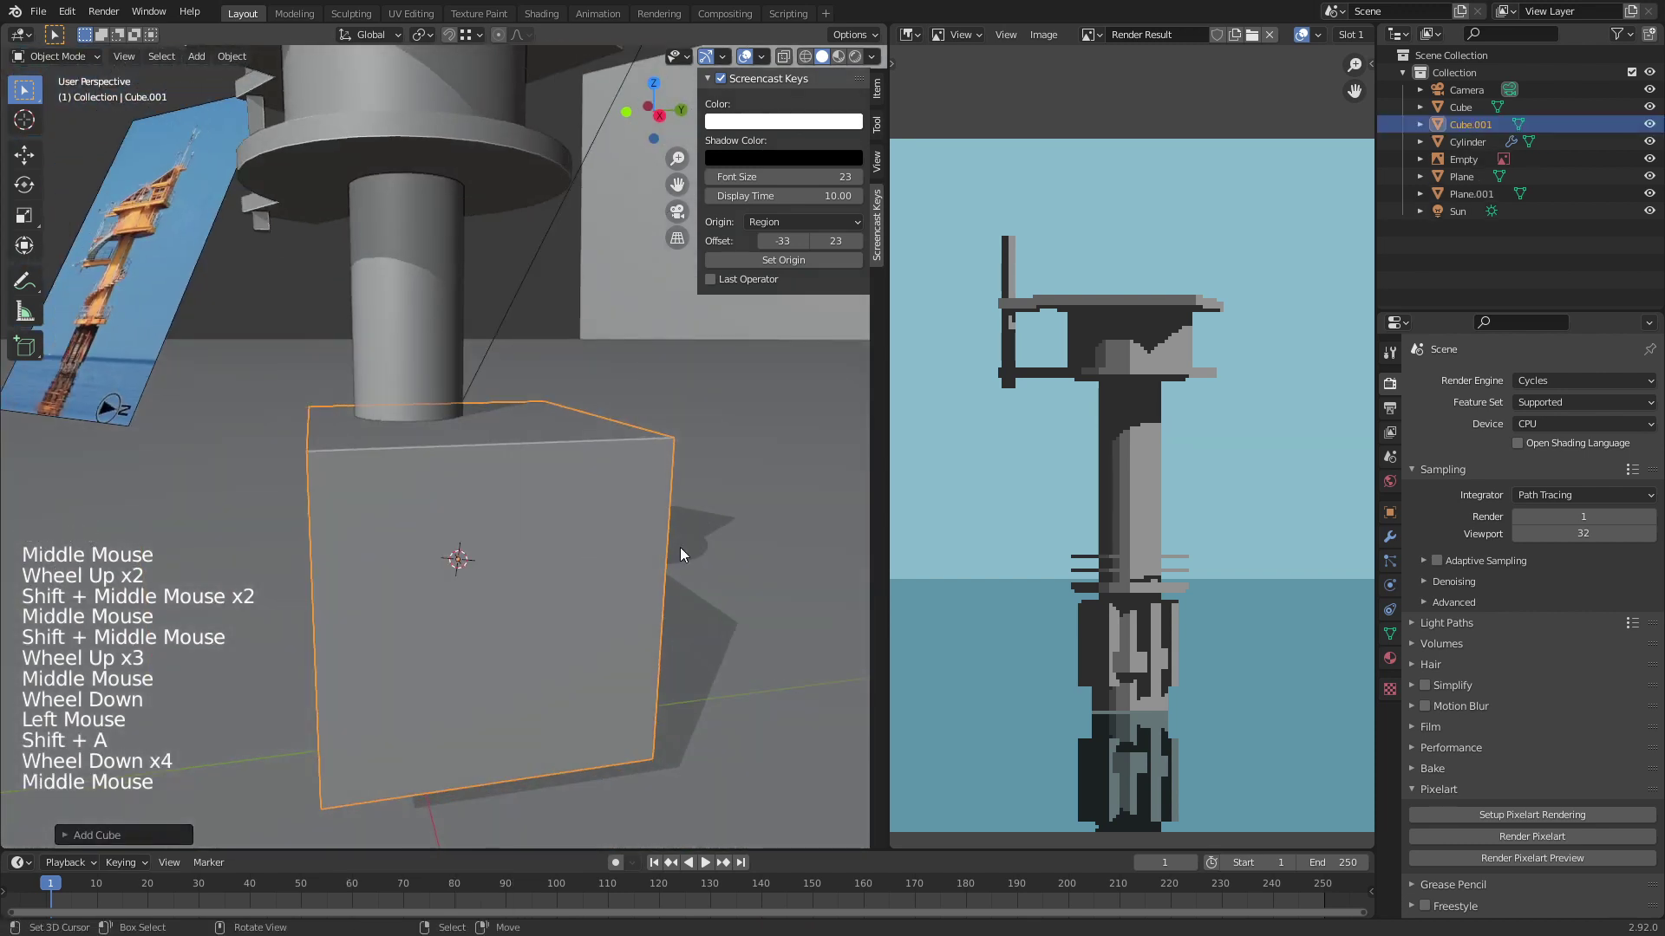
pyautogui.press('s')
pyautogui.click(525, 548)
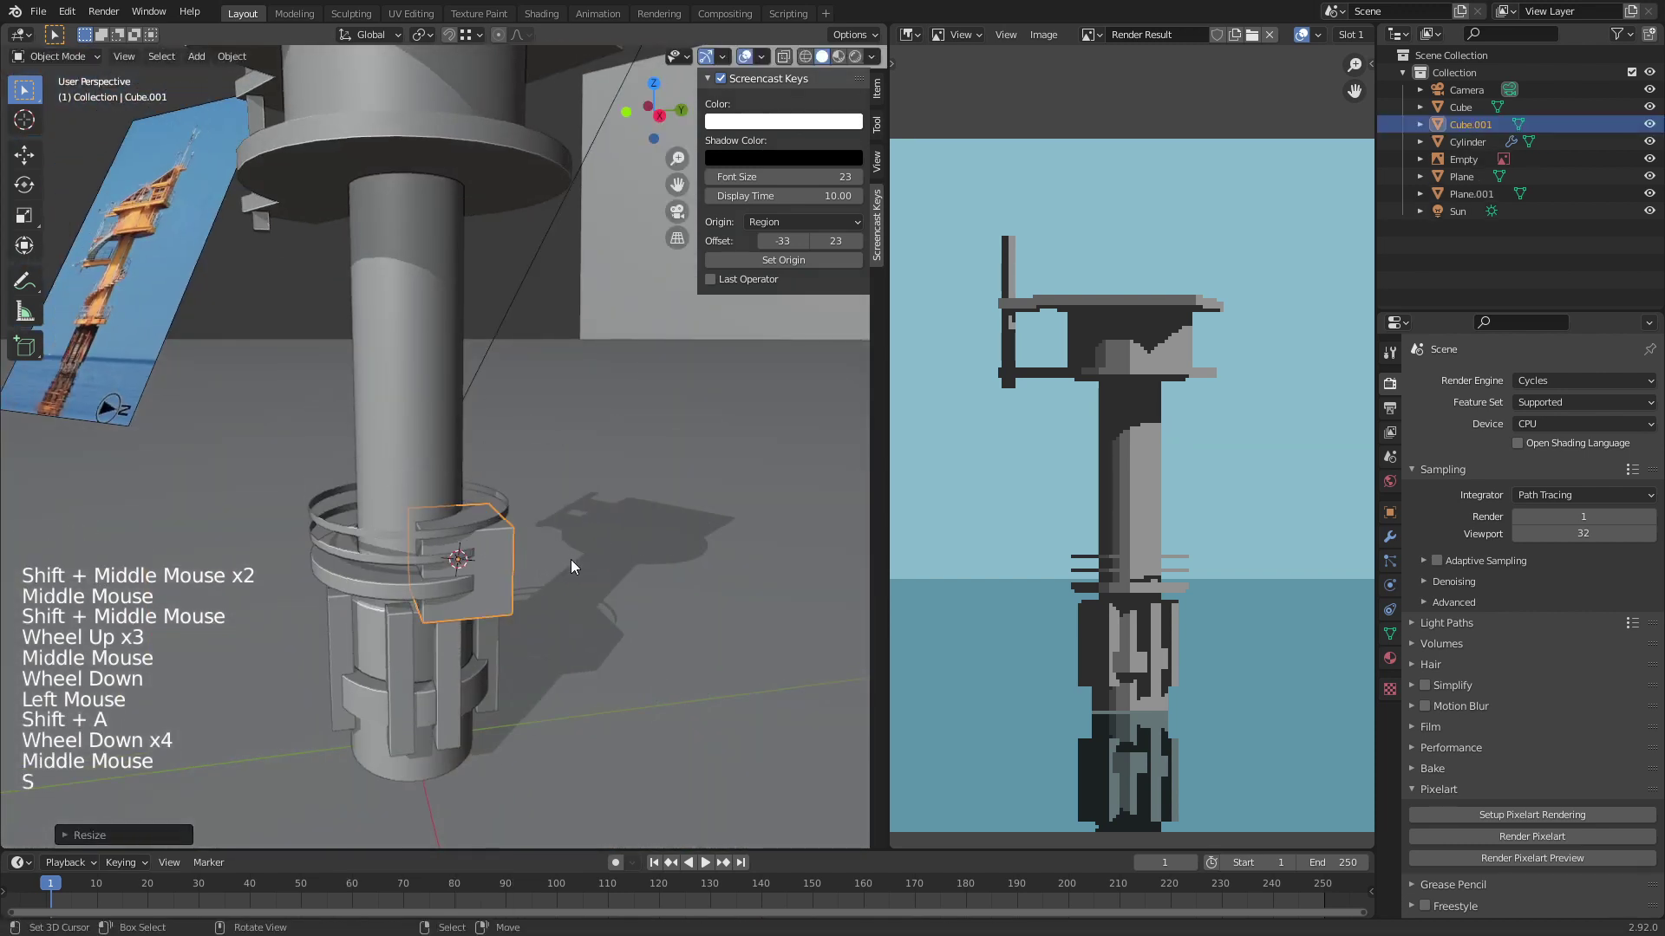
# Step: Move the cube onto the flange beside the column and check its placement through the camera
pyautogui.moveTo(571, 559); pyautogui.dragTo(456, 624, button='middle')
pyautogui.scroll(2, 481, 608)
pyautogui.press('g')
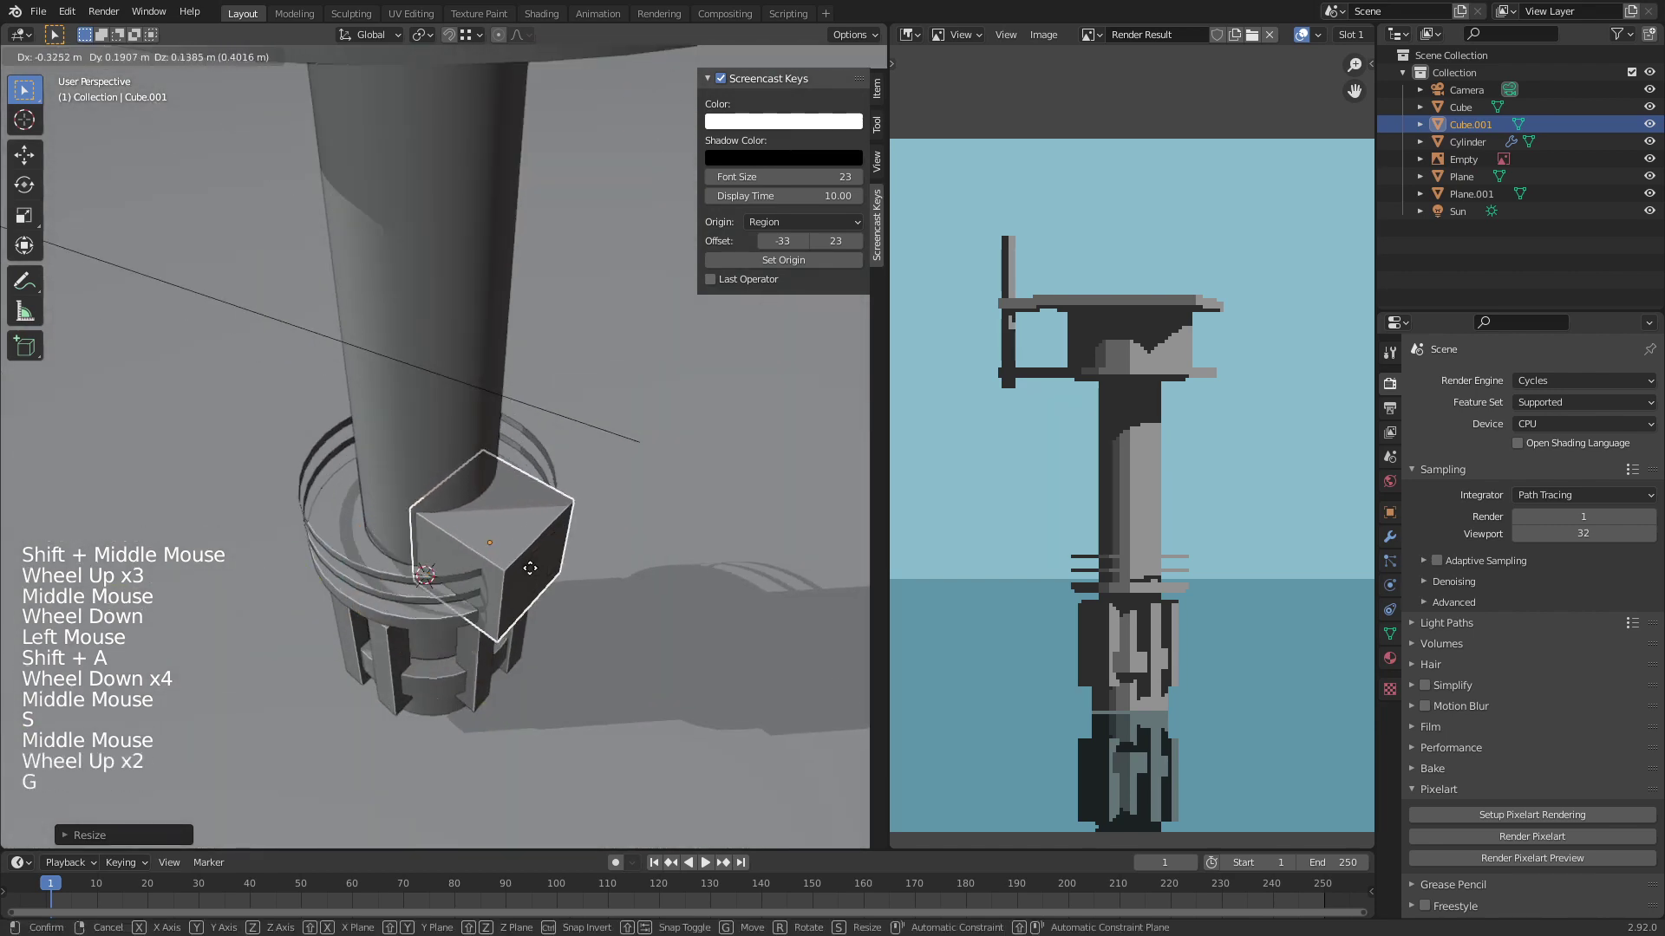
pyautogui.moveTo(536, 538); pyautogui.dragTo(362, 496, button='middle')
pyautogui.press('KP_0')
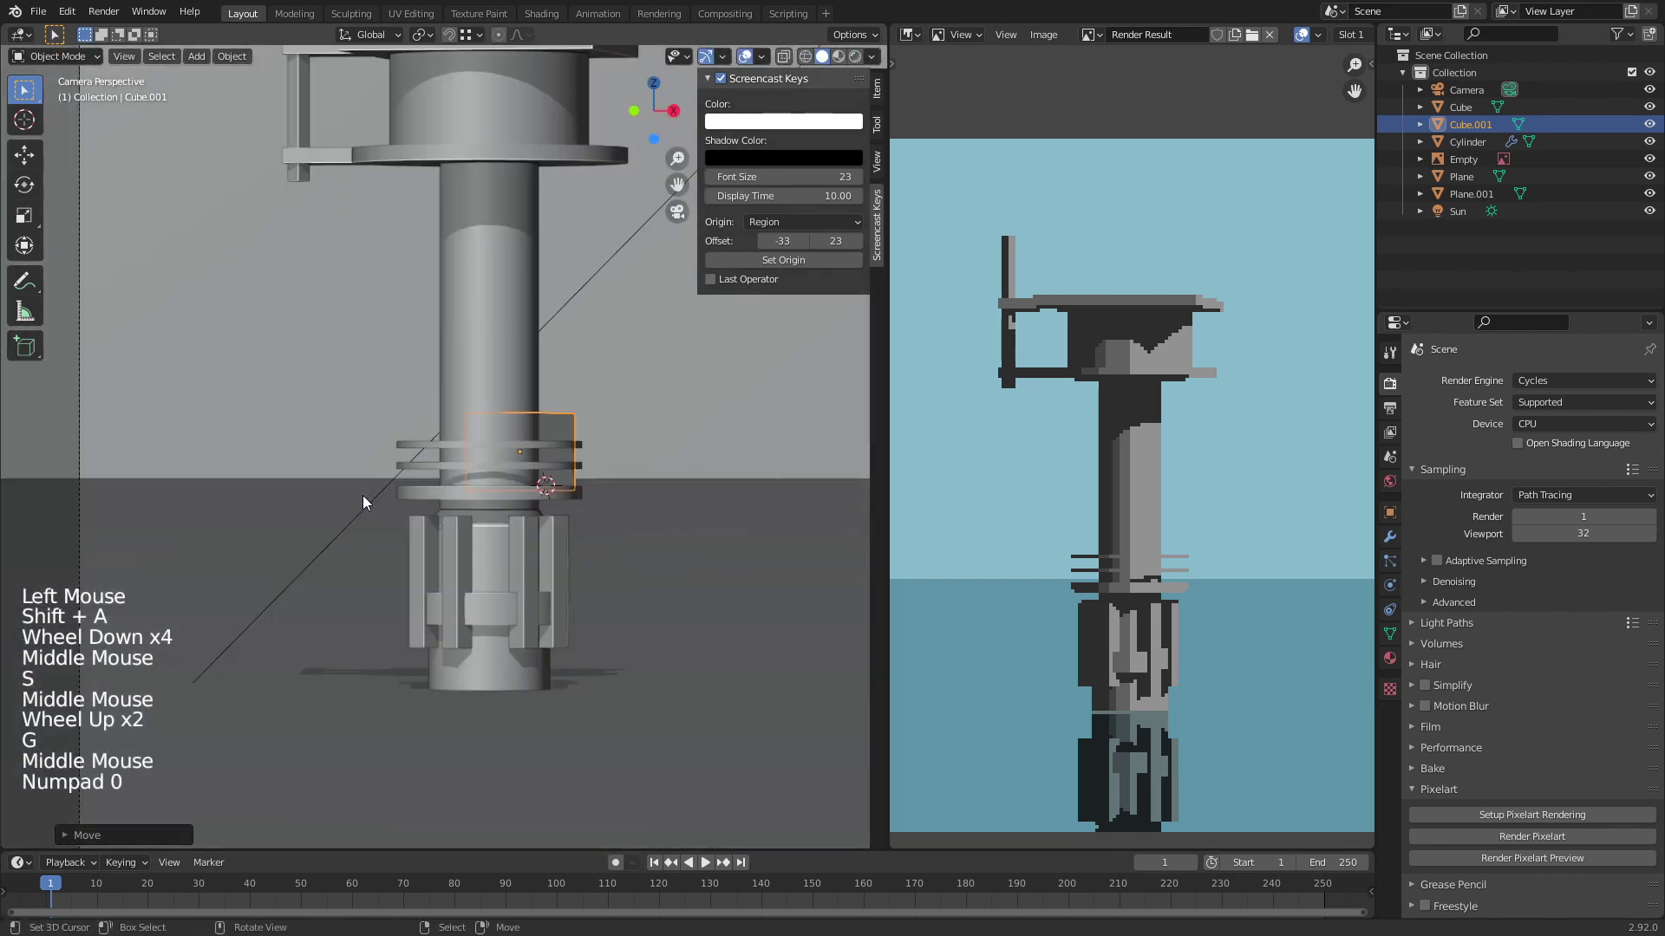
pyautogui.moveTo(549, 456); pyautogui.dragTo(533, 506, button='middle')
pyautogui.scroll(7, 476, 560)
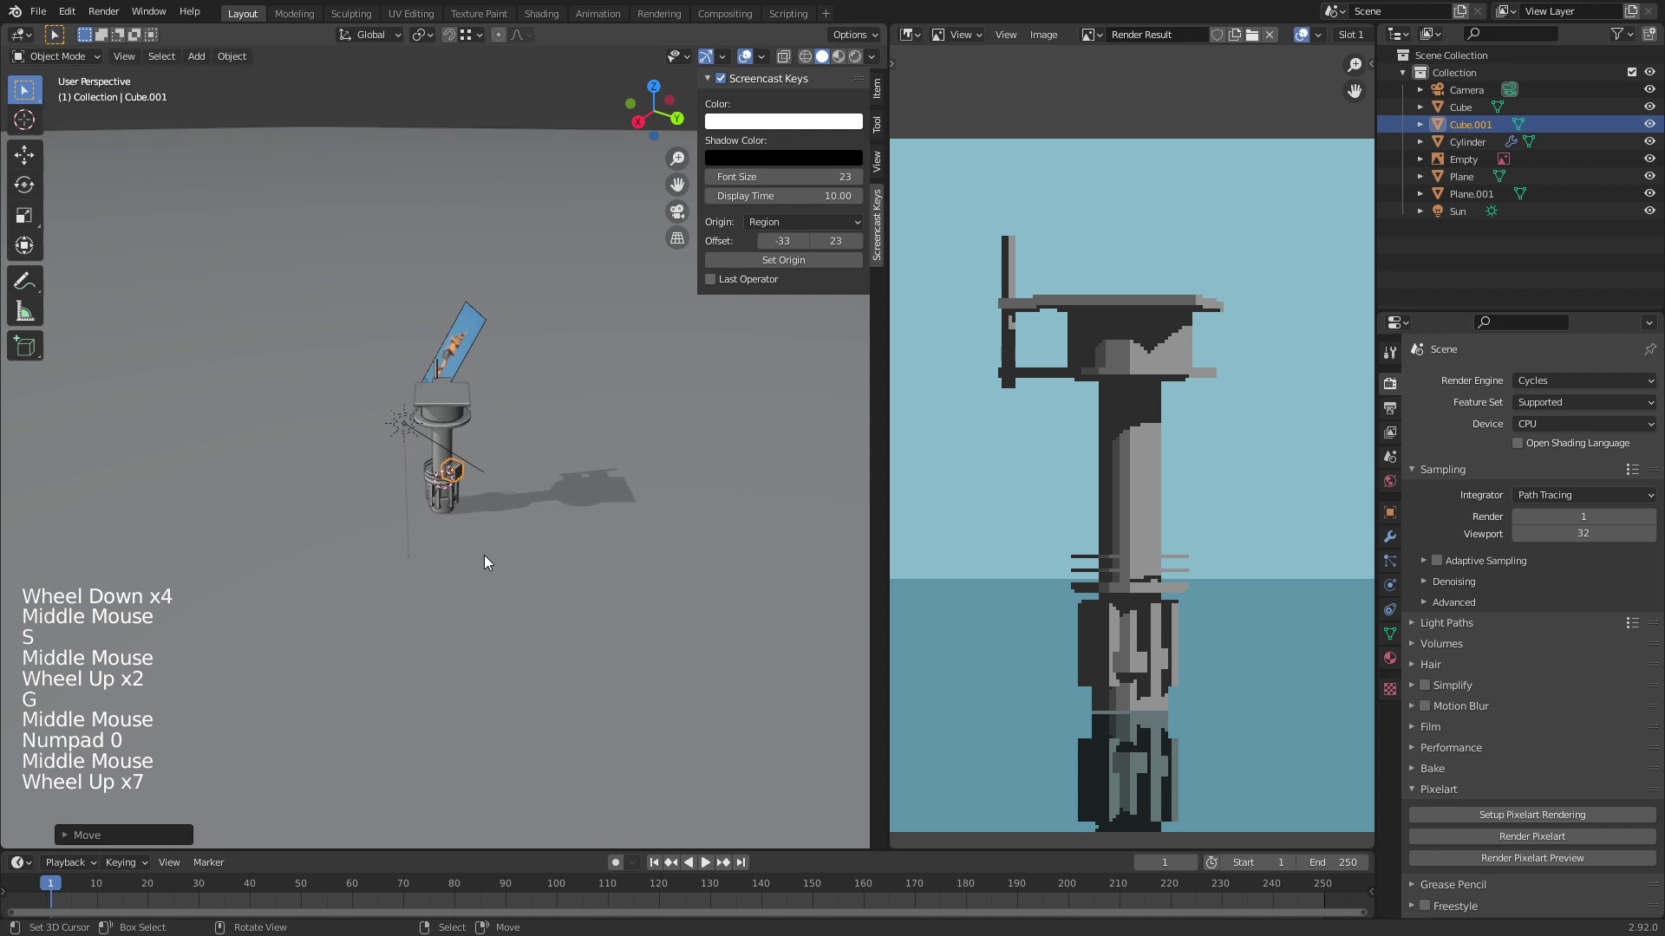
# Step: Shrink the cube to a small block, flatten it, stretch it along Y and widen it slightly along X into a plank
pyautogui.press('KP_Decimal')
pyautogui.scroll(-5, 483, 554)
pyautogui.press('s')
pyautogui.click(492, 461)
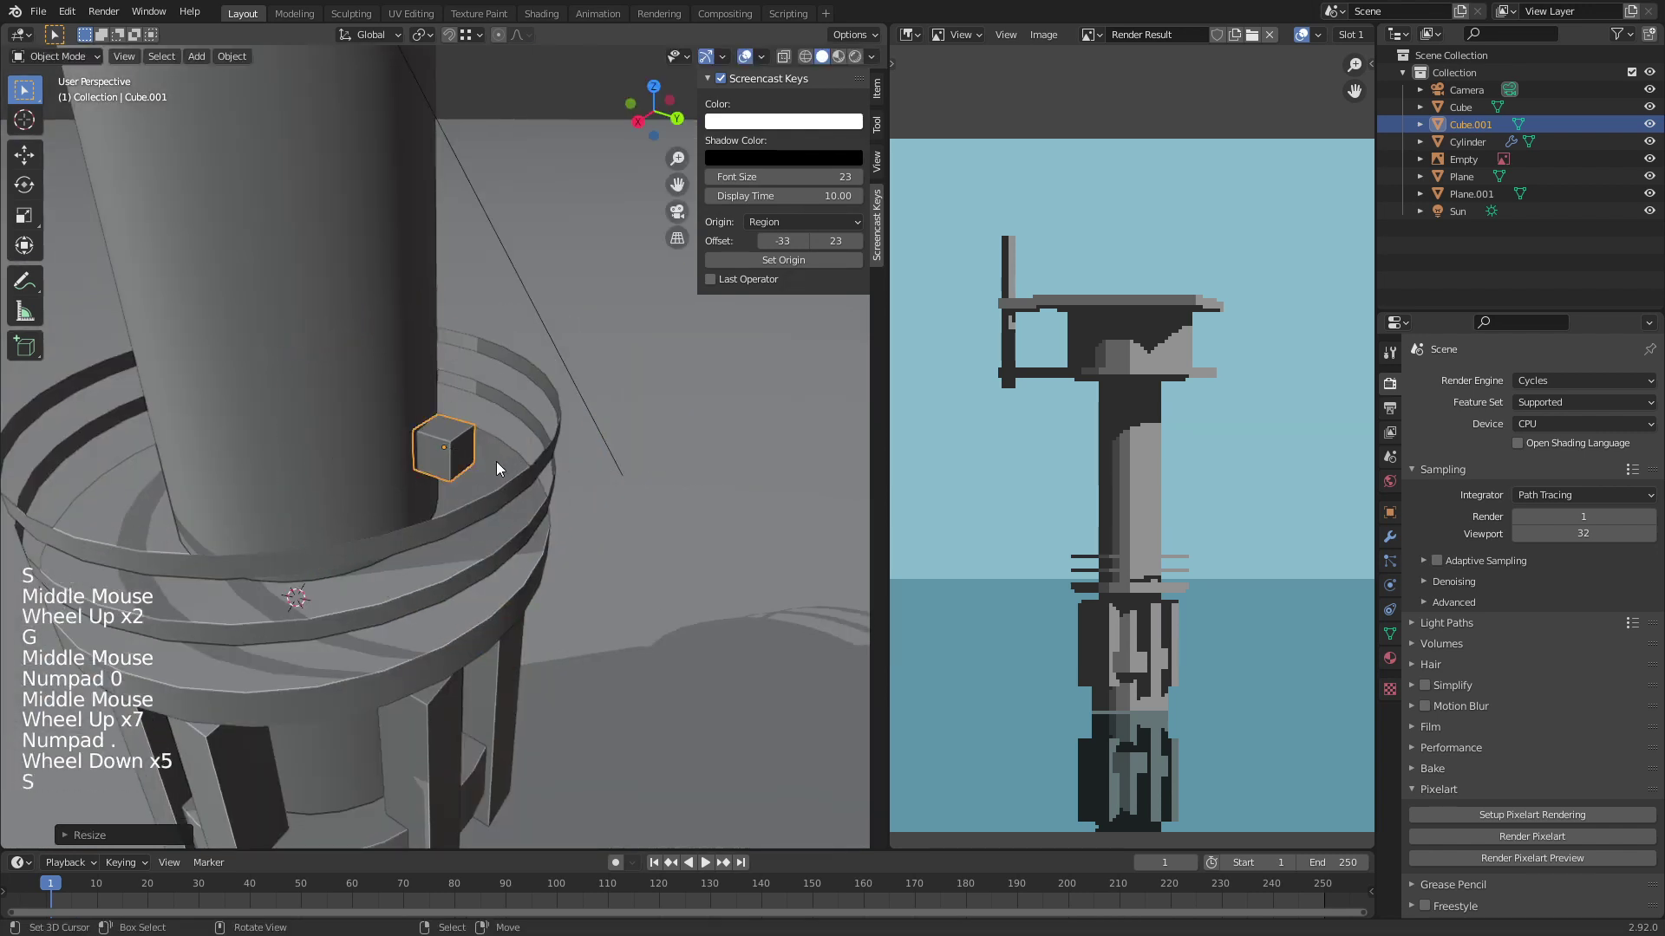
pyautogui.moveTo(496, 462); pyautogui.dragTo(496, 481, button='middle')
pyautogui.press('s')
pyautogui.press('s')
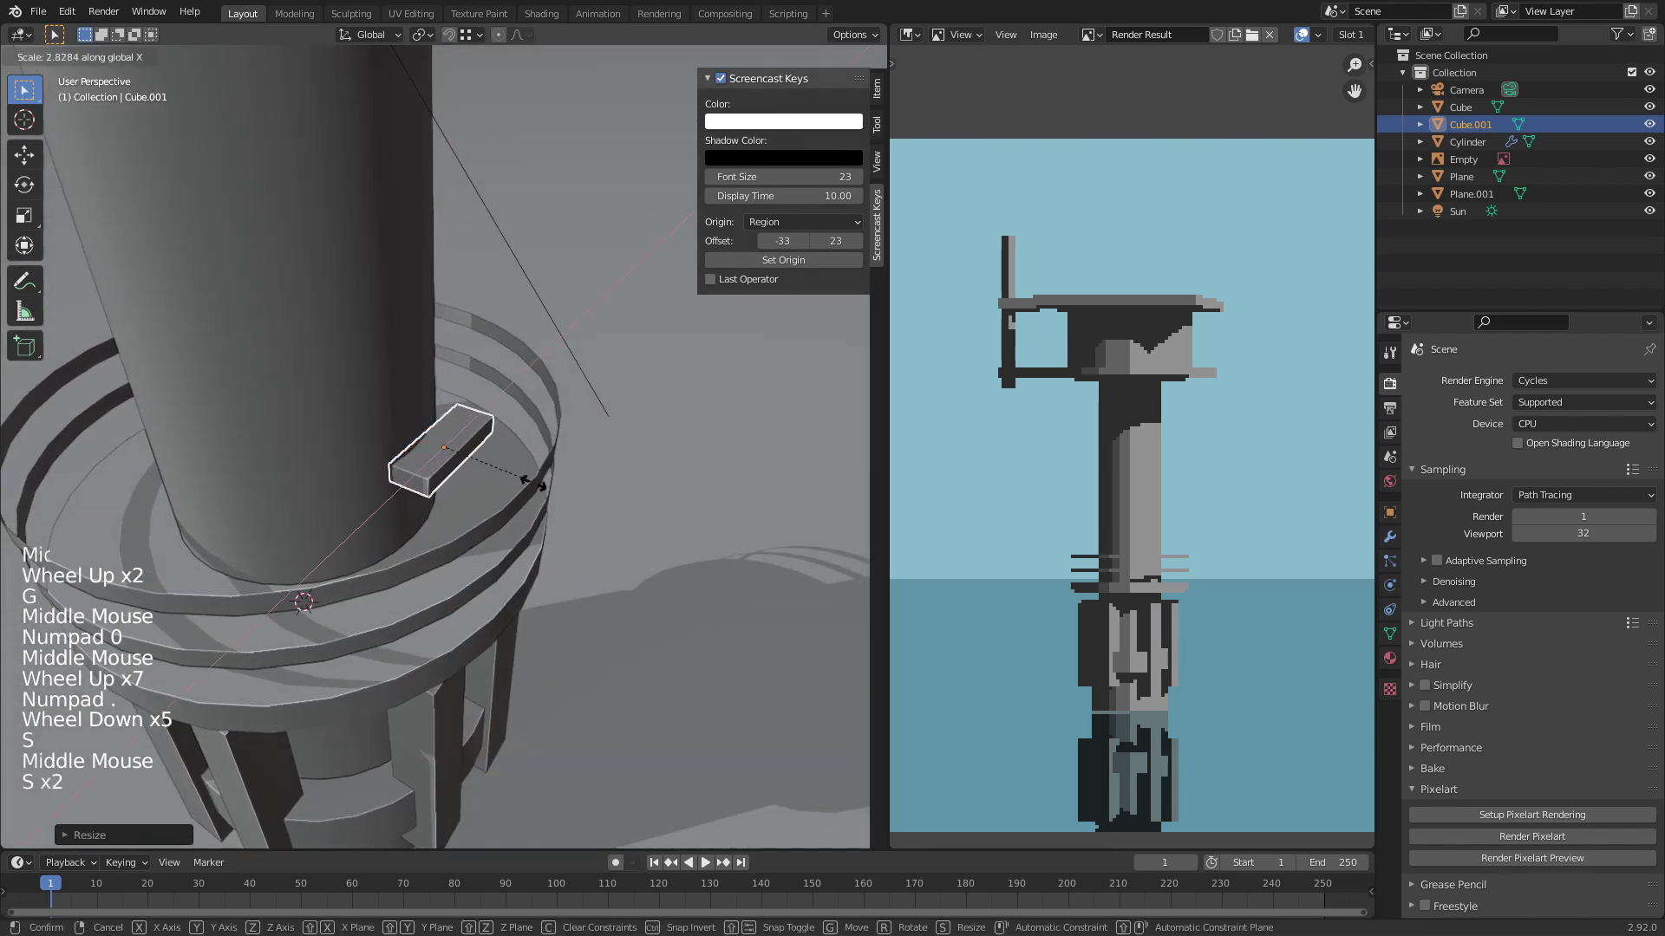
pyautogui.click(560, 490)
pyautogui.press('s')
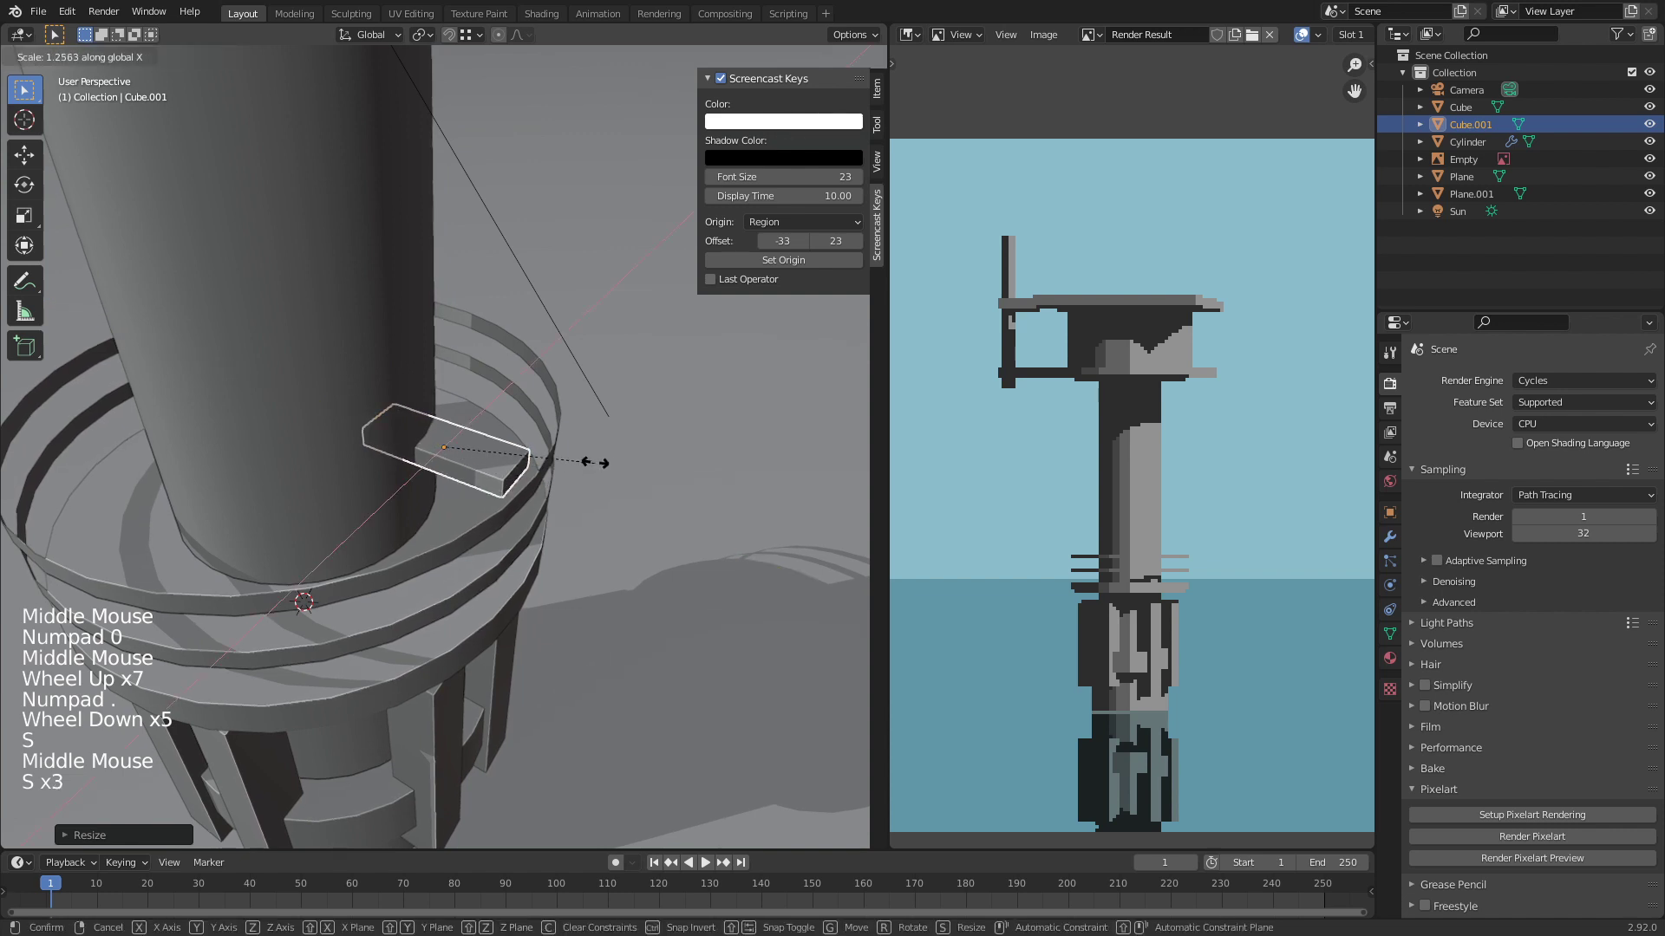
pyautogui.click(523, 460)
# Step: Move the plank down so it spans from the column to the rings above the flange, and deselect it
pyautogui.press('g')
pyautogui.moveTo(523, 459); pyautogui.dragTo(506, 548, button='middle')
pyautogui.click(583, 482)
pyautogui.hotkey('alt', 'a')
# Step: Select the column's side face loop in Edit Mode, snap the 3D cursor to that selection and return to Object Mode
pyautogui.rightClick(402, 374)
pyautogui.press('Tab')
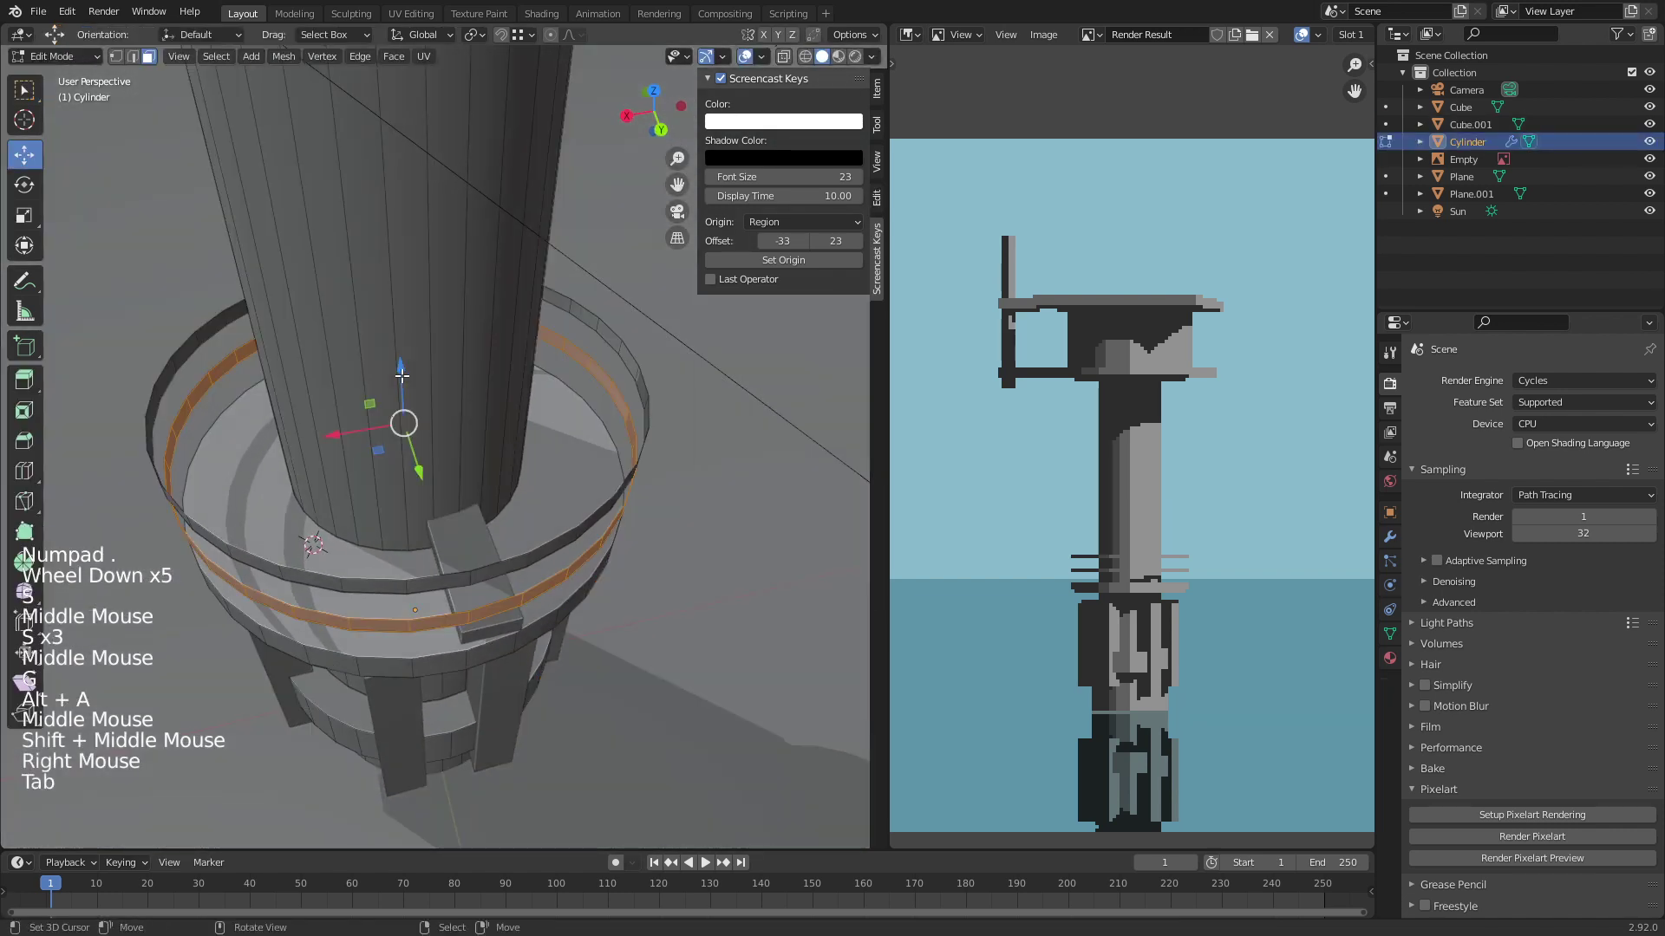
pyautogui.scroll(-3, 401, 374)
pyautogui.keyDown('alt'); pyautogui.rightClick(402, 375); pyautogui.keyUp('alt')
pyautogui.hotkey('shift', 's')
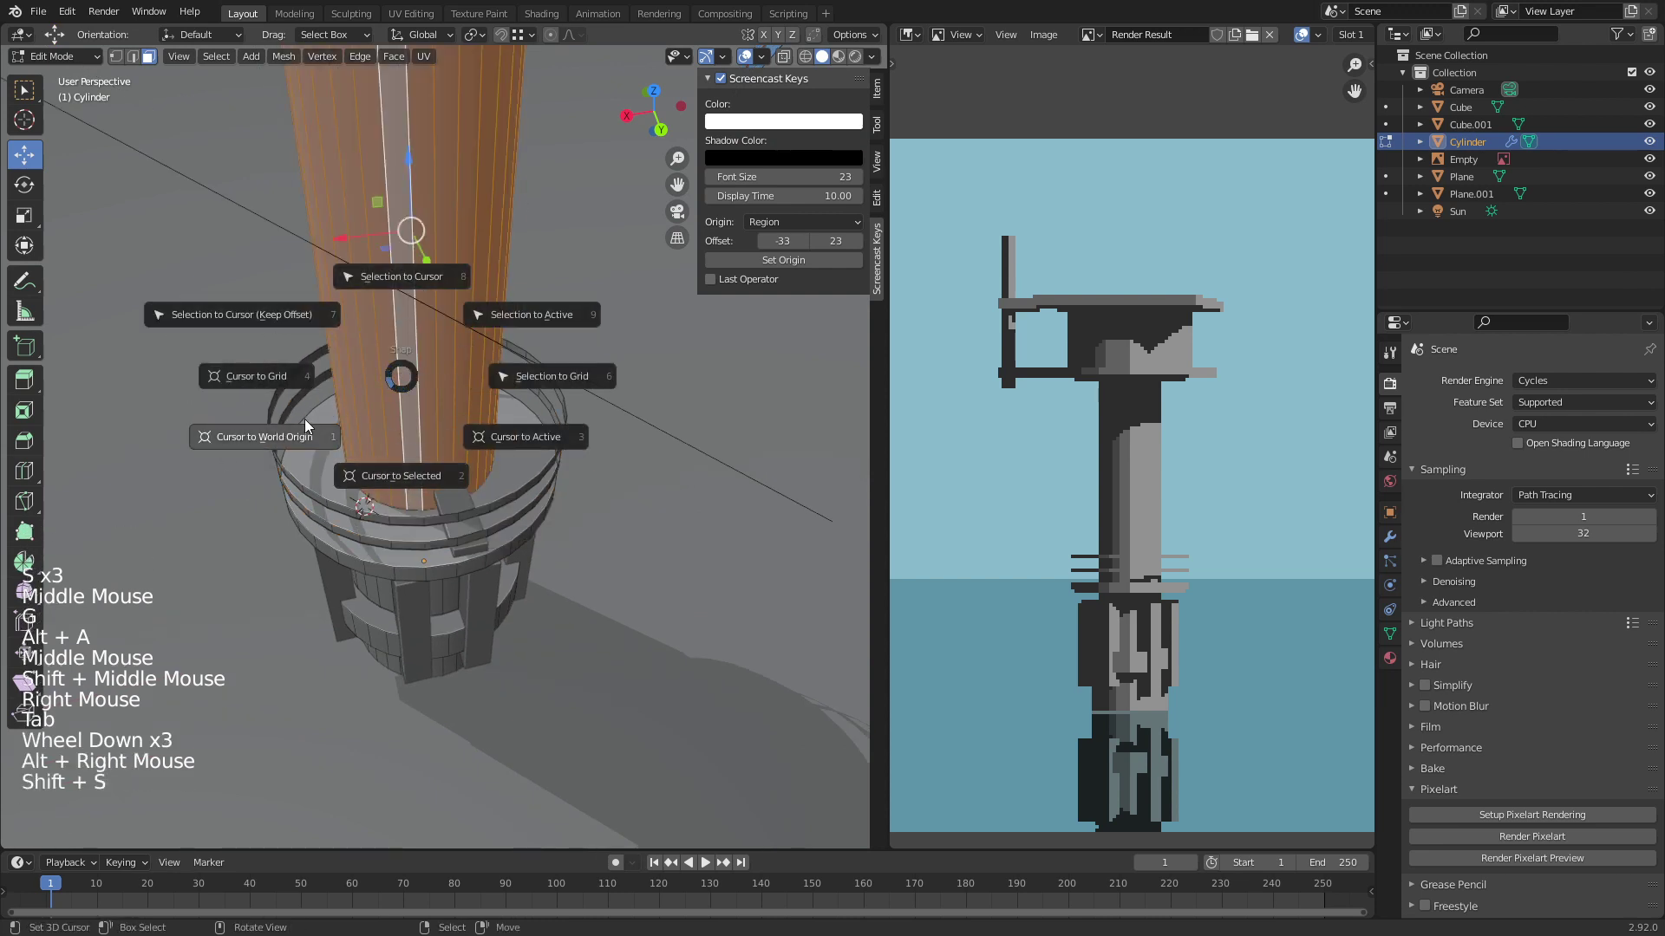
pyautogui.click(404, 483)
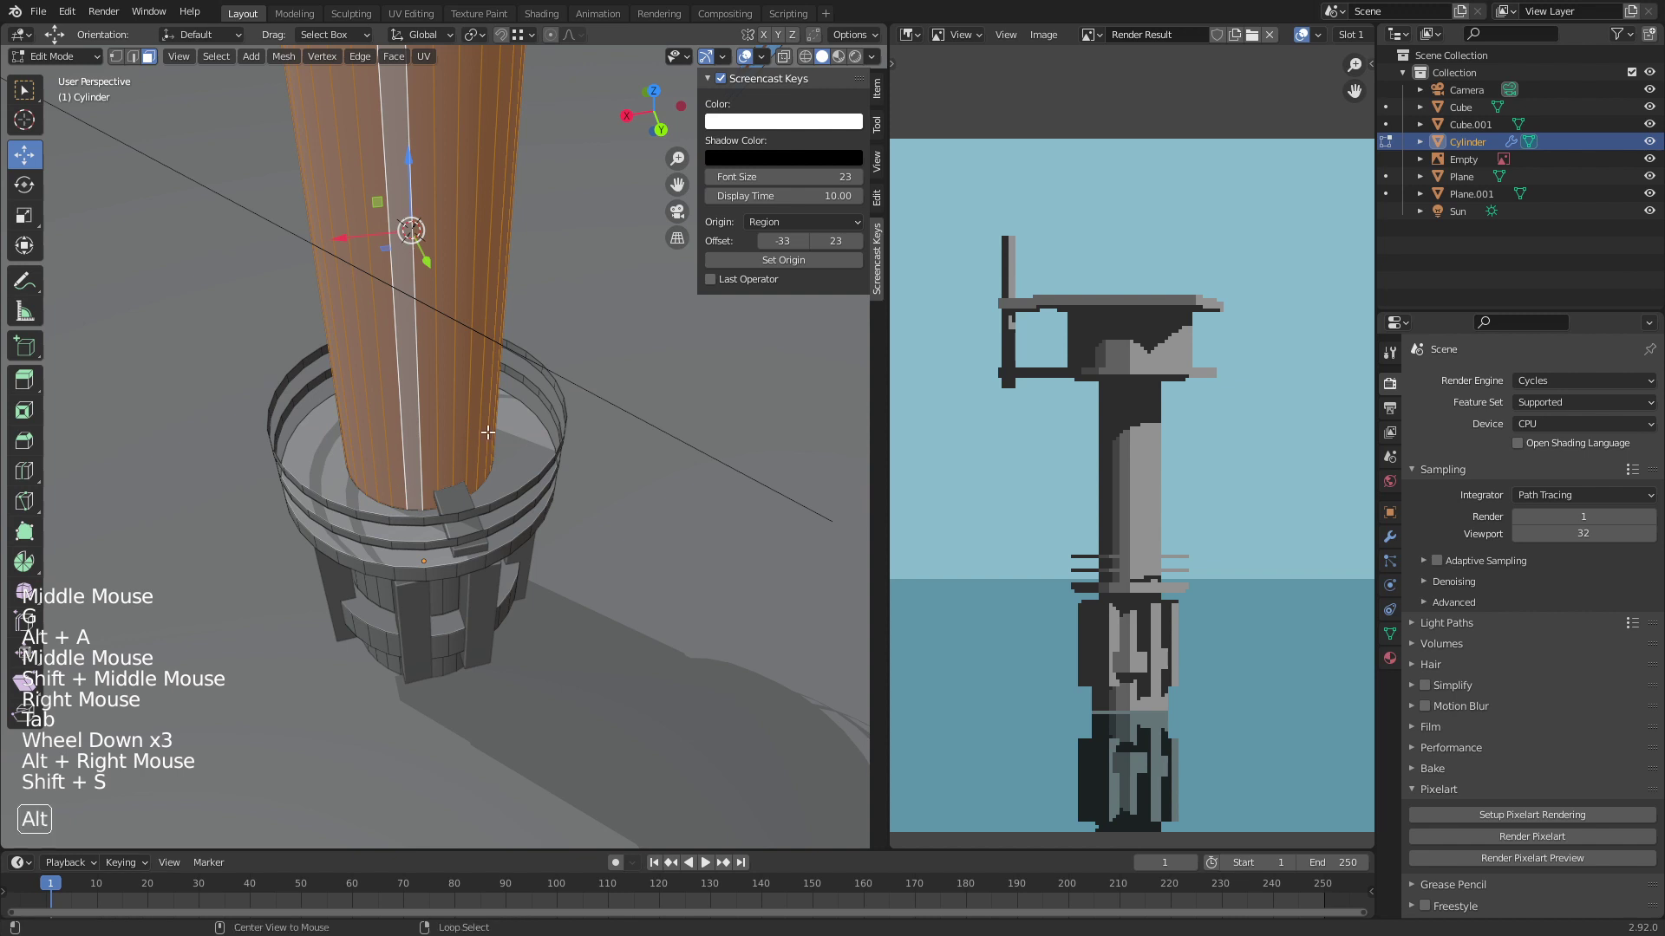
pyautogui.hotkey('alt', 'a')
pyautogui.press('Tab')
# Step: Add a sphere empty at the 3D cursor in the centre of the column
pyautogui.hotkey('shift', 'a')
pyautogui.moveTo(478, 322)
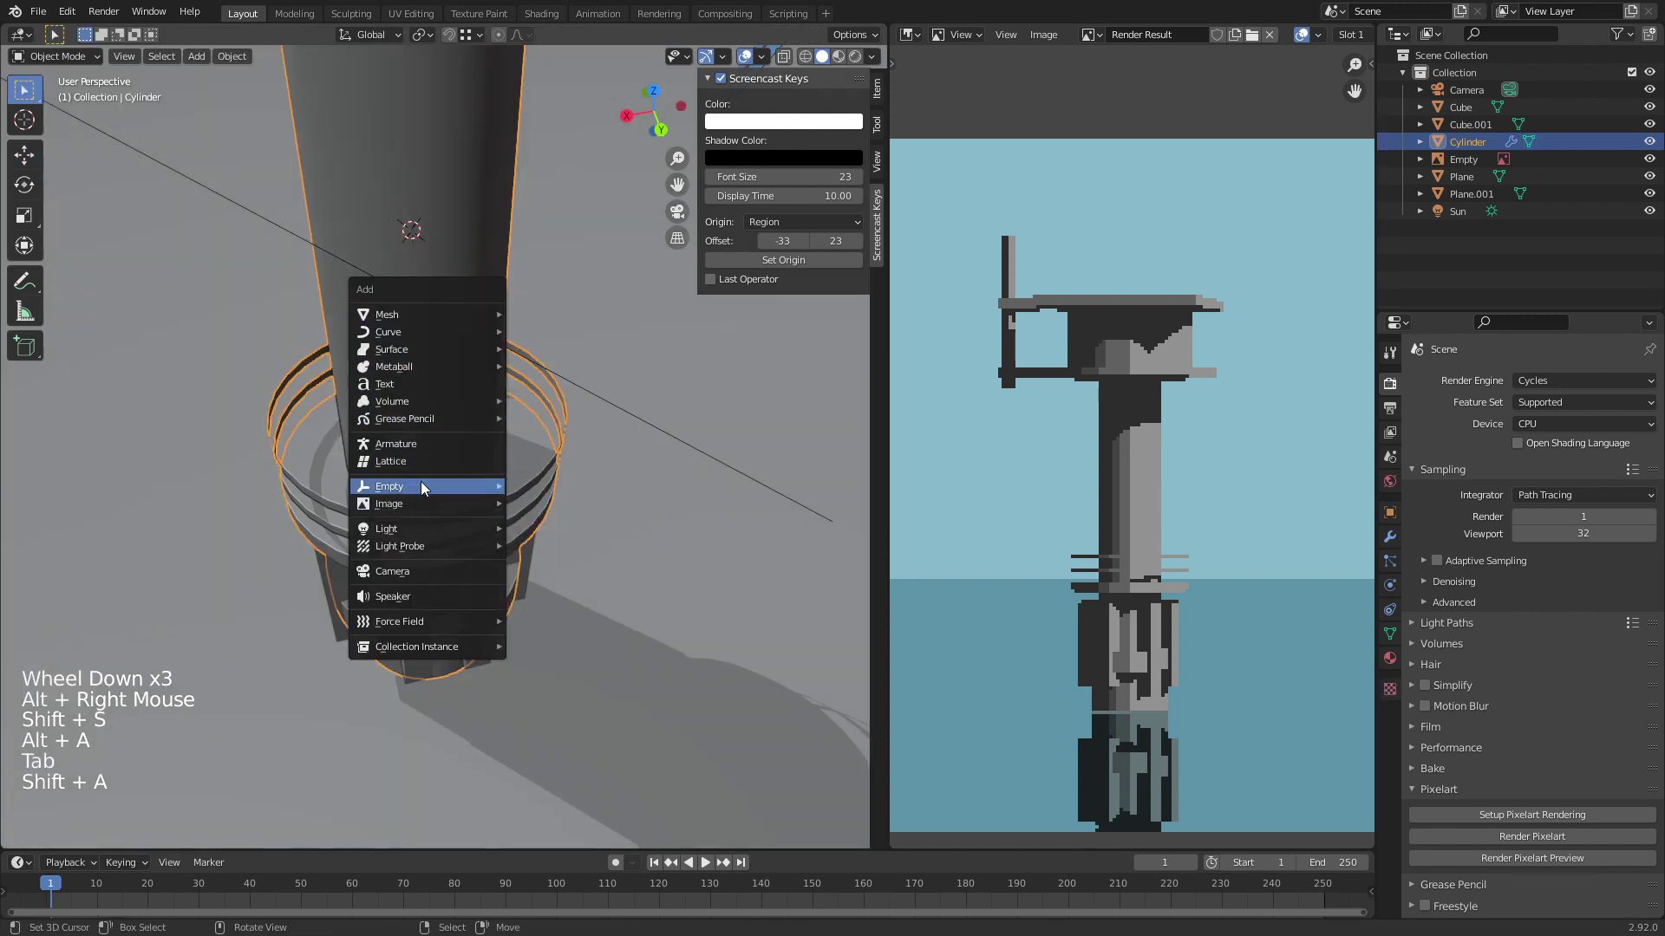
pyautogui.moveTo(421, 488)
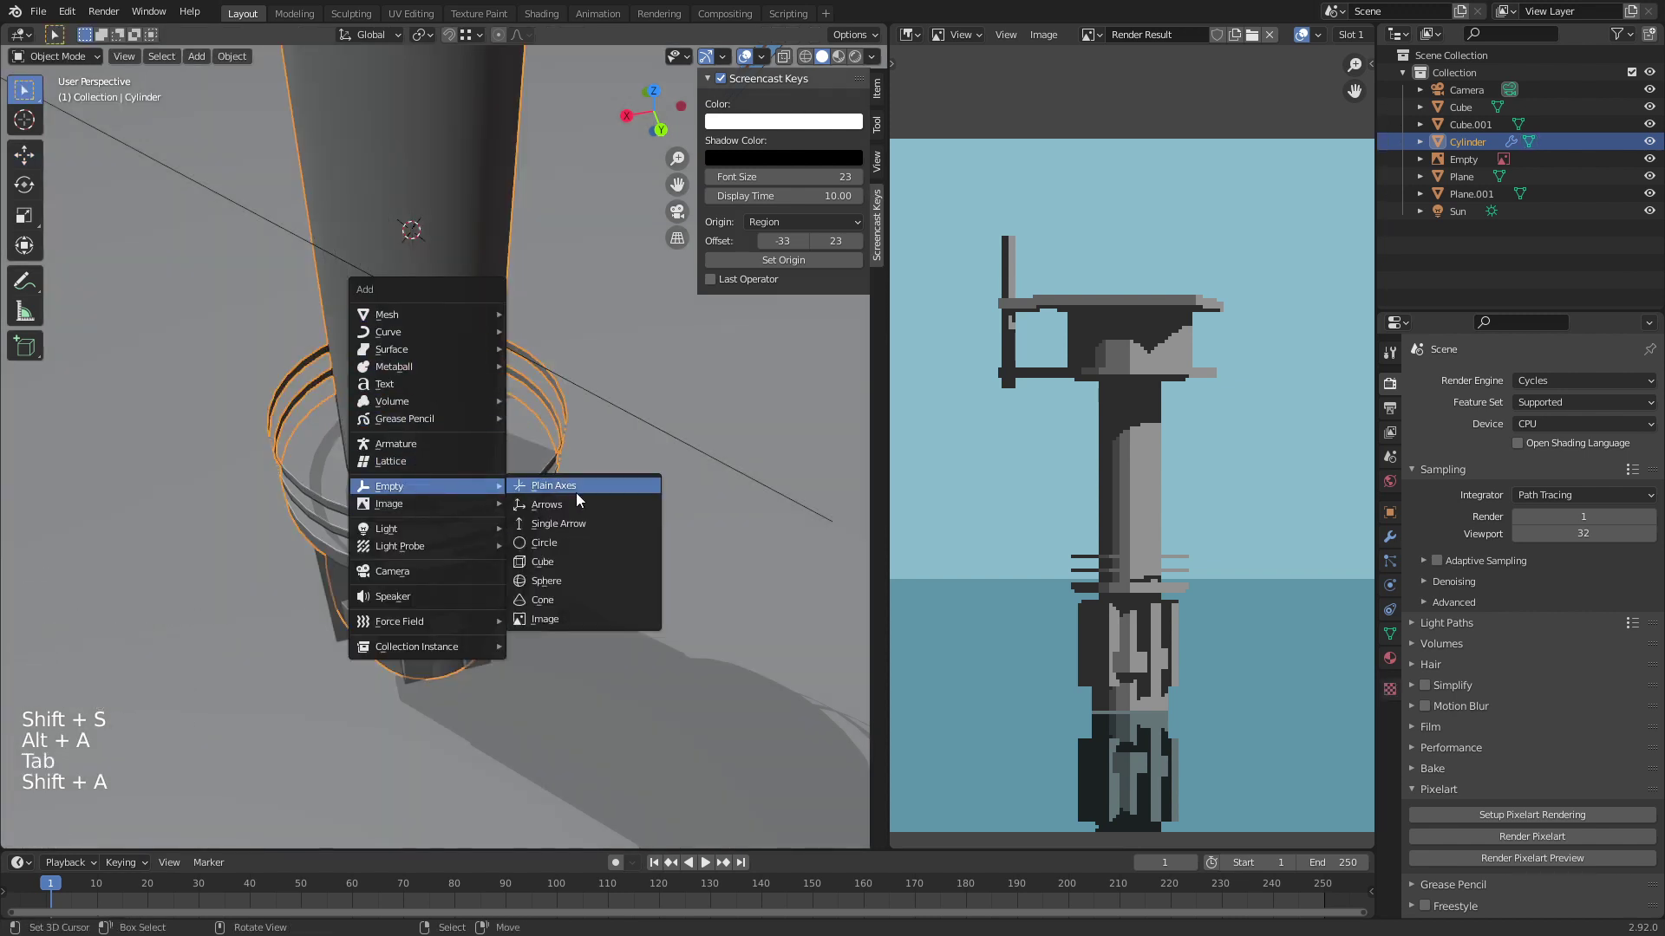
pyautogui.click(546, 581)
pyautogui.scroll(-4, 503, 508)
pyautogui.moveTo(468, 396); pyautogui.dragTo(477, 460, button='middle')
pyautogui.scroll(4, 482, 500)
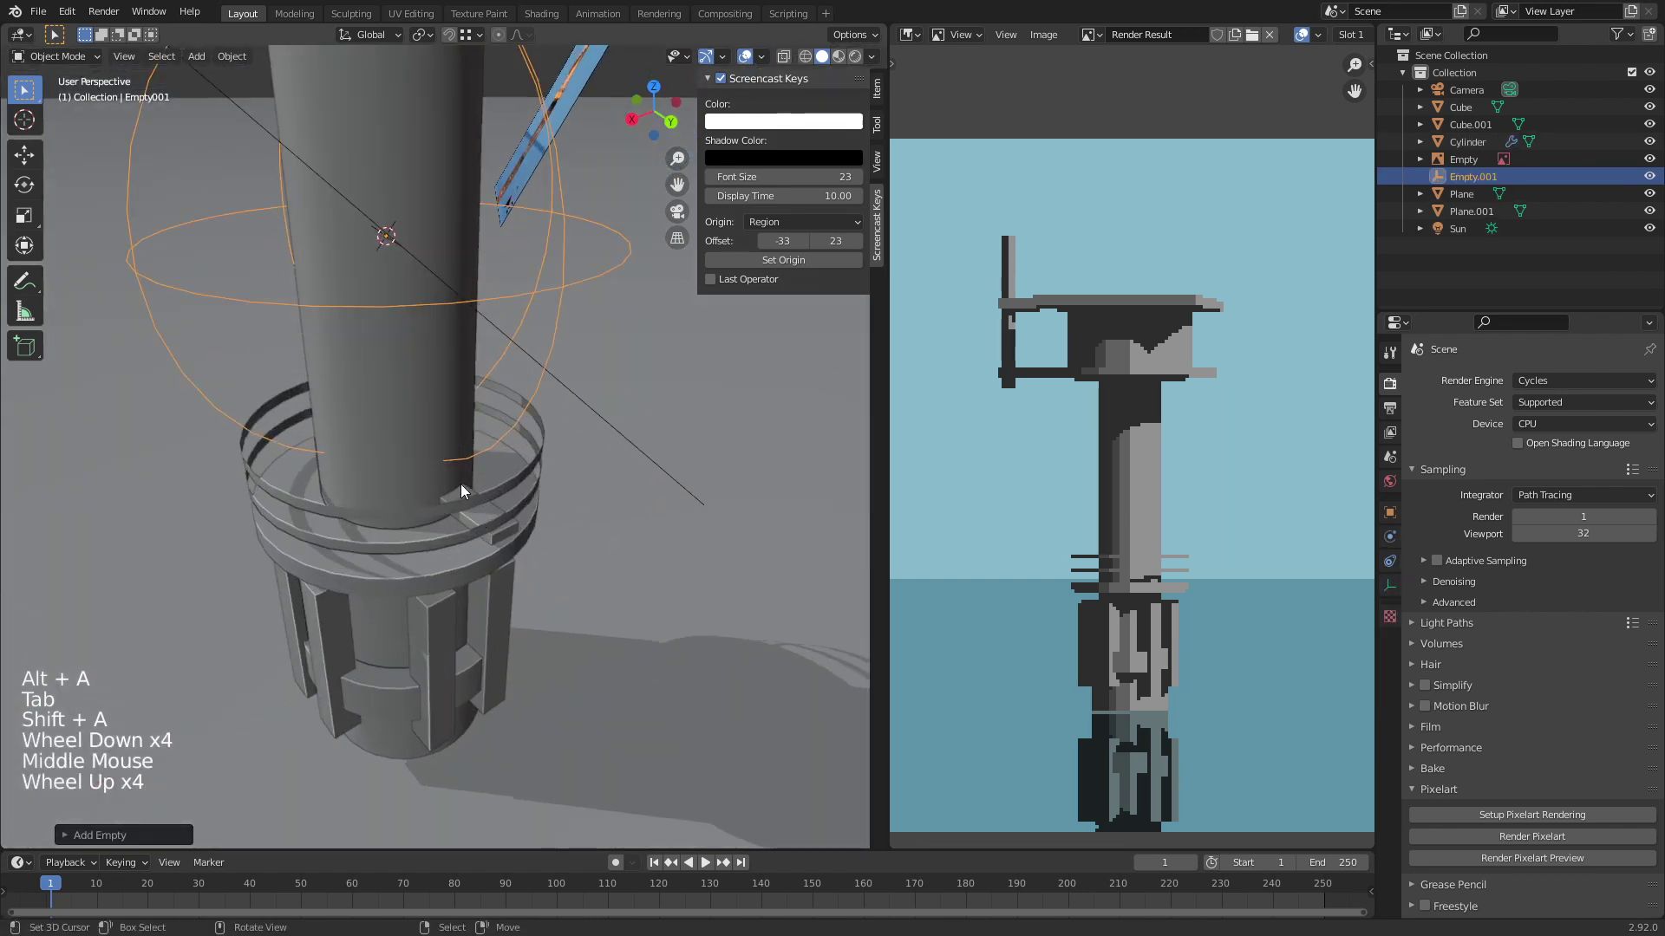
# Step: Select the plank between the column and rings and add an Array modifier to it
pyautogui.rightClick(461, 491)
pyautogui.rightClick(462, 490)
pyautogui.click(1390, 537)
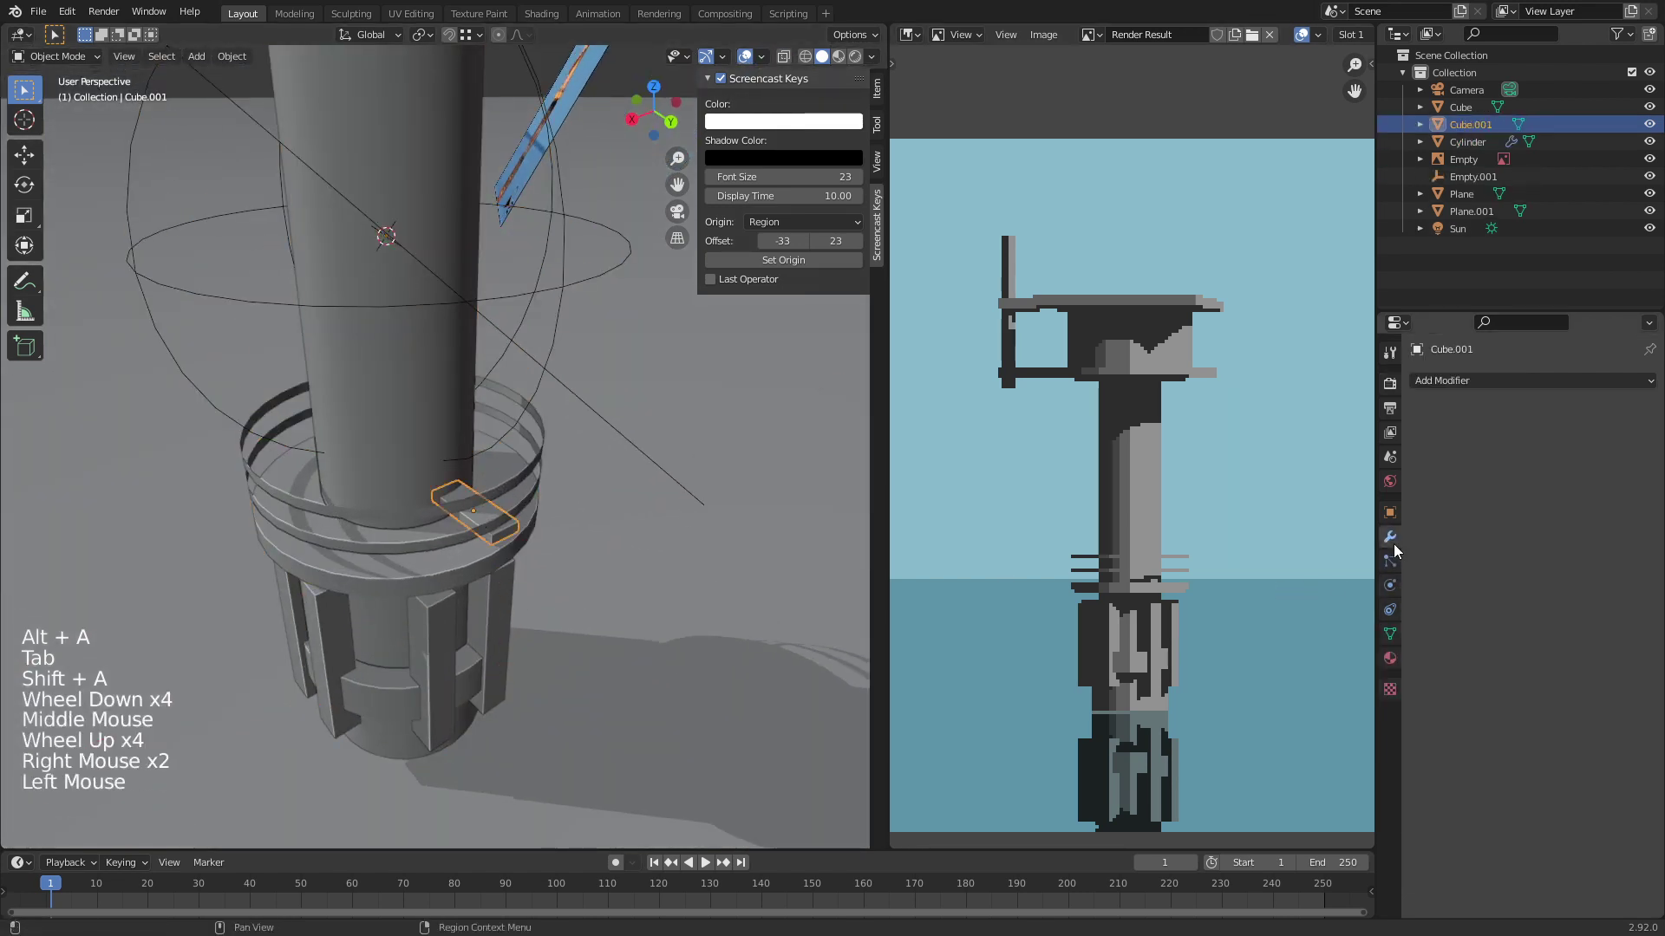
pyautogui.click(1465, 374)
pyautogui.click(1345, 428)
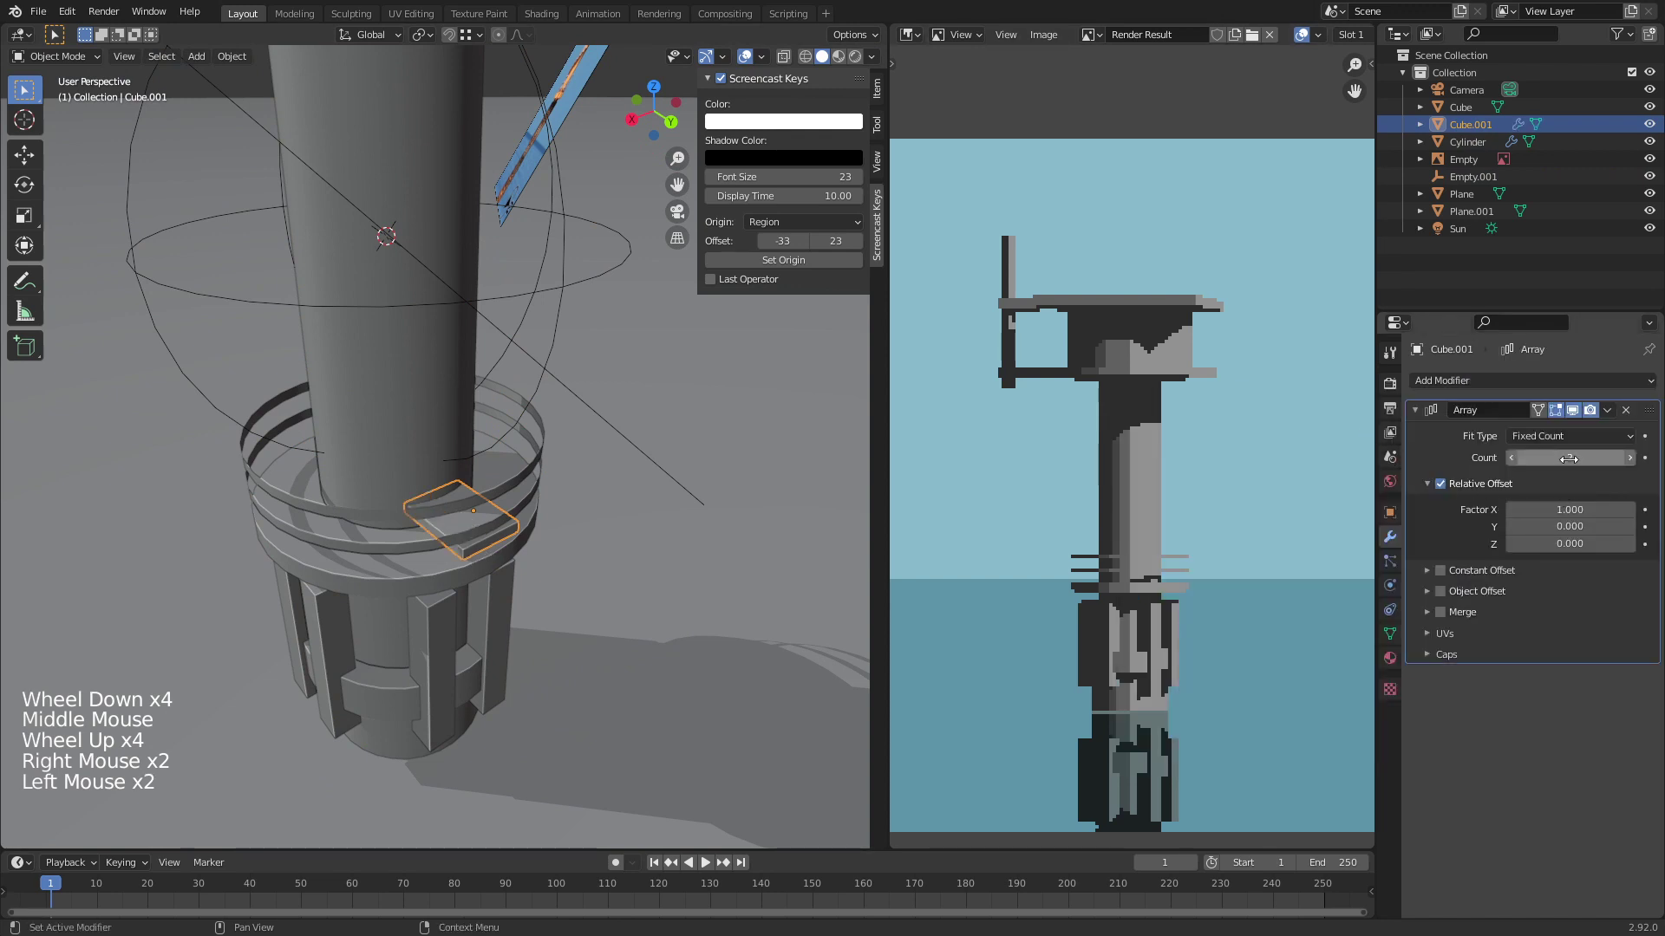
# Step: Disable the array's Relative Offset and enable Object Offset with the sphere empty, Empty.001, as its object
pyautogui.click(1442, 485)
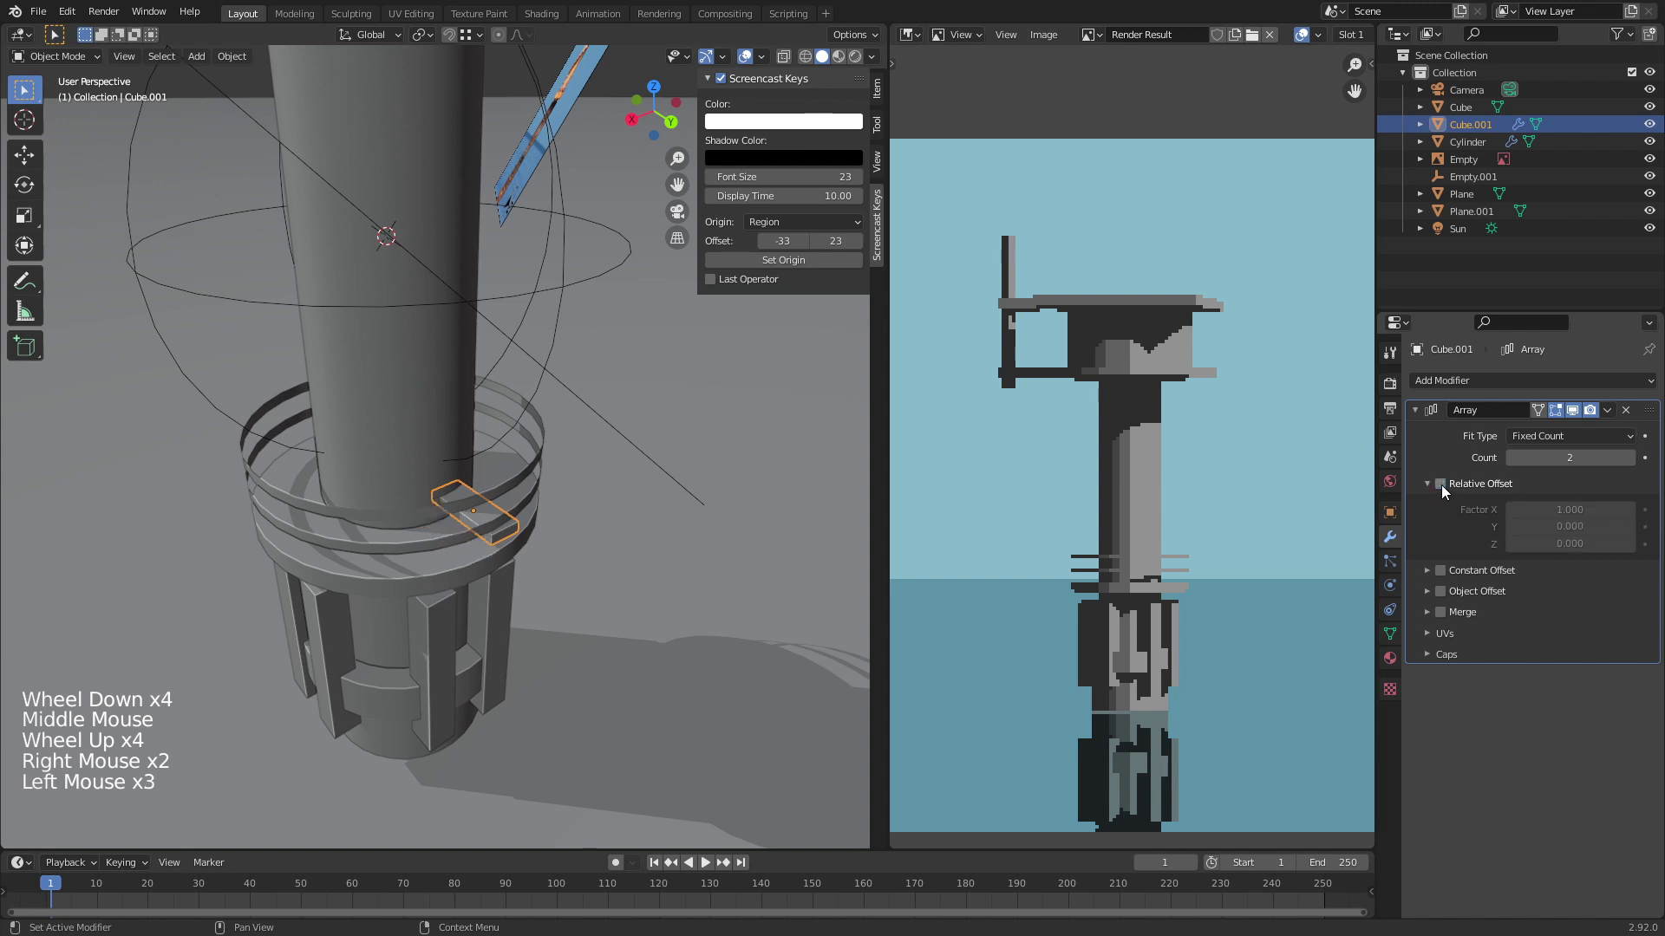
pyautogui.click(1423, 571)
pyautogui.click(1423, 571)
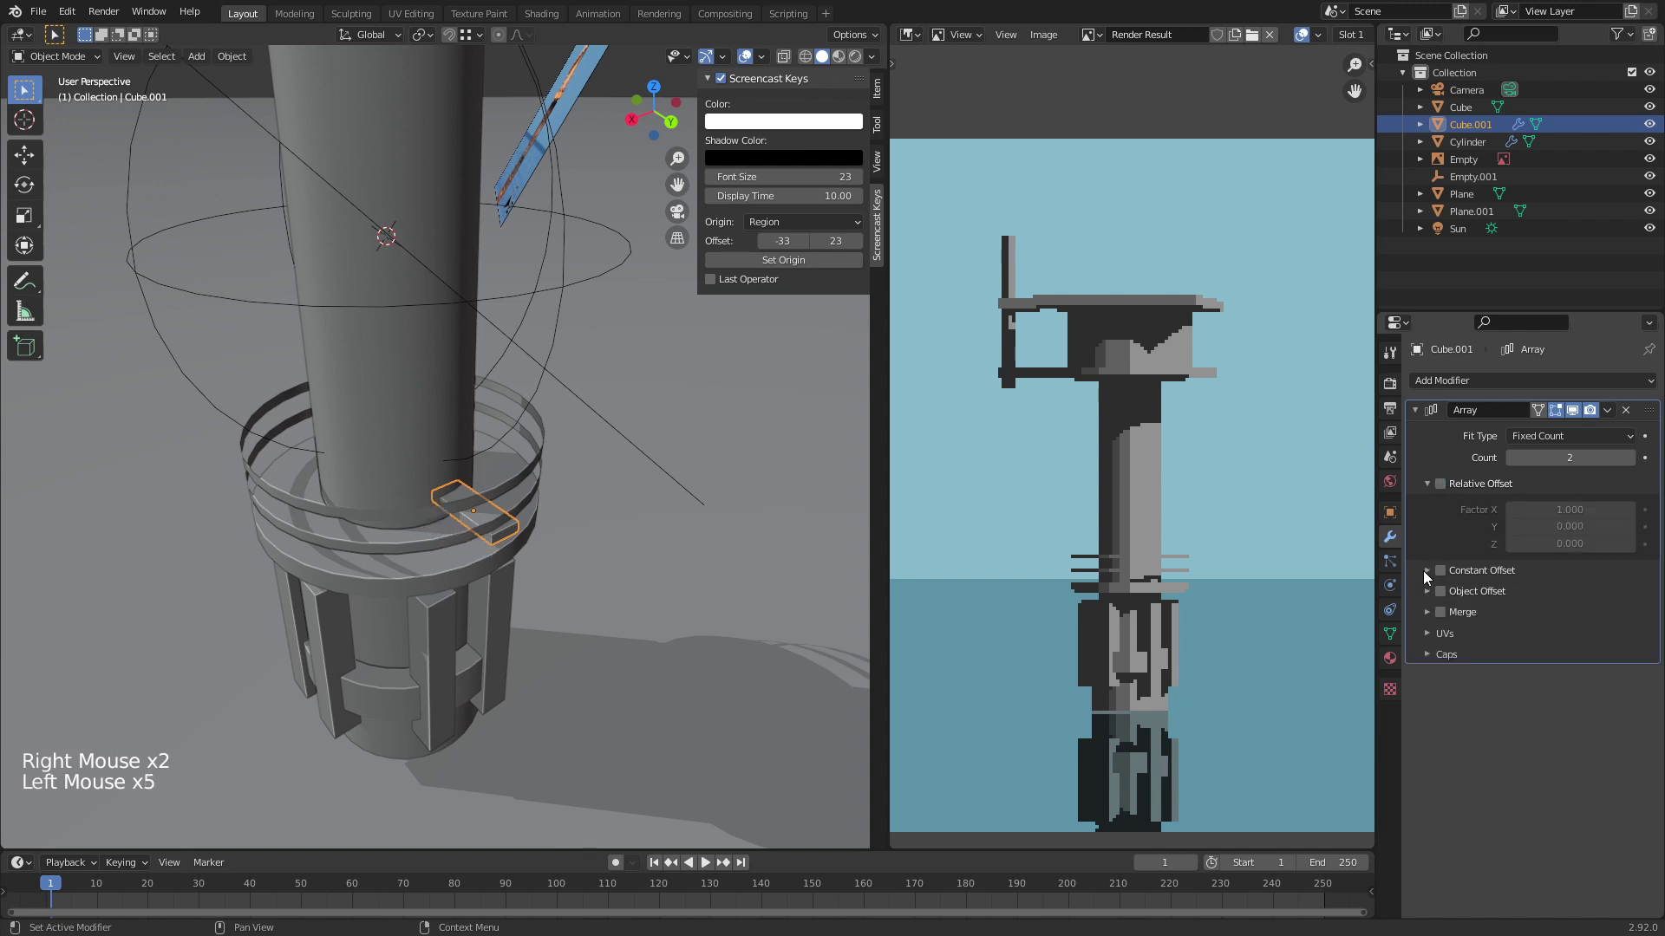
pyautogui.click(1419, 617)
pyautogui.click(1419, 616)
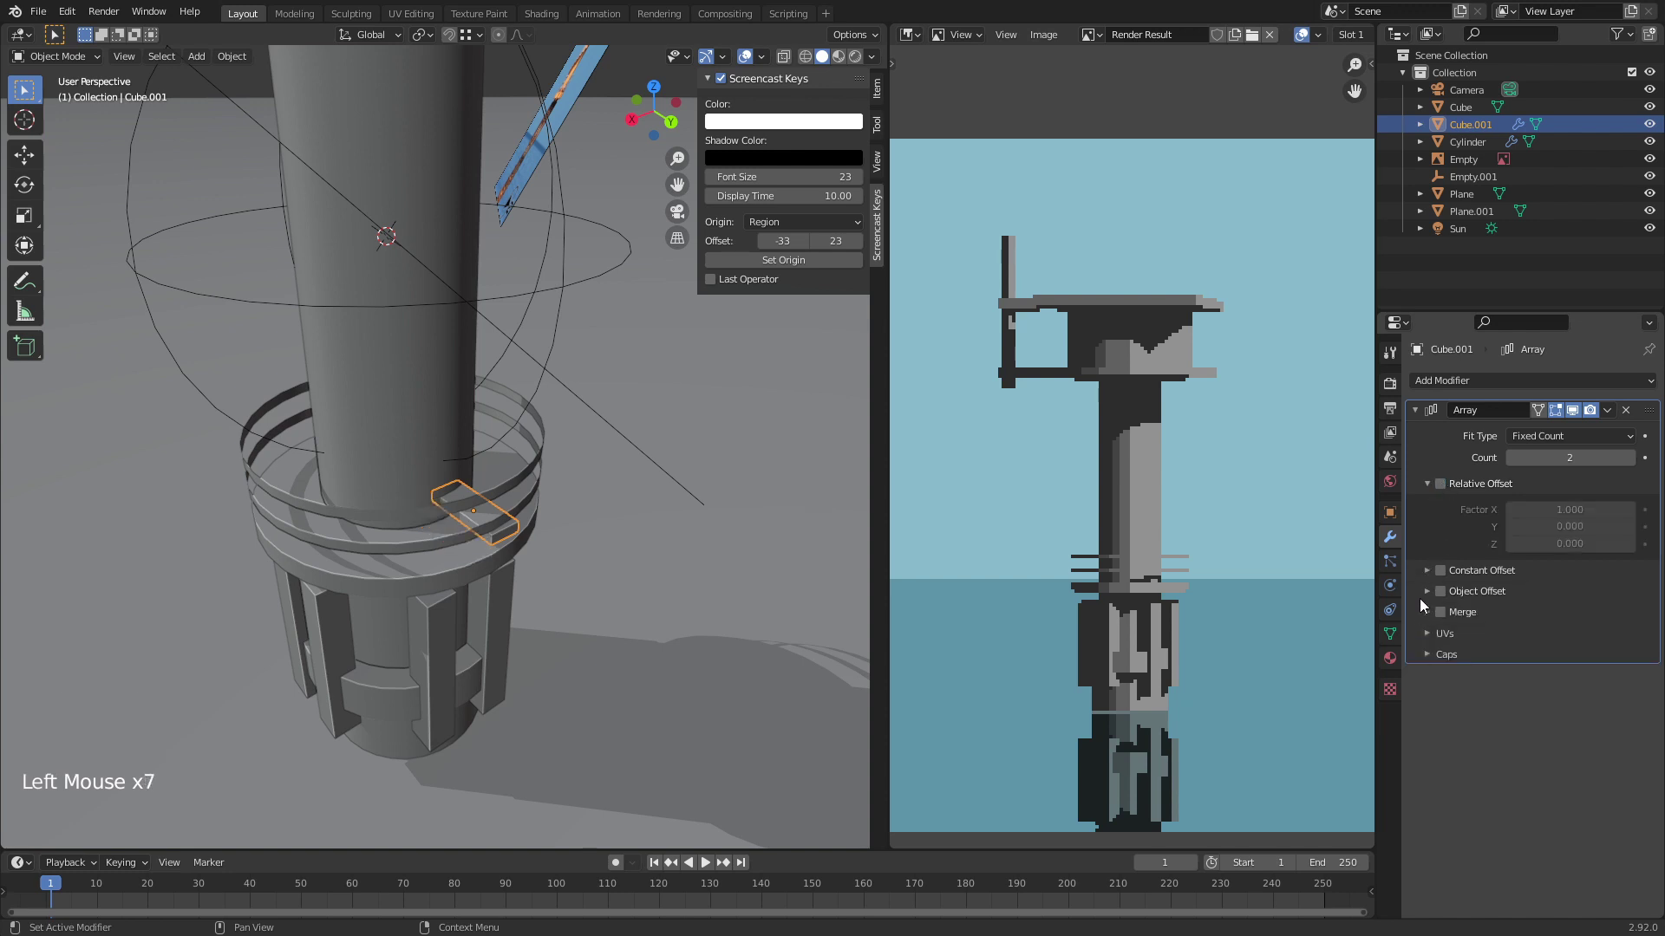
pyautogui.click(1440, 592)
pyautogui.click(1427, 593)
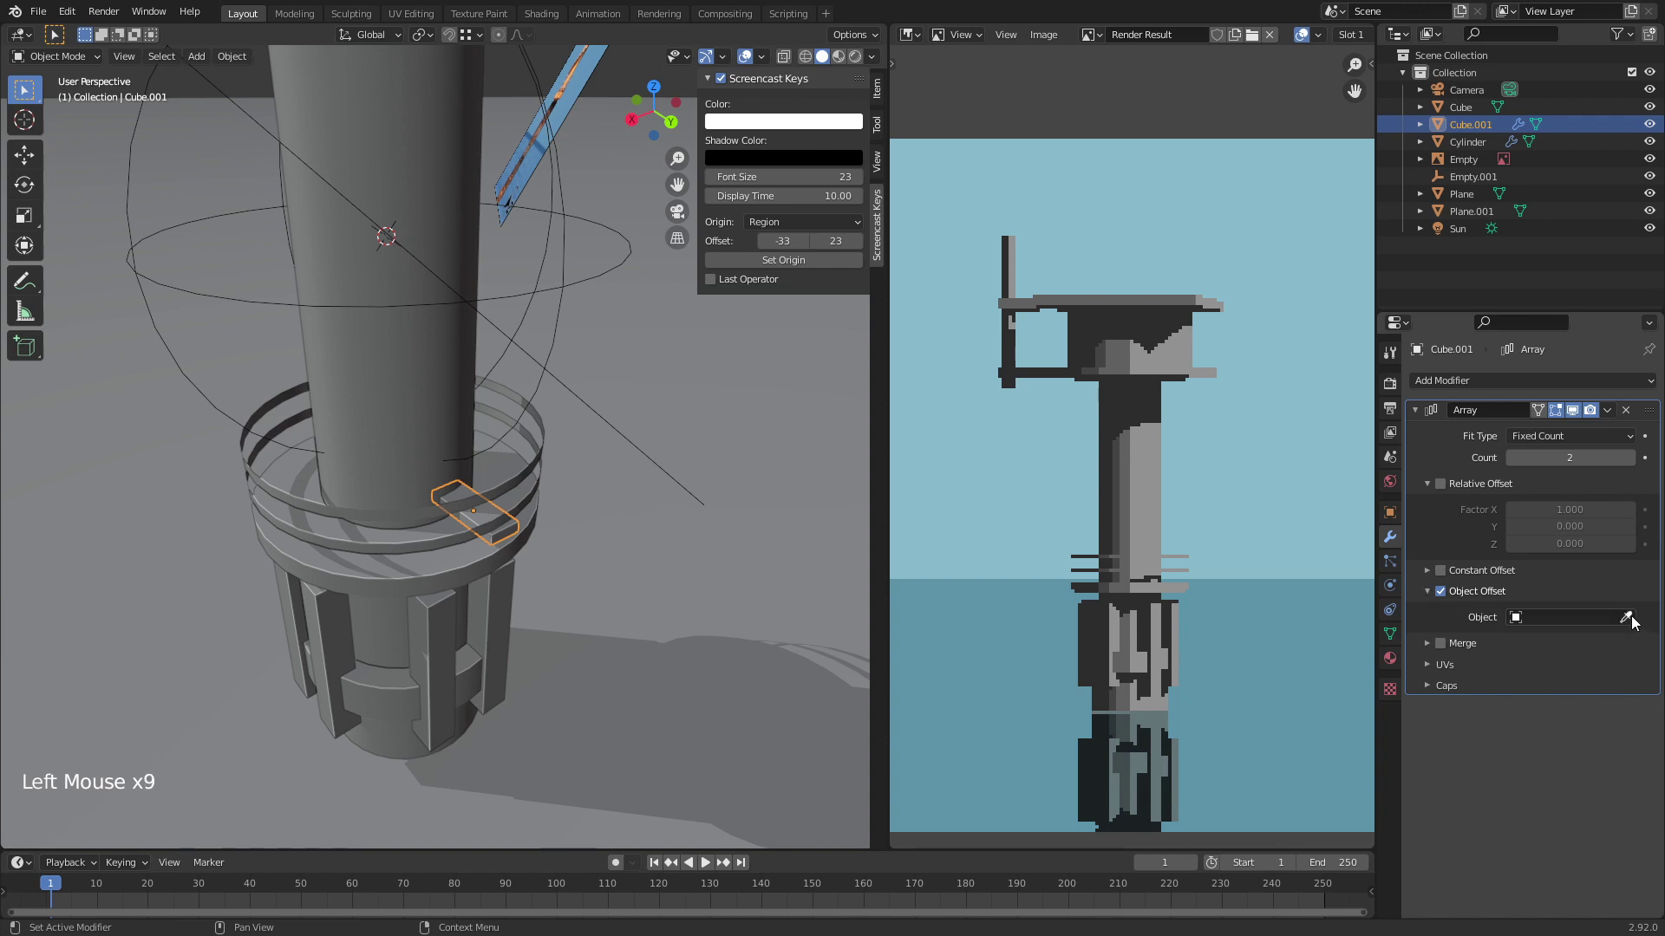
pyautogui.click(569, 280)
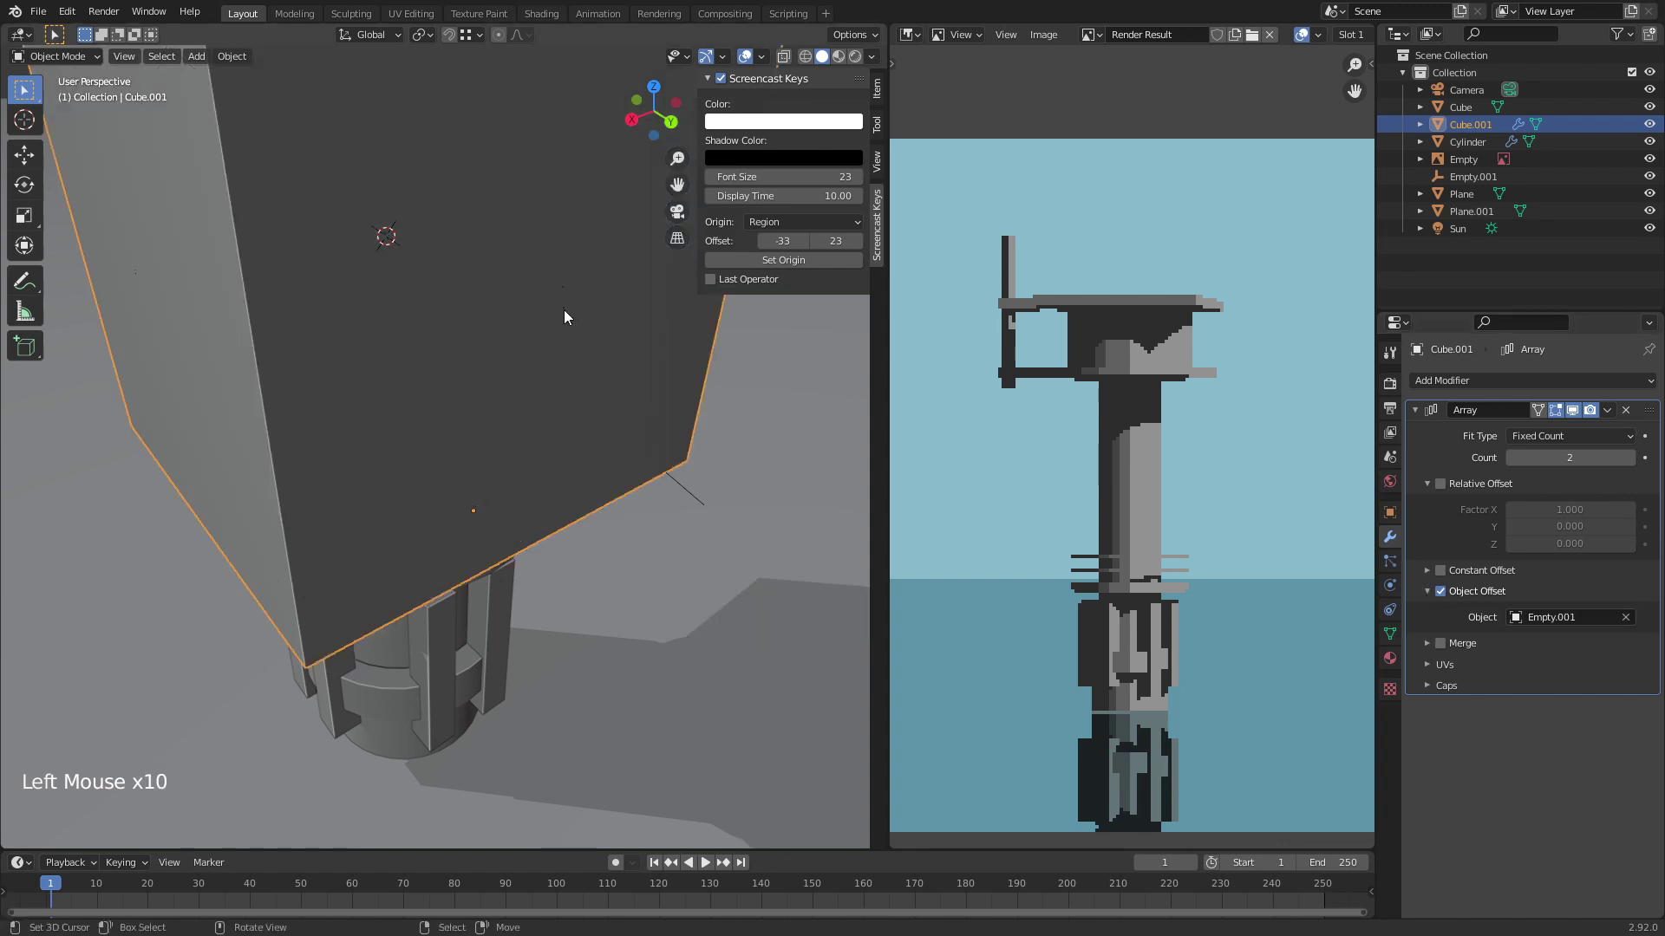
# Step: Select the arrayed plank and apply its scale
pyautogui.scroll(-2, 503, 513)
pyautogui.moveTo(503, 513); pyautogui.dragTo(513, 451, button='middle')
pyautogui.scroll(2, 500, 503)
pyautogui.rightClick(500, 500)
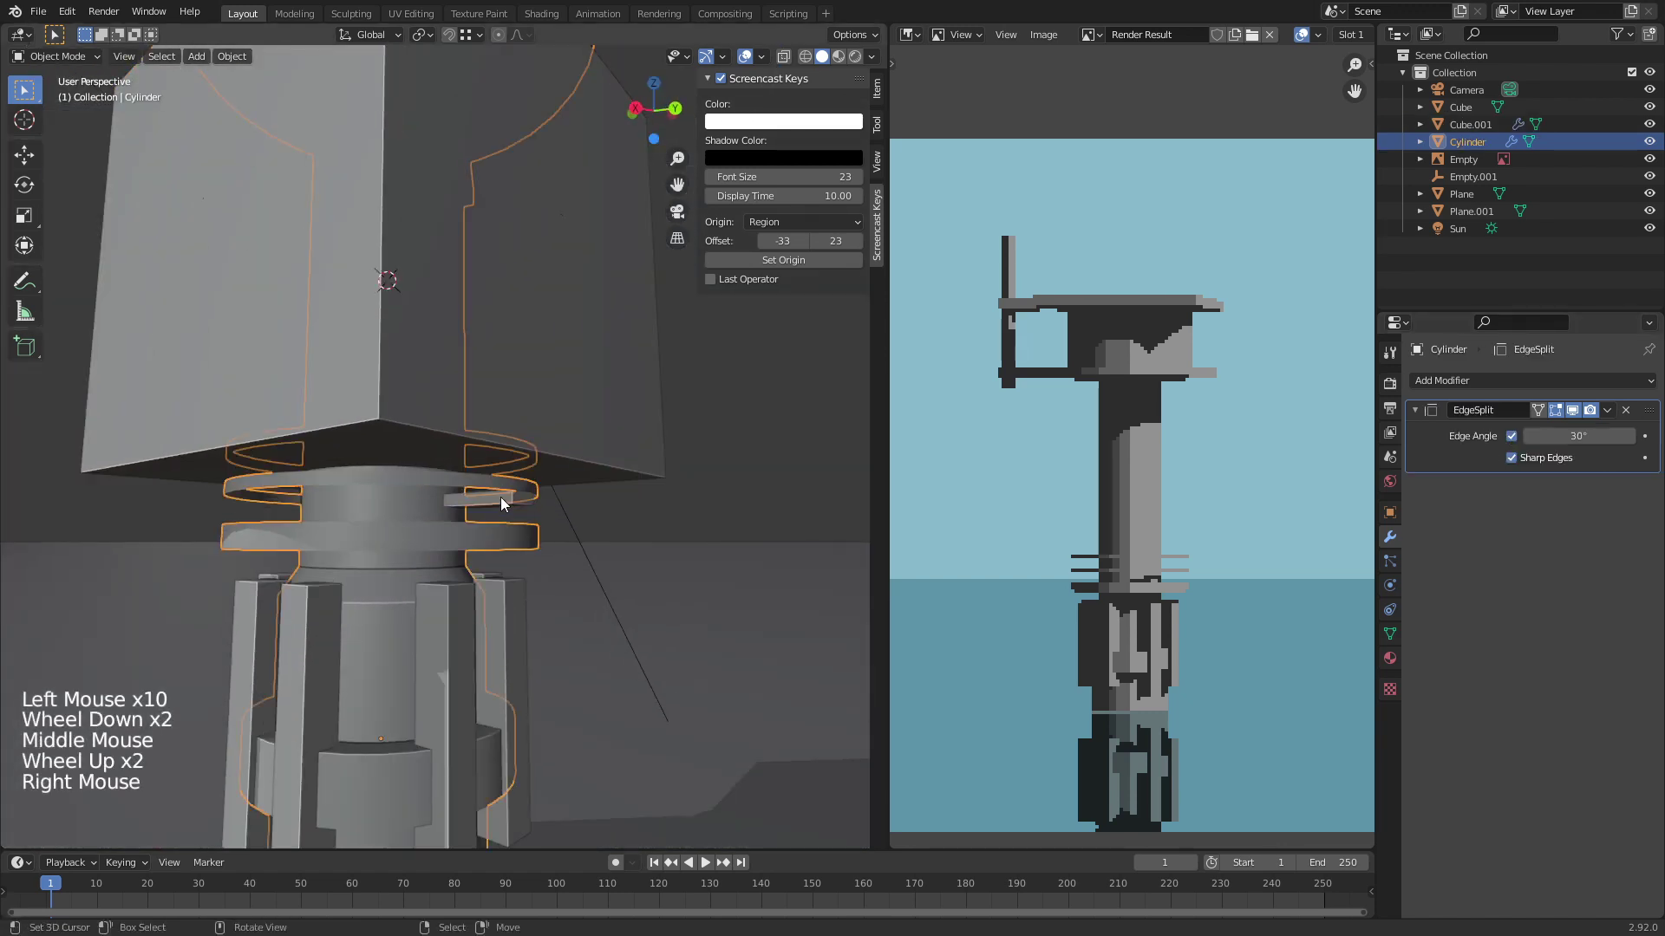
pyautogui.rightClick(501, 497)
pyautogui.hotkey('ctrl', 'a')
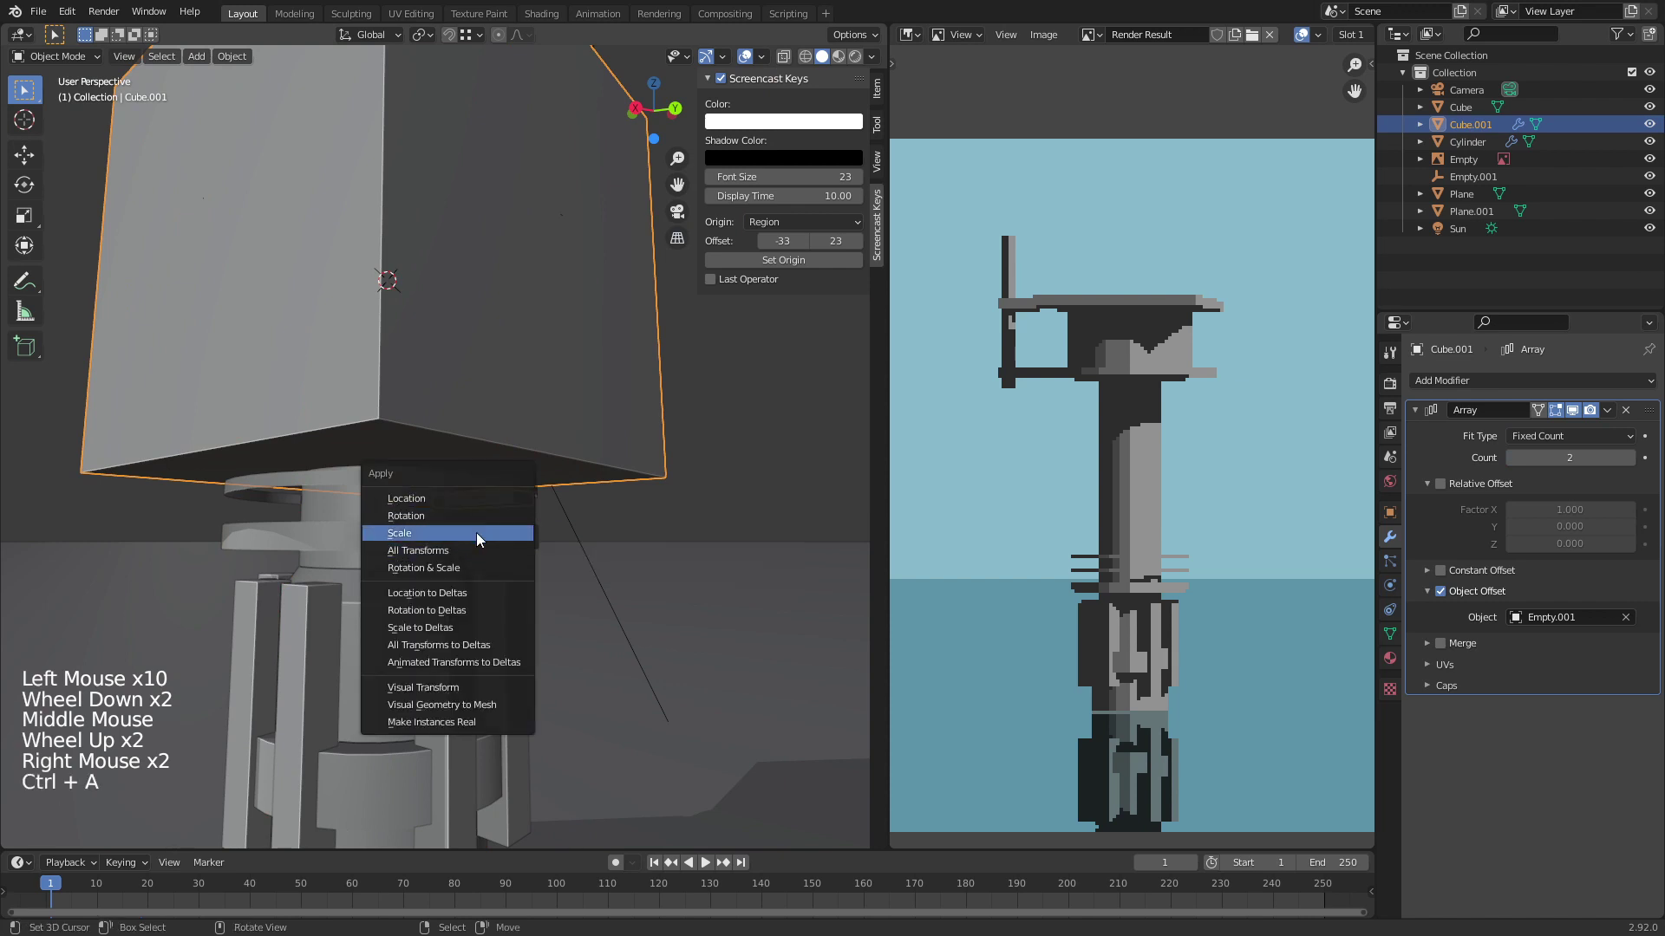
pyautogui.click(476, 532)
# Step: Examine where the plank's array copy sits relative to the sphere empty and the column
pyautogui.moveTo(476, 532); pyautogui.dragTo(579, 291, button='middle')
pyautogui.rightClick(513, 430)
pyautogui.rightClick(463, 498)
pyautogui.moveTo(463, 498); pyautogui.dragTo(451, 503, button='middle')
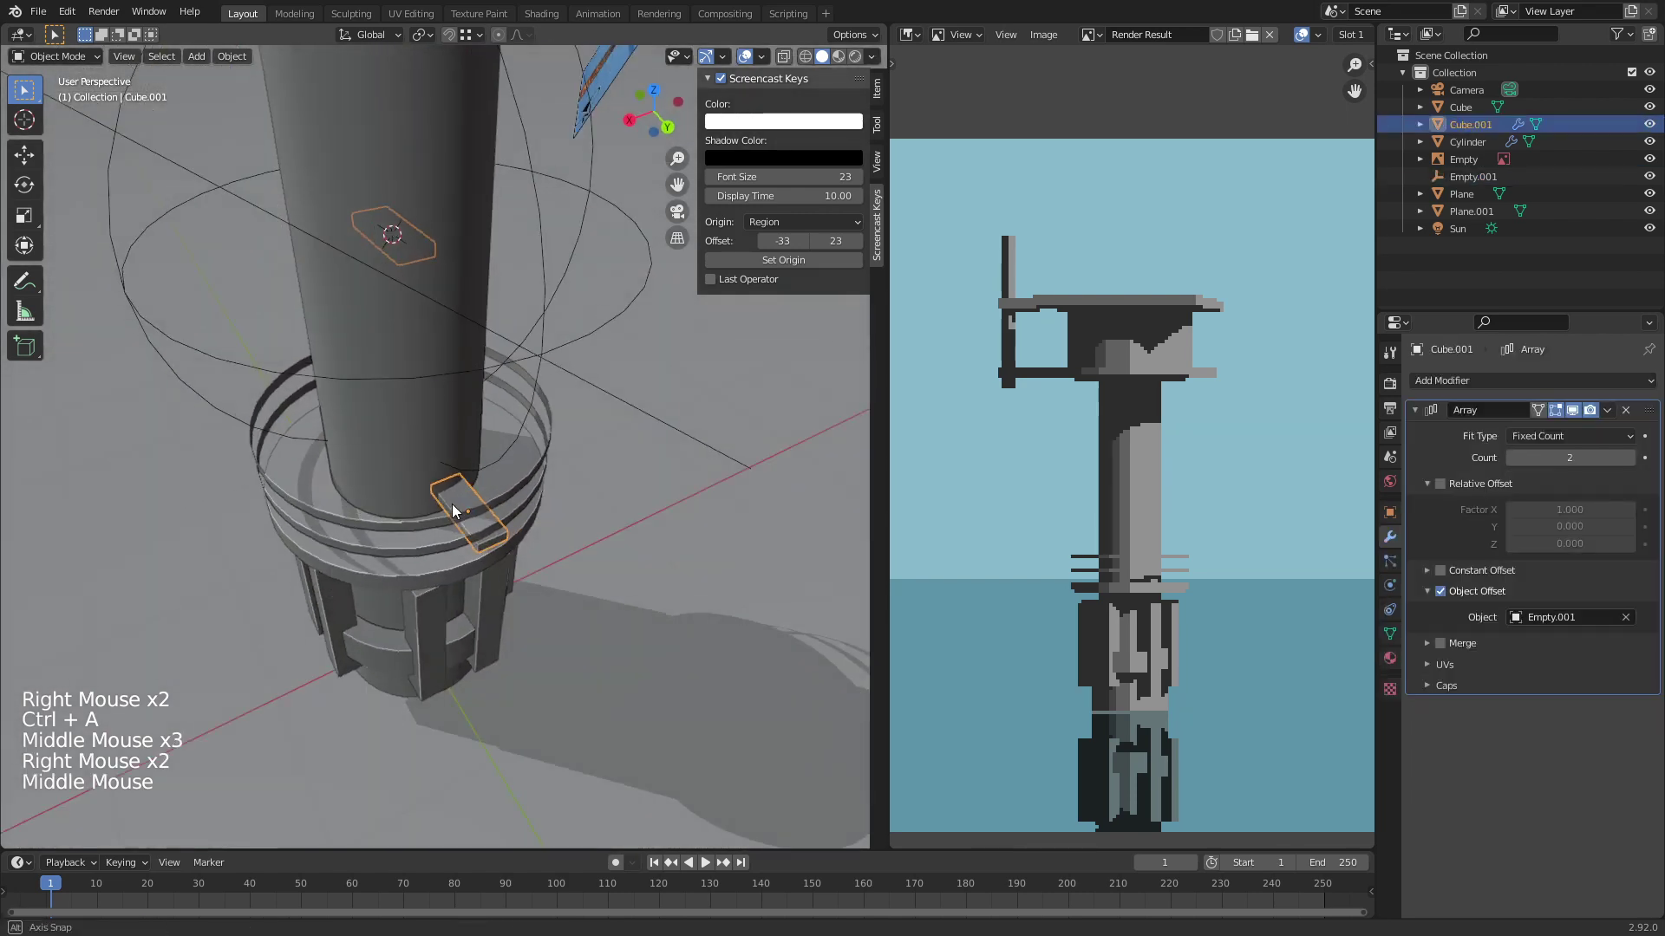
pyautogui.rightClick(428, 425)
pyautogui.press('Tab')
pyautogui.moveTo(427, 424); pyautogui.dragTo(546, 468, button='middle')
pyautogui.press('Tab')
pyautogui.rightClick(522, 539)
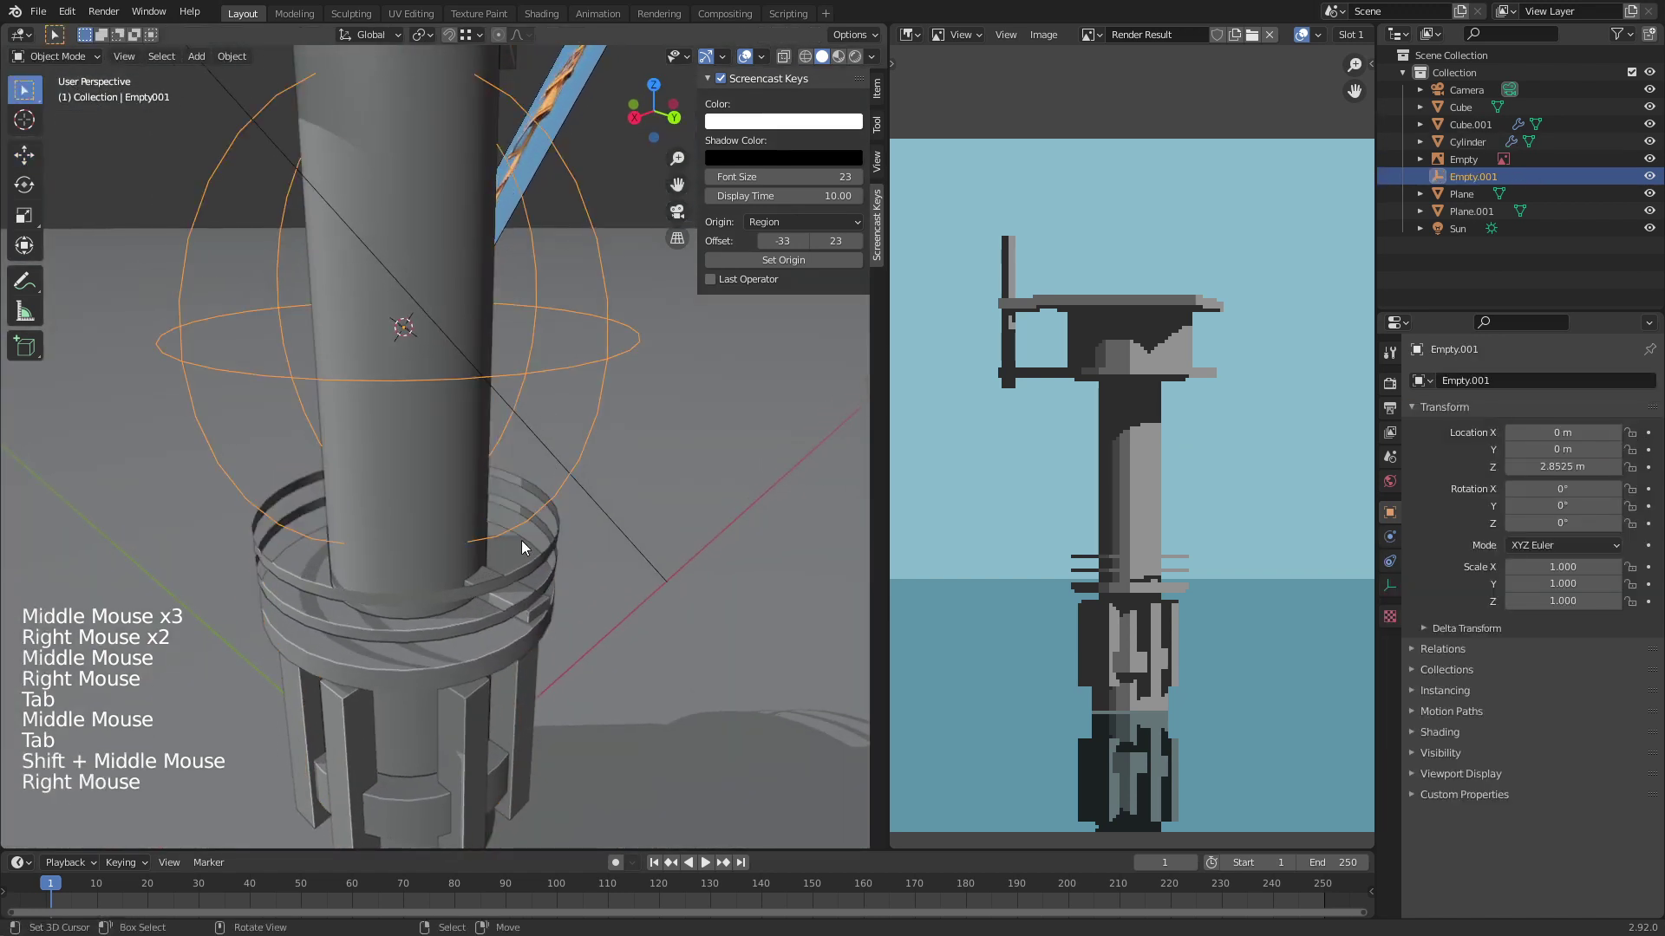
# Step: Select the plank and set its origin to the 3D cursor at the column's centre
pyautogui.rightClick(510, 589)
pyautogui.rightClick(510, 595)
pyautogui.press('space')
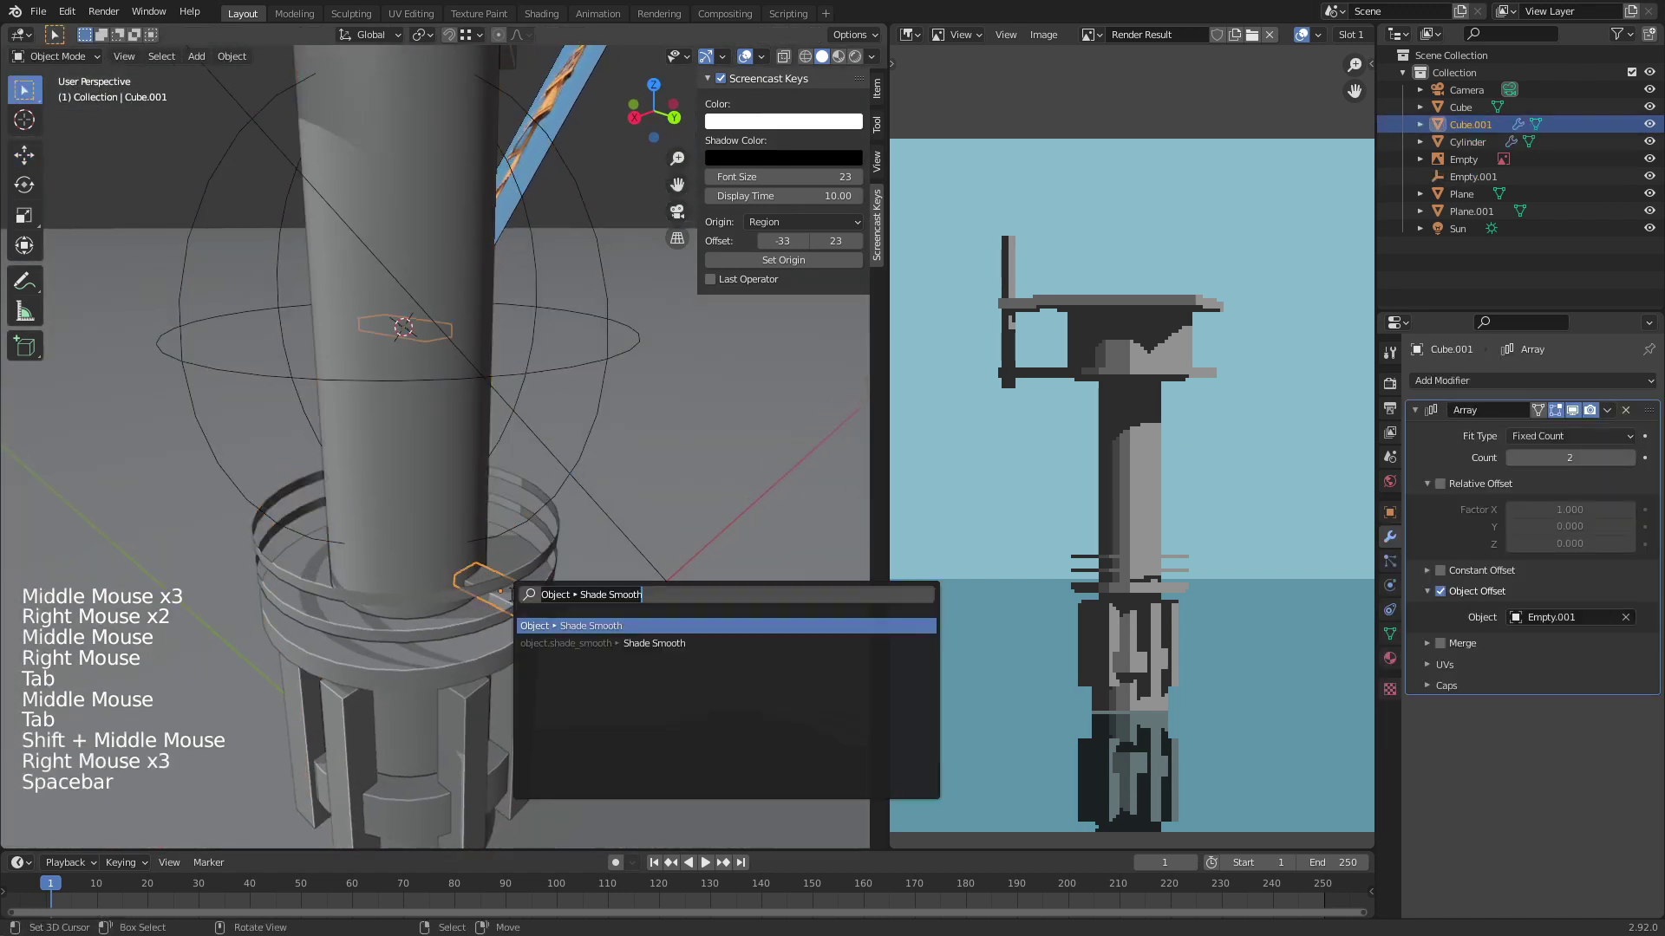
pyautogui.write('curso')
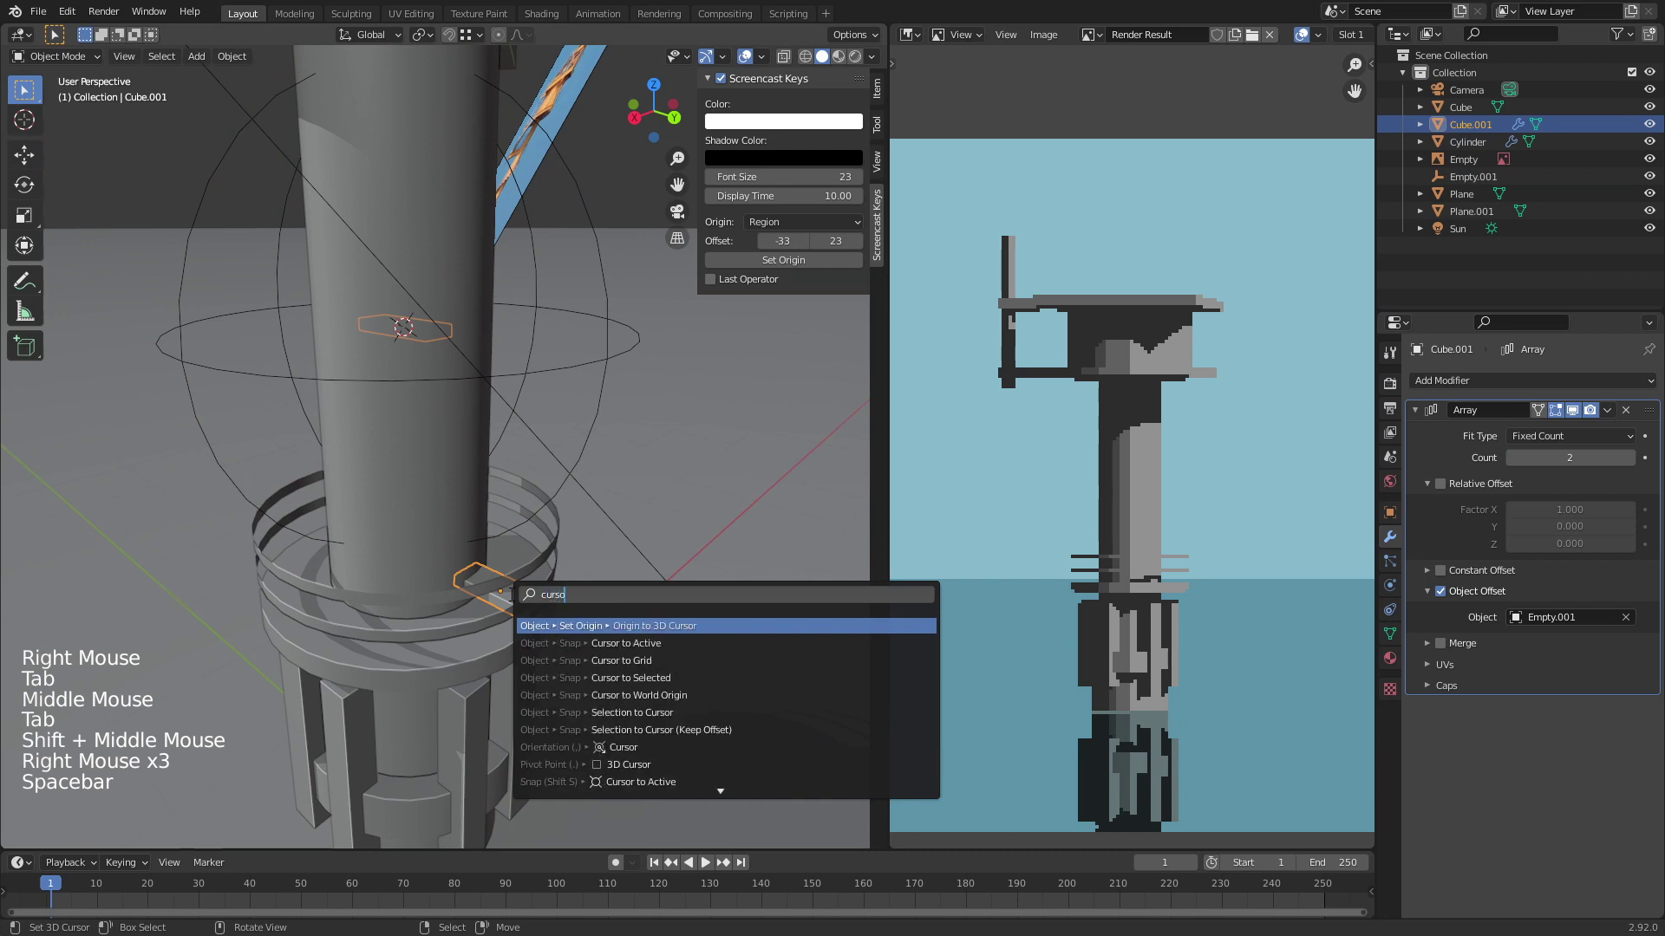
pyautogui.press('Return')
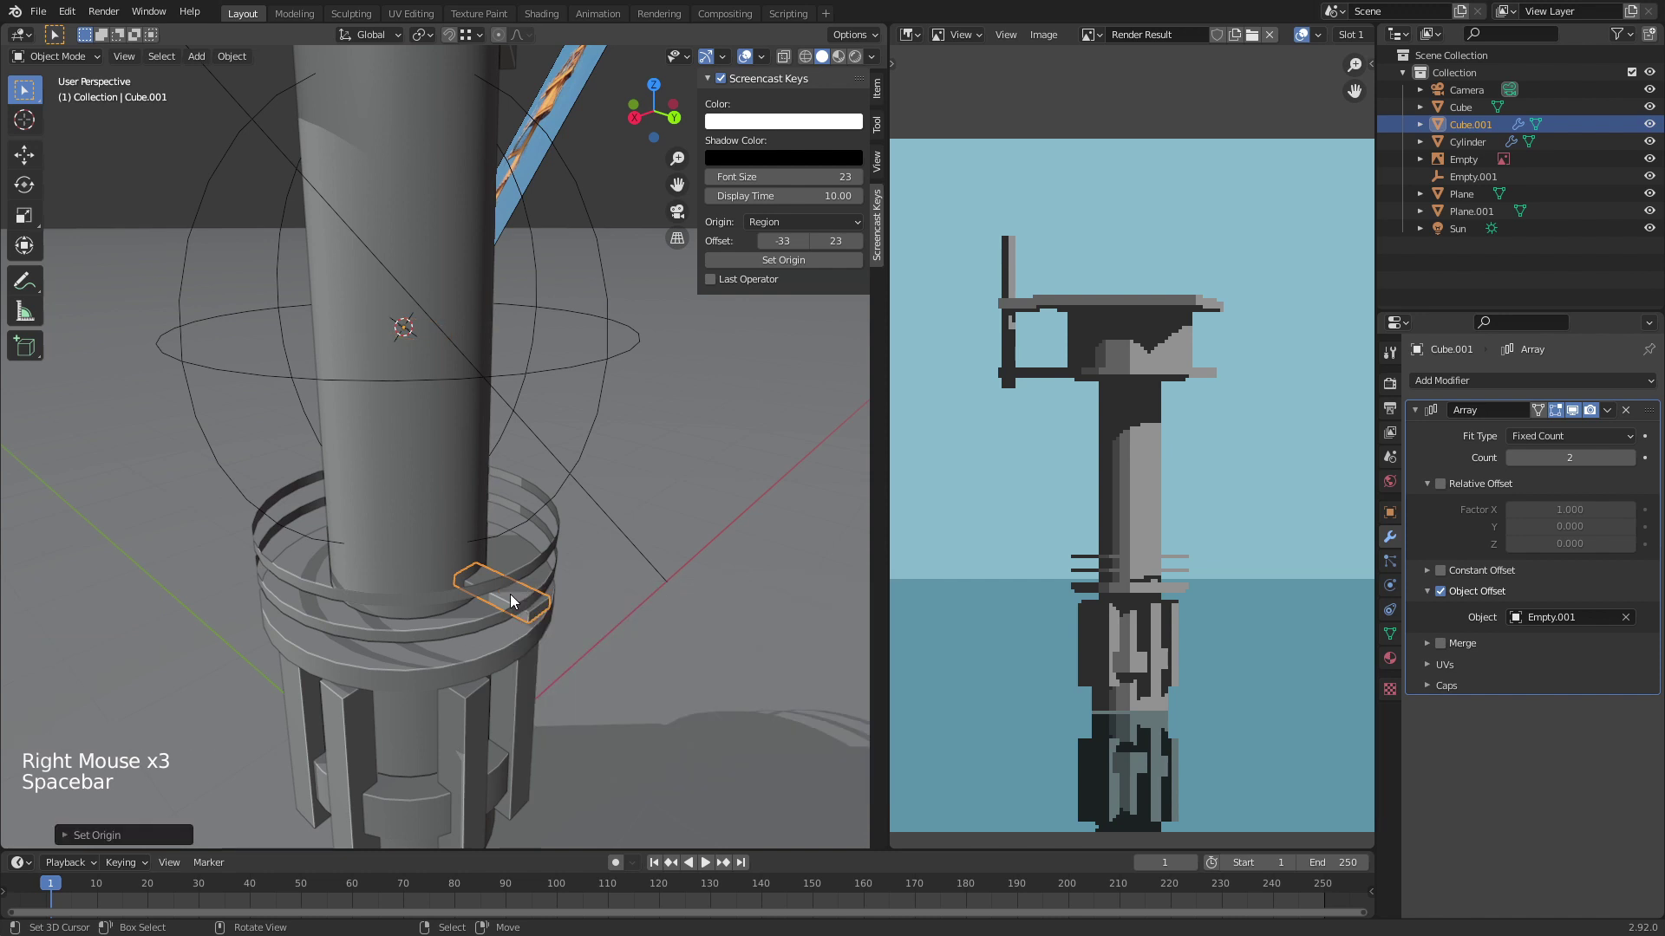
# Step: Rotate the sphere empty about 25.3° around the global Z axis and raise it to a Z location of about 3 m
pyautogui.rightClick(602, 372)
pyautogui.keyDown('shift'); pyautogui.moveTo(736, 412); pyautogui.dragTo(663, 474, button='middle'); pyautogui.keyUp('shift')
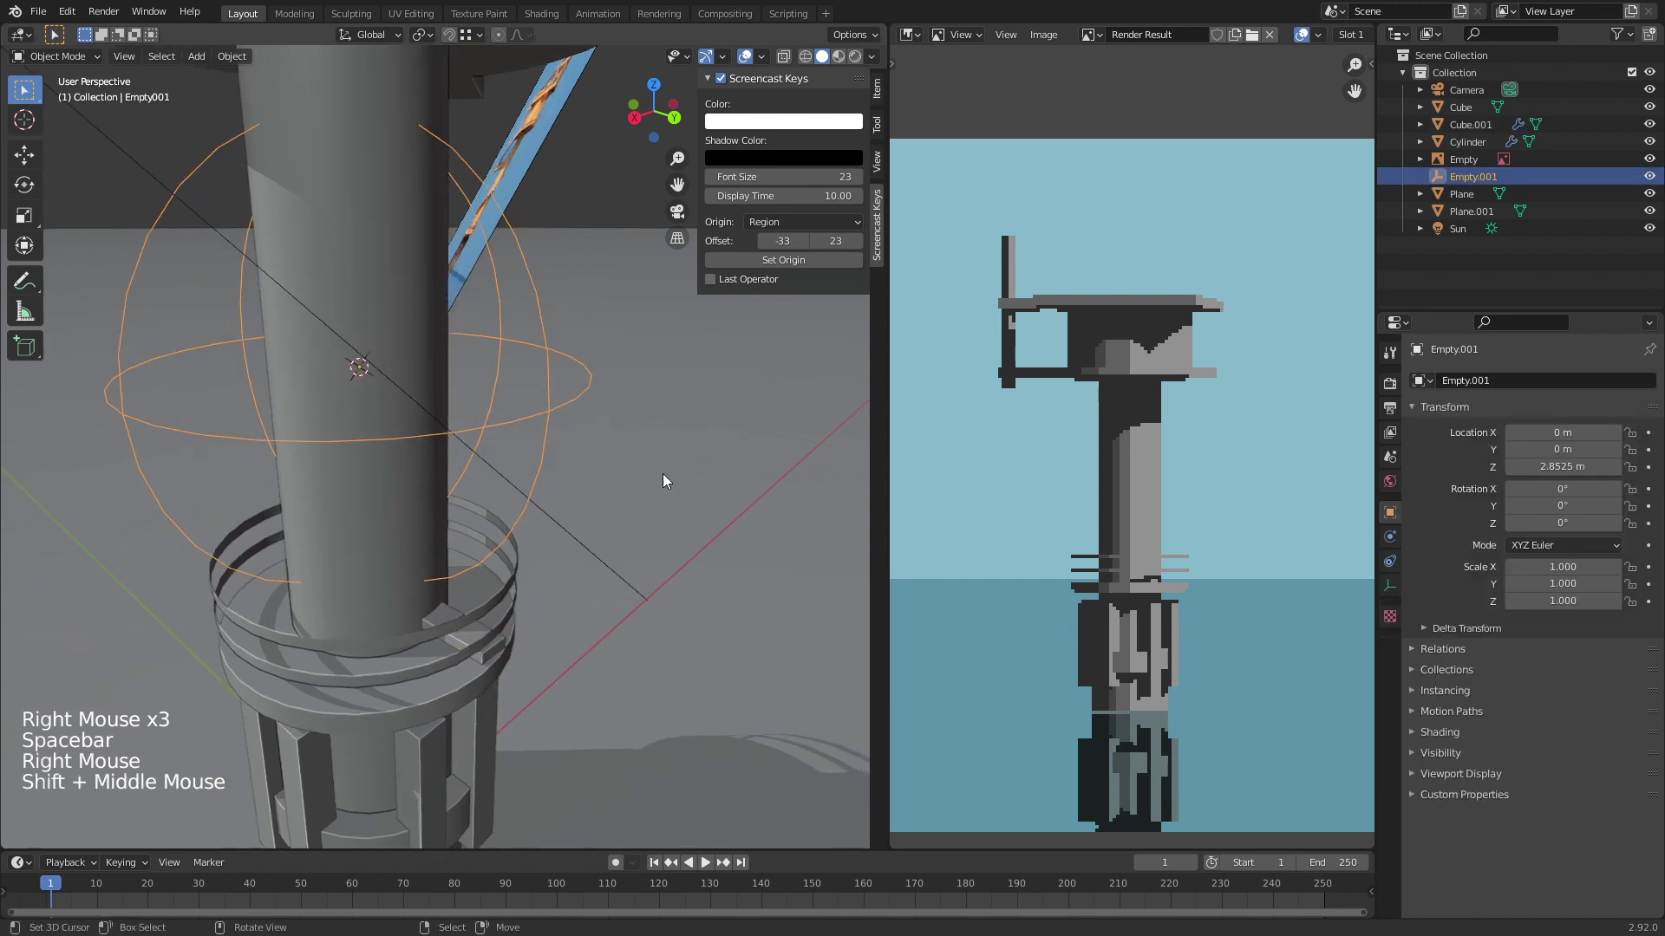
pyautogui.press('r')
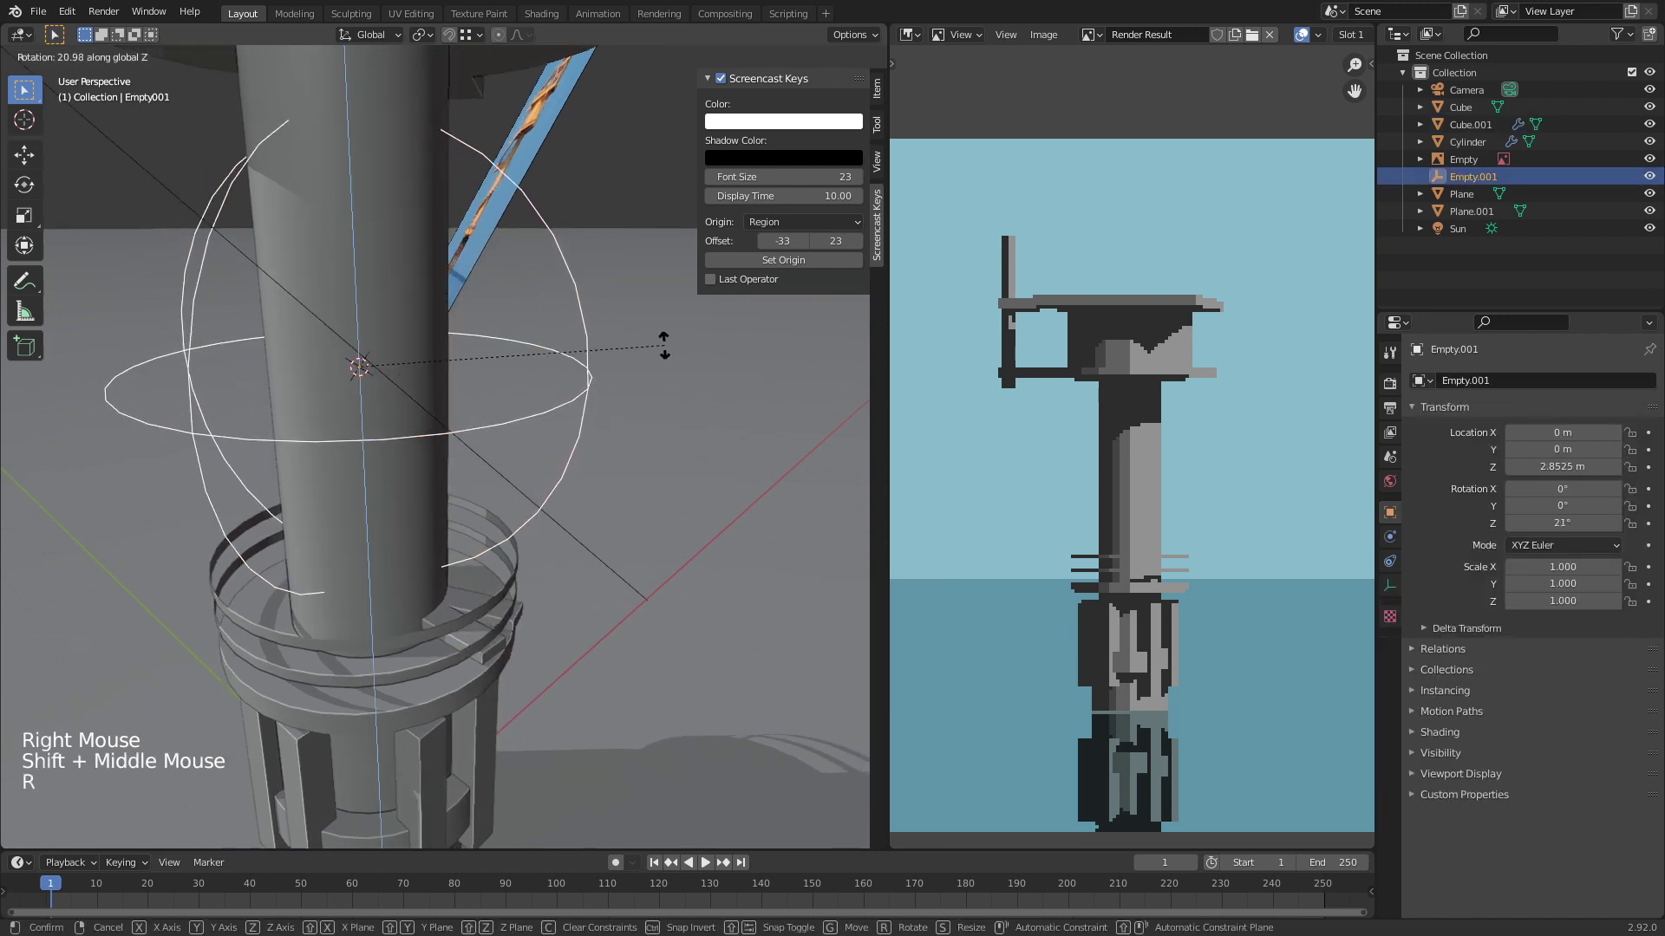
pyautogui.click(659, 329)
pyautogui.press('g')
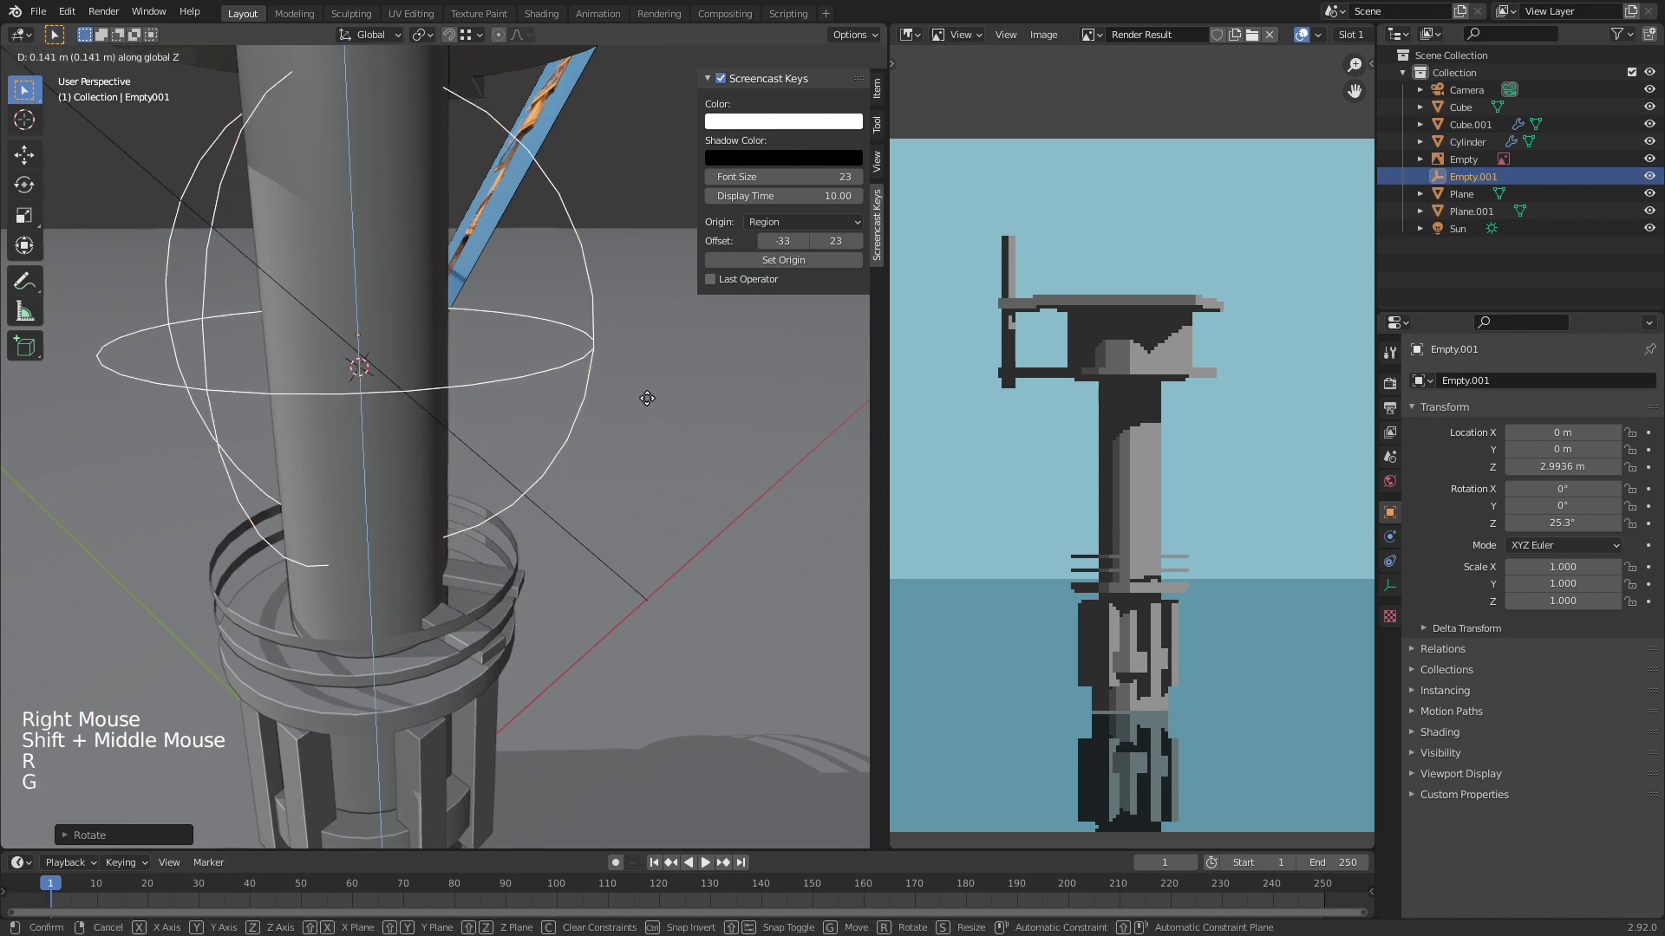
pyautogui.click(648, 401)
# Step: Set the plank's array count to 16 so the copies spiral up around the column, and deselect the plank
pyautogui.hotkey('alt', 'a')
pyautogui.rightClick(472, 584)
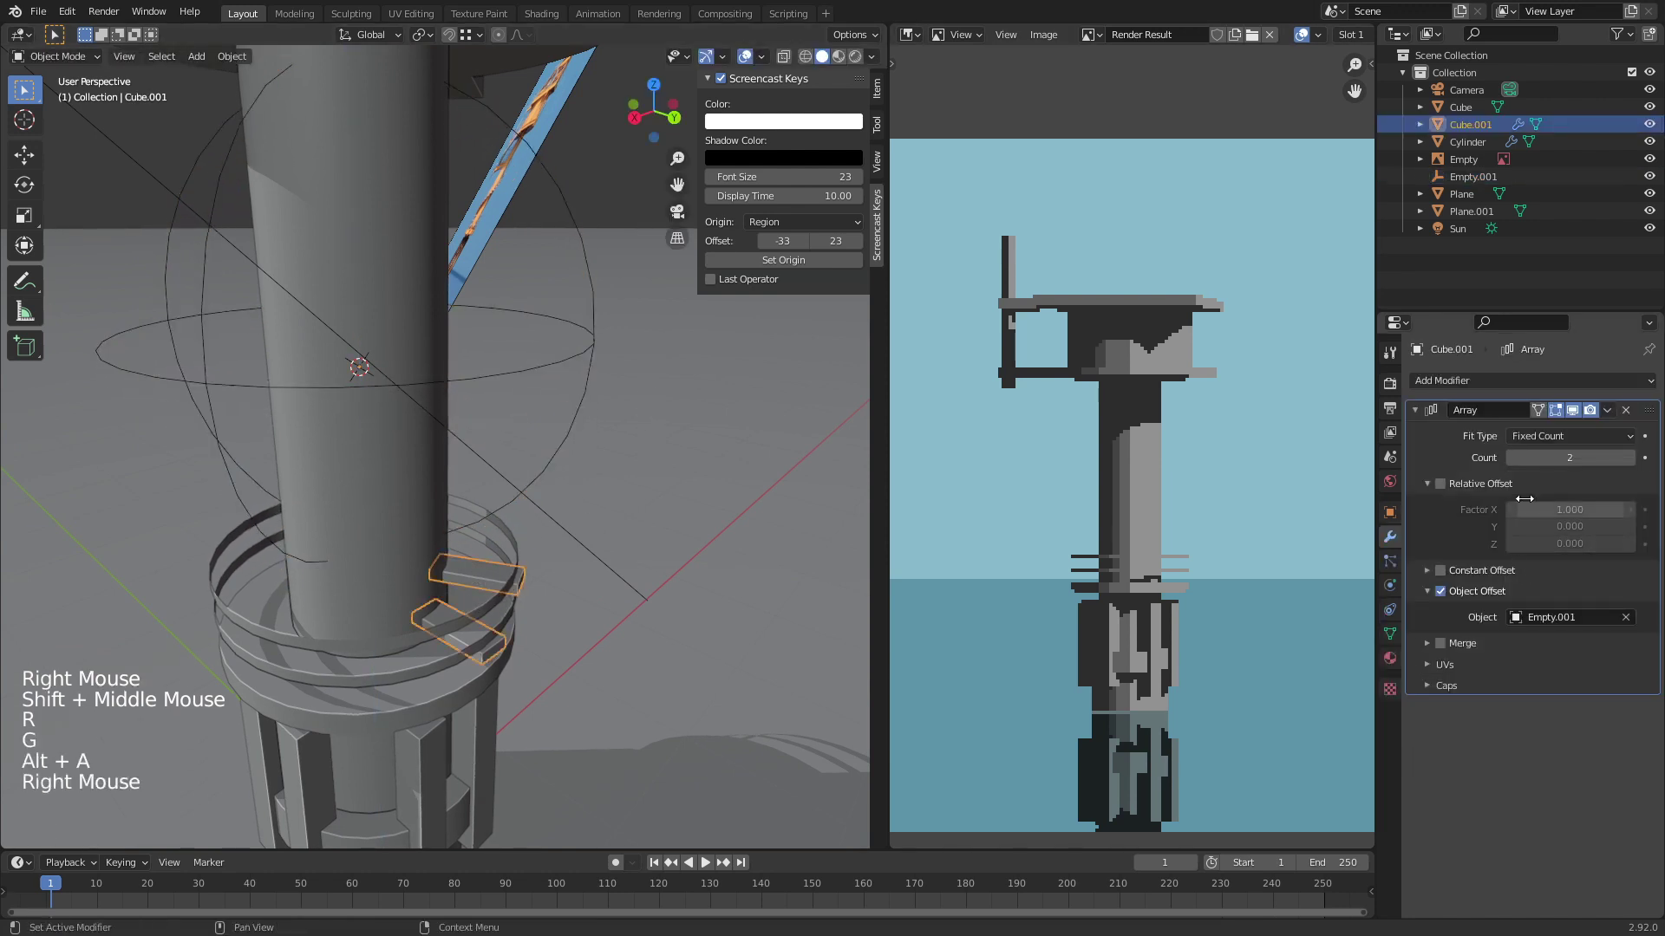
pyautogui.moveTo(1538, 462); pyautogui.dragTo(1595, 463)
pyautogui.scroll(-3, 590, 512)
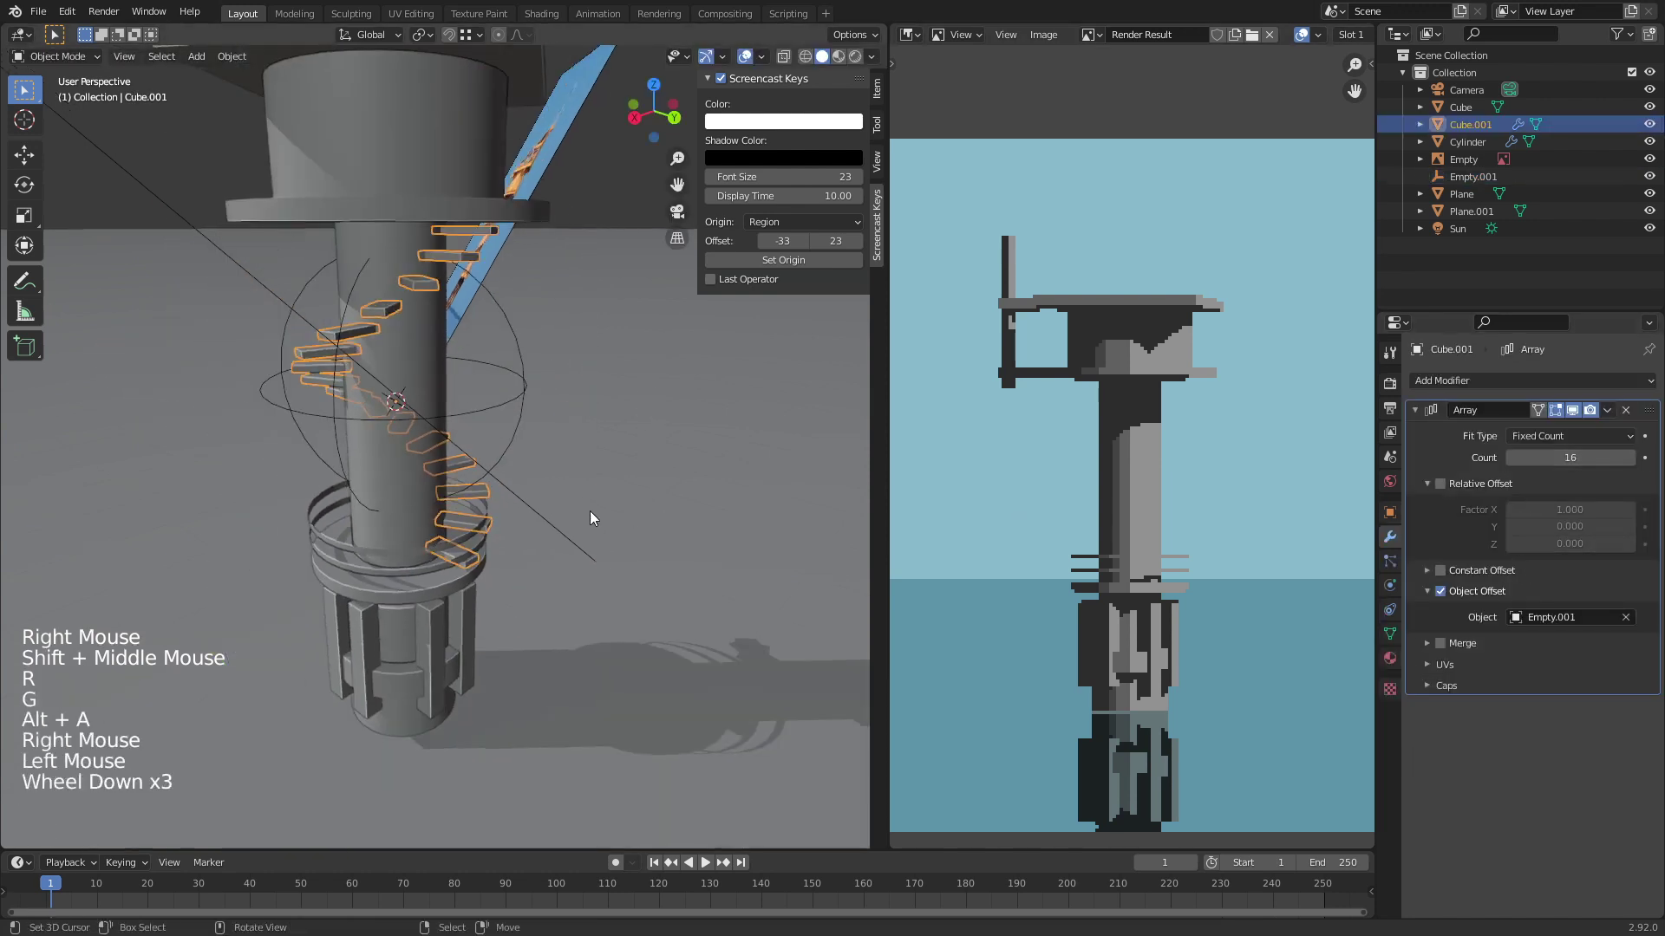
pyautogui.moveTo(590, 512); pyautogui.dragTo(533, 521, button='middle')
pyautogui.hotkey('alt', 'a')
# Step: In the camera view, lower the sphere empty along Z to about 2.96 m to tighten the vertical spacing of the spiral planks
pyautogui.press('KP_0')
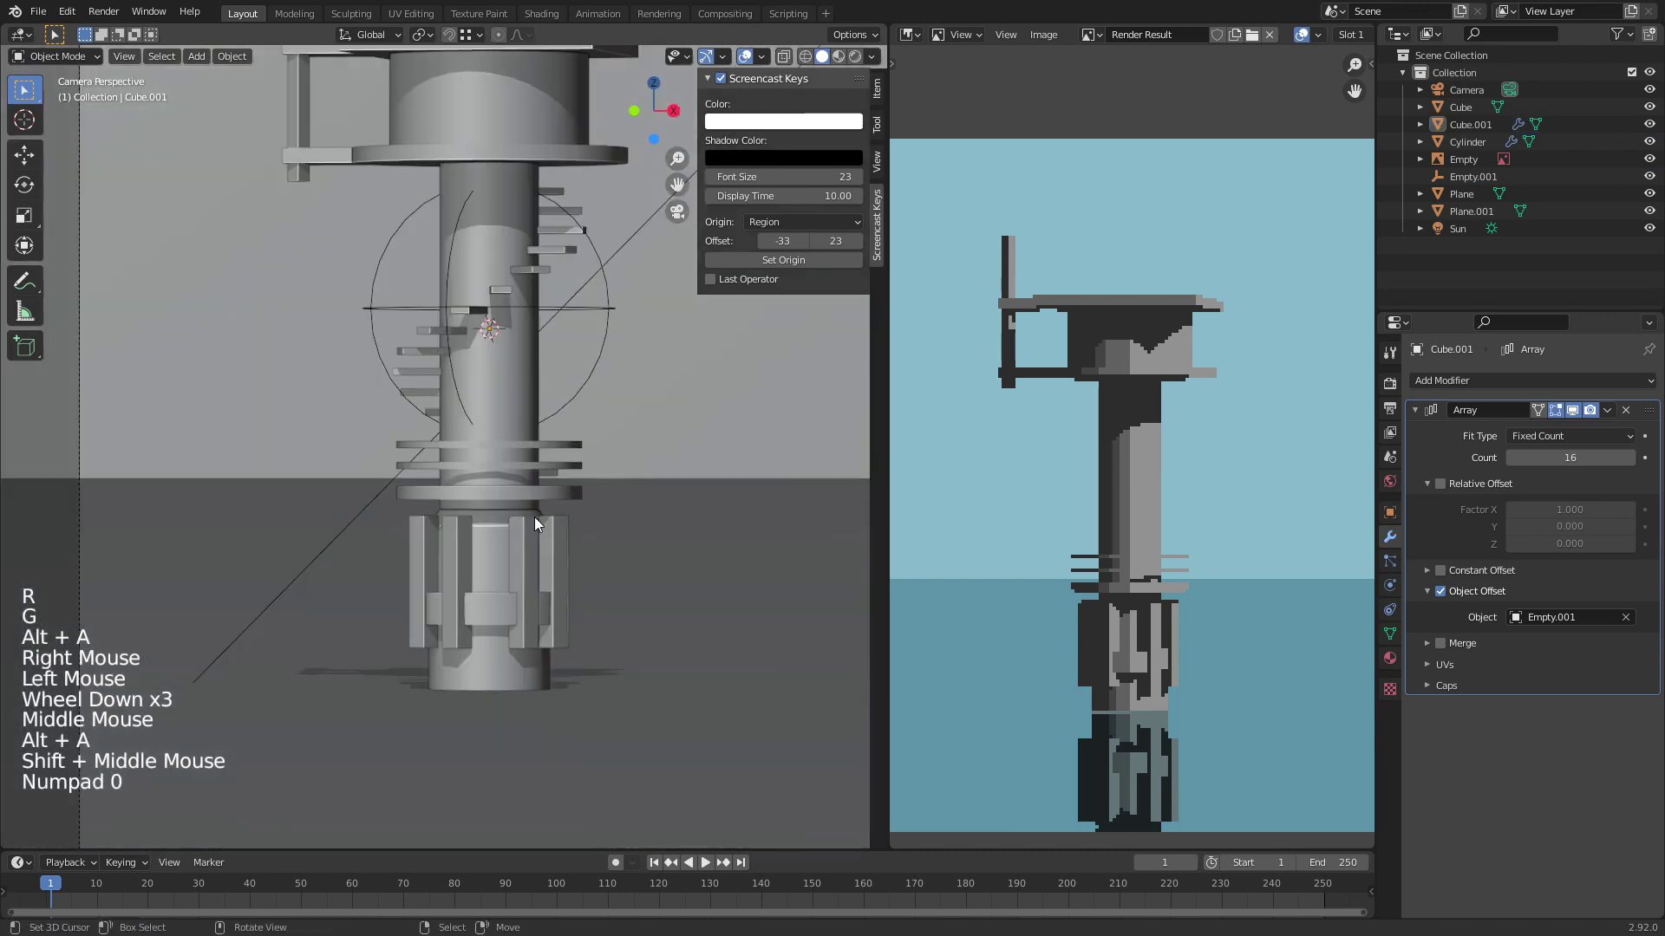
pyautogui.keyDown('shift'); pyautogui.moveTo(482, 363); pyautogui.dragTo(496, 368, button='middle'); pyautogui.keyUp('shift')
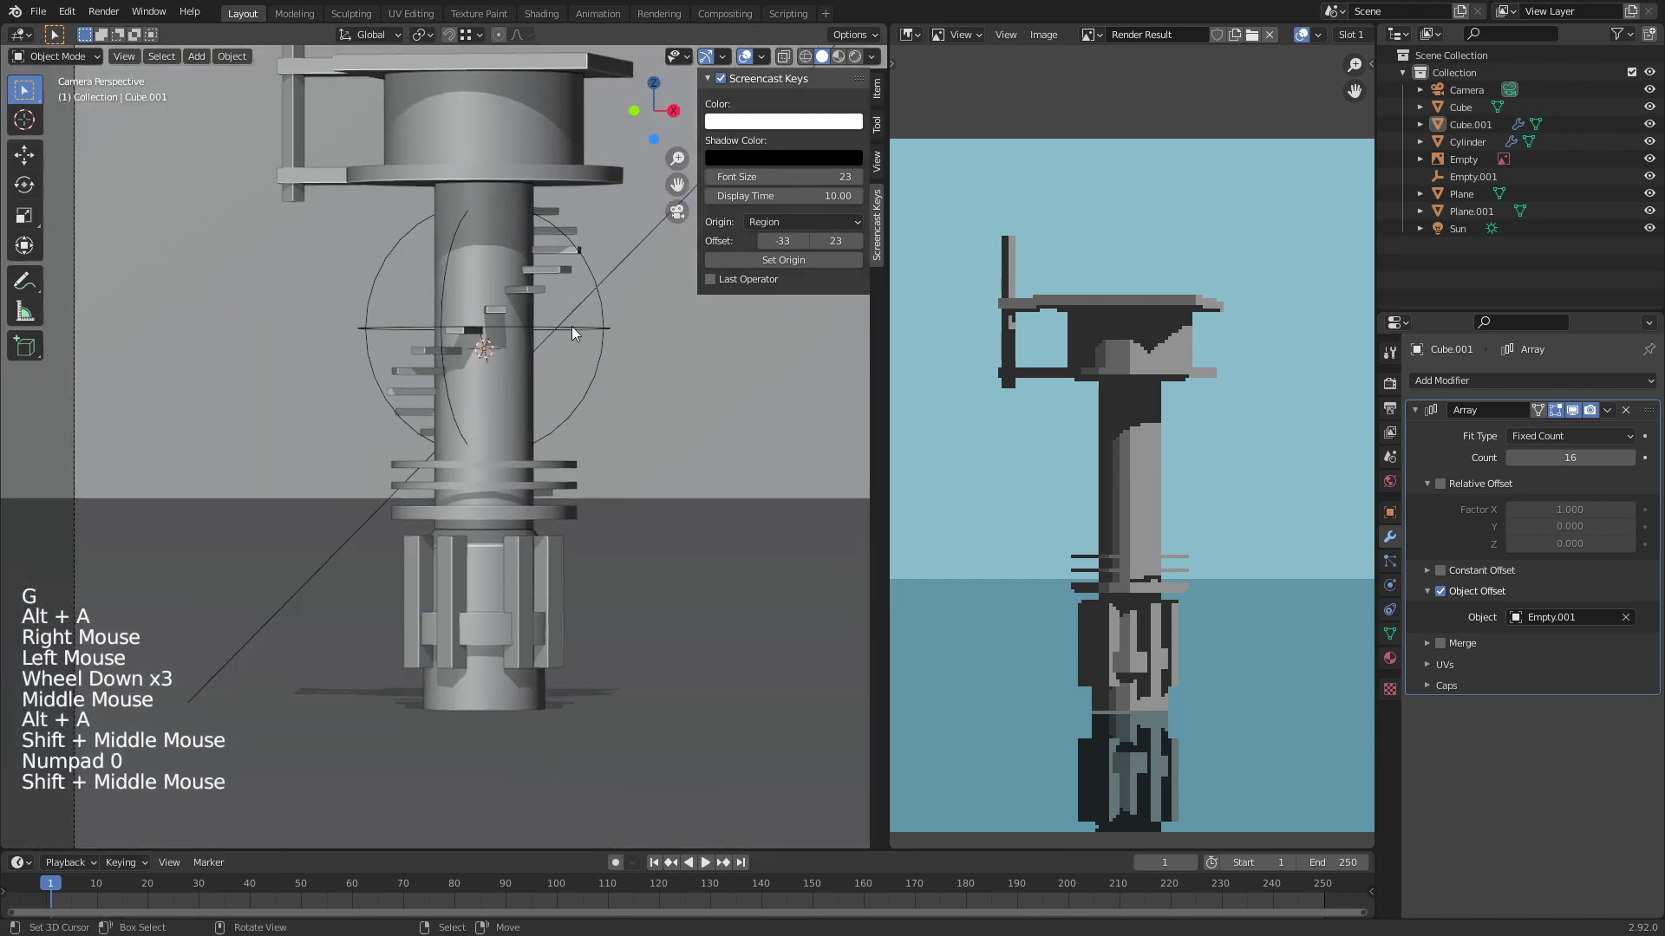
pyautogui.scroll(-1, 514, 262)
pyautogui.keyDown('shift'); pyautogui.moveTo(513, 262); pyautogui.dragTo(509, 290, button='middle'); pyautogui.keyUp('shift')
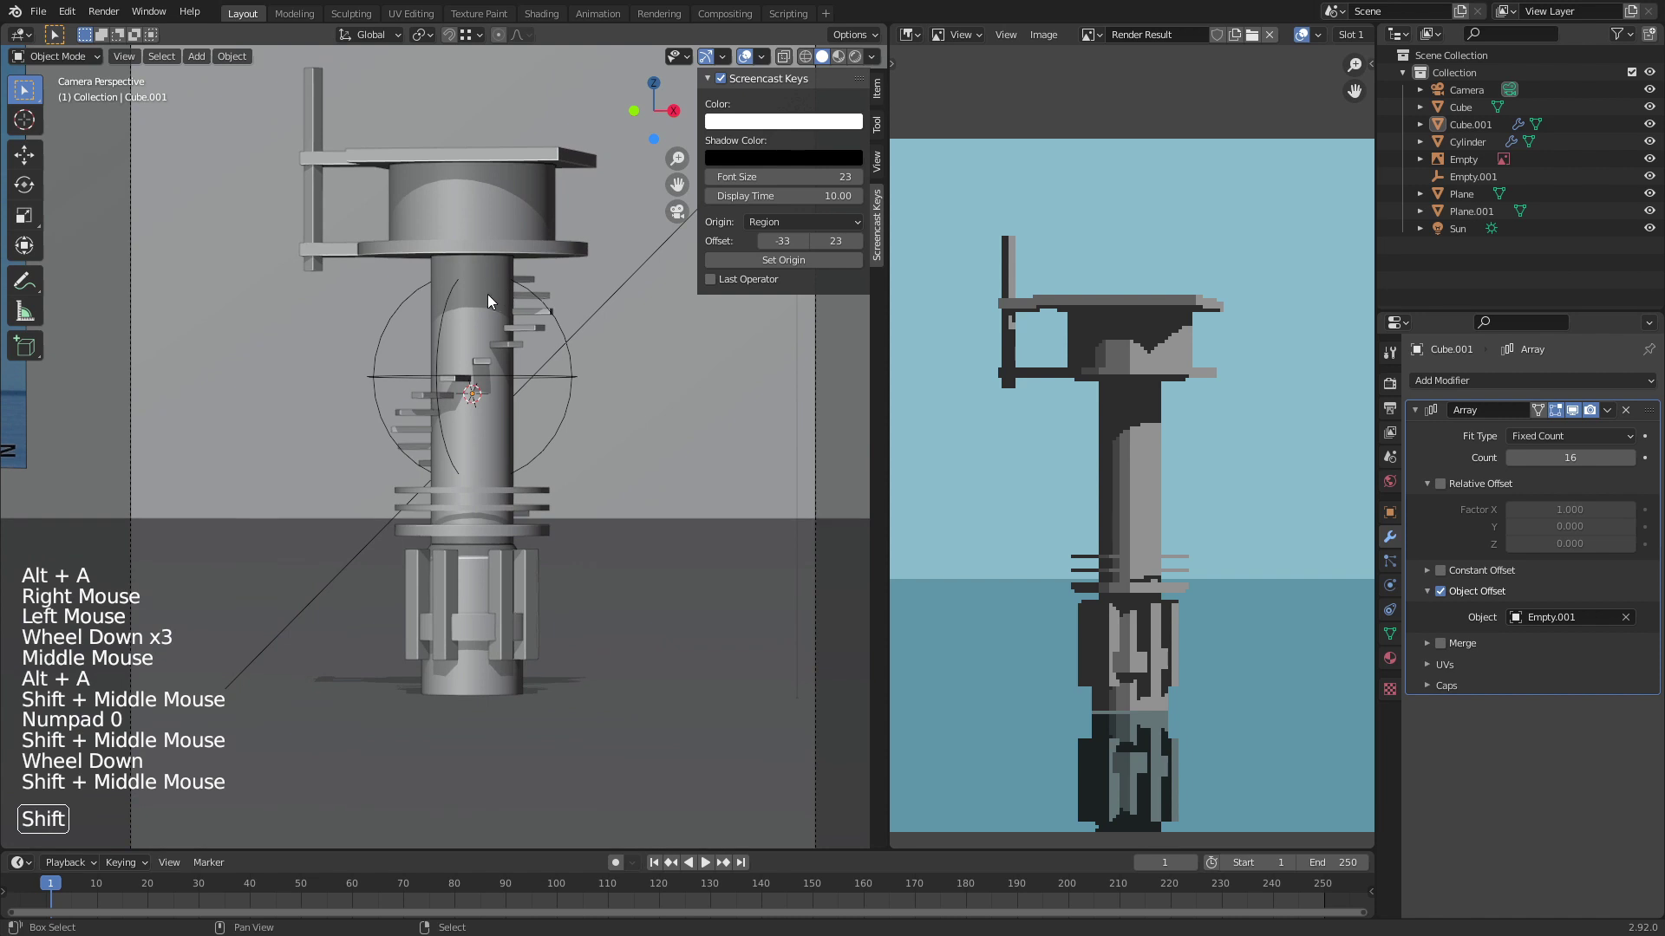
pyautogui.rightClick(563, 335)
pyautogui.scroll(1, 564, 335)
pyautogui.press('g')
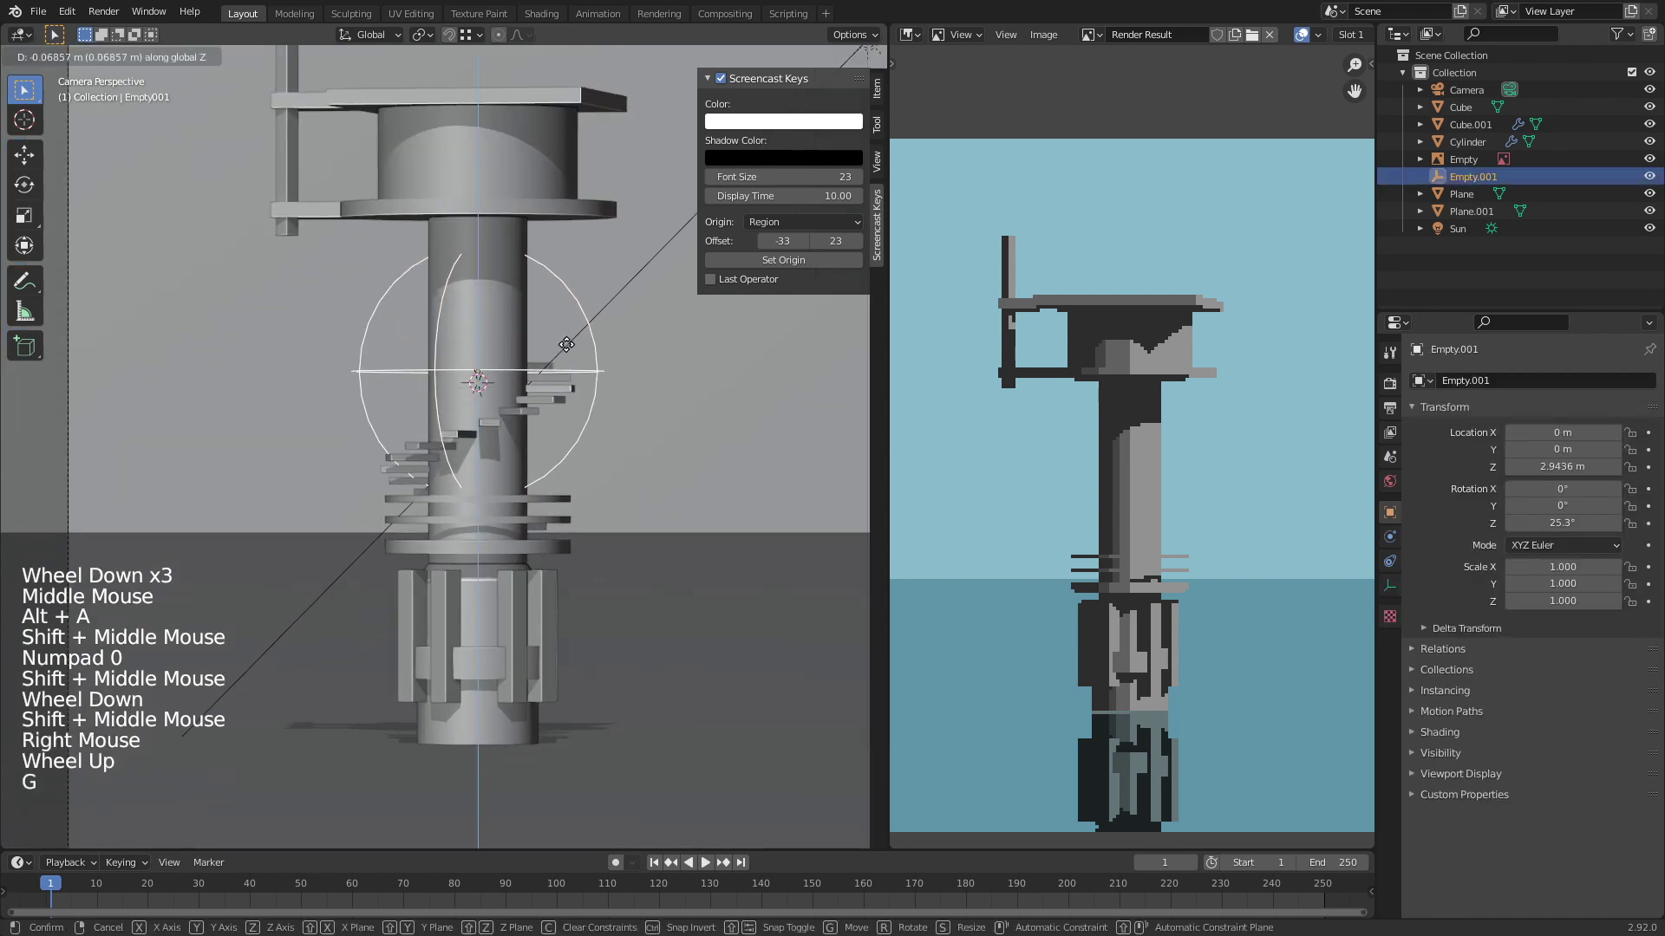
pyautogui.press('shift')
pyautogui.click(464, 341)
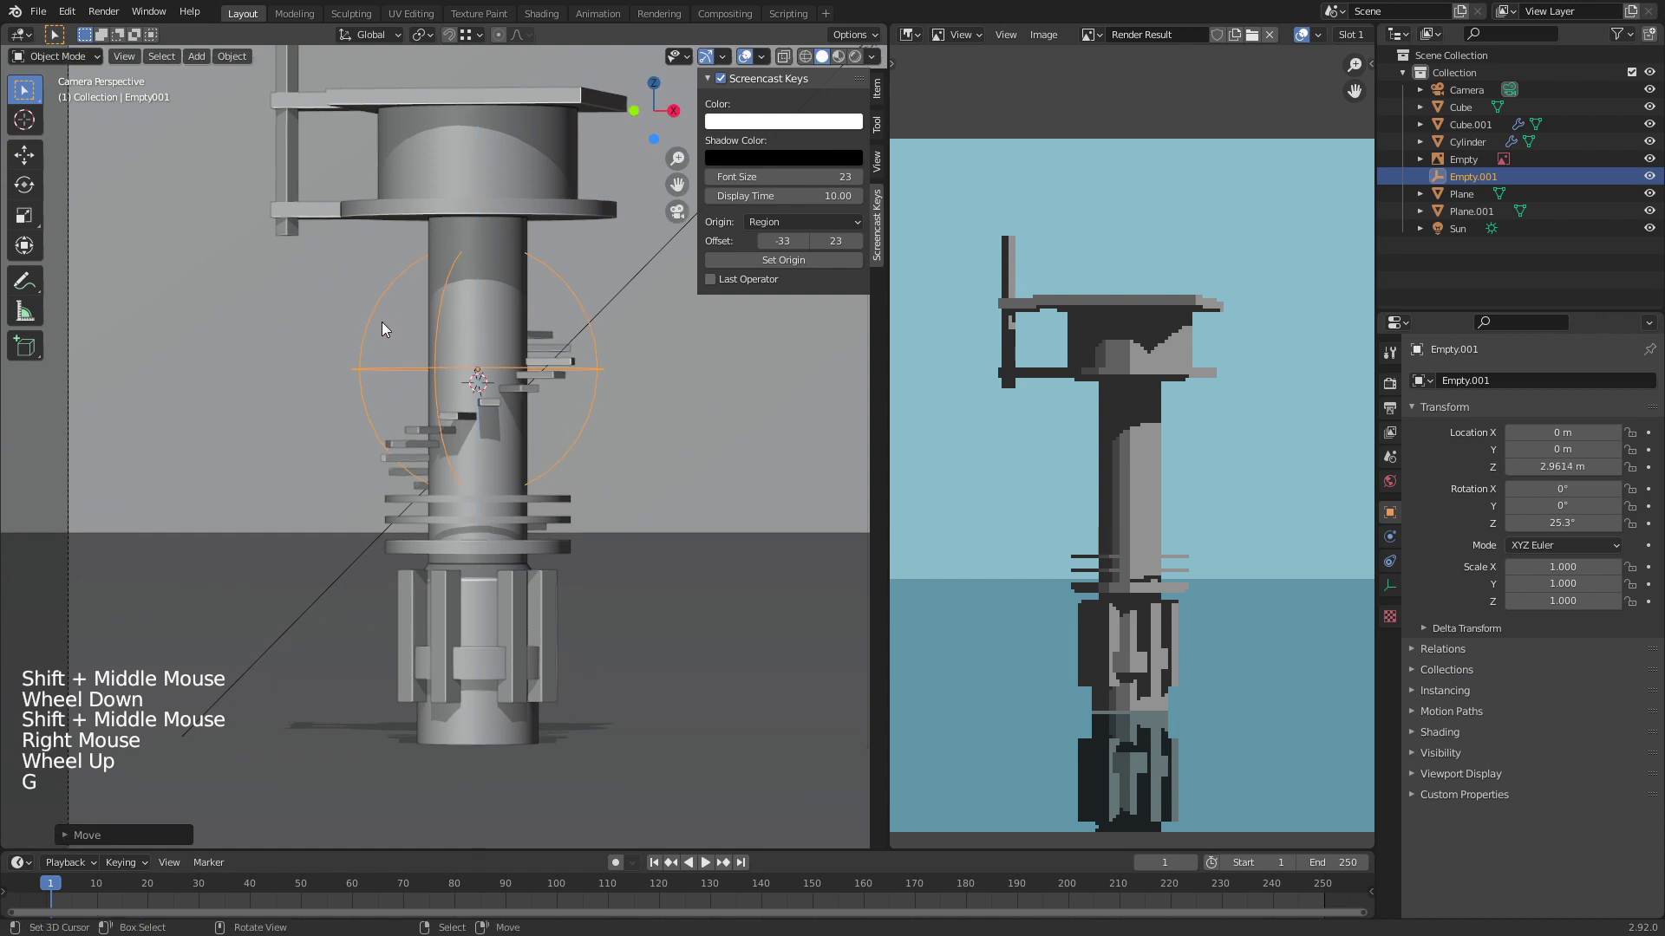
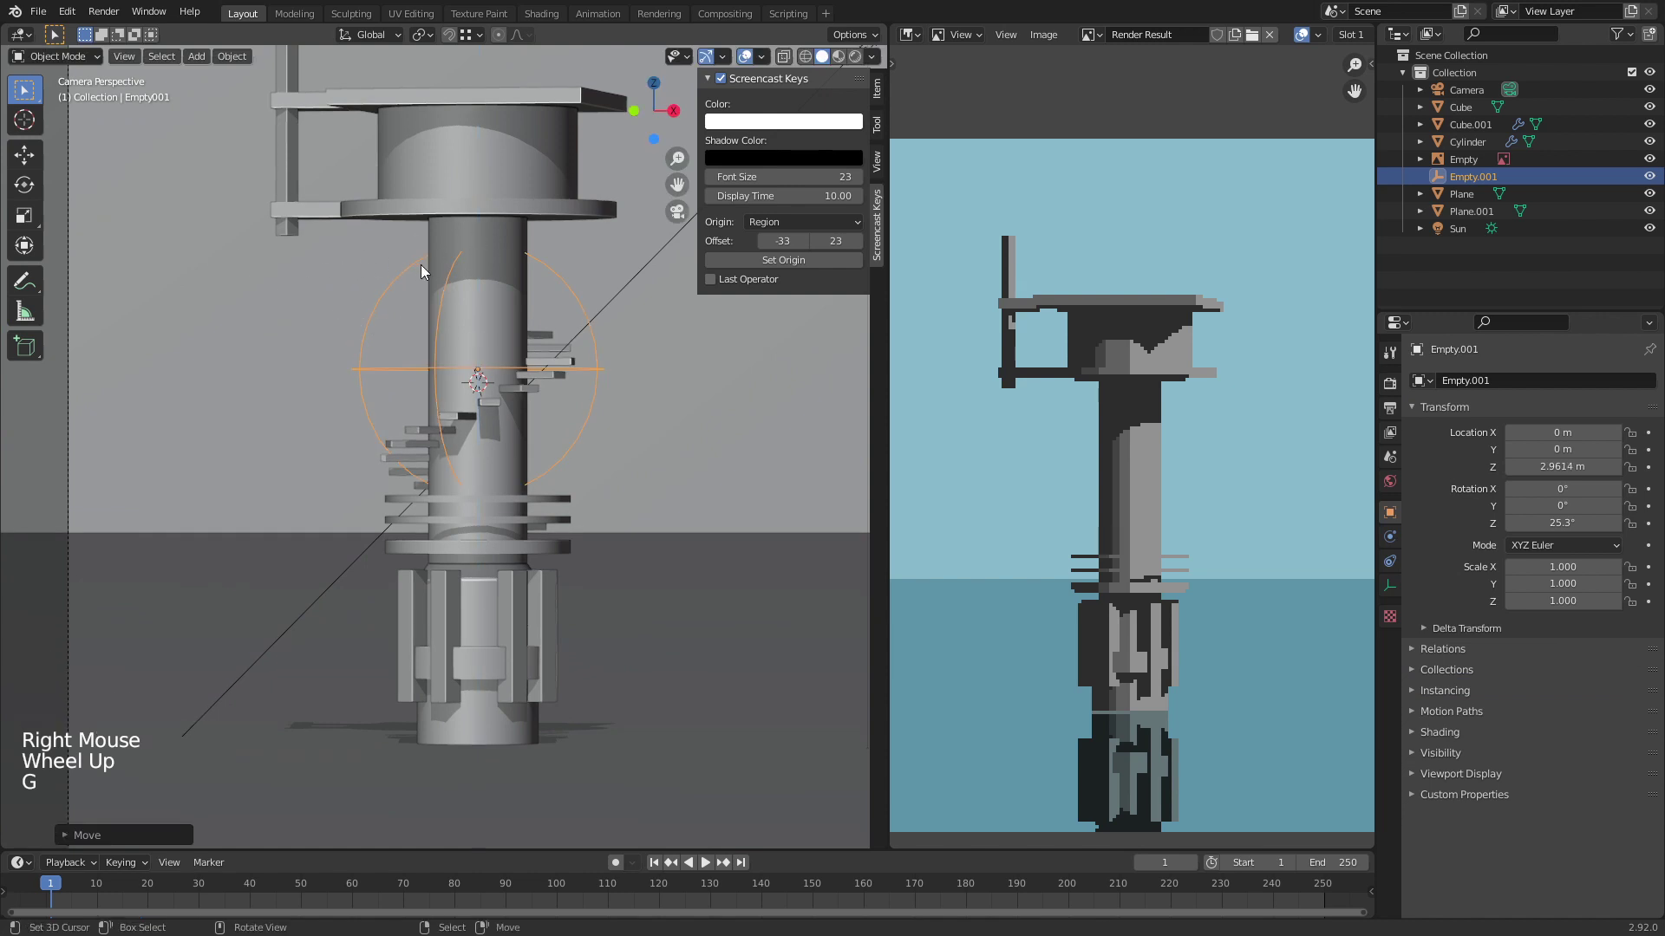
# Step: Select the spiral staircase's plank and scale its base mesh wider in Edit Mode
pyautogui.keyDown('shift'); pyautogui.moveTo(471, 324); pyautogui.dragTo(454, 362, button='middle'); pyautogui.keyUp('shift')
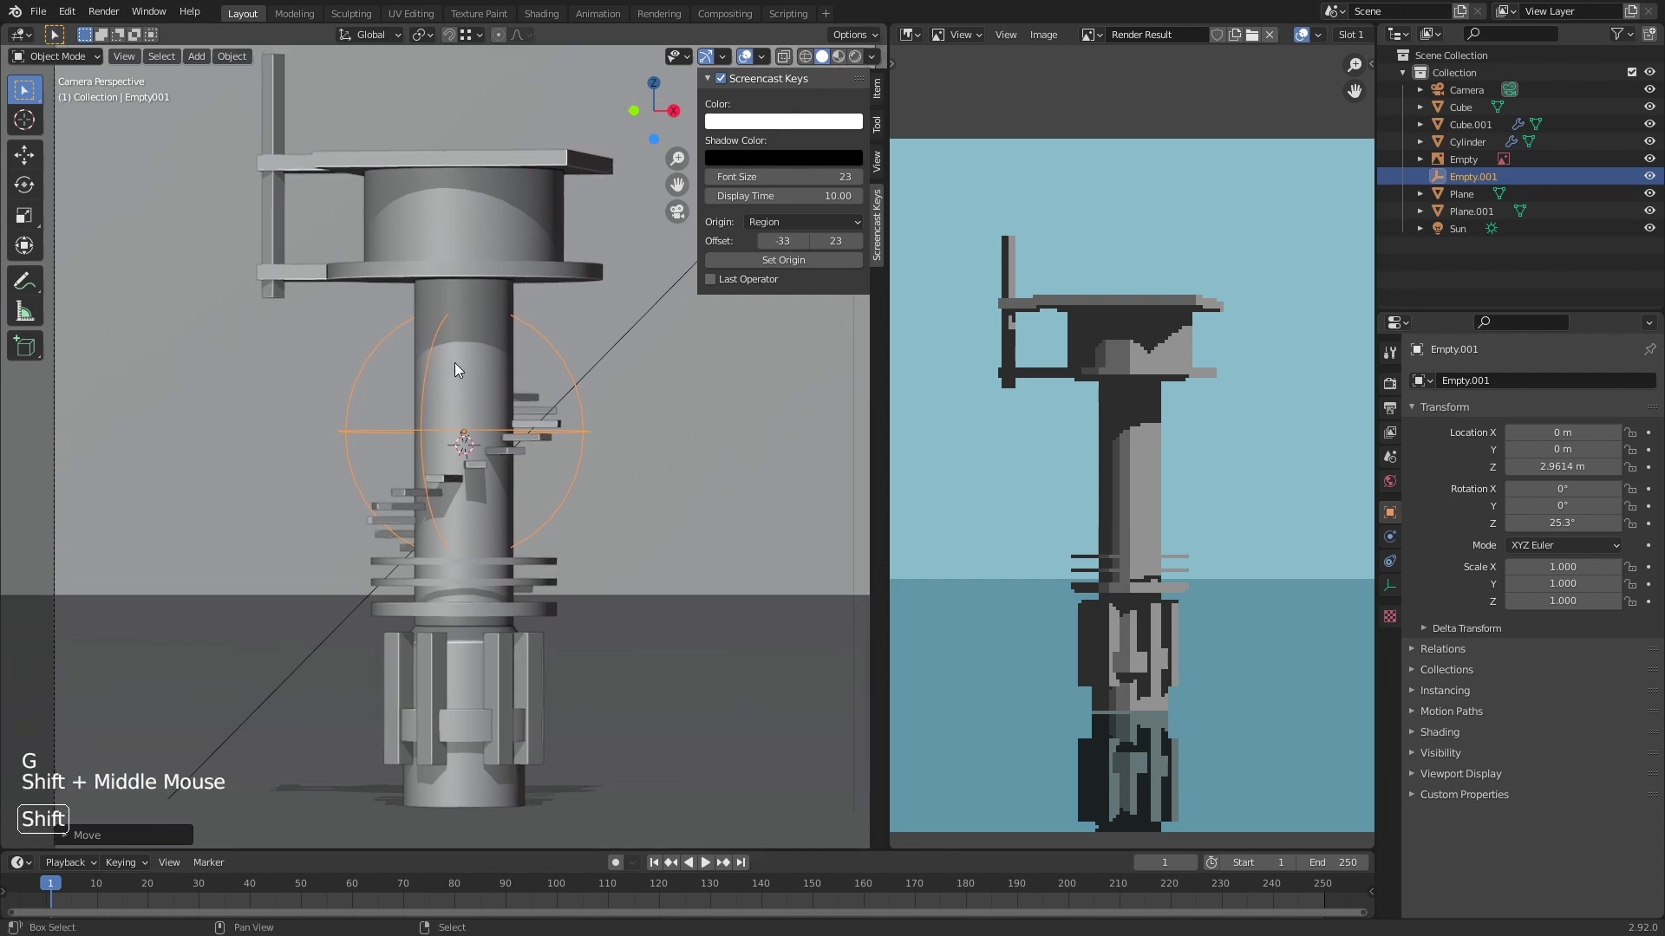
pyautogui.rightClick(454, 276)
pyautogui.hotkey('alt', 'a')
pyautogui.scroll(3, 520, 449)
pyautogui.keyDown('shift'); pyautogui.moveTo(525, 455); pyautogui.dragTo(526, 439, button='middle'); pyautogui.keyUp('shift')
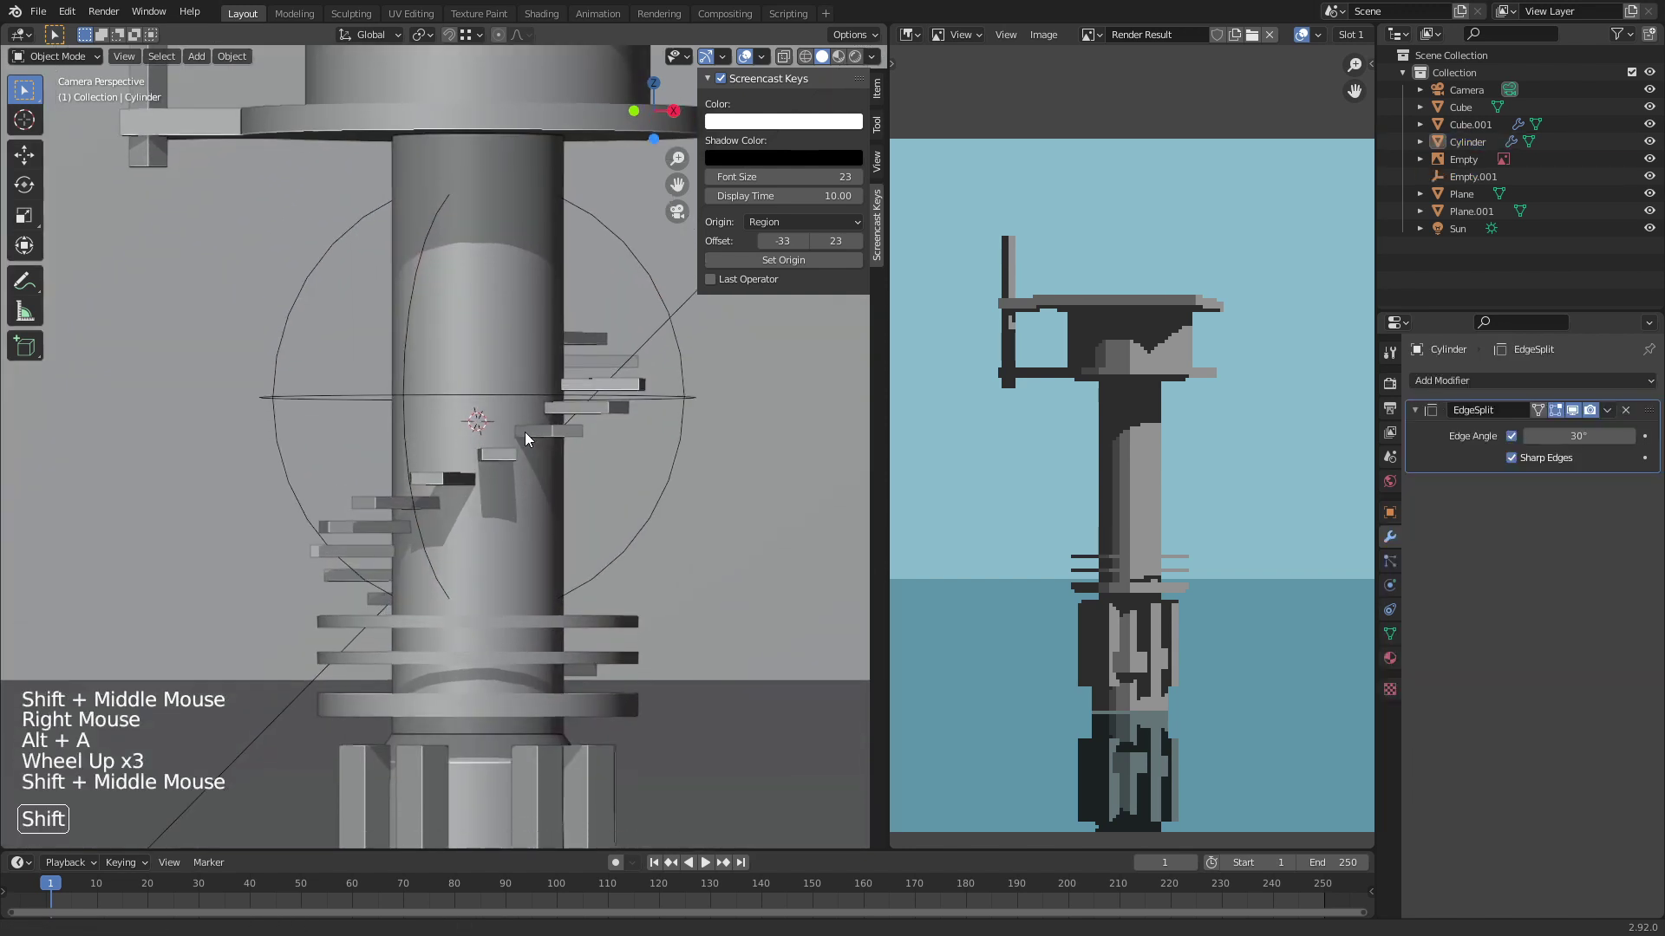
pyautogui.scroll(2, 527, 454)
pyautogui.rightClick(528, 456)
pyautogui.press('Tab')
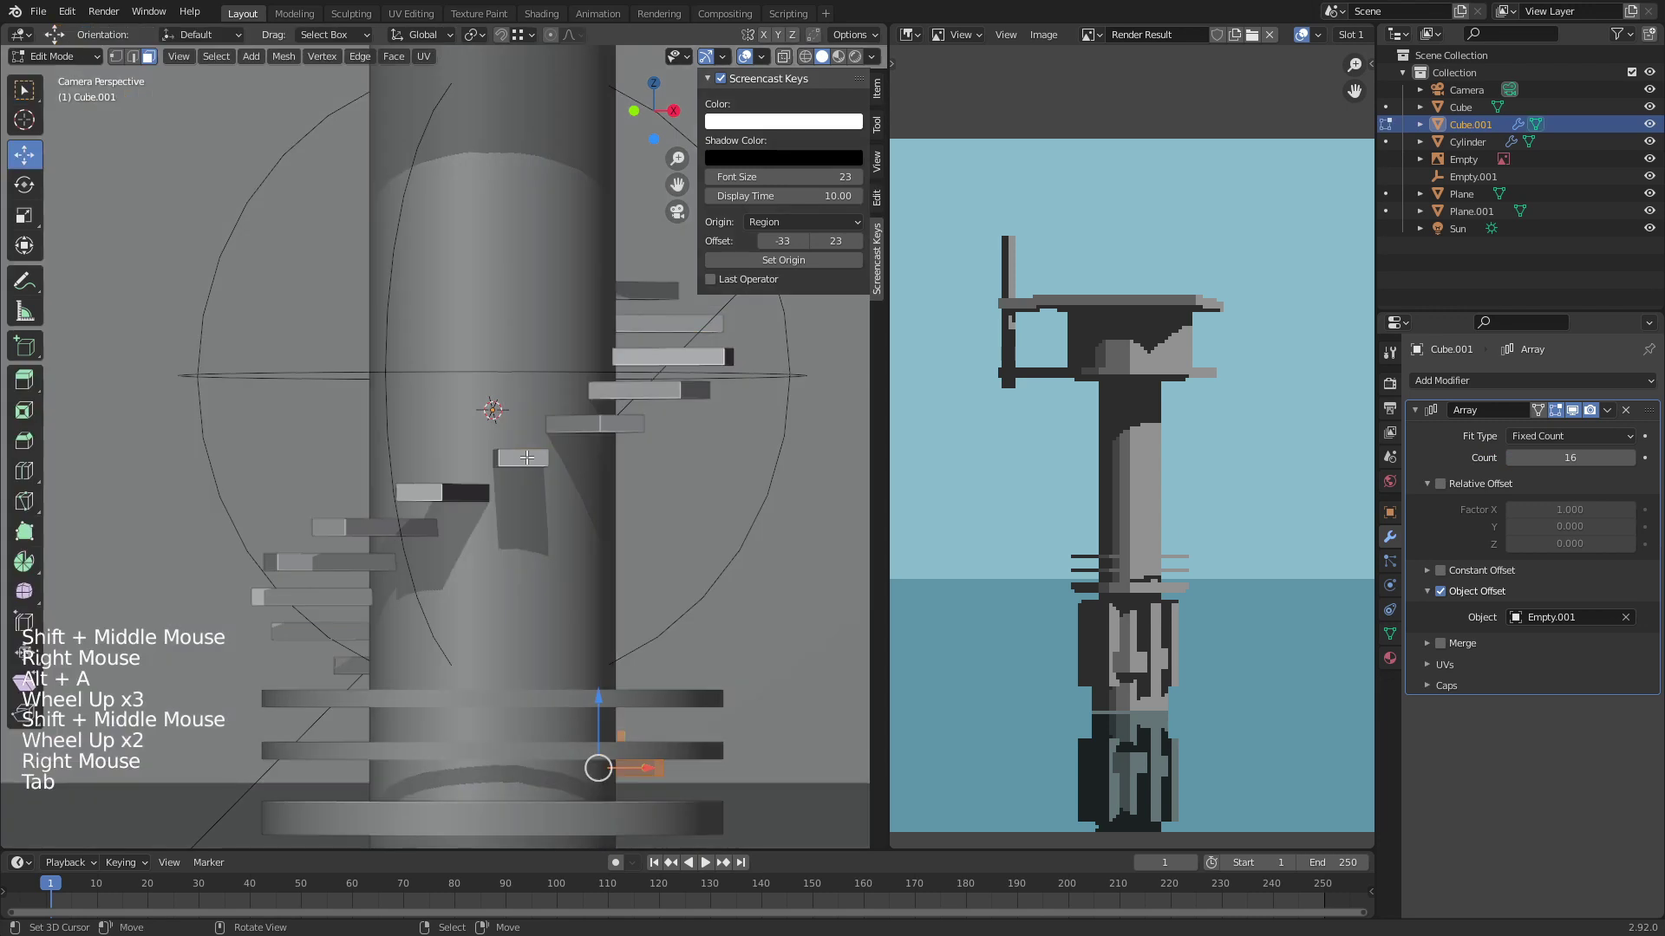
pyautogui.press('KP_Decimal')
pyautogui.moveTo(449, 442); pyautogui.dragTo(444, 447, button='middle')
pyautogui.scroll(-4, 442, 442)
pyautogui.press('s')
pyautogui.click(512, 482)
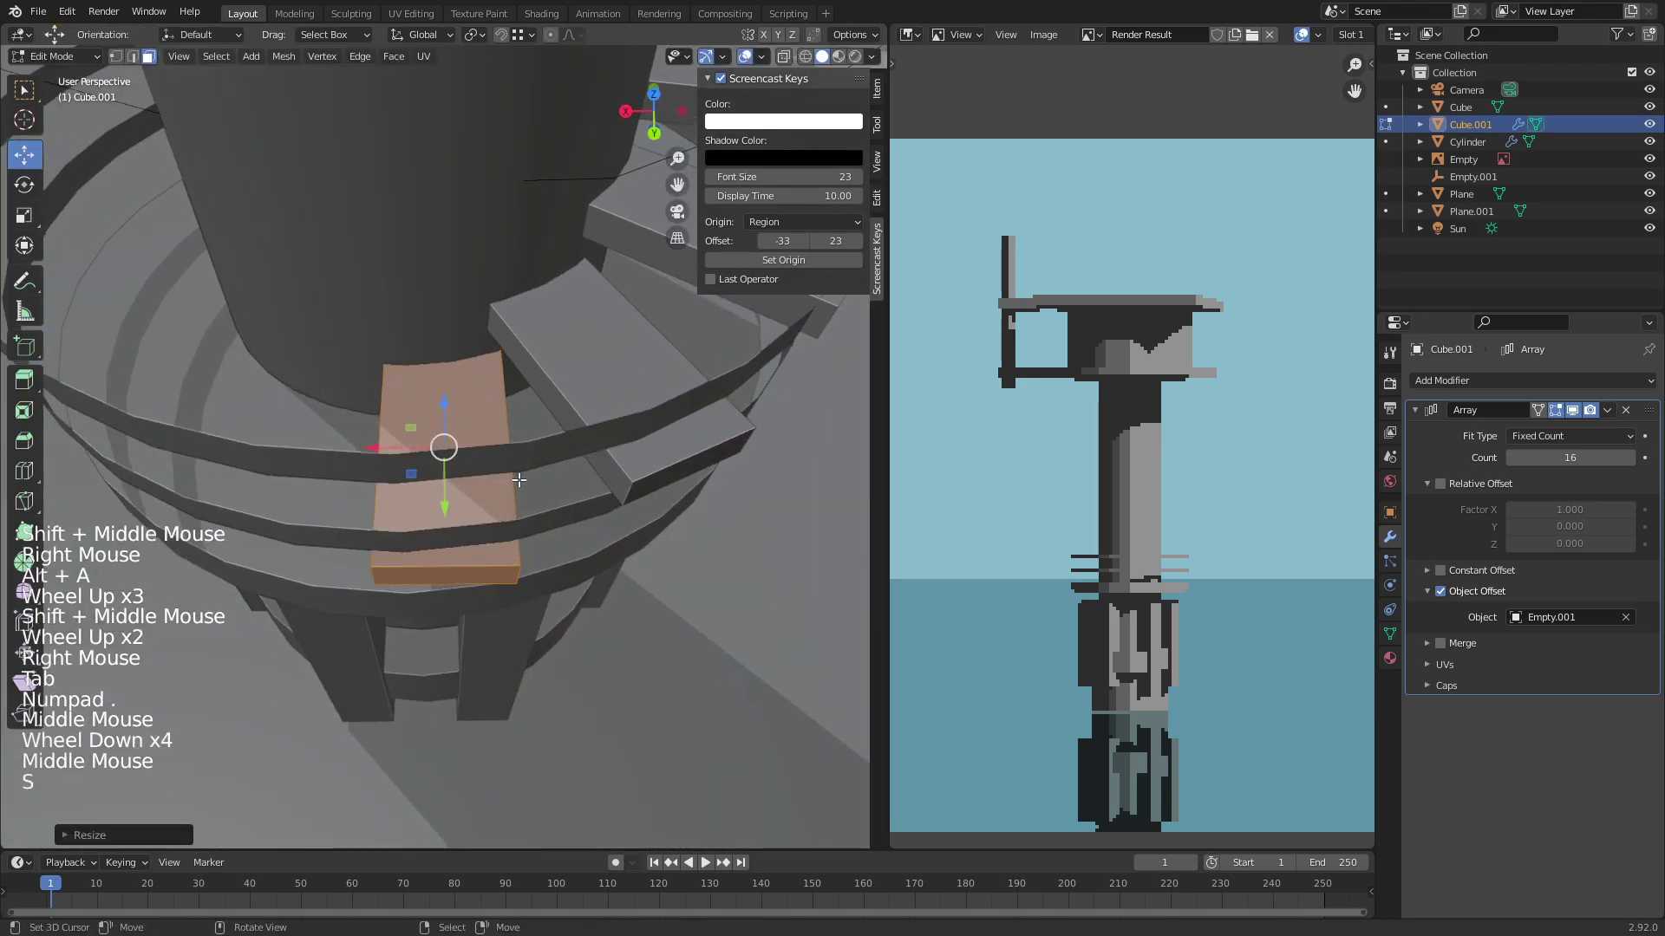
# Step: Shift the plank mesh slightly along the global X axis and rescale it a little
pyautogui.press('g')
pyautogui.press('x')
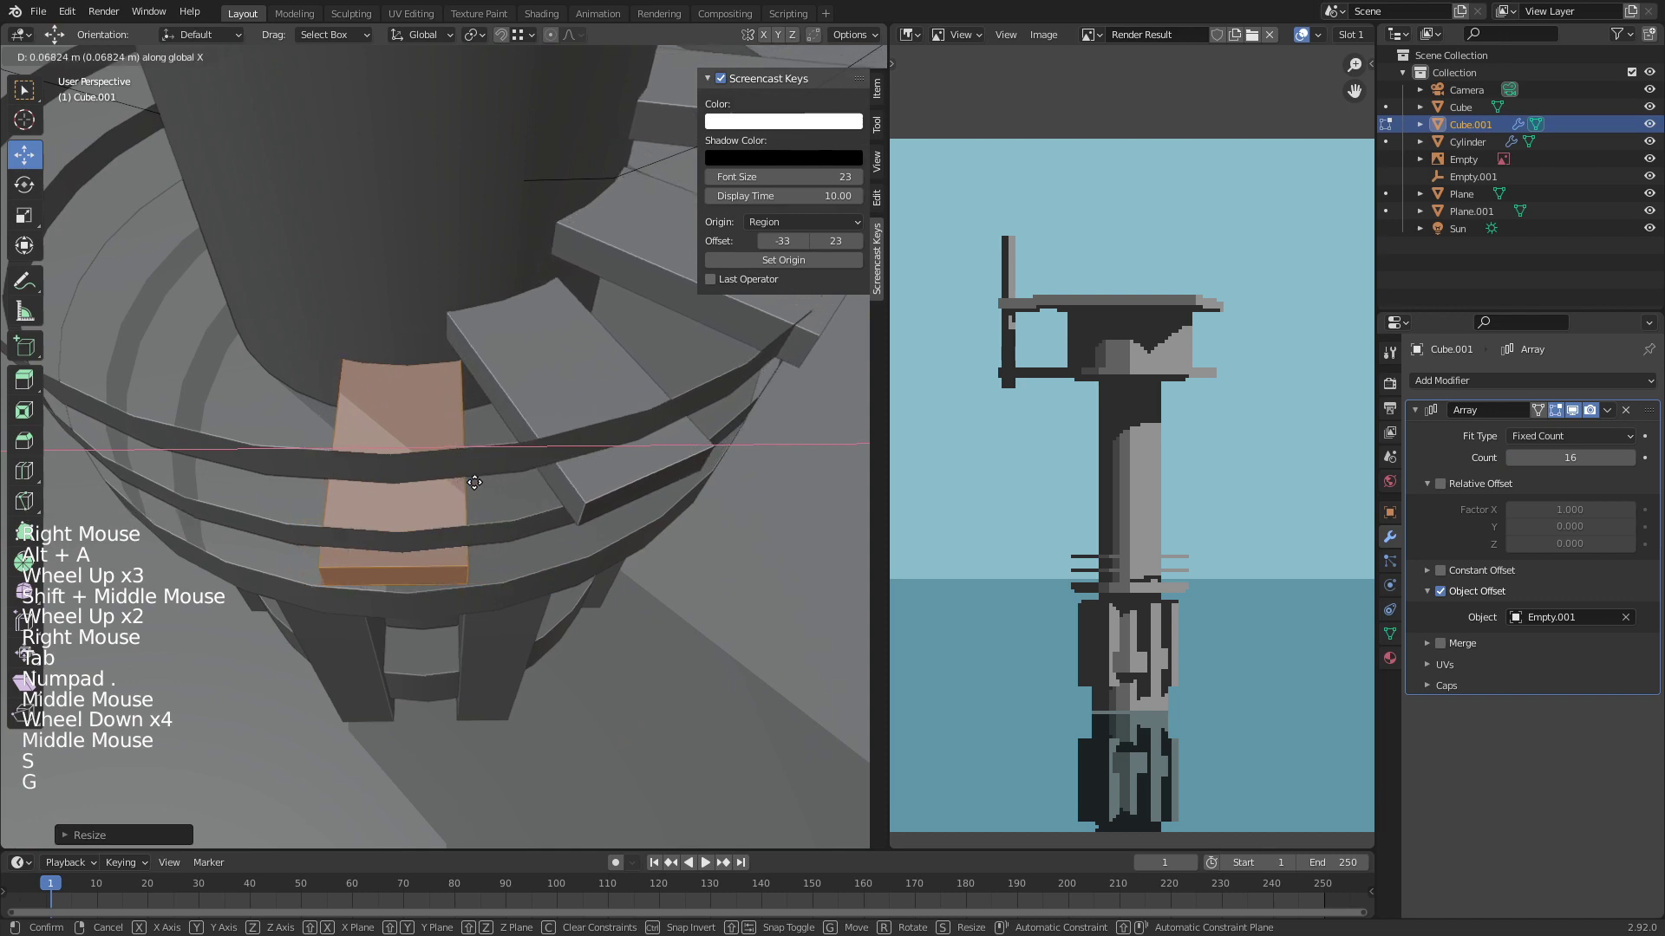
pyautogui.click(477, 482)
pyautogui.press('Tab')
pyautogui.scroll(-3, 476, 486)
pyautogui.moveTo(476, 486); pyautogui.dragTo(488, 397, button='middle')
pyautogui.scroll(2, 492, 414)
pyautogui.press('Tab')
pyautogui.press('s')
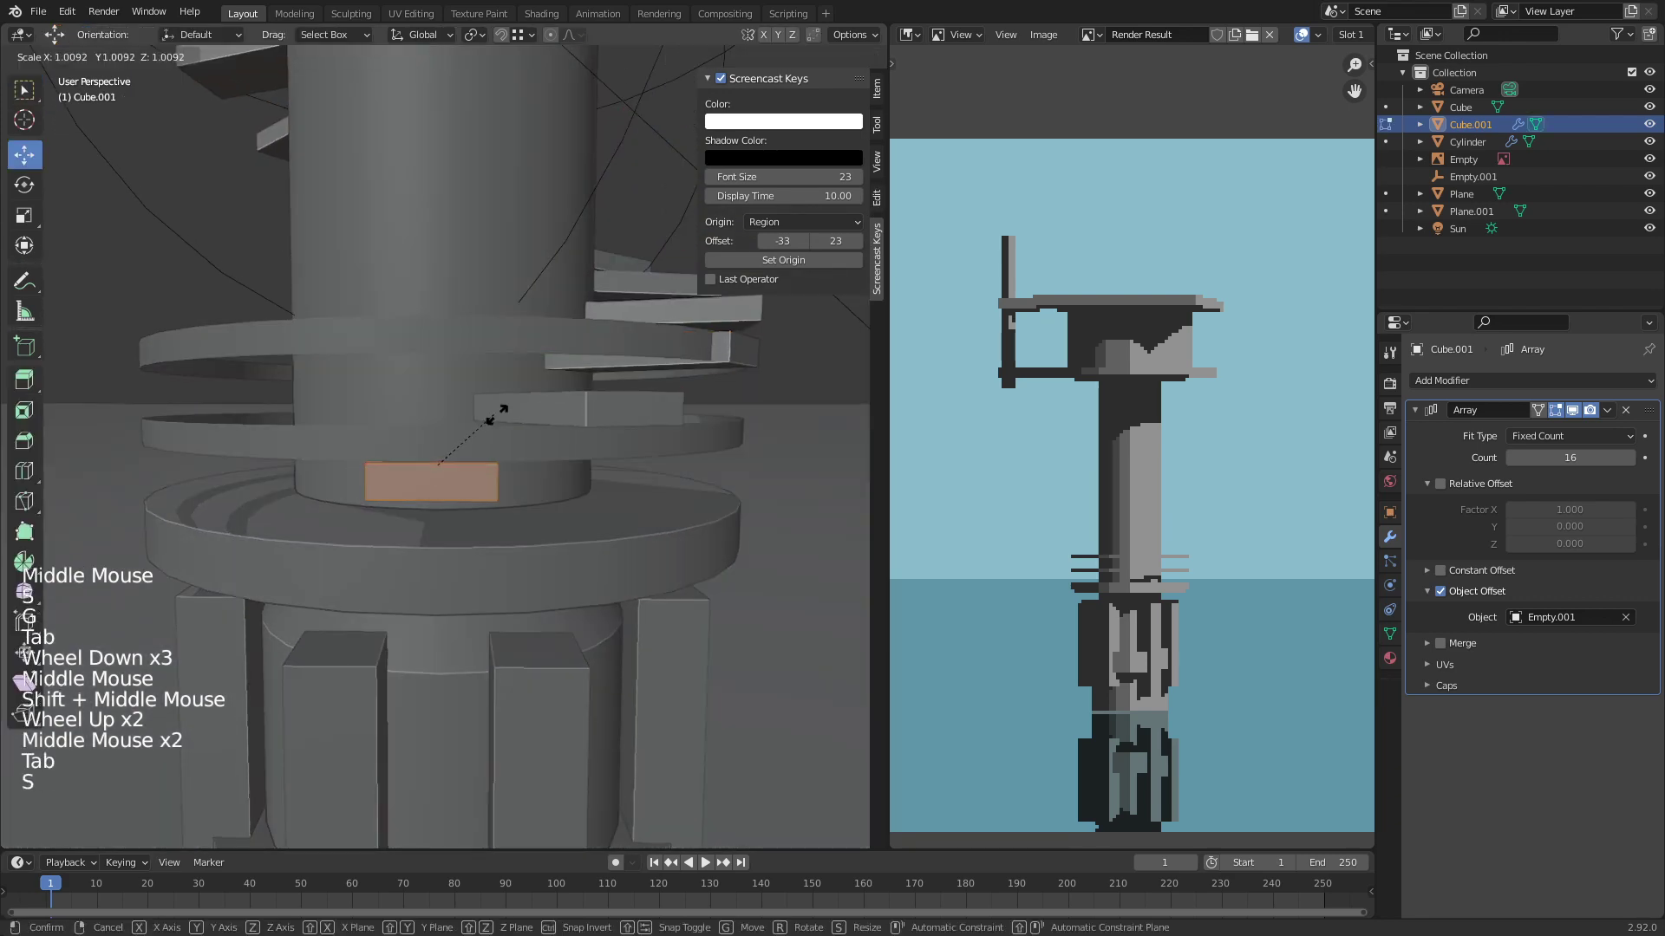
pyautogui.click(507, 425)
# Step: Finish editing the plank, deselect it, return to the camera view and save tower.blend
pyautogui.moveTo(505, 427); pyautogui.dragTo(520, 607, button='middle')
pyautogui.rightClick(496, 565)
pyautogui.click(486, 555)
pyautogui.press('Tab')
pyautogui.scroll(-2, 487, 555)
pyautogui.hotkey('alt', 'a')
pyautogui.press('KP_0')
pyautogui.scroll(-4, 534, 565)
pyautogui.hotkey('ctrl', 's')
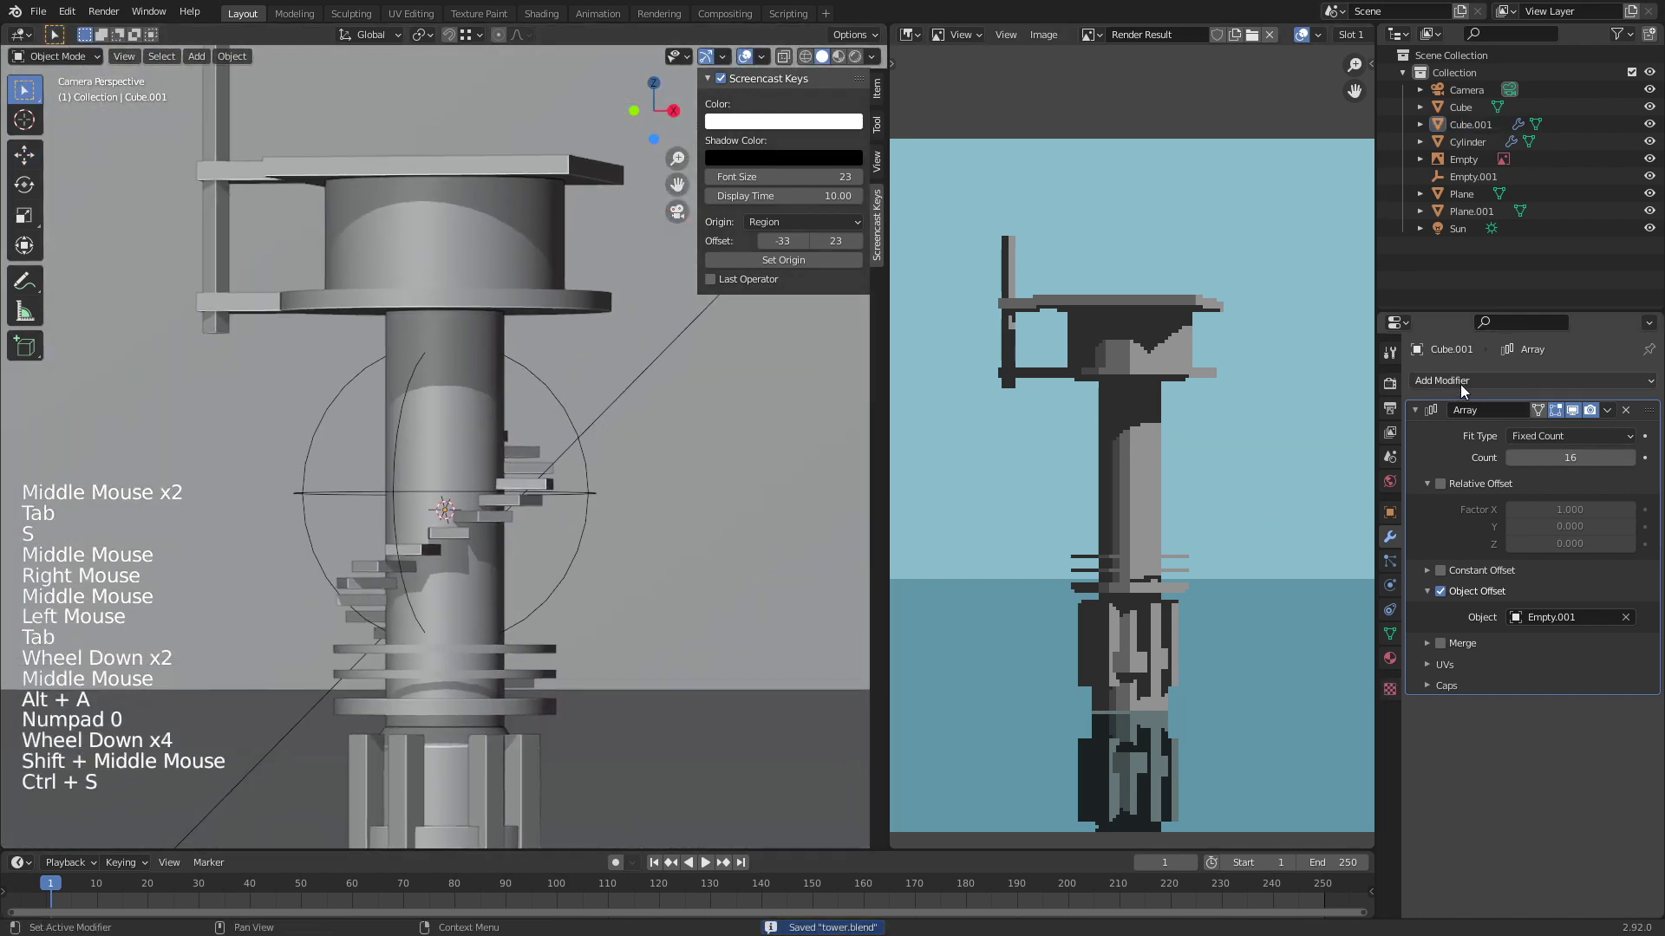
# Step: Render a pixel art preview of the scene from the render settings and view the staircase area
pyautogui.click(1396, 384)
pyautogui.click(1391, 386)
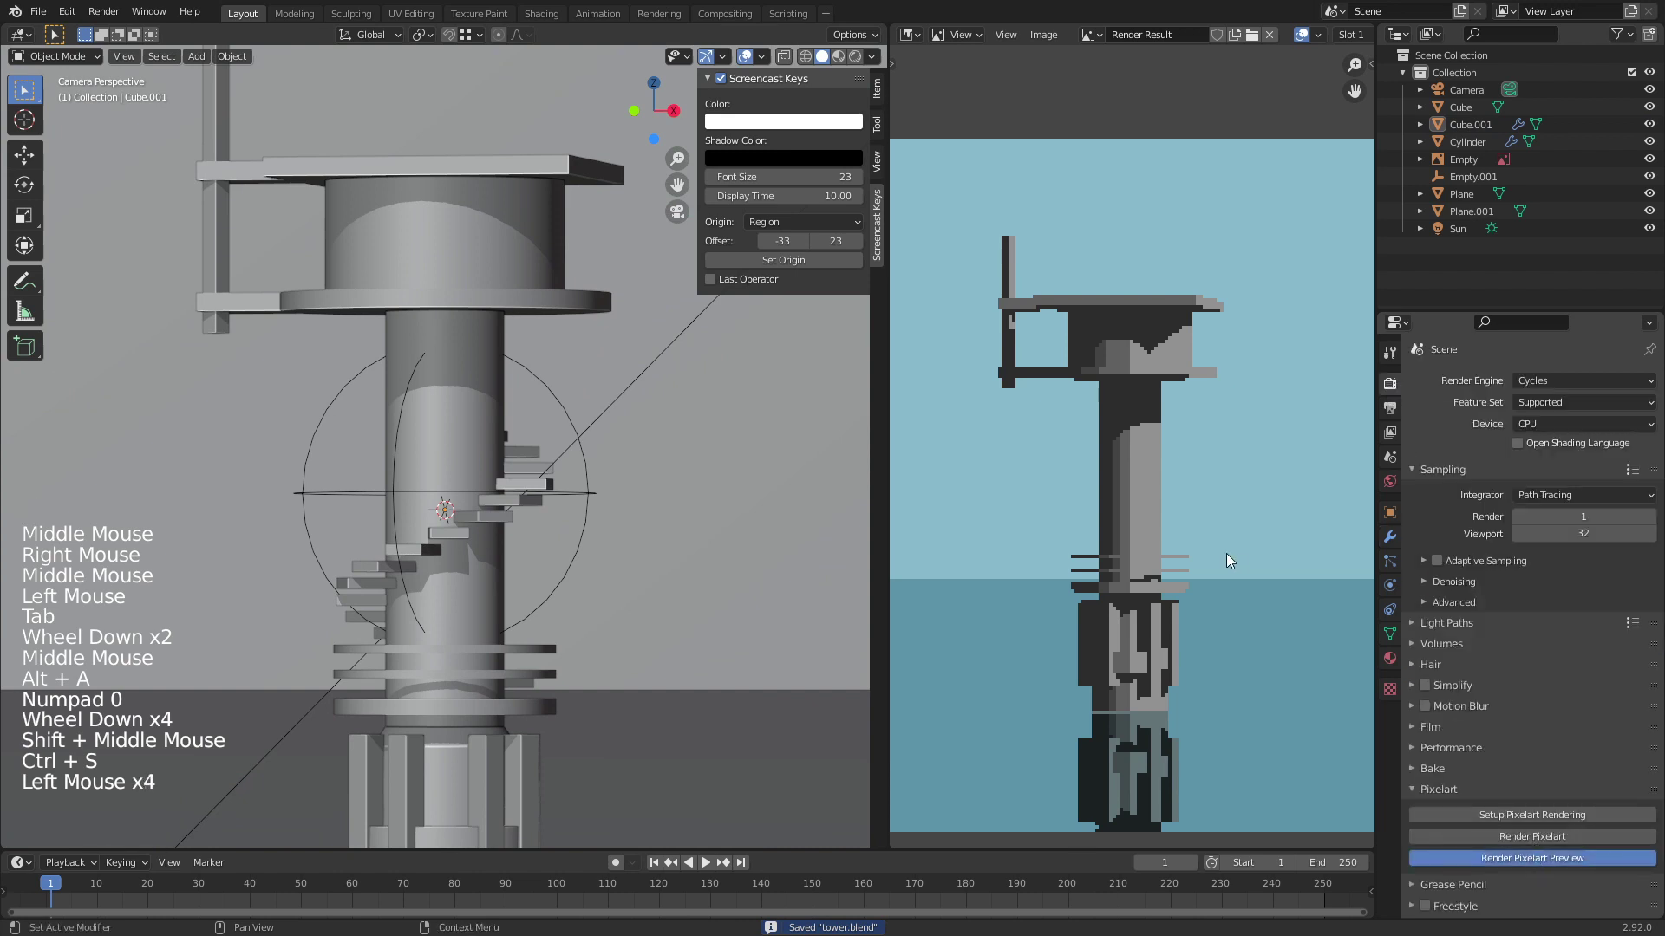
pyautogui.scroll(3, 1226, 553)
# Step: Link the tower cylinder's material to the spiral staircase planks
pyautogui.rightClick(529, 482)
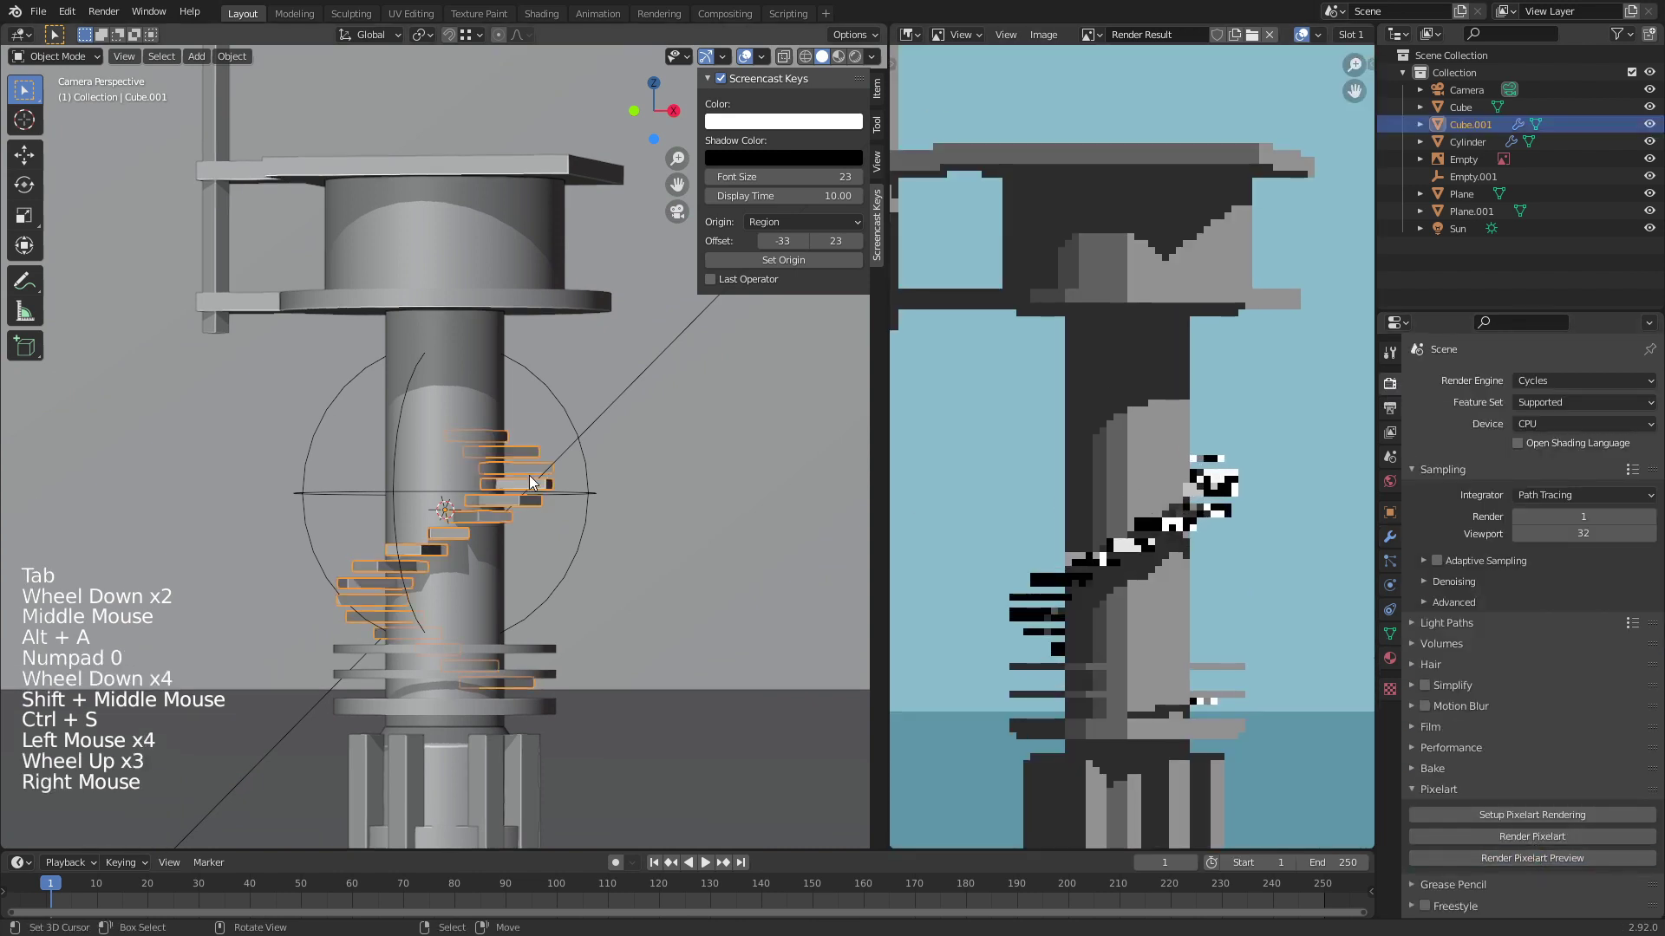
pyautogui.keyDown('shift'); pyautogui.rightClick(458, 302); pyautogui.keyUp('shift')
pyautogui.hotkey('ctrl', 'l')
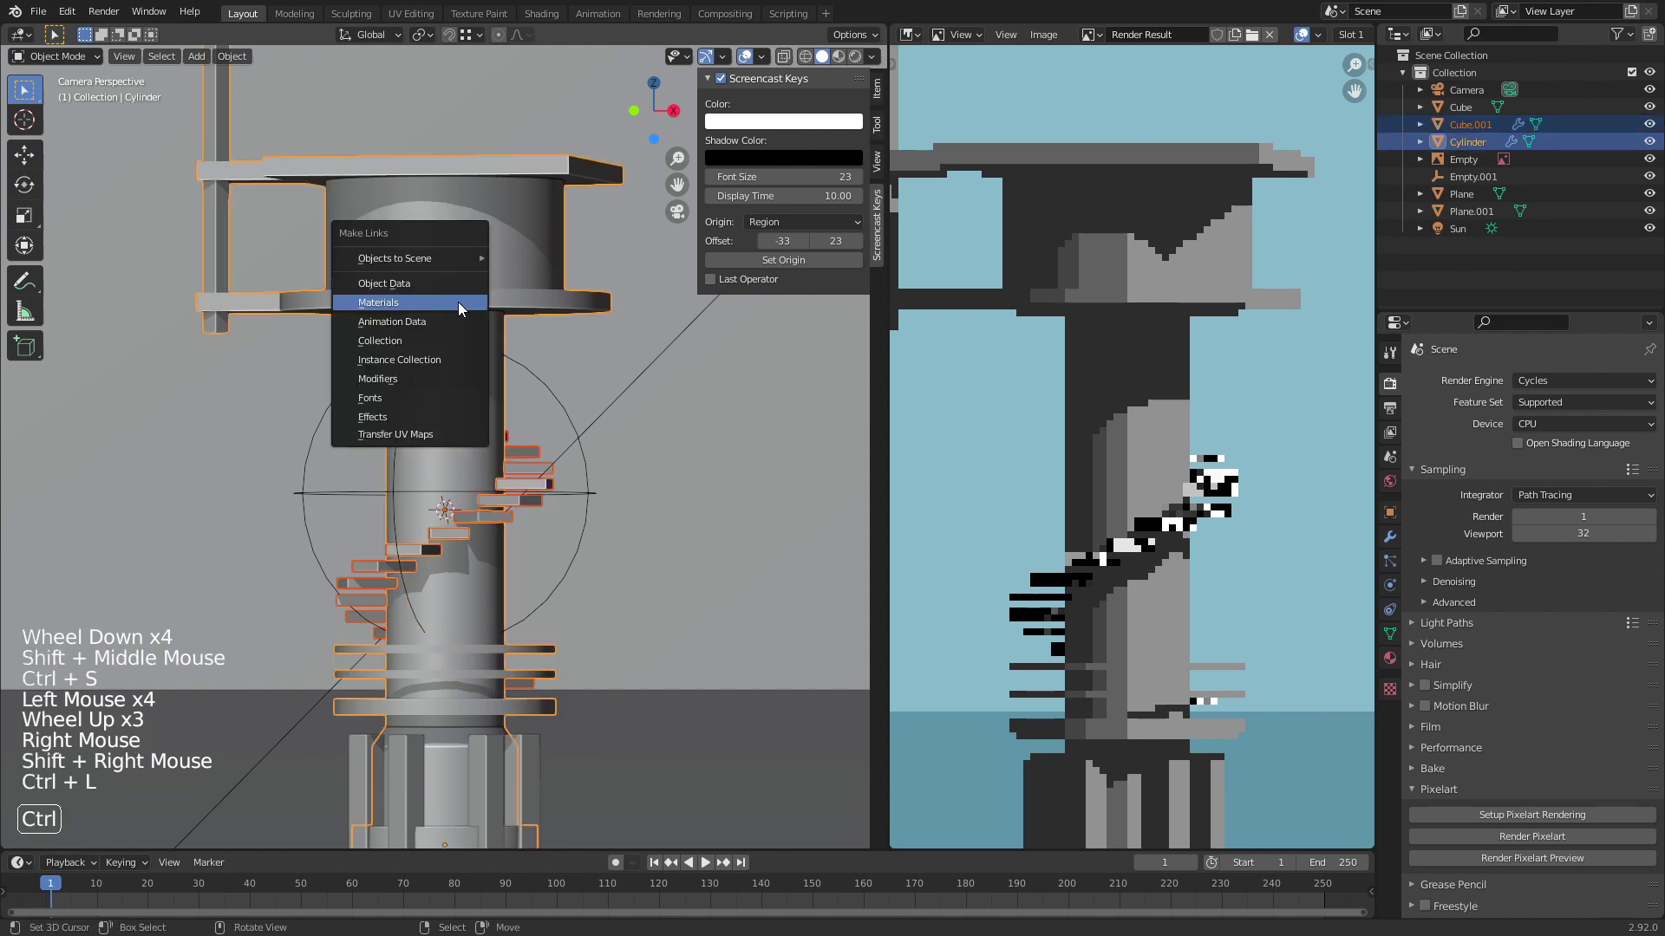
pyautogui.click(458, 301)
pyautogui.hotkey('alt', 'a')
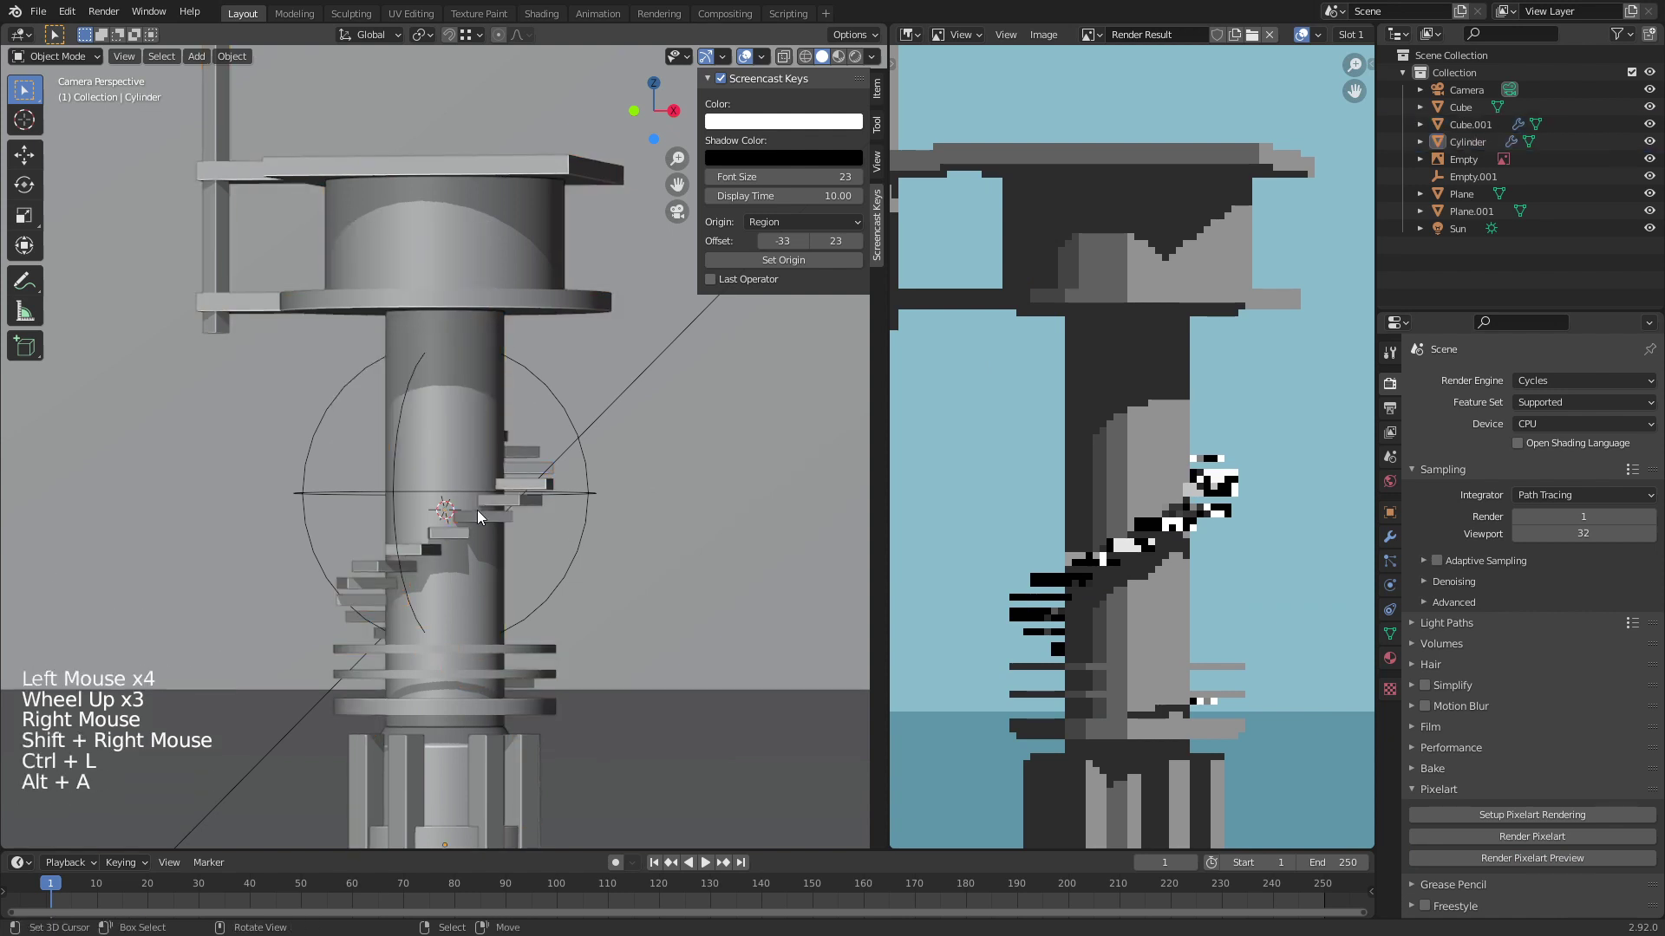
pyautogui.rightClick(477, 510)
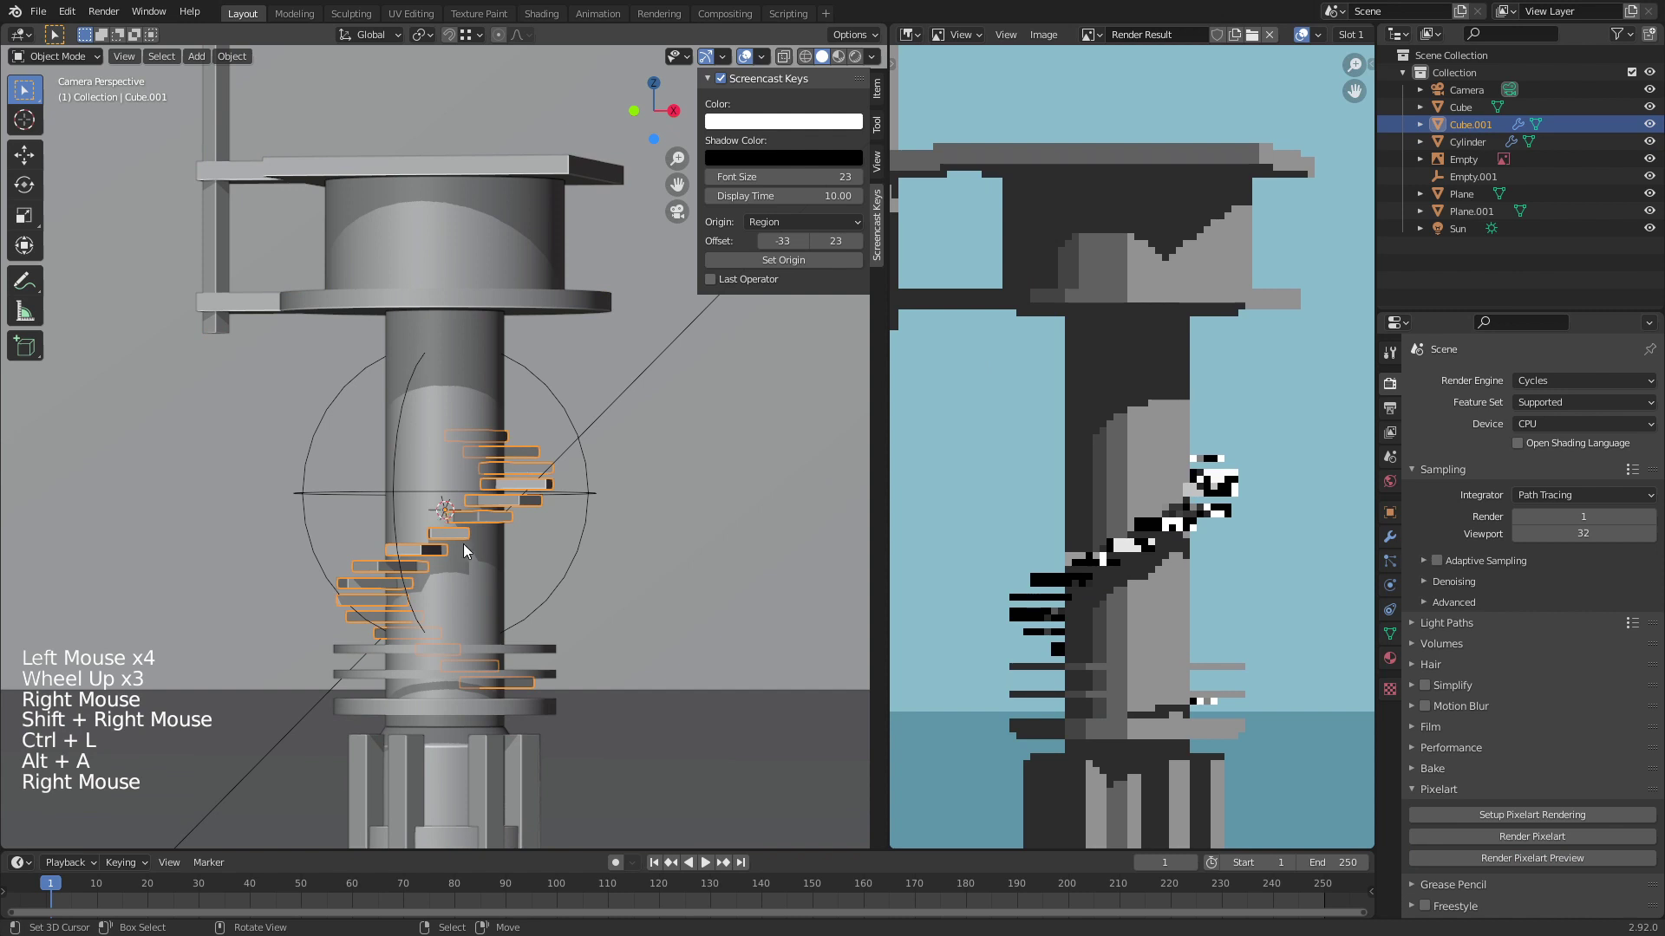
pyautogui.keyDown('shift'); pyautogui.rightClick(462, 277); pyautogui.keyUp('shift')
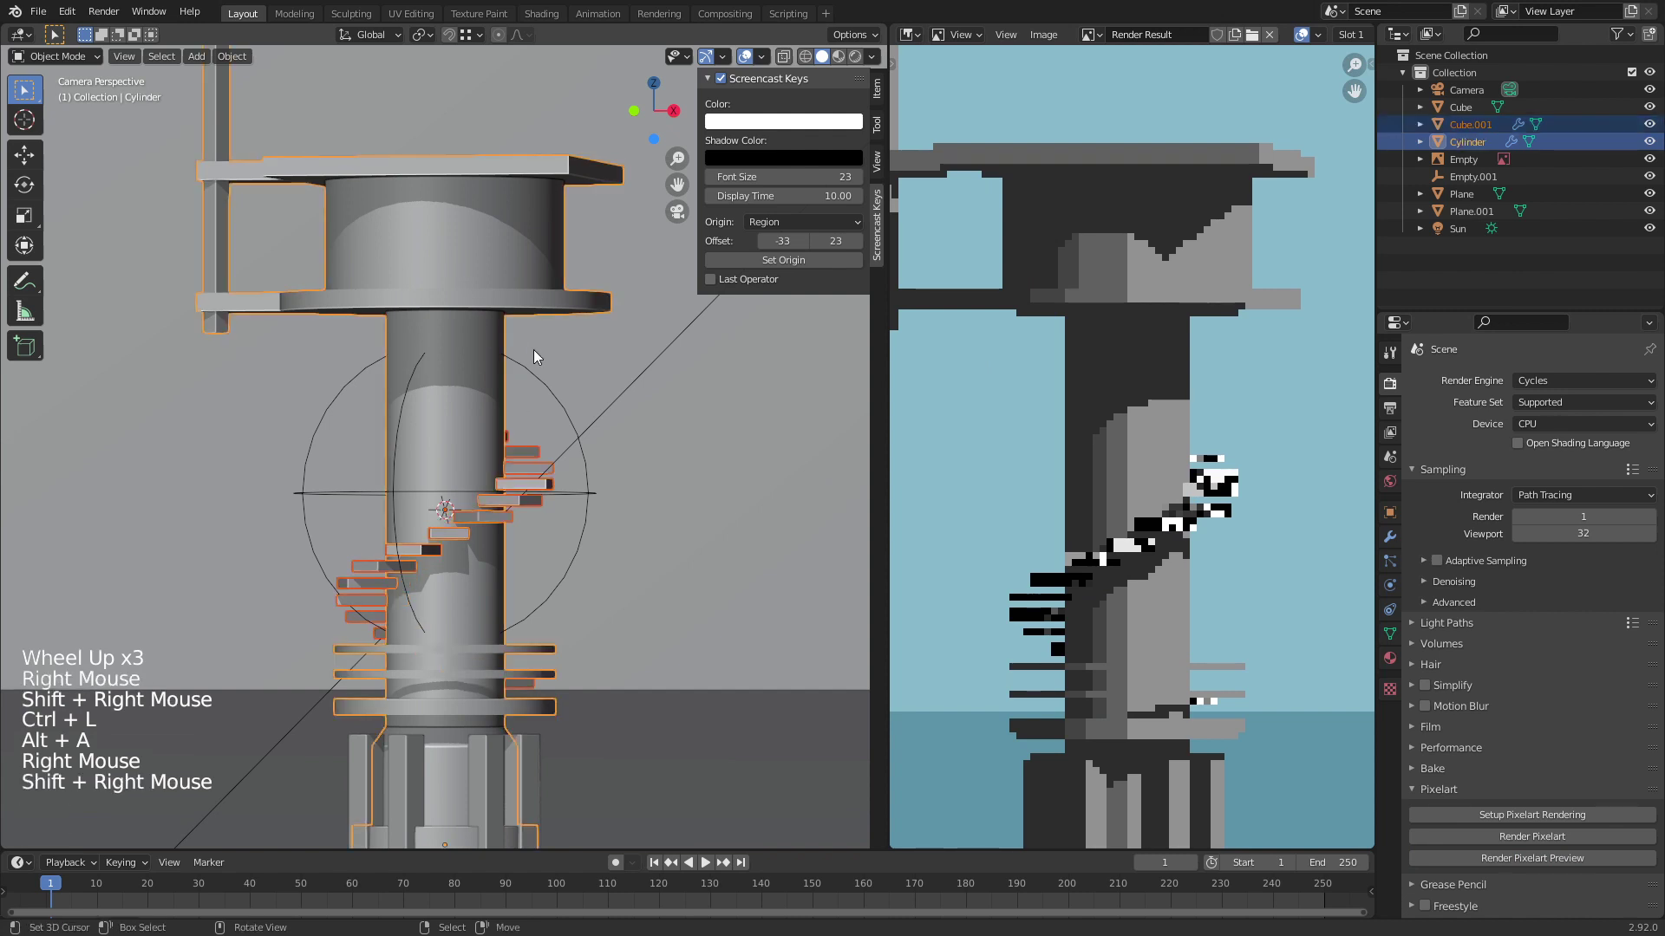
pyautogui.hotkey('ctrl', 'l')
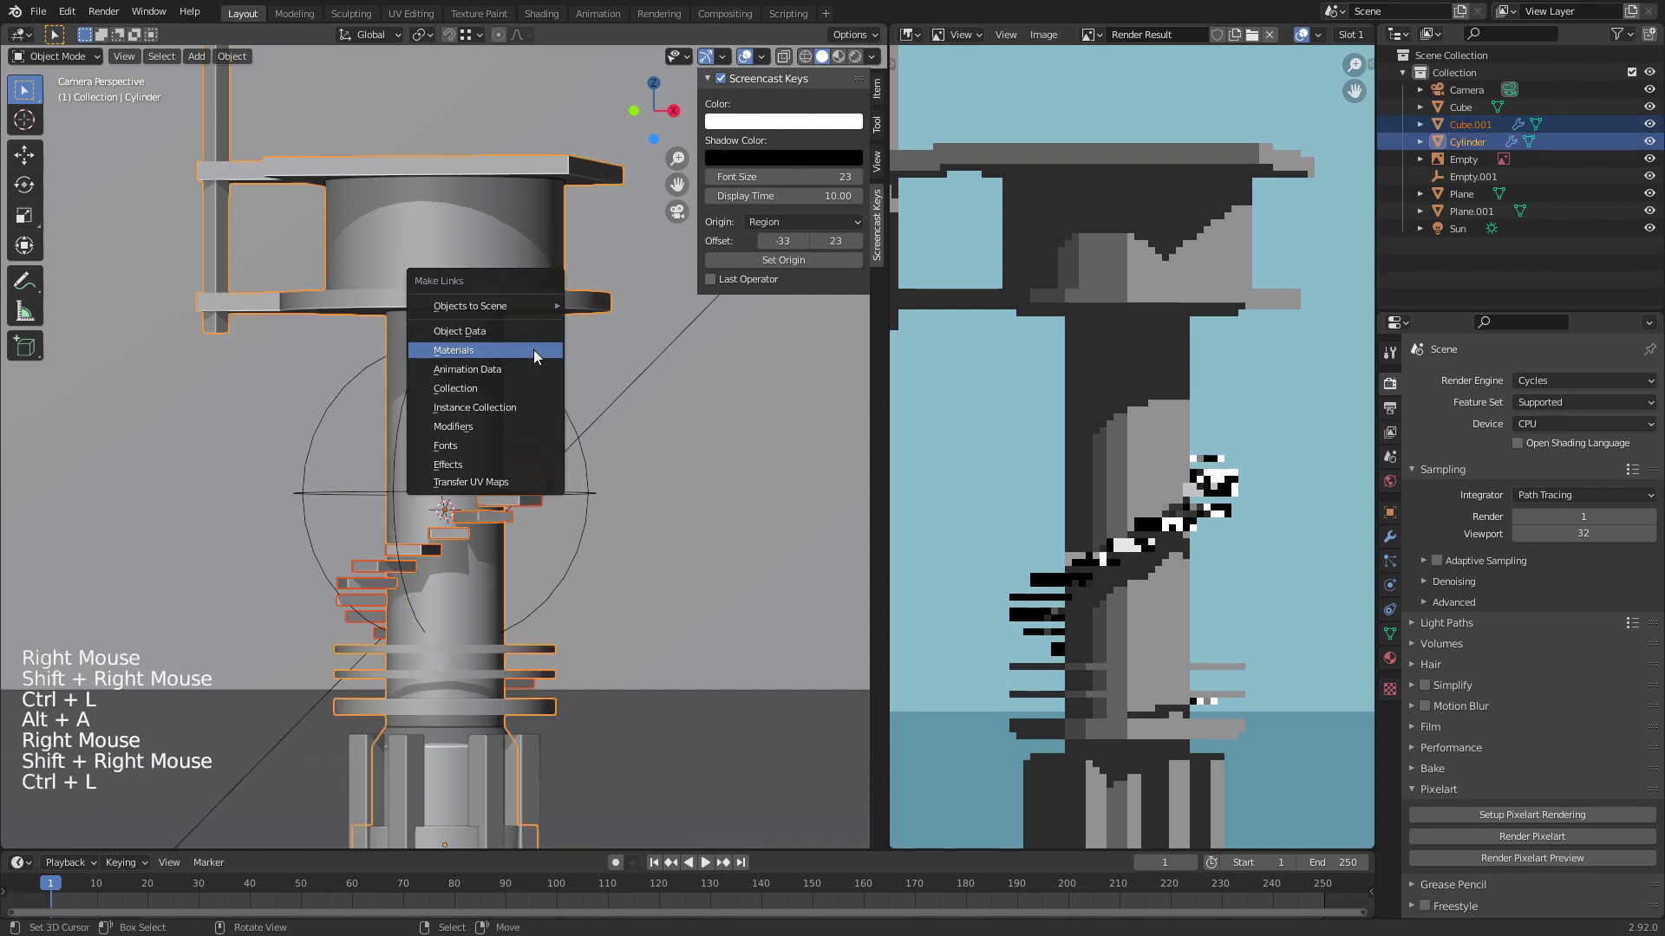
pyautogui.click(504, 352)
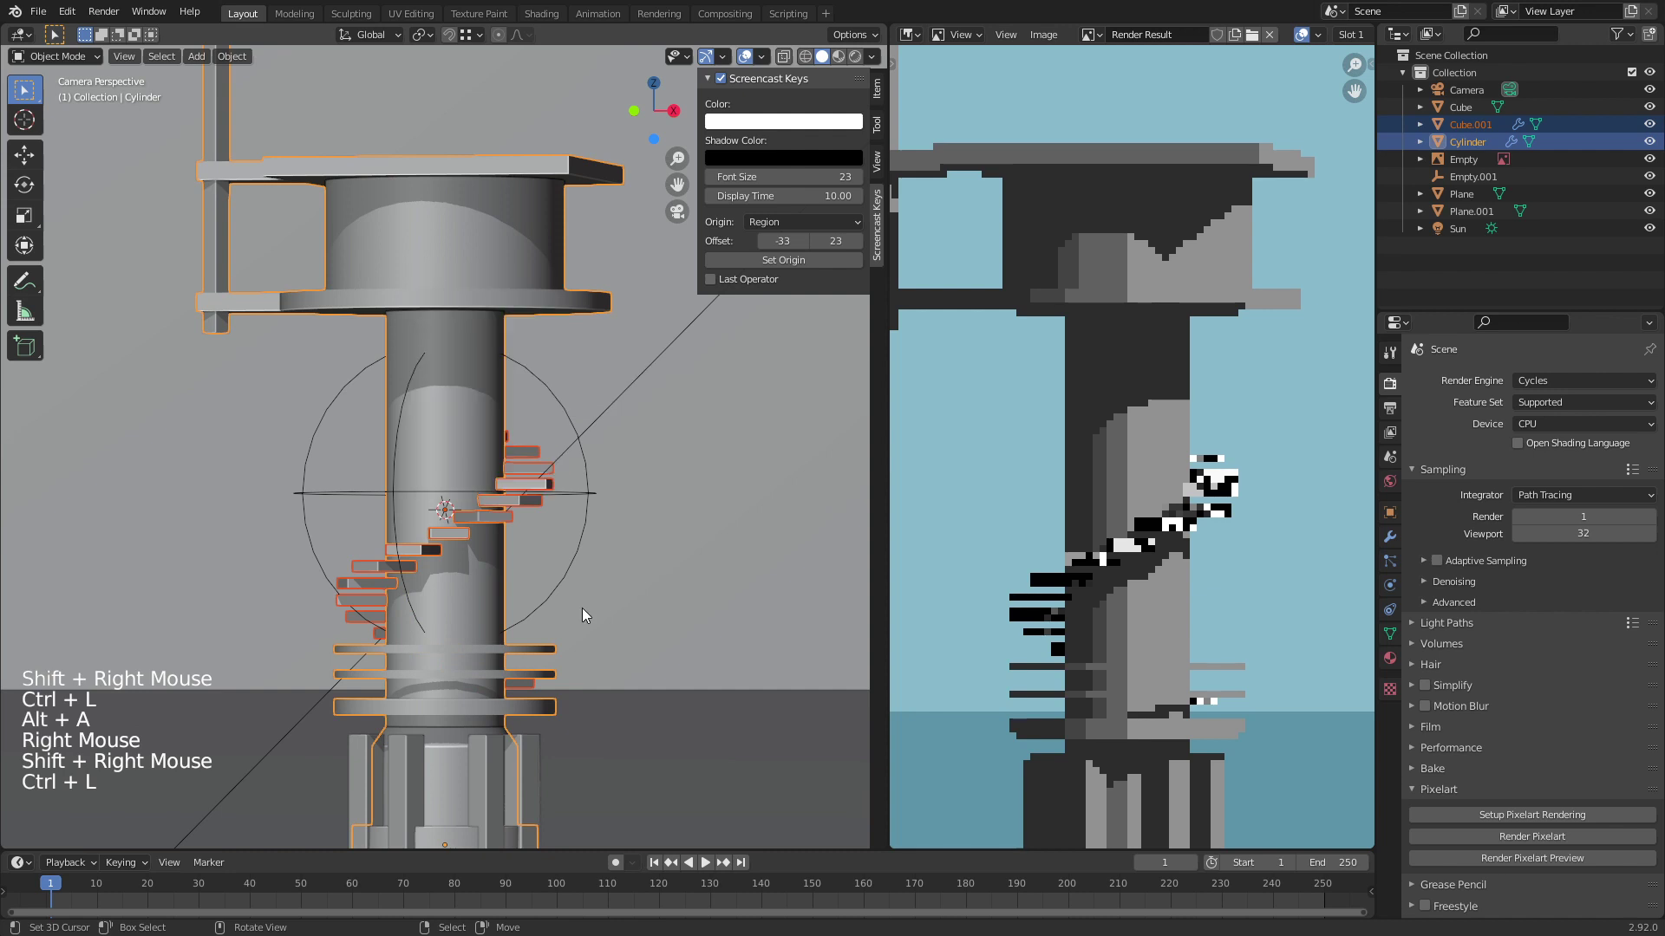
# Step: Render the pixel art preview again with the planks' new material and inspect the stair pixels and gaps closely
pyautogui.rightClick(499, 509)
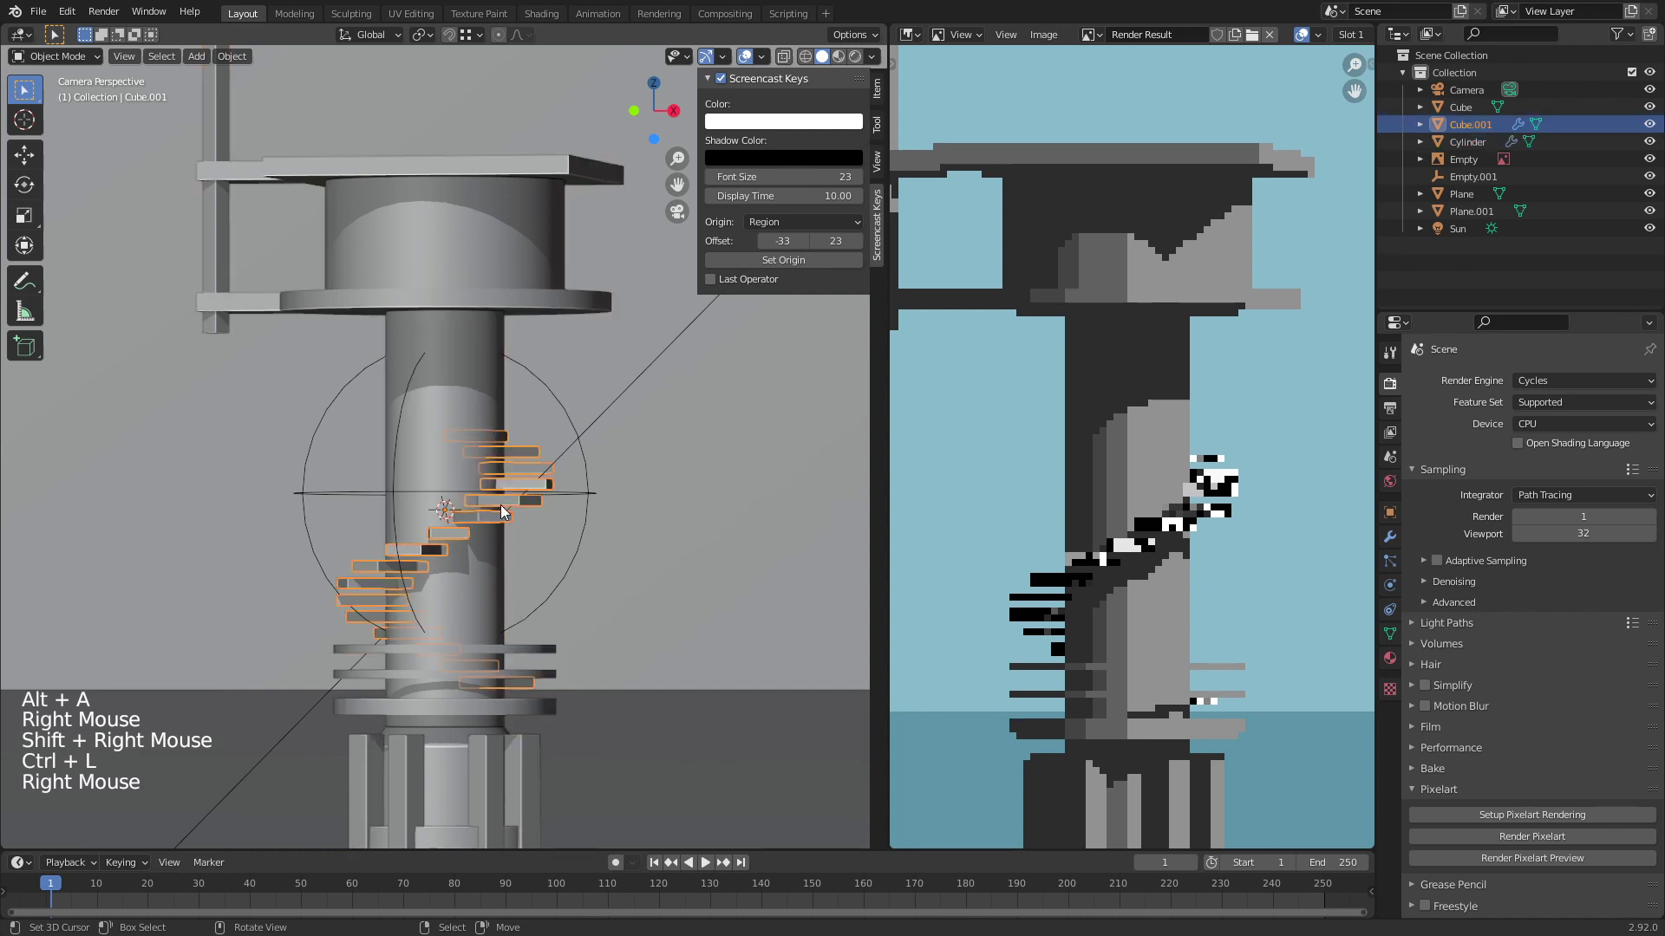
pyautogui.click(1542, 858)
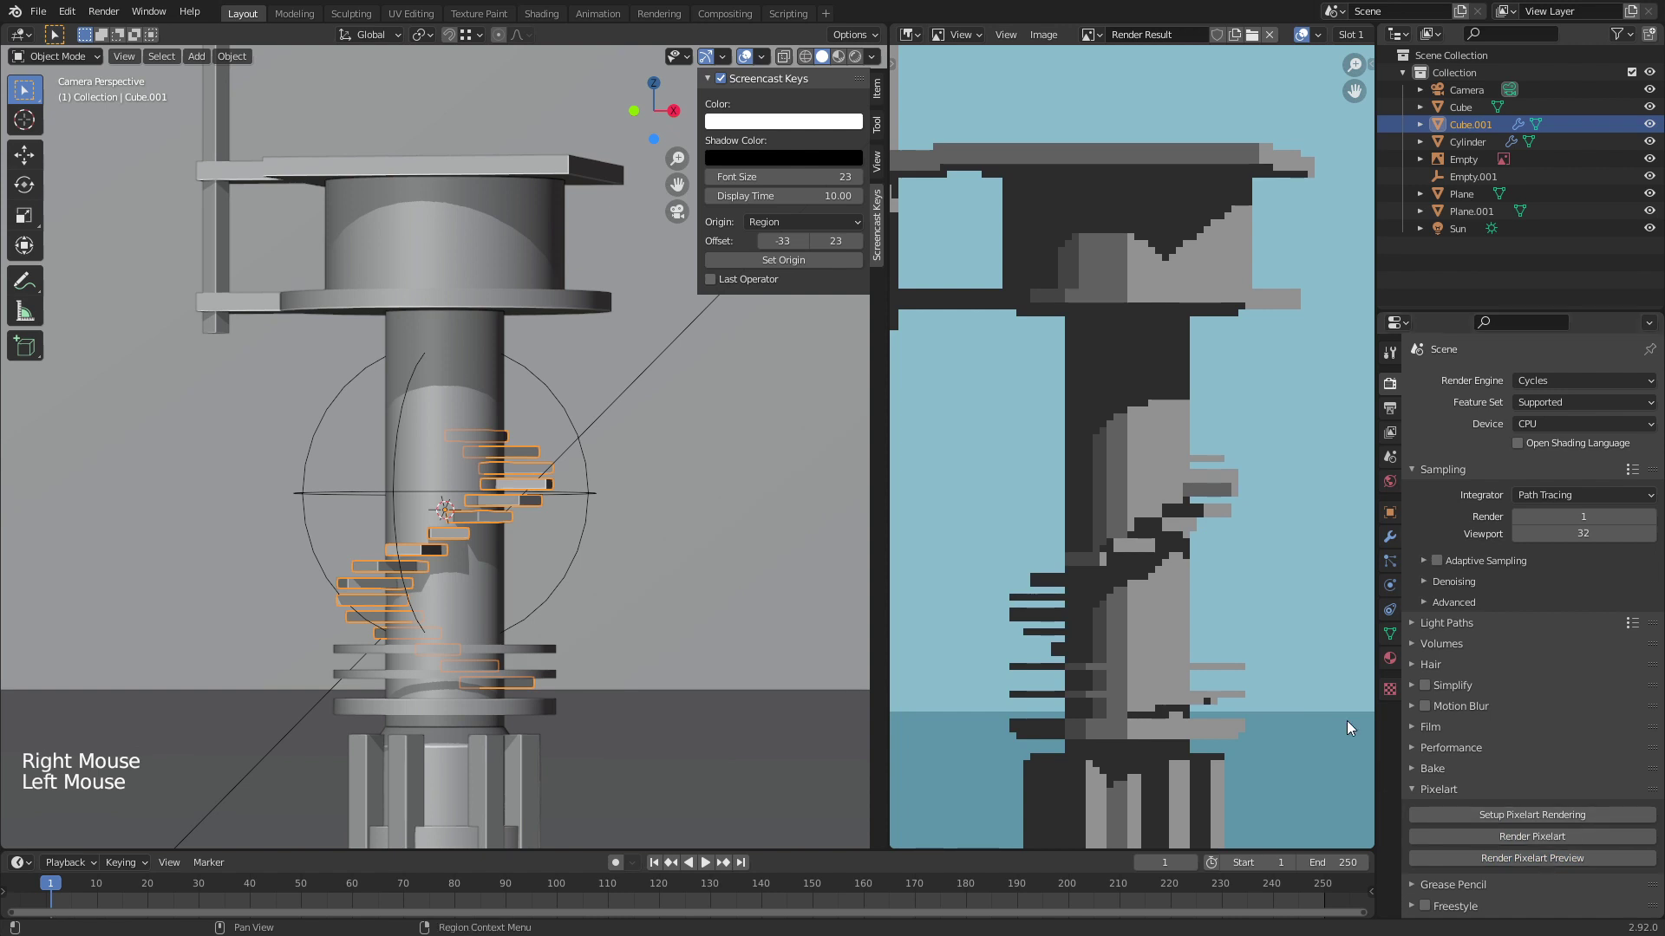
pyautogui.scroll(2, 1085, 611)
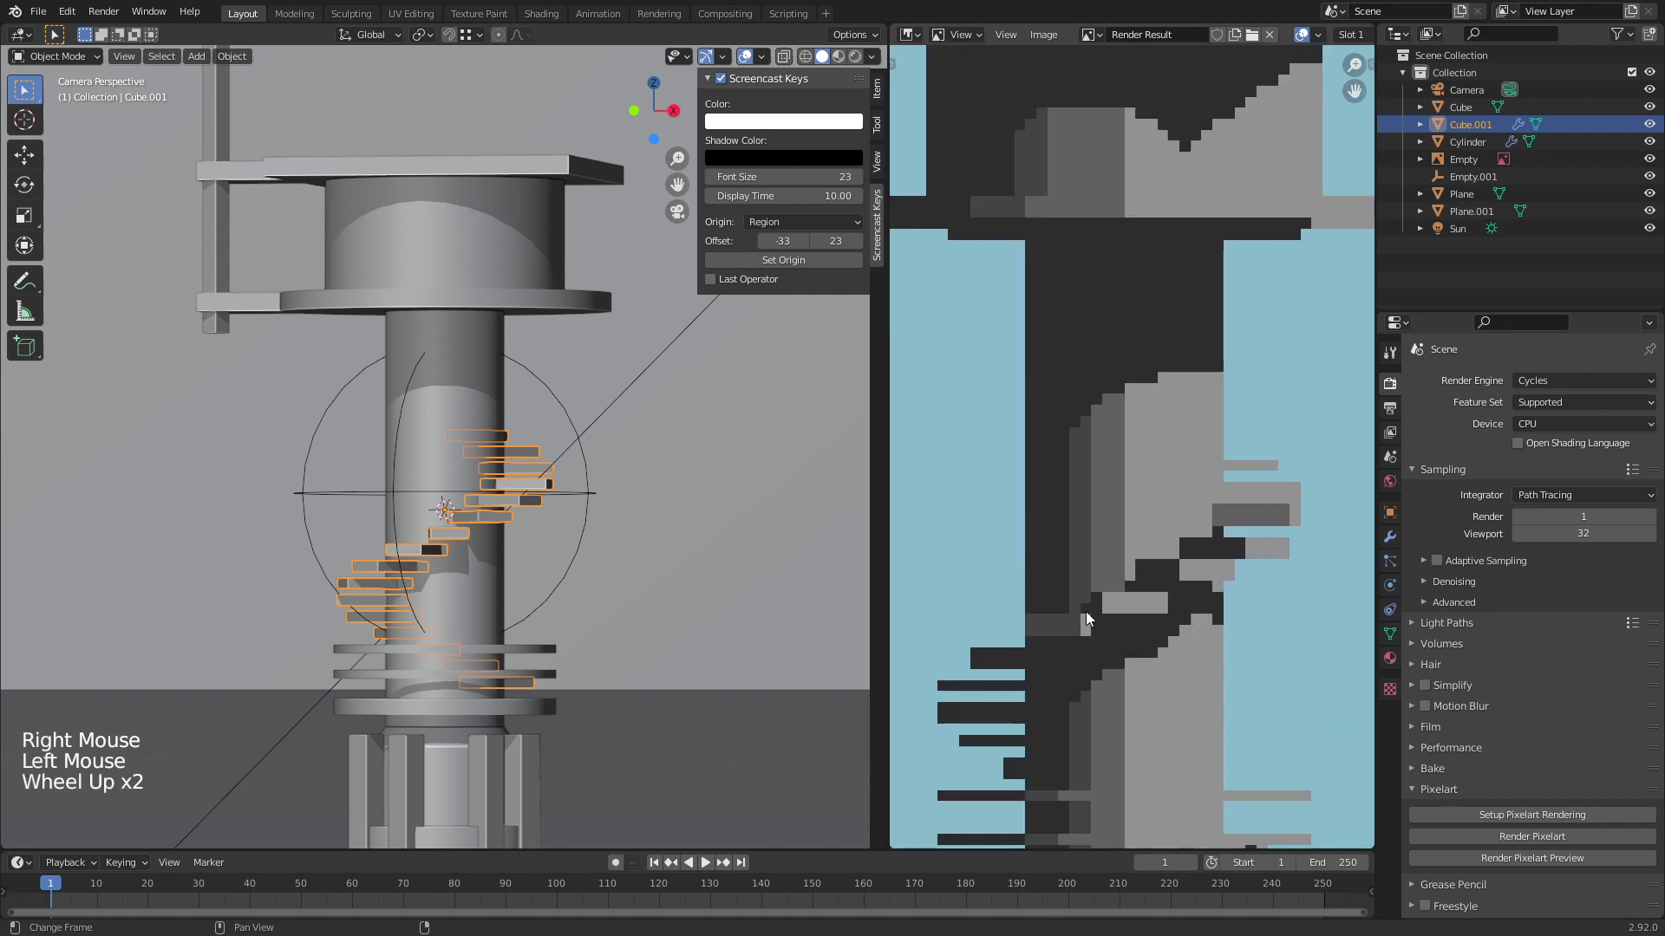
pyautogui.moveTo(1086, 611); pyautogui.dragTo(1120, 637, button='middle')
pyautogui.scroll(5, 1128, 607)
pyautogui.moveTo(1136, 555); pyautogui.dragTo(1181, 418, button='middle')
pyautogui.moveTo(1181, 418); pyautogui.dragTo(1055, 463)
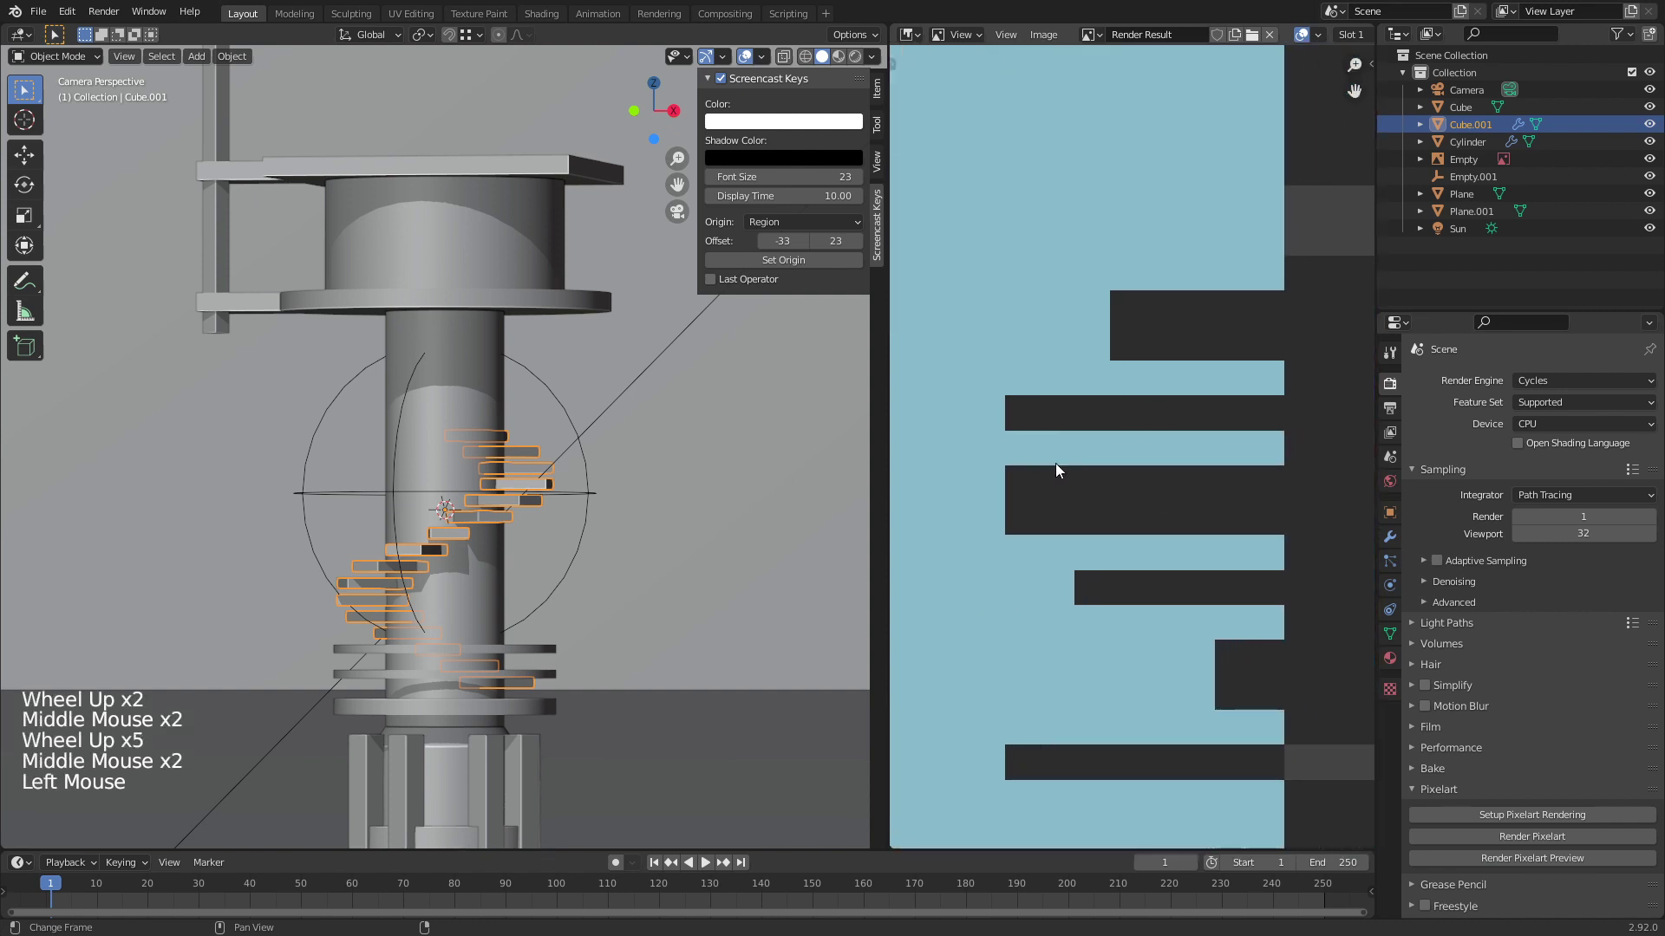
pyautogui.click(1191, 502)
# Step: Thicken the base plank by scaling its mesh along the Z axis in Edit Mode
pyautogui.press('KP_Decimal')
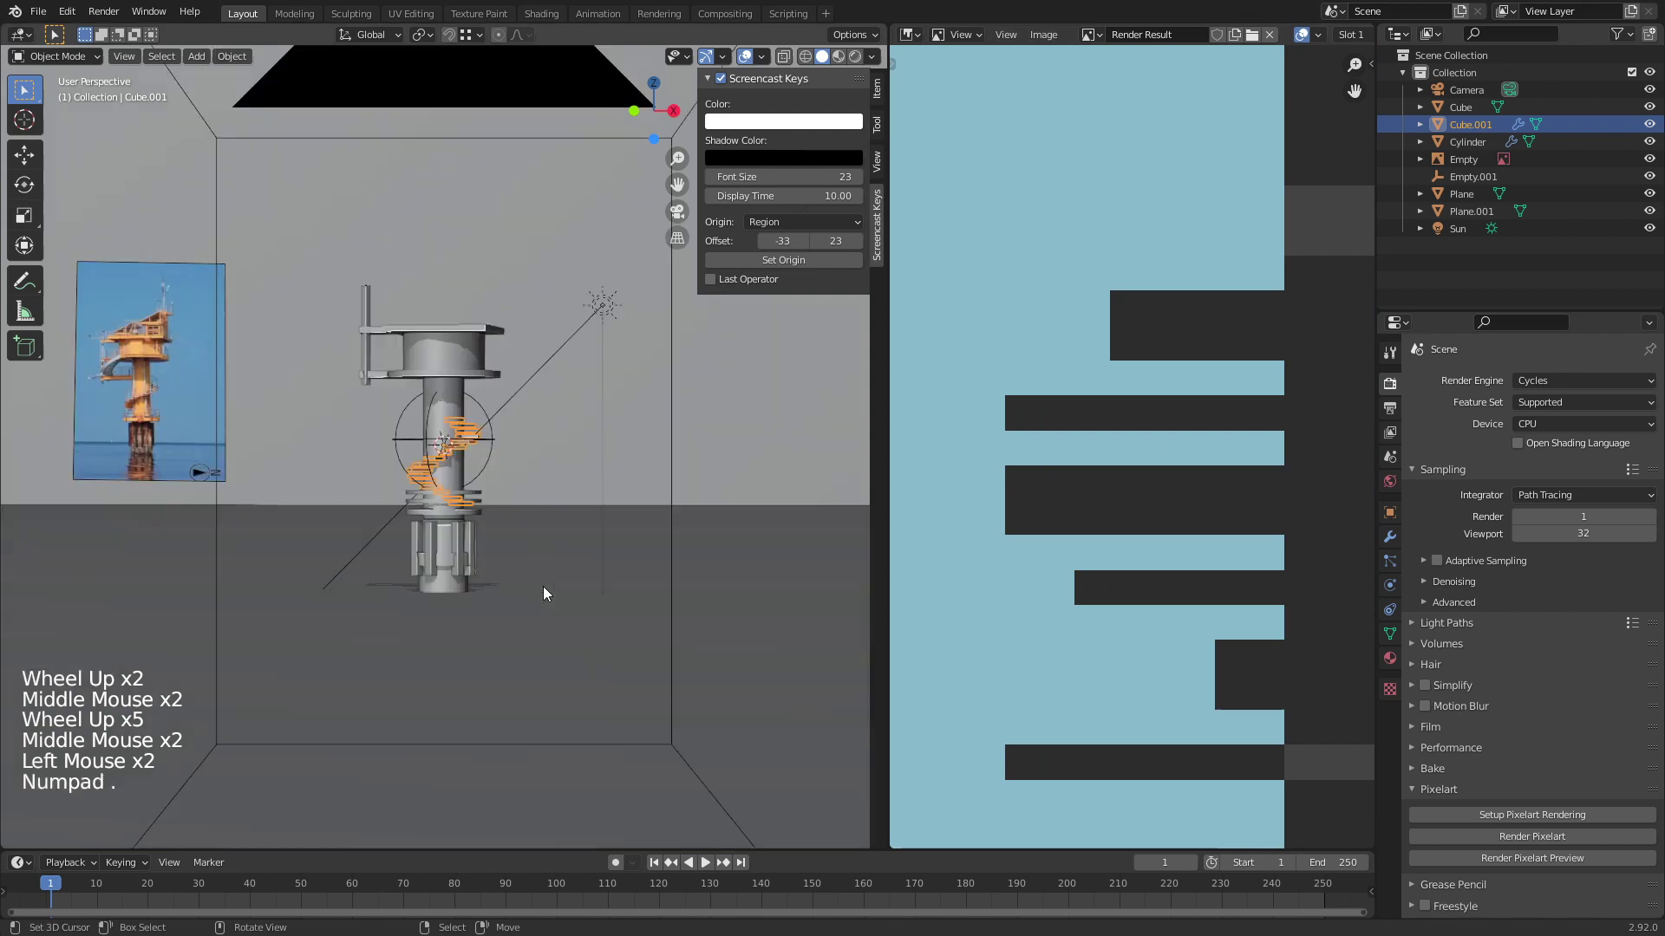
pyautogui.scroll(2, 529, 539)
pyautogui.moveTo(529, 539); pyautogui.dragTo(320, 517, button='middle')
pyautogui.scroll(-4, 586, 576)
pyautogui.keyDown('shift'); pyautogui.moveTo(587, 577); pyautogui.dragTo(633, 506, button='middle'); pyautogui.keyUp('shift')
pyautogui.scroll(2, 491, 542)
pyautogui.press('Tab')
pyautogui.scroll(3, 473, 485)
pyautogui.keyDown('shift'); pyautogui.moveTo(633, 507); pyautogui.dragTo(579, 560, button='middle'); pyautogui.keyUp('shift')
pyautogui.press('s')
pyautogui.press('z')
pyautogui.click(685, 518)
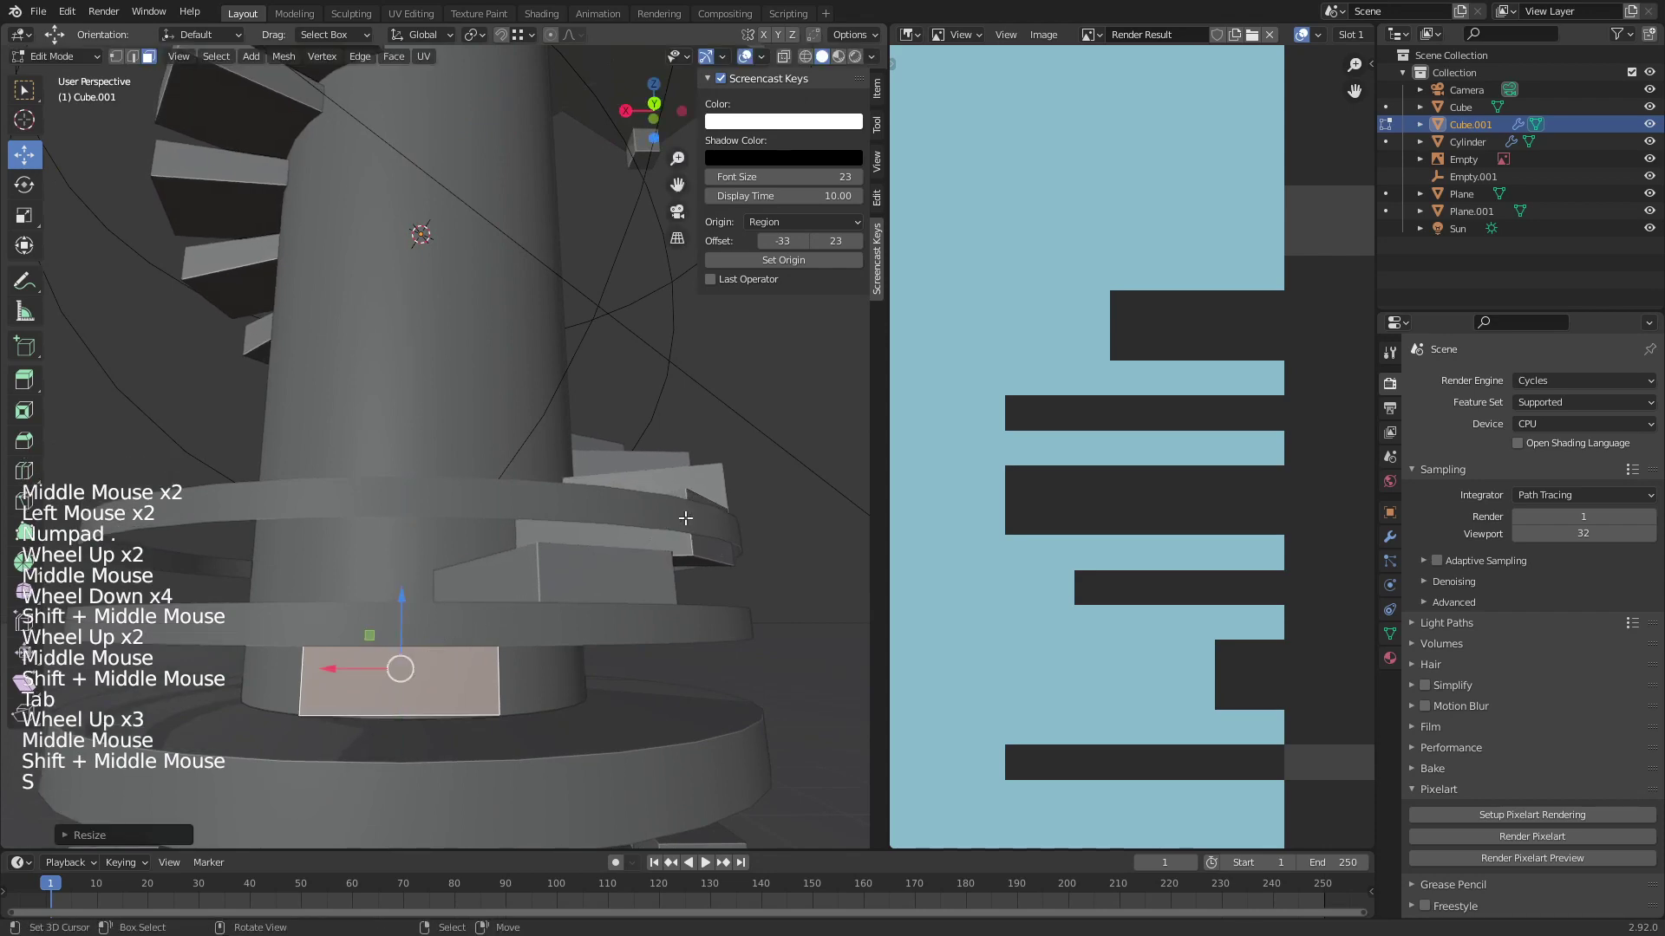
# Step: Widen the plank's outer end face along the global X axis to form a wedge-shaped step, and deselect the plank
pyautogui.moveTo(684, 517); pyautogui.dragTo(525, 652, button='middle')
pyautogui.keyDown('shift'); pyautogui.moveTo(524, 652); pyautogui.dragTo(560, 608, button='middle'); pyautogui.keyUp('shift')
pyautogui.rightClick(446, 620)
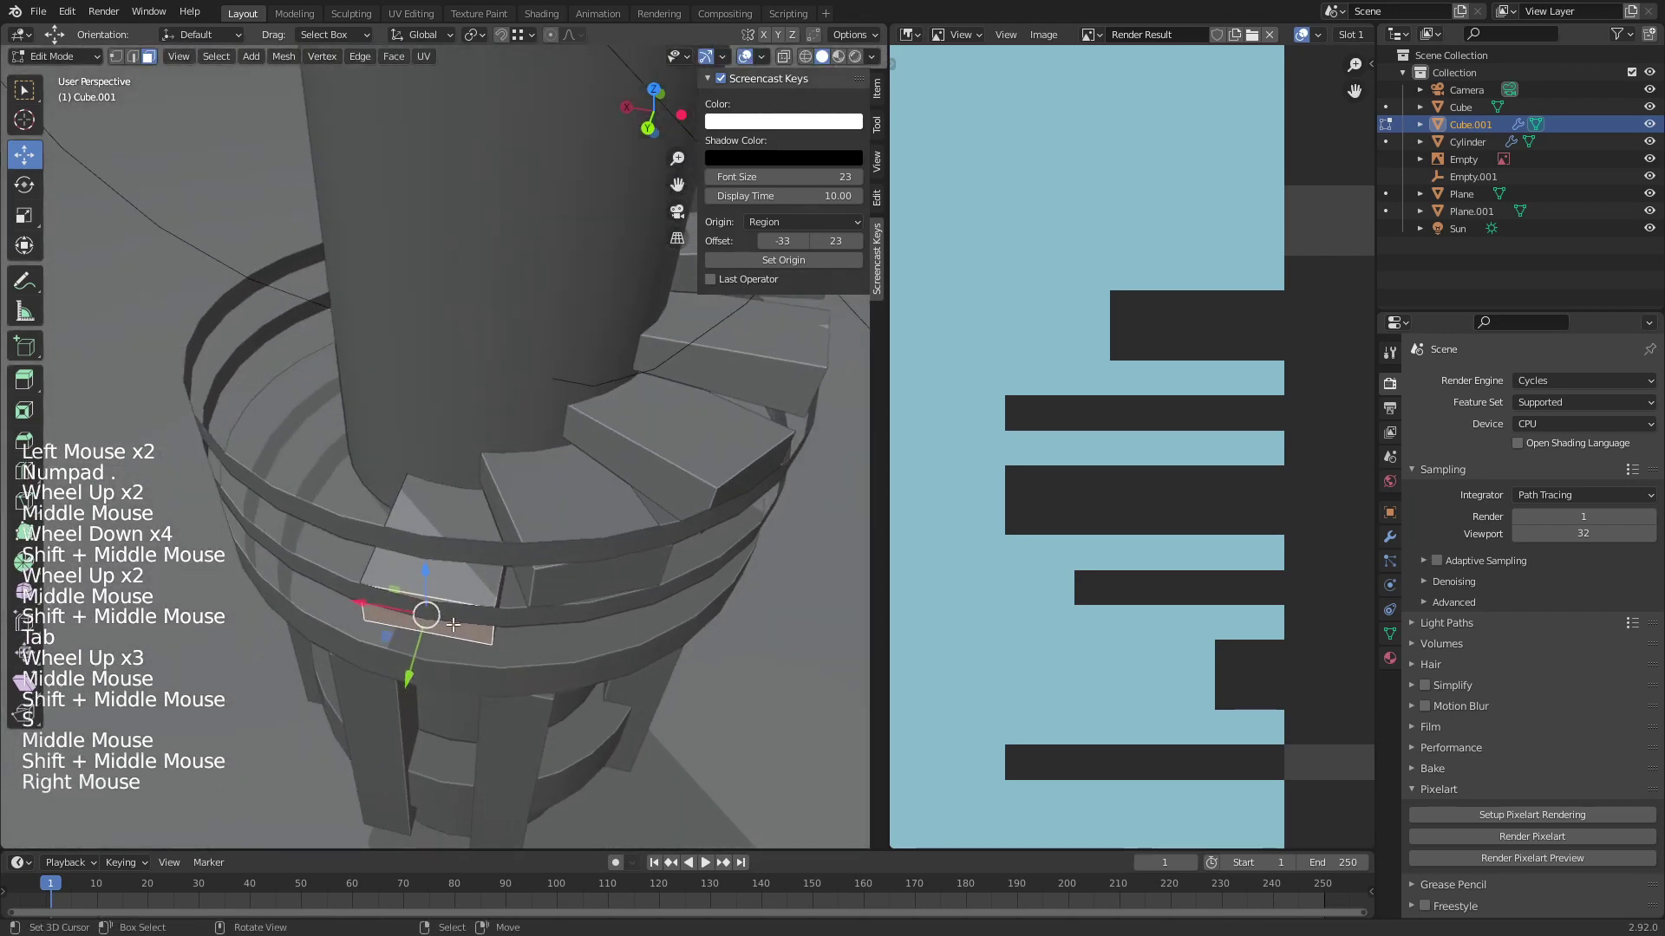
pyautogui.press('s')
pyautogui.press('x')
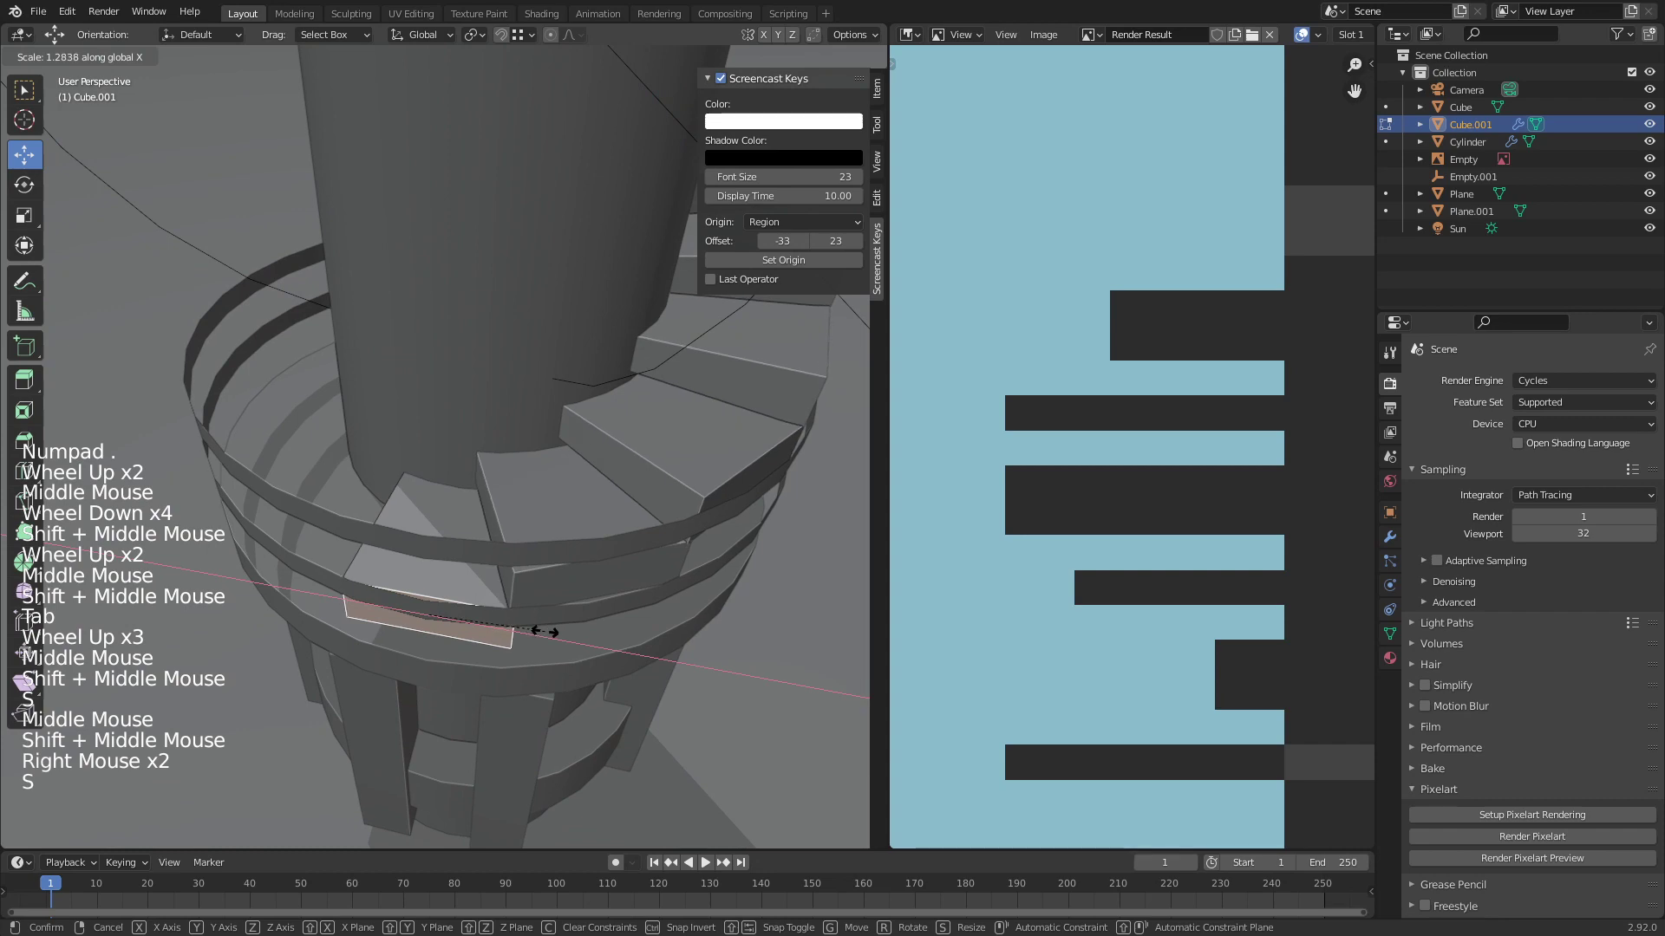
pyautogui.click(520, 632)
pyautogui.press('Tab')
pyautogui.scroll(-2, 584, 564)
pyautogui.hotkey('alt', 'a')
# Step: In the camera view, render a pixel art preview and examine the wedge-shaped steps up close and at full tower scale
pyautogui.moveTo(585, 564); pyautogui.dragTo(541, 472, button='middle')
pyautogui.press('KP_0')
pyautogui.click(1553, 858)
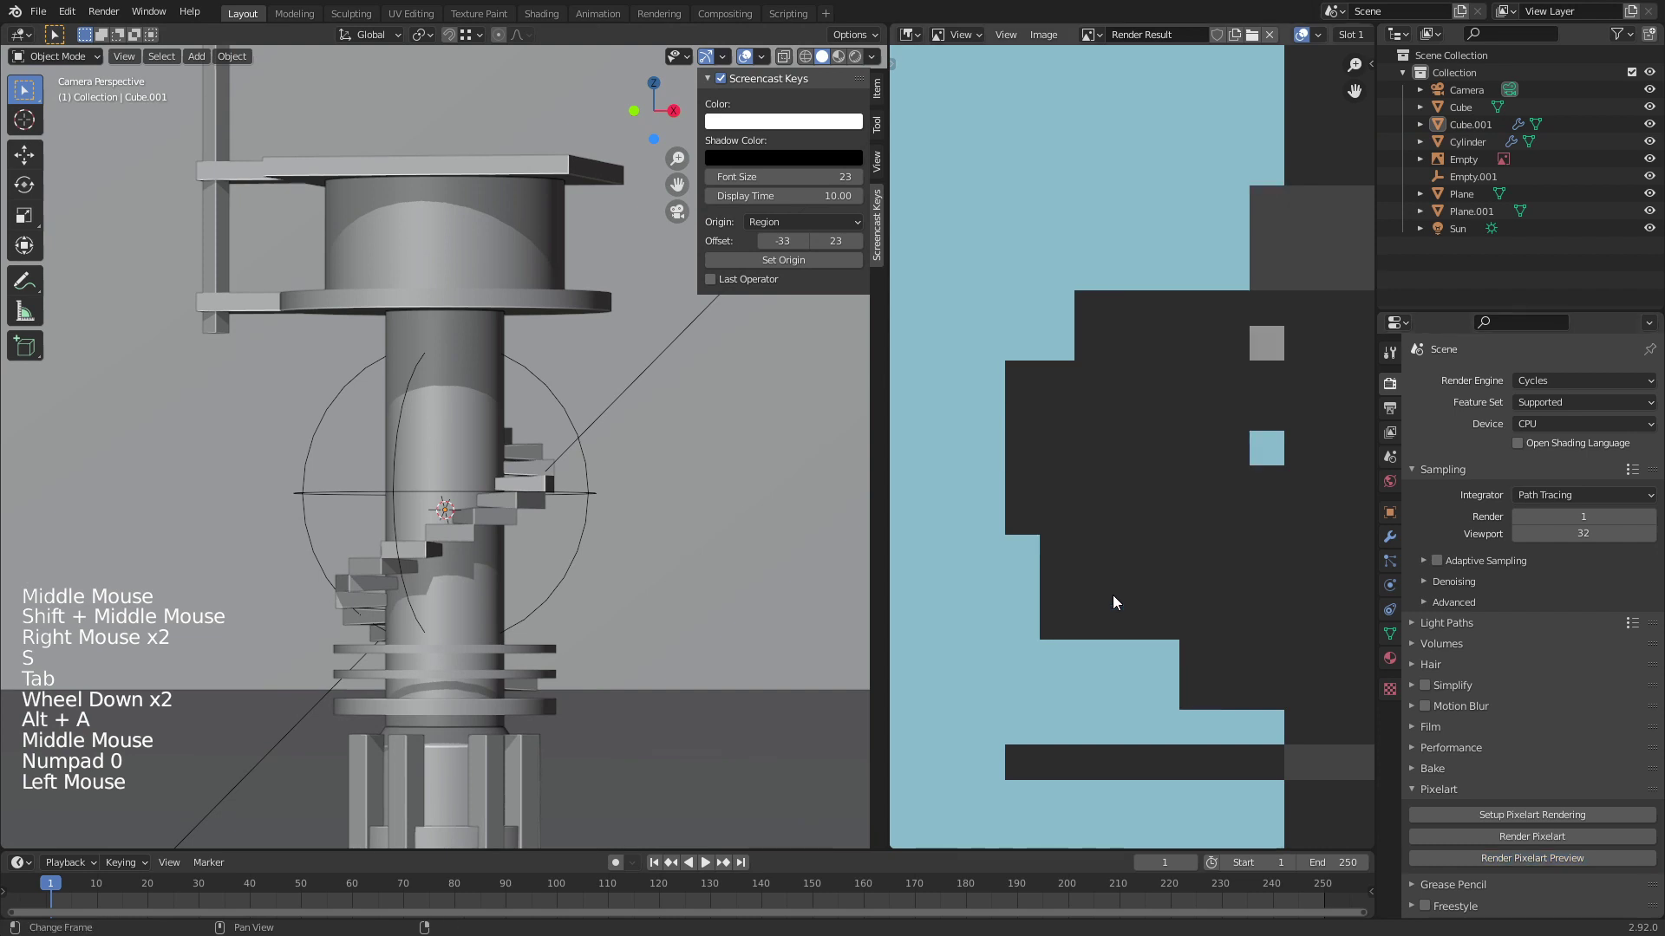
pyautogui.scroll(-5, 1168, 539)
pyautogui.moveTo(1167, 539); pyautogui.dragTo(1011, 617, button='middle')
pyautogui.moveTo(1111, 547); pyautogui.dragTo(1096, 619, button='middle')
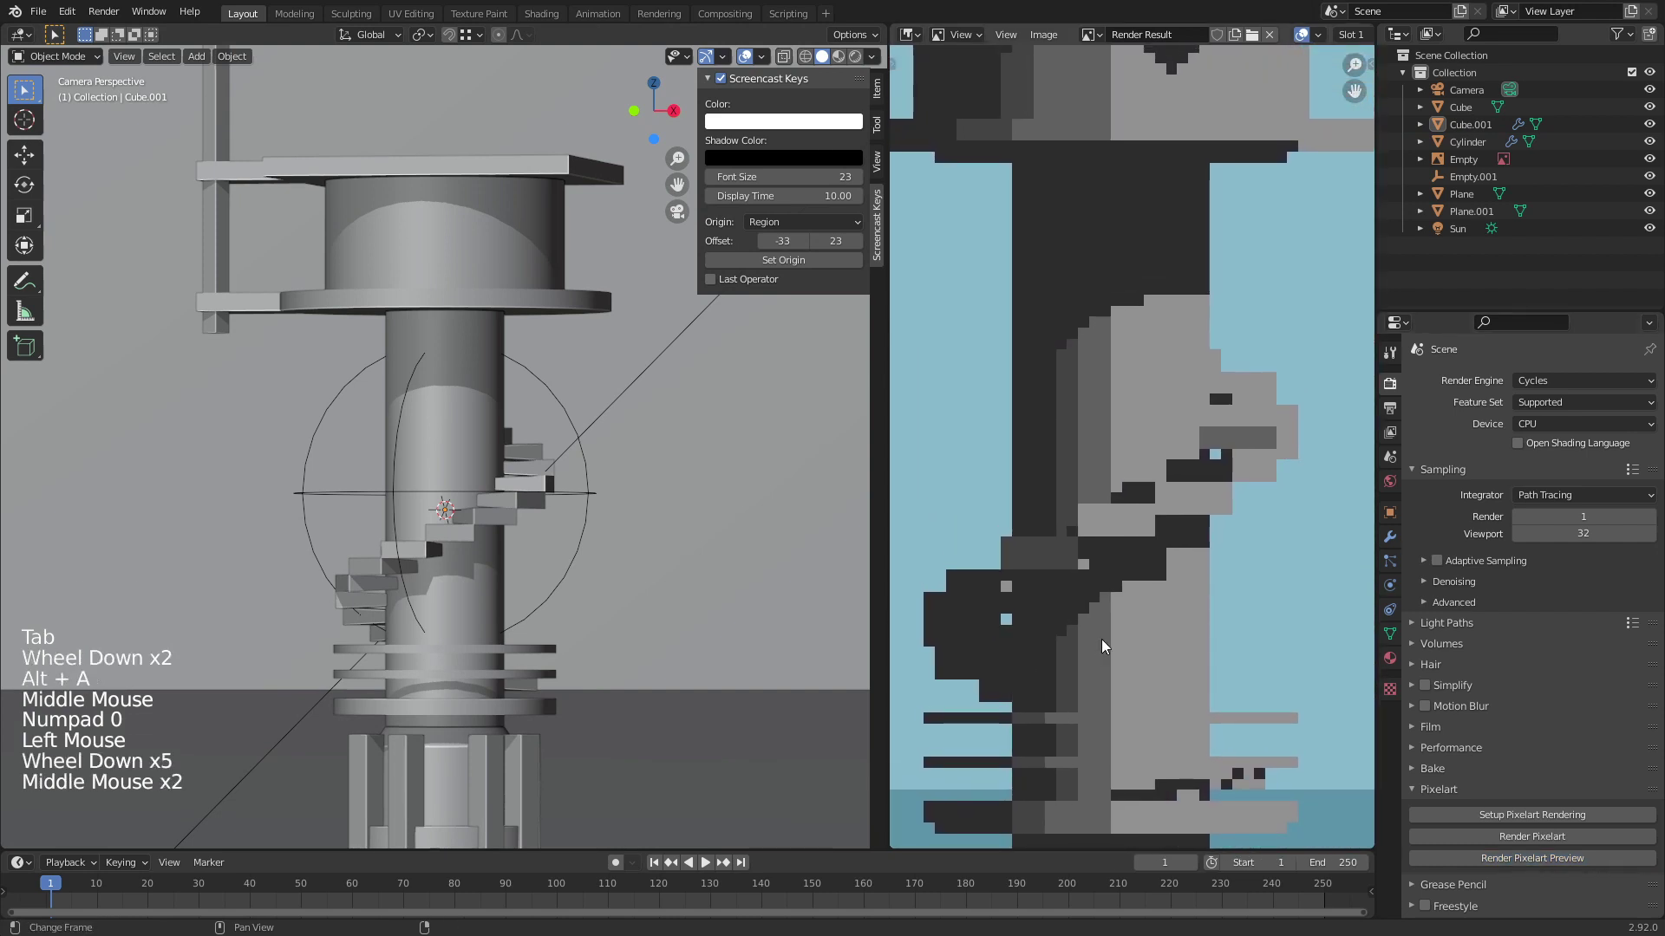
pyautogui.scroll(-4, 1107, 637)
pyautogui.scroll(-3, 1114, 626)
pyautogui.scroll(10, 1119, 618)
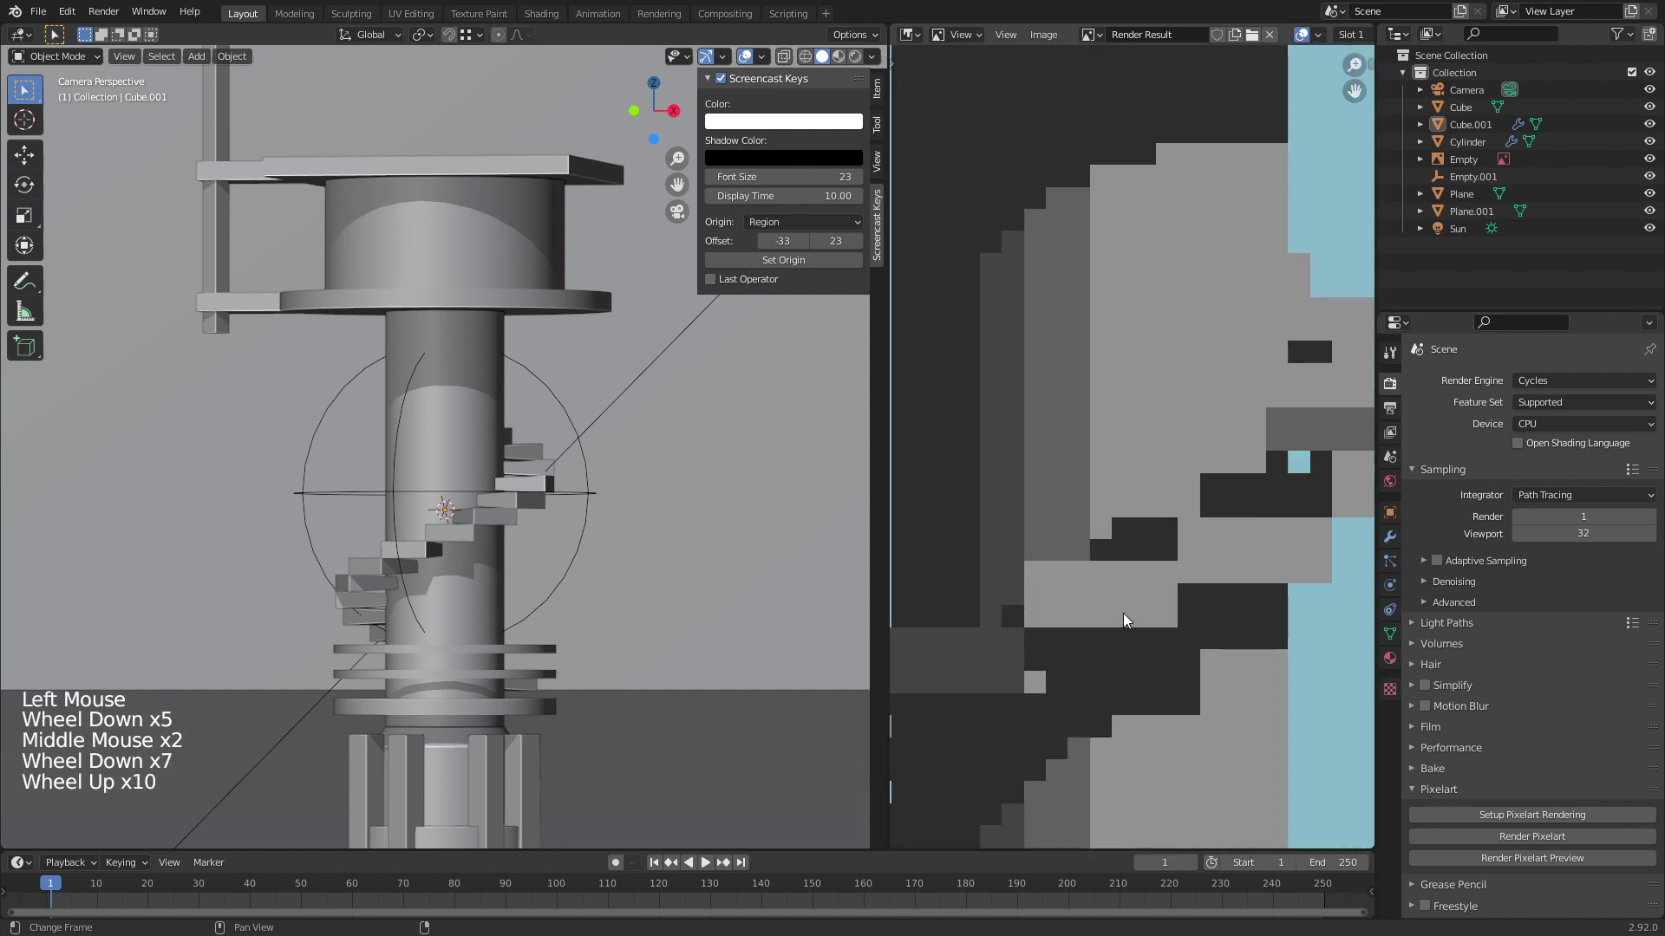
pyautogui.scroll(-5, 1123, 613)
pyautogui.scroll(1, 1123, 614)
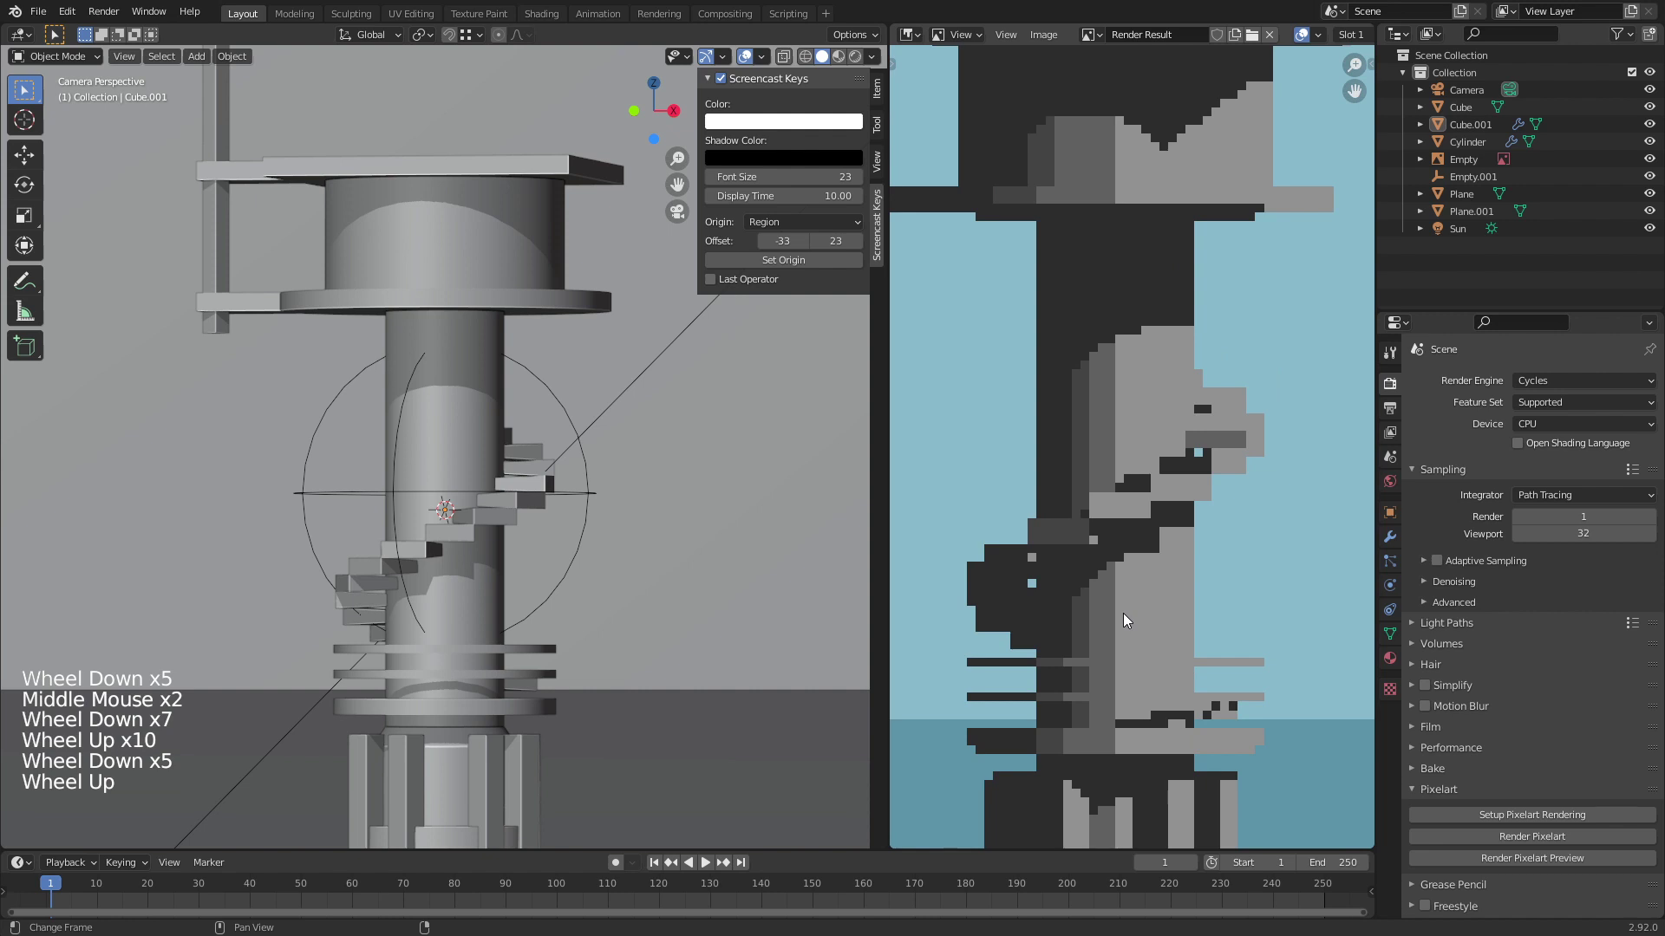
pyautogui.scroll(-3, 1124, 610)
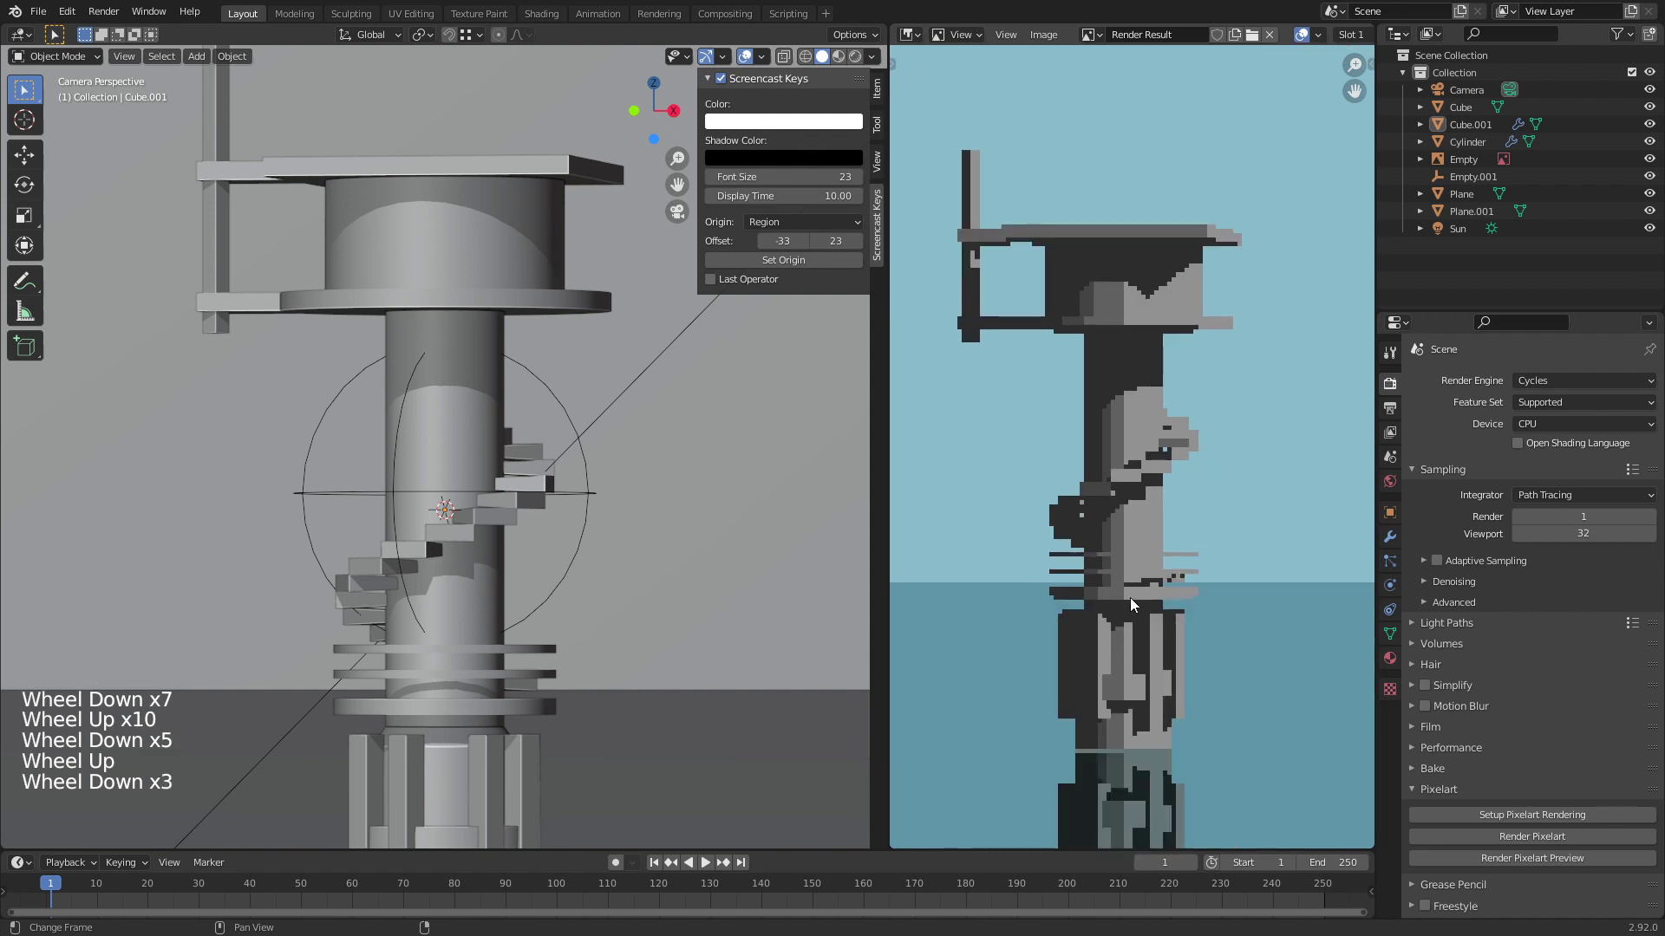
# Step: Push the plank's outer end face outward along its normal by about 0.08 m with Shrink/Fatten
pyautogui.rightClick(493, 519)
pyautogui.press('KP_0')
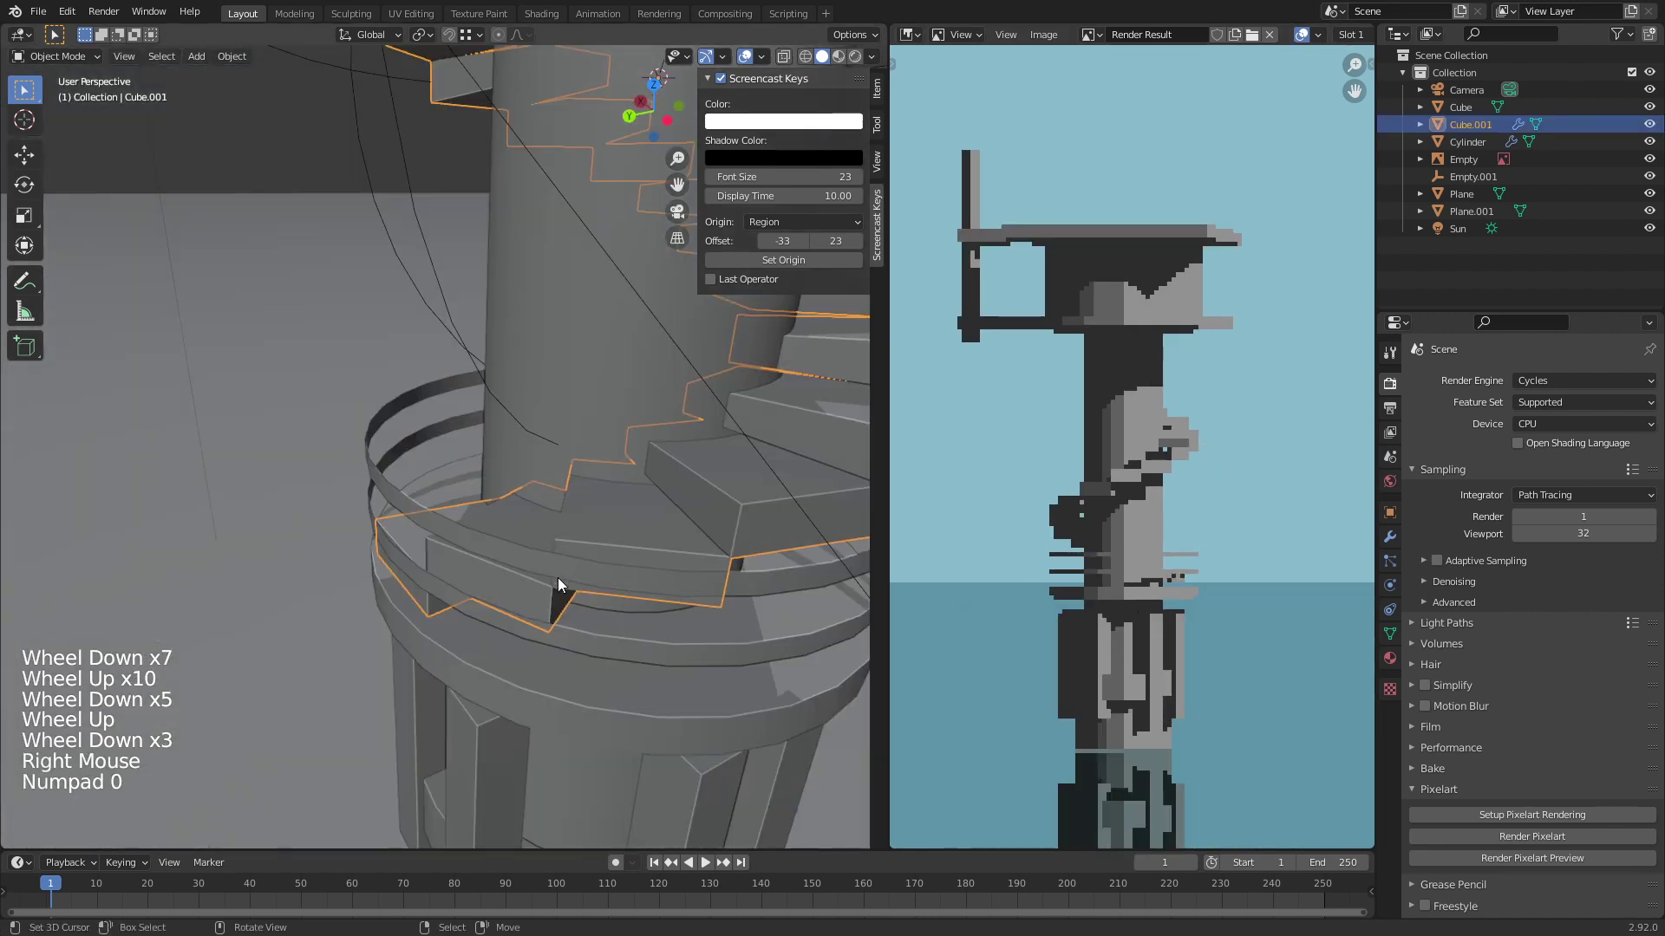
pyautogui.scroll(4, 559, 578)
pyautogui.moveTo(559, 578); pyautogui.dragTo(503, 659, button='middle')
pyautogui.press('Tab')
pyautogui.rightClick(503, 711)
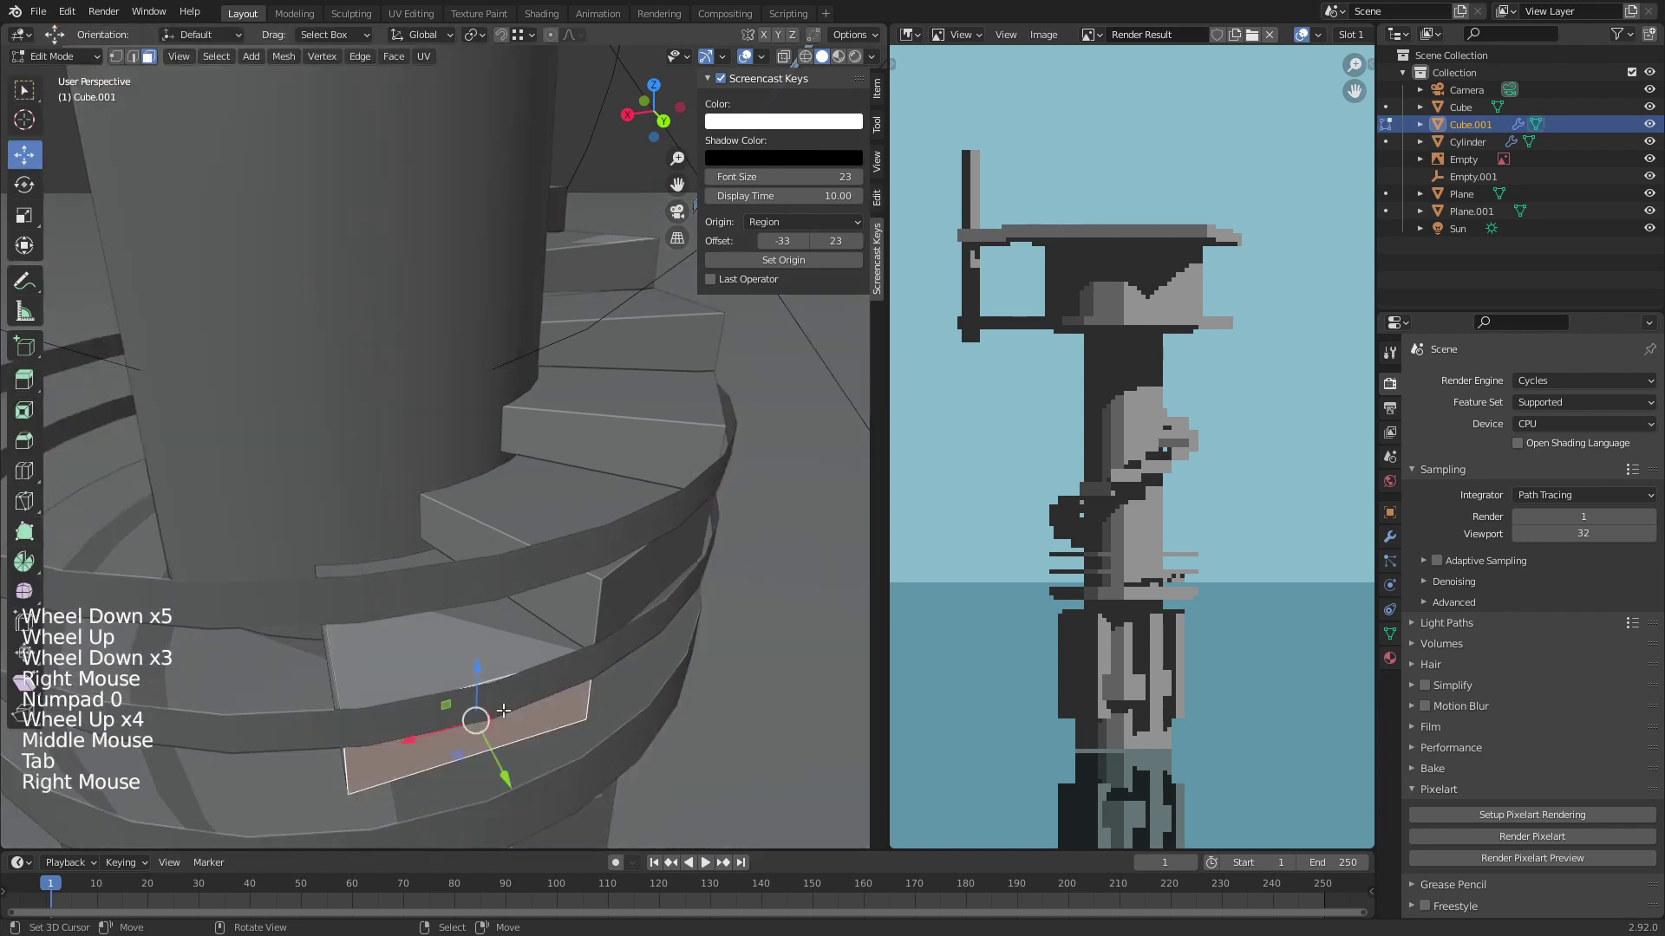
pyautogui.hotkey('alt', 's')
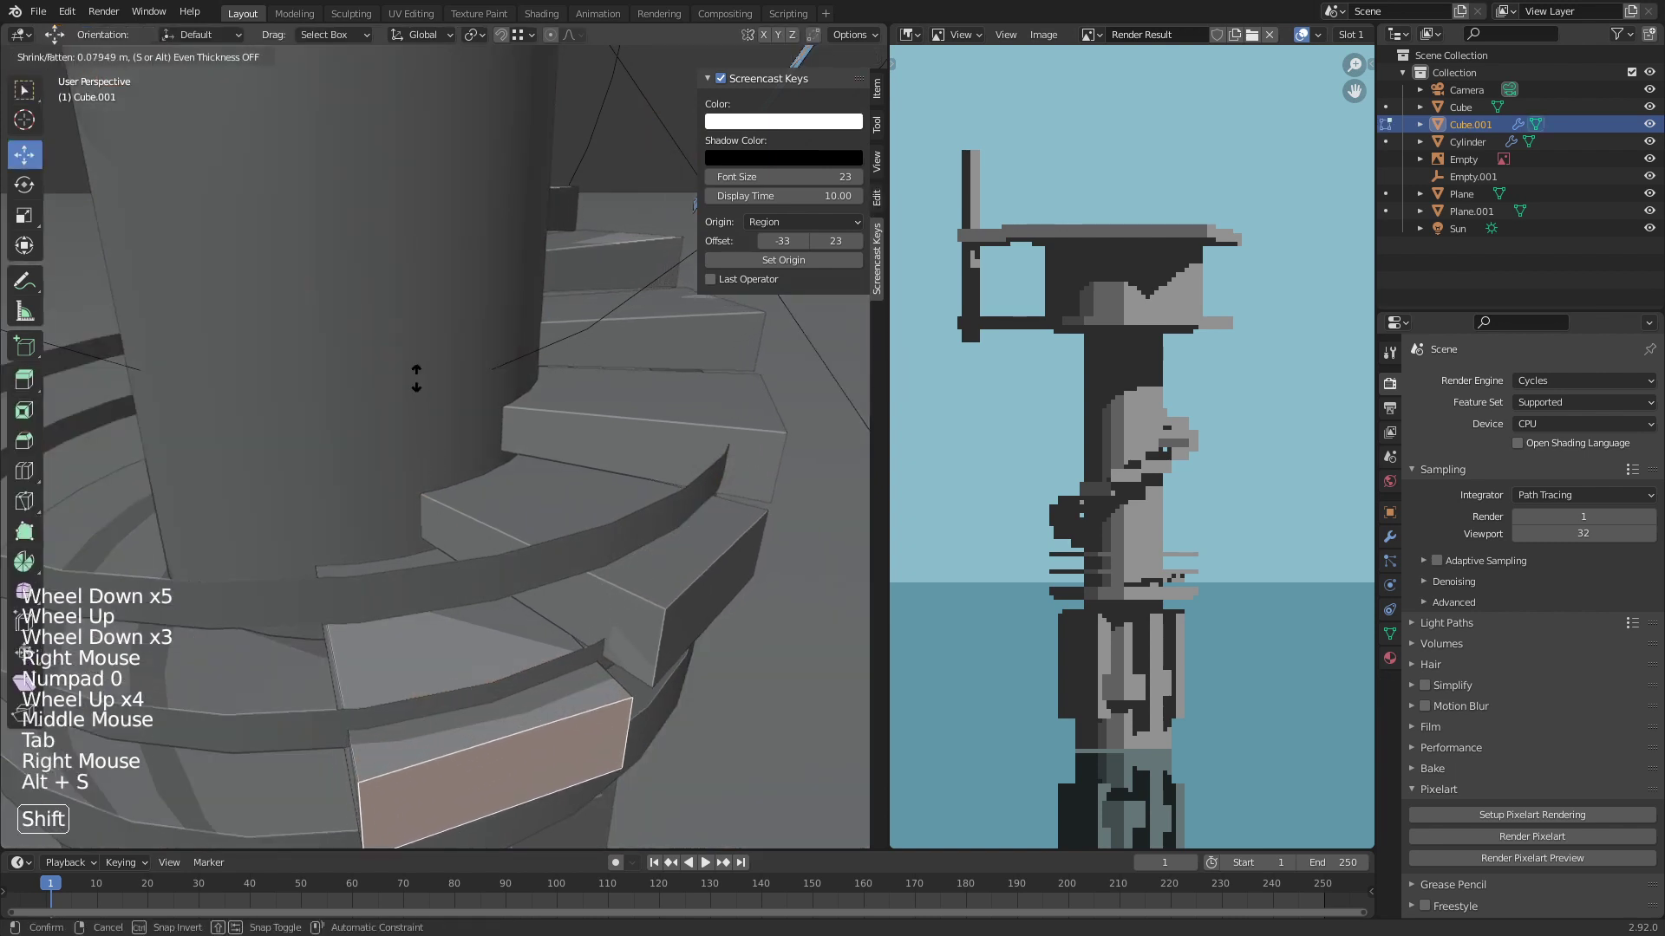
pyautogui.press('Tab')
pyautogui.press('Tab')
# Step: Scale the lengthened plank's outer end face slightly wider along the global X axis and leave Edit Mode
pyautogui.rightClick(579, 739)
pyautogui.press('s')
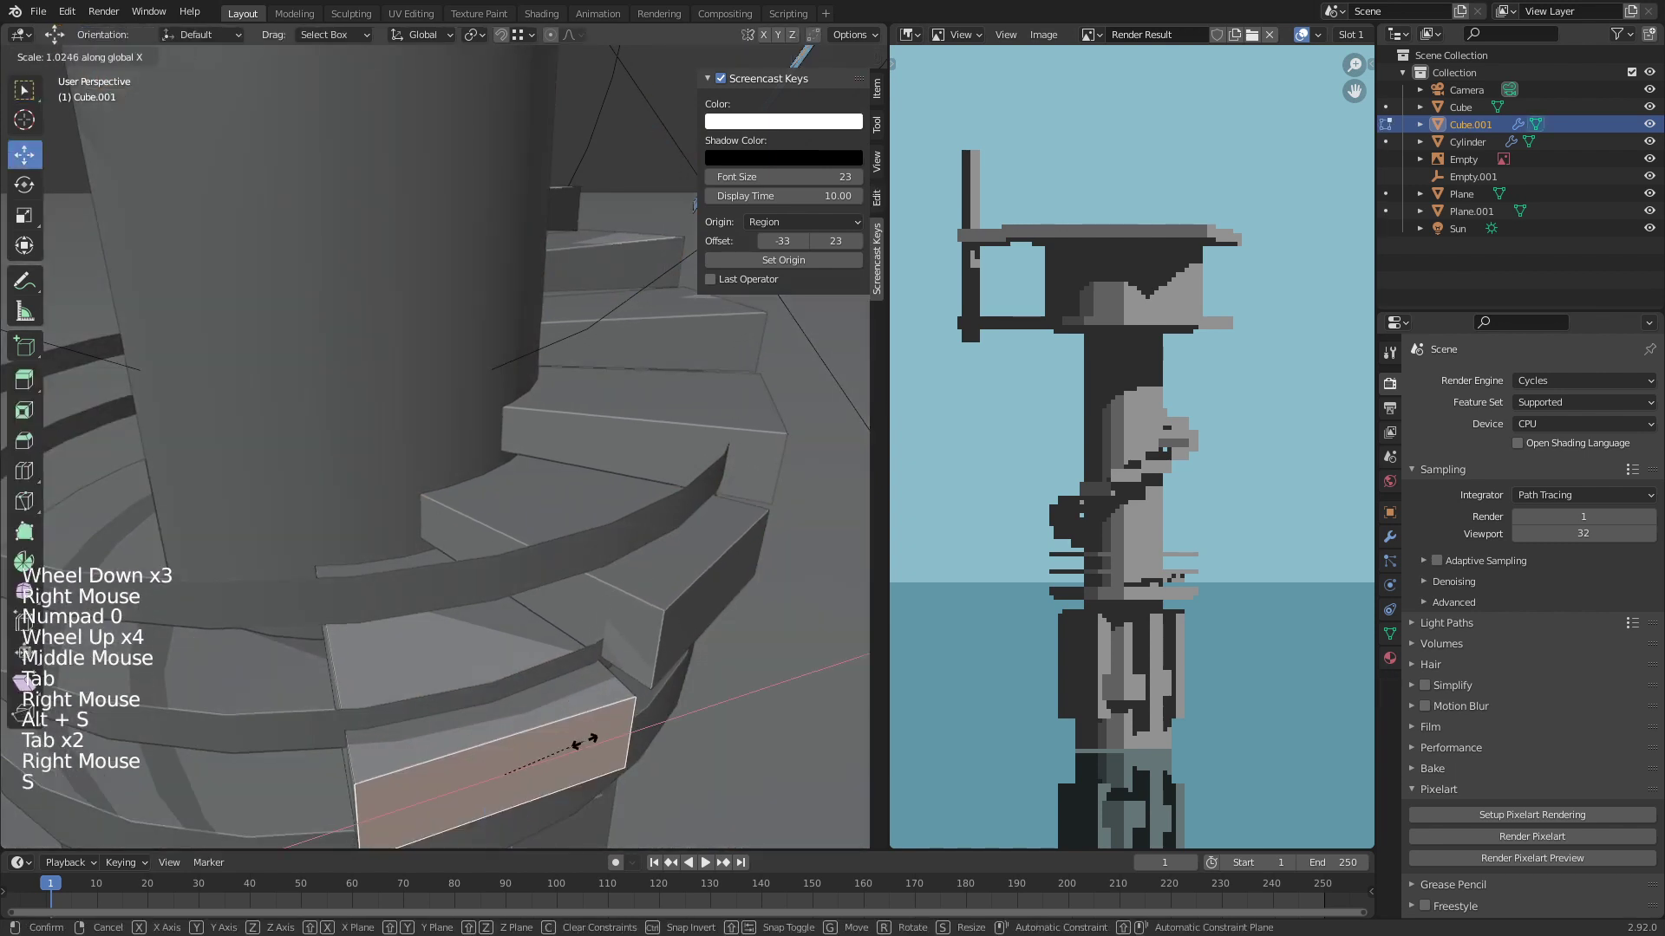
pyautogui.press('Tab')
# Step: Render a pixel art preview of the longer steps and inspect their shading pixels around the column
pyautogui.click(1532, 860)
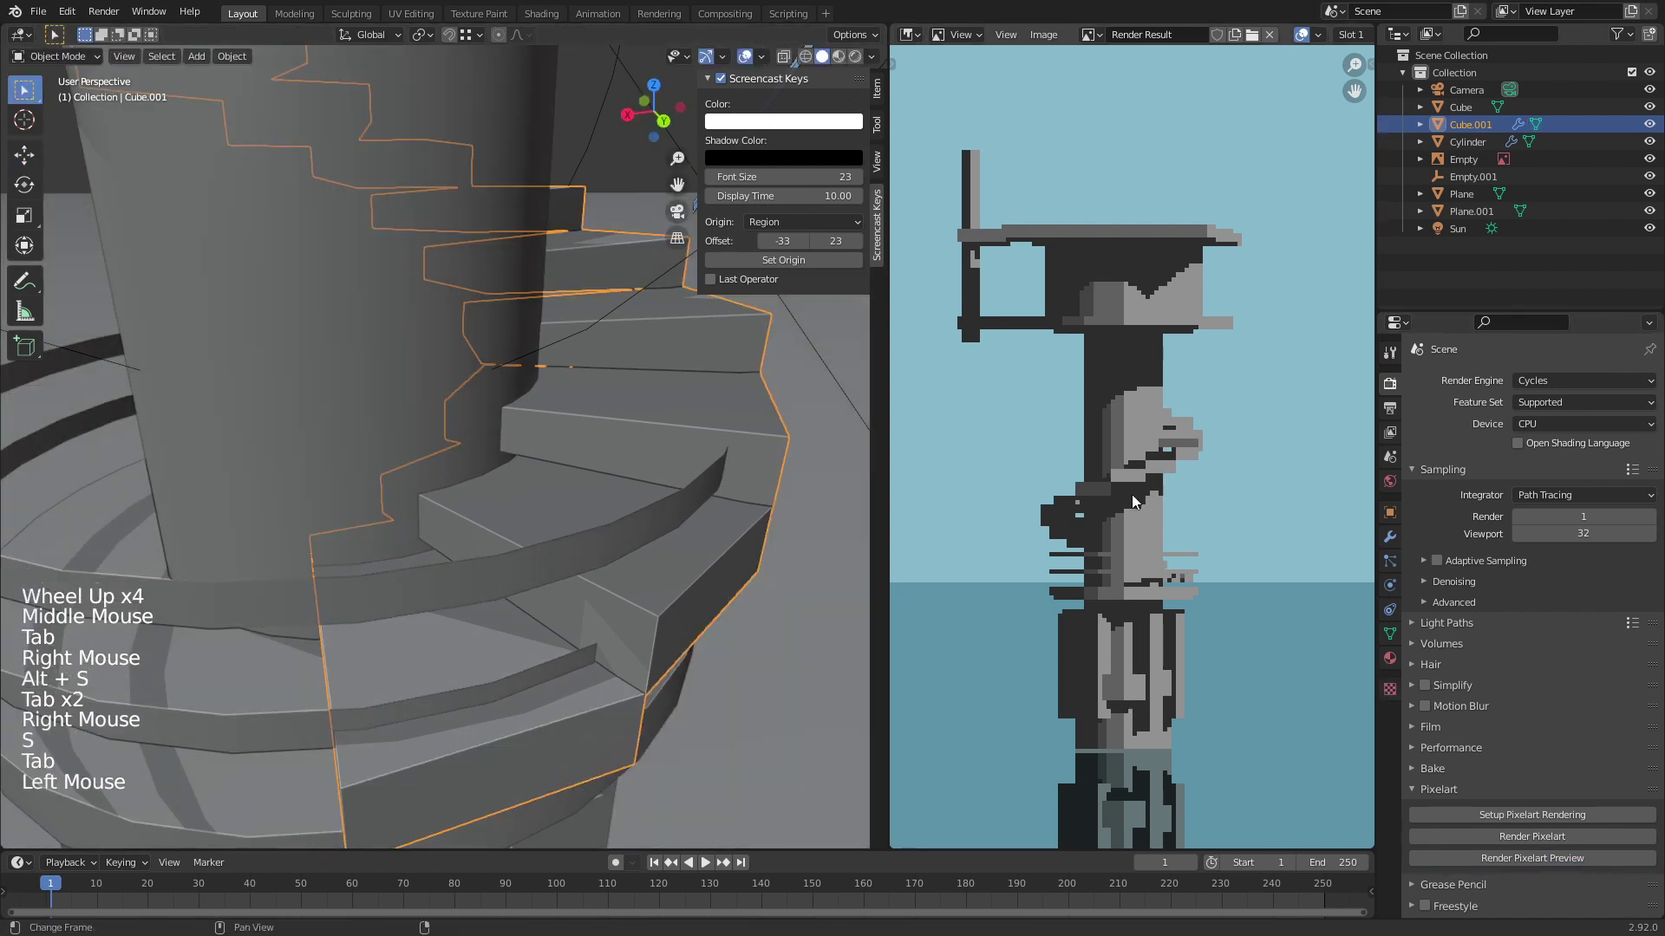
pyautogui.scroll(5, 1131, 494)
pyautogui.moveTo(1131, 494)
pyautogui.mouseDown(button='middle')
pyautogui.moveTo(1110, 527)
pyautogui.moveTo(1127, 514)
pyautogui.mouseUp(button='middle')
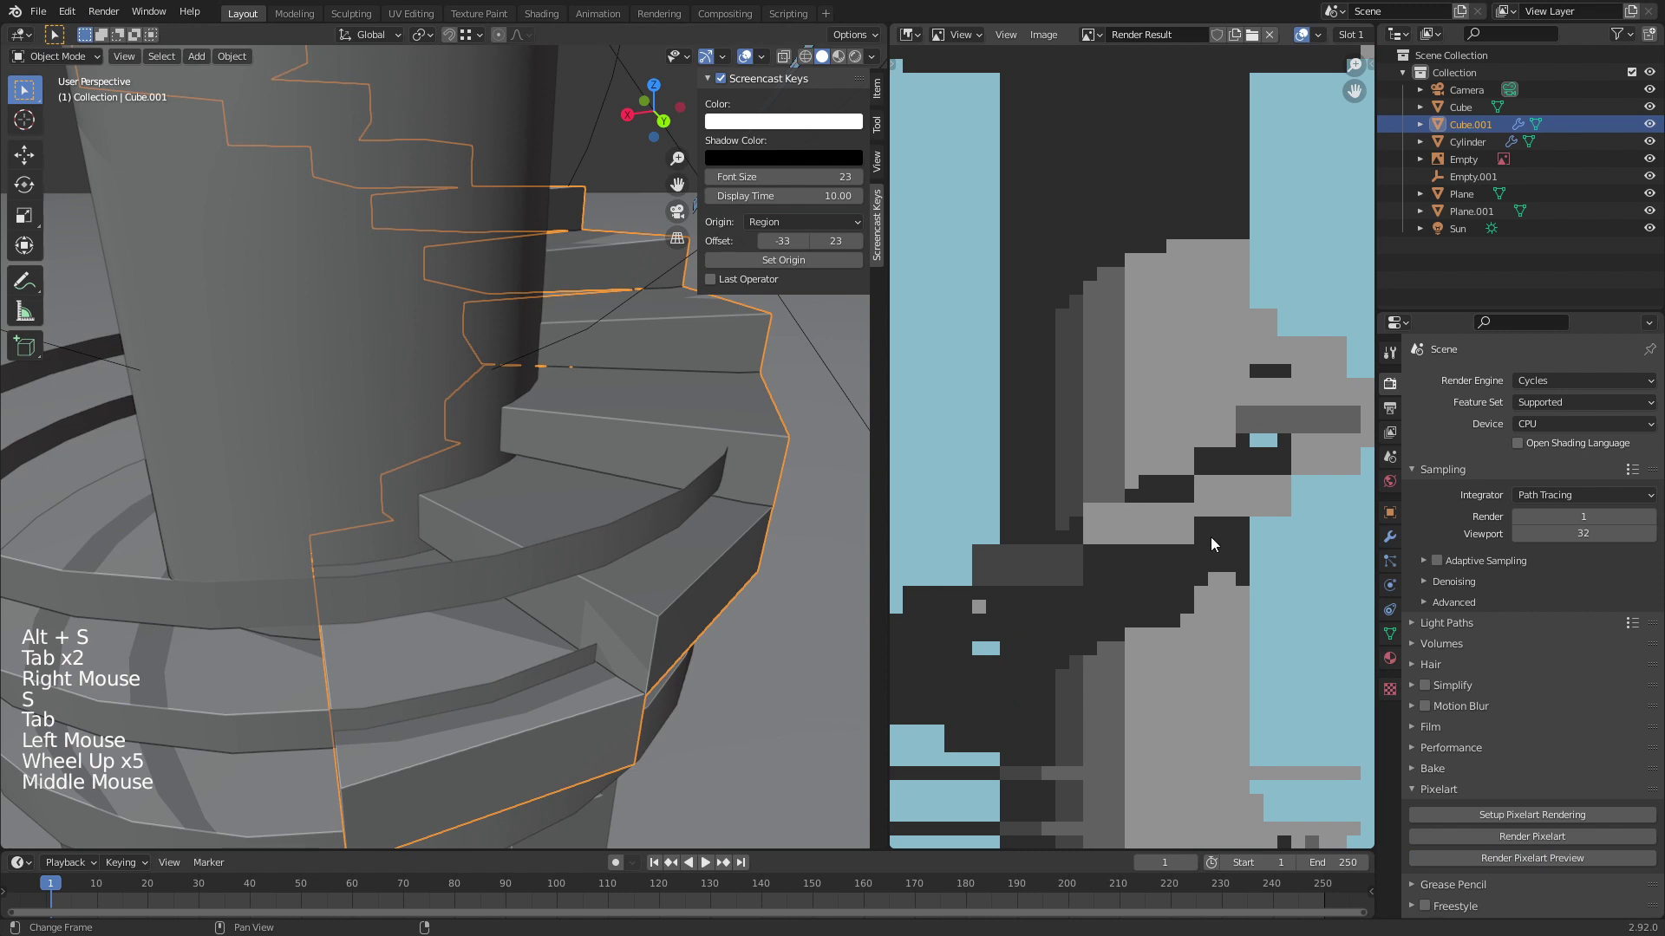
pyautogui.scroll(2, 1170, 568)
pyautogui.moveTo(1170, 569); pyautogui.dragTo(1143, 550, button='middle')
pyautogui.click(1150, 547)
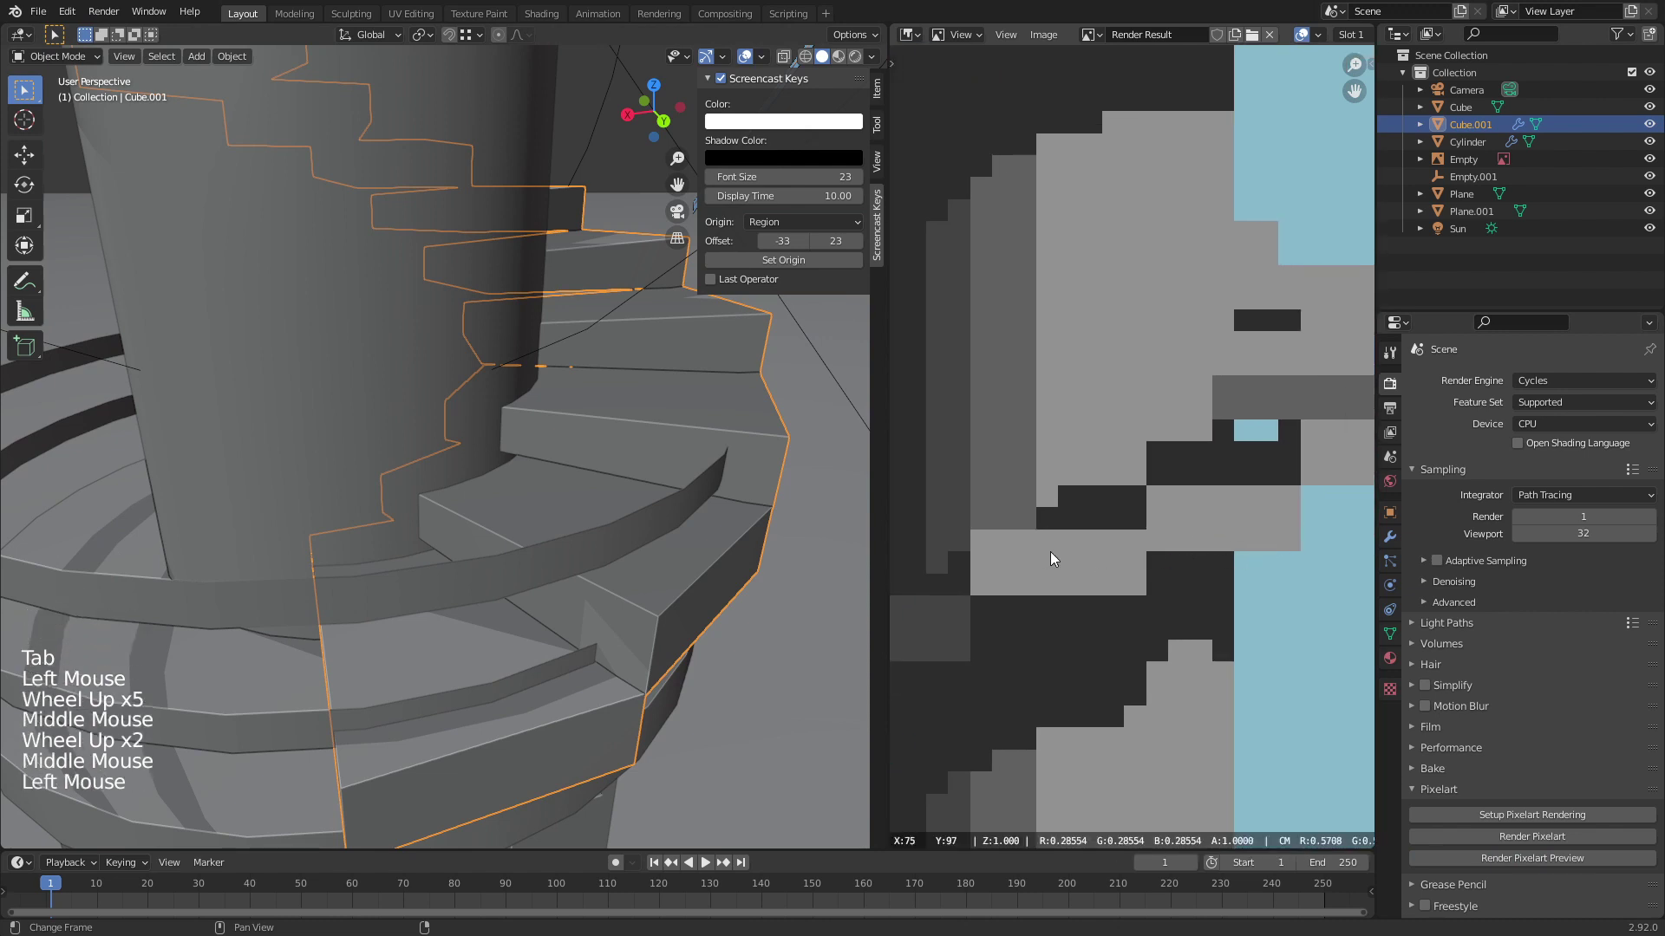
# Step: Try lowering the plank's top face very slightly, about 0.003 m, along the global Z axis
pyautogui.moveTo(521, 564); pyautogui.dragTo(590, 659, button='middle')
pyautogui.scroll(3, 560, 584)
pyautogui.press('Tab')
pyautogui.rightClick(570, 705)
pyautogui.press('g')
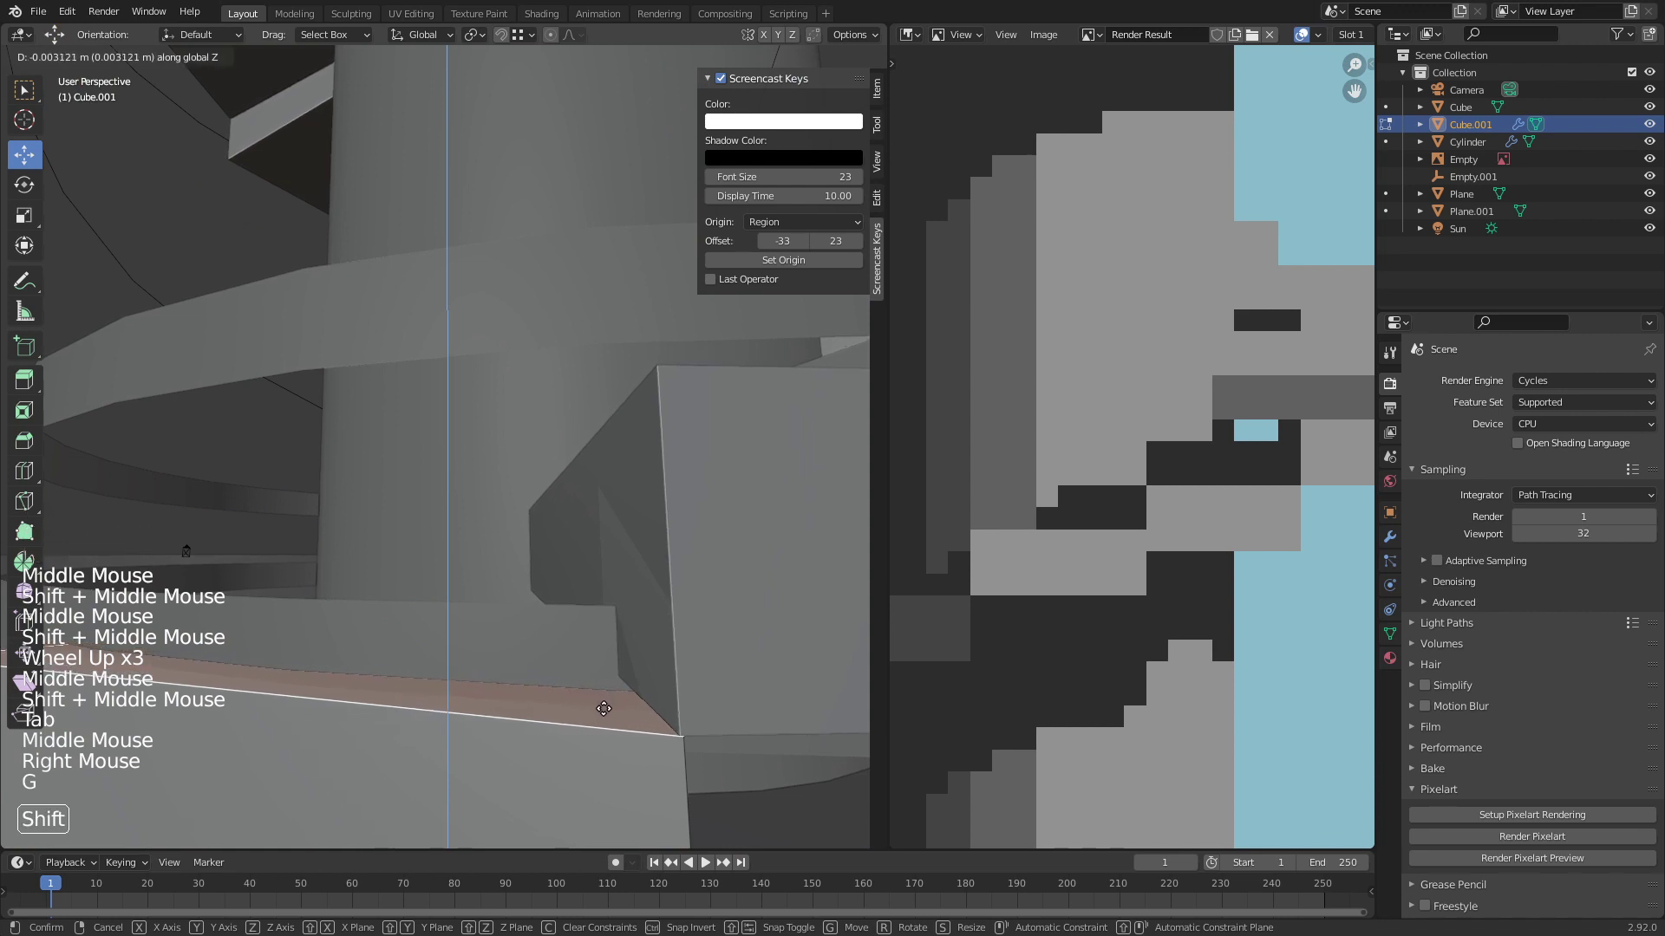
pyautogui.press('Tab')
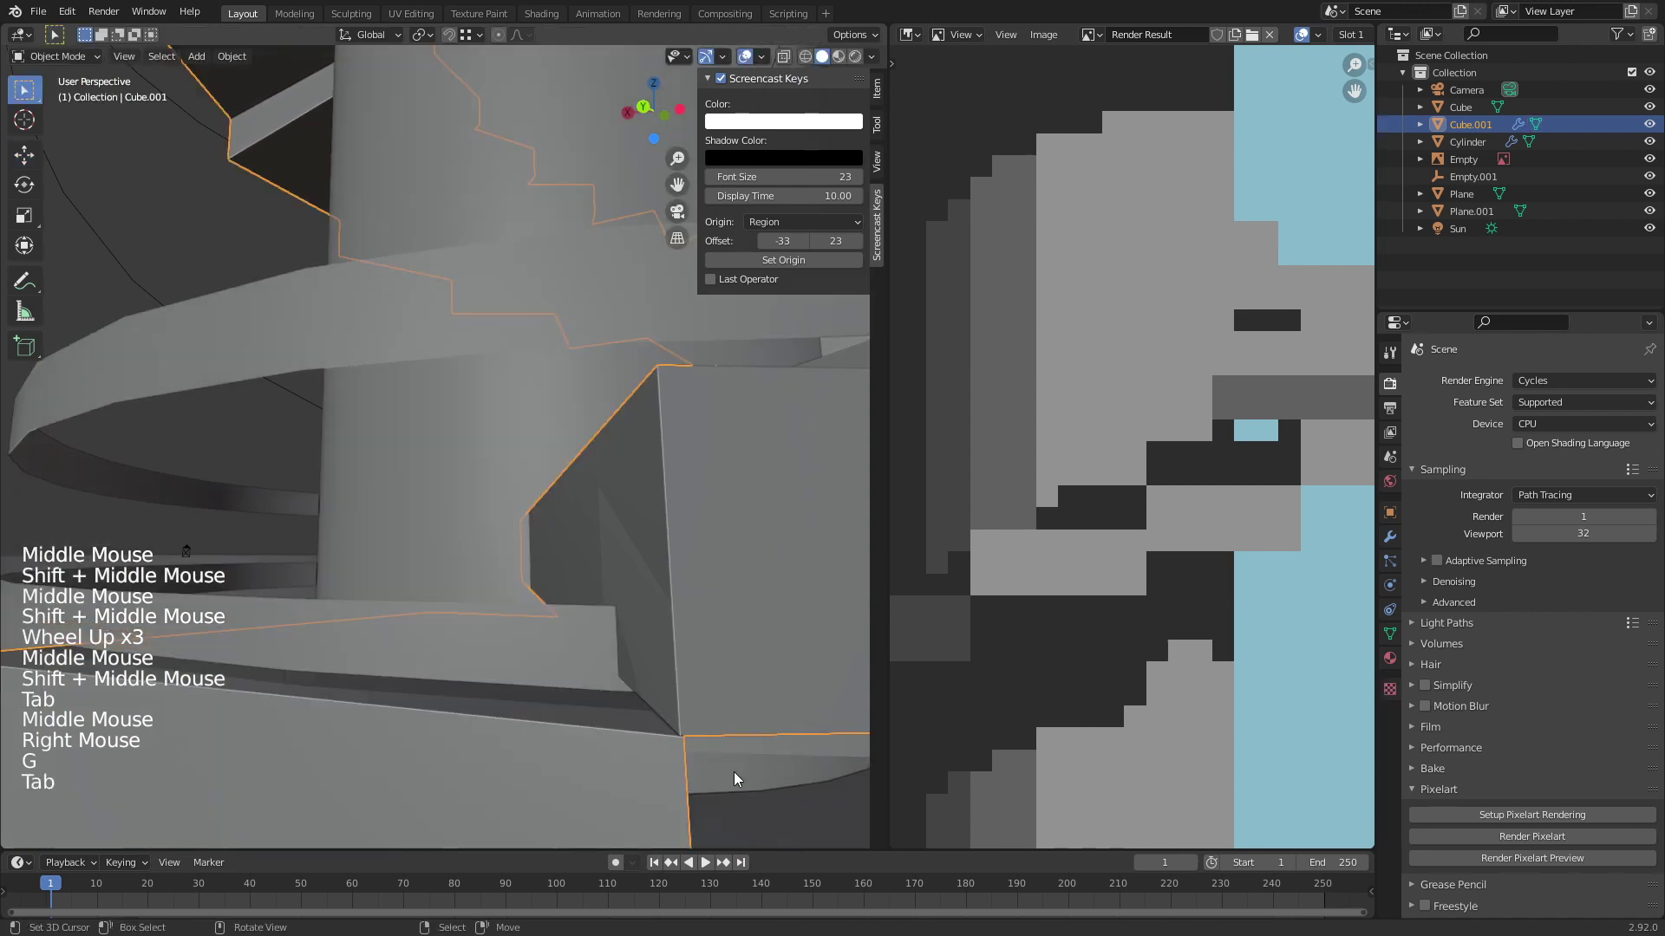
# Step: Render a pixel art preview and inspect the shading and stray pixels of the steps around the column
pyautogui.click(1628, 860)
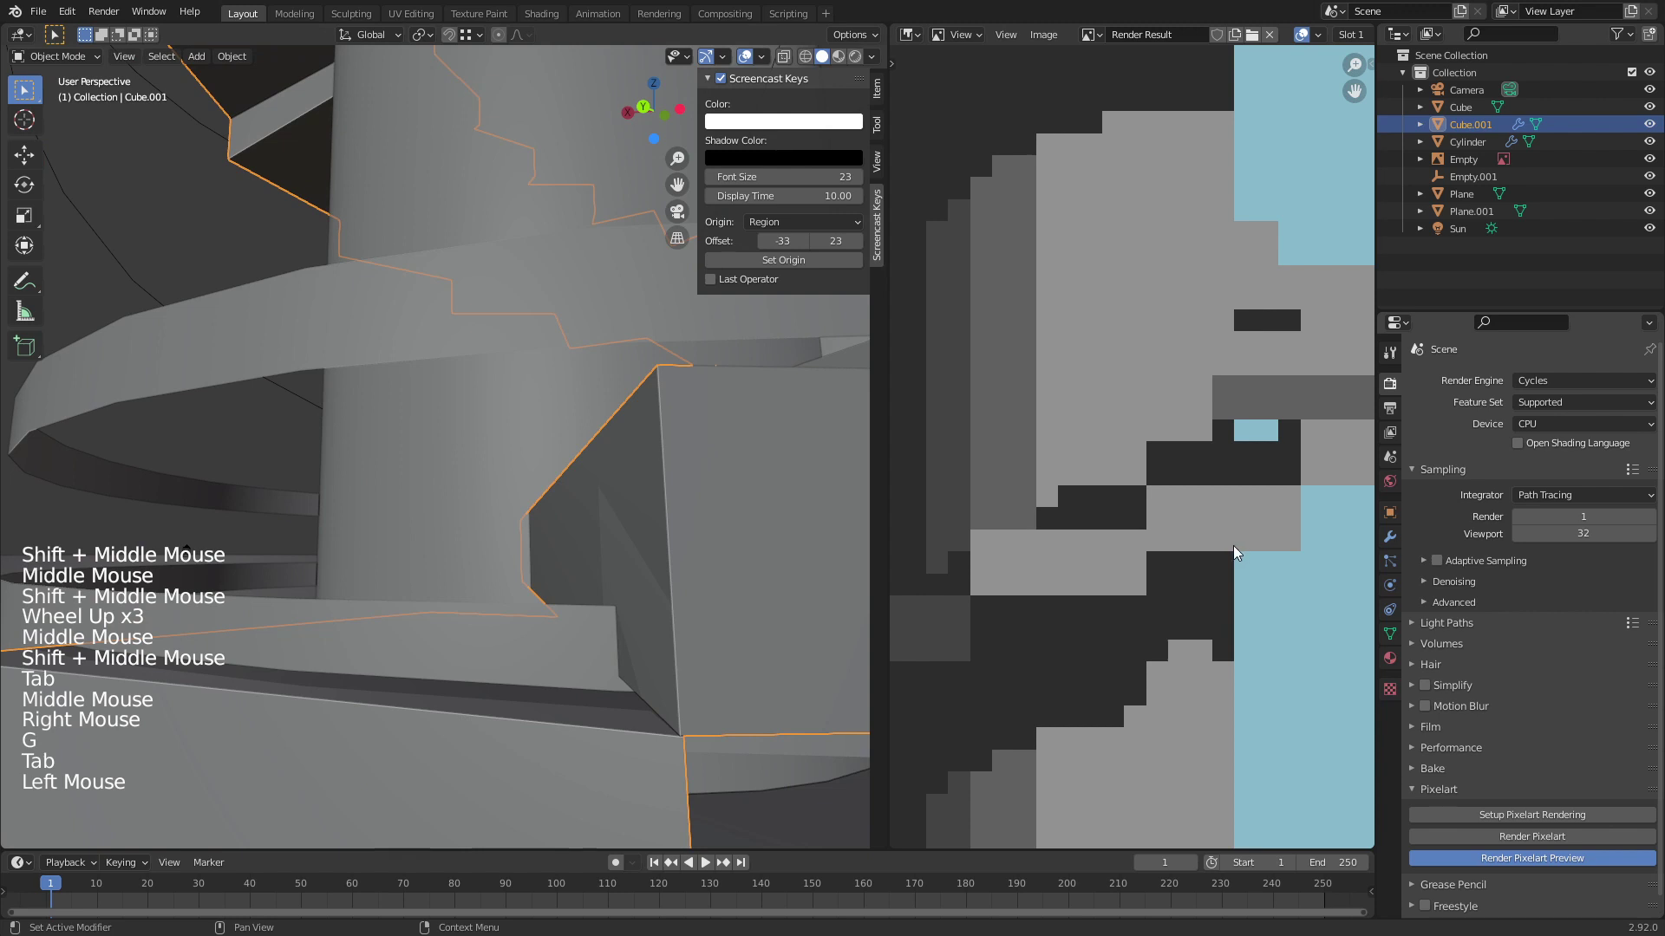
pyautogui.scroll(-3, 1195, 539)
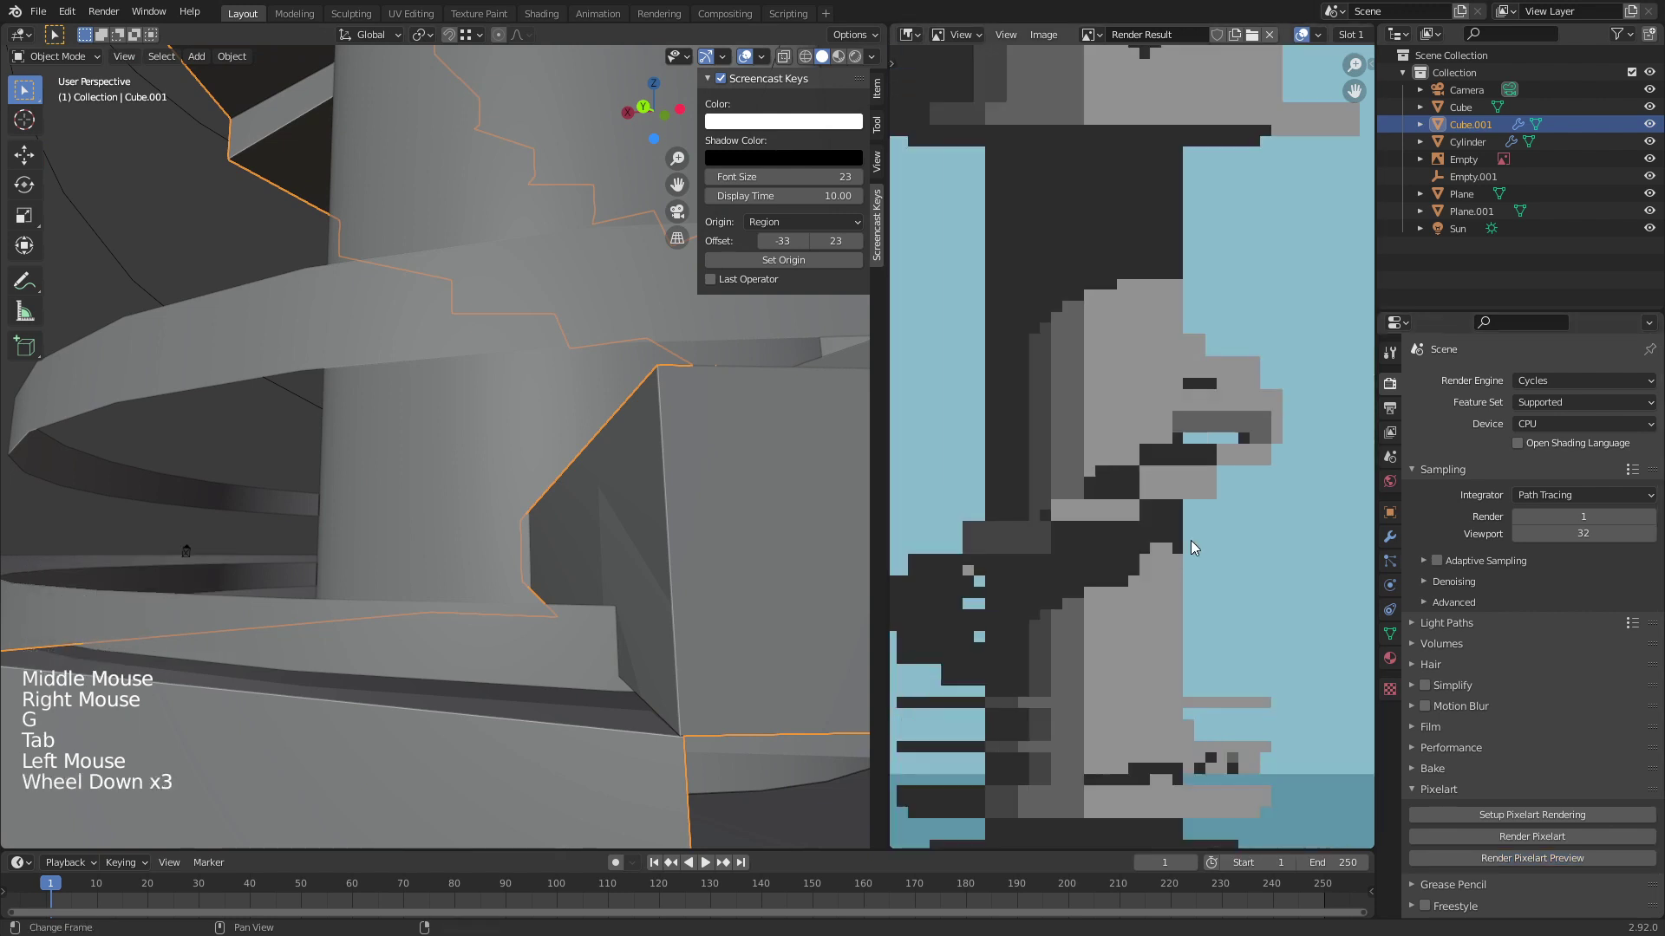
pyautogui.moveTo(1189, 539); pyautogui.dragTo(1230, 546, button='middle')
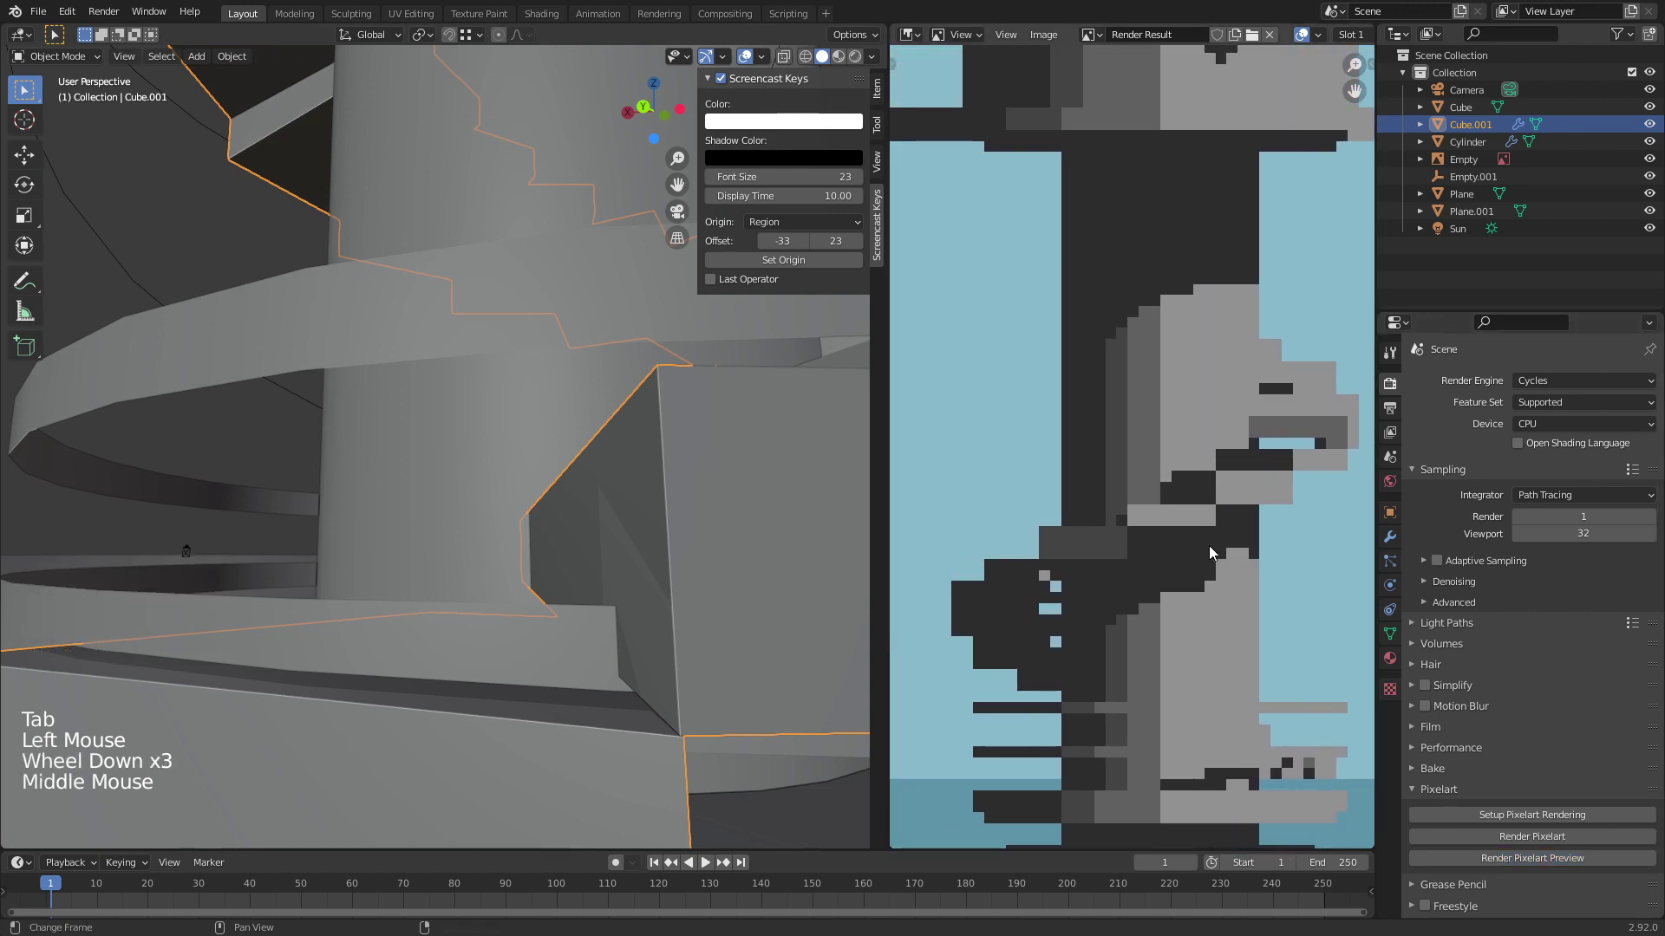
pyautogui.click(1089, 541)
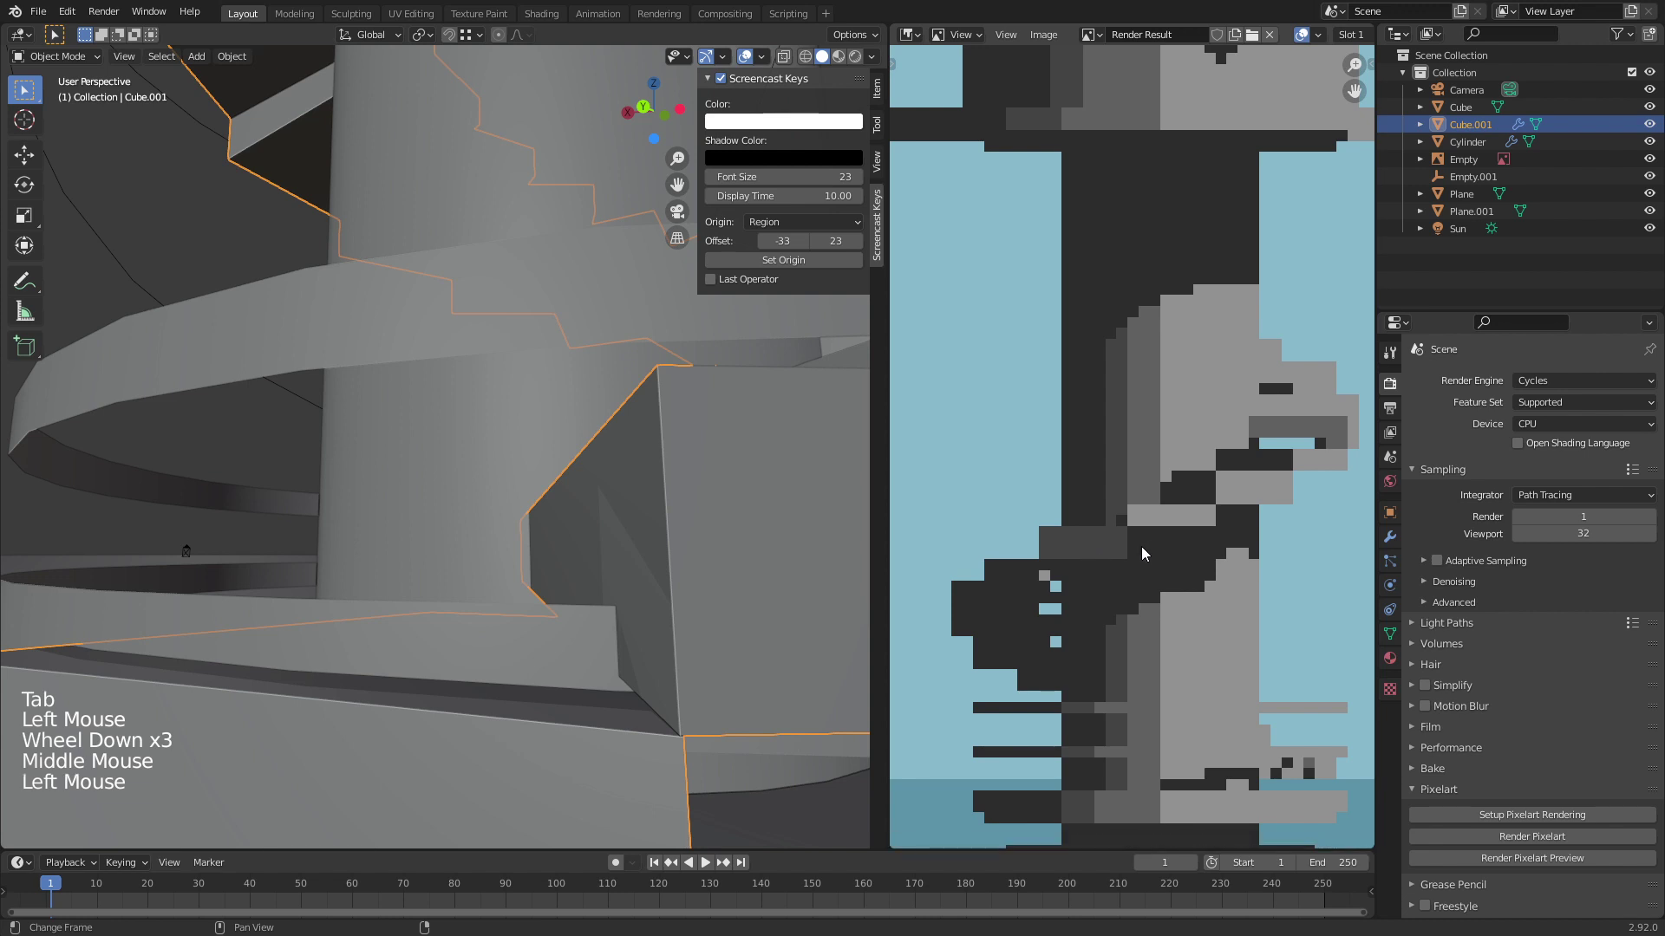
pyautogui.click(1169, 518)
pyautogui.click(1234, 492)
# Step: Undo the last top-face move, raise the plank's top face about 0.004 m along global Z and leave Edit Mode
pyautogui.scroll(-2, 449, 624)
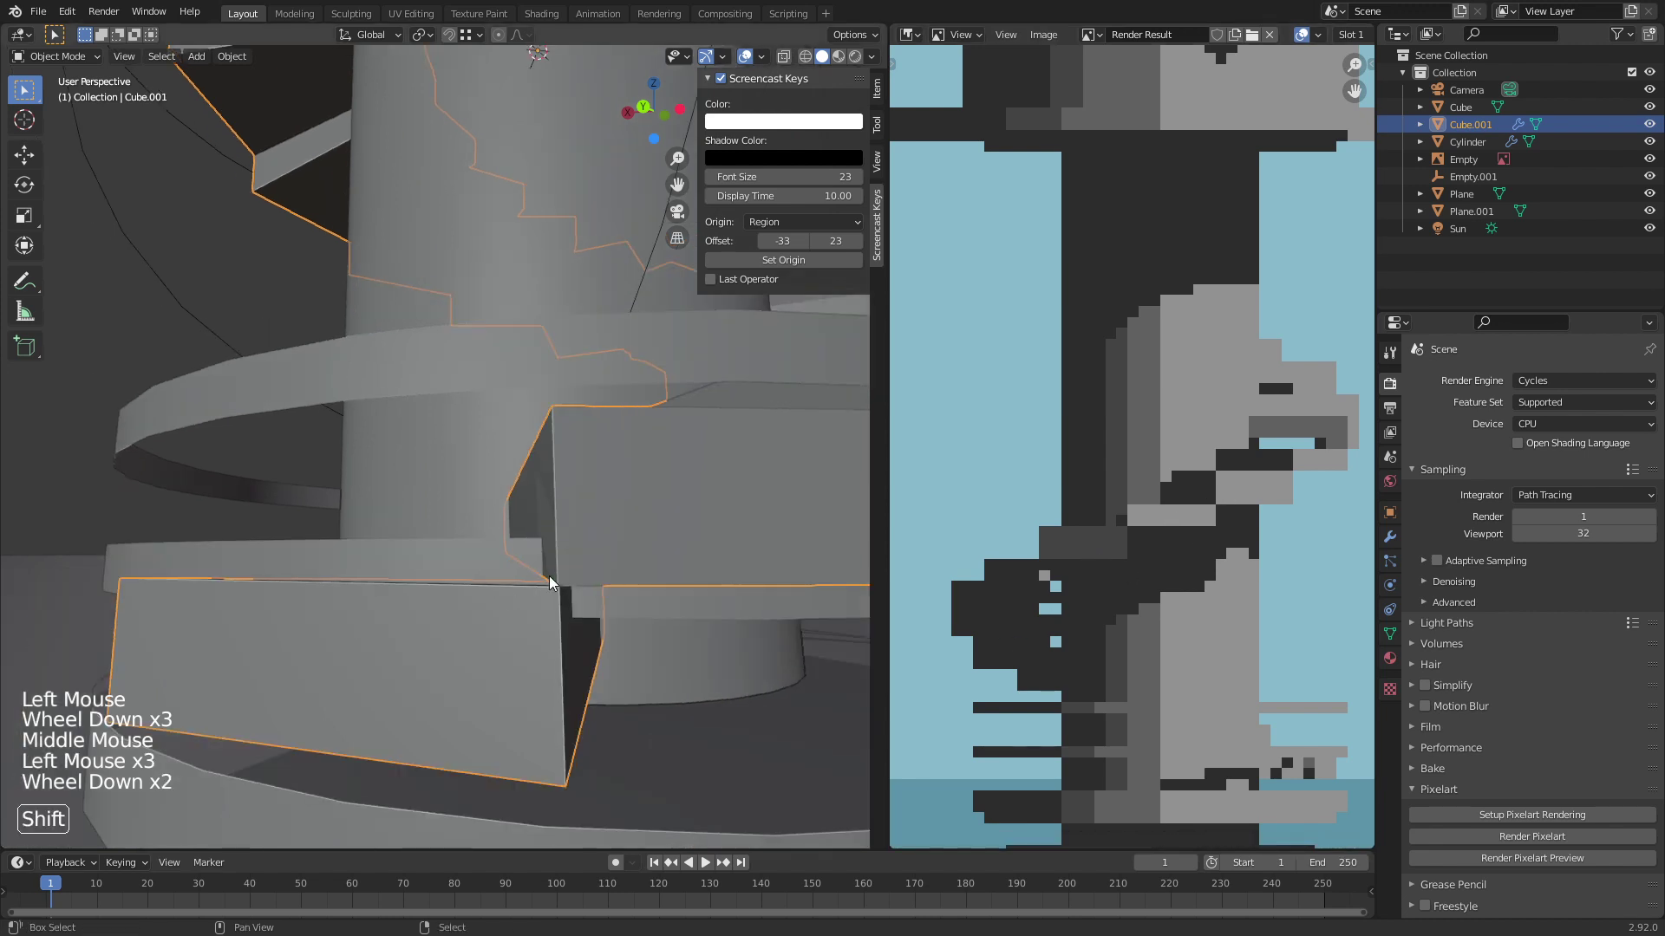
pyautogui.keyDown('shift'); pyautogui.moveTo(549, 575); pyautogui.dragTo(587, 592, button='middle'); pyautogui.keyUp('shift')
pyautogui.scroll(-2, 558, 605)
pyautogui.press('Tab')
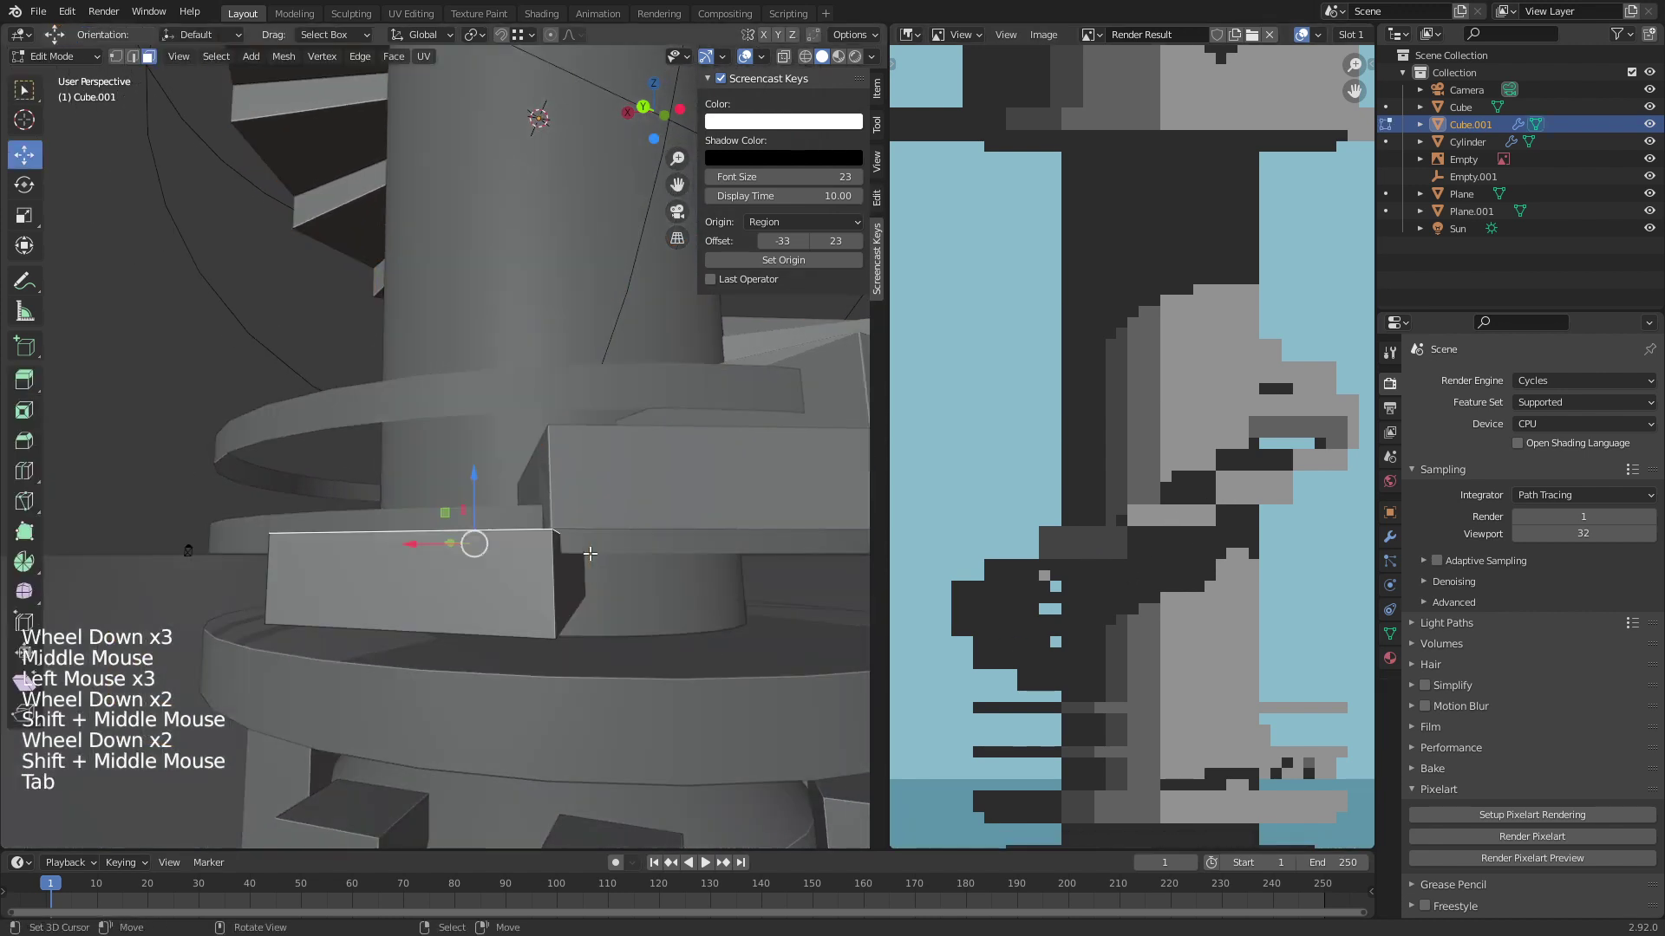
pyautogui.hotkey('ctrl', 'z')
pyautogui.hotkey('ctrl', 'z')
pyautogui.hotkey('ctrl', 'z')
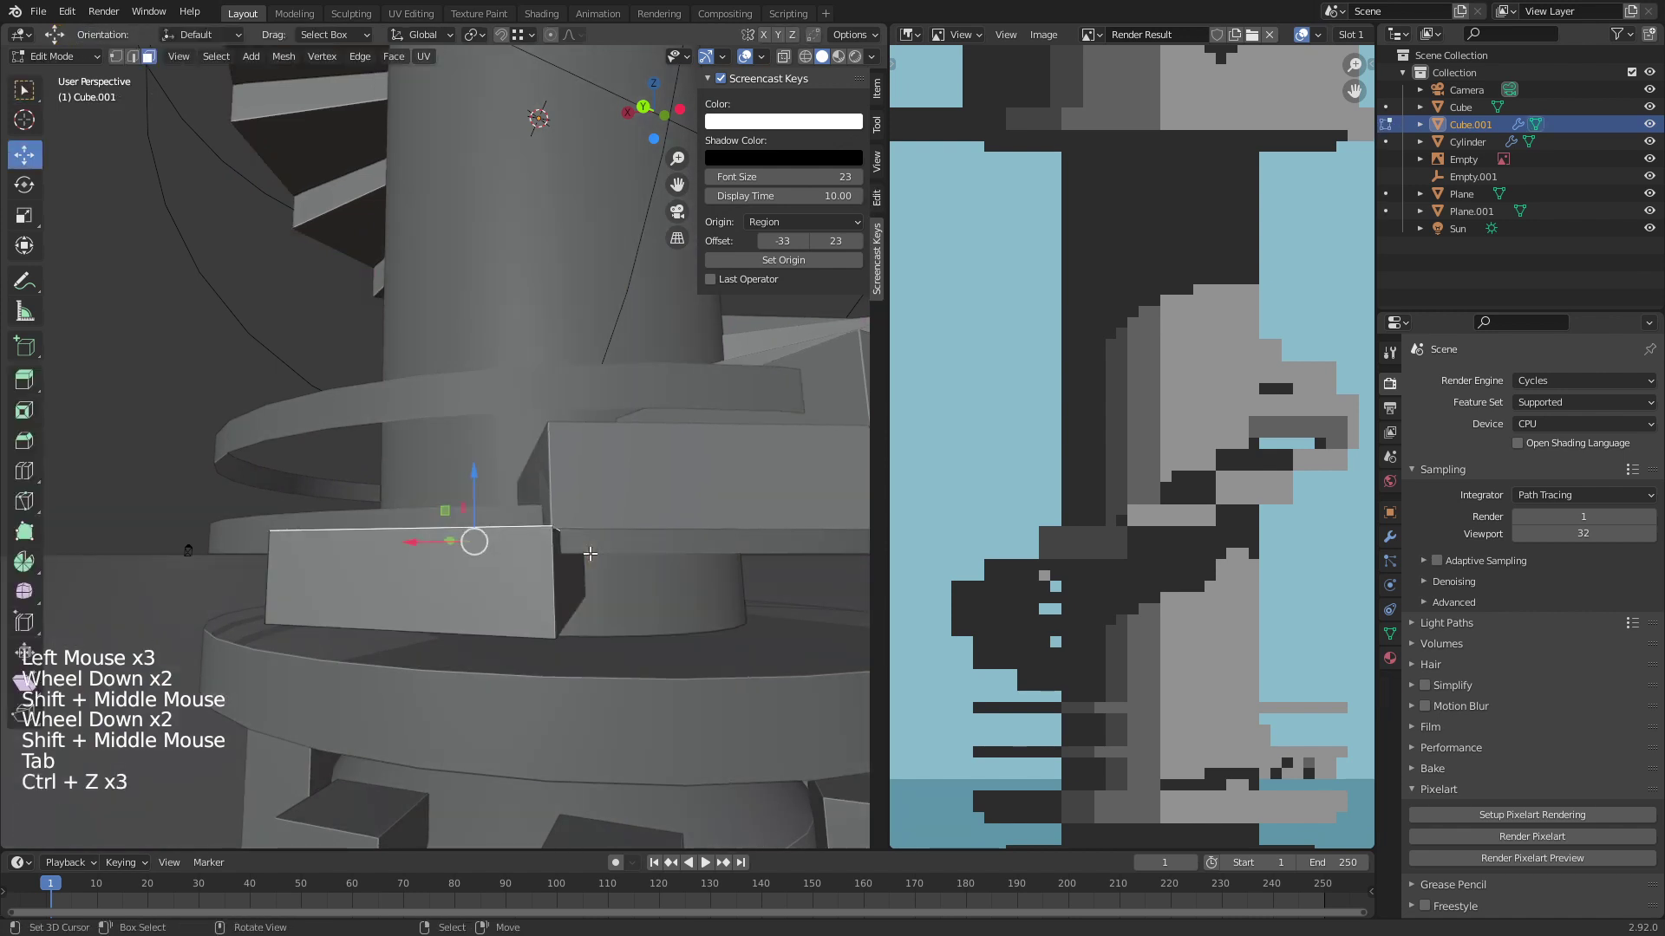
pyautogui.press('g')
pyautogui.press('z')
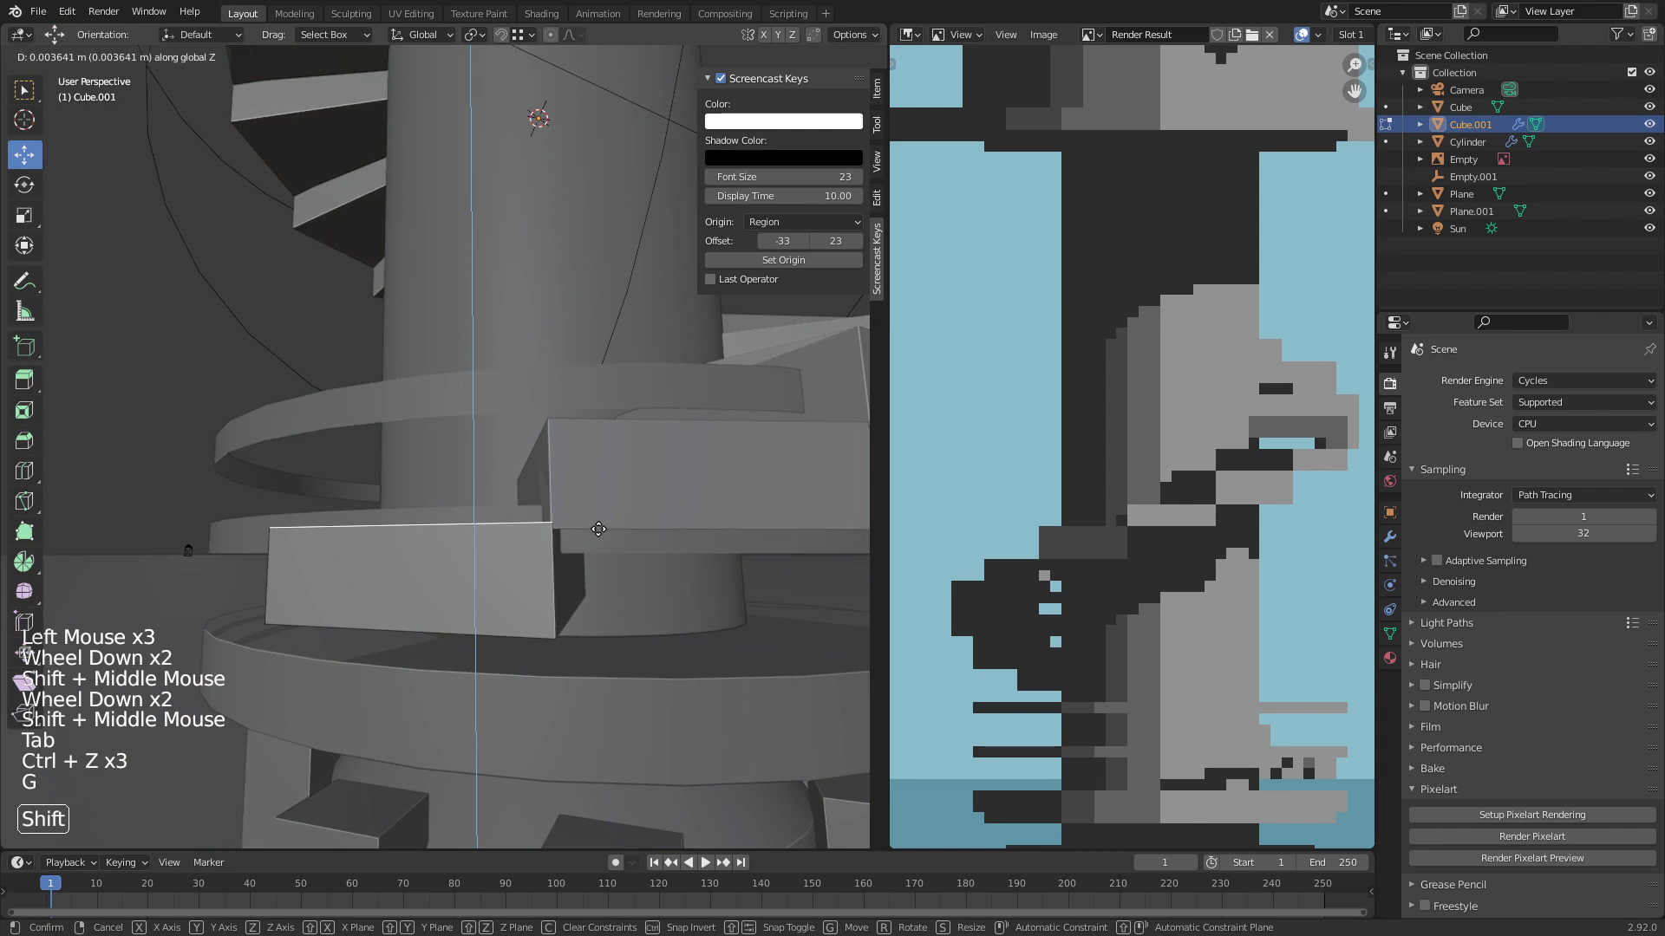
pyautogui.press('Tab')
# Step: Raise the staircase's array offset empty slightly along the global Z axis and deselect it
pyautogui.rightClick(624, 310)
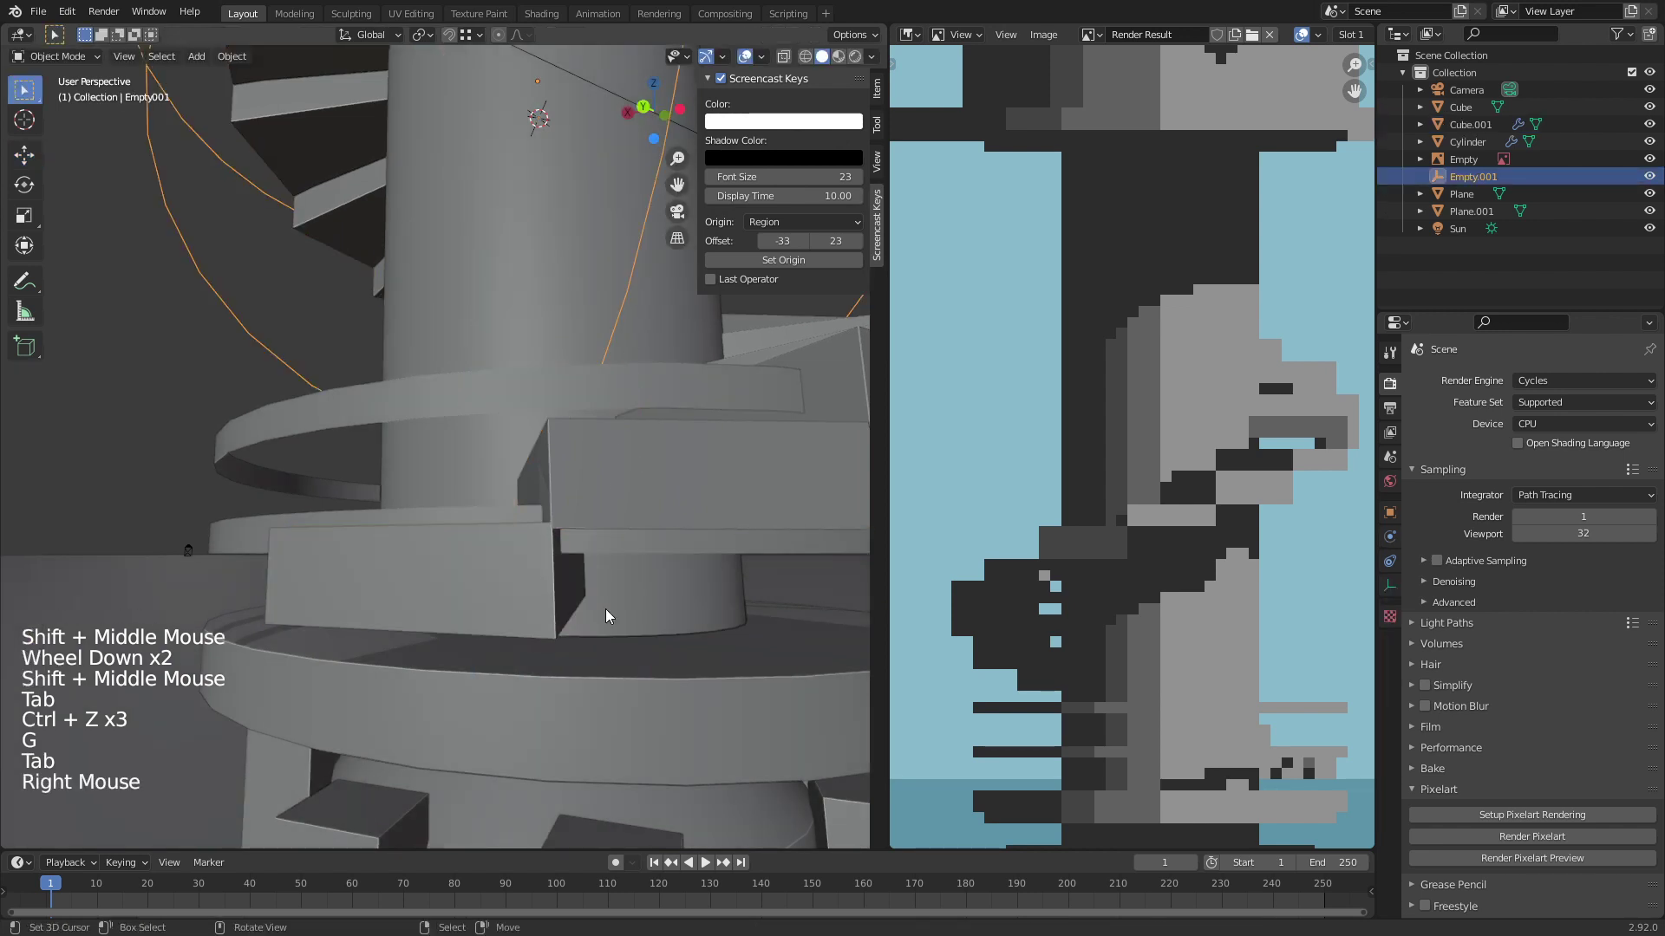
pyautogui.press('g')
pyautogui.press('z')
pyautogui.click(605, 586)
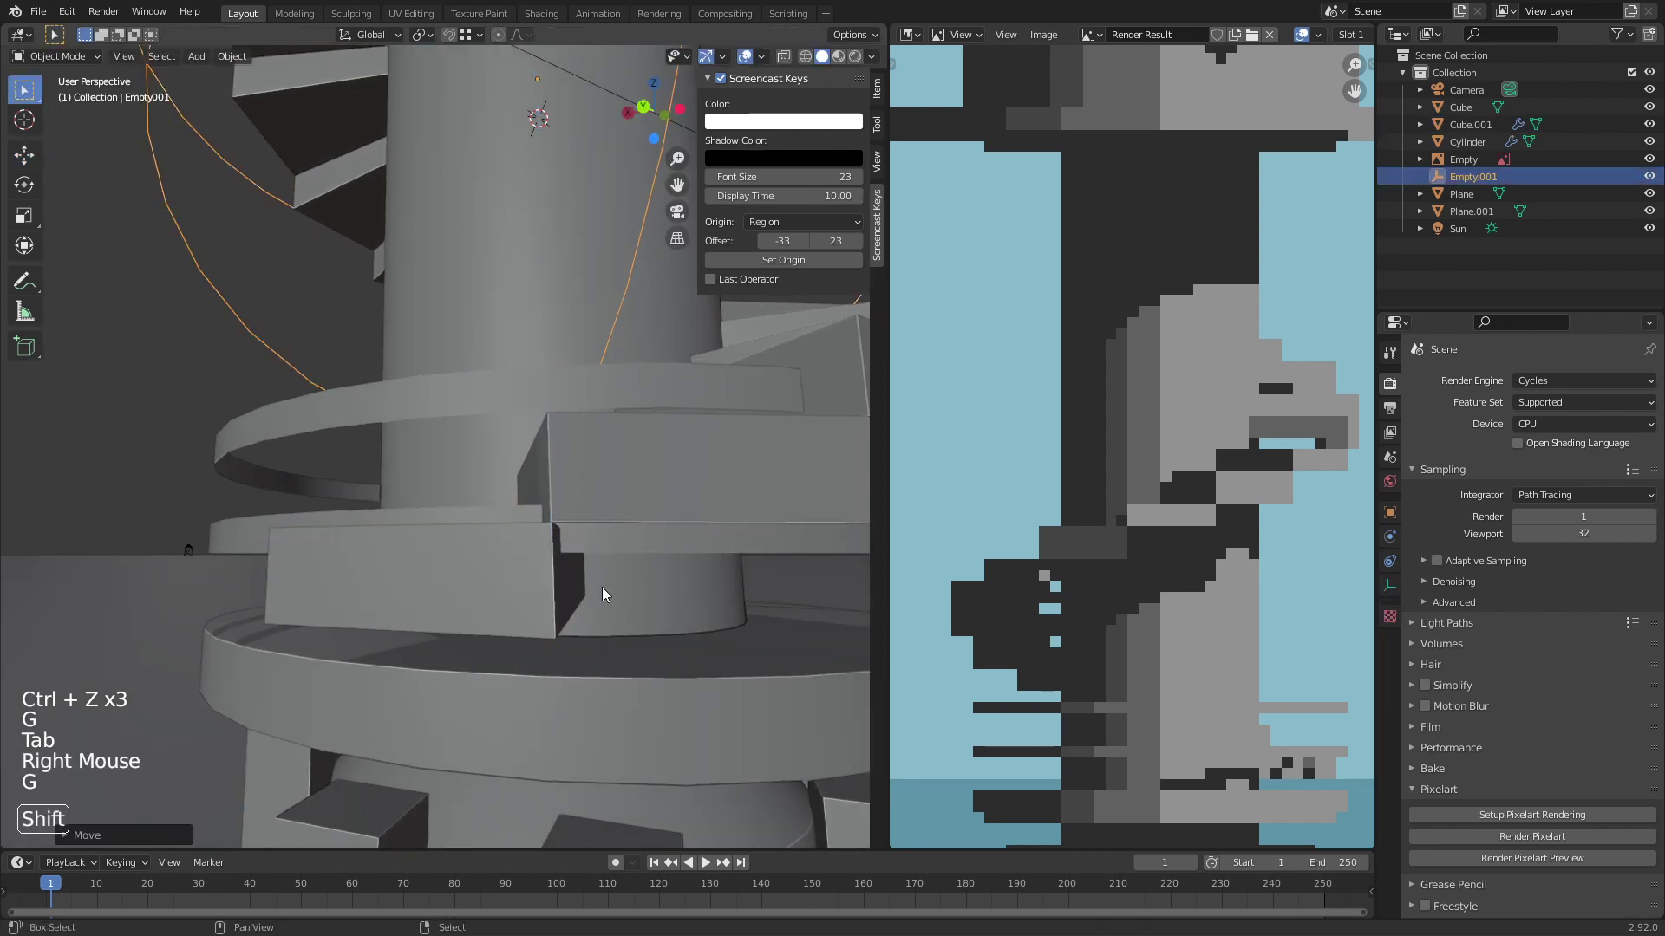
pyautogui.hotkey('alt', 'a')
# Step: Render a pixel art preview, then examine the steps beside its stray gap pixels up close in the camera view
pyautogui.click(1516, 858)
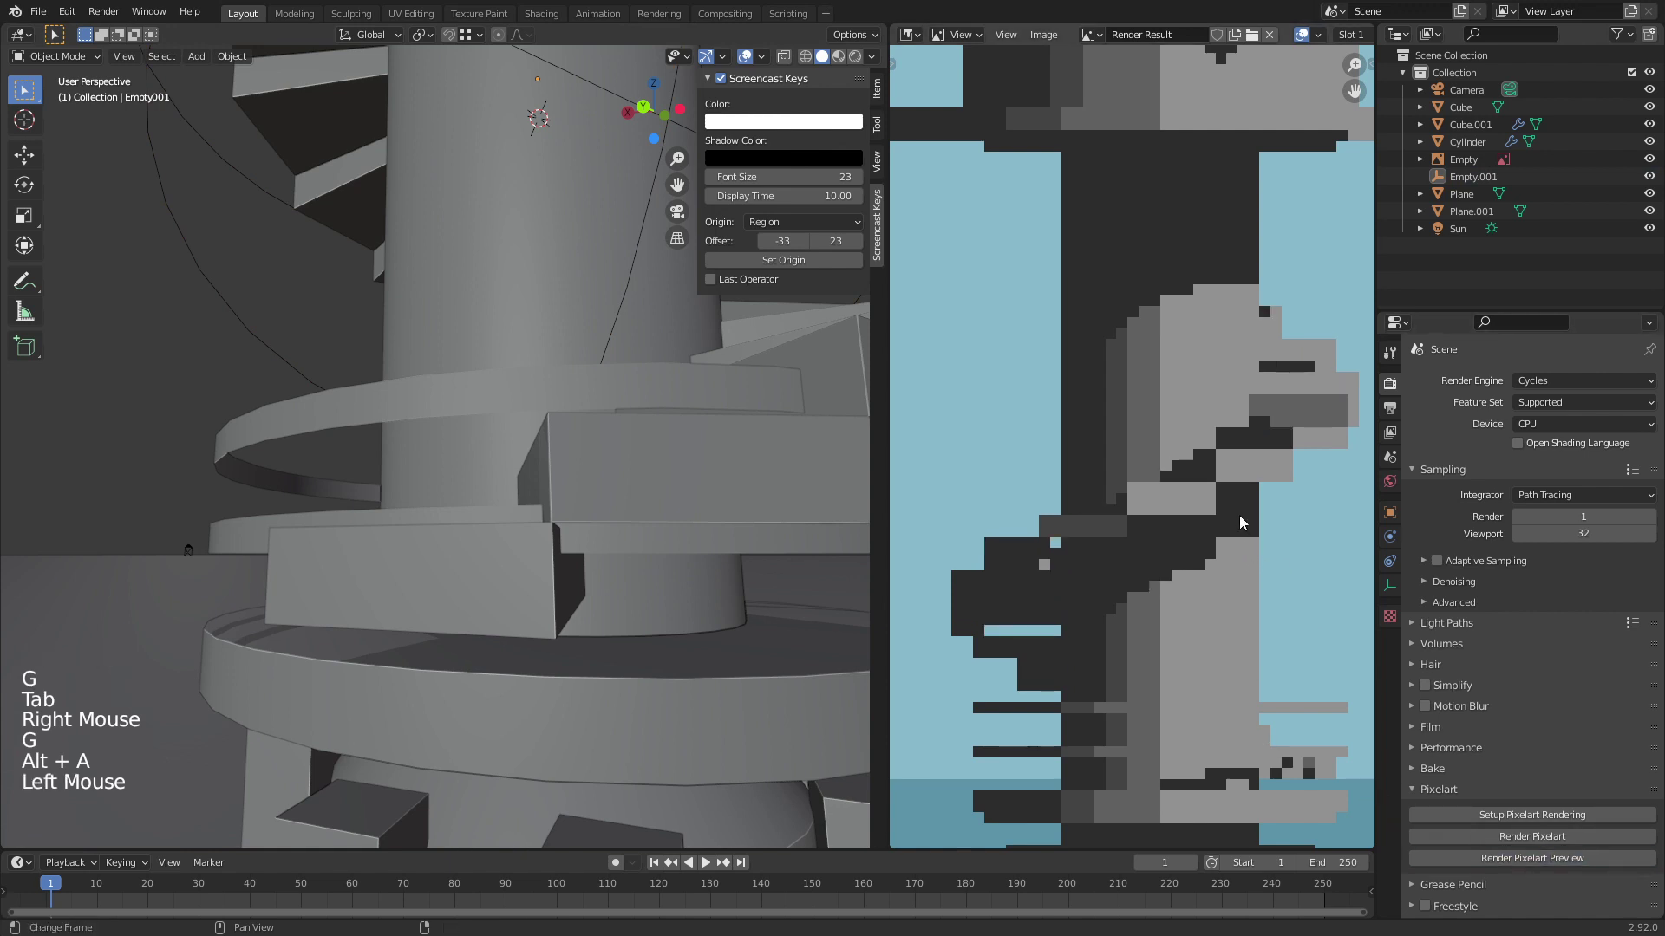
pyautogui.moveTo(1240, 515); pyautogui.dragTo(1179, 529, button='middle')
pyautogui.scroll(-5, 1215, 534)
pyautogui.scroll(-3, 1215, 535)
pyautogui.scroll(8, 1193, 528)
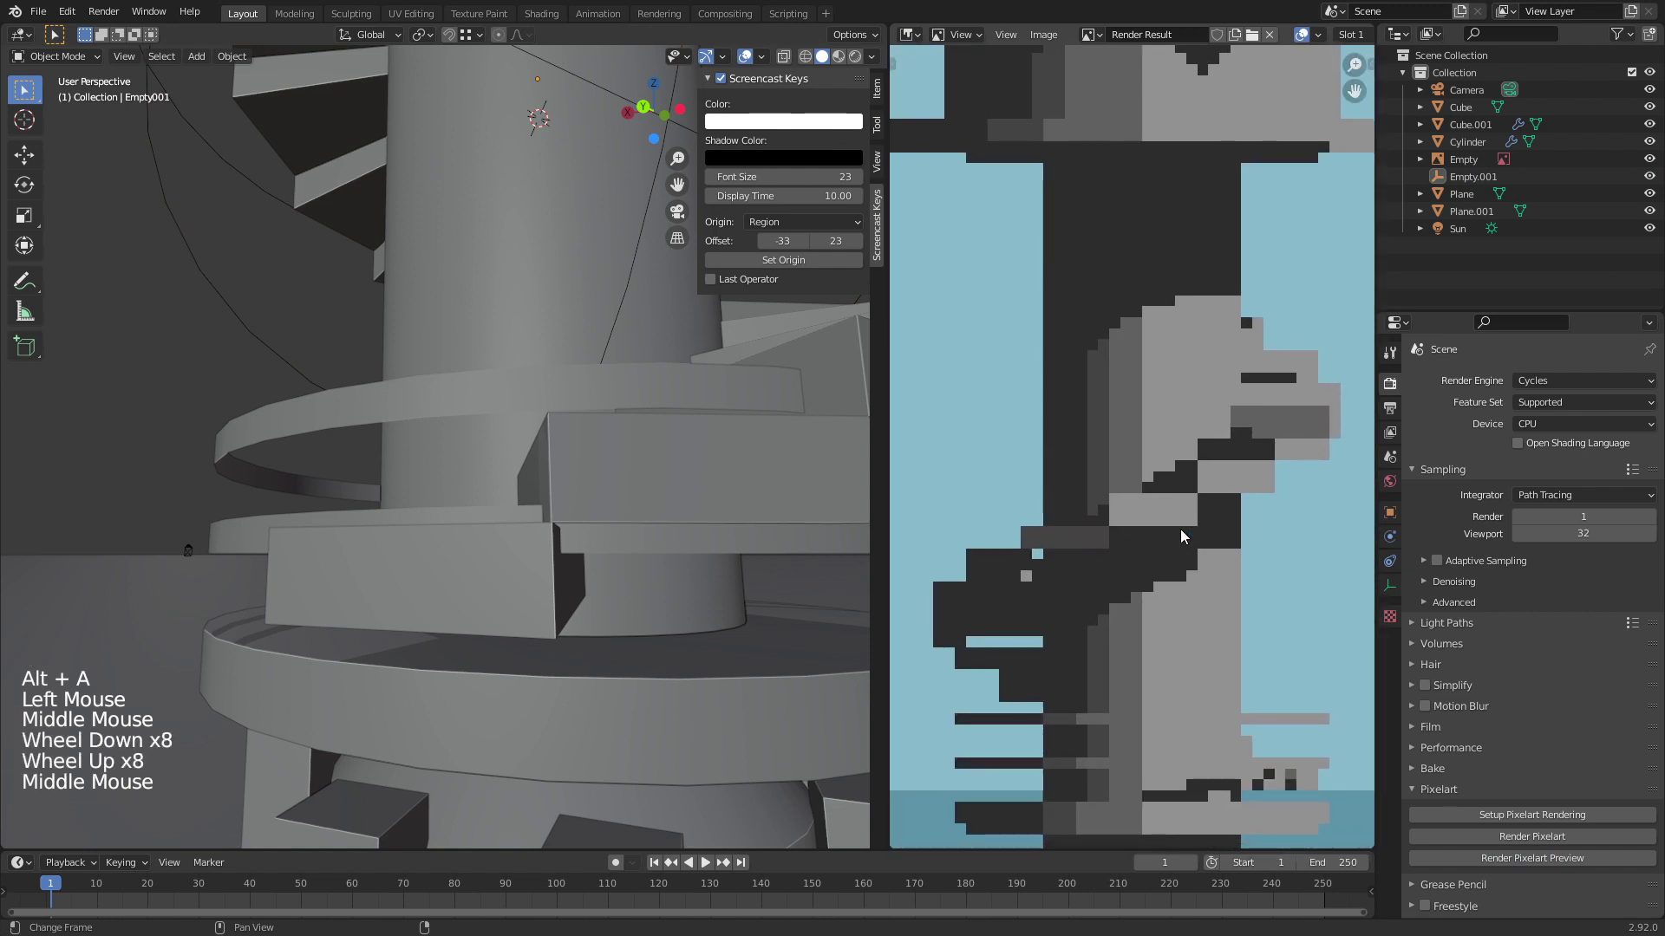
pyautogui.click(1034, 560)
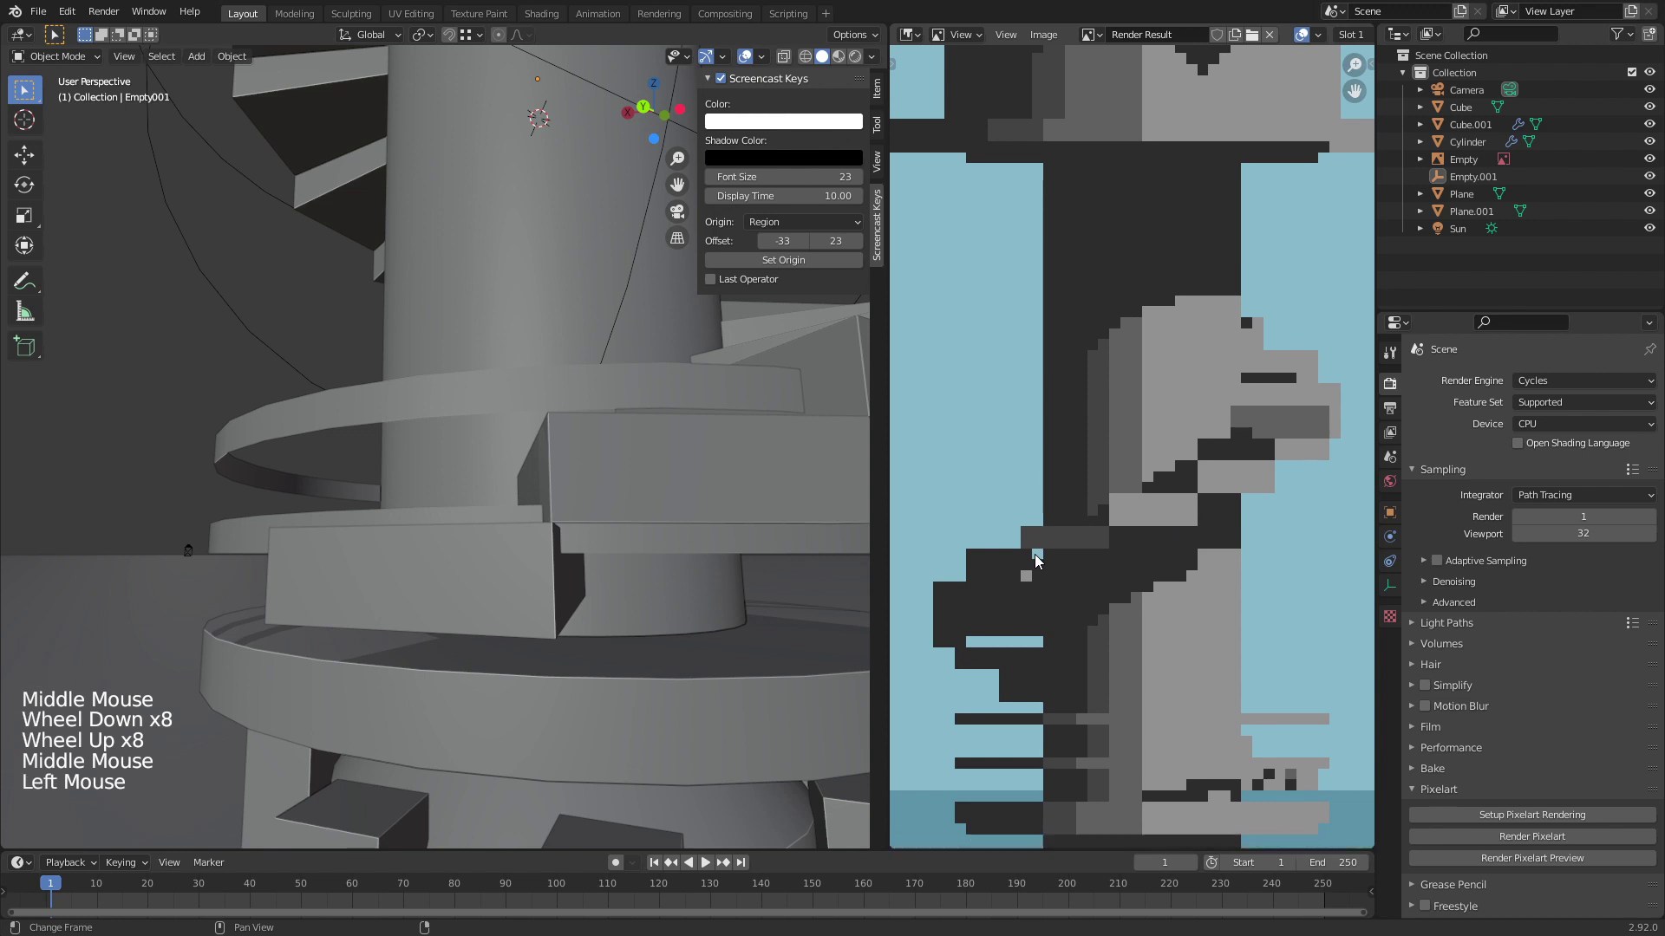
pyautogui.press('KP_0')
pyautogui.scroll(4, 452, 612)
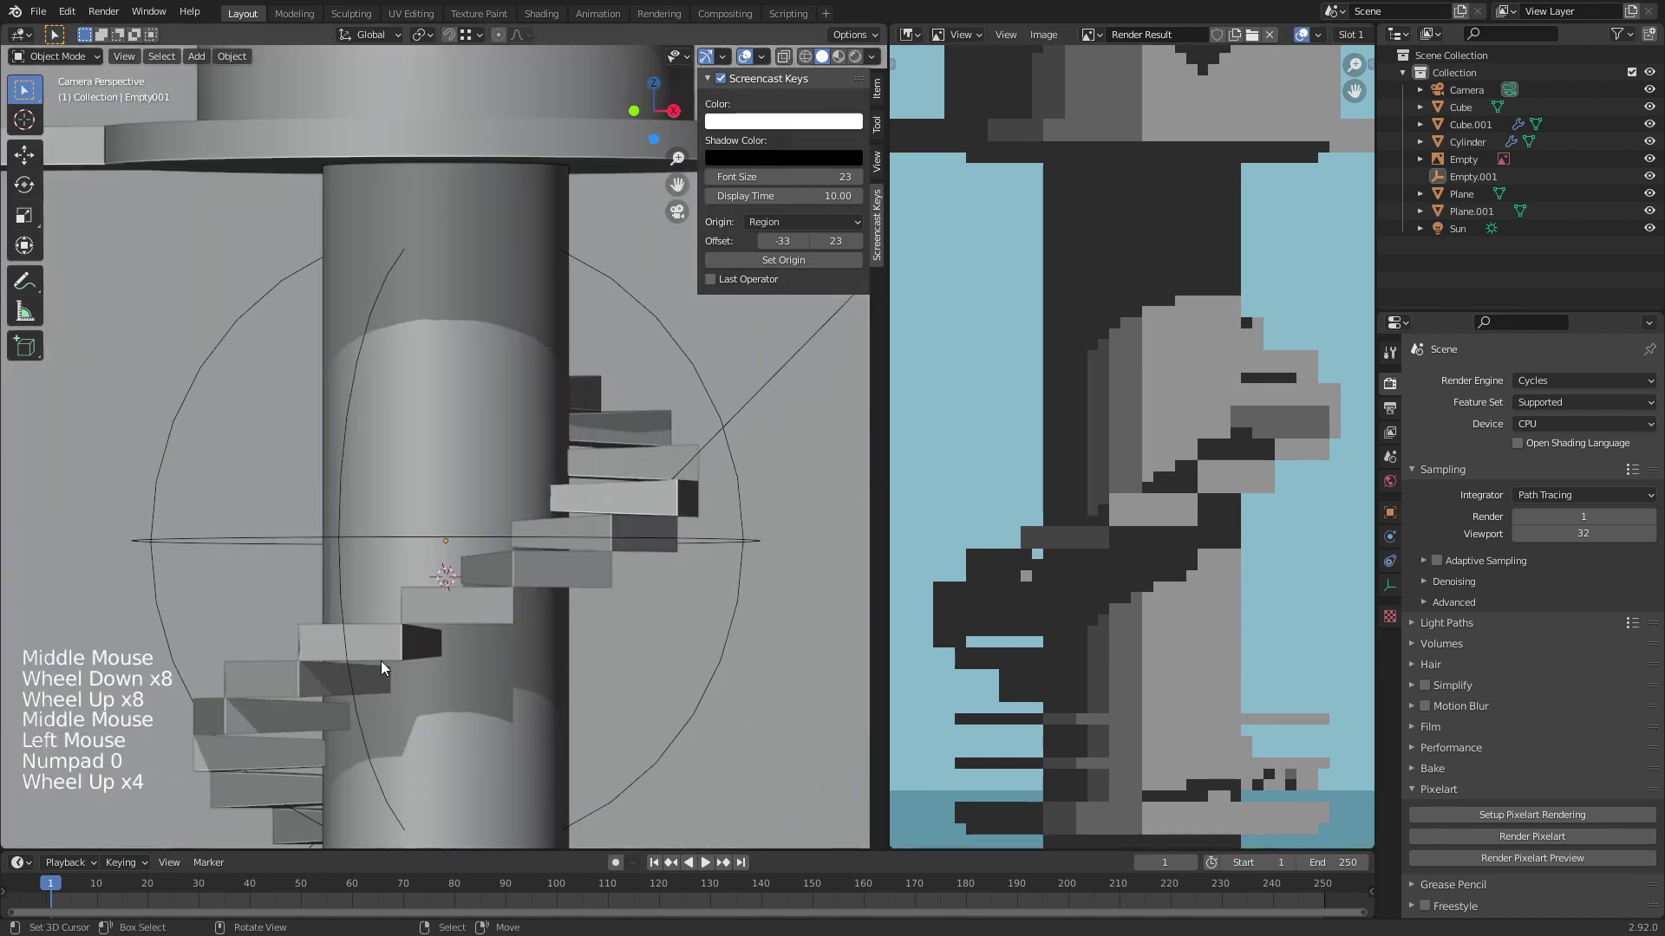
pyautogui.keyDown('shift'); pyautogui.moveTo(382, 660); pyautogui.dragTo(446, 539, button='middle'); pyautogui.keyUp('shift')
pyautogui.scroll(4, 446, 540)
pyautogui.keyDown('shift'); pyautogui.moveTo(384, 615); pyautogui.dragTo(460, 506, button='middle'); pyautogui.keyUp('shift')
pyautogui.scroll(2, 442, 539)
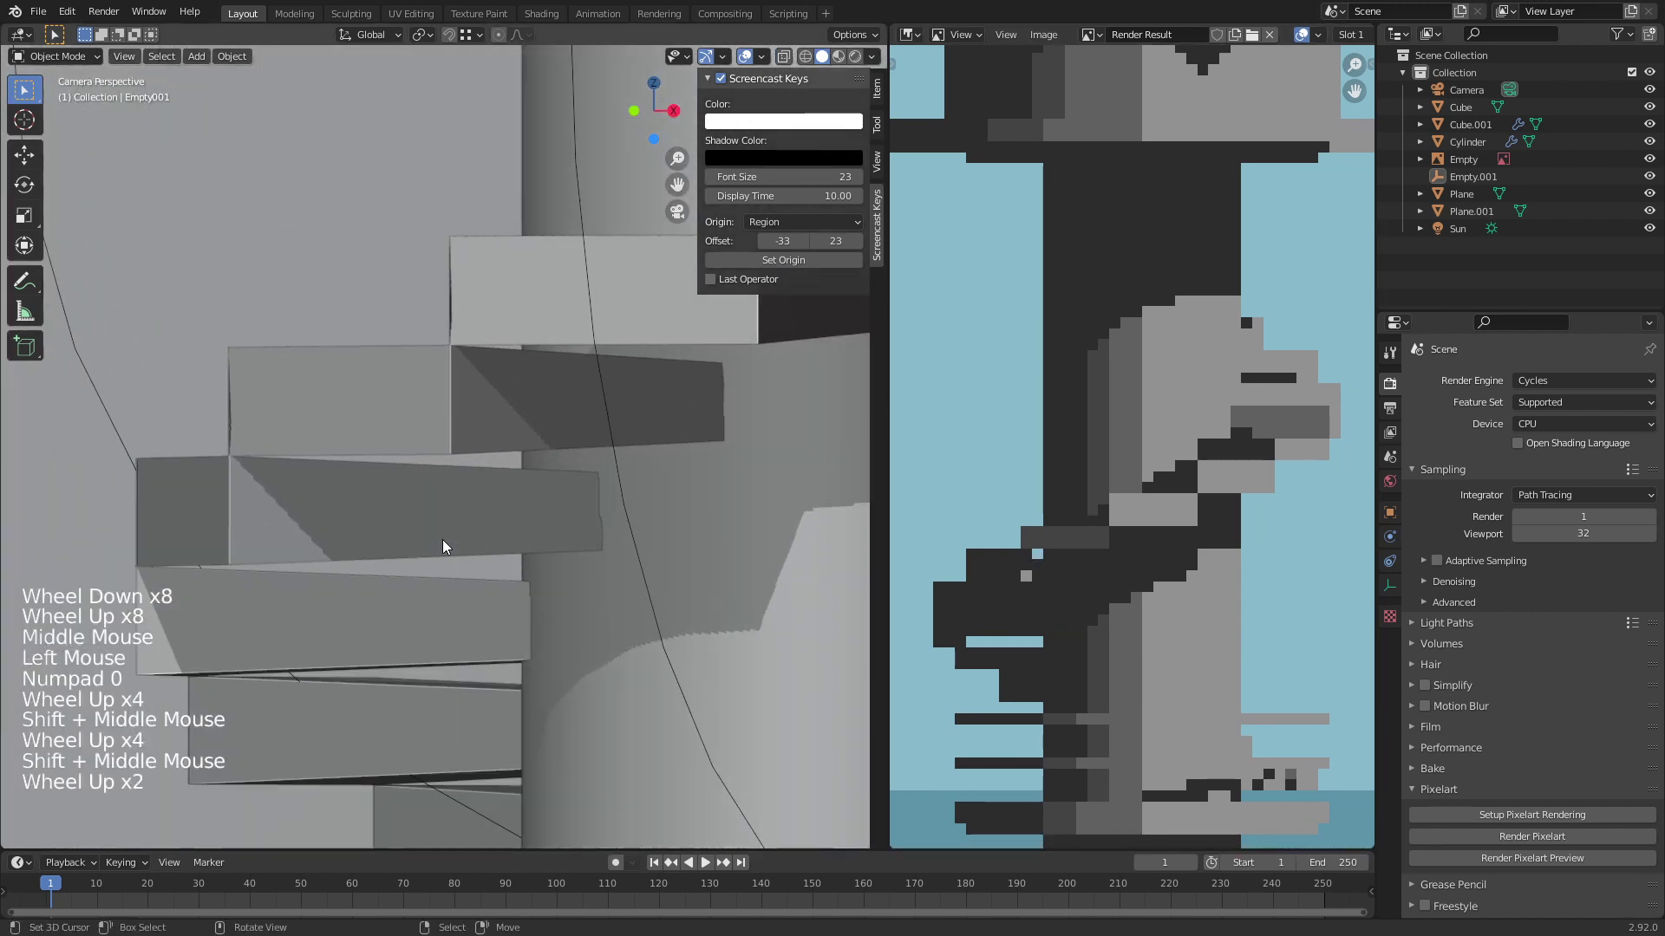
pyautogui.scroll(-5, 445, 538)
# Step: In Edit Mode with edge selection, move the plank's inner top edge along the global Z axis to level the top
pyautogui.rightClick(420, 553)
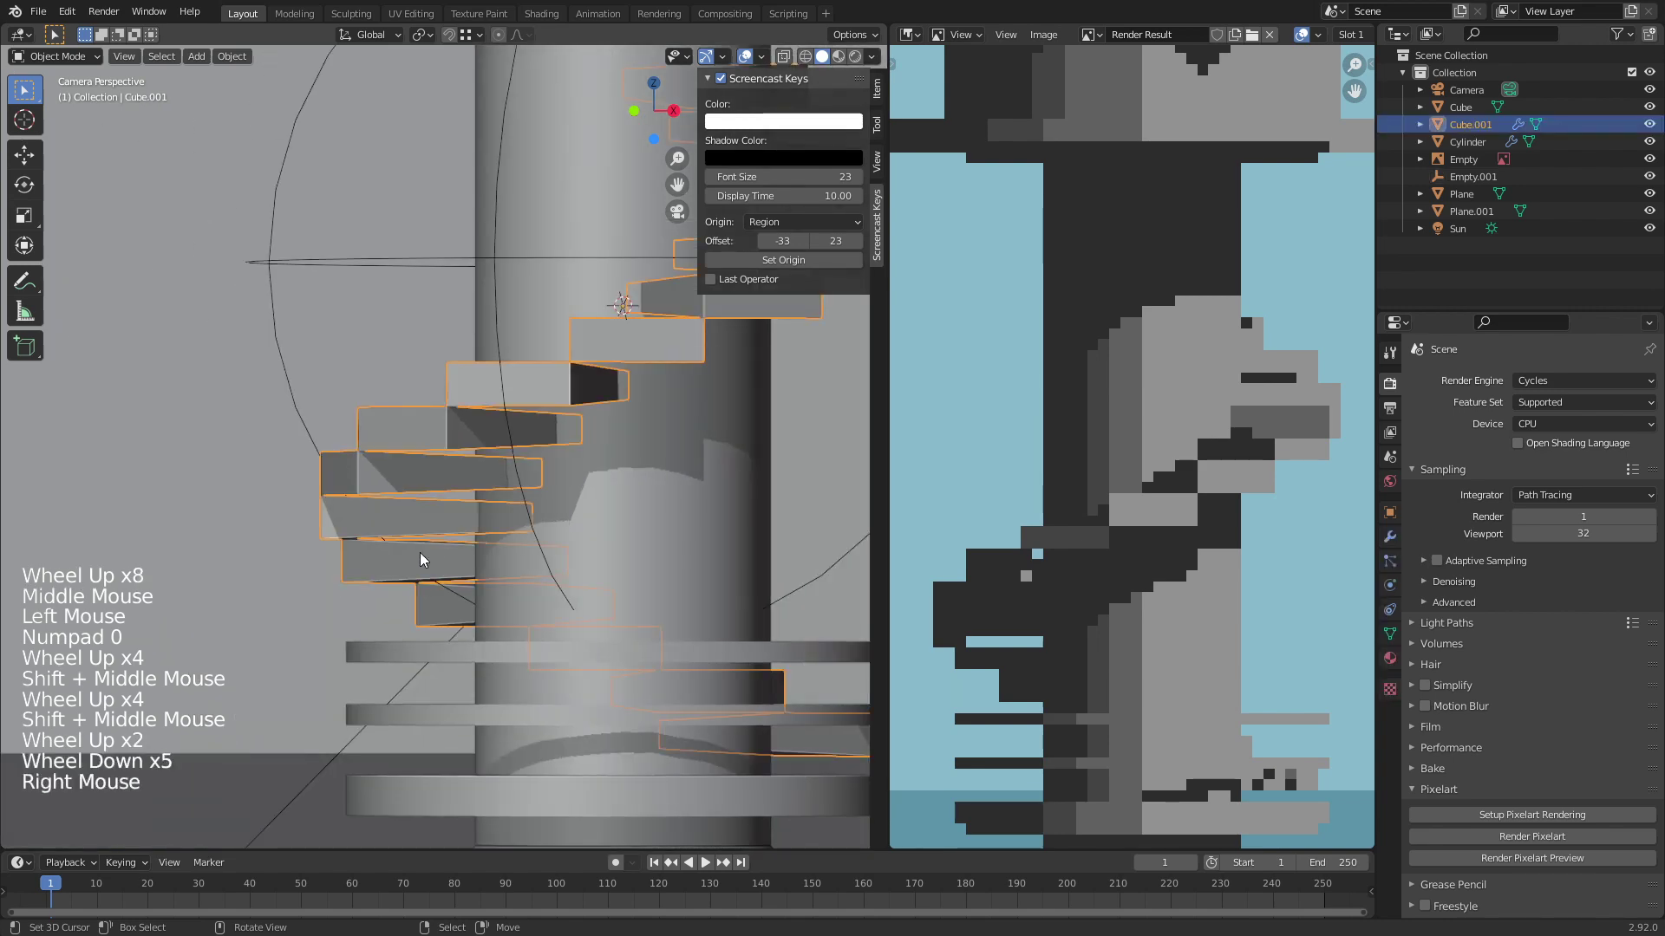
pyautogui.press('KP_Decimal')
pyautogui.moveTo(436, 552); pyautogui.dragTo(460, 577, button='middle')
pyautogui.press('Tab')
pyautogui.scroll(5, 408, 616)
pyautogui.keyDown('shift'); pyautogui.moveTo(460, 577); pyautogui.dragTo(499, 373, button='middle'); pyautogui.keyUp('shift')
pyautogui.click(392, 744)
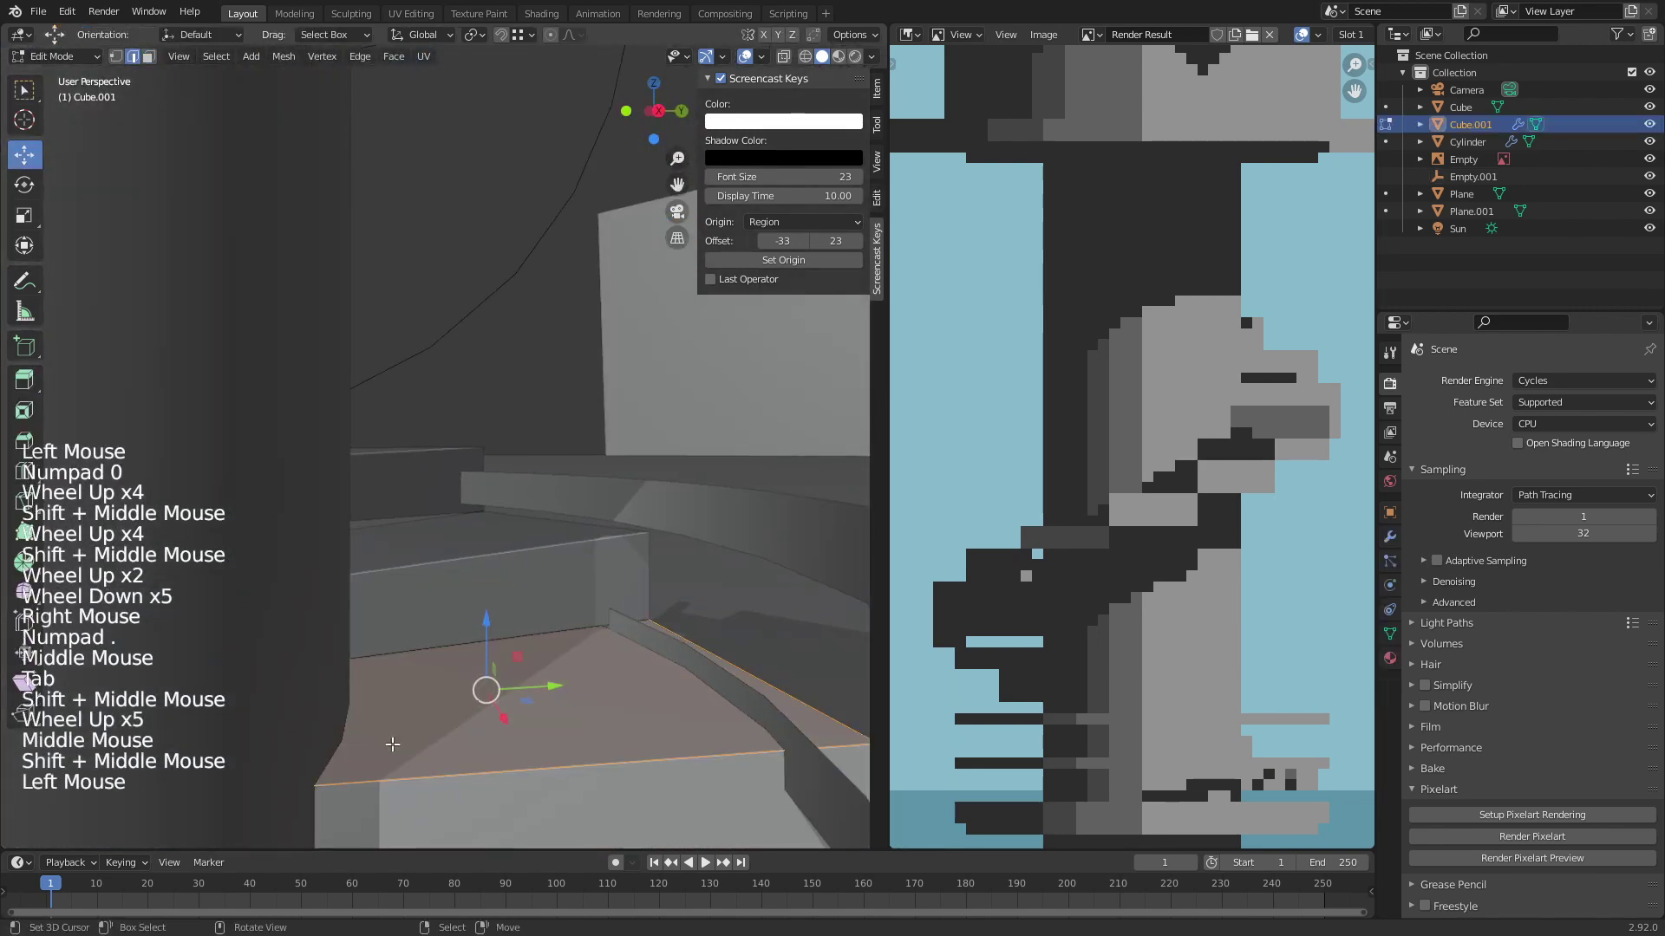
pyautogui.rightClick(319, 775)
pyautogui.moveTo(319, 775); pyautogui.dragTo(556, 605, button='middle')
pyautogui.rightClick(498, 750)
pyautogui.scroll(-2, 503, 754)
pyautogui.press('g')
pyautogui.press('z')
pyautogui.keyDown('ctrl'); pyautogui.click(491, 596); pyautogui.keyUp('ctrl')
# Step: Lower the plank's bottom edges along global Z with snapping to level the underside, and leave Edit Mode
pyautogui.rightClick(453, 687)
pyautogui.moveTo(453, 687)
pyautogui.mouseDown(button='middle')
pyautogui.moveTo(465, 694)
pyautogui.moveTo(465, 675)
pyautogui.mouseUp(button='middle')
pyautogui.press('g')
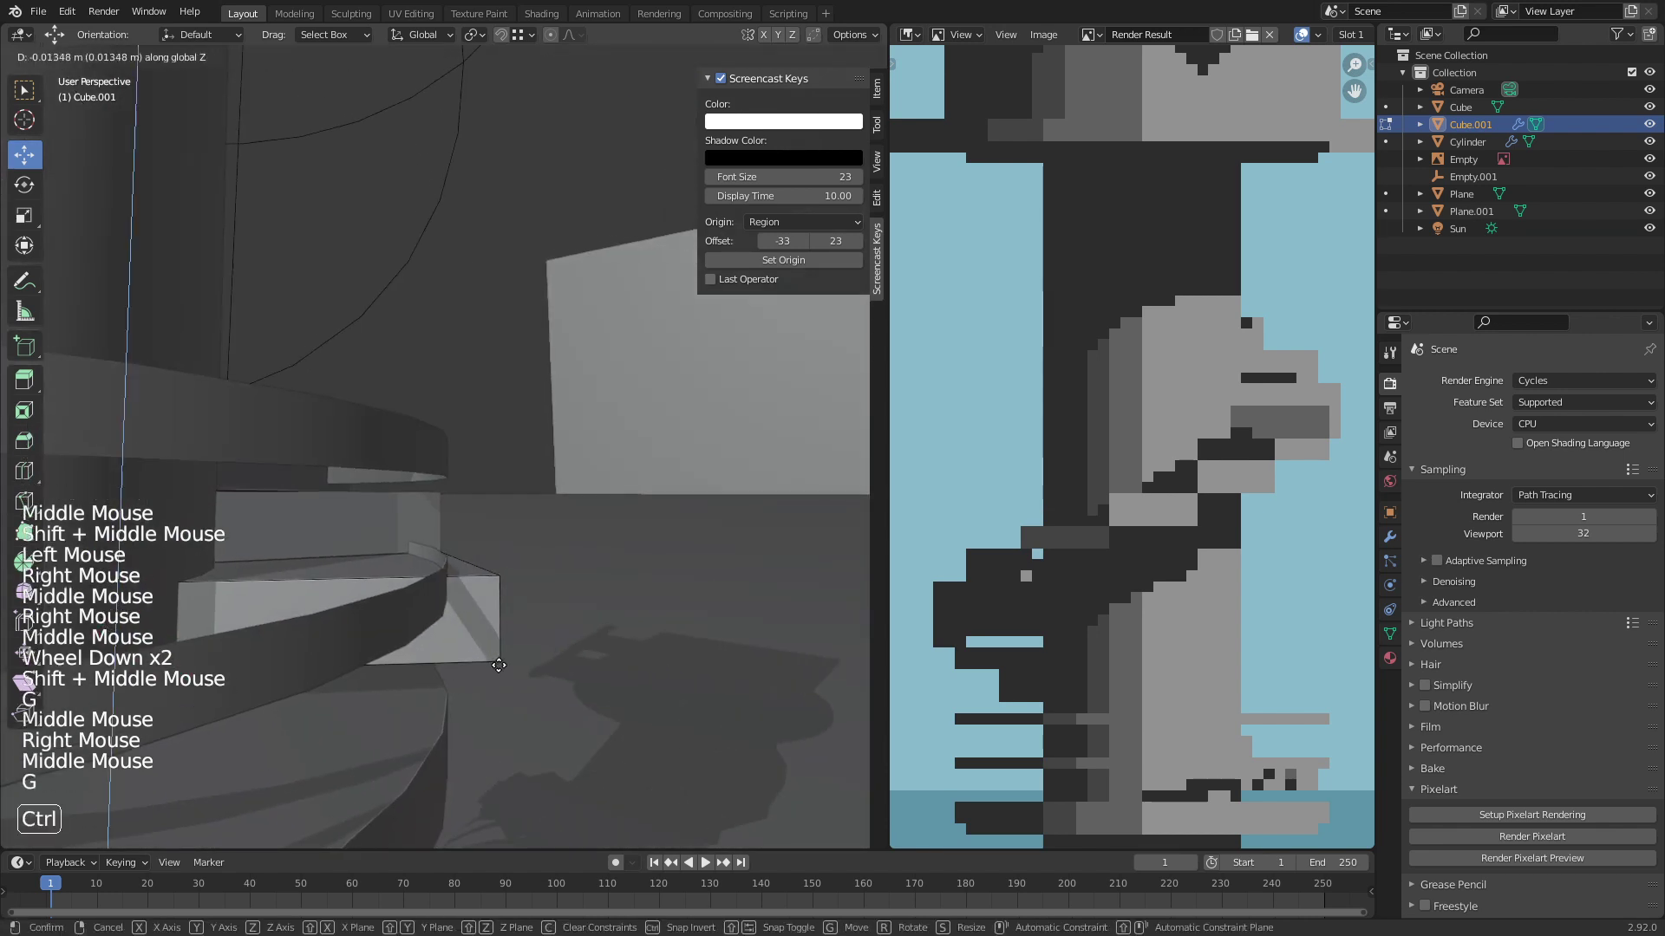
pyautogui.moveTo(491, 665); pyautogui.dragTo(477, 652, button='middle')
pyautogui.press('g')
pyautogui.press('ctrl')
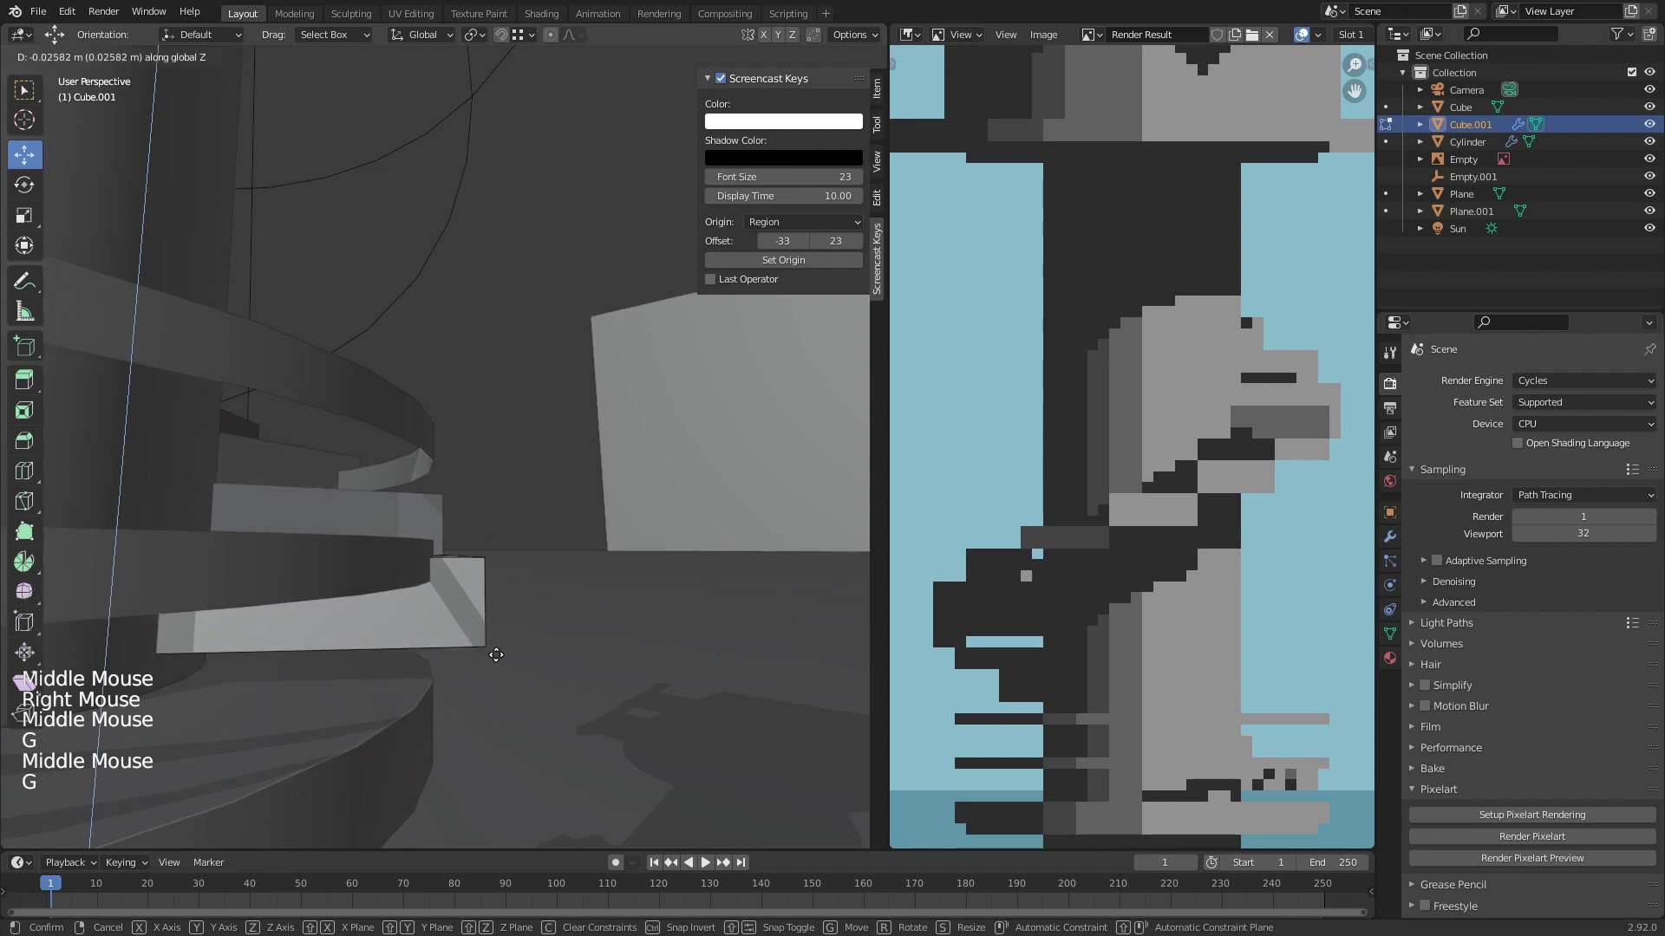
pyautogui.click(486, 659)
pyautogui.moveTo(486, 659); pyautogui.dragTo(353, 670, button='middle')
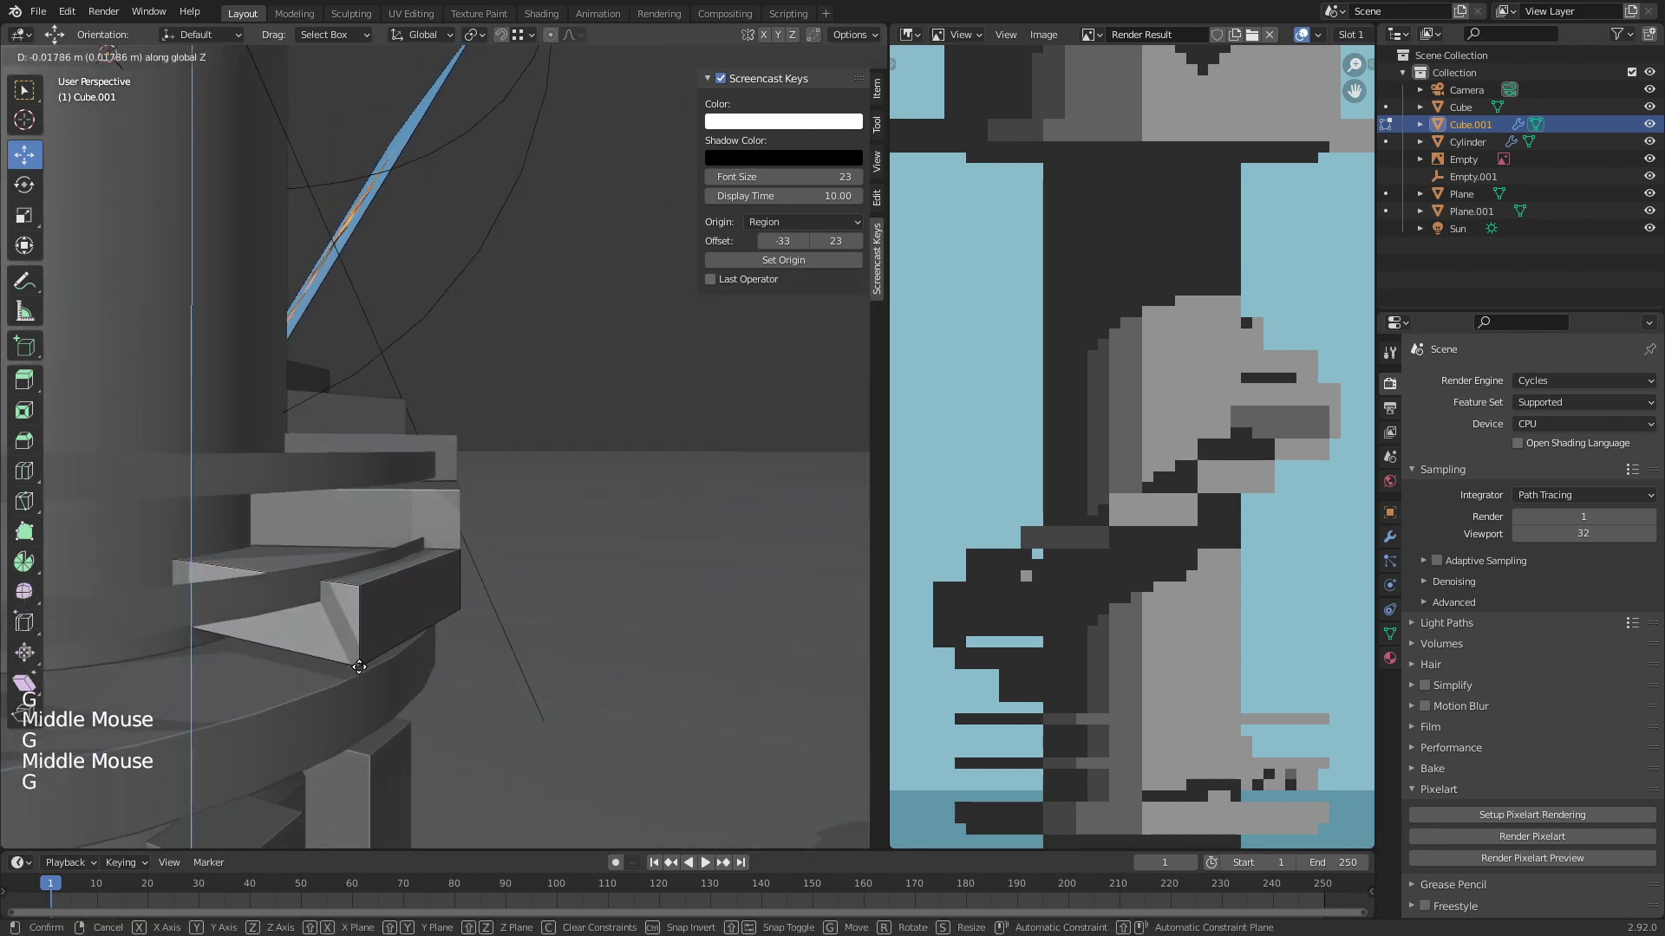
pyautogui.press('ctrl')
pyautogui.press('Tab')
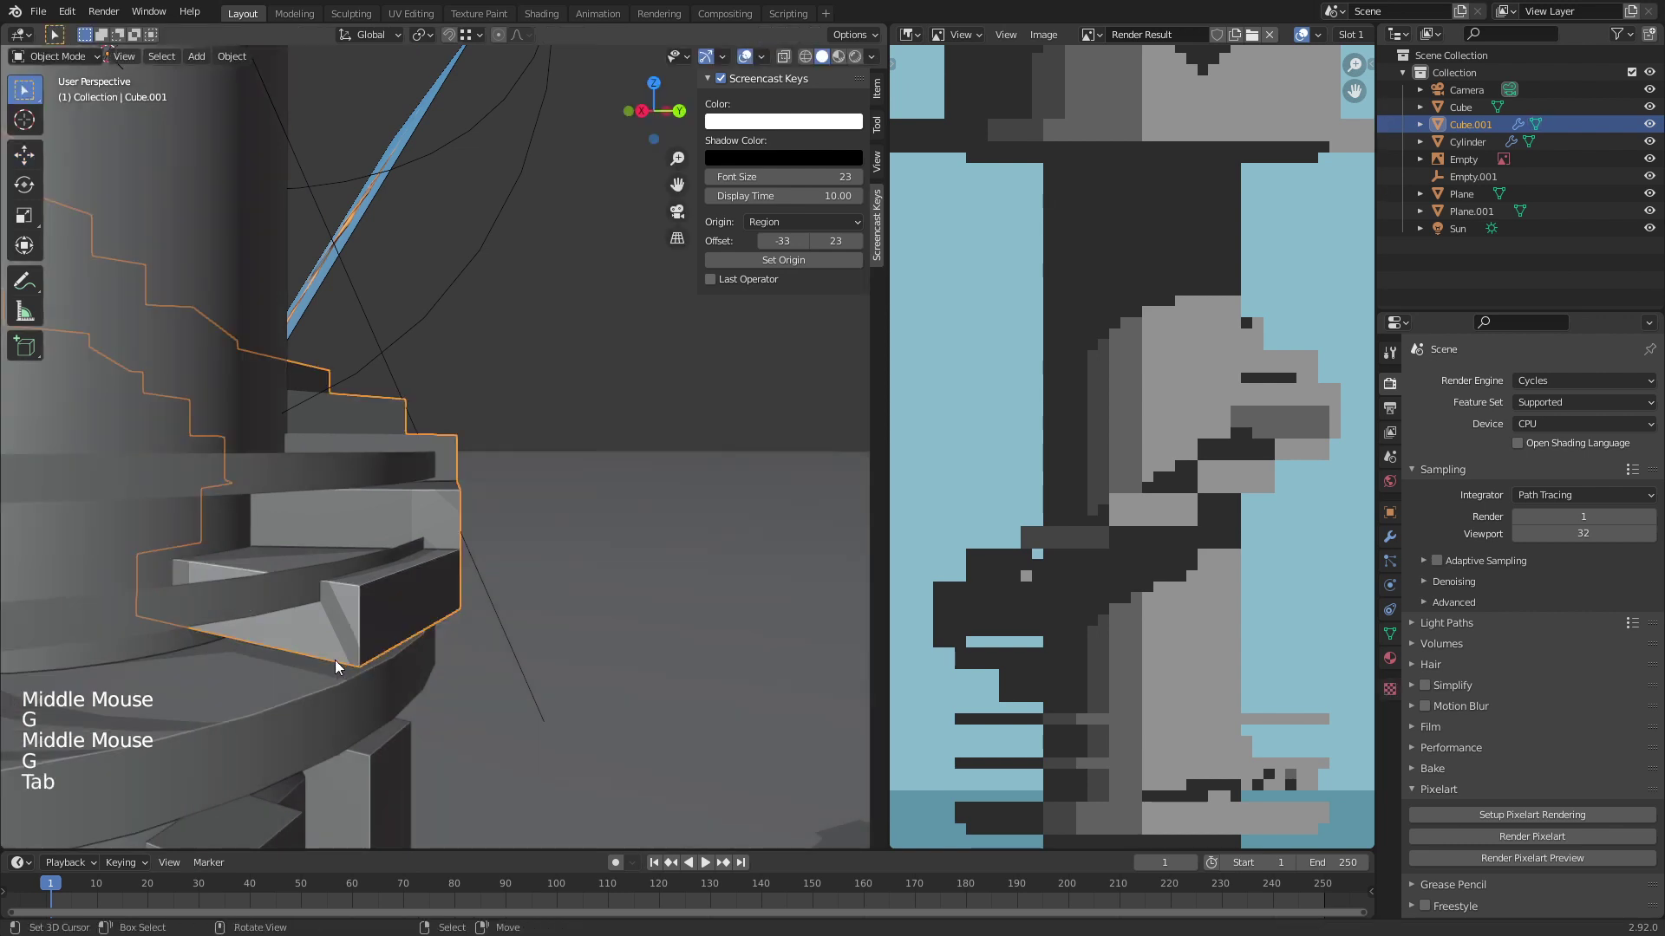
# Step: From the camera view with nothing selected, render a pixel art preview and inspect the levelled steps at different scales
pyautogui.press('KP_0')
pyautogui.hotkey('alt', 'a')
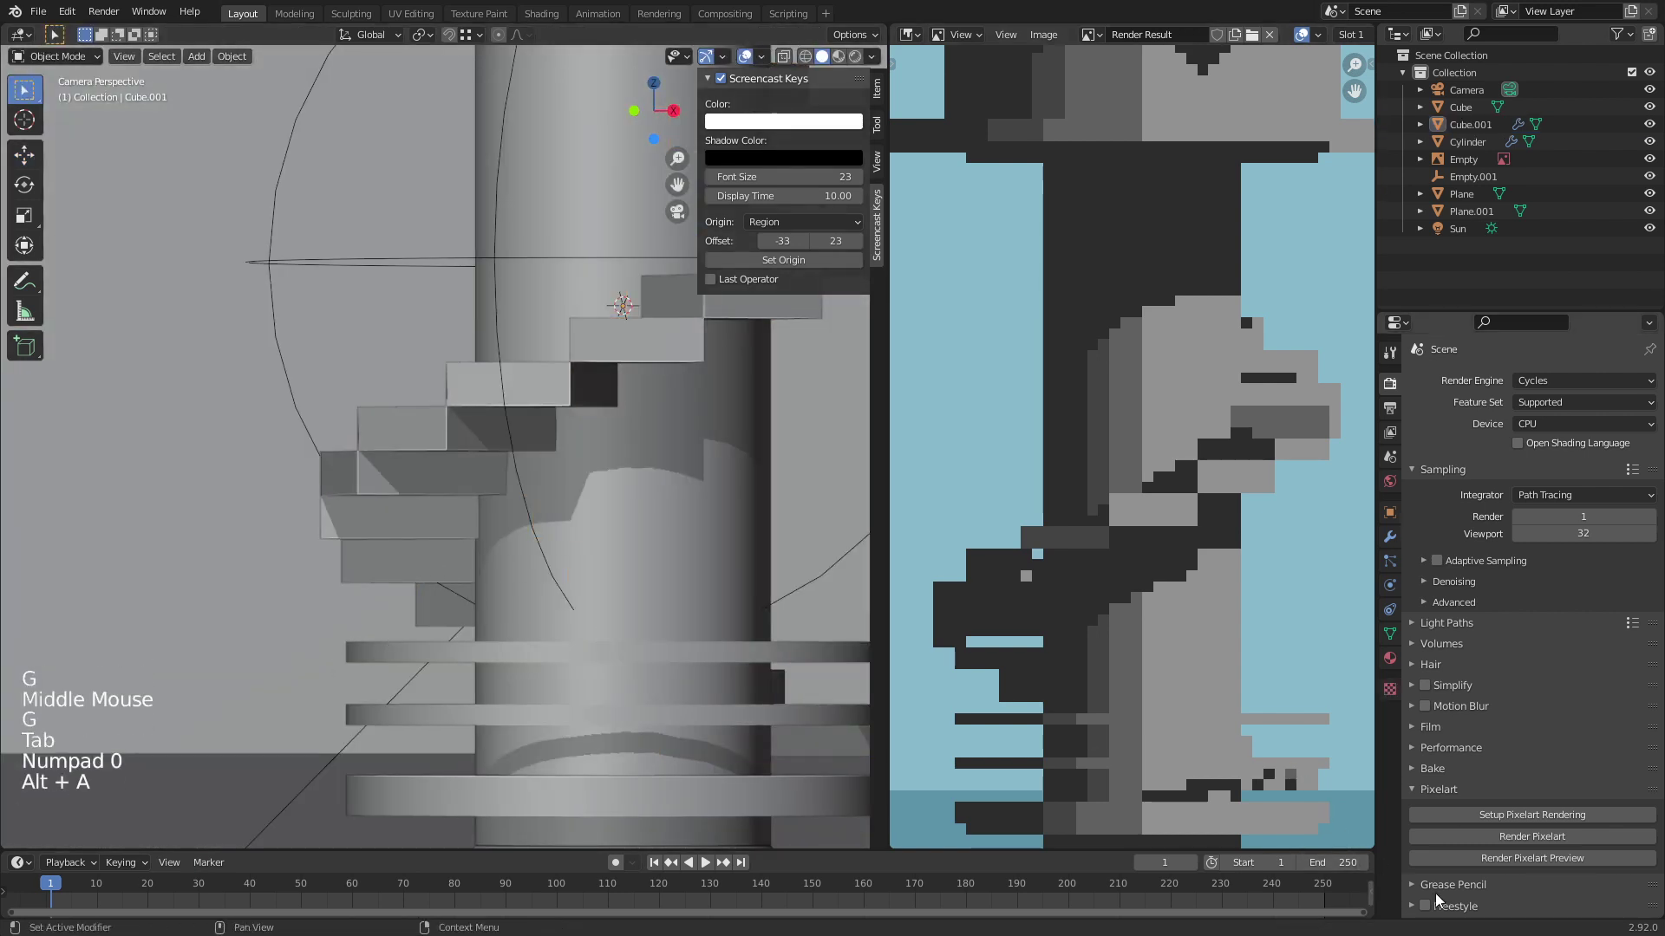
pyautogui.click(1554, 860)
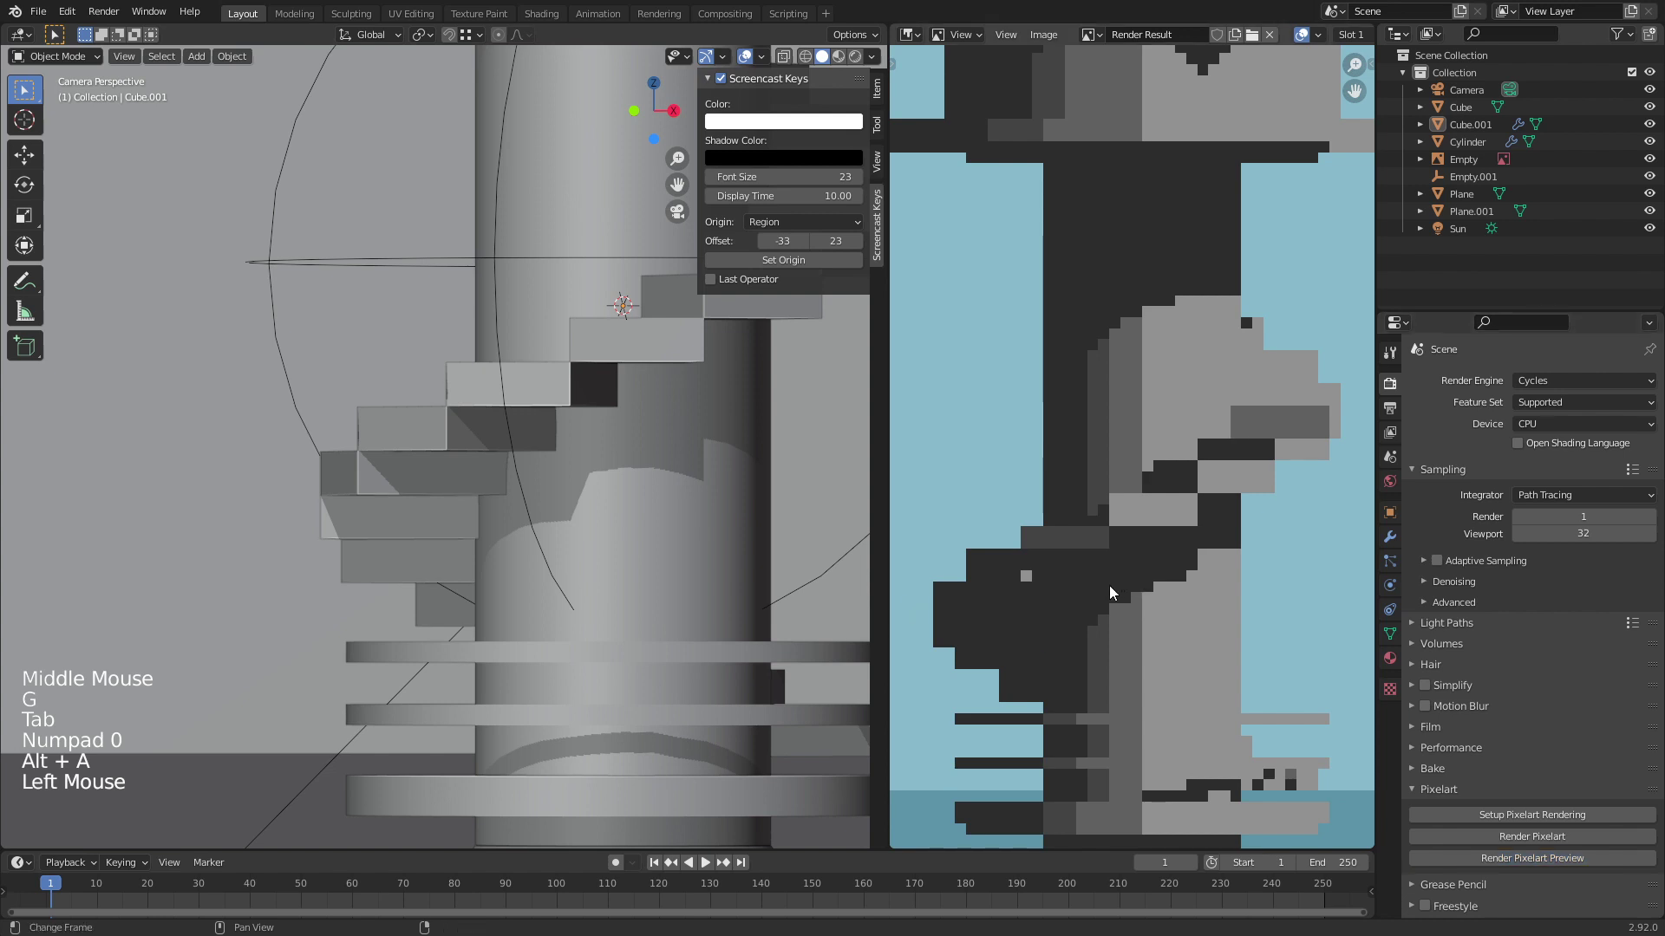
pyautogui.scroll(-4, 1110, 586)
pyautogui.scroll(-2, 1084, 569)
pyautogui.scroll(4, 1153, 534)
pyautogui.moveTo(1156, 462); pyautogui.dragTo(1146, 527, button='middle')
# Step: Compare the staircase in the camera view with the full tower render and save the file
pyautogui.moveTo(607, 498); pyautogui.dragTo(542, 520, button='middle')
pyautogui.press('KP_0')
pyautogui.scroll(2, 546, 521)
pyautogui.scroll(-5, 543, 526)
pyautogui.scroll(-1, 1204, 597)
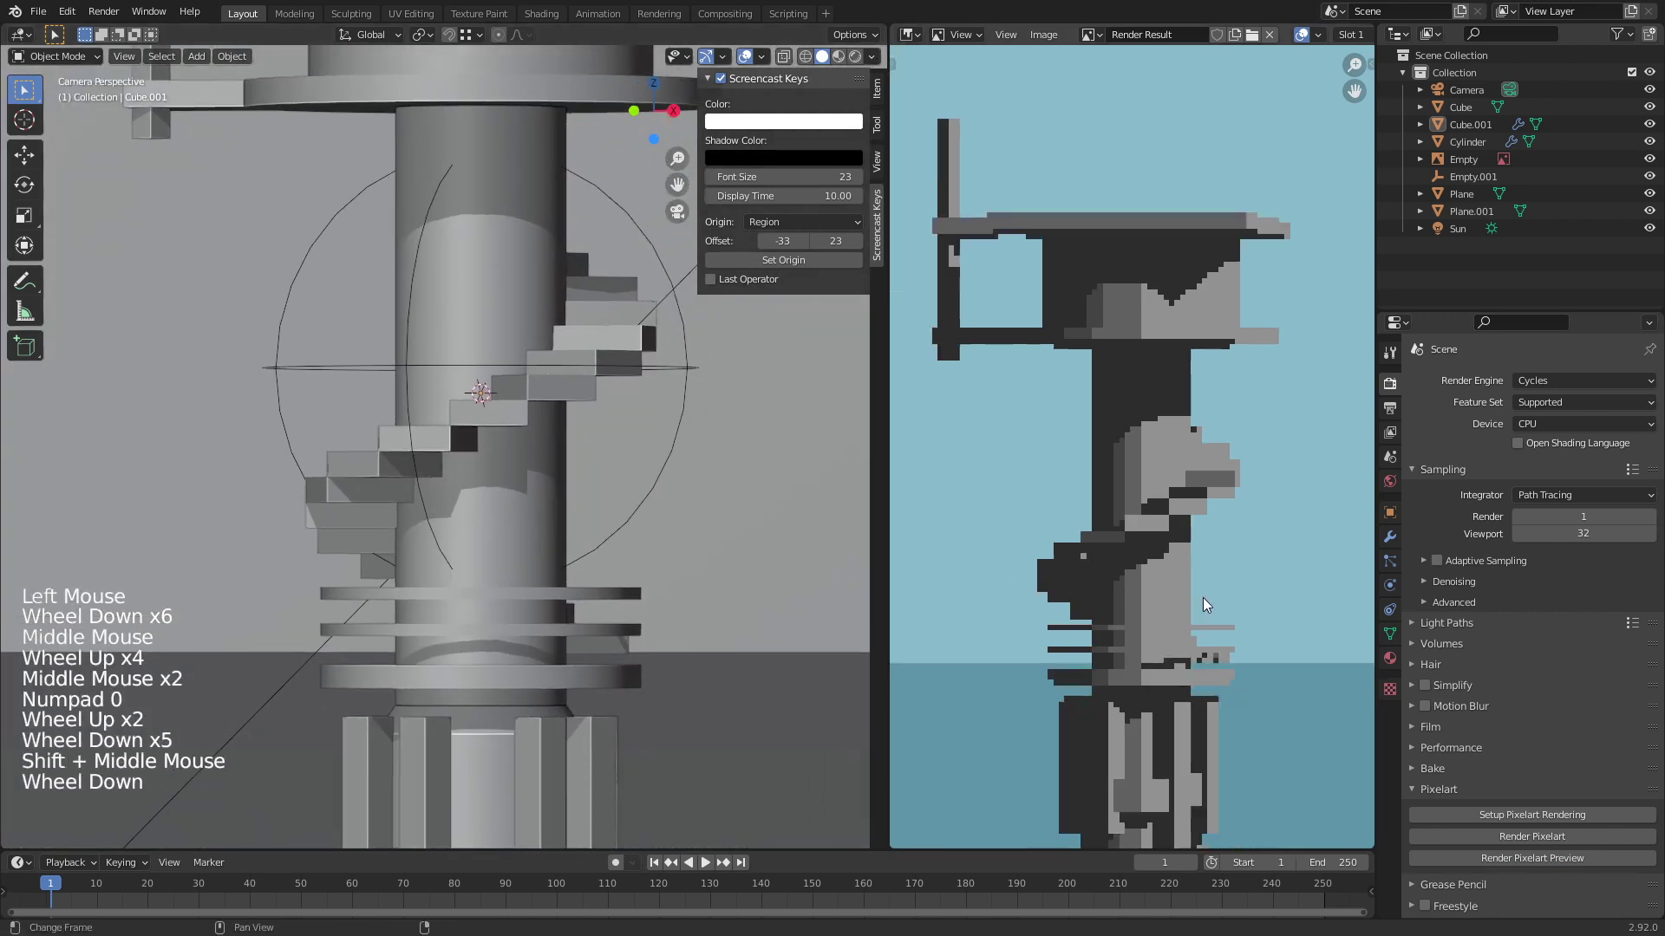
pyautogui.scroll(-1, 1204, 596)
pyautogui.keyDown('shift'); pyautogui.moveTo(1204, 596); pyautogui.dragTo(1158, 622, button='middle'); pyautogui.keyUp('shift')
pyautogui.scroll(3, 1189, 606)
pyautogui.hotkey('ctrl', 's')
pyautogui.scroll(2, 1177, 636)
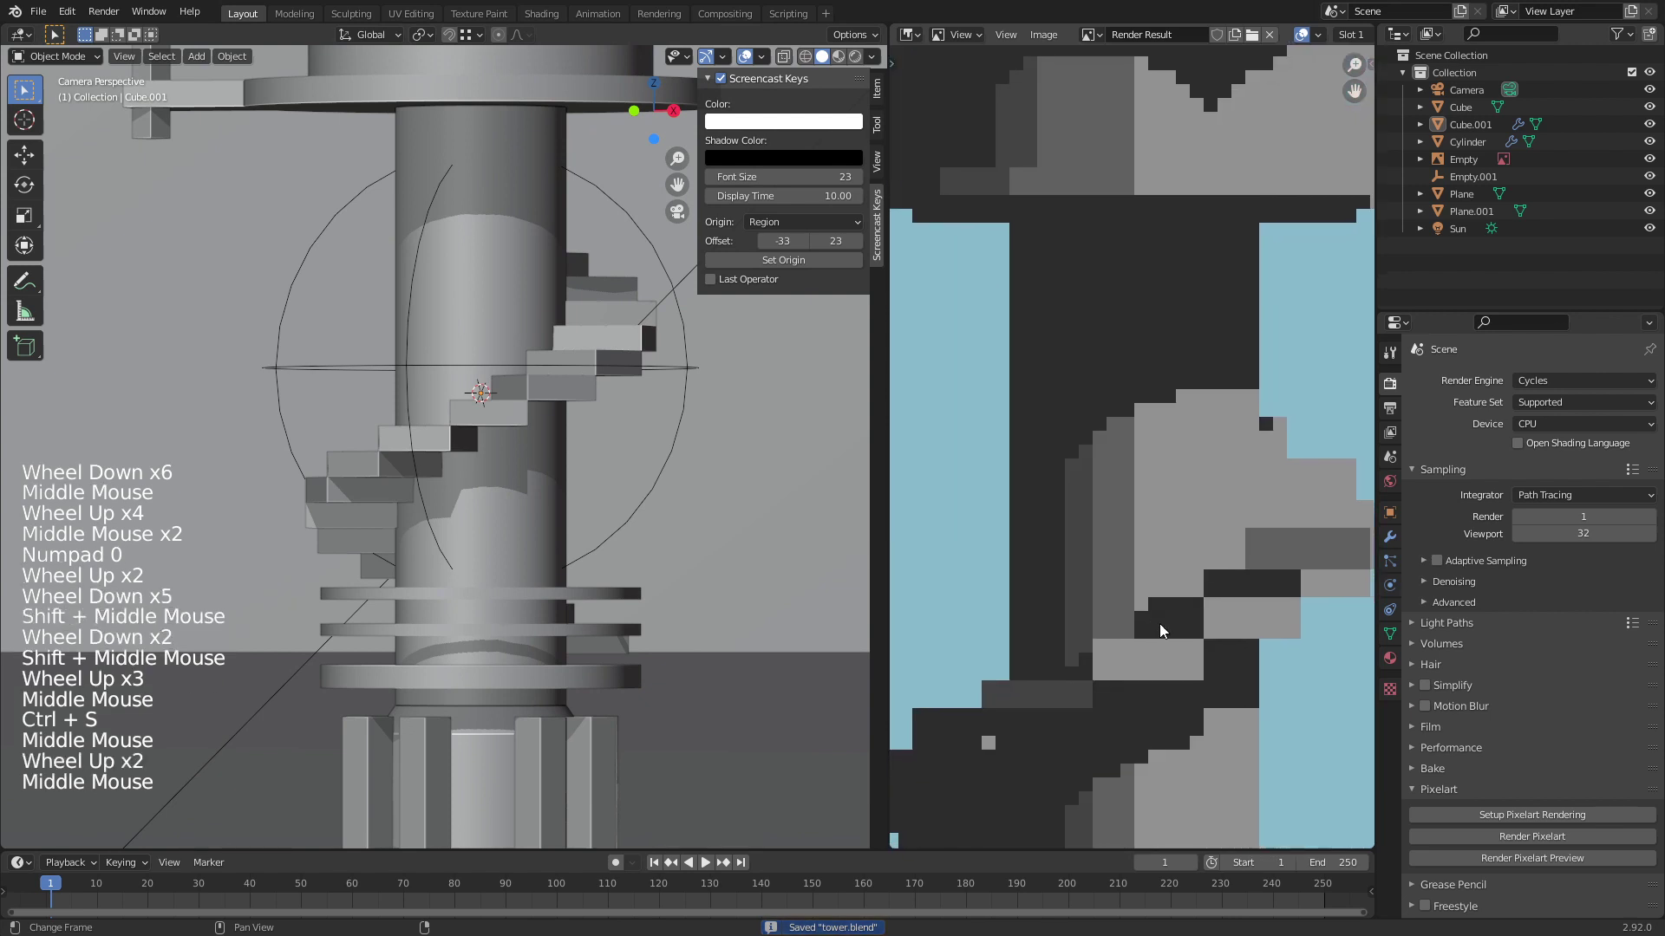
# Step: Enter Edit Mode on the staircase plank and select its top face in face selection mode
pyautogui.rightClick(514, 434)
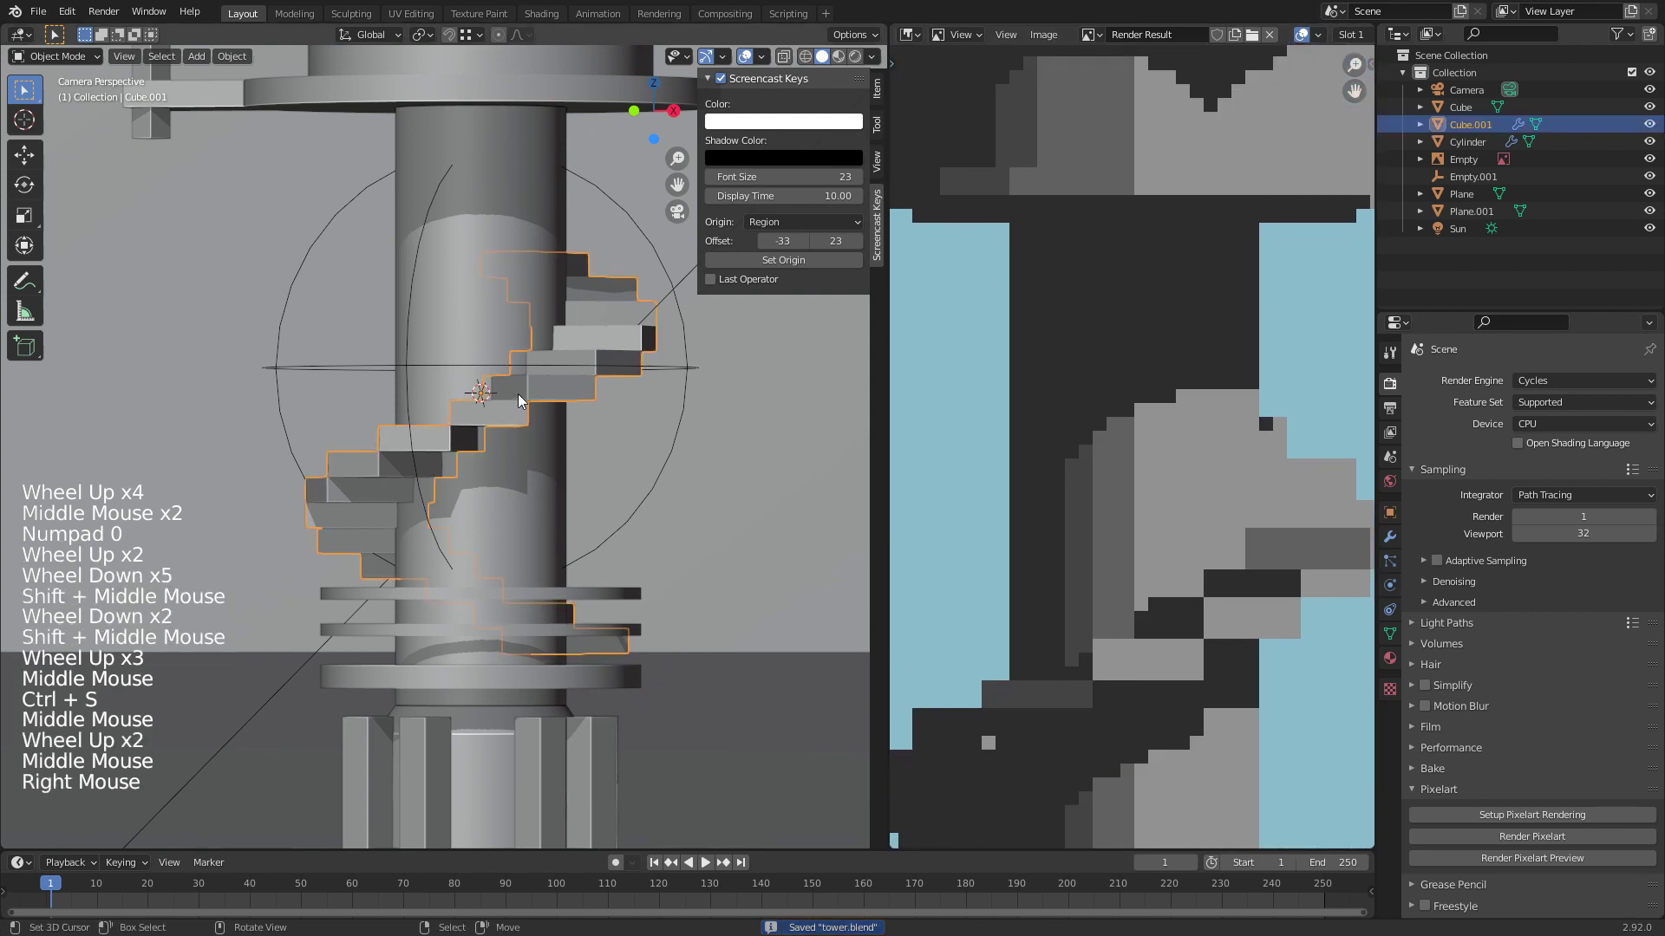
pyautogui.press('KP_Decimal')
pyautogui.press('Tab')
pyautogui.moveTo(609, 570); pyautogui.dragTo(400, 509, button='middle')
pyautogui.rightClick(555, 724)
pyautogui.click(148, 57)
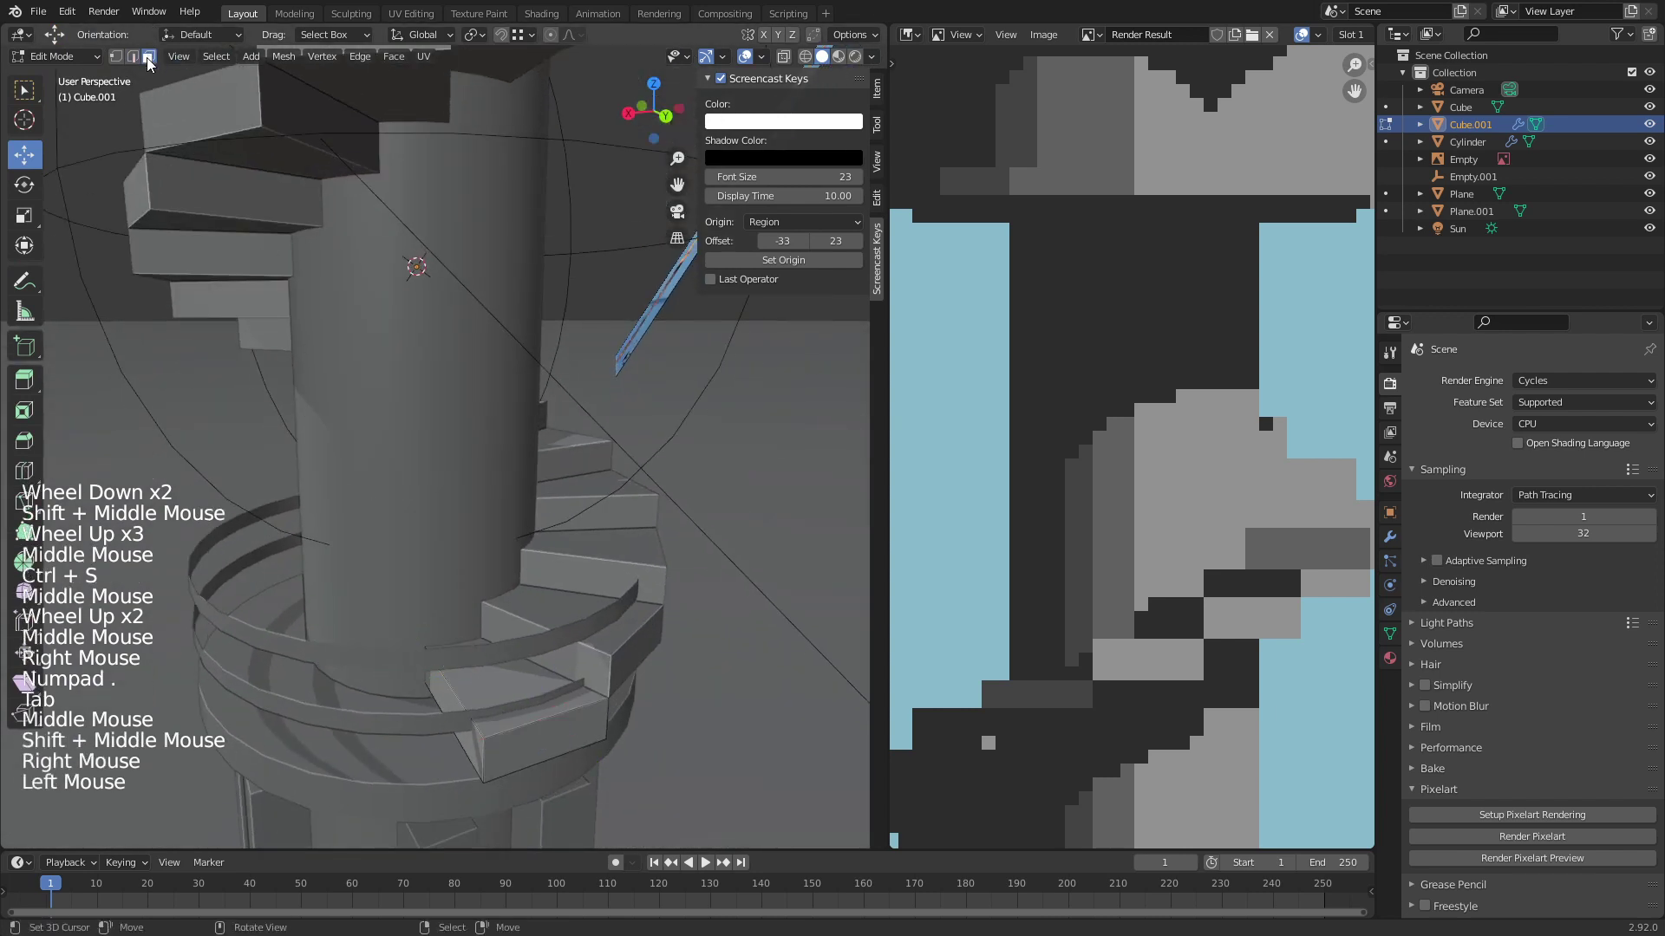
pyautogui.rightClick(501, 678)
pyautogui.press('g')
pyautogui.press('z')
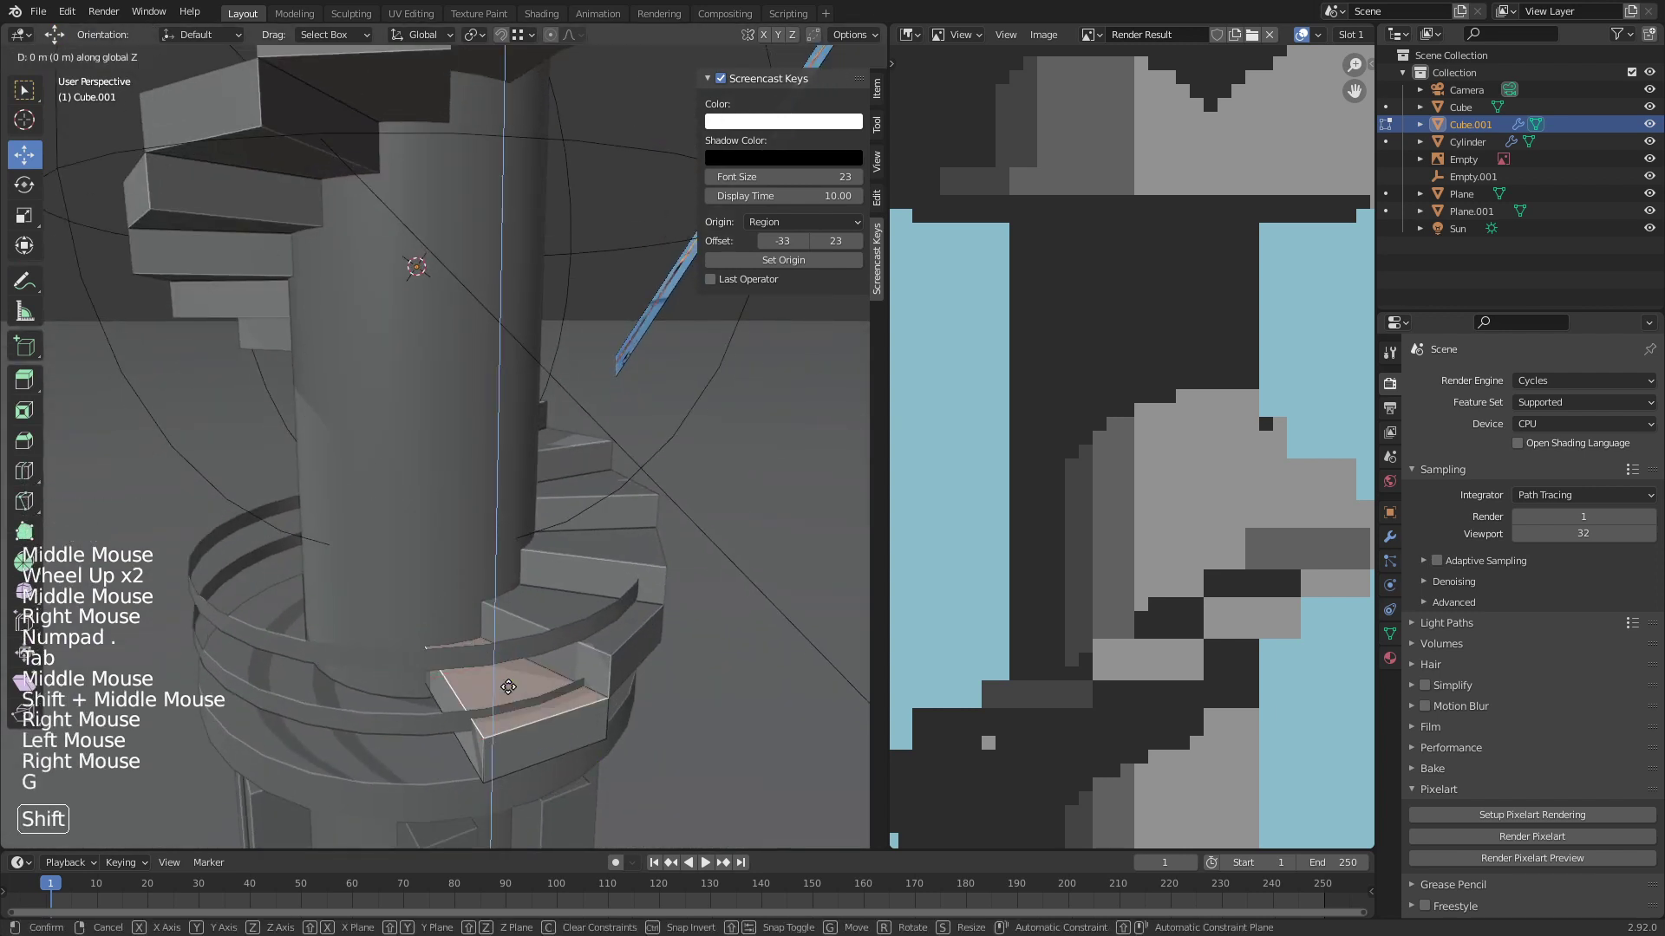
pyautogui.rightClick(512, 625)
# Step: Lower the plank's top face along the global Z axis to make the steps thinner, and leave Edit Mode
pyautogui.scroll(-5, 1251, 664)
pyautogui.moveTo(1213, 659); pyautogui.dragTo(1210, 646, button='middle')
pyautogui.scroll(3, 625, 607)
pyautogui.moveTo(624, 607); pyautogui.dragTo(563, 488, button='middle')
pyautogui.press('g')
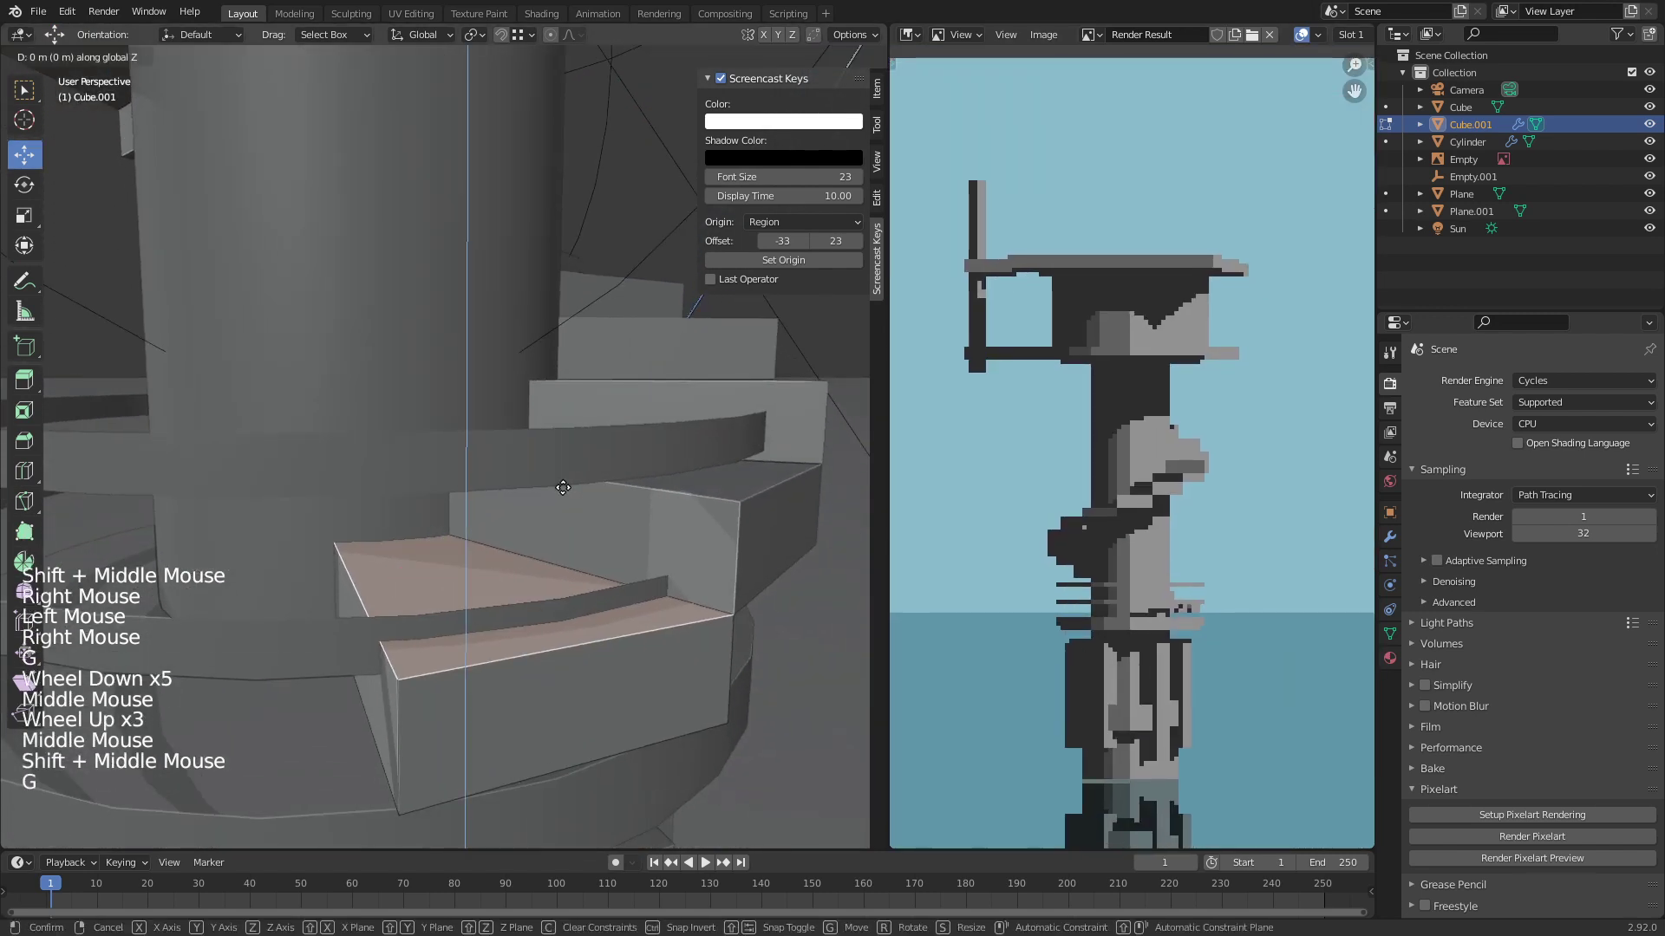
pyautogui.click(578, 668)
pyautogui.scroll(-3, 579, 669)
pyautogui.press('Tab')
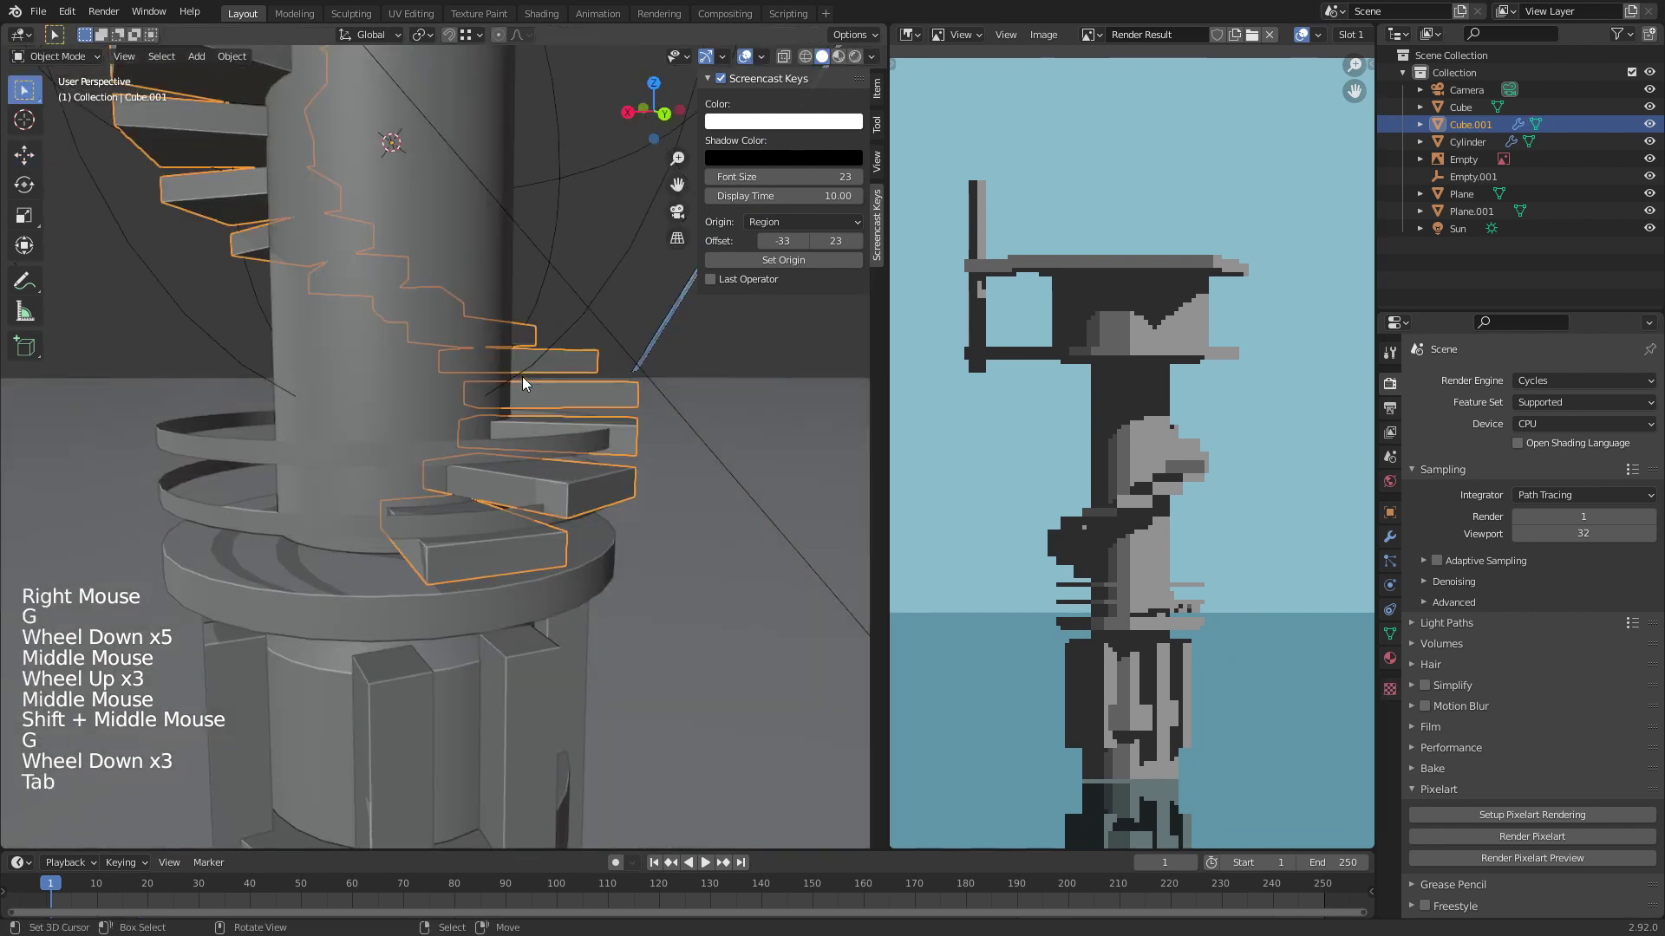
# Step: Lower the array offset empty along global Z to close the gaps between the steps, deselect it and render a pixel art preview
pyautogui.rightClick(546, 502)
pyautogui.scroll(2, 548, 507)
pyautogui.press('g')
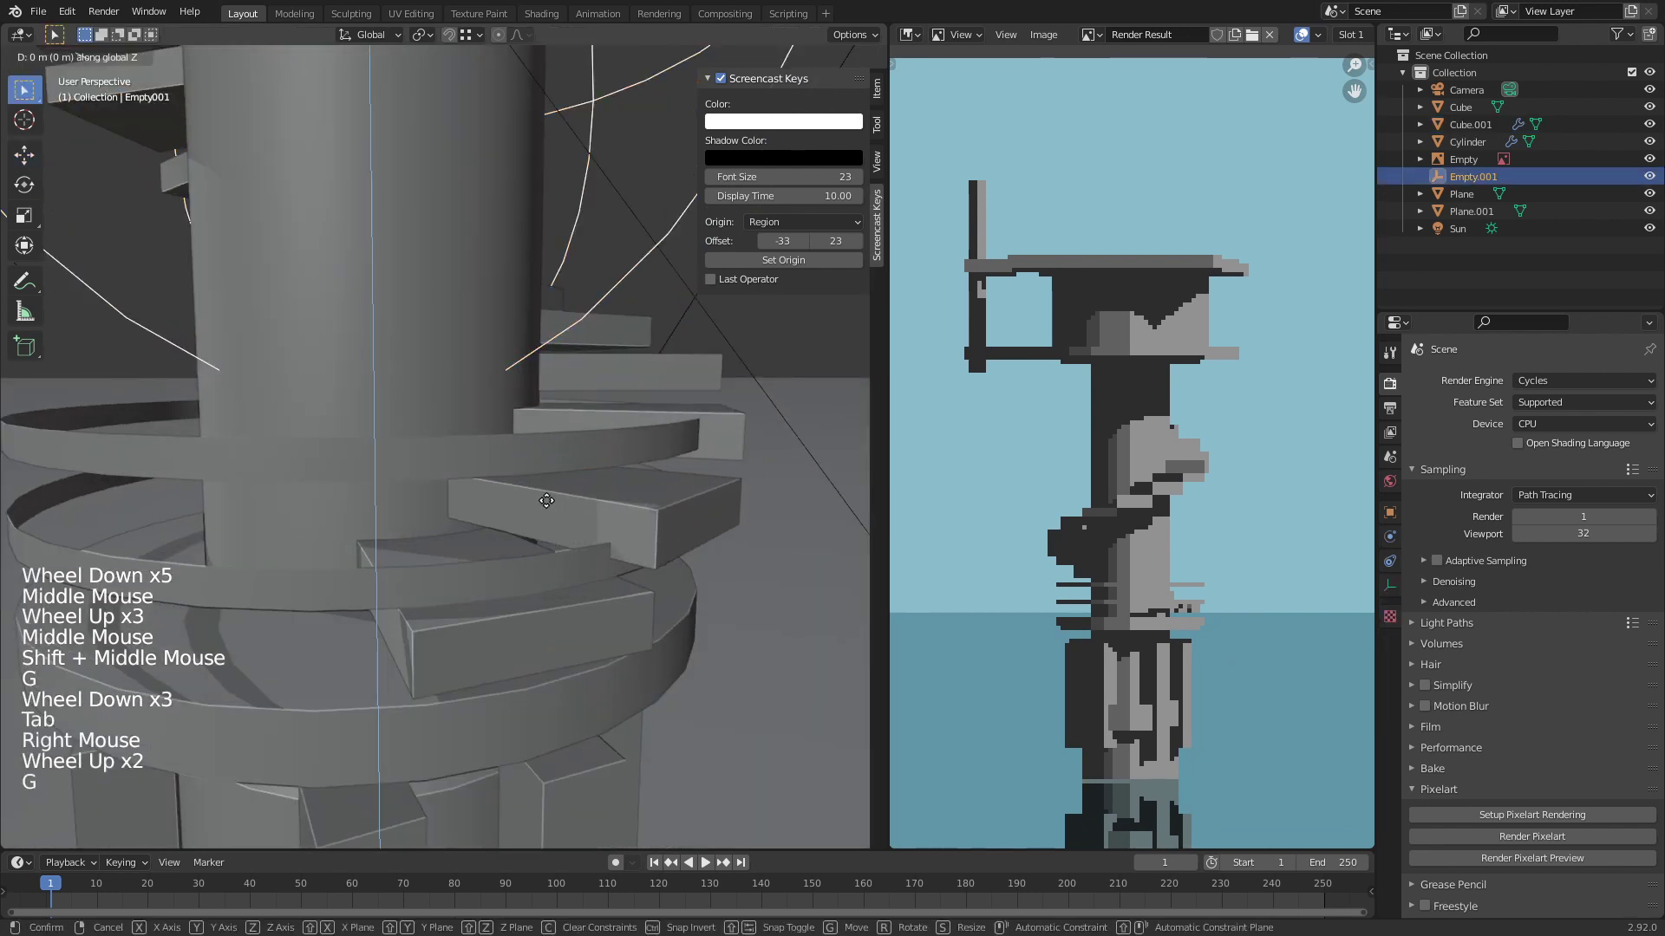
pyautogui.click(554, 657)
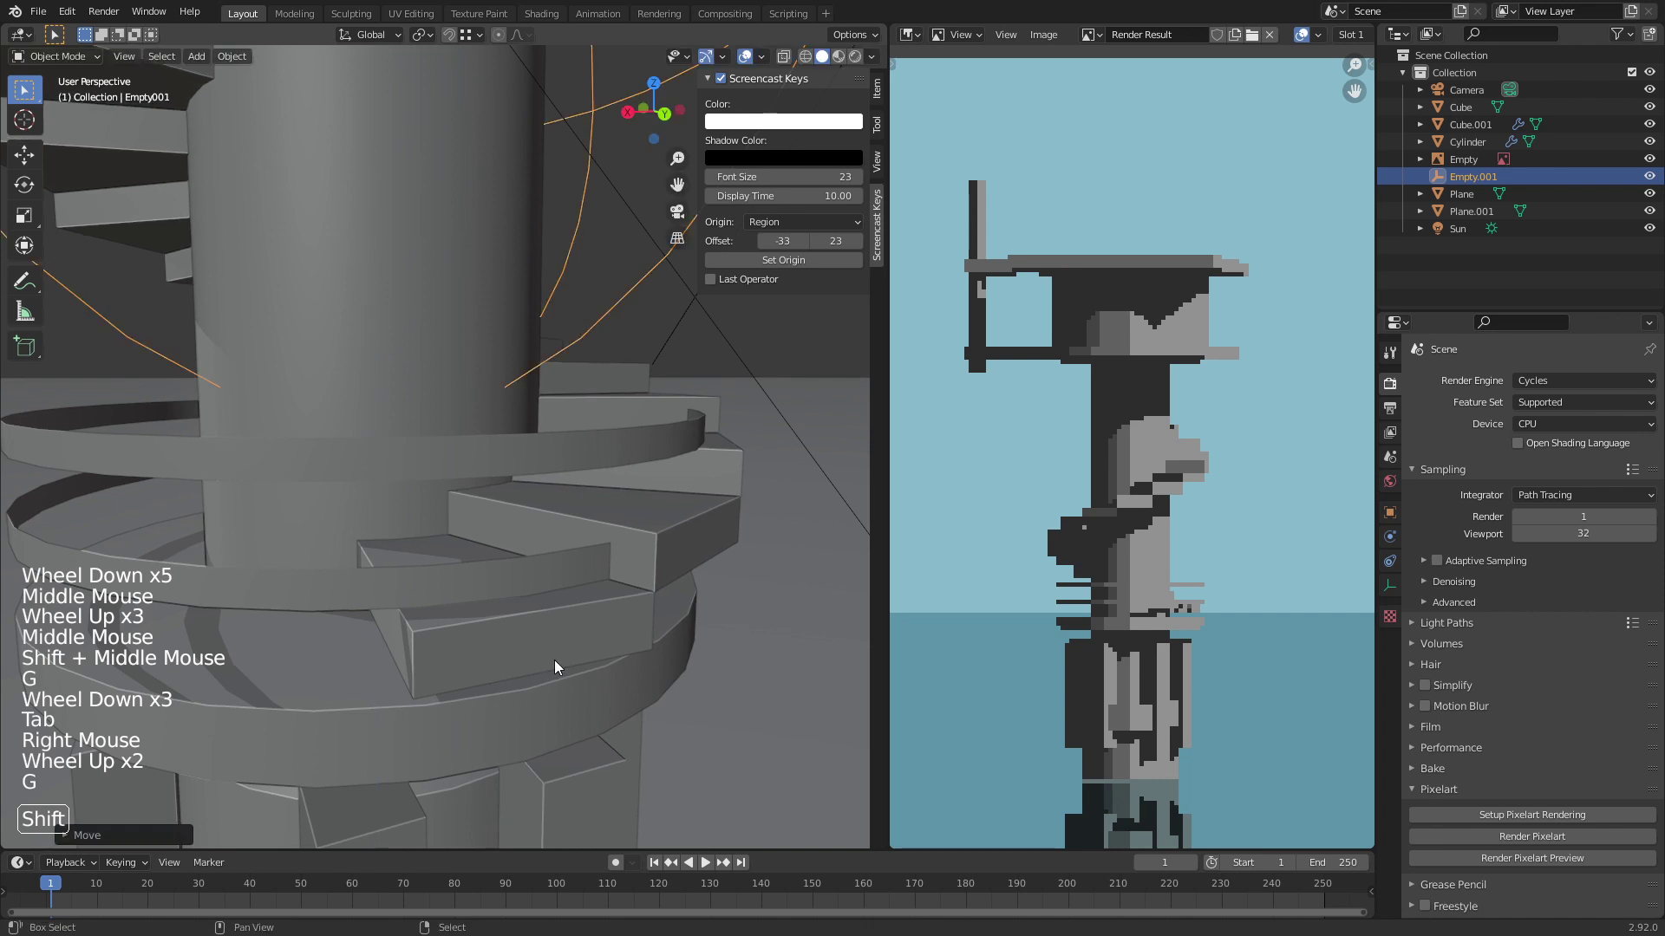
pyautogui.hotkey('alt', 'a')
pyautogui.click(1518, 860)
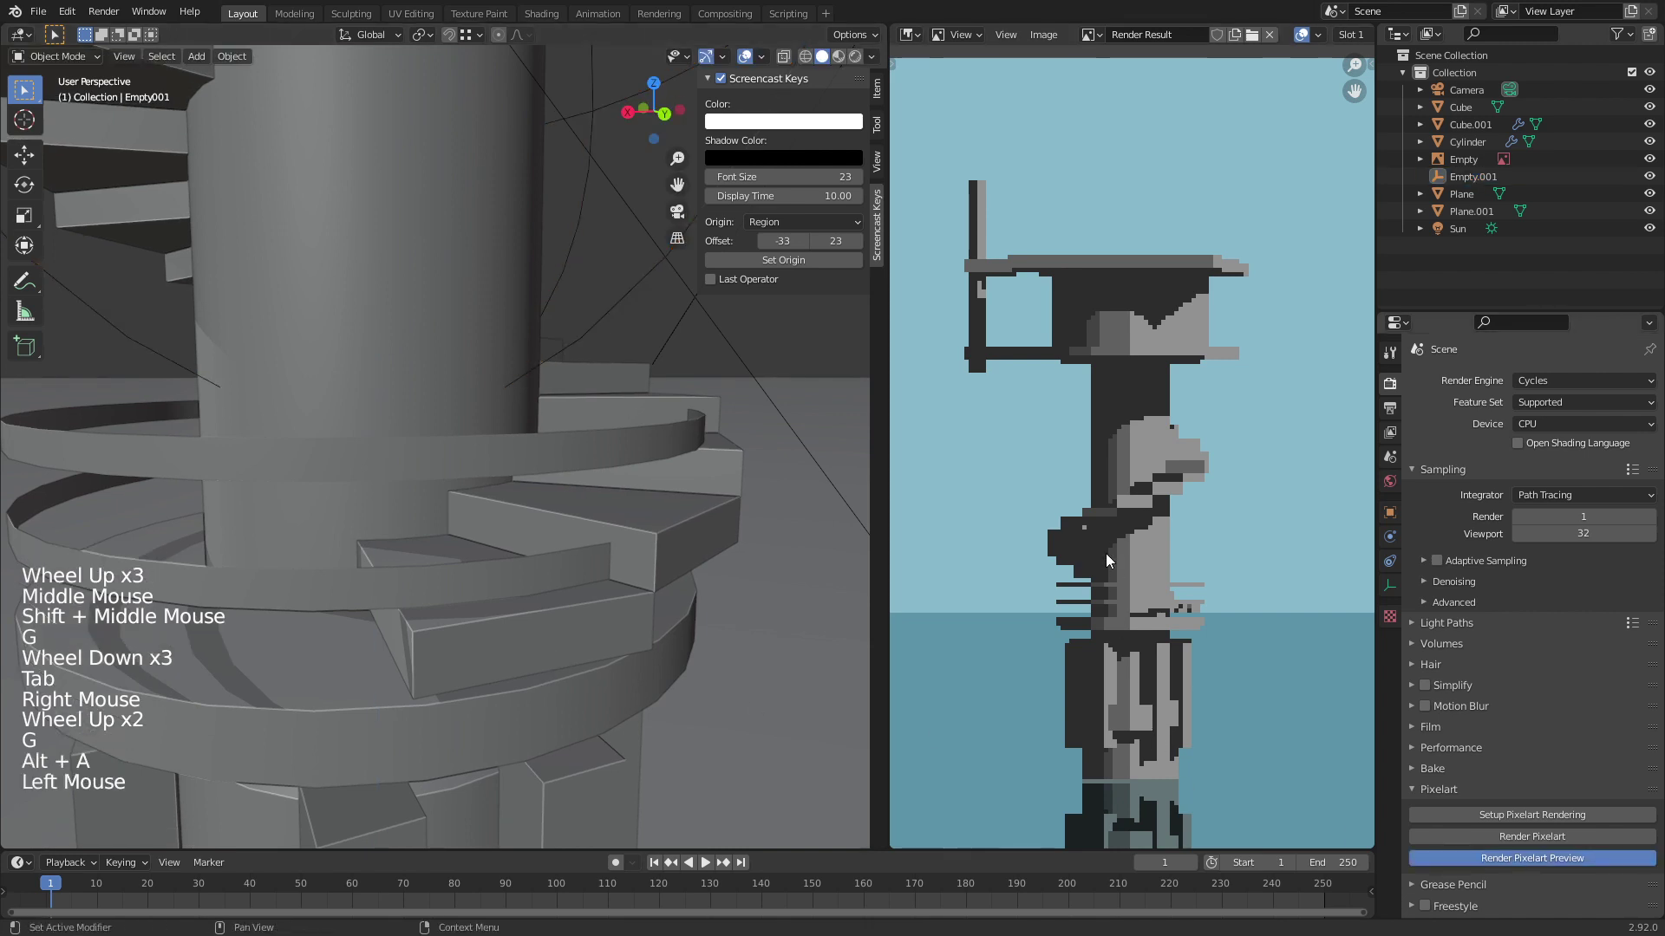
# Step: Raise the staircase plank's top face slightly along the global Z axis in Edit Mode, and return to Object Mode
pyautogui.scroll(4, 1109, 555)
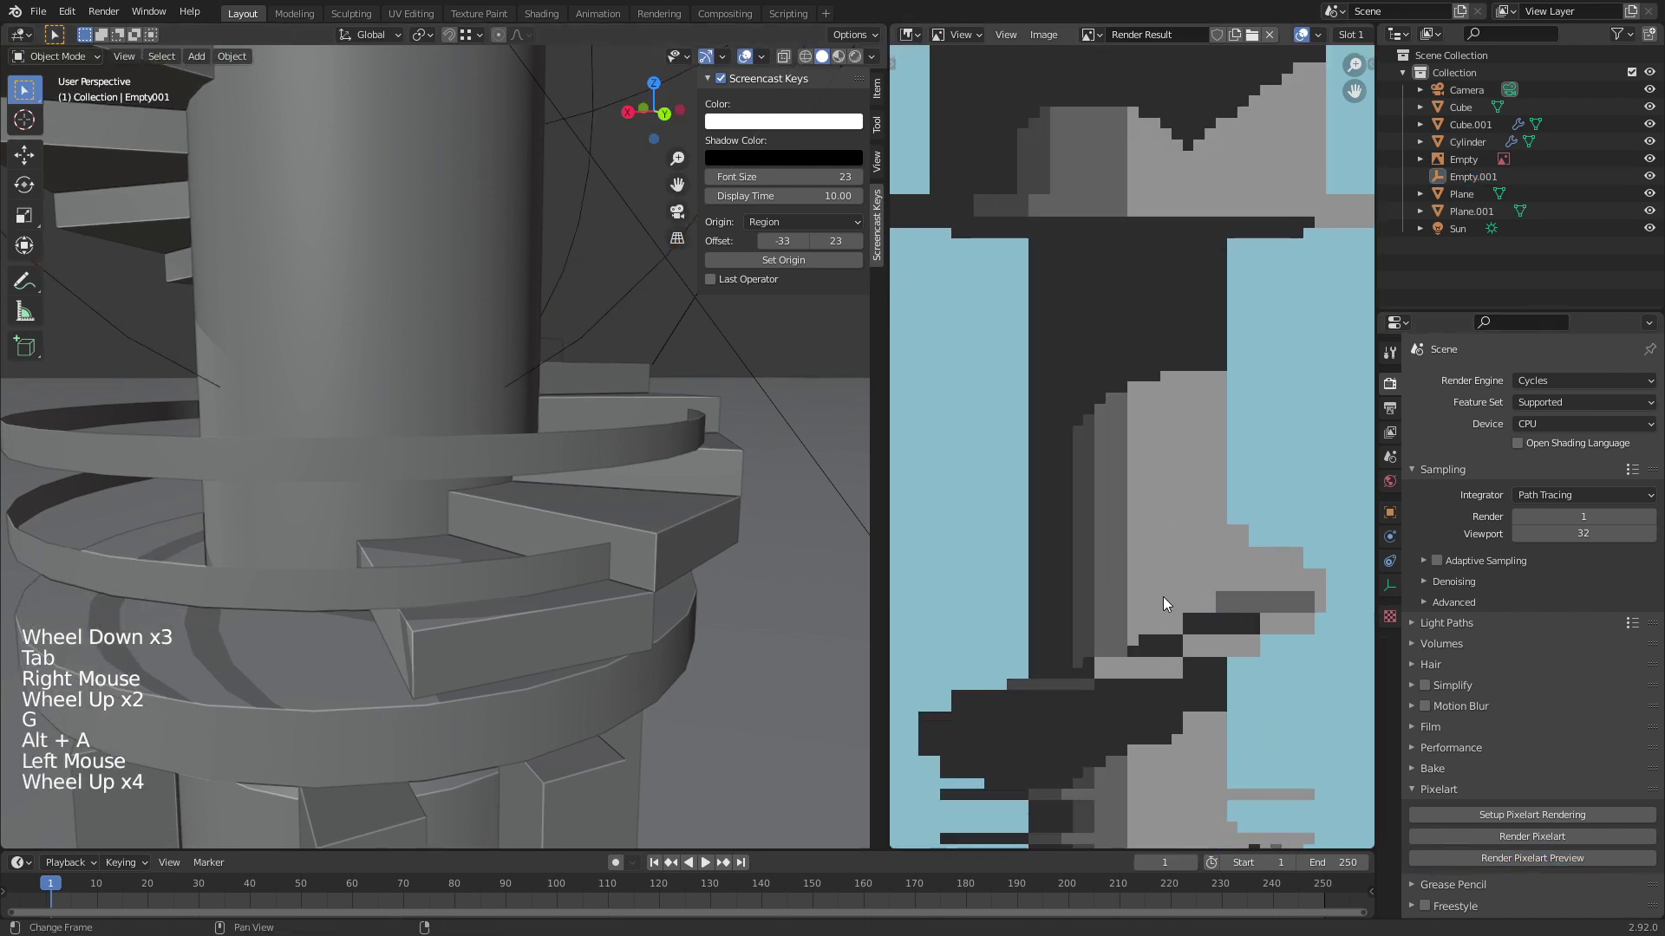
pyautogui.moveTo(1163, 598); pyautogui.dragTo(1171, 584, button='middle')
pyautogui.rightClick(512, 614)
pyautogui.press('Tab')
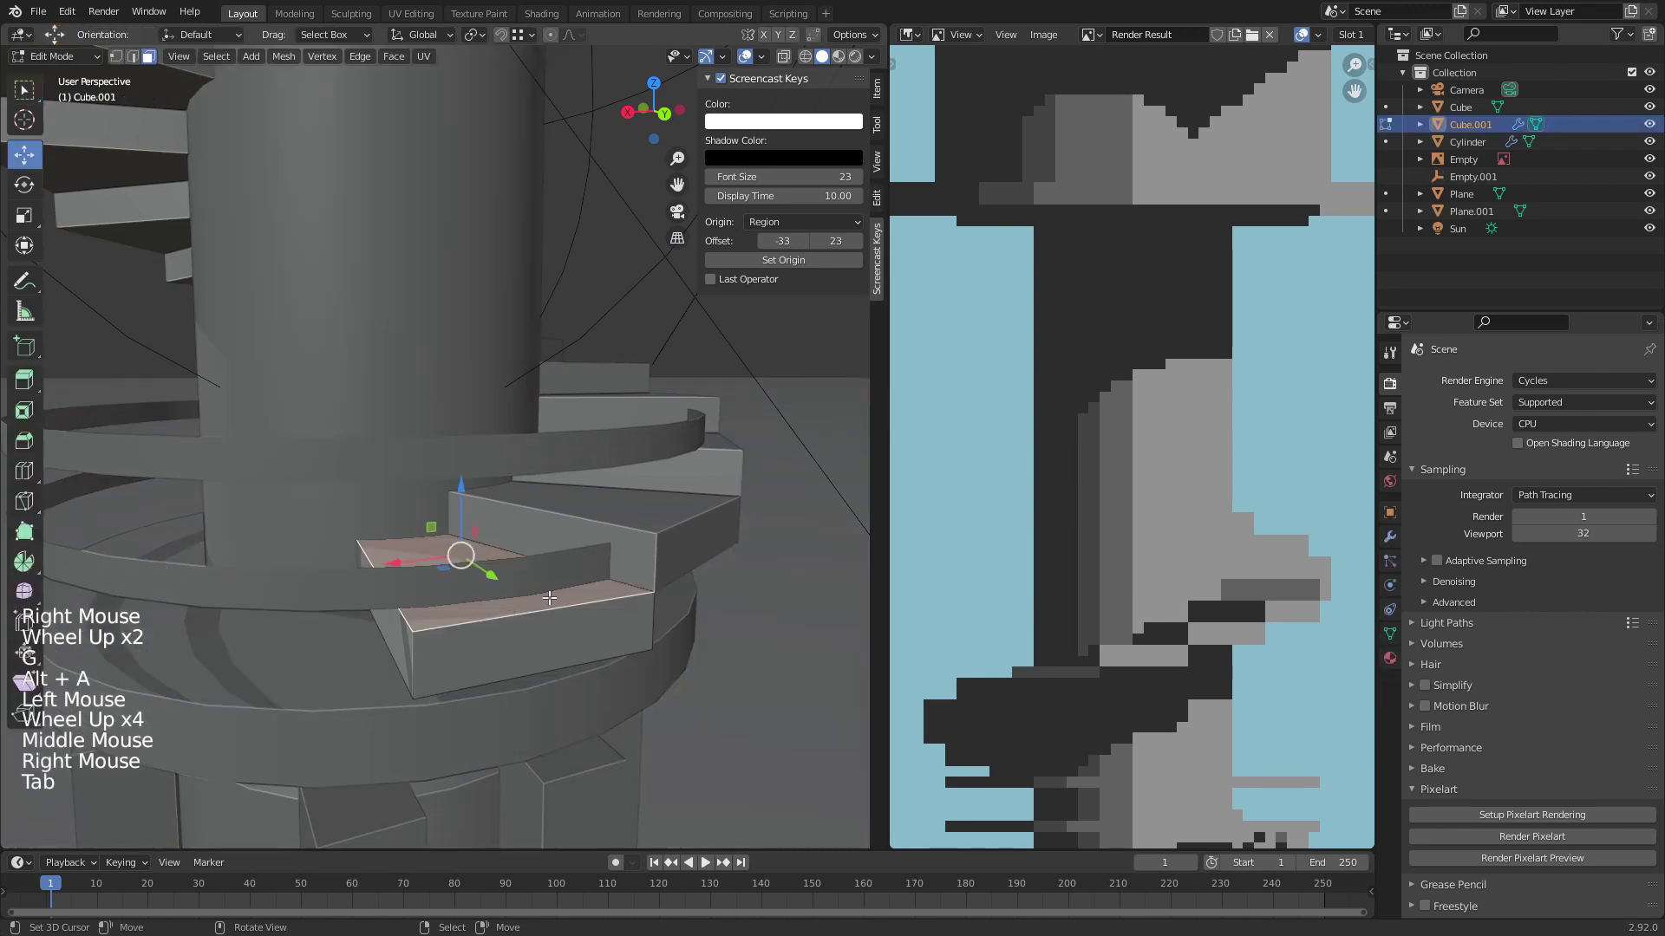
pyautogui.press('g')
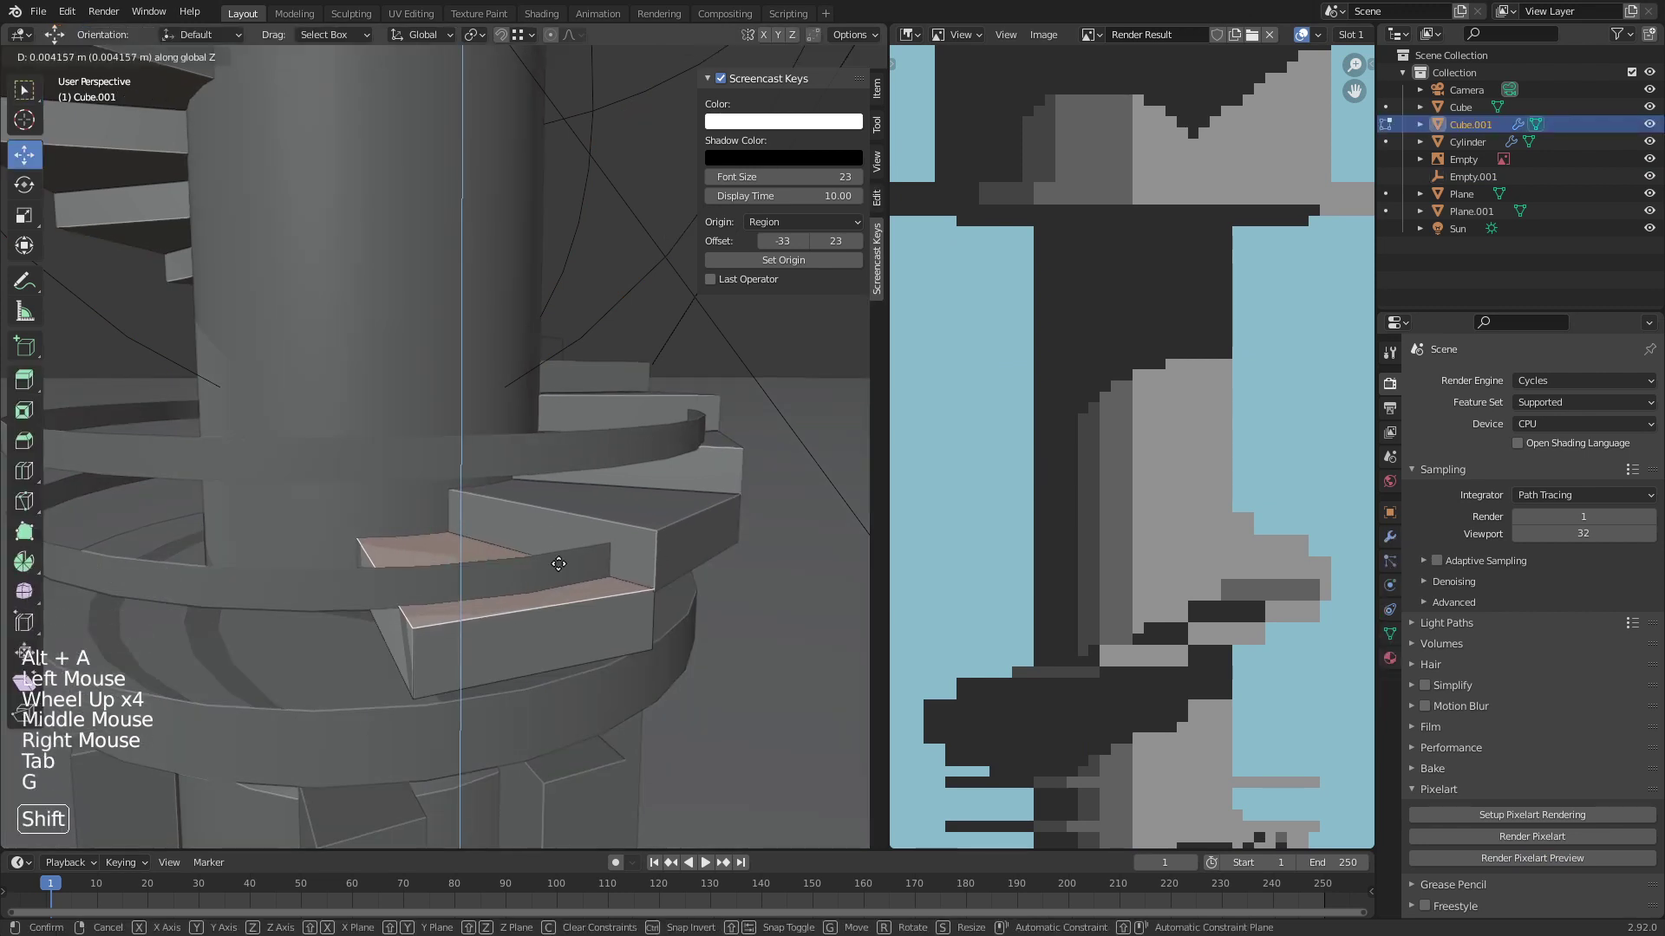
pyautogui.click(465, 548)
pyautogui.press('Tab')
# Step: Raise the array offset empty slightly along global Z to space the steps further apart, deselect it and render a pixel art preview
pyautogui.rightClick(617, 330)
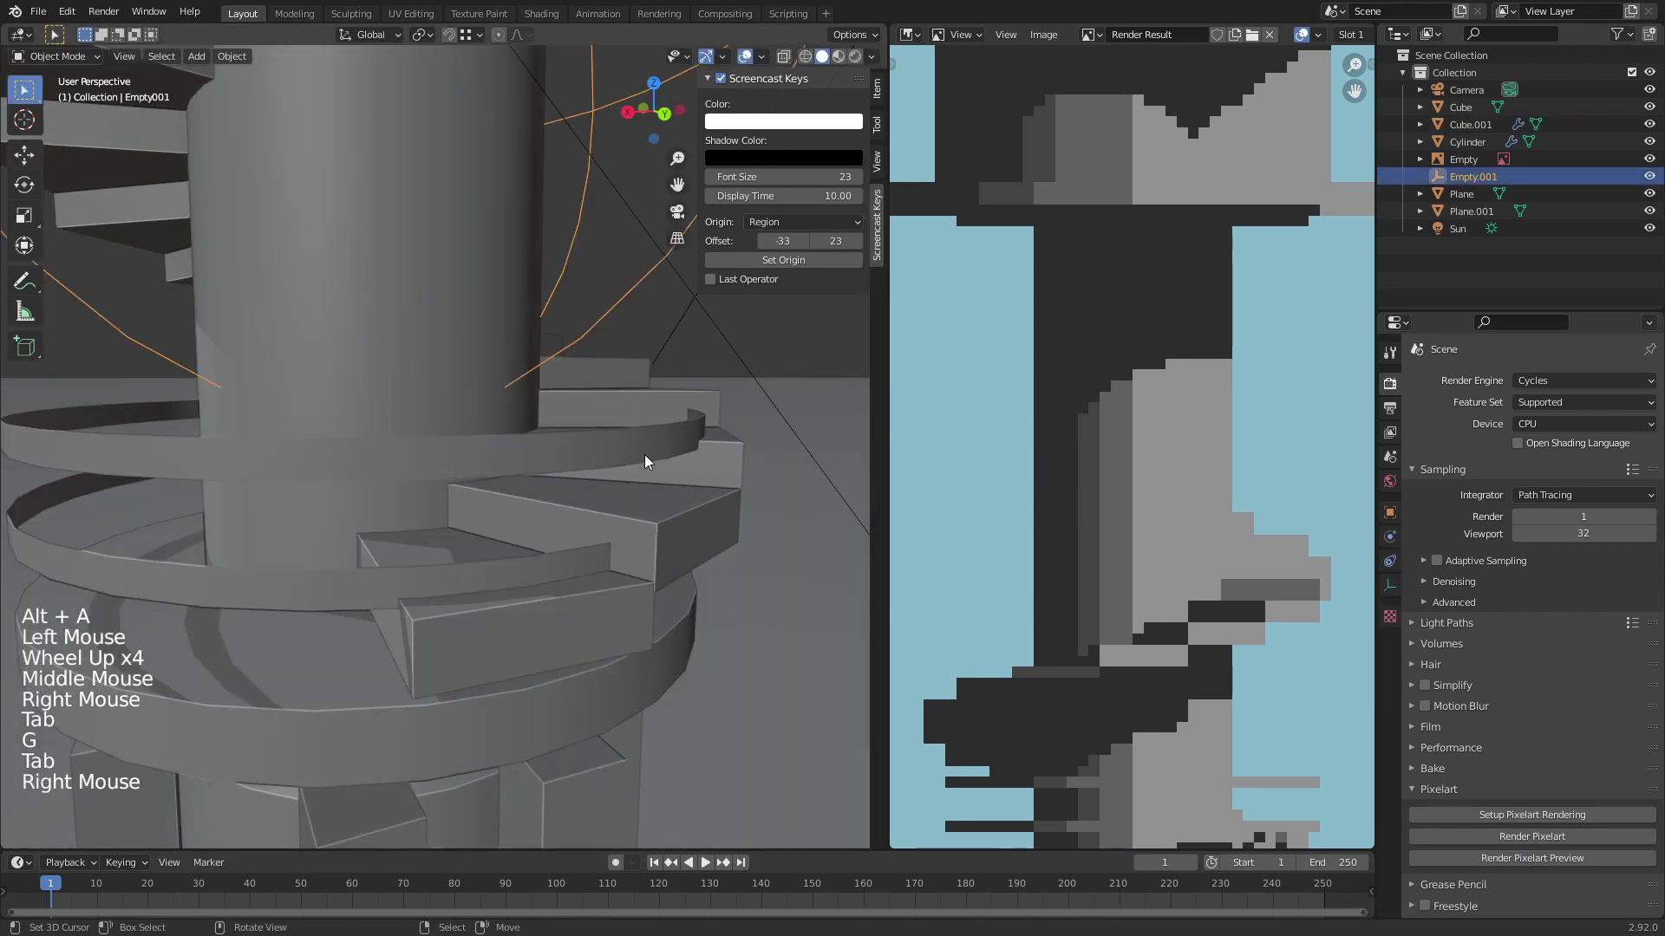
pyautogui.press('g')
pyautogui.press('shift')
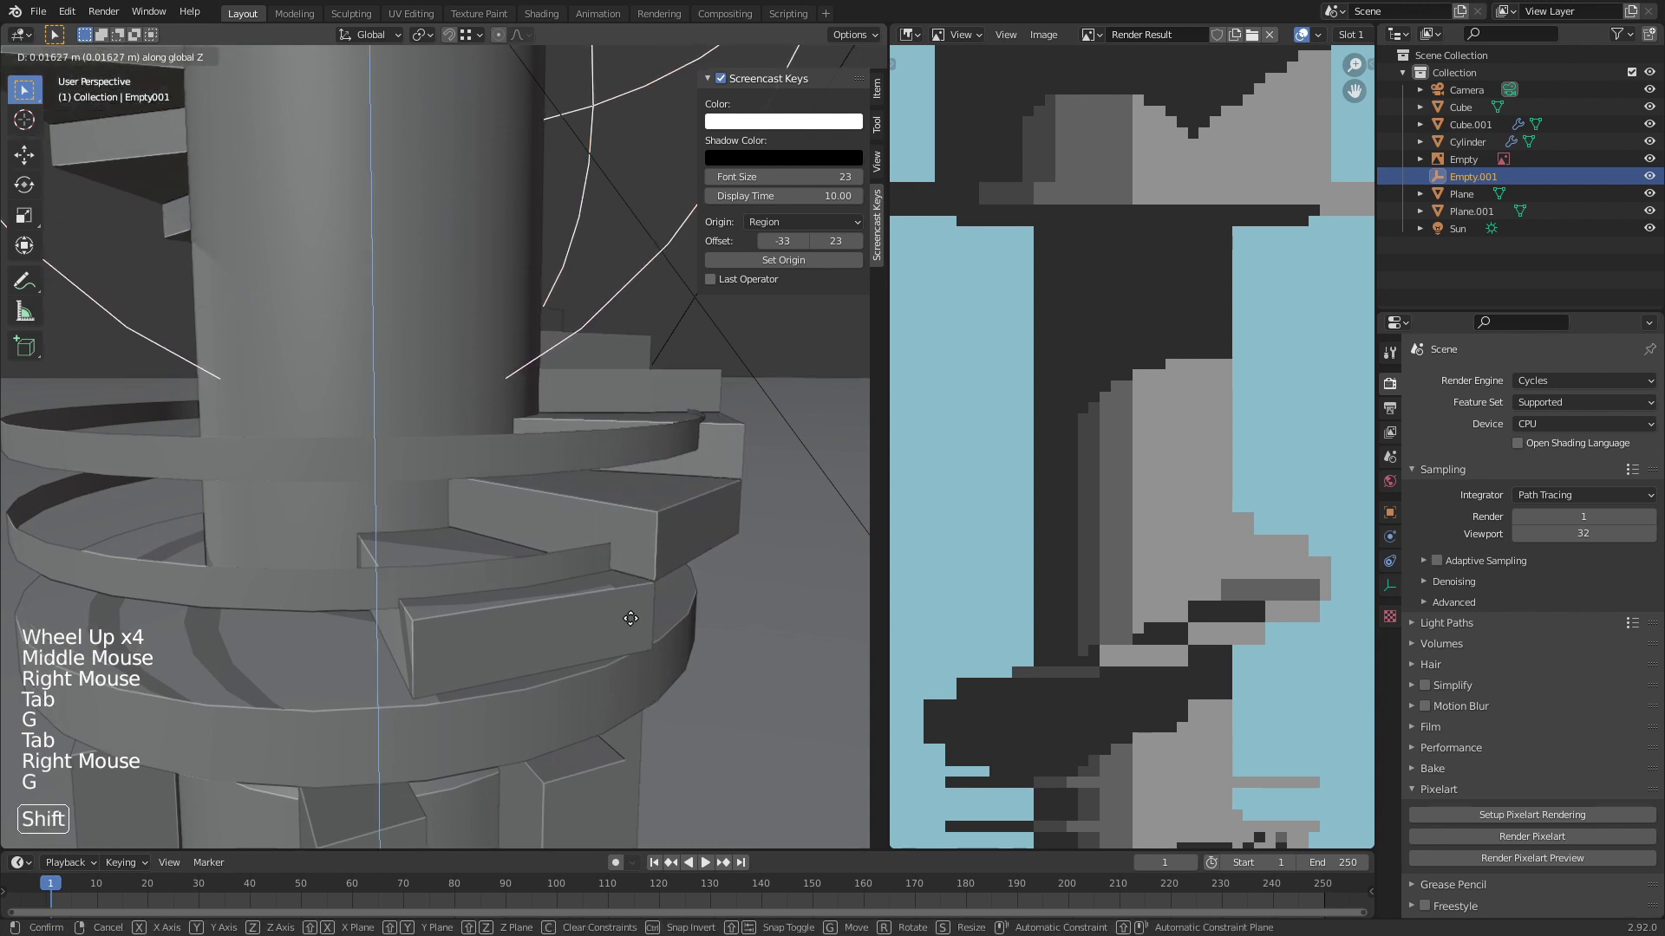
pyautogui.click(628, 635)
pyautogui.hotkey('alt', 'a')
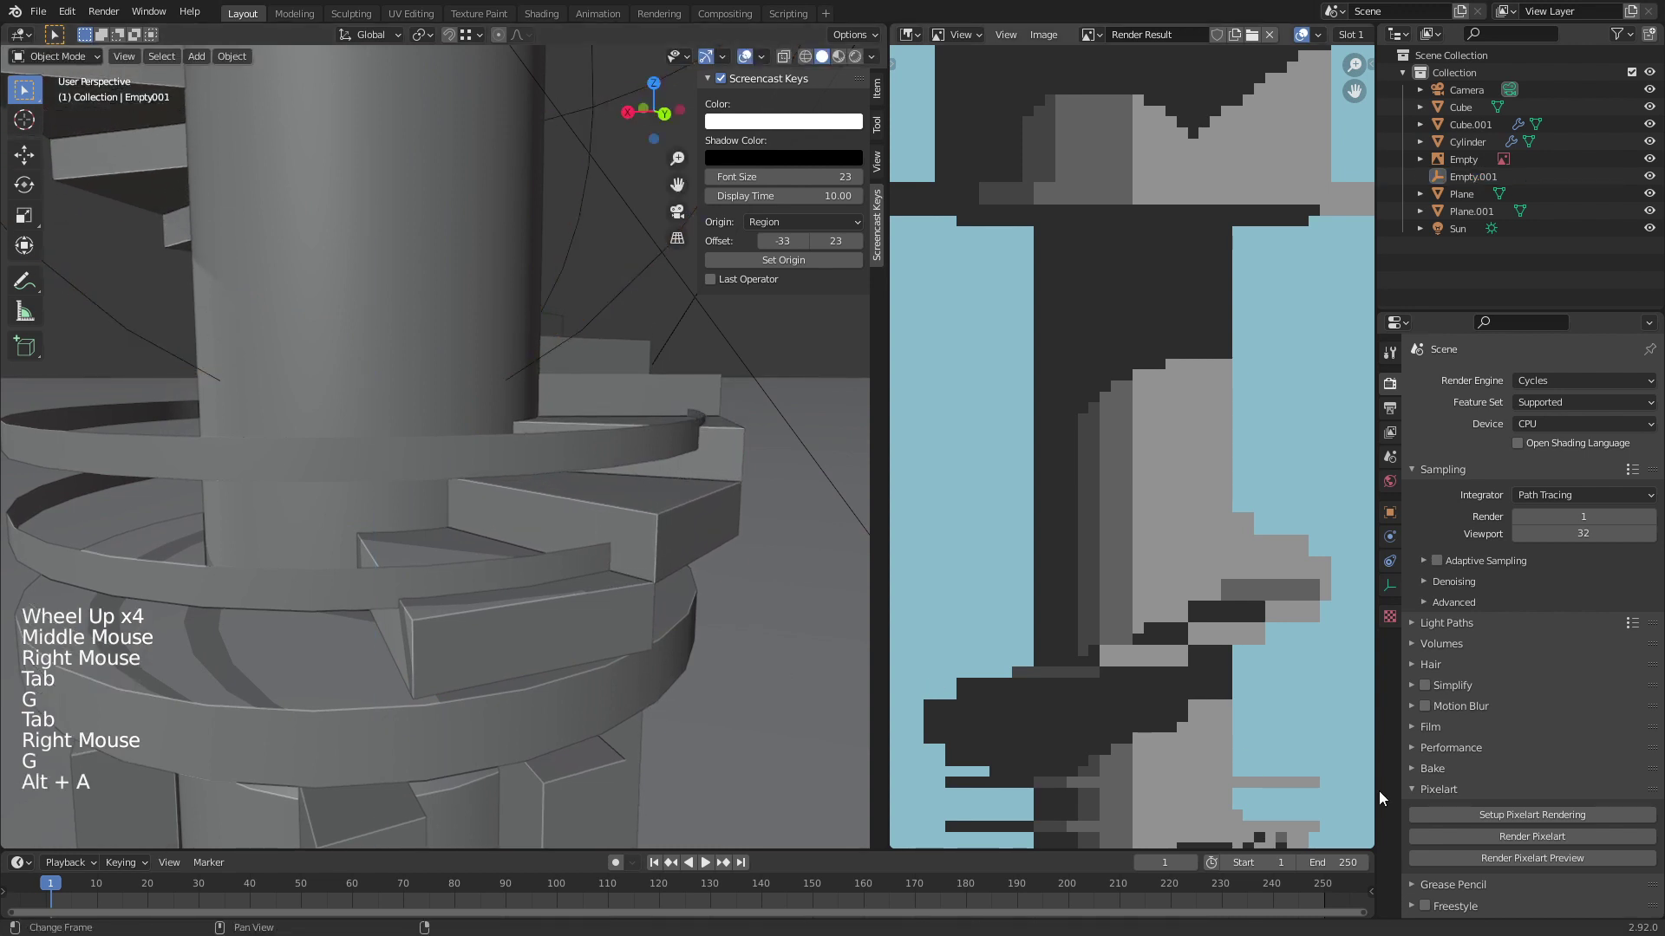
pyautogui.click(1585, 858)
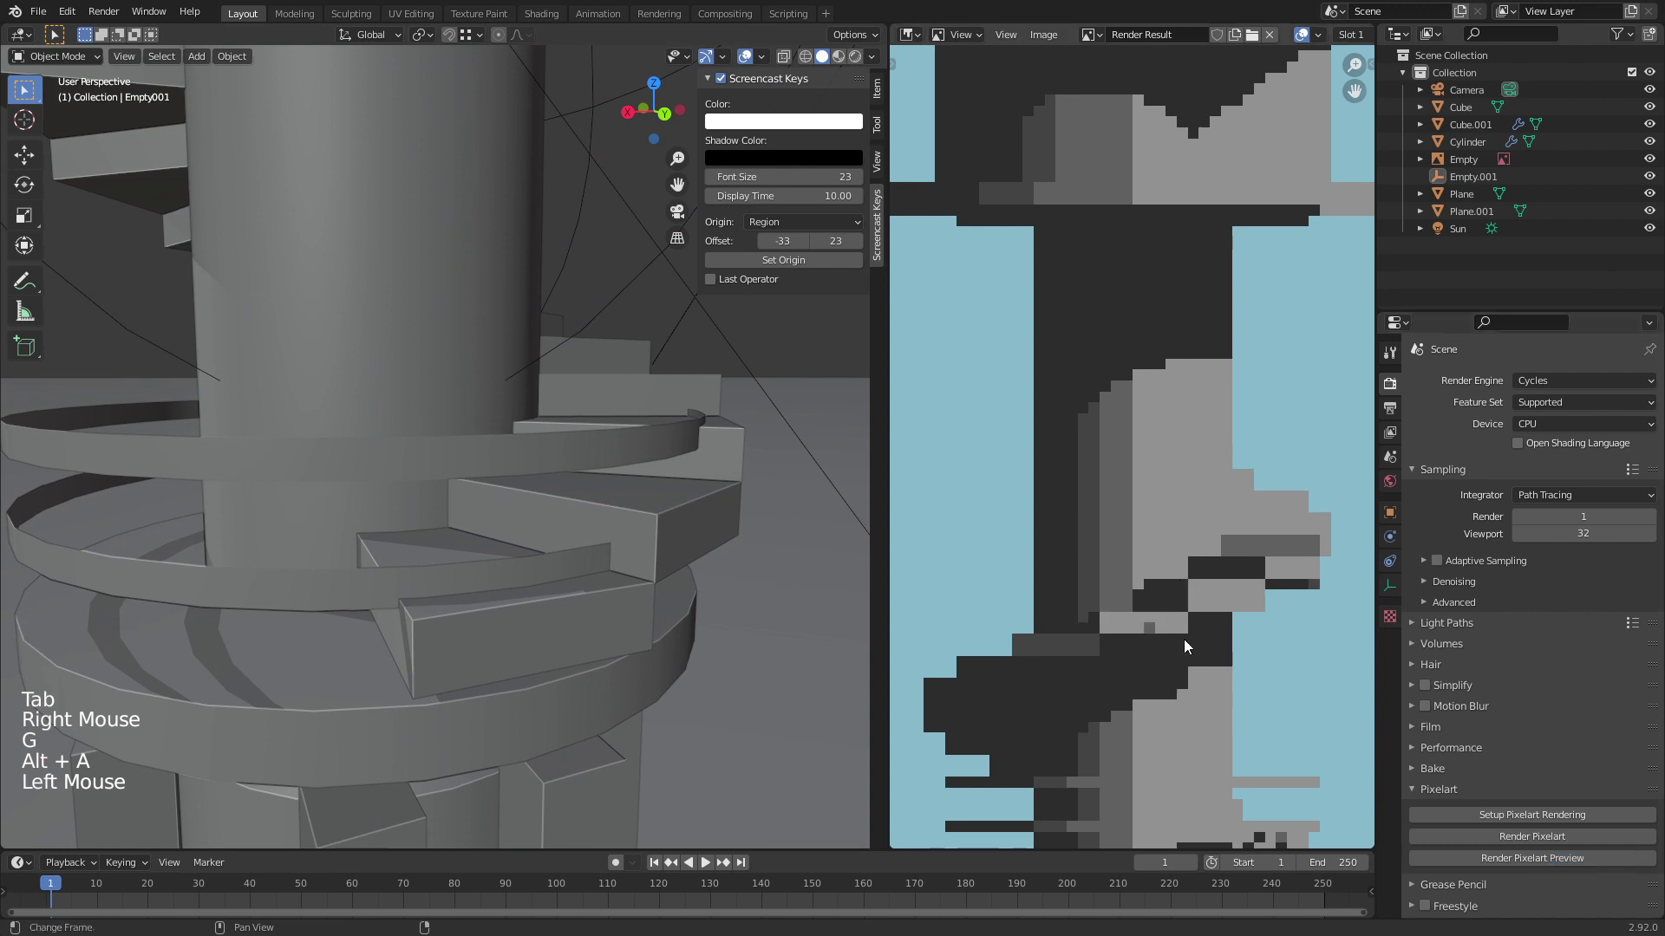
# Step: Check the steps in the render, and lower the plank's top face a little along global Z in Edit Mode
pyautogui.moveTo(1184, 638); pyautogui.dragTo(1196, 586, button='middle')
pyautogui.scroll(1, 1240, 601)
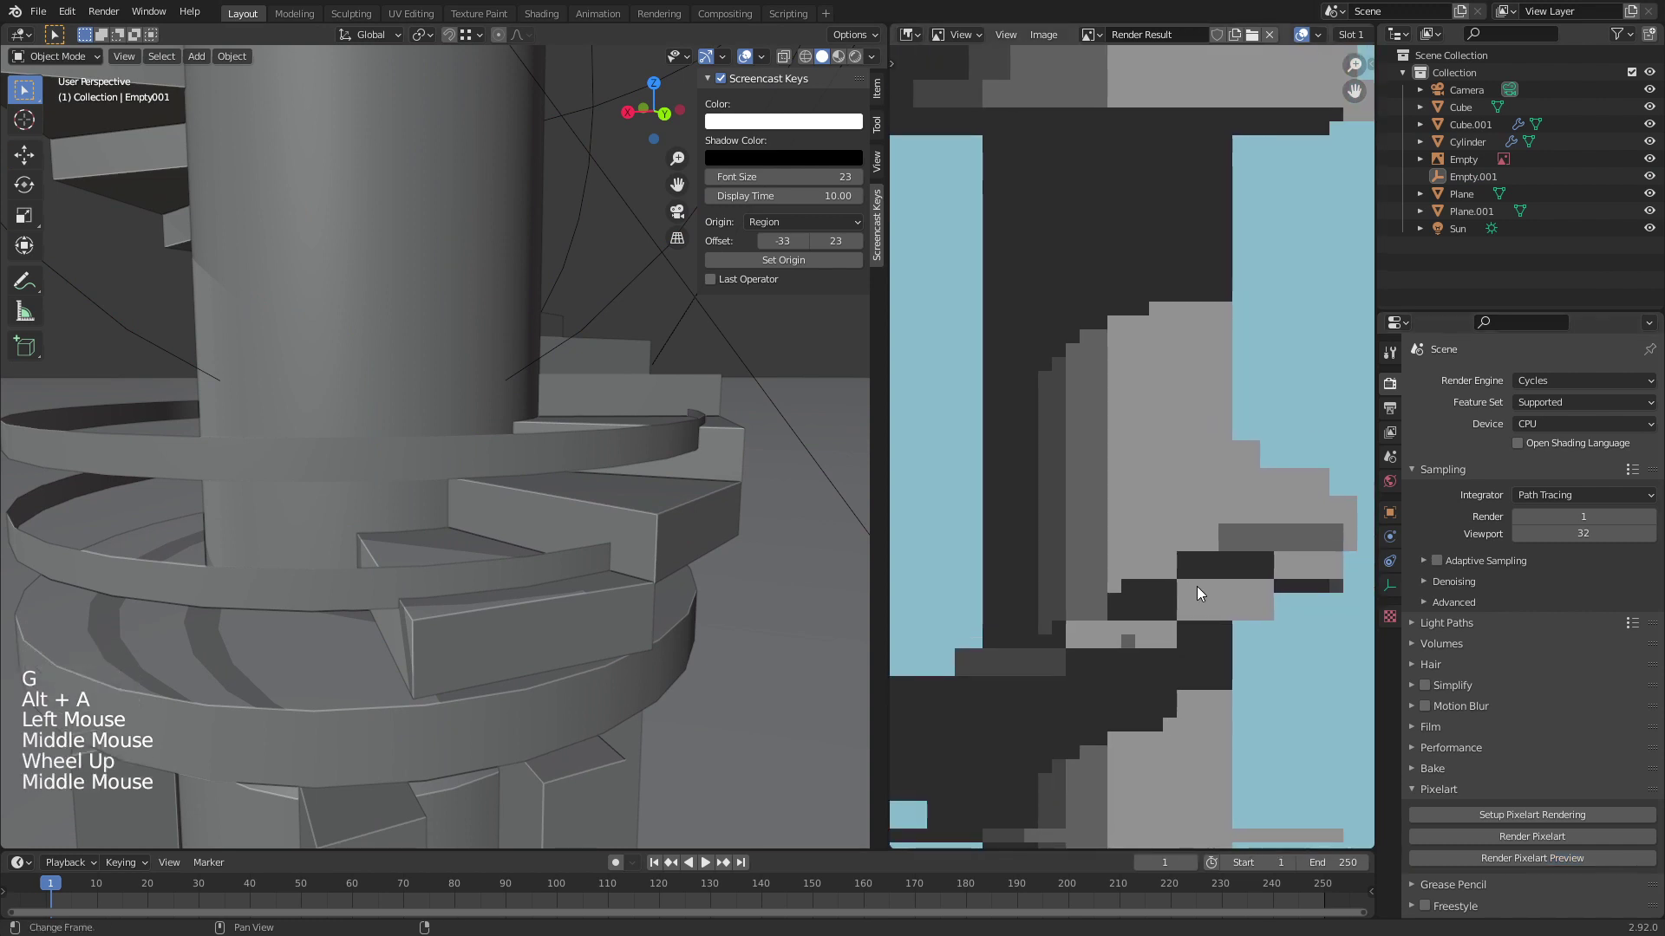
pyautogui.click(1222, 600)
pyautogui.rightClick(624, 524)
pyautogui.press('Tab')
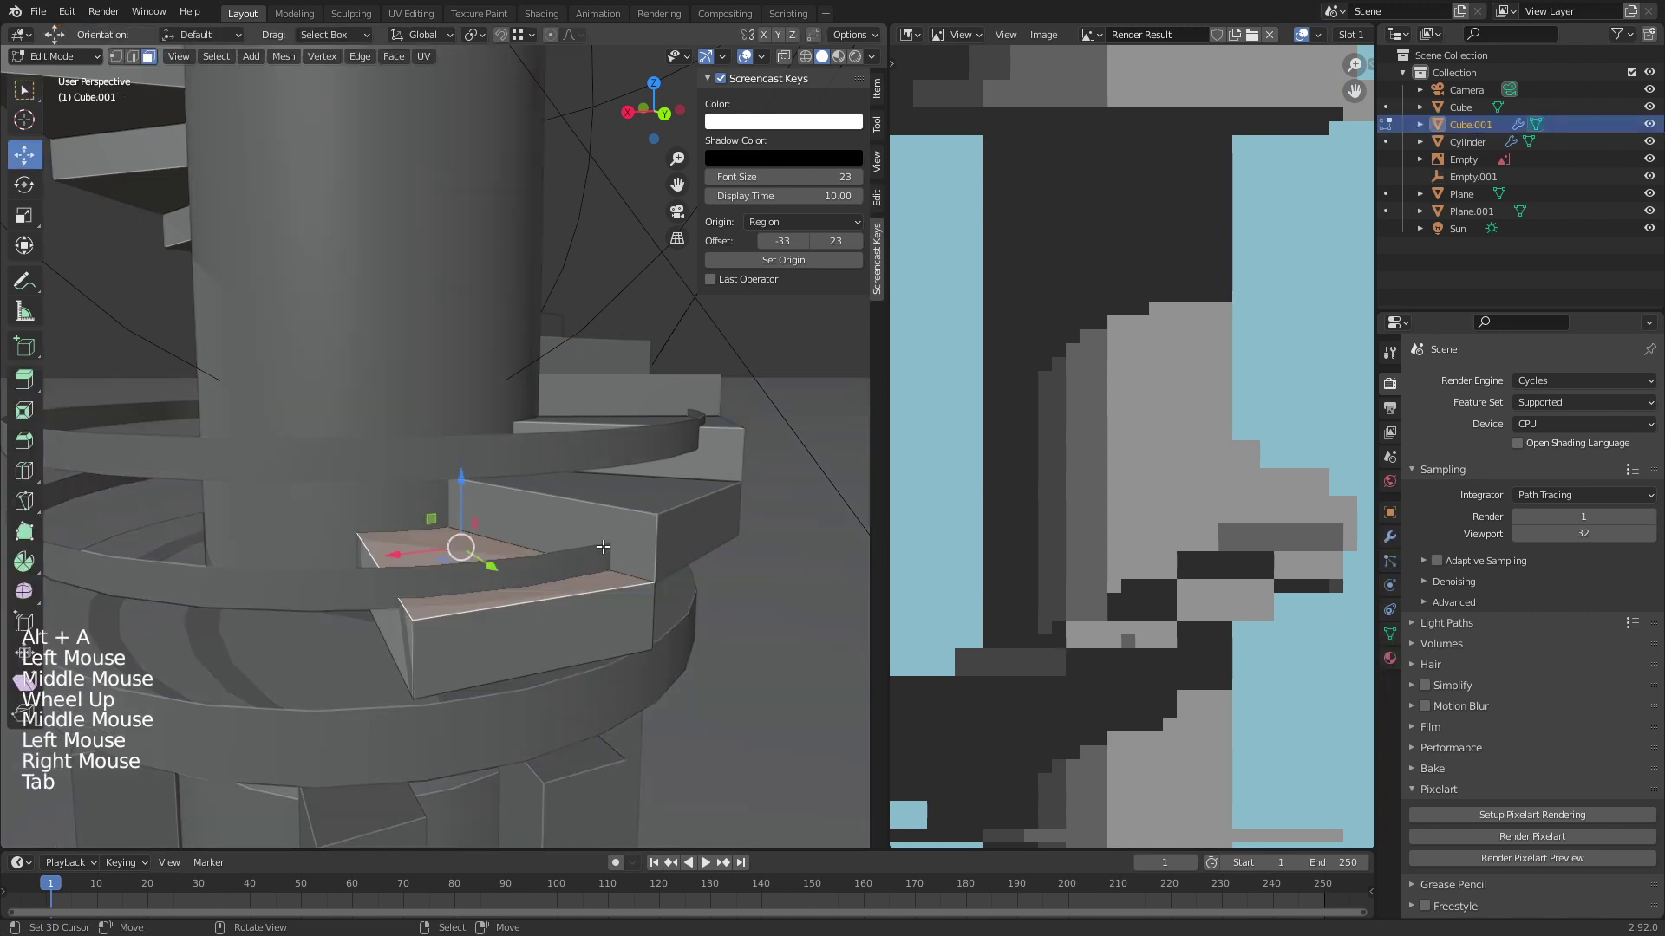
pyautogui.press('g')
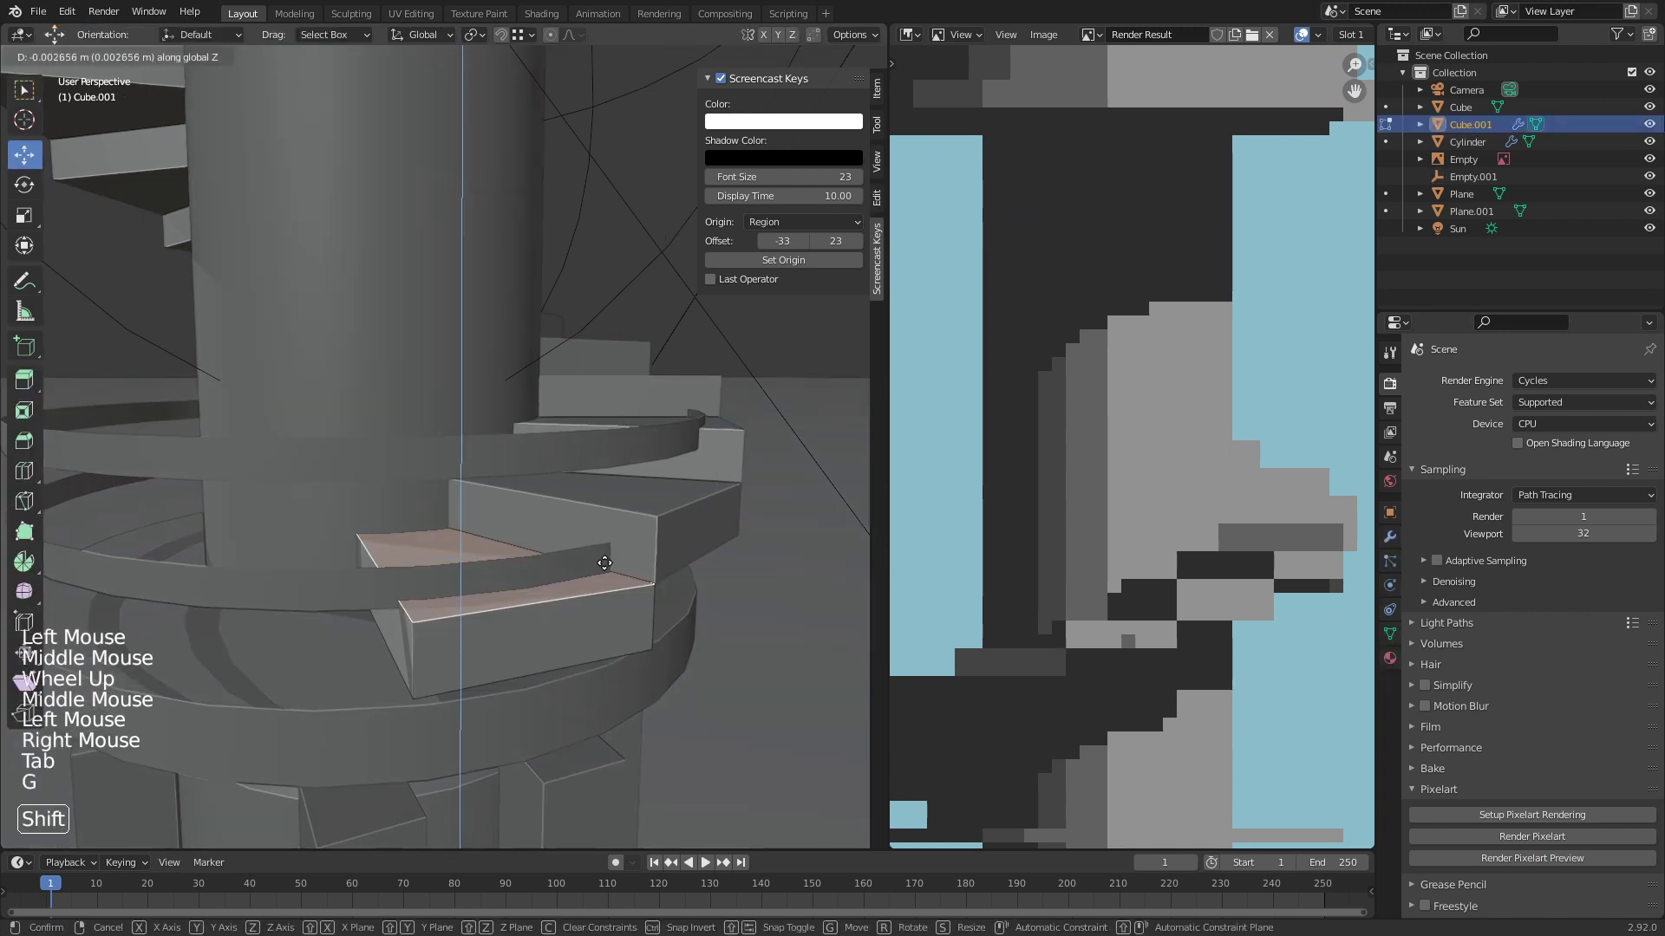
pyautogui.press('Tab')
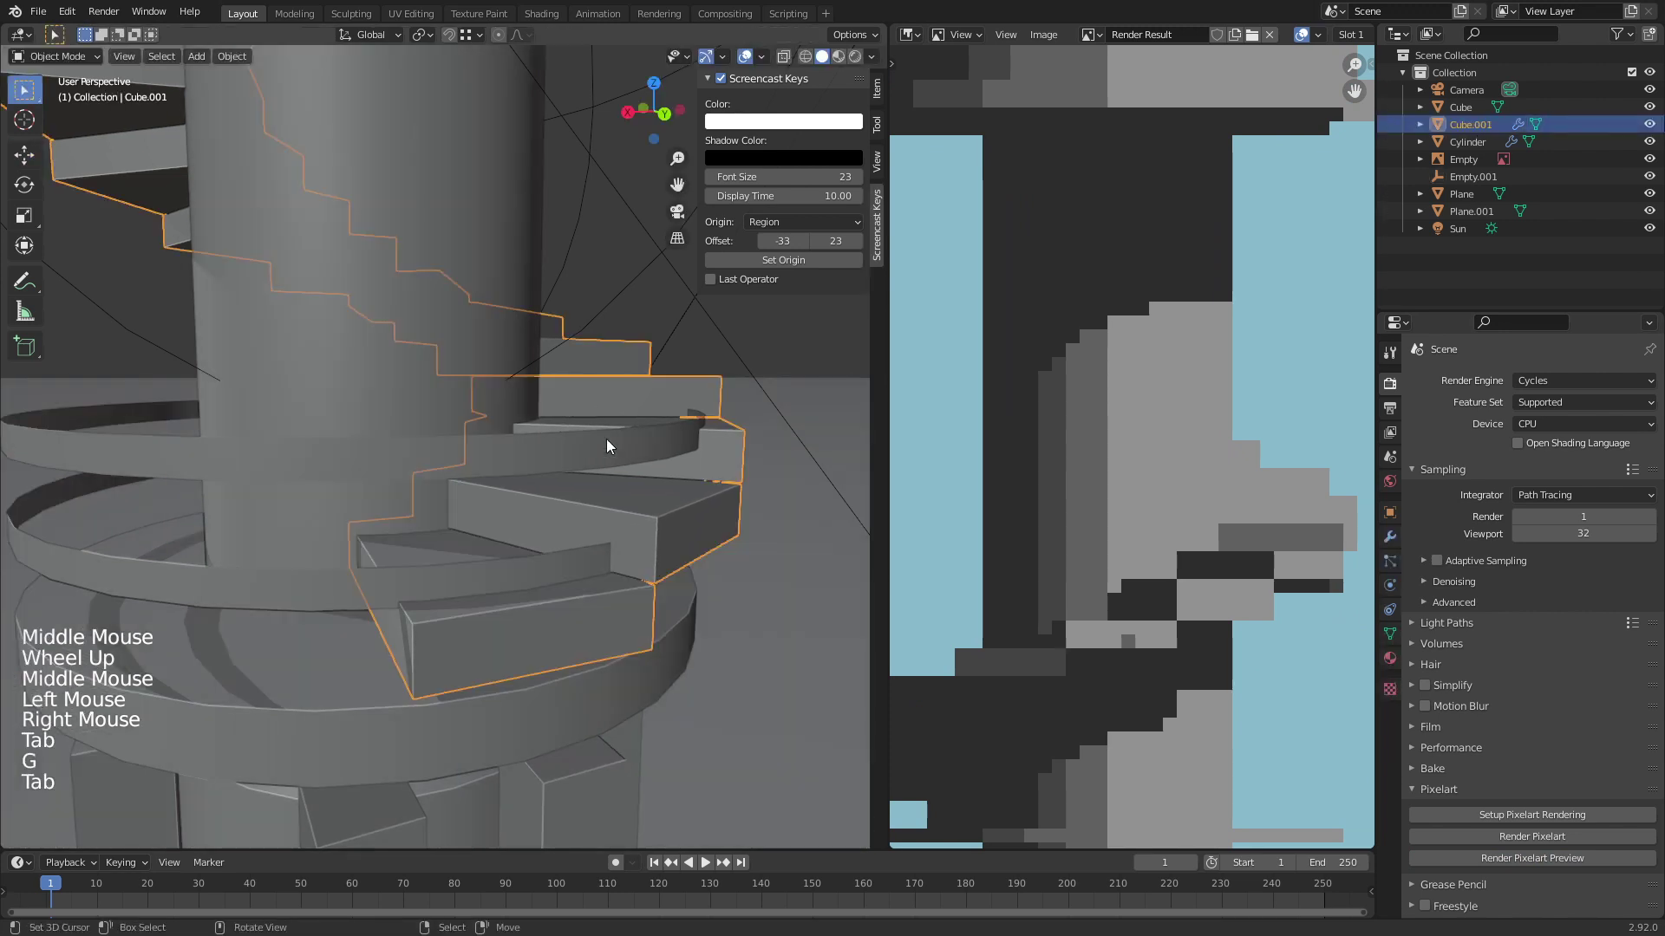
# Step: Lower the array offset empty along global Z to fit the thinner steps, deselect it and check a new pixel art preview
pyautogui.rightClick(583, 338)
pyautogui.scroll(1, 685, 599)
pyautogui.press('g')
pyautogui.press('z')
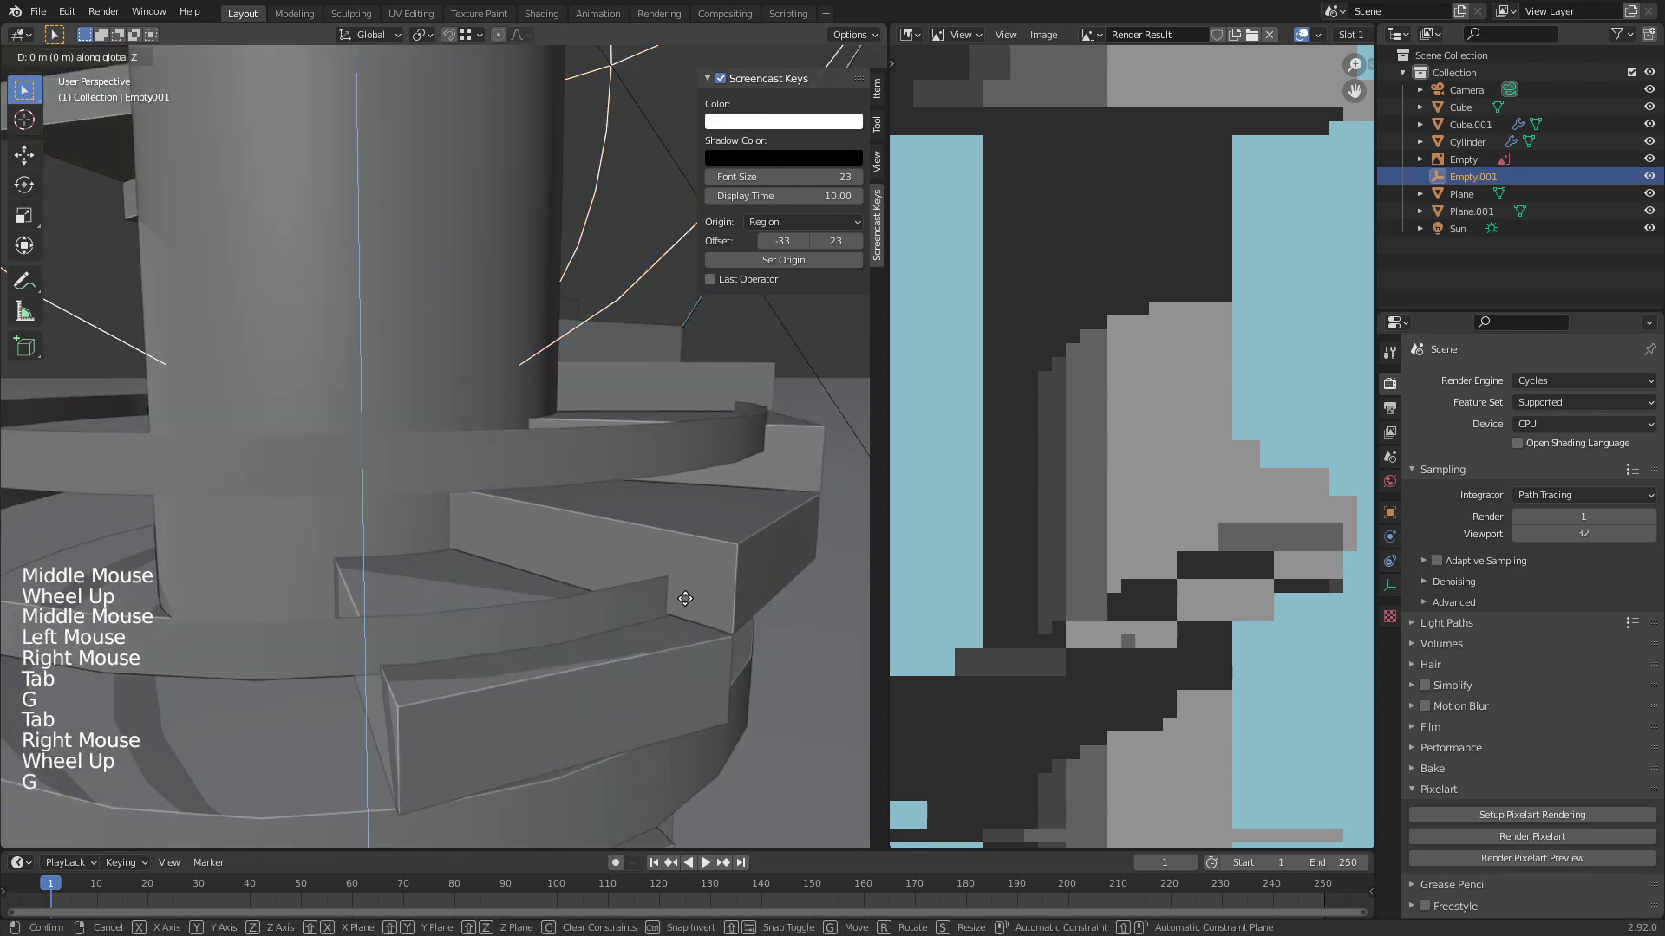
pyautogui.click(683, 616)
pyautogui.hotkey('alt', 'a')
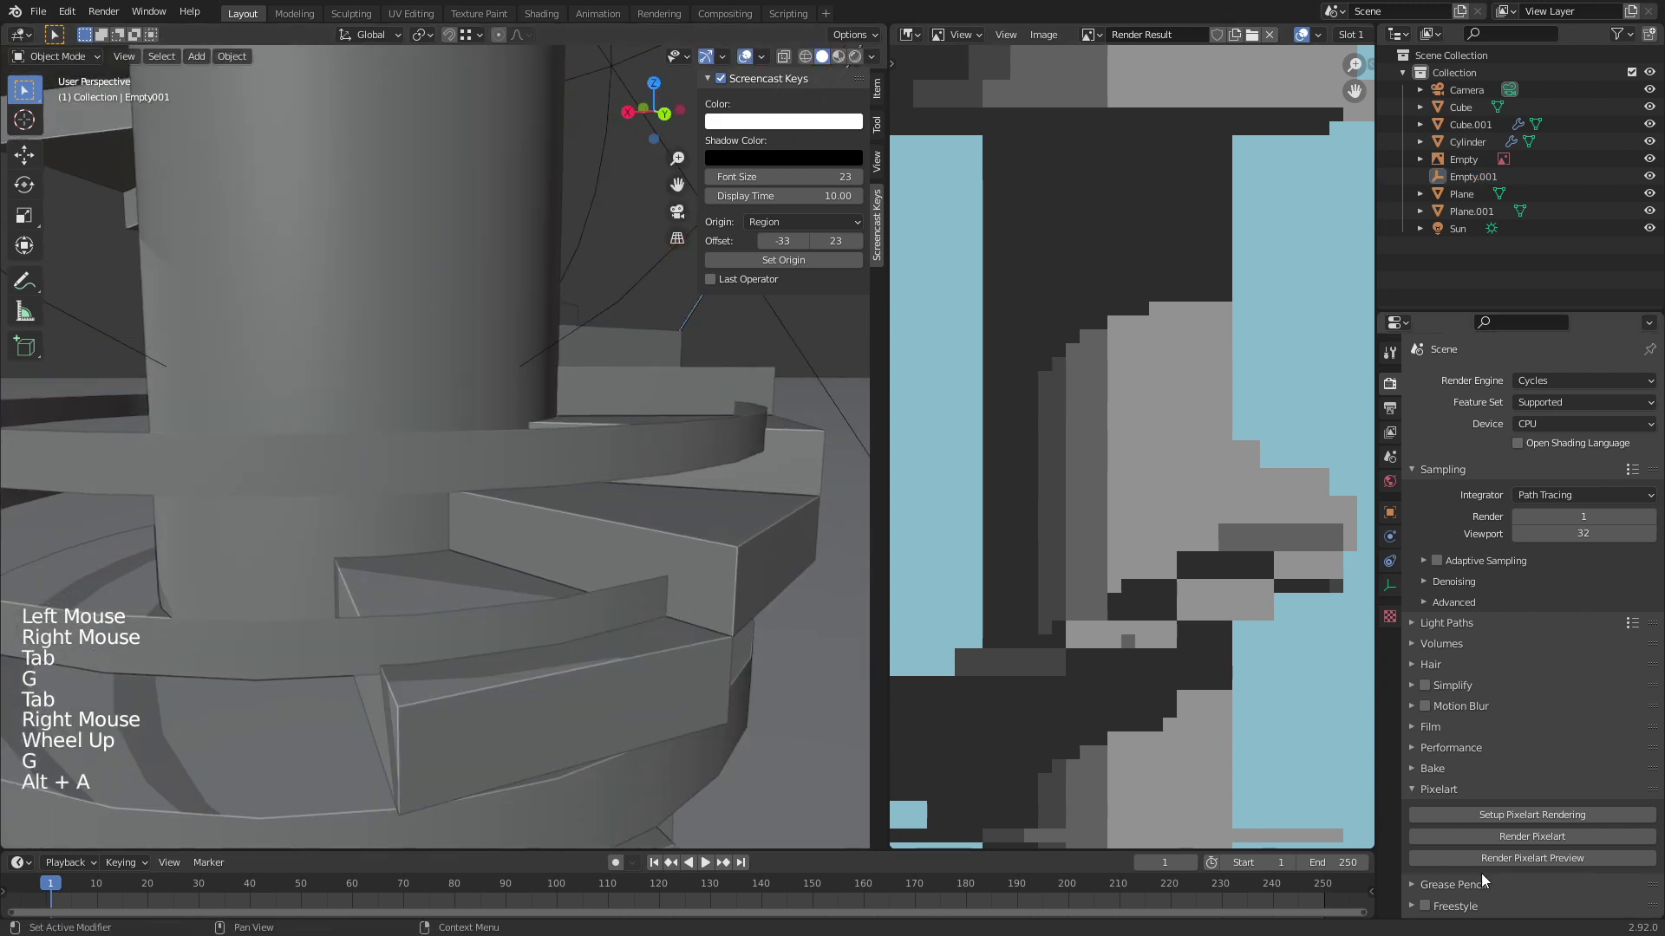
pyautogui.click(1504, 858)
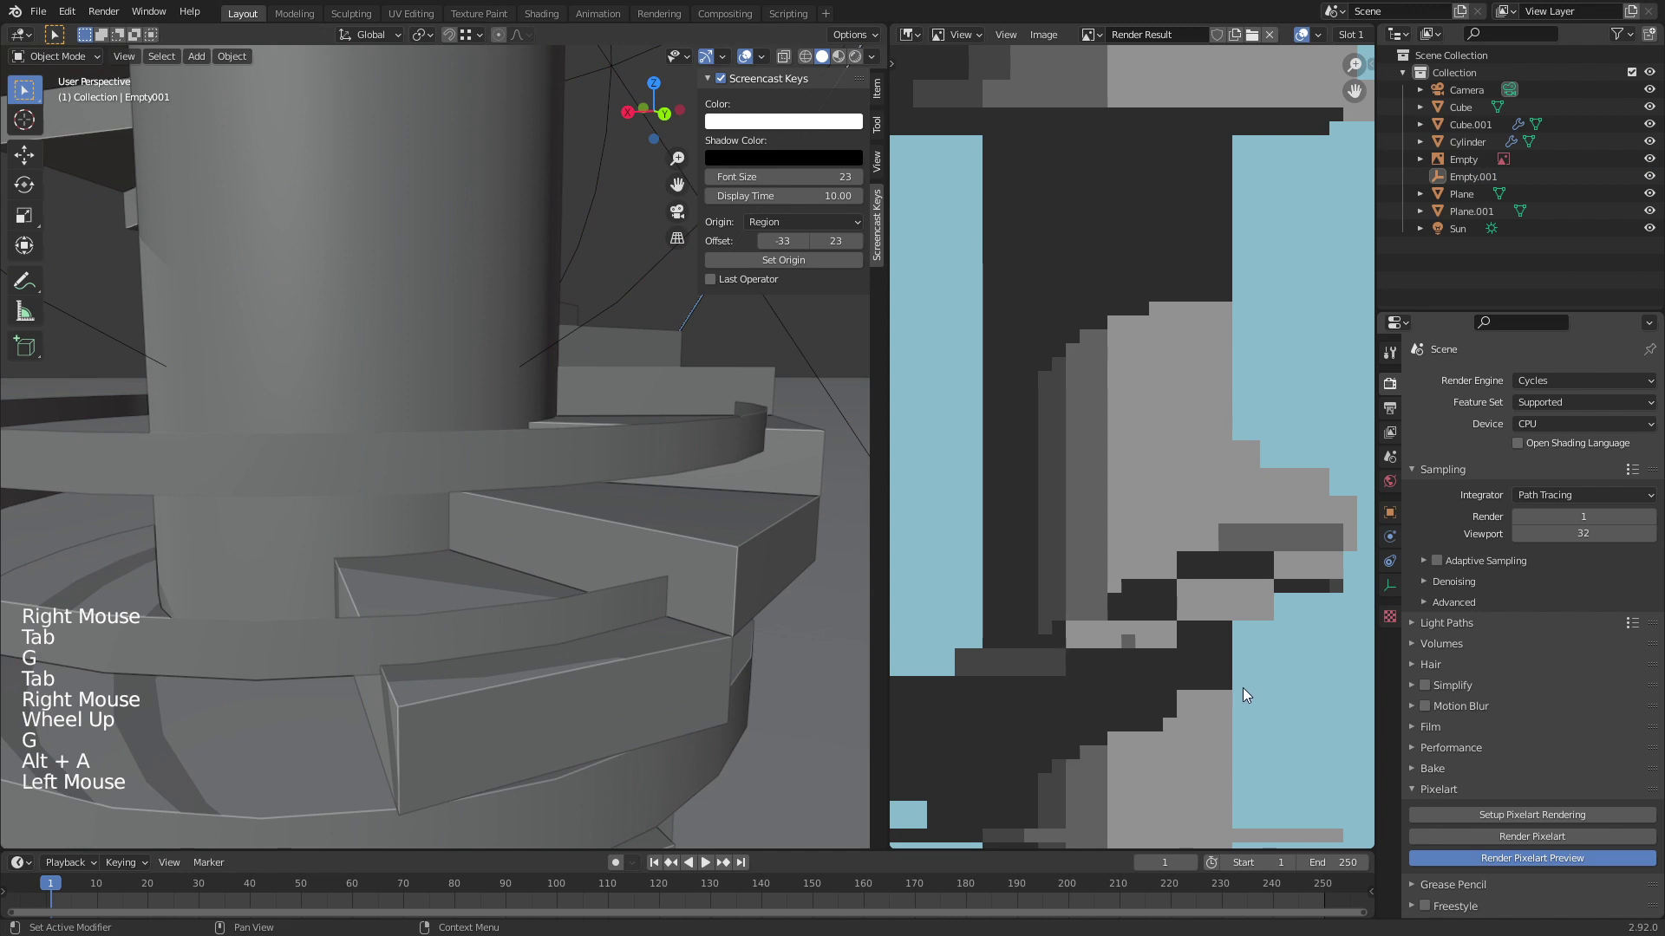
pyautogui.scroll(-2, 1161, 661)
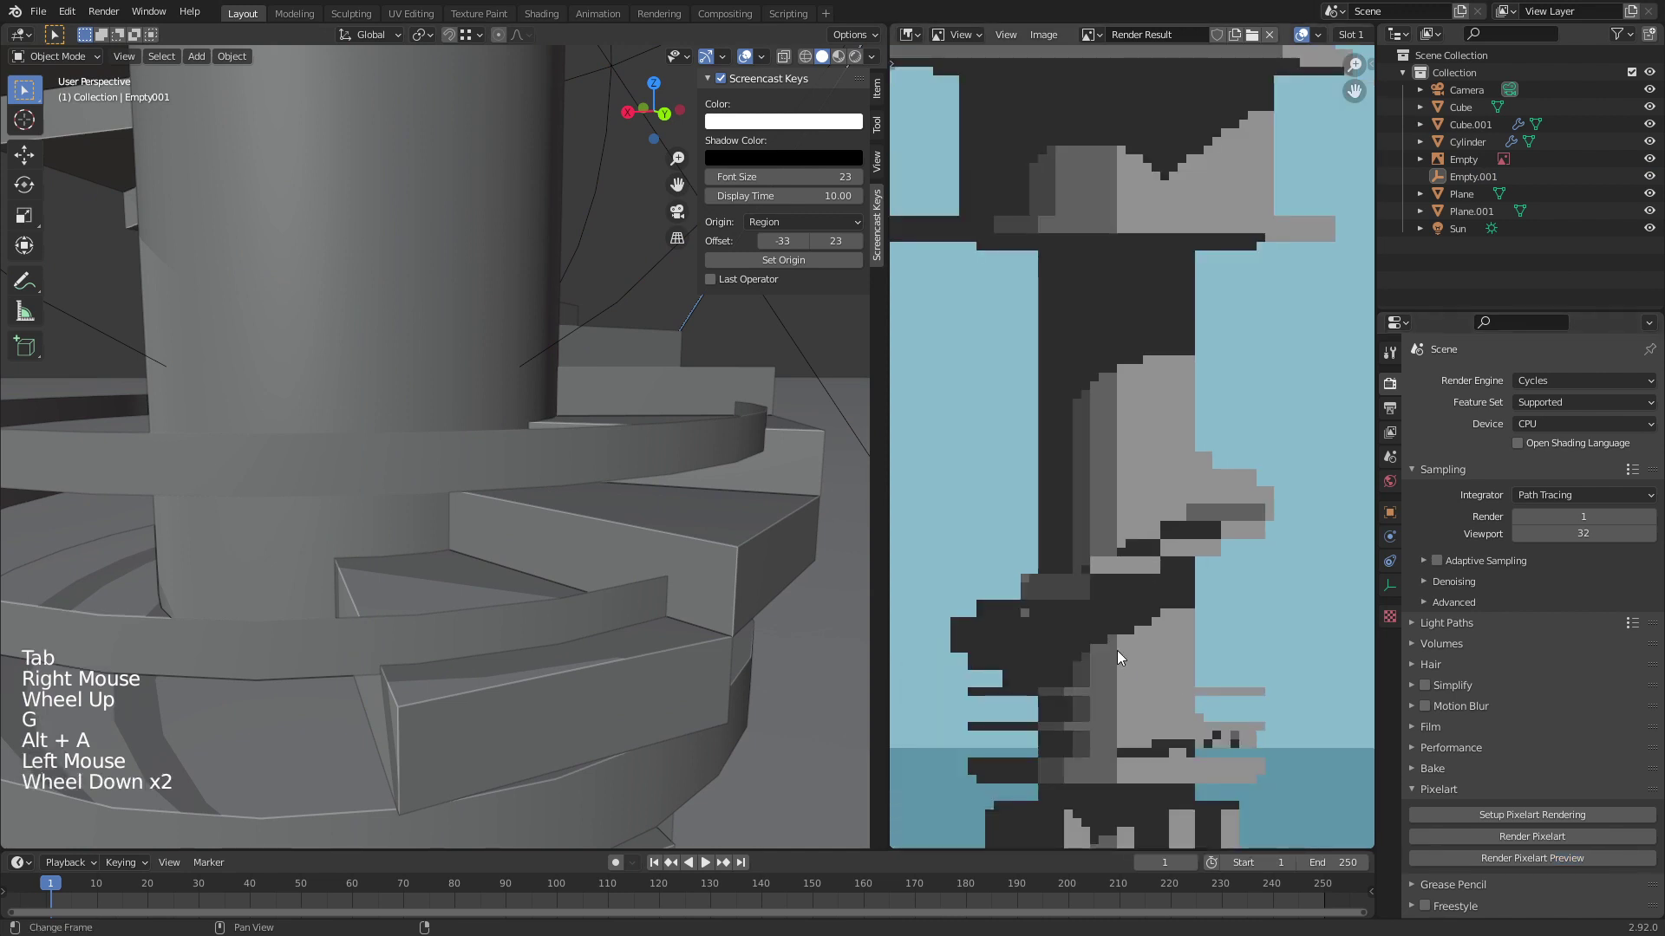
# Step: Fine-tune the height of the plank's top face along global Z once more in Edit Mode
pyautogui.rightClick(450, 596)
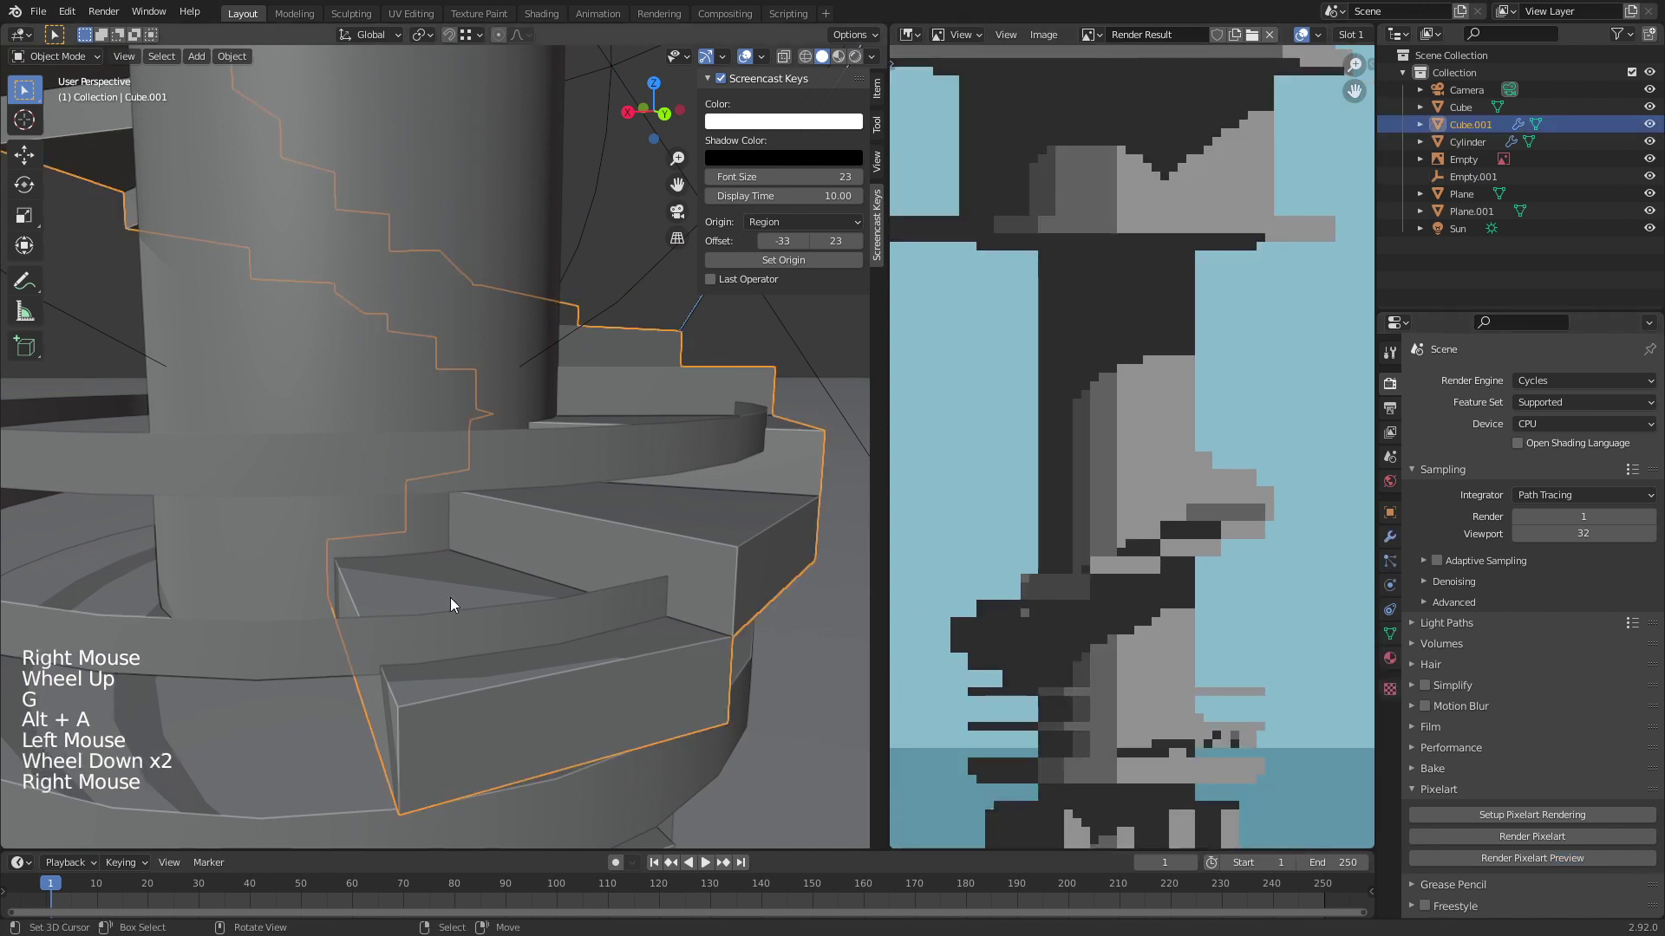
pyautogui.press('Tab')
pyautogui.press('g')
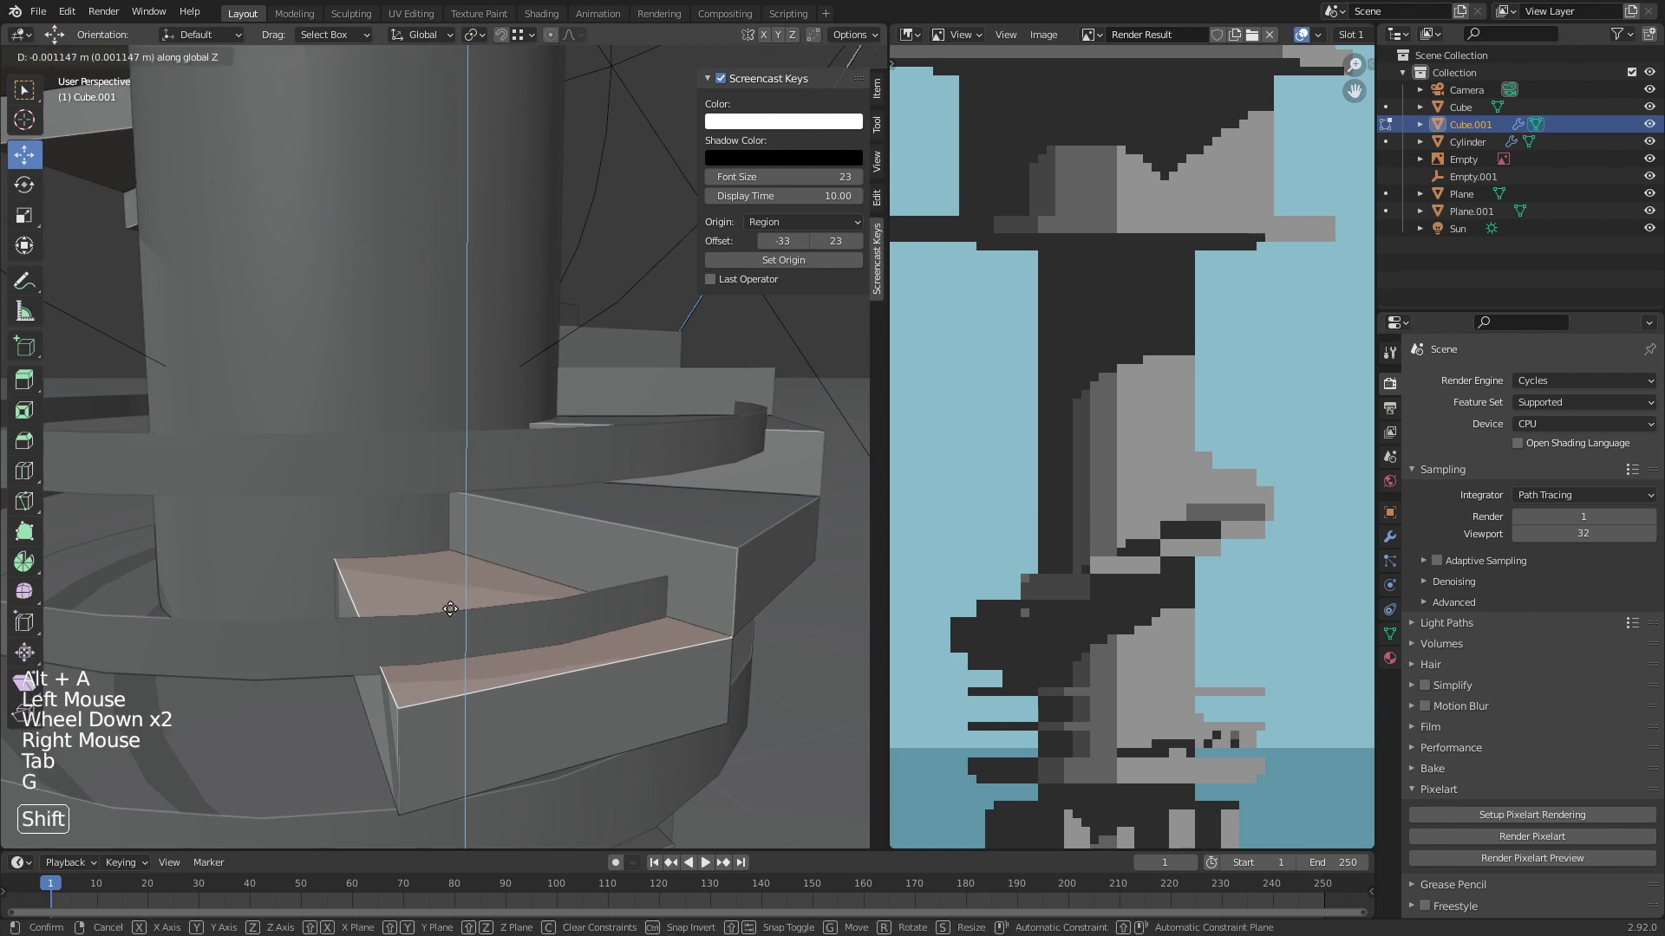
pyautogui.click(466, 596)
pyautogui.press('Tab')
# Step: Nudge the array offset empty down along global Z, deselect it and render the pixel art preview again
pyautogui.rightClick(551, 335)
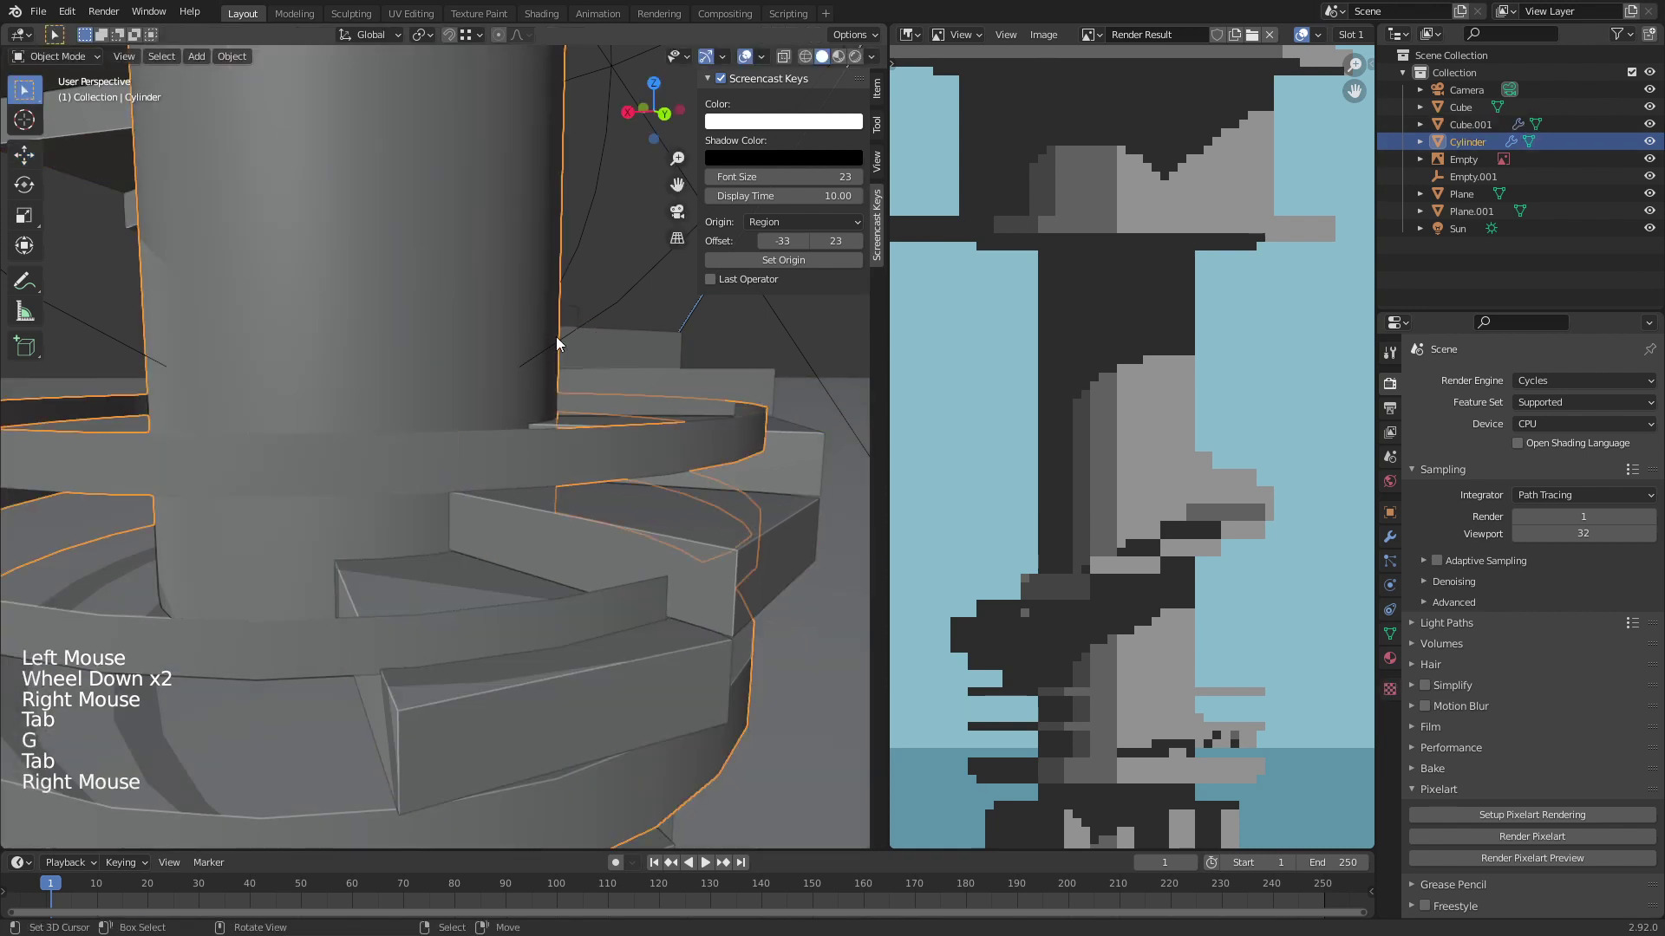
pyautogui.rightClick(555, 337)
pyautogui.press('g')
pyautogui.press('z')
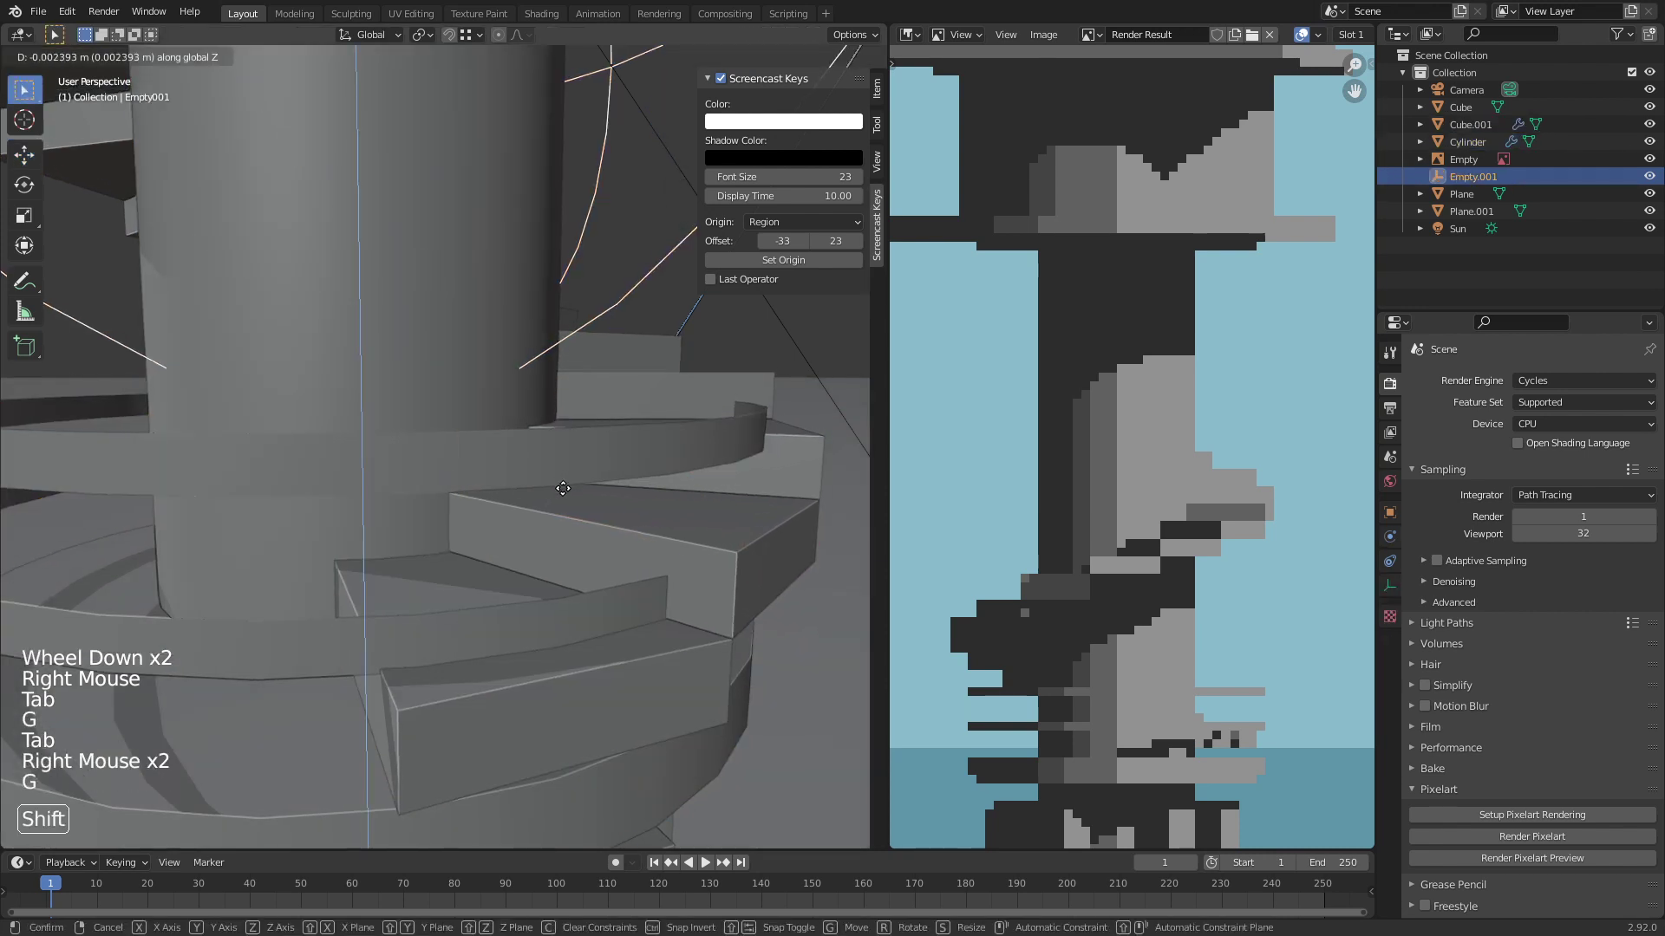
pyautogui.click(567, 529)
pyautogui.hotkey('alt', 'a')
pyautogui.click(1509, 859)
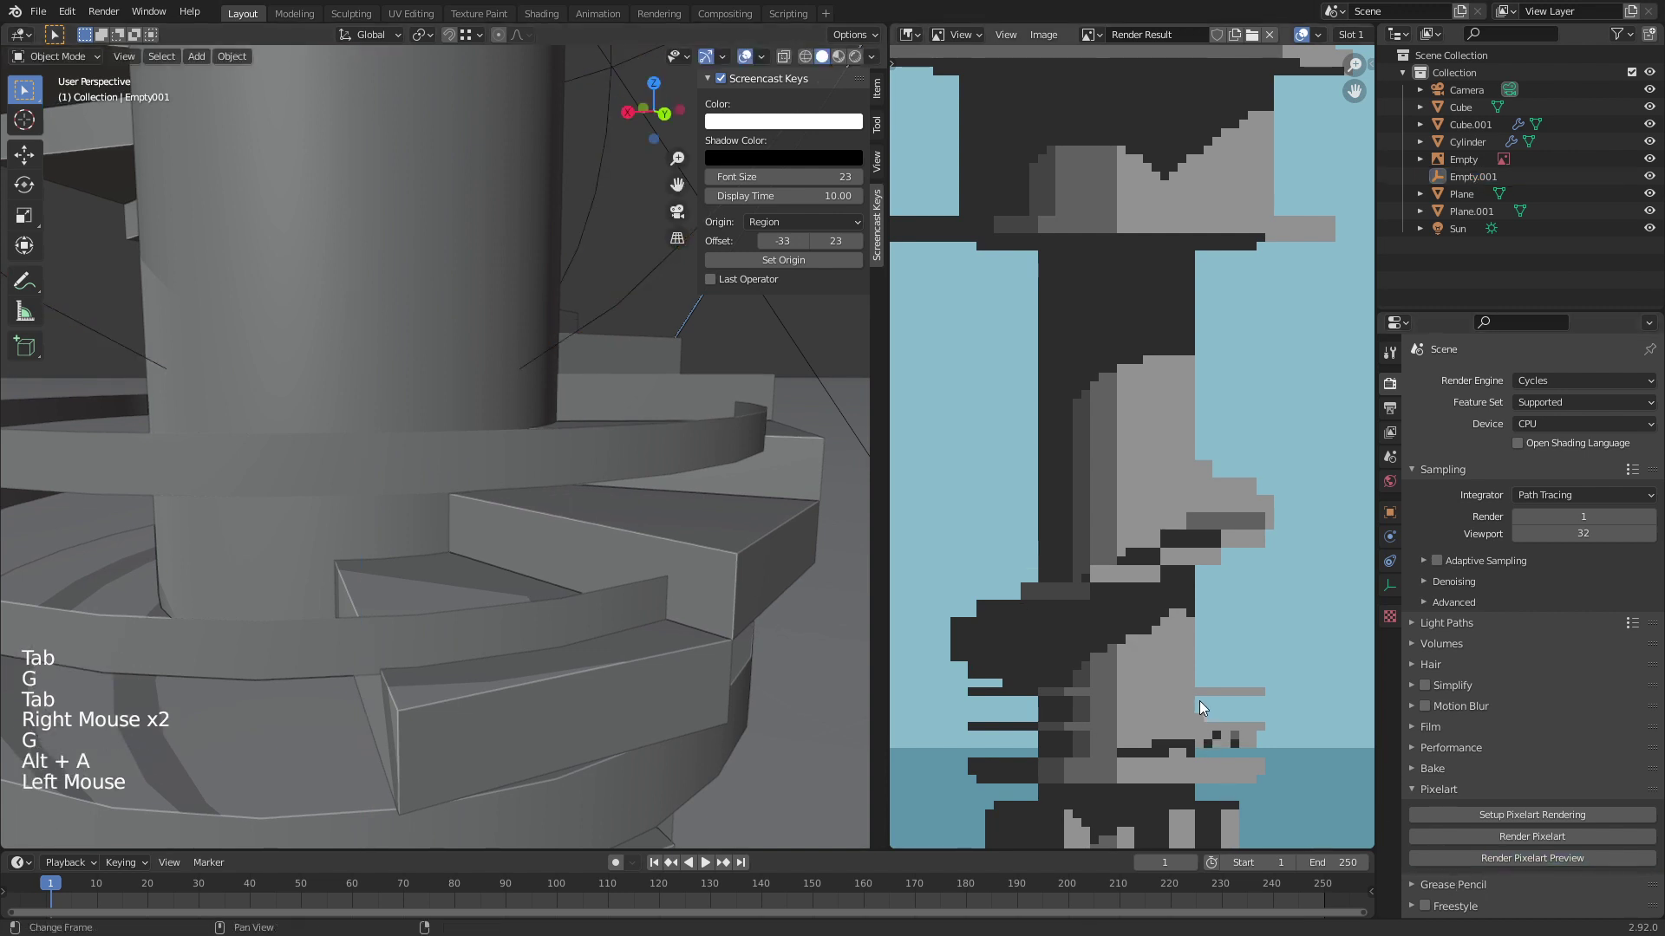
# Step: Examine the staircase in the full tower render, and view the whole tower model from other angles
pyautogui.scroll(-5, 1195, 621)
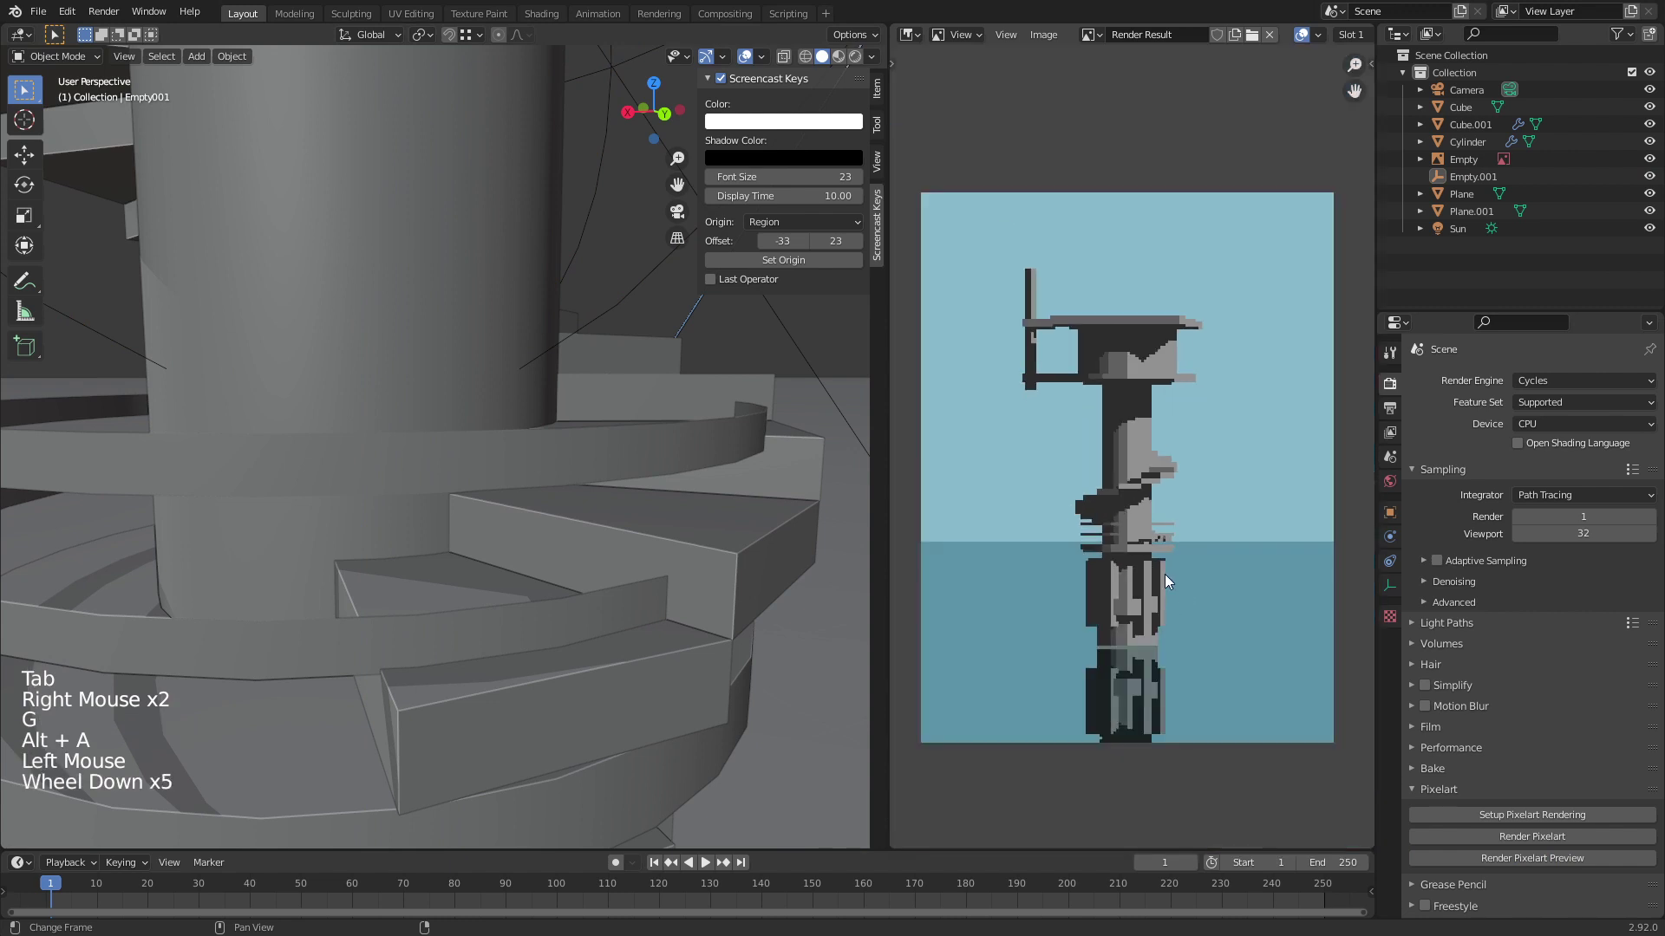
pyautogui.scroll(3, 1183, 558)
pyautogui.moveTo(1177, 550); pyautogui.dragTo(1131, 466, button='middle')
pyautogui.scroll(-5, 1132, 508)
pyautogui.scroll(2, 1132, 513)
pyautogui.moveTo(1075, 484)
pyautogui.mouseDown()
pyautogui.moveTo(1156, 435)
pyautogui.moveTo(1102, 471)
pyautogui.mouseUp()
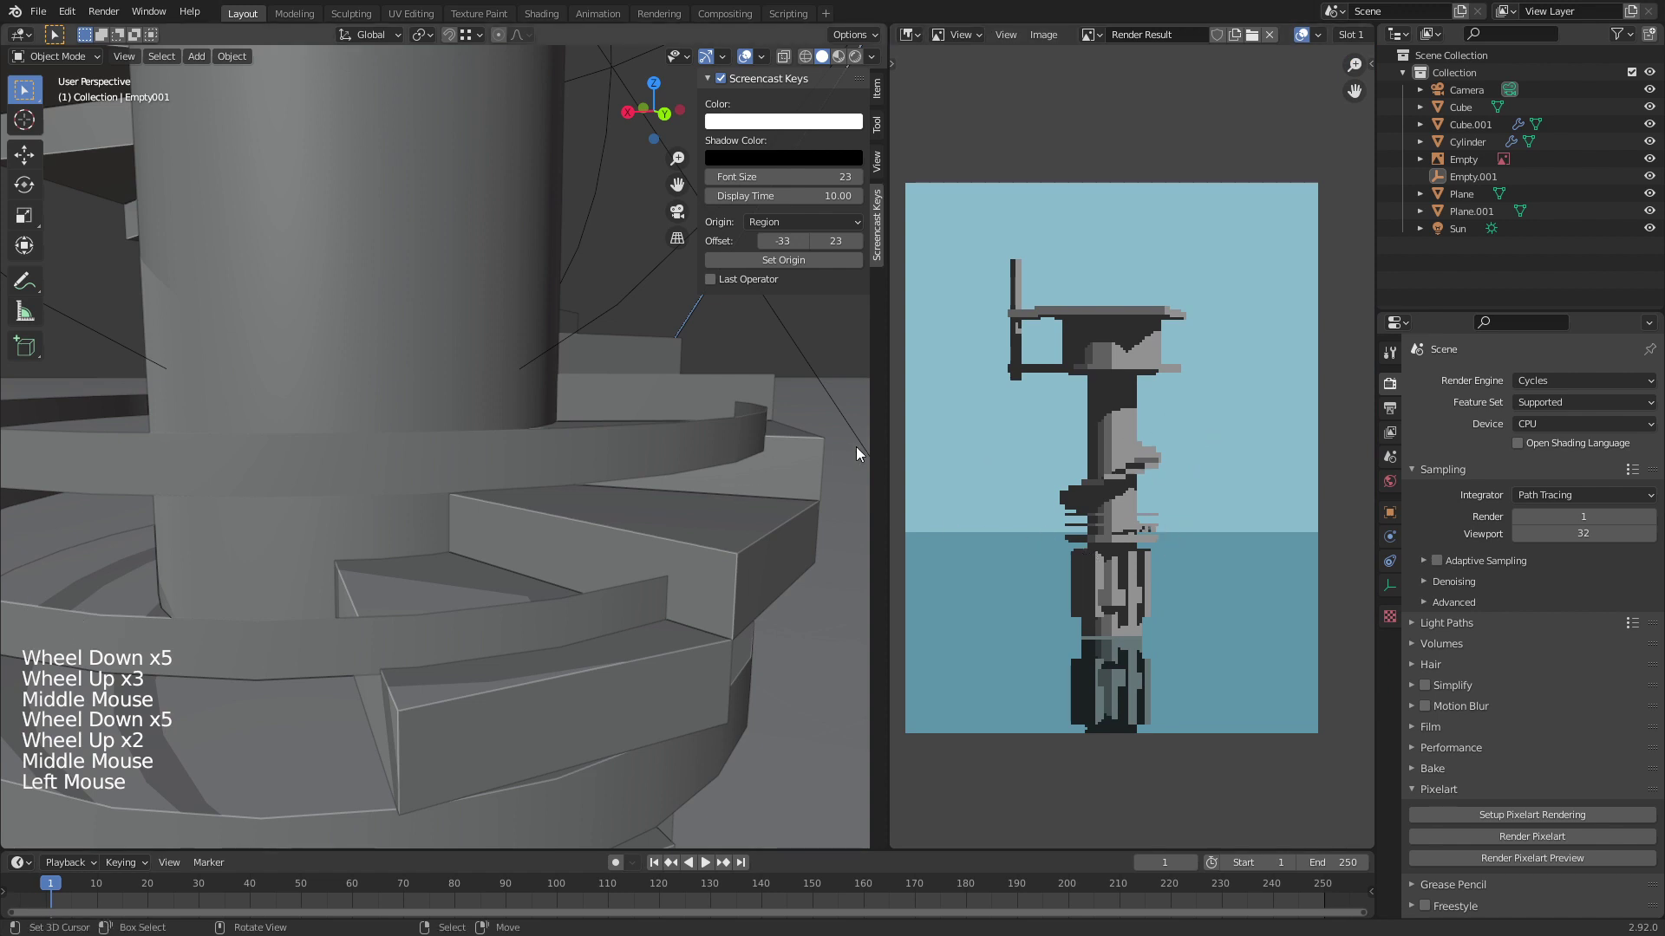
pyautogui.scroll(-8, 425, 508)
pyautogui.moveTo(342, 372); pyautogui.dragTo(581, 434, button='middle')
pyautogui.scroll(-4, 441, 407)
pyautogui.scroll(3, 475, 428)
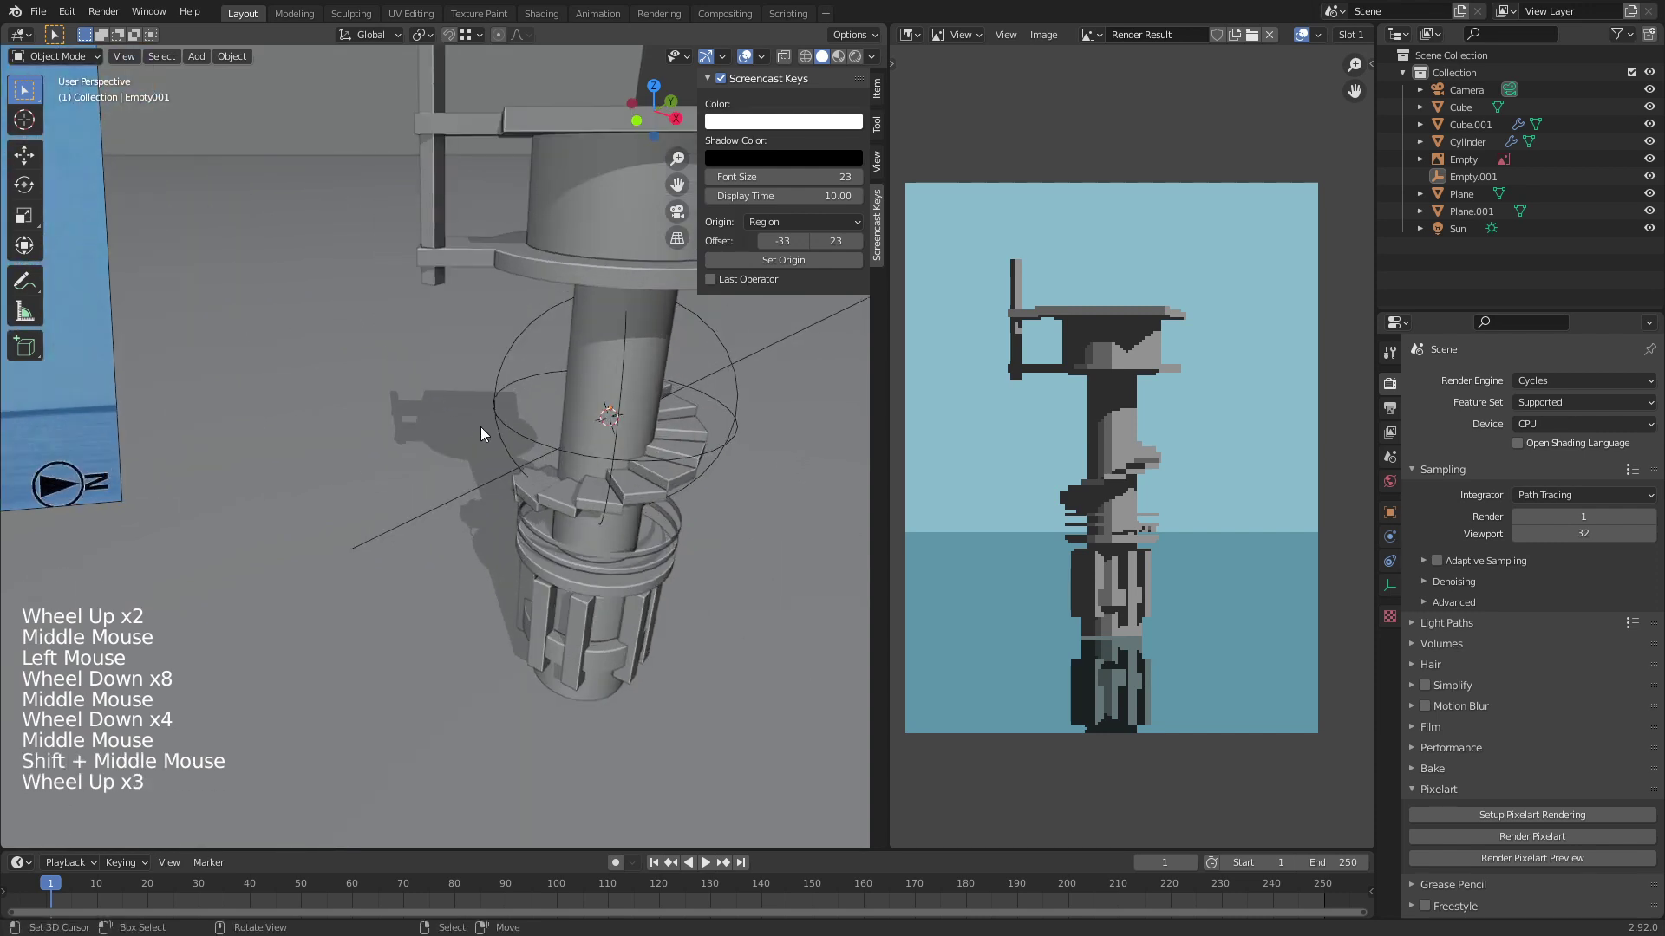
# Step: Duplicate the lower railing beam of the tower mesh in Edit Mode and place the copy below it, beside the upper shaft
pyautogui.moveTo(480, 427); pyautogui.dragTo(574, 425, button='middle')
pyautogui.rightClick(534, 326)
pyautogui.press('Tab')
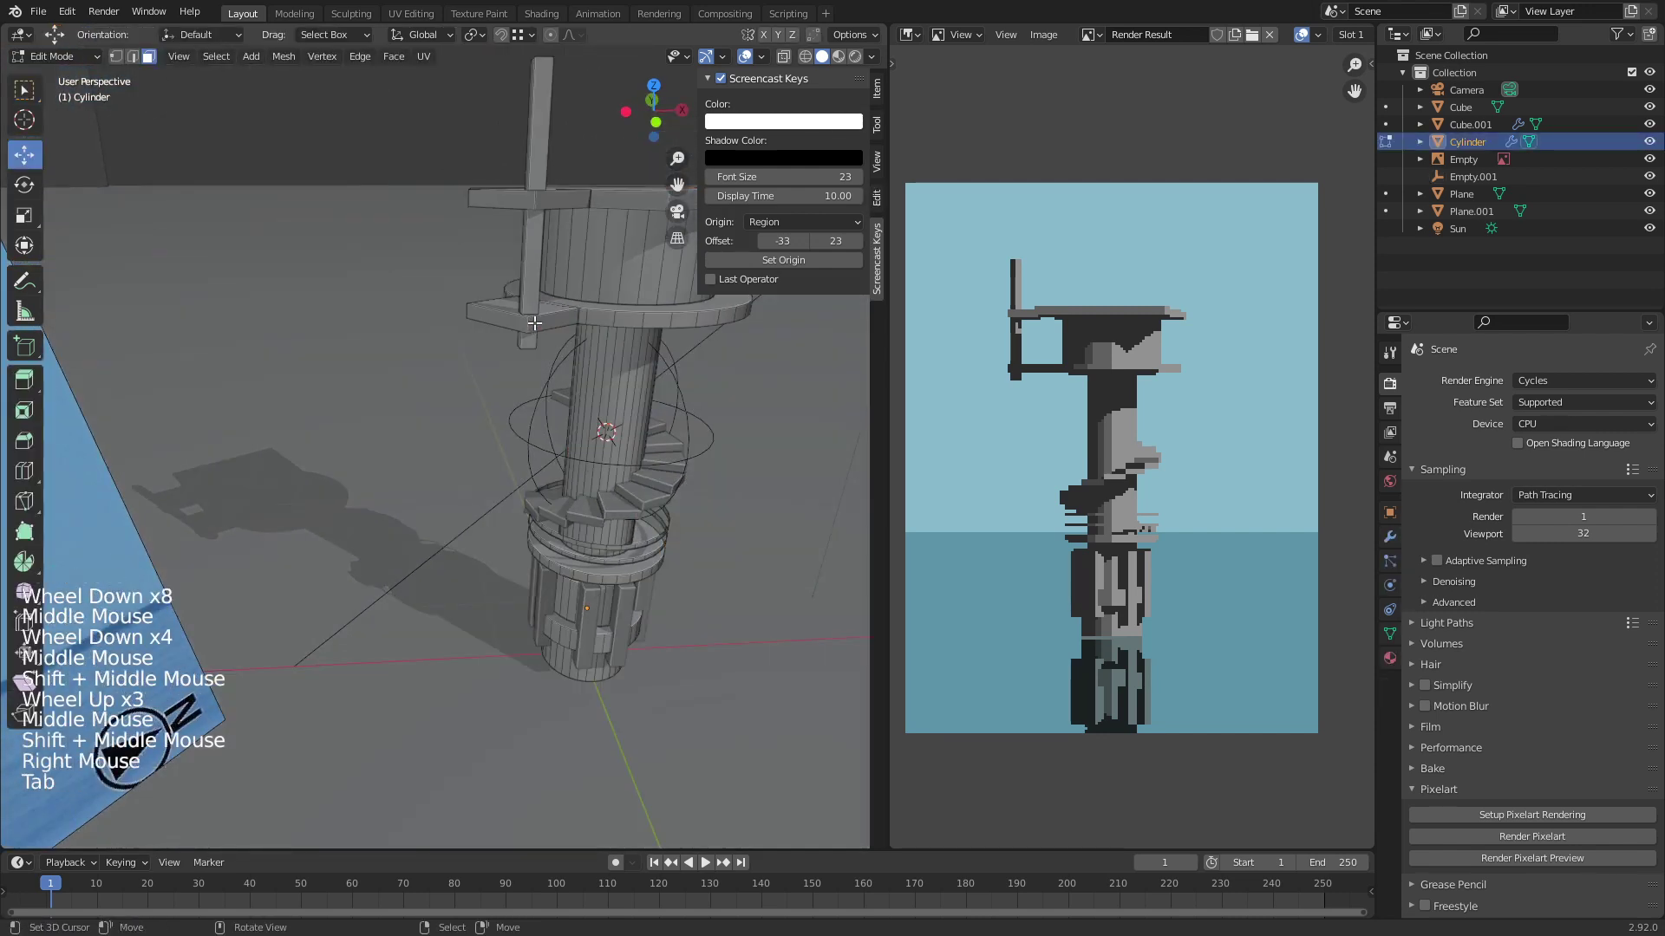
pyautogui.hotkey('alt', 'a')
pyautogui.press('l')
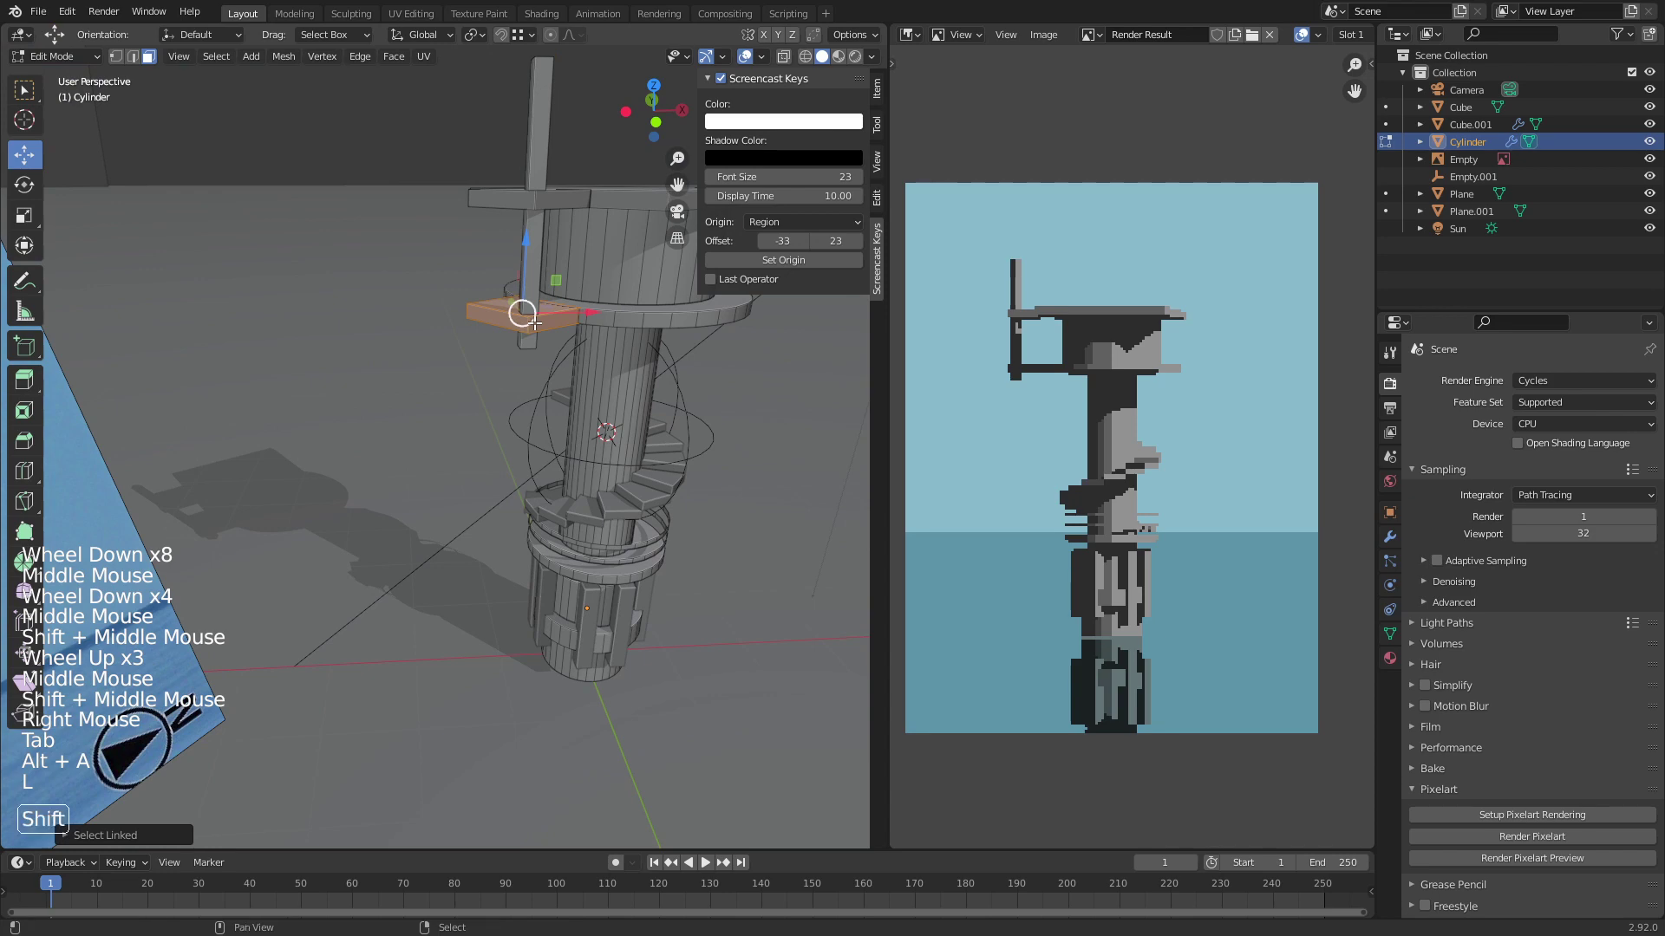
pyautogui.hotkey('shift', 'd')
pyautogui.press('g')
pyautogui.click(537, 425)
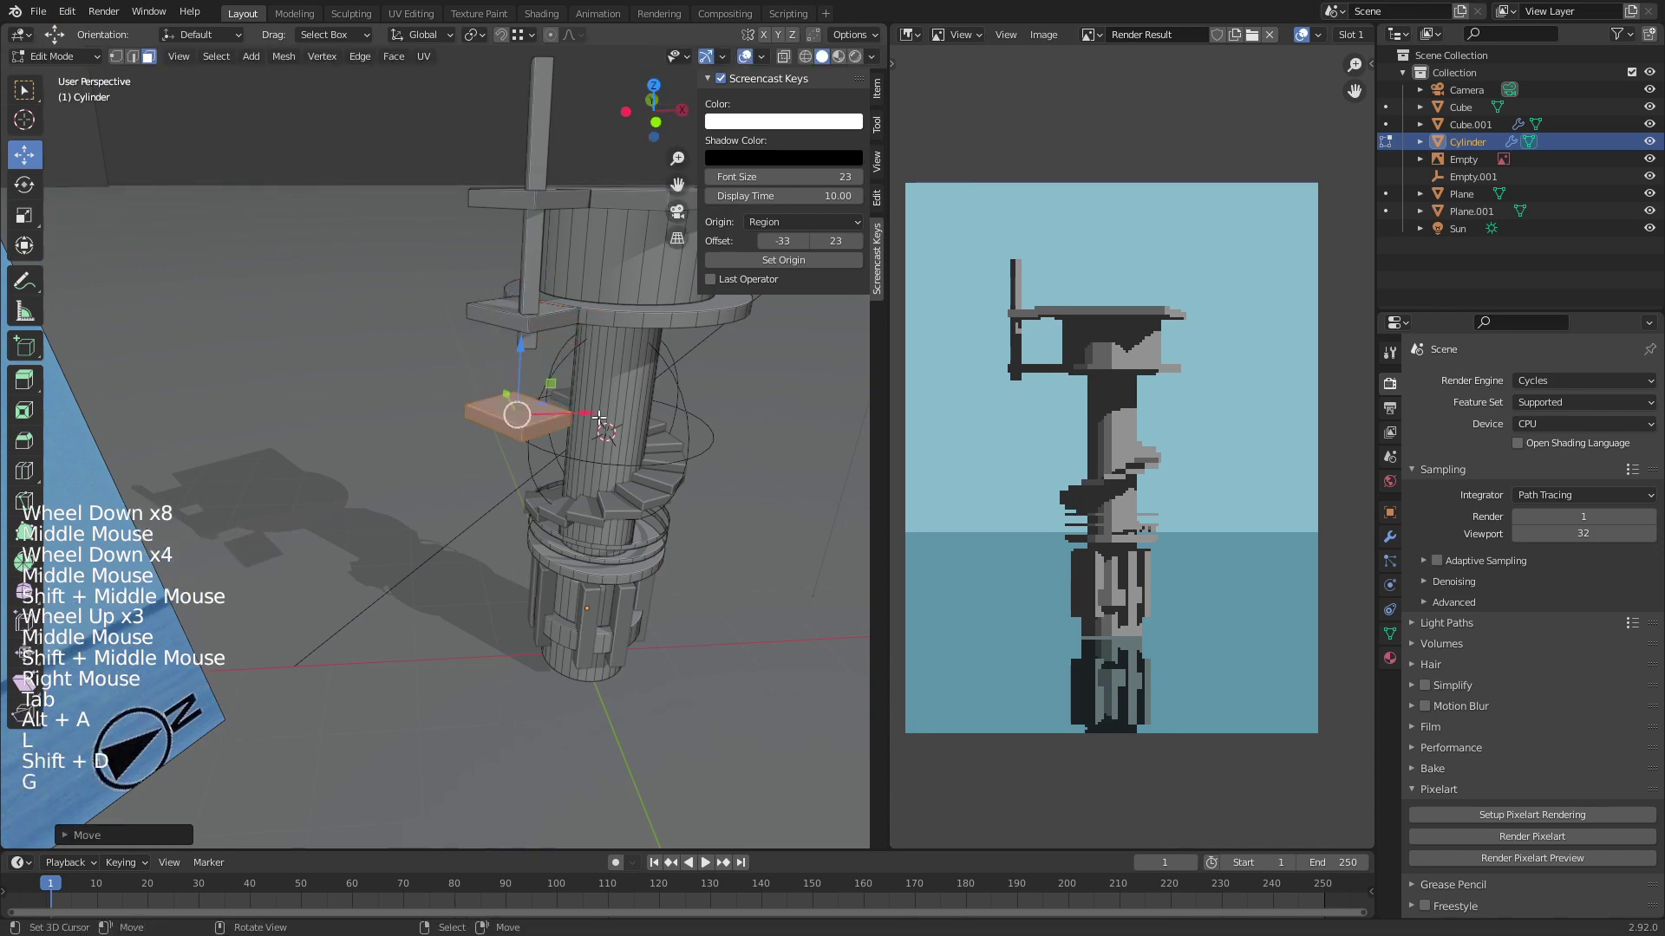
# Step: Extend the copied beam's inner end face into the tower shaft with Shrink/Fatten, and leave Edit Mode
pyautogui.moveTo(537, 425); pyautogui.dragTo(453, 421, button='middle')
pyautogui.rightClick(454, 422)
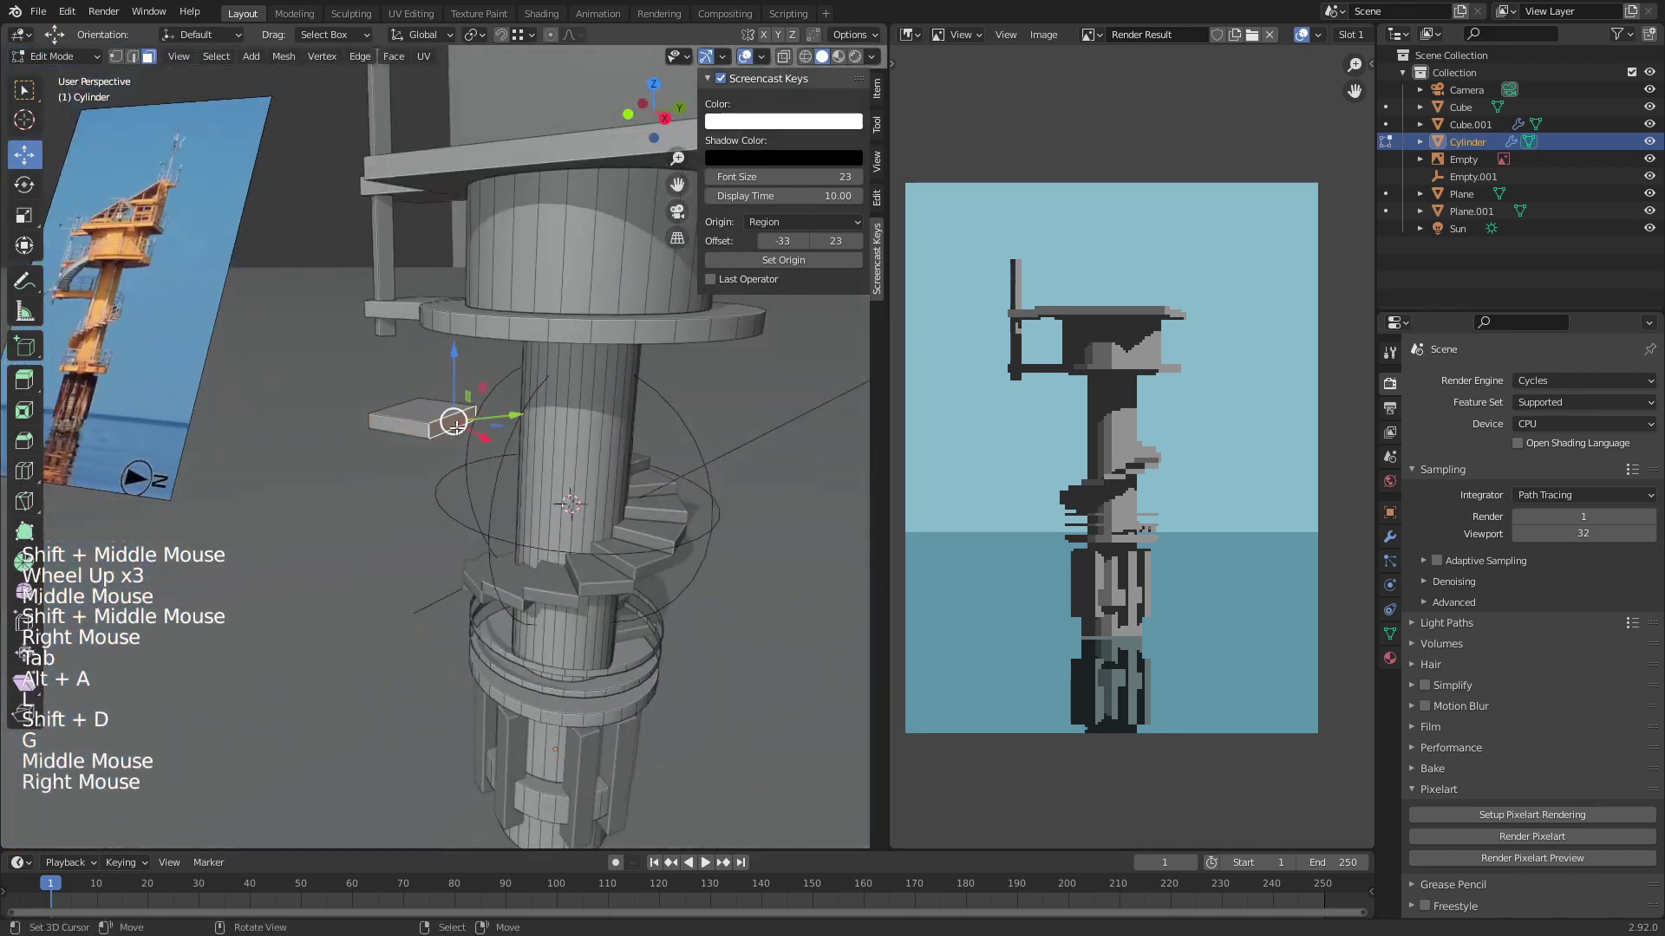
pyautogui.hotkey('alt', 's')
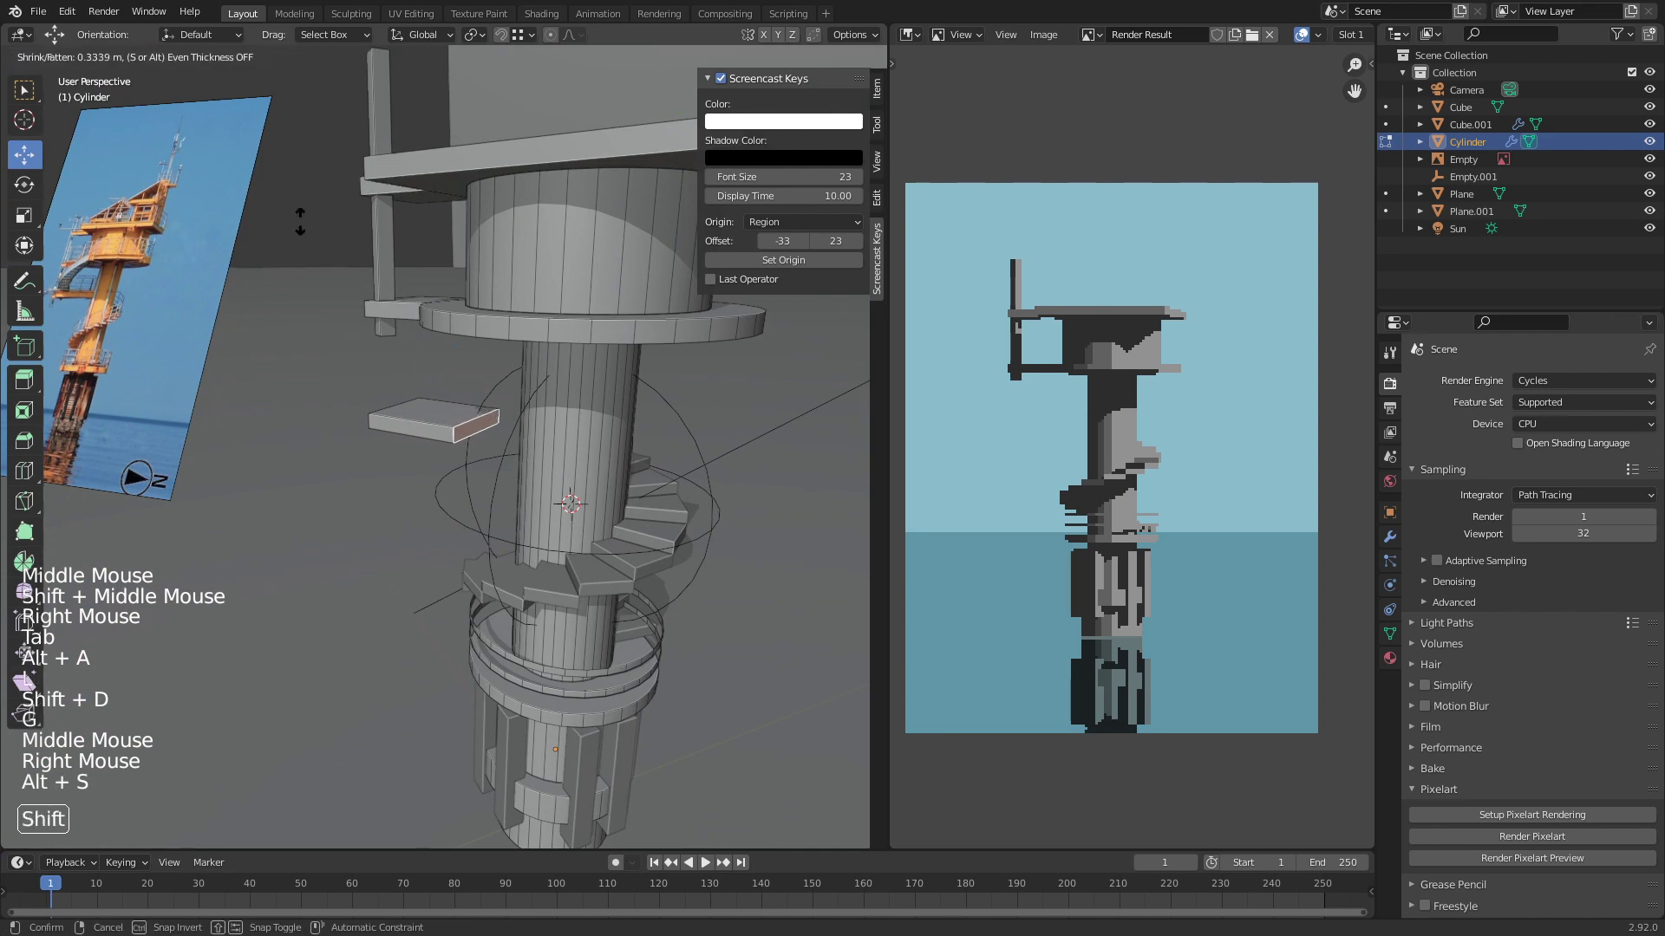
pyautogui.click(298, 426)
pyautogui.press('Tab')
# Step: Switch to the camera view, deselect the tower and render a pixel art preview with the new beam
pyautogui.moveTo(499, 433); pyautogui.dragTo(615, 523, button='middle')
pyautogui.press('KP_0')
pyautogui.scroll(-3, 566, 437)
pyautogui.hotkey('alt', 'a')
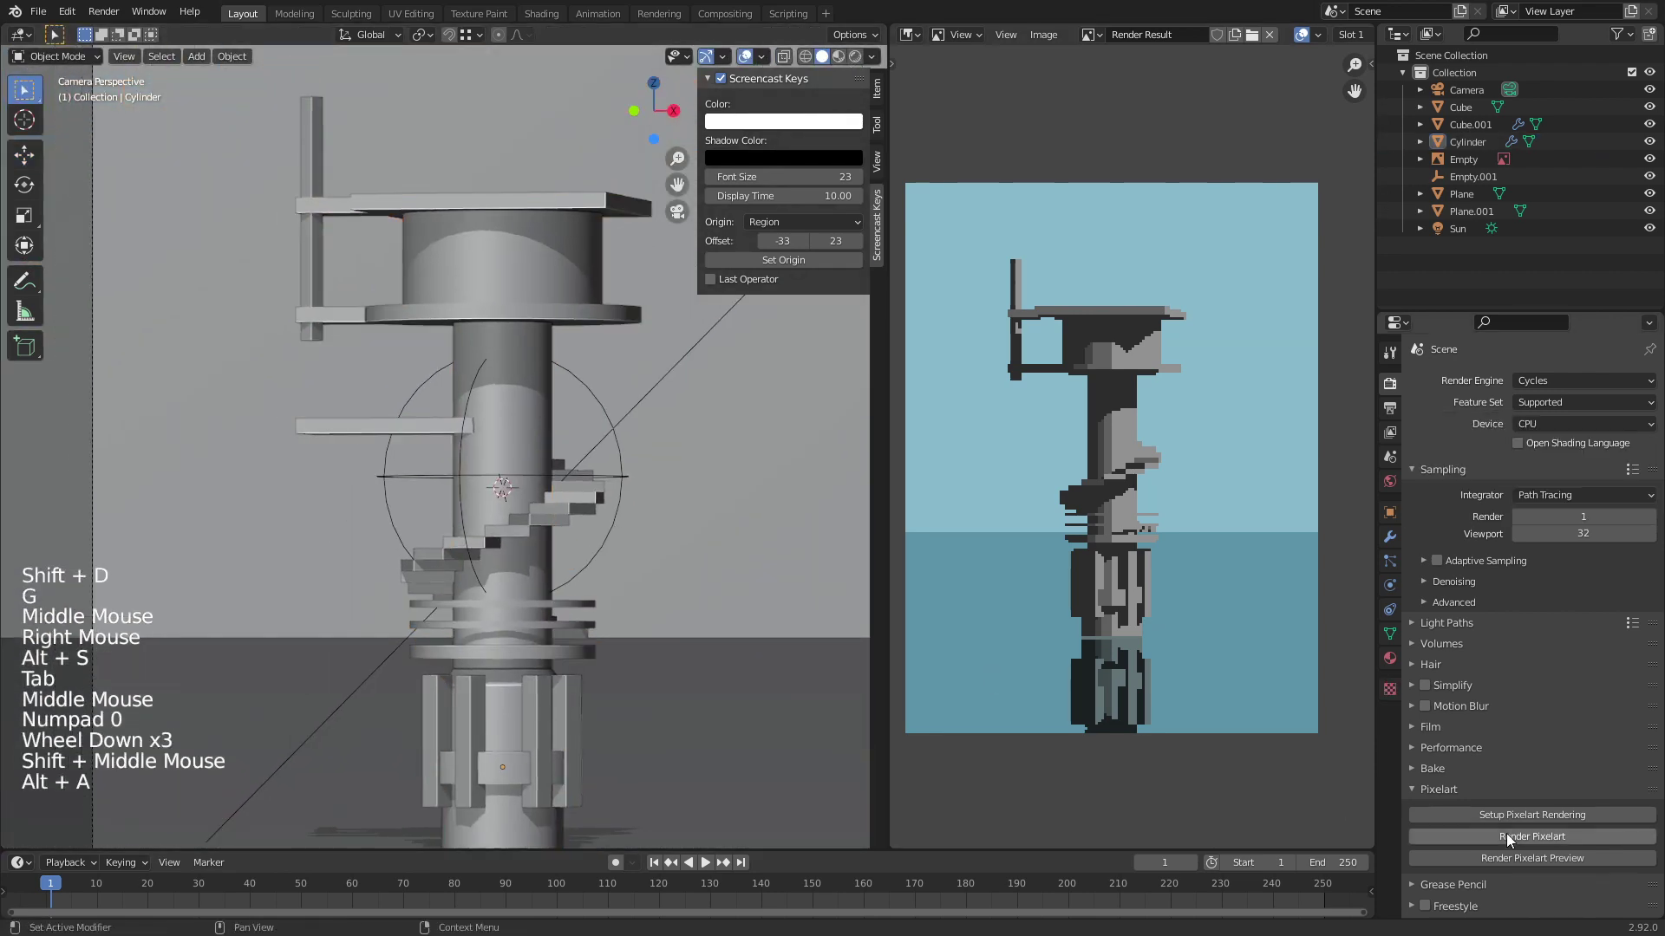
pyautogui.click(1518, 857)
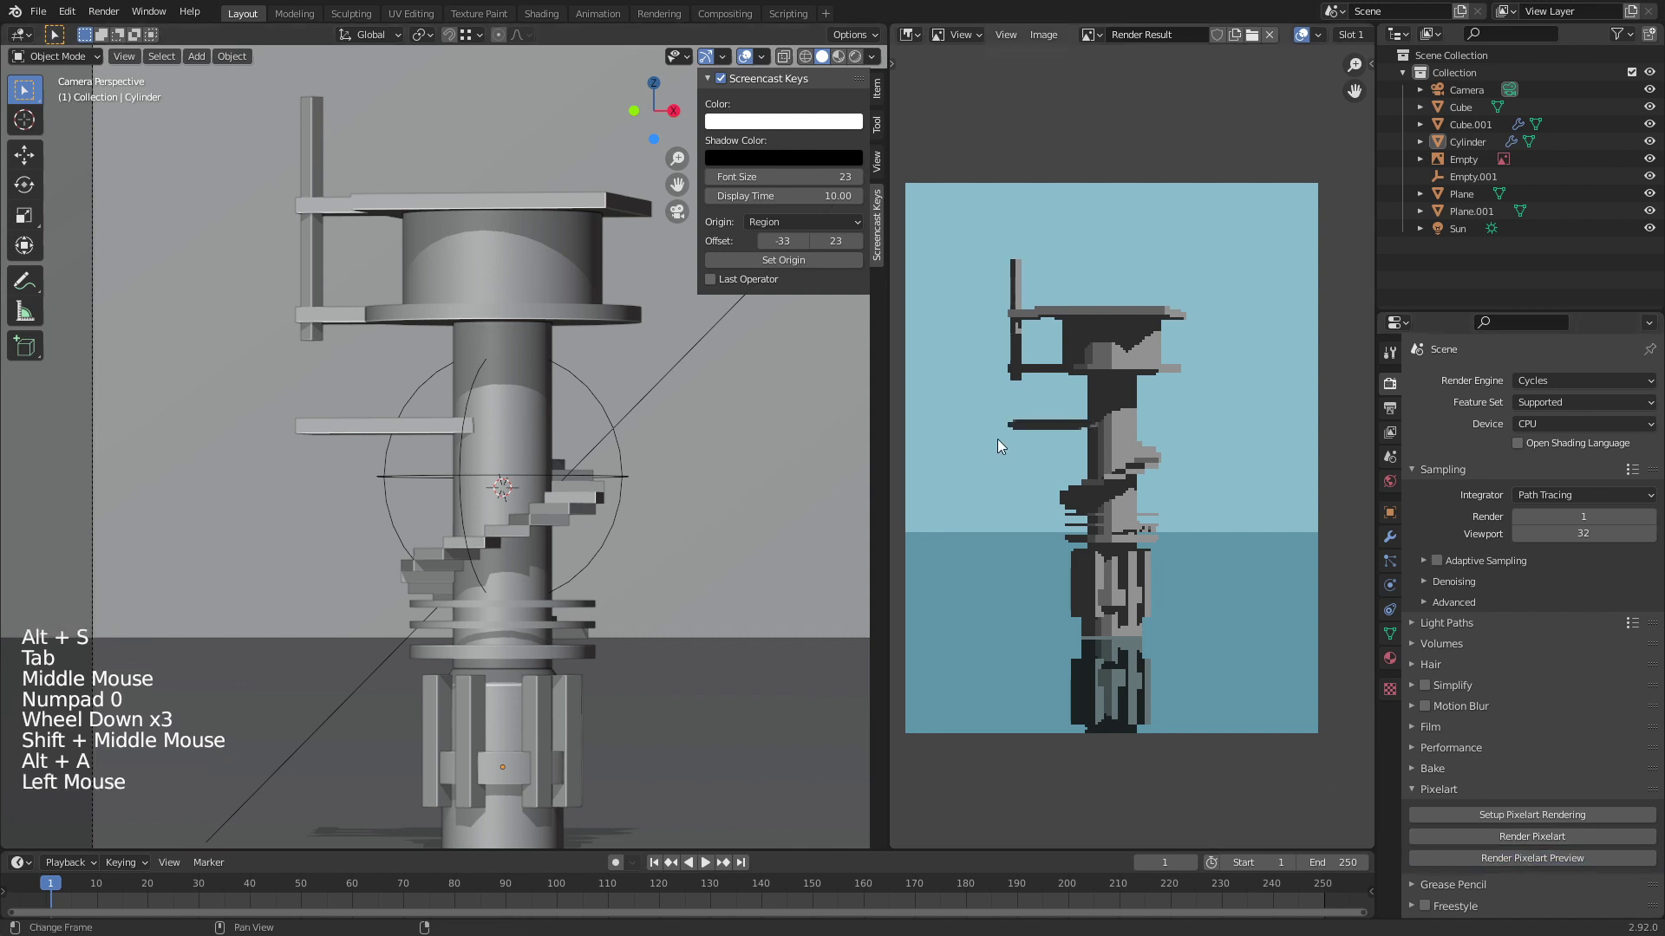
# Step: Inspect the new beam's edges in the pixel art render and close up in the camera view
pyautogui.scroll(5, 1032, 458)
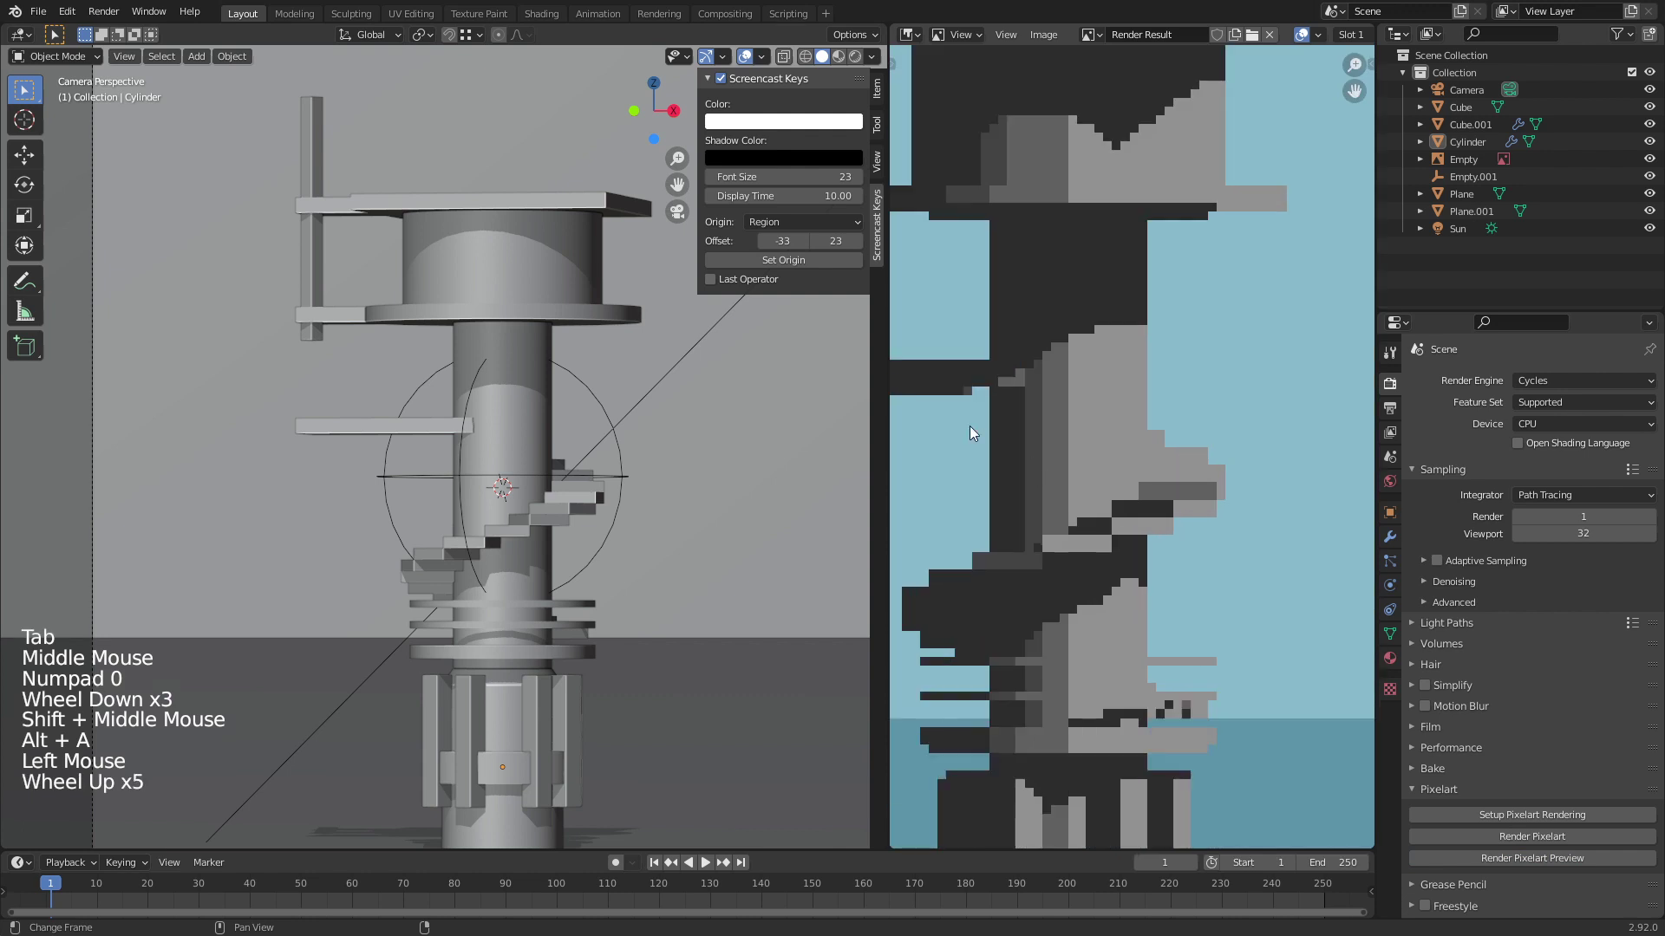
pyautogui.moveTo(969, 425); pyautogui.dragTo(961, 435, button='middle')
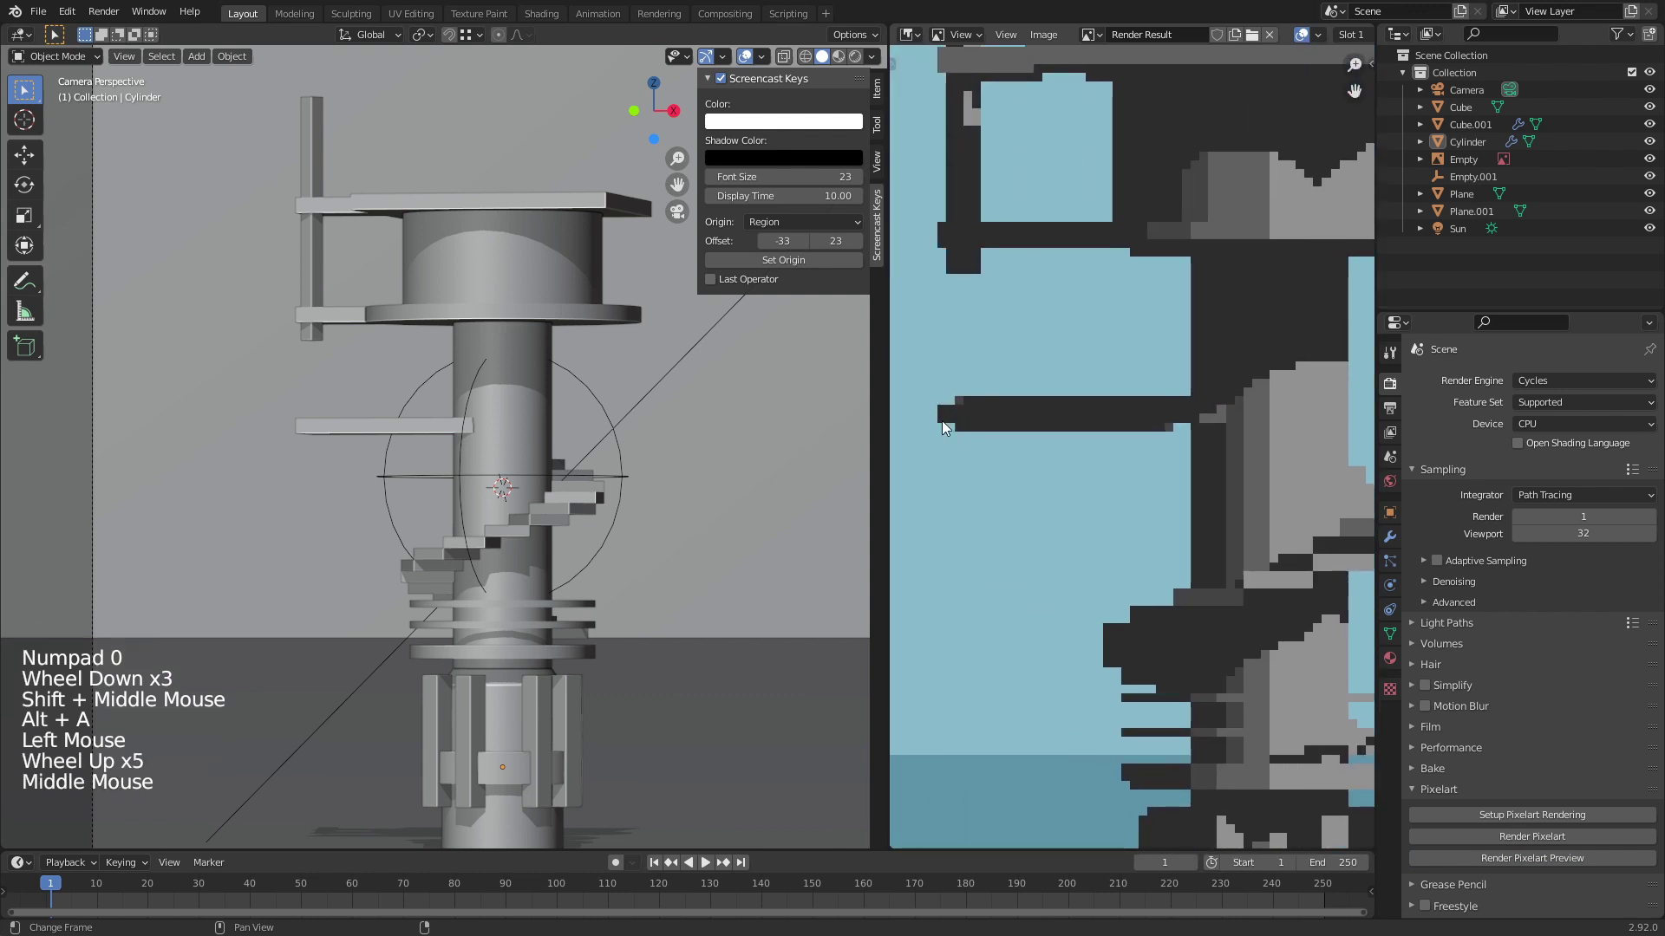
pyautogui.click(957, 419)
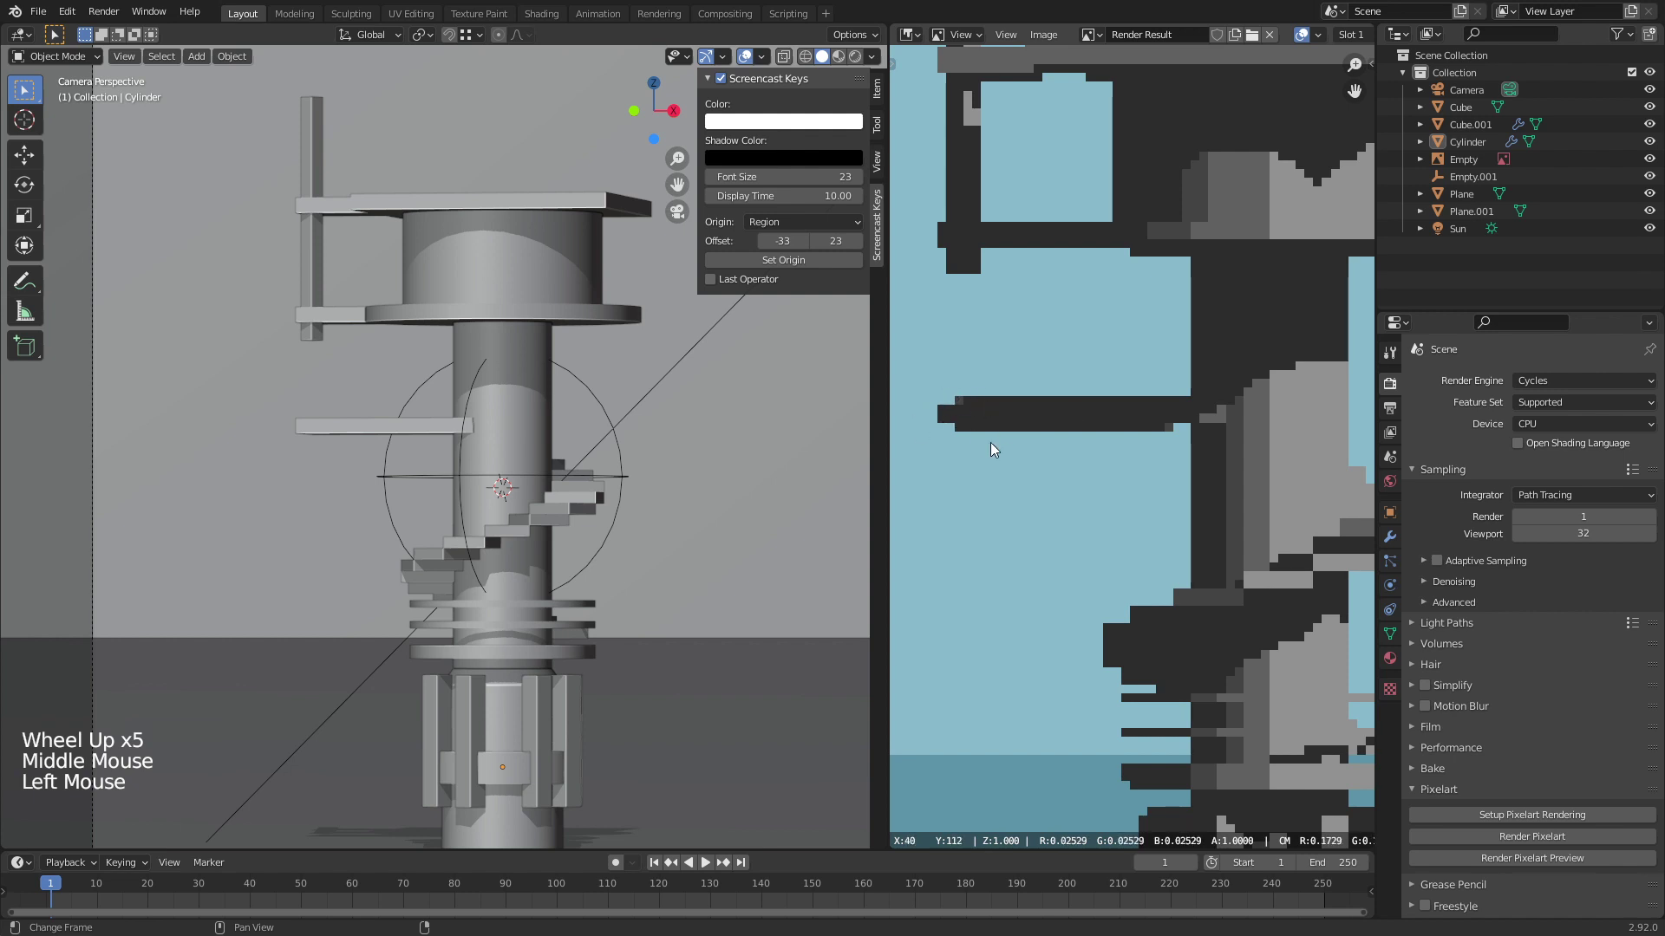
pyautogui.scroll(-5, 1064, 565)
pyautogui.scroll(3, 1117, 555)
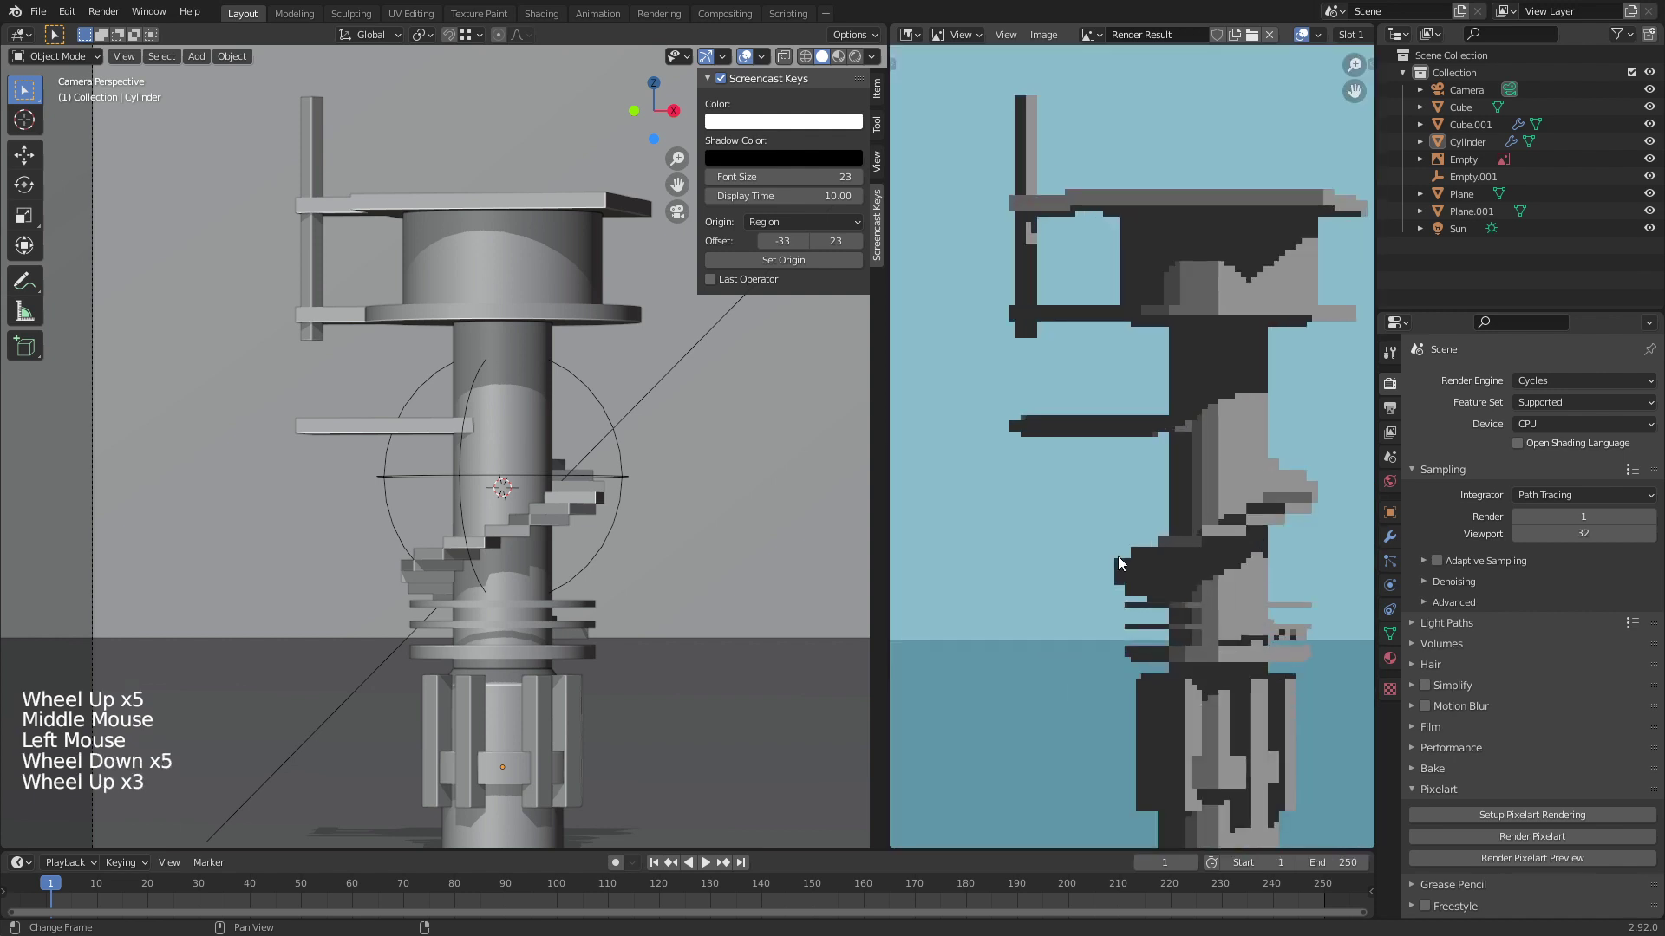
pyautogui.scroll(4, 459, 440)
pyautogui.scroll(4, 601, 497)
pyautogui.moveTo(470, 442)
pyautogui.keyDown('shift'); pyautogui.mouseDown(button='middle')
pyautogui.moveTo(601, 498)
pyautogui.moveTo(477, 440)
pyautogui.mouseUp(button='middle'); pyautogui.keyUp('shift')
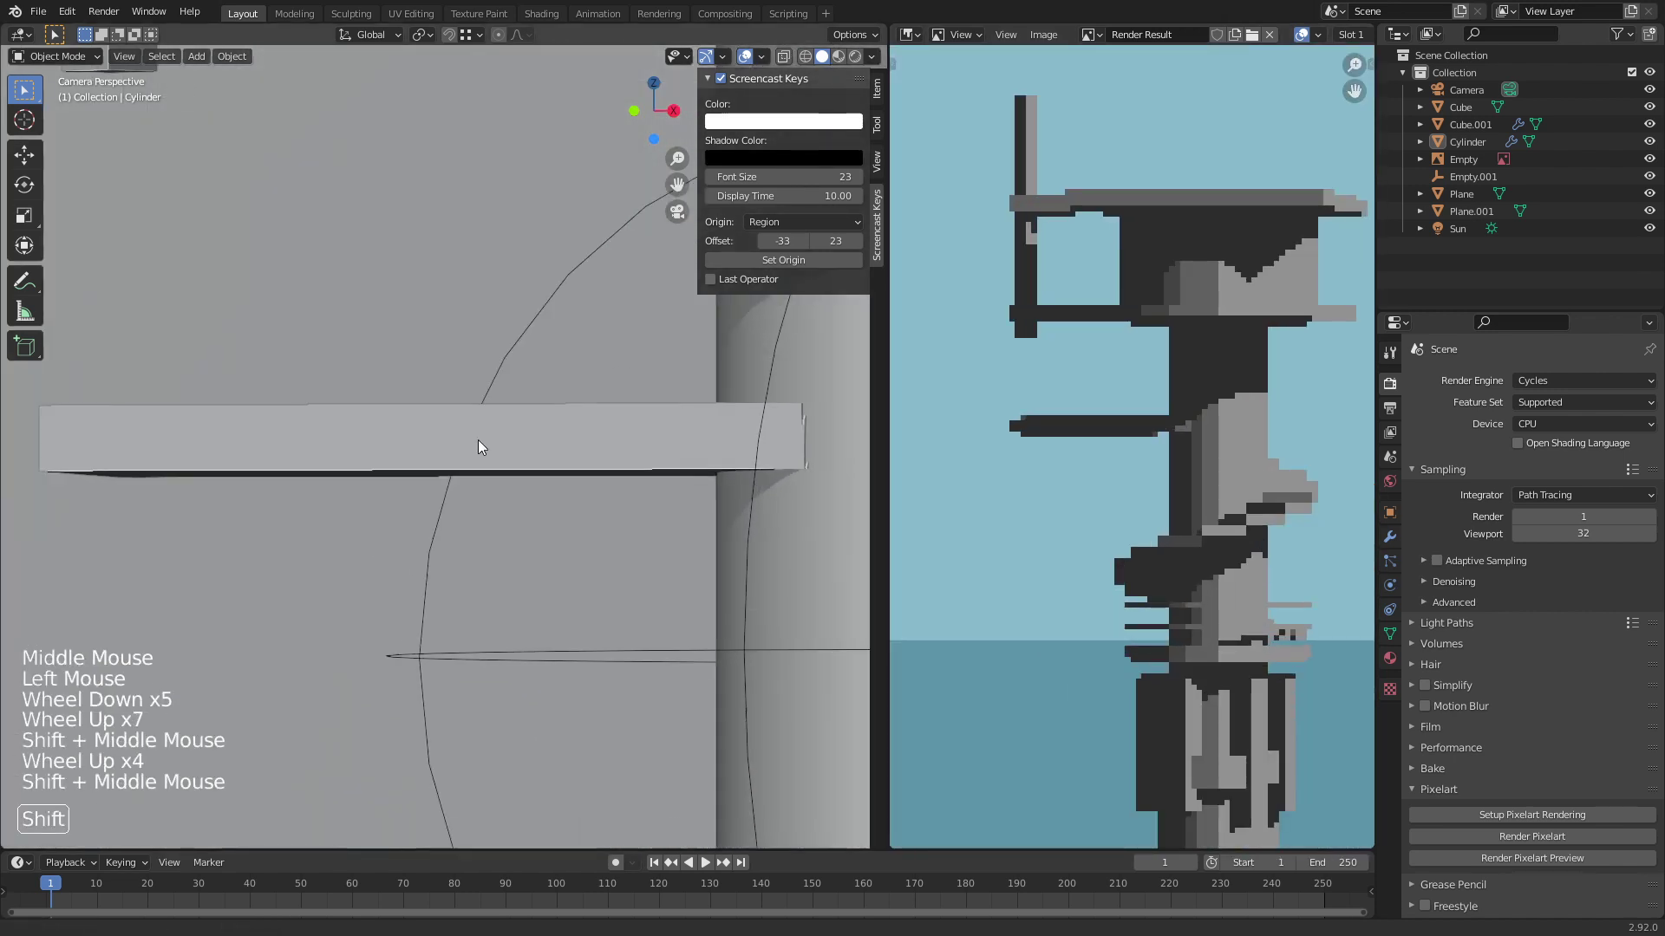
# Step: Move the side beam's bottom face vertically in Edit Mode and render a pixel art preview
pyautogui.scroll(-2, 456, 433)
pyautogui.press('Tab')
pyautogui.rightClick(428, 457)
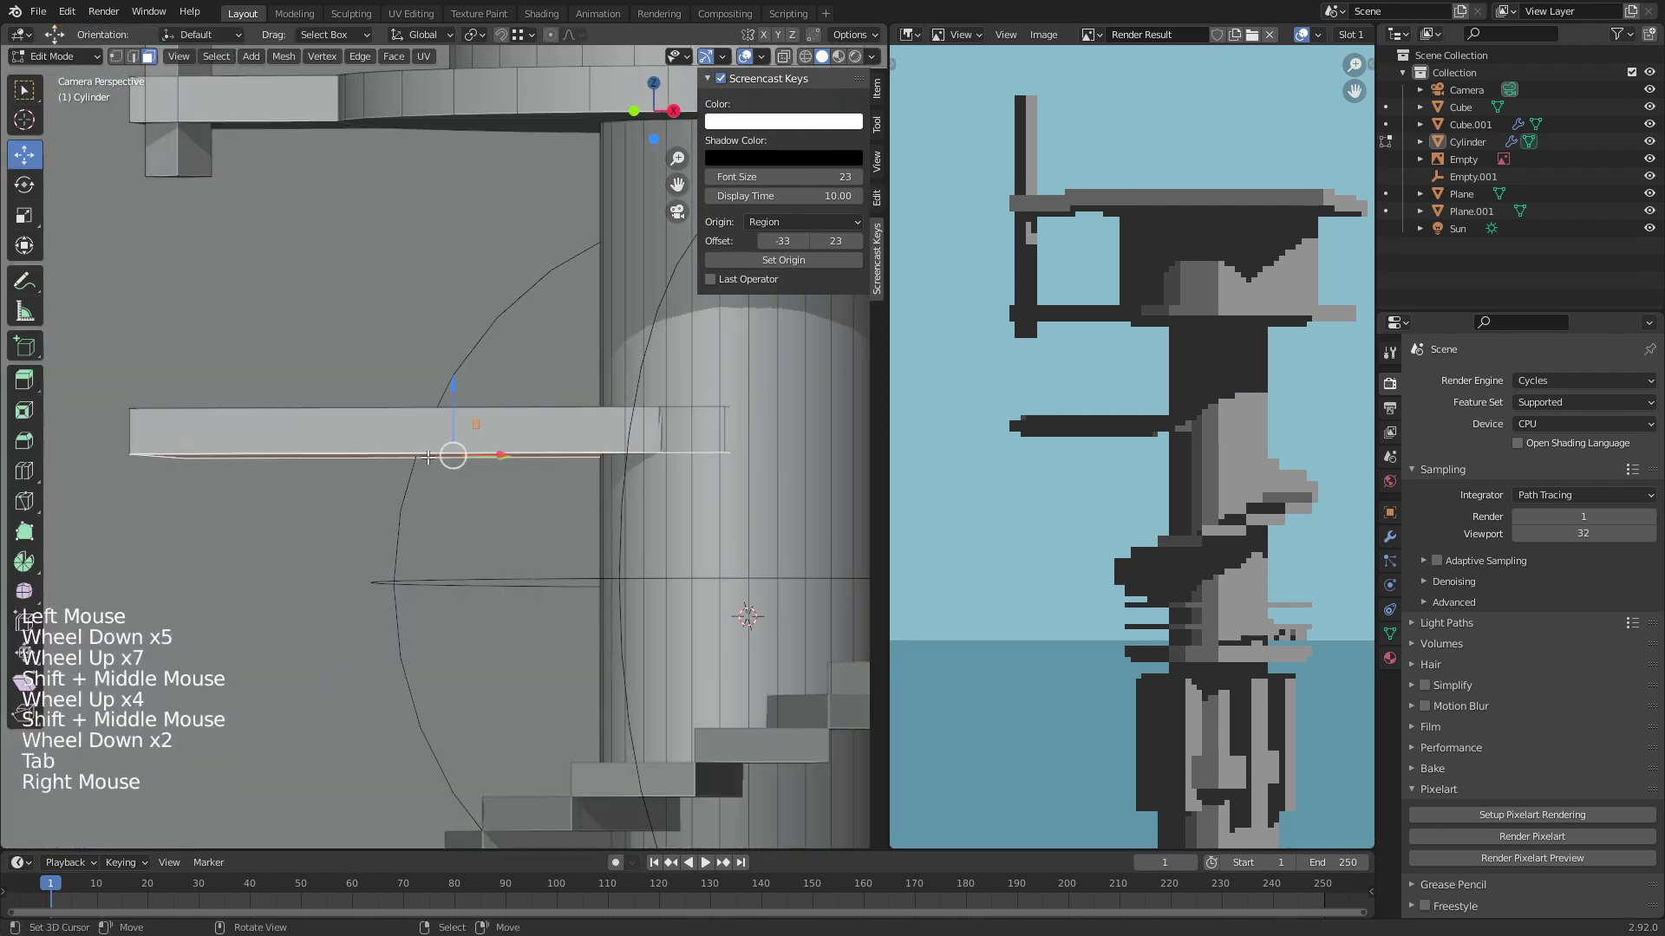
pyautogui.keyDown('shift'); pyautogui.moveTo(451, 400); pyautogui.dragTo(448, 440); pyautogui.keyUp('shift')
pyautogui.press('Tab')
pyautogui.click(1533, 858)
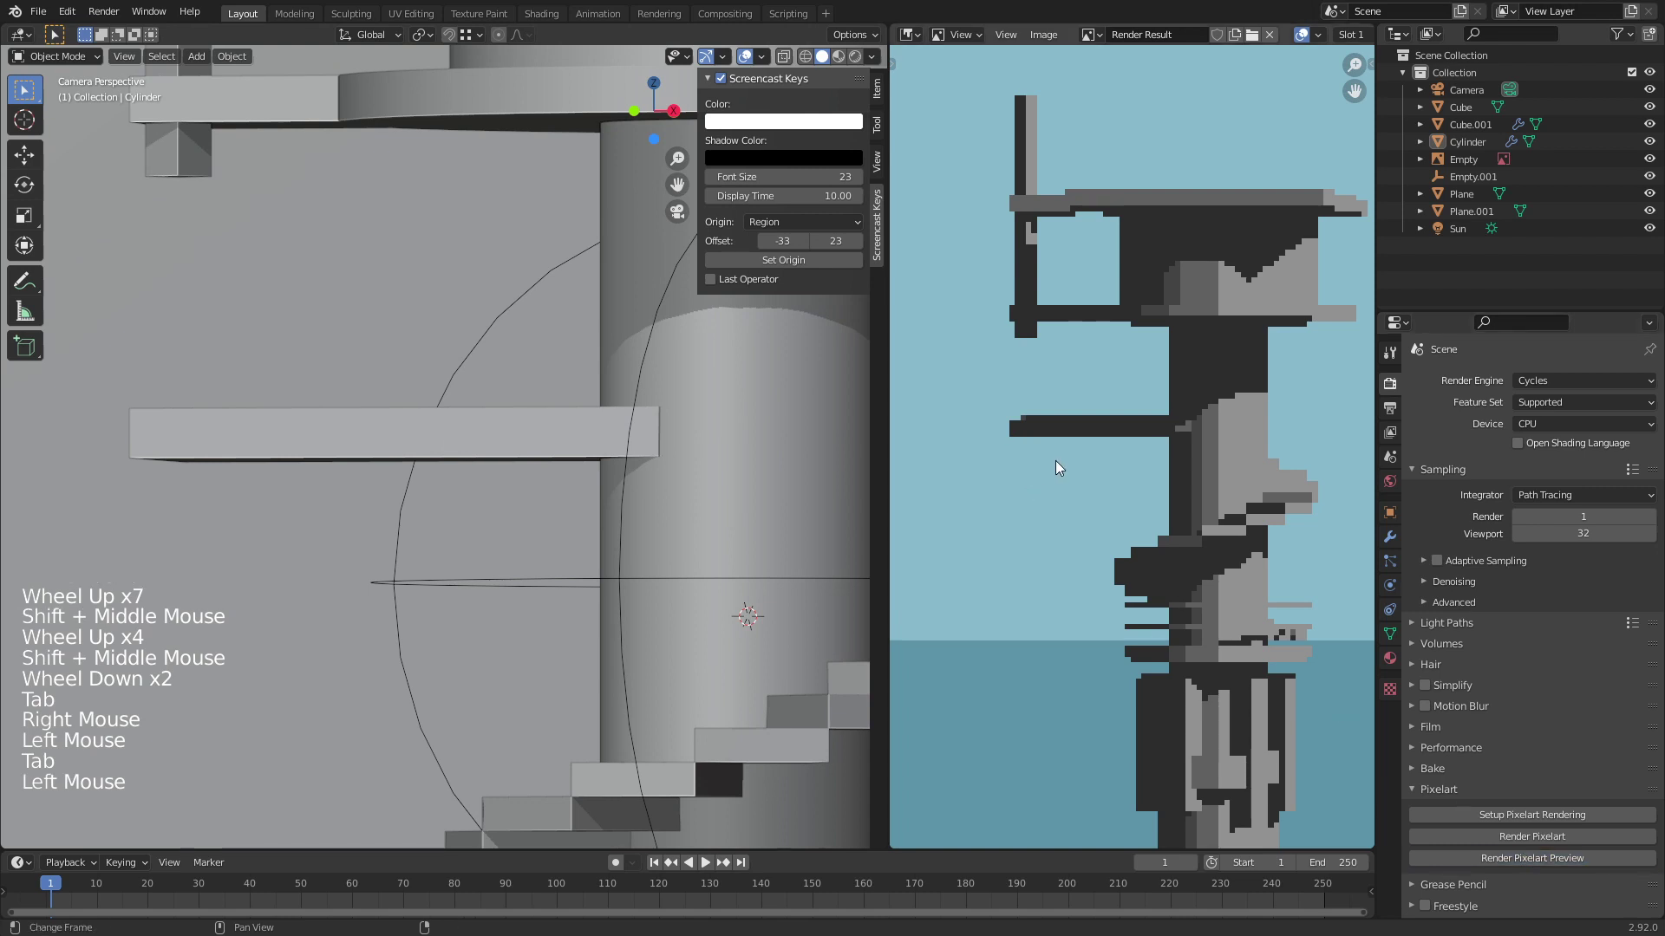
# Step: Raise the side beam's top face slightly in Edit Mode and render a new pixel art preview
pyautogui.press('Tab')
pyautogui.moveTo(487, 401); pyautogui.dragTo(464, 418, button='middle')
pyautogui.press('KP_Decimal')
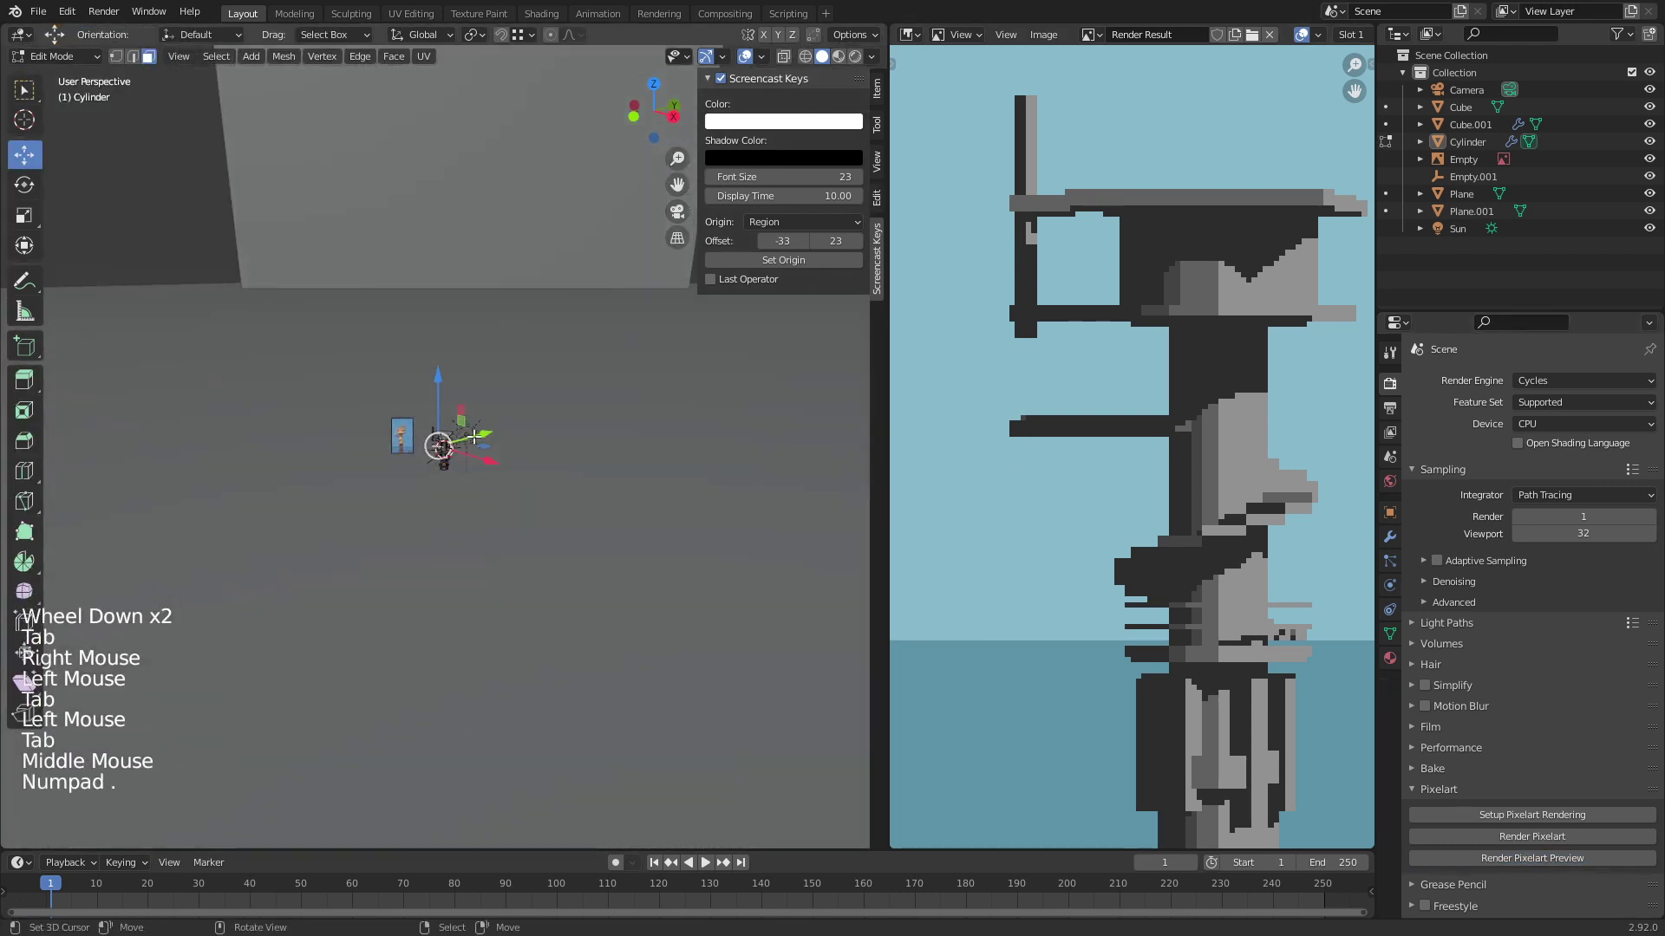
pyautogui.rightClick(483, 415)
pyautogui.press('KP_0')
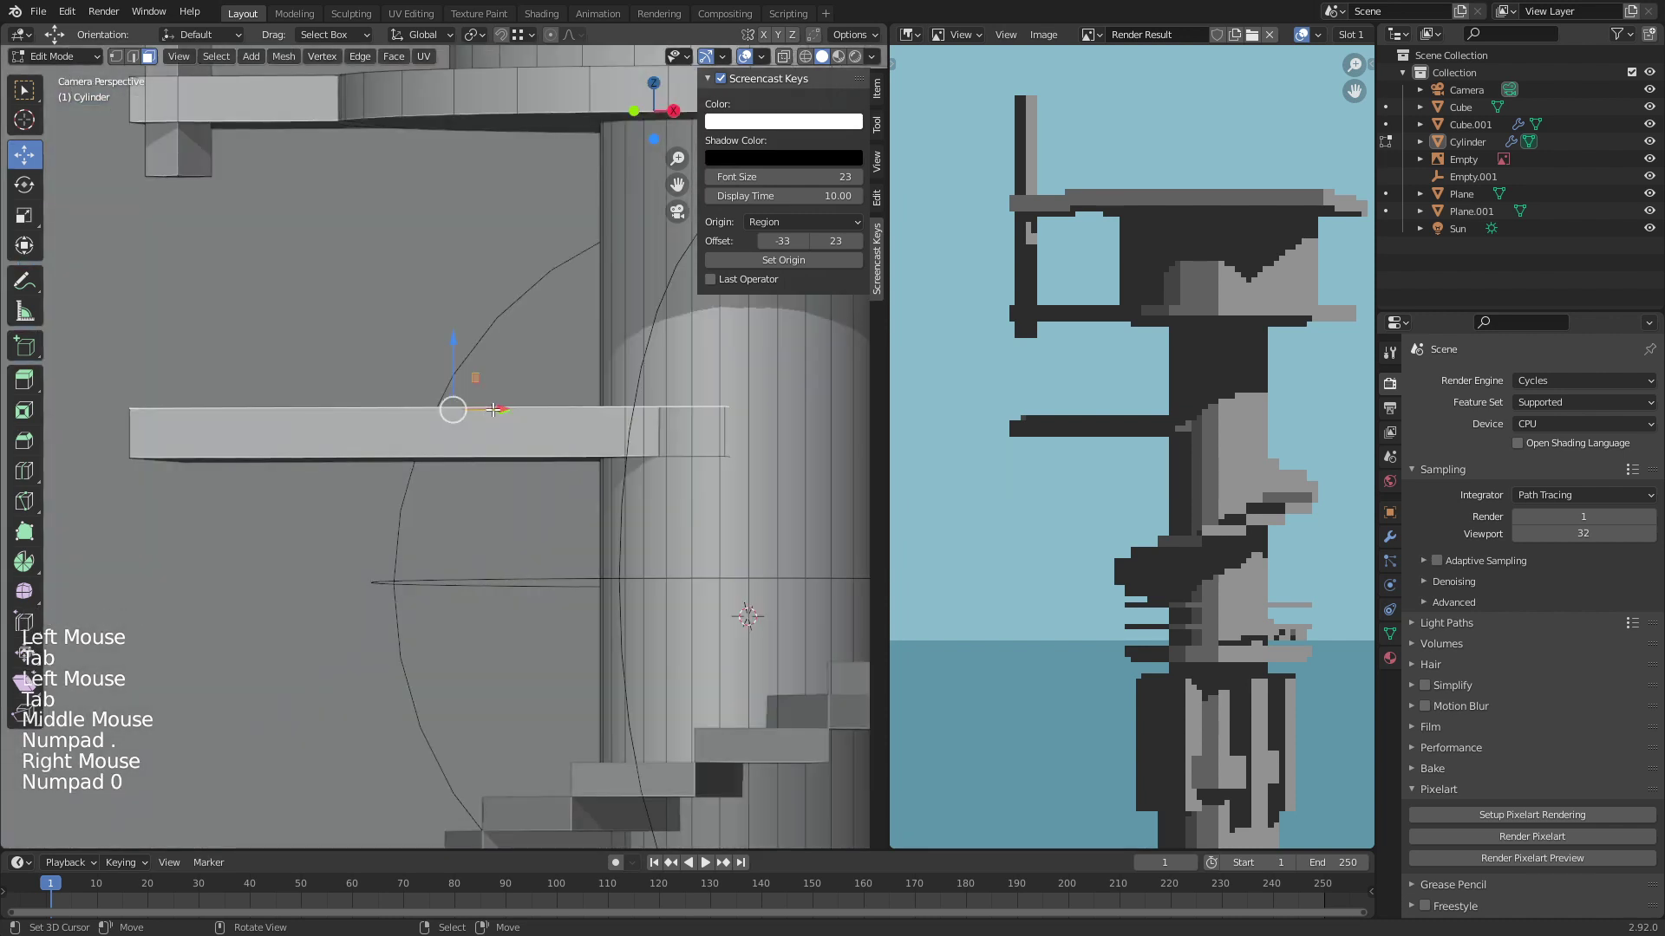
pyautogui.press('g')
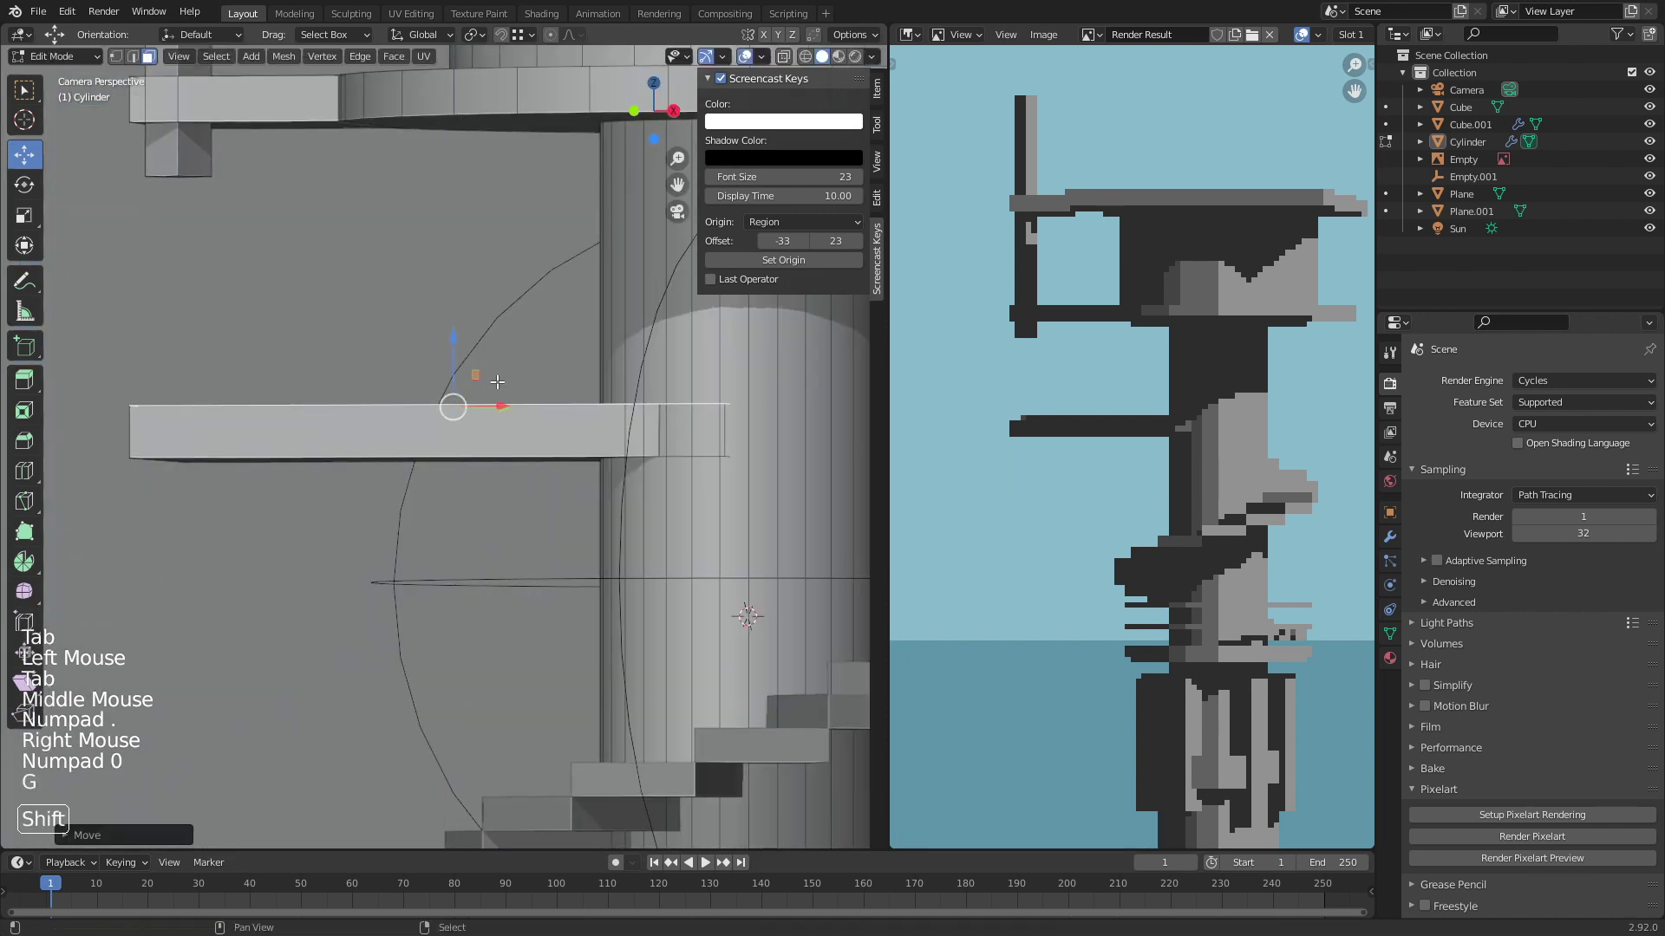
pyautogui.press('Tab')
pyautogui.click(1600, 857)
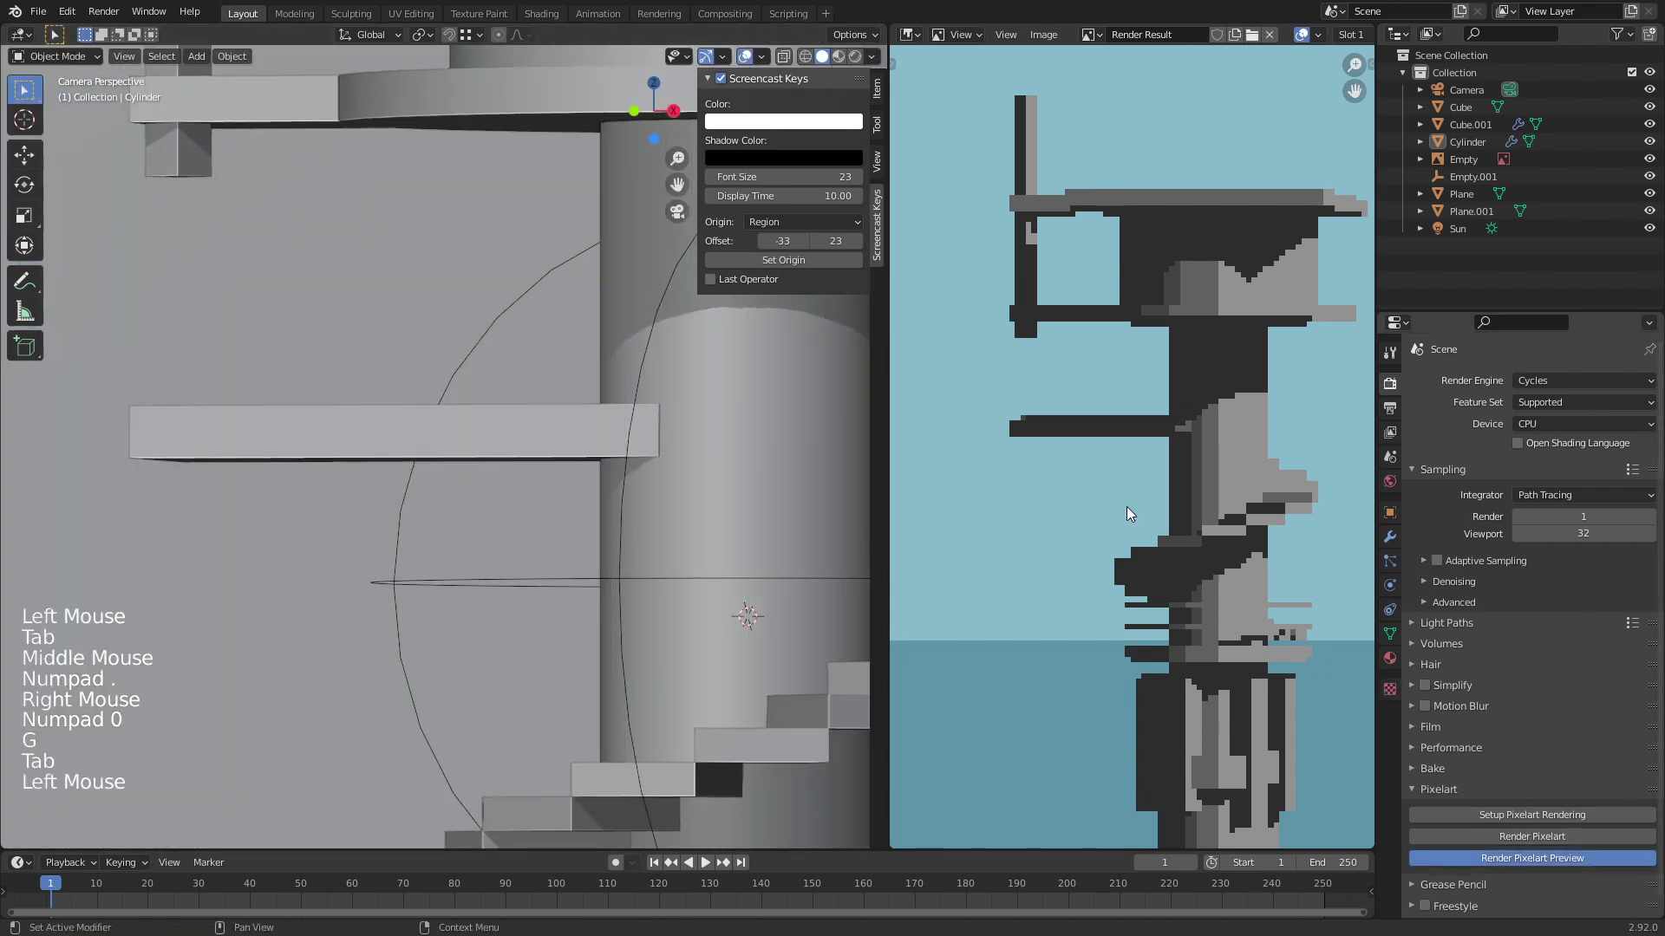
# Step: Check the whole tower in the pixel art render and save the file
pyautogui.scroll(-6, 1127, 506)
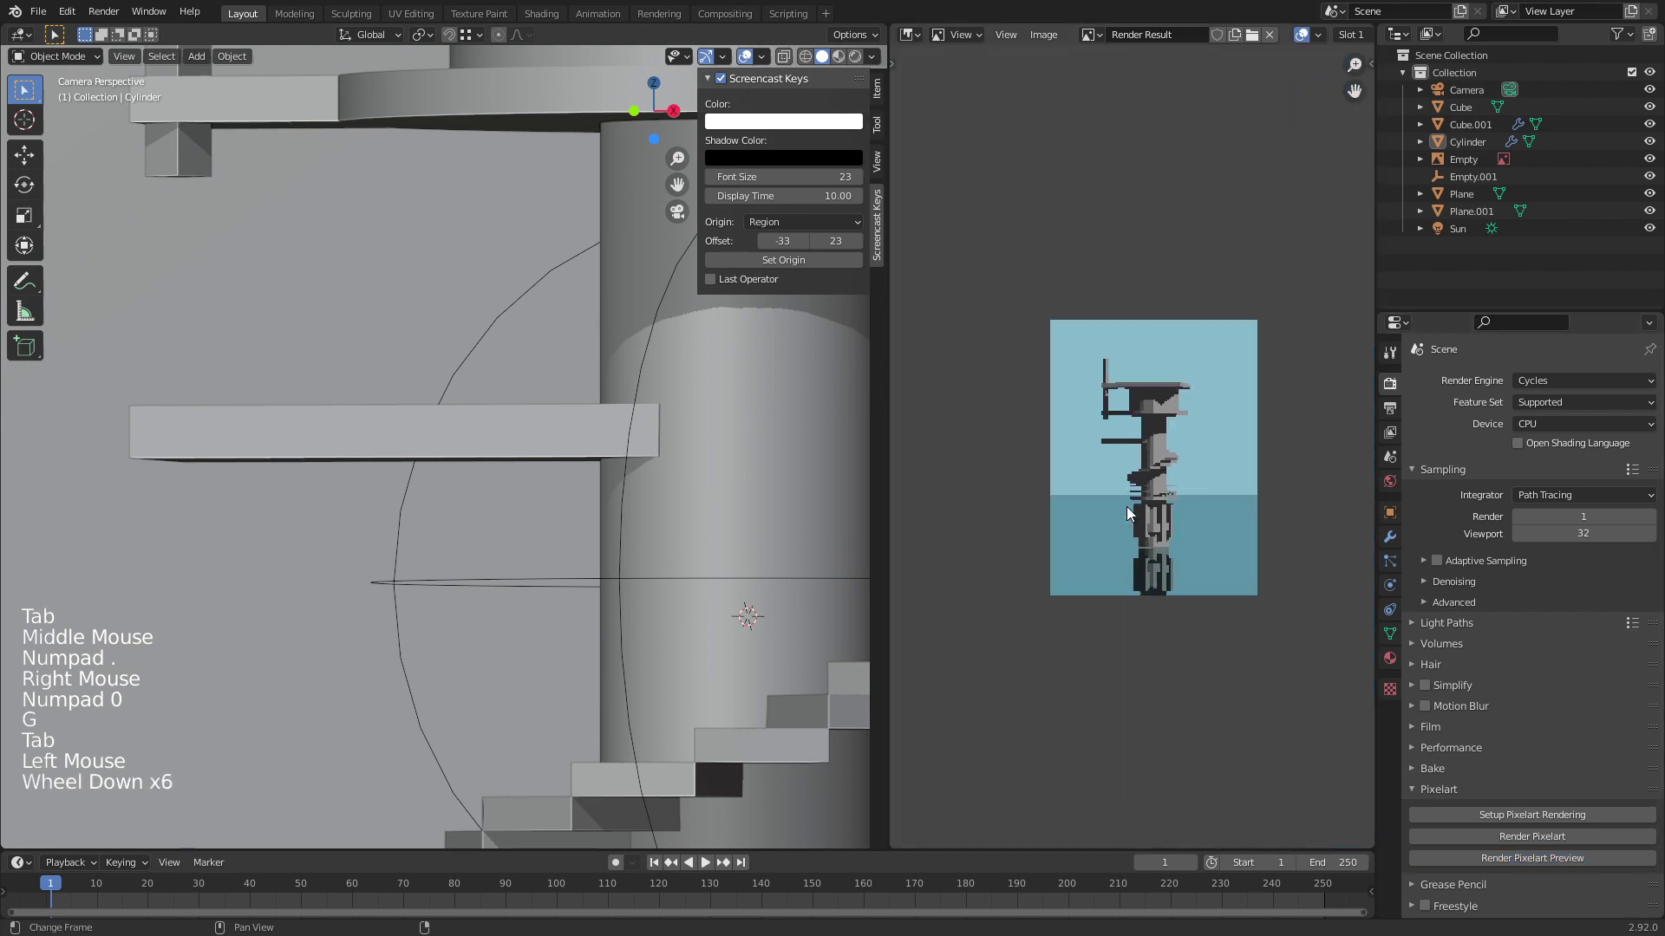
pyautogui.scroll(2, 1135, 498)
pyautogui.scroll(1, 1134, 498)
pyautogui.moveTo(1134, 498); pyautogui.dragTo(1107, 509, button='middle')
pyautogui.hotkey('ctrl', 's')
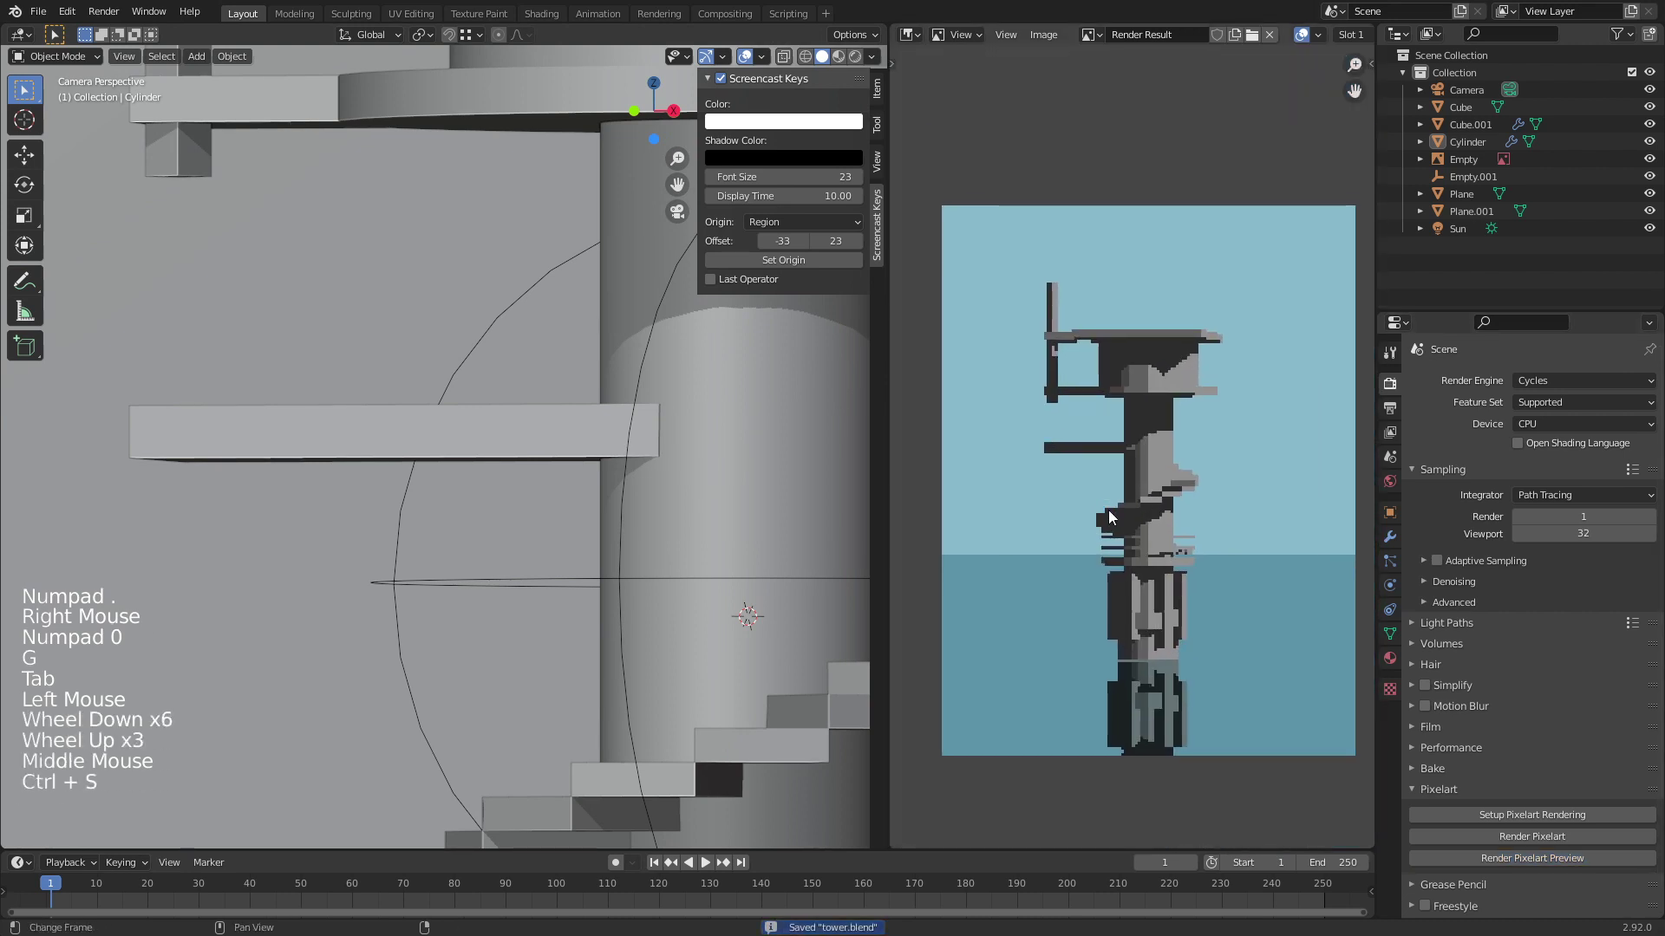
# Step: Compare the full tower in the pixel art render with the camera view, from the beam down to the base
pyautogui.scroll(-6, 538, 570)
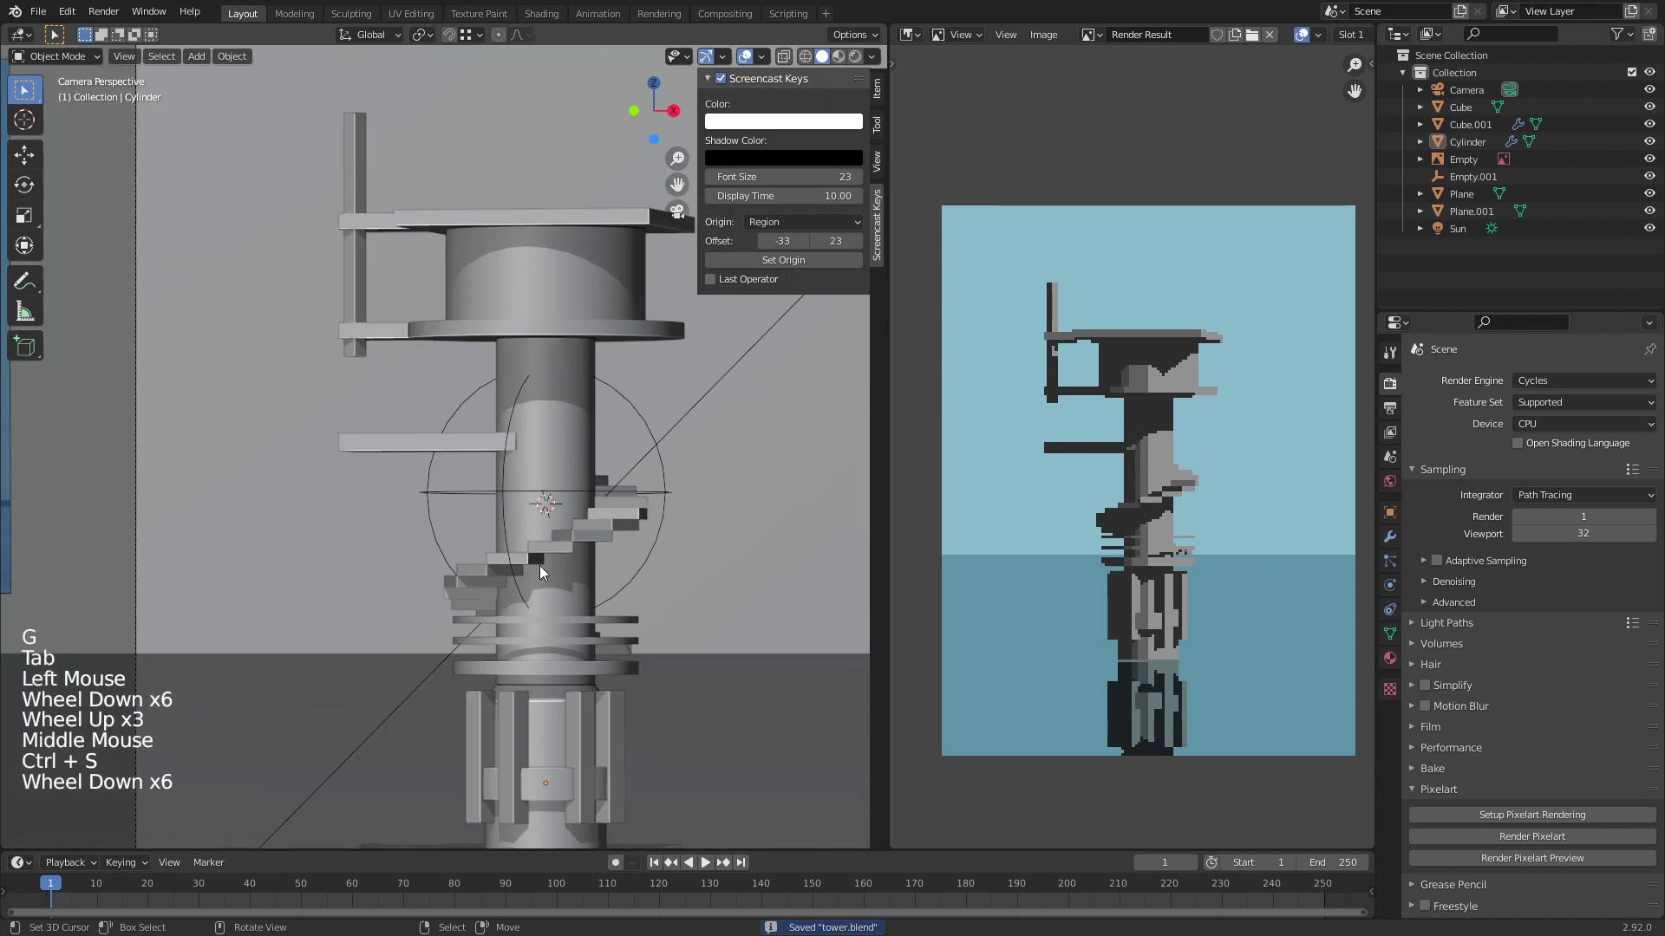
pyautogui.moveTo(1045, 496); pyautogui.dragTo(1054, 499, button='middle')
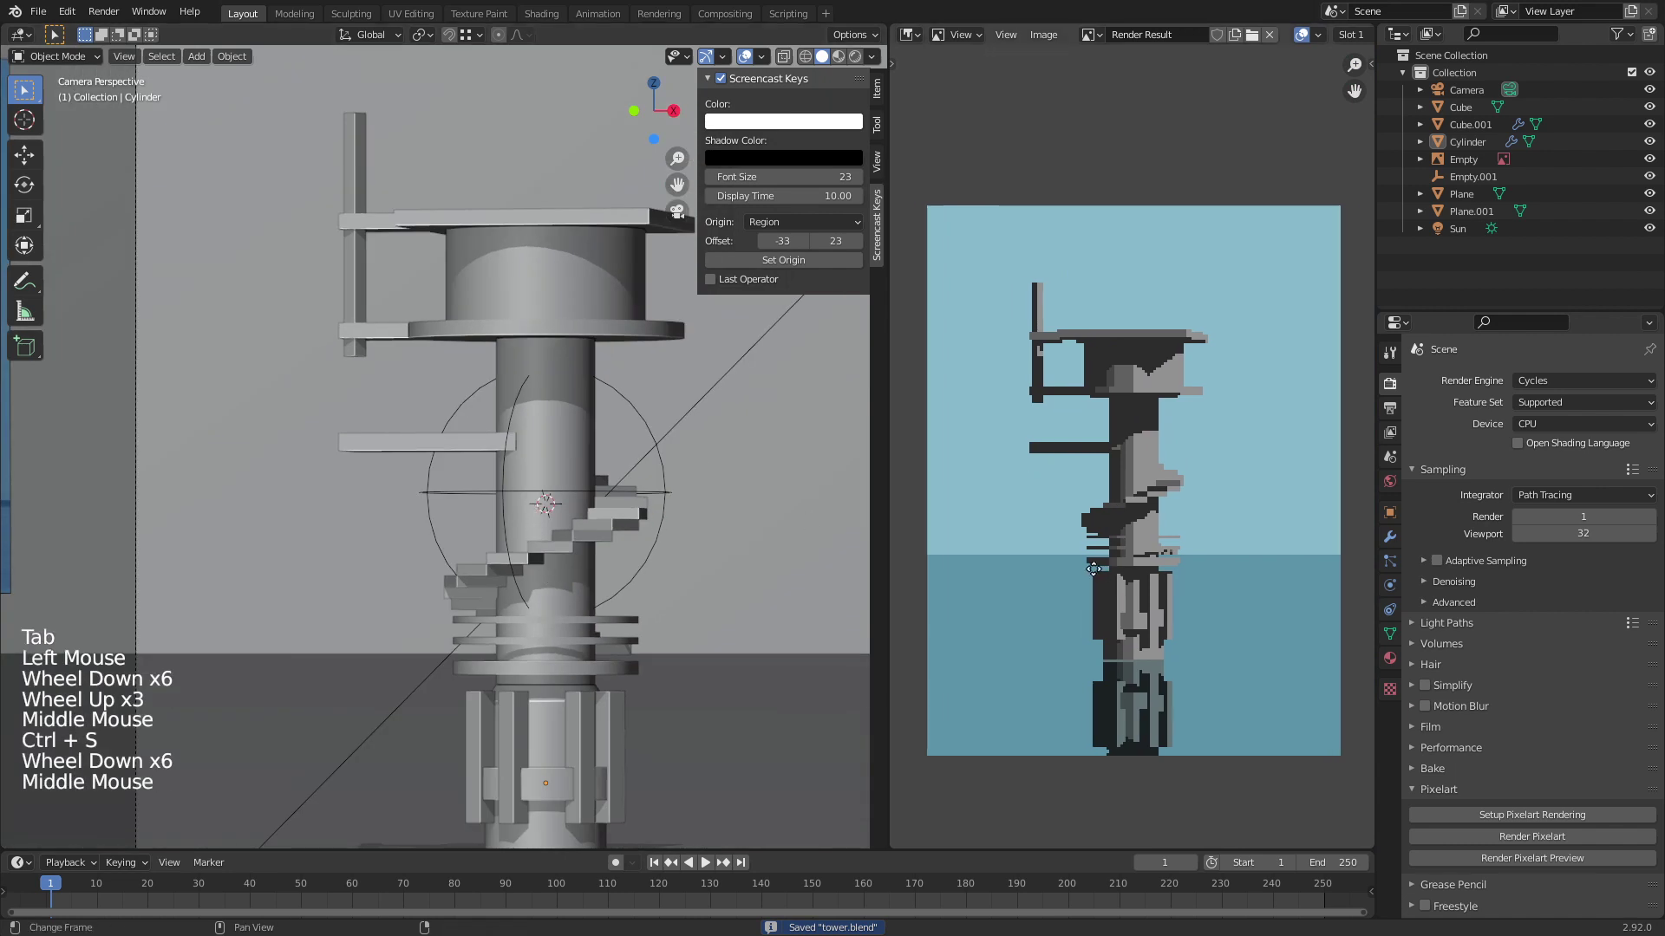
pyautogui.scroll(3, 1100, 659)
pyautogui.moveTo(1099, 659); pyautogui.dragTo(1153, 558, button='middle')
pyautogui.scroll(-2, 1105, 528)
pyautogui.scroll(1, 1142, 535)
pyautogui.scroll(1, 1168, 553)
pyautogui.scroll(-4, 1175, 544)
pyautogui.scroll(1, 1153, 558)
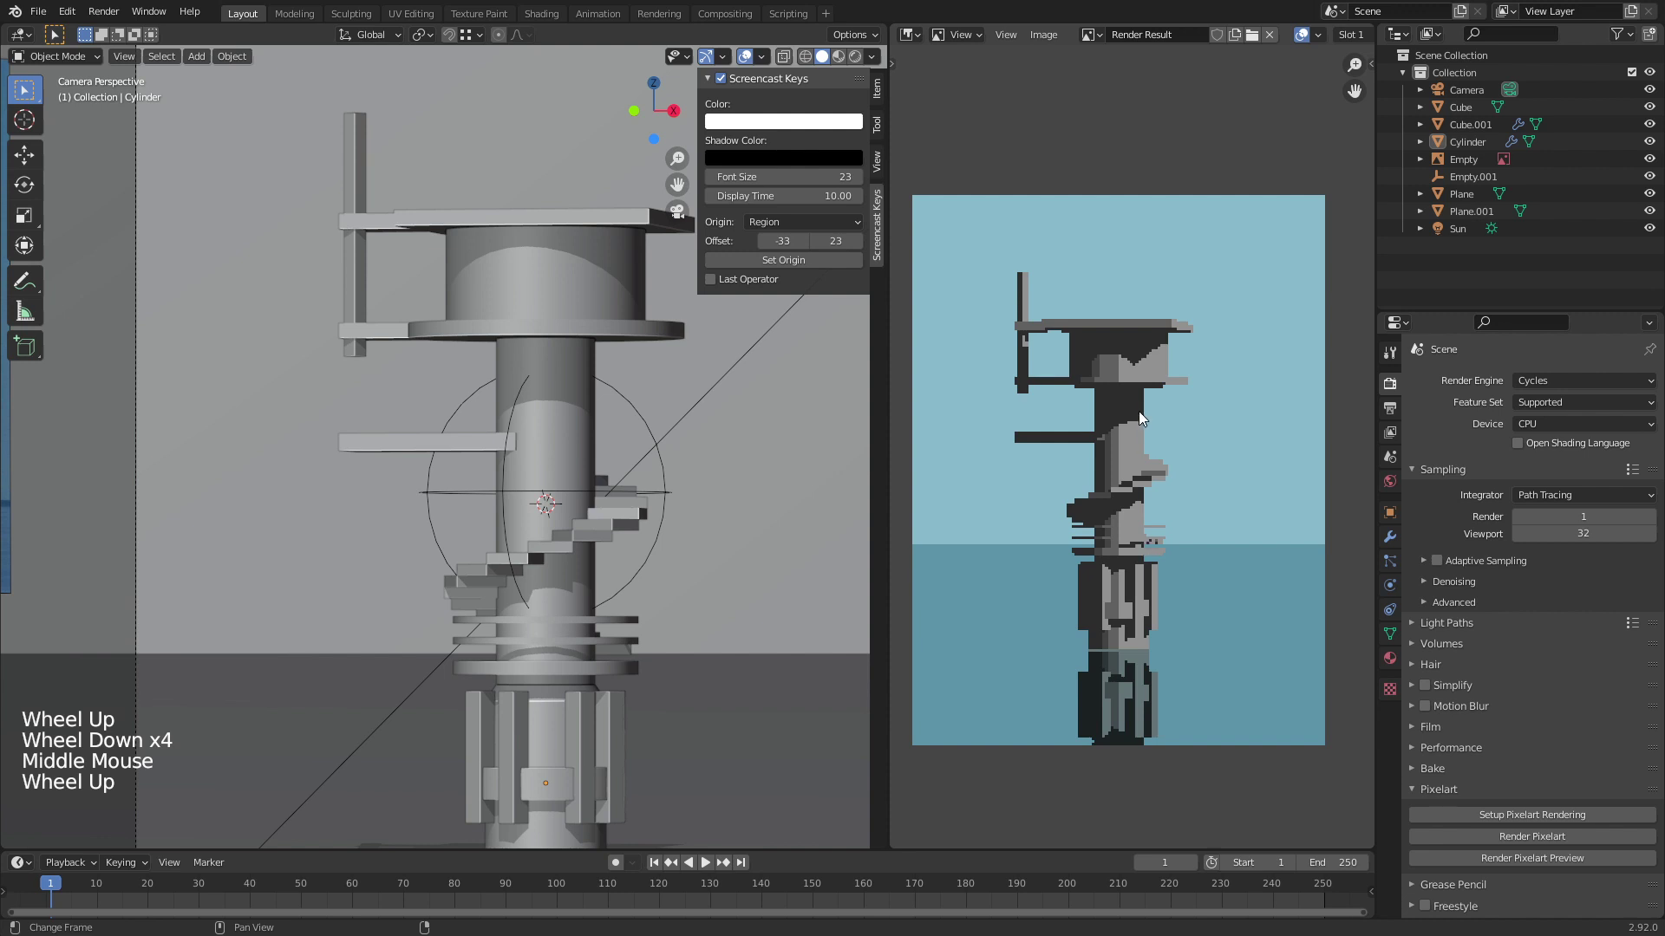
# Step: Examine the pixel edges of the shadow cast on the upper cabin and on the shaft below it
pyautogui.scroll(6, 1138, 411)
pyautogui.moveTo(1145, 354); pyautogui.dragTo(1061, 613, button='middle')
pyautogui.scroll(6, 1164, 531)
pyautogui.scroll(-3, 1186, 574)
pyautogui.click(1057, 517)
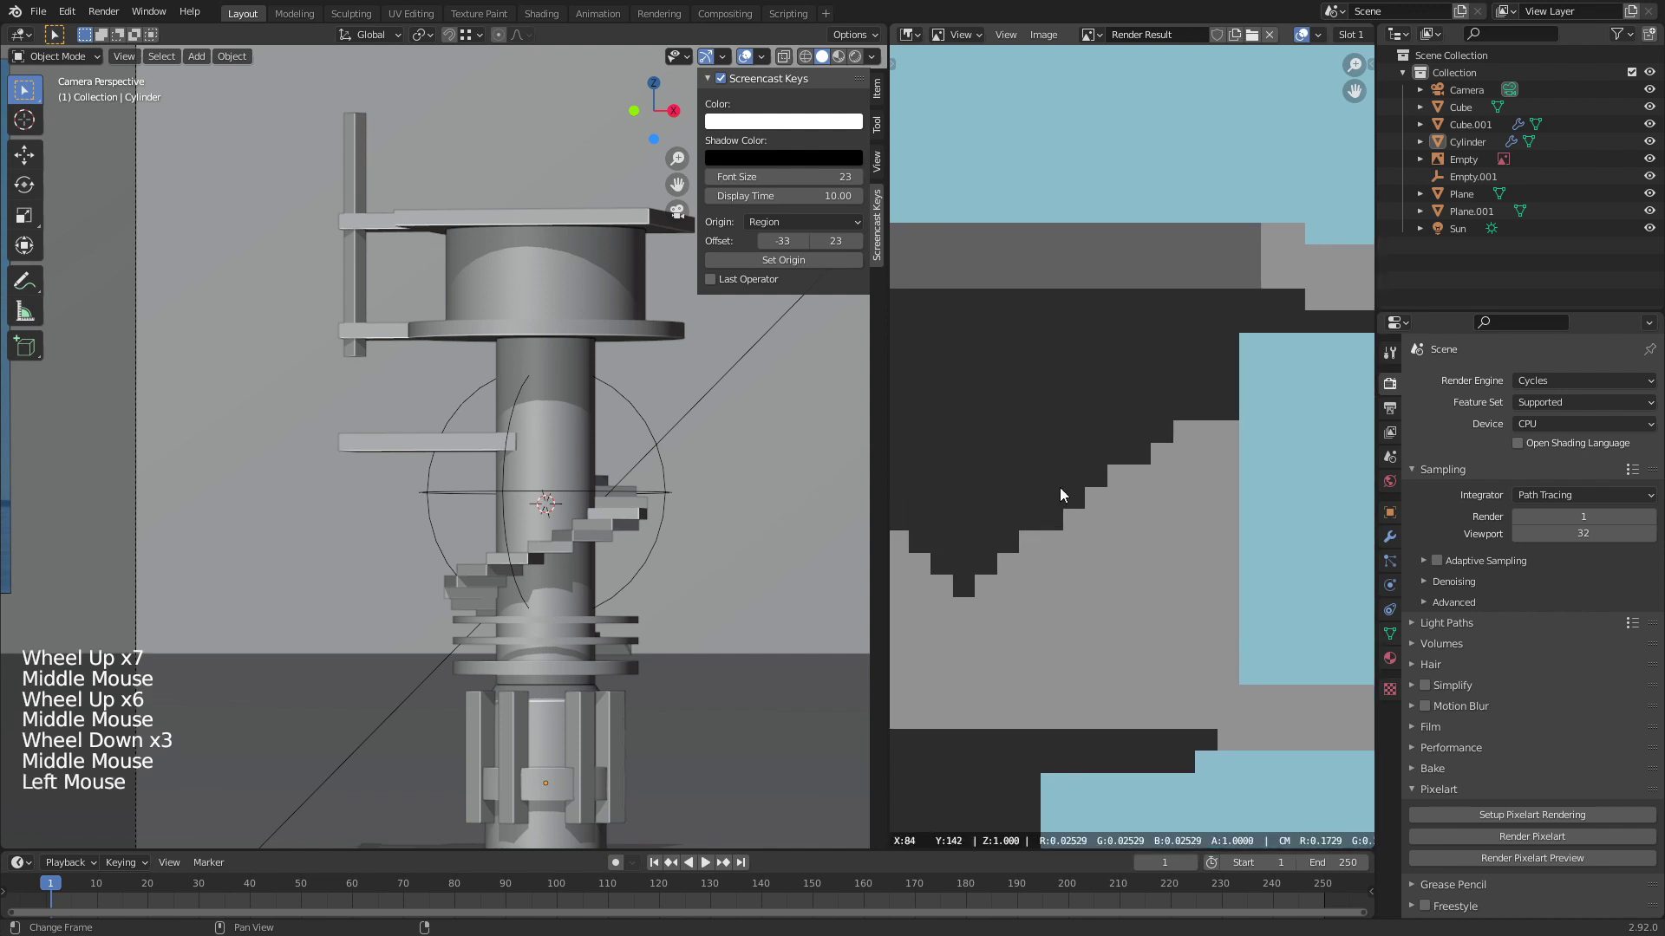
pyautogui.click(1137, 424)
pyautogui.click(1132, 436)
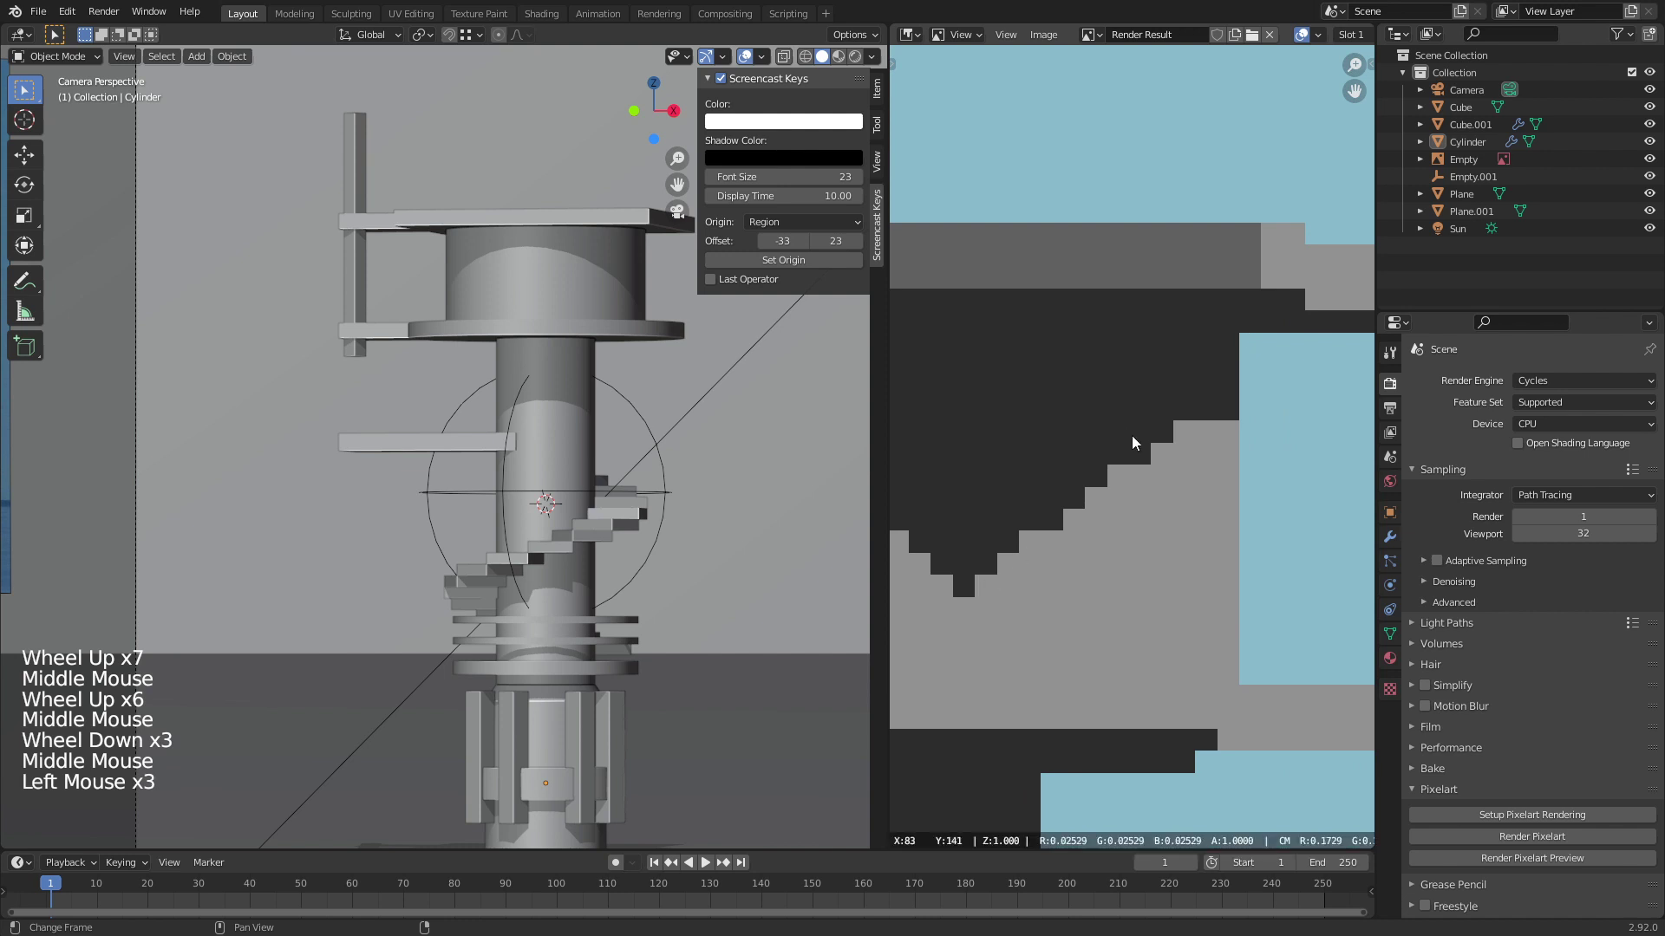
pyautogui.click(1037, 517)
pyautogui.scroll(-6, 1115, 545)
pyautogui.moveTo(1115, 544); pyautogui.dragTo(1190, 496, button='middle')
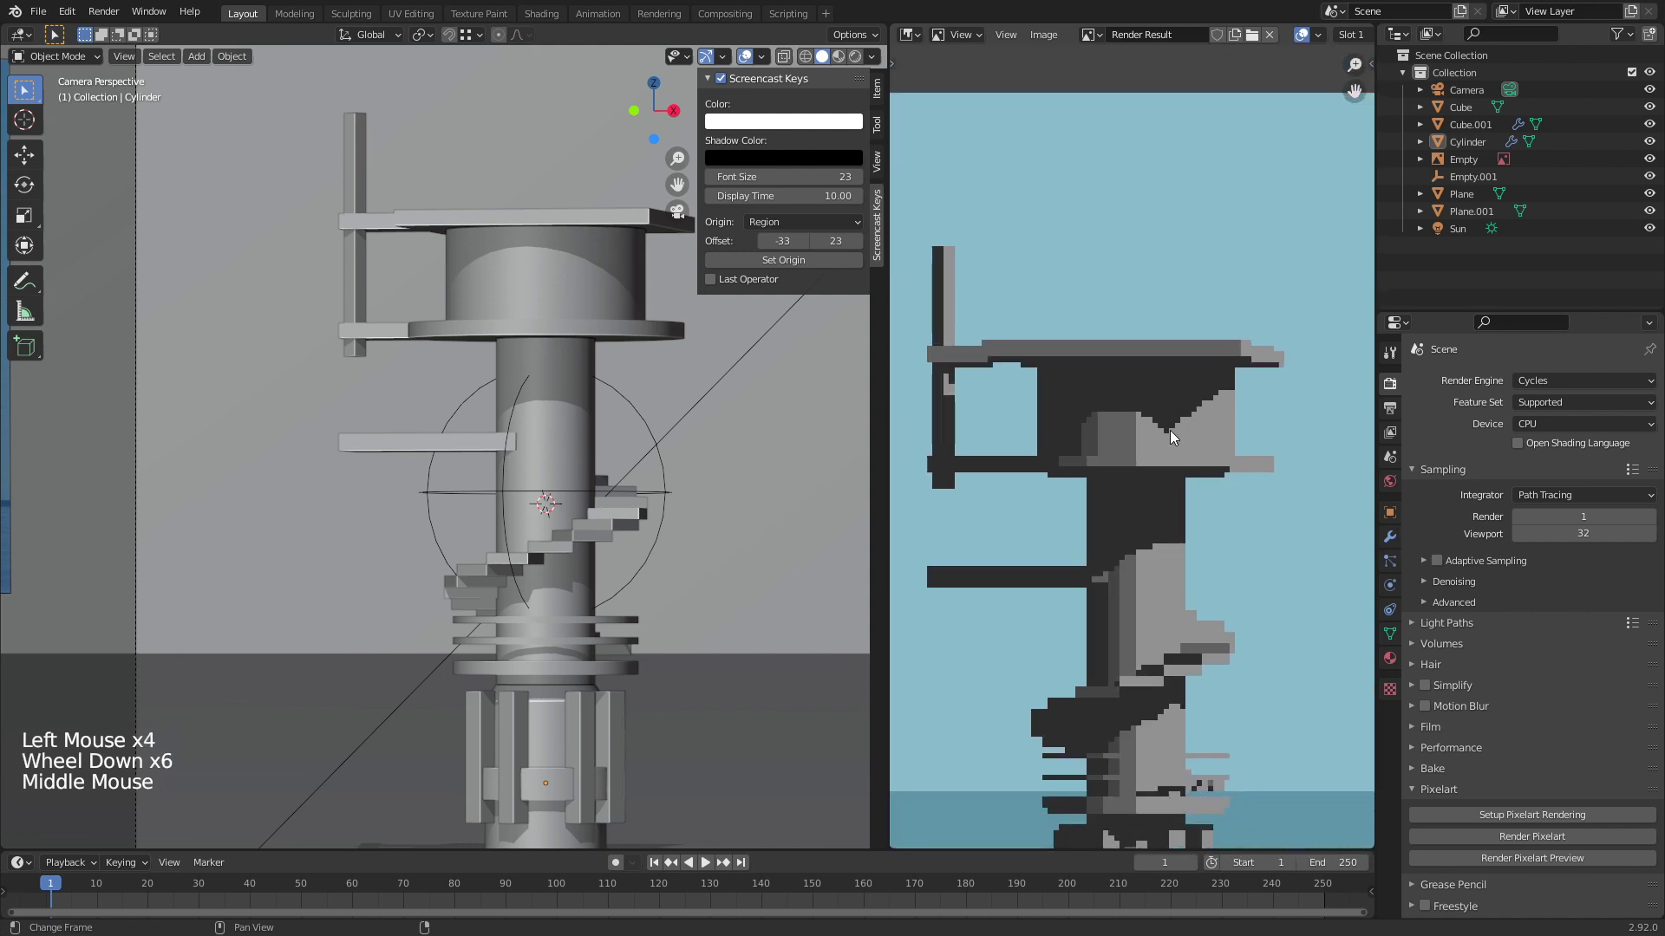
pyautogui.click(1163, 553)
pyautogui.scroll(-3, 1157, 587)
pyautogui.scroll(3, 1157, 586)
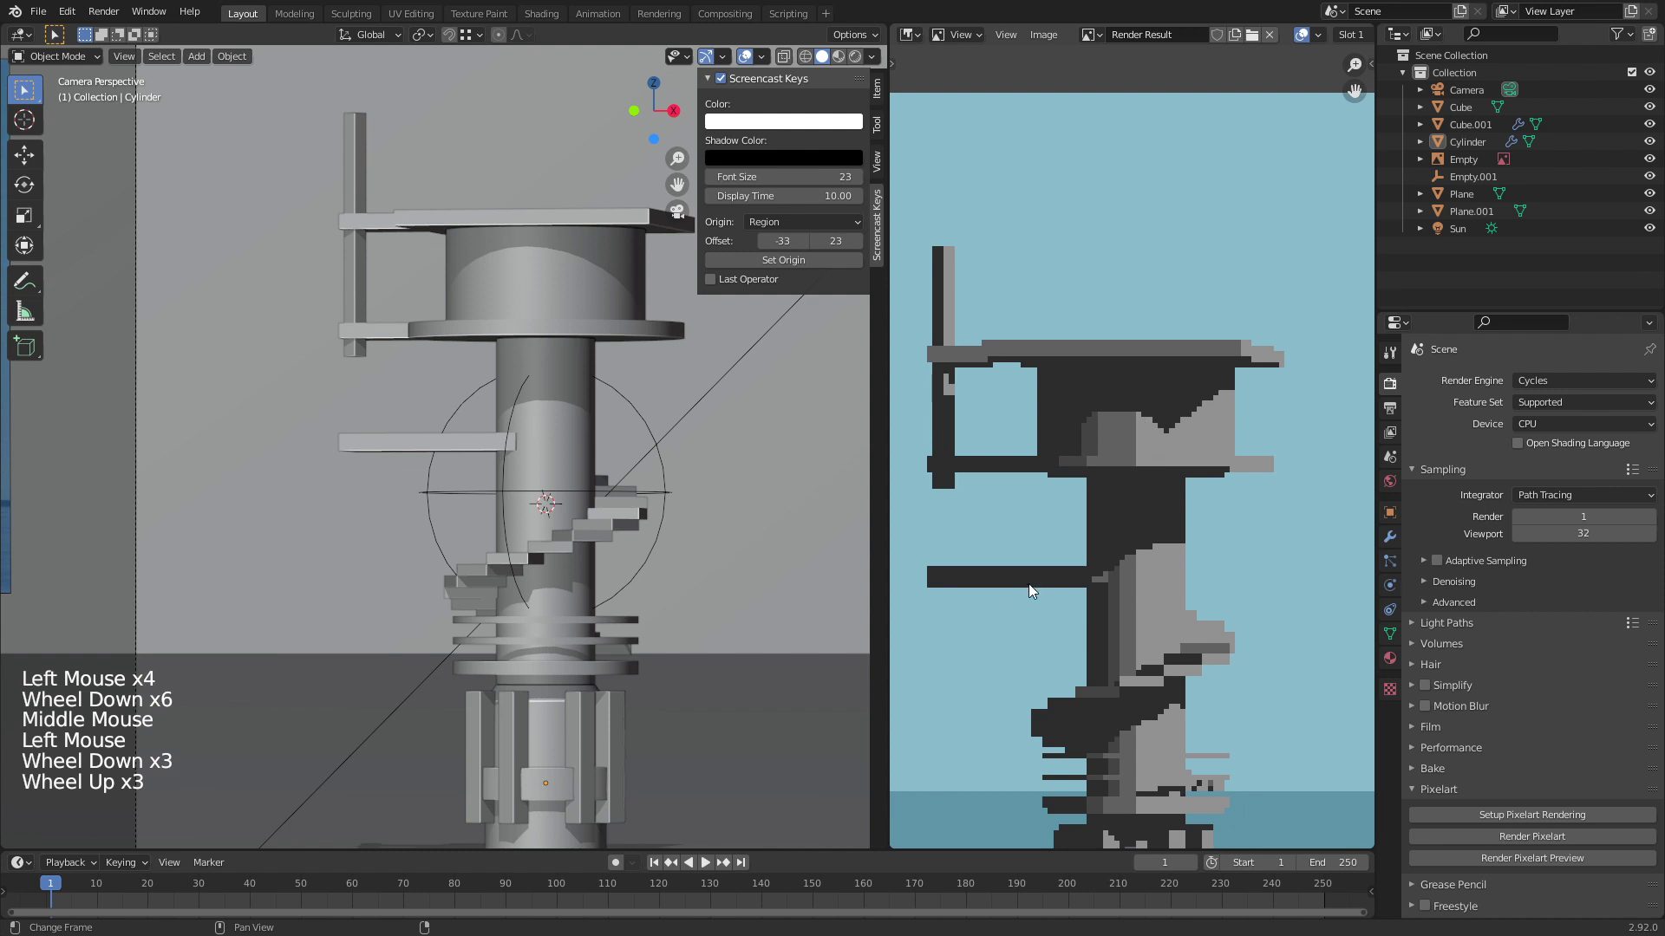
# Step: Save the file and review the tower's staircase, rings and base pillars in the pixel art render
pyautogui.scroll(-1, 743, 538)
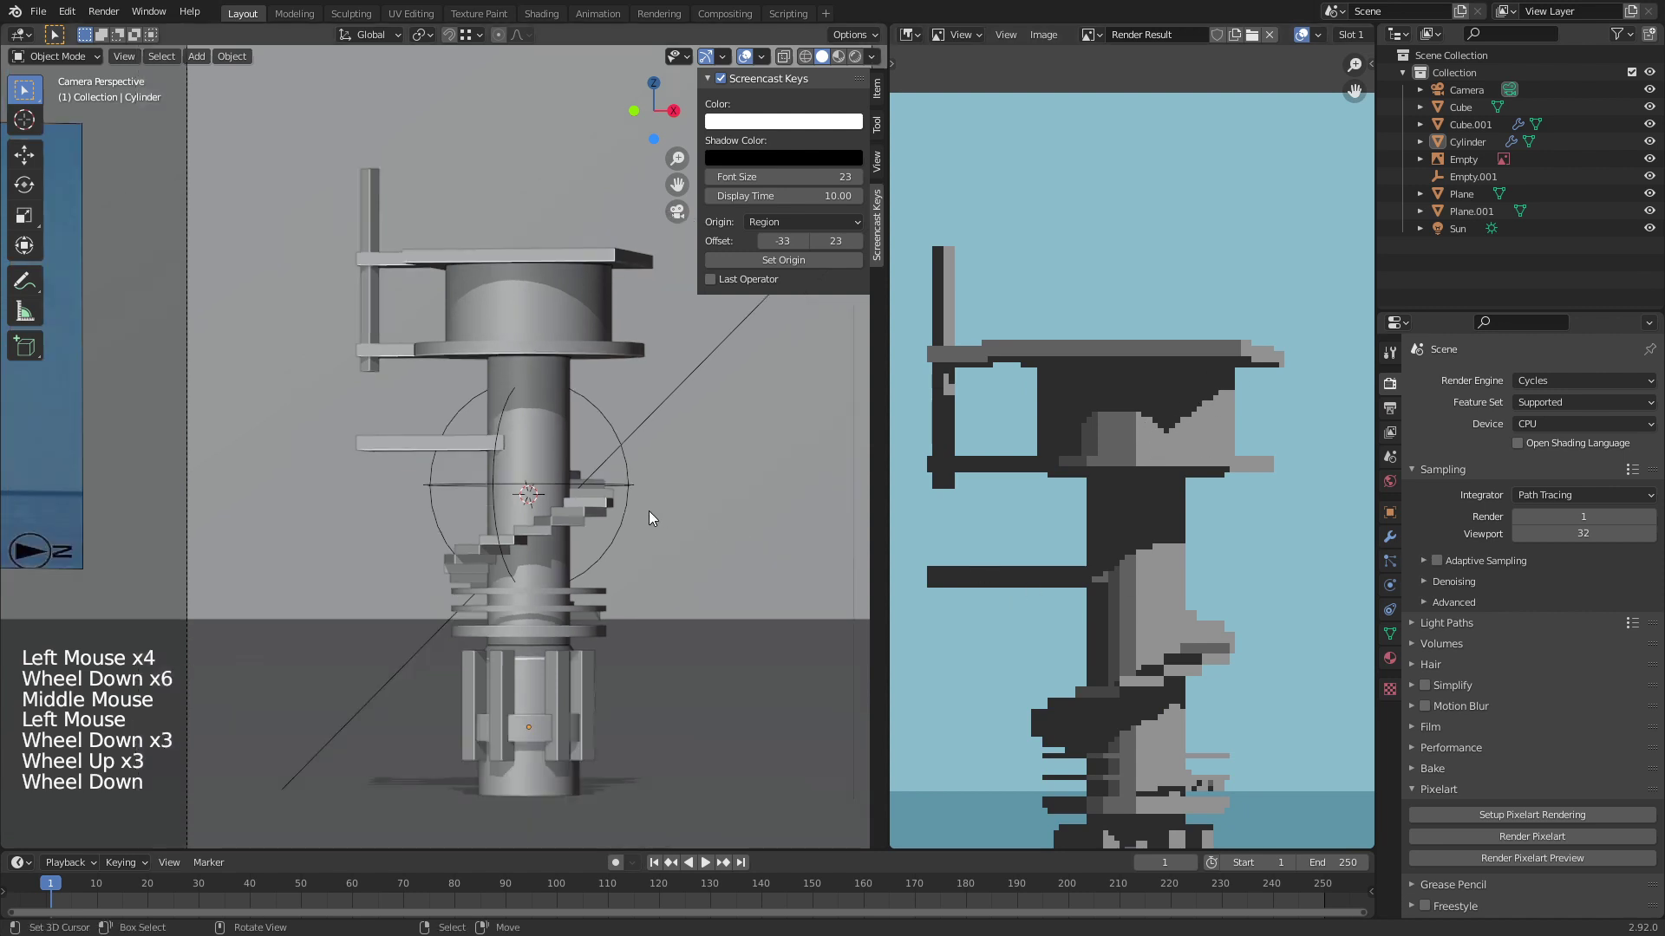
pyautogui.keyDown('shift'); pyautogui.moveTo(649, 512); pyautogui.dragTo(636, 393, button='middle'); pyautogui.keyUp('shift')
pyautogui.hotkey('ctrl', 's')
pyautogui.scroll(-2, 1231, 568)
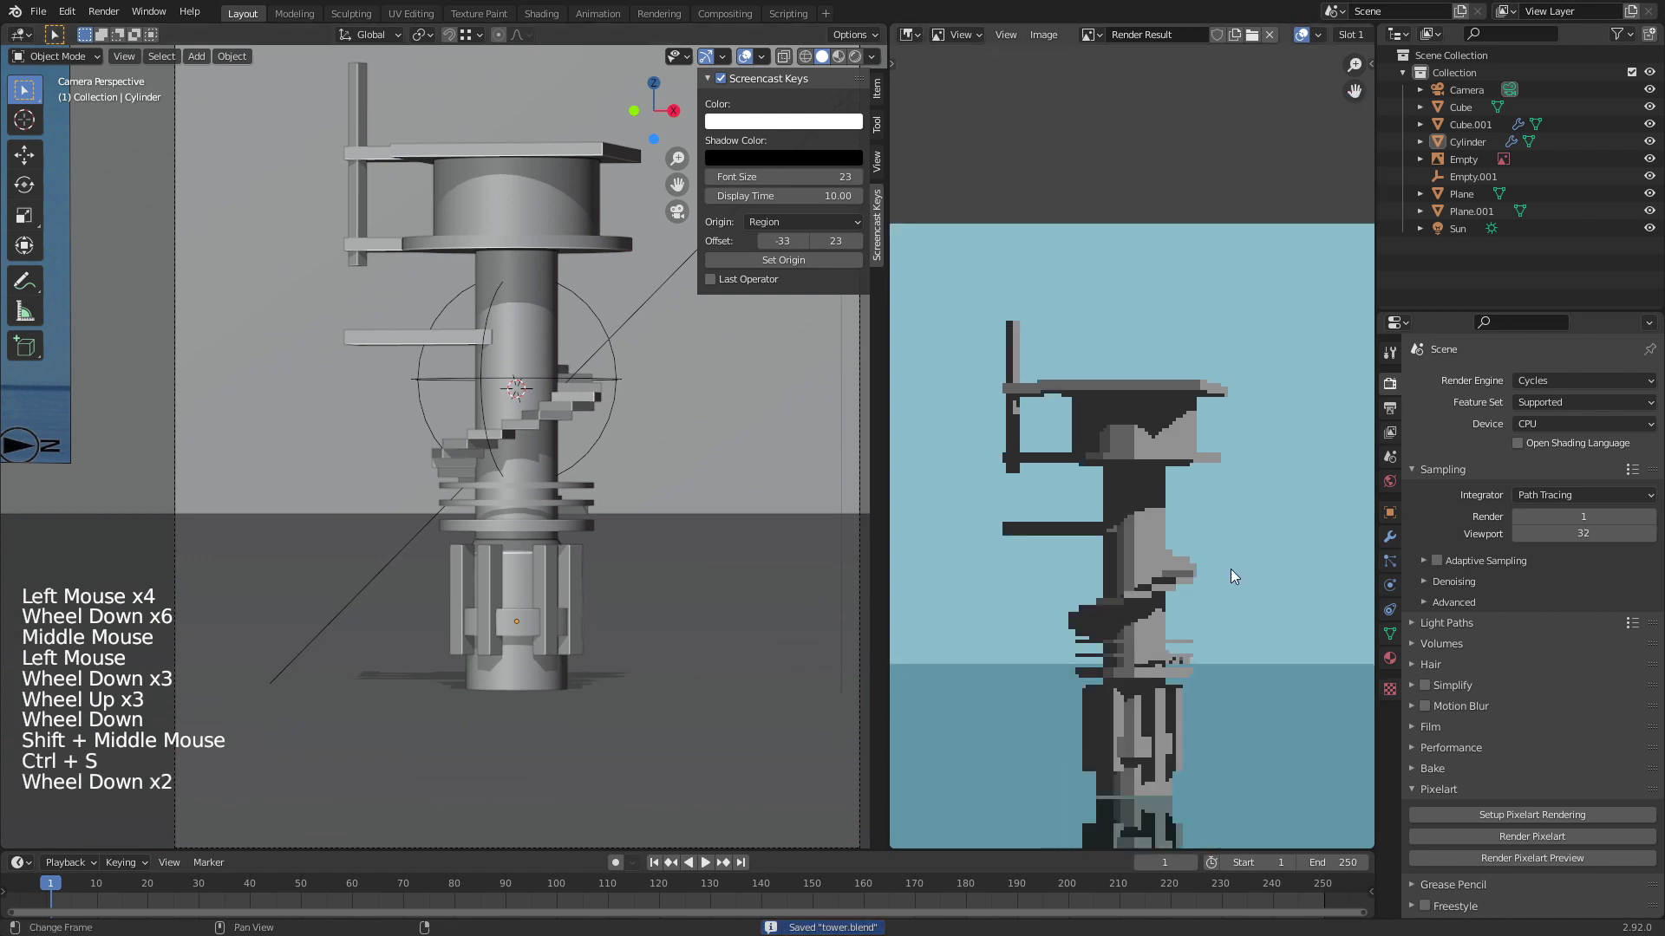
pyautogui.moveTo(1214, 570); pyautogui.dragTo(1203, 426, button='middle')
pyautogui.moveTo(1158, 505); pyautogui.dragTo(1165, 538, button='middle')
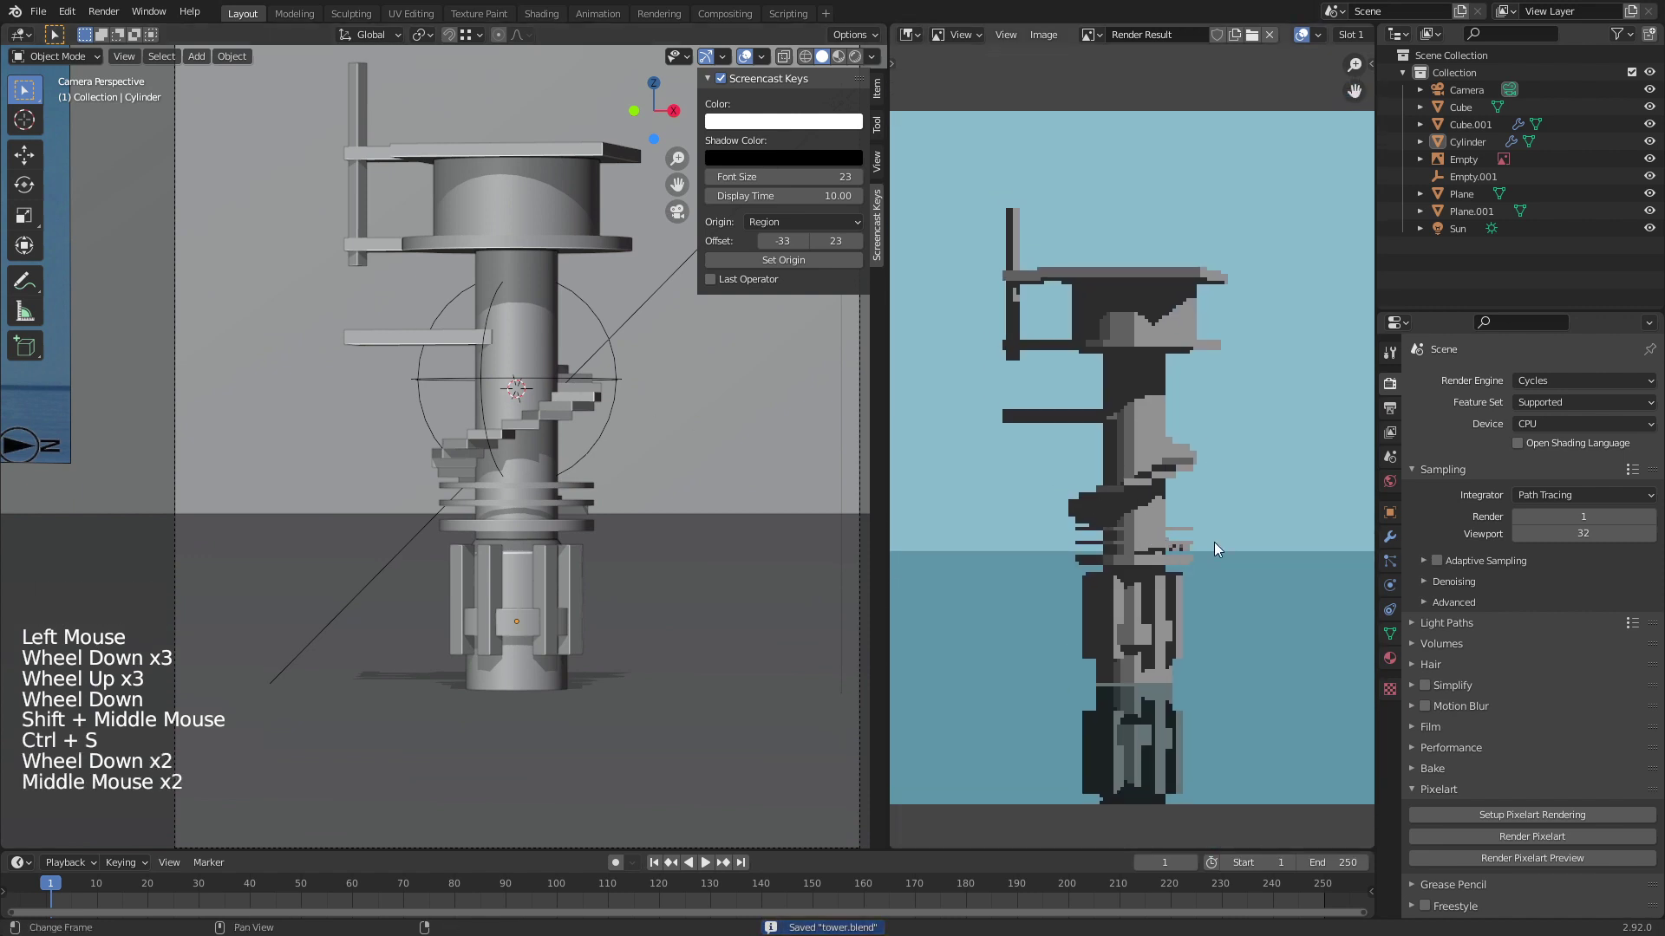
pyautogui.scroll(2, 1044, 513)
pyautogui.moveTo(1044, 513); pyautogui.dragTo(1107, 459, button='middle')
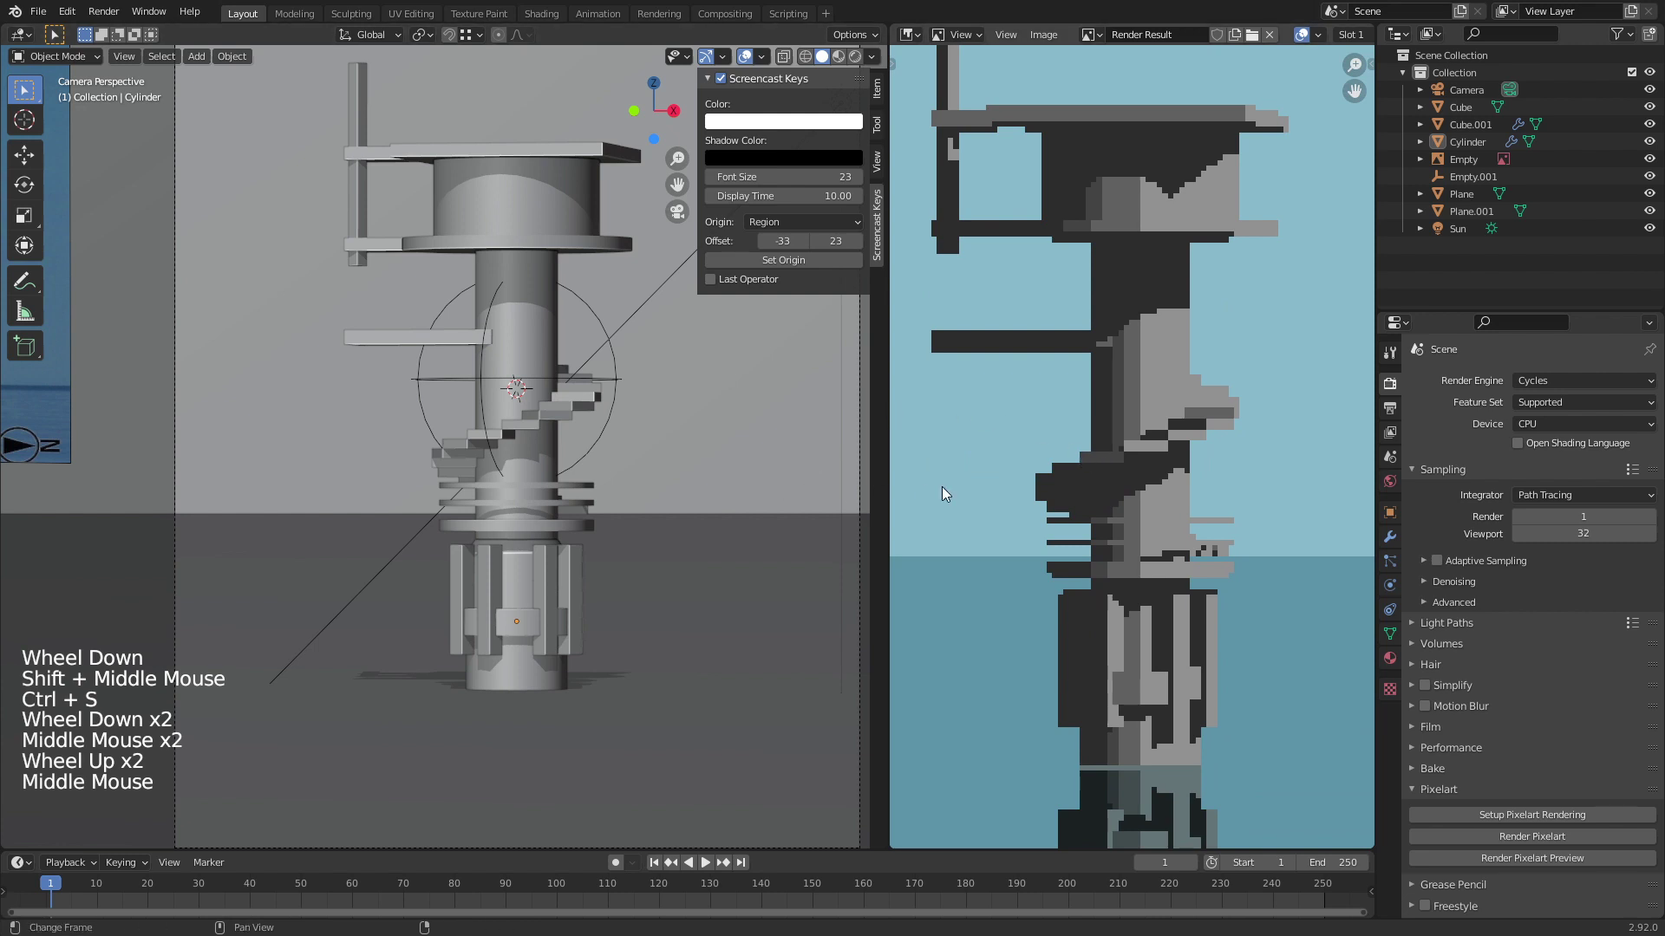
# Step: Select the Sun light, rotate it slightly and render a pixel art preview of the new shadows
pyautogui.scroll(-5, 589, 226)
pyautogui.rightClick(560, 354)
pyautogui.scroll(4, 518, 434)
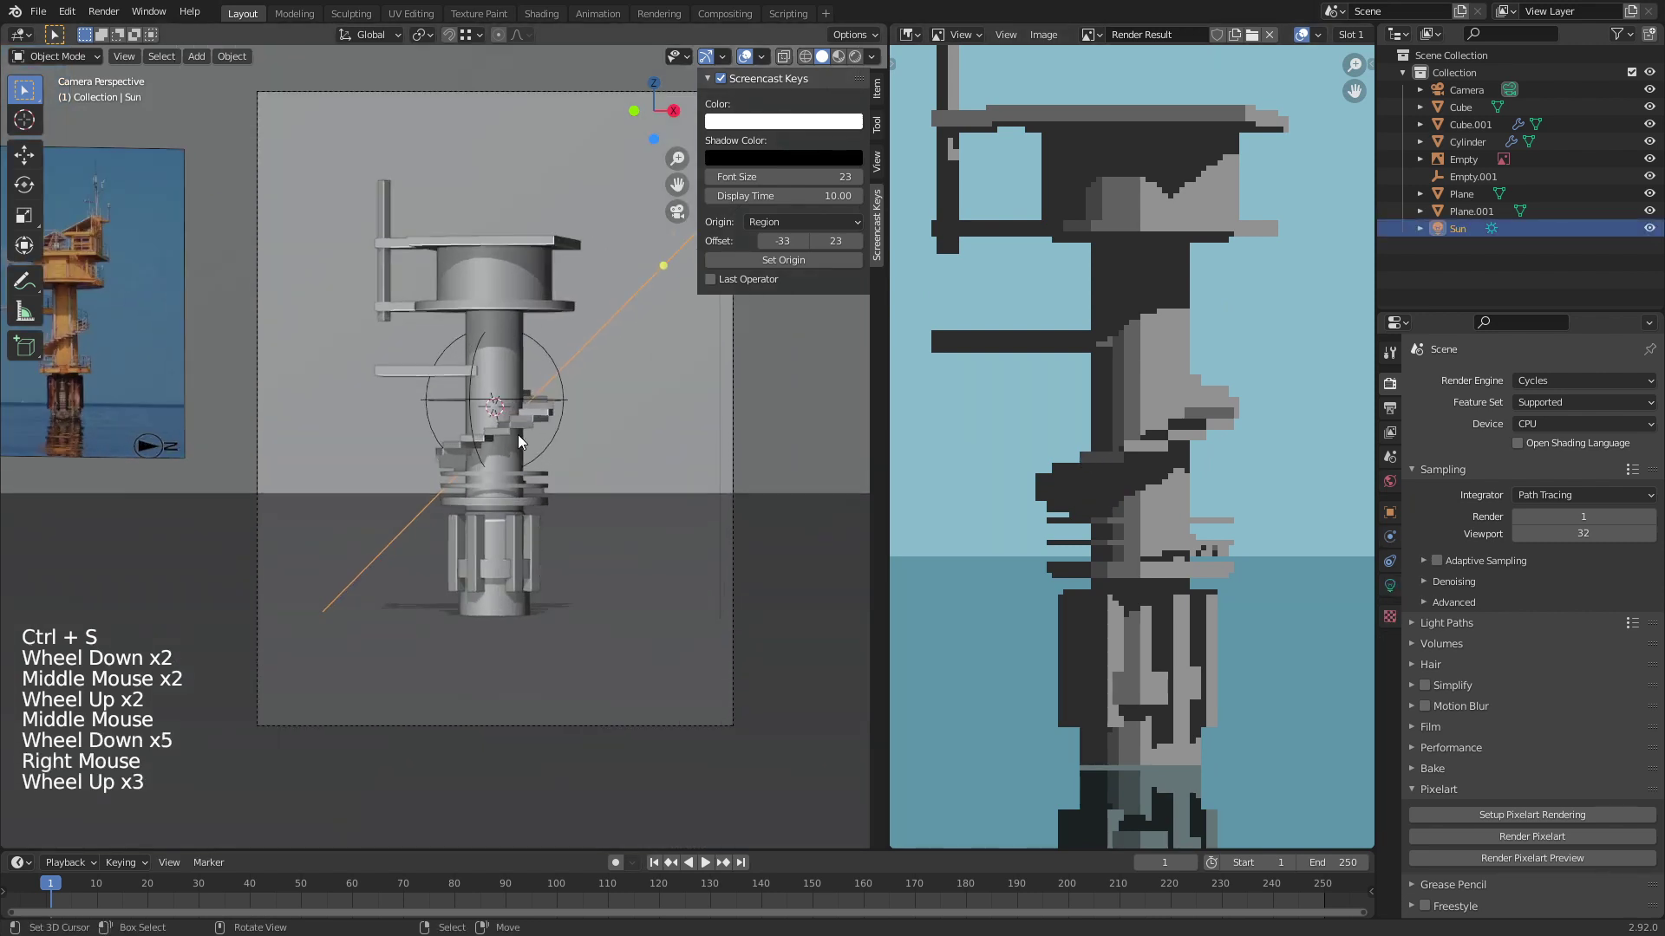
pyautogui.press('r')
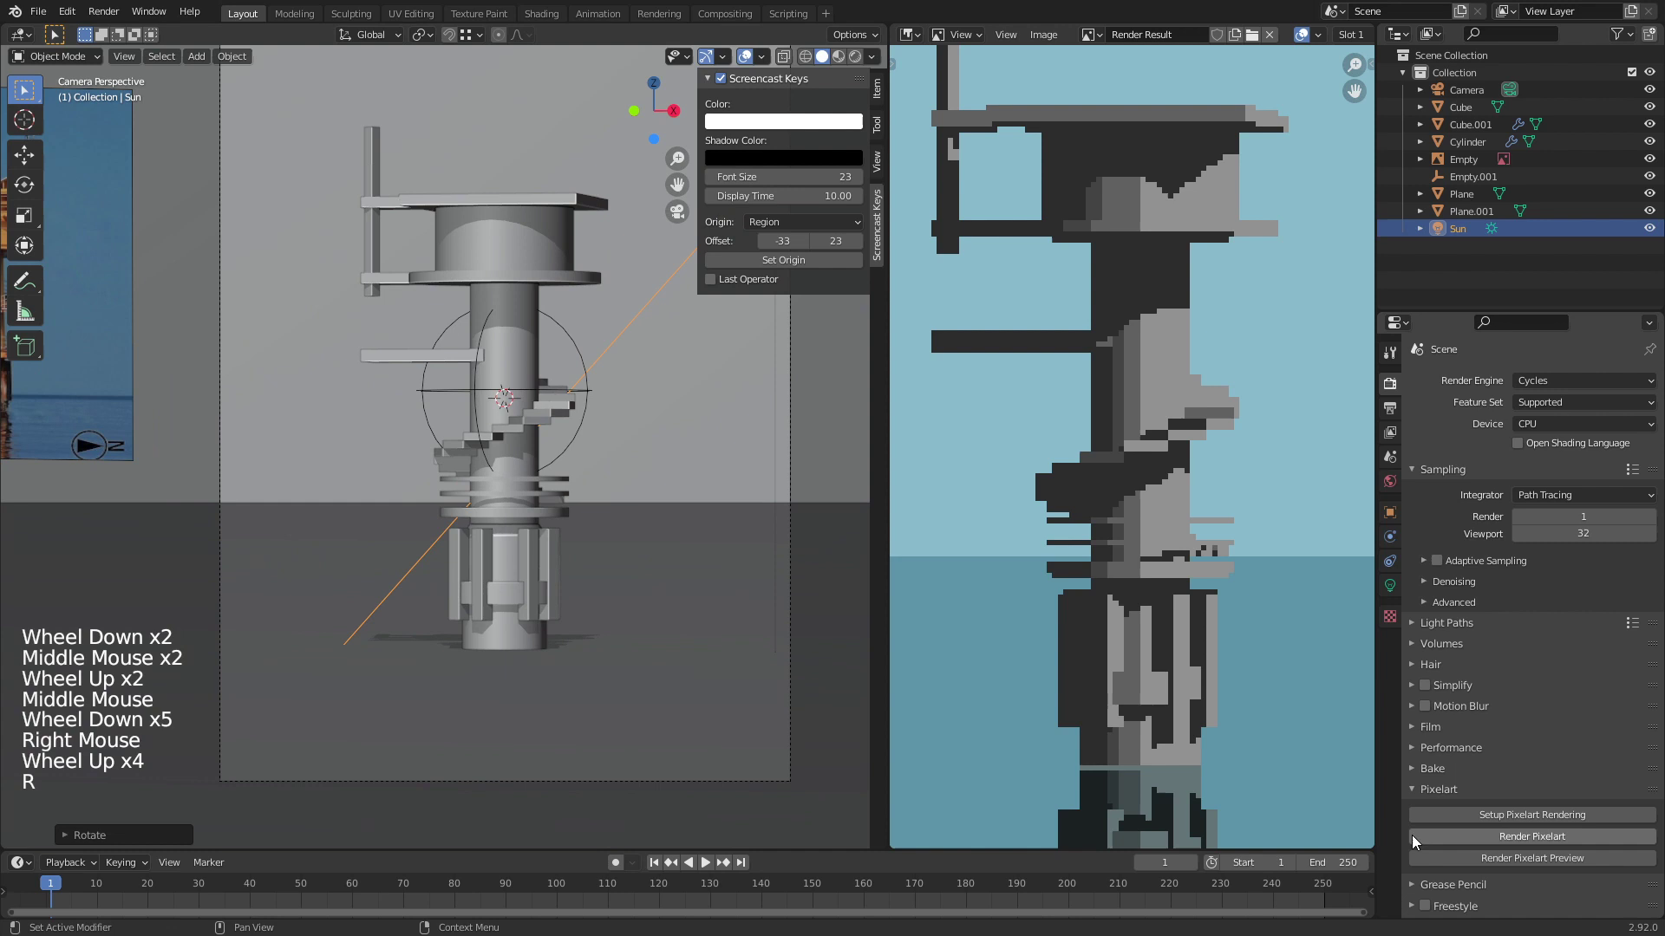
pyautogui.click(1558, 861)
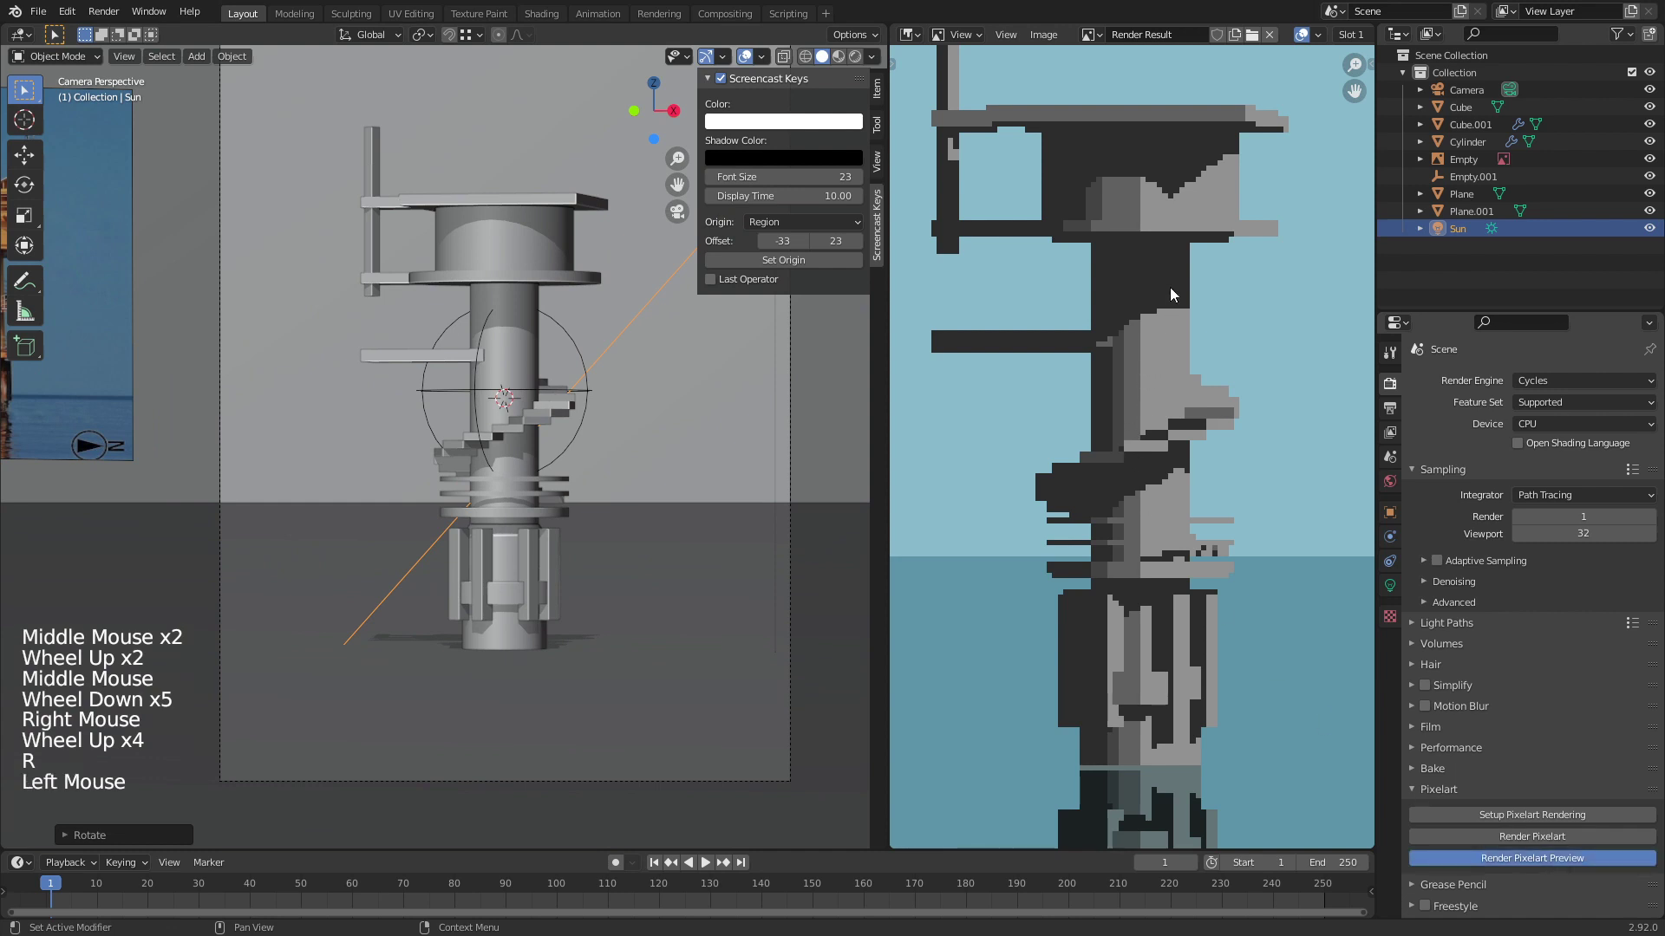
# Step: Rotate the Sun light two more times, rendering a pixel art preview after each adjustment
pyautogui.press('r')
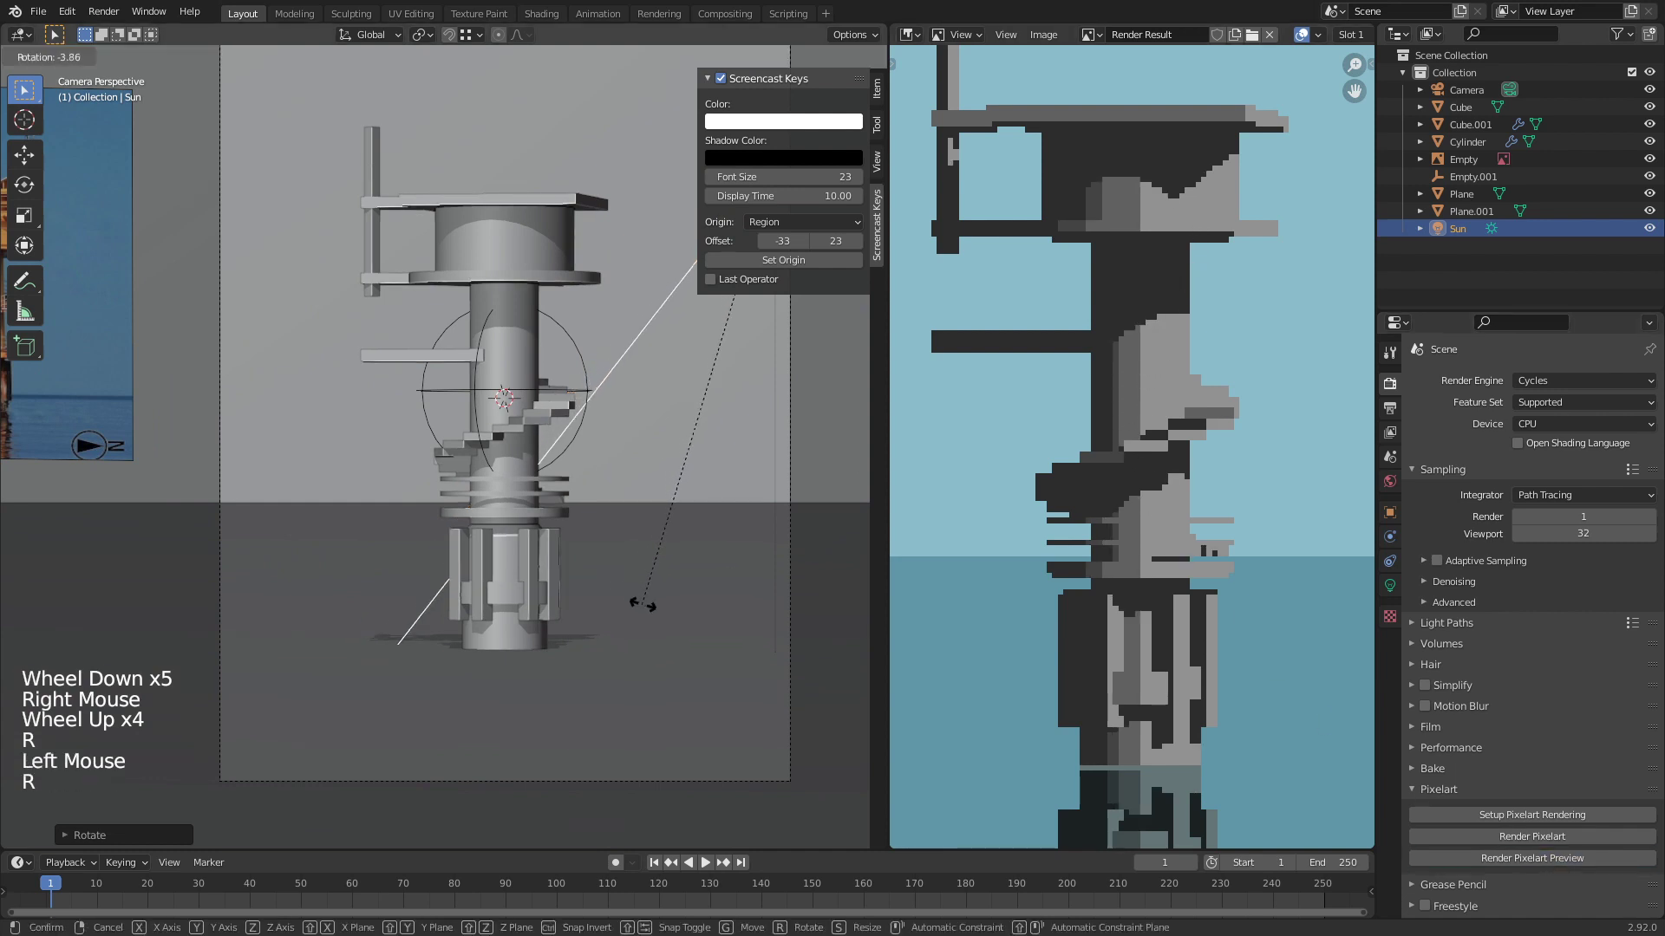
pyautogui.click(643, 604)
pyautogui.click(1535, 859)
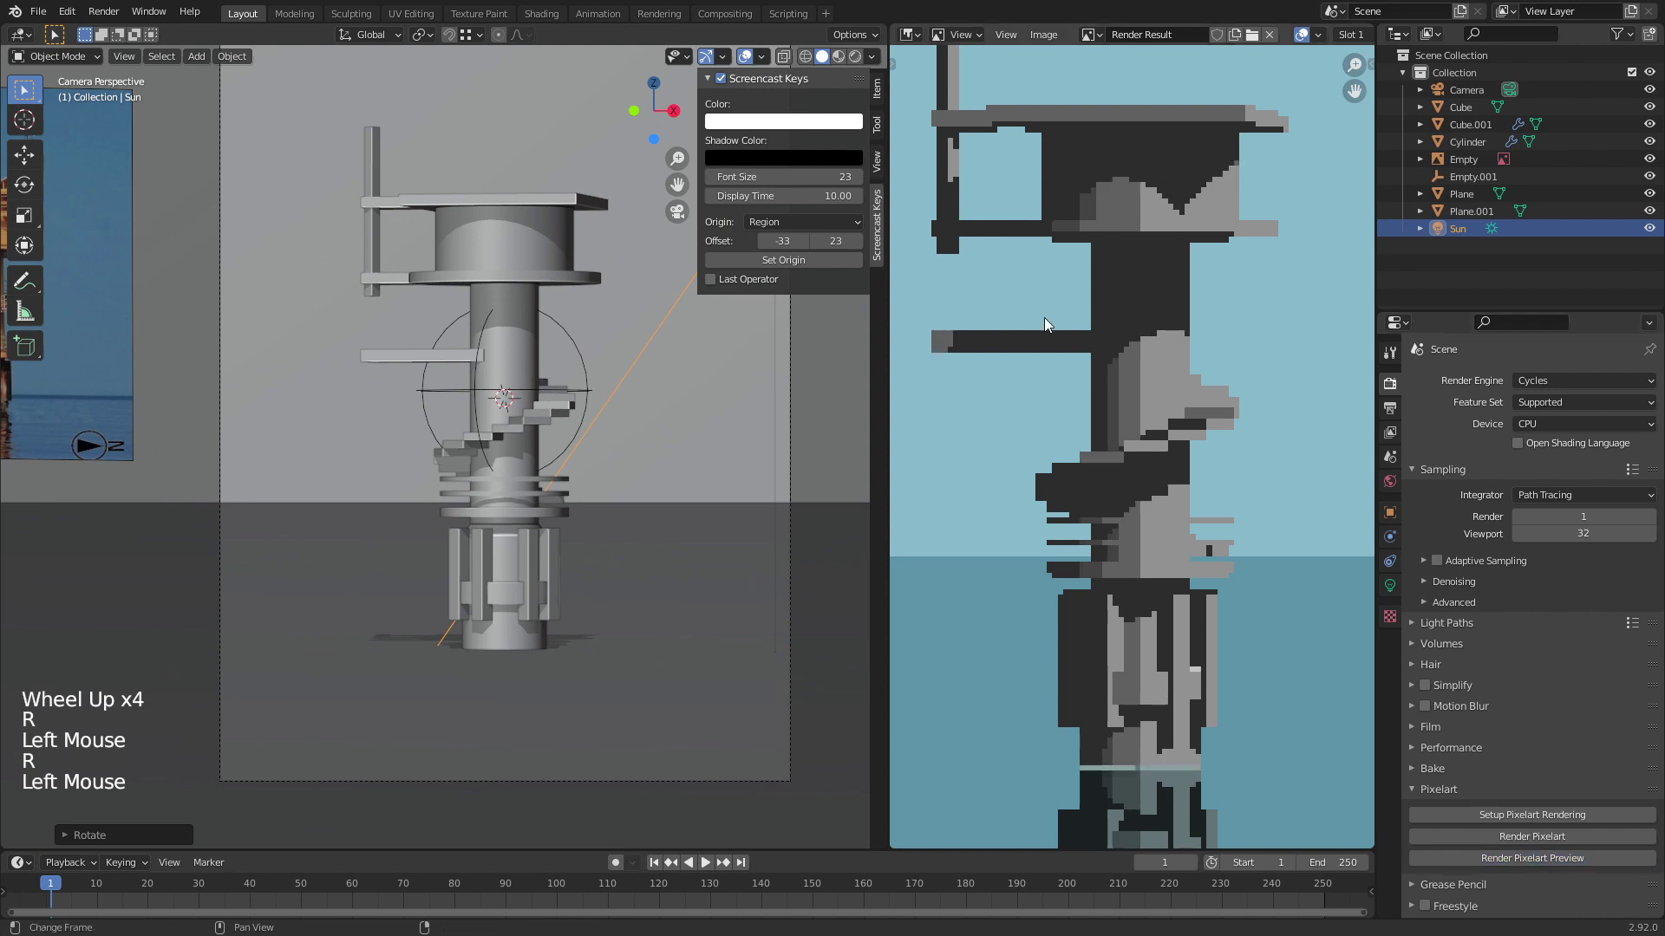
pyautogui.press('r')
pyautogui.click(682, 556)
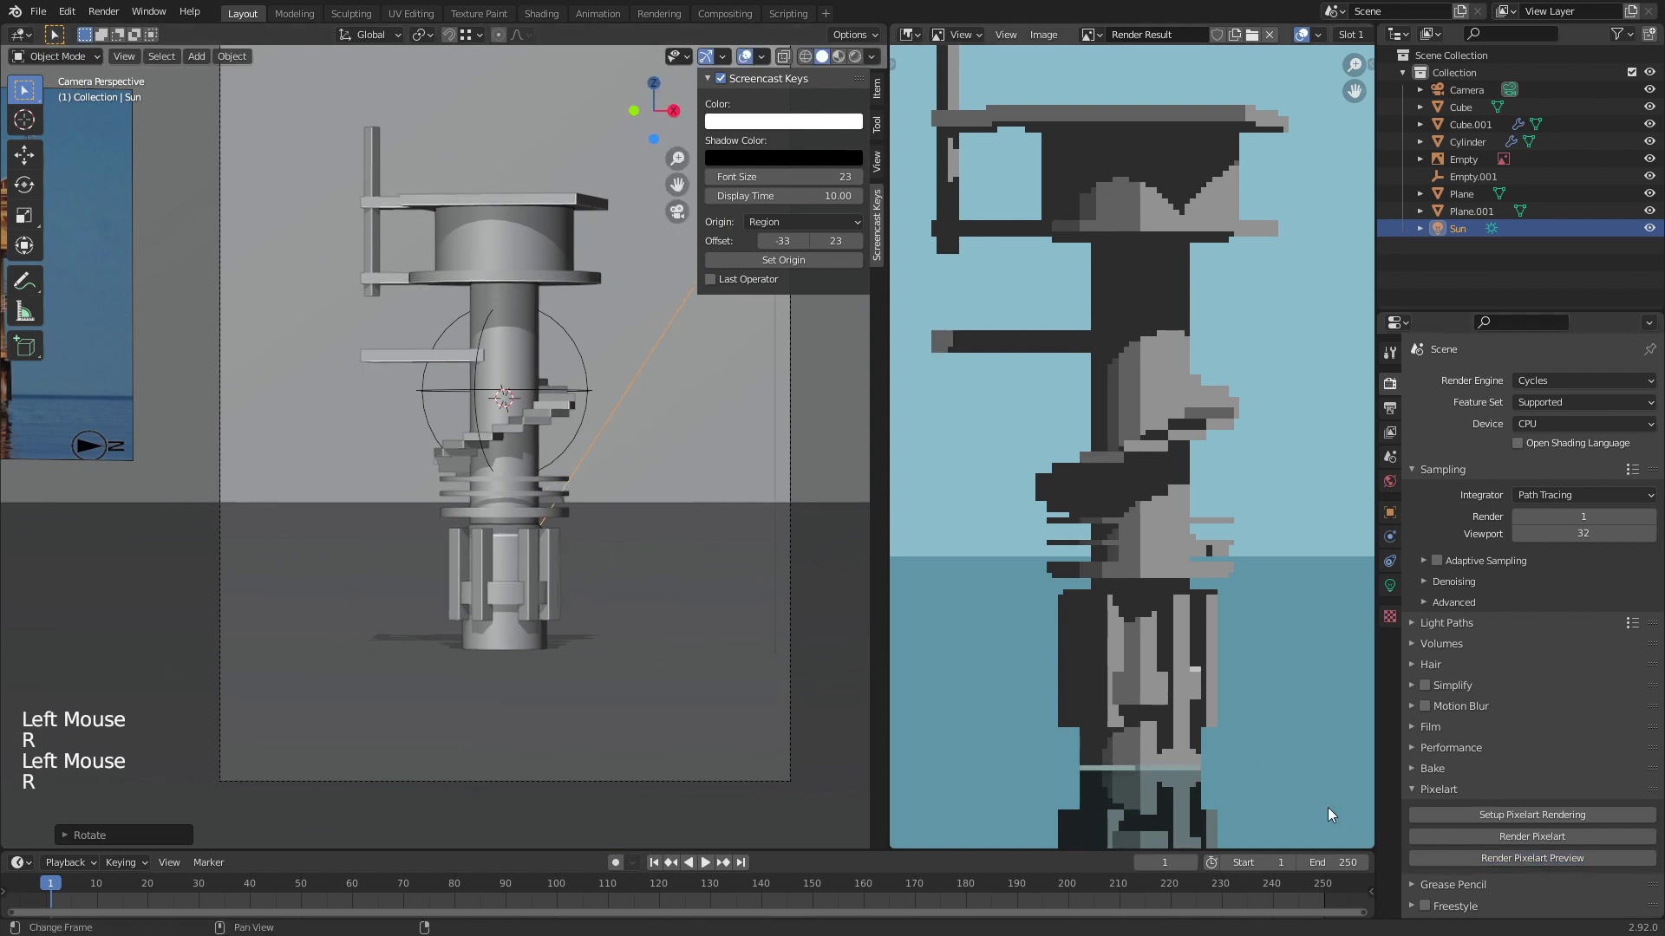
pyautogui.click(1533, 859)
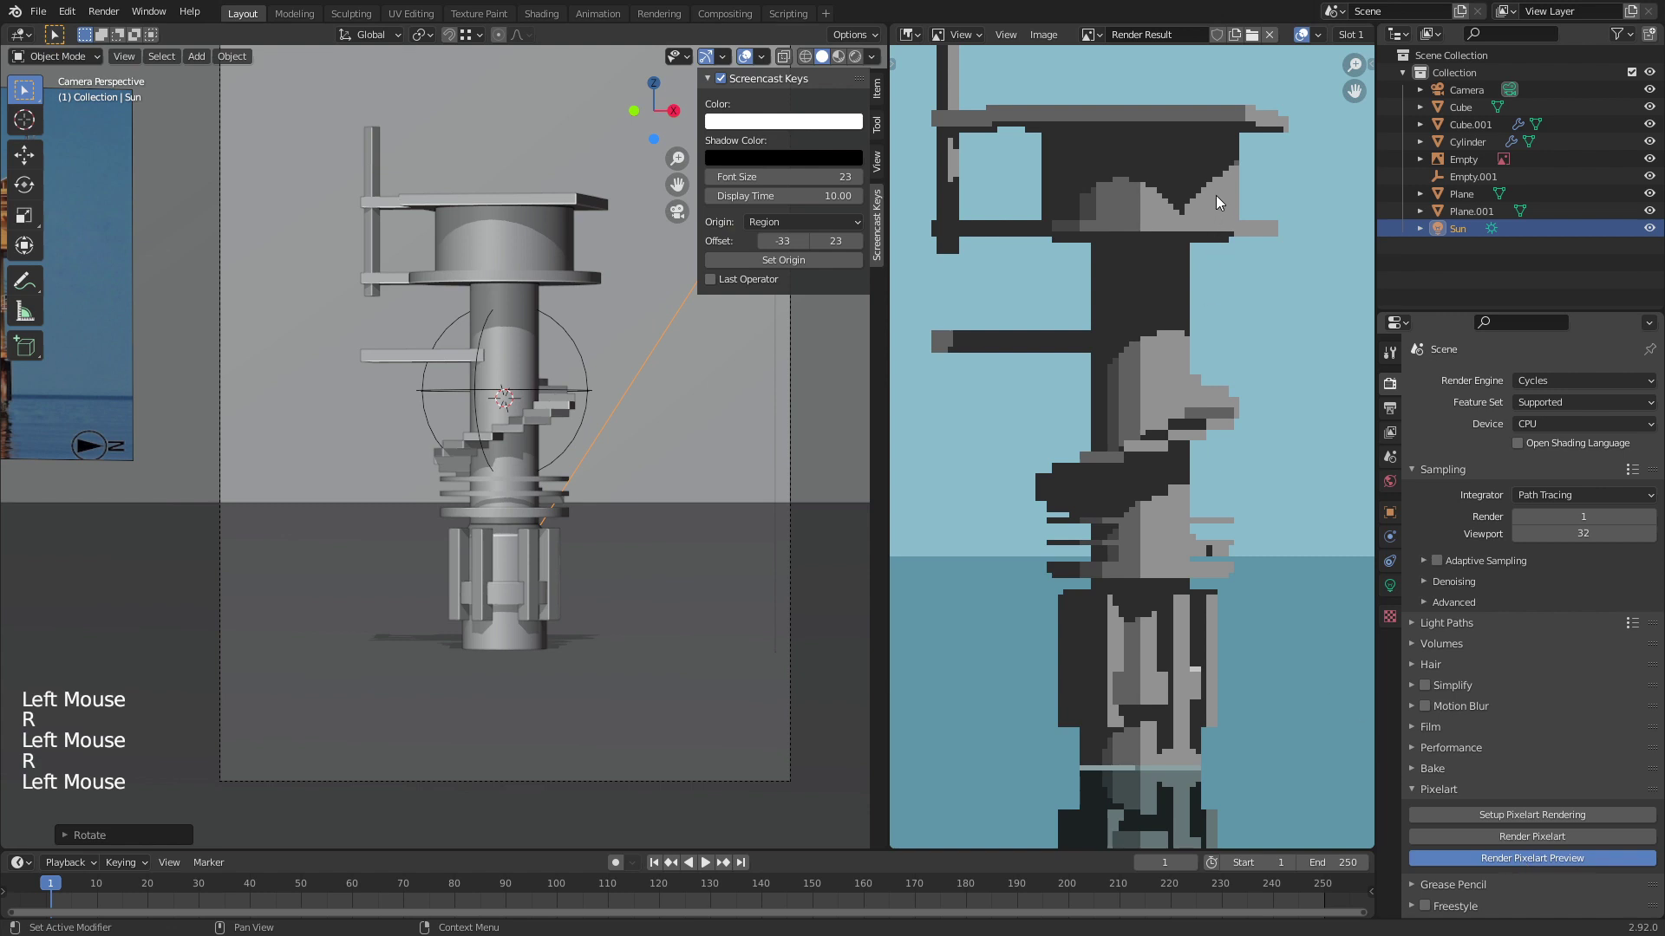
# Step: Try another Sun light rotation with a preview render, undo it and render the preview again
pyautogui.press('r')
pyautogui.click(639, 618)
pyautogui.click(1515, 858)
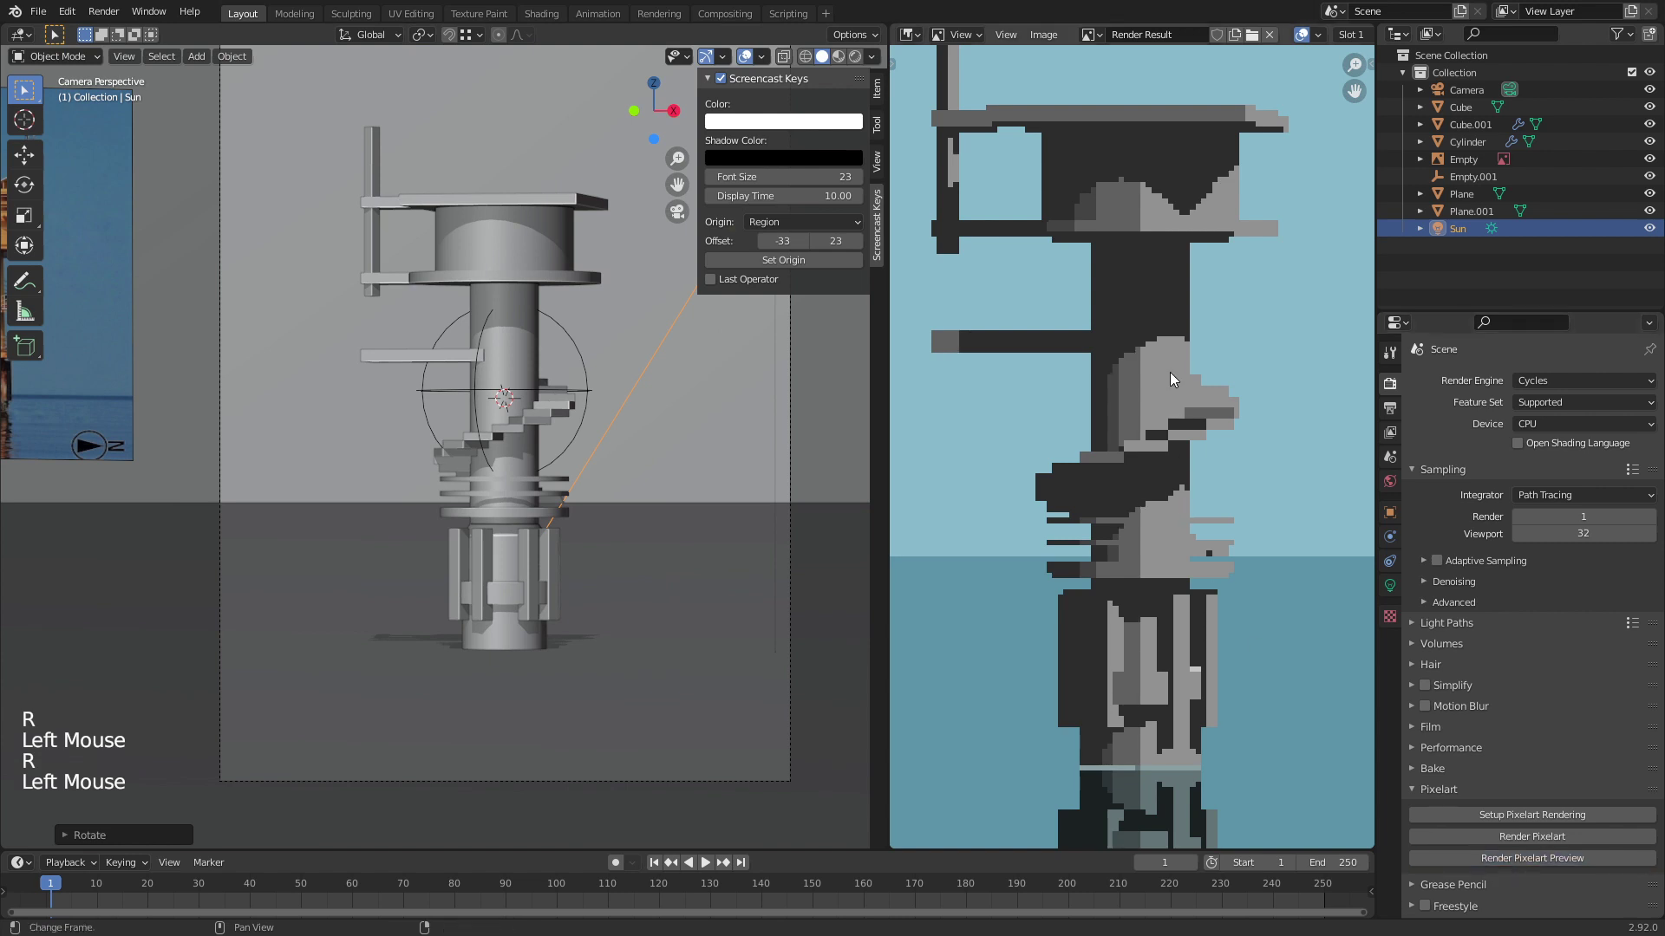
pyautogui.hotkey('ctrl', 'z')
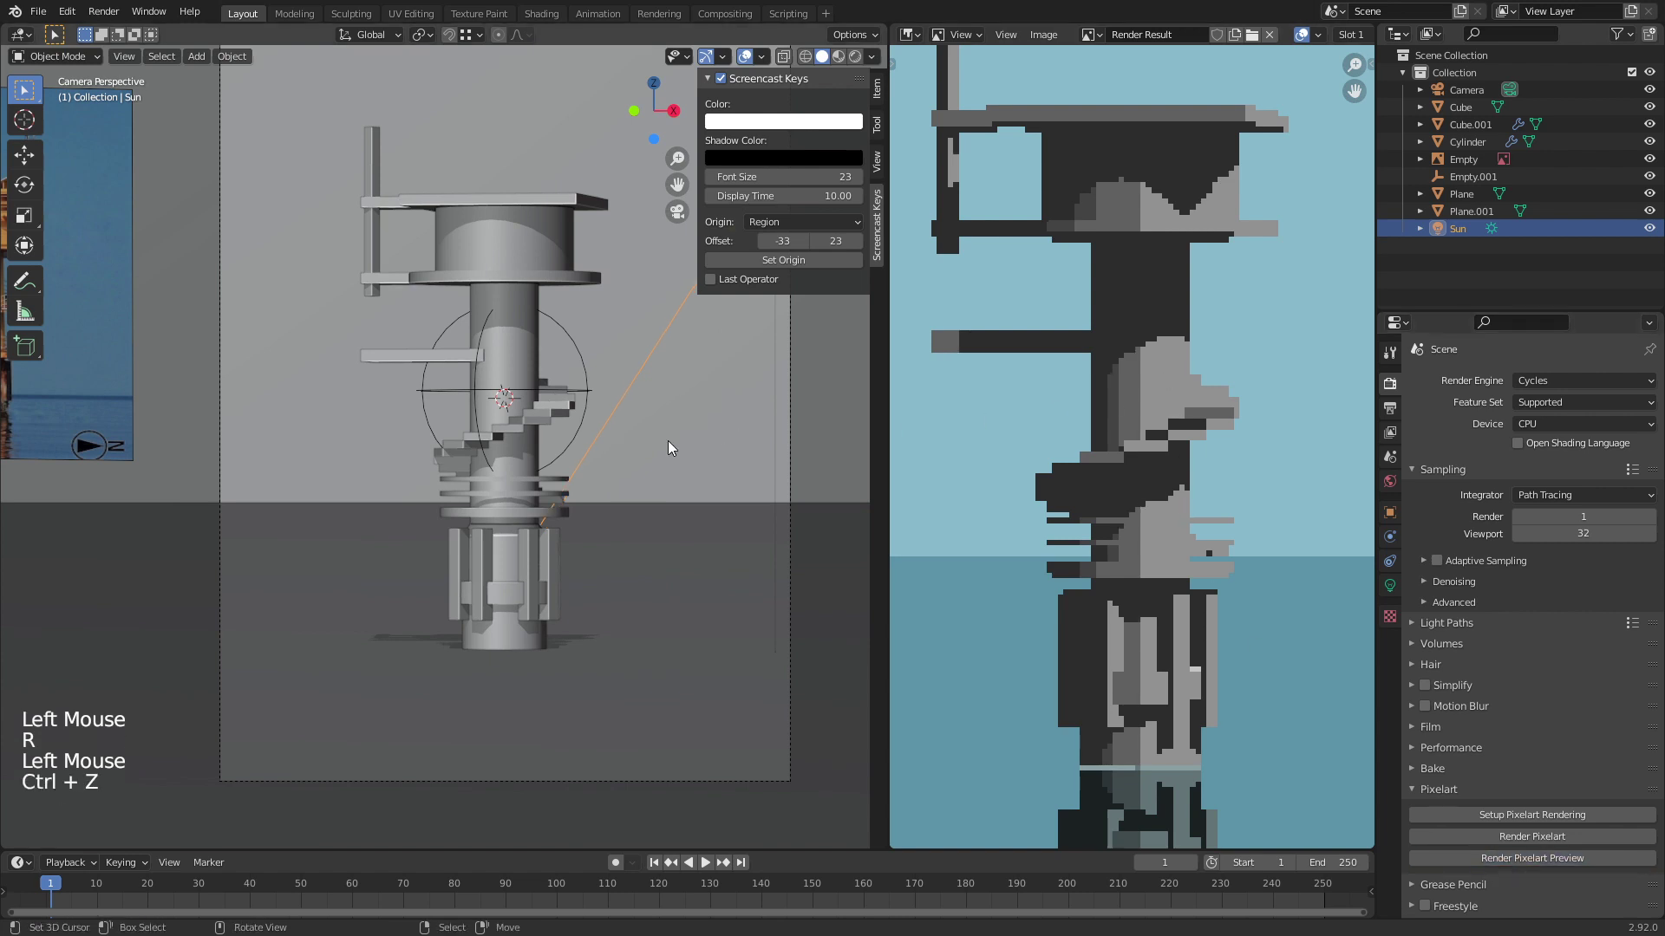
pyautogui.click(1494, 859)
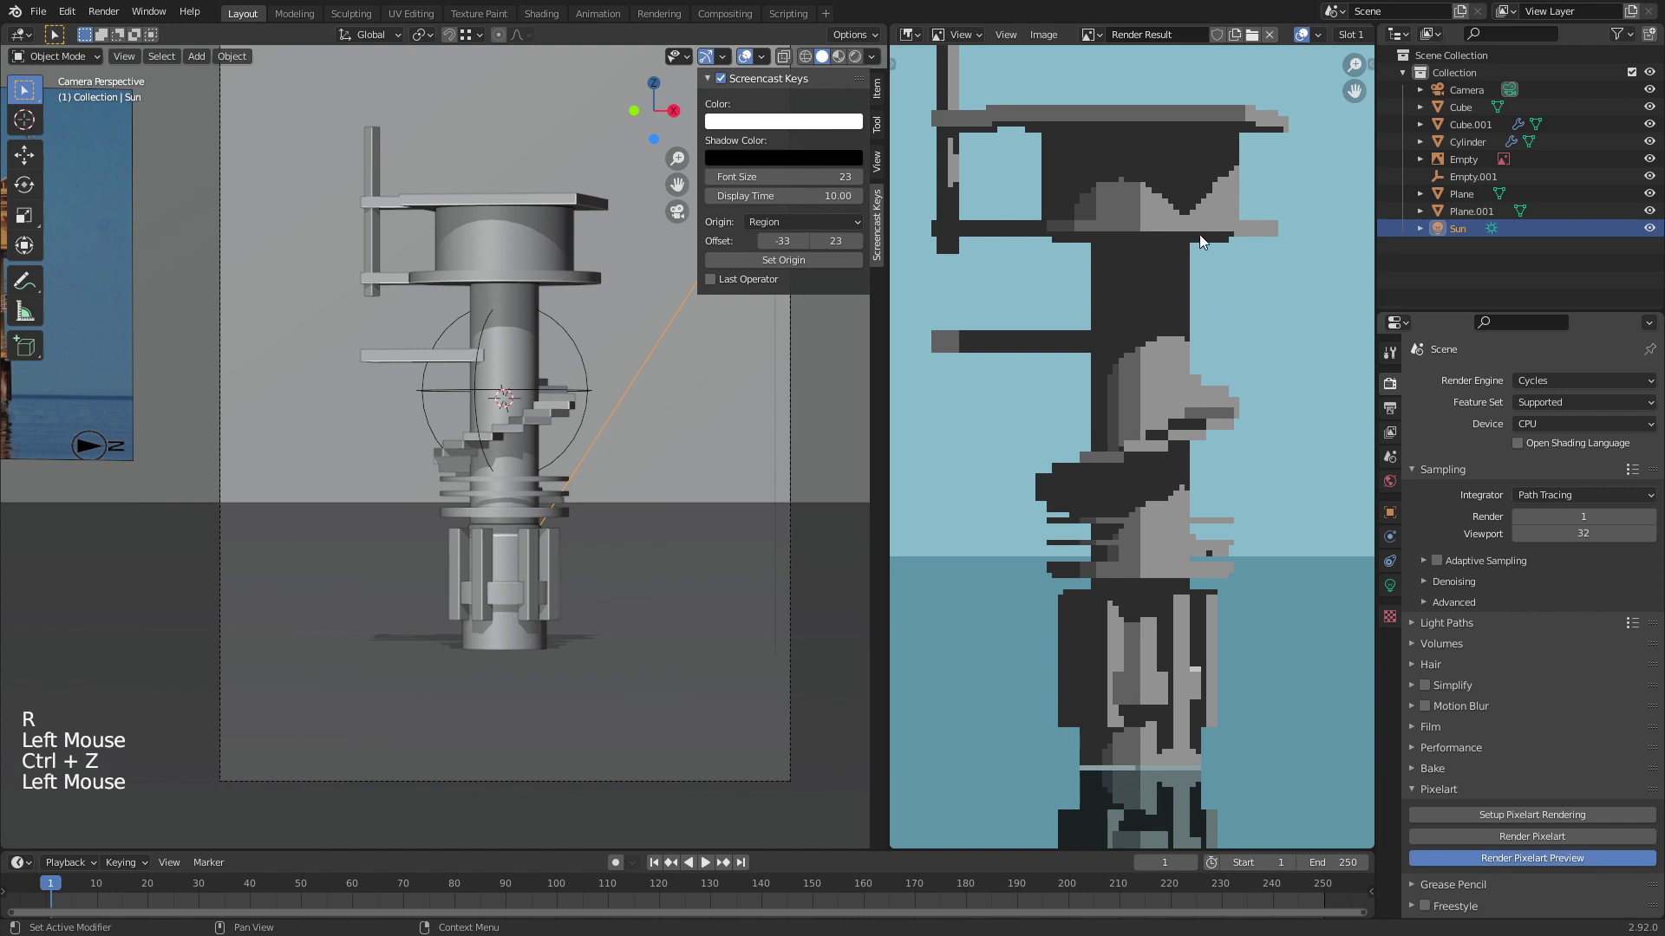
# Step: Review the tower's new shadows in the pixel art render and save the file
pyautogui.scroll(-2, 1144, 305)
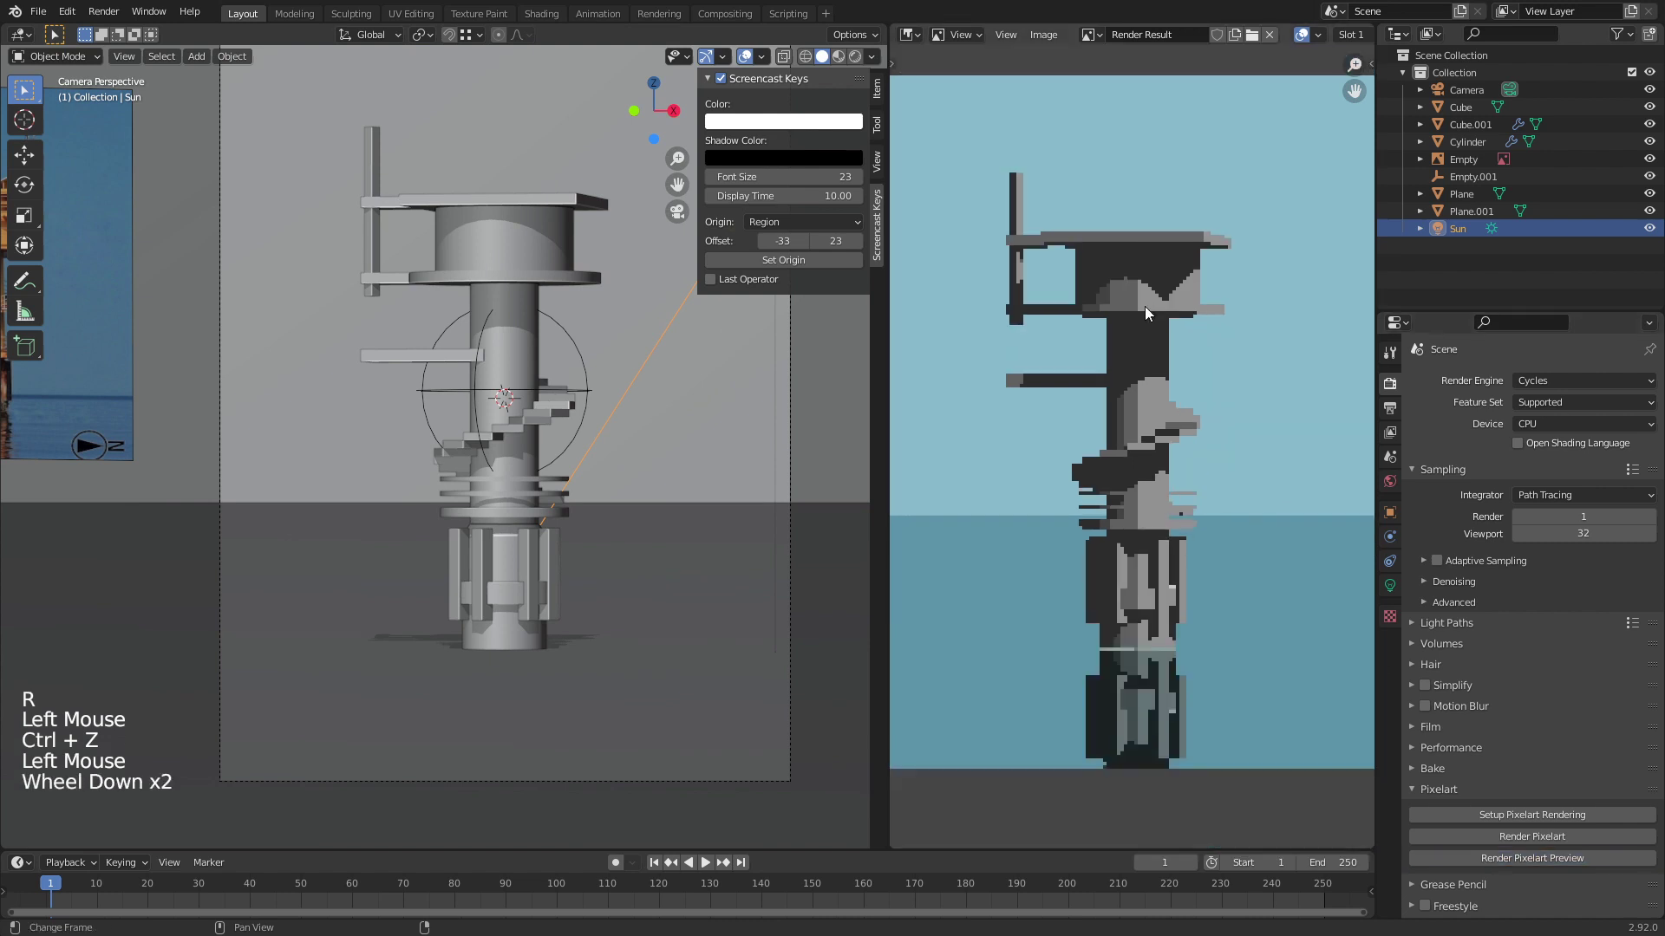
pyautogui.scroll(-2, 1145, 305)
pyautogui.moveTo(1147, 303); pyautogui.dragTo(1157, 293, button='middle')
pyautogui.hotkey('ctrl', 's')
pyautogui.scroll(2, 1177, 377)
pyautogui.moveTo(1178, 393); pyautogui.dragTo(1174, 425, button='middle')
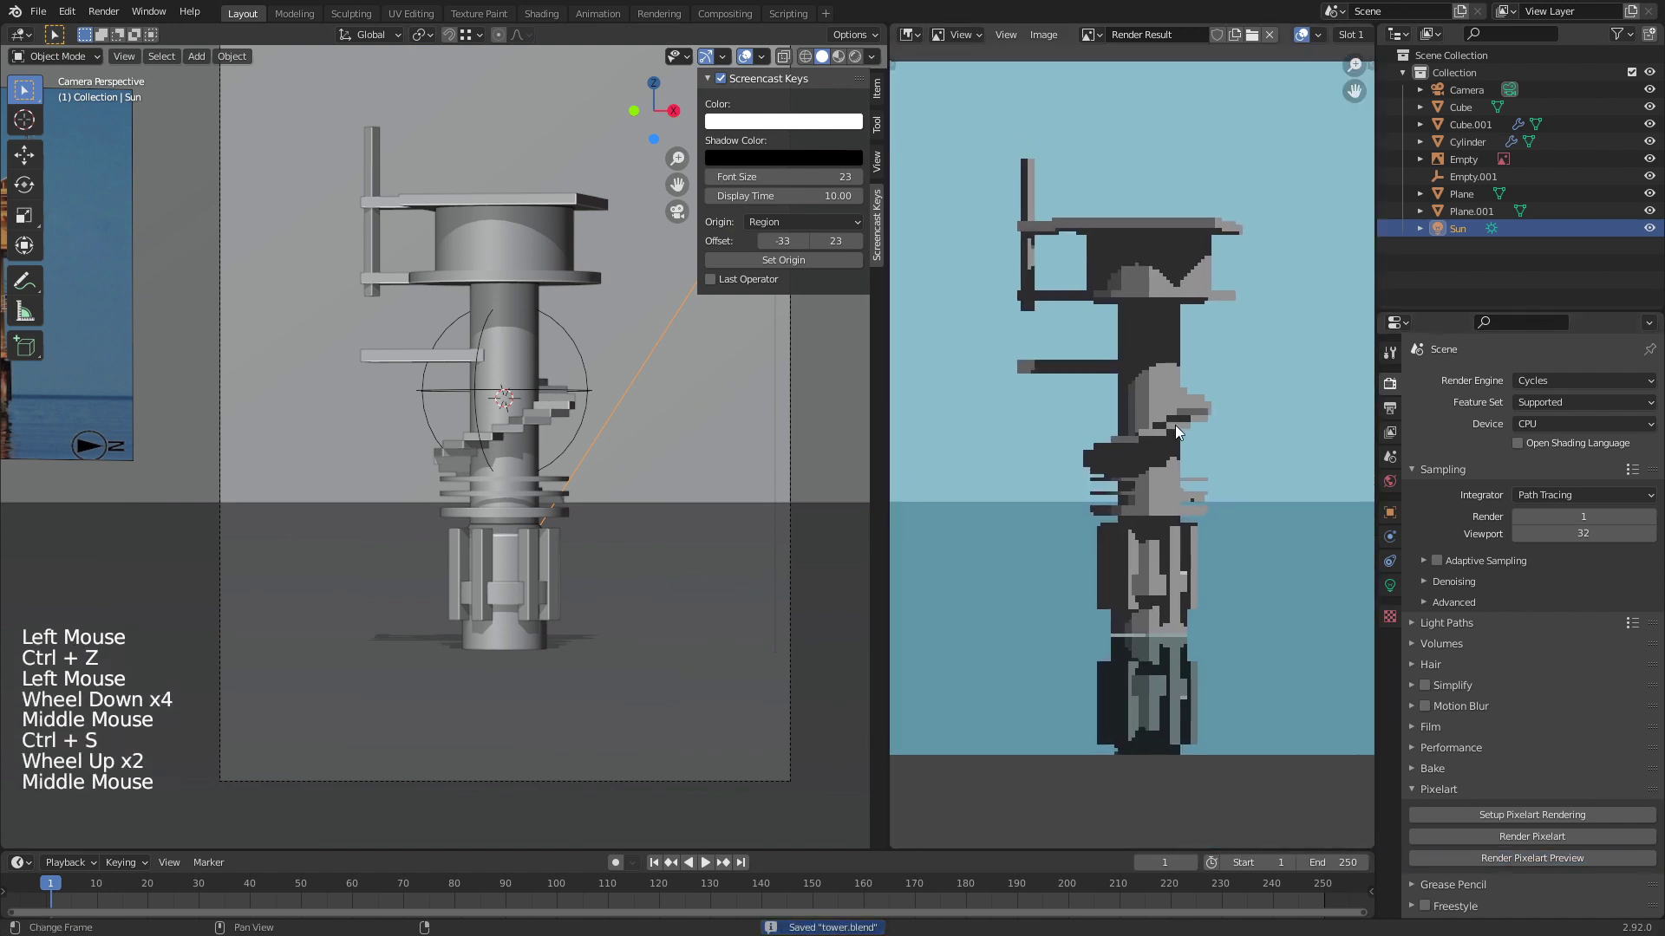
pyautogui.scroll(2, 1176, 431)
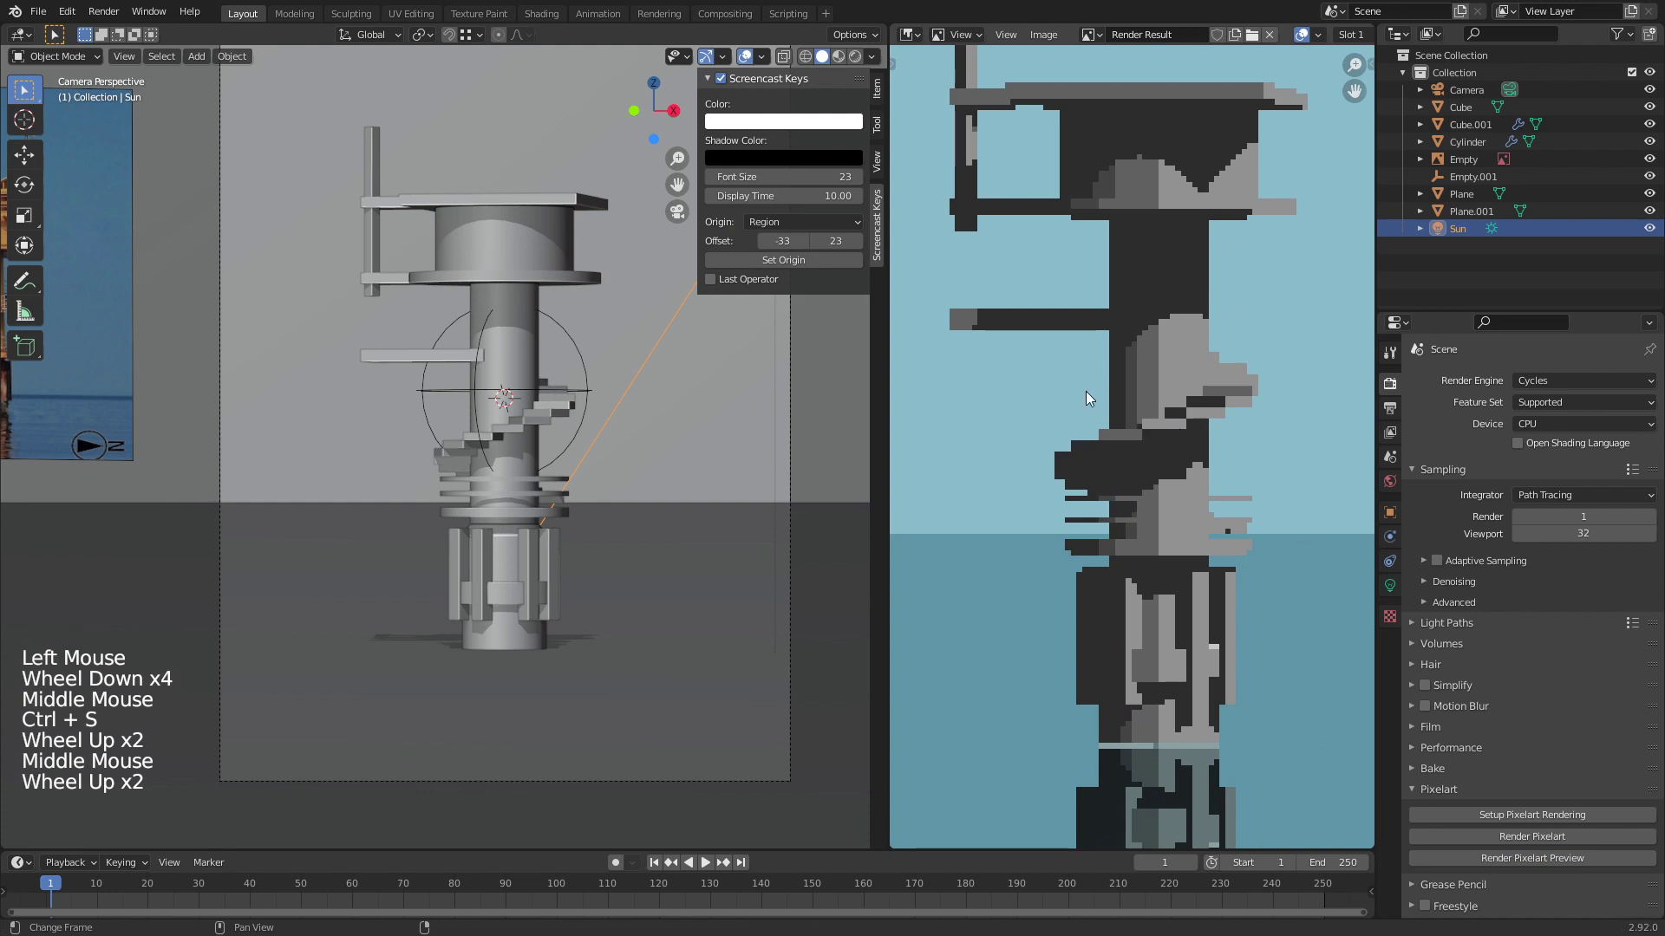
pyautogui.press('shift')
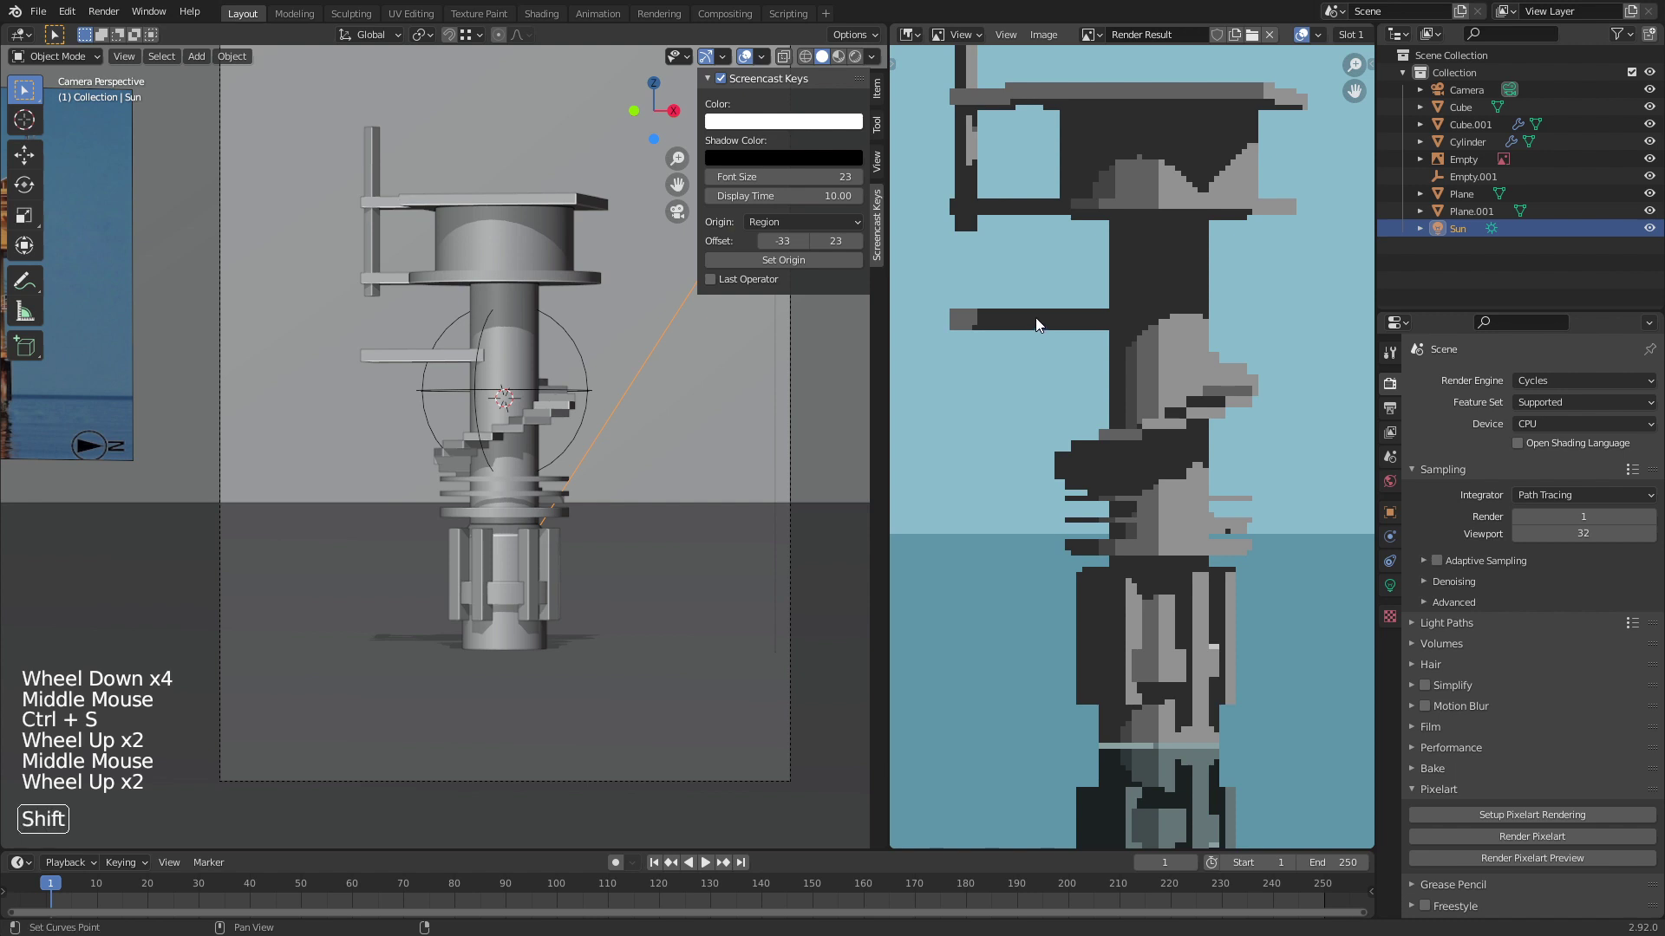
# Step: Duplicate the rim face loop of the tower's round upper platform and place the copy above the platform as a railing ring
pyautogui.moveTo(481, 257); pyautogui.dragTo(461, 373, button='middle')
pyautogui.scroll(13, 458, 386)
pyautogui.rightClick(444, 341)
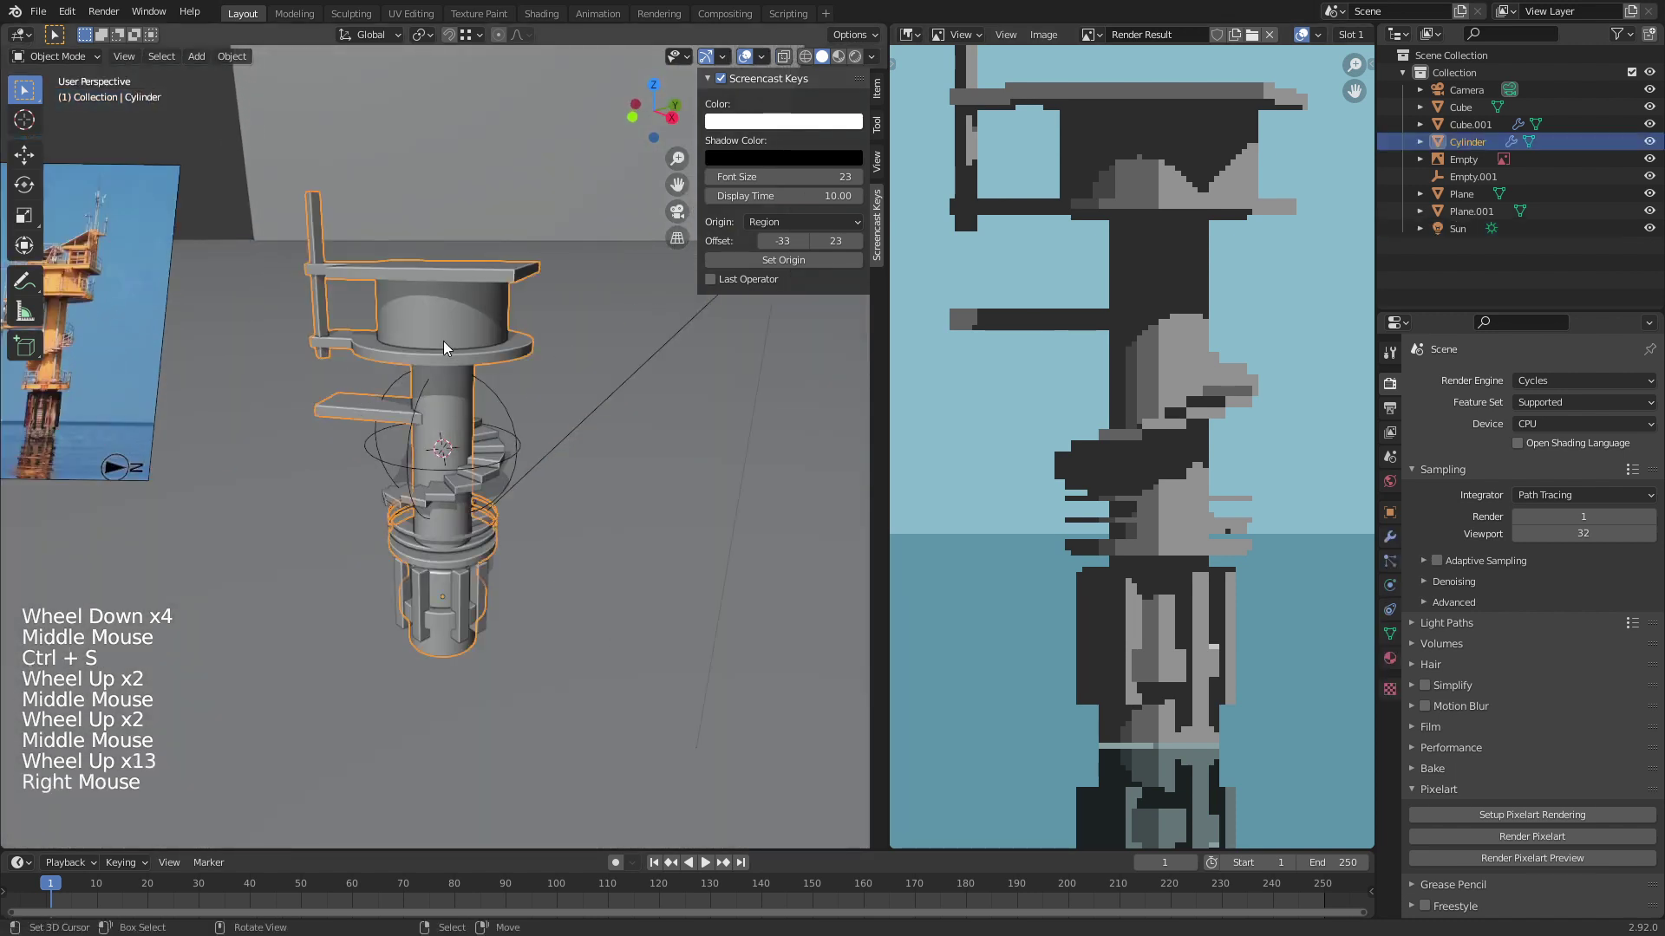
pyautogui.press('Tab')
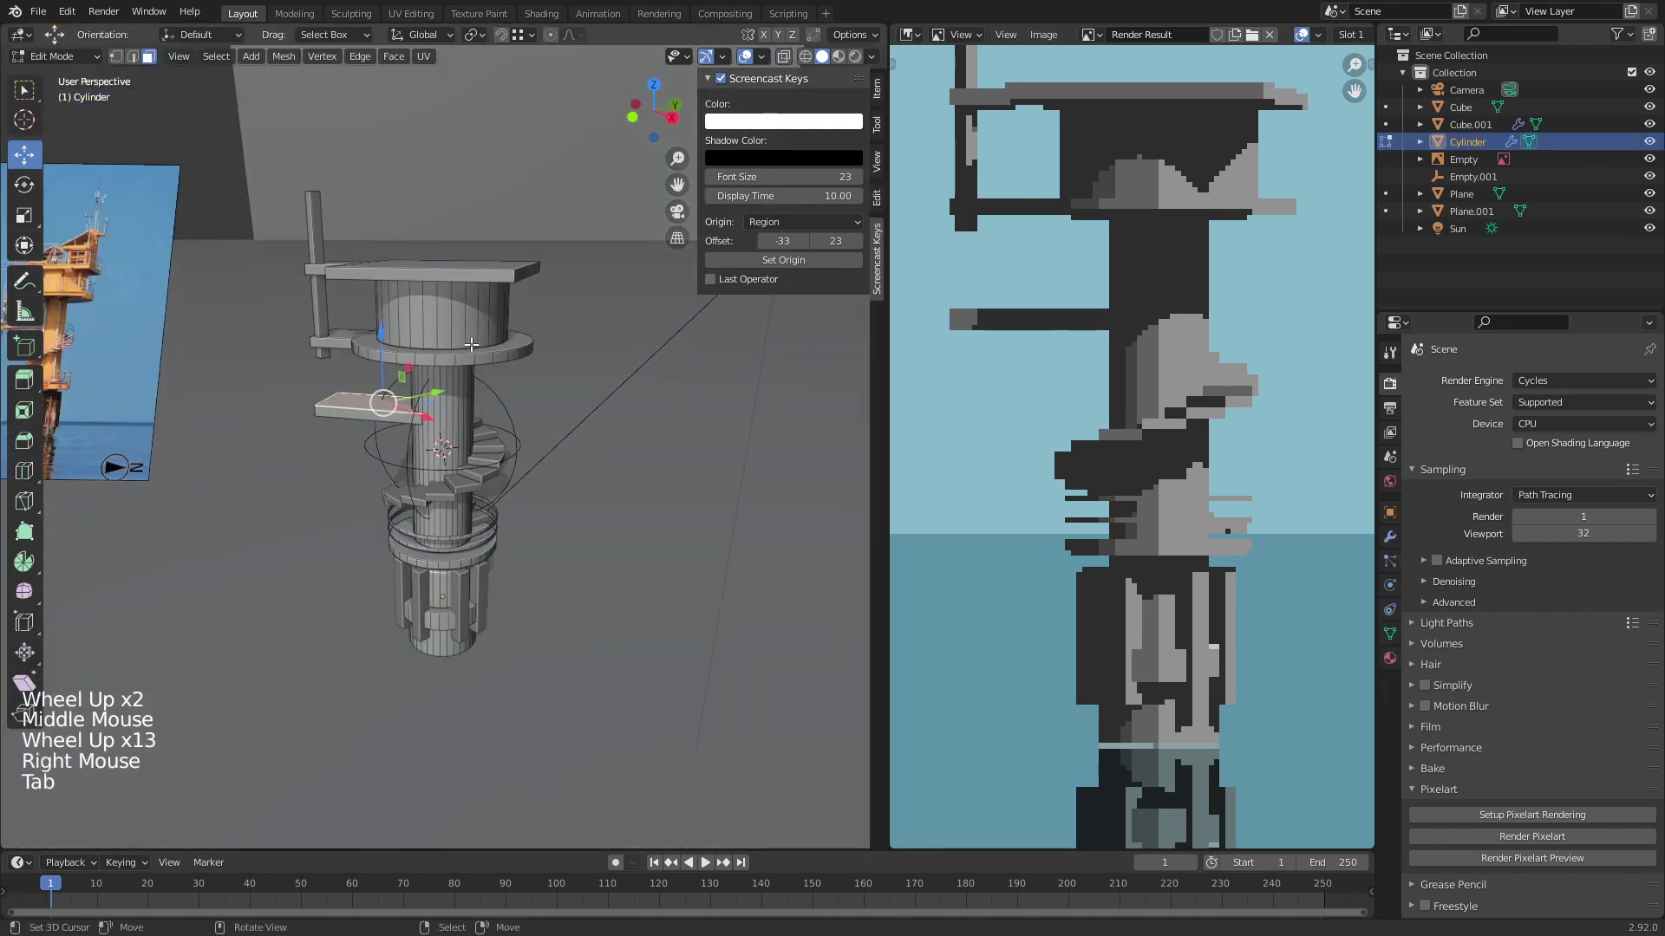
pyautogui.rightClick(478, 360)
pyautogui.keyDown('alt'); pyautogui.rightClick(483, 357); pyautogui.keyUp('alt')
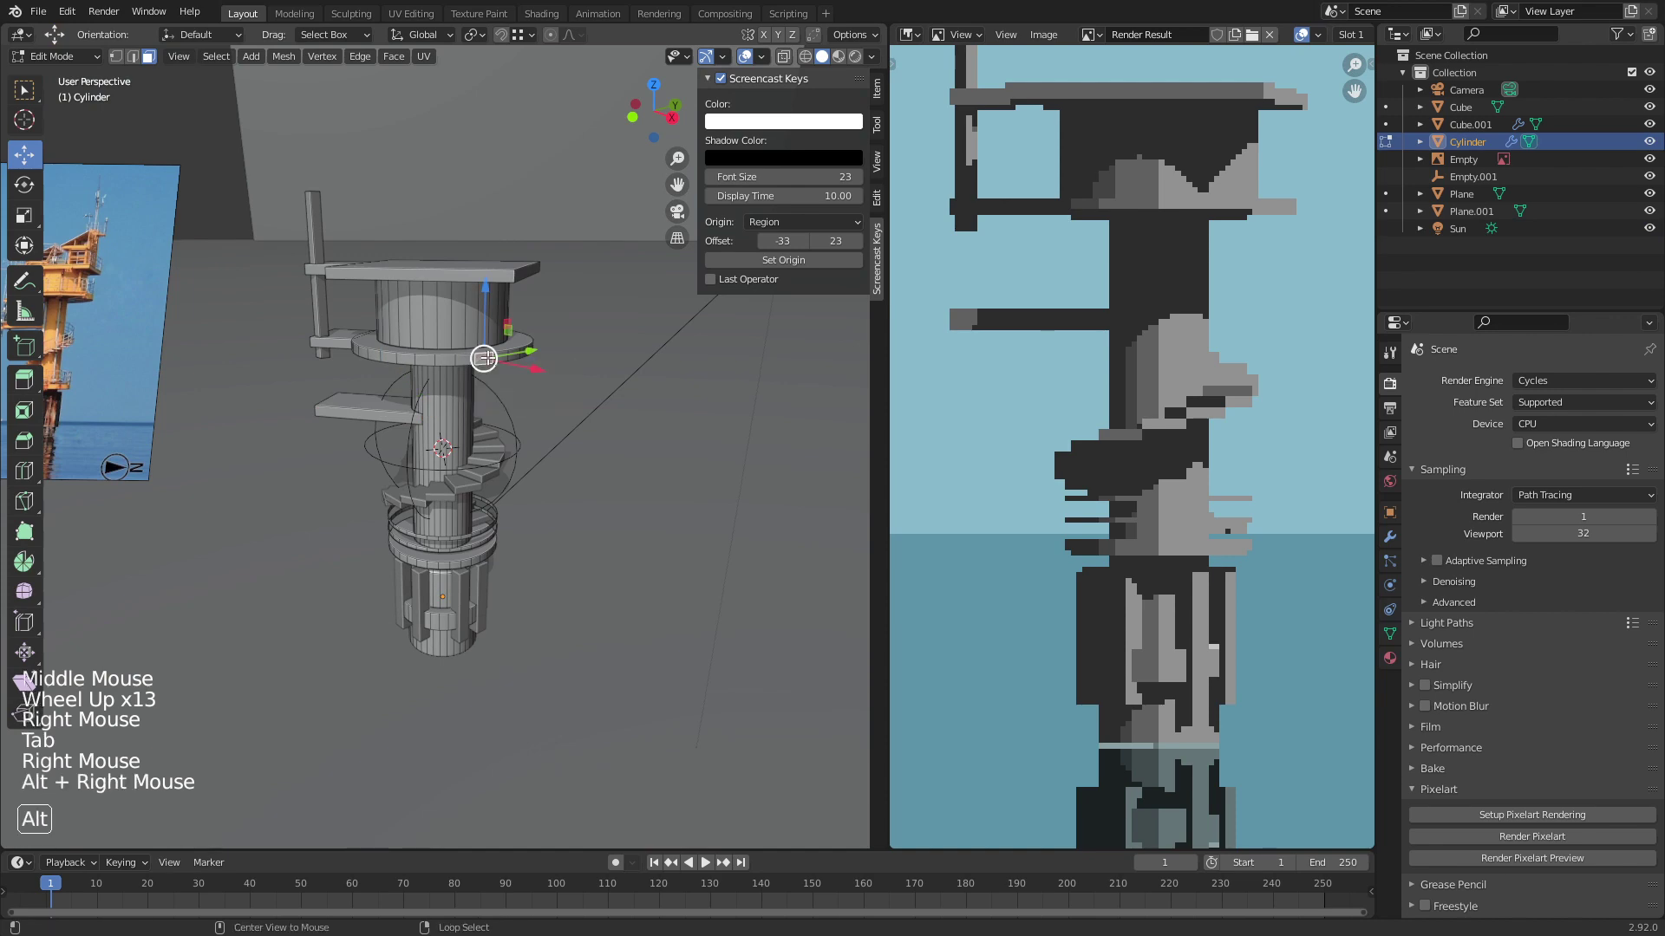
pyautogui.press('KP_Decimal')
pyautogui.scroll(-7, 356, 405)
pyautogui.keyDown('alt'); pyautogui.rightClick(356, 405); pyautogui.keyUp('alt')
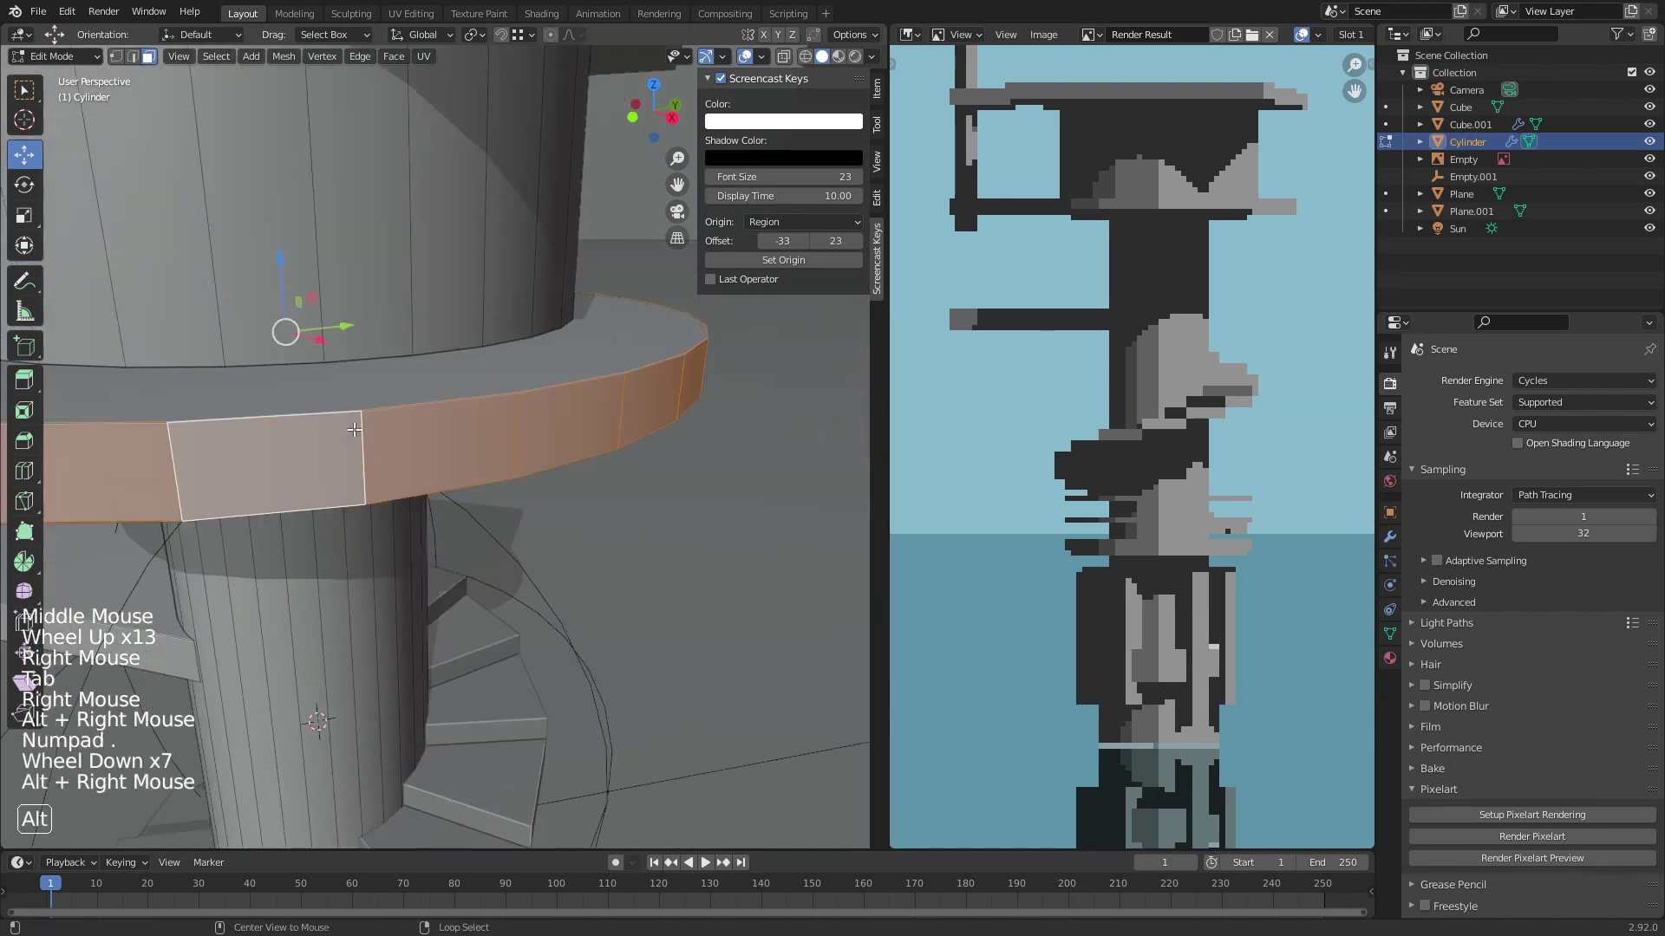
pyautogui.scroll(-7, 355, 405)
pyautogui.keyDown('shift'); pyautogui.moveTo(356, 405); pyautogui.dragTo(533, 204, button='middle'); pyautogui.keyUp('shift')
pyautogui.hotkey('shift', 'd')
pyautogui.click(491, 362)
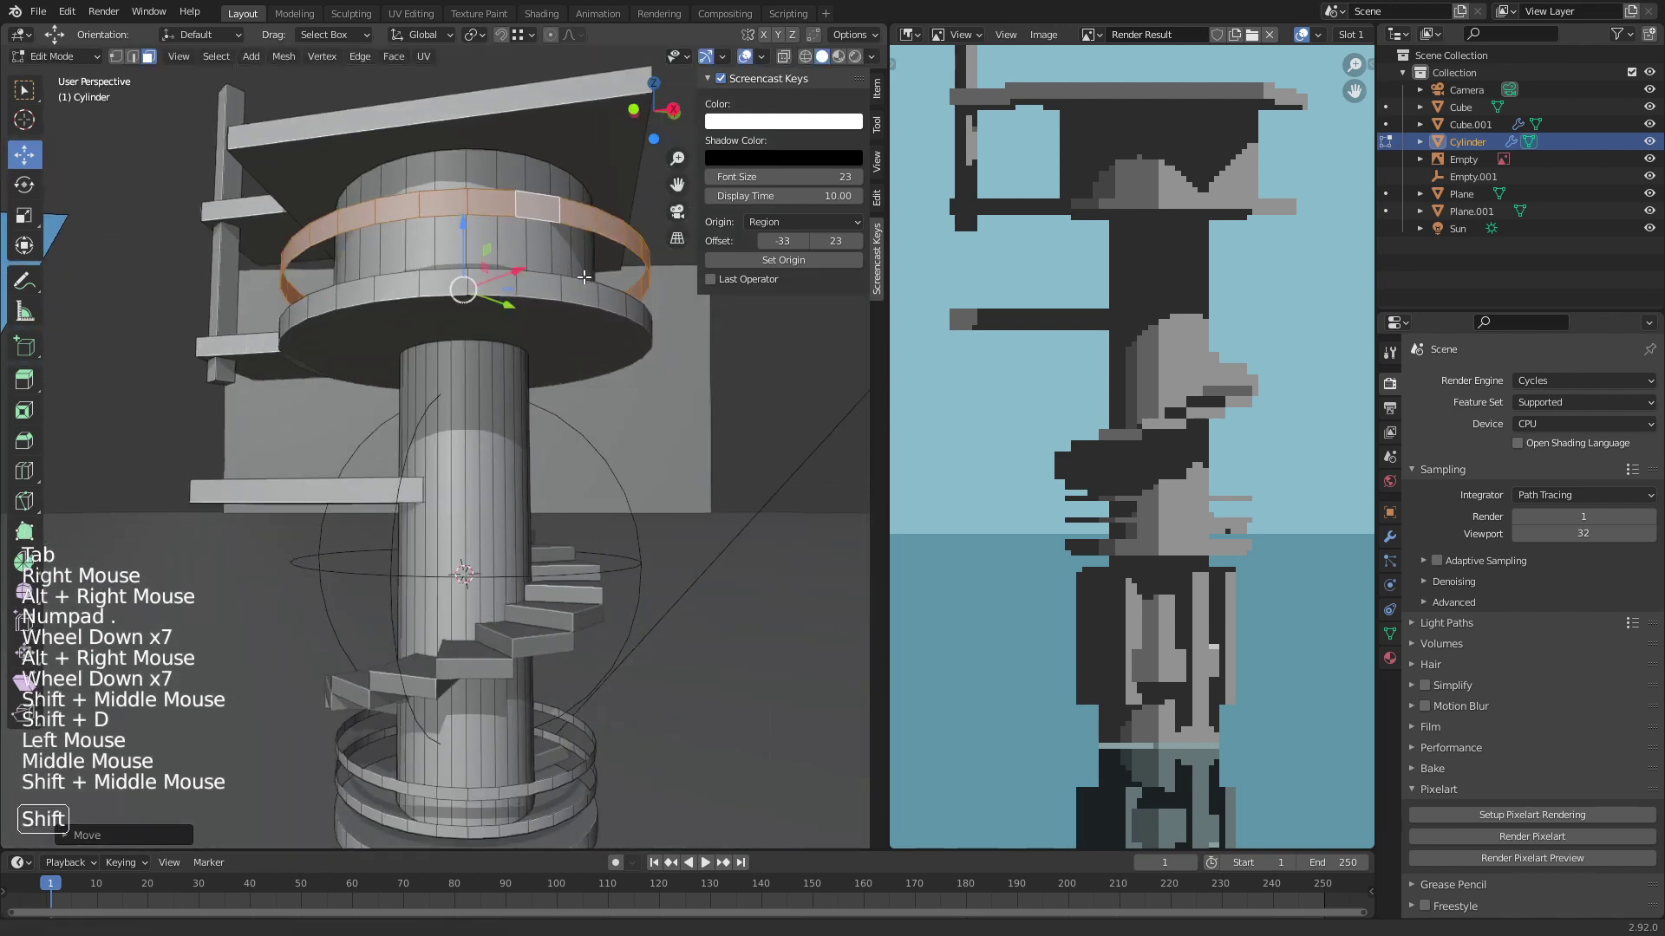
# Step: Flatten the duplicated railing ring vertically, lower it slightly and render a pixel art preview
pyautogui.press('s')
pyautogui.press('z')
pyautogui.click(582, 349)
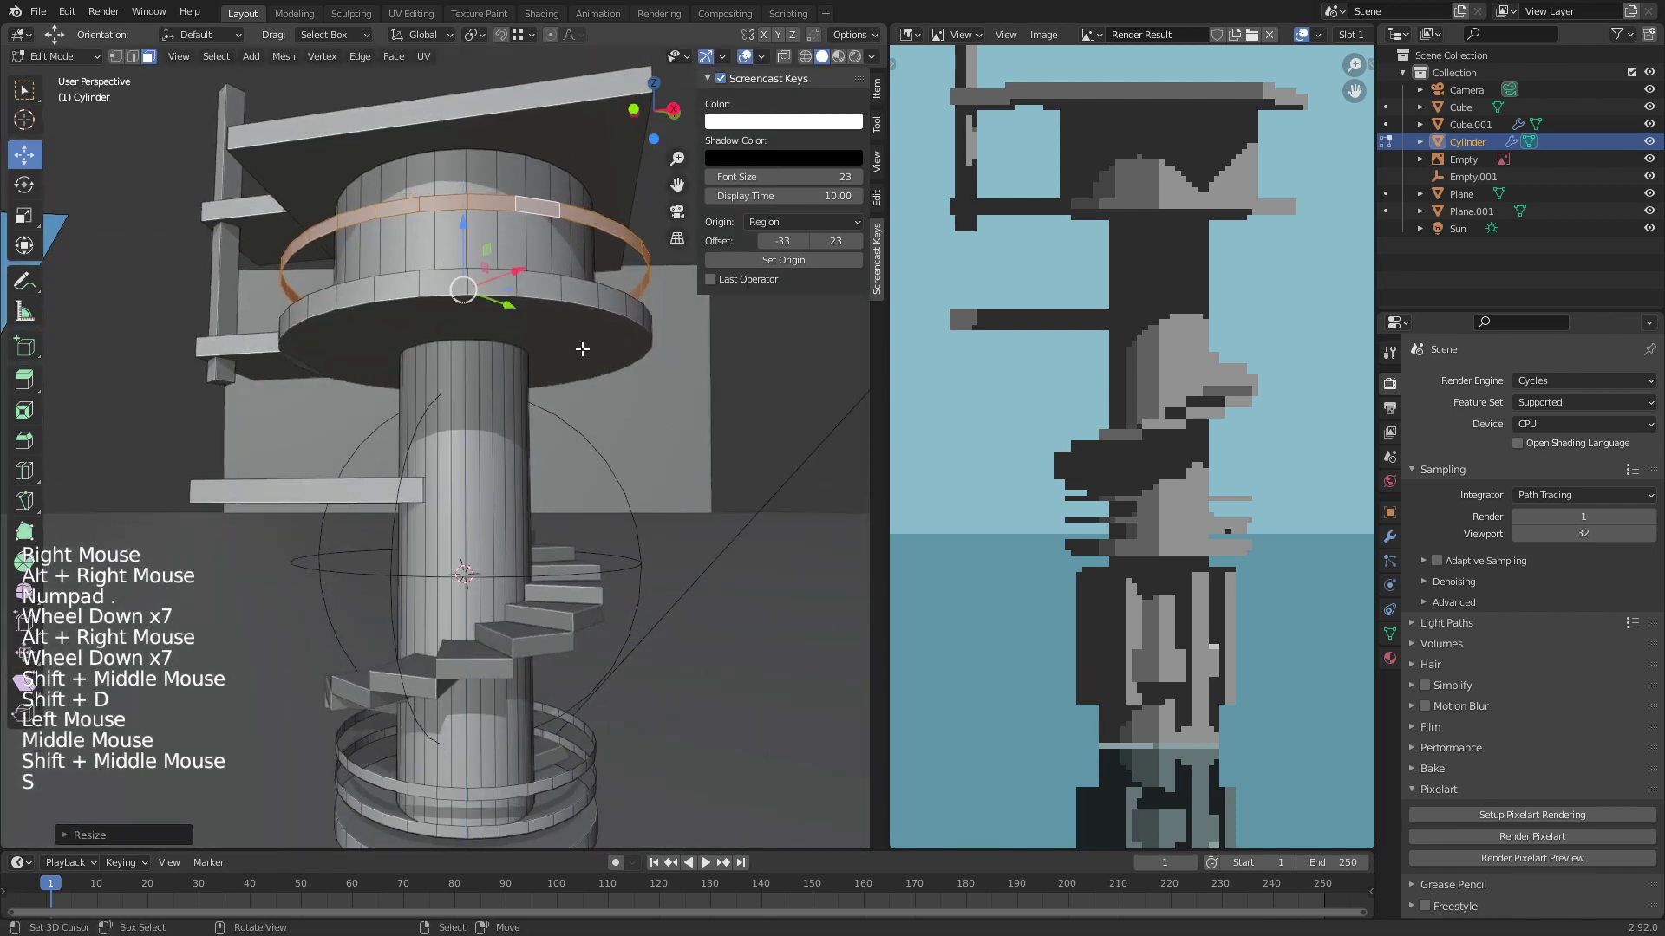
pyautogui.press('g')
pyautogui.press('Tab')
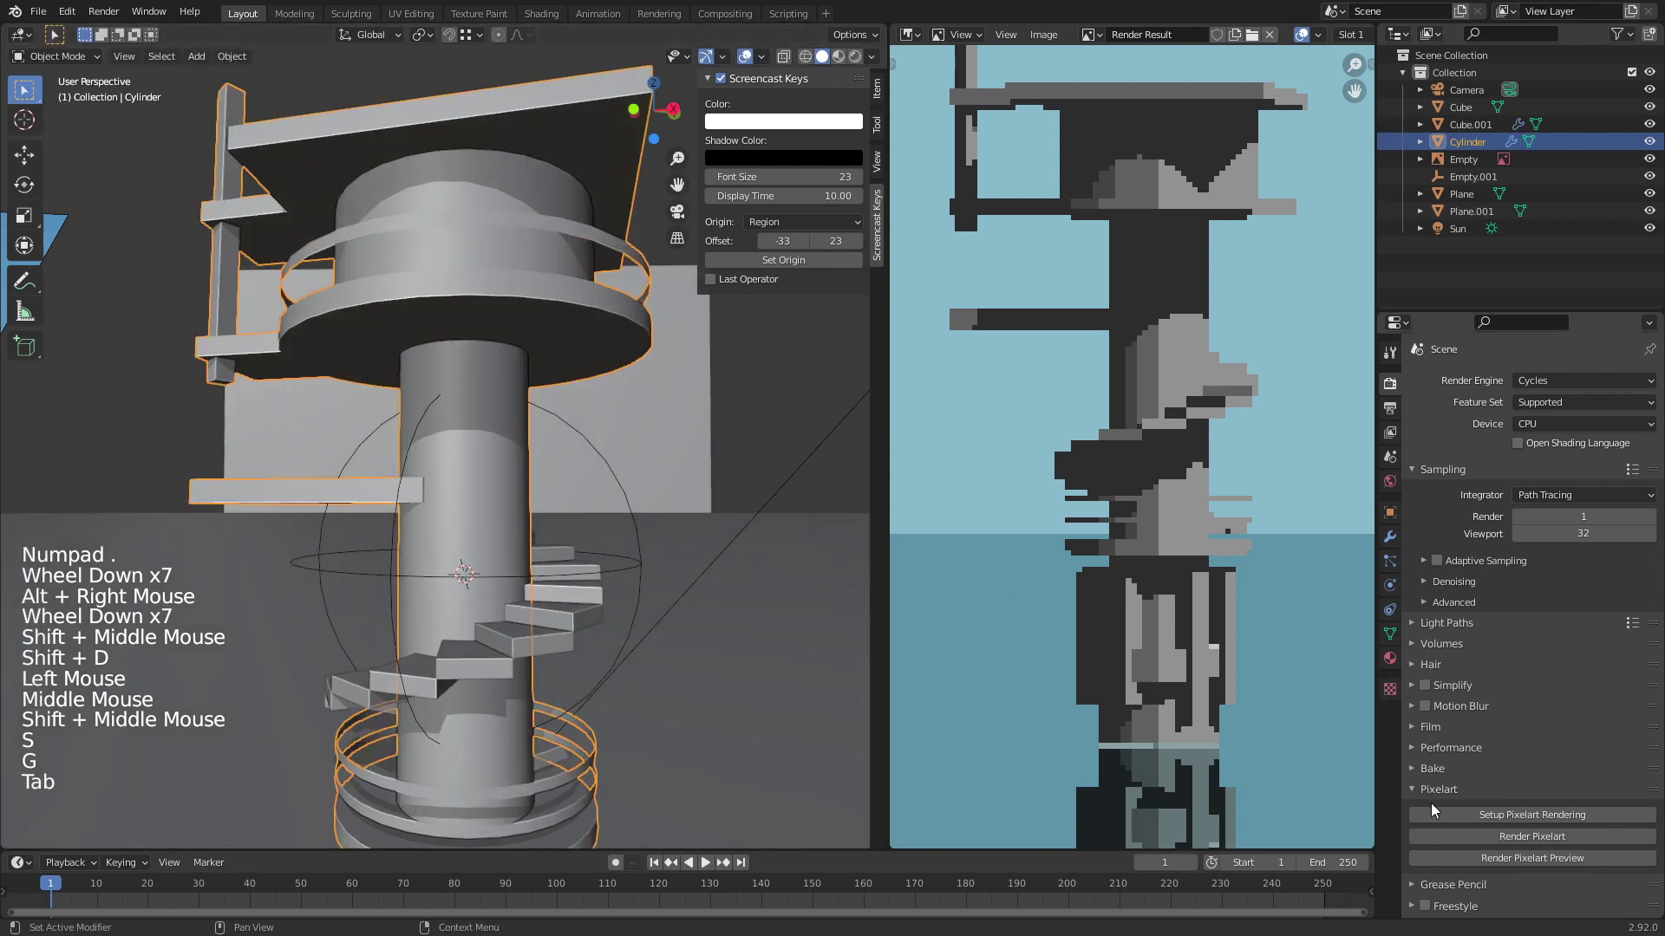
pyautogui.click(1557, 859)
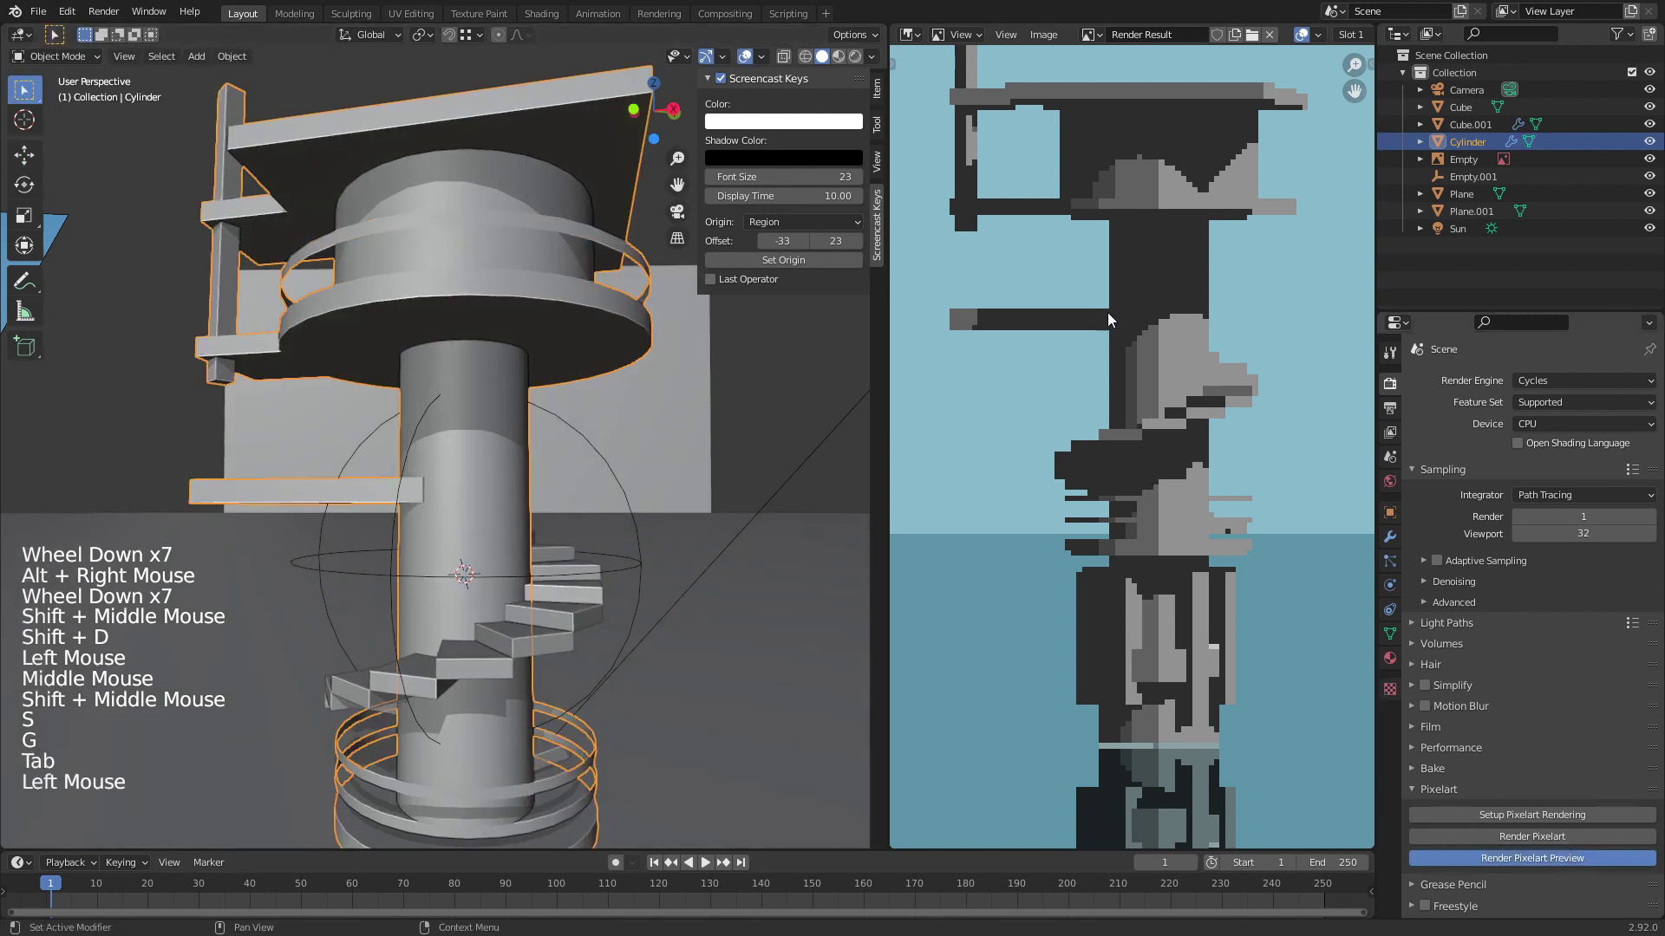
pyautogui.moveTo(1116, 294); pyautogui.dragTo(1094, 373, button='middle')
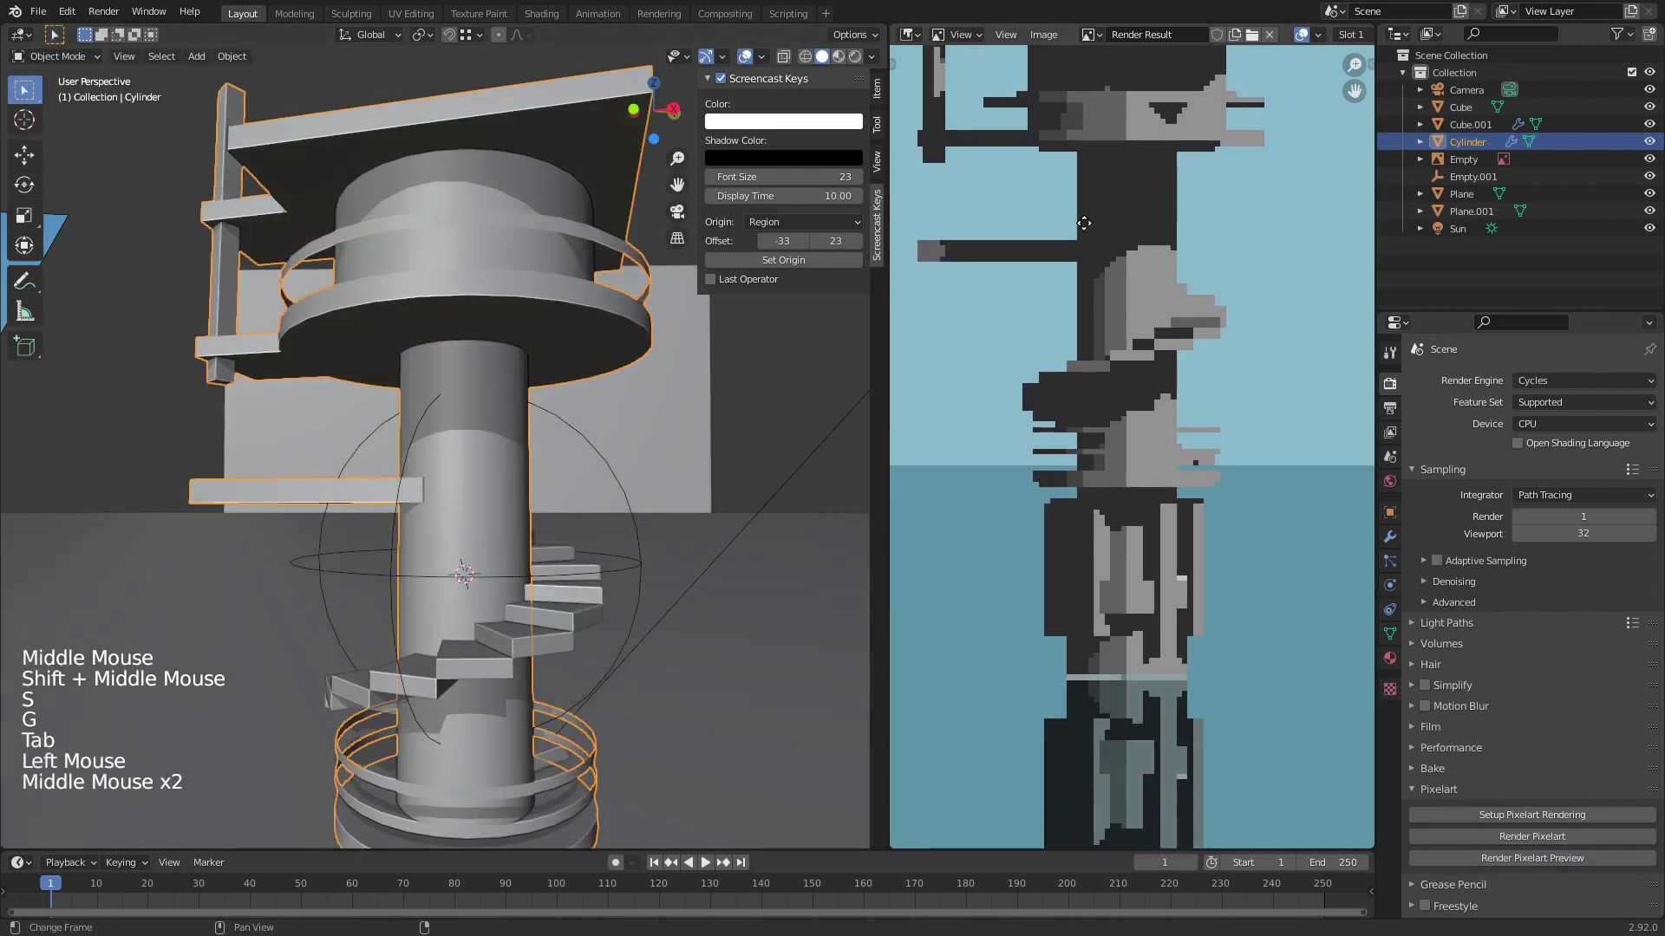
# Step: Scale the railing ring even thinner in height and render the pixel art preview again
pyautogui.press('Tab')
pyautogui.press('s')
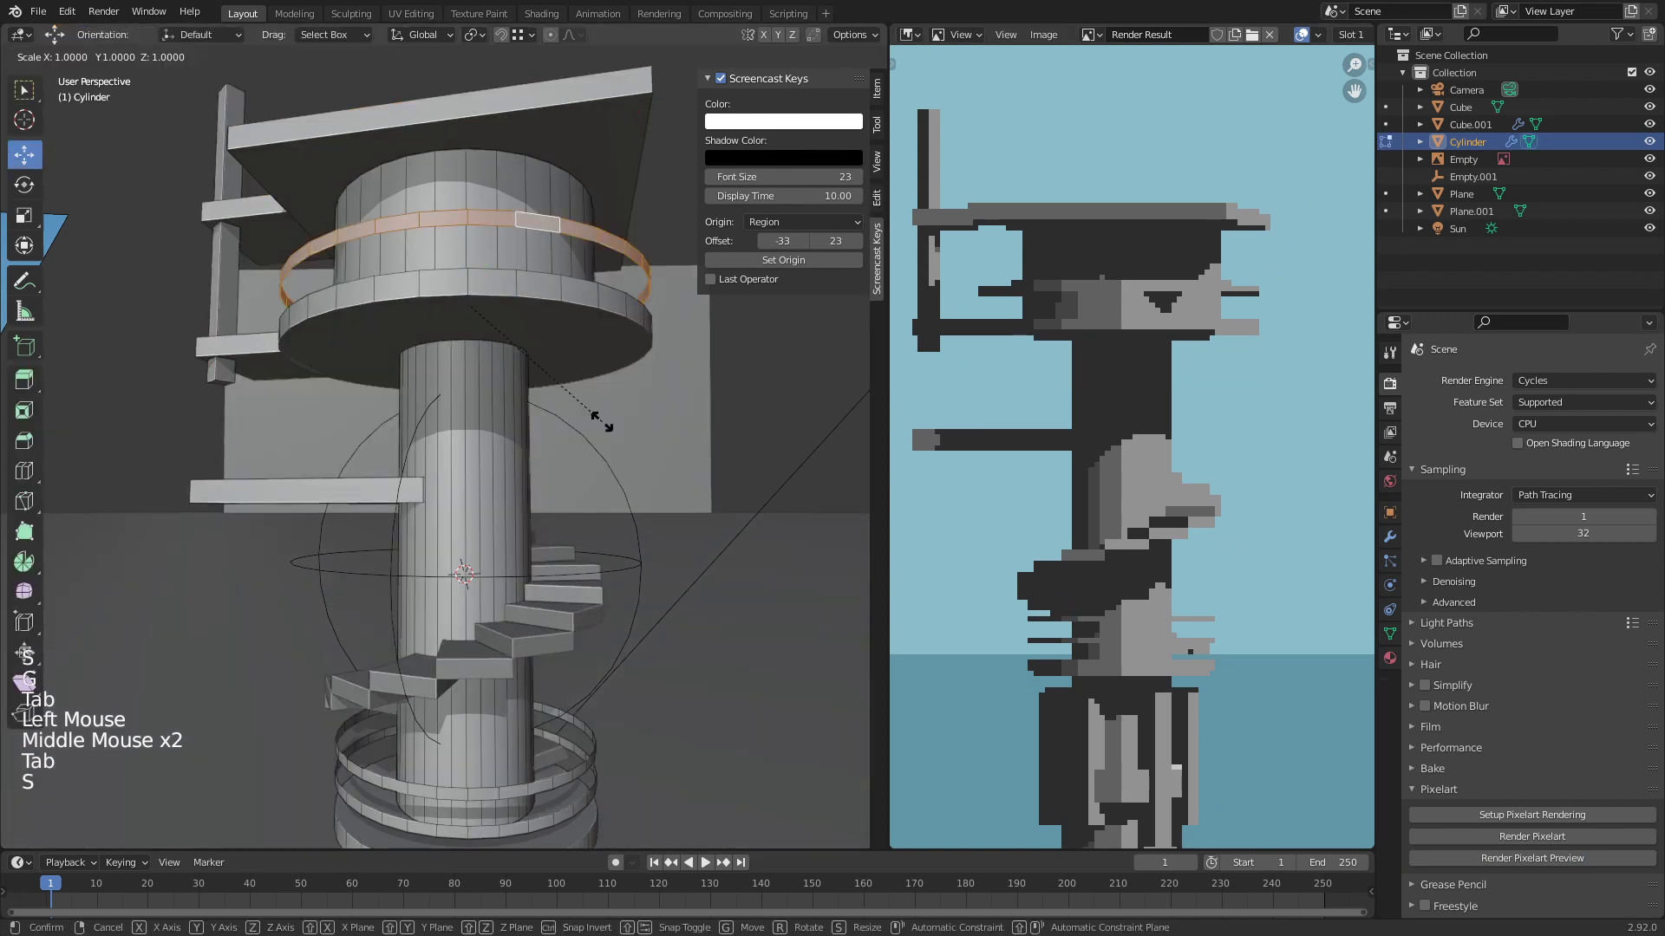
pyautogui.press('Tab')
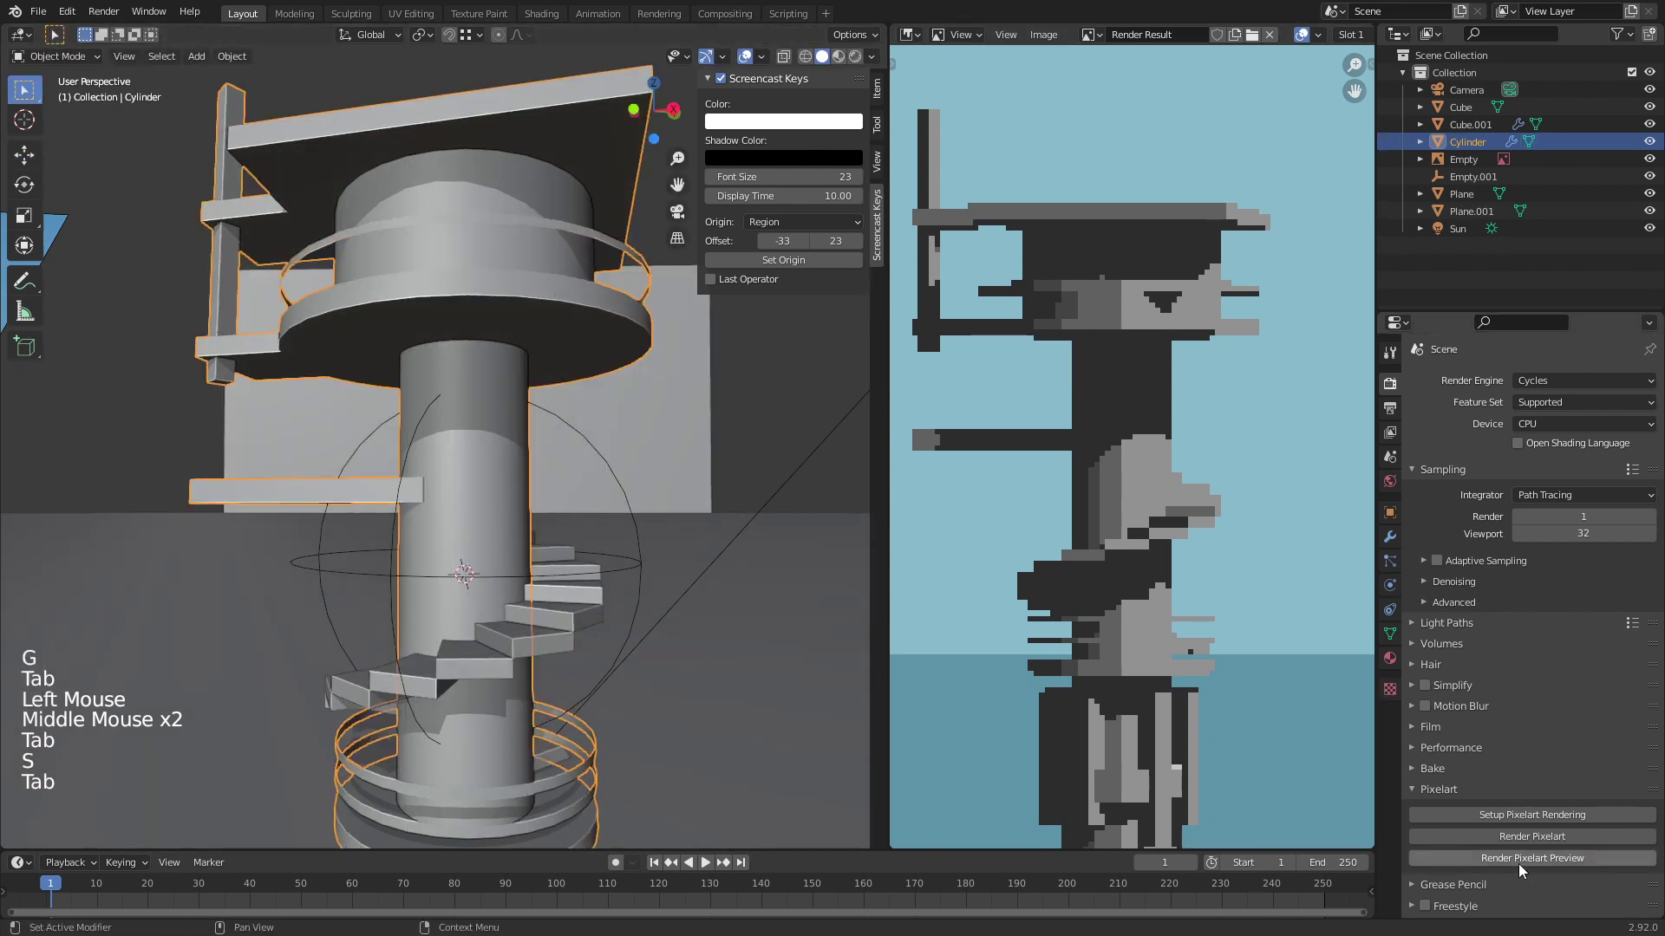
pyautogui.click(1474, 858)
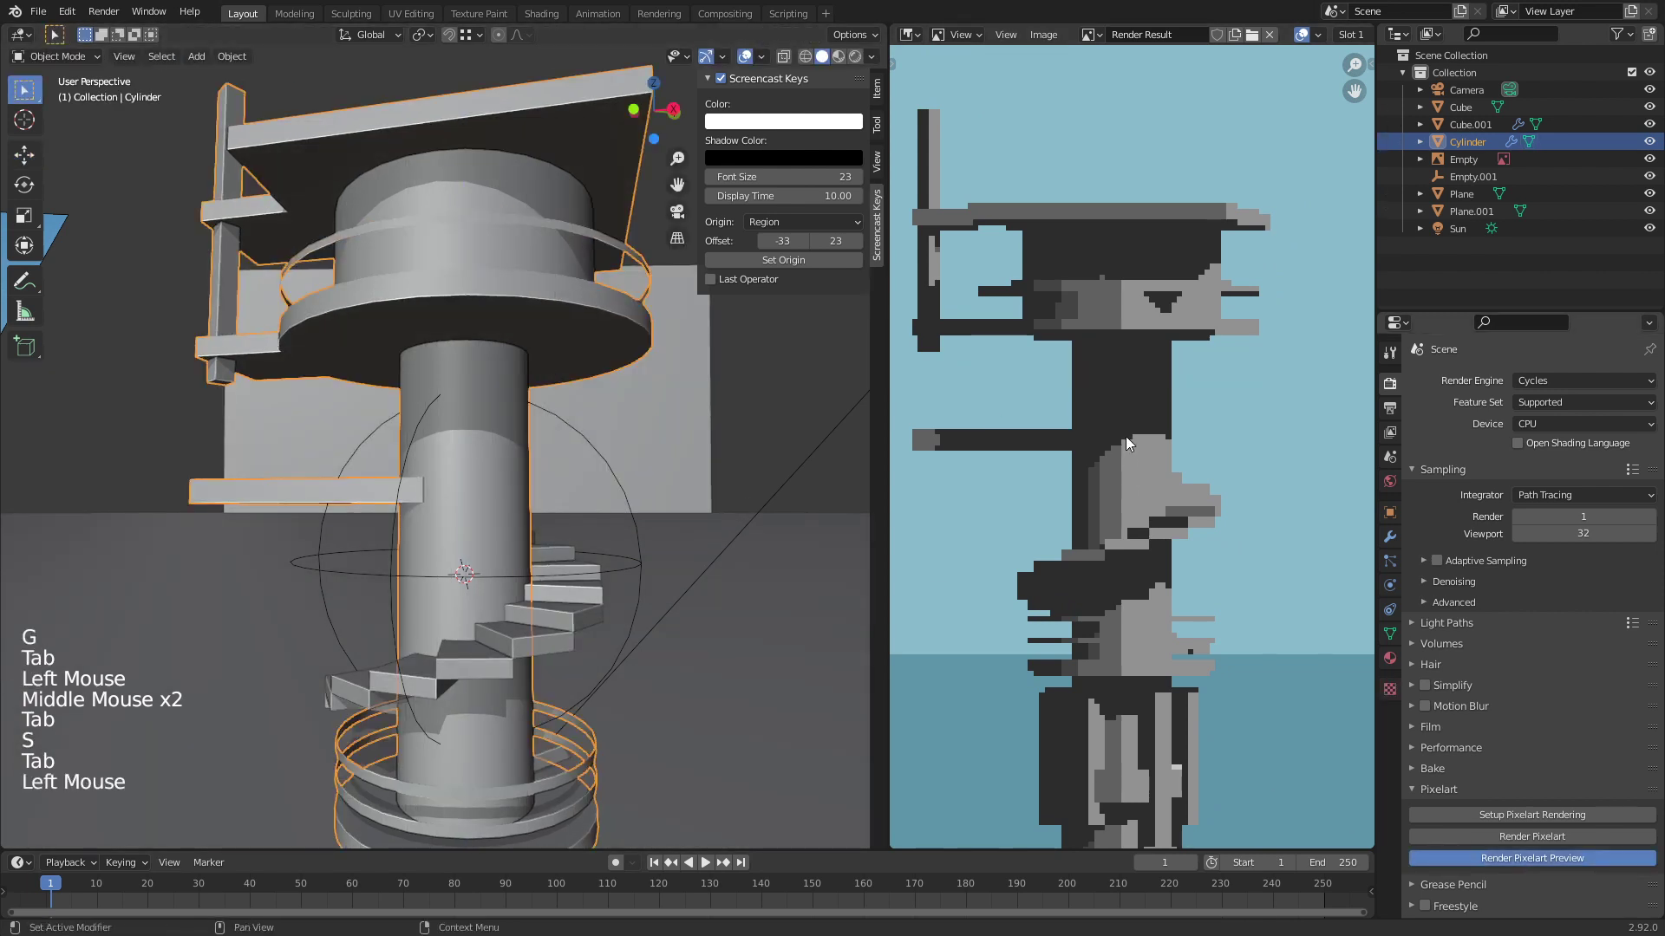
pyautogui.moveTo(1127, 408); pyautogui.dragTo(1133, 396, button='middle')
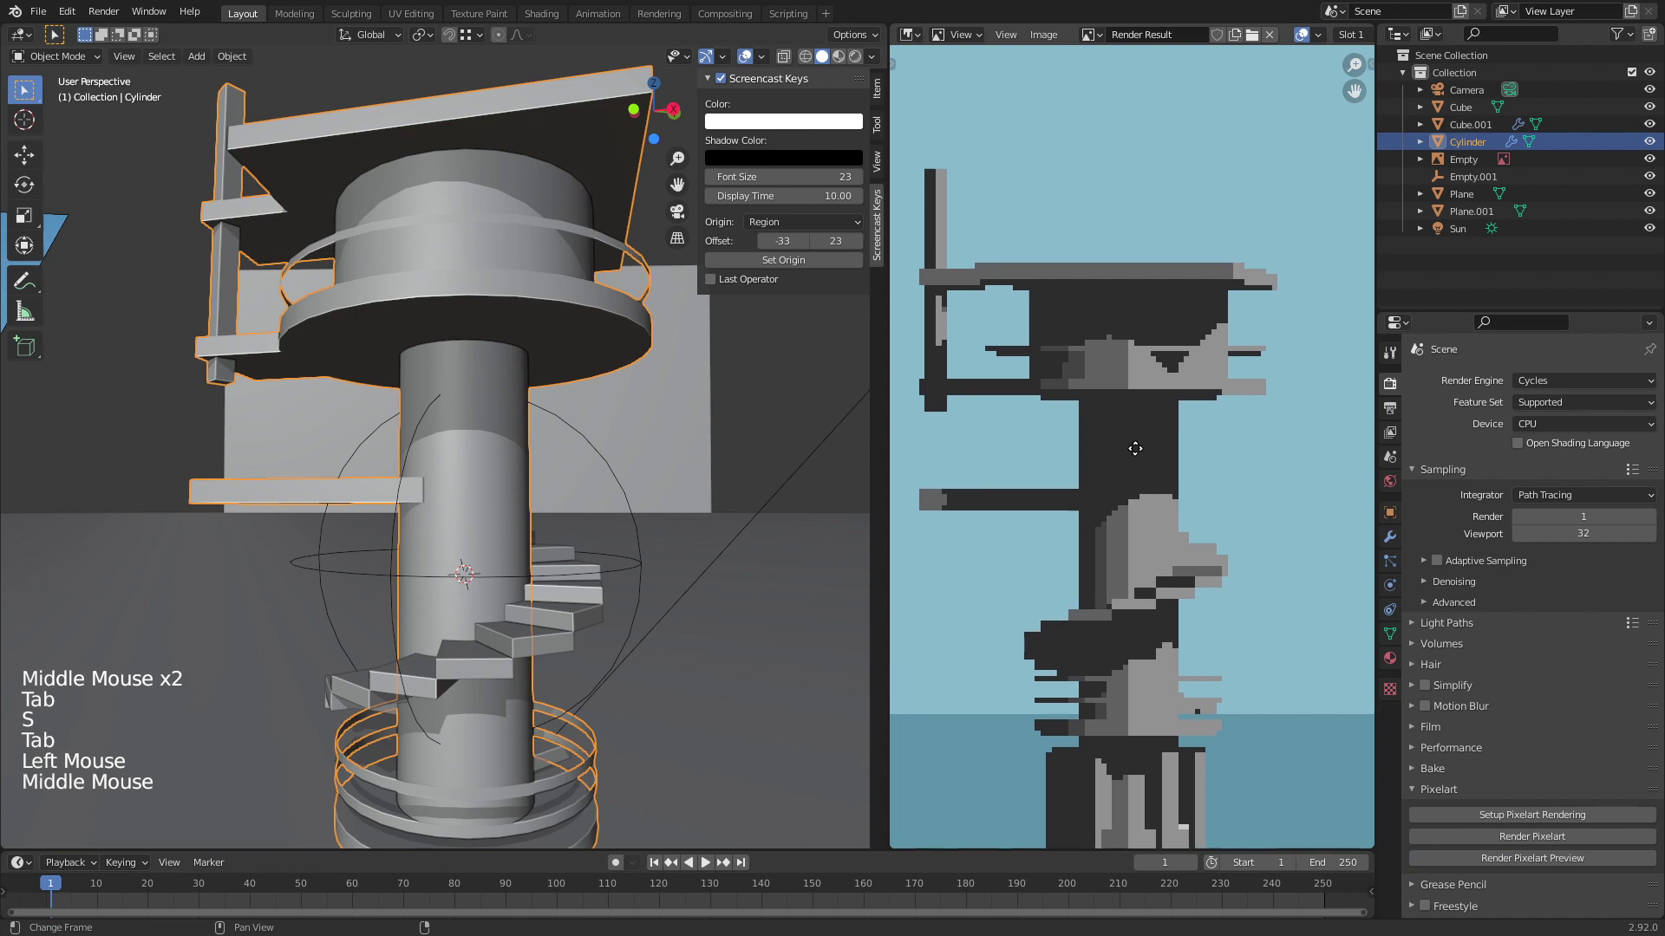
# Step: Lower the railing ring slightly along the Z axis and render another pixel art preview
pyautogui.press('Tab')
pyautogui.press('g')
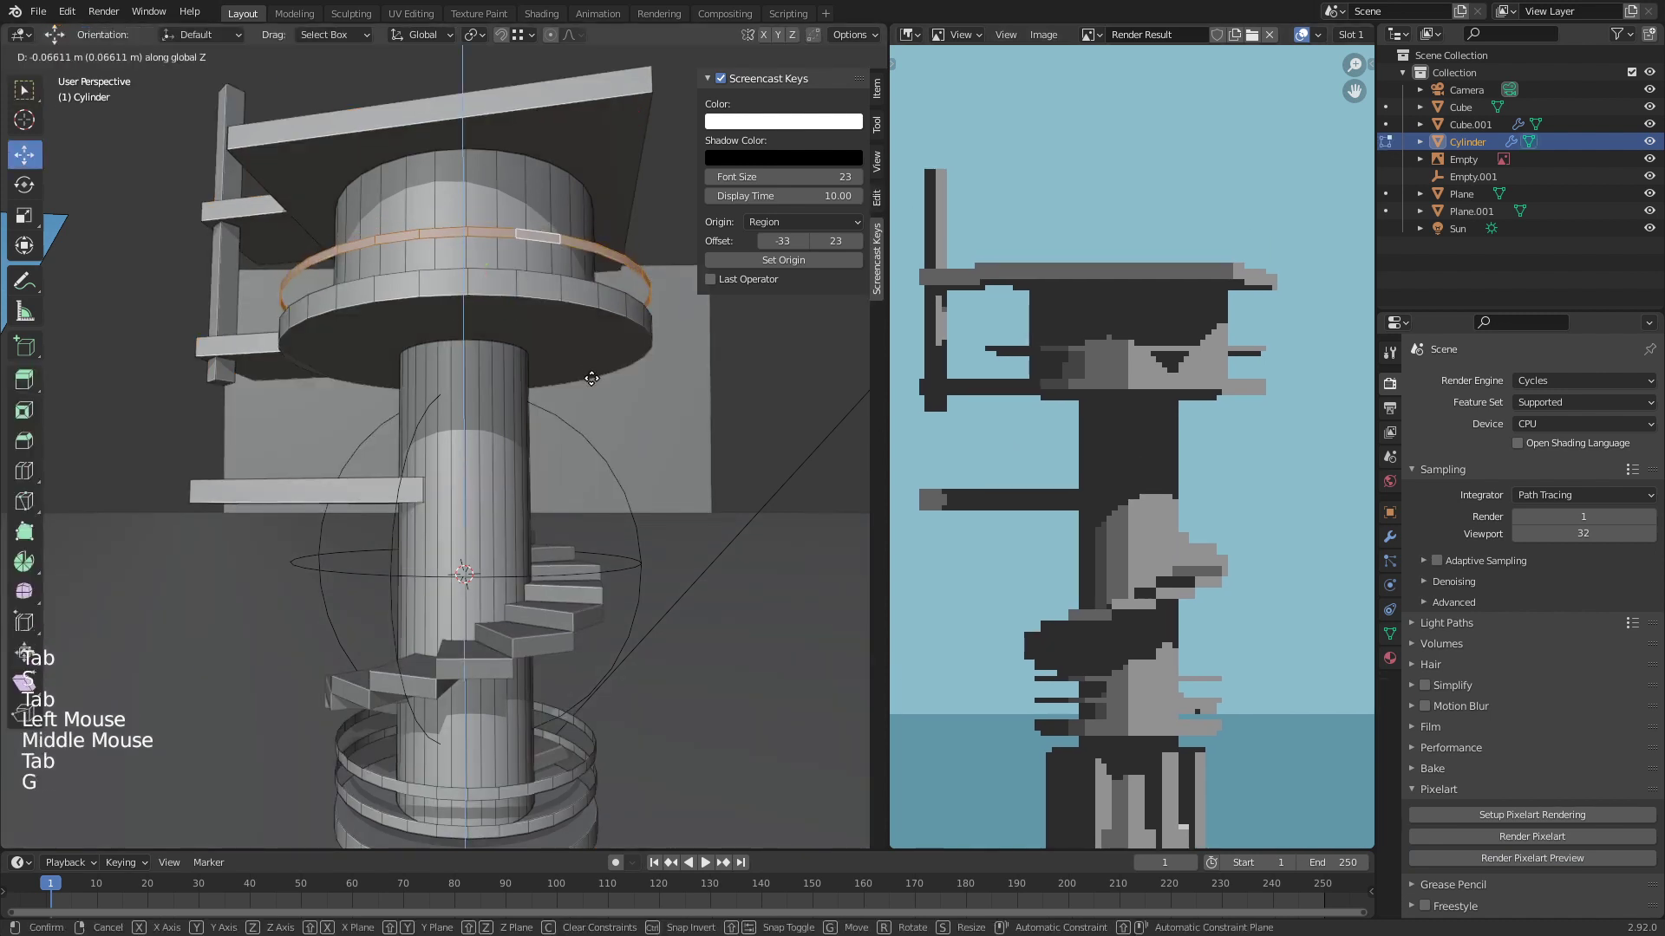
pyautogui.press('Tab')
pyautogui.click(1537, 861)
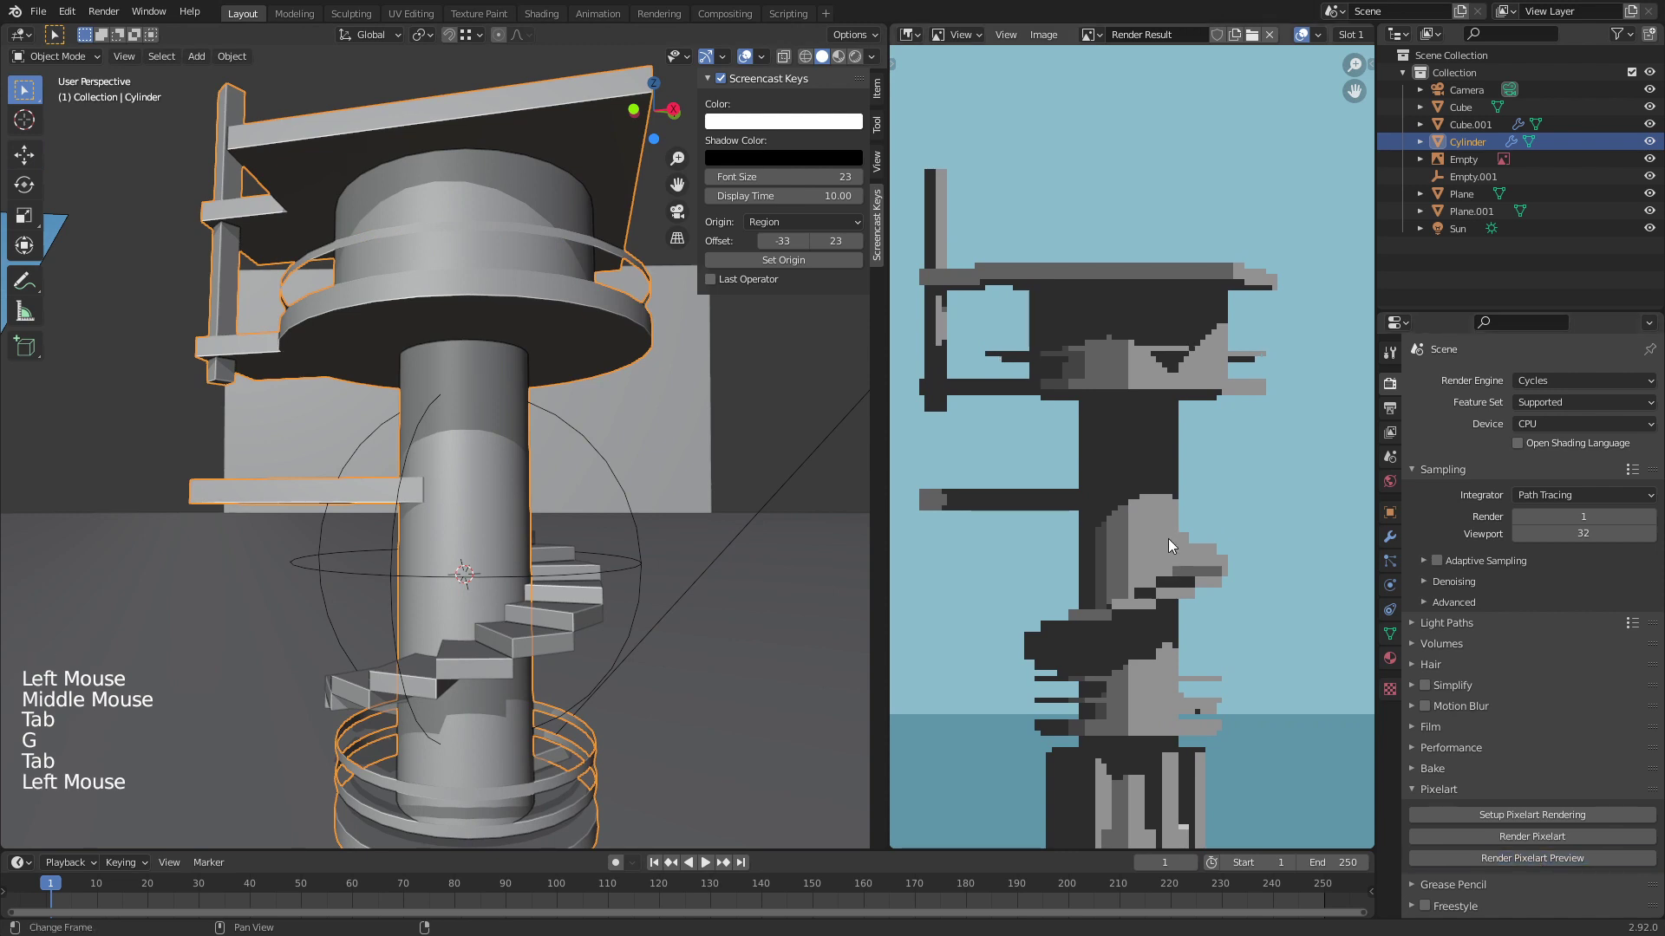
# Step: Review the railing ring in the pixel art render, clear the selection and save the file
pyautogui.scroll(3, 1168, 542)
pyautogui.moveTo(1168, 529); pyautogui.dragTo(1171, 477, button='middle')
pyautogui.scroll(-3, 1164, 459)
pyautogui.scroll(2, 1164, 461)
pyautogui.hotkey('alt', 'a')
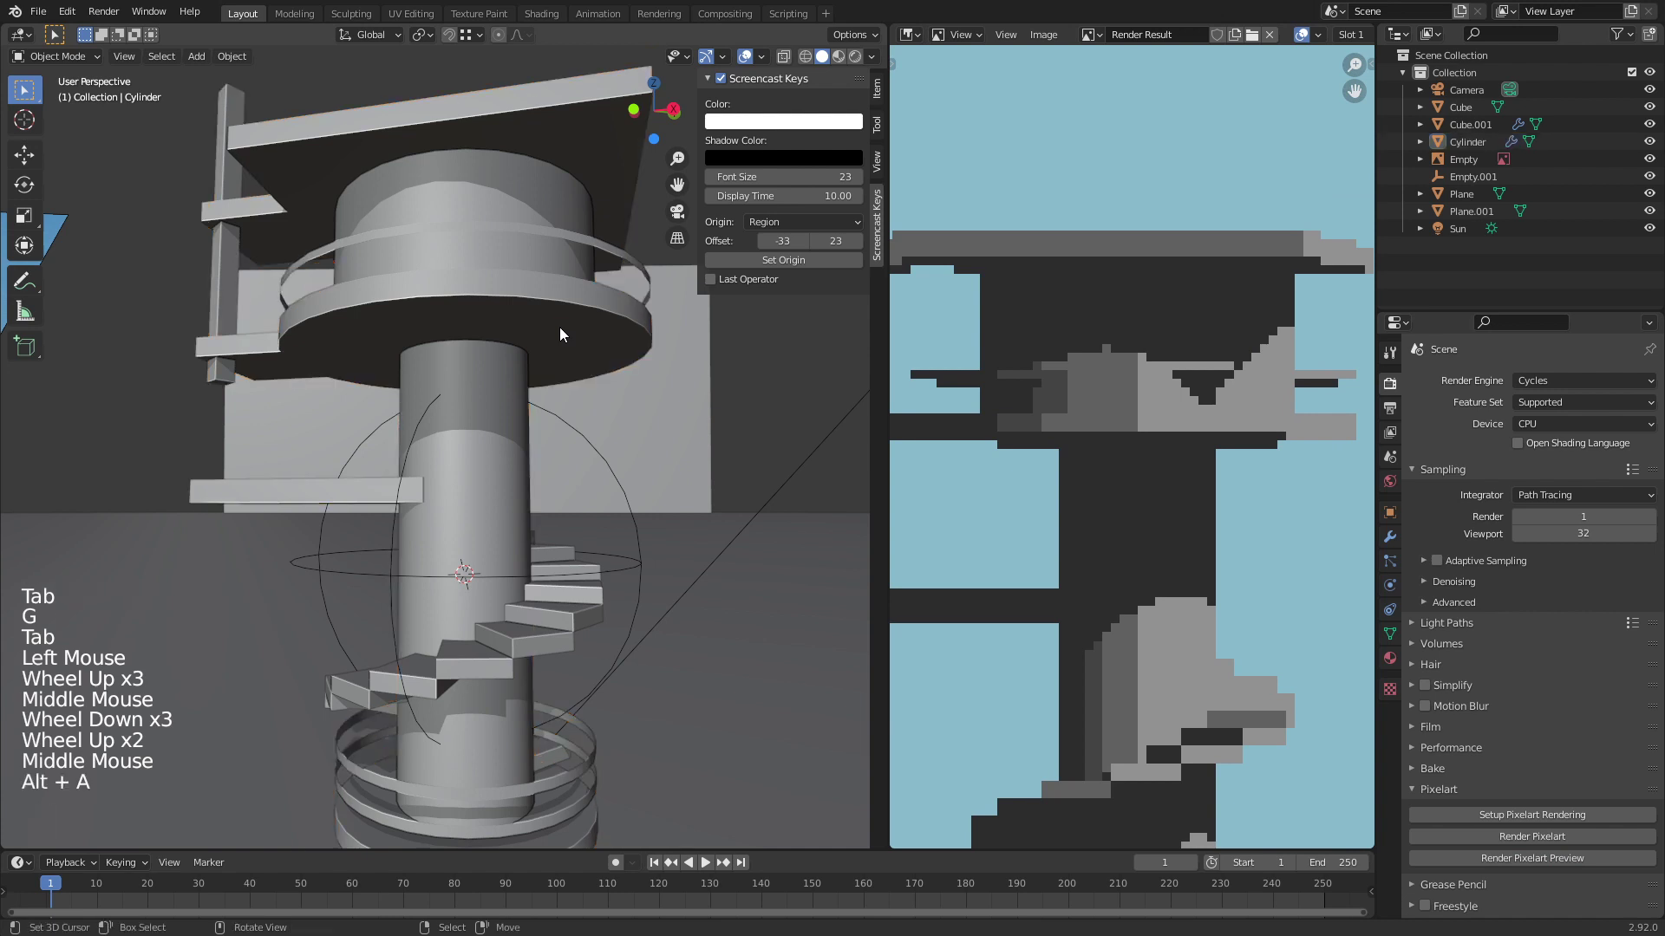
pyautogui.keyDown('shift'); pyautogui.moveTo(559, 326); pyautogui.dragTo(580, 368, button='middle'); pyautogui.keyUp('shift')
pyautogui.hotkey('ctrl', 's')
pyautogui.scroll(-2, 555, 389)
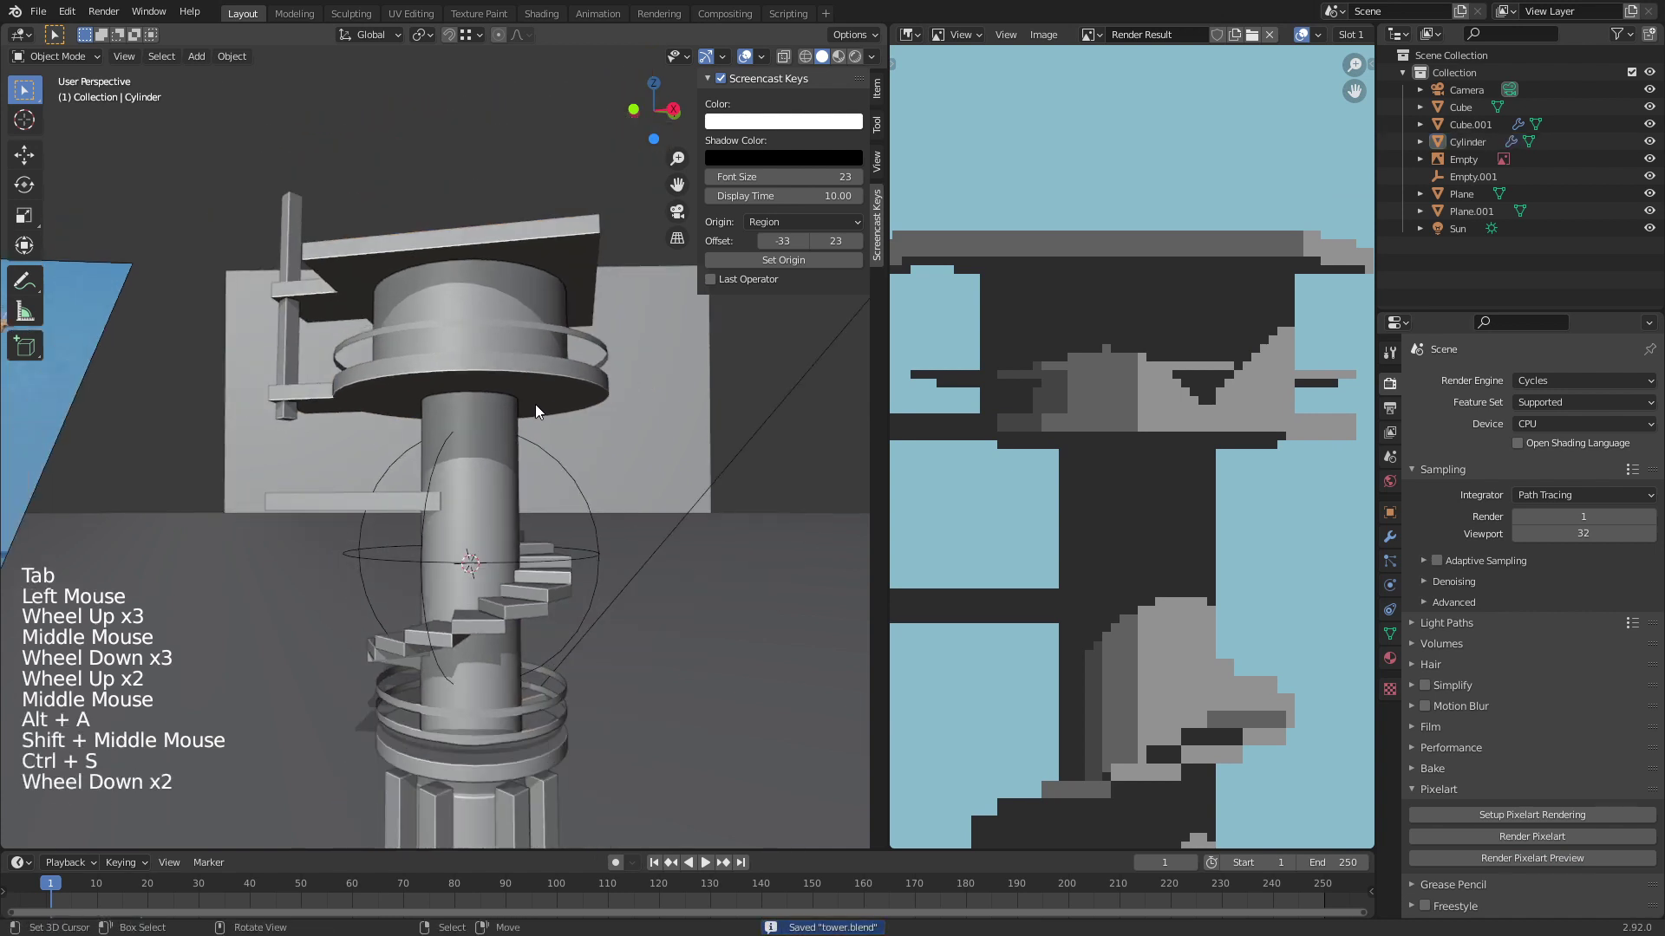
# Step: Make a separate copy of the tower cylinder's PixelExample material and name it Yellow
pyautogui.rightClick(491, 448)
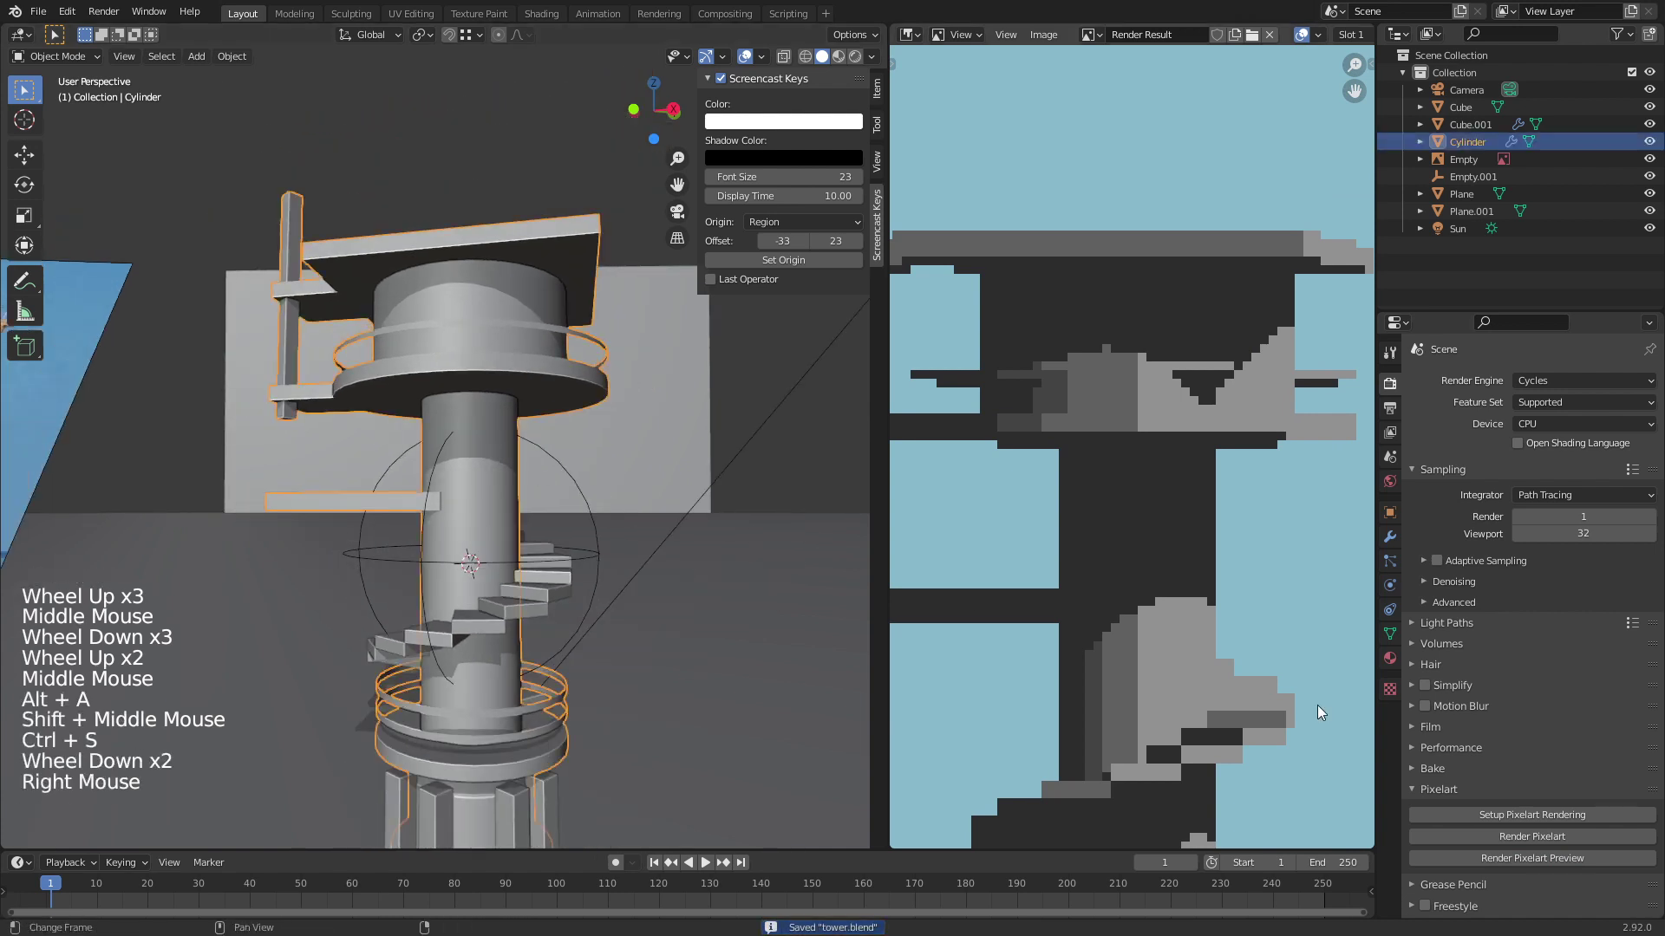
pyautogui.scroll(-4, 1028, 532)
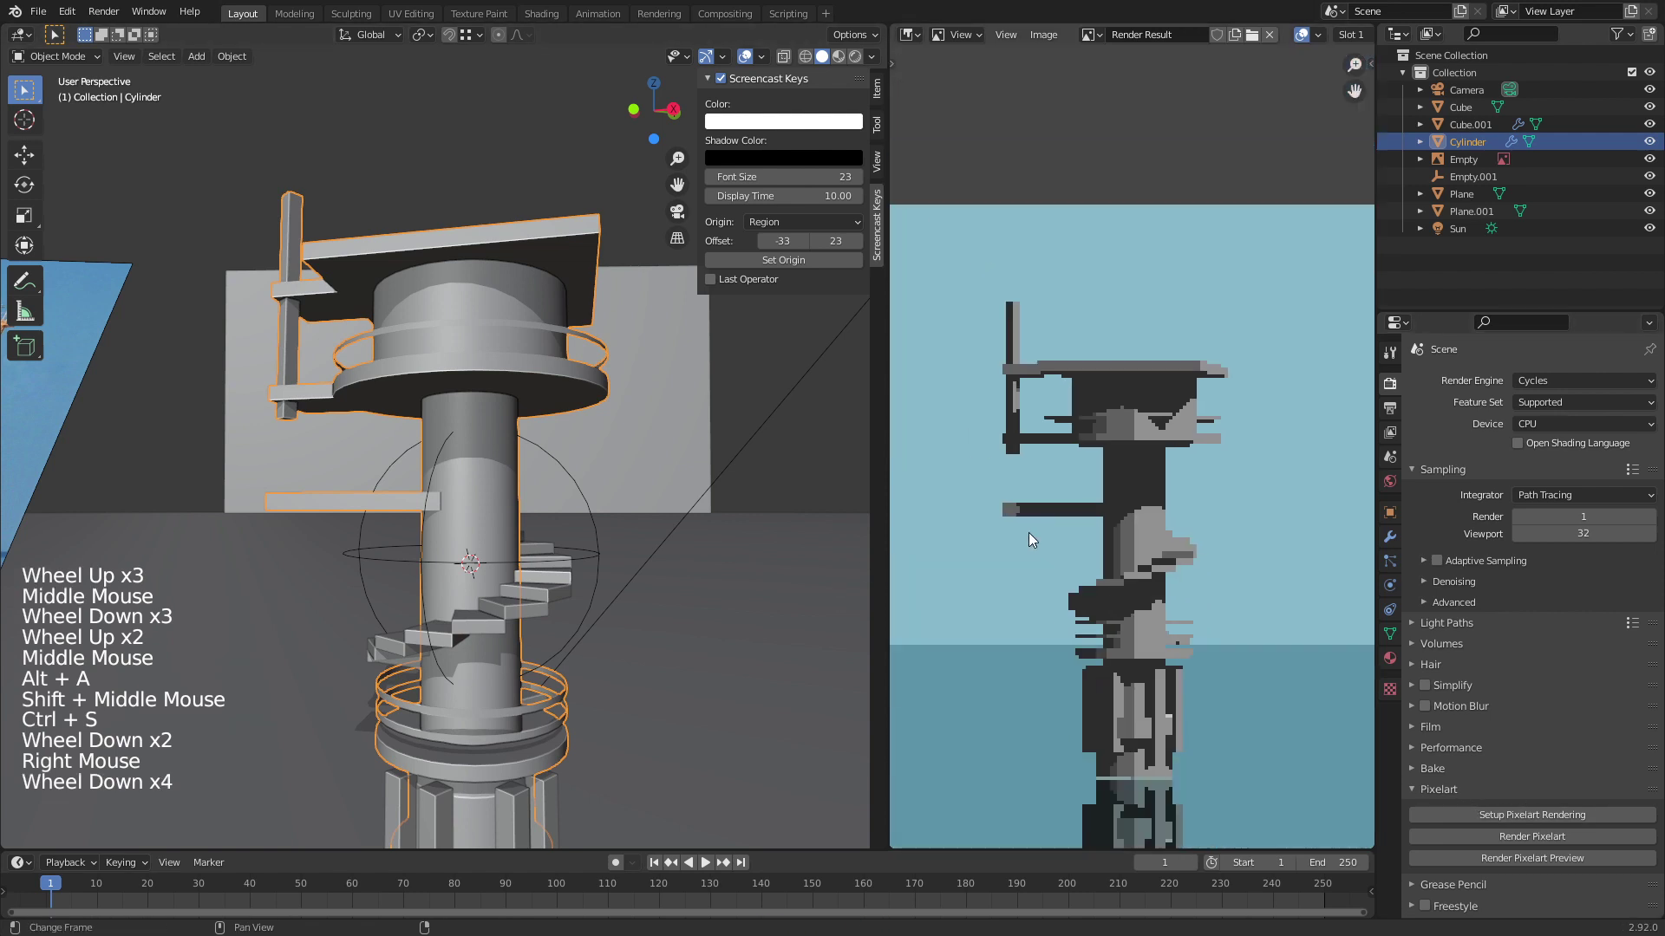
pyautogui.moveTo(1034, 531); pyautogui.dragTo(1032, 513, button='middle')
pyautogui.click(1384, 661)
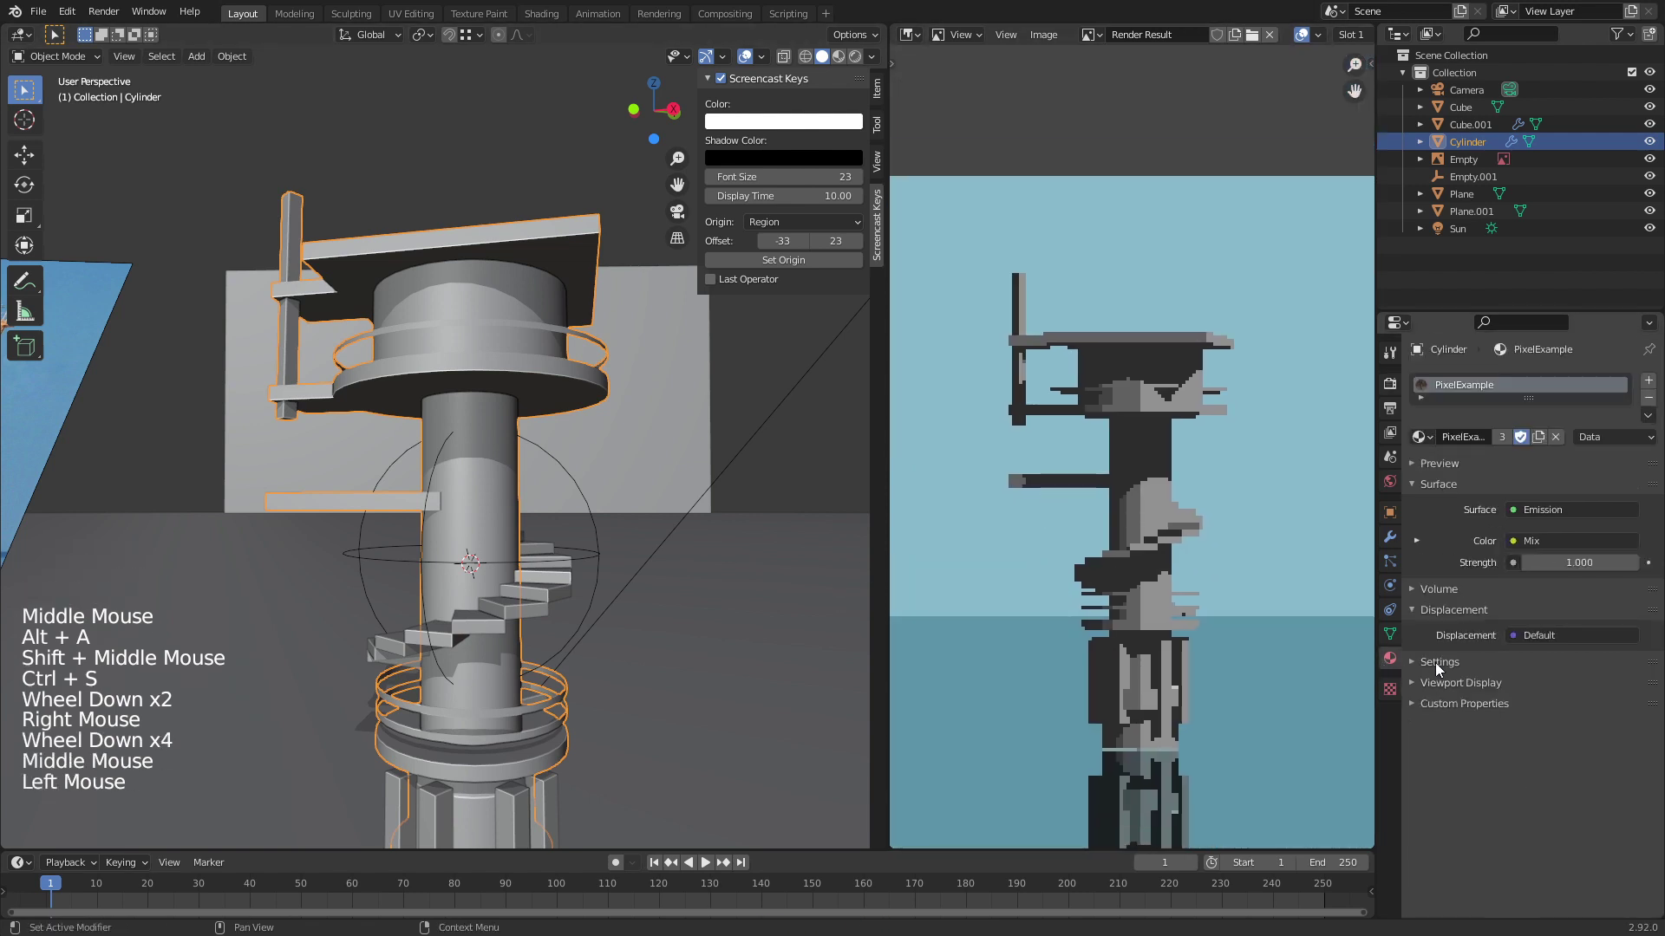
pyautogui.click(1534, 440)
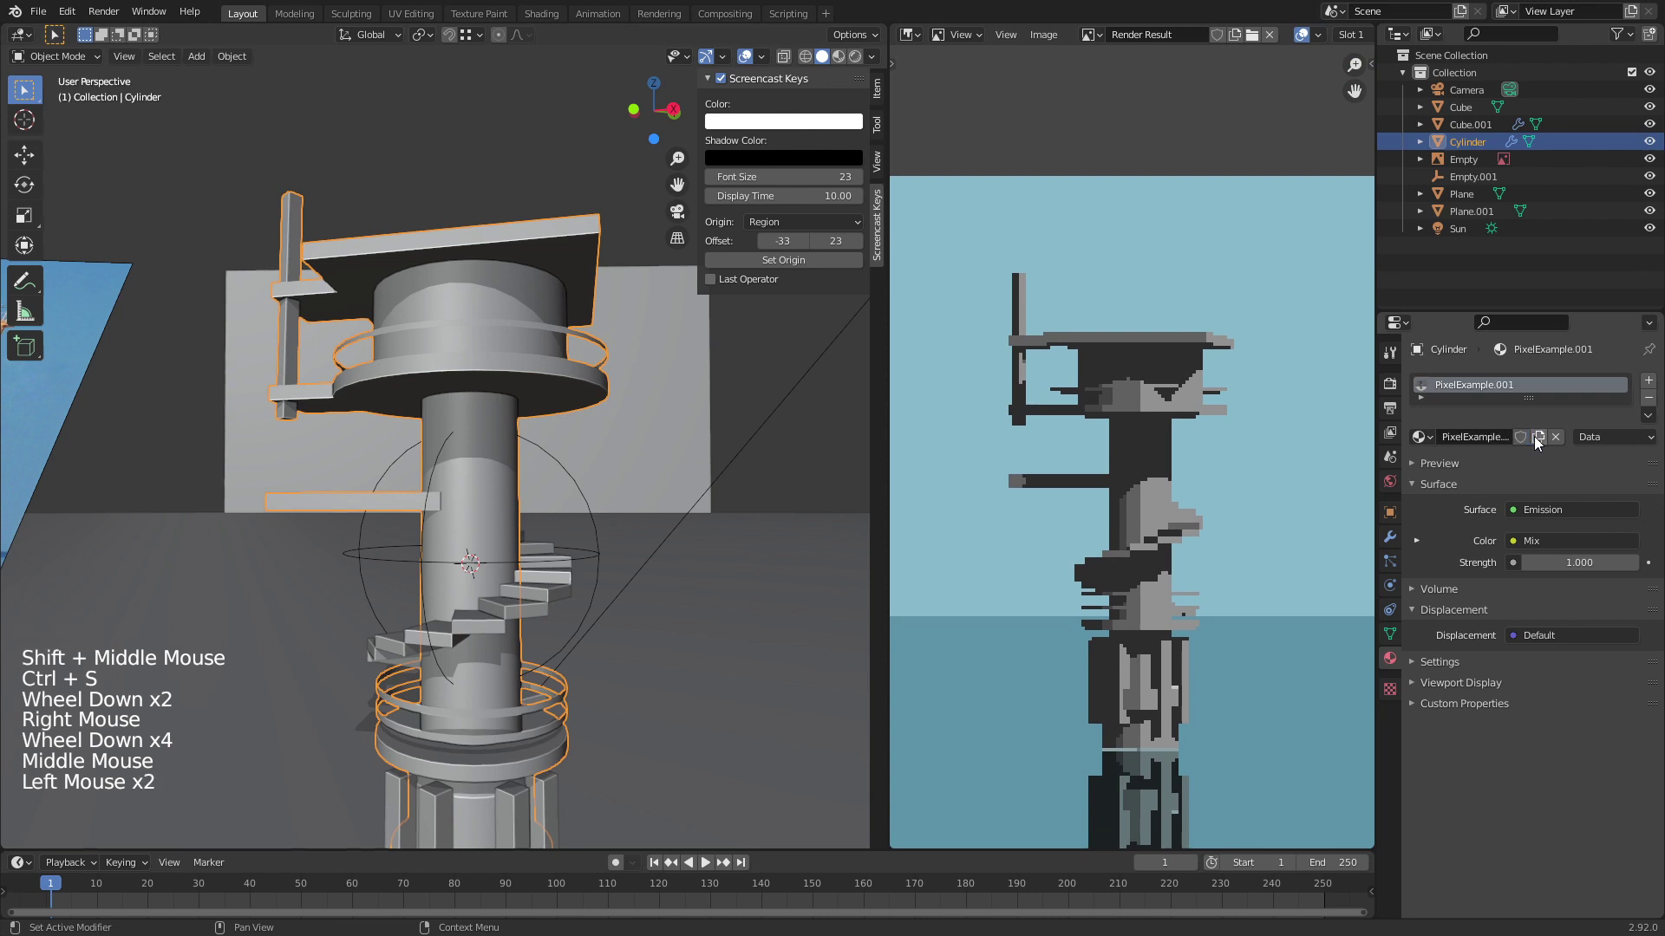
pyautogui.click(1465, 437)
pyautogui.press('shift')
pyautogui.write('Yellow')
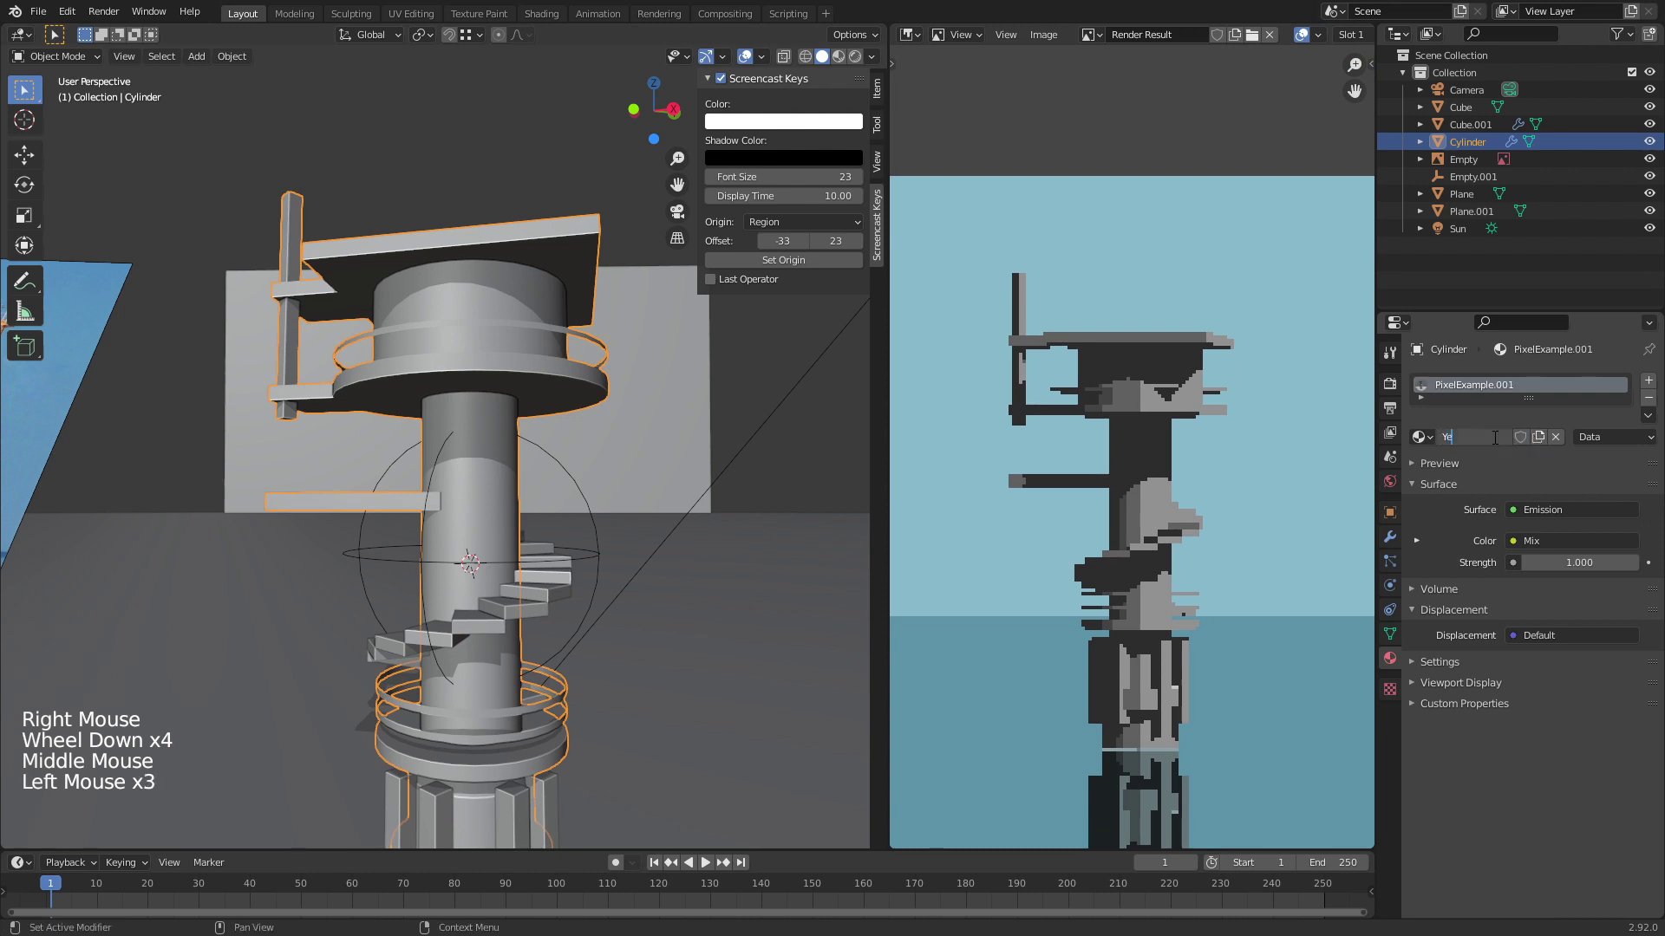
pyautogui.press('Return')
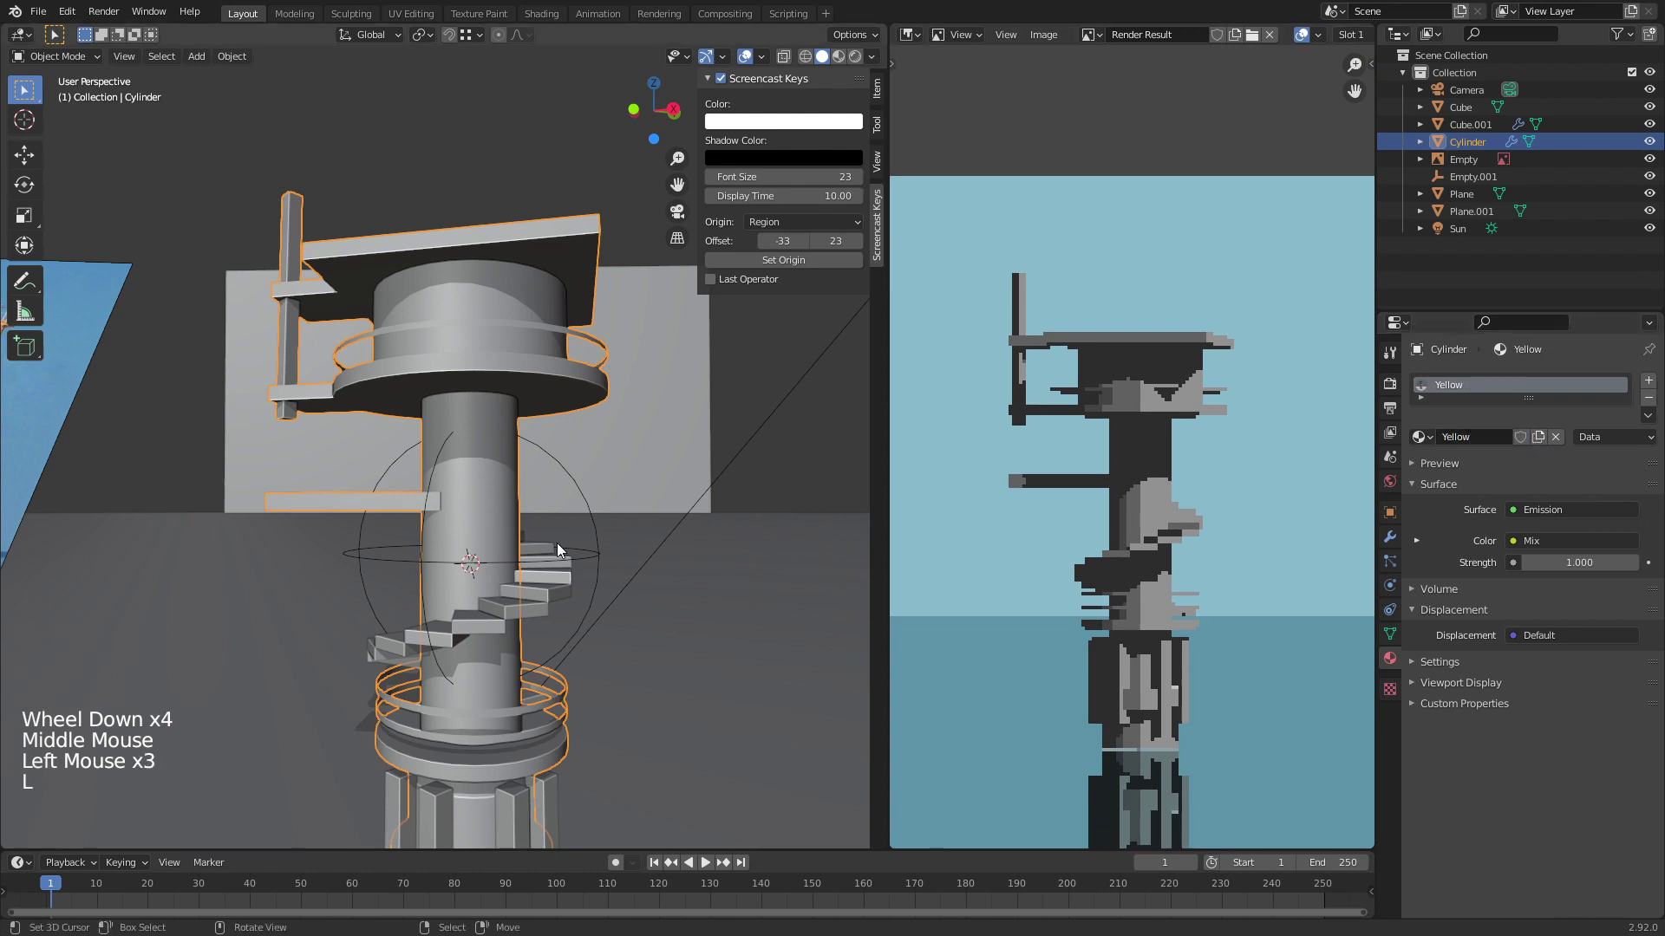
# Step: Enlarge the timeline area, turn it into a Shader Editor and frame the Yellow material's ColorRamp node
pyautogui.moveTo(618, 848); pyautogui.dragTo(92, 551)
pyautogui.click(29, 563)
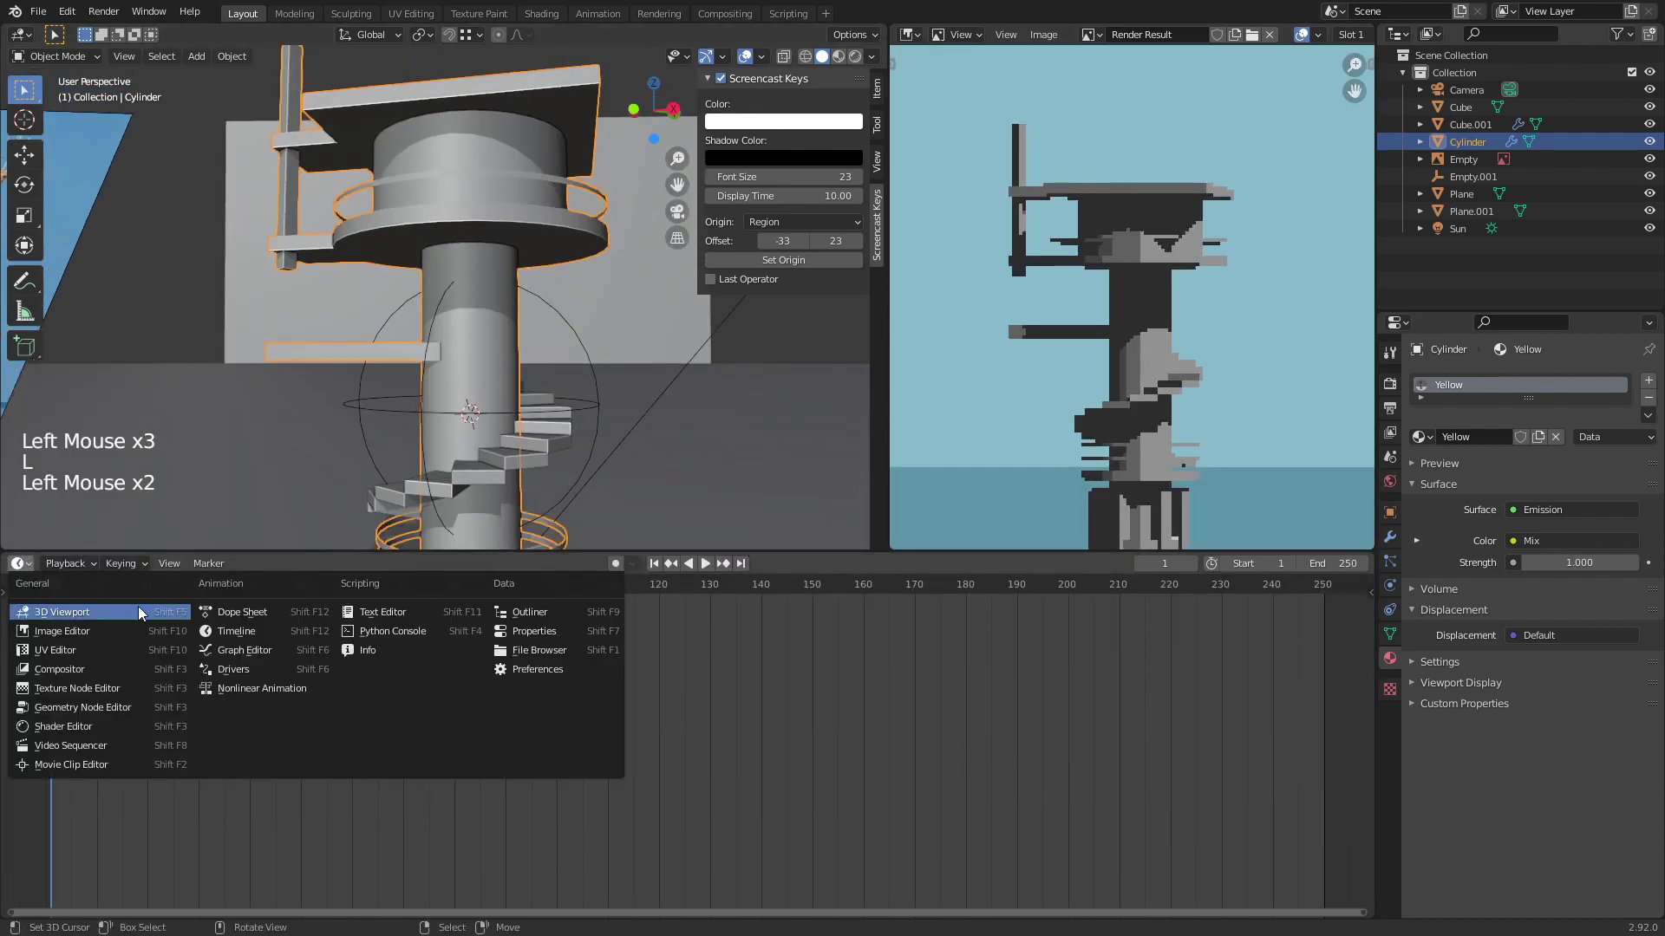
pyautogui.click(83, 727)
pyautogui.moveTo(308, 815); pyautogui.dragTo(416, 713, button='middle')
pyautogui.scroll(14, 416, 712)
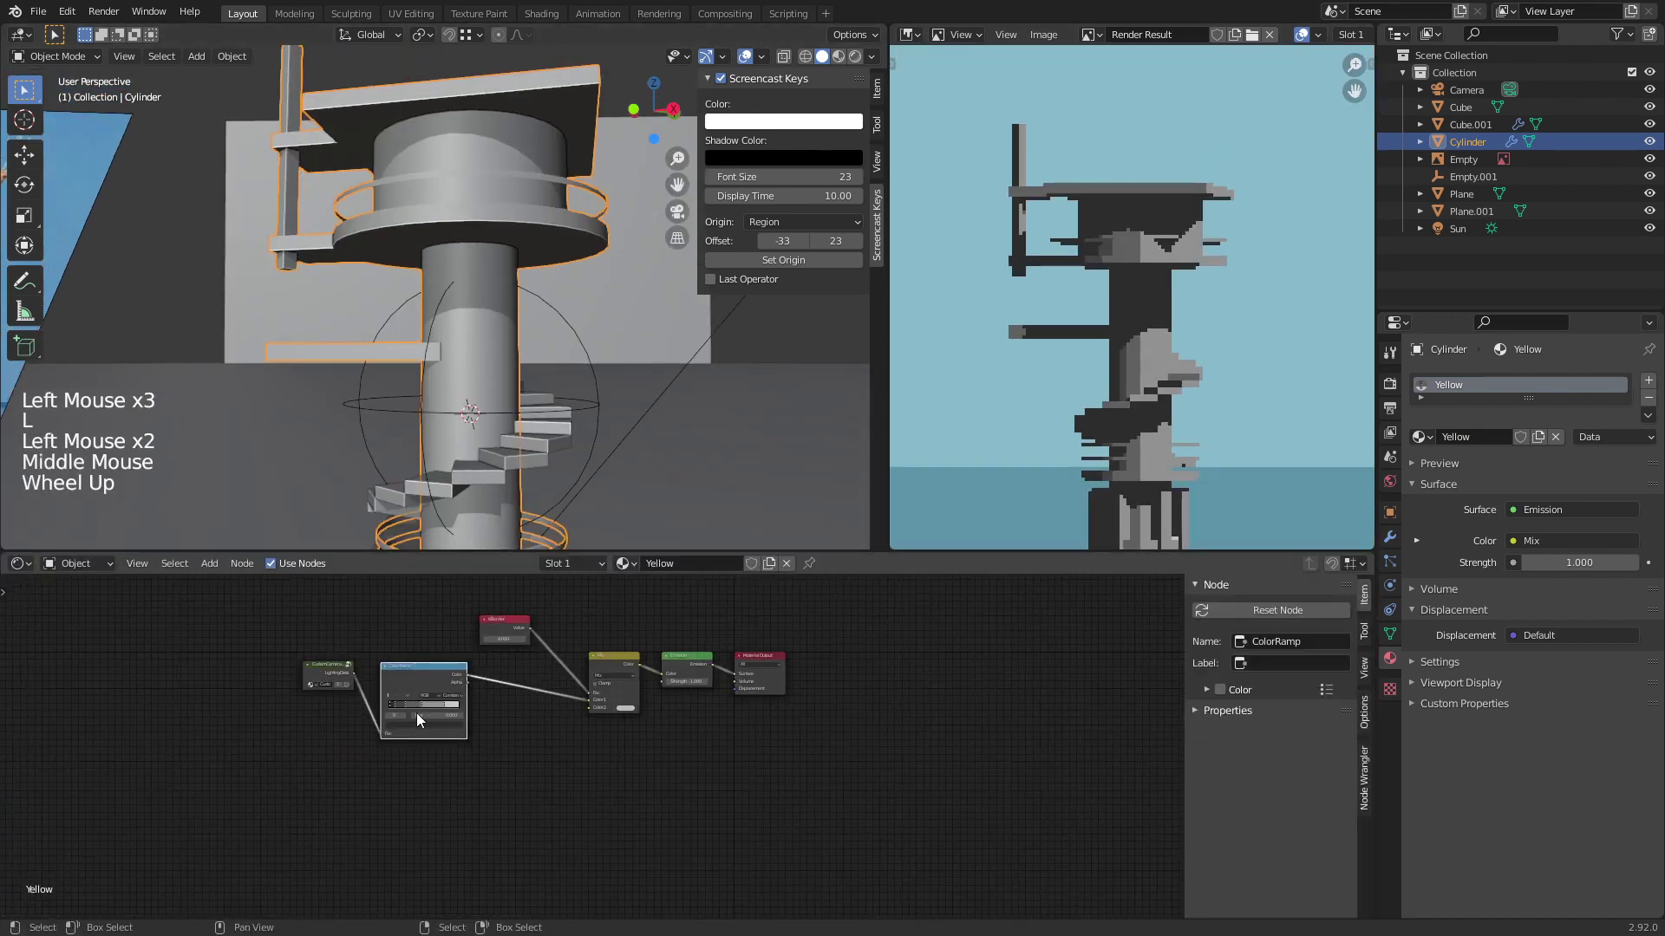
pyautogui.moveTo(293, 675); pyautogui.dragTo(550, 813, button='middle')
pyautogui.scroll(6, 686, 818)
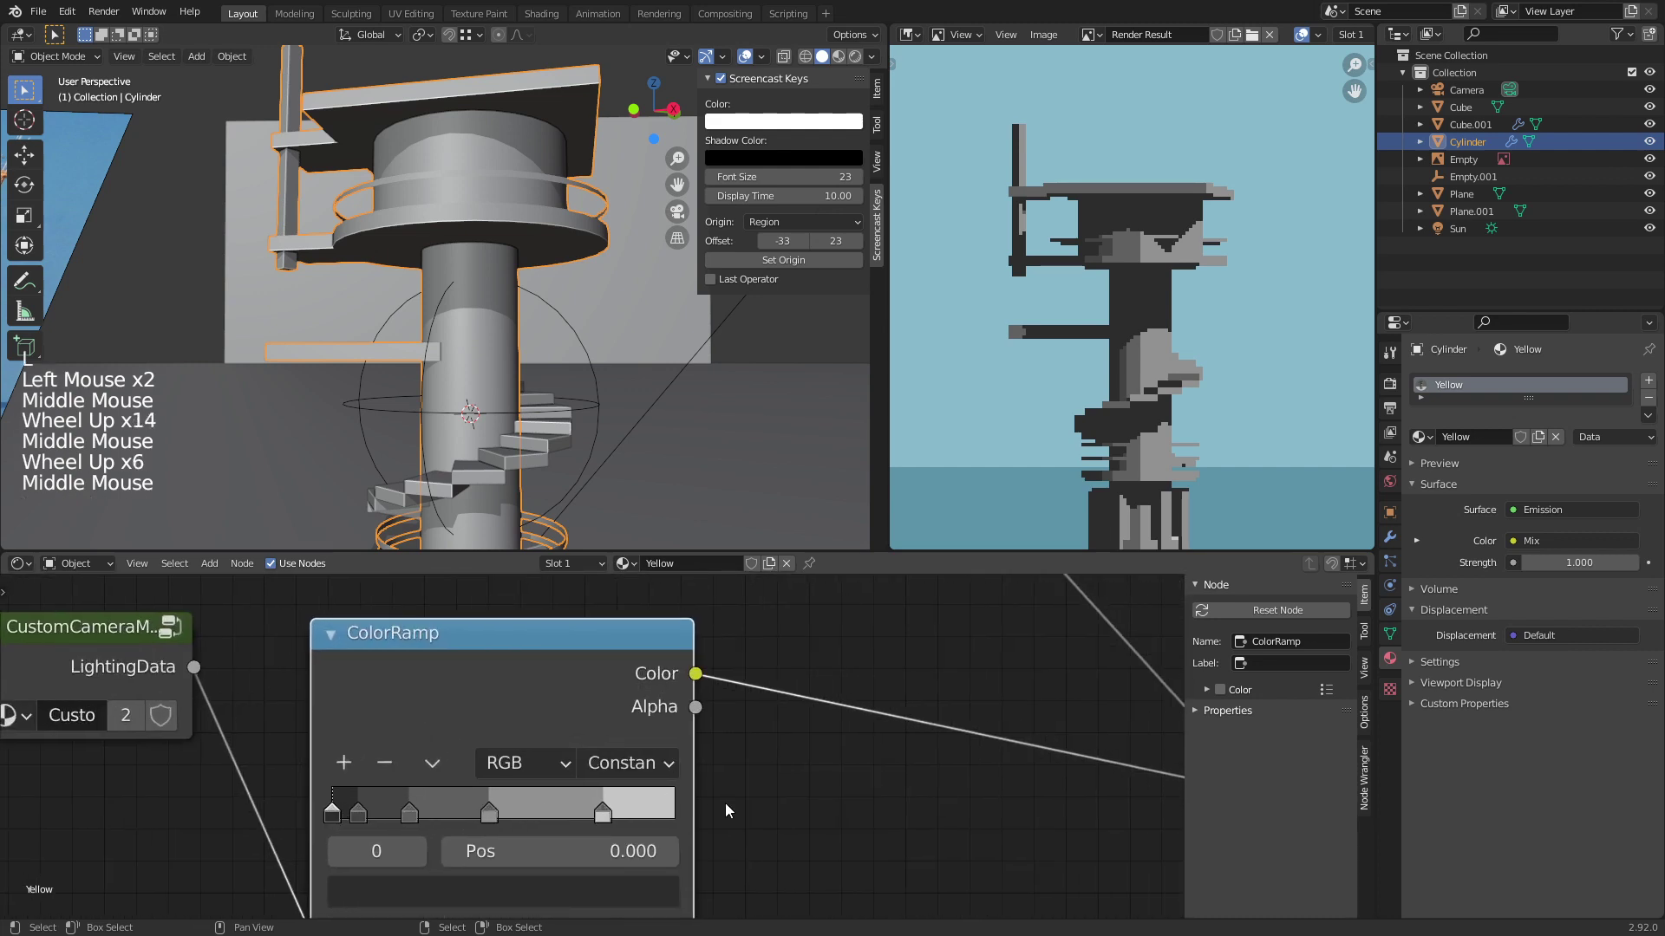
# Step: Tint the brightest ColorRamp stop, at 0.791, a pale warm beige with hue 0.078, saturation 0.197 and value 0.568
pyautogui.click(725, 804)
pyautogui.click(580, 817)
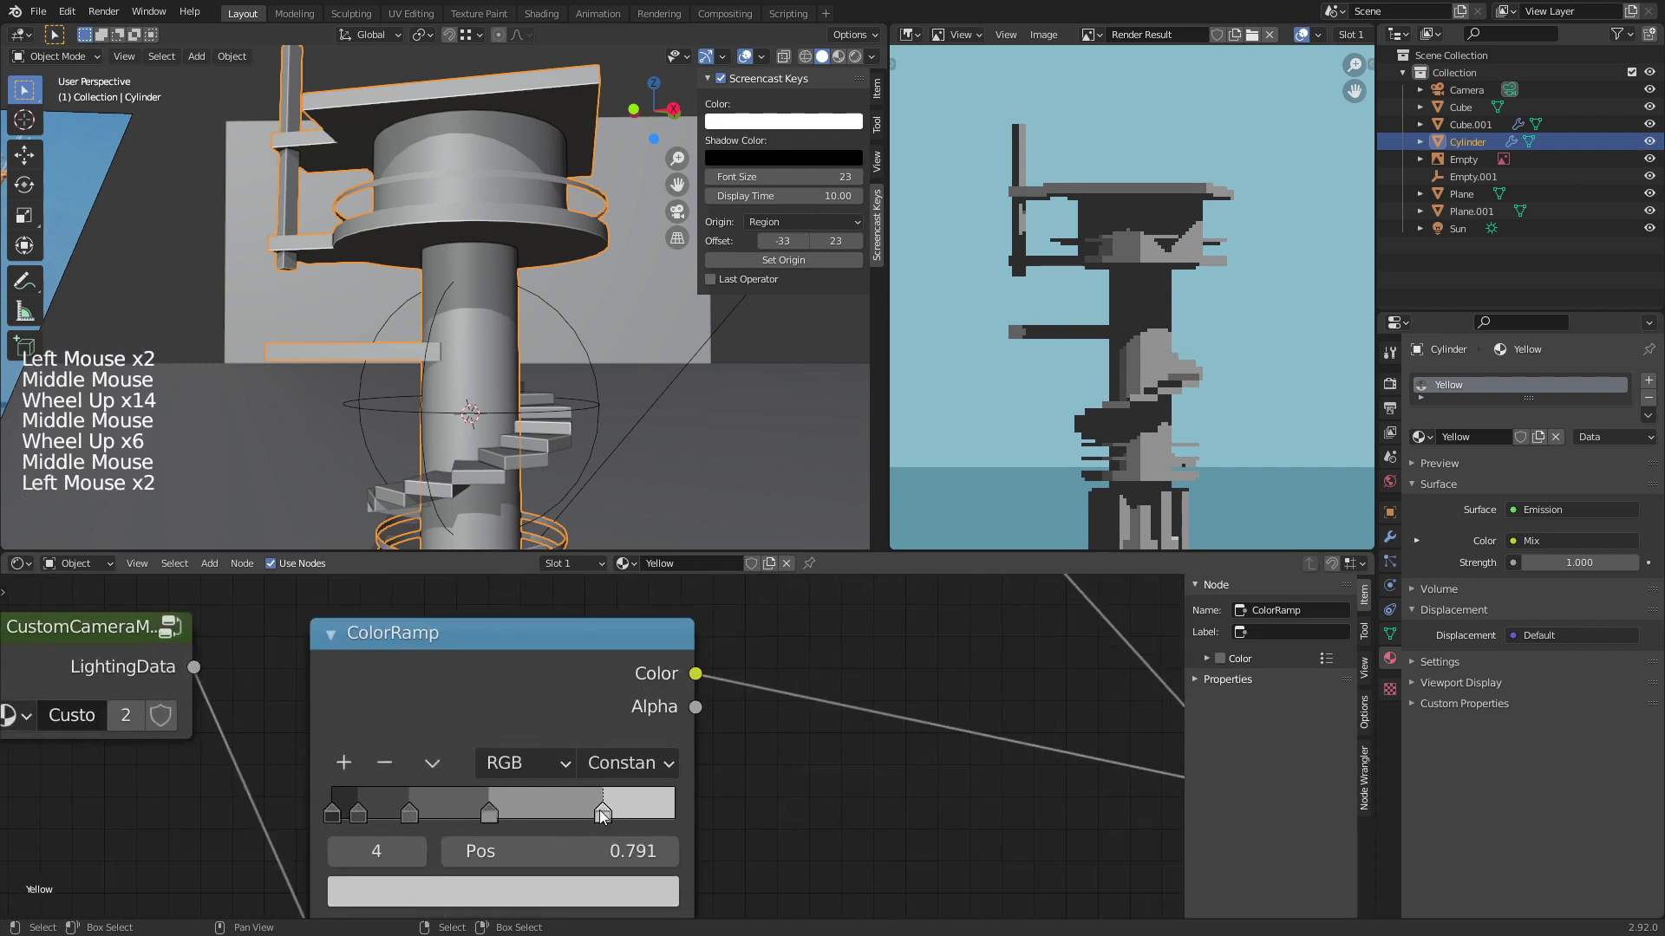
pyautogui.click(599, 890)
pyautogui.moveTo(387, 457); pyautogui.dragTo(368, 448)
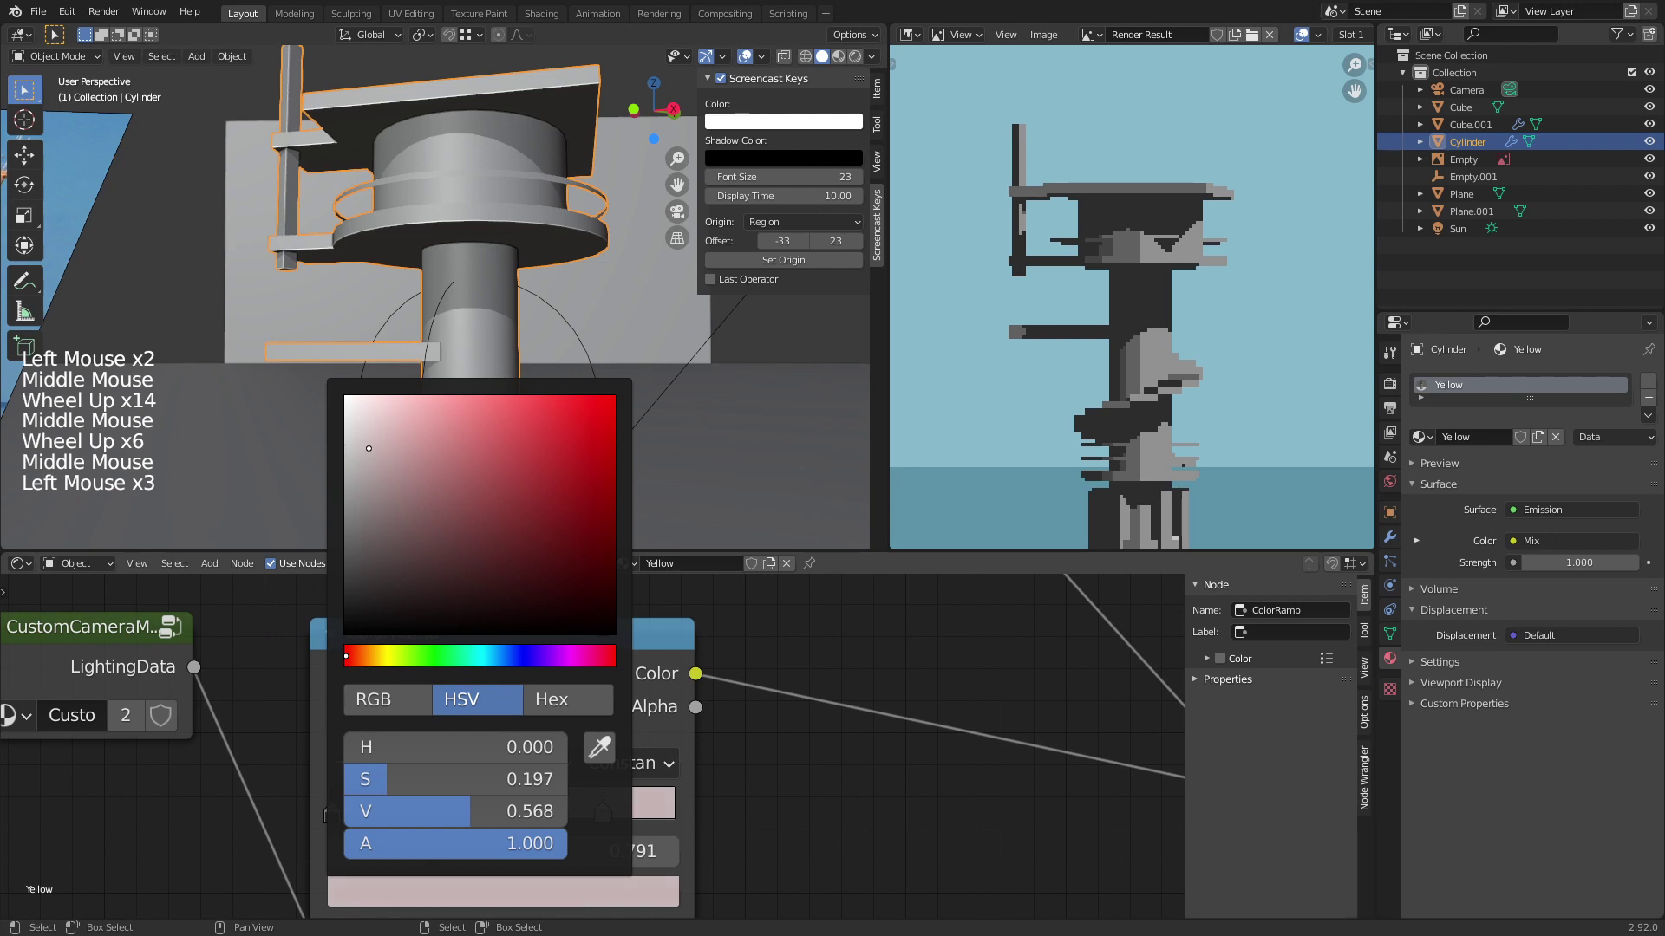
pyautogui.moveTo(371, 655); pyautogui.dragTo(365, 657)
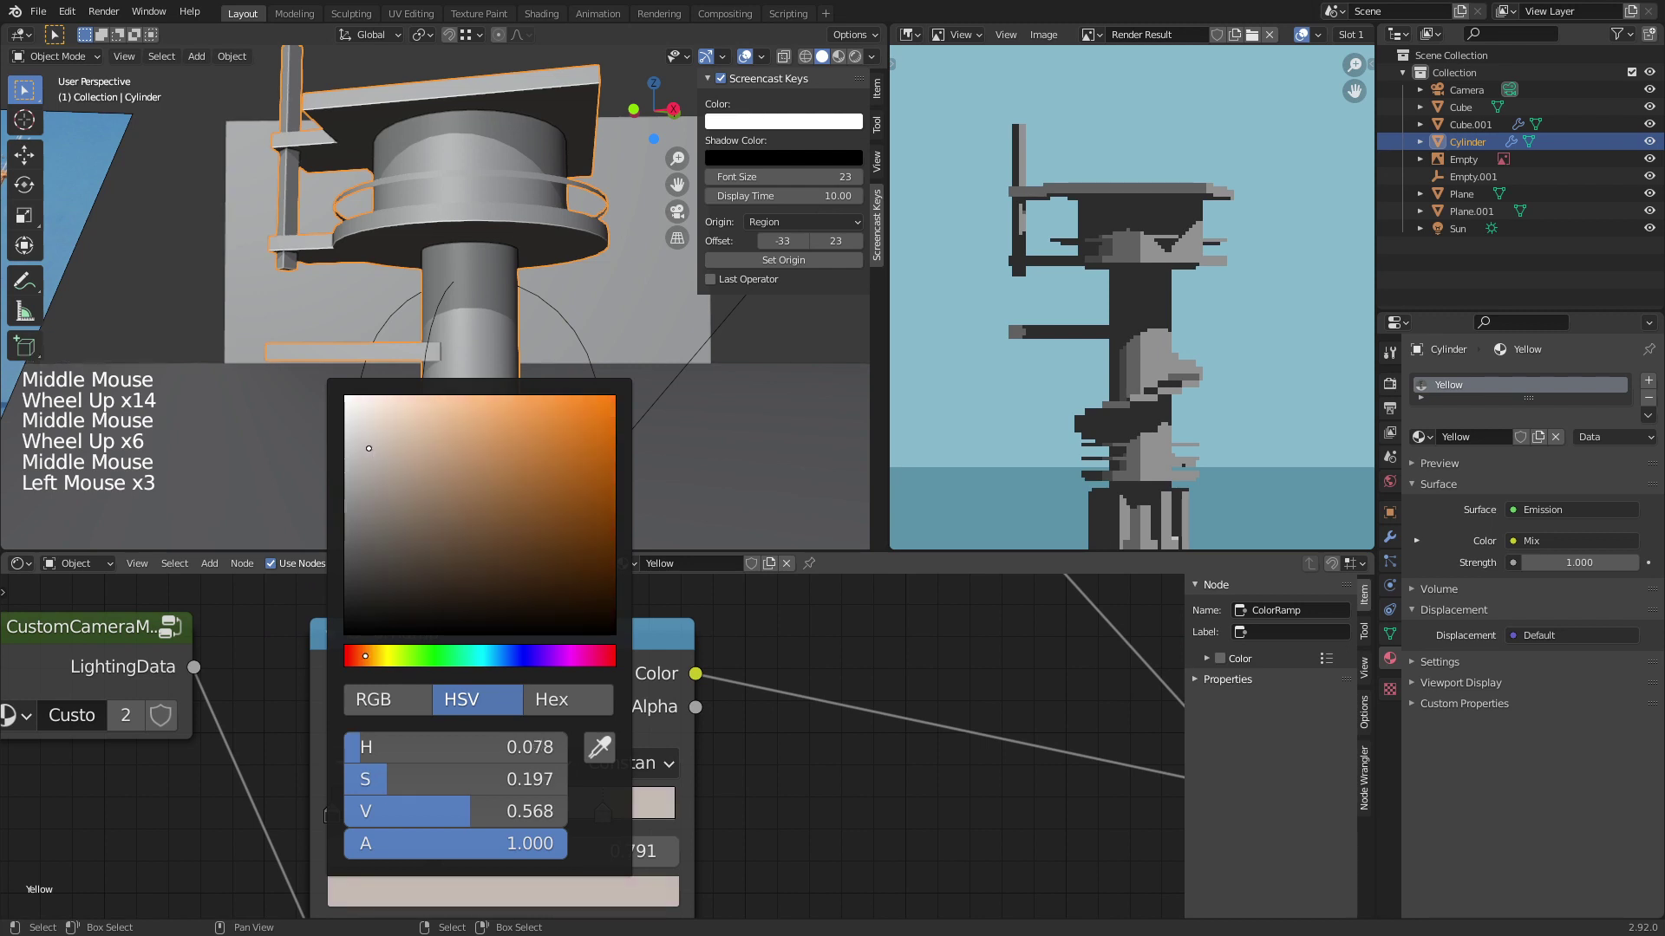
# Step: Recolour the ColorRamp stop at 0.459 to a soft golden yellow with hue 0.089
pyautogui.moveTo(843, 803); pyautogui.dragTo(876, 742, button='middle')
pyautogui.click(523, 752)
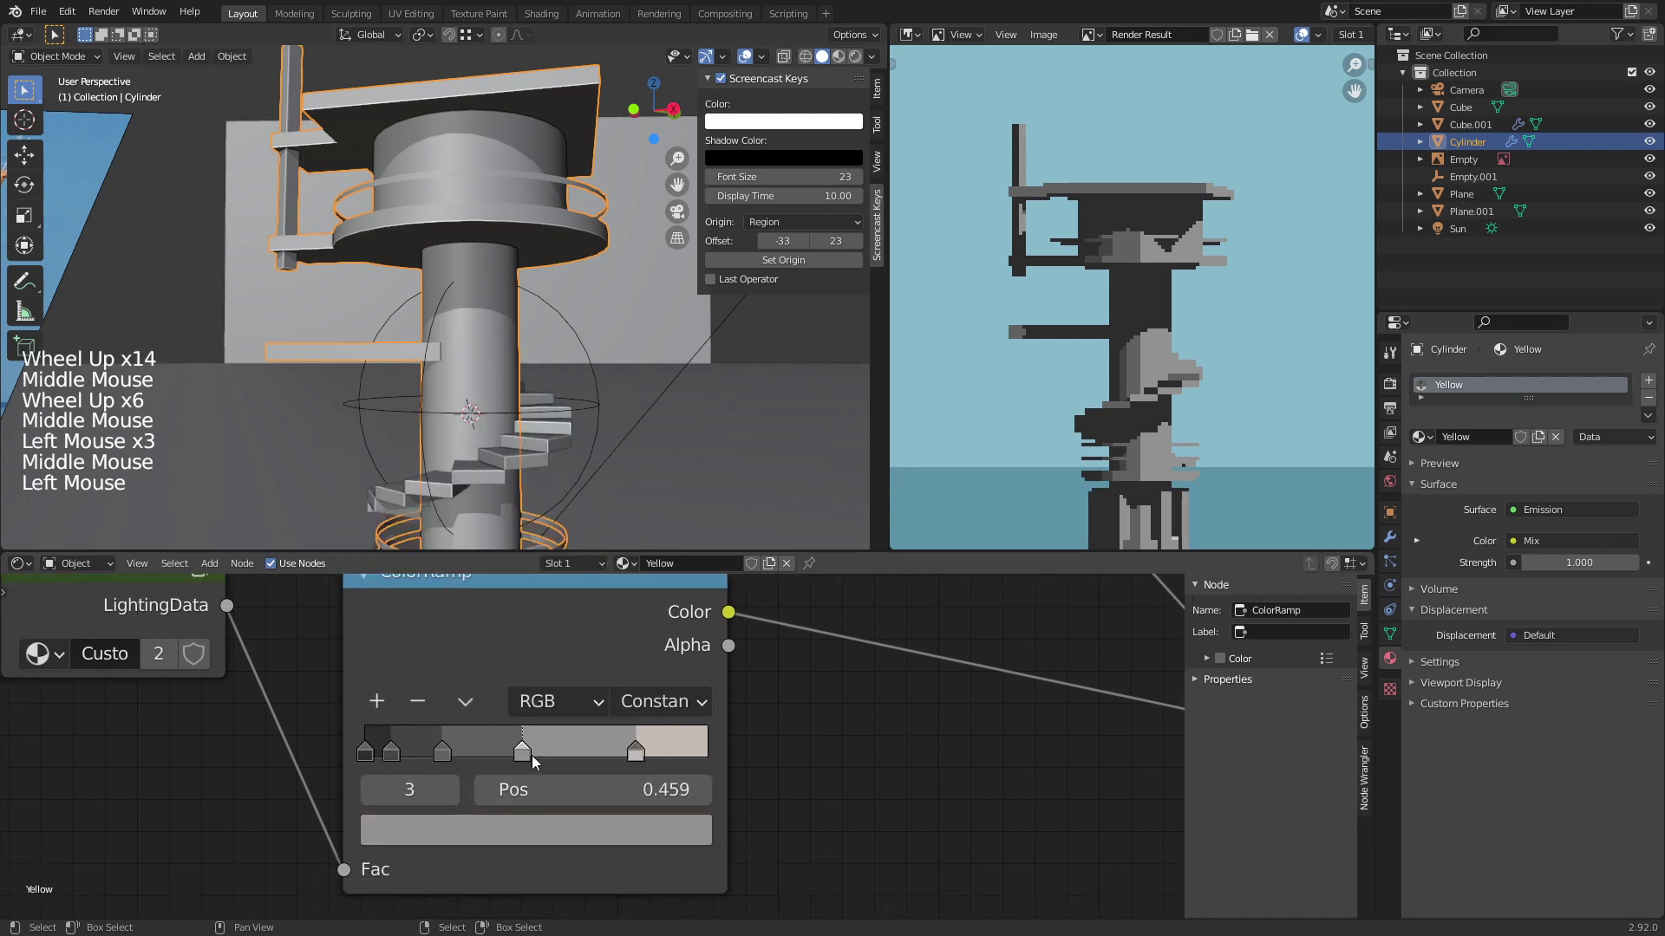
pyautogui.click(532, 830)
pyautogui.moveTo(444, 408)
pyautogui.mouseDown()
pyautogui.moveTo(472, 395)
pyautogui.moveTo(468, 417)
pyautogui.moveTo(489, 422)
pyautogui.mouseUp()
pyautogui.moveTo(382, 594); pyautogui.dragTo(411, 594)
pyautogui.moveTo(491, 423)
pyautogui.mouseDown()
pyautogui.moveTo(520, 353)
pyautogui.moveTo(580, 391)
pyautogui.moveTo(604, 382)
pyautogui.mouseUp()
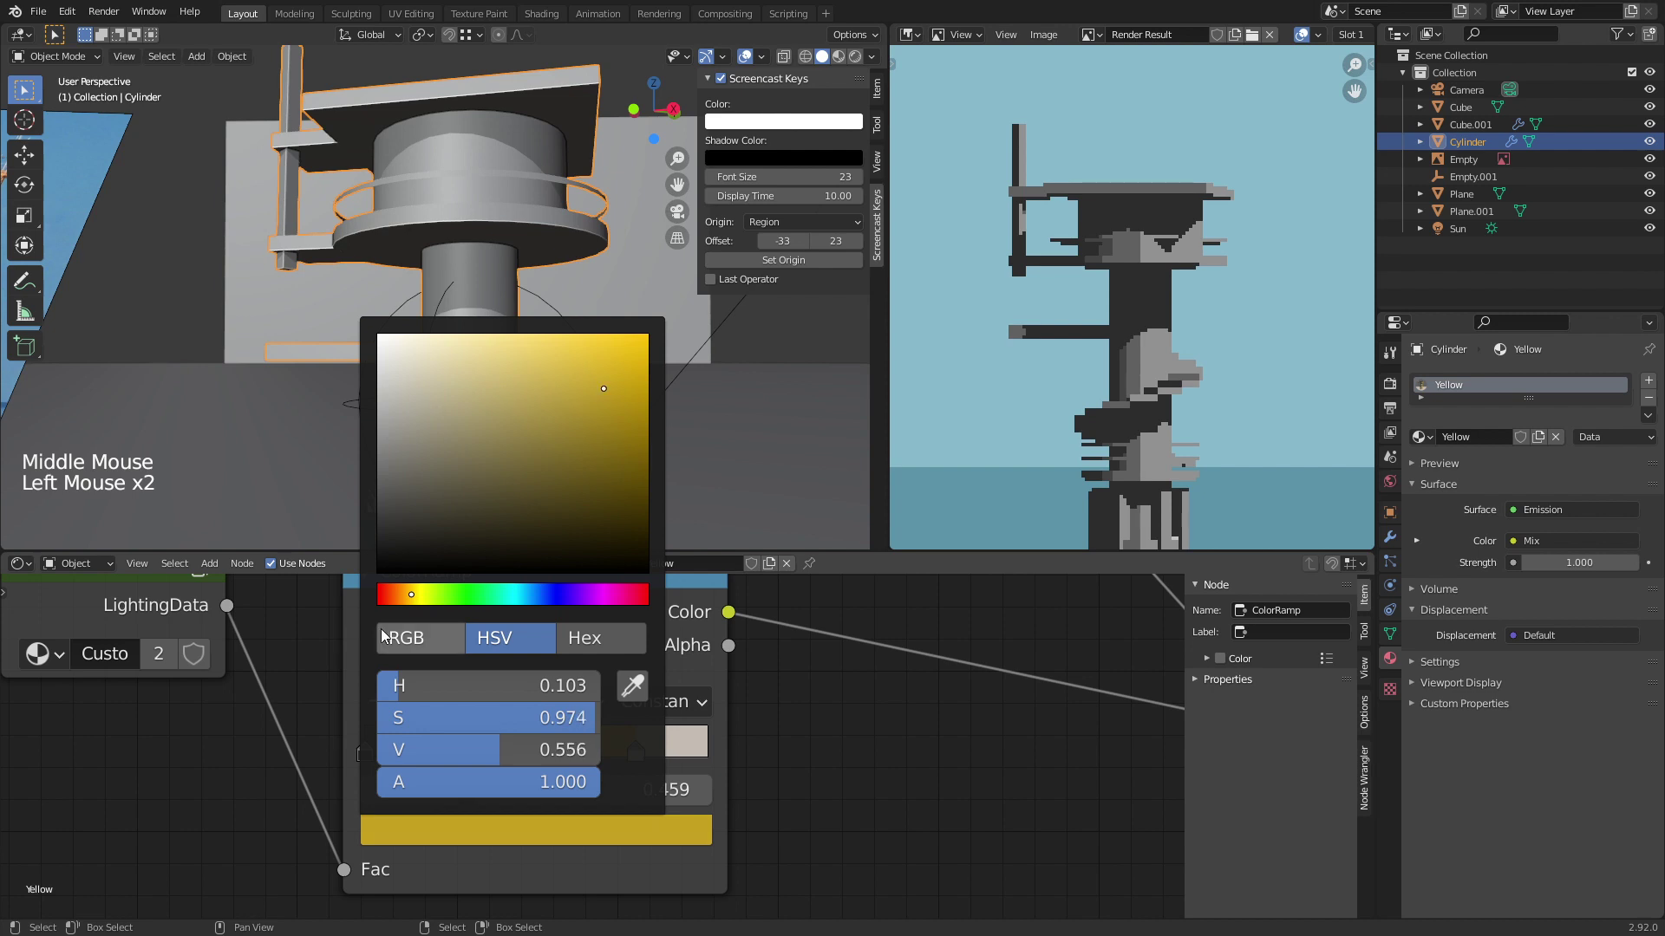
pyautogui.click(407, 594)
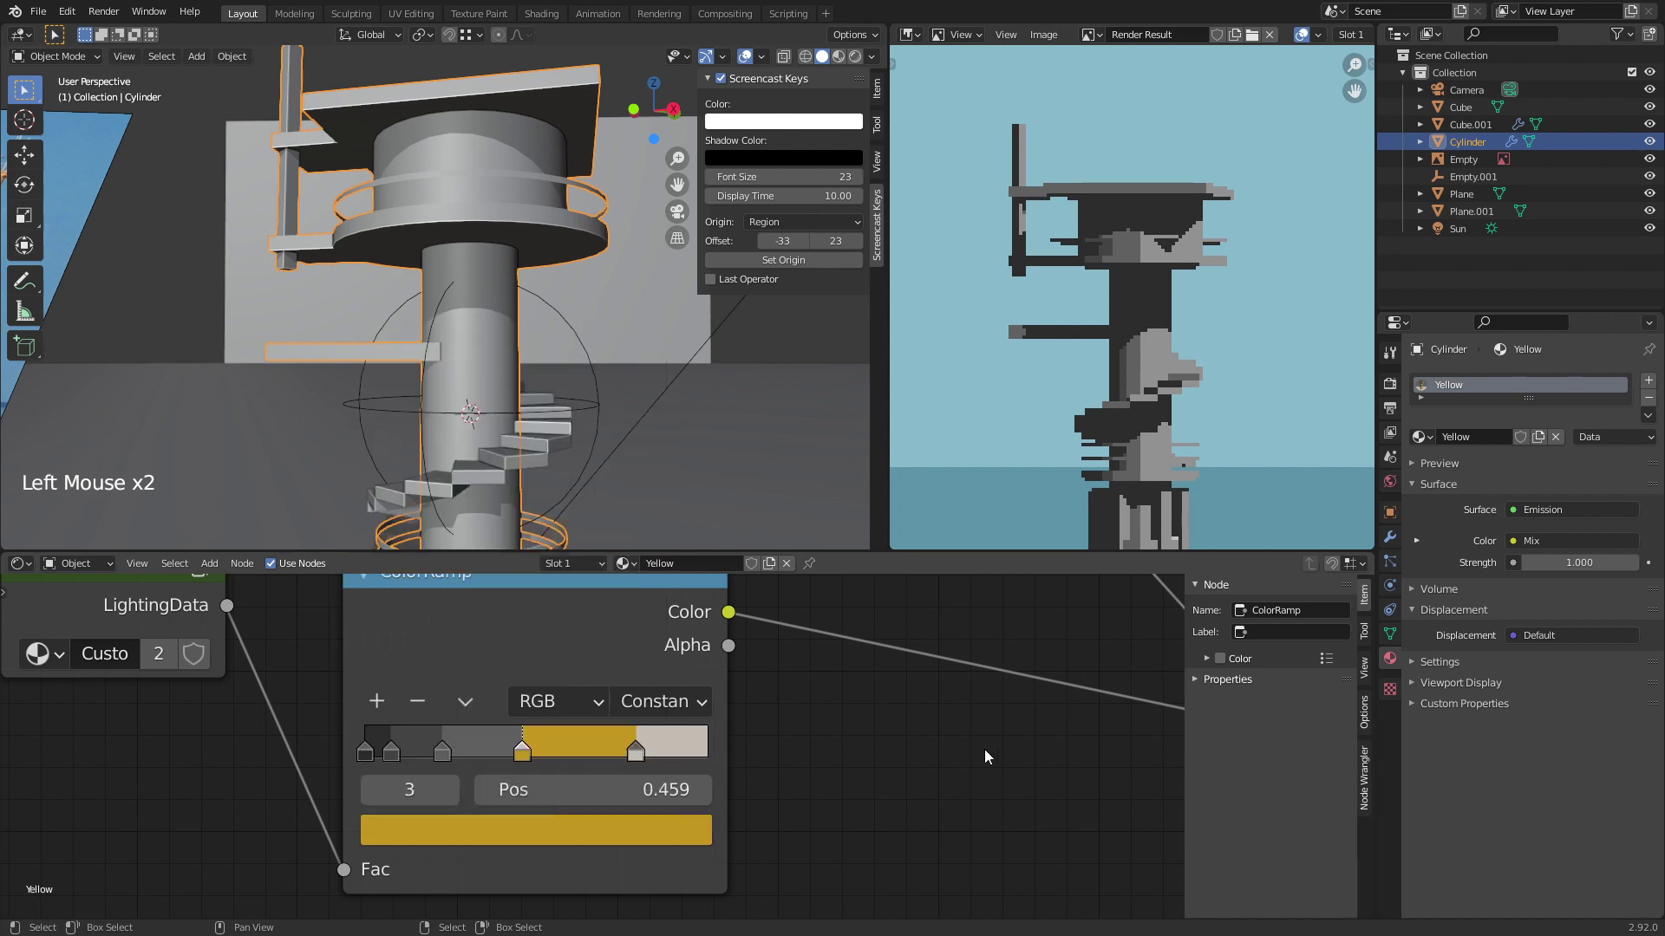
pyautogui.click(529, 832)
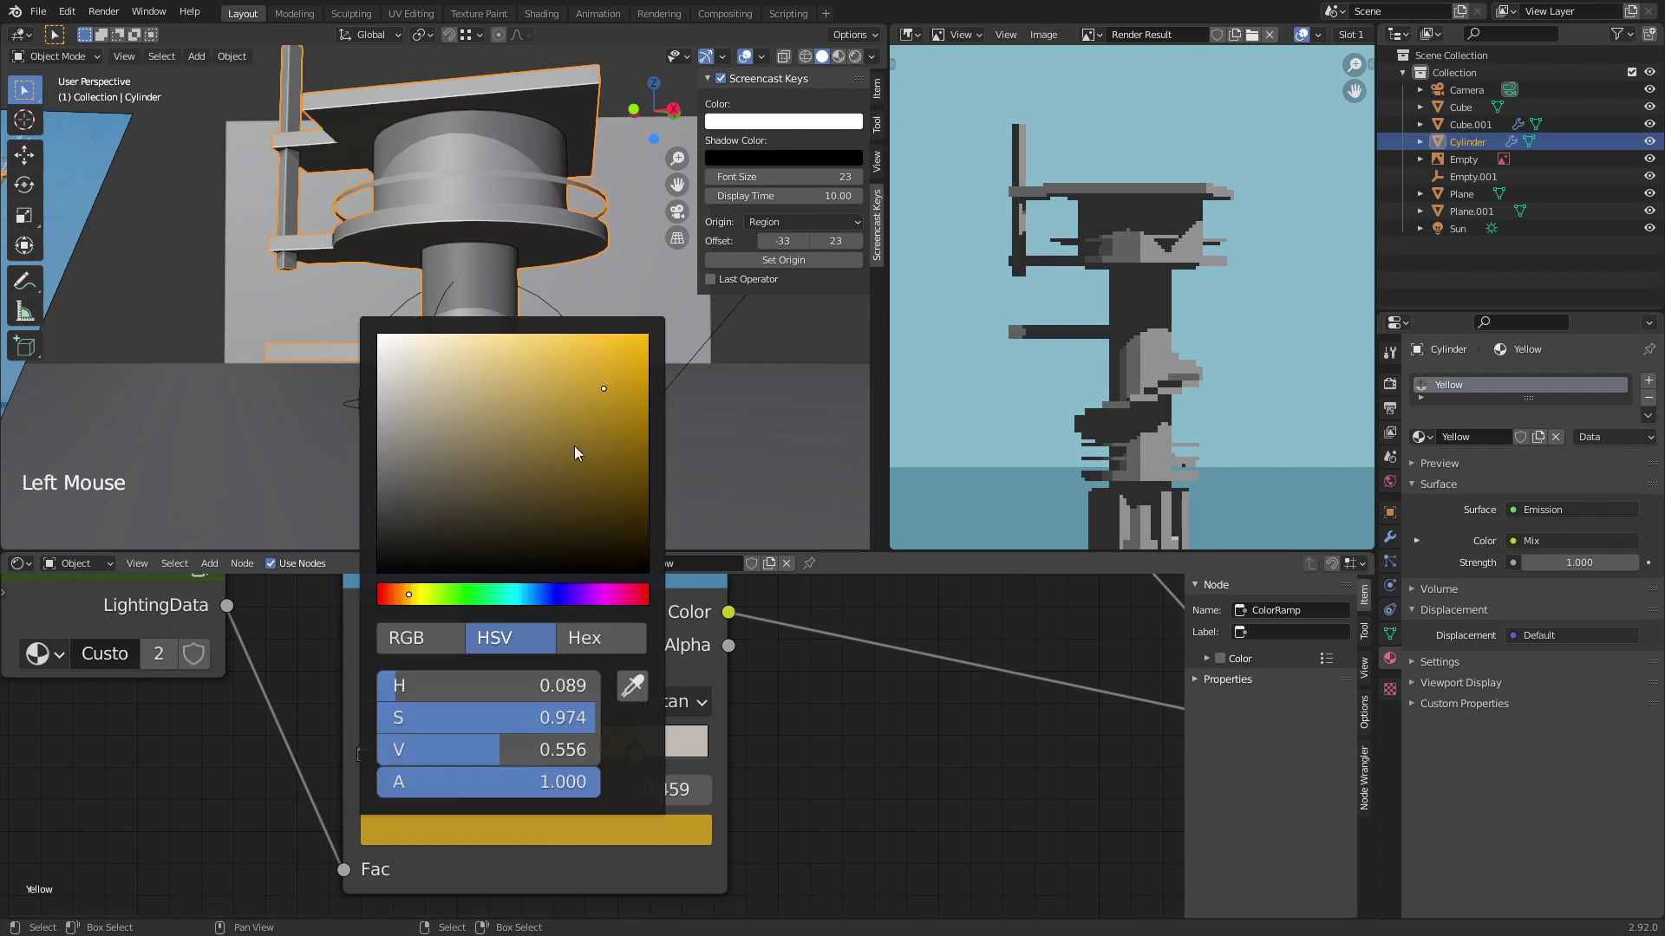
pyautogui.moveTo(575, 378); pyautogui.dragTo(569, 378)
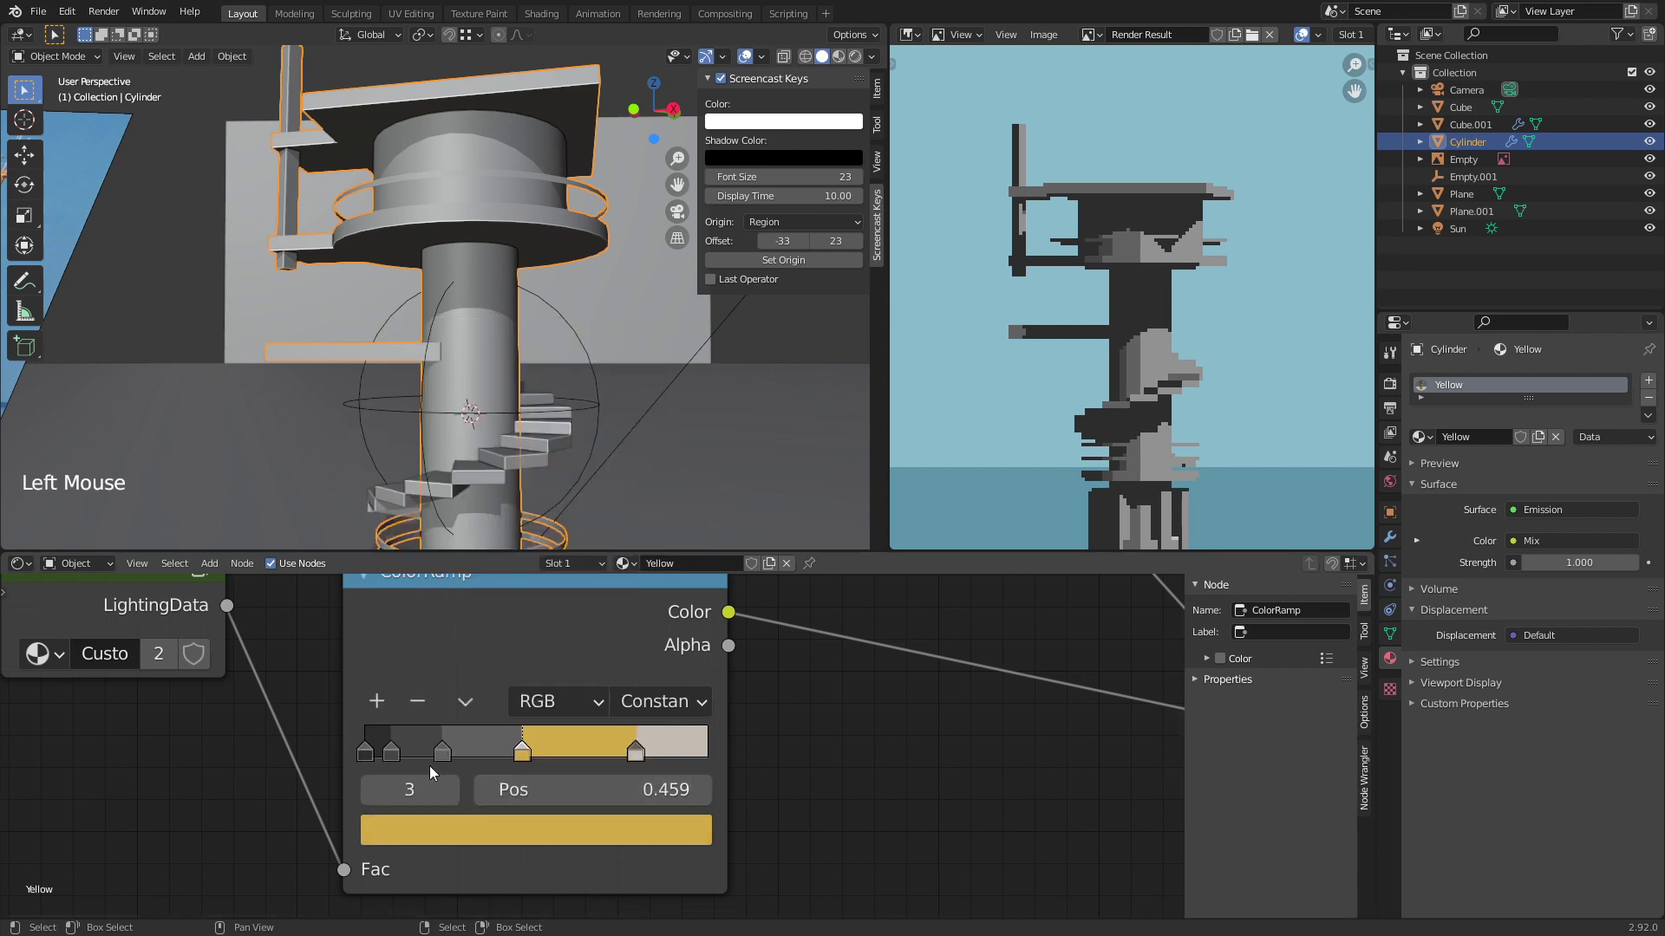
# Step: Recolour the ColorRamp stop at 0.225 to a deep saturated orange with hue 0.077
pyautogui.click(440, 745)
pyautogui.click(501, 830)
pyautogui.moveTo(555, 423); pyautogui.dragTo(548, 375)
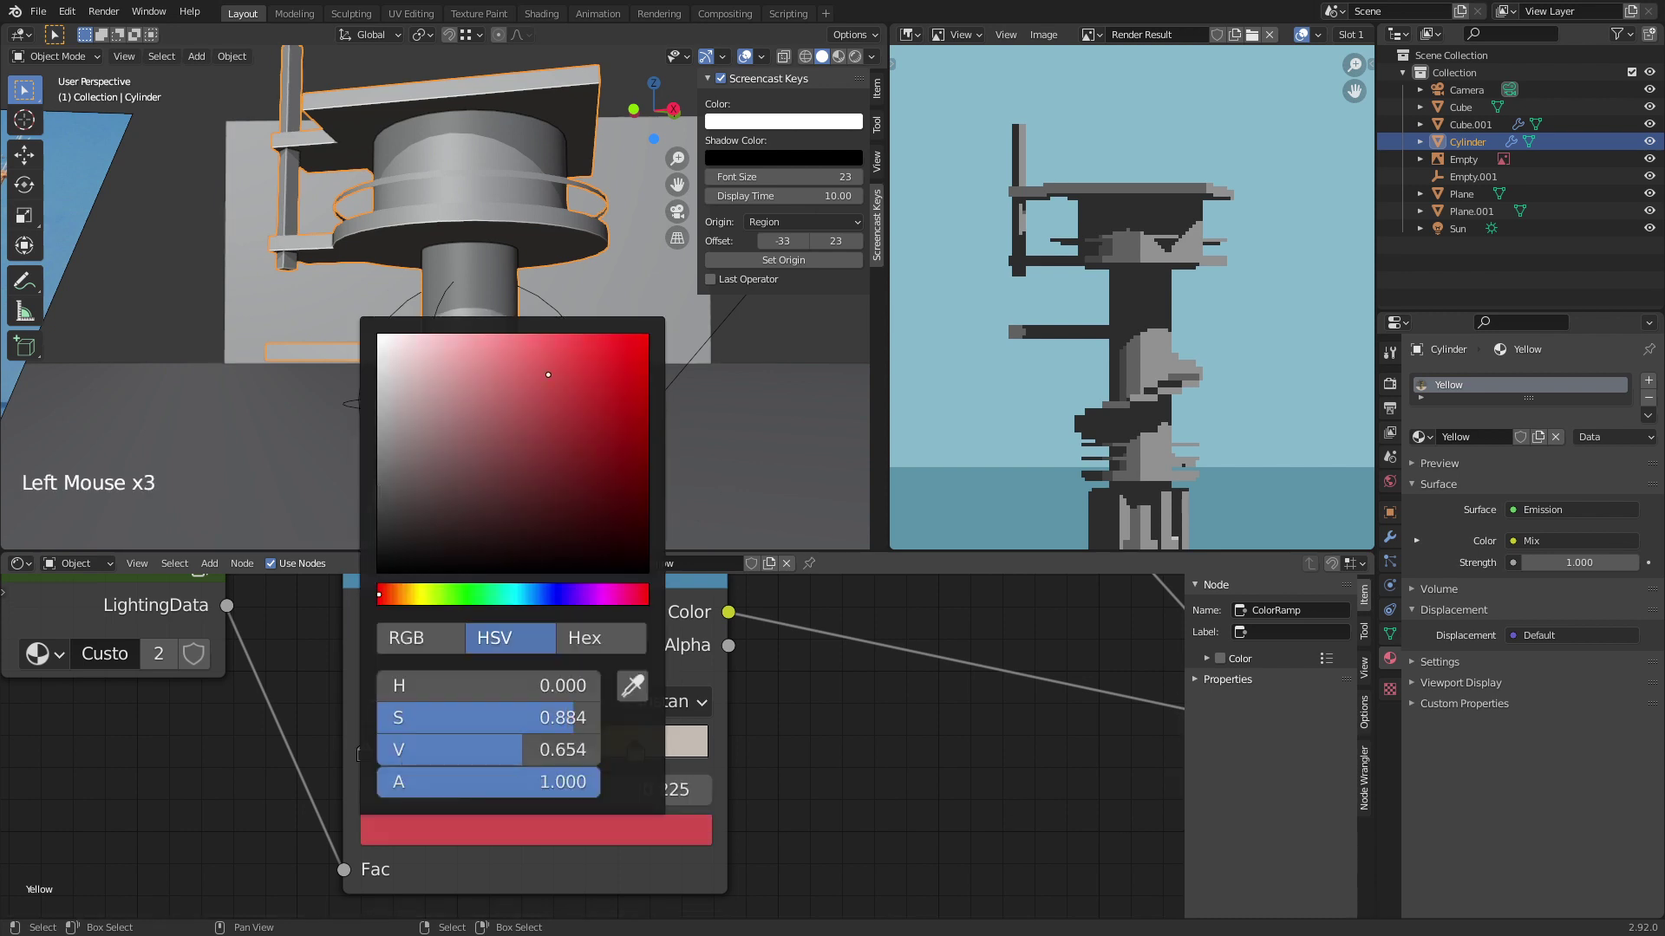
pyautogui.moveTo(397, 595); pyautogui.dragTo(403, 595)
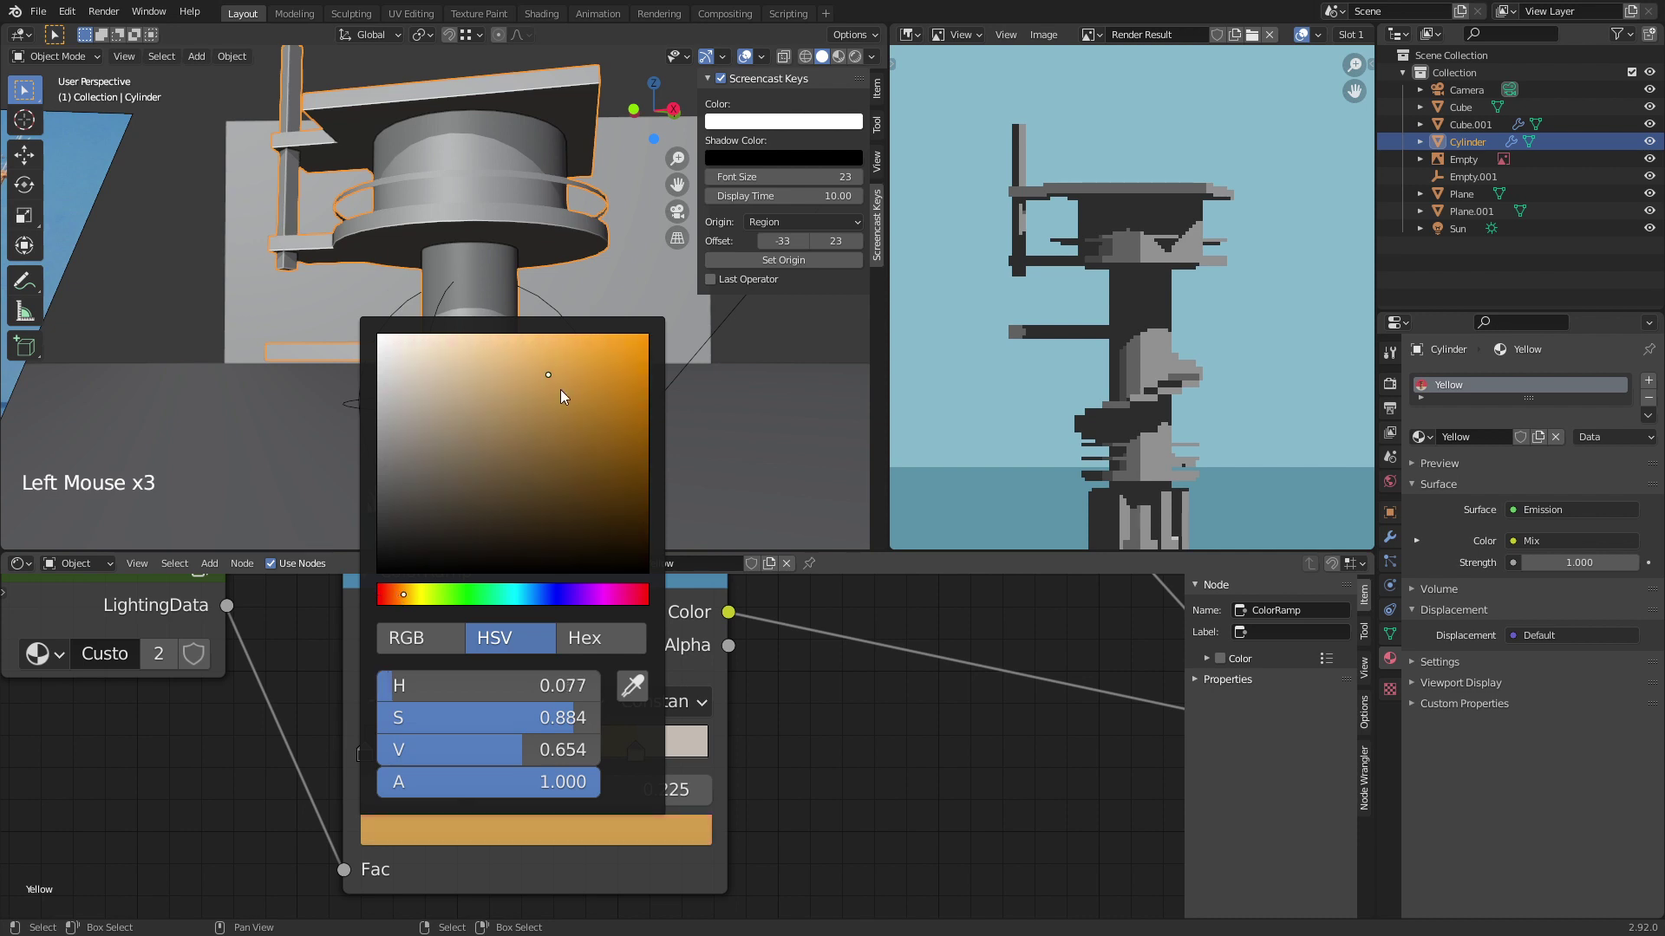
pyautogui.moveTo(560, 390); pyautogui.dragTo(611, 381)
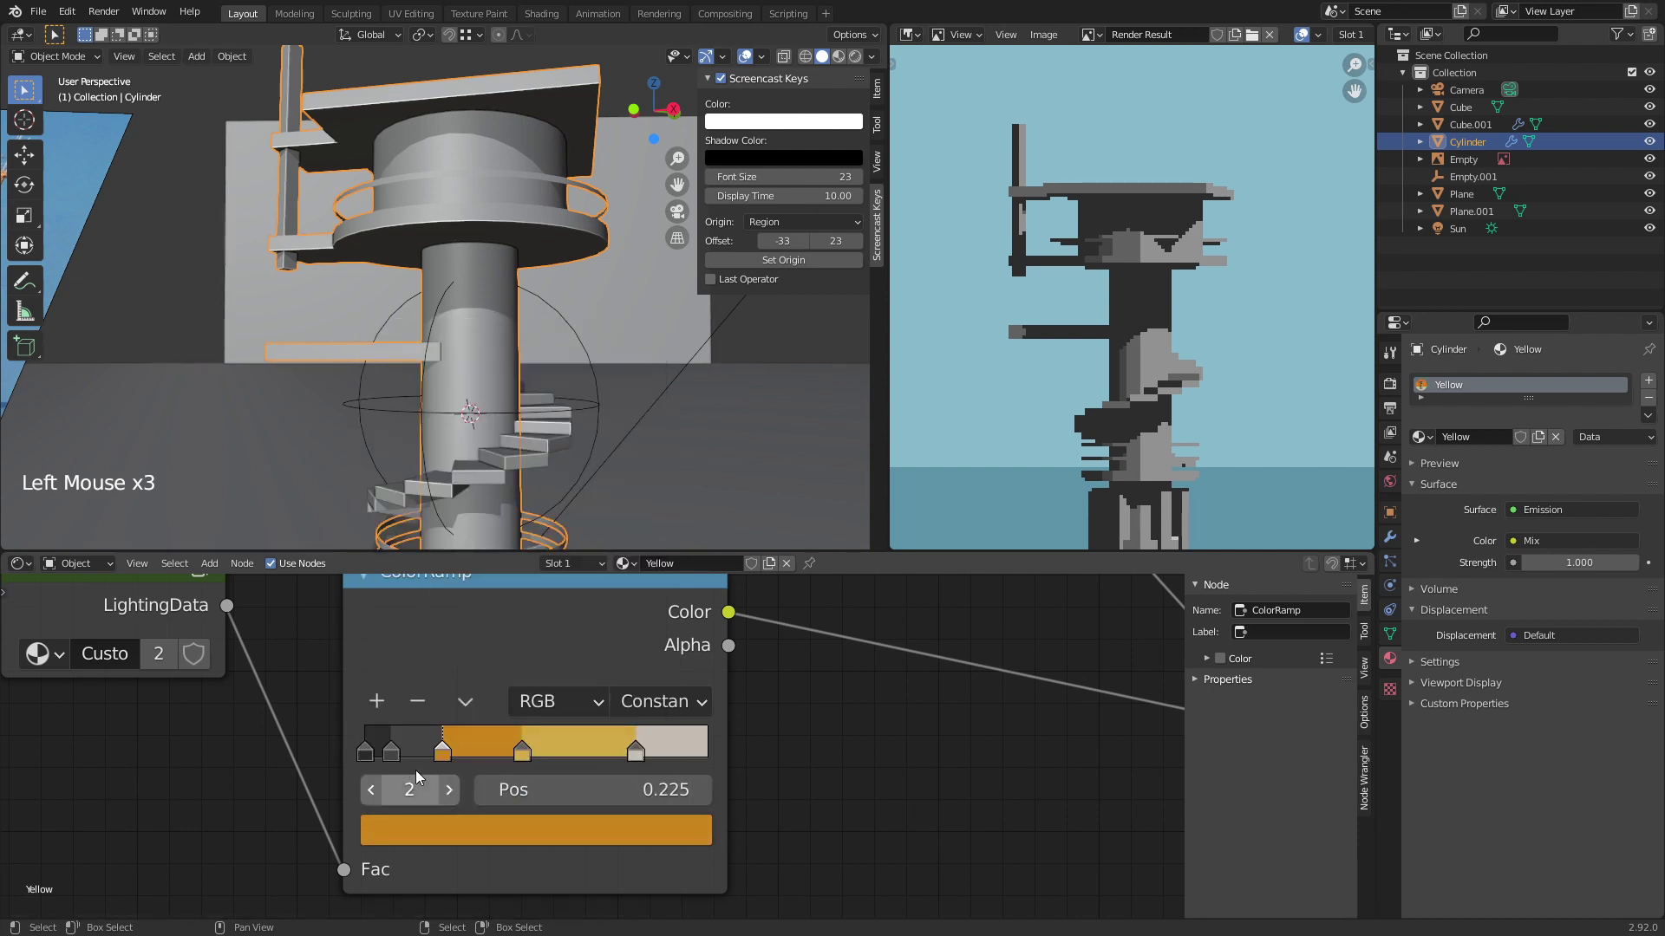
# Step: Recolour the ColorRamp stop at 0.076 to a dark maroon
pyautogui.click(397, 754)
pyautogui.click(461, 831)
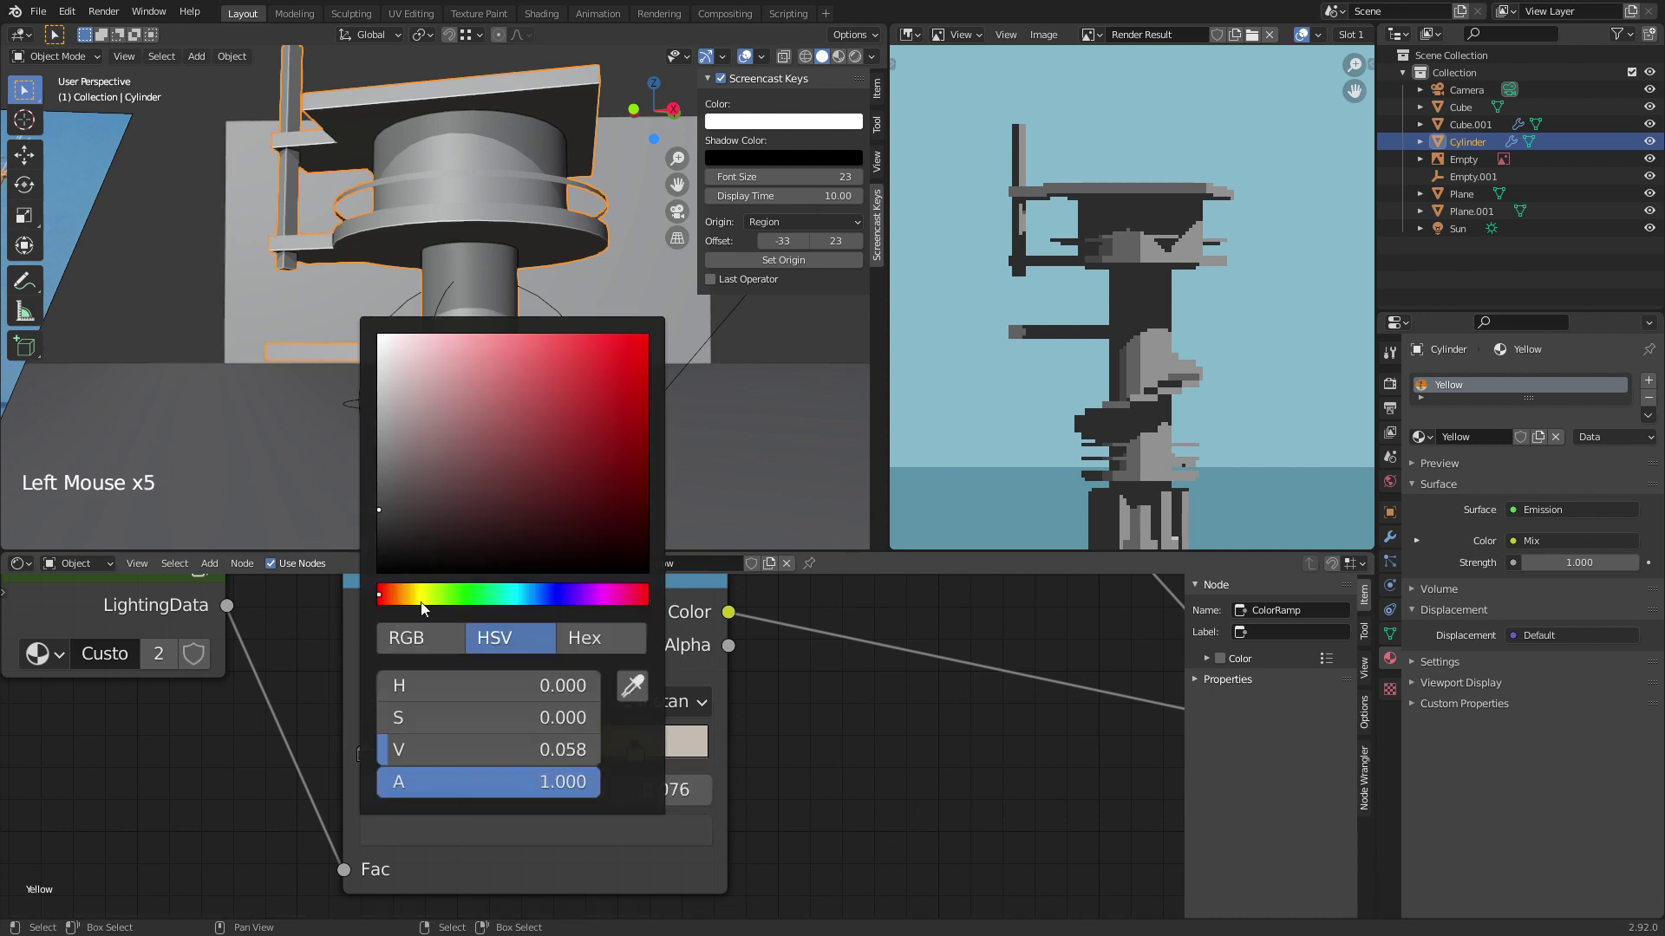
pyautogui.moveTo(431, 468); pyautogui.dragTo(524, 505)
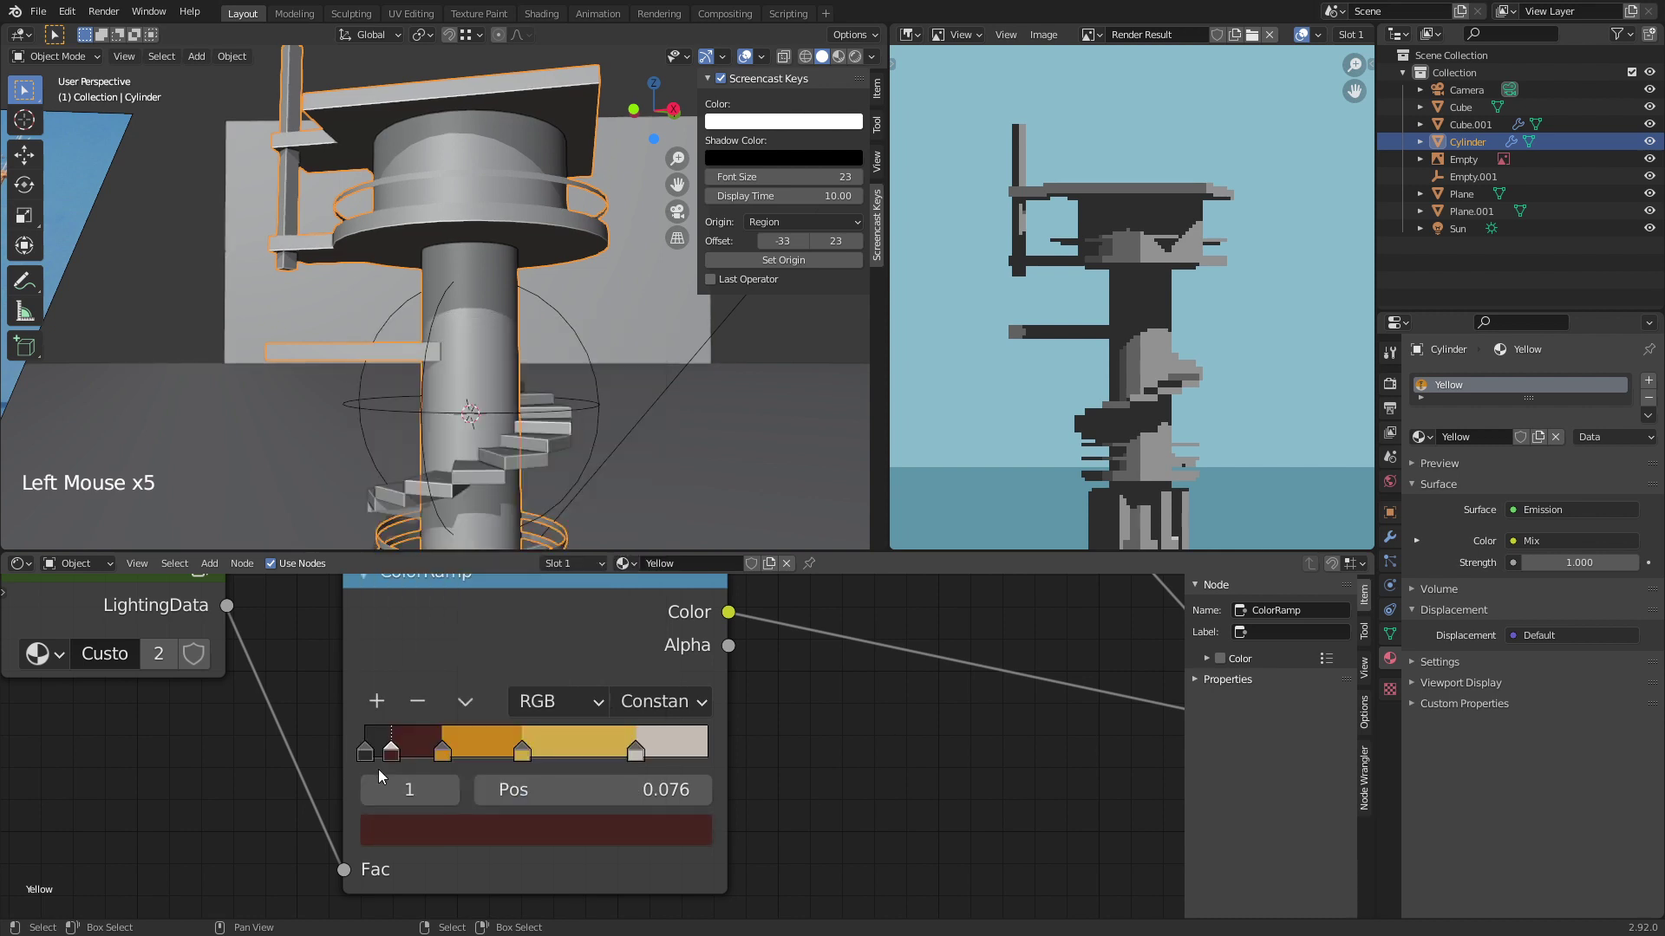
# Step: Tint the darkest ColorRamp stop, at 0.000, a near-black red with hue 0.000, saturation 0.361 and value 0.021
pyautogui.click(364, 749)
pyautogui.click(457, 828)
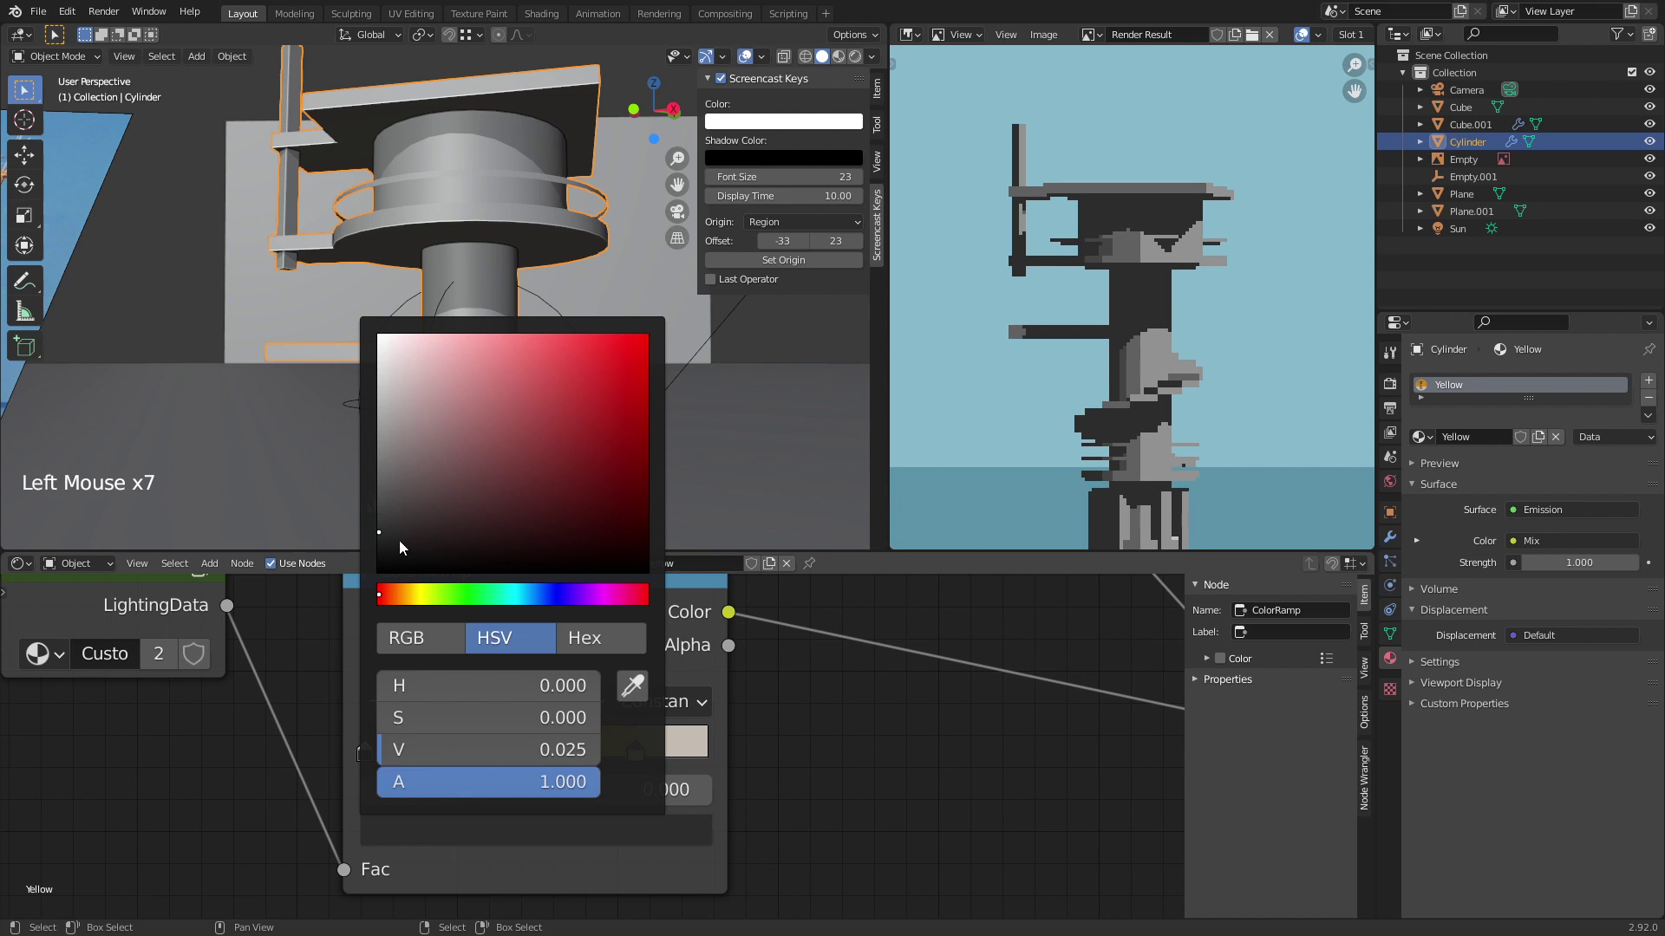
pyautogui.moveTo(400, 542); pyautogui.dragTo(432, 537)
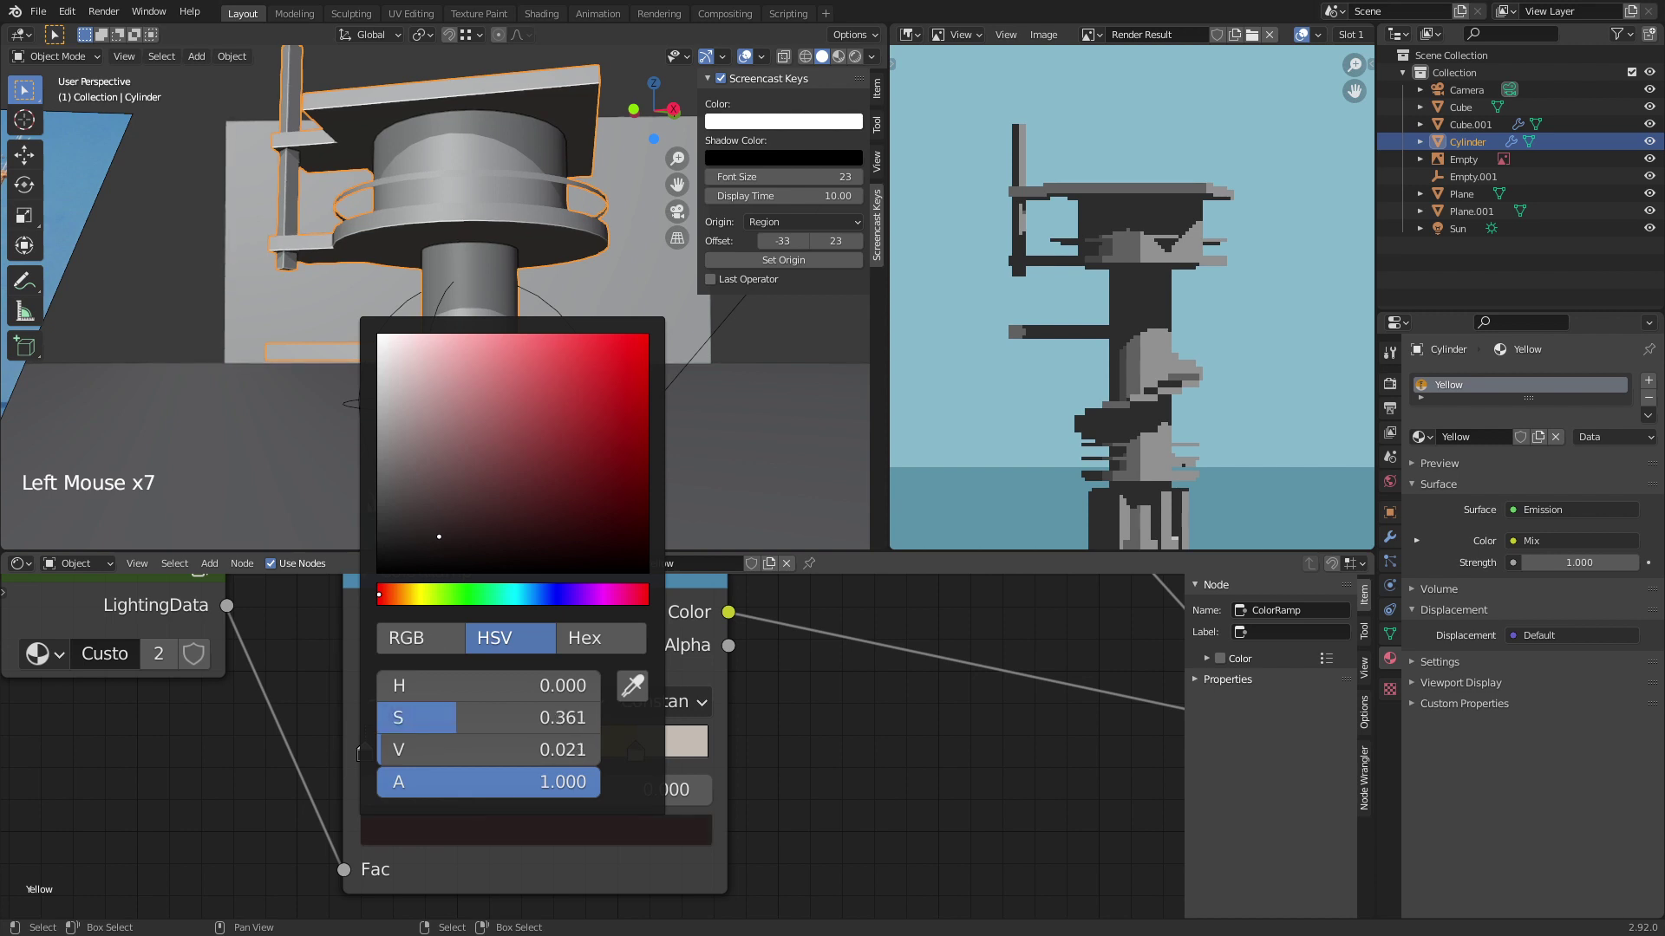
pyautogui.rightClick(876, 779)
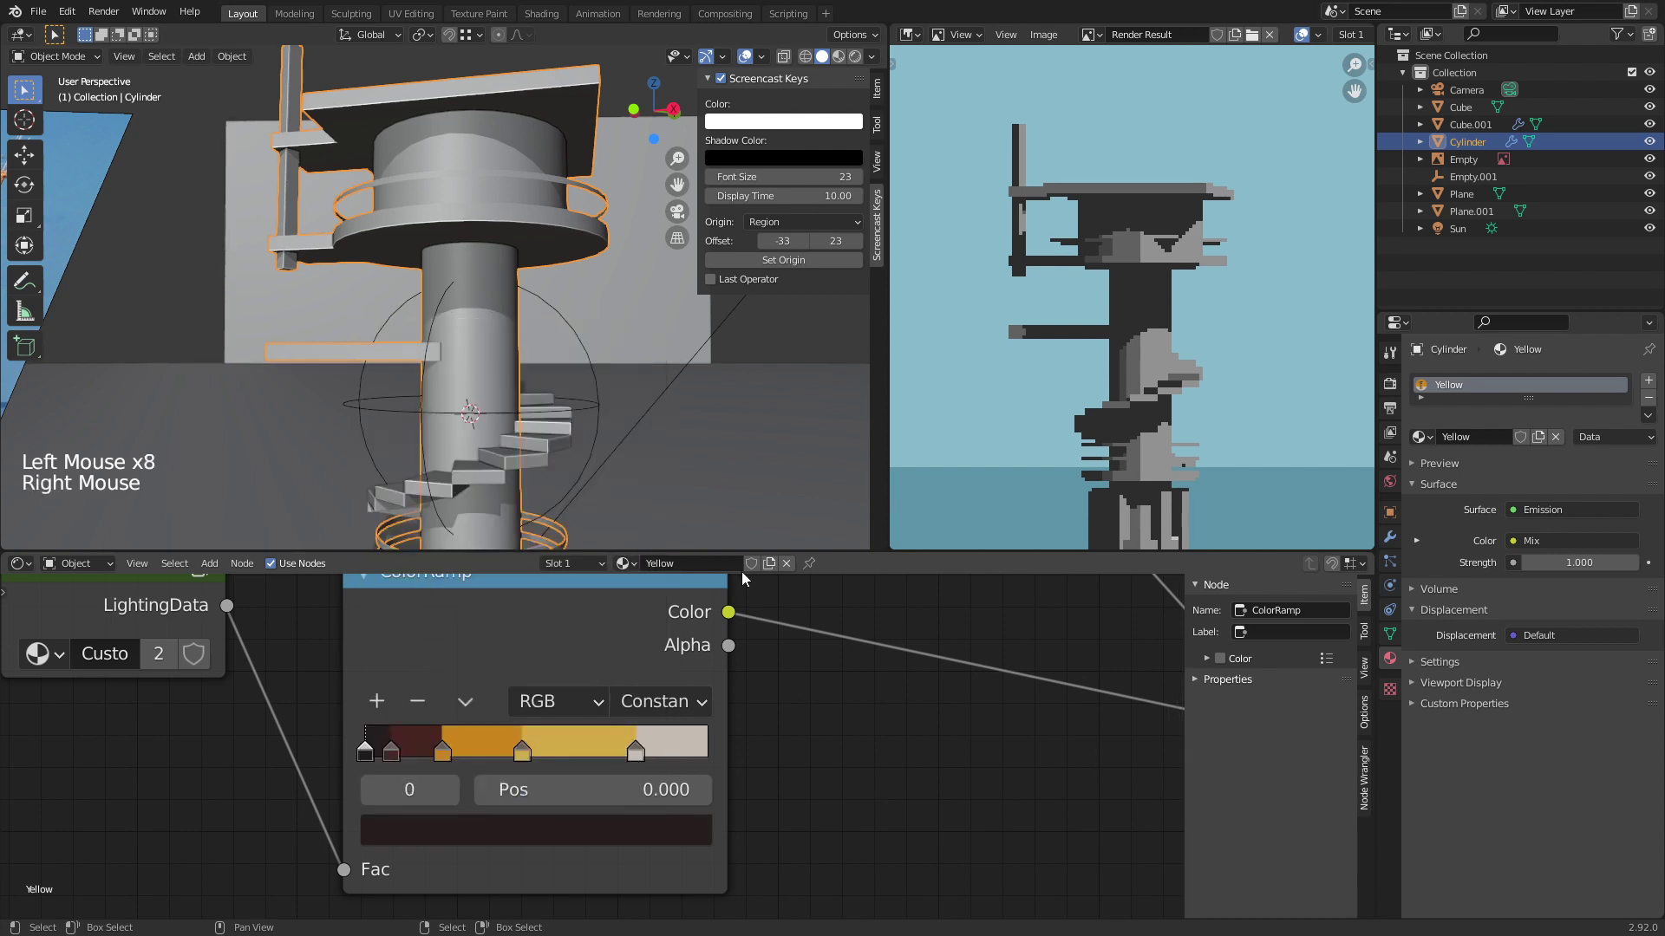
# Step: Save the file and render a pixel art preview of the tower with the Yellow material
pyautogui.hotkey('ctrl', 's')
pyautogui.click(1389, 385)
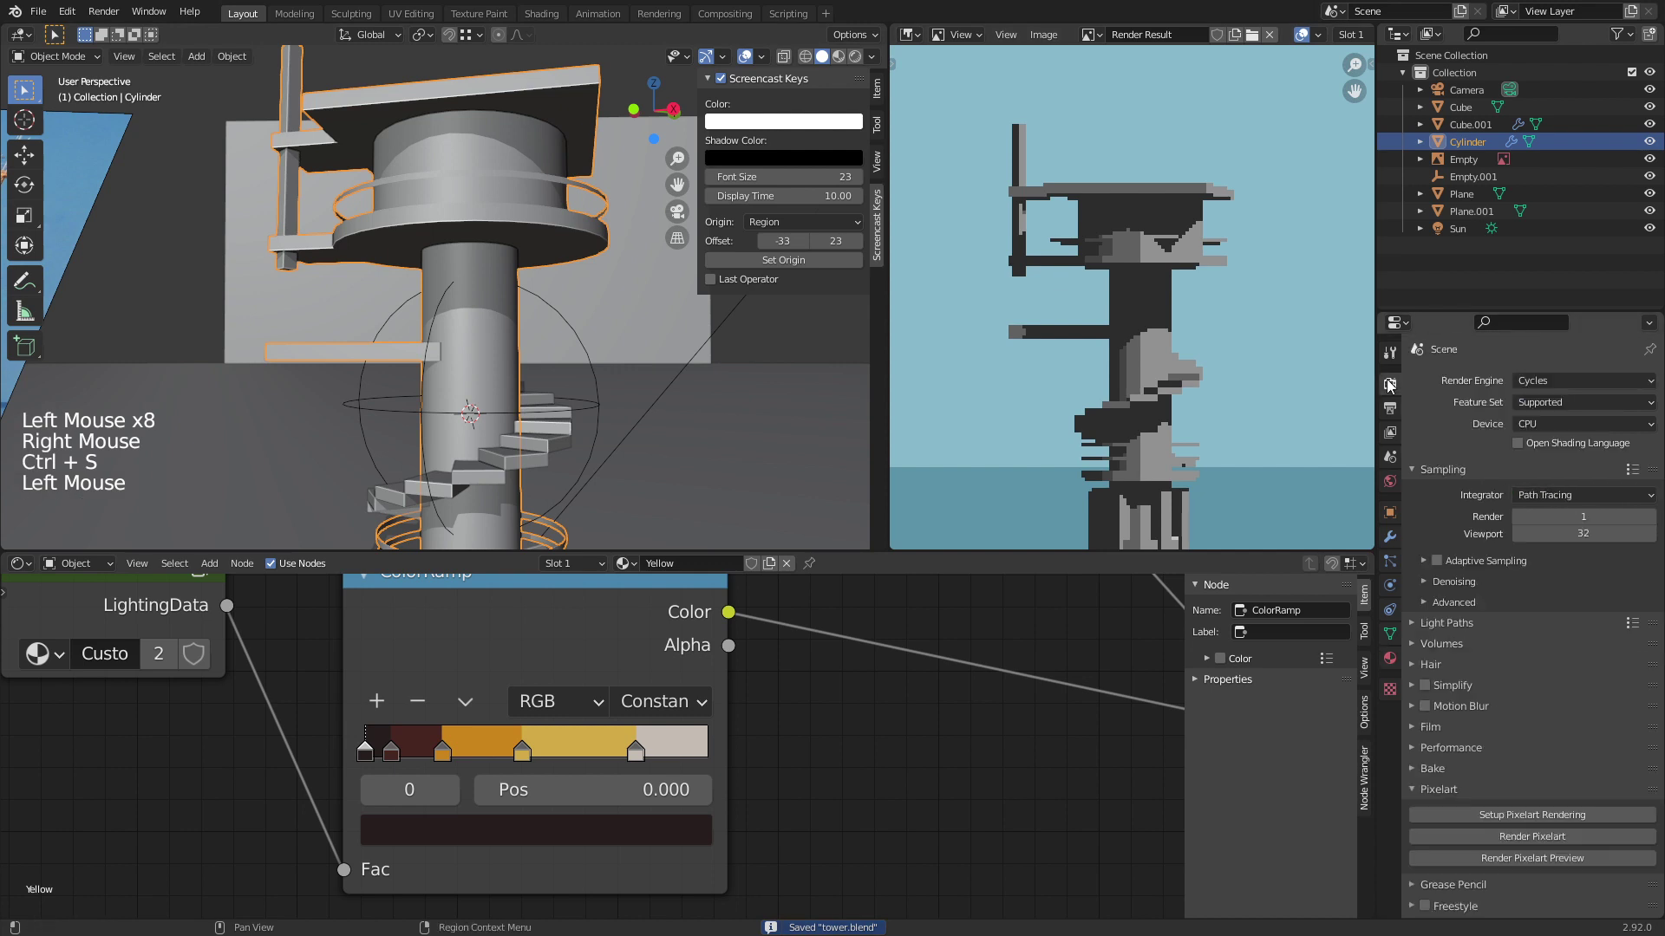
pyautogui.click(1524, 862)
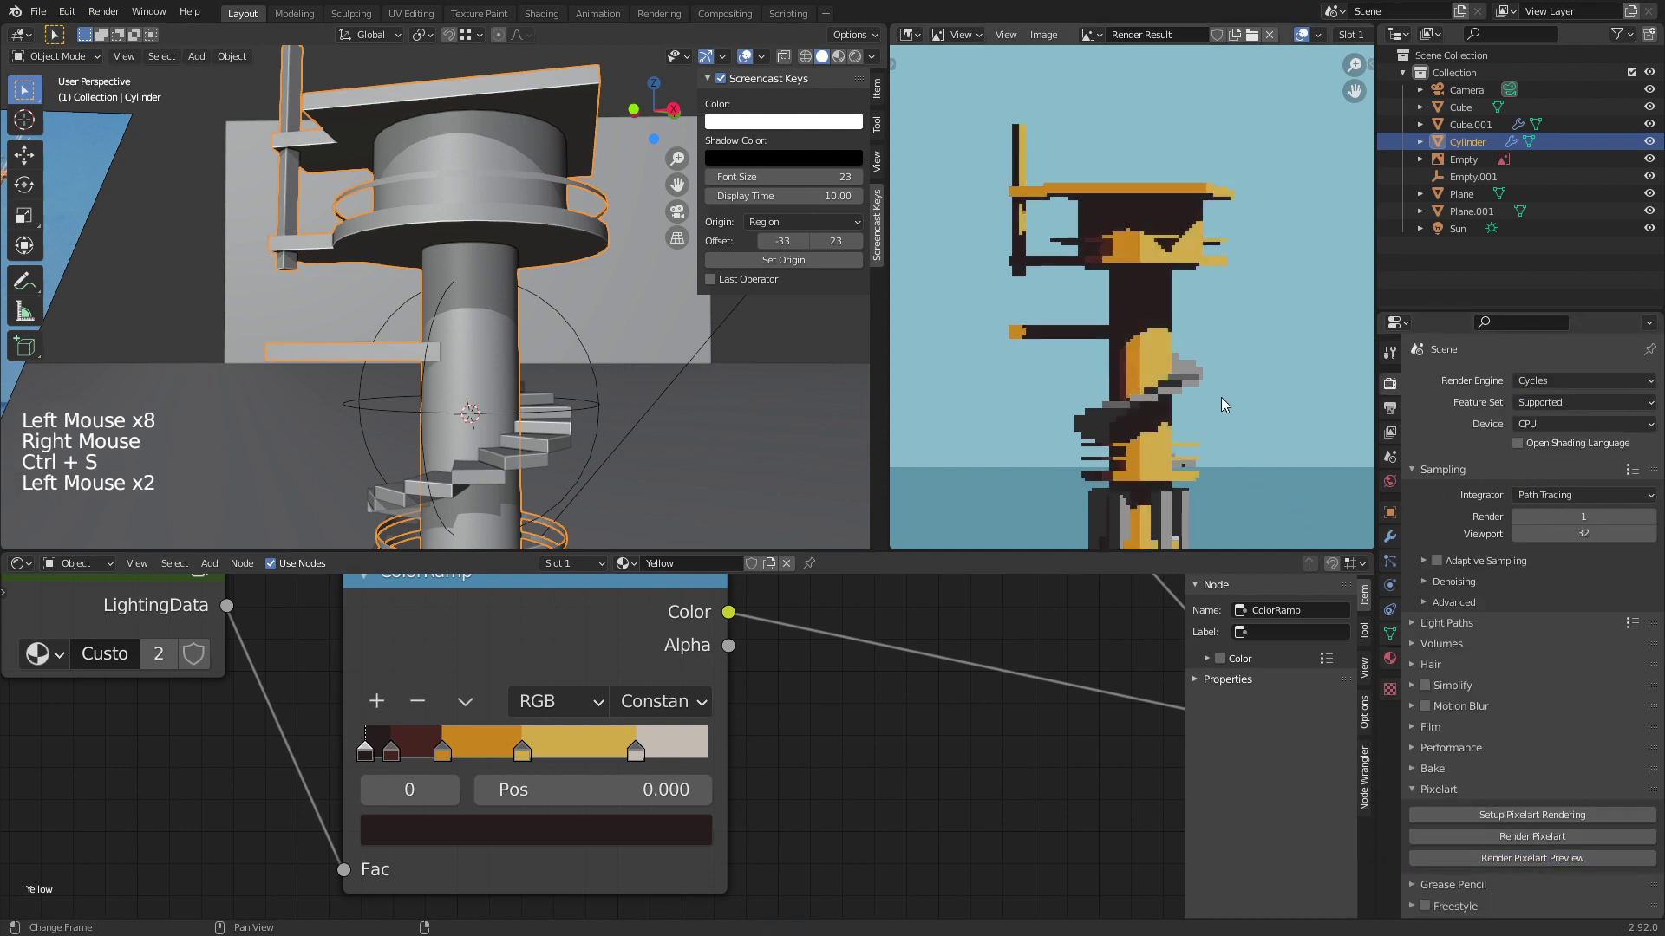
pyautogui.scroll(-2, 1195, 384)
pyautogui.moveTo(1195, 384); pyautogui.dragTo(1162, 329, button='middle')
pyautogui.scroll(2, 1168, 315)
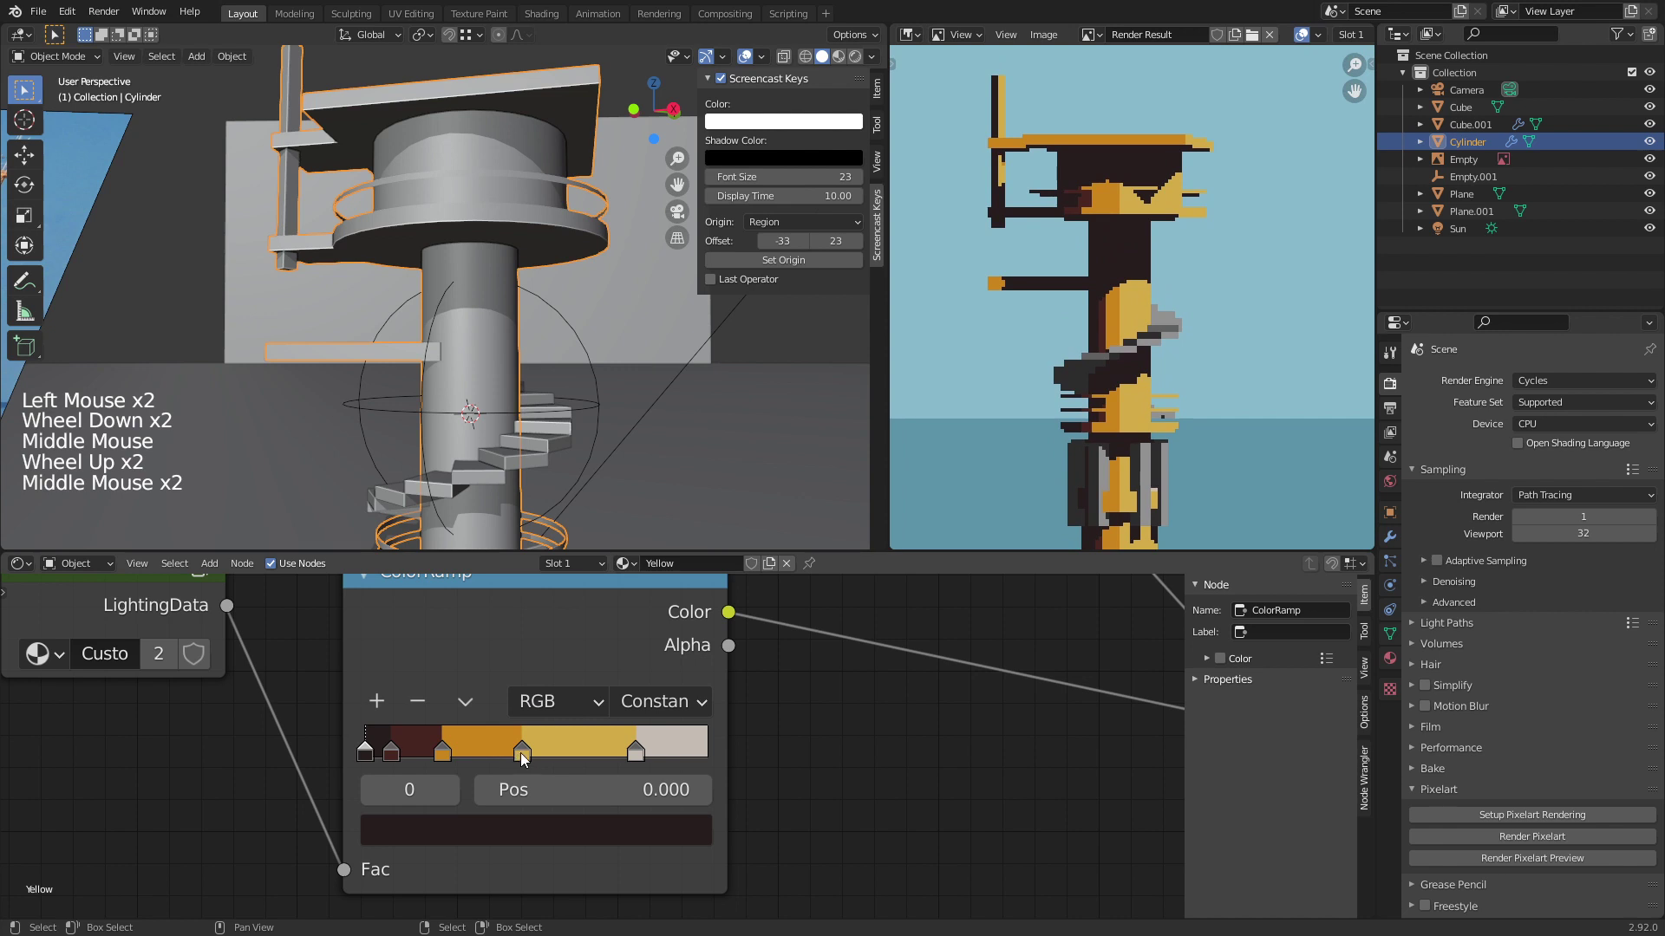
# Step: Try the golden ColorRamp stop at 0.523 with the beige stop shifted slightly further towards the bright end, and render a pixel art preview
pyautogui.moveTo(524, 752); pyautogui.dragTo(647, 755)
pyautogui.moveTo(539, 746); pyautogui.dragTo(544, 747)
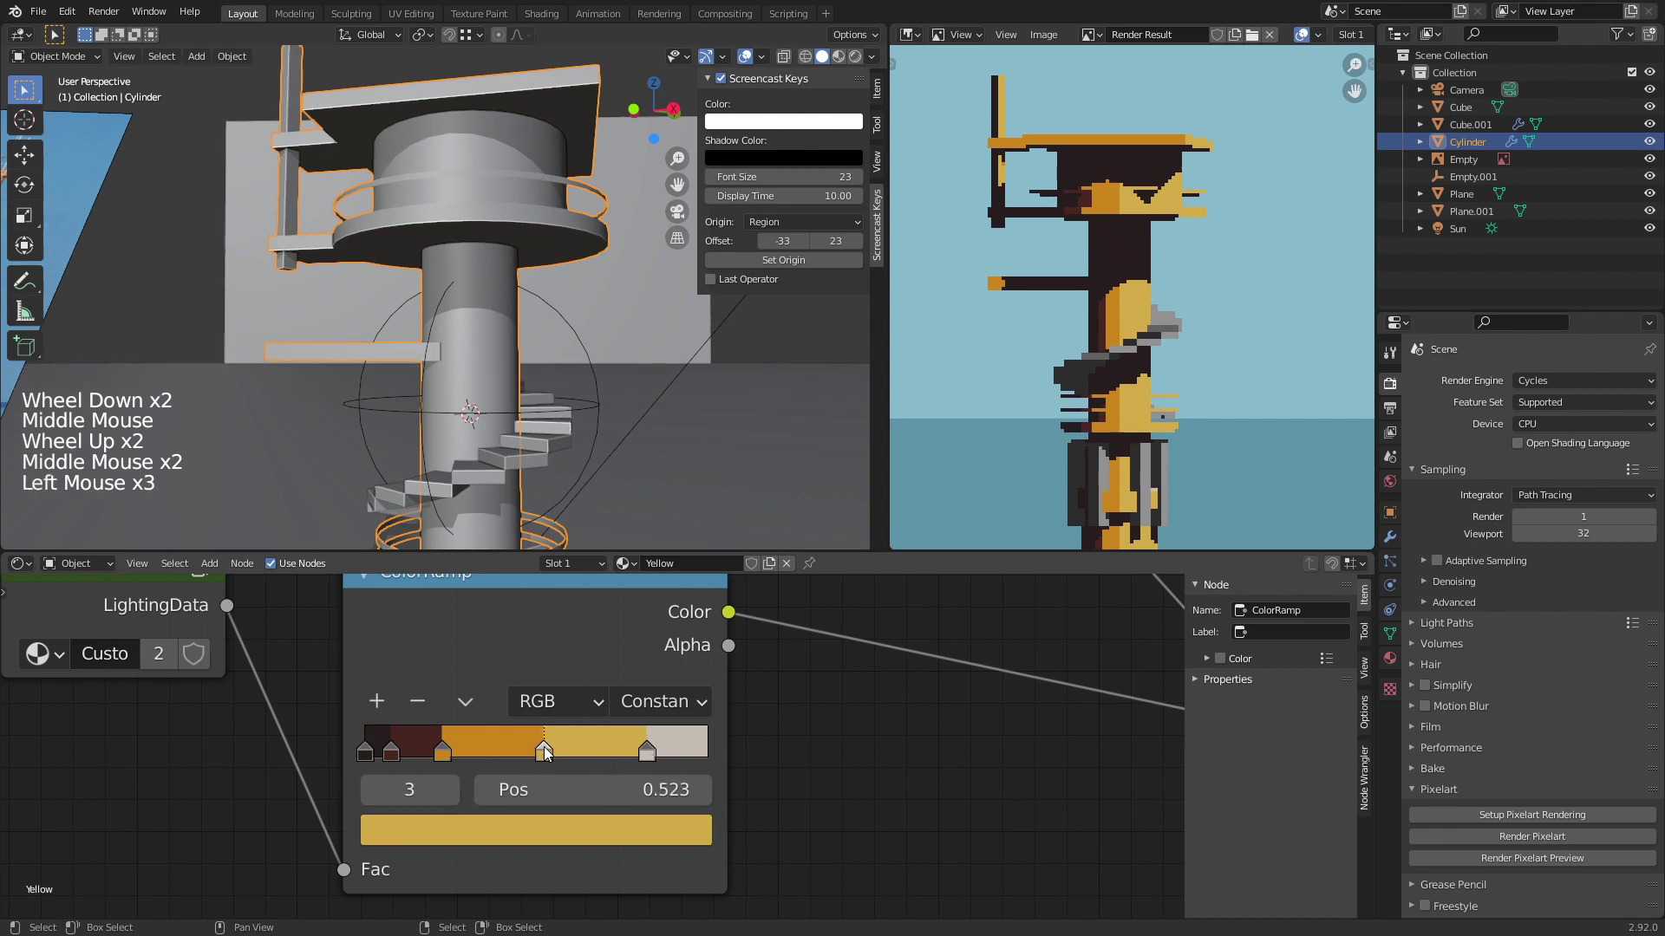
pyautogui.click(1520, 857)
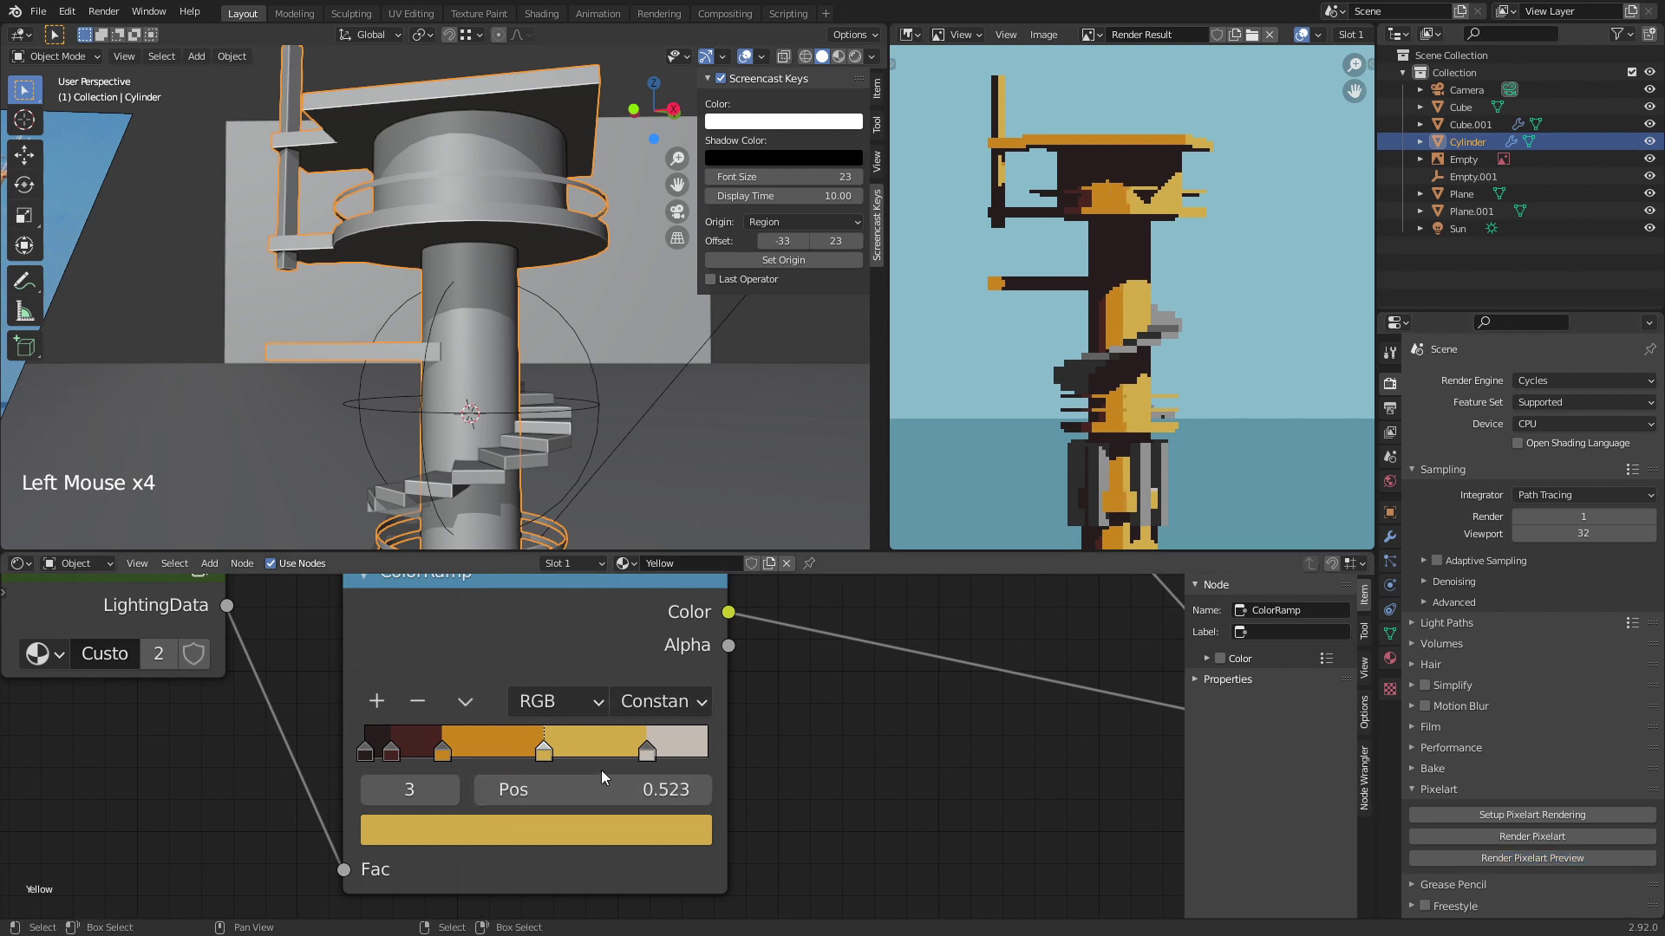
# Step: Try the beige ColorRamp stop at 0.668 and at 0.596, rendering a pixel art preview of each
pyautogui.moveTo(649, 751); pyautogui.dragTo(594, 751)
pyautogui.click(1465, 857)
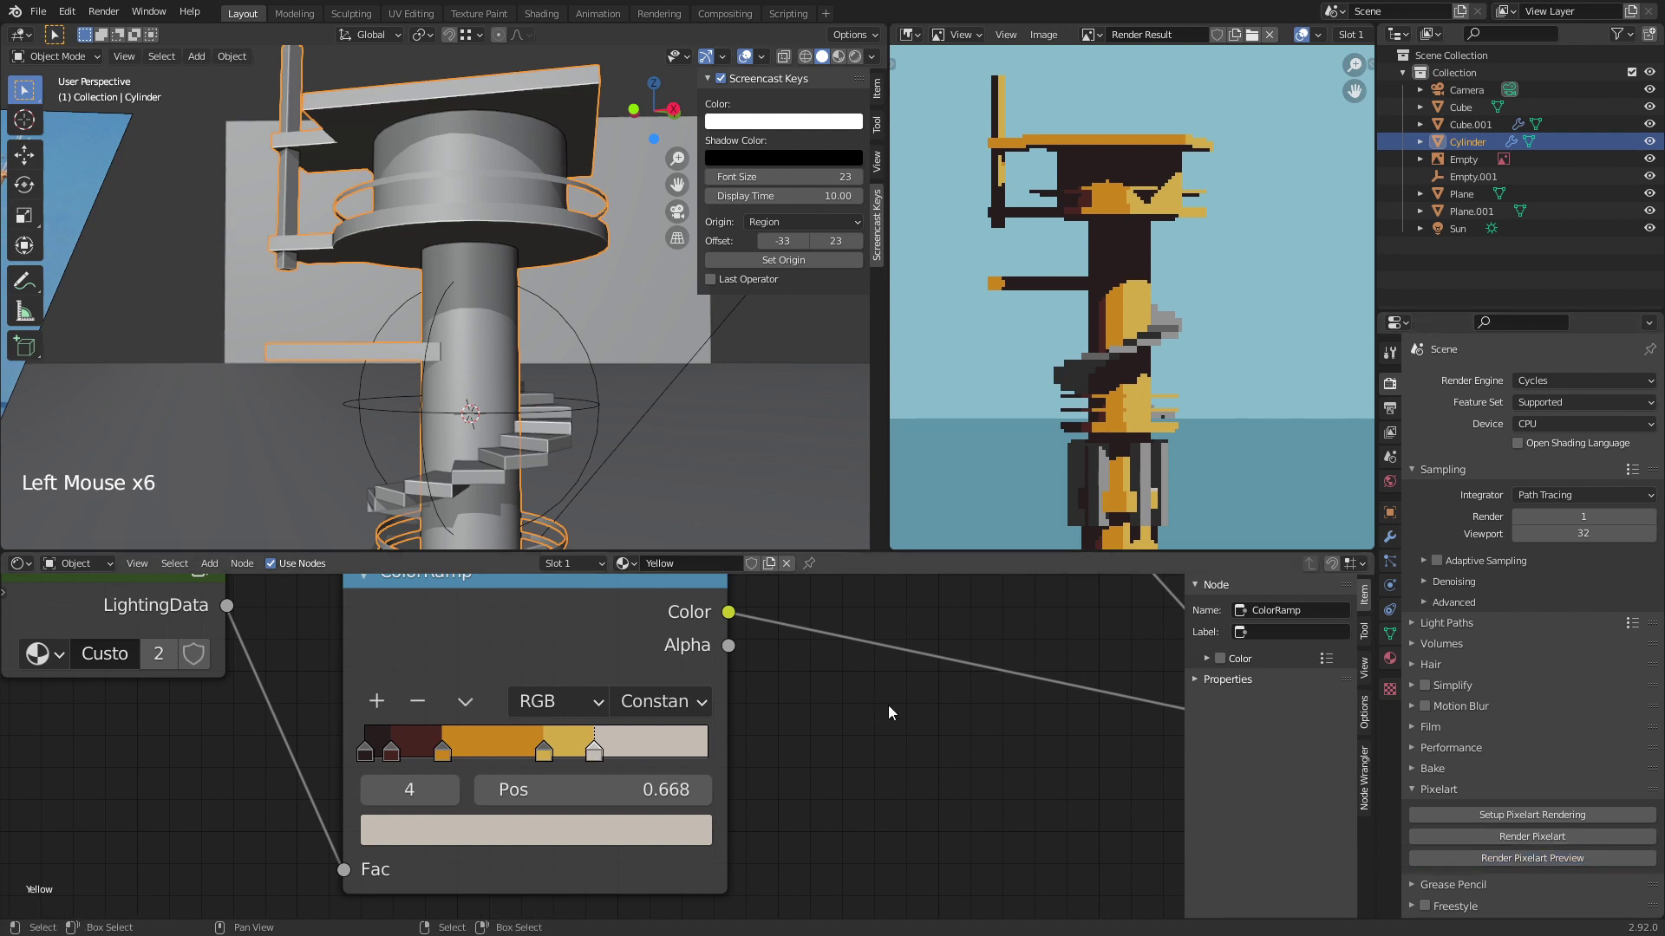
pyautogui.moveTo(604, 769); pyautogui.dragTo(578, 768)
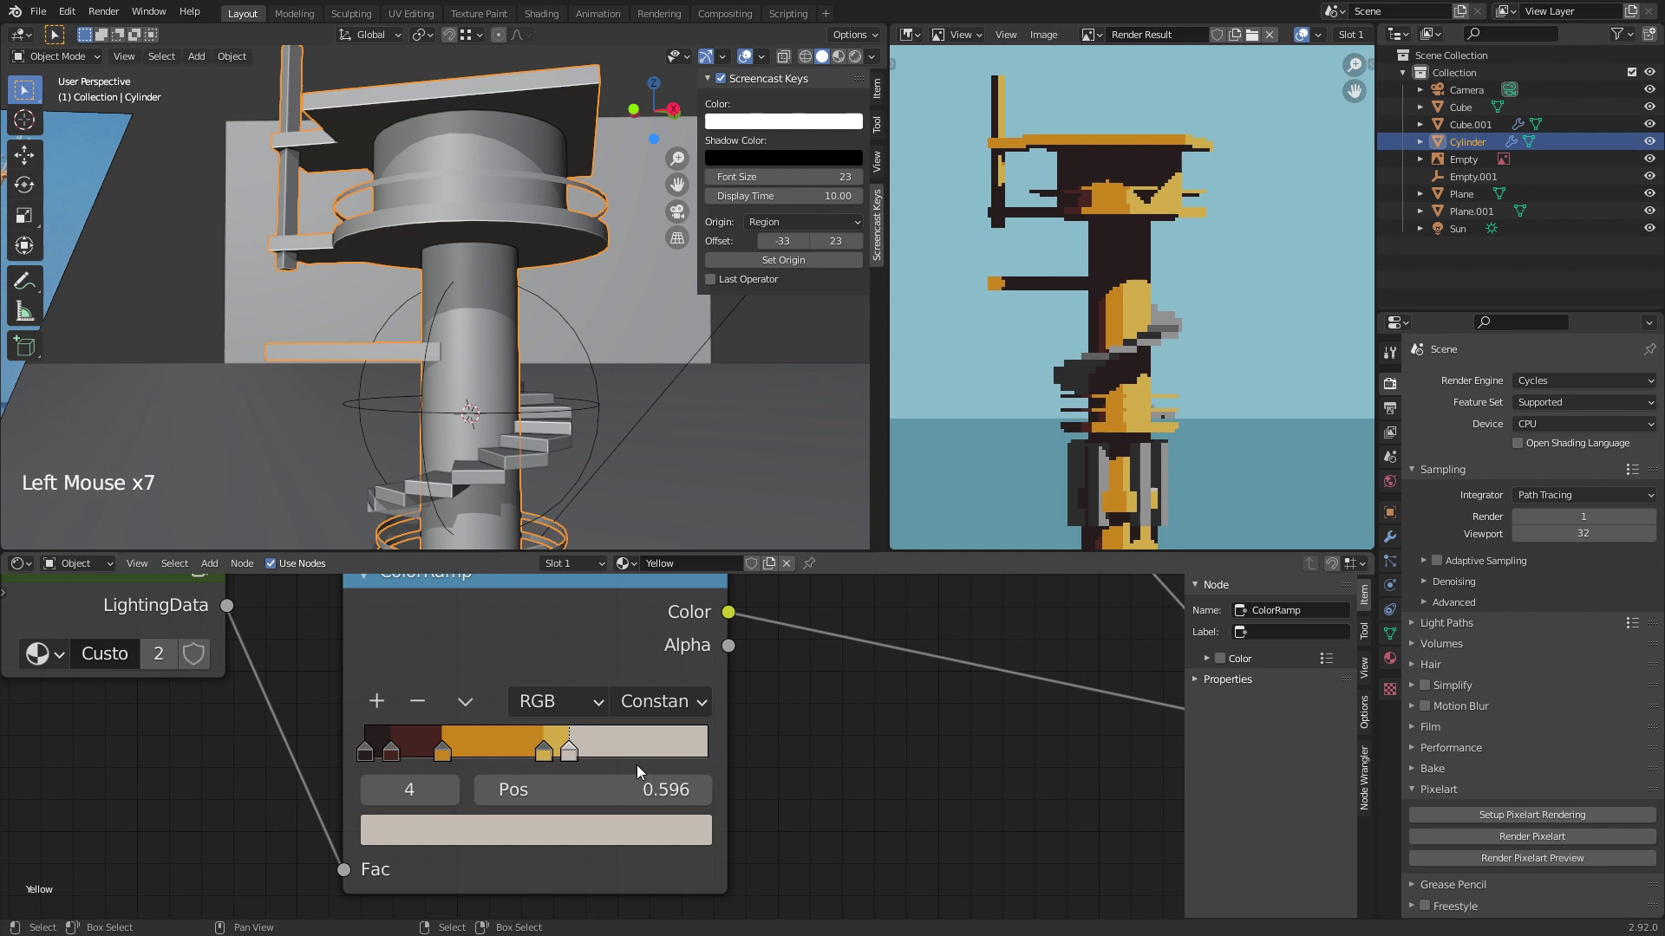
pyautogui.click(1453, 859)
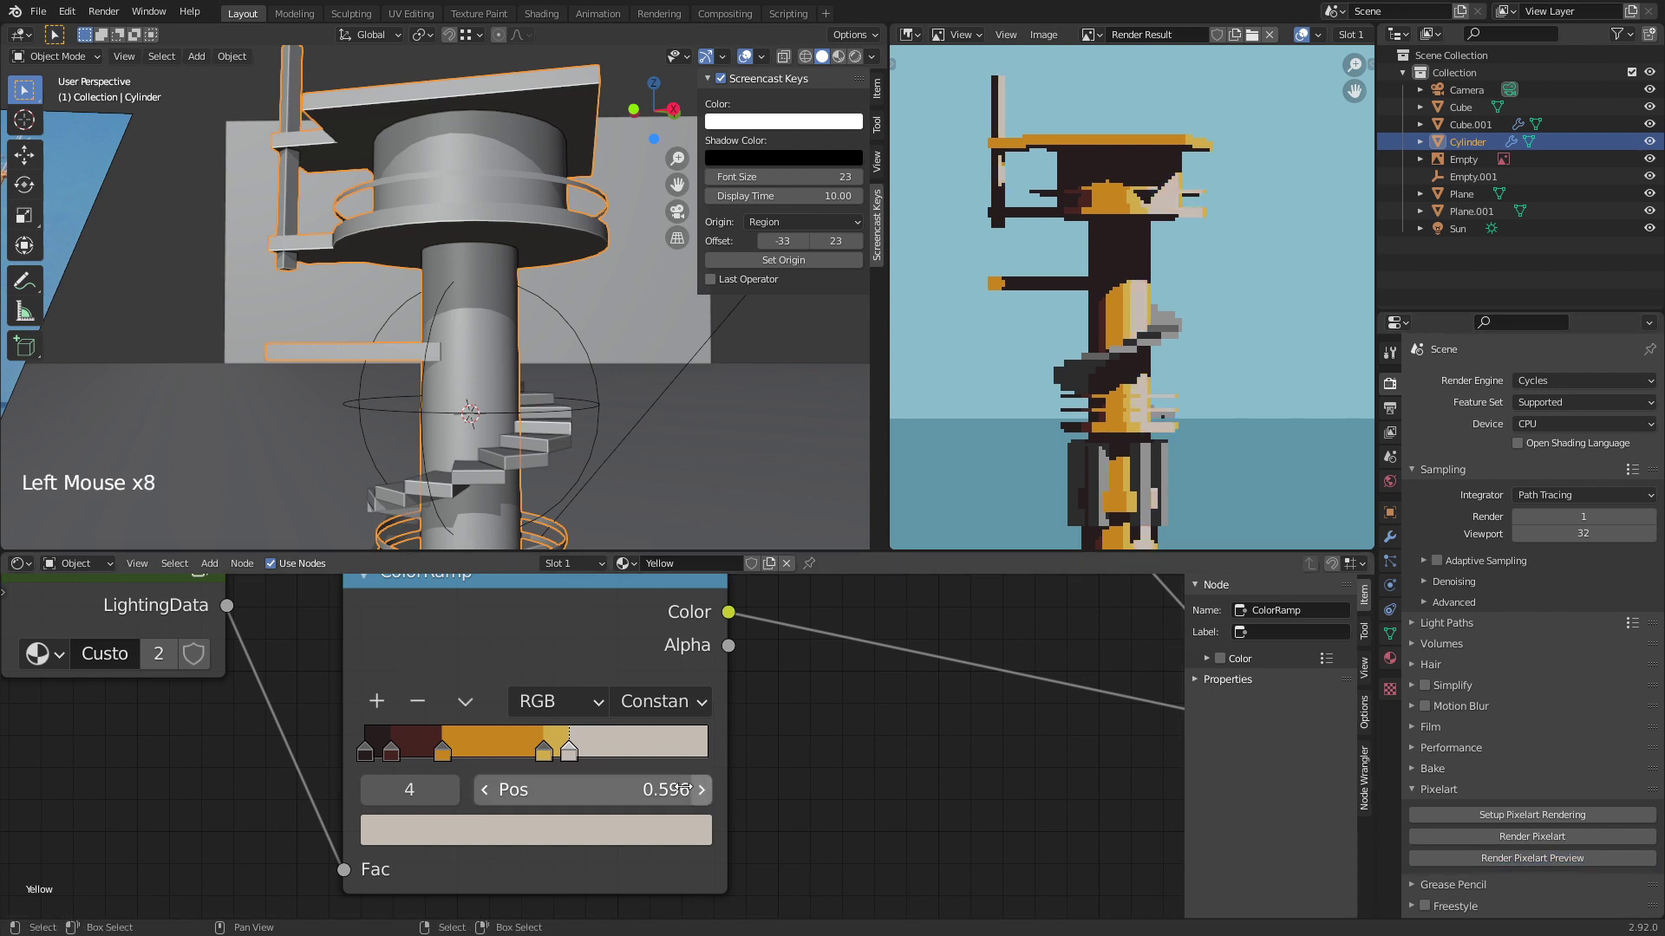
# Step: Move the beige ColorRamp stop to 0.623 and render a pixel art preview
pyautogui.moveTo(572, 762); pyautogui.dragTo(587, 749)
pyautogui.click(1561, 859)
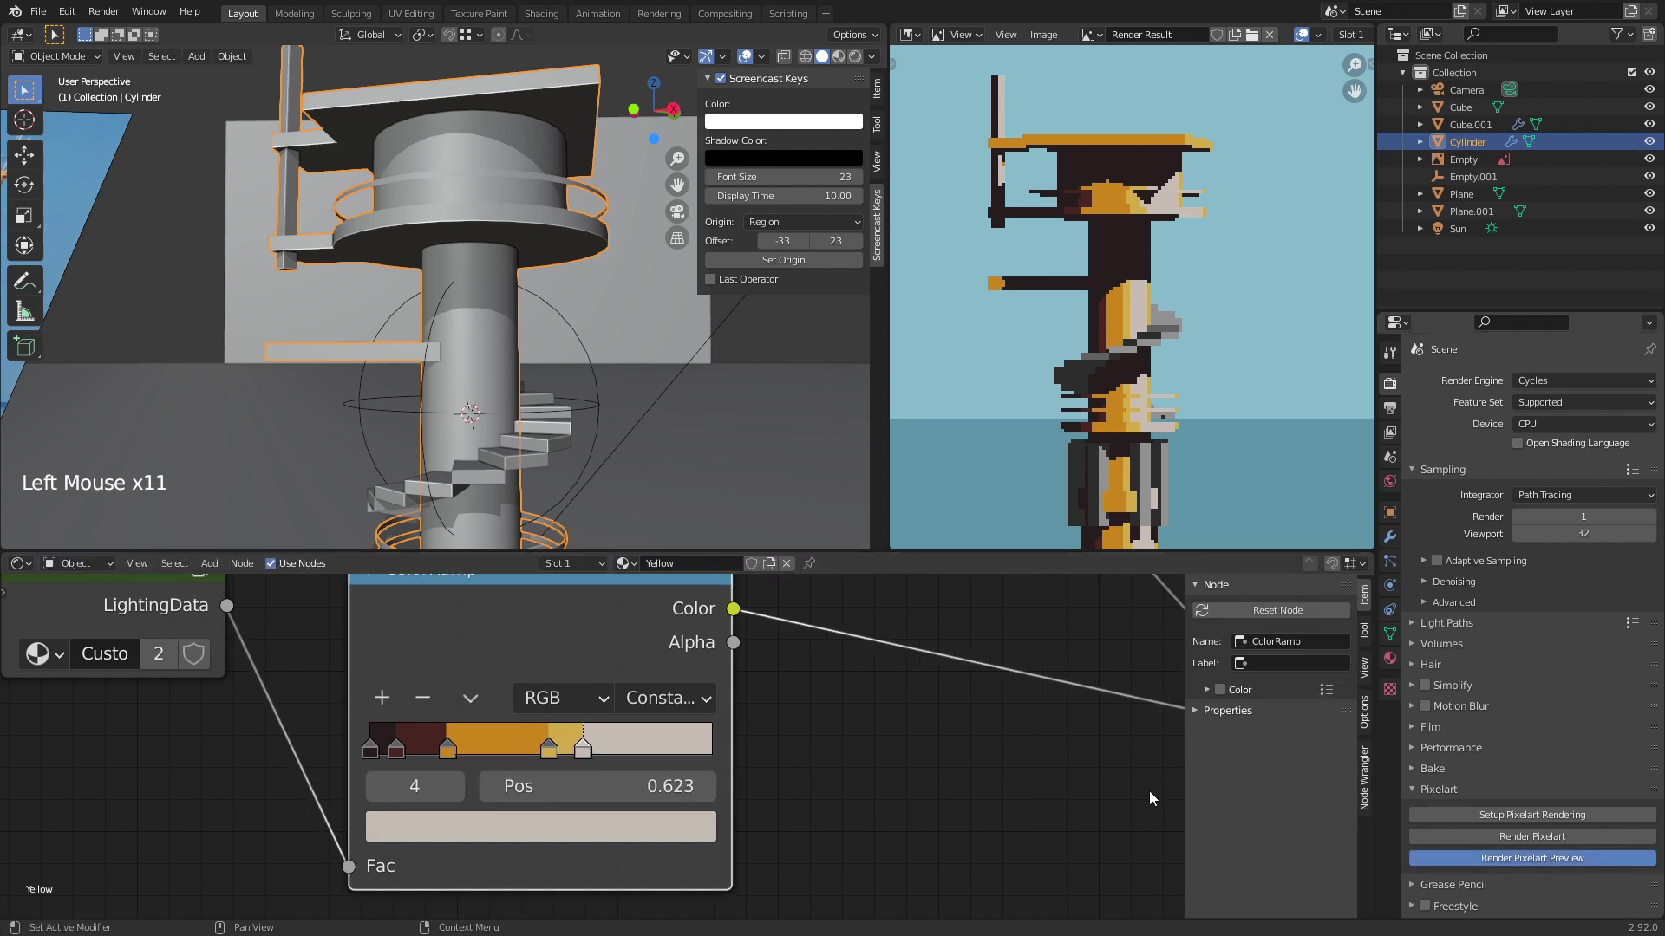
pyautogui.scroll(-4, 1142, 381)
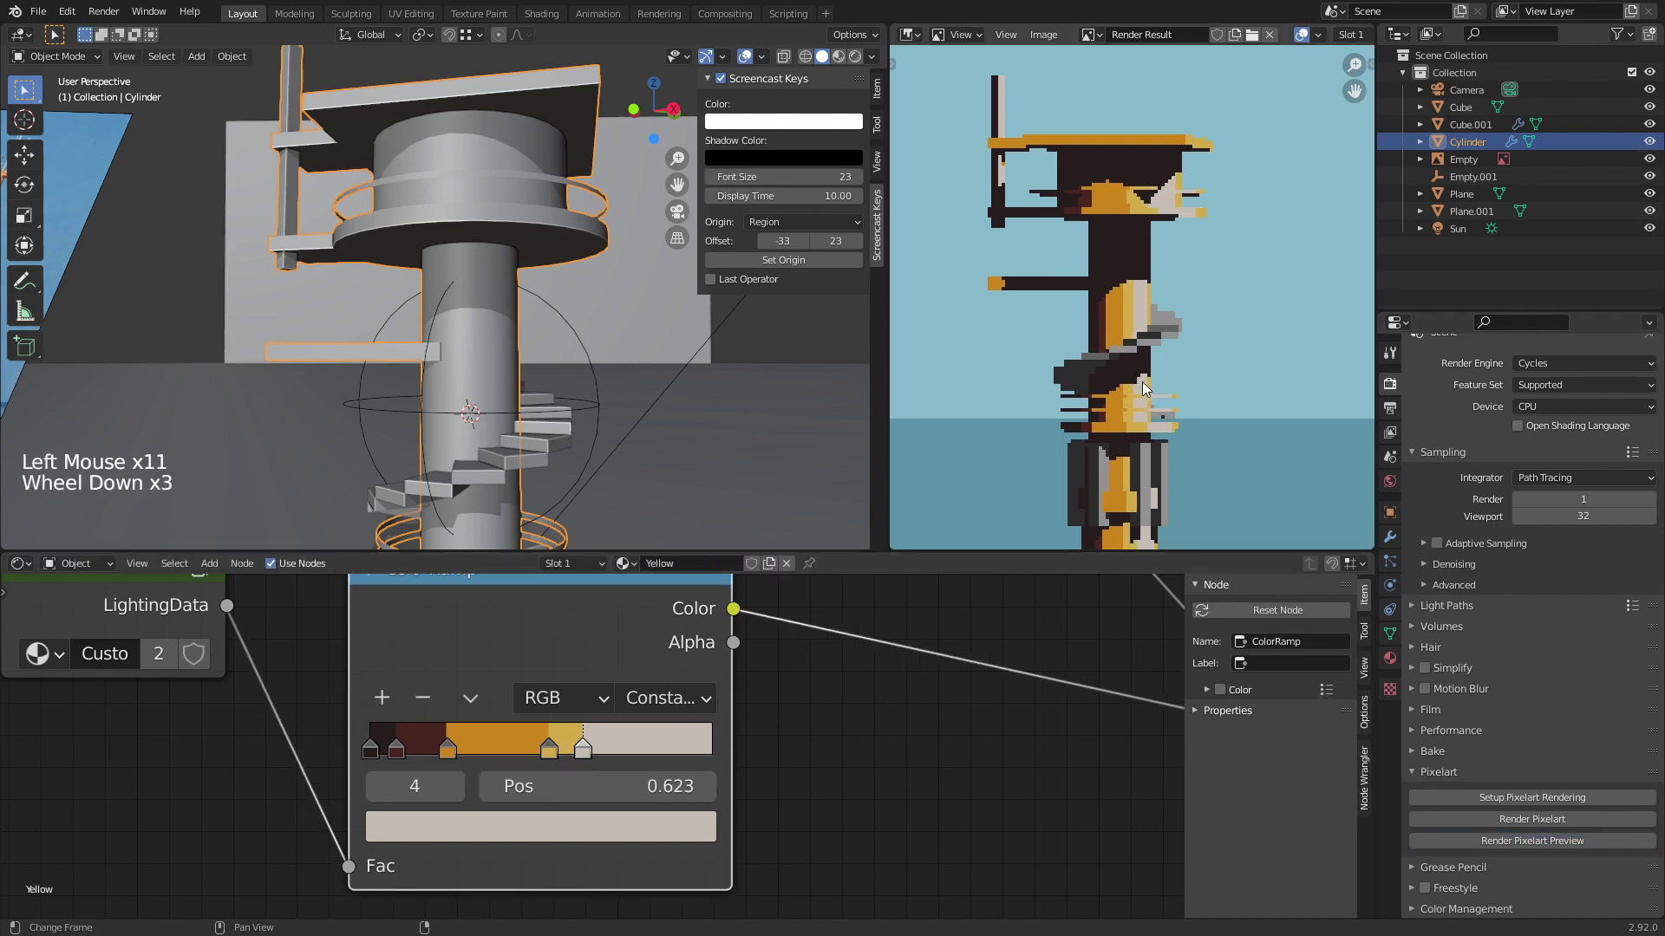
pyautogui.moveTo(1081, 446); pyautogui.dragTo(1059, 392, button='middle')
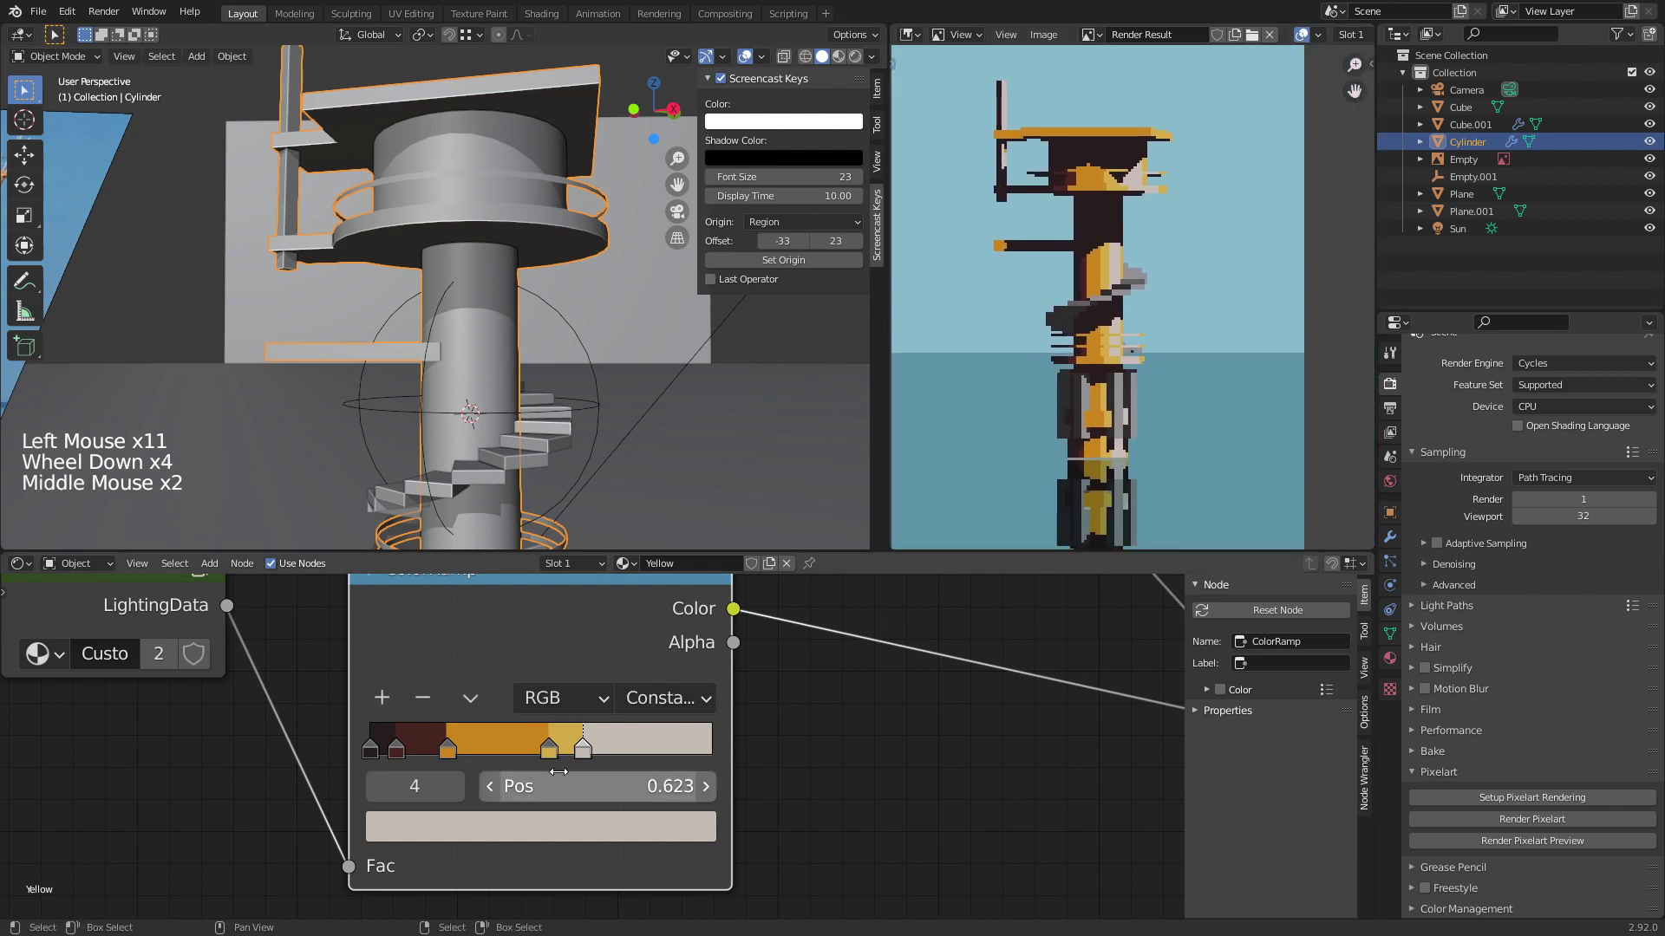
# Step: Move the golden ColorRamp stop to 0.464, check it in a pixel art preview render and save the file
pyautogui.moveTo(549, 751); pyautogui.dragTo(531, 760)
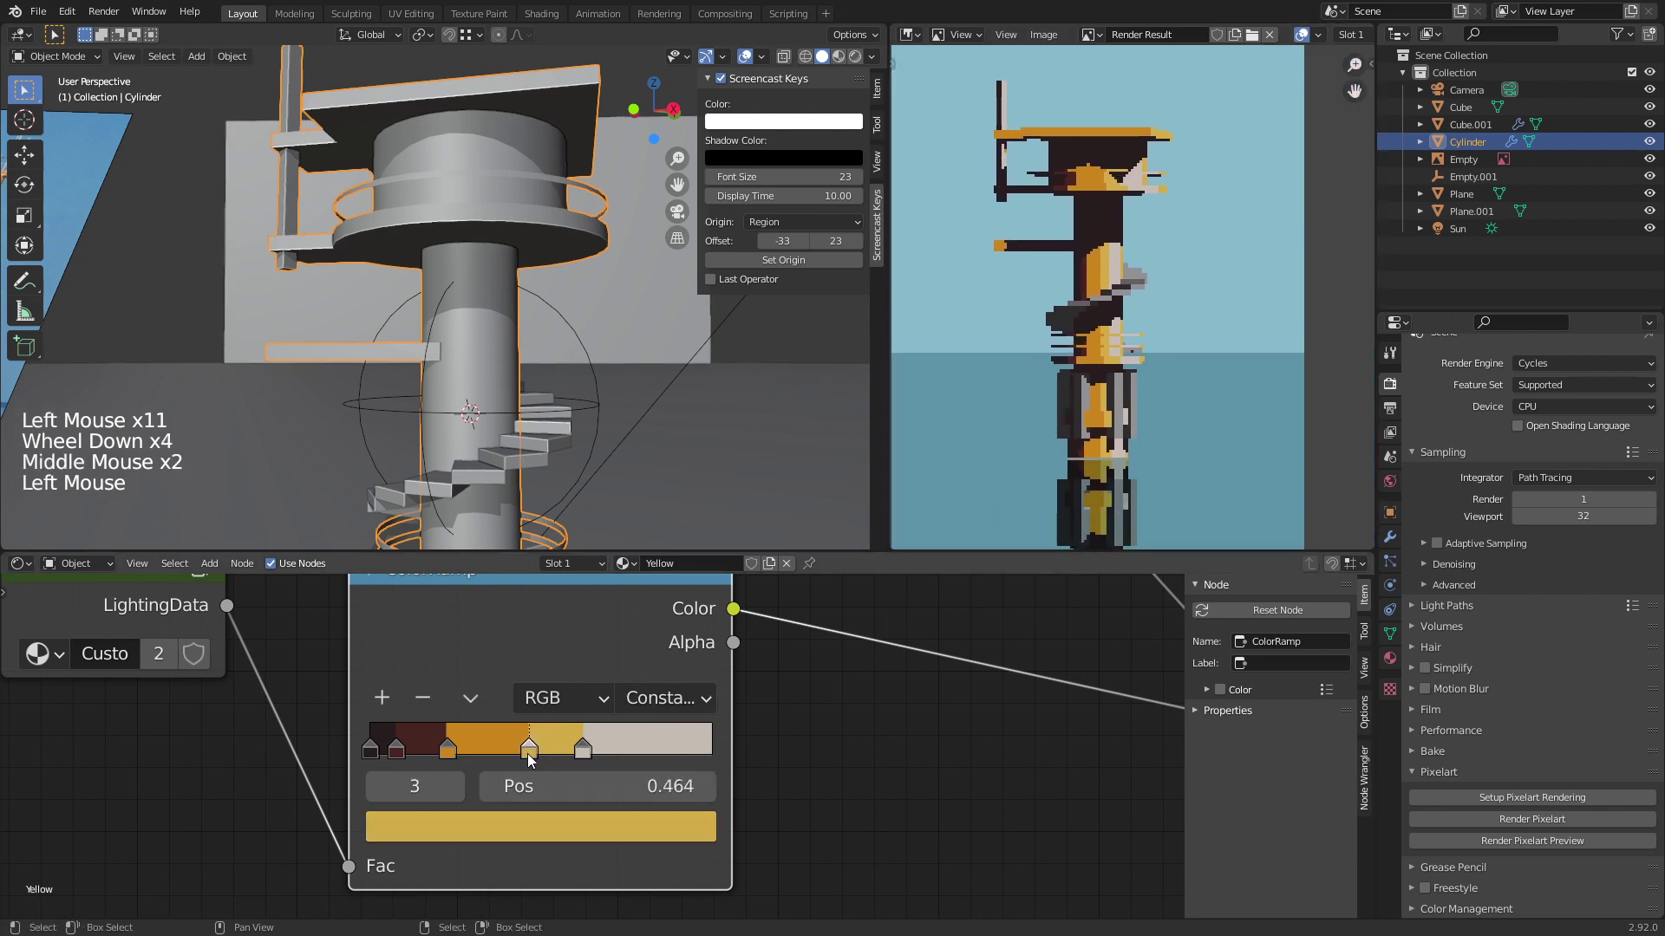
pyautogui.click(1471, 840)
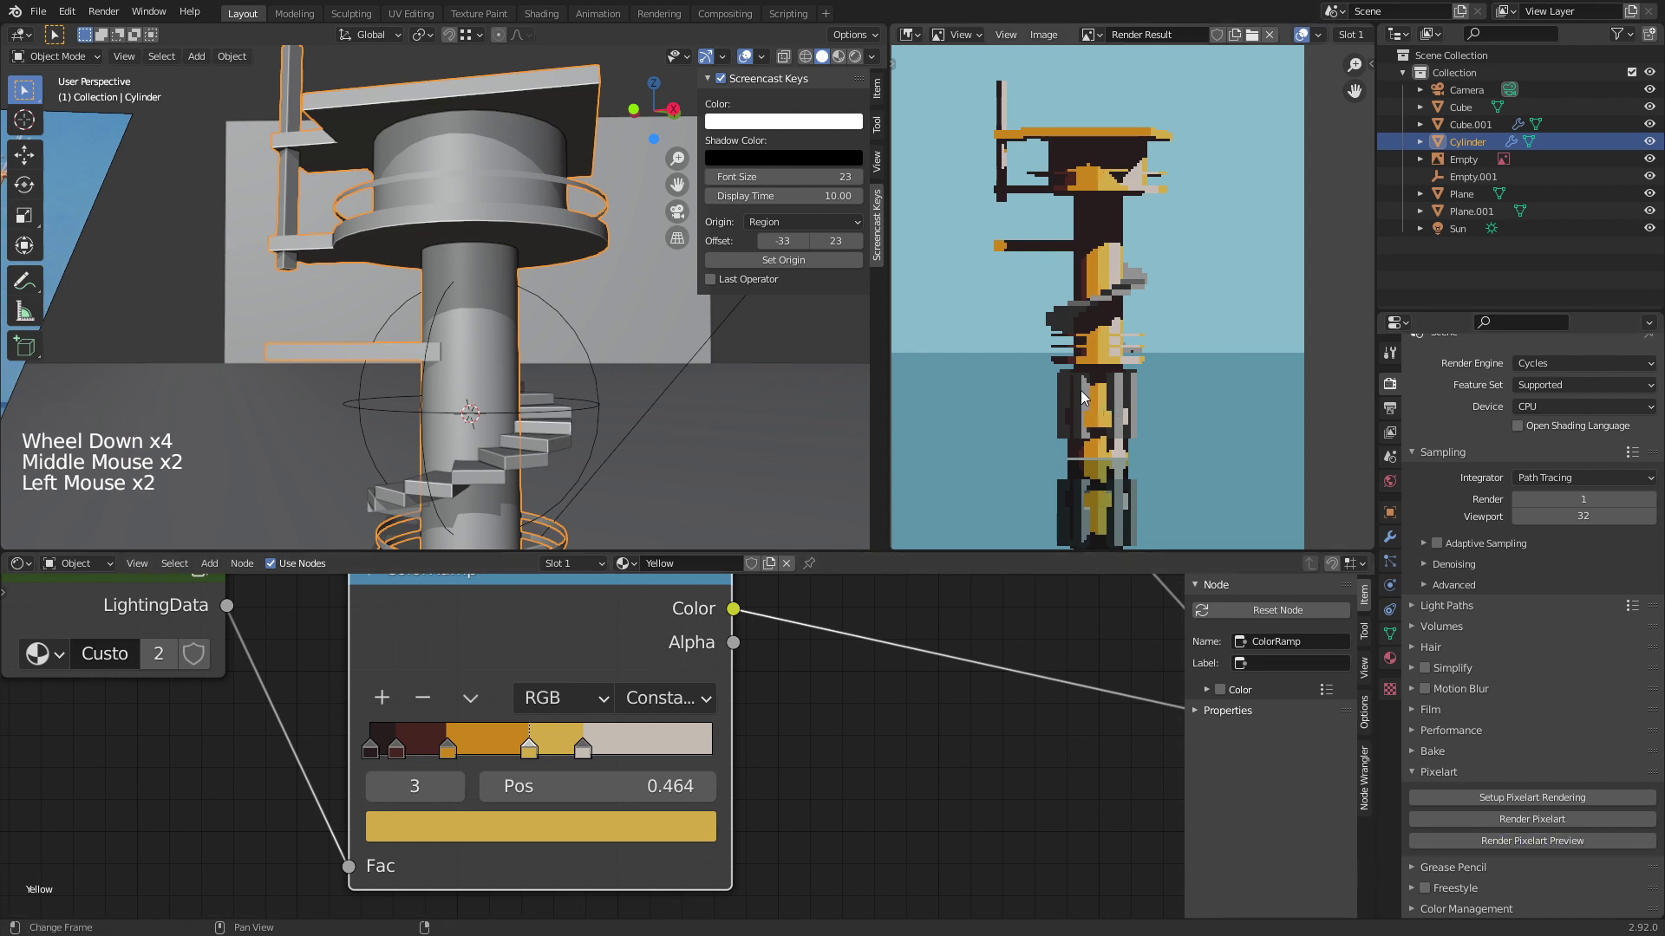
pyautogui.scroll(-5, 1081, 390)
pyautogui.scroll(5, 1081, 390)
pyautogui.moveTo(1084, 366); pyautogui.dragTo(1110, 340, button='middle')
pyautogui.scroll(-2, 1095, 379)
pyautogui.scroll(3, 1107, 334)
pyautogui.hotkey('ctrl', 's')
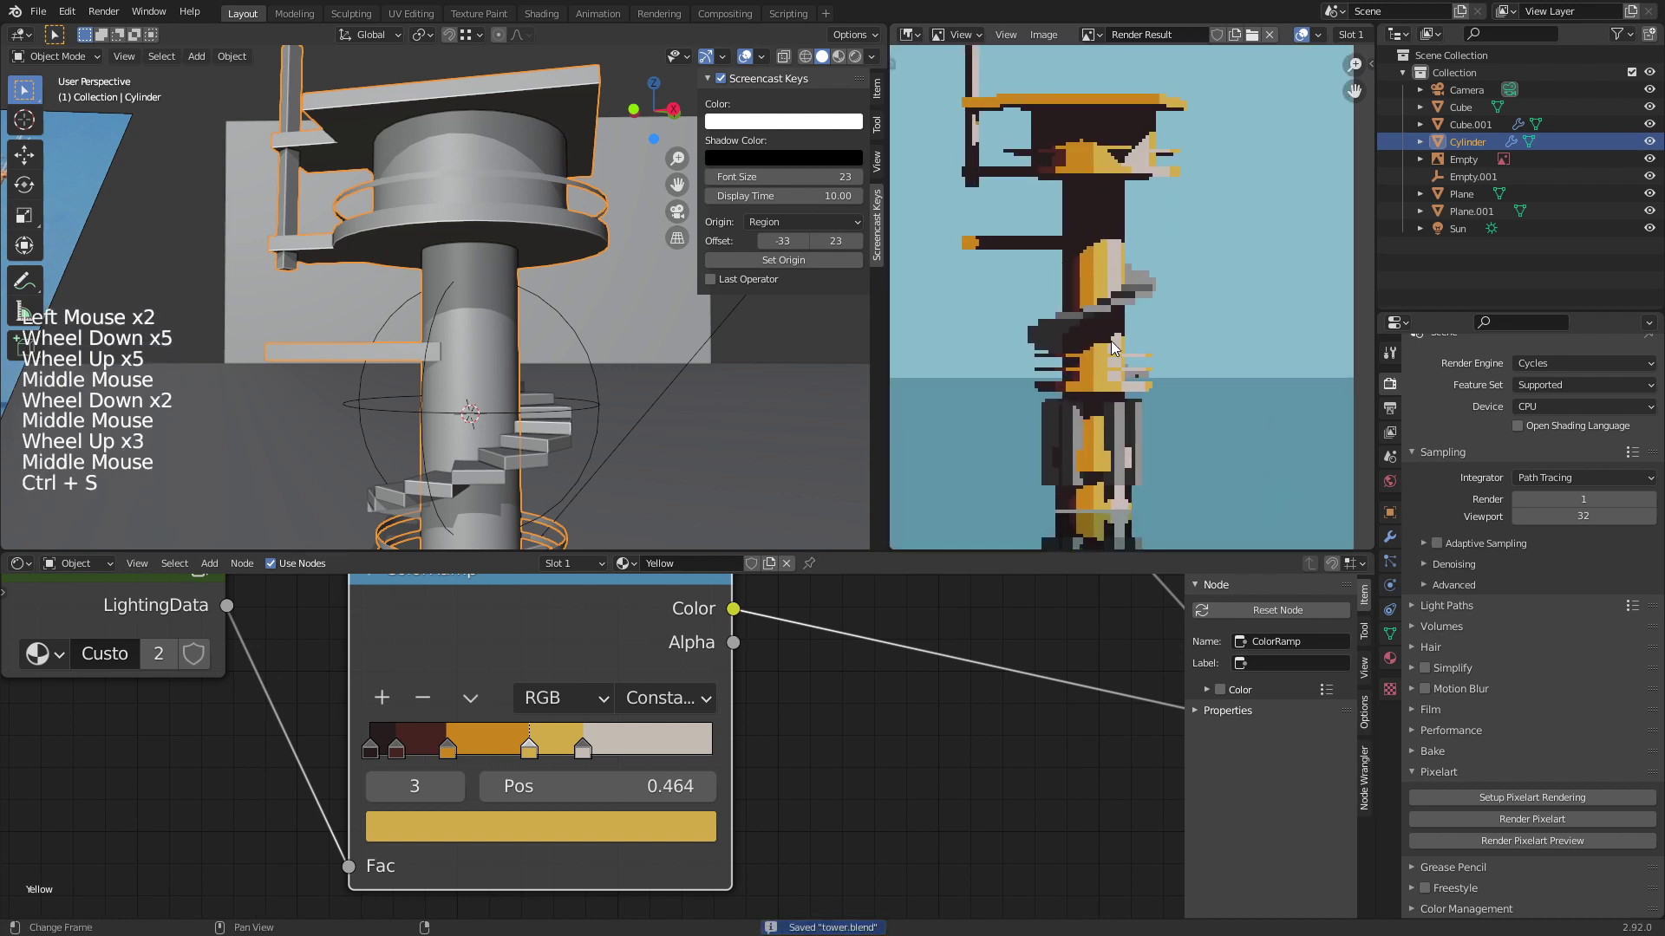
# Step: Separate the thin railing rings around the upper and lower round platforms from the tower cylinder into their own object
pyautogui.keyDown('shift'); pyautogui.moveTo(531, 529); pyautogui.dragTo(537, 457, button='middle'); pyautogui.keyUp('shift')
pyautogui.keyDown('shift'); pyautogui.scroll(-1, 537, 457); pyautogui.keyUp('shift')
pyautogui.press('Tab')
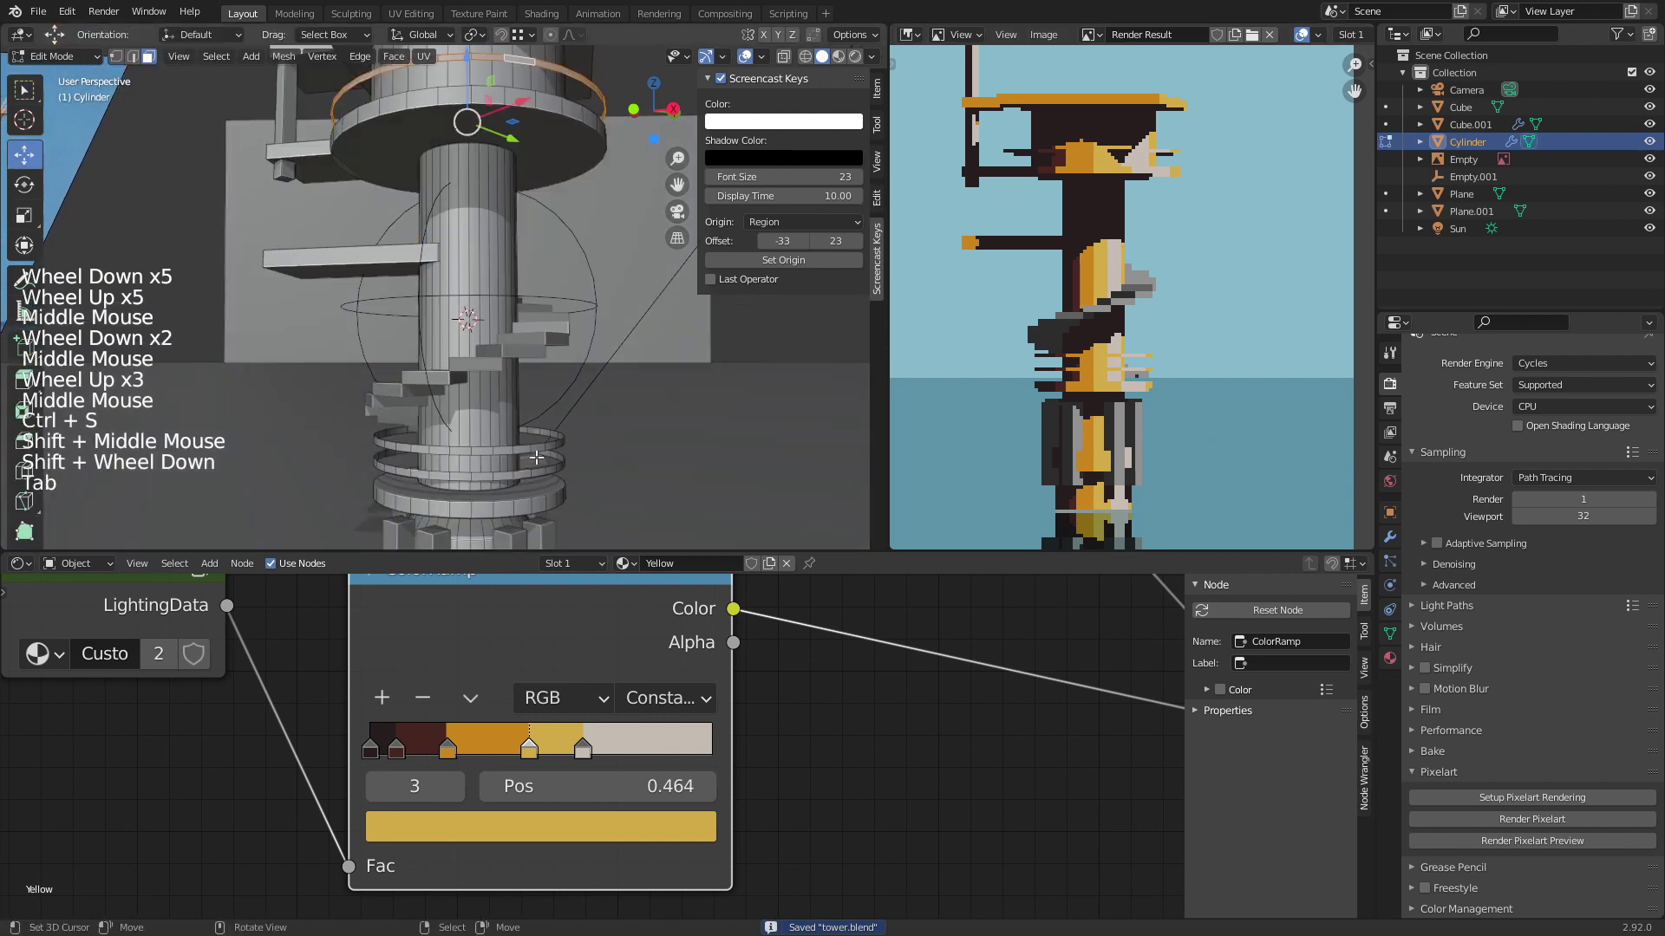
pyautogui.hotkey('alt', 'a')
pyautogui.press('l')
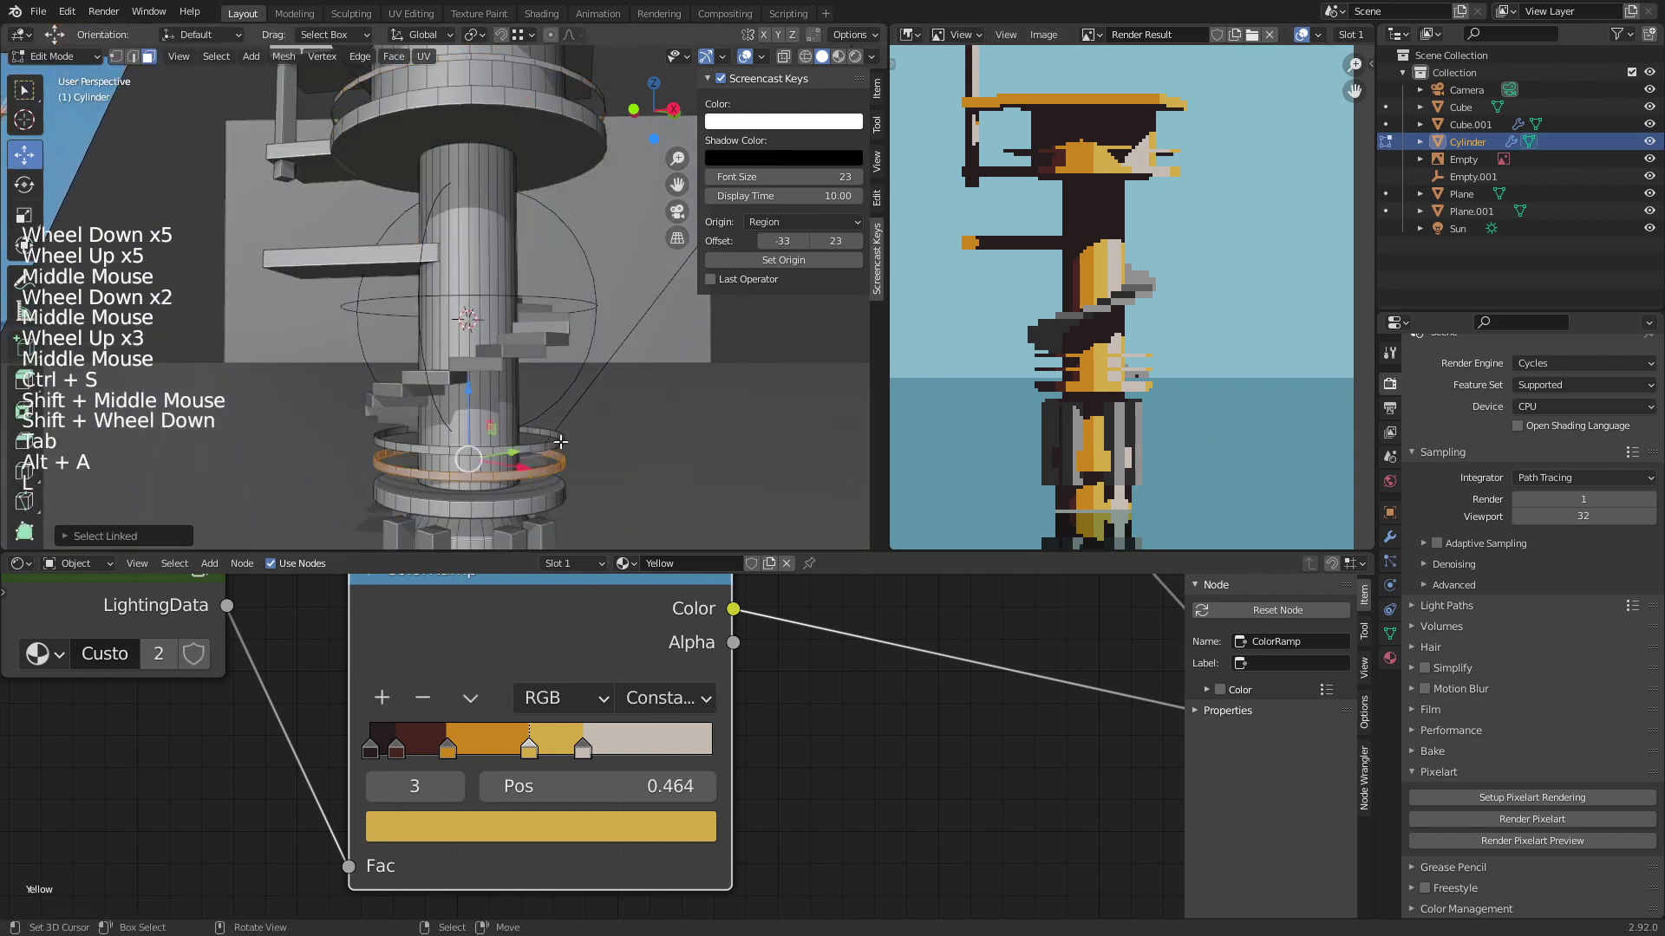
pyautogui.press('l')
pyautogui.rightClick(577, 79)
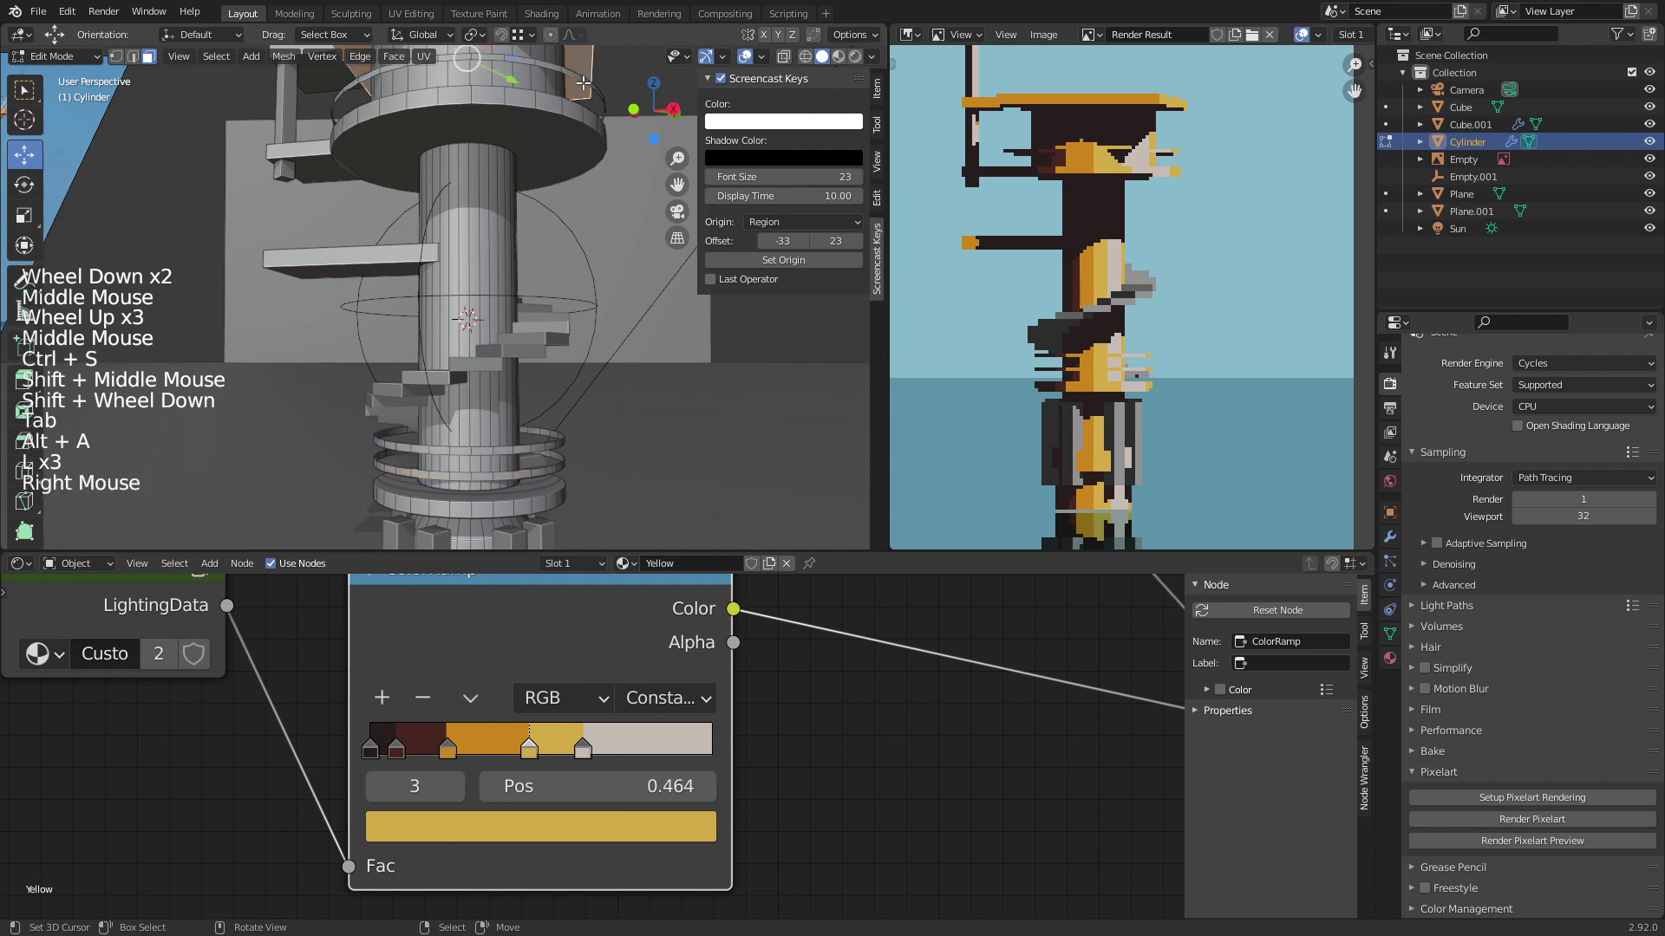
pyautogui.rightClick(598, 90)
pyautogui.moveTo(598, 89); pyautogui.dragTo(605, 83, button='middle')
pyautogui.press('l')
pyautogui.press('l')
pyautogui.press('l')
pyautogui.press('l')
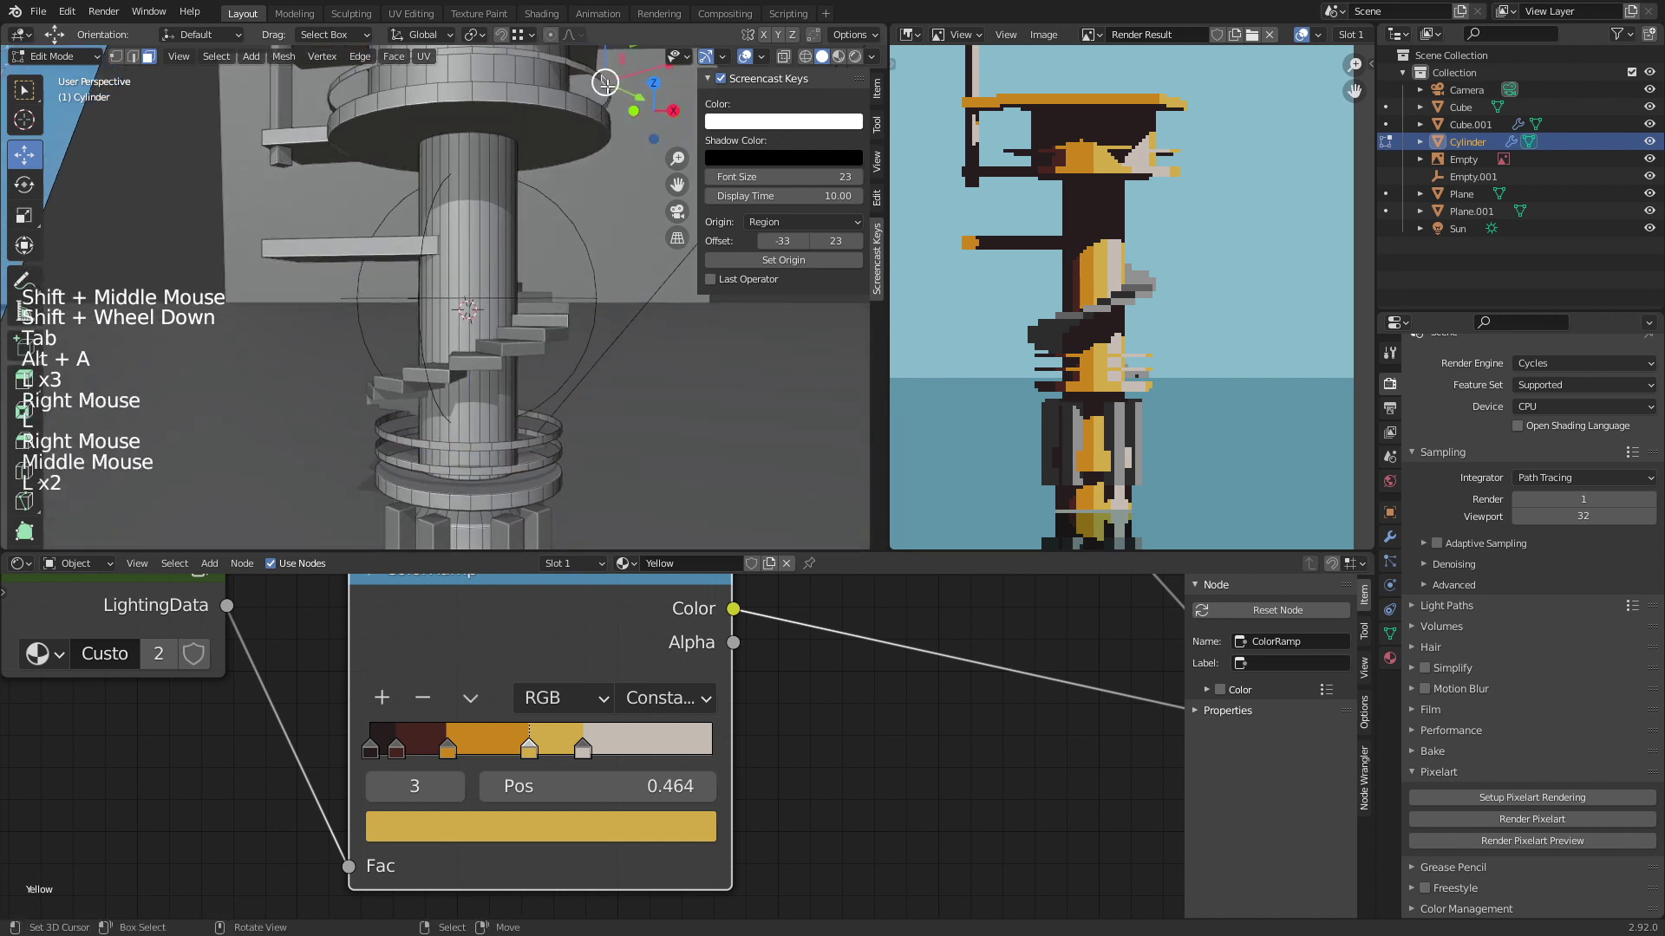
pyautogui.press('l')
pyautogui.press('l')
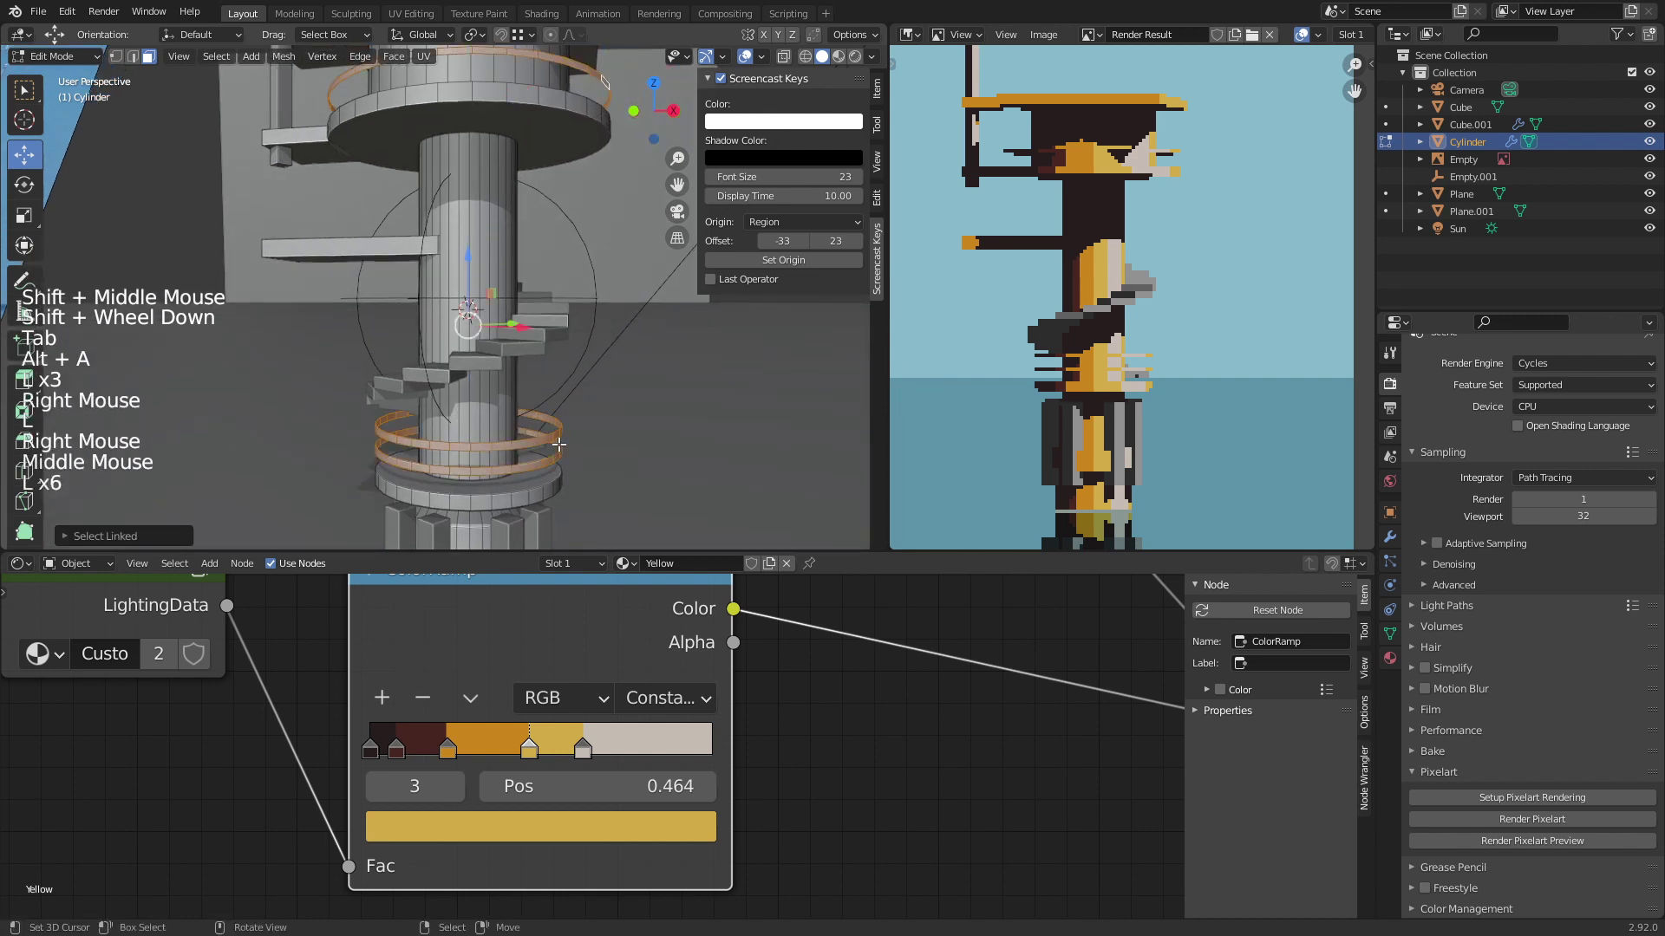
pyautogui.press('p')
pyautogui.click(575, 438)
pyautogui.press('Tab')
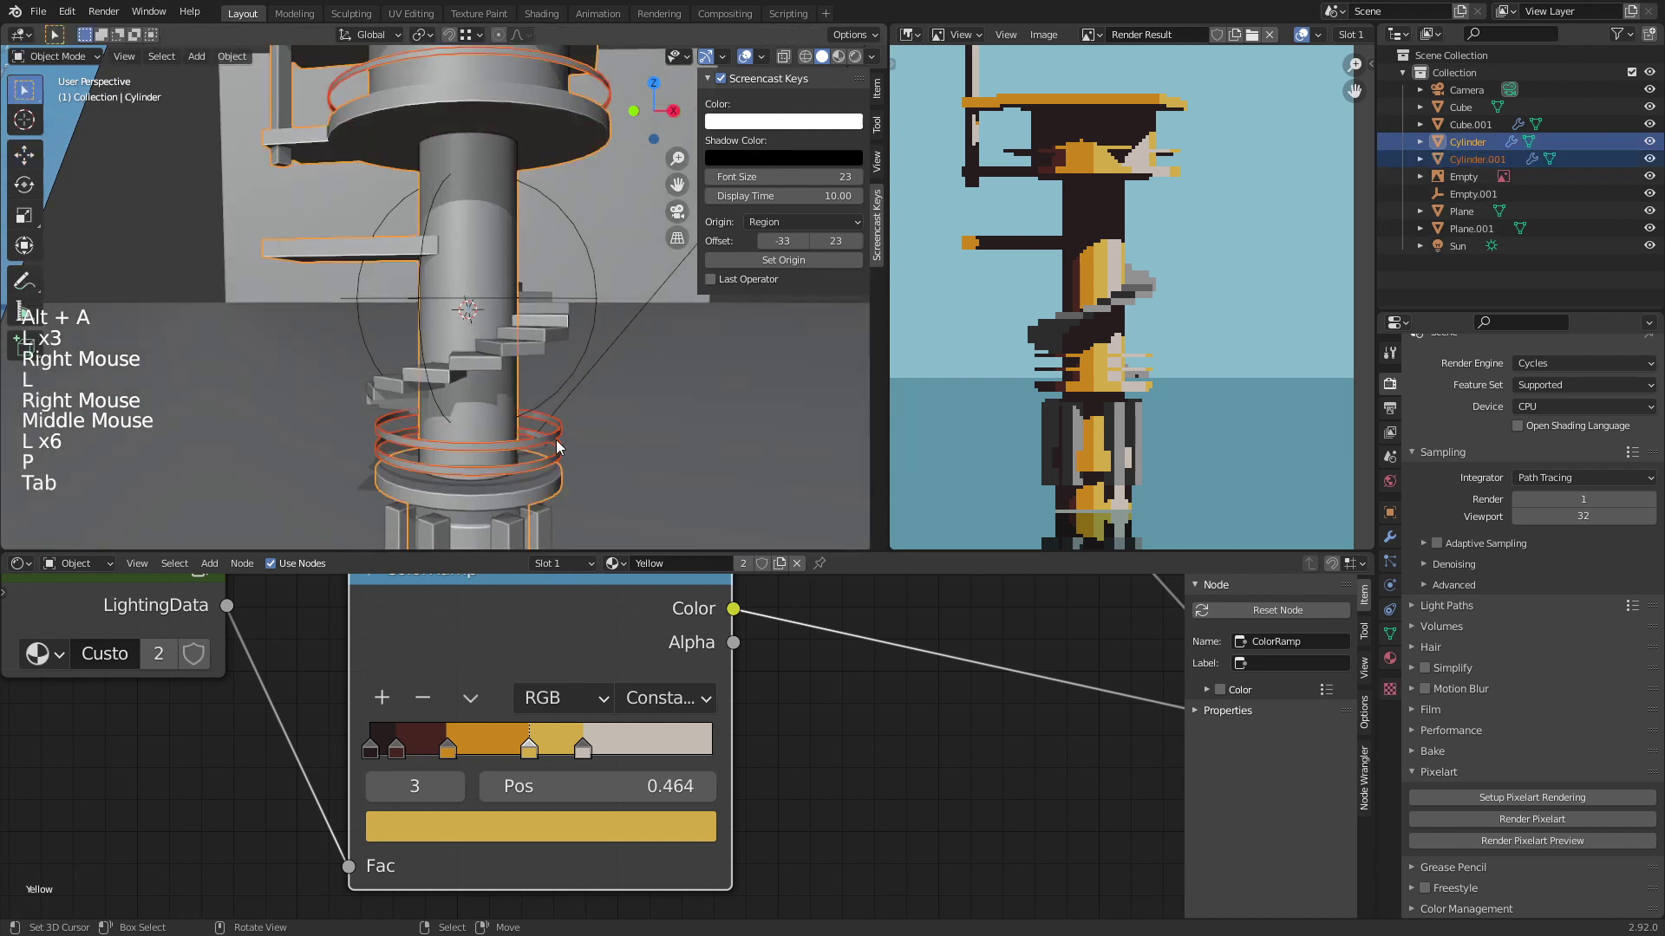
# Step: Assign the PixelExample material to the separated railing rings and save the file
pyautogui.rightClick(558, 446)
pyautogui.click(1390, 657)
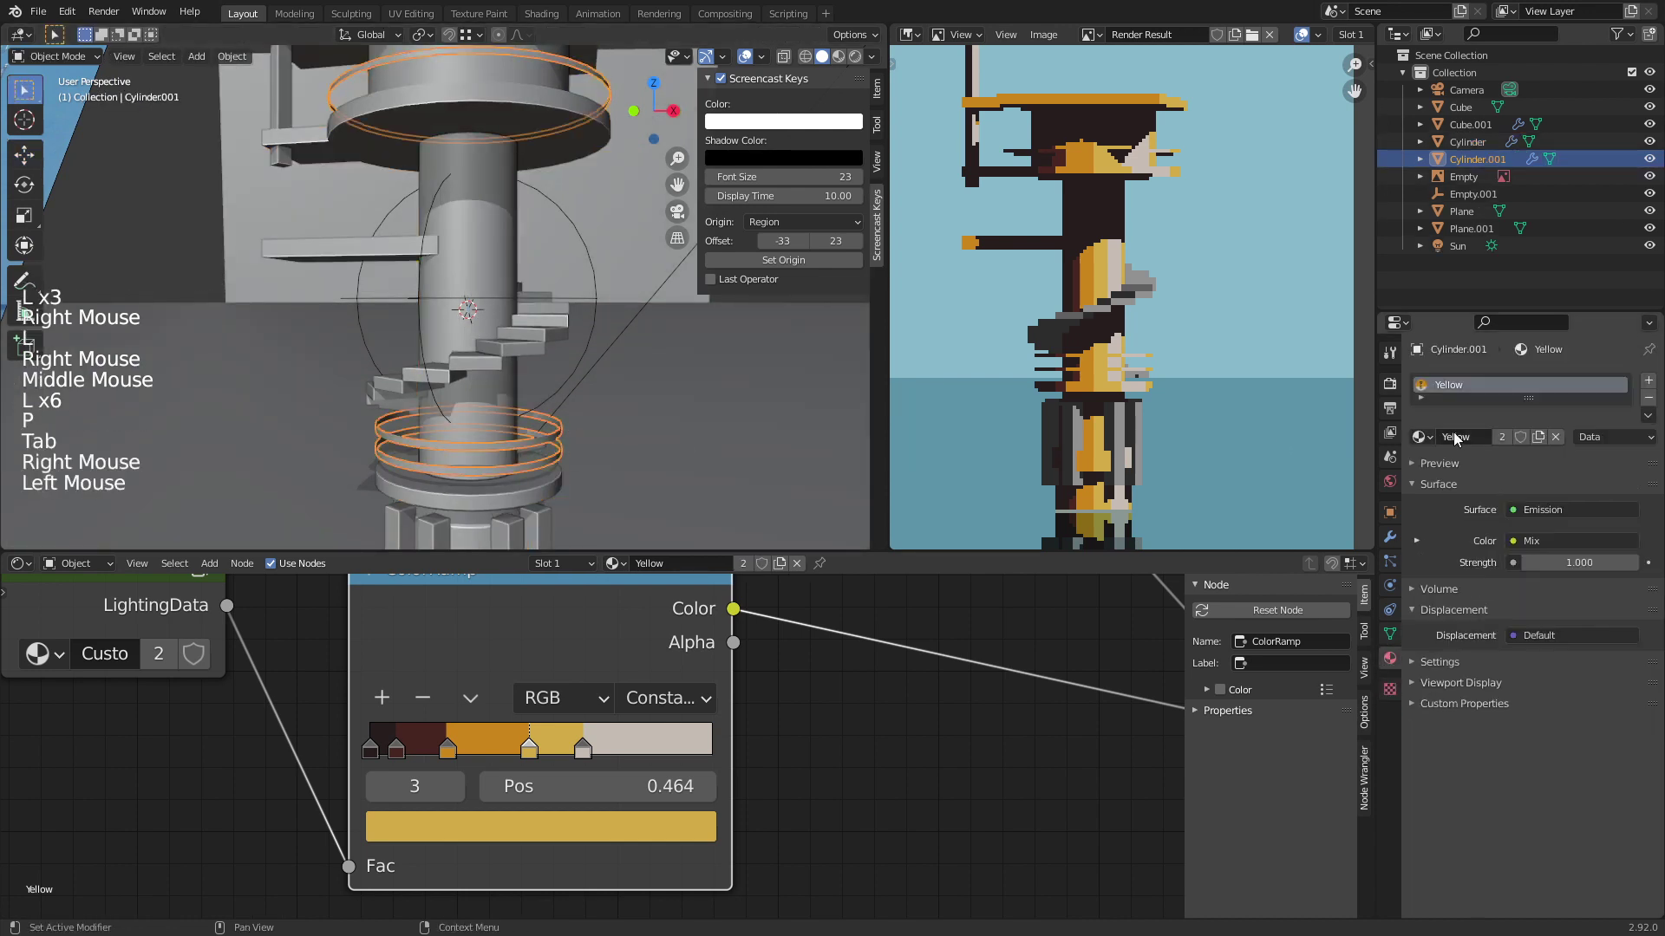
pyautogui.click(1418, 438)
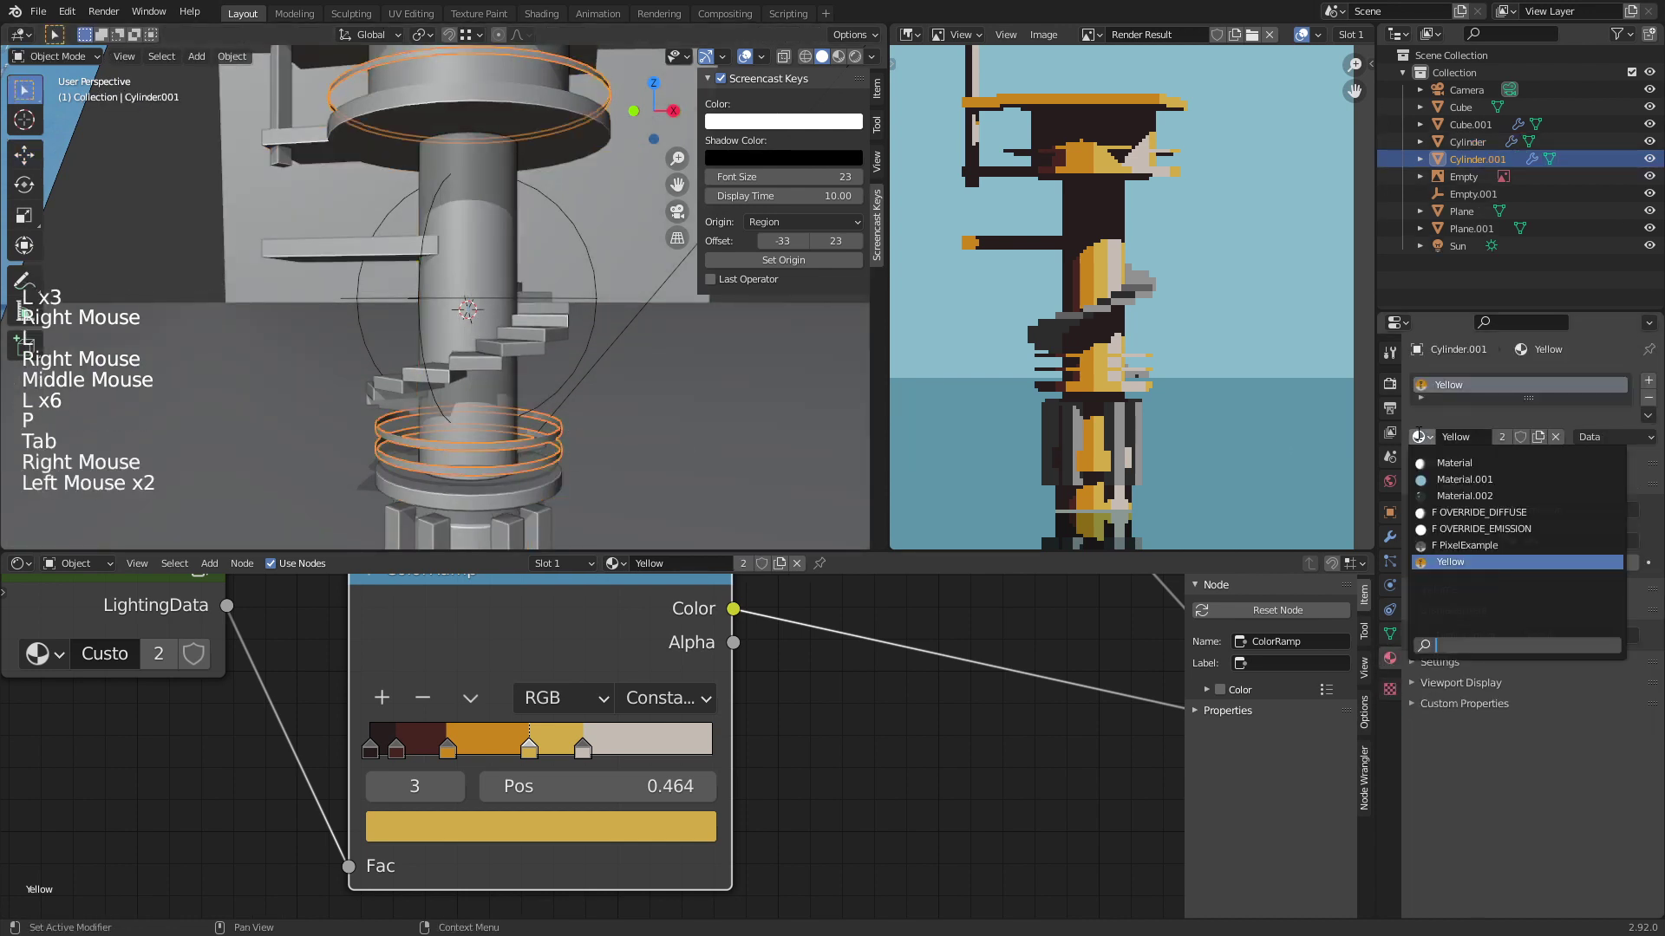
pyautogui.click(1474, 546)
pyautogui.hotkey('ctrl', 's')
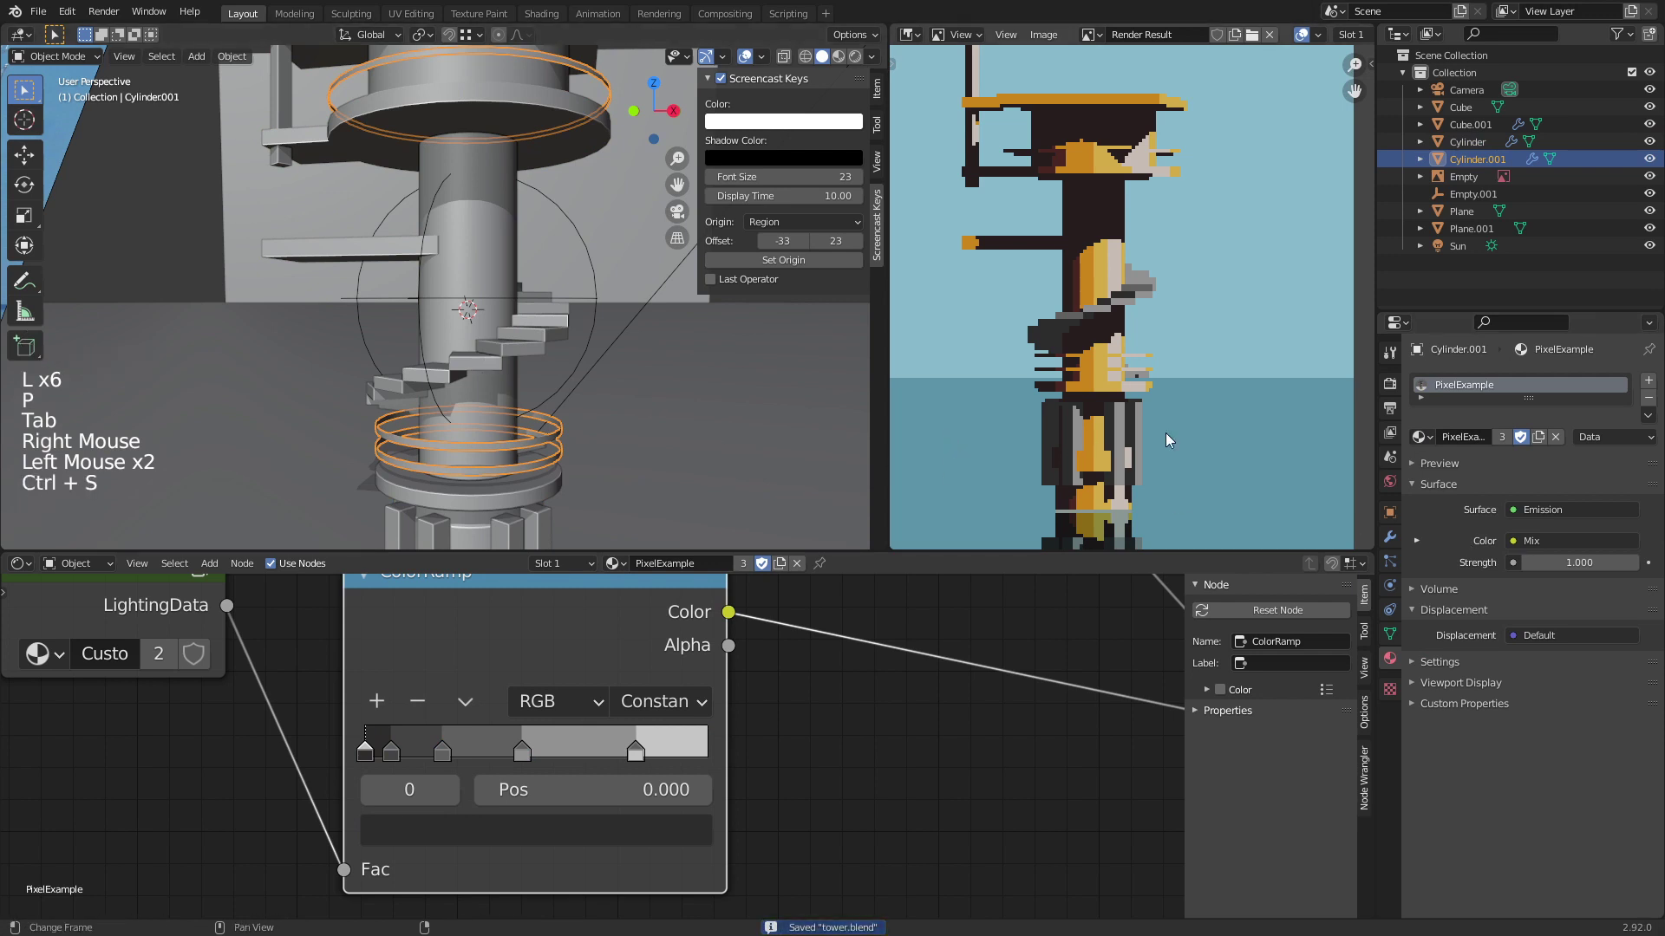
# Step: Render a pixel art preview and examine the railing rings and upper platform up close
pyautogui.click(1390, 383)
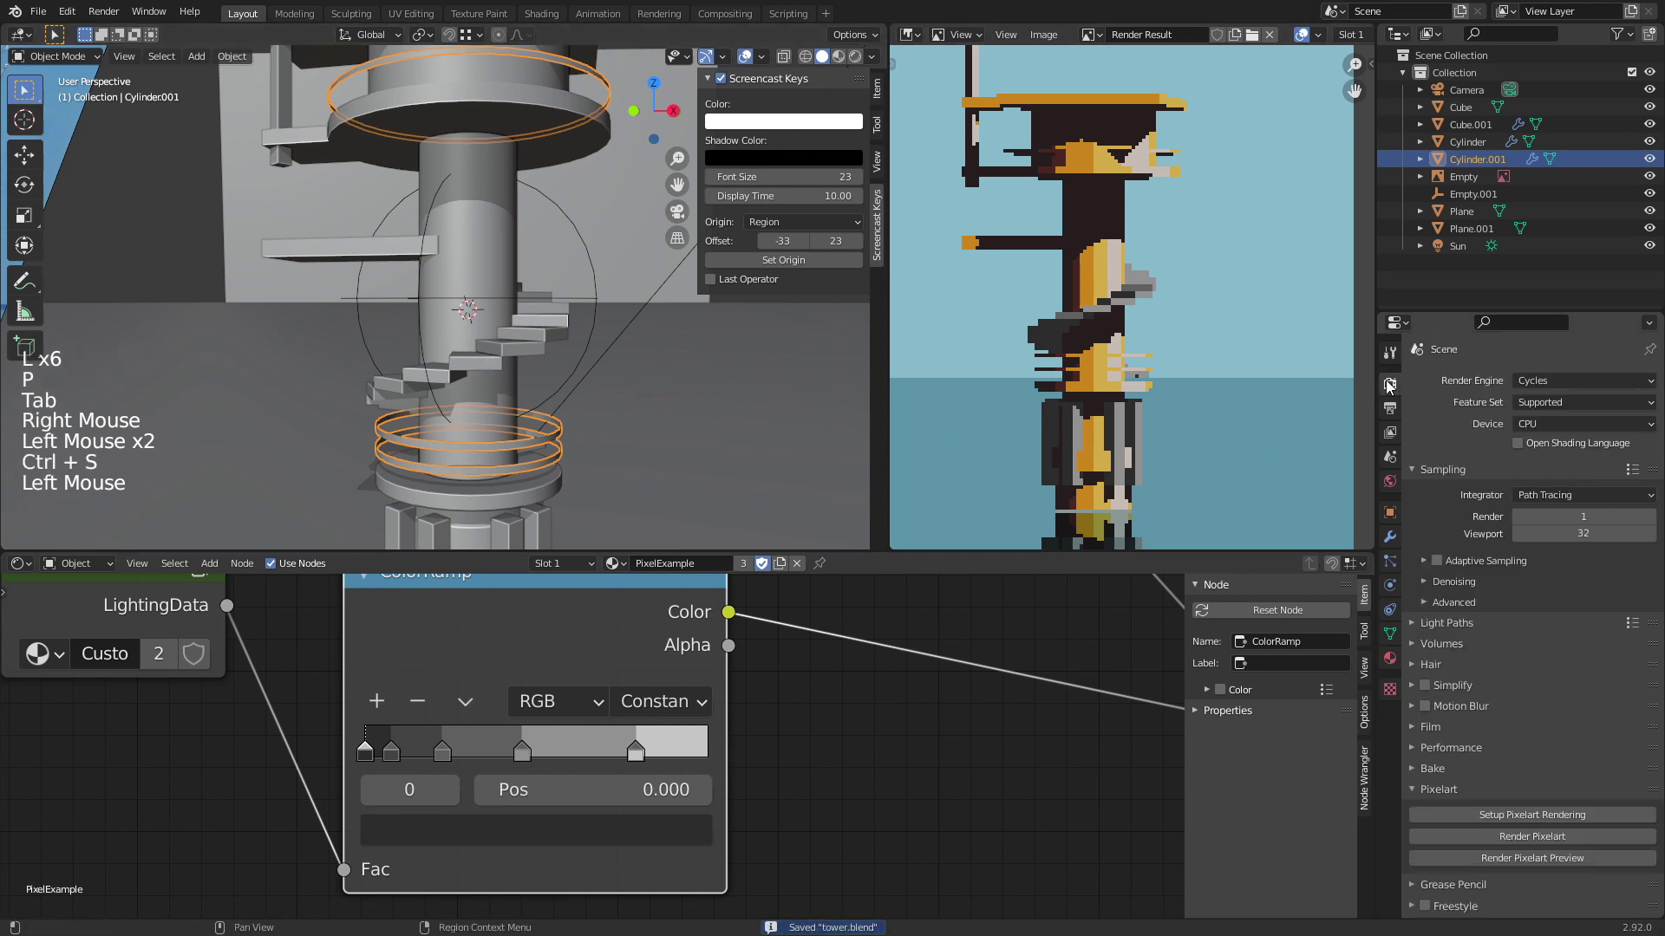
pyautogui.click(1515, 857)
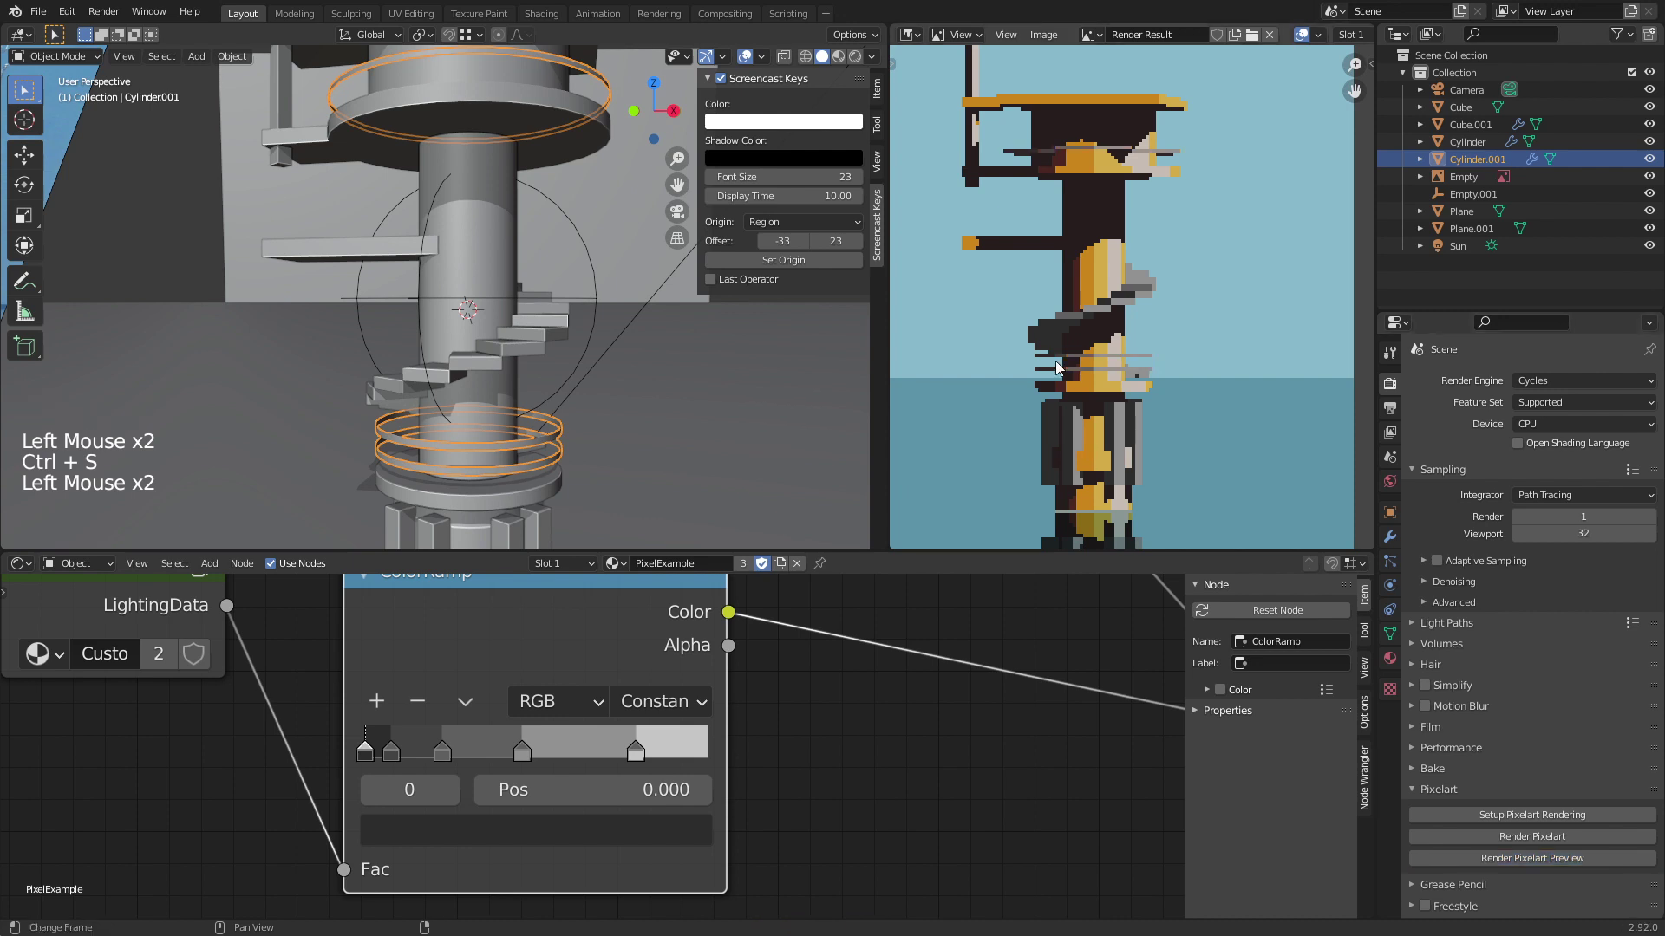
pyautogui.moveTo(1017, 170); pyautogui.dragTo(1163, 335, button='middle')
pyautogui.scroll(6, 1117, 331)
pyautogui.scroll(-5, 1303, 364)
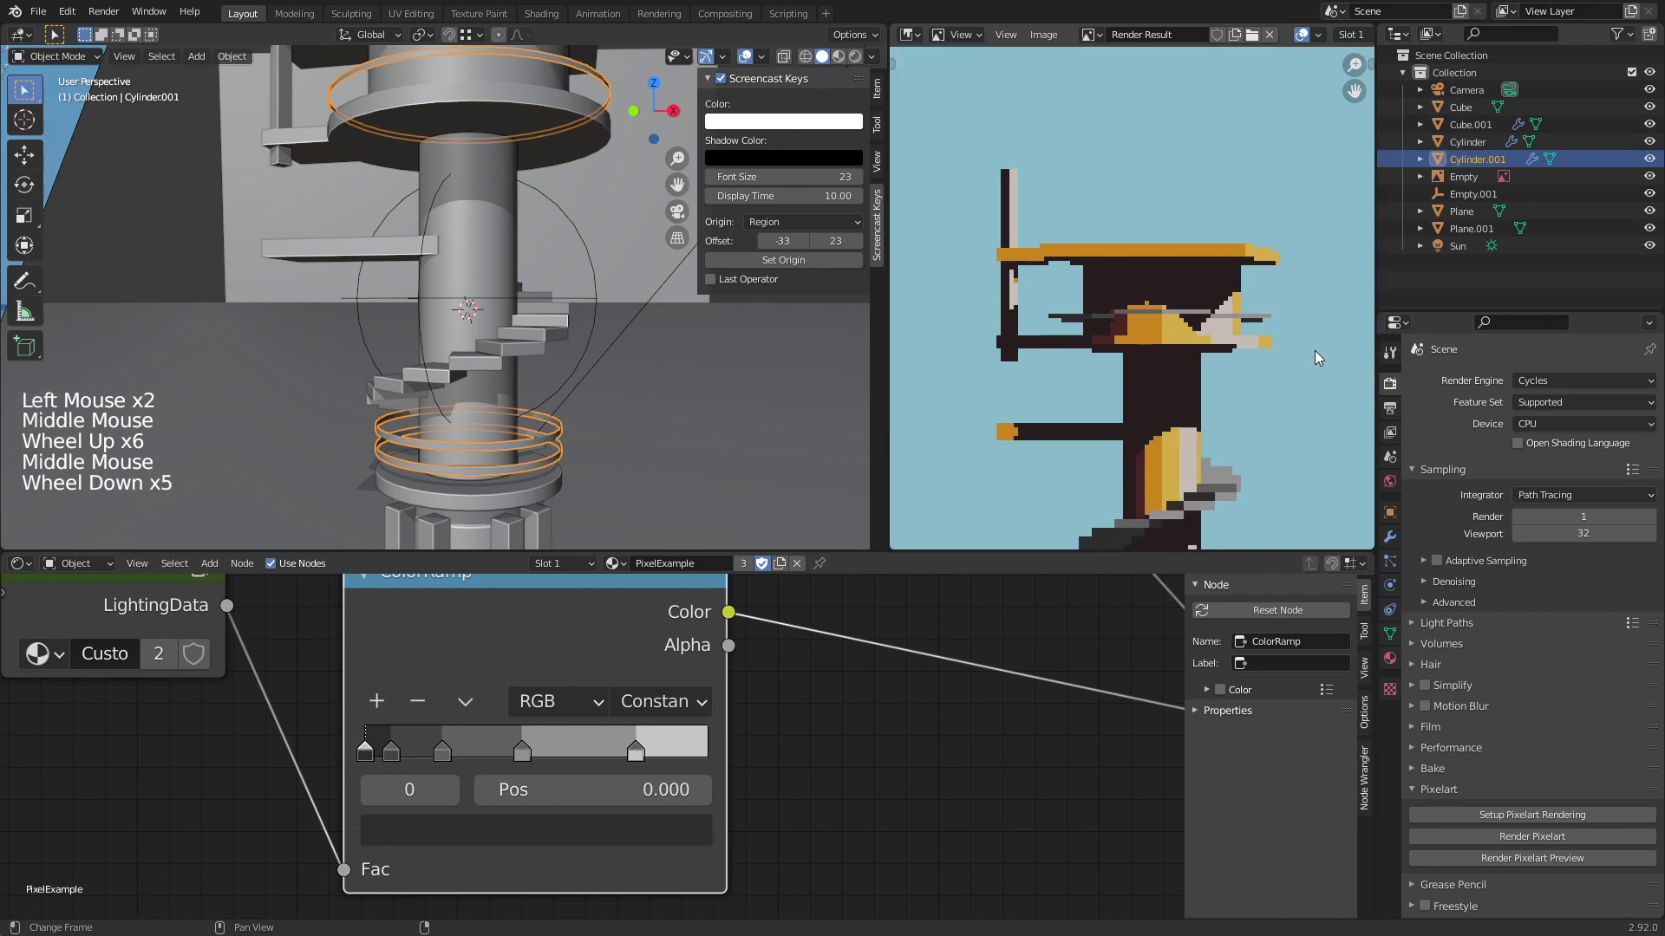
pyautogui.moveTo(1315, 351); pyautogui.dragTo(1072, 137, button='middle')
pyautogui.scroll(-3, 1105, 250)
pyautogui.scroll(3, 1112, 260)
pyautogui.scroll(2, 1125, 232)
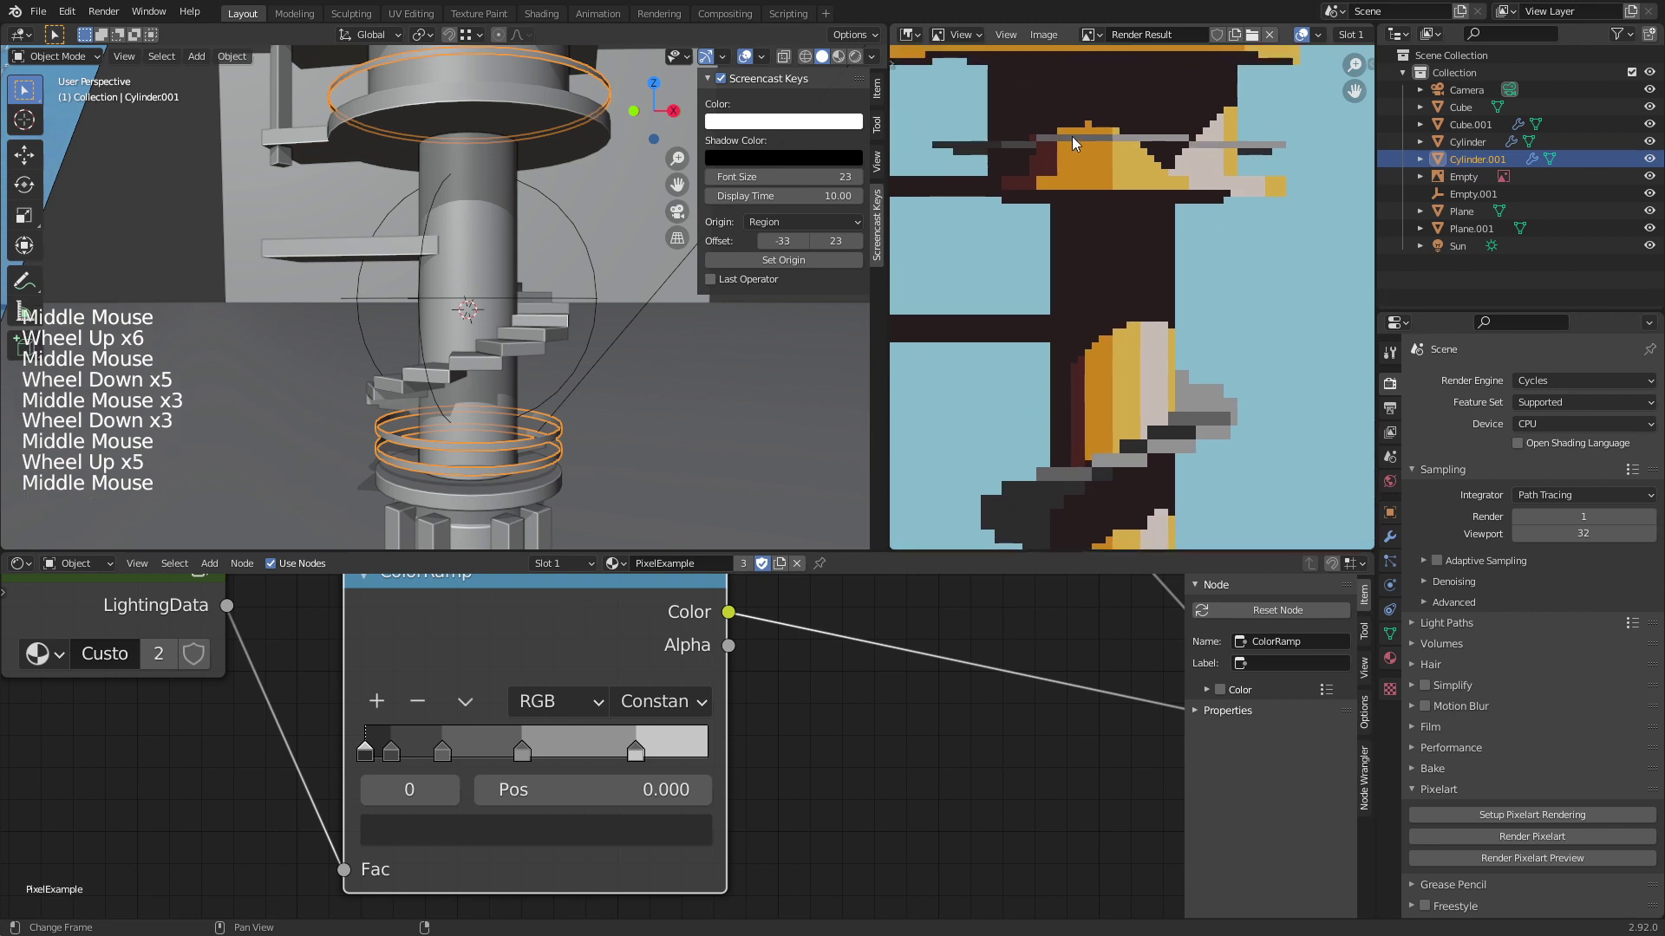
# Step: Compare the railing rings in the rendered pixel art with the same rings in the camera view
pyautogui.scroll(-4, 1110, 251)
pyautogui.moveTo(1110, 252); pyautogui.dragTo(1143, 215, button='middle')
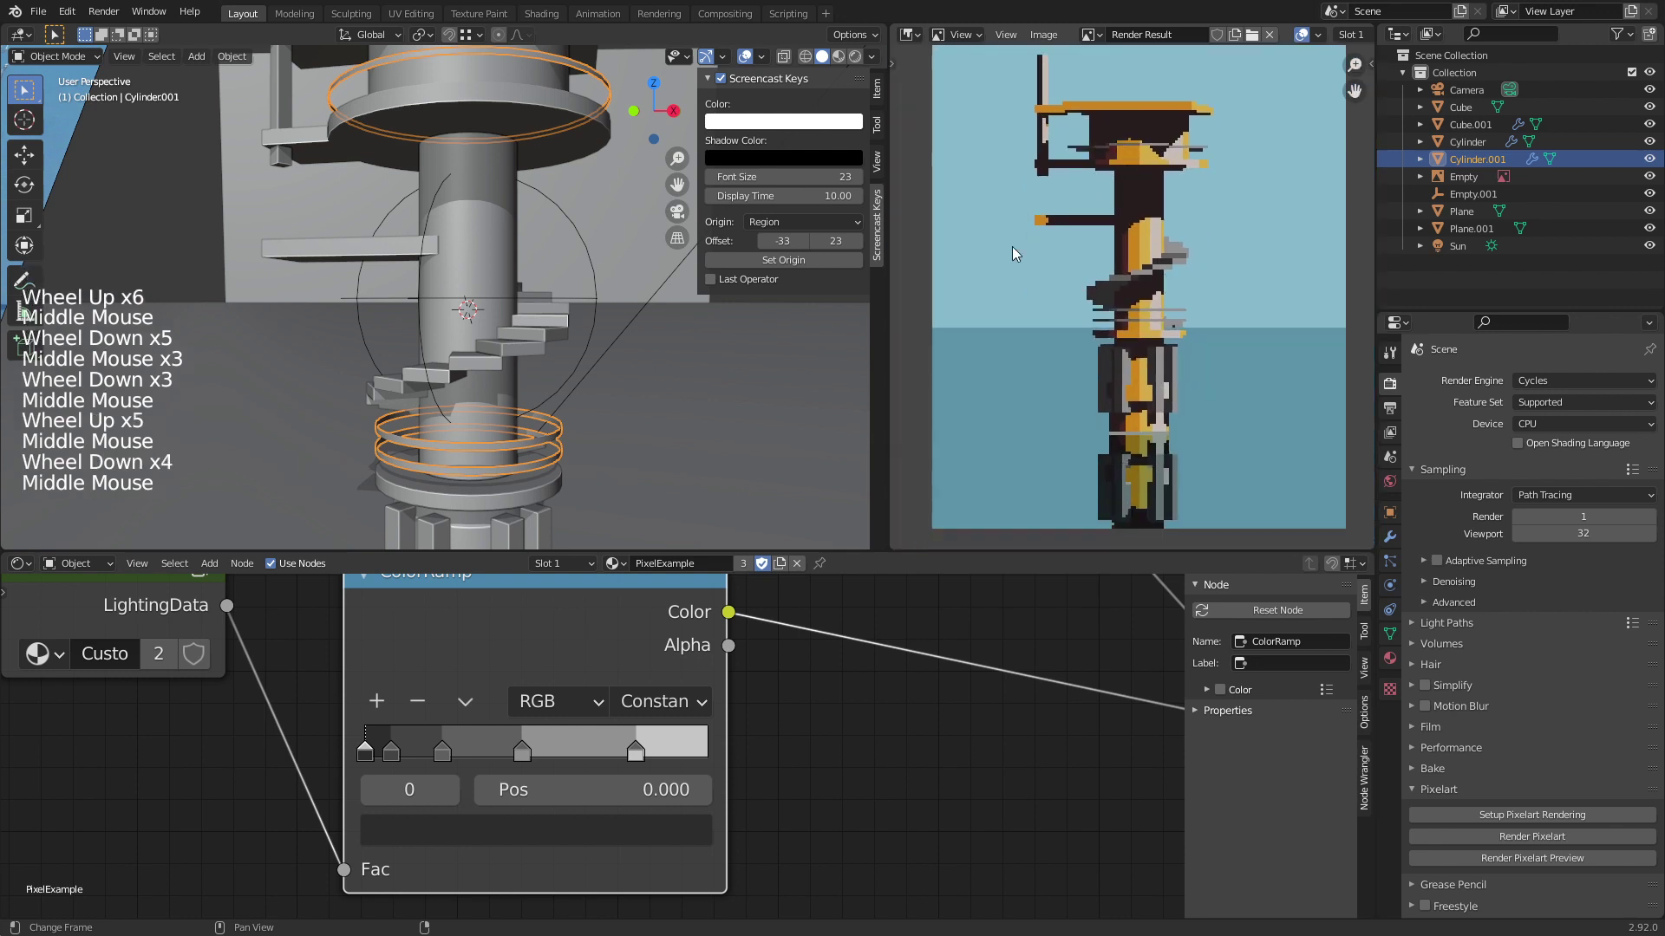
pyautogui.scroll(-3, 390, 203)
pyautogui.press('KP_0')
pyautogui.scroll(3, 391, 203)
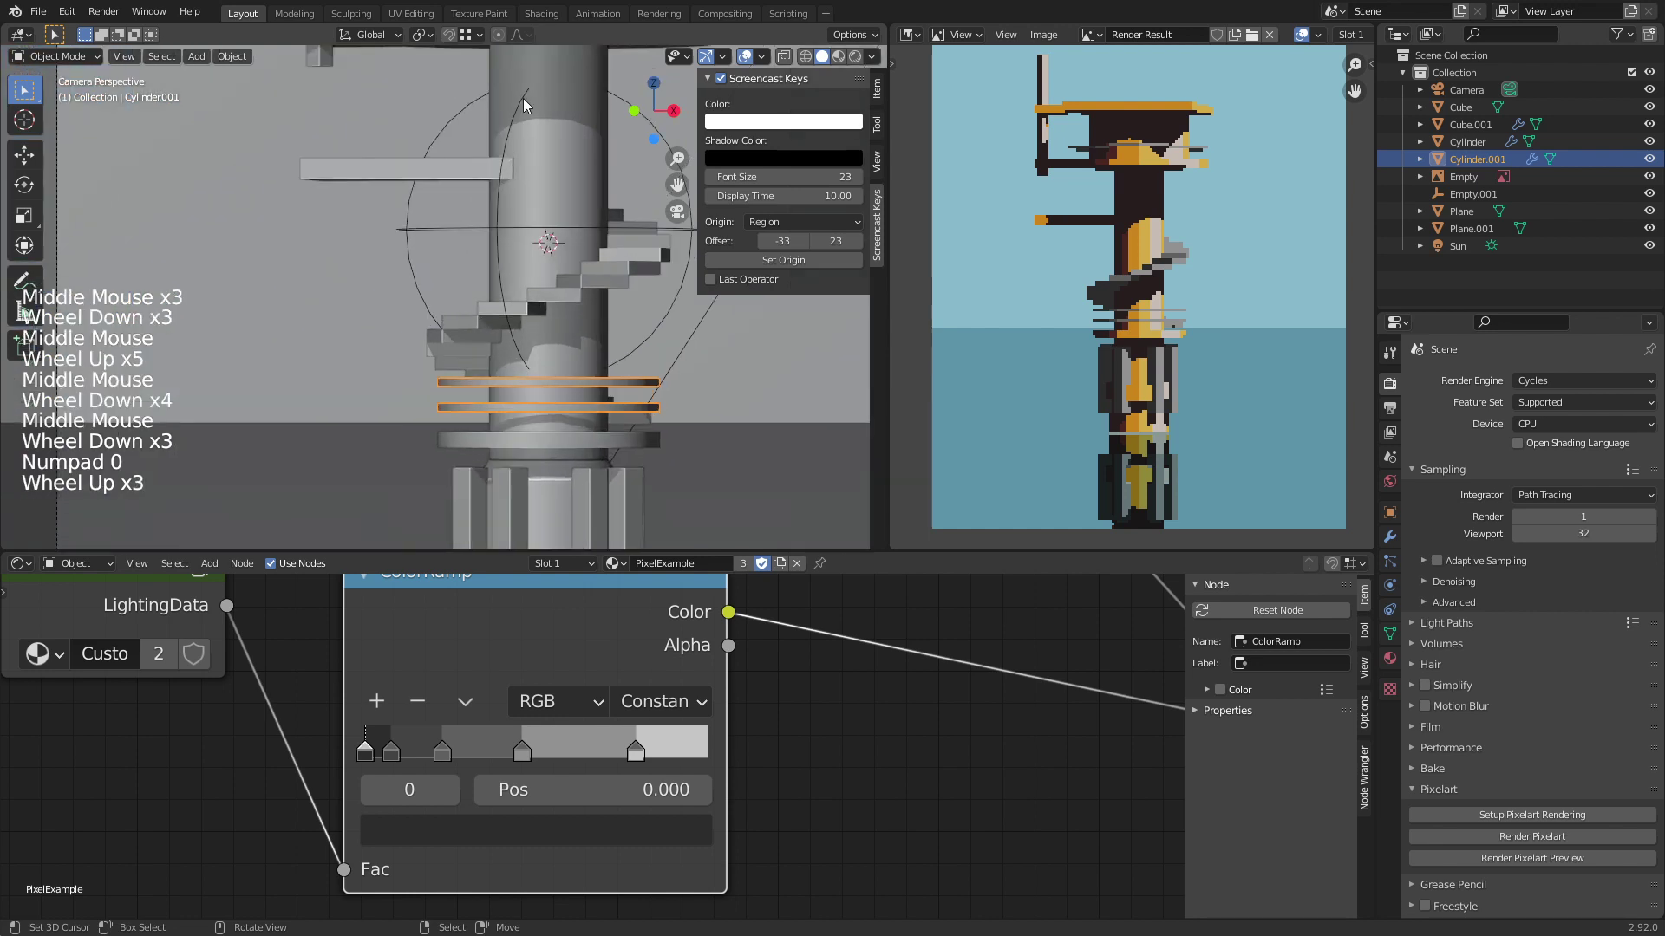
pyautogui.keyDown('shift'); pyautogui.moveTo(523, 97); pyautogui.dragTo(440, 403, button='middle'); pyautogui.keyUp('shift')
pyautogui.scroll(4, 458, 375)
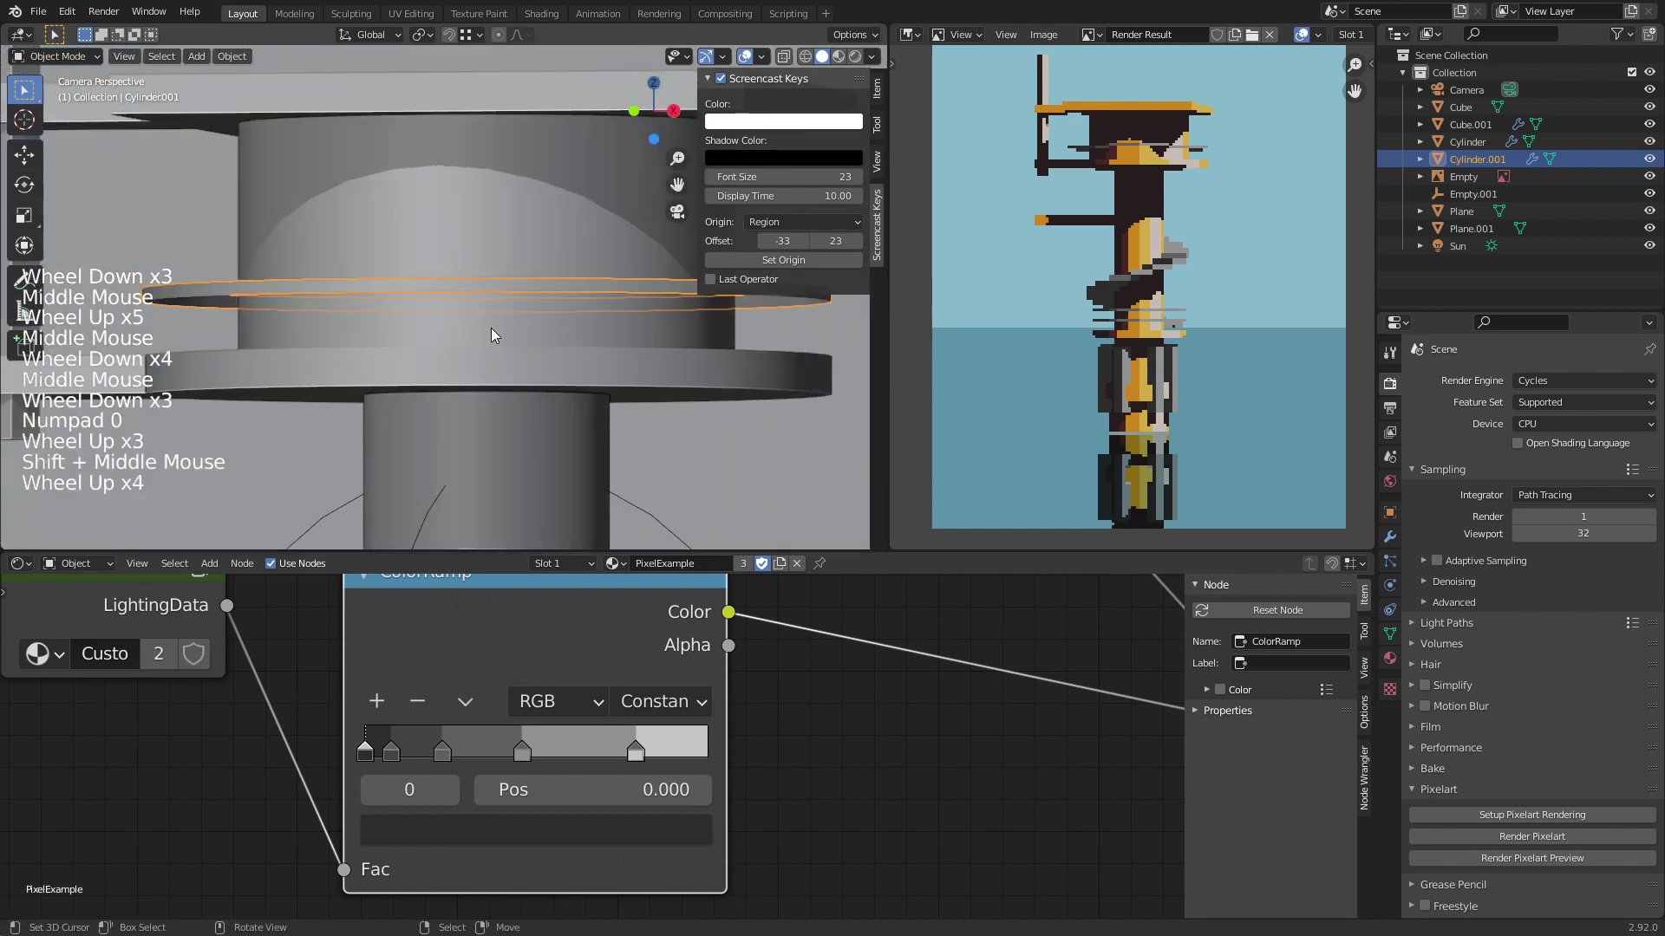
pyautogui.scroll(-11, 491, 327)
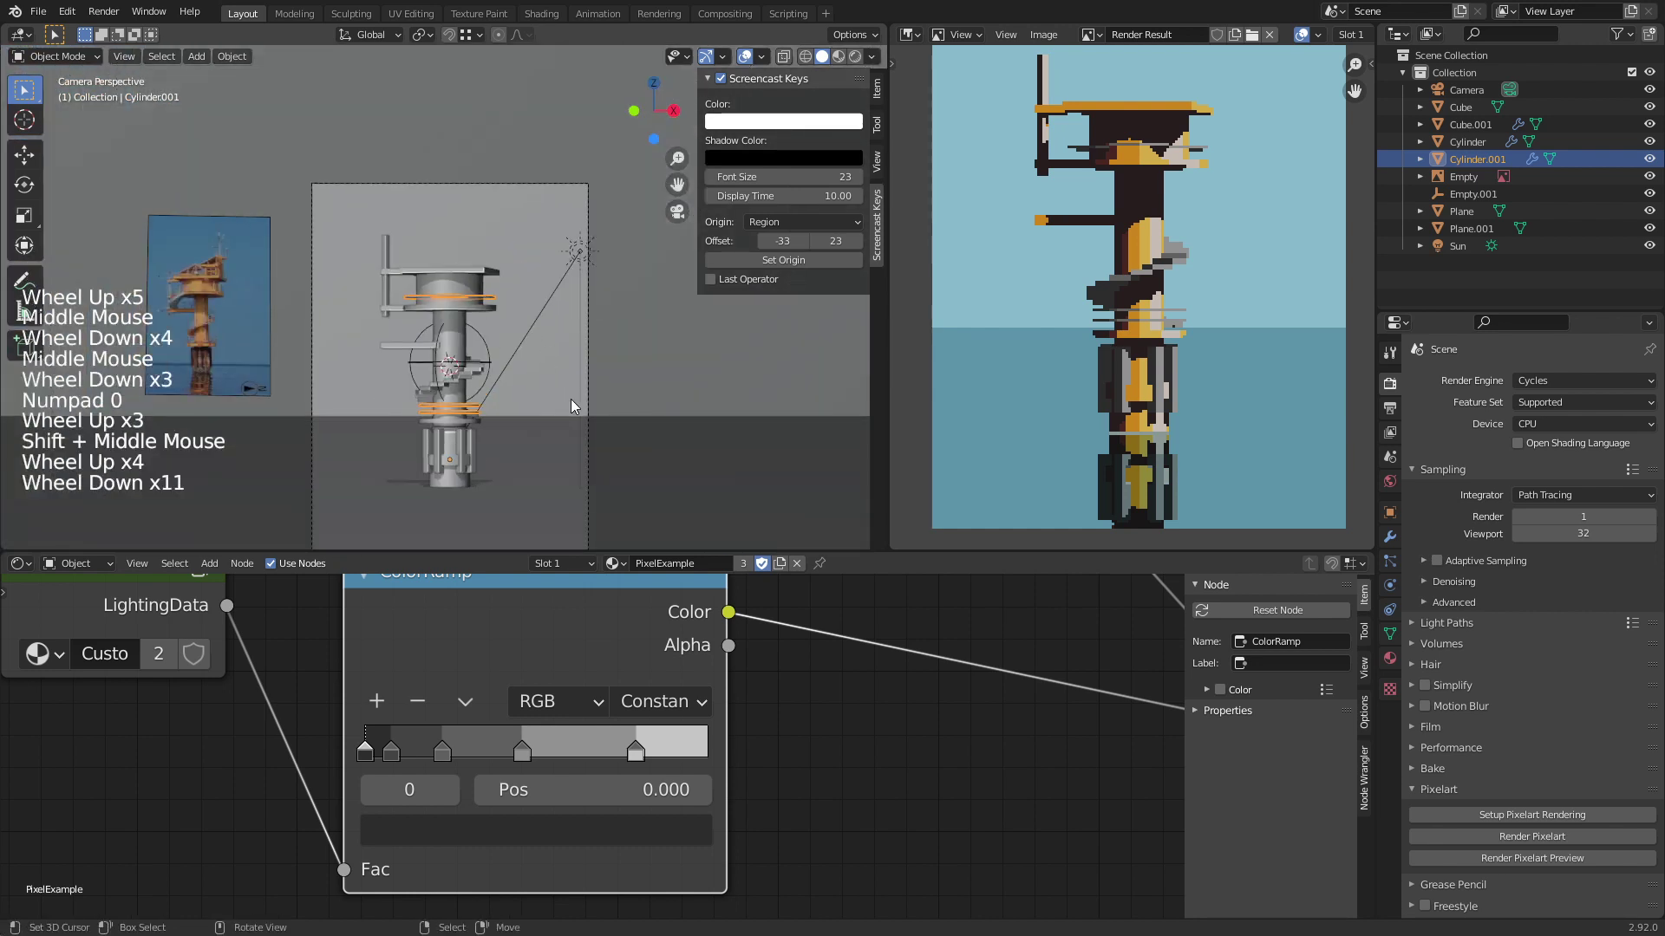
# Step: Move the camera upward along the global Z axis and check the new framing in a pixel art preview render
pyautogui.rightClick(585, 397)
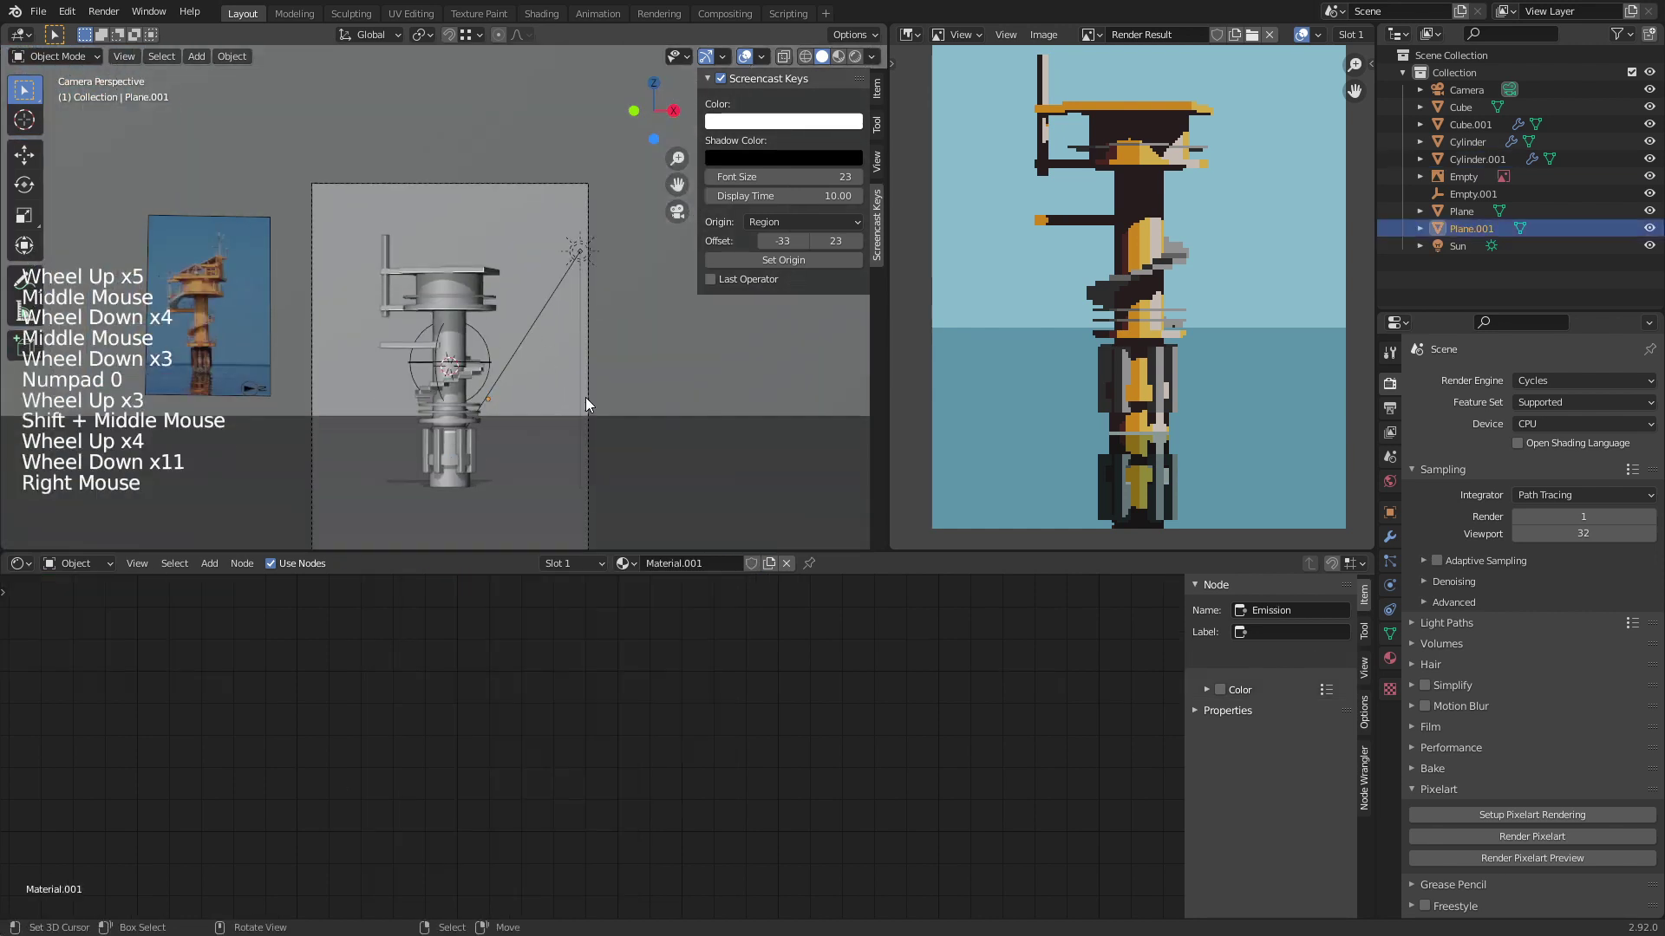
pyautogui.rightClick(588, 397)
pyautogui.keyDown('shift'); pyautogui.moveTo(590, 399); pyautogui.dragTo(607, 347, button='middle'); pyautogui.keyUp('shift')
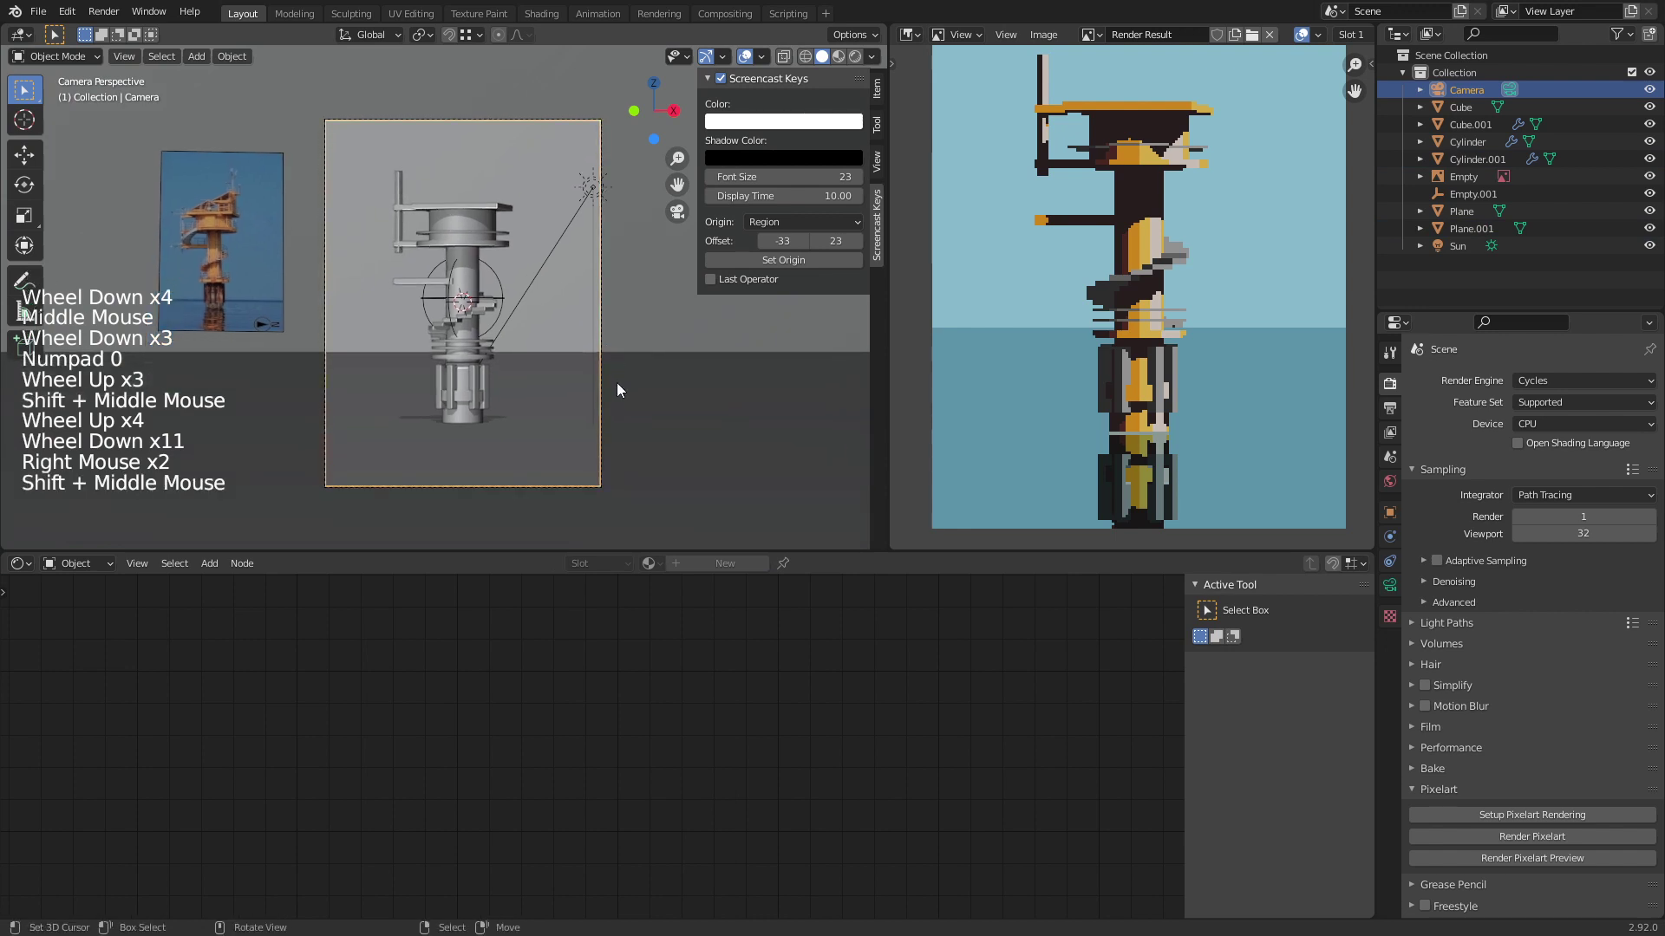
pyautogui.press('g')
pyautogui.press('z')
pyautogui.click(587, 94)
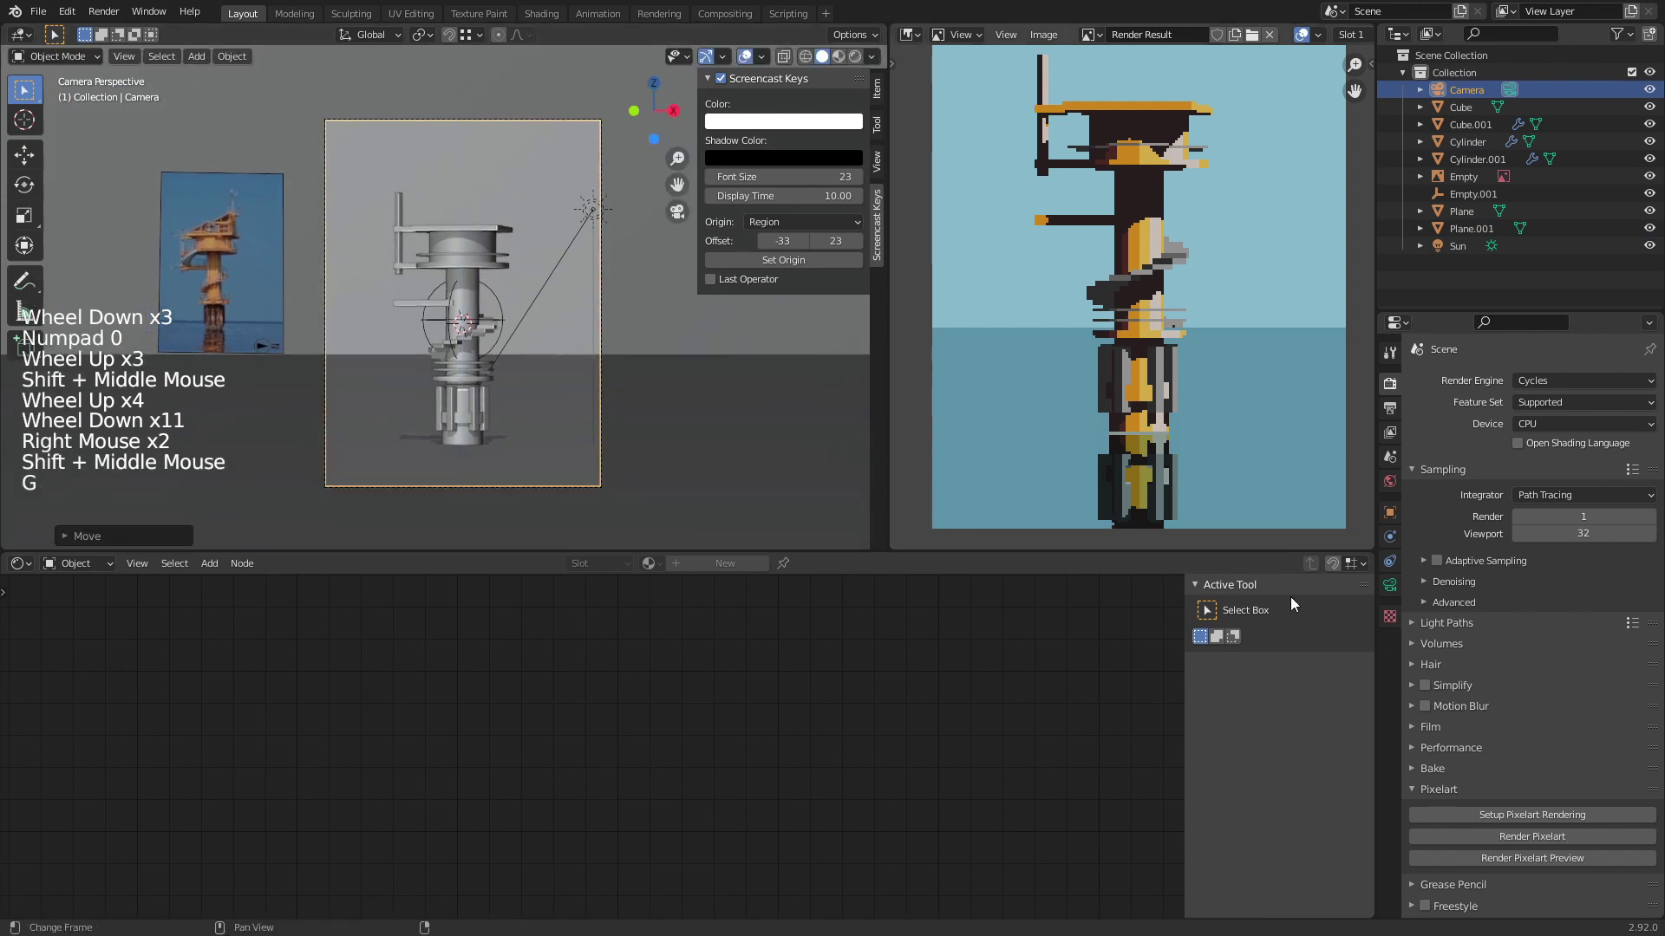
pyautogui.click(1526, 858)
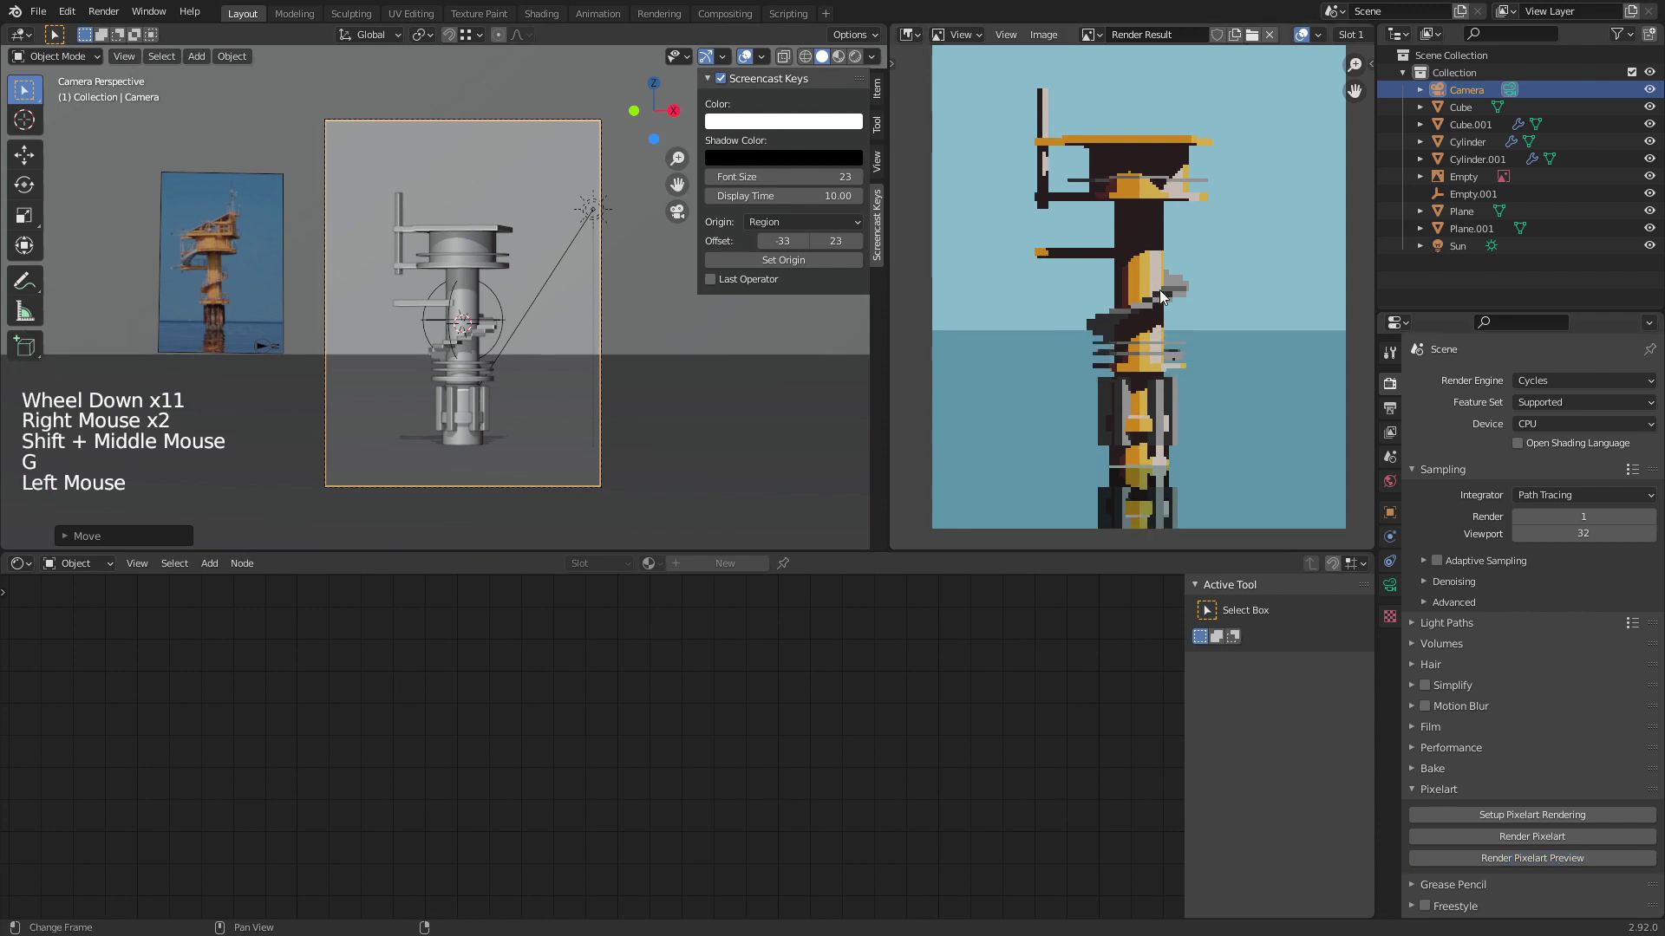
pyautogui.scroll(2, 1168, 330)
pyautogui.moveTo(1168, 330); pyautogui.dragTo(1107, 163, button='middle')
pyautogui.scroll(2, 1121, 216)
pyautogui.scroll(-1, 1094, 169)
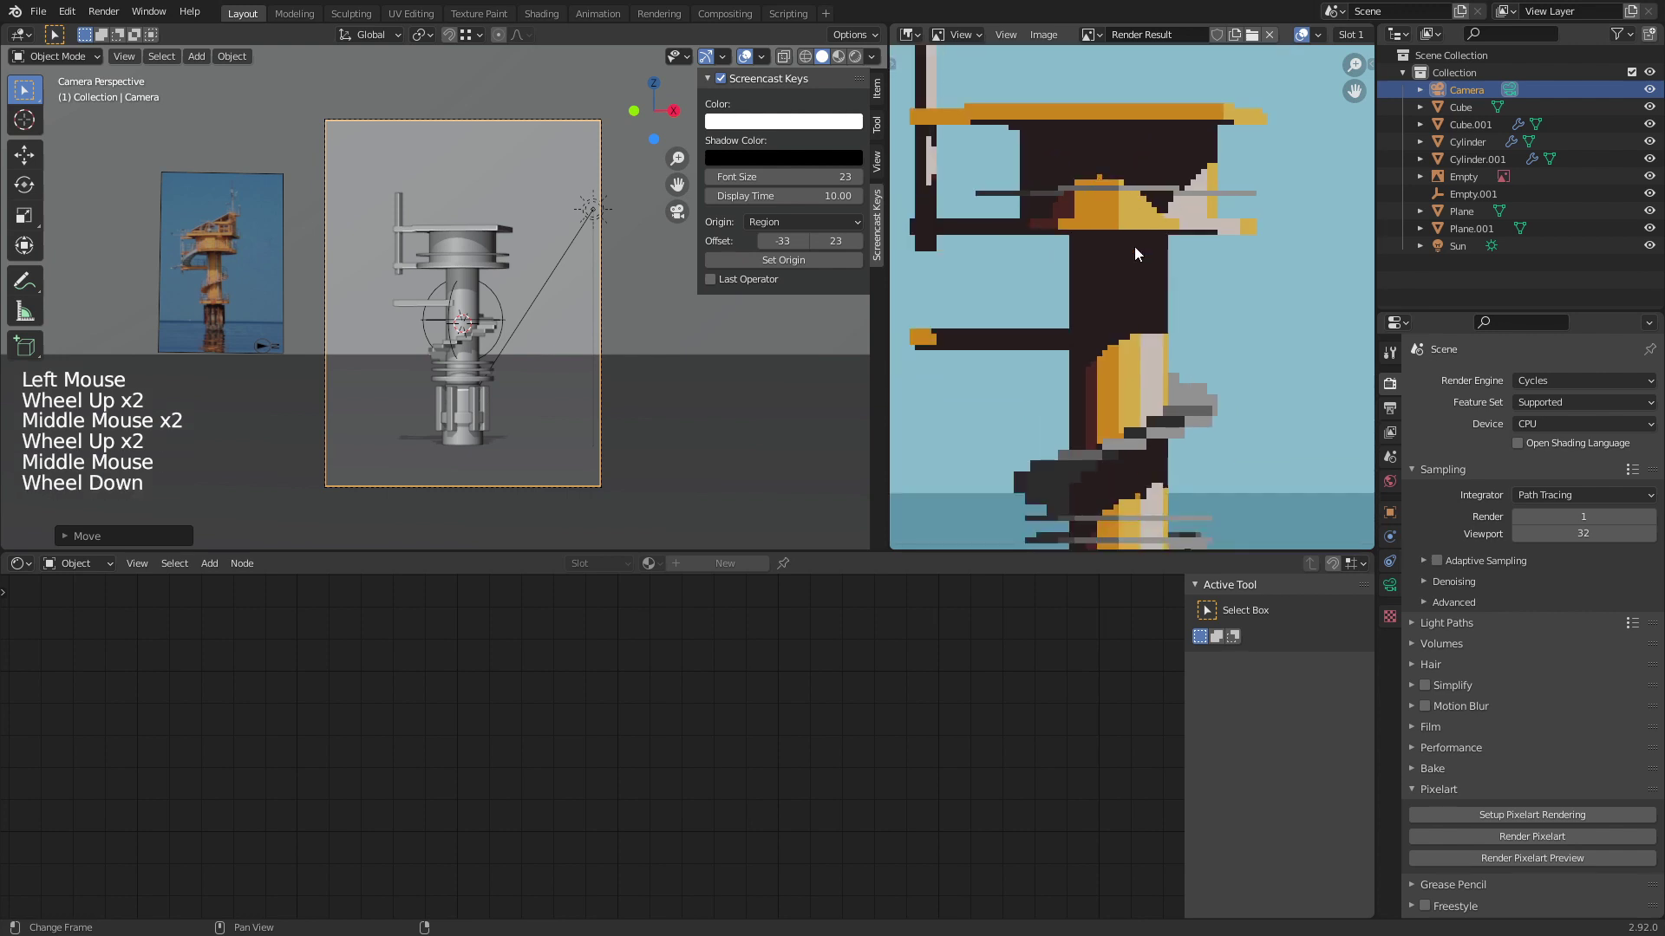
# Step: Raise the camera slightly more along the global Z axis, render another pixel art preview and inspect the tower's platforms
pyautogui.press('g')
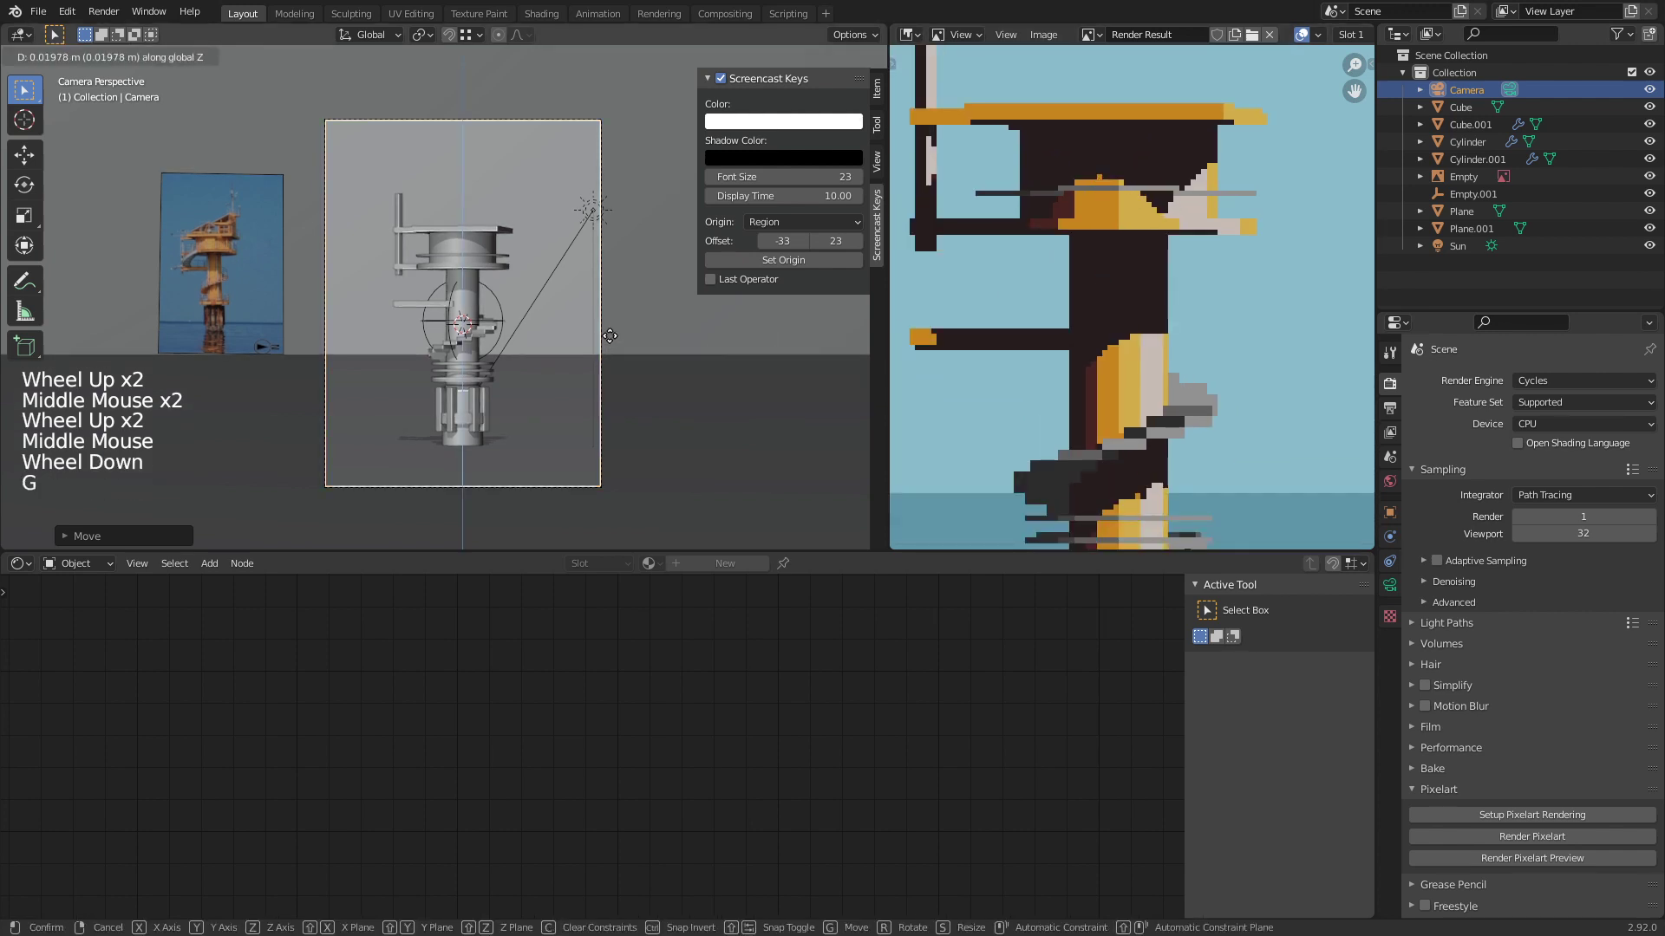
pyautogui.press('Escape')
pyautogui.press('g')
pyautogui.press('z')
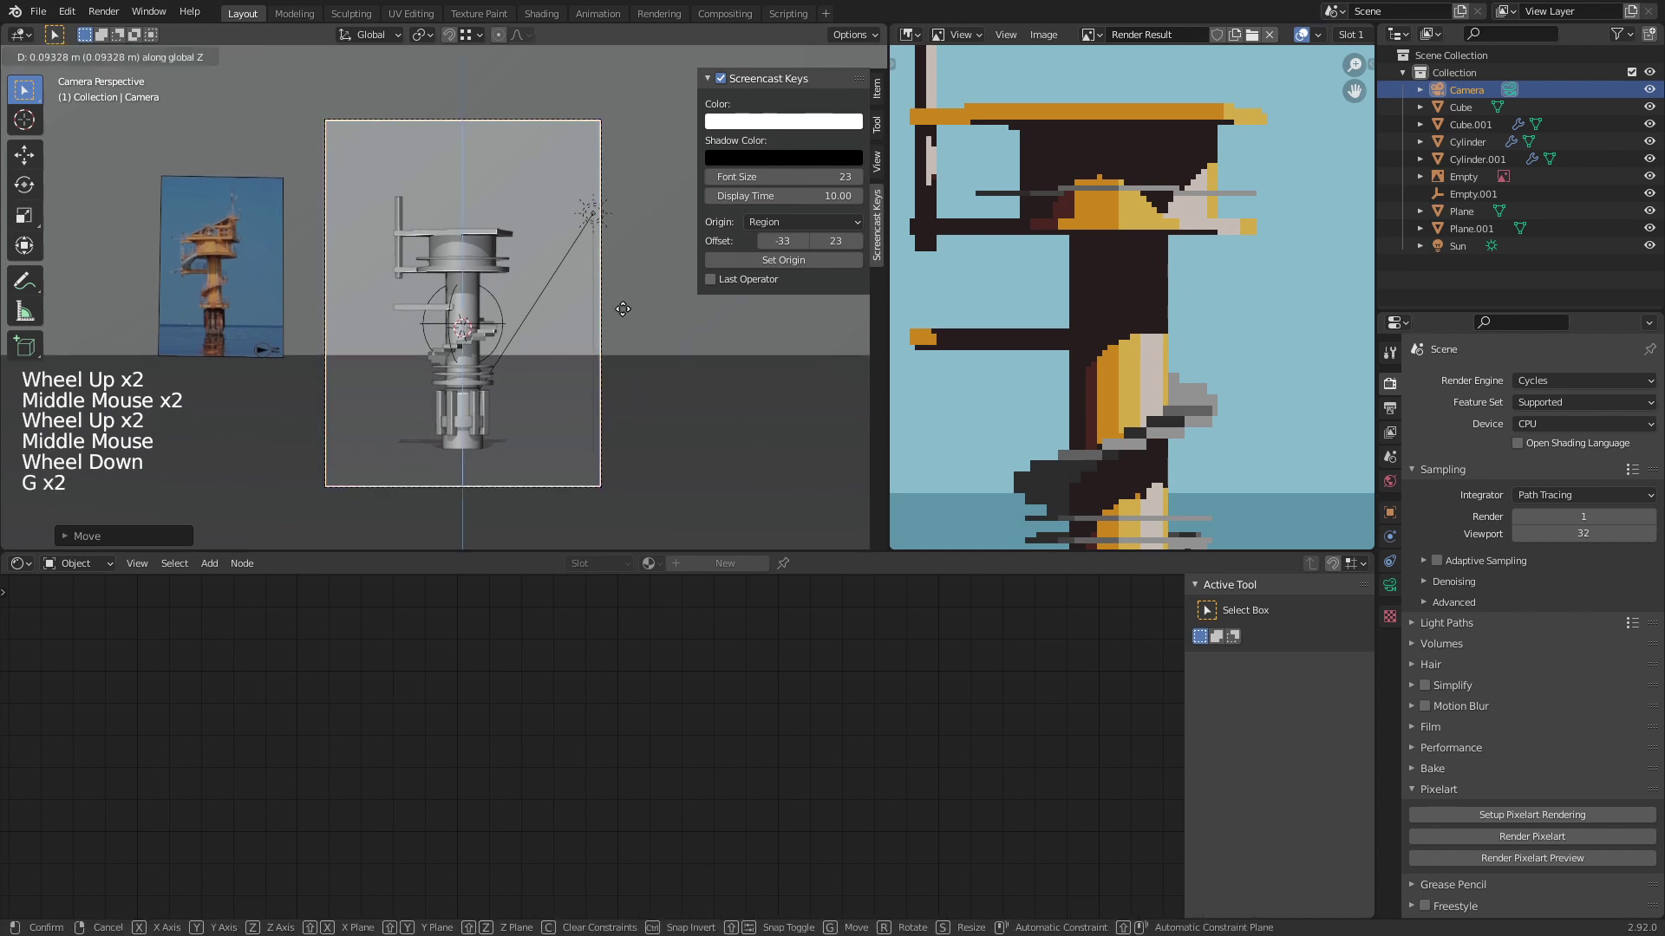
pyautogui.click(614, 275)
pyautogui.click(1532, 859)
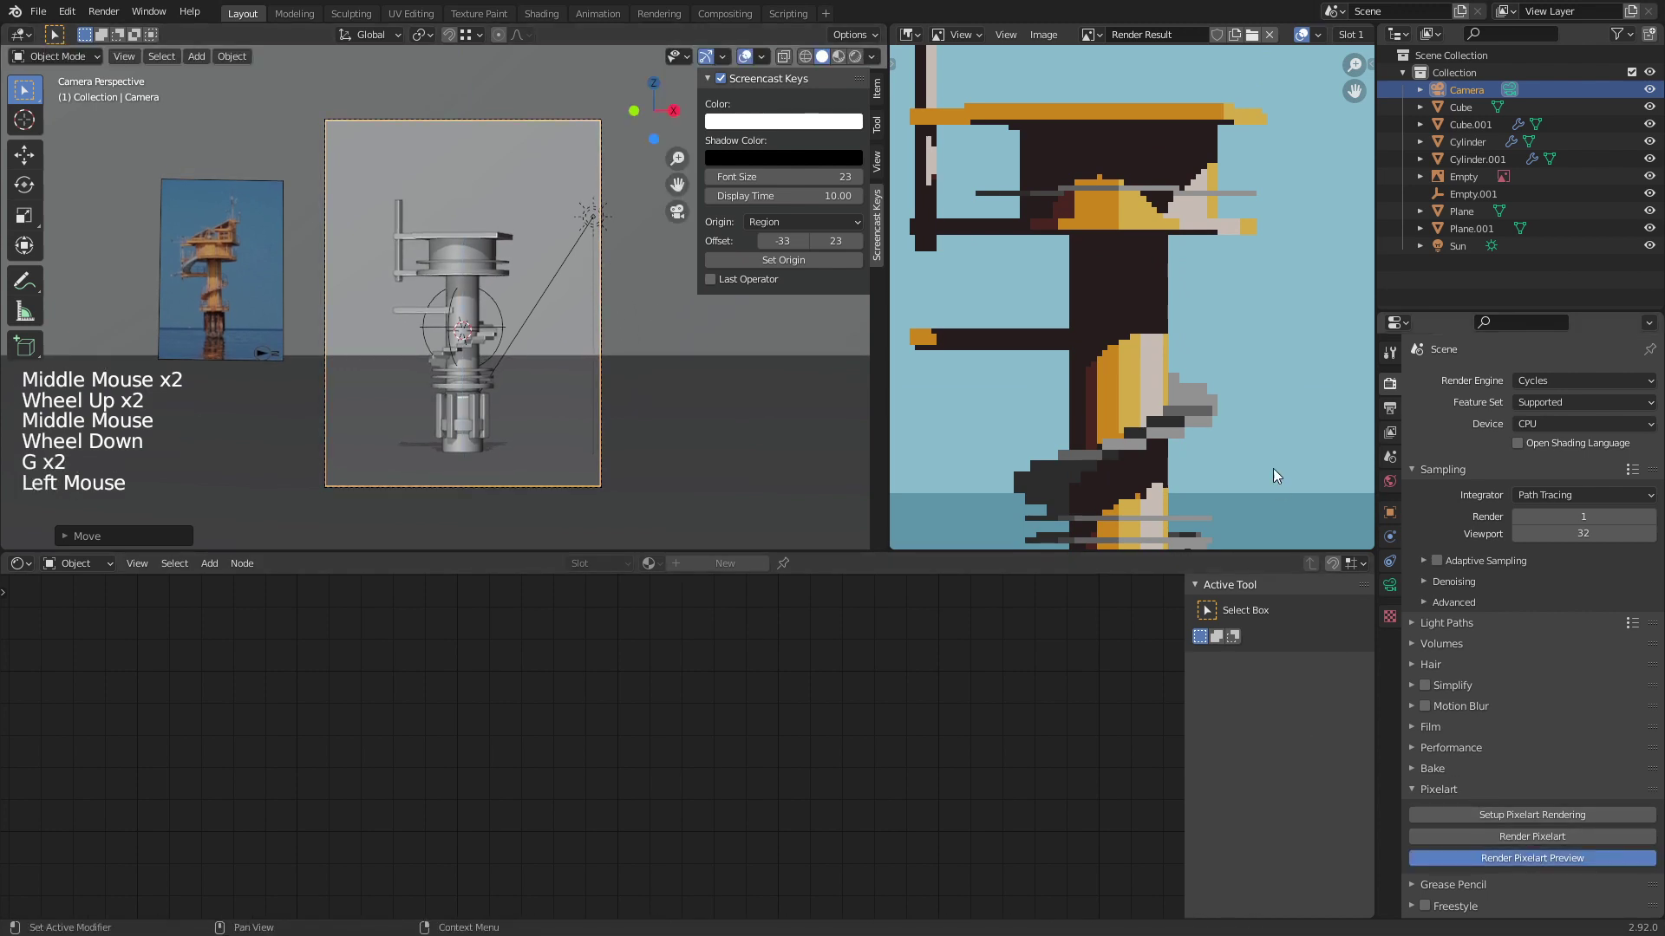
pyautogui.scroll(-2, 1204, 408)
pyautogui.moveTo(1202, 412); pyautogui.dragTo(1195, 336, button='middle')
pyautogui.scroll(2, 1141, 382)
pyautogui.moveTo(1128, 388)
pyautogui.mouseDown(button='middle')
pyautogui.moveTo(1127, 273)
pyautogui.moveTo(1141, 357)
pyautogui.mouseUp(button='middle')
pyautogui.scroll(-4, 1131, 309)
pyautogui.scroll(3, 1142, 357)
pyautogui.moveTo(1122, 276); pyautogui.dragTo(1129, 322, button='middle')
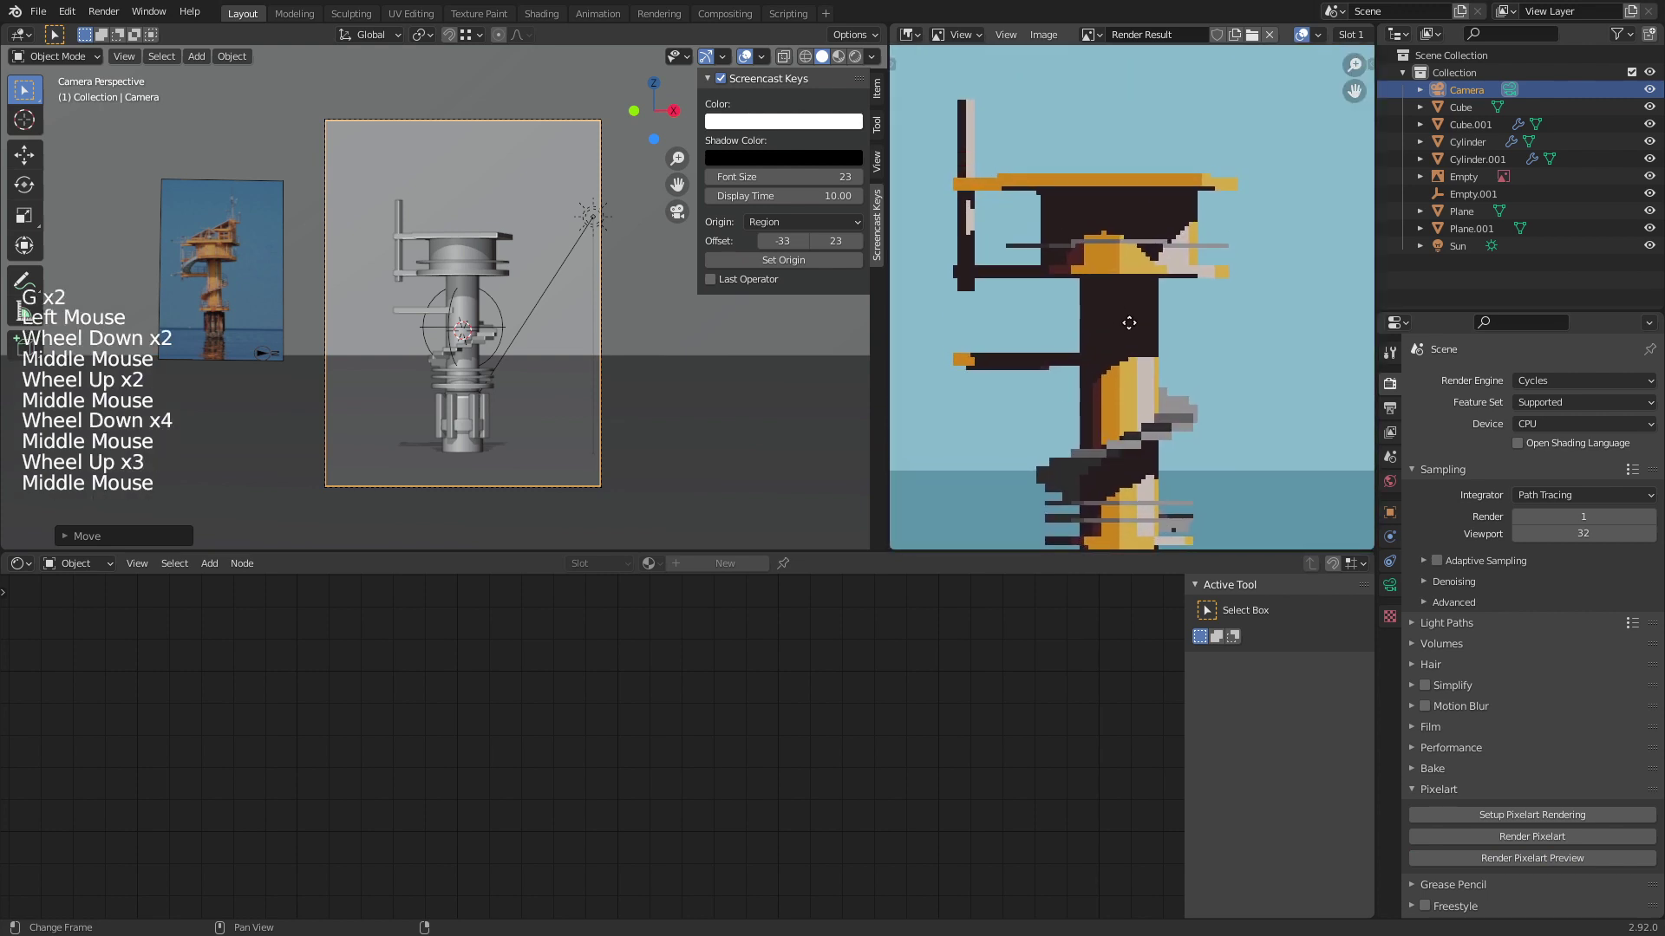
# Step: Try moving the camera still higher with a pixel art preview render, and undo that move
pyautogui.press('g')
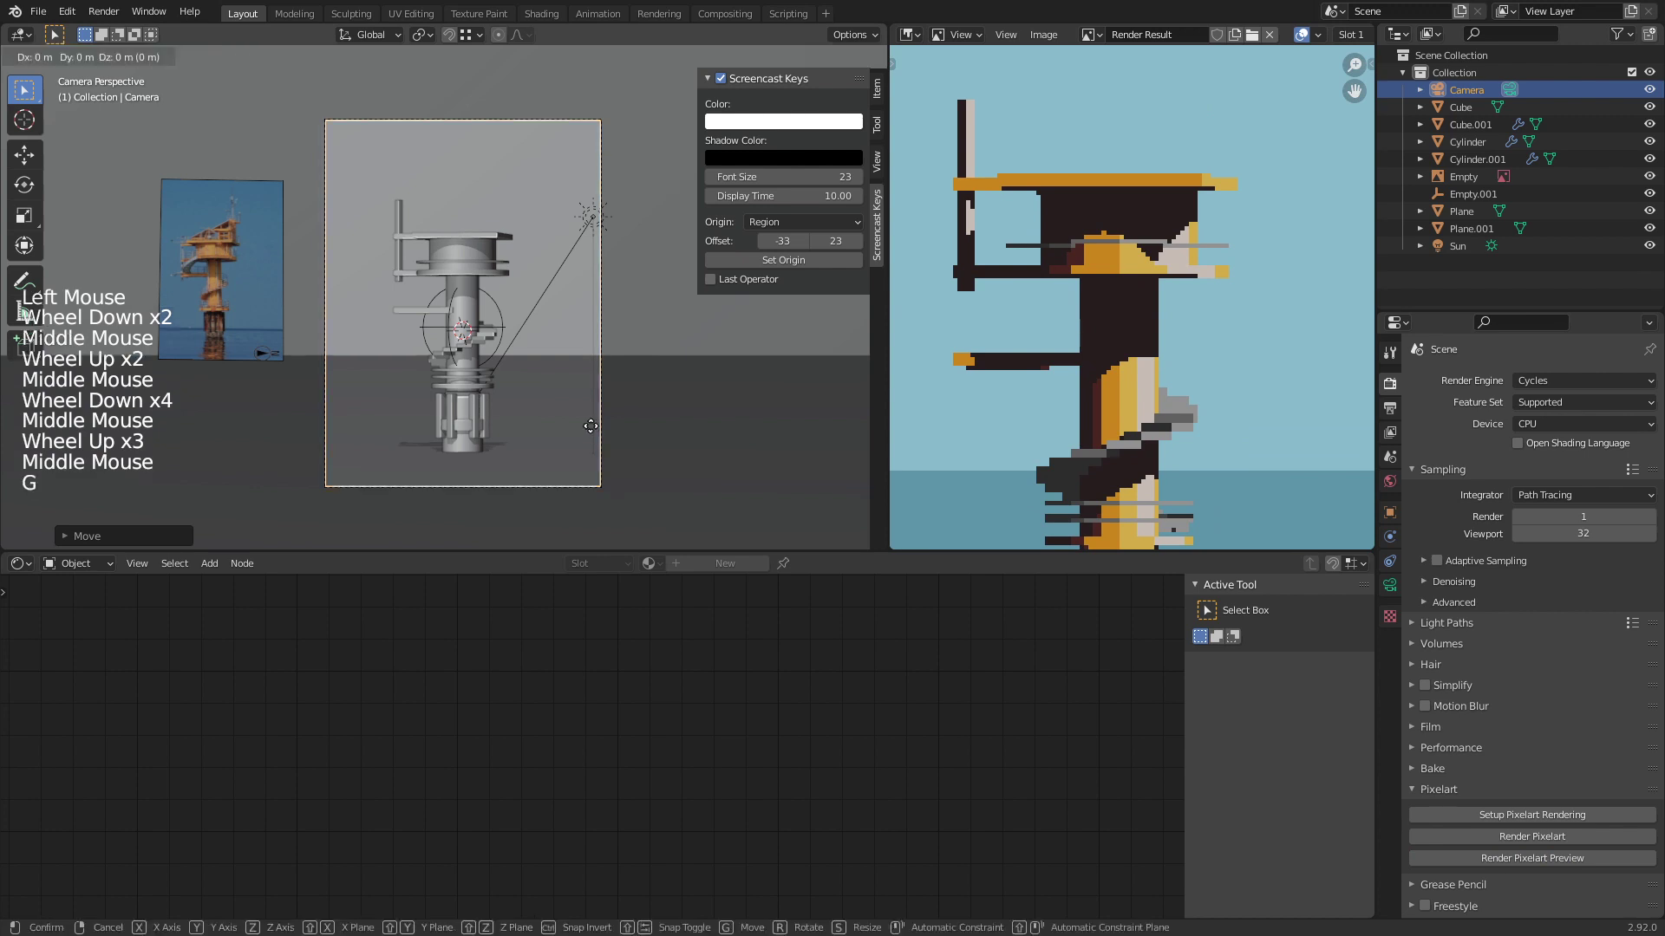
pyautogui.click(592, 443)
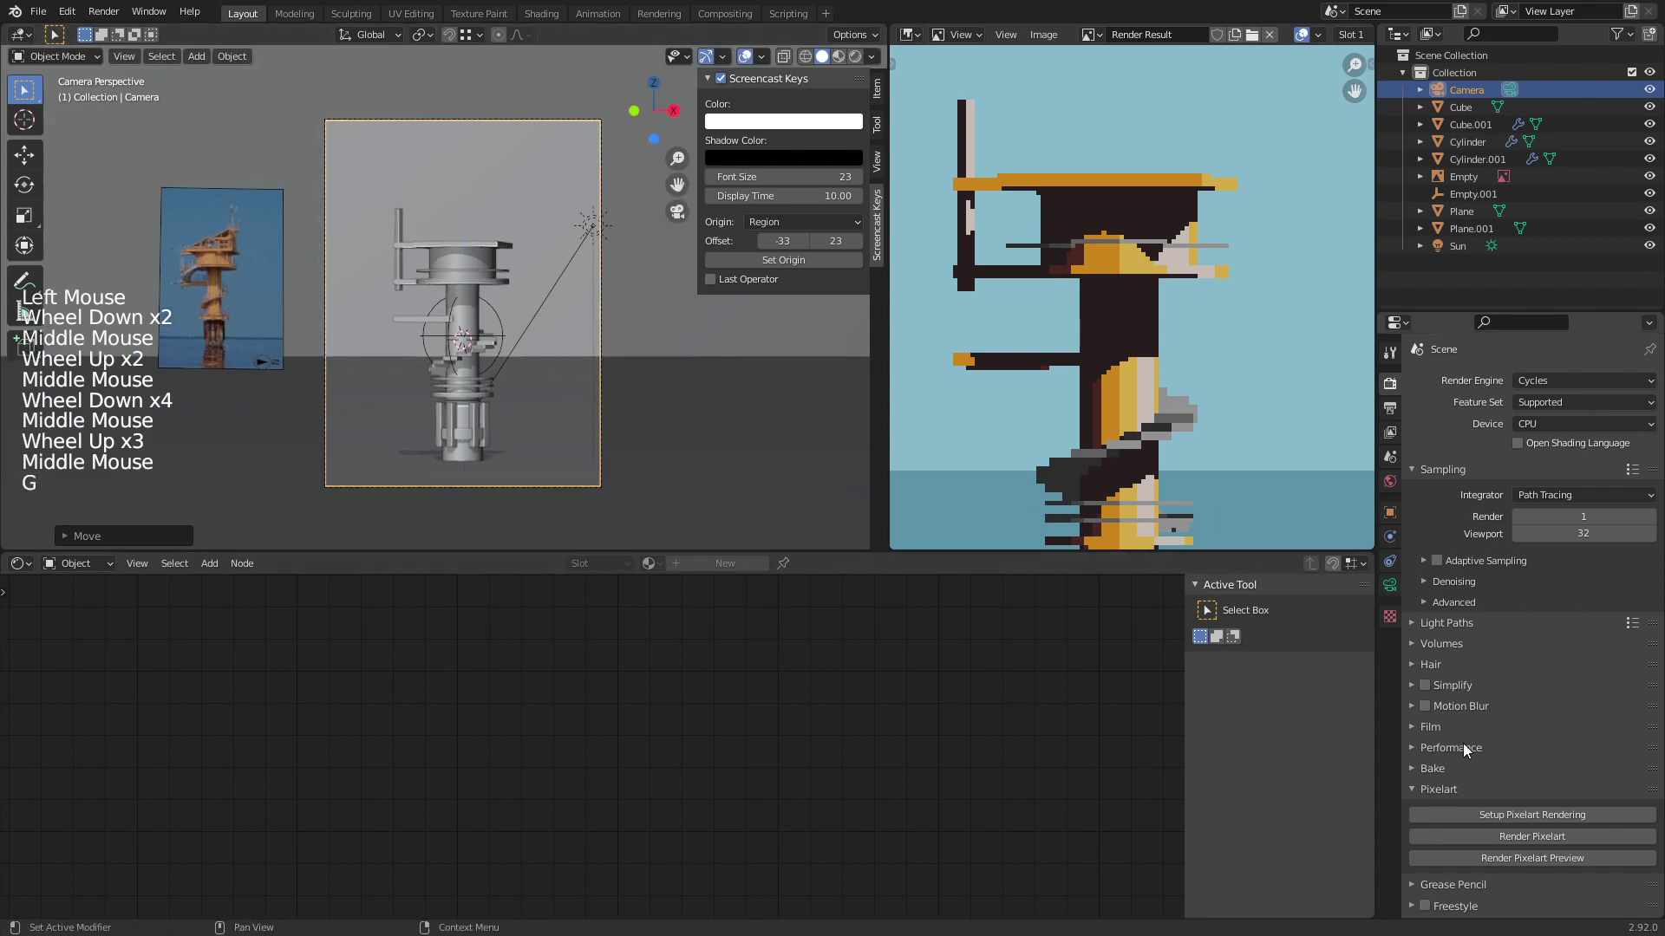
pyautogui.click(1554, 859)
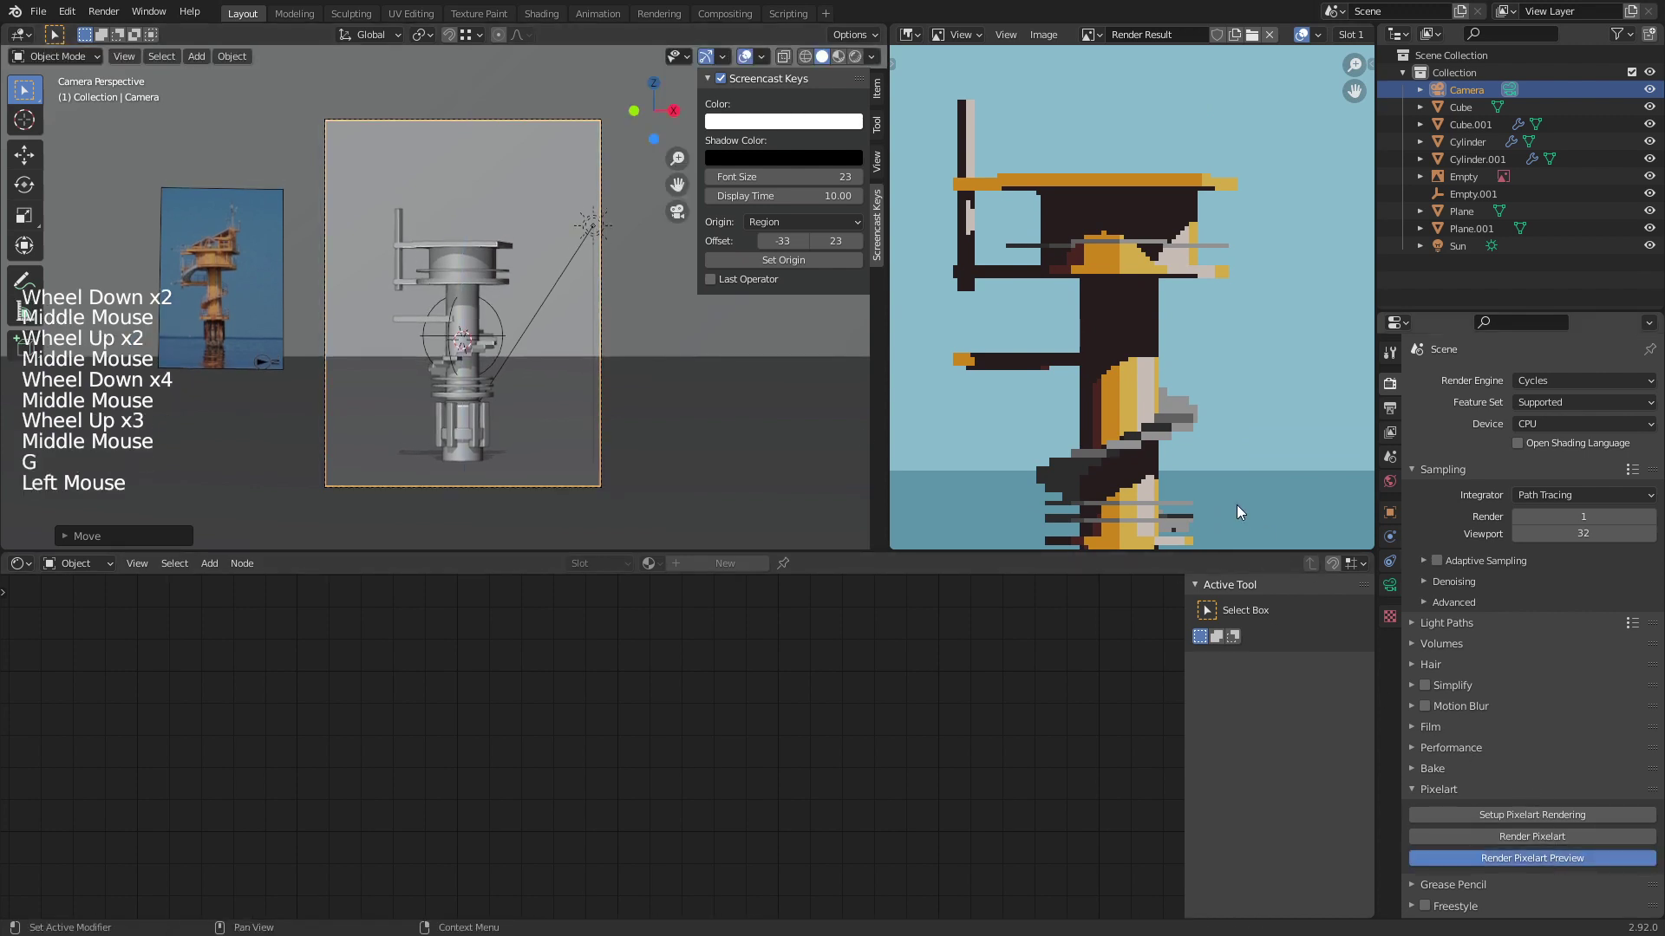
pyautogui.moveTo(1238, 506); pyautogui.dragTo(1167, 329, button='middle')
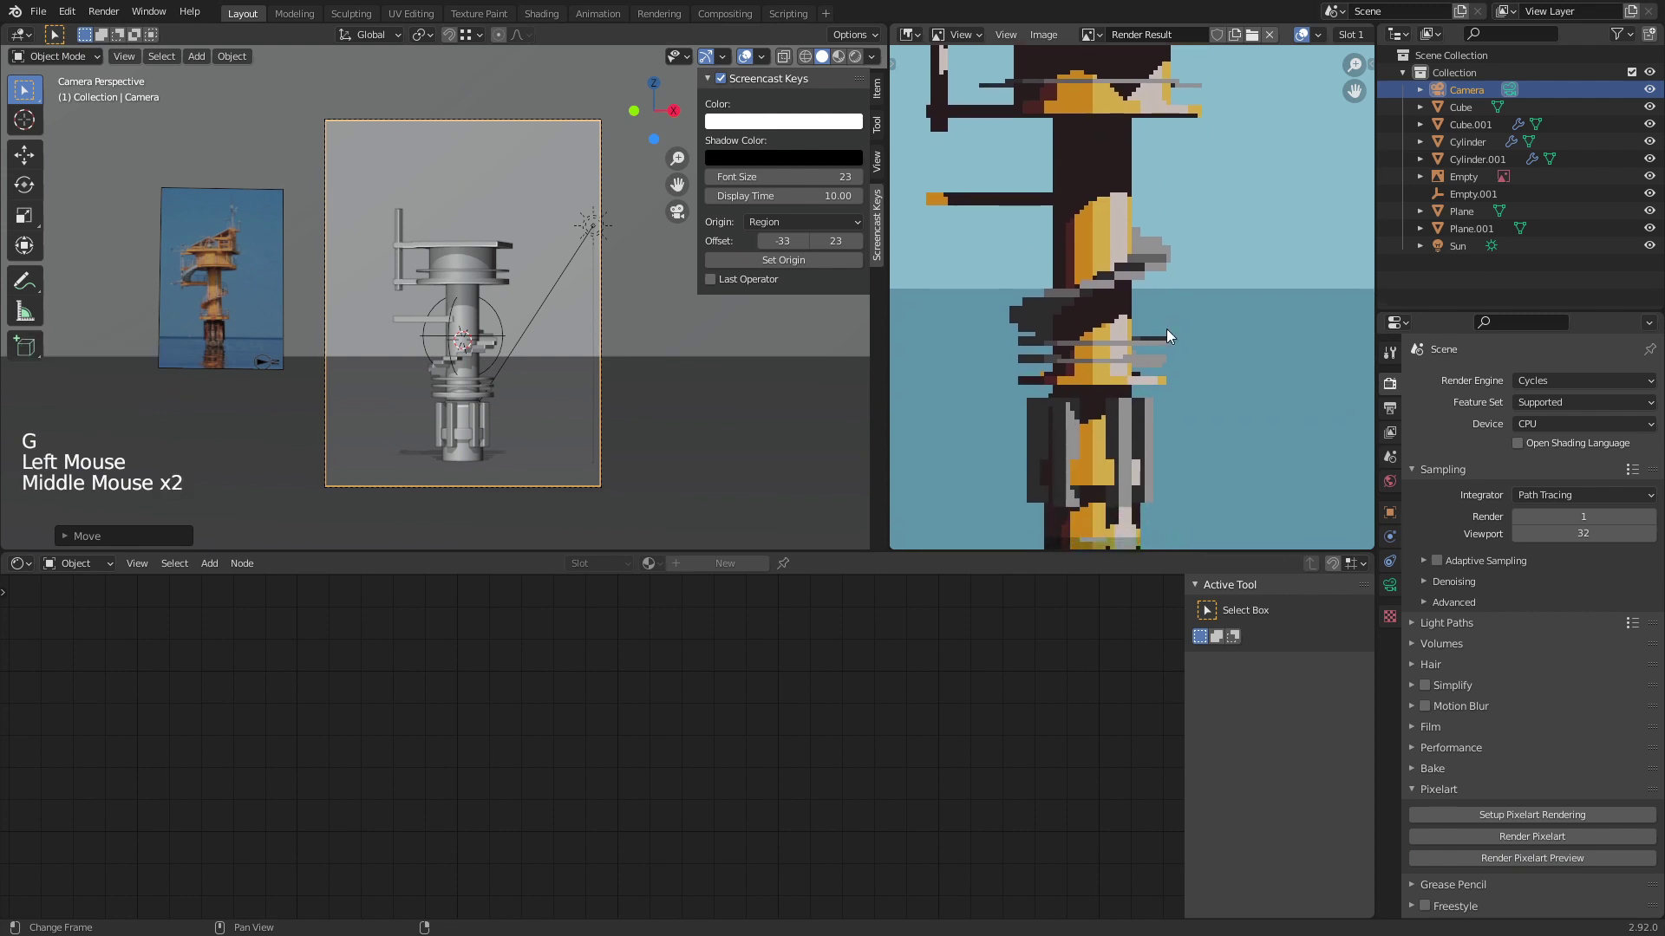
pyautogui.hotkey('ctrl', 'z')
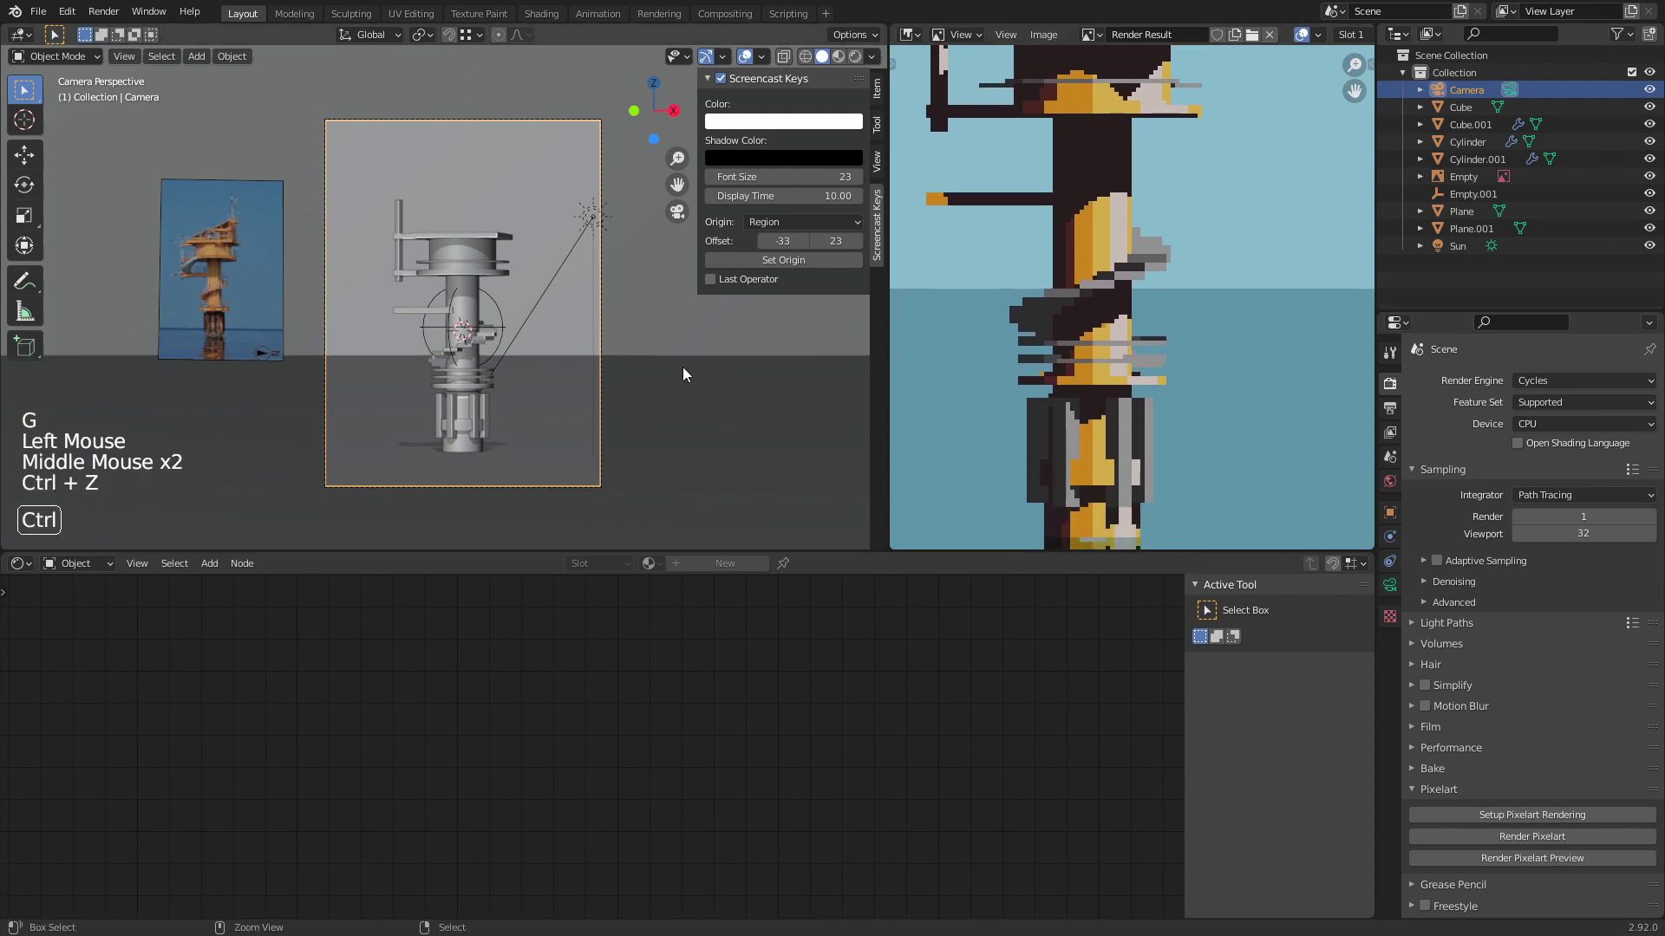
# Step: Render a new pixel art preview and examine the railing rings around the lower round platform up close
pyautogui.click(1531, 858)
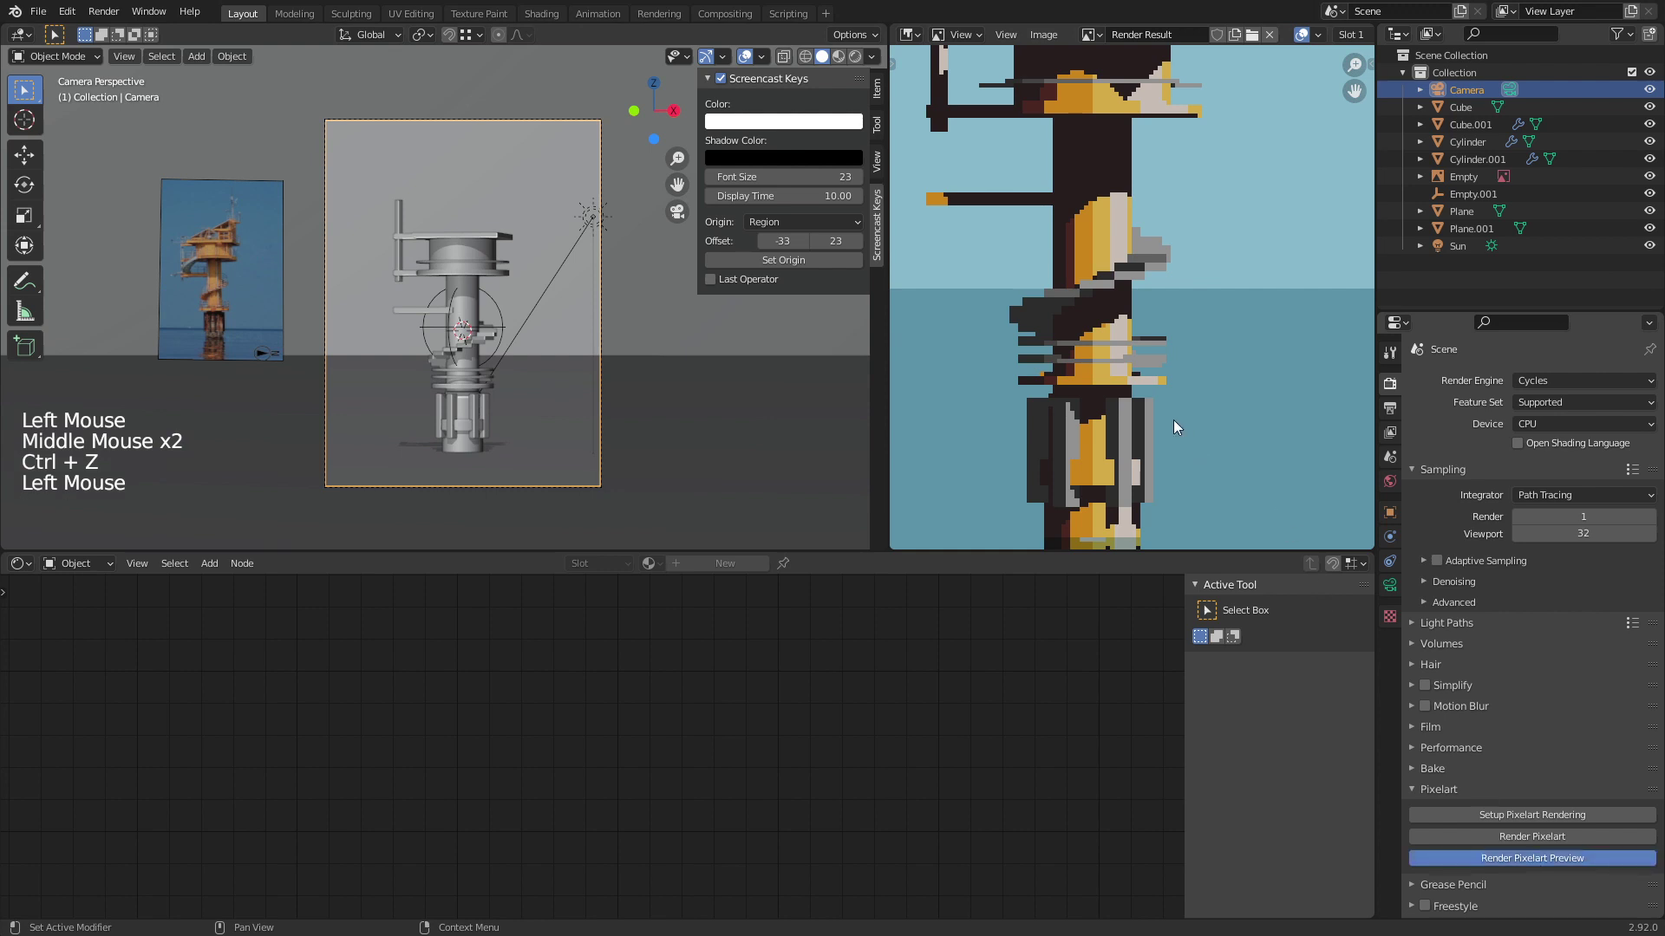
pyautogui.click(1023, 333)
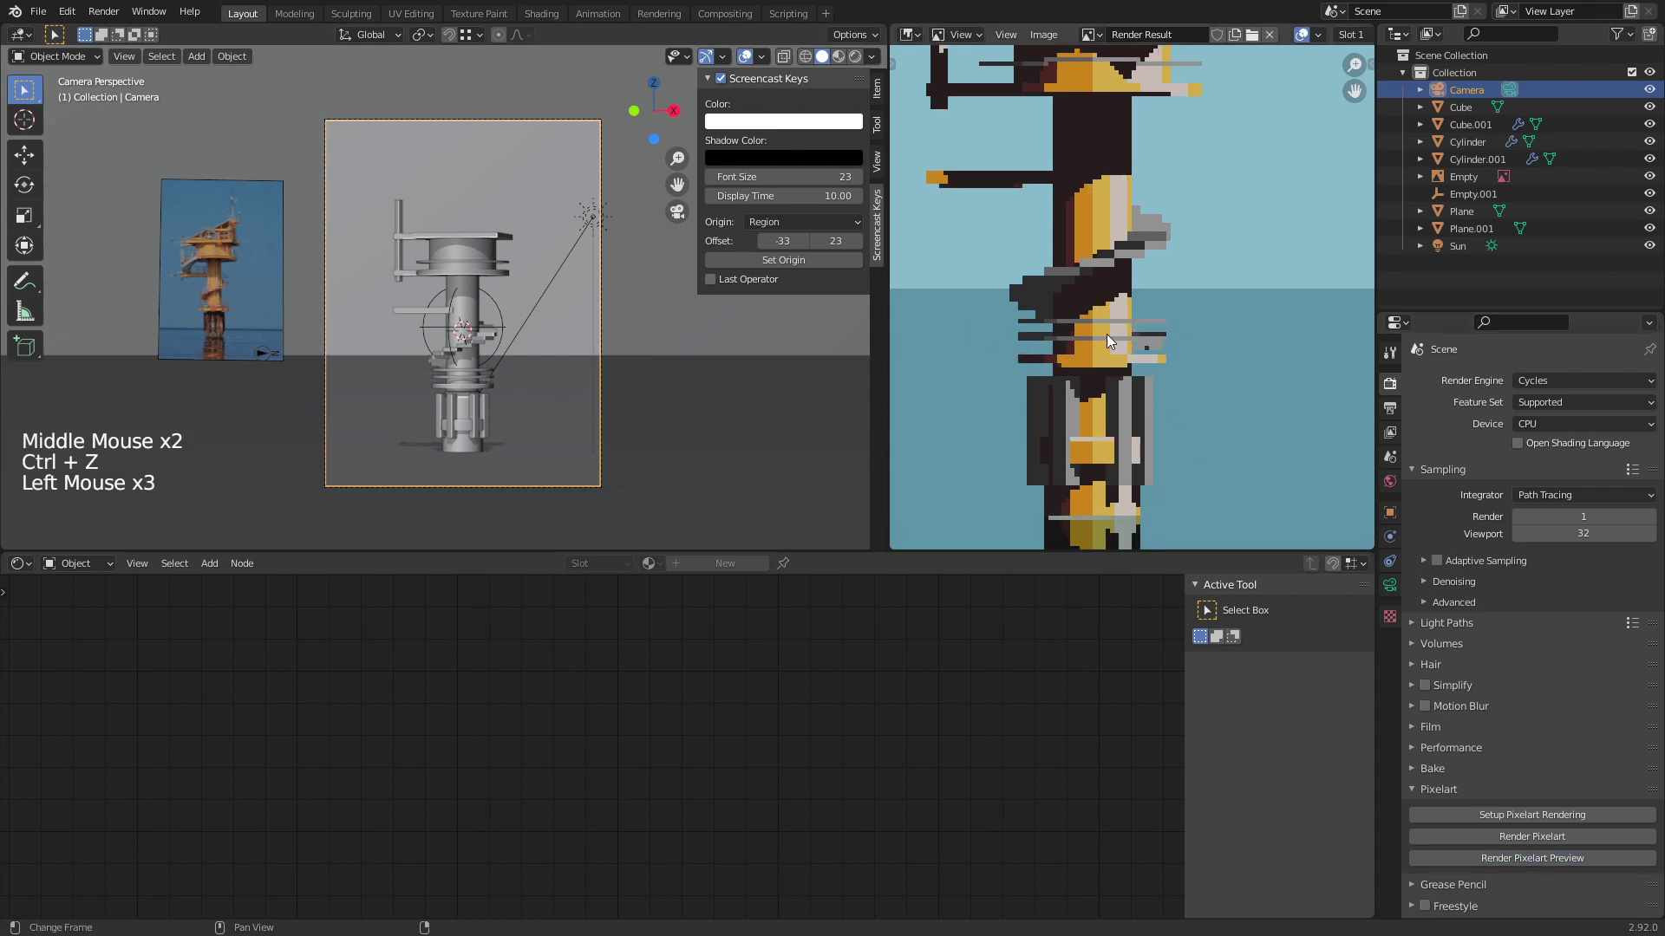
pyautogui.scroll(4, 1106, 335)
pyautogui.moveTo(1106, 347); pyautogui.dragTo(1039, 393, button='middle')
pyautogui.click(1058, 383)
pyautogui.click(1207, 337)
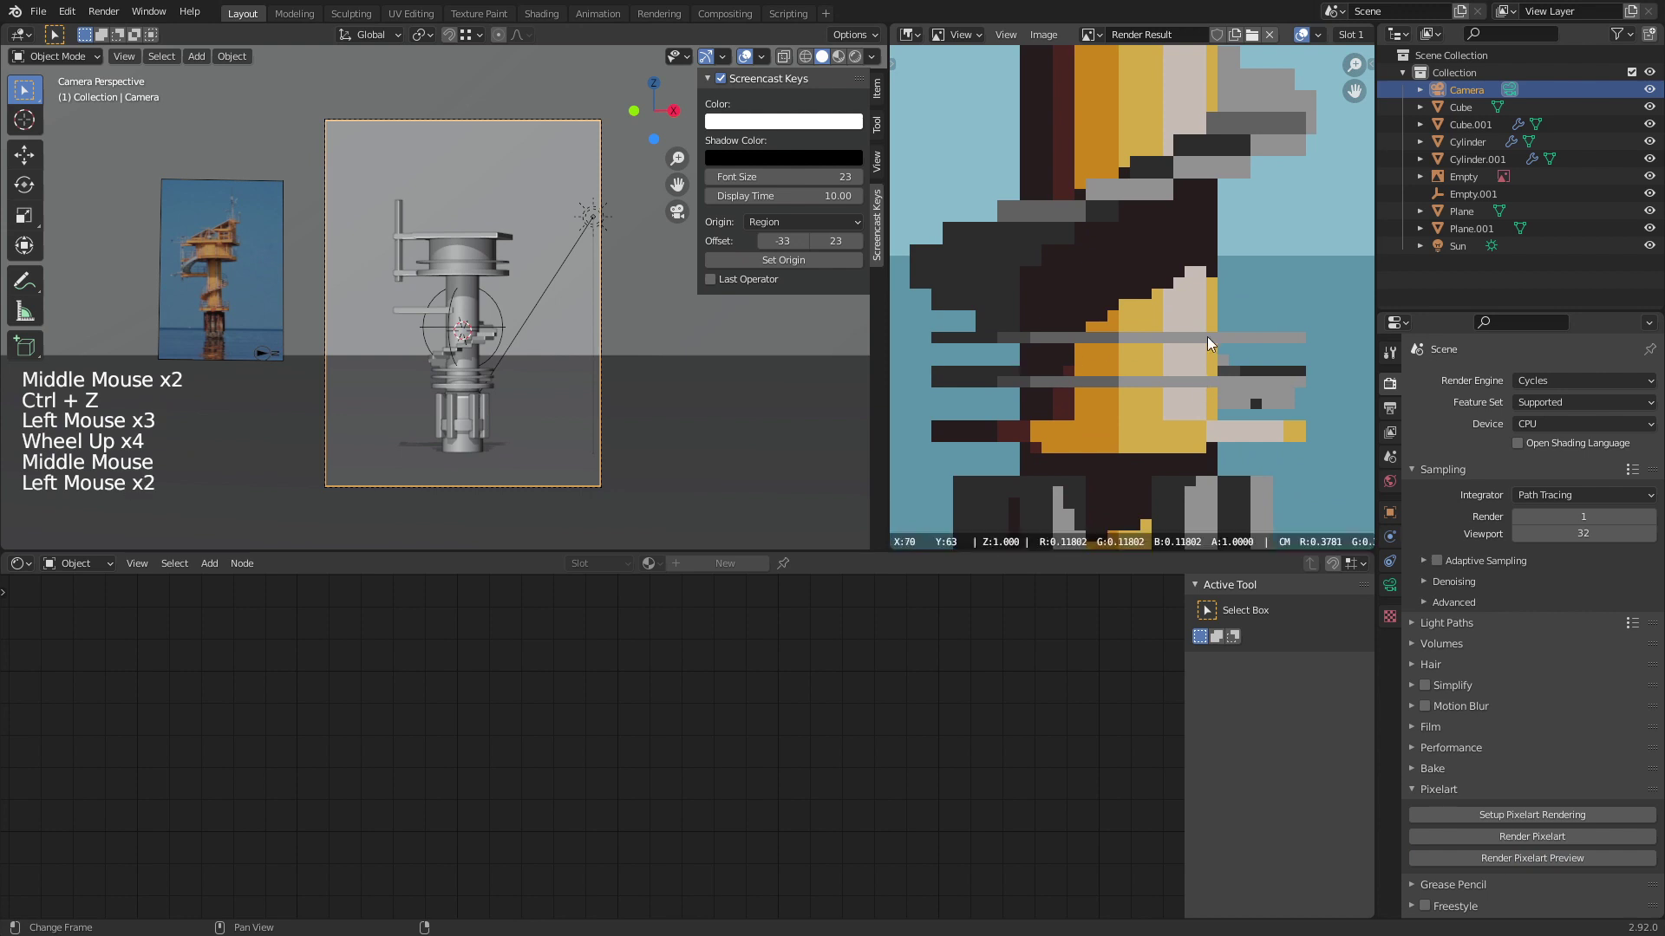
pyautogui.scroll(-5, 1235, 400)
pyautogui.moveTo(1144, 406); pyautogui.dragTo(1122, 287, button='middle')
pyautogui.scroll(6, 1114, 300)
pyautogui.click(1005, 260)
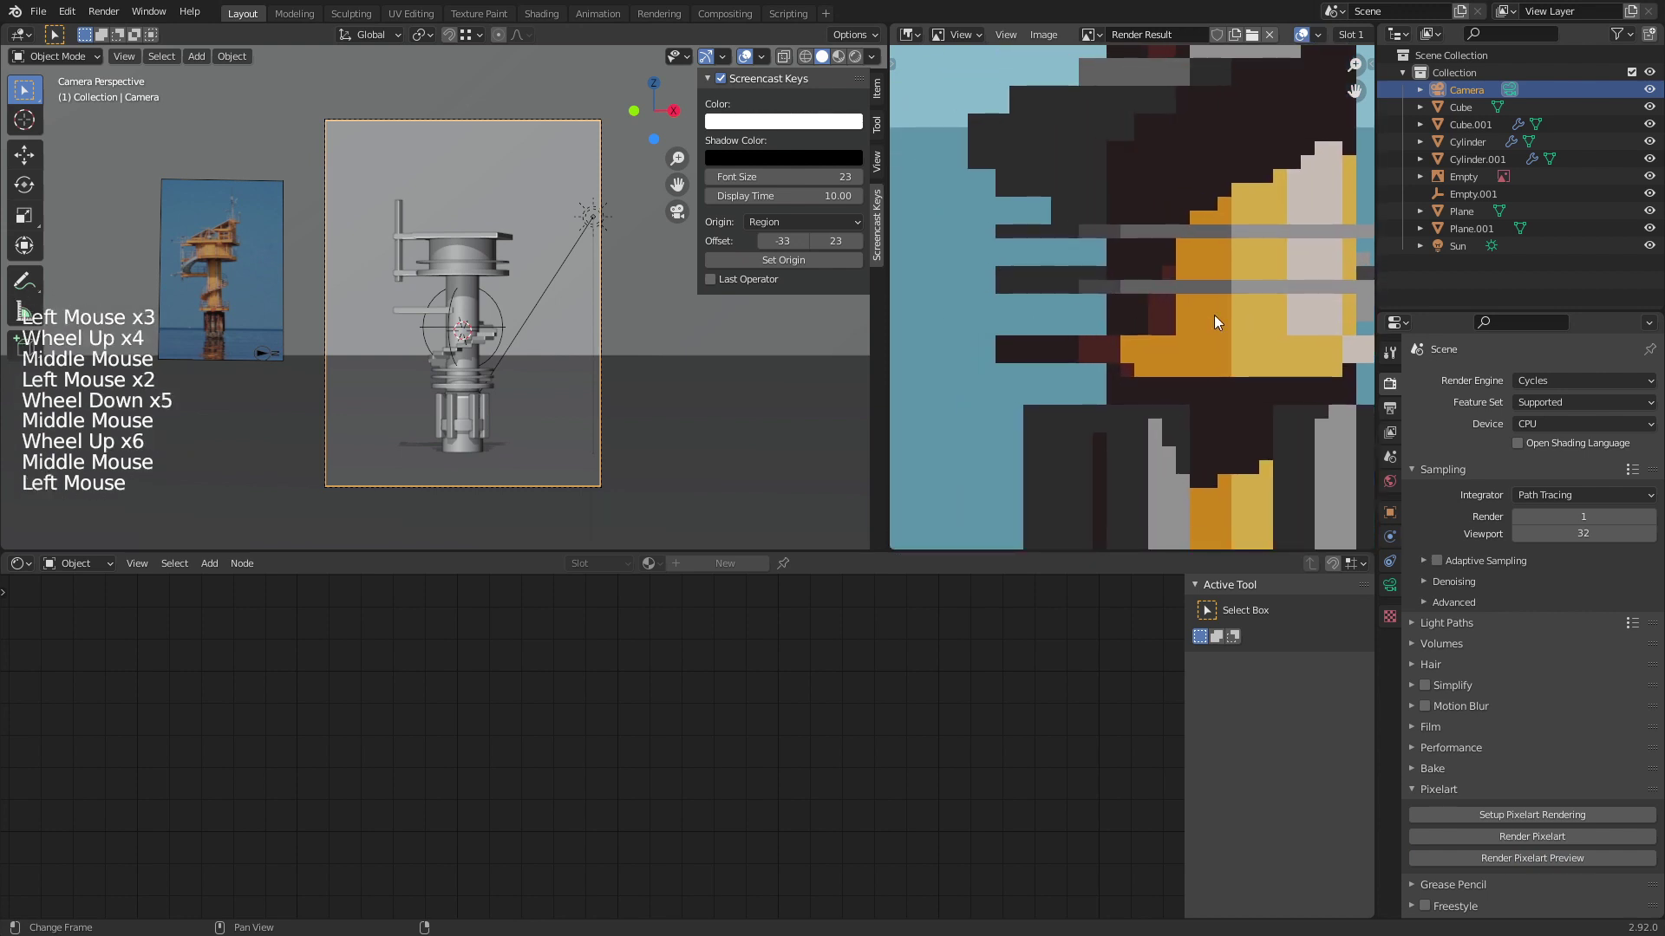
# Step: Examine the pixel steps on the upper platform's edge and railing ring in the rendered preview
pyautogui.scroll(-5, 1214, 314)
pyautogui.moveTo(1166, 356); pyautogui.dragTo(1143, 321, button='middle')
pyautogui.scroll(4, 1144, 278)
pyautogui.scroll(-4, 1117, 378)
pyautogui.moveTo(1117, 378); pyautogui.dragTo(1184, 232, button='middle')
pyautogui.scroll(4, 1148, 232)
pyautogui.scroll(-1, 1147, 233)
pyautogui.scroll(2, 1231, 241)
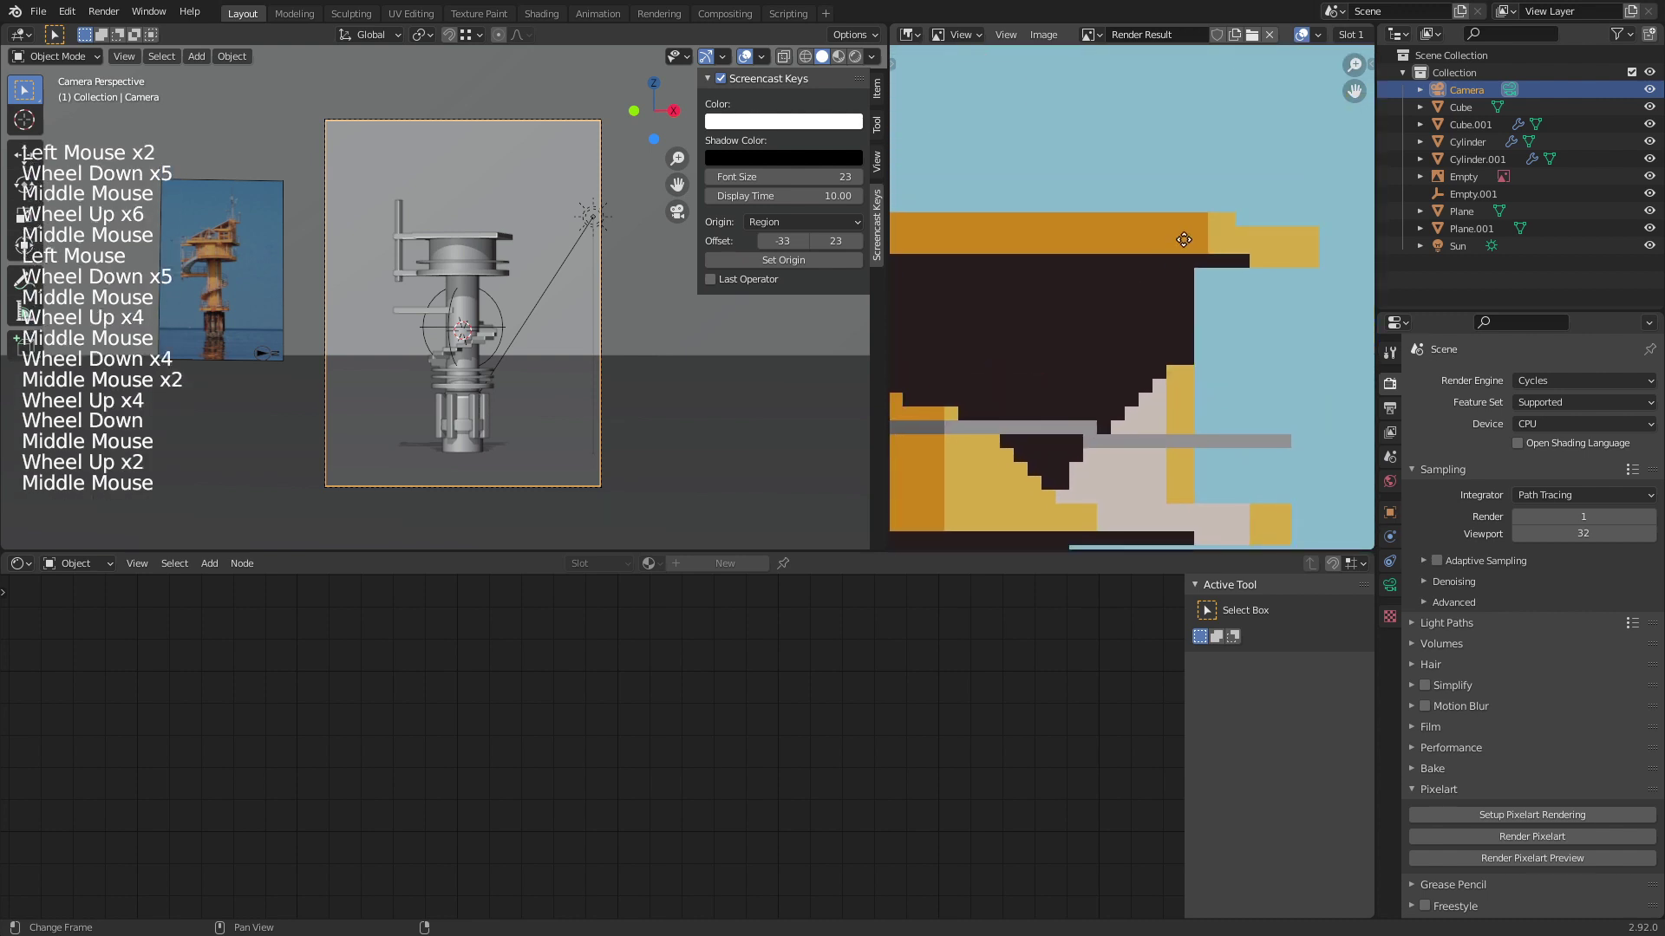
pyautogui.scroll(1, 1184, 231)
pyautogui.click(1235, 205)
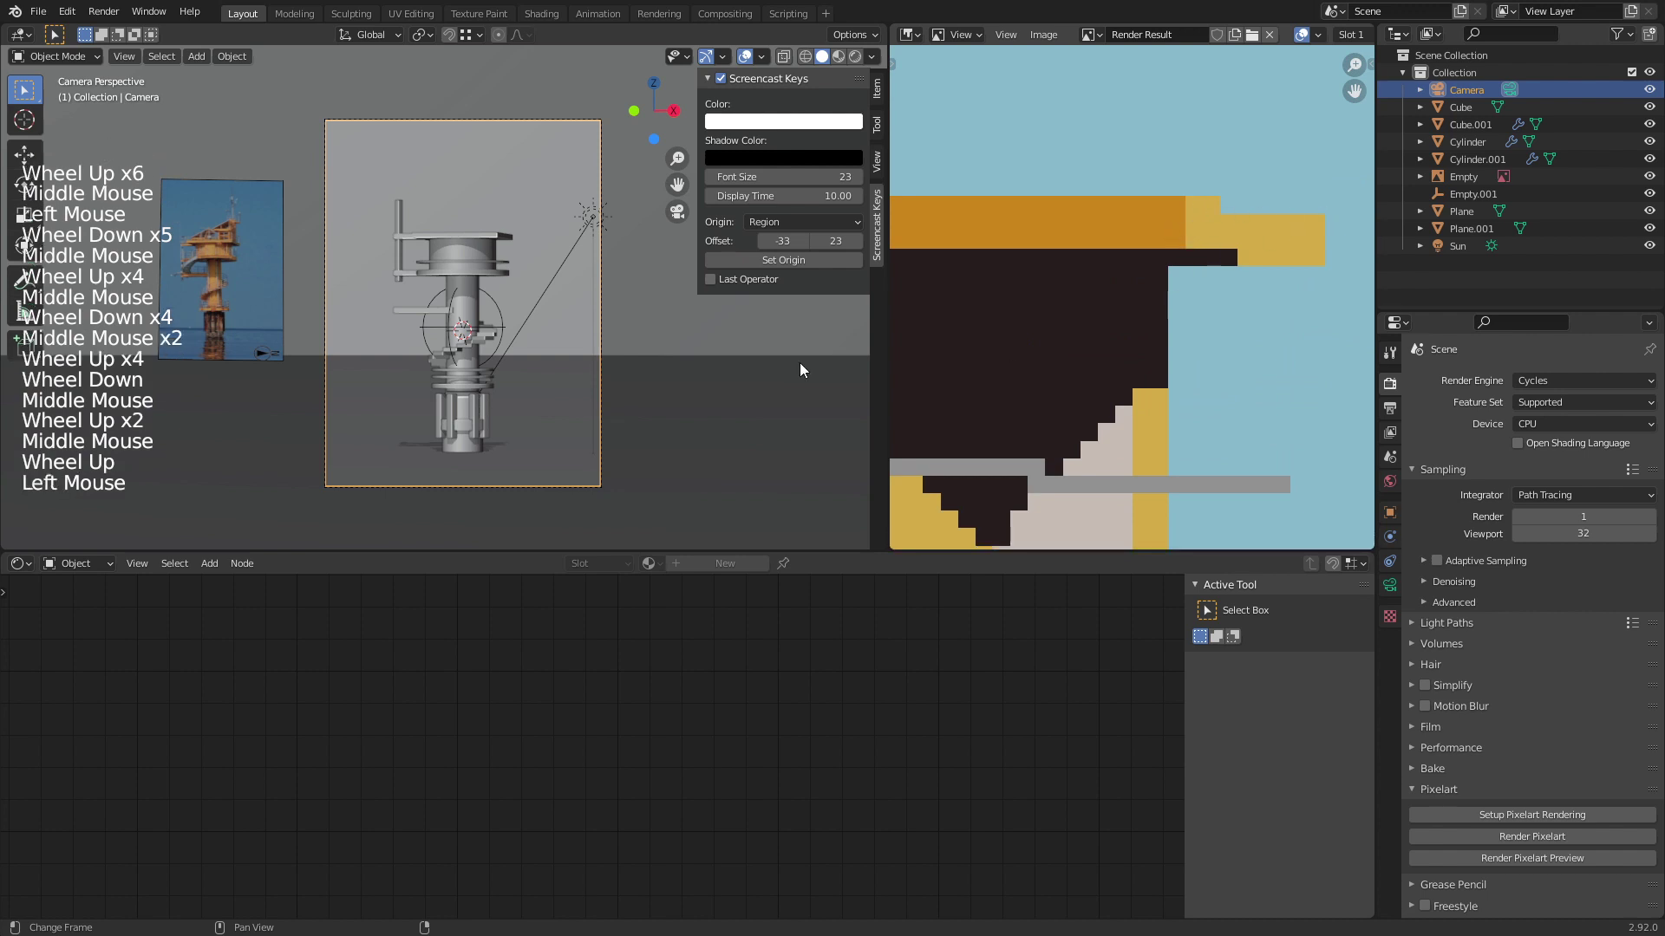
pyautogui.click(1294, 199)
pyautogui.scroll(-3, 1294, 200)
pyautogui.moveTo(1294, 199); pyautogui.dragTo(1144, 307, button='middle')
pyautogui.scroll(5, 585, 296)
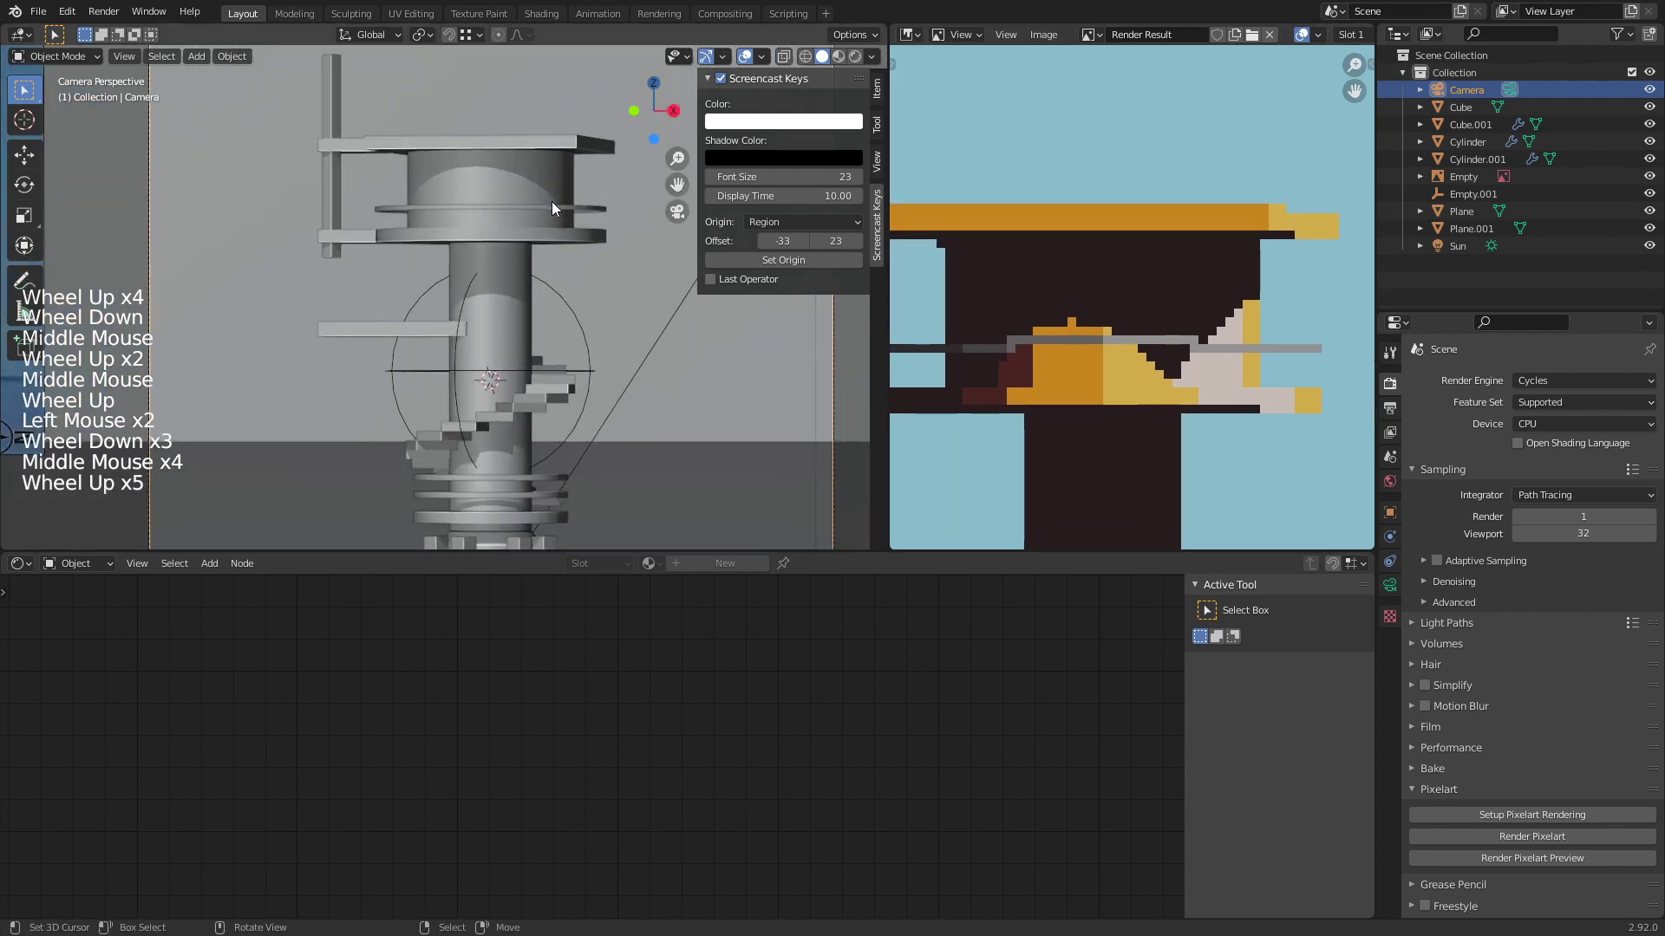
# Step: Separate the railing ring above the upper round platform from the other rings into its own object
pyautogui.rightClick(551, 201)
pyautogui.scroll(3, 586, 211)
pyautogui.keyDown('shift'); pyautogui.moveTo(586, 210); pyautogui.dragTo(578, 207, button='middle'); pyautogui.keyUp('shift')
pyautogui.press('Tab')
pyautogui.hotkey('alt', 'a')
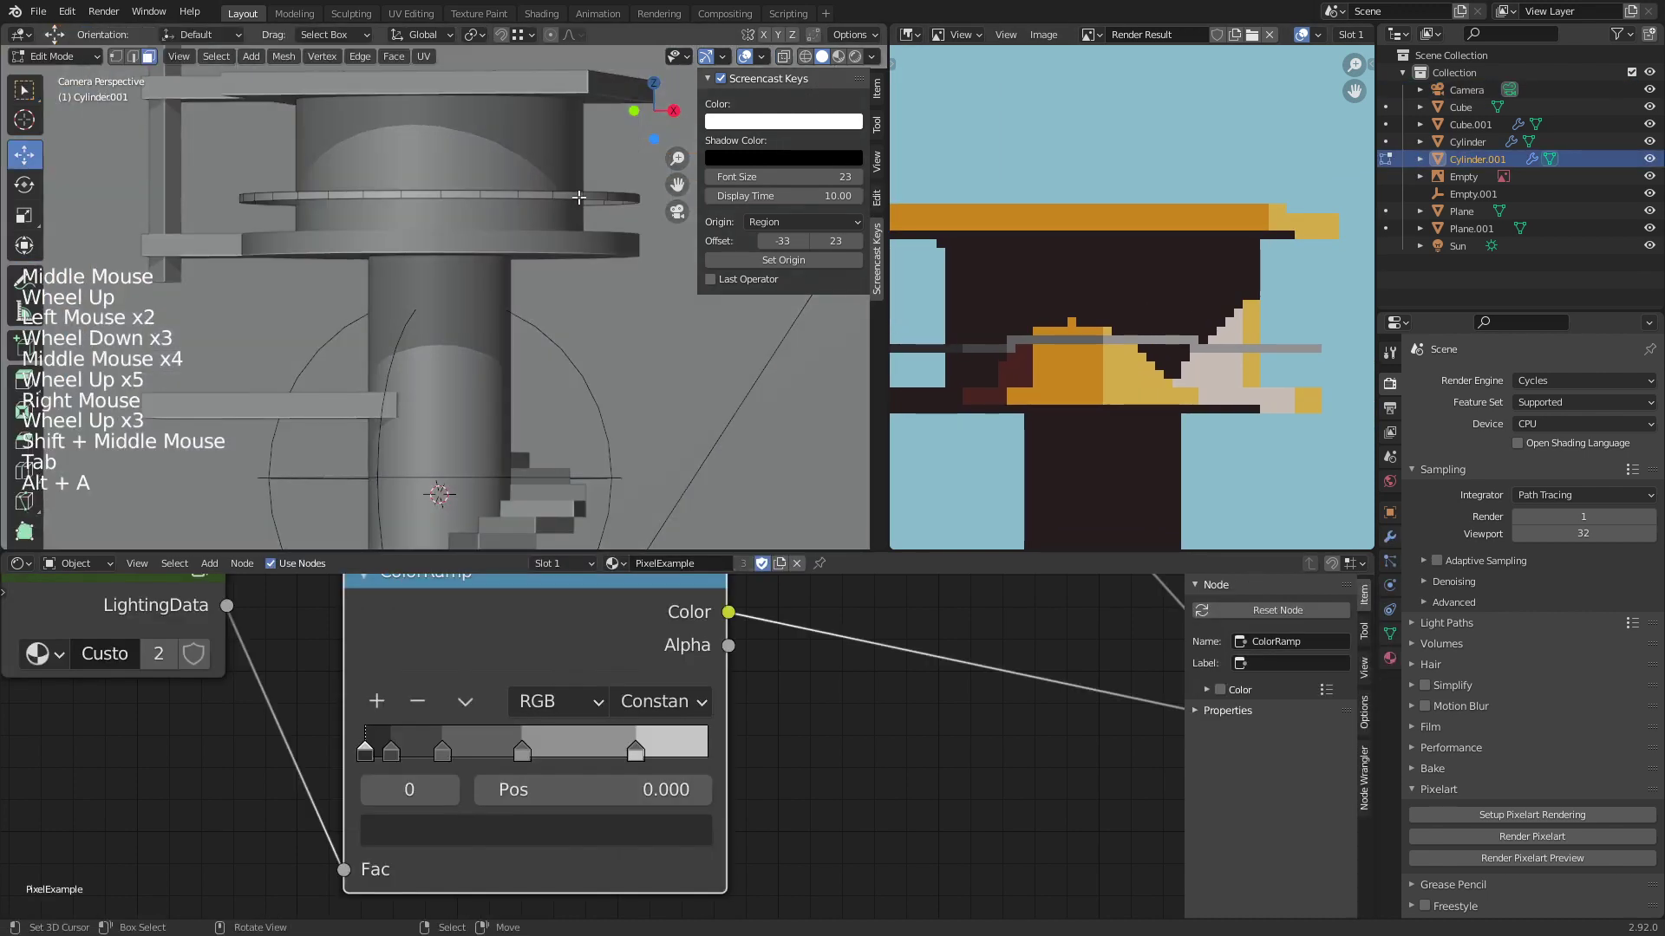
pyautogui.press('l')
pyautogui.press('p')
pyautogui.click(581, 195)
pyautogui.press('Tab')
# Step: Set the separated upper railing ring's origin to its geometry
pyautogui.rightClick(593, 193)
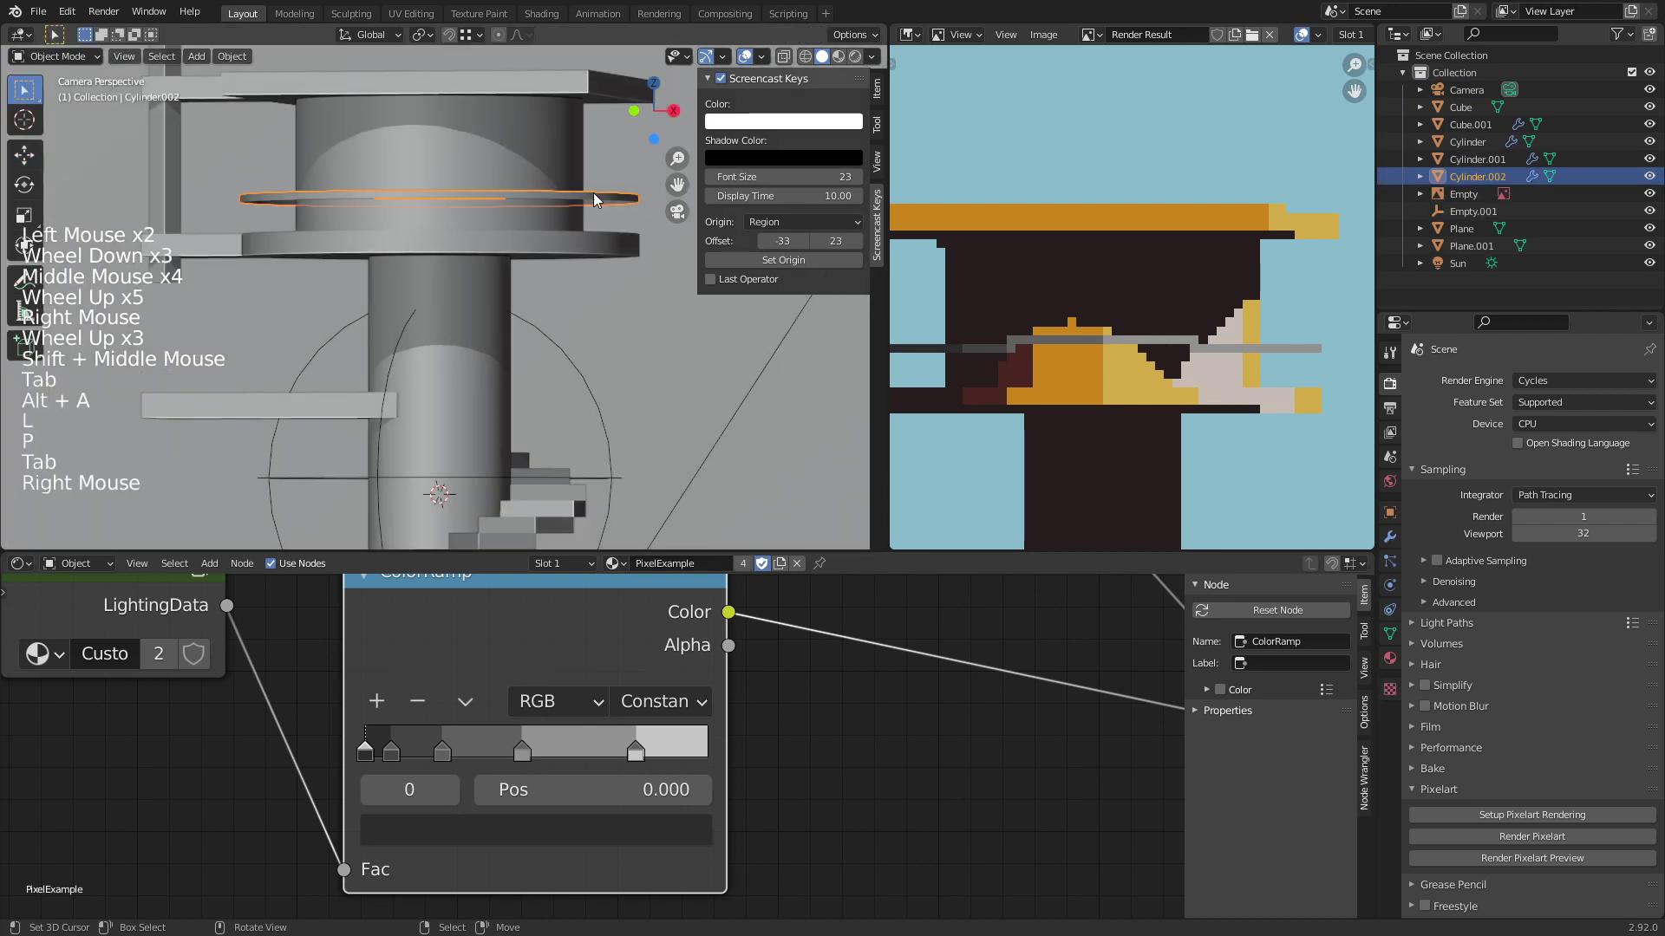
pyautogui.press('space')
pyautogui.write('ma')
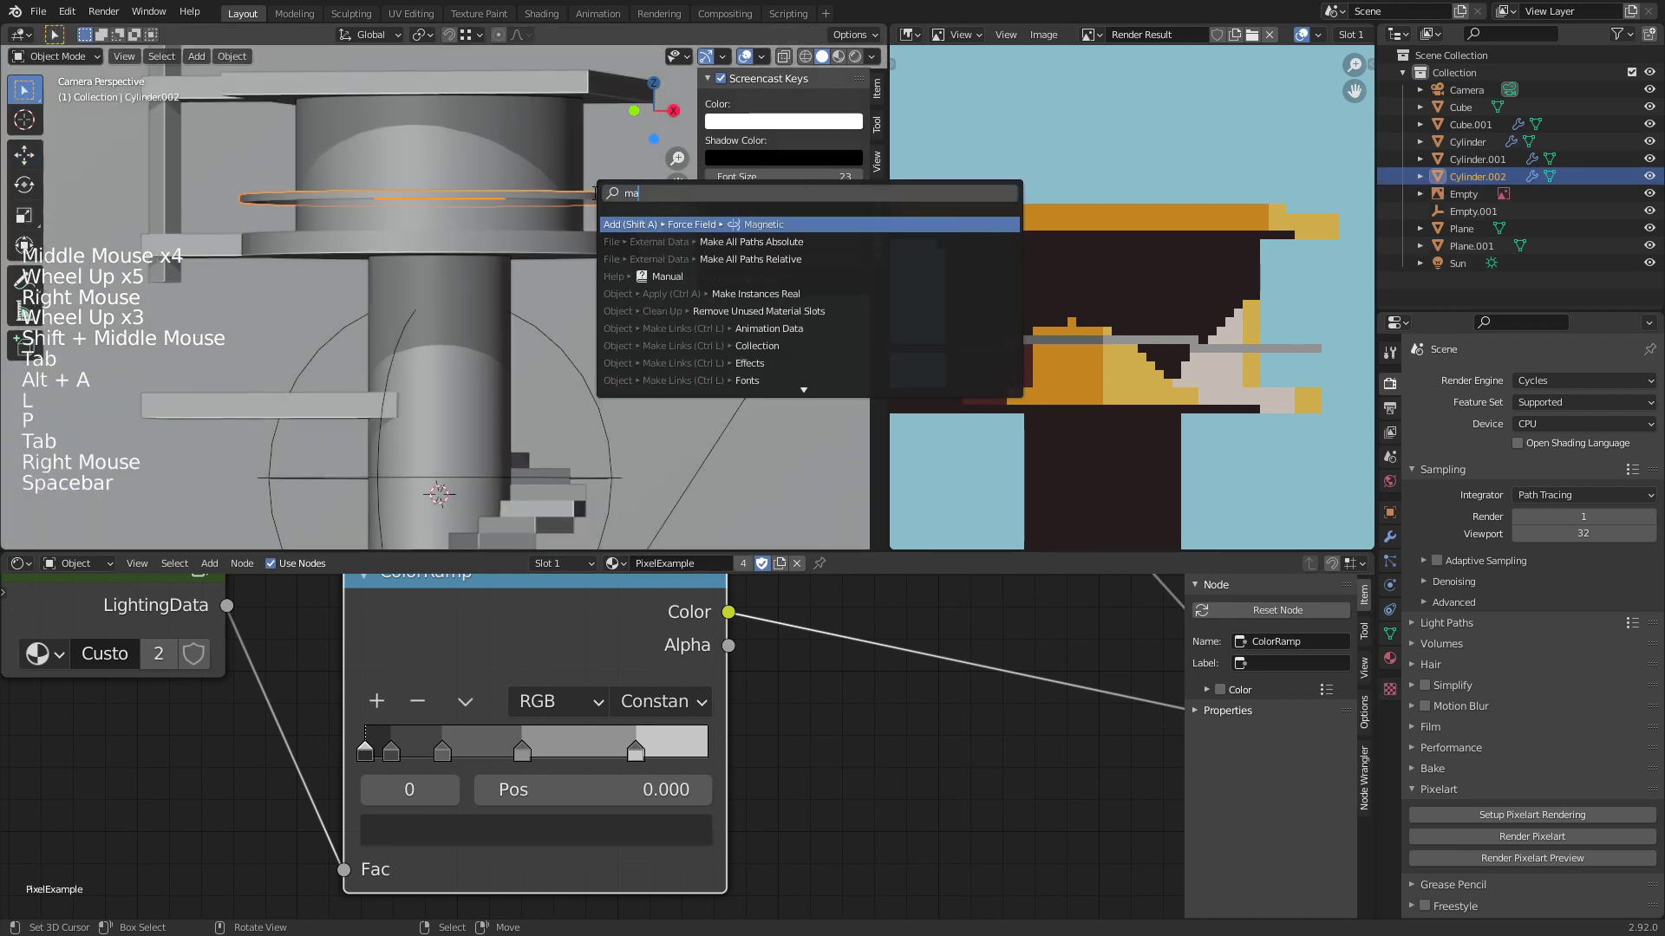
pyautogui.press('BackSpace')
pyautogui.press('BackSpace')
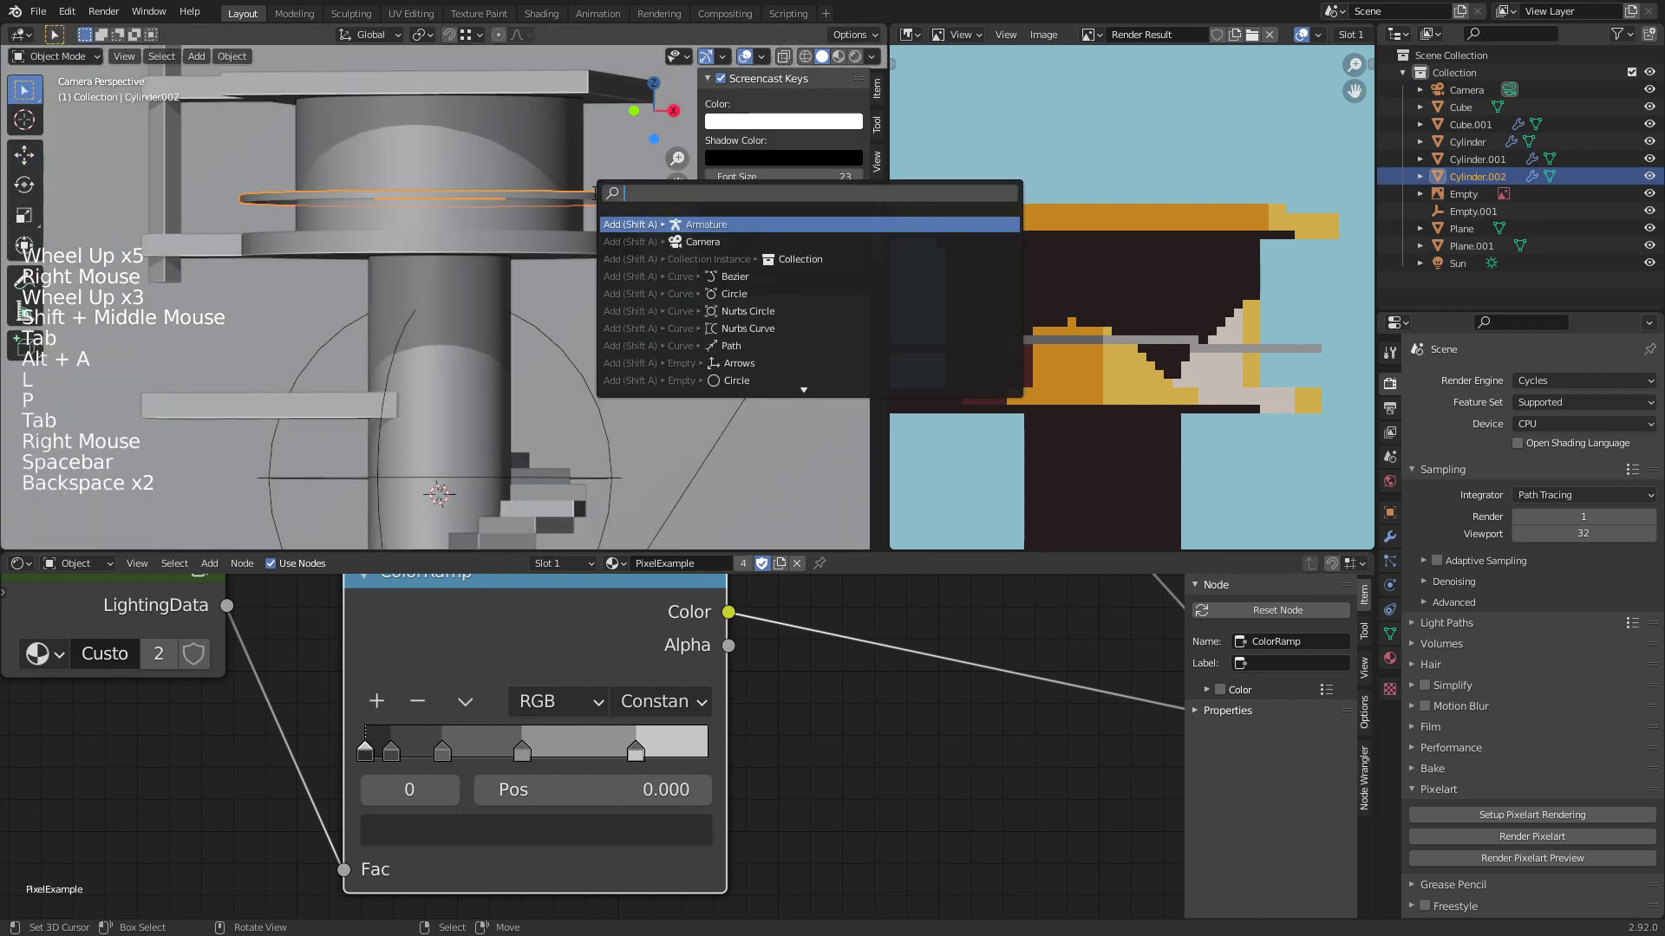
pyautogui.write('set ori')
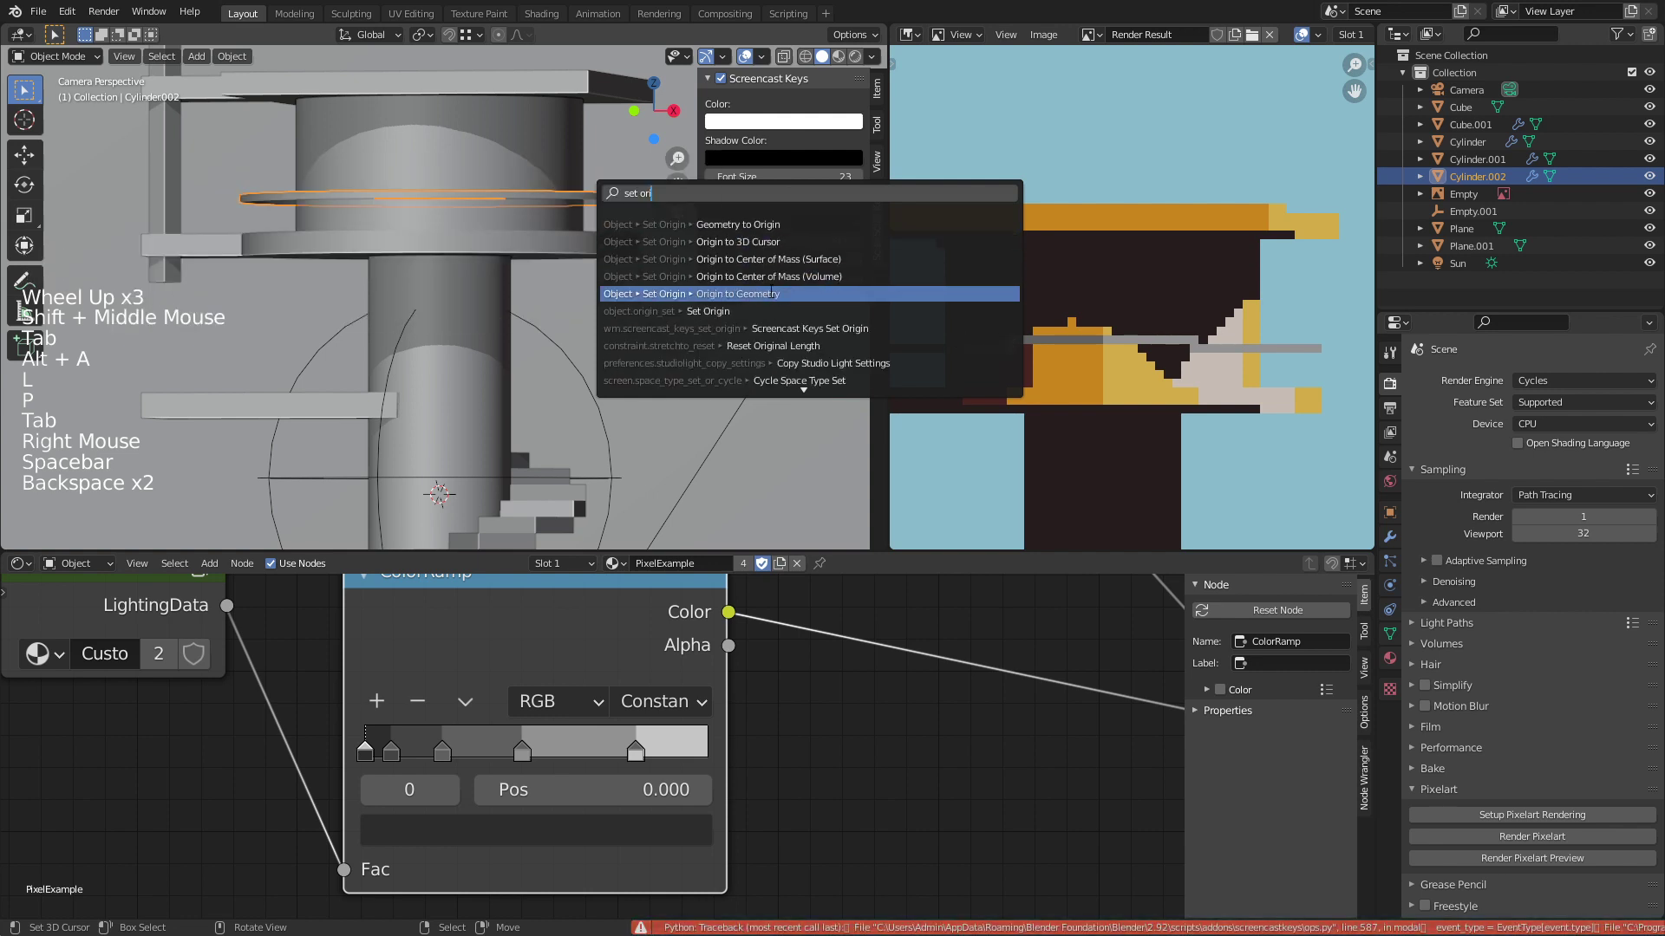
pyautogui.click(771, 293)
# Step: Tilt the upper railing ring slightly with a trackball rotation so it sits straight in the camera view, and deselect it
pyautogui.press('r')
pyautogui.press('r')
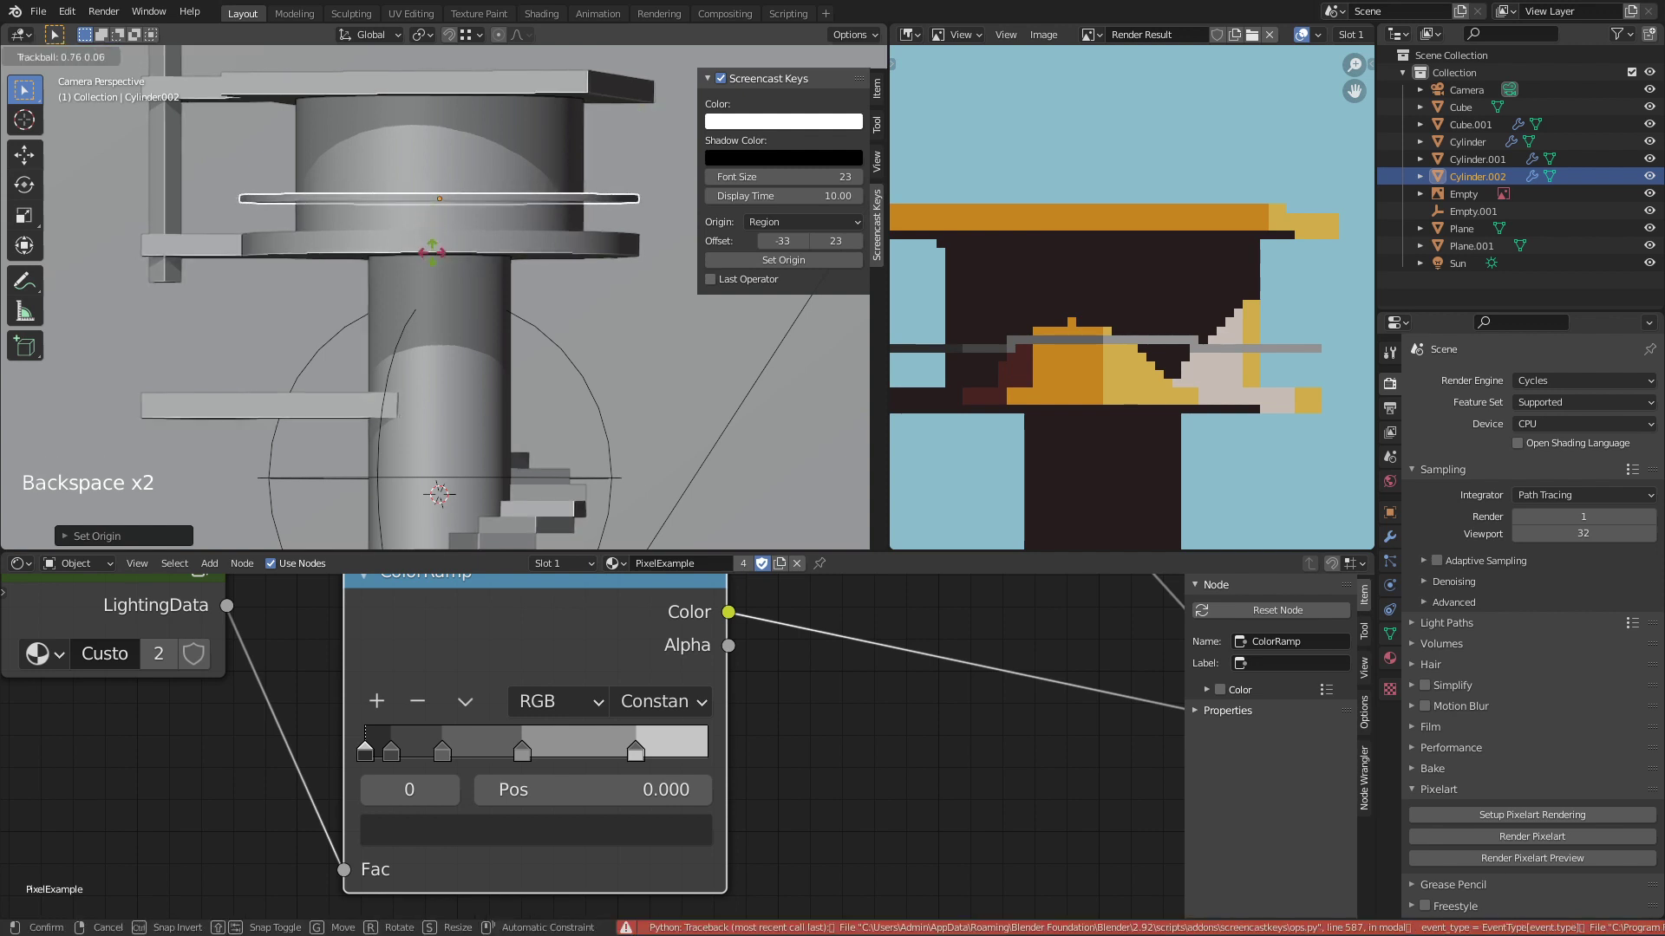
pyautogui.click(435, 276)
pyautogui.hotkey('alt', 'a')
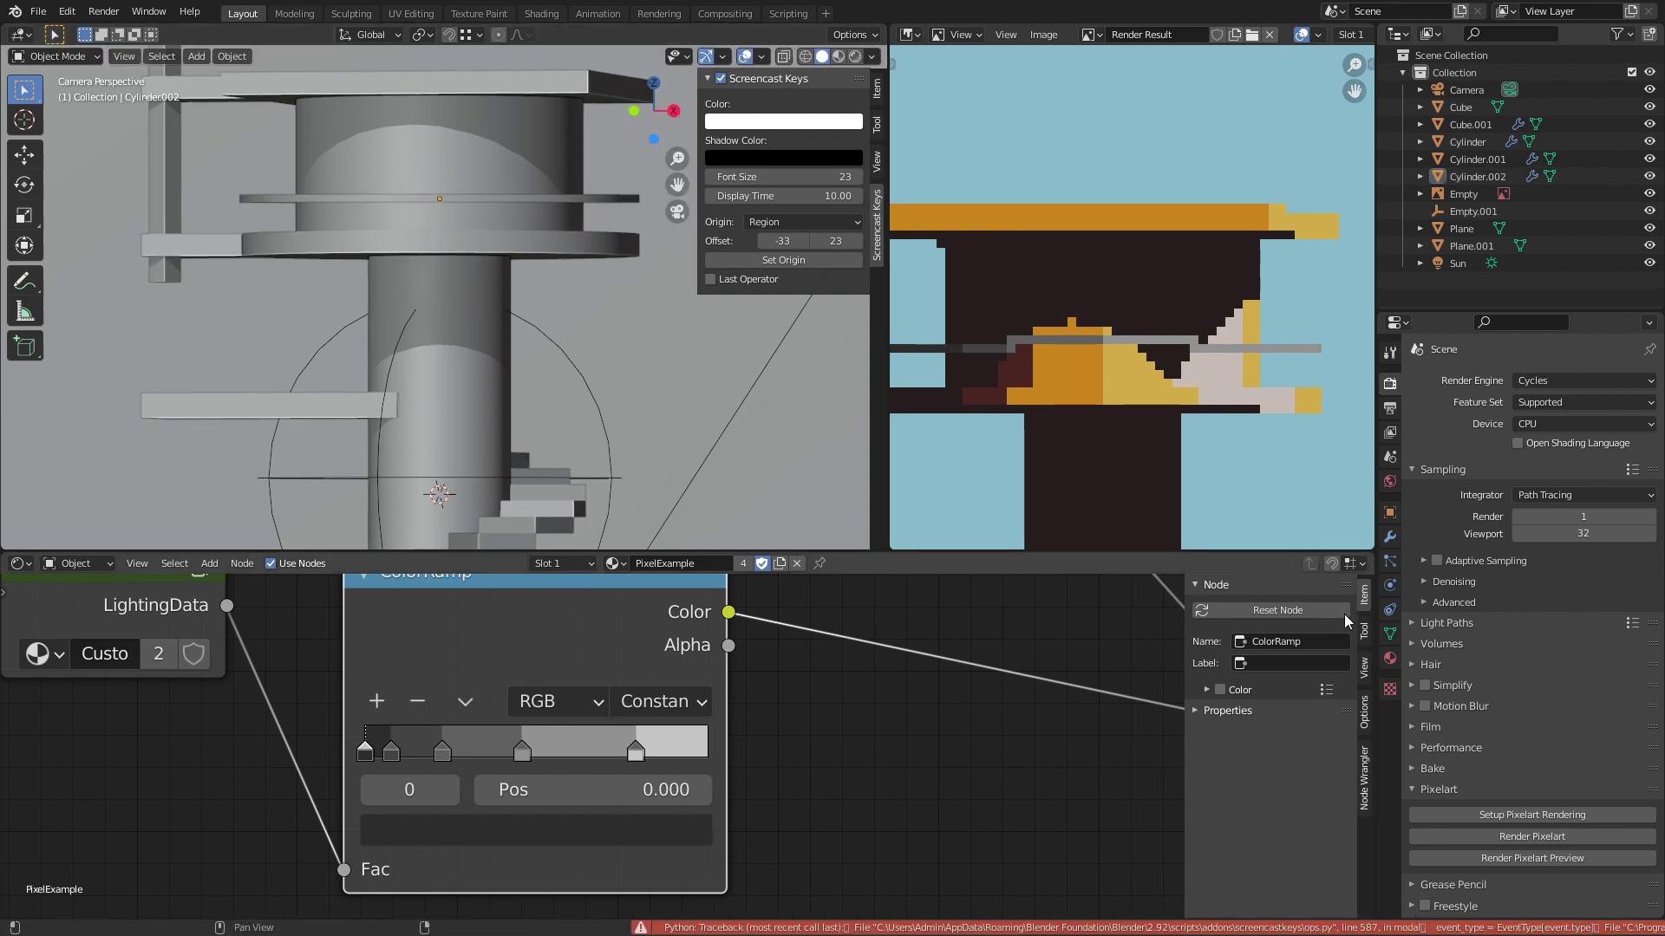
# Step: Render a pixel art preview and inspect the tilted ring in the render and around the model
pyautogui.click(1563, 859)
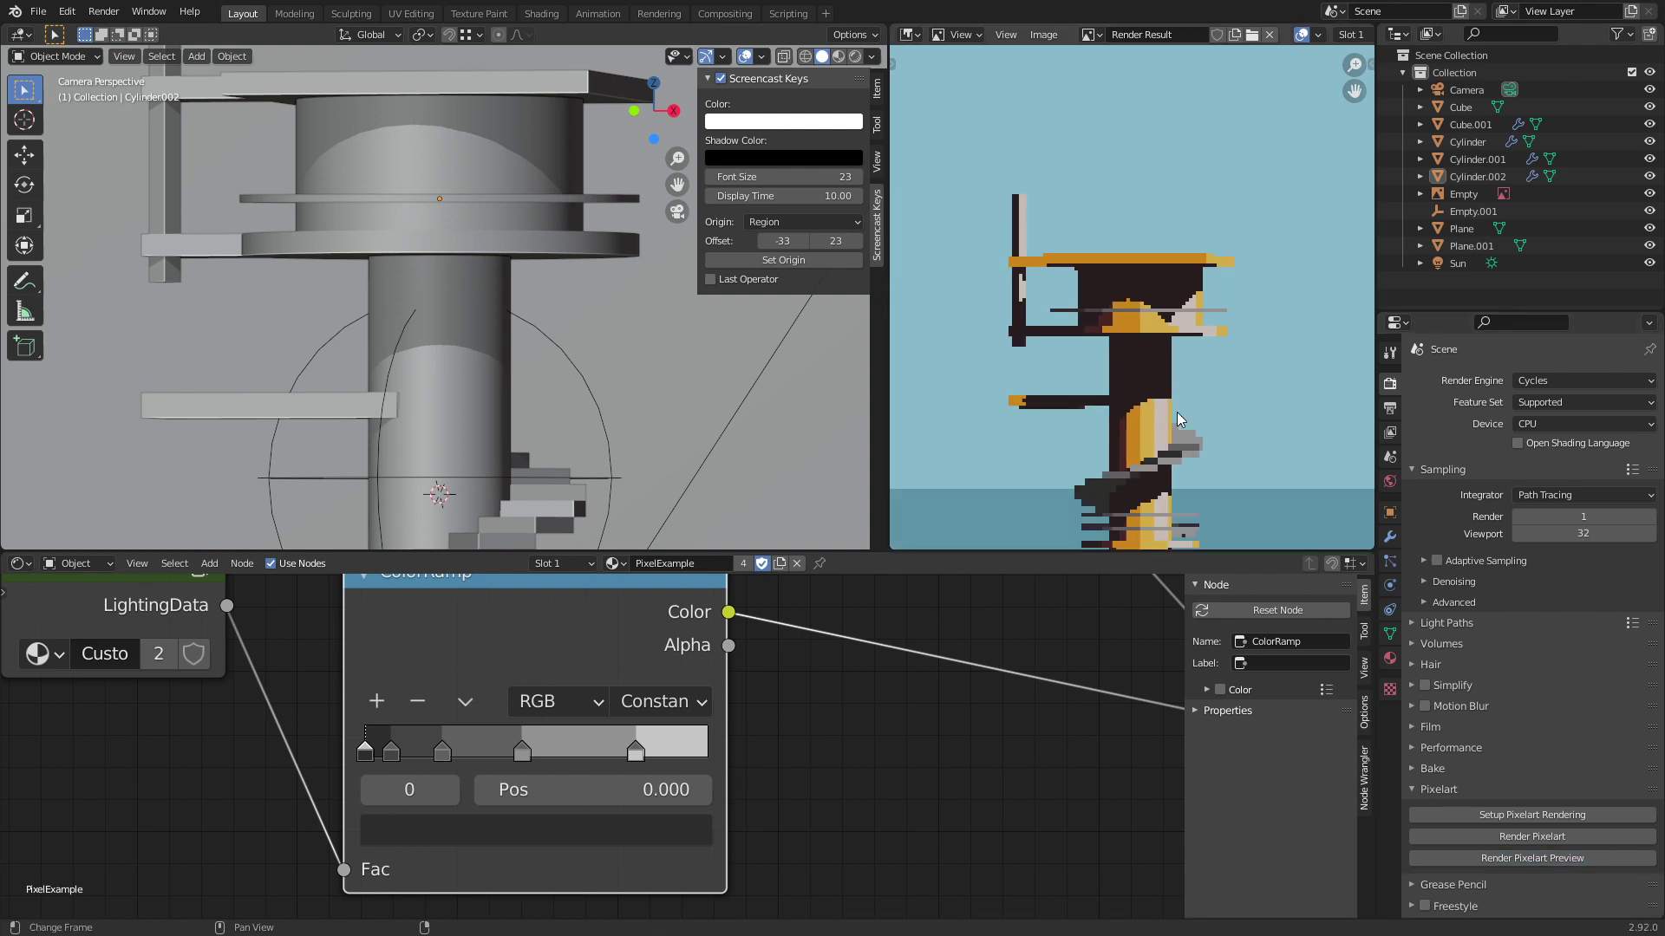
pyautogui.moveTo(693, 320); pyautogui.dragTo(339, 322, button='middle')
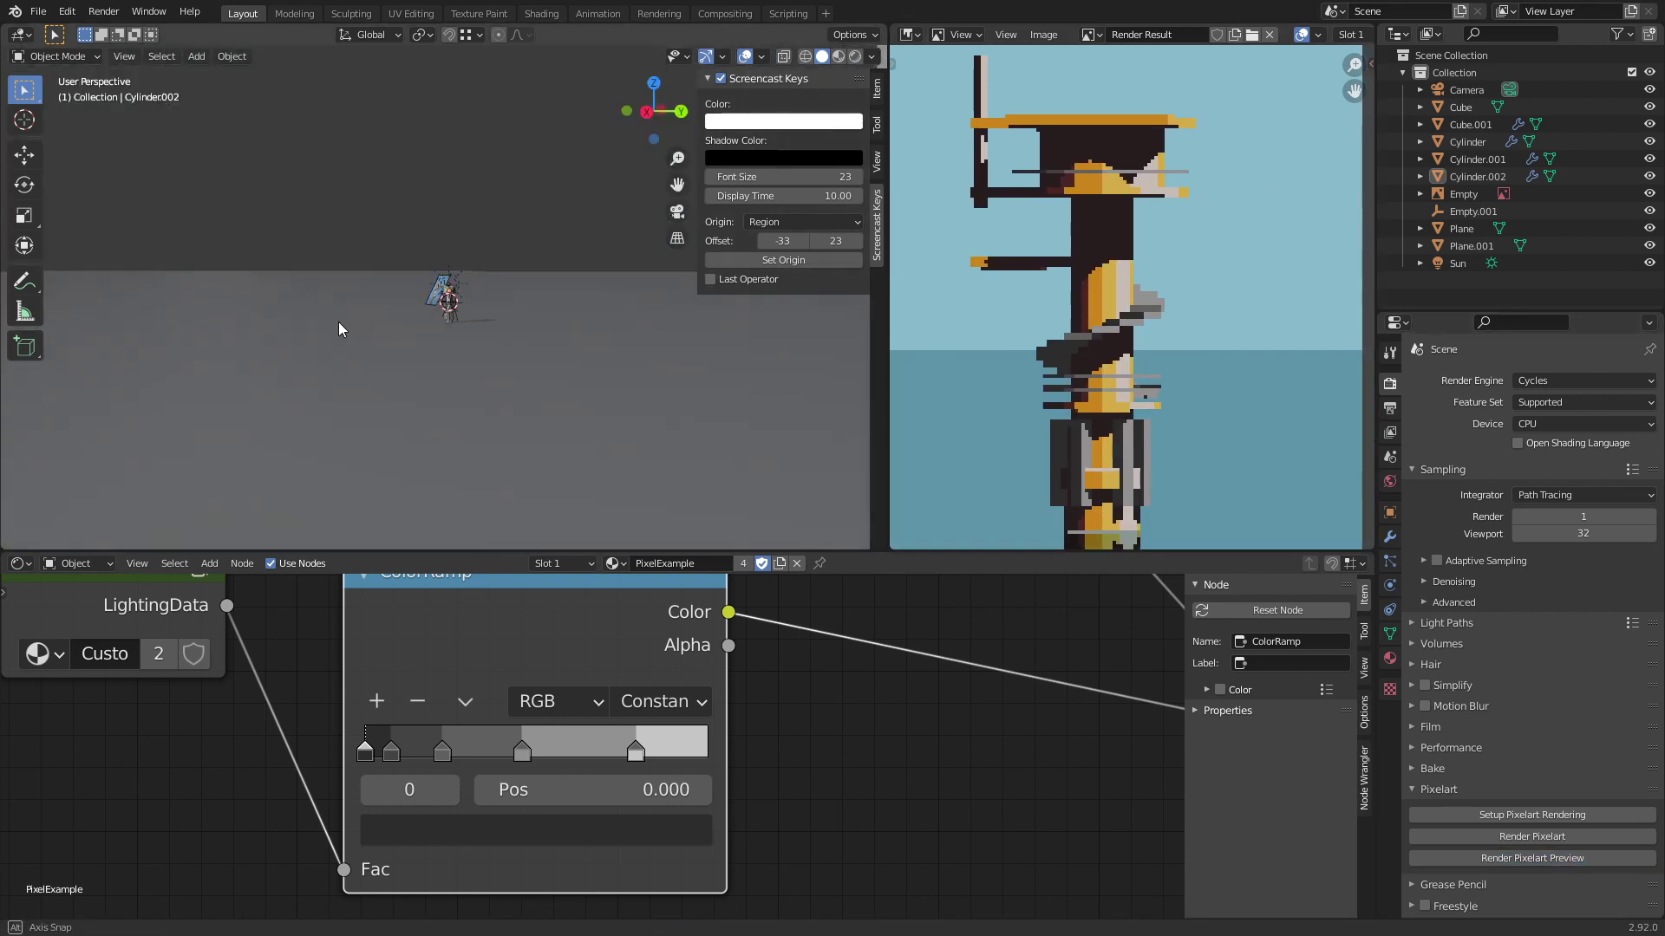
pyautogui.scroll(12, 338, 321)
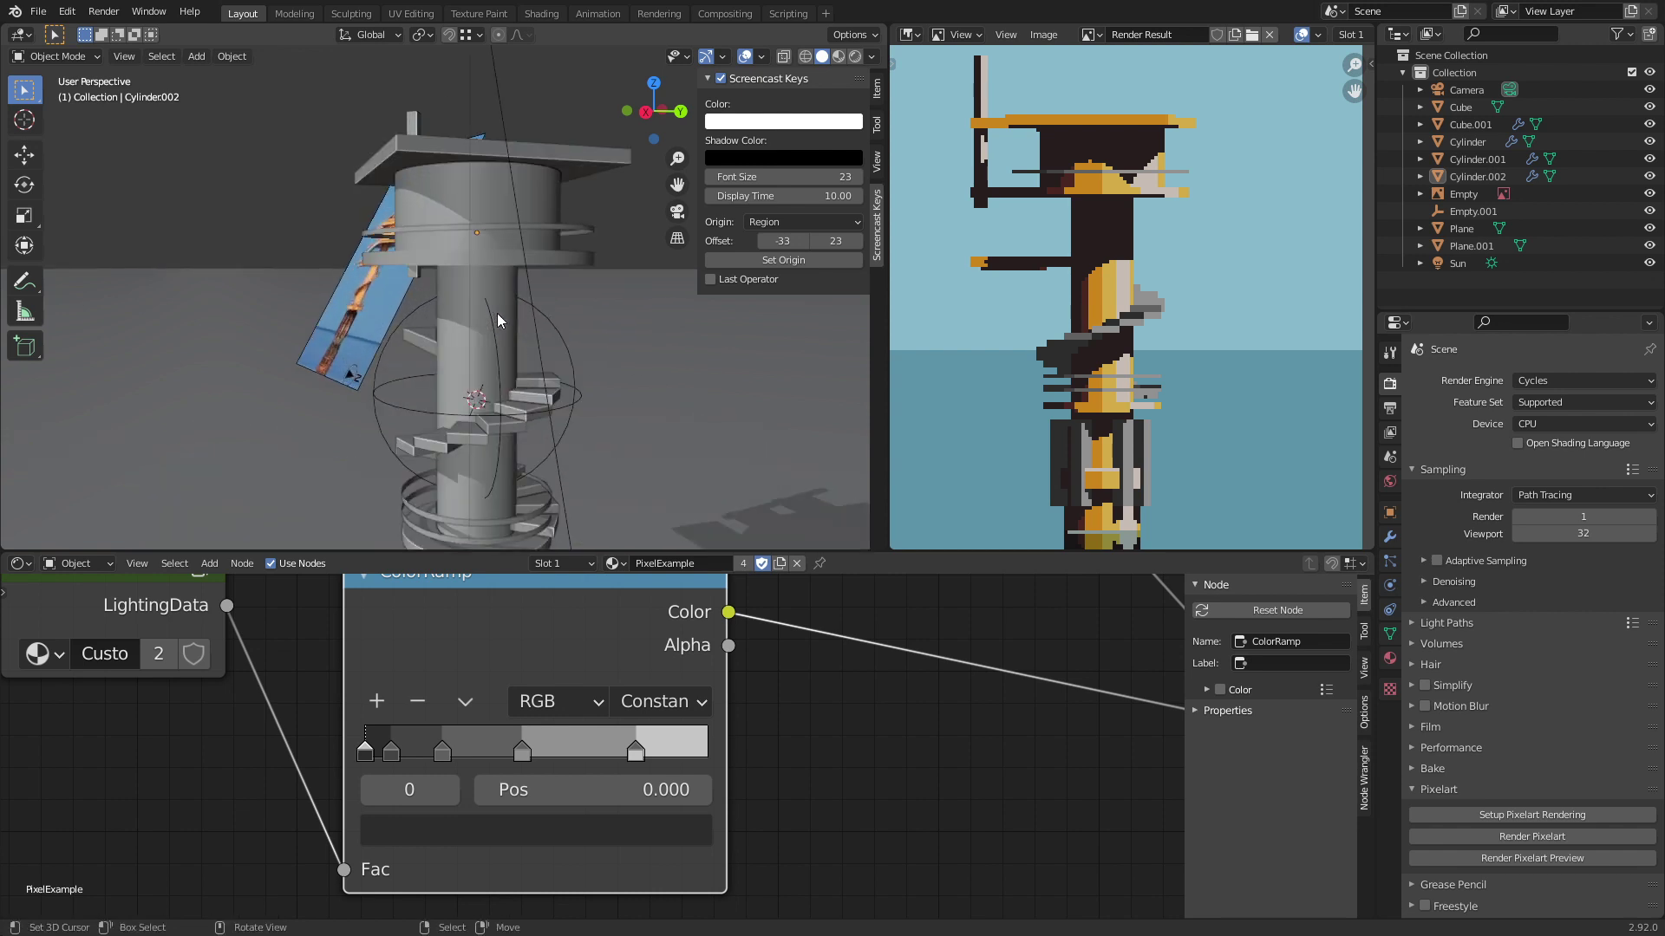
pyautogui.press('KP_0')
pyautogui.scroll(-3, 1090, 274)
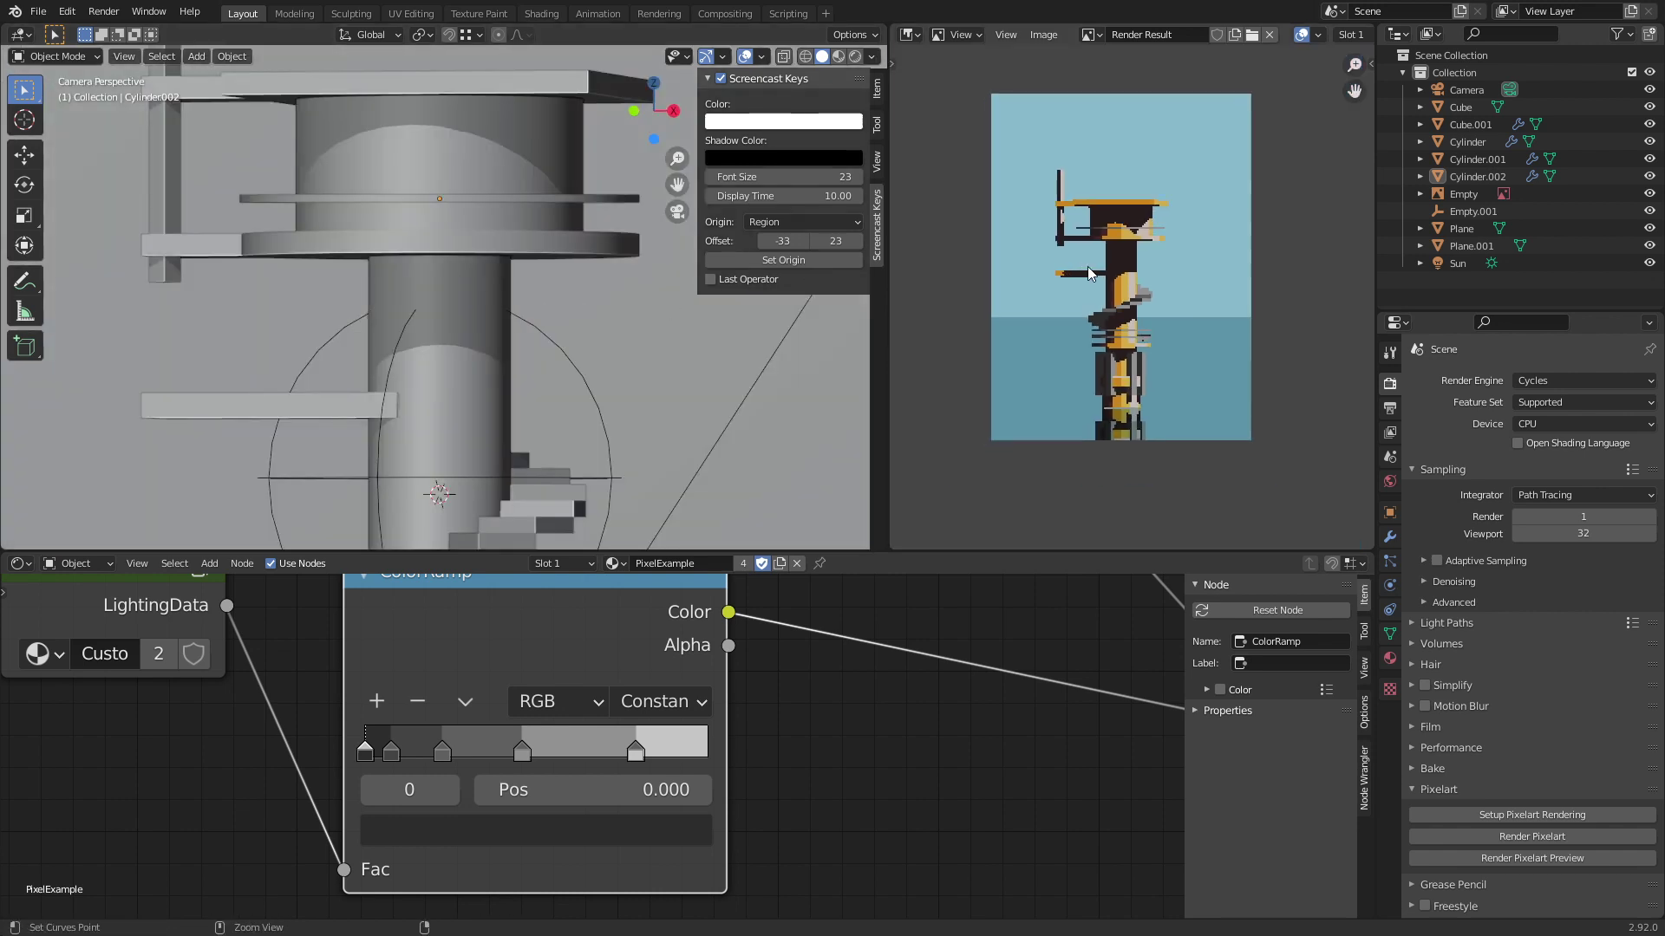
# Step: Save the tower file and inspect the area around the vertical side post in the pixel art render
pyautogui.hotkey('ctrl', 's')
pyautogui.scroll(-3, 481, 285)
pyautogui.scroll(4, 955, 212)
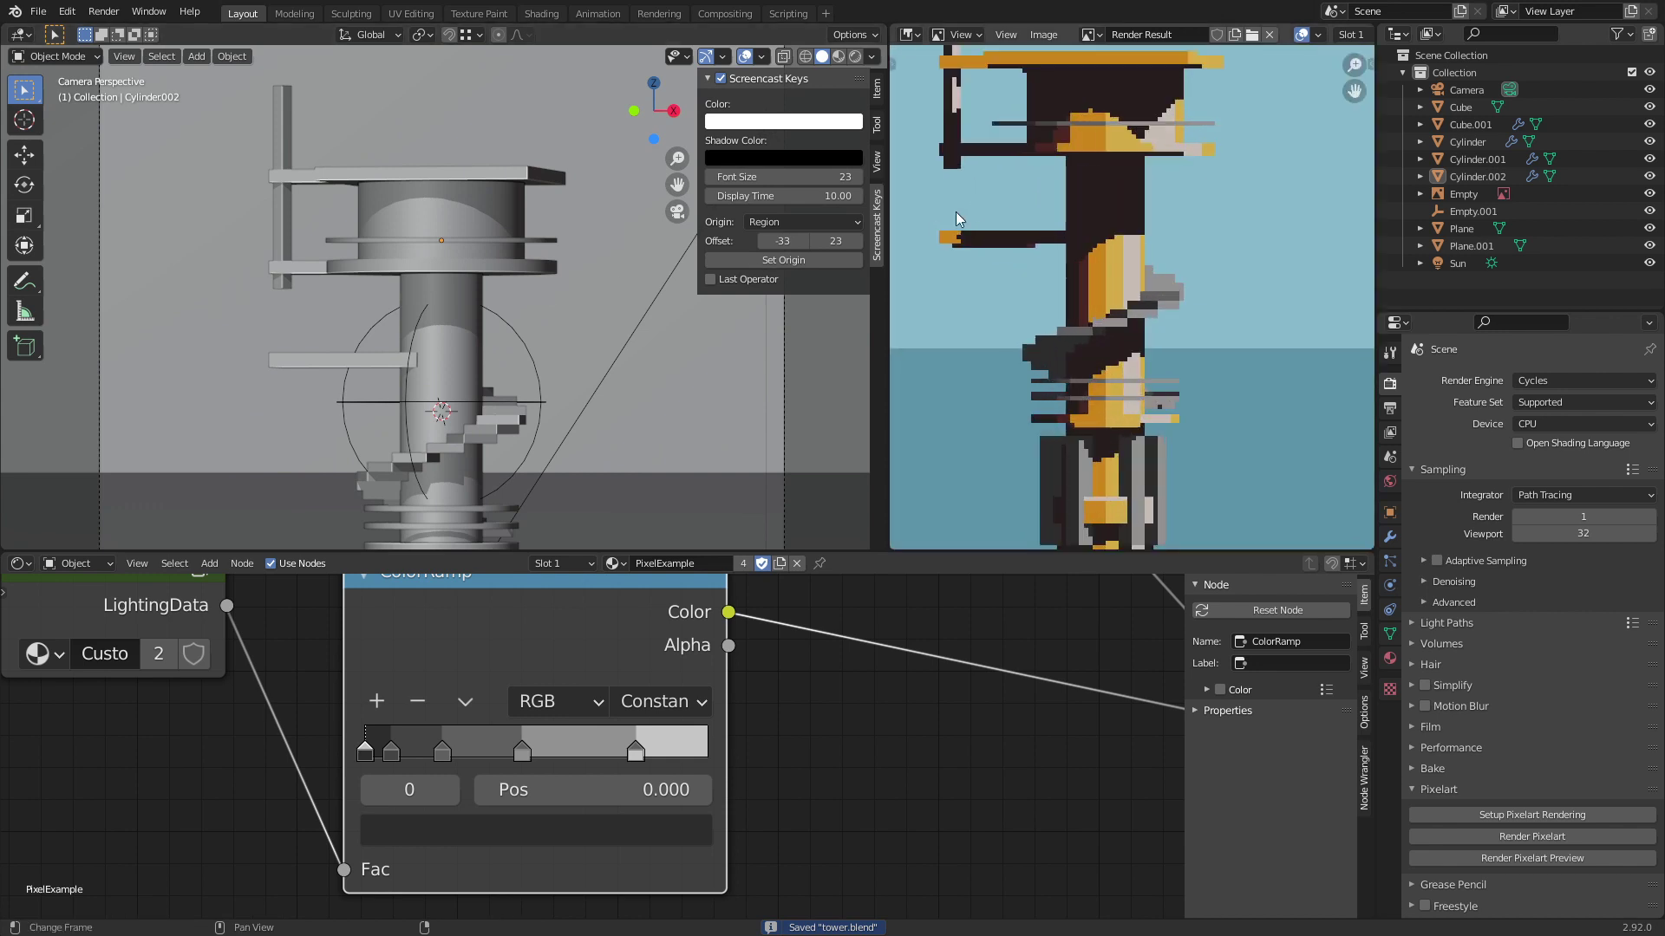
pyautogui.moveTo(988, 215); pyautogui.dragTo(1040, 282, button='middle')
# Step: Separate the vertical side post beside the upper platforms into its own object and save the file
pyautogui.rightClick(286, 220)
pyautogui.press('Tab')
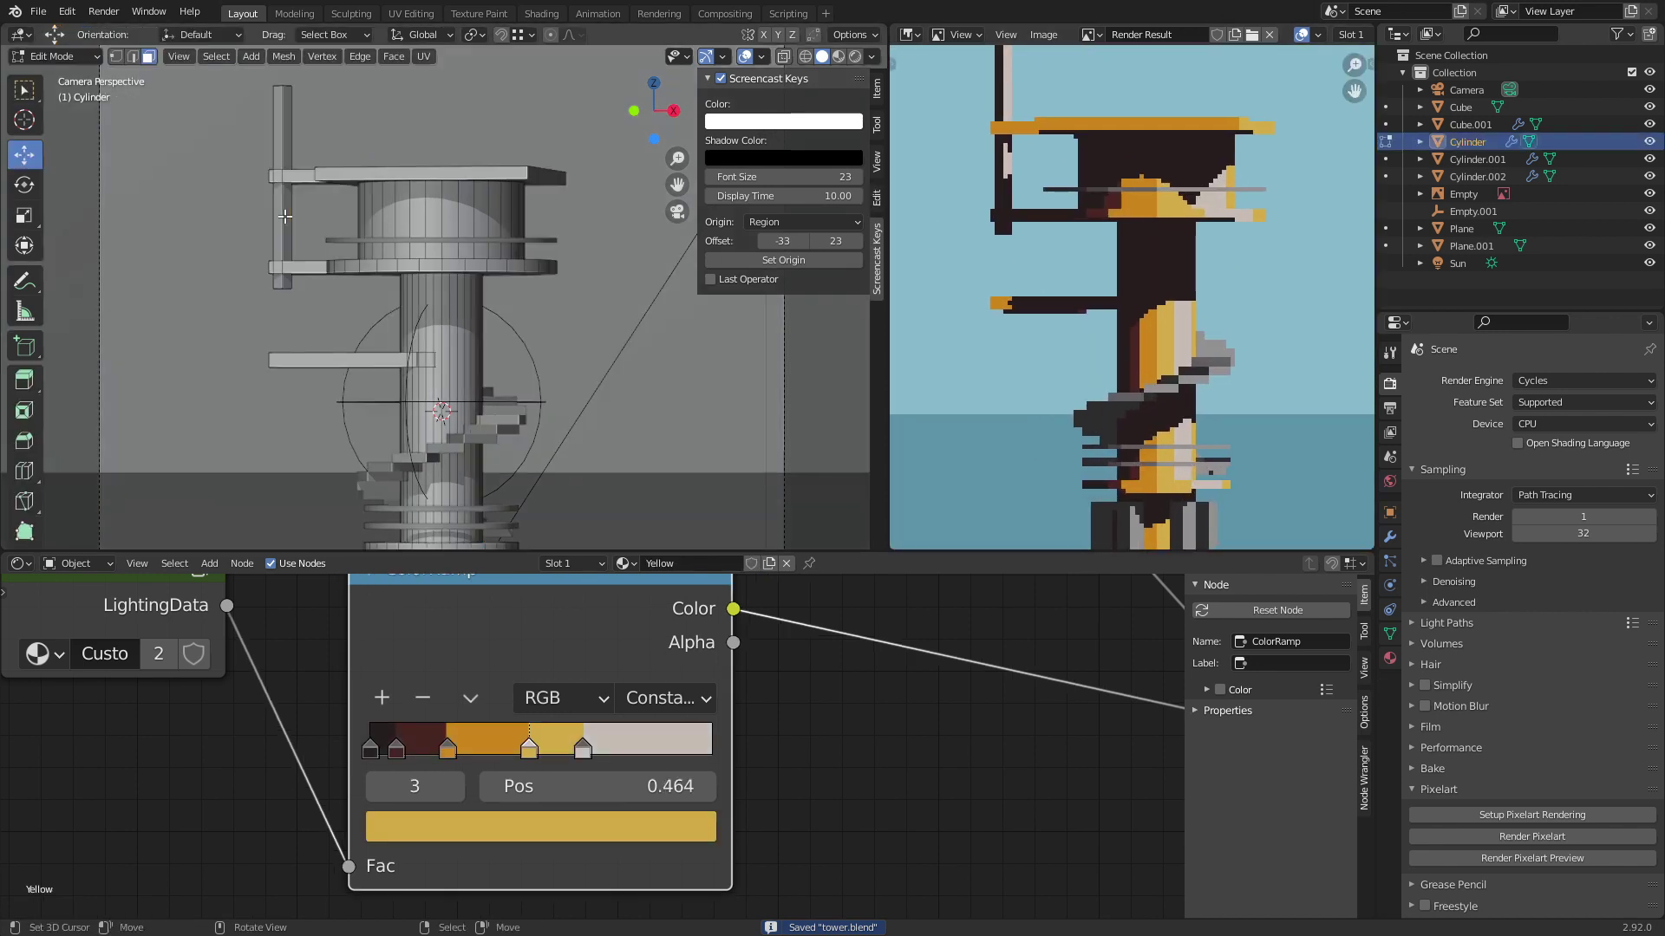
pyautogui.press('l')
pyautogui.press('s')
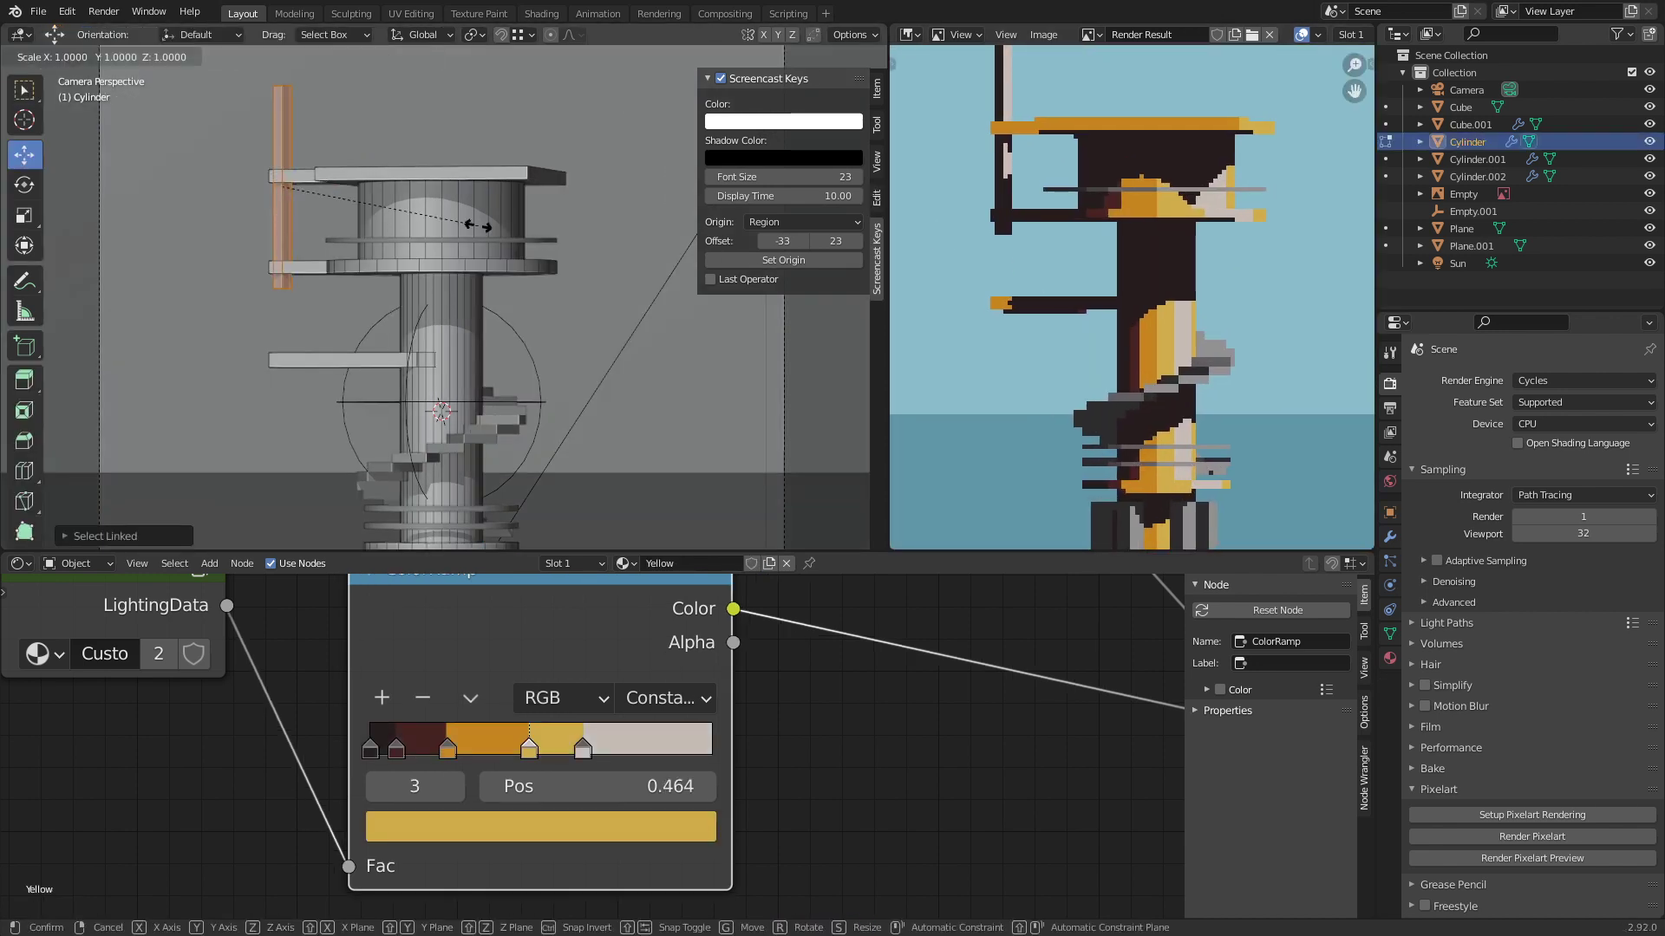
pyautogui.click(477, 227)
pyautogui.press('p')
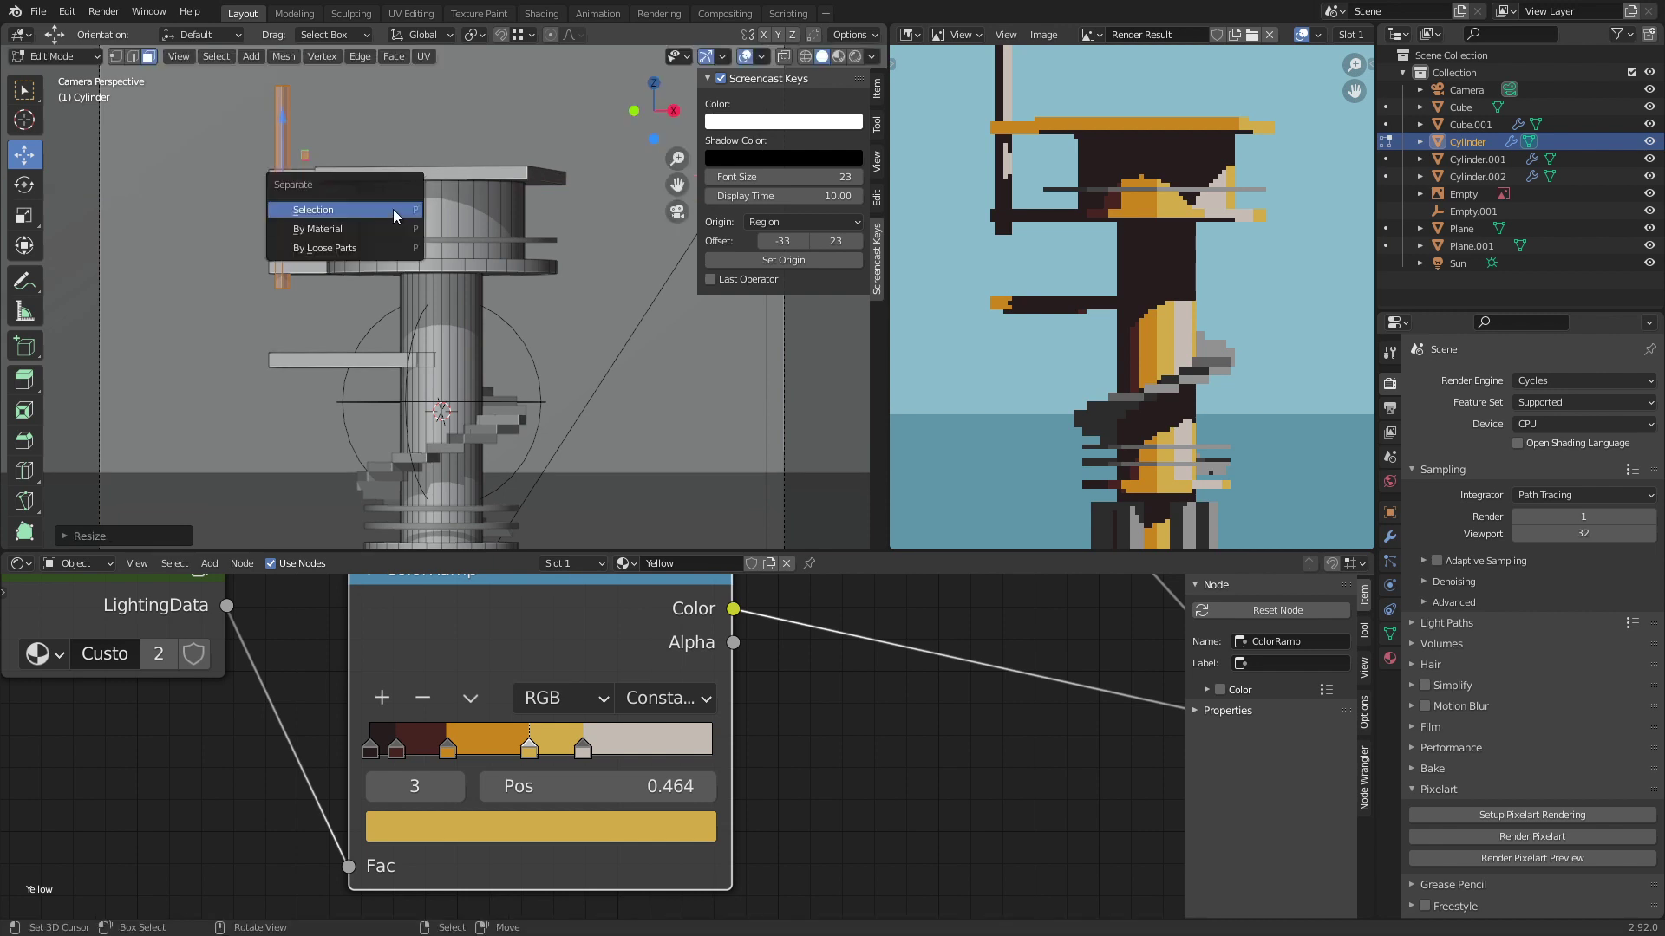
pyautogui.click(393, 210)
pyautogui.click(278, 143)
pyautogui.press('Tab')
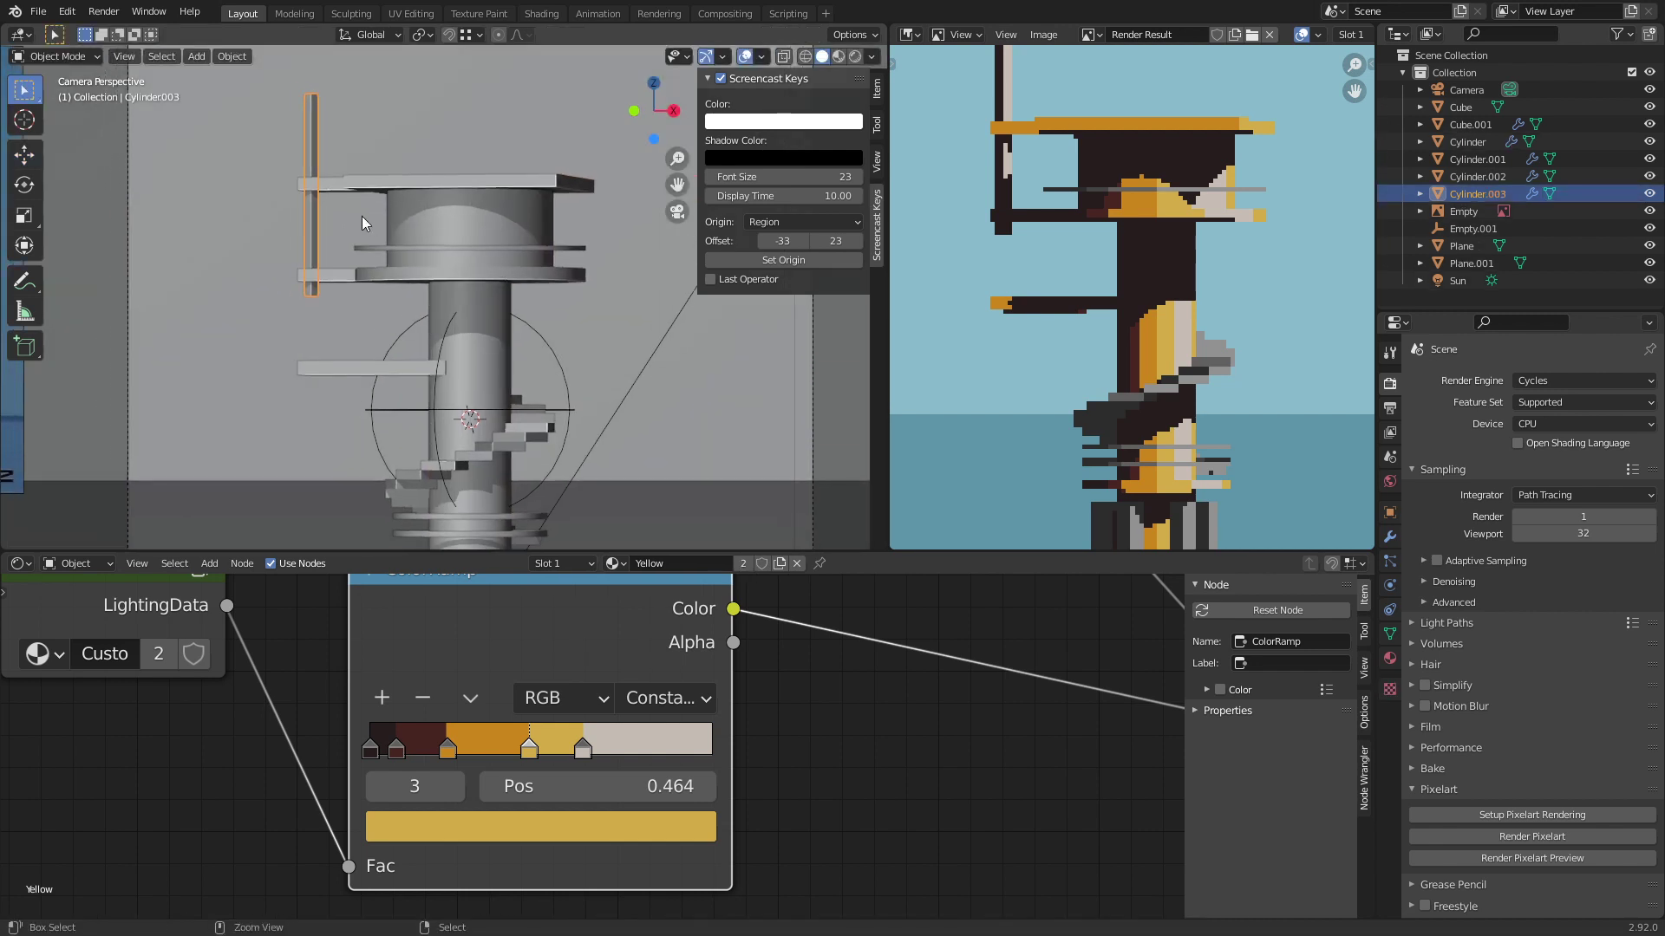
pyautogui.hotkey('ctrl', 's')
# Step: Move the separated side post down along Z toward the lowest arm and lengthen it slightly along Z
pyautogui.keyDown('shift'); pyautogui.moveTo(433, 350); pyautogui.dragTo(411, 284, button='middle'); pyautogui.keyUp('shift')
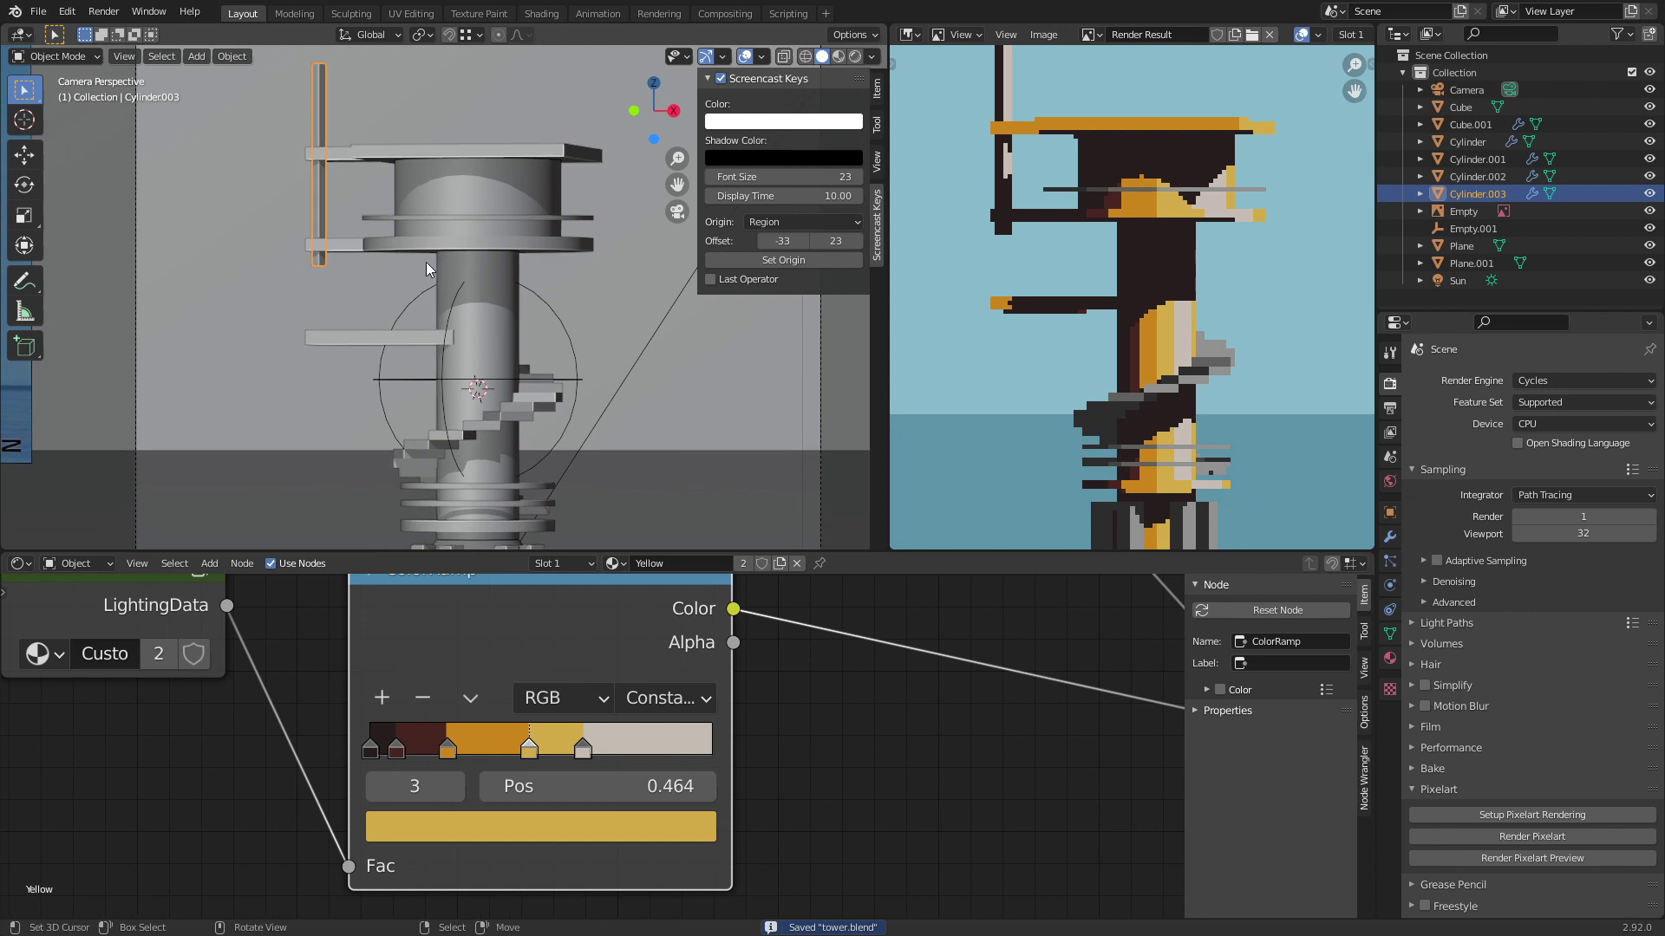
pyautogui.press('g')
pyautogui.press('z')
pyautogui.click(422, 342)
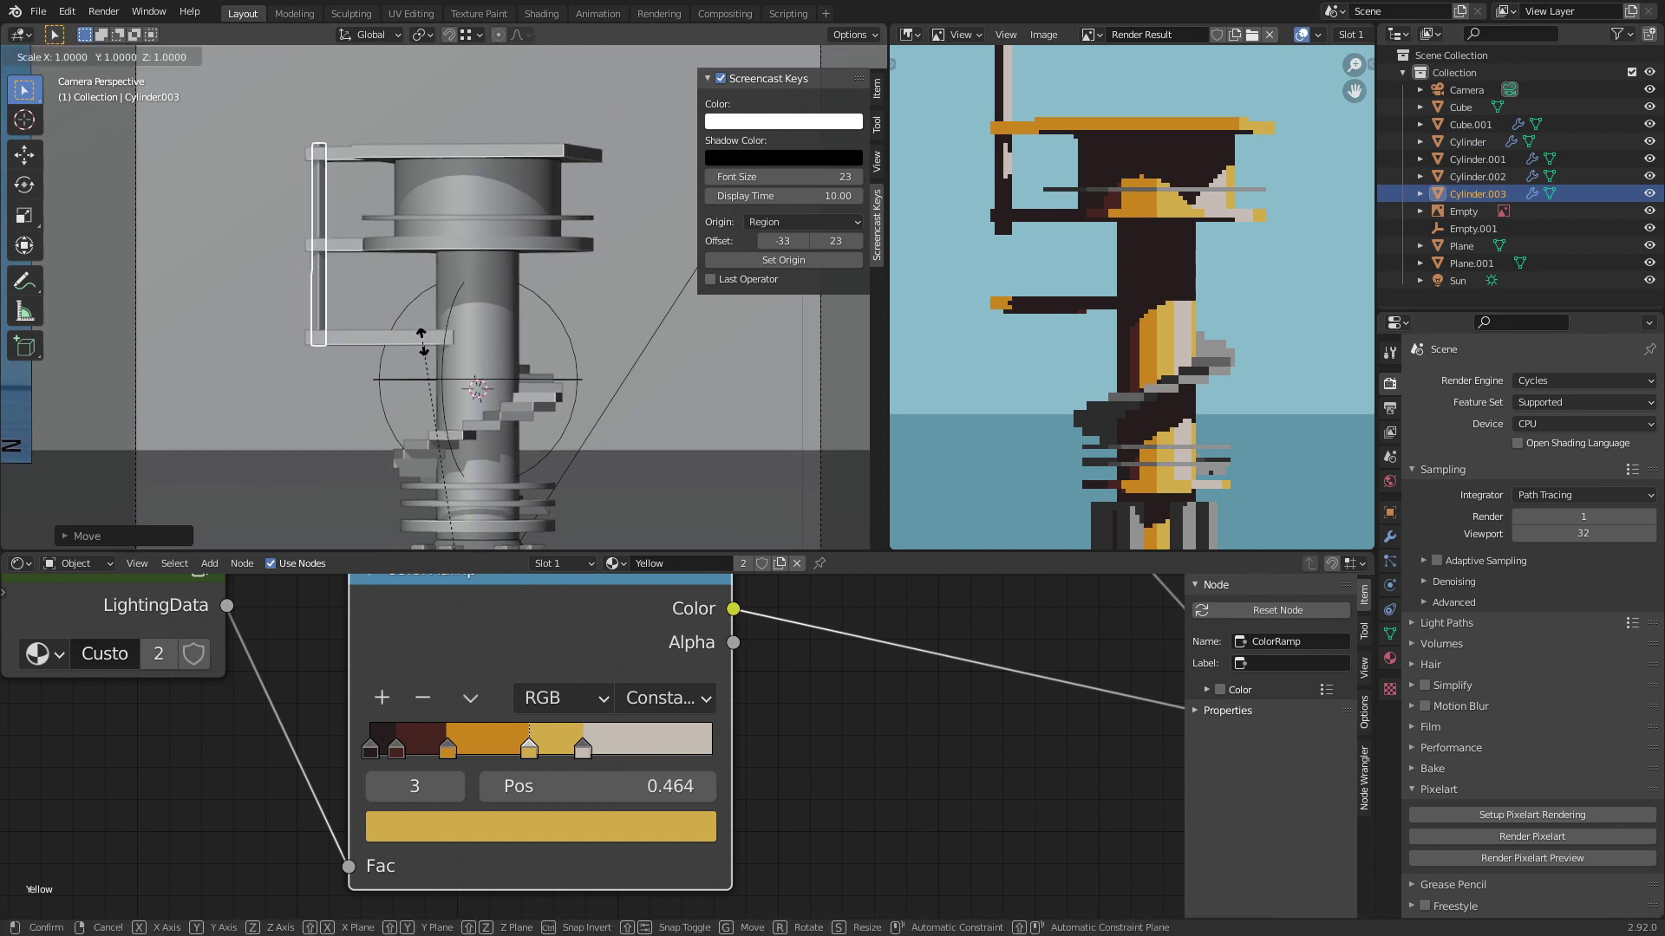
pyautogui.press('s')
pyautogui.press('z')
pyautogui.click(428, 301)
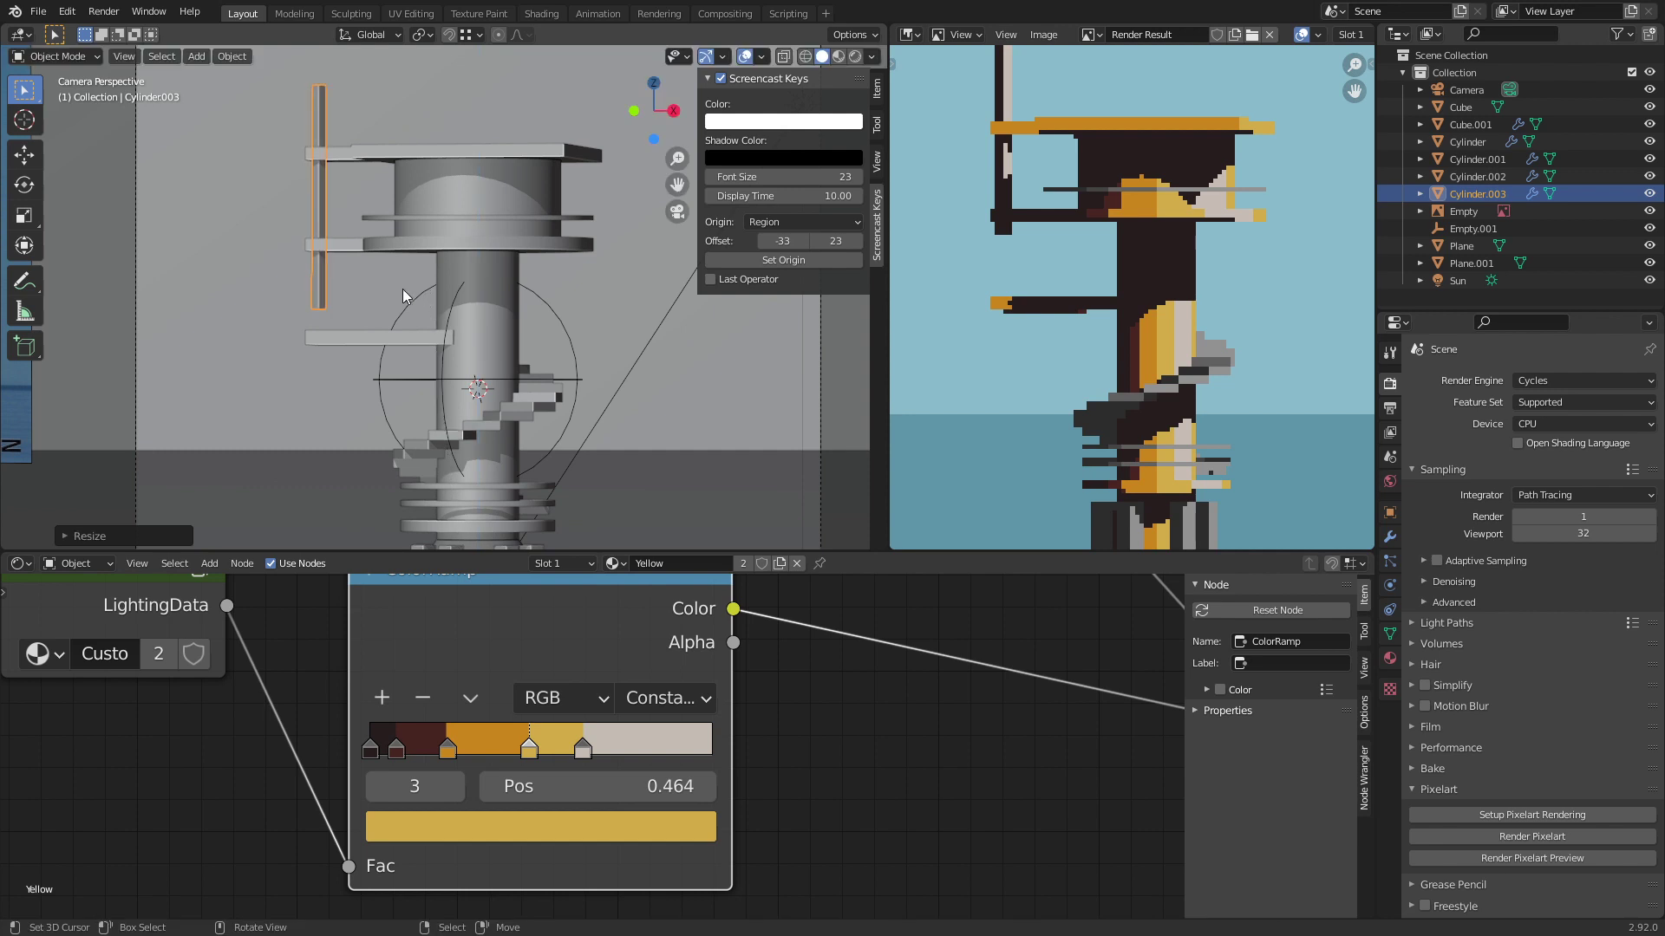
# Step: Set the side post's origin to its geometry, lower it about 0.48 m along Z across all three arms, deselect it and save
pyautogui.press('F3')
pyautogui.press('Return')
pyautogui.press('g')
pyautogui.press('z')
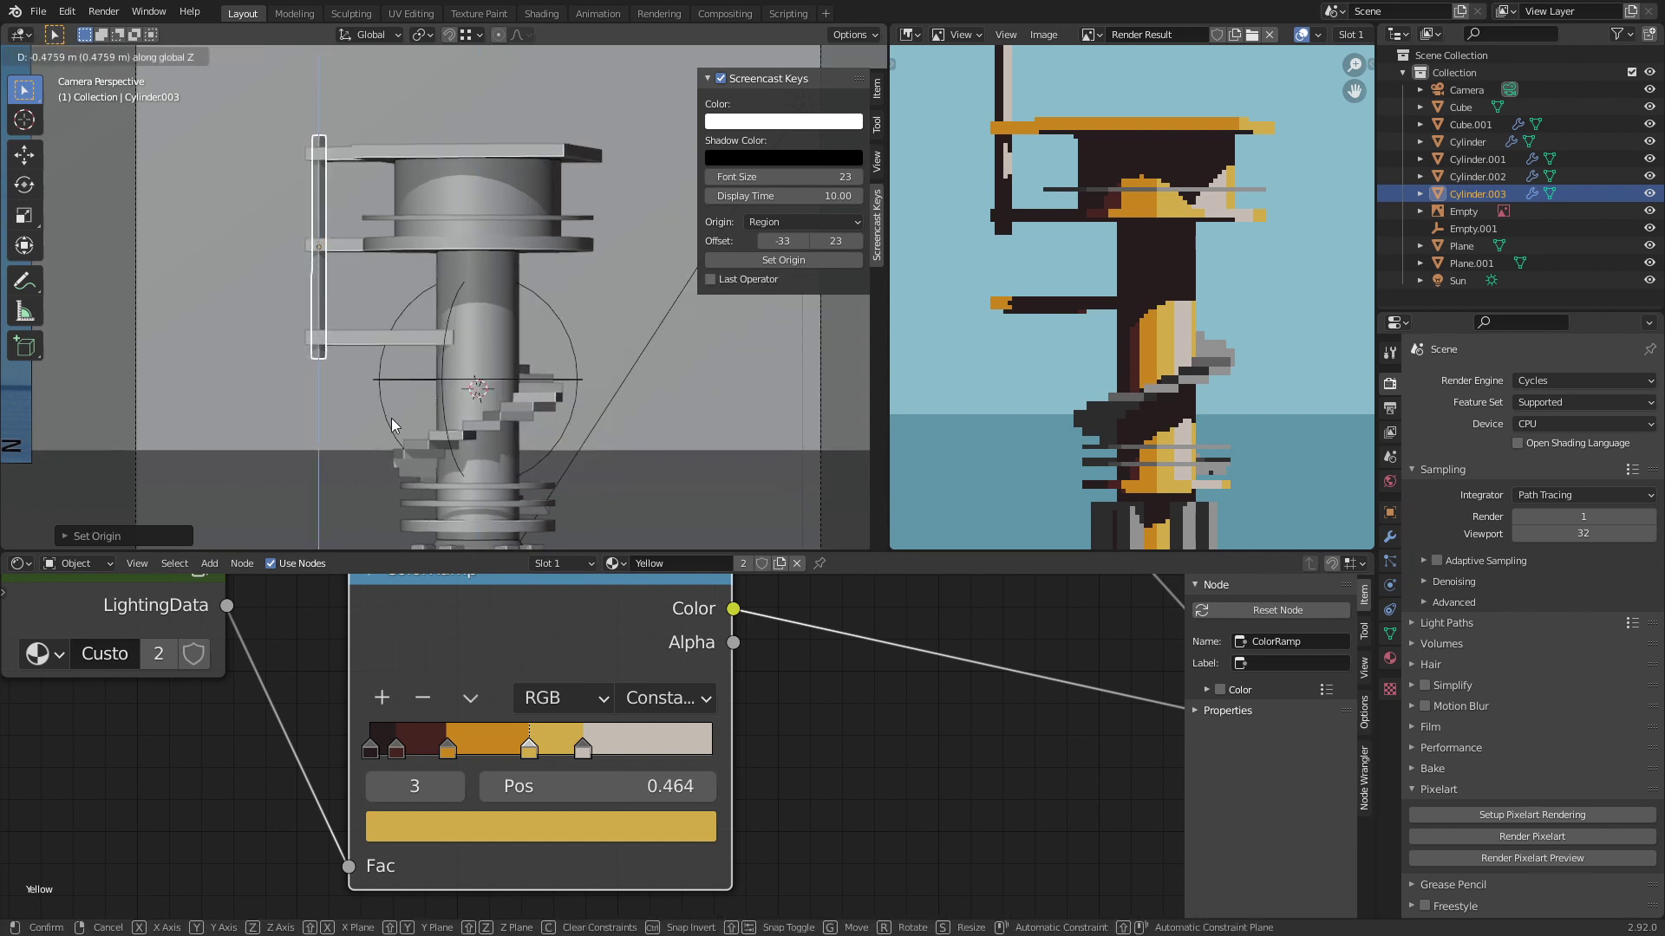
pyautogui.click(393, 424)
pyautogui.hotkey('alt', 'a')
pyautogui.hotkey('ctrl', 's')
# Step: Render a pixel art preview and examine the lengthened side post, the upper platforms and the staircase in the render
pyautogui.click(1553, 860)
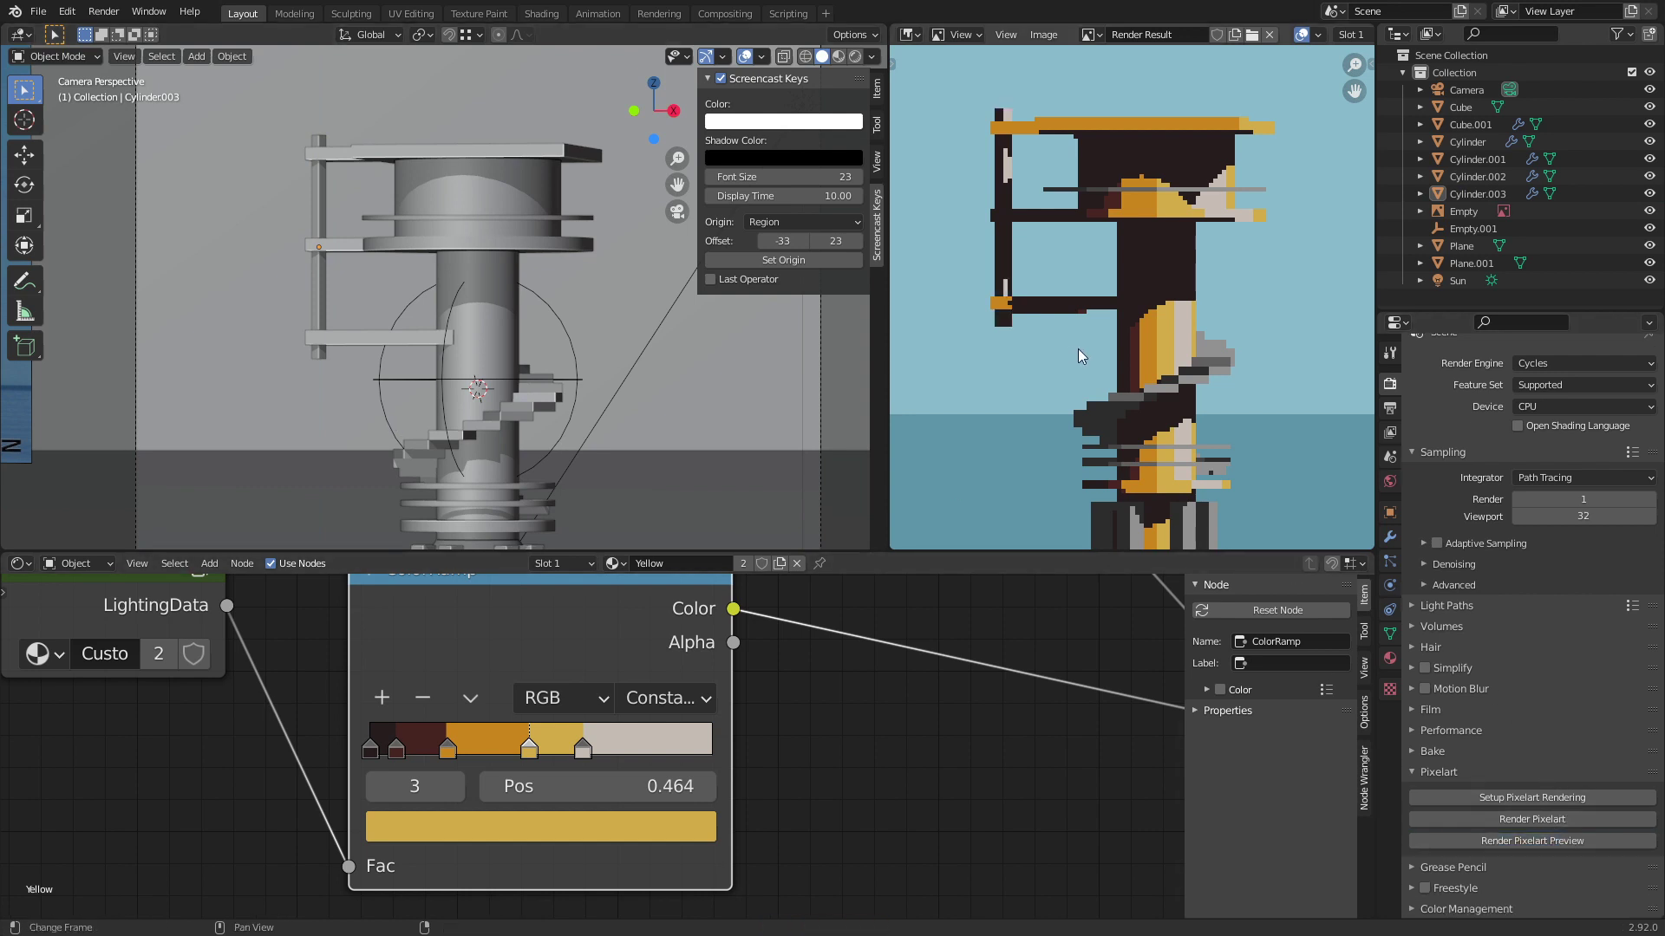
pyautogui.scroll(-4, 1084, 345)
pyautogui.moveTo(1101, 333); pyautogui.dragTo(1092, 300, button='middle')
pyautogui.scroll(3, 1093, 300)
pyautogui.moveTo(1030, 224); pyautogui.dragTo(1059, 285, button='middle')
pyautogui.scroll(6, 1032, 239)
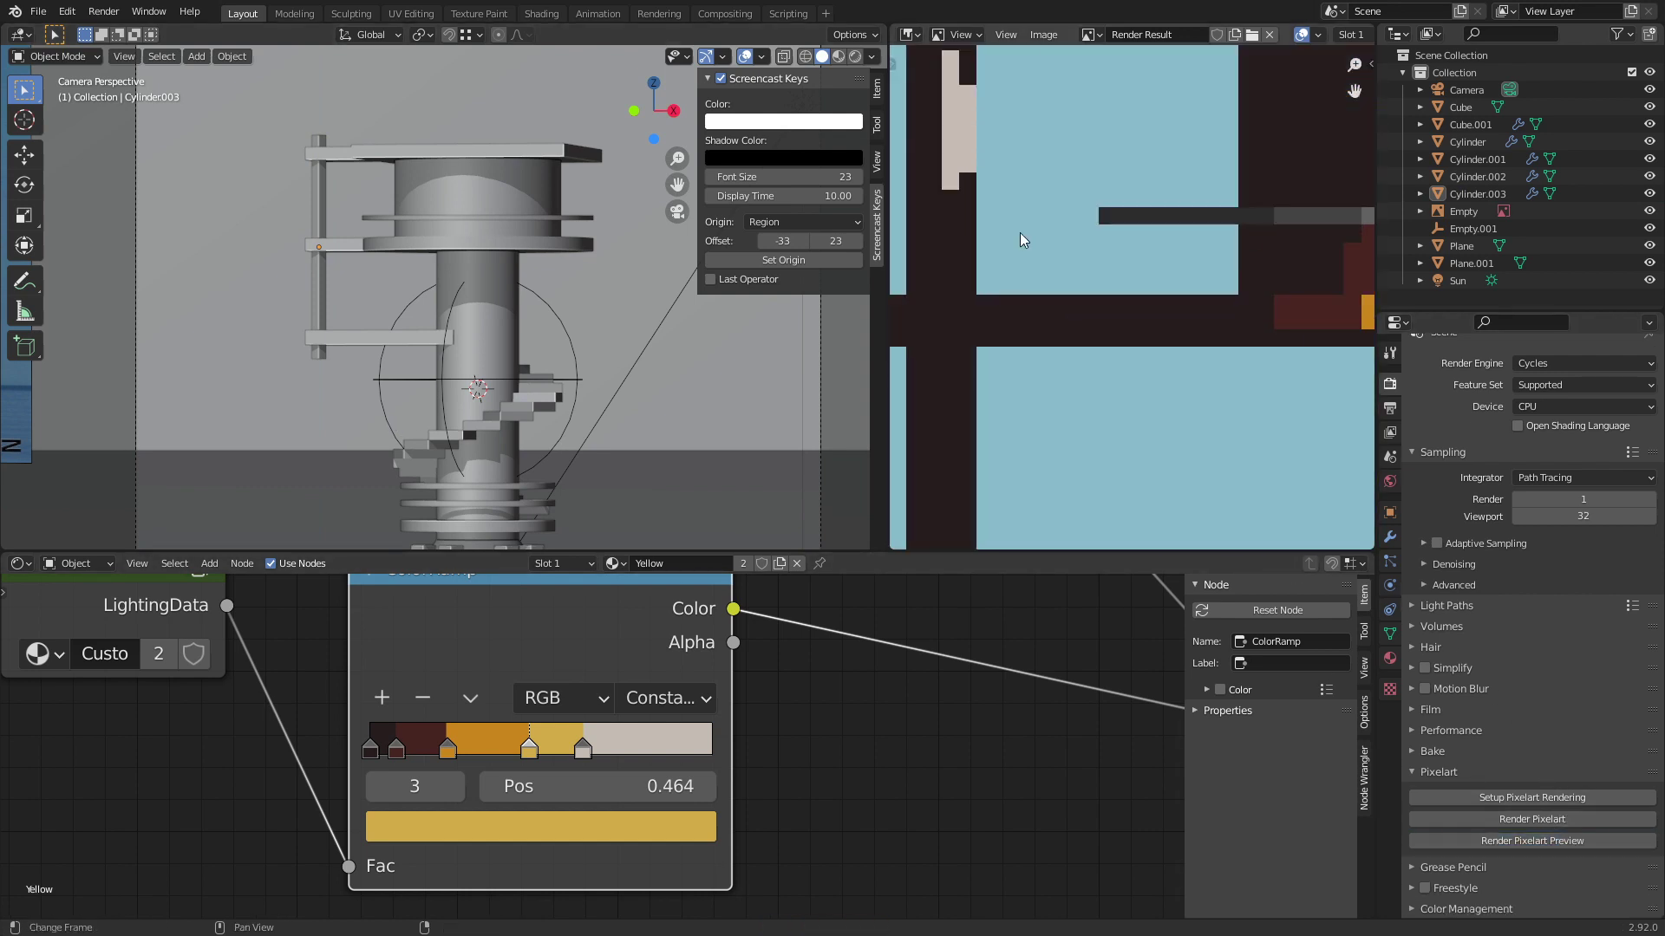
pyautogui.click(1042, 243)
pyautogui.scroll(-4, 1115, 340)
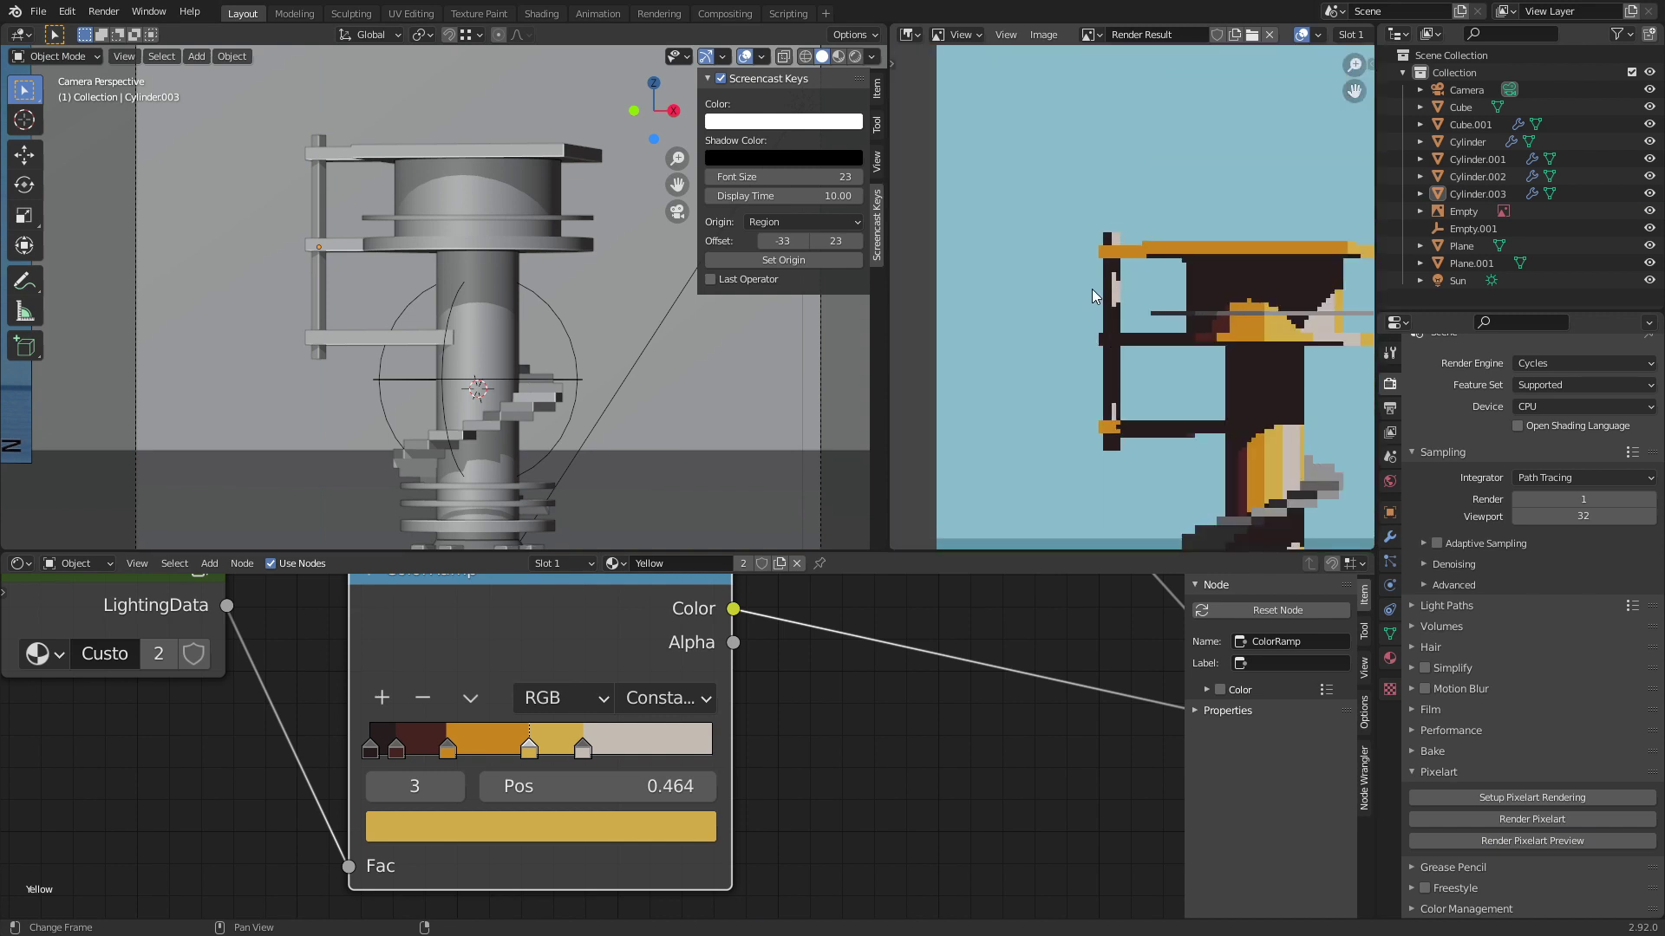
pyautogui.moveTo(1104, 298); pyautogui.dragTo(1109, 314)
pyautogui.scroll(-4, 1135, 305)
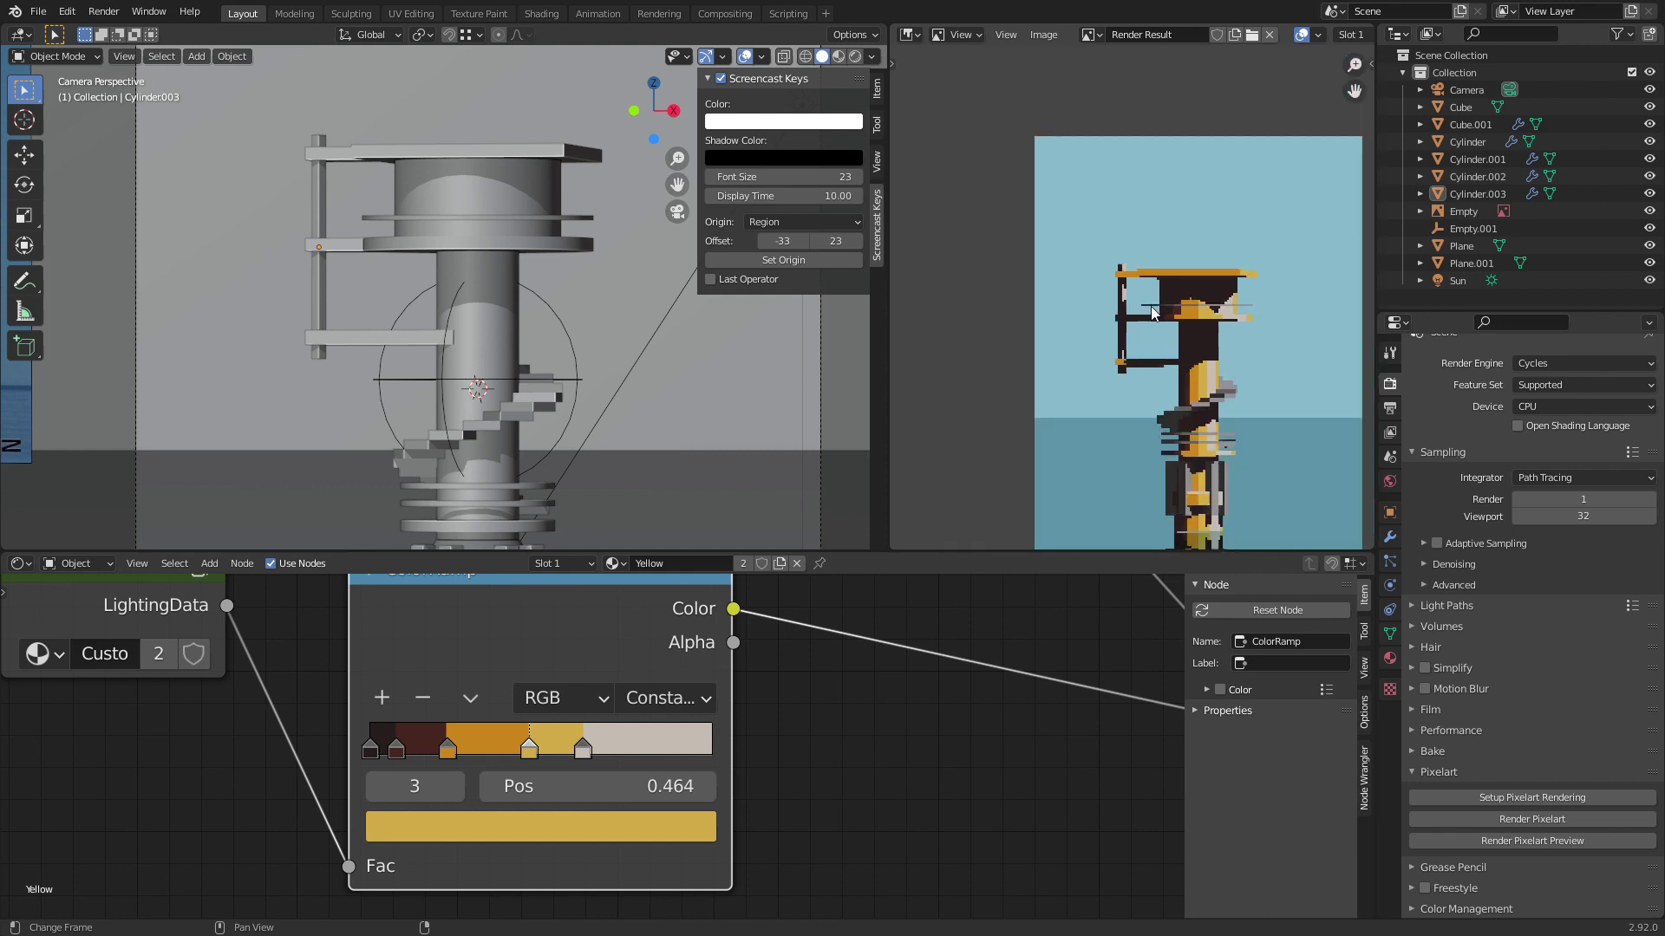
pyautogui.moveTo(1199, 369); pyautogui.dragTo(1043, 363, button='middle')
pyautogui.scroll(2, 1150, 296)
pyautogui.scroll(-1, 1107, 303)
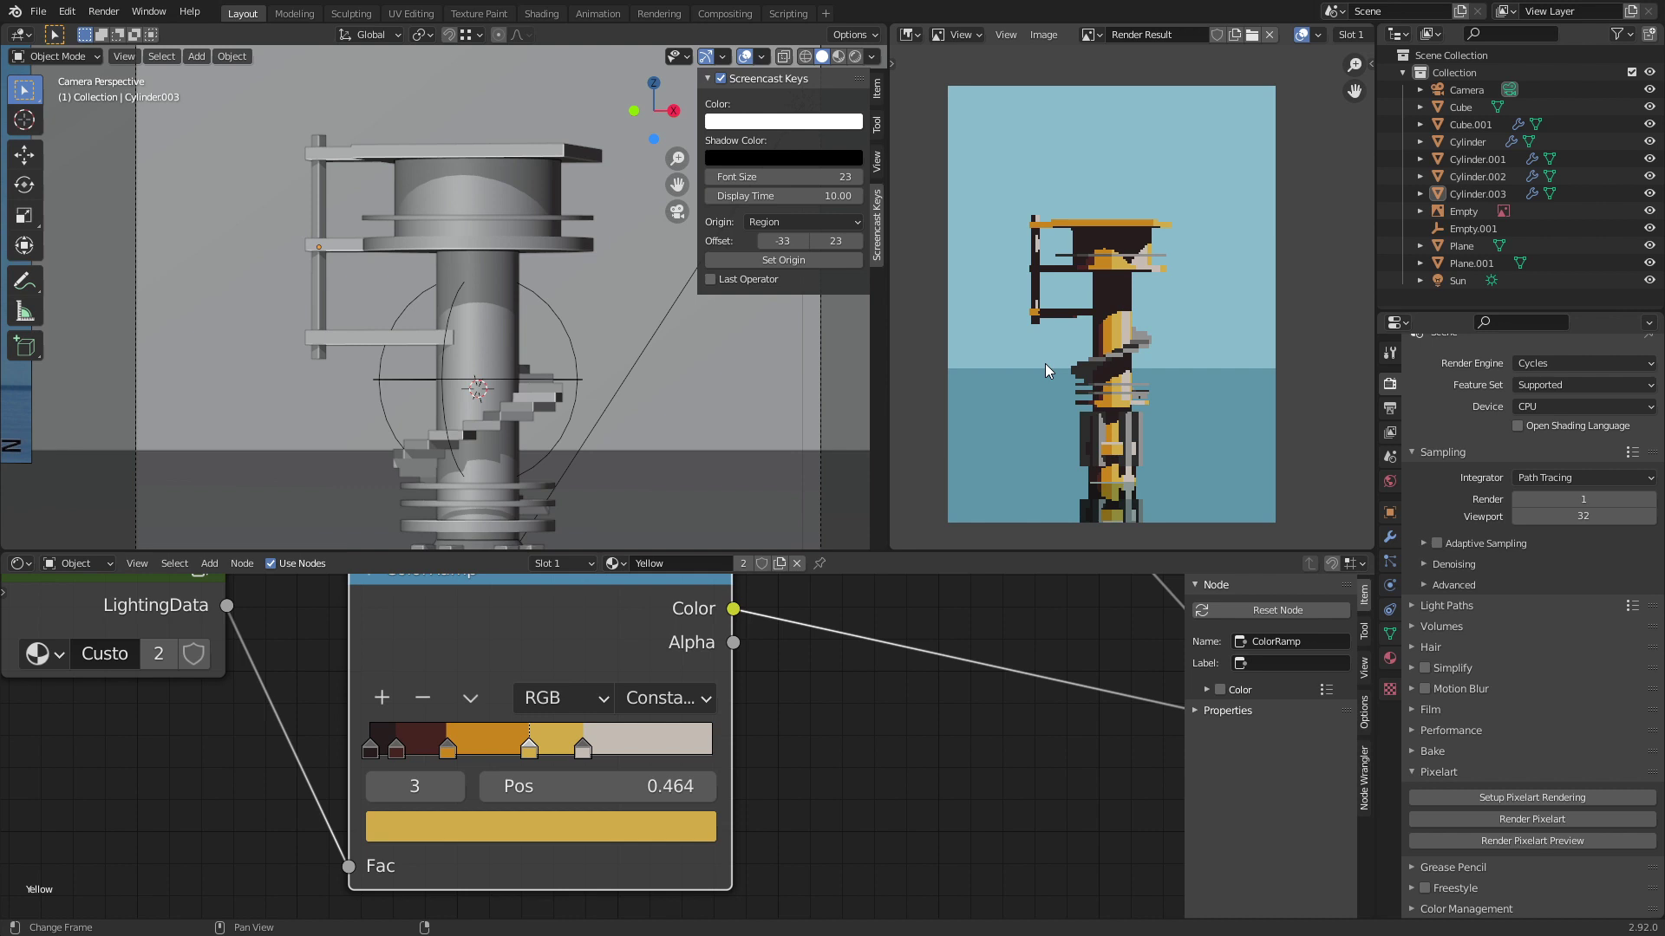
pyautogui.scroll(4, 1064, 212)
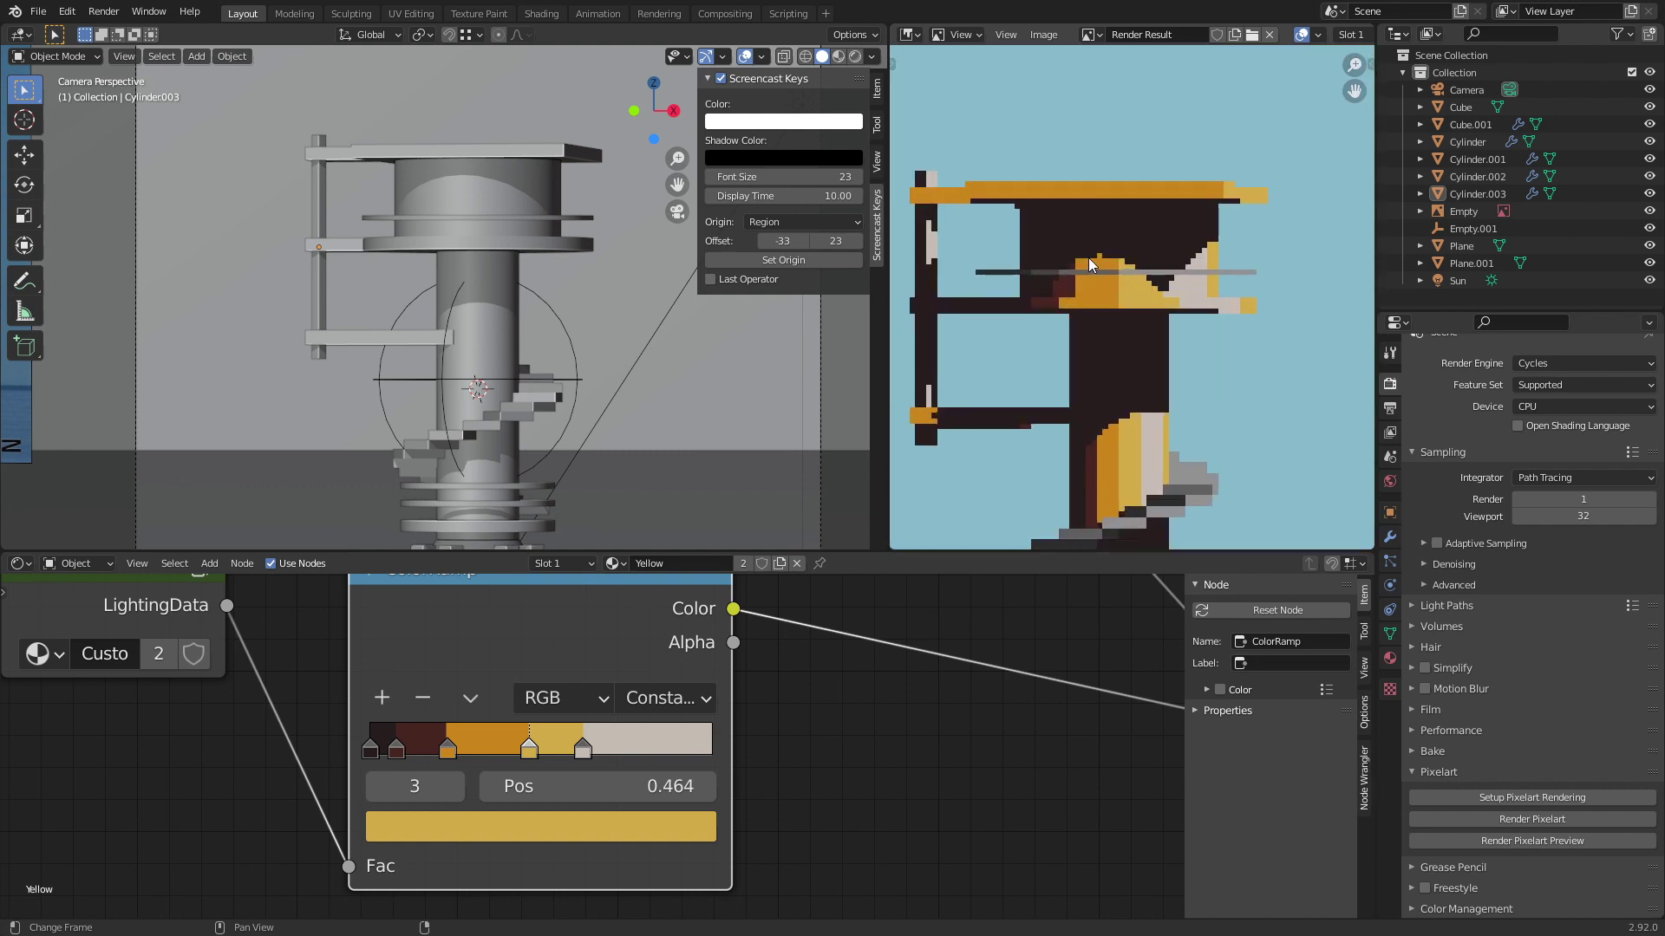
pyautogui.scroll(-3, 1235, 377)
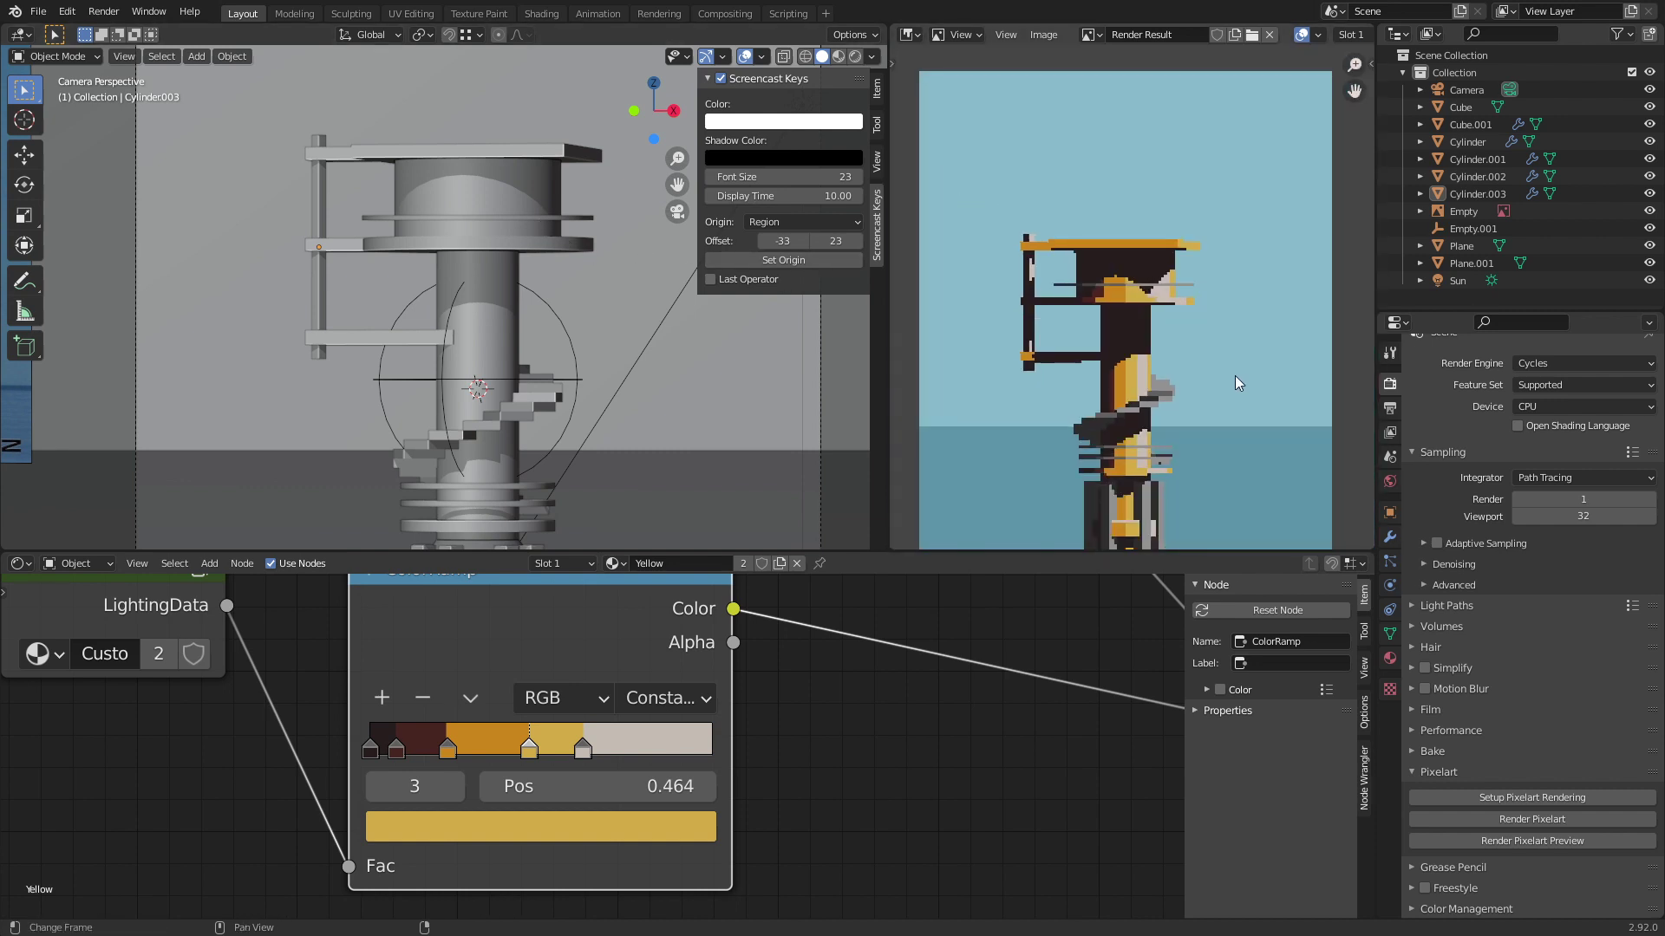
pyautogui.moveTo(1235, 376); pyautogui.dragTo(1219, 233, button='middle')
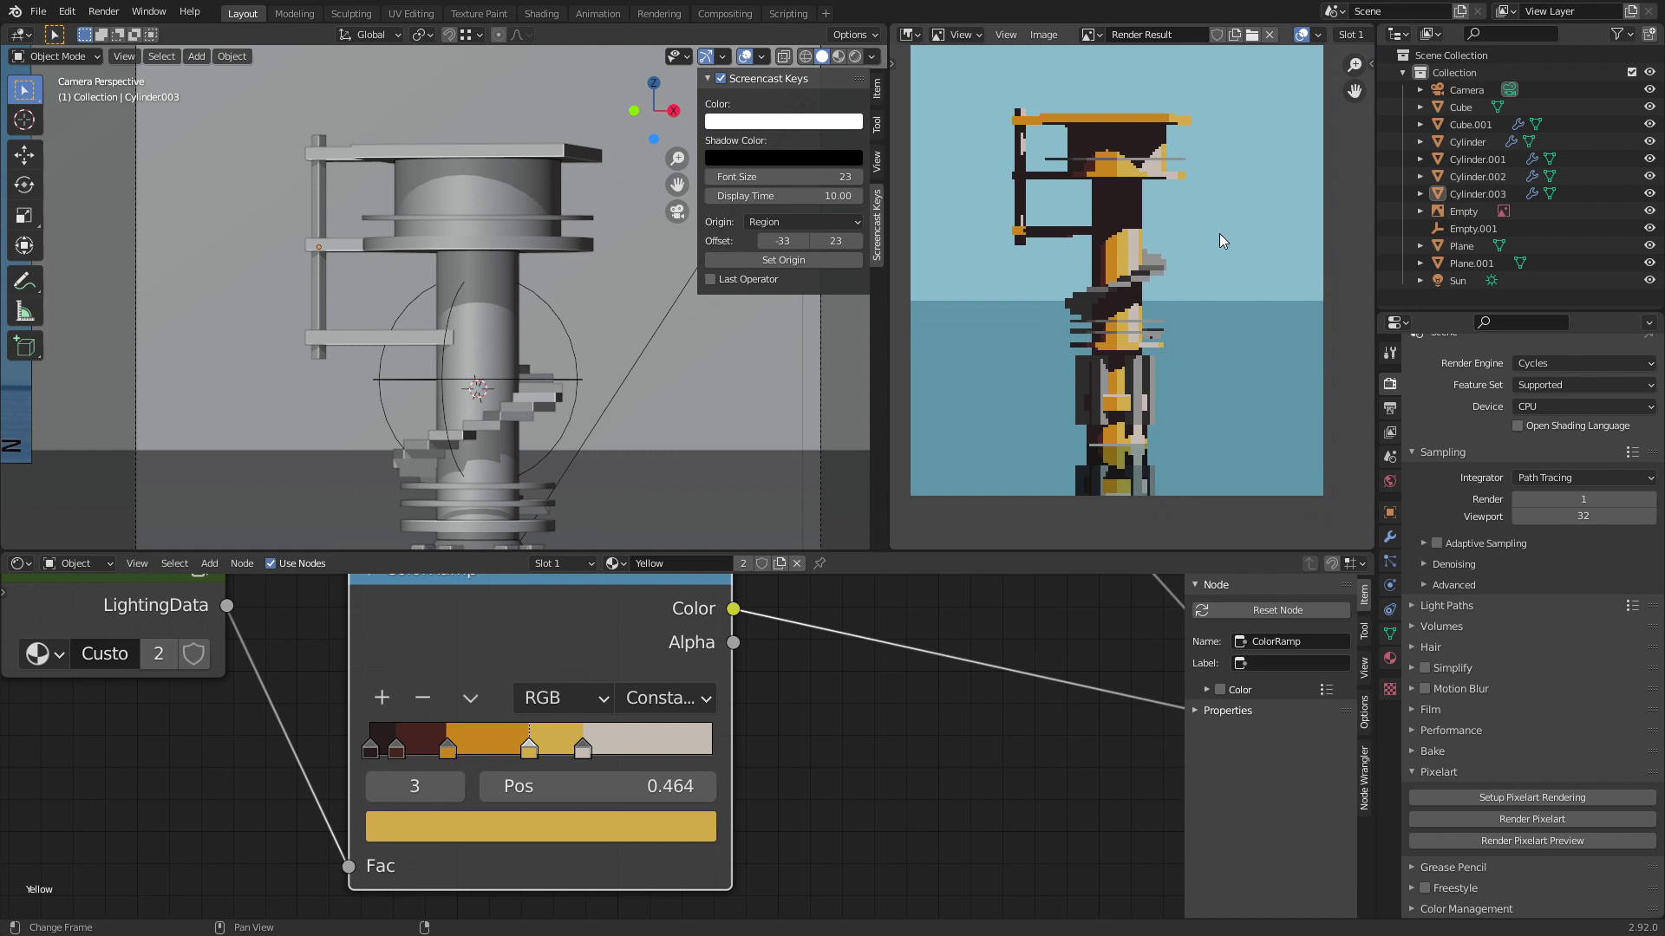
pyautogui.scroll(3, 1199, 320)
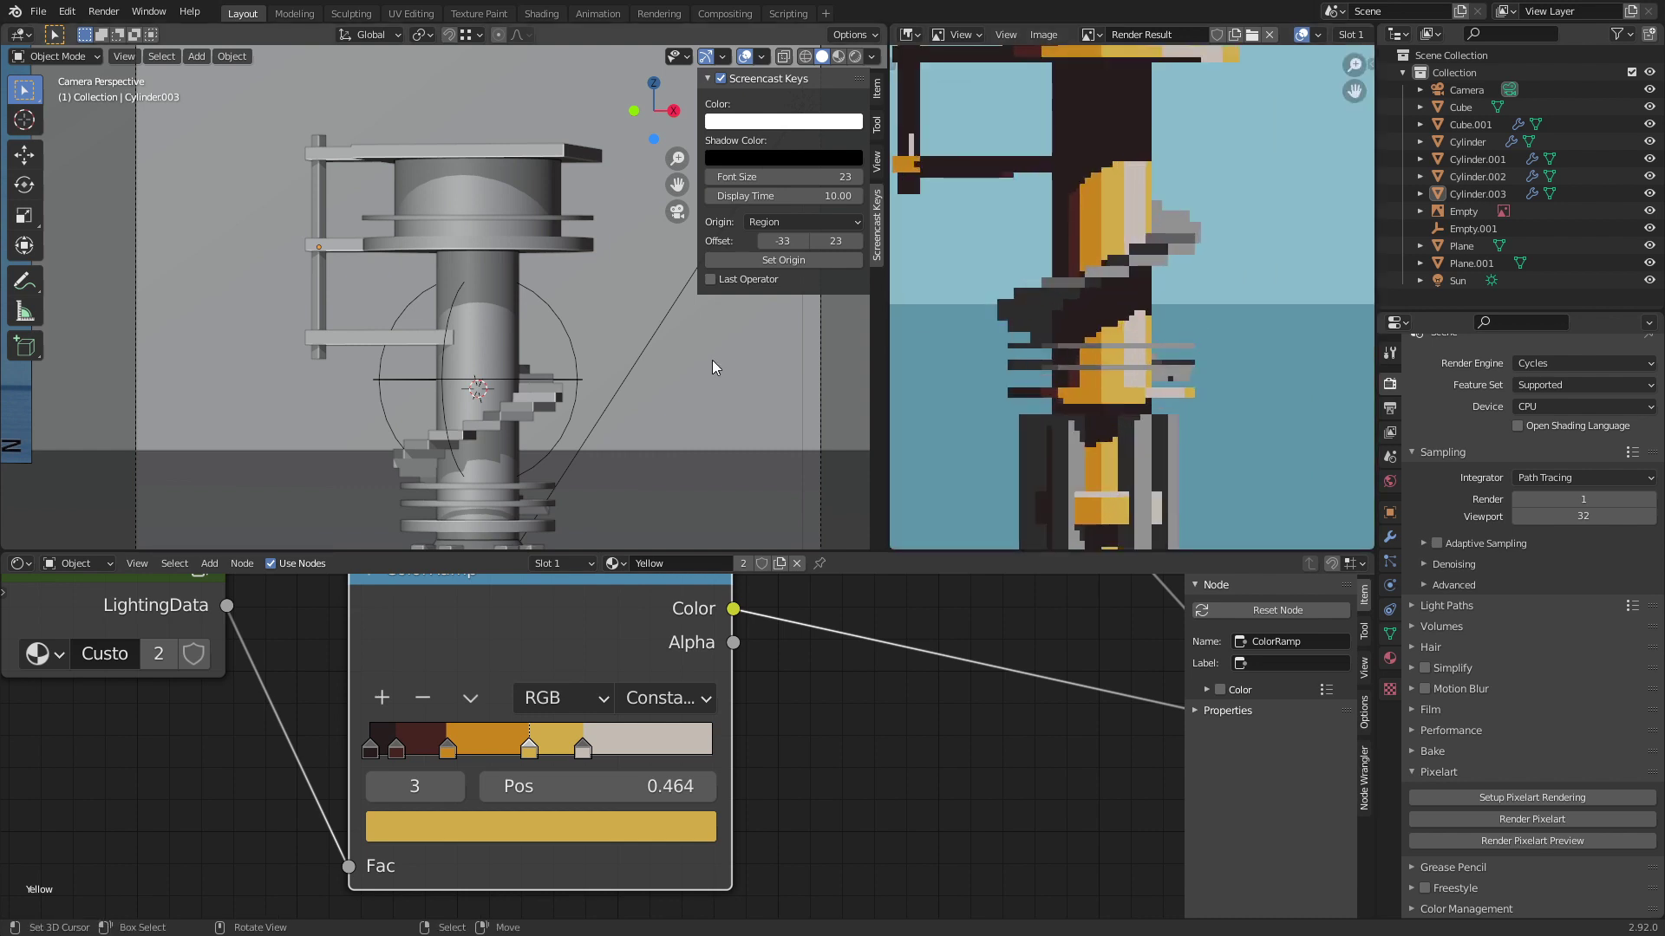
# Step: Assign the Yellow material to the spiral staircase in place of its PixelExample material
pyautogui.scroll(5, 540, 282)
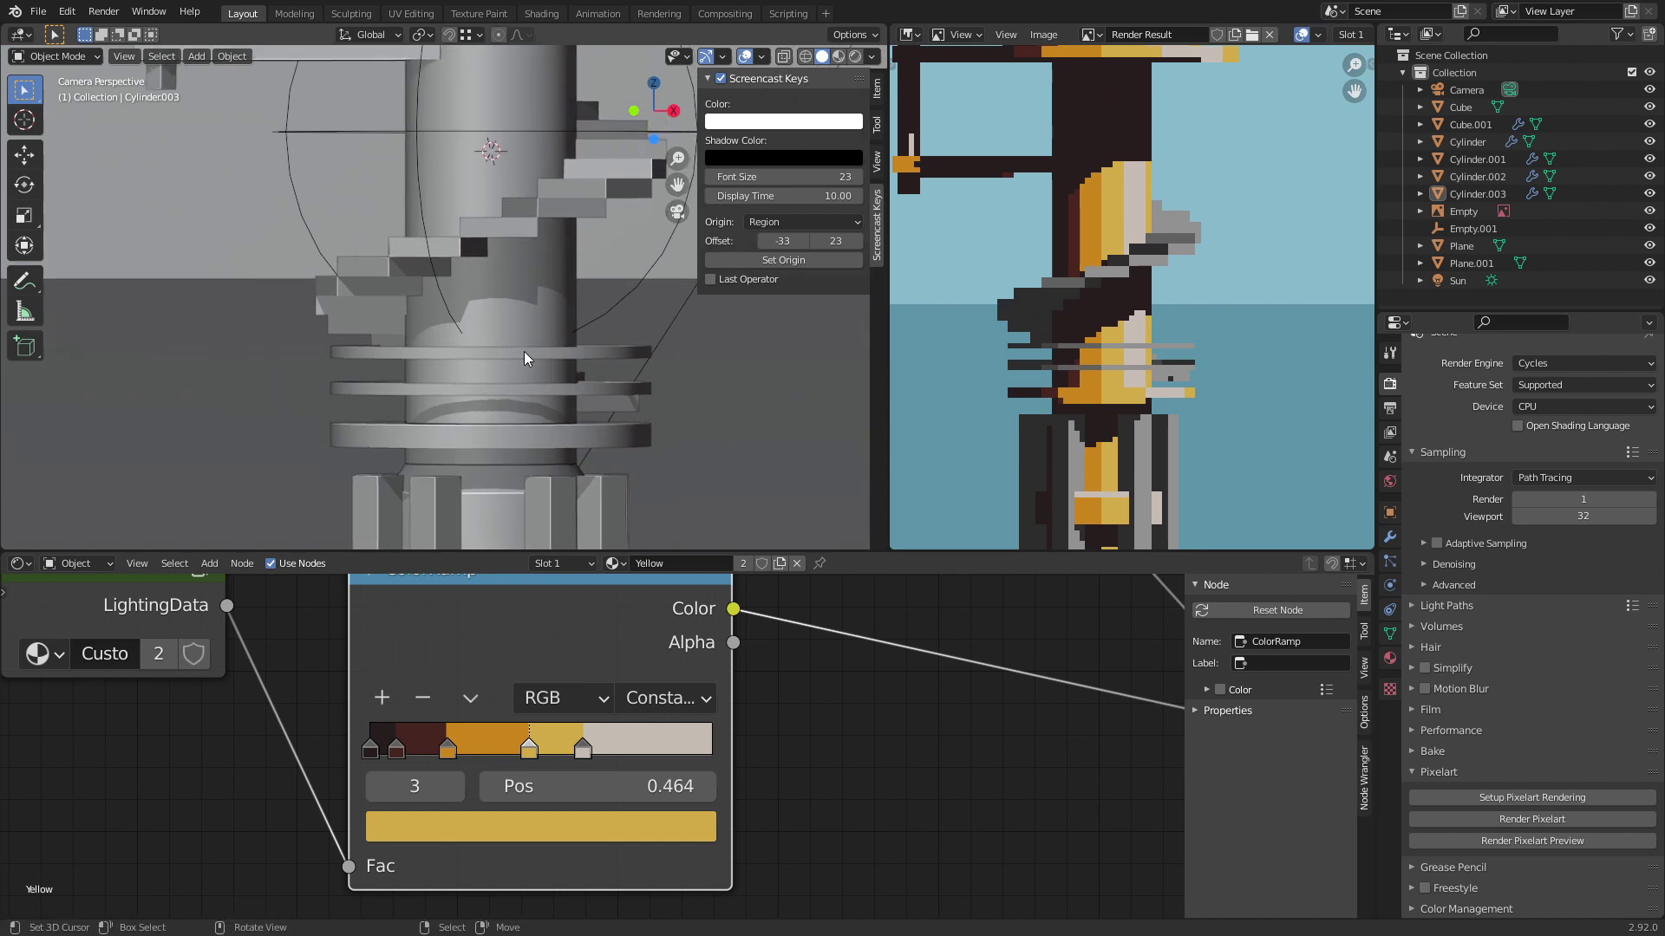
pyautogui.click(560, 244)
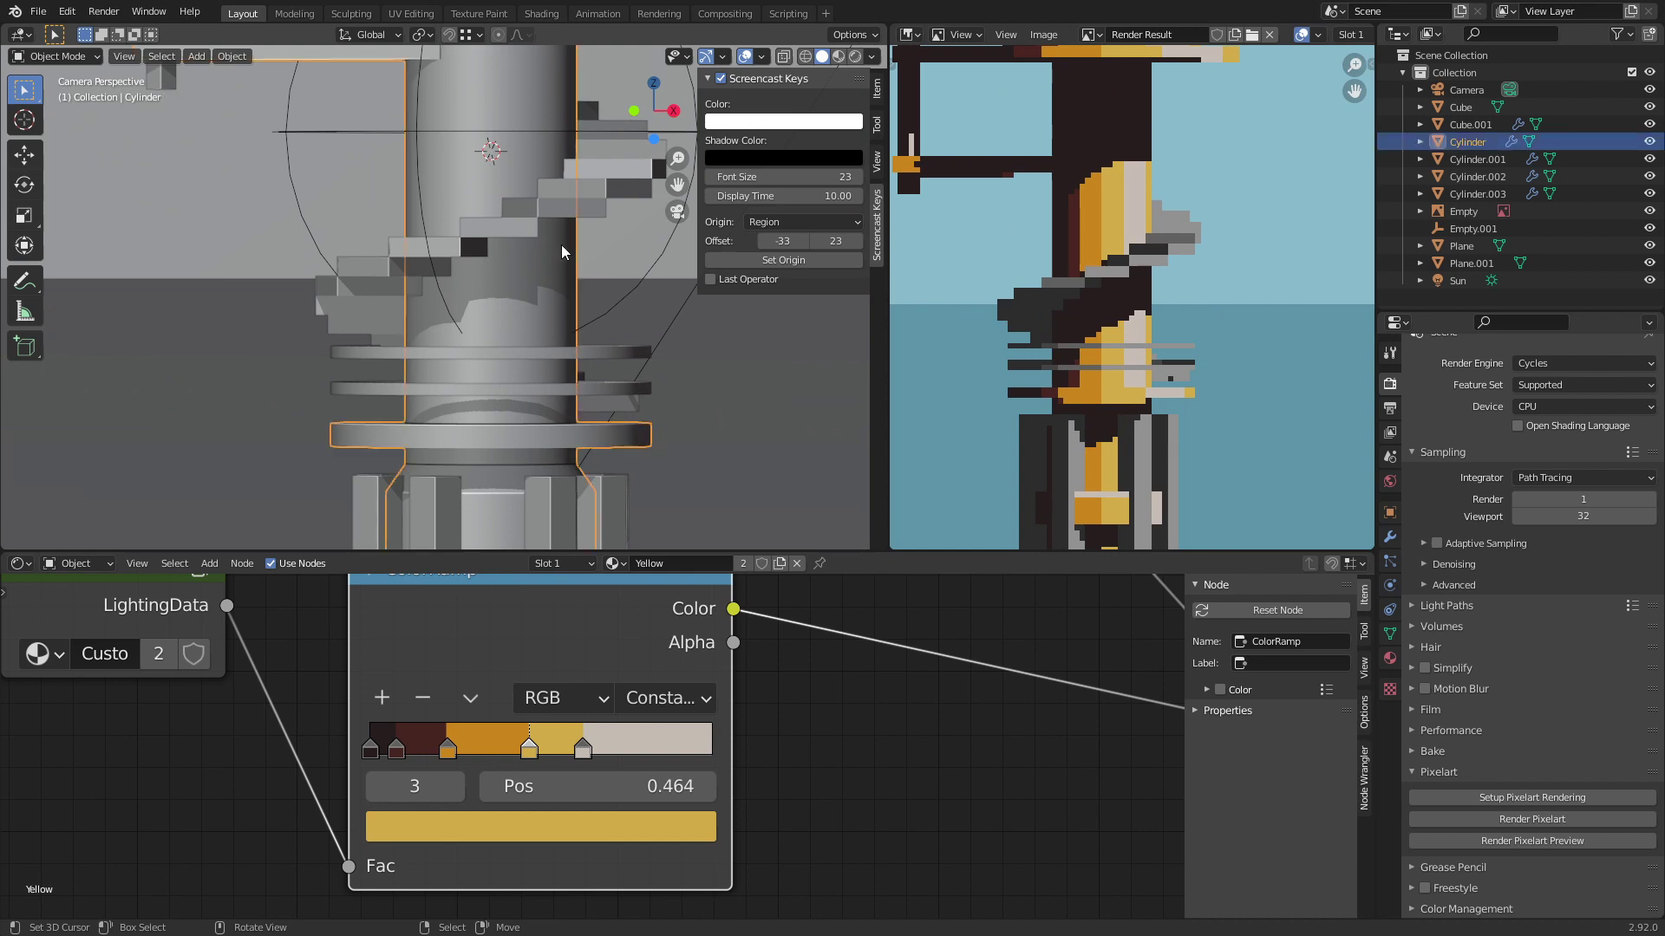
pyautogui.click(1390, 658)
pyautogui.click(1422, 434)
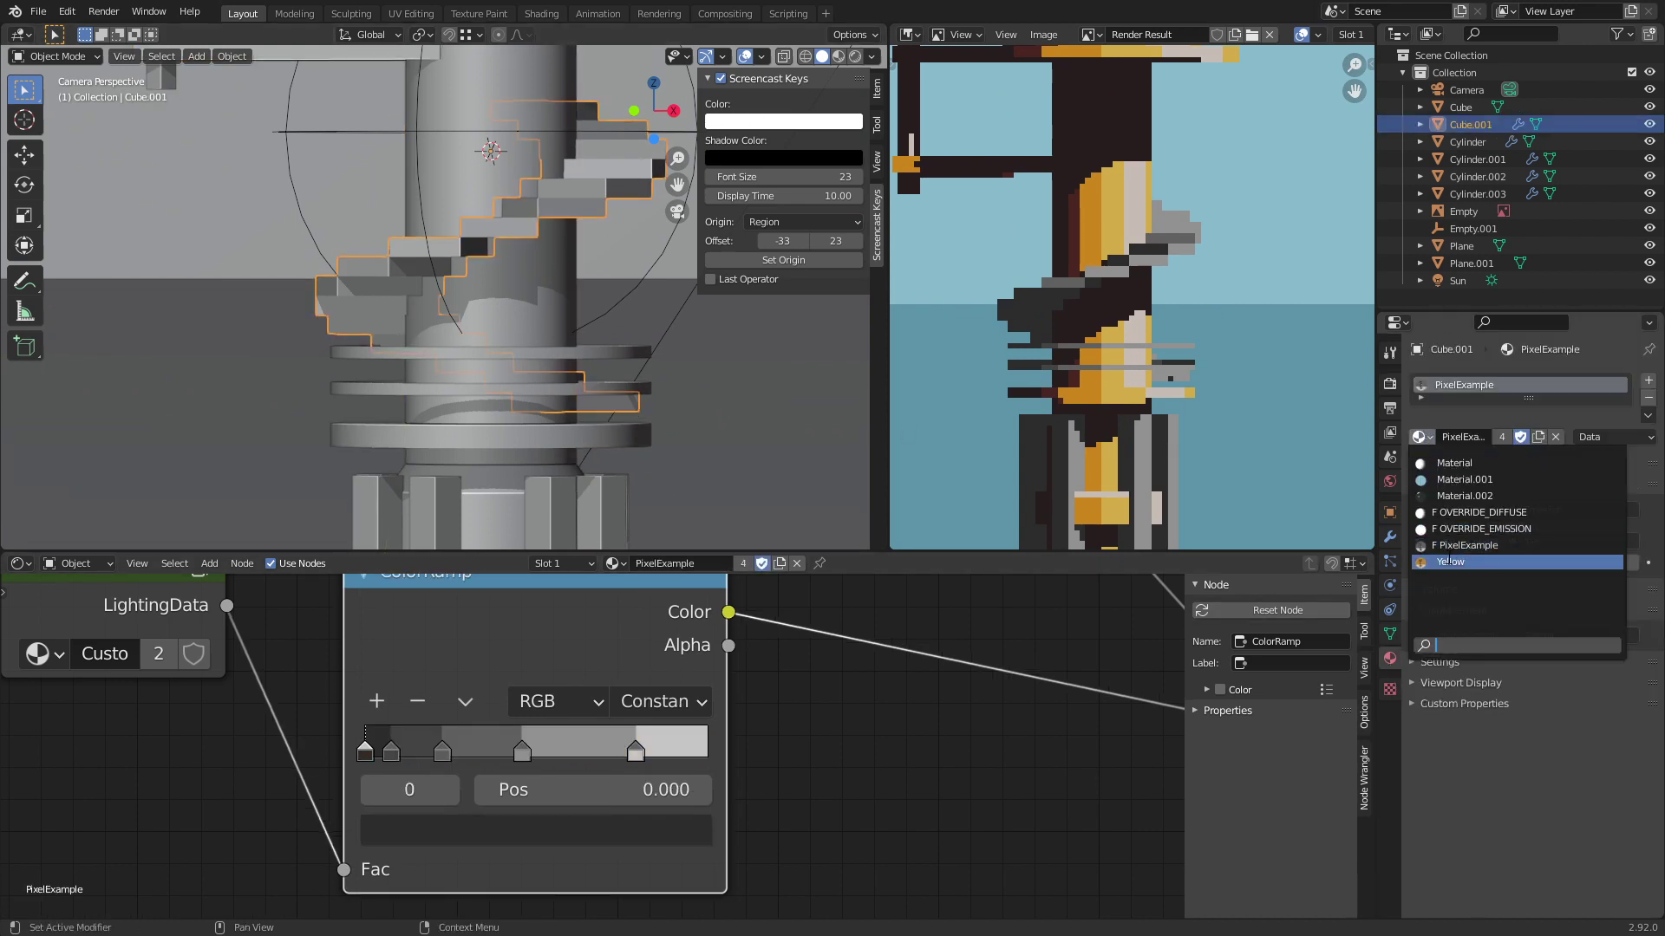
pyautogui.click(1431, 555)
# Step: Render a pixel art preview, check the staircase's new colouring and save the file
pyautogui.click(1390, 384)
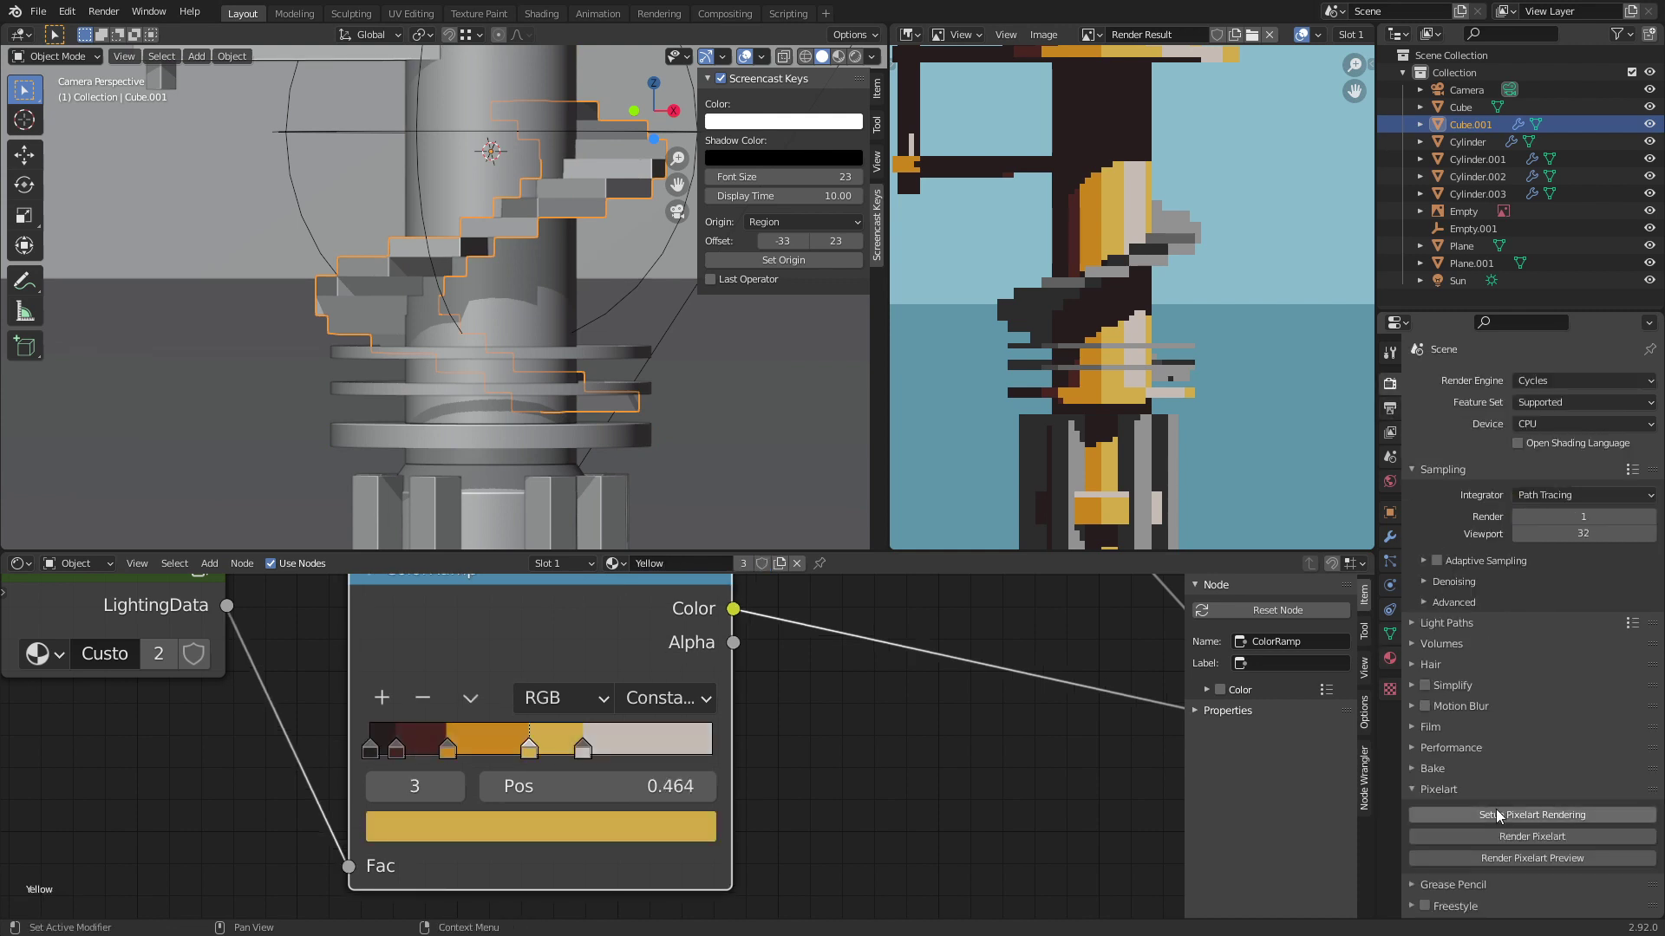
pyautogui.click(1507, 858)
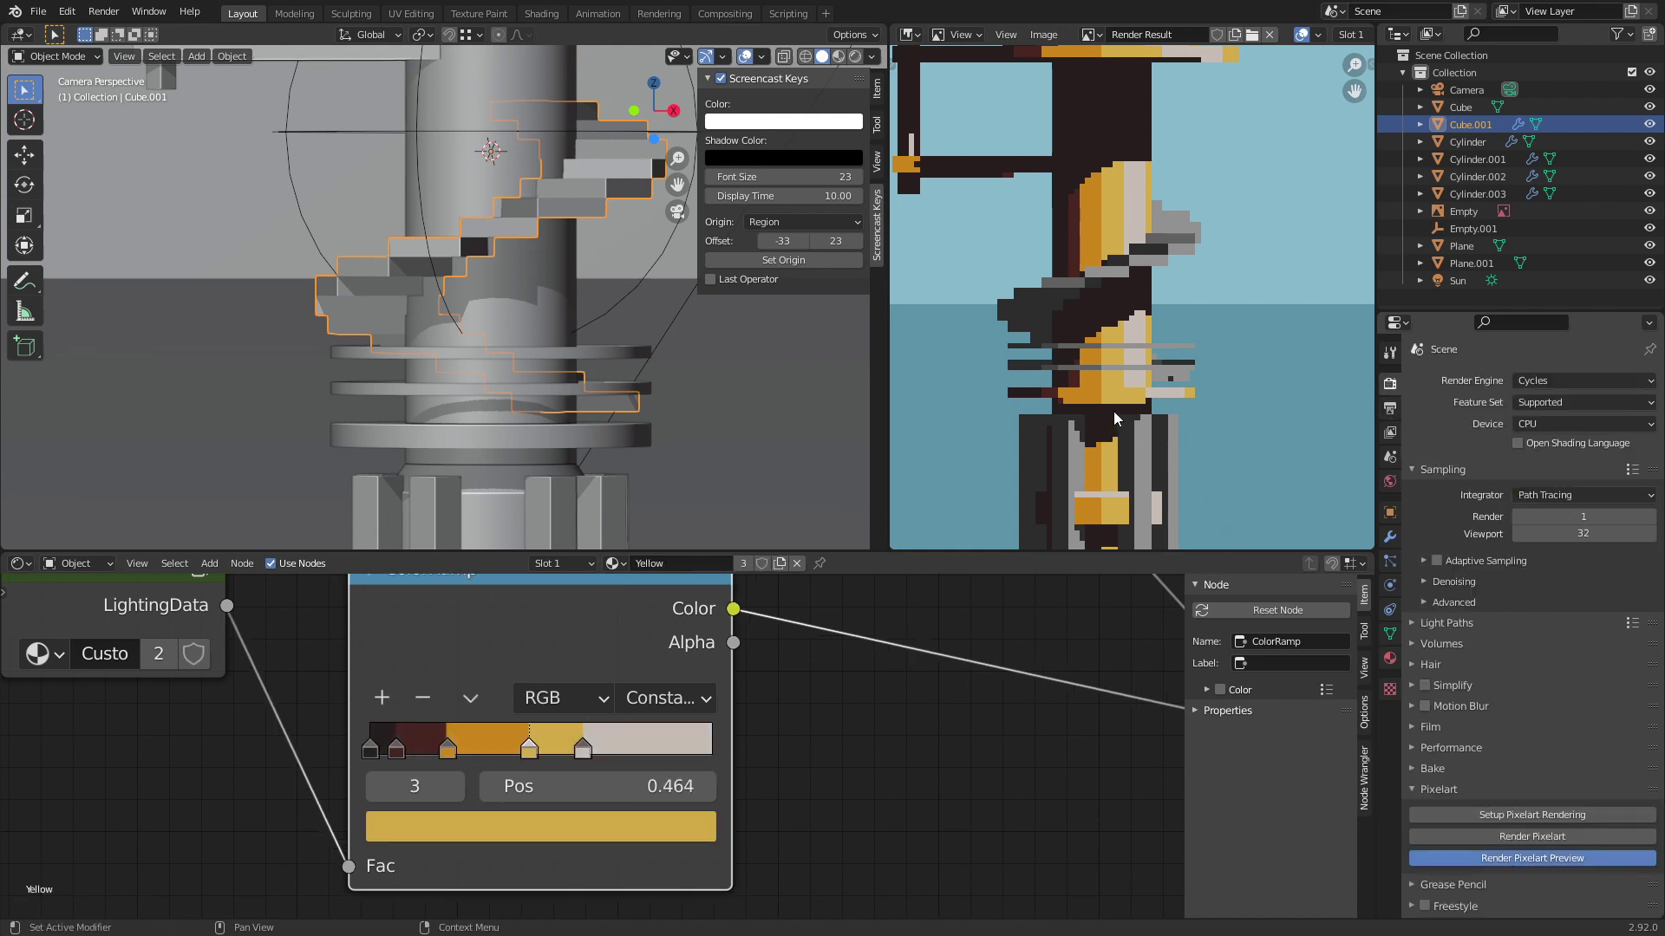
pyautogui.scroll(-3, 1146, 347)
pyautogui.scroll(5, 1157, 361)
pyautogui.moveTo(1151, 321)
pyautogui.mouseDown(button='middle')
pyautogui.moveTo(1157, 362)
pyautogui.moveTo(1146, 315)
pyautogui.mouseUp(button='middle')
pyautogui.hotkey('ctrl', 's')
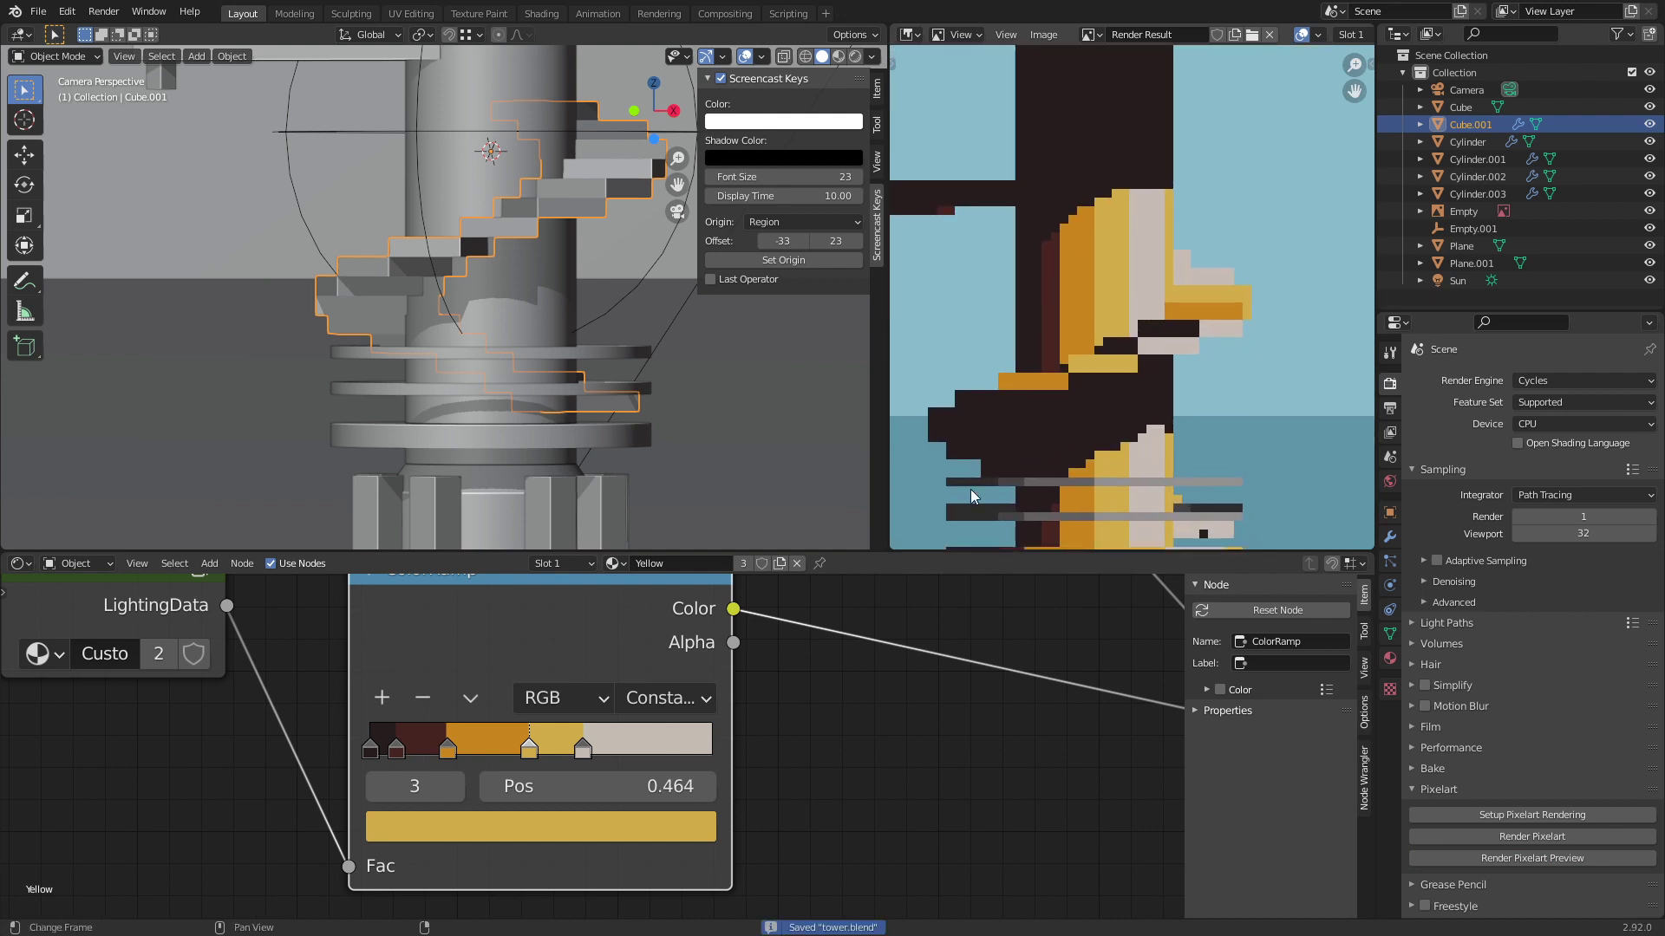
# Step: Recolour the Yellow material's last colour ramp stop to a bright peach with hue 0.069, saturation 0.628 and value 1.000
pyautogui.click(585, 754)
pyautogui.click(598, 825)
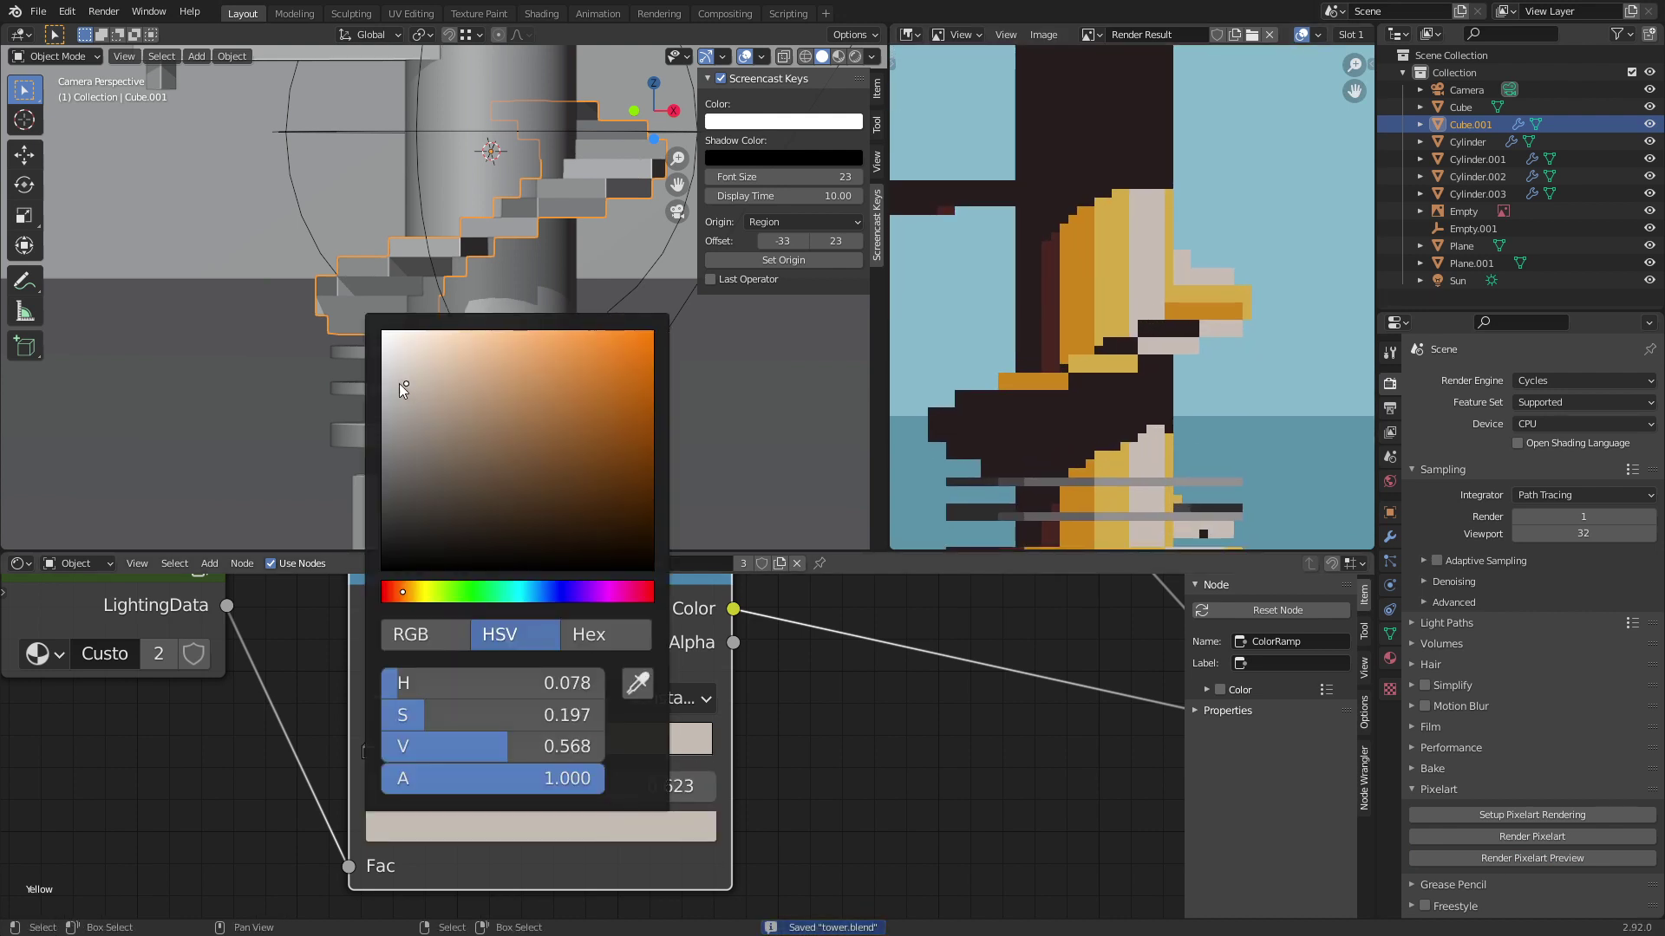
pyautogui.moveTo(400, 387); pyautogui.dragTo(477, 330)
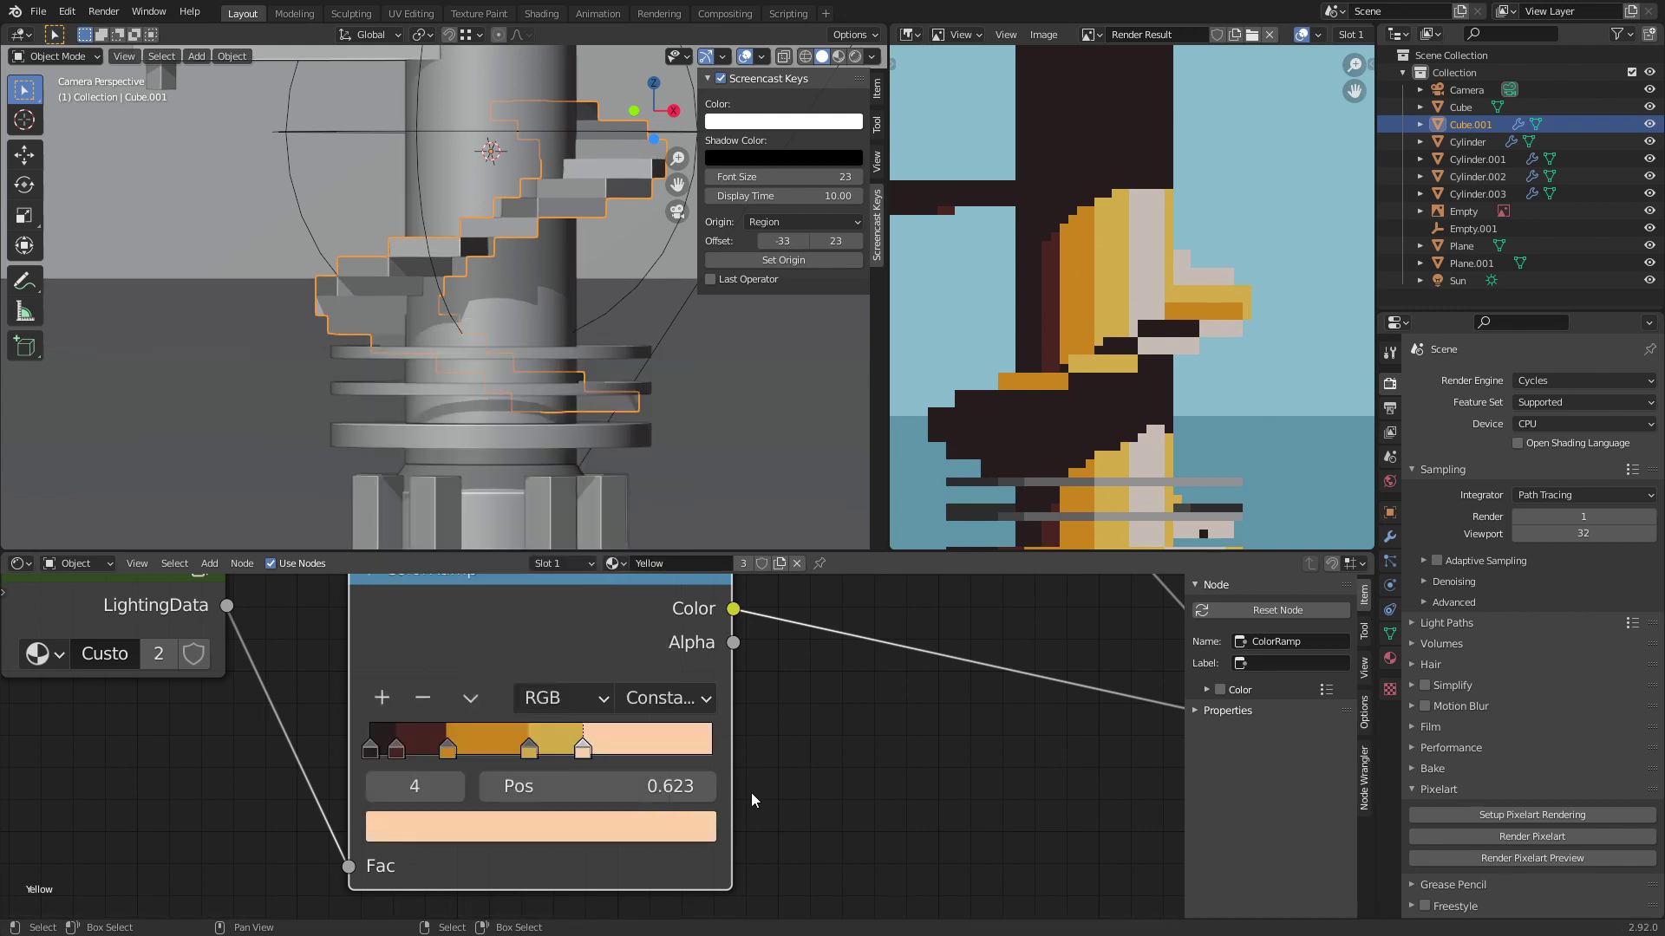
# Step: Make ramp stop 3 a richer yellow with hue 0.093, saturation 0.952 and value 0.799
pyautogui.click(537, 762)
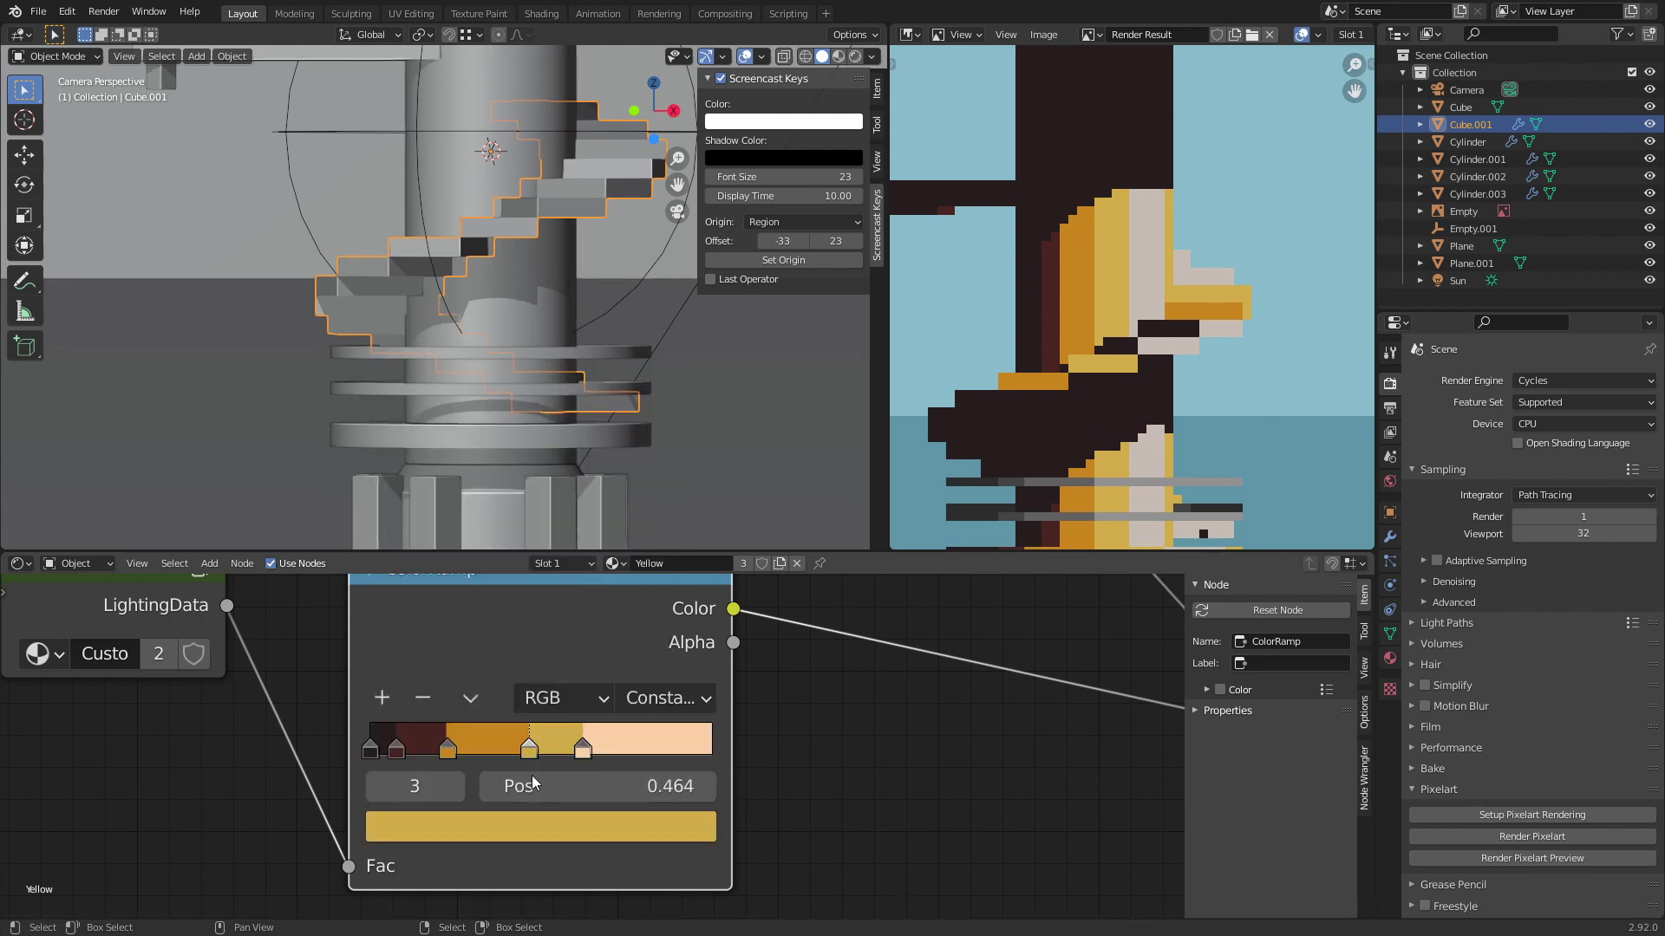
pyautogui.click(555, 819)
pyautogui.moveTo(575, 358); pyautogui.dragTo(589, 353)
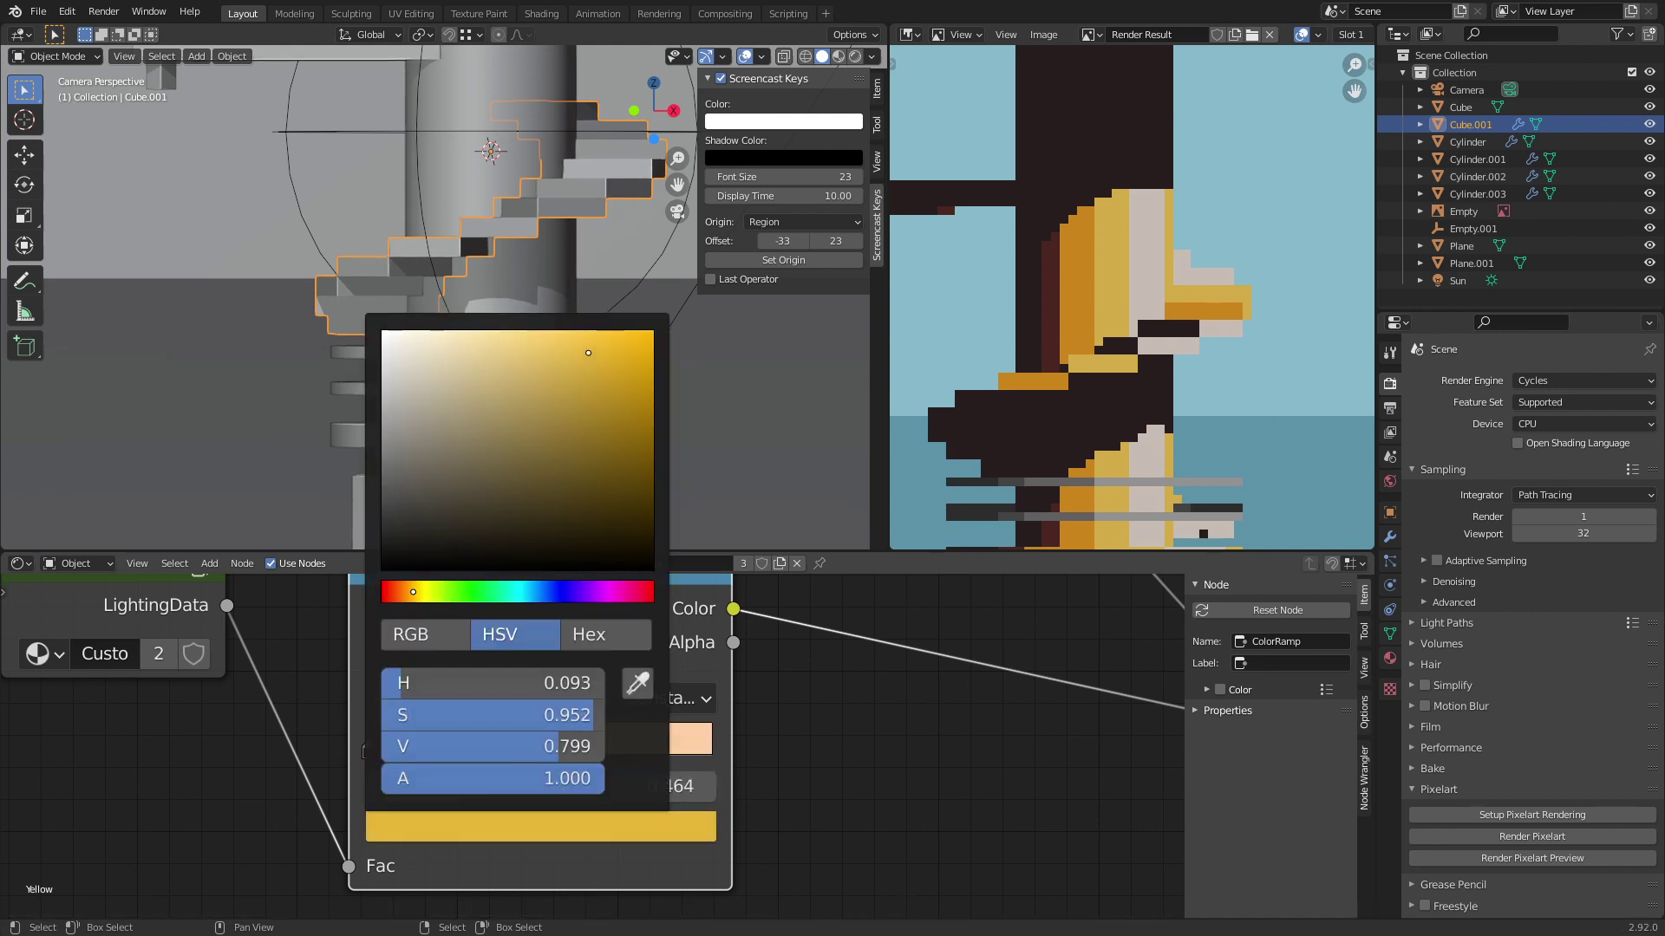
# Step: Shift the last ramp stop's hue to 0.122 for a pale yellow highlight and render a pixel art preview
pyautogui.click(584, 754)
pyautogui.click(579, 813)
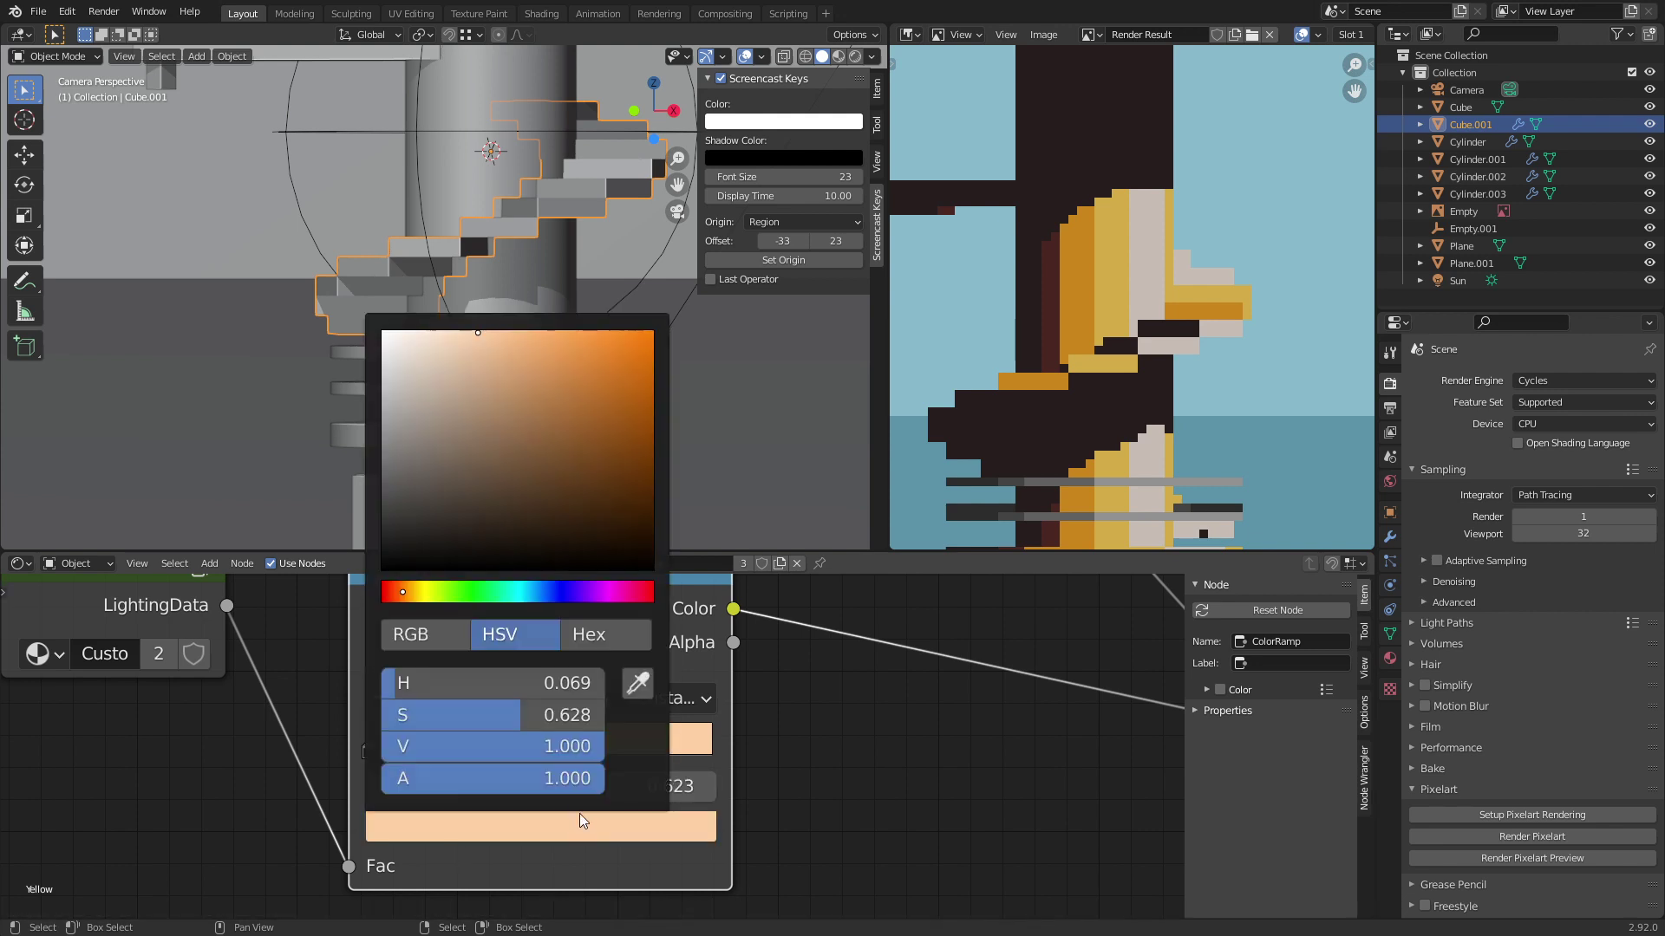
pyautogui.moveTo(423, 600); pyautogui.dragTo(438, 600)
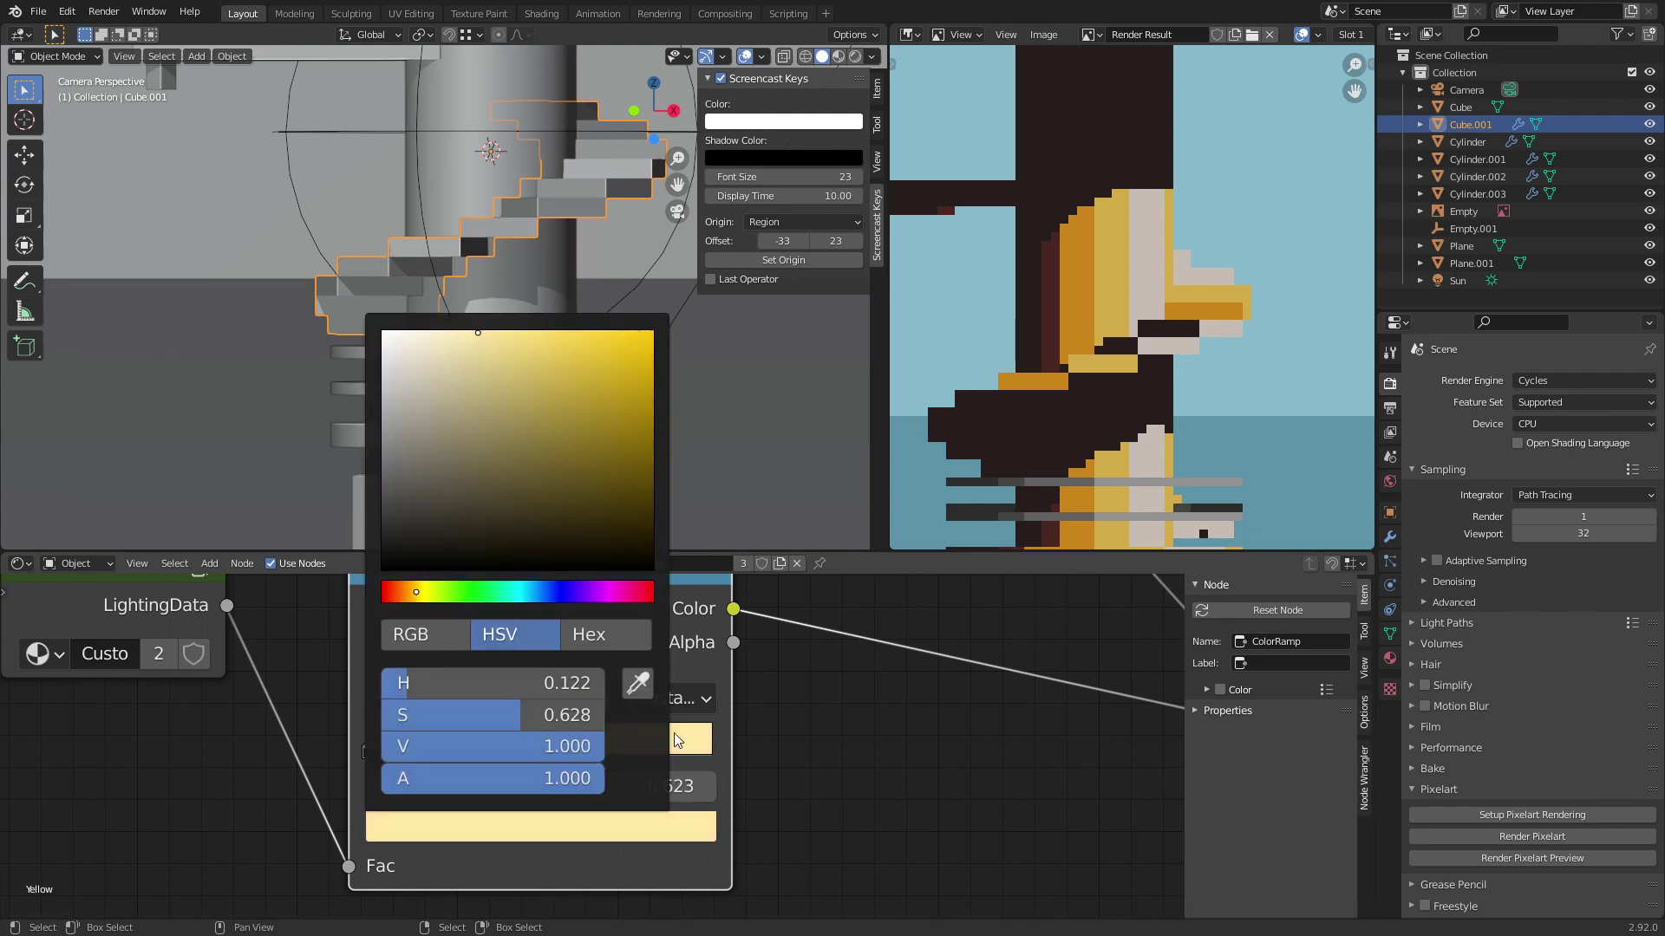
pyautogui.click(1592, 860)
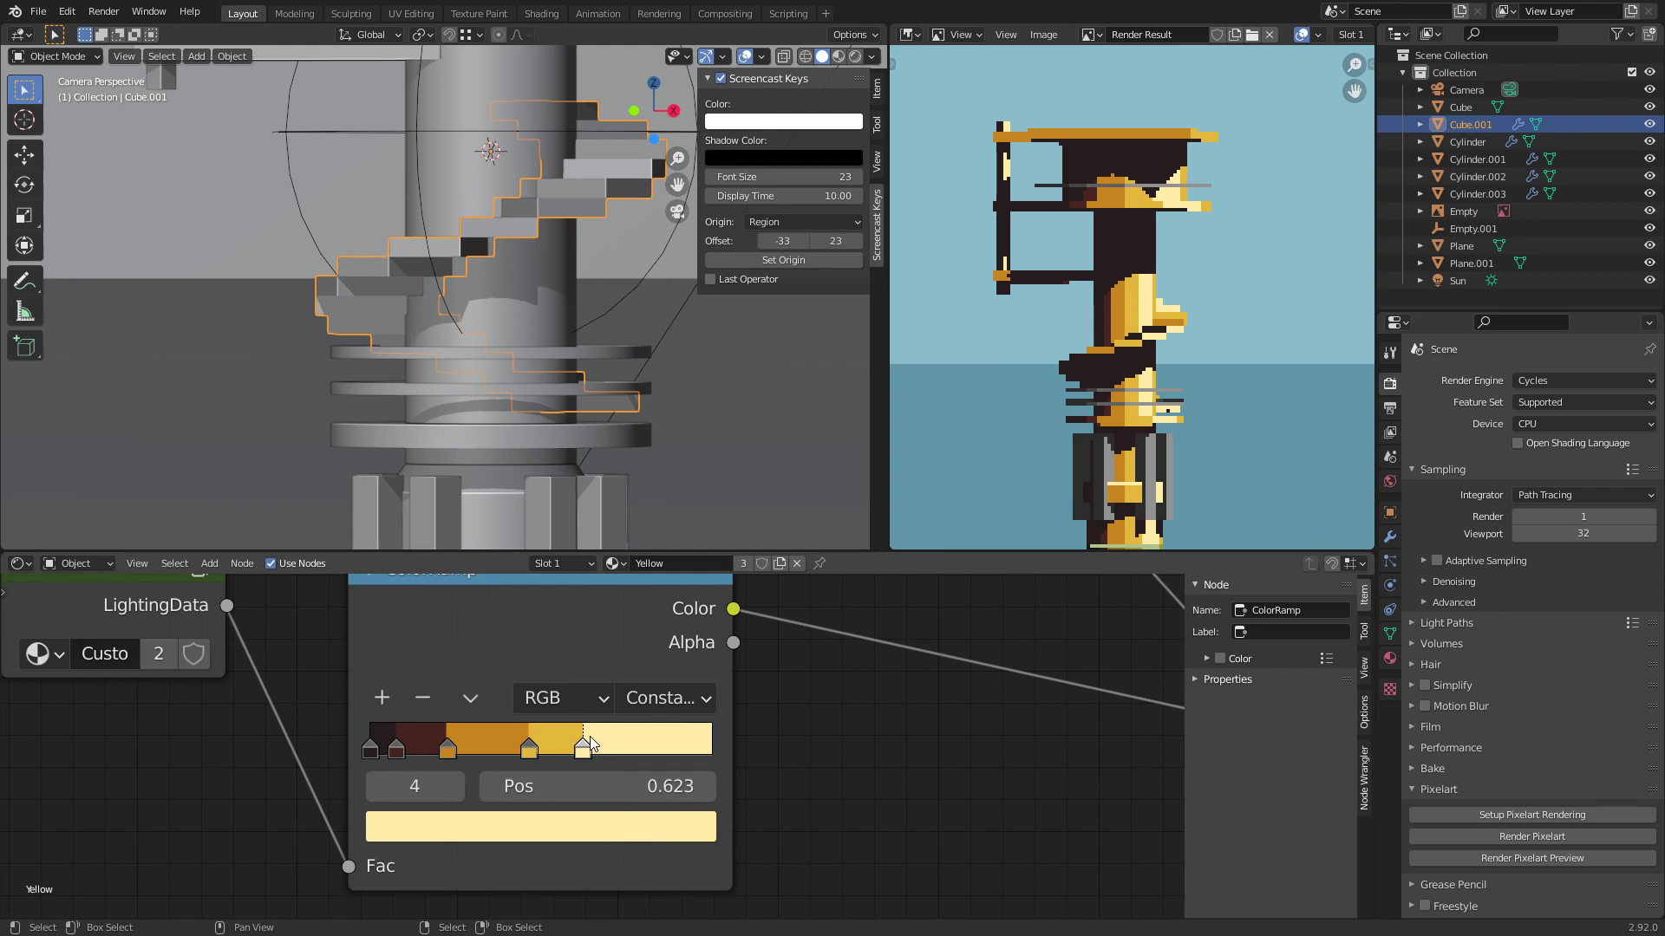
# Step: Move the last ramp stop to position 0.646, render a pixel art preview and inspect the highlights on the tower
pyautogui.moveTo(585, 747); pyautogui.dragTo(593, 748)
pyautogui.click(1573, 860)
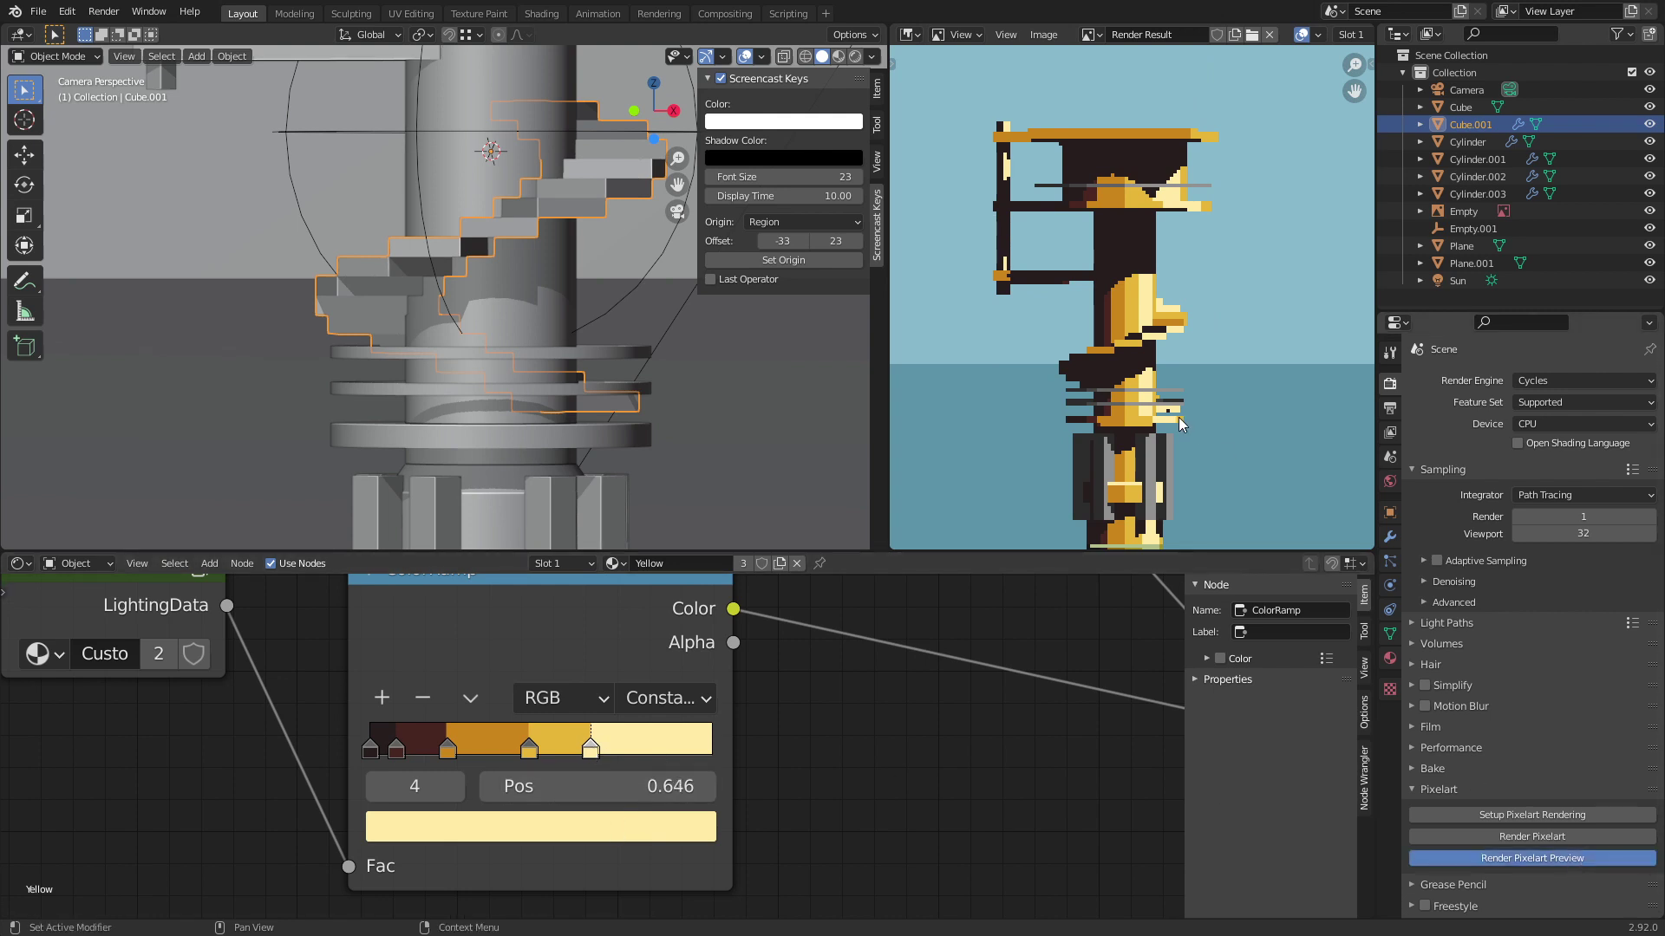
pyautogui.scroll(-2, 1020, 383)
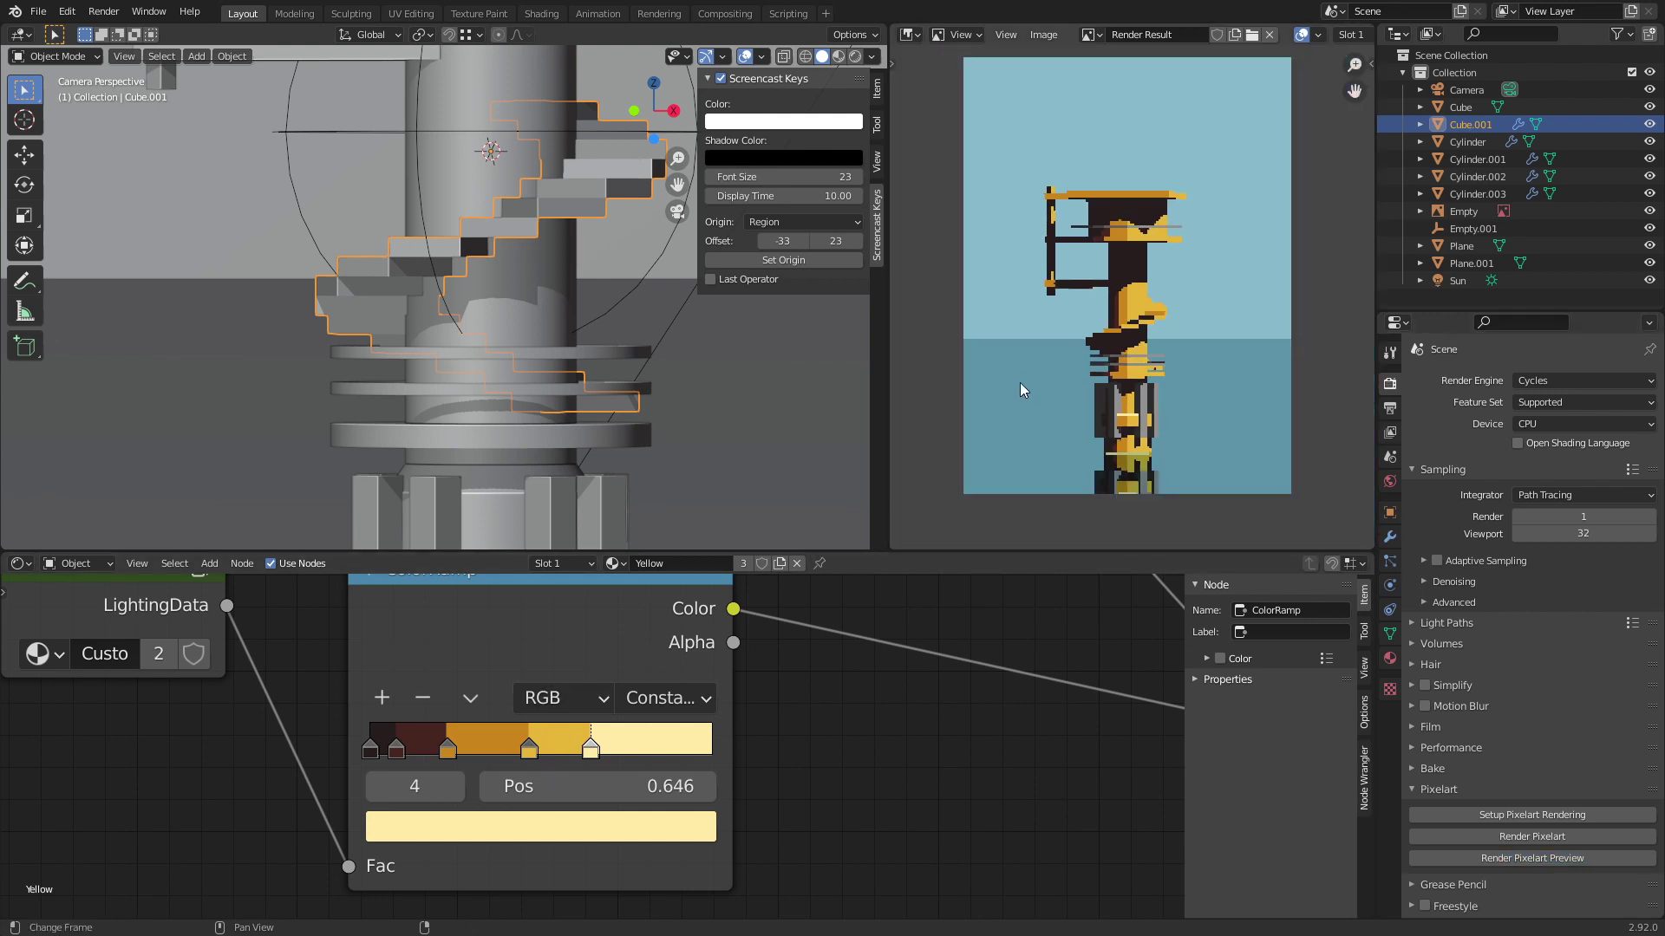
pyautogui.scroll(2, 1027, 360)
pyautogui.scroll(-1, 1026, 369)
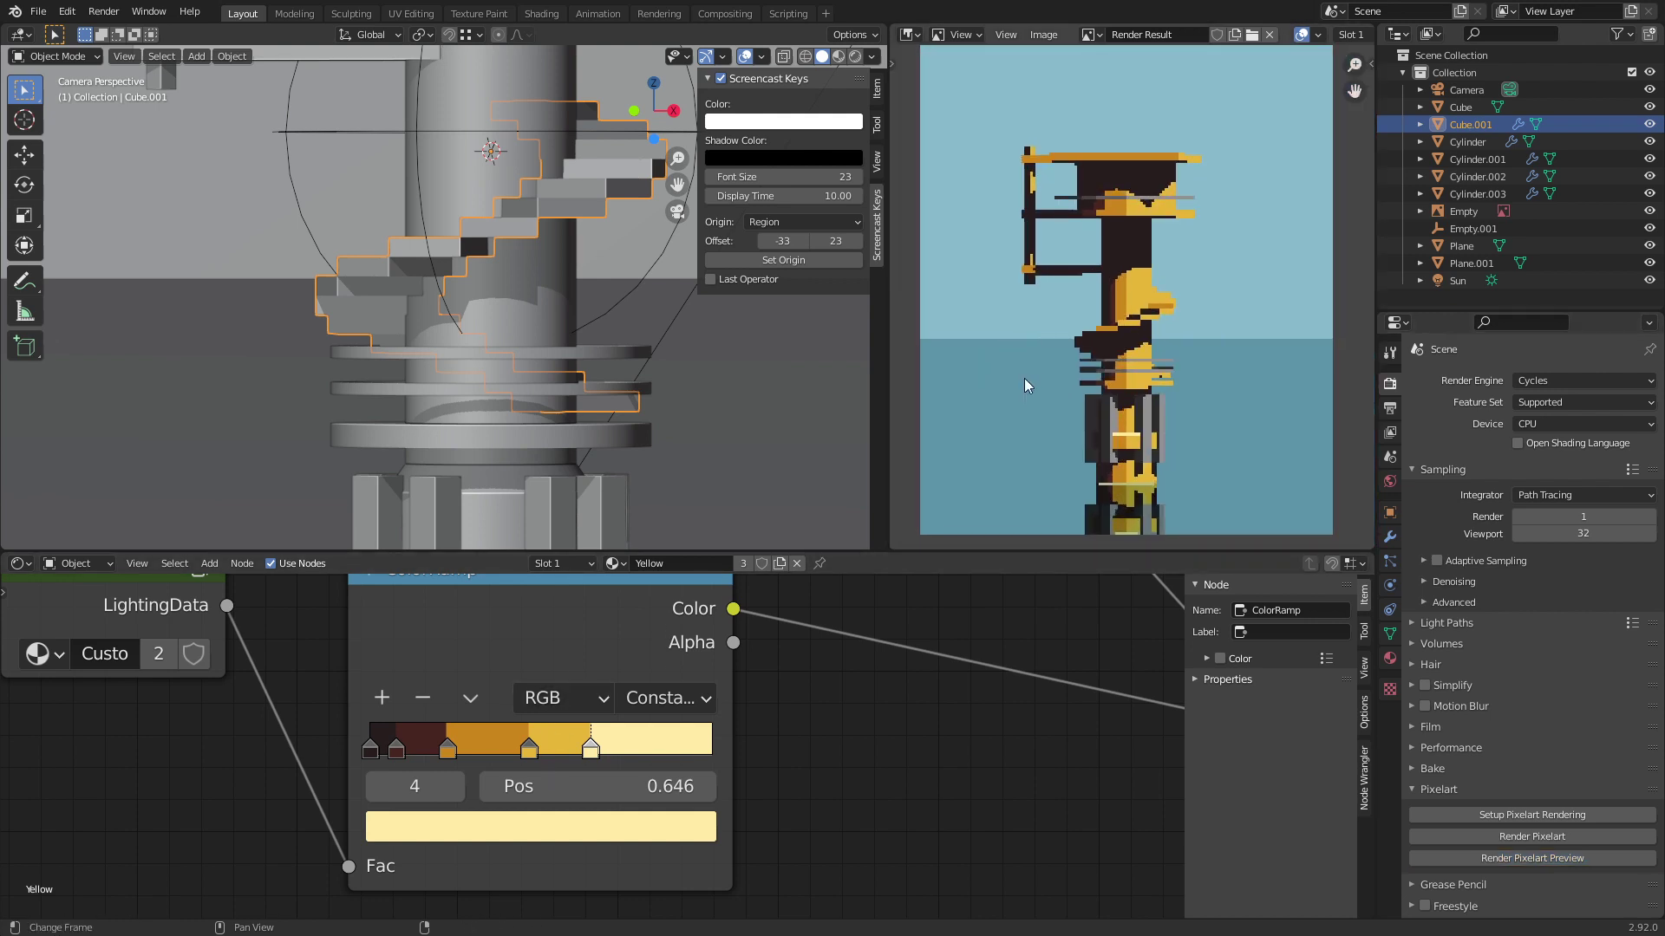
pyautogui.scroll(5, 1023, 378)
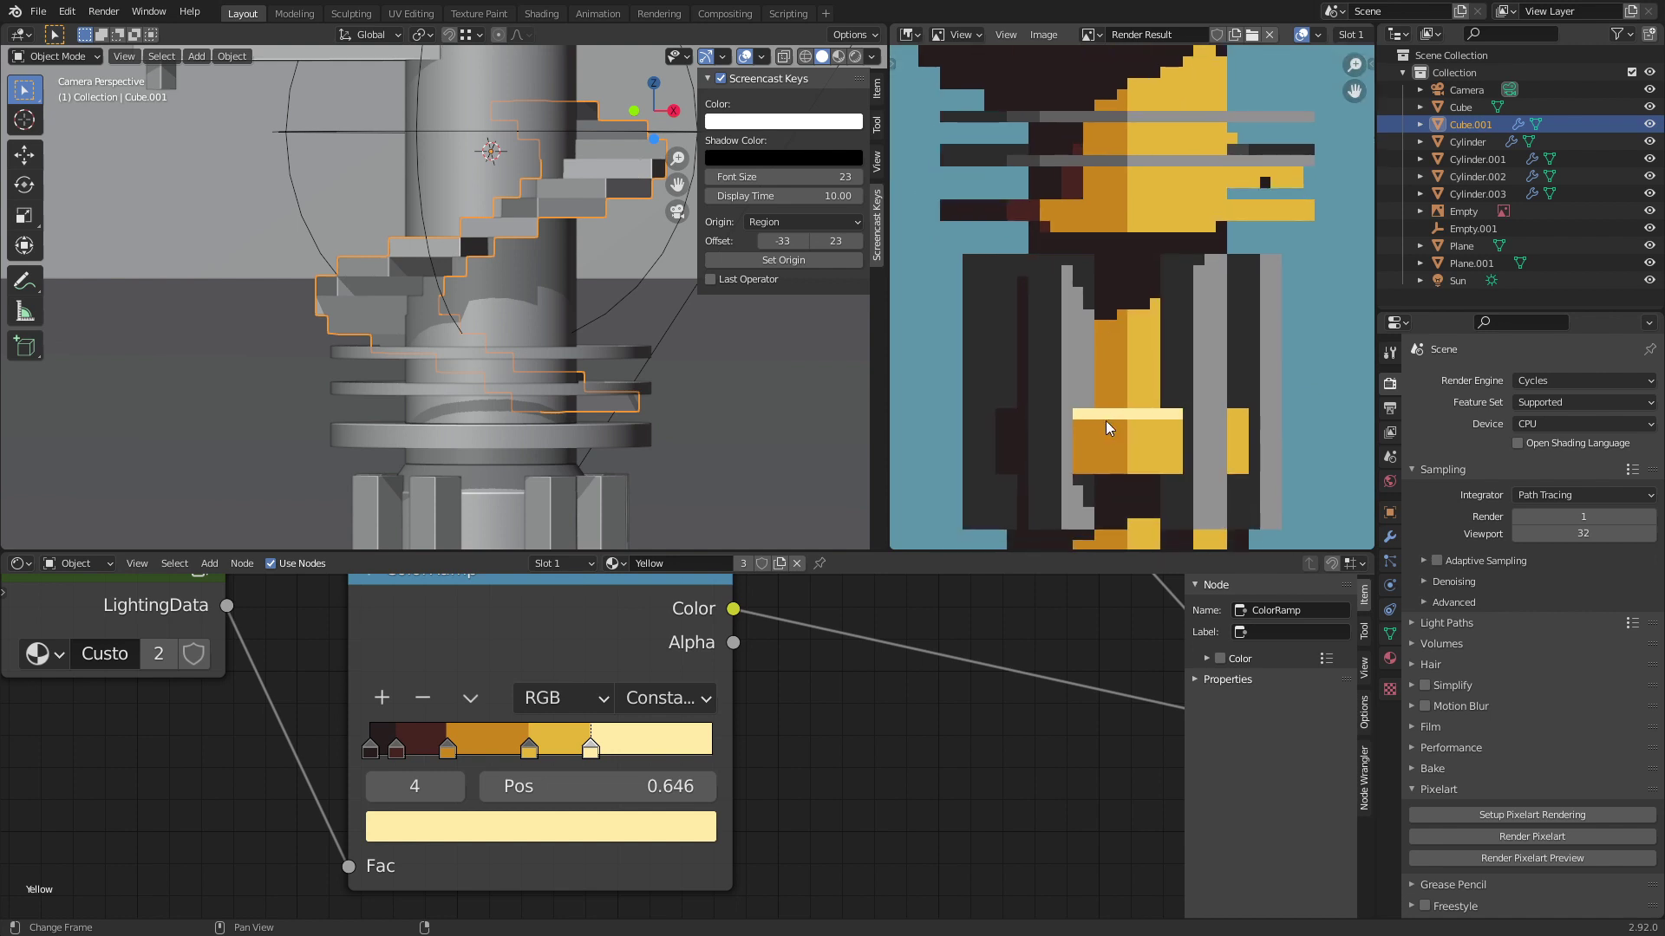
# Step: Check the whole tower in the pixel art render and save the tower.blend file
pyautogui.scroll(-5, 1089, 409)
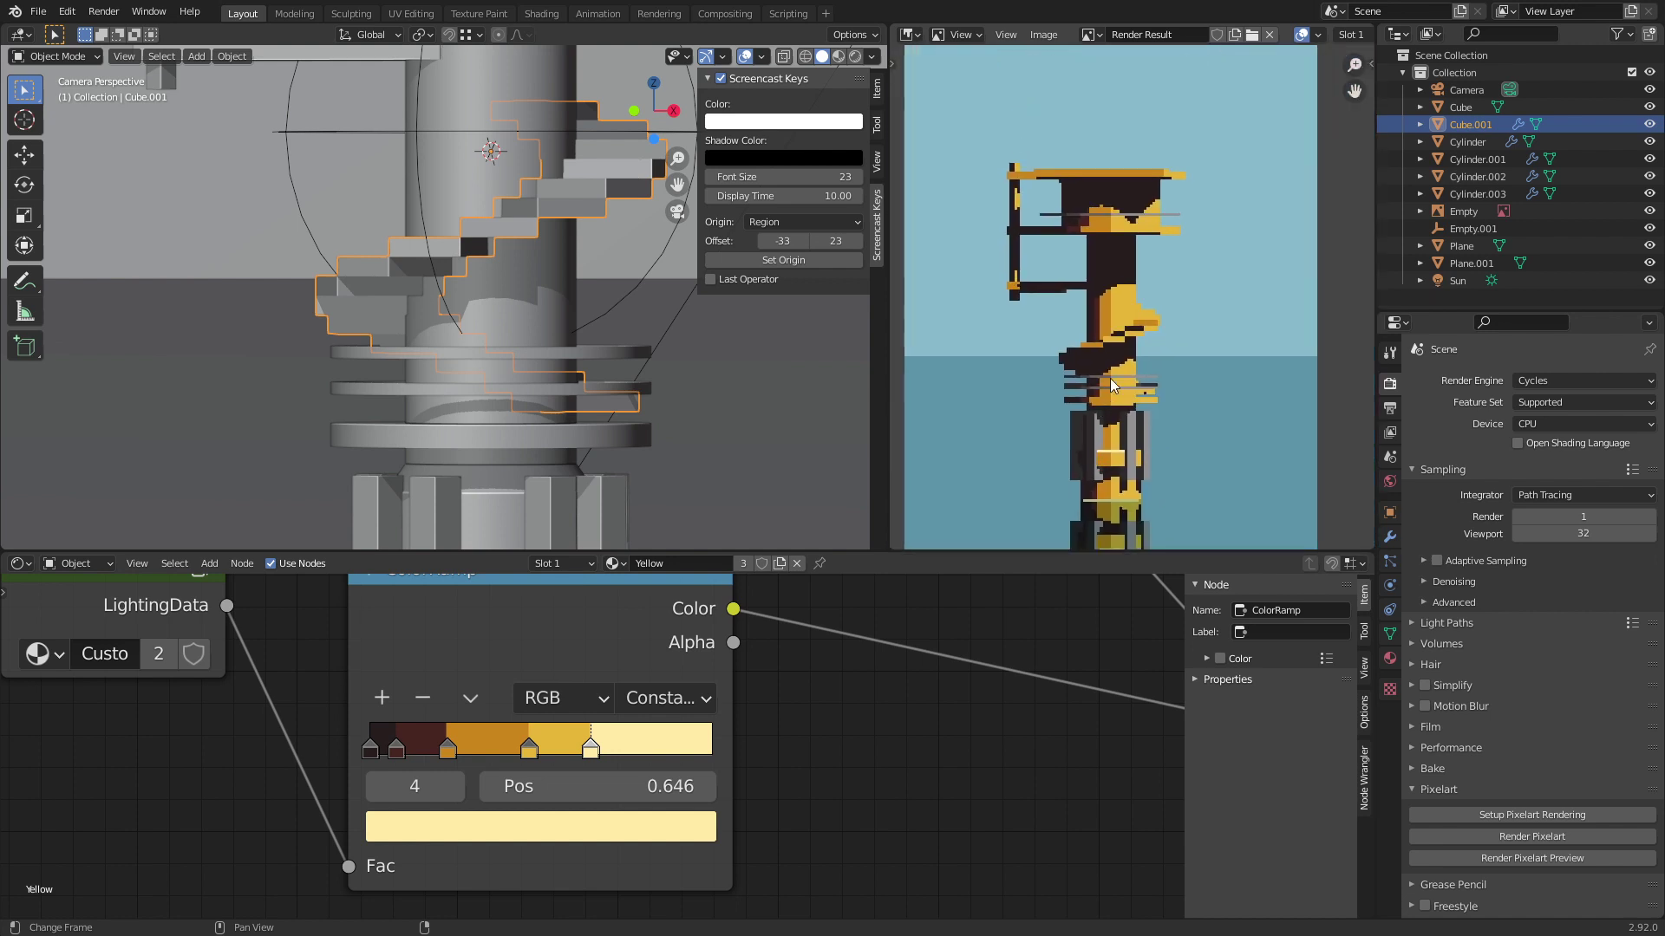
pyautogui.moveTo(1110, 378); pyautogui.dragTo(1115, 367, button='middle')
pyautogui.hotkey('ctrl', 's')
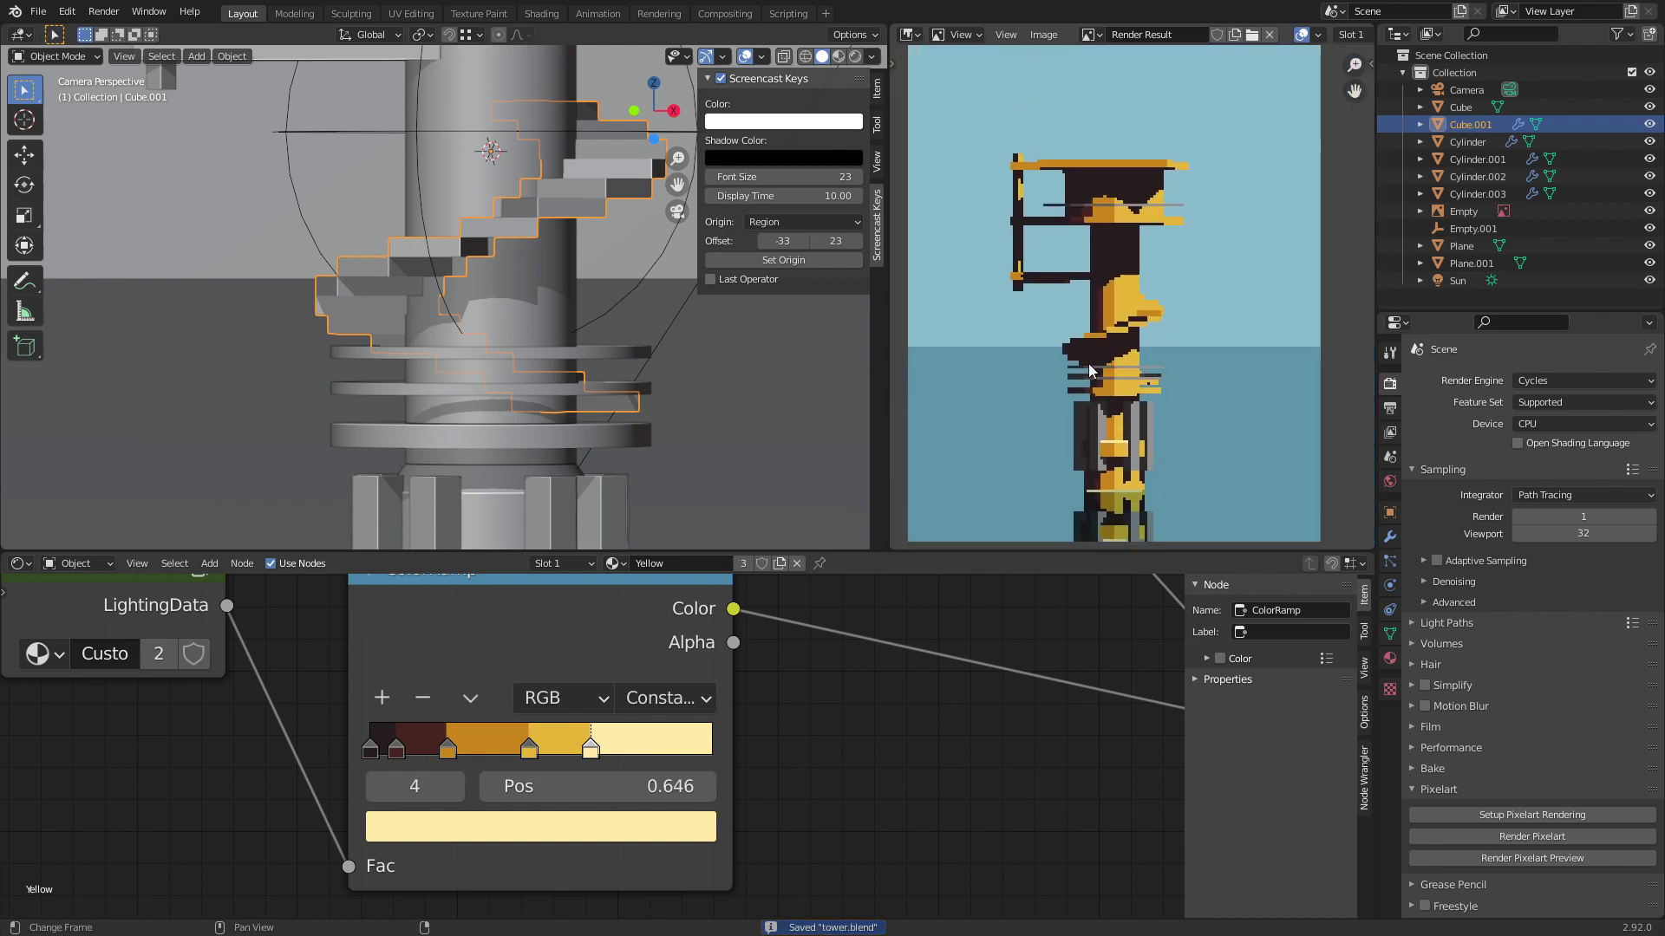
pyautogui.scroll(-2, 1110, 333)
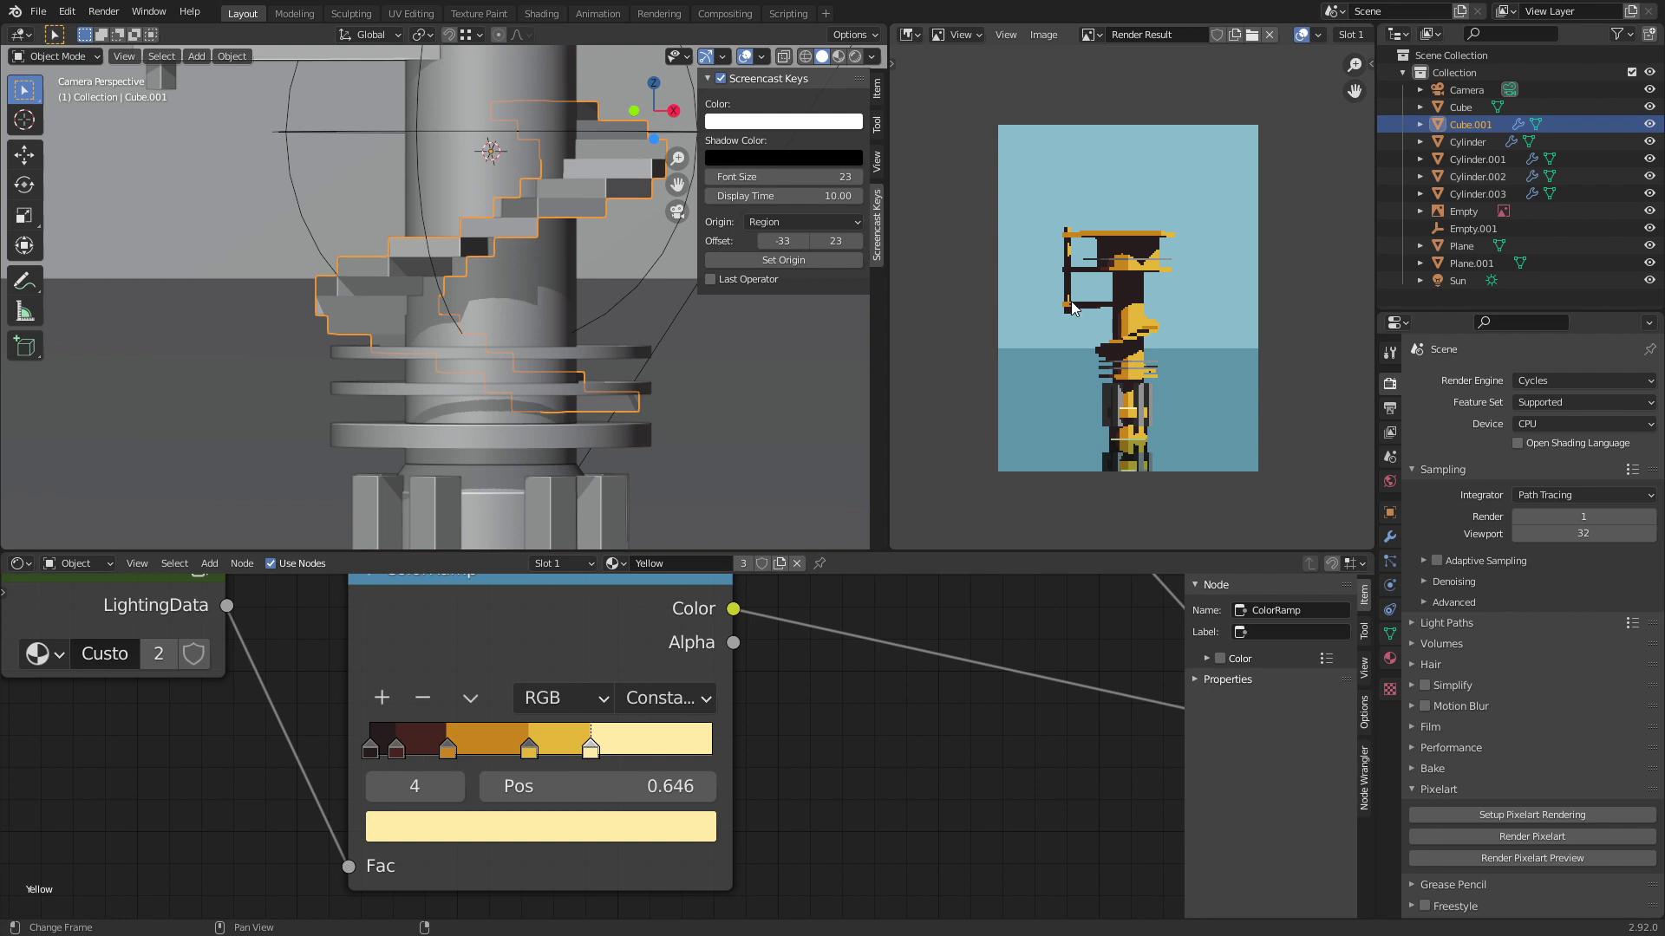
pyautogui.scroll(3, 1072, 308)
pyautogui.scroll(-3, 1133, 319)
pyautogui.click(246, 181)
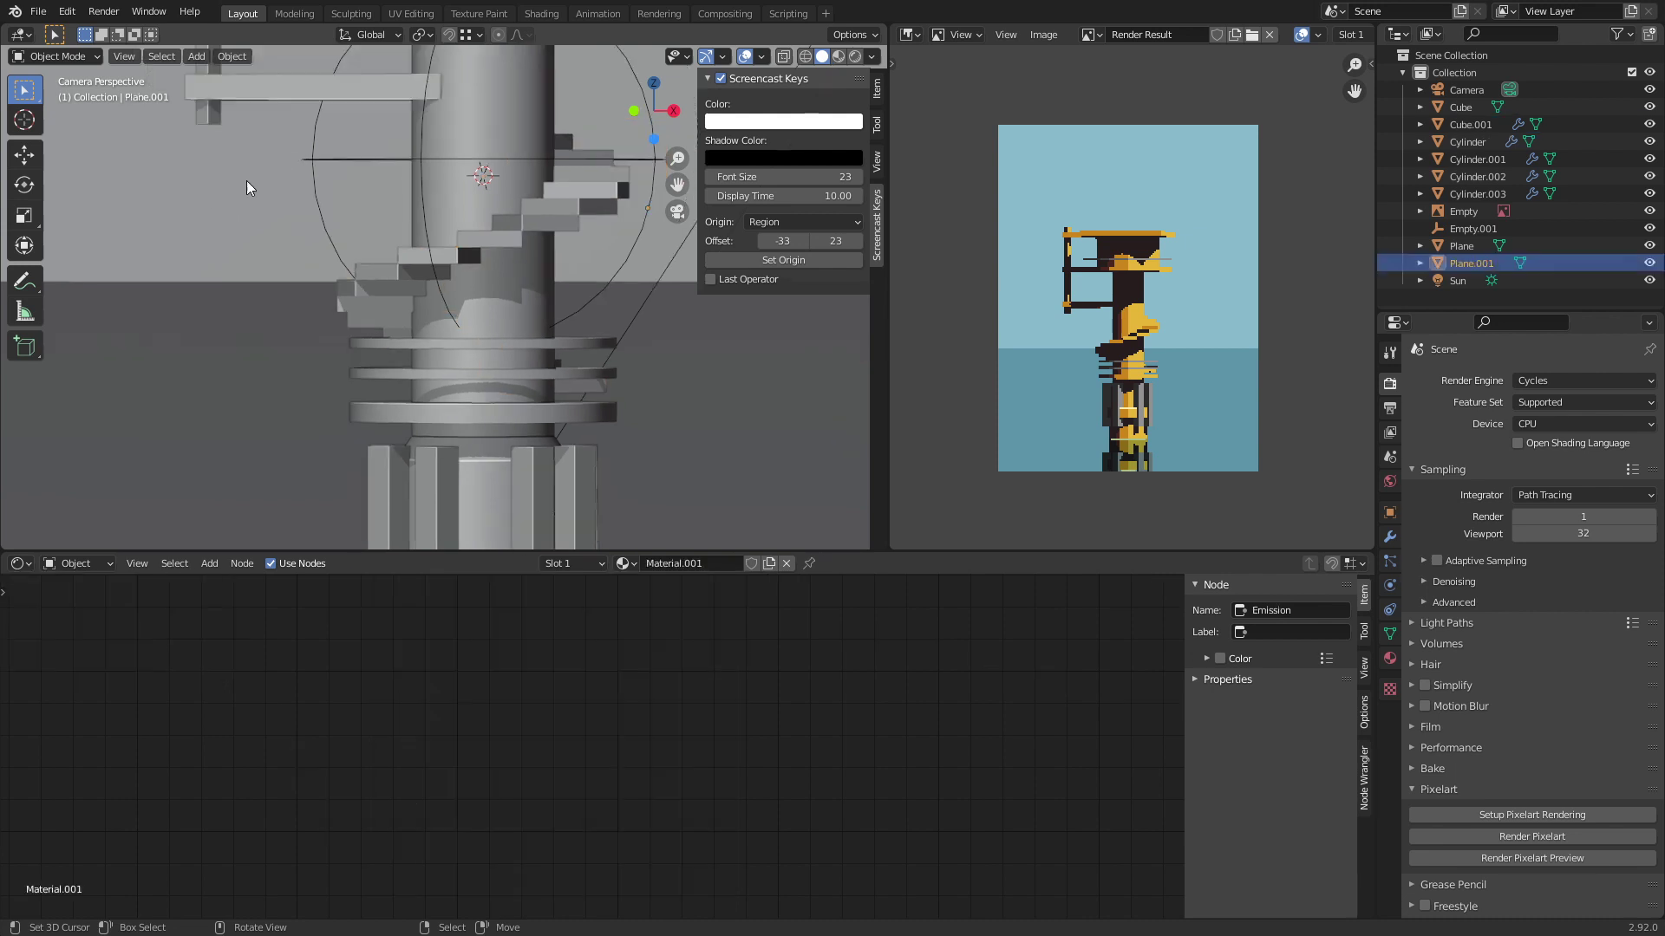
pyautogui.scroll(-5, 440, 138)
pyautogui.hotkey('ctrl', 's')
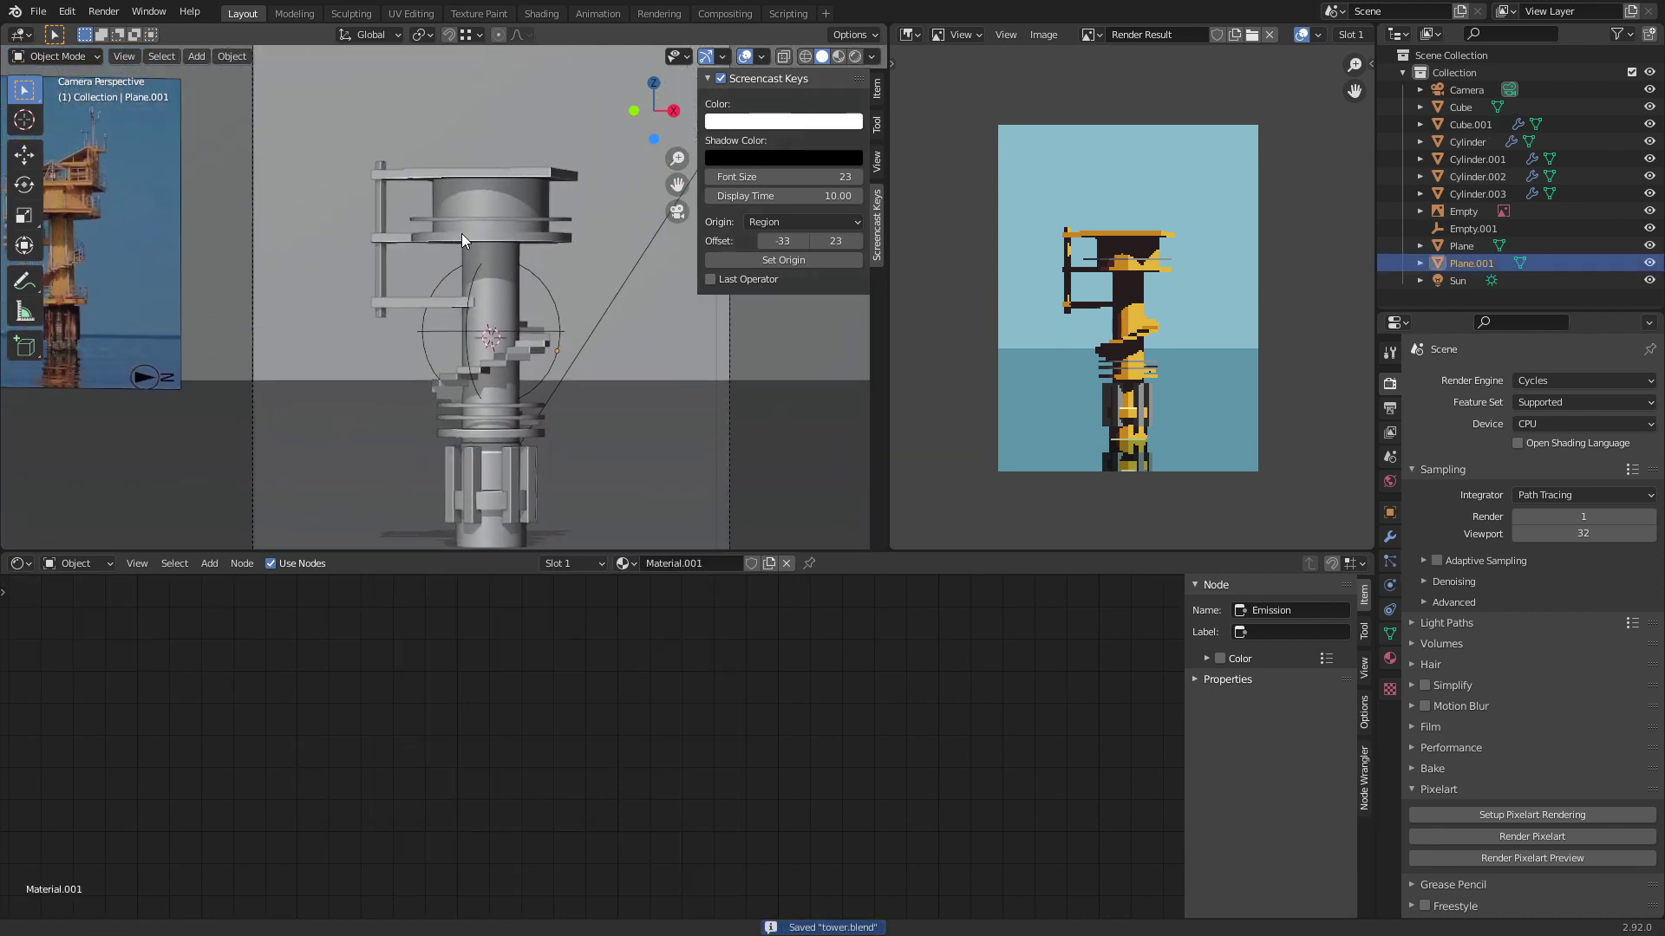
# Step: Examine the tower model's flat top platform from above and the upper structure in the reference photo
pyautogui.keyDown('shift'); pyautogui.moveTo(462, 234); pyautogui.dragTo(544, 252, button='middle'); pyautogui.keyUp('shift')
pyautogui.scroll(4, 541, 215)
pyautogui.click(448, 286)
pyautogui.press('KP_Decimal')
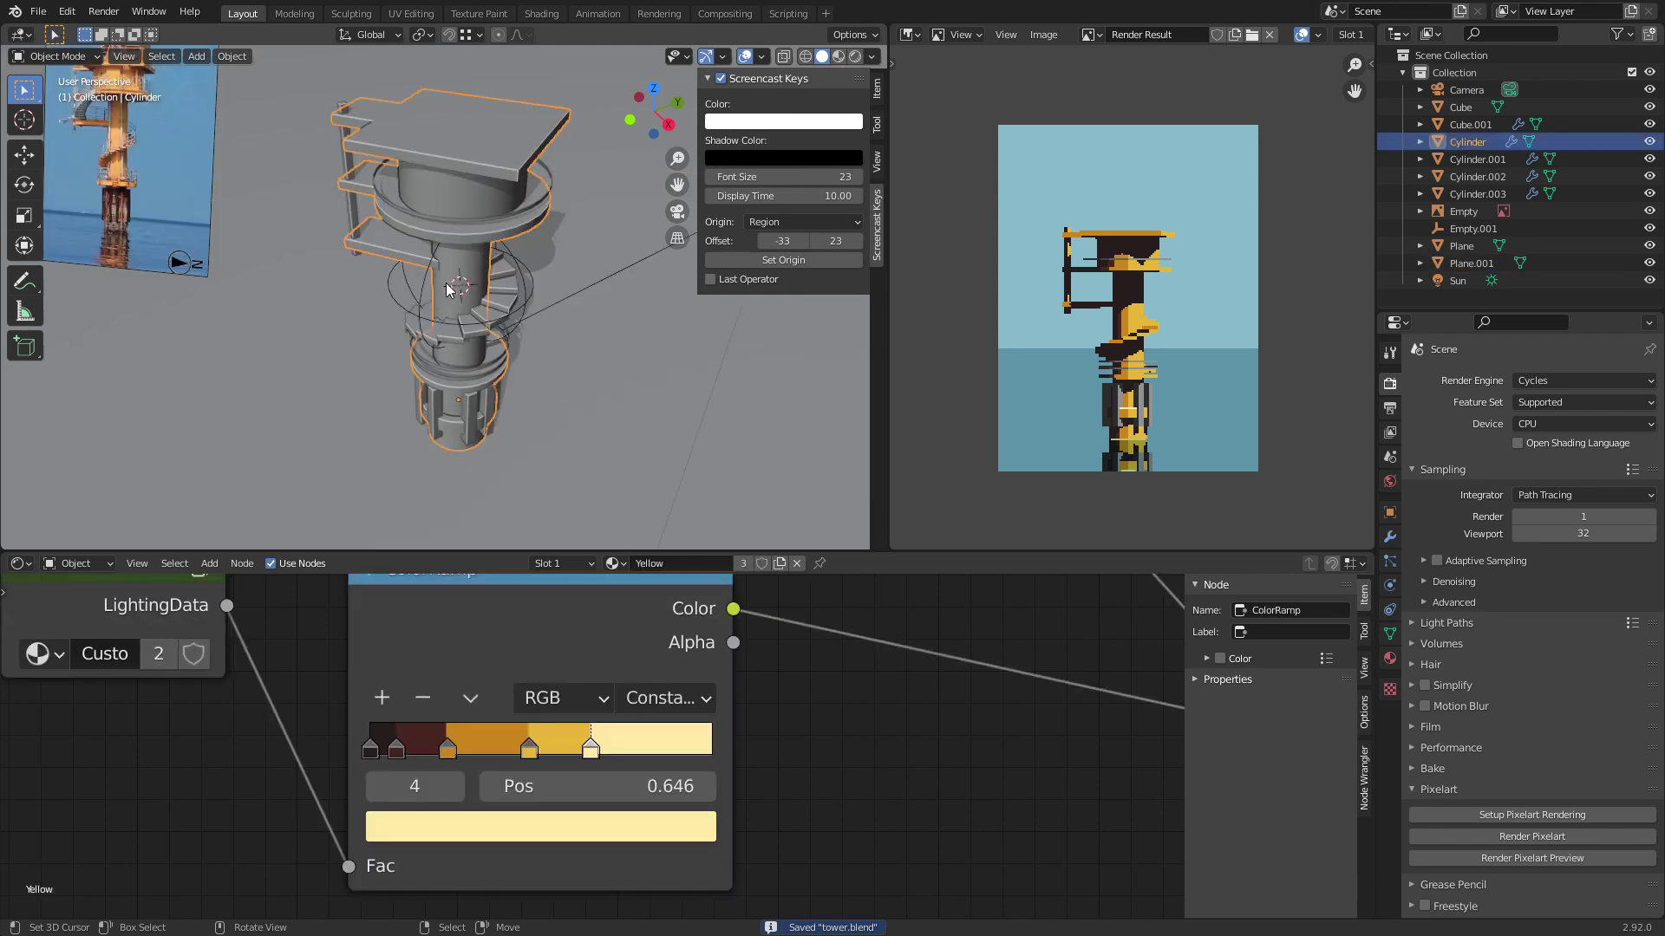
pyautogui.scroll(2, 445, 159)
pyautogui.scroll(1, 457, 217)
pyautogui.hotkey('alt', 'a')
pyautogui.scroll(3, 481, 245)
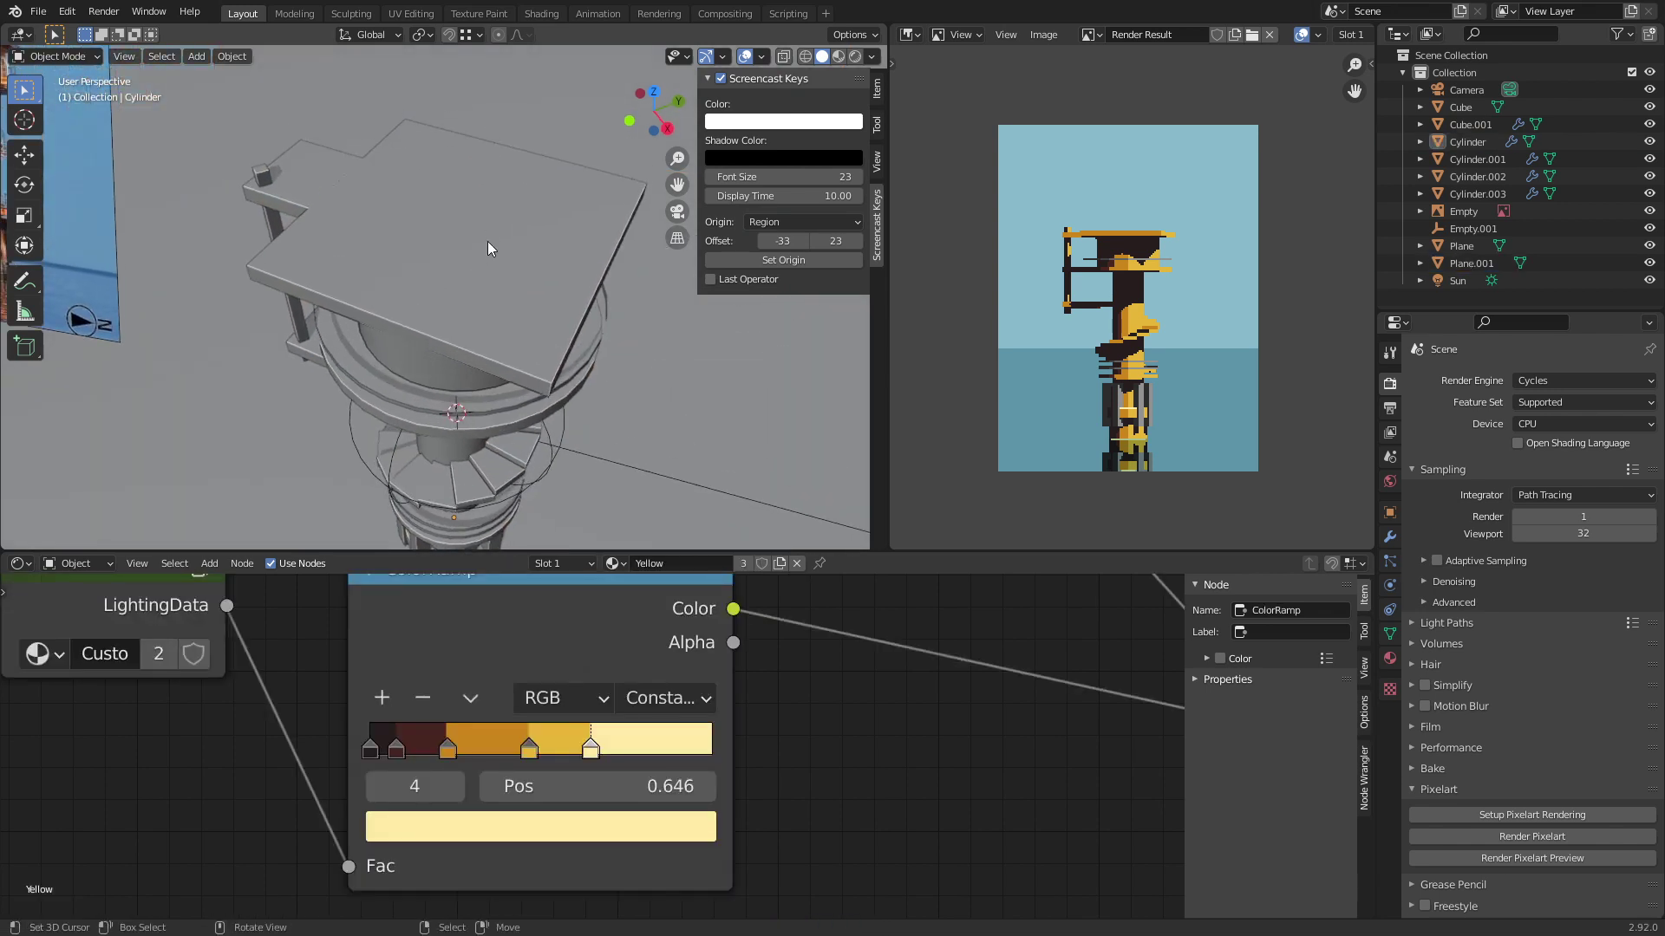
pyautogui.scroll(-4, 488, 241)
pyautogui.moveTo(437, 291); pyautogui.dragTo(373, 222, button='middle')
pyautogui.scroll(1, 432, 315)
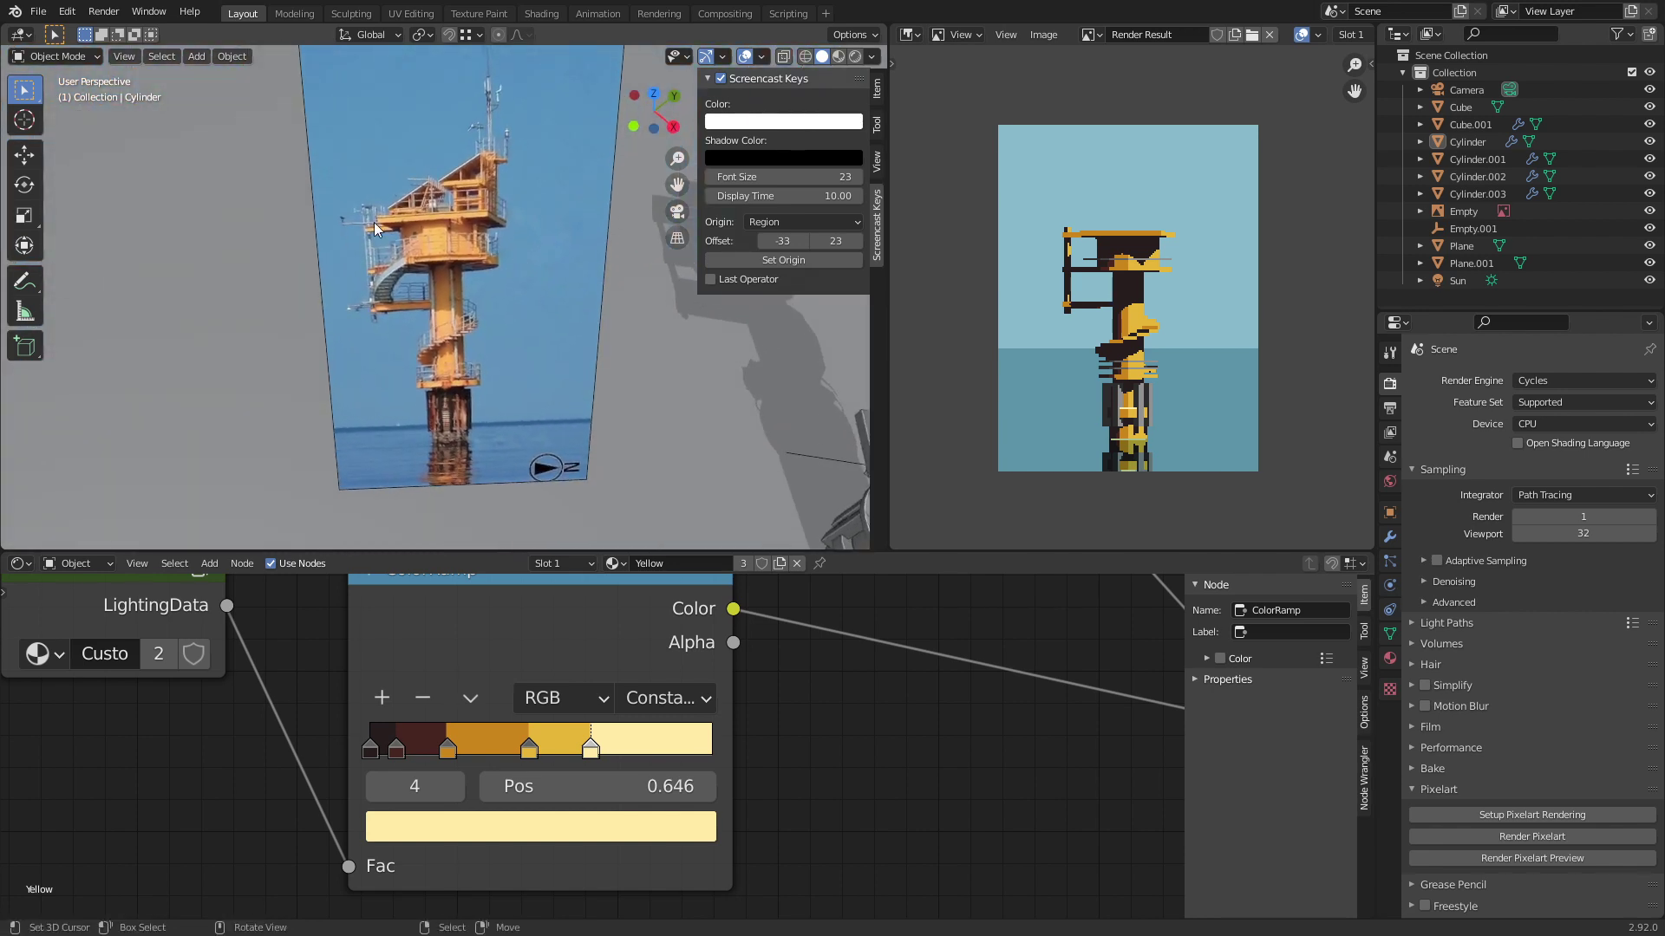
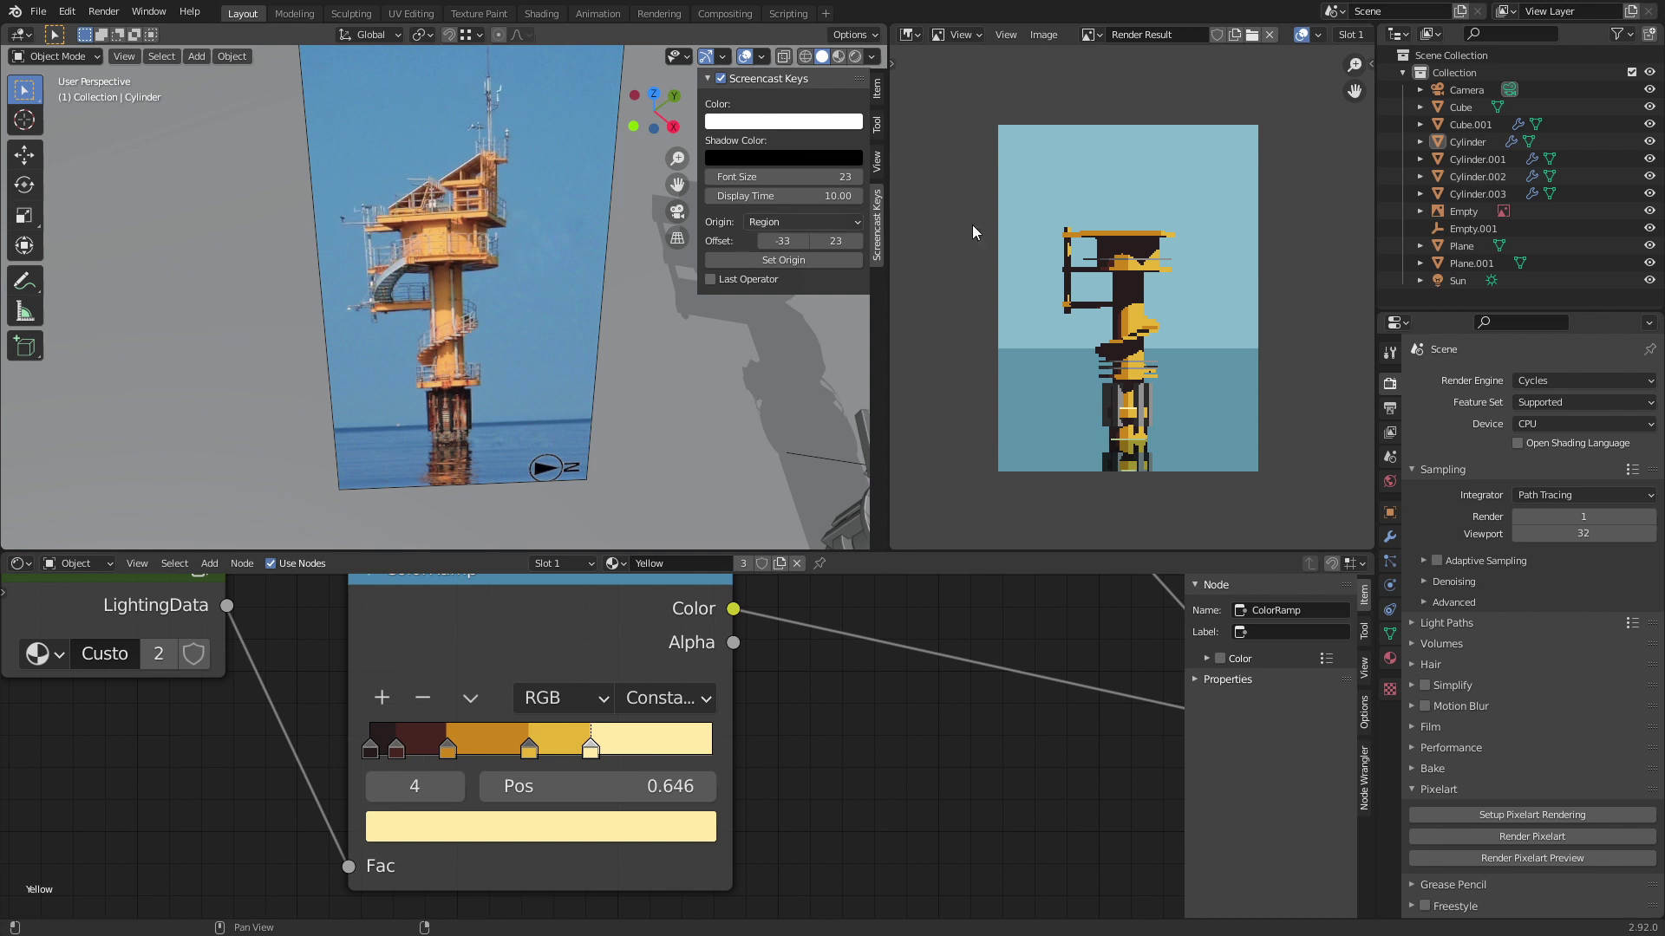
# Step: Duplicate the upper face of the tower's flat top platform and raise the copy slightly above it
pyautogui.scroll(4, 1122, 316)
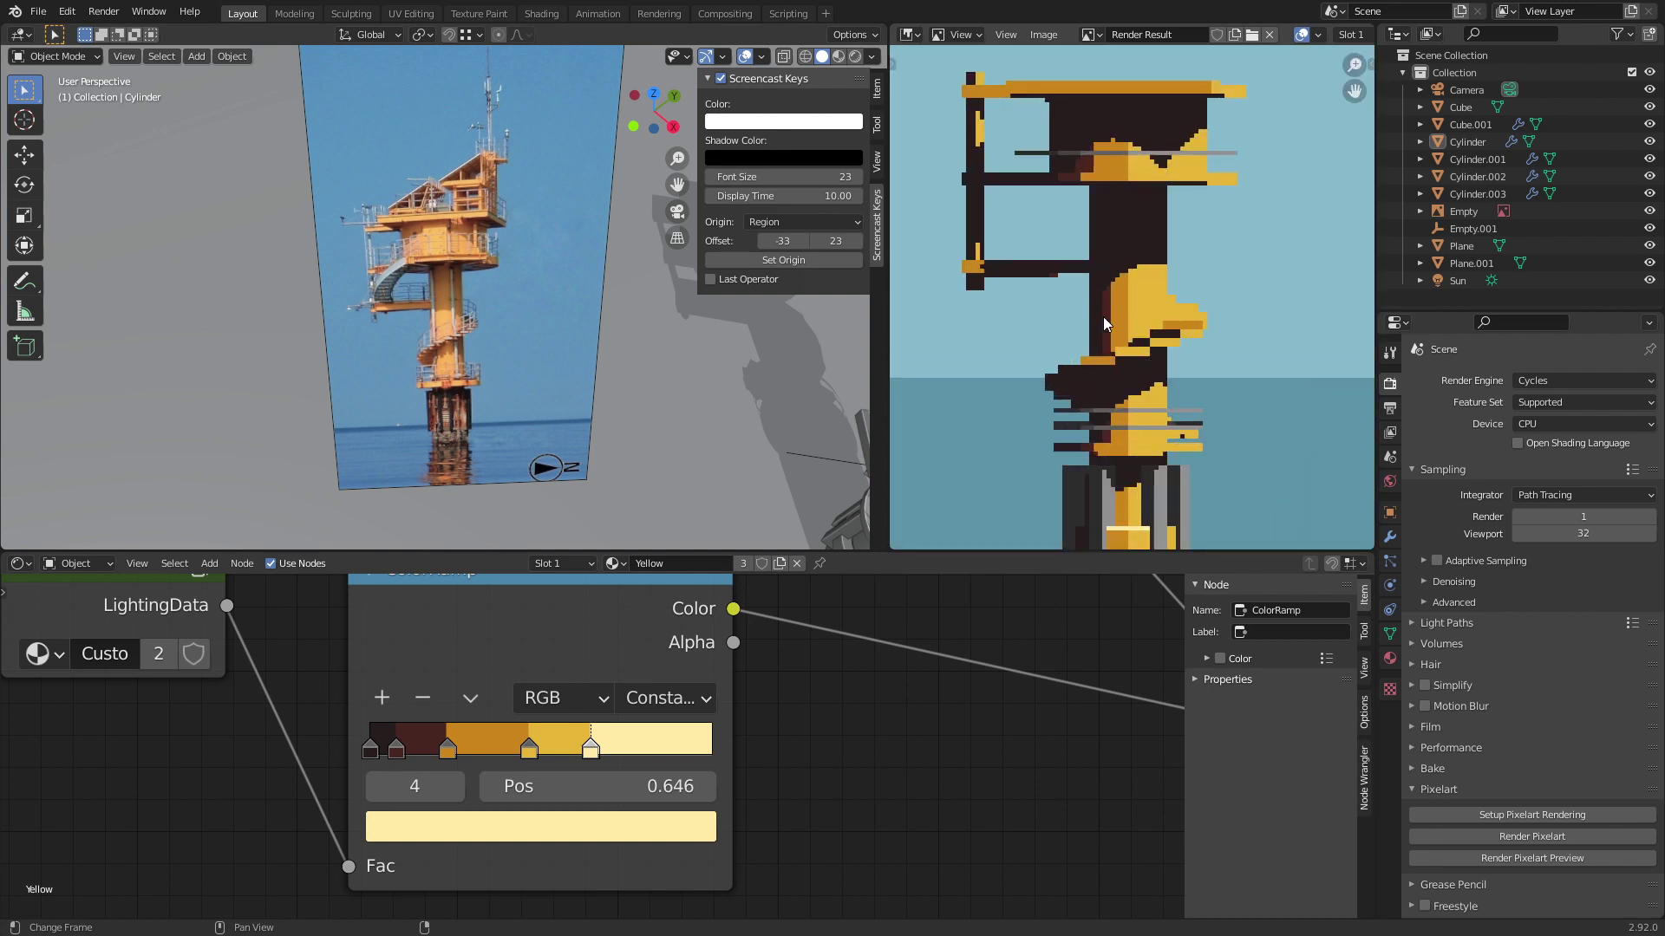
pyautogui.scroll(-1, 1096, 268)
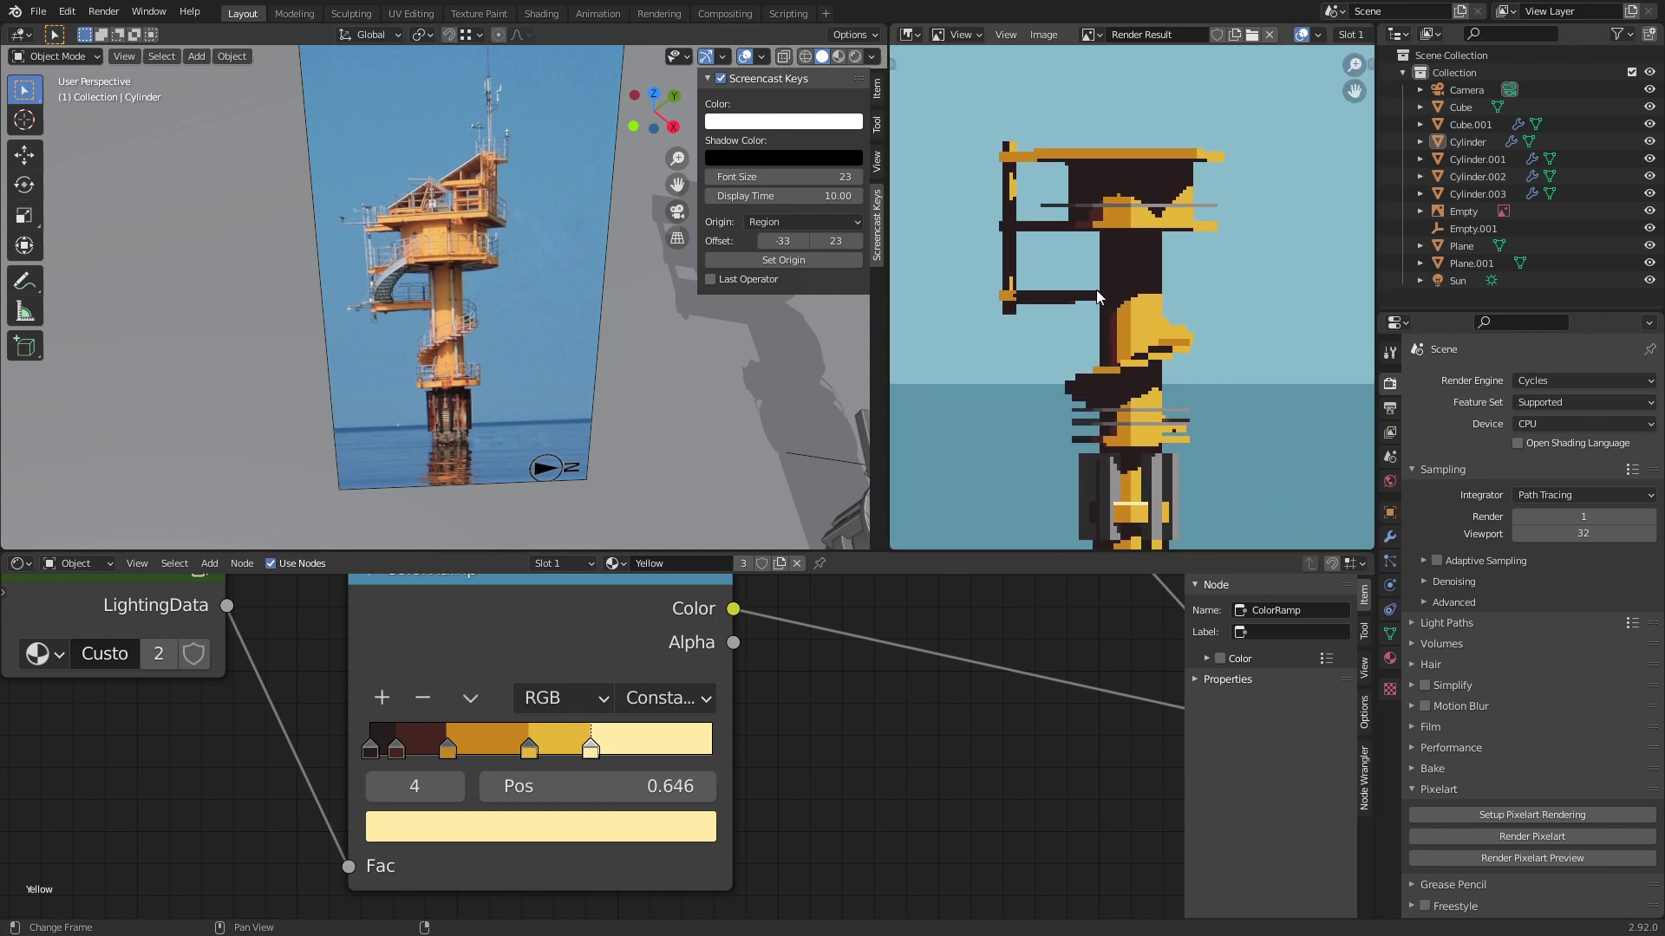
pyautogui.scroll(-3, 550, 324)
pyautogui.moveTo(550, 324); pyautogui.dragTo(585, 319, button='middle')
pyautogui.scroll(4, 586, 326)
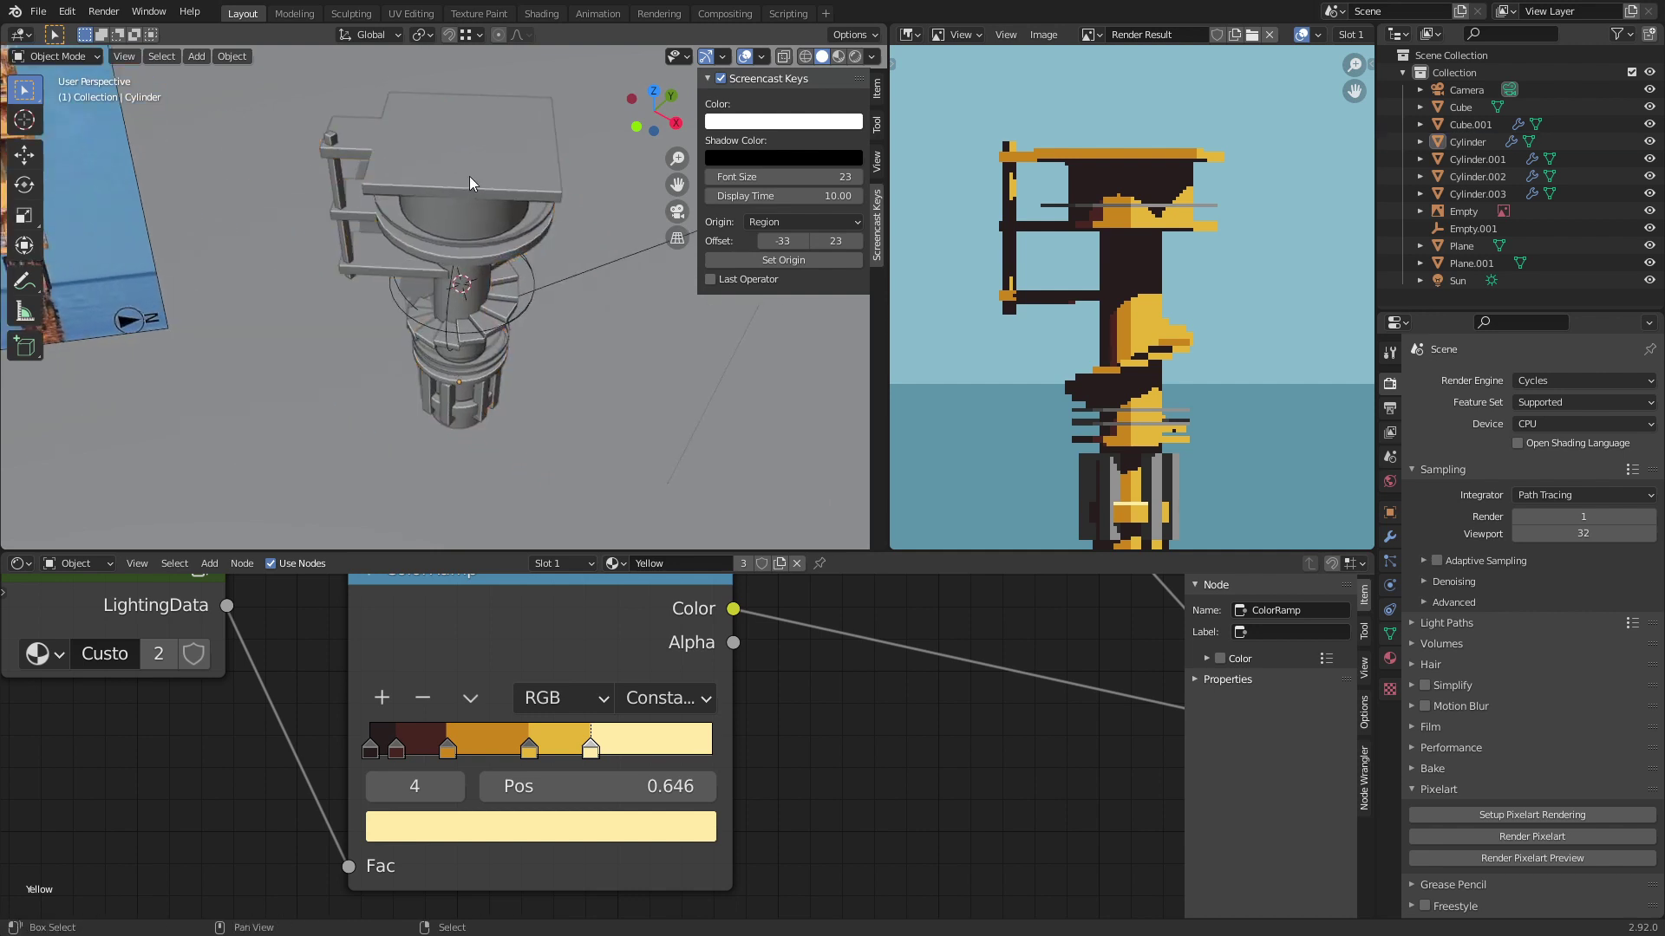
pyautogui.moveTo(470, 176); pyautogui.dragTo(461, 256, button='middle')
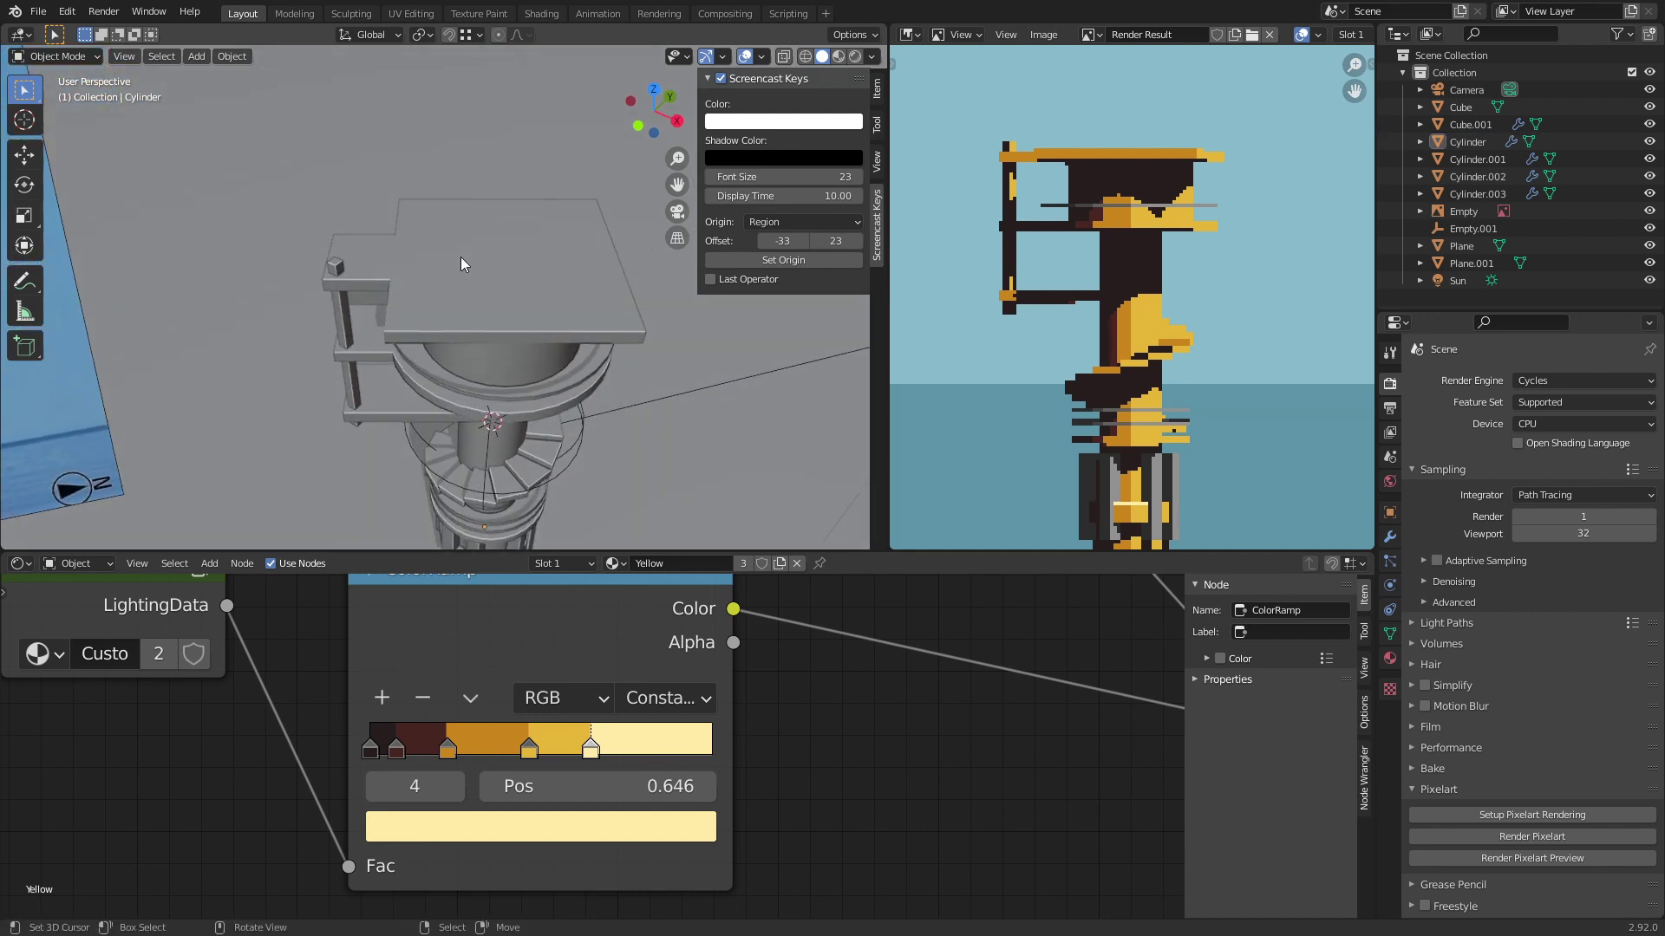
pyautogui.click(460, 257)
pyautogui.press('Tab')
pyautogui.click(477, 260)
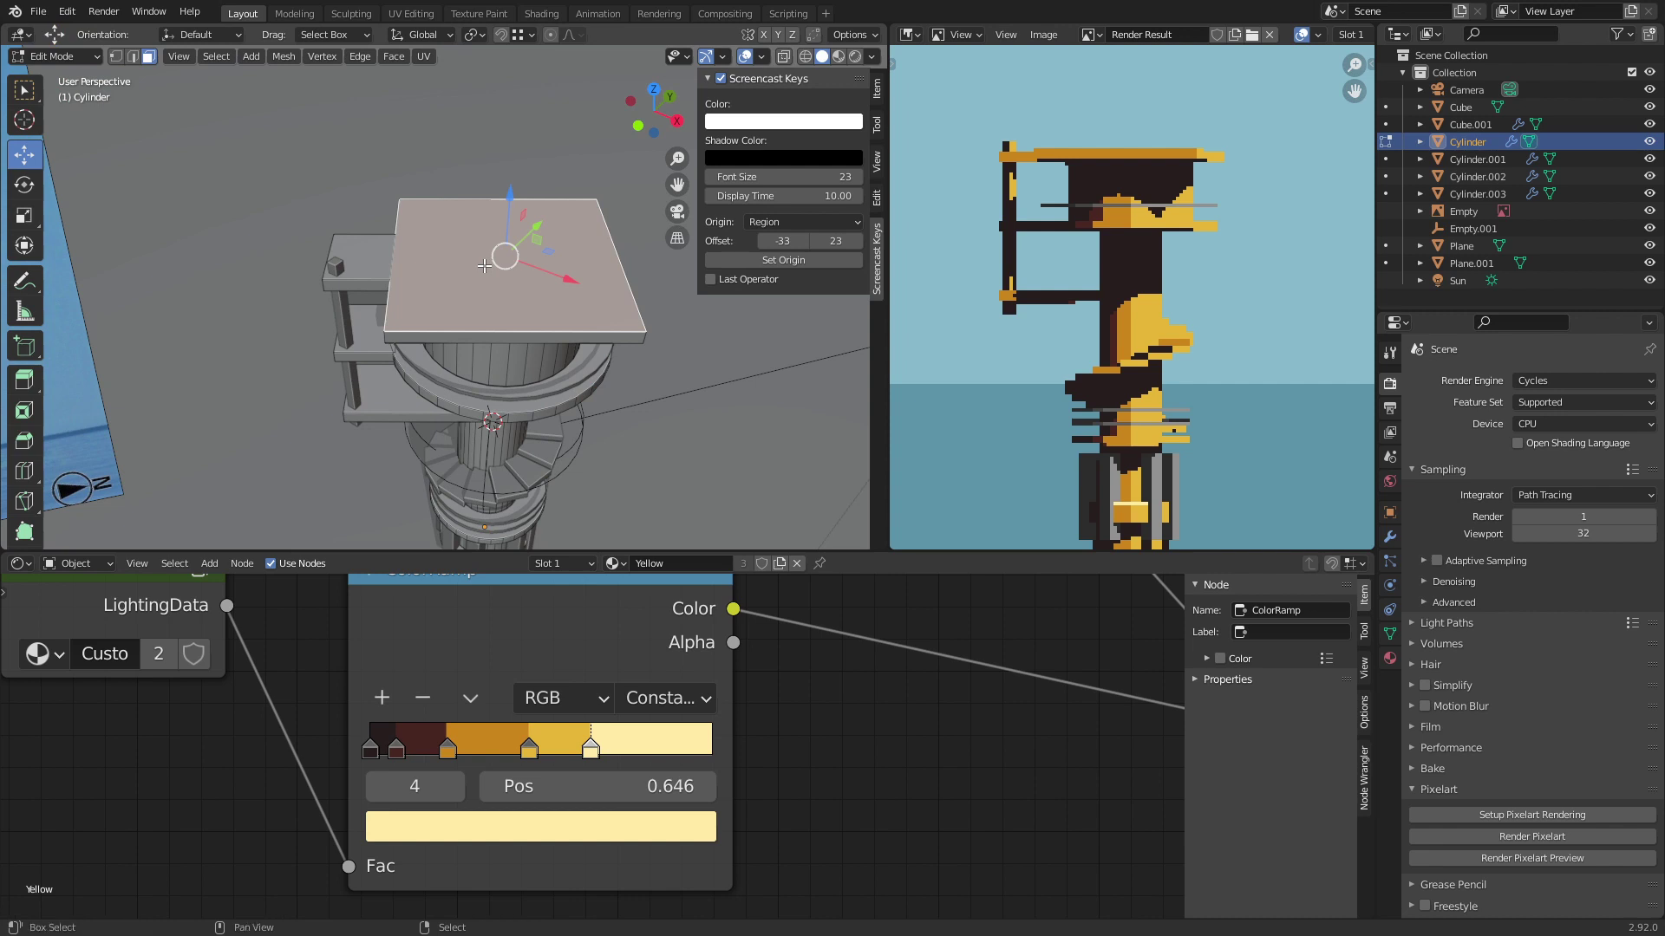
pyautogui.hotkey('shift', 'd')
pyautogui.rightClick(484, 265)
pyautogui.moveTo(509, 210); pyautogui.dragTo(509, 194)
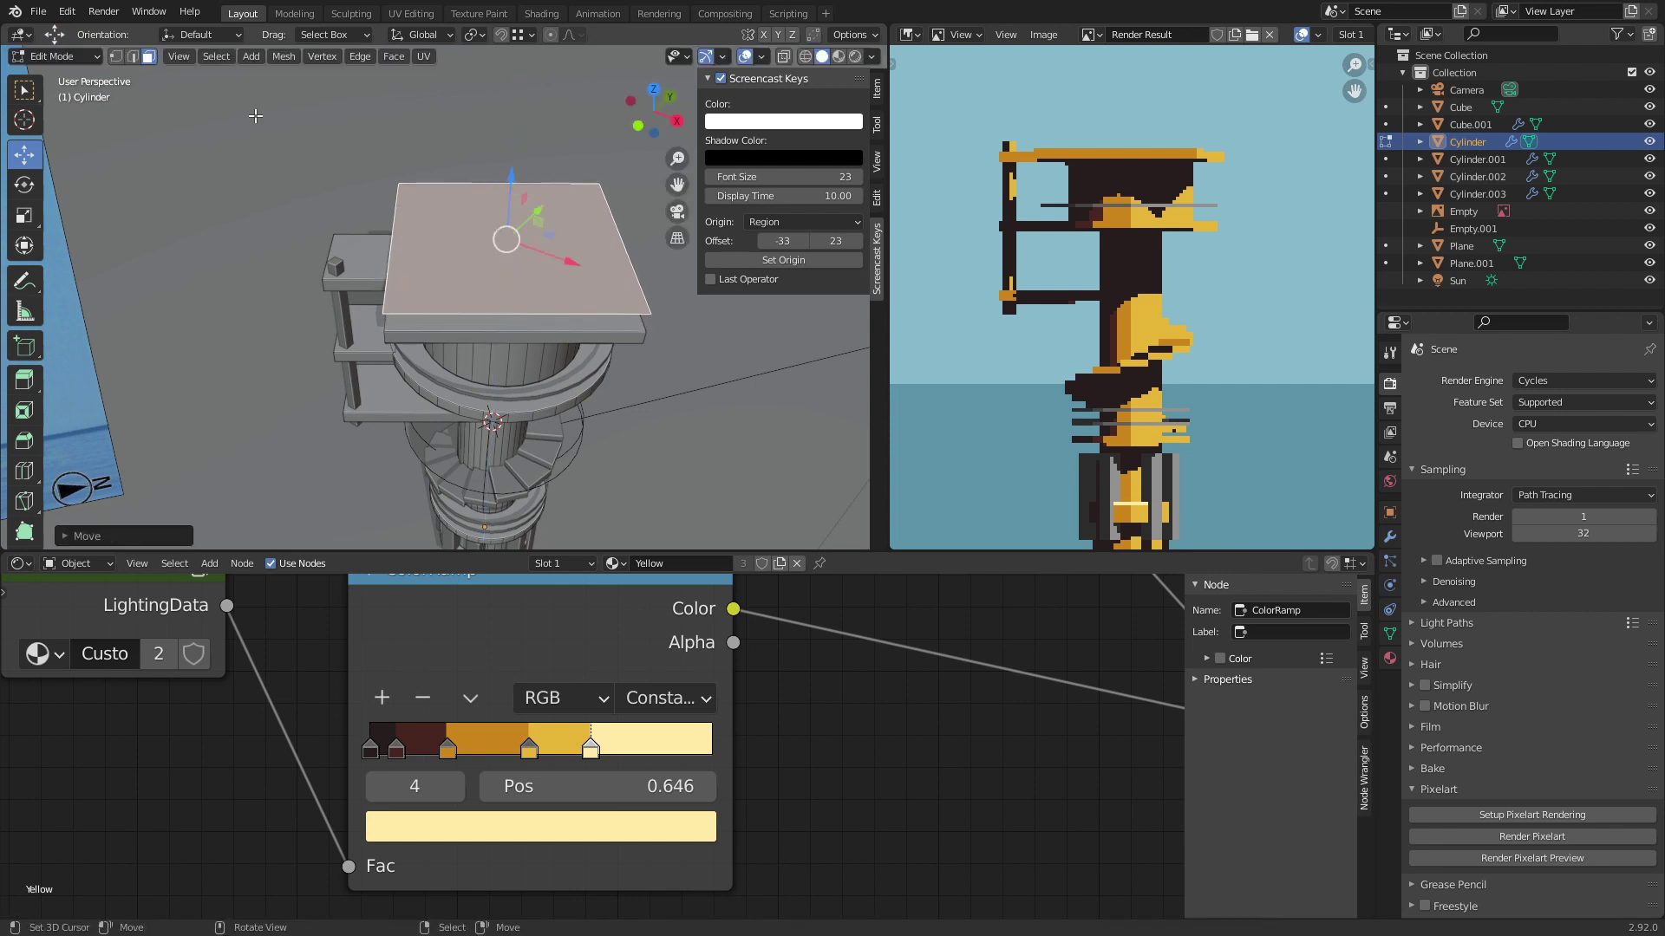
# Step: Raise one side edge of the copied face along Z to tilt it into a sloping roof
pyautogui.click(133, 56)
pyautogui.click(617, 231)
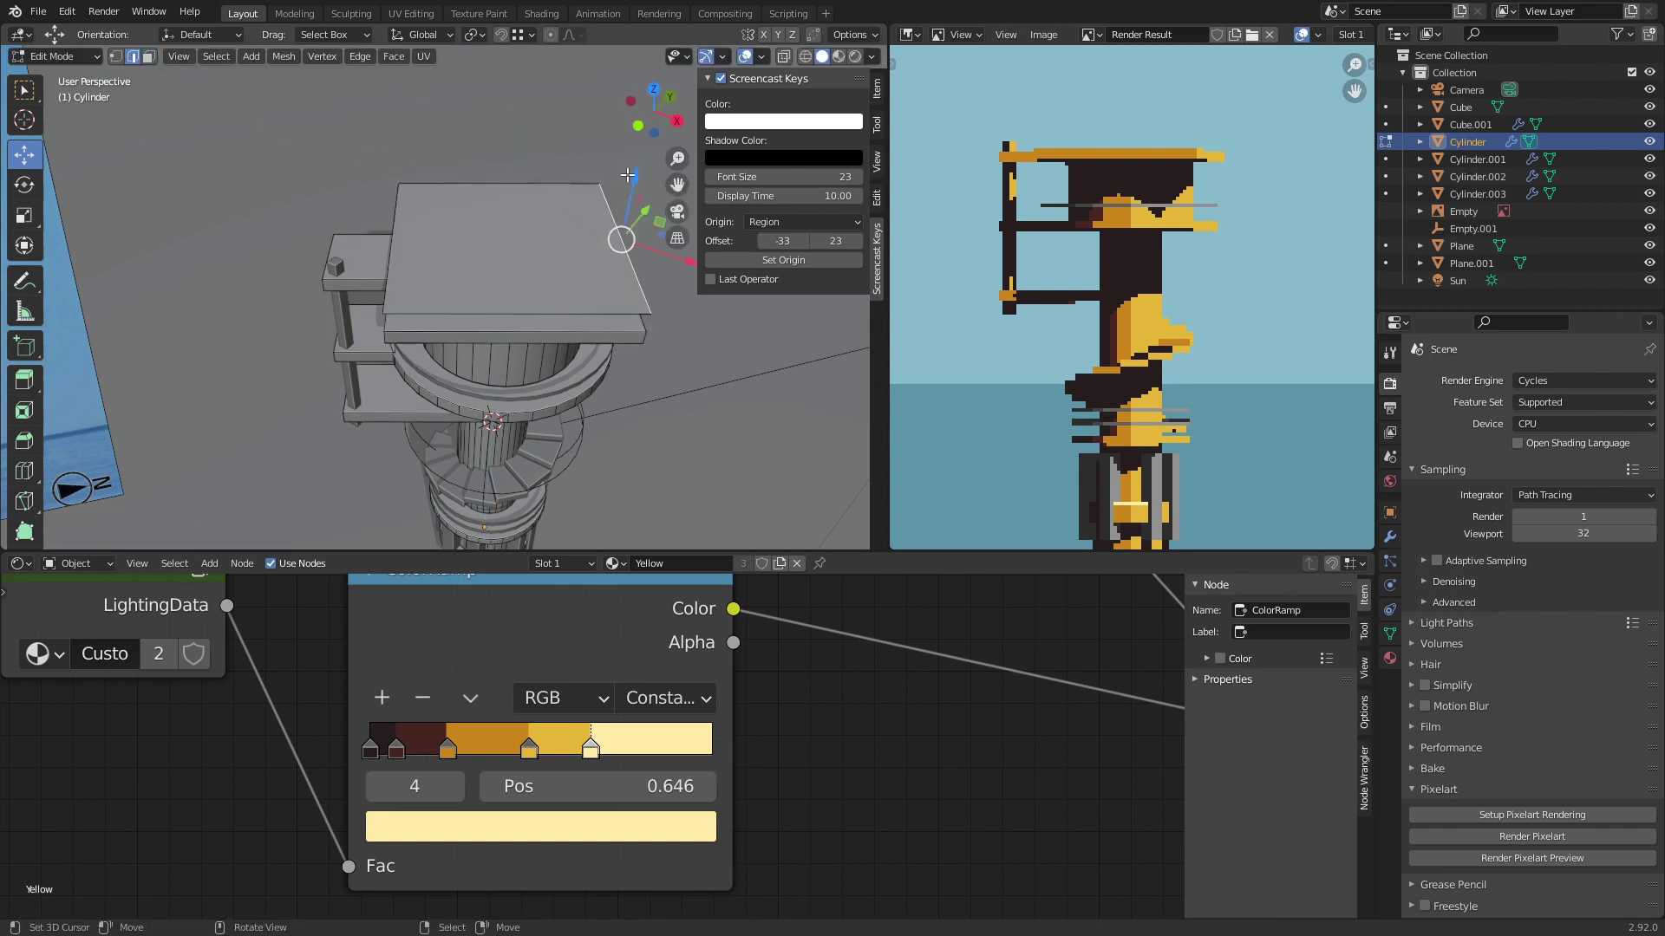
pyautogui.press('g')
pyautogui.press('z')
pyautogui.click(641, 79)
# Step: Extrude the tilted face upward into a thin roof slab and check it through the camera
pyautogui.press('l')
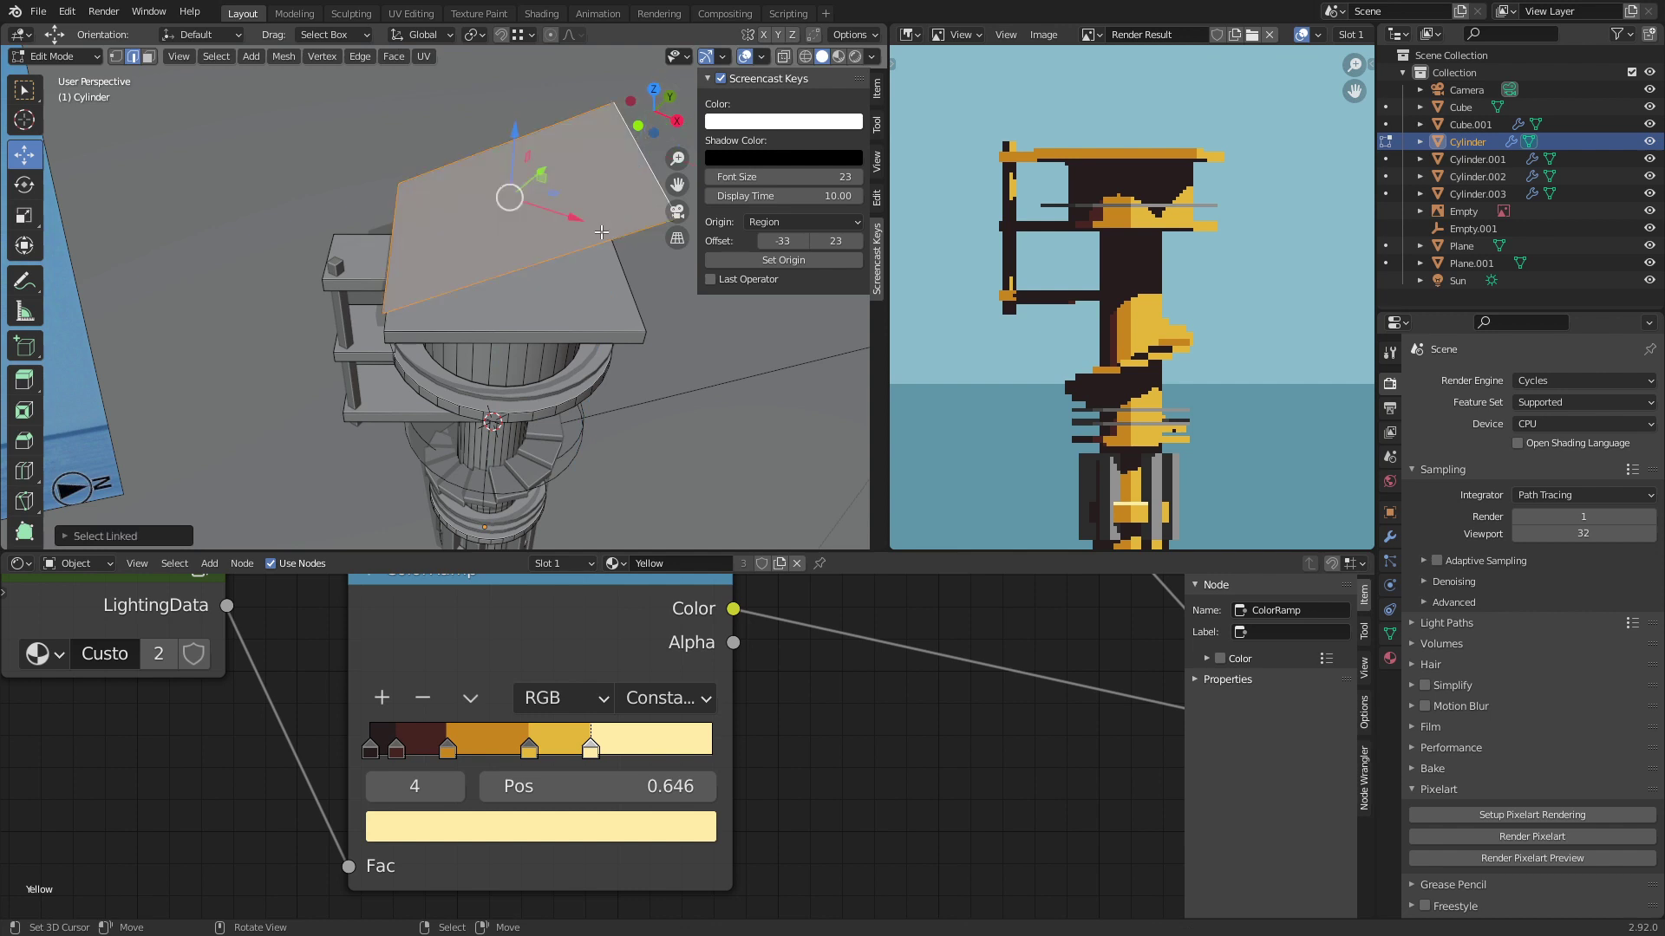
pyautogui.press('e')
pyautogui.rightClick(563, 221)
pyautogui.moveTo(512, 148); pyautogui.dragTo(514, 132)
pyautogui.press('Tab')
pyautogui.press('KP_0')
pyautogui.press('KP_0')
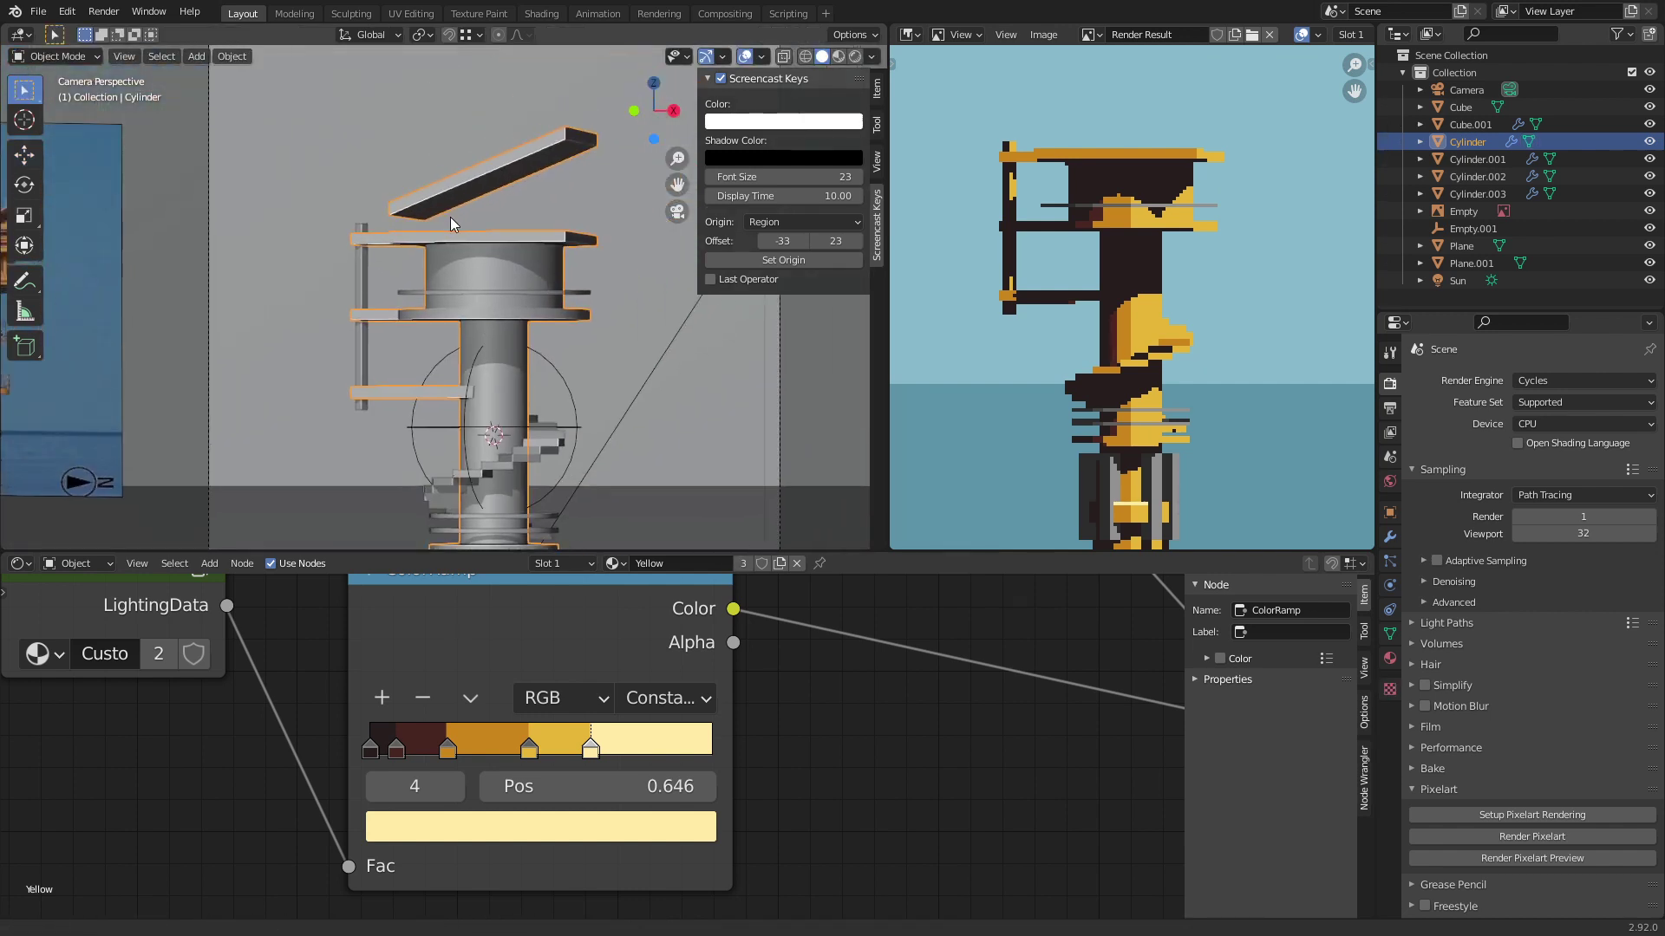
# Step: Lower the whole sloping roof slab slightly along Z, render a pixel art preview and inspect the slab's stepped edges
pyautogui.press('Tab')
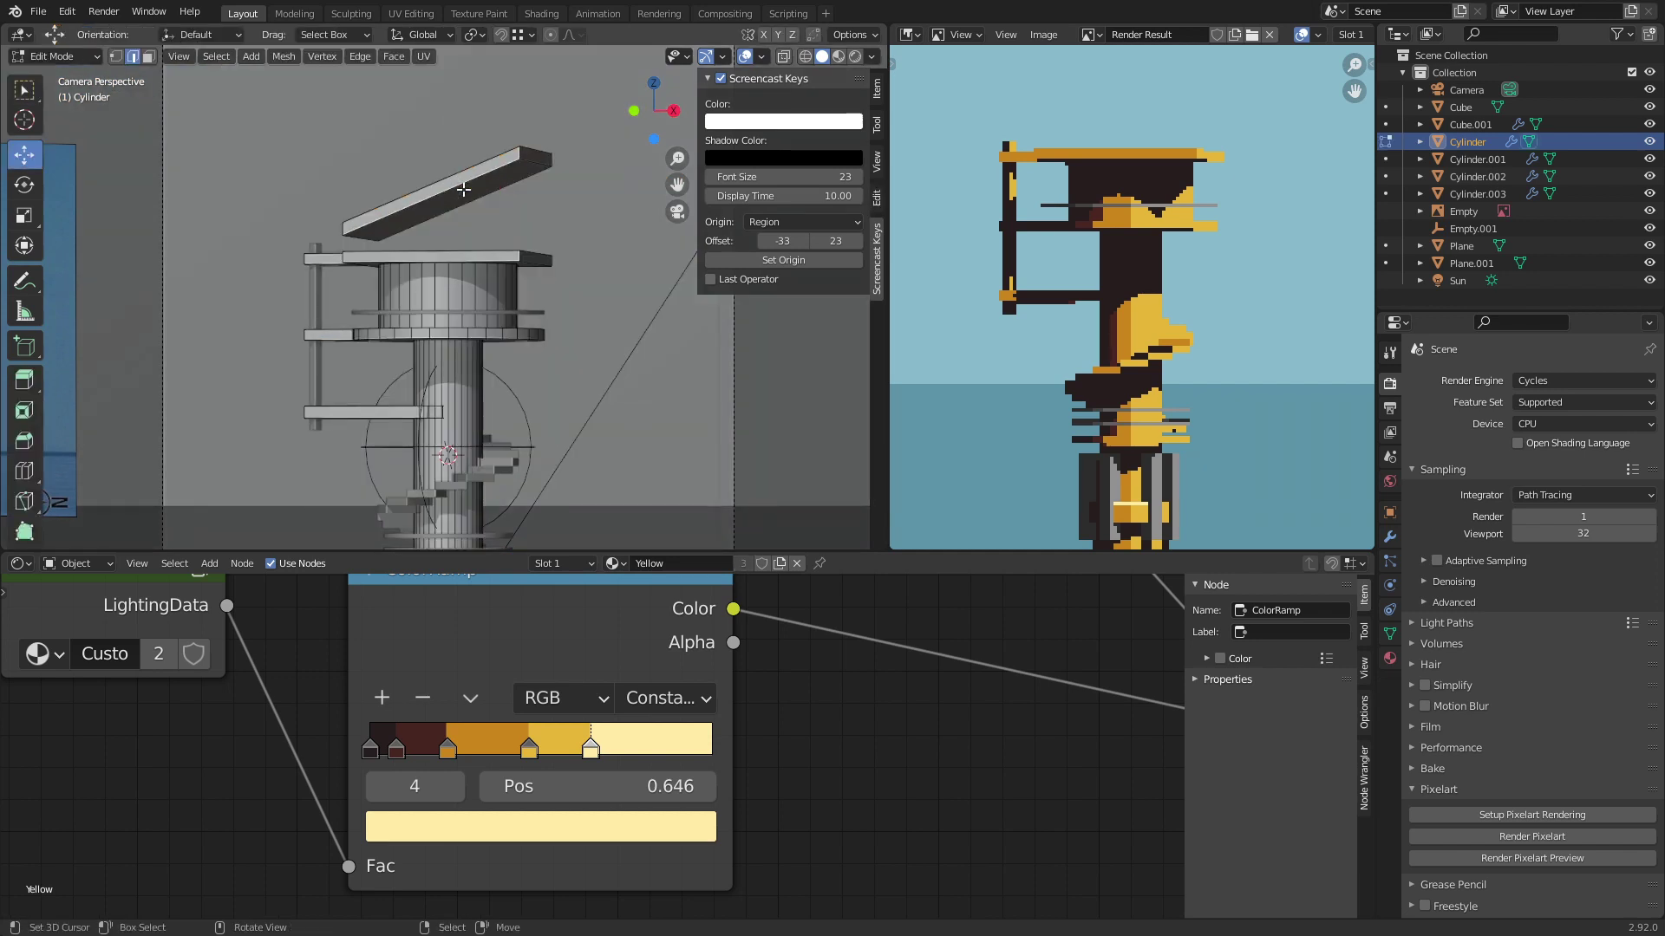
pyautogui.press('l')
pyautogui.press('g')
pyautogui.press('z')
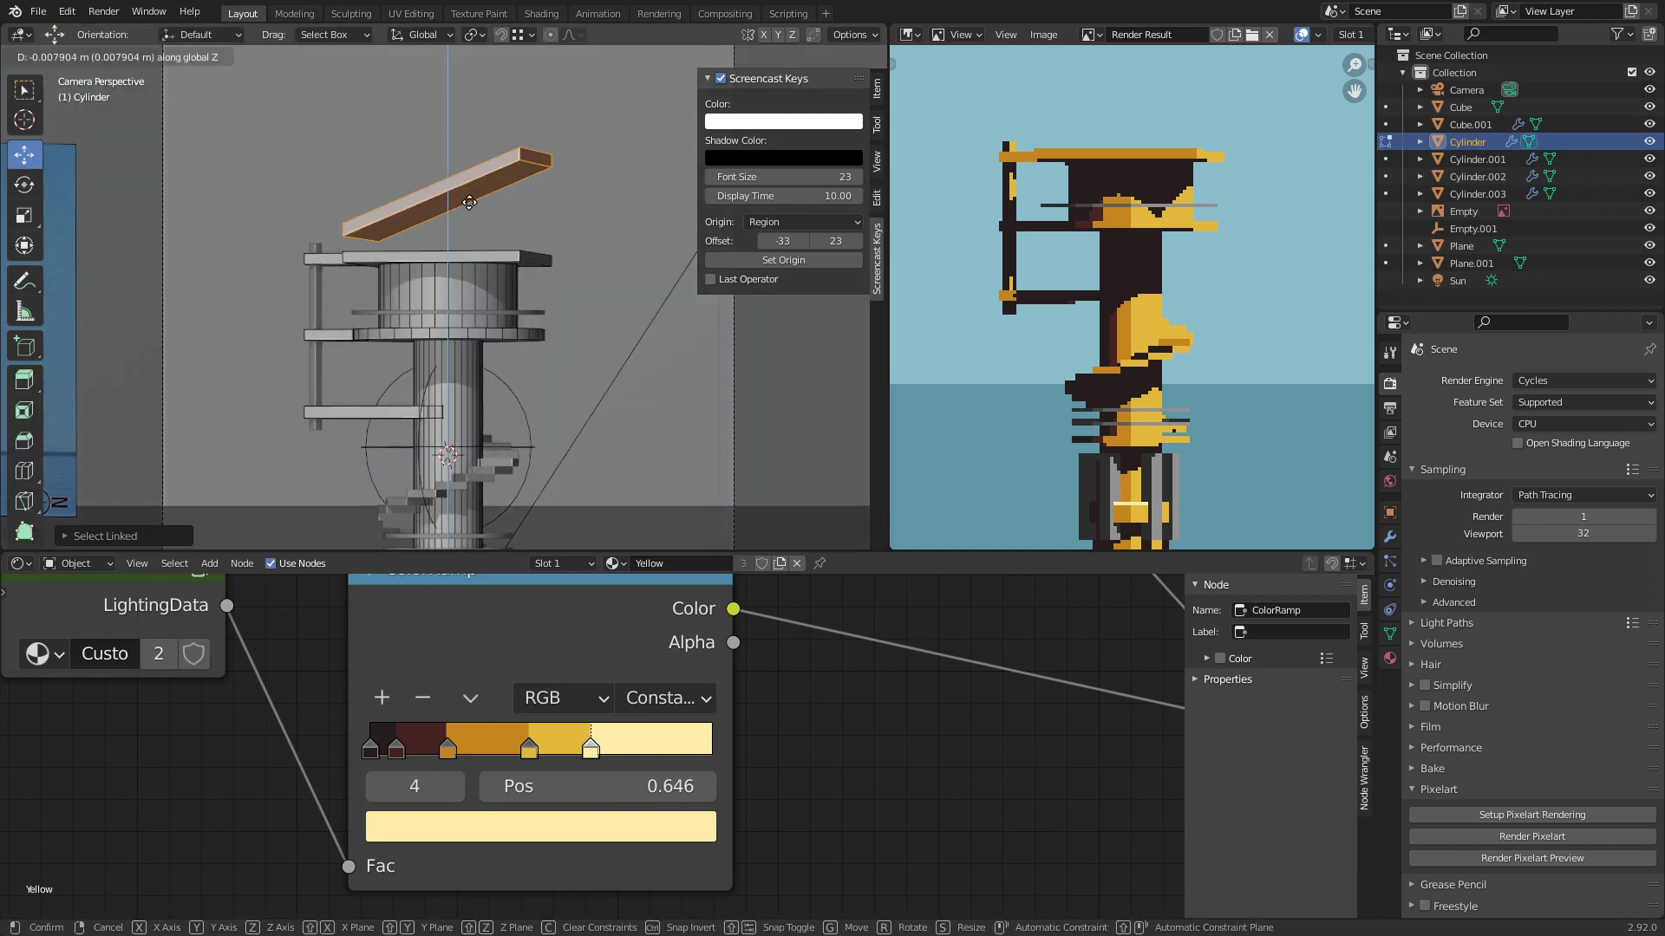
pyautogui.click(469, 208)
pyautogui.press('Tab')
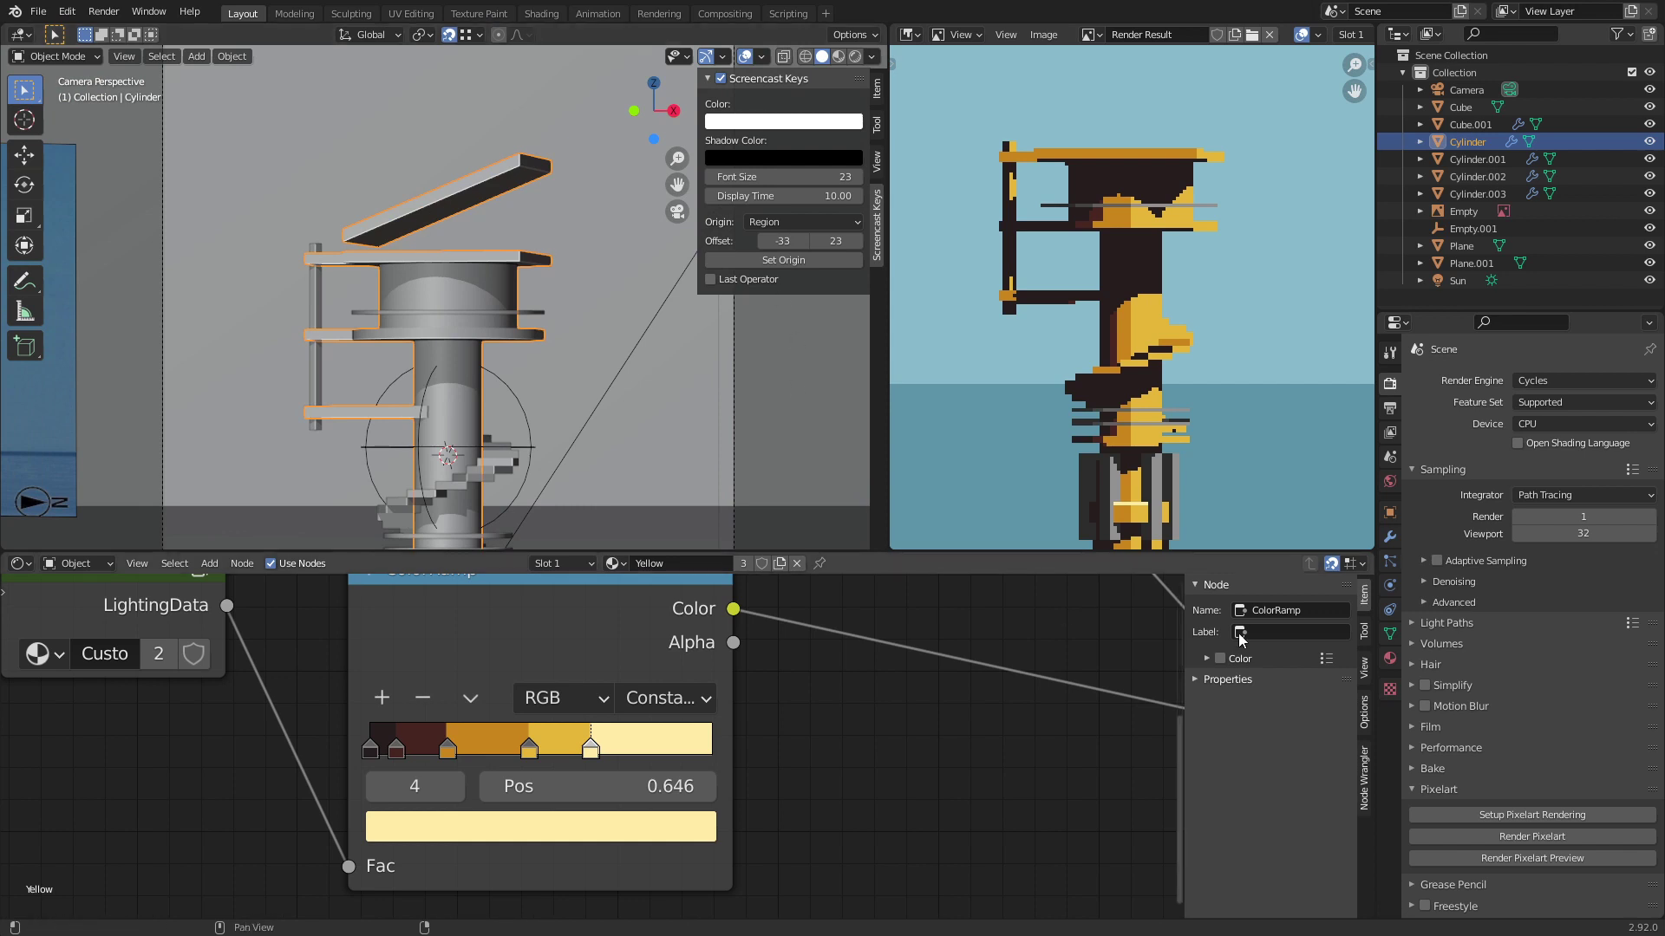
pyautogui.click(1521, 859)
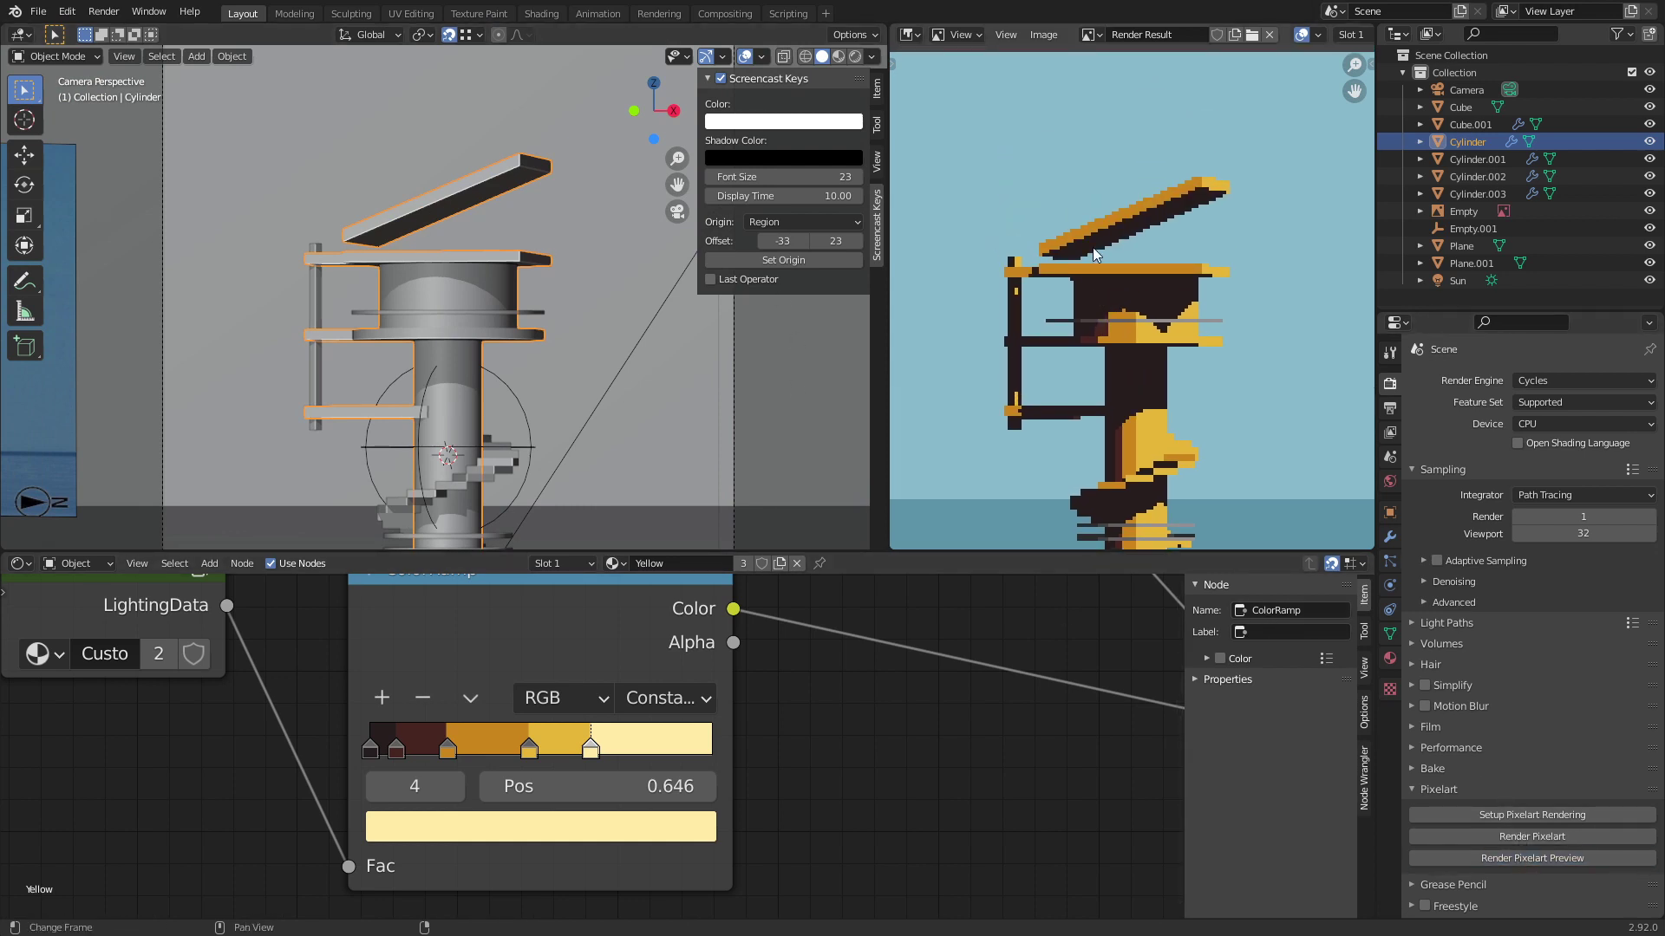
pyautogui.scroll(5, 1092, 247)
pyautogui.moveTo(1055, 265); pyautogui.dragTo(1151, 299, button='middle')
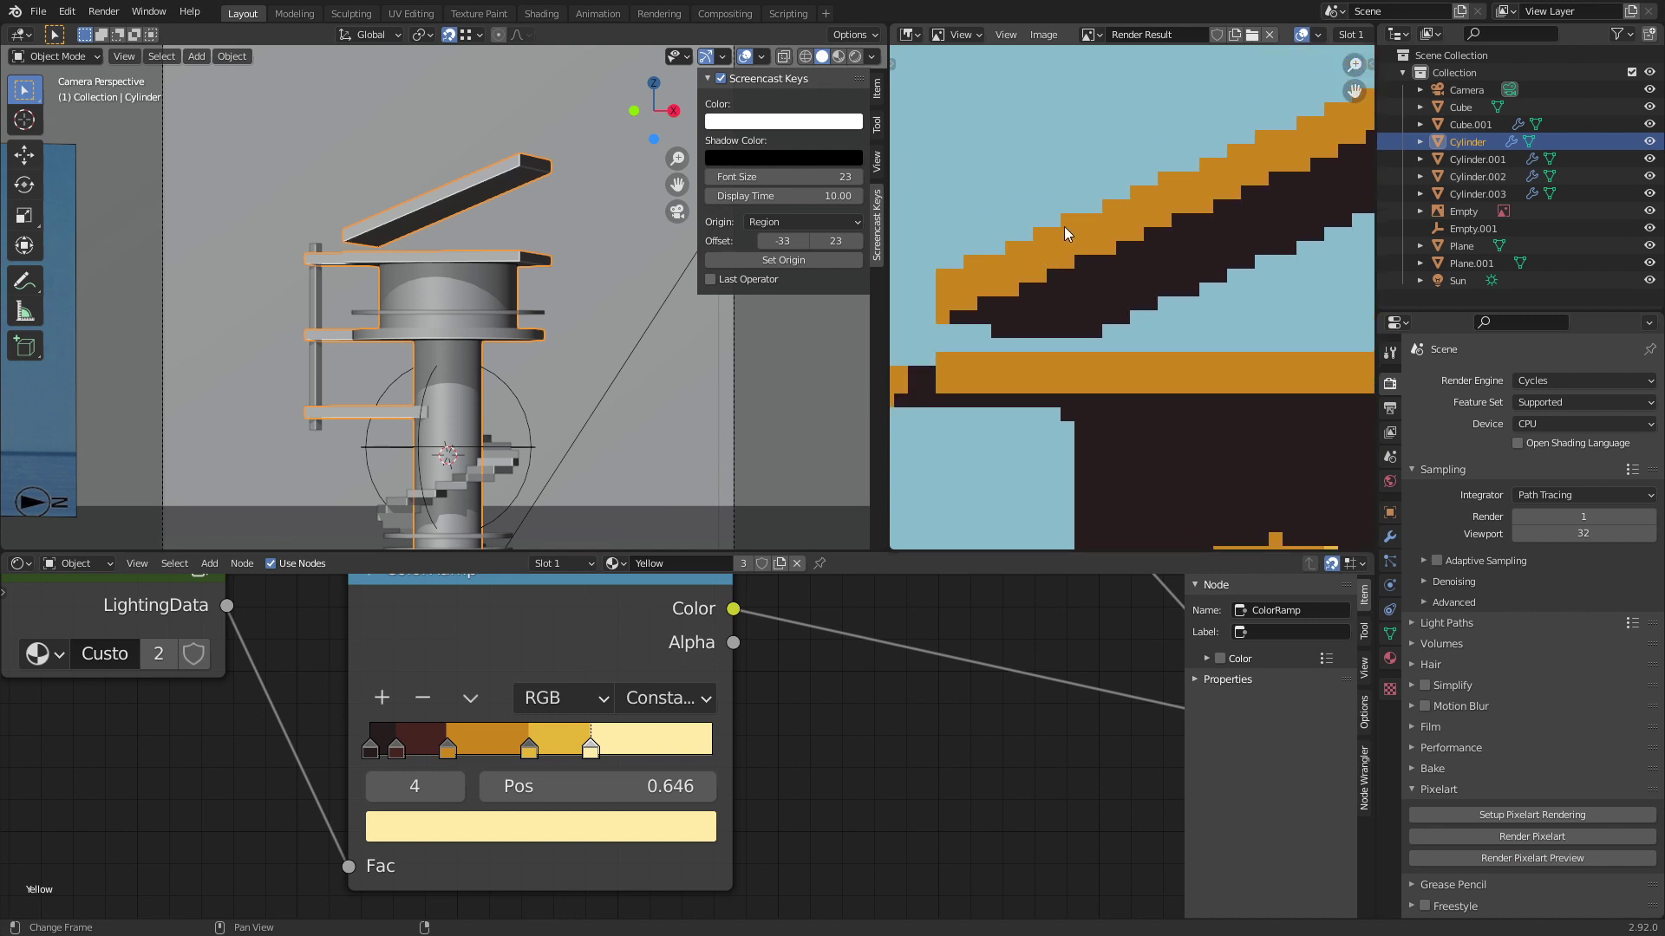
pyautogui.moveTo(1179, 184); pyautogui.dragTo(1146, 213, button='middle')
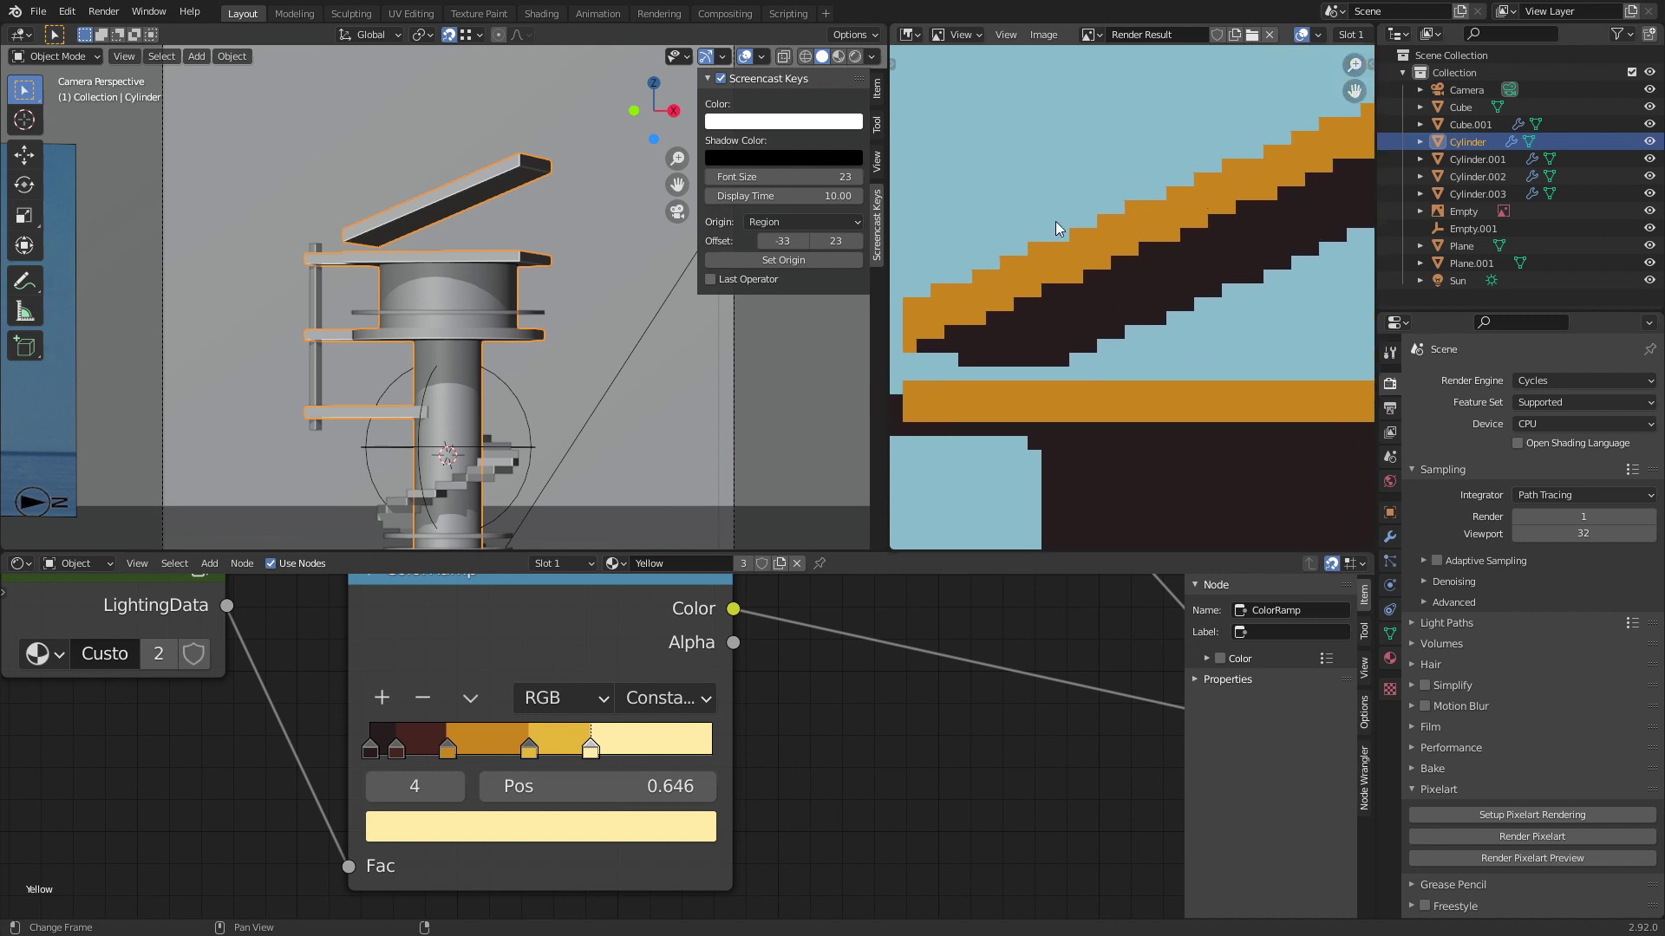
pyautogui.scroll(-2, 491, 286)
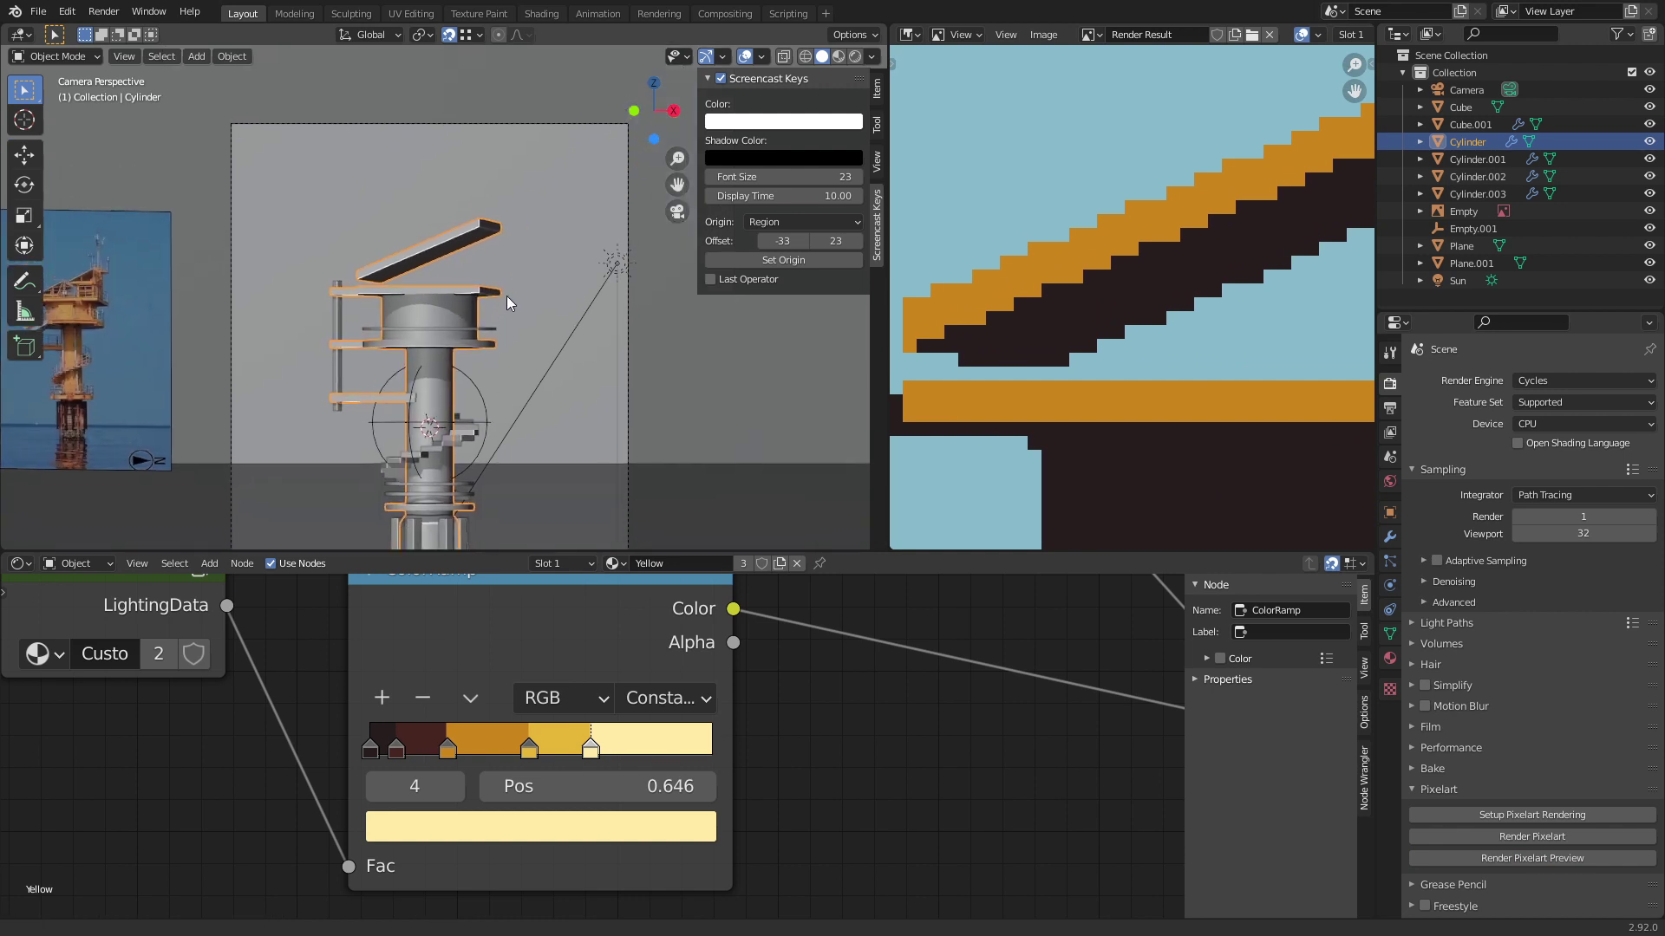
# Step: Raise the end face on the roof slab's high side for a steeper slope and check it in a pixel art preview
pyautogui.press('Tab')
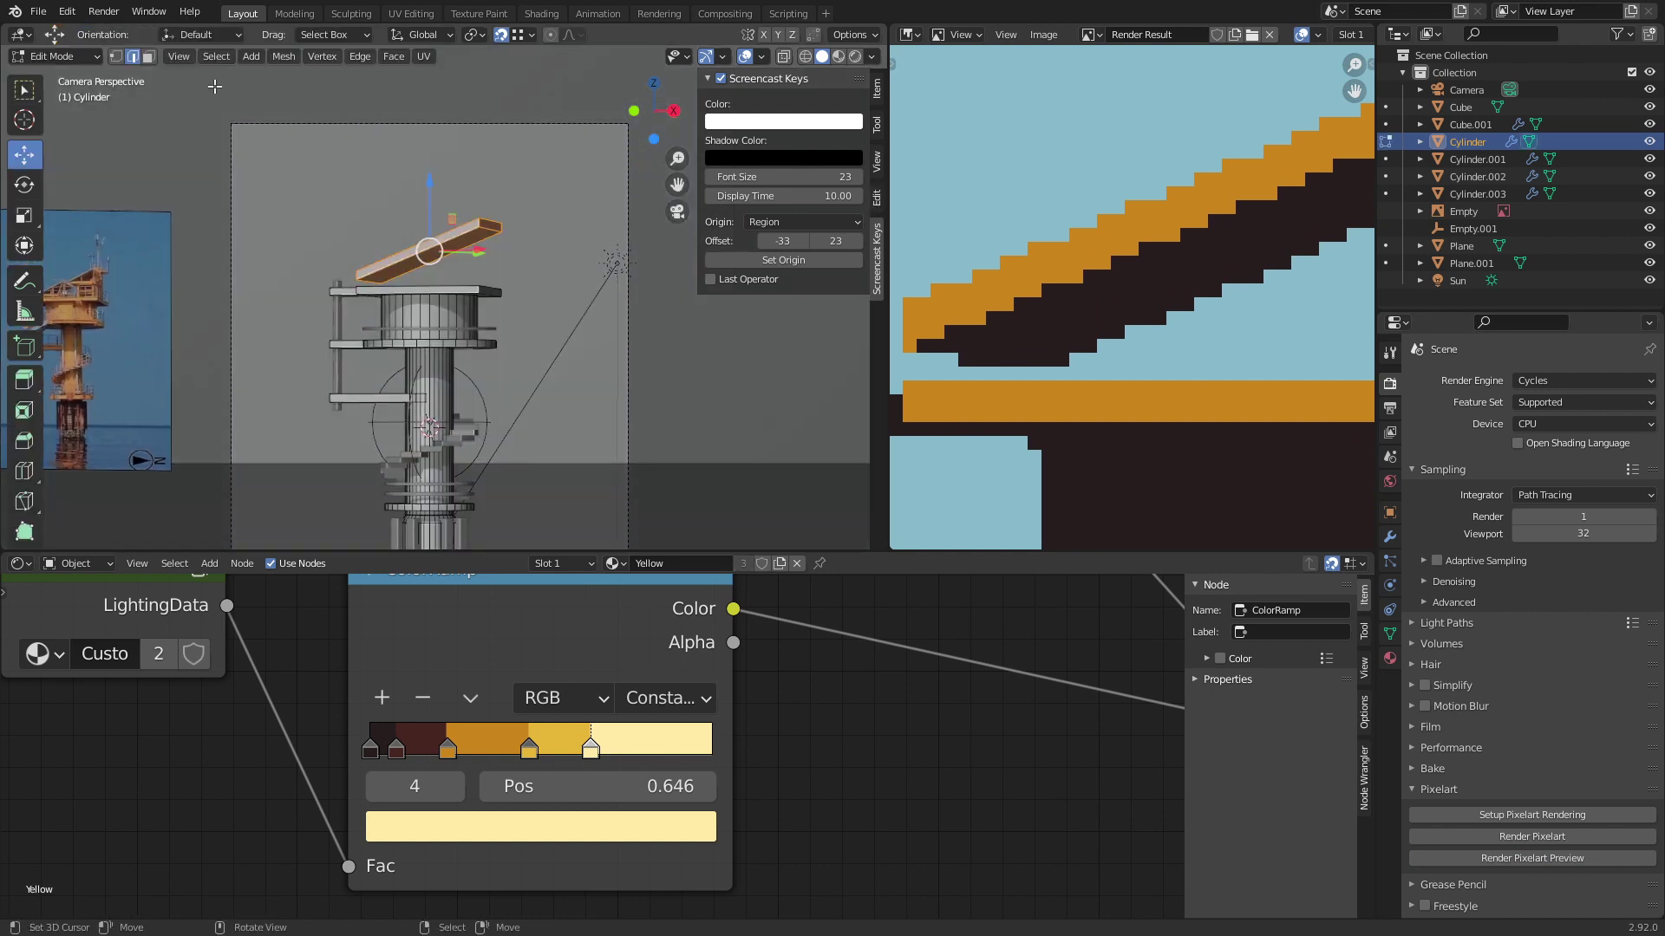
pyautogui.click(153, 54)
pyautogui.keyDown('shift'); pyautogui.moveTo(411, 217); pyautogui.dragTo(425, 232, button='middle'); pyautogui.keyUp('shift')
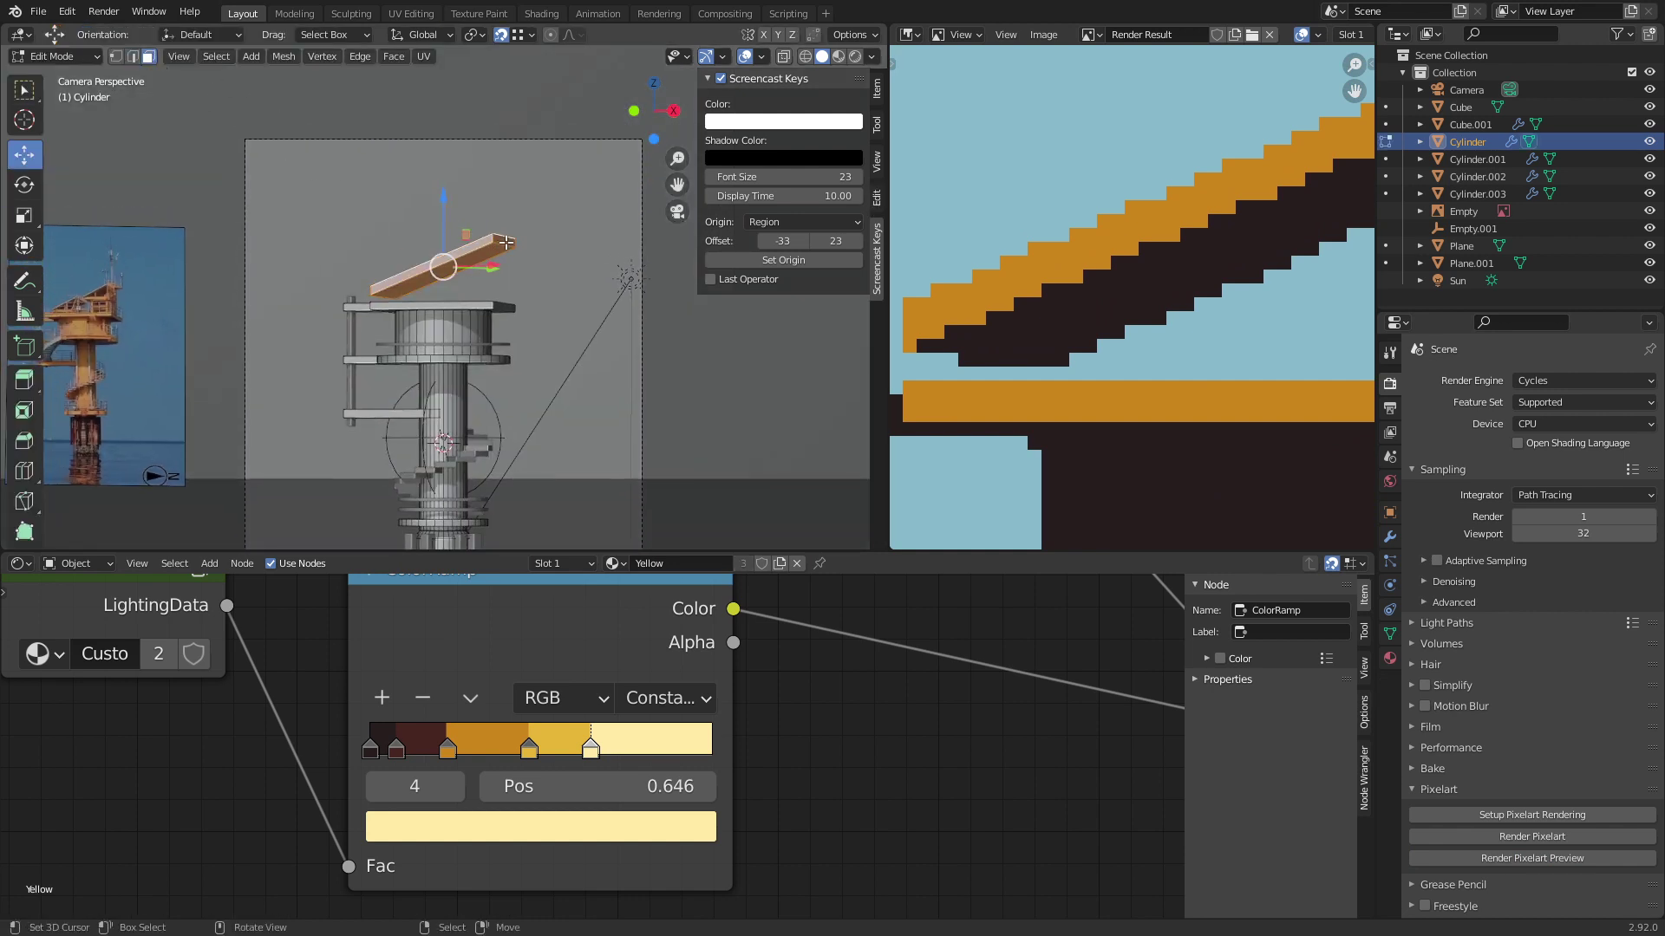
pyautogui.click(507, 242)
pyautogui.scroll(2, 531, 221)
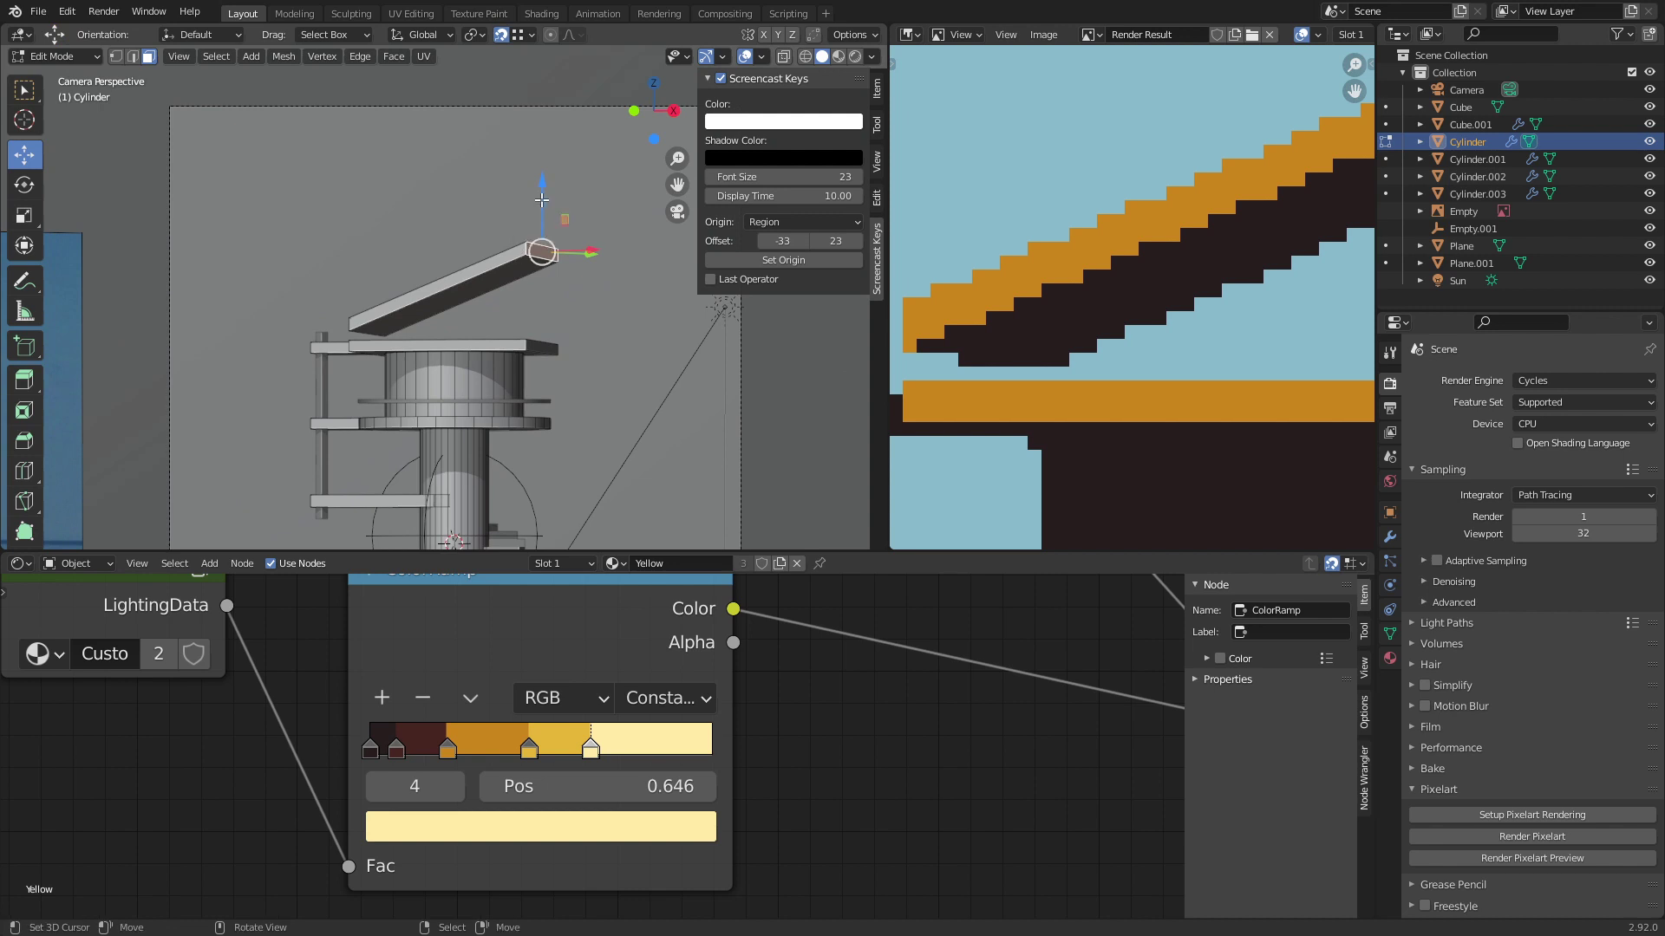
pyautogui.moveTo(541, 200); pyautogui.dragTo(541, 212)
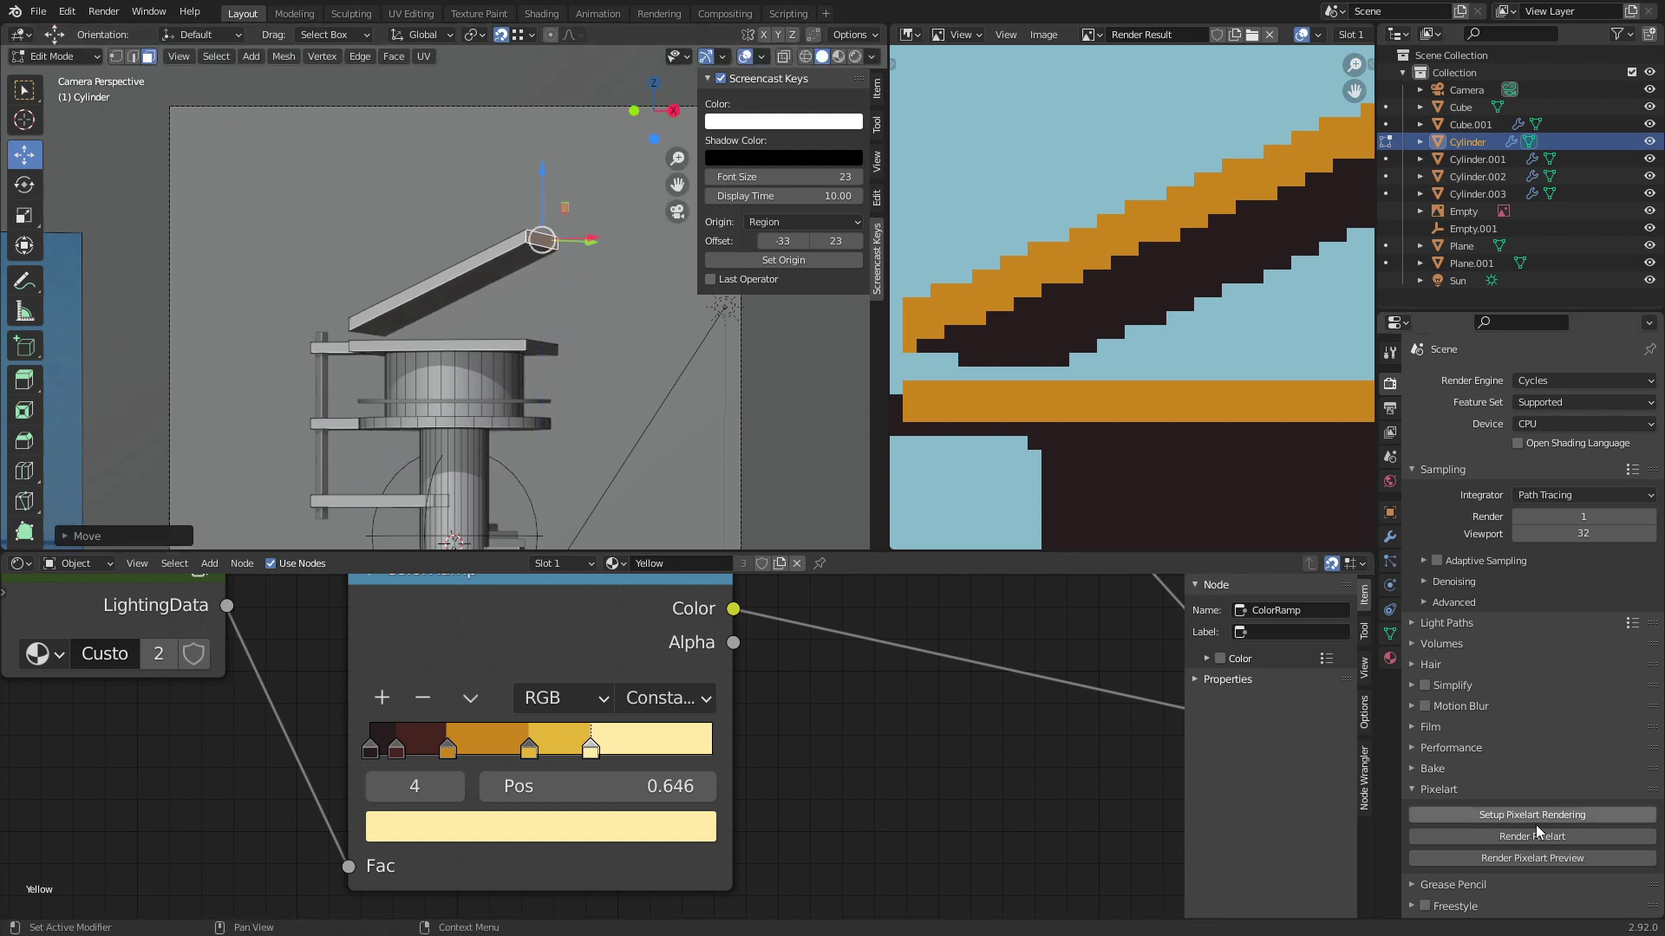
pyautogui.click(1549, 858)
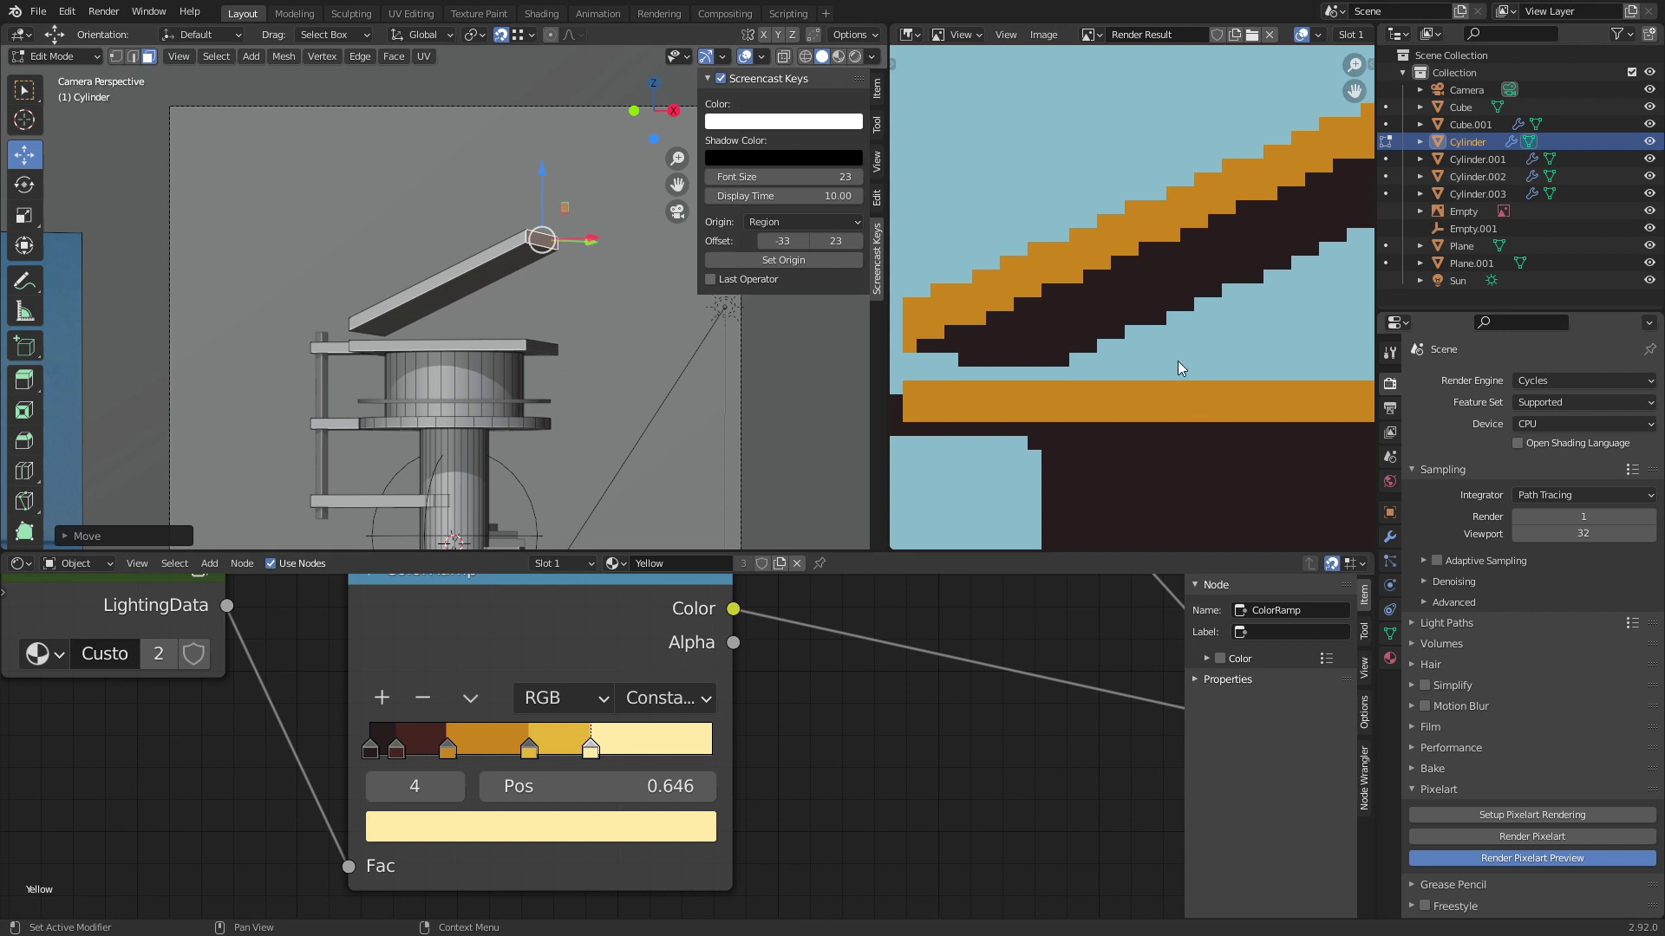
pyautogui.moveTo(1177, 338); pyautogui.dragTo(965, 501, button='middle')
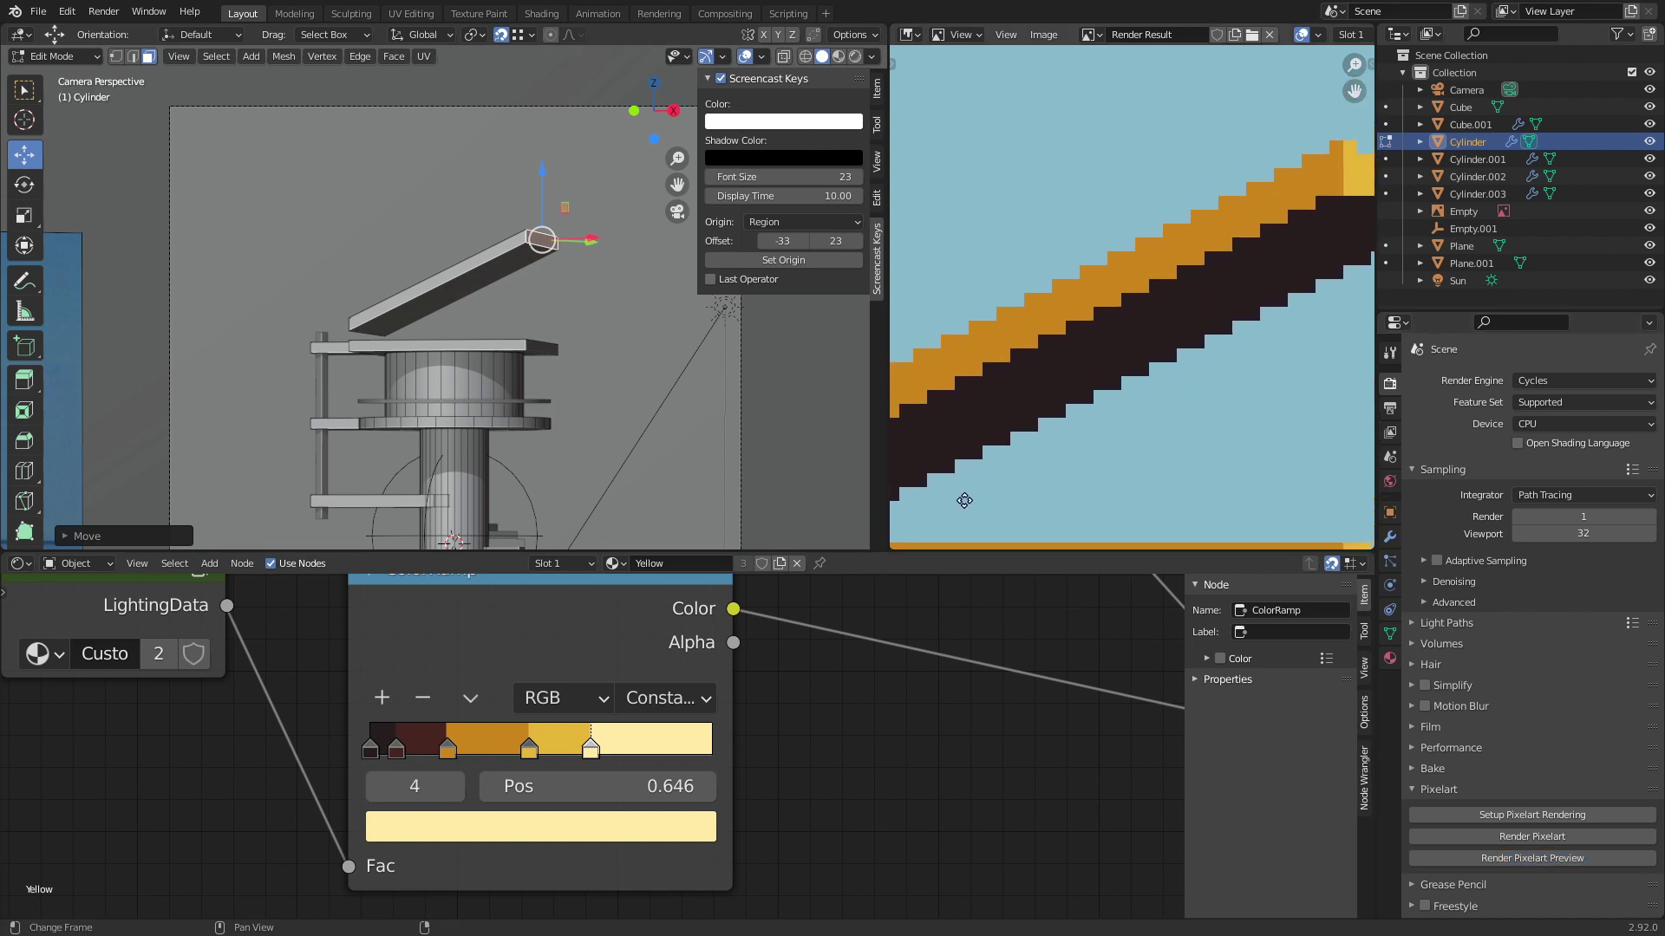
pyautogui.scroll(-4, 1059, 413)
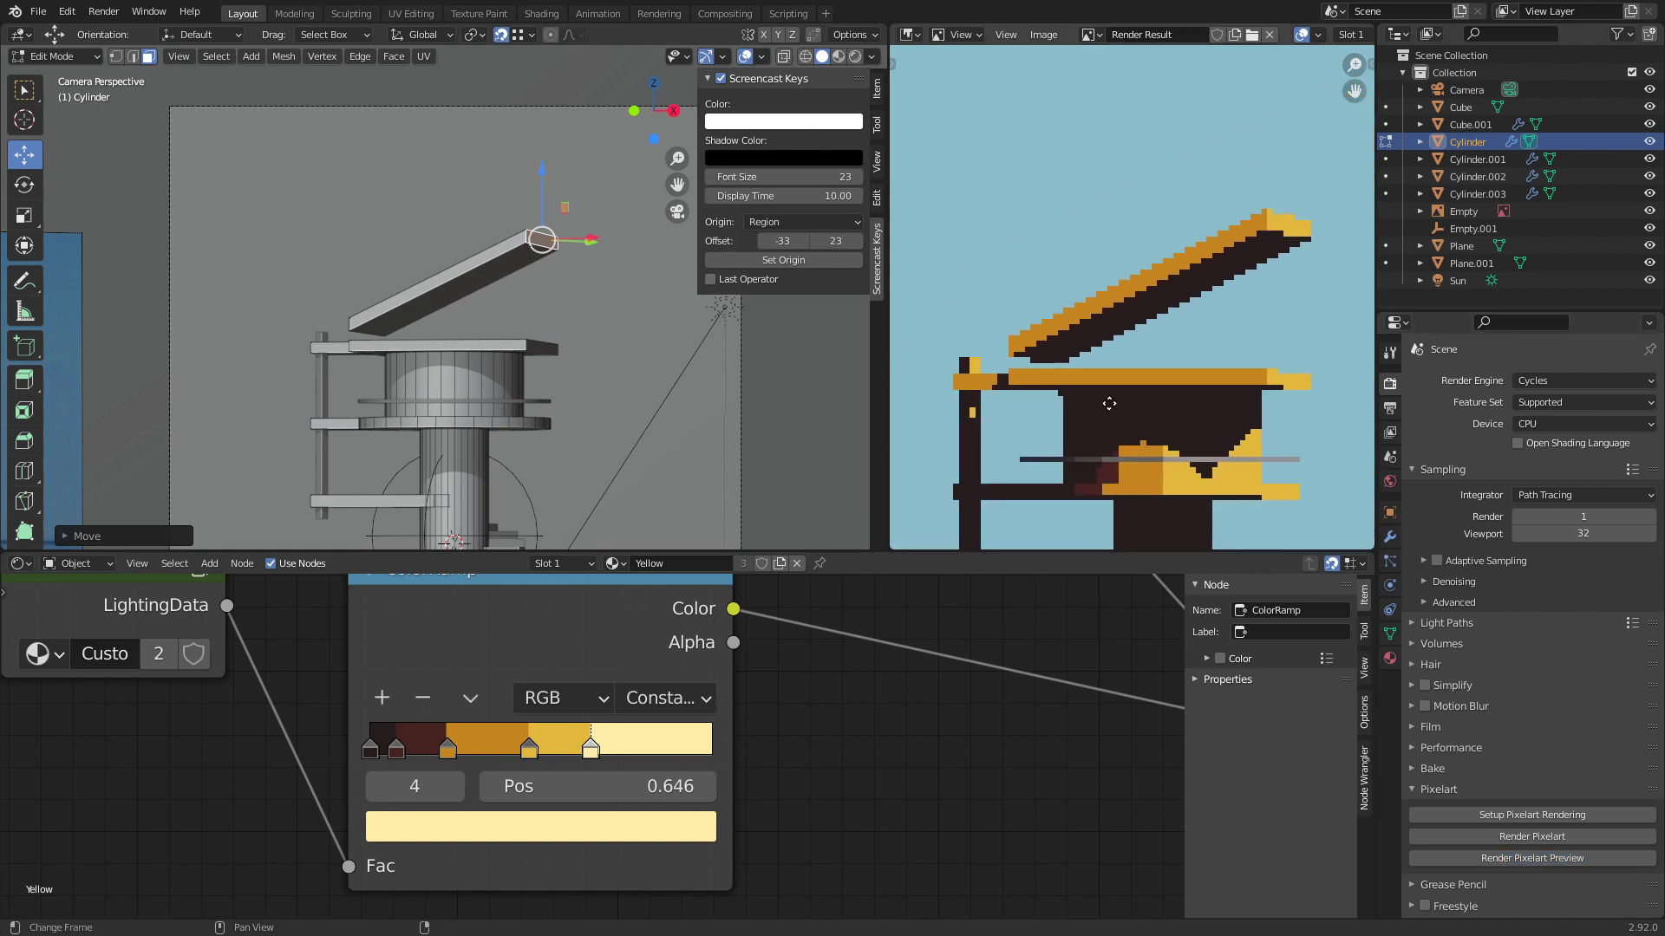
pyautogui.scroll(-4, 1109, 403)
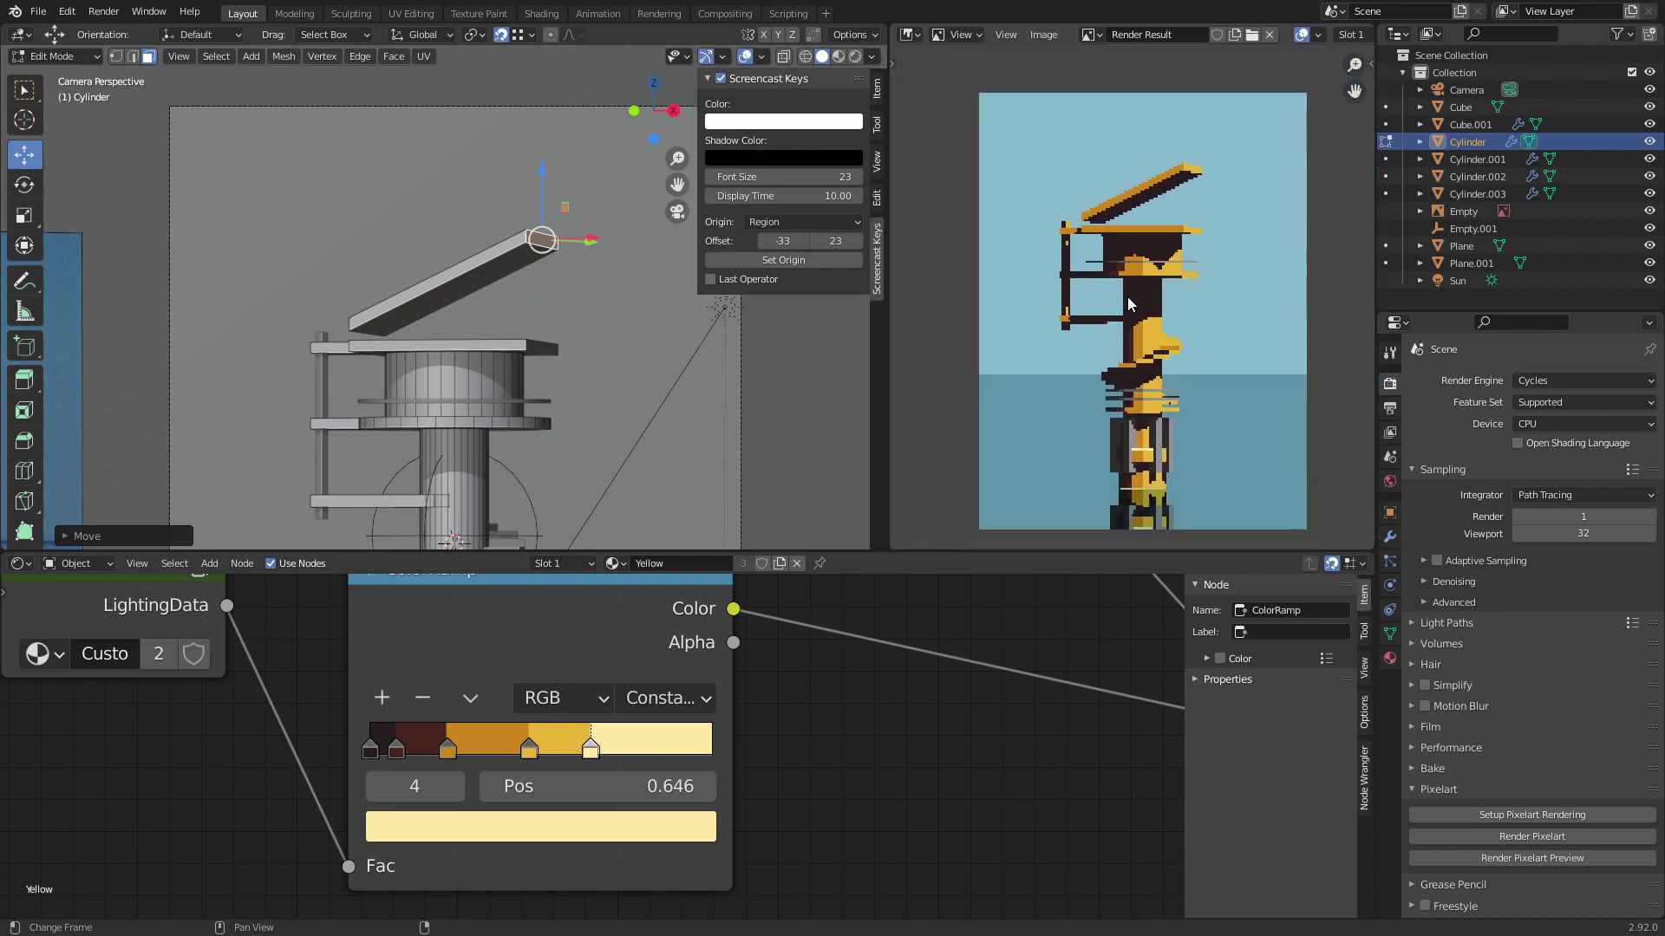
# Step: Add a centred loop cut across the middle of the sloping roof slab
pyautogui.moveTo(364, 291); pyautogui.dragTo(451, 329, button='middle')
pyautogui.scroll(6, 451, 329)
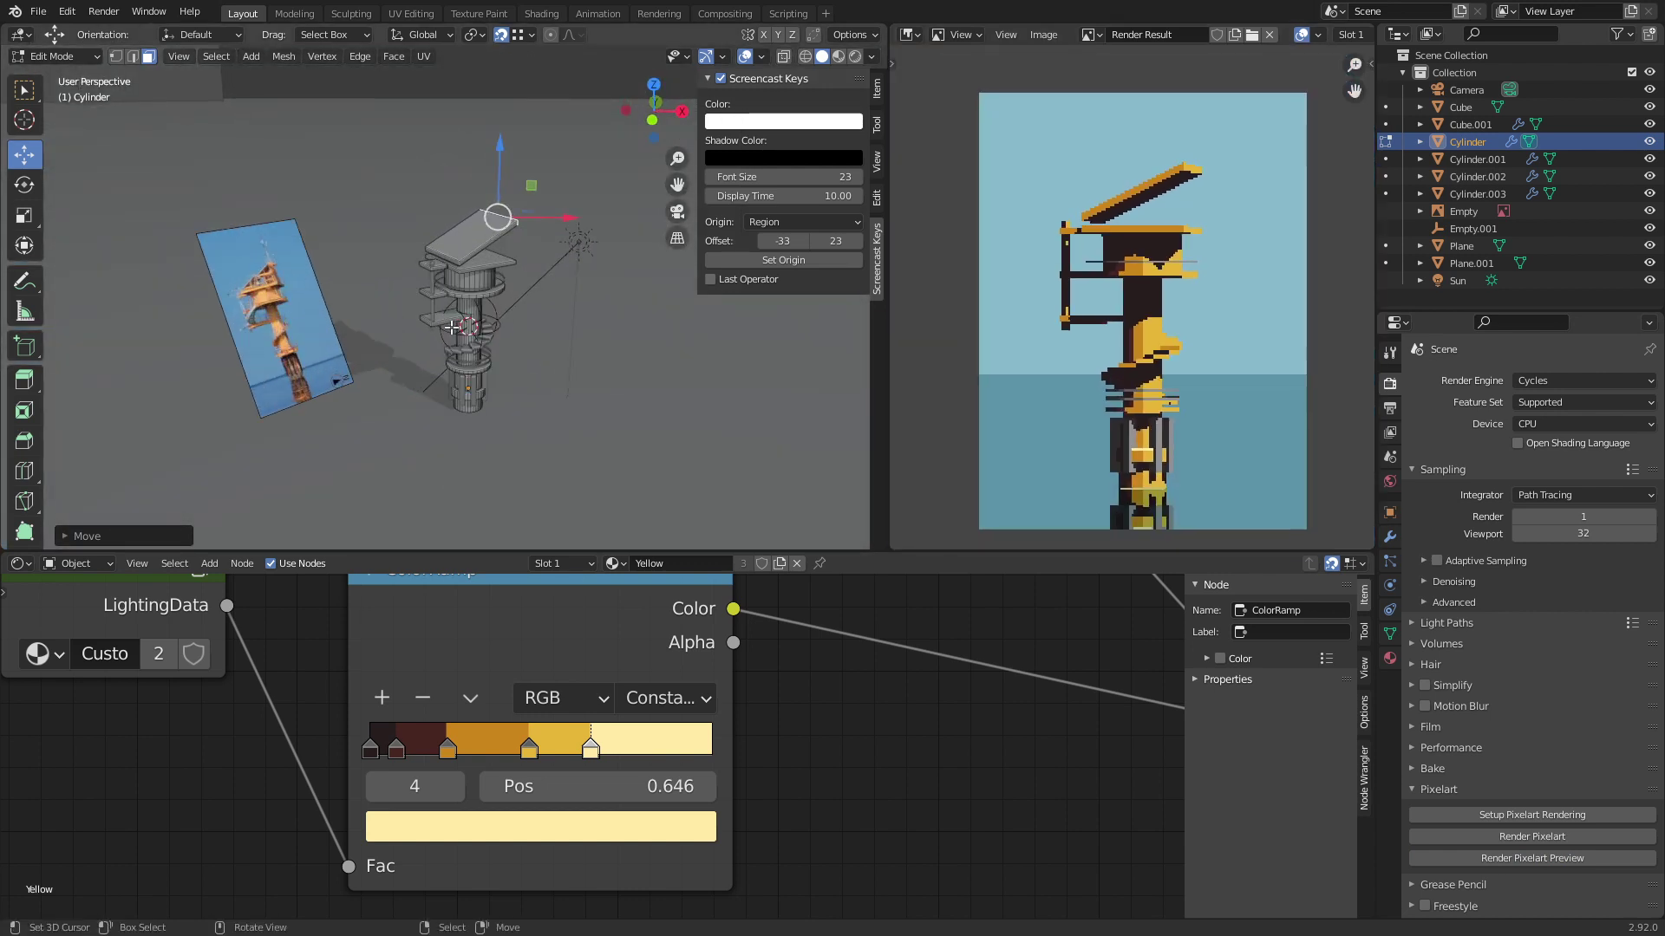
pyautogui.press('KP_Decimal')
pyautogui.moveTo(452, 327); pyautogui.dragTo(387, 294, button='middle')
pyautogui.hotkey('ctrl', 'r')
pyautogui.click(356, 310)
pyautogui.rightClick(356, 309)
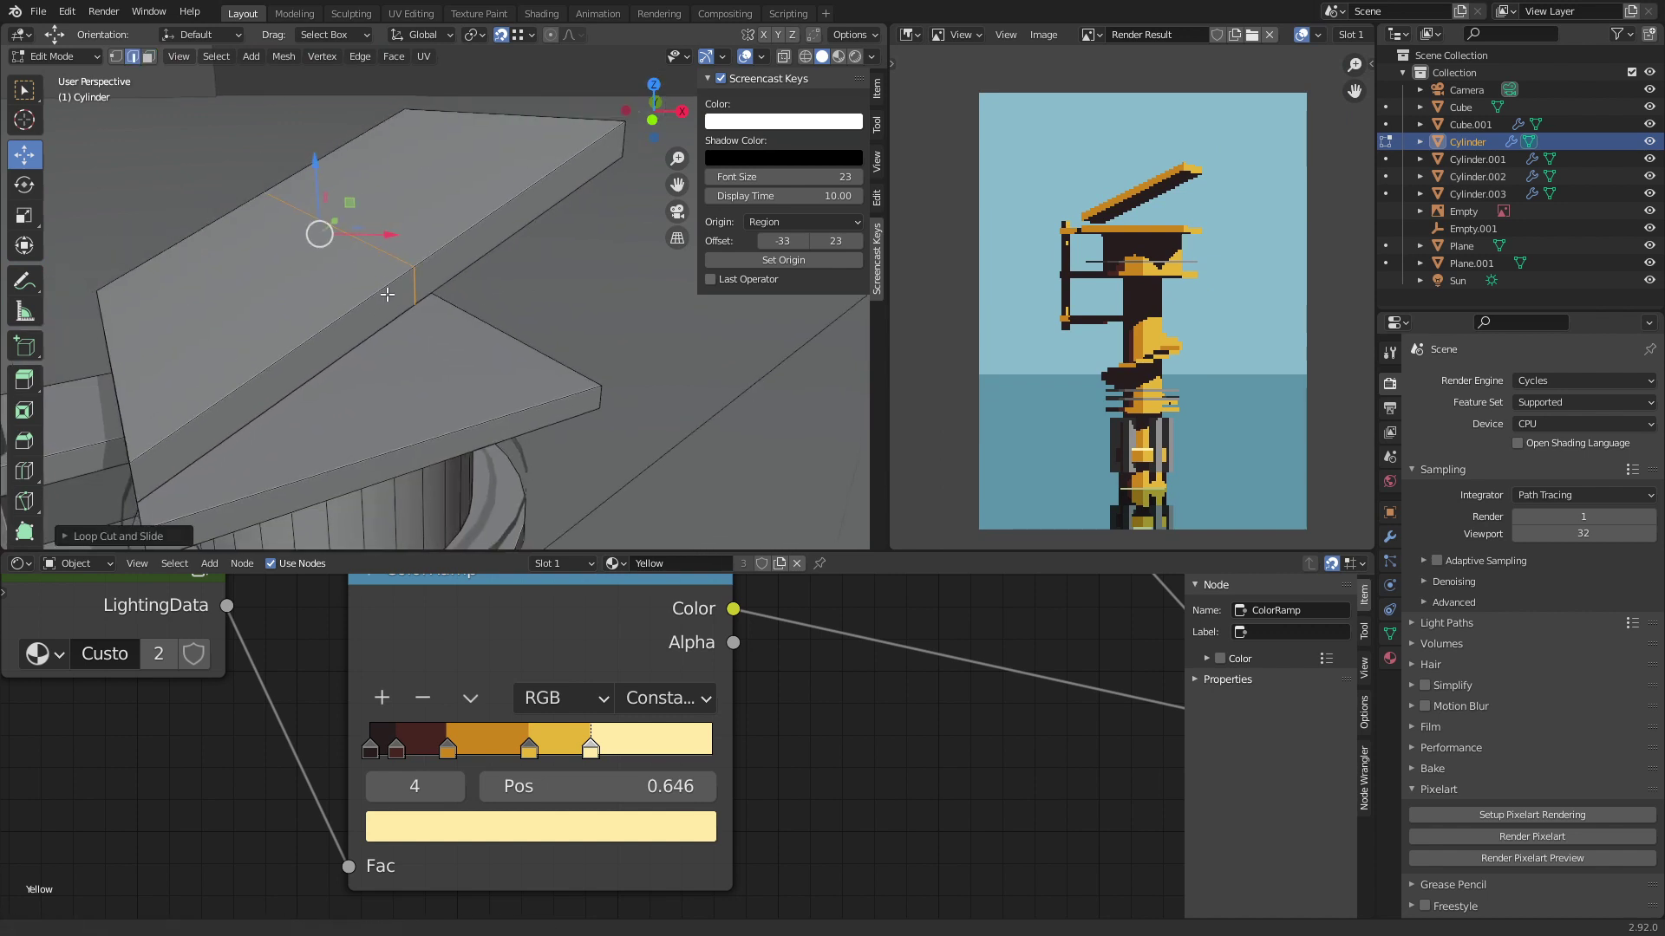
# Step: Bevel the middle loop into a narrow band and delete its faces to split the roof into two panels
pyautogui.hotkey('ctrl', 'b')
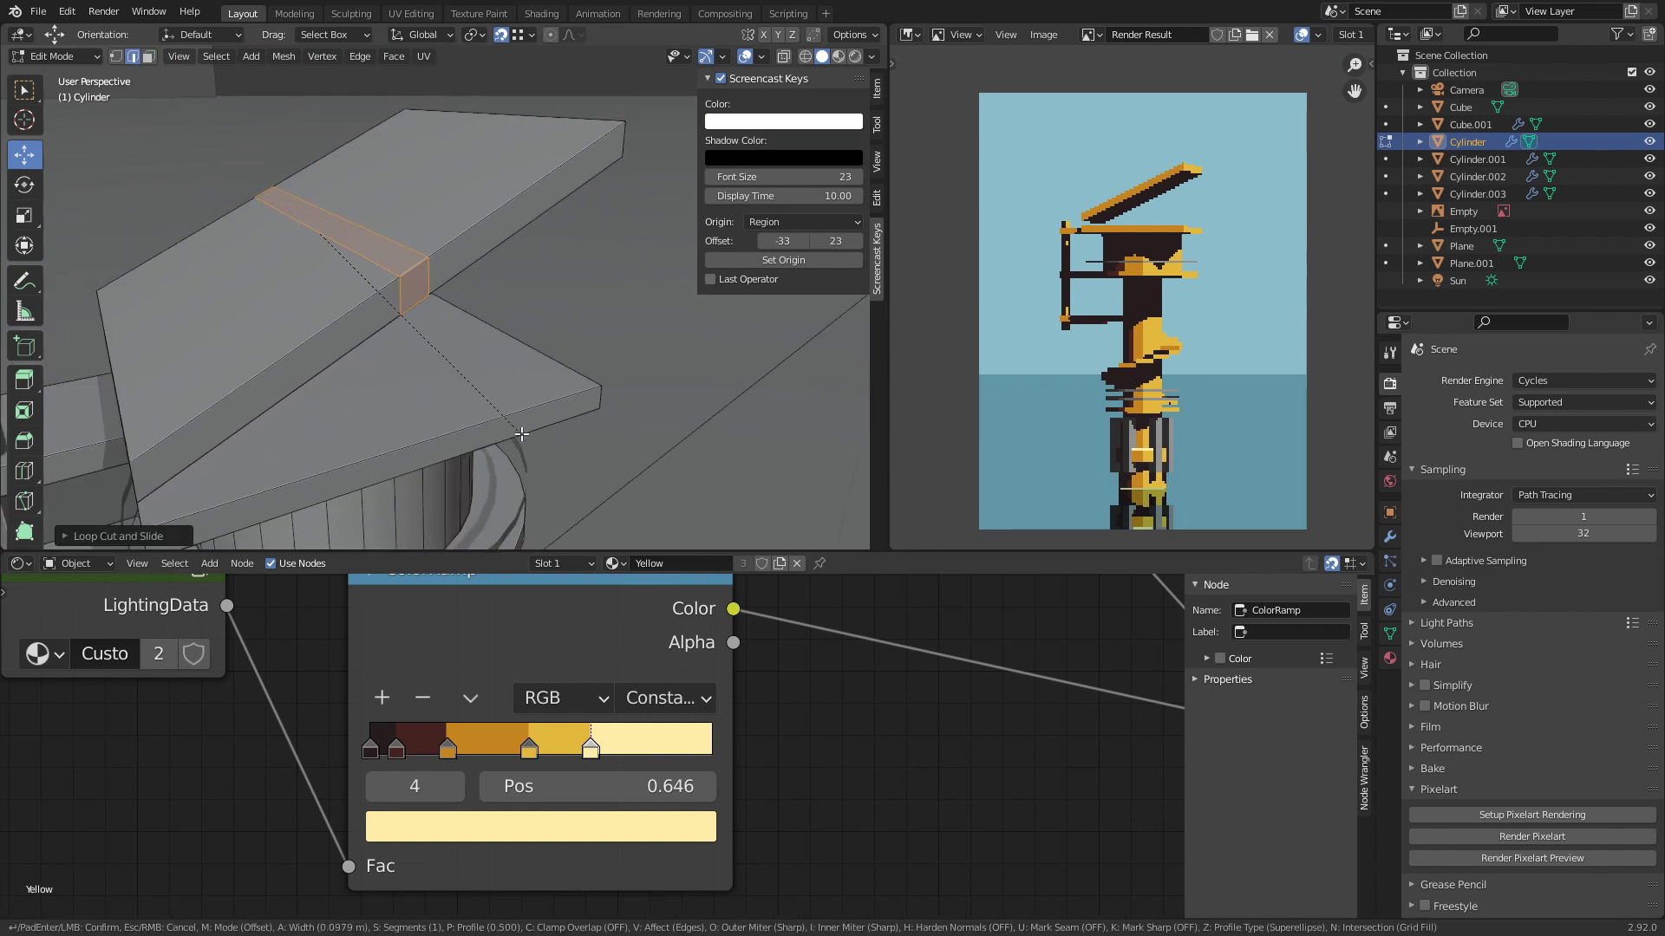
pyautogui.click(438, 280)
pyautogui.press('x')
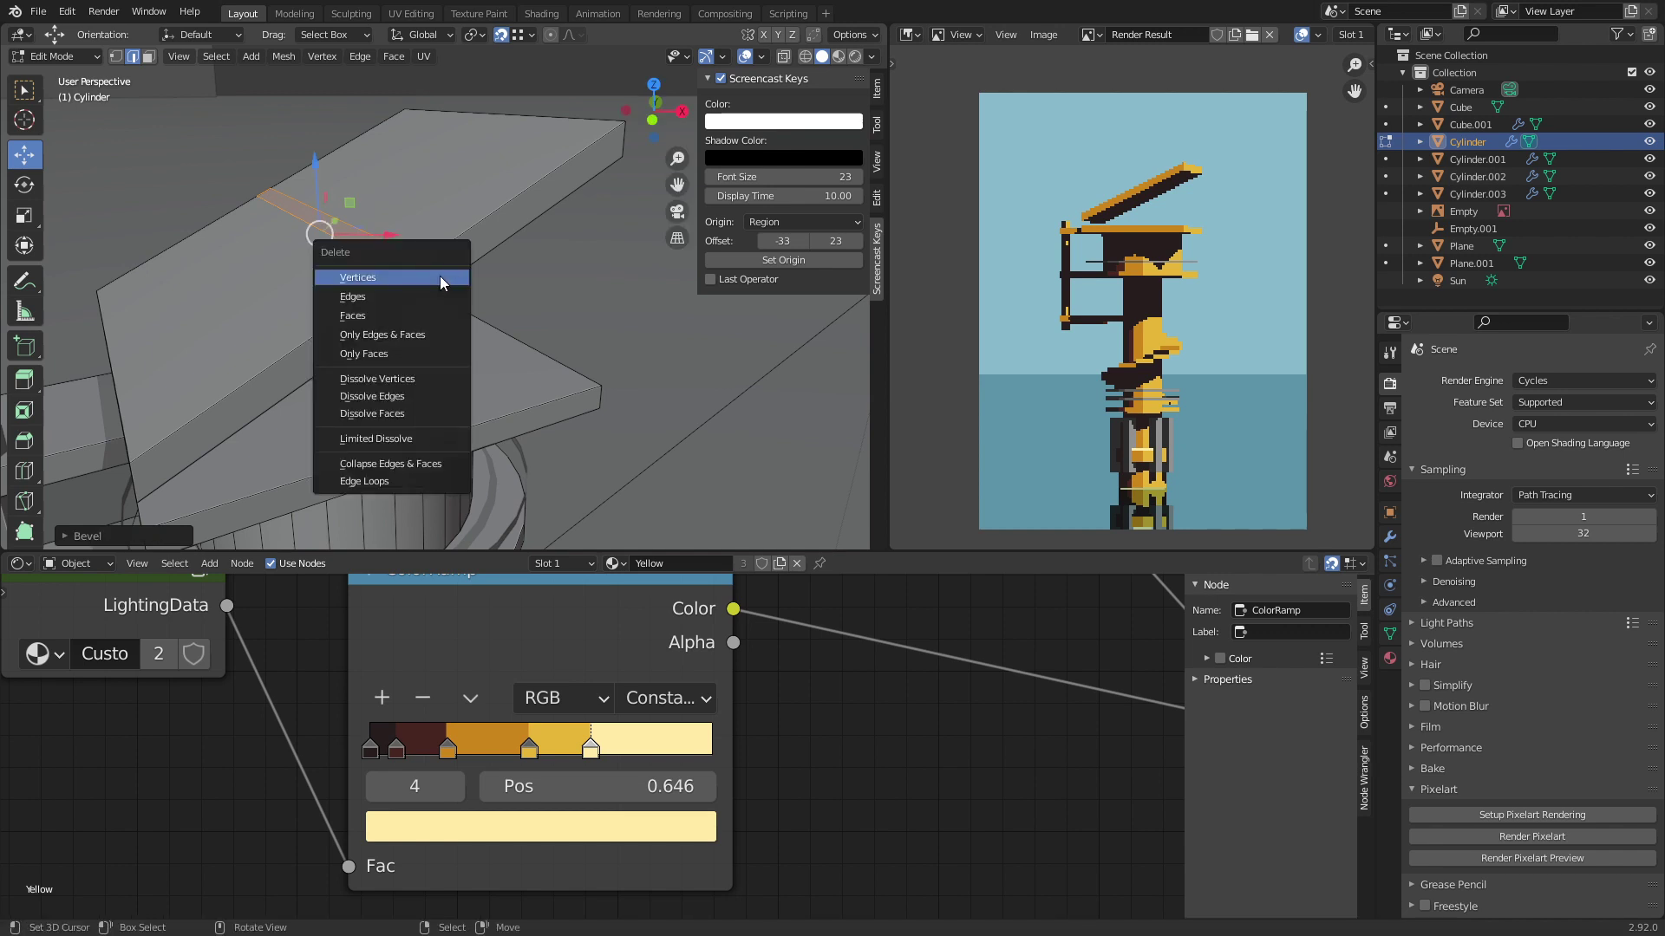
pyautogui.click(407, 314)
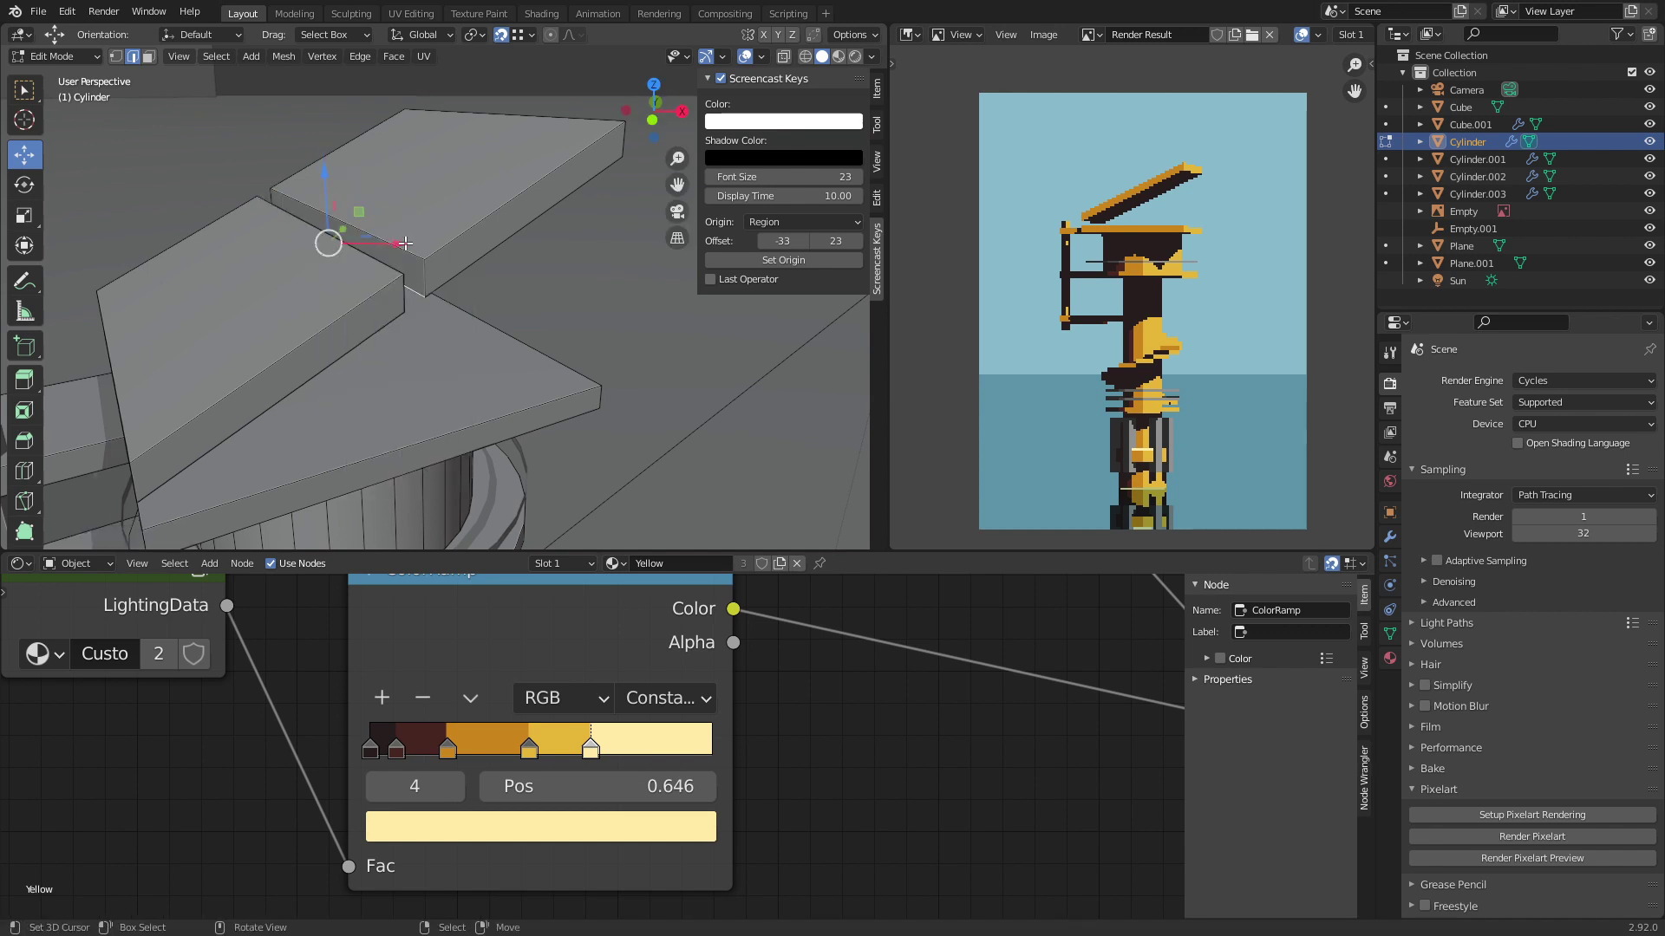
# Step: Render a pixel art preview from the camera and inspect the gap between the two roof panels
pyautogui.press('Tab')
pyautogui.press('KP_0')
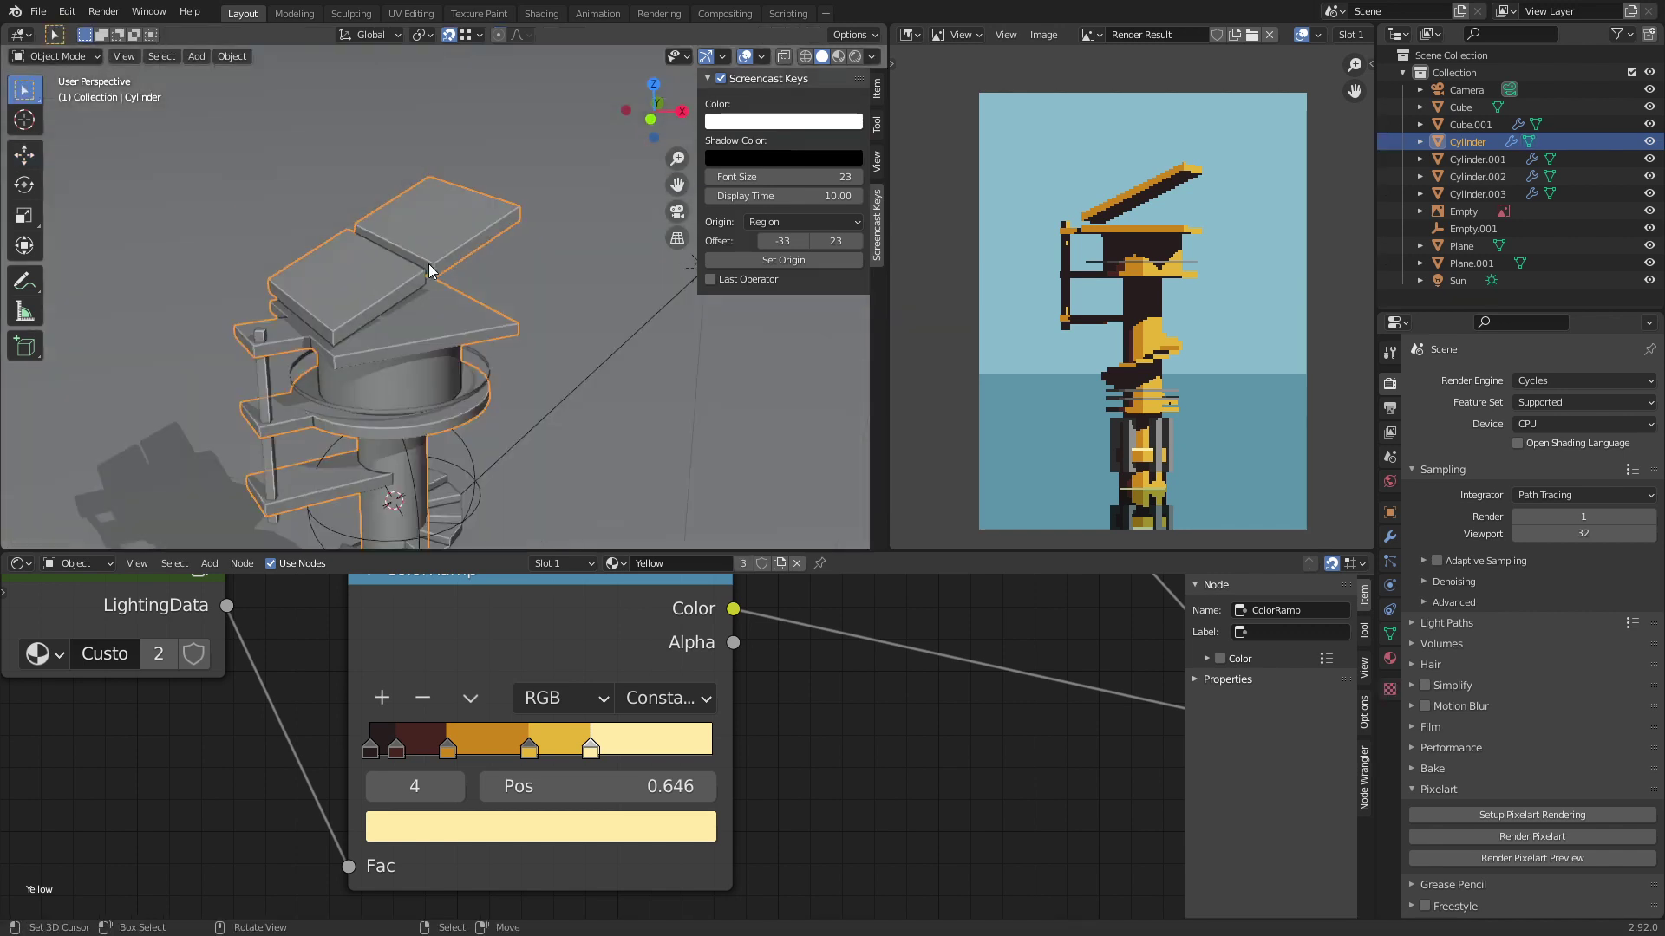
pyautogui.click(1552, 858)
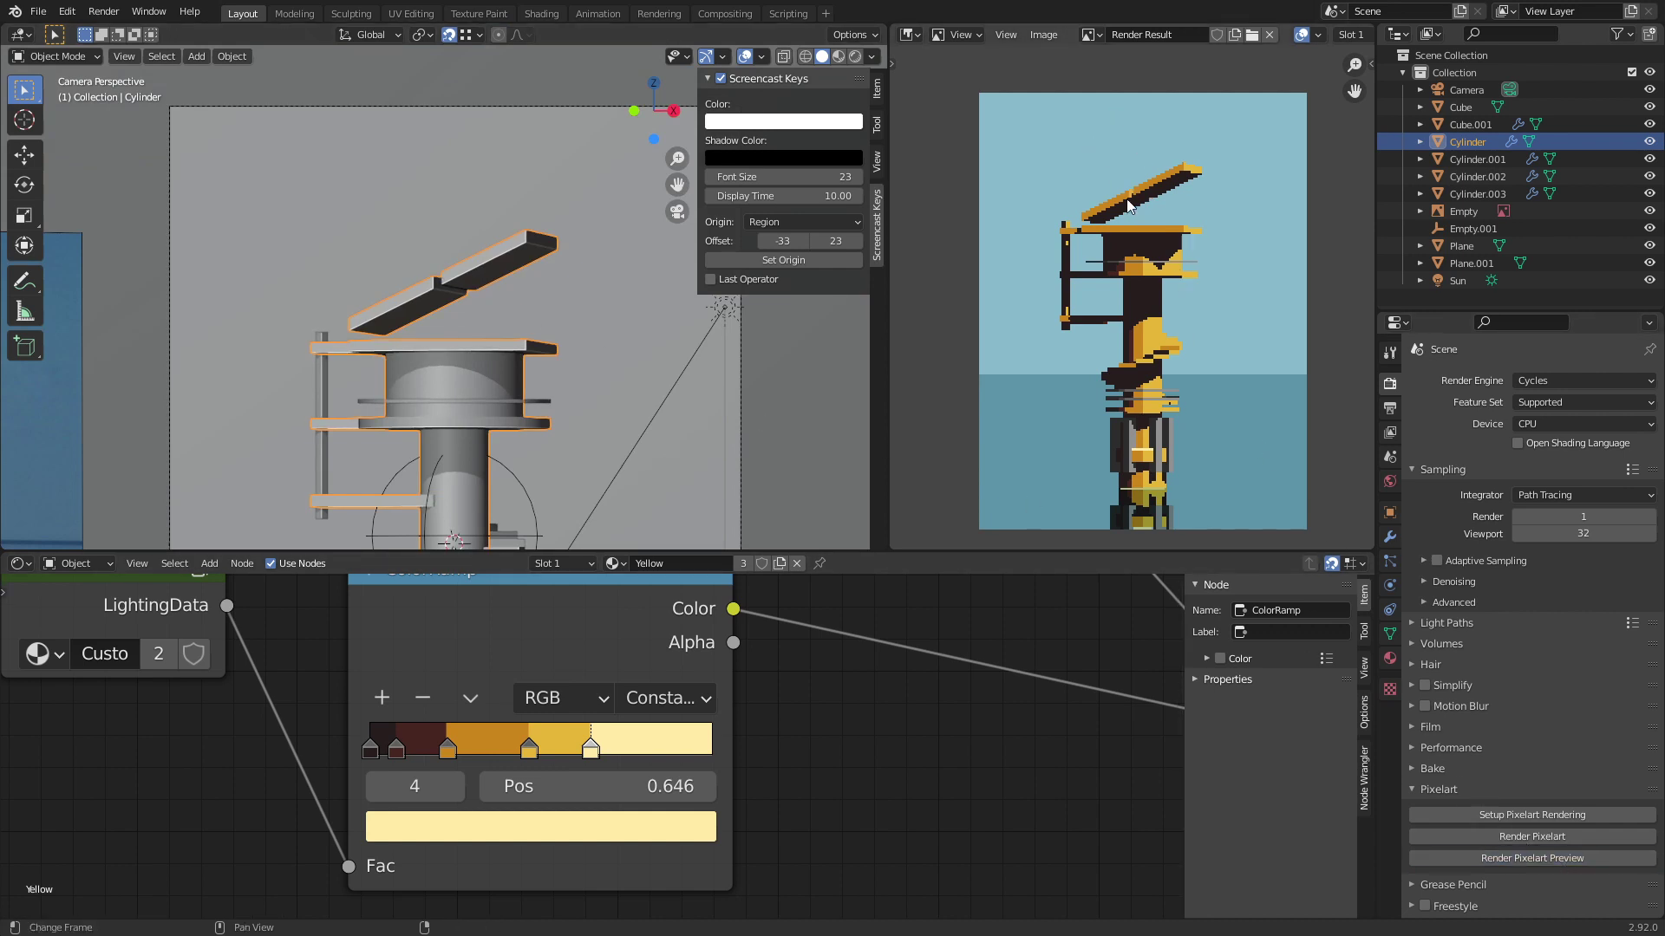
pyautogui.scroll(5, 1129, 187)
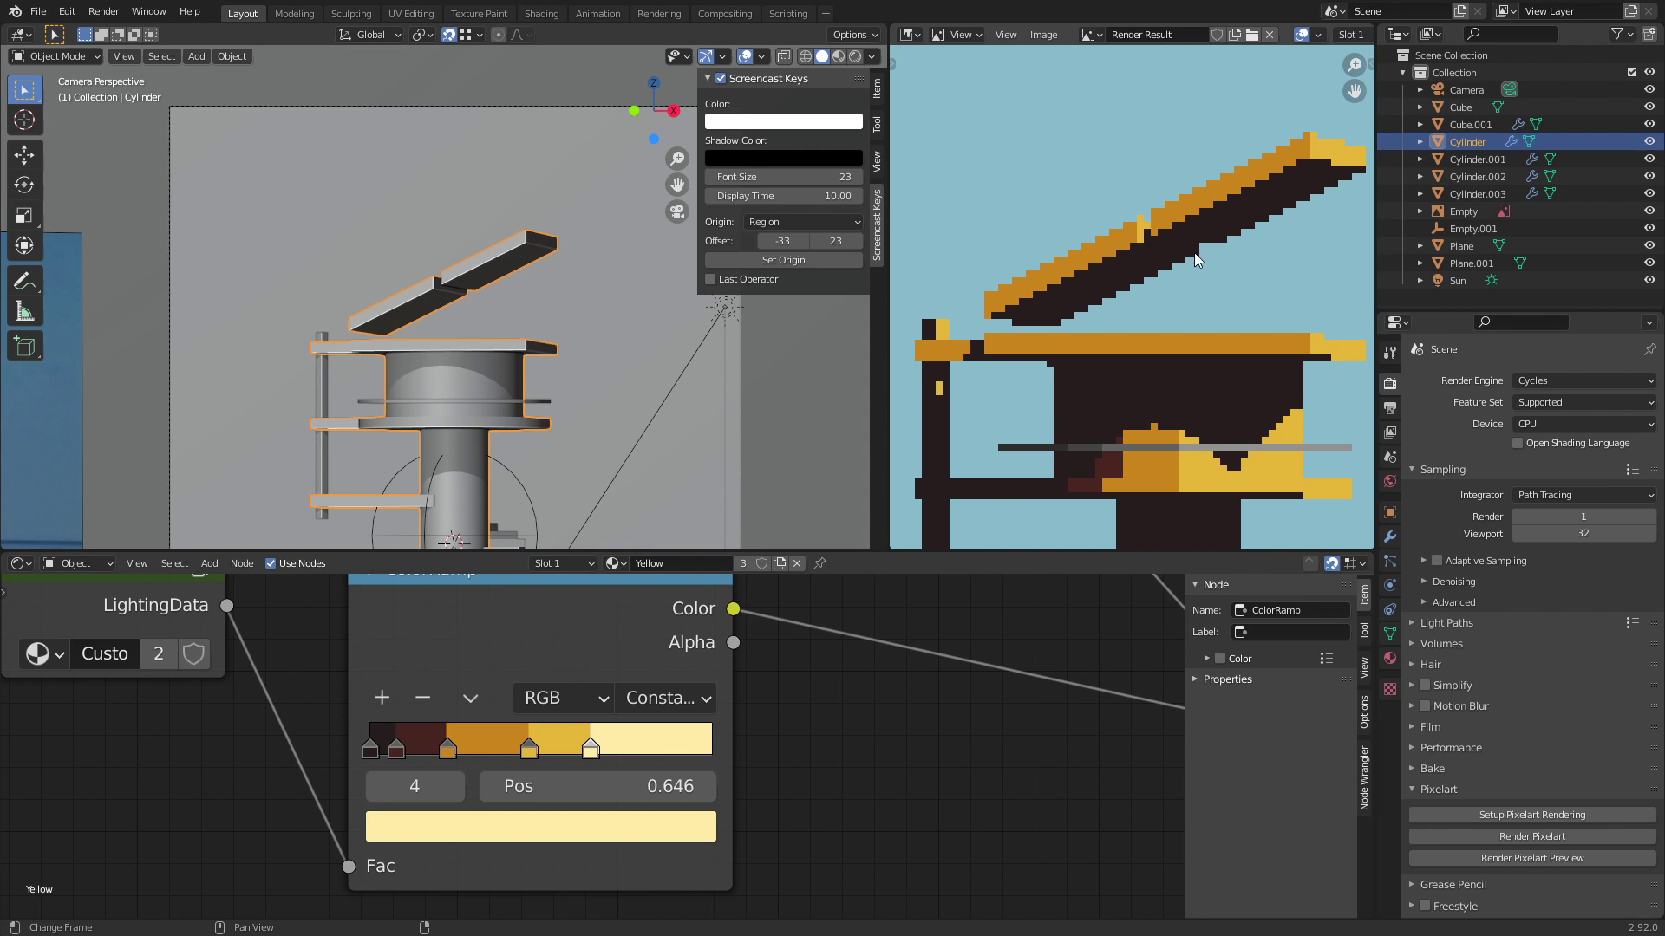
pyautogui.scroll(-3, 1171, 321)
pyautogui.moveTo(1158, 345); pyautogui.dragTo(1166, 270, button='middle')
pyautogui.scroll(-2, 1164, 265)
pyautogui.scroll(1, 1170, 278)
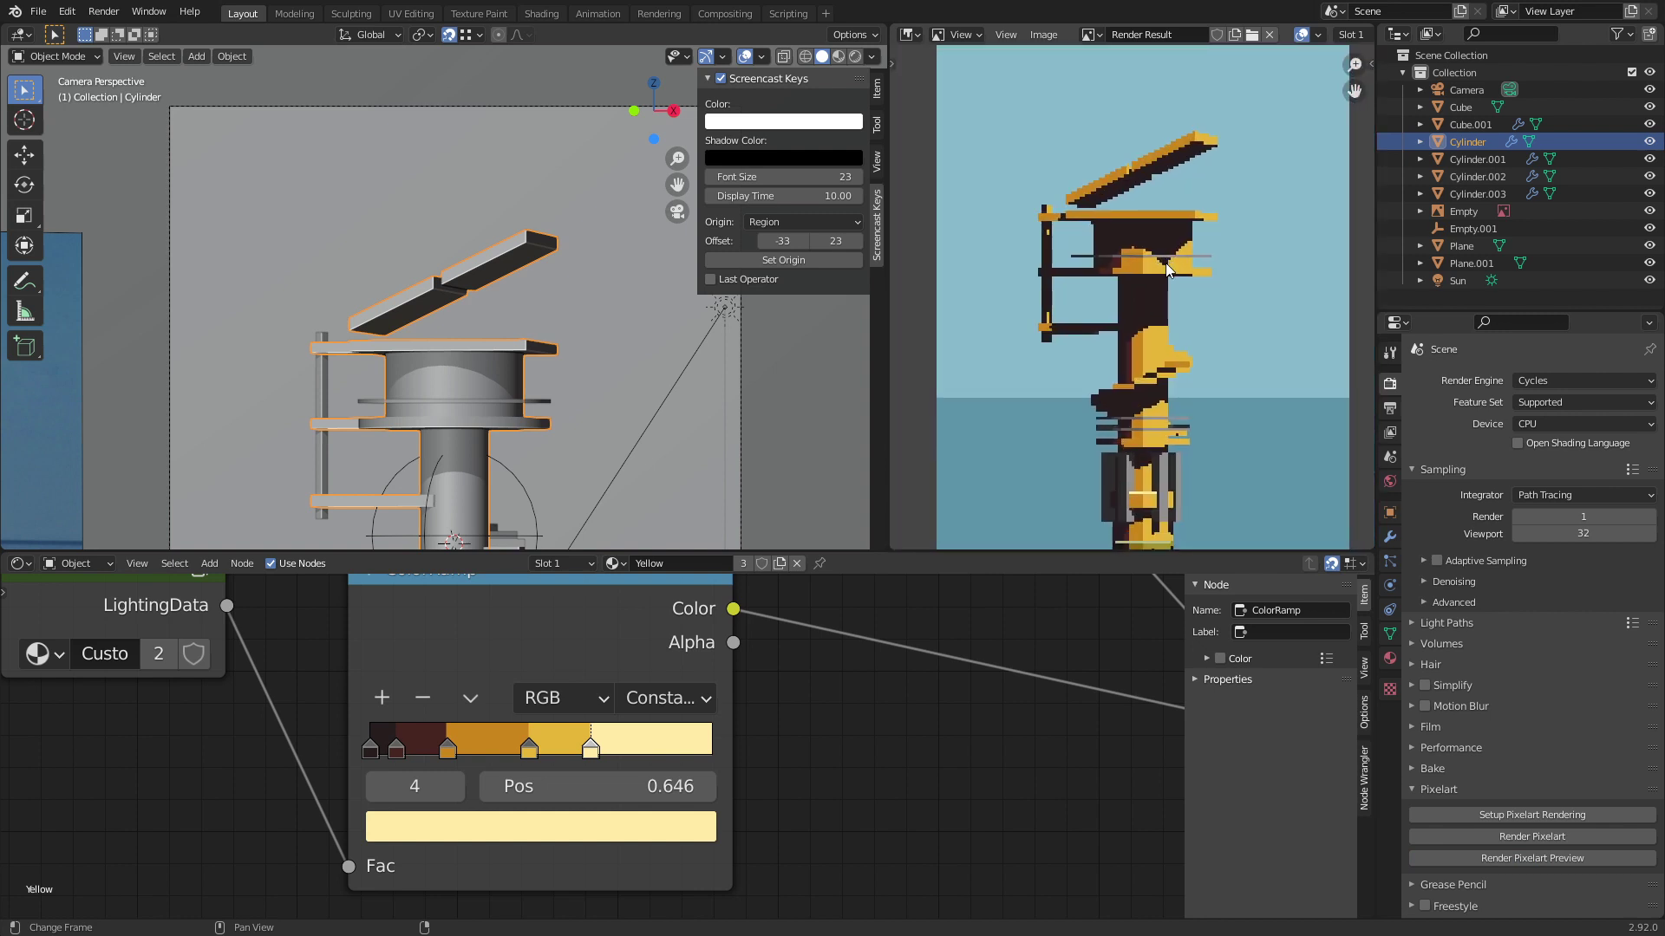
# Step: Duplicate the upper roof panel's underside as a face flattened to Z scale 0, and extrude it into a horizontal slab about 0.13 m thick
pyautogui.press('Tab')
pyautogui.scroll(3, 450, 287)
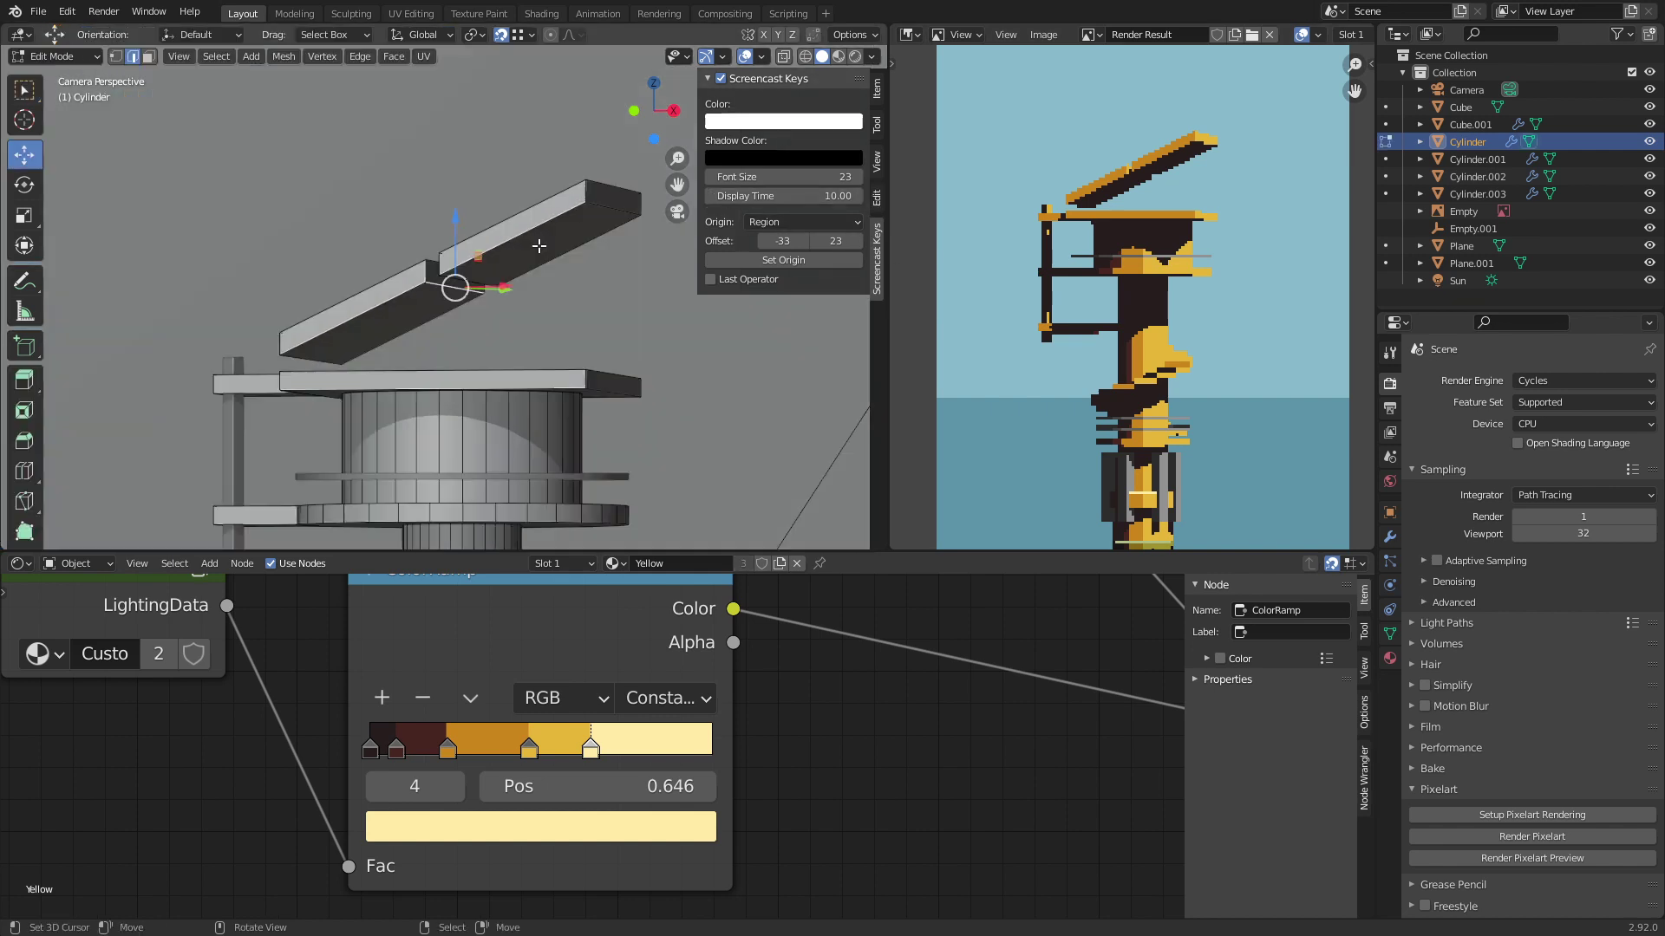
pyautogui.press('3')
pyautogui.click(460, 236)
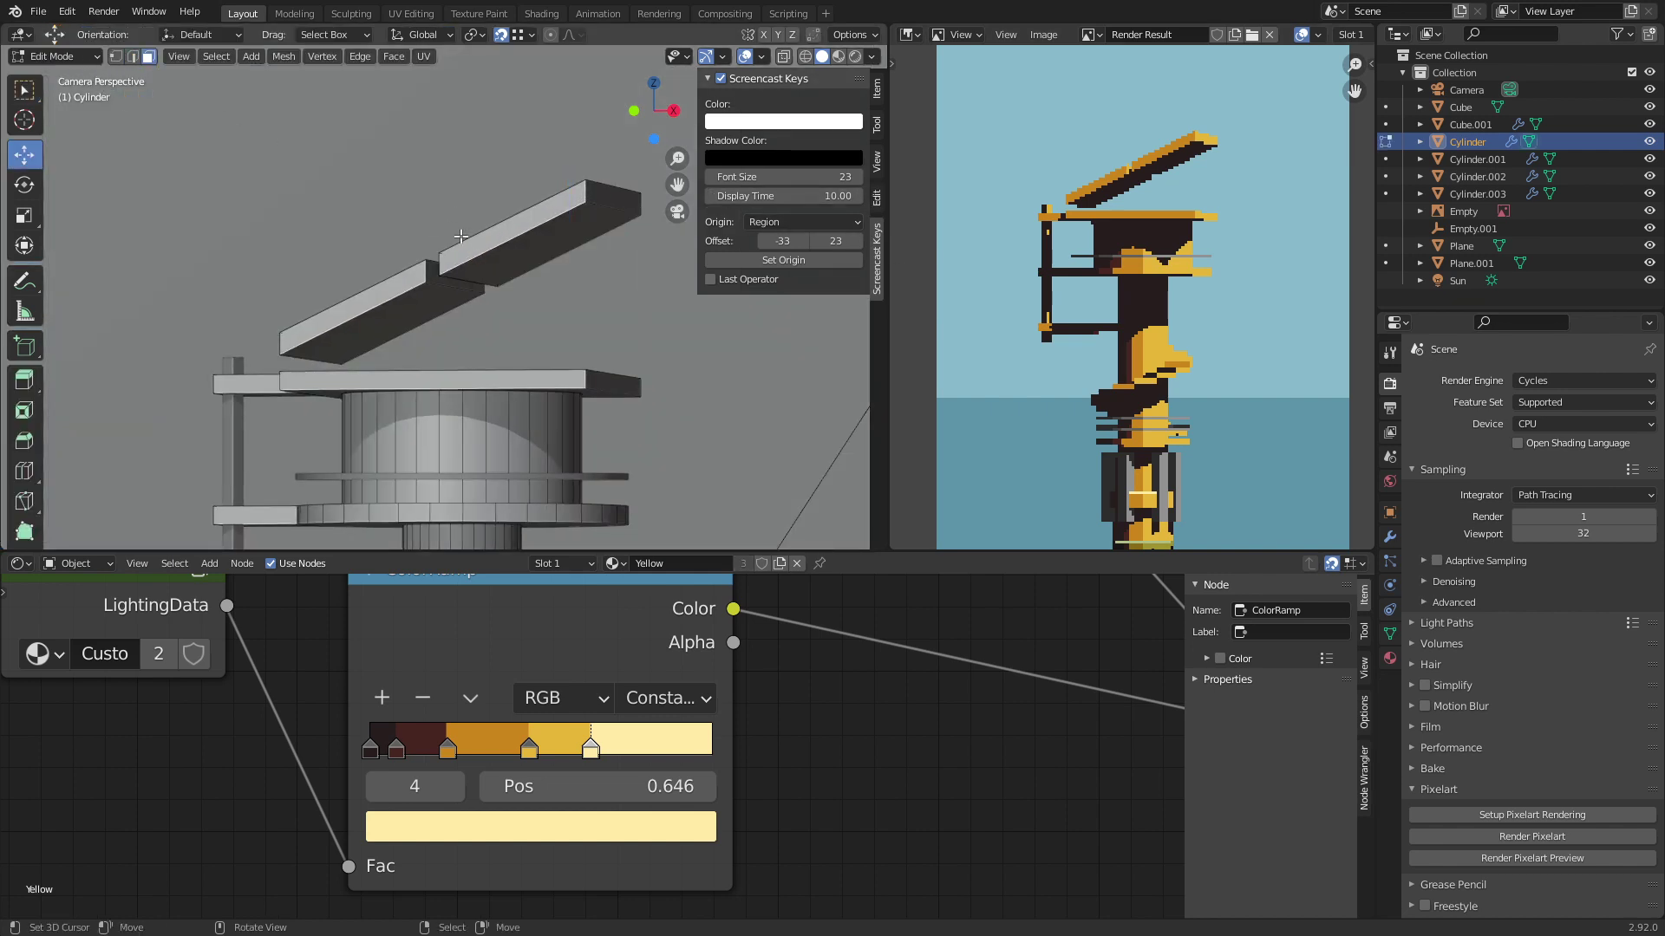
pyautogui.click(545, 257)
pyautogui.hotkey('shift', 'd')
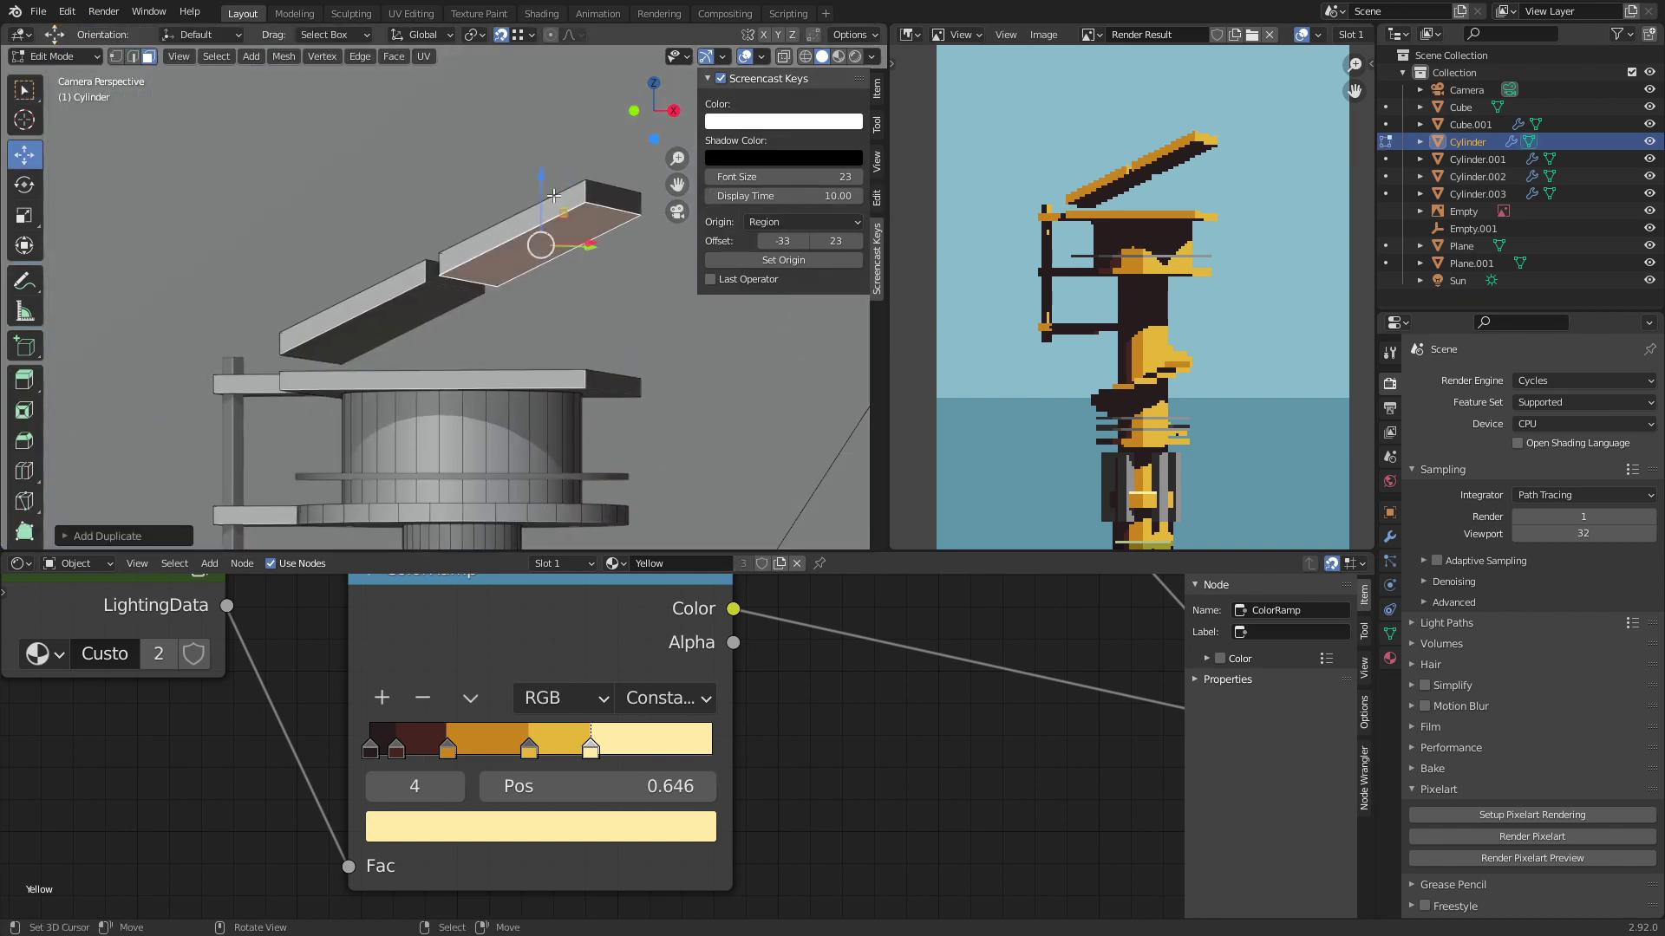
pyautogui.click(545, 226)
pyautogui.press('s')
pyautogui.press('z')
pyautogui.press('0')
pyautogui.press('Return')
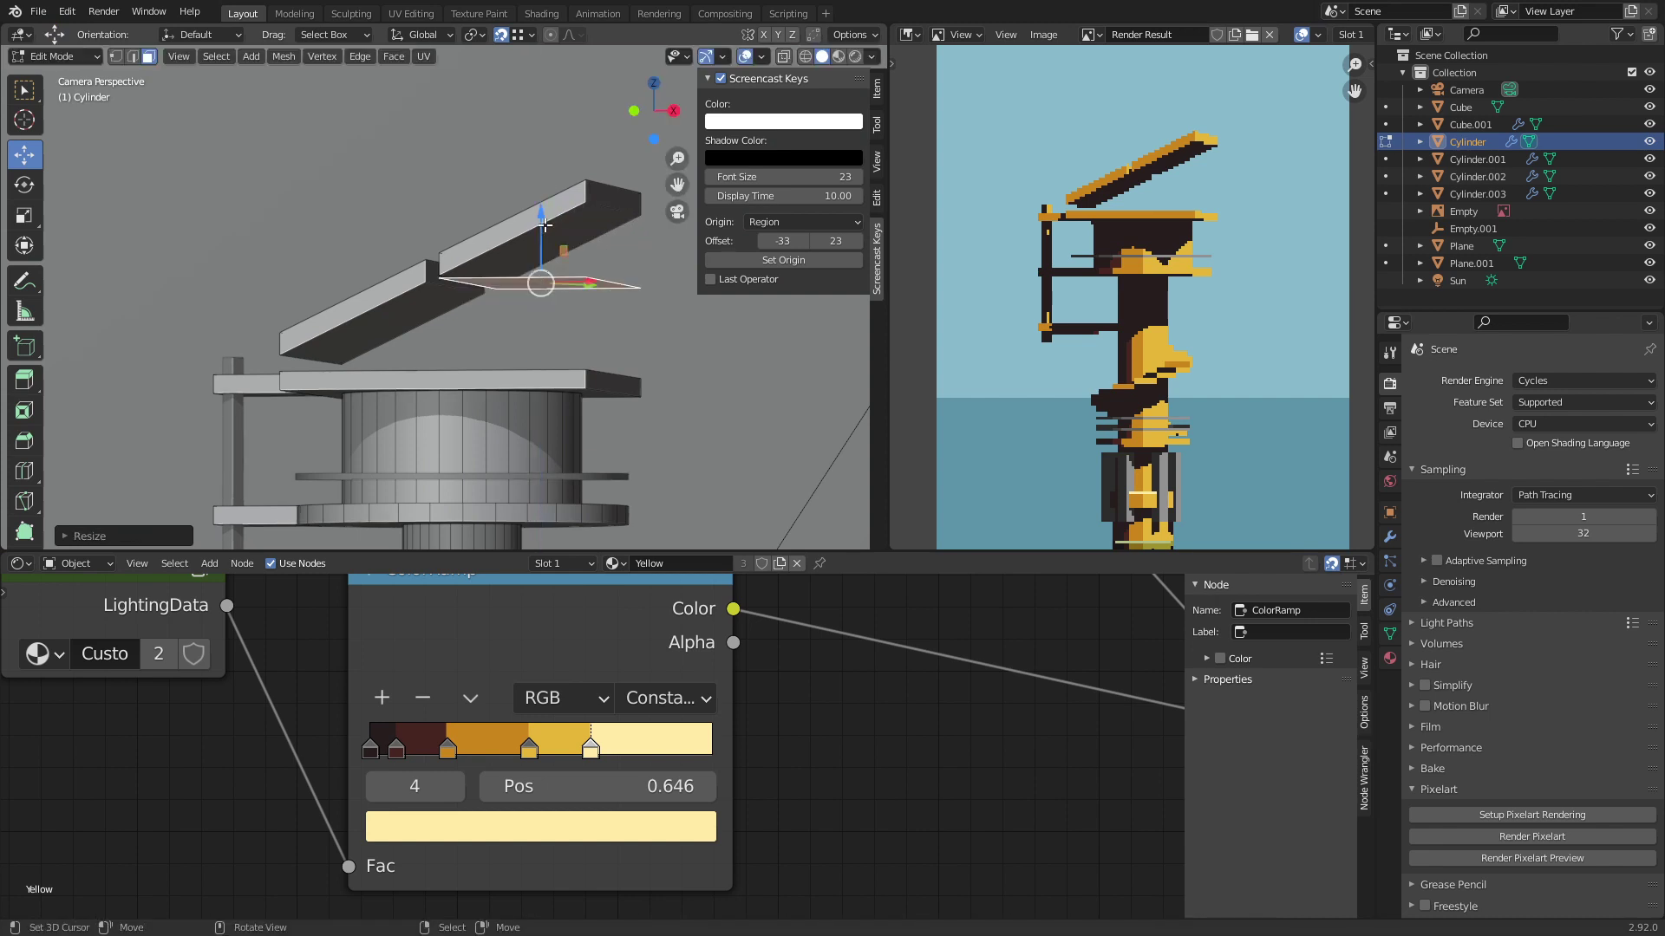
pyautogui.moveTo(544, 224); pyautogui.dragTo(541, 281)
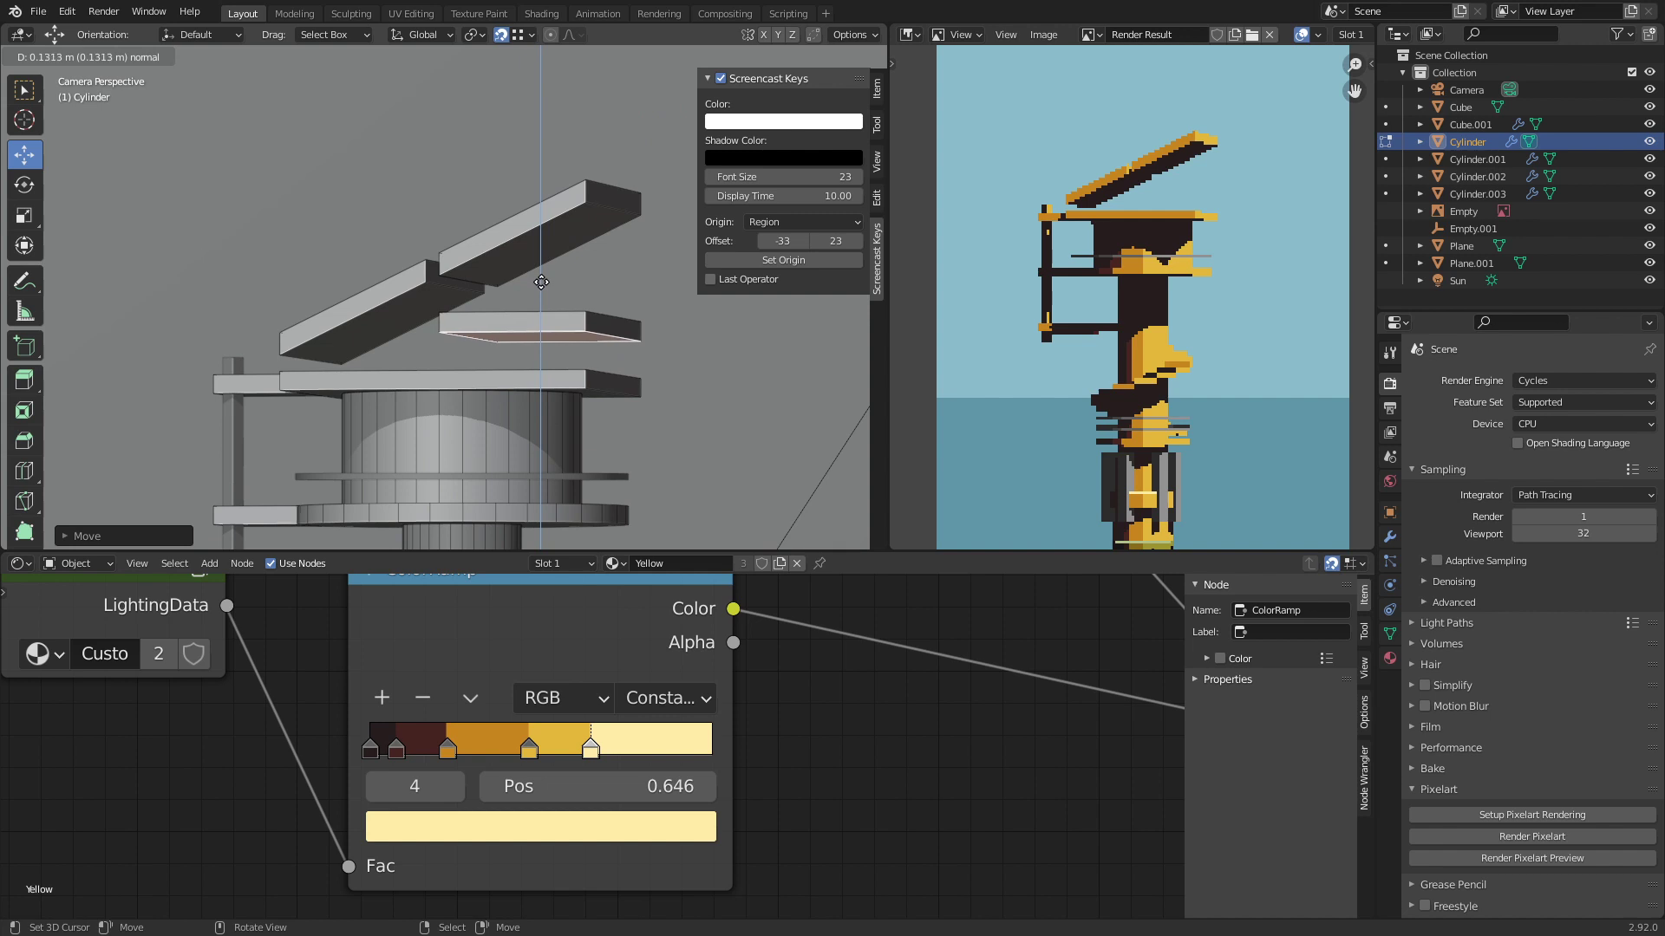
# Step: Render a pixel art preview to inspect the new slab below the roof, and save the file
pyautogui.press('Tab')
pyautogui.click(1546, 863)
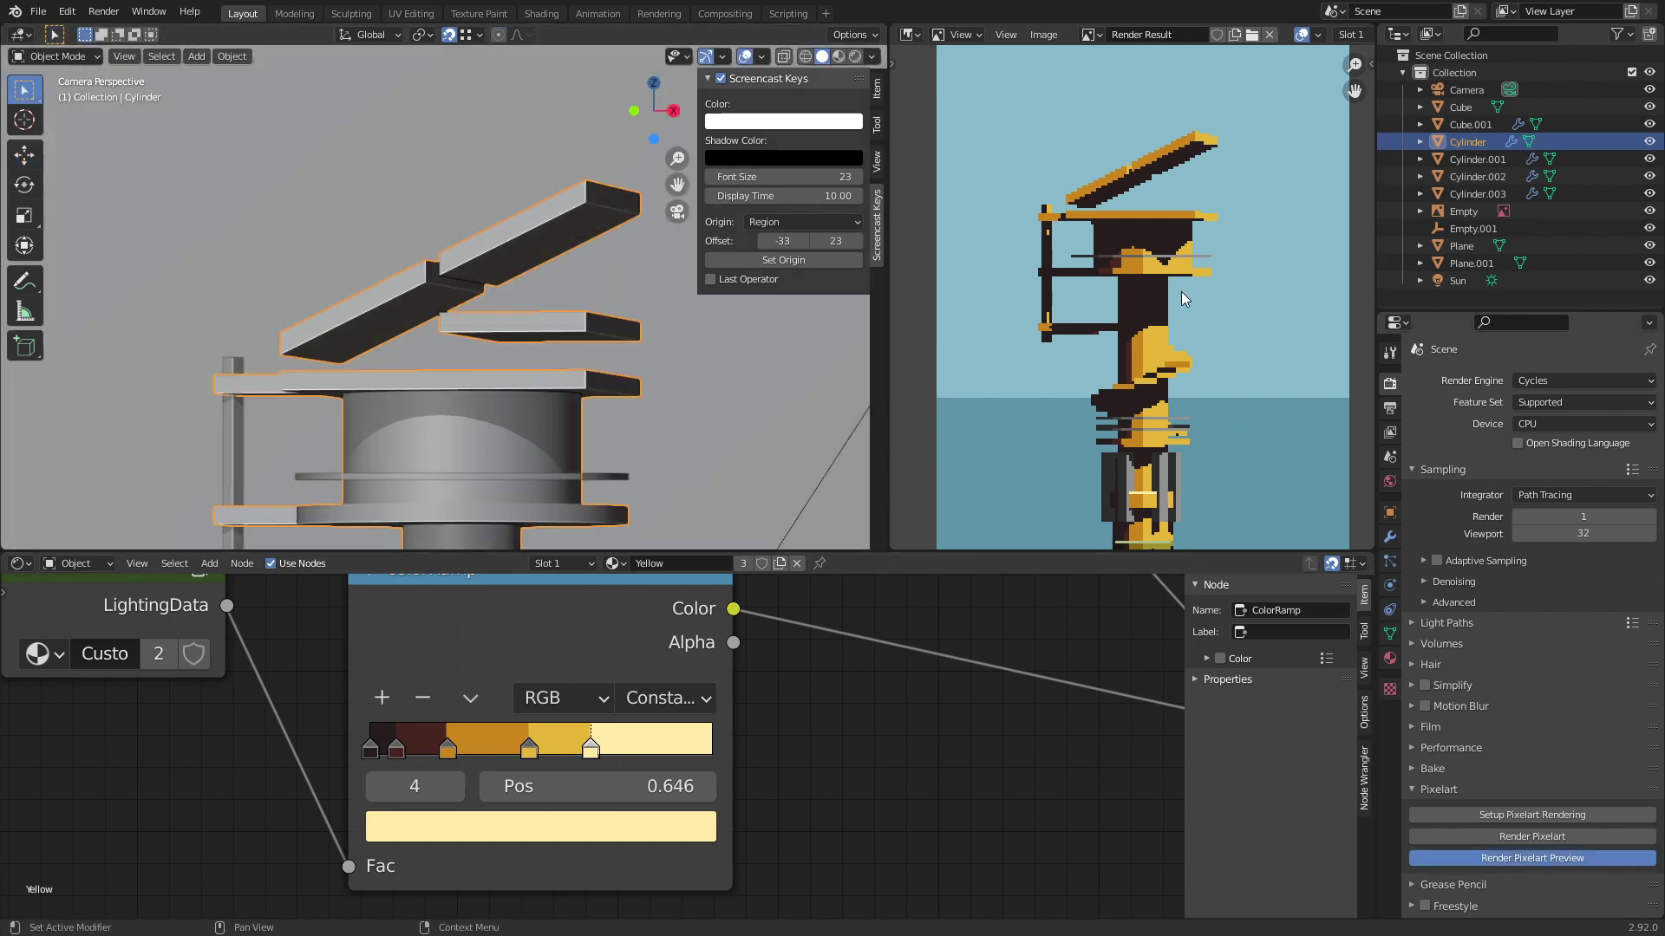
pyautogui.scroll(4, 1192, 225)
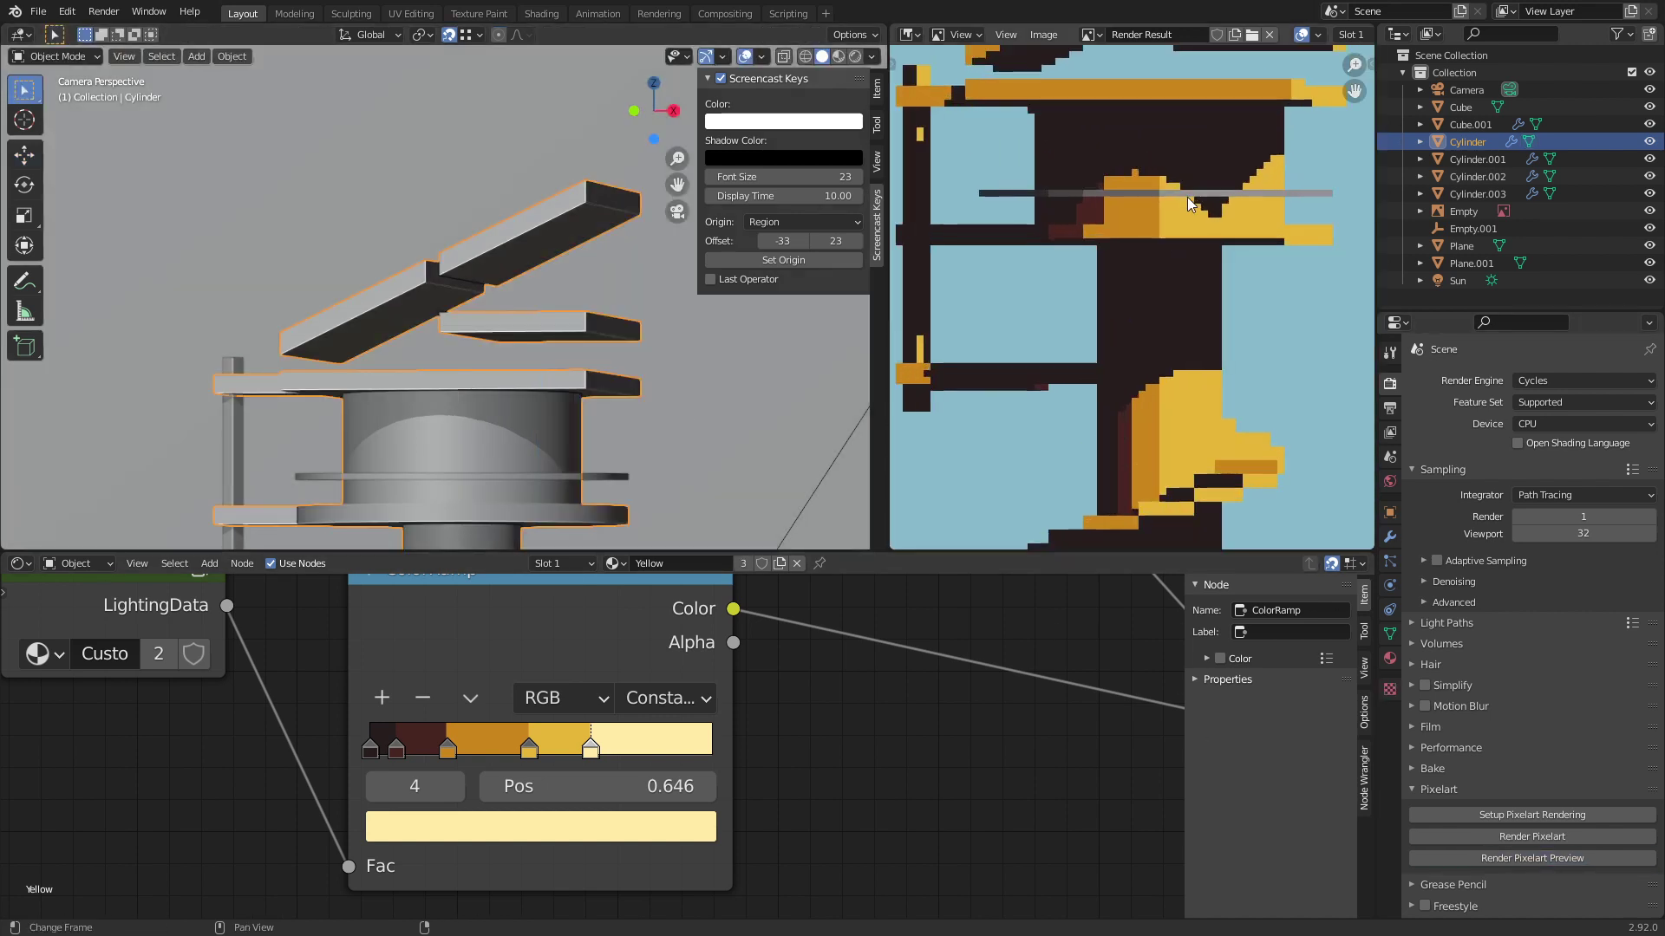
pyautogui.scroll(-4, 1201, 273)
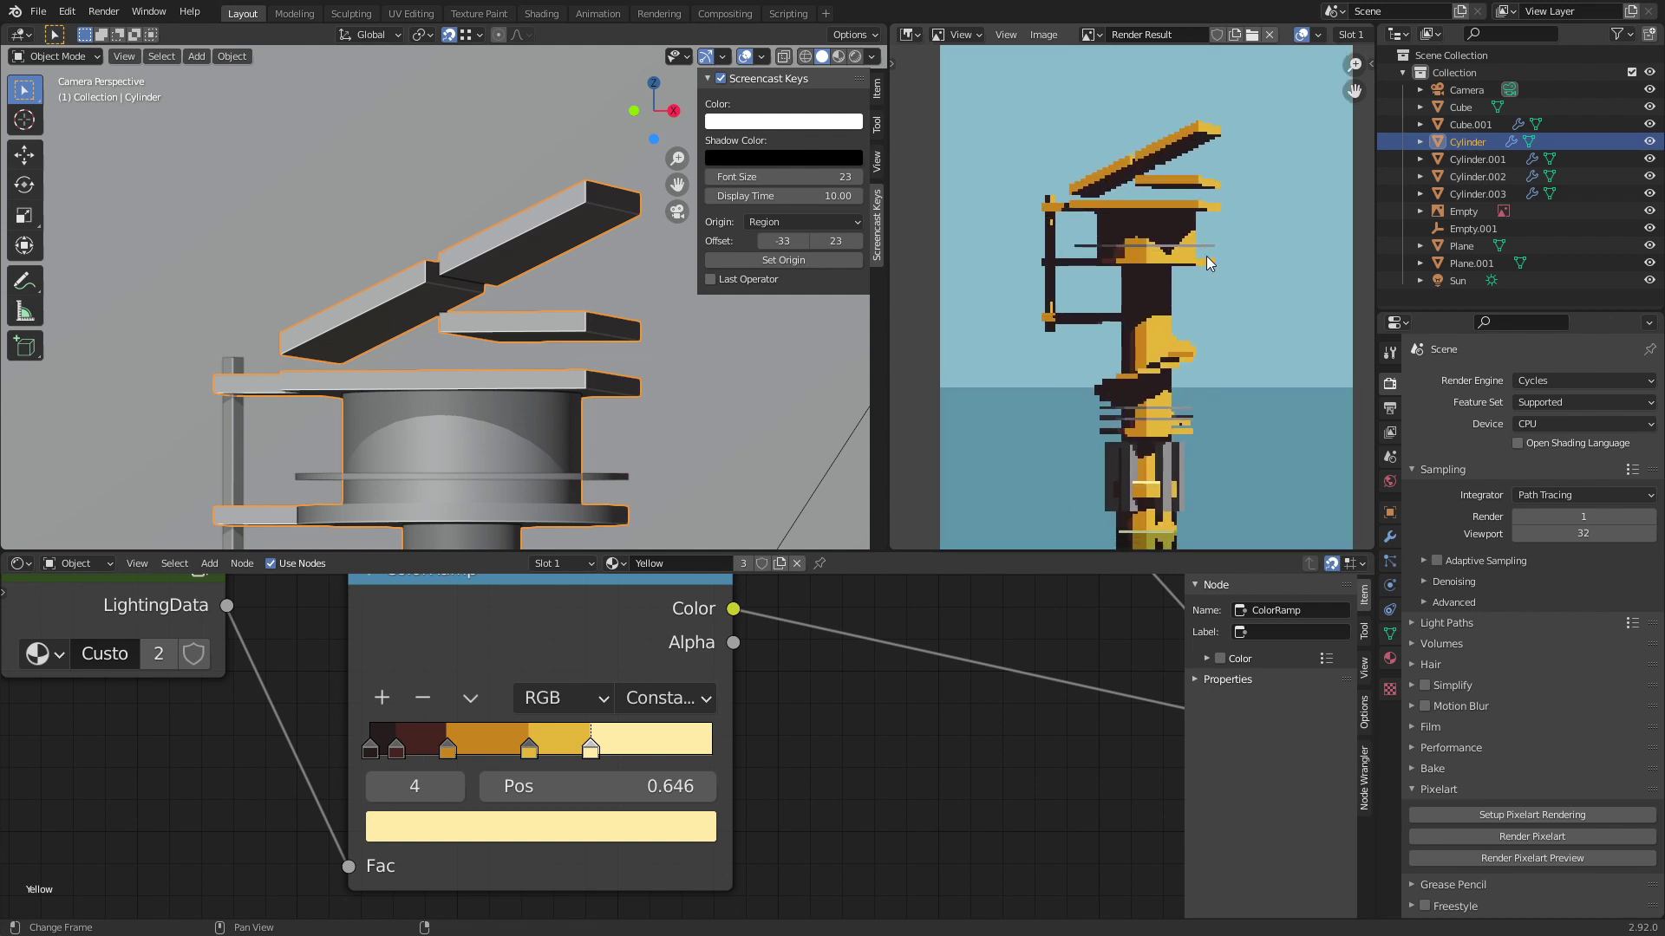
pyautogui.moveTo(1207, 255); pyautogui.dragTo(1202, 262, button='middle')
pyautogui.hotkey('ctrl', 's')
# Step: Add a cube to the tower mesh under the roof's high corner and scale it to about 0.05
pyautogui.press('Tab')
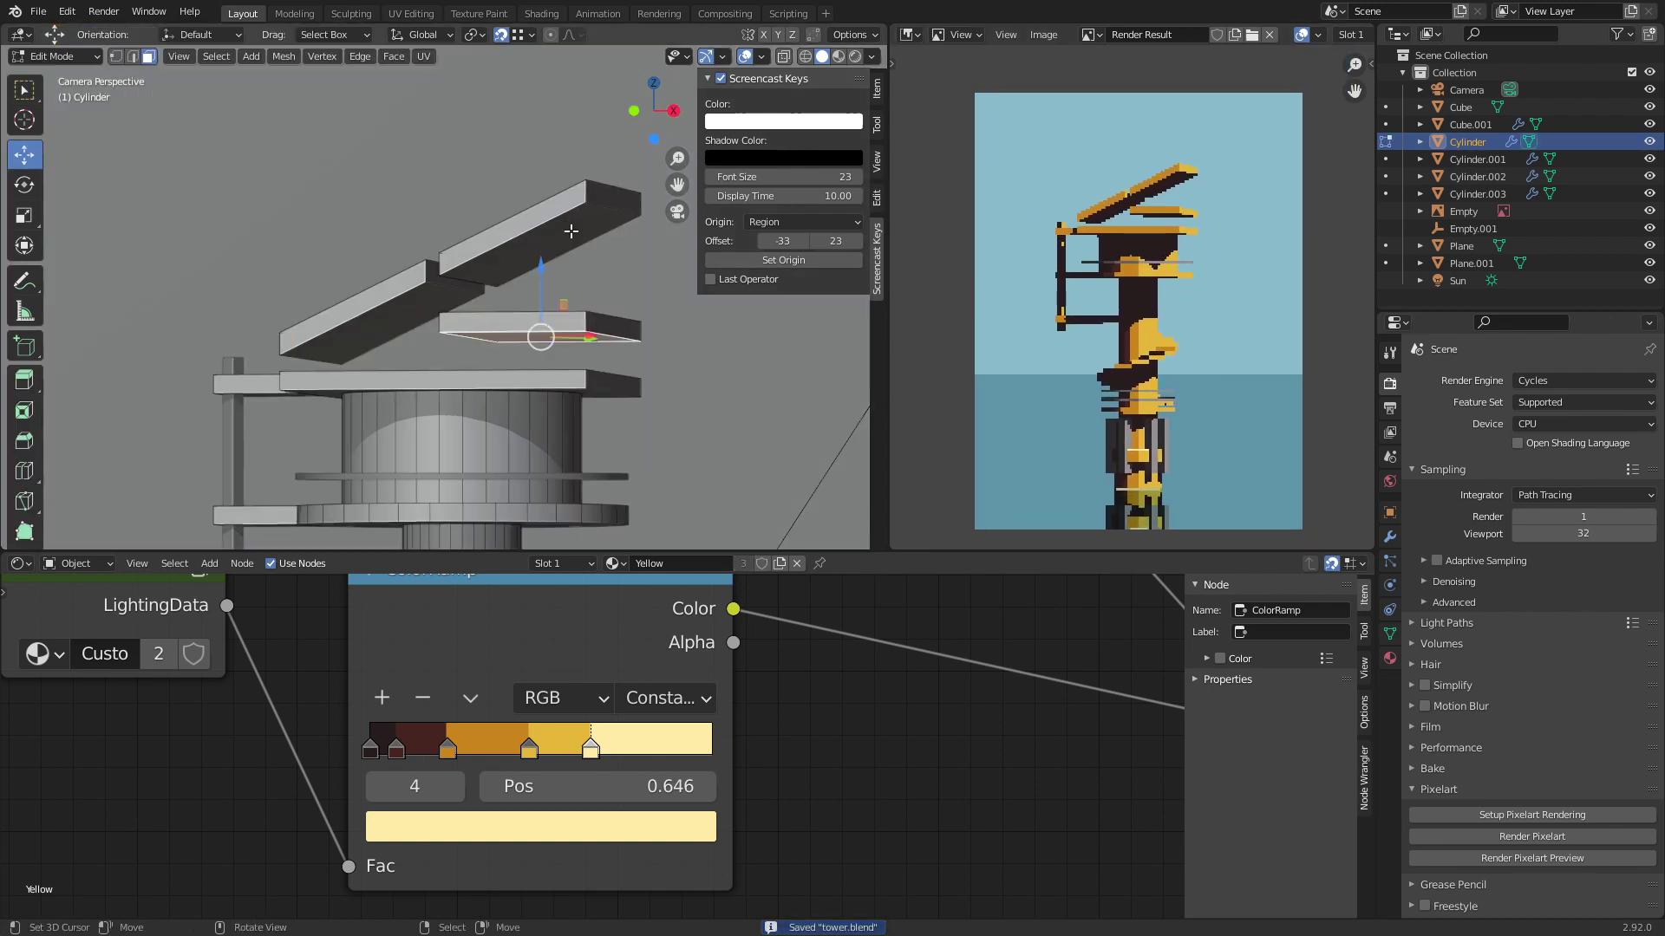
pyautogui.moveTo(577, 220); pyautogui.dragTo(469, 270, button='middle')
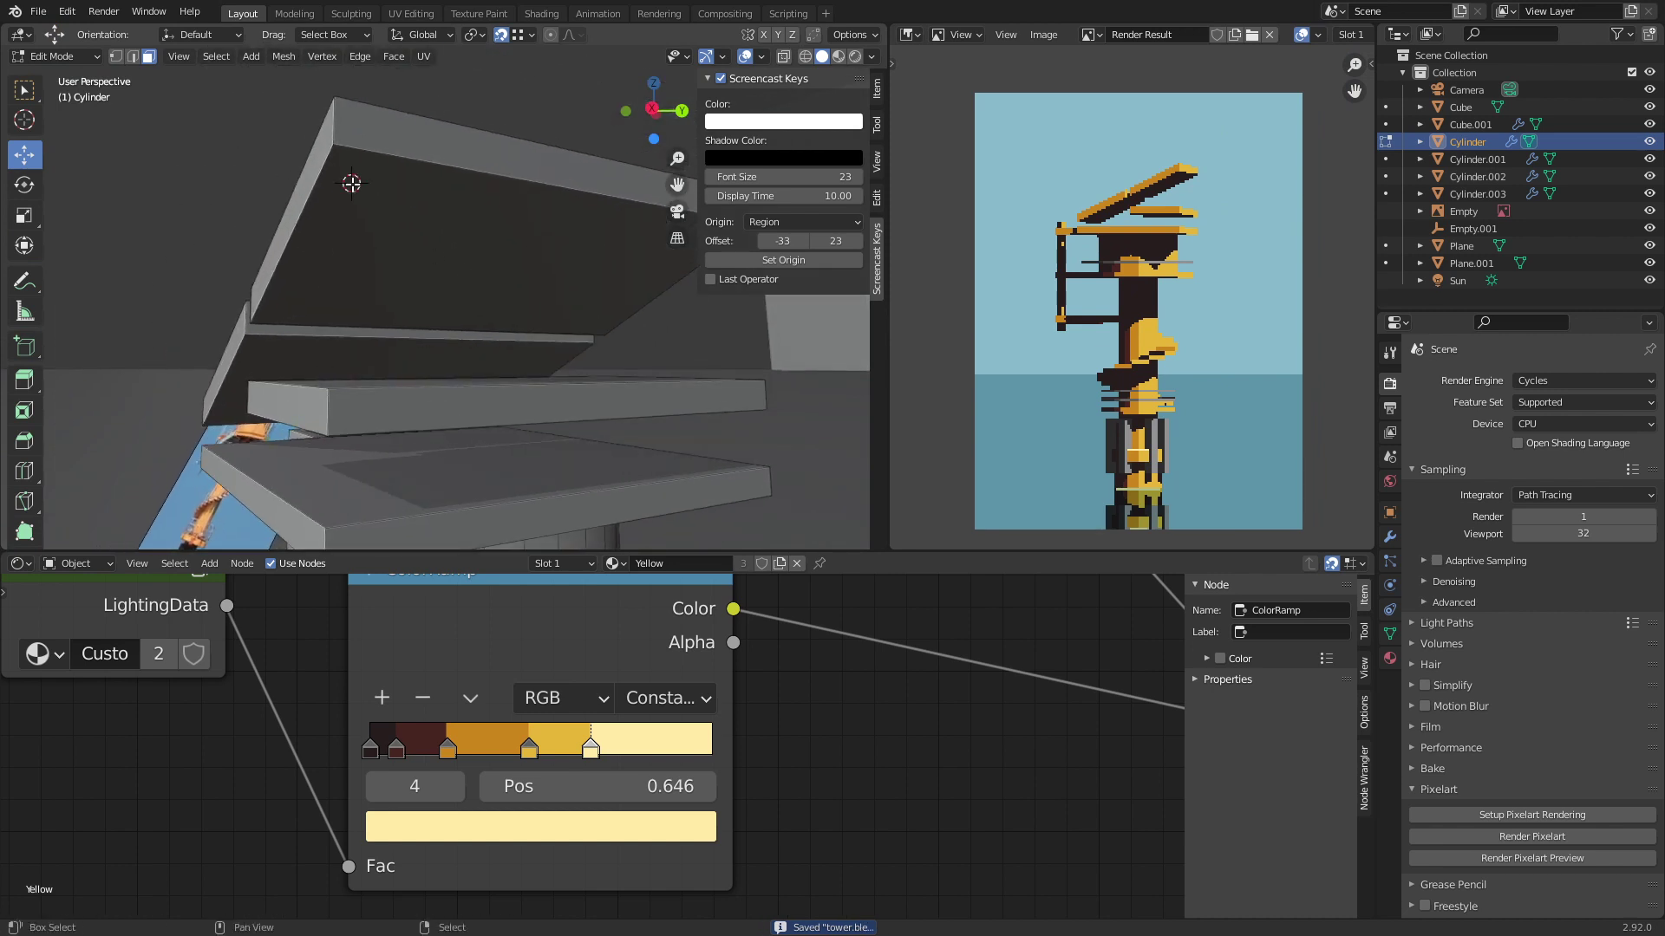
pyautogui.hotkey('shift', 'a')
pyautogui.click(352, 183)
pyautogui.press('s')
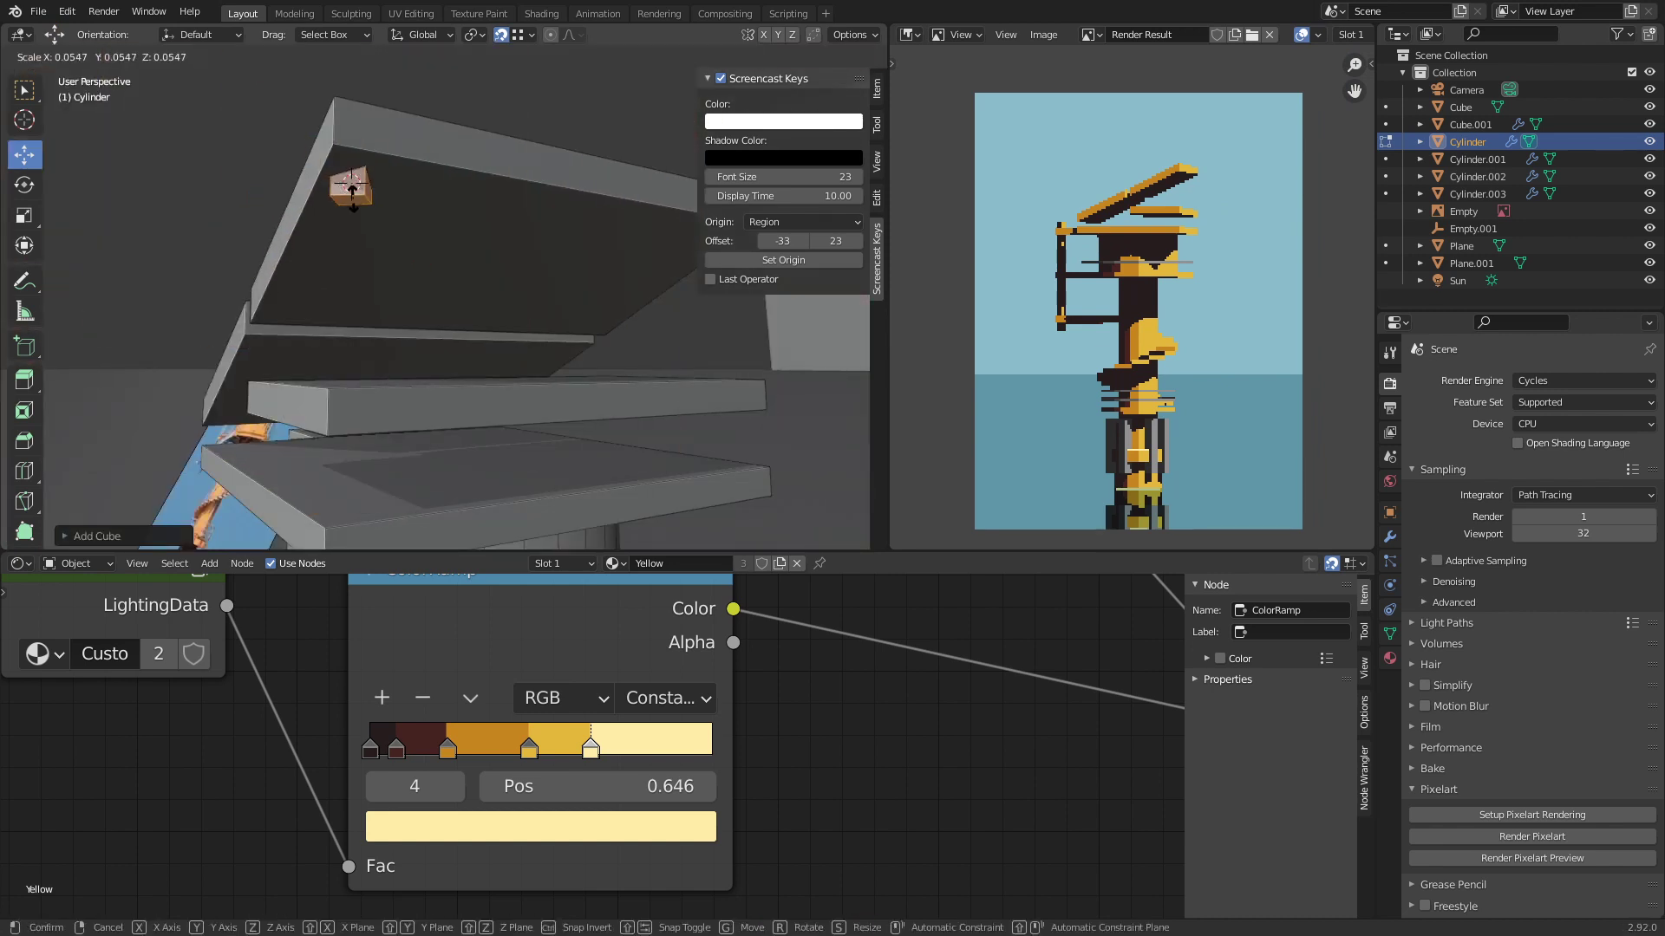
pyautogui.click(363, 202)
# Step: Stretch the small cube along Z into a tall post and lower it to span from the top platform to the roof
pyautogui.press('s')
pyautogui.click(537, 230)
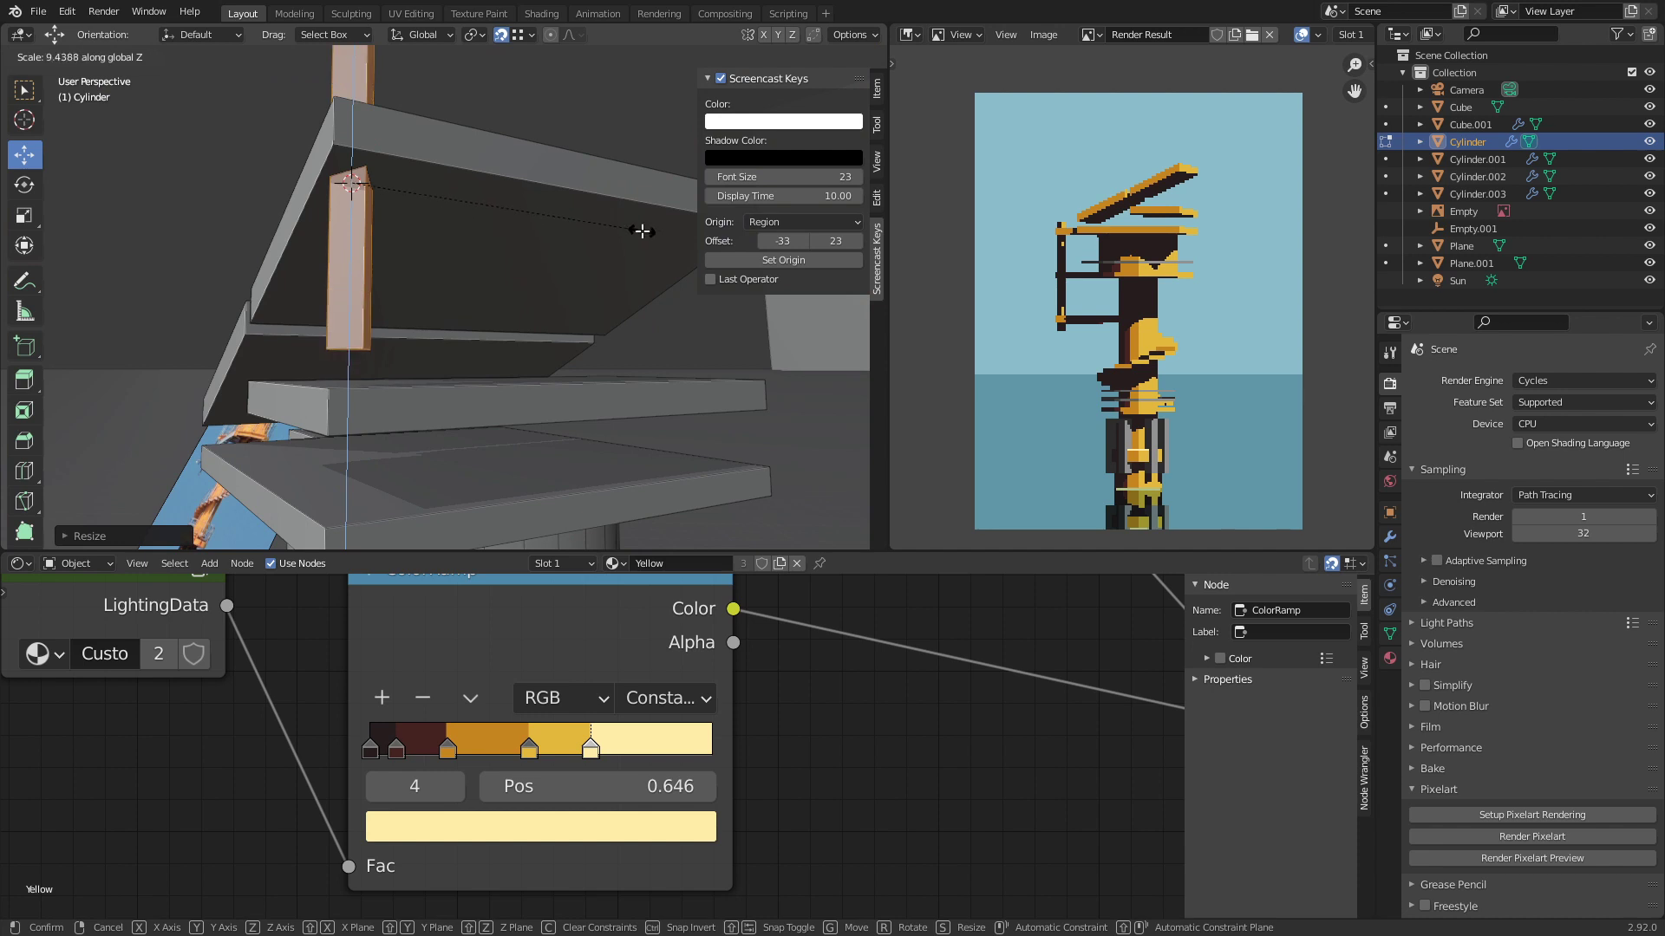
pyautogui.moveTo(538, 231); pyautogui.dragTo(492, 215, button='middle')
pyautogui.press('z')
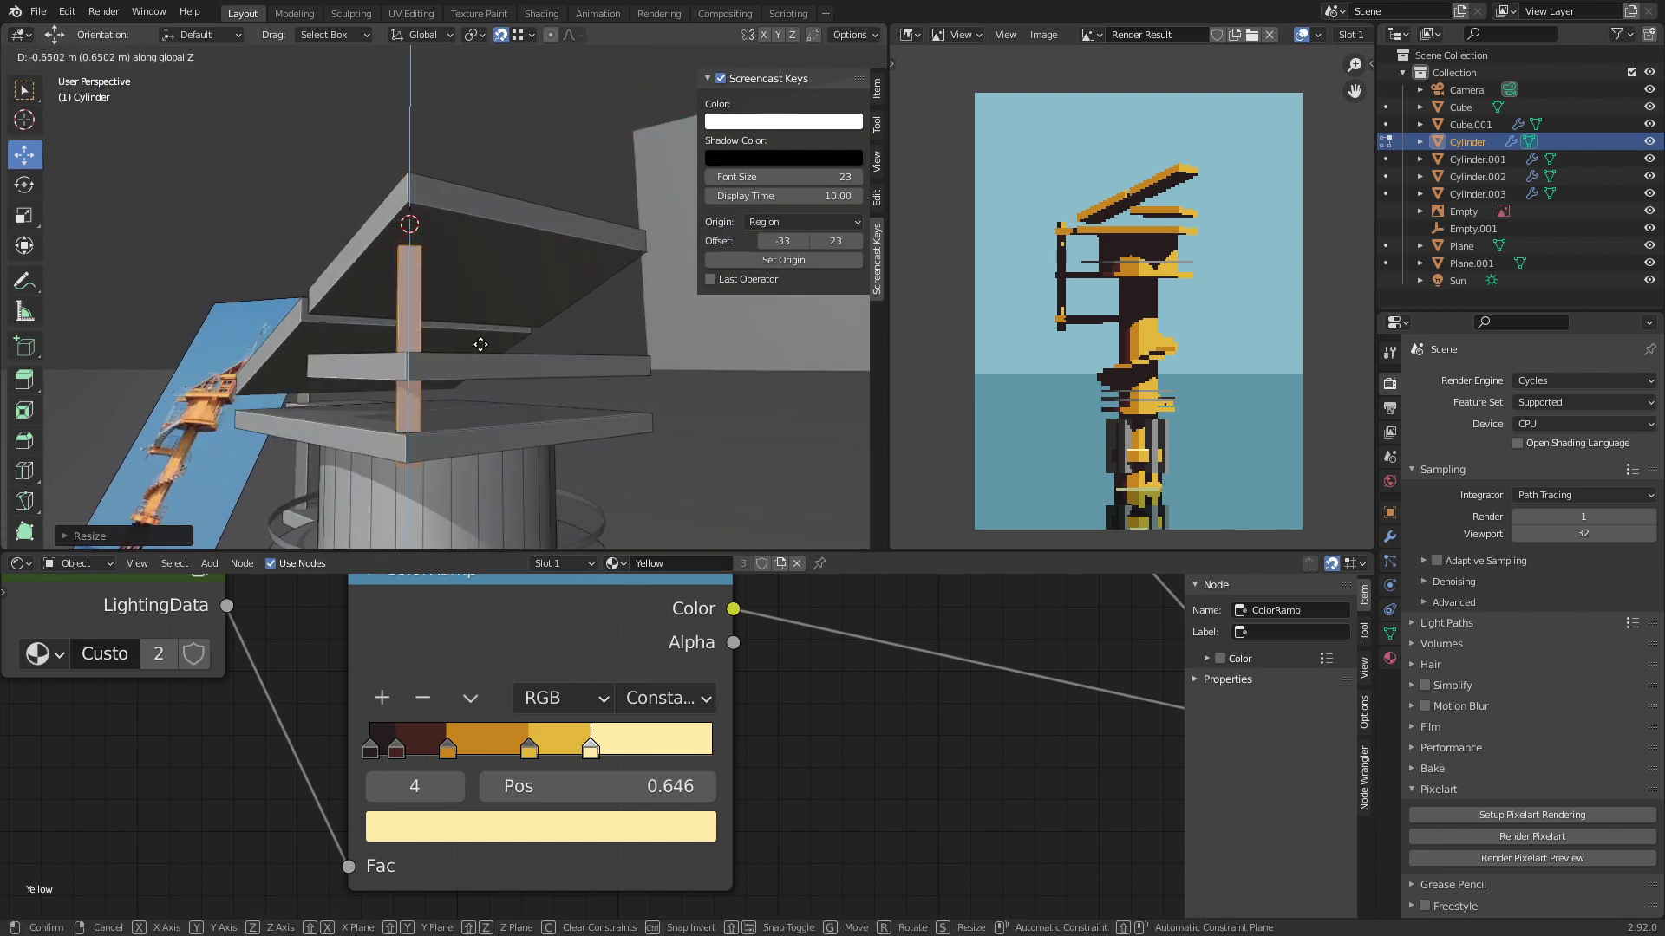
pyautogui.click(477, 316)
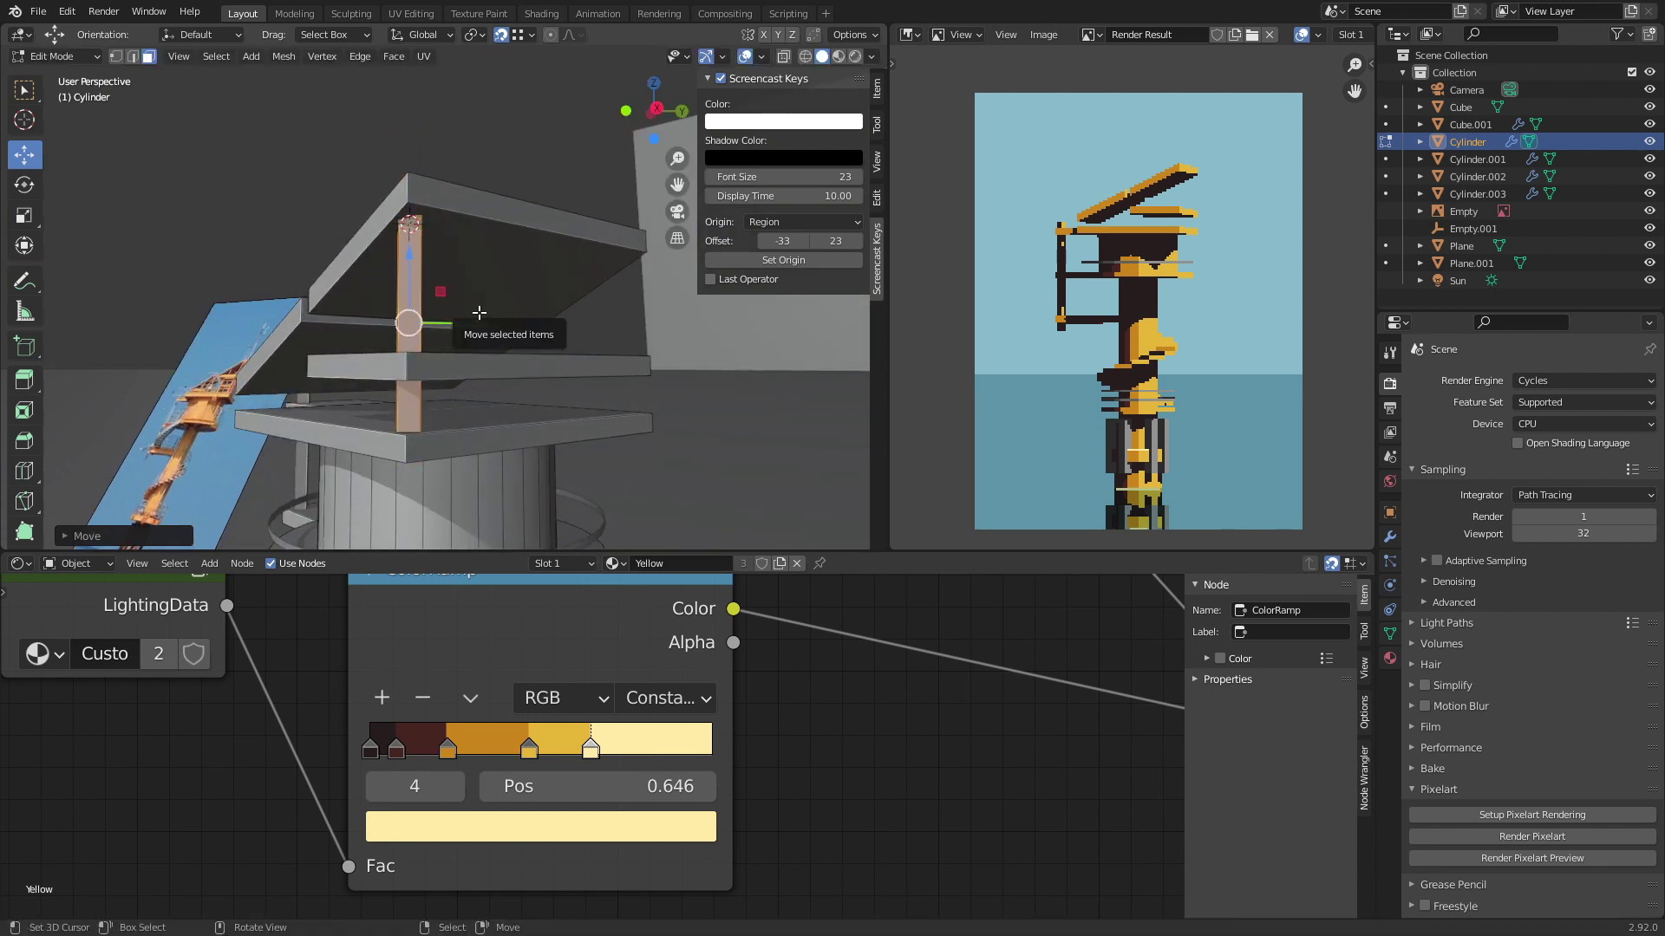
# Step: Rotate the corner post about the Z axis while viewing it through the camera
pyautogui.press('KP_7')
pyautogui.press('KP_0')
pyautogui.scroll(2, 556, 316)
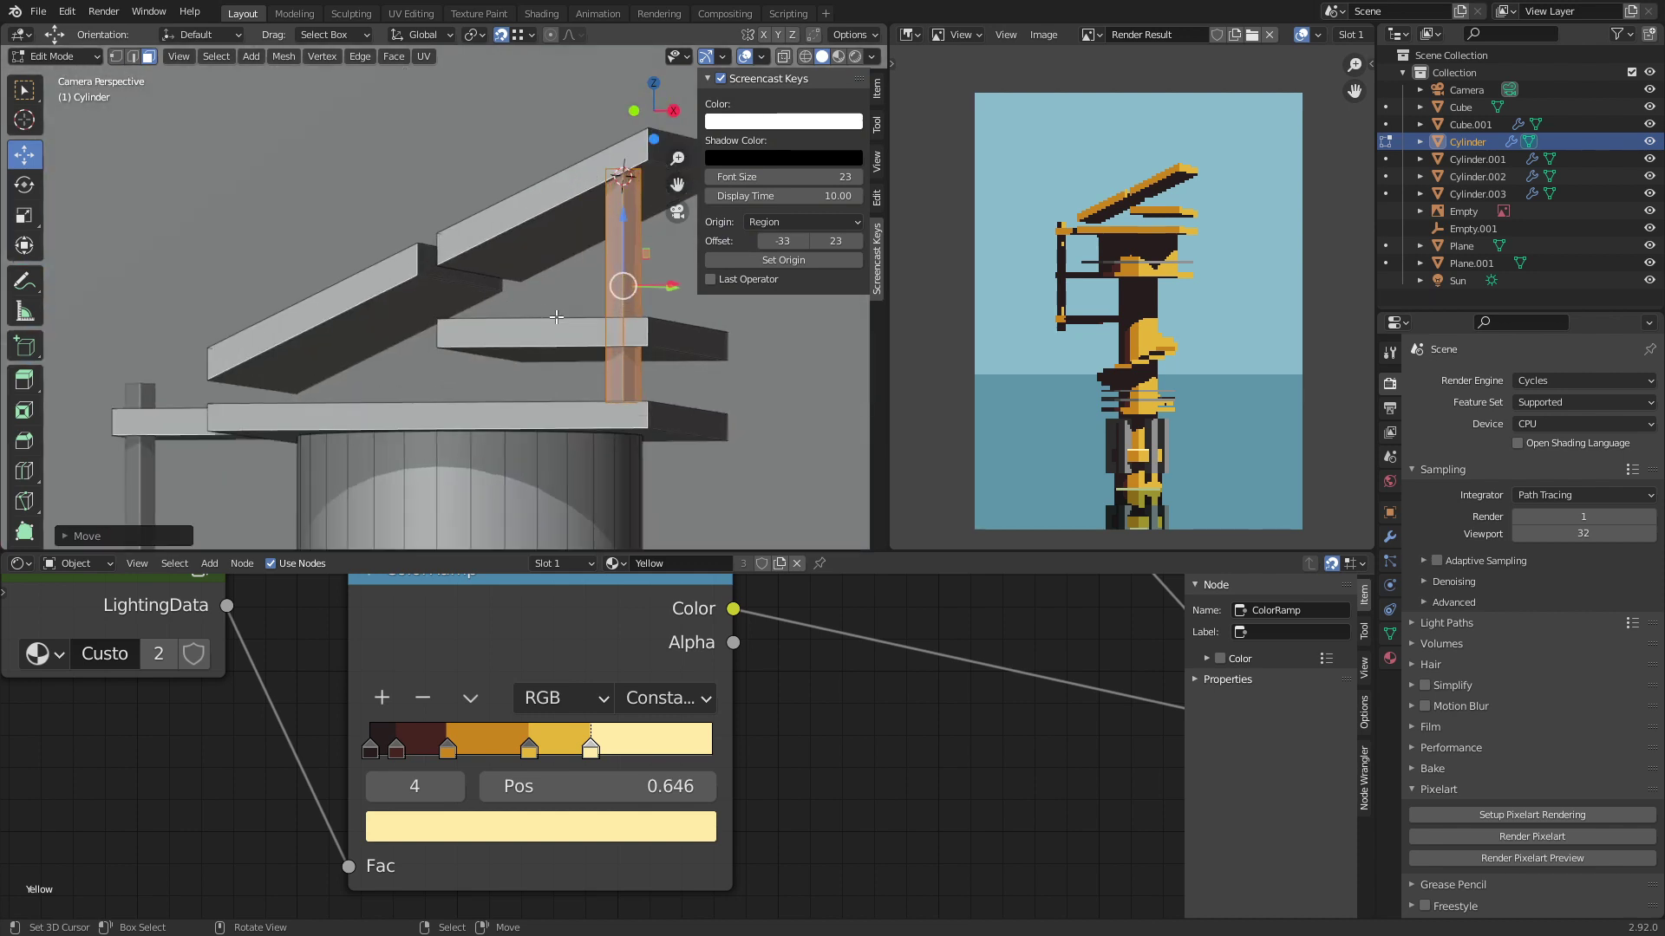
pyautogui.keyDown('shift'); pyautogui.moveTo(556, 317); pyautogui.dragTo(451, 338, button='middle'); pyautogui.keyUp('shift')
pyautogui.press('r')
pyautogui.press('z')
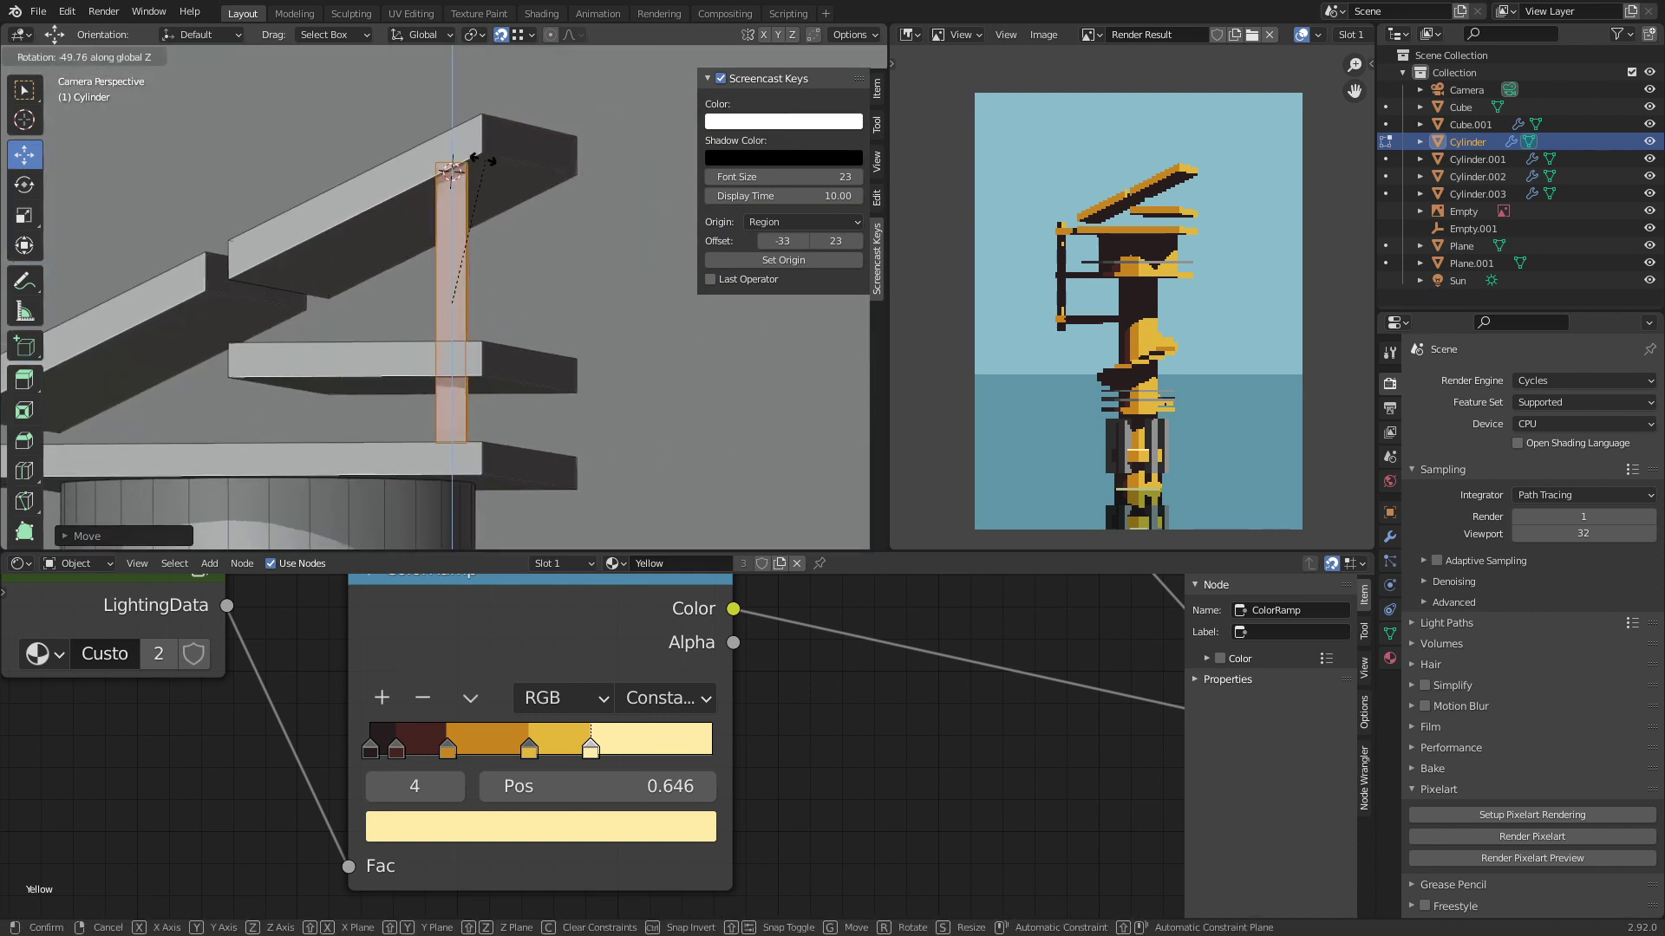
pyautogui.click(448, 170)
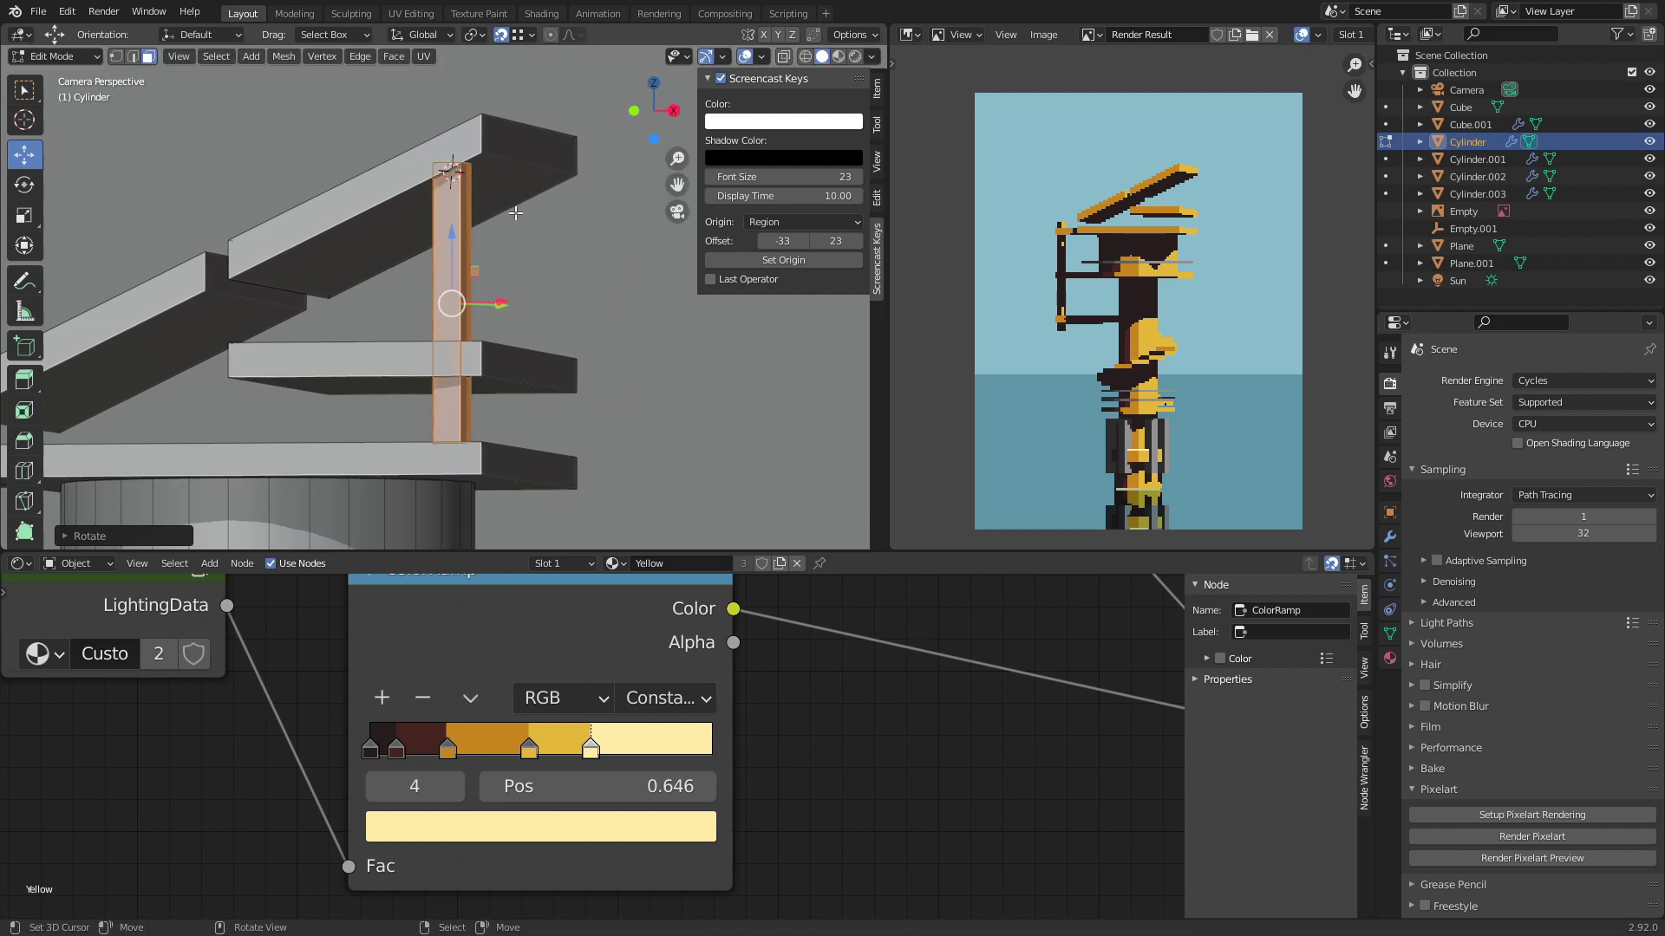
# Step: Rotate and nudge the post in the wireframe top view so it lines up with the platform corner's edges
pyautogui.press('KP_7')
pyautogui.scroll(3, 610, 367)
pyautogui.keyDown('shift'); pyautogui.moveTo(587, 362); pyautogui.dragTo(435, 346, button='middle'); pyautogui.keyUp('shift')
pyautogui.press('z')
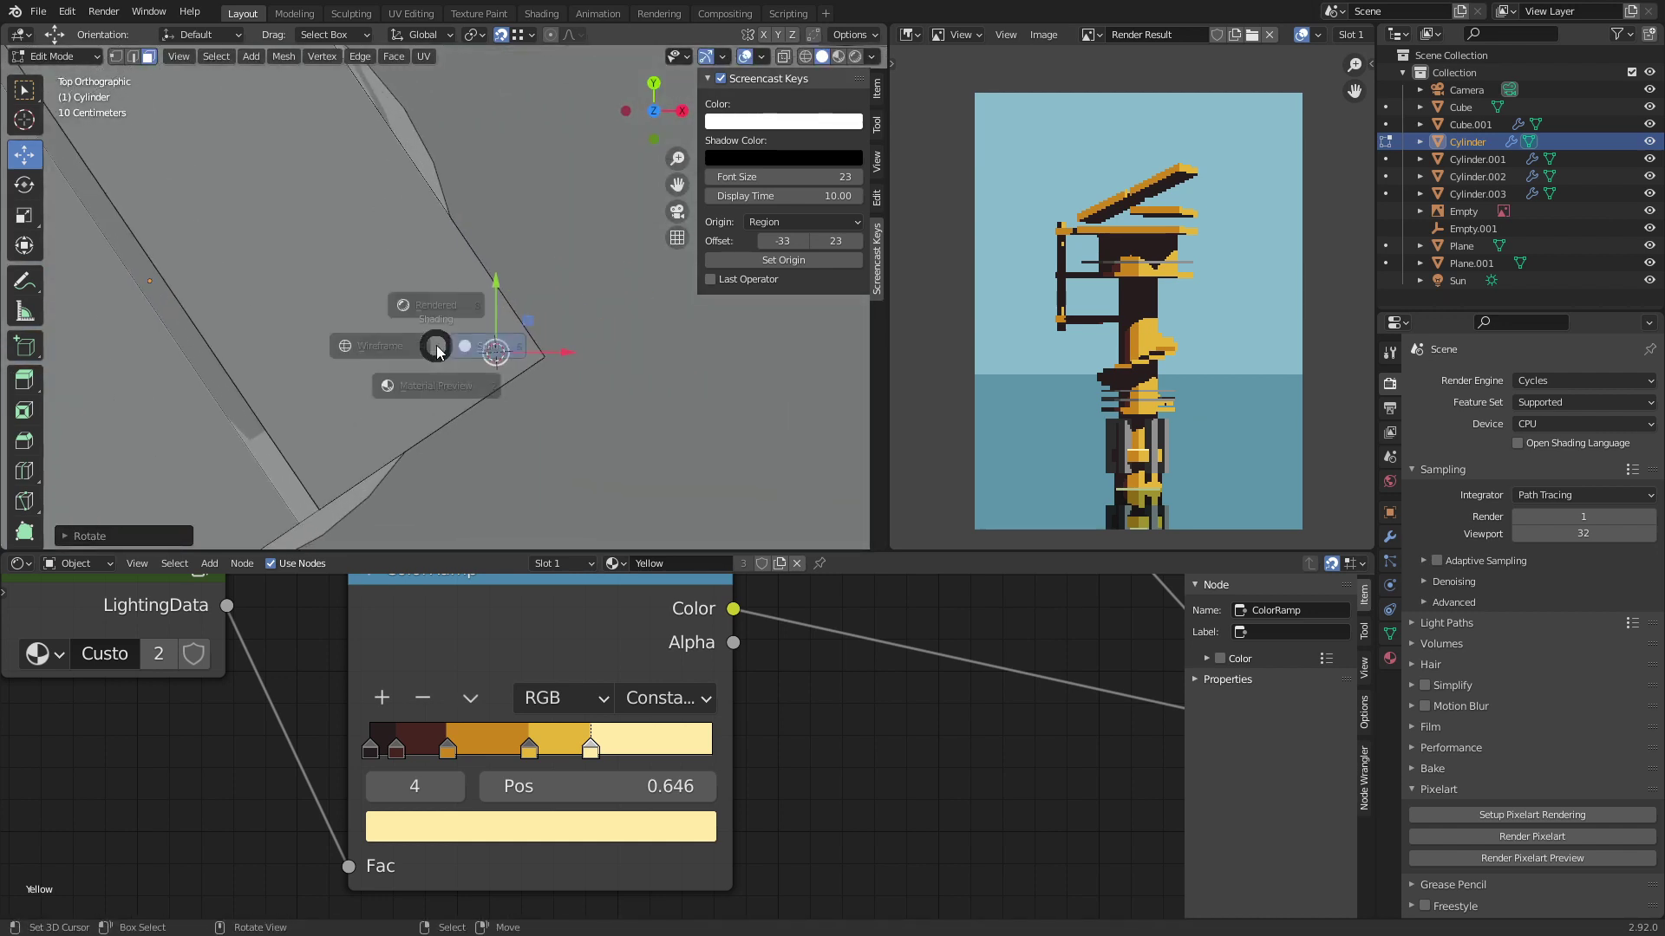
pyautogui.click(270, 368)
pyautogui.press('r')
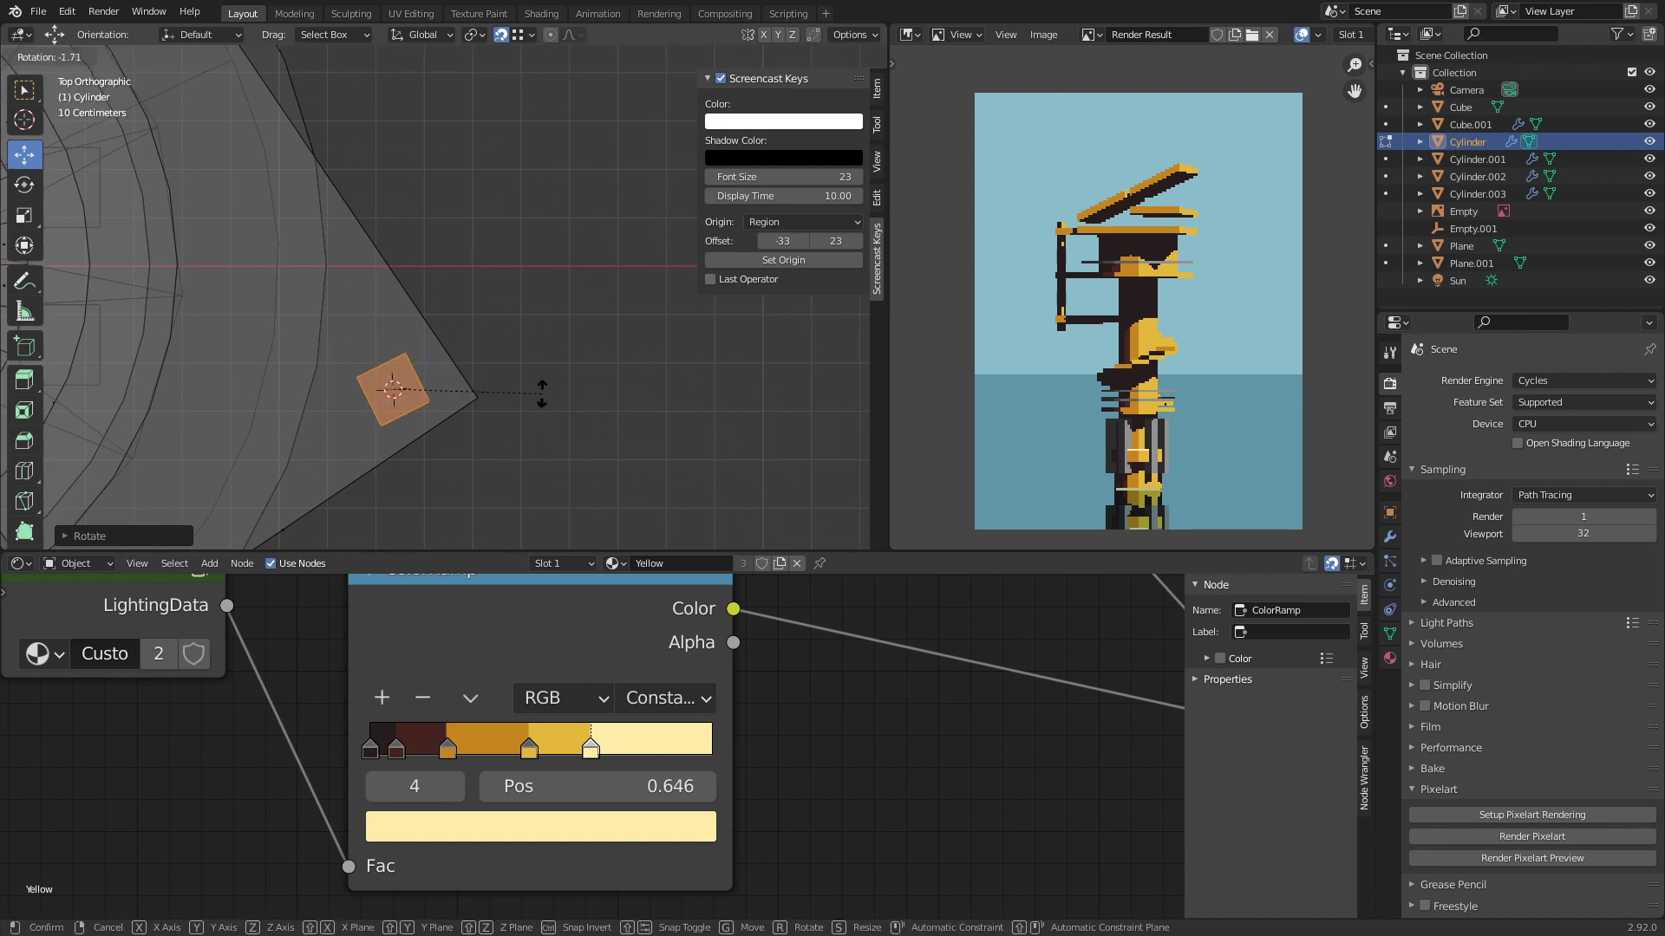
pyautogui.click(547, 387)
pyautogui.press('g')
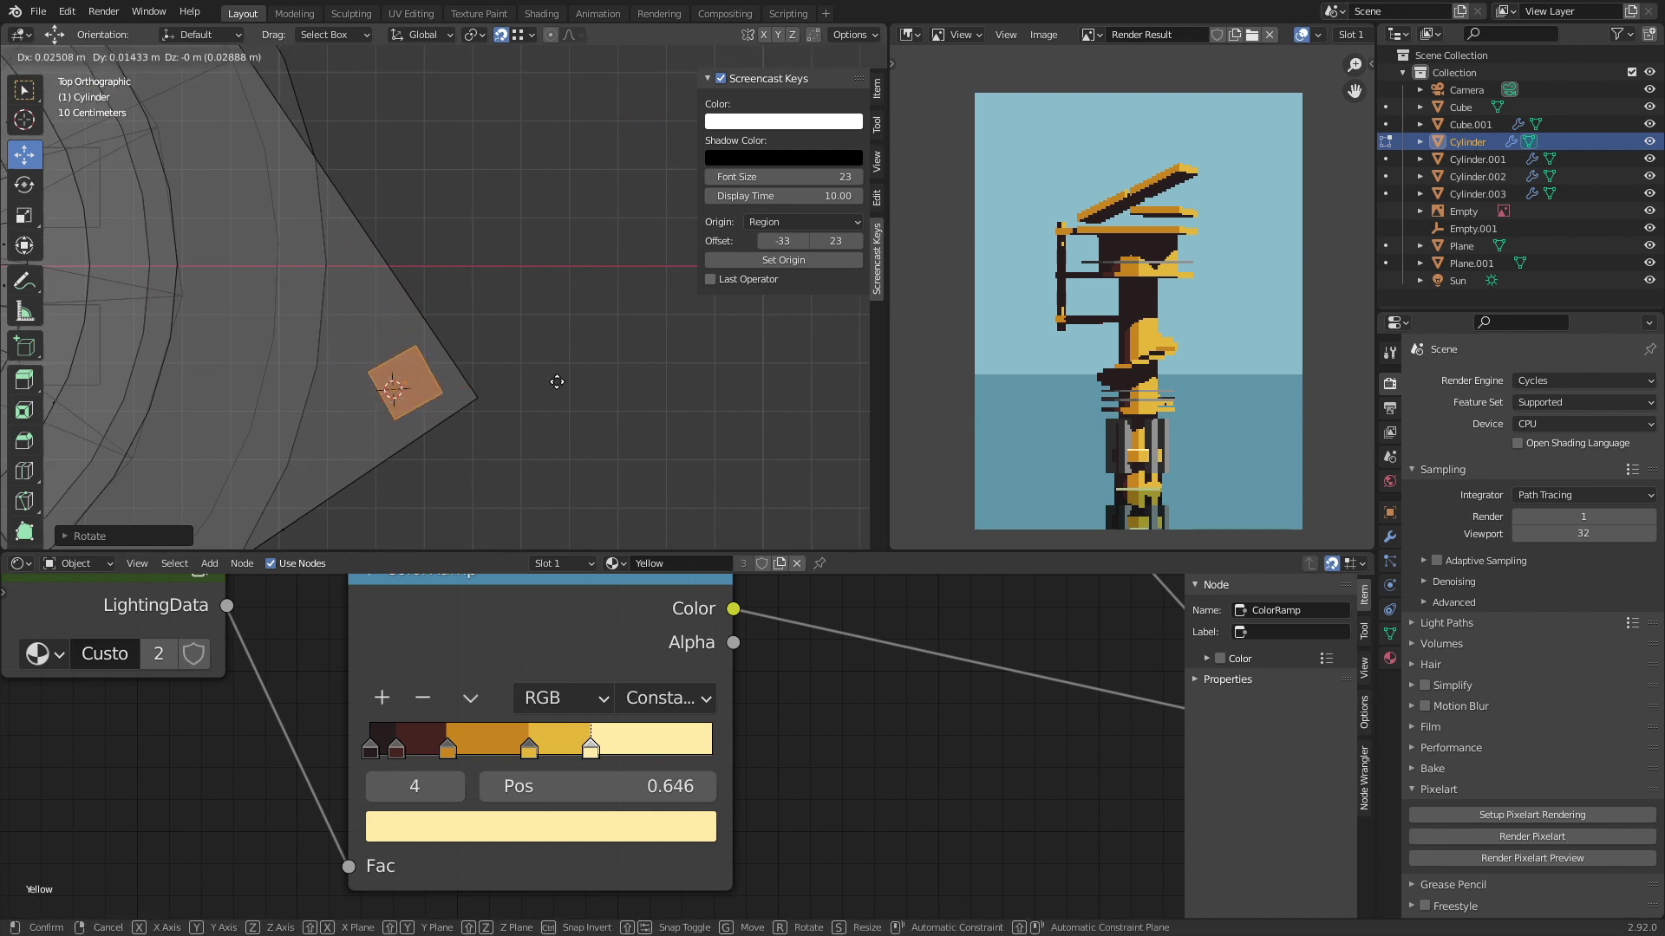
pyautogui.click(557, 379)
pyautogui.press('r')
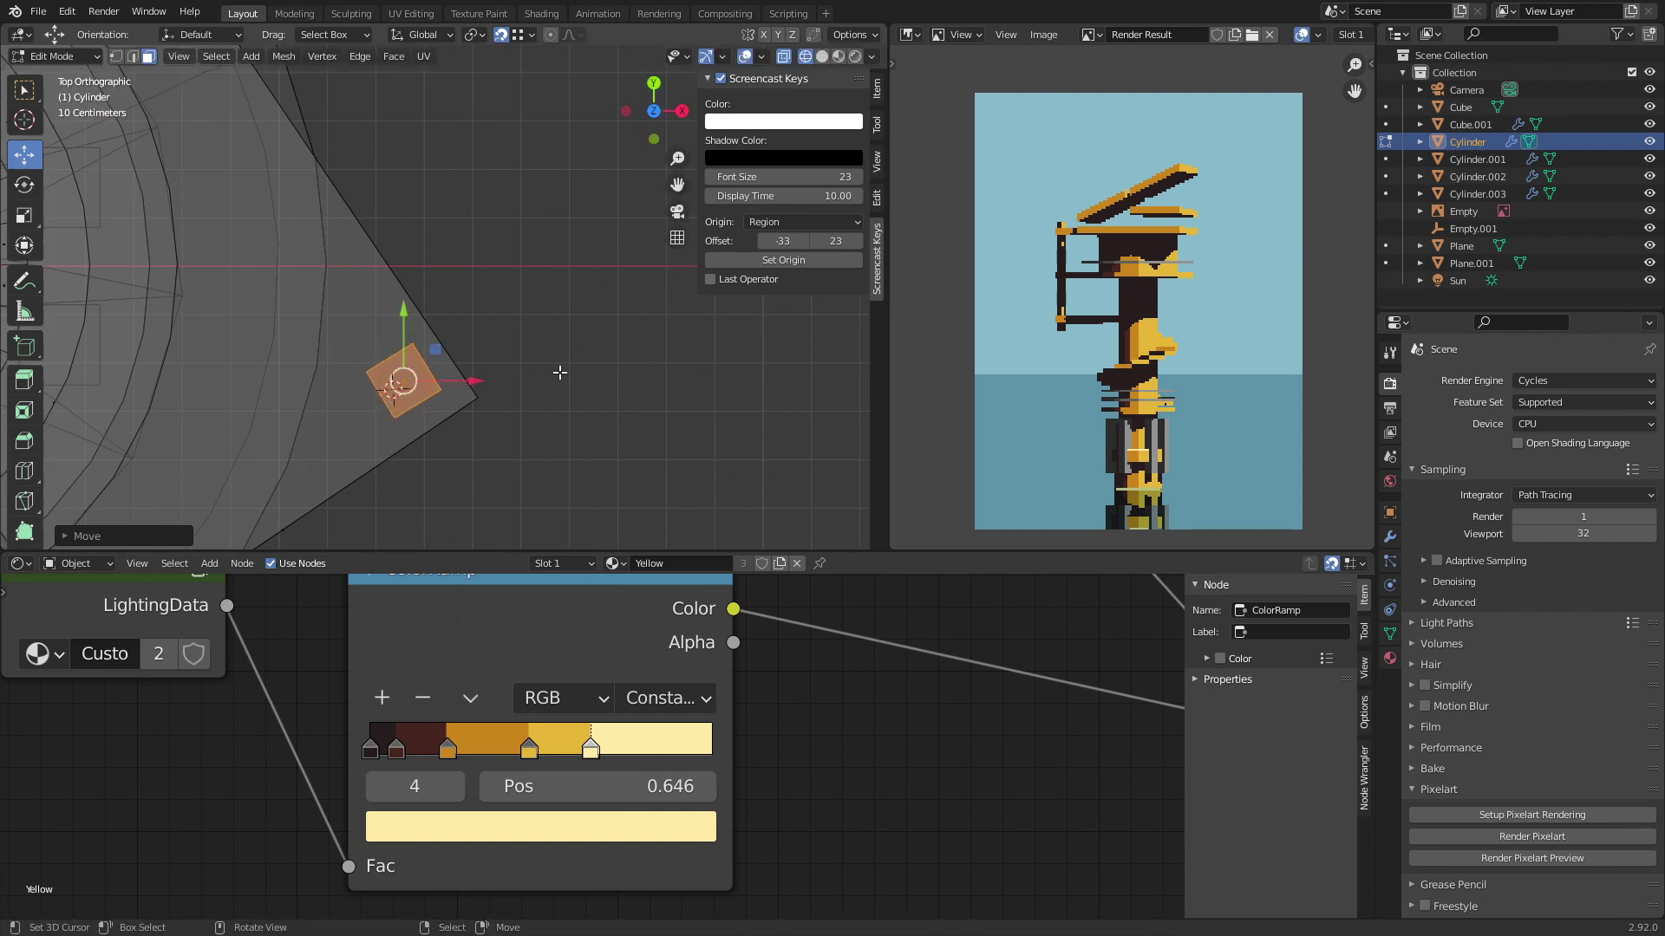
pyautogui.click(562, 368)
# Step: Render a pixel art preview from the camera and inspect the new corner post
pyautogui.press('KP_0')
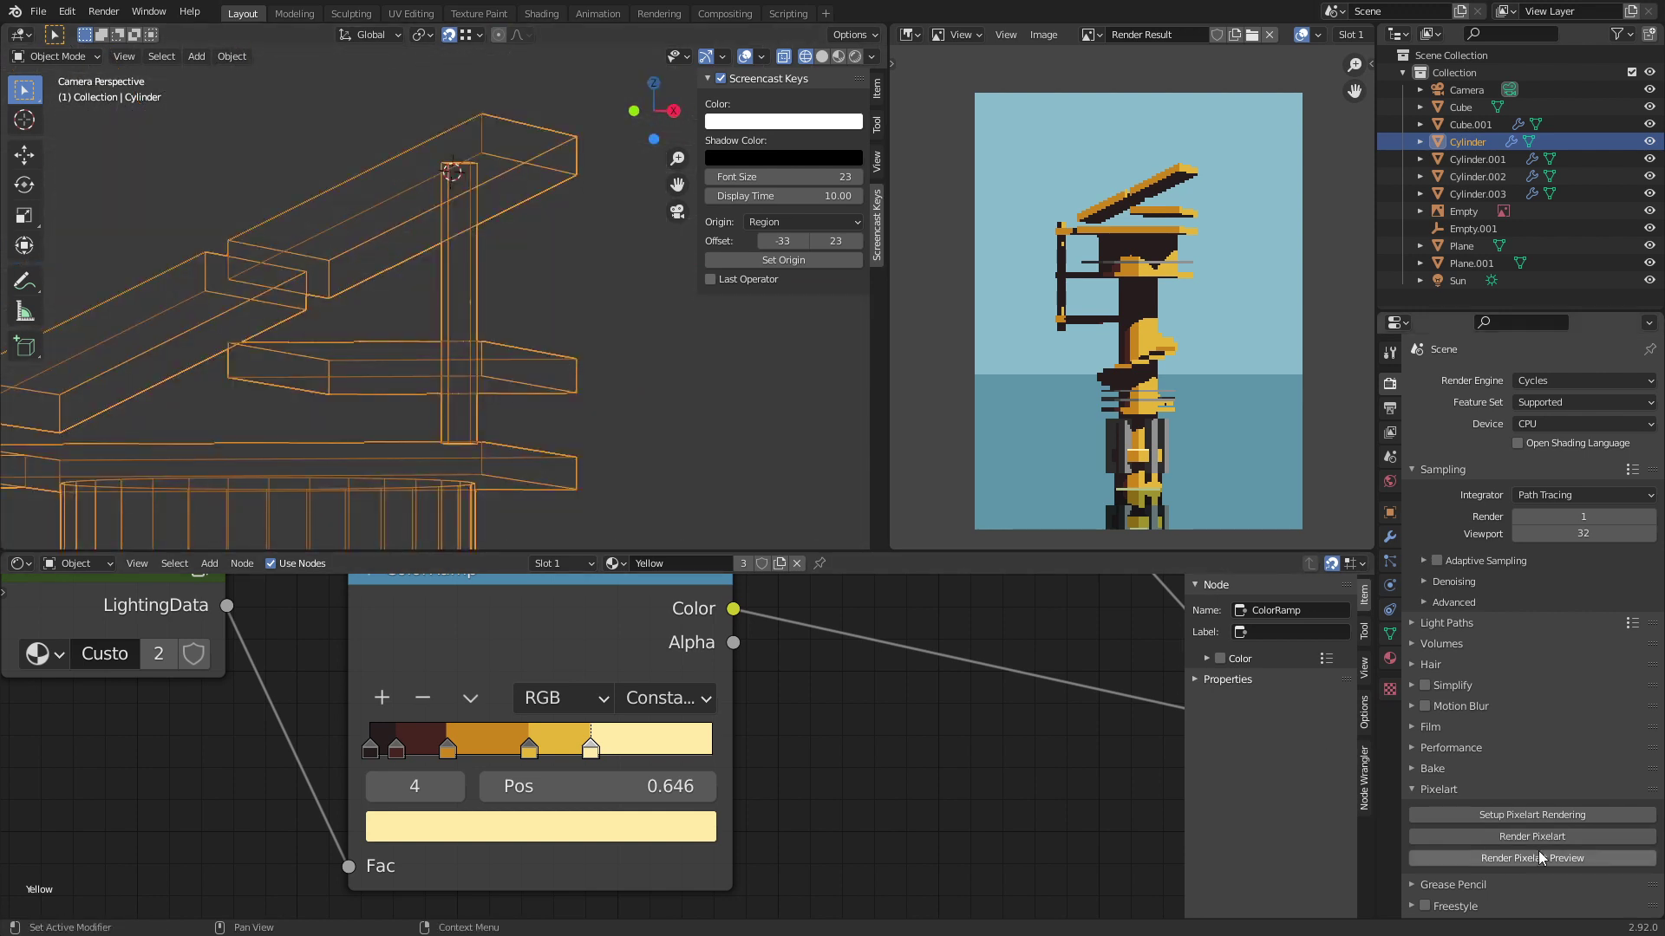
pyautogui.click(1538, 856)
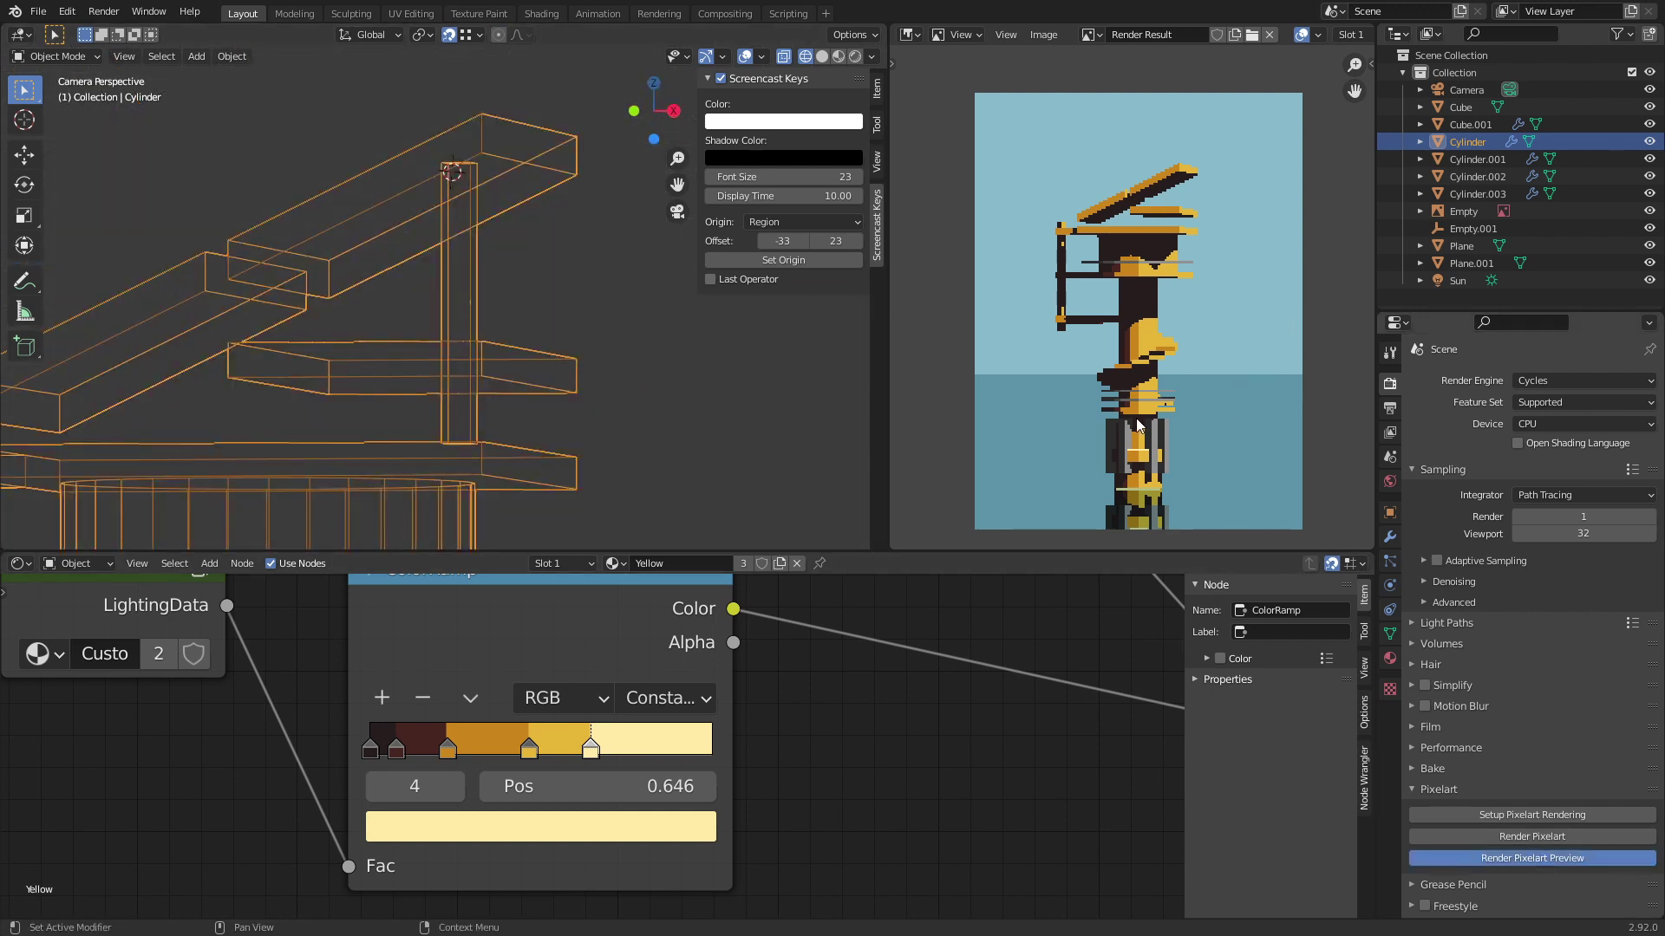
pyautogui.scroll(3, 1132, 390)
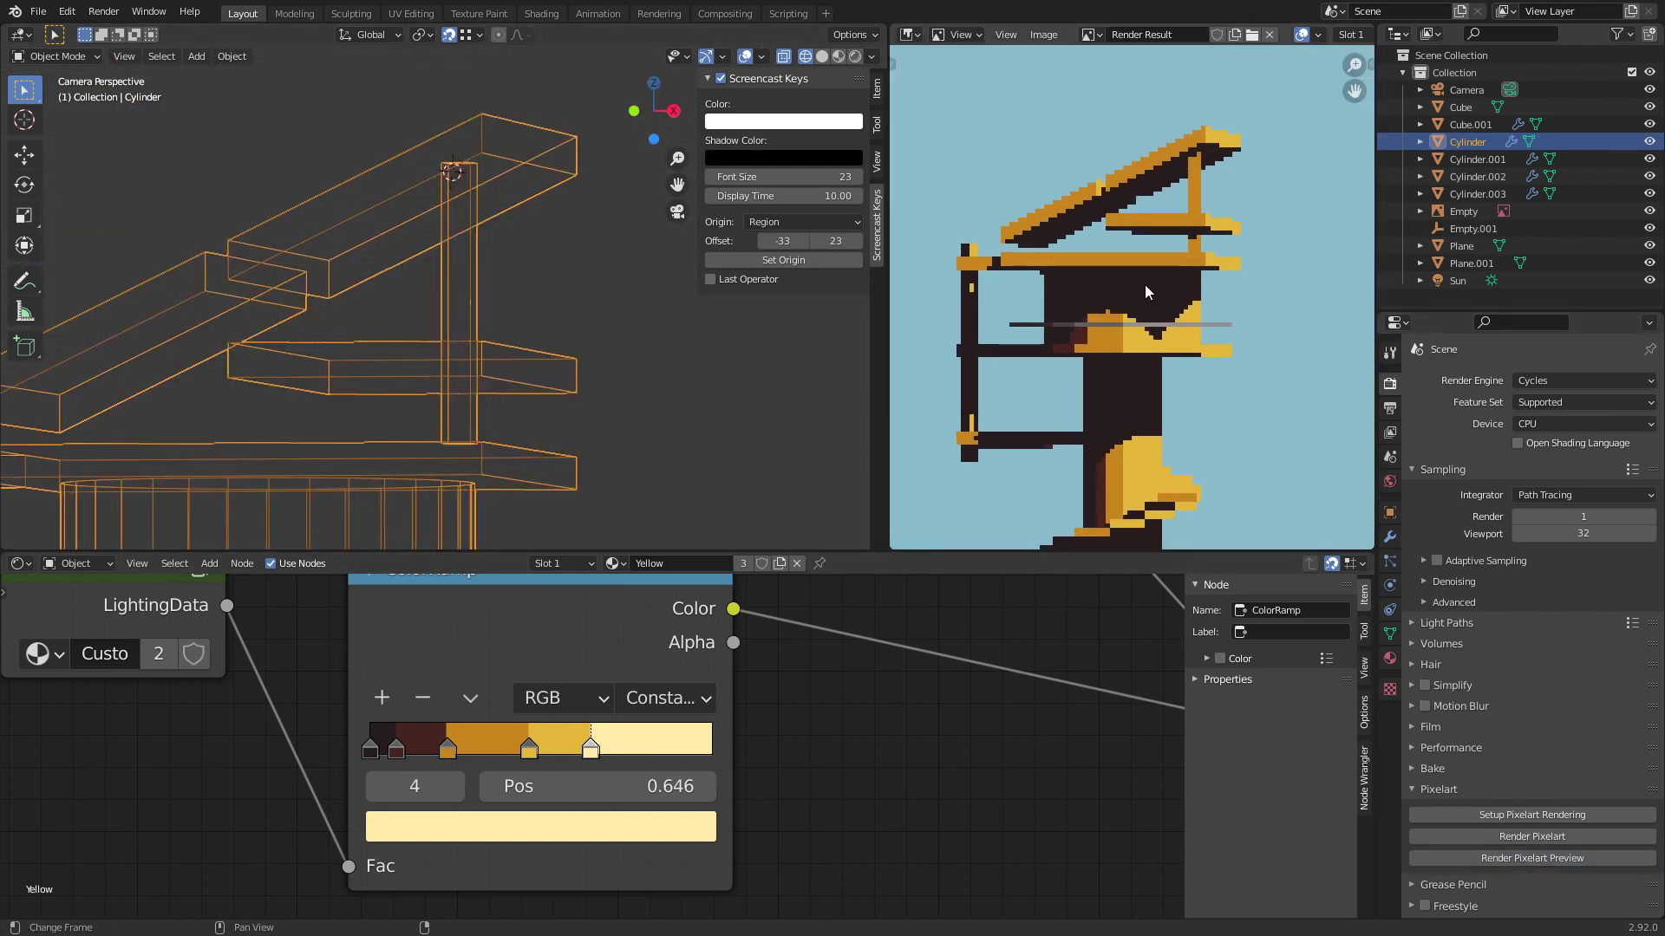
# Step: Duplicate the post in the solid top view and place the copy about 1.79 m away at the other corner on the roof's high side
pyautogui.moveTo(538, 356); pyautogui.dragTo(449, 331, button='middle')
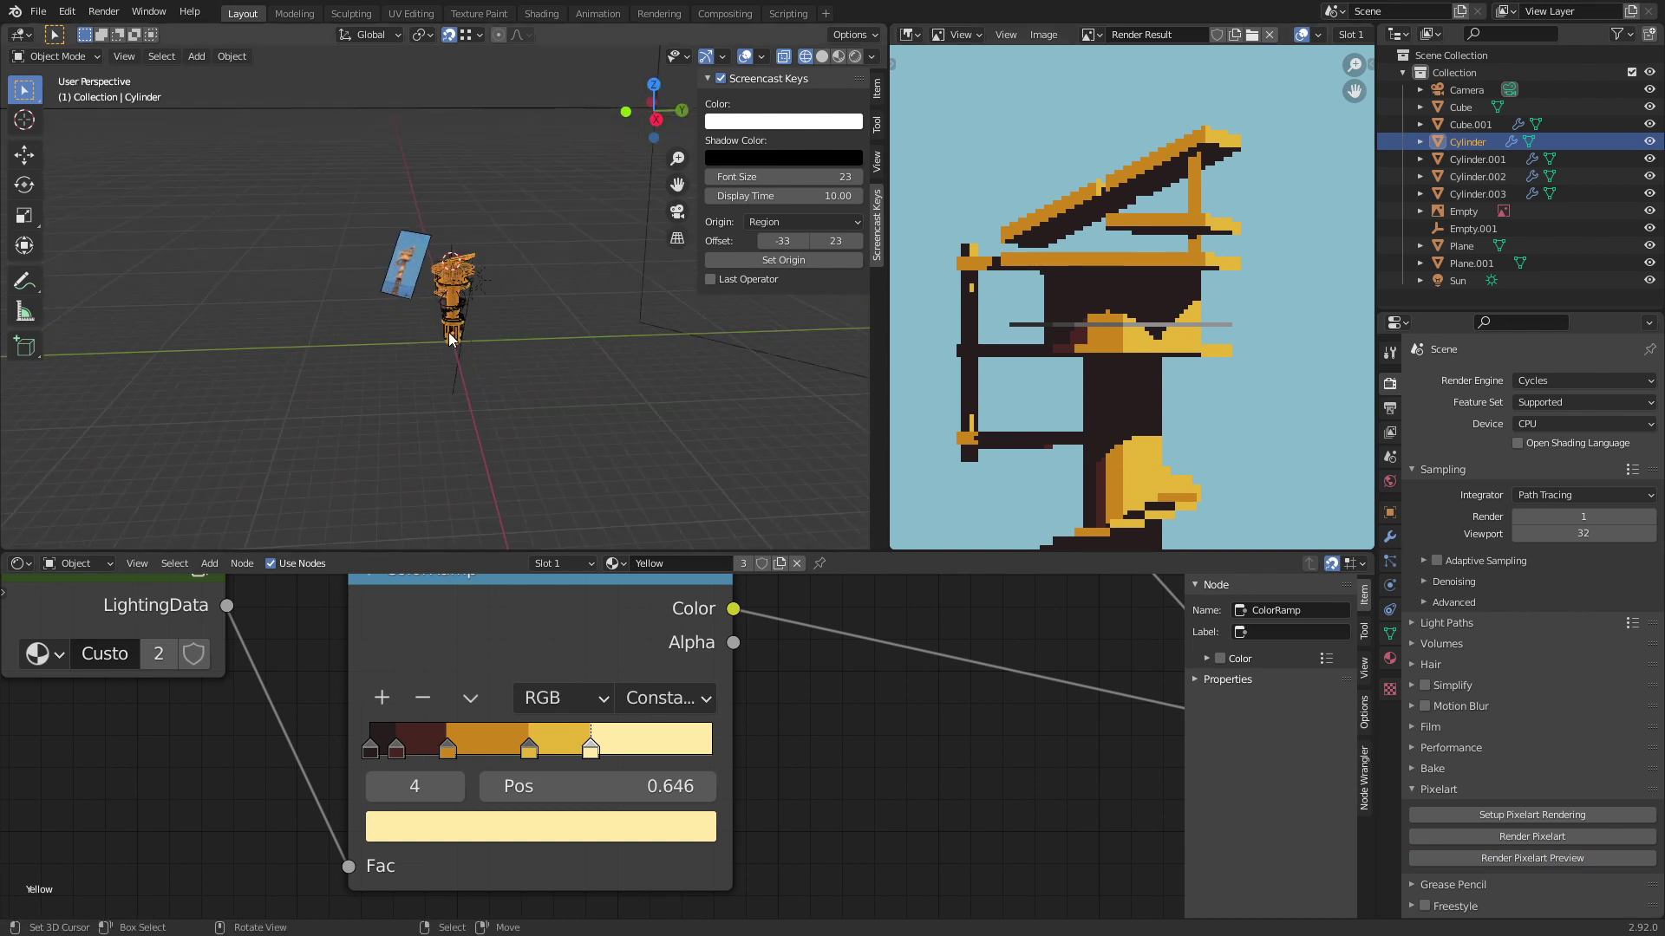
pyautogui.press('KP_Decimal')
pyautogui.press('Tab')
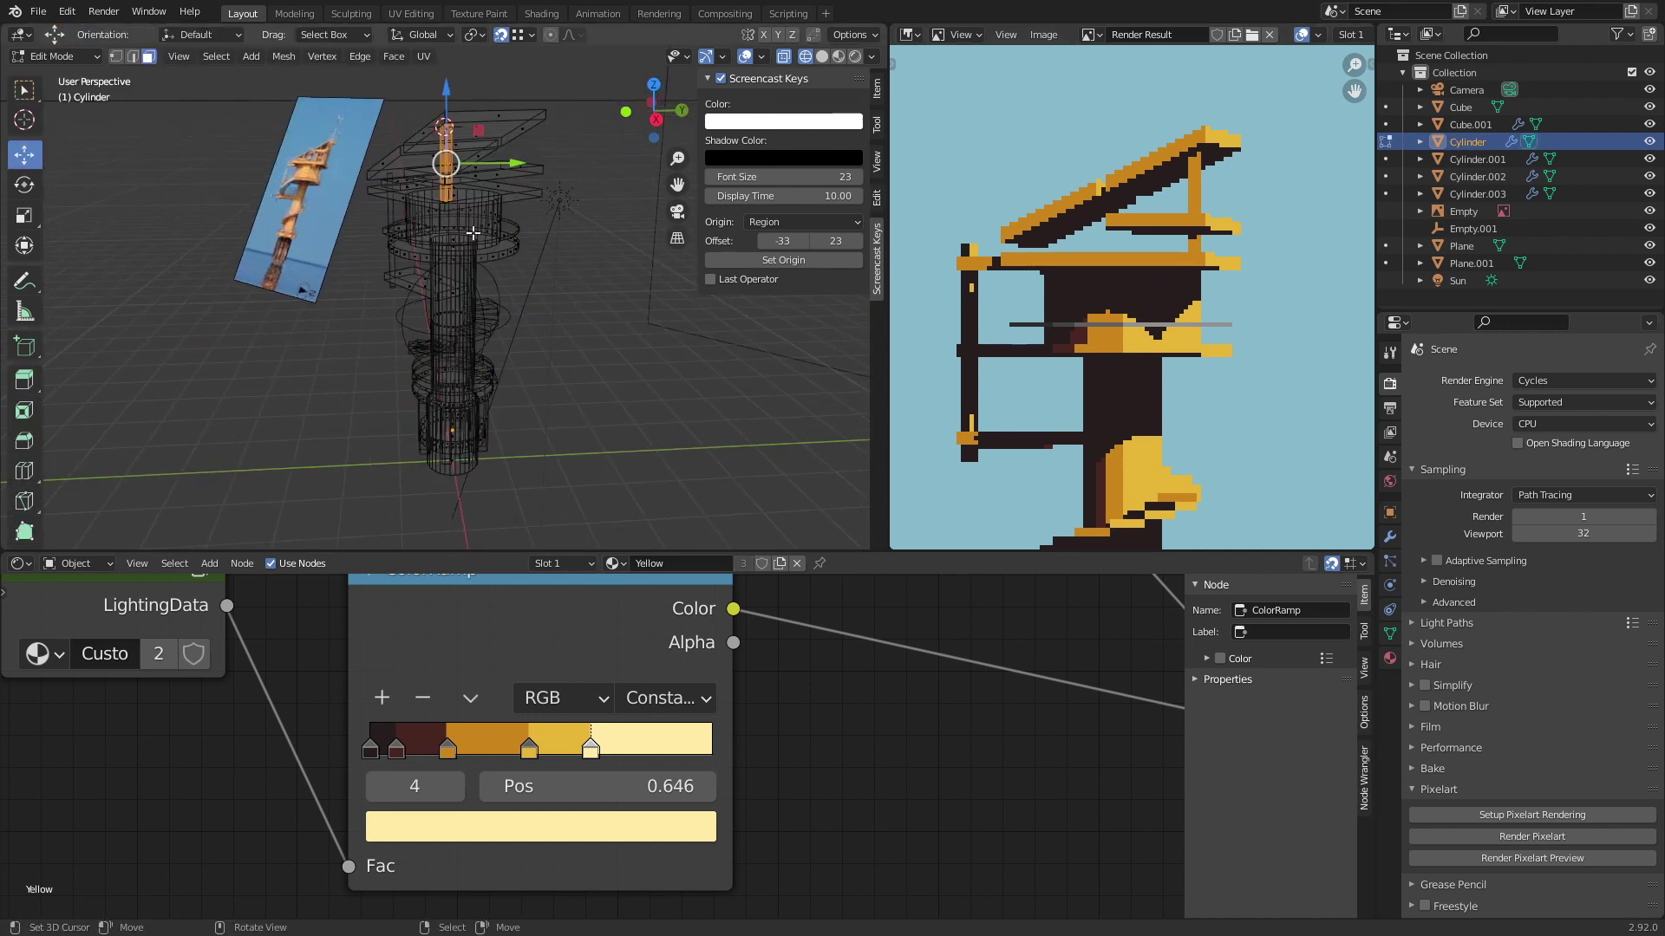
pyautogui.click(822, 57)
pyautogui.scroll(3, 399, 303)
pyautogui.moveTo(485, 182)
pyautogui.keyDown('shift'); pyautogui.mouseDown(button='middle')
pyautogui.moveTo(399, 303)
pyautogui.moveTo(339, 294)
pyautogui.moveTo(603, 286)
pyautogui.moveTo(580, 293)
pyautogui.mouseUp(button='middle'); pyautogui.keyUp('shift')
pyautogui.scroll(2, 339, 294)
pyautogui.press('KP_7')
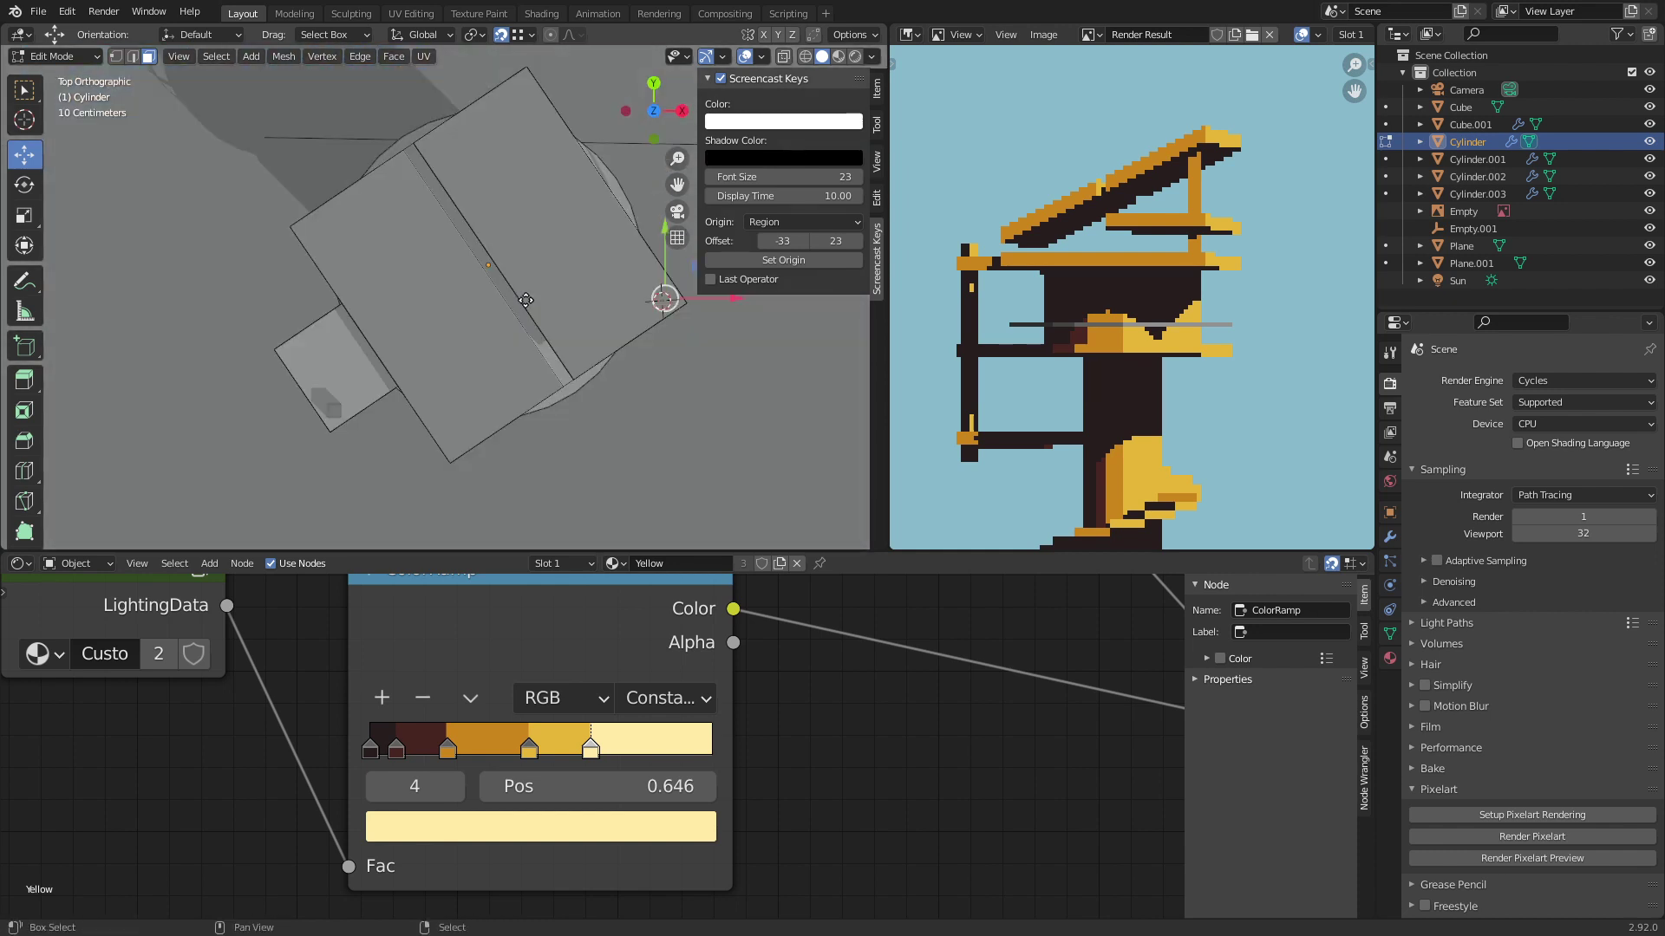
pyautogui.press('g')
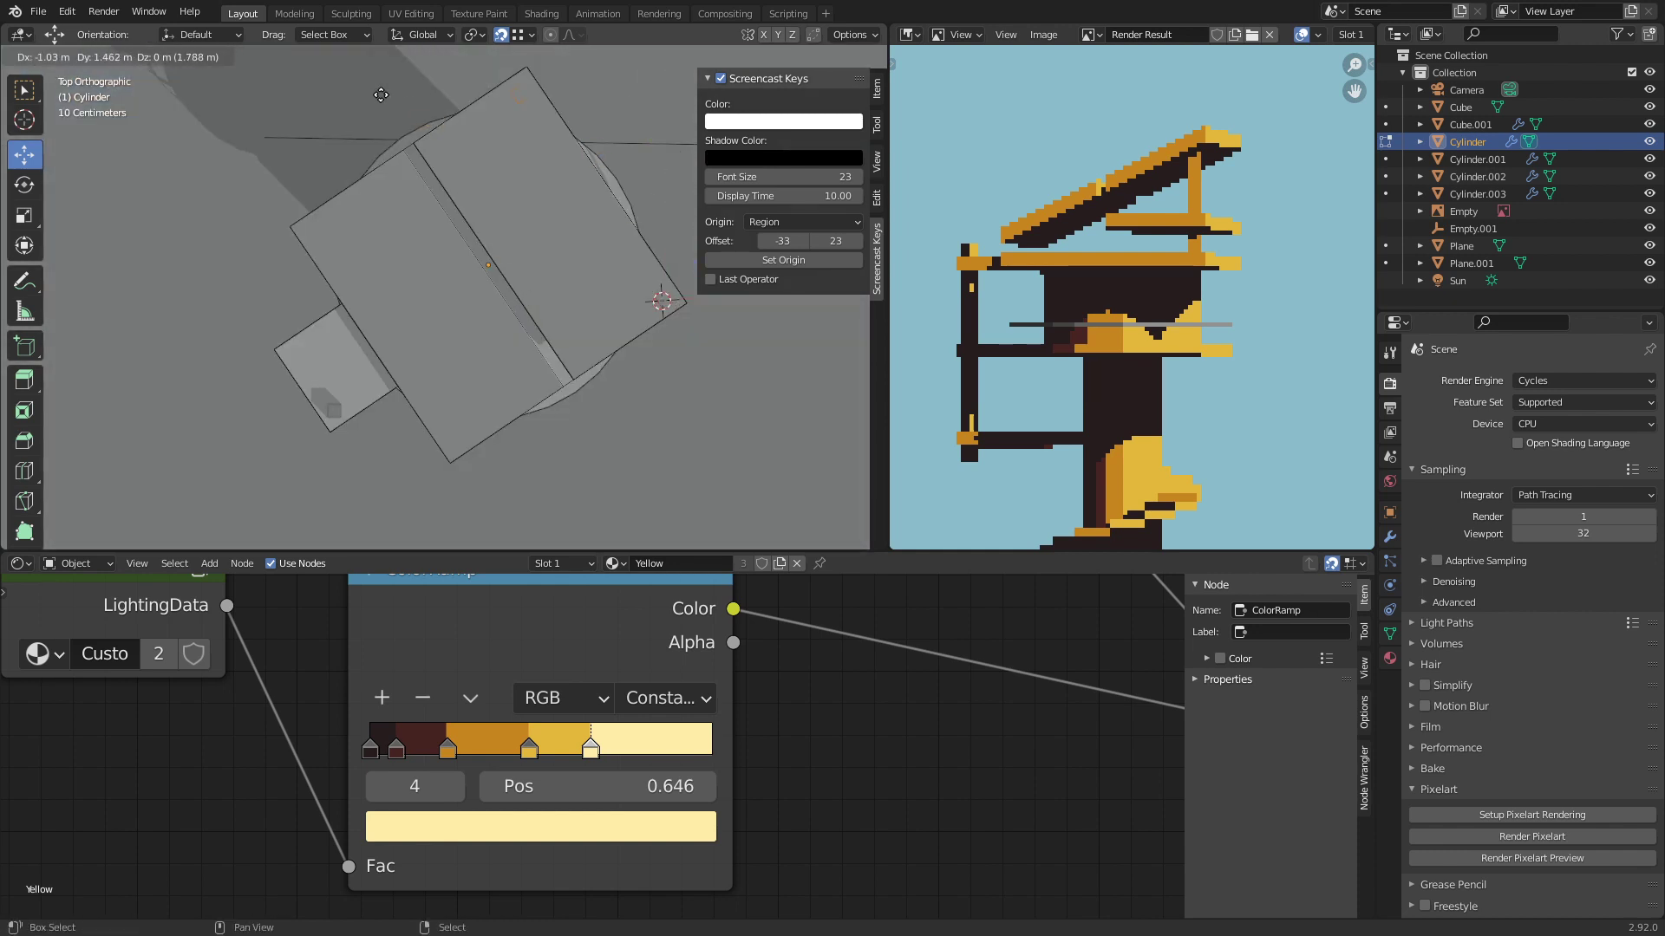
pyautogui.click(380, 95)
pyautogui.moveTo(607, 346); pyautogui.dragTo(281, 214, button='middle')
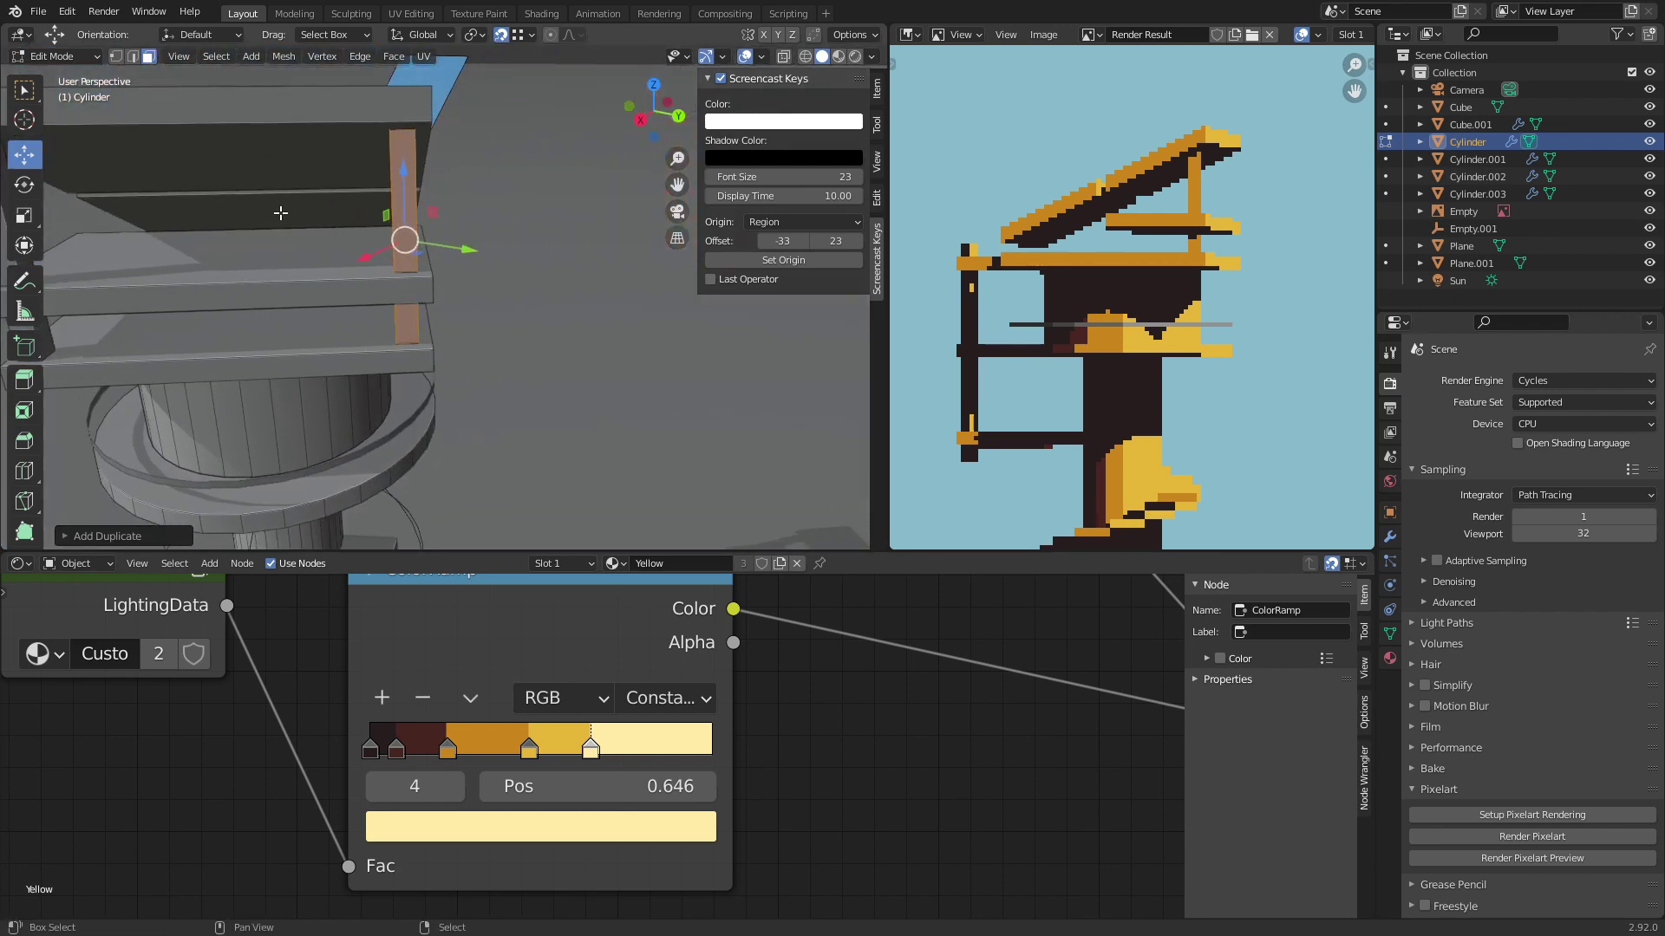
# Step: Duplicate both corner posts in the wireframe top view and place the copies about 0.73 m inward, beside the gap between the roof panels
pyautogui.press('Tab')
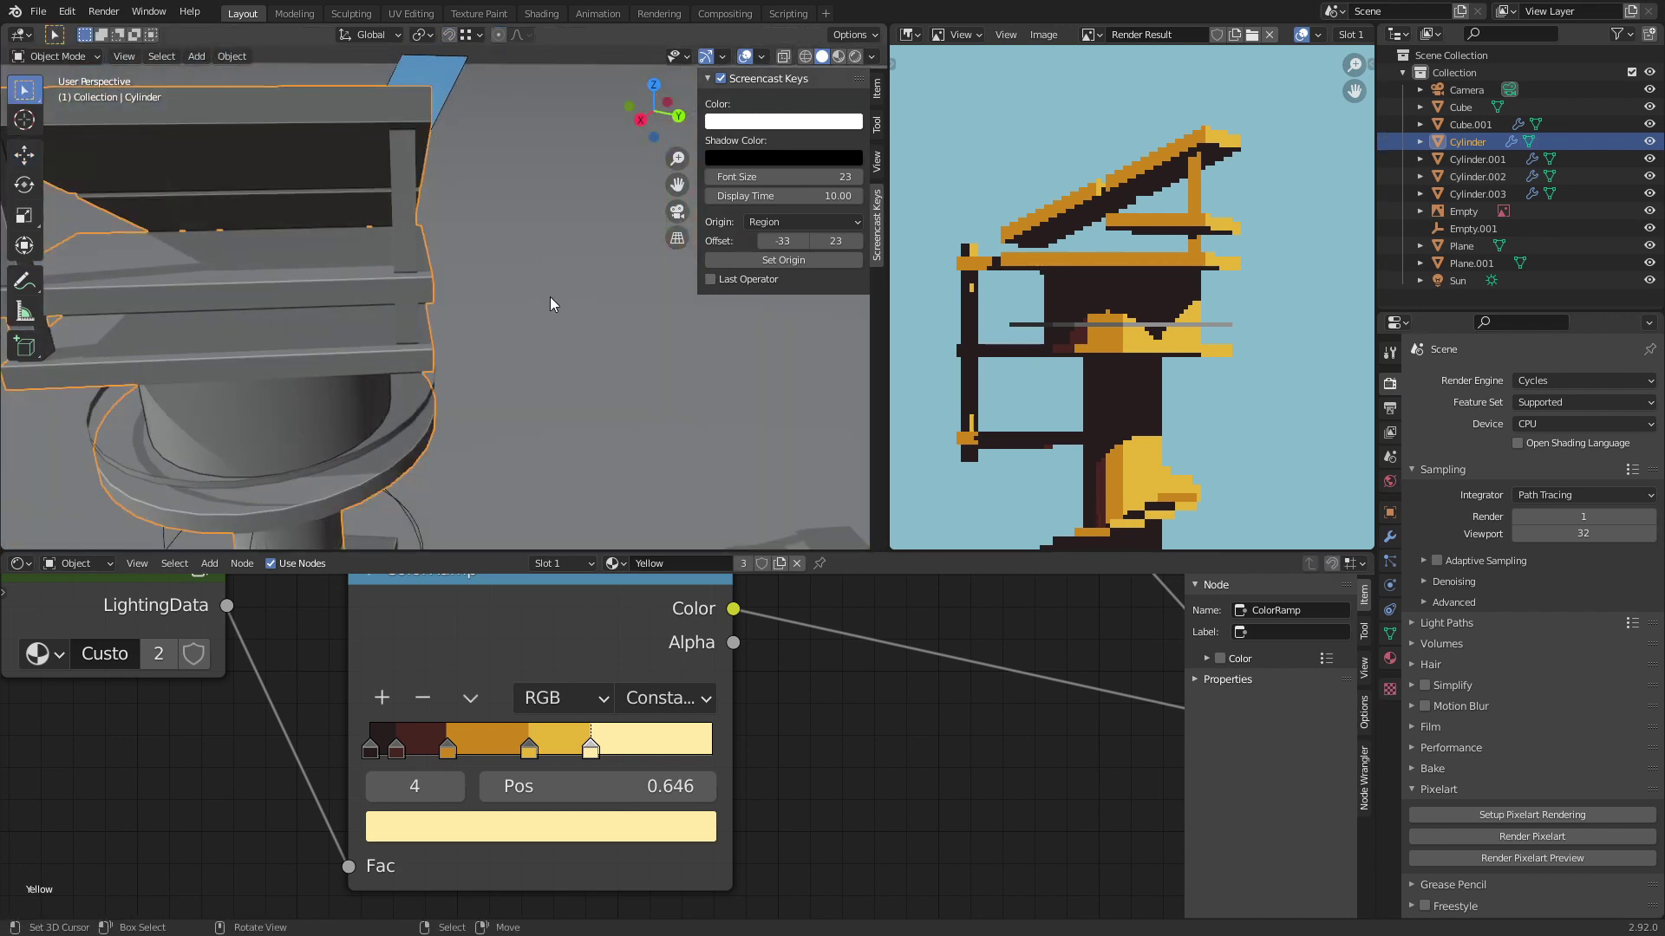
pyautogui.press('KP_0')
pyautogui.scroll(-1, 528, 338)
pyautogui.keyDown('shift'); pyautogui.moveTo(519, 348); pyautogui.dragTo(593, 328, button='middle'); pyautogui.keyUp('shift')
pyautogui.press('KP_7')
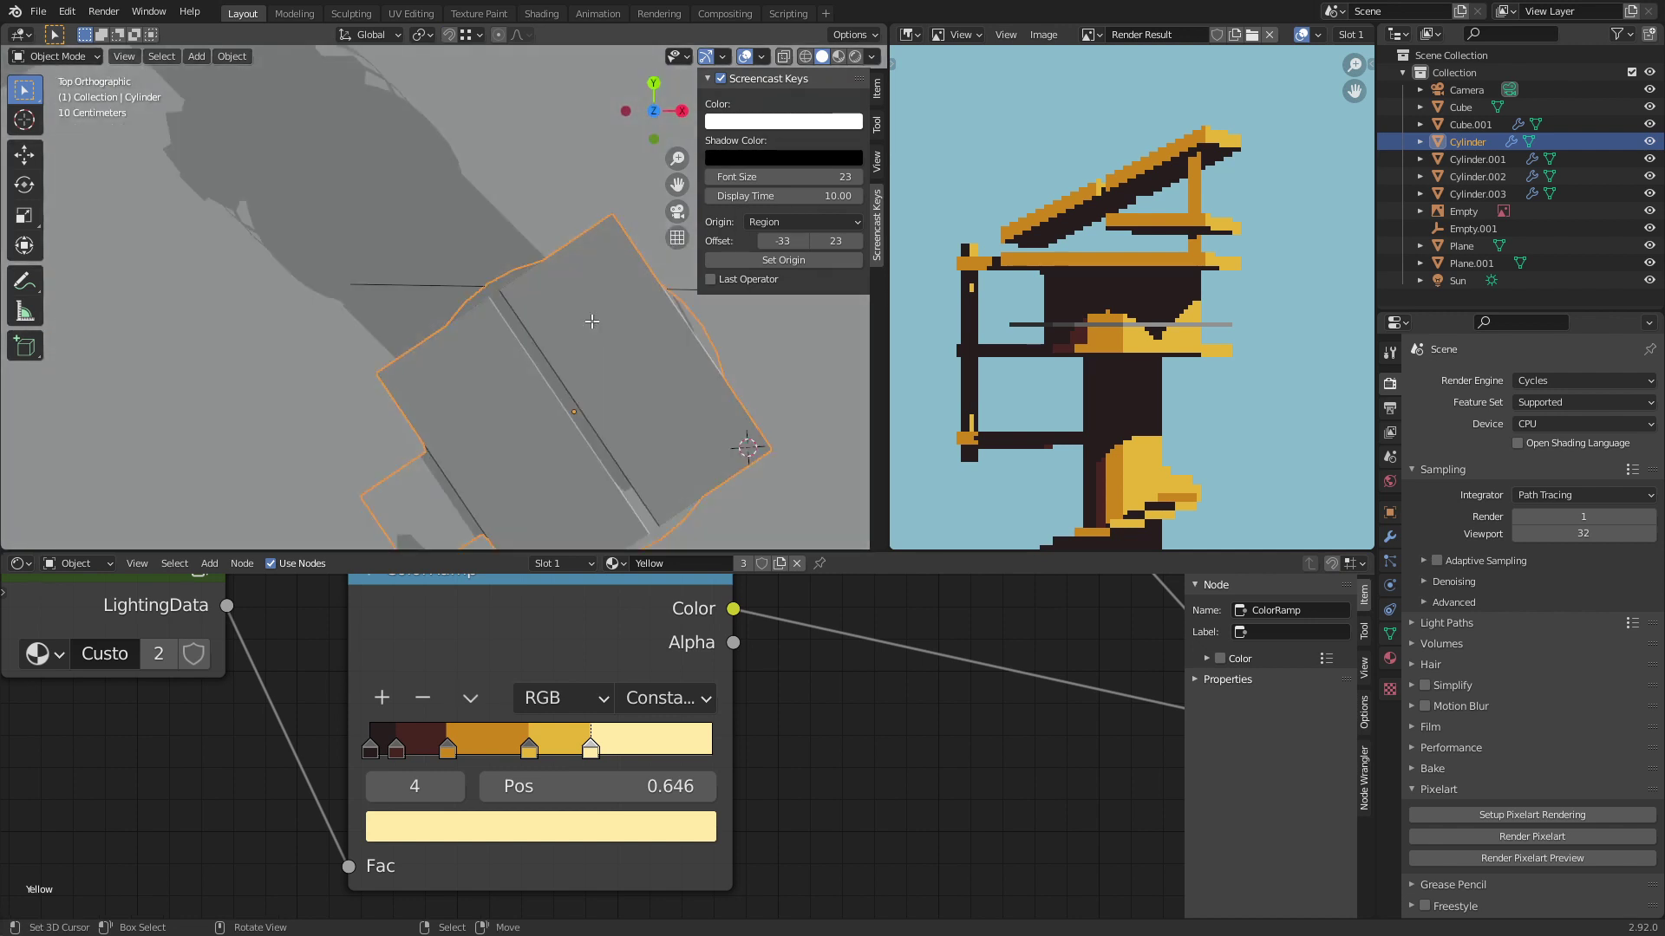
pyautogui.press('Tab')
pyautogui.keyDown('shift'); pyautogui.moveTo(656, 415); pyautogui.dragTo(579, 358, button='middle'); pyautogui.keyUp('shift')
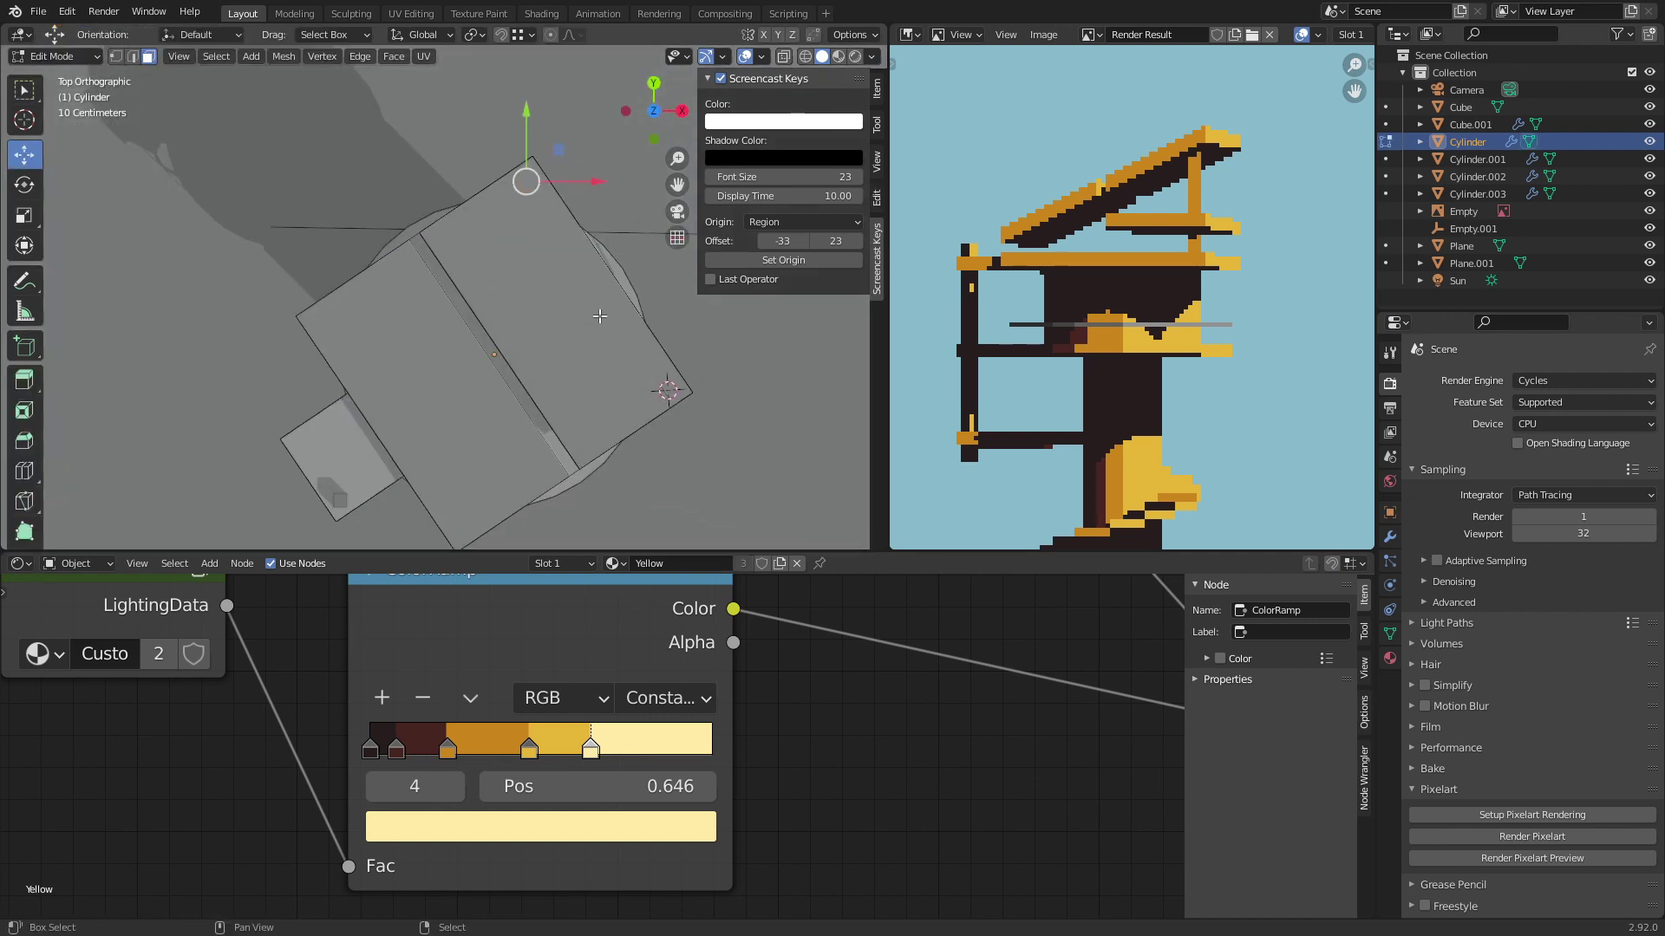
pyautogui.click(808, 58)
pyautogui.hotkey('ctrl', 'l')
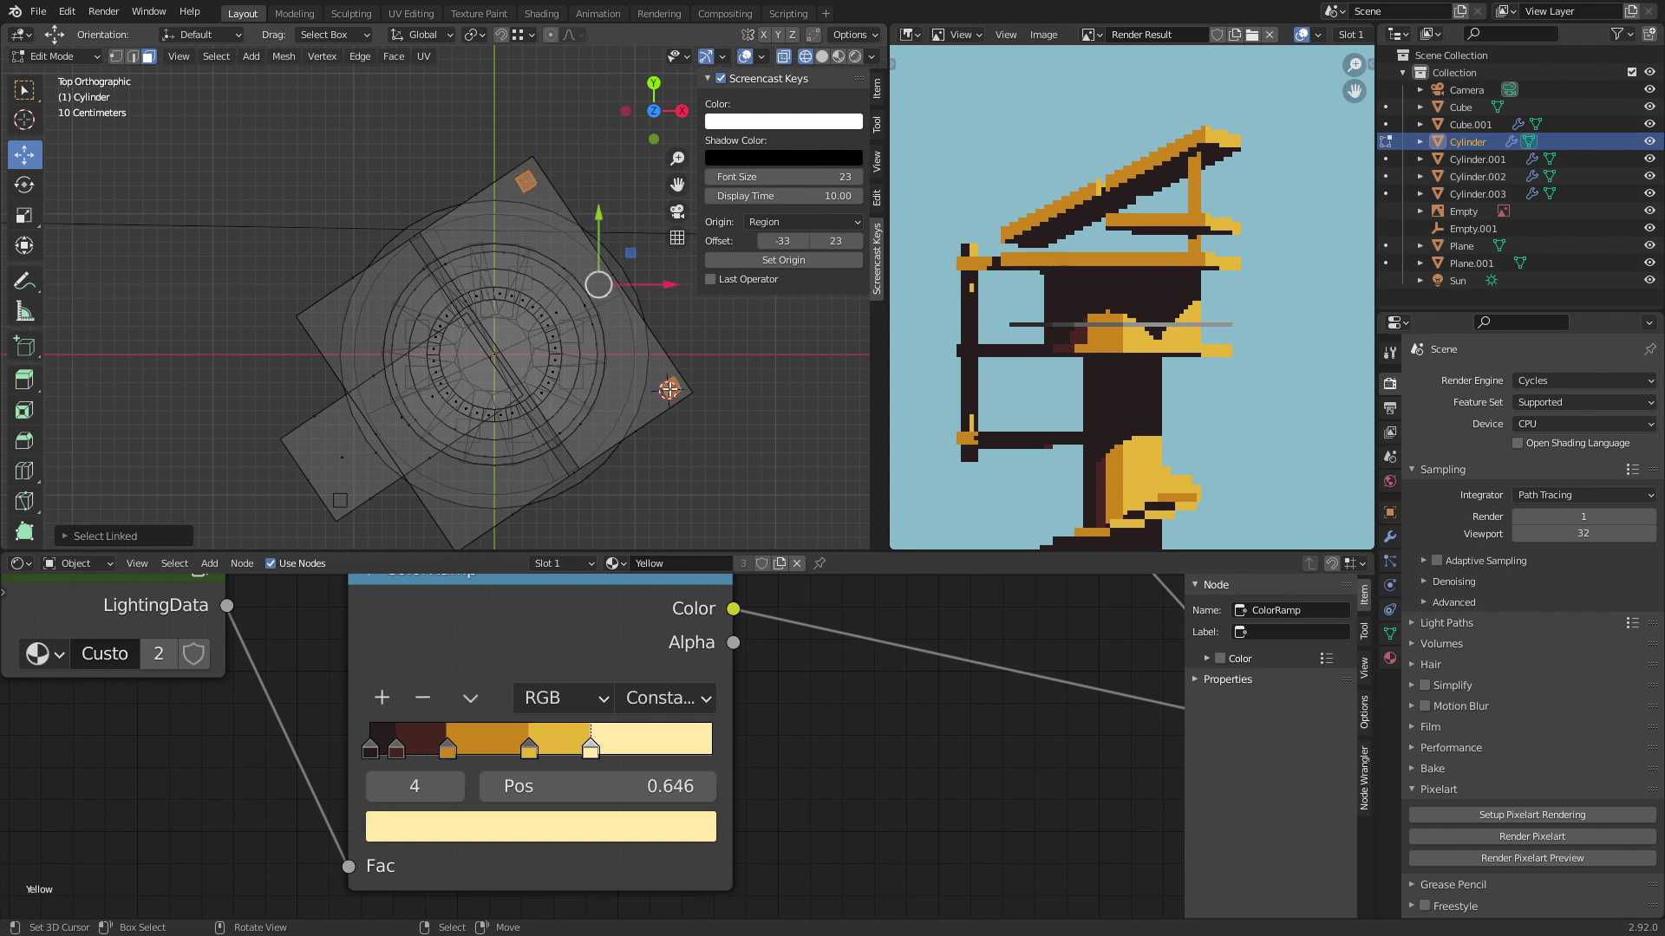
pyautogui.press('g')
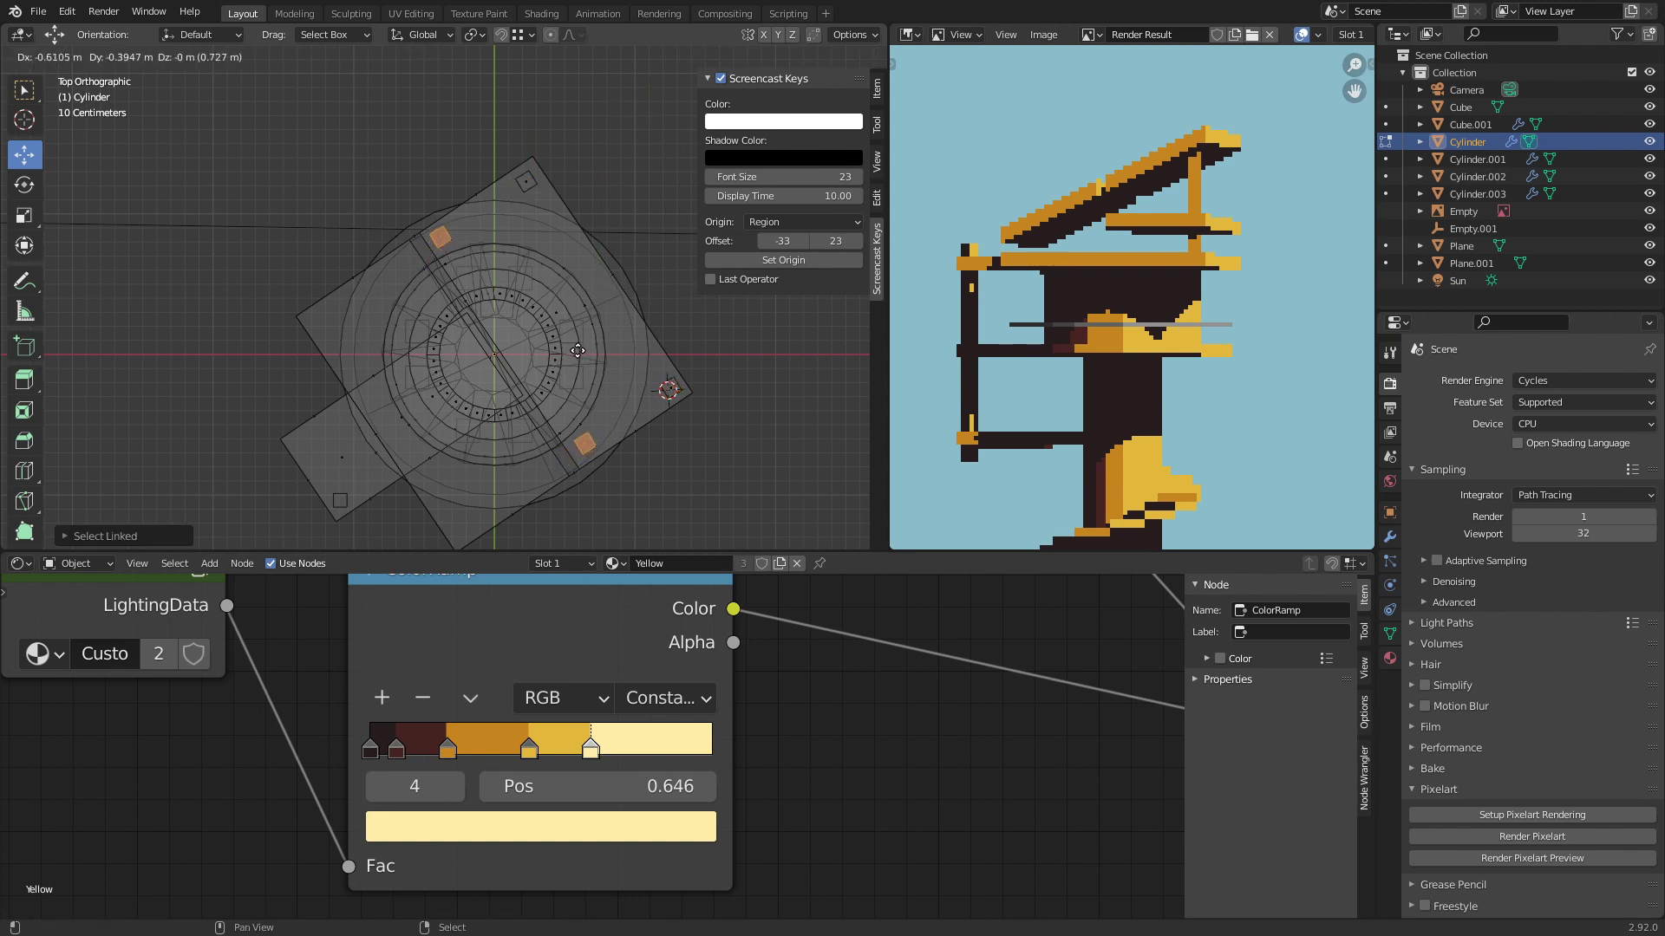
pyautogui.click(579, 352)
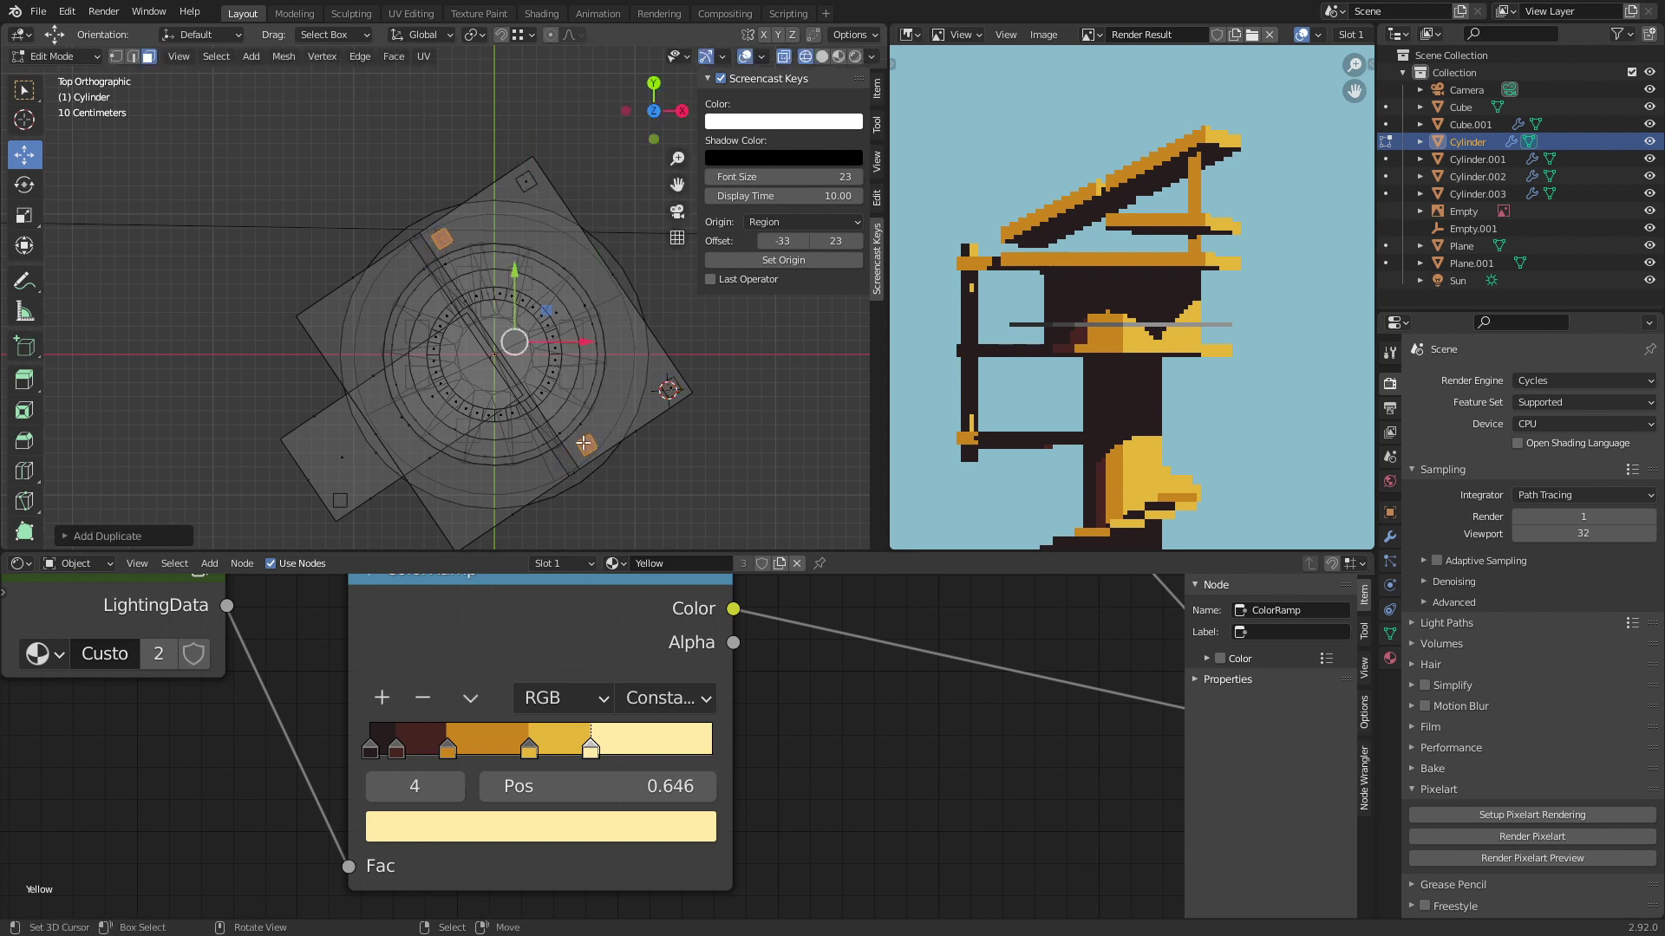
# Step: Lower the top faces of both inner posts so they end beneath the upper roof panel
pyautogui.rightClick(584, 443)
pyautogui.moveTo(560, 464); pyautogui.dragTo(505, 355, button='middle')
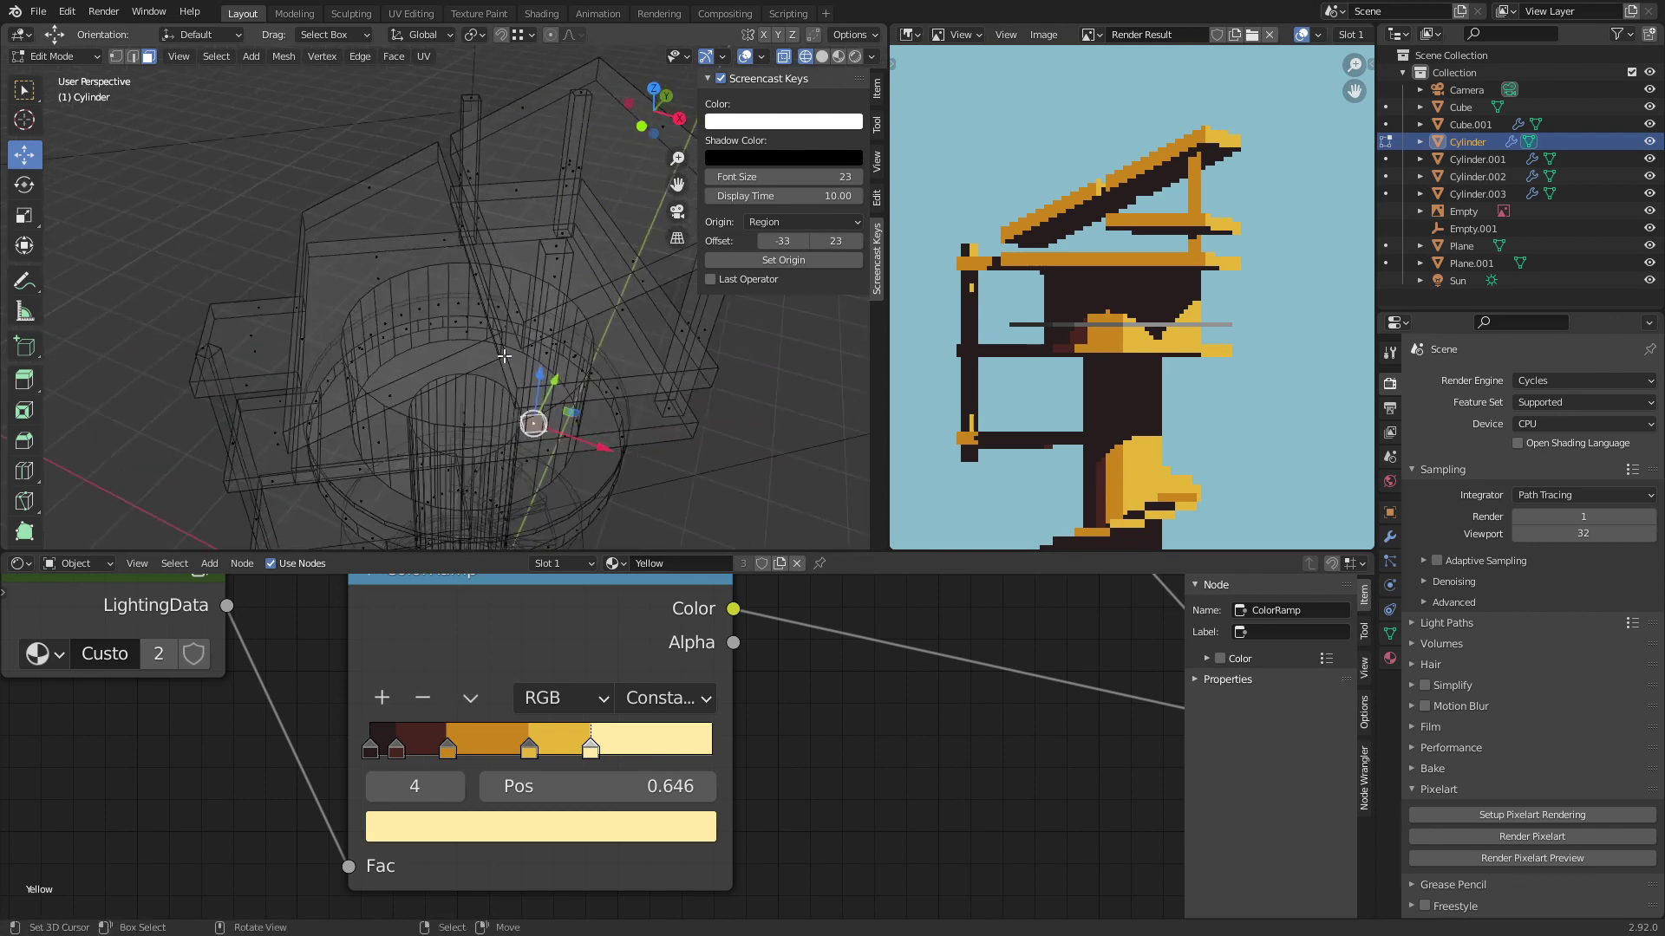
pyautogui.rightClick(559, 244)
pyautogui.keyDown('shift'); pyautogui.rightClick(471, 100); pyautogui.keyUp('shift')
pyautogui.moveTo(520, 117); pyautogui.dragTo(497, 82, button='middle')
pyautogui.moveTo(501, 85); pyautogui.dragTo(516, 147)
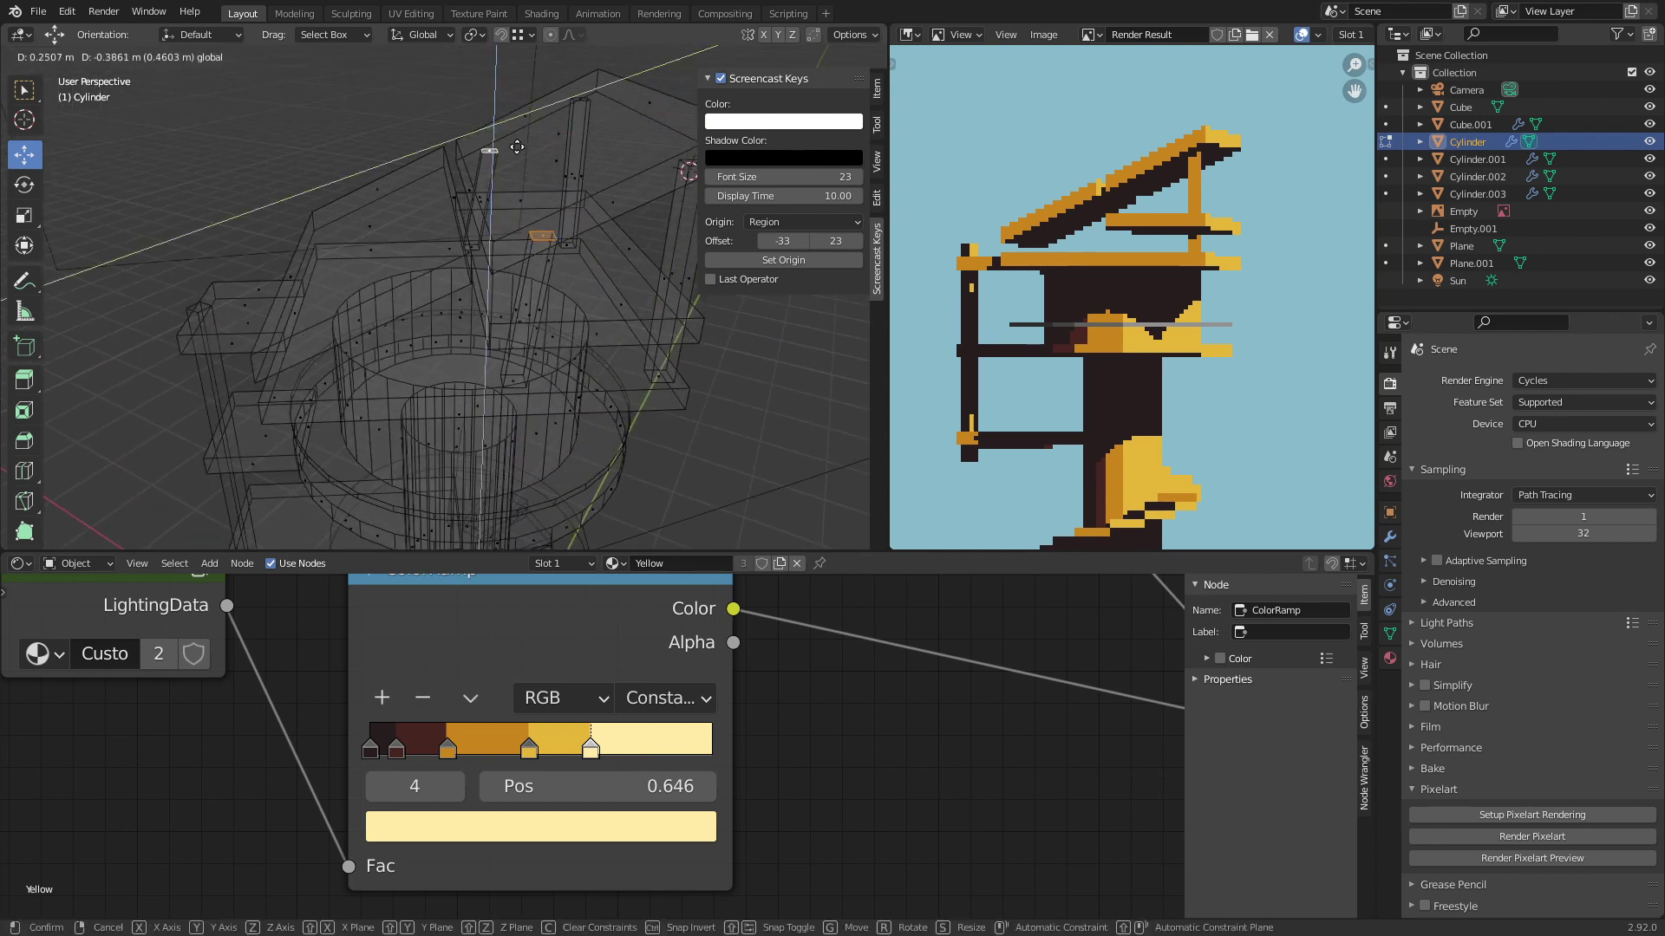
pyautogui.click(518, 156)
pyautogui.moveTo(496, 69); pyautogui.dragTo(498, 122)
# Step: Render a pixel art preview of the four roof posts from the camera in solid shading and save the file
pyautogui.press('Tab')
pyautogui.moveTo(535, 223); pyautogui.dragTo(519, 215, button='middle')
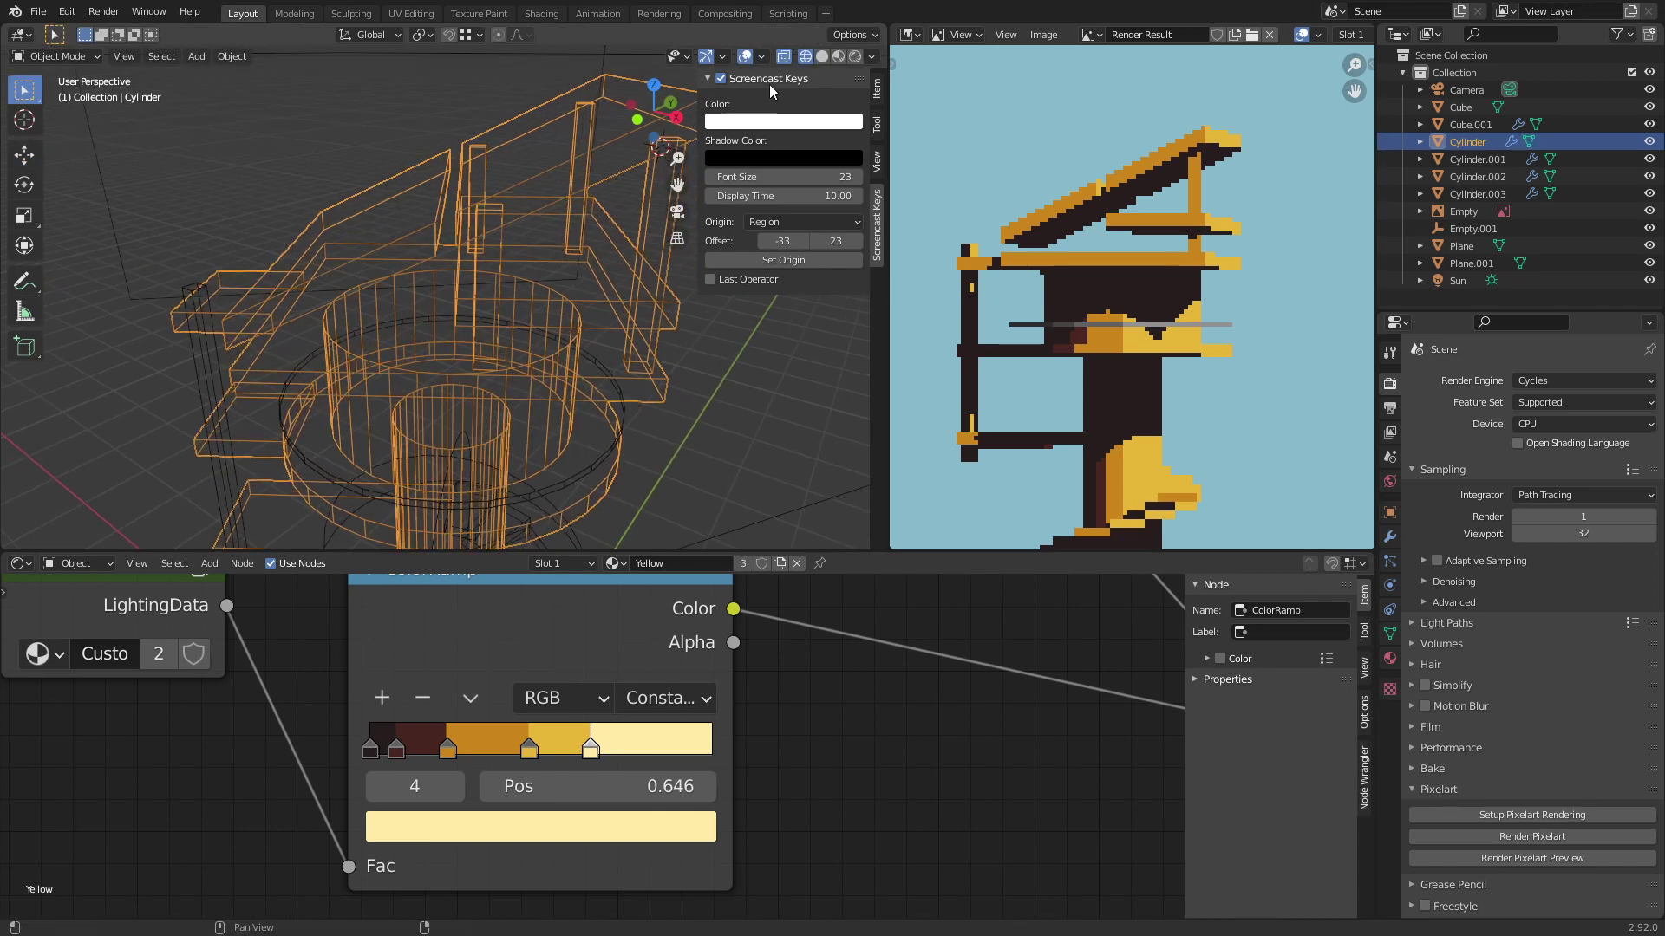
pyautogui.click(828, 59)
pyautogui.press('KP_0')
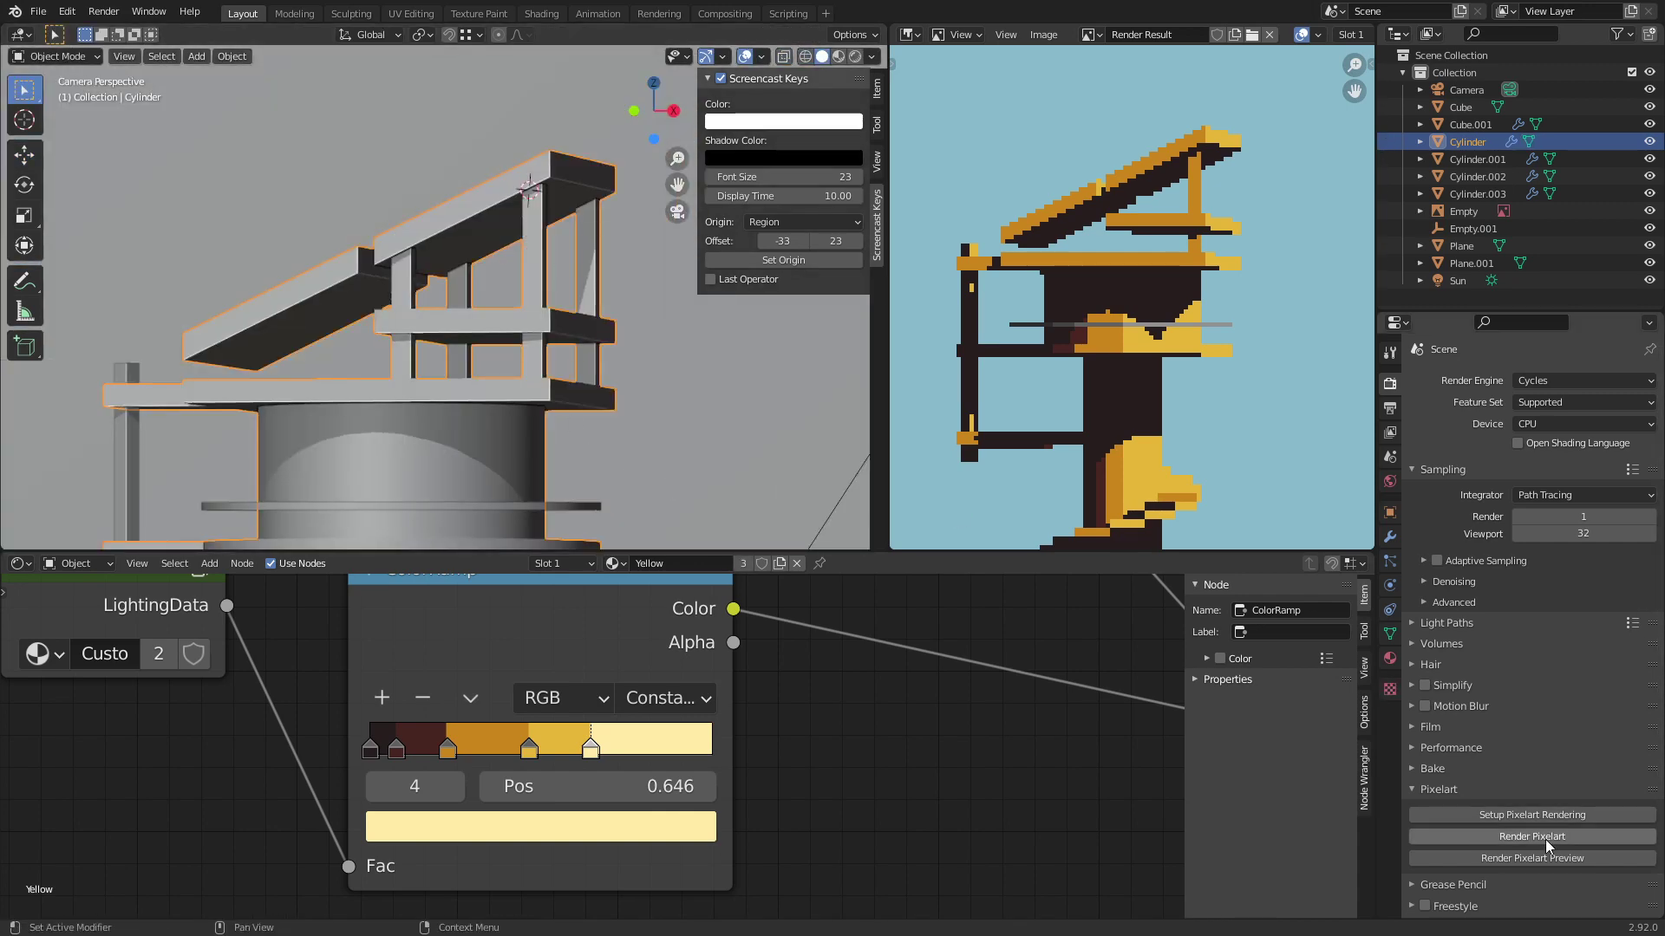
pyautogui.click(1533, 858)
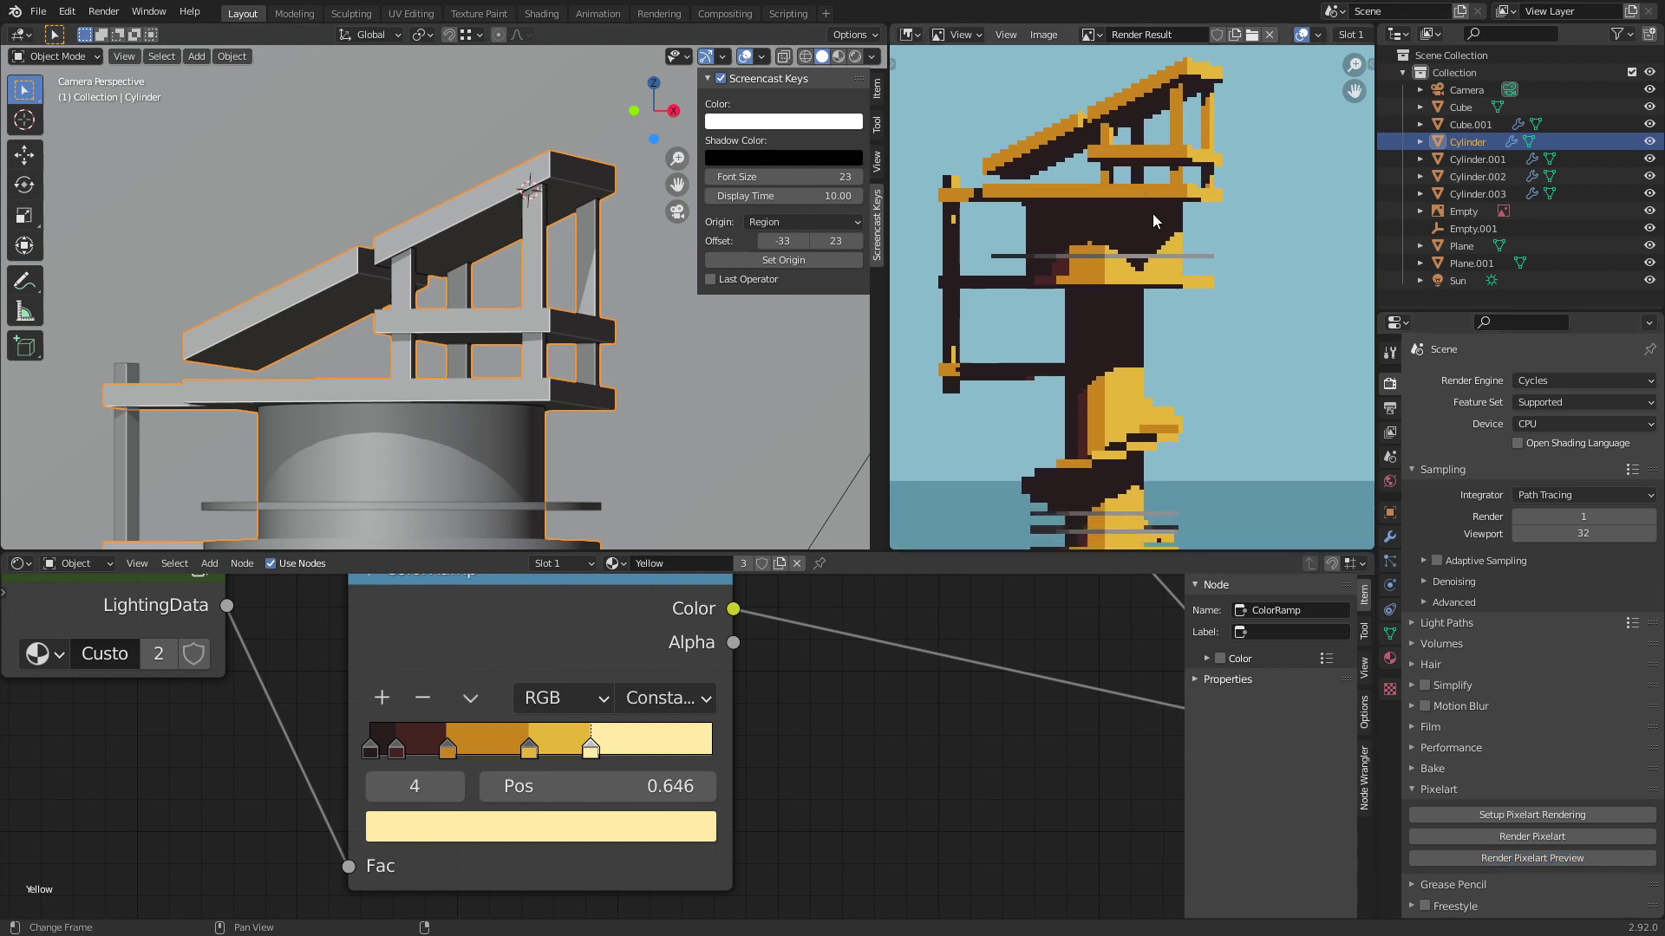
pyautogui.scroll(-3, 1153, 214)
pyautogui.hotkey('ctrl', 's')
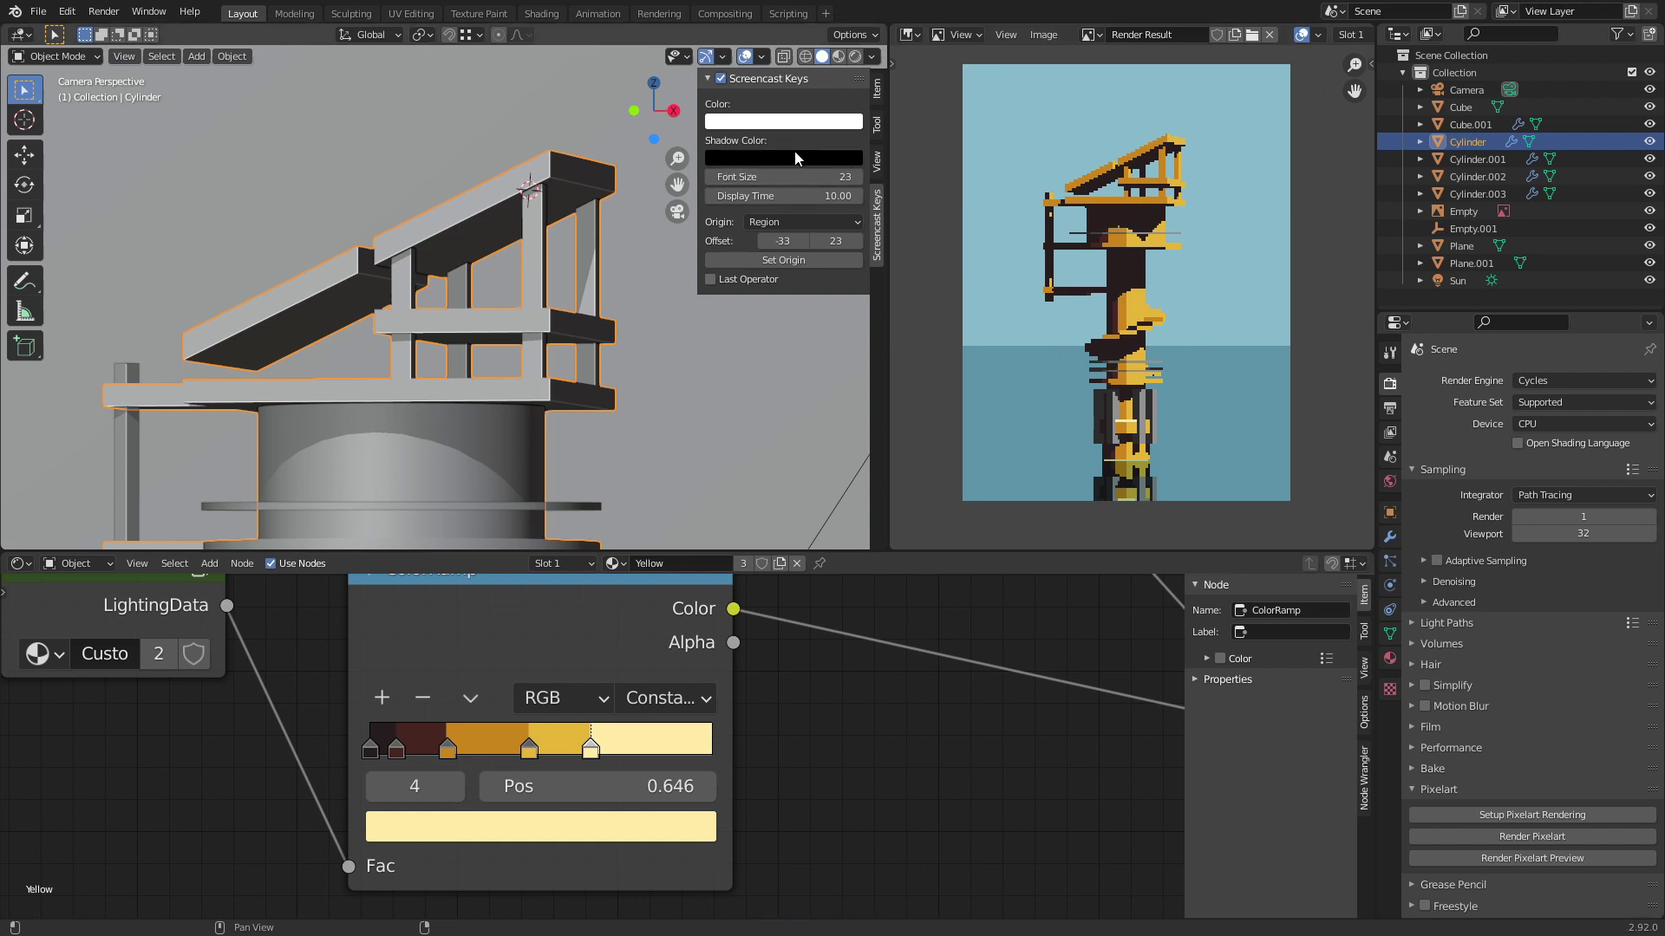
# Step: Cut two edge loops across the upper roof panel and slide them along the high edge toward the far corner
pyautogui.press('Tab')
pyautogui.click(574, 173)
pyautogui.press('KP_Decimal')
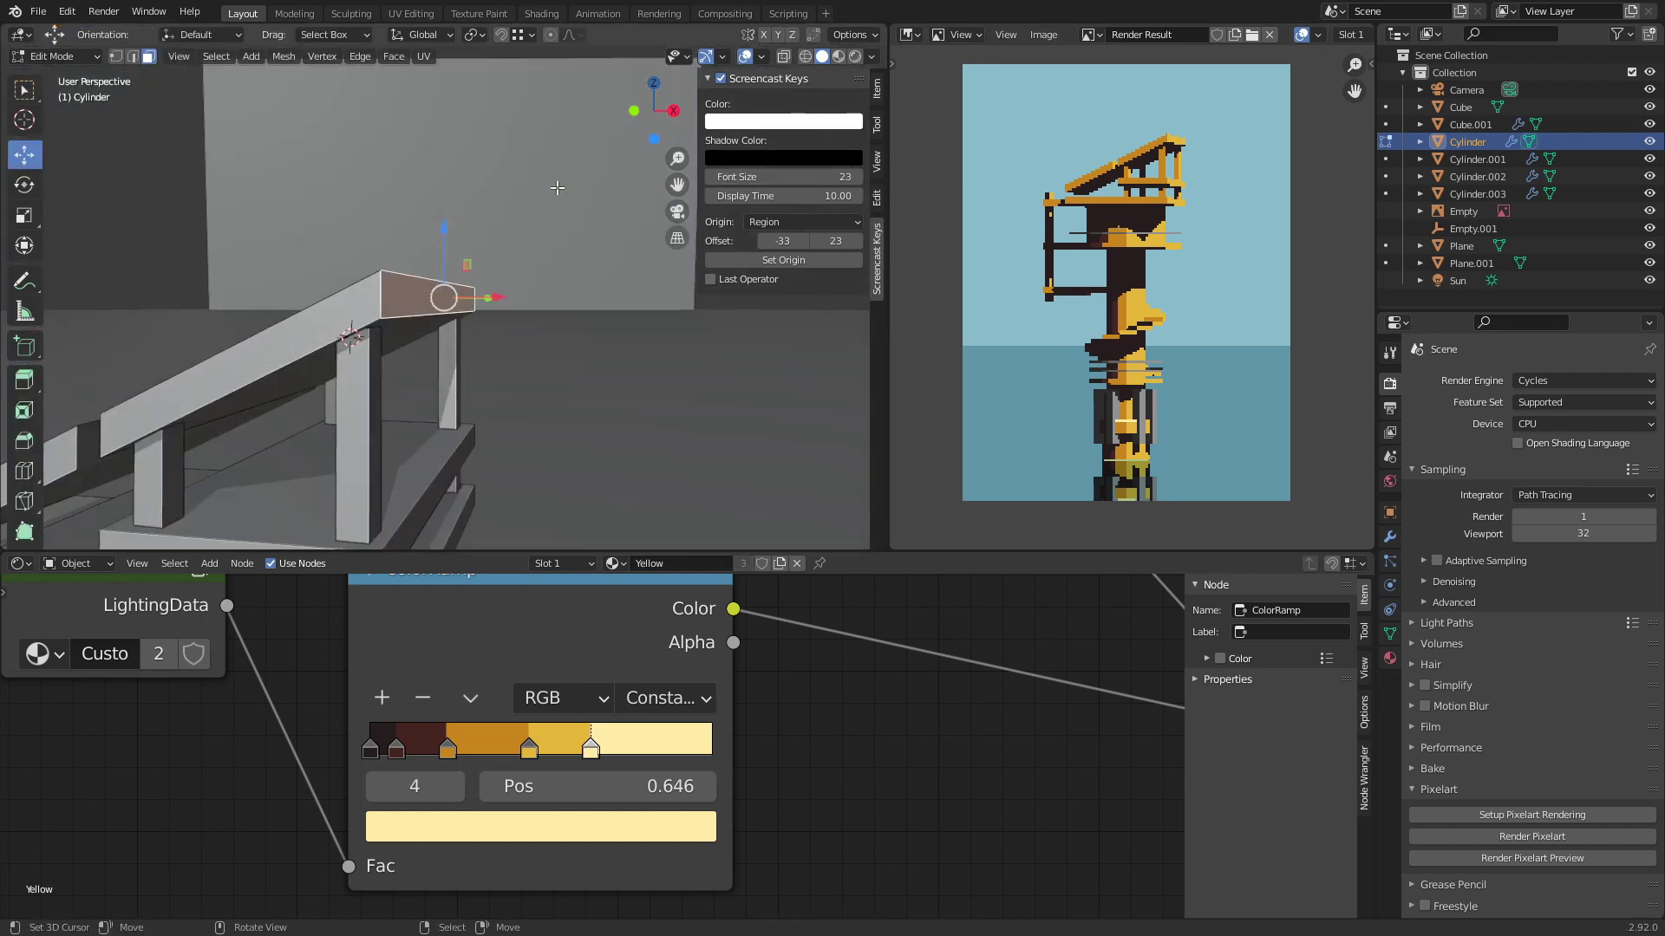
pyautogui.moveTo(556, 188); pyautogui.dragTo(468, 299, button='middle')
pyautogui.hotkey('ctrl', 'r')
pyautogui.scroll(1, 442, 313)
pyautogui.click(442, 313)
pyautogui.rightClick(442, 313)
pyautogui.press('g')
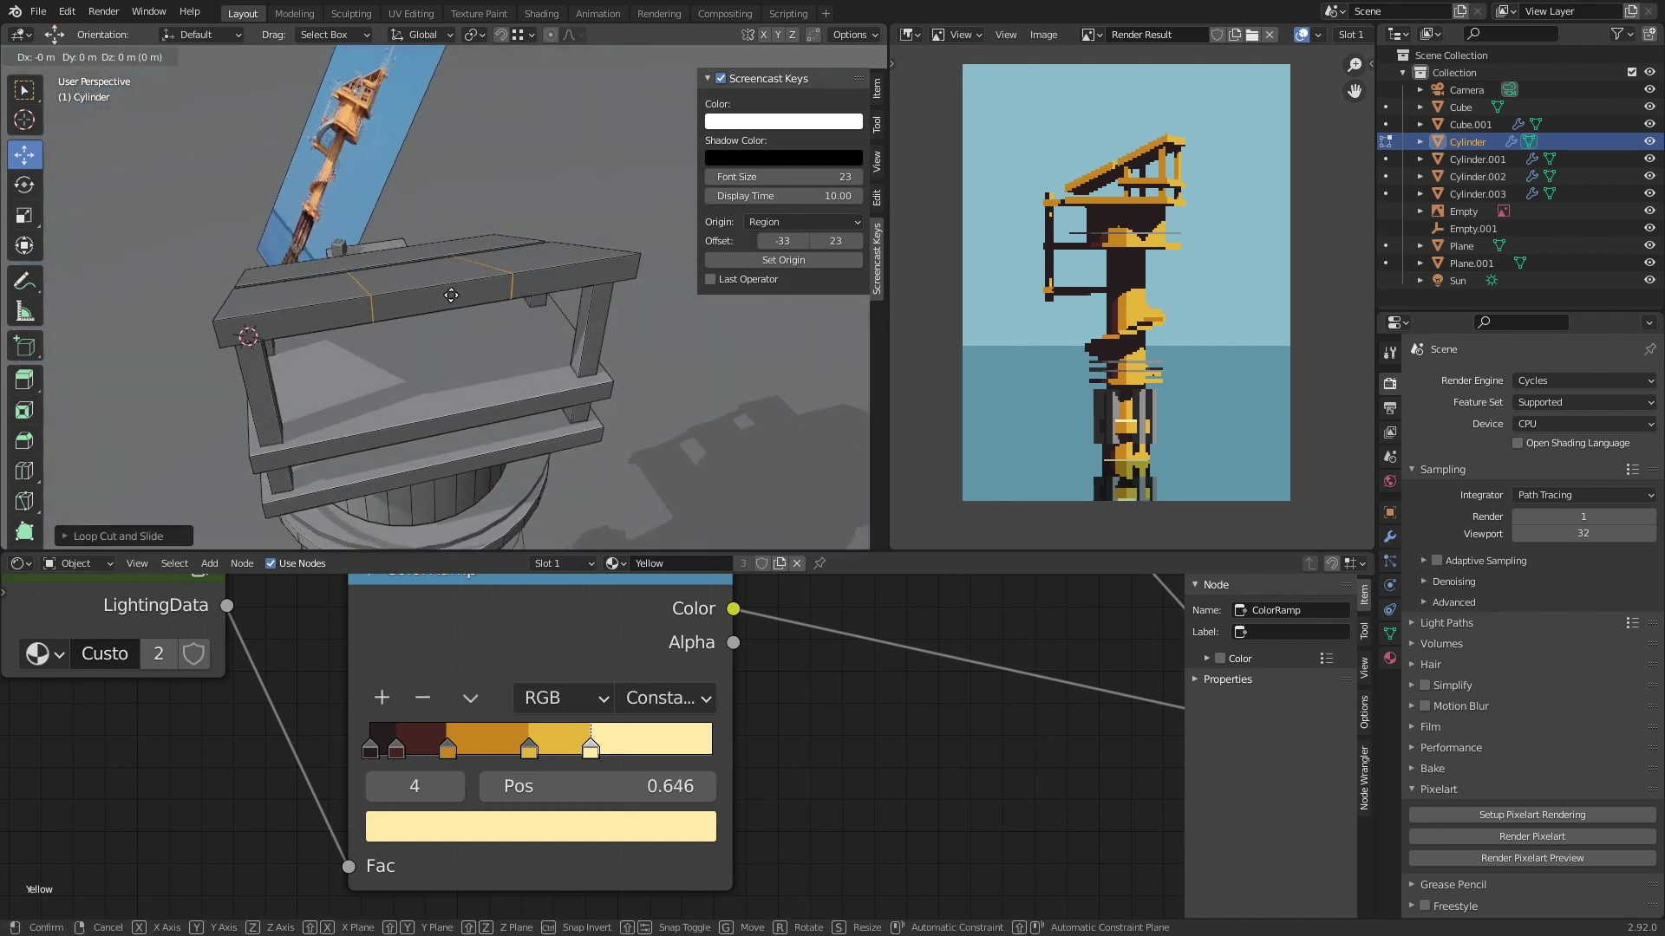
pyautogui.press('g')
pyautogui.click(507, 287)
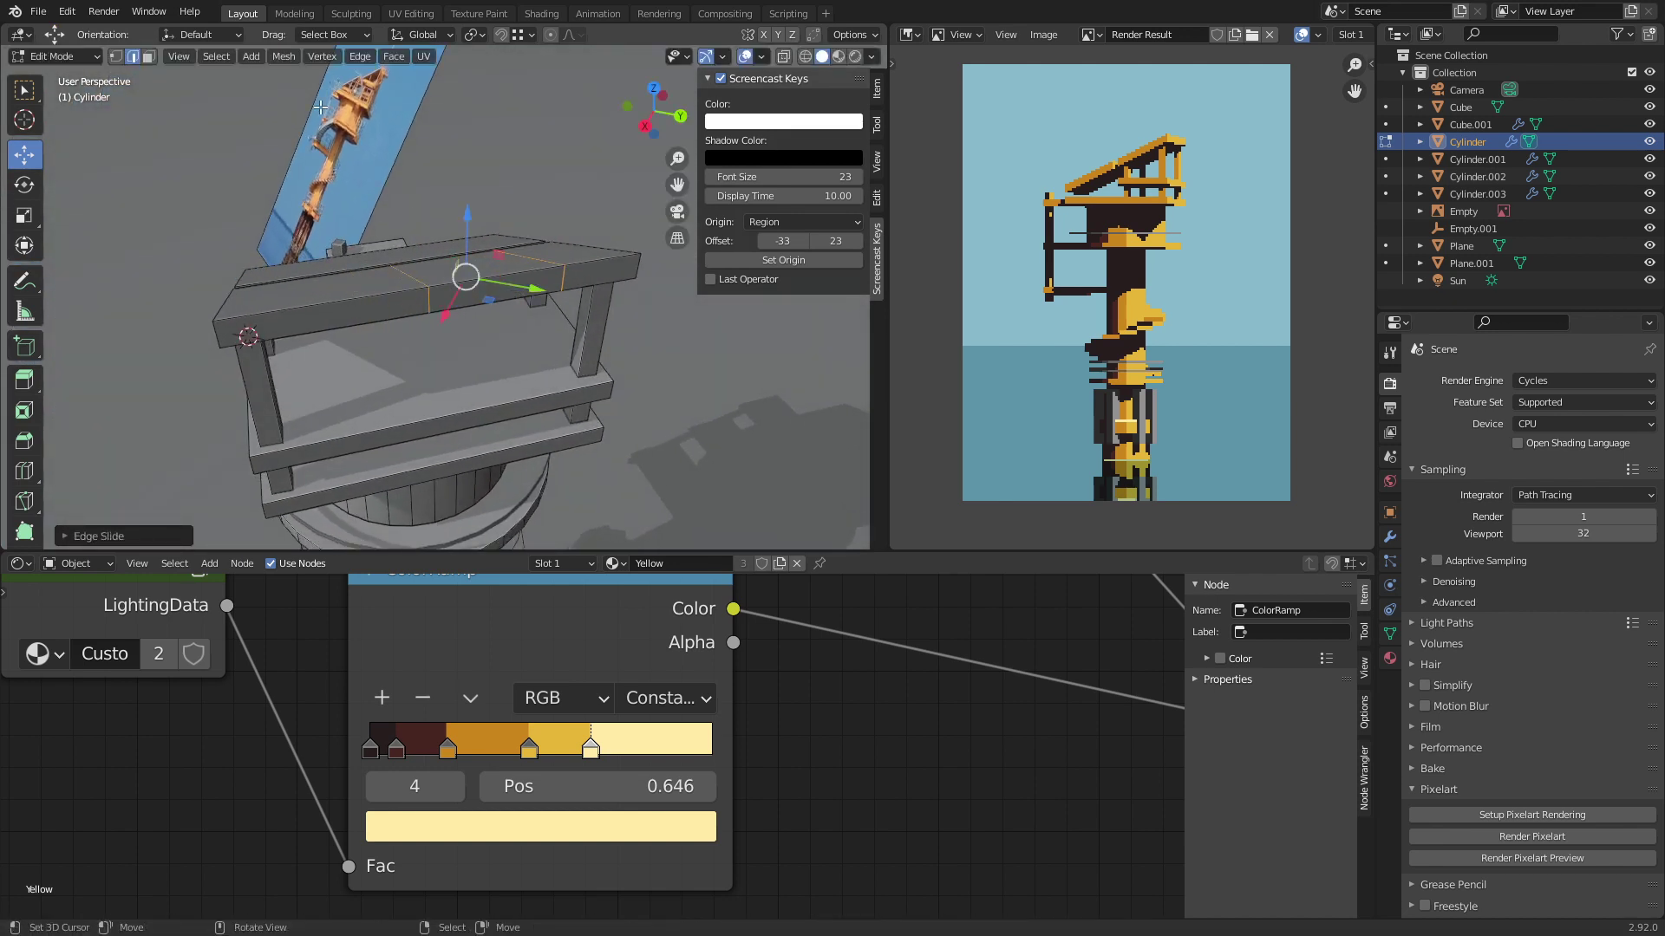
# Step: Extrude the face between the loops outward from the roof's high edge and taper its end by scaling it horizontally
pyautogui.click(148, 57)
pyautogui.click(500, 287)
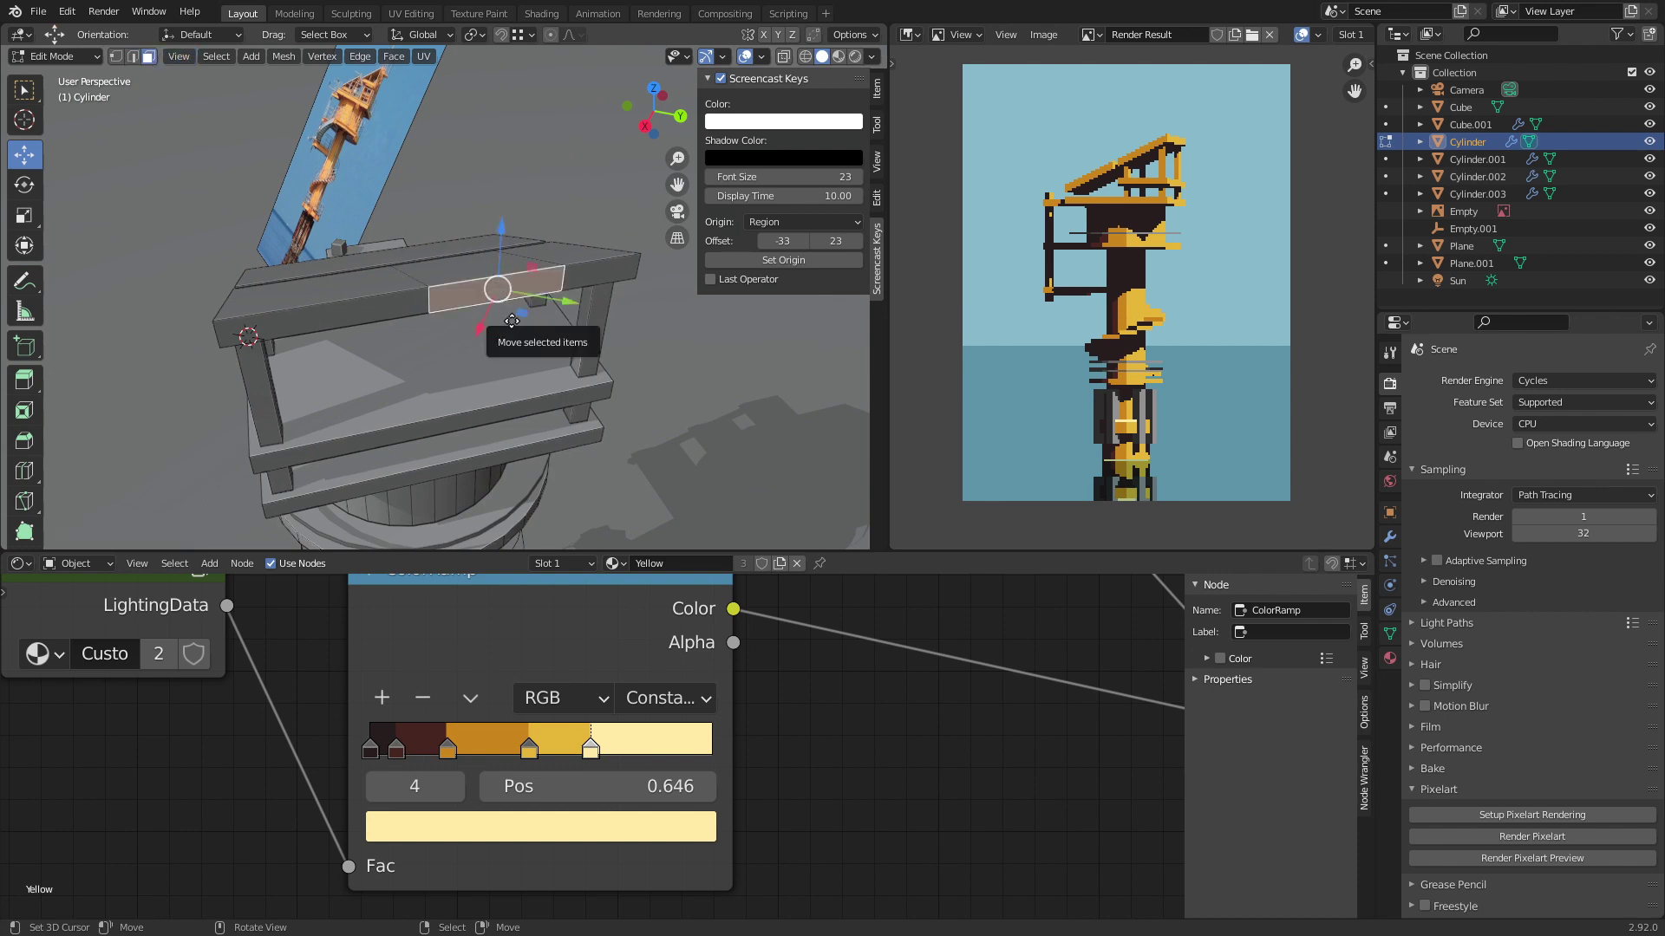
pyautogui.press('e')
pyautogui.click(665, 349)
pyautogui.press('s')
pyautogui.hotkey('shift', 'z')
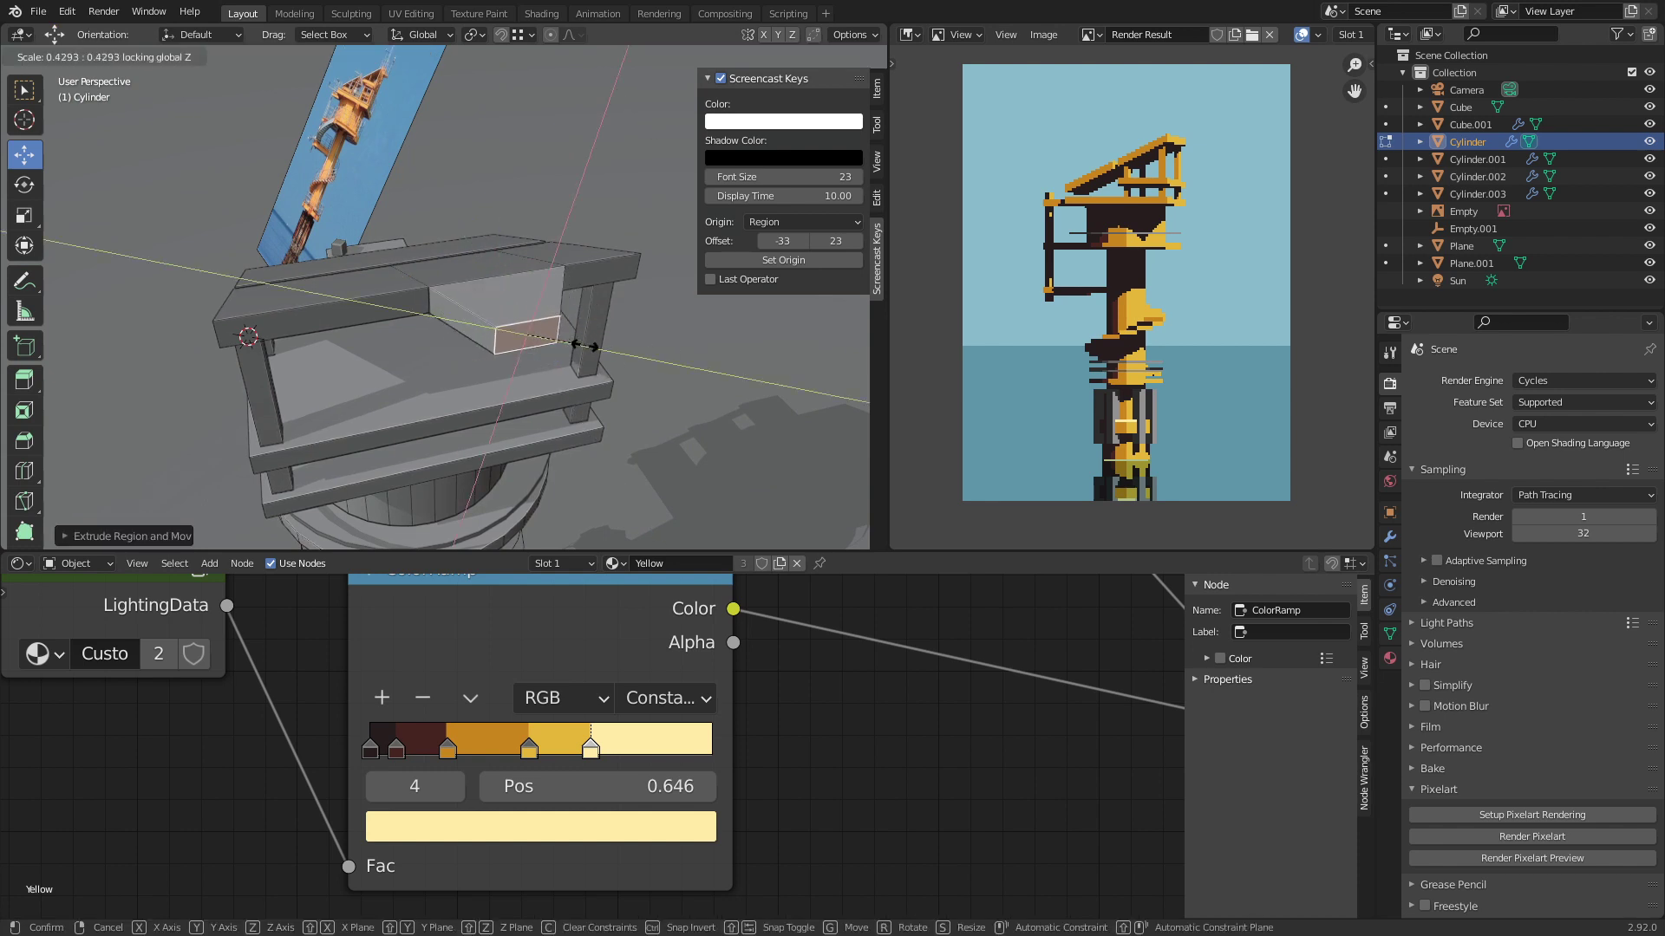
pyautogui.click(572, 347)
# Step: Check the tapered roof extension from the camera view and save the file
pyautogui.press('Tab')
pyautogui.press('KP_0')
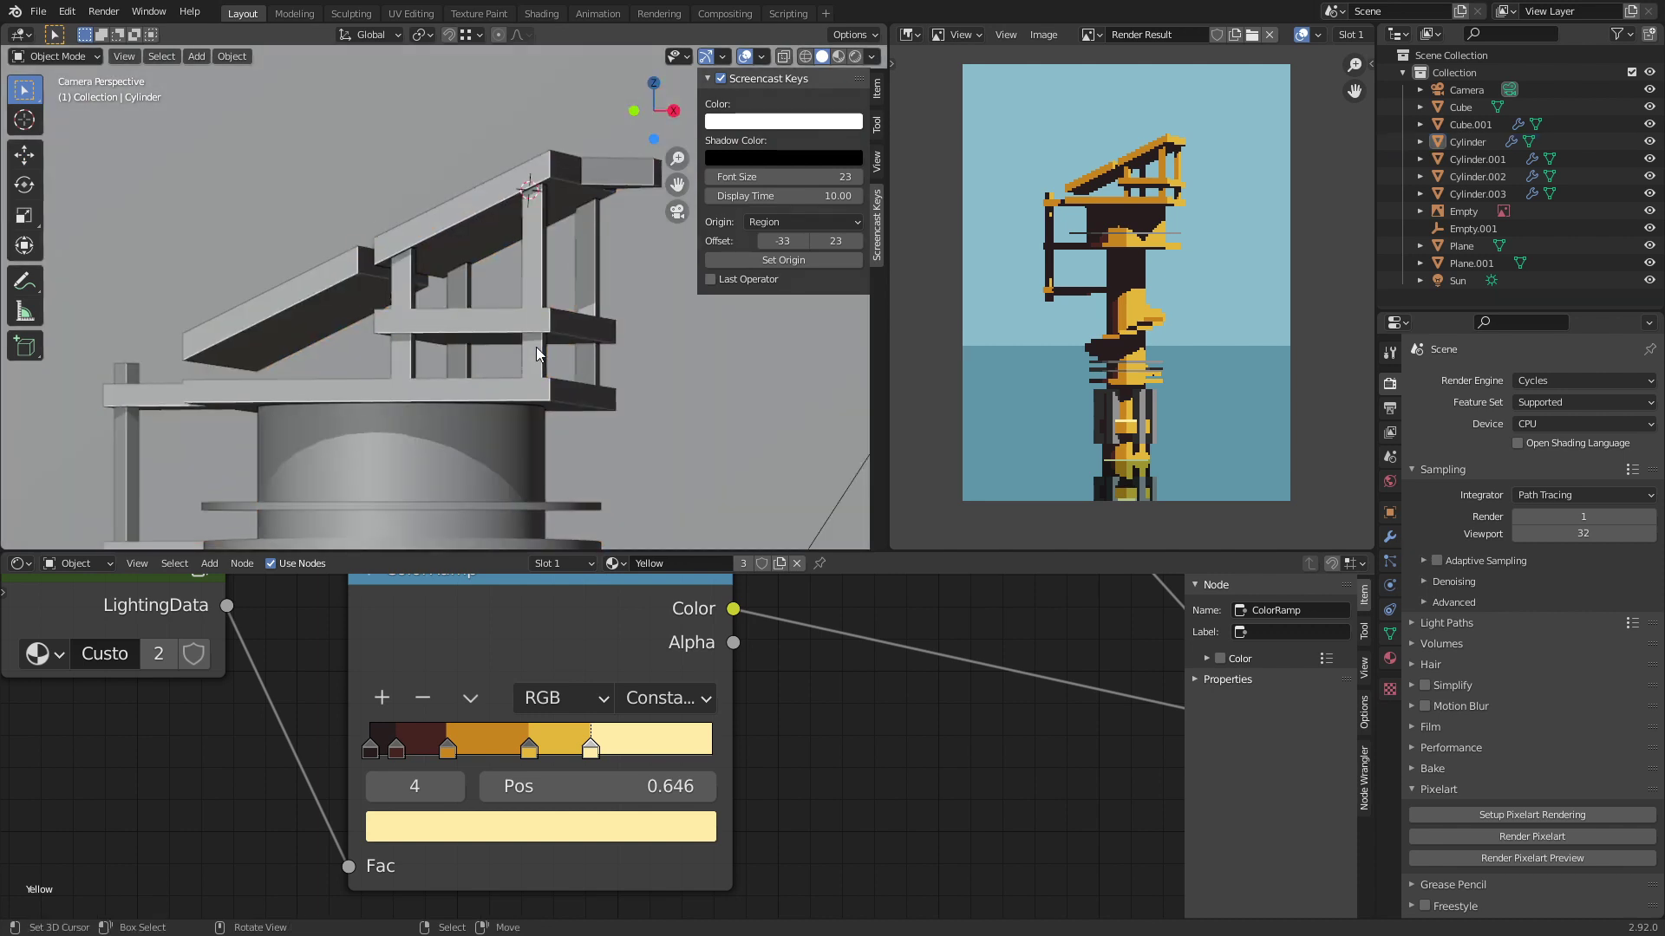
pyautogui.hotkey('ctrl', 's')
pyautogui.scroll(-3, 569, 320)
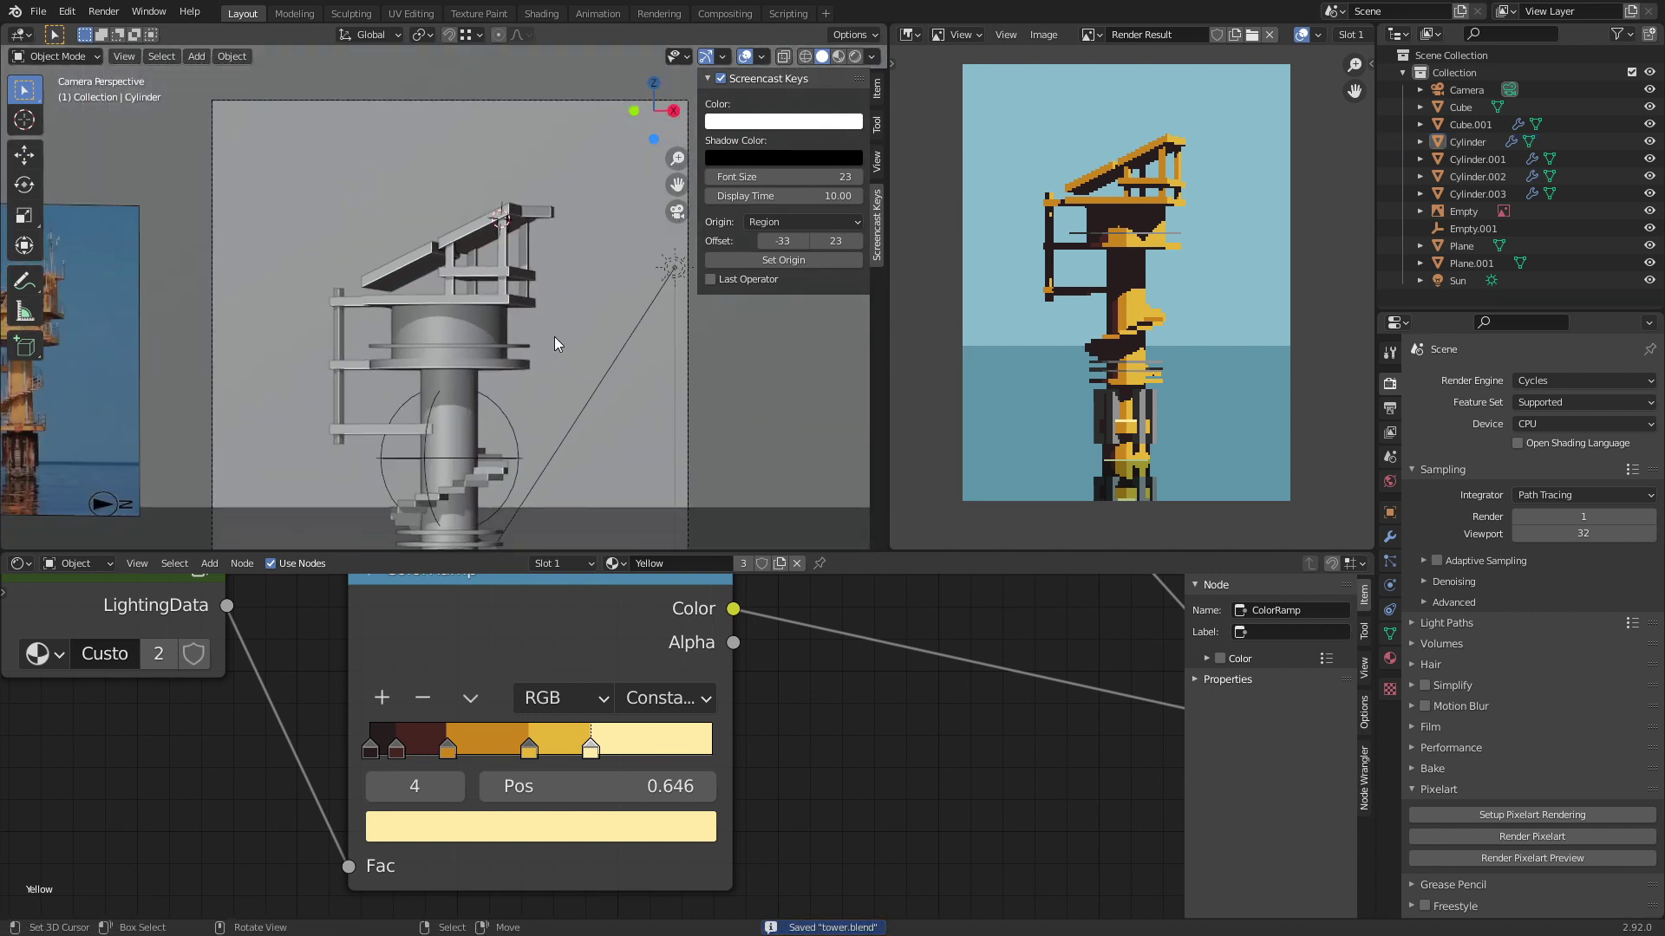
# Step: Duplicate the far corner post in the top view and place the copy about 0.7 m away under the tapered roof extension
pyautogui.moveTo(549, 334); pyautogui.dragTo(467, 285, button='middle')
pyautogui.press('Tab')
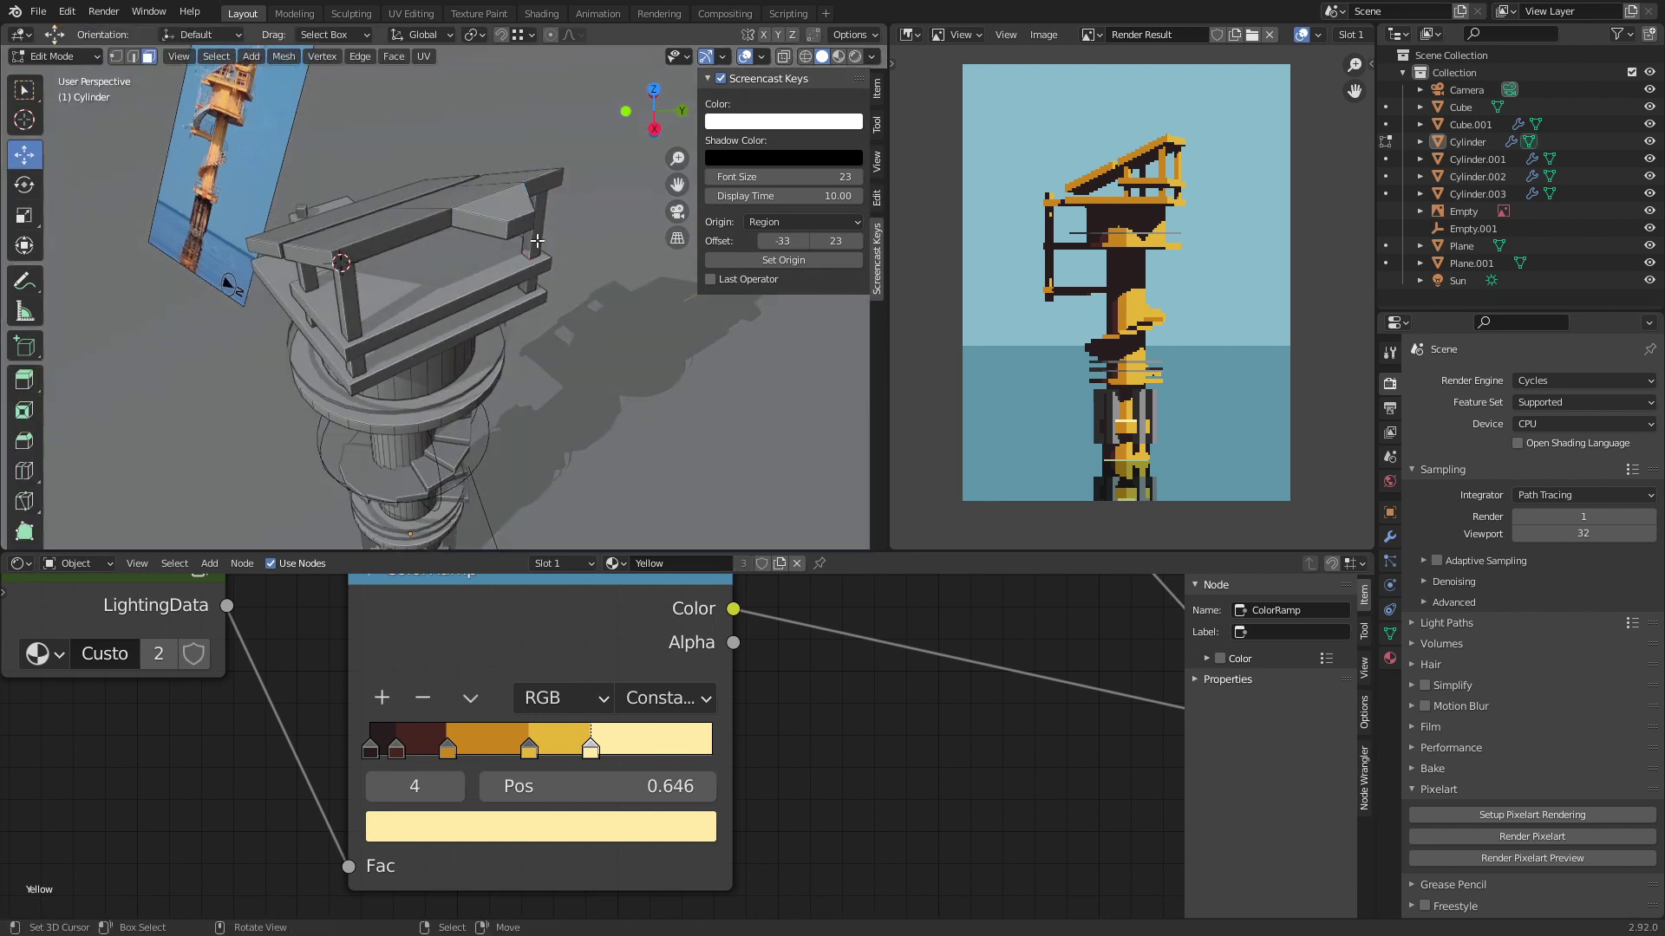
pyautogui.press('l')
pyautogui.press('KP_7')
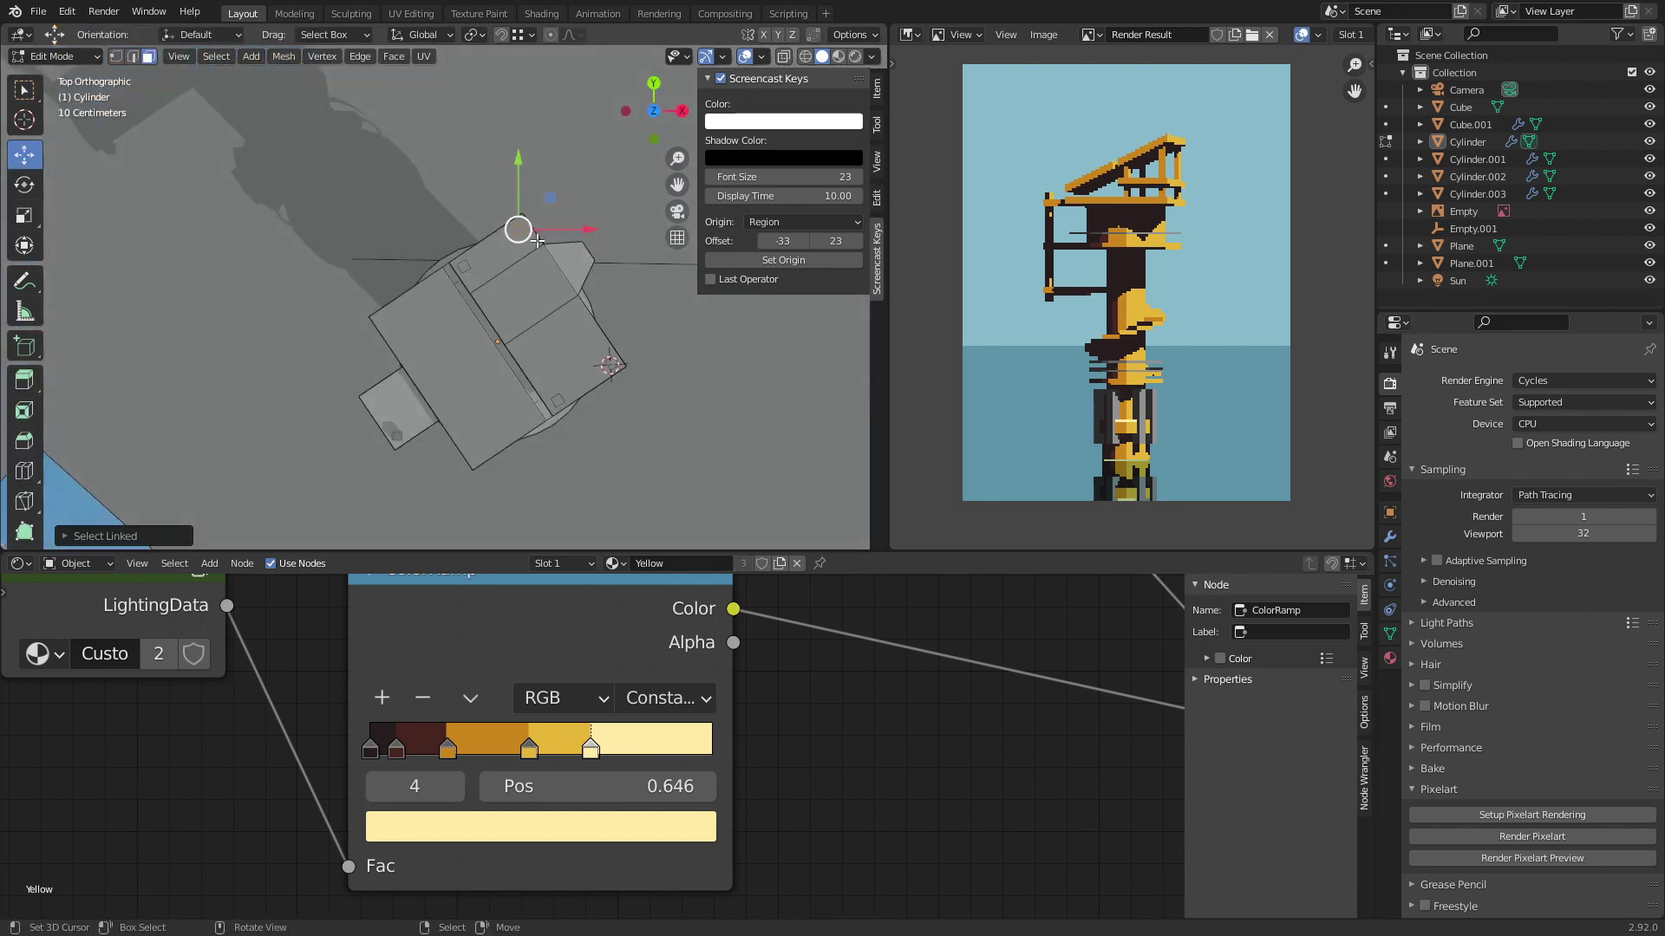
pyautogui.scroll(3, 538, 241)
pyautogui.keyDown('shift'); pyautogui.moveTo(538, 241); pyautogui.dragTo(267, 310, button='middle'); pyautogui.keyUp('shift')
pyautogui.hotkey('shift', 'd')
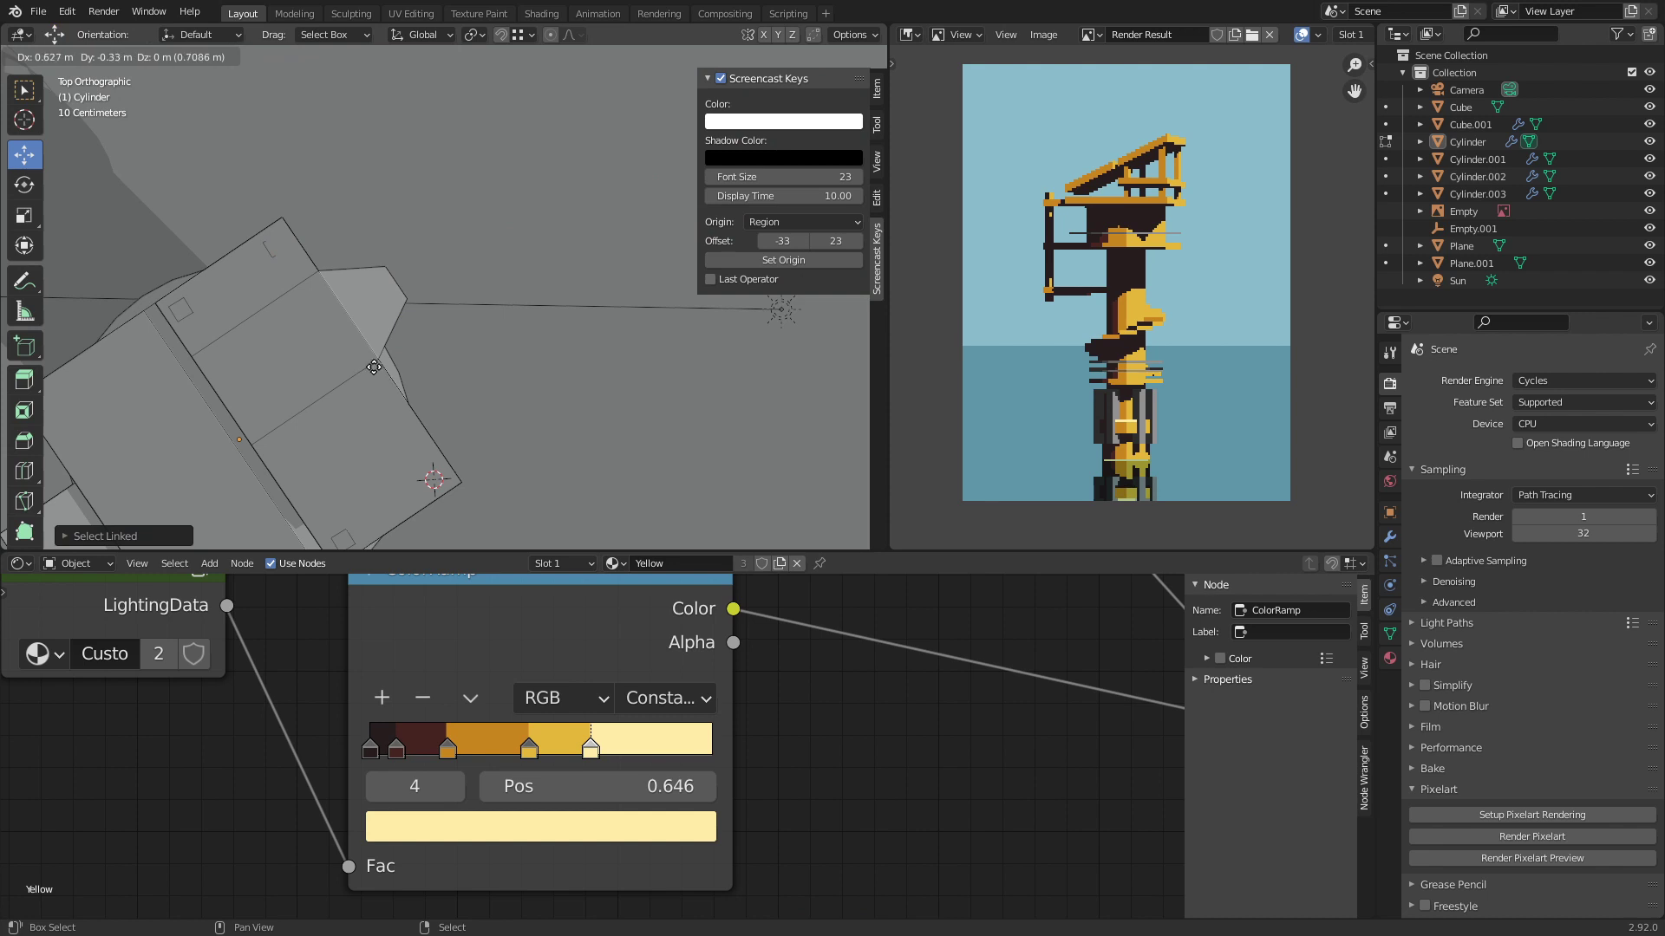
pyautogui.click(377, 359)
# Step: Stretch the copied post vertically and raise it so it rises well above the roof extension as a mast
pyautogui.moveTo(420, 364); pyautogui.dragTo(441, 324, button='middle')
pyautogui.press('s')
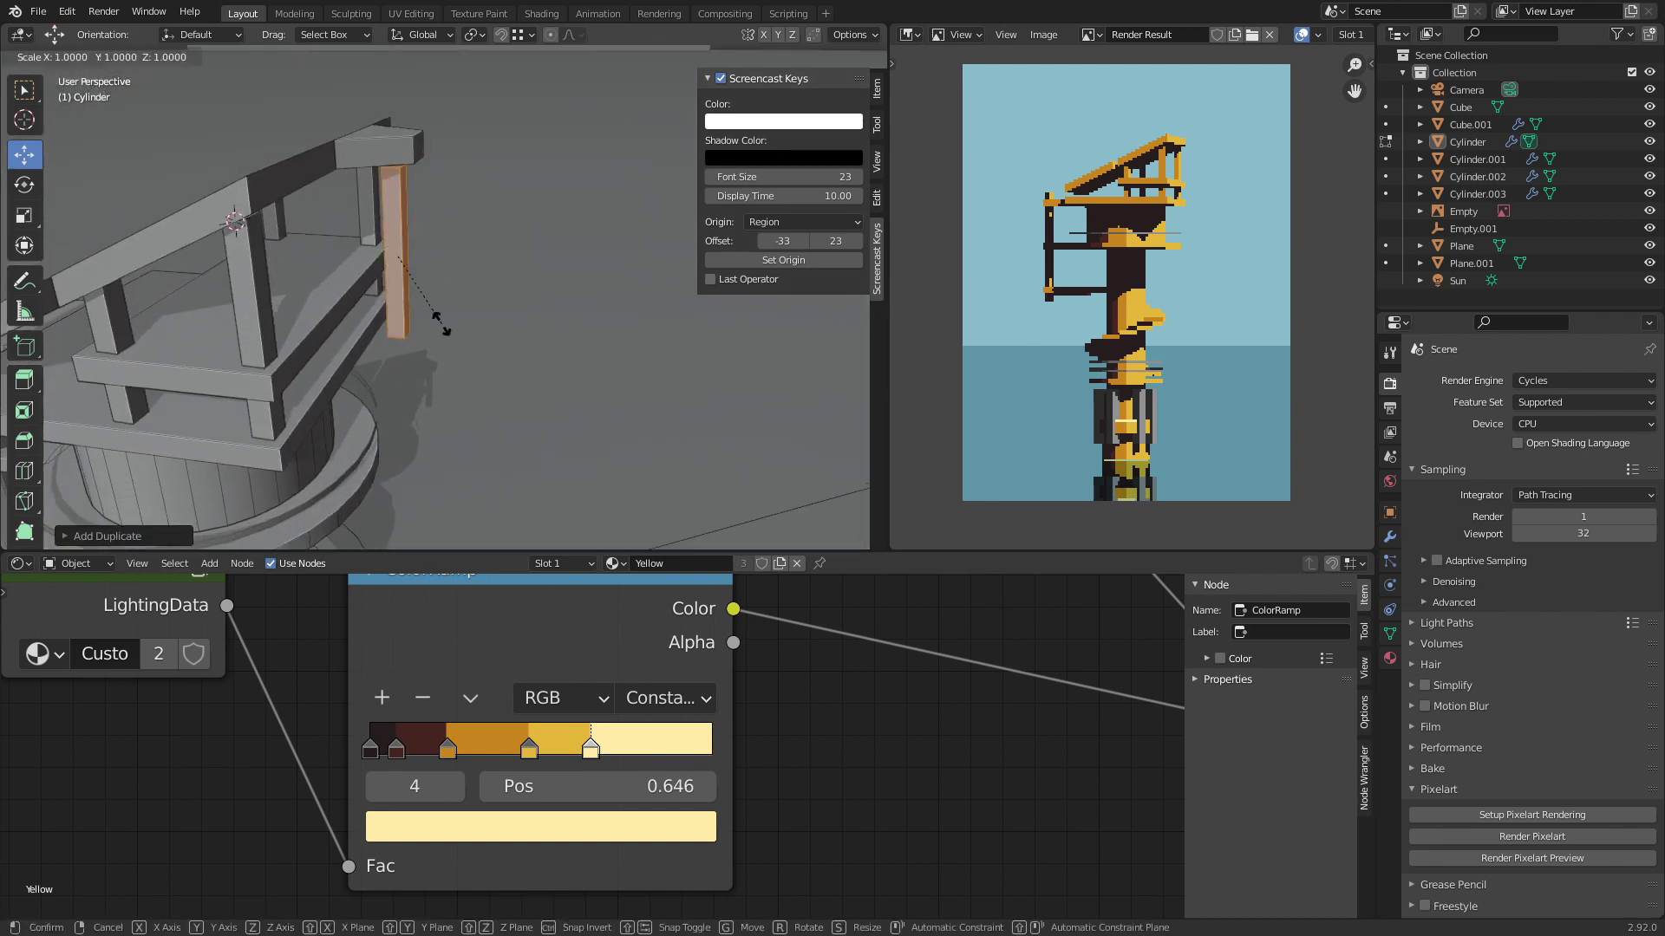
pyautogui.press('z')
pyautogui.click(507, 352)
pyautogui.press('g')
pyautogui.press('z')
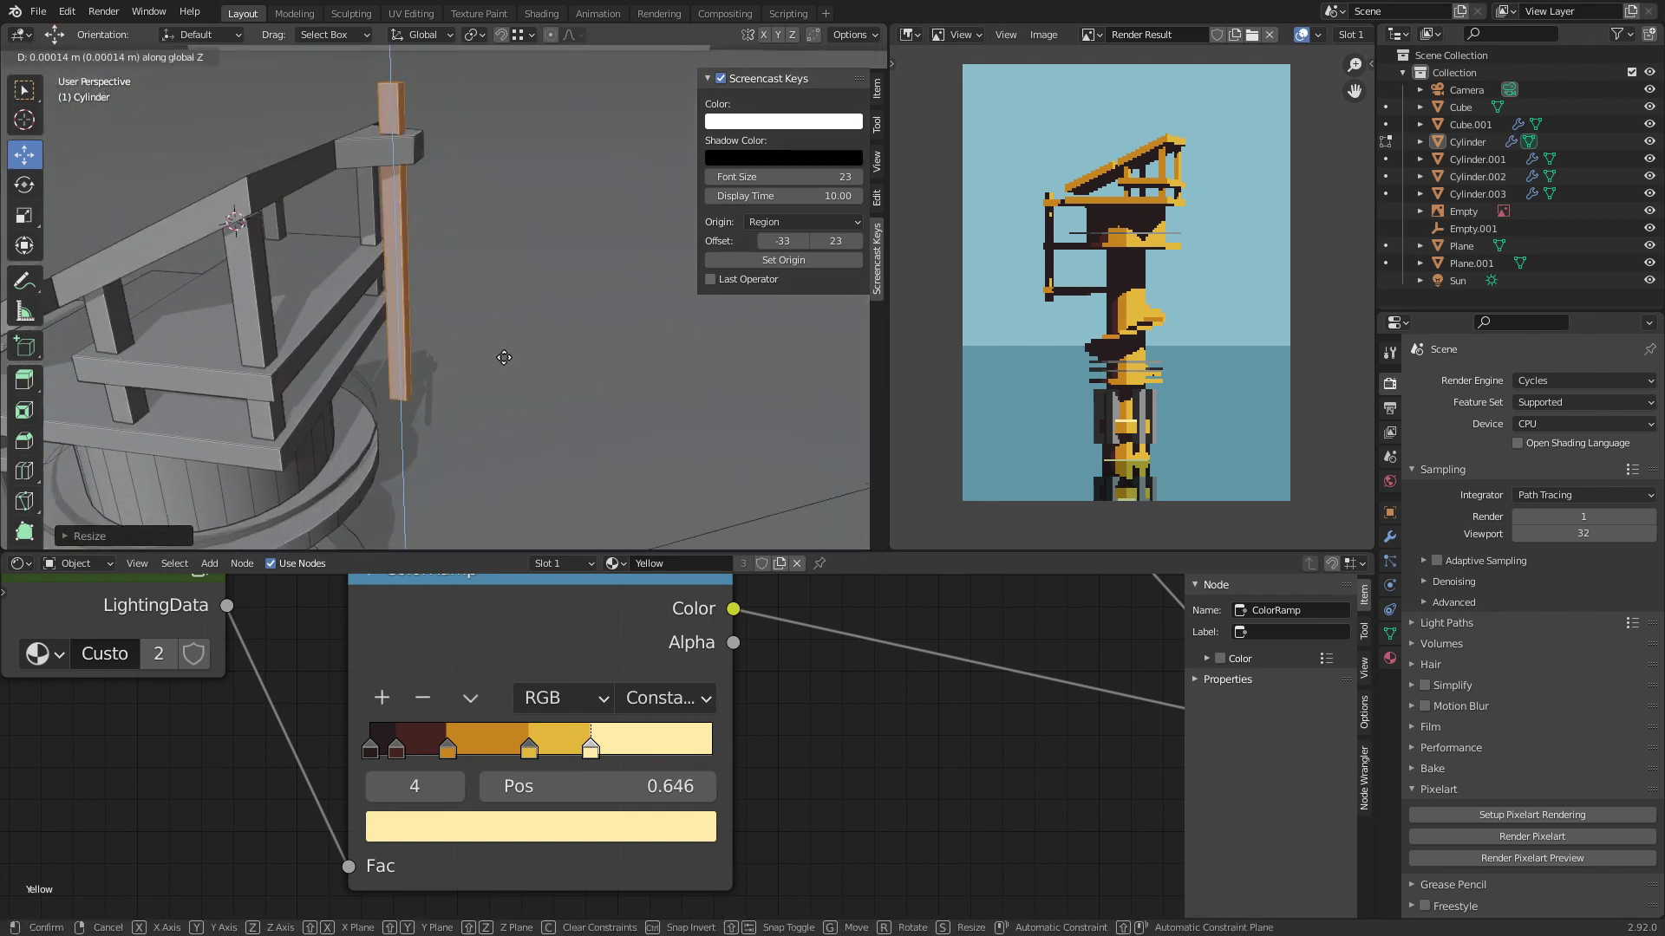
pyautogui.click(494, 280)
# Step: Duplicate the faces of the tapered roof extension and move the copy straight down to the foot of the mast
pyautogui.keyDown('shift'); pyautogui.moveTo(402, 172); pyautogui.dragTo(411, 240, button='middle'); pyautogui.keyUp('shift')
pyautogui.keyDown('alt'); pyautogui.rightClick(381, 198); pyautogui.keyUp('alt')
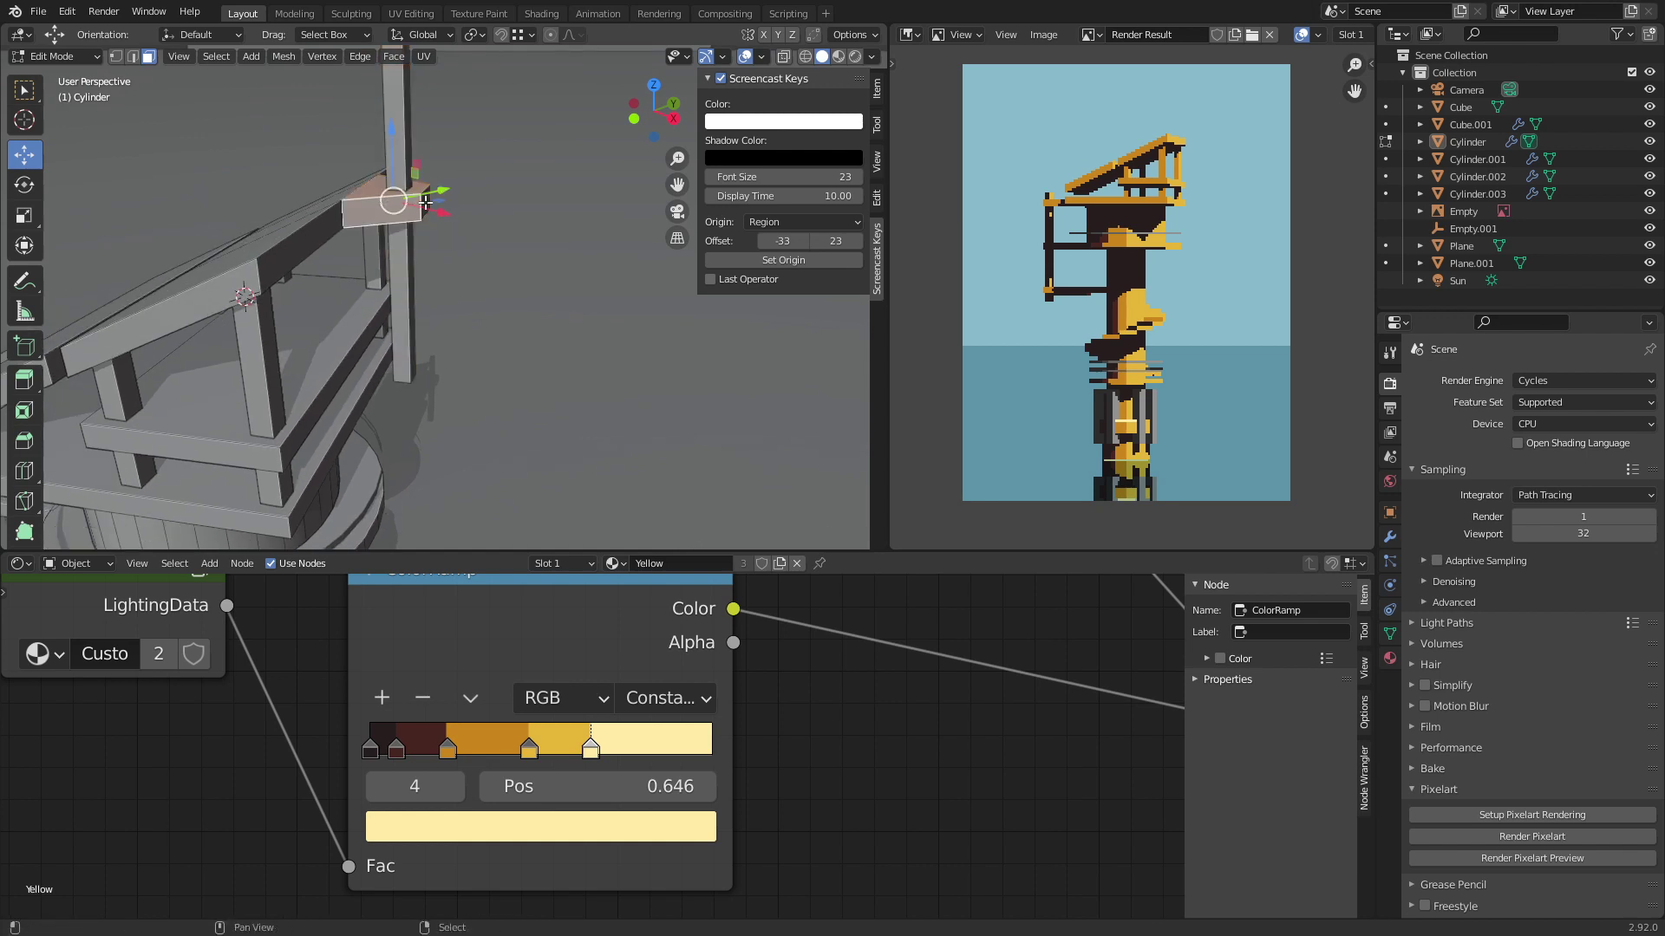
pyautogui.keyDown('shift'); pyautogui.rightClick(423, 206); pyautogui.keyUp('shift')
pyautogui.hotkey('shift', 'd')
pyautogui.rightClick(402, 192)
pyautogui.press('g')
pyautogui.press('z')
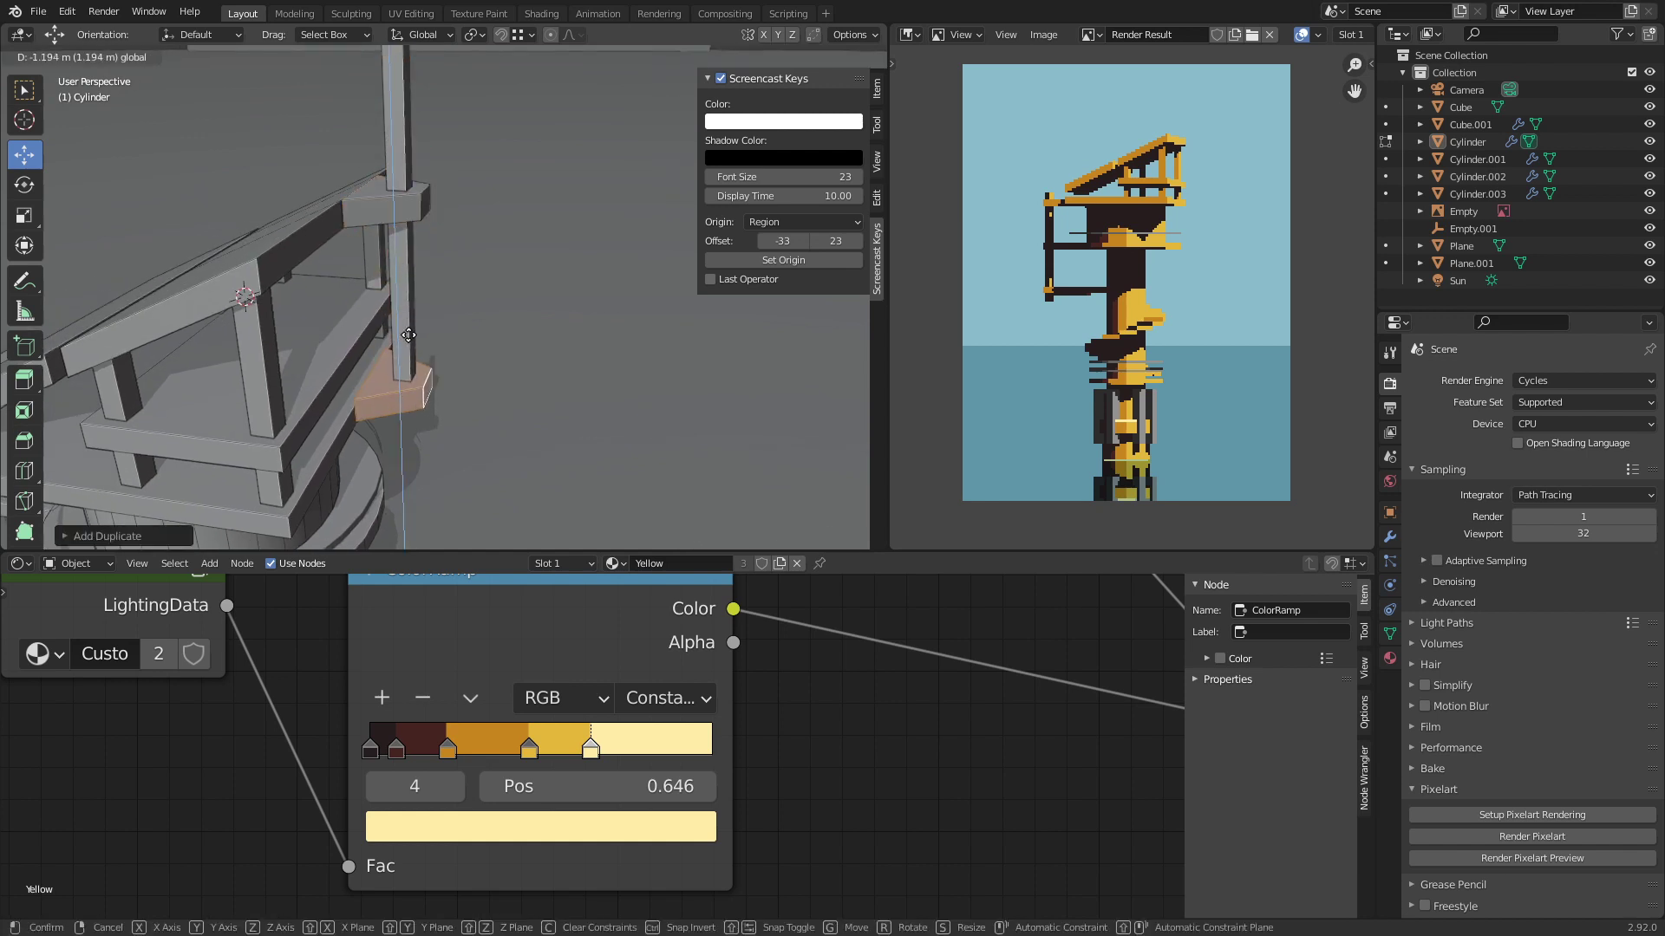
pyautogui.click(404, 386)
# Step: Align the copied bracket vertically with the lower platform and adjust its bottom face to match the slab's thickness
pyautogui.press('KP_Decimal')
pyautogui.moveTo(446, 311)
pyautogui.mouseDown(button='middle')
pyautogui.moveTo(422, 359)
pyautogui.moveTo(433, 308)
pyautogui.mouseUp(button='middle')
pyautogui.press('g')
pyautogui.press('z')
pyautogui.click(422, 352)
pyautogui.rightClick(470, 347)
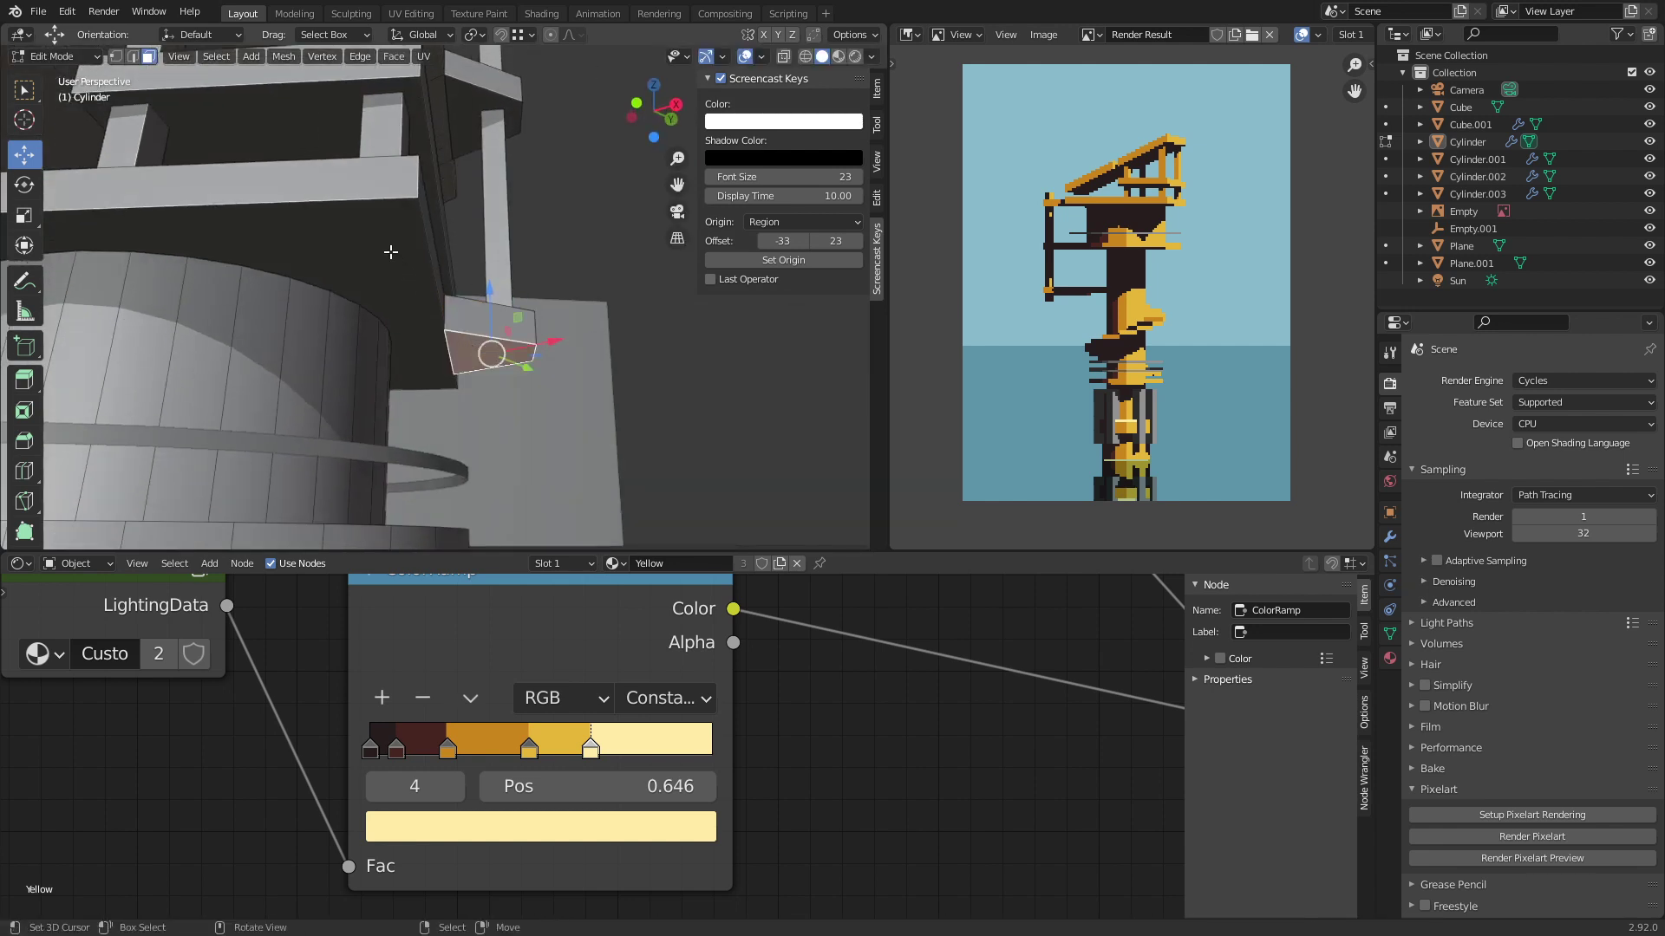
pyautogui.press('g')
pyautogui.press('z')
pyautogui.click(399, 227)
# Step: Lower the mast's top face along Z so the mast fits inside the camera frame
pyautogui.moveTo(400, 227); pyautogui.dragTo(487, 249, button='middle')
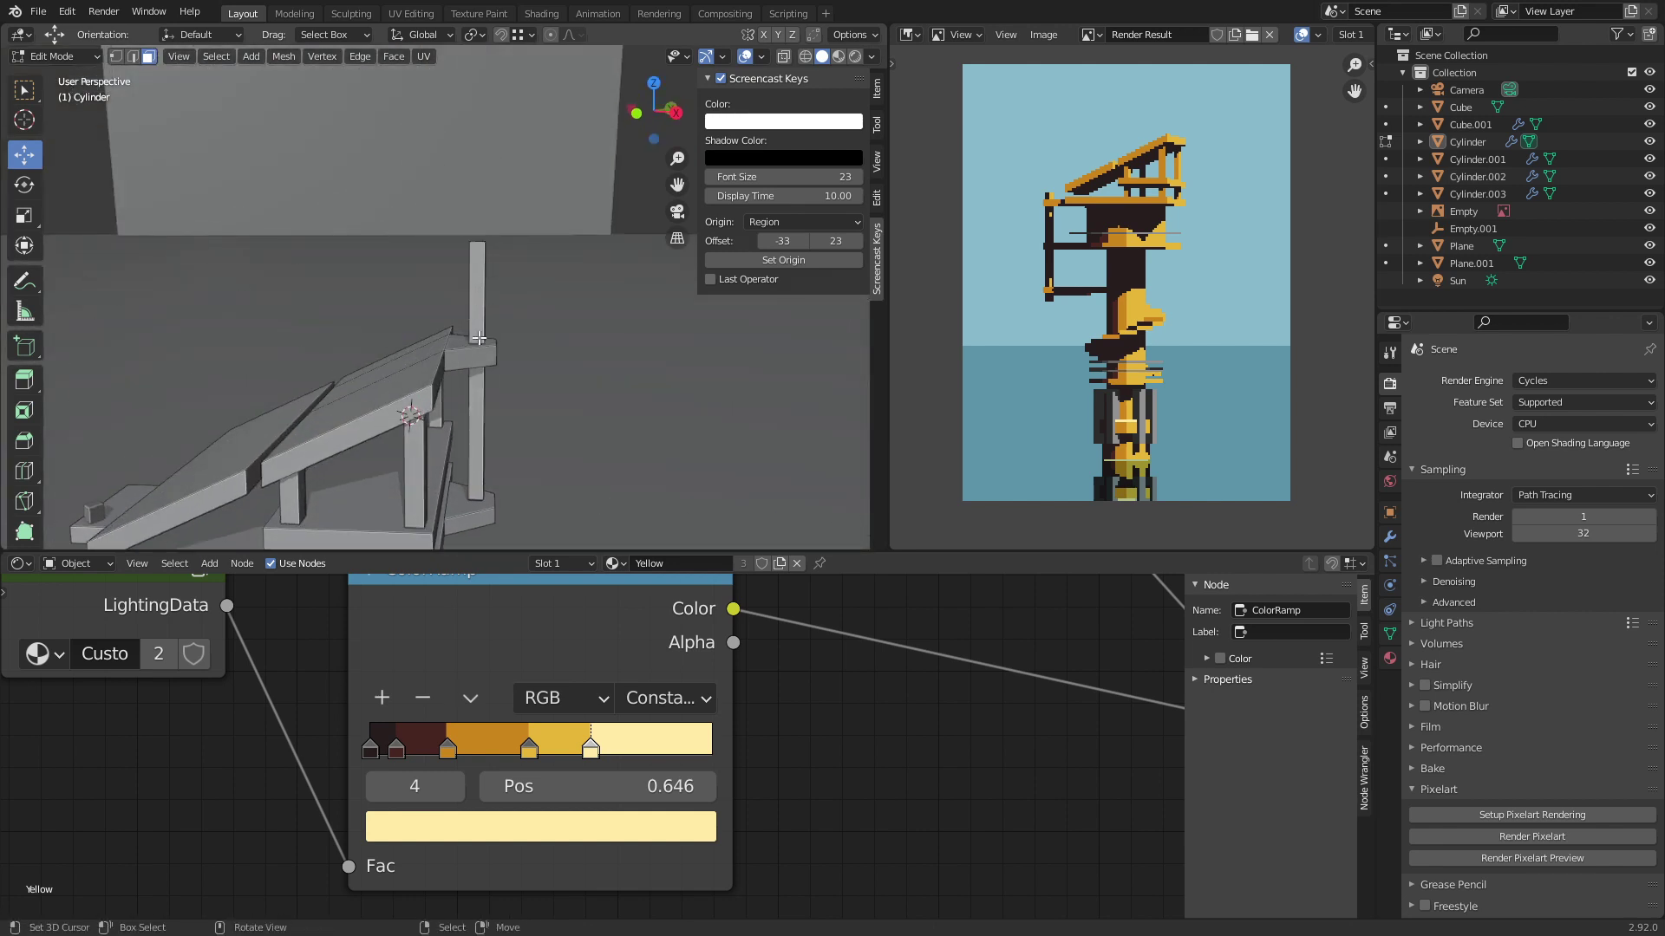
pyautogui.moveTo(479, 337); pyautogui.dragTo(484, 265, button='middle')
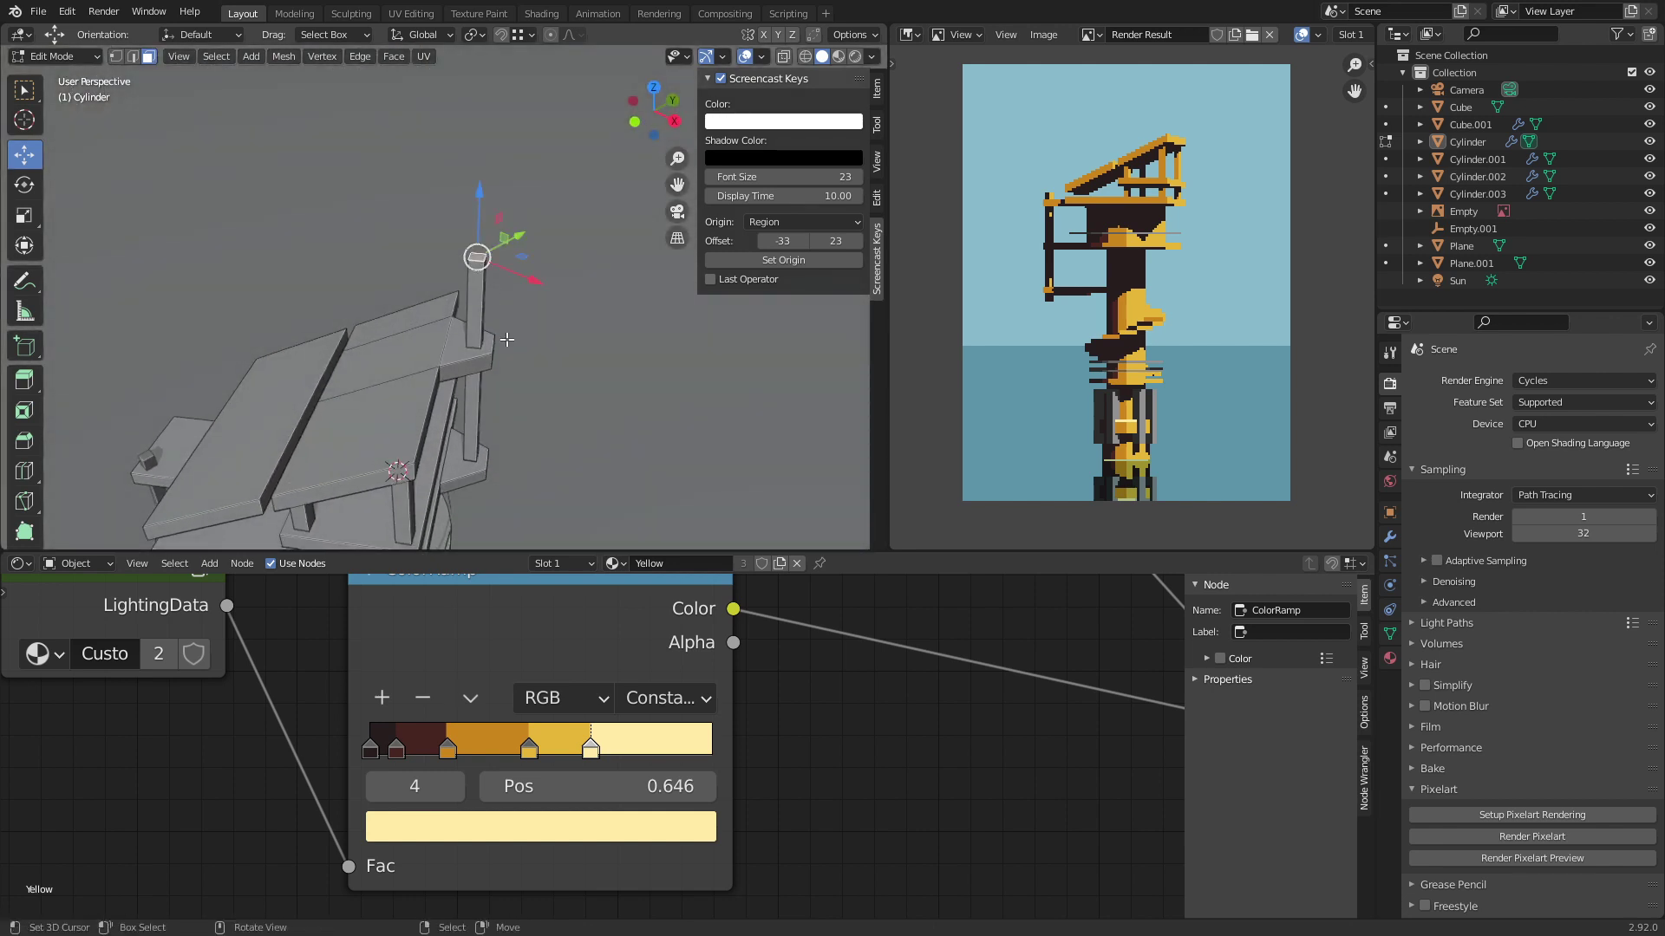
pyautogui.press('Tab')
pyautogui.press('KP_0')
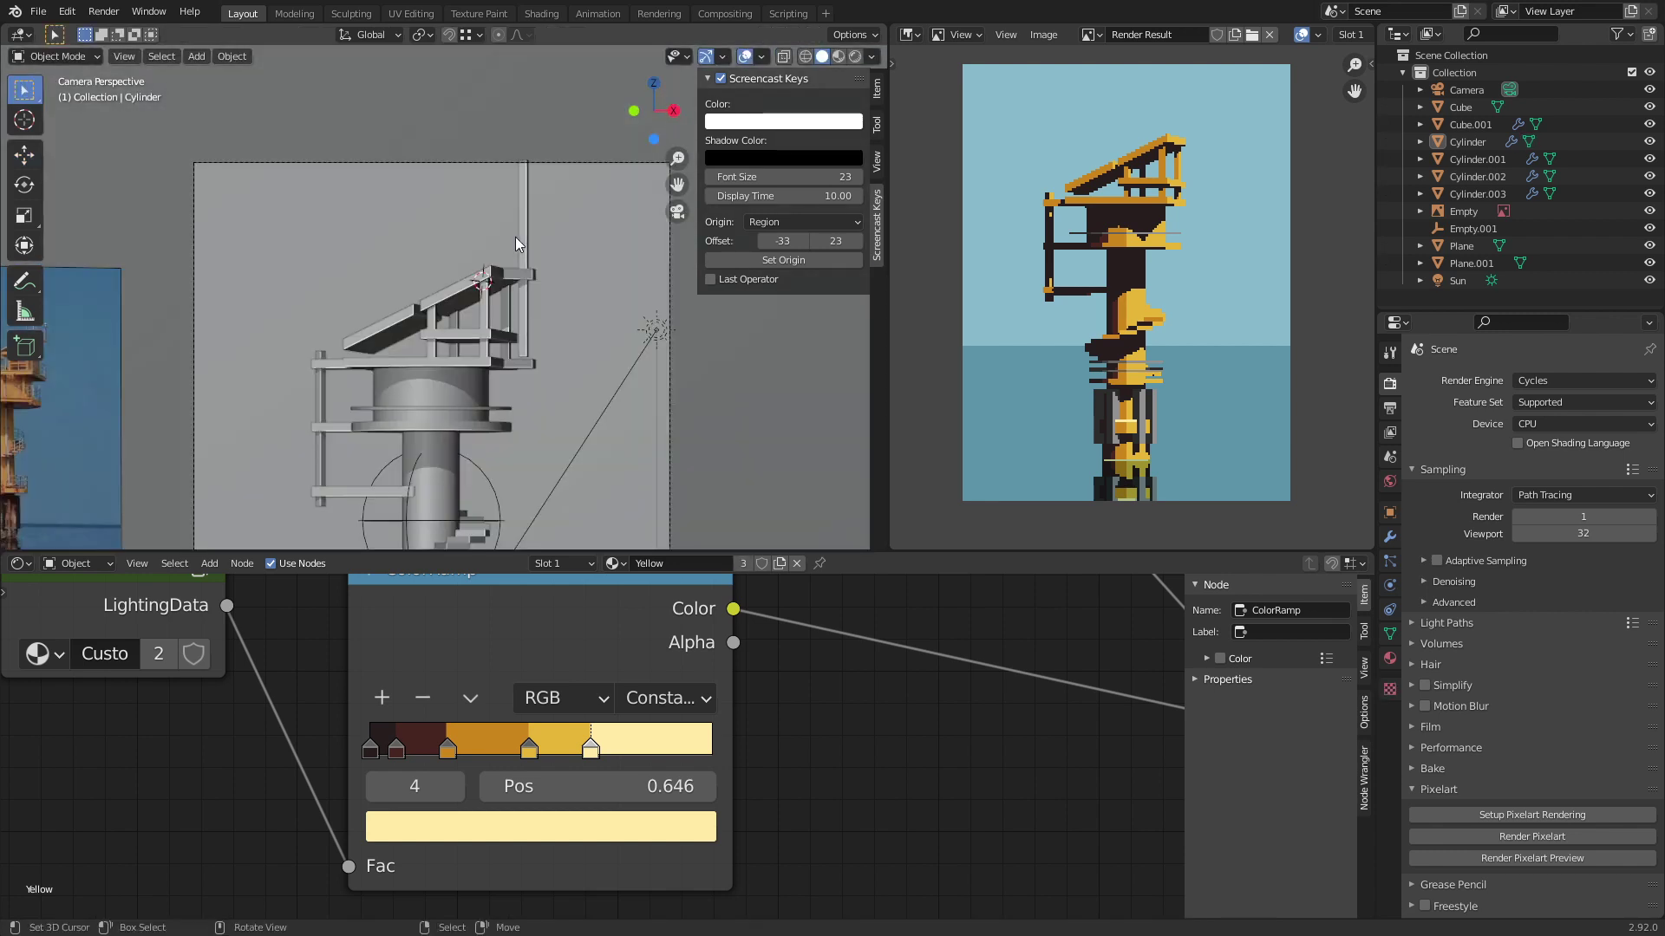
pyautogui.scroll(-4, 520, 251)
pyautogui.press('Tab')
pyautogui.press('g')
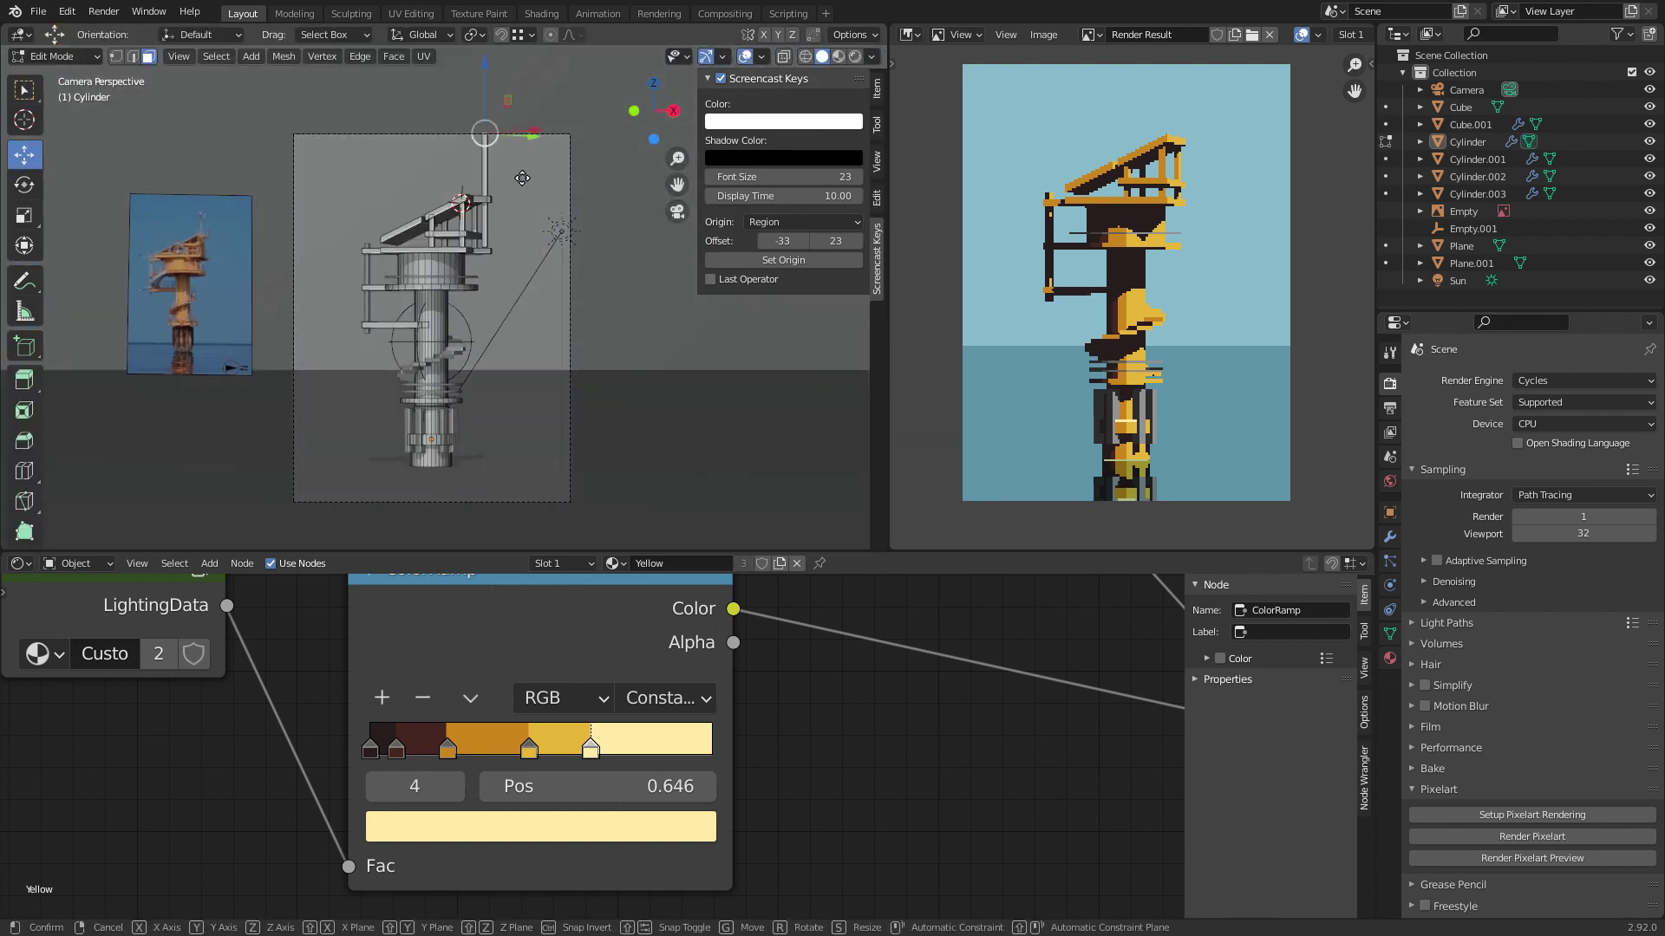
pyautogui.click(513, 179)
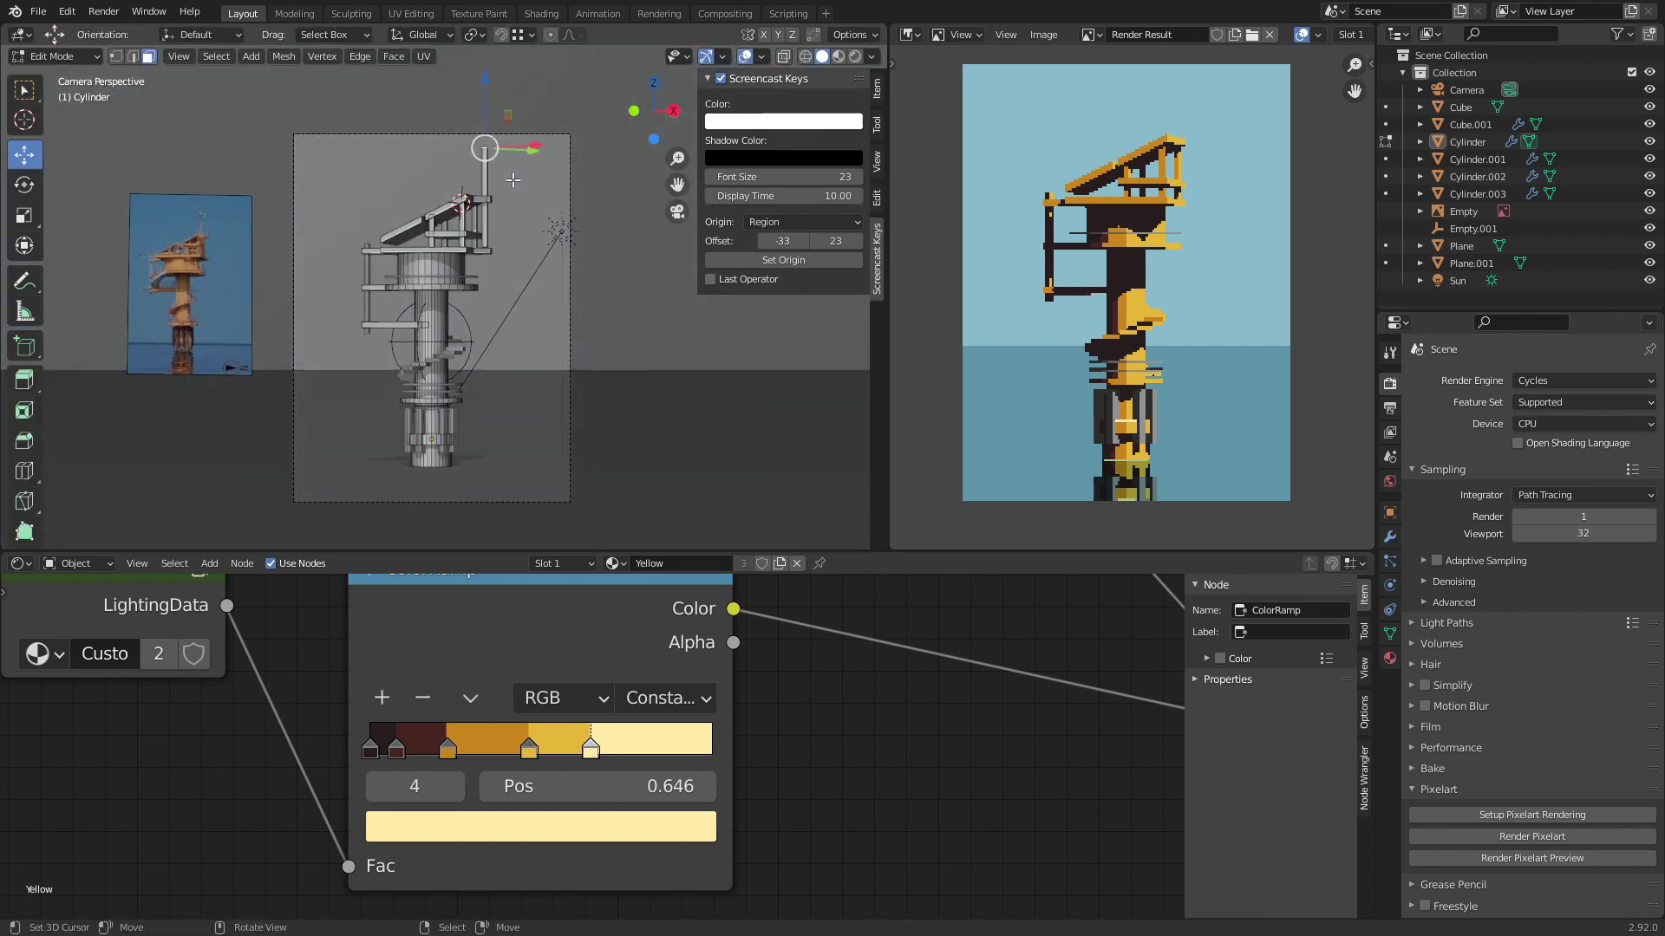
pyautogui.press('g')
pyautogui.press('z')
pyautogui.click(513, 185)
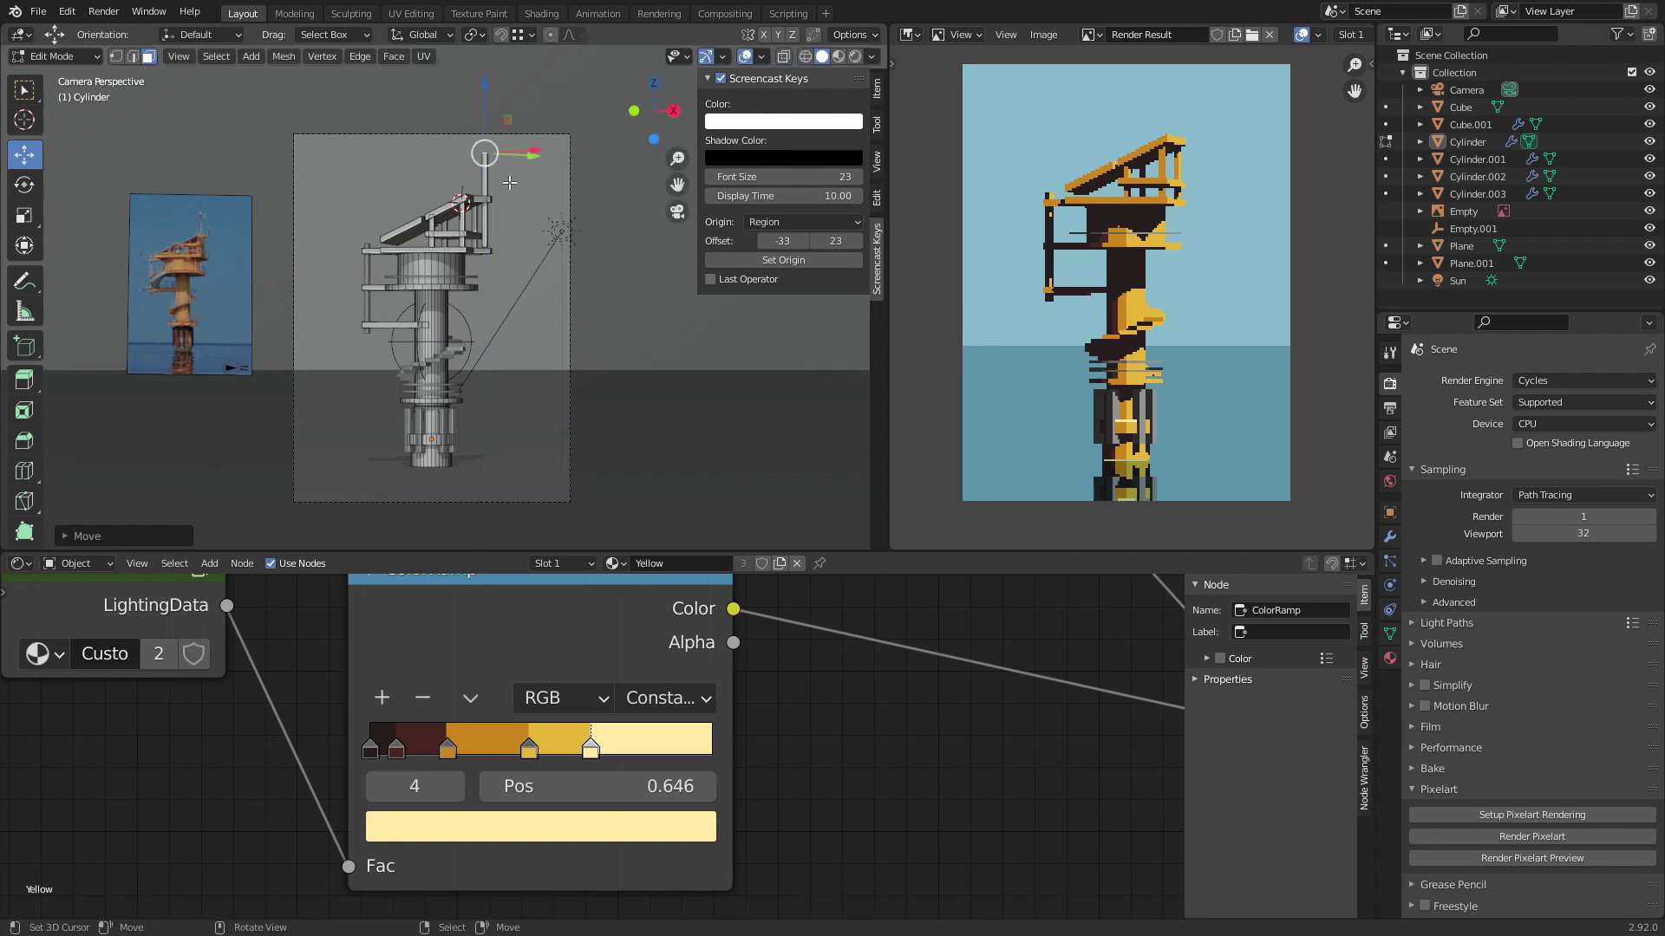
# Step: Save the file and render a pixel art preview of the tower with the new mast
pyautogui.press('Tab')
pyautogui.keyDown('shift'); pyautogui.moveTo(517, 193); pyautogui.dragTo(543, 230, button='middle'); pyautogui.keyUp('shift')
pyautogui.hotkey('ctrl', 's')
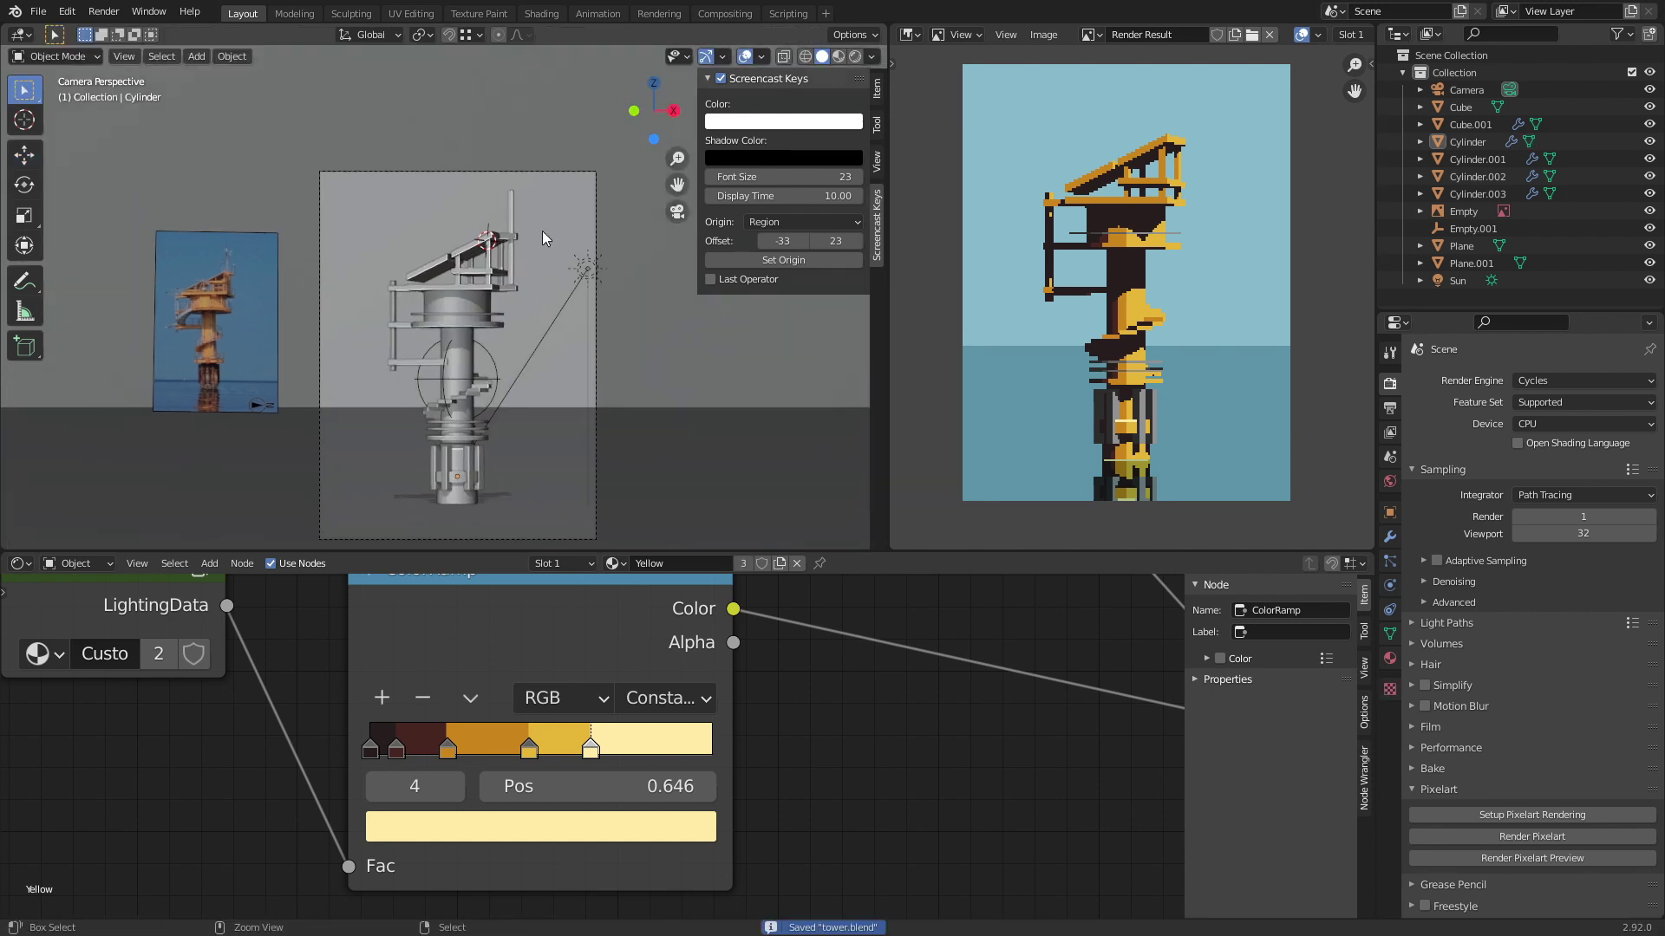
pyautogui.click(1527, 857)
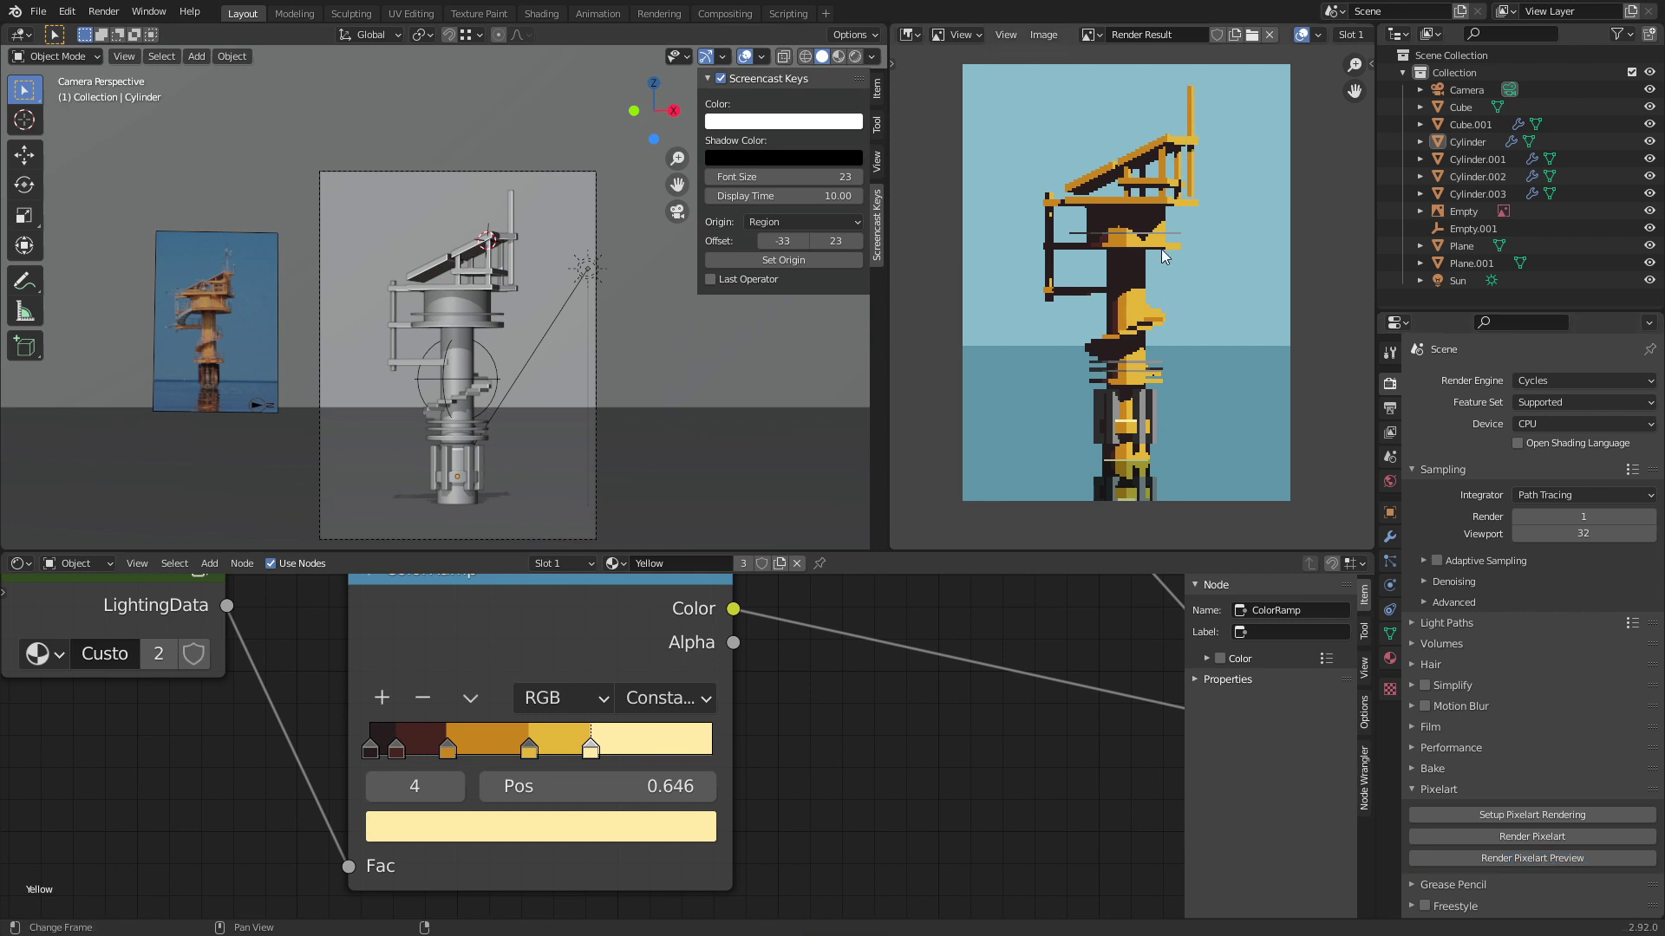
# Step: Lower the mast's bottom face along Z until it meets the platform bracket, and save the file
pyautogui.keyDown('shift'); pyautogui.moveTo(502, 246); pyautogui.dragTo(529, 257, button='middle'); pyautogui.keyUp('shift')
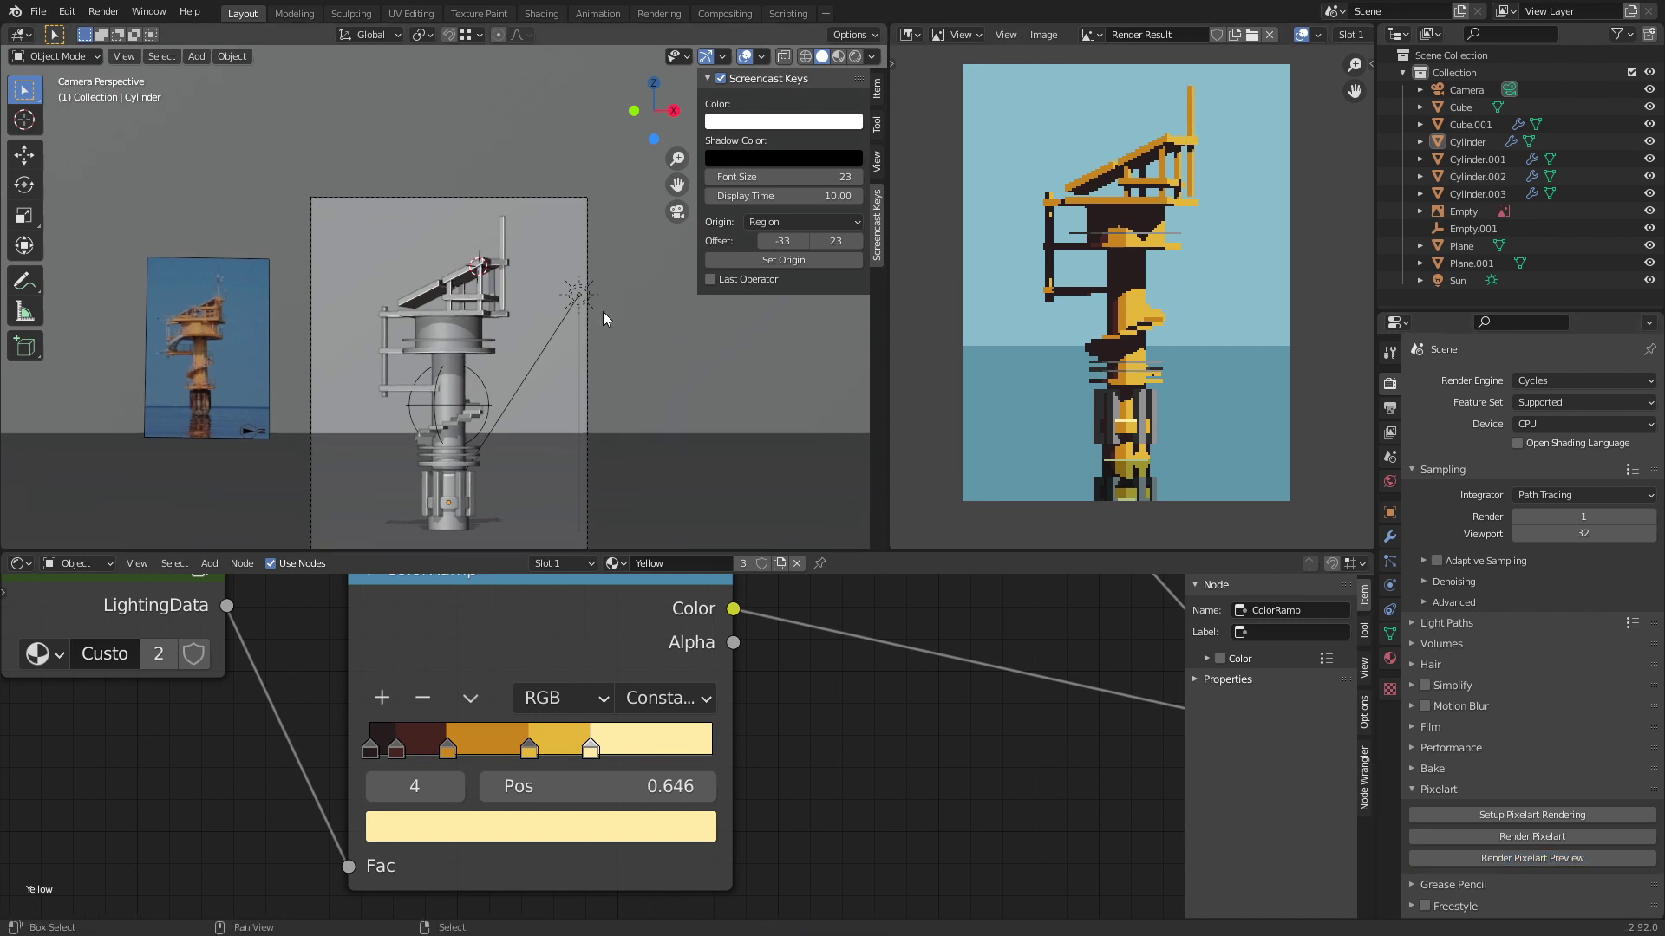
pyautogui.scroll(10, 604, 303)
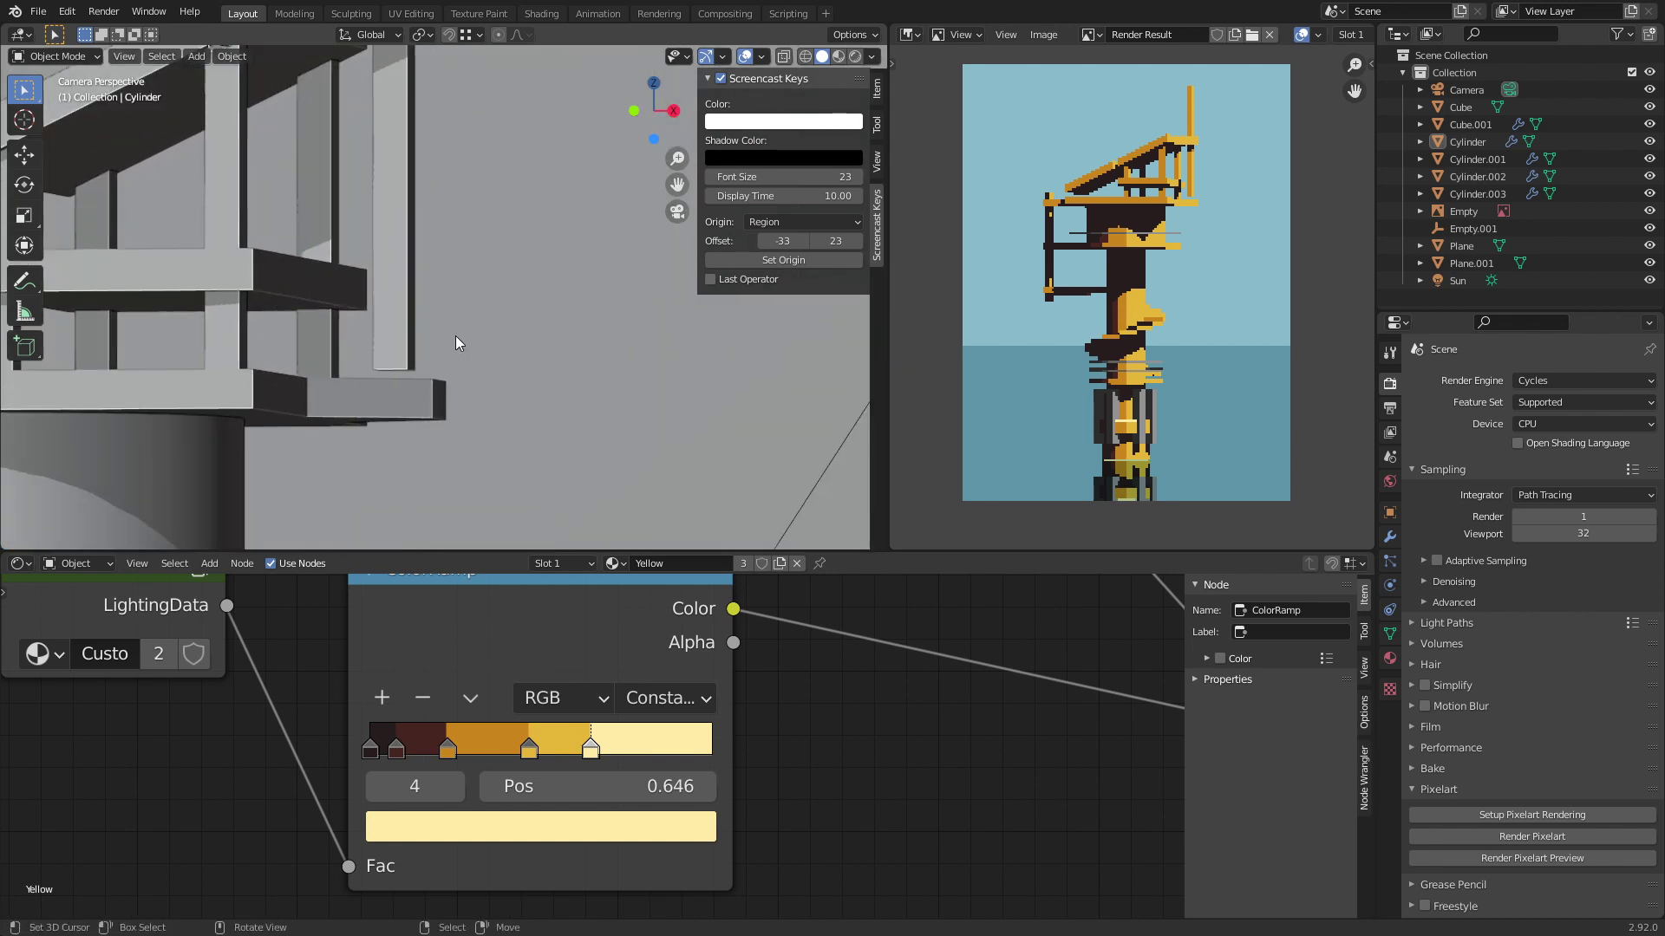
pyautogui.press('Tab')
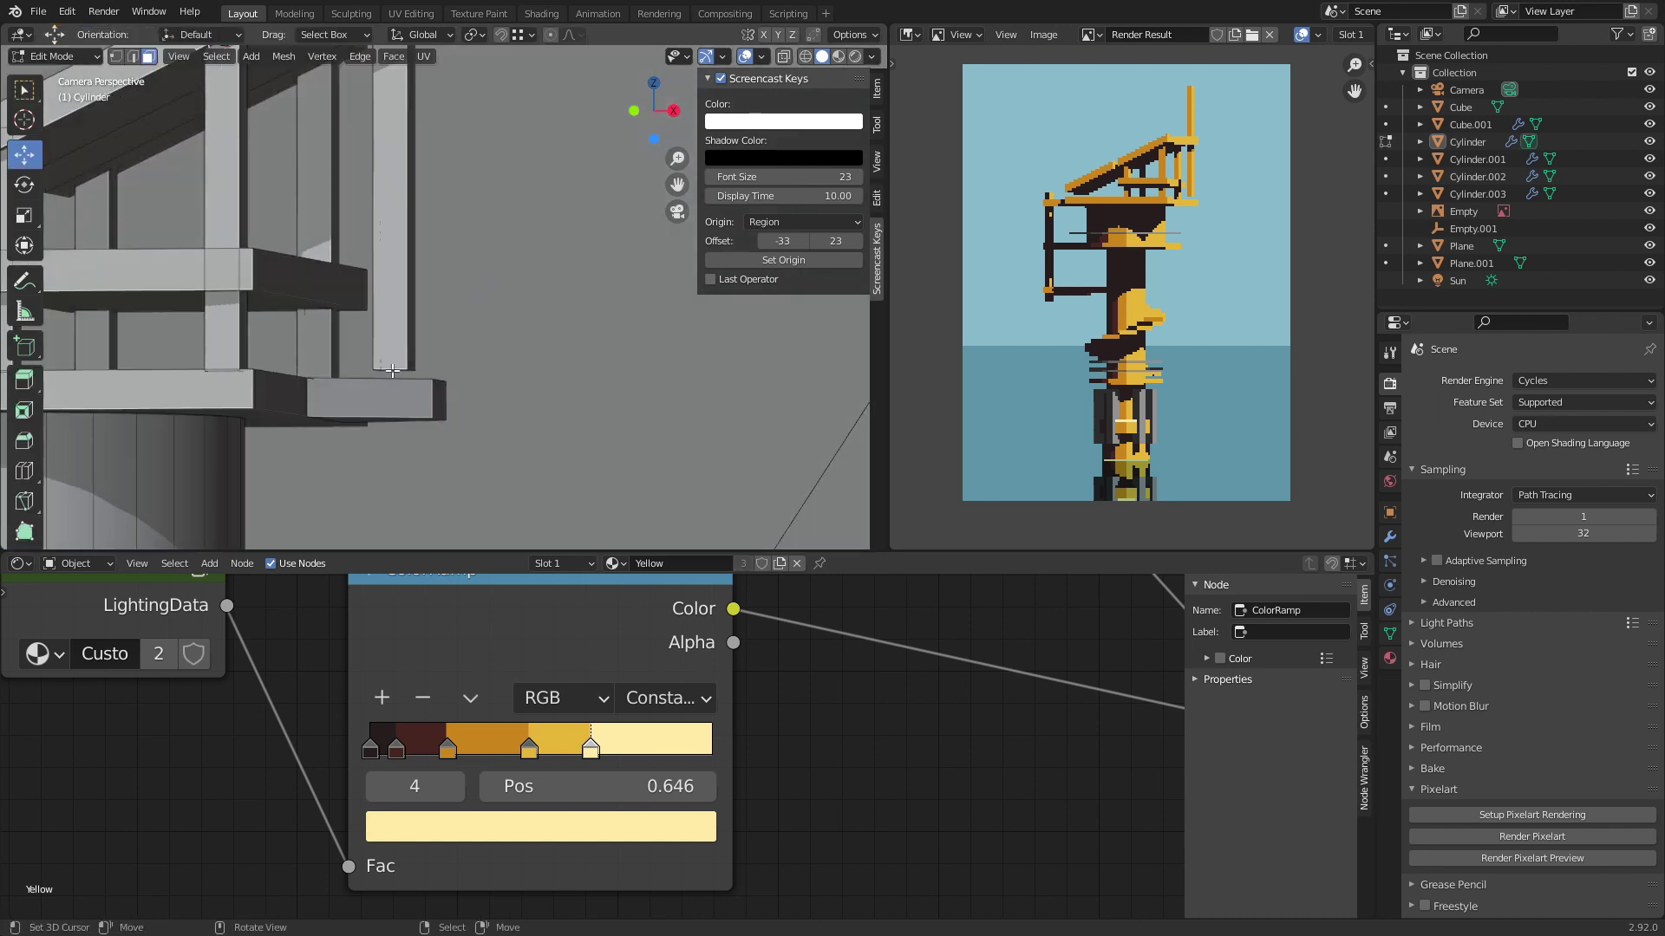
pyautogui.press('g')
pyautogui.press('z')
pyautogui.click(501, 351)
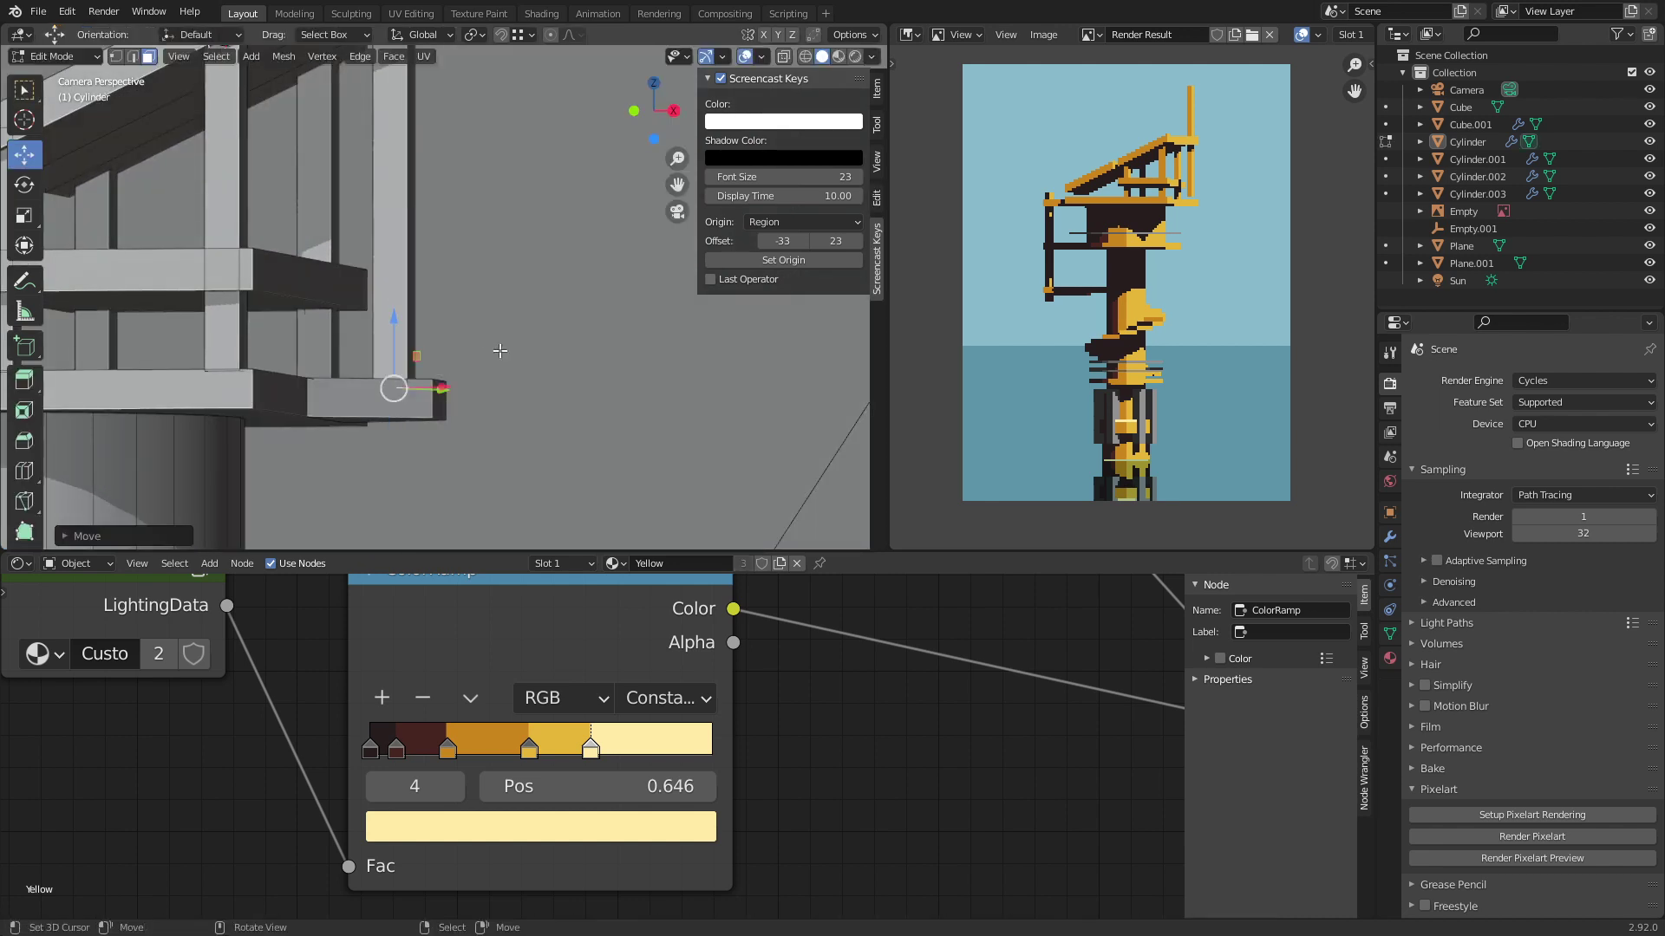
pyautogui.press('Tab')
pyautogui.scroll(-5, 468, 354)
pyautogui.keyDown('shift'); pyautogui.moveTo(397, 351); pyautogui.dragTo(466, 349, button='middle'); pyautogui.keyUp('shift')
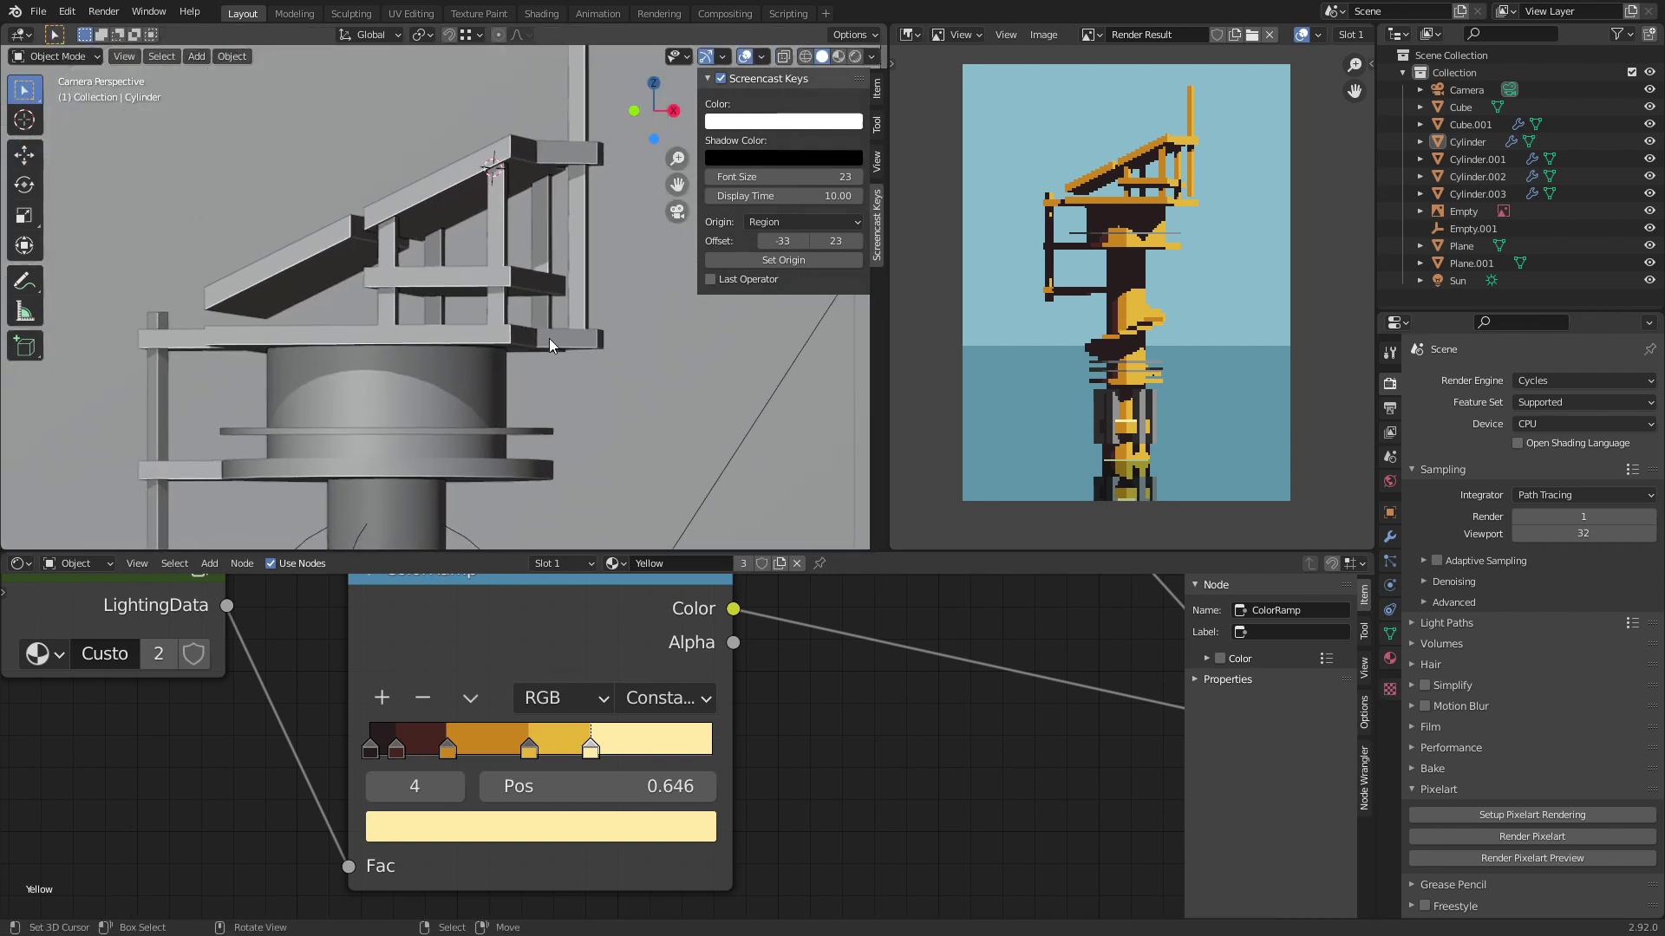
pyautogui.hotkey('ctrl', 's')
# Step: Duplicate the roof's two linked posts in wireframe top view, offsetting the copies about -0.31 m in X and -0.22 m in Y
pyautogui.press('Tab')
pyautogui.click(517, 265)
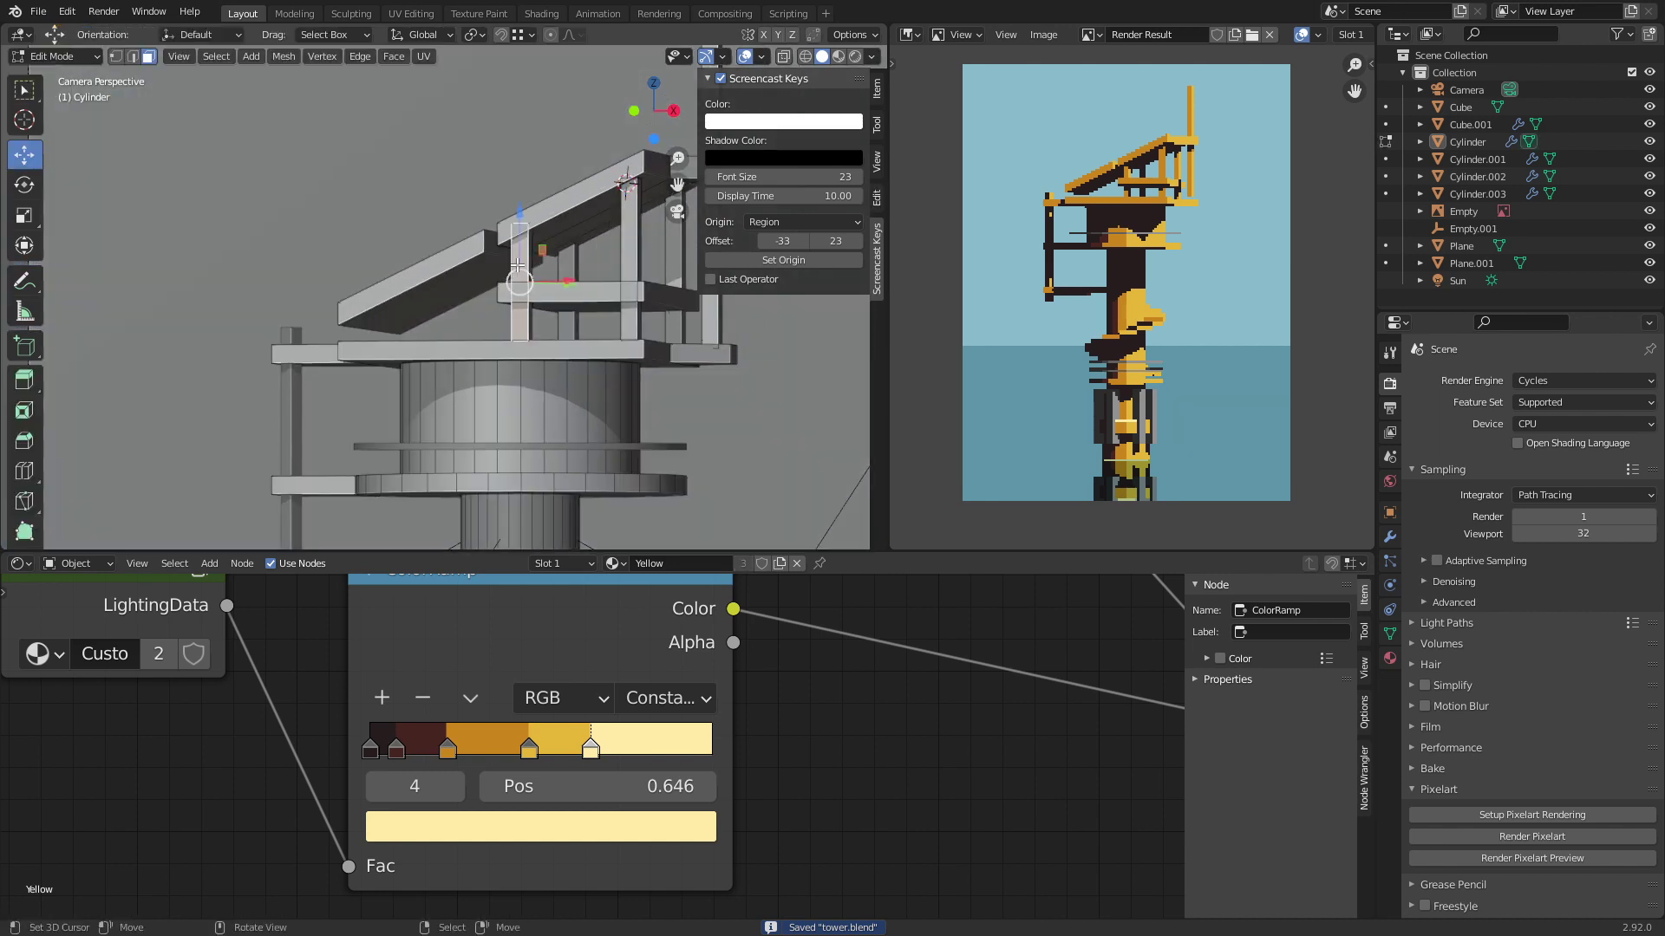
pyautogui.press('KP_Decimal')
pyautogui.press('z')
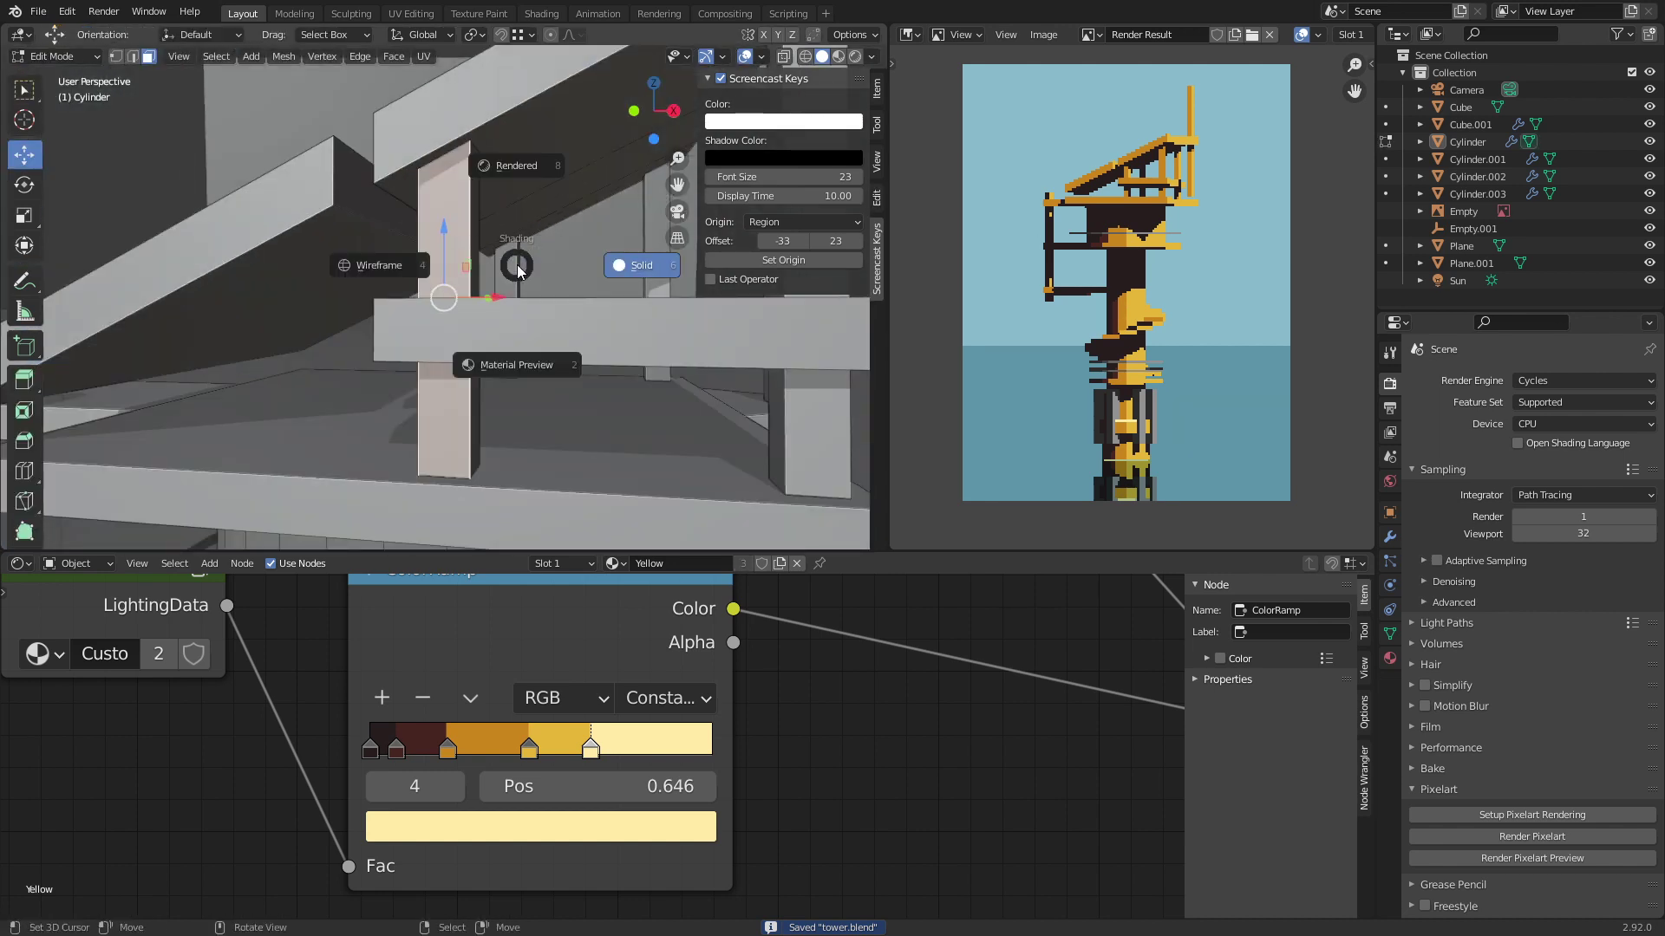
pyautogui.click(390, 265)
pyautogui.press('l')
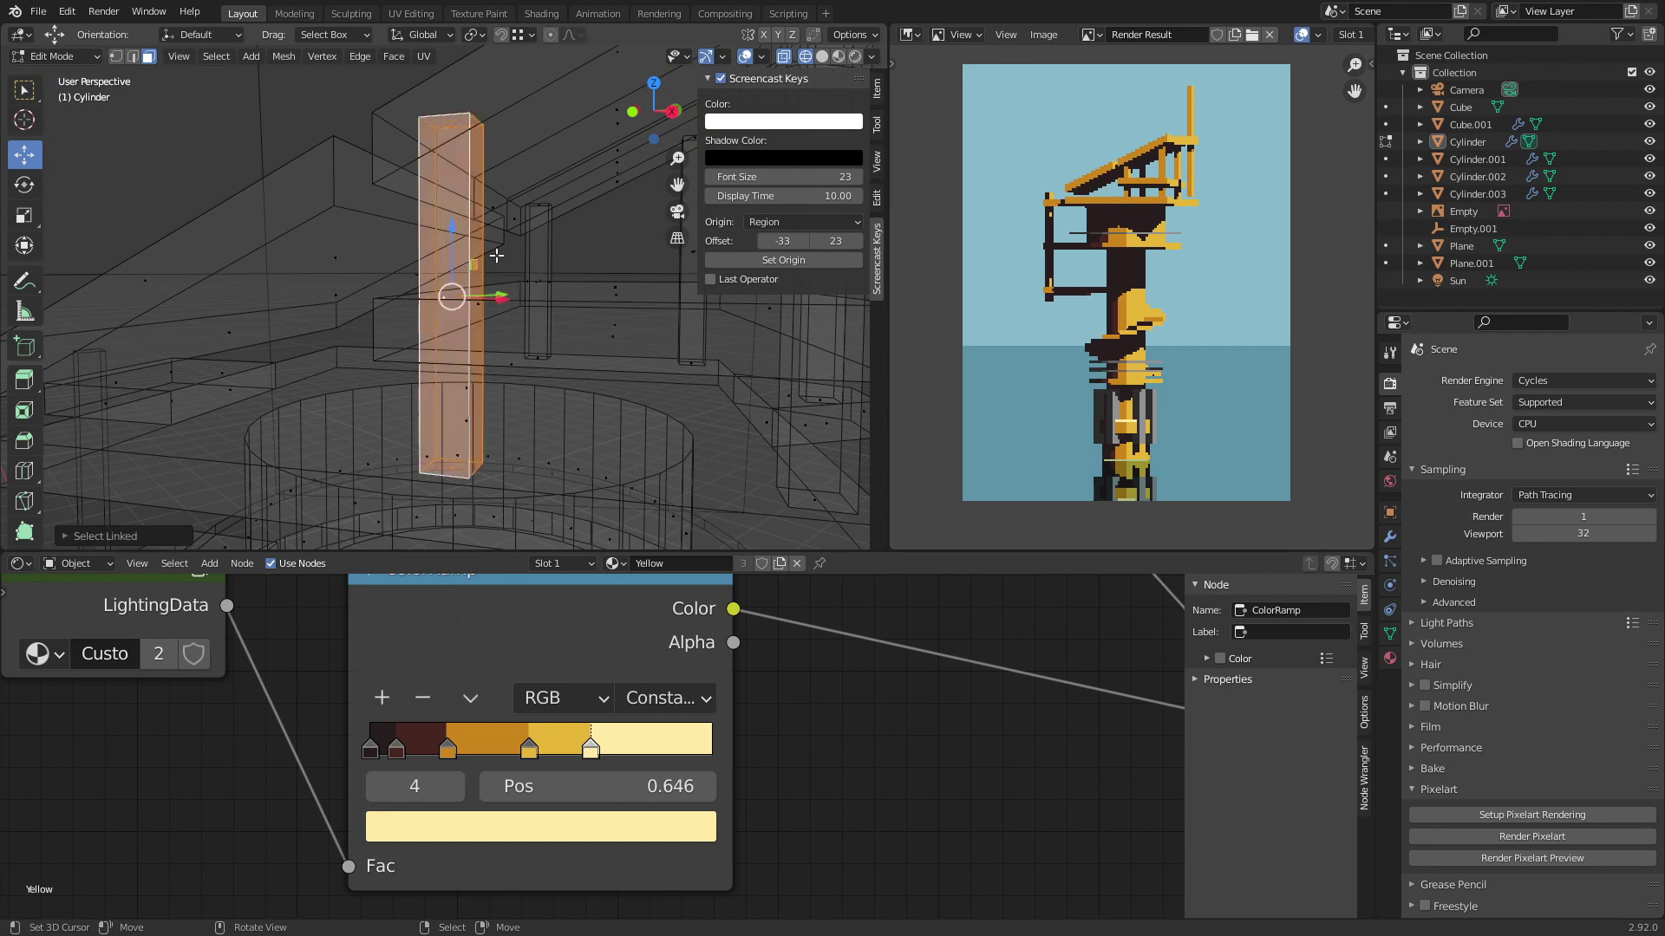
pyautogui.press('l')
pyautogui.press('KP_7')
pyautogui.scroll(-1, 374, 223)
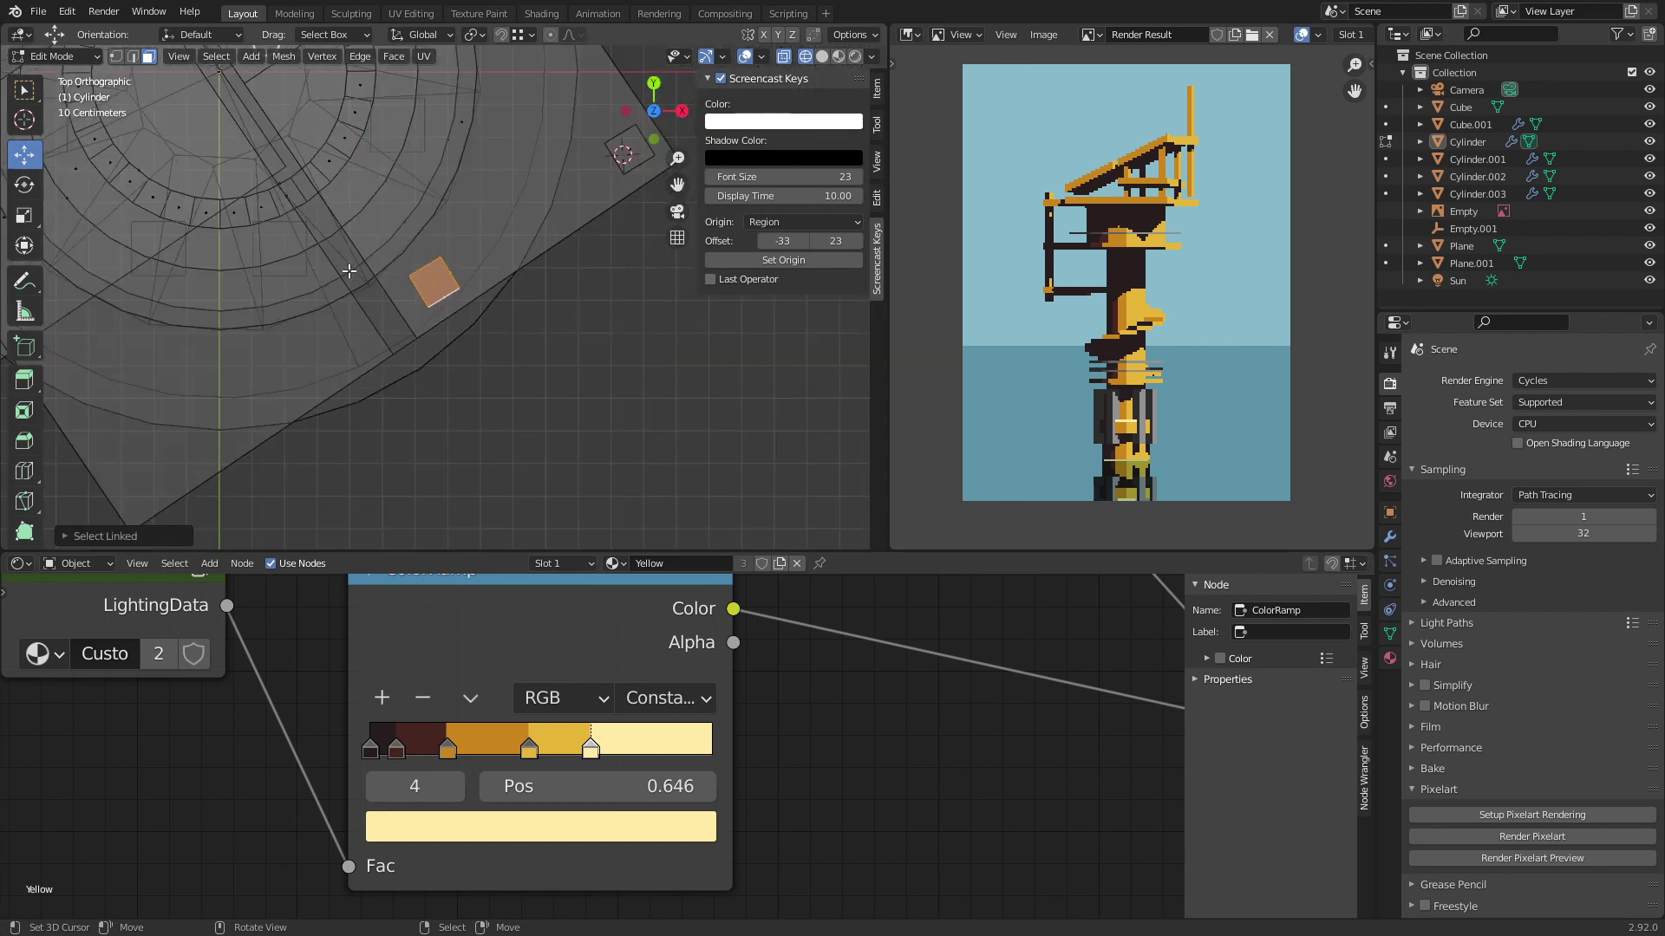
pyautogui.keyDown('shift'); pyautogui.moveTo(373, 223); pyautogui.dragTo(586, 245, button='middle'); pyautogui.keyUp('shift')
pyautogui.hotkey('shift', 'd')
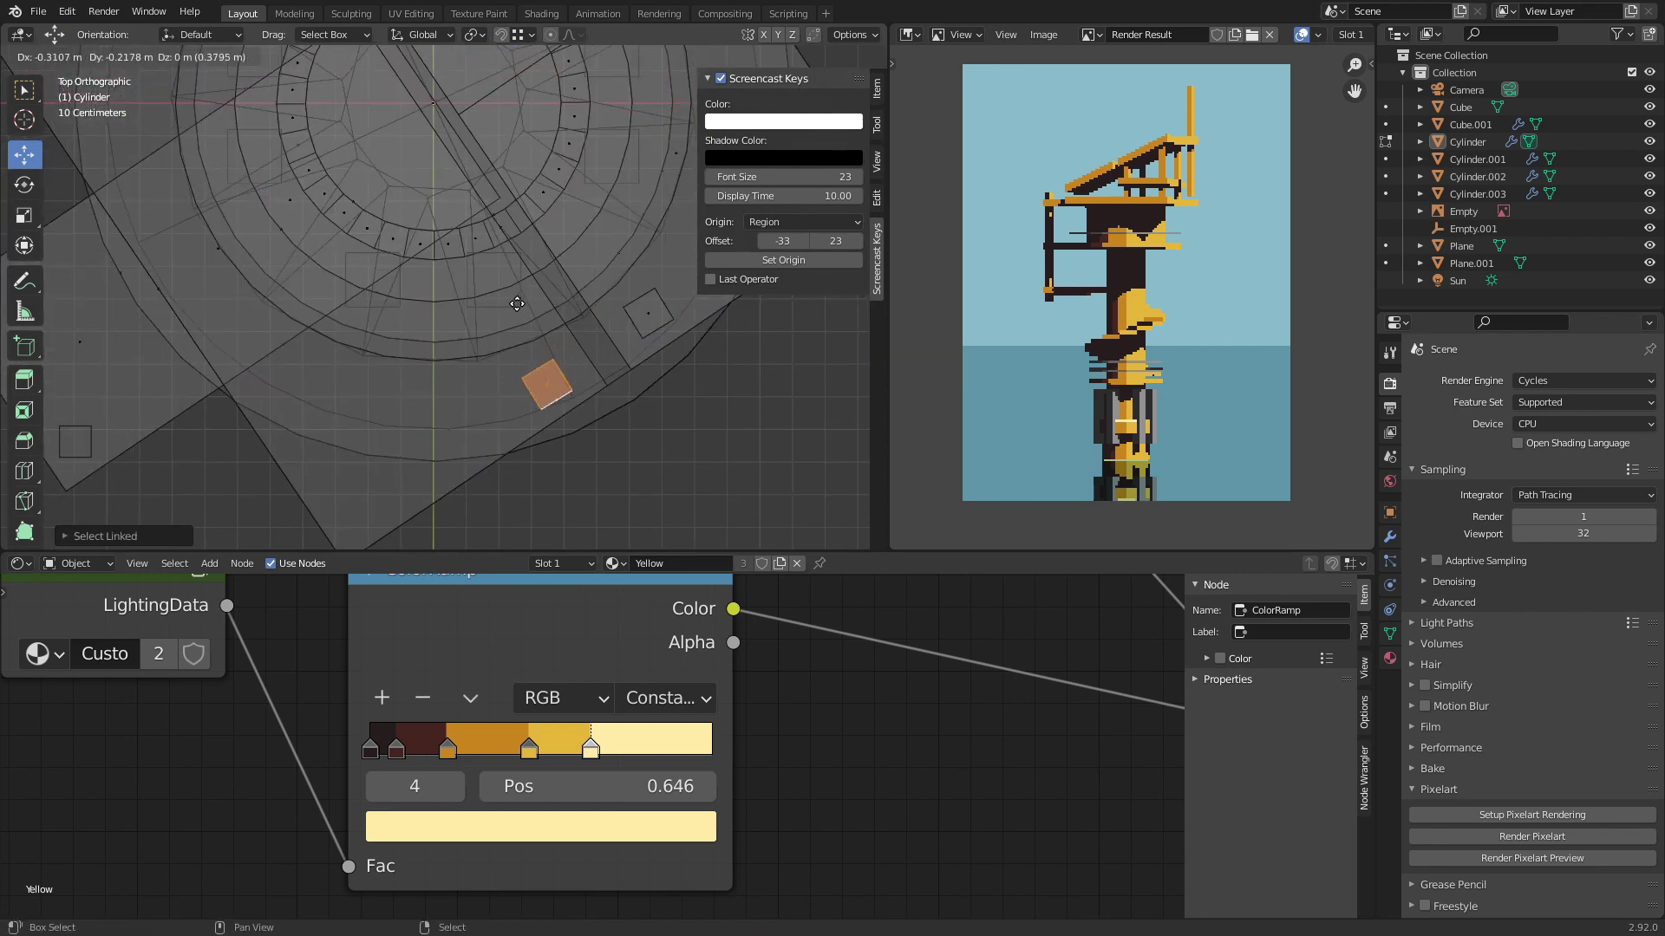
pyautogui.click(517, 303)
# Step: Try another duplicate of the post pair closer to the roof's low end, and delete those copies
pyautogui.press('Tab')
pyautogui.scroll(-2, 530, 305)
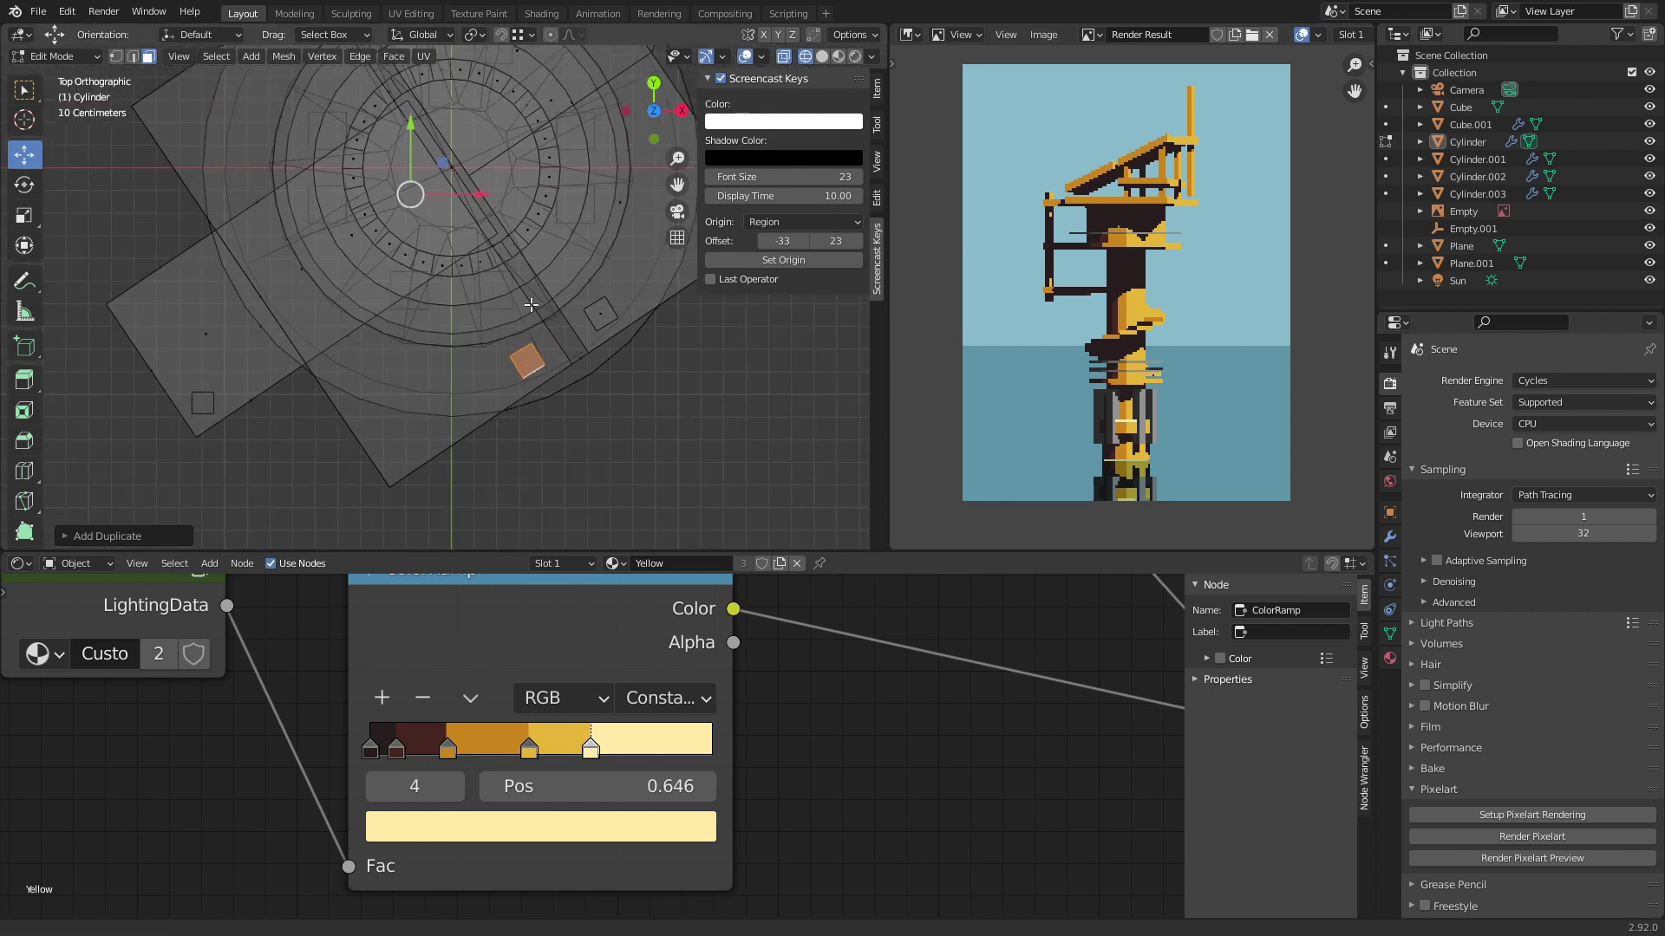
pyautogui.keyDown('shift'); pyautogui.moveTo(531, 305); pyautogui.dragTo(651, 347, button='middle'); pyautogui.keyUp('shift')
pyautogui.press('g')
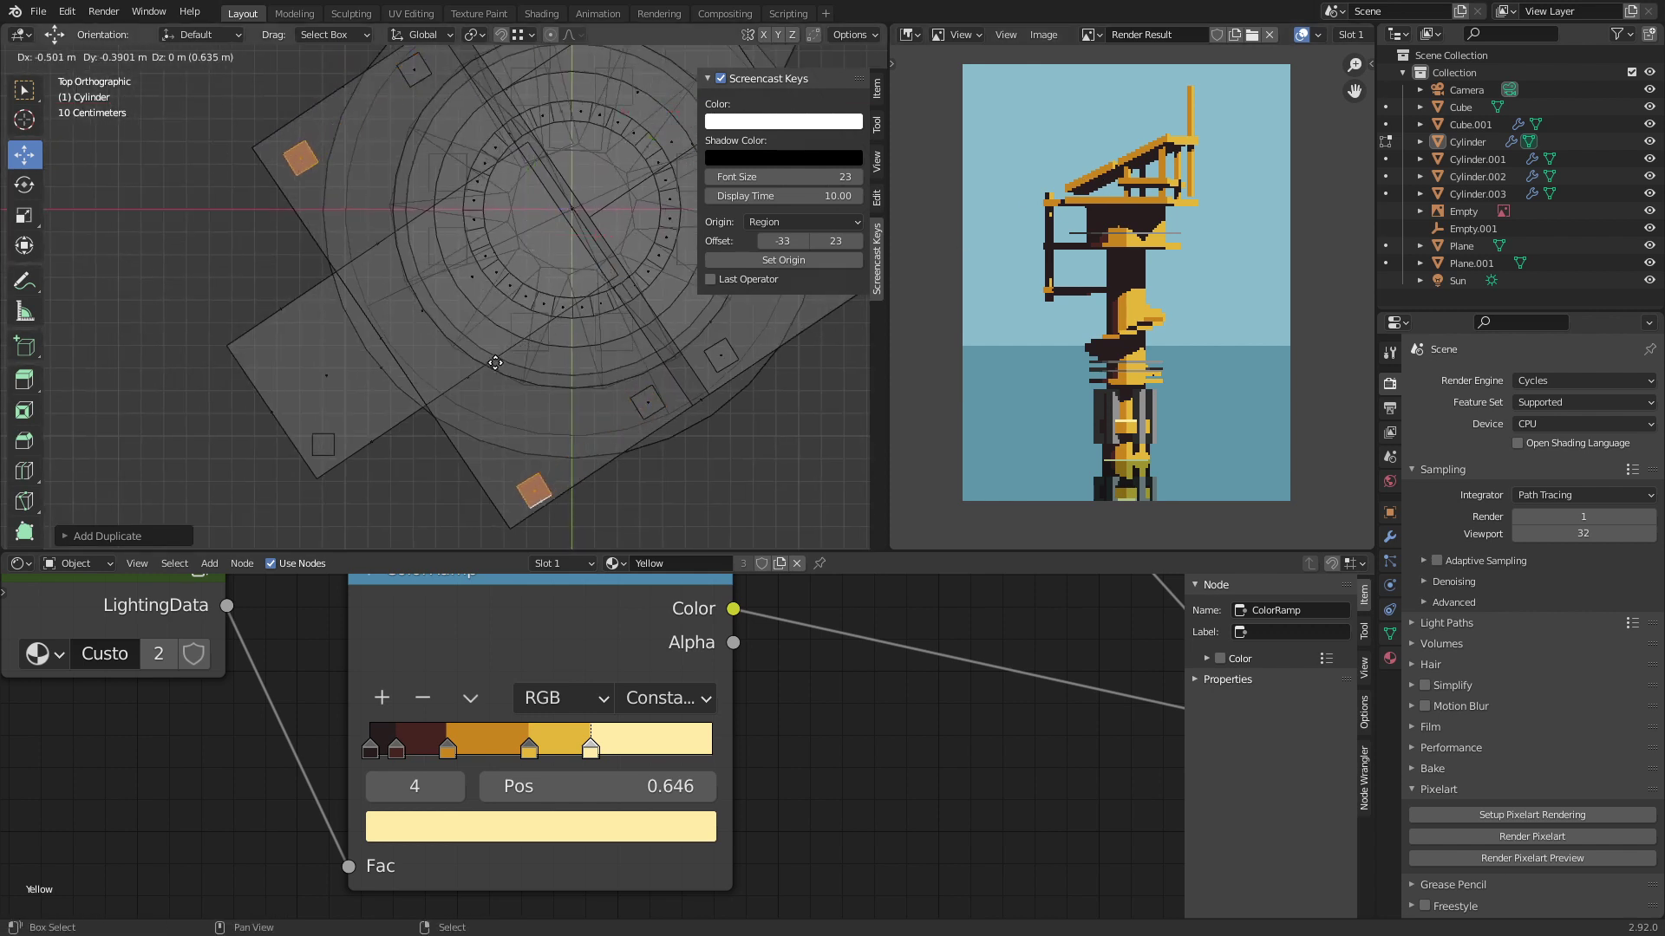
pyautogui.click(547, 313)
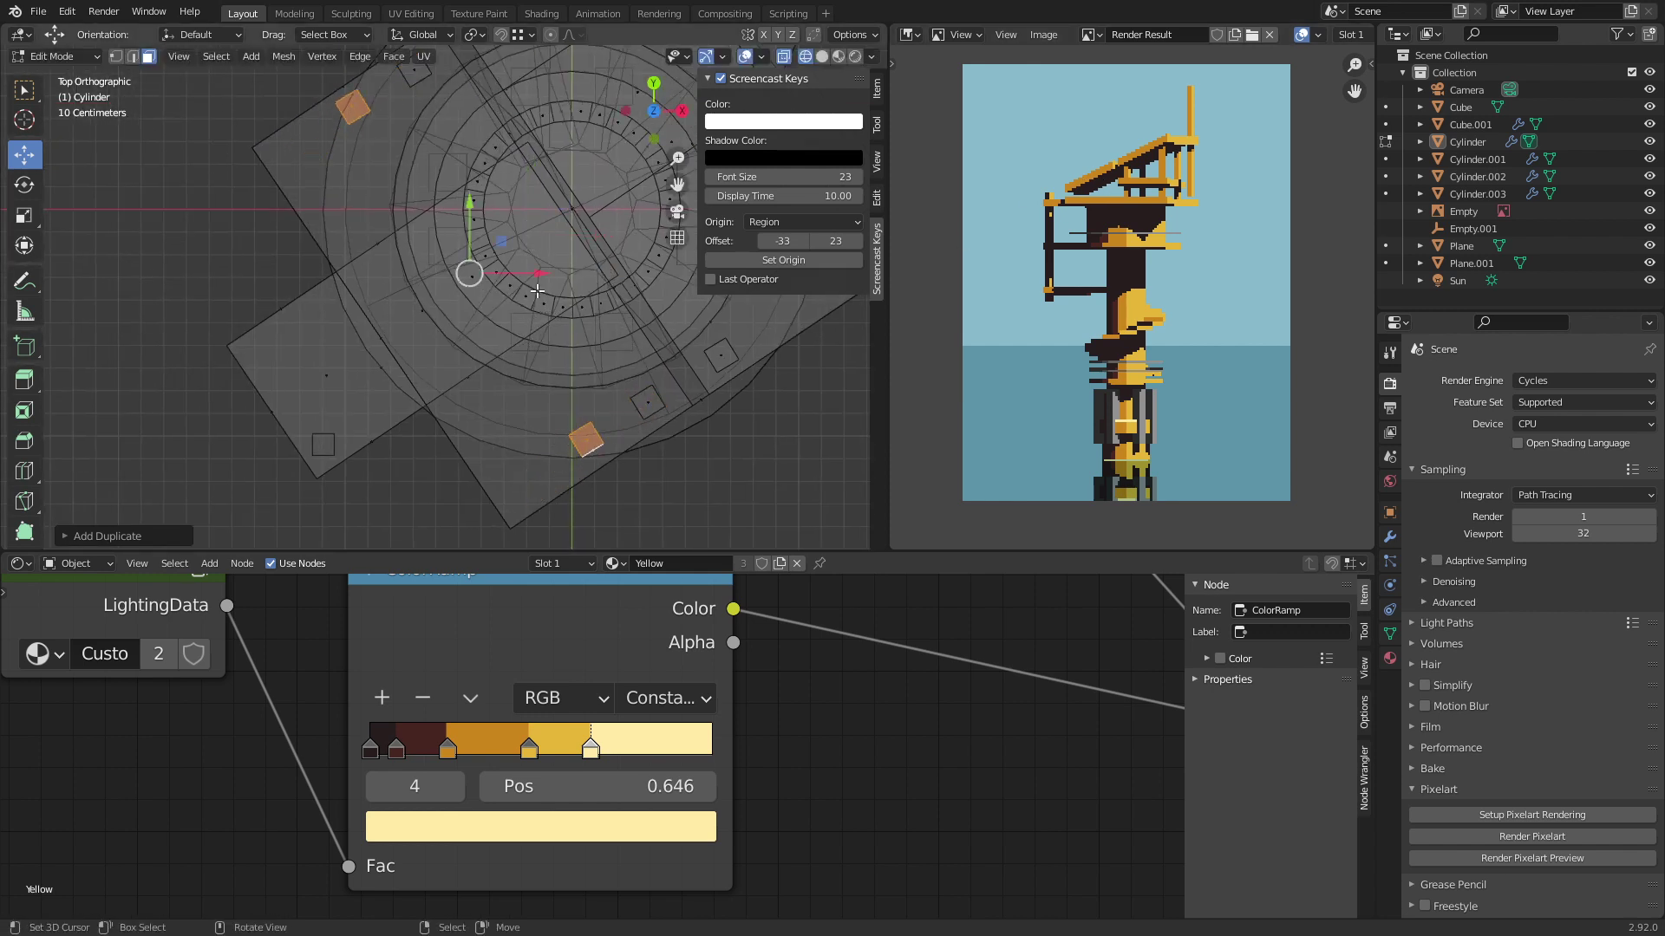
pyautogui.press('x')
pyautogui.click(524, 279)
# Step: Lower the top faces of the copied post pair about 0.22 m along Z to fit under the sloping roof
pyautogui.moveTo(486, 159); pyautogui.dragTo(488, 128, button='middle')
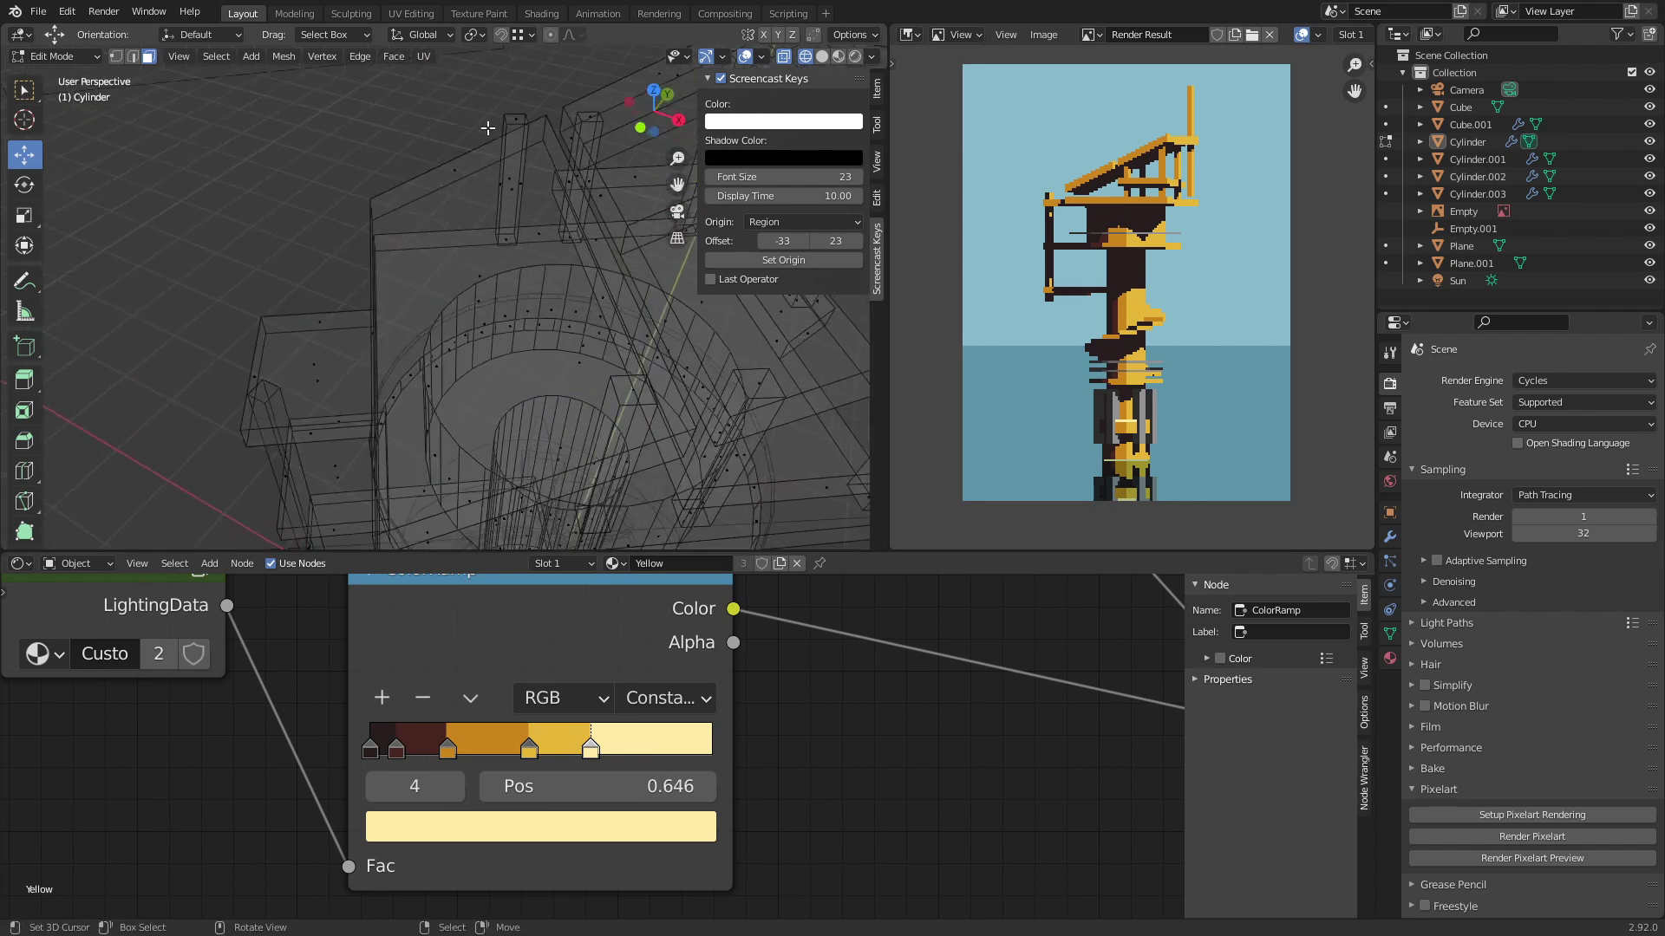
pyautogui.keyDown('shift'); pyautogui.rightClick(632, 399); pyautogui.keyUp('shift')
pyautogui.moveTo(632, 399); pyautogui.dragTo(619, 323, button='middle')
pyautogui.press('g')
pyautogui.press('z')
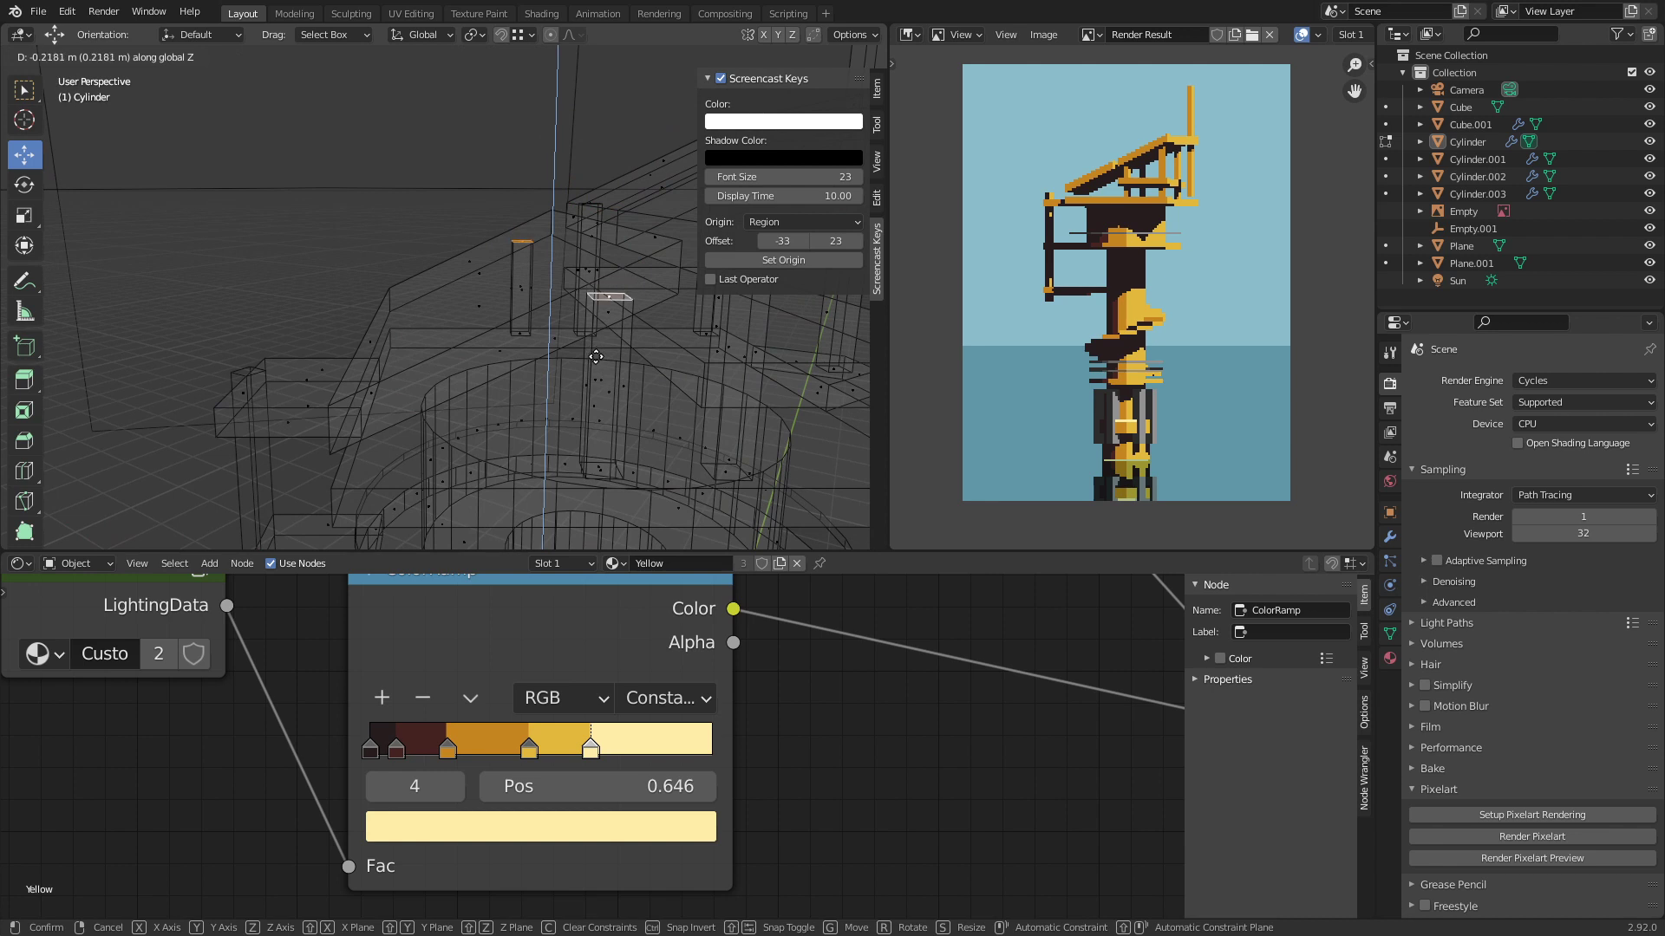
pyautogui.click(596, 356)
# Step: Render a pixel art preview and examine the roof area with the copied posts
pyautogui.press('Tab')
pyautogui.click(1503, 860)
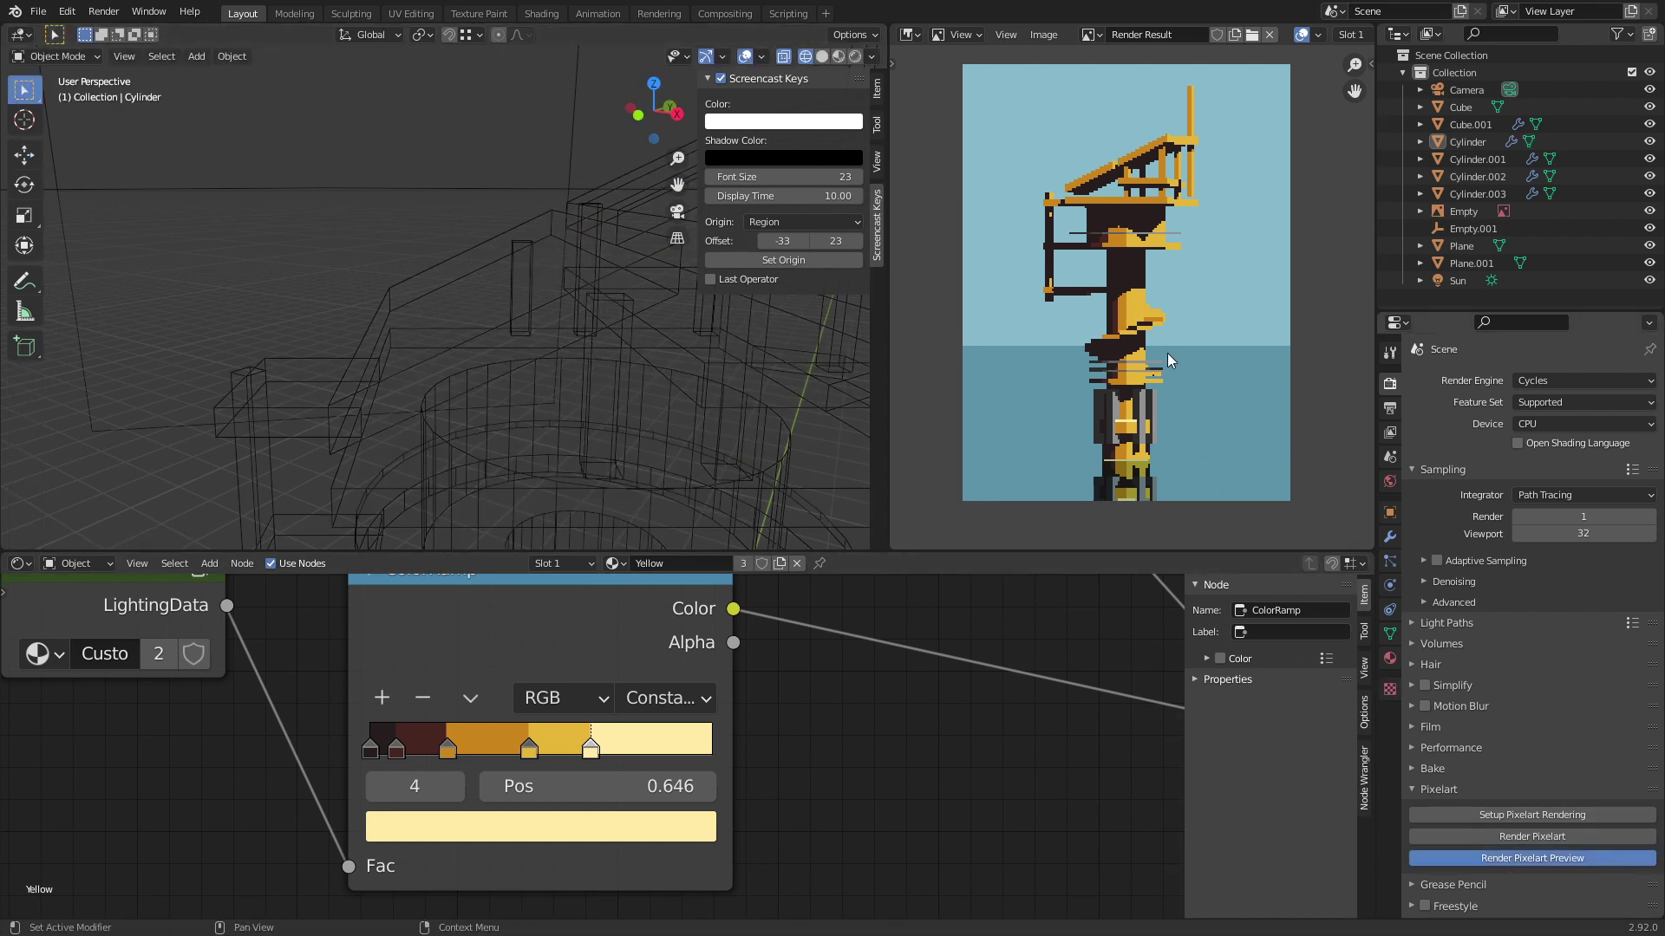
pyautogui.scroll(2, 1104, 184)
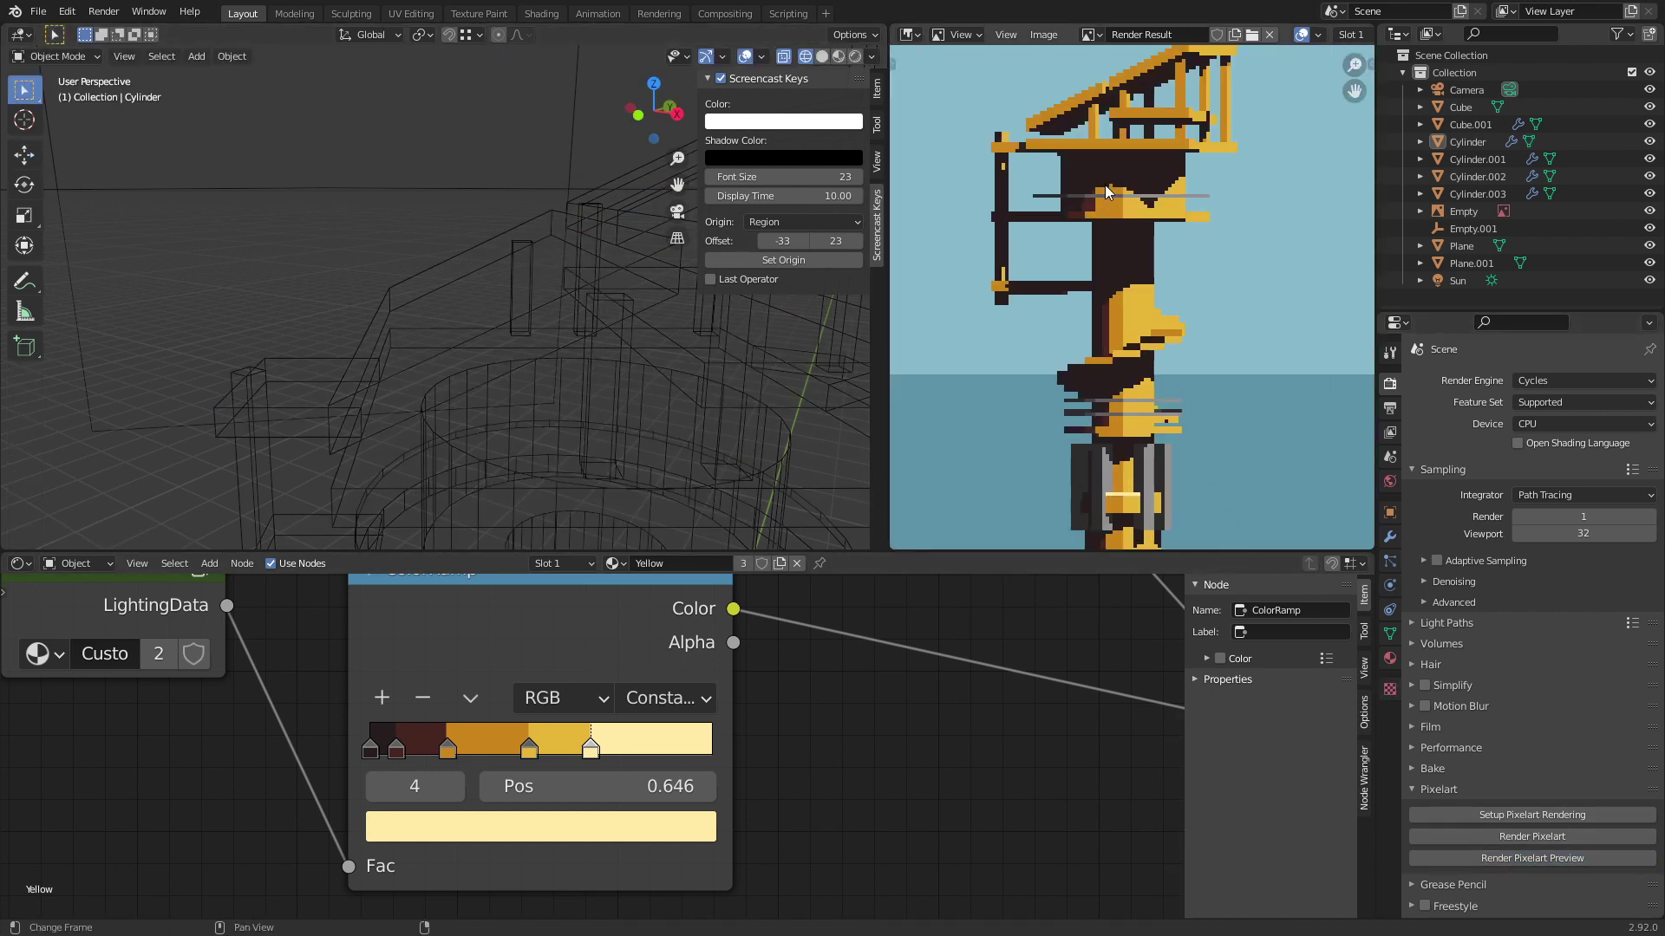
pyautogui.moveTo(1105, 184); pyautogui.dragTo(1127, 220, button='middle')
# Step: Try to duplicate a single shortened roof post in top view, and undo the copy
pyautogui.press('Tab')
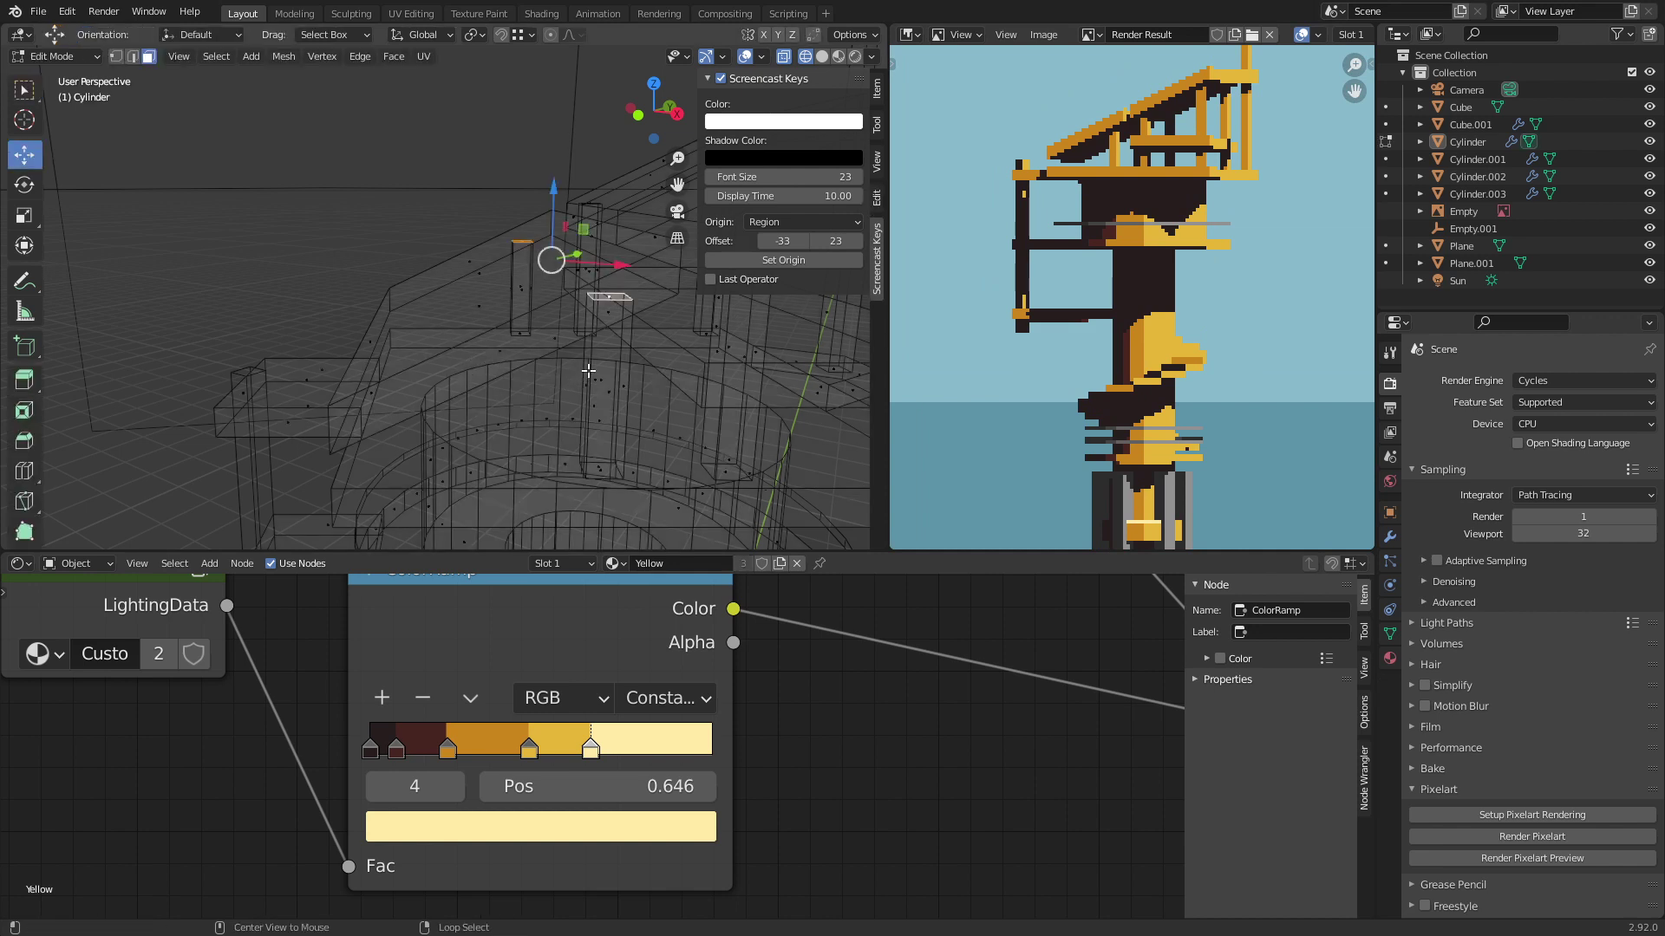
pyautogui.hotkey('alt', 'a')
pyautogui.press('l')
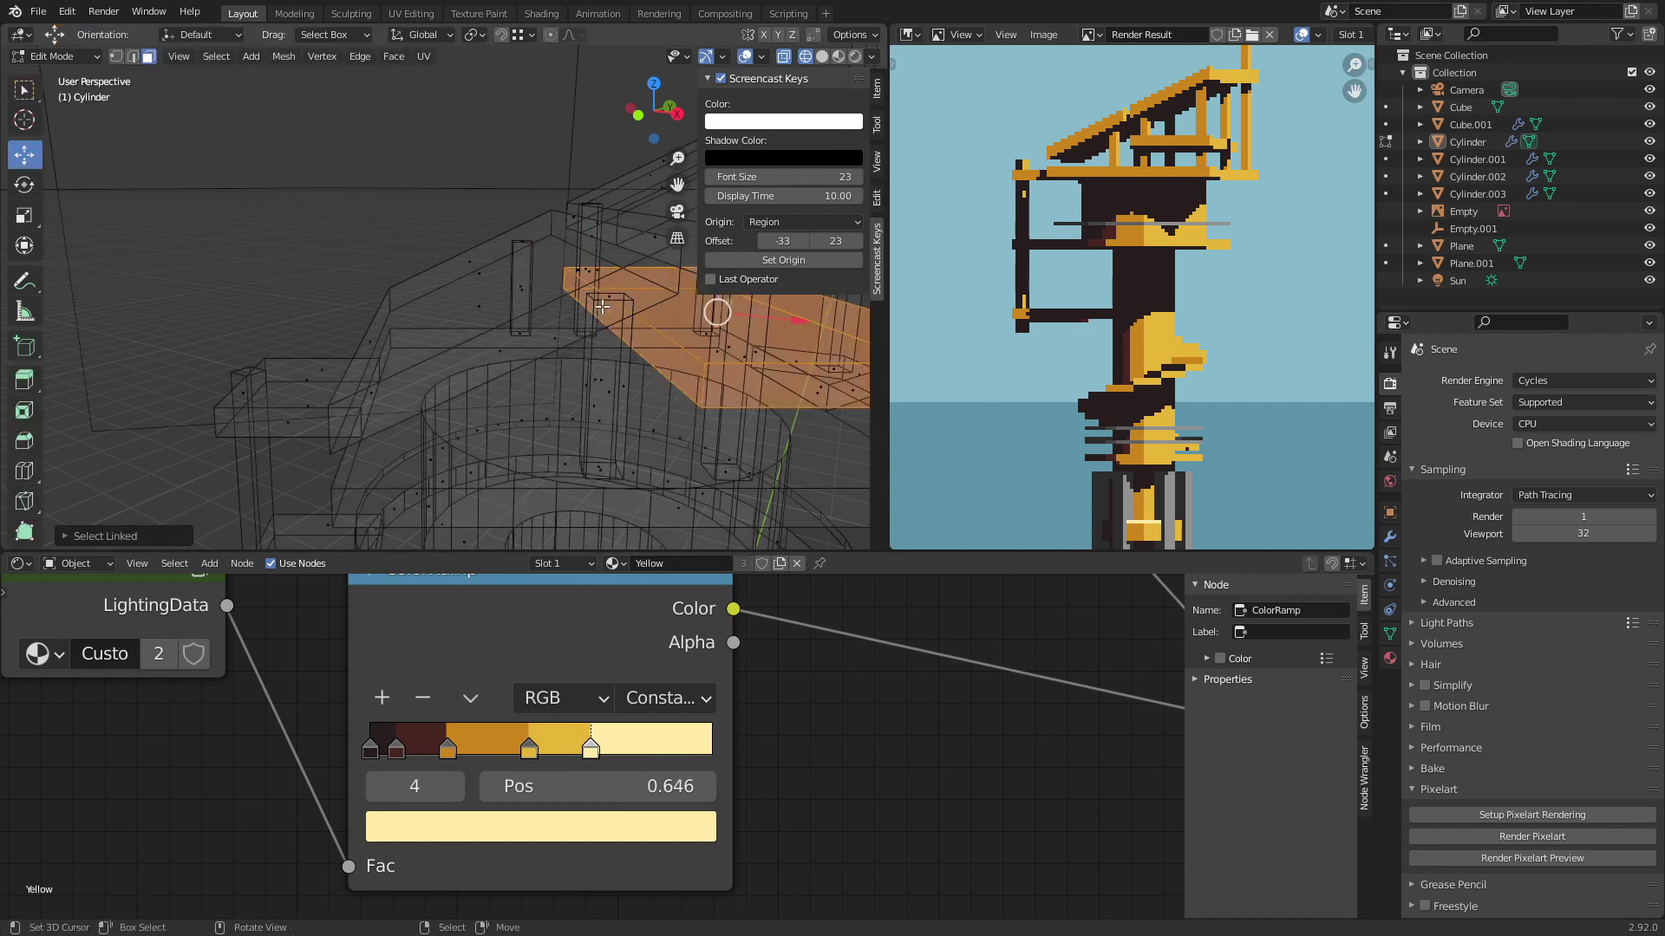
pyautogui.hotkey('alt', 'a')
pyautogui.press('l')
pyautogui.click(604, 300)
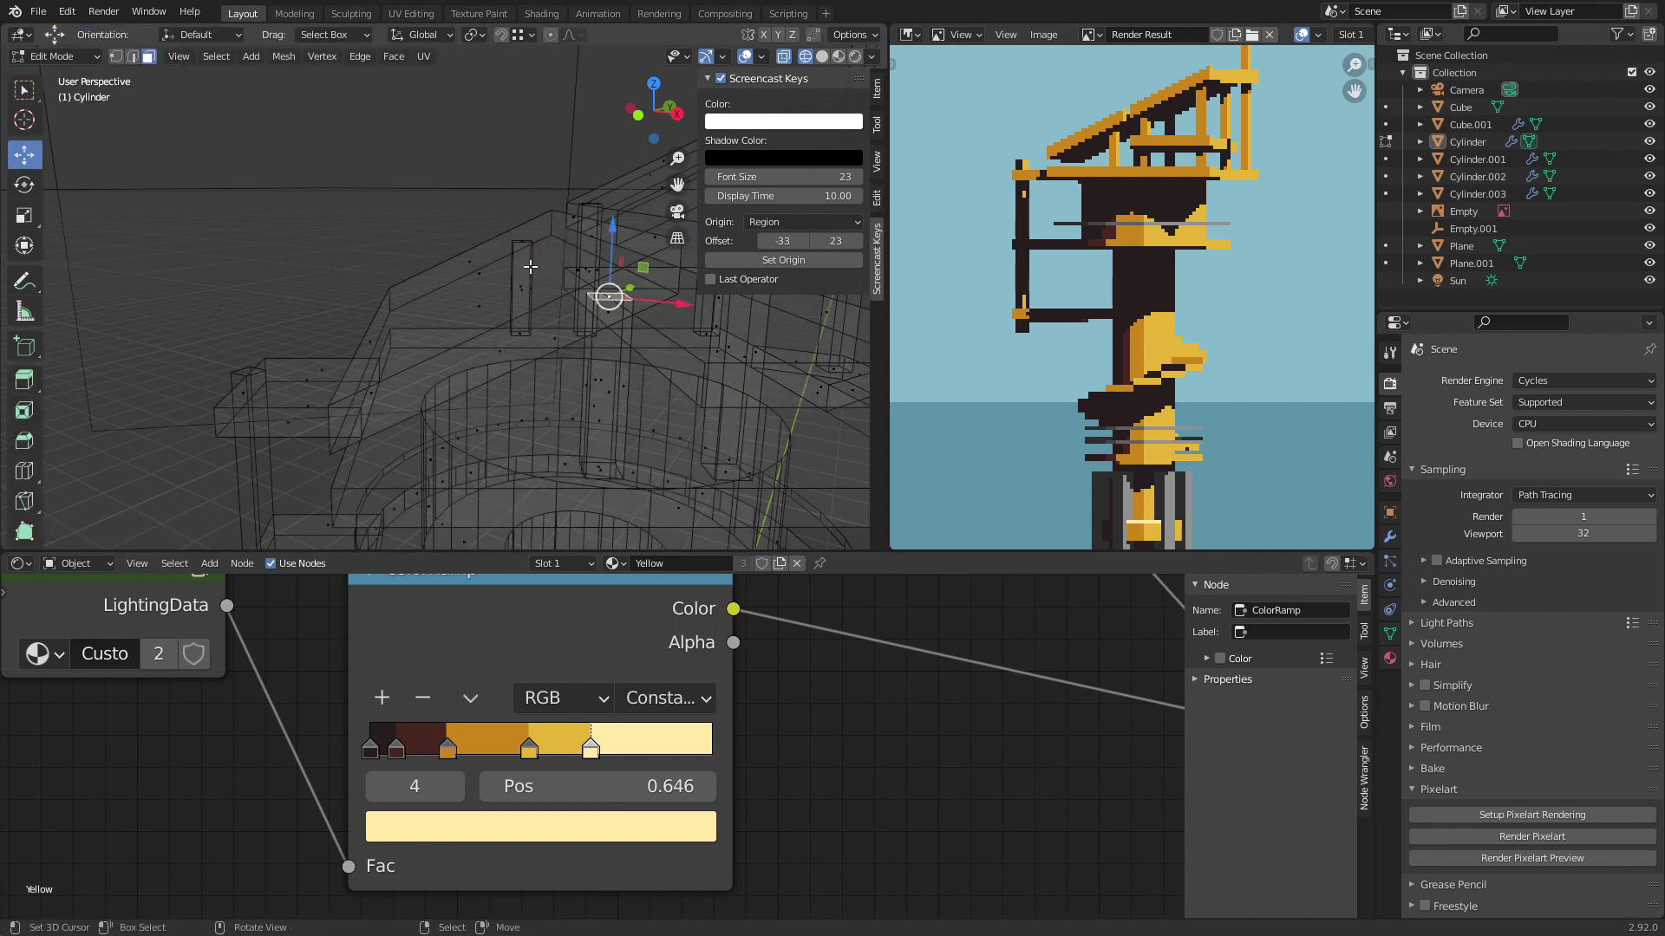
pyautogui.press('l')
pyautogui.hotkey('alt', 'a')
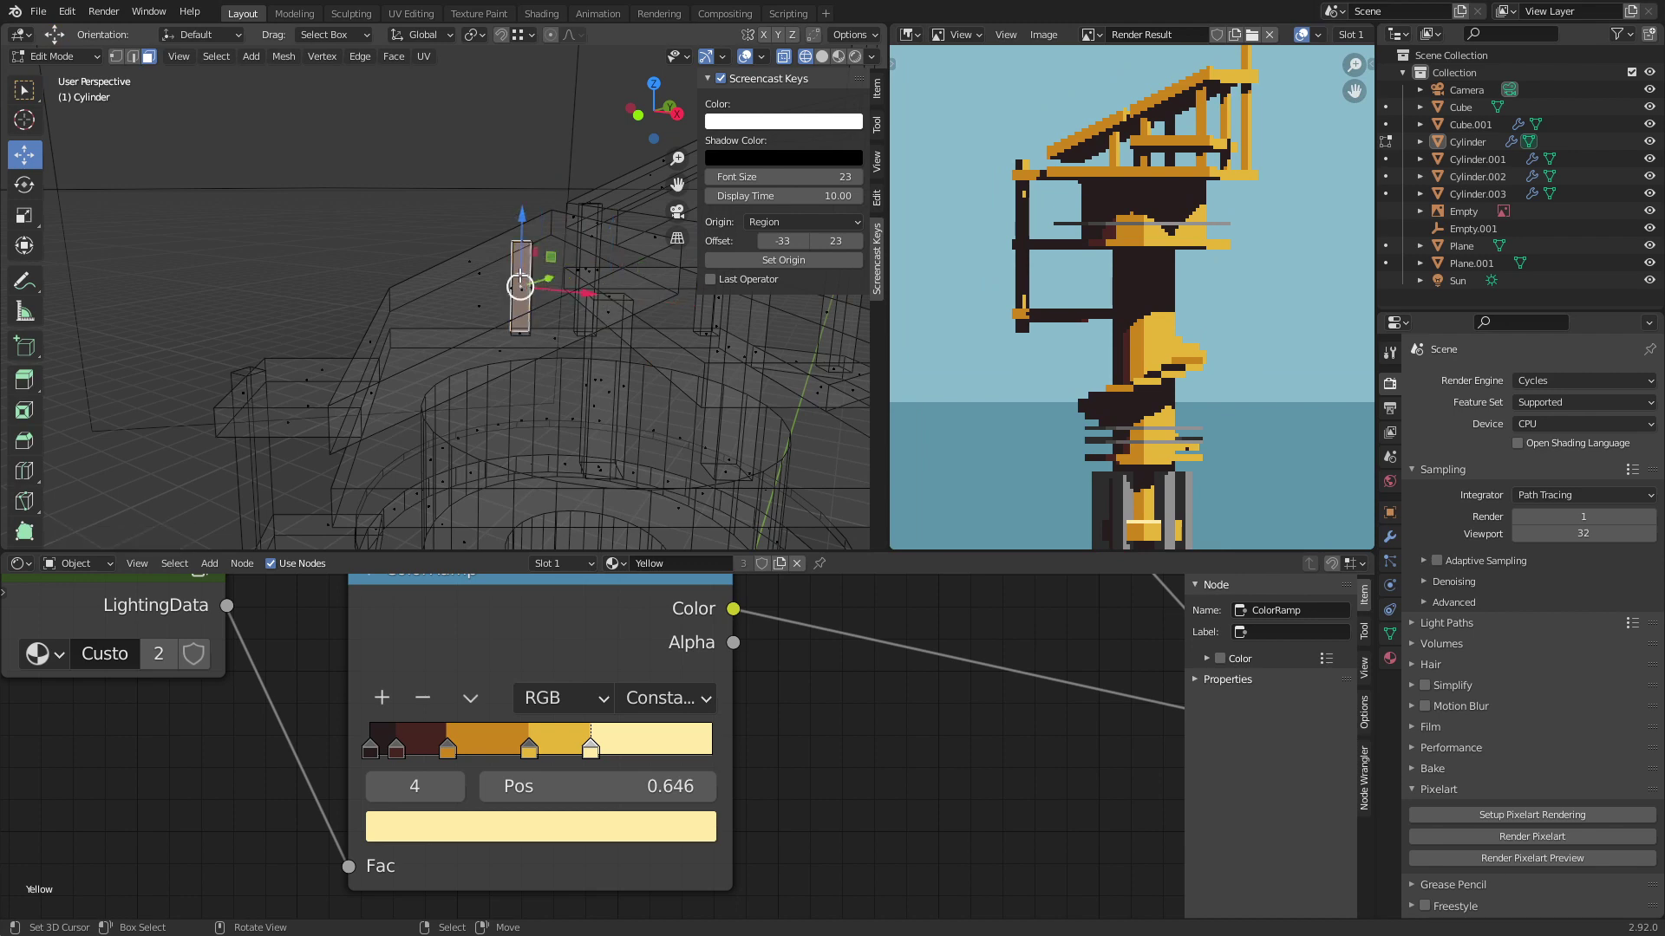
pyautogui.press('l')
pyautogui.press('KP_7')
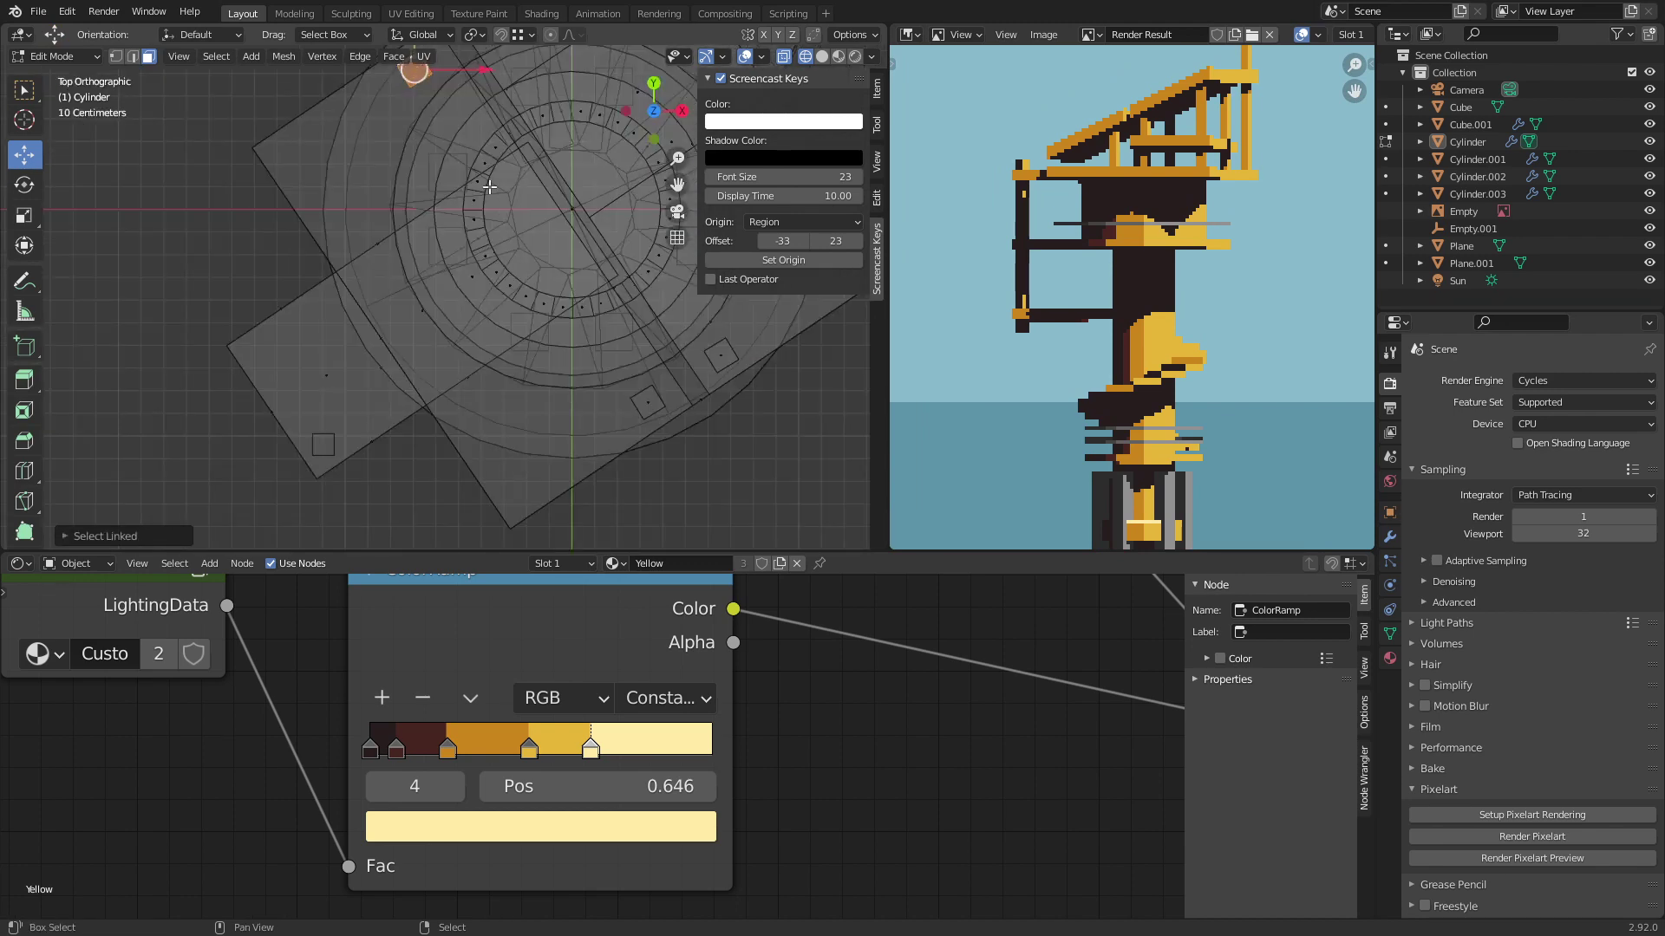
pyautogui.hotkey('shift', 'd')
pyautogui.click(490, 424)
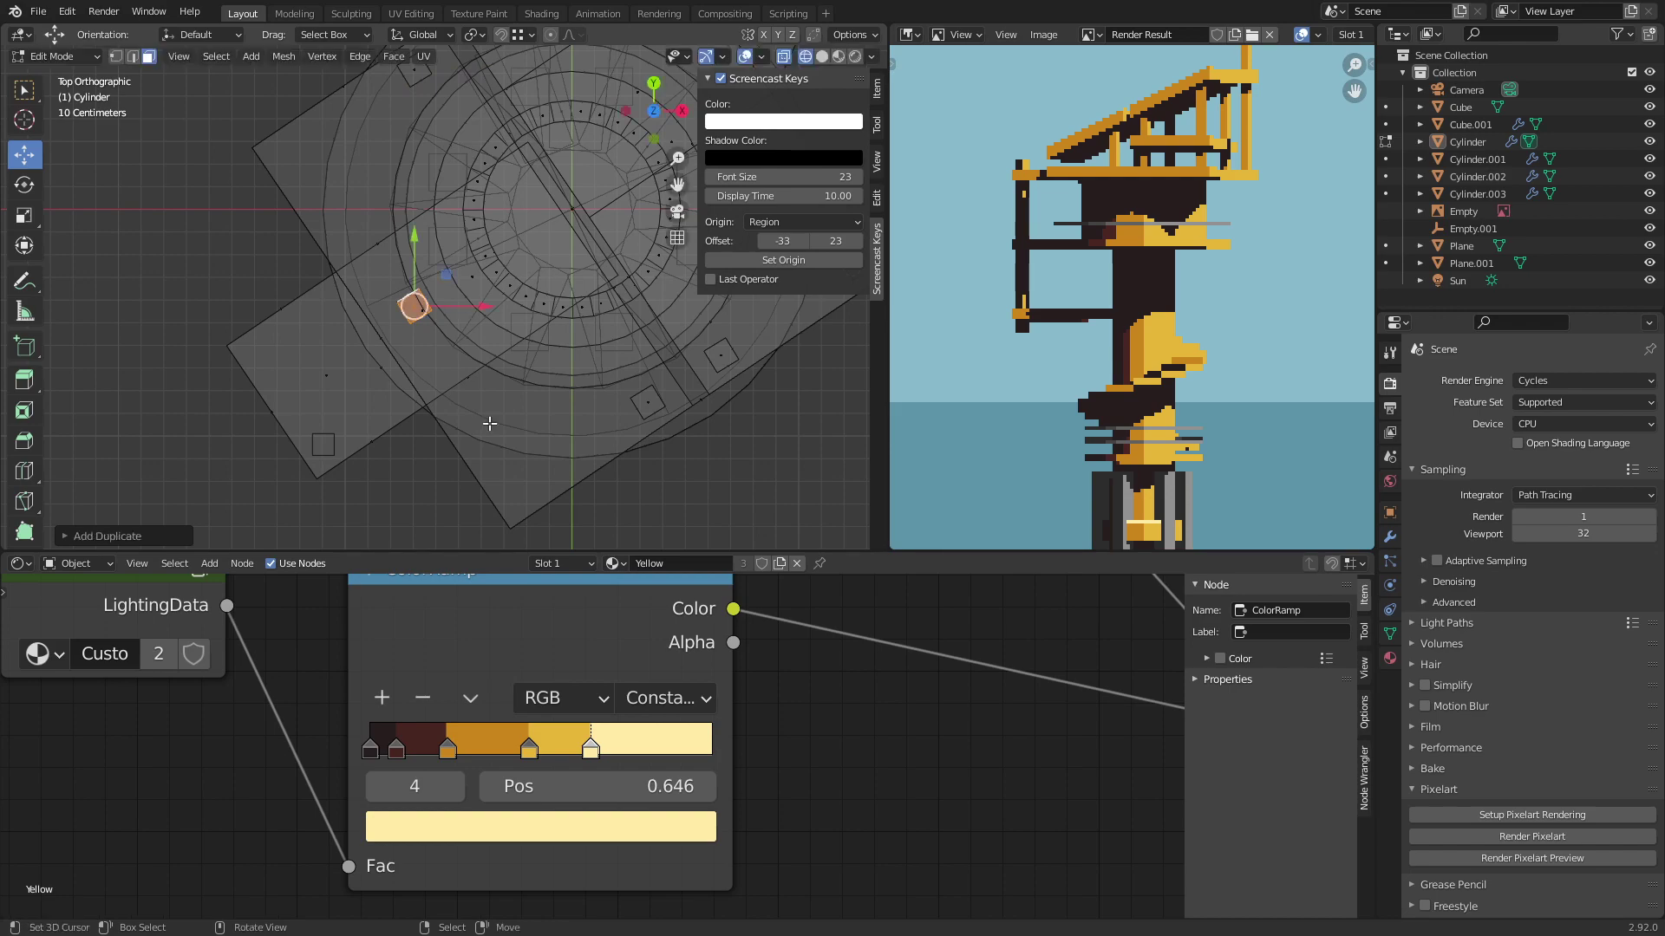
pyautogui.moveTo(490, 423); pyautogui.dragTo(370, 267, button='middle')
pyautogui.hotkey('ctrl', 'z')
pyautogui.hotkey('ctrl', 'z')
pyautogui.hotkey('ctrl', 'z')
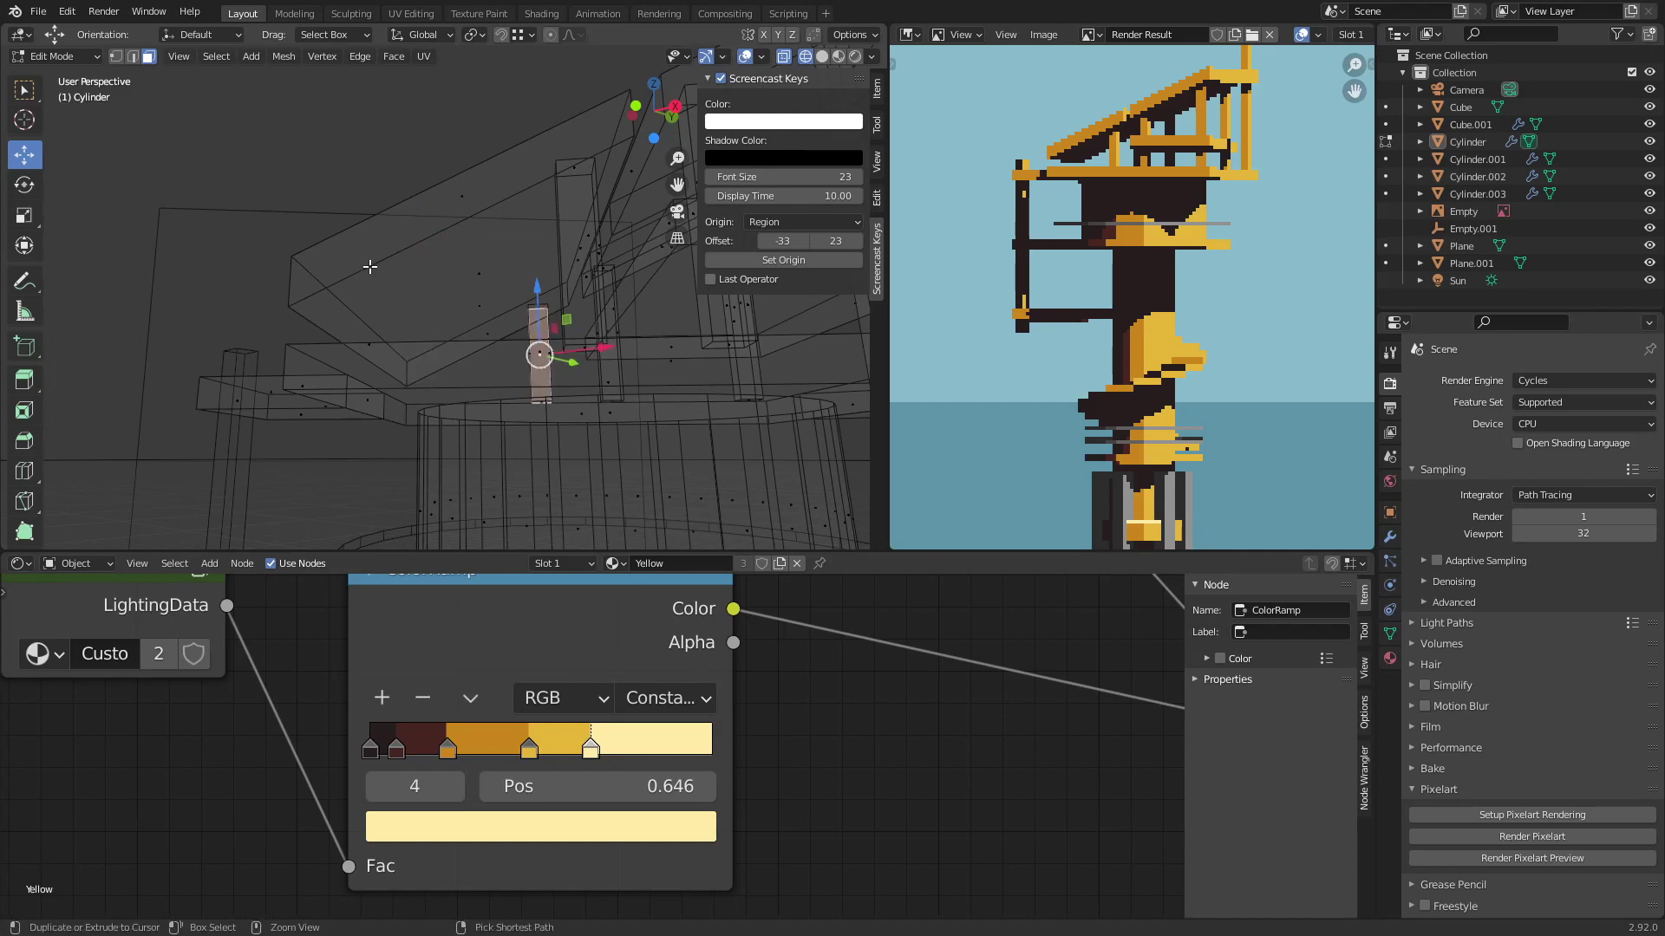
pyautogui.hotkey('ctrl', 'z')
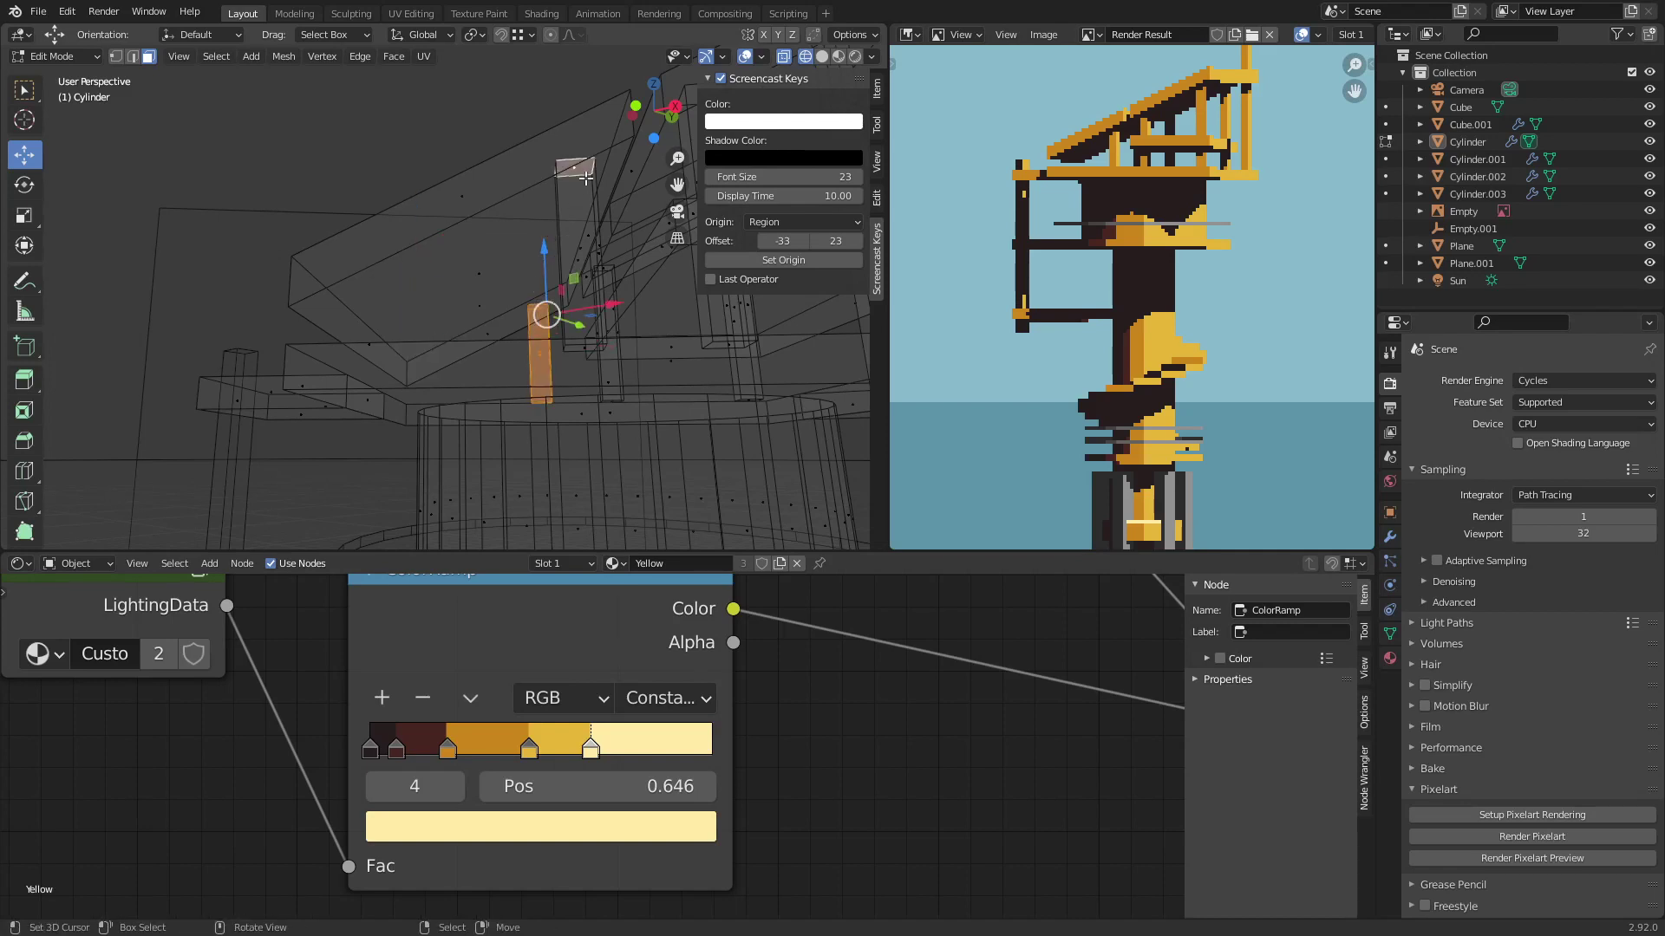
# Step: Duplicate both shortened posts toward the roof's low end, about -0.56 m in X and -0.36 m in Y
pyautogui.press('l')
pyautogui.press('KP_7')
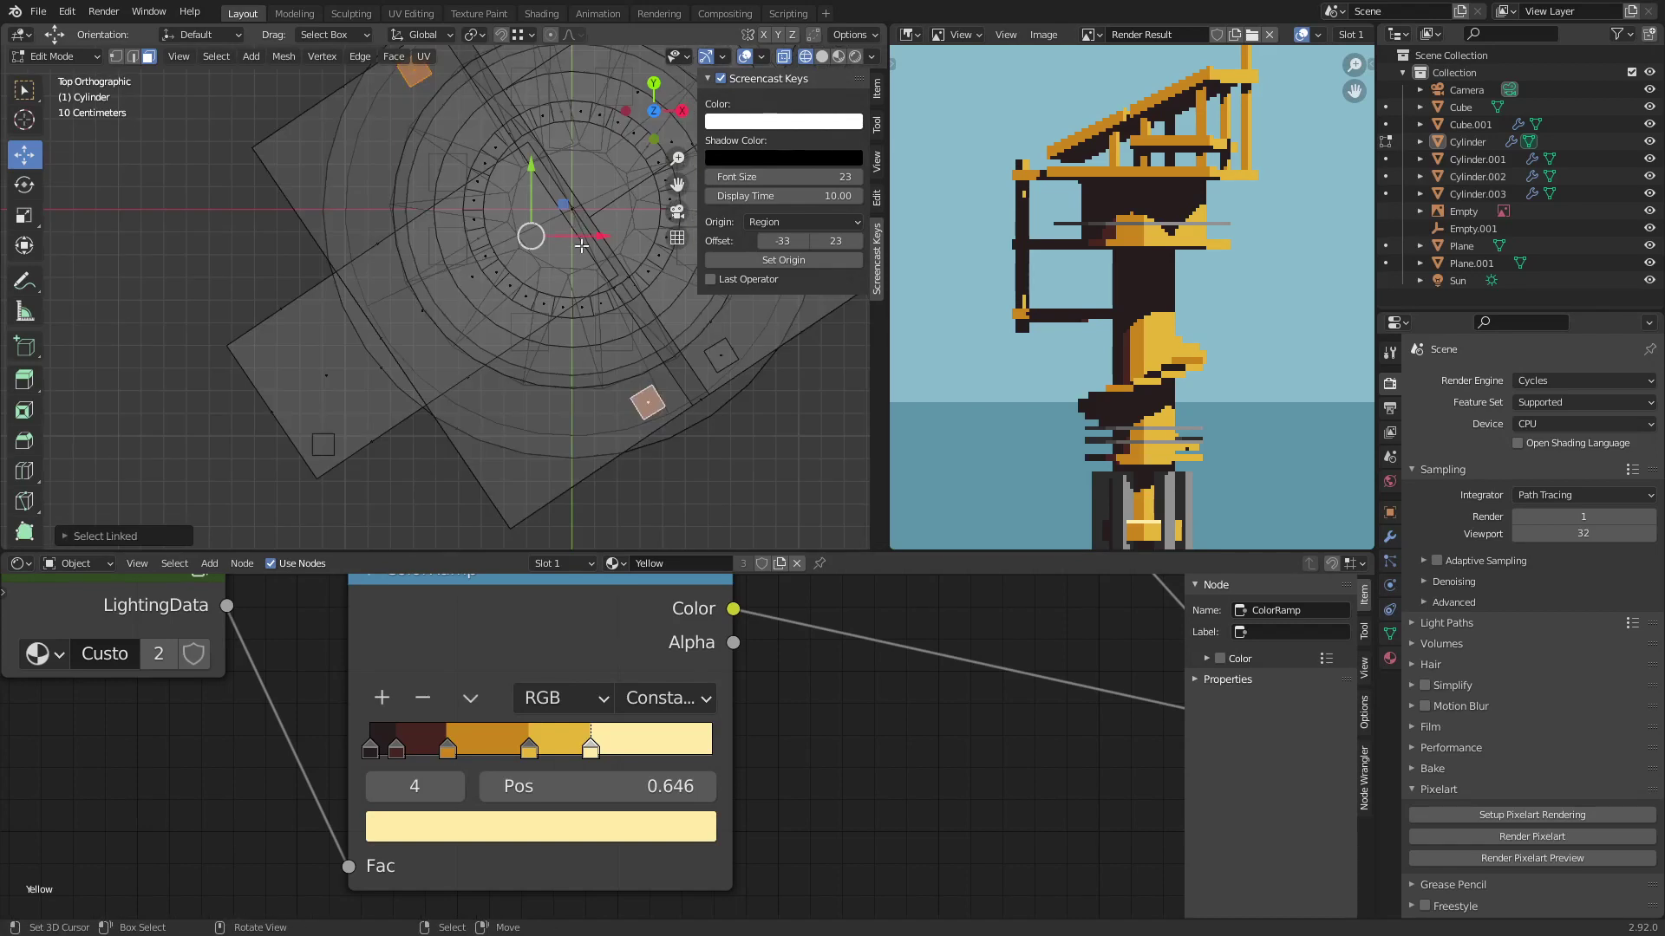
pyautogui.press('g')
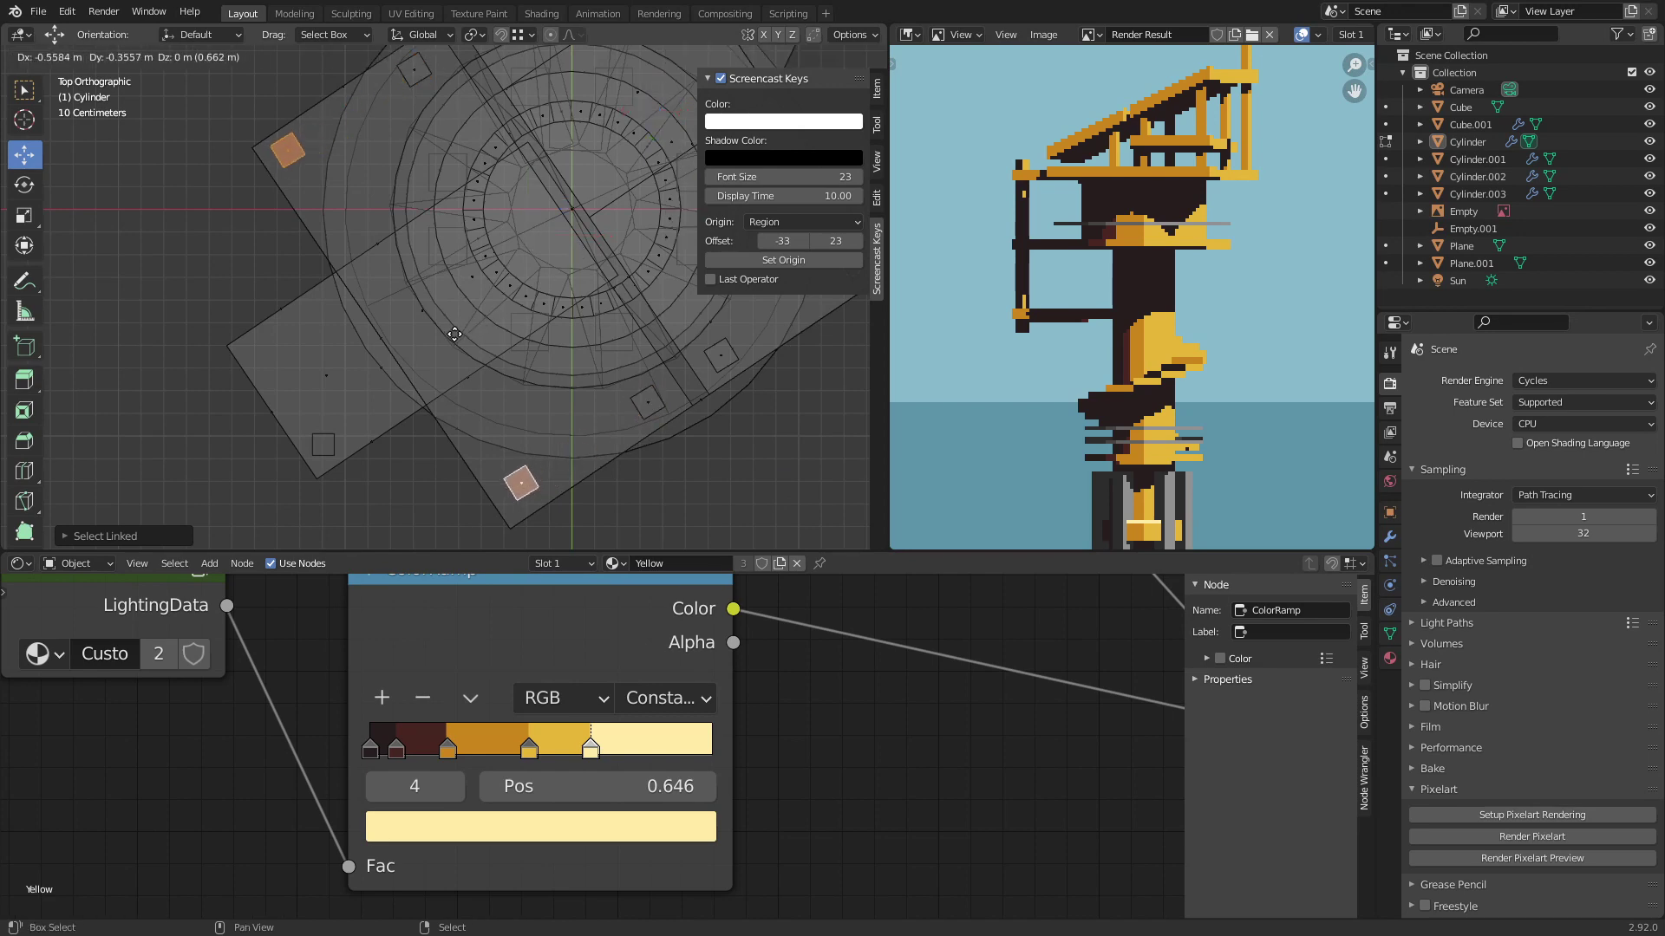
pyautogui.click(458, 337)
# Step: Lower the top faces of the newest post pair about 0.31 m along Z to fit under the roof's low end
pyautogui.moveTo(318, 201); pyautogui.dragTo(287, 76, button='middle')
pyautogui.click(350, 179)
pyautogui.moveTo(487, 432); pyautogui.dragTo(472, 335, button='middle')
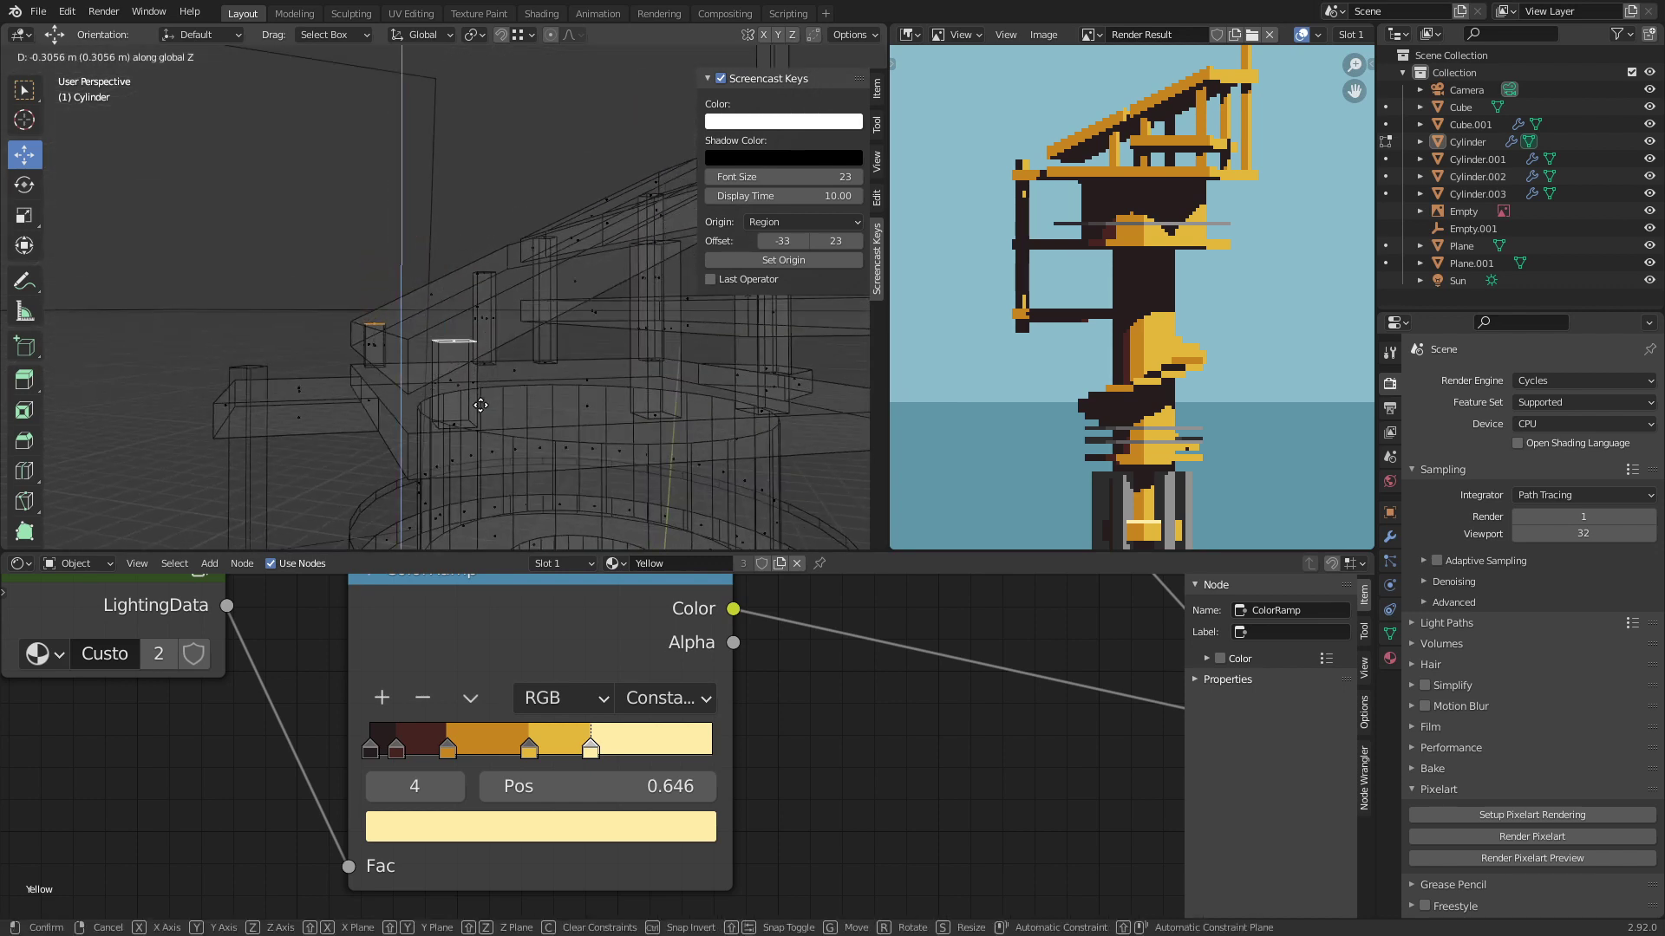
# Step: Render a pixel art preview of the tower, check the roof posts up close, and save the file
pyautogui.press('Tab')
pyautogui.click(1510, 861)
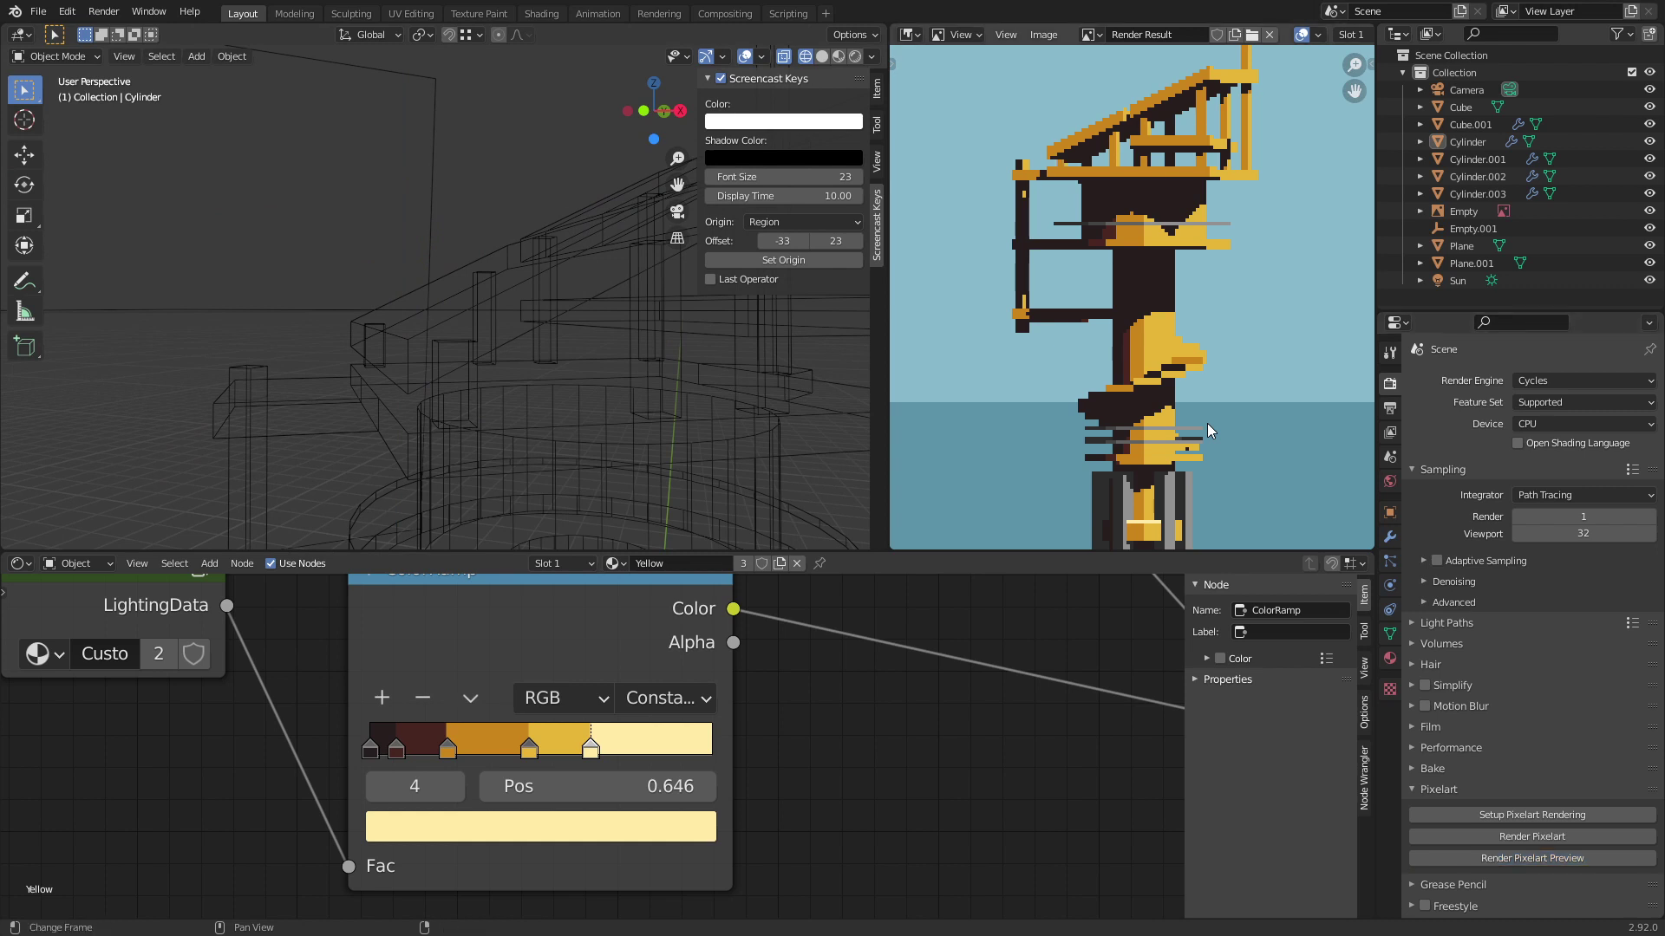
pyautogui.click(1114, 183)
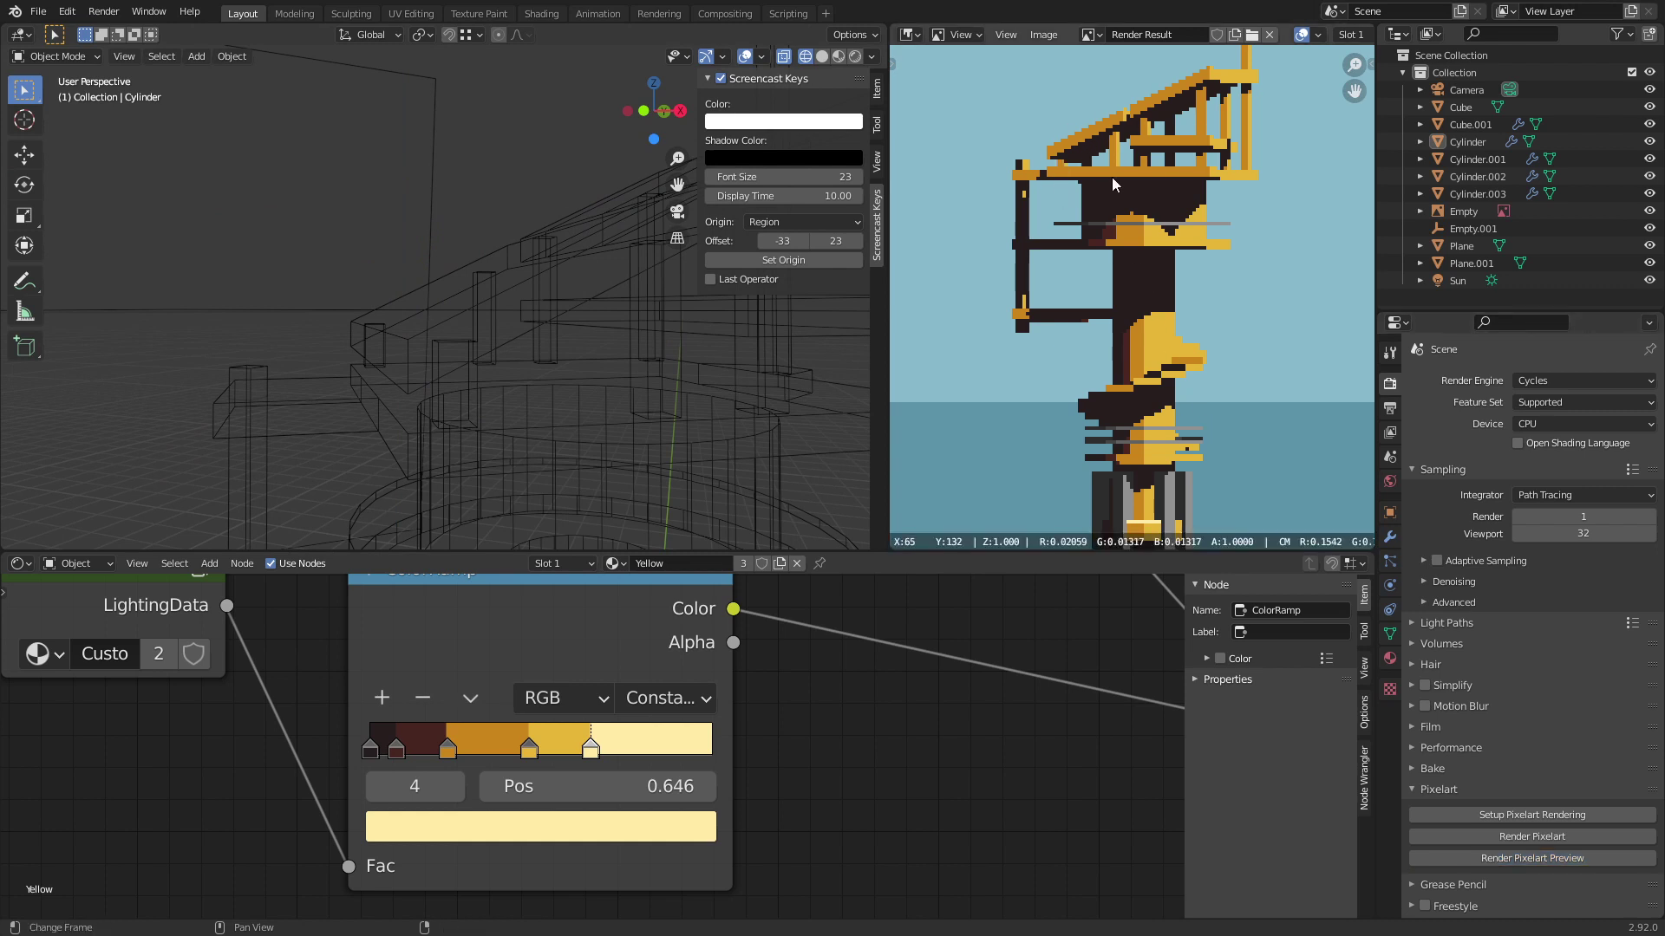
pyautogui.moveTo(1070, 155)
pyautogui.mouseDown(button='right')
pyautogui.moveTo(1051, 142)
pyautogui.moveTo(1079, 159)
pyautogui.mouseUp(button='right')
pyautogui.scroll(3, 1084, 167)
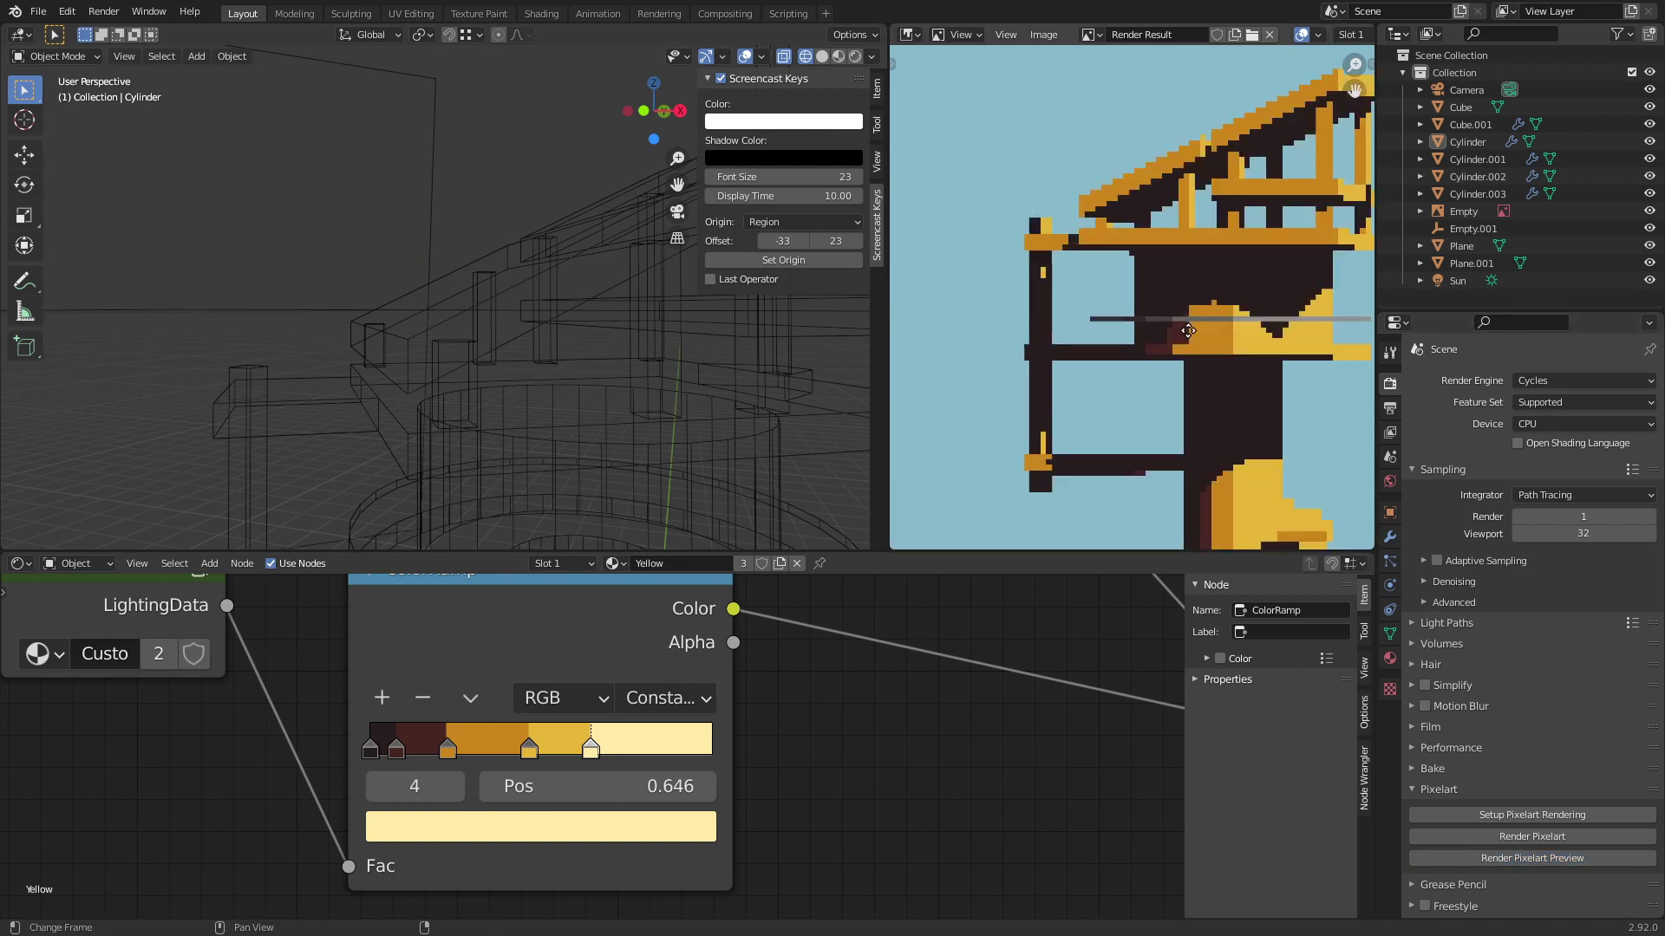
pyautogui.moveTo(1084, 168); pyautogui.dragTo(1183, 308, button='middle')
pyautogui.scroll(5, 1184, 309)
pyautogui.scroll(-8, 1185, 219)
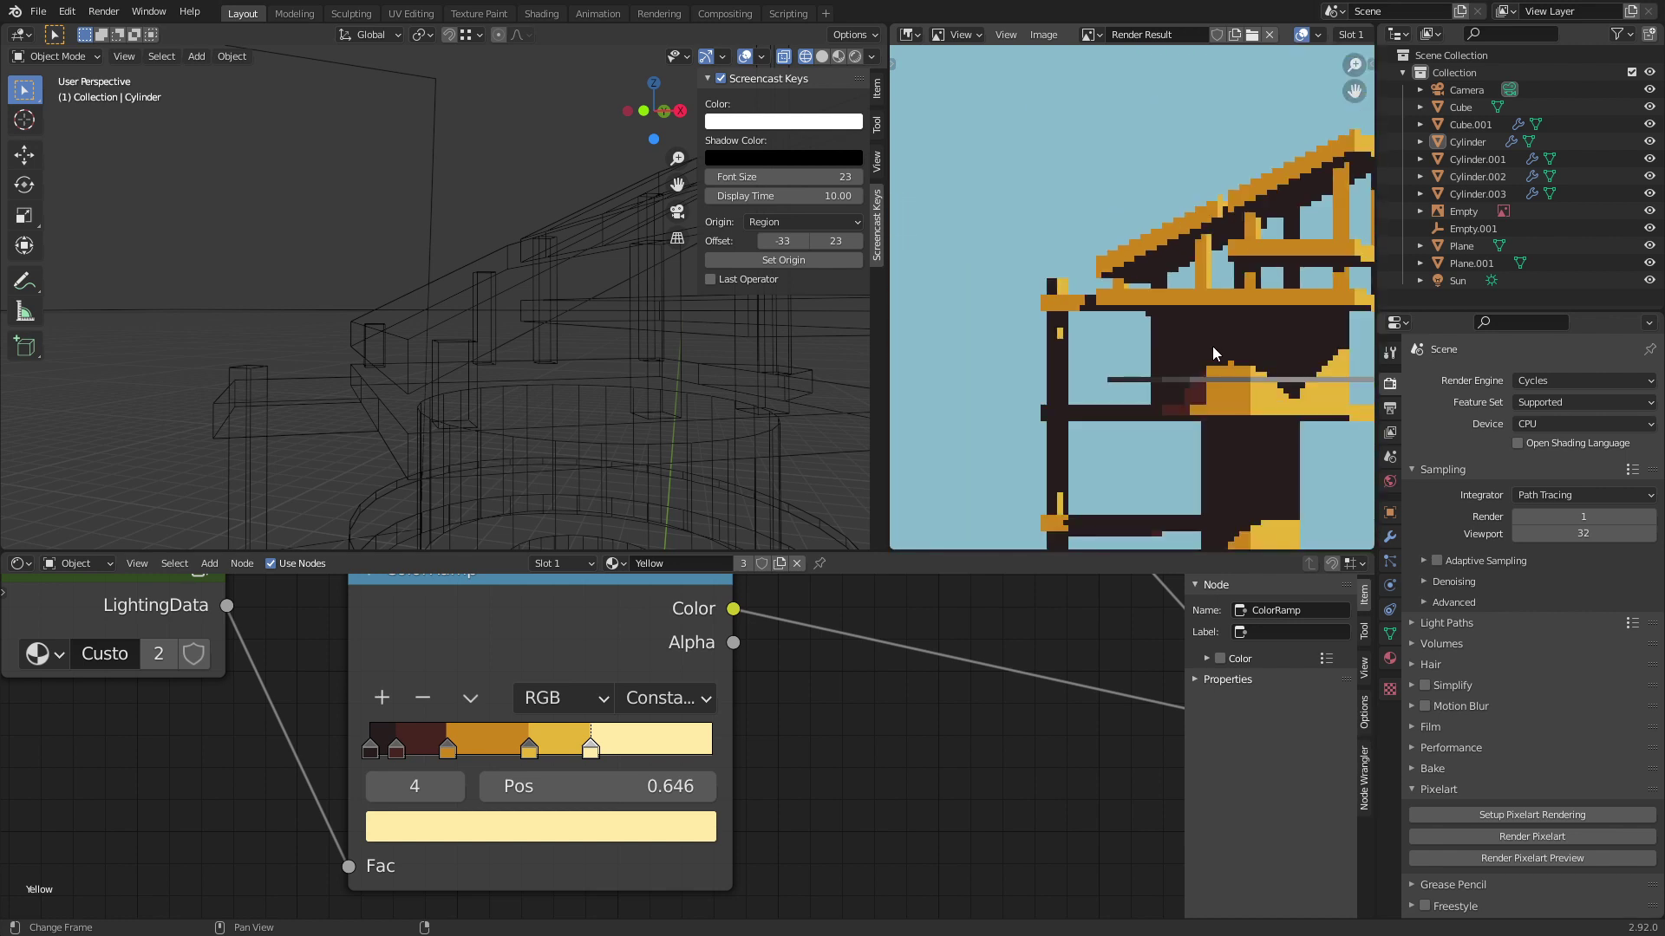
pyautogui.scroll(1, 1165, 279)
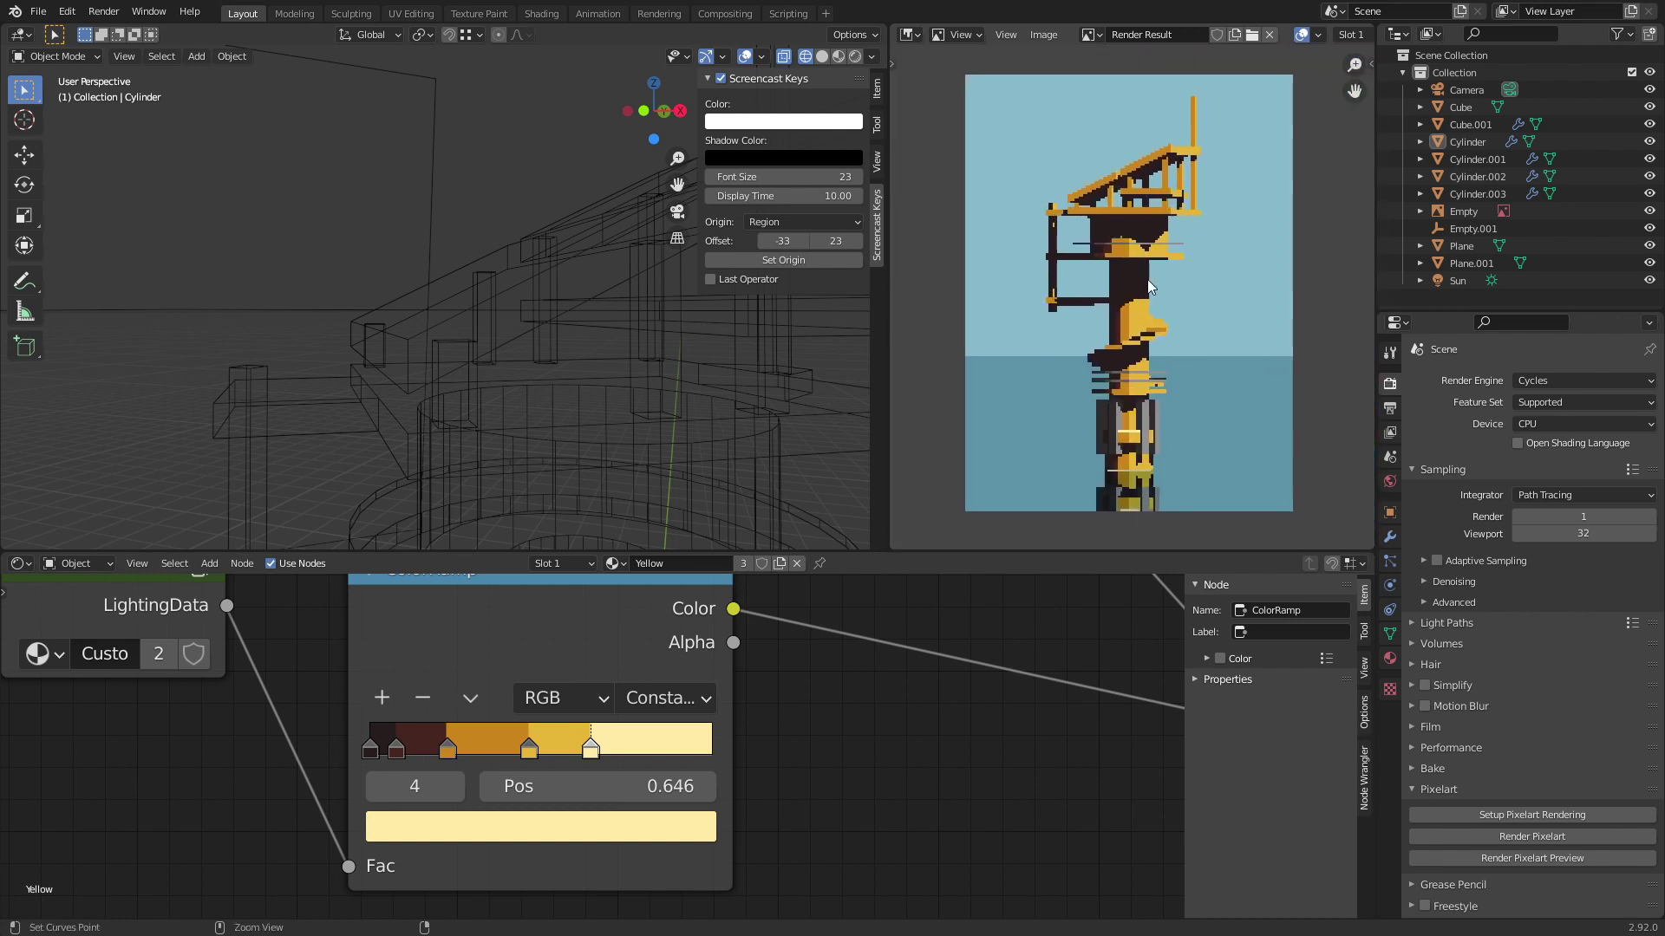
pyautogui.hotkey('ctrl', 's')
# Step: Switch the 3D view from wireframe to solid shading, compare the whole tower with the reference photo, and save the file
pyautogui.moveTo(1140, 377); pyautogui.dragTo(1114, 365, button='middle')
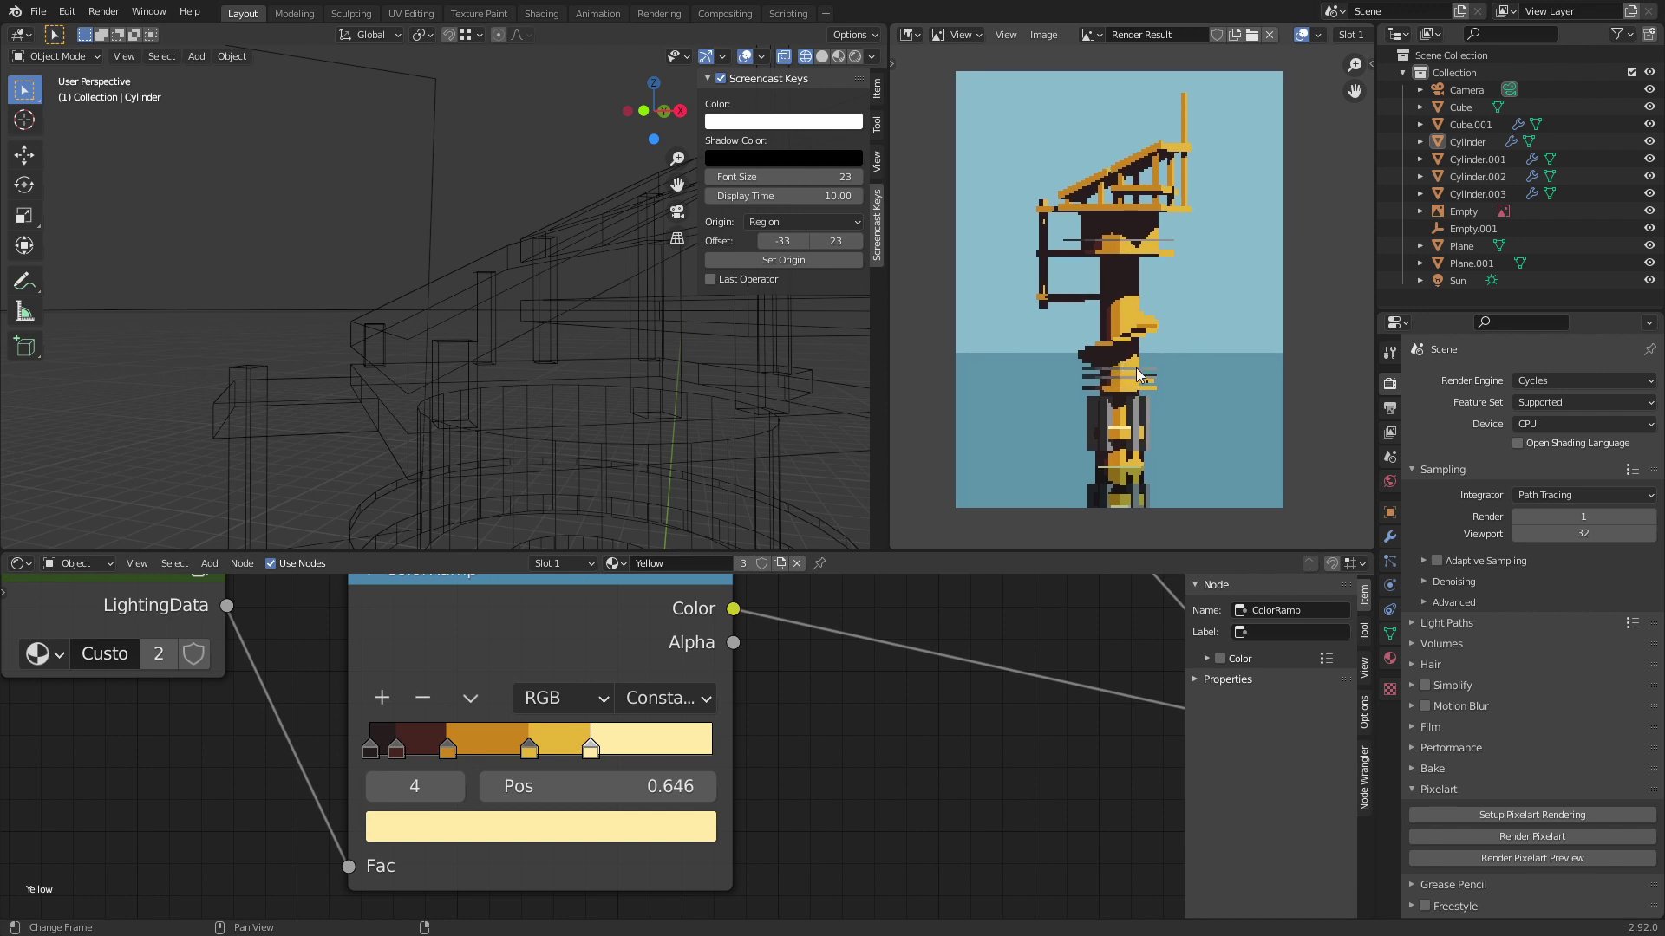
pyautogui.scroll(-3, 451, 424)
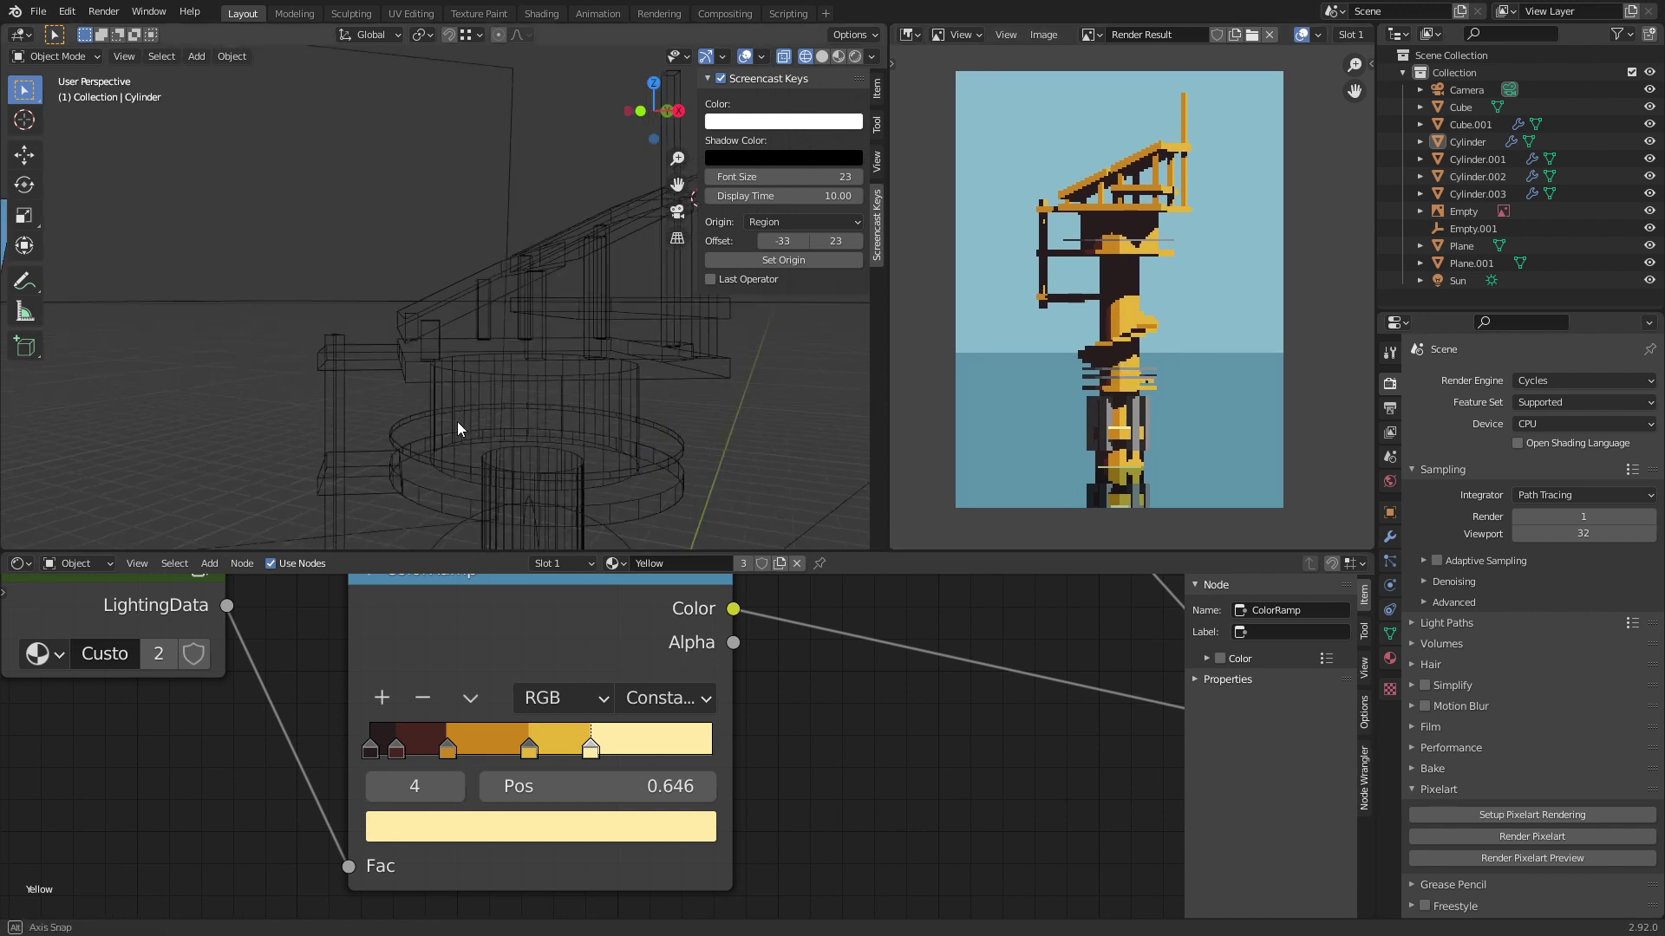
pyautogui.moveTo(456, 421); pyautogui.dragTo(394, 433, button='middle')
pyautogui.click(838, 57)
pyautogui.moveTo(652, 315)
pyautogui.mouseDown(button='middle')
pyautogui.moveTo(545, 372)
pyautogui.moveTo(586, 439)
pyautogui.moveTo(772, 50)
pyautogui.mouseUp(button='middle')
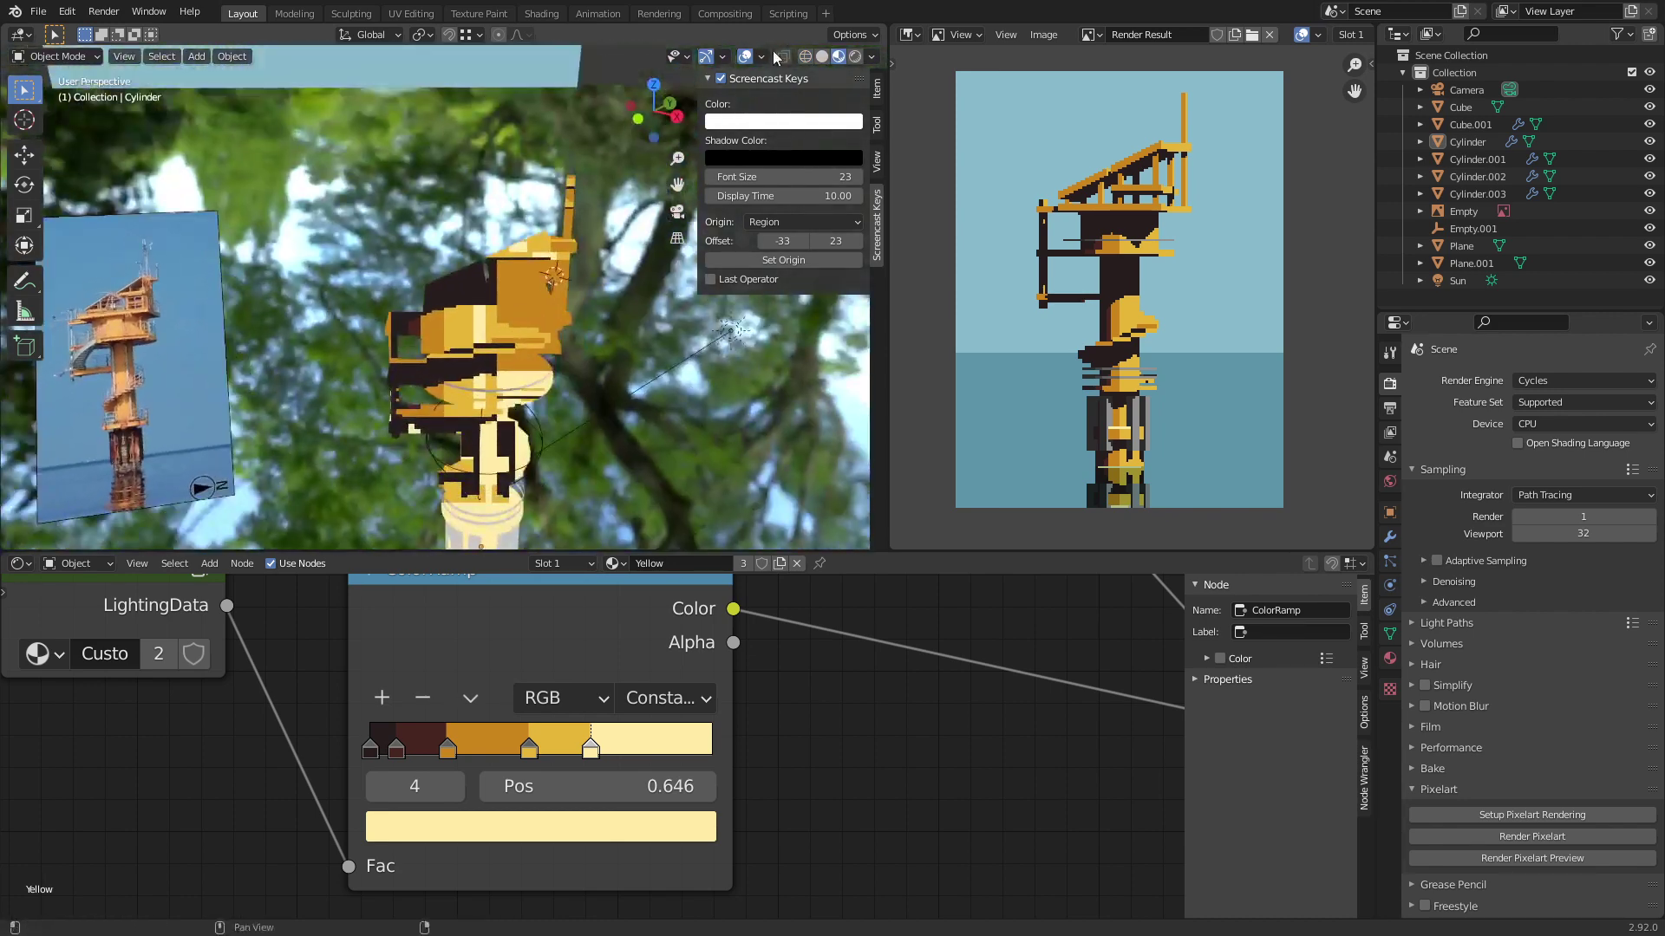
pyautogui.click(827, 57)
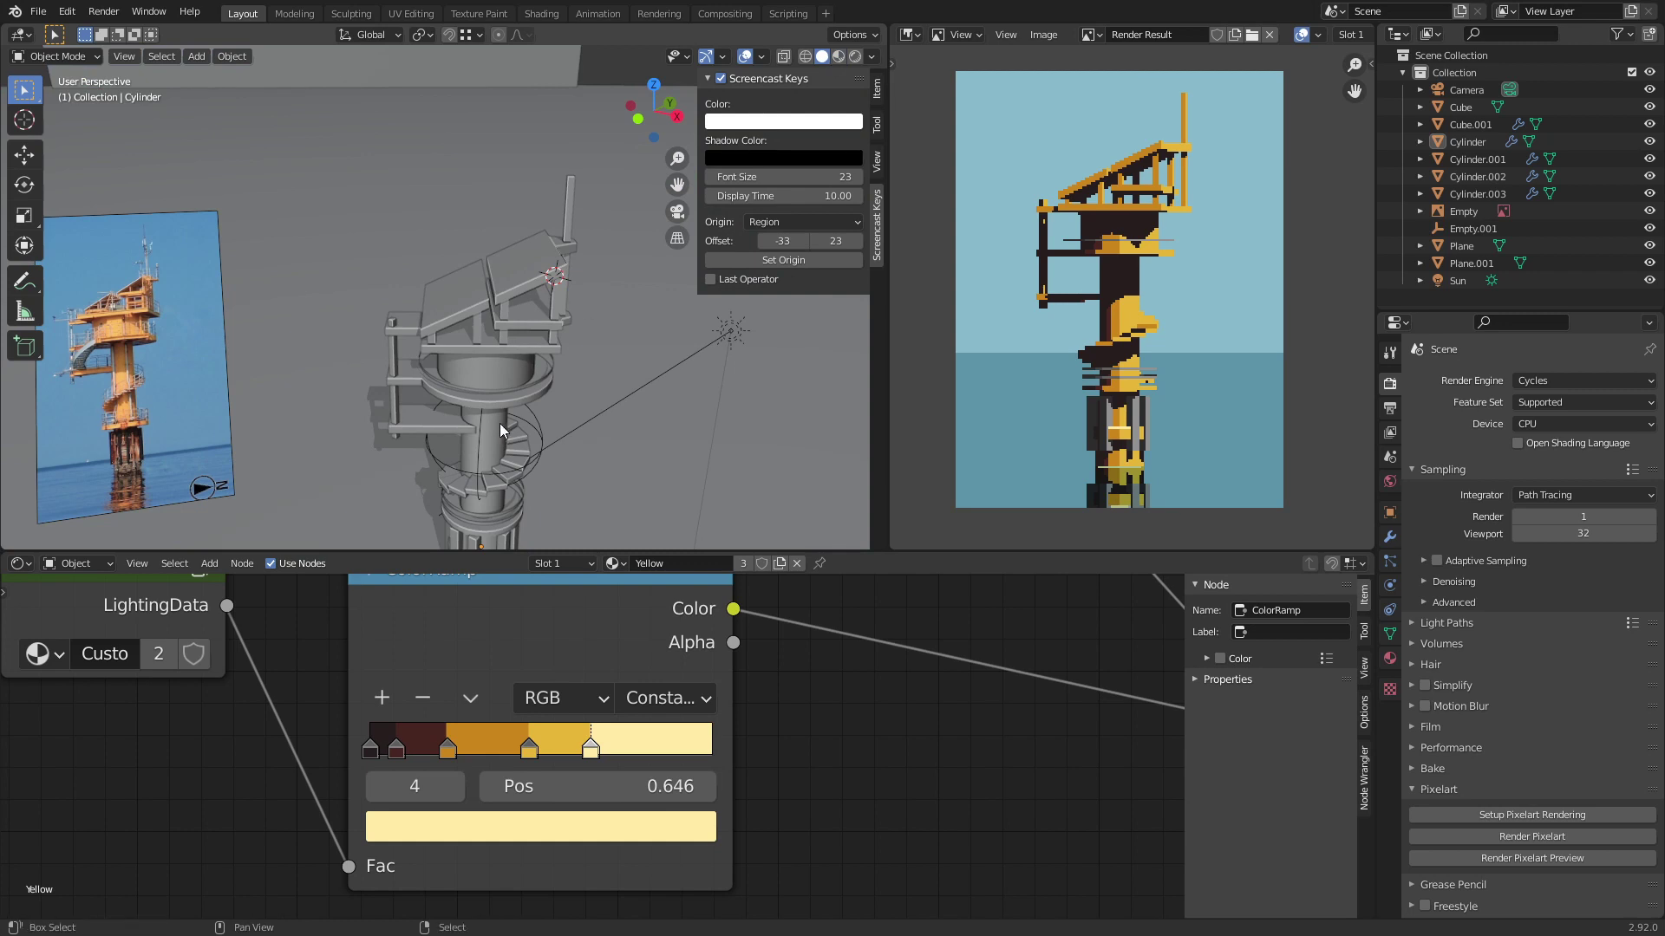
pyautogui.keyDown('shift'); pyautogui.moveTo(499, 423); pyautogui.dragTo(512, 345, button='middle'); pyautogui.keyUp('shift')
pyautogui.hotkey('ctrl', 's')
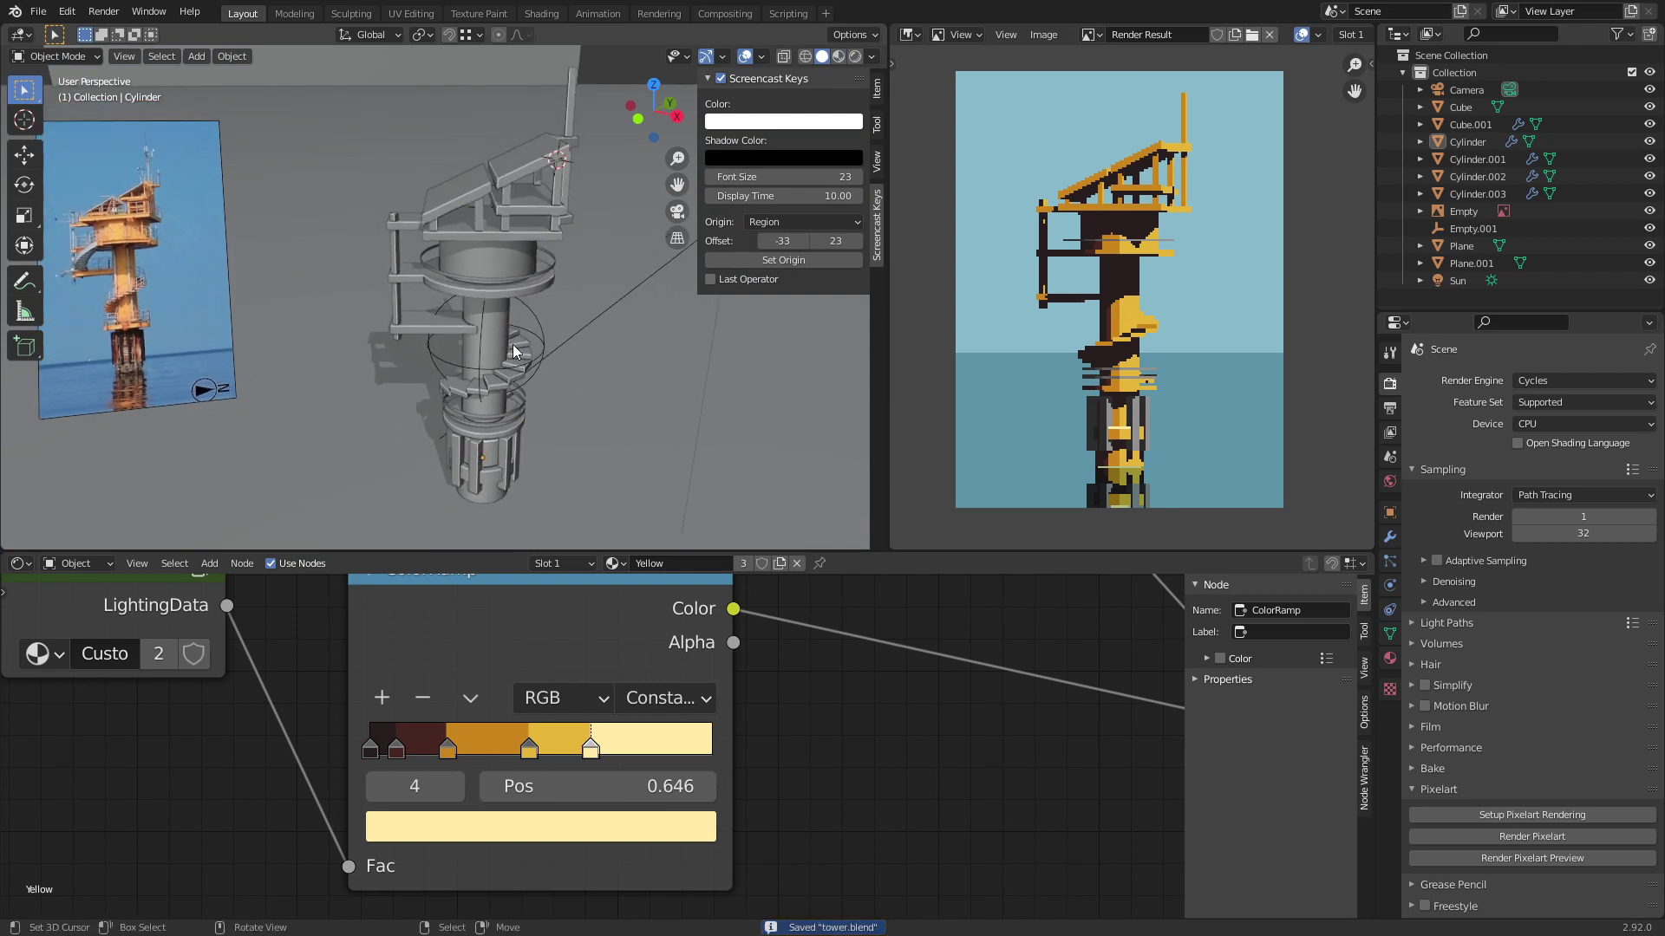
# Step: Add a cube in front of the tower's central shaft, shrink it, and stretch it along Z into a tall thin pole
pyautogui.scroll(5, 512, 345)
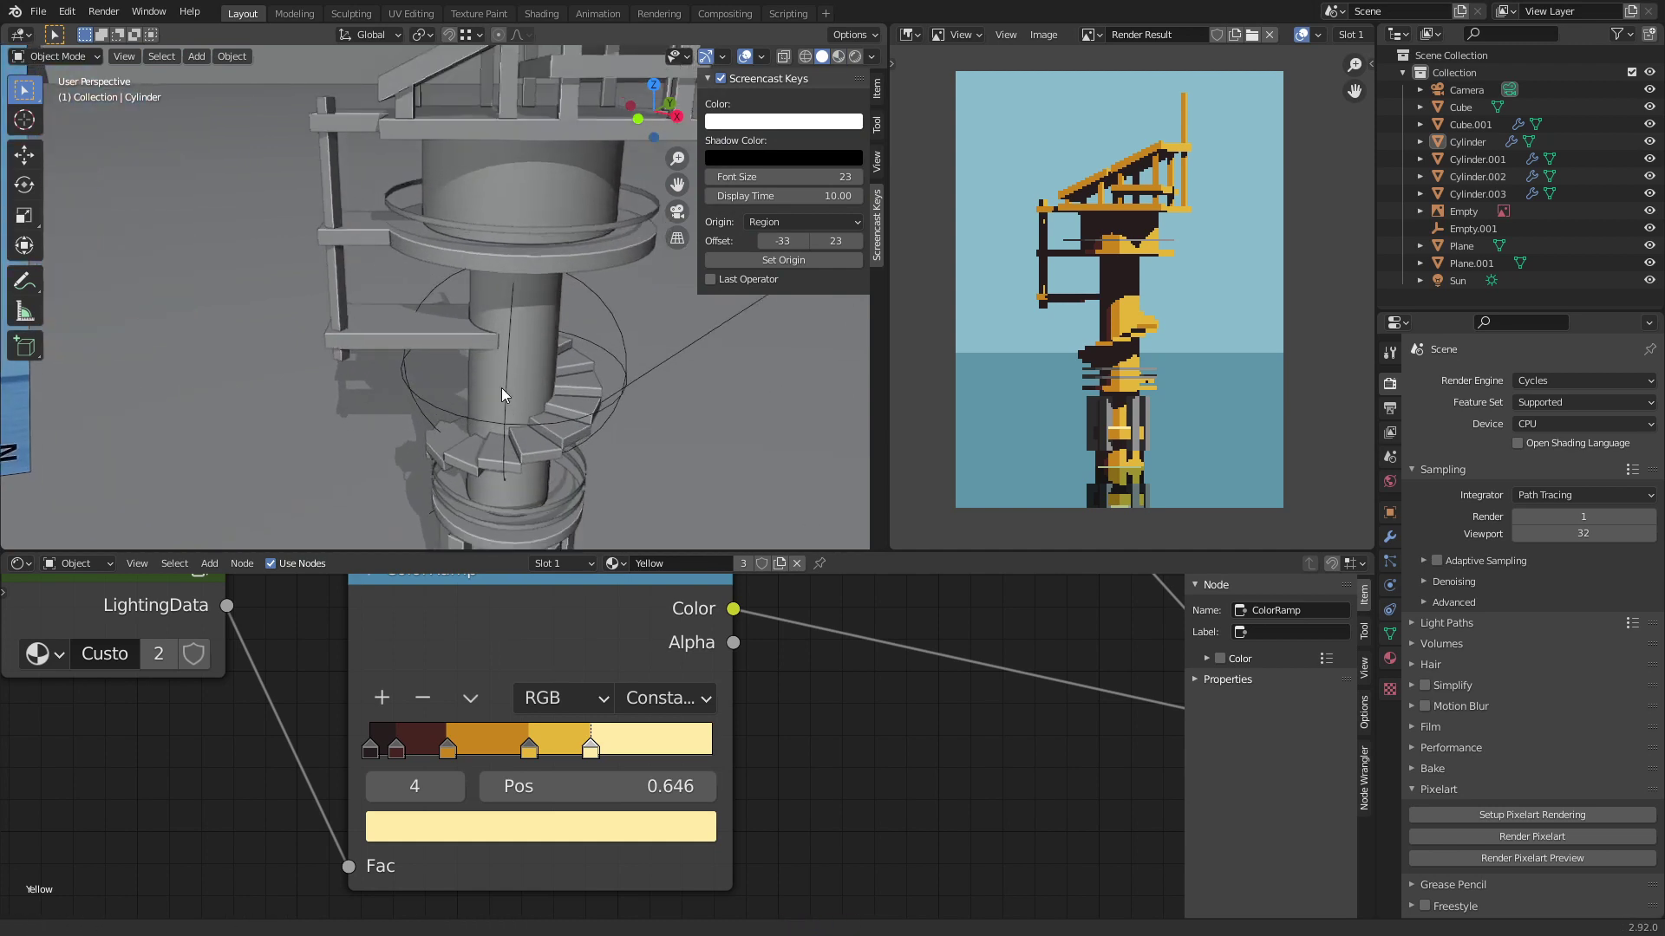
pyautogui.hotkey('shift', 'a')
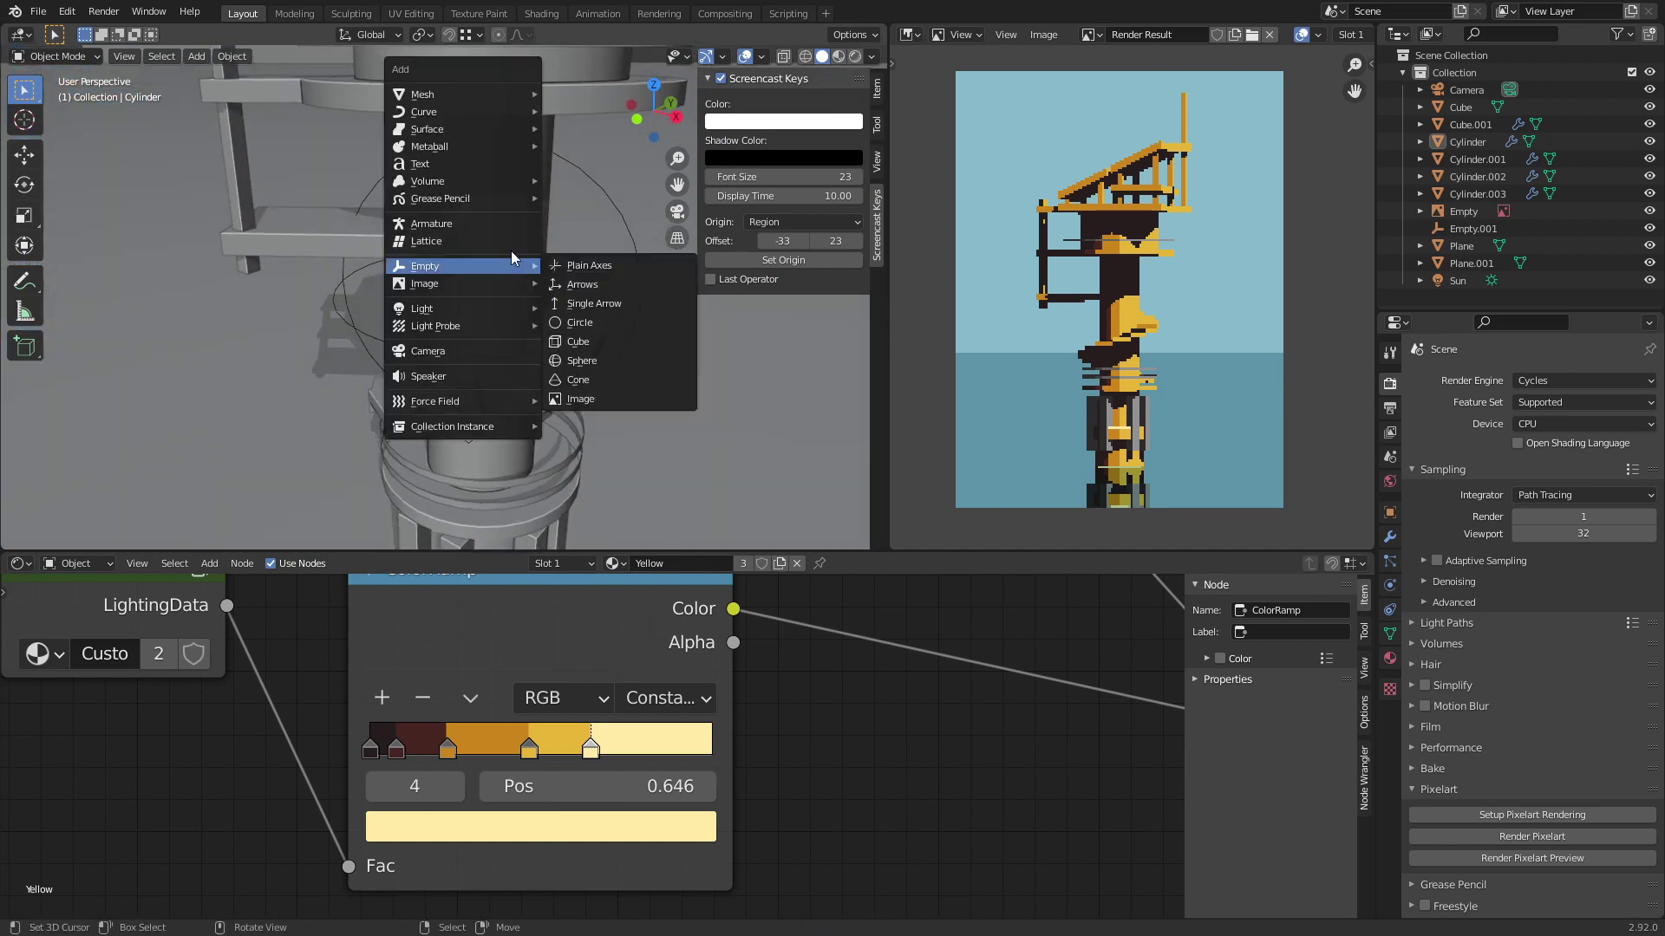
pyautogui.moveTo(479, 91)
pyautogui.click(568, 110)
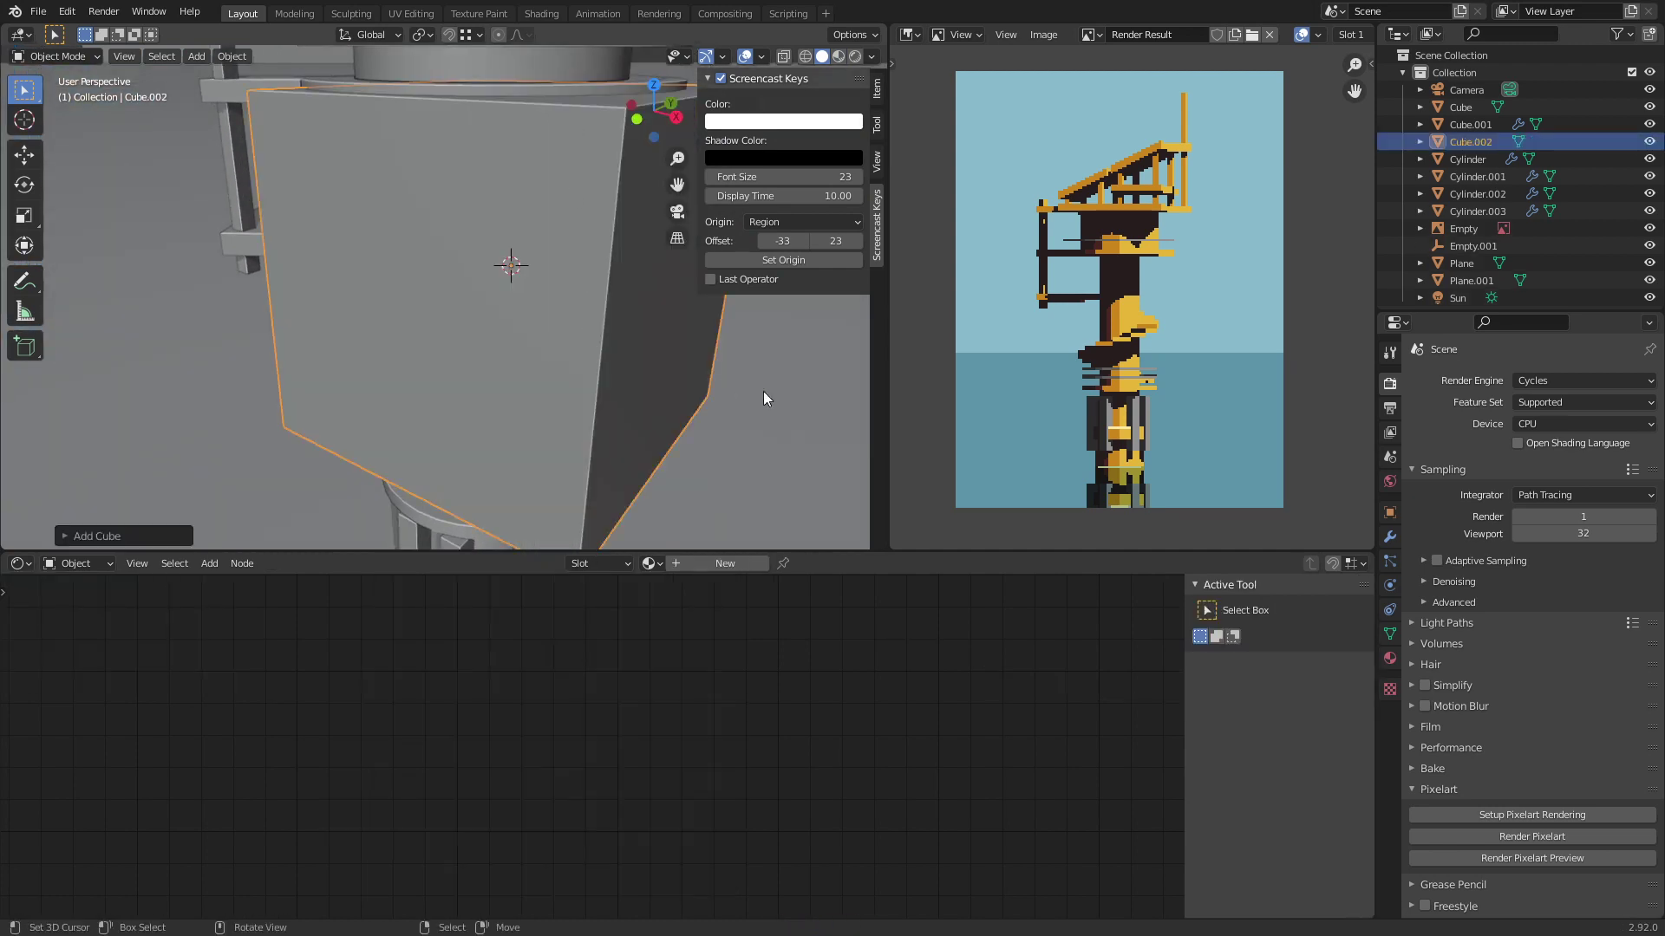
pyautogui.press('s')
pyautogui.click(521, 282)
pyautogui.press('s')
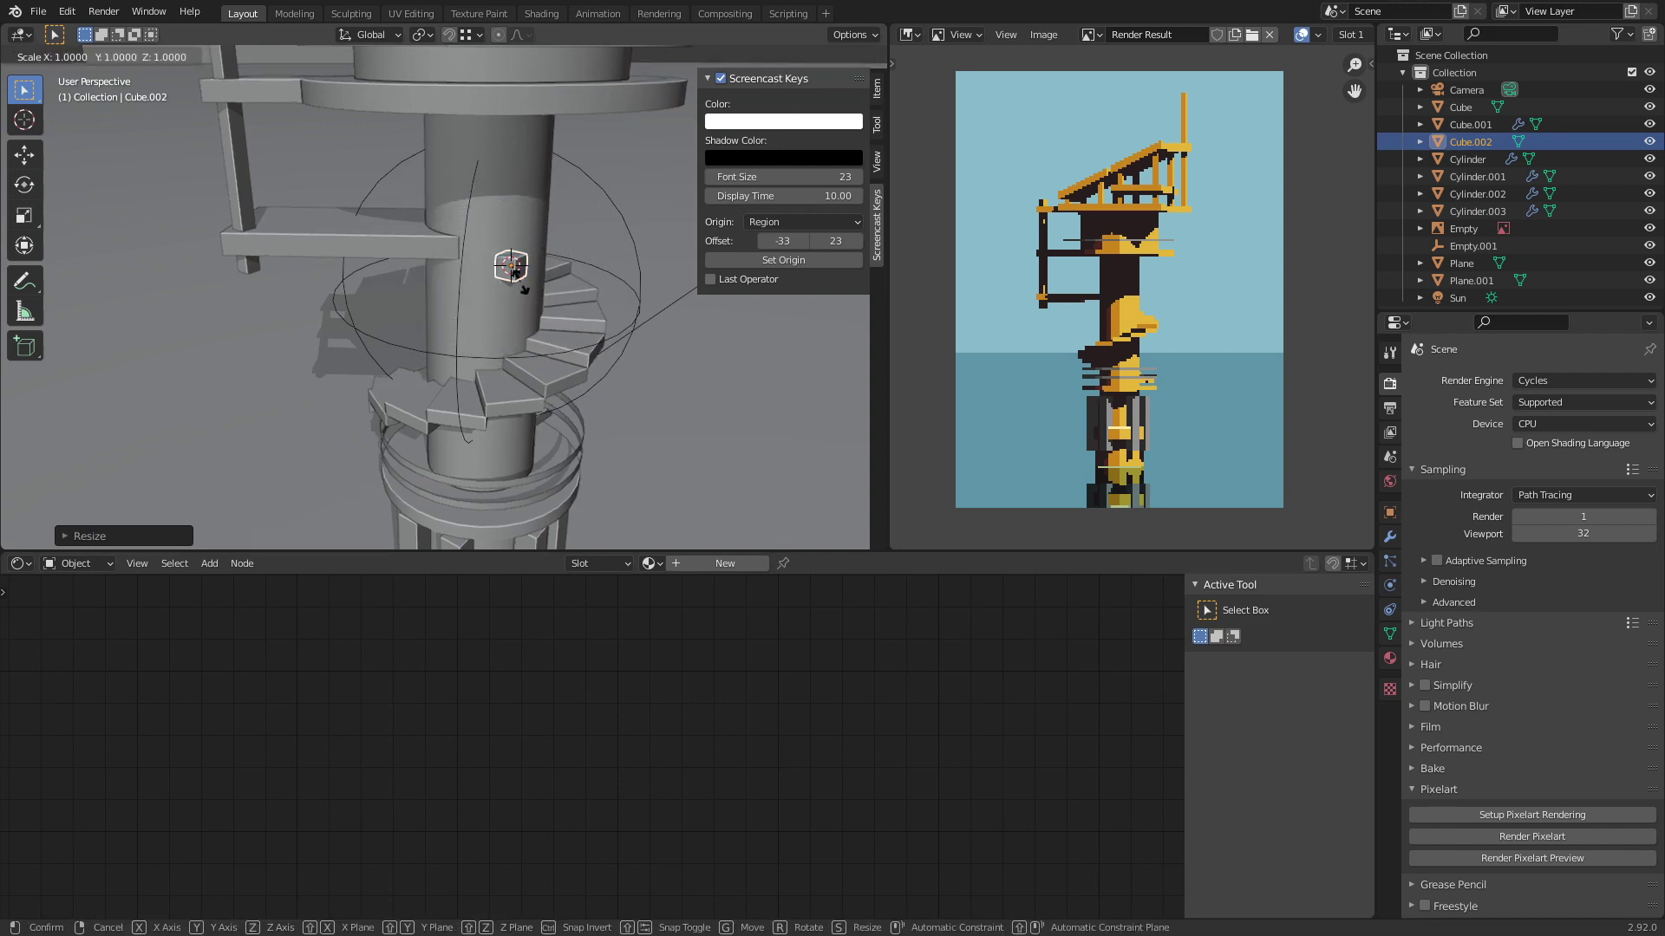
pyautogui.press('z')
pyautogui.click(618, 465)
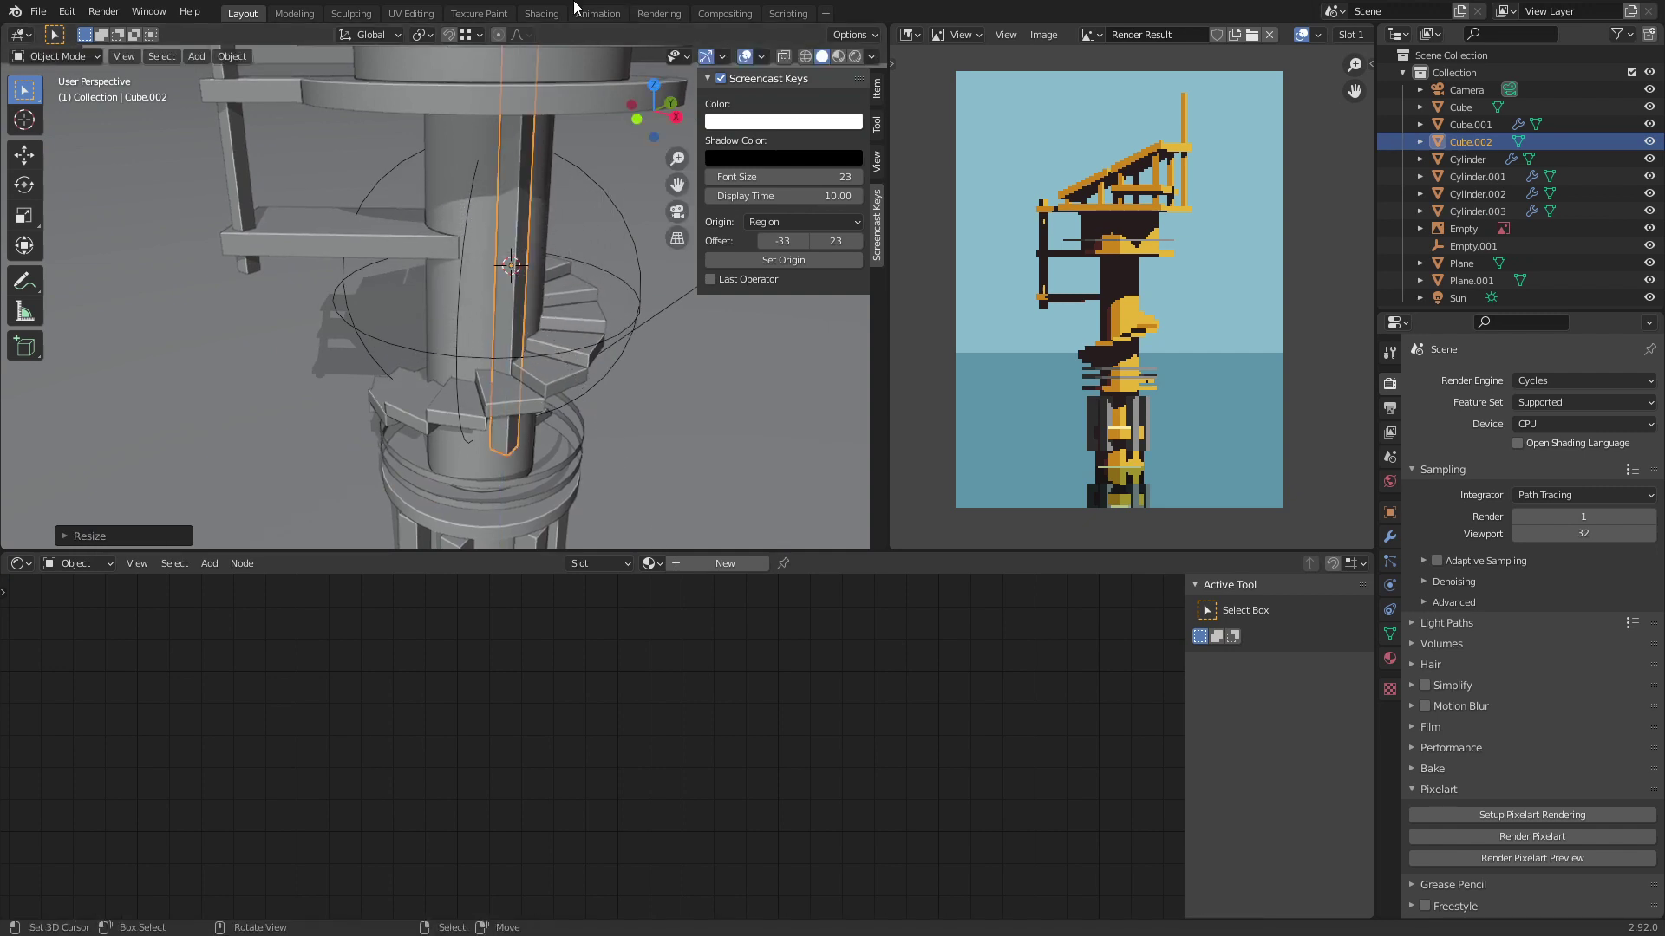
# Step: Lower the pole along Z and lengthen it so it runs from under the upper platform to the base section
pyautogui.scroll(-3, 516, 265)
pyautogui.moveTo(513, 270); pyautogui.dragTo(496, 164, button='middle')
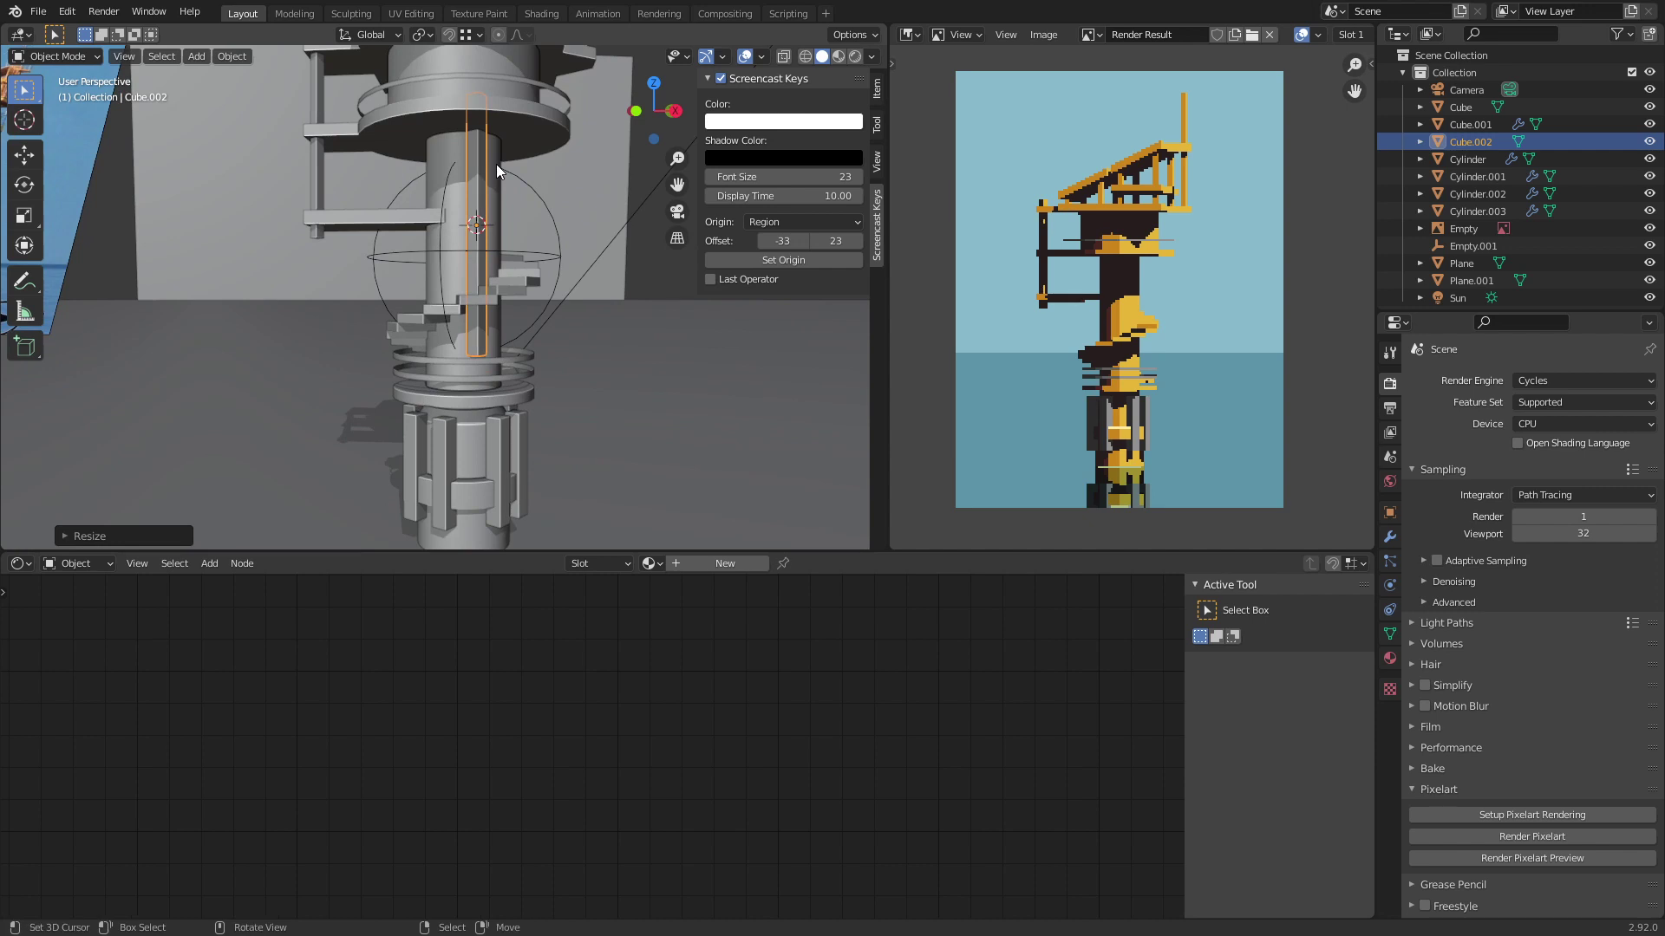
pyautogui.press('g')
pyautogui.press('z')
pyautogui.press('Return')
pyautogui.press('s')
pyautogui.press('z')
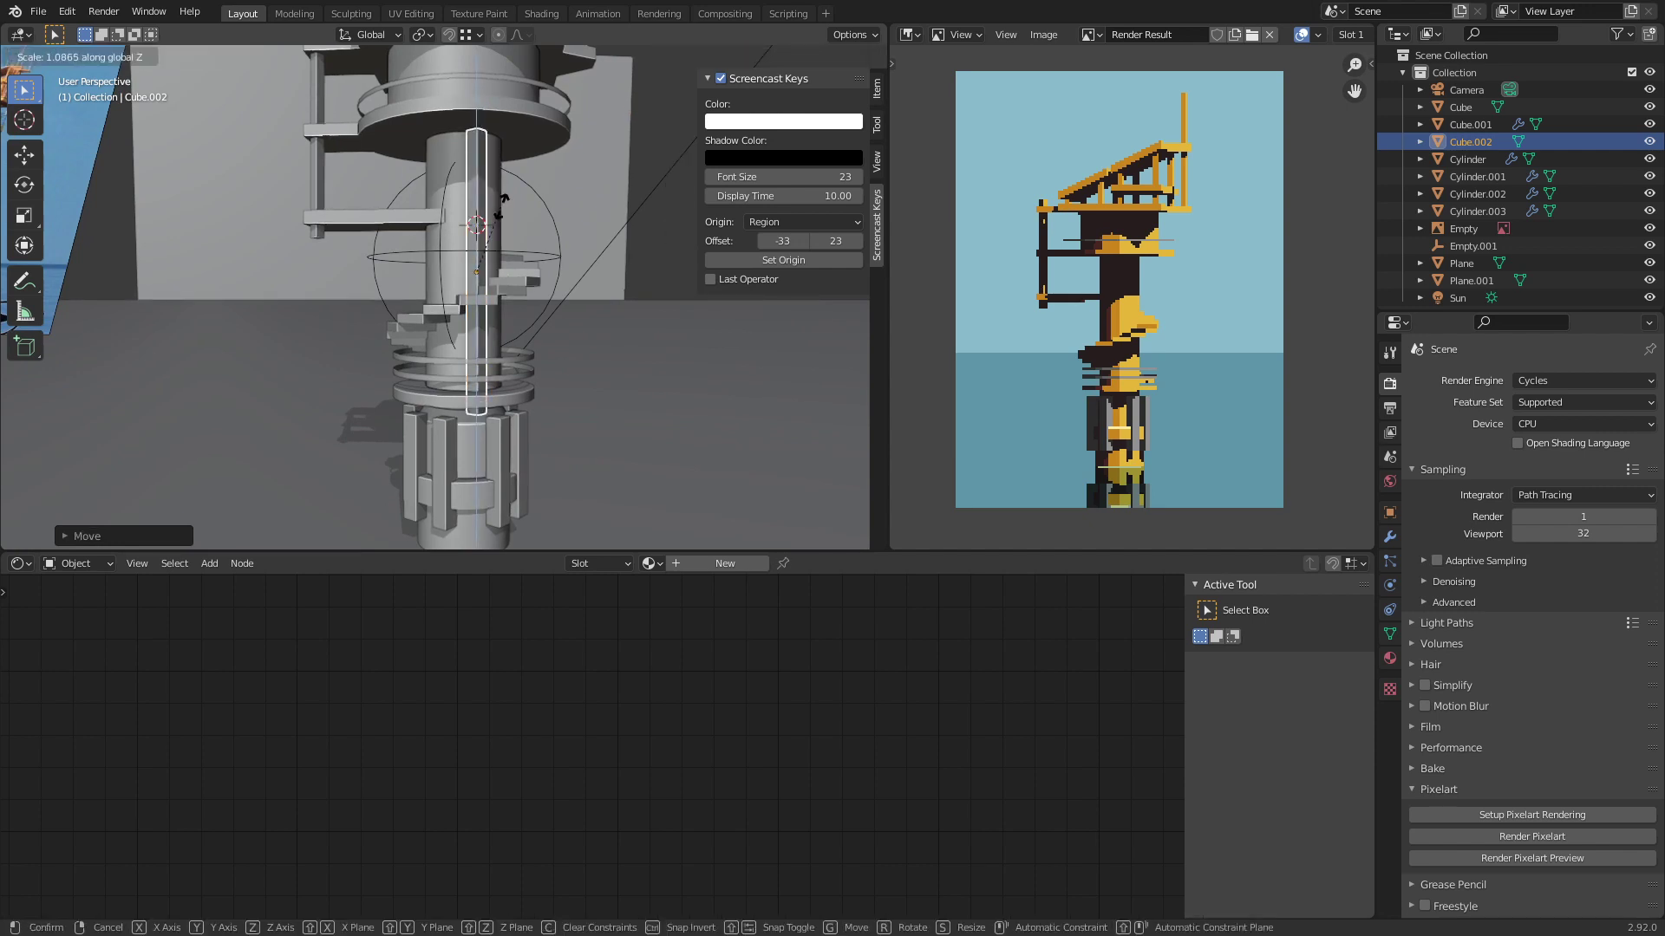
pyautogui.press('Return')
# Step: Slim the pole in X and Y only, and adjust its horizontal position in front of the shaft beside the spiral stairs
pyautogui.press('s')
pyautogui.hotkey('shift', 'z')
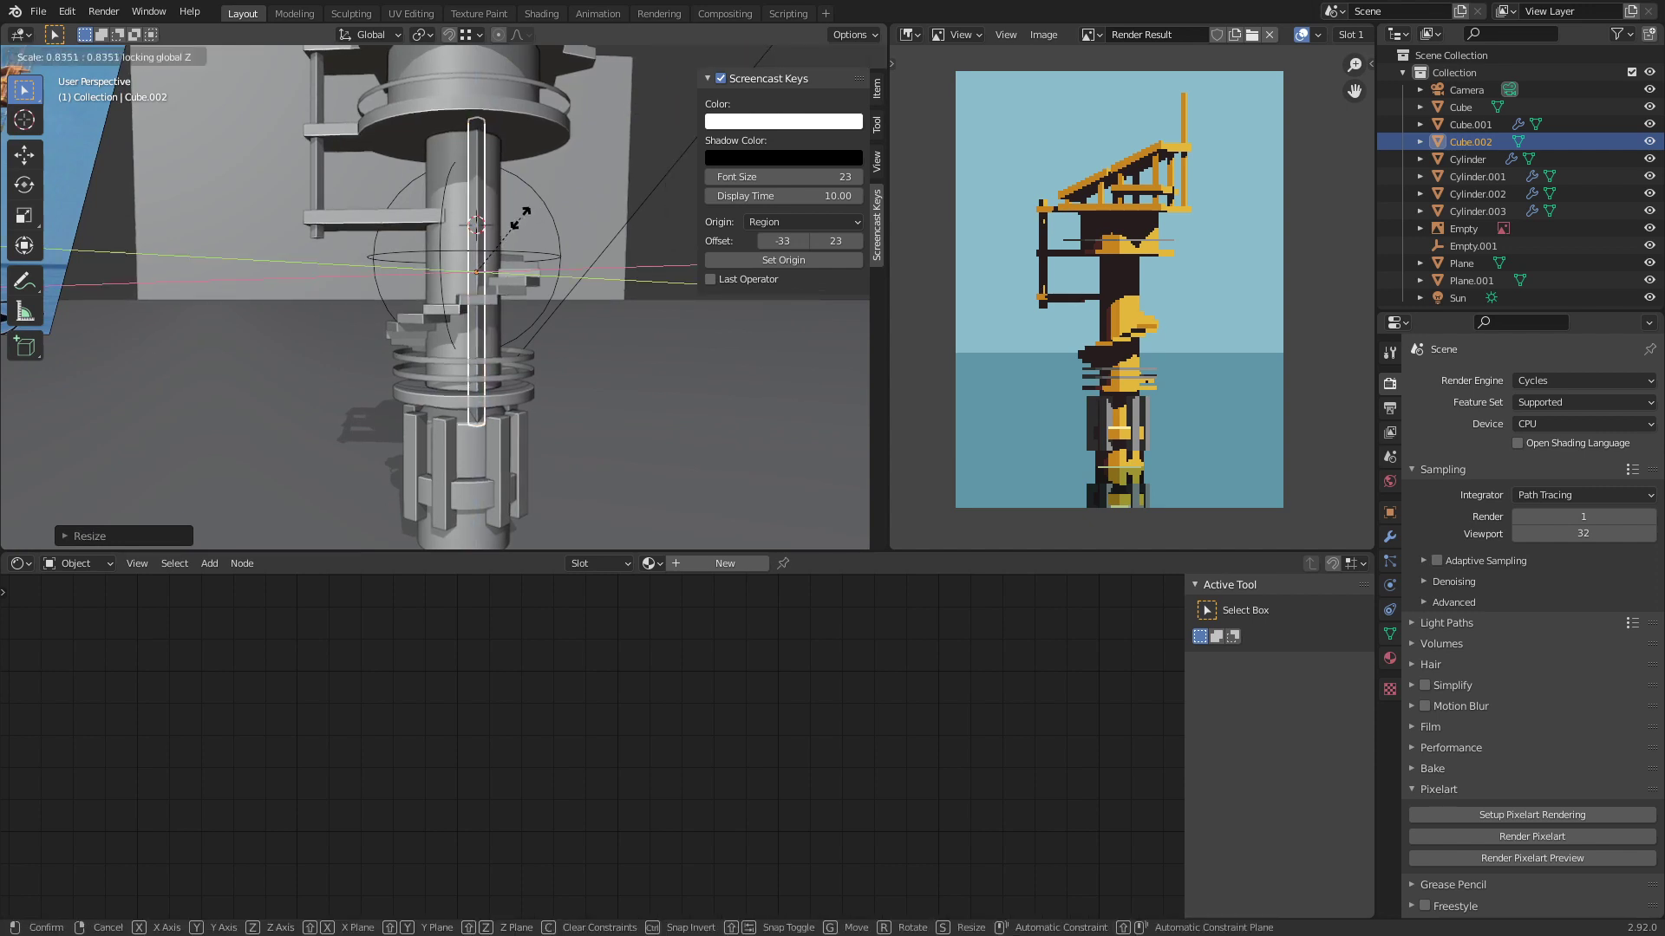
pyautogui.press('Return')
pyautogui.moveTo(506, 226); pyautogui.dragTo(510, 320, button='middle')
pyautogui.press('g')
pyautogui.hotkey('shift', 'z')
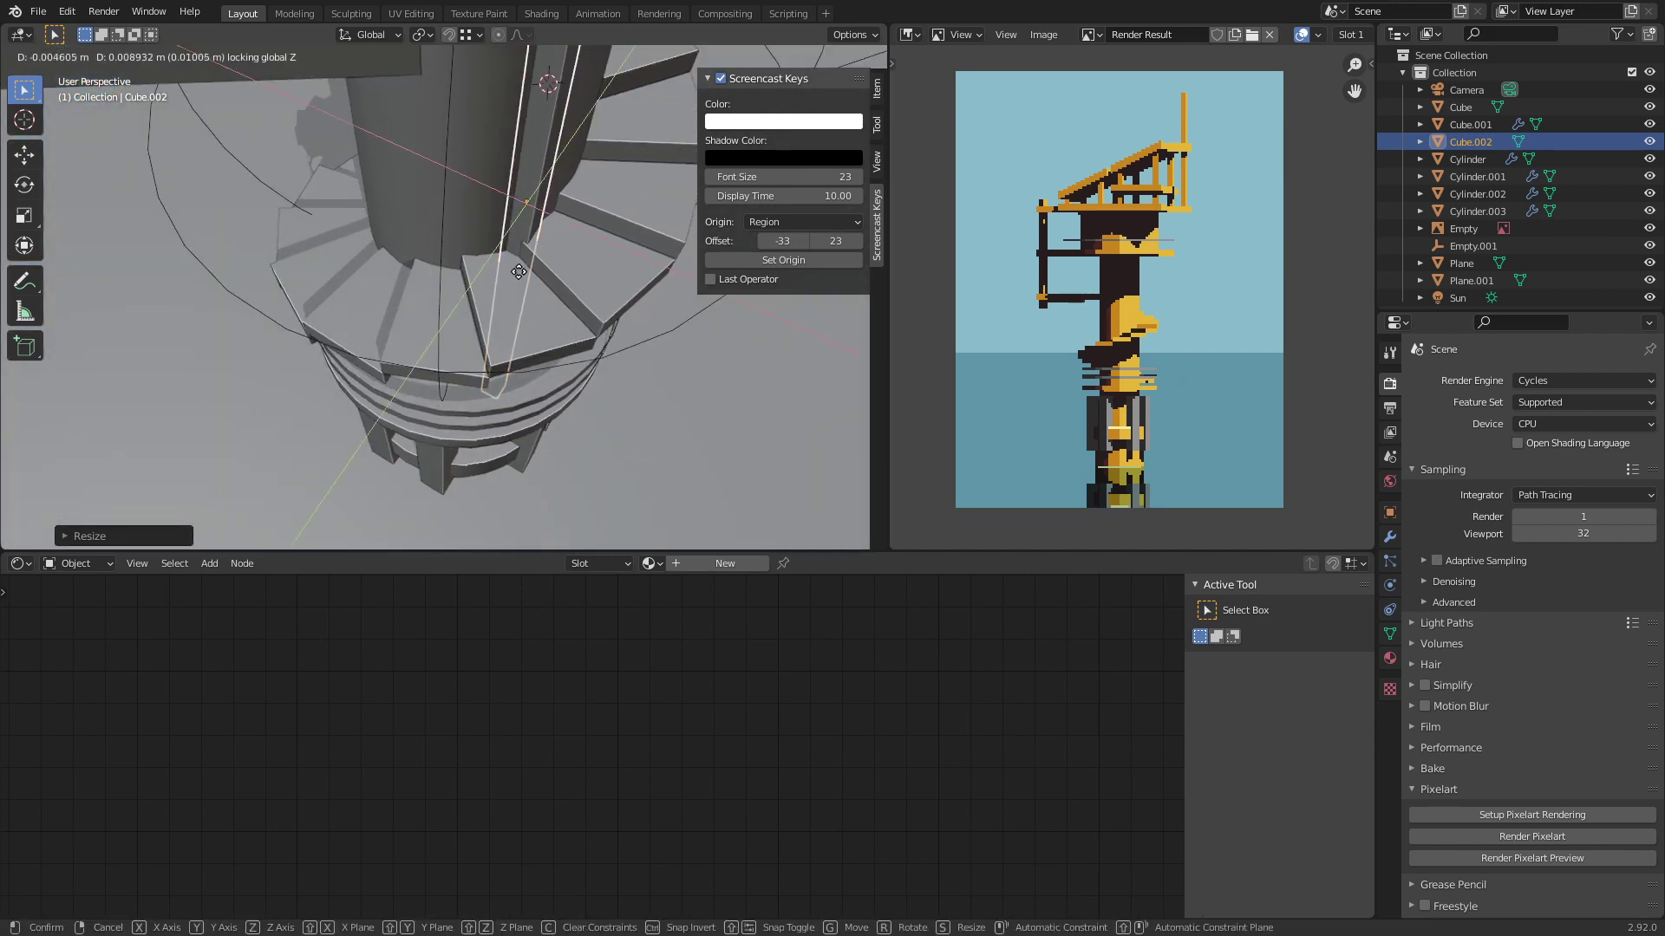
pyautogui.click(517, 323)
# Step: Link the PixelExample material from the thin upper ring to the new pole in the camera view, and clear the selection
pyautogui.press('KP_0')
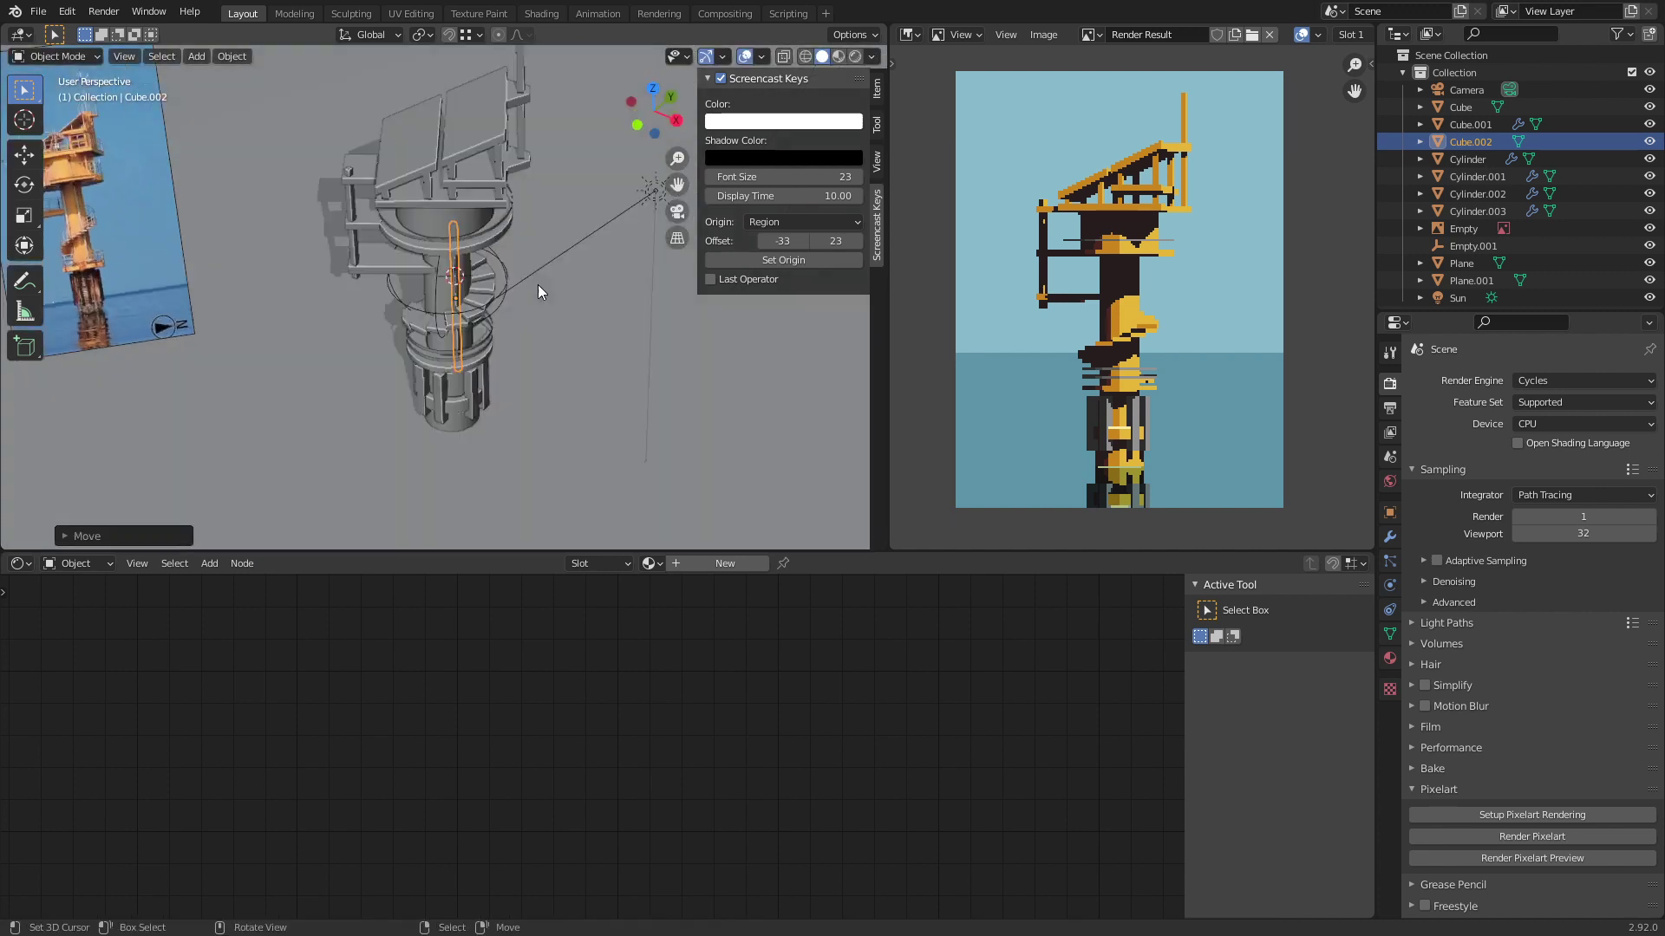
pyautogui.scroll(-3, 548, 350)
pyautogui.keyDown('shift'); pyautogui.moveTo(548, 350); pyautogui.dragTo(551, 118, button='middle'); pyautogui.keyUp('shift')
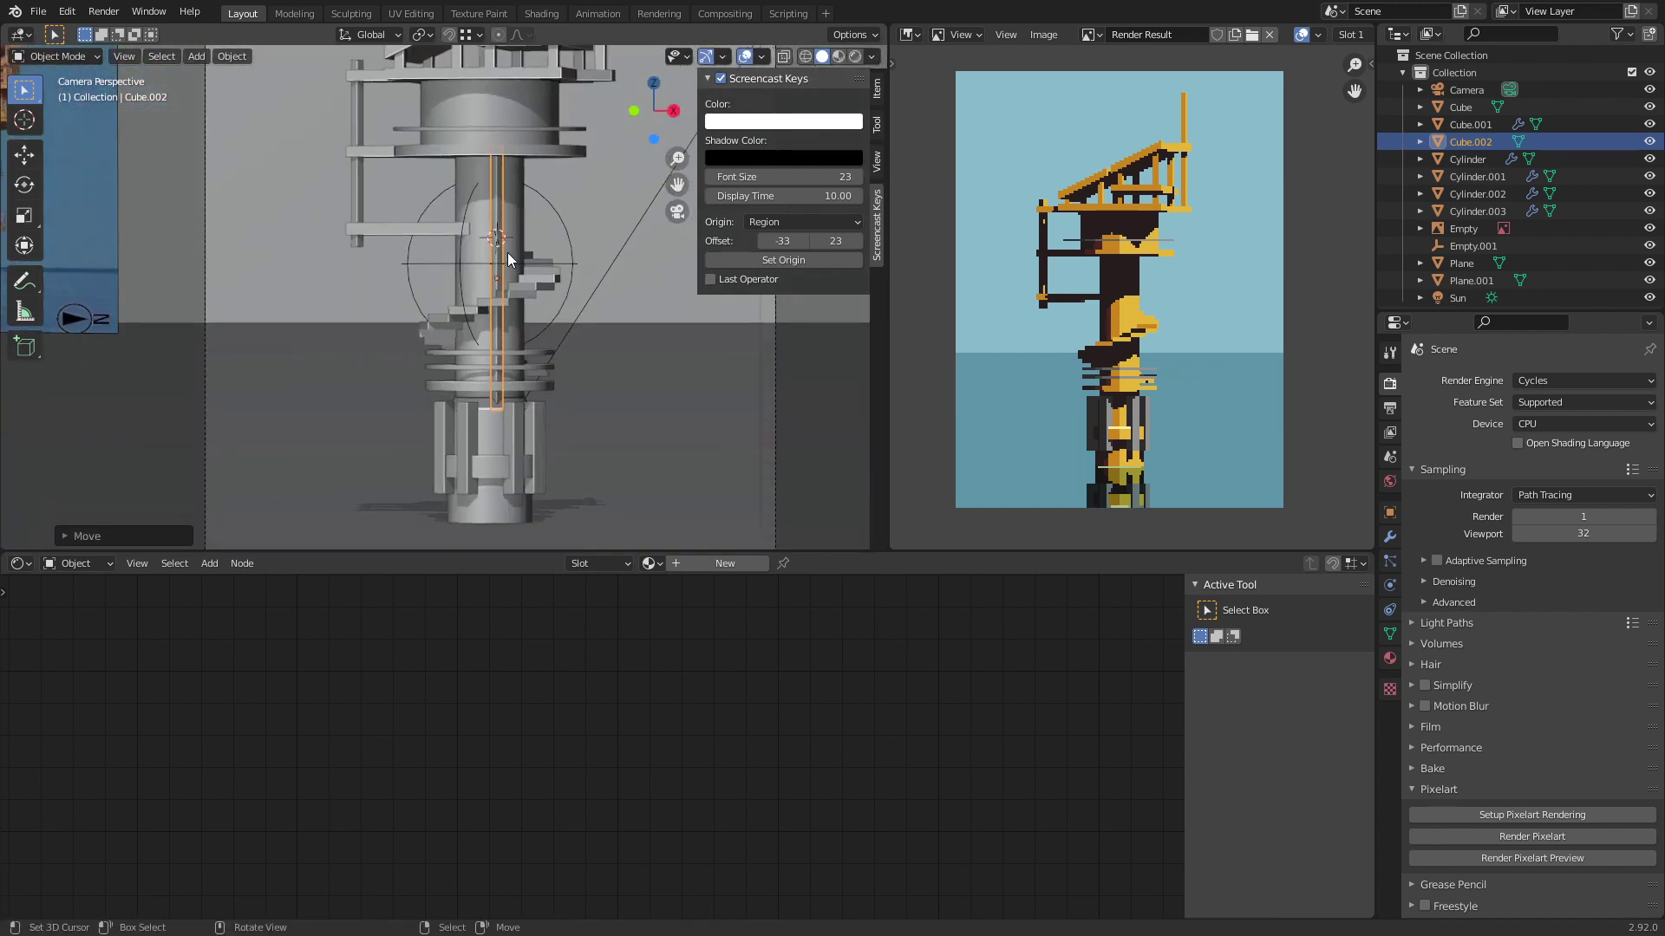
pyautogui.scroll(2, 508, 252)
pyautogui.keyDown('shift'); pyautogui.click(592, 119); pyautogui.keyUp('shift')
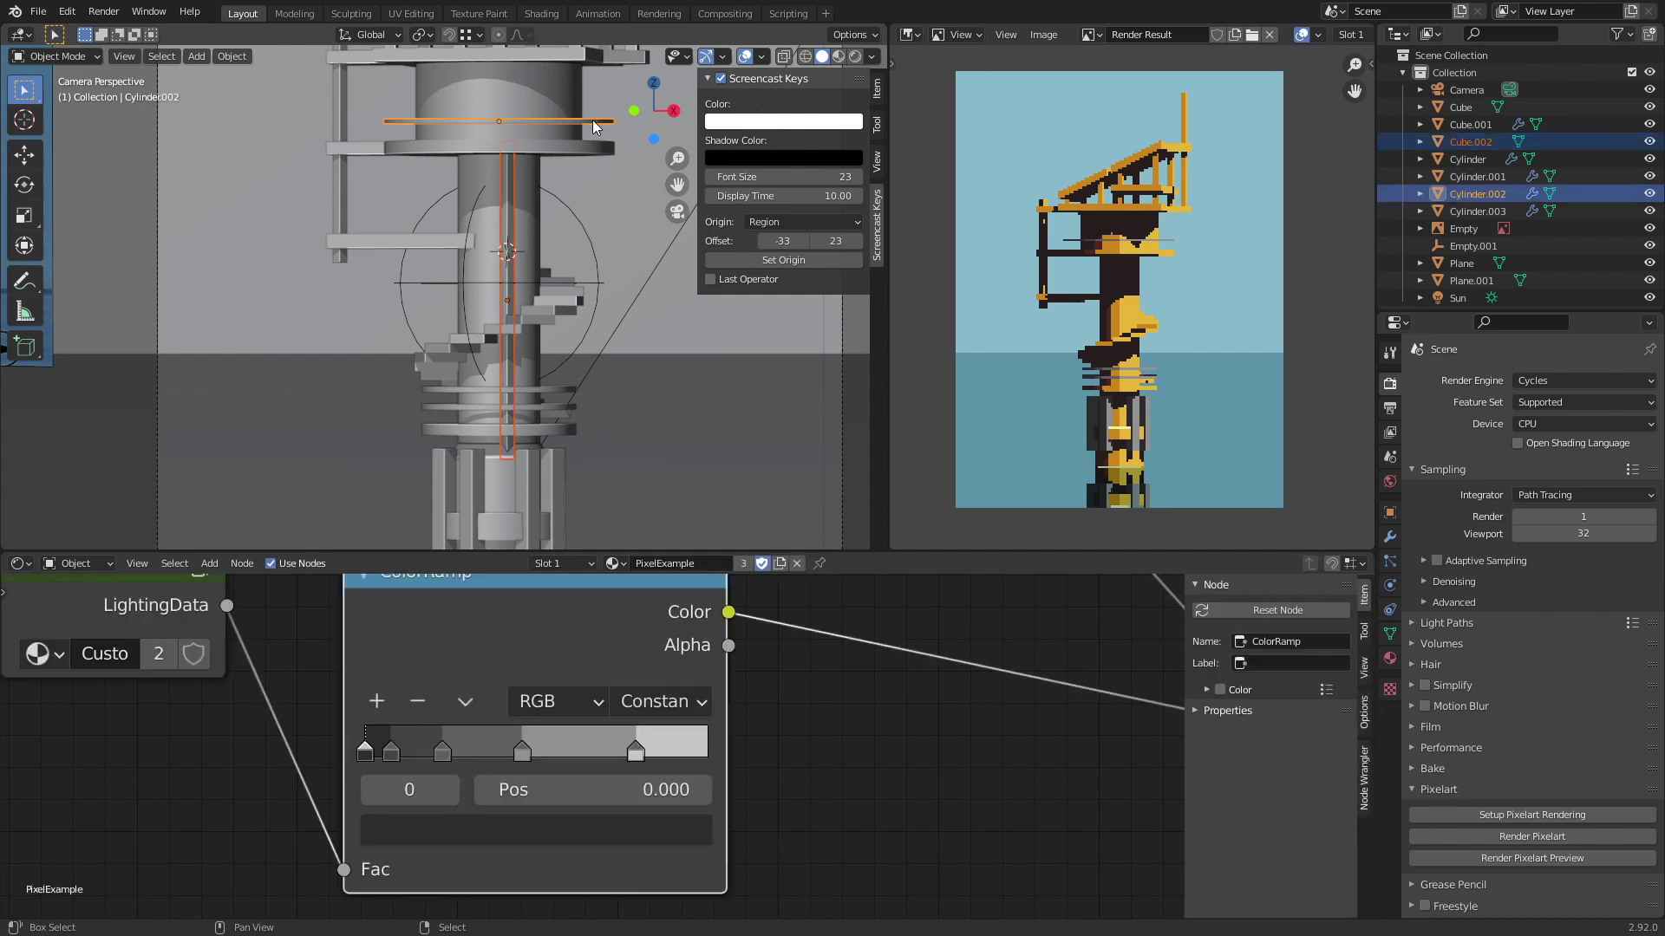
pyautogui.hotkey('ctrl', 'l')
pyautogui.click(593, 123)
pyautogui.hotkey('alt', 'a')
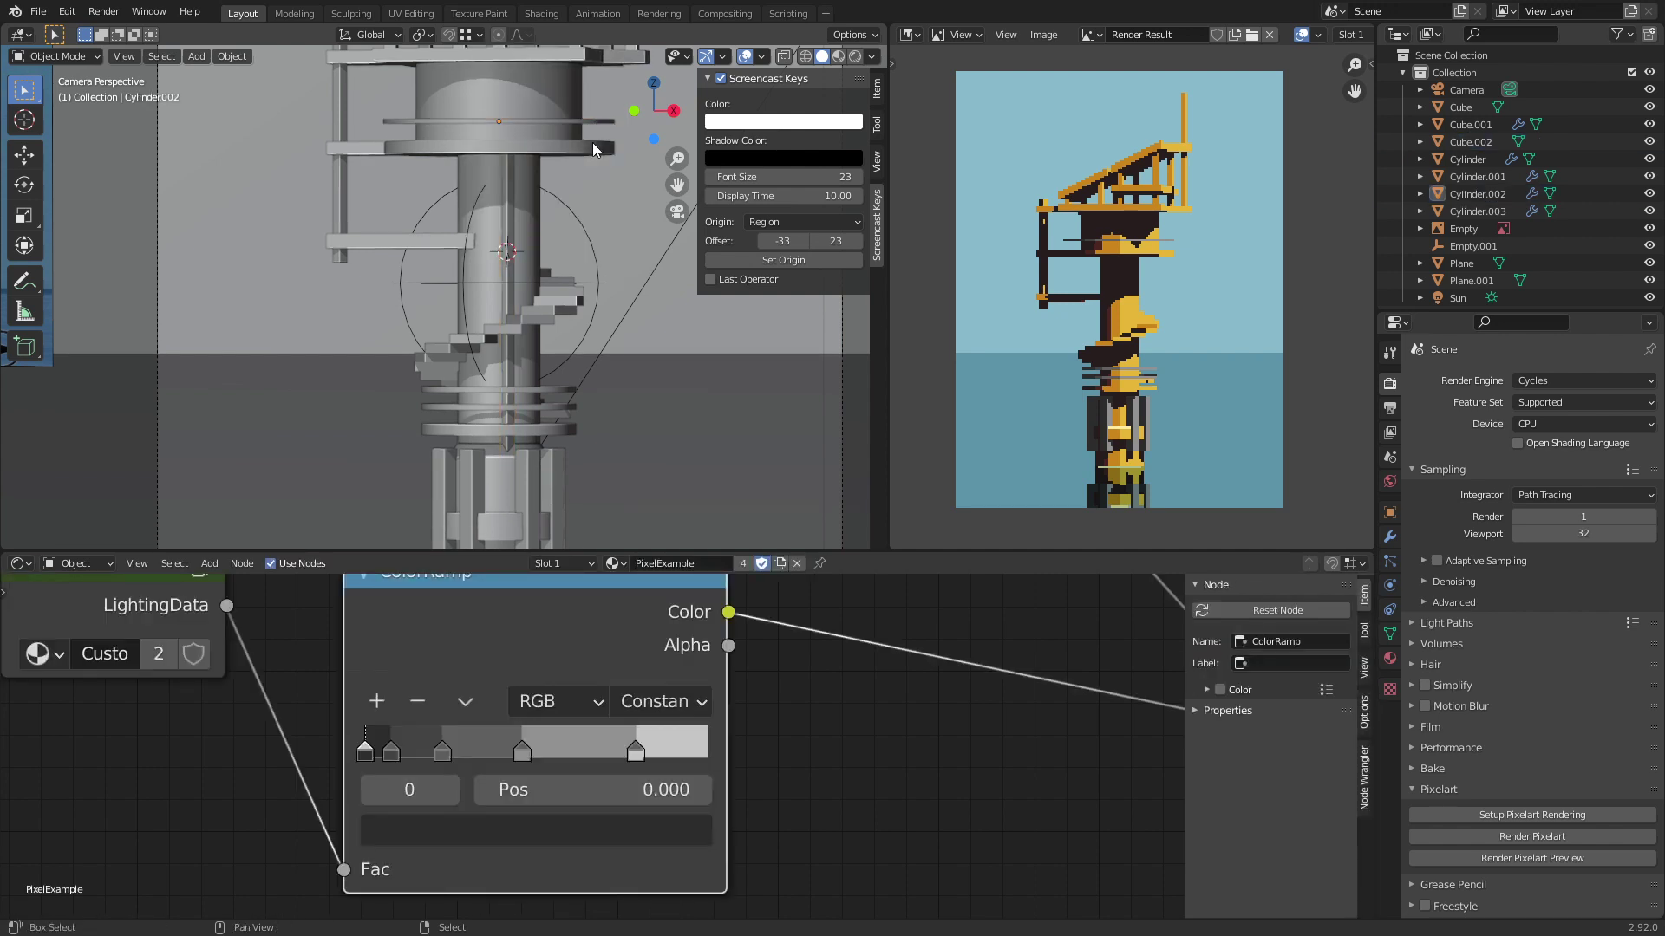
# Step: Save the file and render a pixel art preview to check the pole up close
pyautogui.keyDown('shift'); pyautogui.moveTo(591, 143); pyautogui.dragTo(590, 167, button='middle'); pyautogui.keyUp('shift')
pyautogui.hotkey('ctrl', 's')
pyautogui.click(1590, 856)
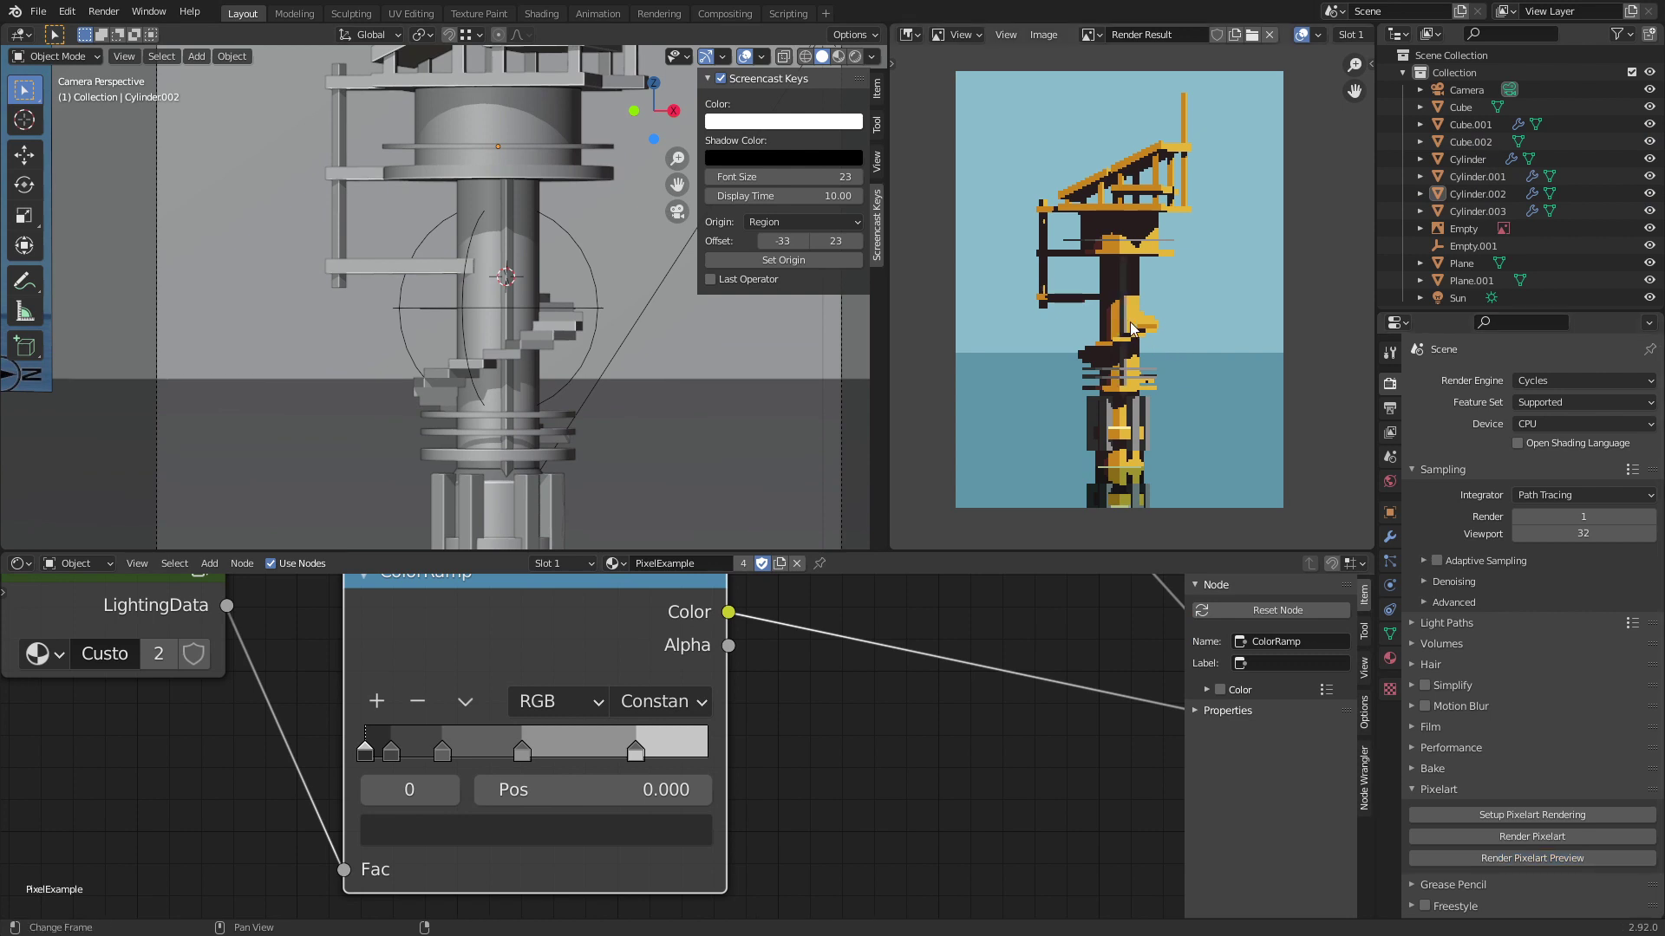
pyautogui.scroll(2, 1131, 321)
# Step: Shift the pole toward the stair side of the shaft and adjust its depth horizontally with Z locked
pyautogui.click(504, 265)
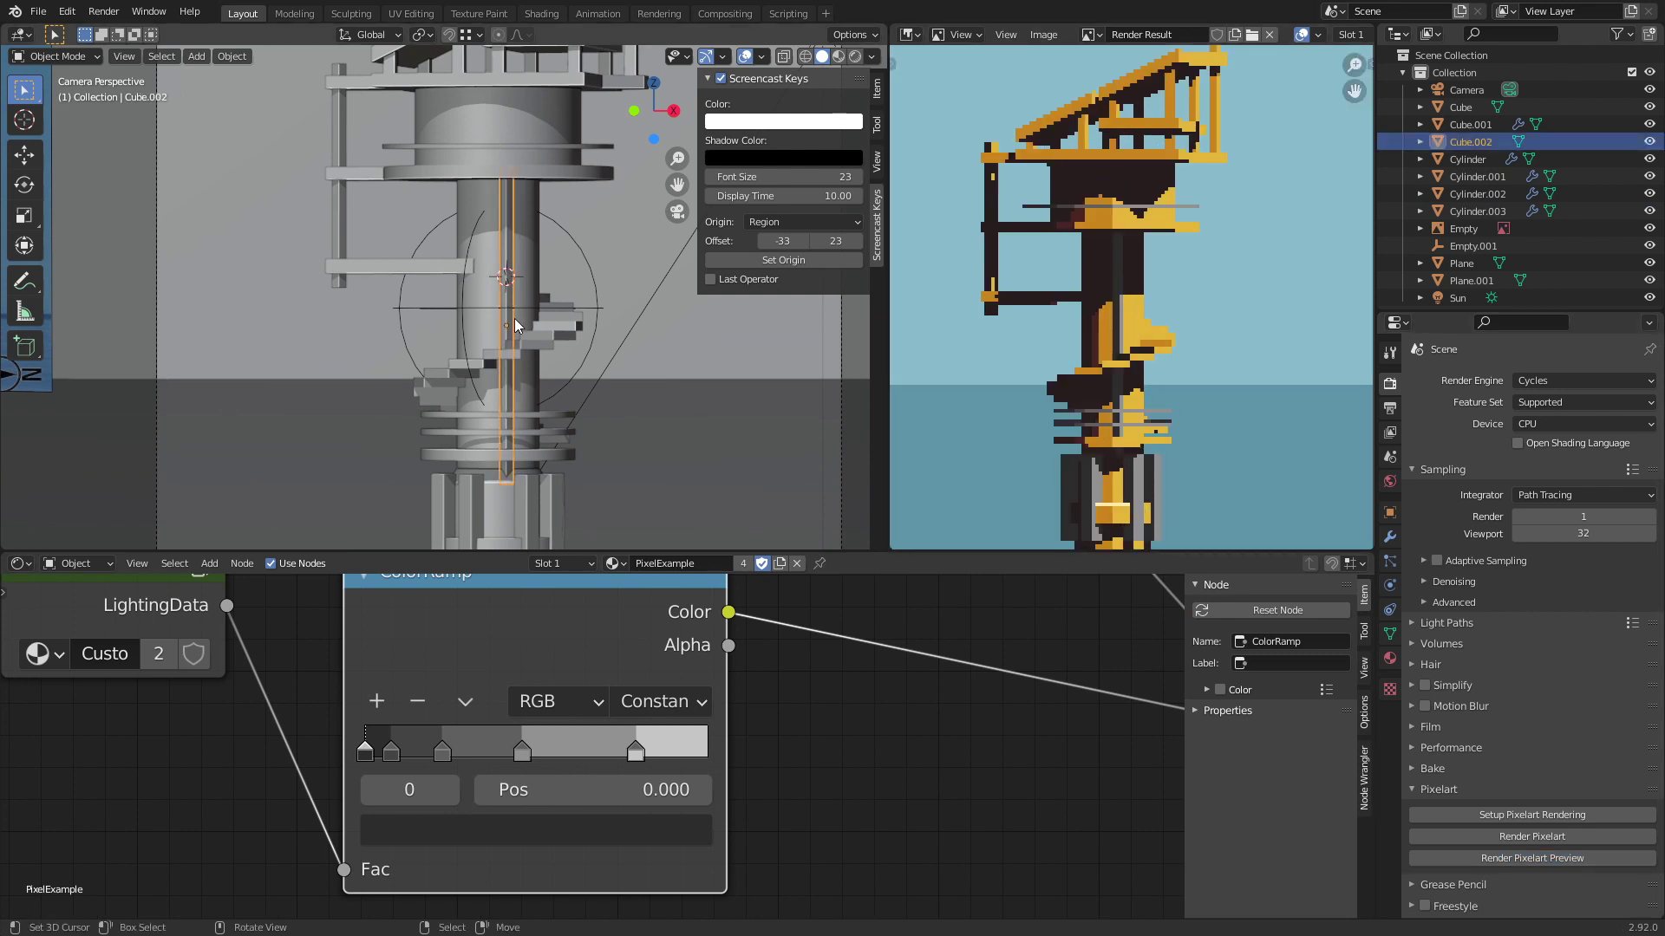
pyautogui.moveTo(515, 325); pyautogui.dragTo(531, 324)
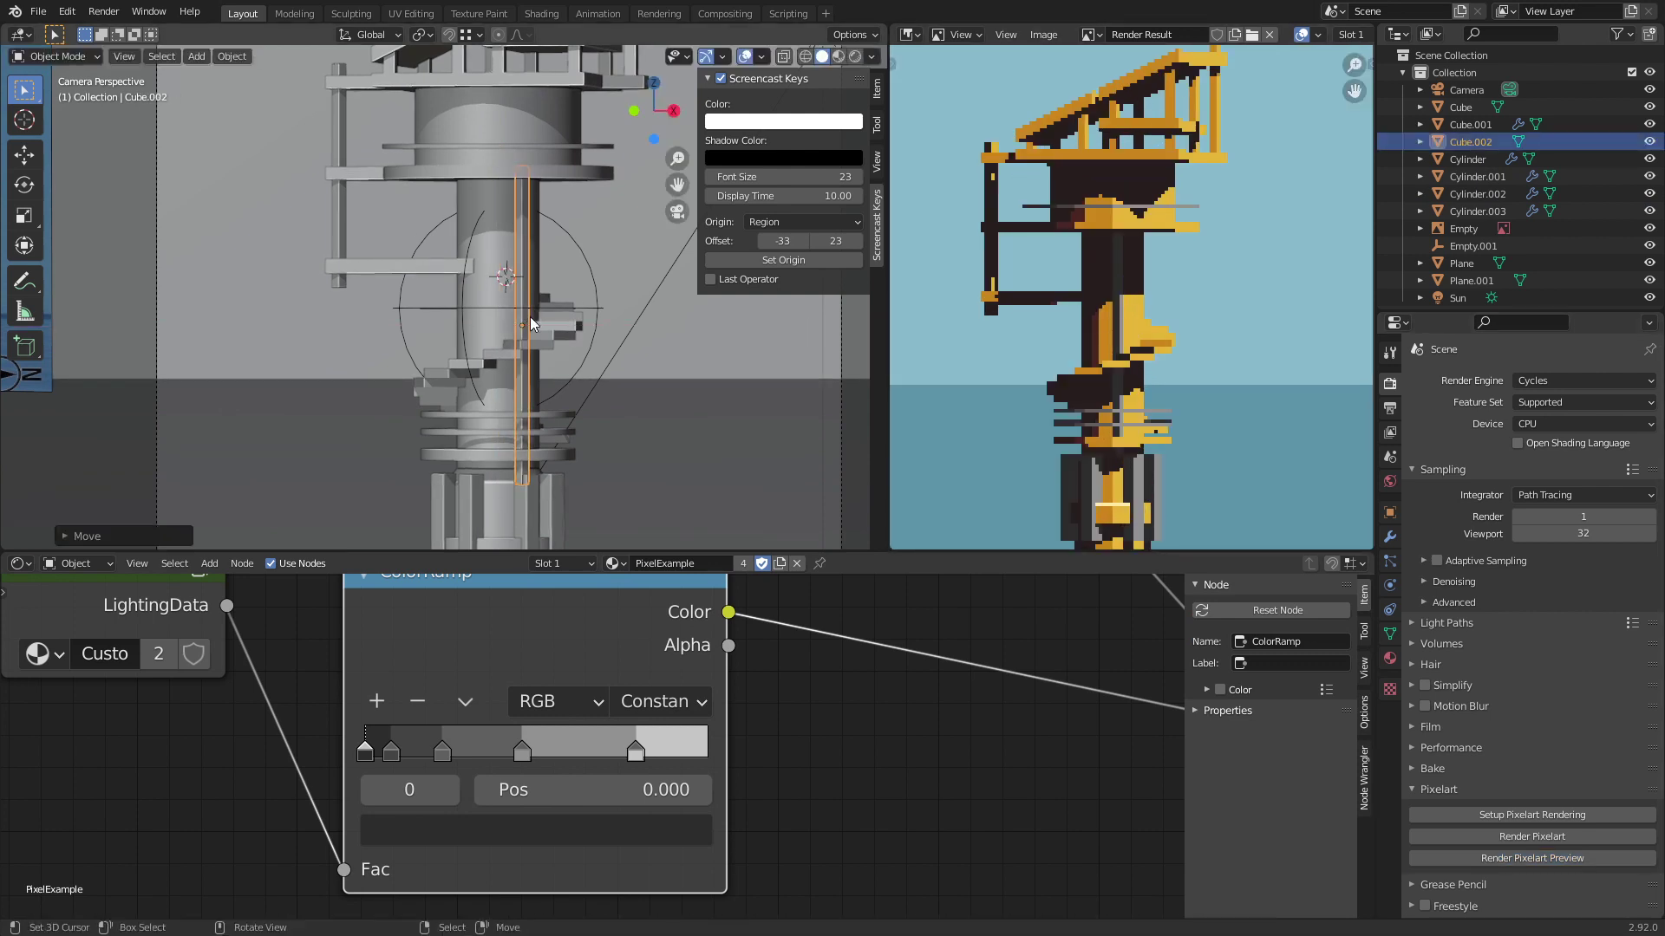
pyautogui.moveTo(529, 317); pyautogui.dragTo(488, 347, button='middle')
pyautogui.scroll(18, 522, 373)
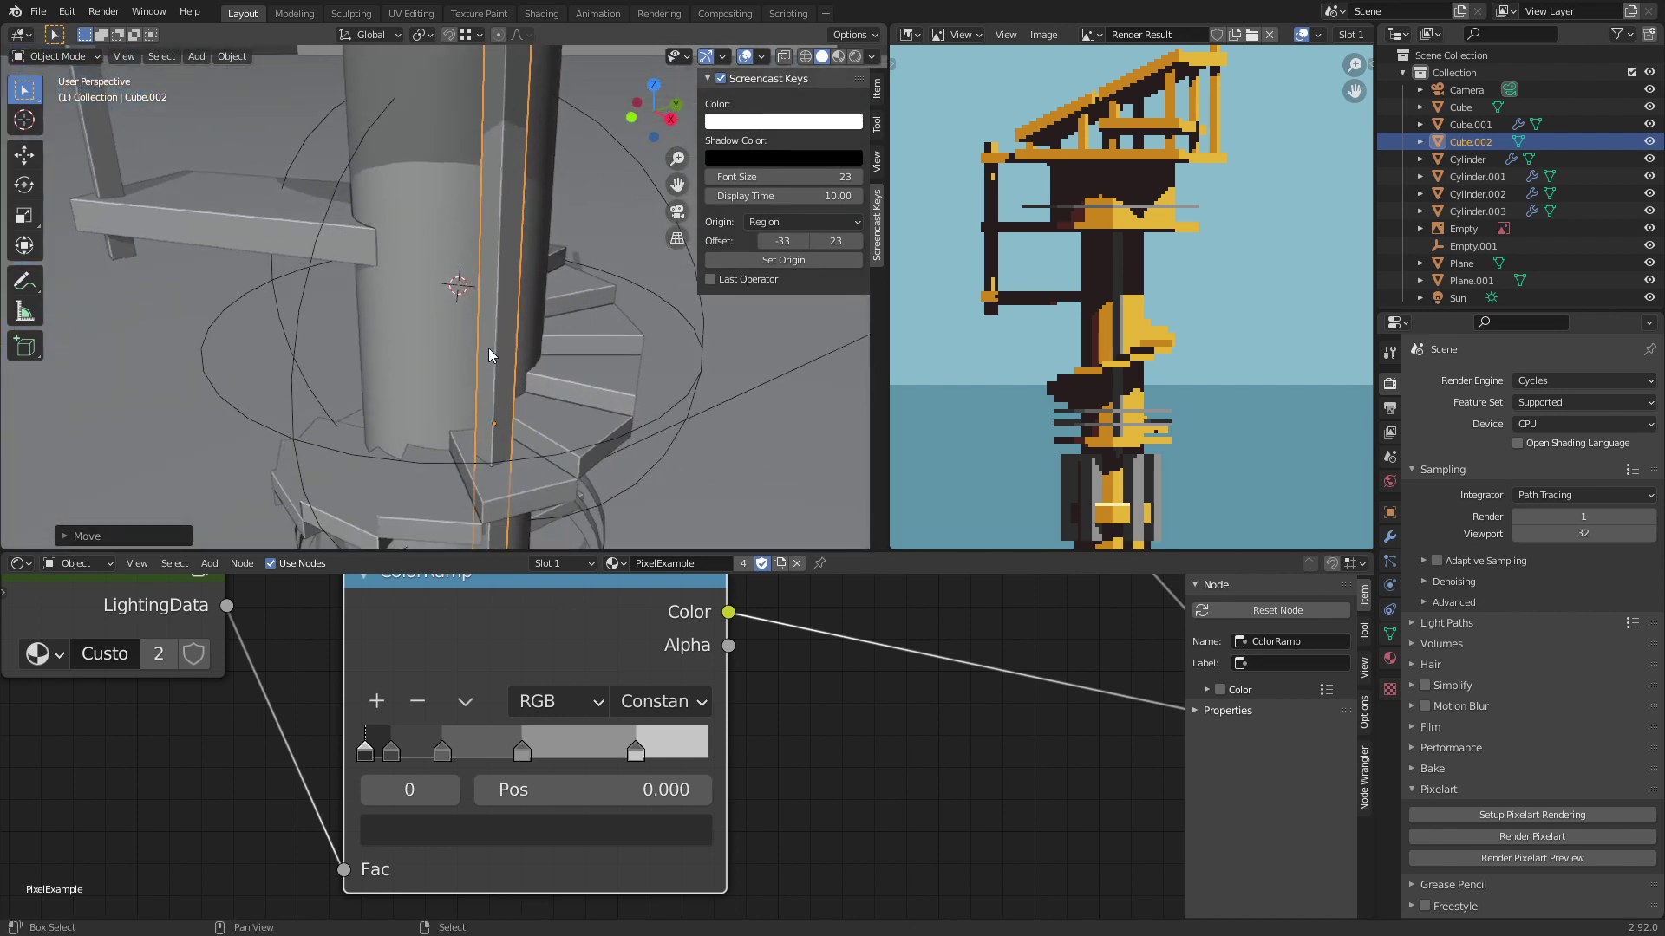
pyautogui.press('g')
pyautogui.hotkey('shift', 'z')
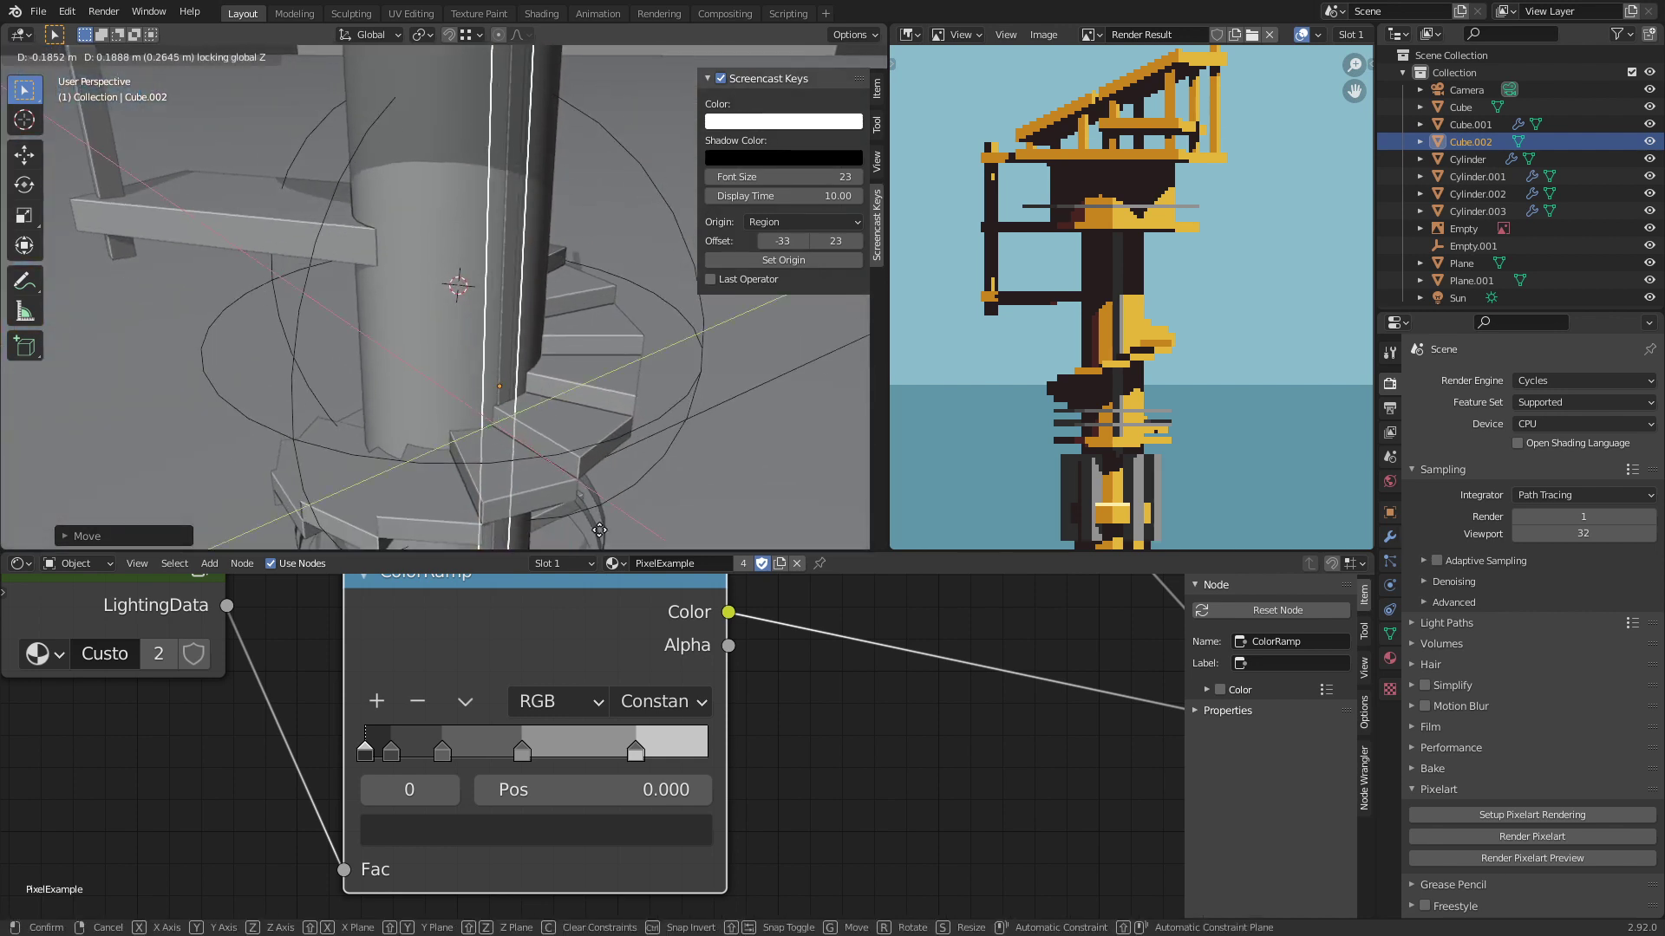
pyautogui.click(607, 131)
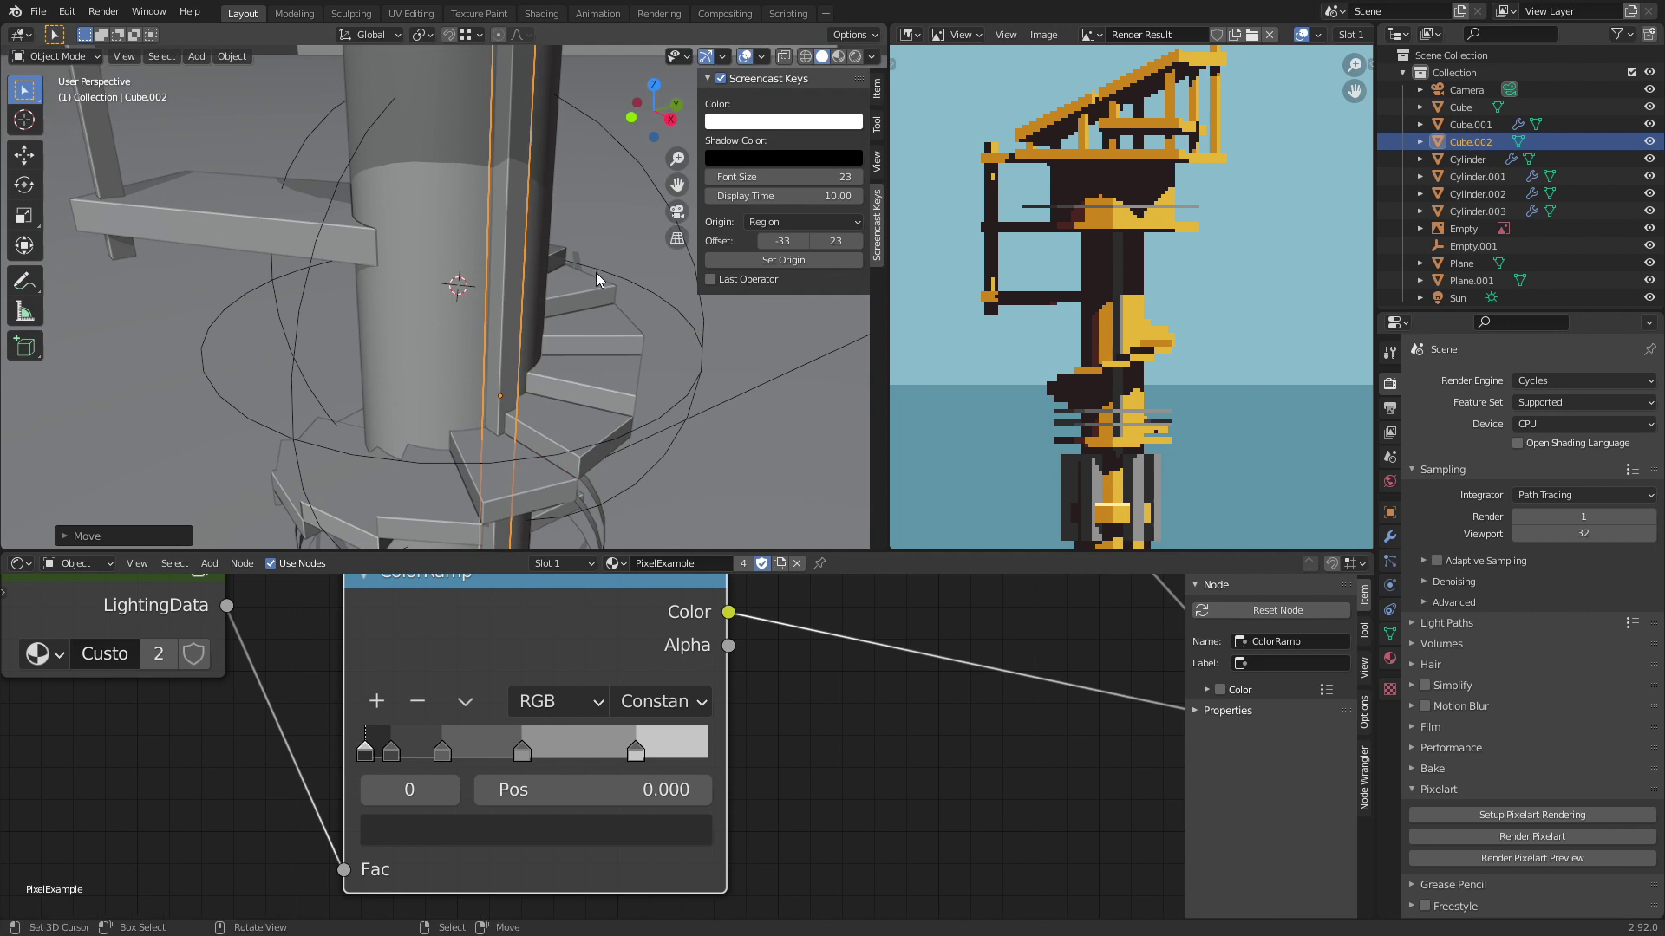
# Step: Save the file with the repositioned pole and render a pixel art preview from the camera view
pyautogui.hotkey('alt', 'a')
pyautogui.hotkey('ctrl', 's')
pyautogui.press('KP_0')
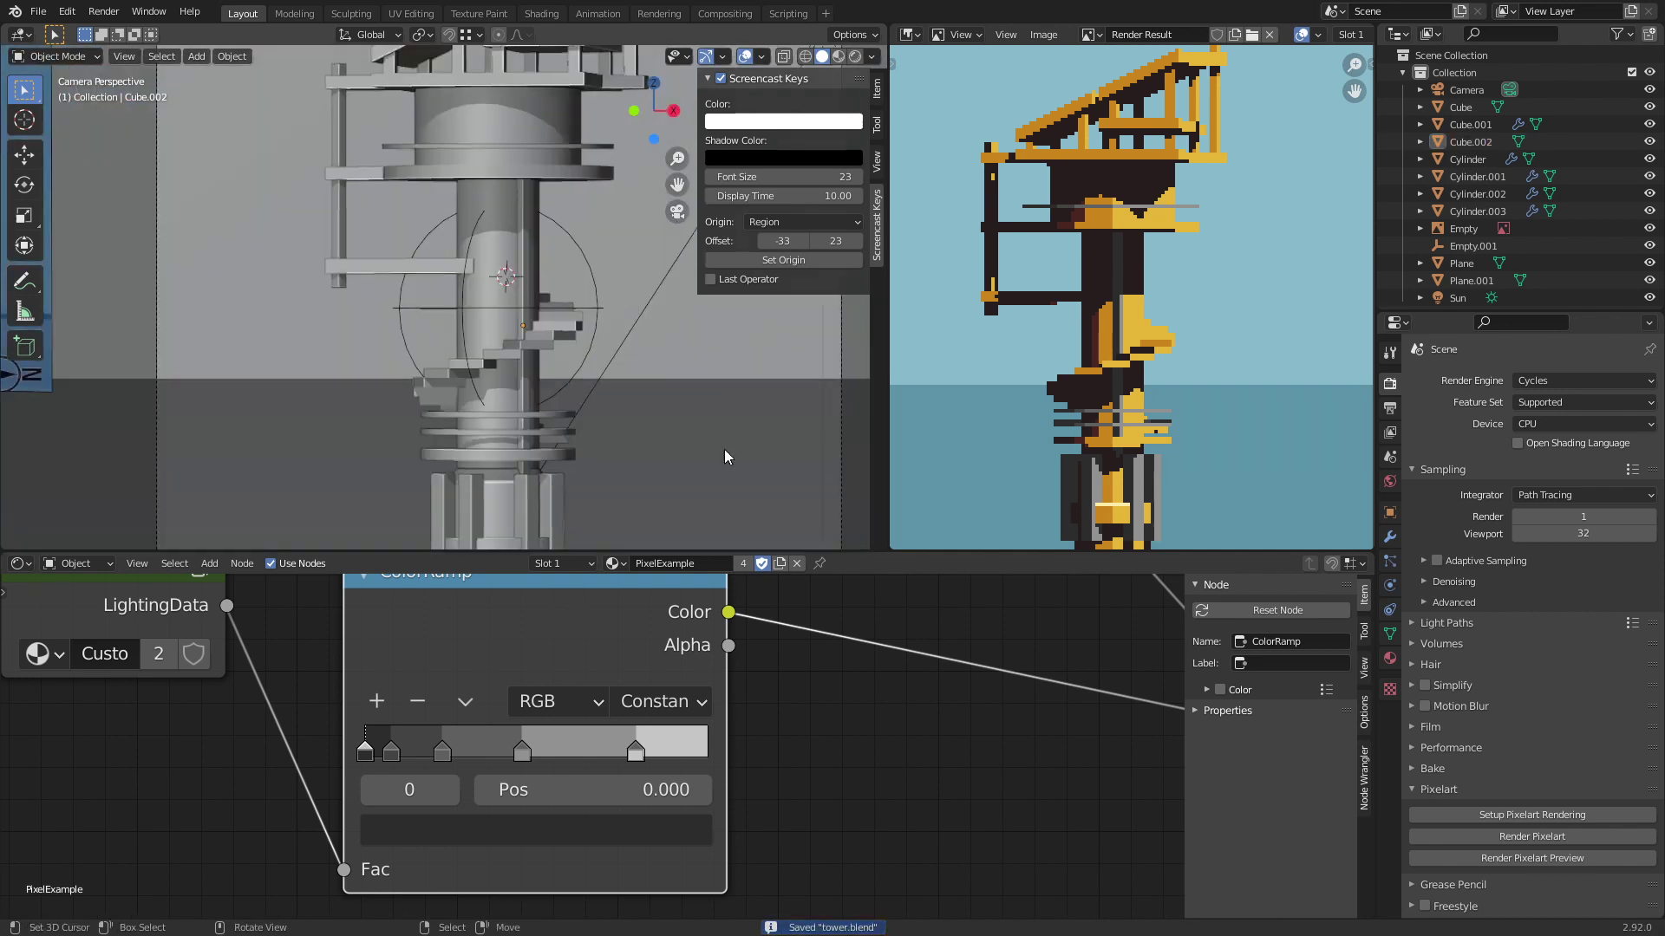
pyautogui.click(1604, 860)
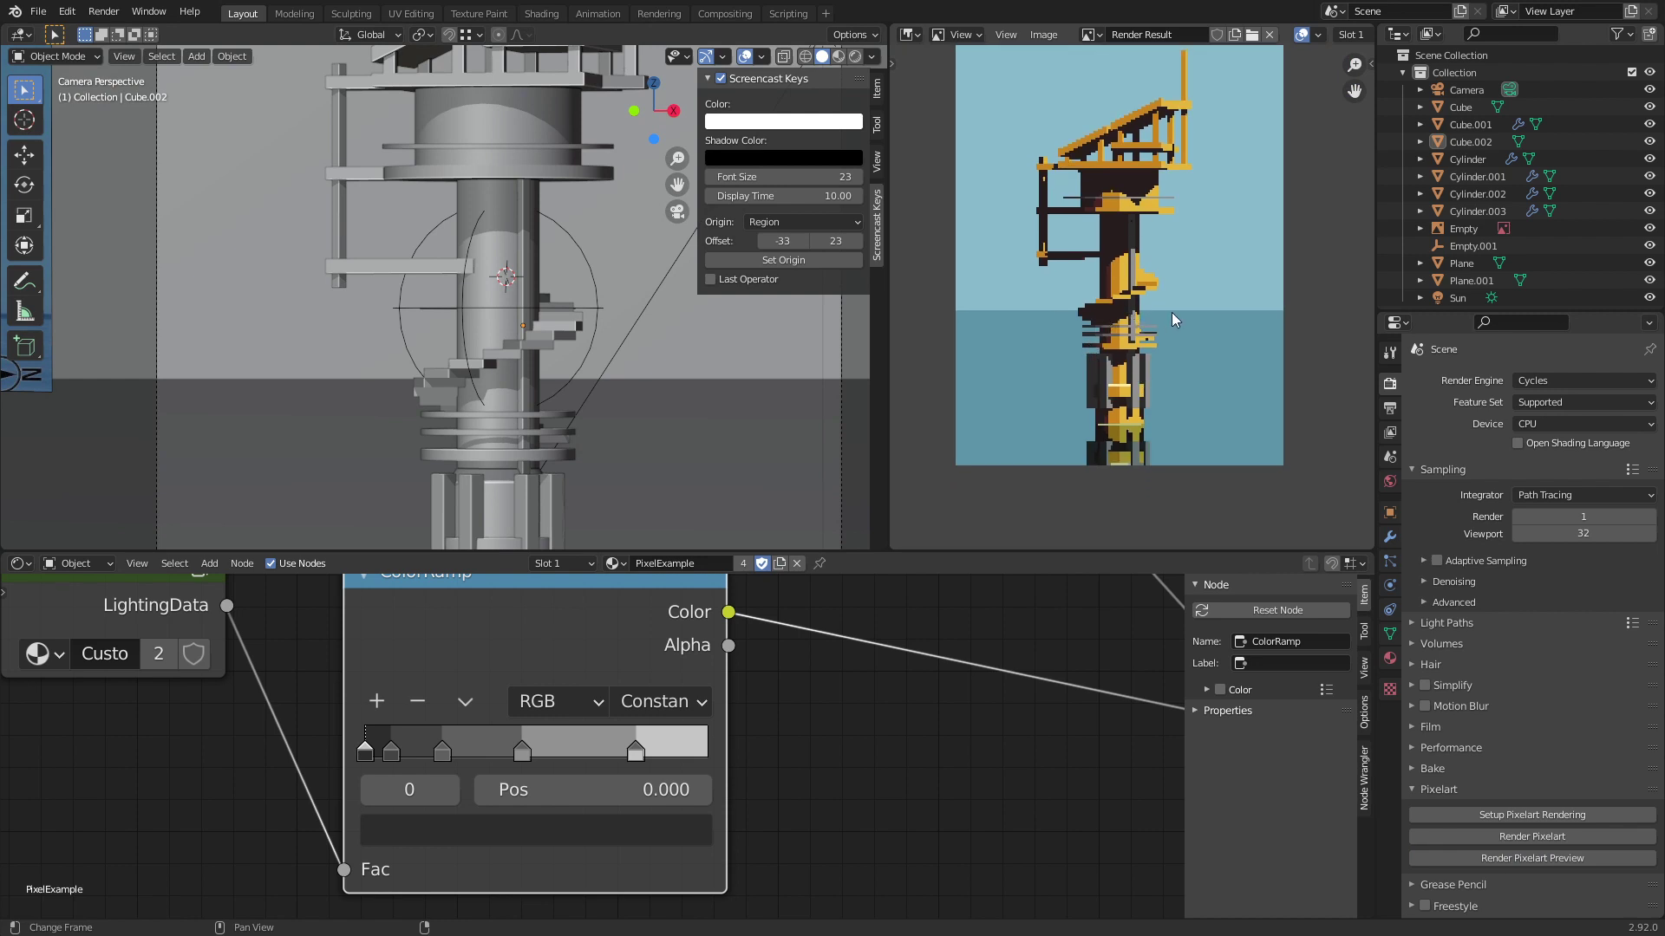
# Step: Duplicate the thin ring above the upper platform and raise the copy about 0.15 m along Z
pyautogui.scroll(4, 580, 272)
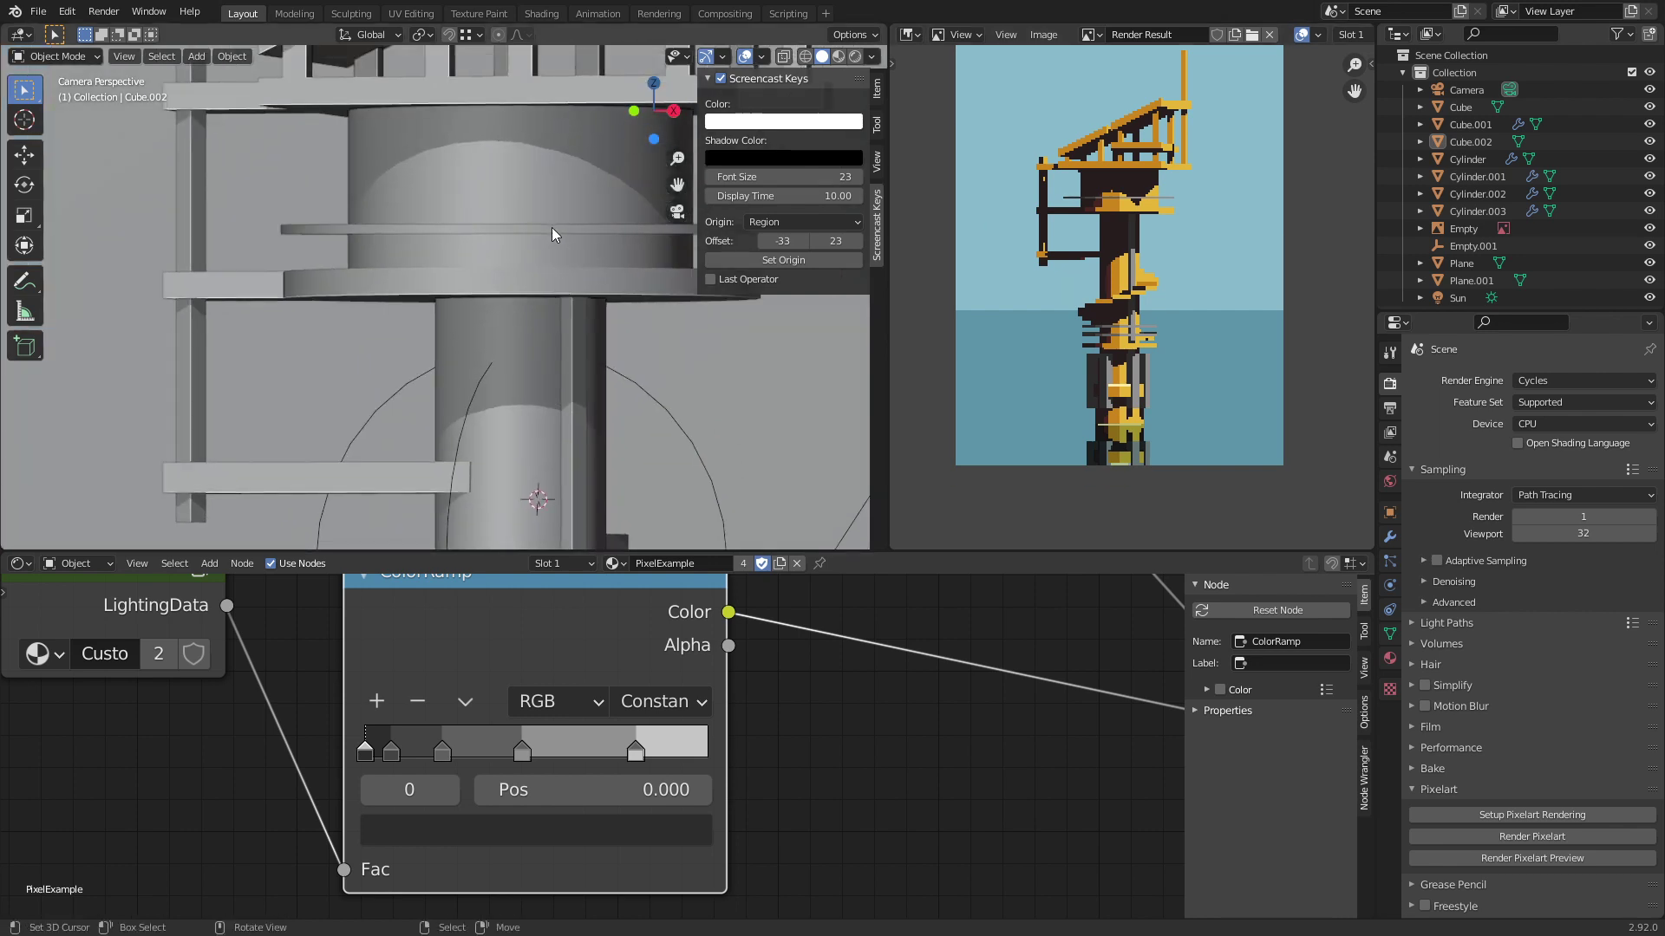
pyautogui.click(551, 228)
pyautogui.keyDown('shift'); pyautogui.moveTo(605, 241); pyautogui.dragTo(507, 305, button='middle'); pyautogui.keyUp('shift')
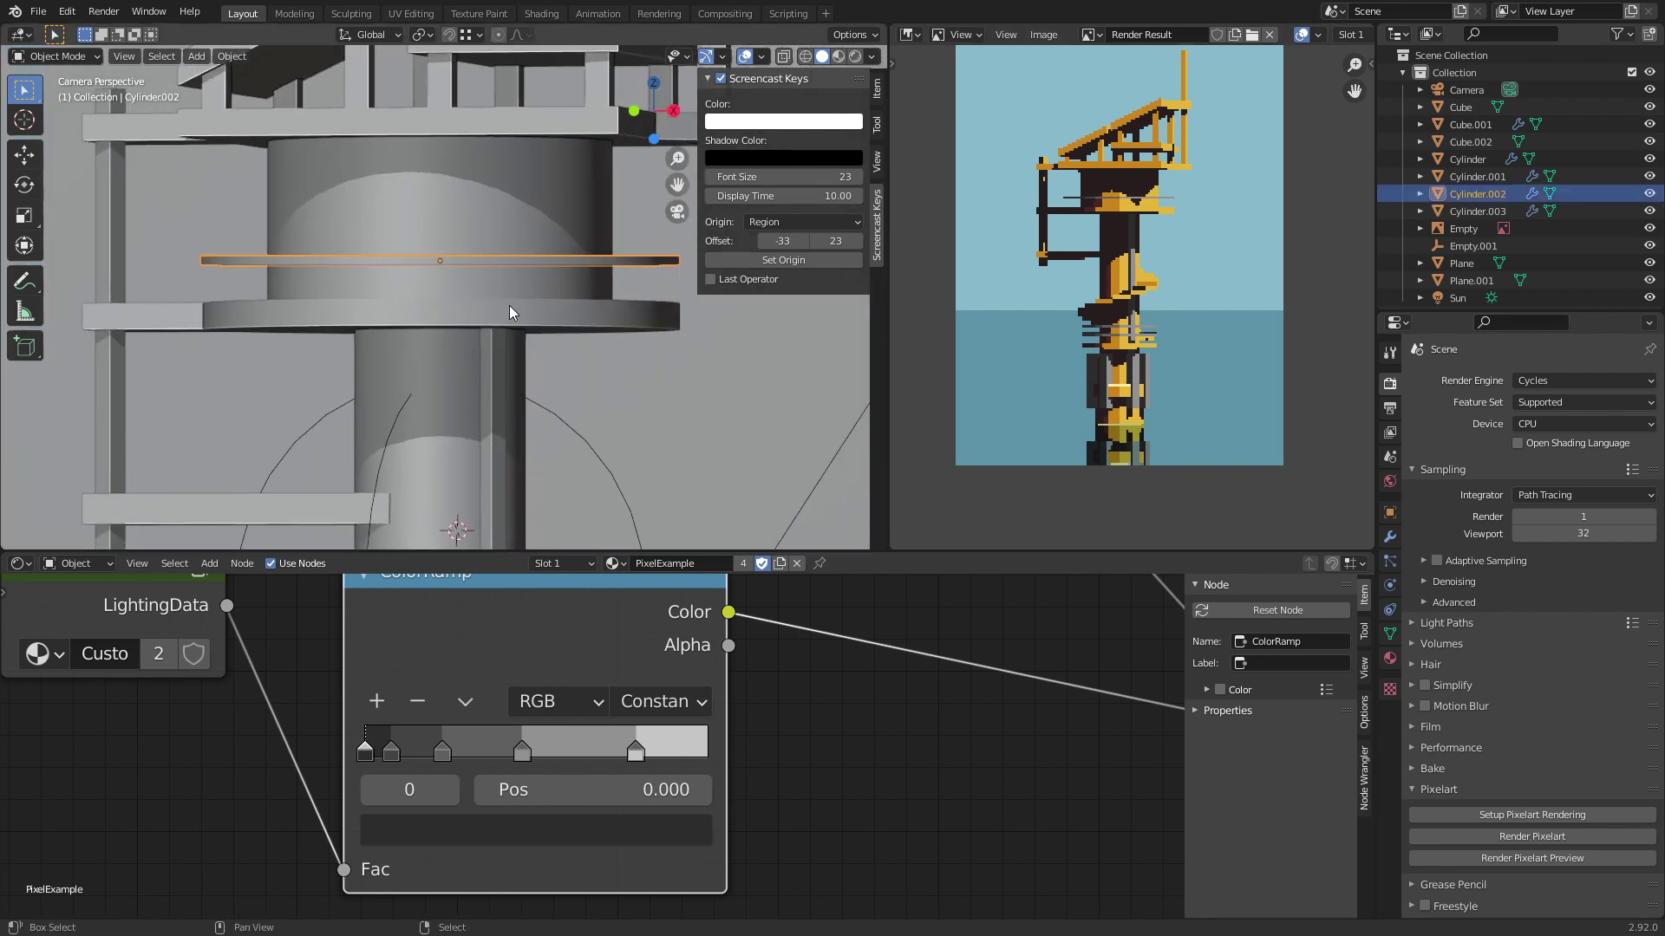
pyautogui.hotkey('shift', 'd')
pyautogui.rightClick(508, 306)
pyautogui.press('g')
pyautogui.press('z')
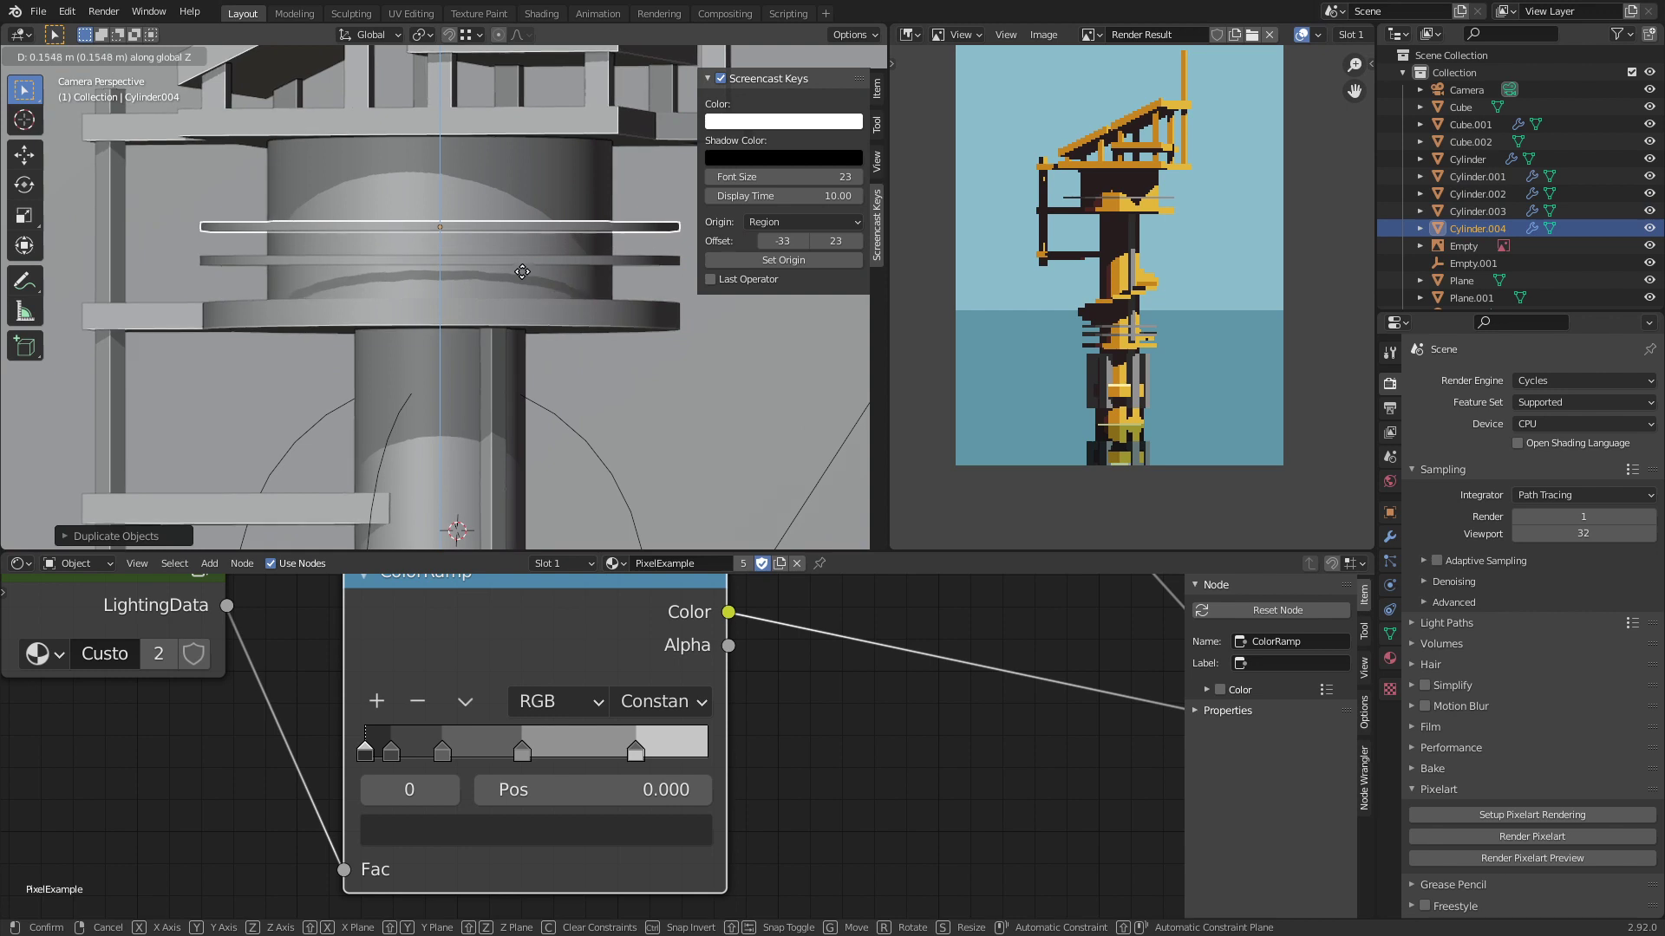
pyautogui.click(522, 274)
pyautogui.click(522, 274)
# Step: Widen the gap between the two thin upper rings by slightly lowering the original and raising the copy along Z
pyautogui.click(548, 260)
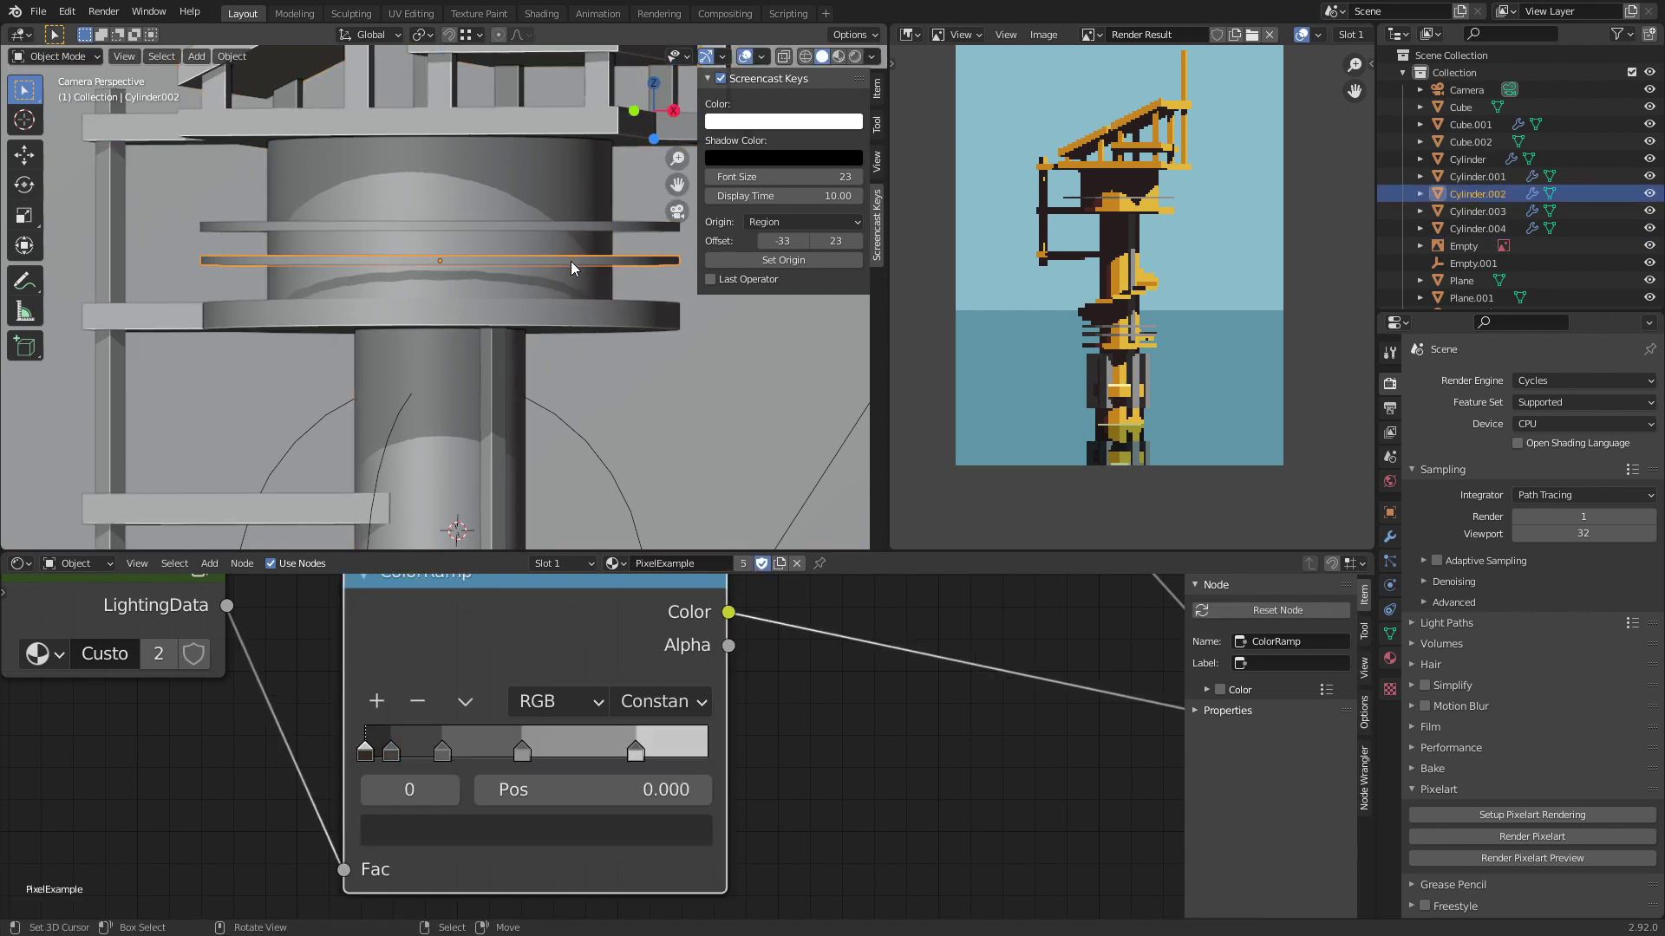
pyautogui.press('g')
pyautogui.press('z')
pyautogui.click(573, 262)
pyautogui.rightClick(642, 215)
pyautogui.rightClick(642, 221)
pyautogui.press('g')
pyautogui.press('z')
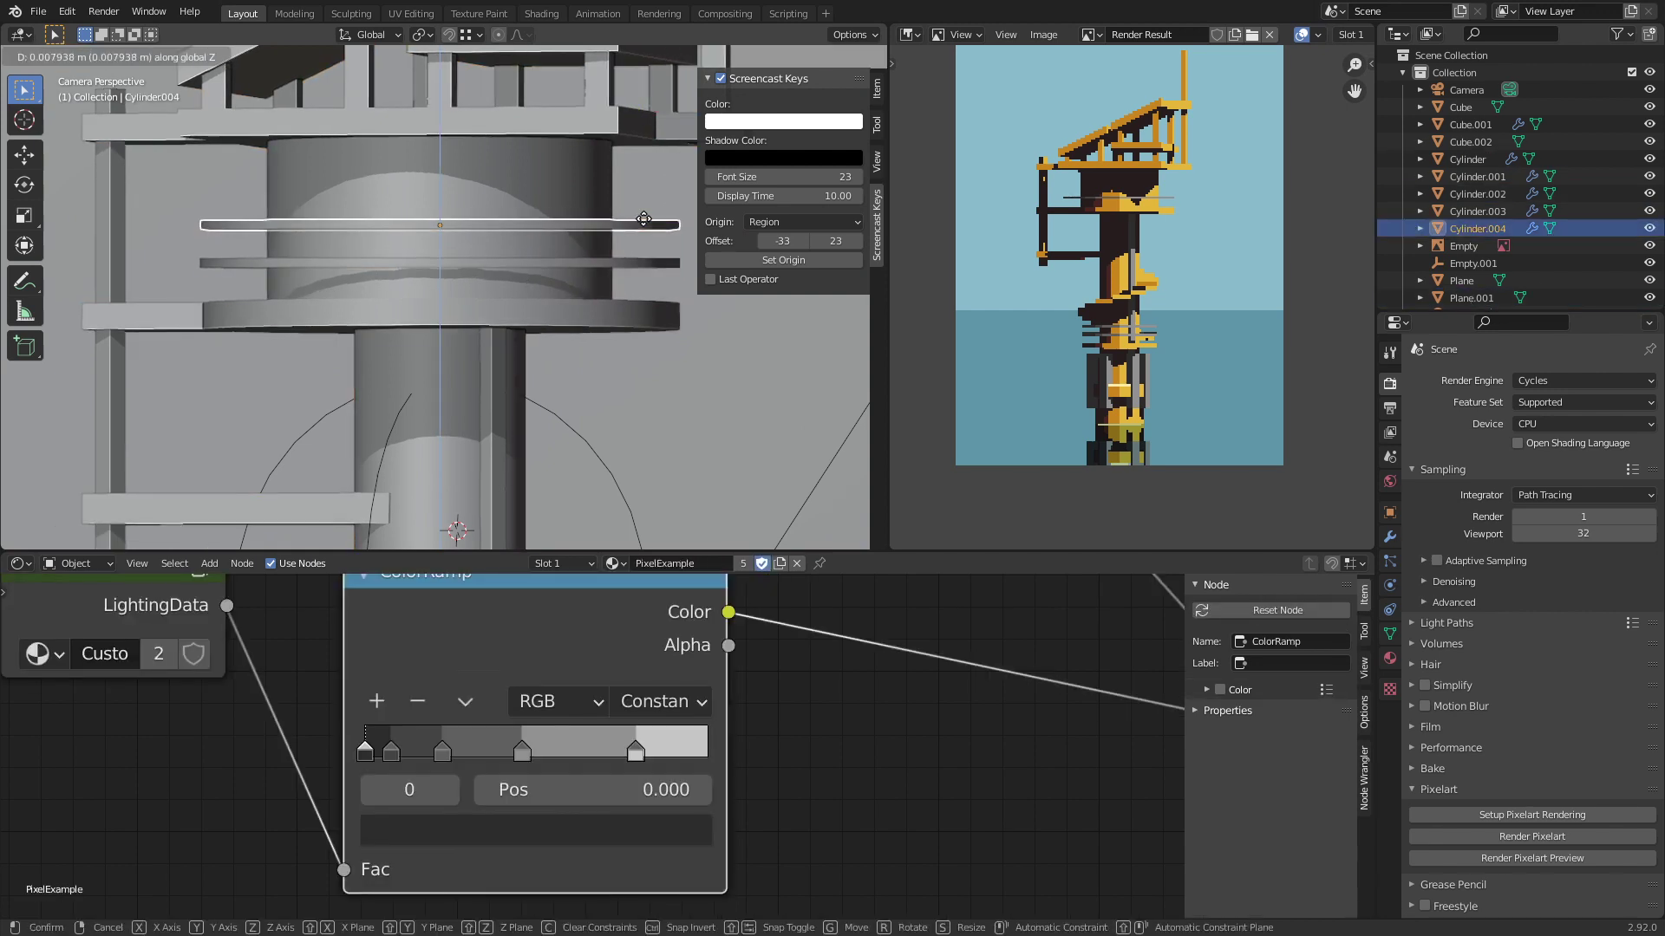
pyautogui.click(646, 221)
pyautogui.click(647, 227)
# Step: Render a pixel art preview and examine the upper rings and shaft pole up close
pyautogui.click(1531, 858)
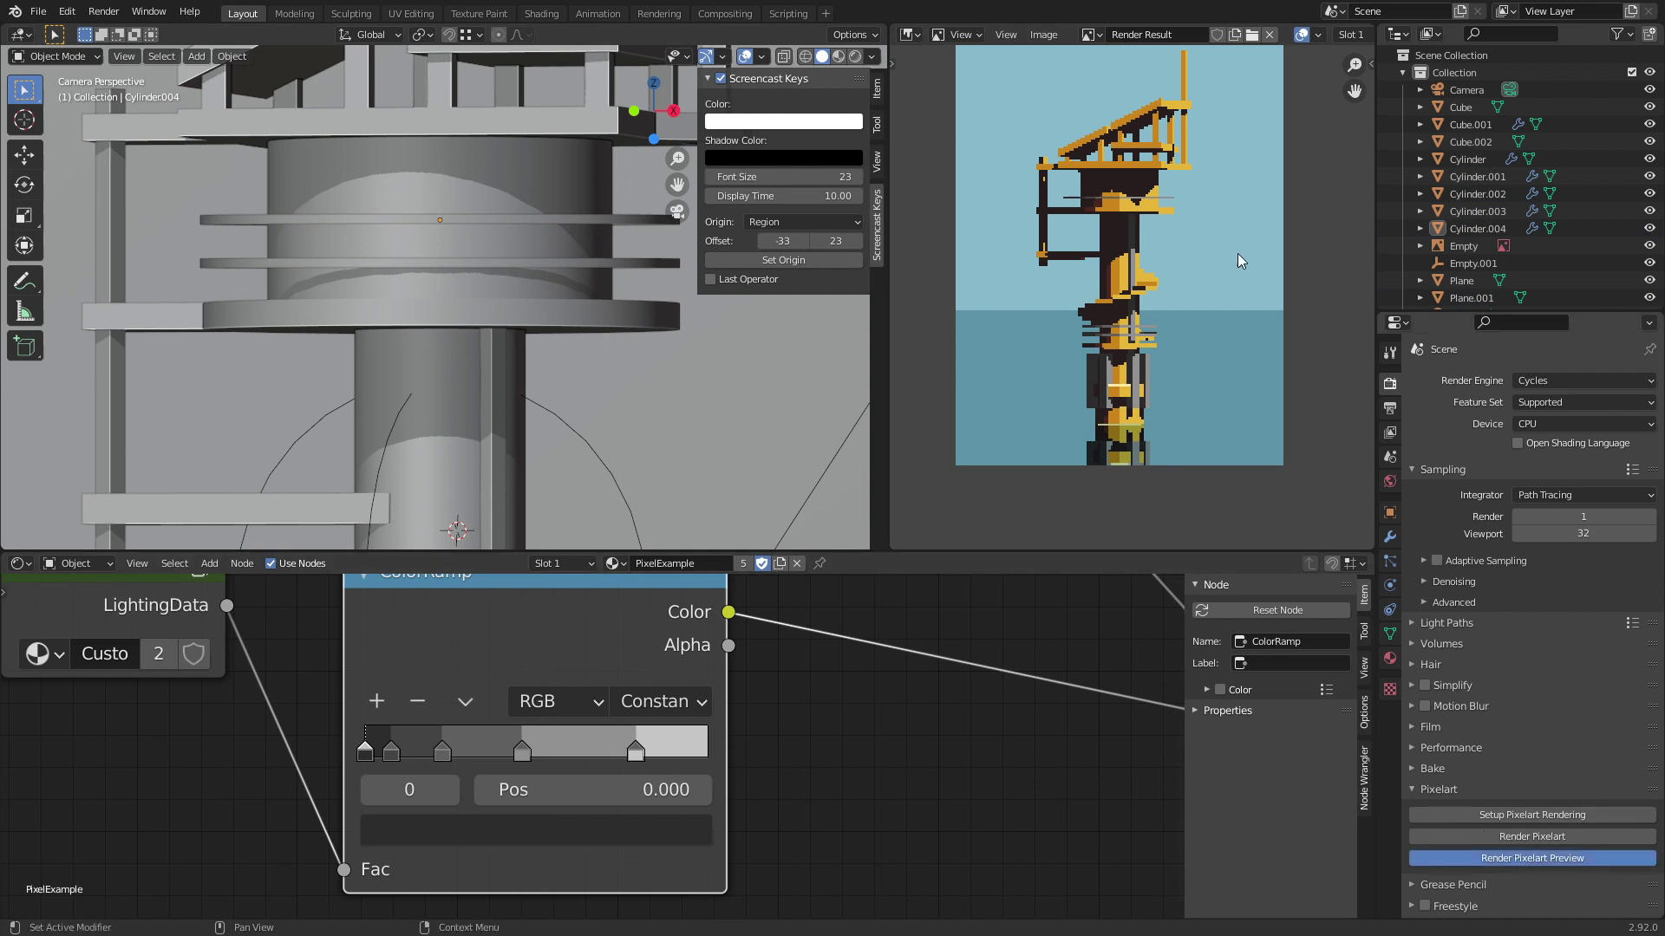
pyautogui.scroll(4, 1084, 344)
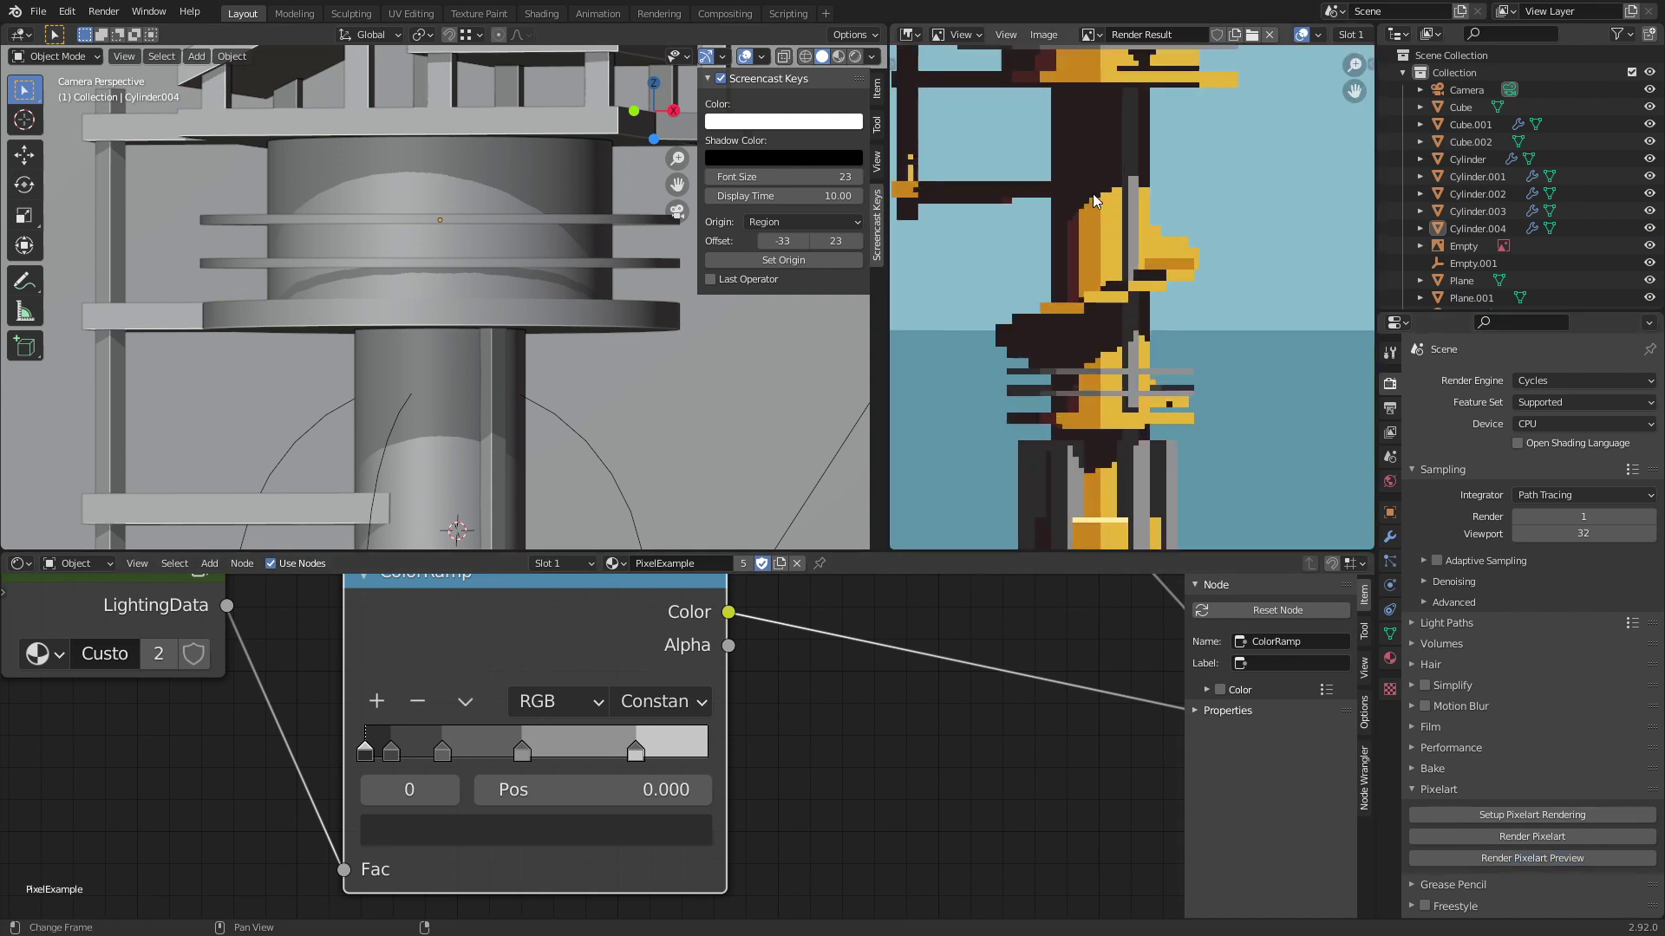
pyautogui.moveTo(1116, 160); pyautogui.dragTo(1131, 297, button='middle')
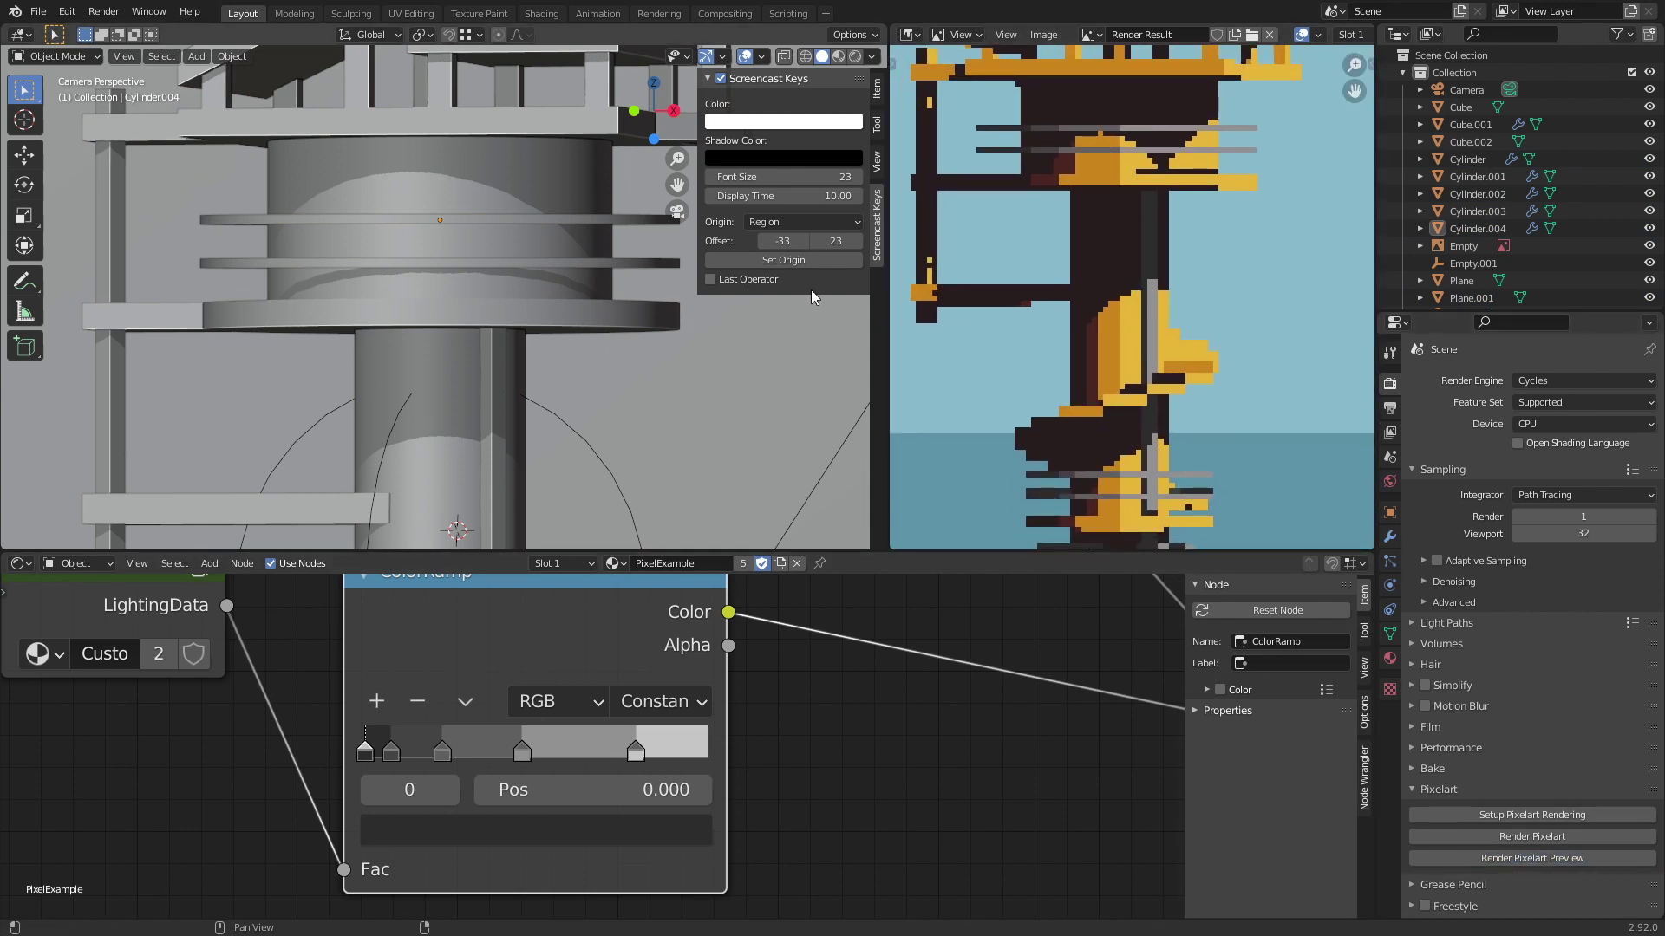
# Step: Try lowering both thin upper rings slightly along Z, check them in a pixel art preview, and undo the move
pyautogui.click(639, 258)
pyautogui.keyDown('shift'); pyautogui.click(637, 221); pyautogui.keyUp('shift')
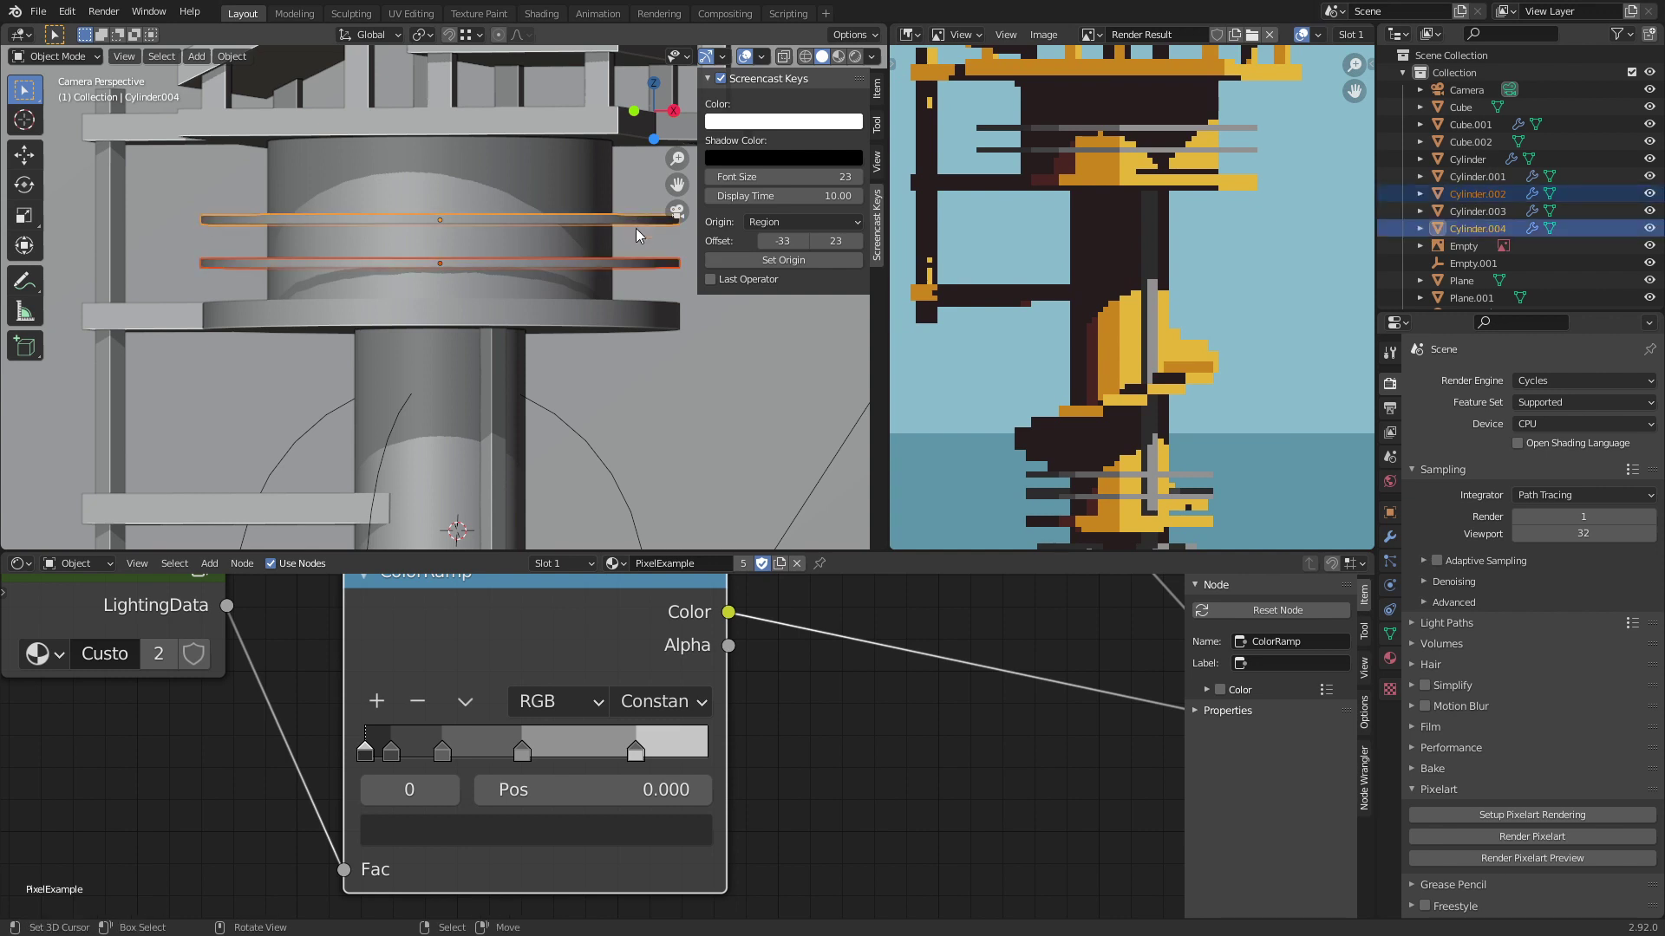
pyautogui.press('g')
pyautogui.press('z')
pyautogui.click(637, 234)
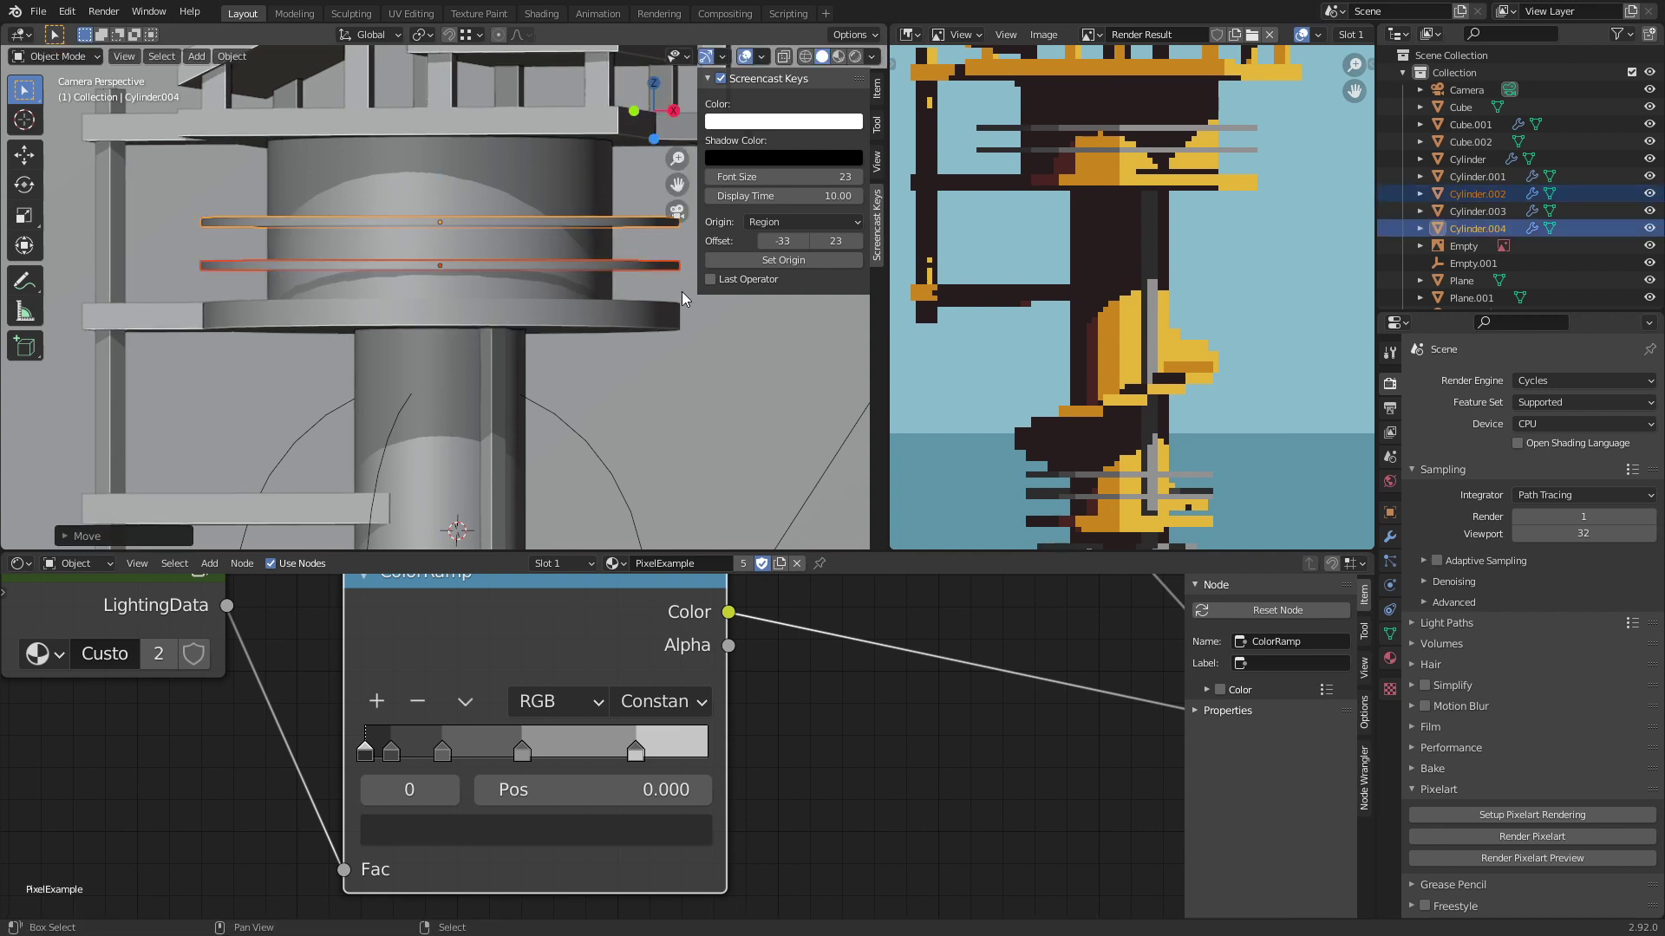
pyautogui.click(1511, 862)
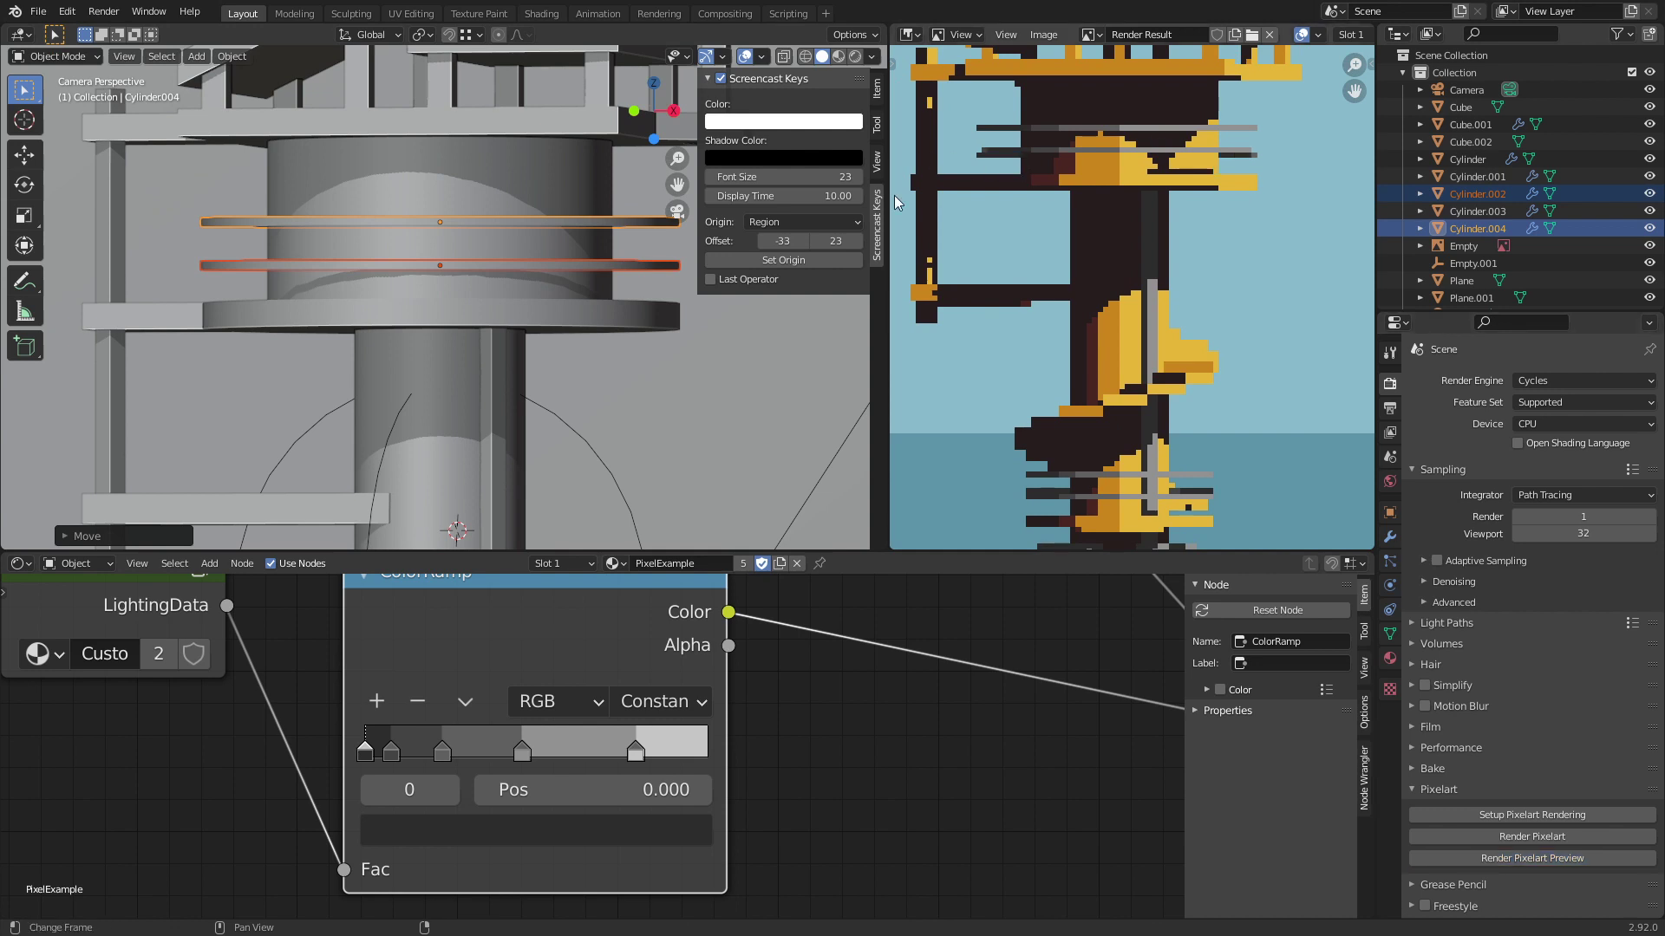
pyautogui.hotkey('ctrl', 'z')
# Step: Save the file and render another pixel art preview to check the whole tower
pyautogui.hotkey('ctrl', 's')
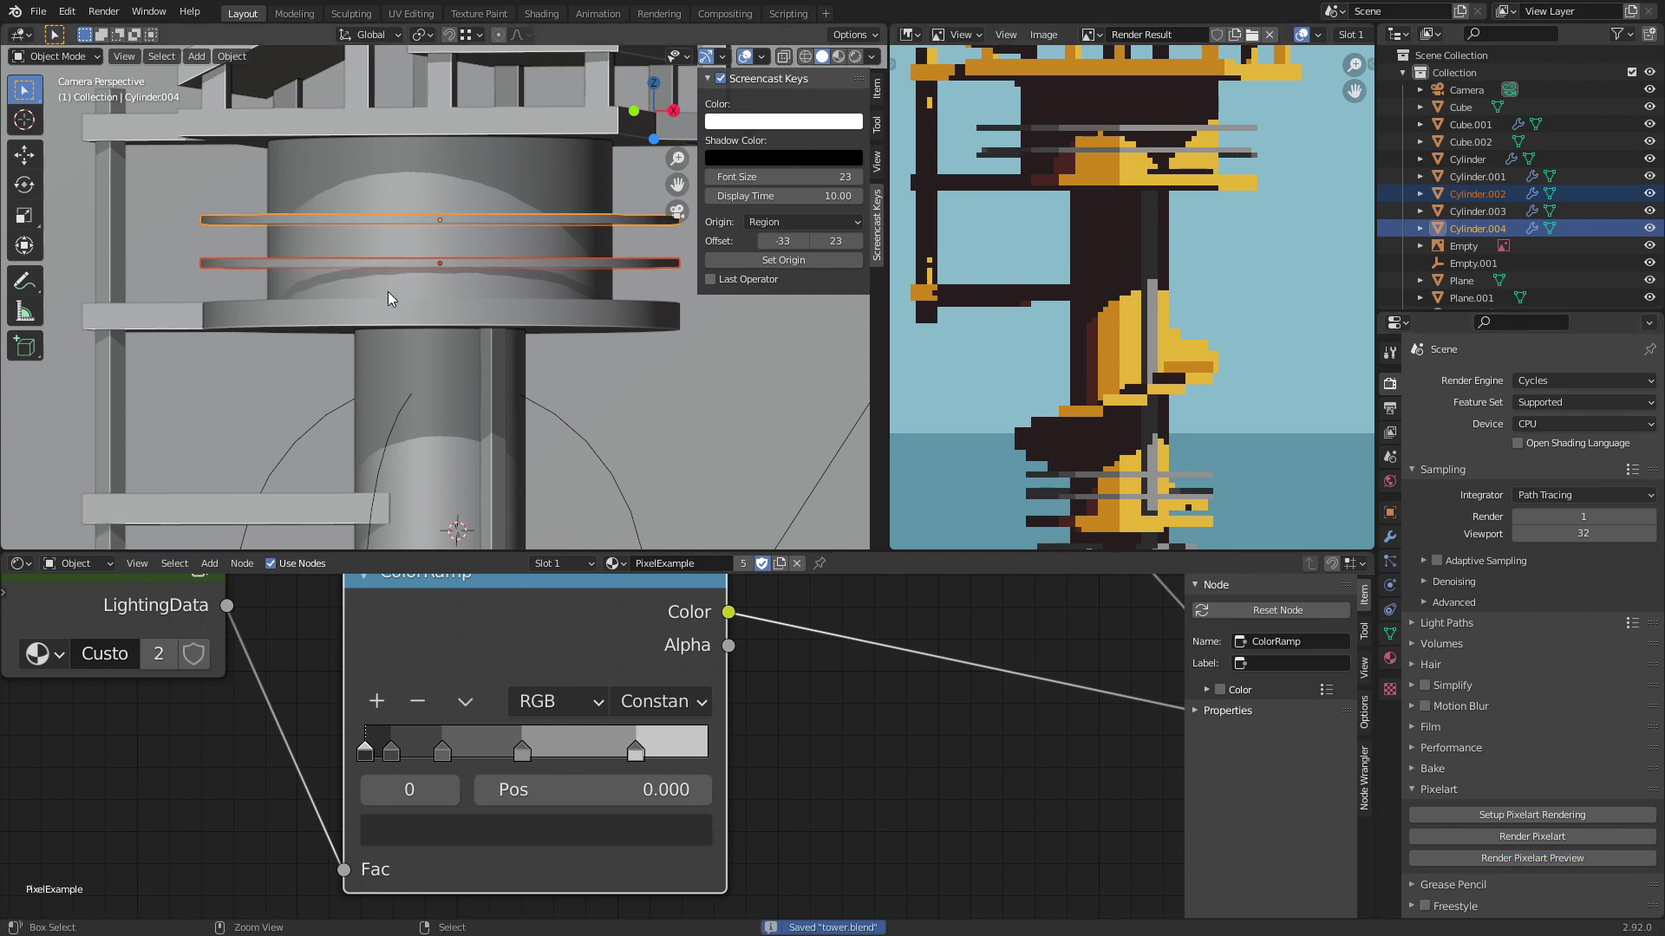
pyautogui.click(1472, 856)
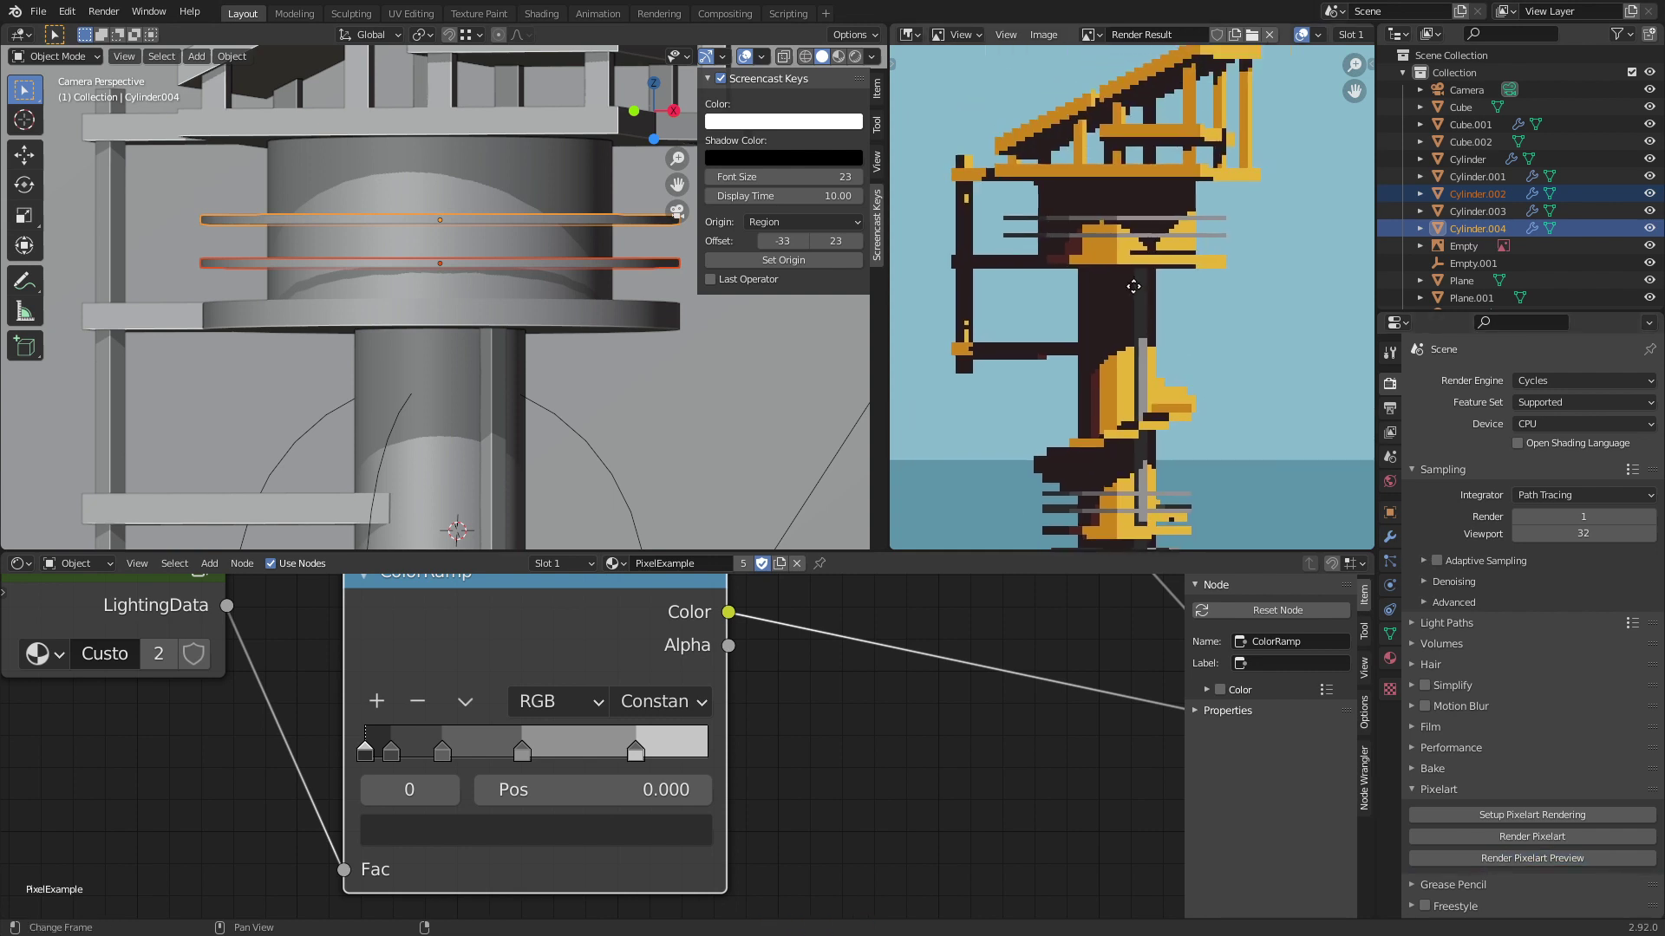
pyautogui.scroll(-4, 1134, 291)
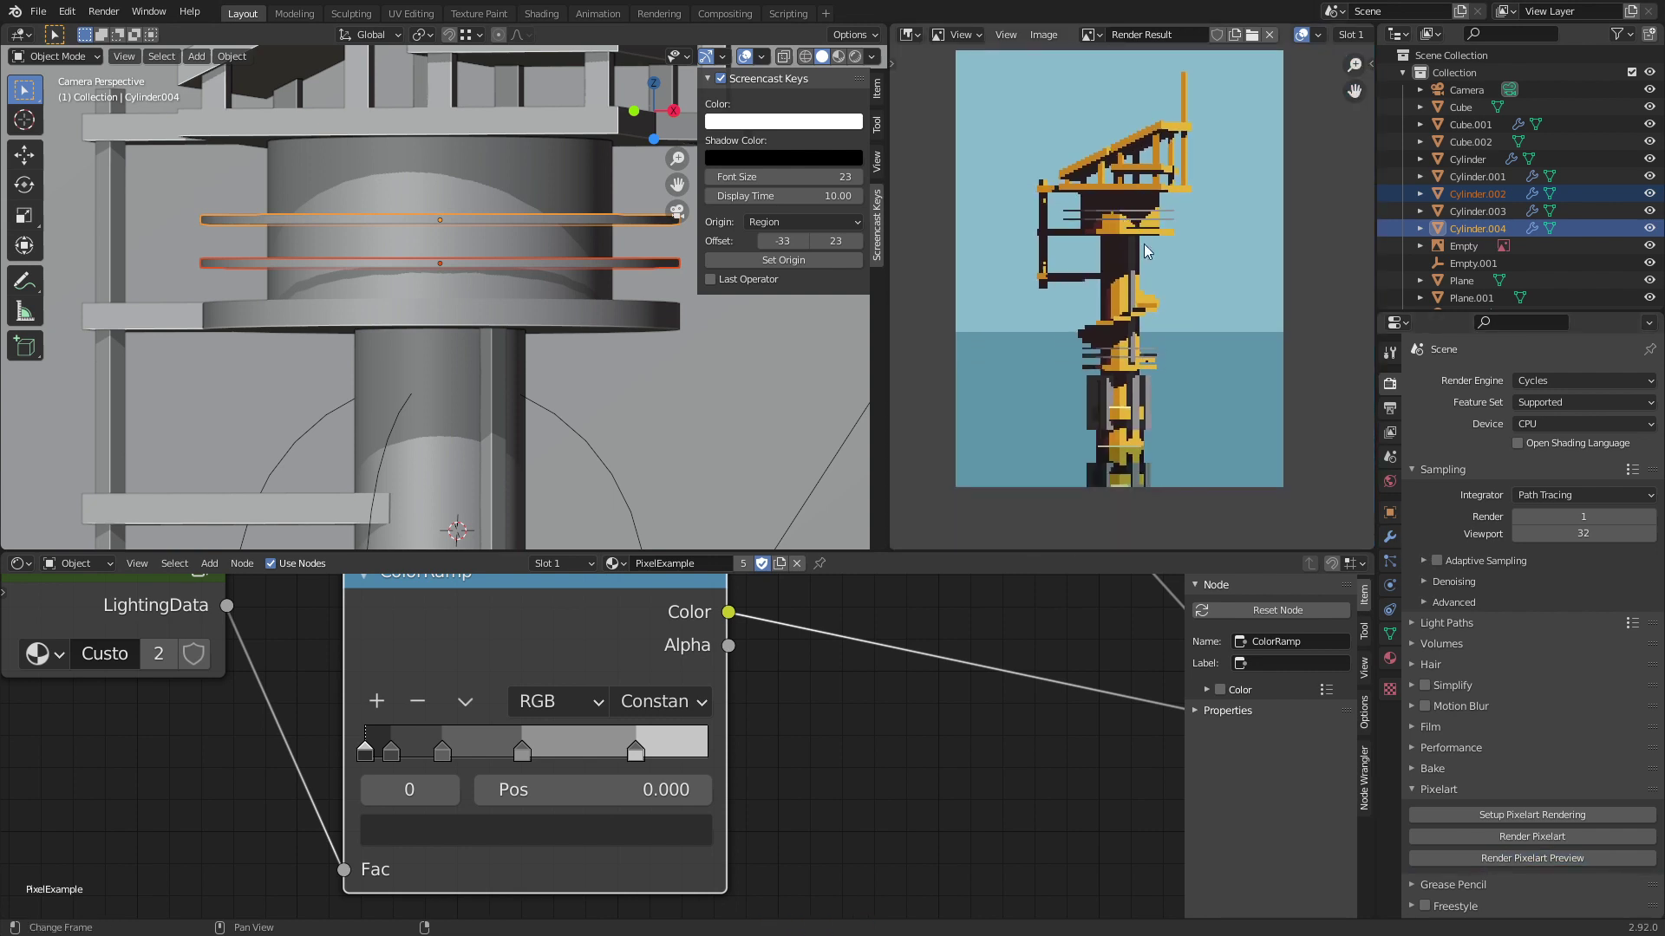
# Step: Deselect the two thin upper rings, view the whole tower and save the file
pyautogui.scroll(-5, 559, 329)
pyautogui.hotkey('alt', 'a')
pyautogui.keyDown('shift'); pyautogui.moveTo(581, 351); pyautogui.dragTo(591, 321, button='middle'); pyautogui.keyUp('shift')
pyautogui.hotkey('ctrl', 's')
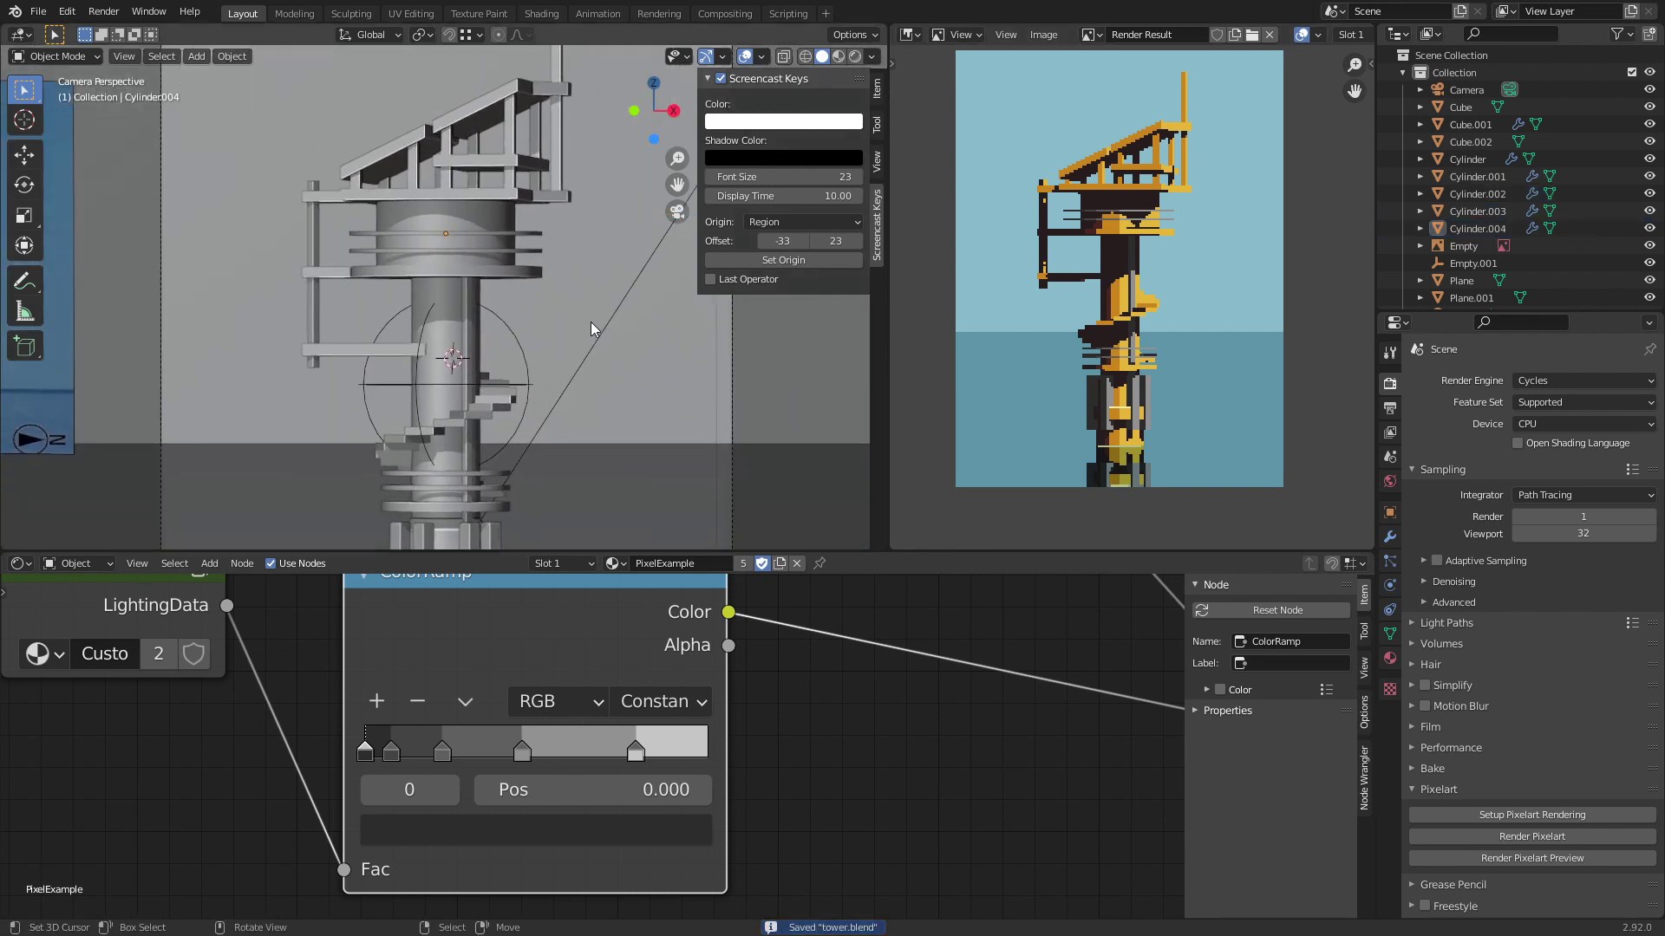
# Step: Examine the reference photo beside the pixel art render and the model, saving the file
pyautogui.moveTo(590, 320)
pyautogui.mouseDown(button='middle')
pyautogui.moveTo(501, 382)
pyautogui.moveTo(375, 340)
pyautogui.moveTo(573, 336)
pyautogui.mouseUp(button='middle')
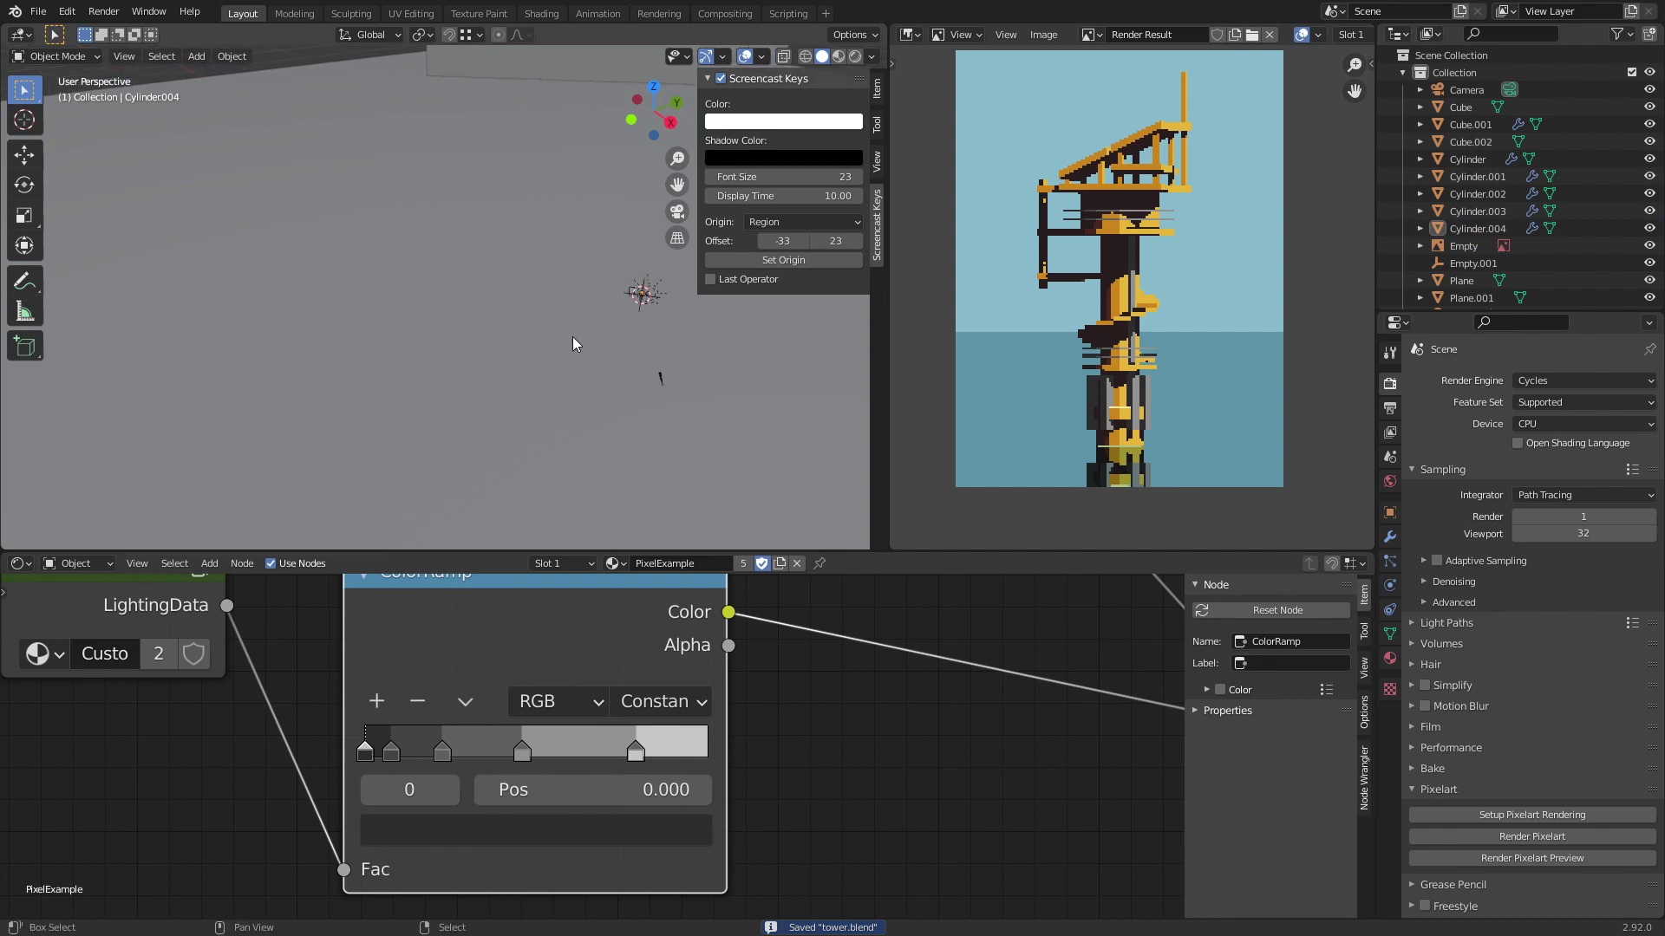
pyautogui.scroll(3, 576, 336)
pyautogui.keyDown('shift'); pyautogui.moveTo(706, 316); pyautogui.dragTo(392, 350, button='middle'); pyautogui.keyUp('shift')
pyautogui.scroll(3, 462, 350)
pyautogui.rightClick(482, 349)
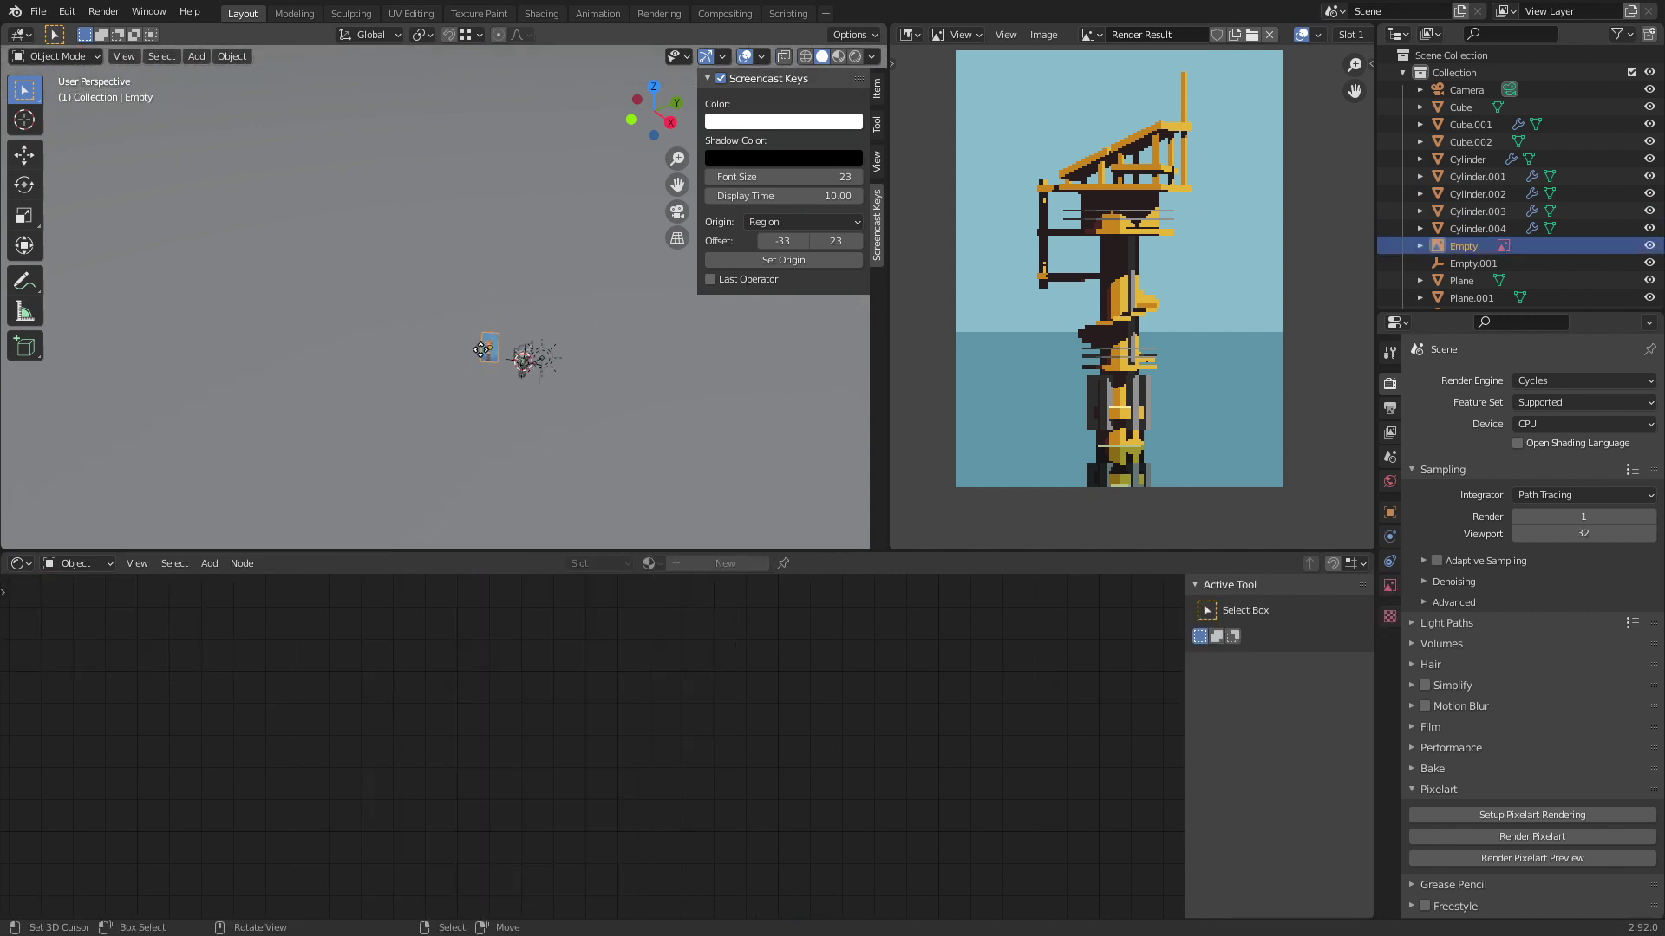
pyautogui.press('KP_Decimal')
pyautogui.scroll(5, 476, 343)
pyautogui.moveTo(465, 331); pyautogui.dragTo(507, 337, button='middle')
pyautogui.hotkey('alt', 'a')
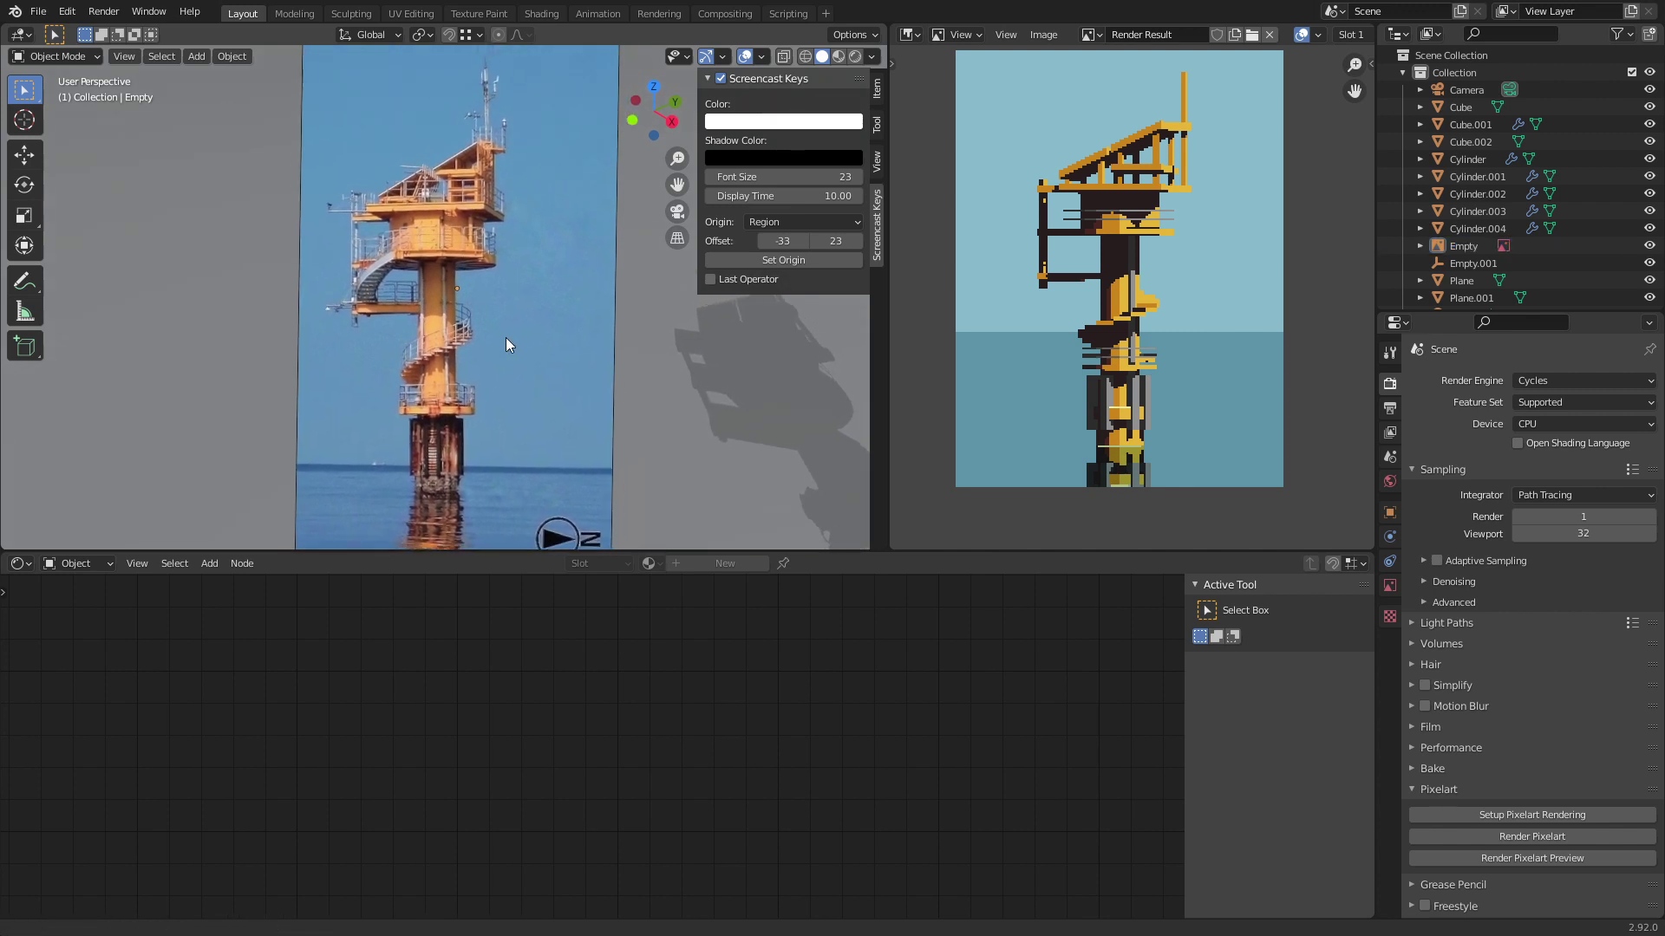
pyautogui.scroll(-2, 506, 338)
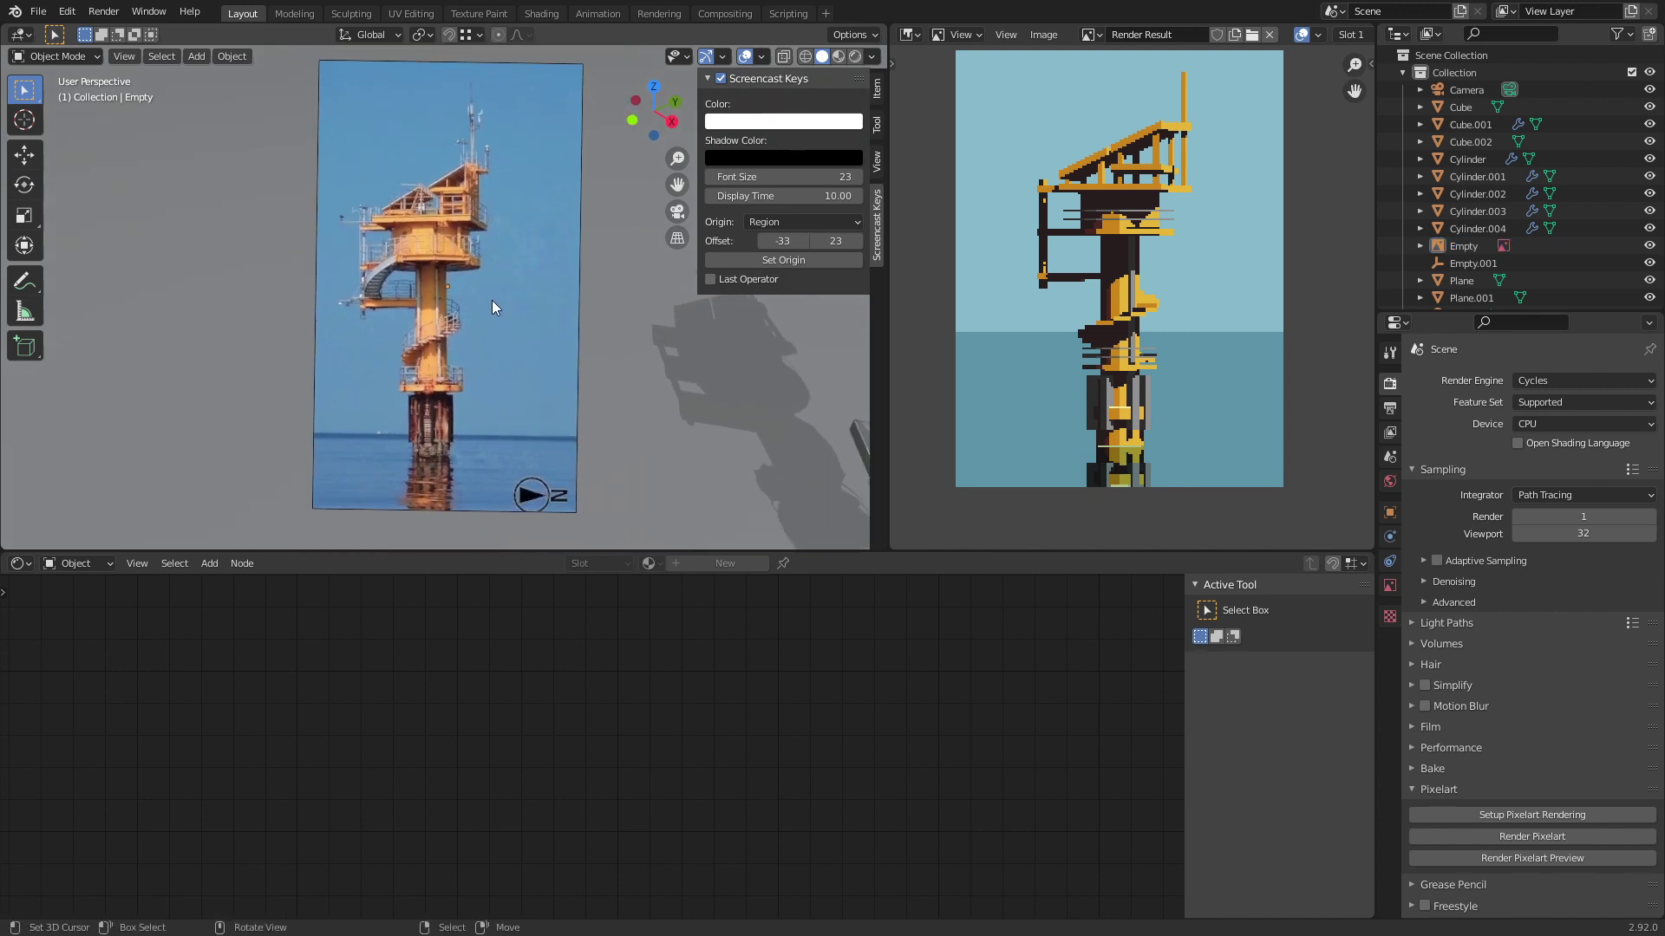
pyautogui.hotkey('ctrl', 's')
pyautogui.moveTo(1104, 358); pyautogui.dragTo(1107, 389, button='middle')
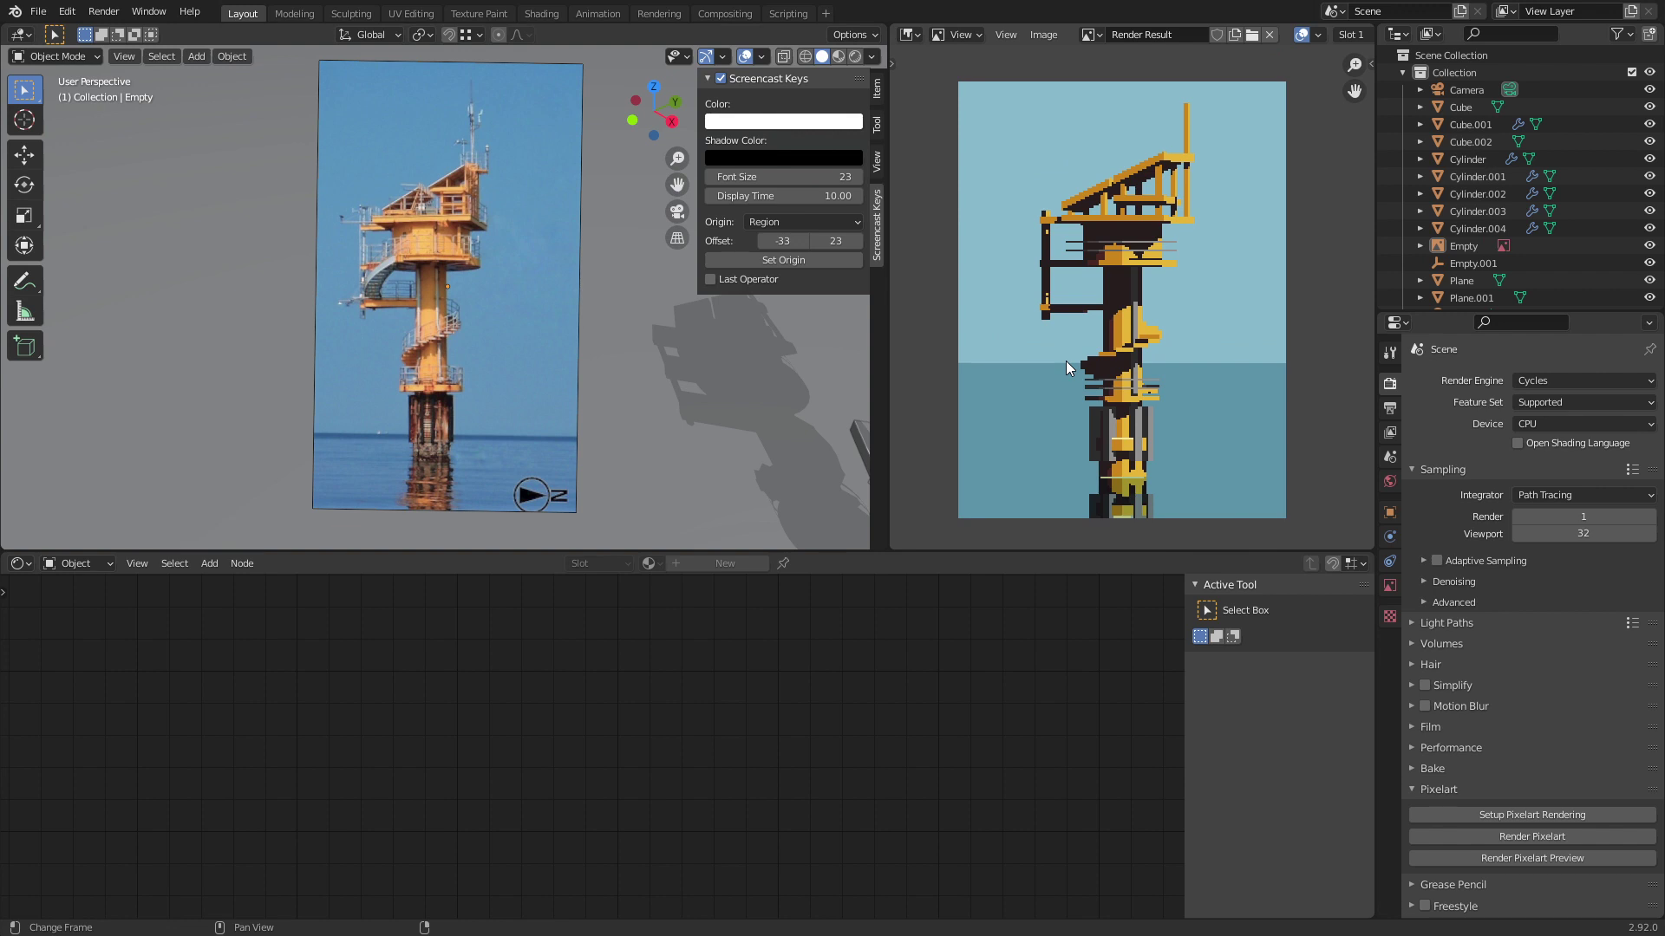
pyautogui.moveTo(1066, 361); pyautogui.dragTo(1034, 383, button='middle')
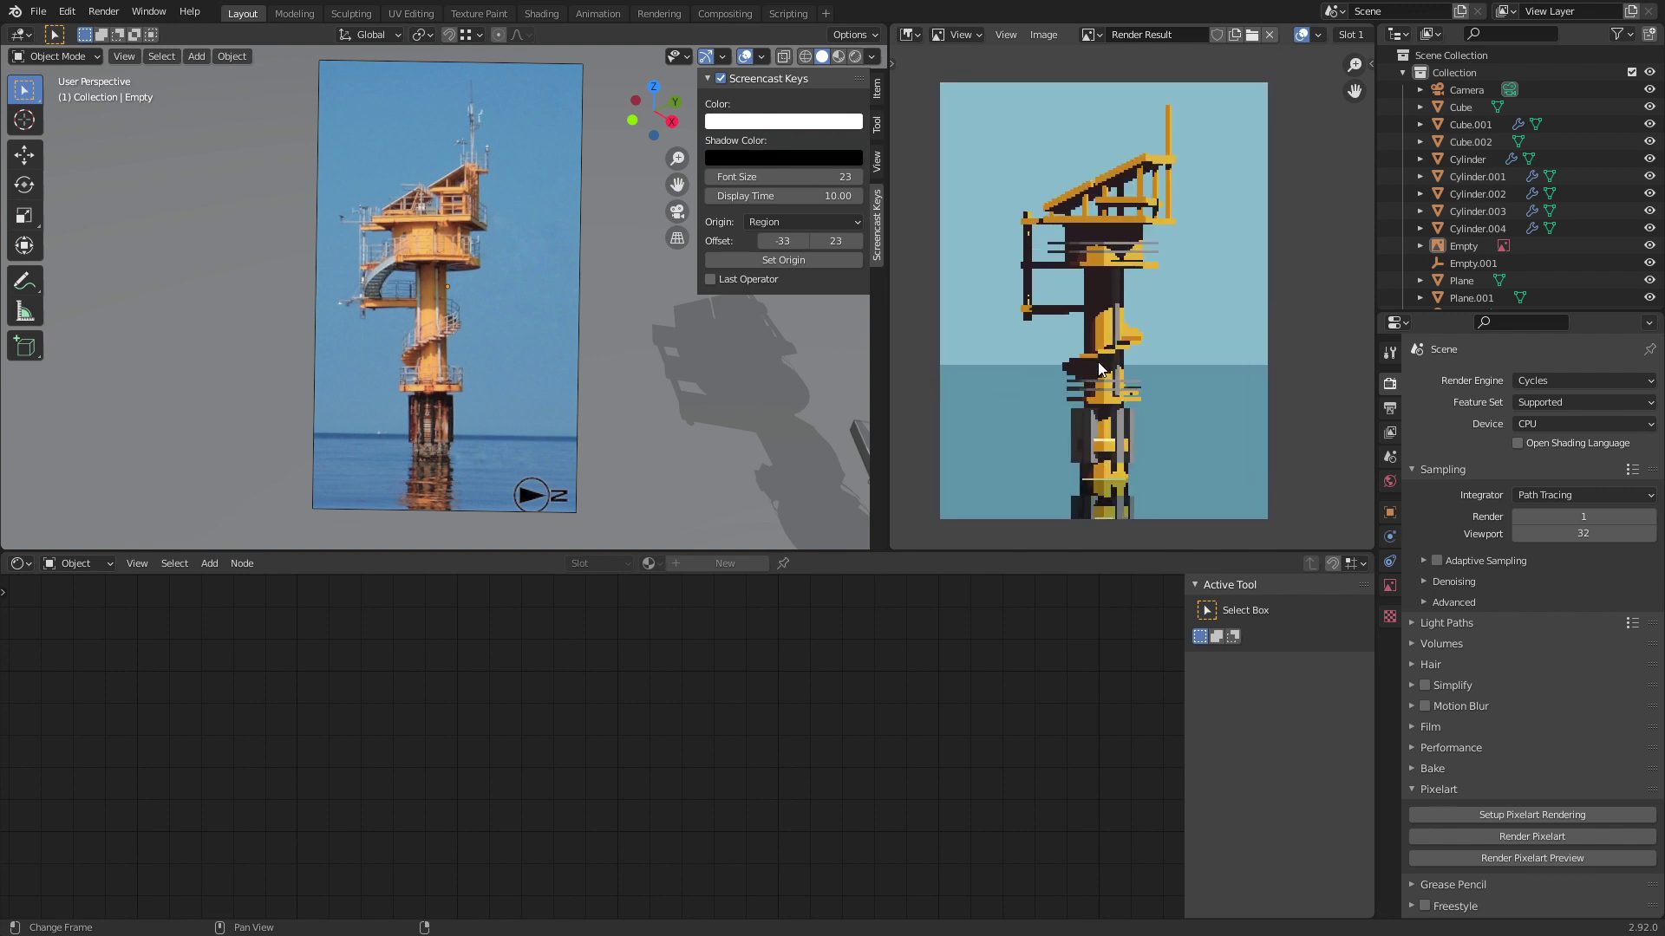
pyautogui.scroll(-4, 535, 361)
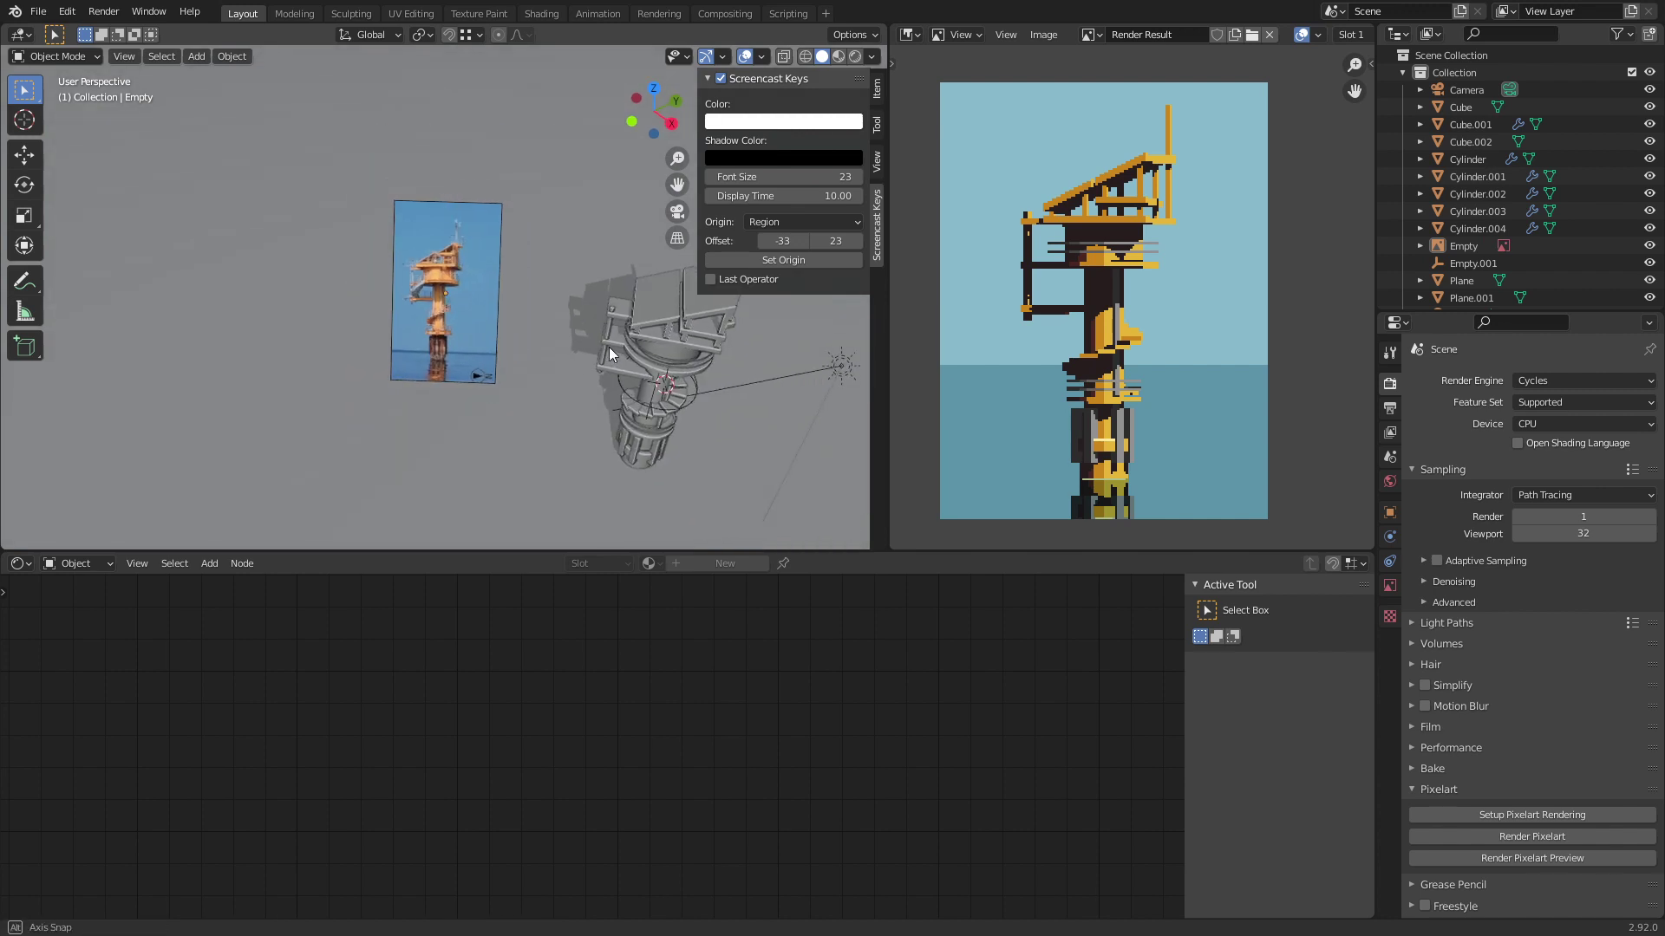
pyautogui.keyDown('shift'); pyautogui.moveTo(588, 342); pyautogui.dragTo(434, 372, button='middle'); pyautogui.keyUp('shift')
pyautogui.hotkey('ctrl', 's')
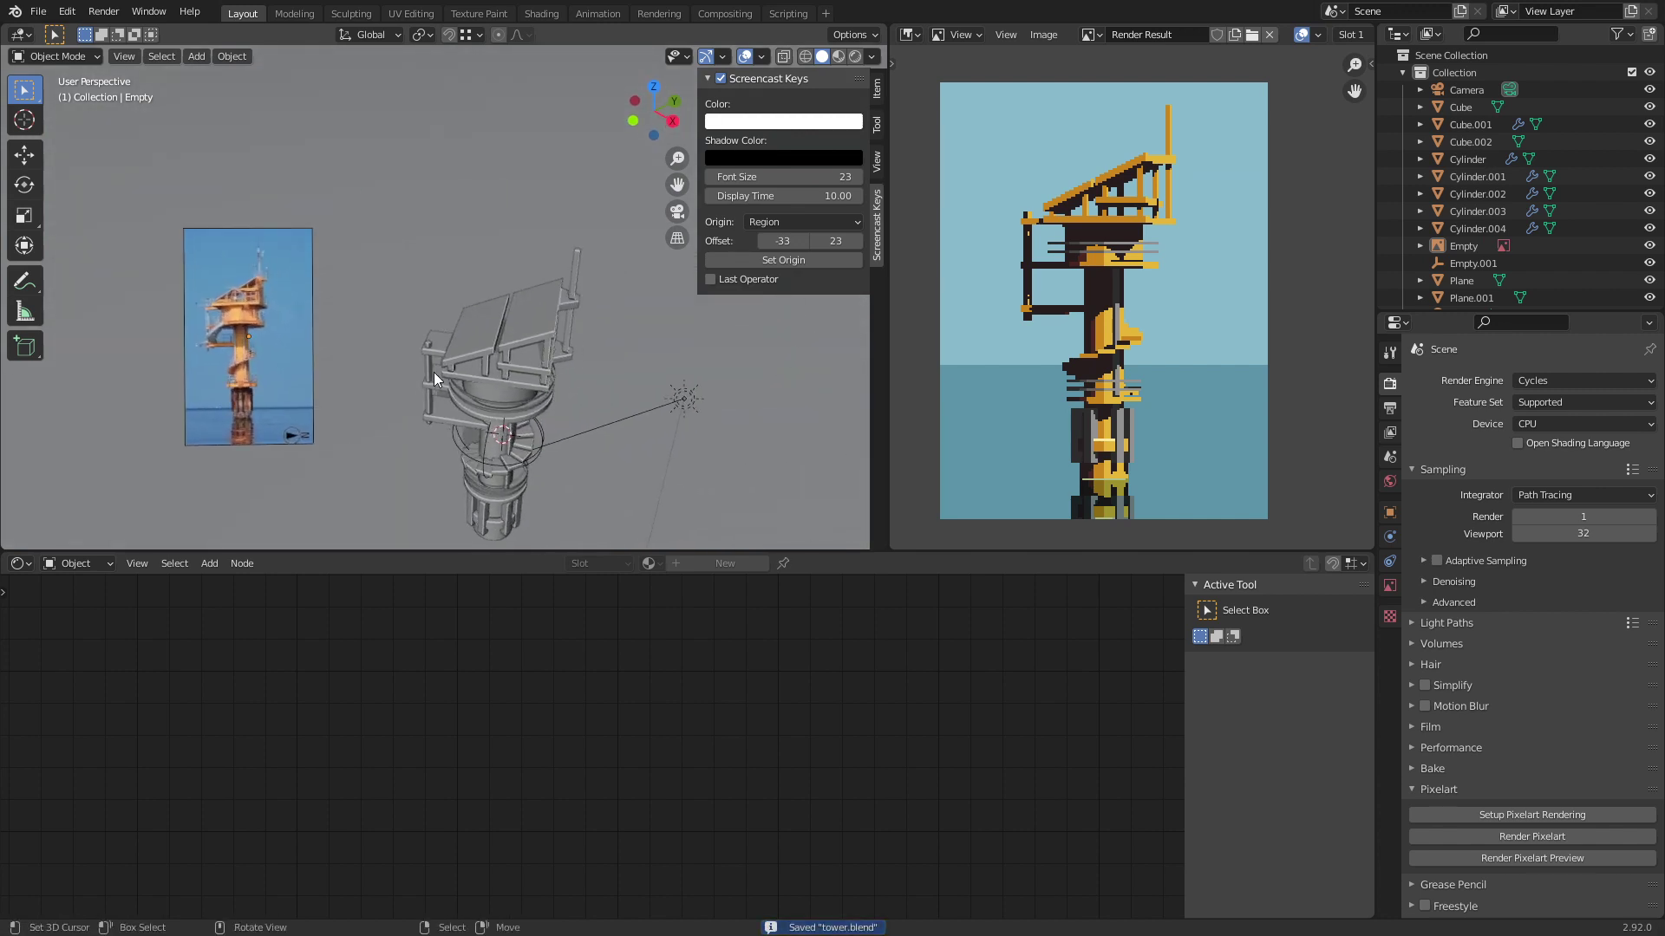
# Step: Duplicate the face loop around the upper round platform's rim and scale the copy outward without changing its height
pyautogui.scroll(2, 433, 372)
pyautogui.moveTo(441, 371); pyautogui.dragTo(492, 333, button='middle')
pyautogui.rightClick(479, 456)
pyautogui.press('KP_Decimal')
pyautogui.scroll(5, 451, 340)
pyautogui.hotkey('alt', 'a')
pyautogui.scroll(1, 520, 312)
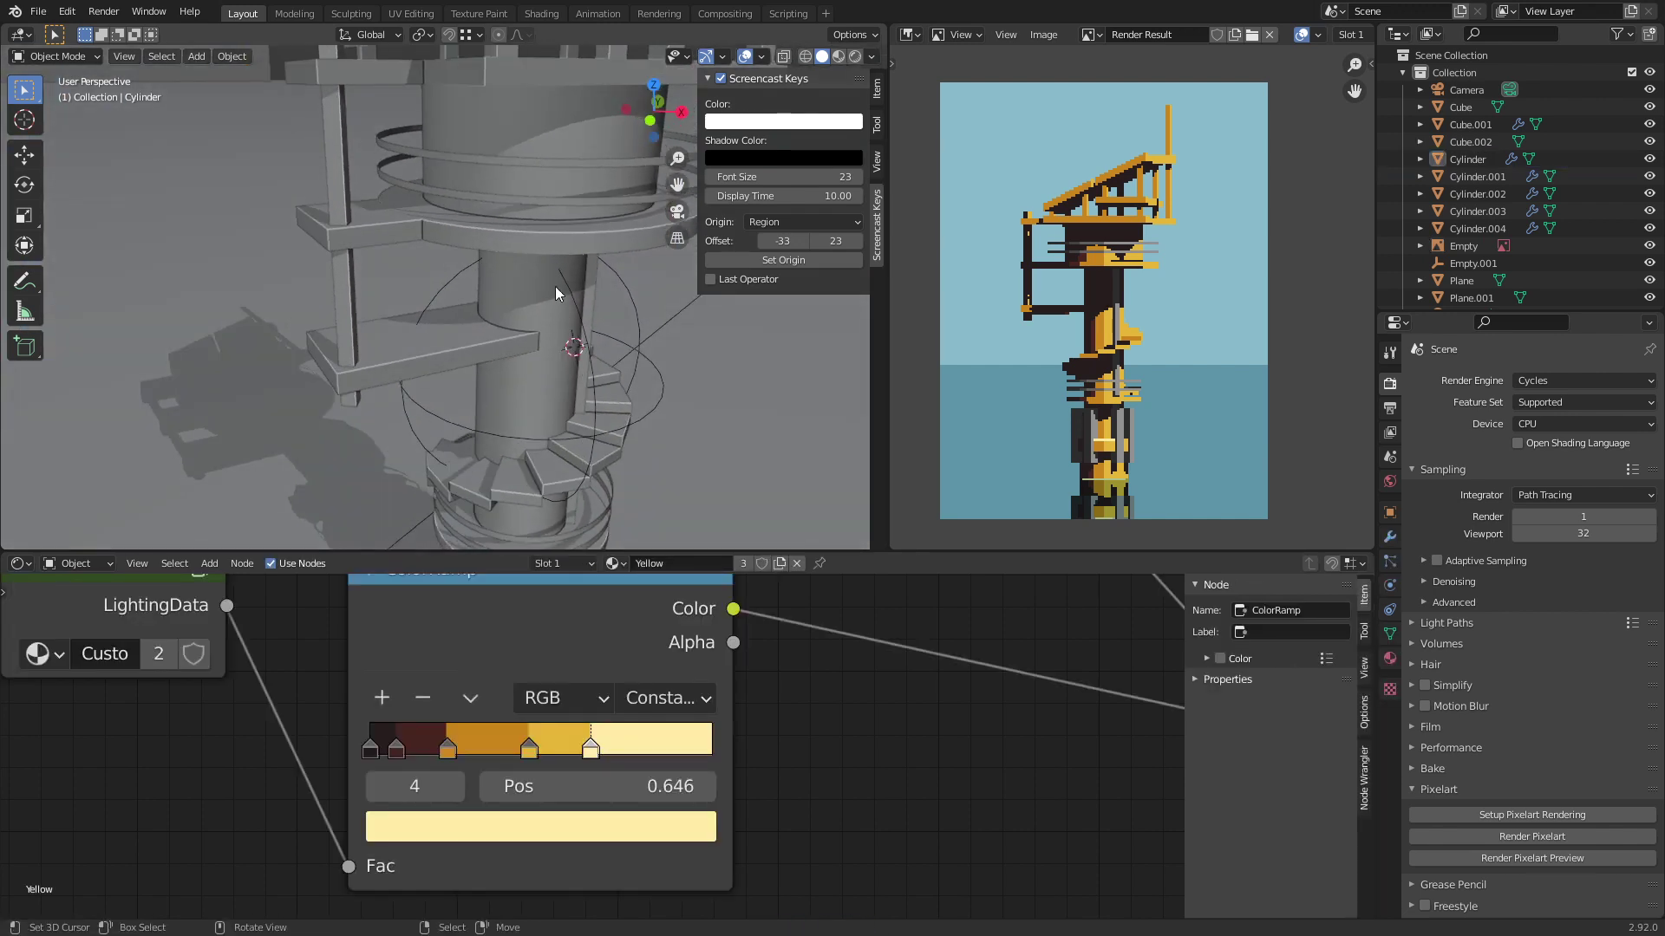
pyautogui.moveTo(555, 287); pyautogui.dragTo(515, 289, button='middle')
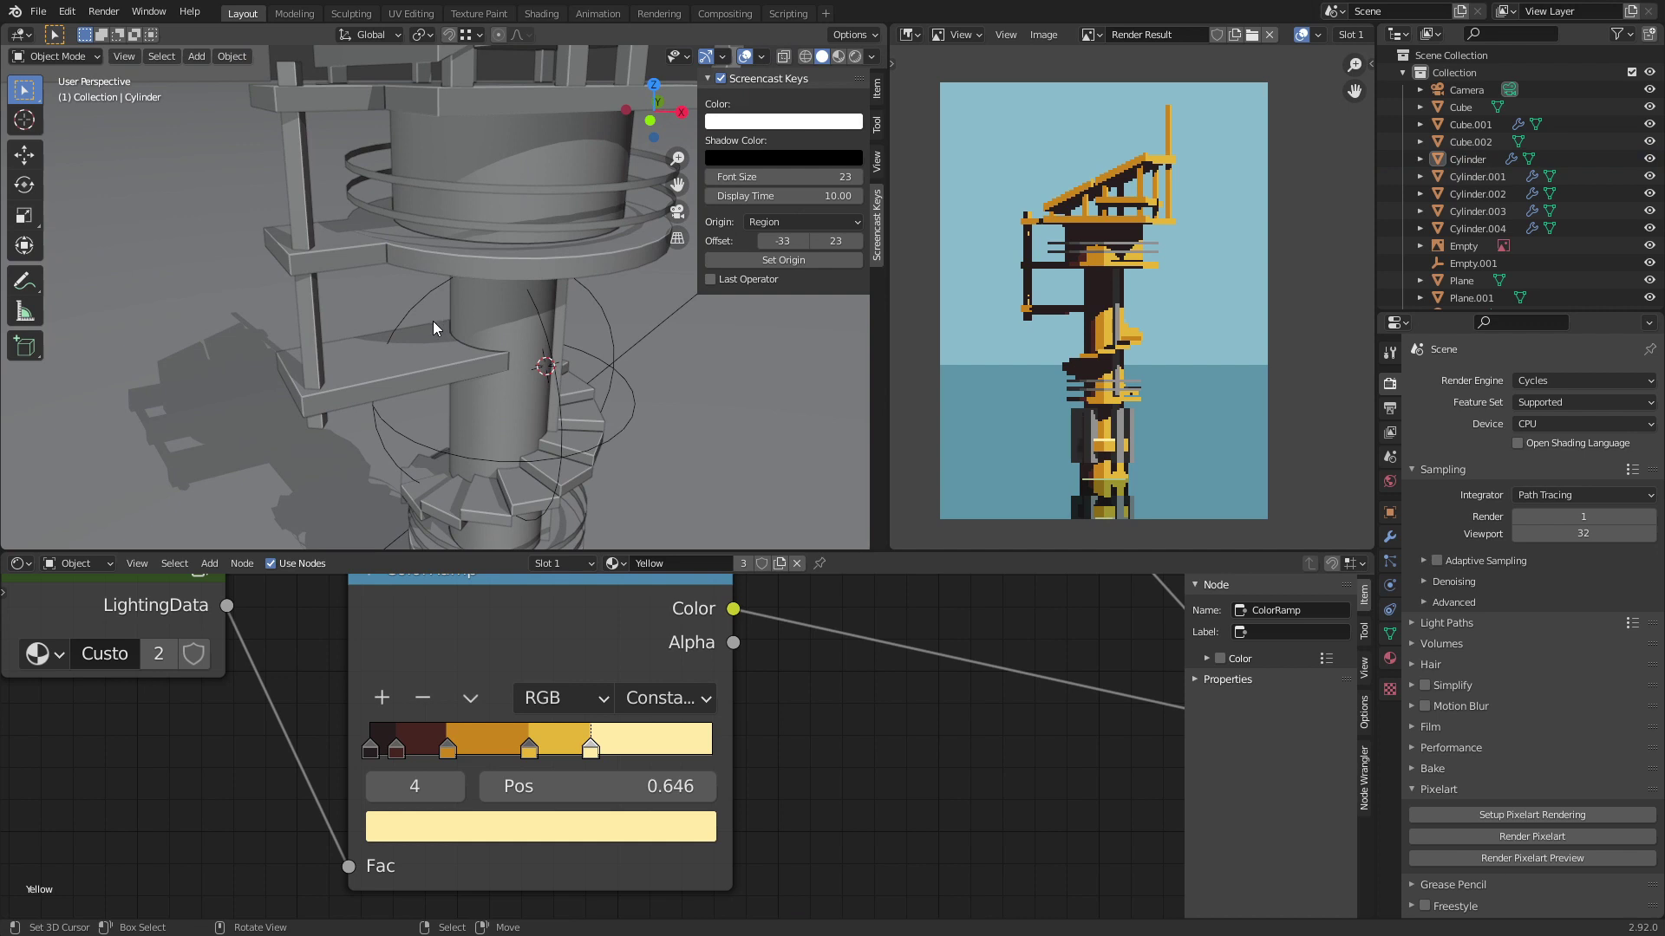
pyautogui.moveTo(433, 321); pyautogui.dragTo(488, 325, button='middle')
pyautogui.press('Tab')
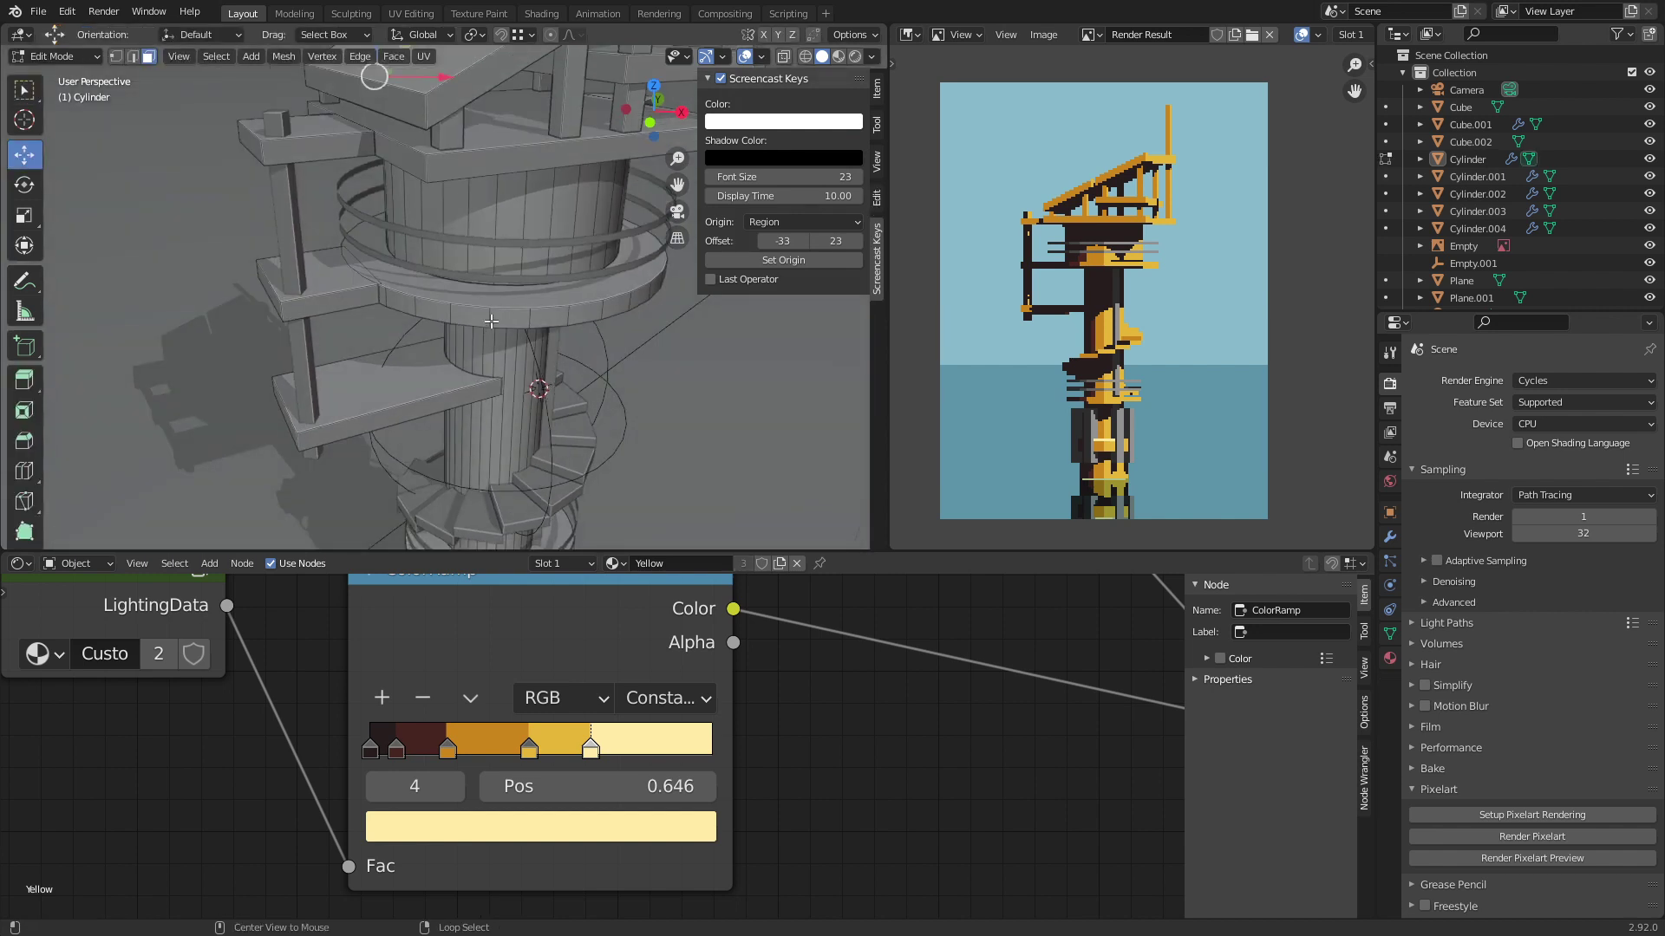
pyautogui.keyDown('alt'); pyautogui.click(495, 319); pyautogui.keyUp('alt')
pyautogui.hotkey('shift', 'd')
pyautogui.rightClick(501, 319)
pyautogui.press('s')
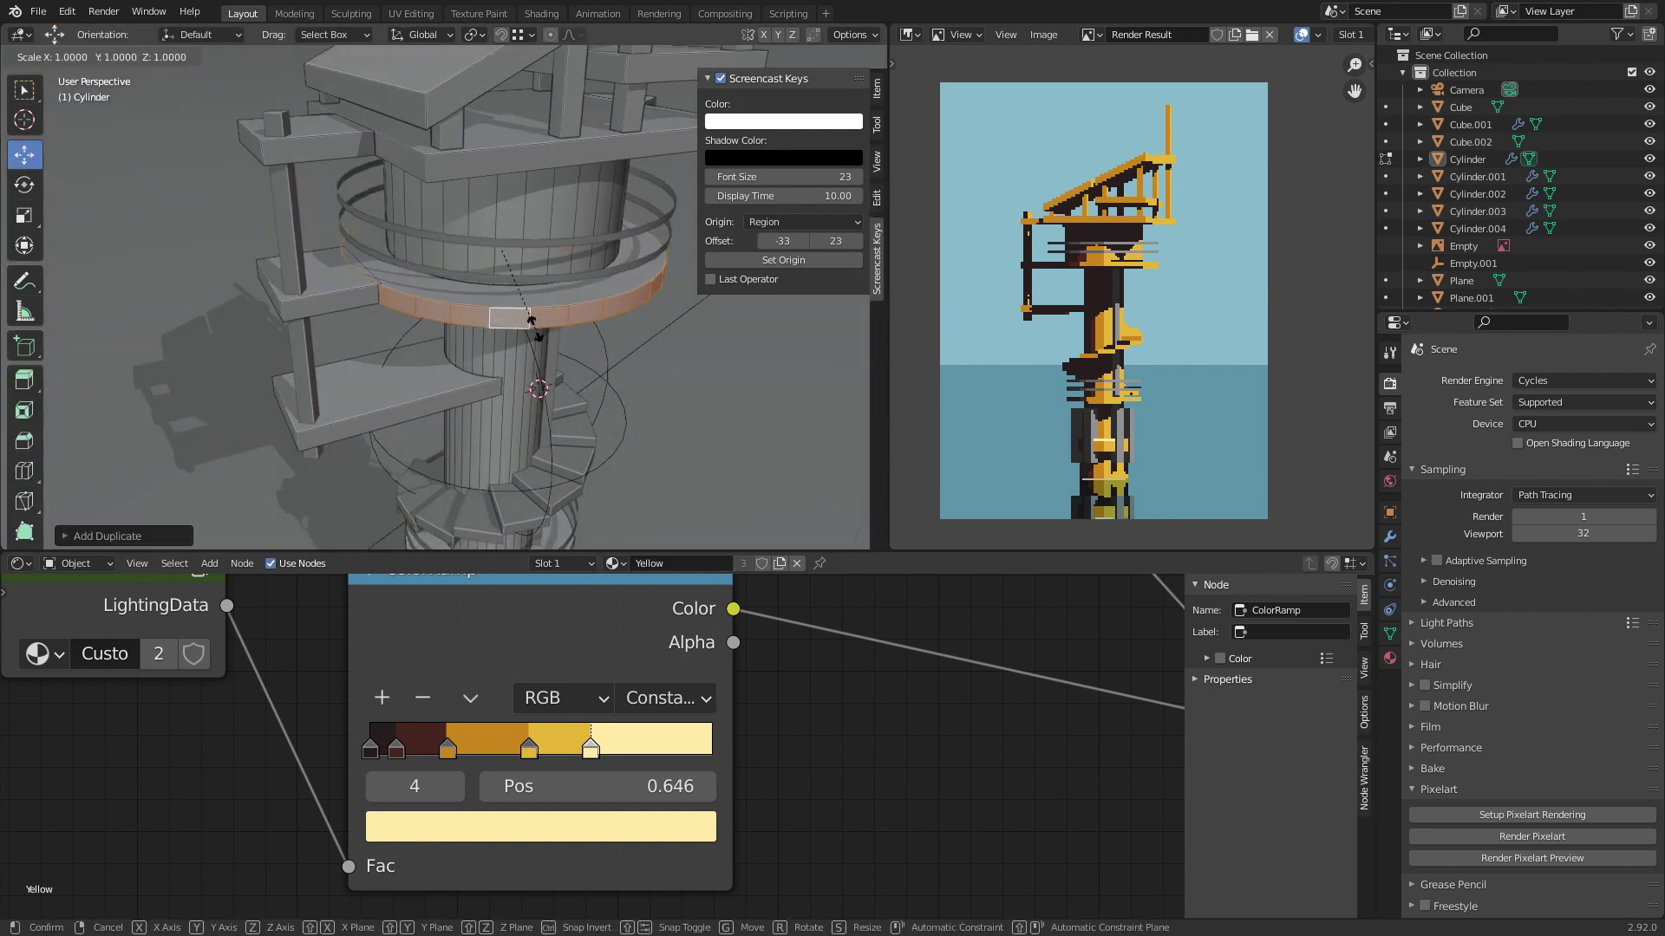
pyautogui.hotkey('shift', 'z')
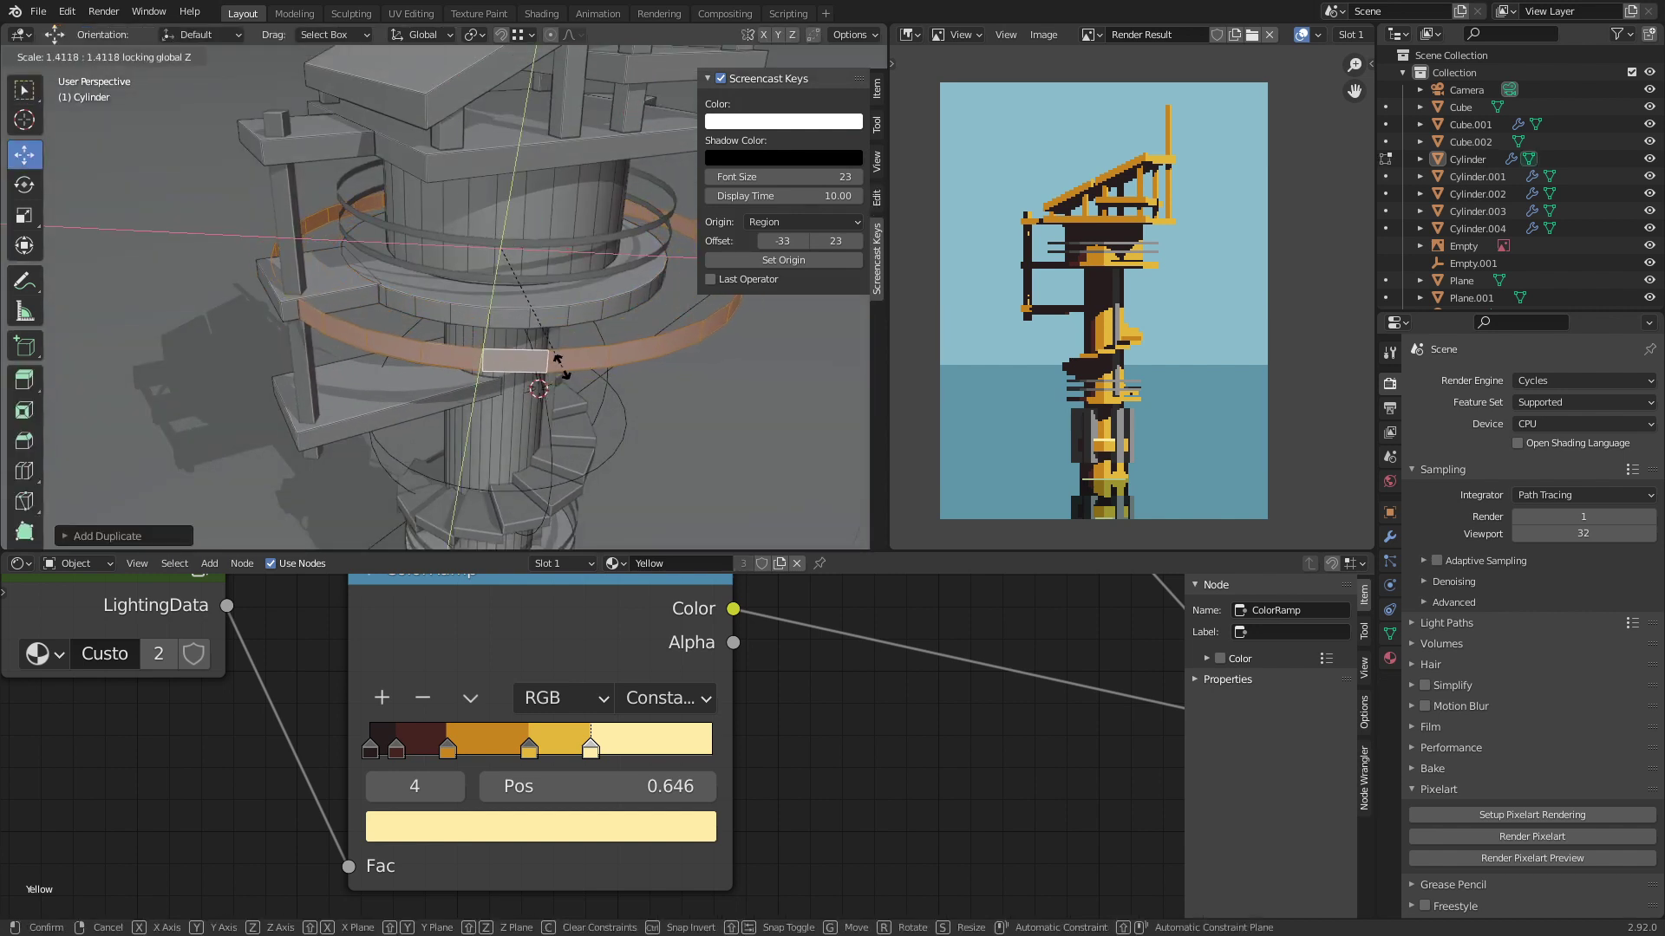
pyautogui.click(559, 351)
# Step: Separate the enlarged ring into its own object and open it for mesh editing
pyautogui.press('p')
pyautogui.click(560, 348)
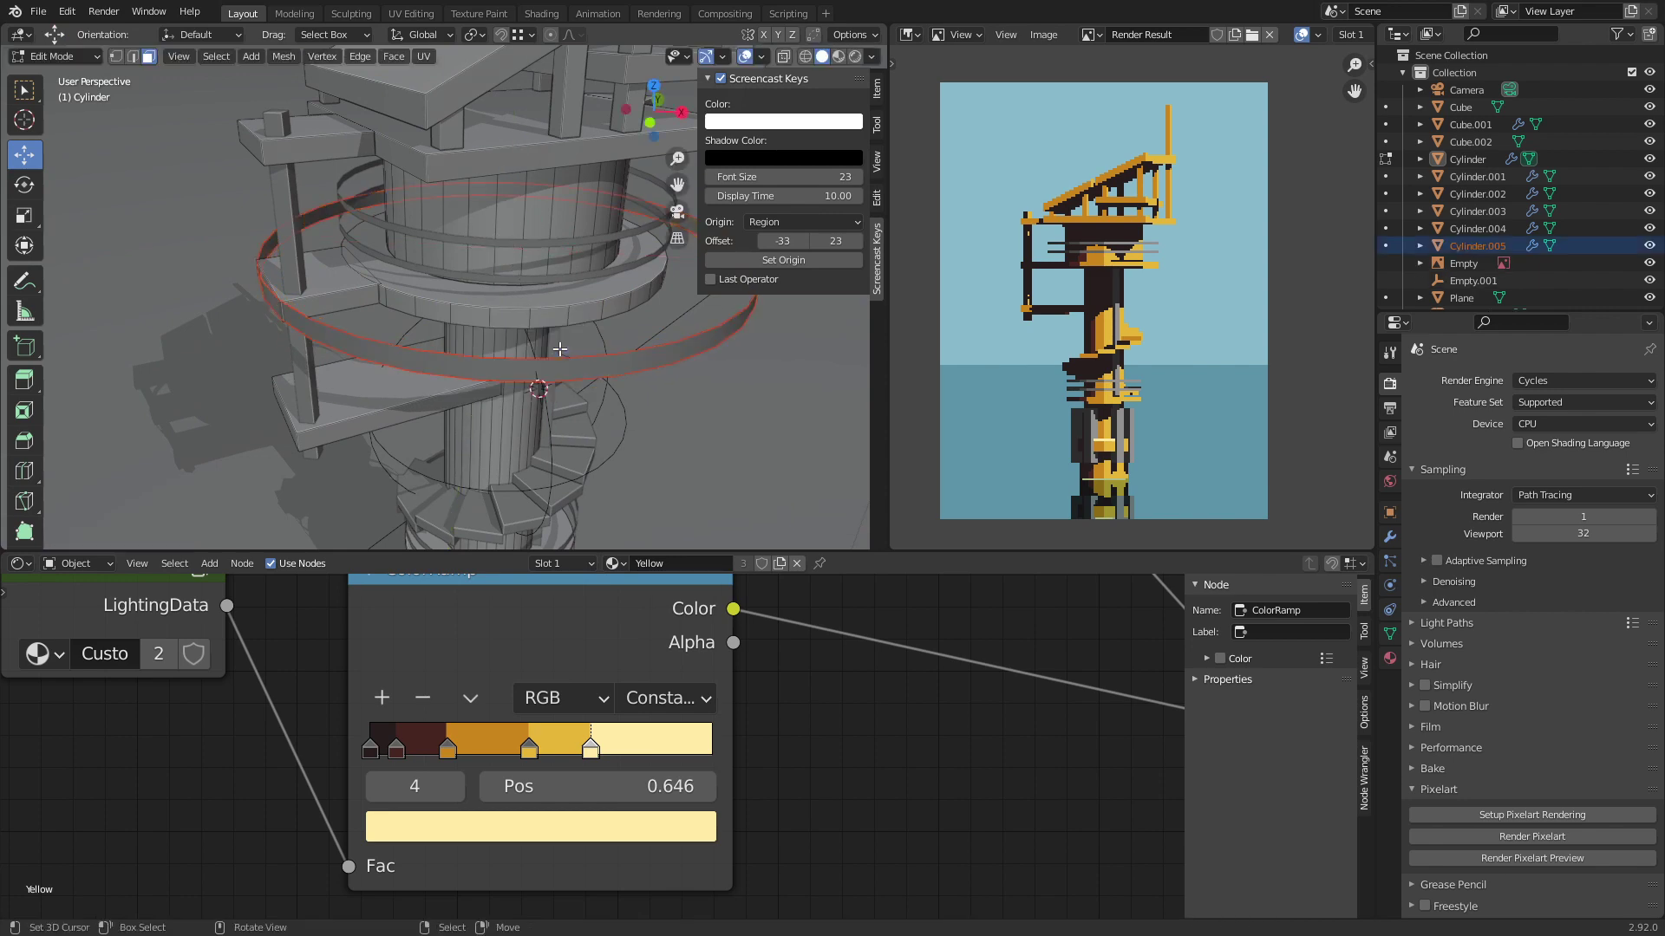
pyautogui.press('Tab')
pyautogui.click(516, 364)
pyautogui.moveTo(517, 364); pyautogui.dragTo(555, 356, button='middle')
pyautogui.press('Tab')
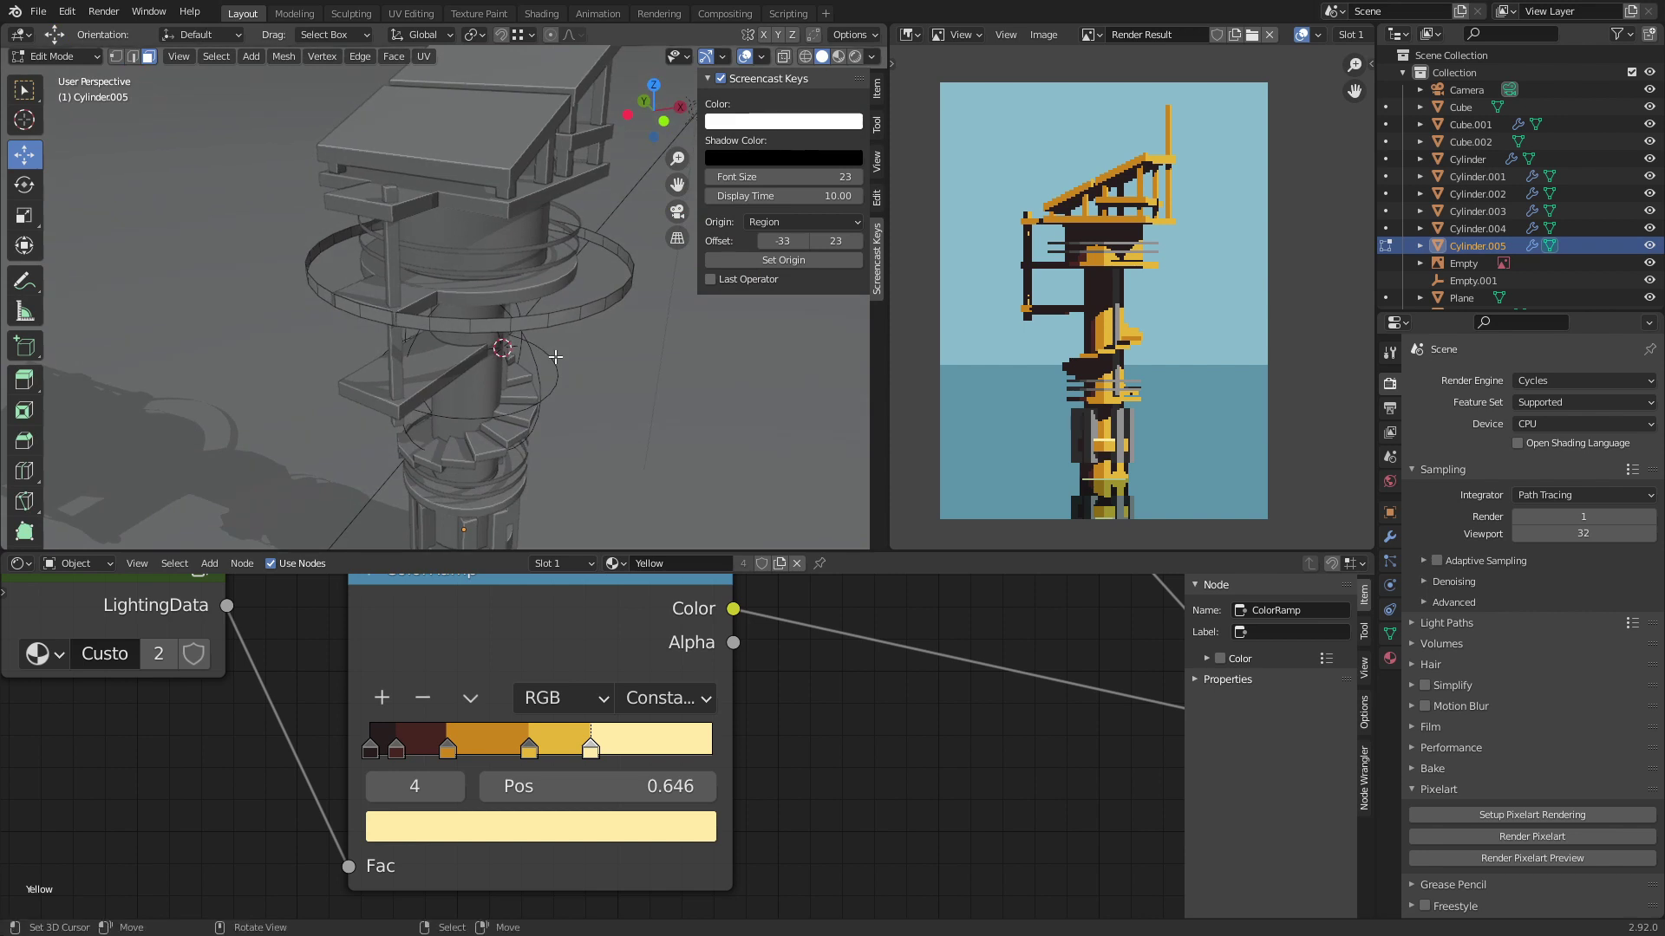
pyautogui.click(326, 240)
pyautogui.moveTo(329, 243); pyautogui.dragTo(473, 270, button='middle')
pyautogui.press('KP_1')
pyautogui.scroll(2, 497, 270)
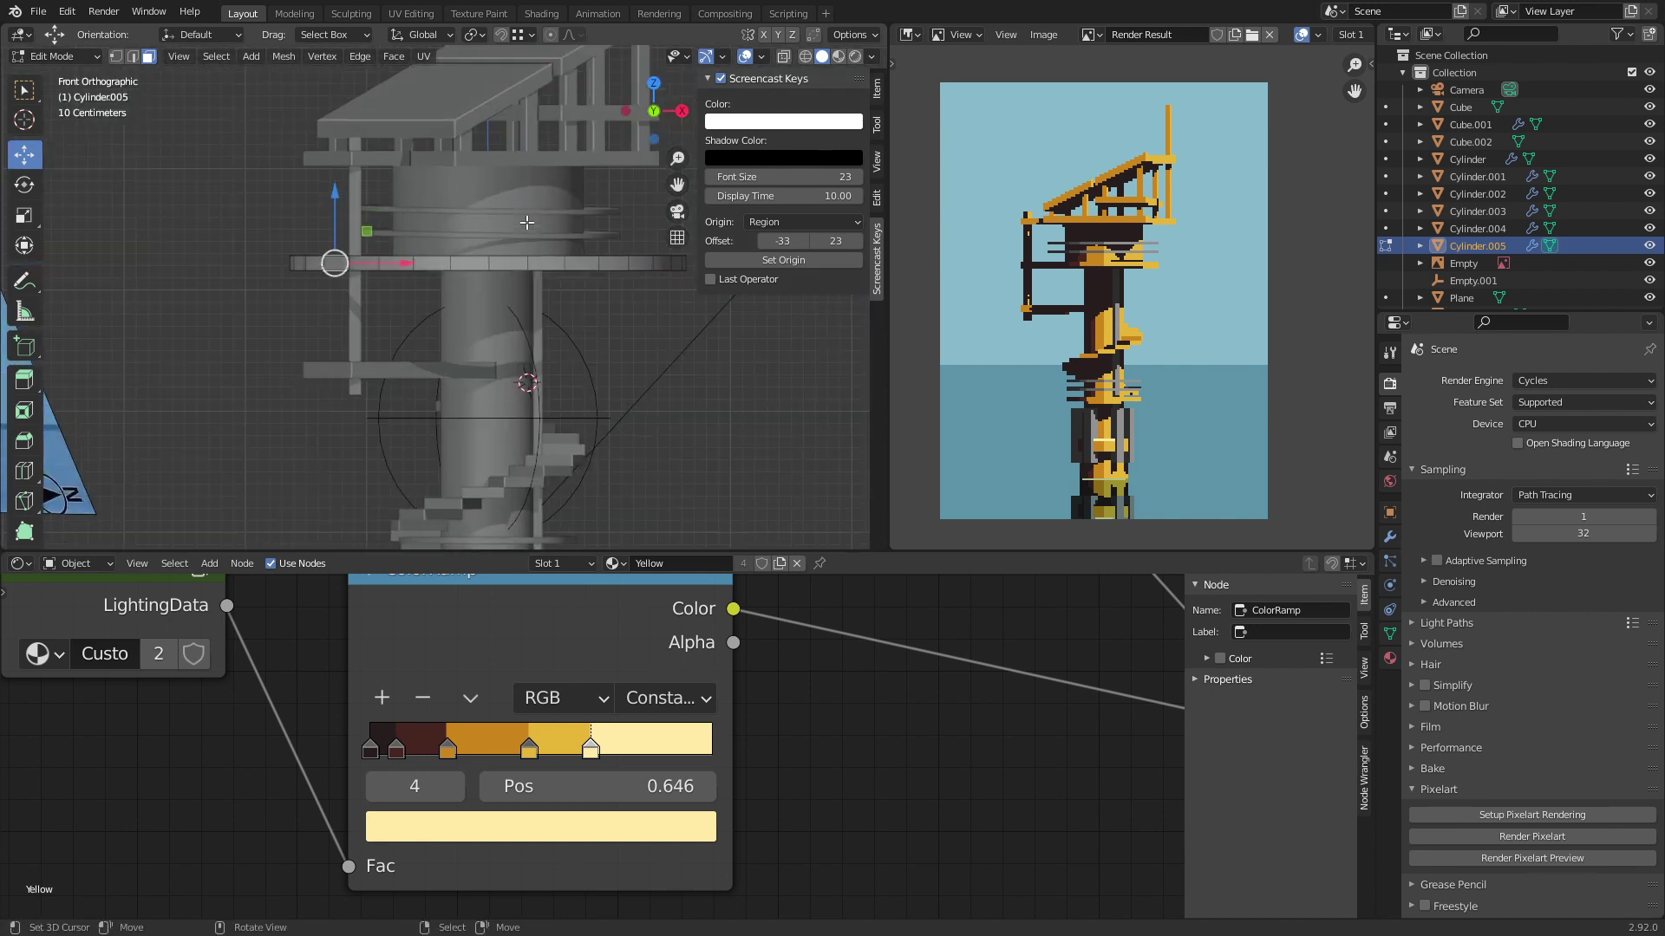
pyautogui.hotkey('alt', 'a')
# Step: Delete all of the enlarged ring's faces except one near the side bracket
pyautogui.moveTo(361, 255); pyautogui.dragTo(441, 298, button='middle')
pyautogui.click(412, 305)
pyautogui.keyDown('ctrl'); pyautogui.click(346, 292); pyautogui.keyUp('ctrl')
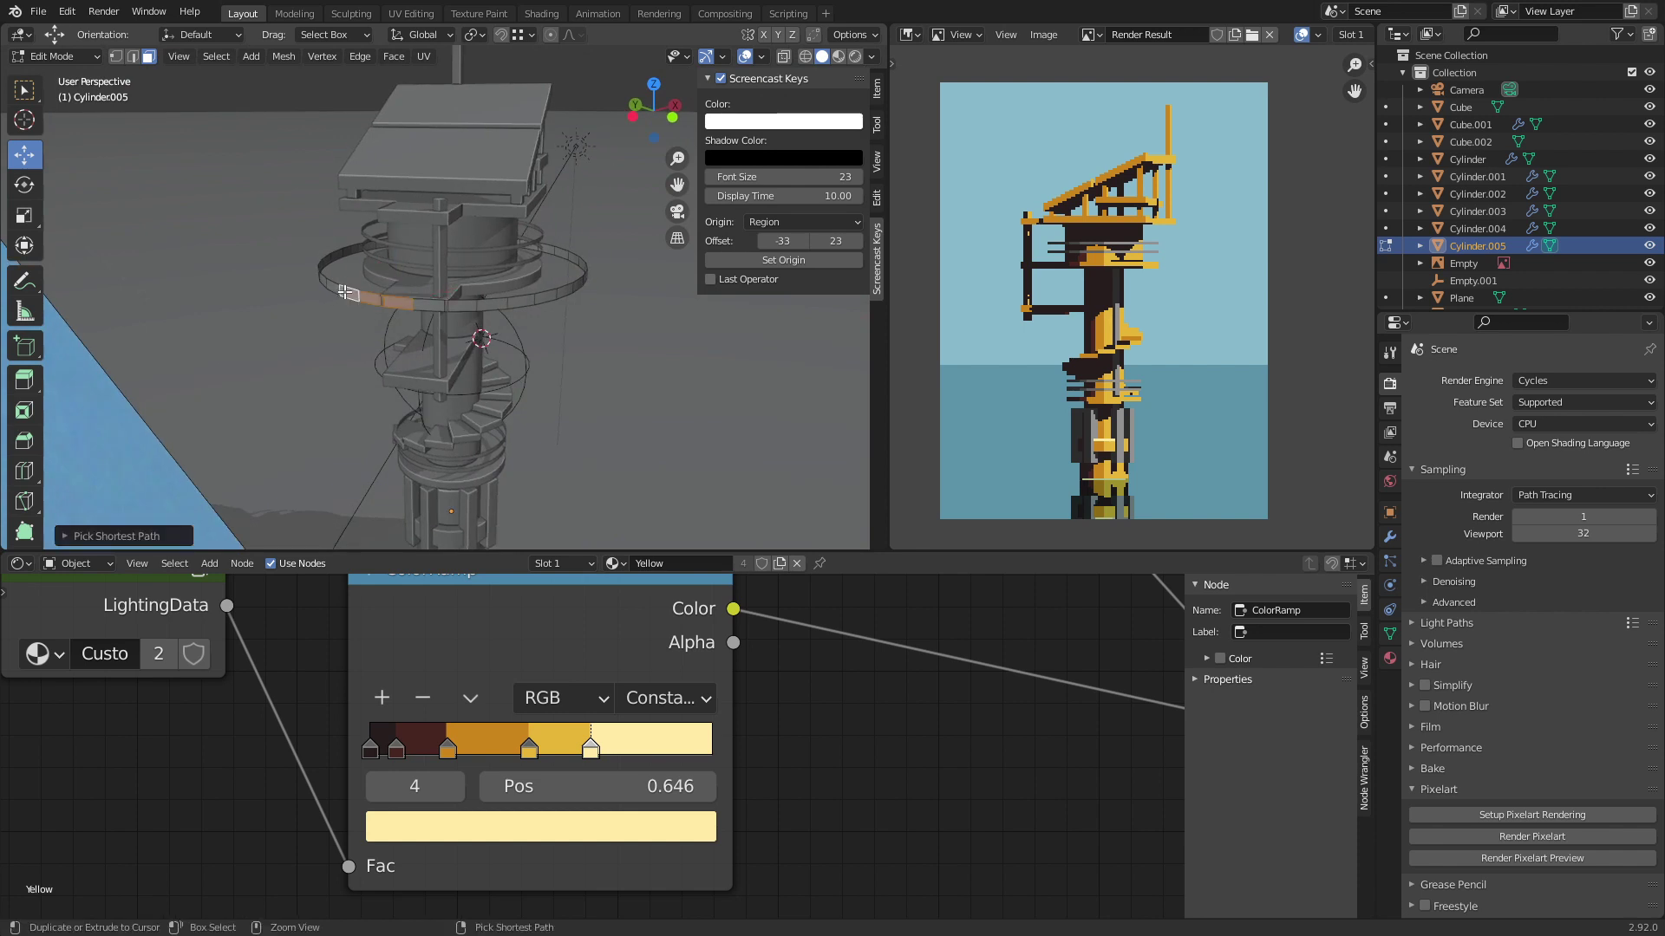
pyautogui.click(401, 302)
pyautogui.keyDown('ctrl'); pyautogui.click(546, 248); pyautogui.keyUp('ctrl')
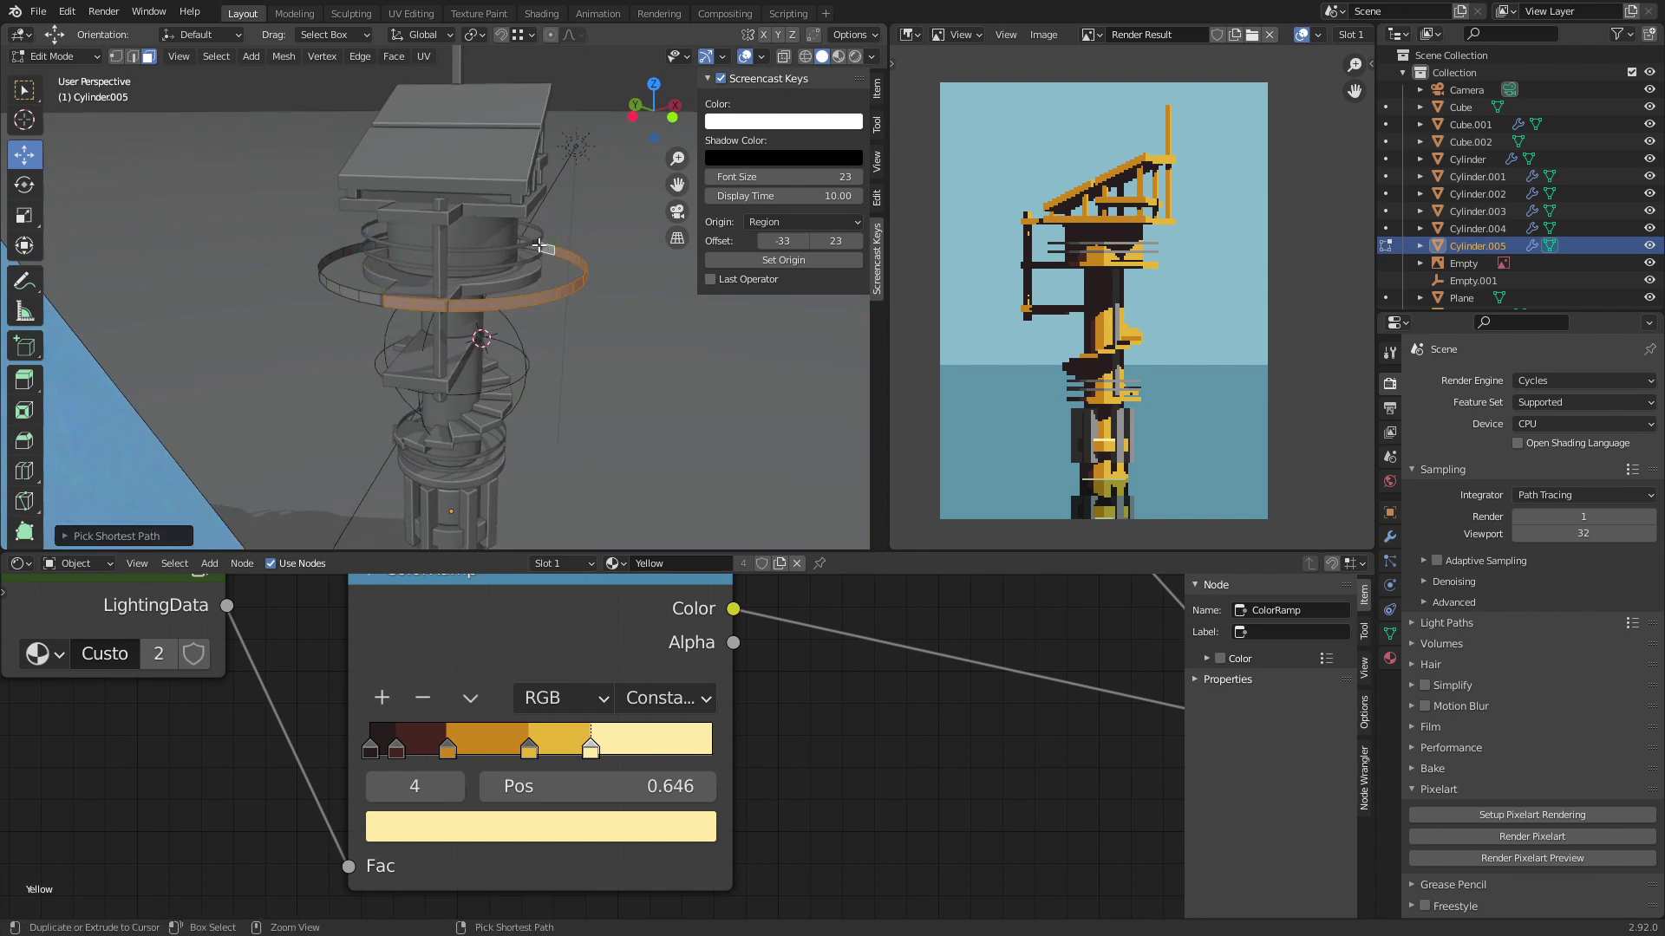
pyautogui.keyDown('ctrl'); pyautogui.click(356, 260); pyautogui.keyUp('ctrl')
pyautogui.keyDown('ctrl'); pyautogui.click(331, 286); pyautogui.keyUp('ctrl')
pyautogui.scroll(8, 348, 292)
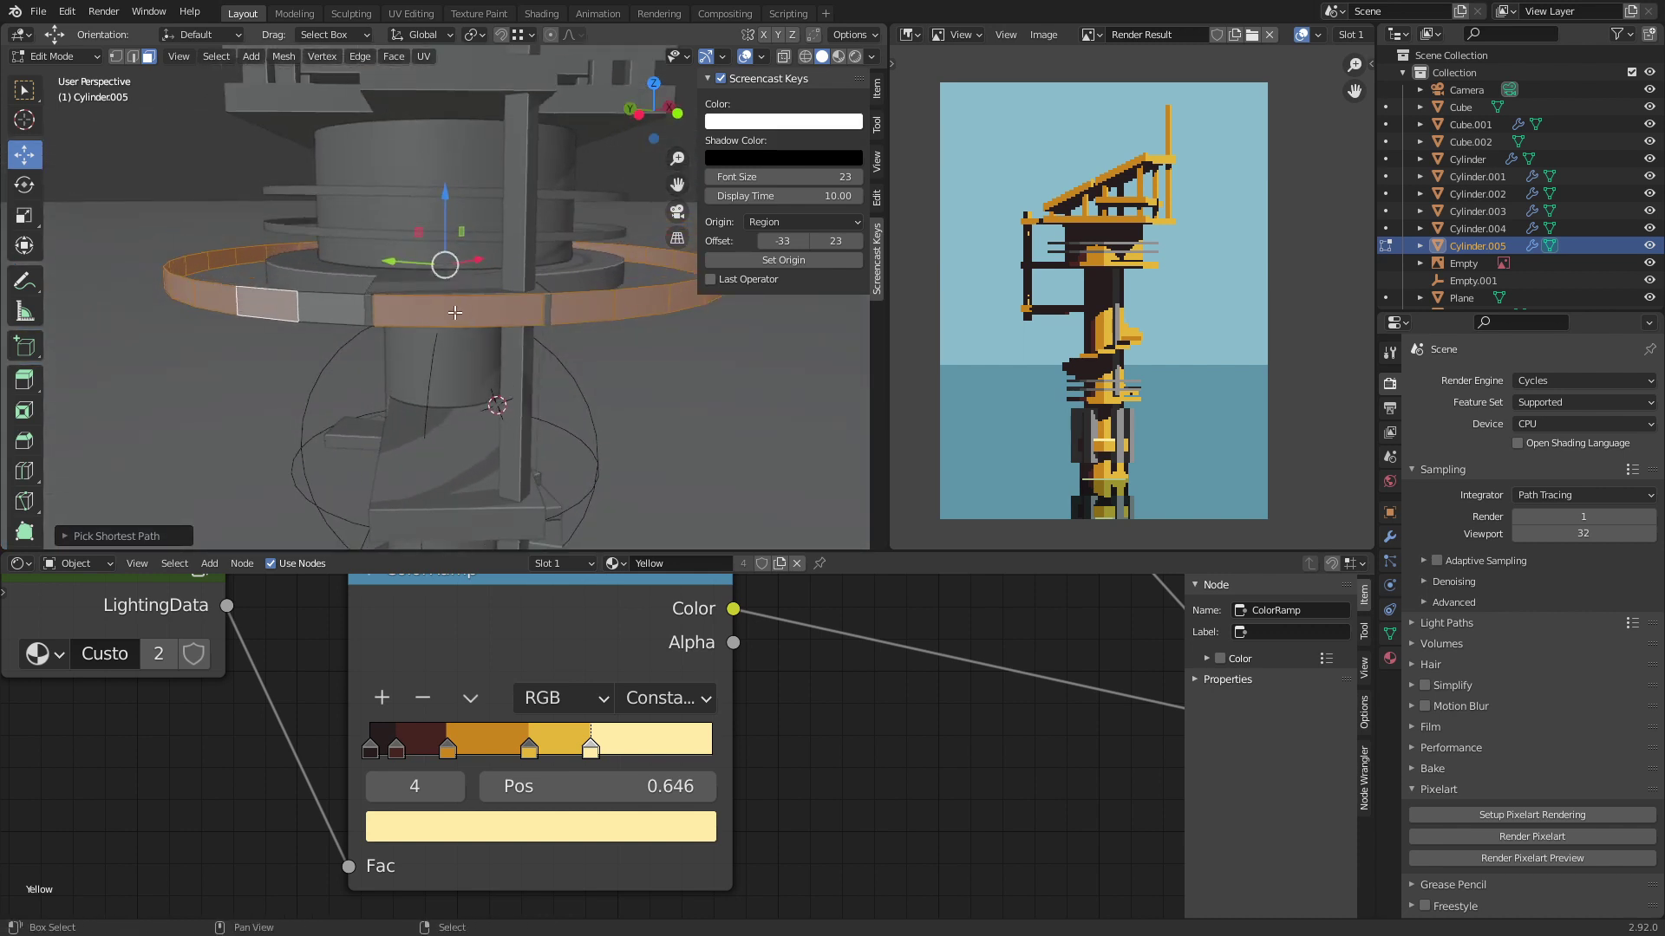
pyautogui.press('x')
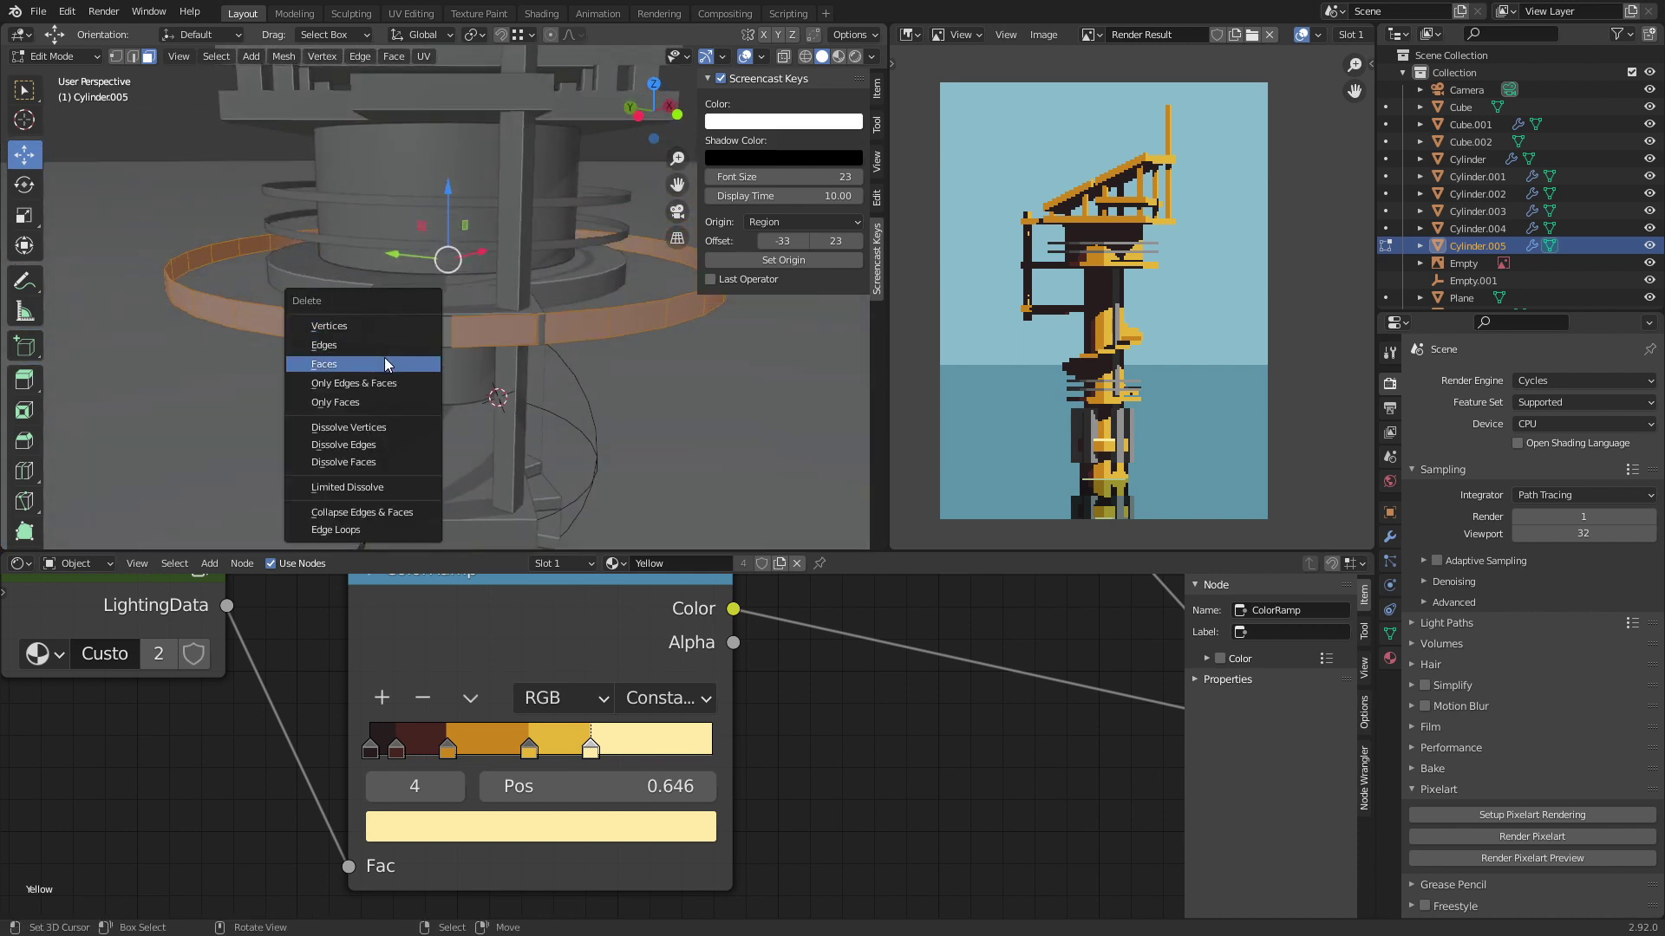
pyautogui.click(383, 357)
pyautogui.click(341, 336)
pyautogui.press('x')
pyautogui.click(341, 335)
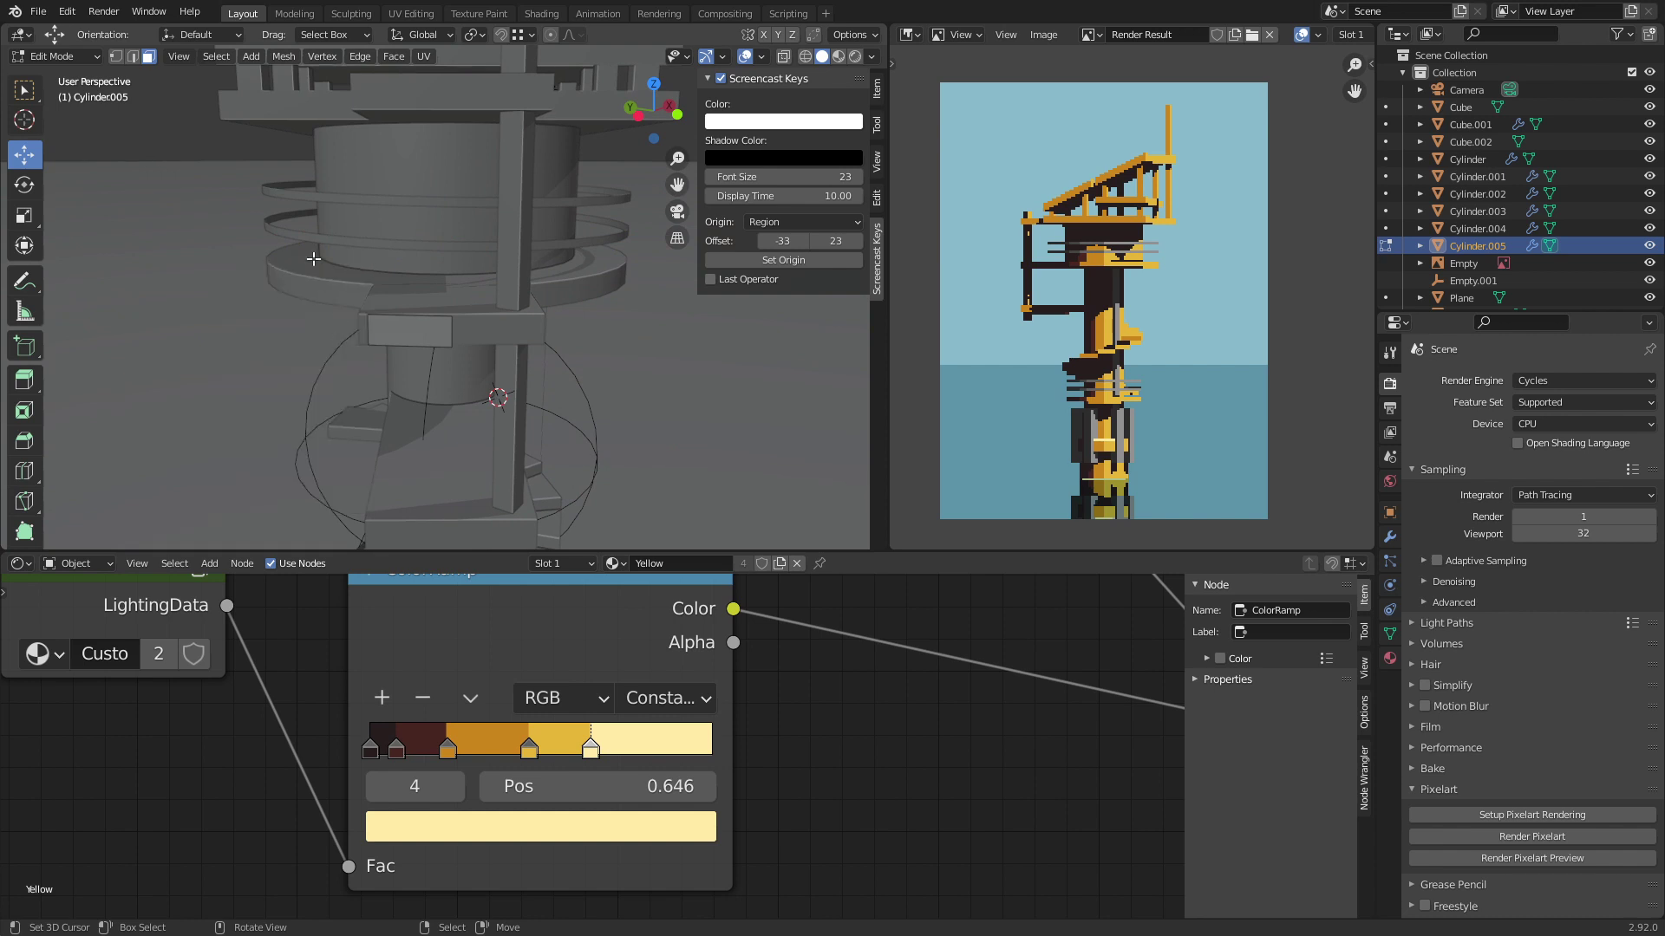
# Step: Reduce the remaining face to a single vertical edge by deleting the vertices at its other end
pyautogui.click(368, 328)
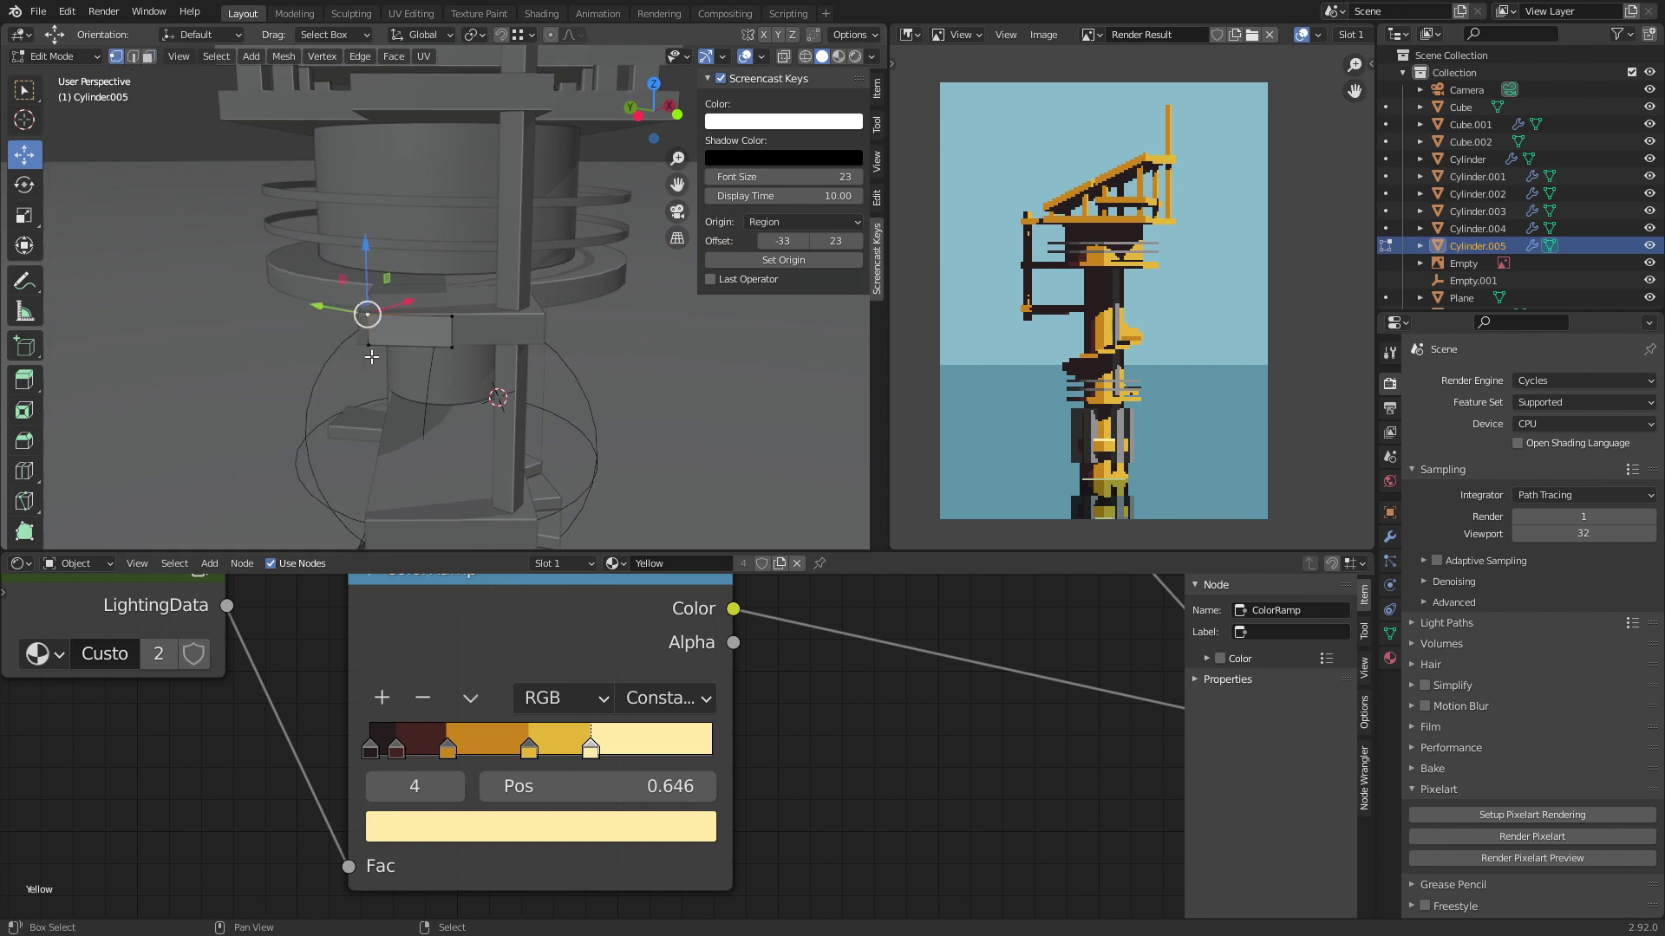
pyautogui.press('x')
pyautogui.click(403, 229)
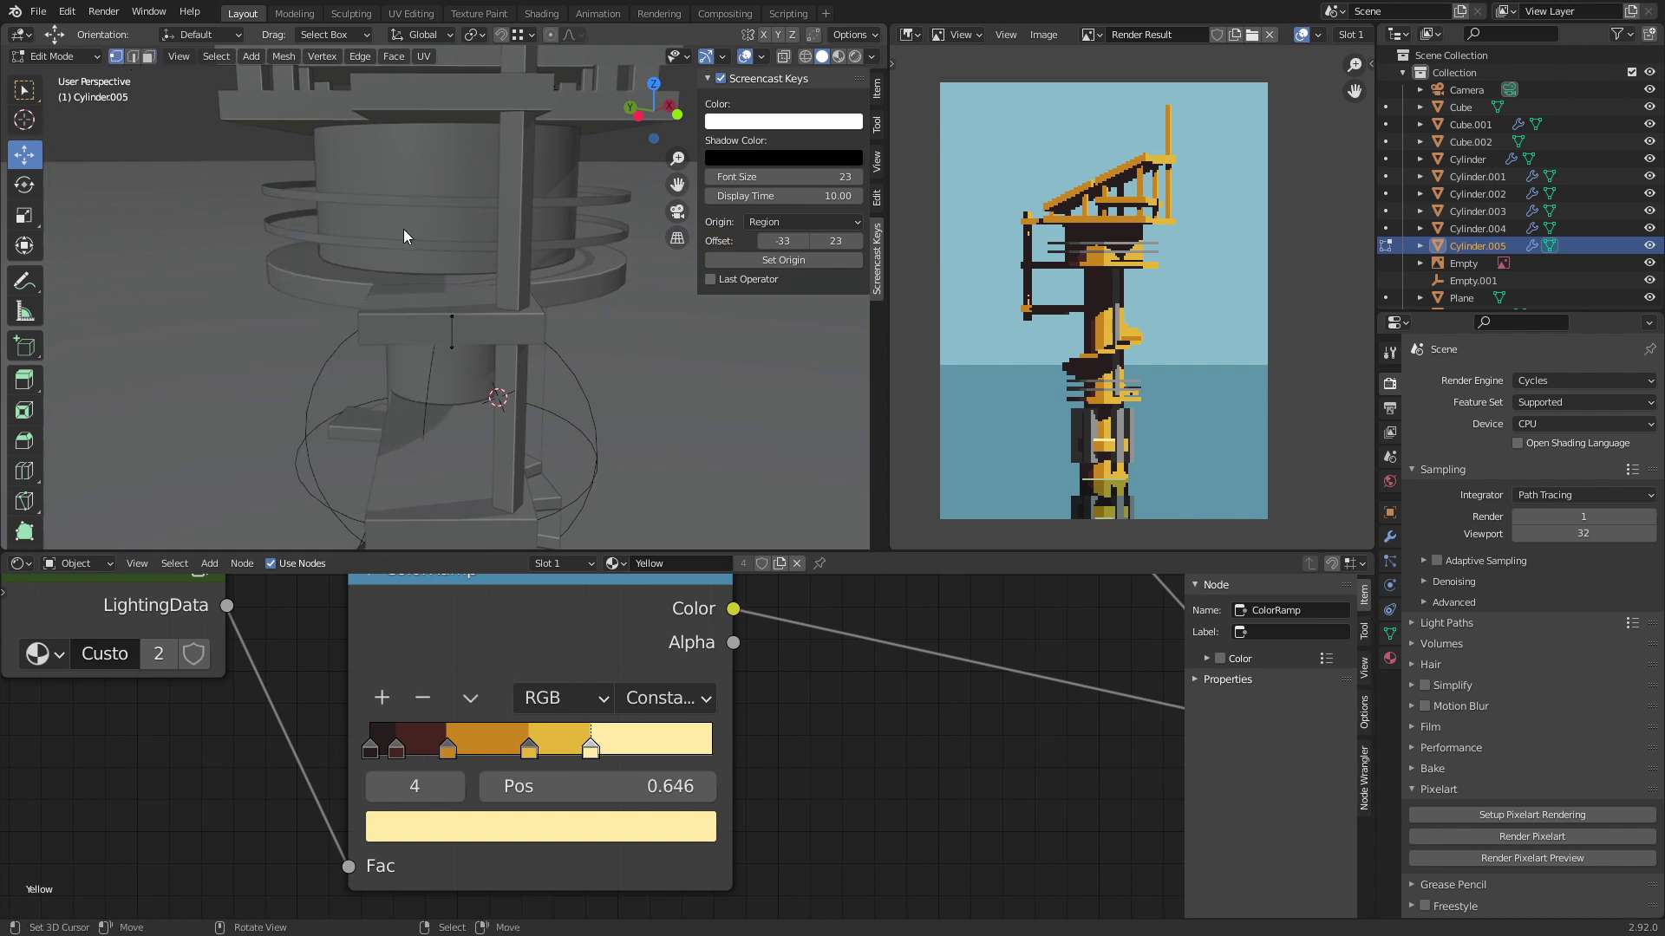
pyautogui.press('Tab')
# Step: Add a Screw modifier to the vertical edge and set its viewport steps to 32
pyautogui.click(1390, 537)
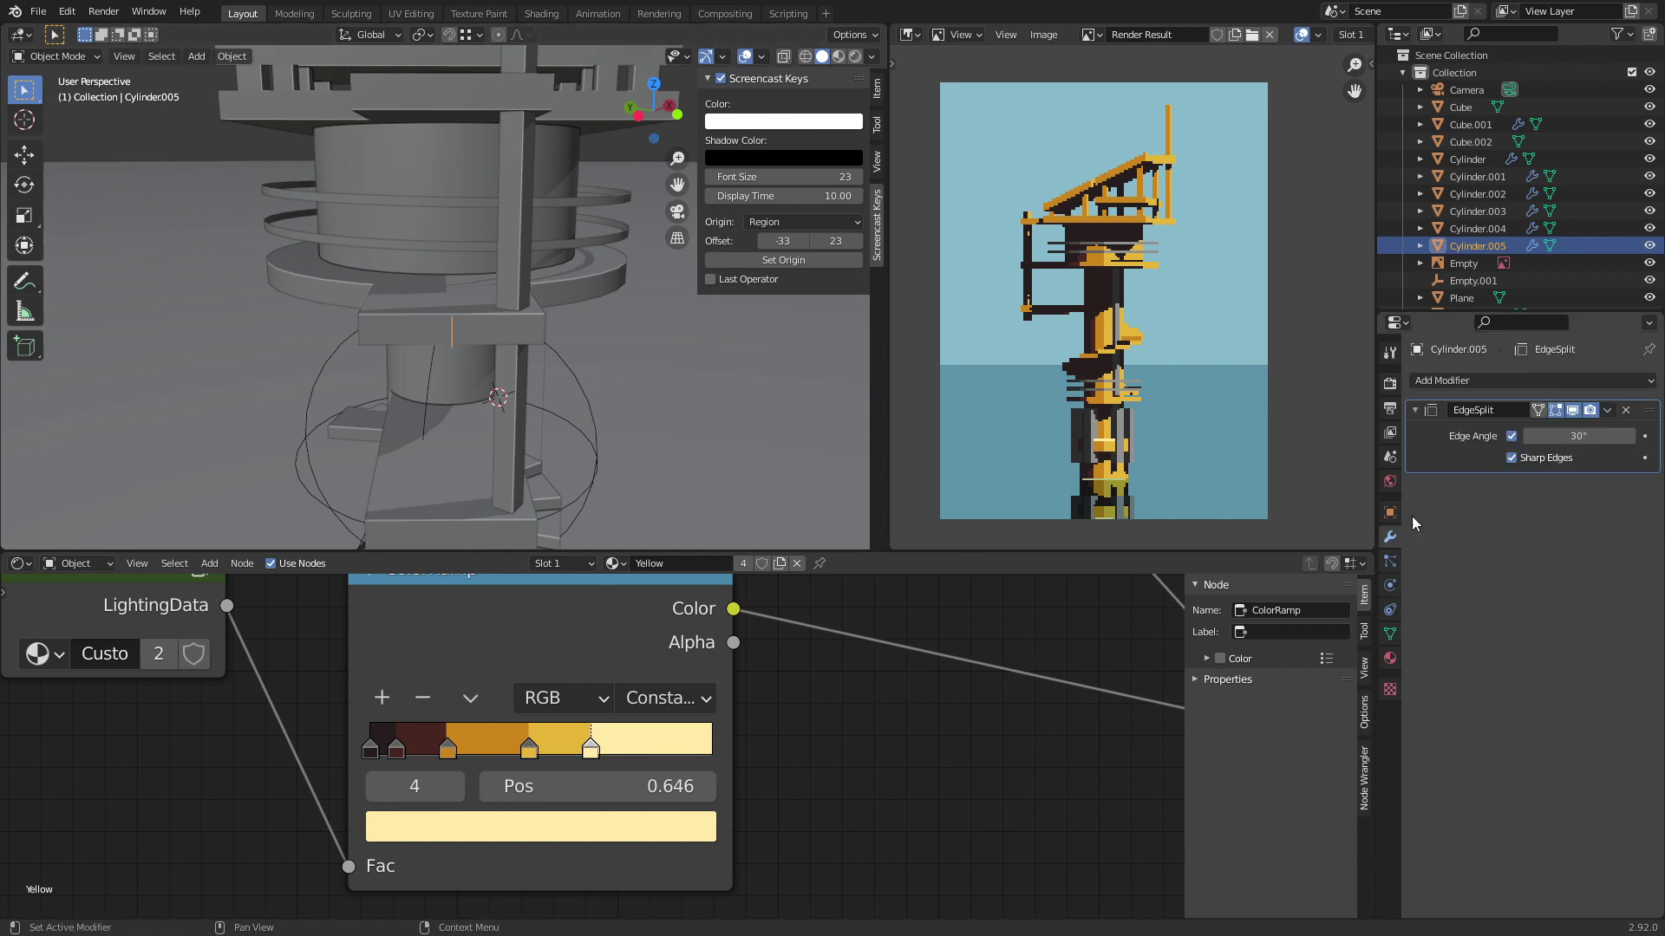
pyautogui.click(1480, 377)
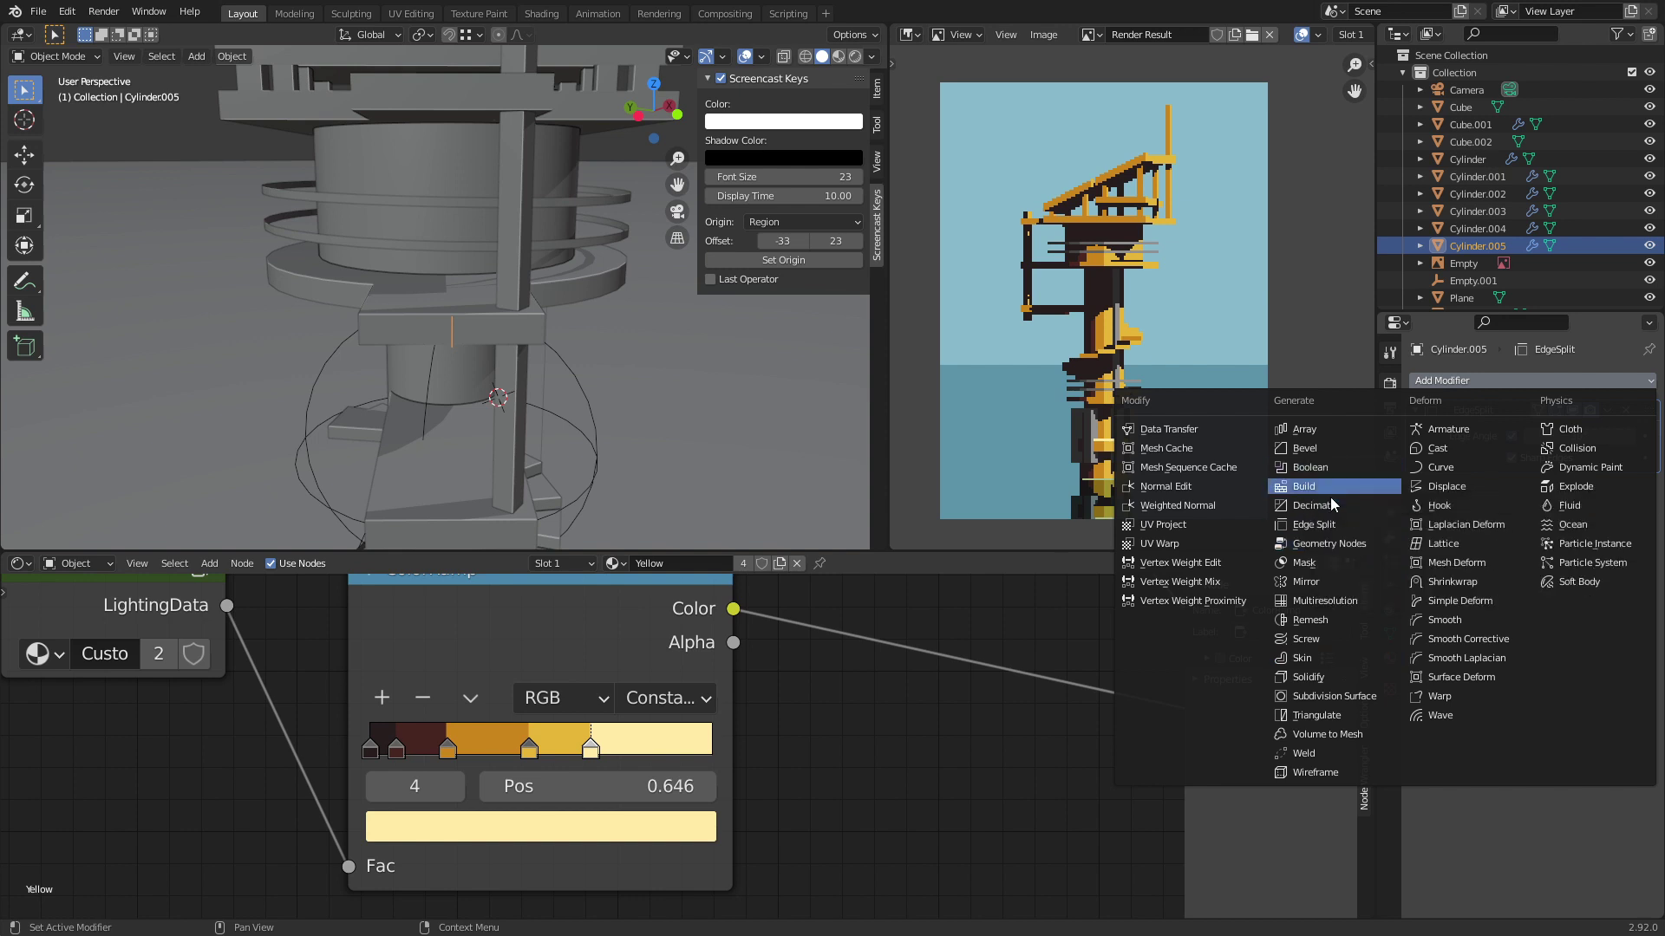
pyautogui.click(1342, 640)
pyautogui.moveTo(520, 339); pyautogui.dragTo(382, 374, button='middle')
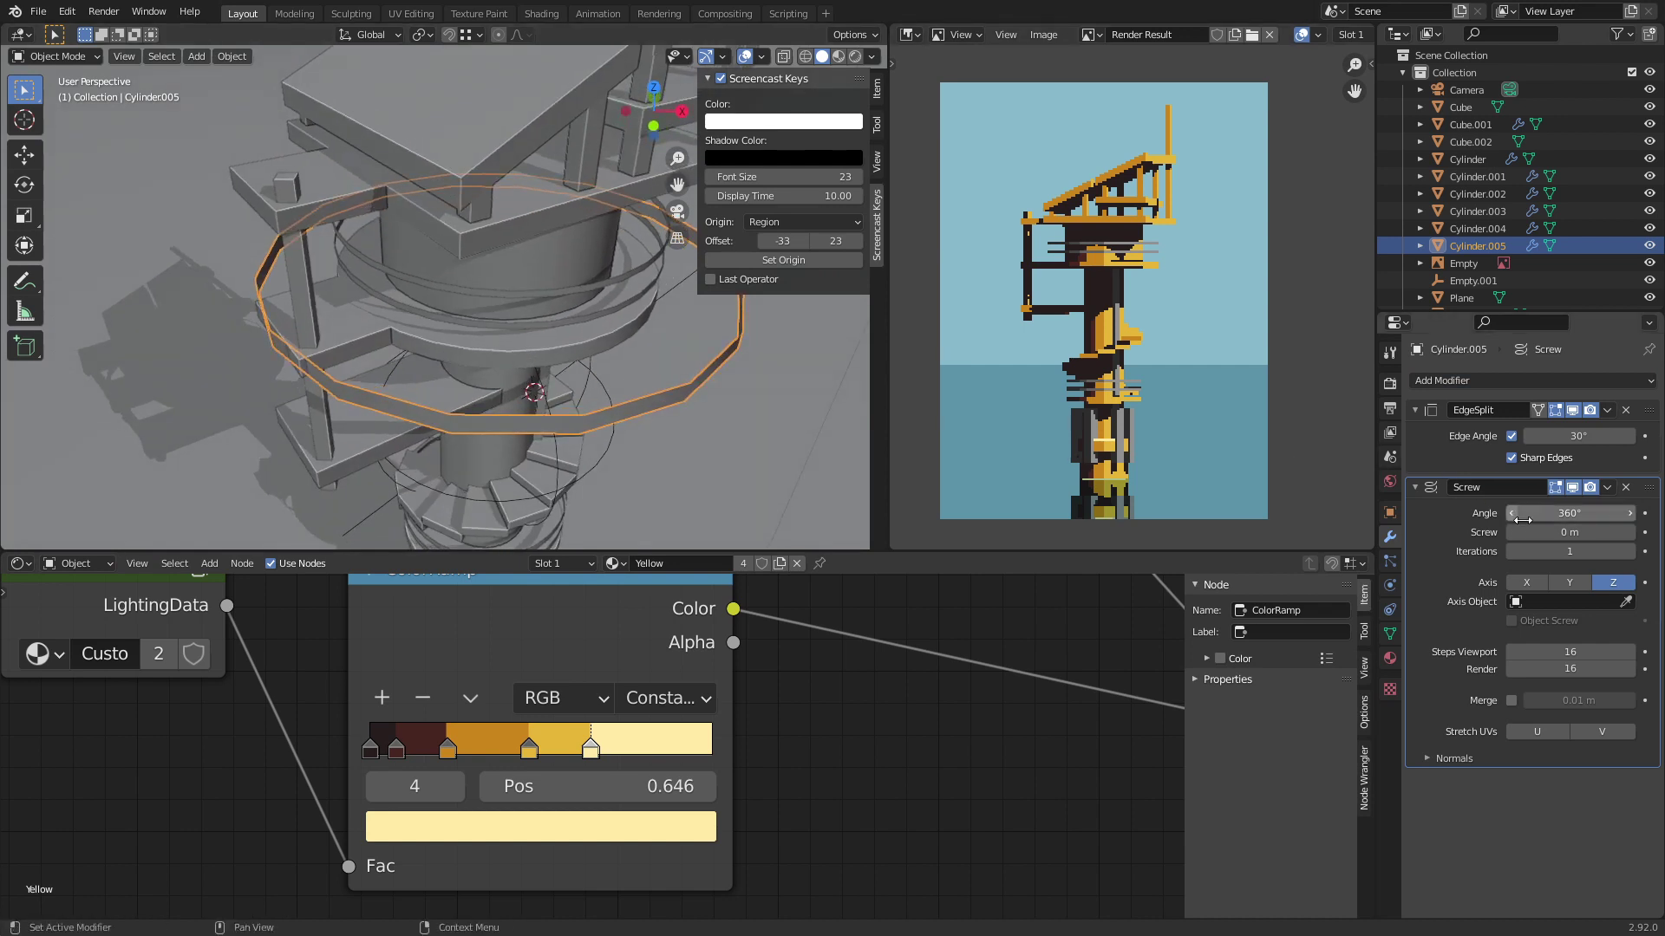
pyautogui.click(1580, 652)
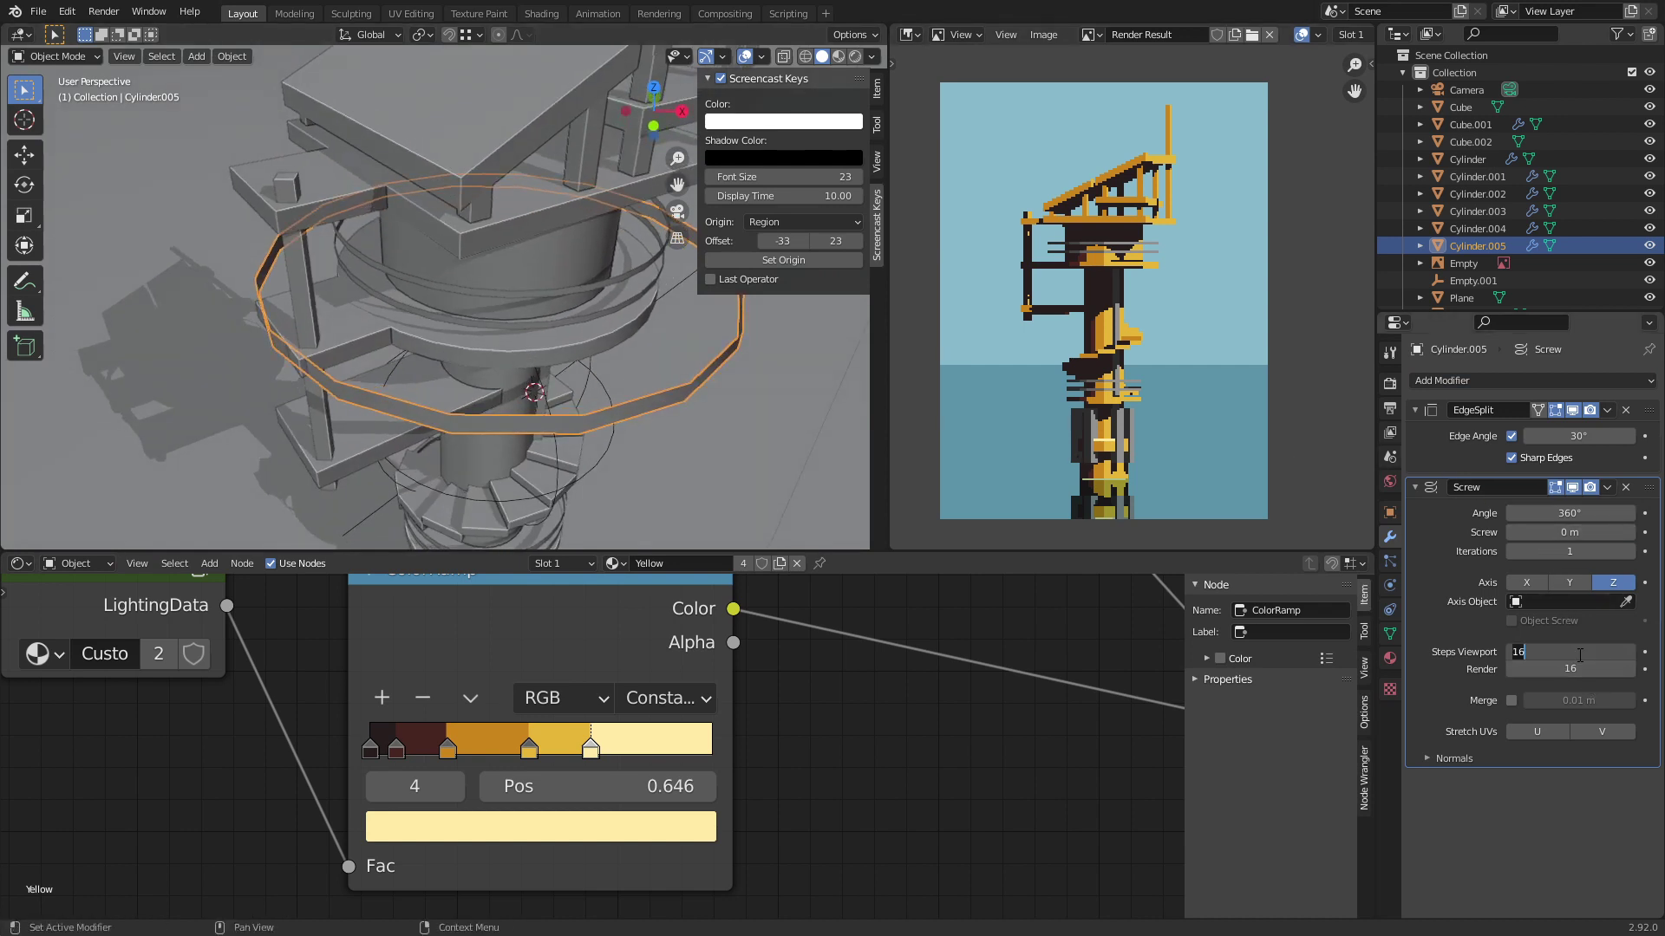
pyautogui.write('32')
pyautogui.press('Return')
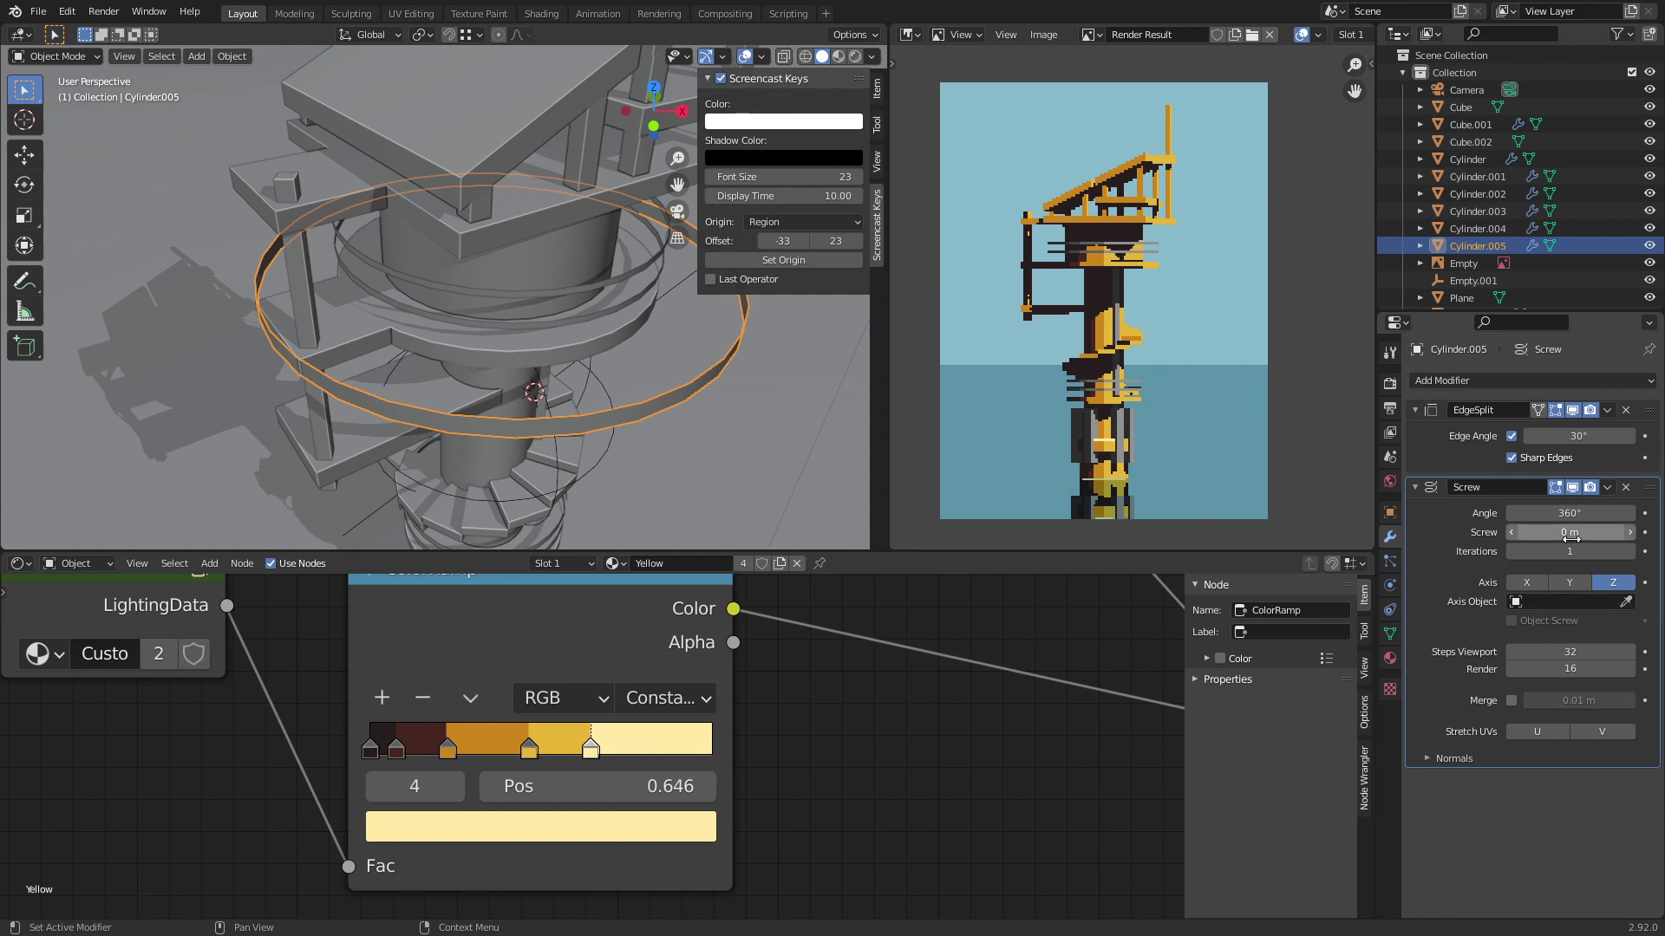
# Step: Set the Screw modifier's angle to 90° and its screw height to 2.1 m
pyautogui.moveTo(1571, 532); pyautogui.dragTo(1647, 533)
pyautogui.click(1582, 512)
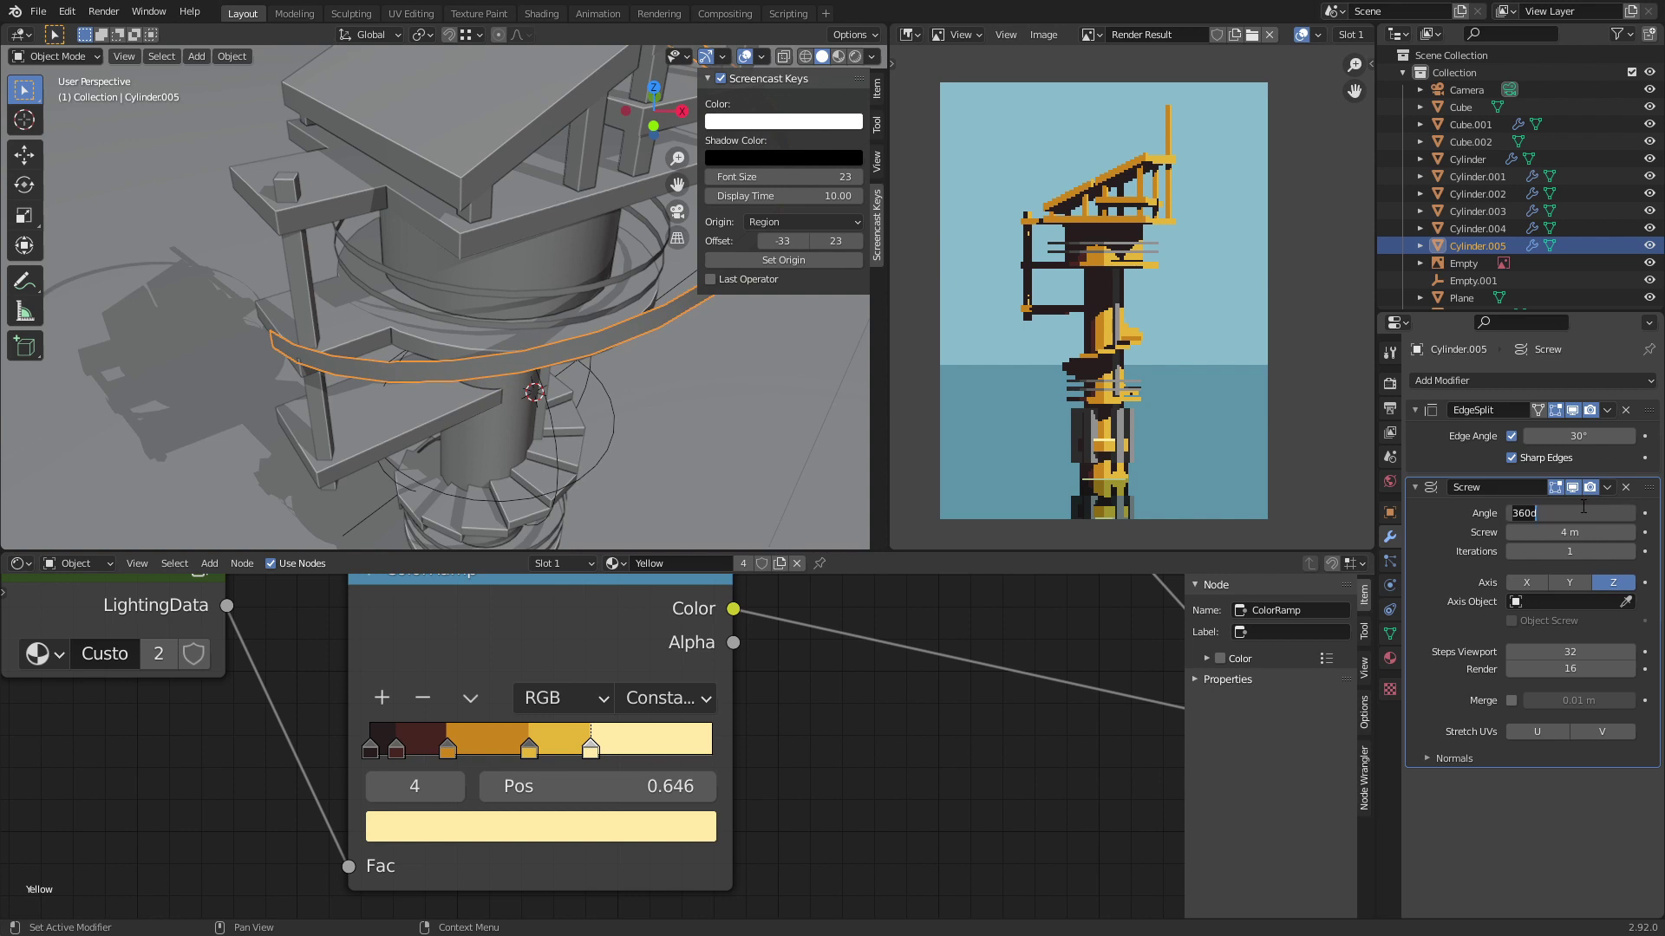
pyautogui.press('Return')
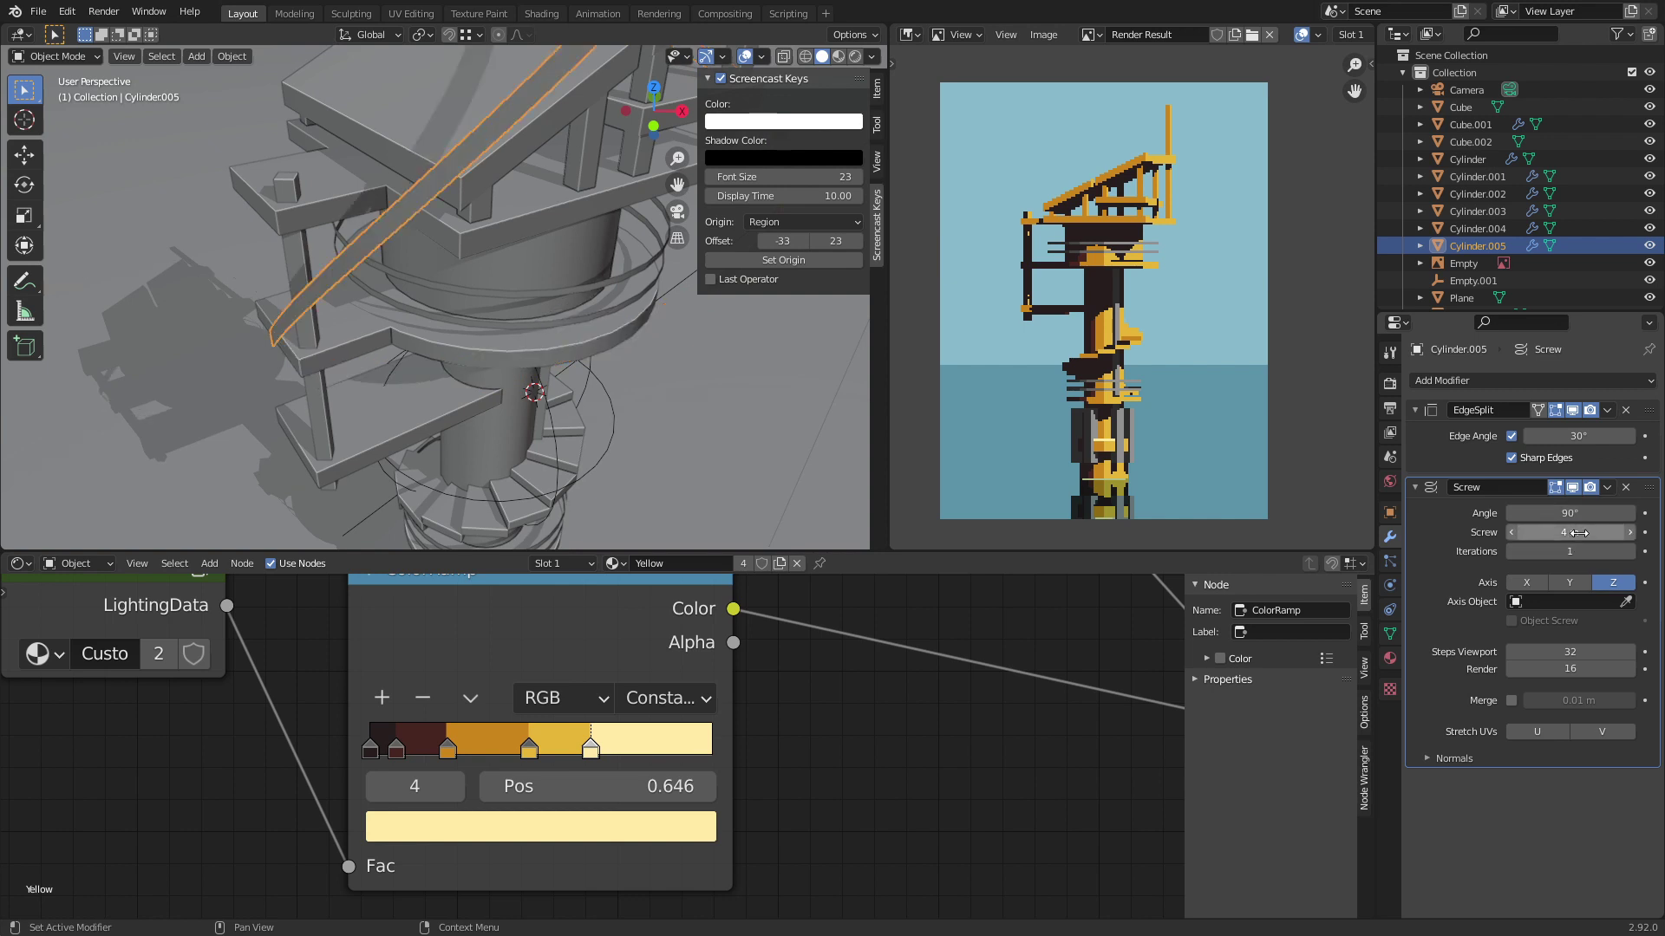
pyautogui.moveTo(1570, 532); pyautogui.dragTo(1535, 533)
# Step: Lower the curved rising strip about 1 m along Z toward the lower side bracket
pyautogui.moveTo(477, 335); pyautogui.dragTo(475, 336, button='middle')
pyautogui.press('g')
pyautogui.press('z')
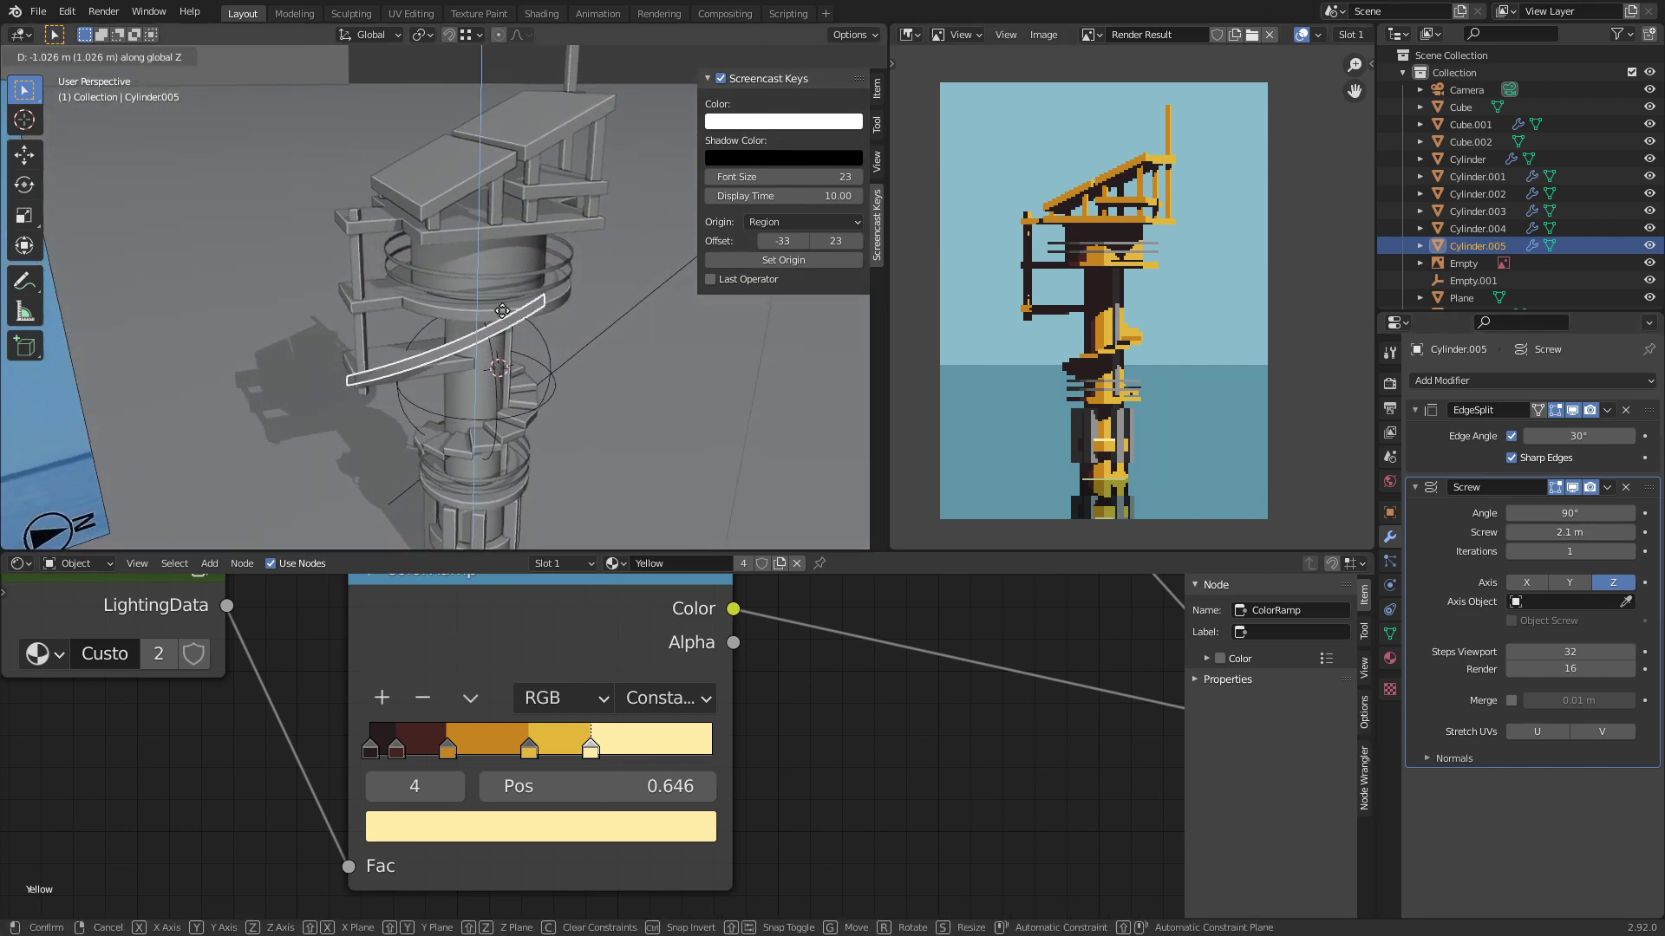
pyautogui.click(503, 319)
pyautogui.scroll(3, 501, 318)
pyautogui.moveTo(508, 318); pyautogui.dragTo(726, 363, button='middle')
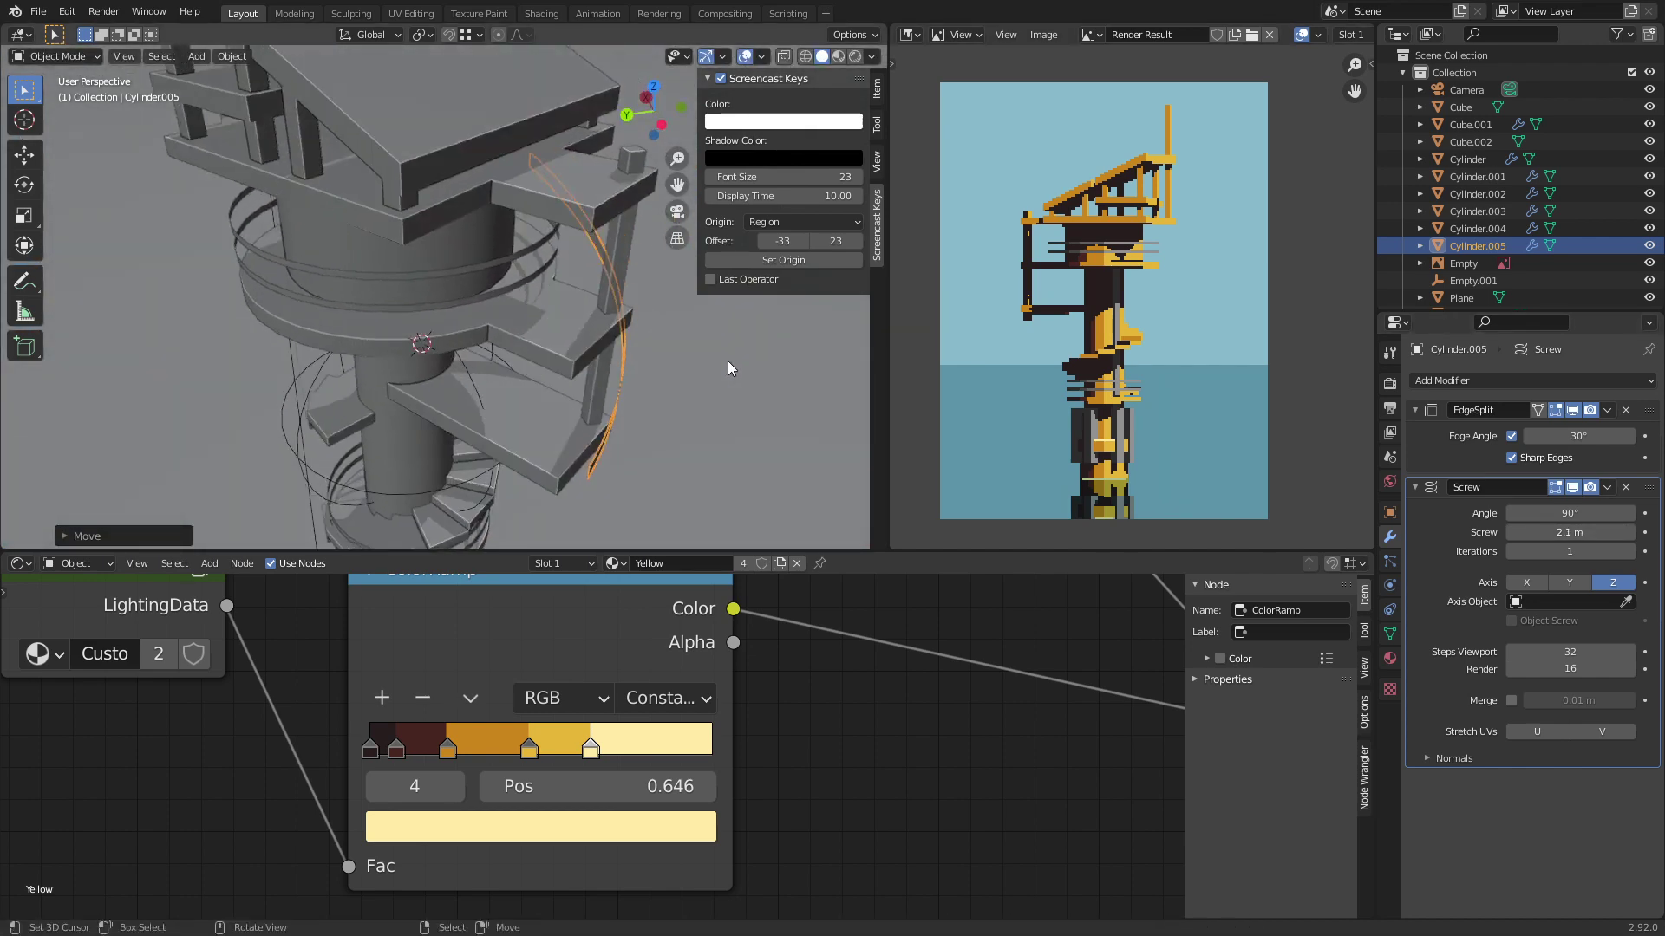
# Step: Move the strip's source edge inward so the curve starts near the outer end of the lower side bracket
pyautogui.press('Tab')
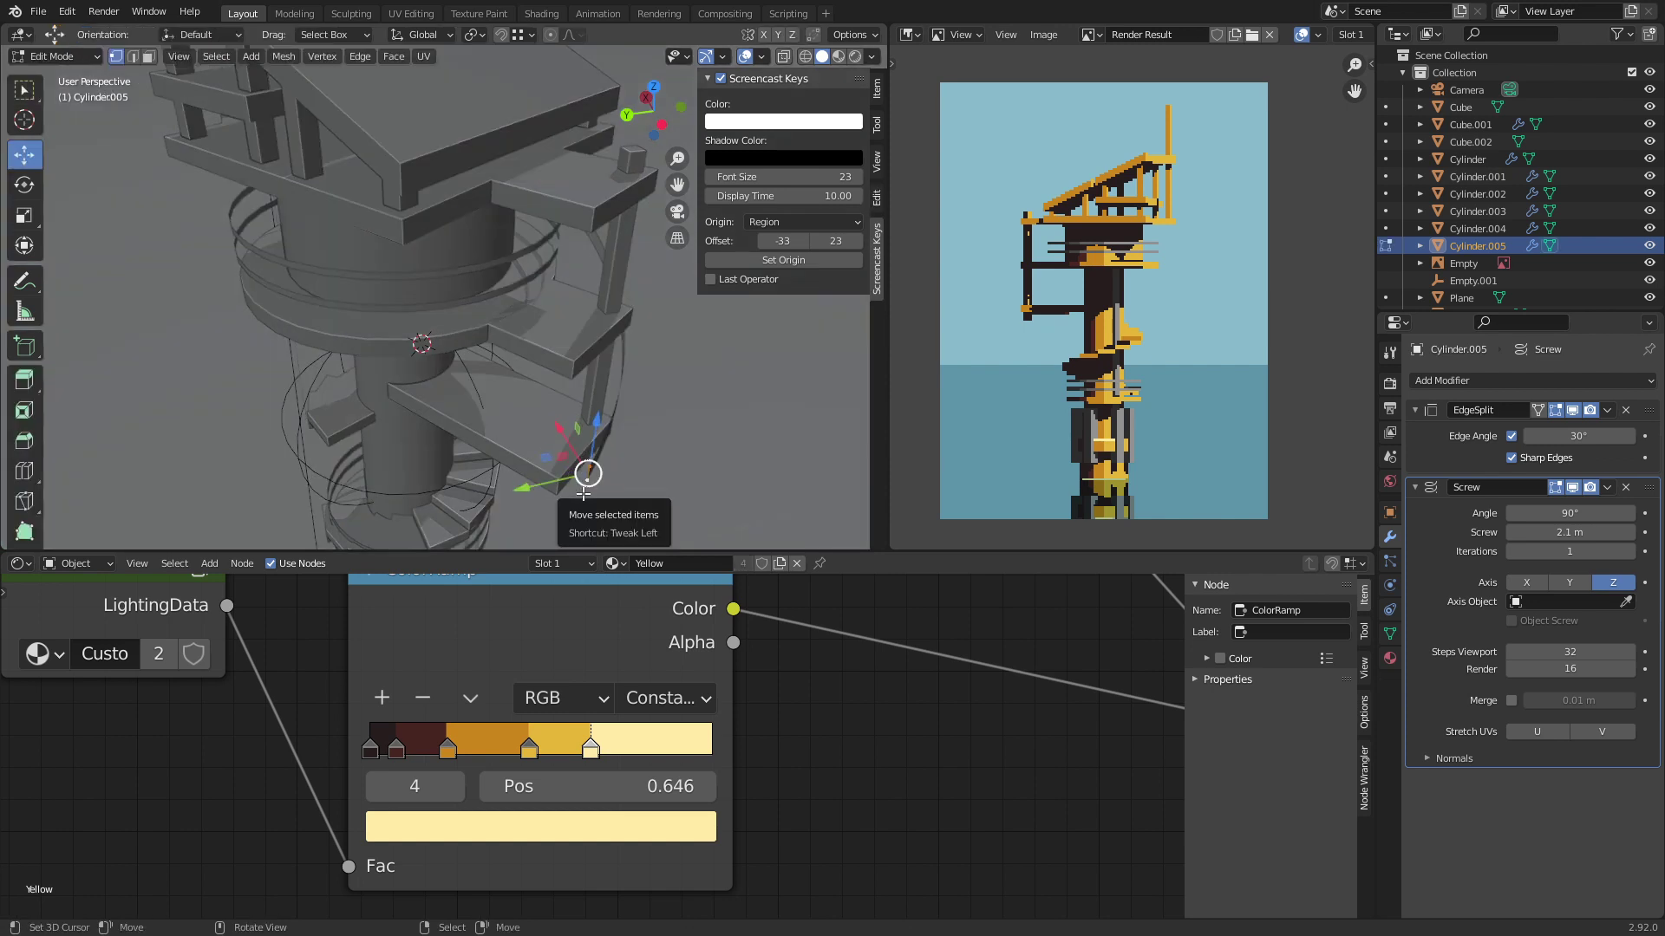
pyautogui.moveTo(586, 469); pyautogui.dragTo(424, 359, button='middle')
pyautogui.press('Tab')
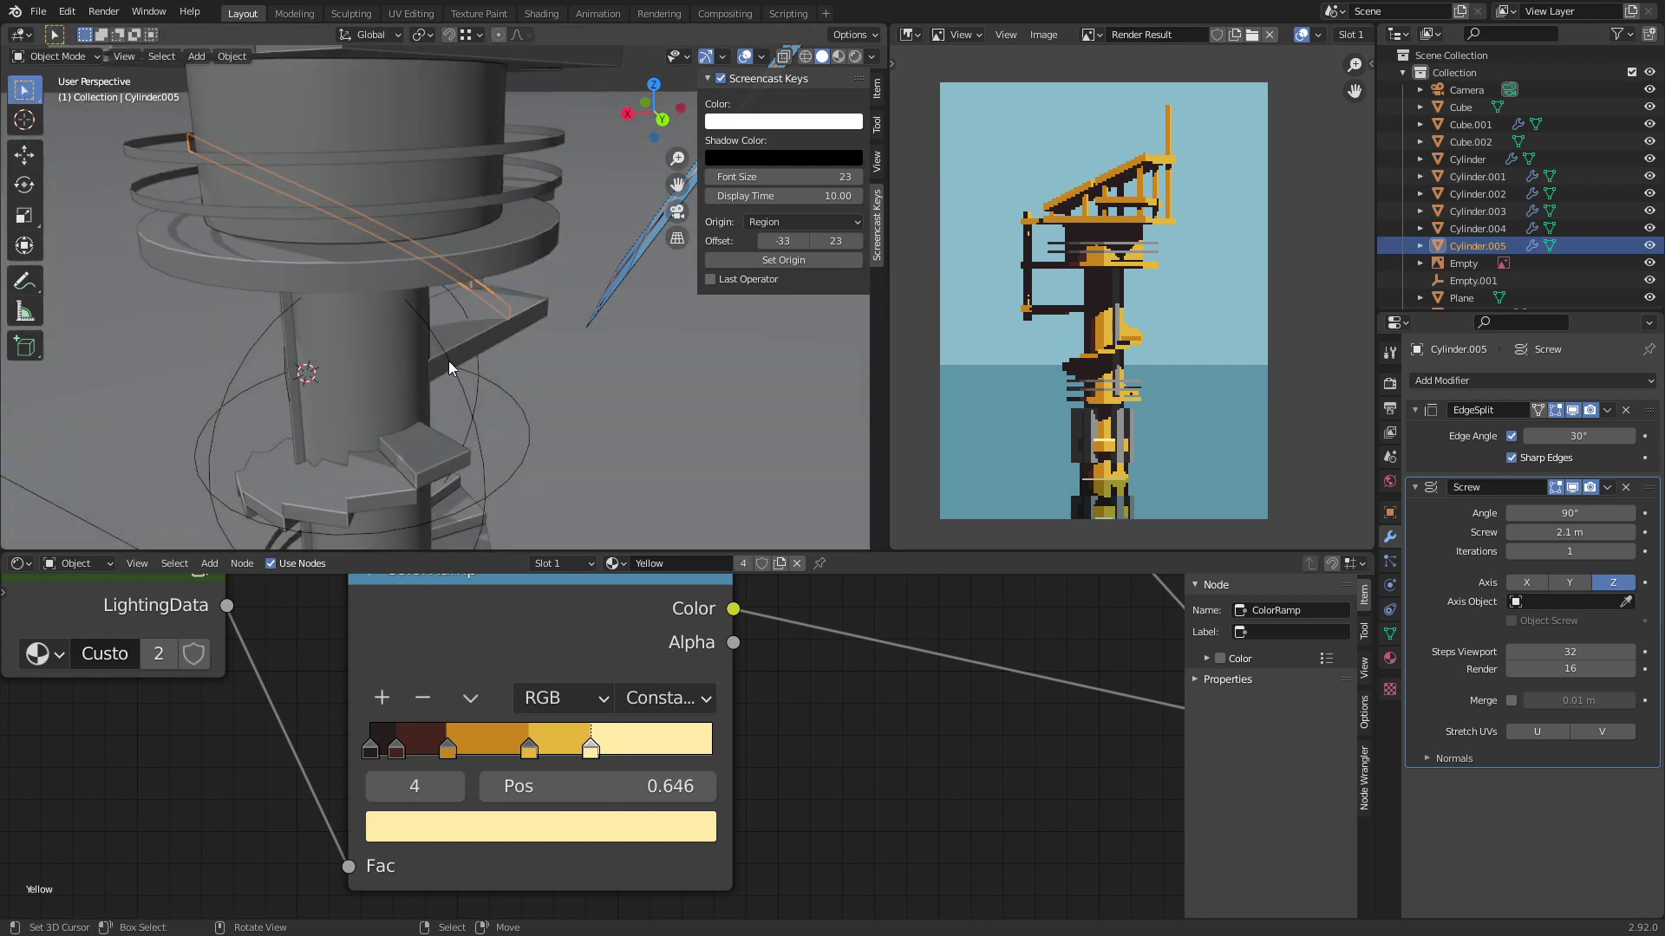
# Step: Extrude the strip's vertical source edge and move the new edge about 0.87 m horizontally toward the tower, widening the strip into a ramp
pyautogui.press('Tab')
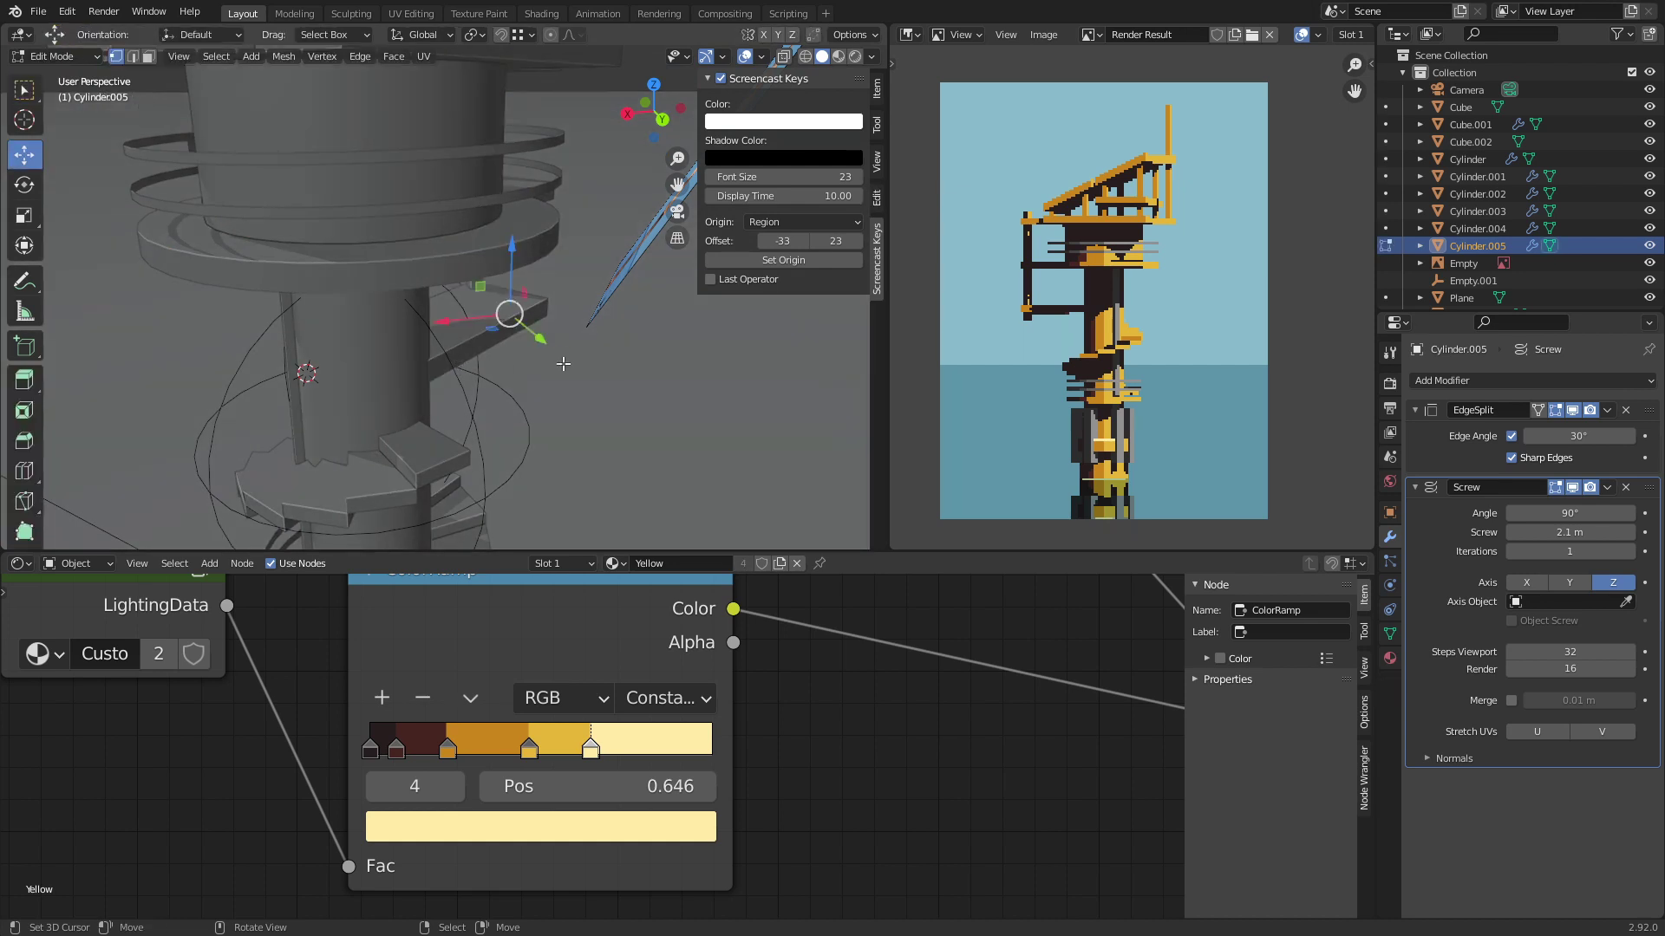
pyautogui.moveTo(563, 364); pyautogui.dragTo(483, 395, button='middle')
pyautogui.press('e')
pyautogui.click(483, 395)
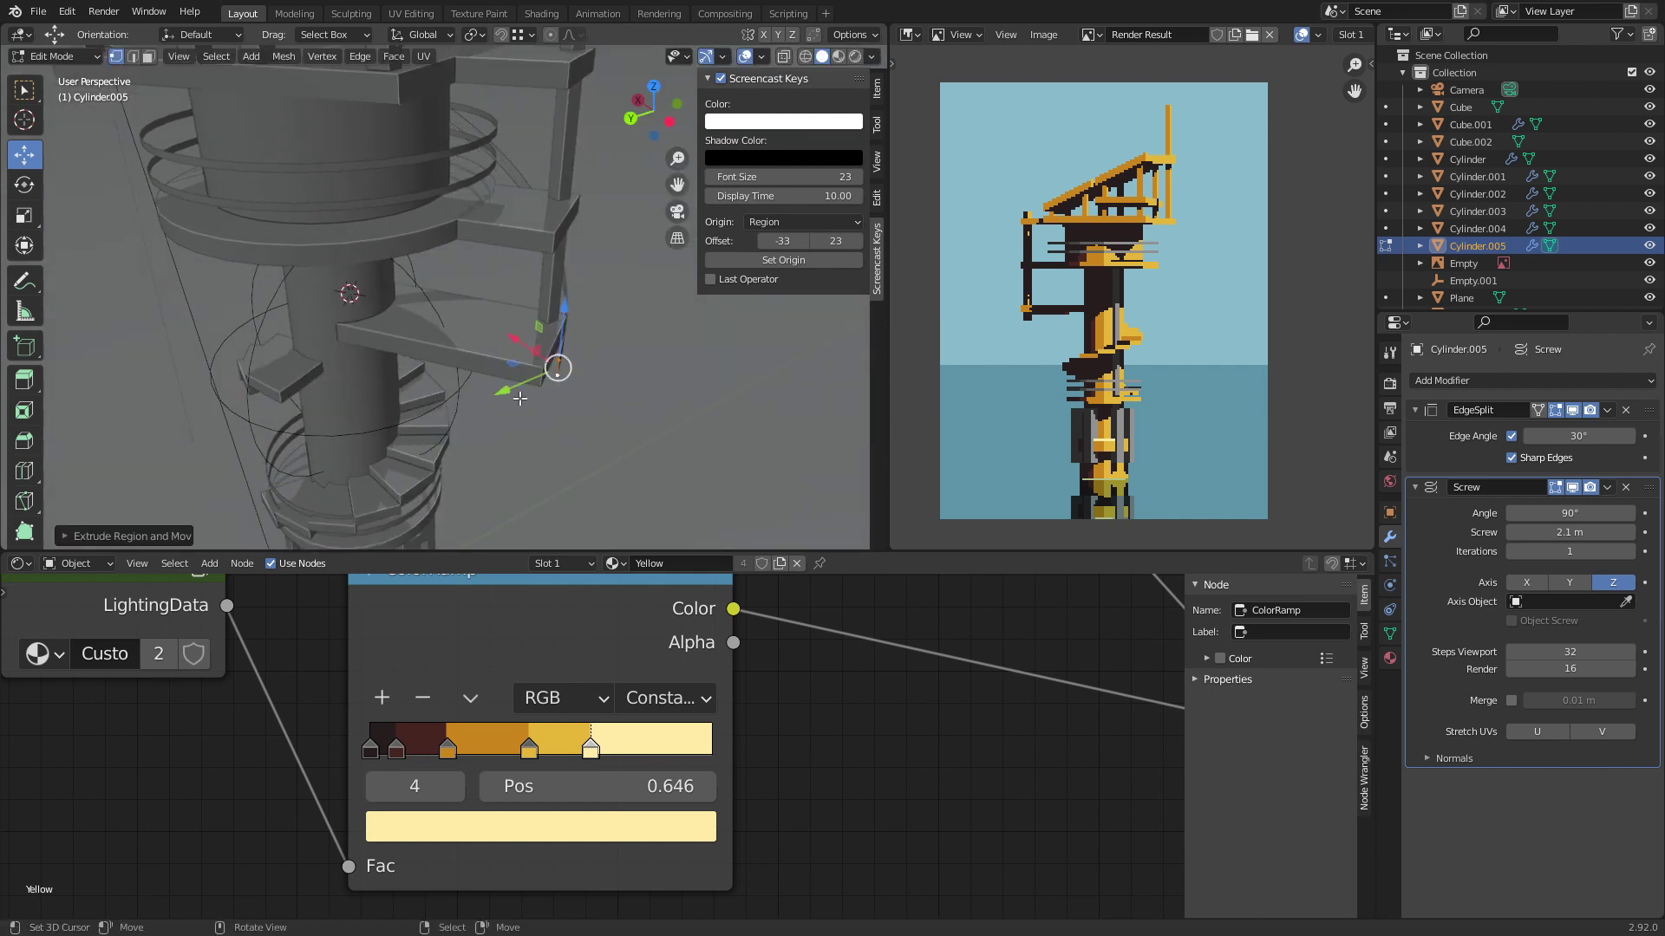
pyautogui.press('g')
pyautogui.hotkey('shift', 'z')
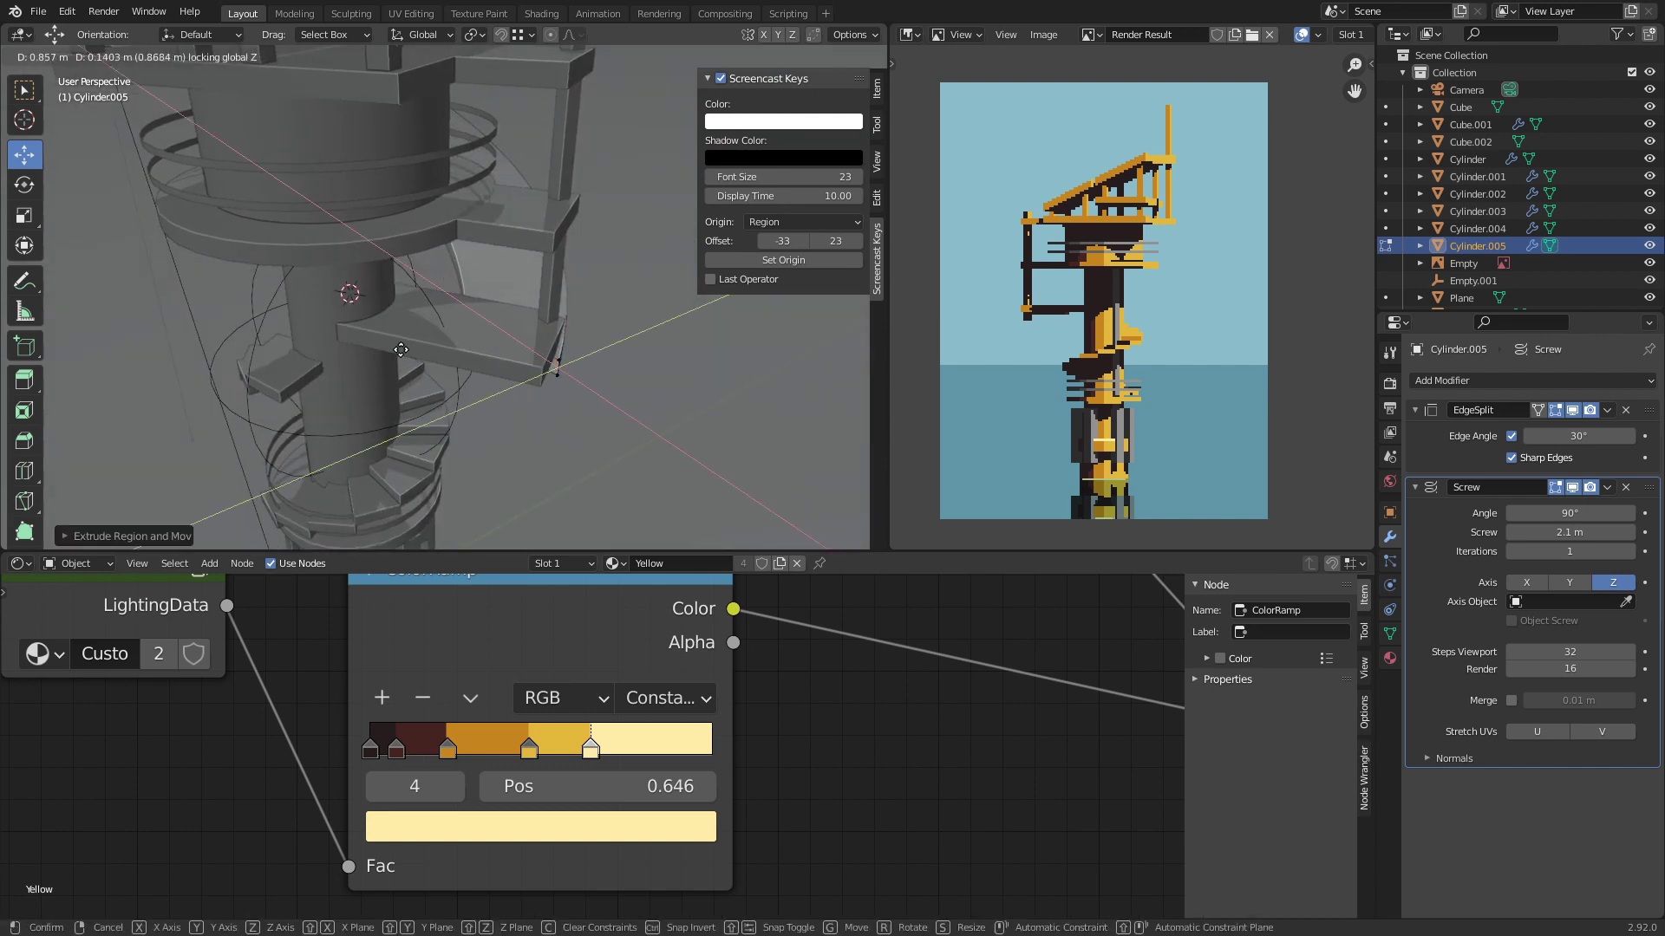
pyautogui.click(398, 373)
pyautogui.press('Tab')
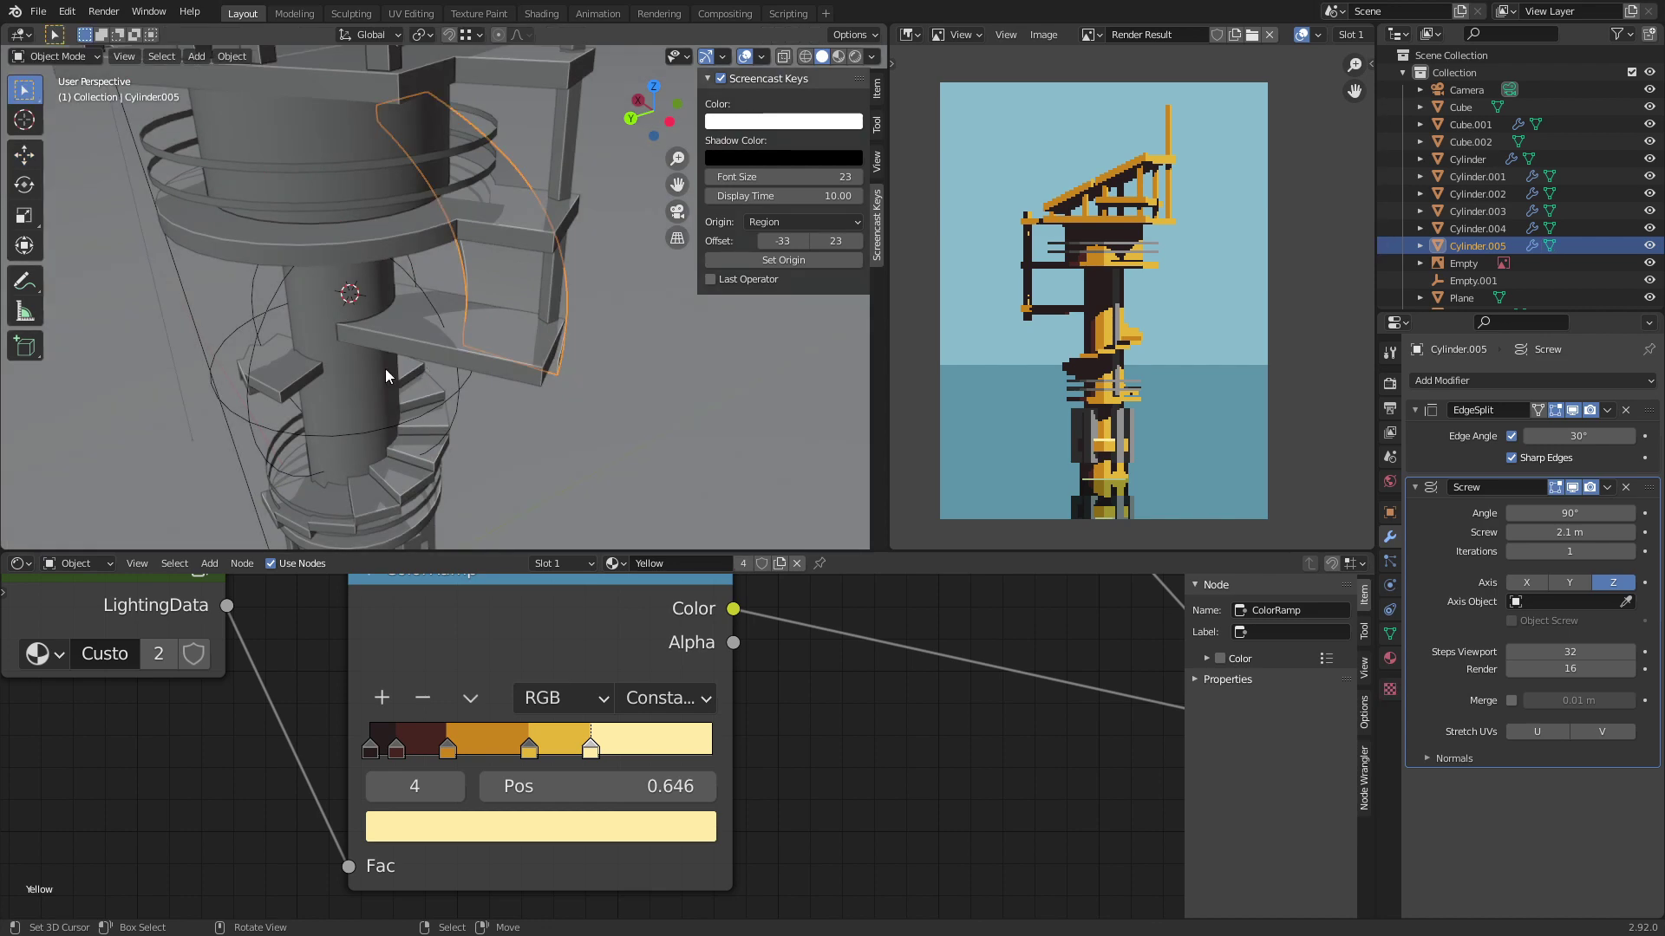
# Step: Viewing from above in wireframe, move the ramp's inner source edge about 0.13 m to straighten its start, and restore solid shading
pyautogui.press('KP_7')
pyautogui.press('Tab')
pyautogui.scroll(4, 493, 397)
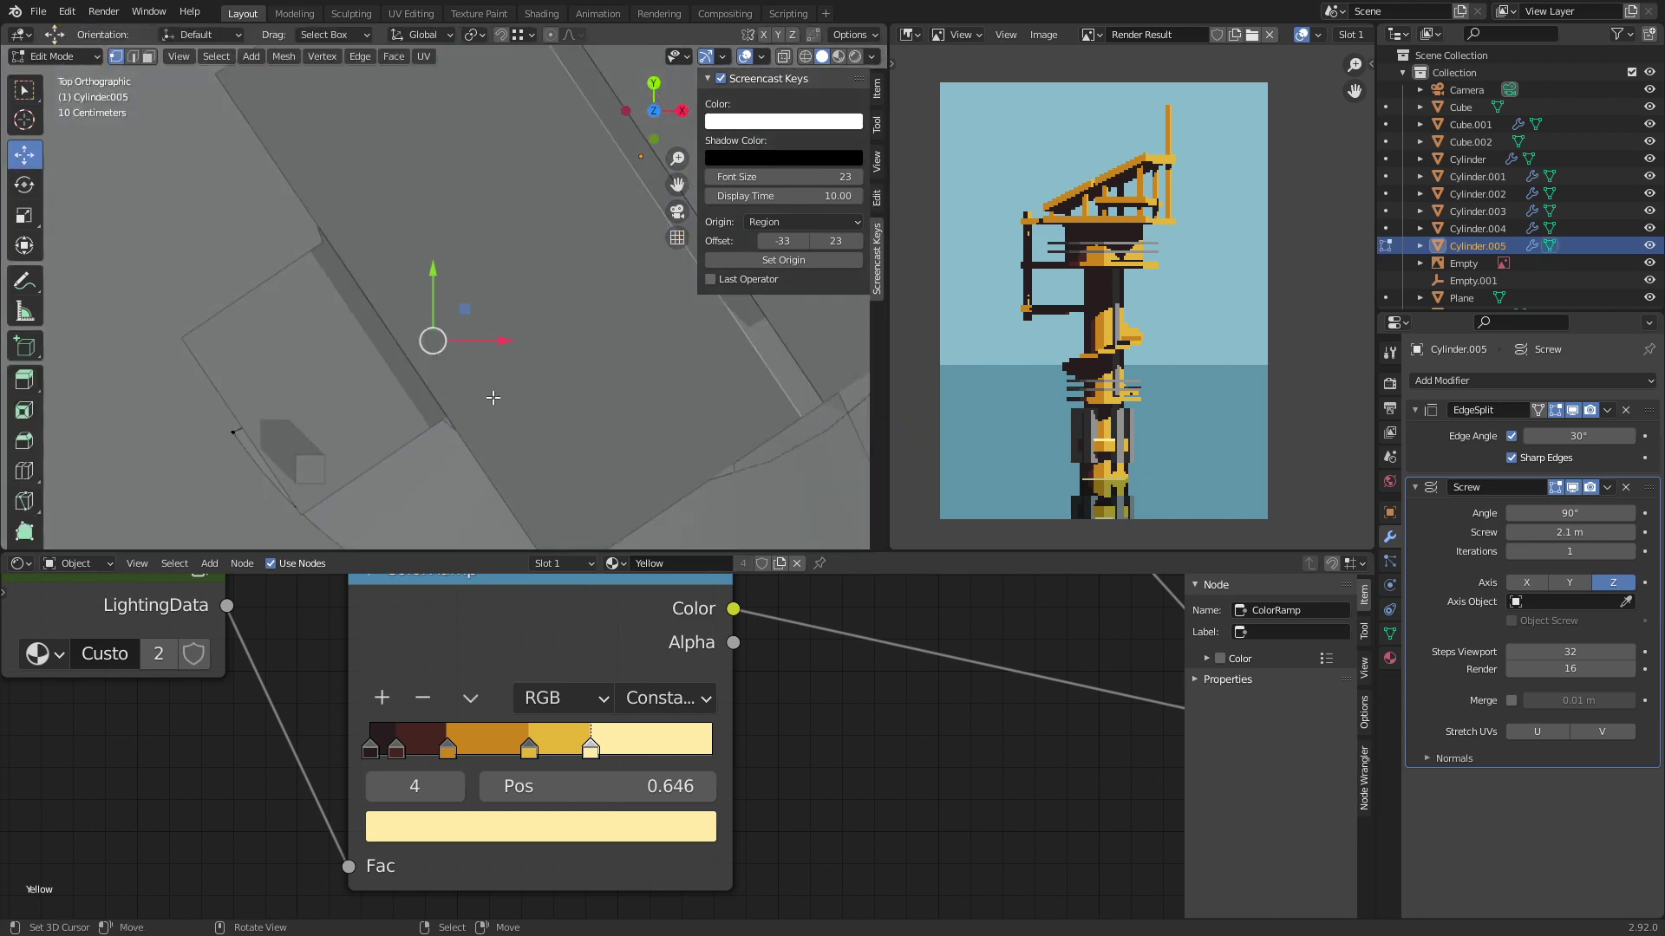
pyautogui.press('z')
pyautogui.click(370, 389)
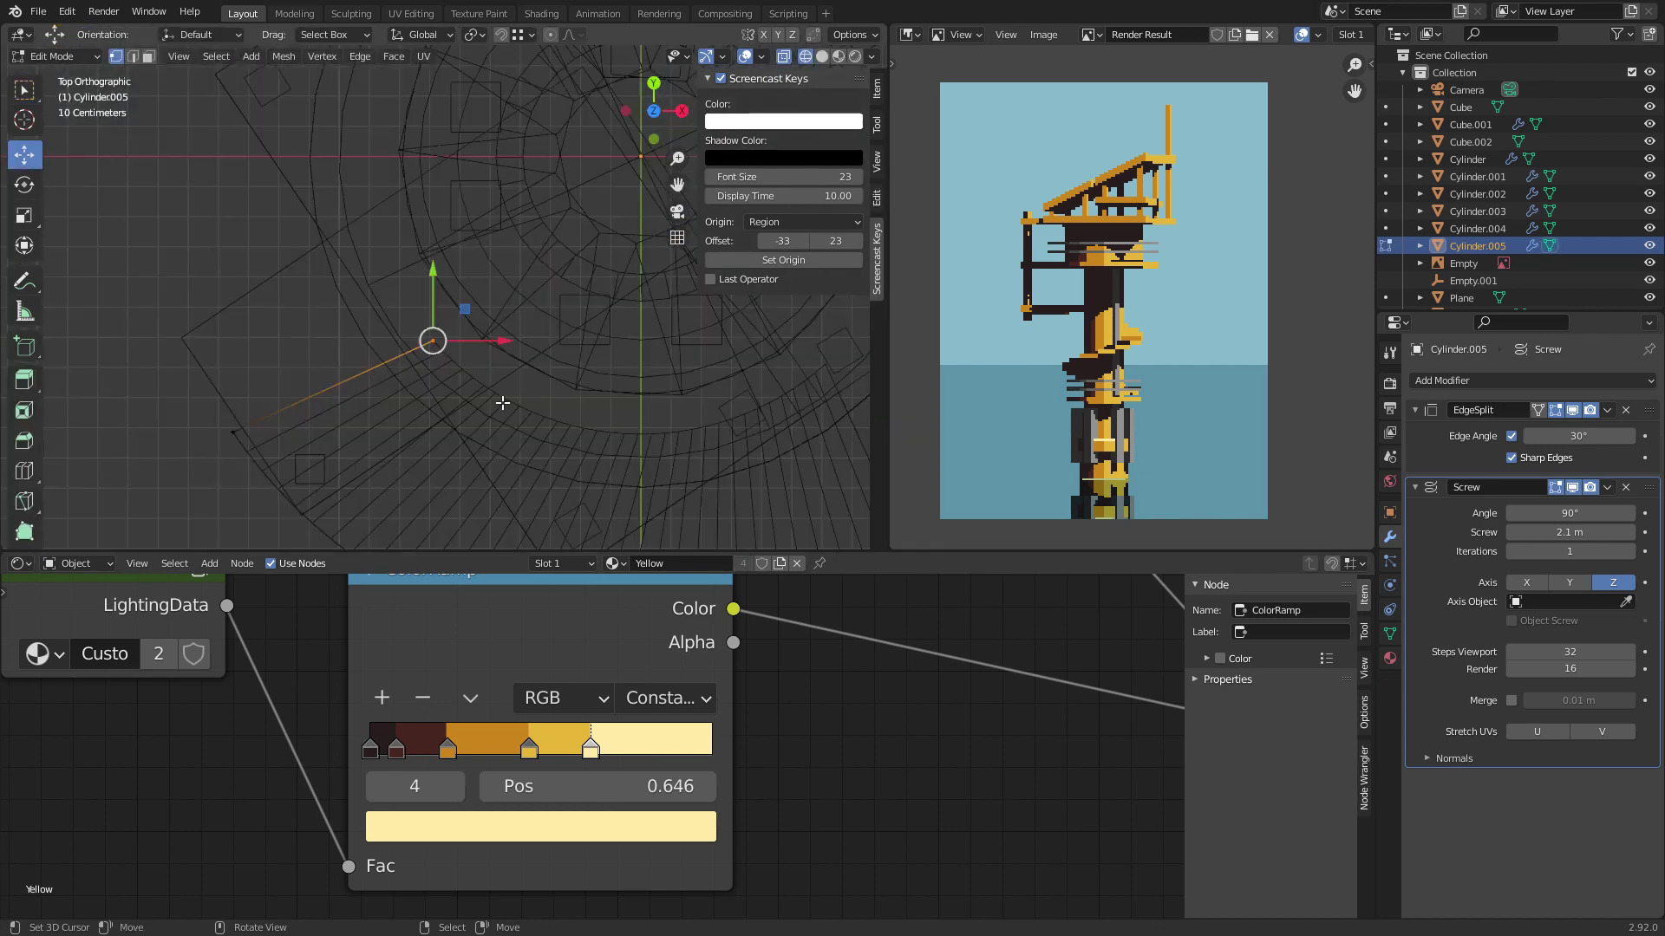
pyautogui.press('g')
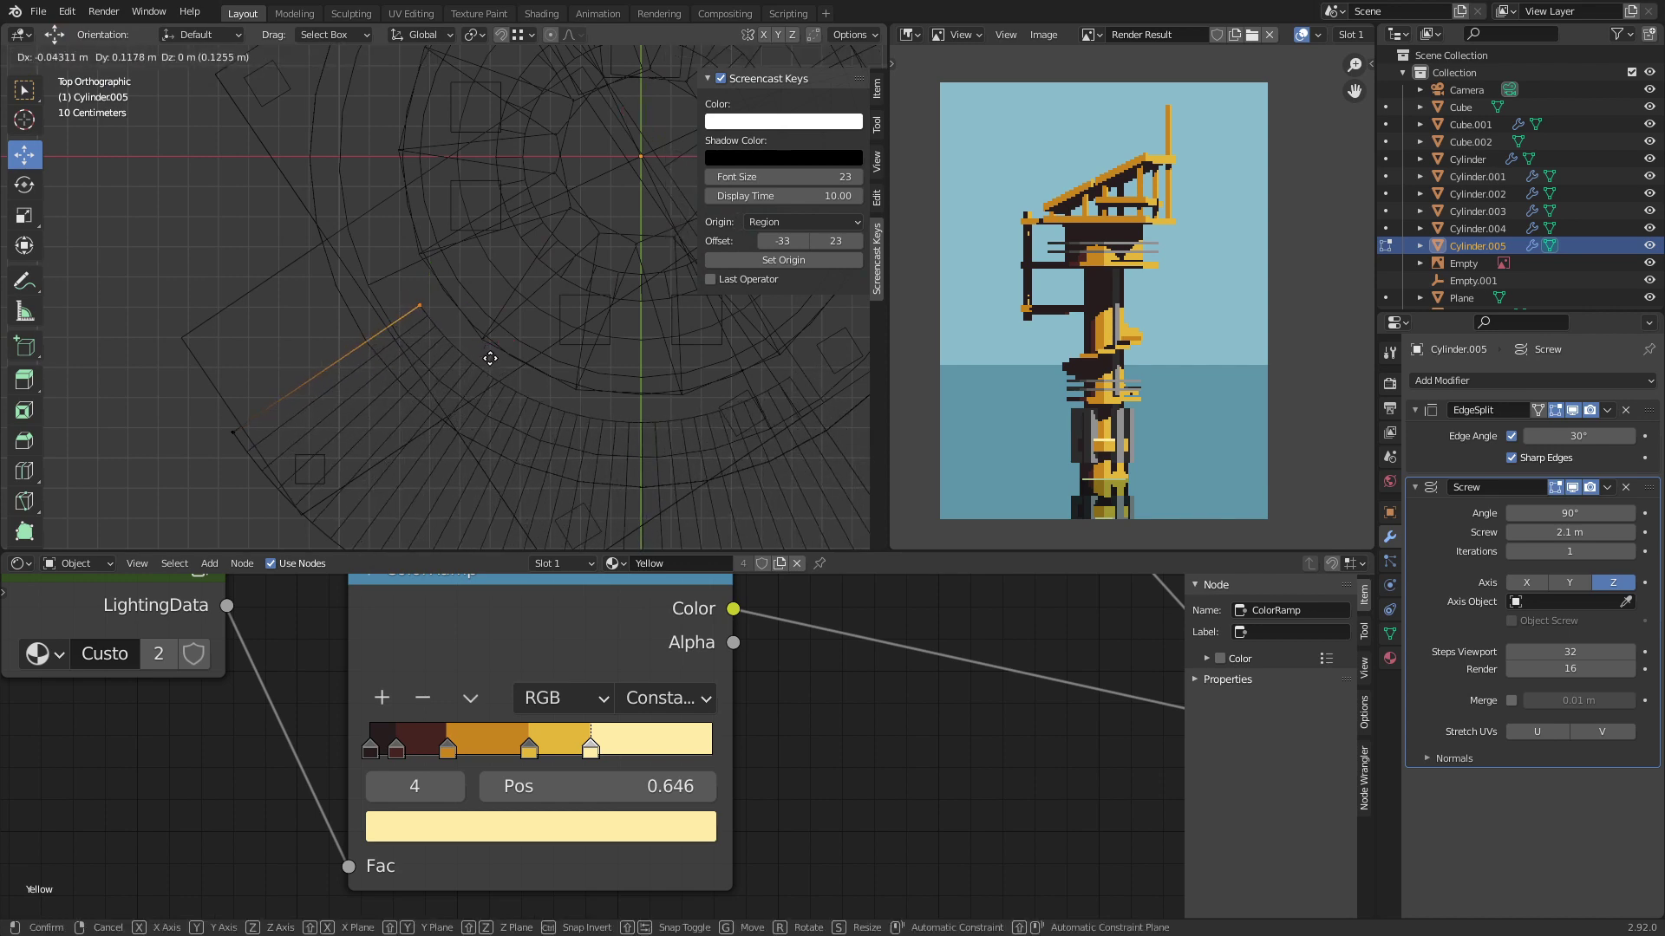
pyautogui.click(490, 358)
pyautogui.moveTo(490, 358); pyautogui.dragTo(485, 312, button='middle')
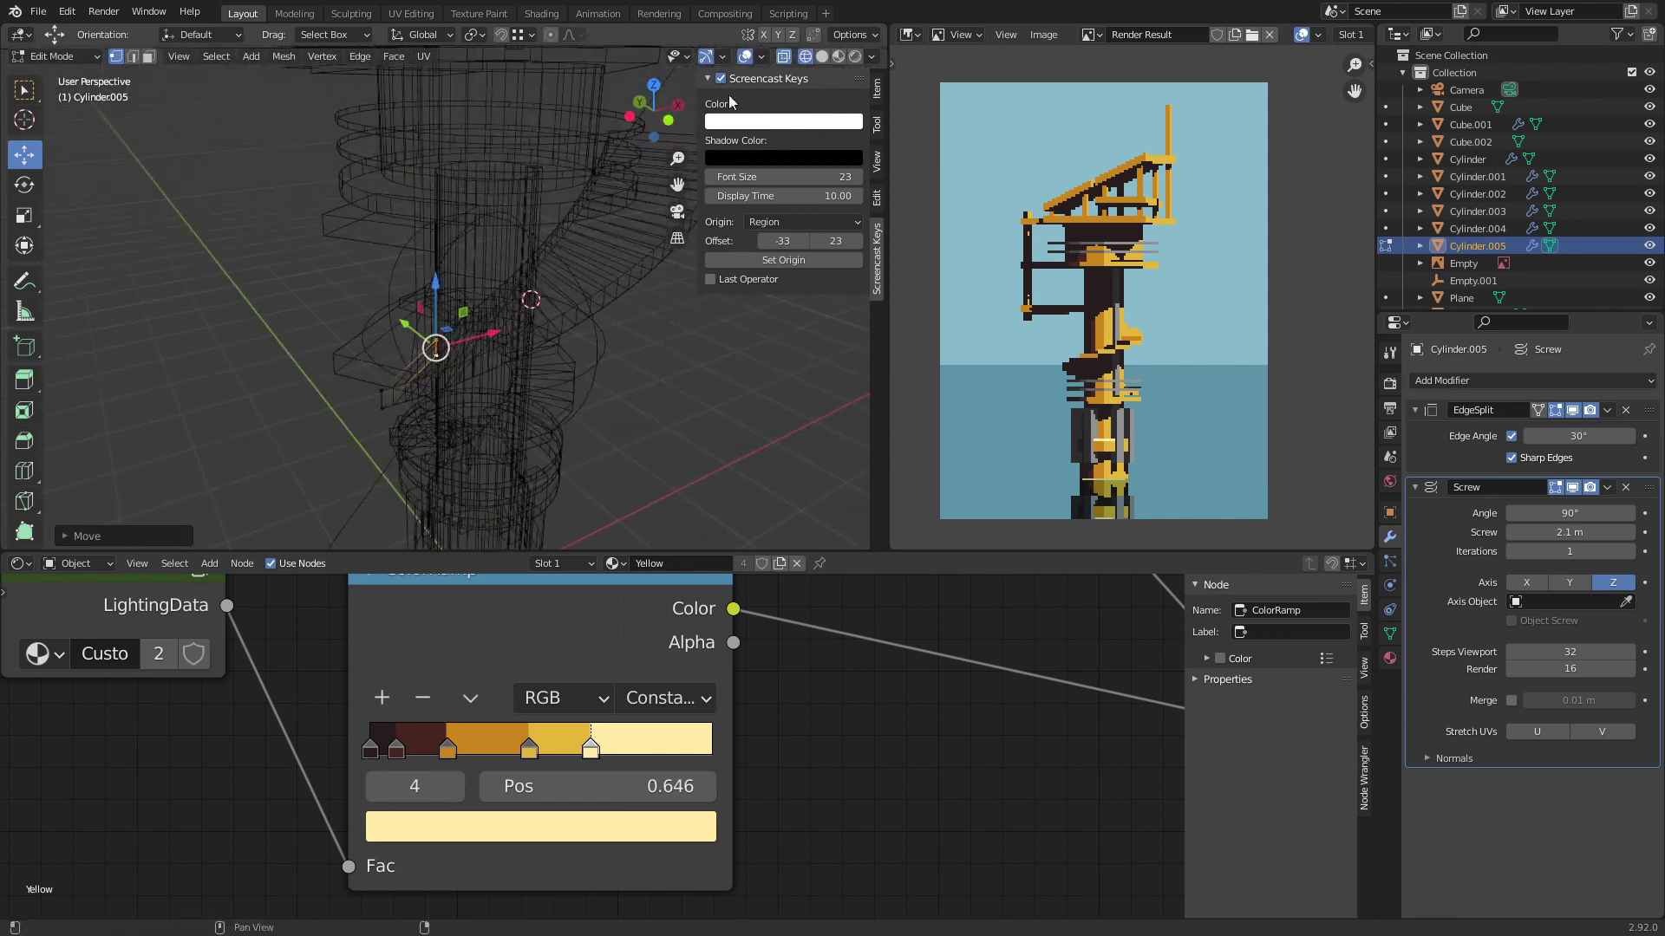
pyautogui.click(828, 56)
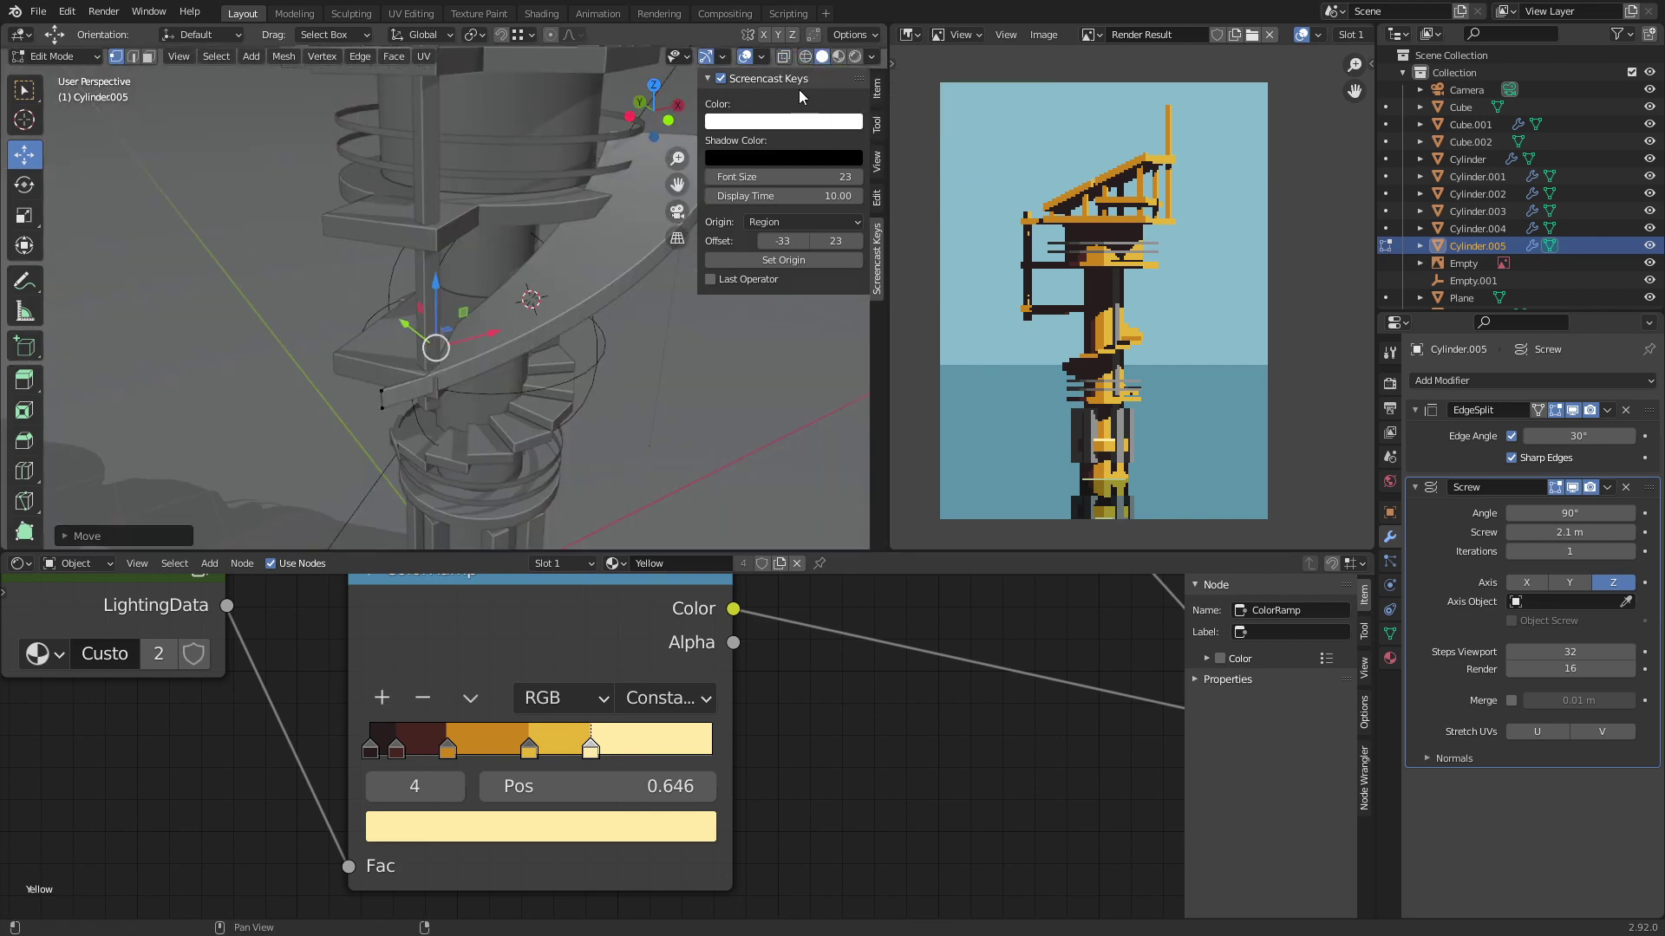
# Step: Select the ramp's whole source profile and raise it about 0.16 m along Z onto the lower side bracket
pyautogui.moveTo(468, 268)
pyautogui.mouseDown(button='middle')
pyautogui.moveTo(255, 318)
pyautogui.moveTo(403, 291)
pyautogui.moveTo(588, 332)
pyautogui.moveTo(558, 364)
pyautogui.moveTo(555, 303)
pyautogui.mouseUp(button='middle')
pyautogui.scroll(3, 588, 332)
pyautogui.keyDown('shift'); pyautogui.moveTo(622, 368); pyautogui.dragTo(417, 382, button='middle'); pyautogui.keyUp('shift')
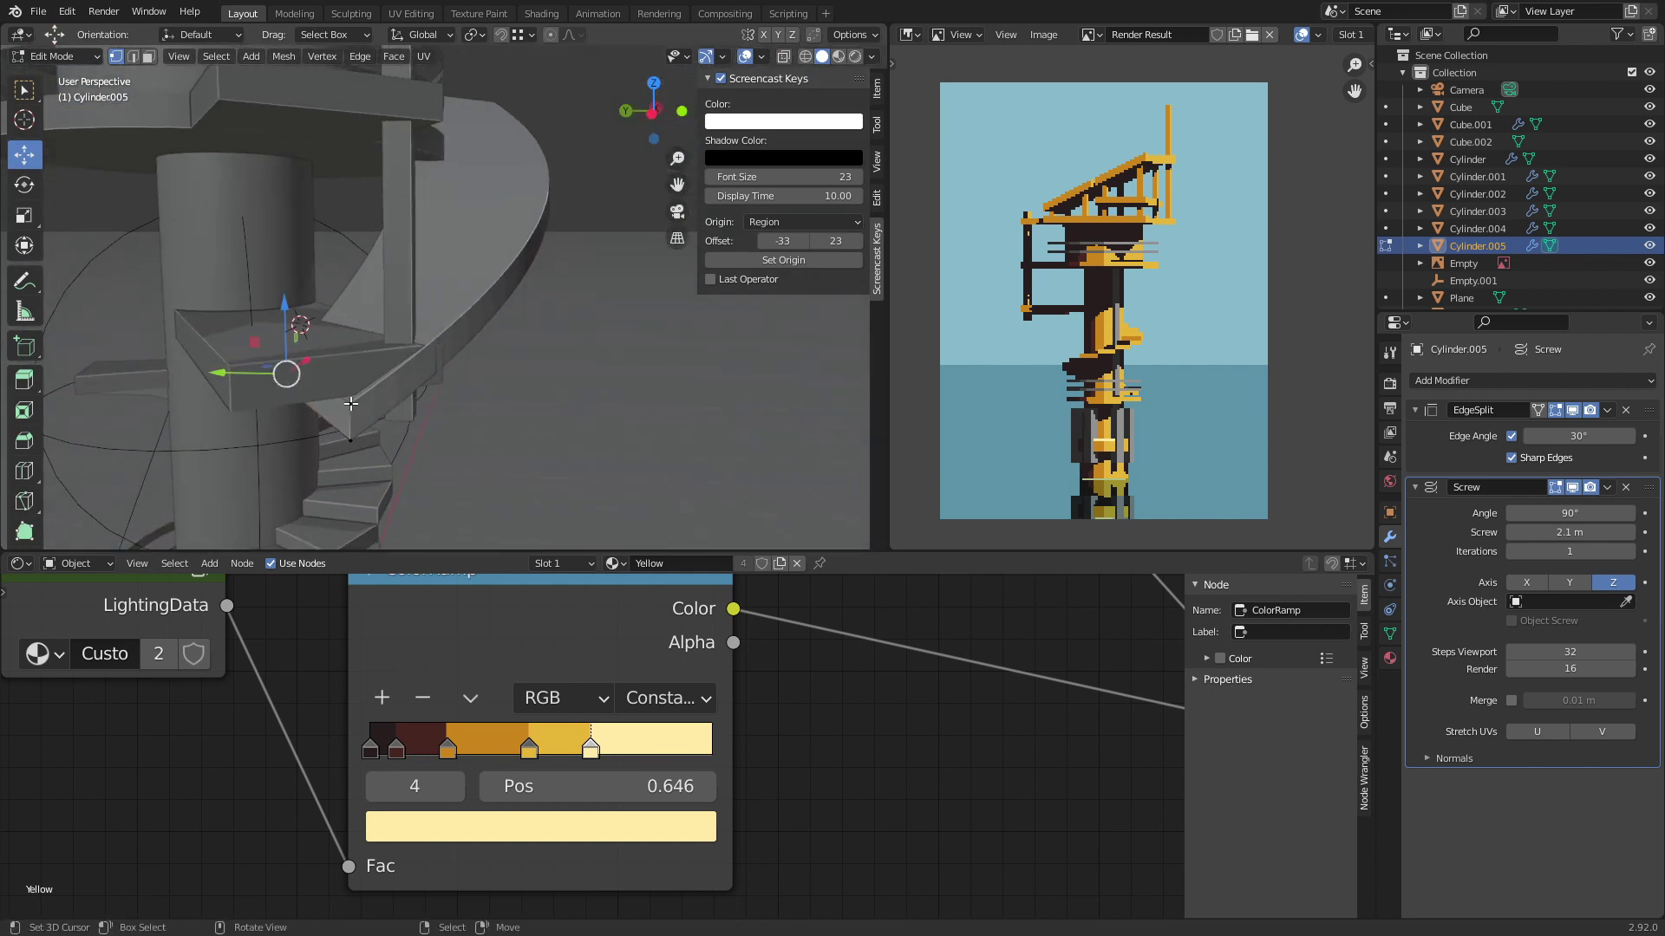
pyautogui.hotkey('ctrl', 'l')
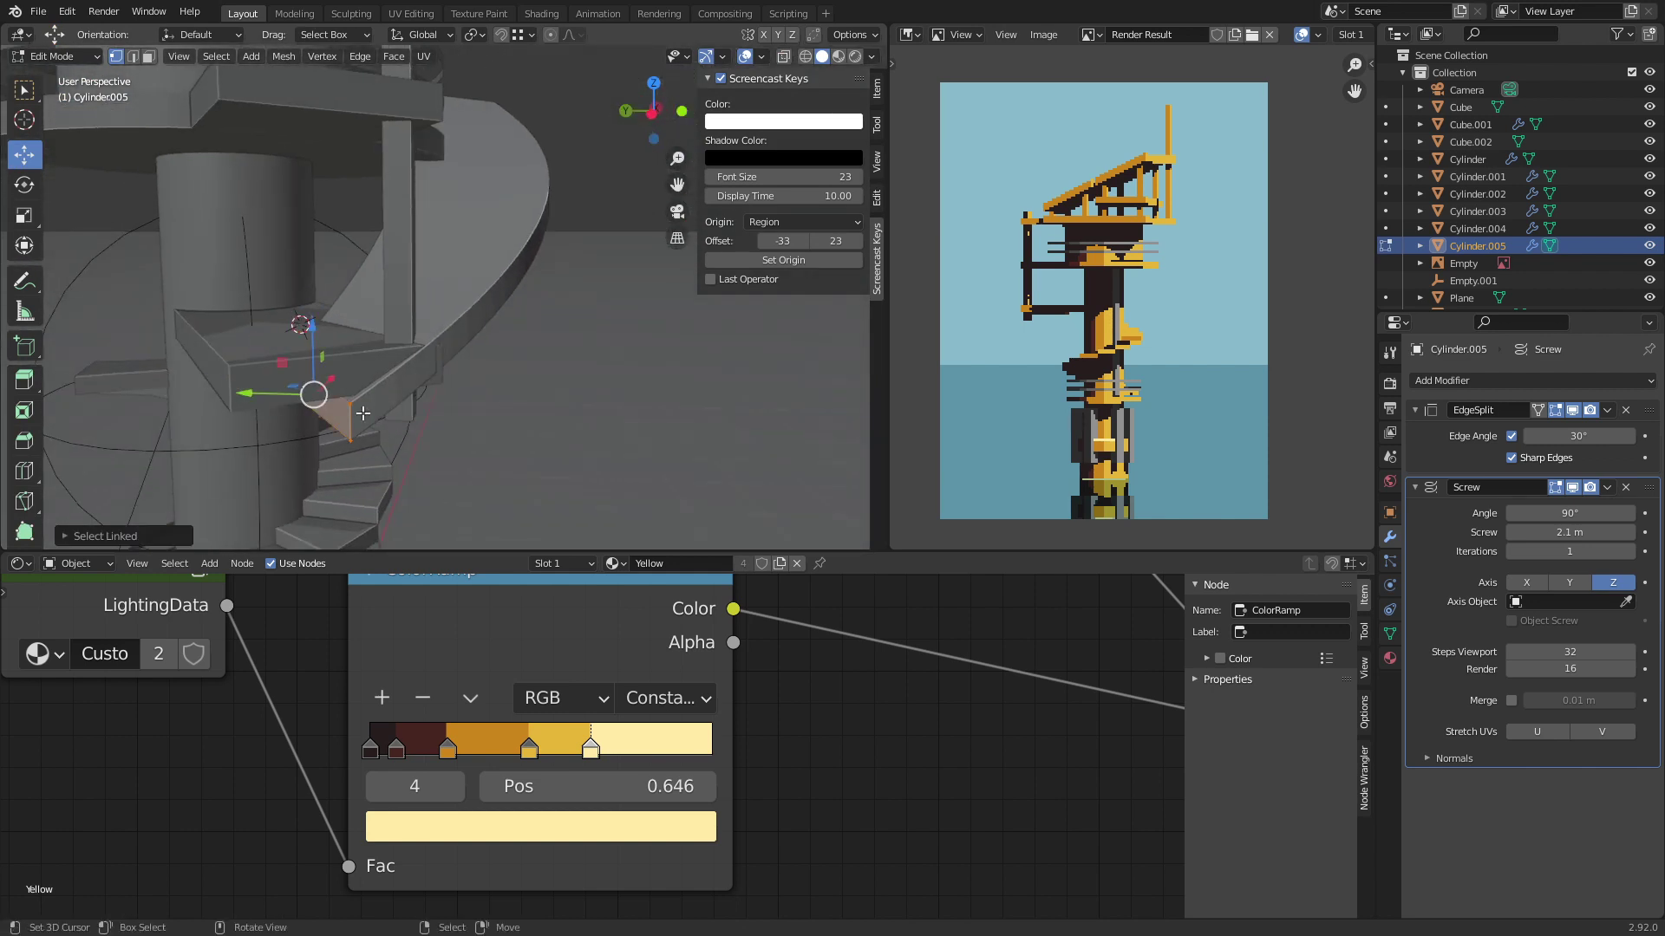
pyautogui.press('g')
pyautogui.press('z')
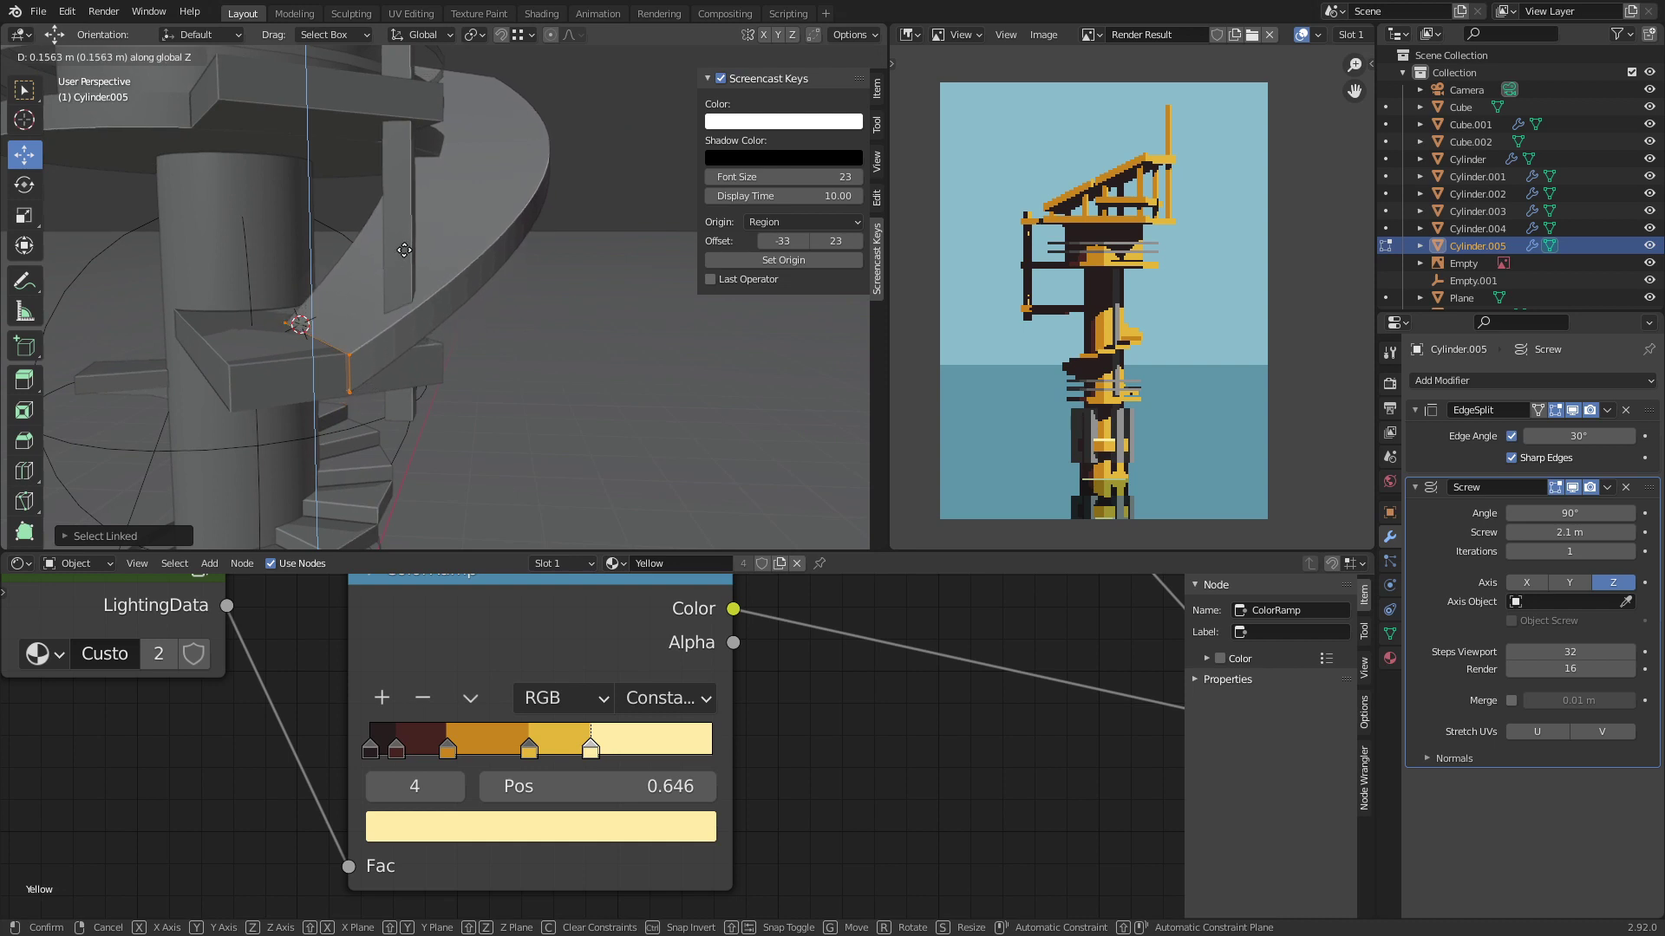
pyautogui.click(398, 269)
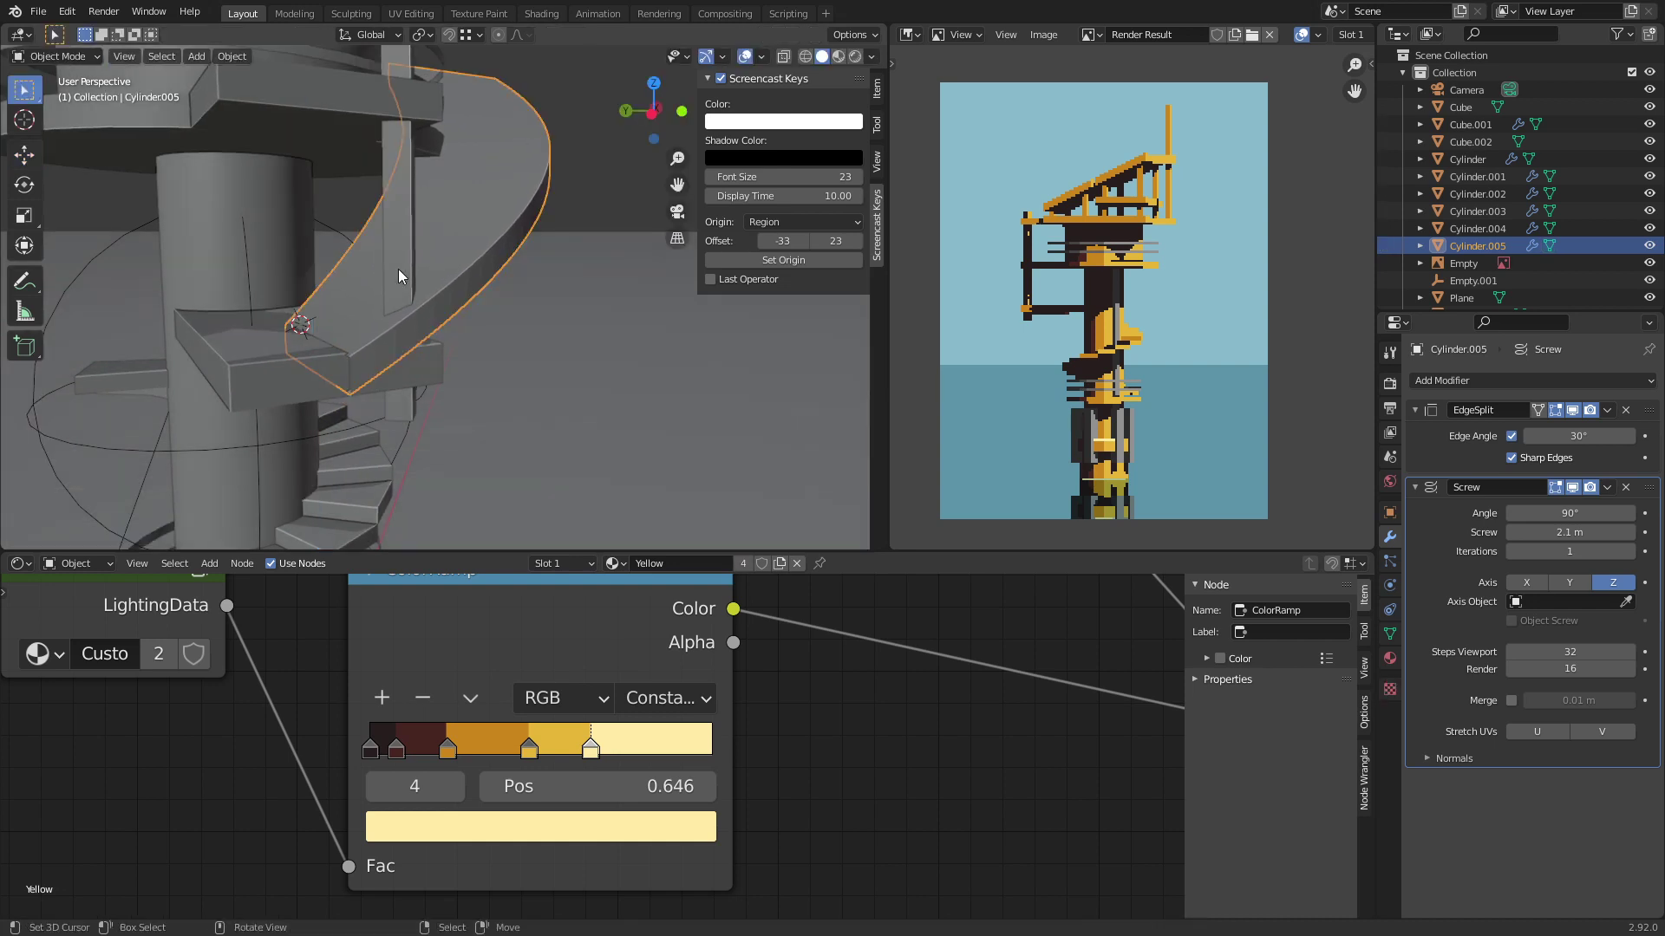
# Step: Try to narrow the ramp by sliding its inner source edge outward by a factor of about 0.43, and undo it
pyautogui.moveTo(398, 269); pyautogui.dragTo(269, 362, button='middle')
pyautogui.click(269, 362)
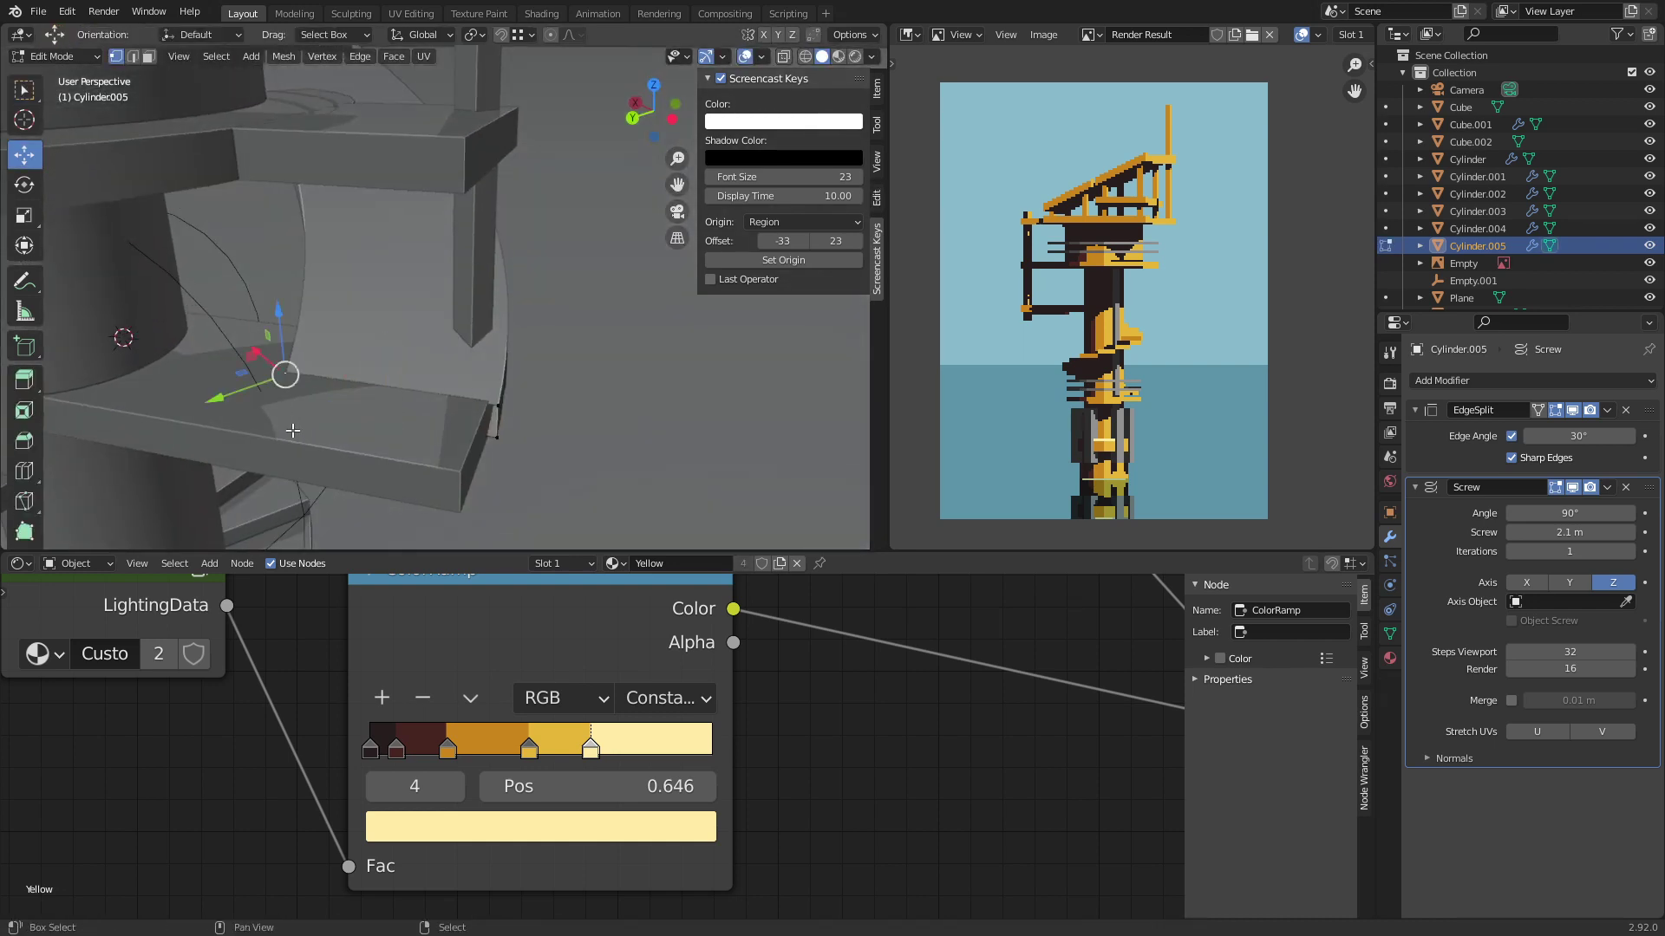
pyautogui.press('g')
pyautogui.press('g')
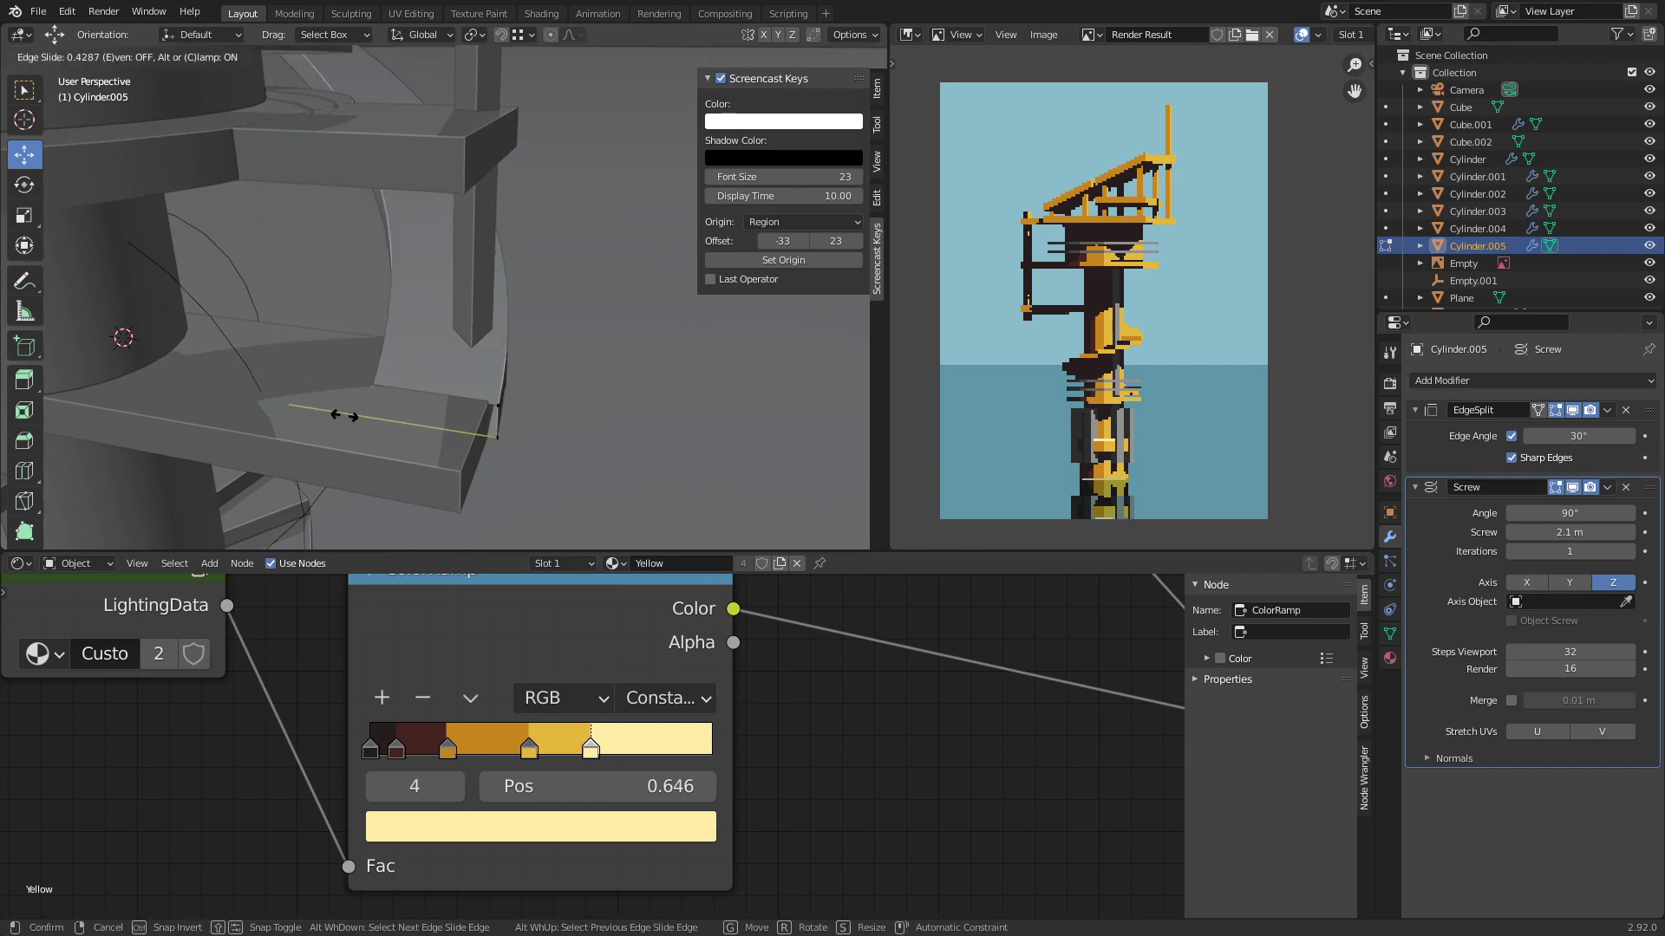
pyautogui.click(333, 416)
pyautogui.press('Tab')
pyautogui.scroll(-4, 432, 375)
pyautogui.moveTo(431, 374); pyautogui.dragTo(429, 265, button='middle')
pyautogui.hotkey('ctrl', 'z')
pyautogui.hotkey('ctrl', 'z')
# Step: Slide the ramp's inner source edge outward by a factor of about 0.28 to narrow the ramp
pyautogui.press('g')
pyautogui.press('g')
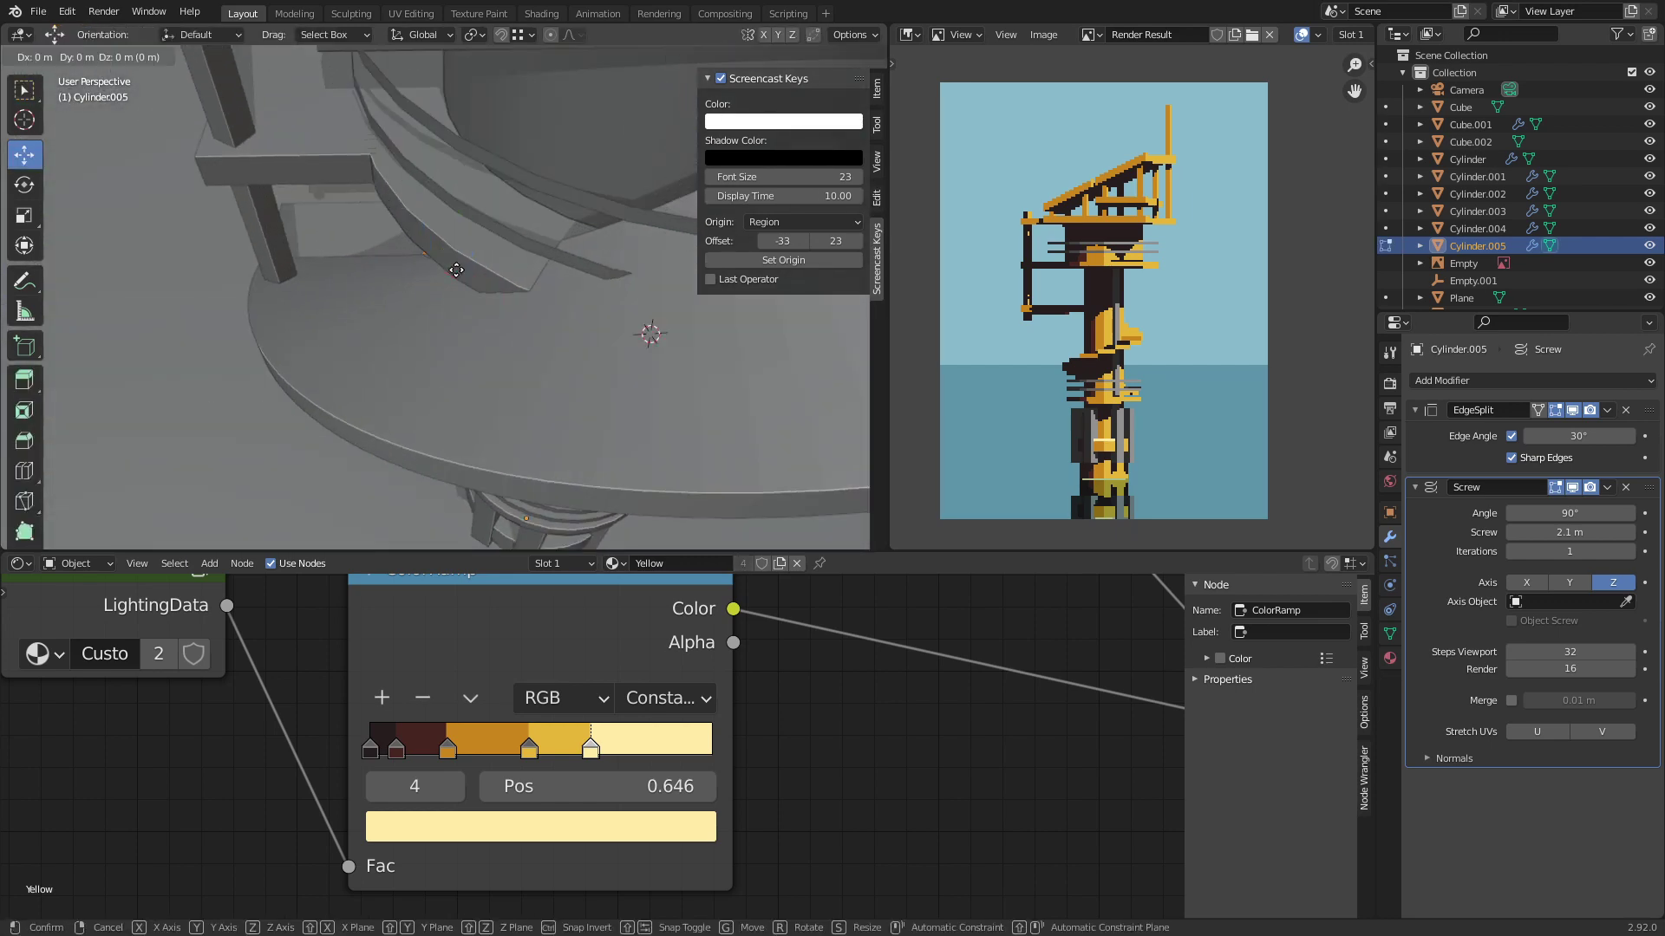
pyautogui.click(315, 293)
pyautogui.scroll(-5, 334, 330)
pyautogui.press('Tab')
pyautogui.moveTo(335, 329); pyautogui.dragTo(529, 407, button='middle')
pyautogui.scroll(4, 494, 284)
pyautogui.press('Tab')
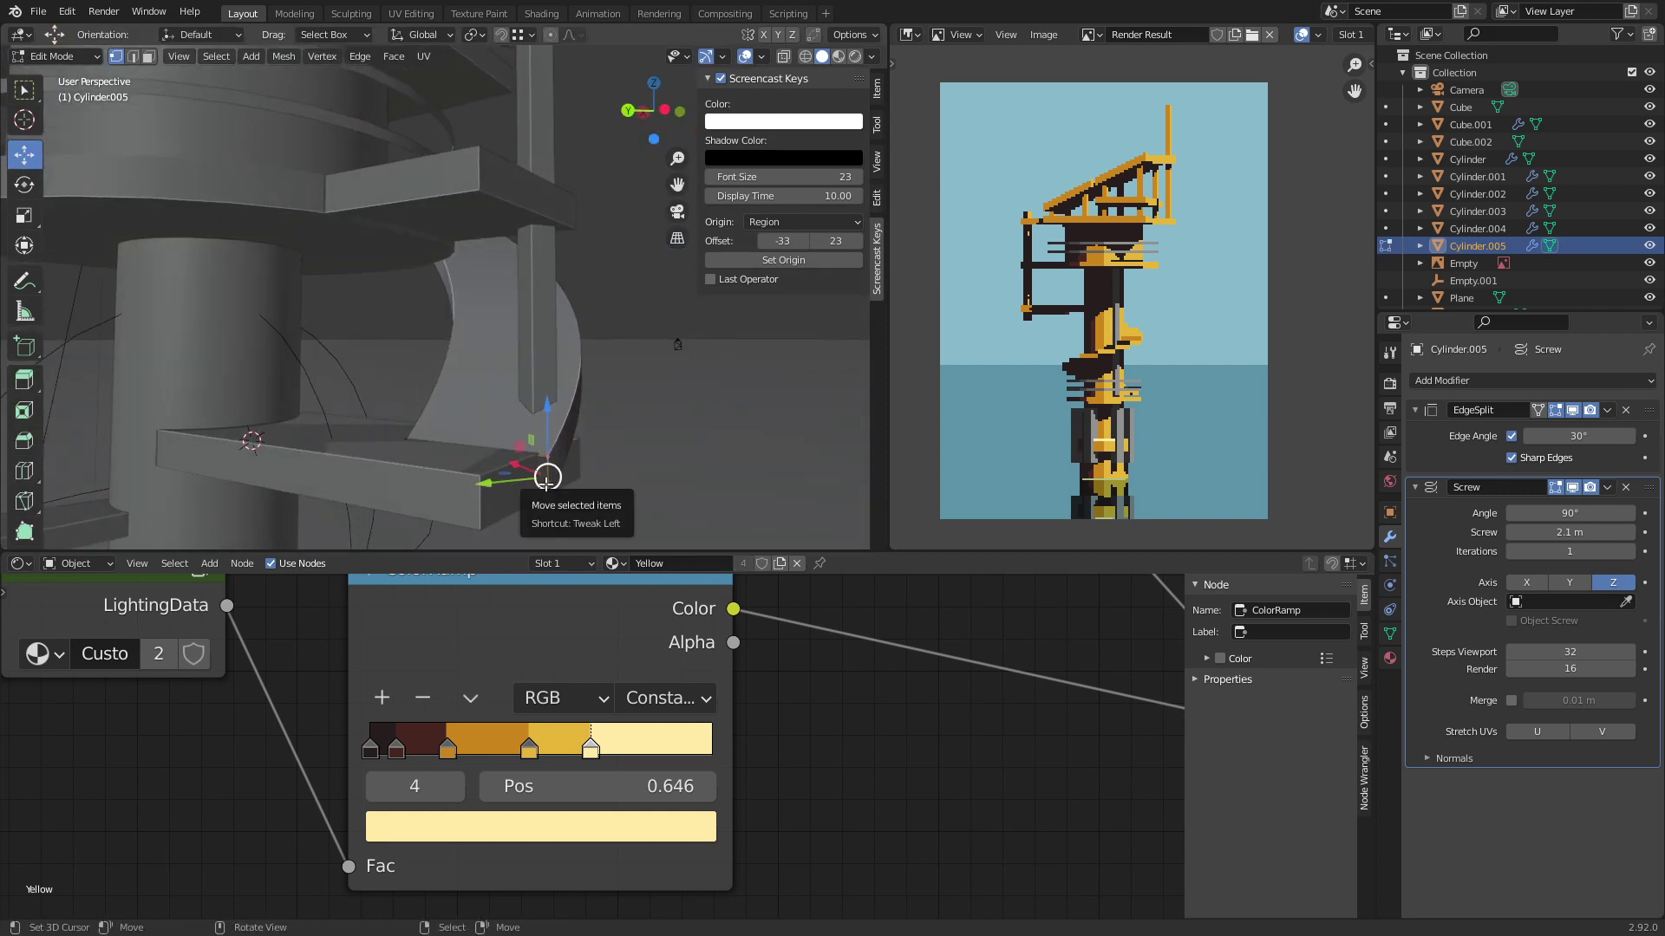
# Step: Slide the ramp's outer source edge inward by a factor of about 0.26 and leave mesh editing
pyautogui.press('g')
pyautogui.press('g')
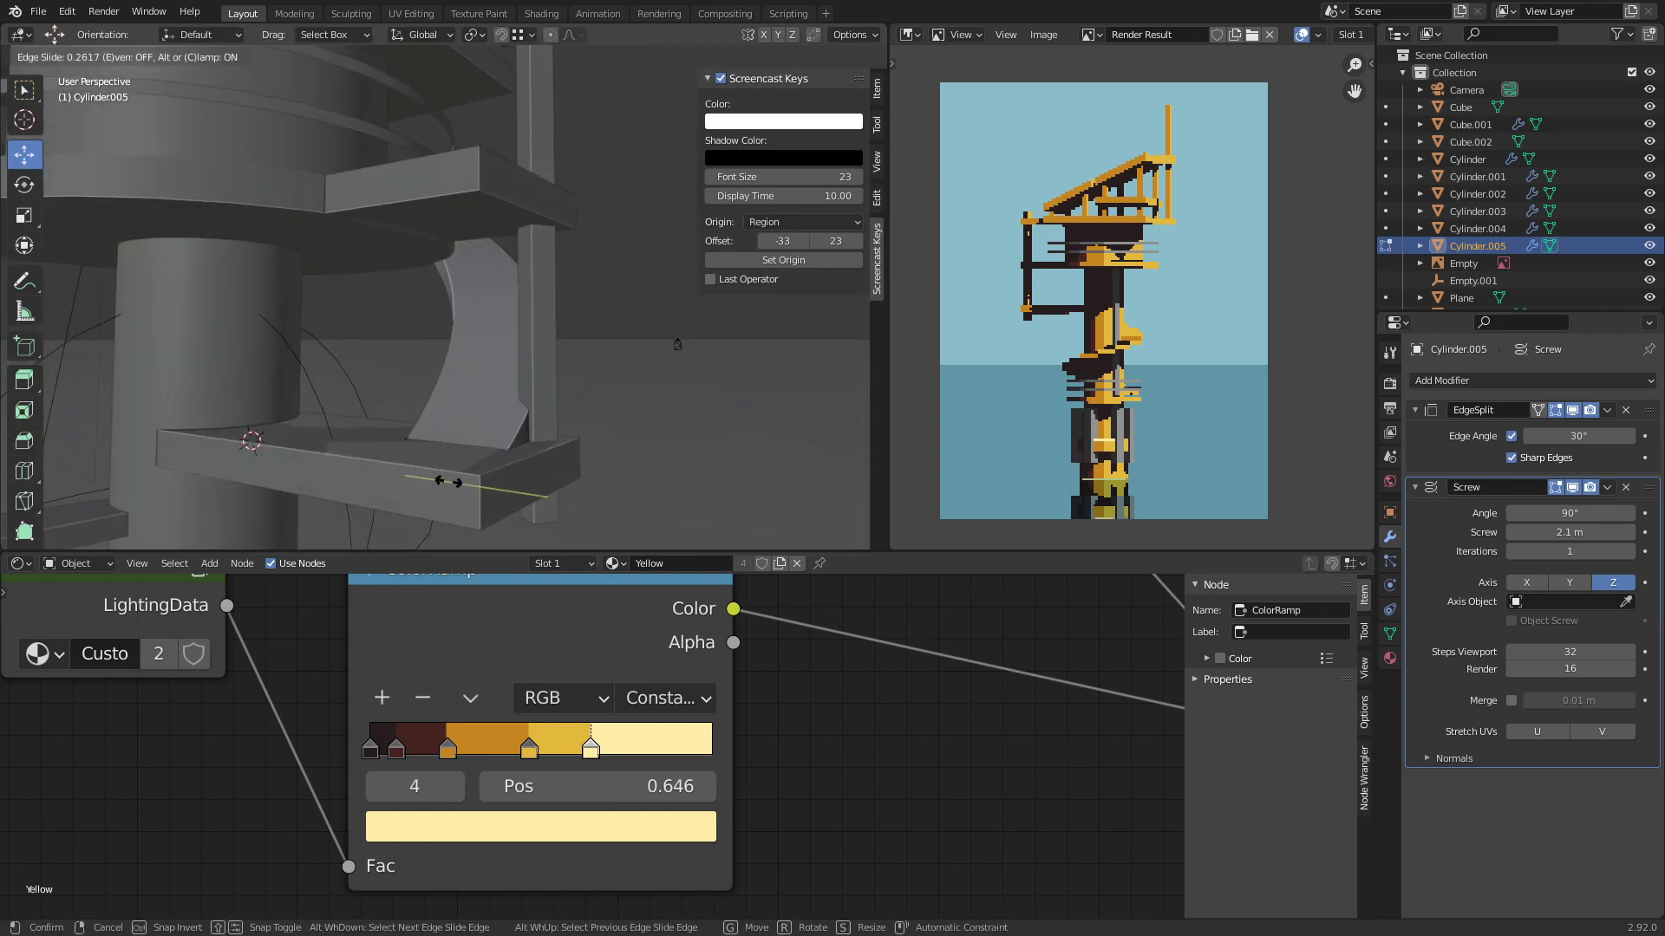
pyautogui.click(448, 481)
pyautogui.moveTo(449, 481); pyautogui.dragTo(451, 334, button='middle')
pyautogui.press('Tab')
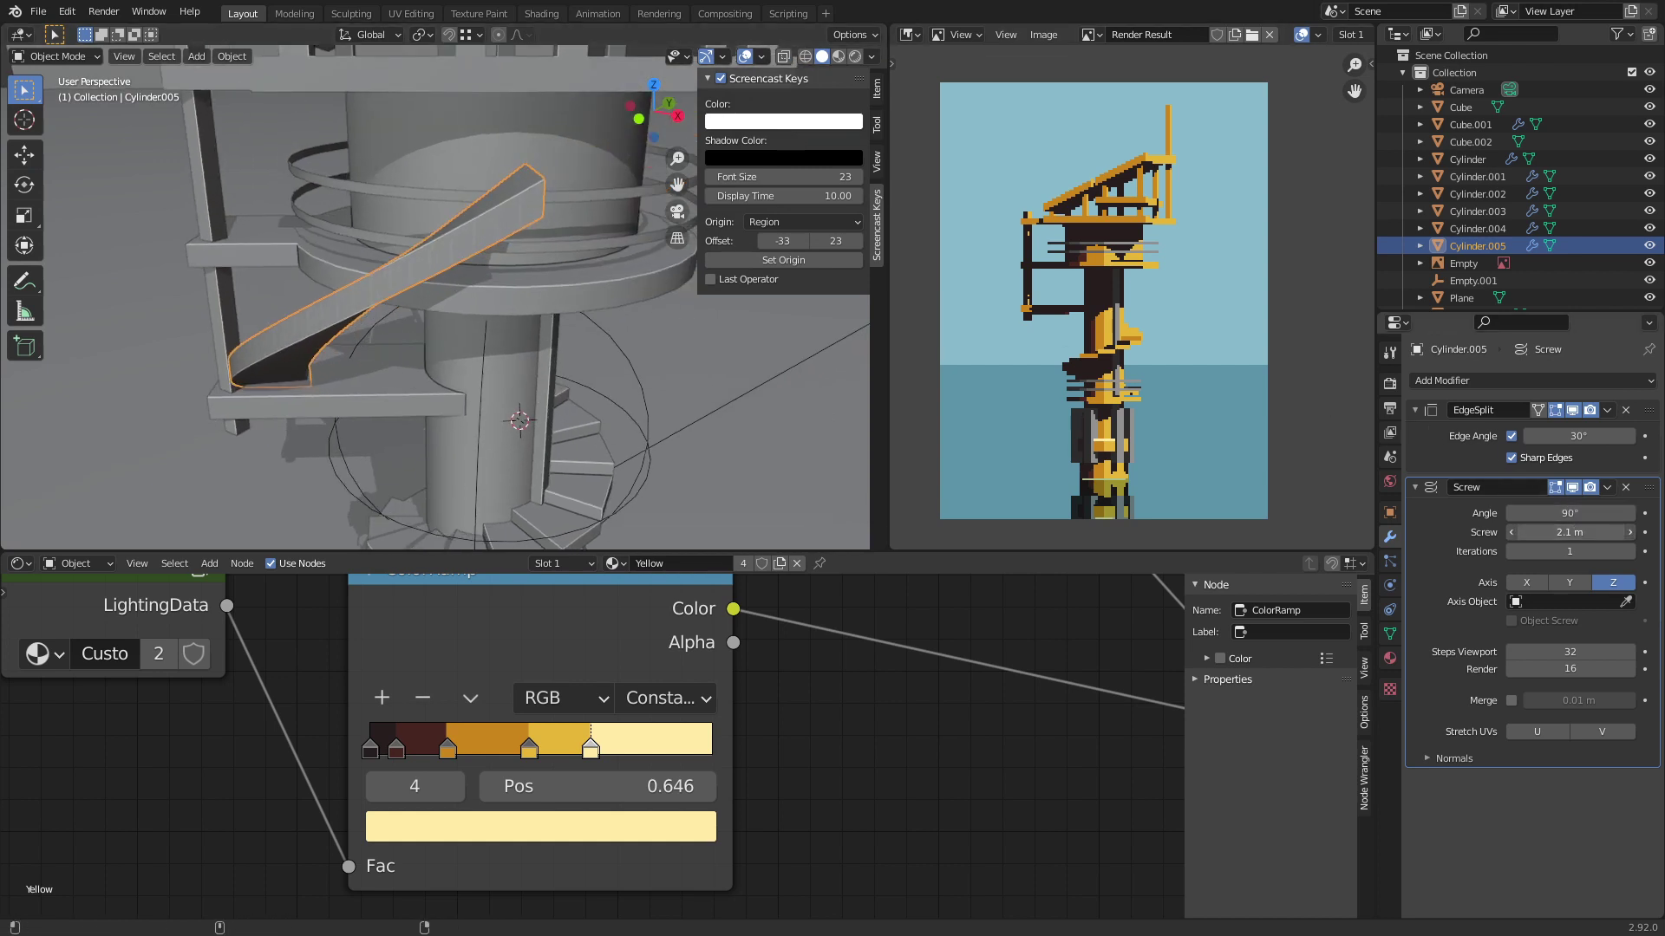
# Step: Reduce the Screw modifier's screw height to 1.35 m so the ramp ends level with the round platform
pyautogui.moveTo(1571, 531); pyautogui.dragTo(1509, 532)
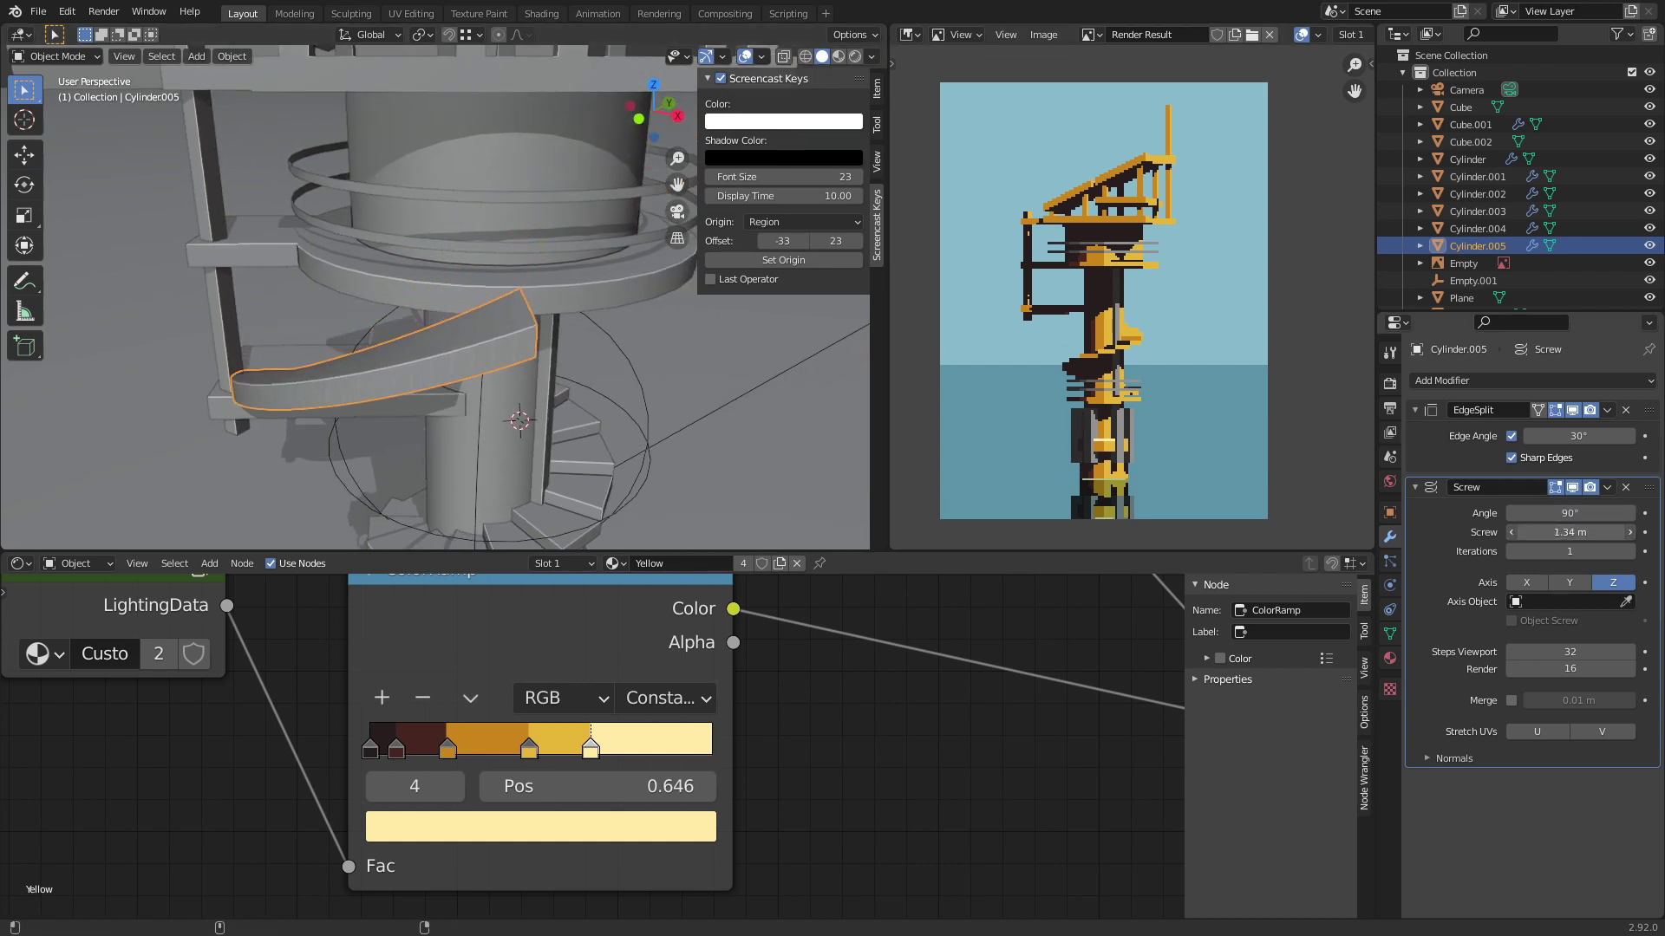
pyautogui.moveTo(512, 303)
pyautogui.mouseDown(button='middle')
pyautogui.moveTo(395, 290)
pyautogui.moveTo(416, 276)
pyautogui.moveTo(509, 303)
pyautogui.mouseUp(button='middle')
pyautogui.scroll(5, 395, 289)
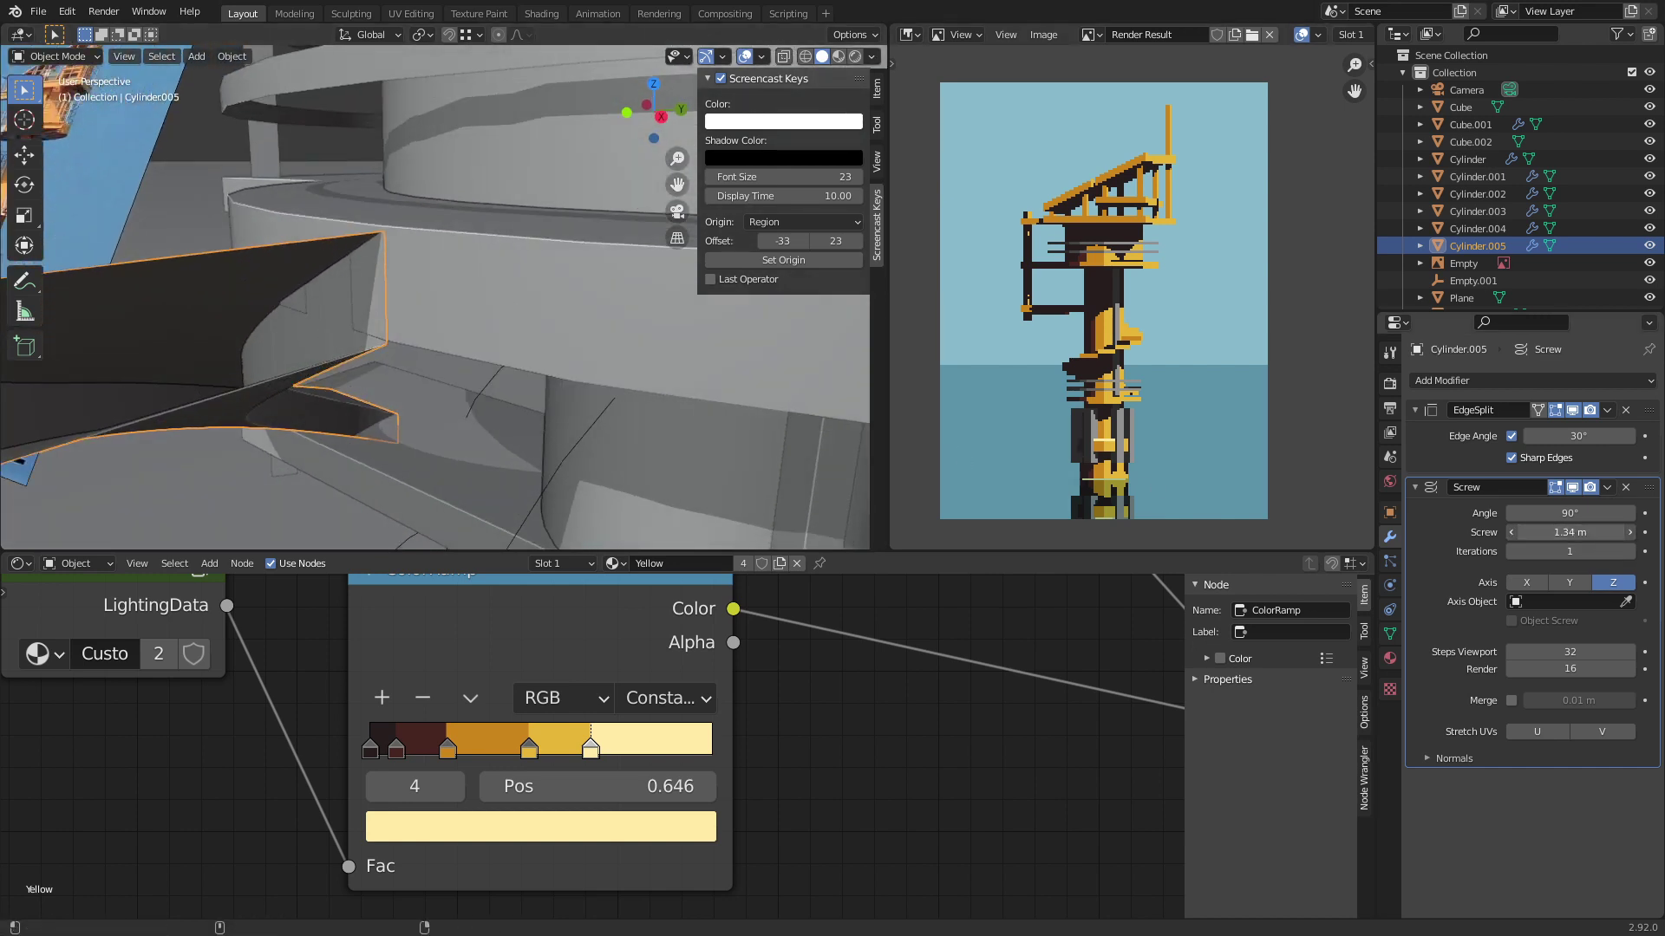
pyautogui.moveTo(1570, 531)
pyautogui.mouseDown()
pyautogui.moveTo(1557, 532)
pyautogui.moveTo(1574, 535)
pyautogui.mouseUp()
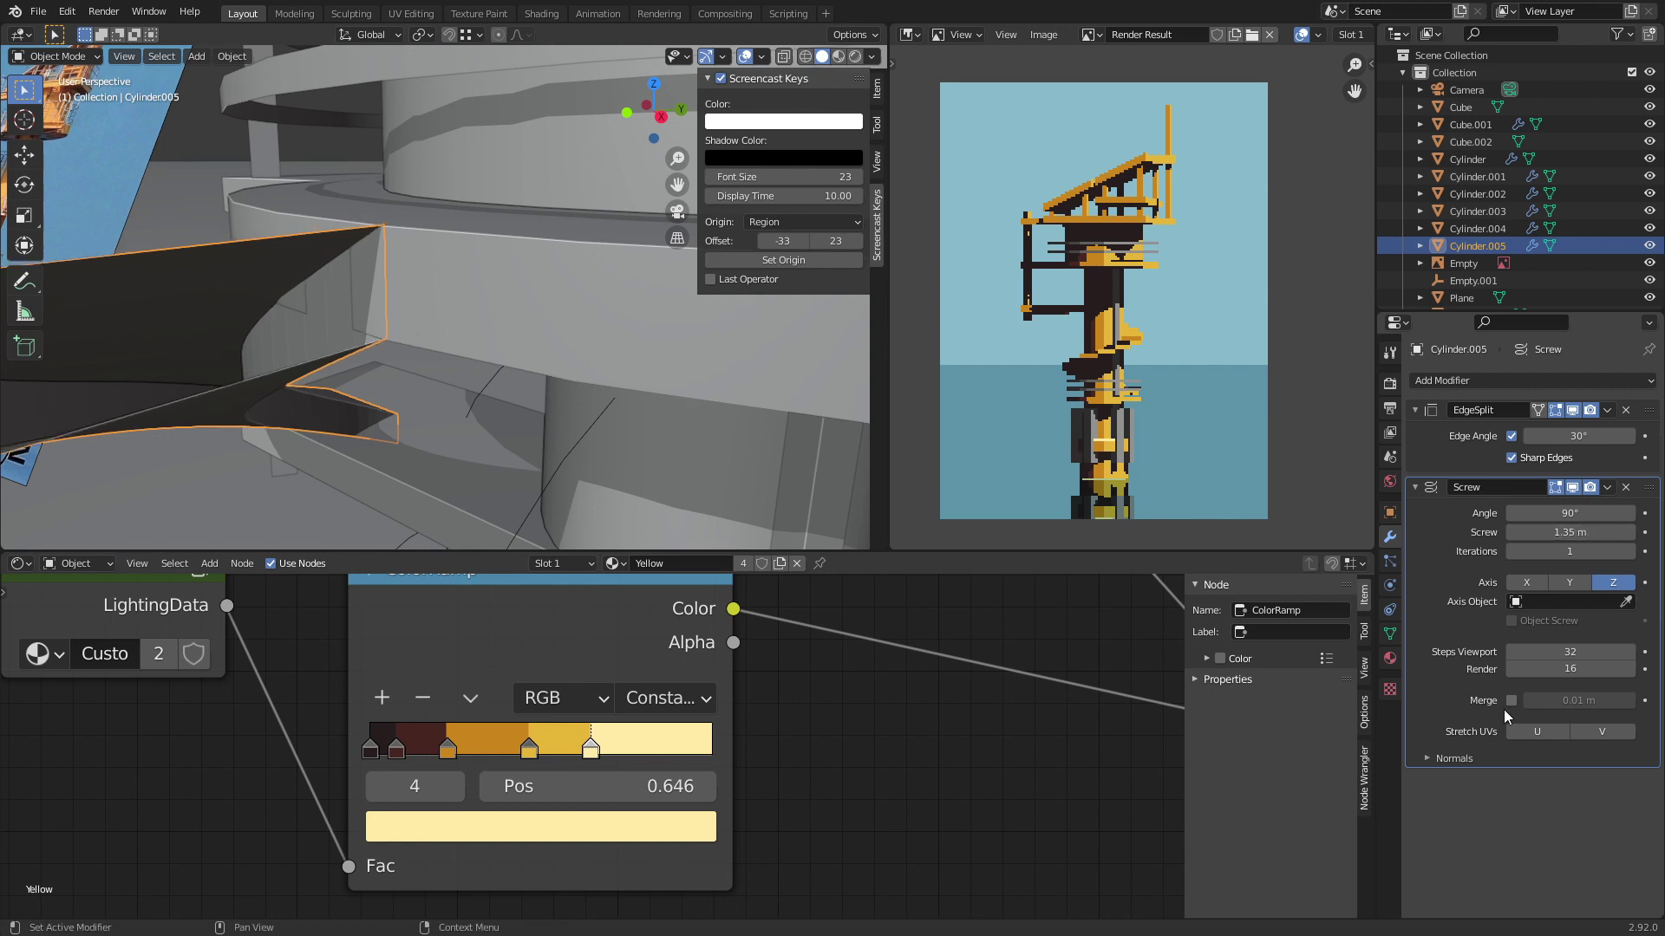
pyautogui.click(1474, 758)
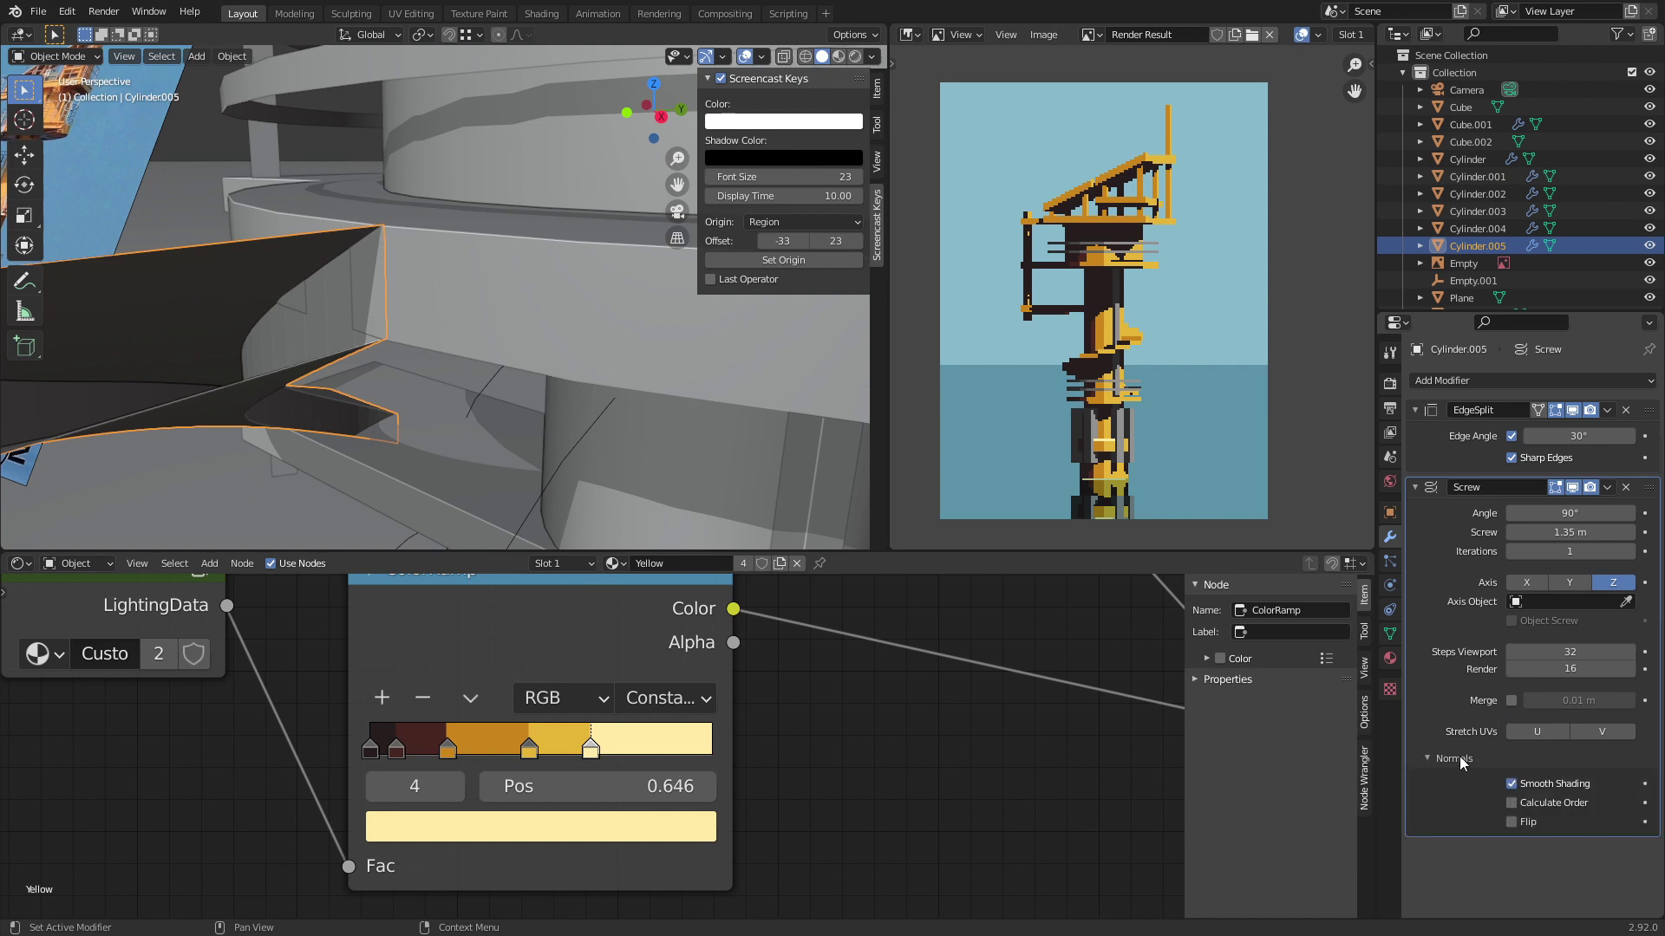
pyautogui.click(1459, 756)
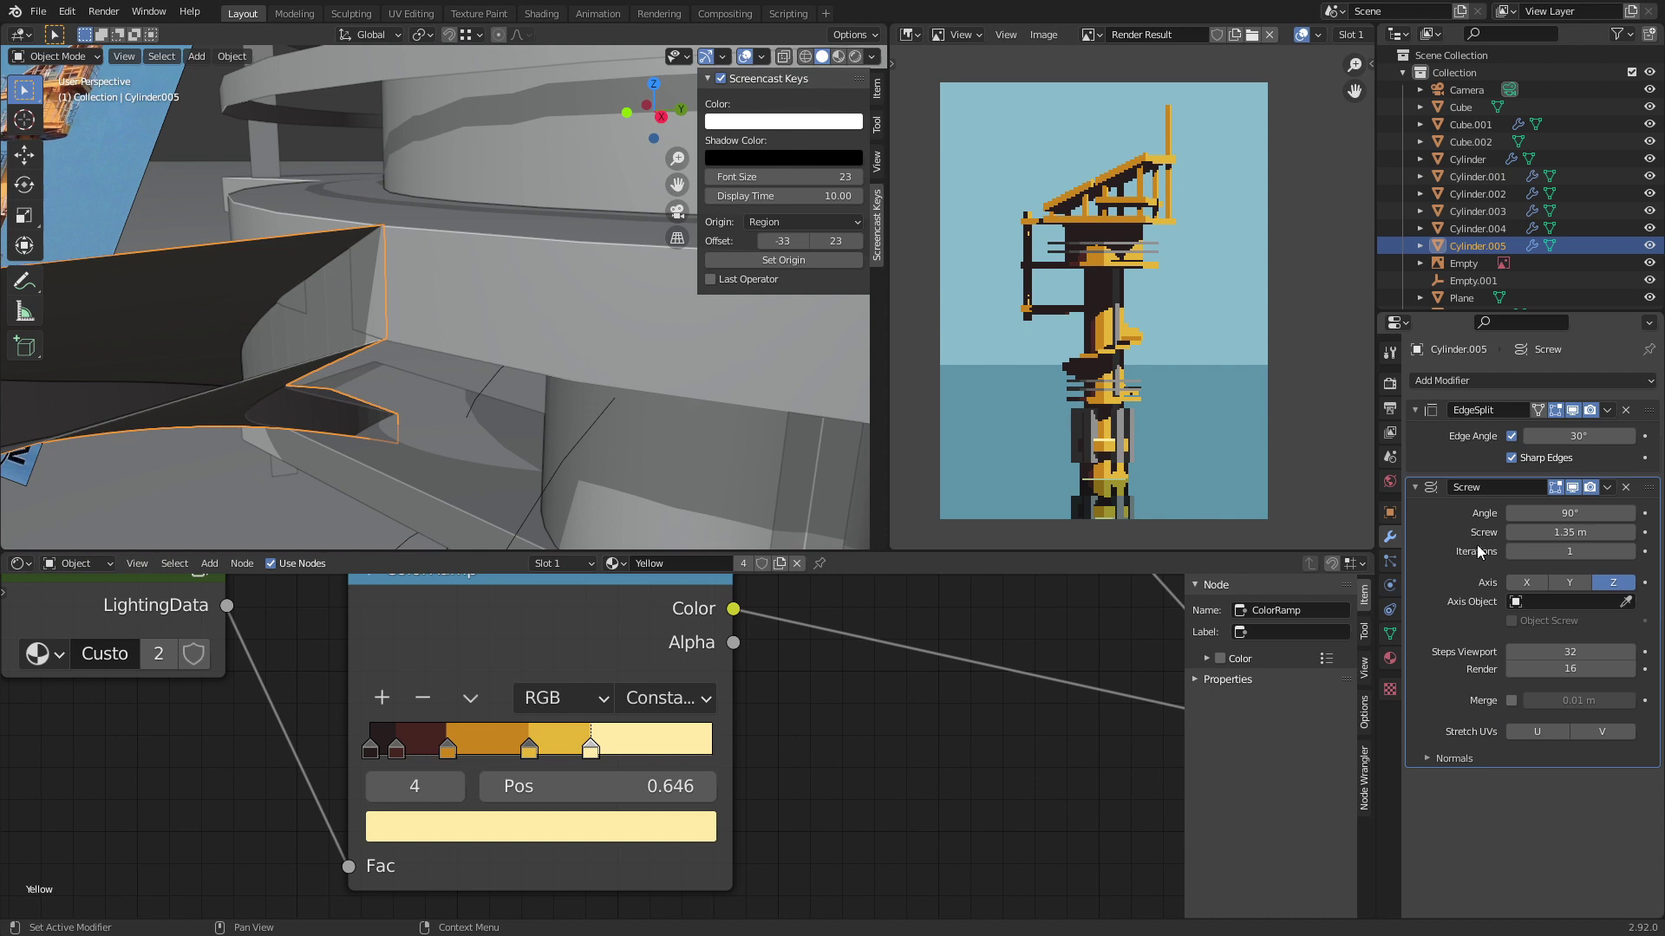
# Step: Return to the camera view, deselect everything and save tower.blend
pyautogui.press('KP_0')
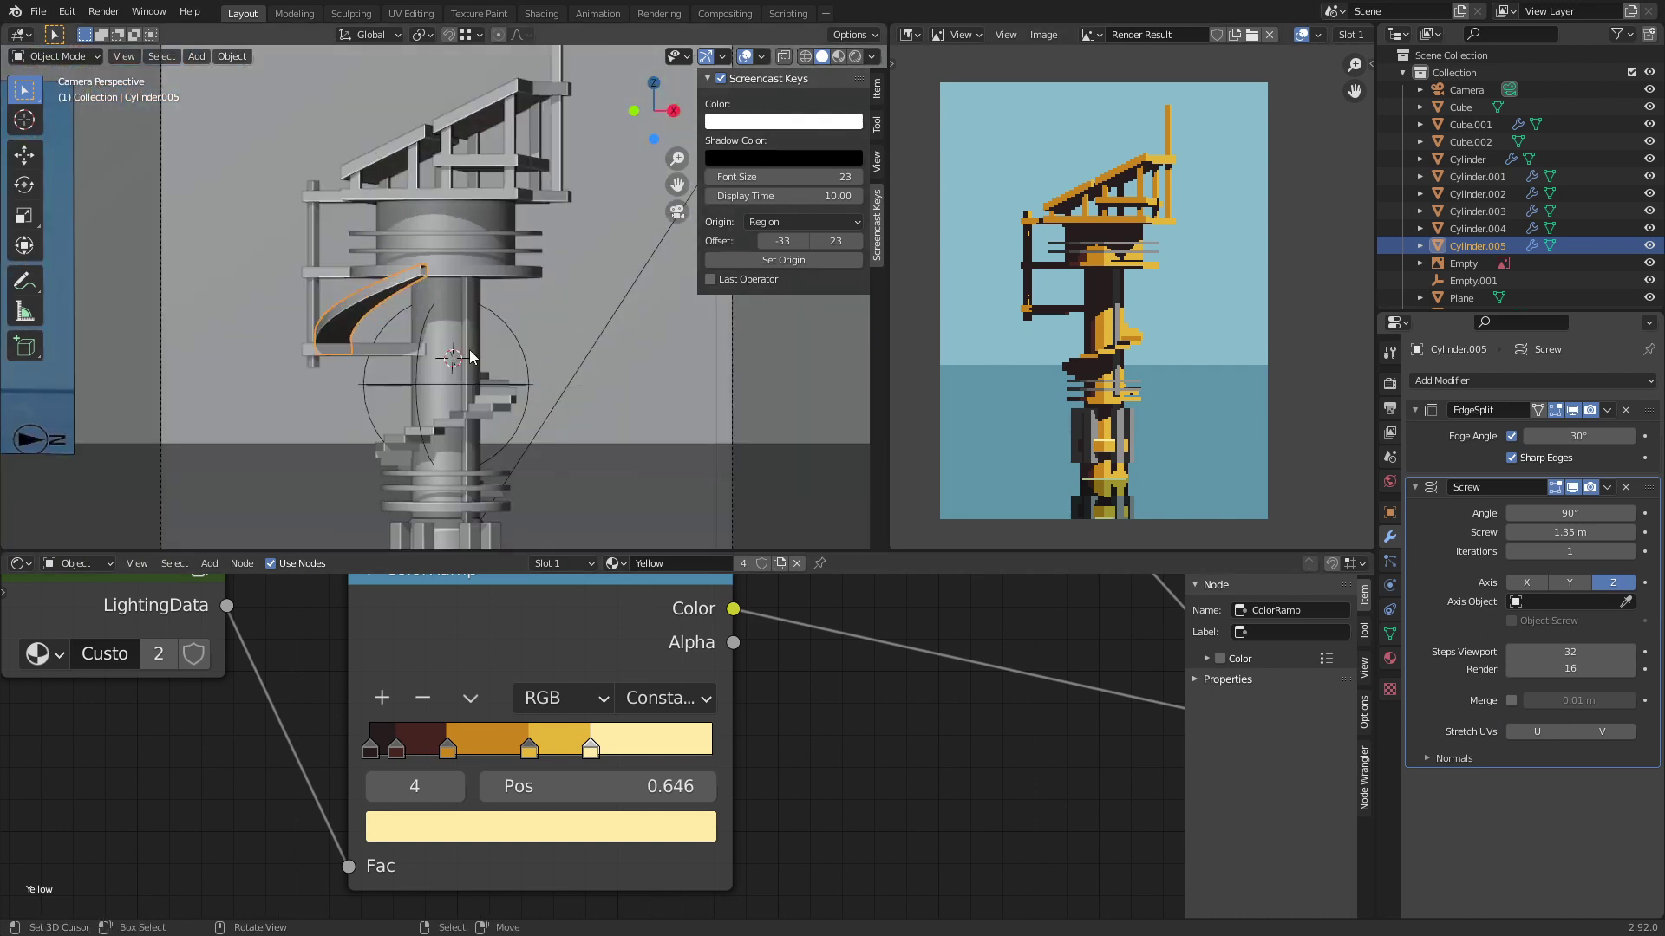
pyautogui.scroll(4, 469, 356)
pyautogui.keyDown('shift'); pyautogui.moveTo(435, 342); pyautogui.dragTo(529, 340, button='middle'); pyautogui.keyUp('shift')
pyautogui.hotkey('alt', 'a')
pyautogui.hotkey('ctrl', 's')
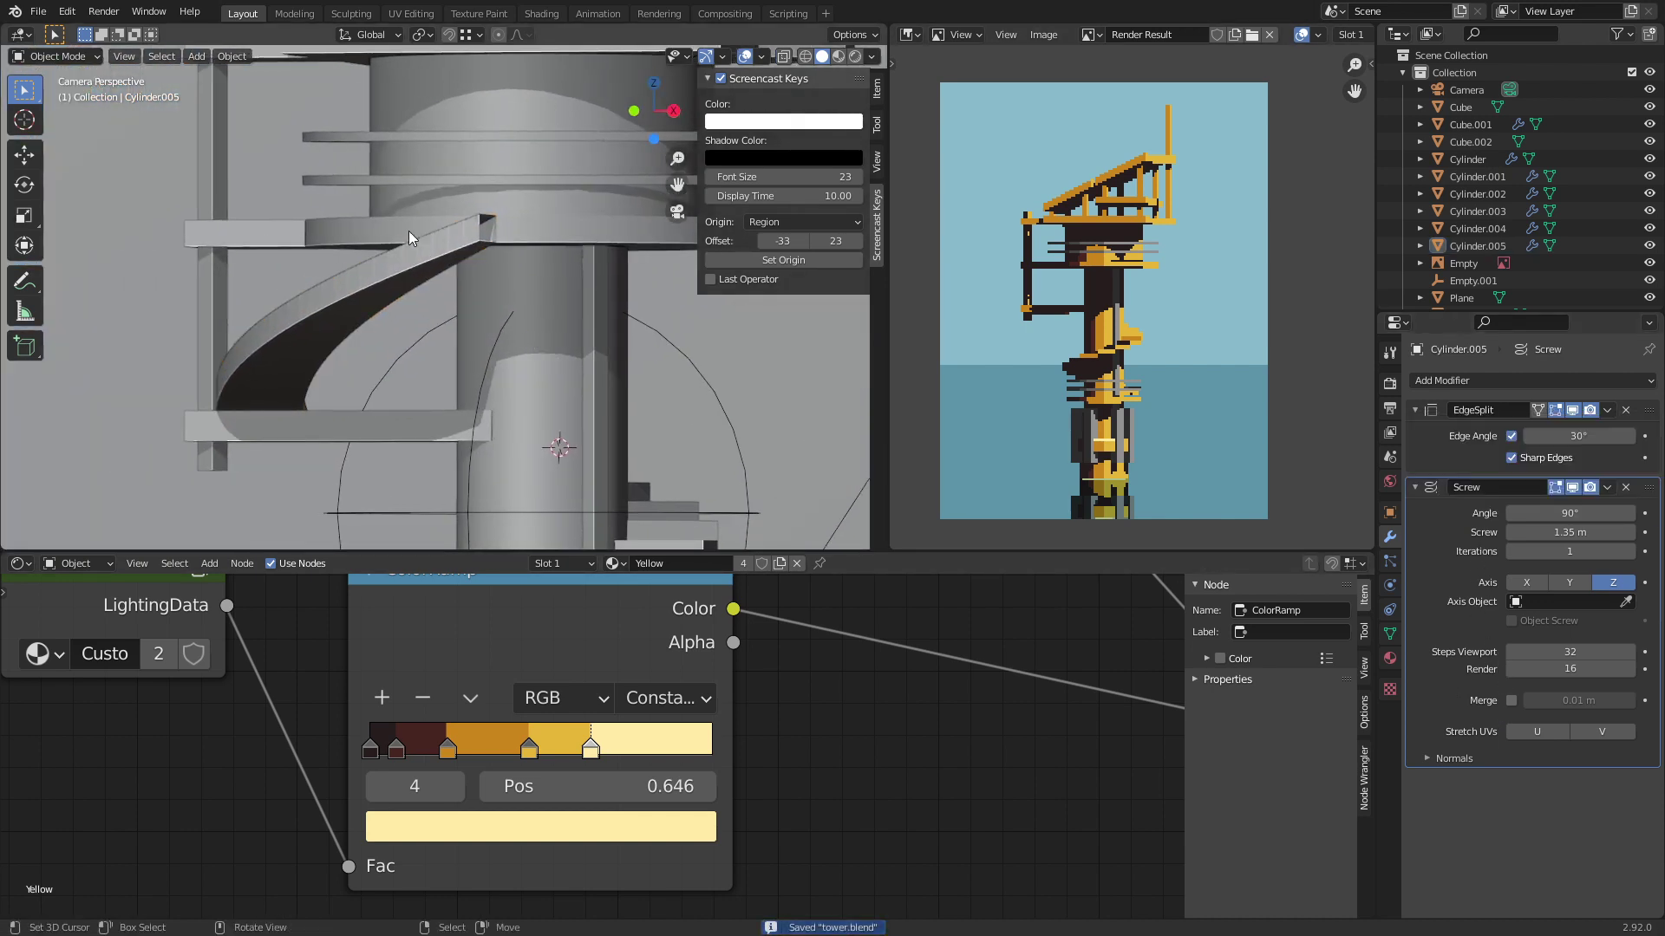
# Step: Link the upper railing ring's PixelExample material to the curved ramp and save the file
pyautogui.click(416, 248)
pyautogui.scroll(-2, 427, 277)
pyautogui.keyDown('shift'); pyautogui.click(461, 208); pyautogui.keyUp('shift')
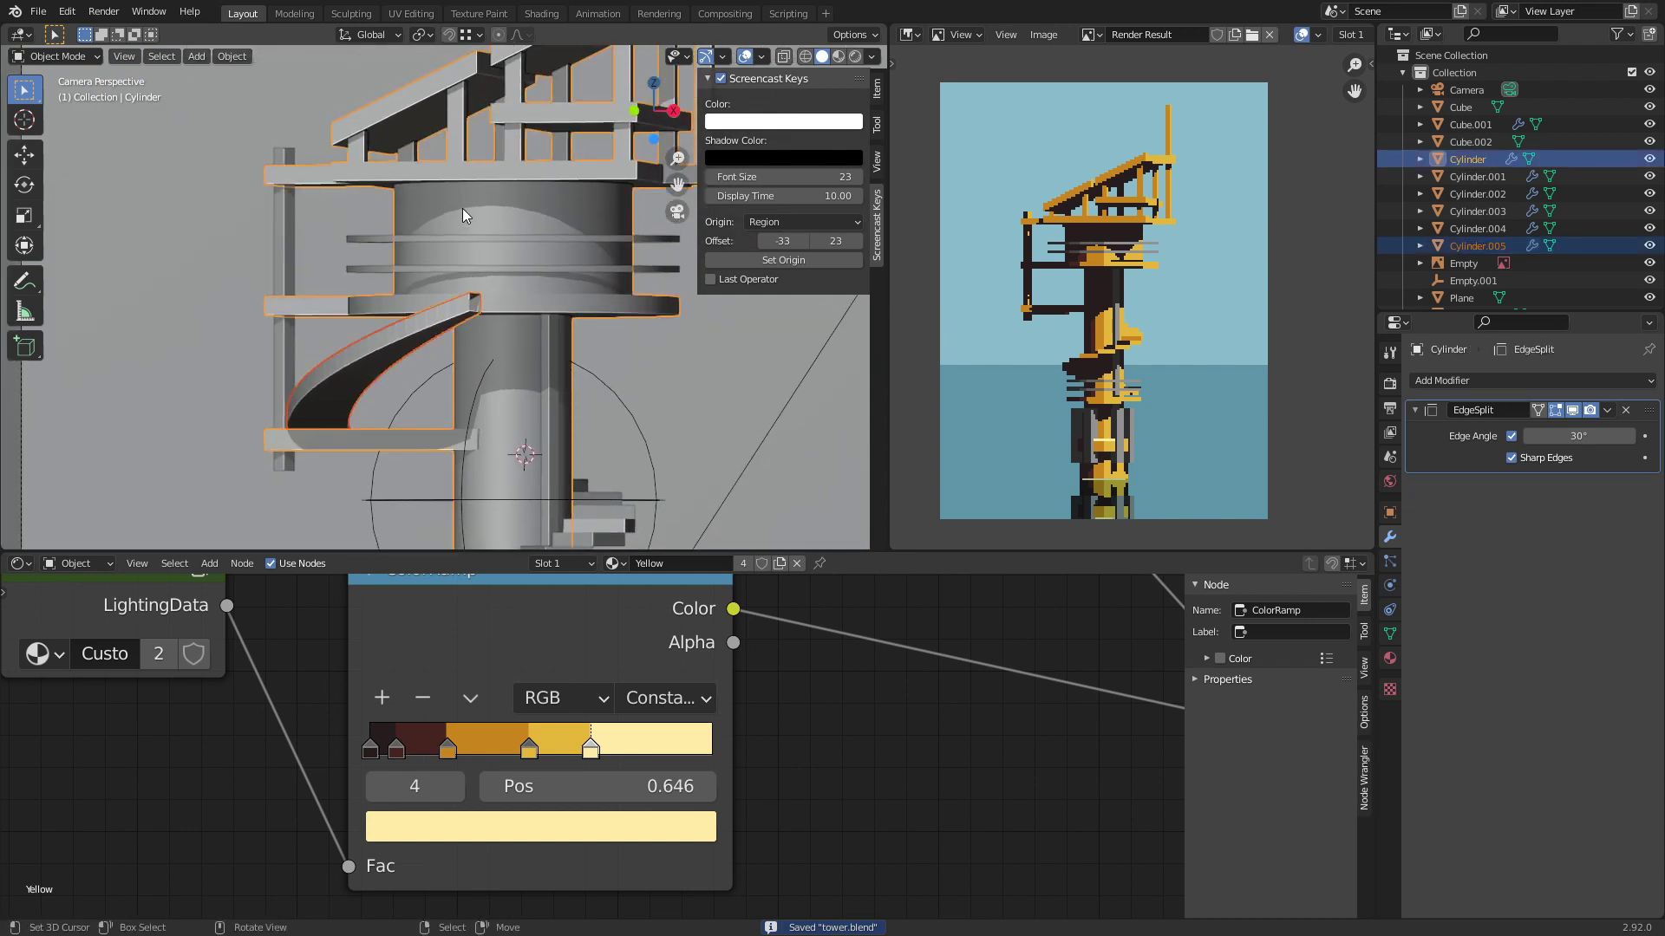
pyautogui.click(418, 322)
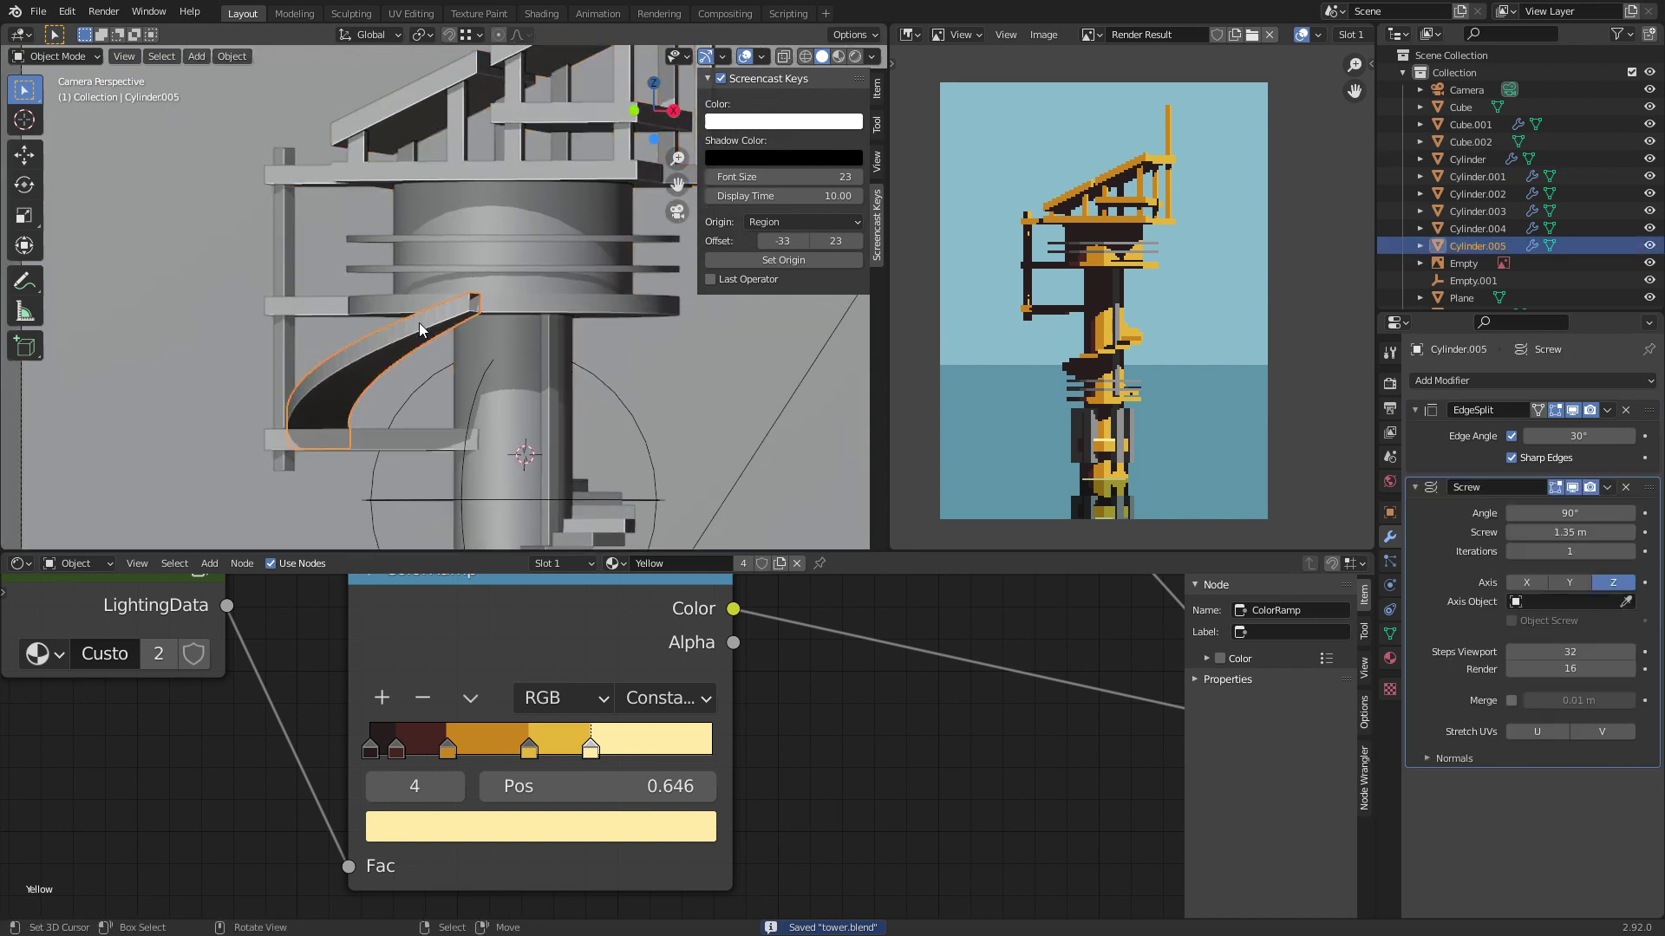
pyautogui.keyDown('shift'); pyautogui.click(480, 237); pyautogui.keyUp('shift')
pyautogui.hotkey('ctrl', 'l')
pyautogui.click(481, 237)
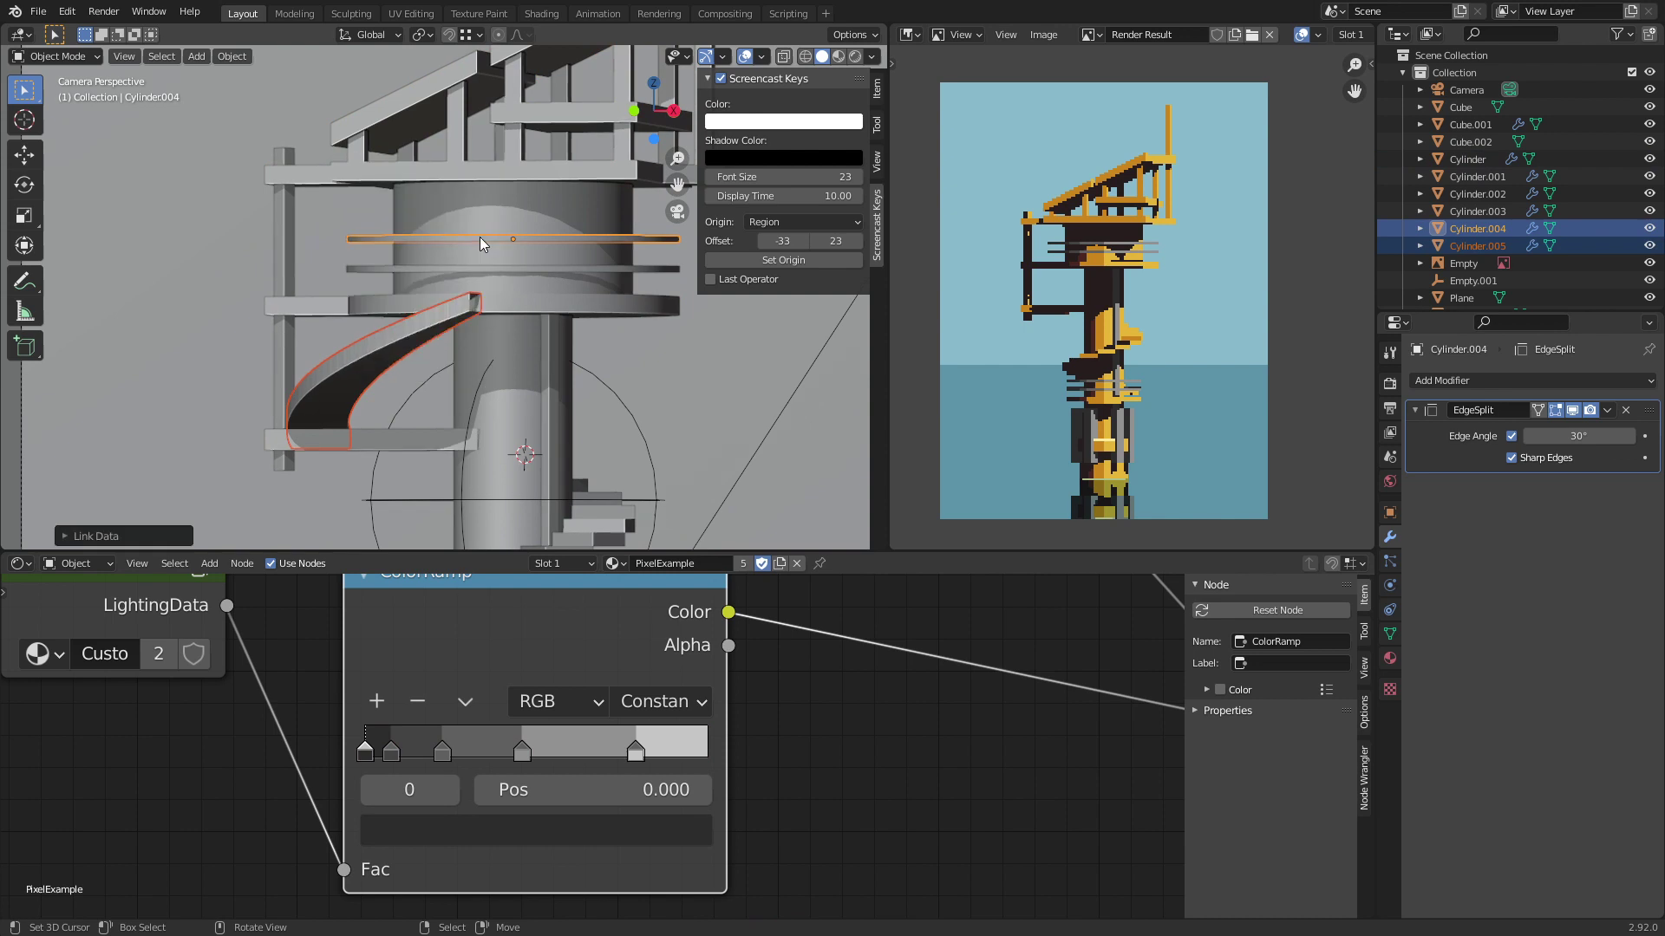
pyautogui.hotkey('alt', 'a')
pyautogui.hotkey('ctrl', 's')
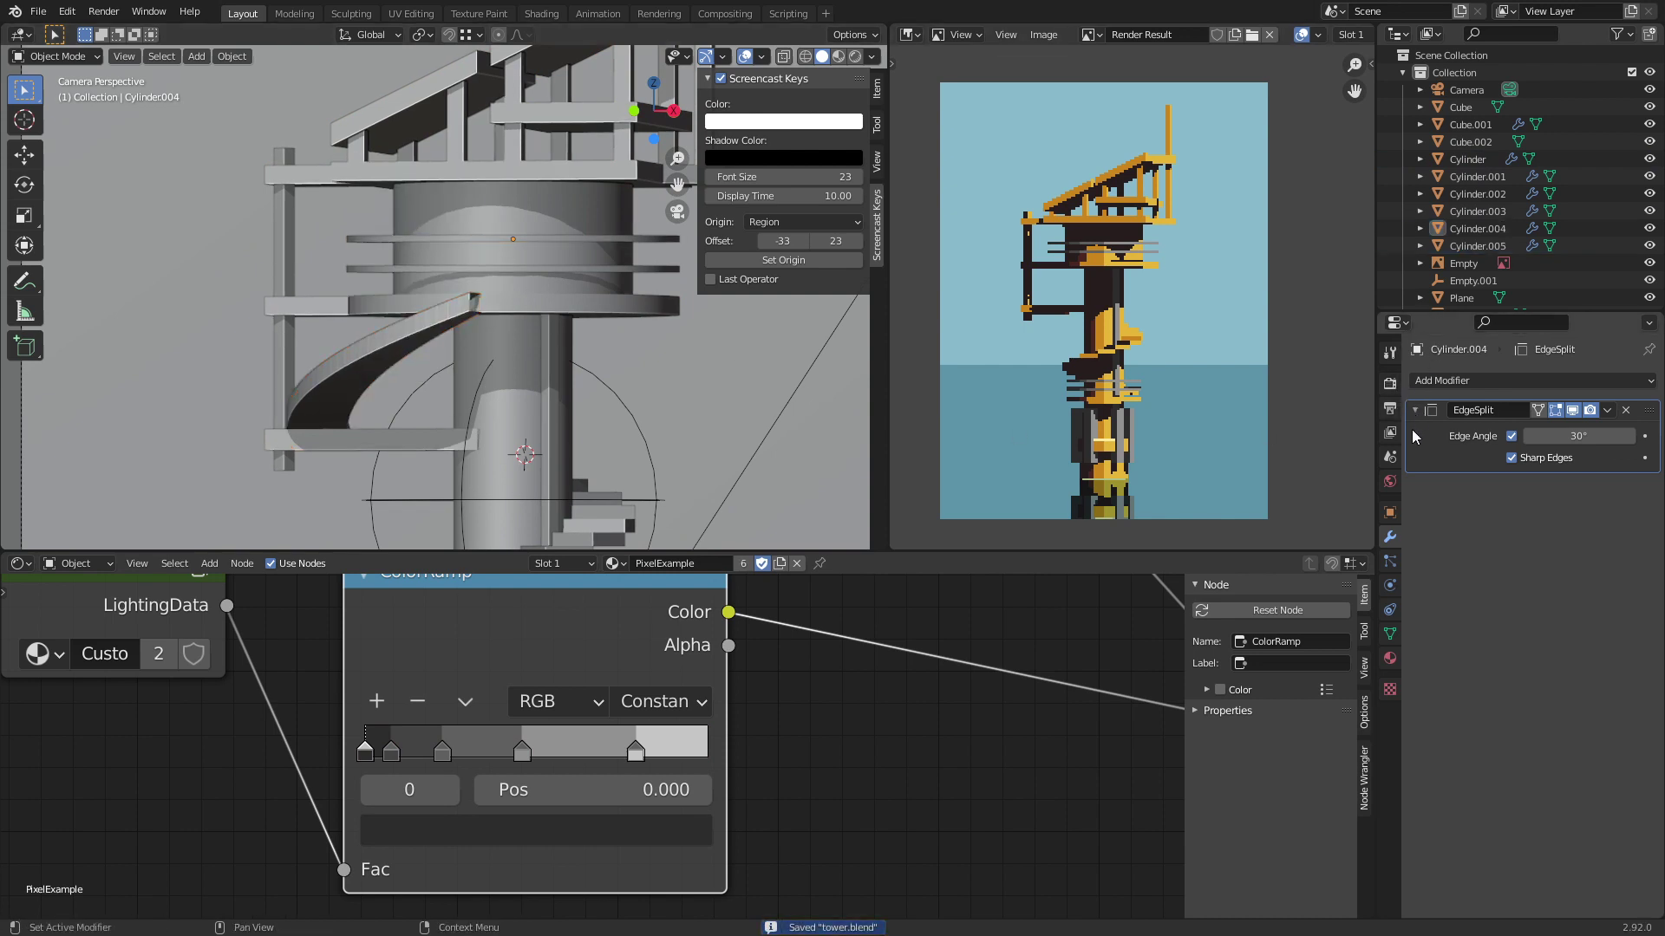
# Step: Render a pixel art preview and examine the curved ramp close up in the result
pyautogui.click(1389, 384)
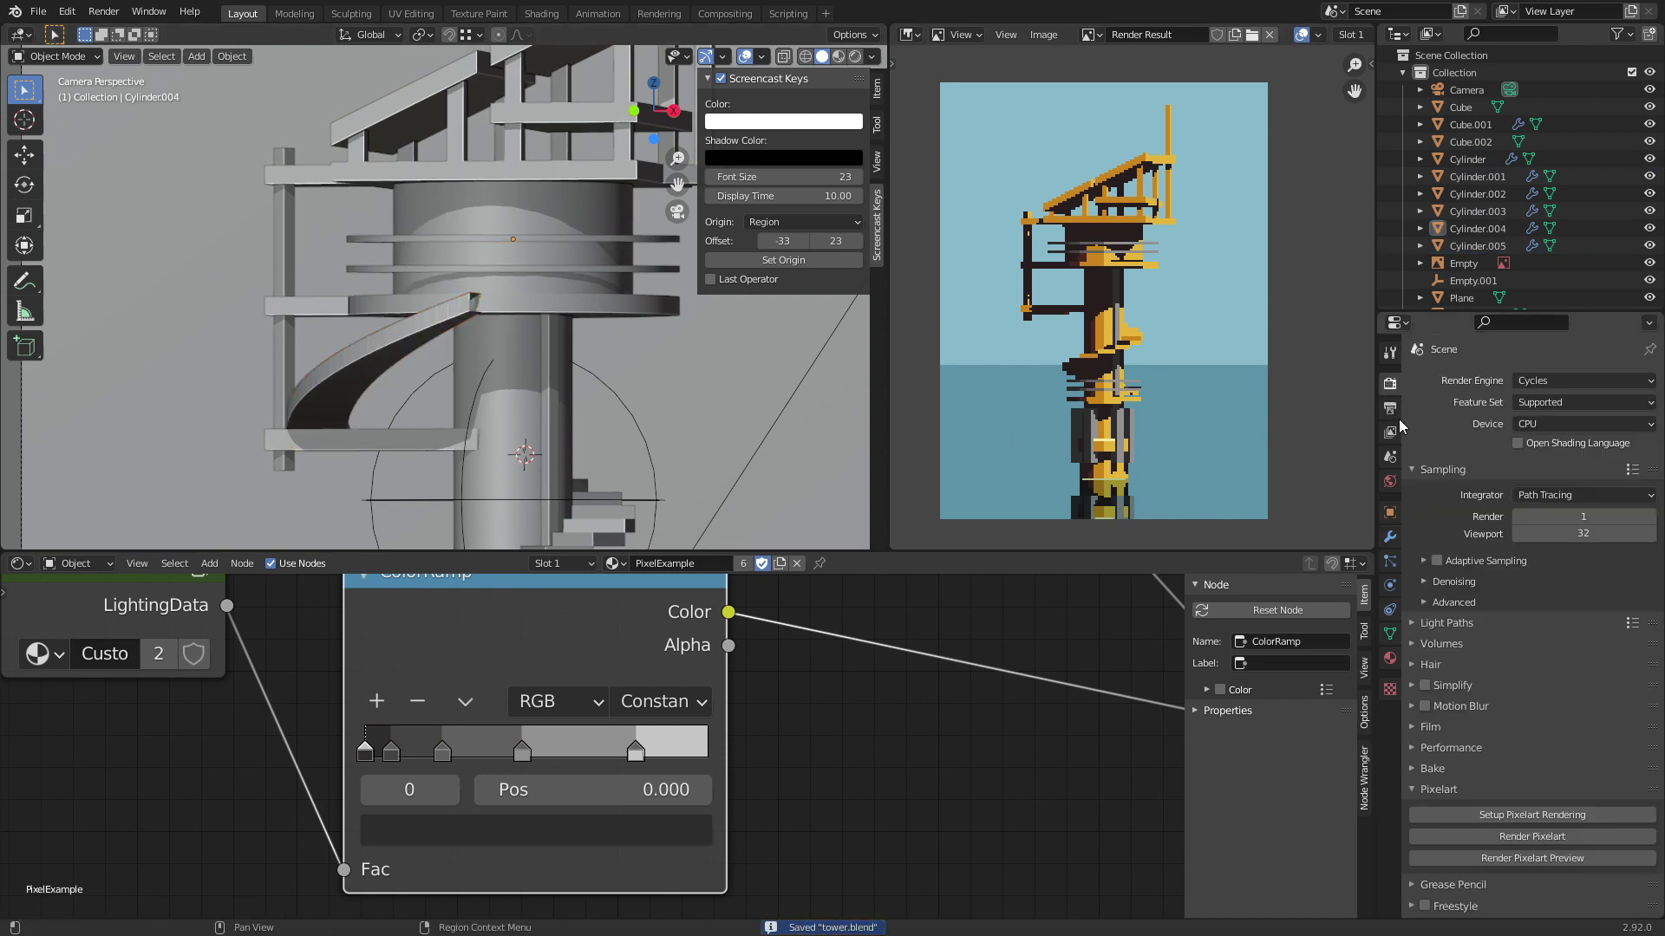
pyautogui.click(1547, 859)
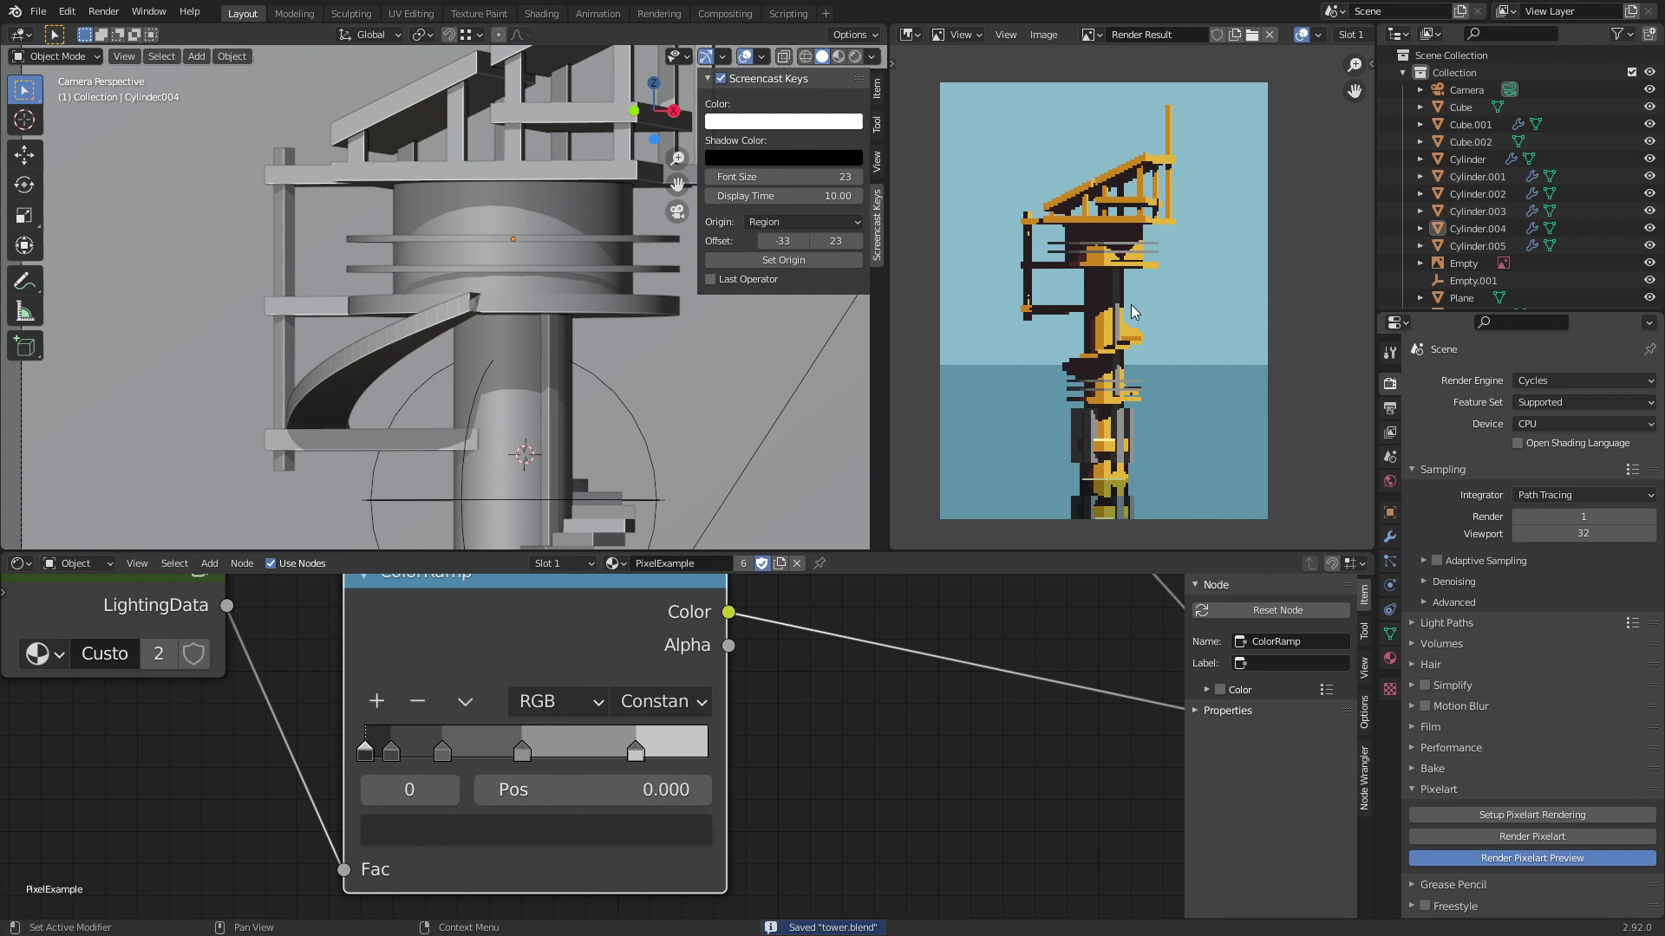
pyautogui.scroll(5, 1039, 289)
pyautogui.moveTo(1038, 289); pyautogui.dragTo(1259, 288, button='middle')
pyautogui.scroll(-1, 1259, 288)
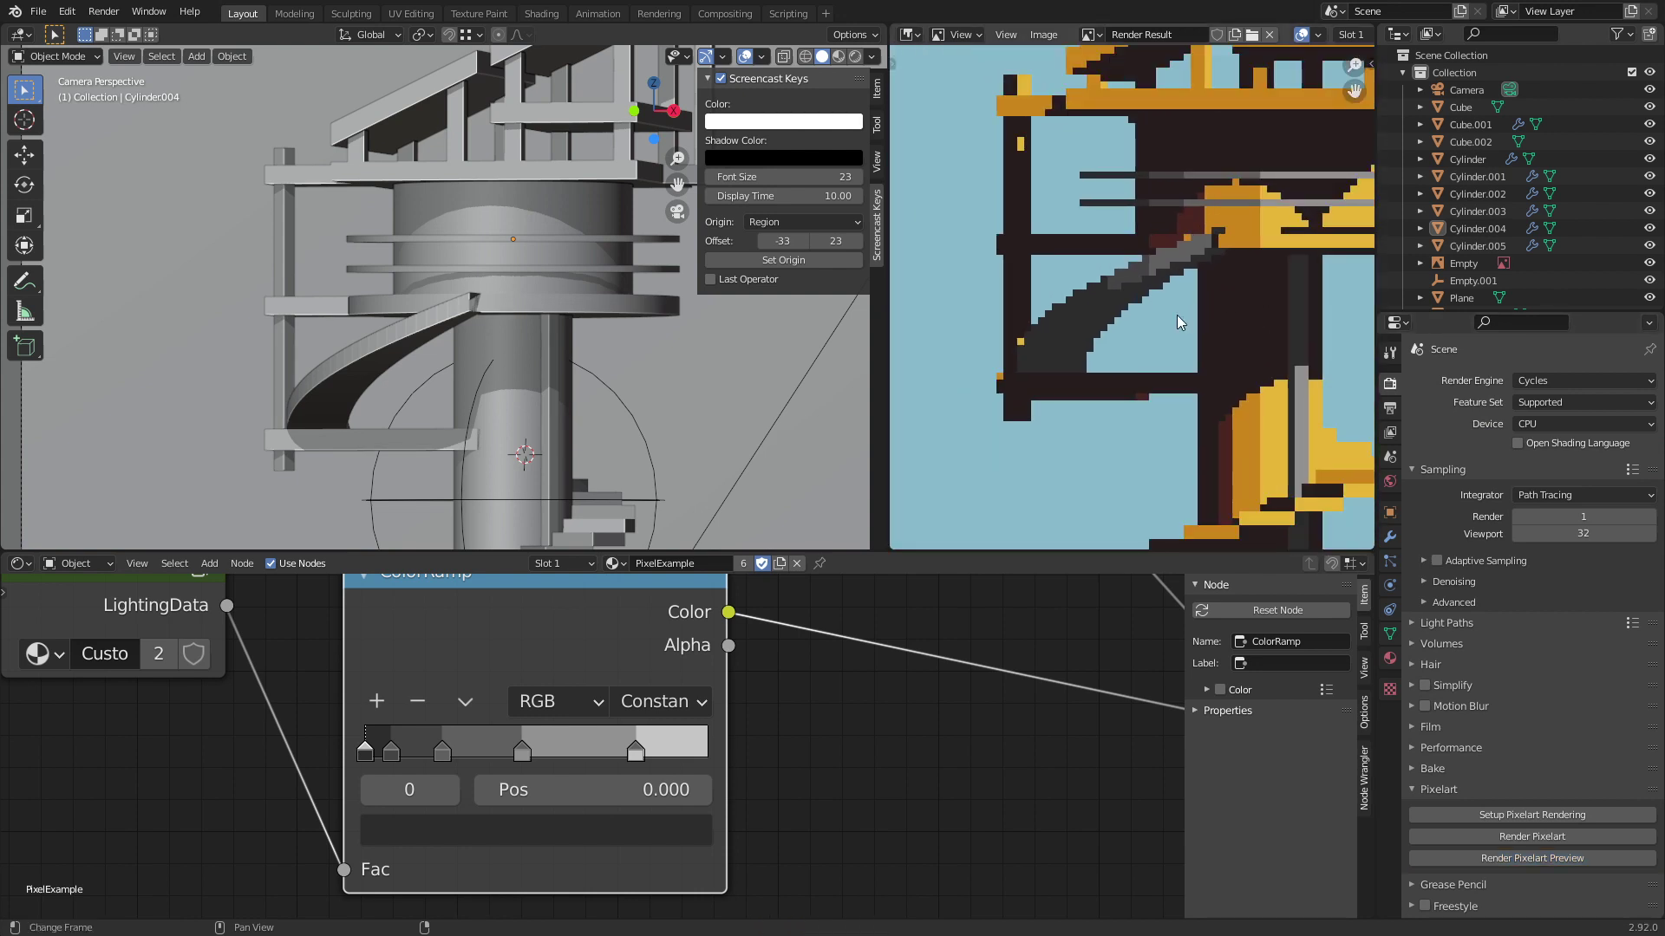
# Step: Extrude the two rim faces of the round platform beside the curved ramp's upper end outward along their normals
pyautogui.click(499, 309)
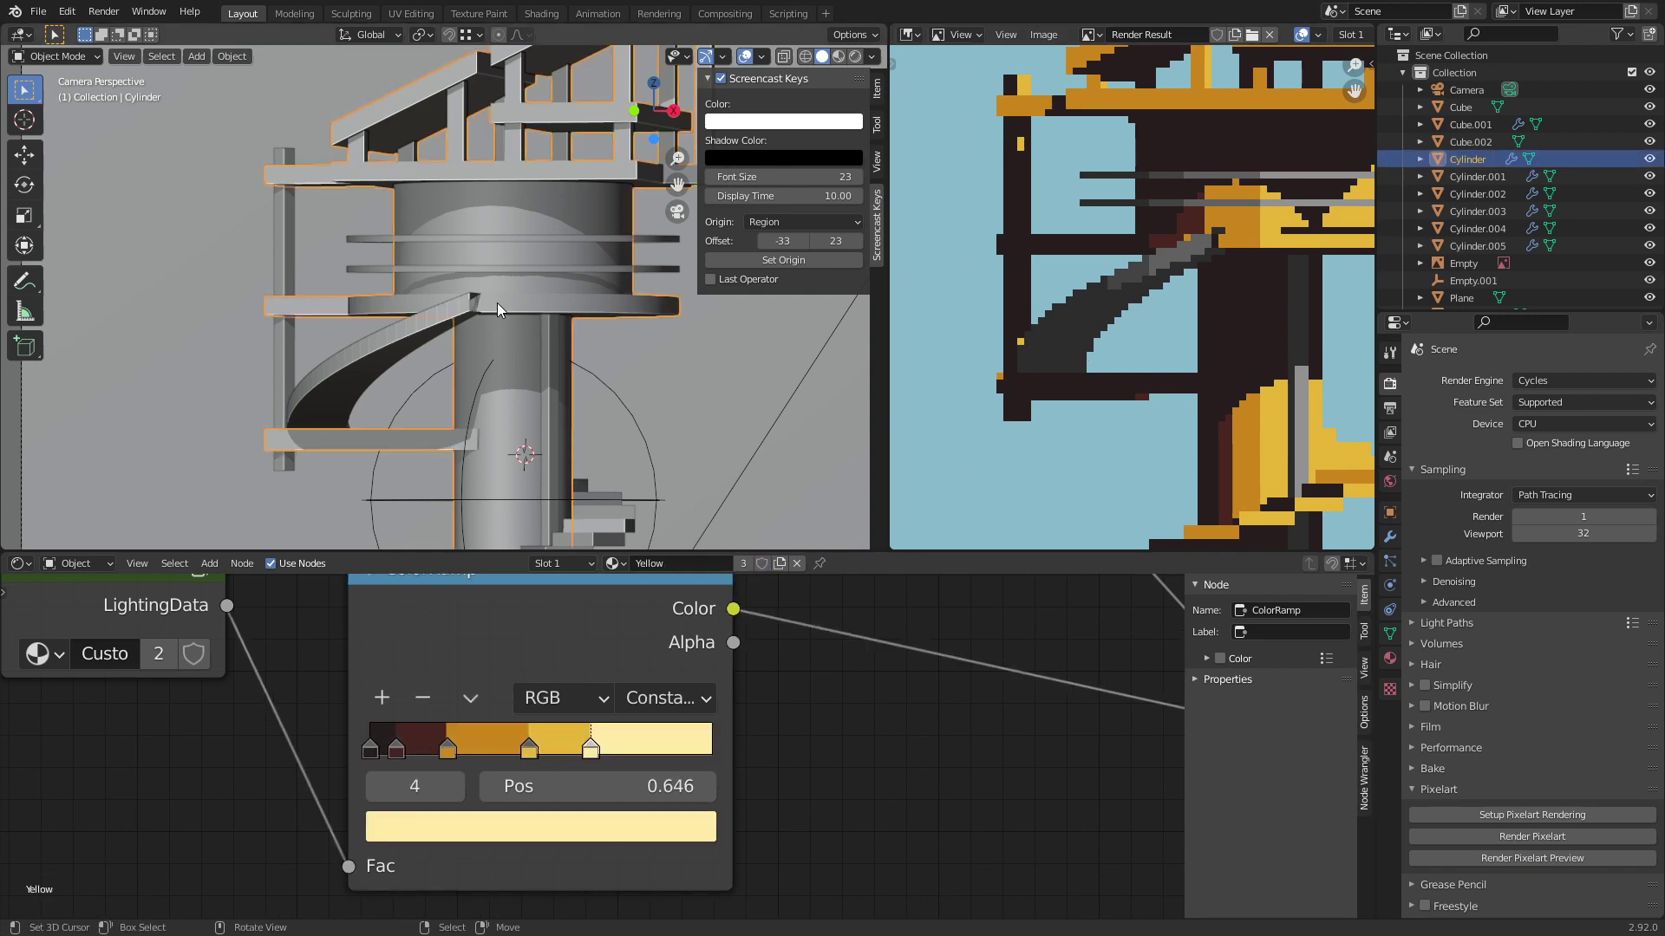
pyautogui.press('KP_0')
pyautogui.scroll(6, 360, 258)
pyautogui.moveTo(360, 258); pyautogui.dragTo(474, 306, button='middle')
pyautogui.press('Tab')
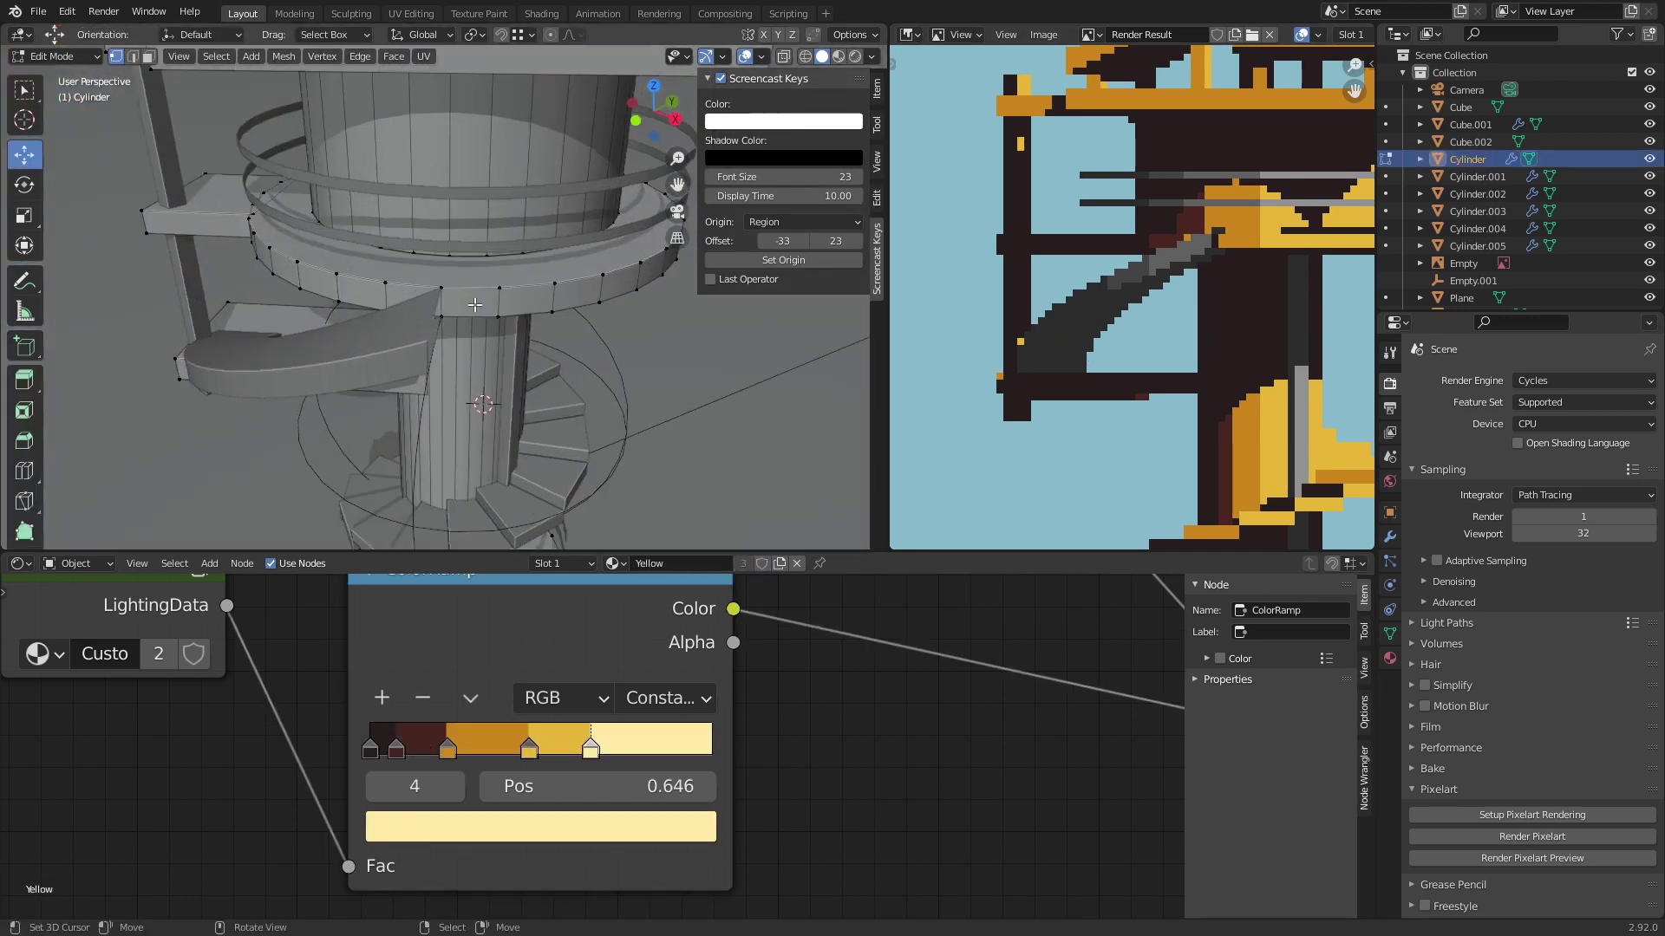
pyautogui.scroll(1, 476, 305)
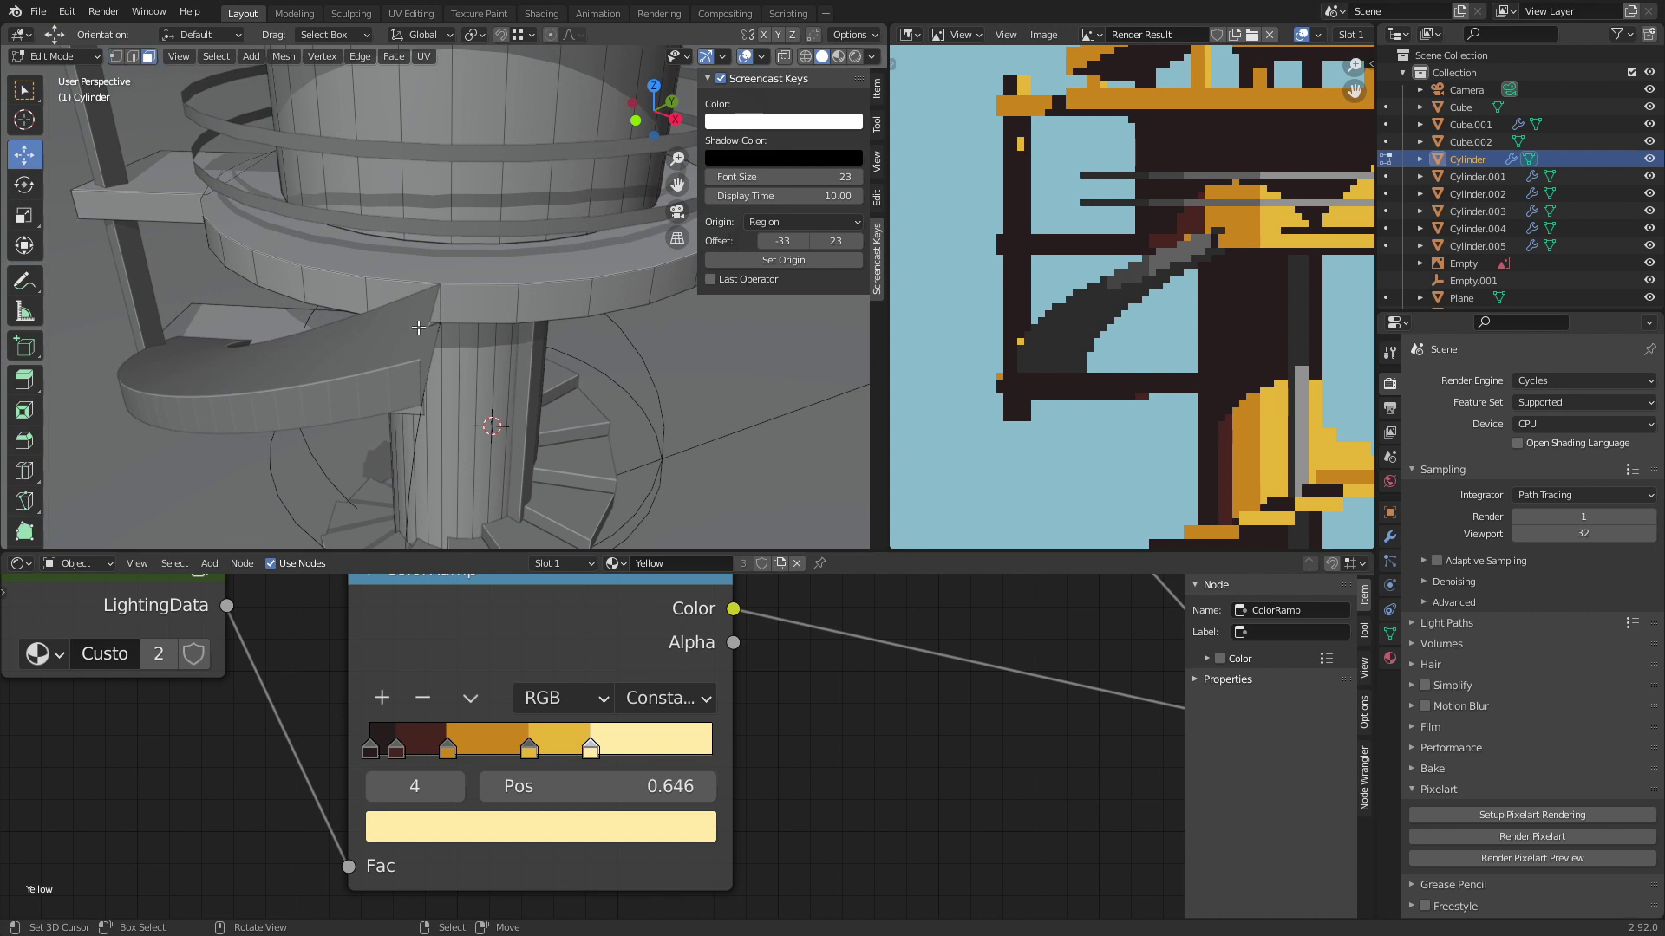
pyautogui.click(462, 313)
pyautogui.keyDown('shift'); pyautogui.click(574, 309); pyautogui.keyUp('shift')
pyautogui.press('e')
pyautogui.rightClick(587, 312)
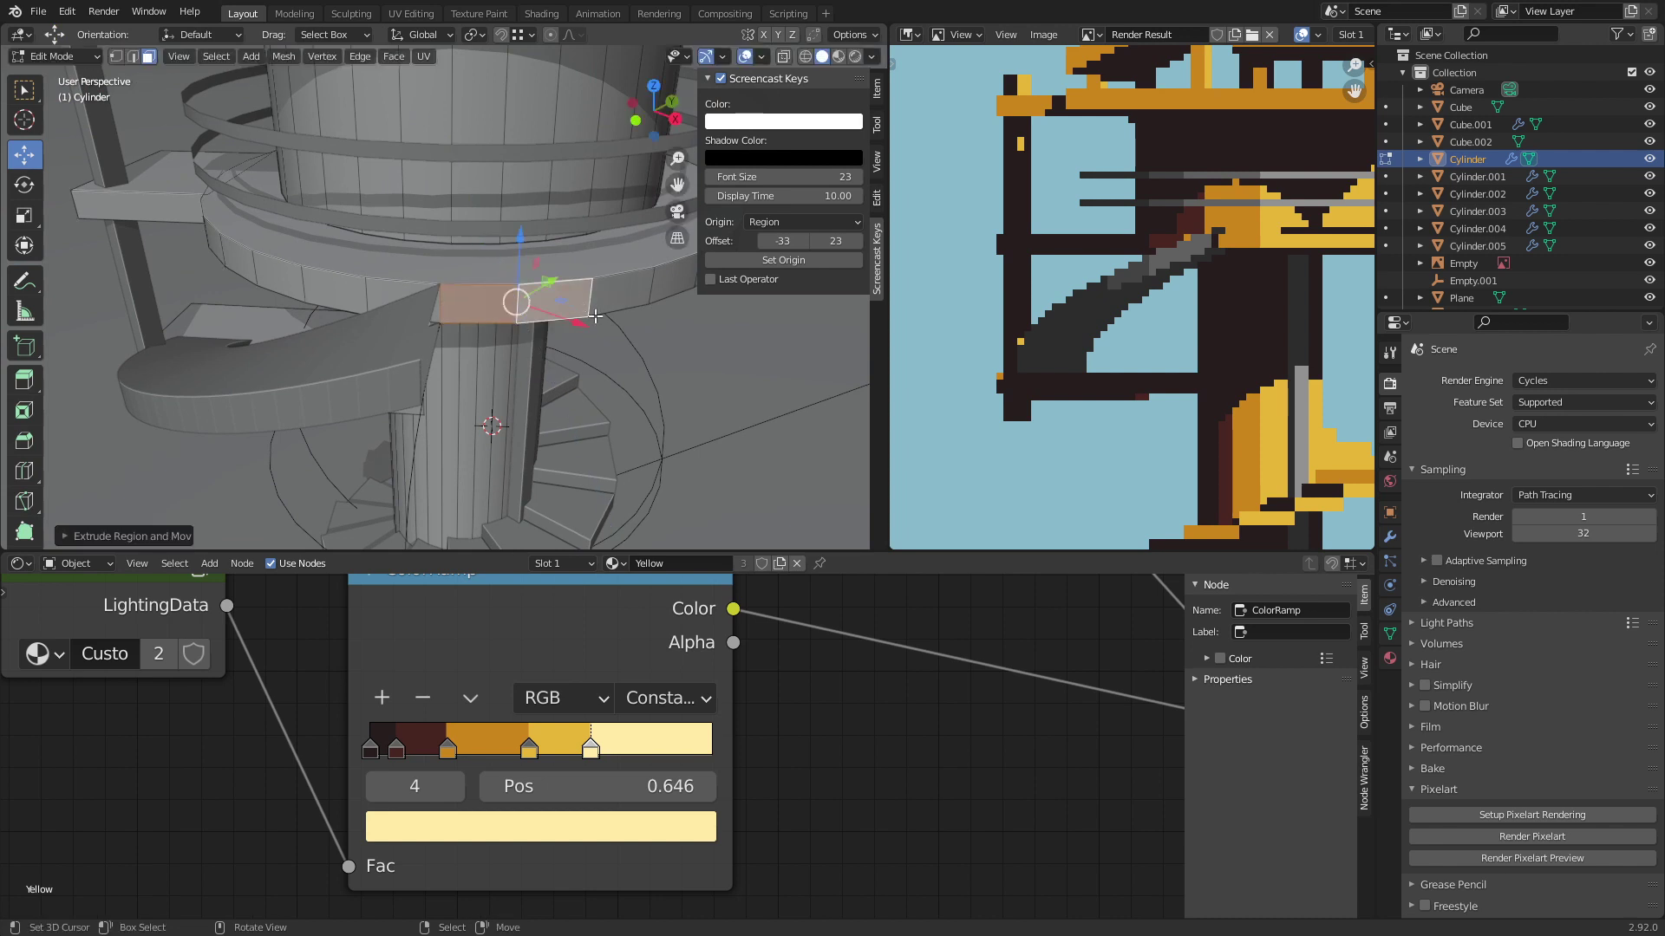
pyautogui.hotkey('alt', 's')
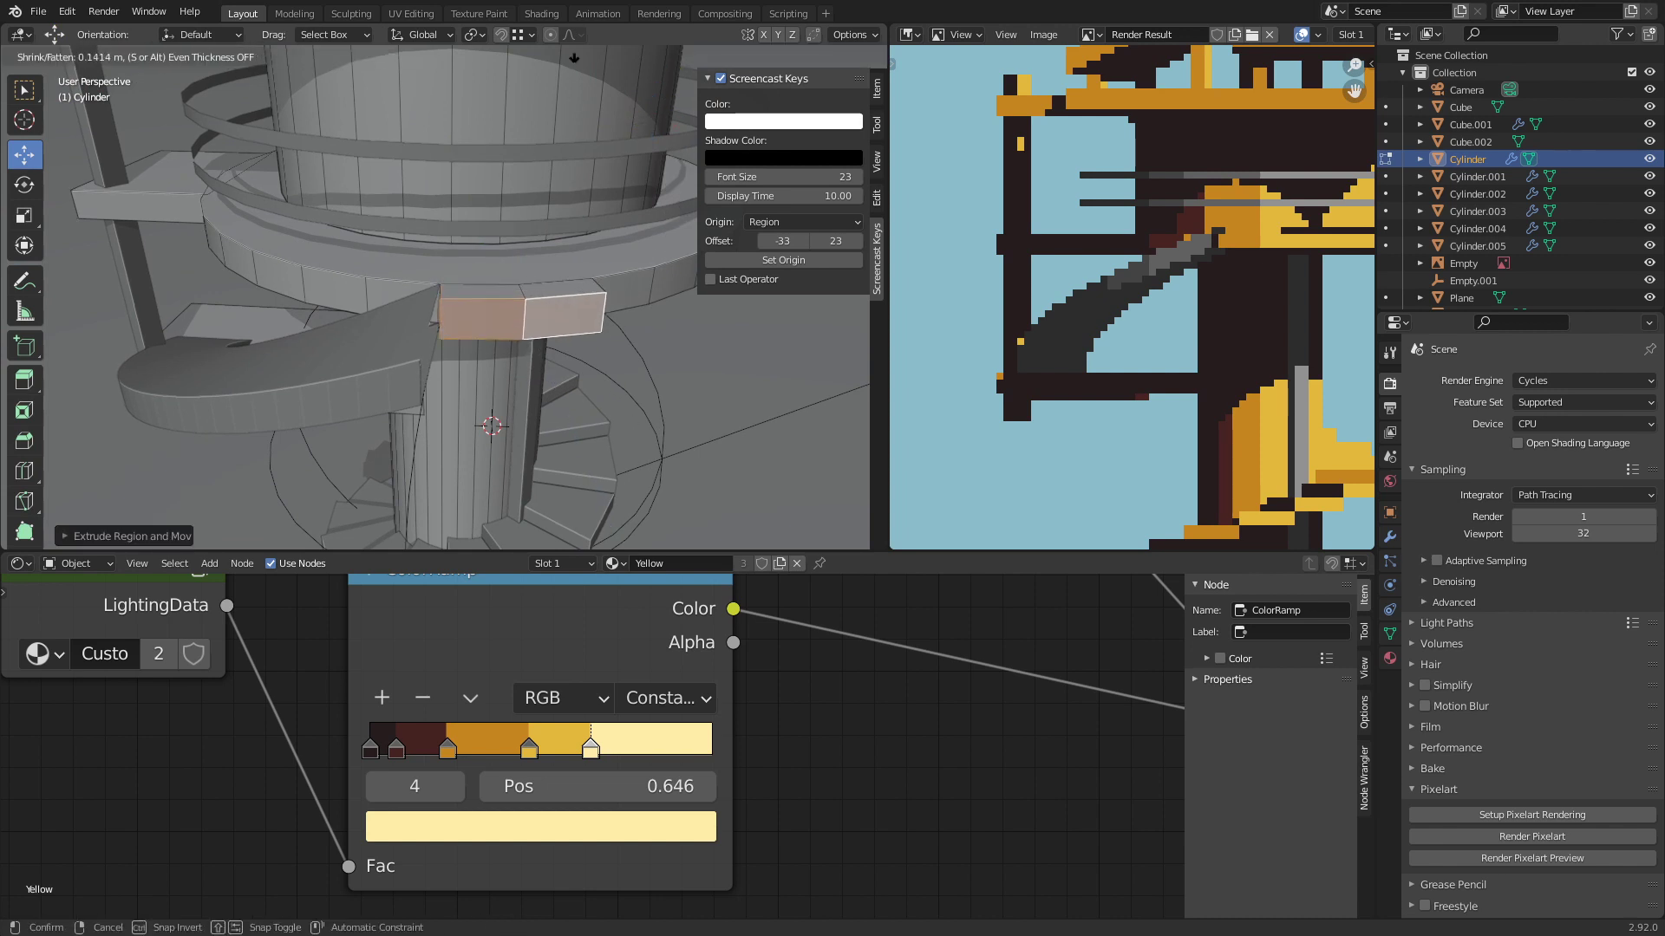
pyautogui.click(619, 141)
# Step: Pull the extruded faces slightly back inward with Shrink/Fatten to match the ramp's outer edge
pyautogui.moveTo(619, 141); pyautogui.dragTo(642, 415, button='middle')
pyautogui.hotkey('alt', 's')
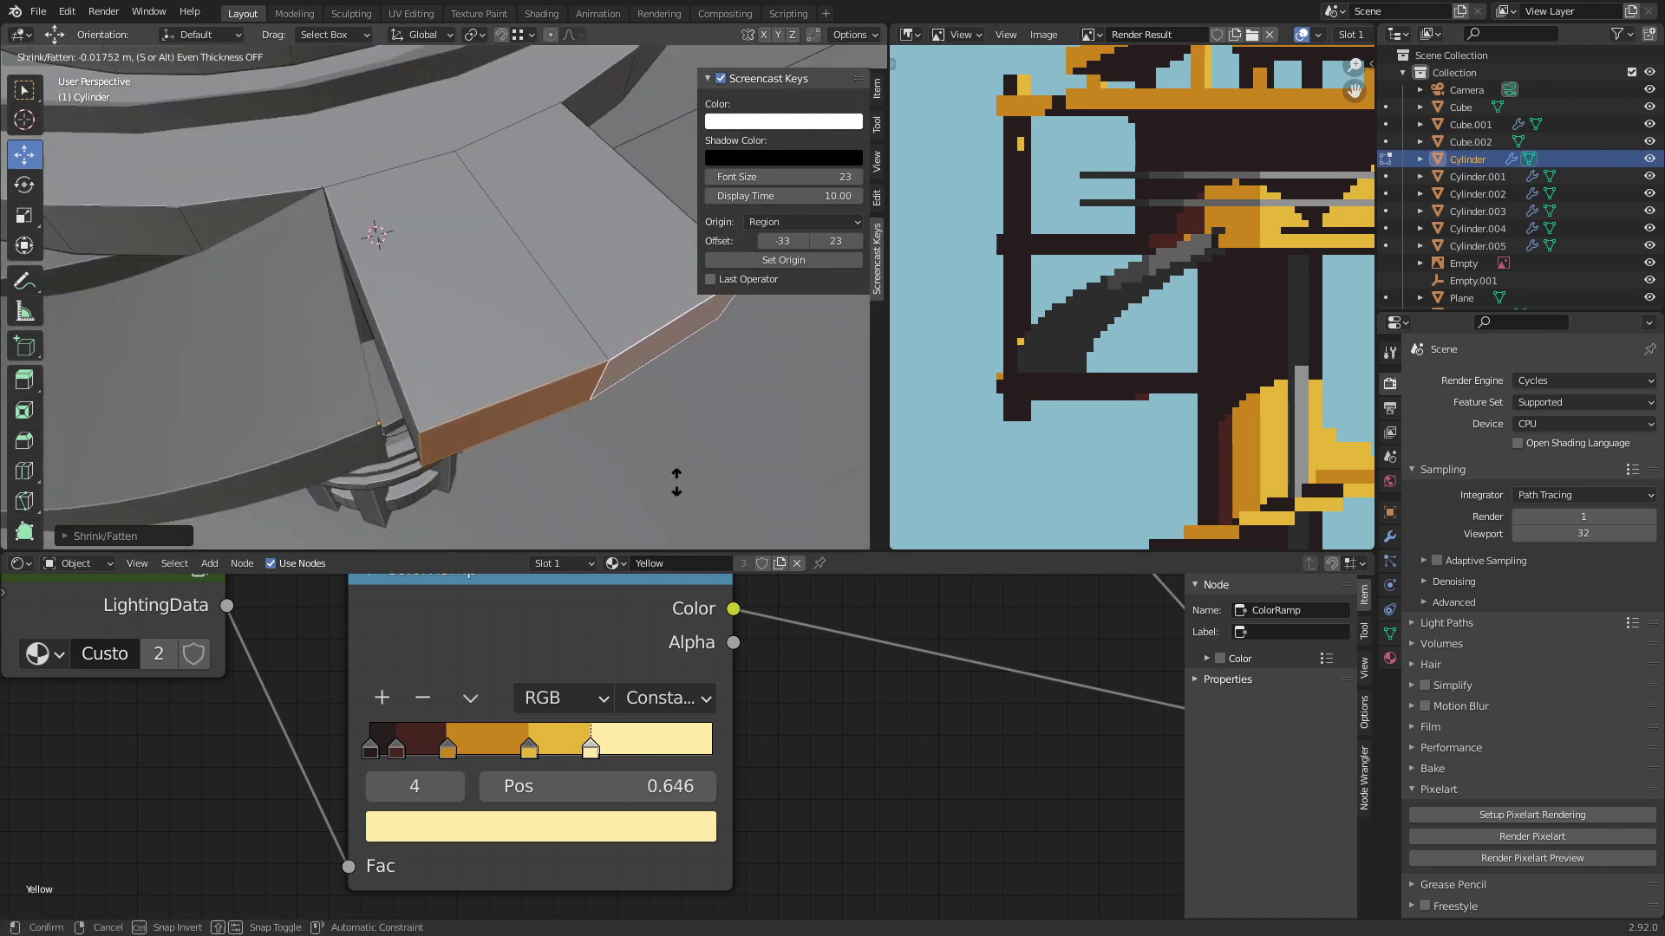
pyautogui.click(691, 109)
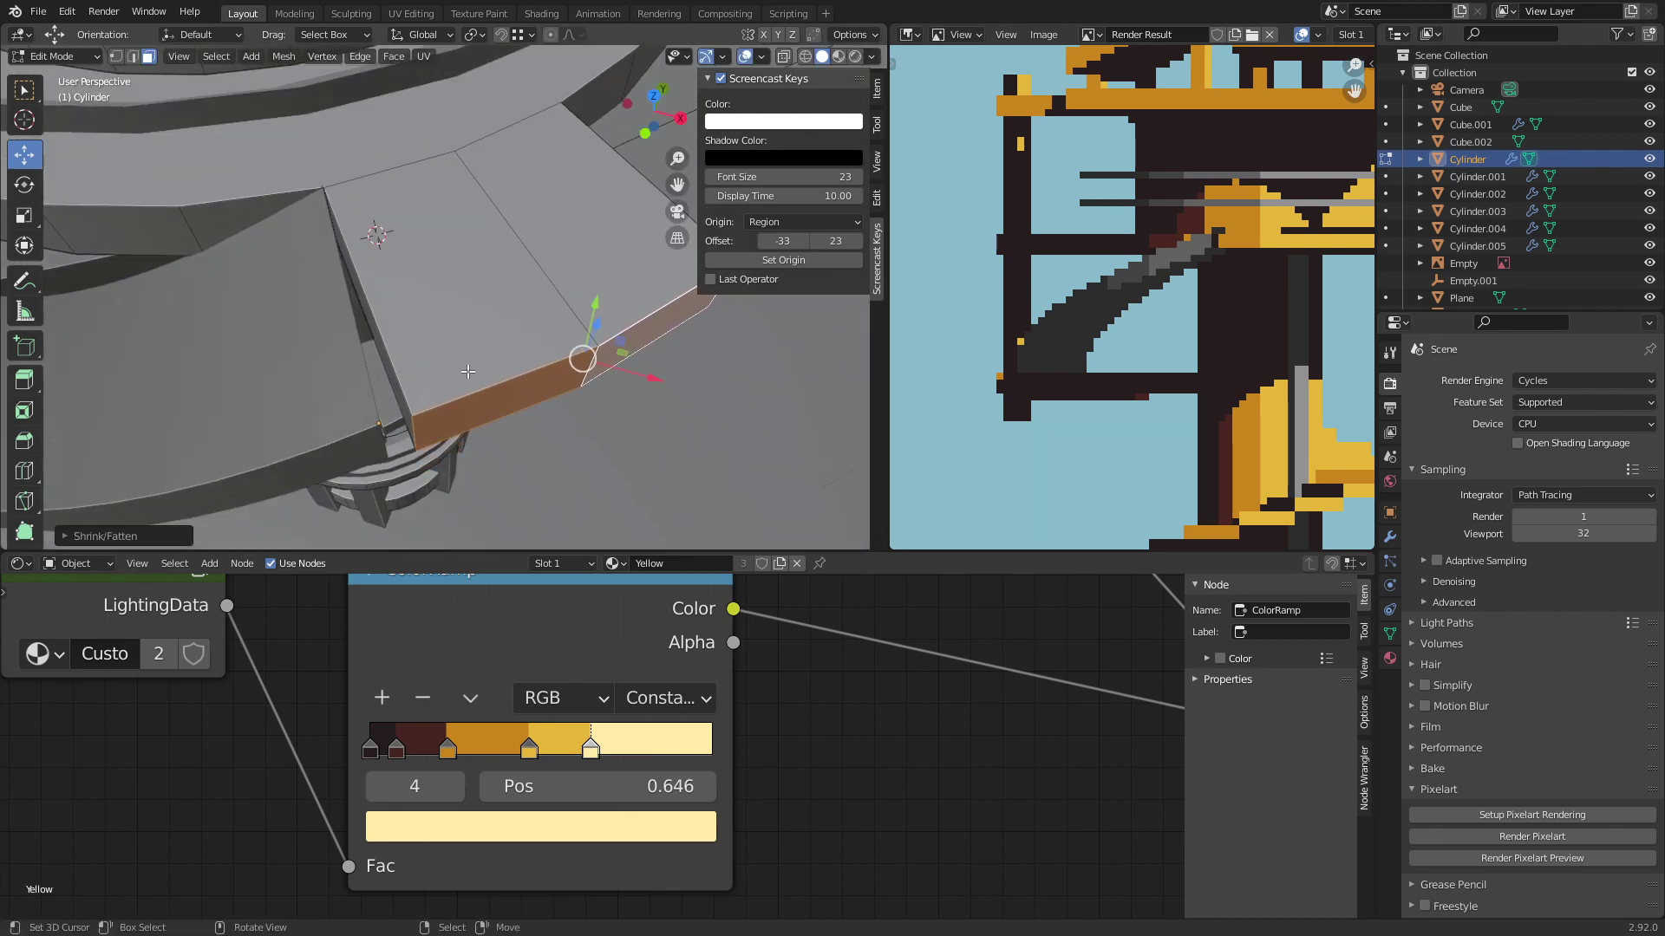
# Step: Move the extension's vertical corner edge about 0.04 m horizontally, locking Z, to meet the ramp's outer corner
pyautogui.click(133, 56)
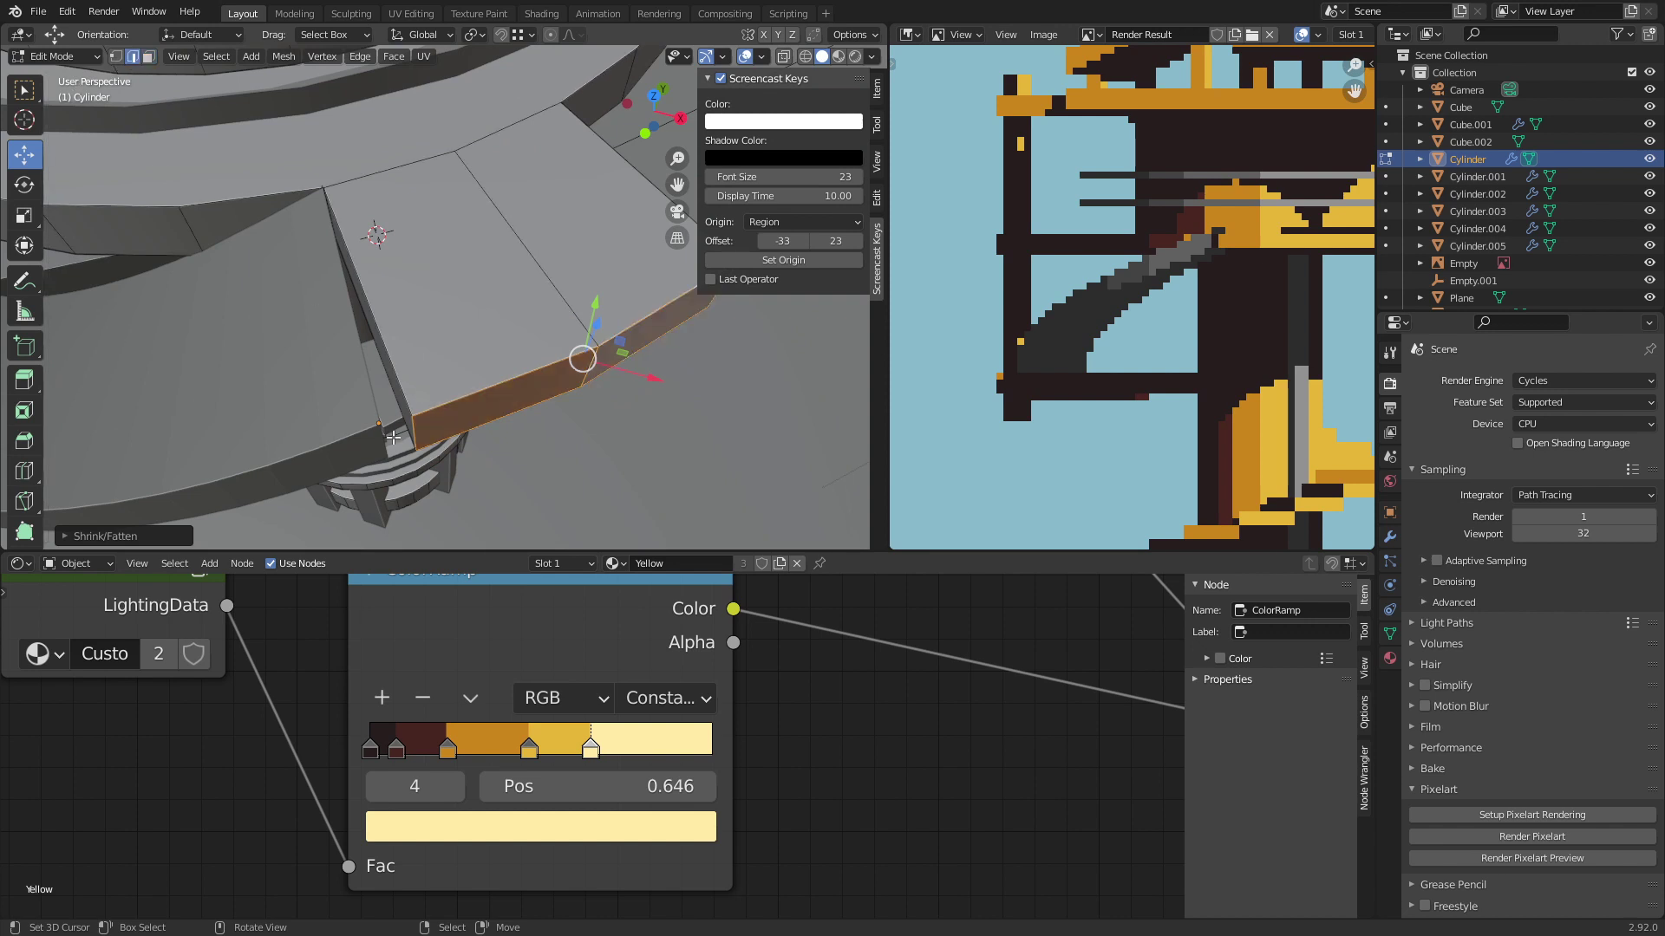
pyautogui.click(409, 430)
pyautogui.click(445, 432)
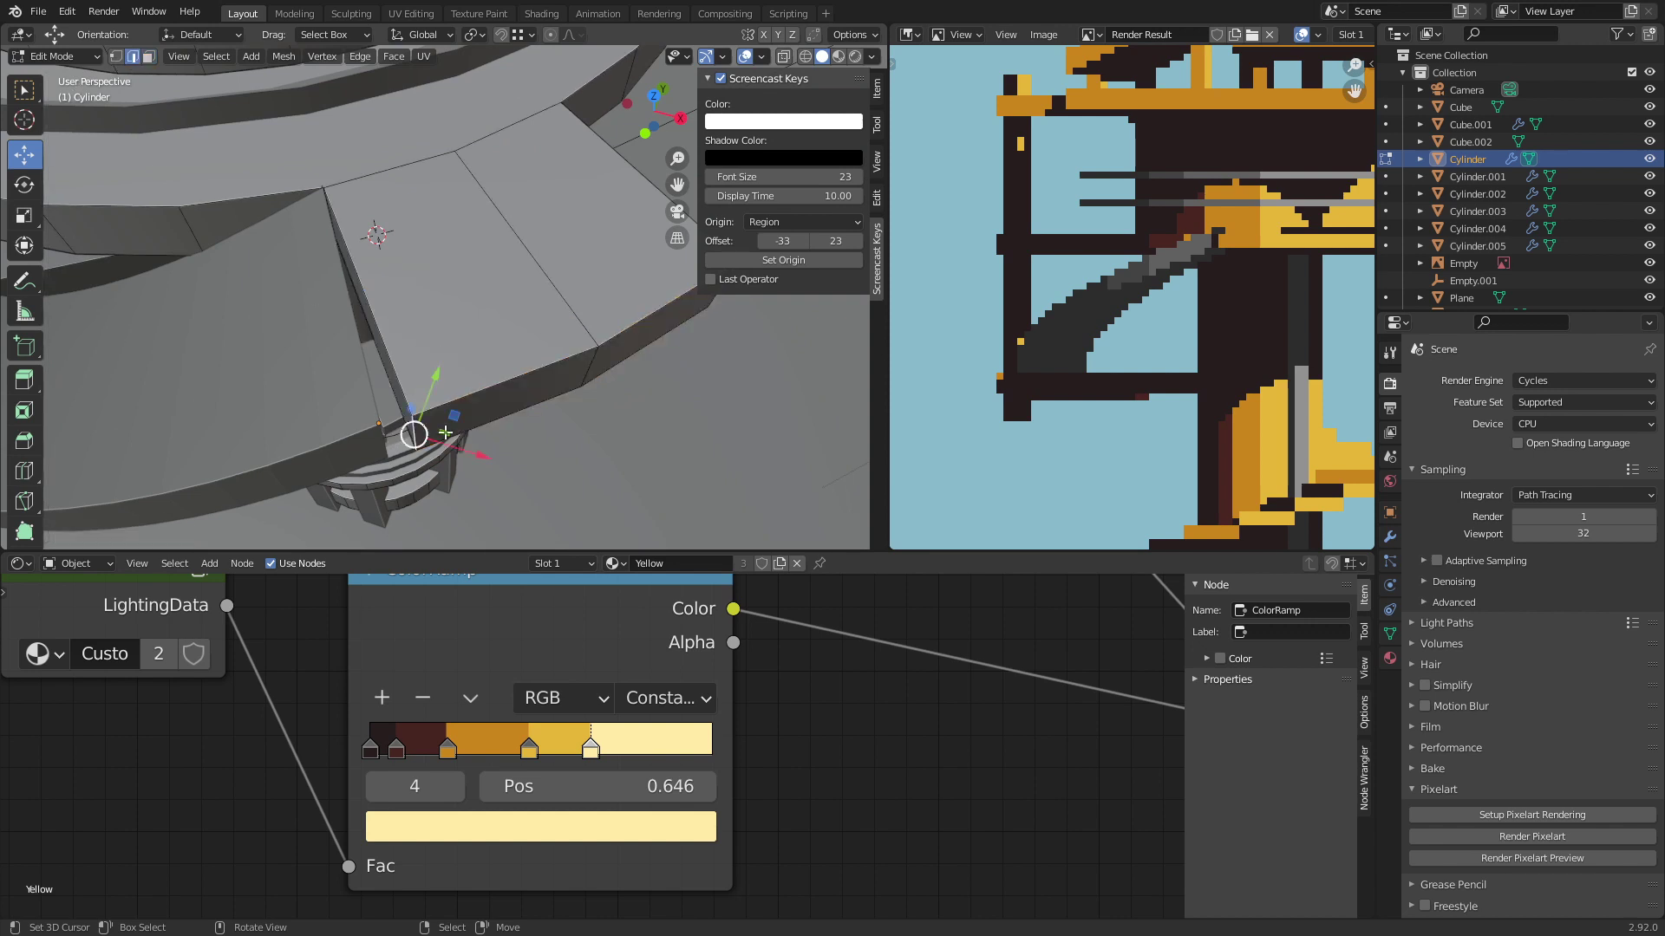
pyautogui.press('g')
pyautogui.hotkey('shift', 'z')
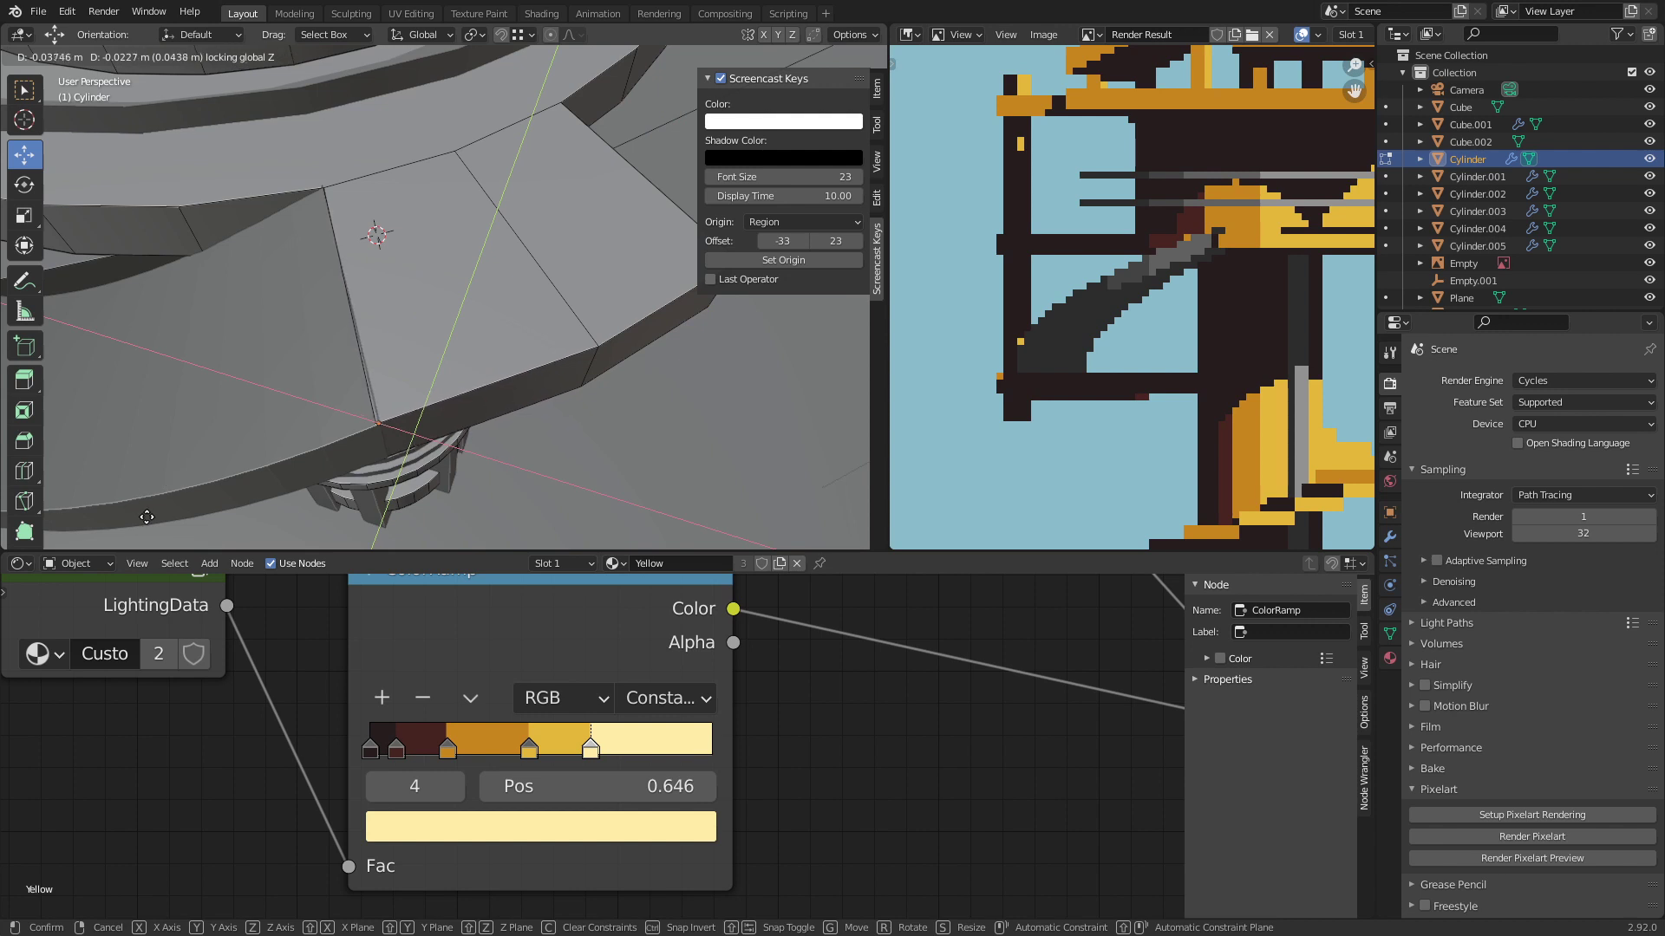
pyautogui.click(171, 523)
# Step: Leave mesh editing, deselect everything, save tower.blend and return to the camera view
pyautogui.press('Tab')
pyautogui.hotkey('alt', 'a')
pyautogui.moveTo(394, 423); pyautogui.dragTo(410, 358, button='middle')
pyautogui.hotkey('ctrl', 's')
pyautogui.press('KP_0')
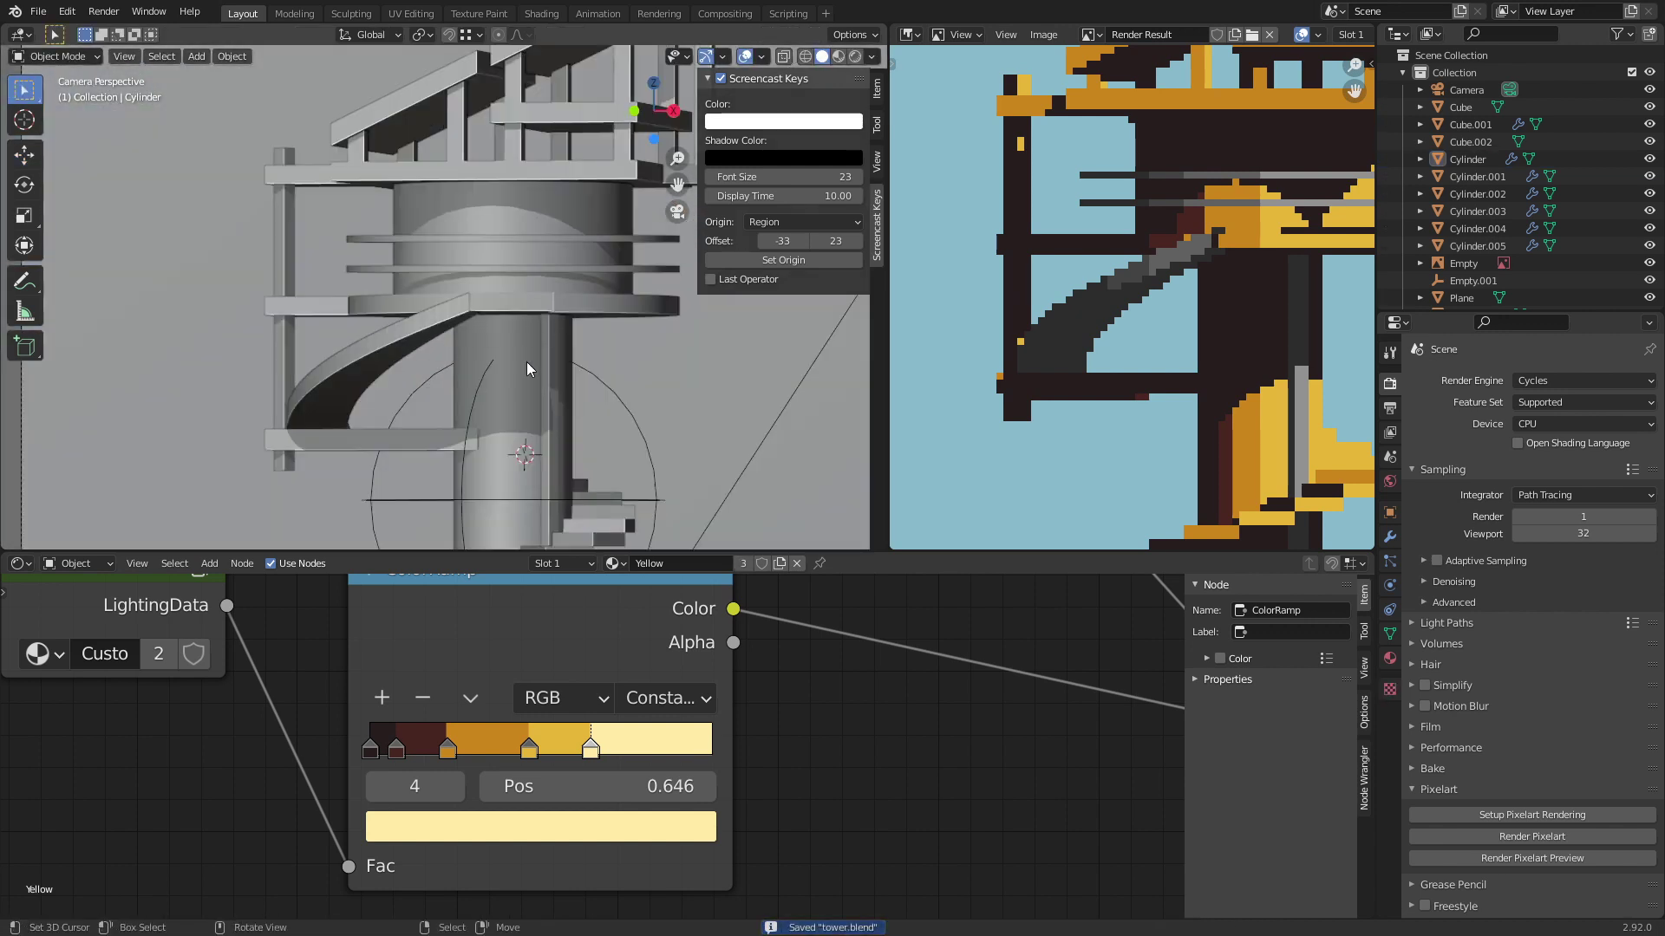
# Step: Render a pixel art preview and examine the joint between ramp and platform and the whole tower
pyautogui.click(1533, 859)
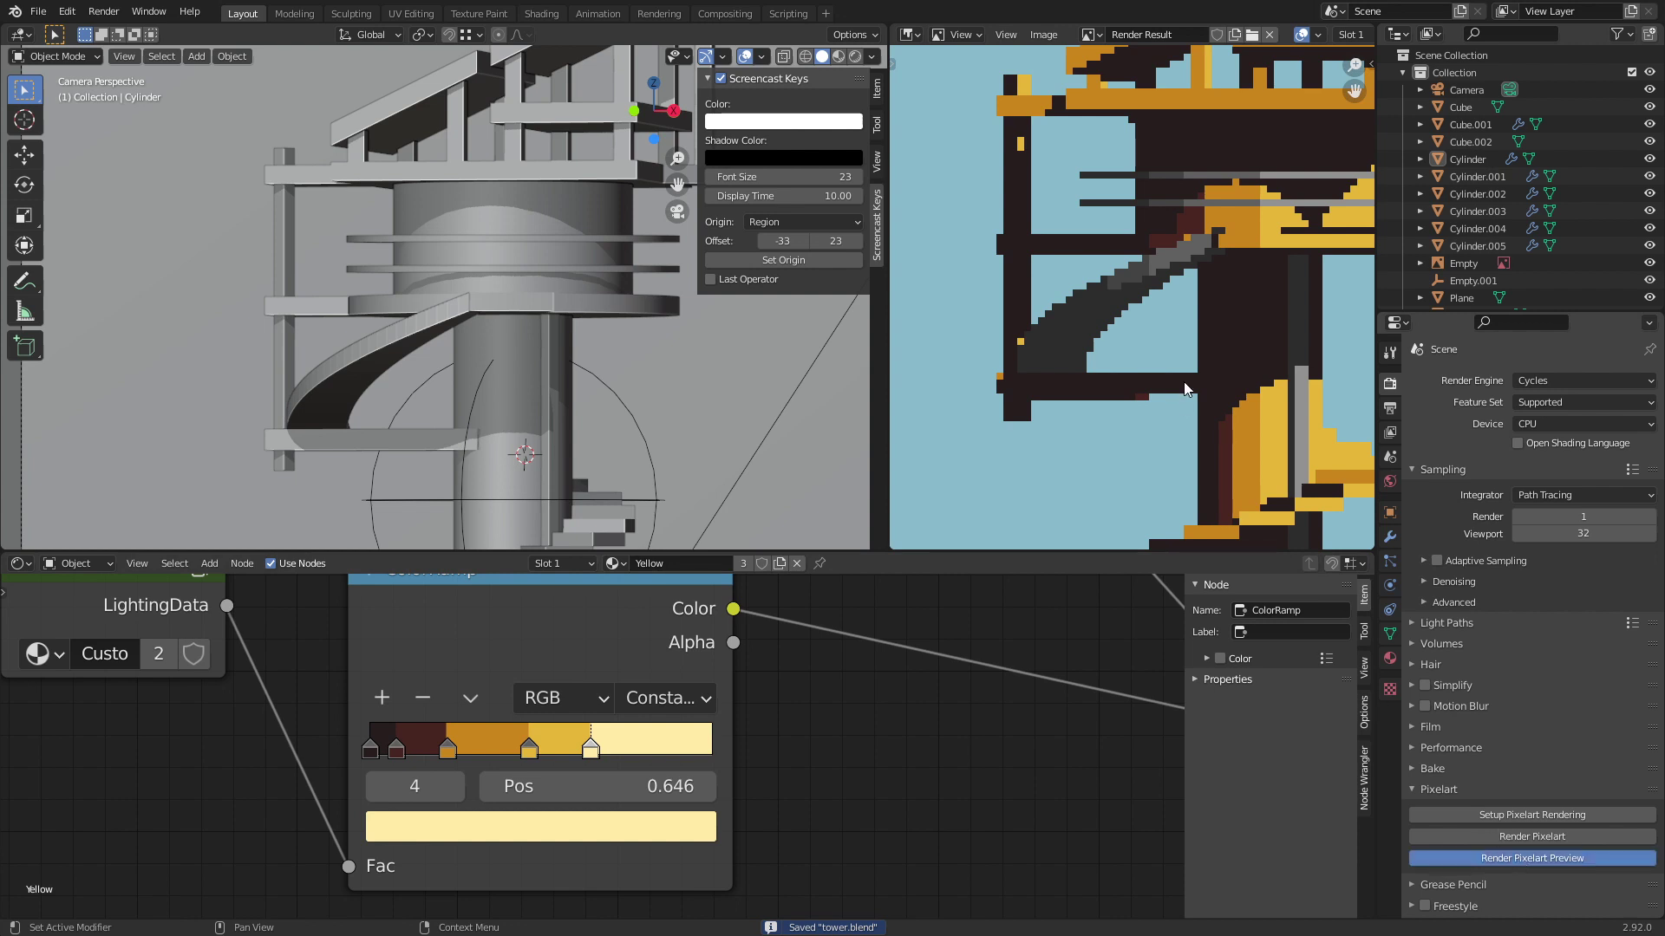
pyautogui.scroll(-5, 1079, 371)
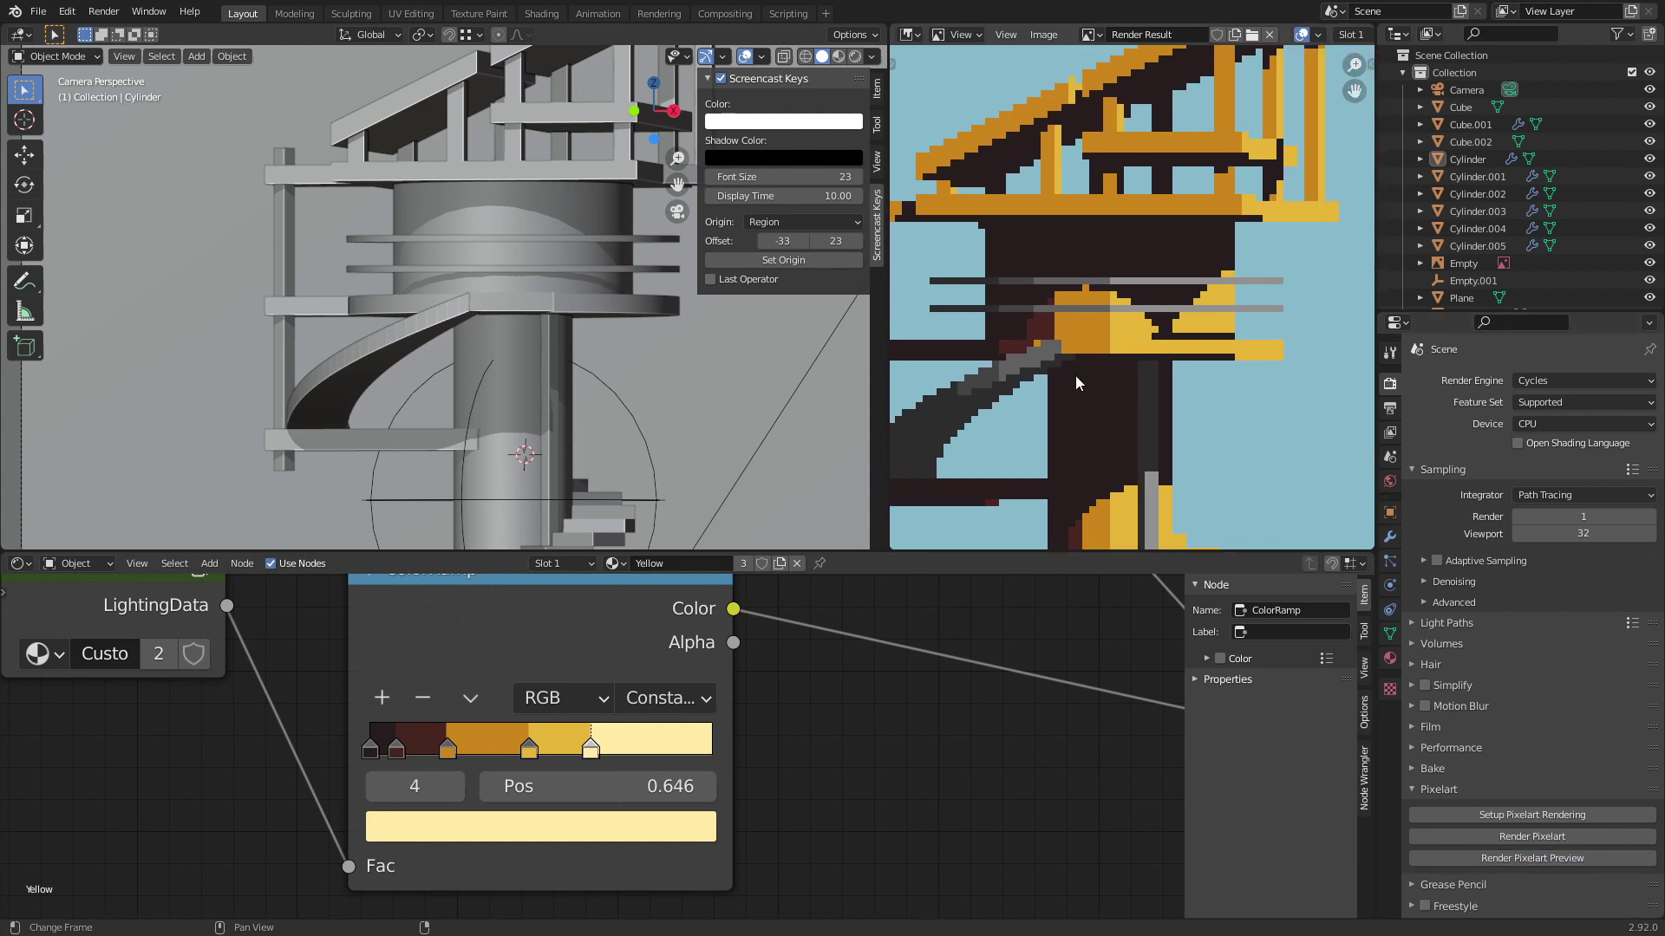
pyautogui.moveTo(1158, 350); pyautogui.dragTo(1160, 318, button='middle')
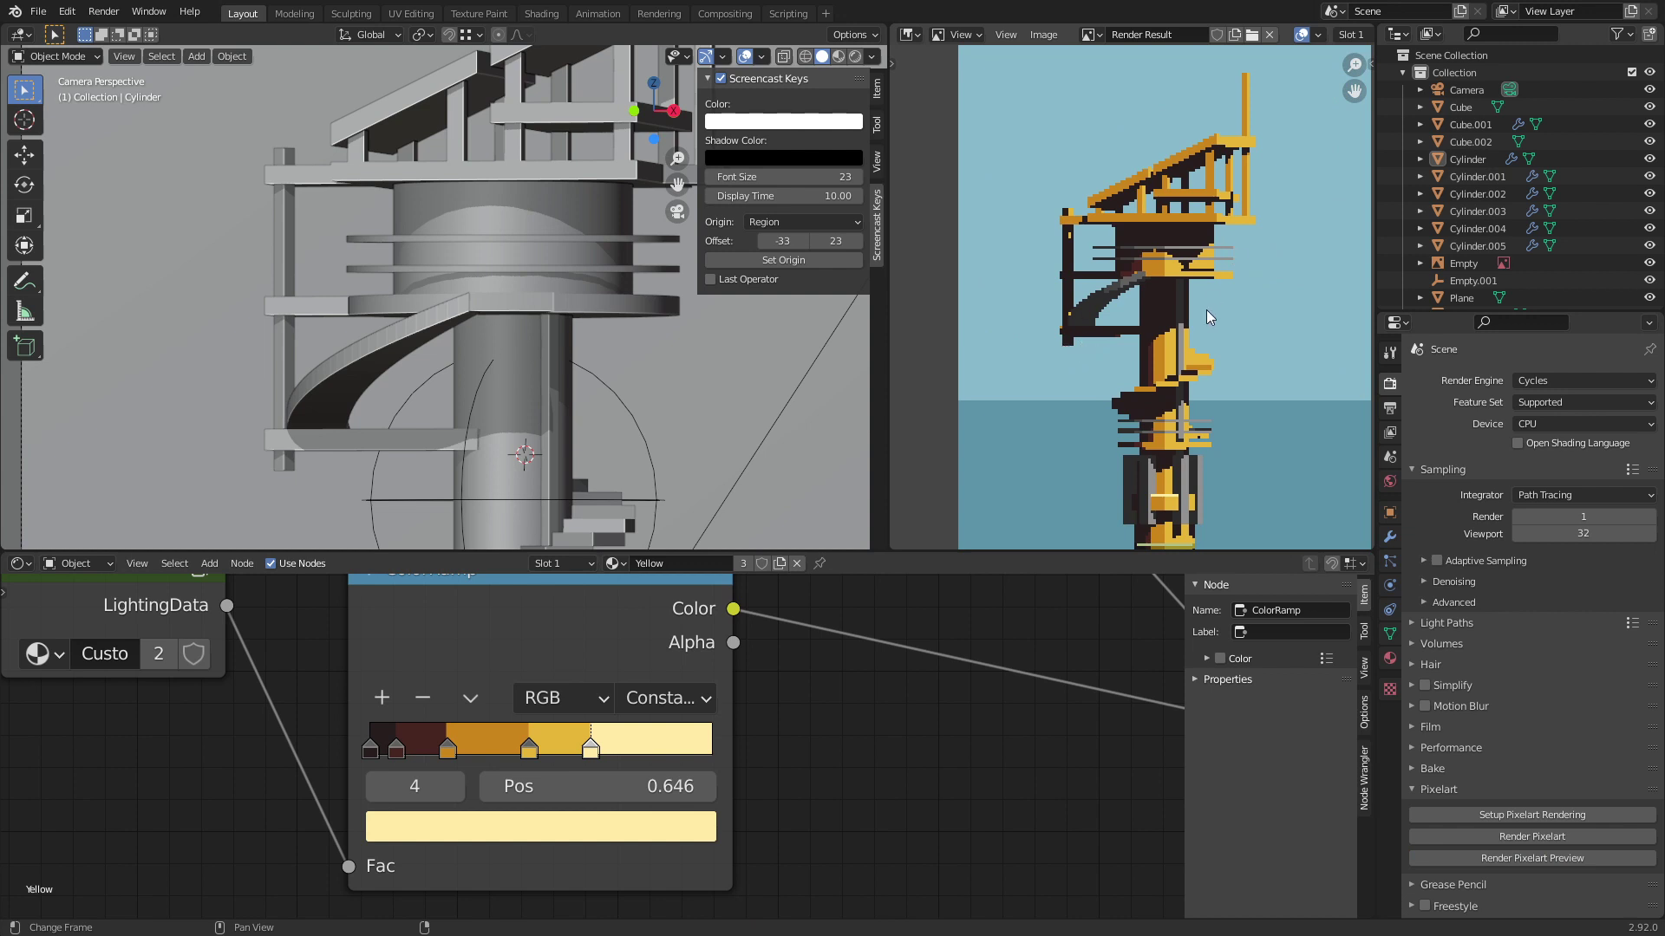
pyautogui.scroll(1, 1163, 324)
pyautogui.moveTo(1165, 317); pyautogui.dragTo(1090, 295, button='middle')
pyautogui.scroll(-2, 1139, 269)
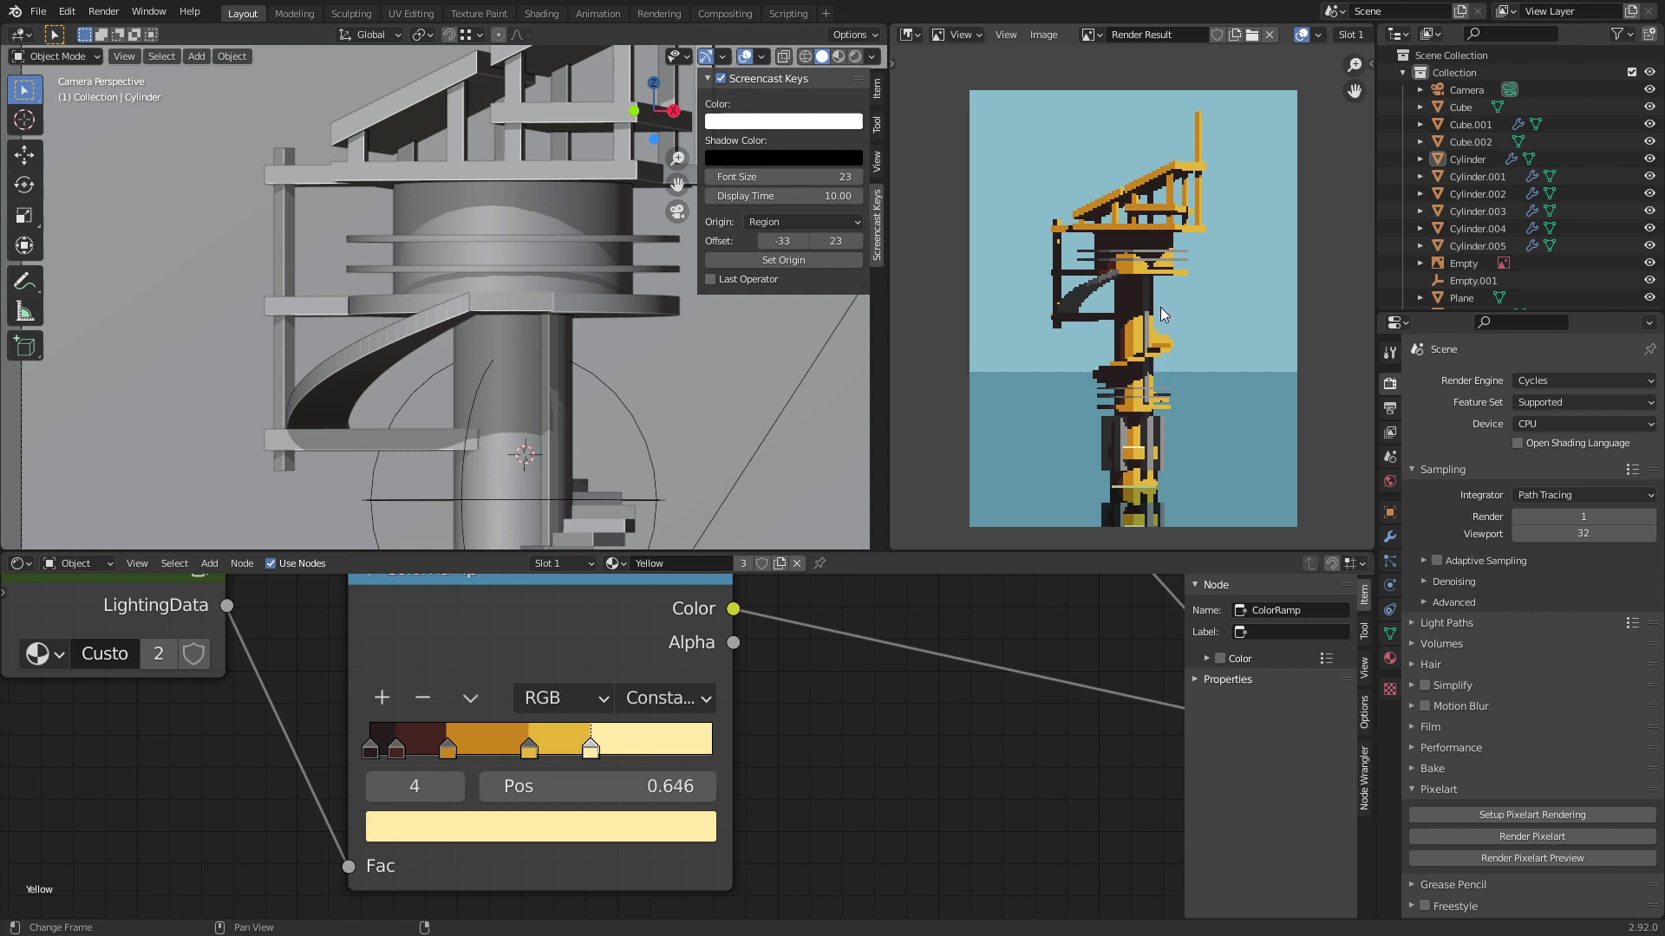
# Step: Select both thin ring rails, Cylinder.004 and Cylinder.002, around the drum beneath the tower's top platform
pyautogui.scroll(5, 1160, 307)
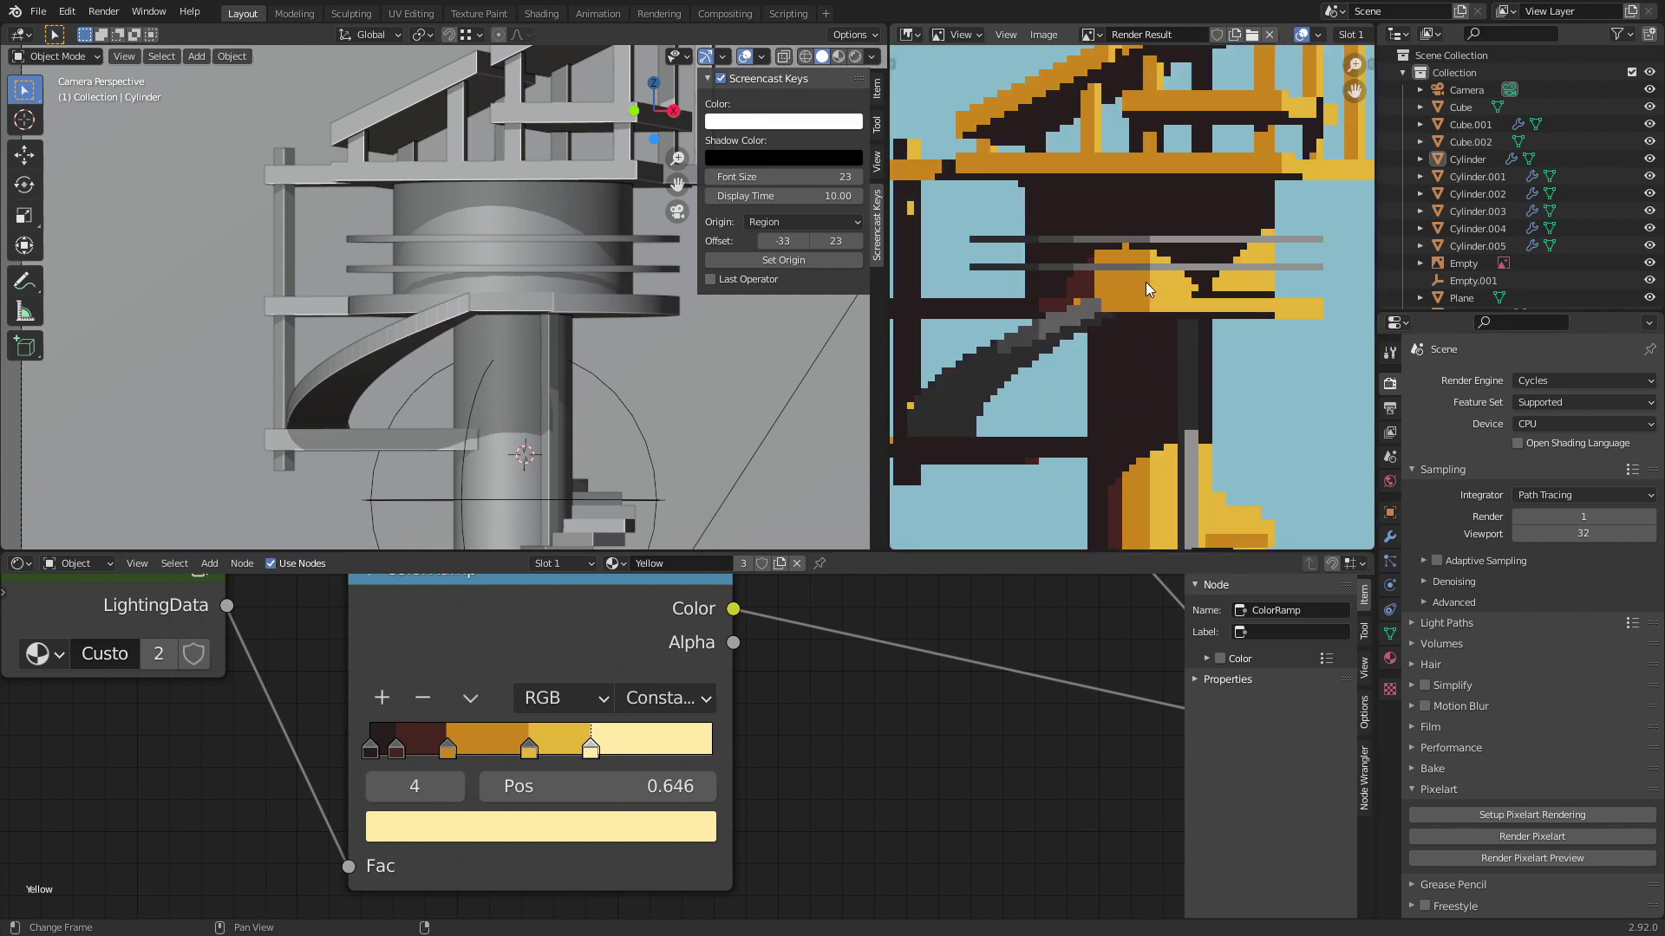
pyautogui.press('Home')
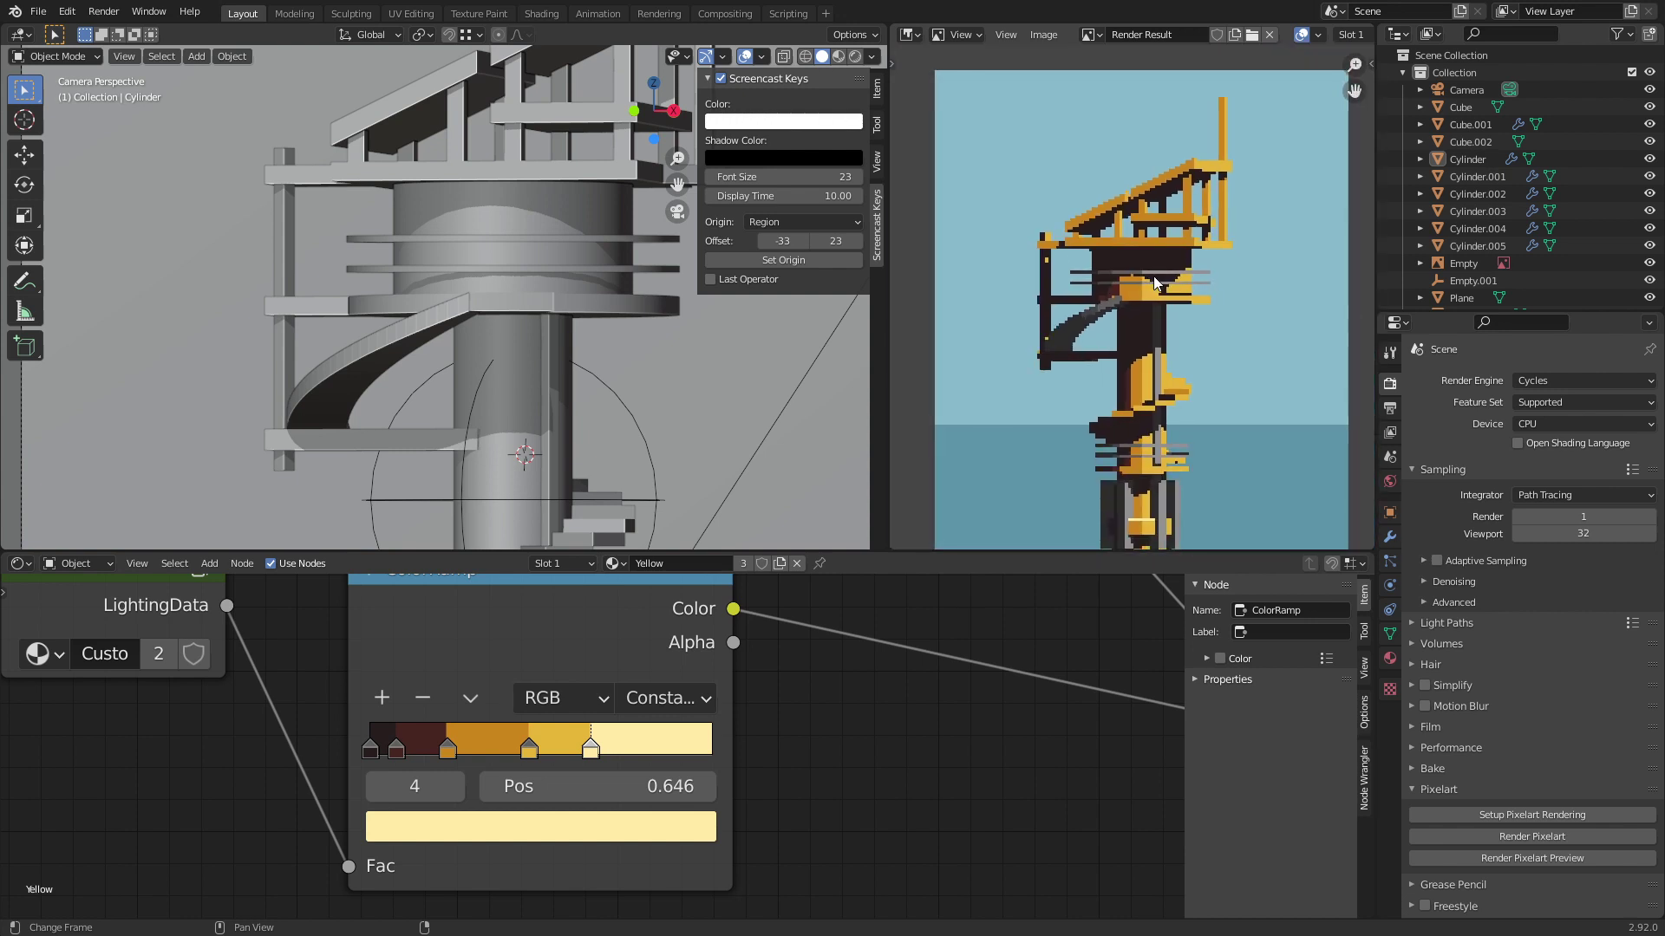
pyautogui.press('KP_0')
pyautogui.scroll(8, 428, 327)
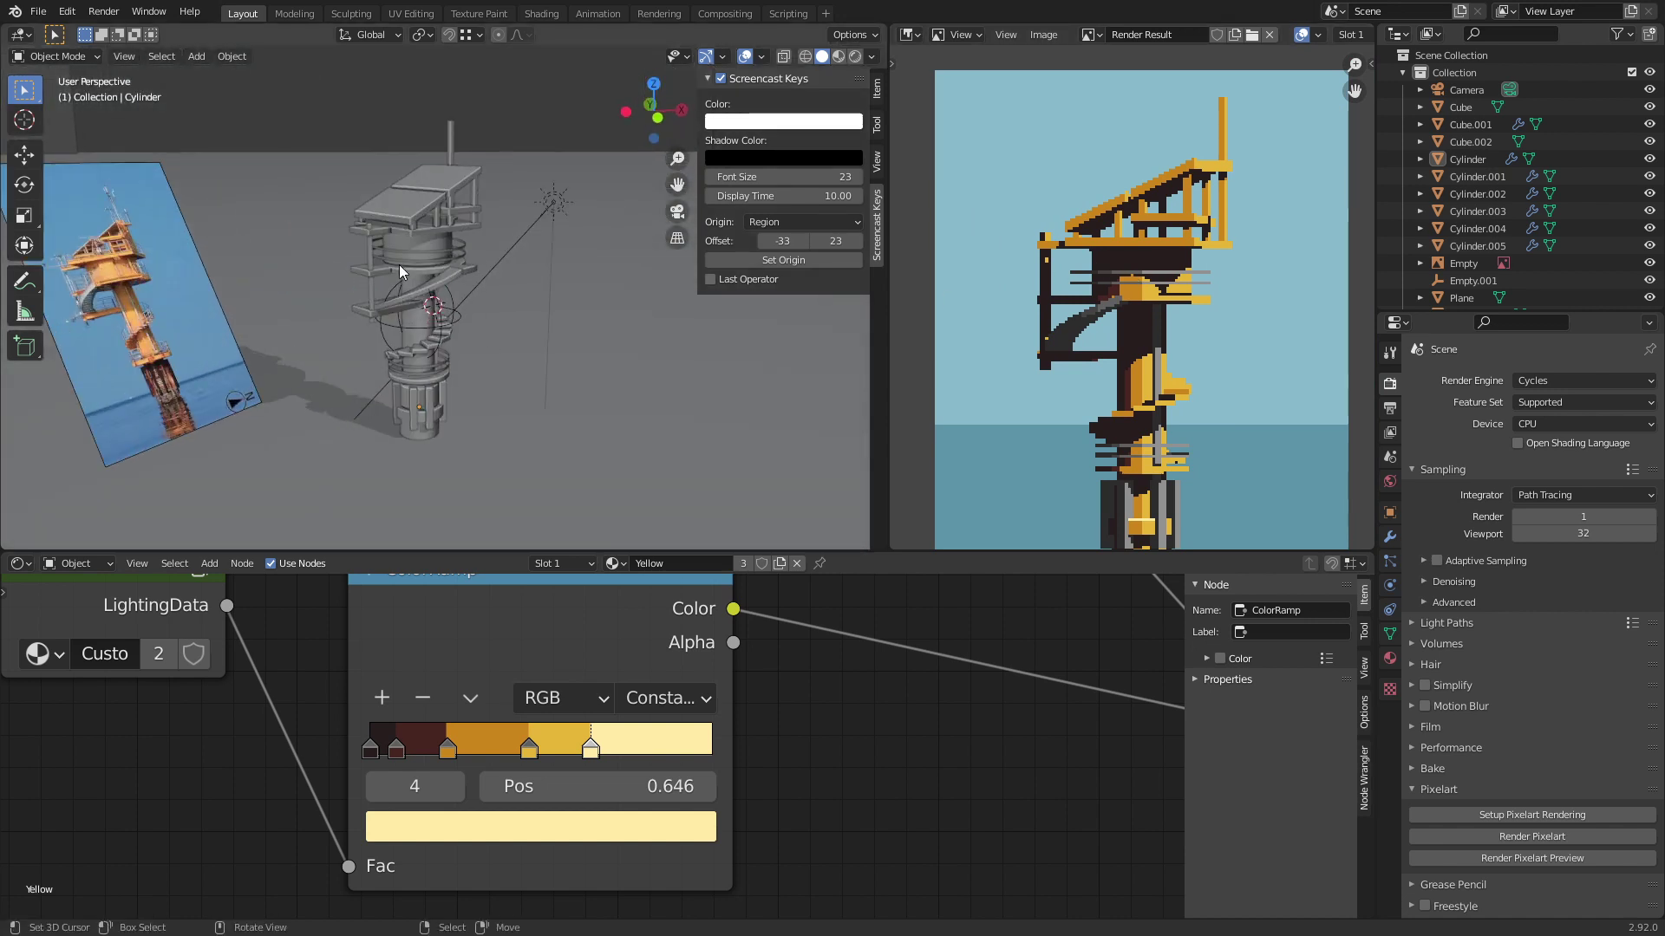
pyautogui.rightClick(390, 216)
pyautogui.rightClick(397, 186)
pyautogui.click(391, 196)
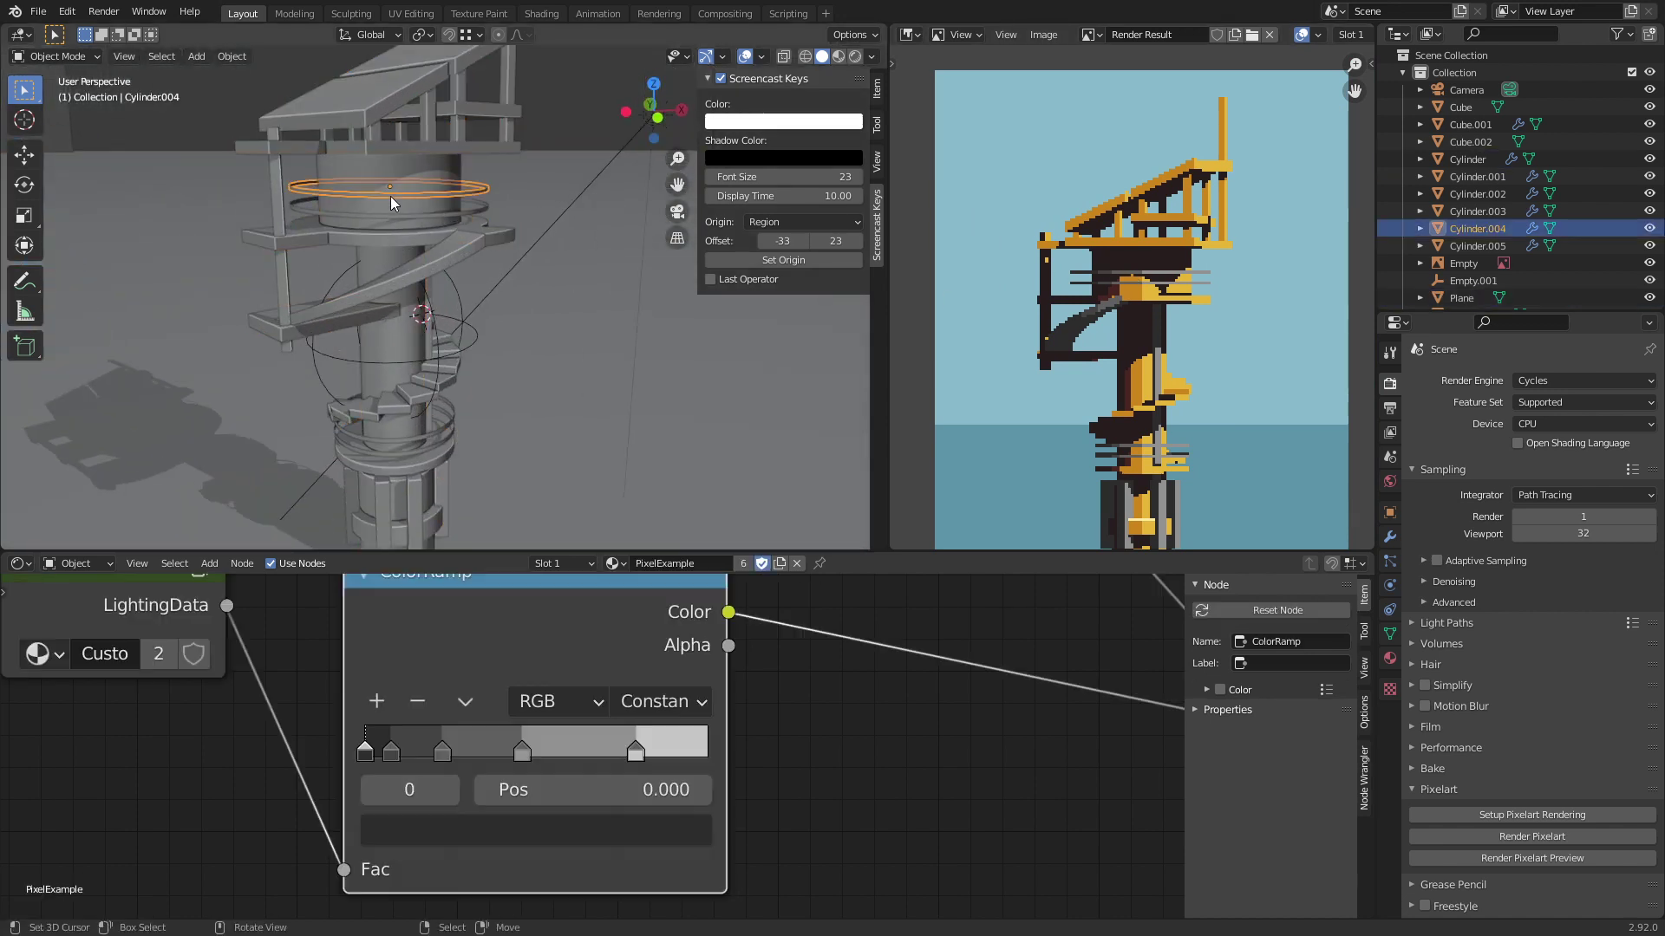
pyautogui.keyDown('shift'); pyautogui.click(399, 215); pyautogui.keyUp('shift')
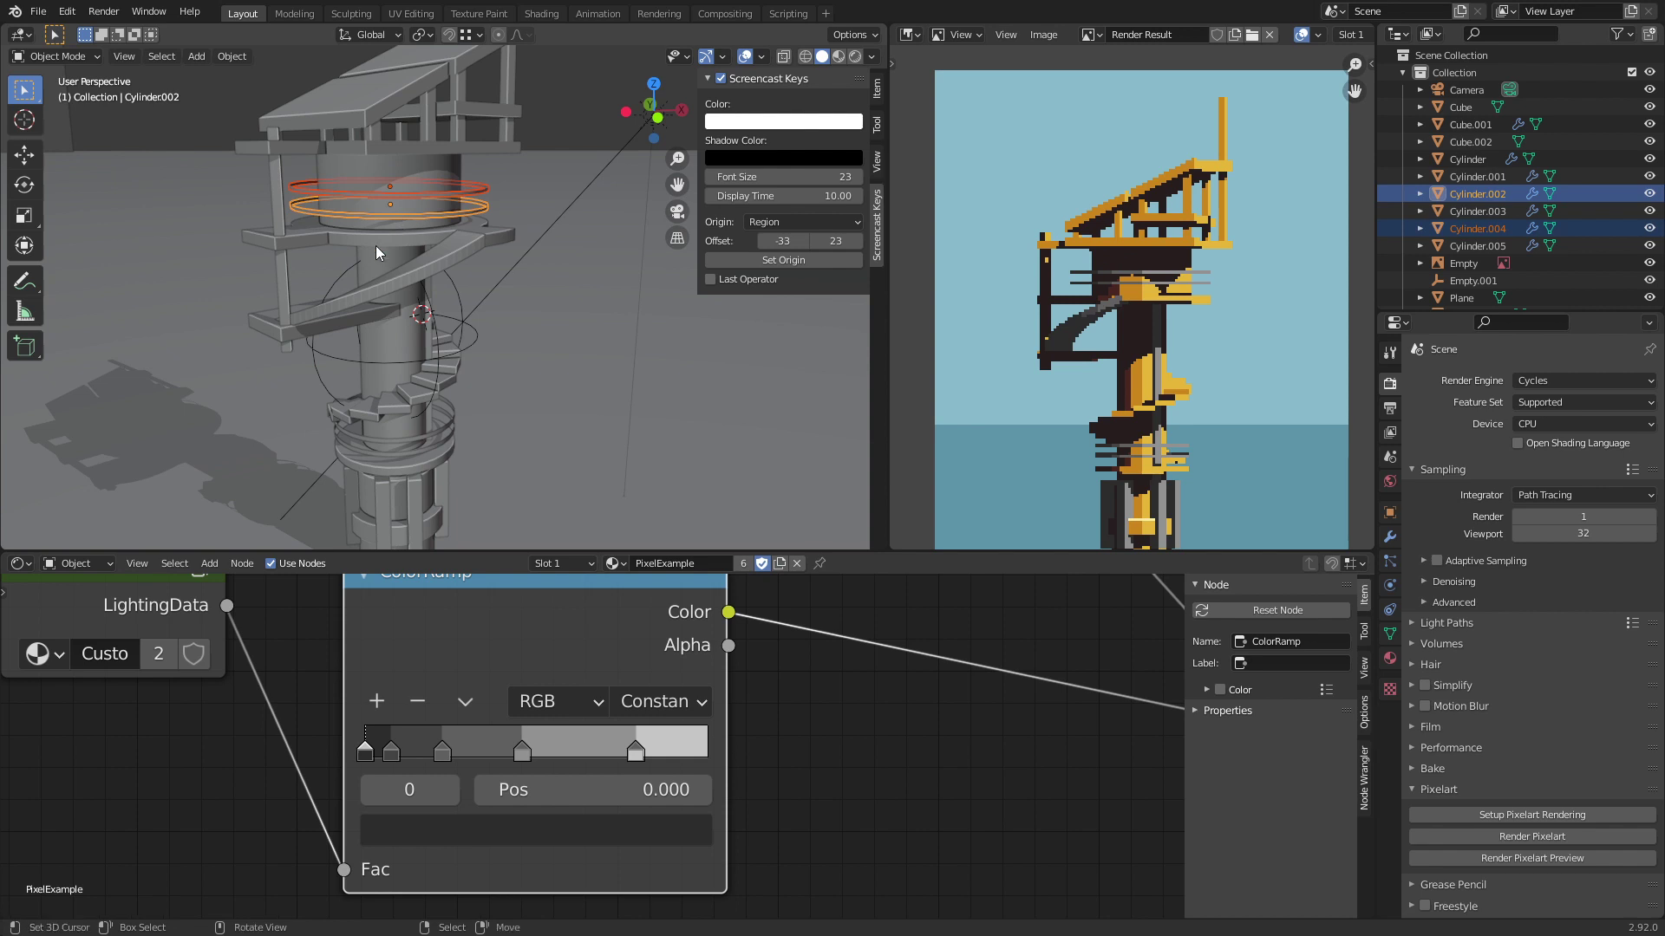
pyautogui.press('KP_Decimal')
pyautogui.press('Tab')
pyautogui.scroll(5, 377, 247)
pyautogui.keyDown('shift'); pyautogui.moveTo(391, 349); pyautogui.dragTo(553, 355, button='middle'); pyautogui.keyUp('shift')
pyautogui.press('Tab')
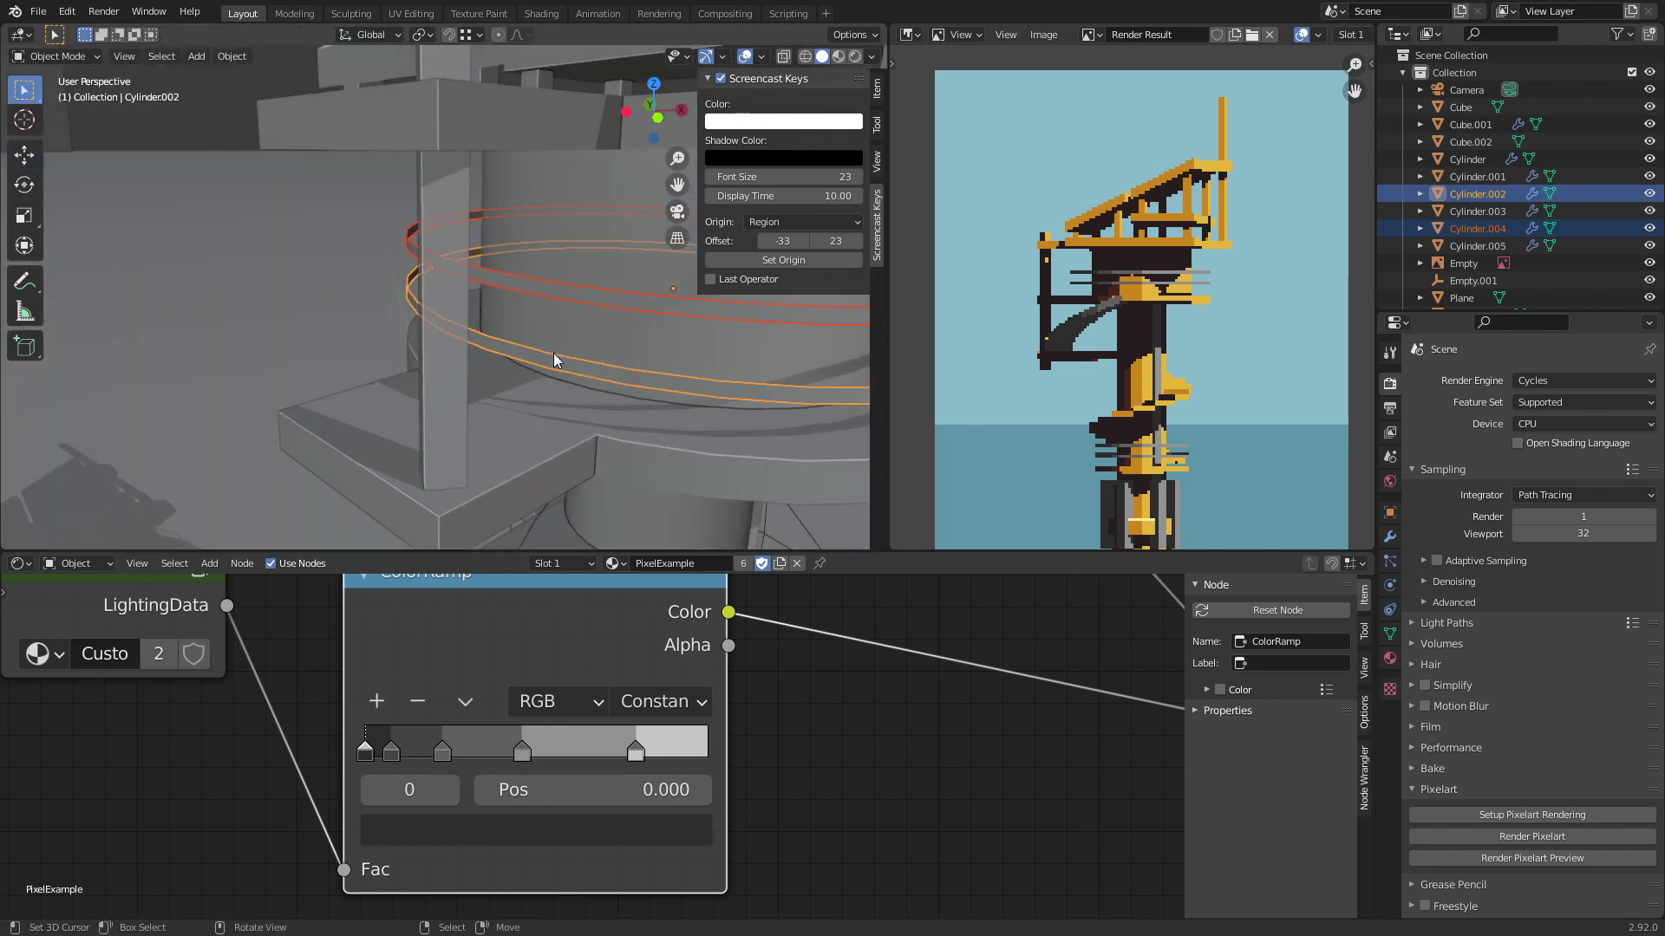
# Step: Edit both ring rails together and extrude their open ends outward to the platform's corner post
pyautogui.rightClick(554, 356)
pyautogui.hotkey('ctrl', 'z')
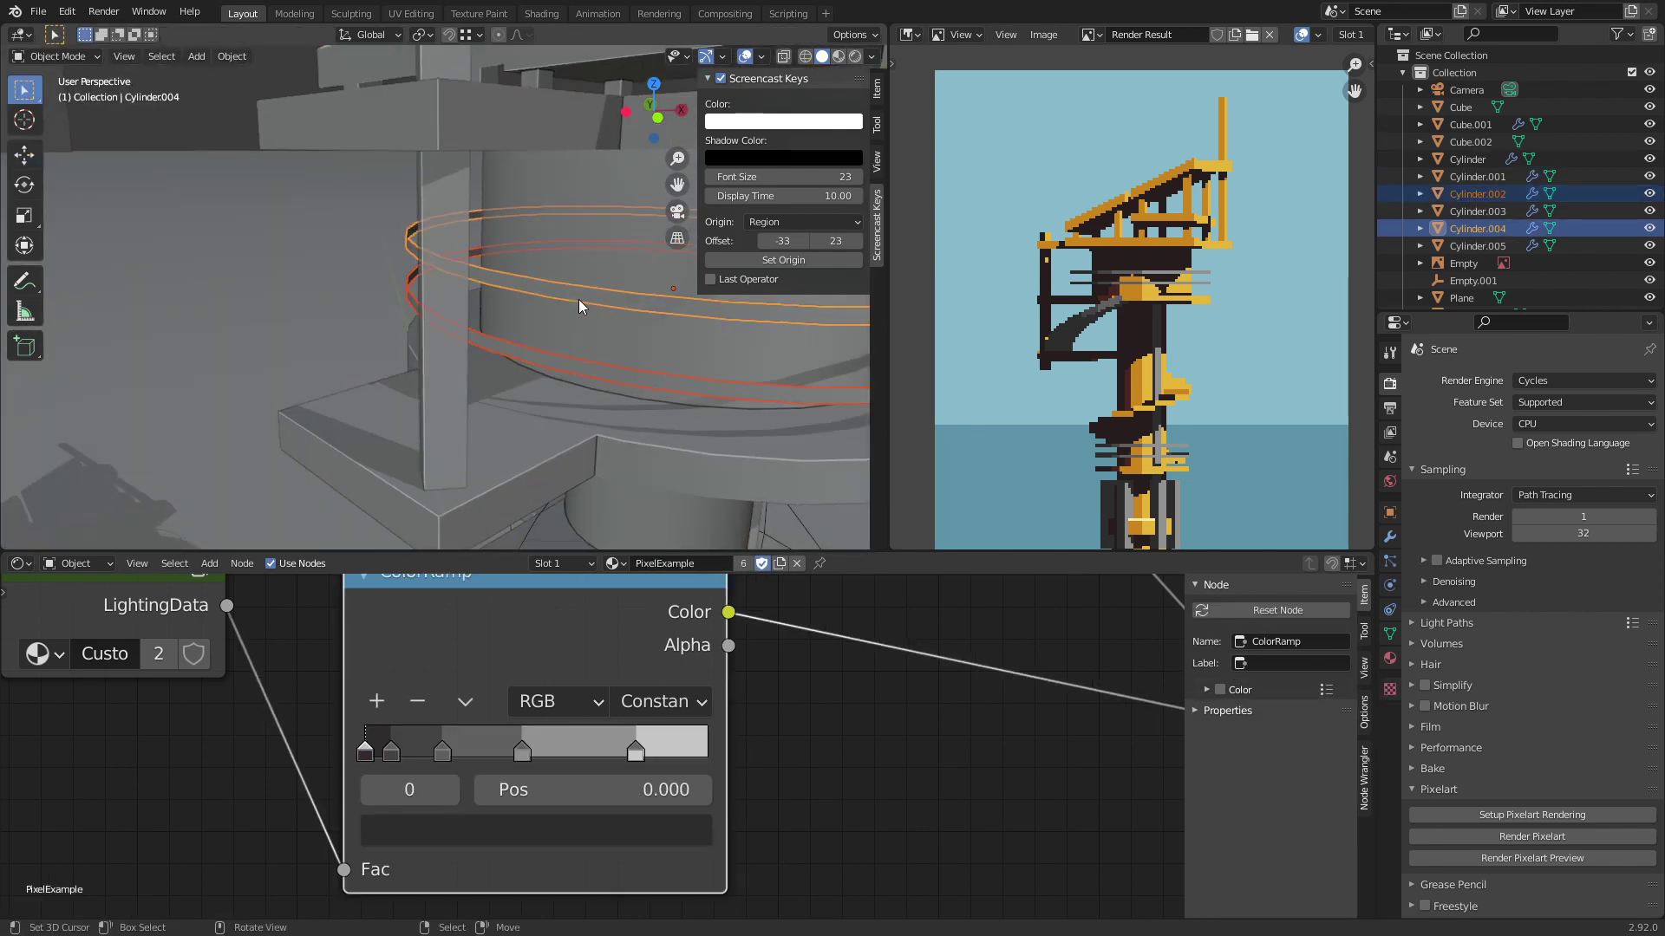
pyautogui.hotkey('ctrl', 'l')
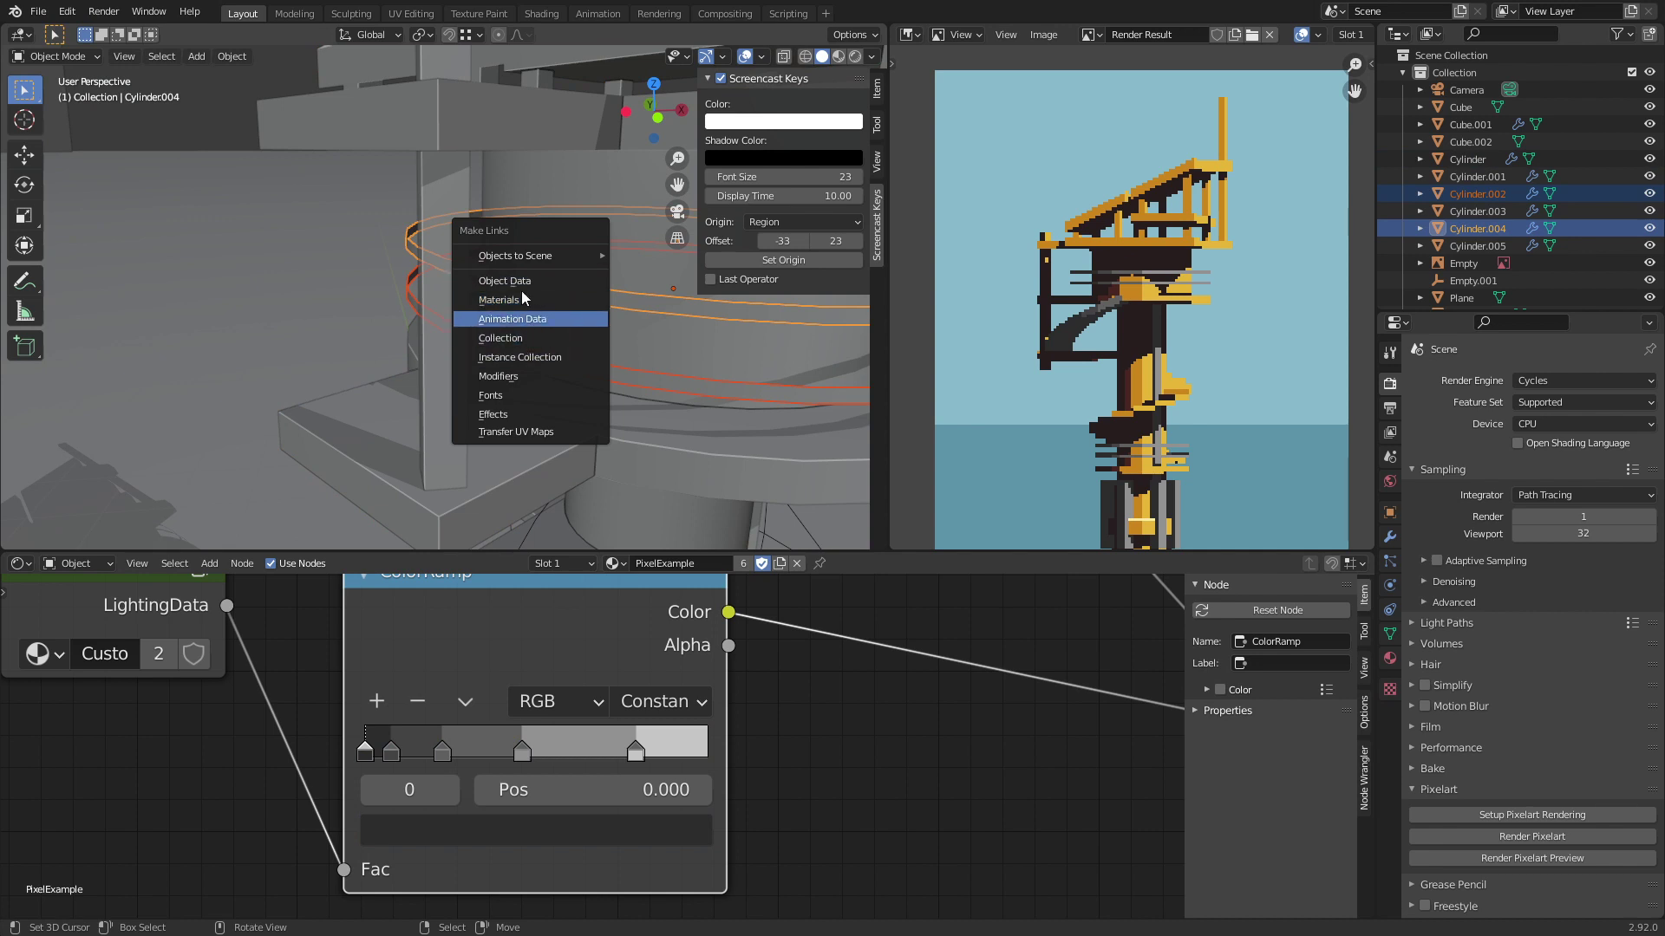
pyautogui.click(575, 302)
pyautogui.press('Tab')
pyautogui.moveTo(522, 295); pyautogui.dragTo(520, 323, button='middle')
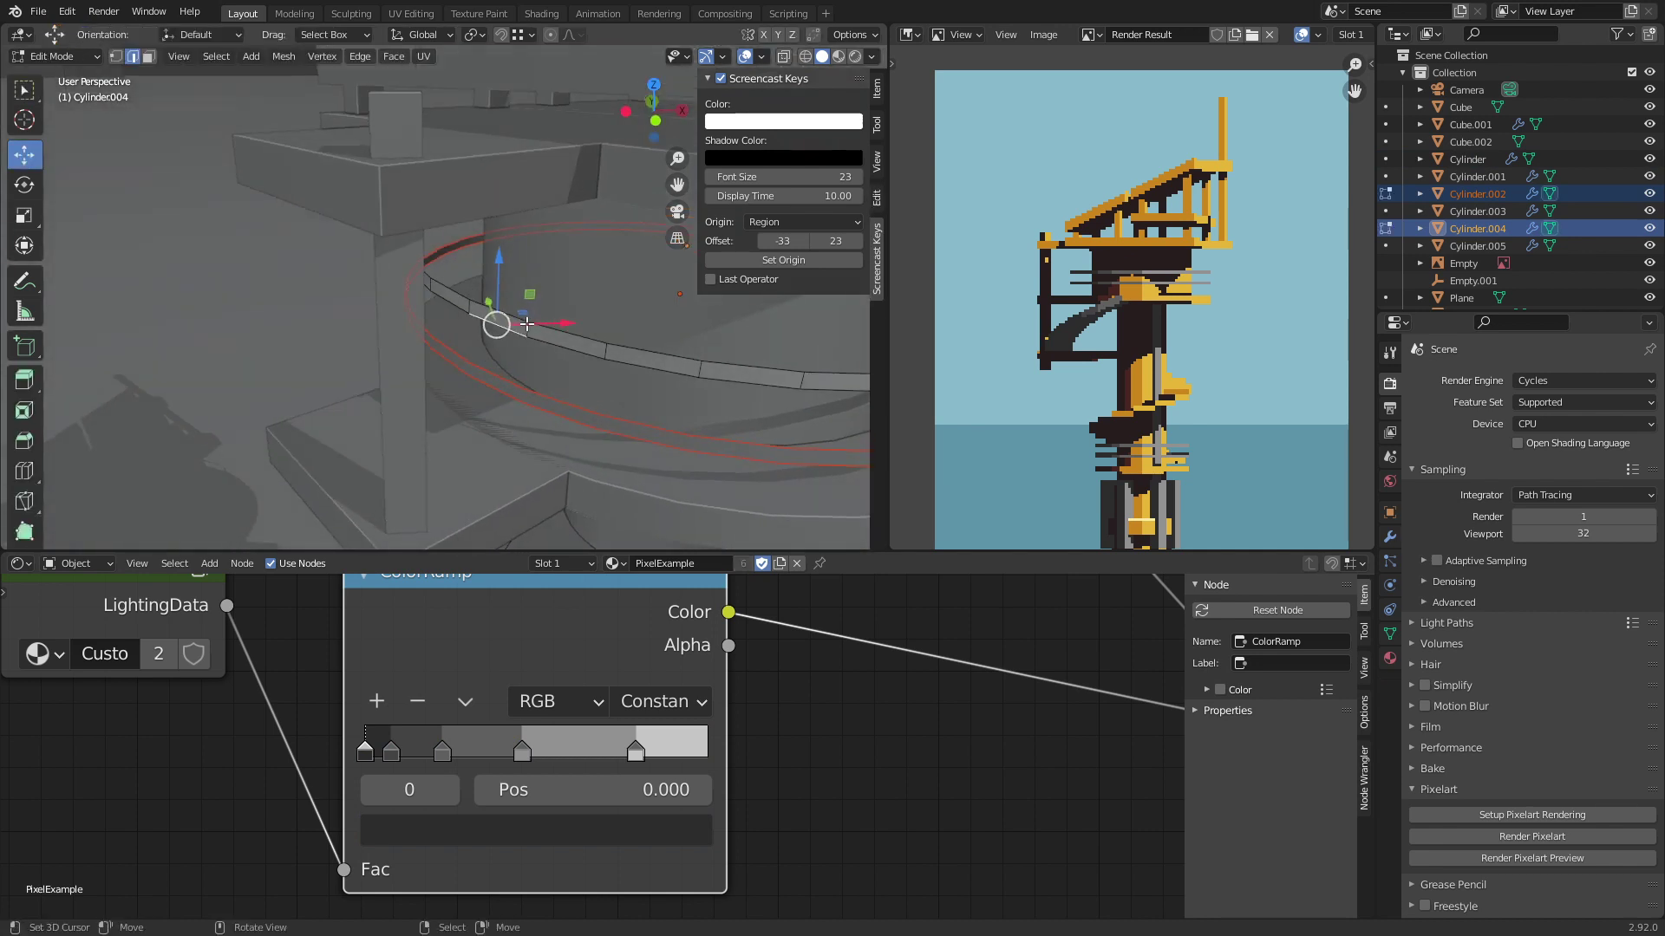
pyautogui.press('e')
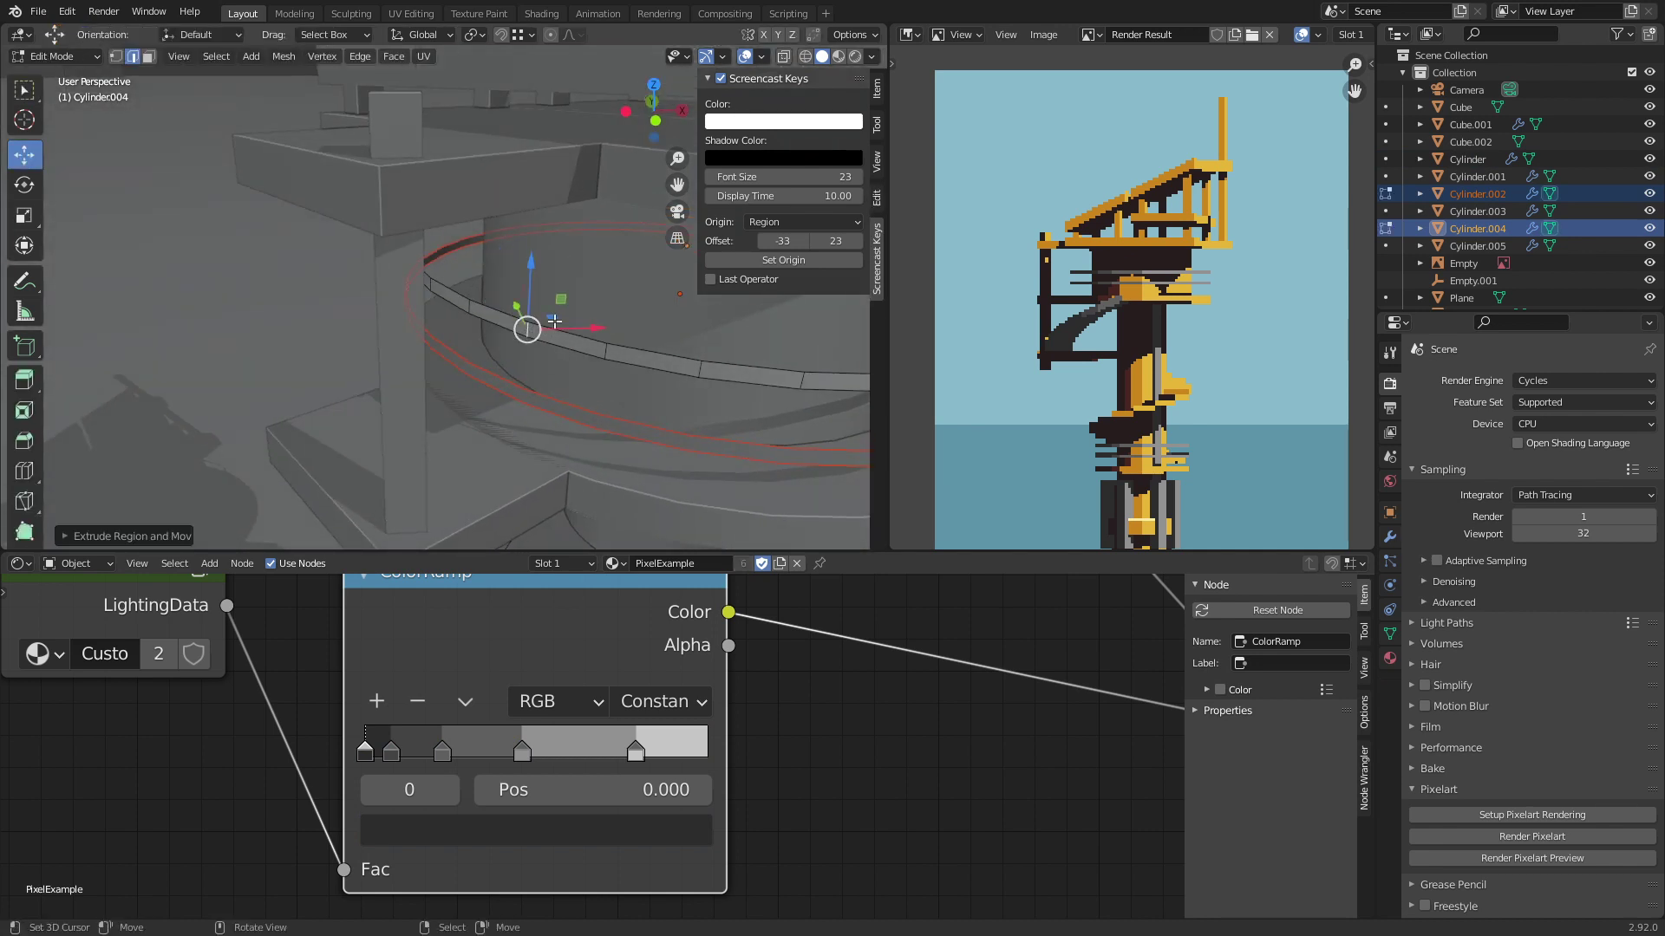
pyautogui.click(433, 376)
pyautogui.press('Tab')
pyautogui.moveTo(451, 385); pyautogui.dragTo(425, 350, button='middle')
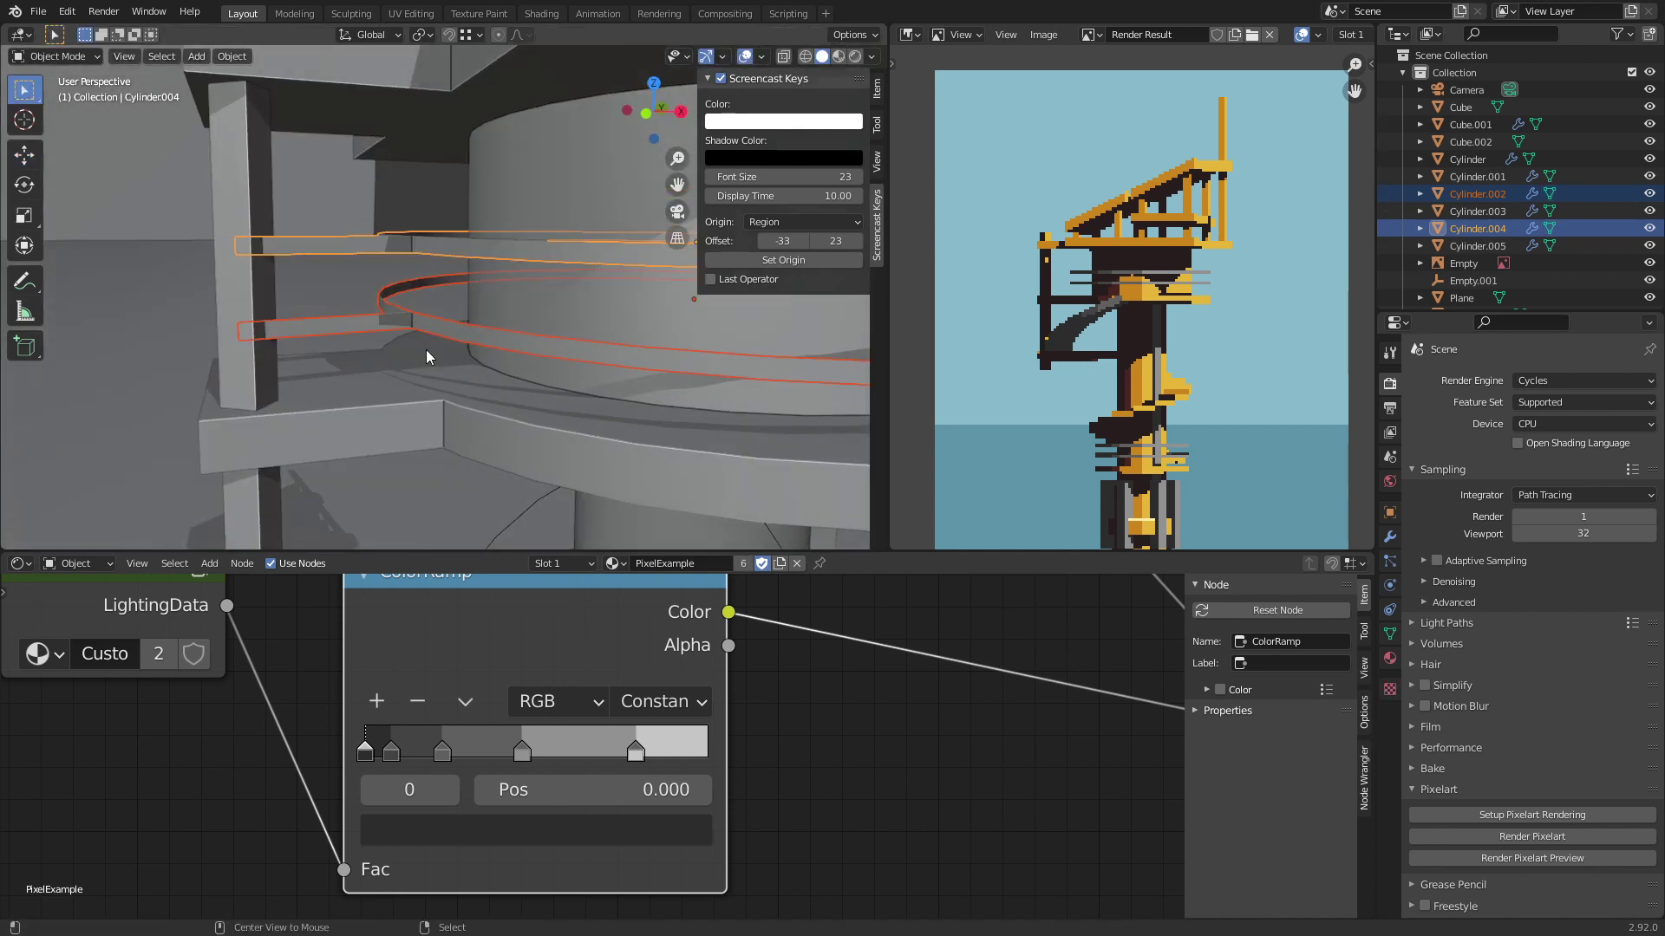
# Step: Clear the selection in camera view, save the file, and render a new pixel art preview
pyautogui.hotkey('alt', 'a')
pyautogui.scroll(-8, 425, 350)
pyautogui.press('KP_0')
pyautogui.hotkey('ctrl', 's')
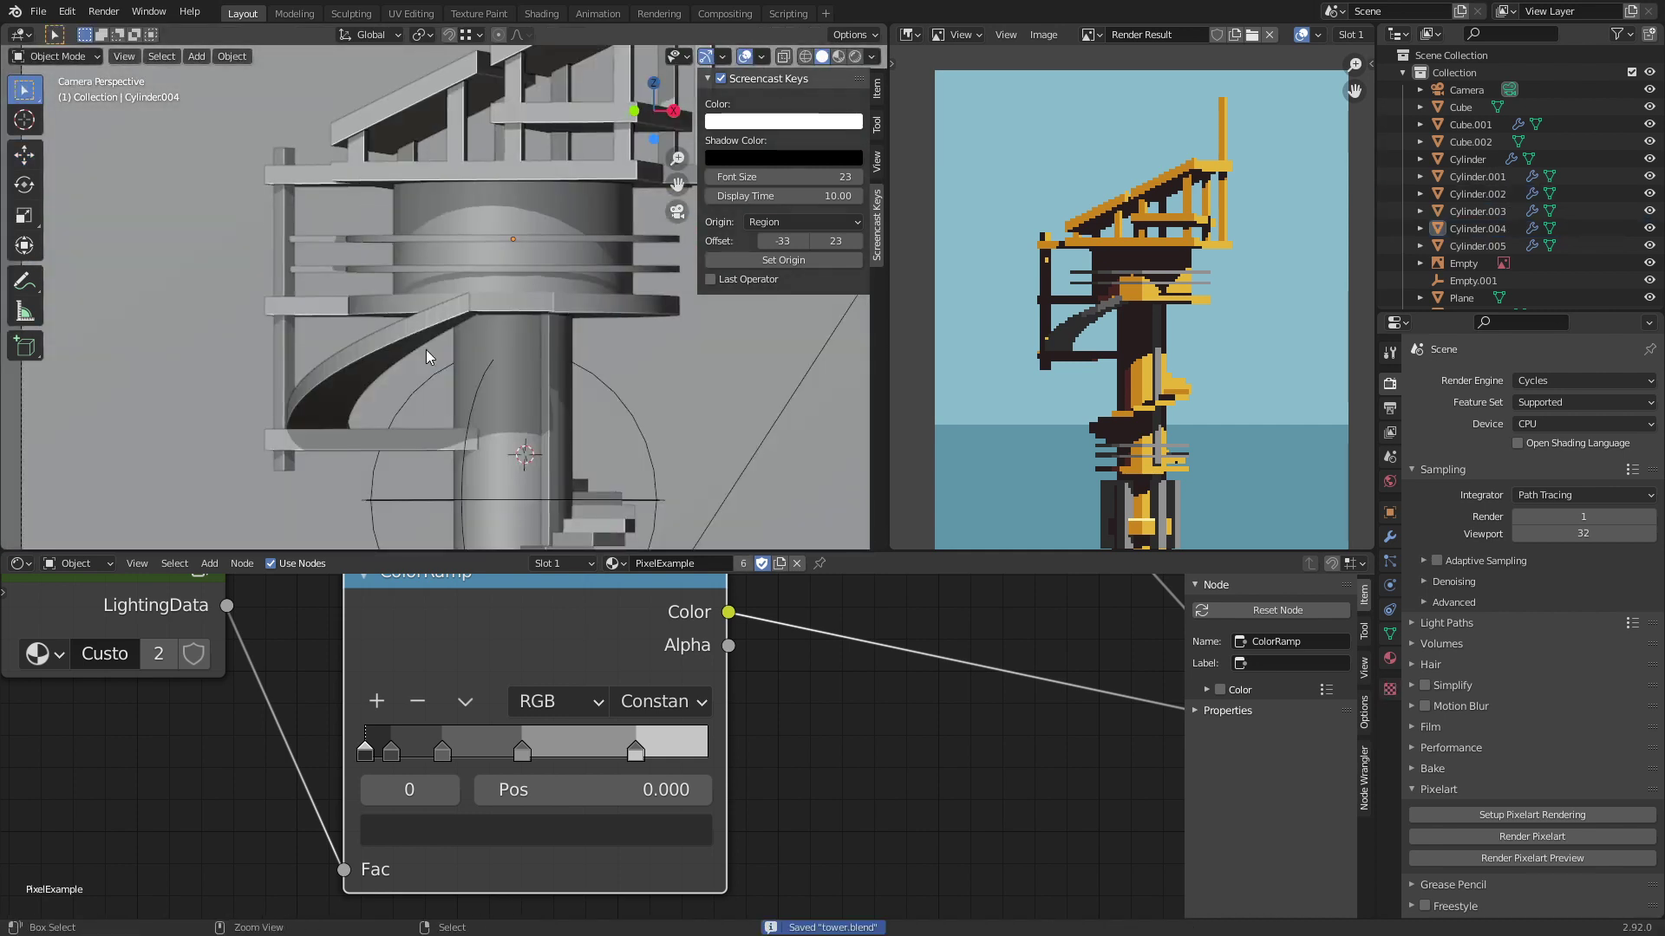
pyautogui.click(1536, 857)
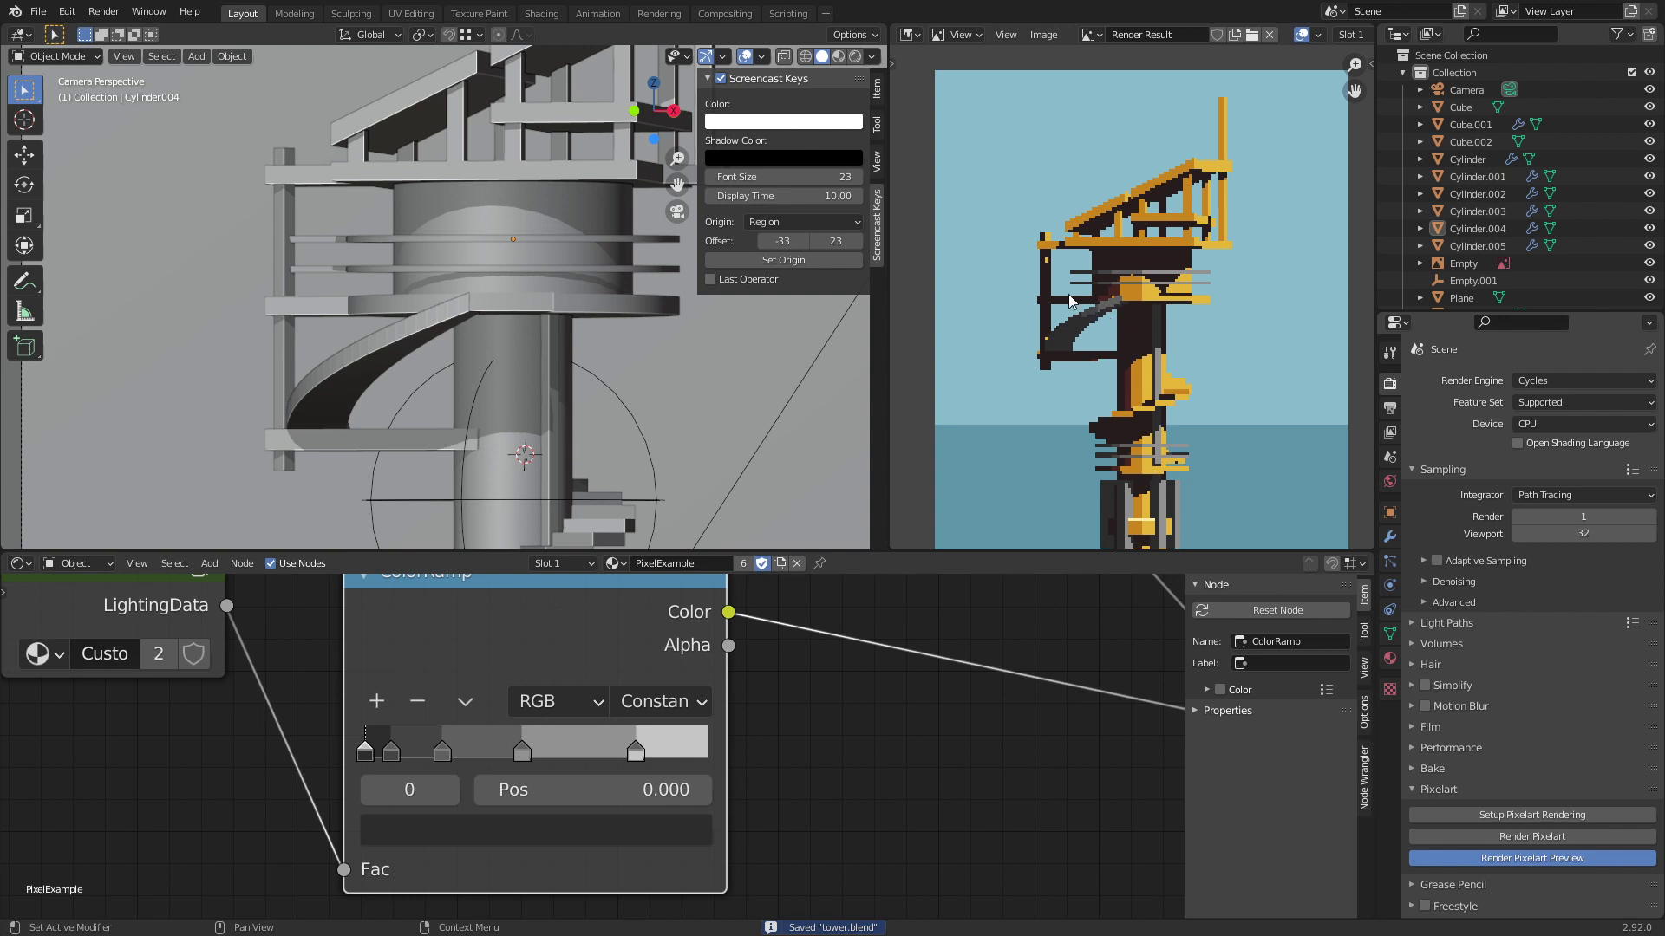
pyautogui.moveTo(1236, 390); pyautogui.dragTo(1122, 299, button='middle')
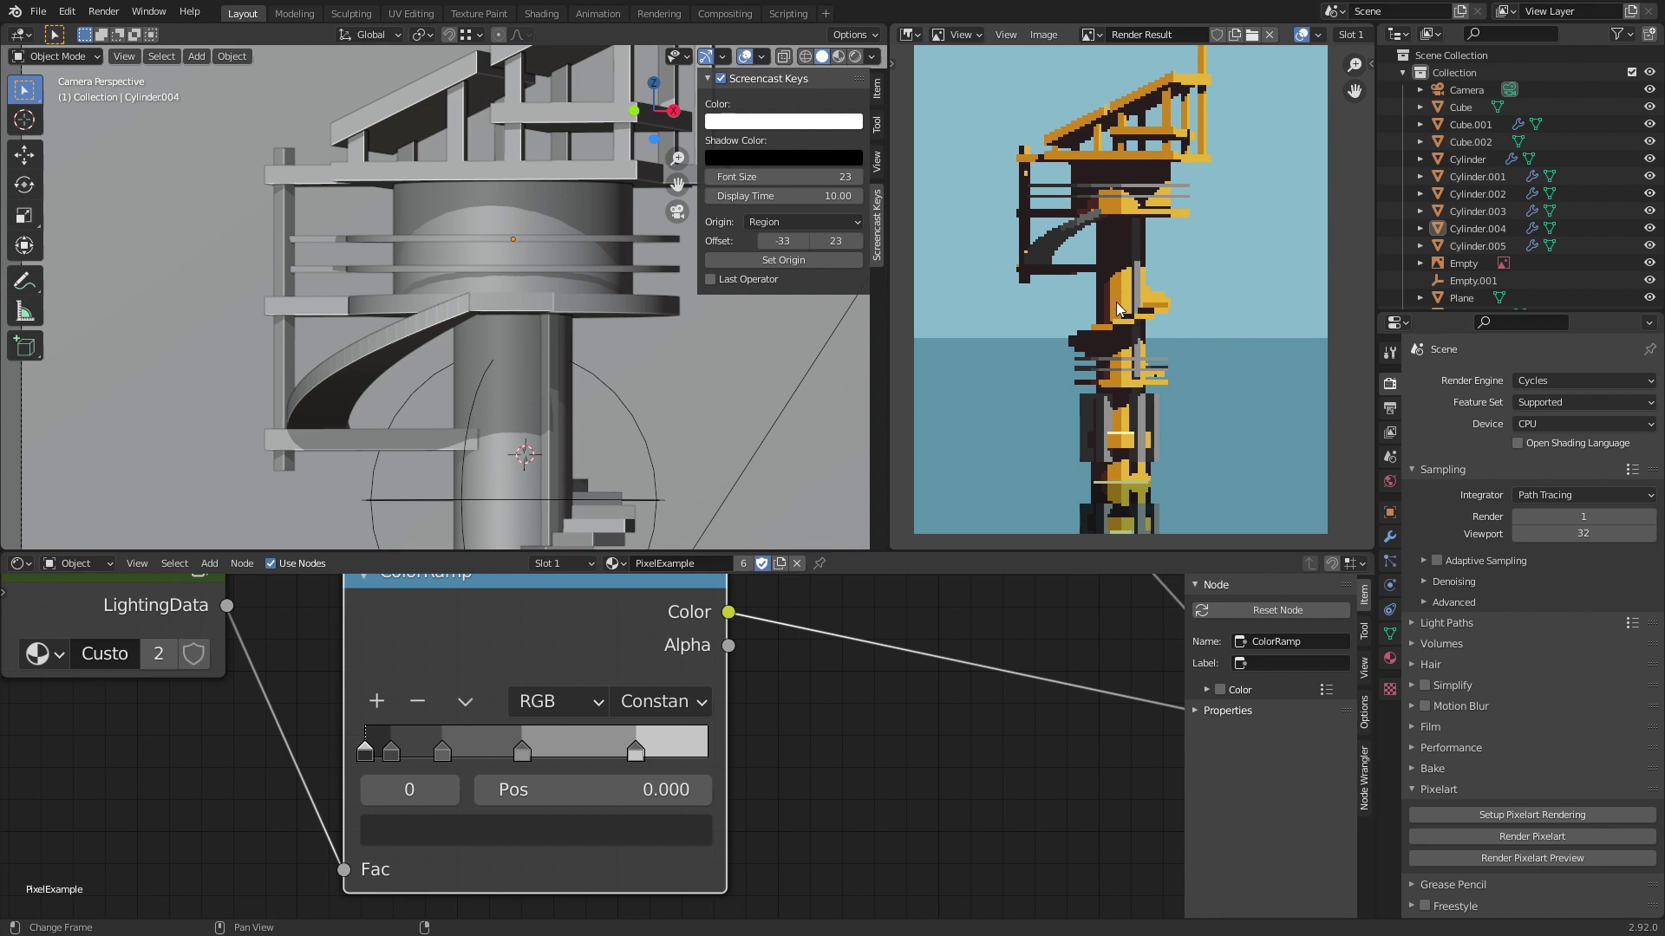
# Step: Examine the tower's railings and stairs in the rendered preview and save the file again
pyautogui.scroll(5, 1130, 371)
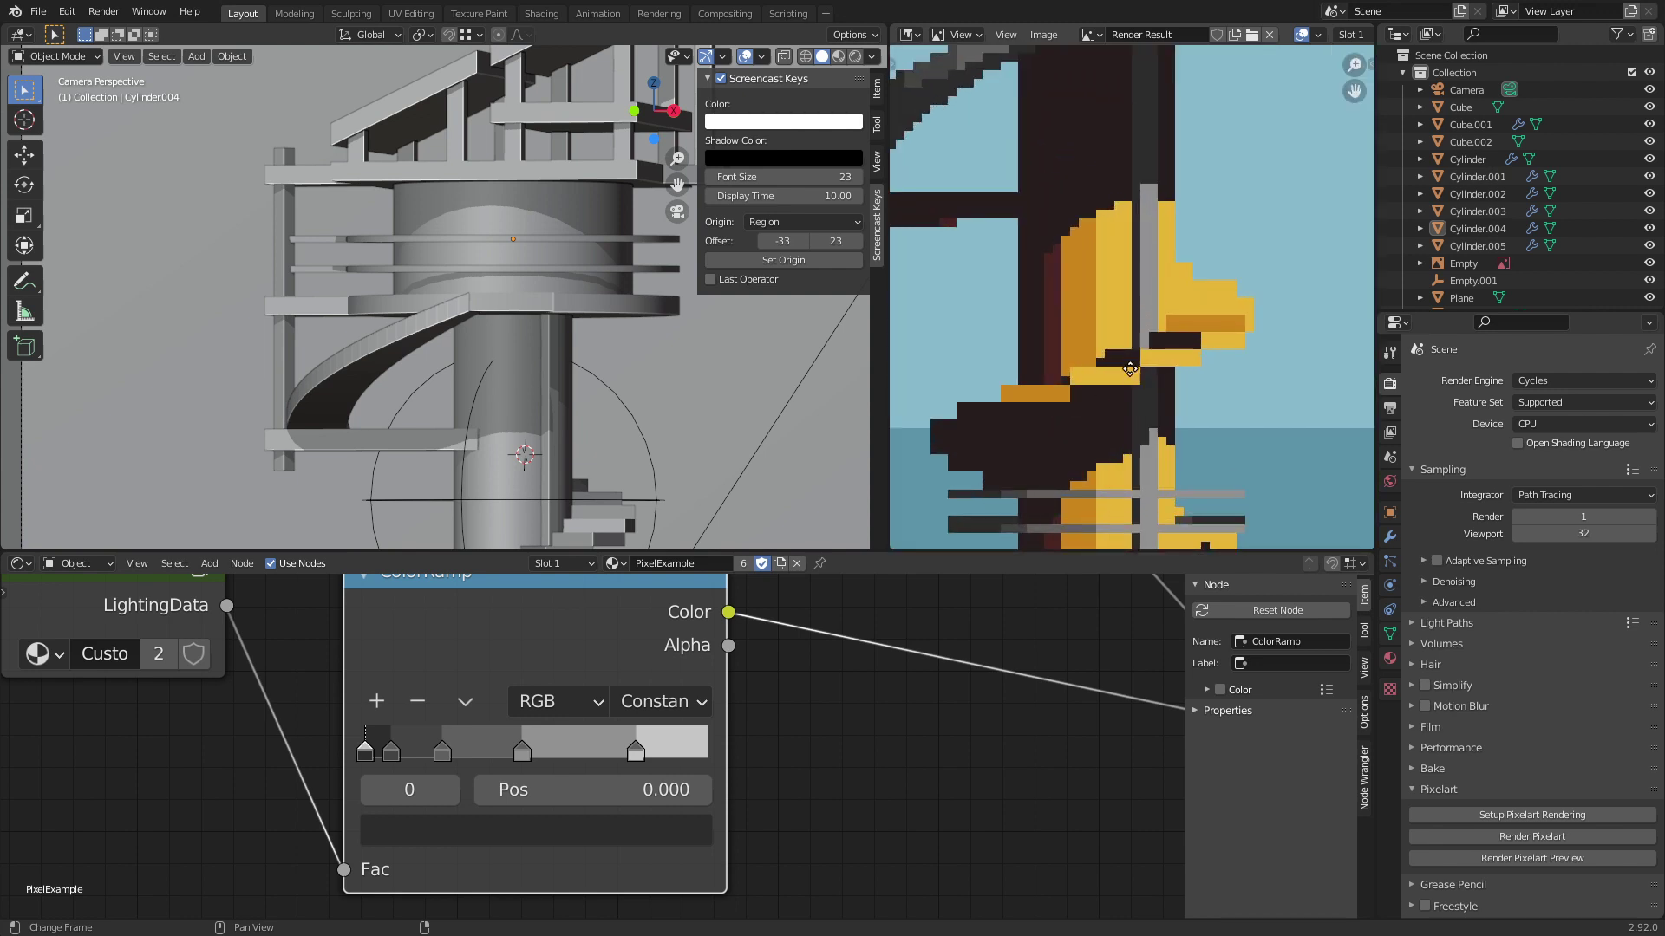
pyautogui.moveTo(1131, 368); pyautogui.dragTo(1163, 269, button='middle')
pyautogui.scroll(-4, 1163, 268)
pyautogui.scroll(-5, 1163, 269)
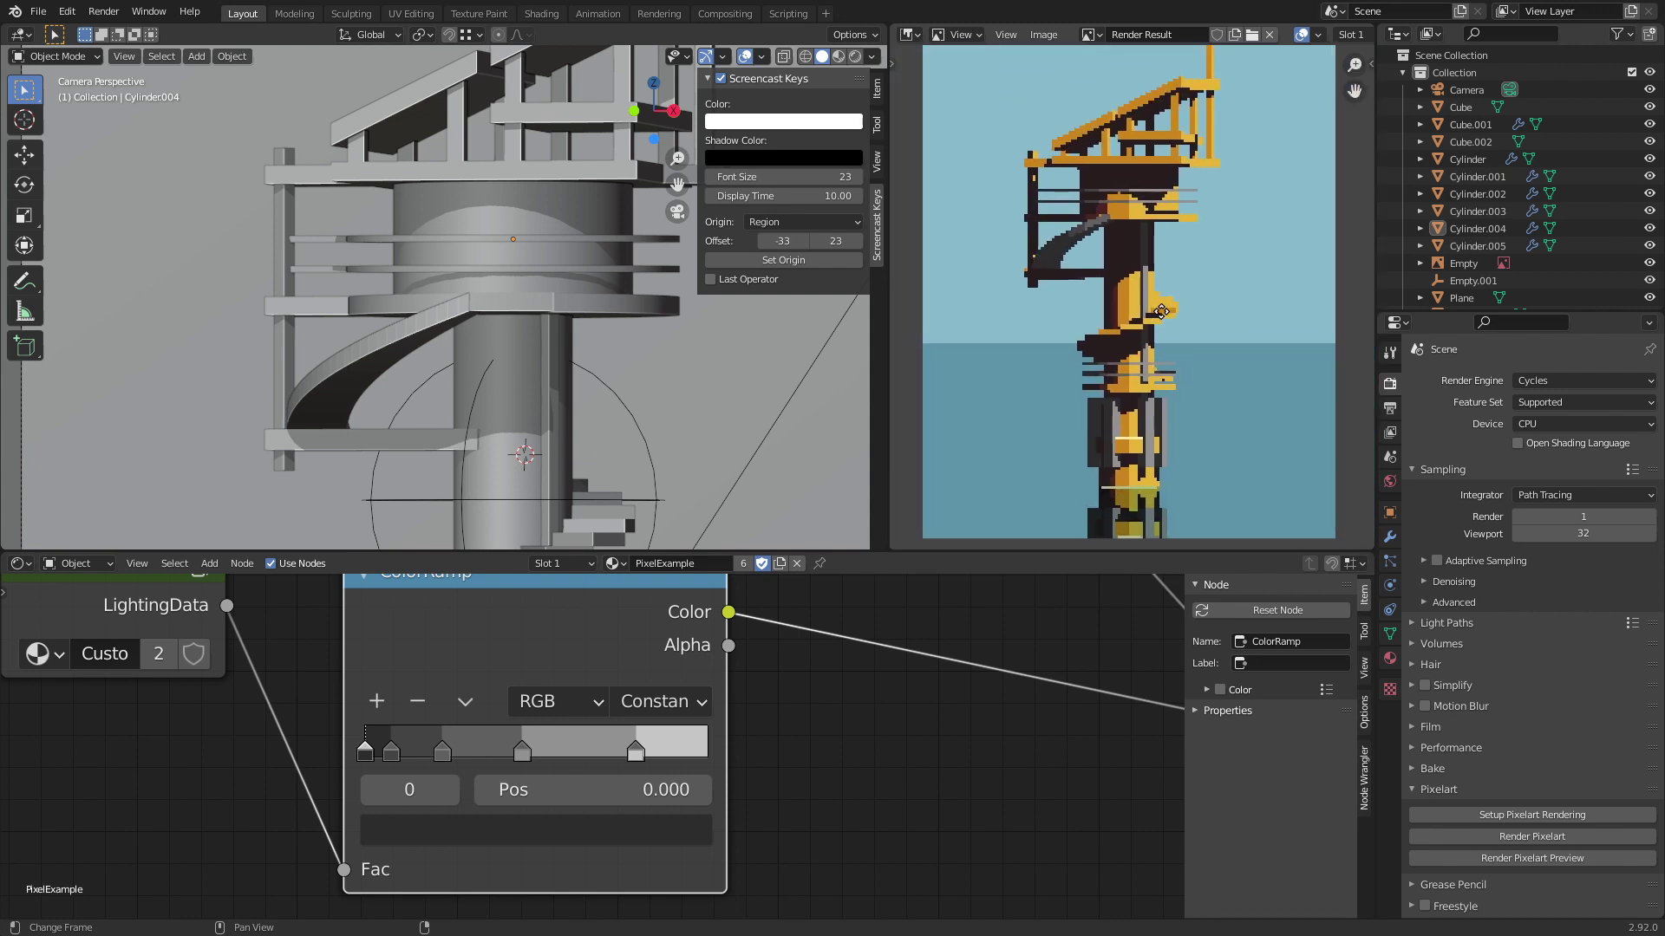
pyautogui.hotkey('ctrl', 's')
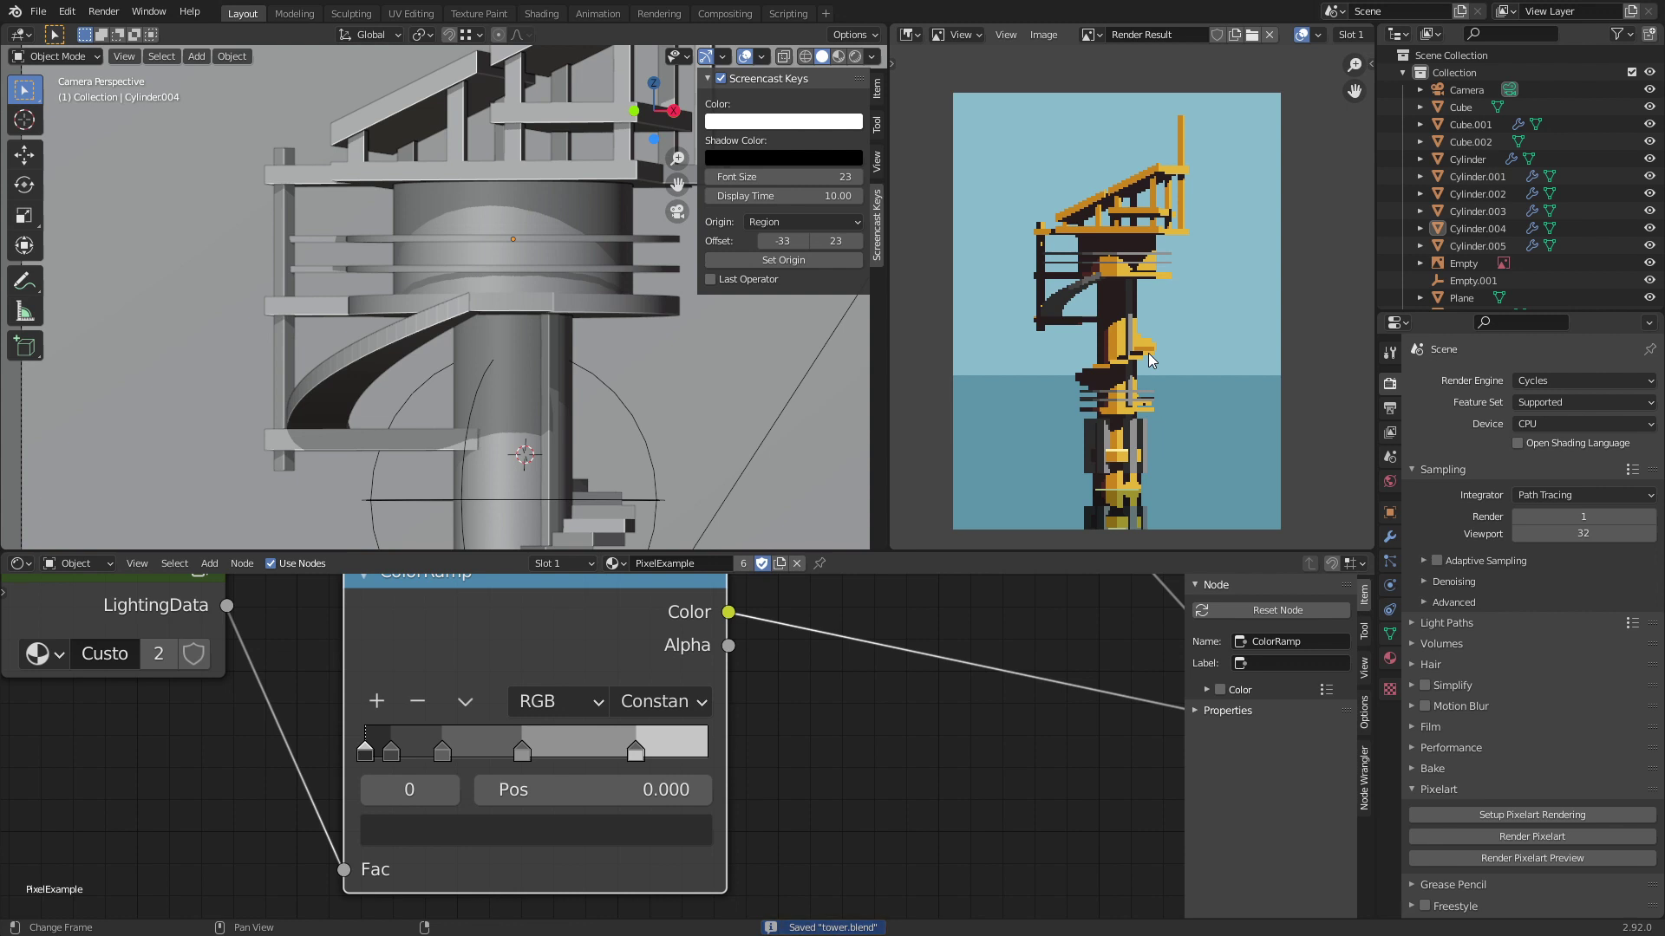
pyautogui.moveTo(1147, 354); pyautogui.dragTo(1134, 379, button='middle')
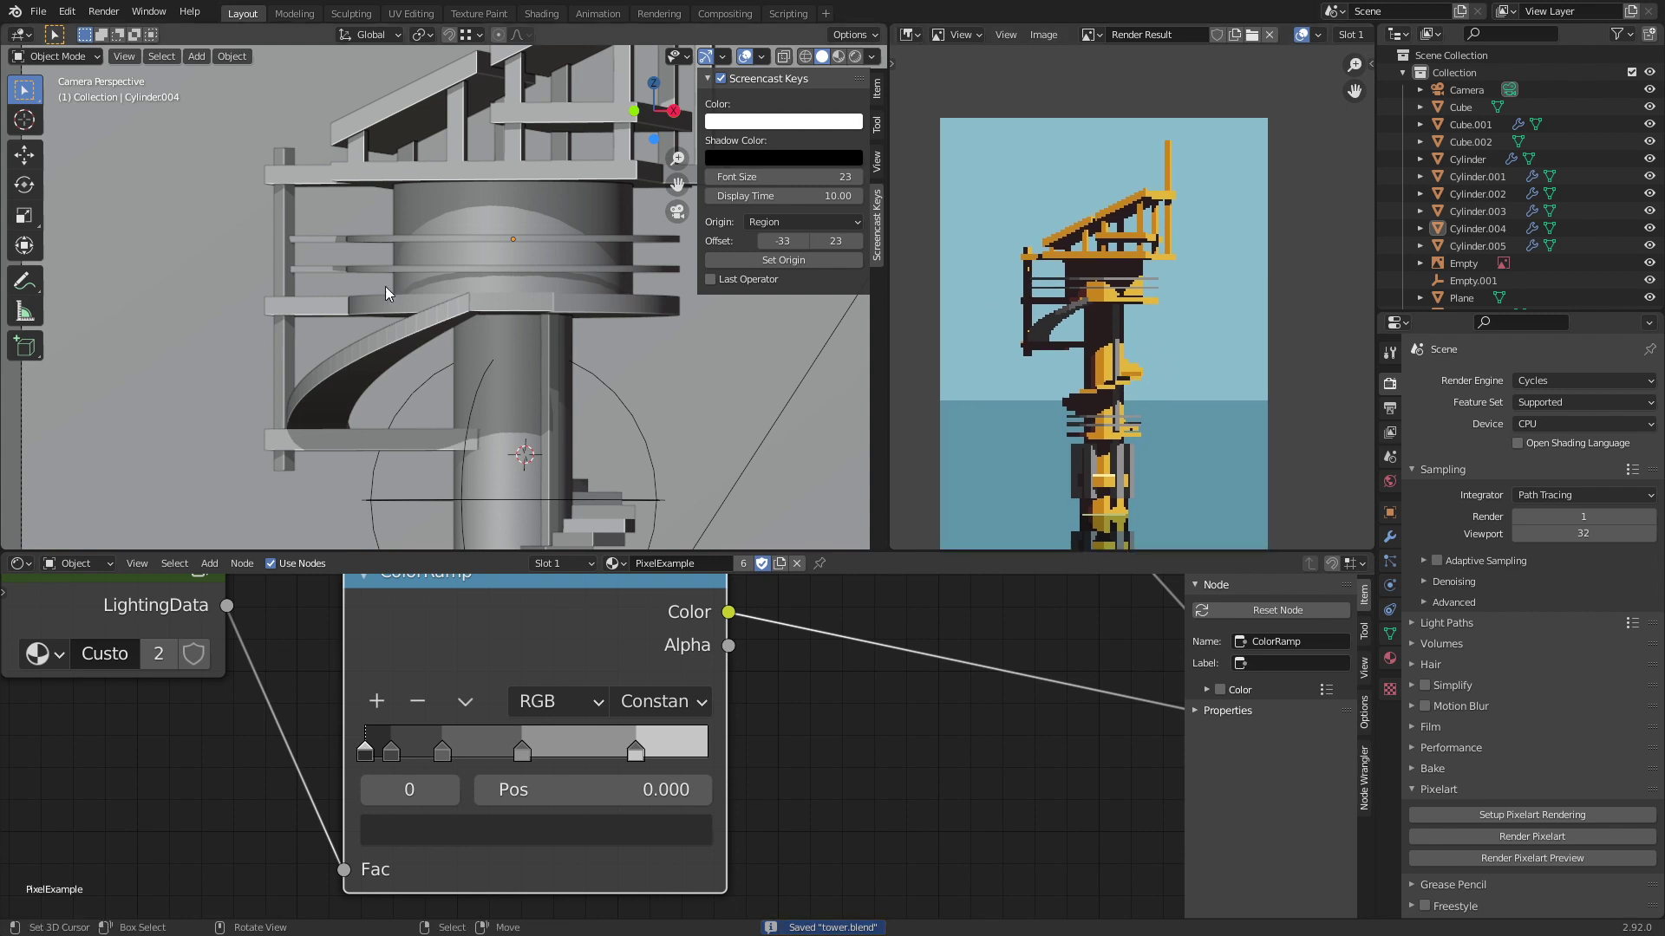
pyautogui.scroll(-3, 385, 286)
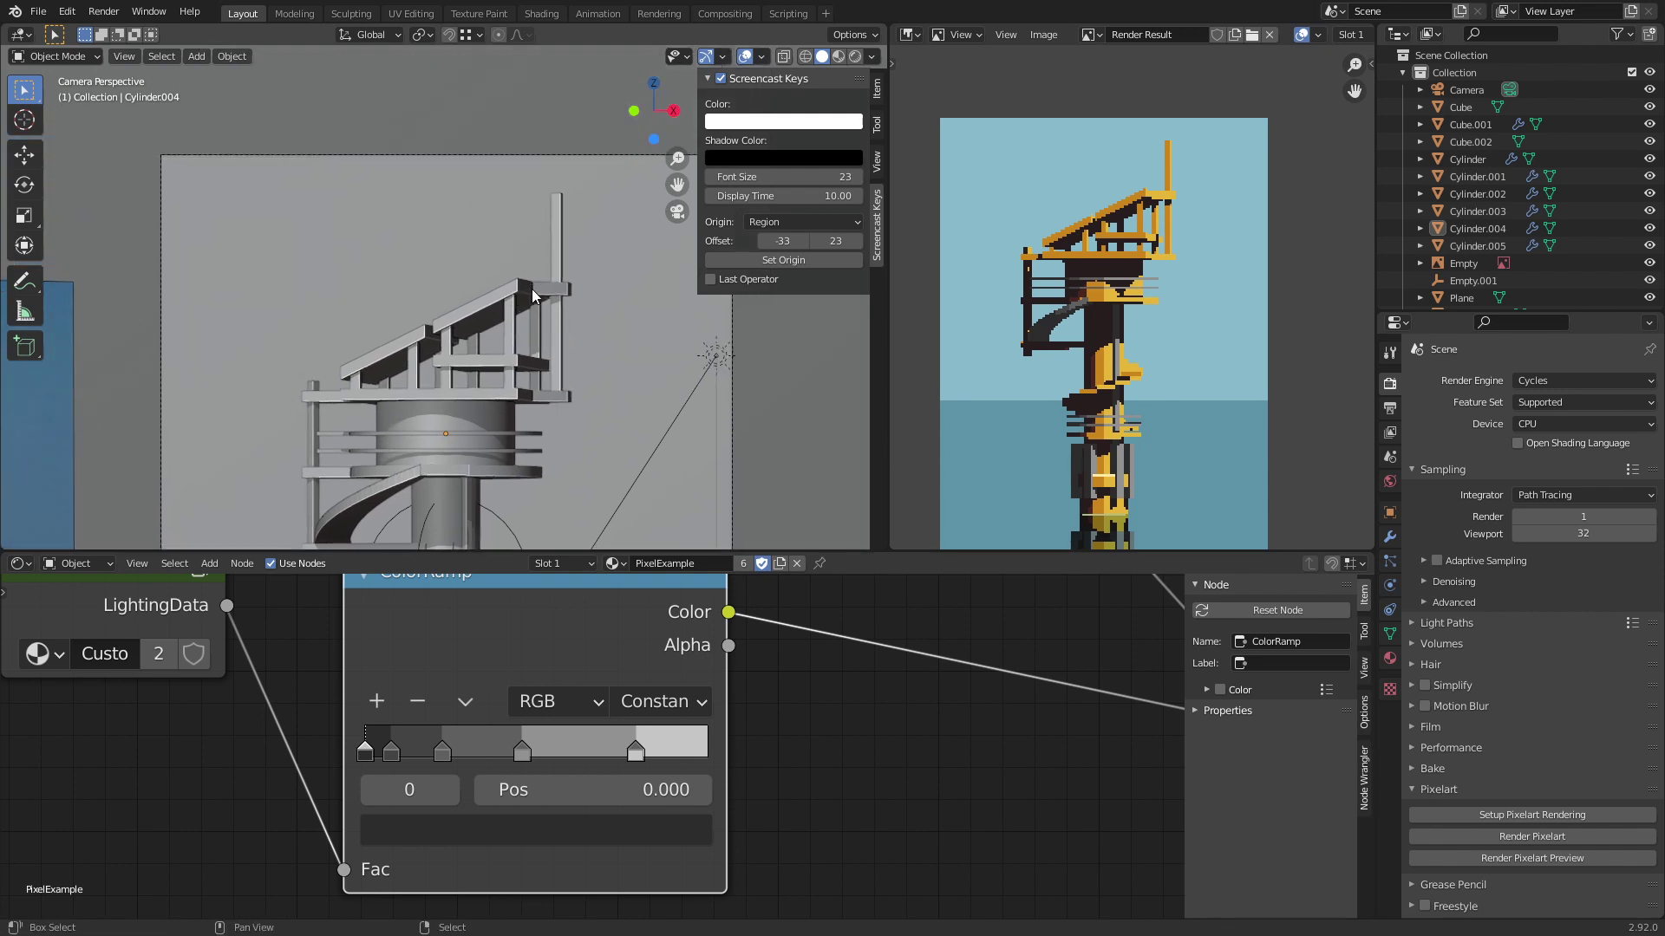
pyautogui.scroll(3, 510, 331)
pyautogui.hotkey('shift', 'a')
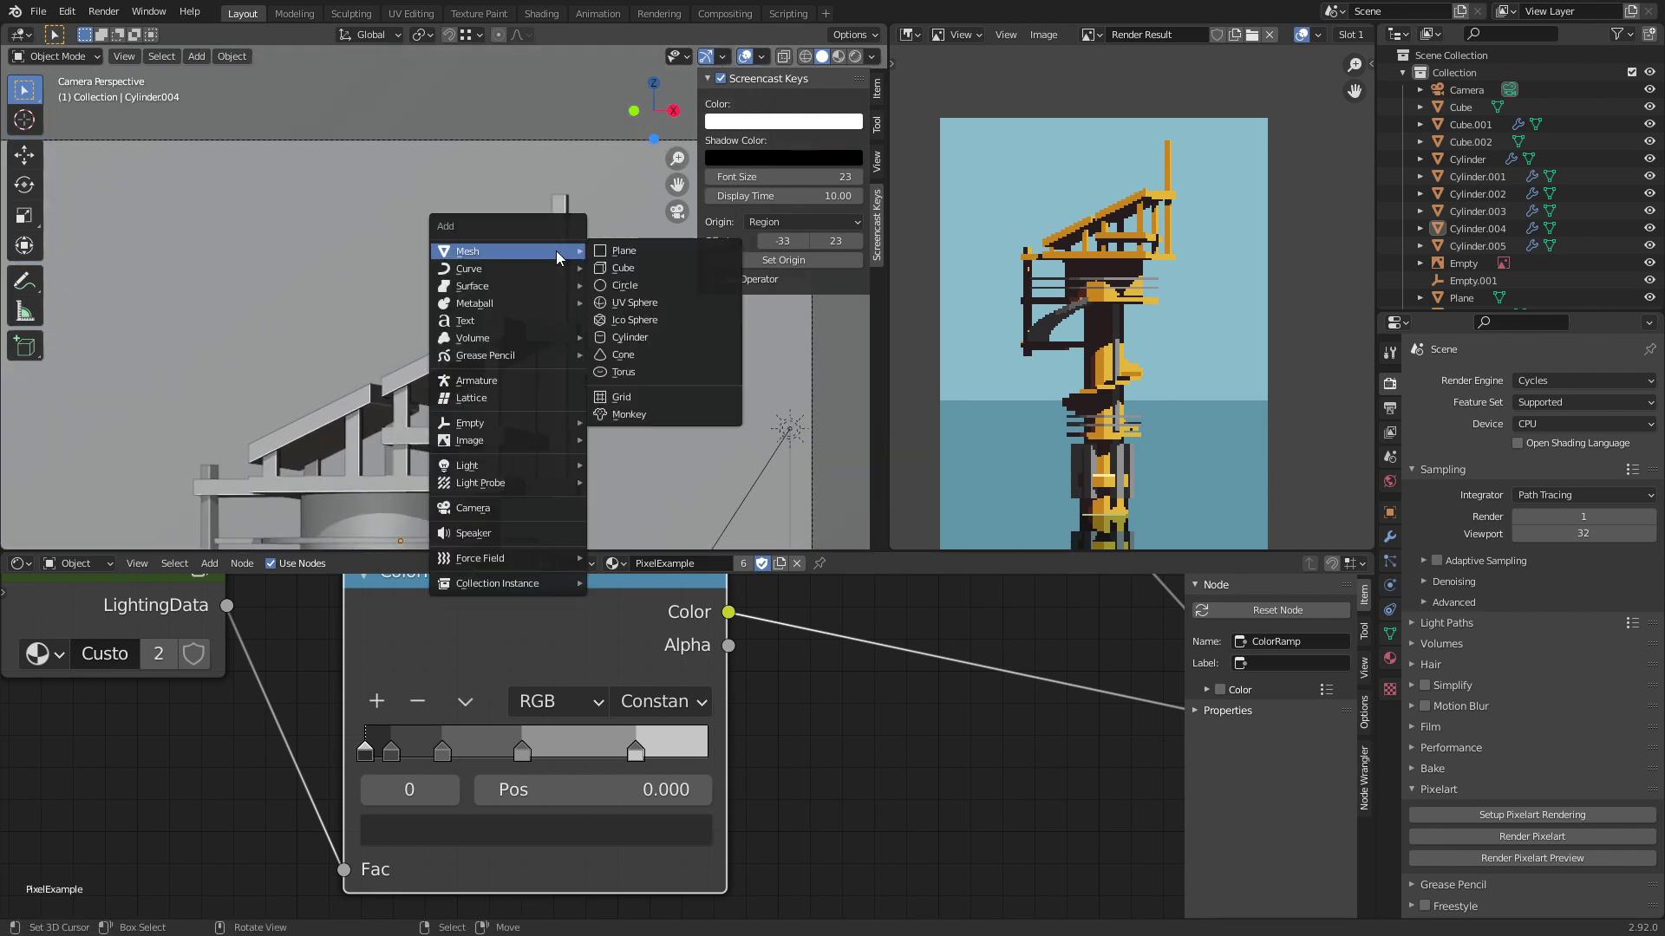
pyautogui.click(621, 252)
pyautogui.press('r')
pyautogui.press('r')
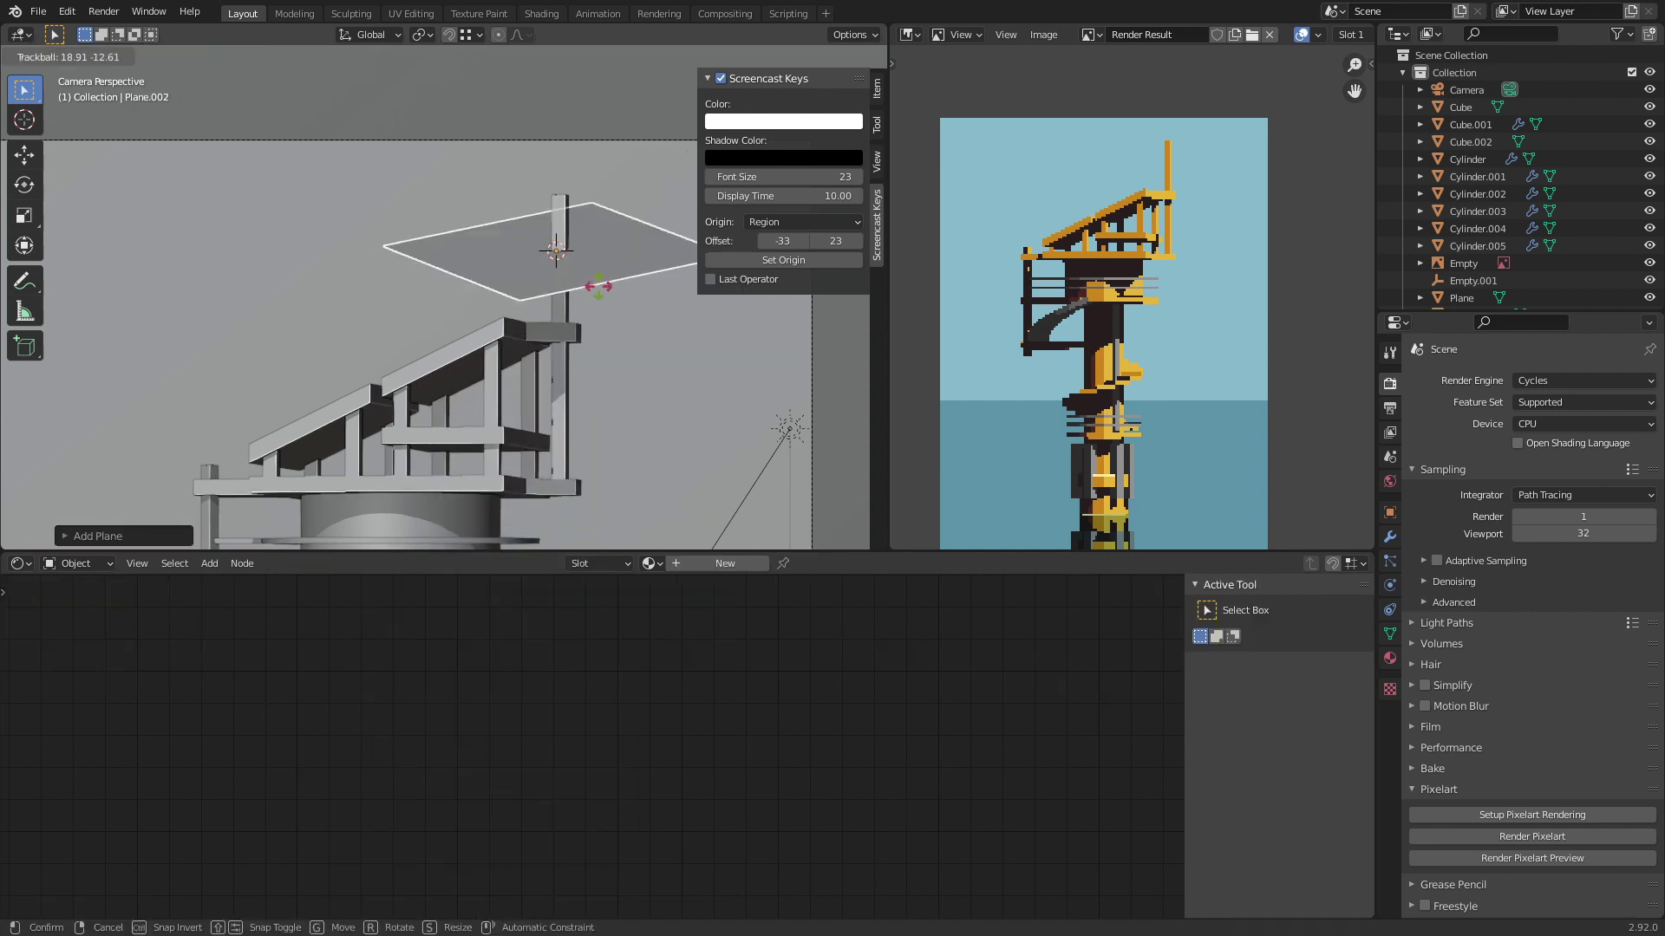
pyautogui.rightClick(621, 316)
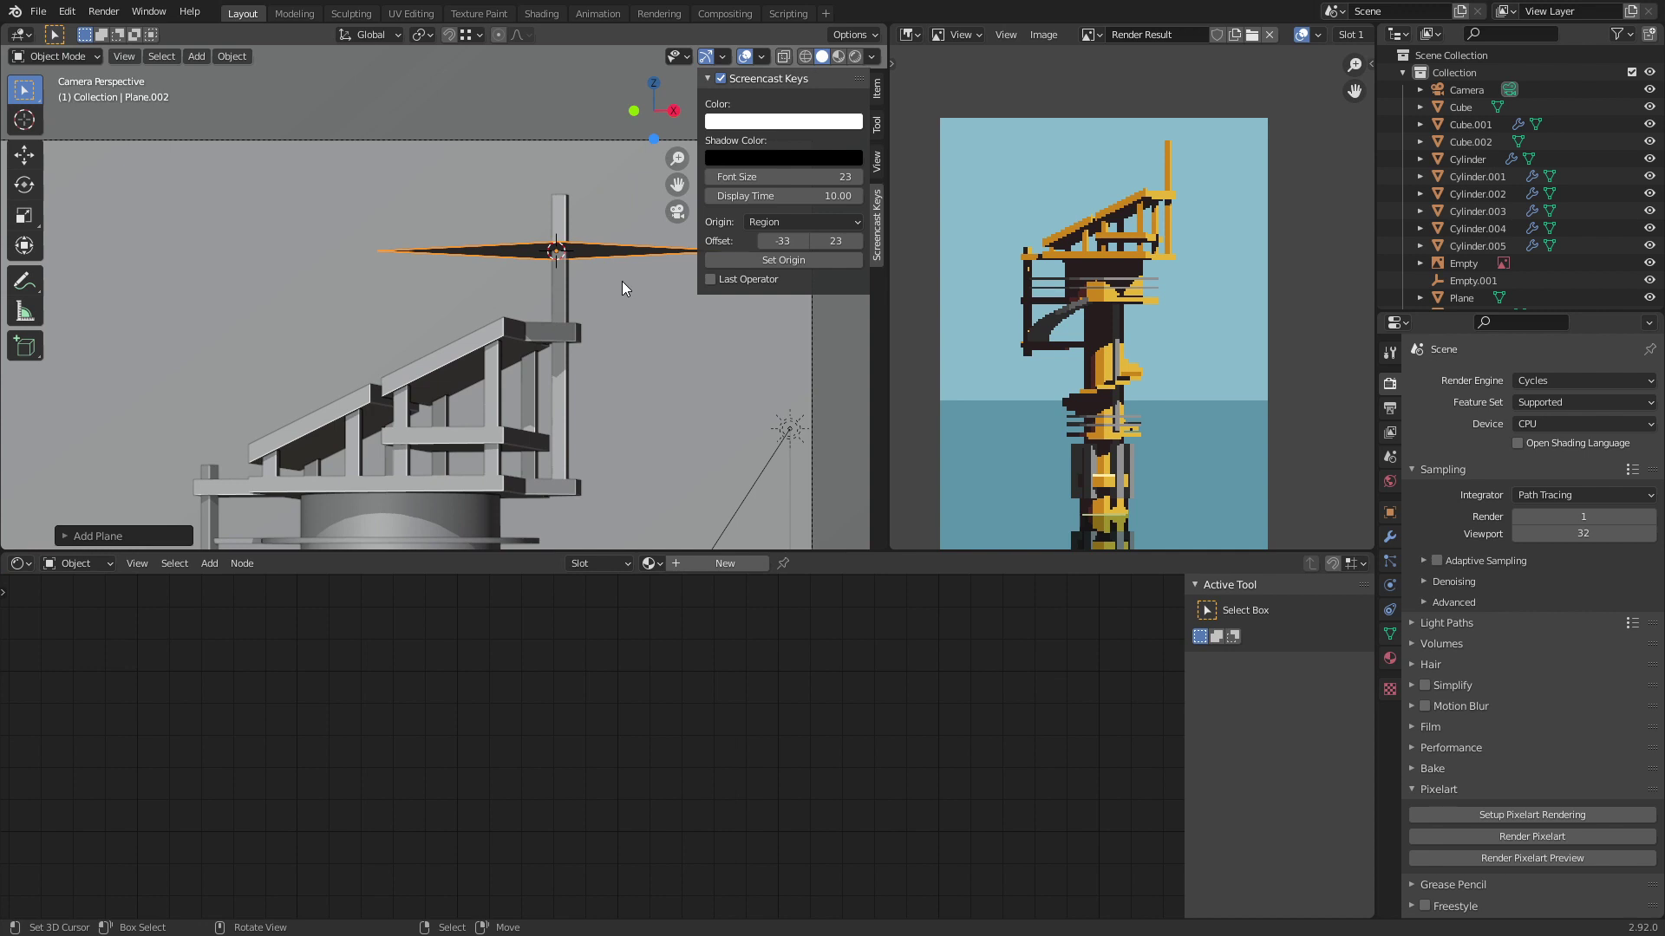
pyautogui.press('Tab')
pyautogui.press('x')
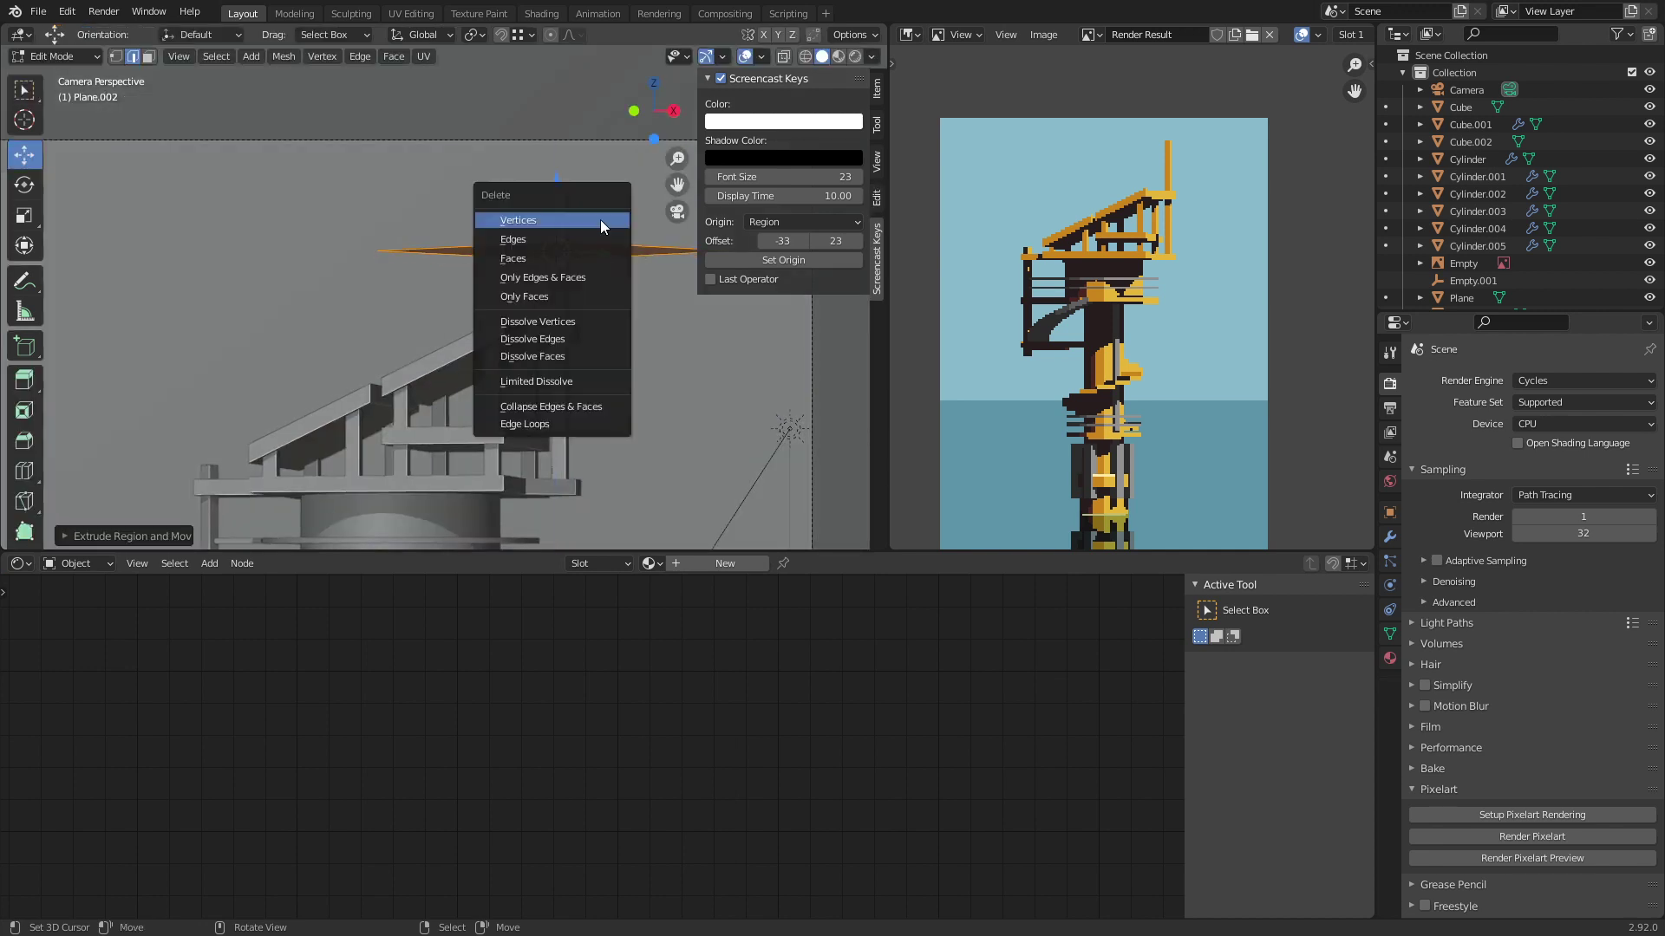
pyautogui.click(600, 220)
pyautogui.press('Tab')
pyautogui.press('Delete')
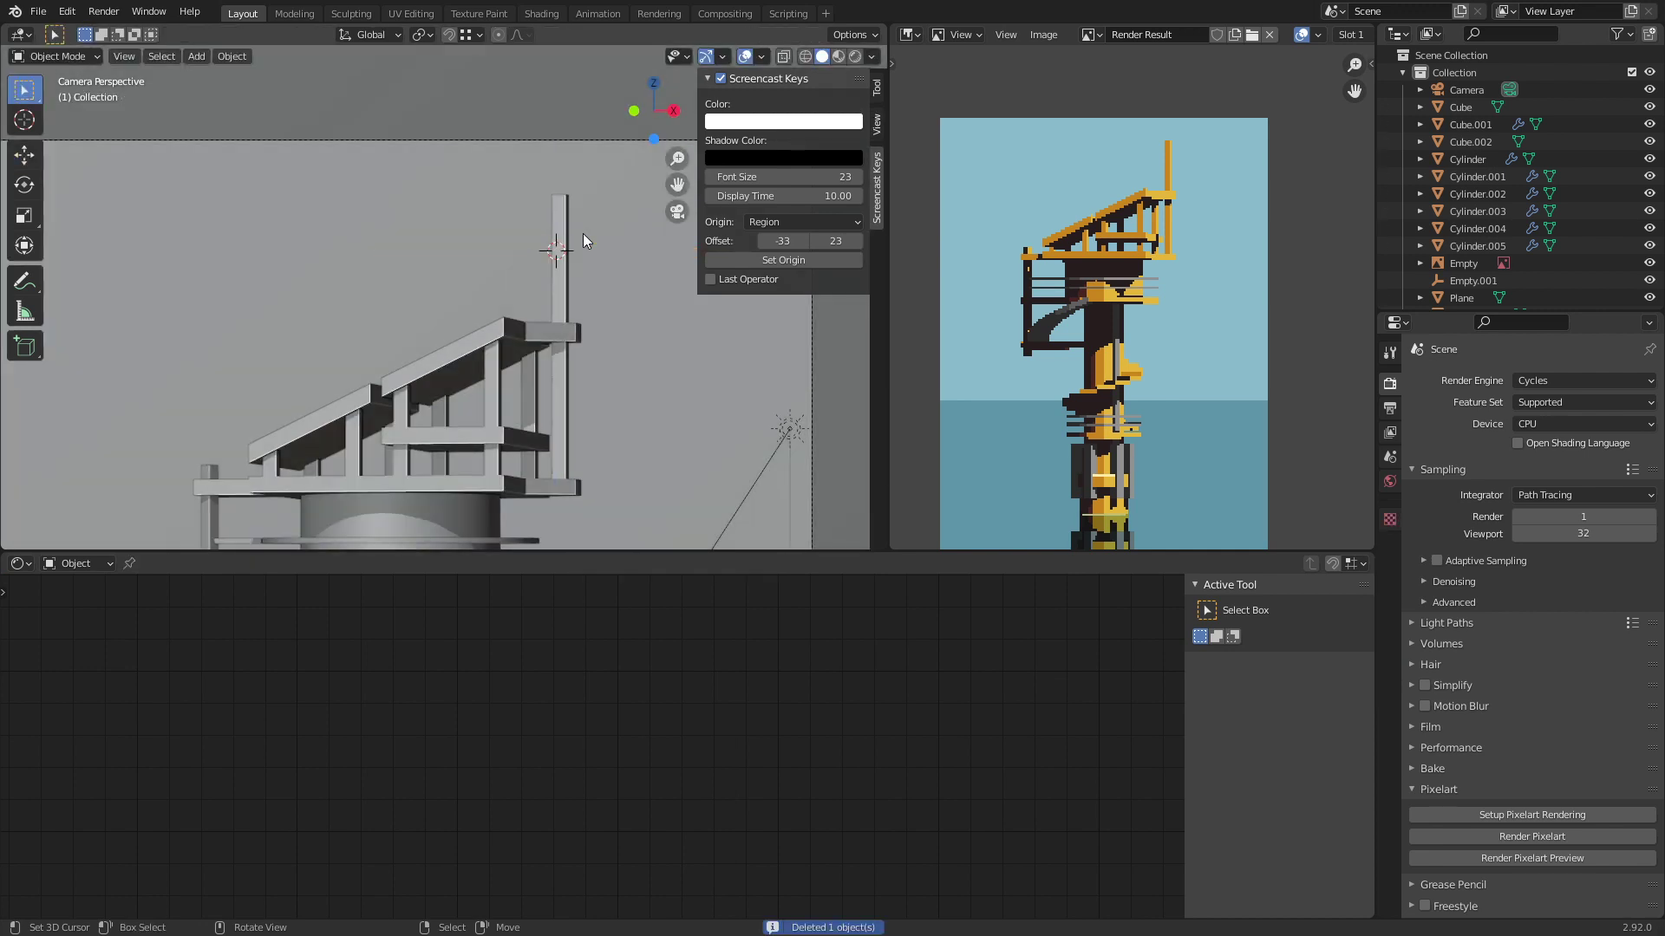
# Step: Add a cube at the 3D cursor on the mast and scale it down to about 0.058
pyautogui.hotkey('shift', 'a')
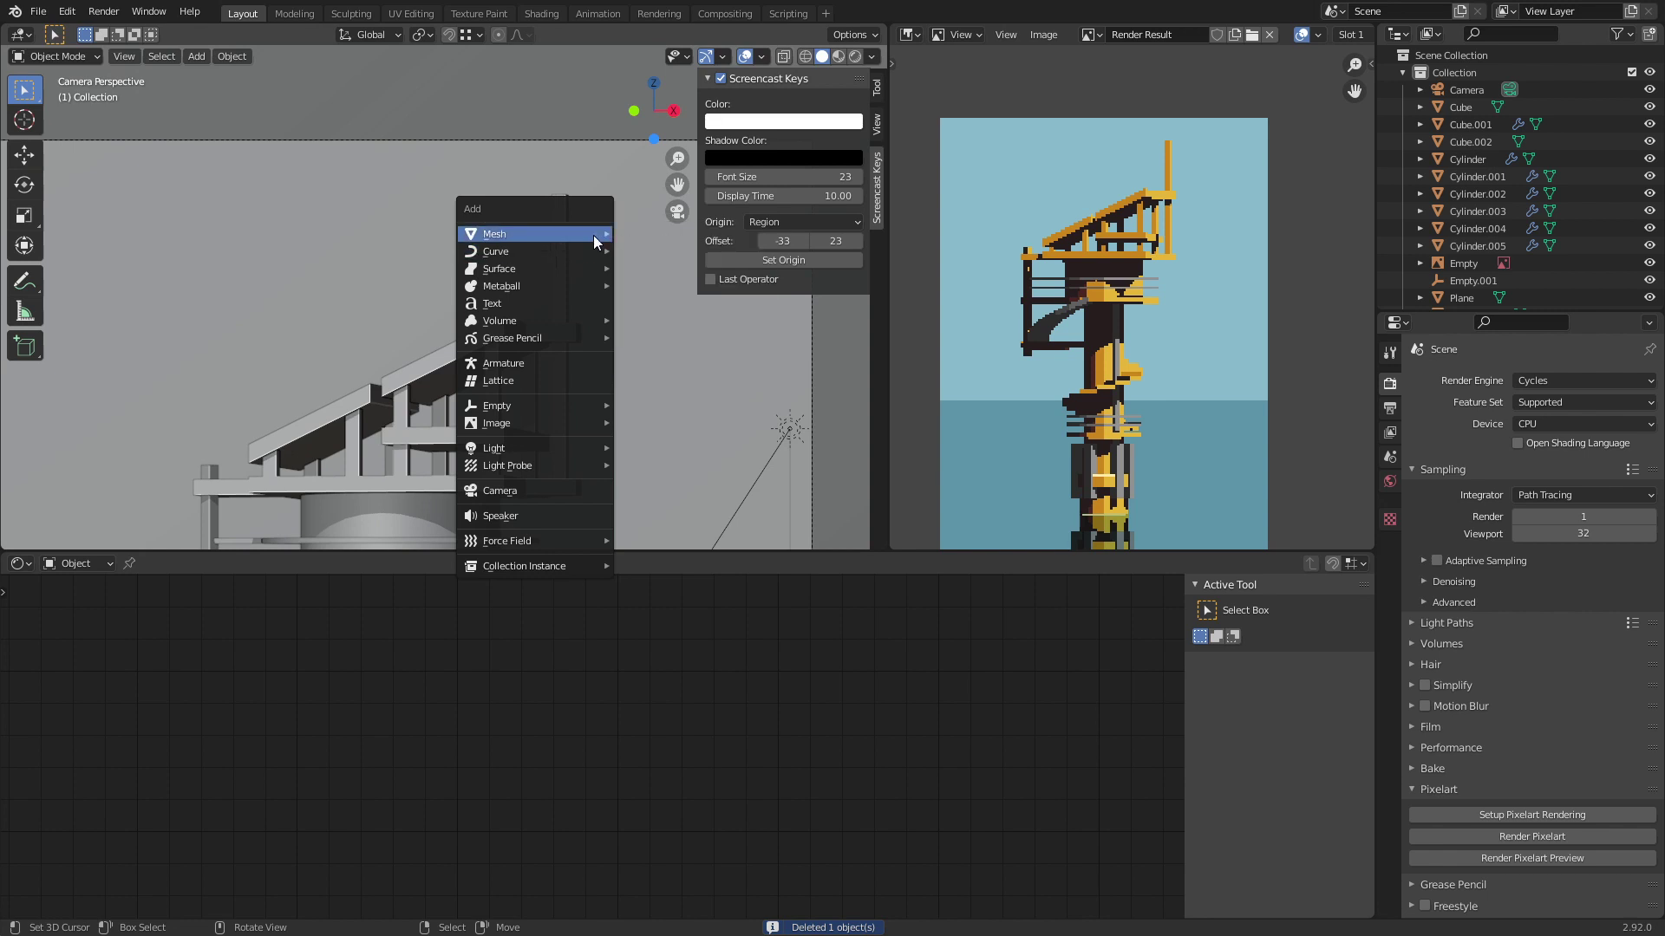
pyautogui.moveTo(593, 236)
pyautogui.click(642, 244)
pyautogui.press('s')
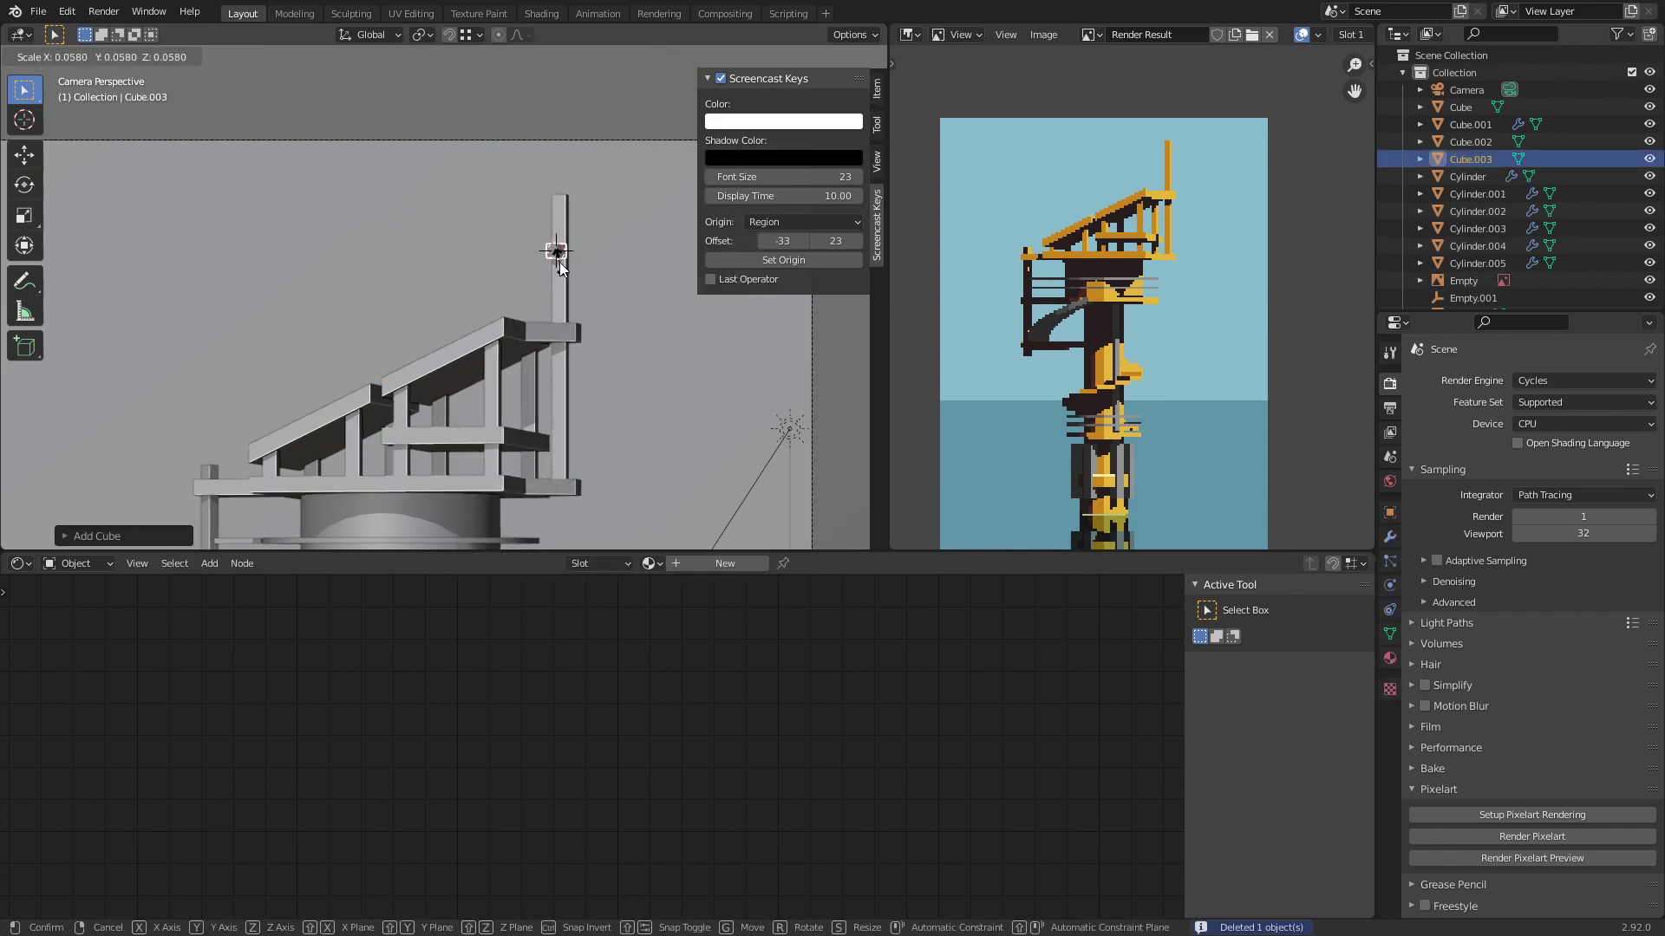
pyautogui.click(560, 268)
# Step: Stretch the small cube along X and adjust its overall scale to form a thin crossbar across the mast
pyautogui.press('s')
pyautogui.press('x')
pyautogui.click(666, 412)
pyautogui.press('s')
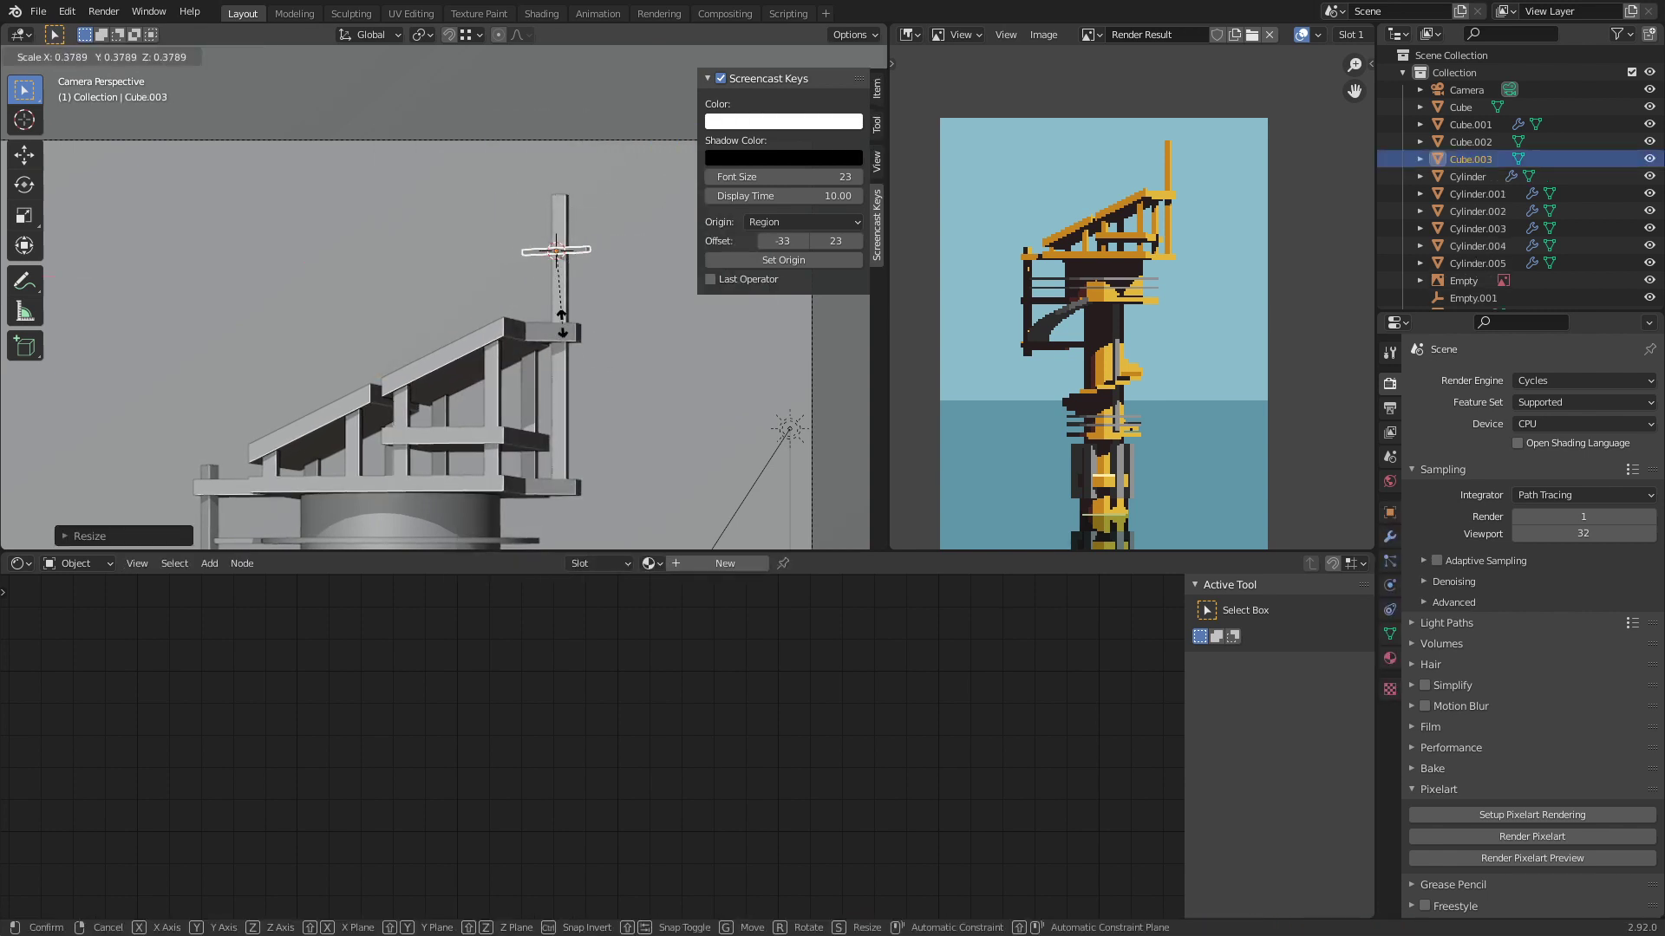
pyautogui.click(577, 344)
pyautogui.press('s')
pyautogui.click(603, 415)
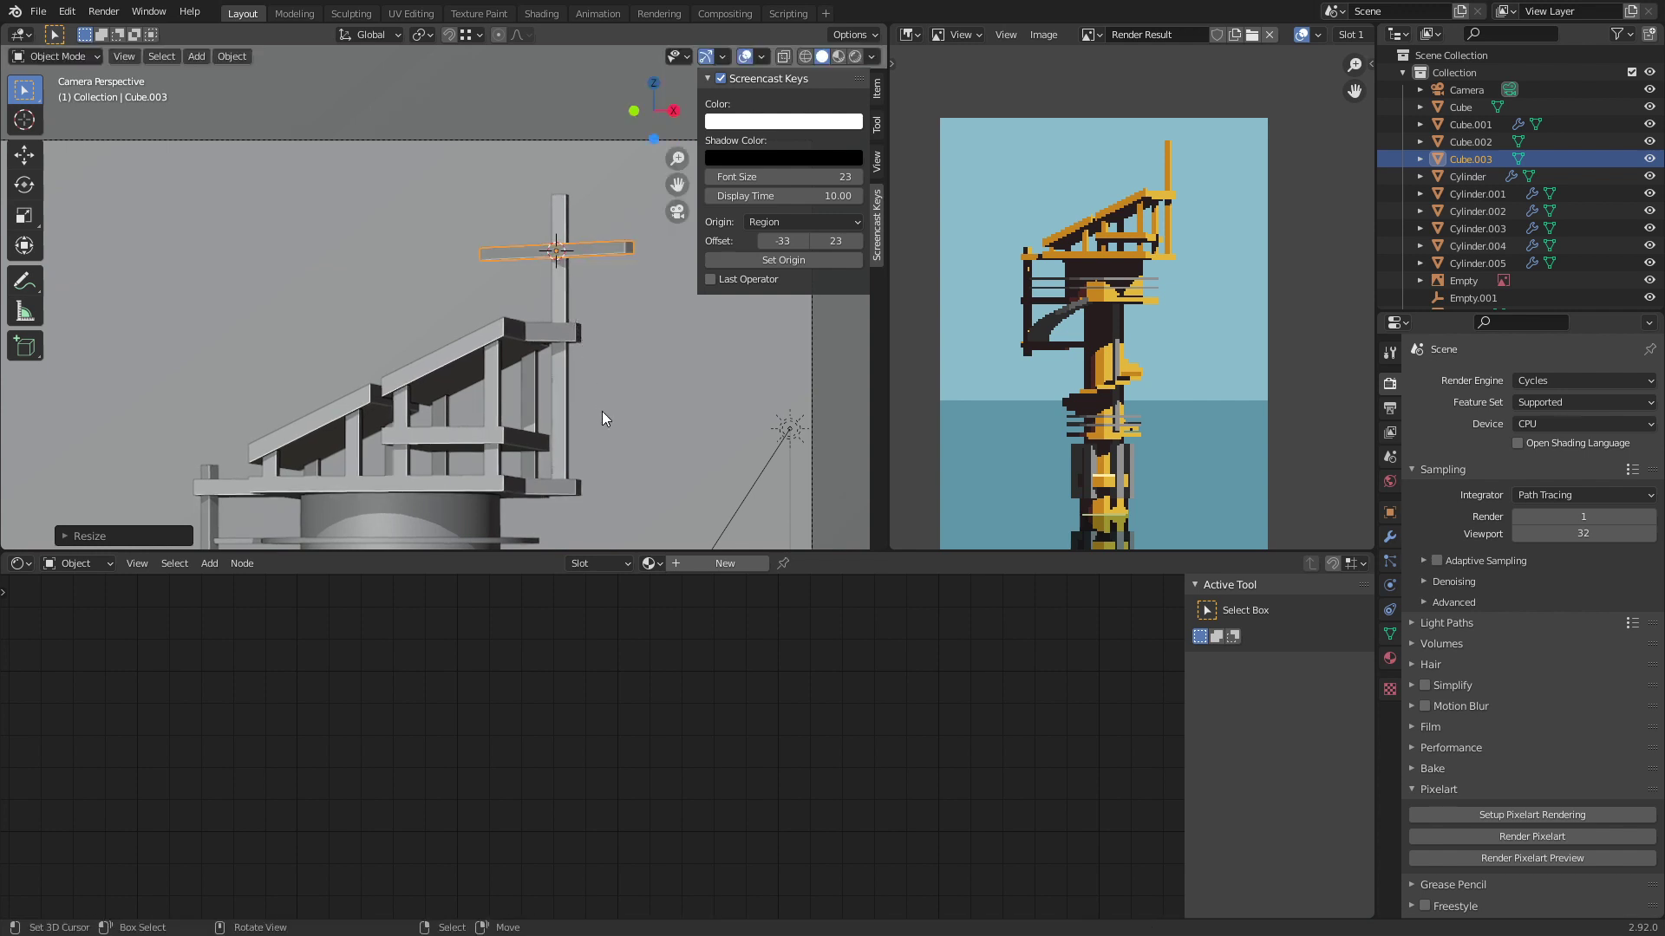
pyautogui.press('s')
pyautogui.press('x')
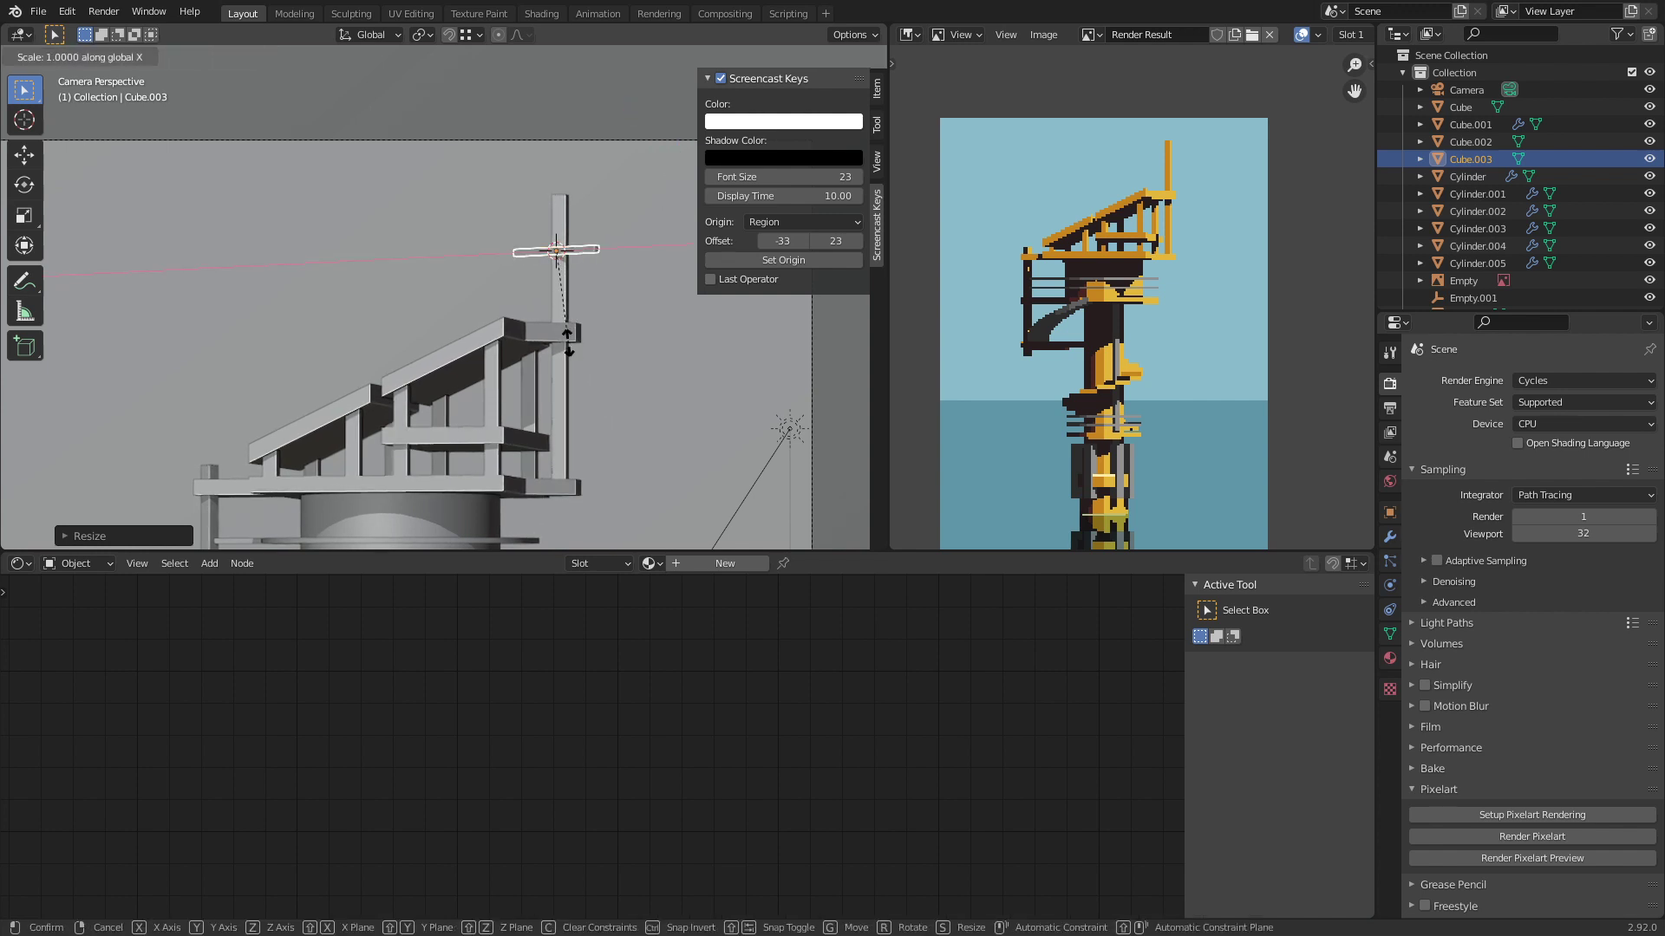
pyautogui.click(568, 356)
# Step: Assign the existing PixelExample material to the crossbar
pyautogui.click(1390, 658)
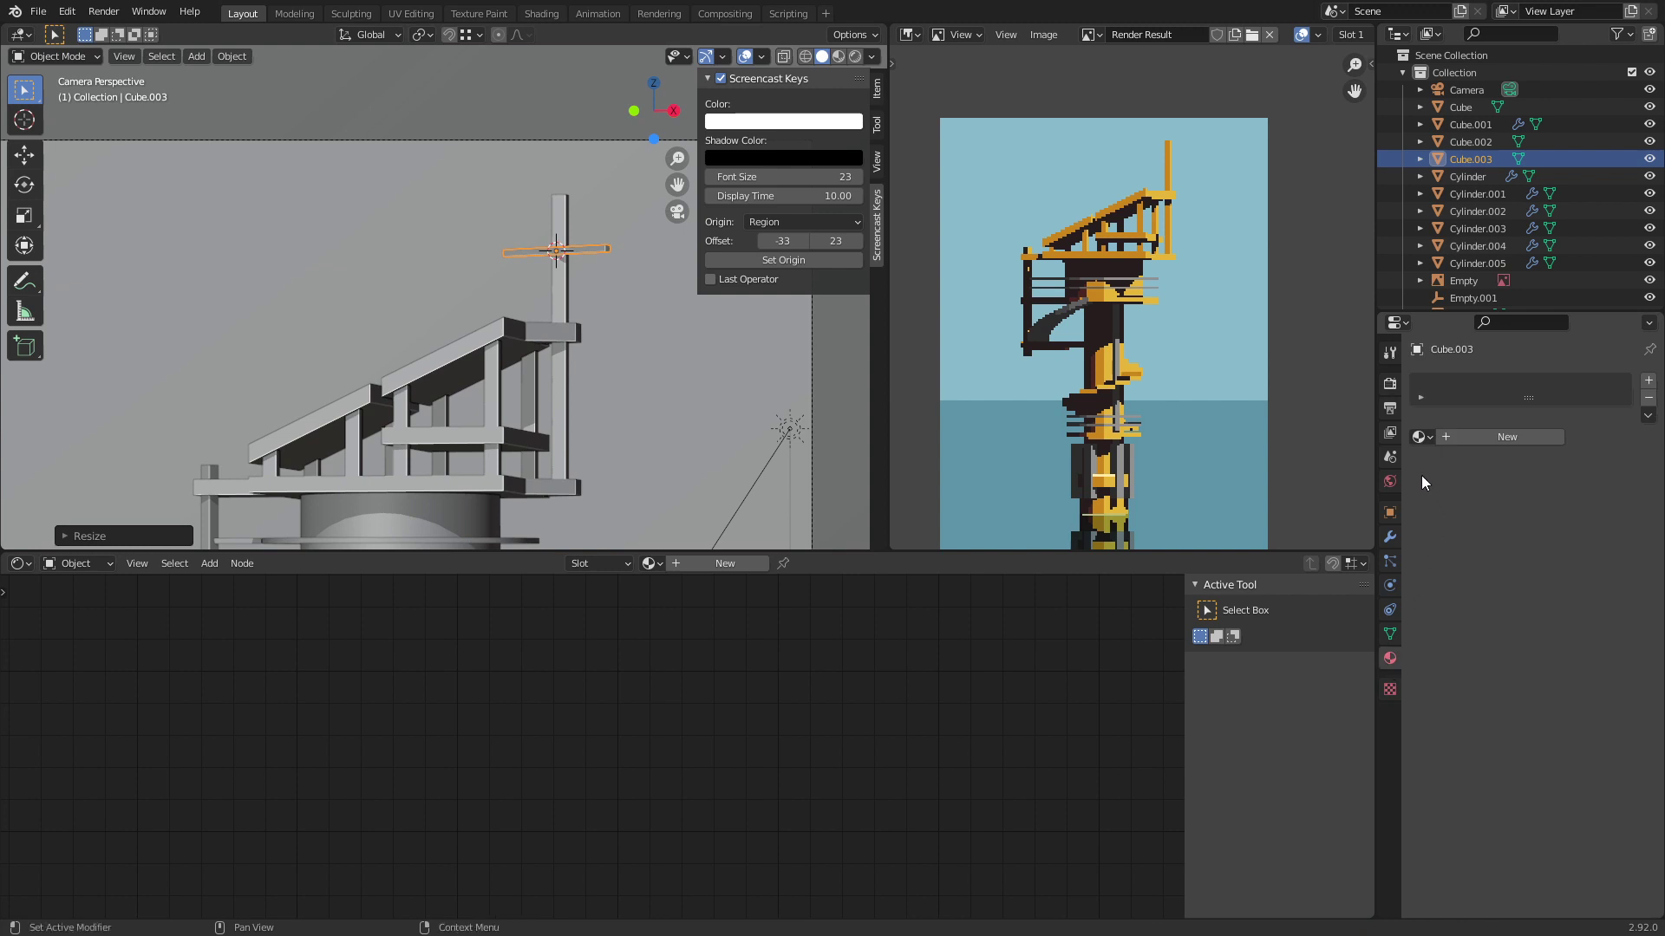
pyautogui.click(1422, 437)
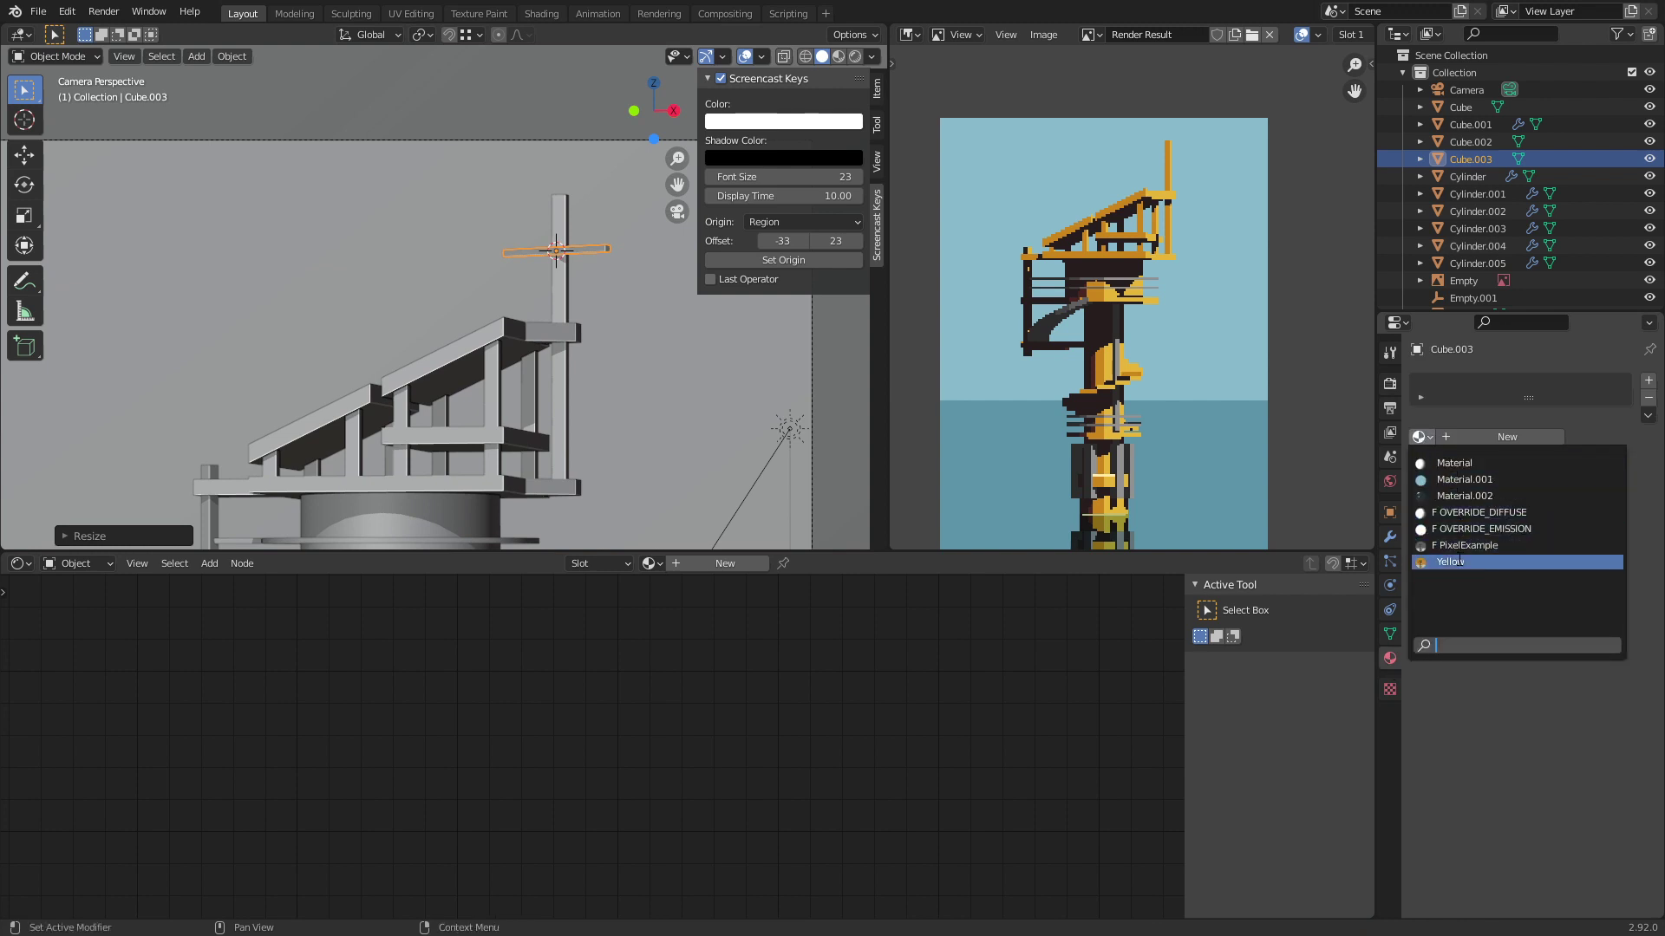
pyautogui.click(1462, 546)
# Step: Render a pixel art preview and examine the crossbar on the mast
pyautogui.click(1391, 385)
pyautogui.click(1533, 858)
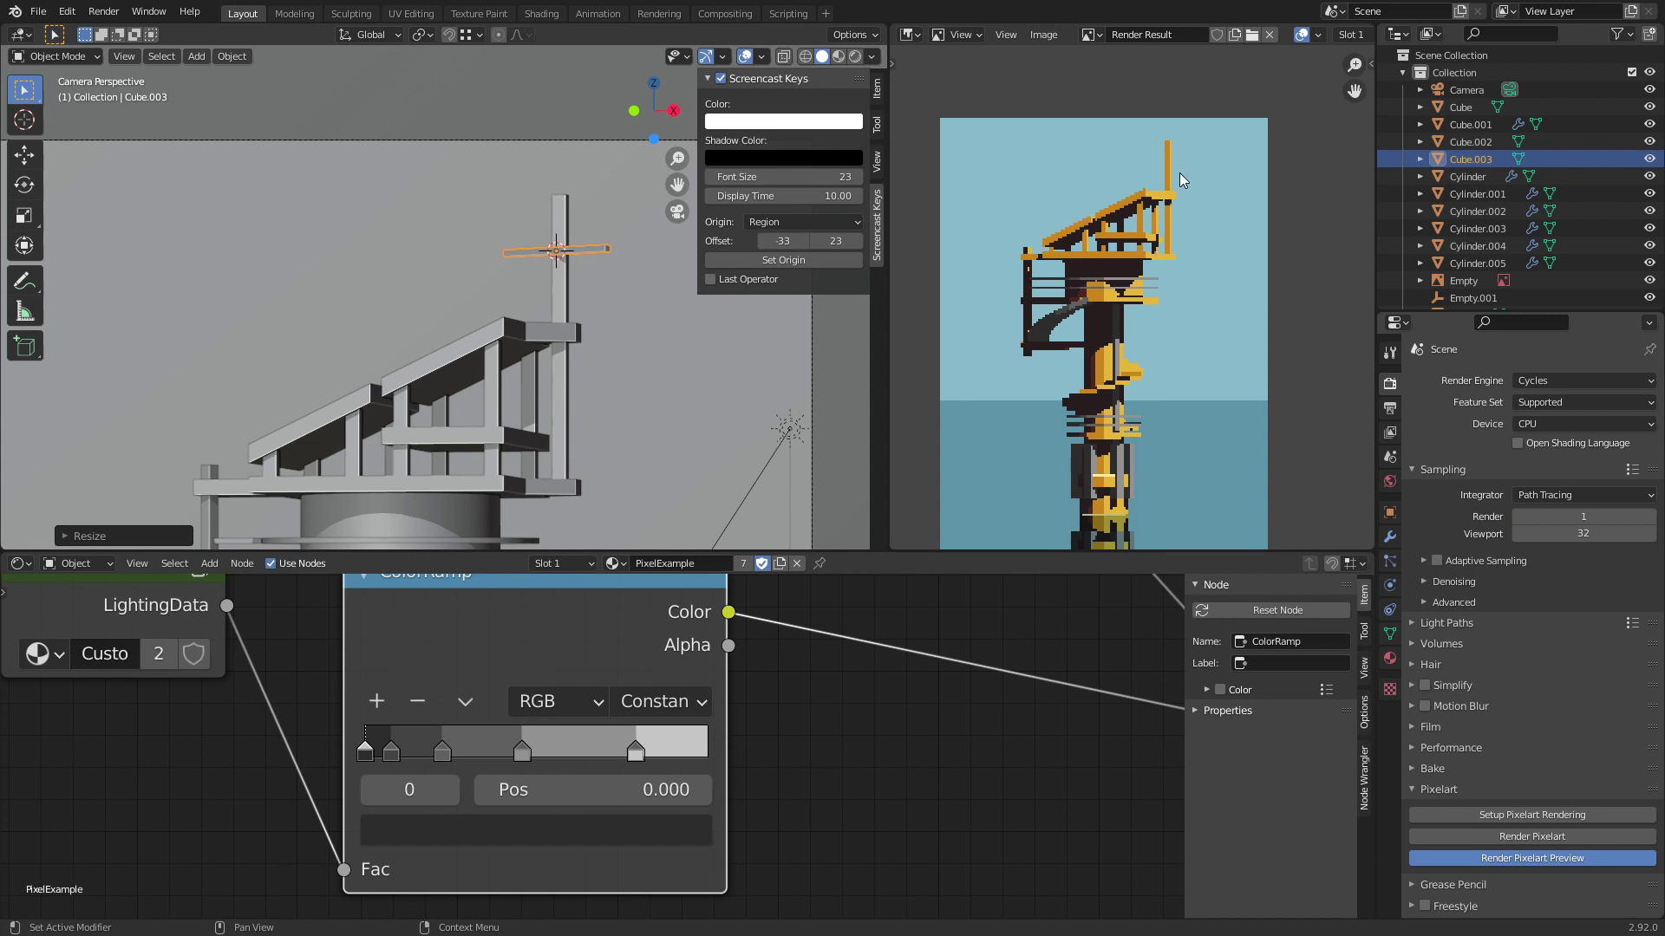
pyautogui.moveTo(1179, 173); pyautogui.dragTo(1065, 408, button='middle')
pyautogui.scroll(6, 1163, 224)
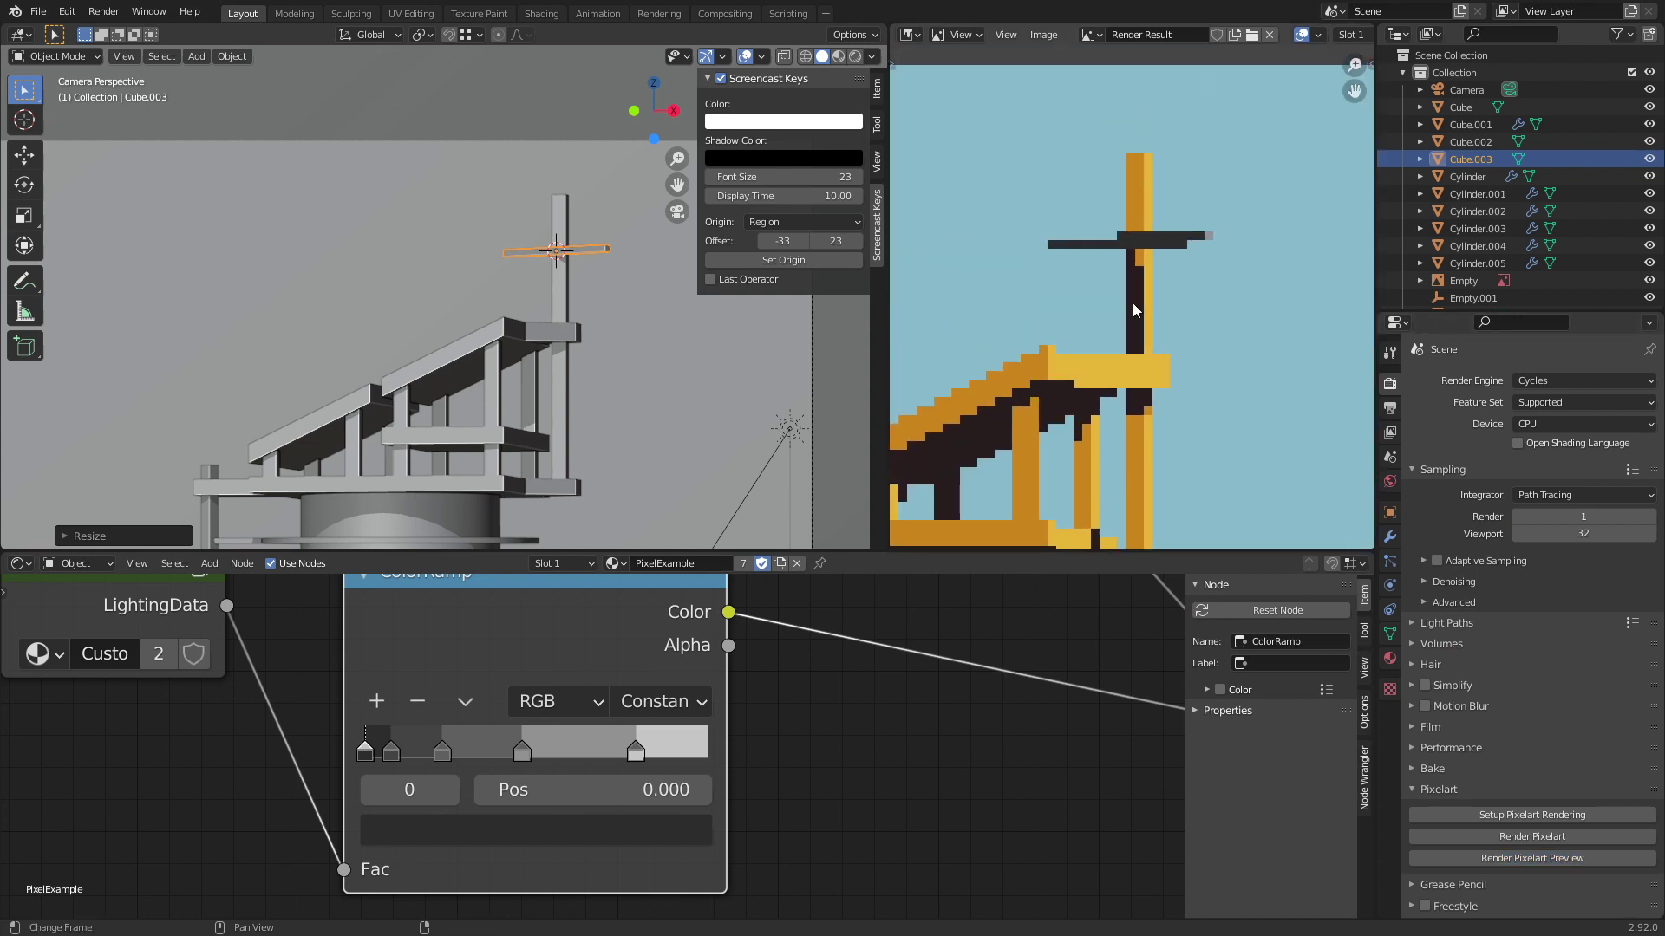
pyautogui.scroll(-5, 1137, 299)
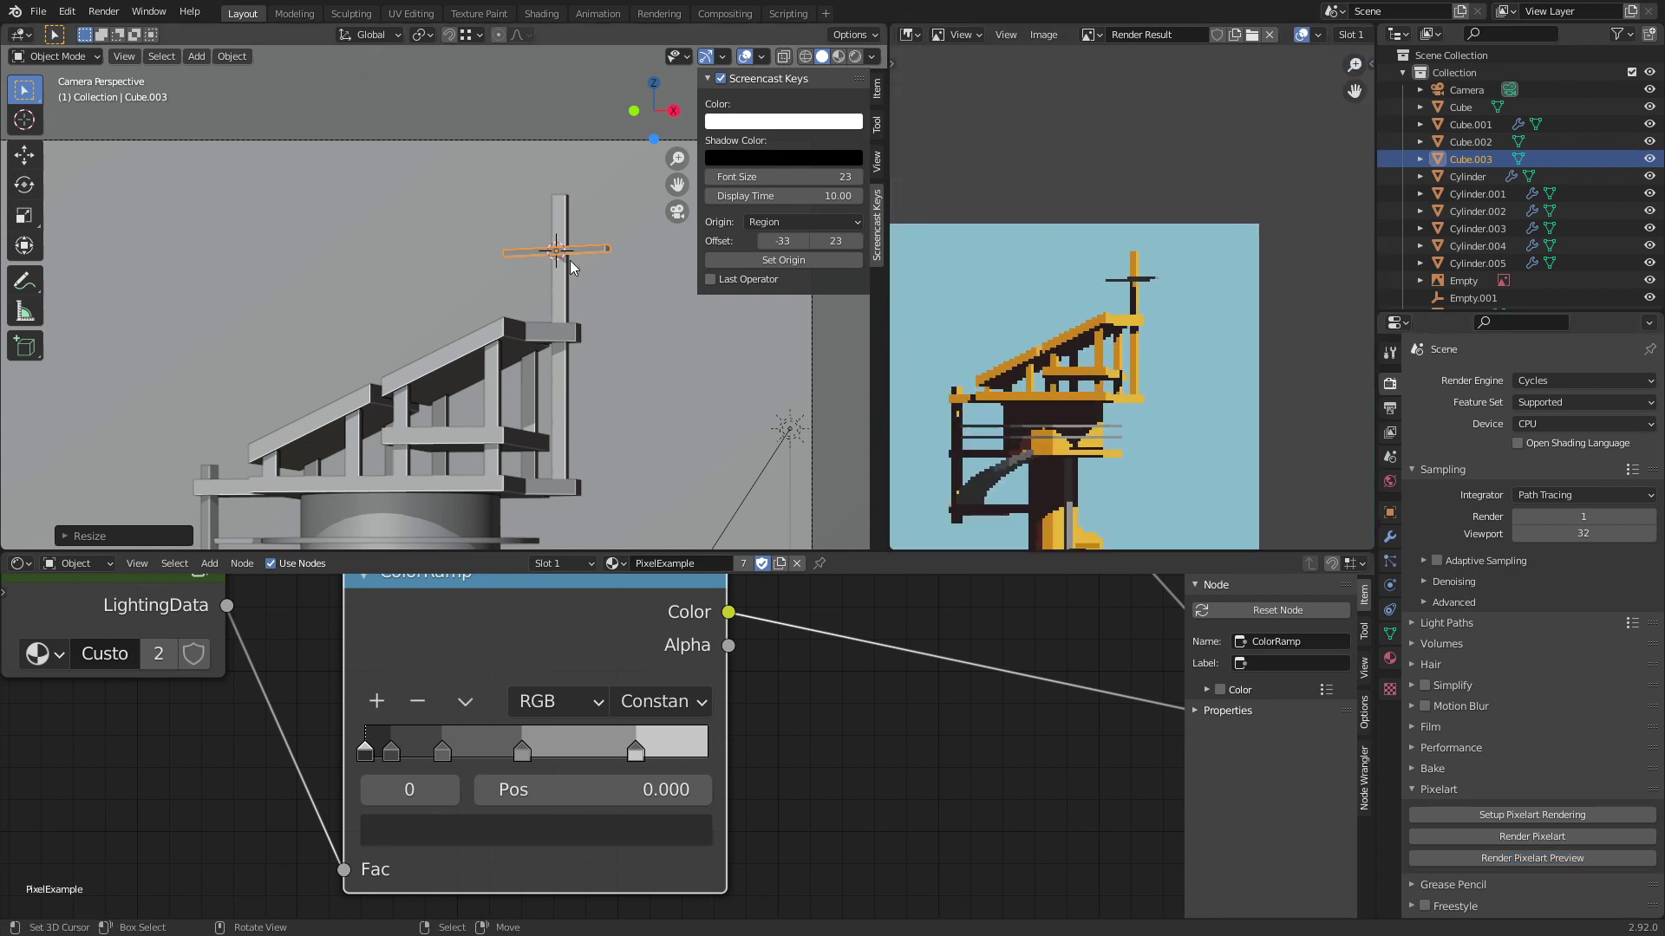
# Step: Duplicate the crossbar and place the copy slightly below the original on the mast
pyautogui.hotkey('shift', 'd')
pyautogui.click(612, 338)
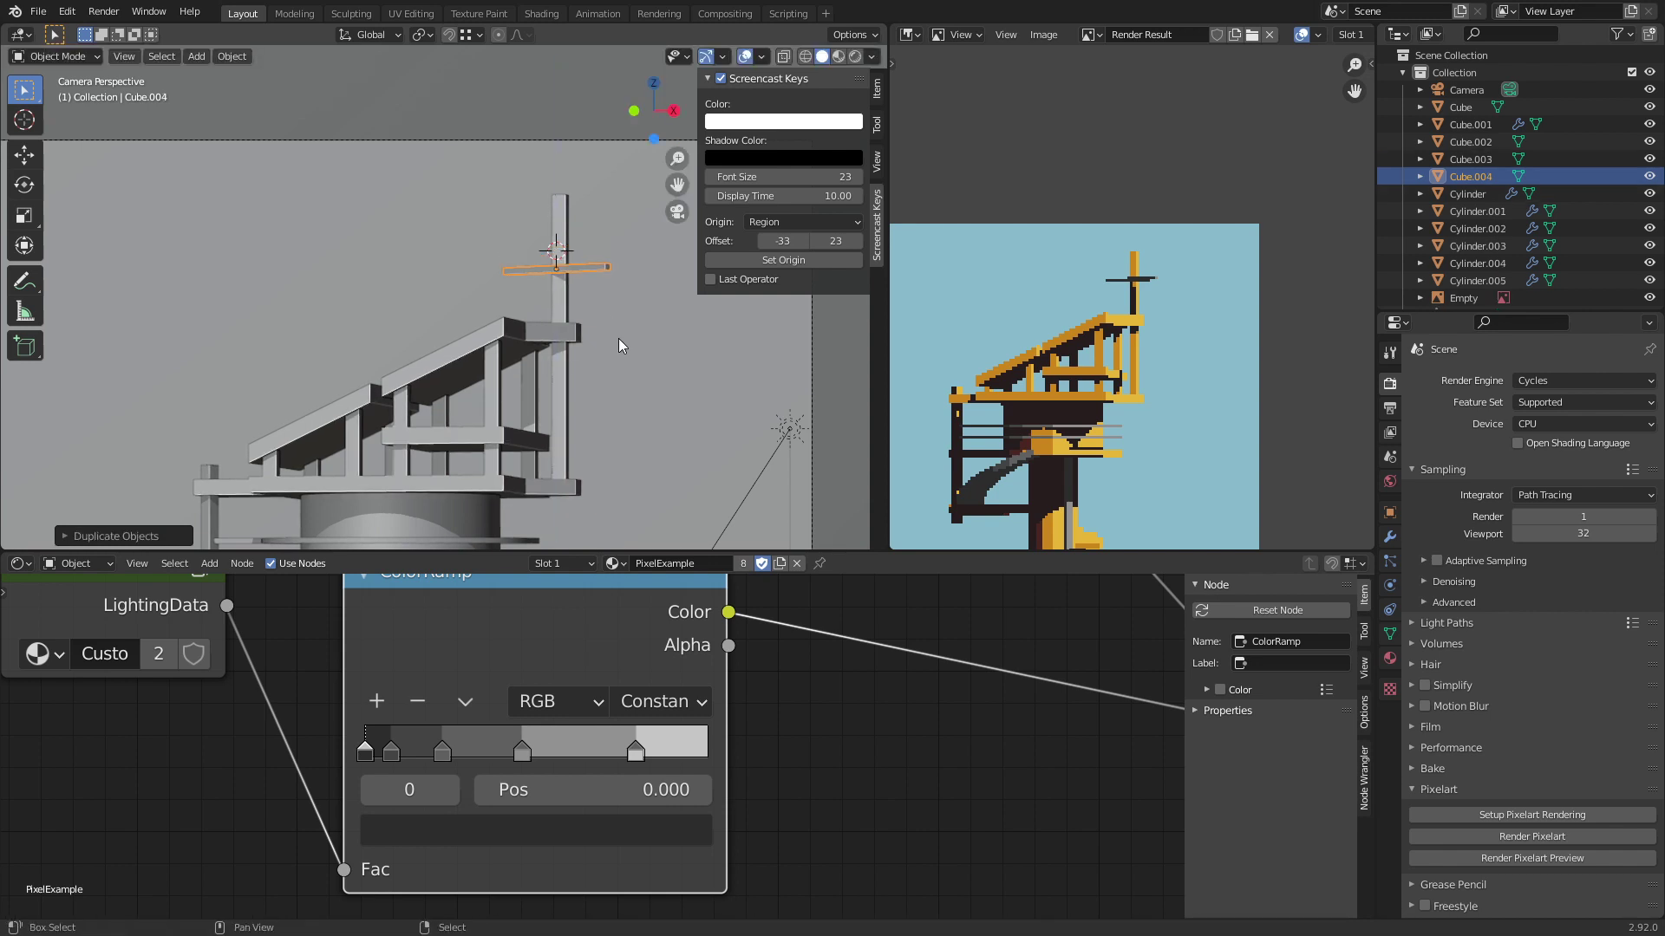
# Step: Raise the crossbar copy to near the mast's top and add a shorter third crossbar midway between the two
pyautogui.press('g')
pyautogui.click(625, 293)
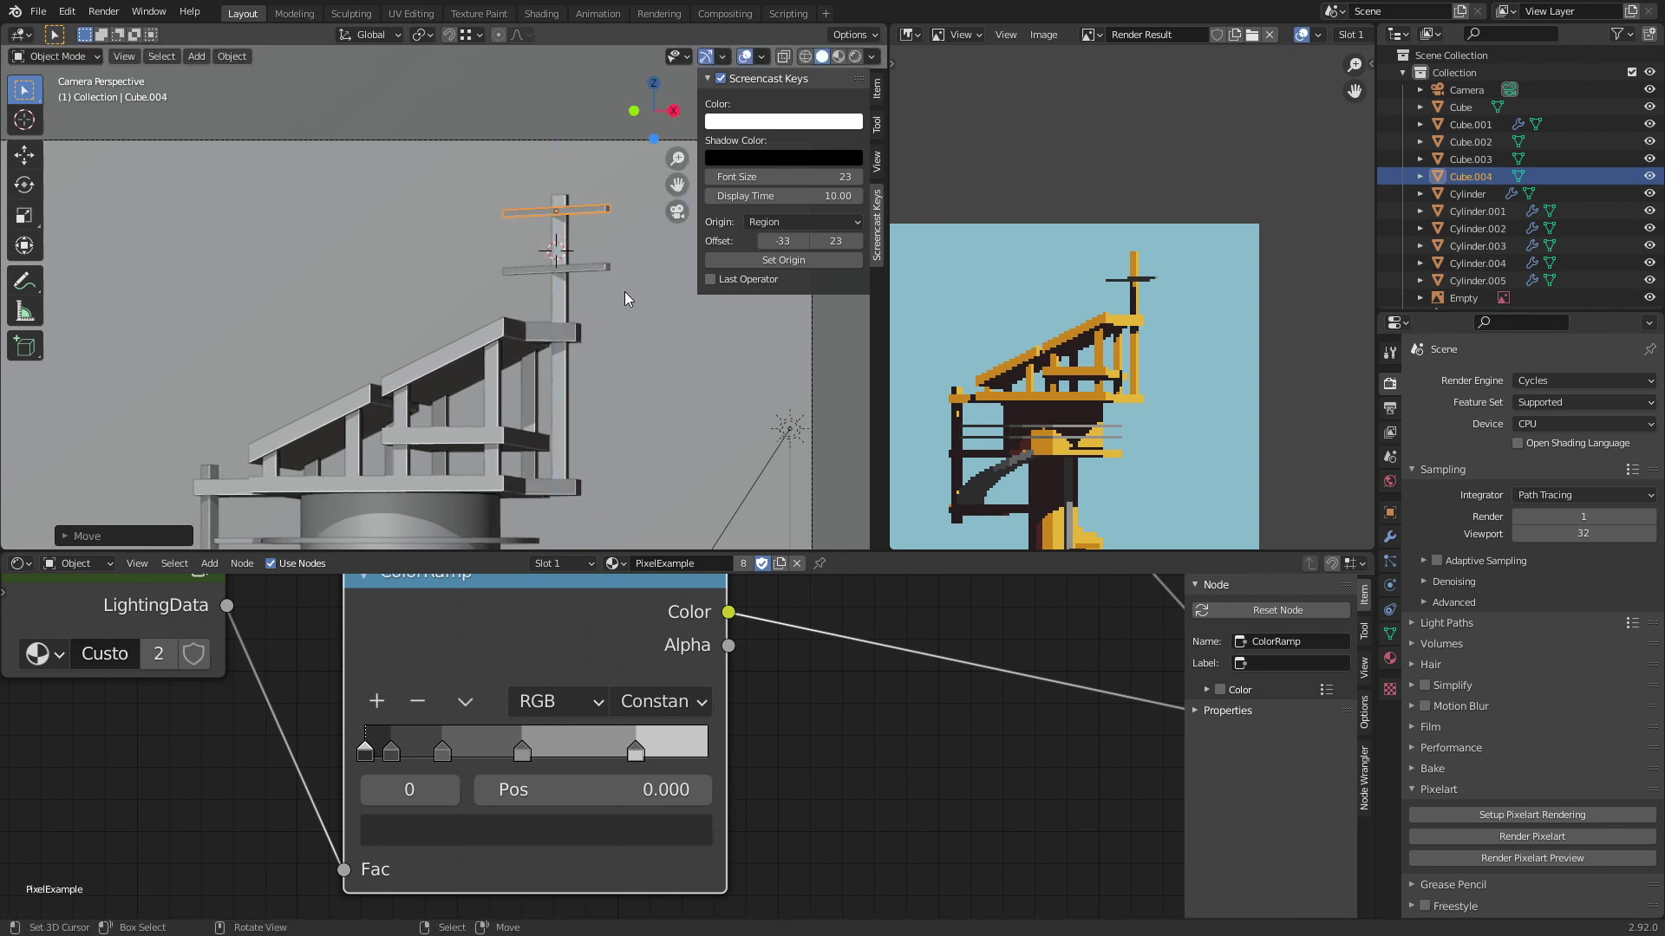
pyautogui.hotkey('shift', 'd')
pyautogui.press('z')
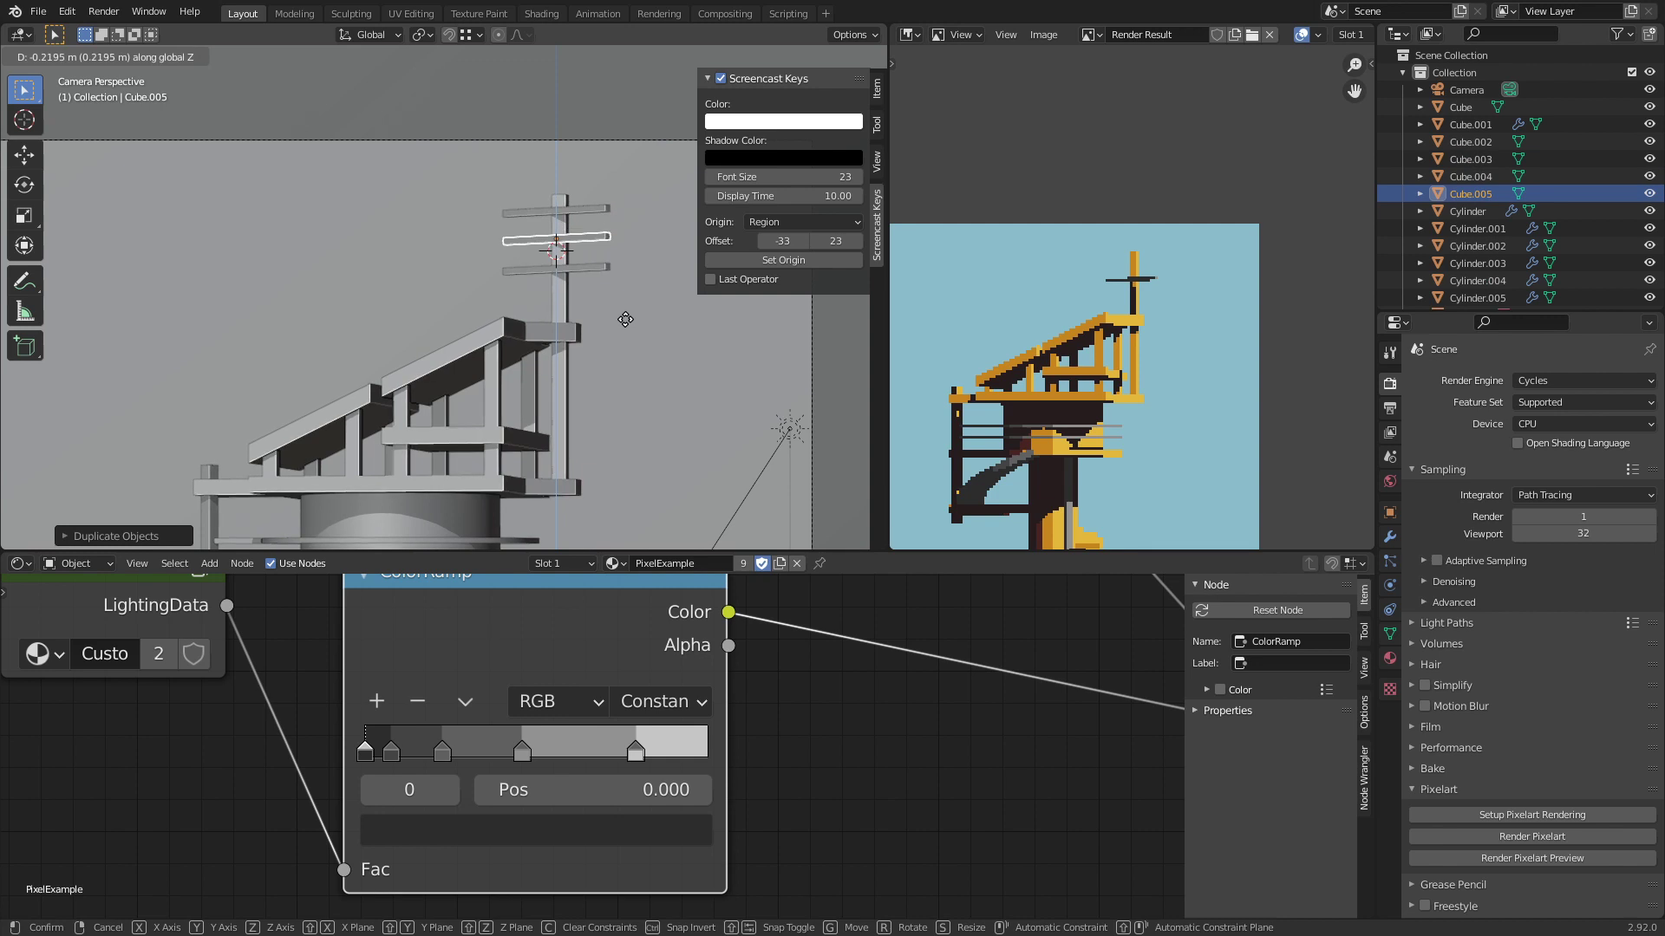
pyautogui.click(622, 312)
pyautogui.click(621, 305)
# Step: Save the file and render a pixel art preview to examine the three crossbars up close
pyautogui.scroll(-3, 620, 305)
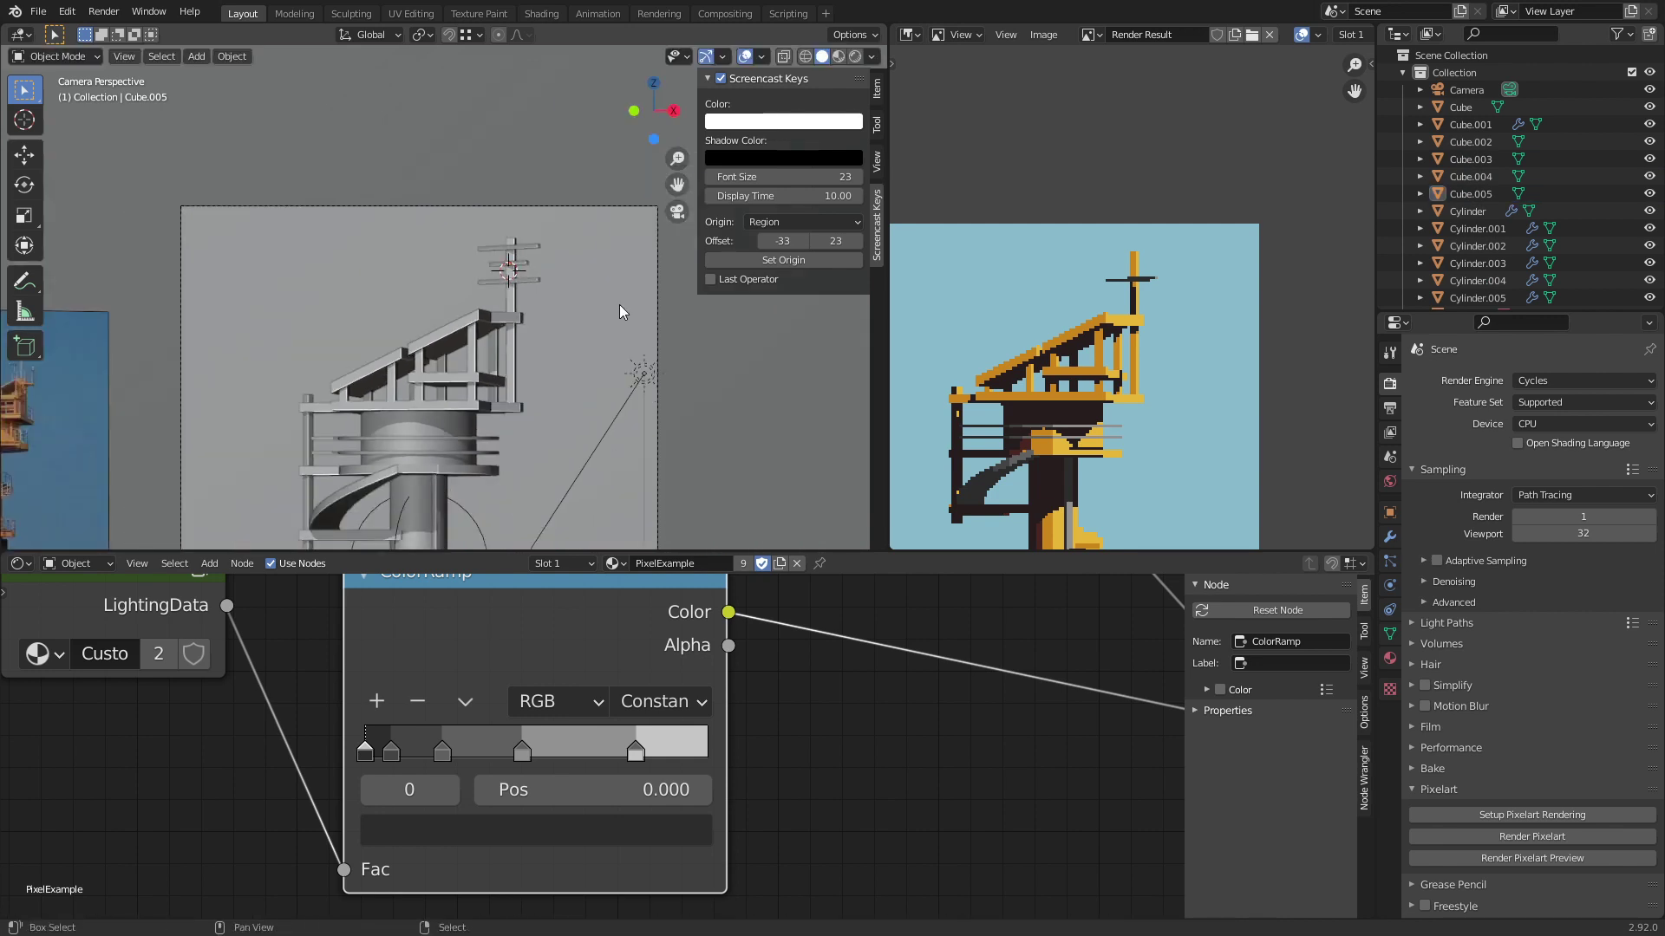
pyautogui.keyDown('shift'); pyautogui.moveTo(620, 305); pyautogui.dragTo(618, 239, button='middle'); pyautogui.keyUp('shift')
pyautogui.hotkey('ctrl', 's')
pyautogui.click(1535, 857)
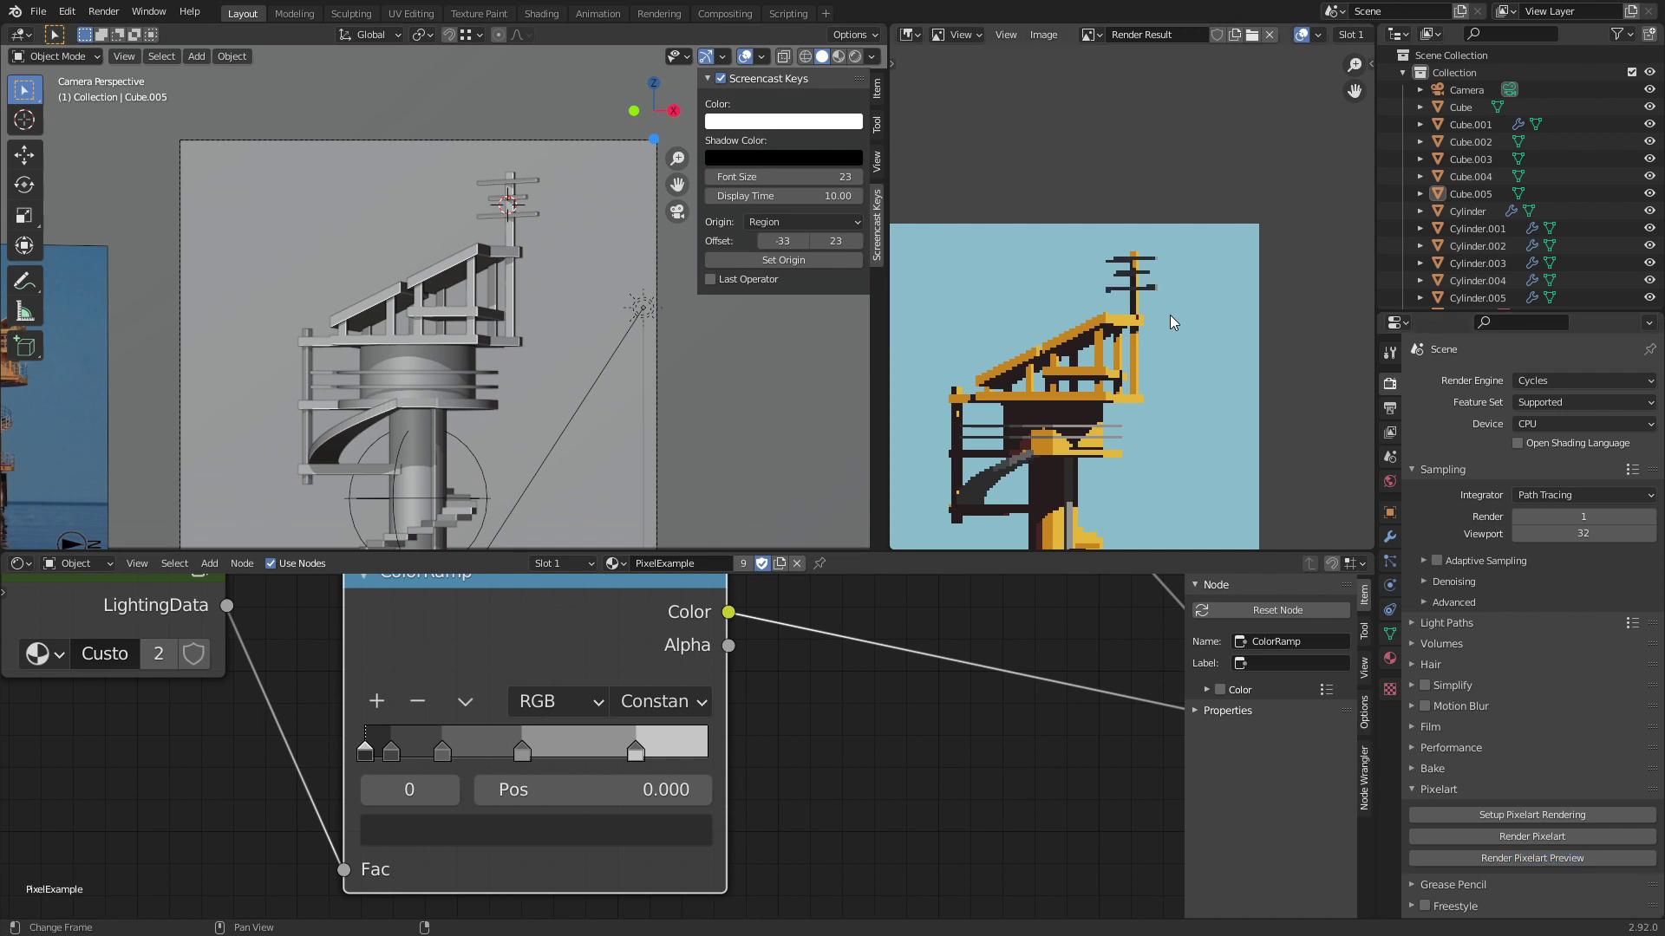
pyautogui.scroll(5, 1129, 288)
pyautogui.scroll(3, 1130, 282)
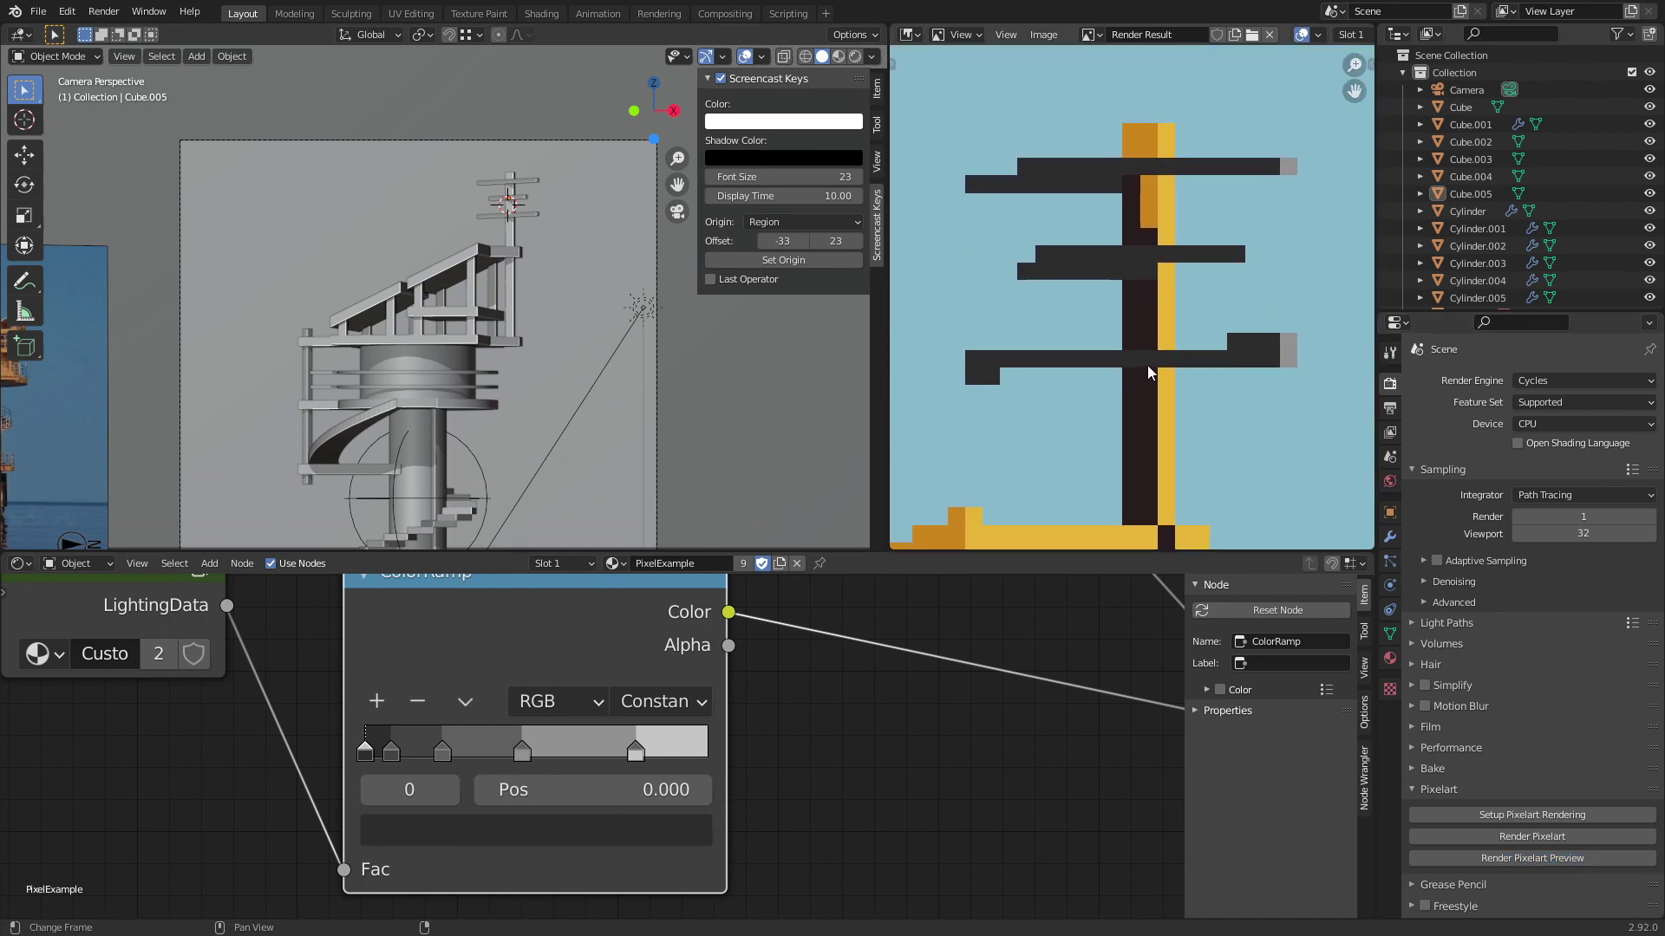
pyautogui.scroll(4, 575, 278)
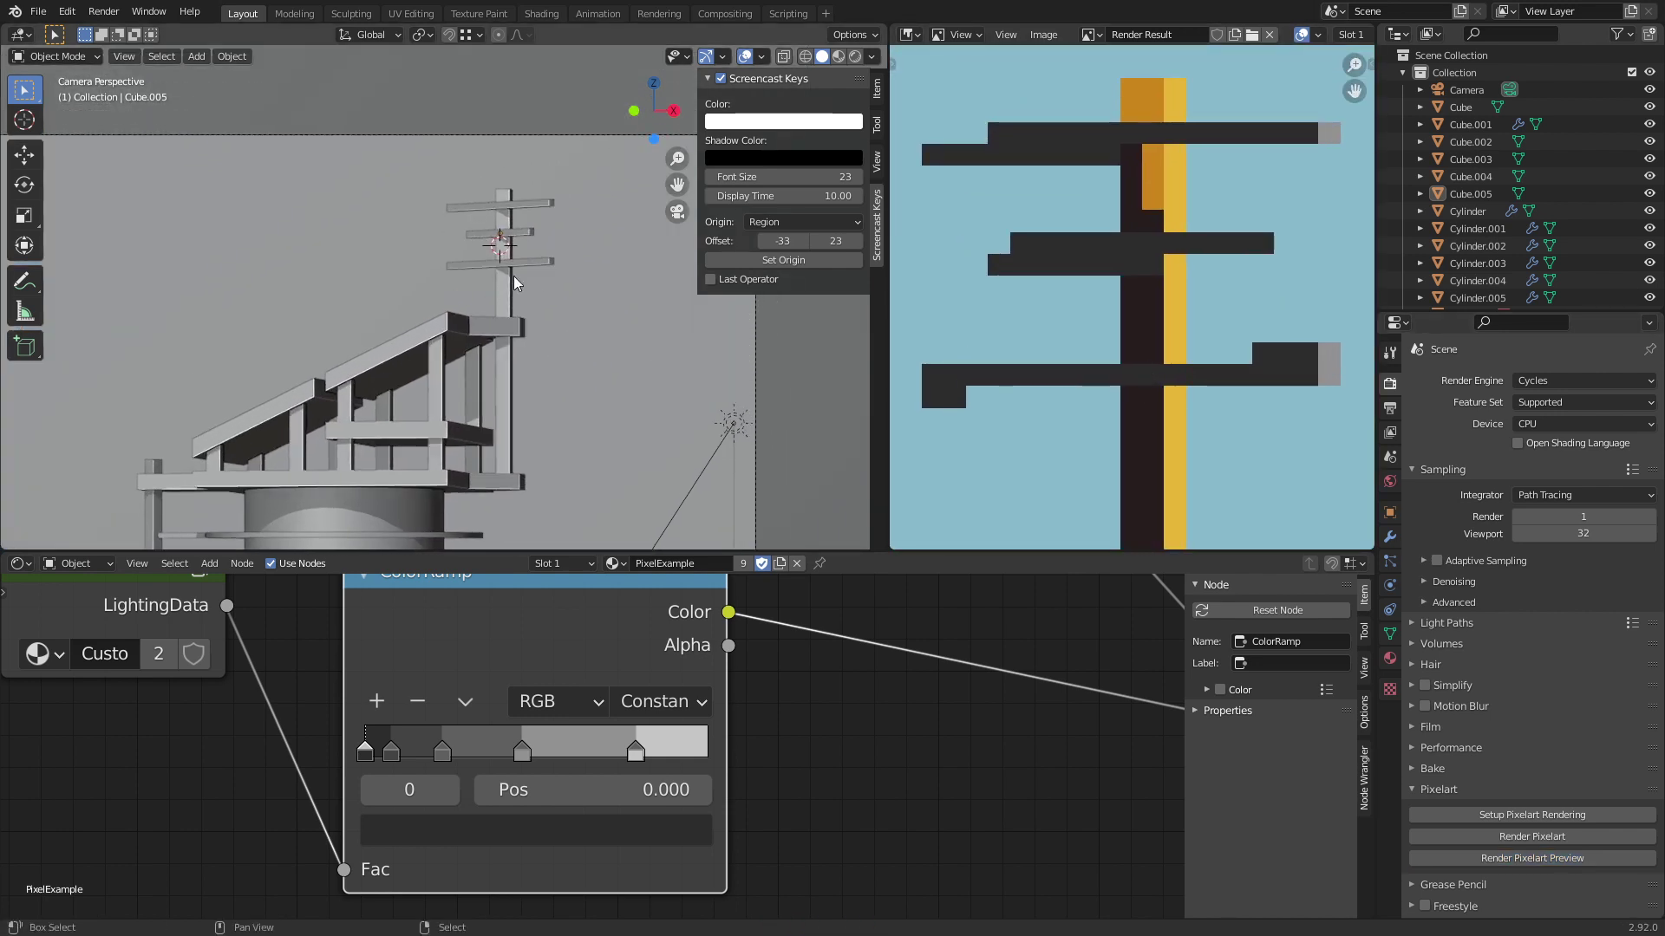
# Step: Rotate the lowest crossbar about its local Y axis until it is level in the camera view
pyautogui.click(537, 259)
pyautogui.scroll(2, 537, 258)
pyautogui.keyDown('shift'); pyautogui.moveTo(611, 278); pyautogui.dragTo(566, 348, button='middle'); pyautogui.keyUp('shift')
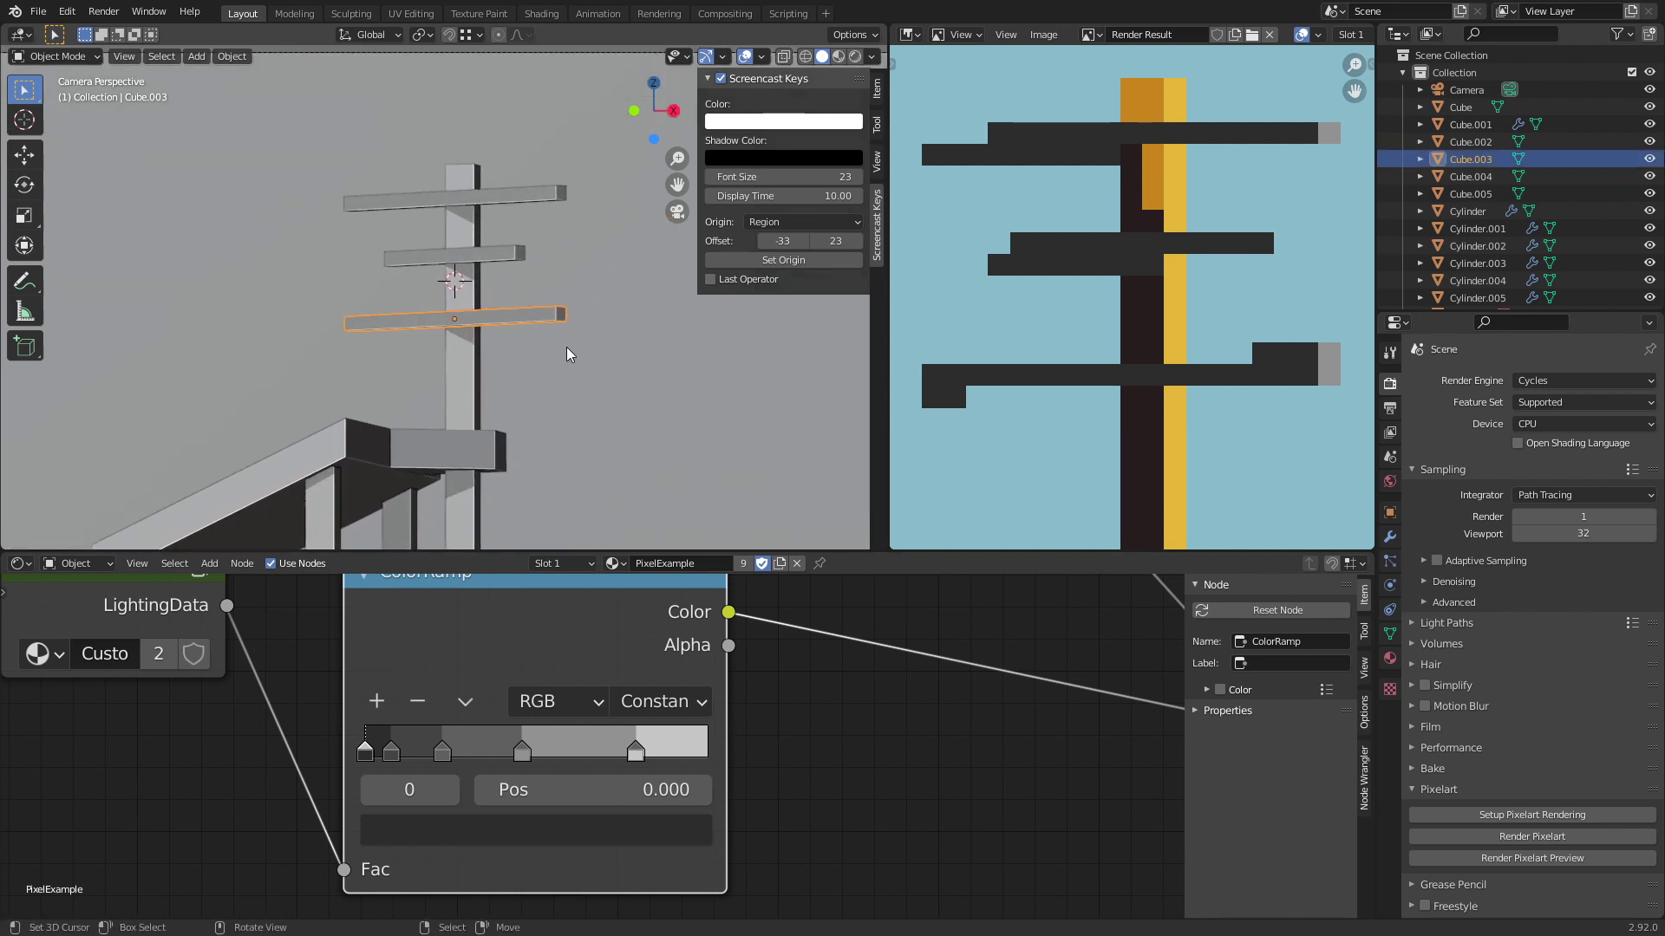
pyautogui.press('r')
pyautogui.press('x')
pyautogui.press('x')
pyautogui.press('y')
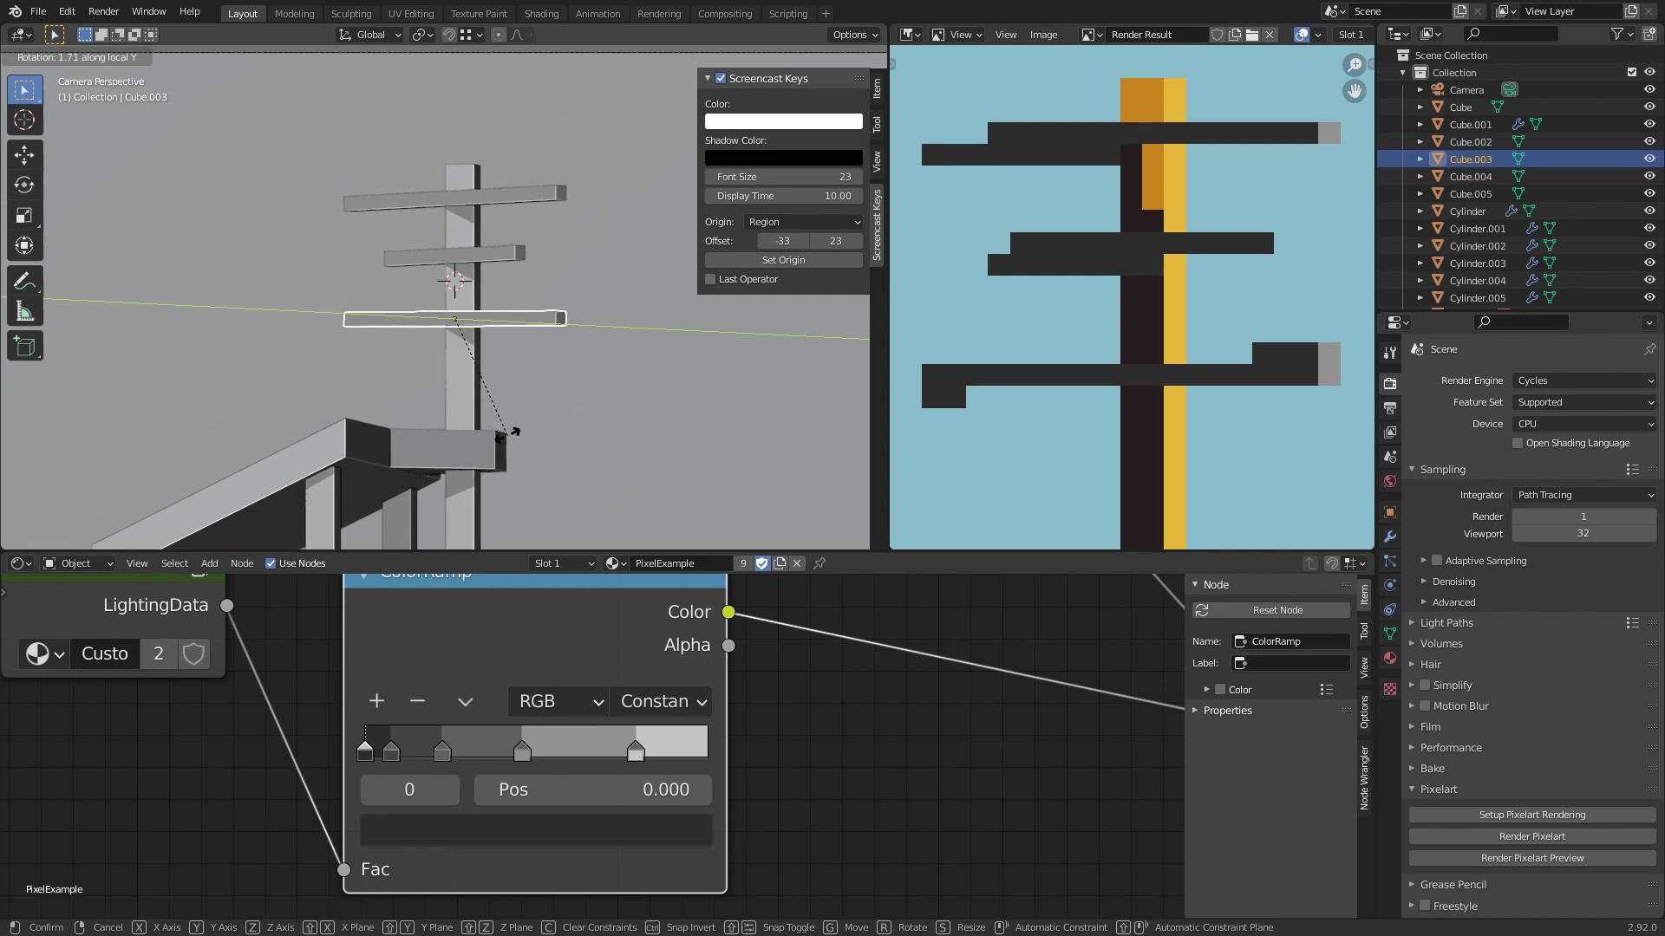
pyautogui.press('Escape')
# Step: Rotate the highest crossbar about its local Y axis to level it in the camera view
pyautogui.click(544, 201)
pyautogui.press('r')
pyautogui.press('y')
pyautogui.press('y')
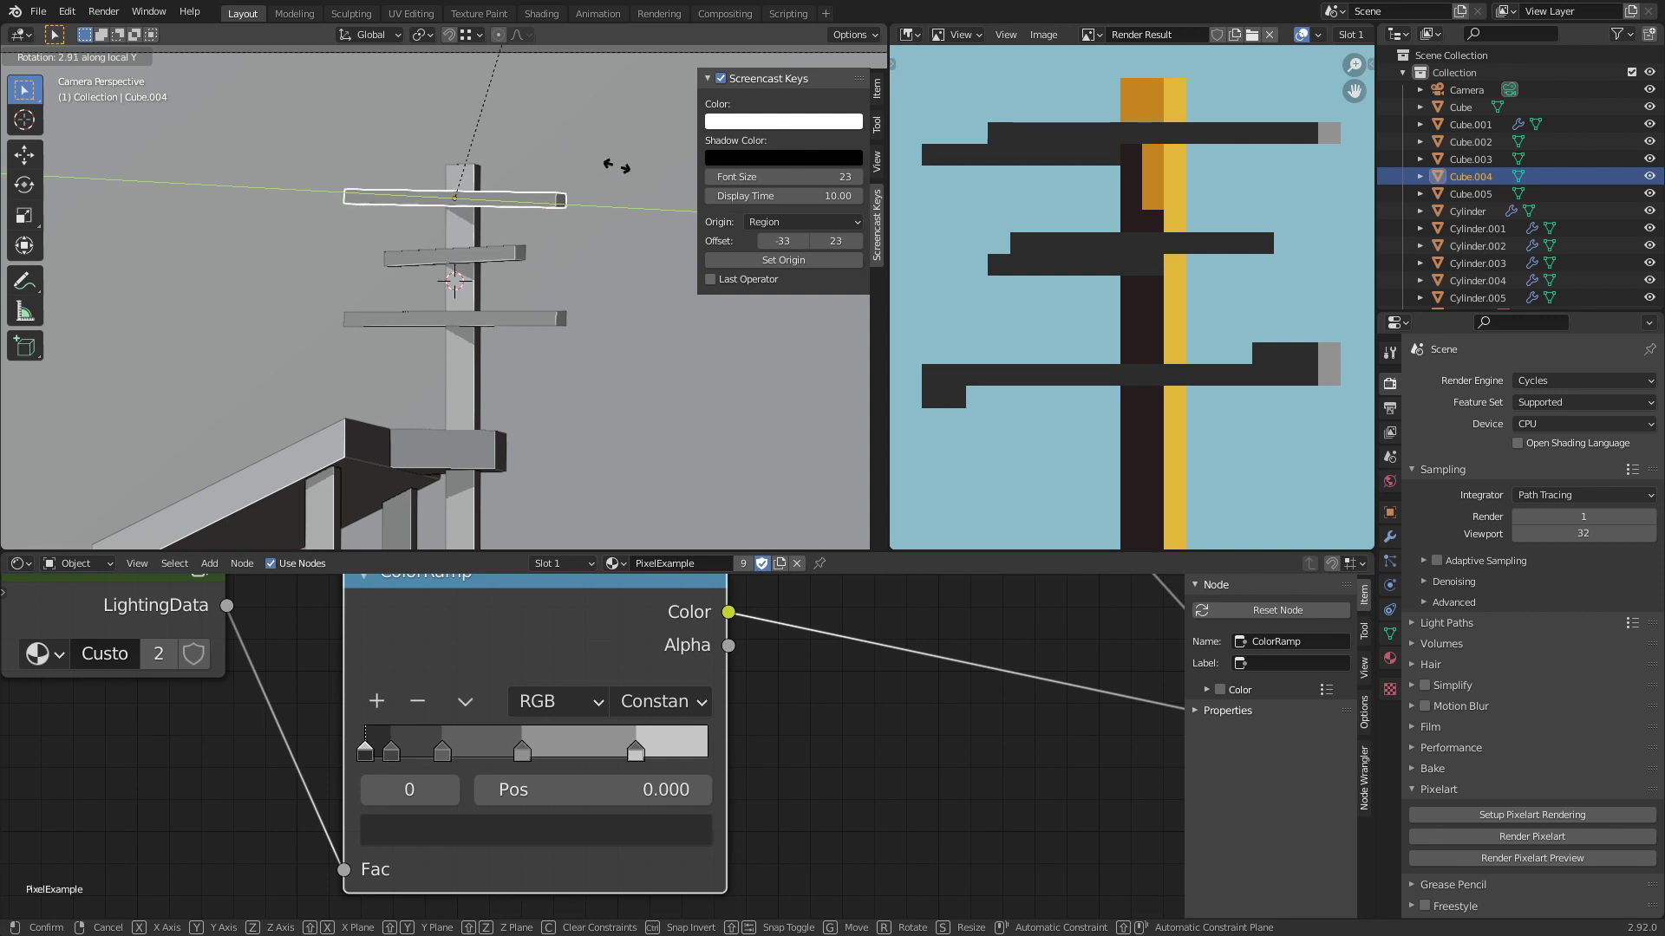
pyautogui.click(447, 111)
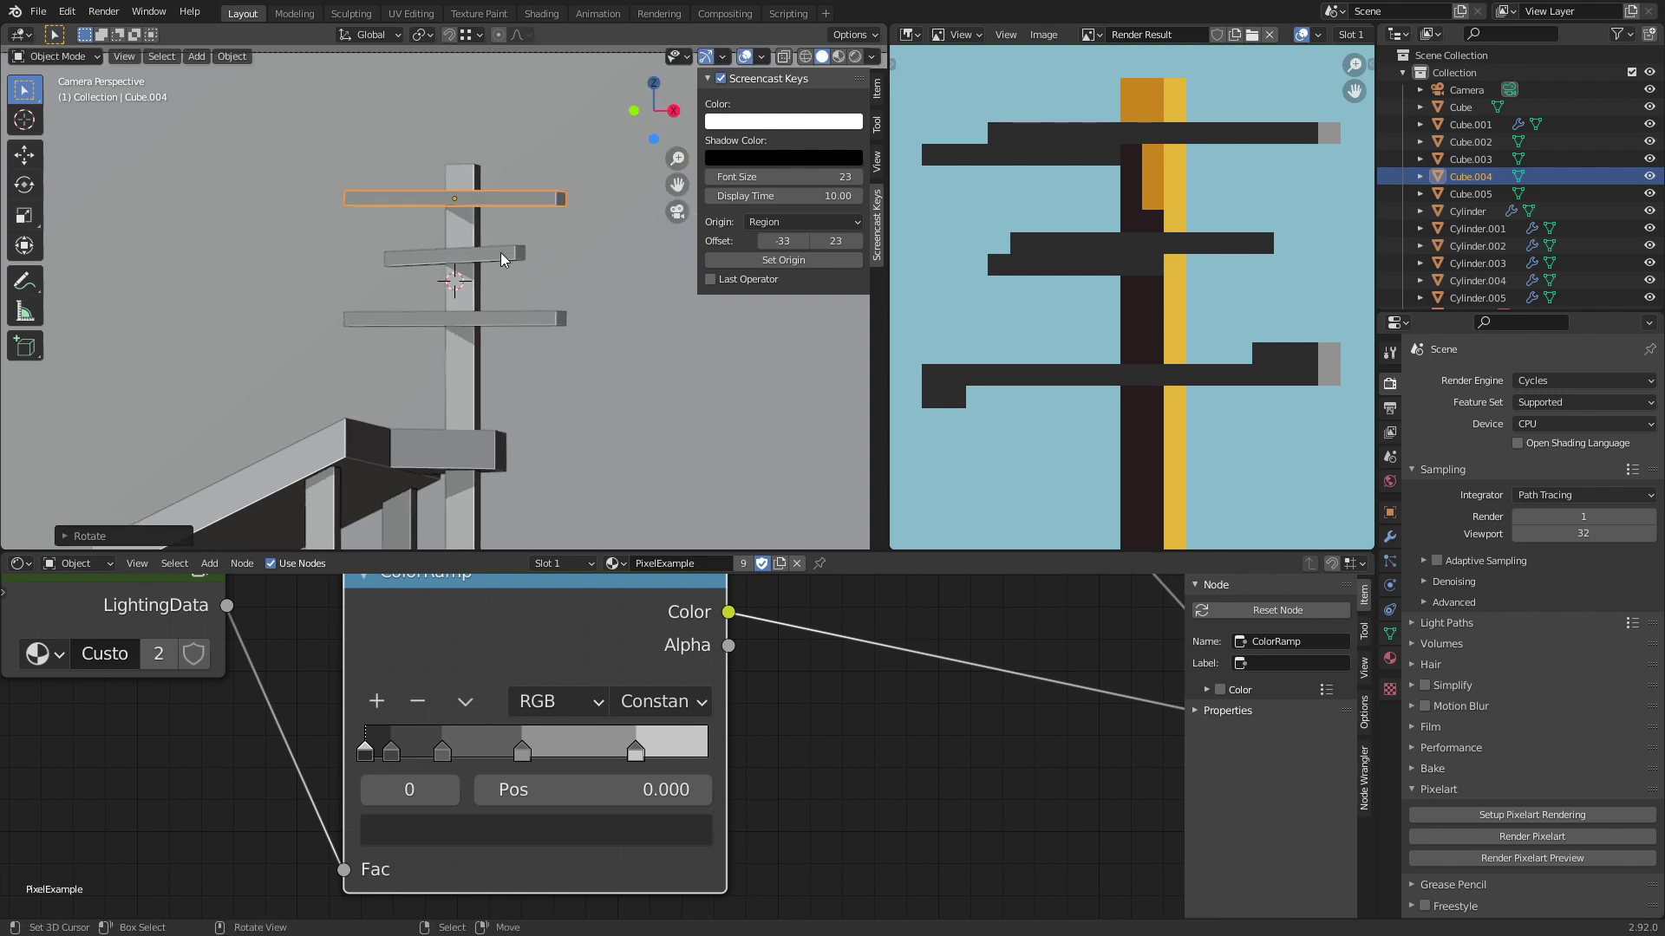
# Step: Level the short middle crossbar by rotating it about its local Y axis and deselect it
pyautogui.click(502, 253)
pyautogui.press('r')
pyautogui.press('y')
pyautogui.press('y')
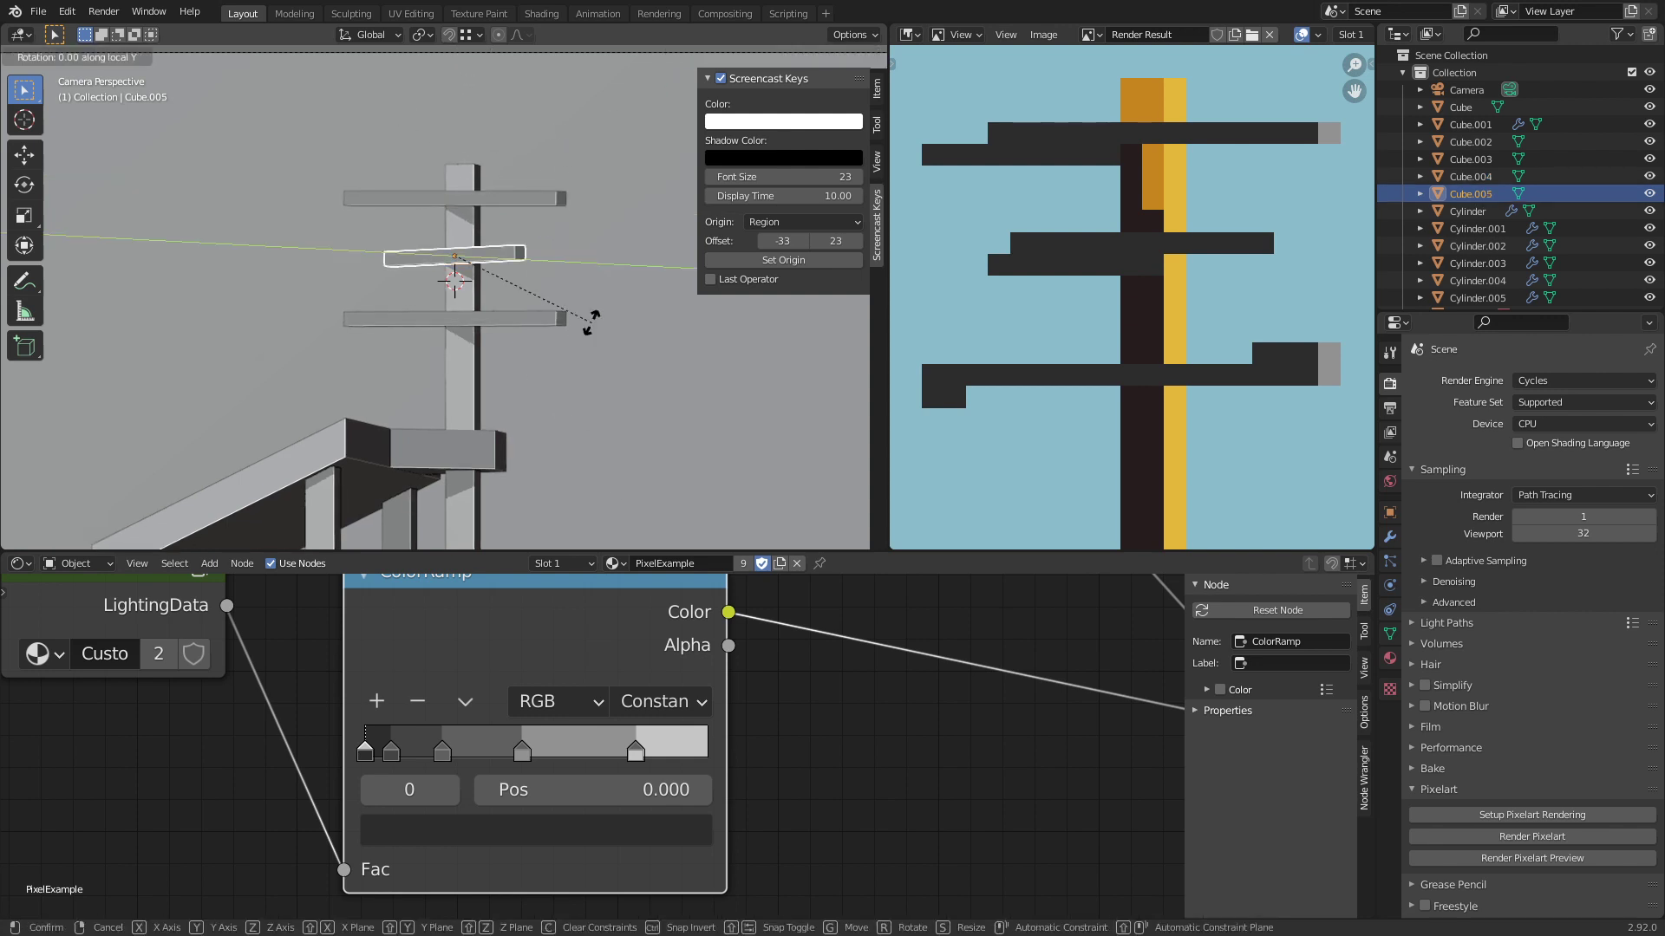
pyautogui.click(459, 509)
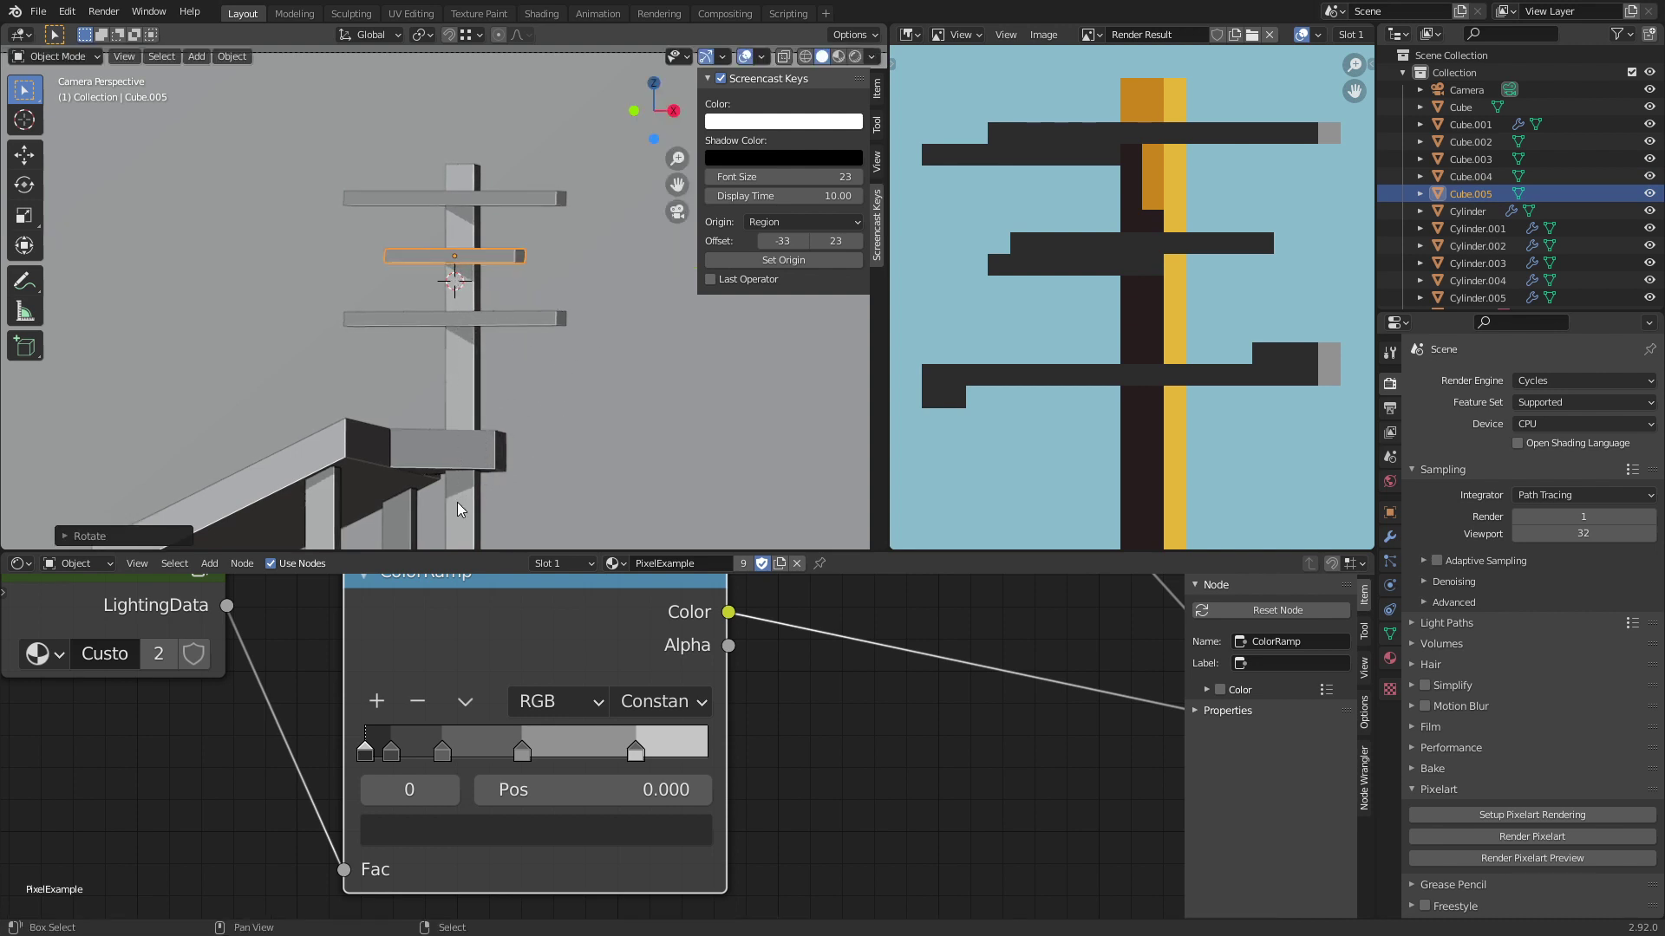
pyautogui.hotkey('alt', 'a')
# Step: Save the file and render a new pixel art preview of the leveled crossbars
pyautogui.scroll(-2, 476, 443)
pyautogui.keyDown('shift'); pyautogui.moveTo(482, 433); pyautogui.dragTo(540, 376, button='middle'); pyautogui.keyUp('shift')
pyautogui.hotkey('ctrl', 's')
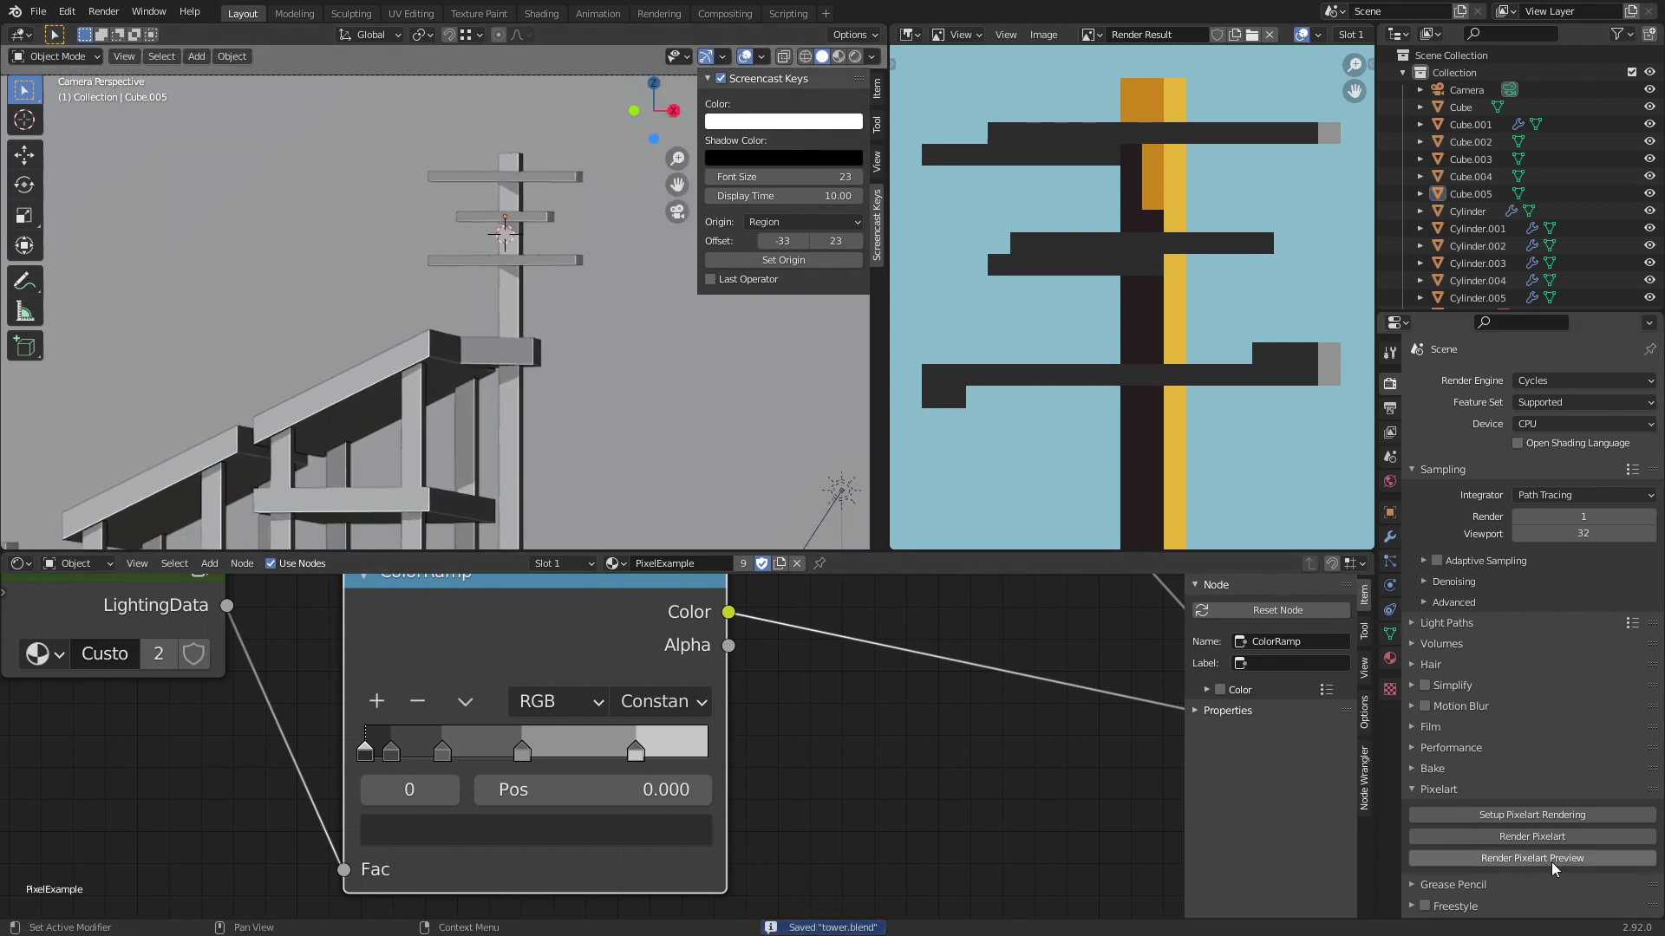
pyautogui.click(1552, 861)
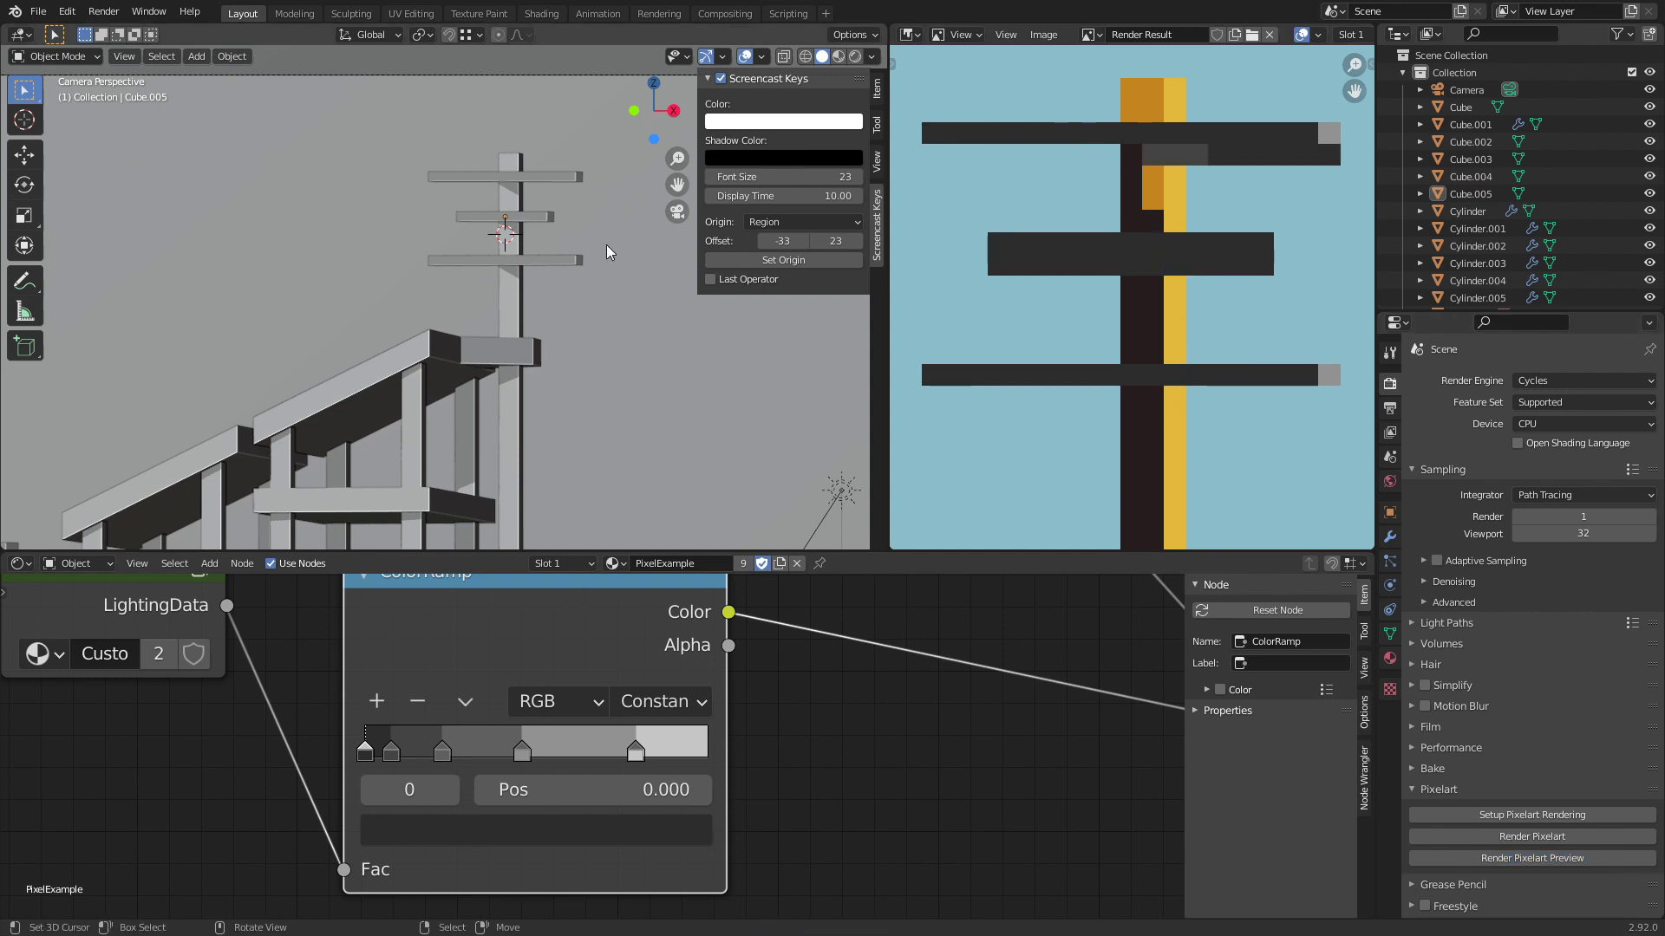
# Step: Lower the short middle crossbar slightly along the Z axis
pyautogui.click(516, 217)
pyautogui.press('g')
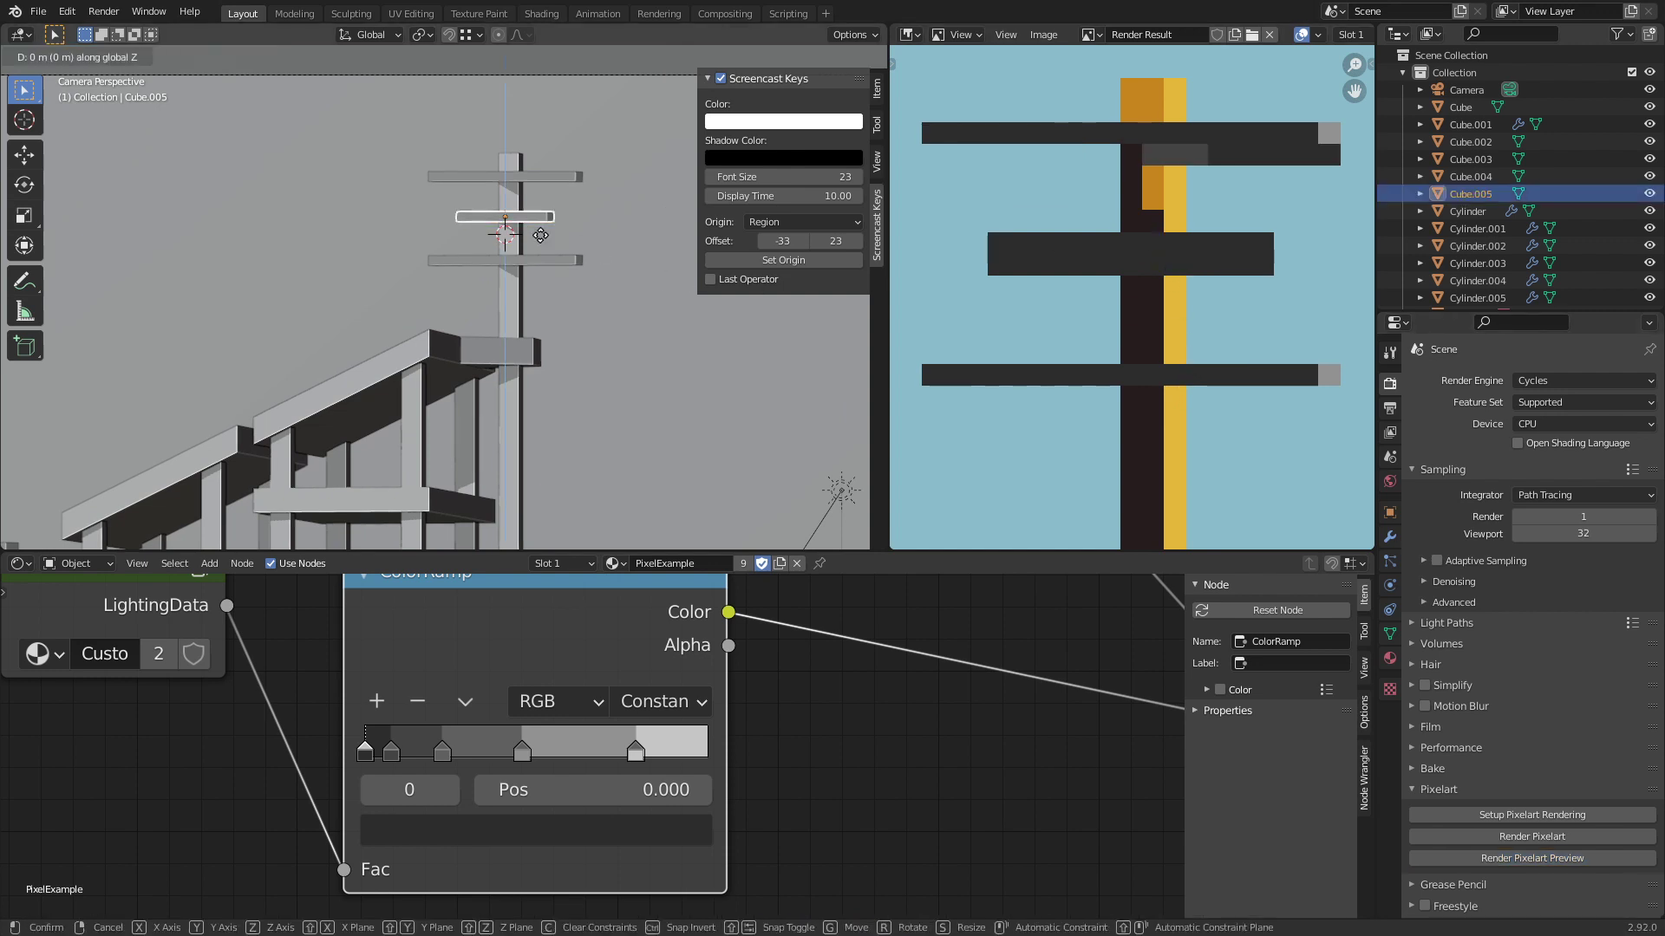
pyautogui.press('z')
pyautogui.click(541, 257)
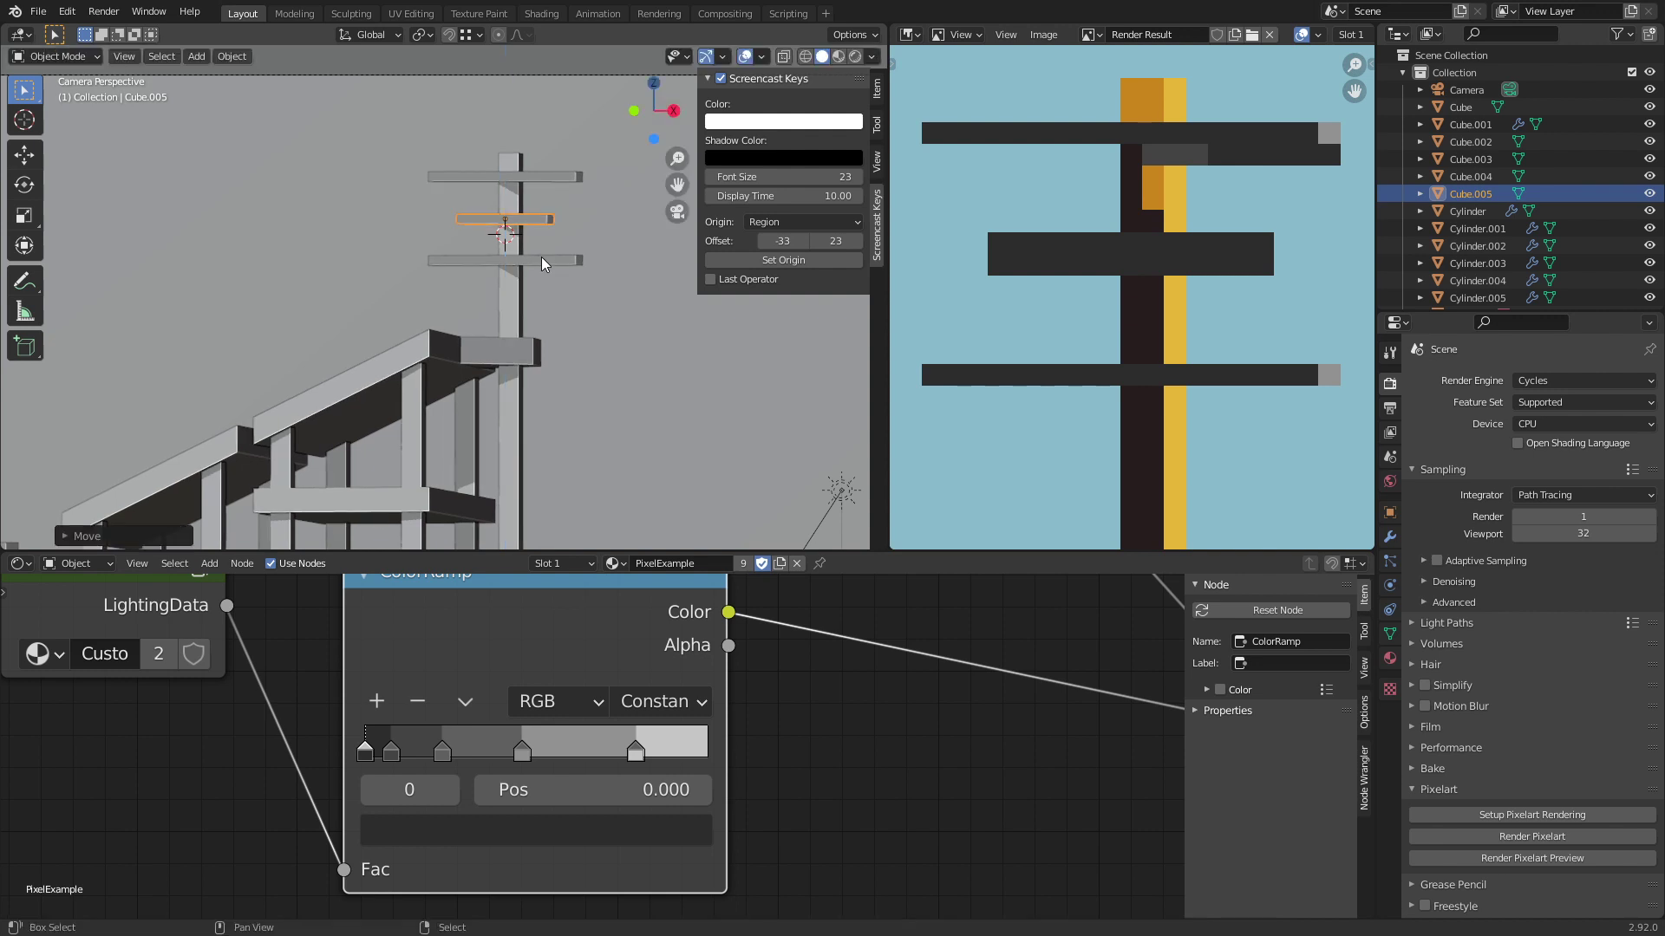
# Step: Raise the highest crossbar slightly along the Z axis
pyautogui.click(563, 172)
pyautogui.press('shift')
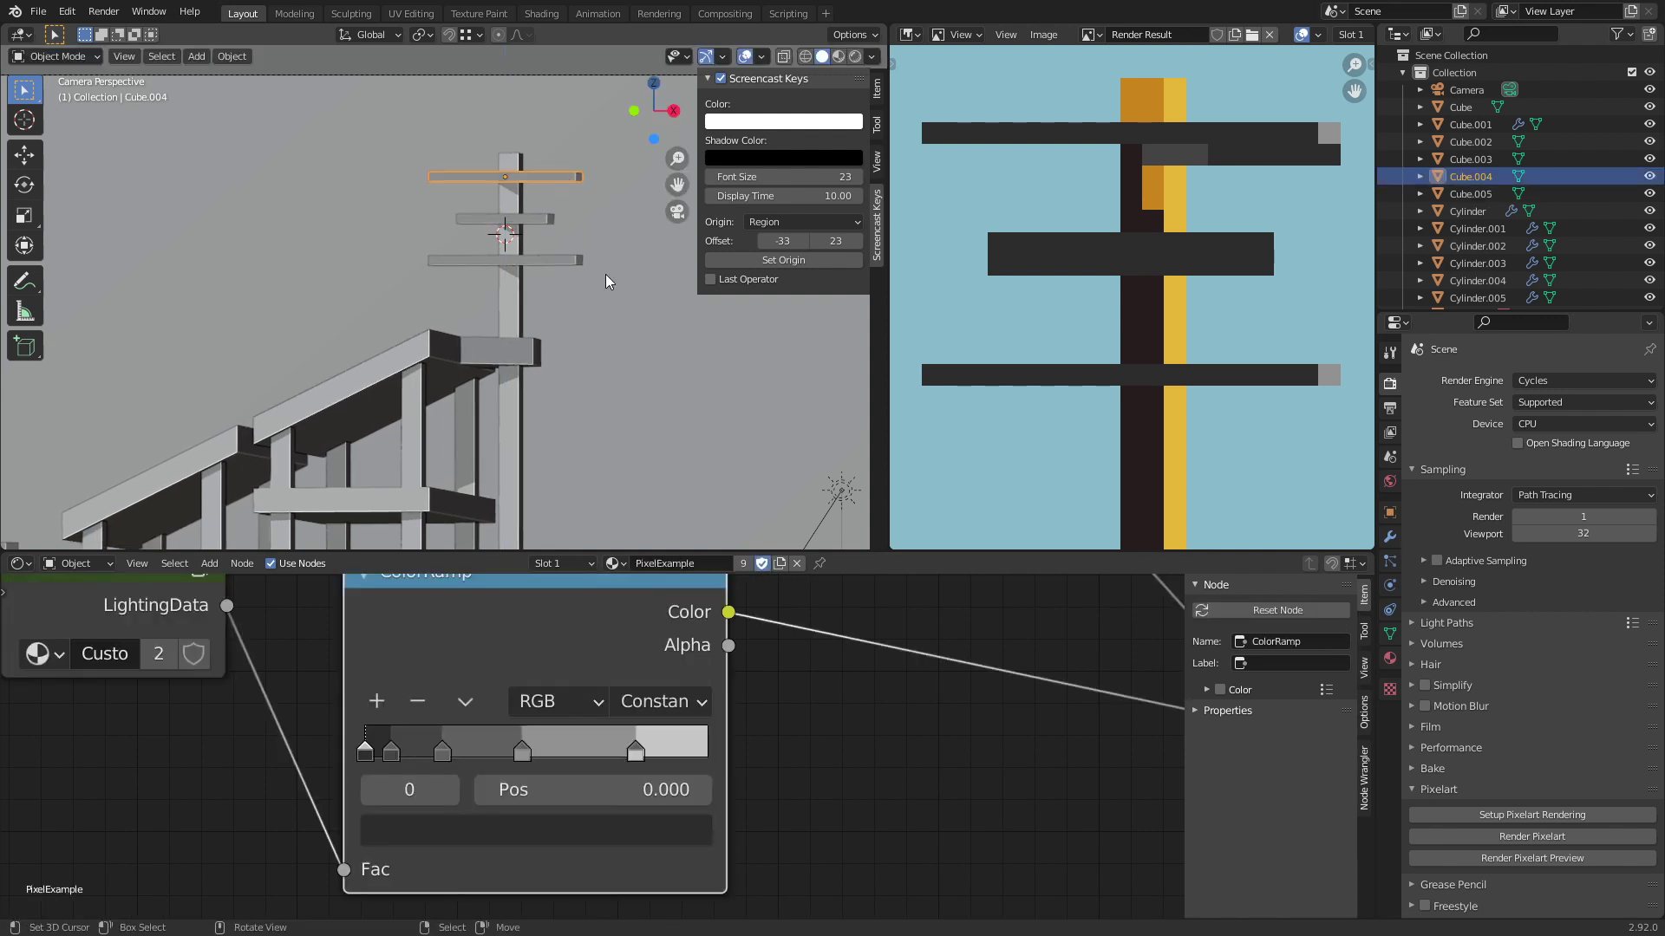
pyautogui.press('g')
pyautogui.press('z')
pyautogui.click(606, 274)
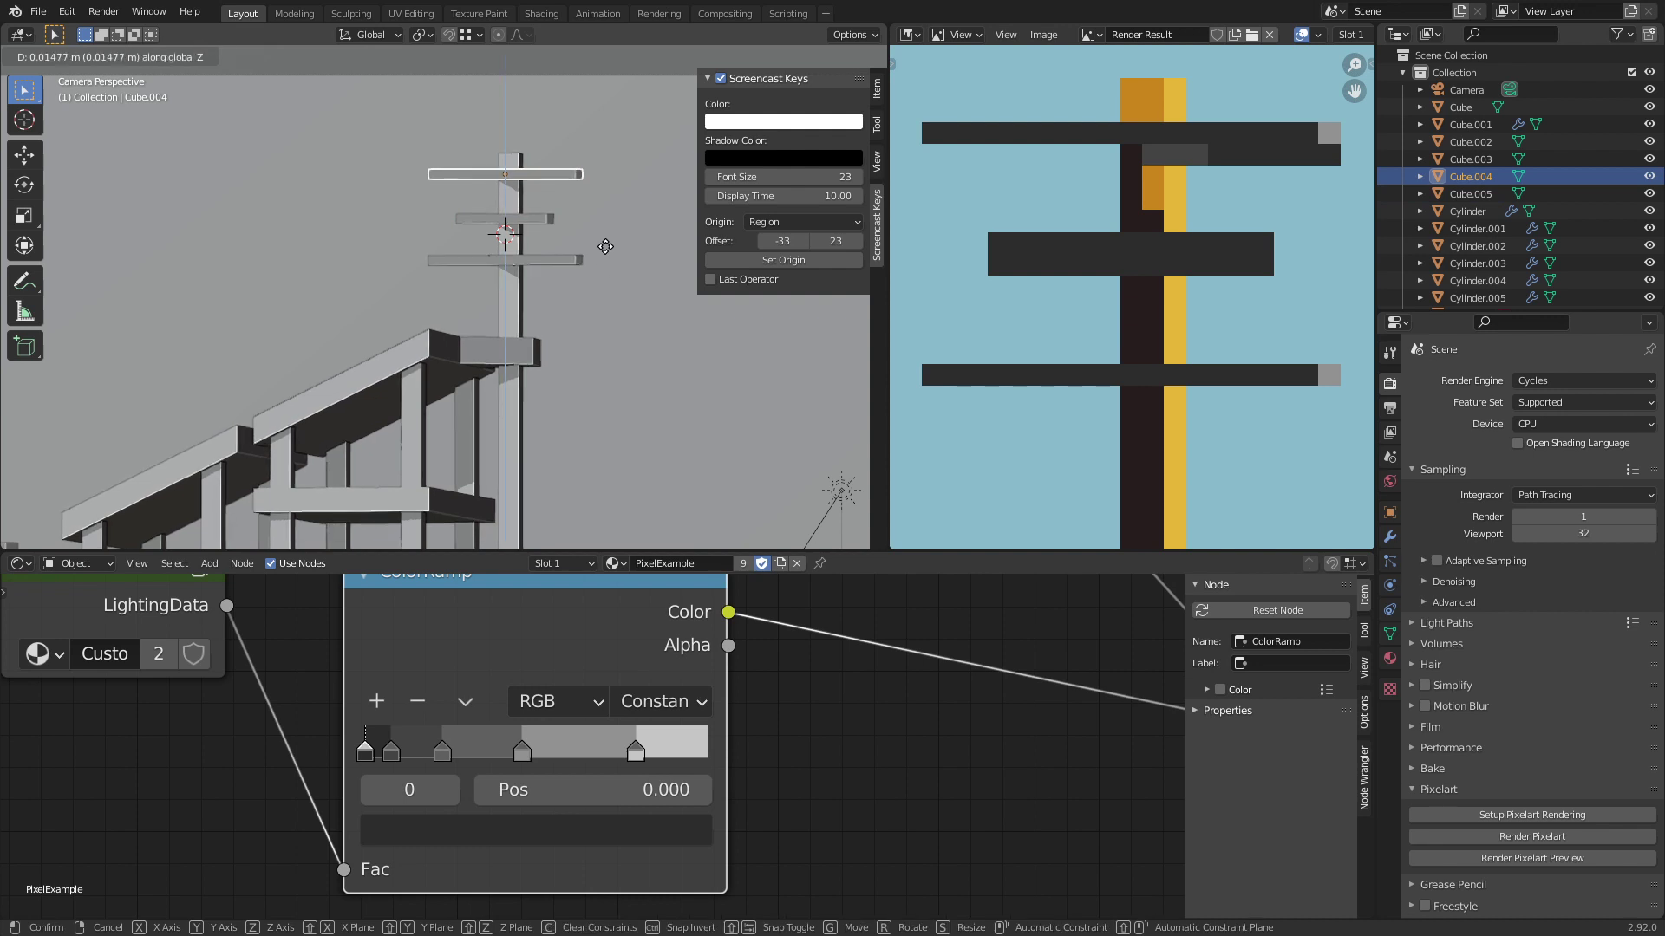
# Step: Render a pixel art preview, examine the whole tower in it, save the file and deselect everything
pyautogui.click(1523, 855)
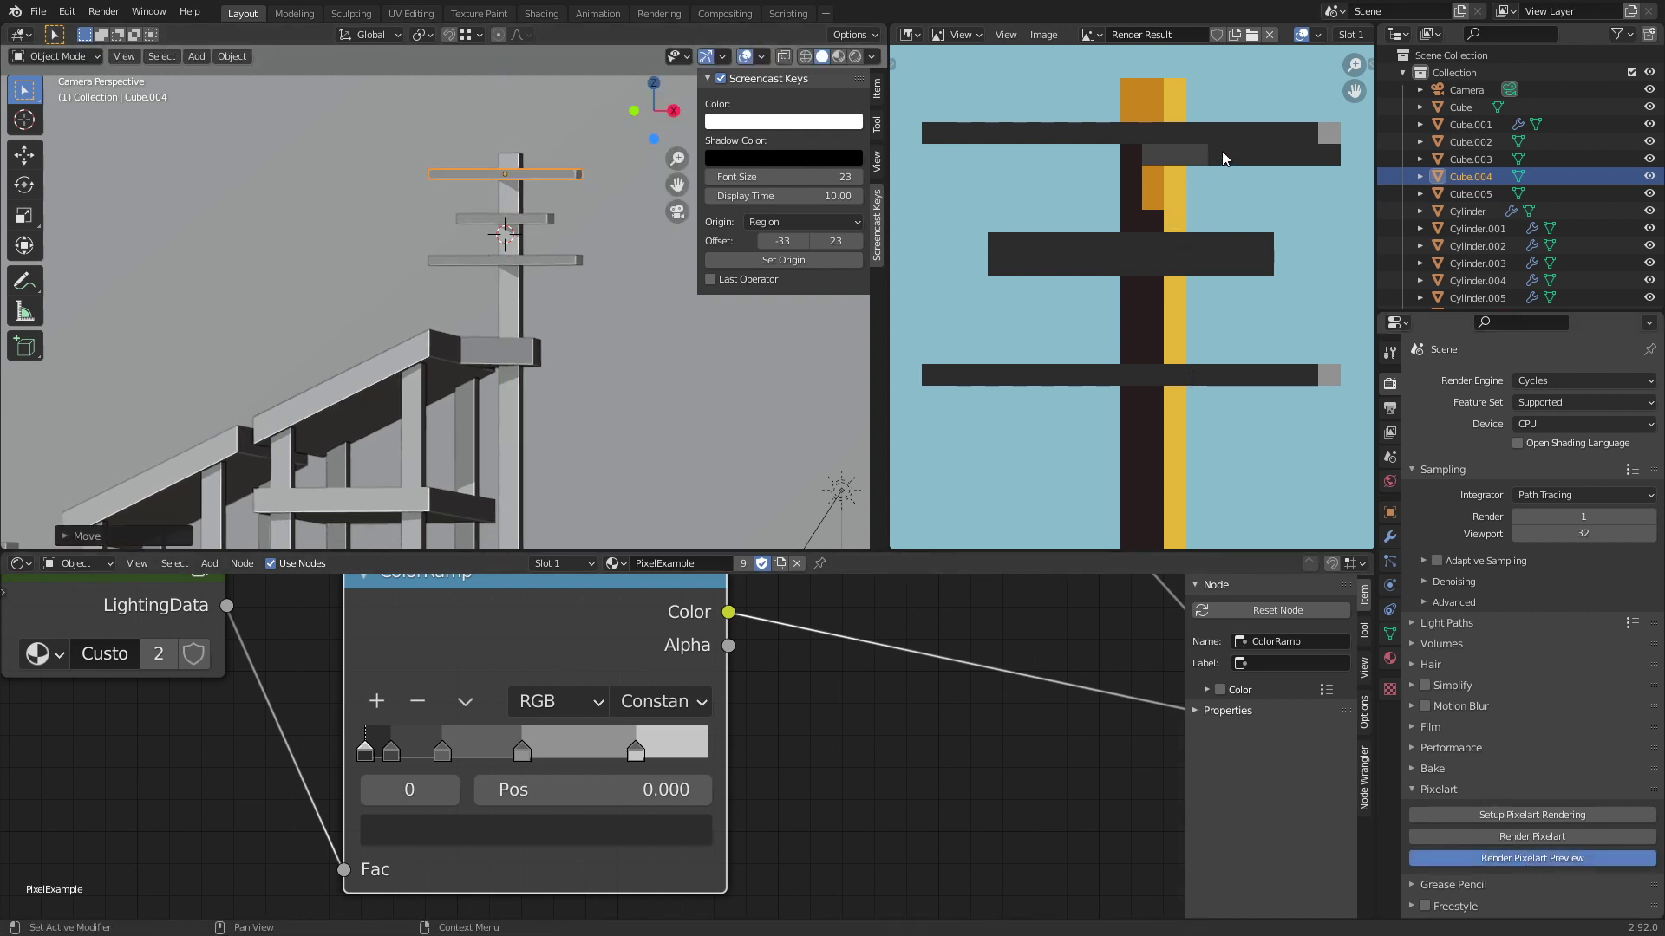
pyautogui.scroll(-8, 1205, 170)
pyautogui.moveTo(1157, 347); pyautogui.dragTo(1161, 326, button='middle')
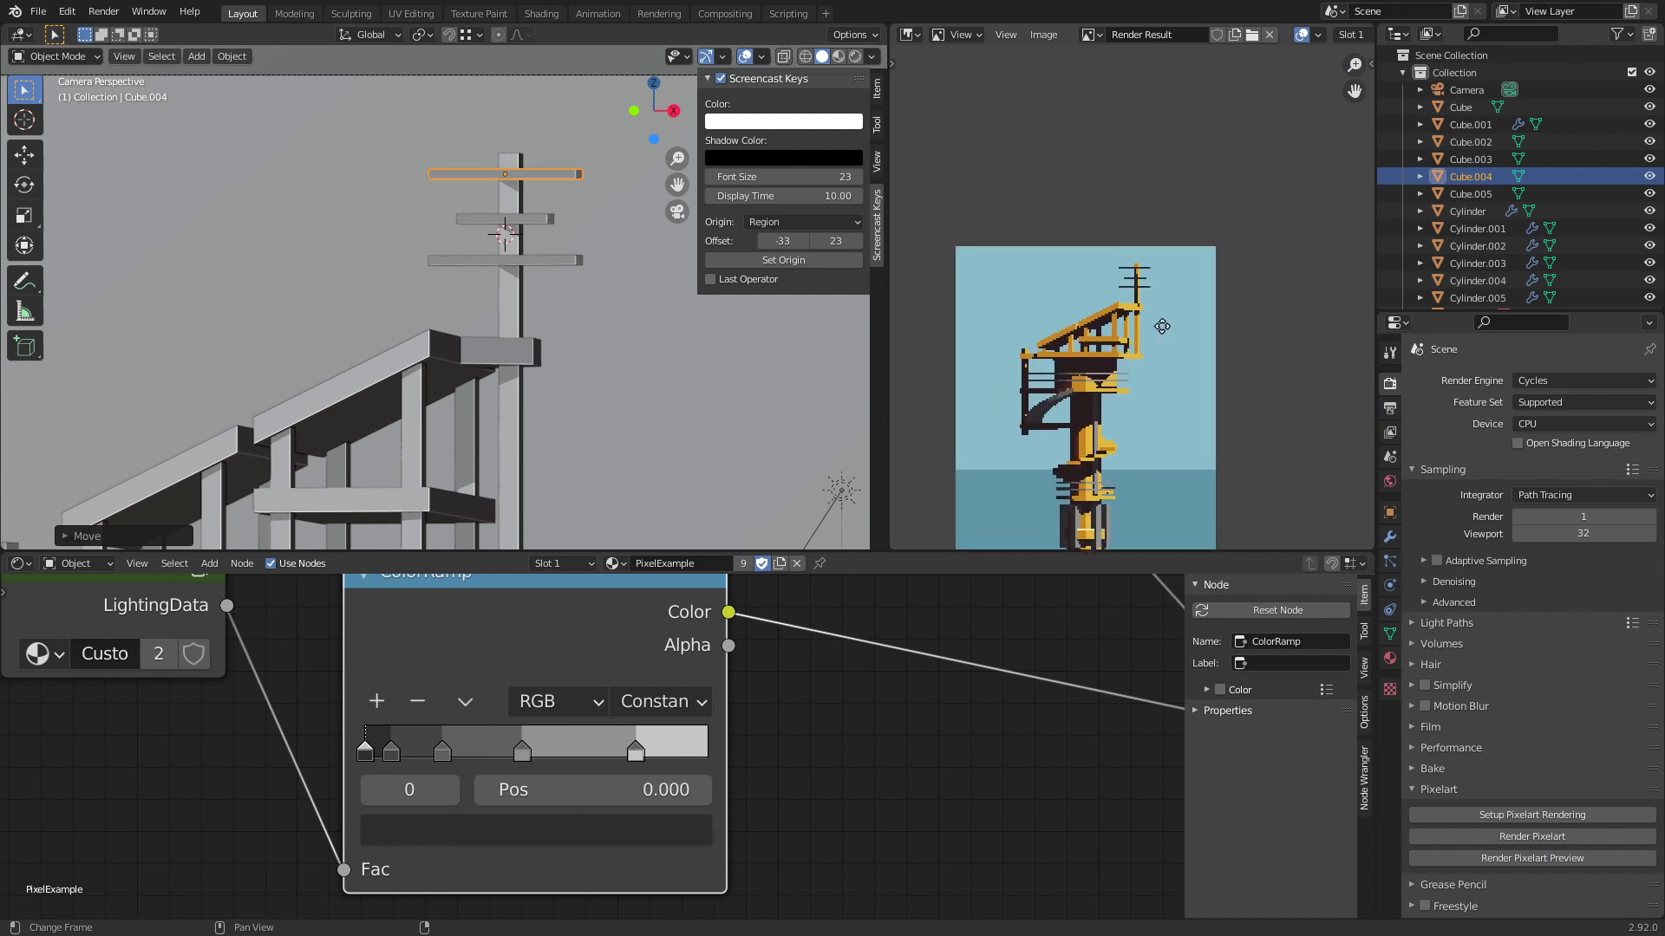
pyautogui.scroll(2, 1165, 321)
pyautogui.hotkey('ctrl', 's')
pyautogui.scroll(4, 571, 172)
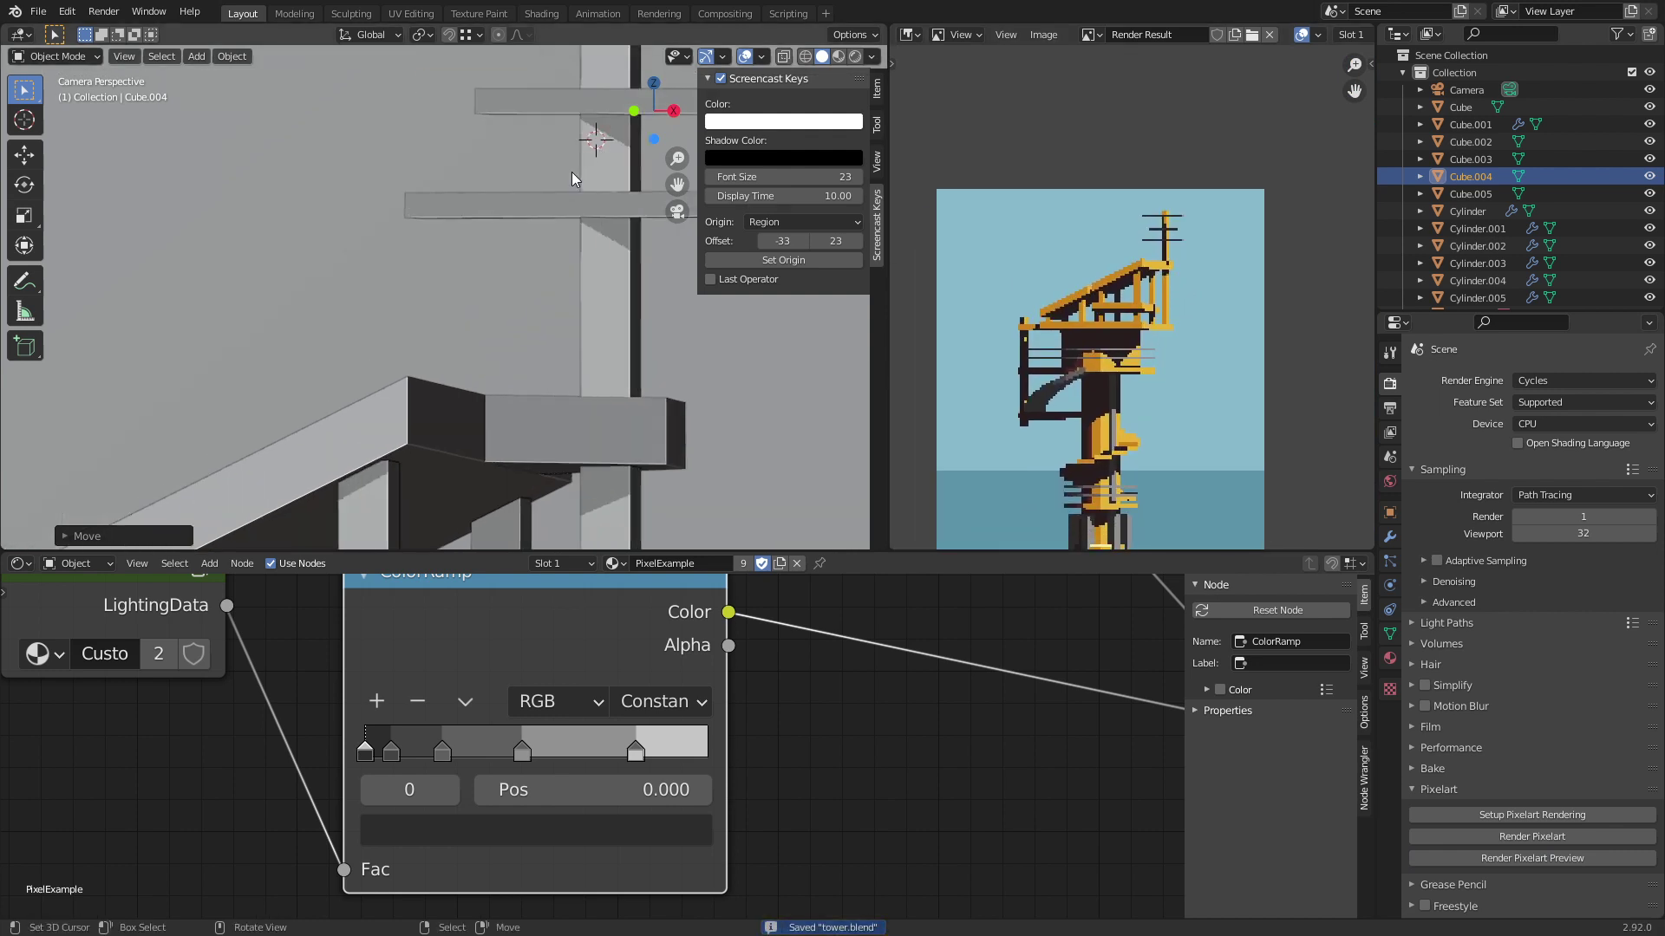
pyautogui.scroll(-6, 487, 373)
pyautogui.hotkey('alt', 'a')
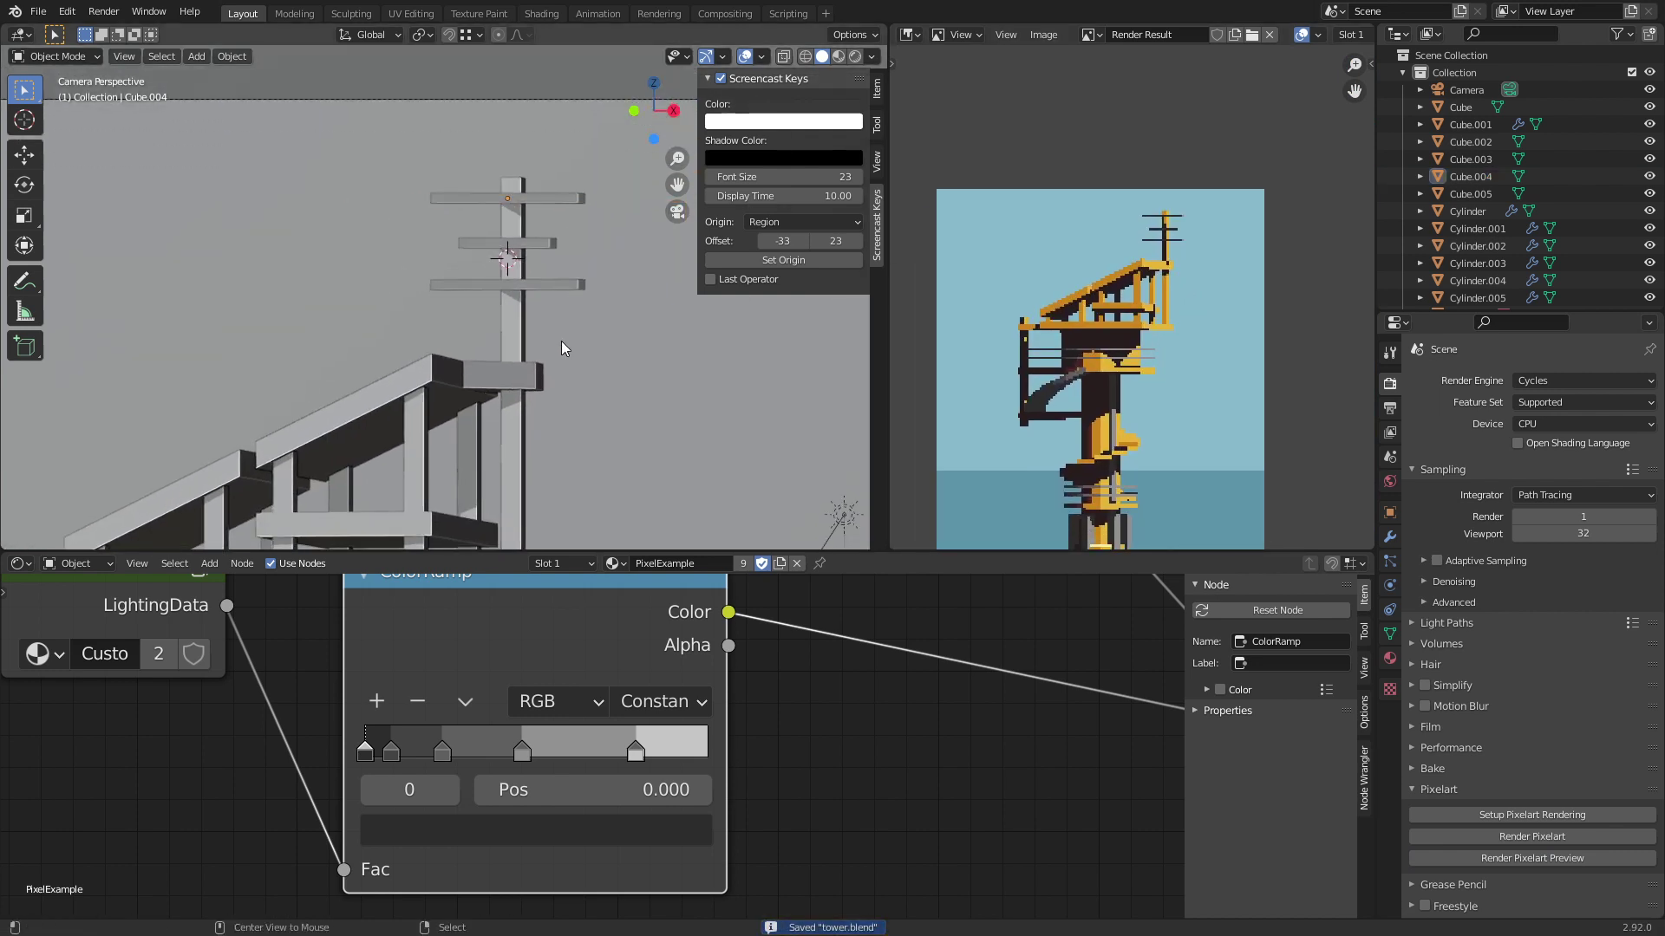
# Step: Enter face editing on the tower's main cylinder mesh and select the top face of the higher sloping roof panel
pyautogui.scroll(-6, 560, 341)
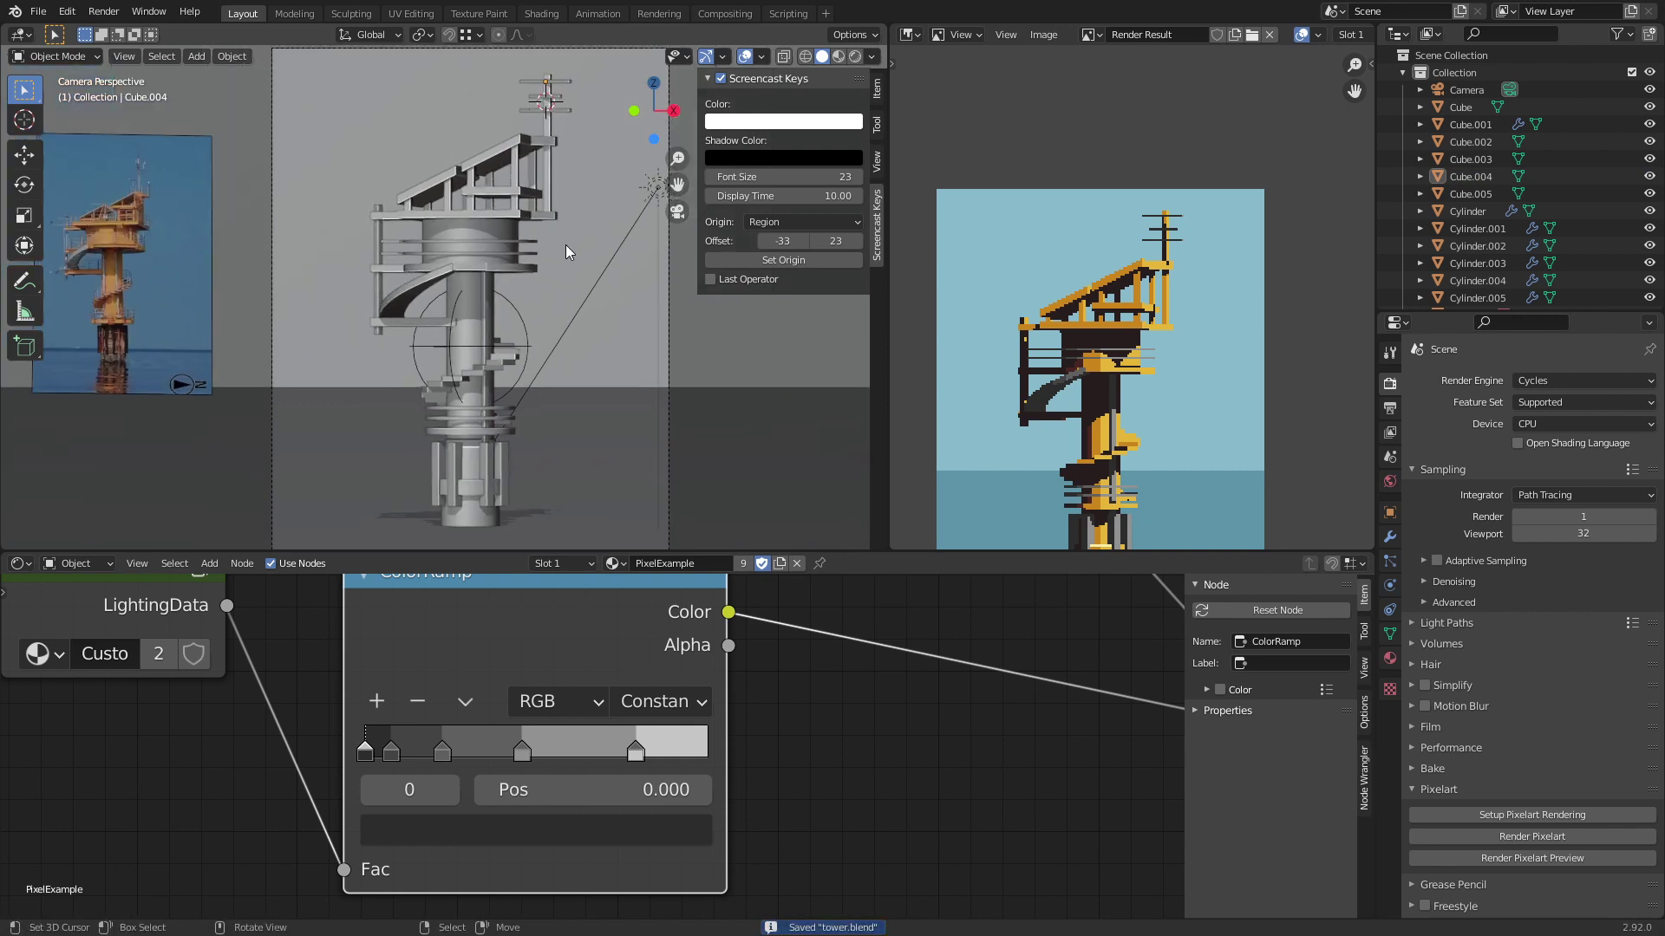
pyautogui.scroll(4, 540, 241)
pyautogui.moveTo(529, 243); pyautogui.dragTo(480, 335, button='middle')
pyautogui.scroll(10, 512, 314)
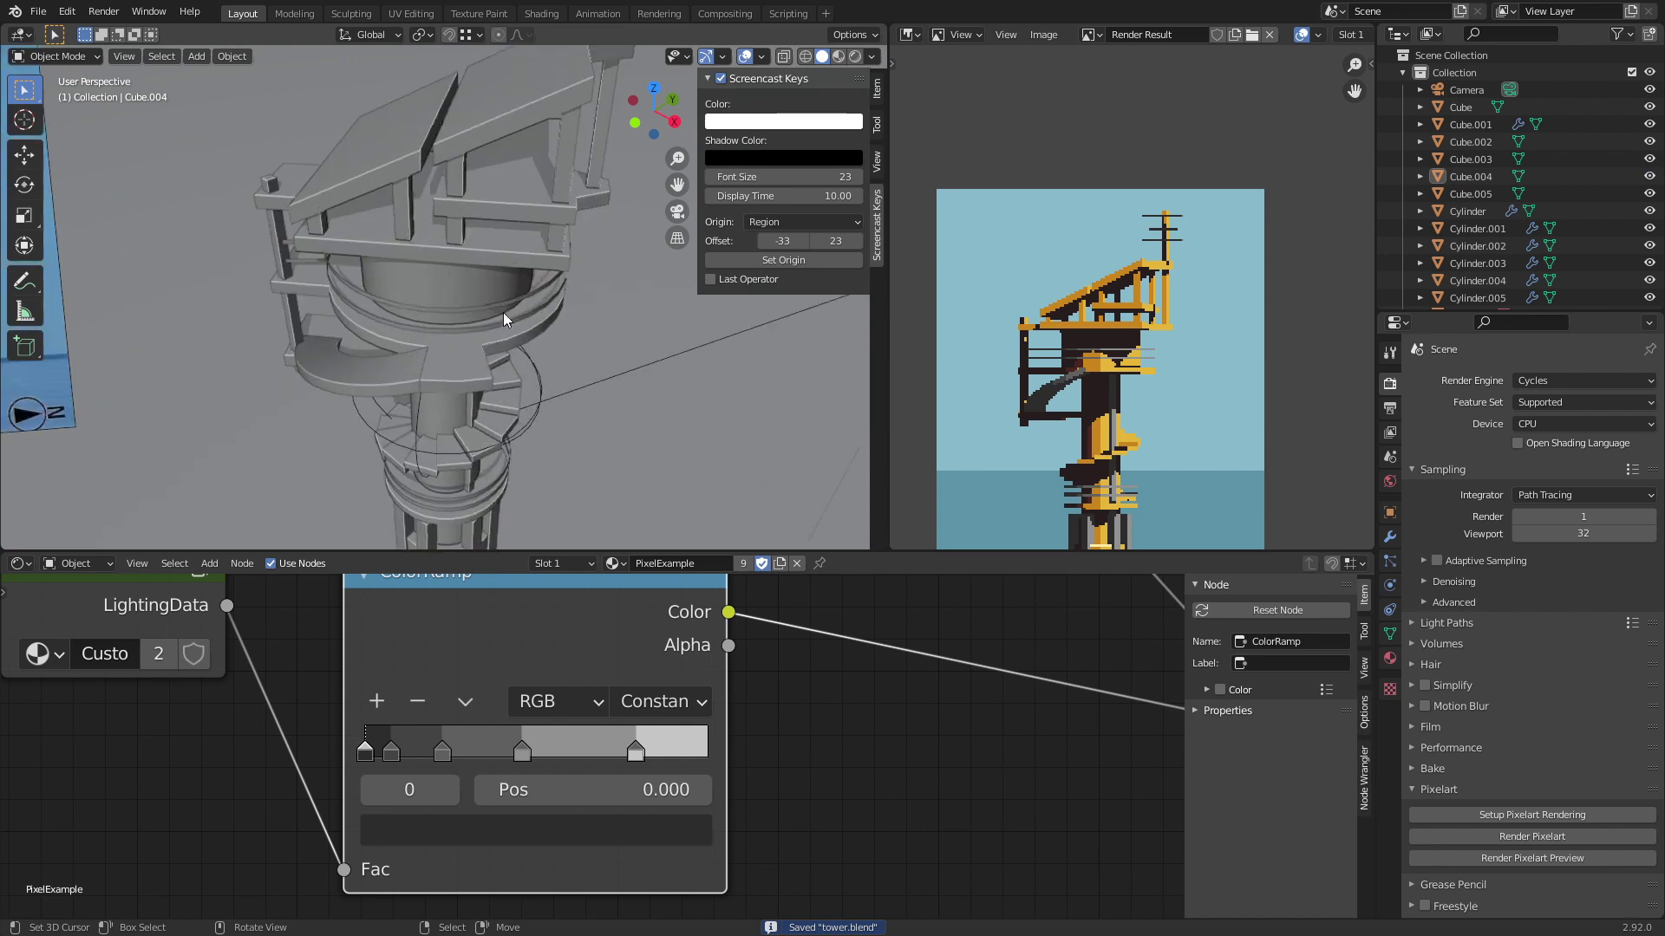
pyautogui.click(481, 336)
pyautogui.scroll(5, 469, 364)
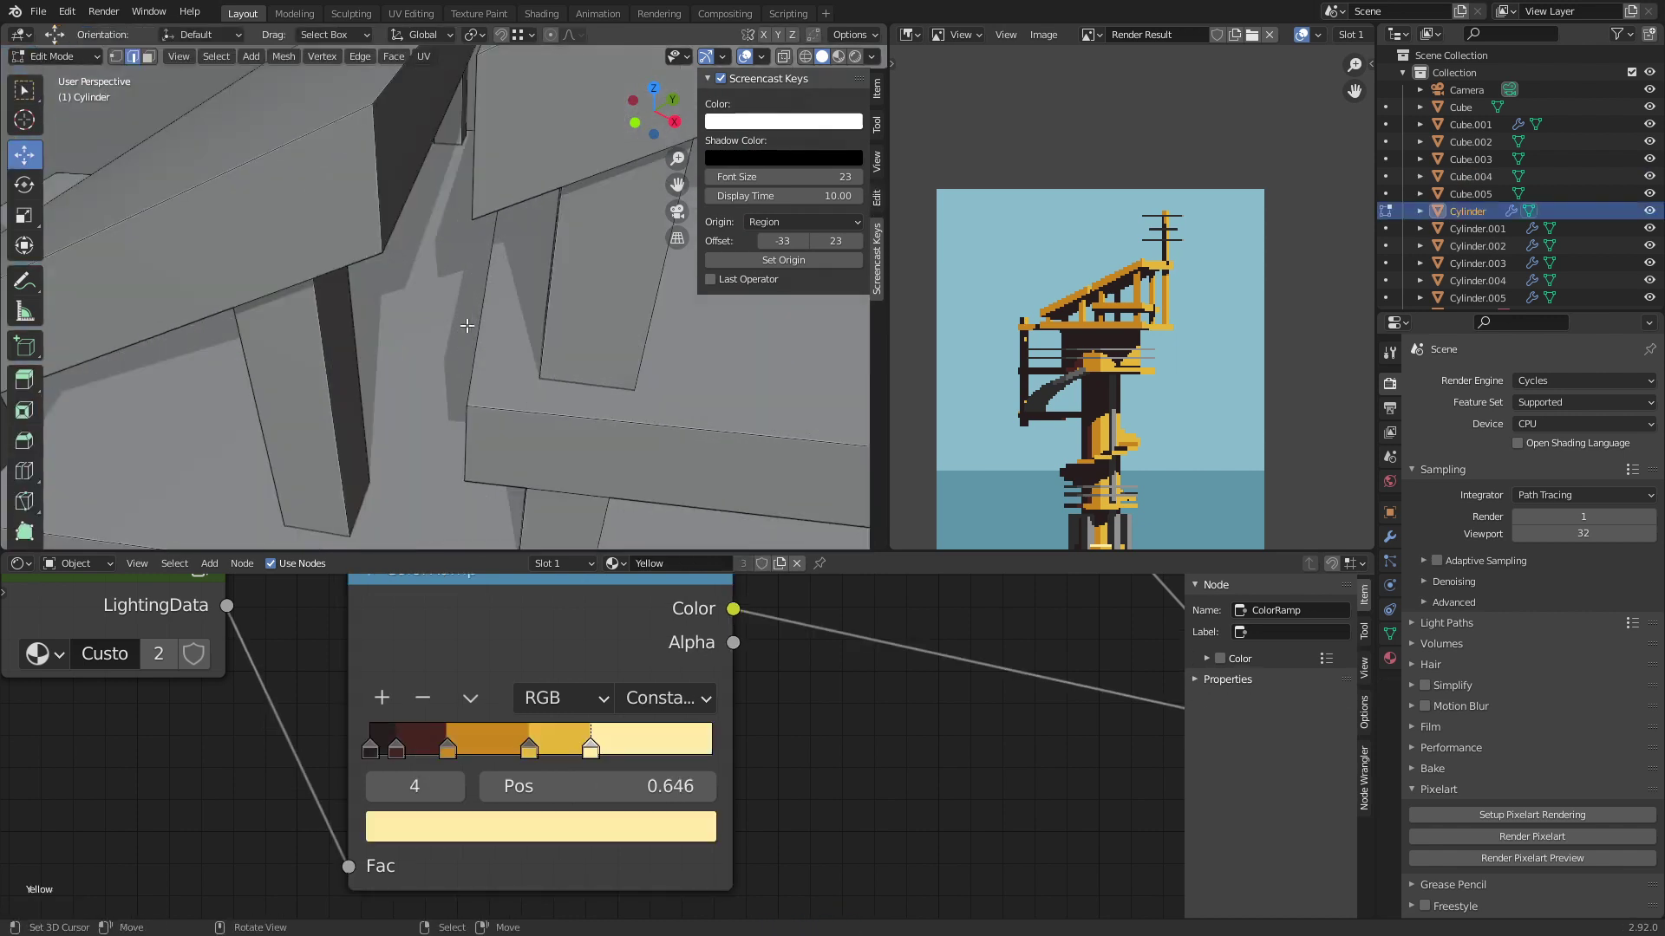
pyautogui.press('Tab')
pyautogui.scroll(-5, 461, 391)
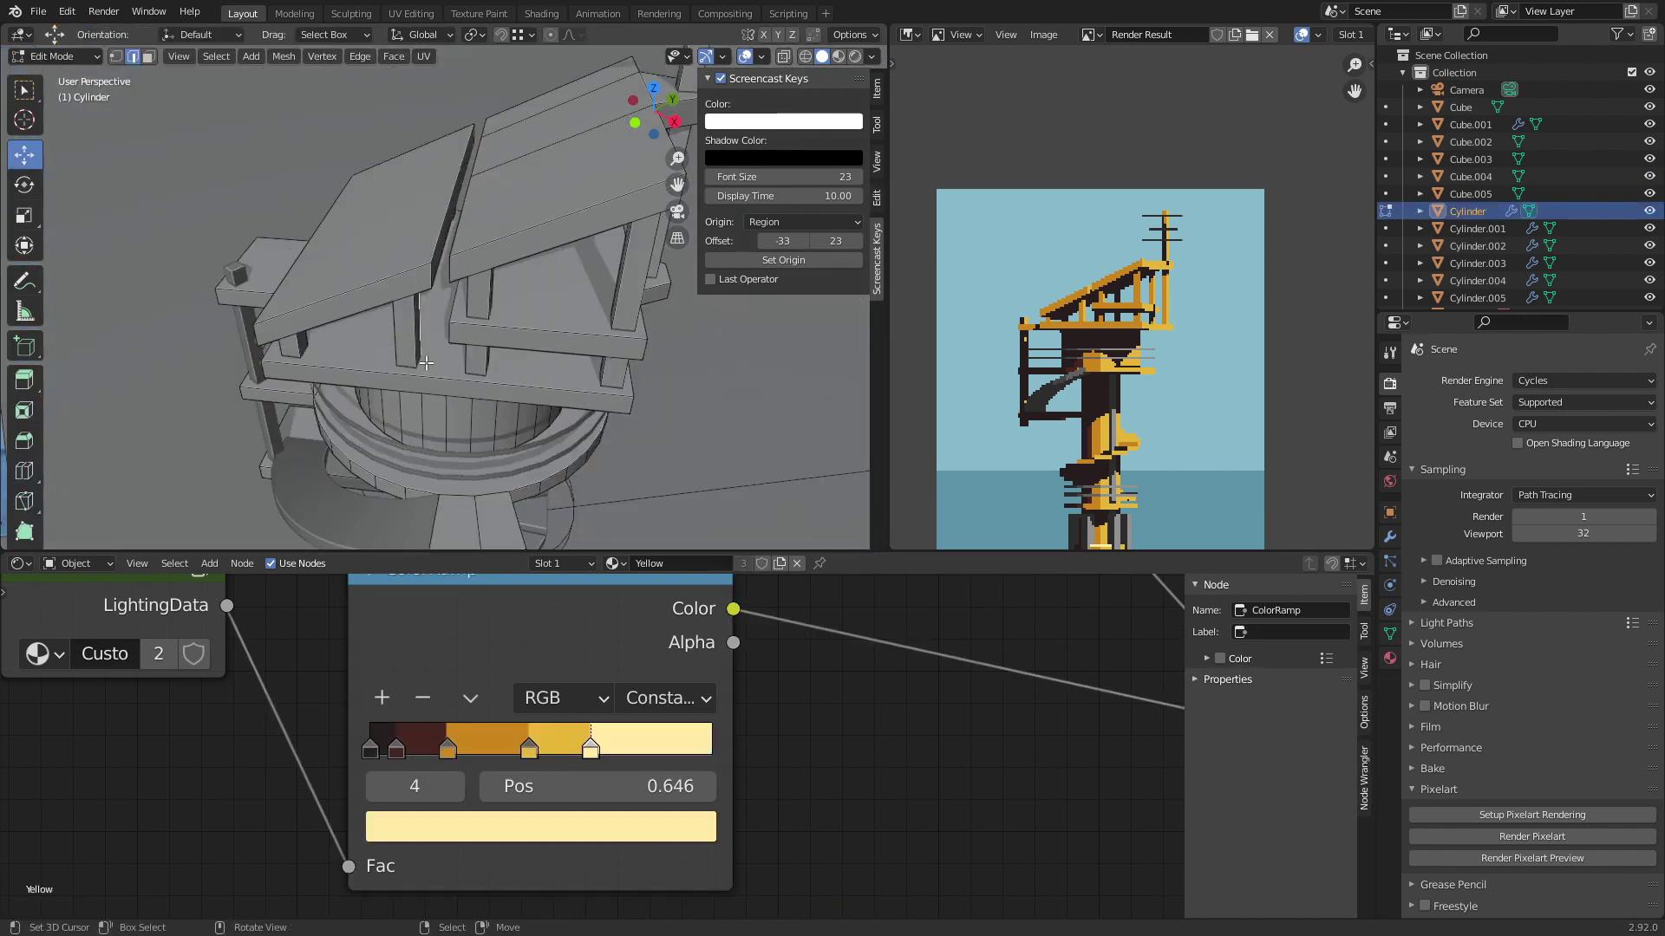
pyautogui.click(148, 56)
pyautogui.press('Tab')
# Step: Add a second material slot to the tower mesh, fill it with a copy of the Yellow material and rename it White
pyautogui.press('Tab')
pyautogui.rightClick(558, 171)
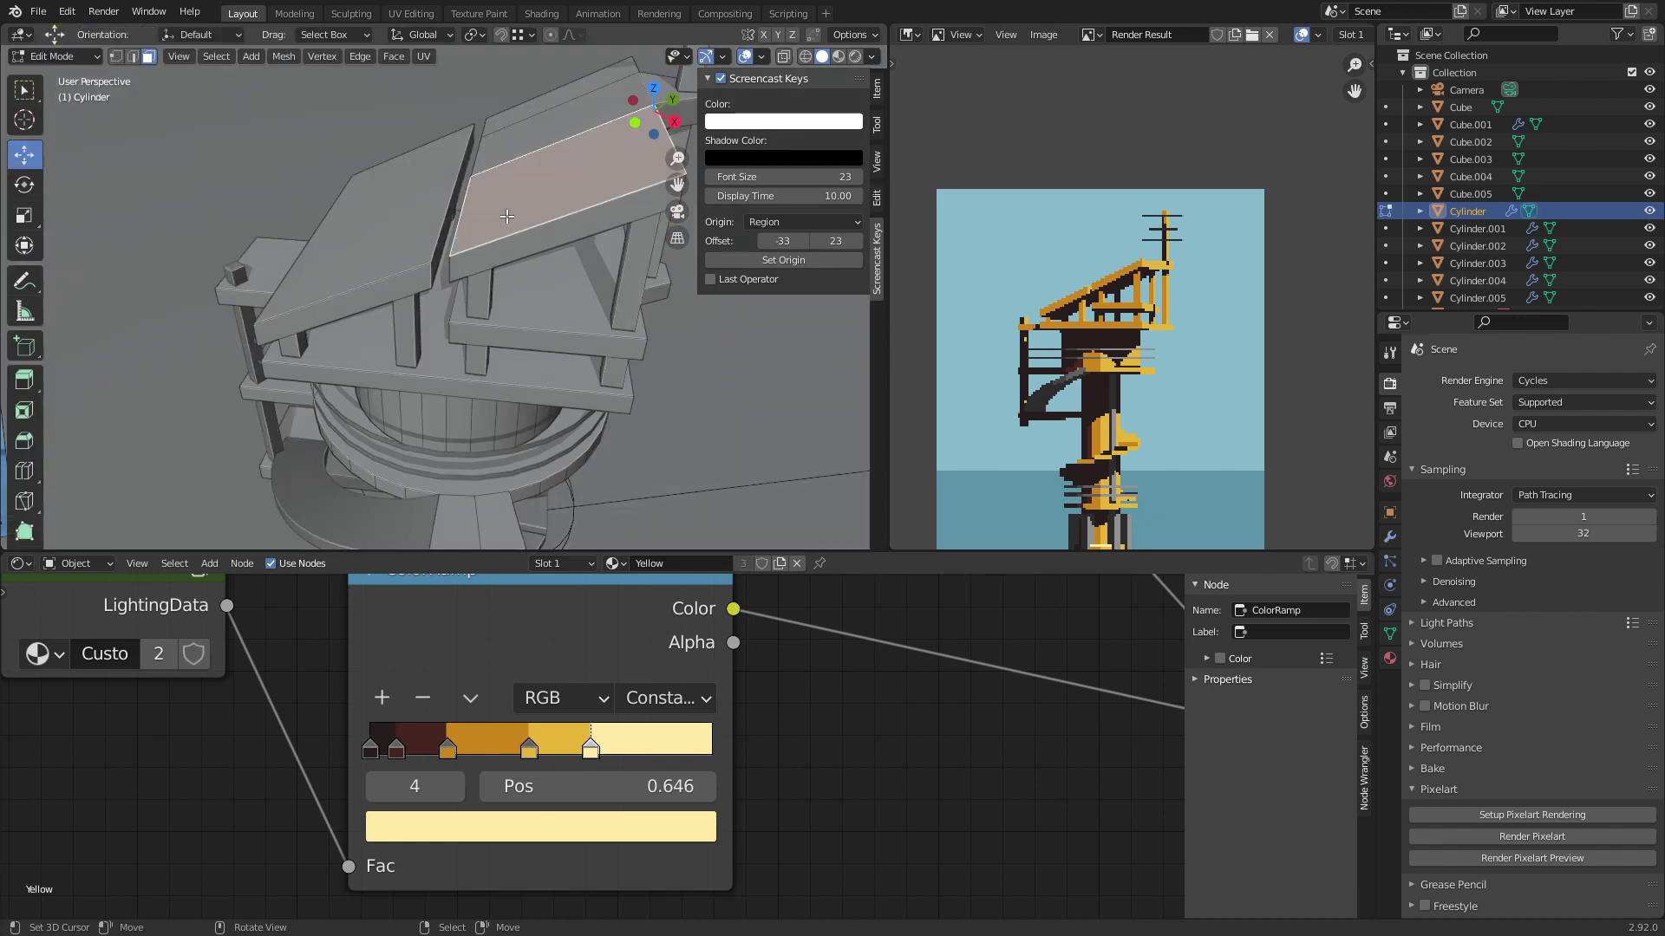
pyautogui.press('Tab')
pyautogui.click(1391, 659)
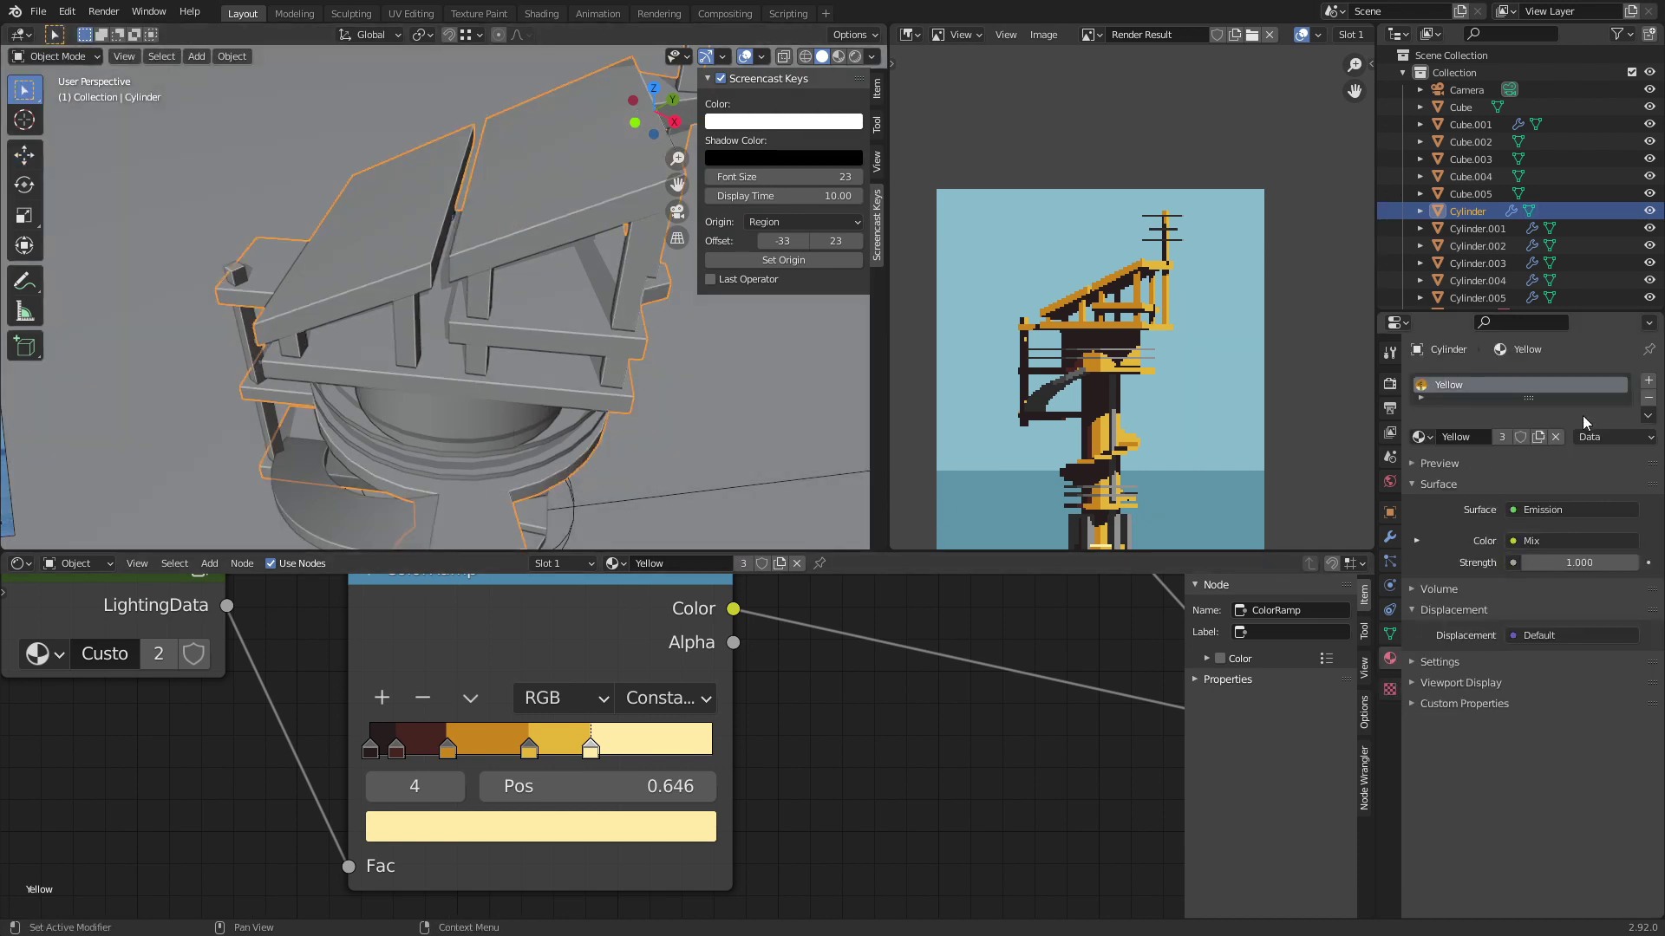
pyautogui.click(1649, 380)
pyautogui.click(1429, 478)
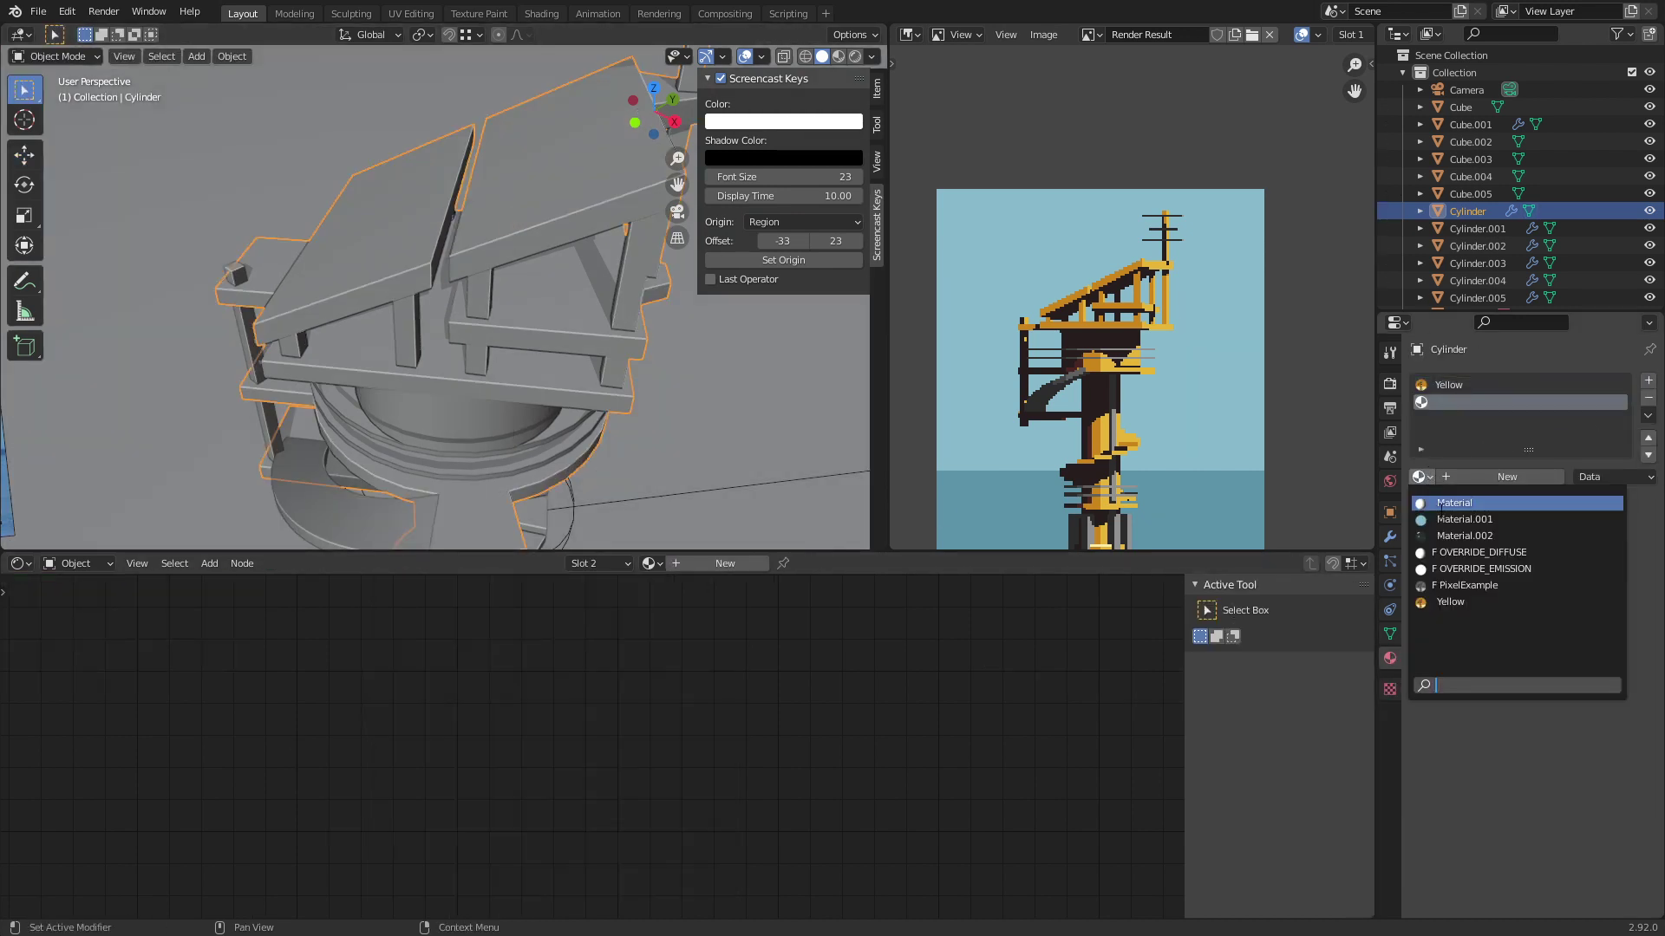
pyautogui.click(1473, 602)
pyautogui.click(1538, 477)
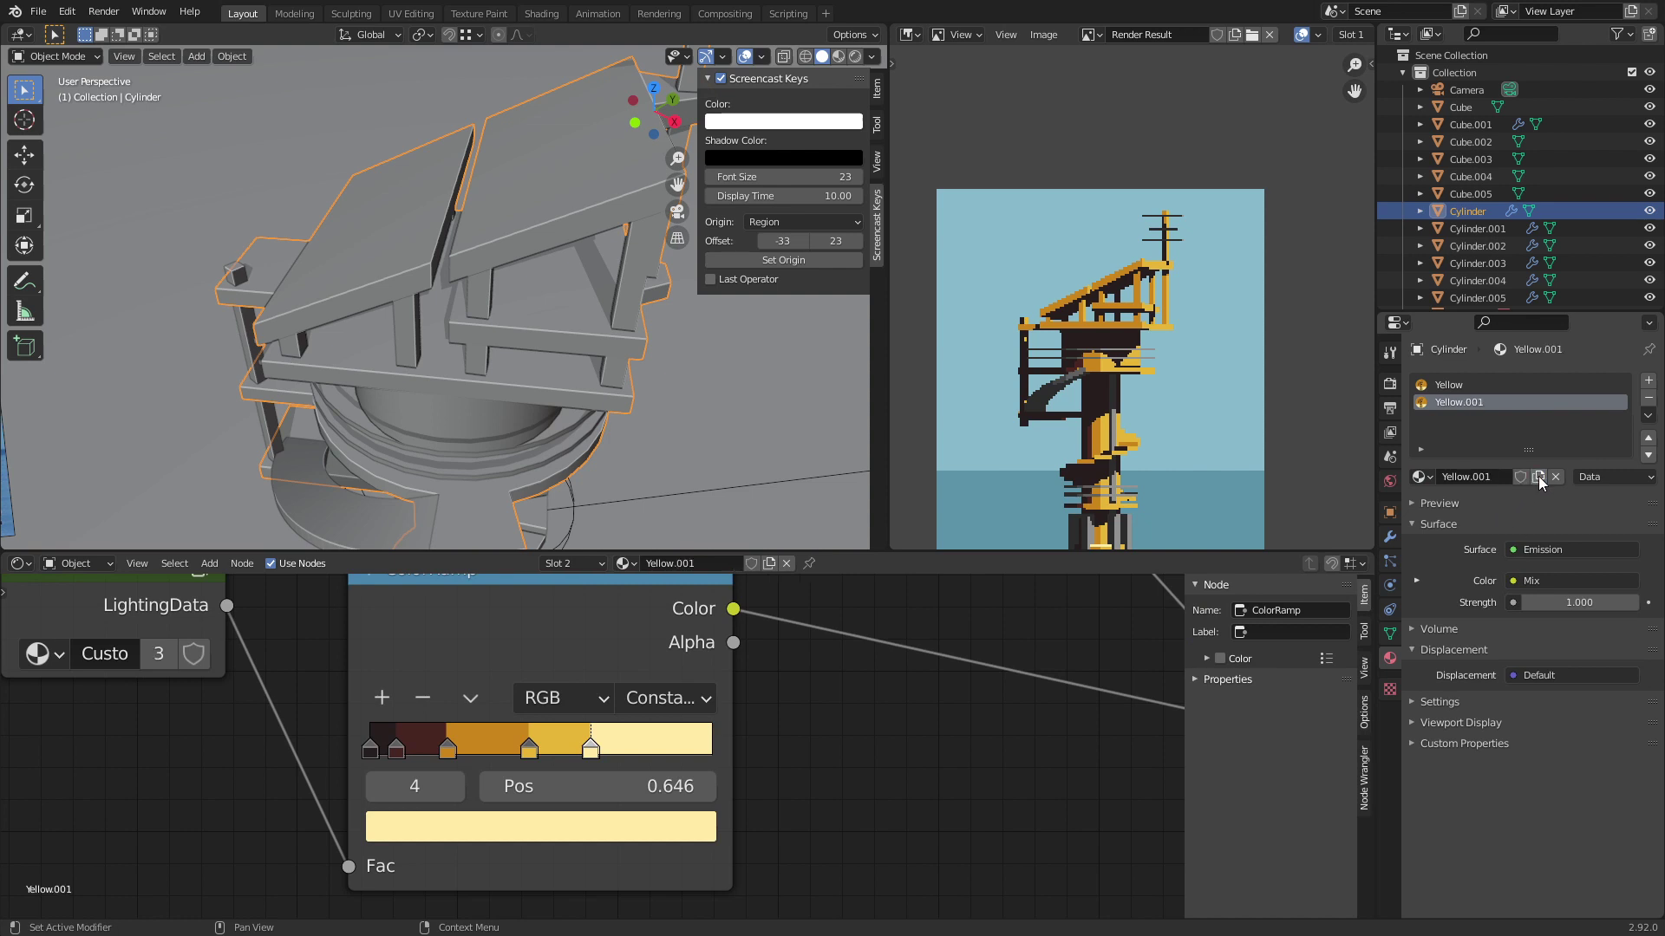
pyautogui.write('White')
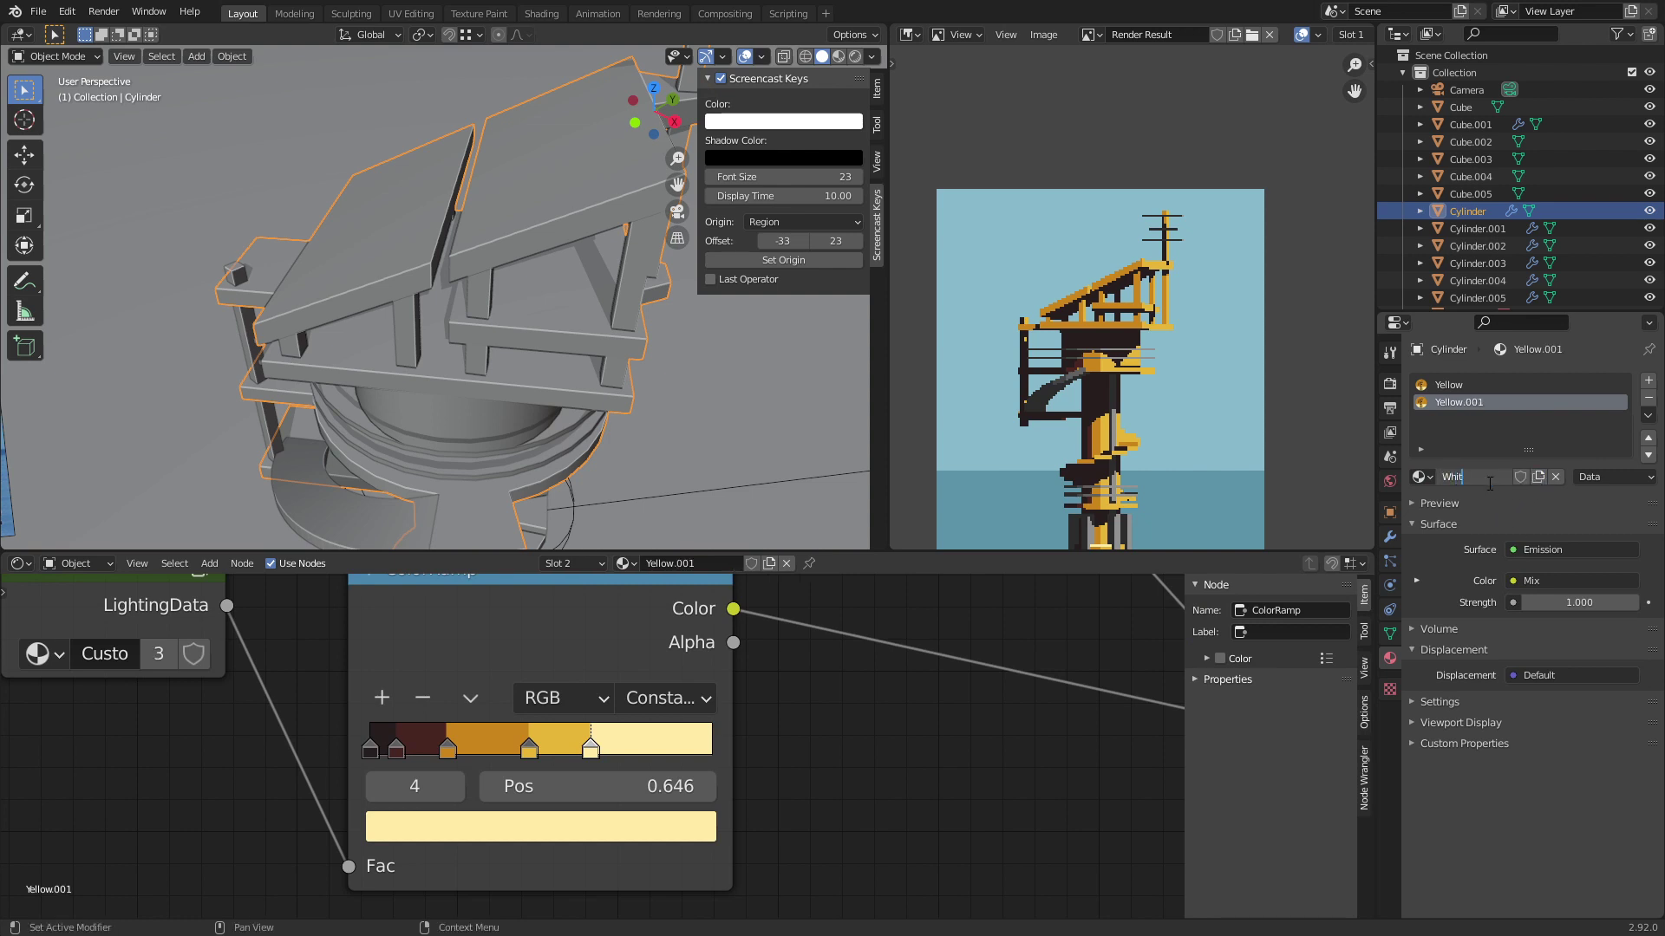
pyautogui.press('Return')
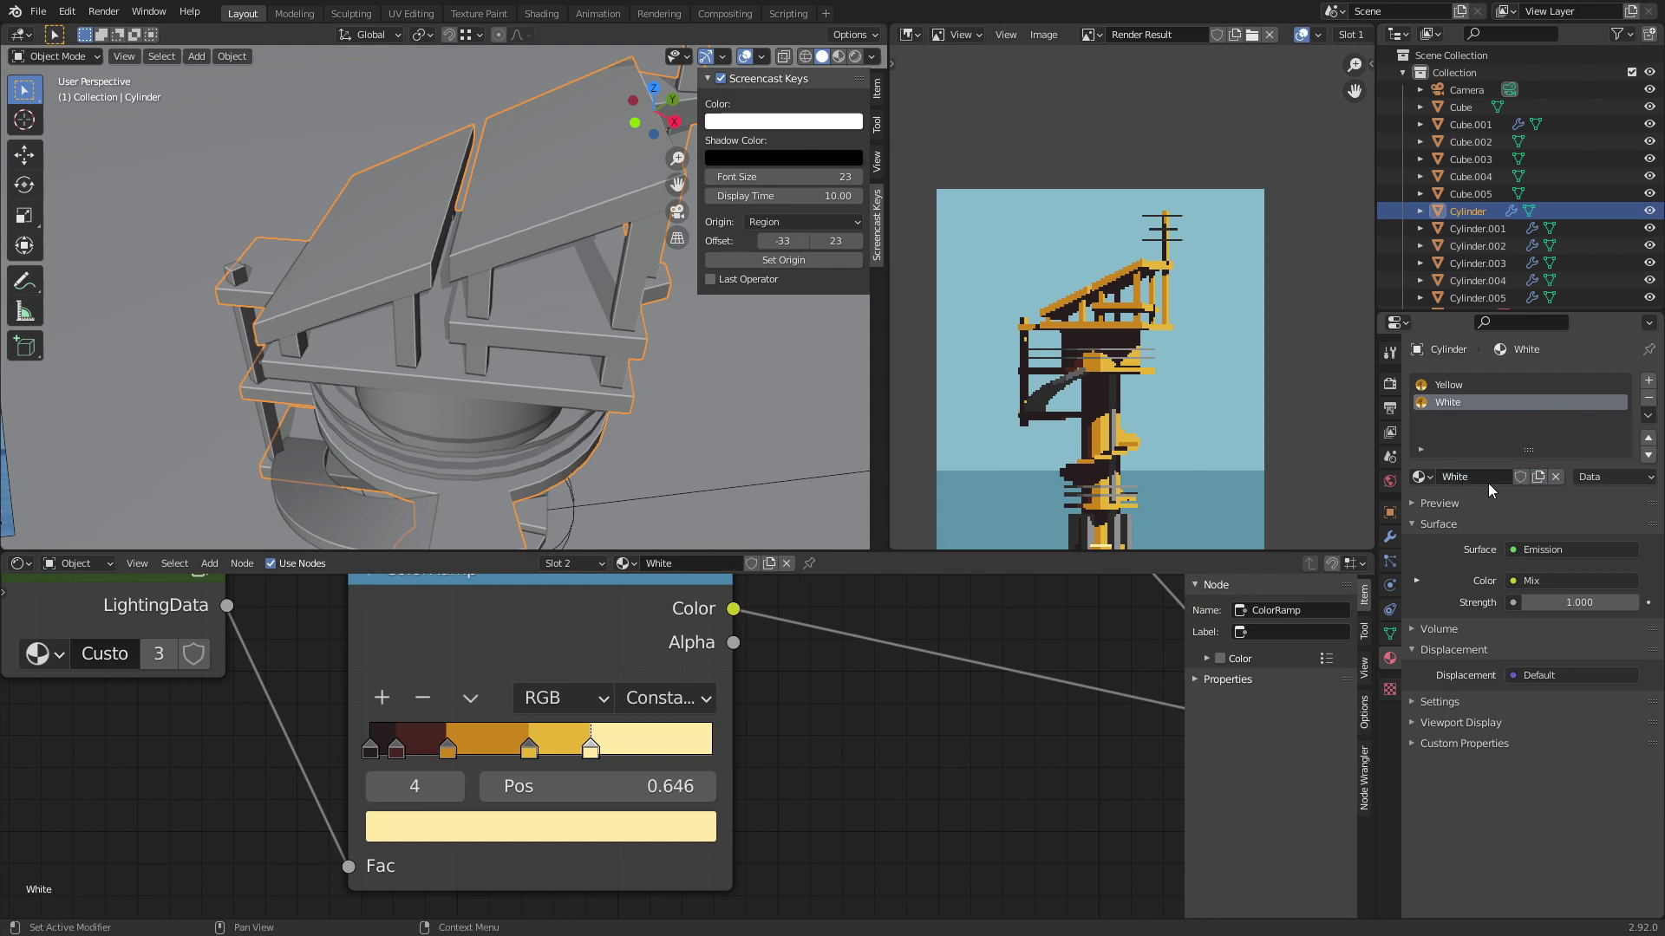
# Step: Set the White material's lightest color ramp stop to pure white and the next darker one to light grey with saturation 0 and value 0.656
pyautogui.click(592, 816)
pyautogui.moveTo(448, 348); pyautogui.dragTo(380, 328)
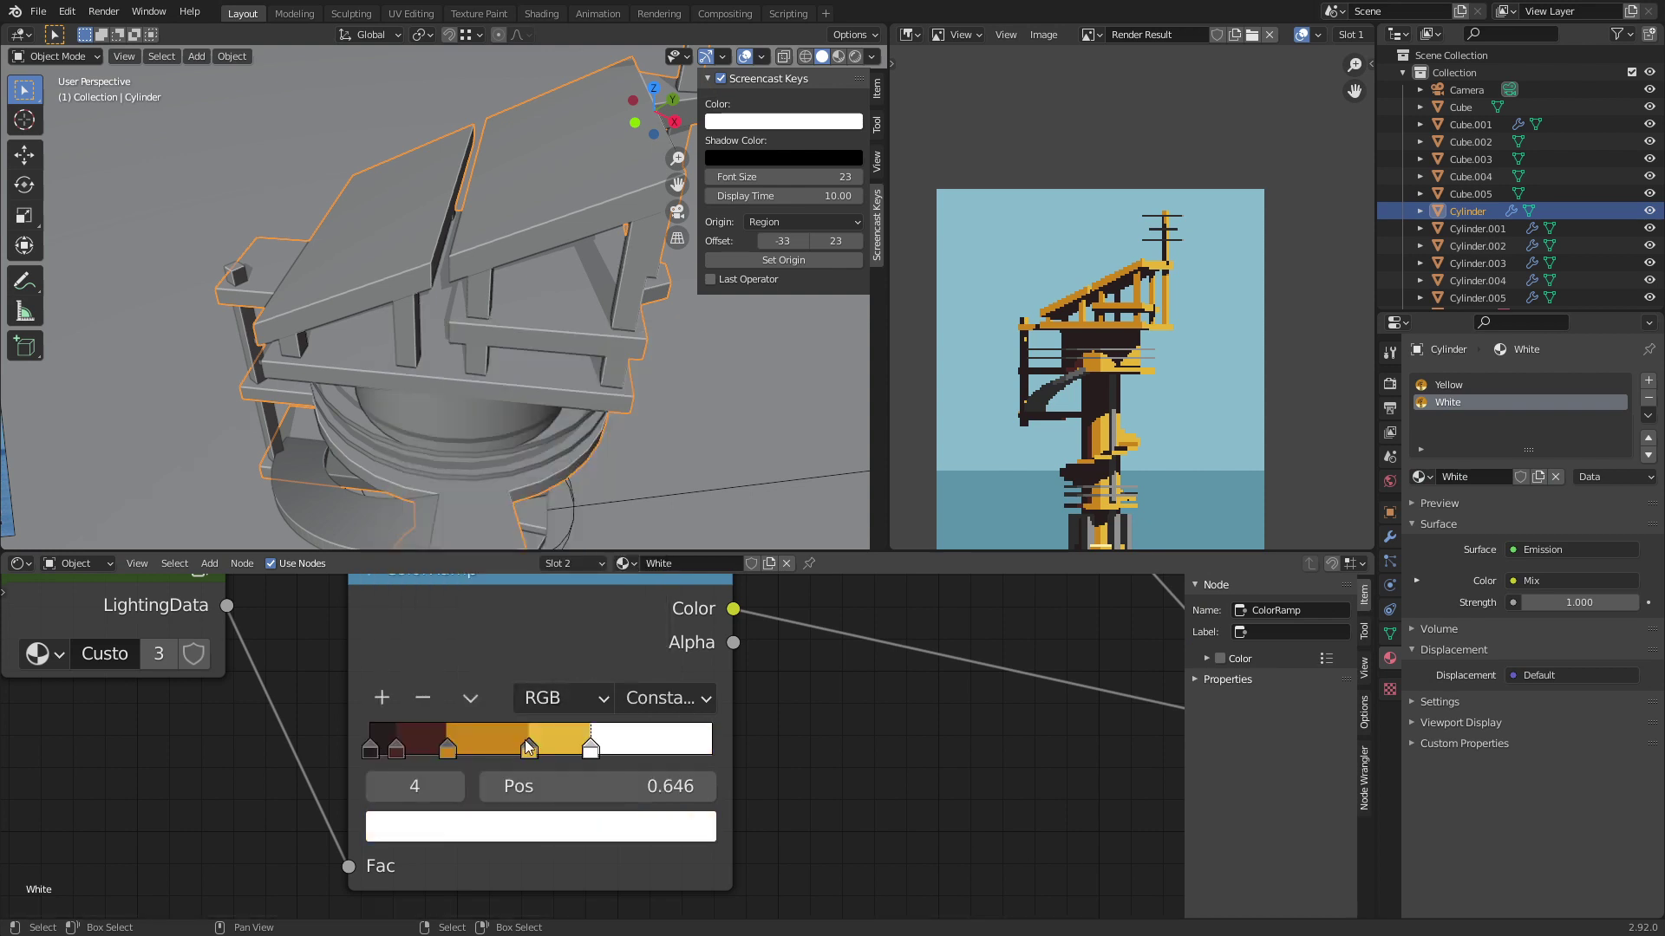
pyautogui.click(528, 748)
pyautogui.click(542, 824)
pyautogui.moveTo(409, 390); pyautogui.dragTo(383, 371)
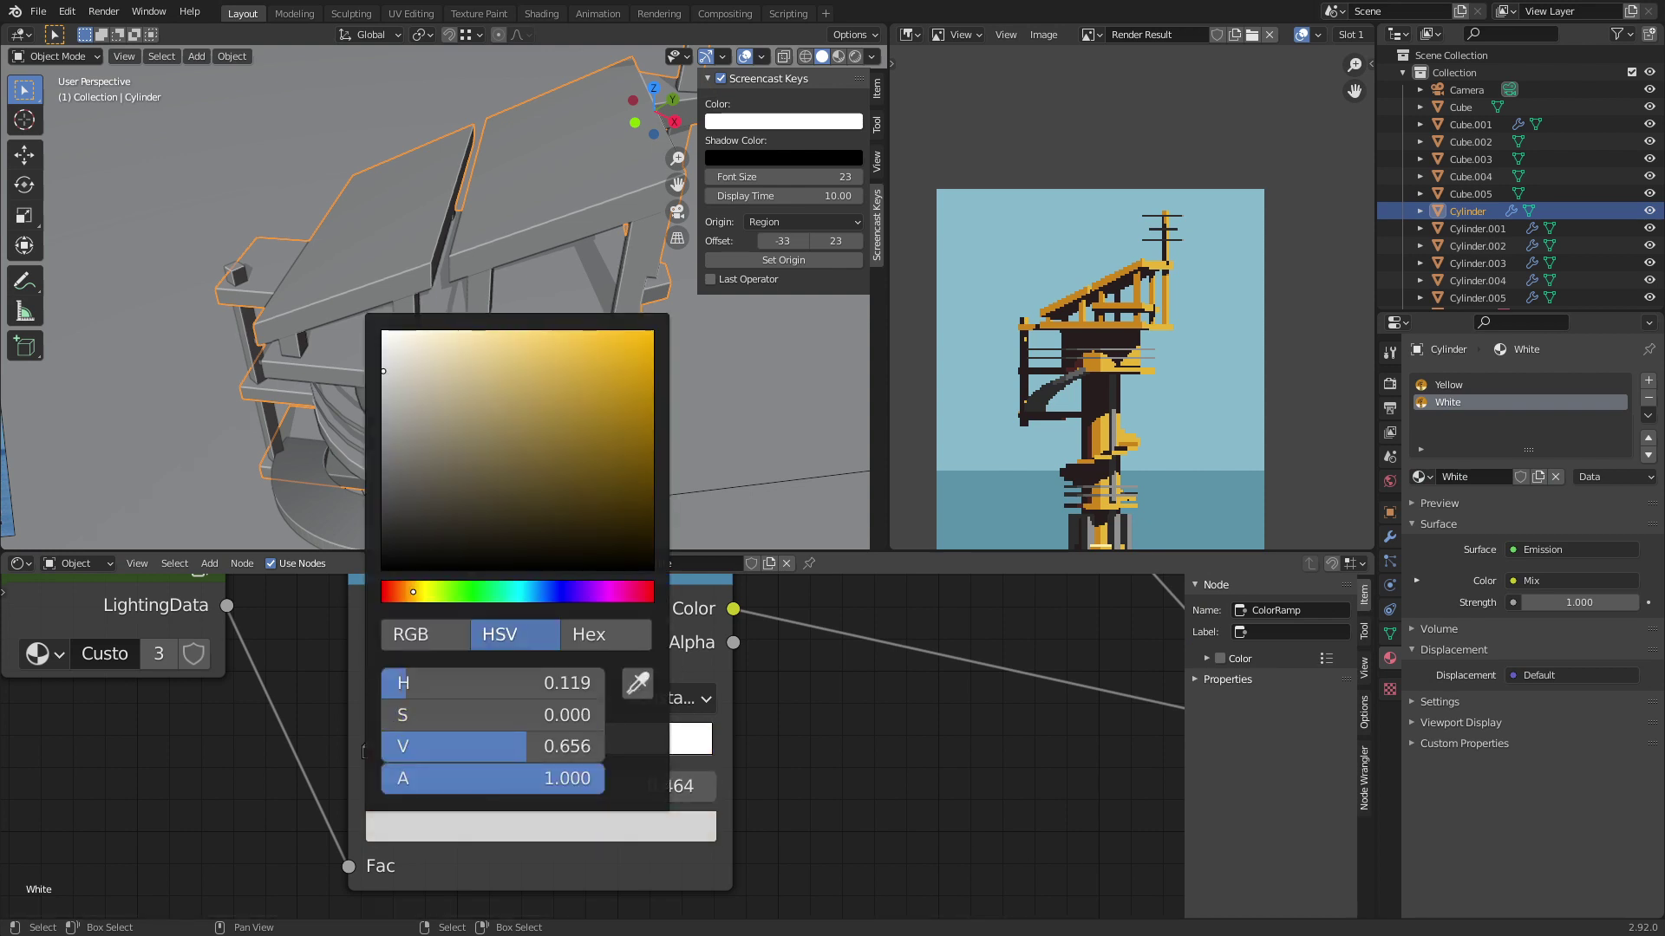
# Step: Change the orange stop at position 0.225 of the White material's color ramp to a neutral mid grey
pyautogui.click(447, 748)
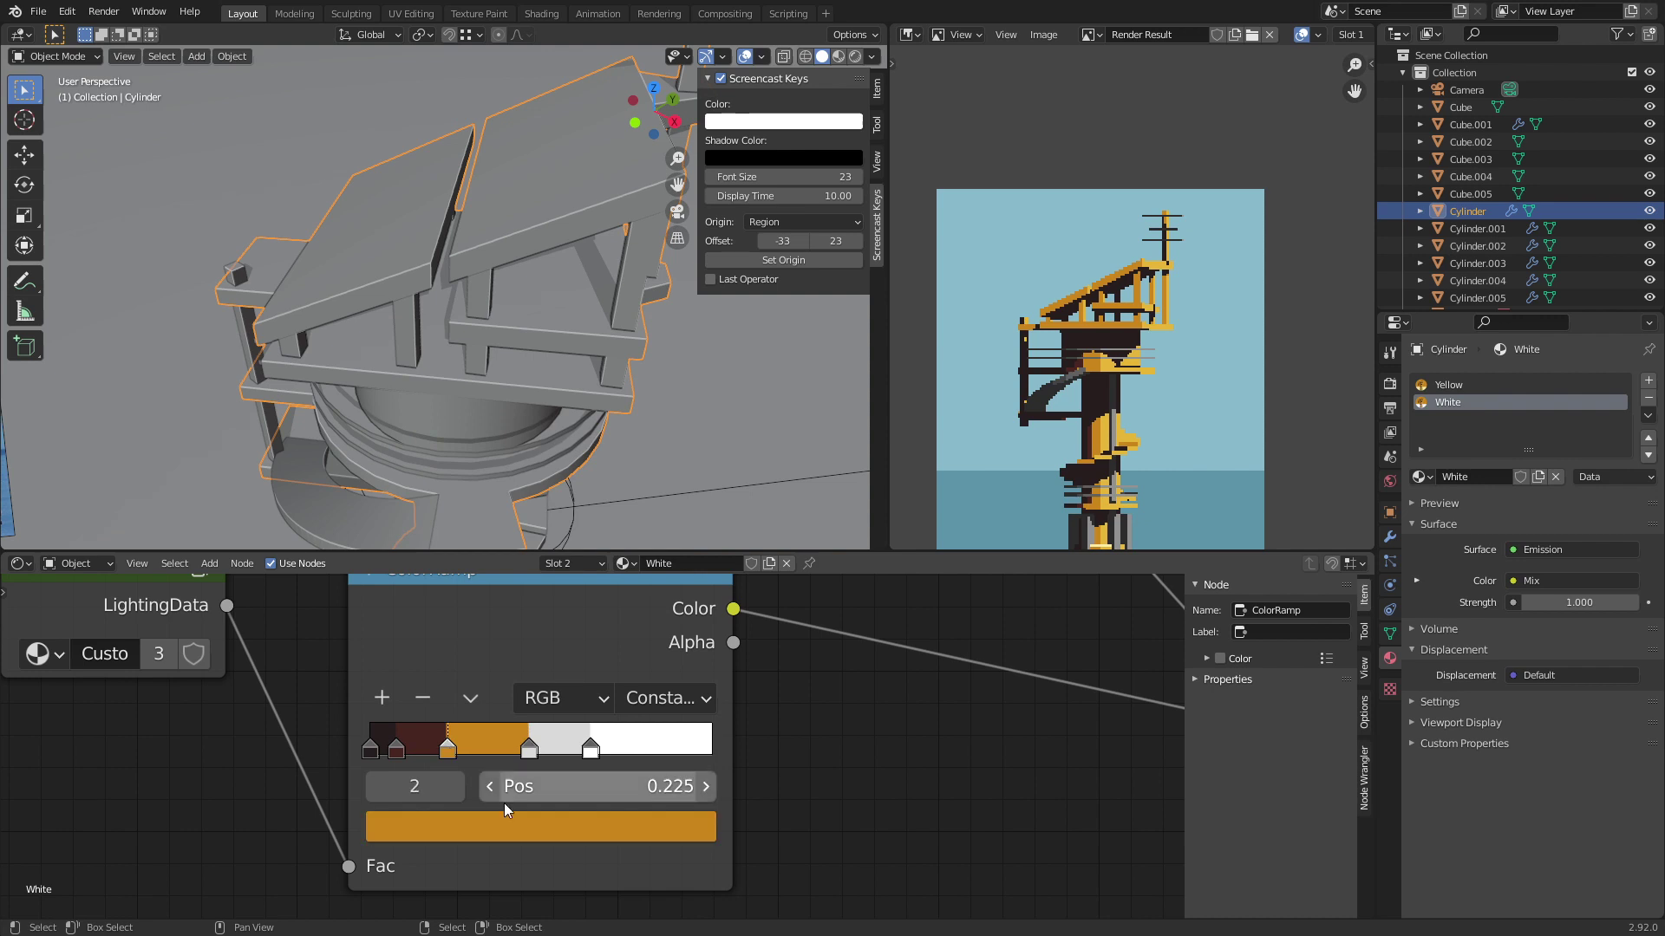
pyautogui.click(502, 824)
pyautogui.moveTo(412, 425); pyautogui.dragTo(383, 414)
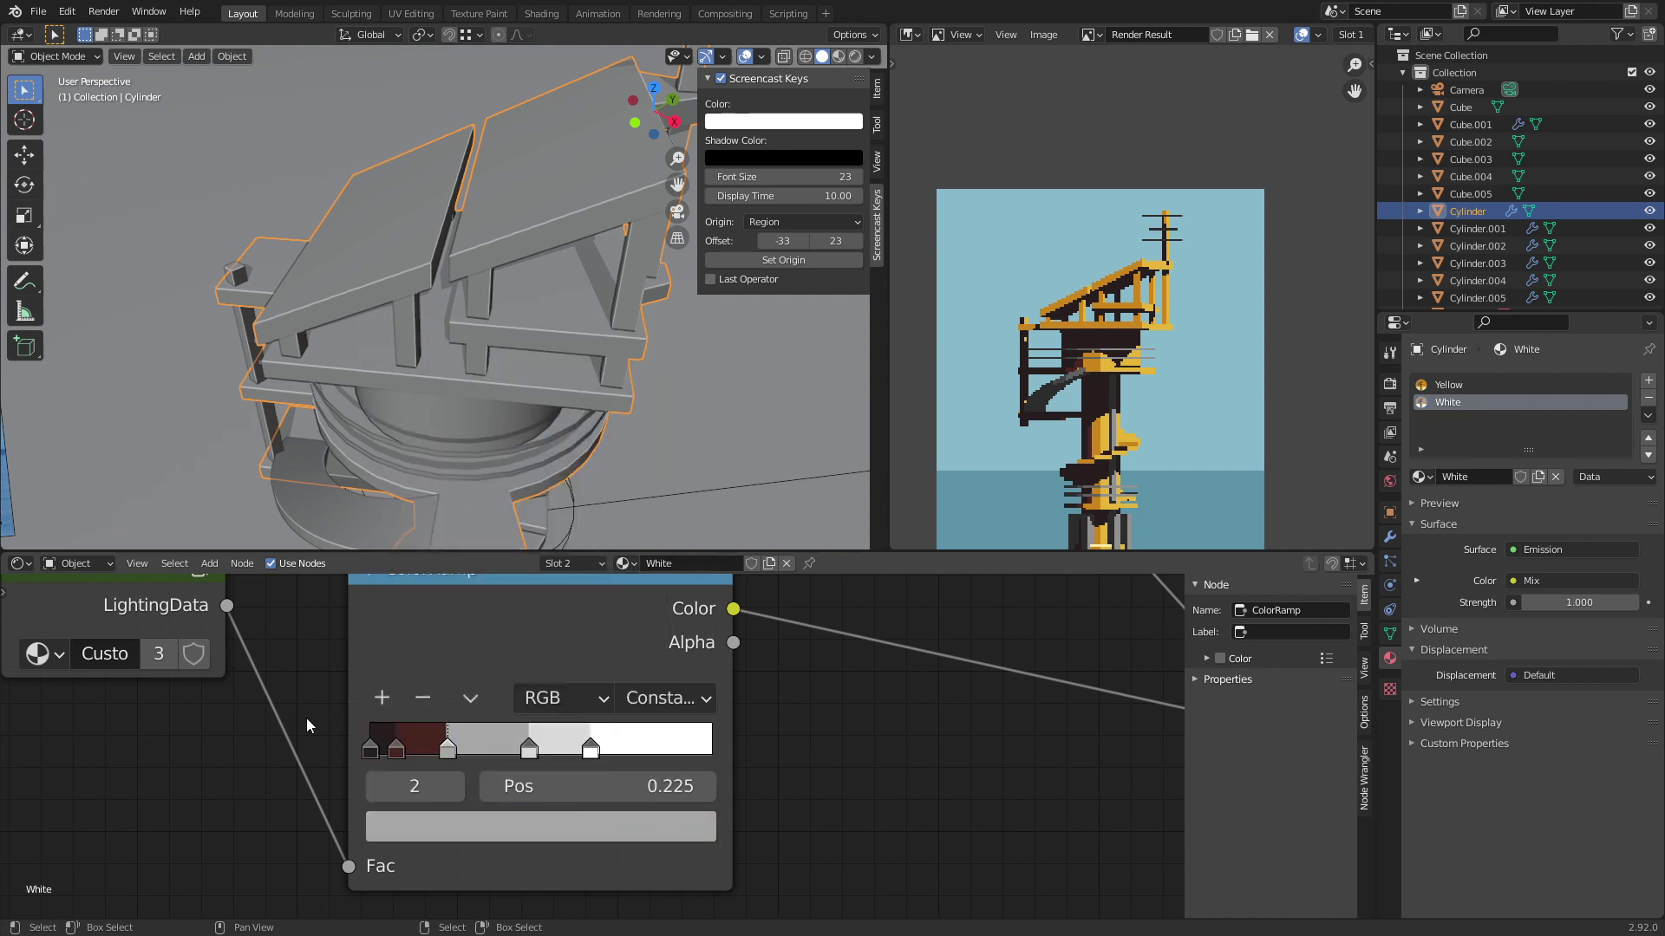
# Step: Desaturate the White color ramp's dark red stop at 0.076 and set its darkest stop to saturation 0.169 and value 0.019
pyautogui.click(398, 751)
pyautogui.click(451, 826)
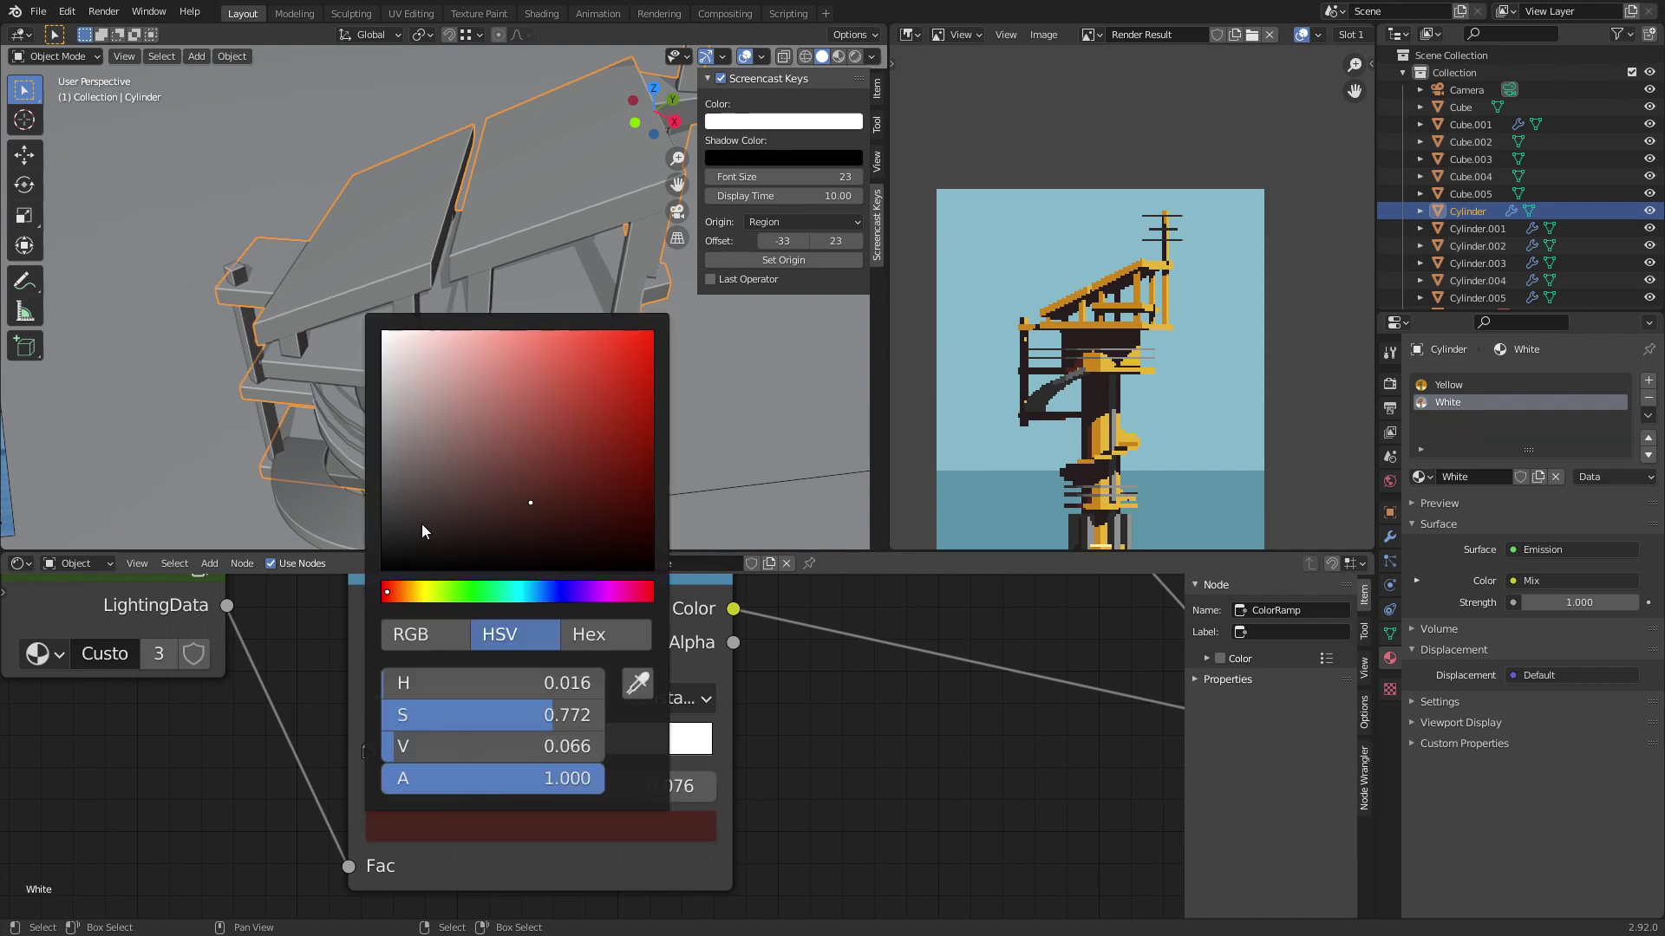
pyautogui.moveTo(434, 507); pyautogui.dragTo(426, 505)
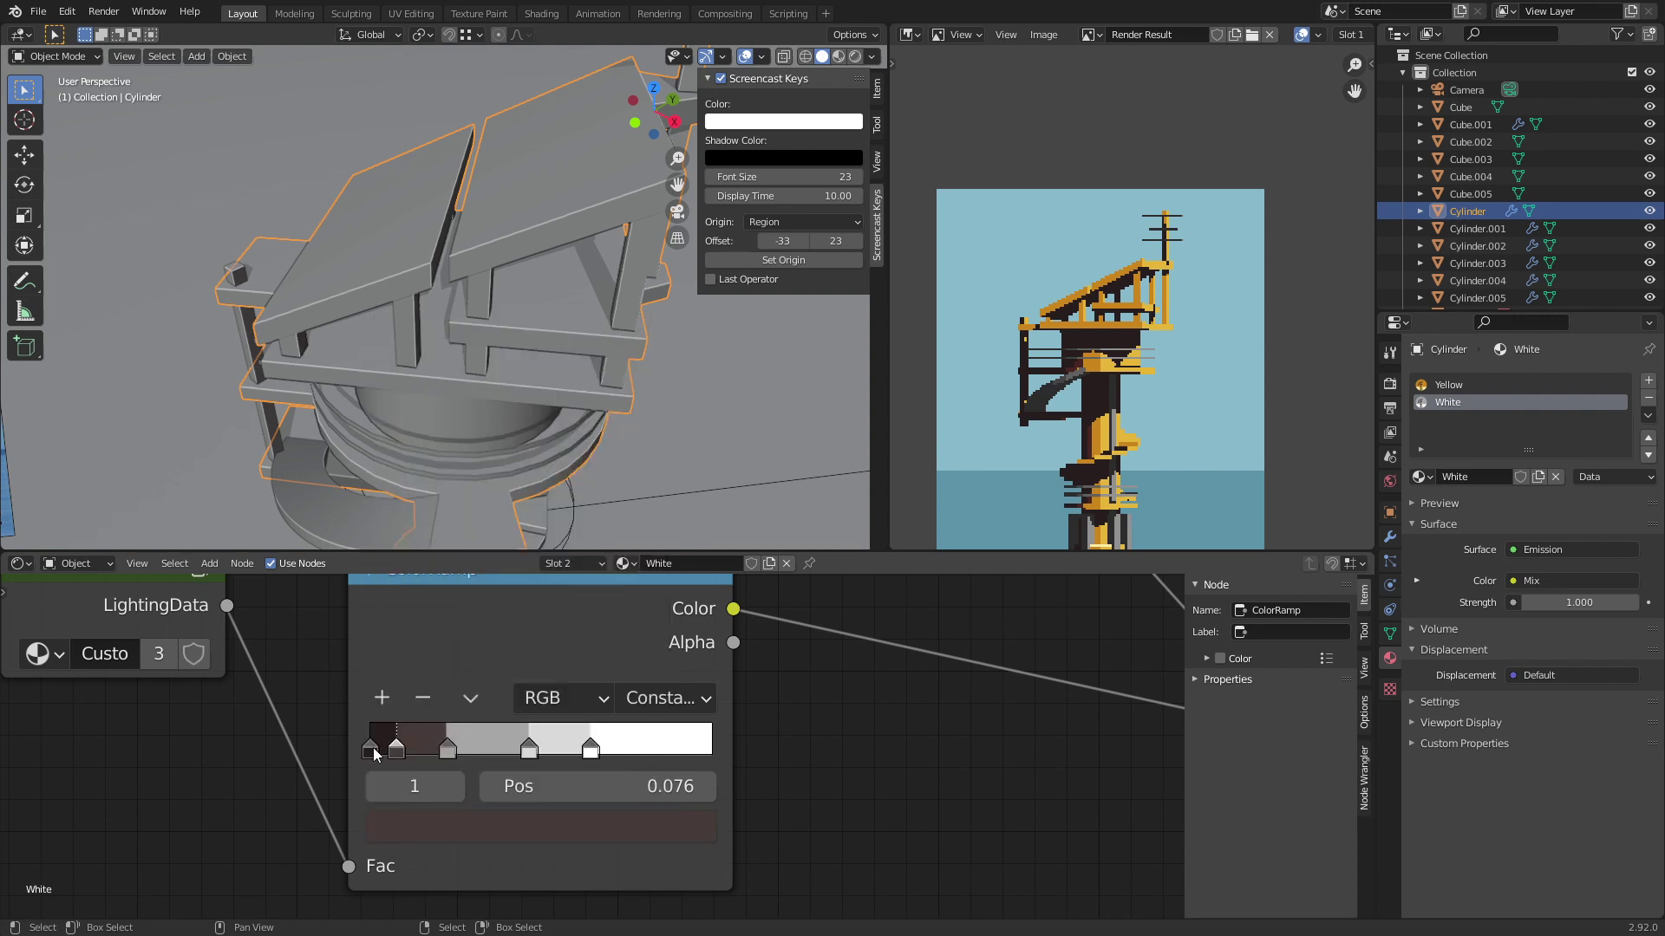
pyautogui.click(375, 751)
pyautogui.click(446, 823)
pyautogui.moveTo(443, 534); pyautogui.dragTo(408, 535)
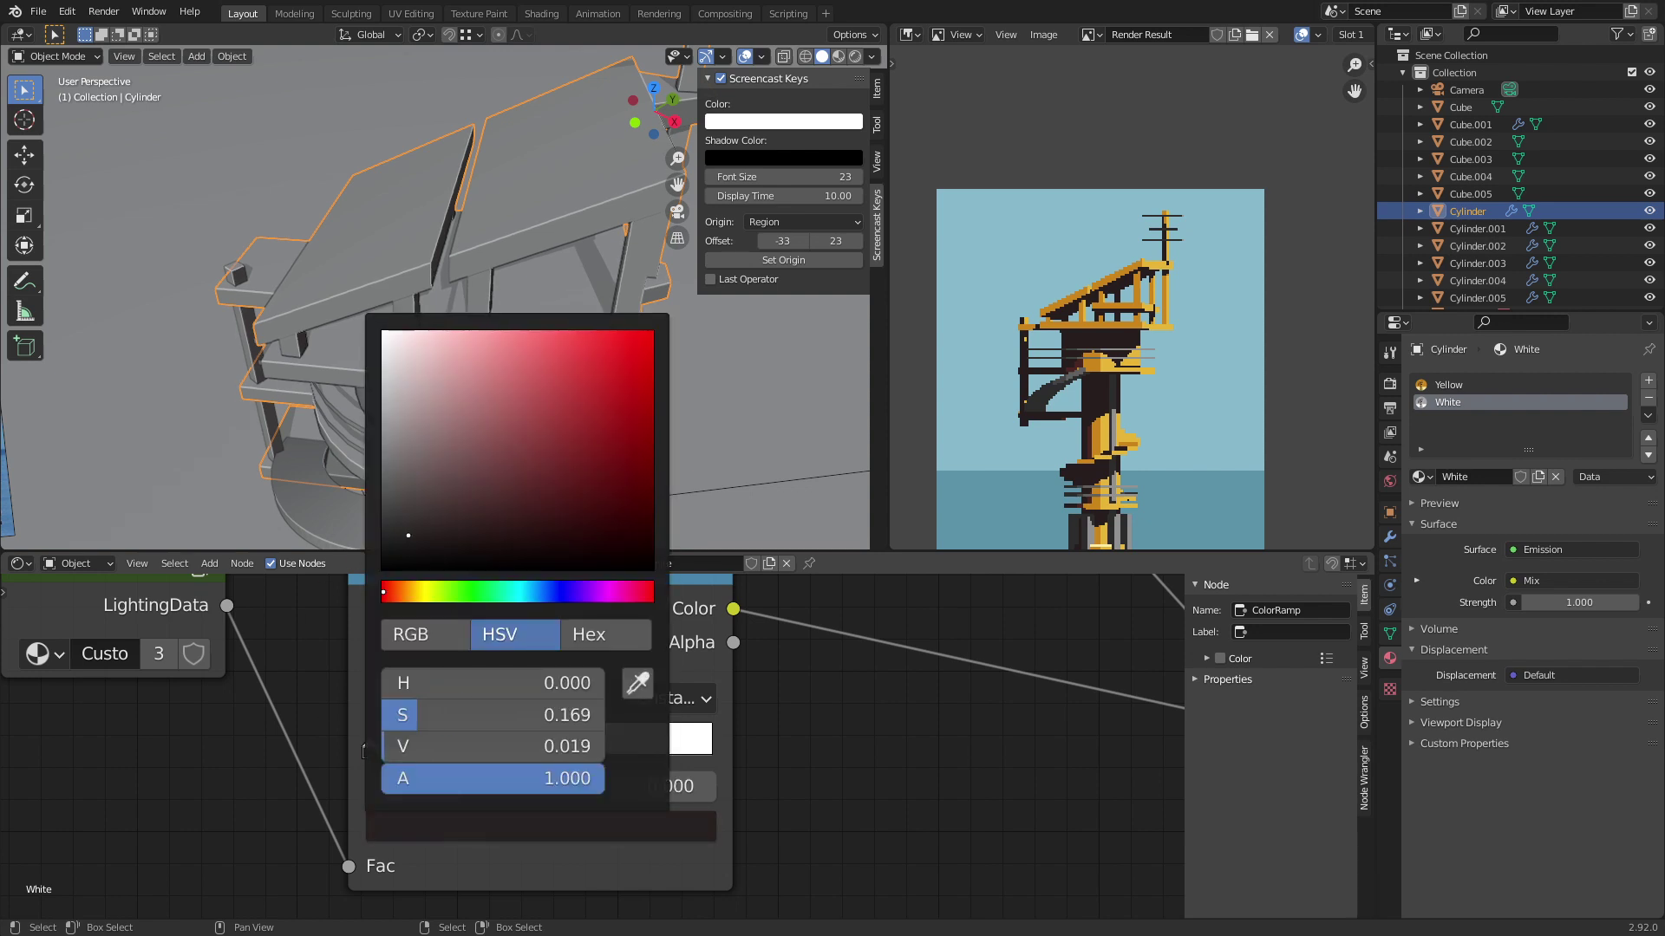
# Step: Save the file and render a pixel art preview of the tower
pyautogui.moveTo(552, 448); pyautogui.dragTo(549, 408, button='middle')
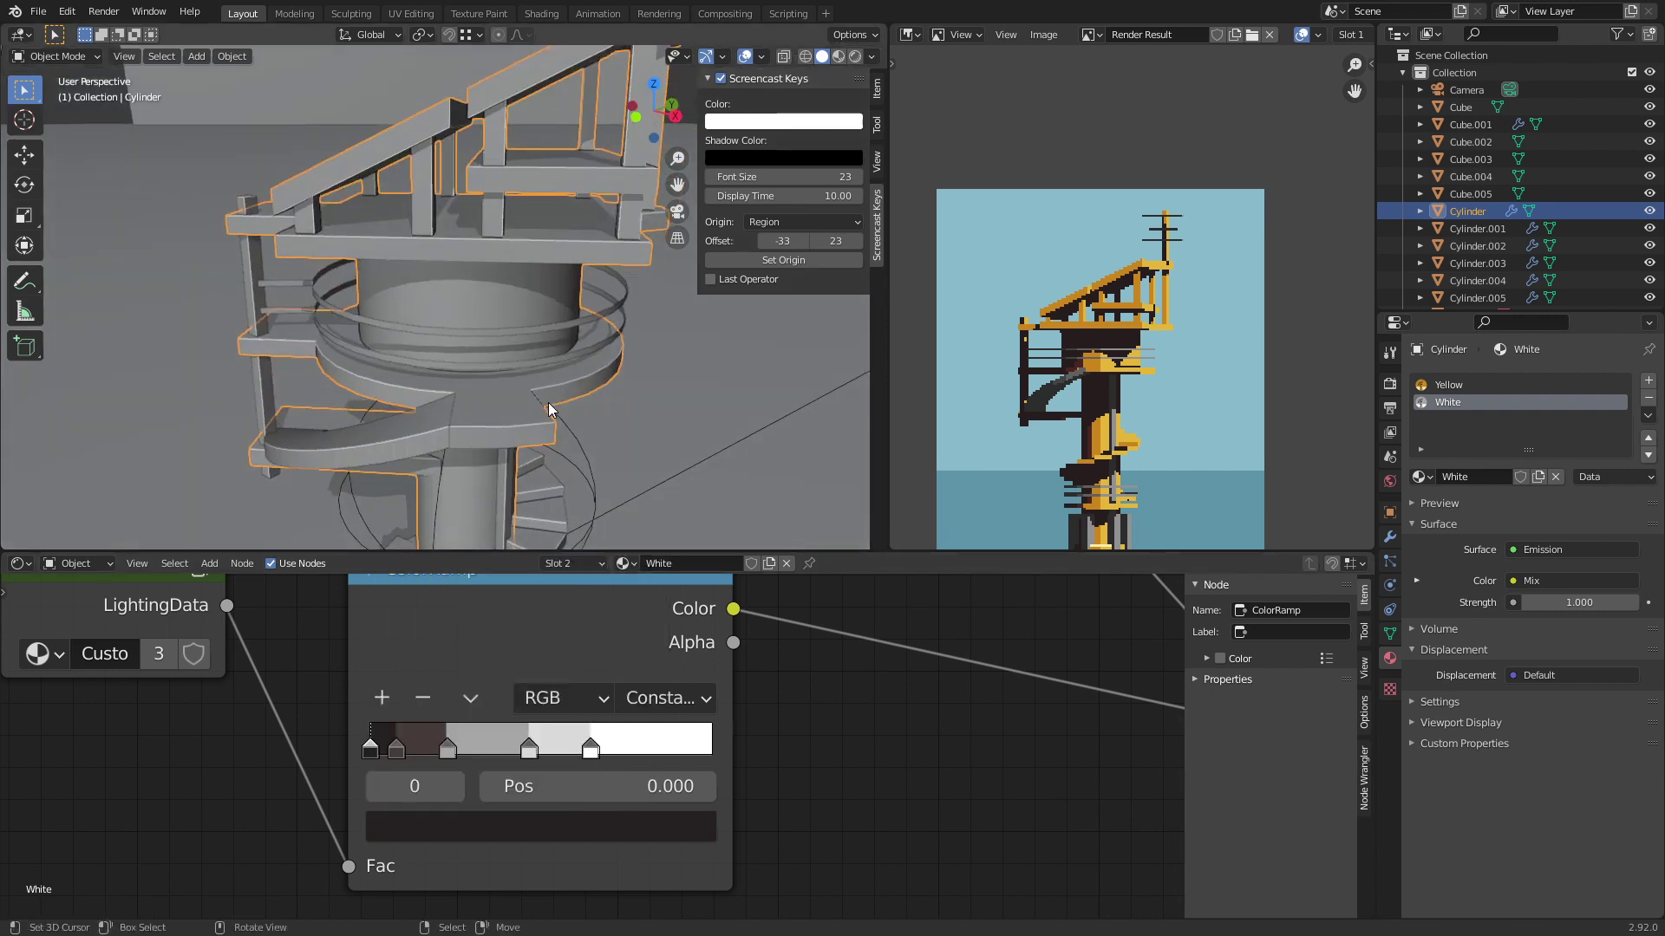
pyautogui.hotkey('ctrl', 's')
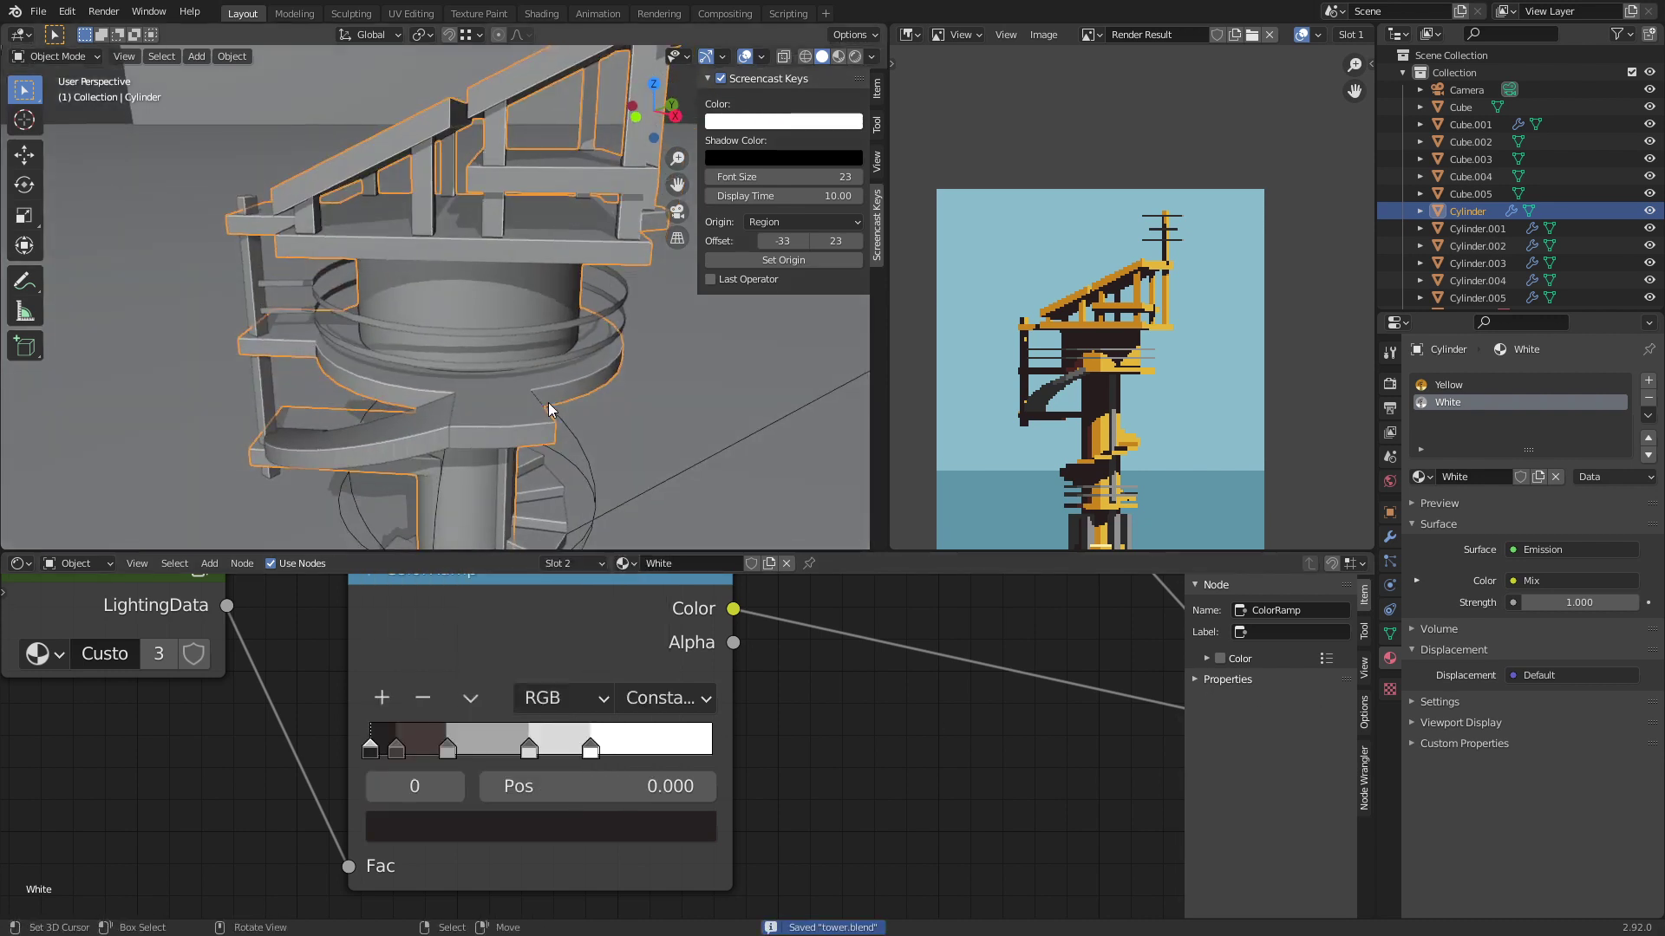
pyautogui.click(1390, 383)
pyautogui.click(1540, 861)
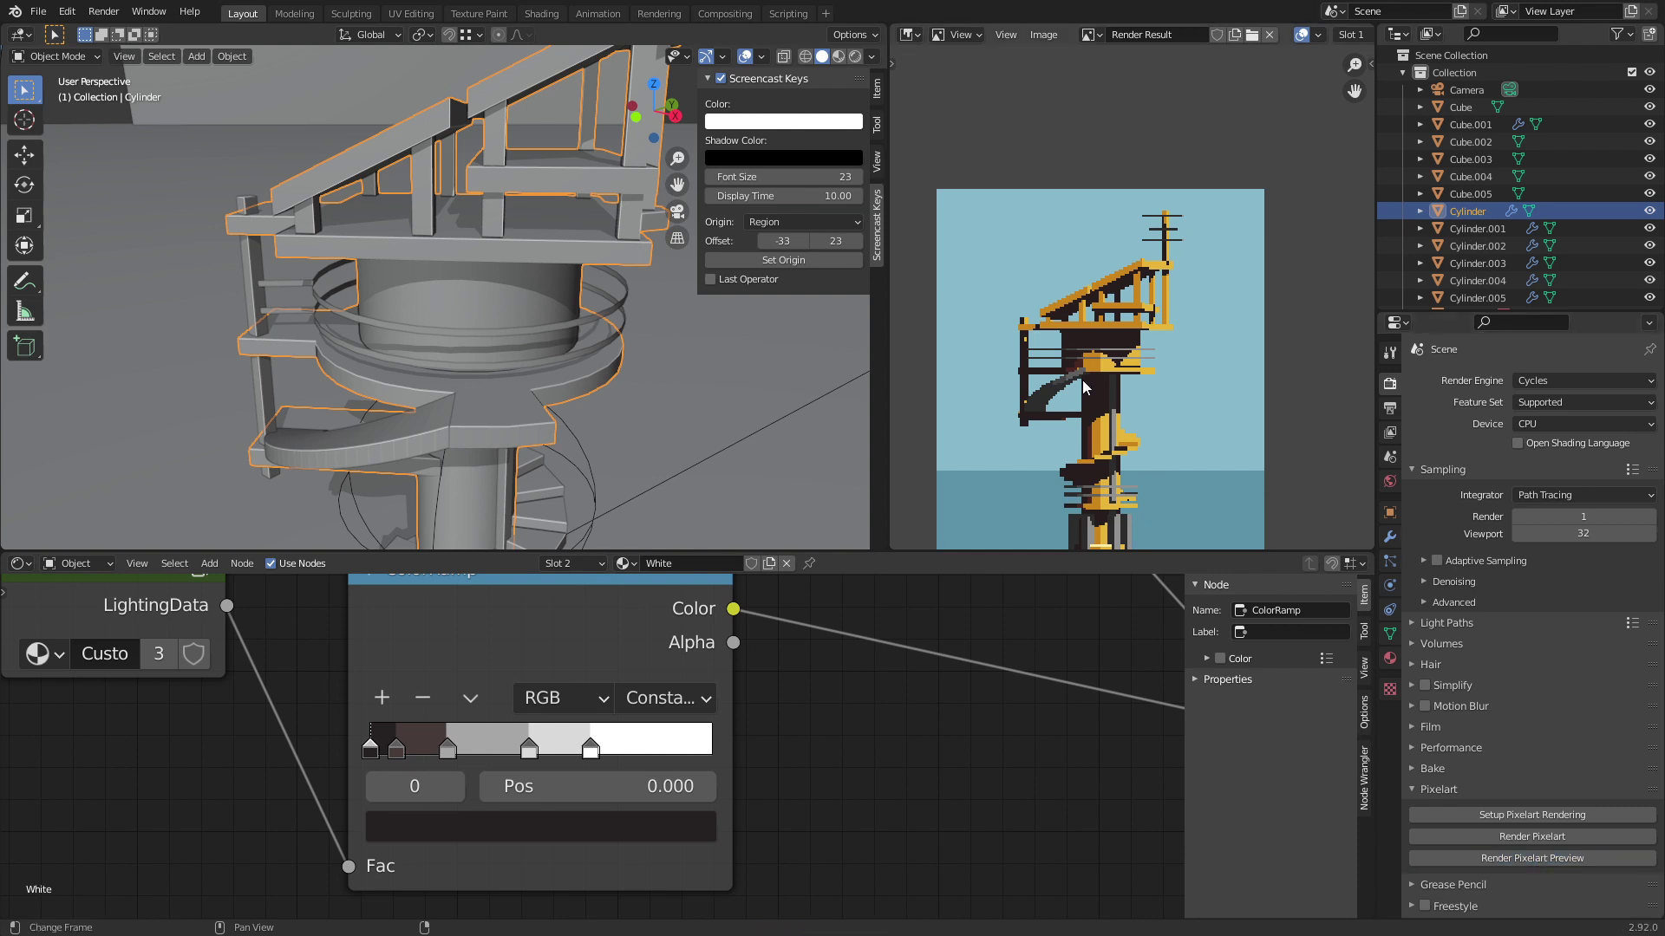
# Step: Extend the face selection to all linked roof panel geometry in the tower mesh and assign the White material to it
pyautogui.press('Tab')
pyautogui.scroll(2, 505, 132)
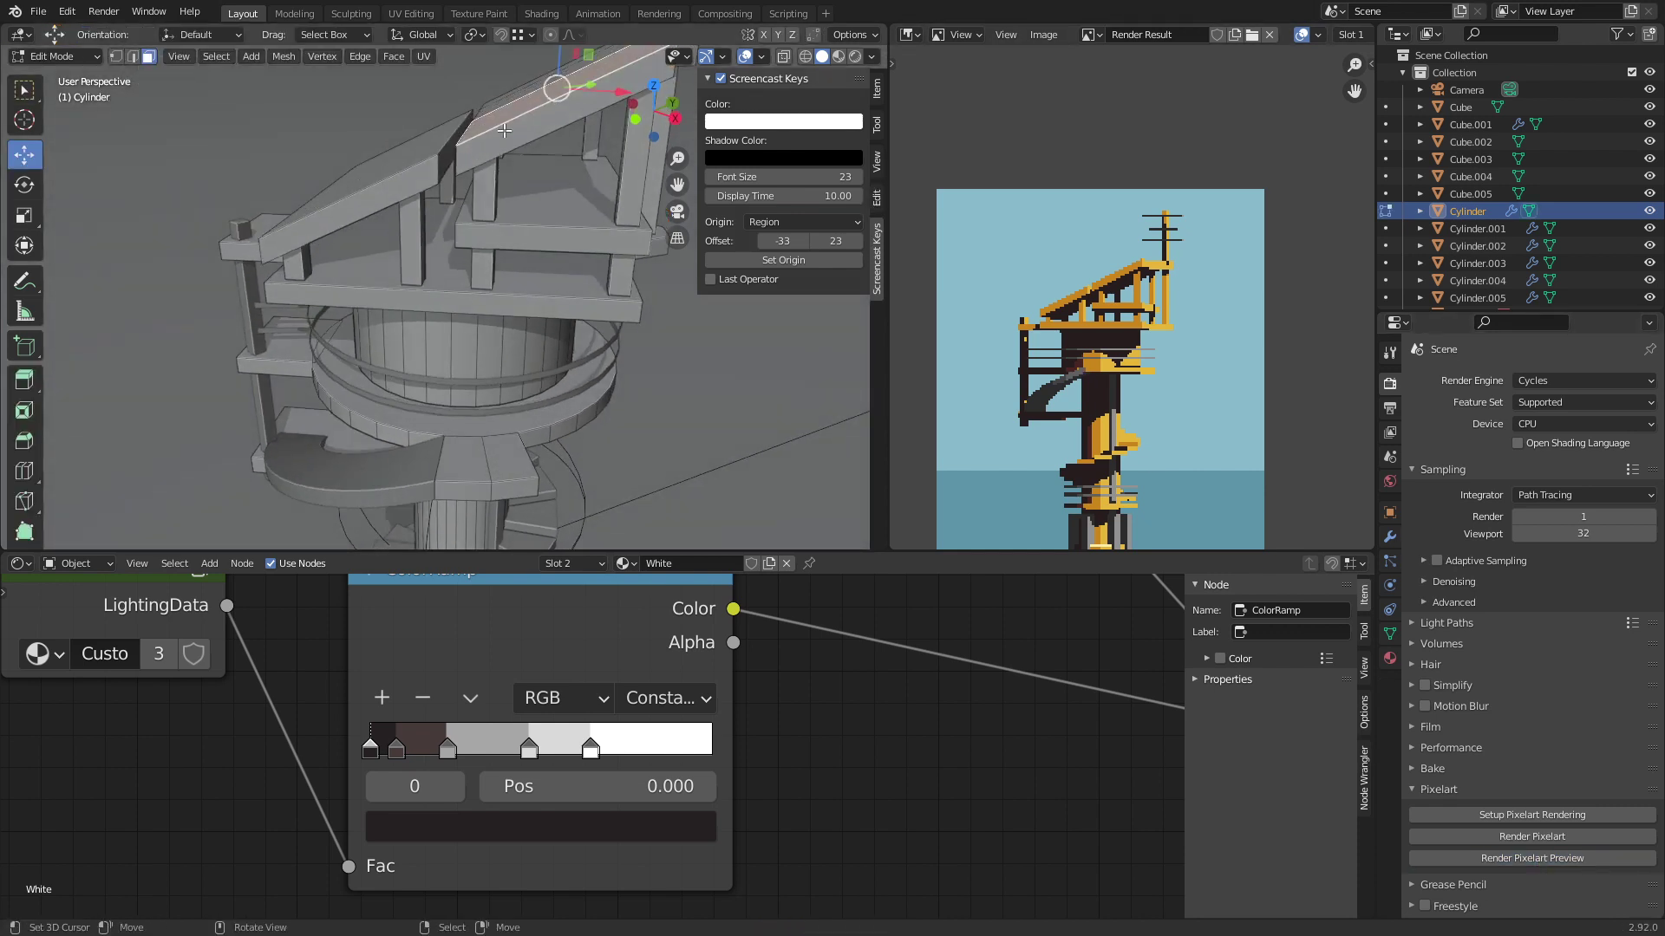
pyautogui.hotkey('ctrl', 'l')
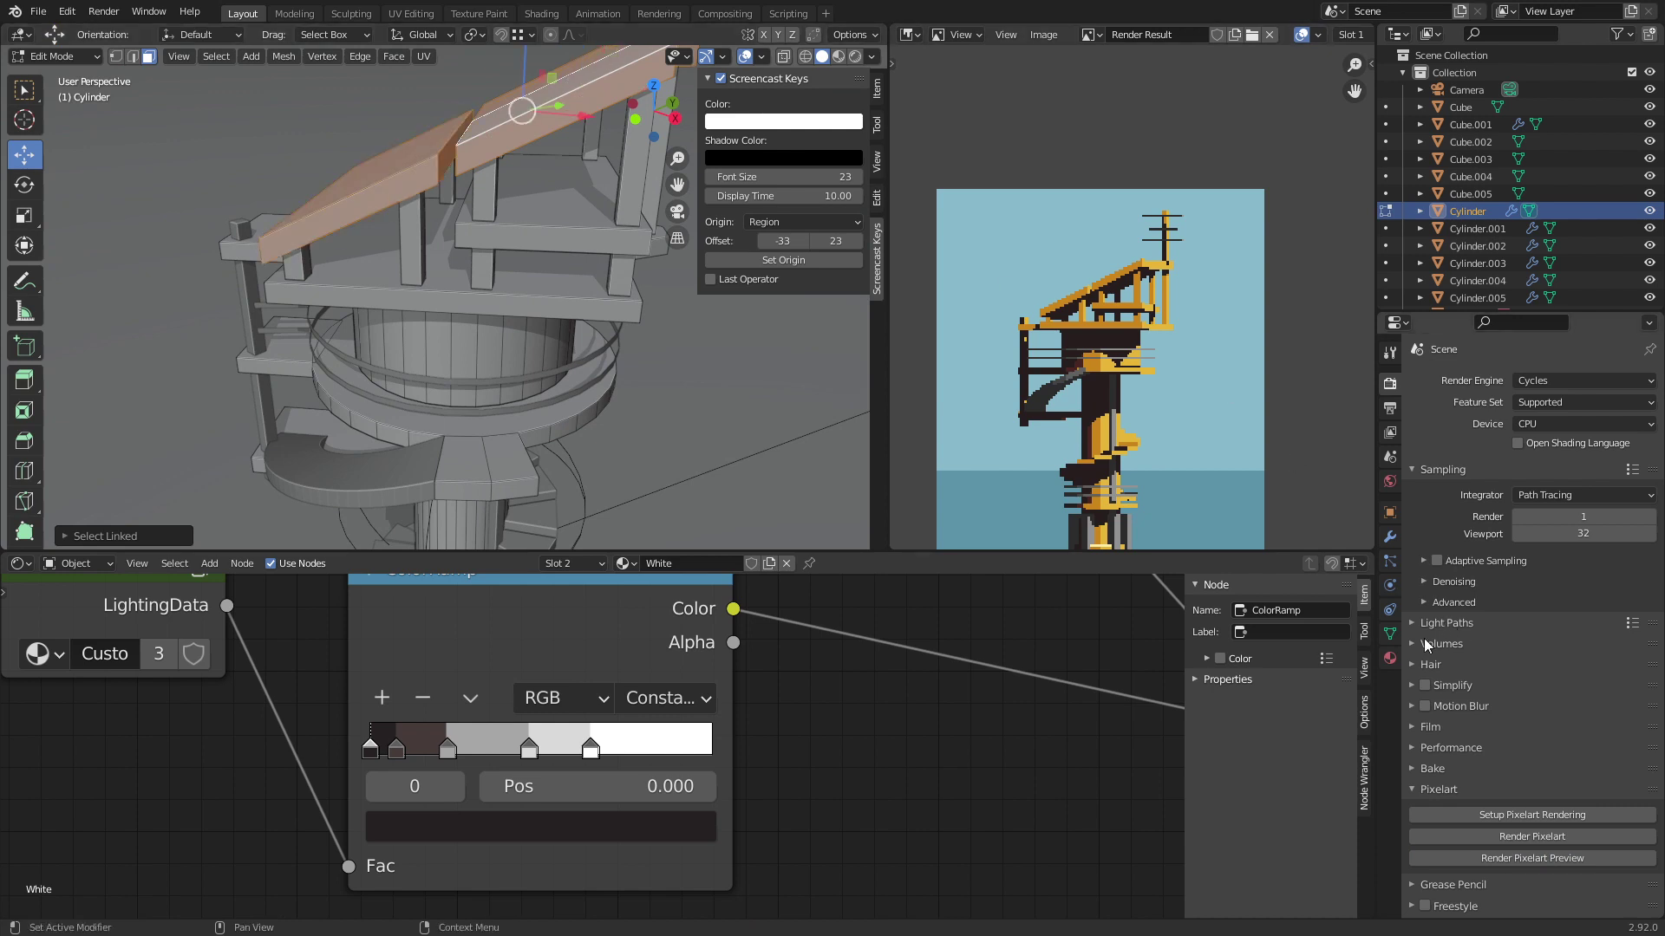
pyautogui.click(1394, 658)
pyautogui.click(1451, 478)
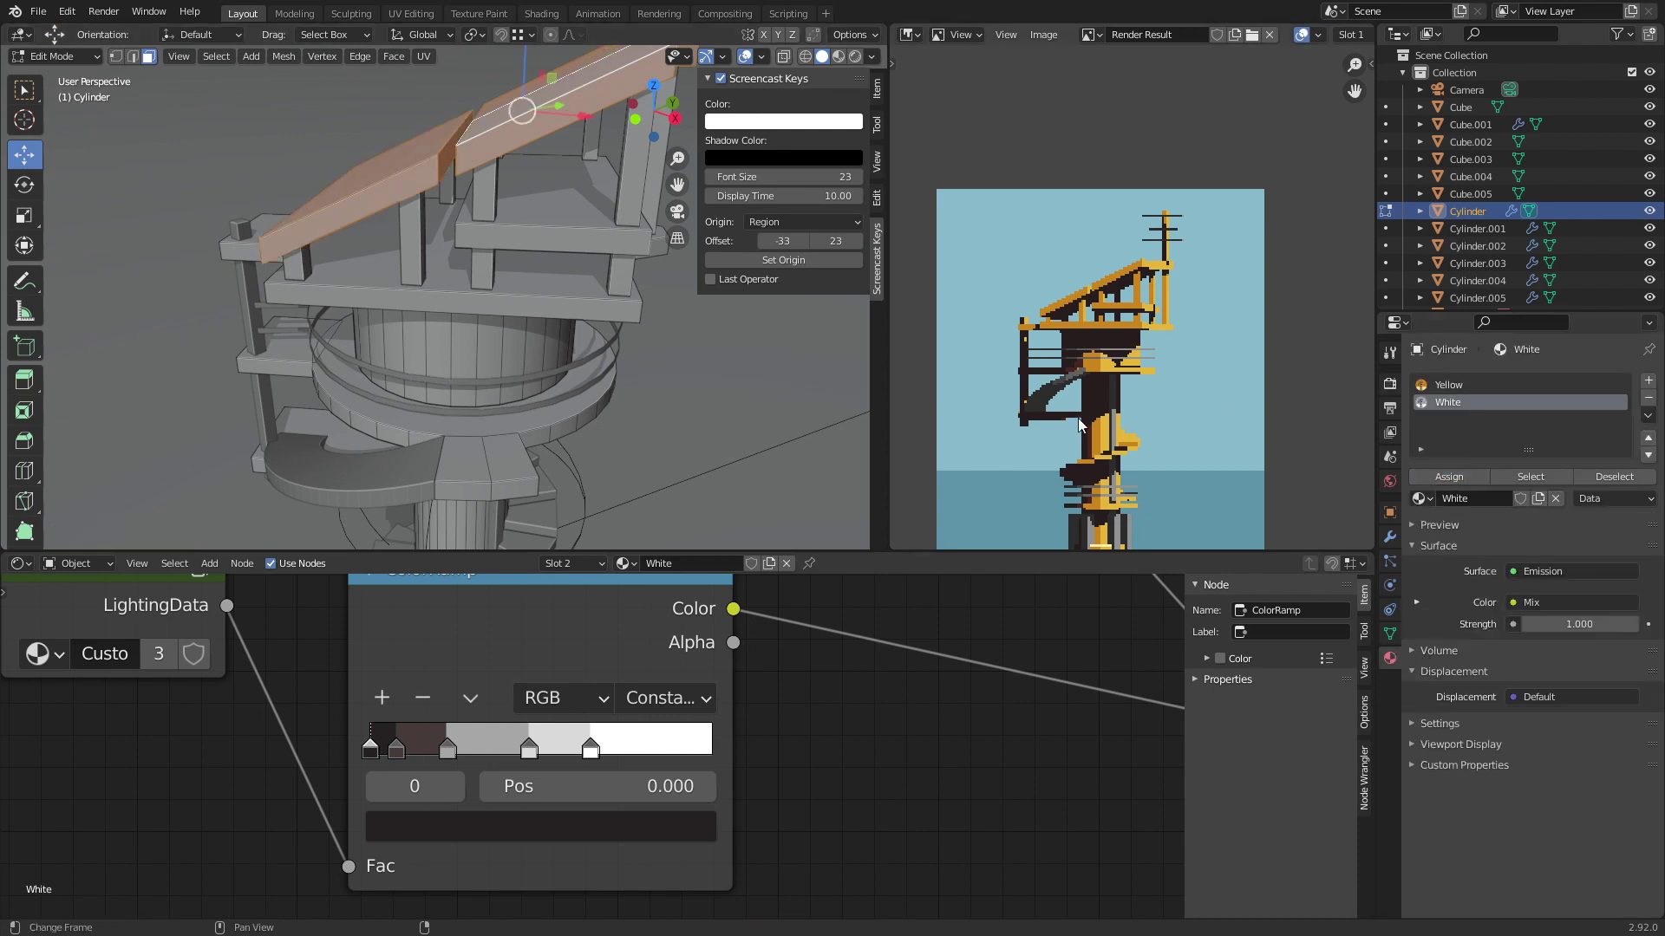
# Step: Leave mesh editing, save the file and render a new pixel art preview with the white roof panels
pyautogui.press('Tab')
pyautogui.hotkey('ctrl', 's')
pyautogui.click(1394, 384)
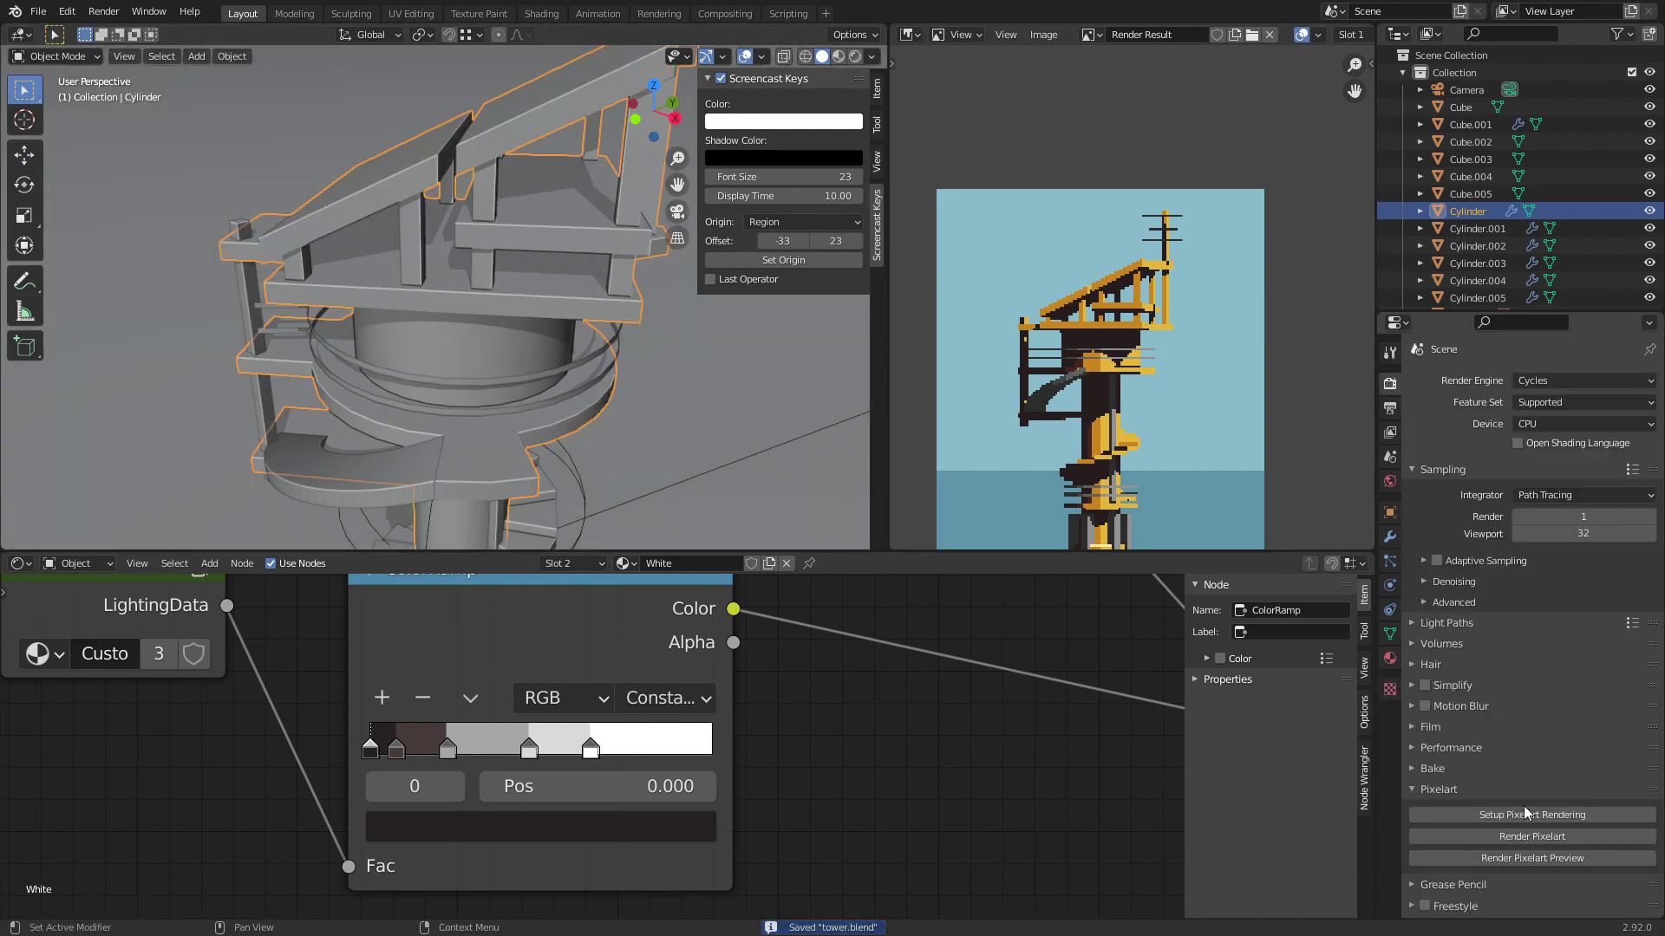
pyautogui.click(1535, 859)
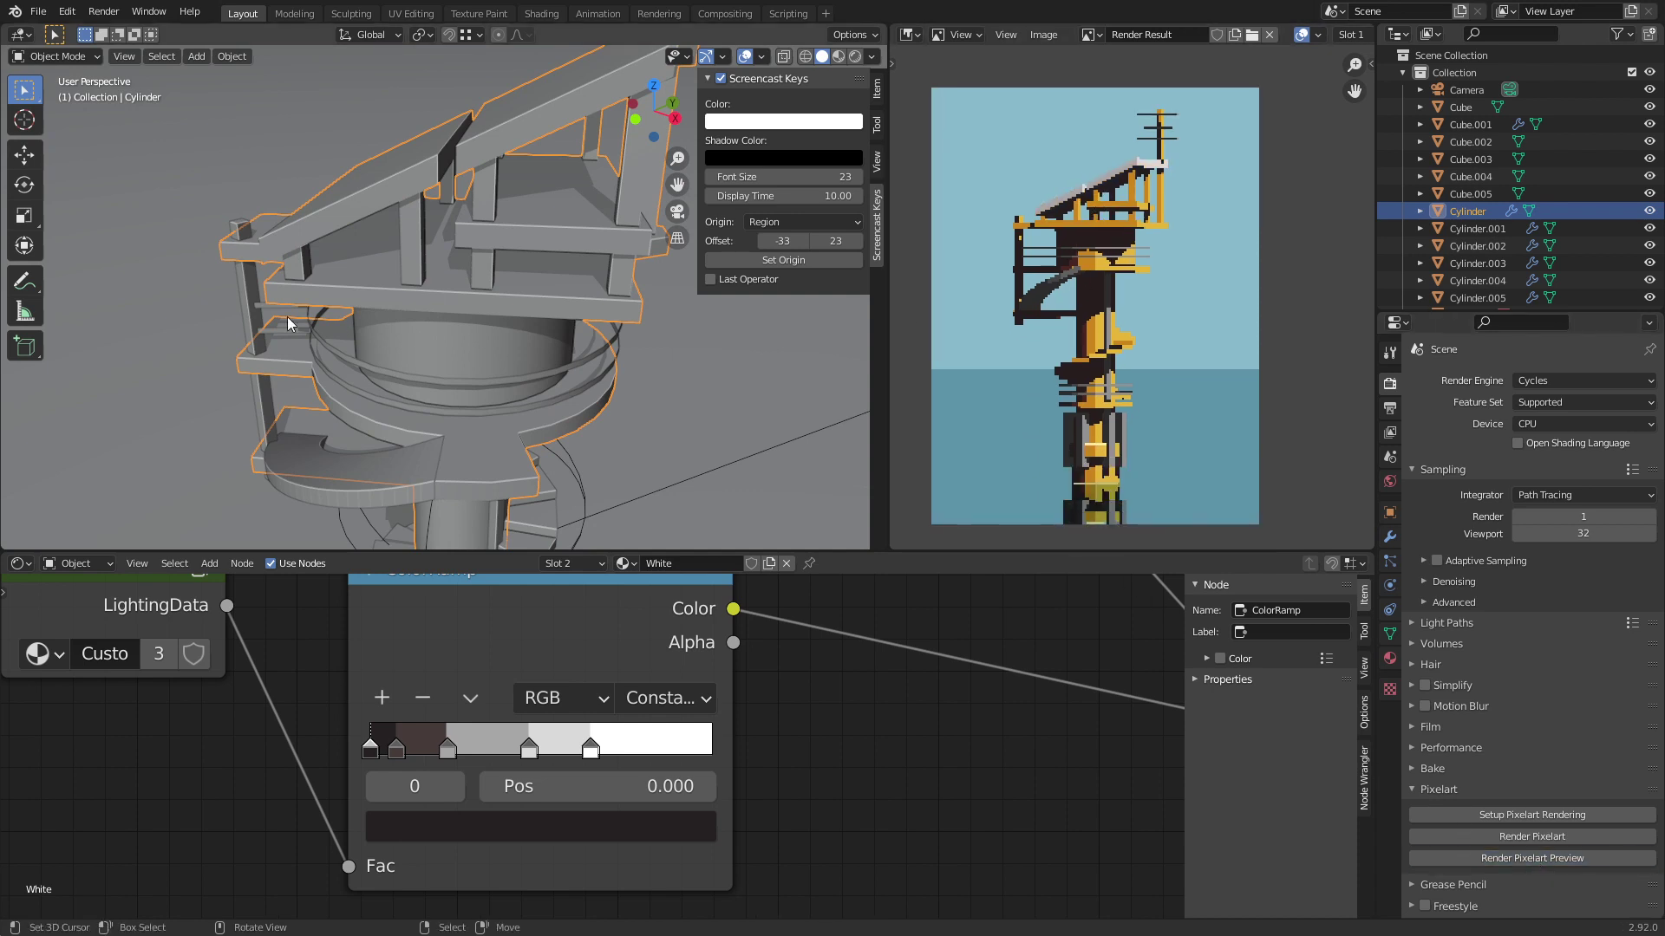
# Step: Replace the material of the thin vertical pipe beside the tower shaft with White and save the file
pyautogui.keyDown('shift'); pyautogui.moveTo(511, 347); pyautogui.dragTo(501, 178, button='middle'); pyautogui.keyUp('shift')
pyautogui.rightClick(487, 238)
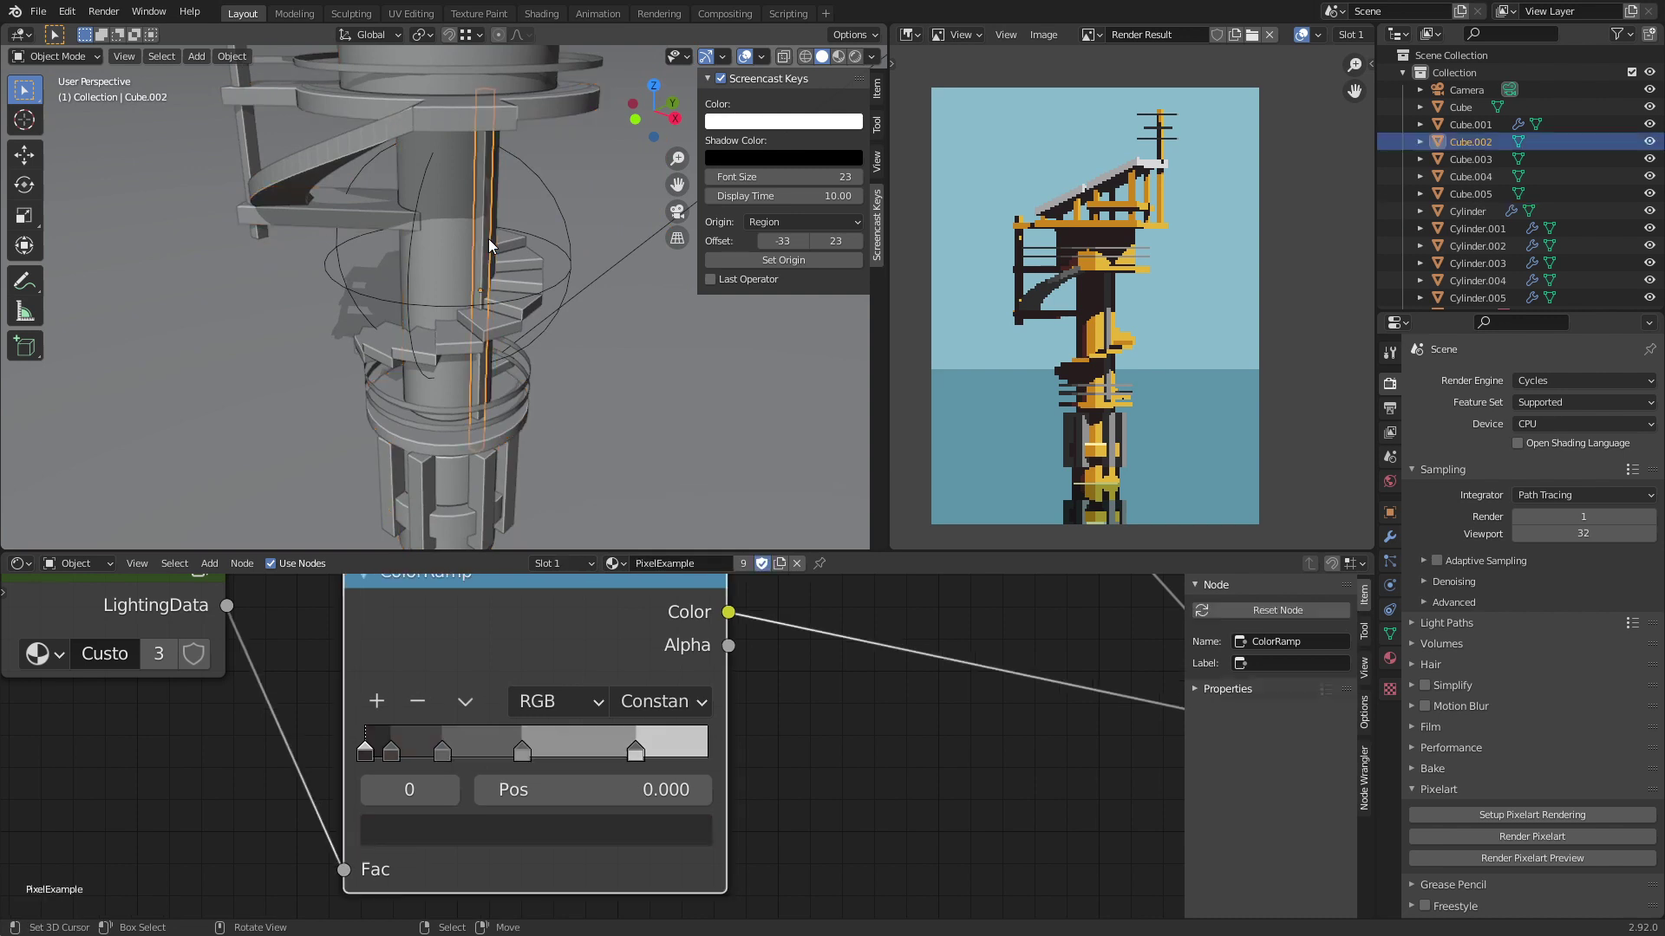
pyautogui.click(1390, 659)
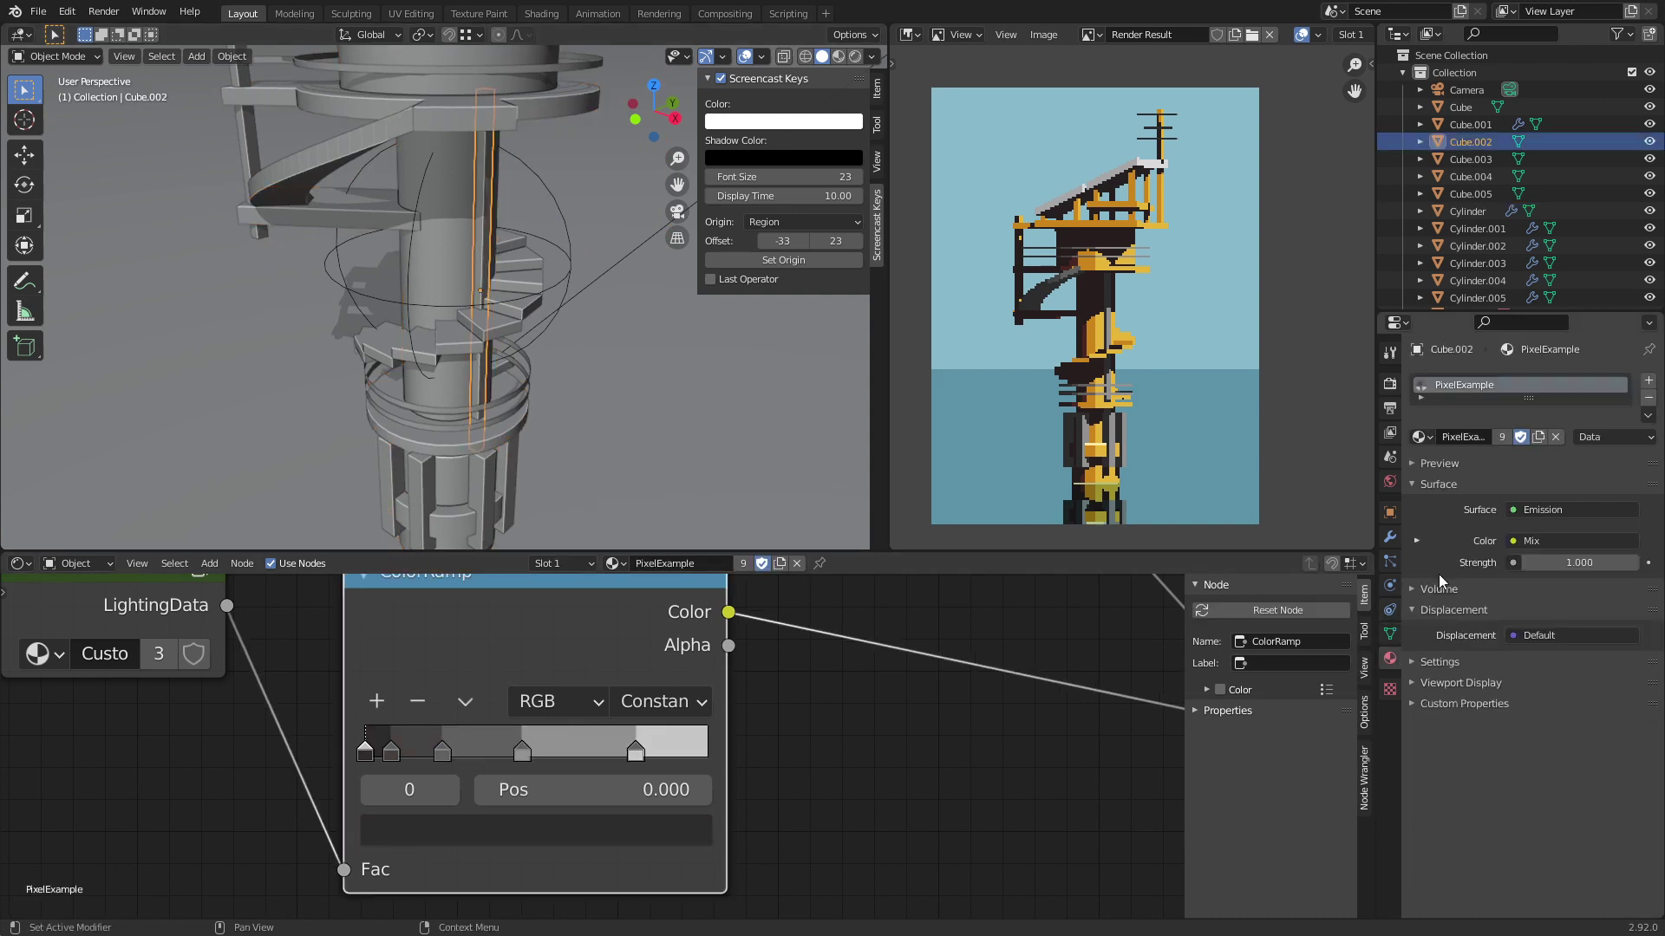
pyautogui.click(1439, 441)
pyautogui.click(1427, 443)
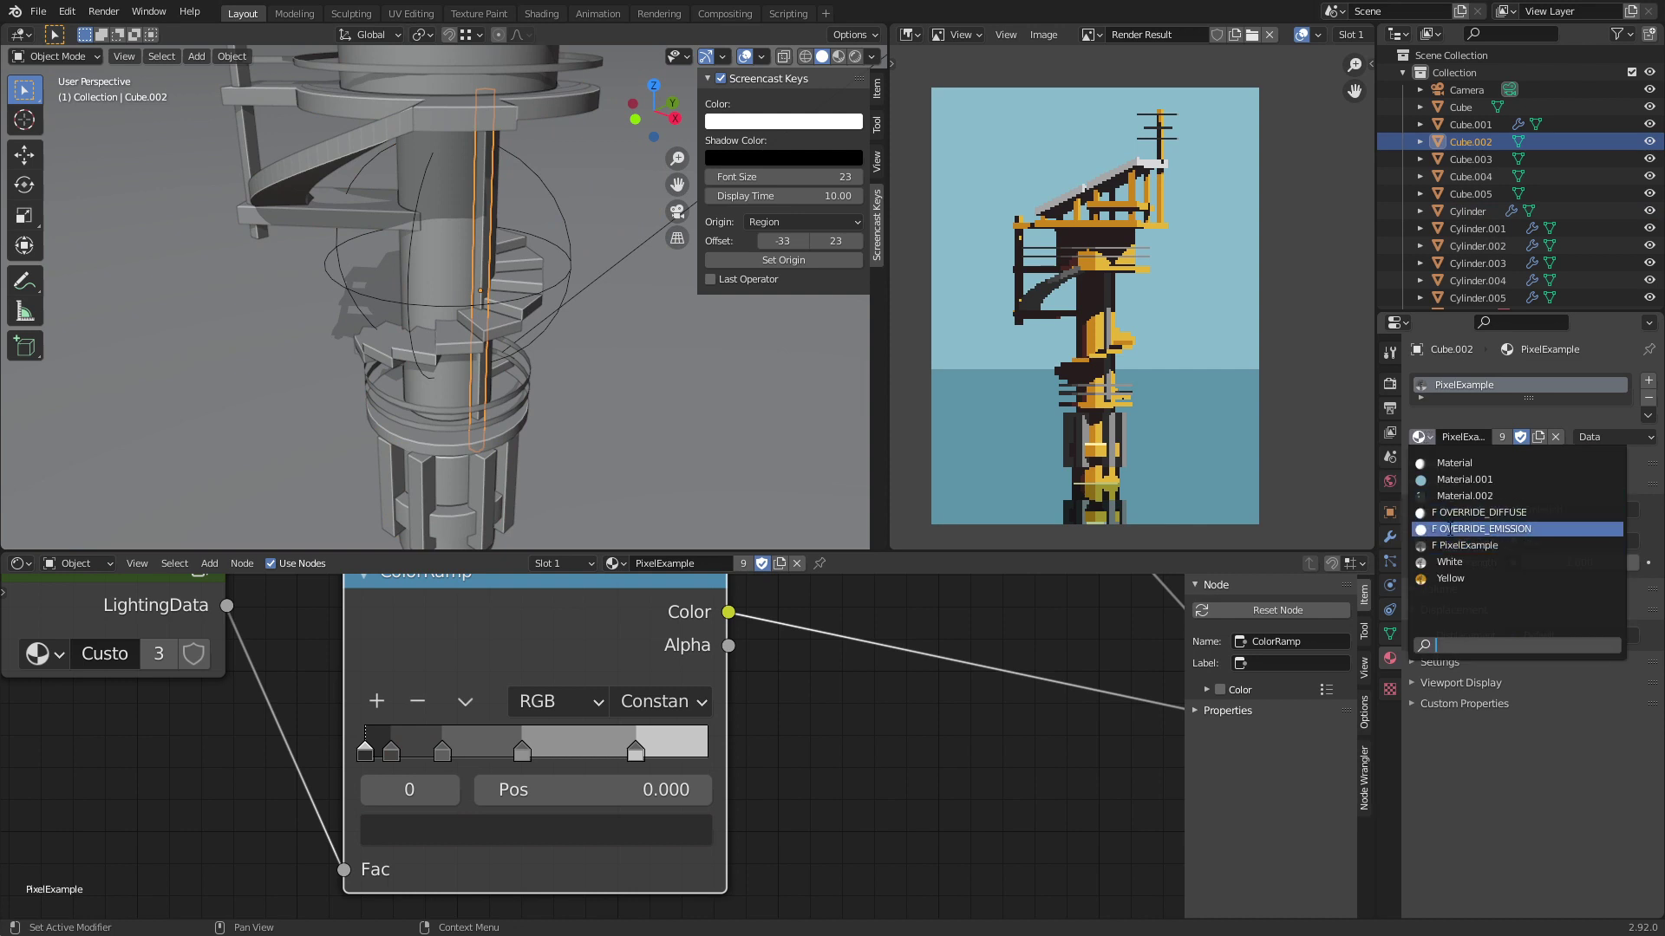
pyautogui.click(1450, 561)
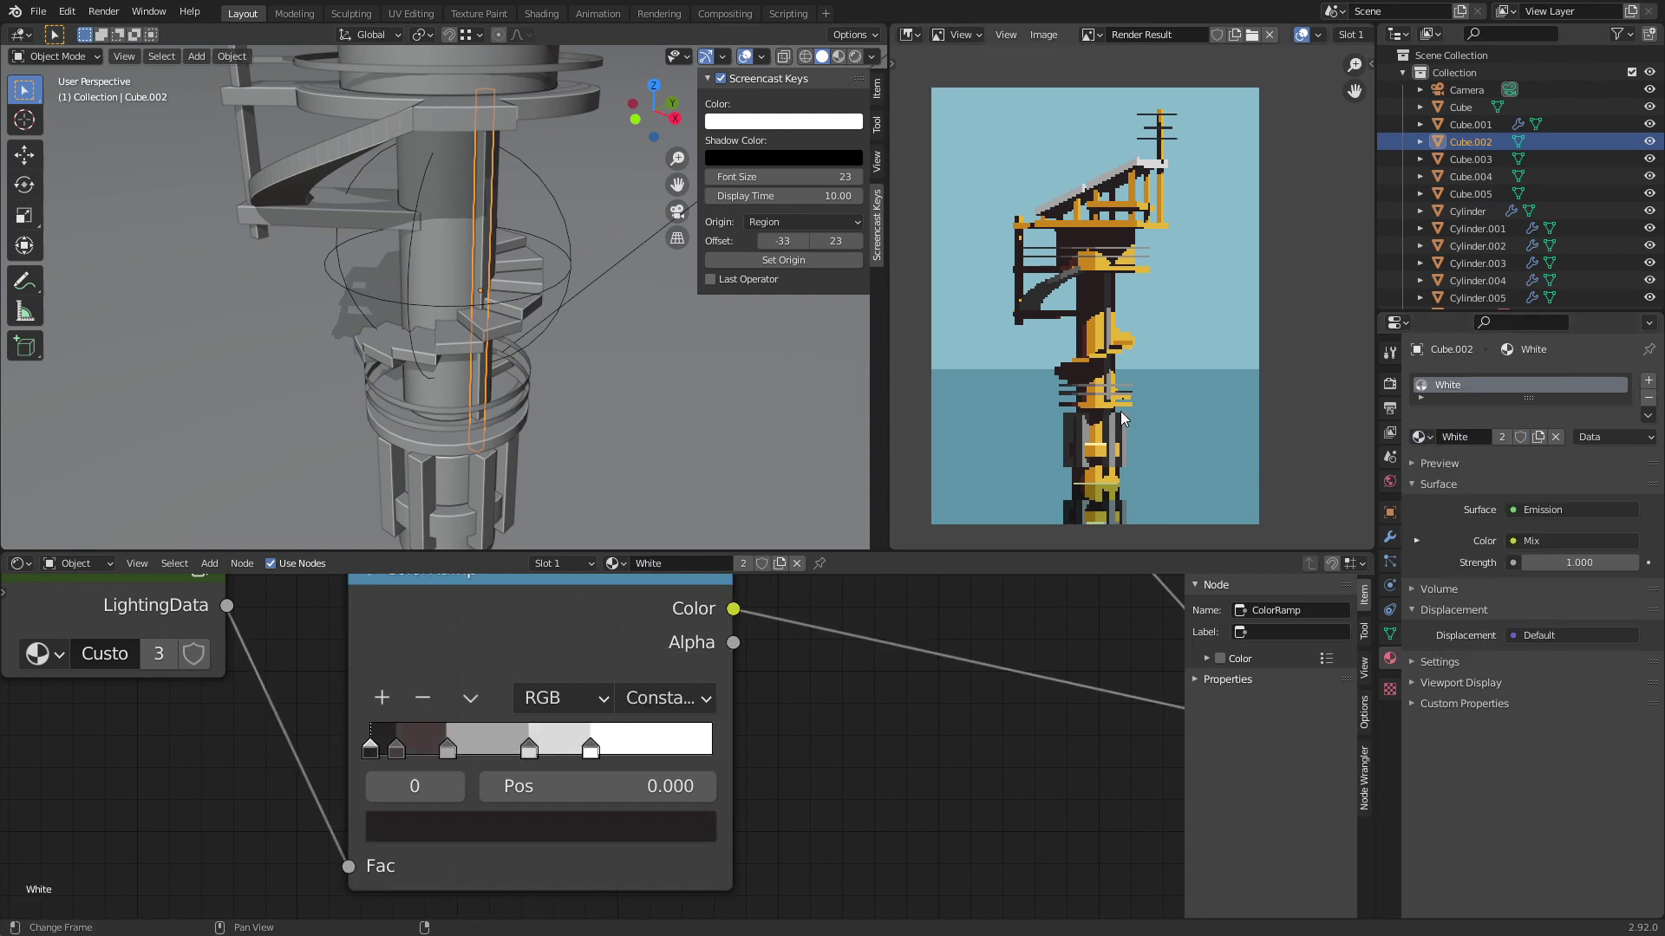
pyautogui.hotkey('ctrl', 's')
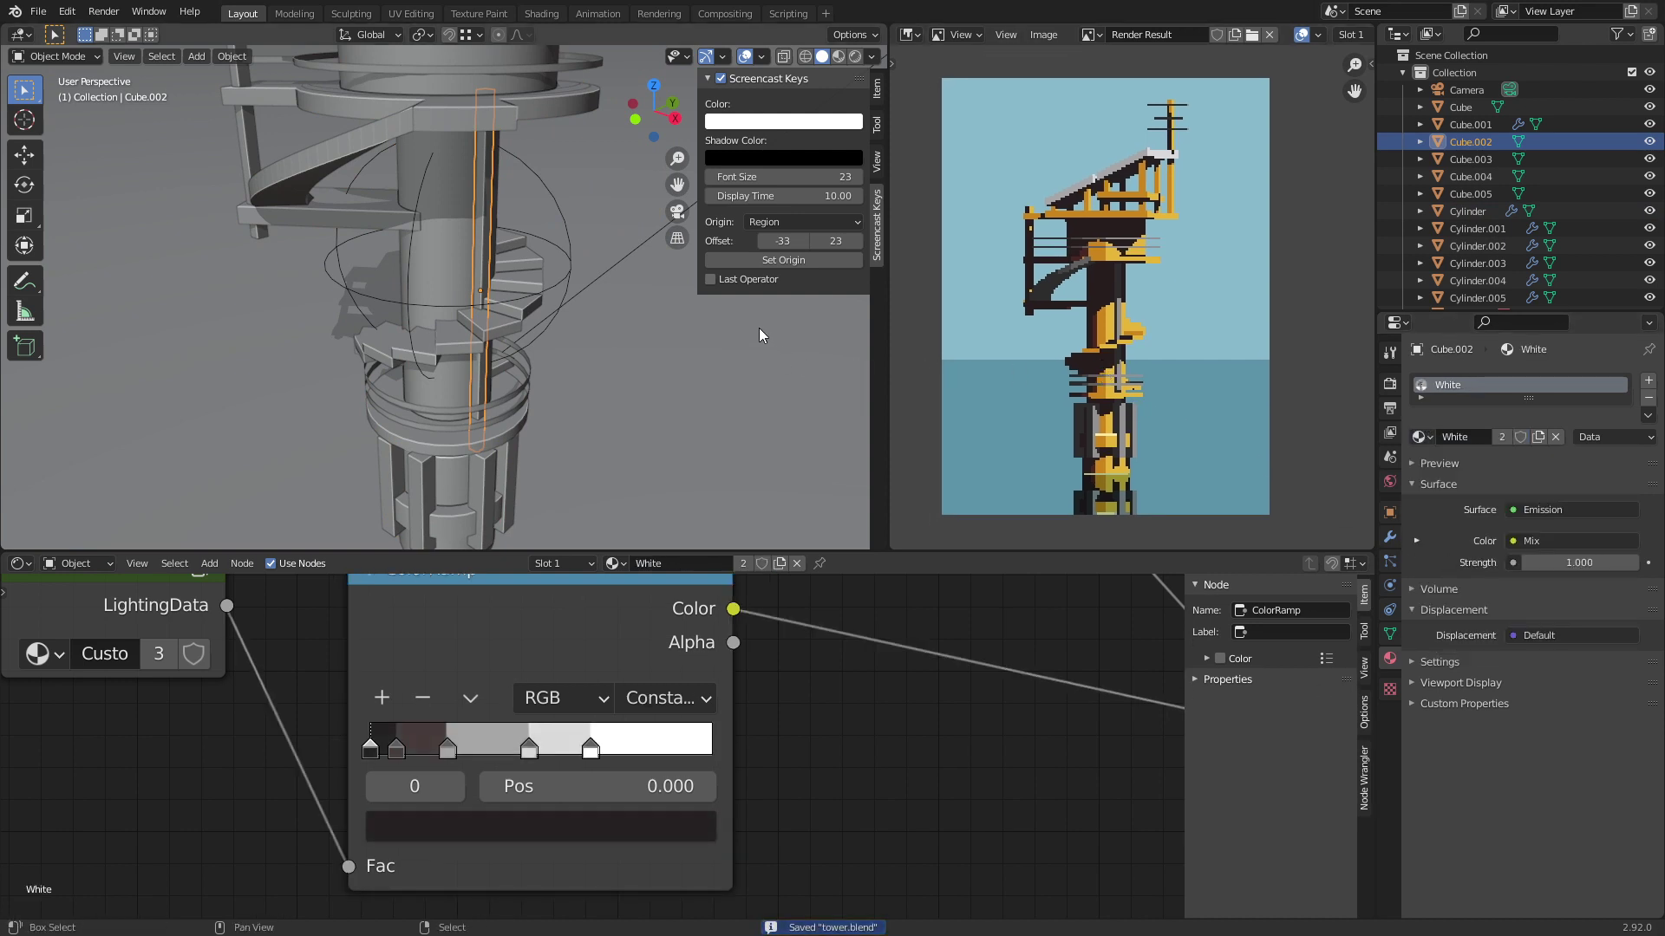
pyautogui.keyDown('shift'); pyautogui.moveTo(762, 335); pyautogui.dragTo(737, 475, button='middle'); pyautogui.keyUp('shift')
pyautogui.keyDown('shift'); pyautogui.scroll(8, 468, 243); pyautogui.keyUp('shift')
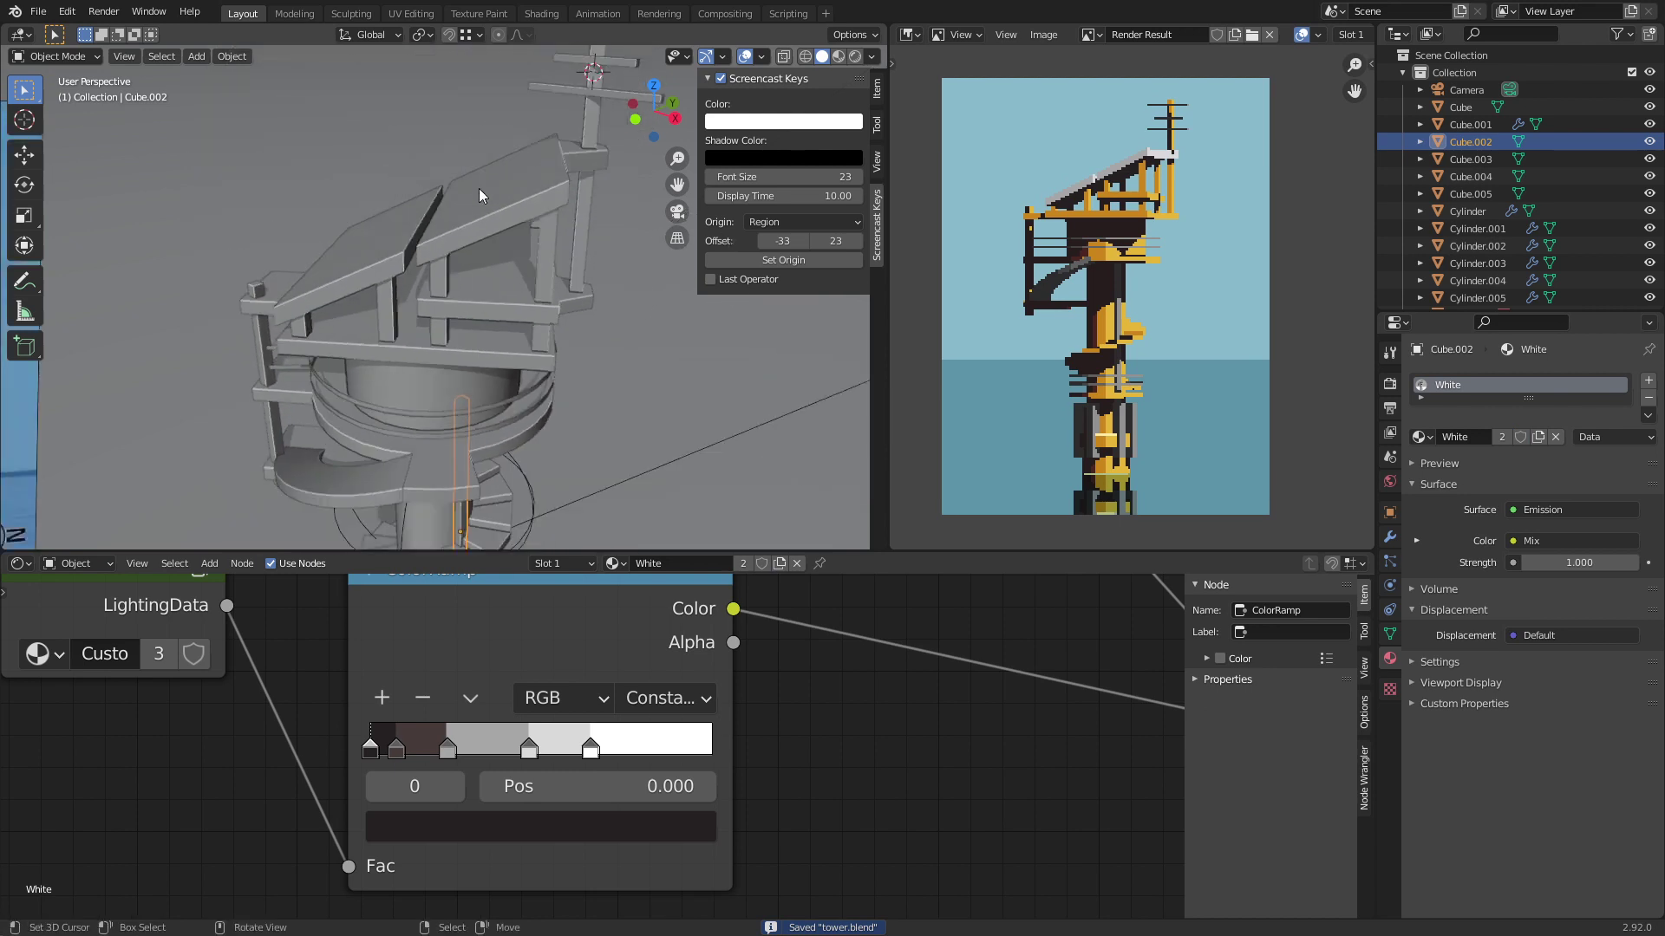
pyautogui.click(607, 297)
pyautogui.keyDown('shift'); pyautogui.click(586, 258); pyautogui.keyUp('shift')
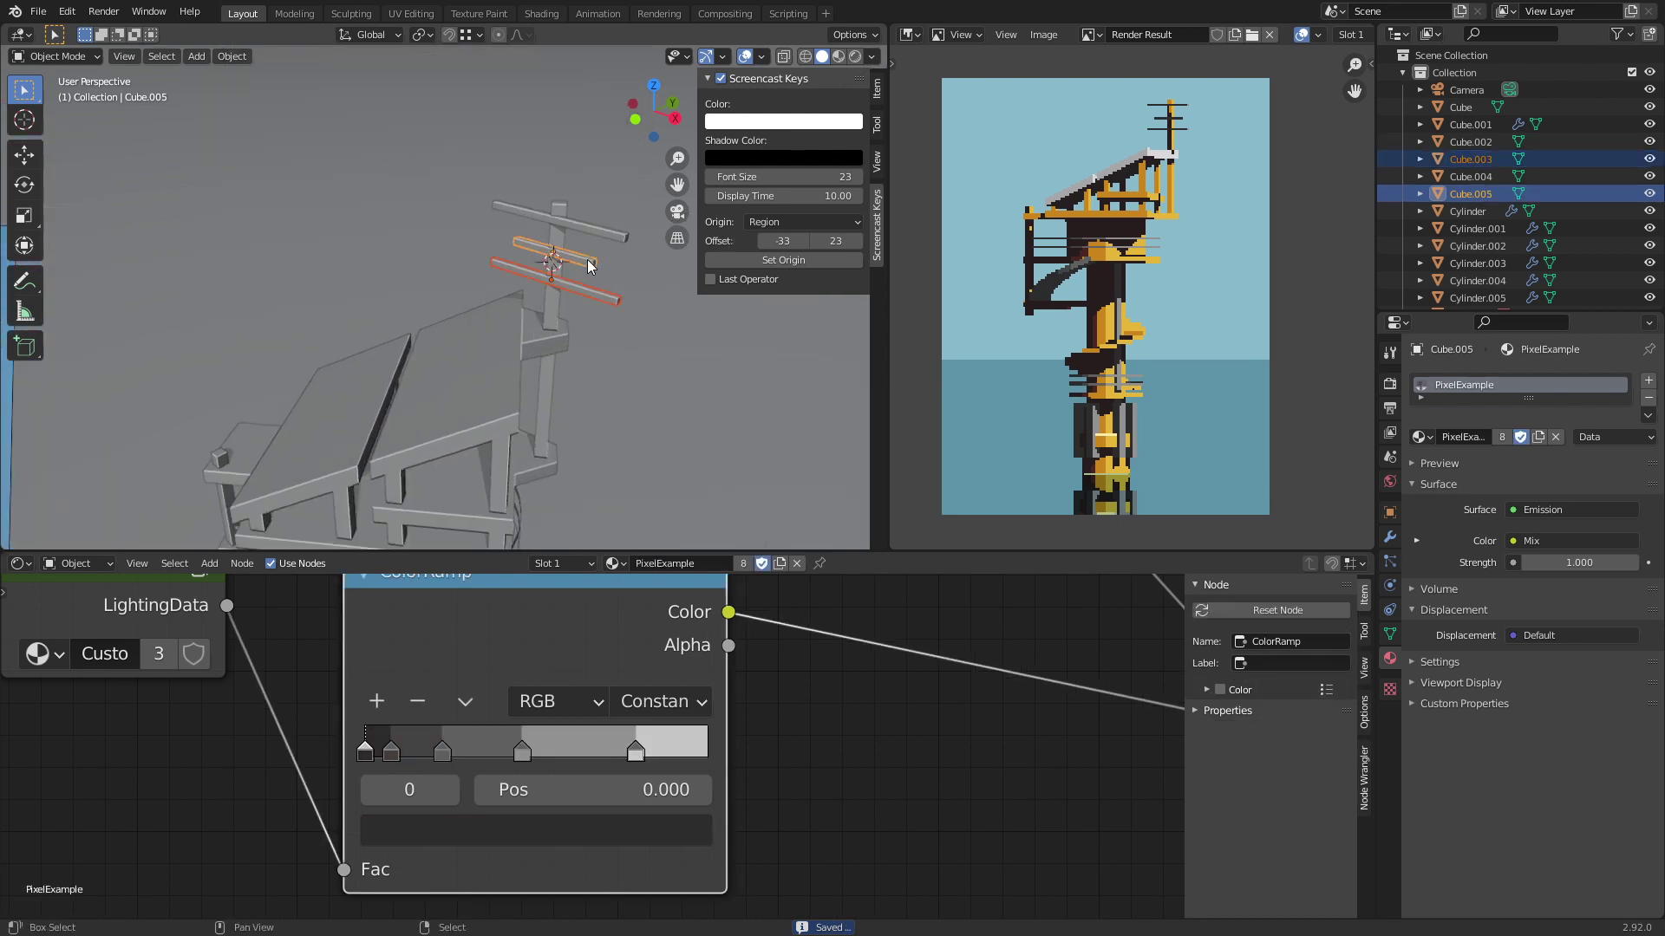
pyautogui.keyDown('shift'); pyautogui.click(593, 232); pyautogui.keyUp('shift')
pyautogui.click(562, 233)
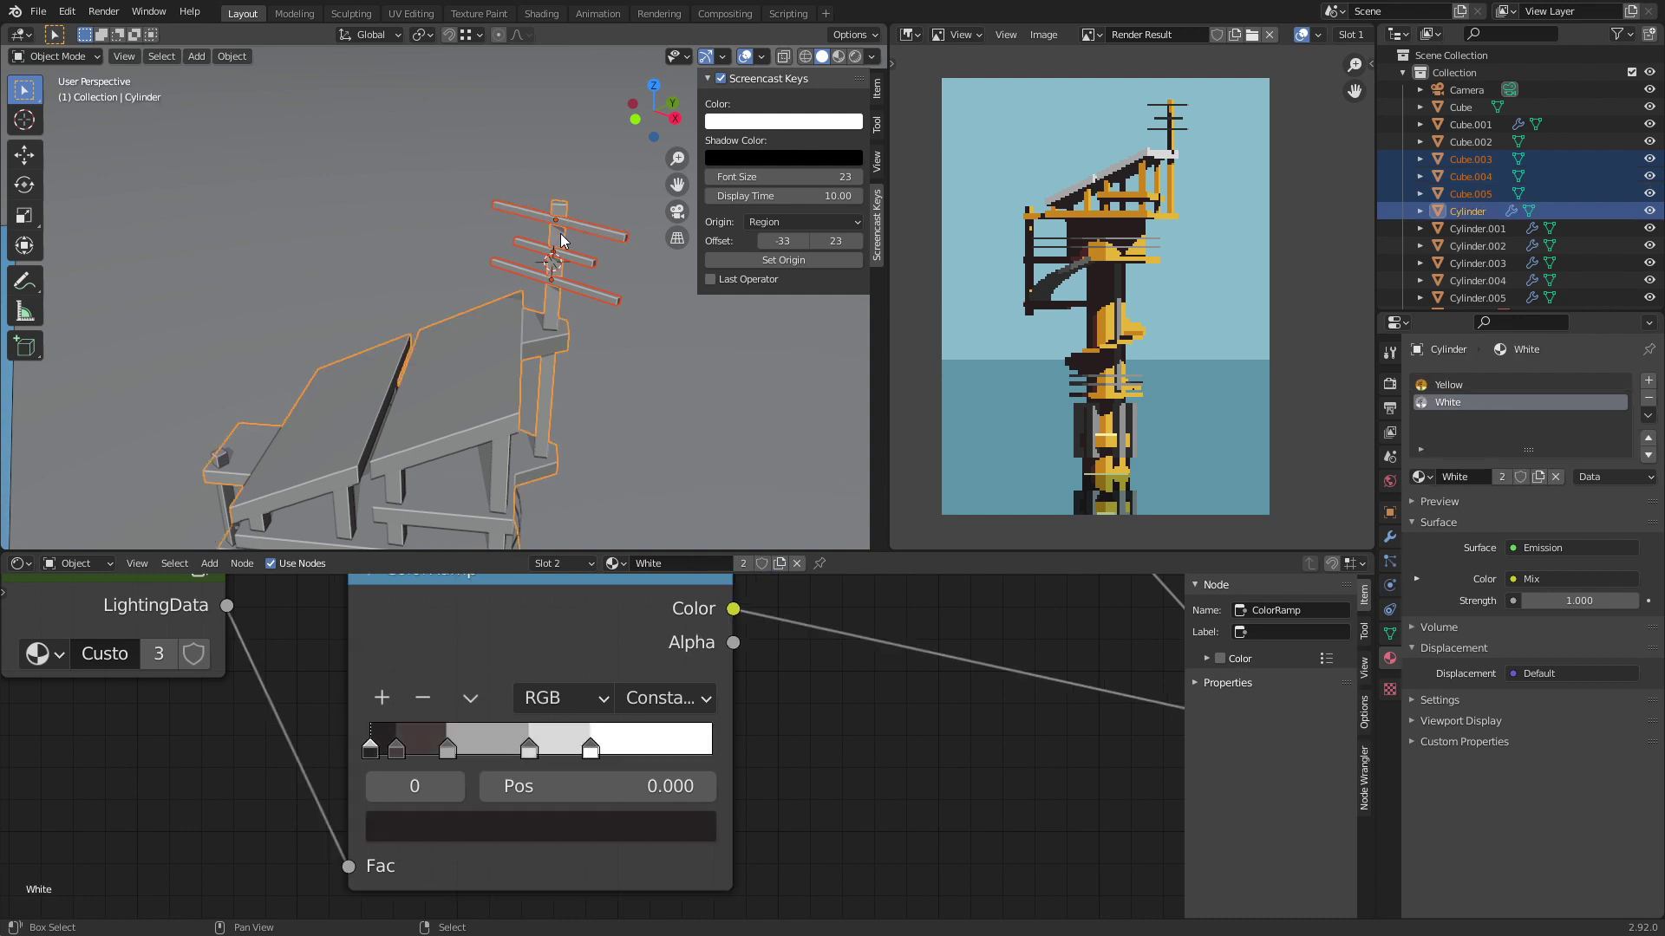
# Step: Separate the linked geometry of the vertical mast pole from the tower's main cylinder mesh into its own object
pyautogui.rightClick(561, 234)
pyautogui.rightClick(561, 234)
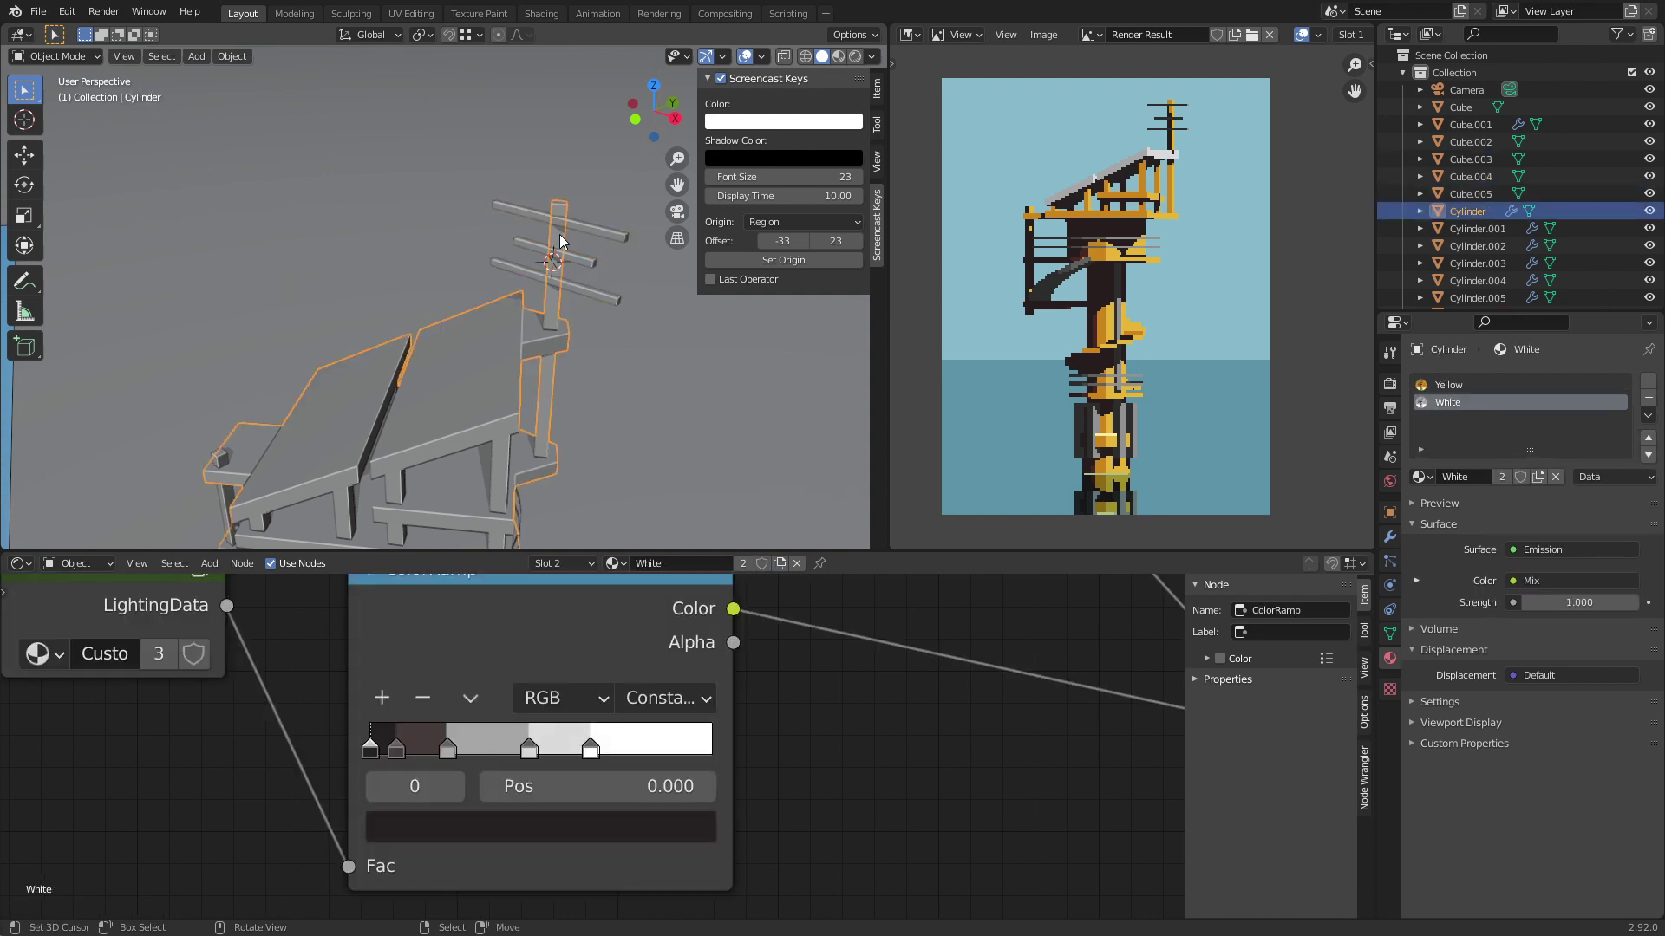
pyautogui.press('Tab')
pyautogui.rightClick(560, 235)
pyautogui.press('Tab')
pyautogui.keyDown('alt'); pyautogui.click(559, 234); pyautogui.keyUp('alt')
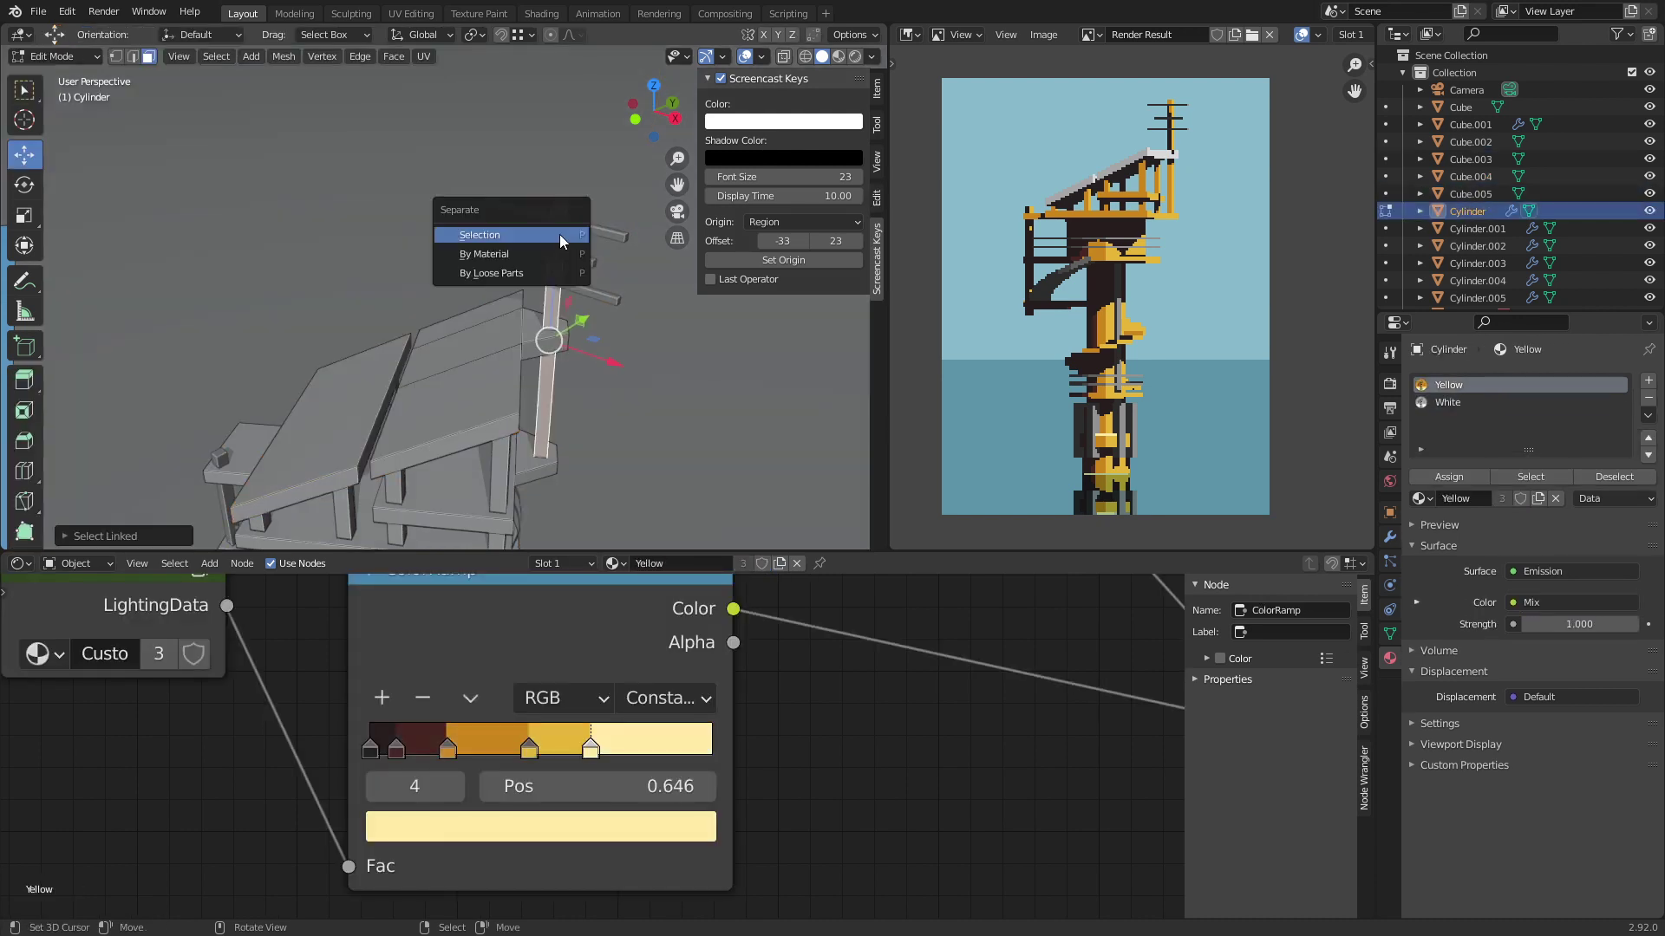
pyautogui.click(559, 235)
pyautogui.hotkey('ctrl', 'z')
# Step: Link the vertical pipe's White material to the mast pole and its three crossbars, and save the file
pyautogui.keyDown('shift'); pyautogui.rightClick(586, 229); pyautogui.keyUp('shift')
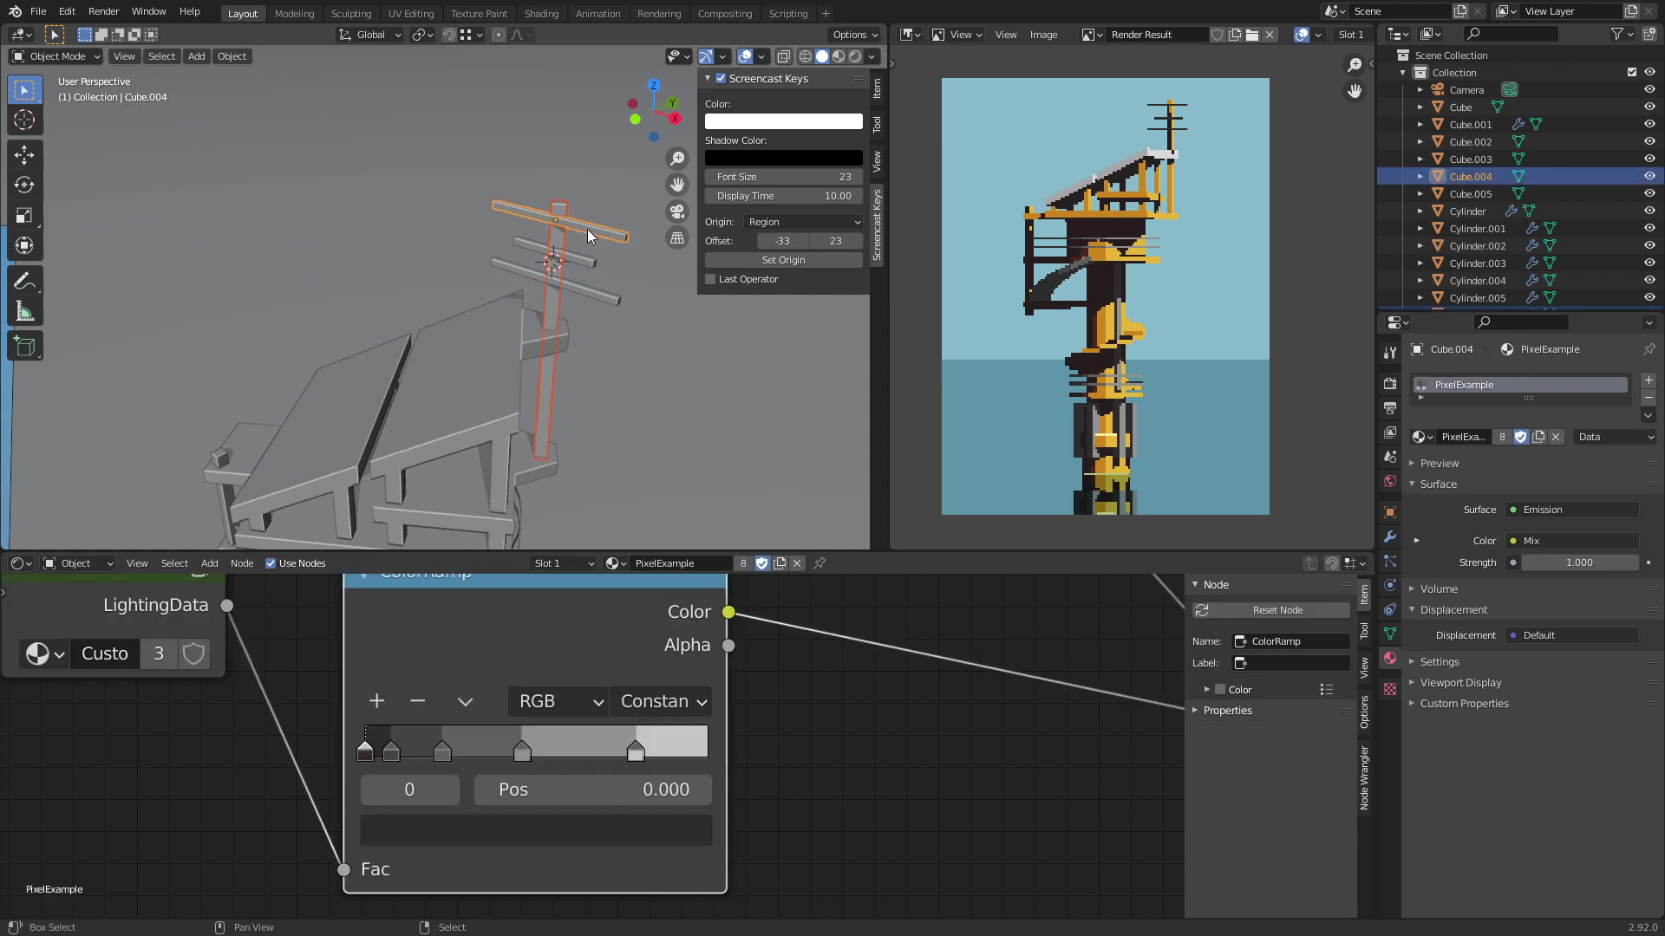
pyautogui.keyDown('shift'); pyautogui.rightClick(581, 256); pyautogui.keyUp('shift')
pyautogui.keyDown('shift'); pyautogui.rightClick(587, 288); pyautogui.keyUp('shift')
pyautogui.moveTo(586, 288); pyautogui.dragTo(493, 240, button='middle')
pyautogui.keyDown('shift'); pyautogui.click(466, 379); pyautogui.keyUp('shift')
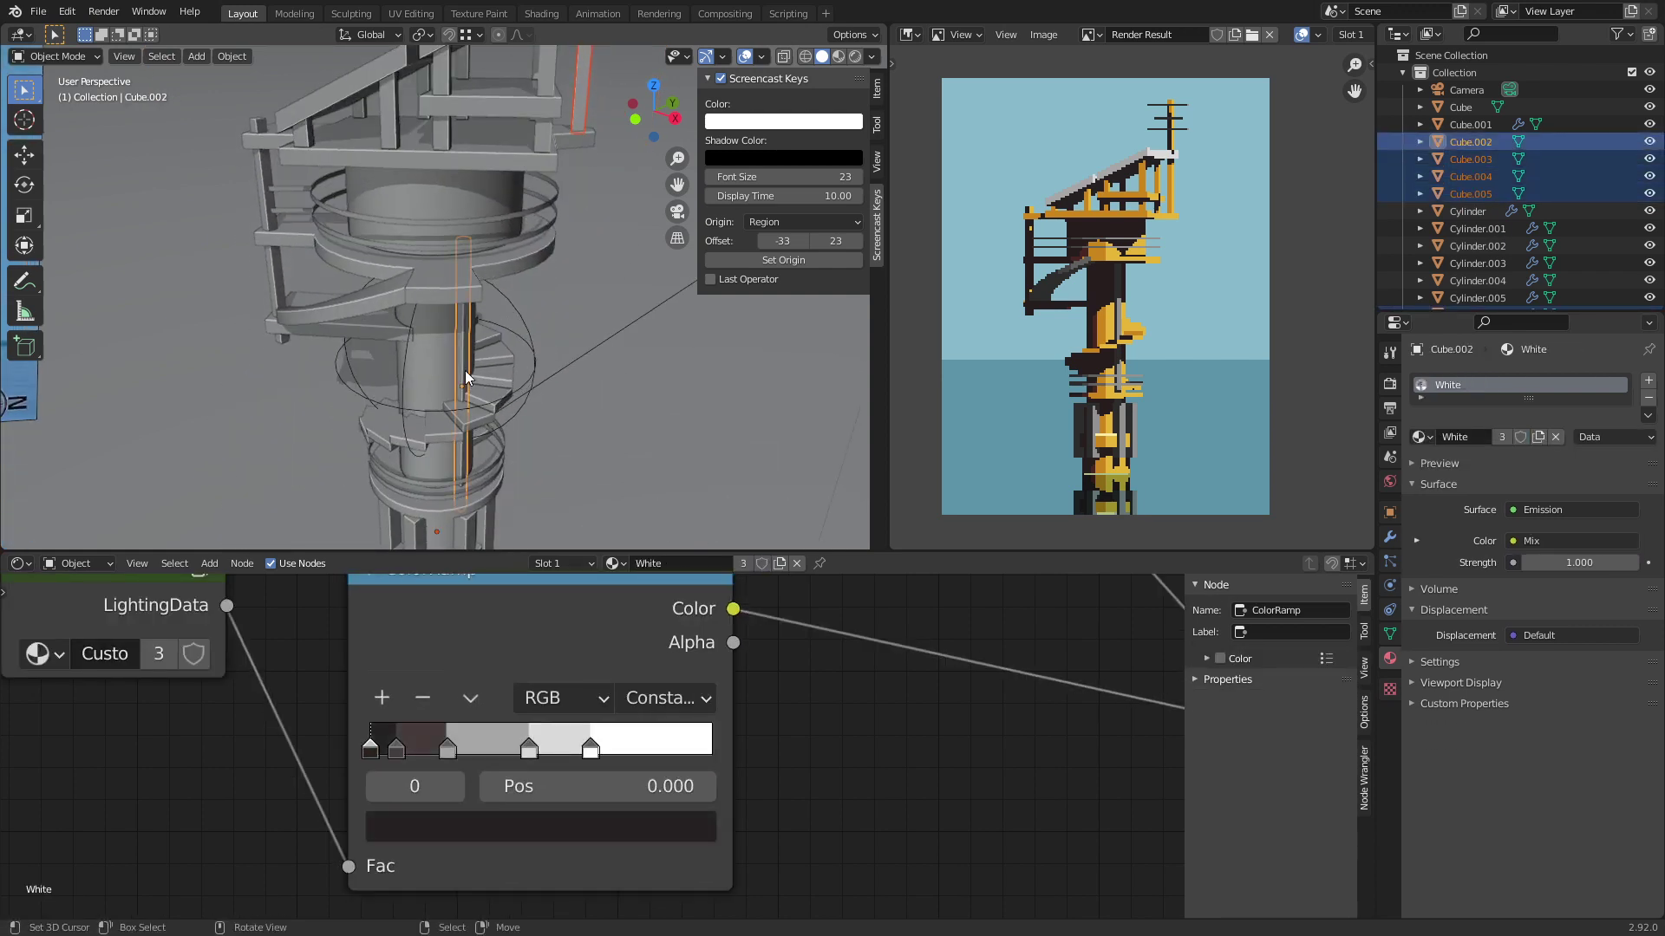
pyautogui.hotkey('ctrl', 'l')
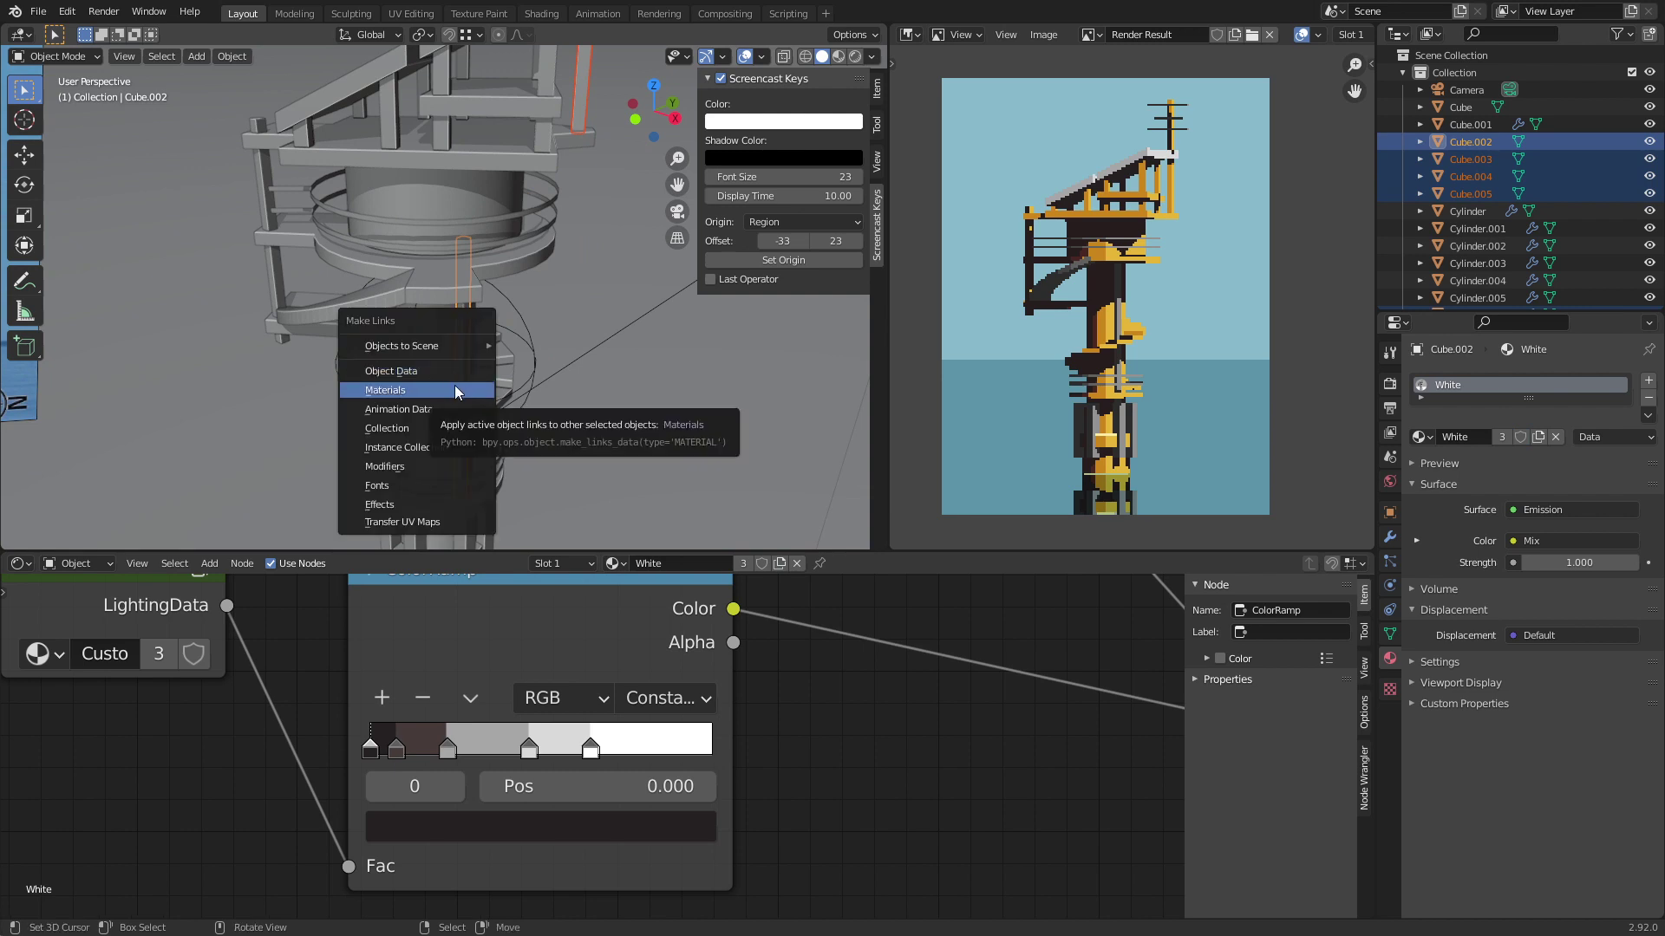
pyautogui.click(464, 390)
pyautogui.click(458, 392)
pyautogui.hotkey('ctrl', 's')
# Step: Return to the camera view, render the scene with the updated mast materials and save the file
pyautogui.scroll(-5, 458, 392)
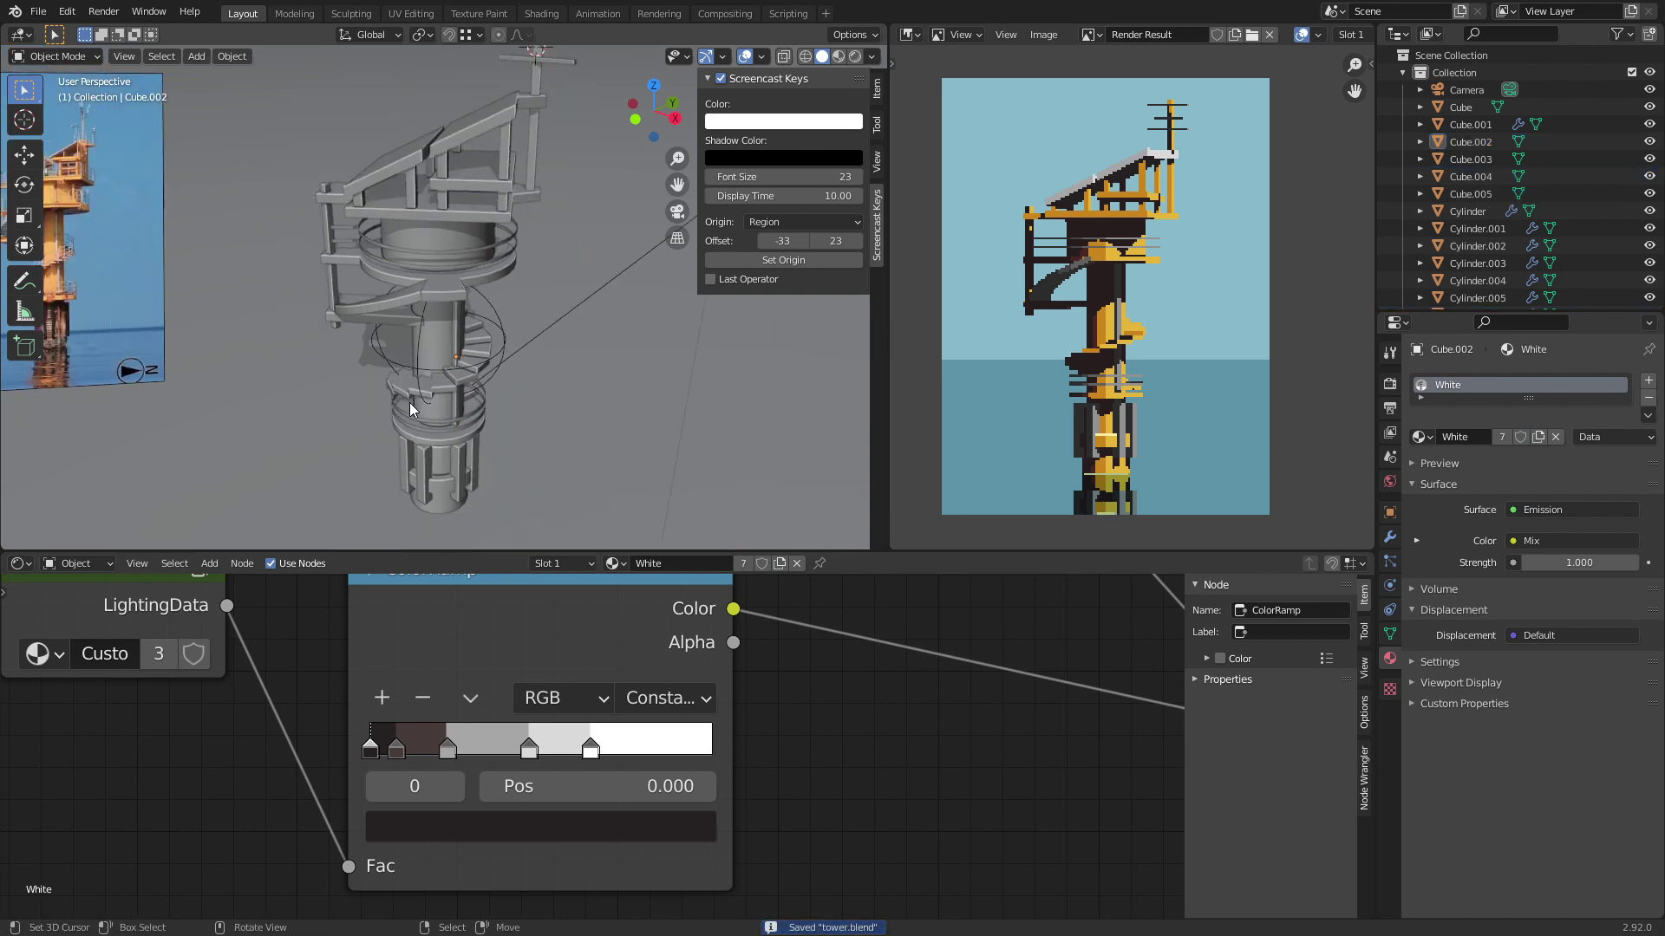
pyautogui.moveTo(458, 392); pyautogui.dragTo(423, 370, button='middle')
pyautogui.press('KP_0')
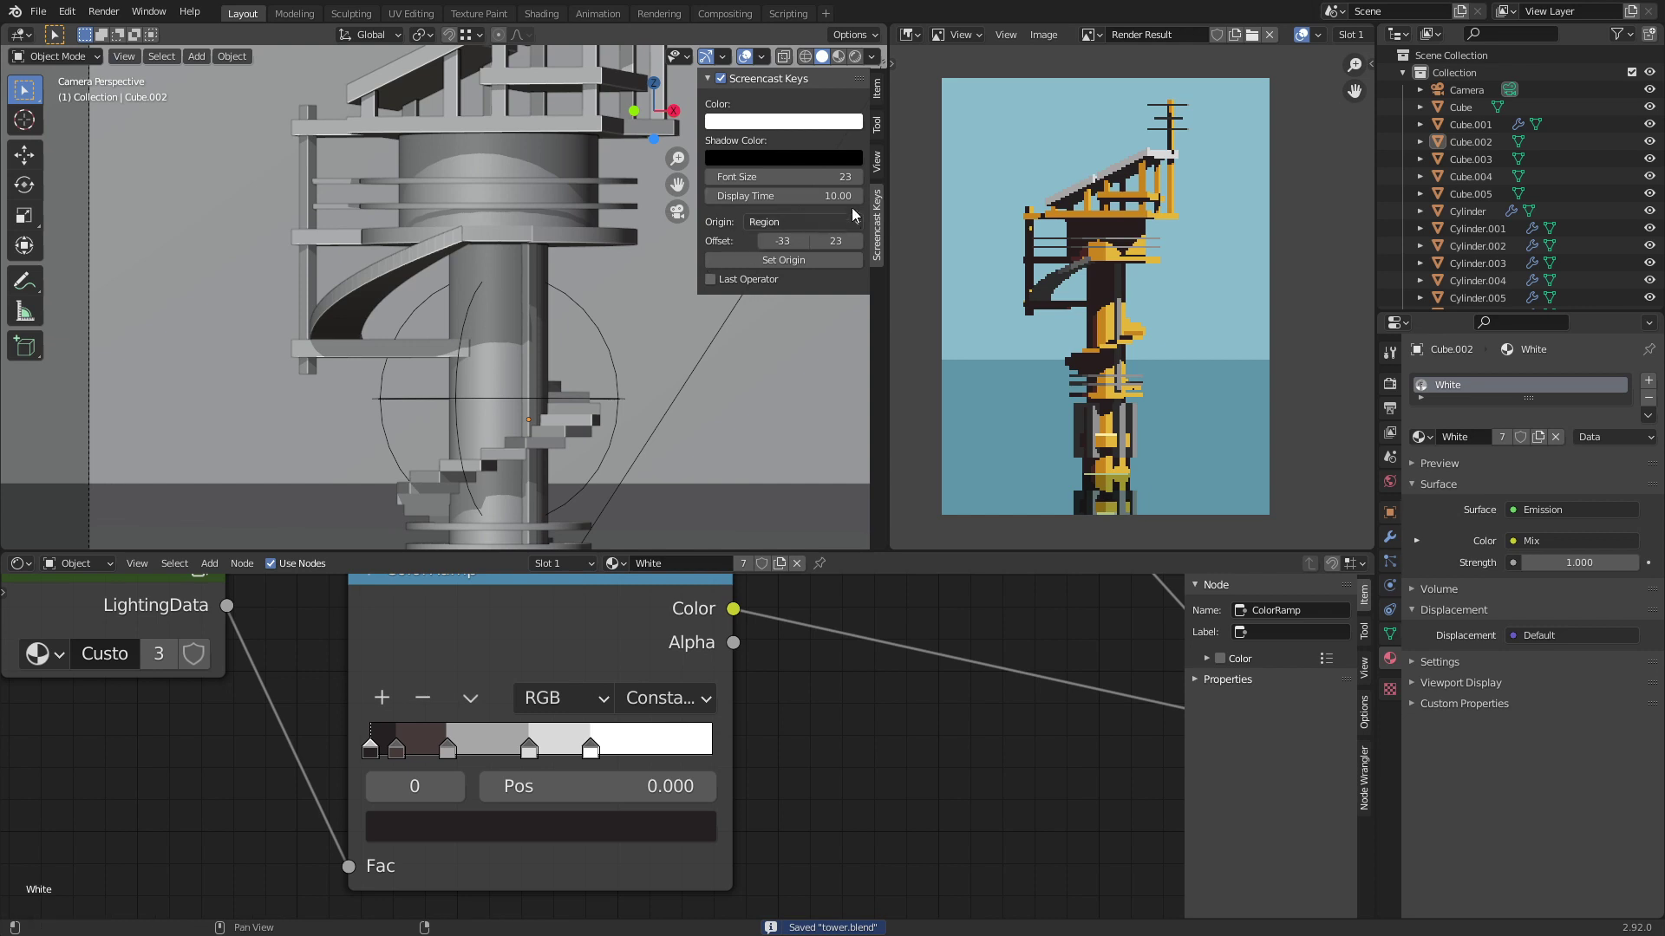
pyautogui.click(721, 78)
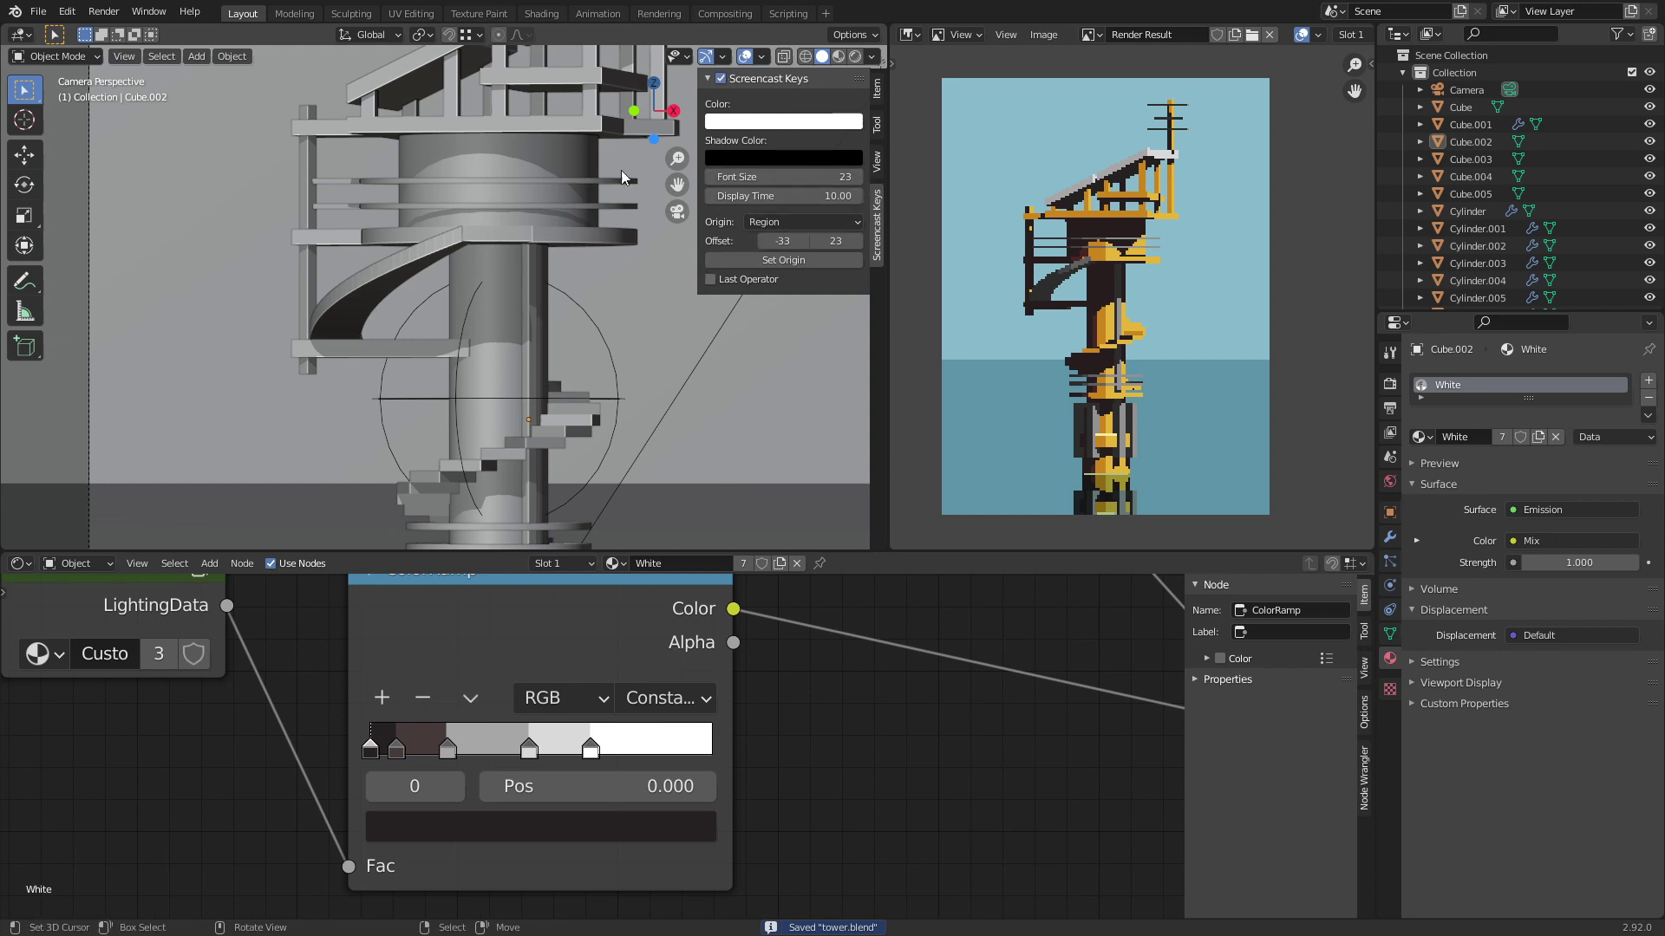
pyautogui.scroll(-3, 483, 353)
pyautogui.middleClick(483, 353)
pyautogui.middleClick(454, 278)
pyautogui.press('KP_0')
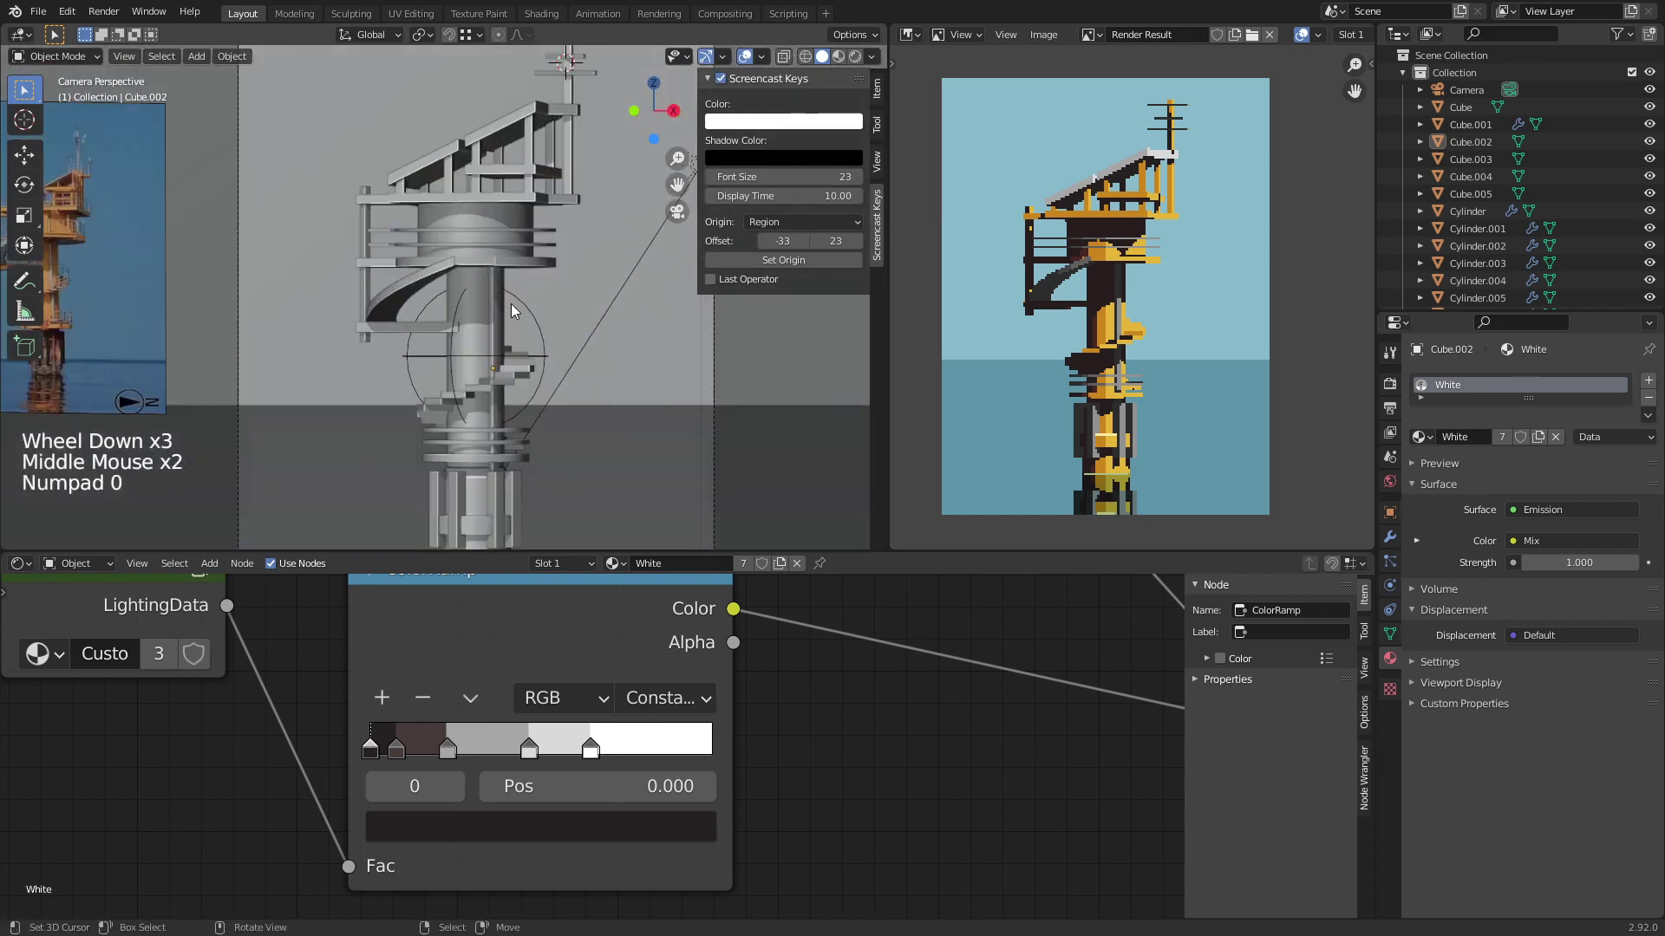
pyautogui.press('F12')
pyautogui.moveTo(1162, 390); pyautogui.dragTo(1148, 351, button='middle')
pyautogui.scroll(1, 1155, 392)
pyautogui.hotkey('ctrl', 's')
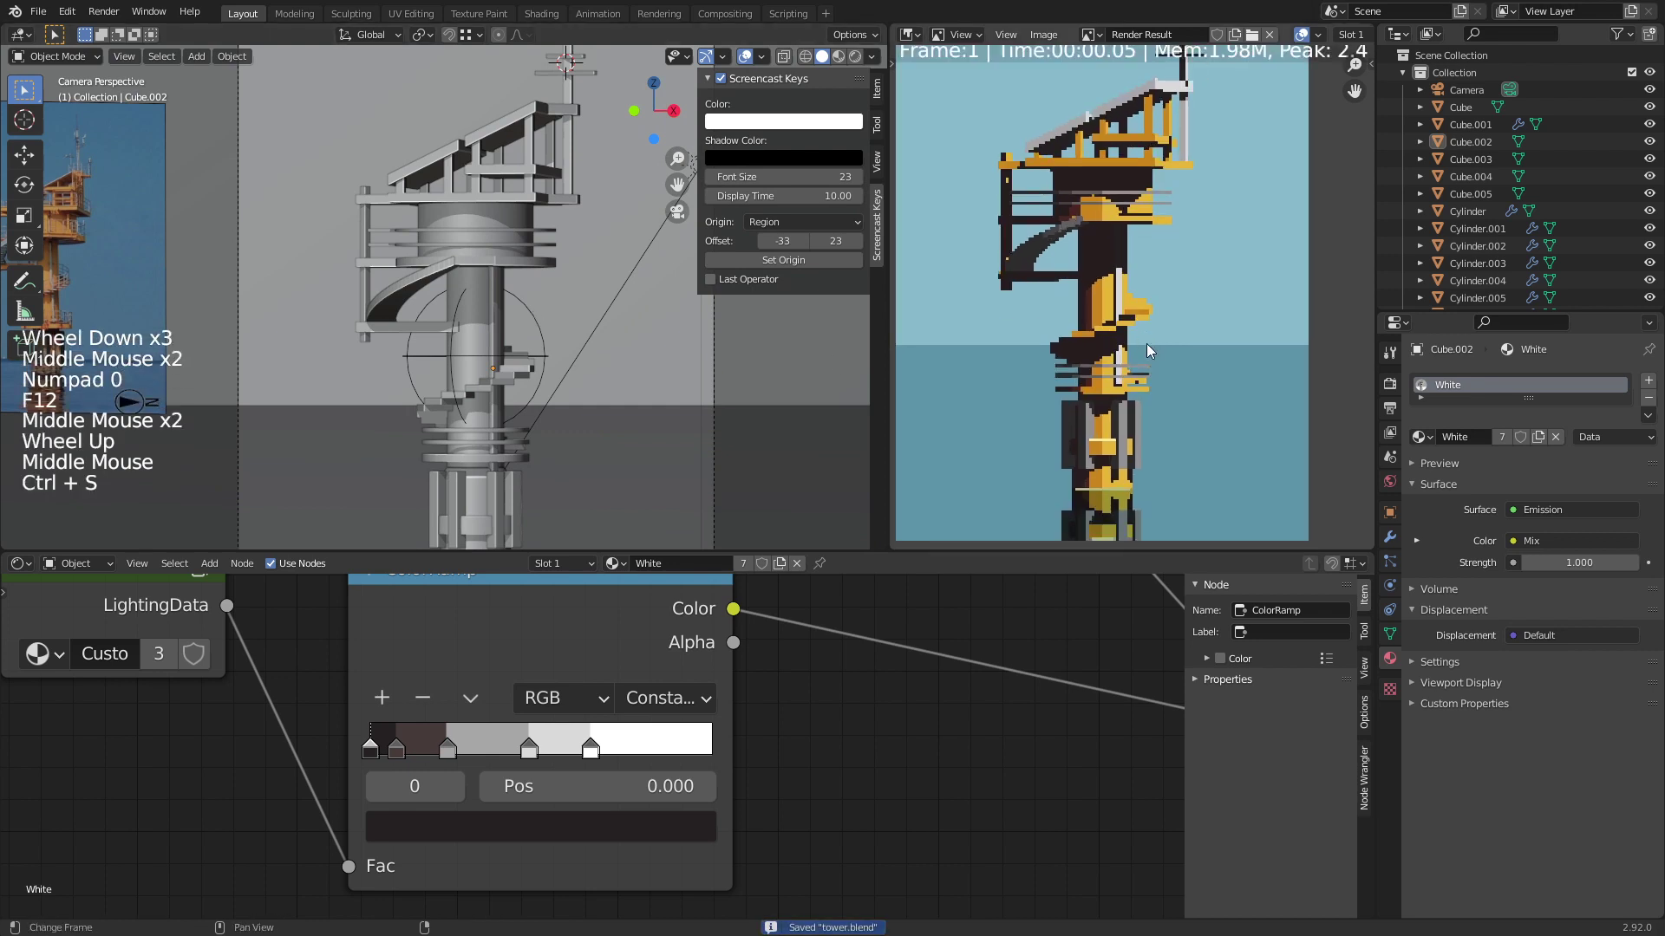
# Step: Examine the rendered tower up close, sampling the dark pixel colors of the shaft and the vertical pipe in shadow
pyautogui.scroll(4, 1139, 299)
pyautogui.moveTo(1138, 299); pyautogui.dragTo(1134, 317, button='middle')
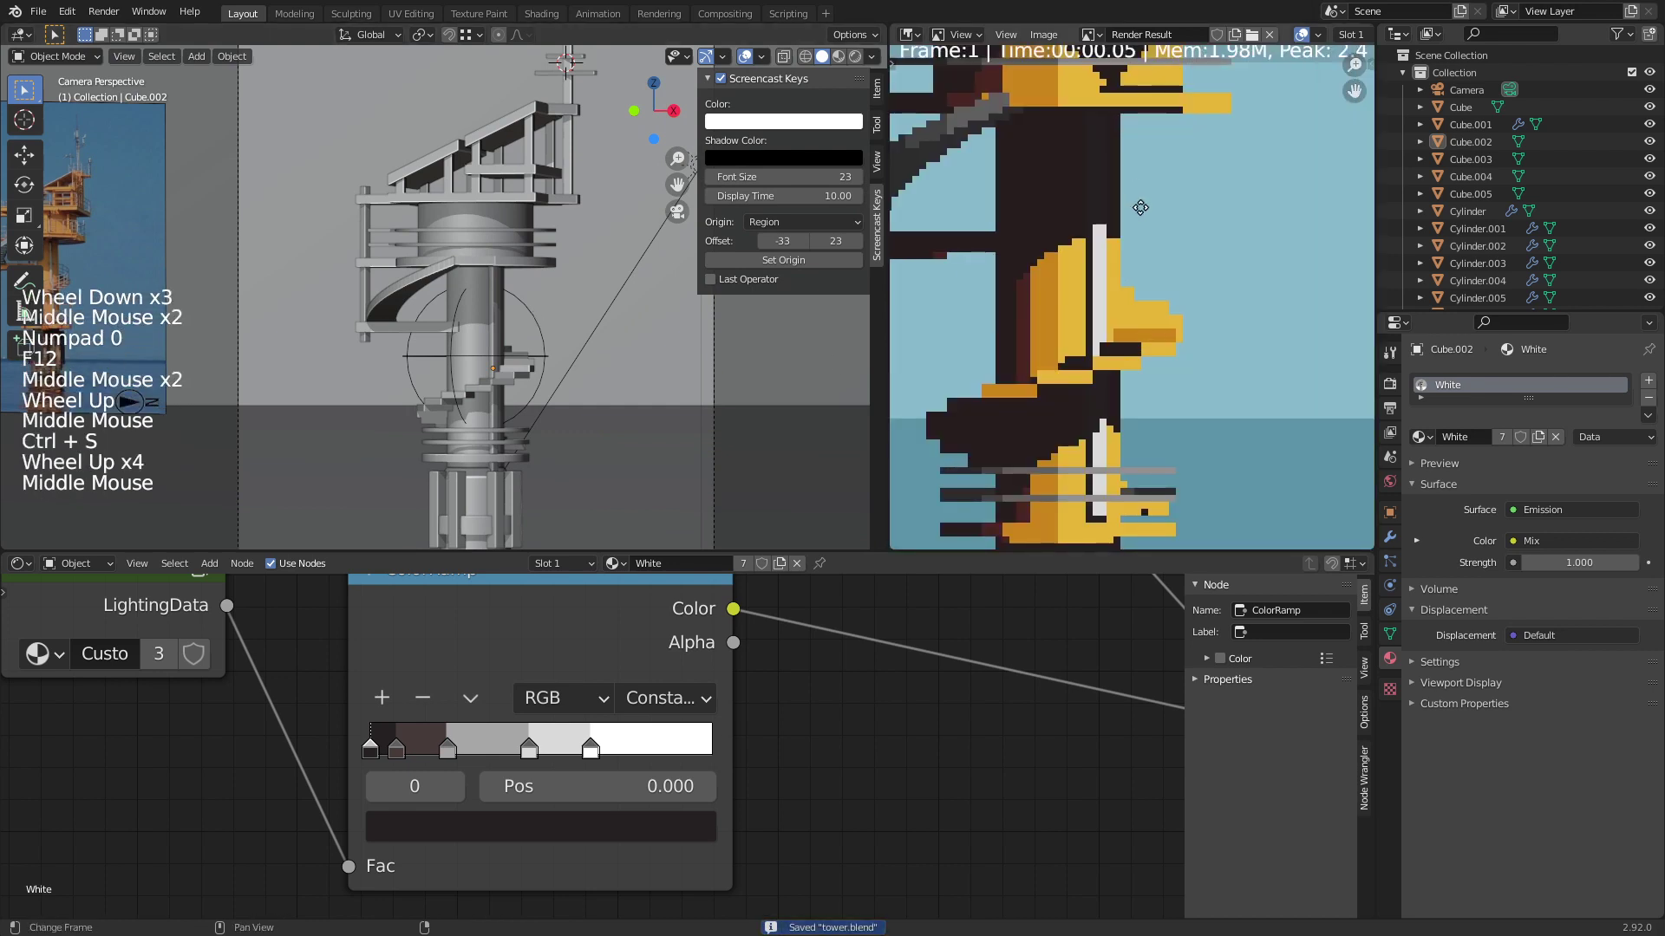
pyautogui.scroll(7, 1134, 321)
pyautogui.click(1196, 322)
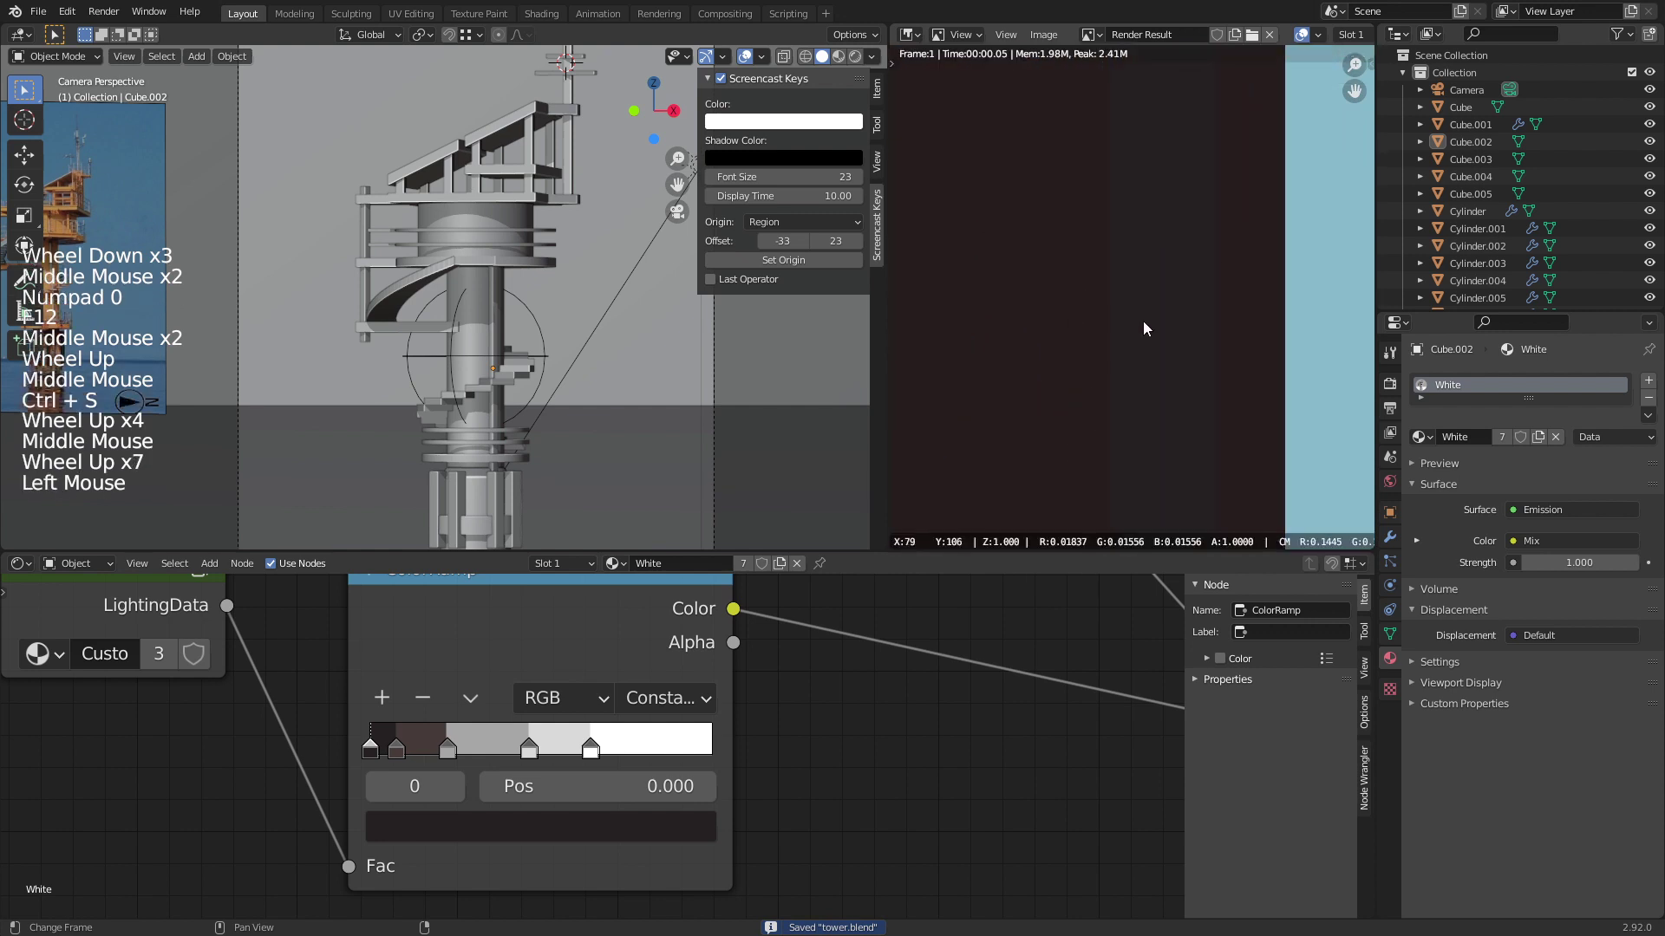
pyautogui.scroll(-5, 1145, 328)
pyautogui.moveTo(1145, 328); pyautogui.dragTo(1146, 391, button='middle')
pyautogui.scroll(2, 1153, 329)
pyautogui.scroll(1, 1181, 428)
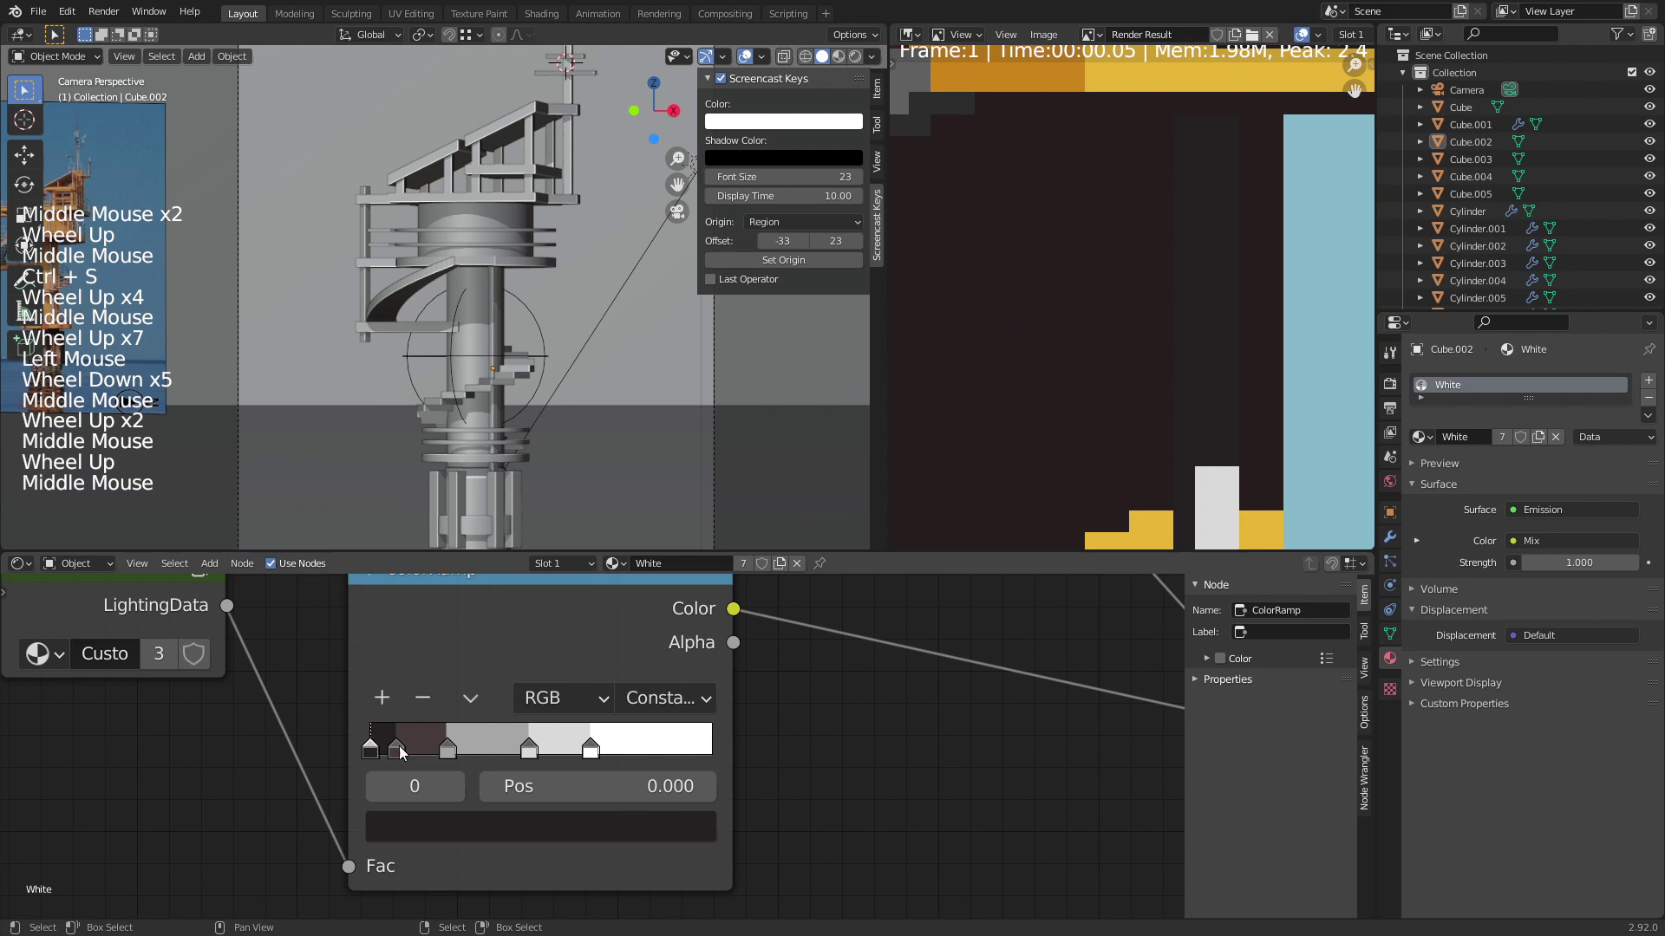
pyautogui.scroll(-4, 1066, 339)
pyautogui.scroll(5, 1066, 338)
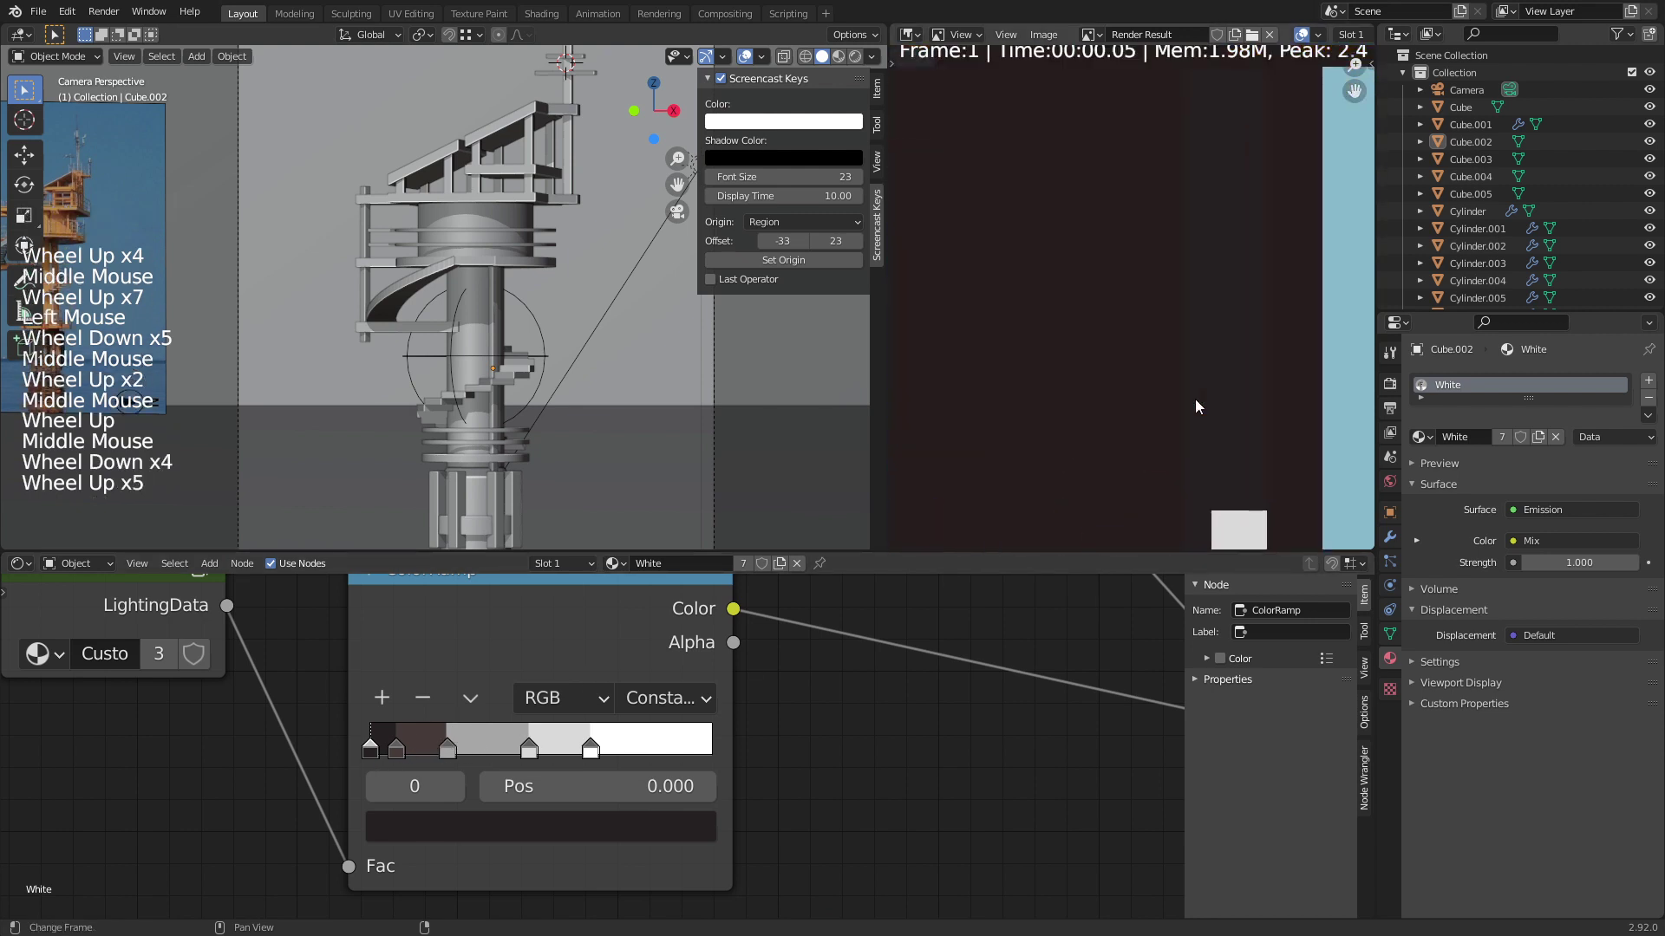
pyautogui.moveTo(1066, 338); pyautogui.dragTo(1147, 364, button='middle')
pyautogui.click(1034, 337)
pyautogui.click(1150, 336)
pyautogui.scroll(-10, 1114, 355)
pyautogui.click(1163, 266)
pyautogui.scroll(-3, 1156, 217)
pyautogui.scroll(1, 1153, 230)
pyautogui.scroll(2, 1146, 375)
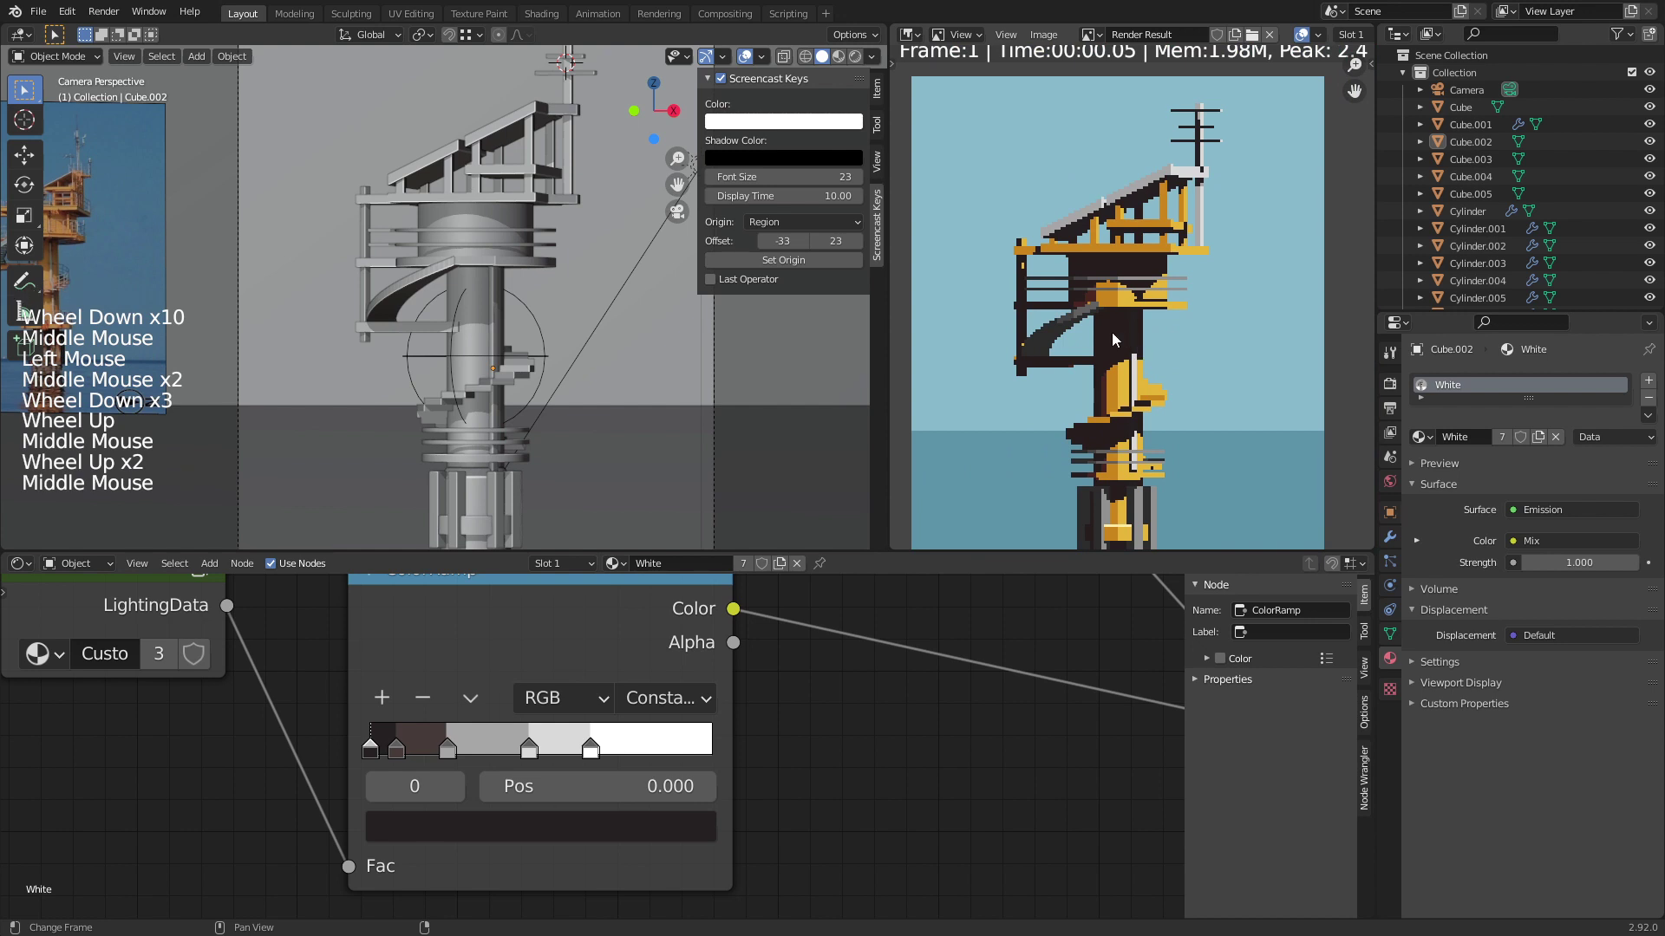
pyautogui.moveTo(1114, 338); pyautogui.dragTo(1124, 227, button='middle')
pyautogui.scroll(5, 360, 515)
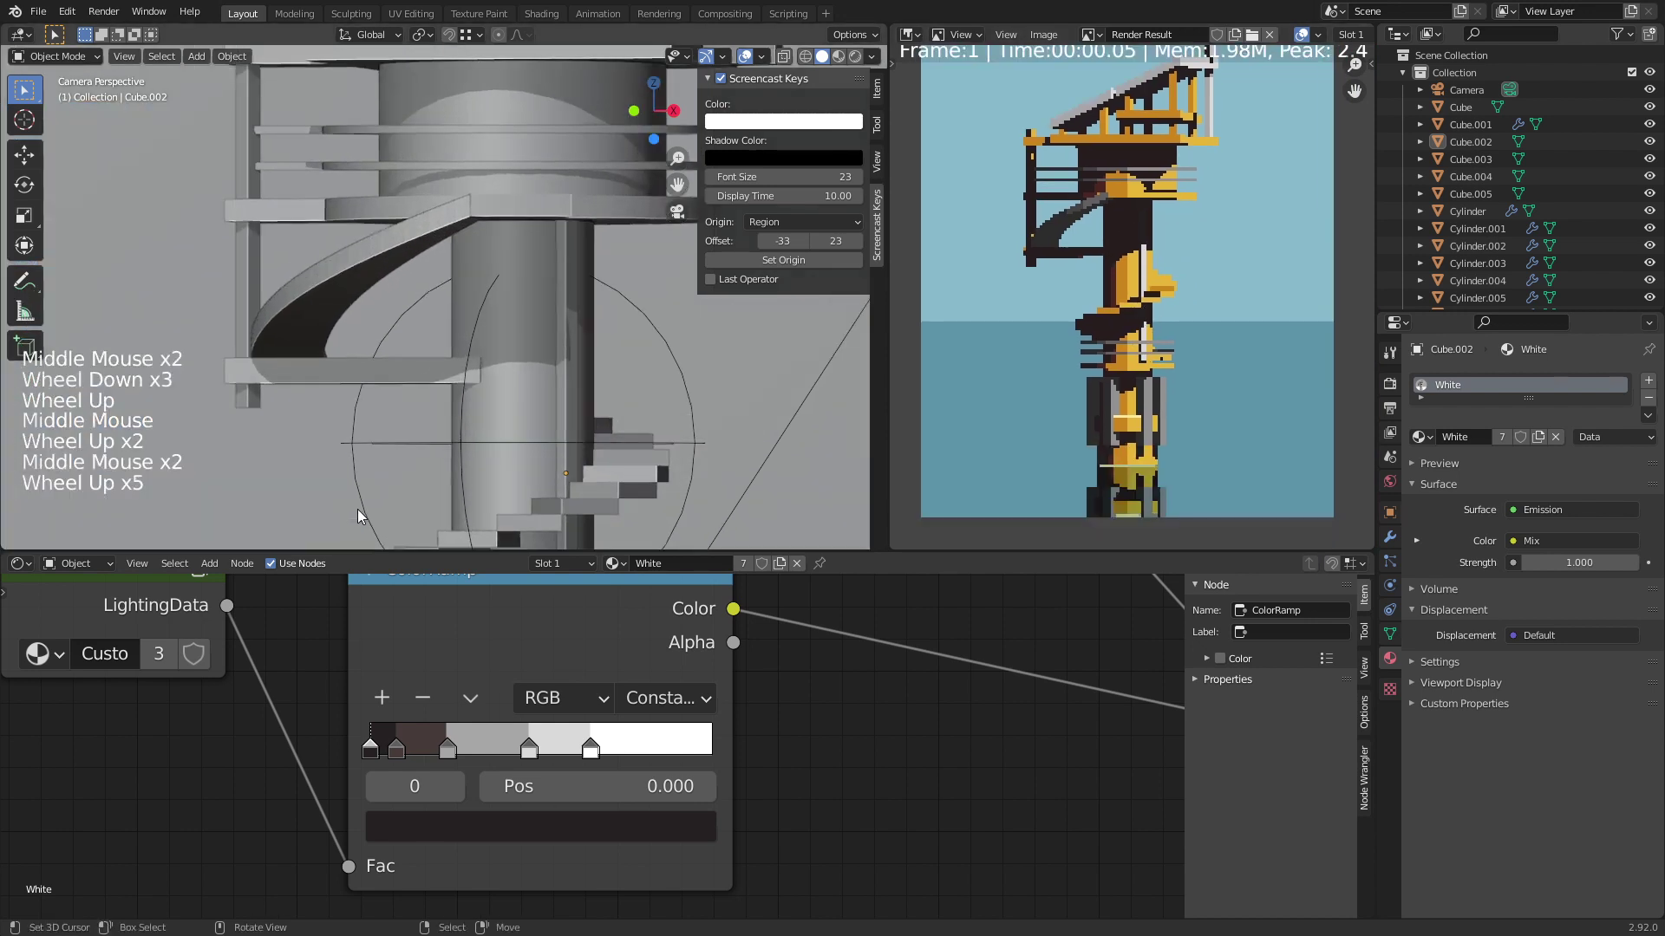
# Step: Save the tower file while looking over the viewport model and the rendered pixel art
pyautogui.keyDown('shift'); pyautogui.moveTo(360, 516); pyautogui.dragTo(308, 368, button='middle'); pyautogui.keyUp('shift')
pyautogui.scroll(-3, 247, 429)
pyautogui.hotkey('ctrl', 's')
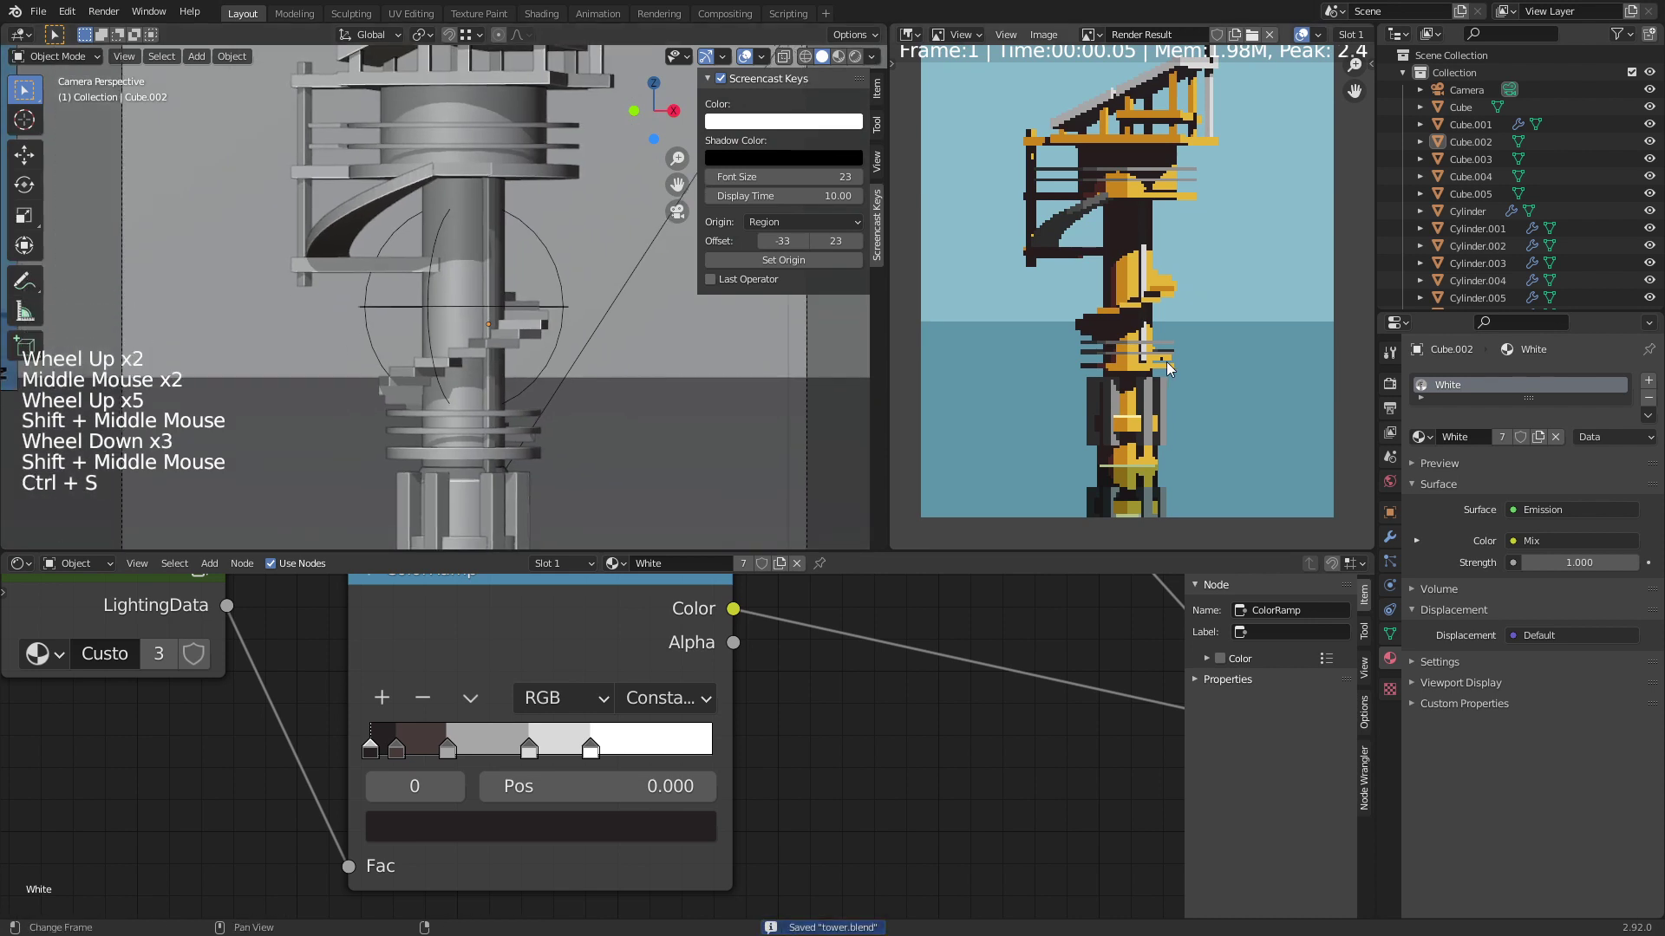
pyautogui.scroll(-2, 1171, 364)
pyautogui.moveTo(1193, 309); pyautogui.dragTo(1187, 344, button='middle')
pyautogui.scroll(2, 1190, 364)
pyautogui.scroll(-1, 1187, 342)
pyautogui.hotkey('ctrl', 's')
# Step: Select the water plane and add a Voronoi Texture node to its glossy material
pyautogui.scroll(-2, 538, 390)
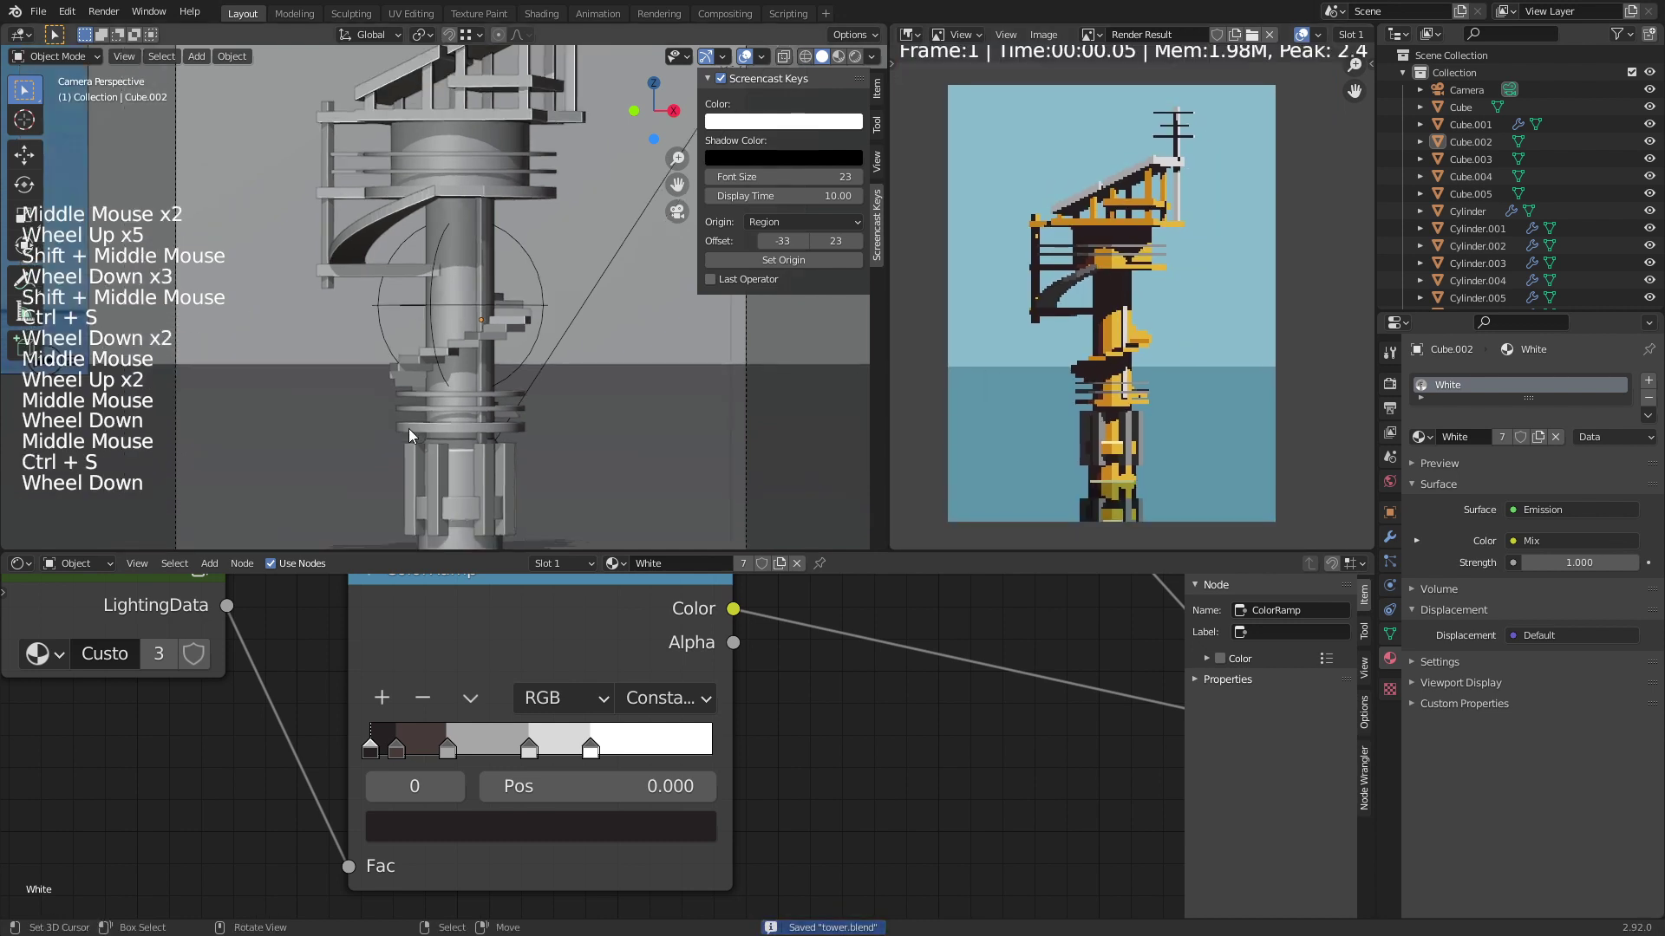
pyautogui.keyDown('shift'); pyautogui.moveTo(598, 425); pyautogui.dragTo(605, 387, button='middle'); pyautogui.keyUp('shift')
pyautogui.rightClick(605, 388)
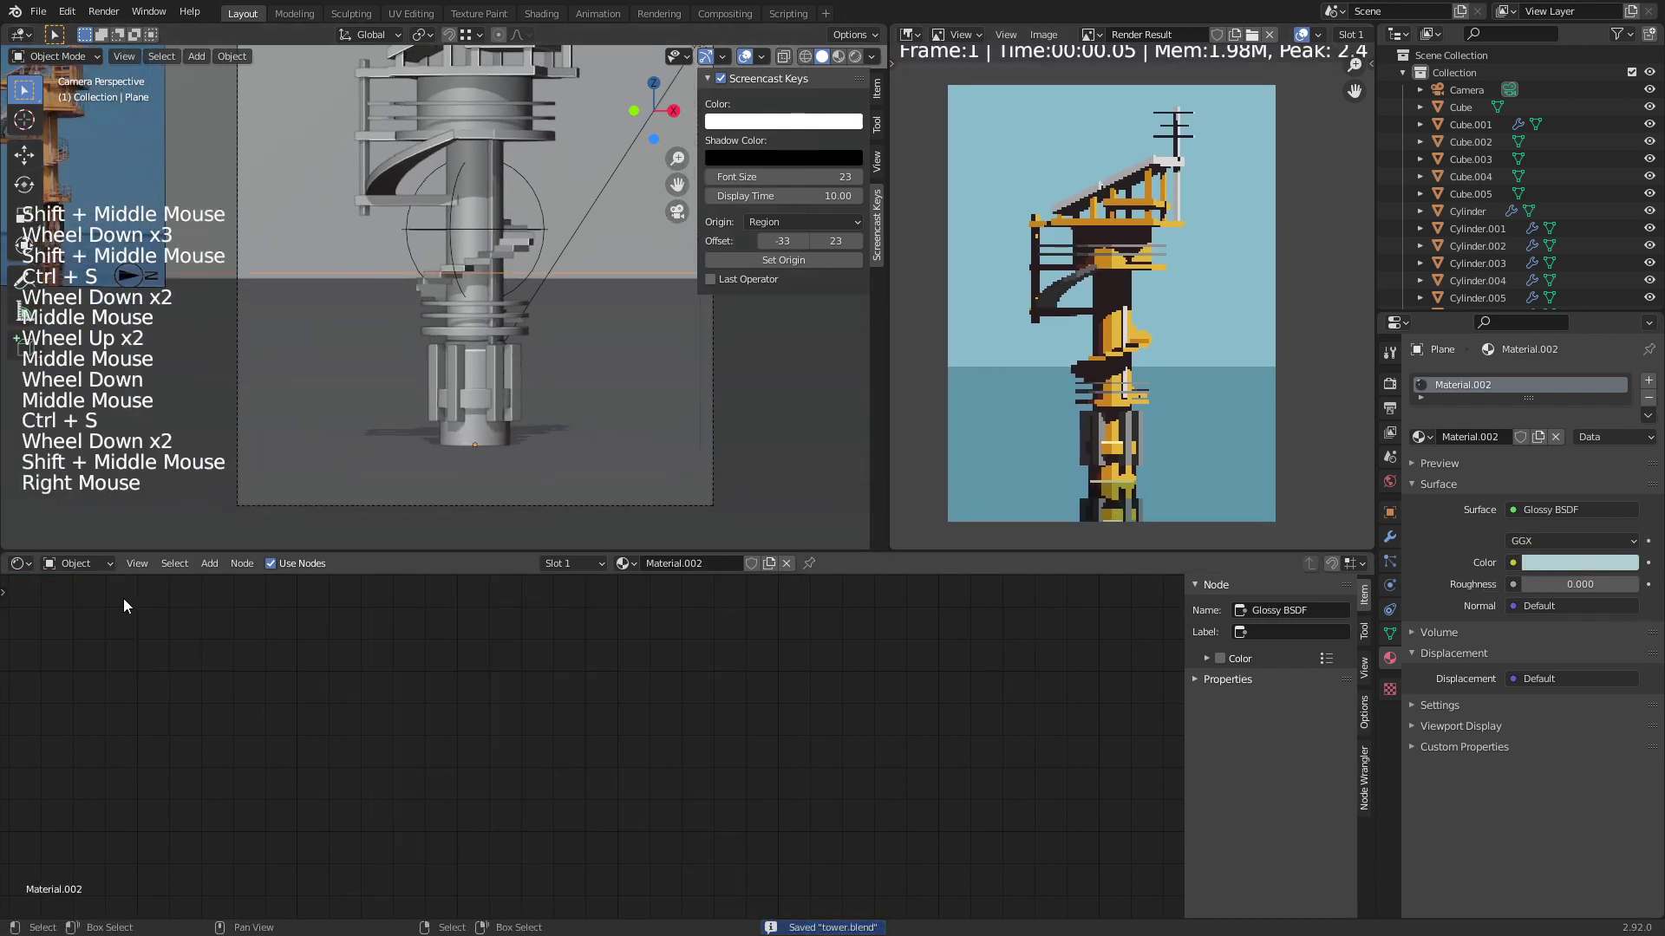
pyautogui.scroll(-14, 395, 668)
pyautogui.moveTo(469, 633); pyautogui.dragTo(406, 847, button='middle')
pyautogui.moveTo(843, 717); pyautogui.dragTo(193, 717, button='middle')
pyautogui.click(378, 681)
pyautogui.moveTo(352, 709); pyautogui.dragTo(410, 716)
pyautogui.middleClick(164, 719)
pyautogui.click(163, 718)
pyautogui.moveTo(301, 699); pyautogui.dragTo(558, 672, button='middle')
pyautogui.scroll(5, 476, 690)
pyautogui.hotkey('shift', 'a')
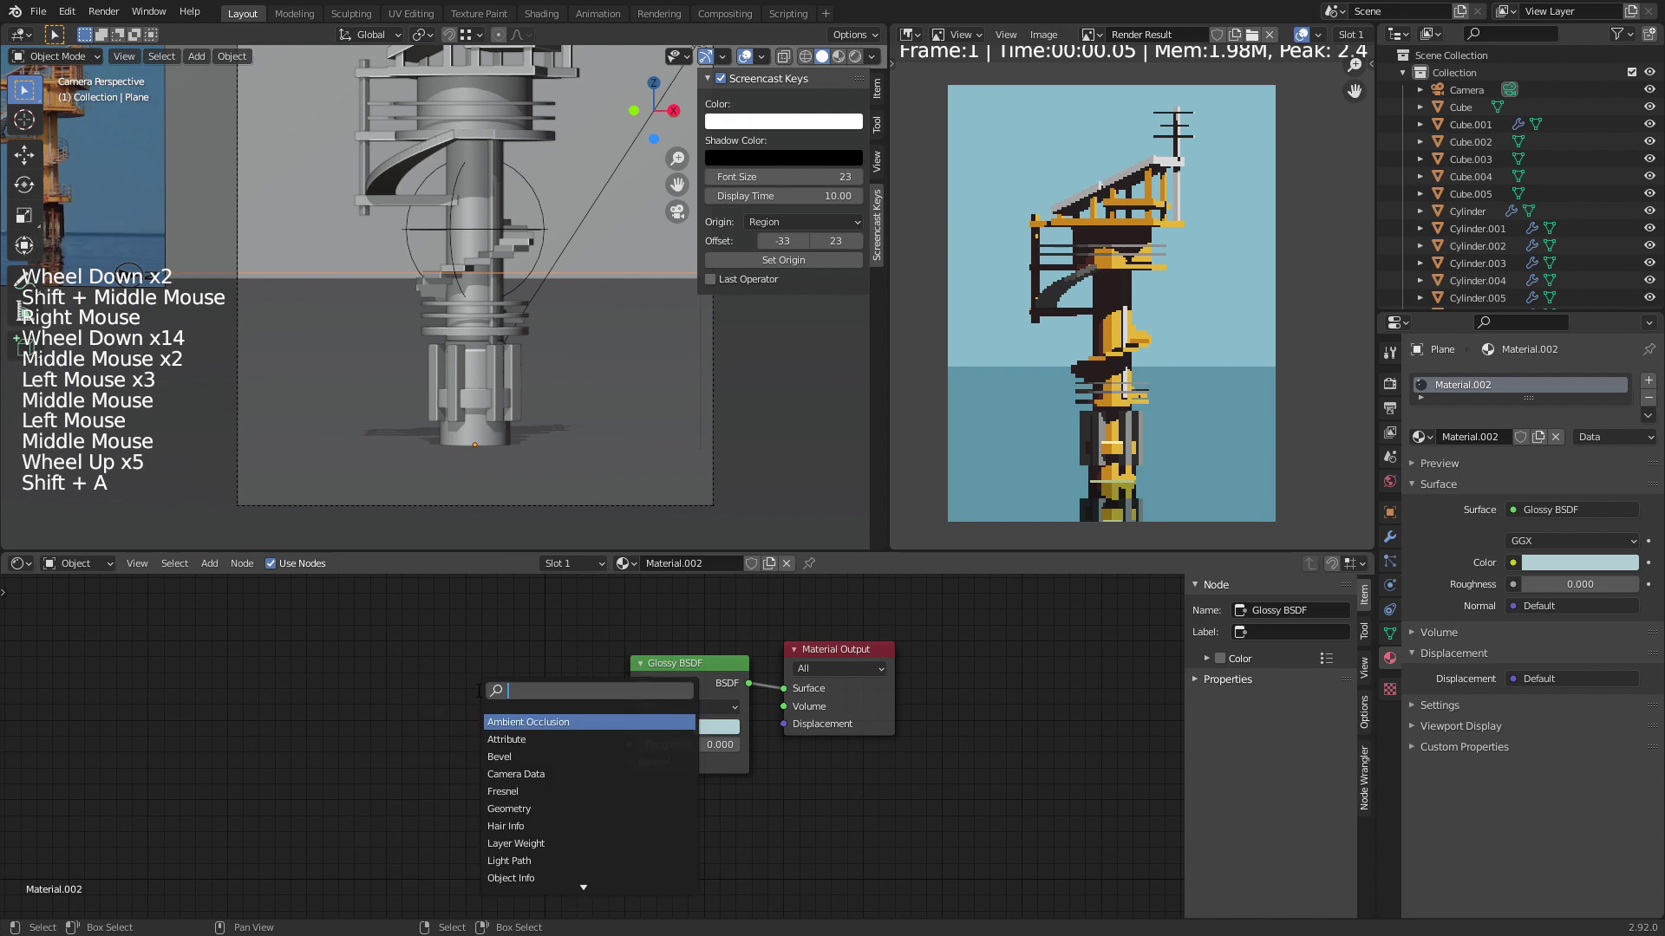
pyautogui.write('vor')
pyautogui.press('Return')
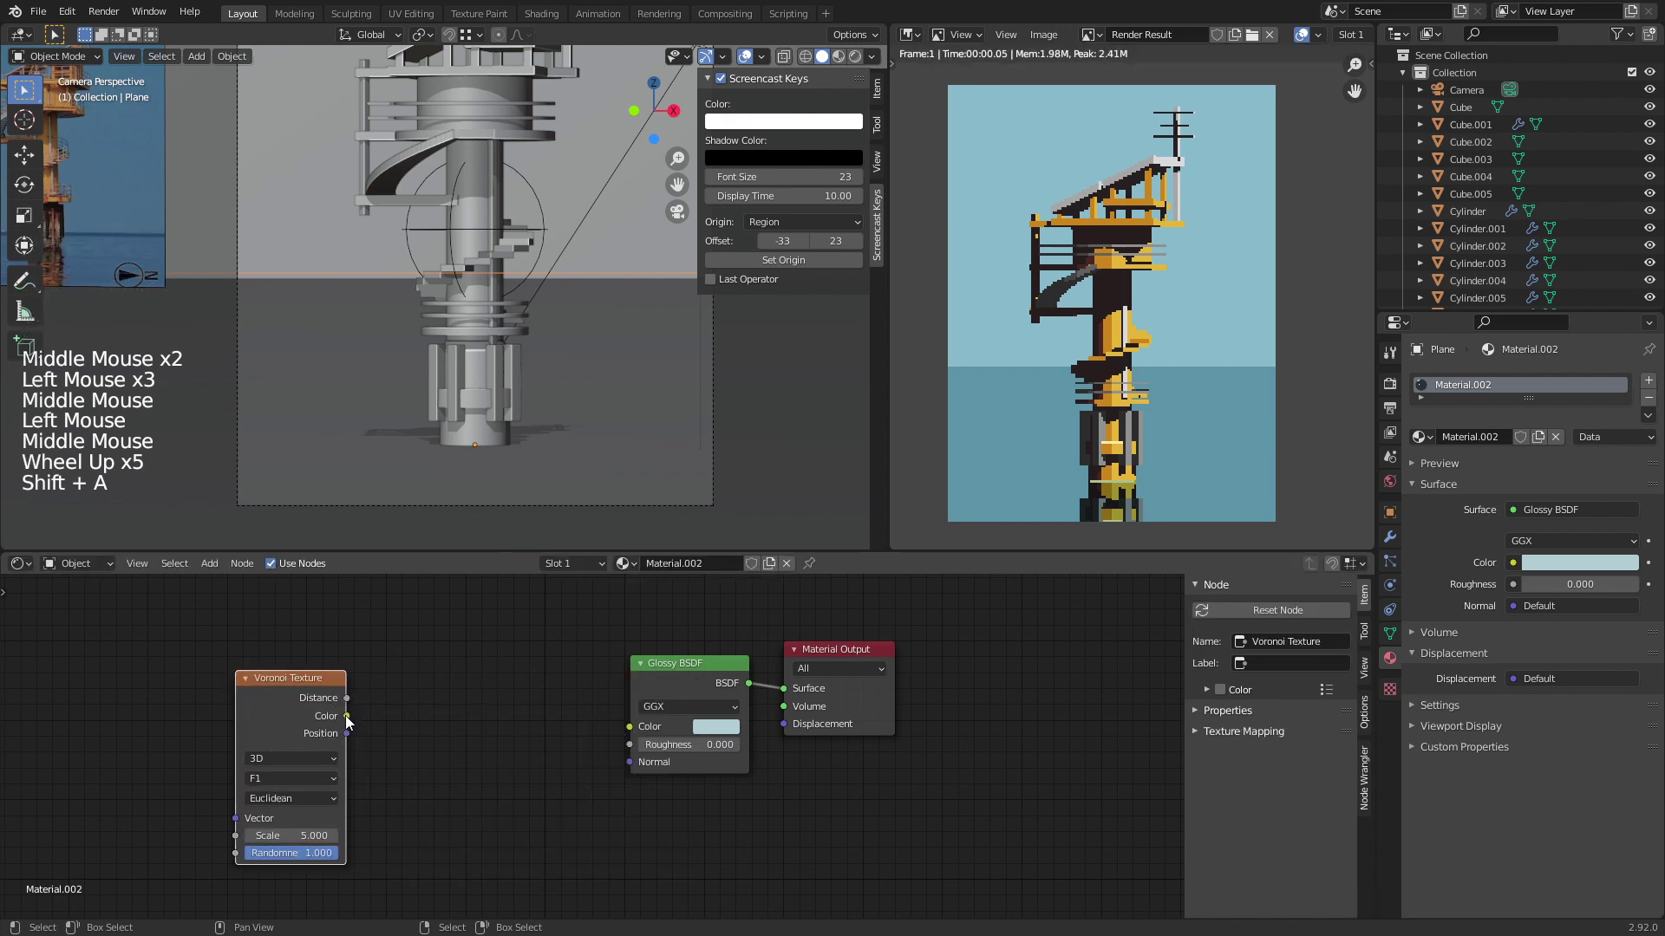
# Step: Feed the Voronoi Texture's Color into the Glossy BSDF color and render a pixel art preview
pyautogui.moveTo(344, 716); pyautogui.dragTo(635, 729)
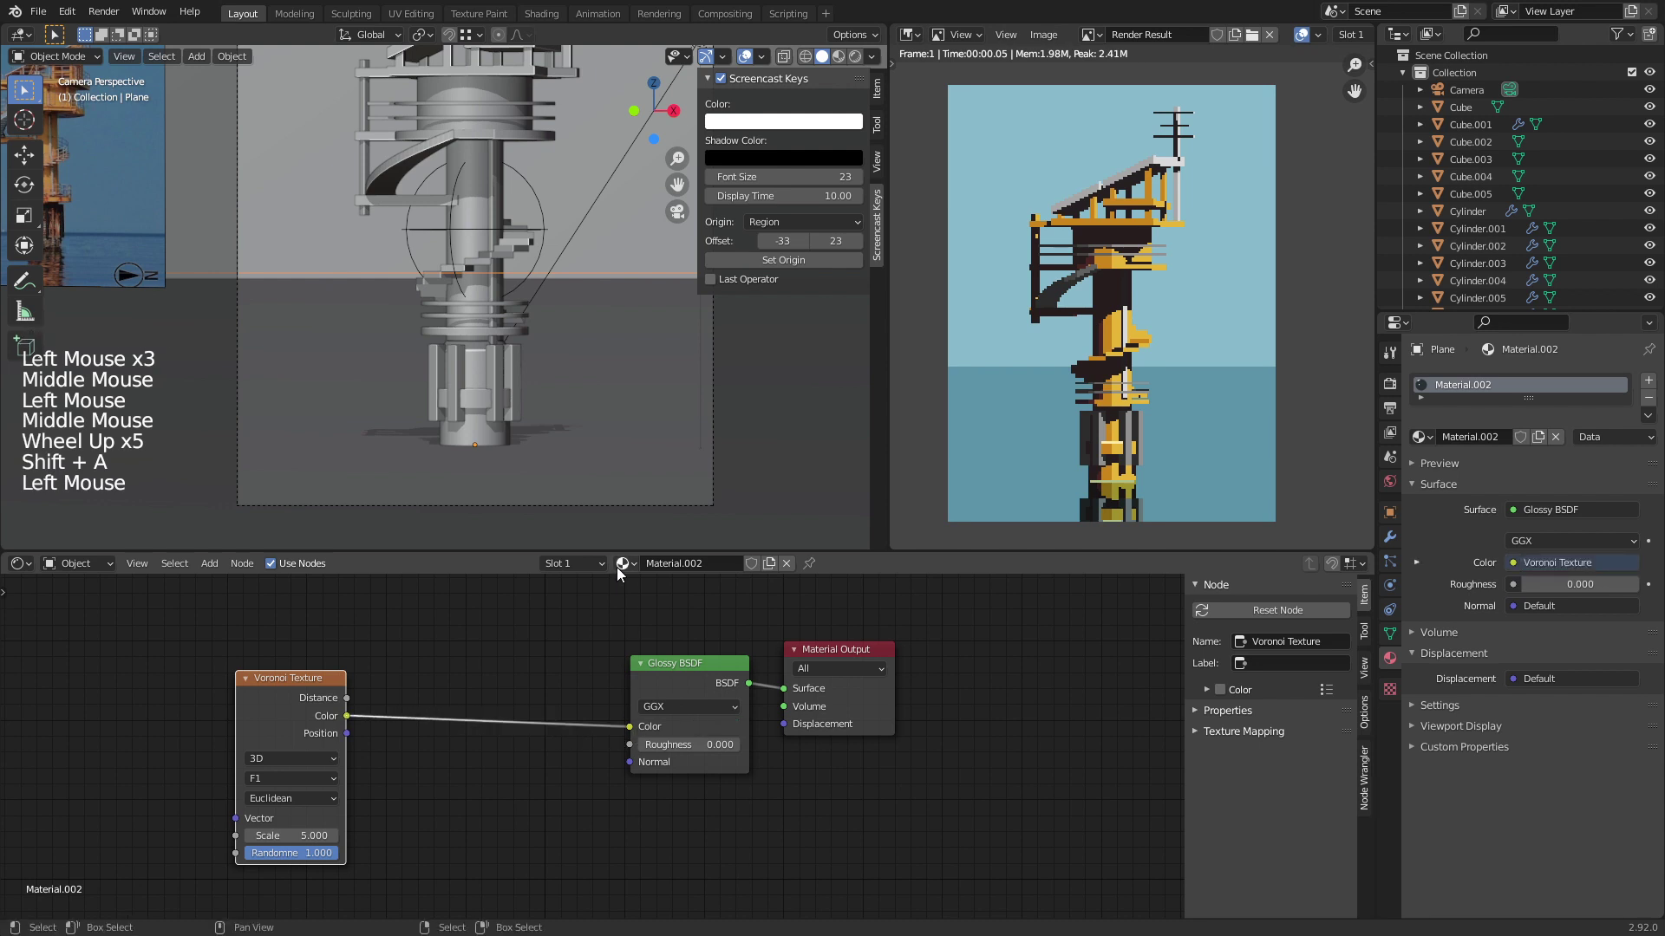
pyautogui.click(1390, 386)
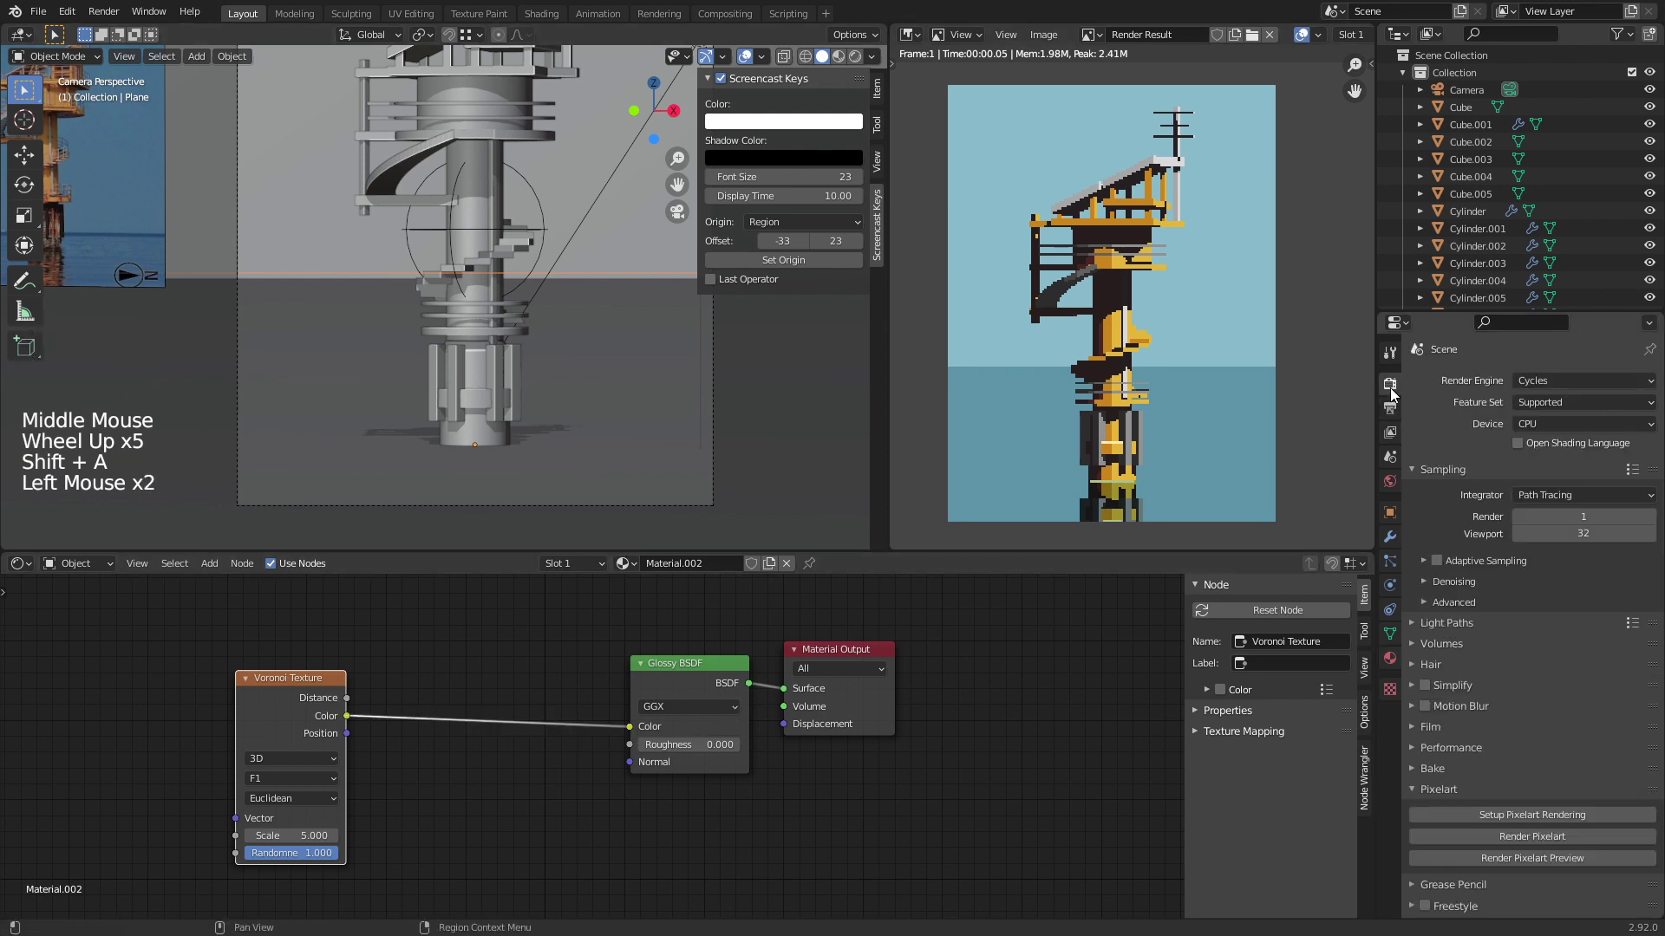
pyautogui.click(1491, 856)
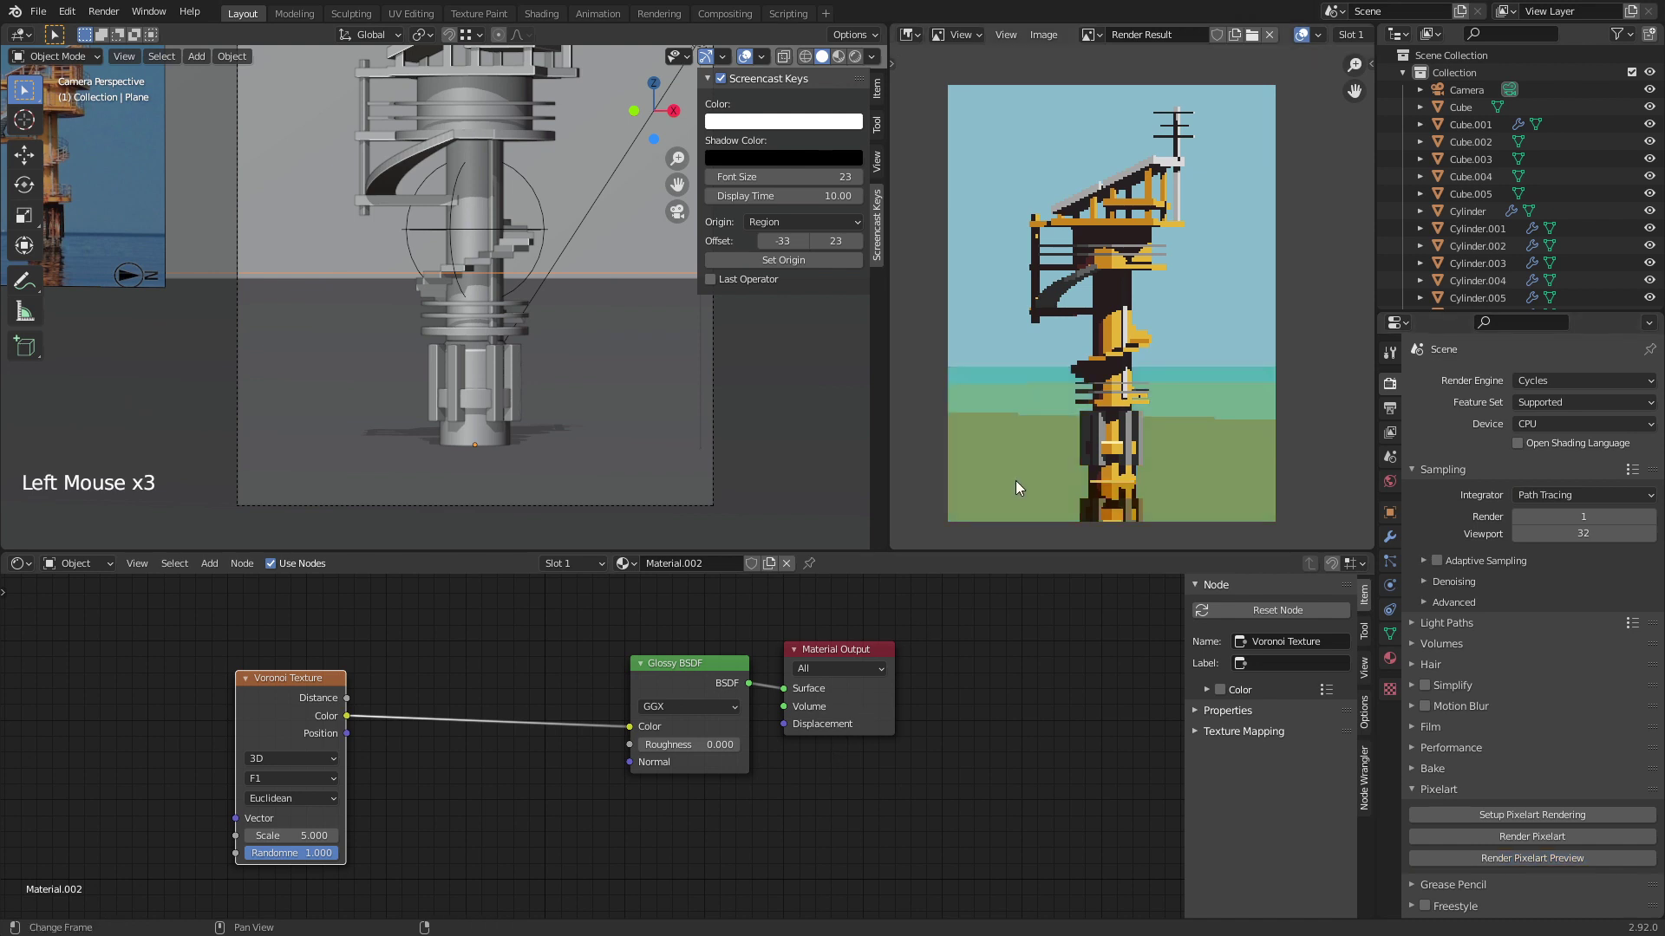
# Step: Switch the viewport to Material Preview shading and view the water plane from above
pyautogui.moveTo(555, 451); pyautogui.dragTo(513, 419, button='middle')
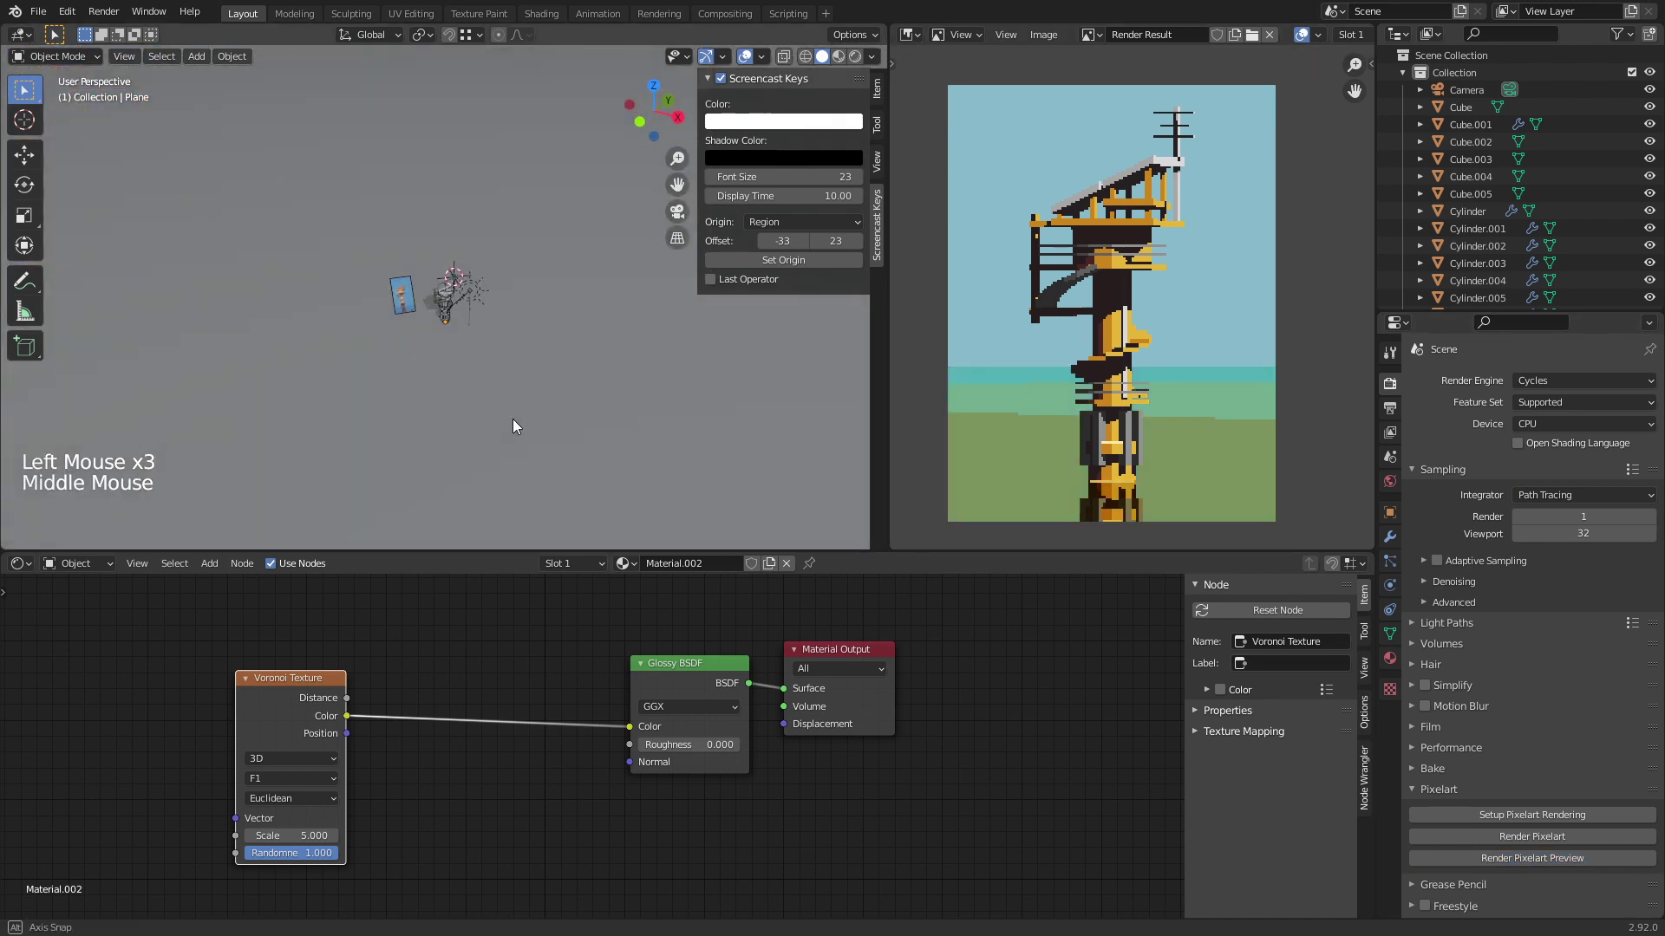
pyautogui.scroll(-3, 513, 419)
pyautogui.scroll(7, 506, 396)
pyautogui.click(838, 55)
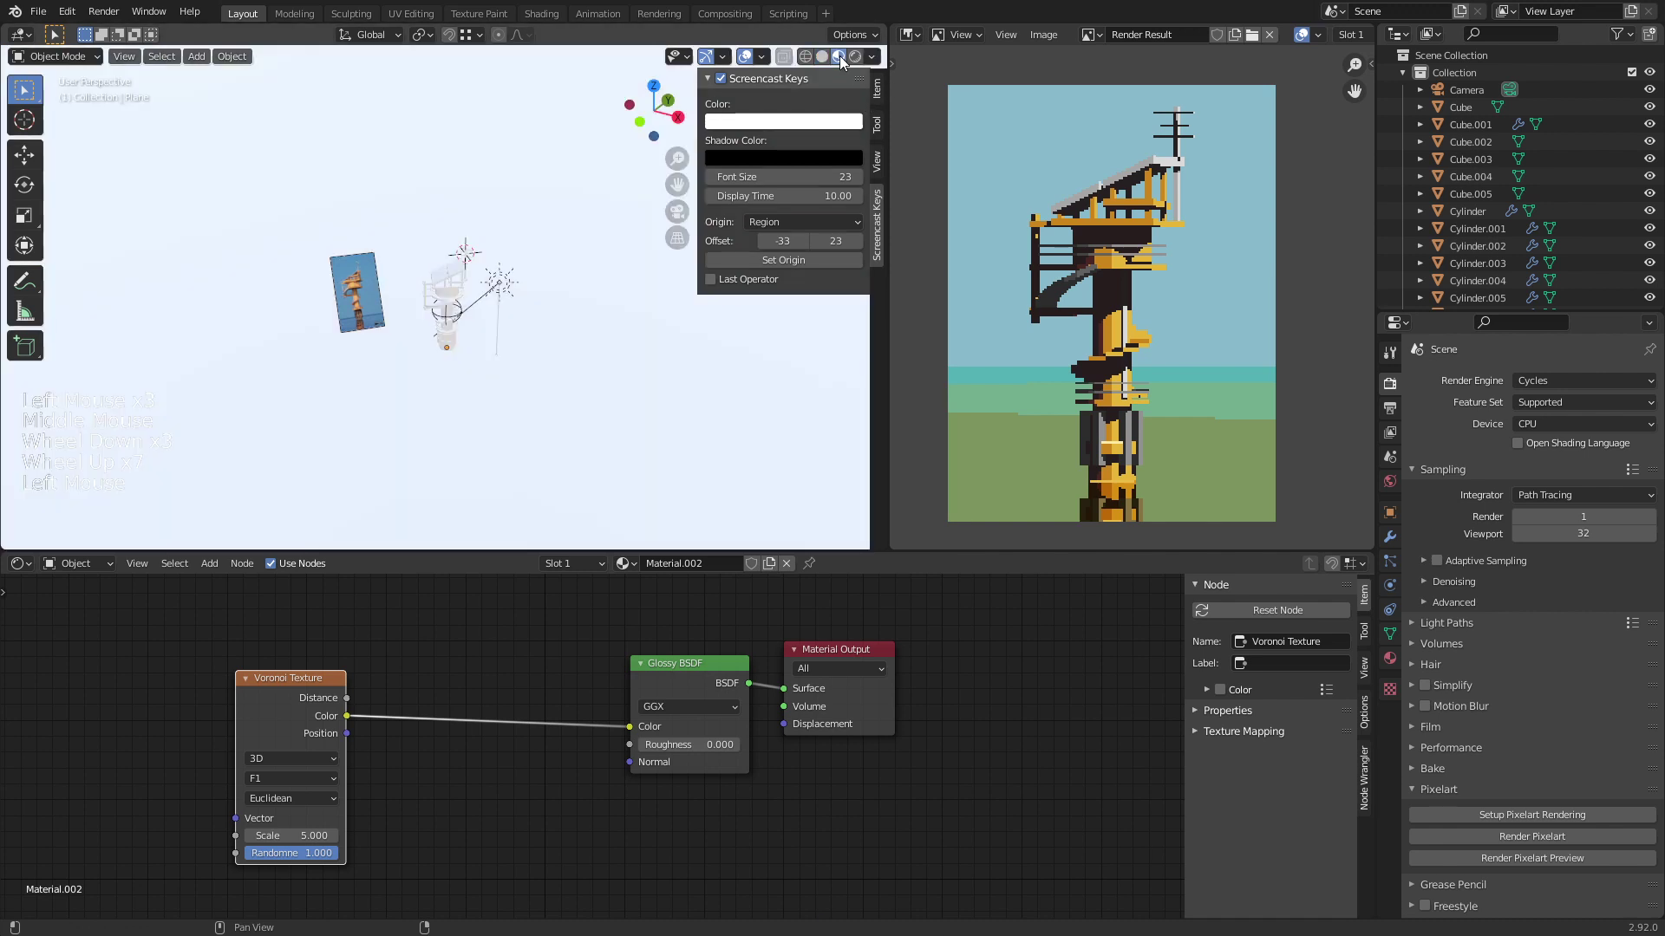
pyautogui.scroll(-7, 581, 346)
pyautogui.scroll(-6, 559, 356)
pyautogui.moveTo(558, 352); pyautogui.dragTo(486, 392, button='middle')
pyautogui.scroll(7, 498, 346)
pyautogui.scroll(2, 486, 385)
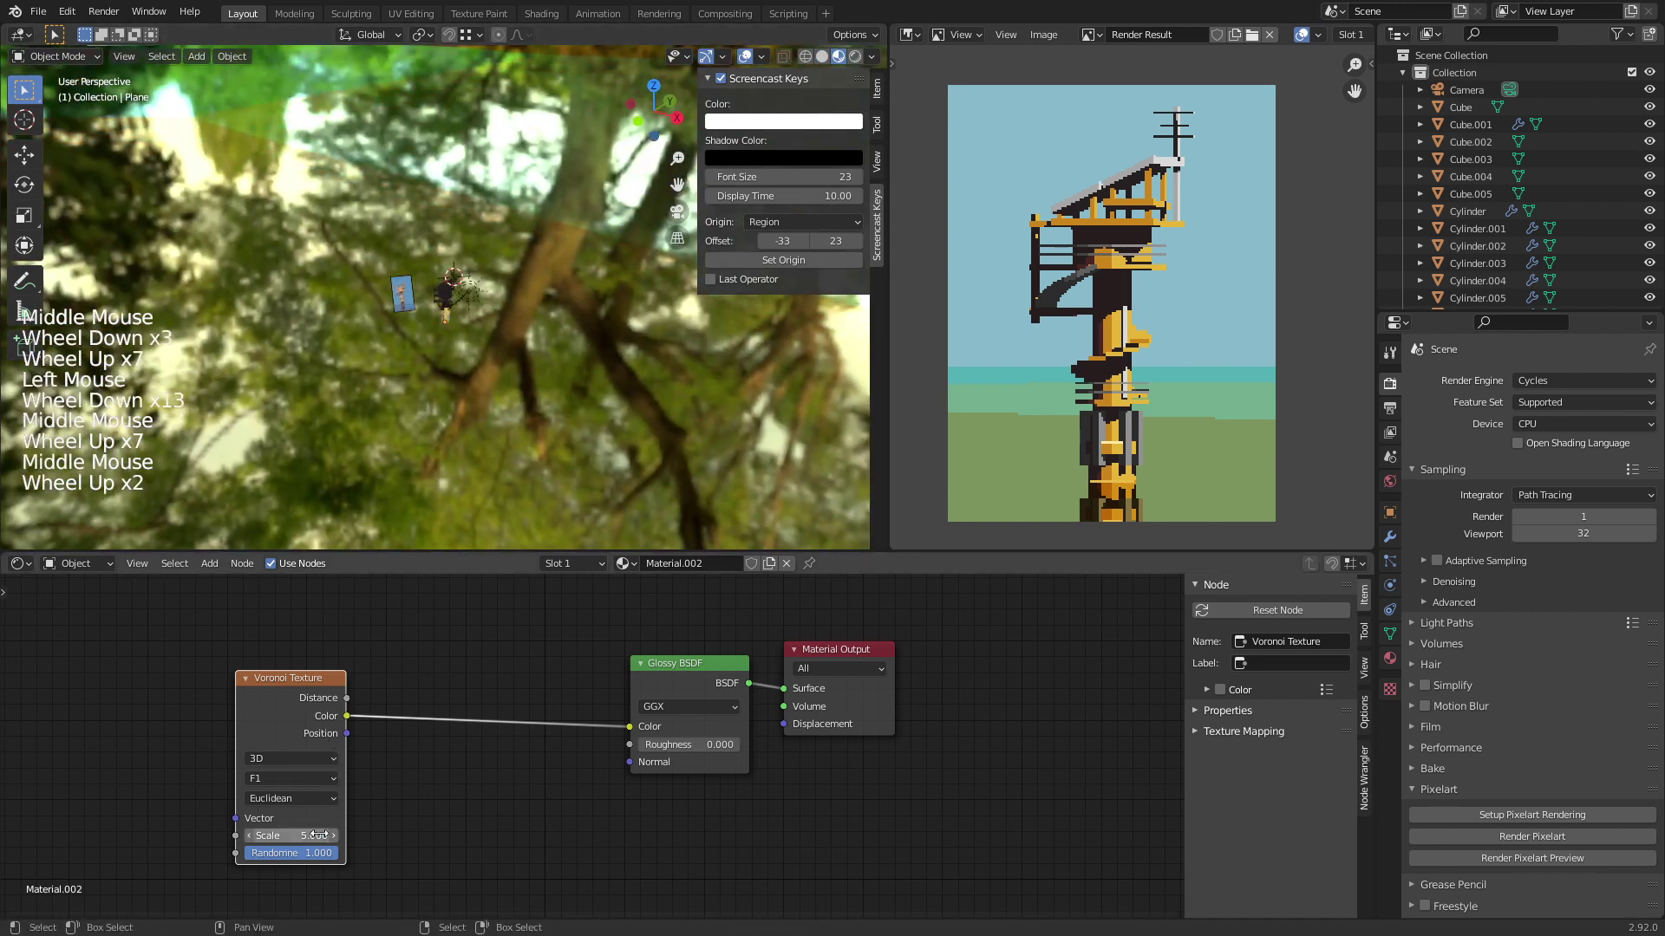
# Step: Set the Voronoi Texture's scale to 400 and check the pattern through the camera
pyautogui.moveTo(317, 836)
pyautogui.mouseDown()
pyautogui.moveTo(182, 835)
pyautogui.moveTo(323, 836)
pyautogui.mouseUp()
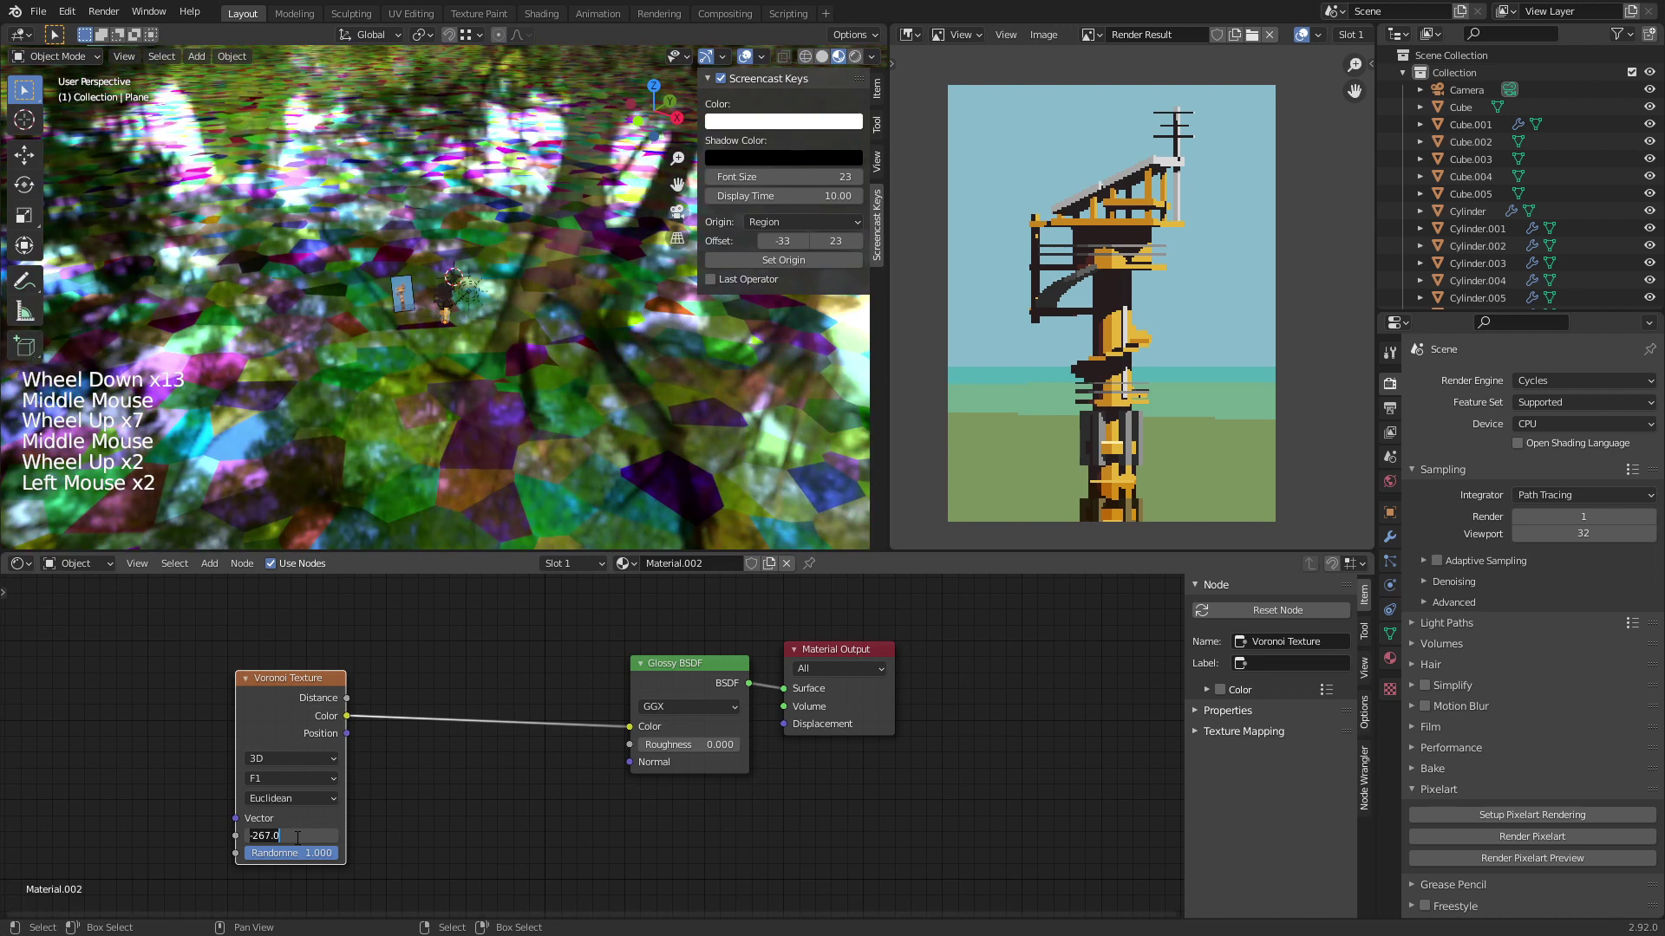
pyautogui.hotkey('ctrl', 'a')
pyautogui.write('400')
pyautogui.press('Return')
pyautogui.scroll(10, 421, 459)
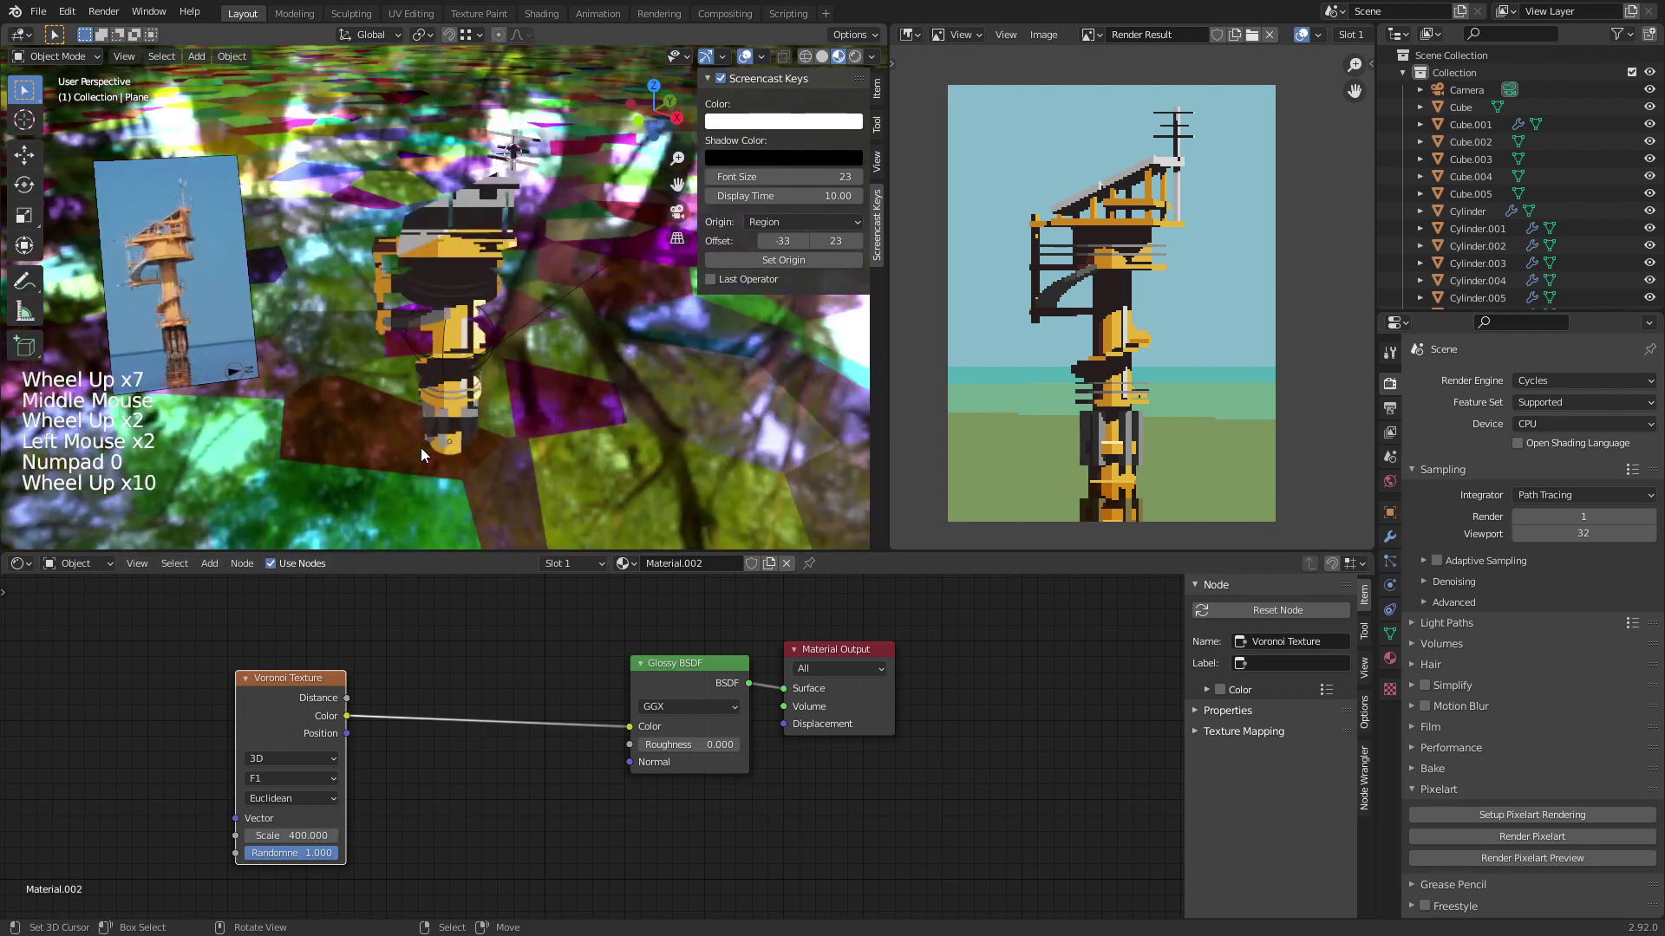
pyautogui.press('KP_0')
pyautogui.scroll(-4, 451, 437)
pyautogui.scroll(2, 454, 432)
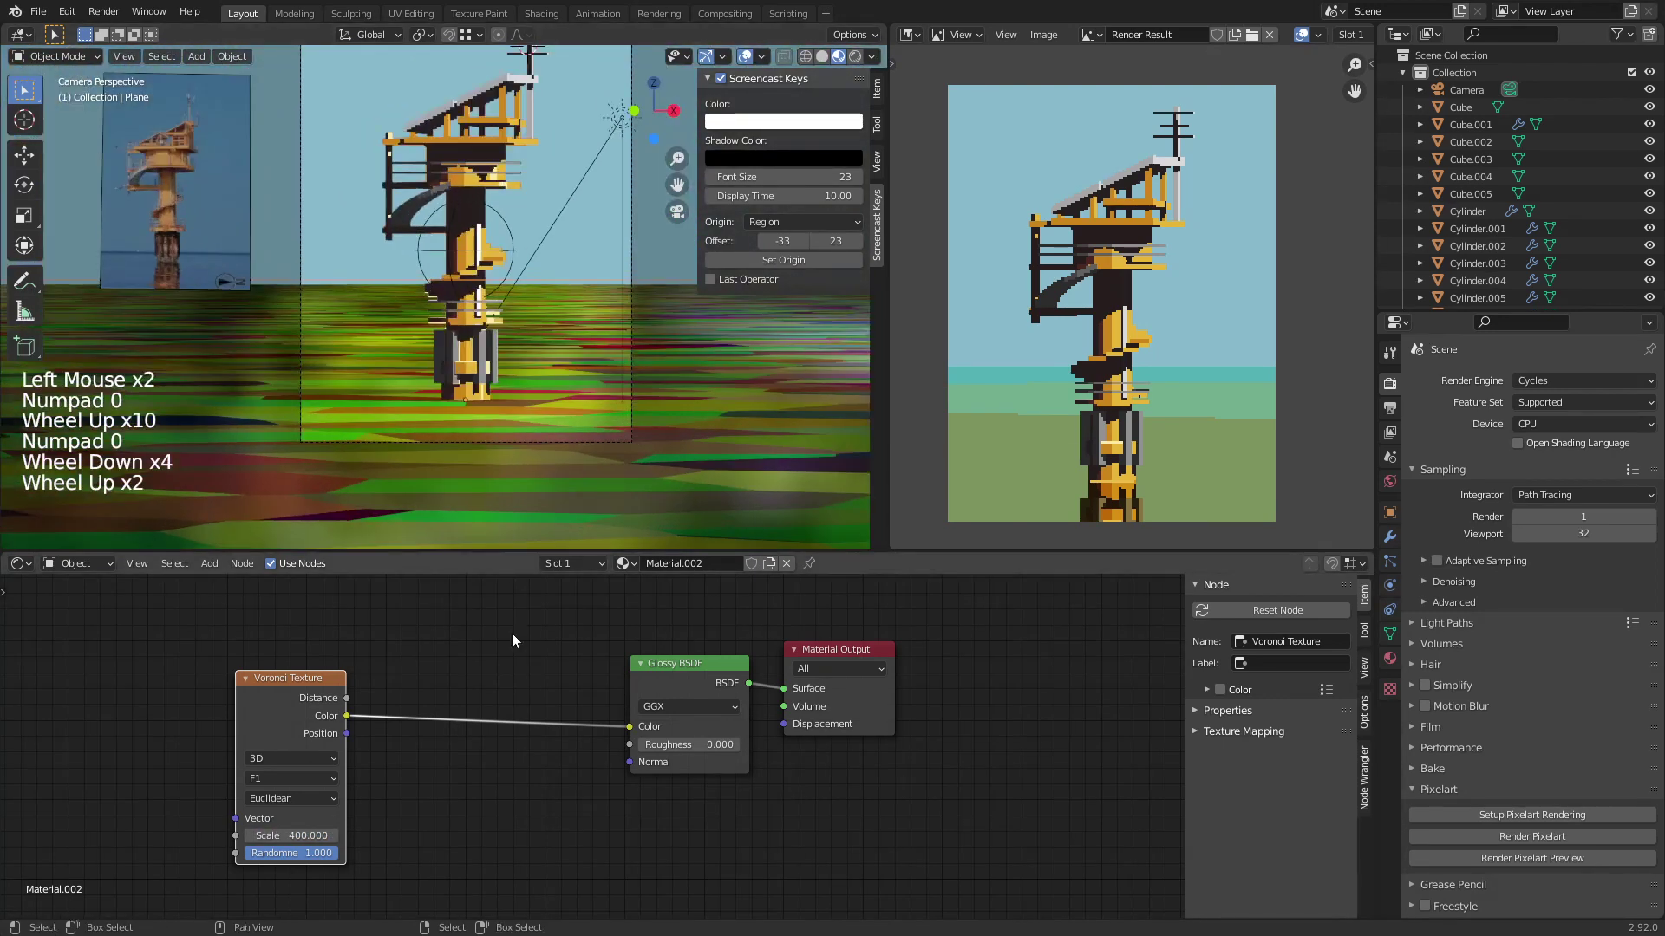
# Step: Replace the Voronoi Color link into the Glossy BSDF color with the Distance output and inspect the water
pyautogui.moveTo(314, 682); pyautogui.dragTo(290, 713)
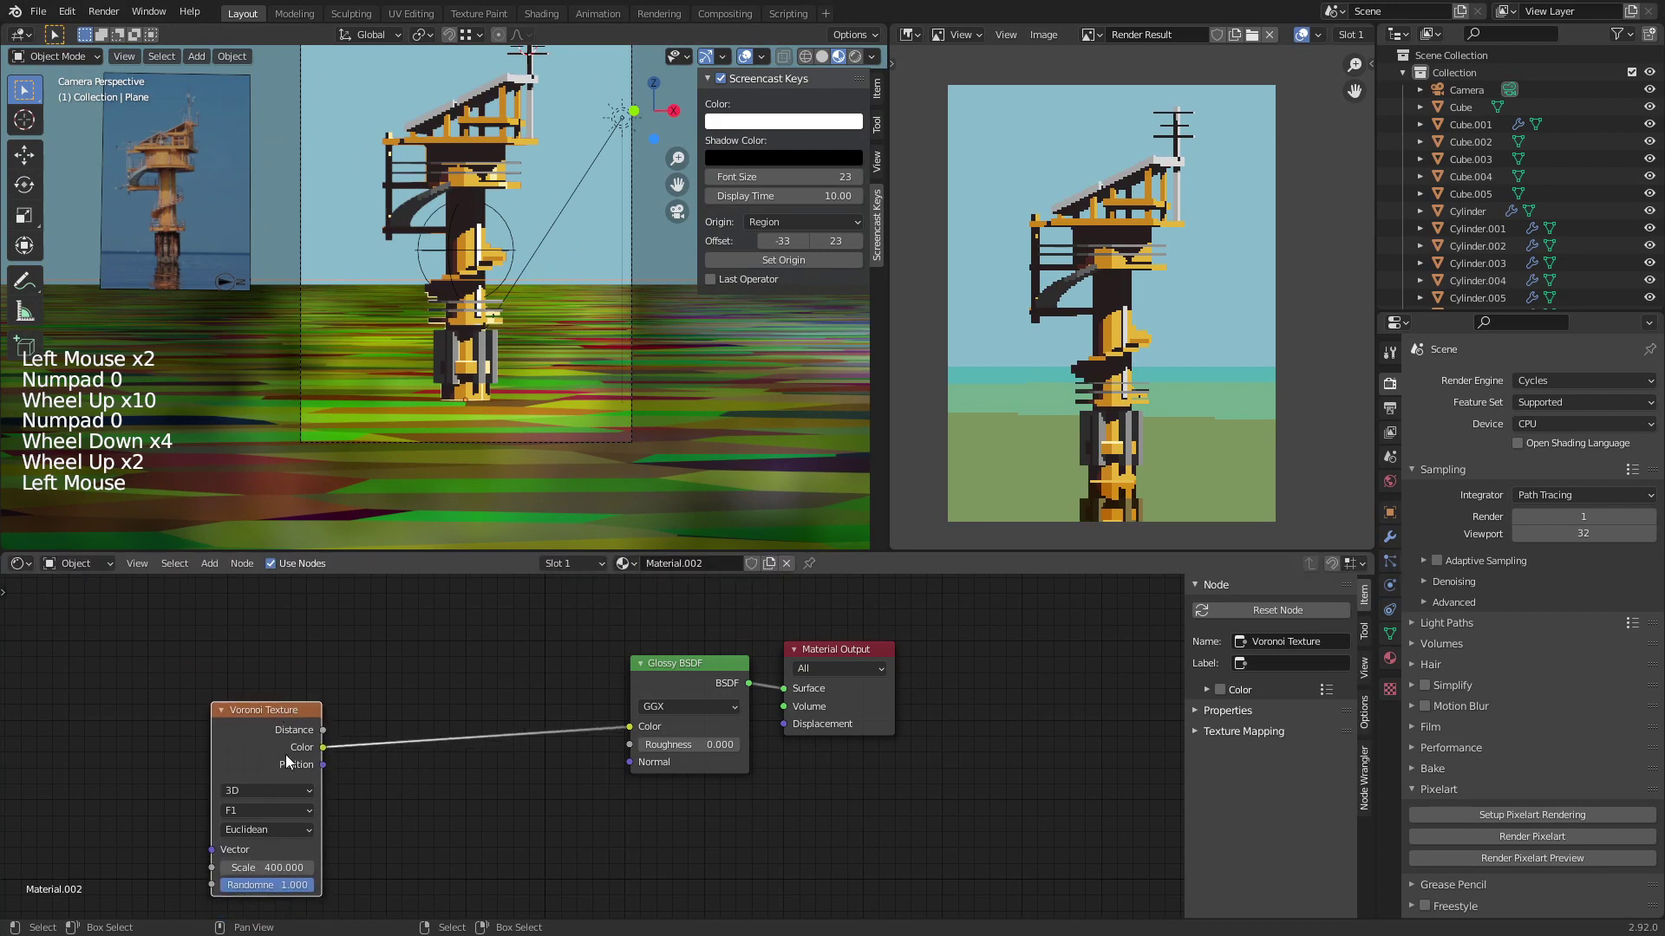
pyautogui.click(278, 824)
pyautogui.click(277, 805)
pyautogui.moveTo(352, 764); pyautogui.dragTo(347, 727, button='middle')
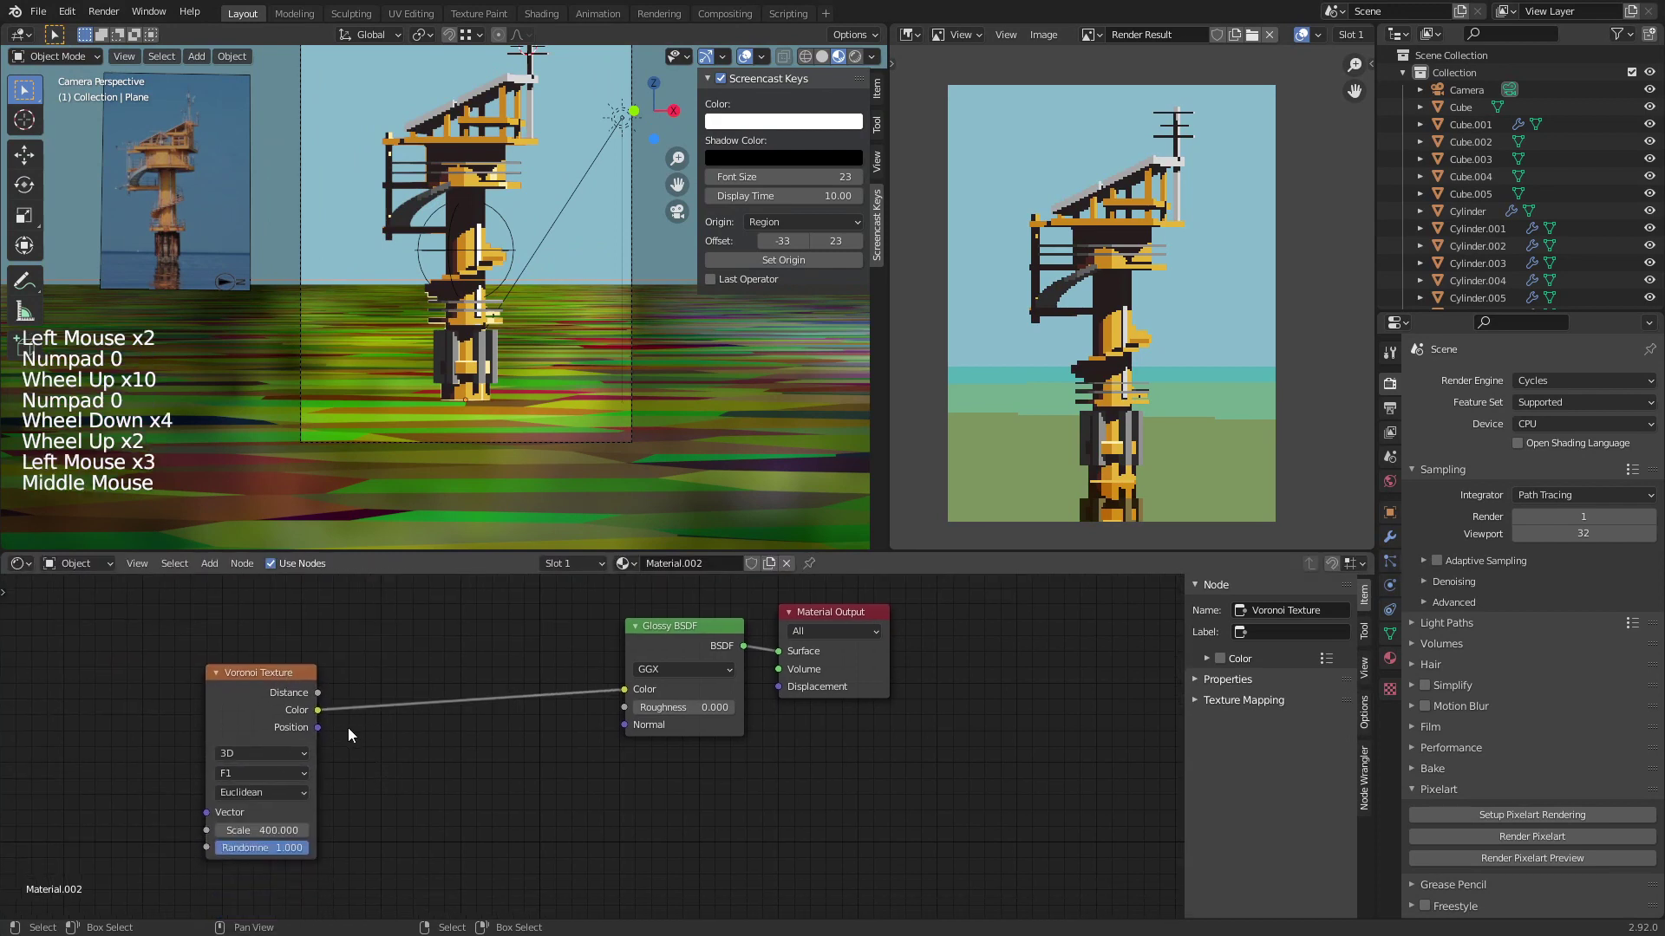
pyautogui.moveTo(325, 690); pyautogui.dragTo(624, 690)
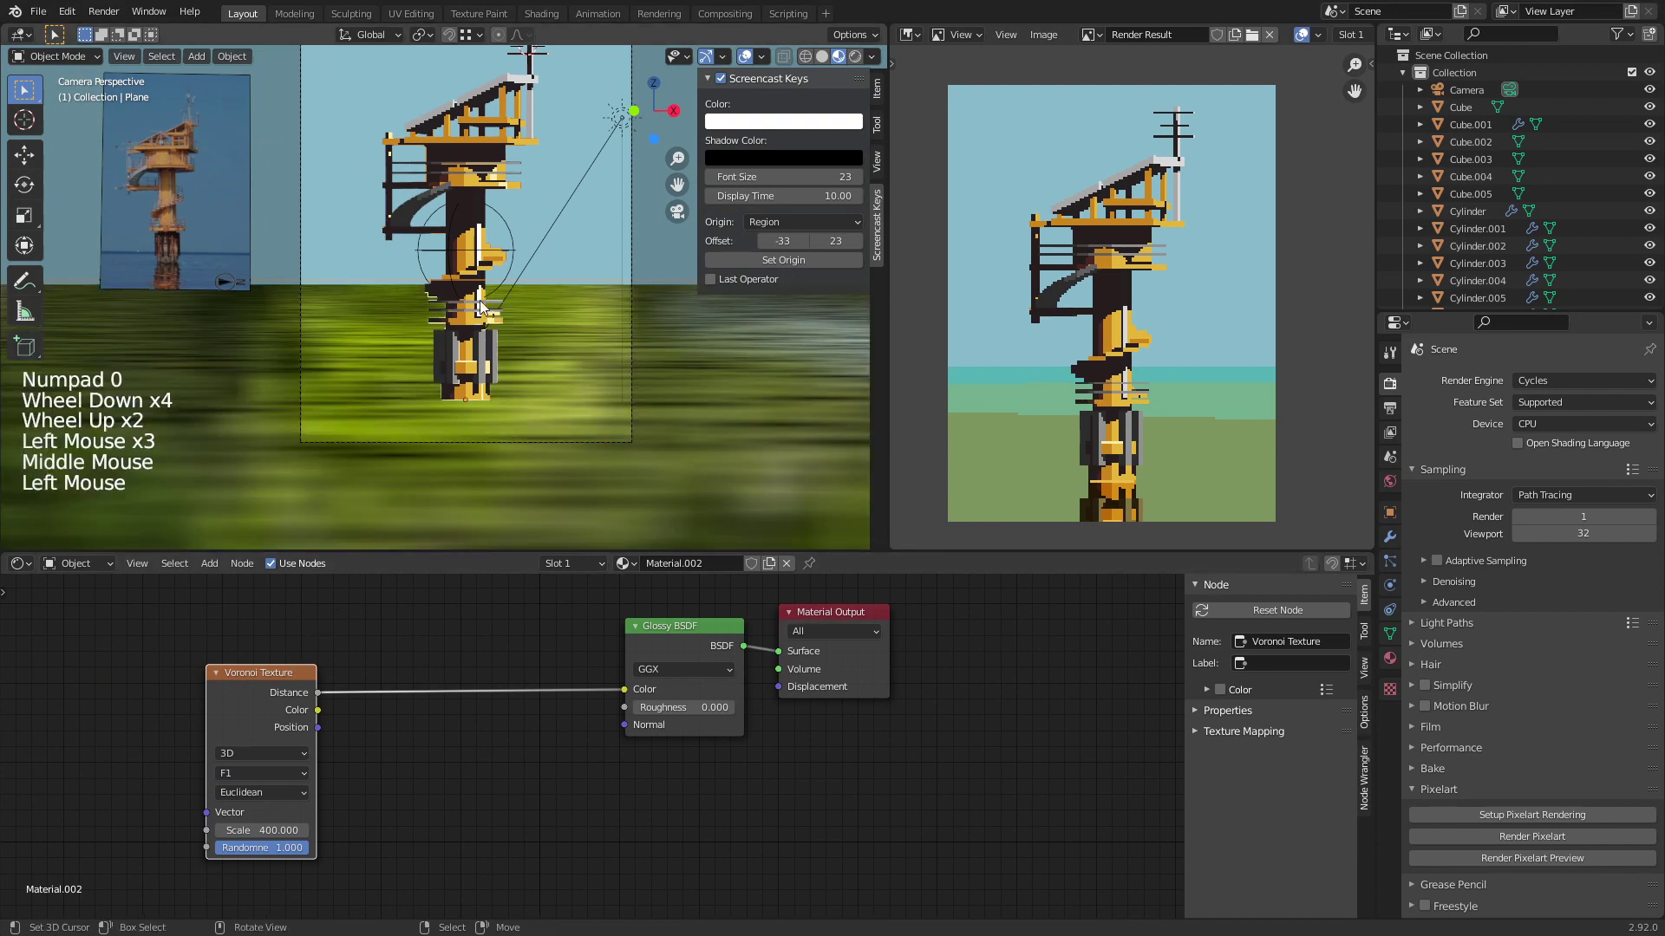
pyautogui.moveTo(481, 300); pyautogui.dragTo(539, 340, button='middle')
pyautogui.scroll(6, 529, 348)
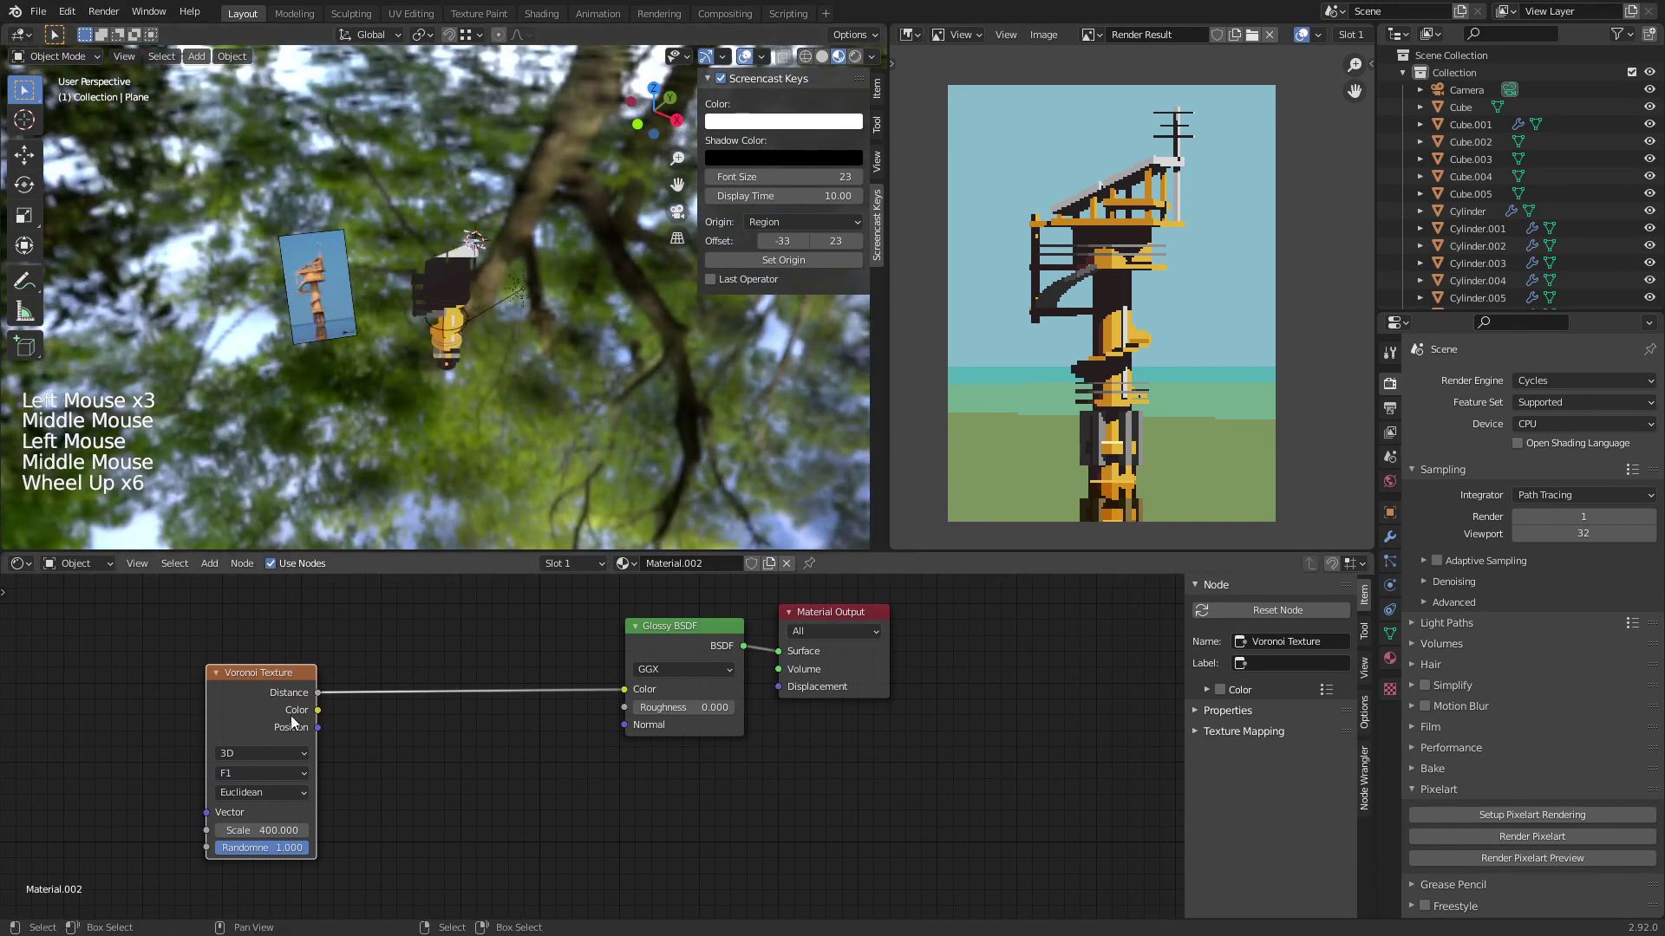
# Step: Disconnect the Voronoi Distance from the glossy color and route it through a new Bump node's Height into the Glossy BSDF Normal
pyautogui.moveTo(276, 694); pyautogui.dragTo(294, 745)
pyautogui.click(598, 685)
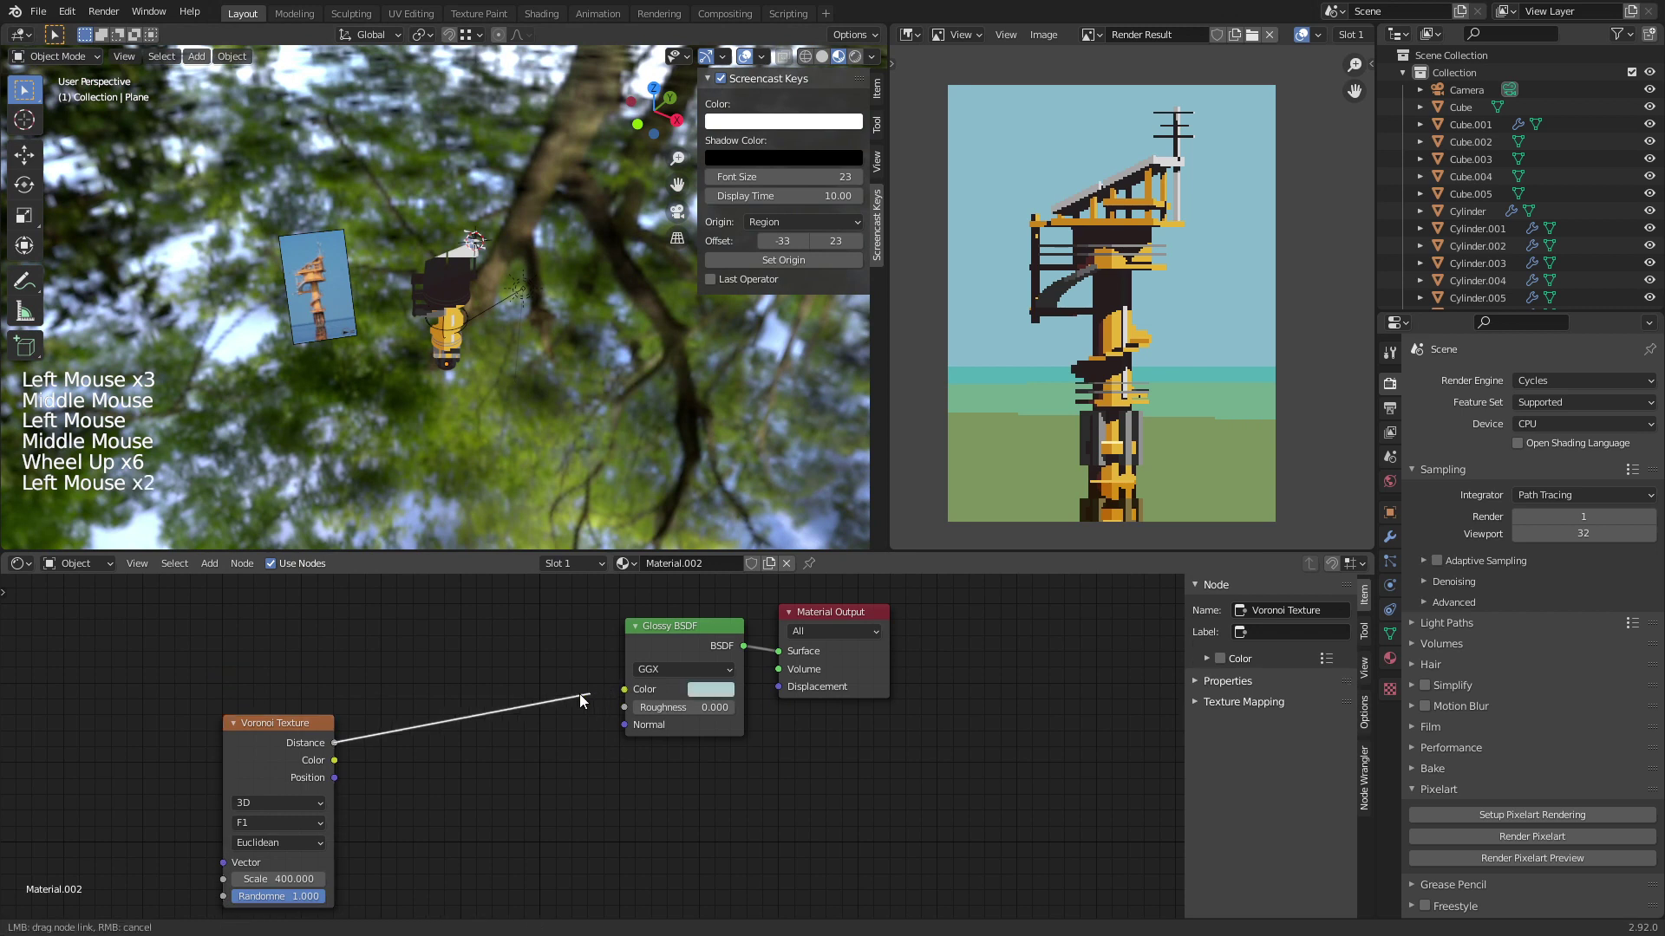
pyautogui.hotkey('shift', 'a')
pyautogui.click(570, 694)
pyautogui.write('bum')
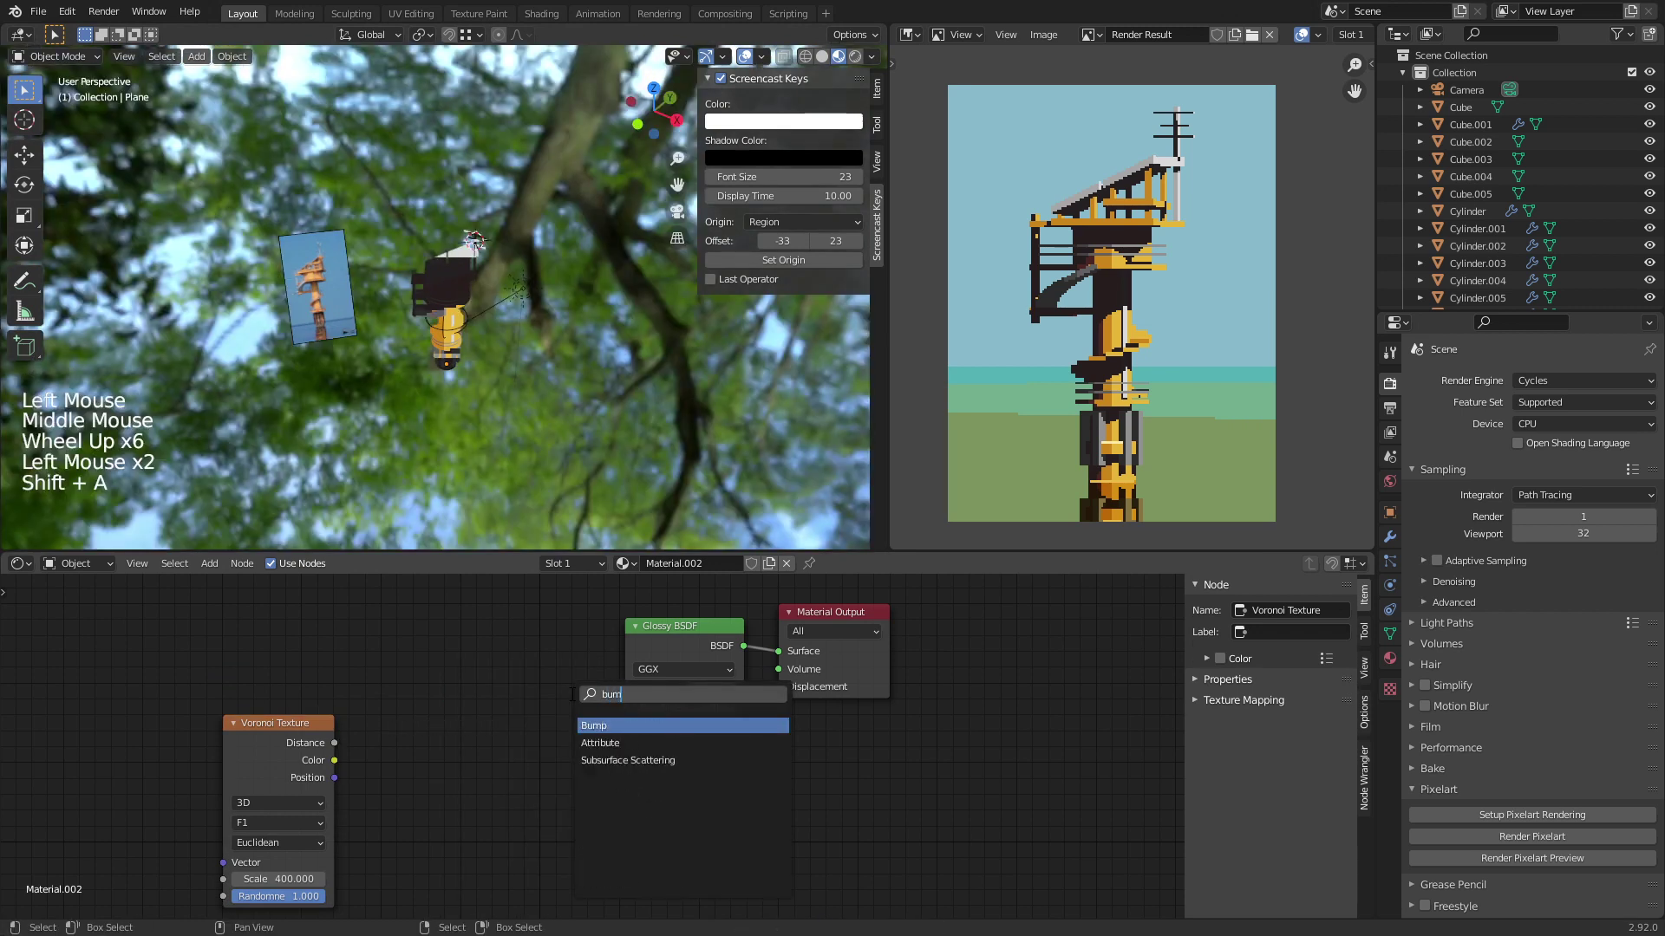
pyautogui.press('Return')
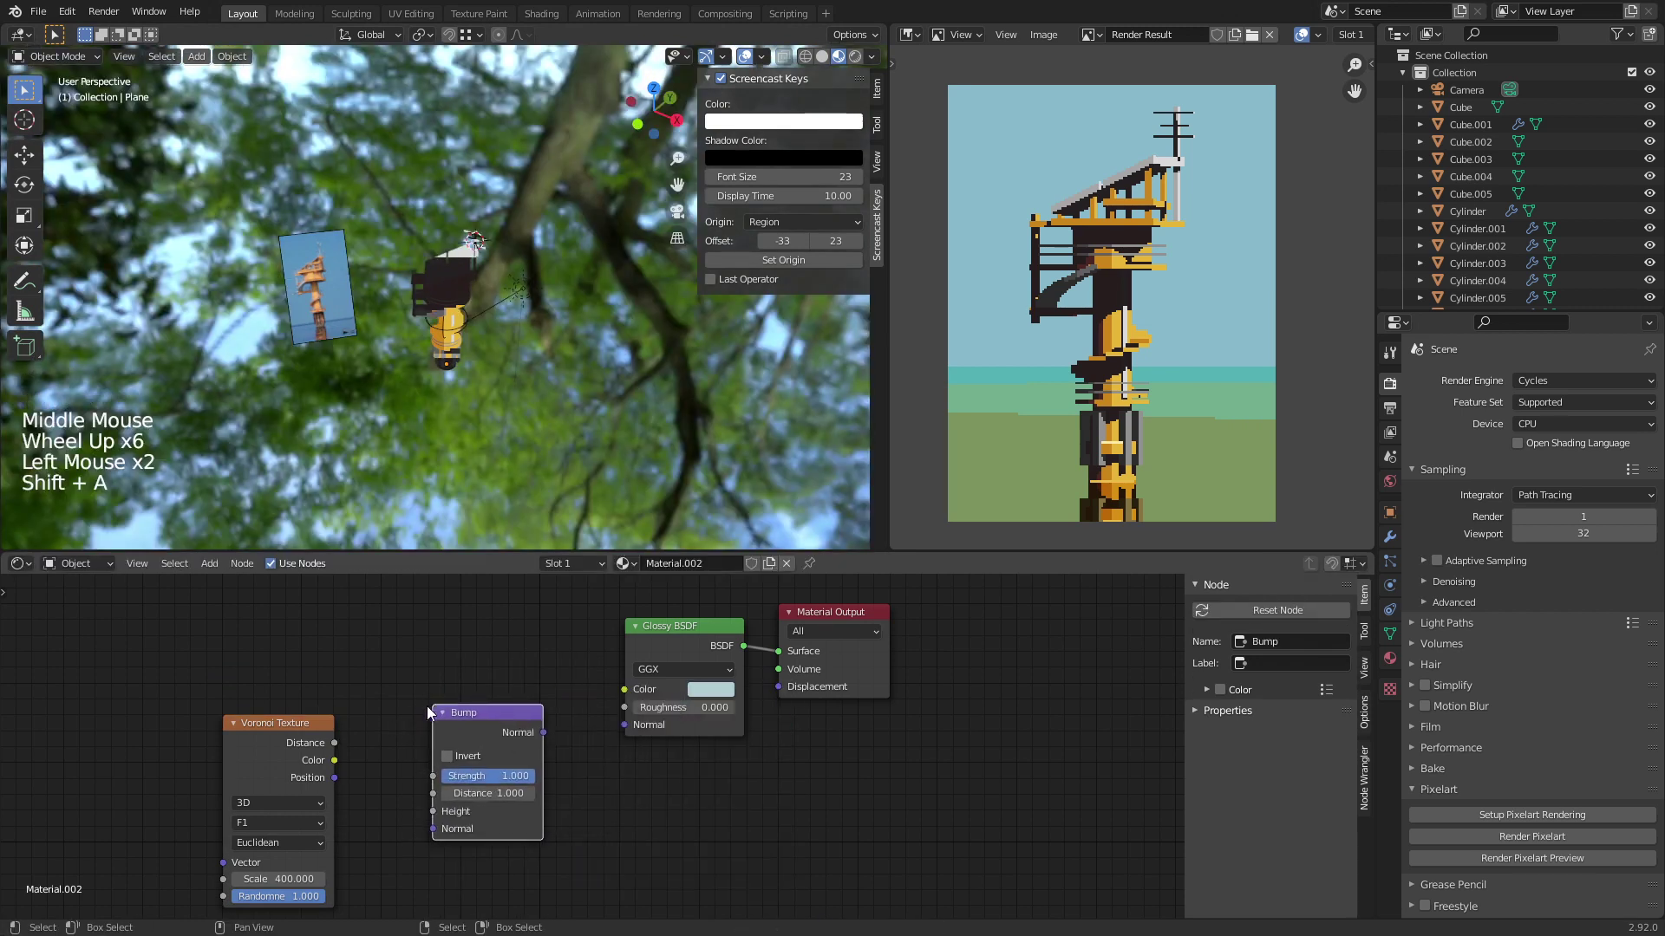
pyautogui.moveTo(346, 746); pyautogui.dragTo(433, 815)
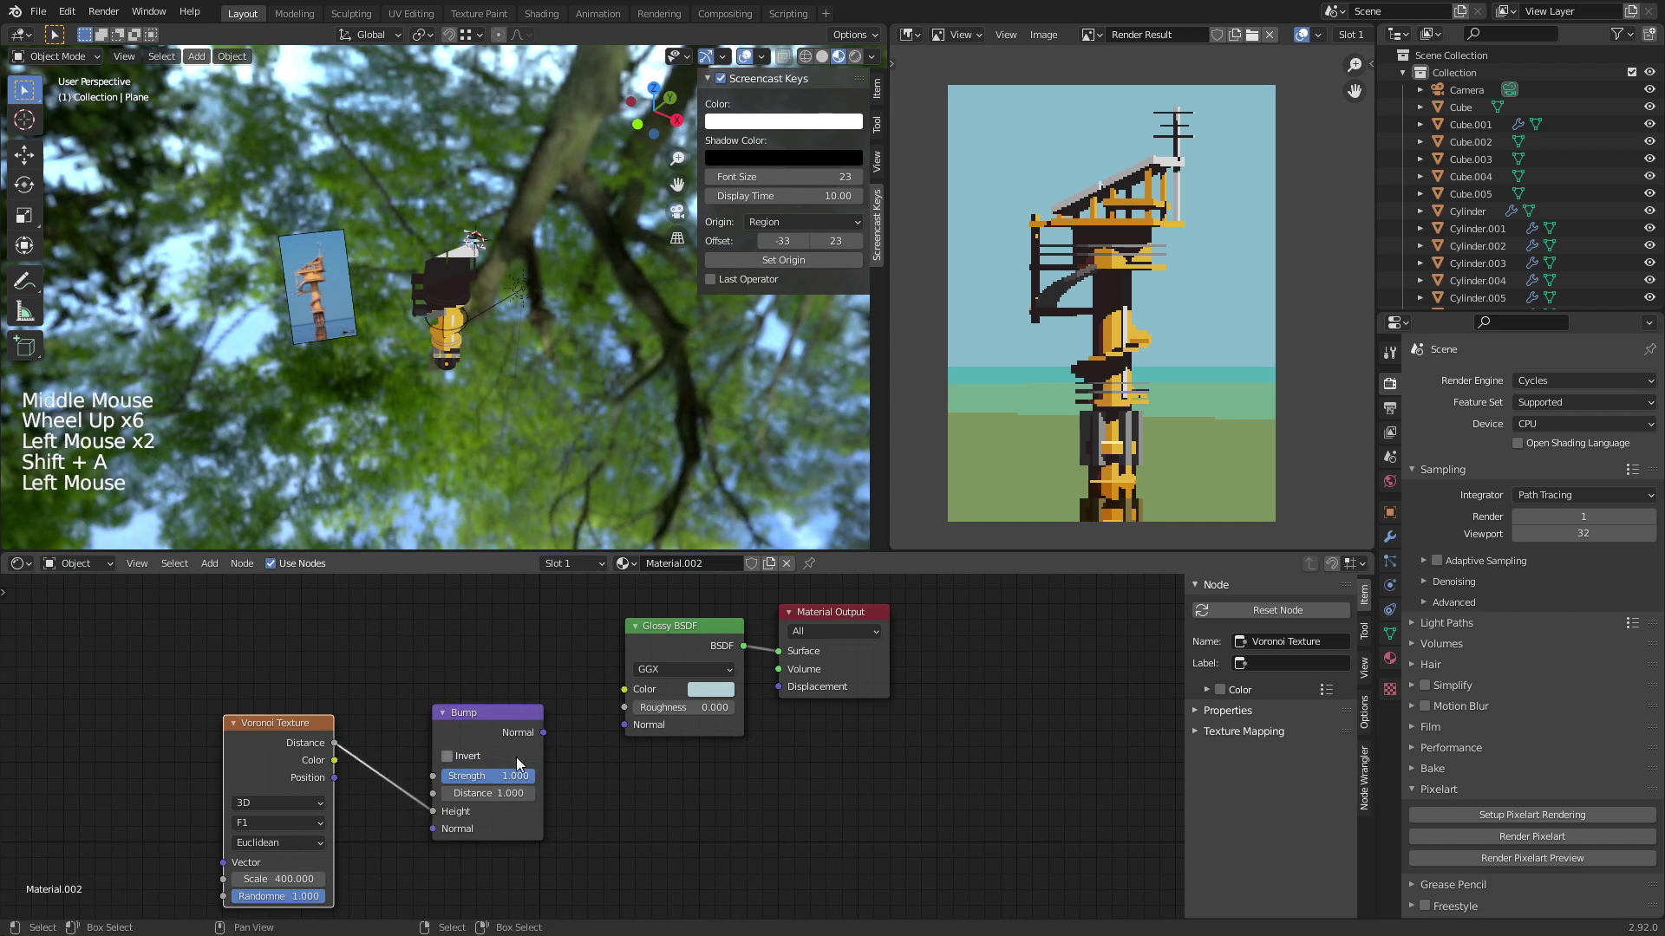
pyautogui.moveTo(542, 732); pyautogui.dragTo(624, 725)
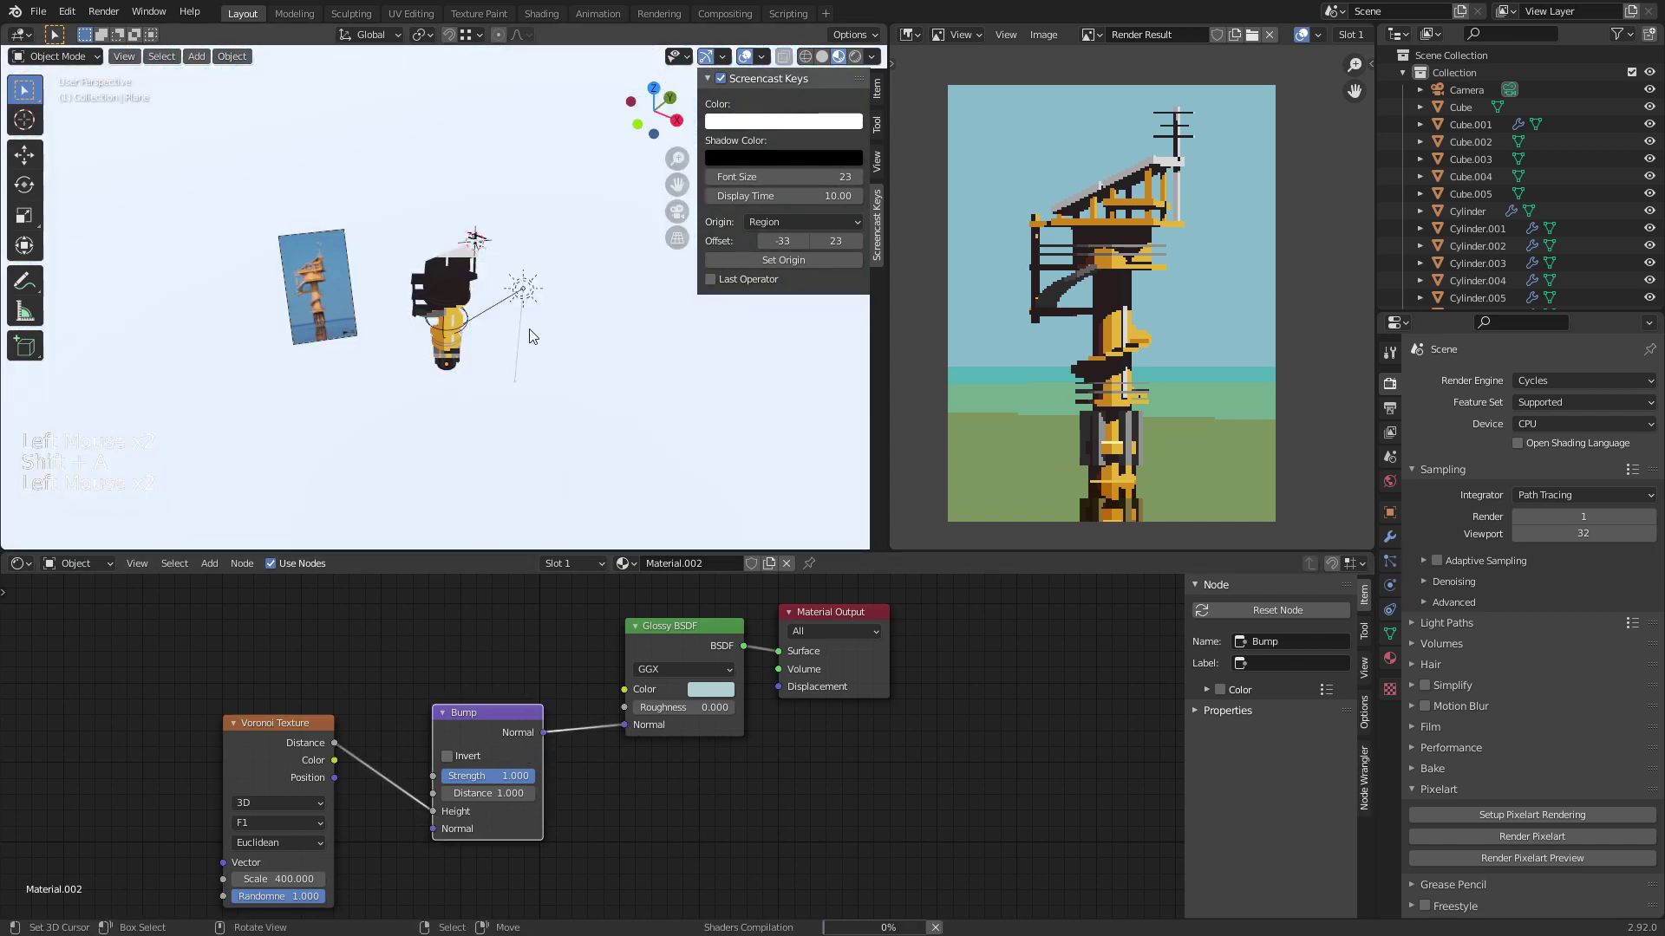
# Step: Set the Bump node's distance to -1 and return to the camera view
pyautogui.moveTo(520, 349); pyautogui.dragTo(508, 313, button='middle')
pyautogui.scroll(6, 507, 312)
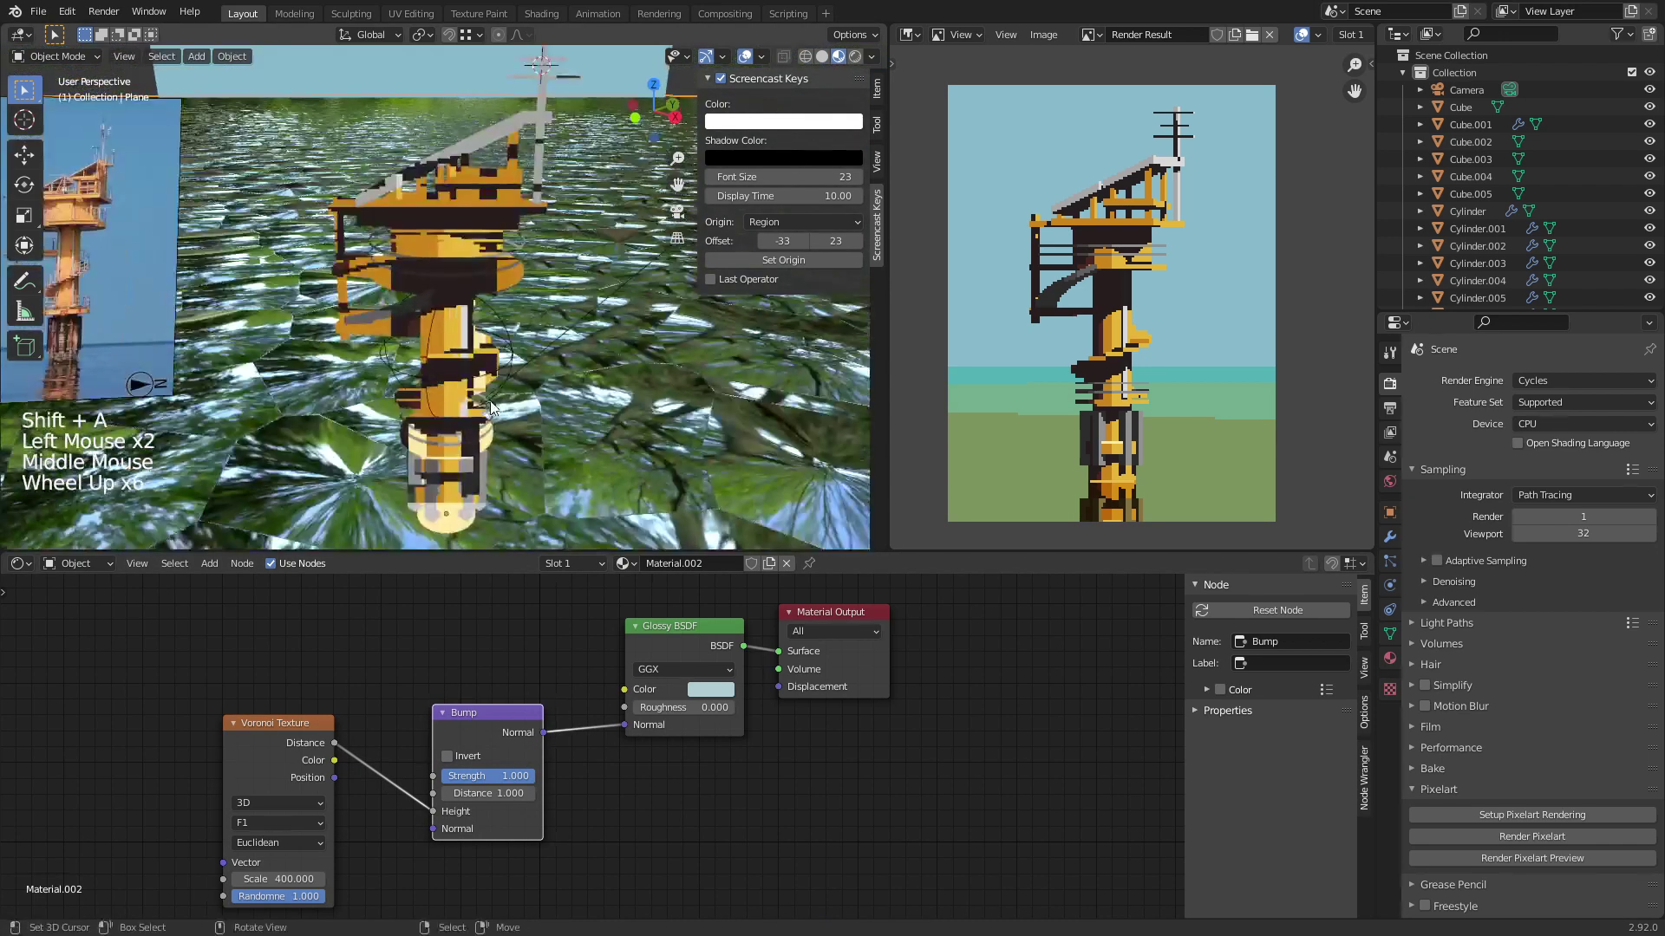
pyautogui.keyDown('shift'); pyautogui.moveTo(507, 416); pyautogui.dragTo(464, 329, button='middle'); pyautogui.keyUp('shift')
pyautogui.scroll(3, 572, 746)
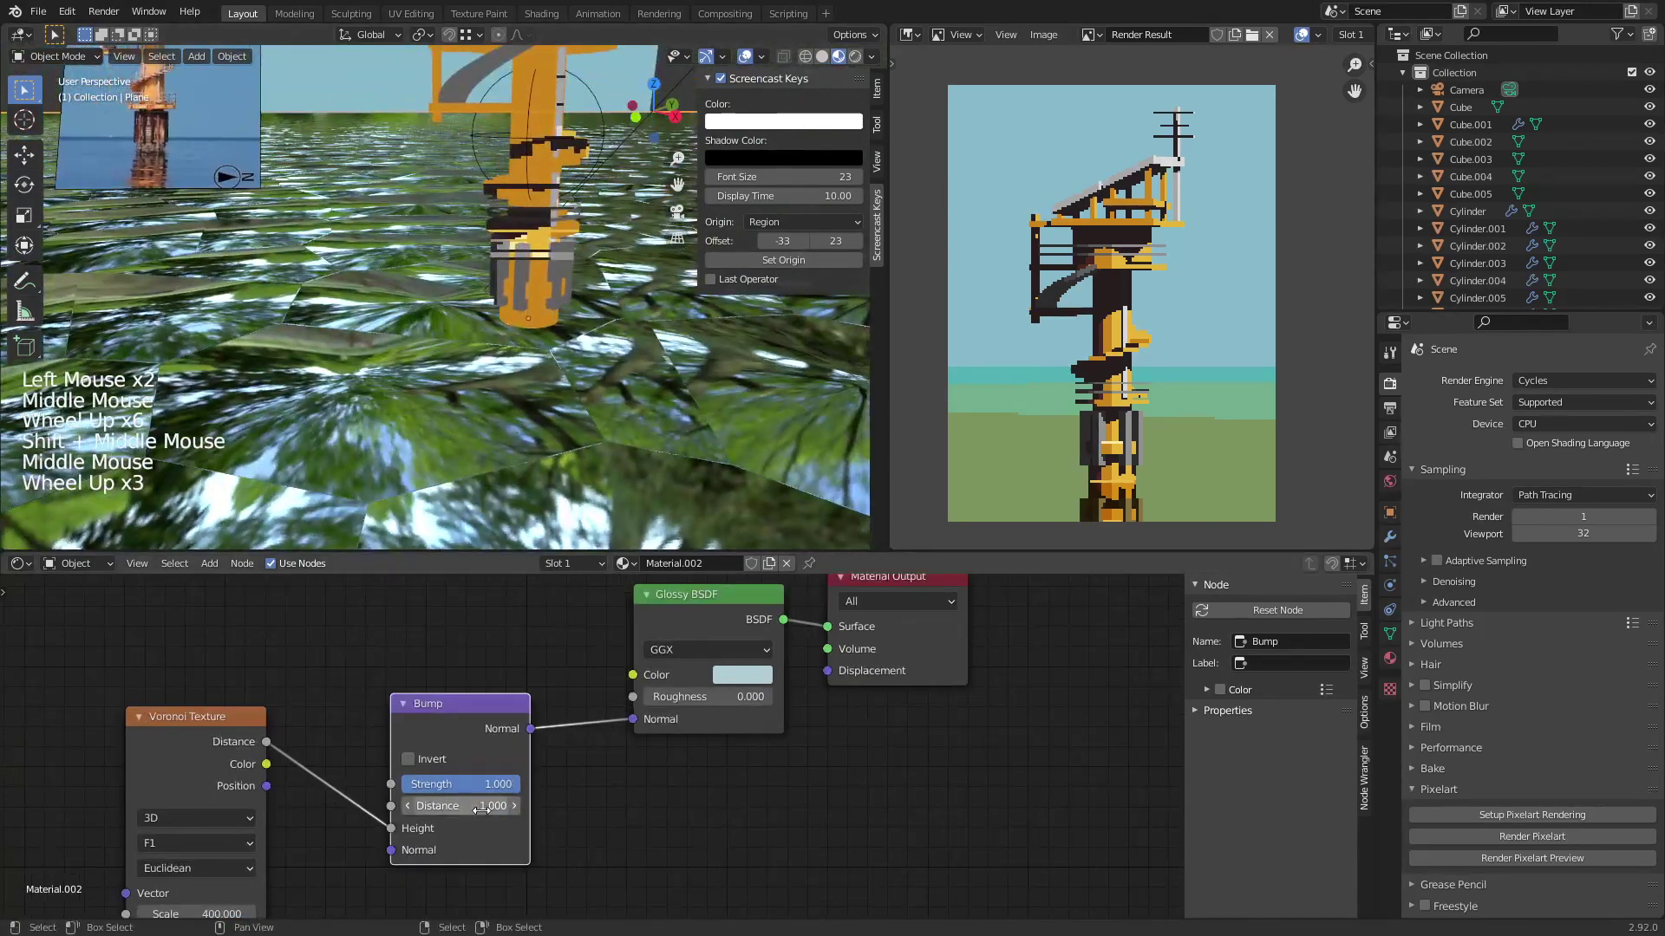
pyautogui.click(480, 807)
pyautogui.write('-1')
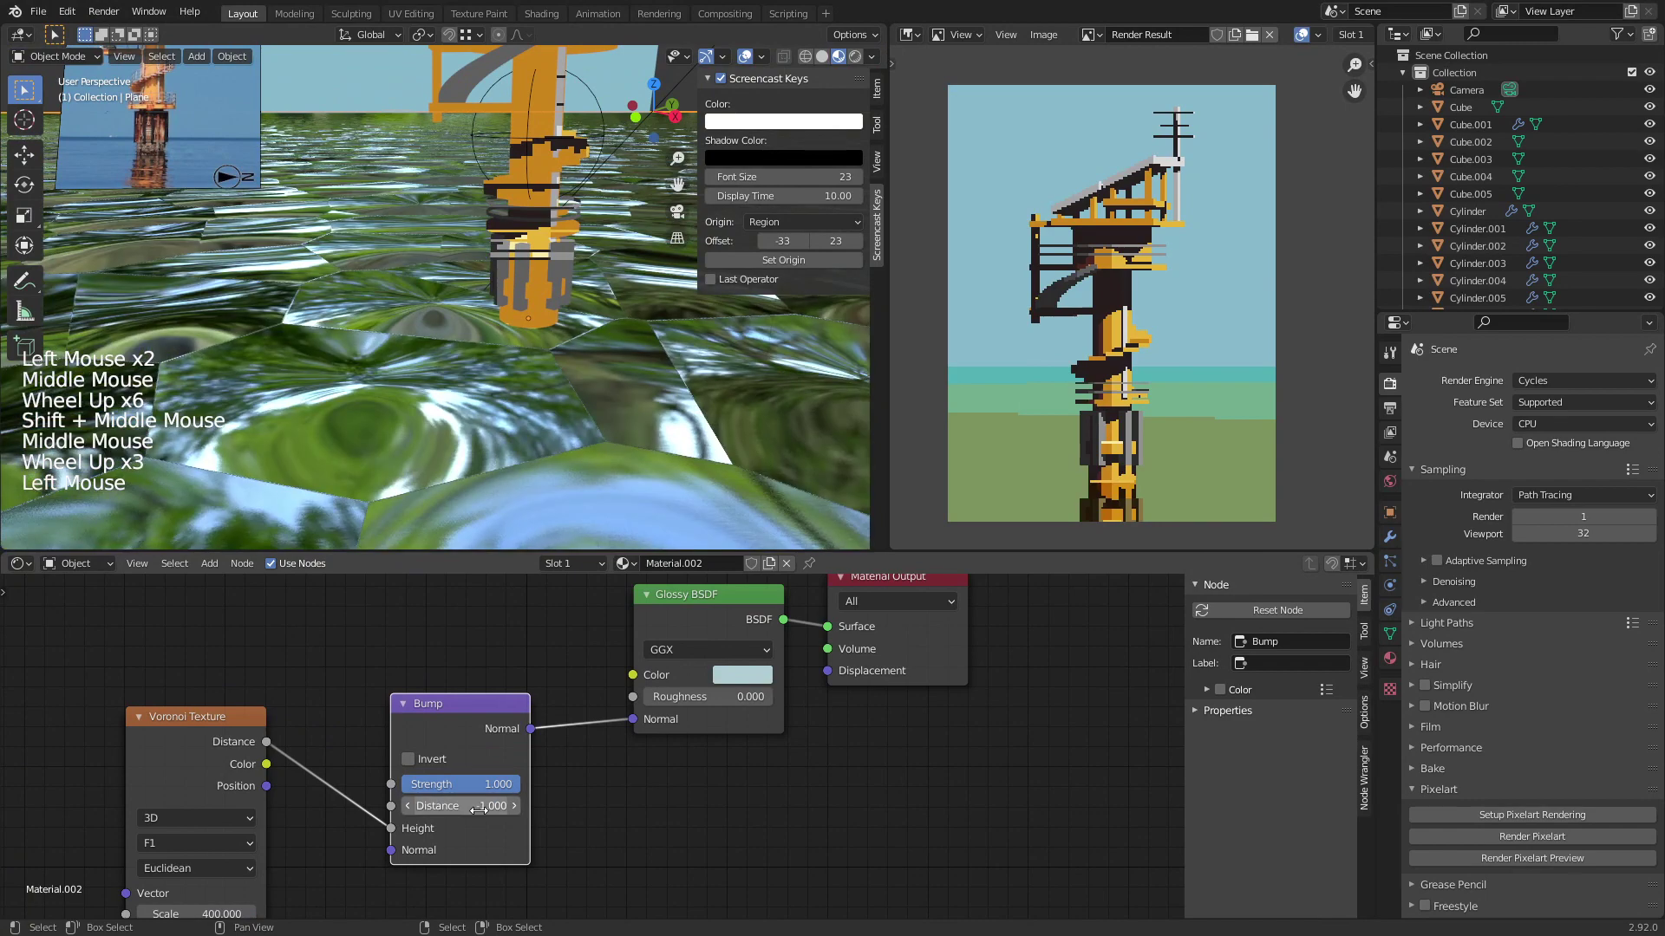
pyautogui.press('Return')
pyautogui.moveTo(421, 528); pyautogui.dragTo(407, 372, button='middle')
pyautogui.press('KP_0')
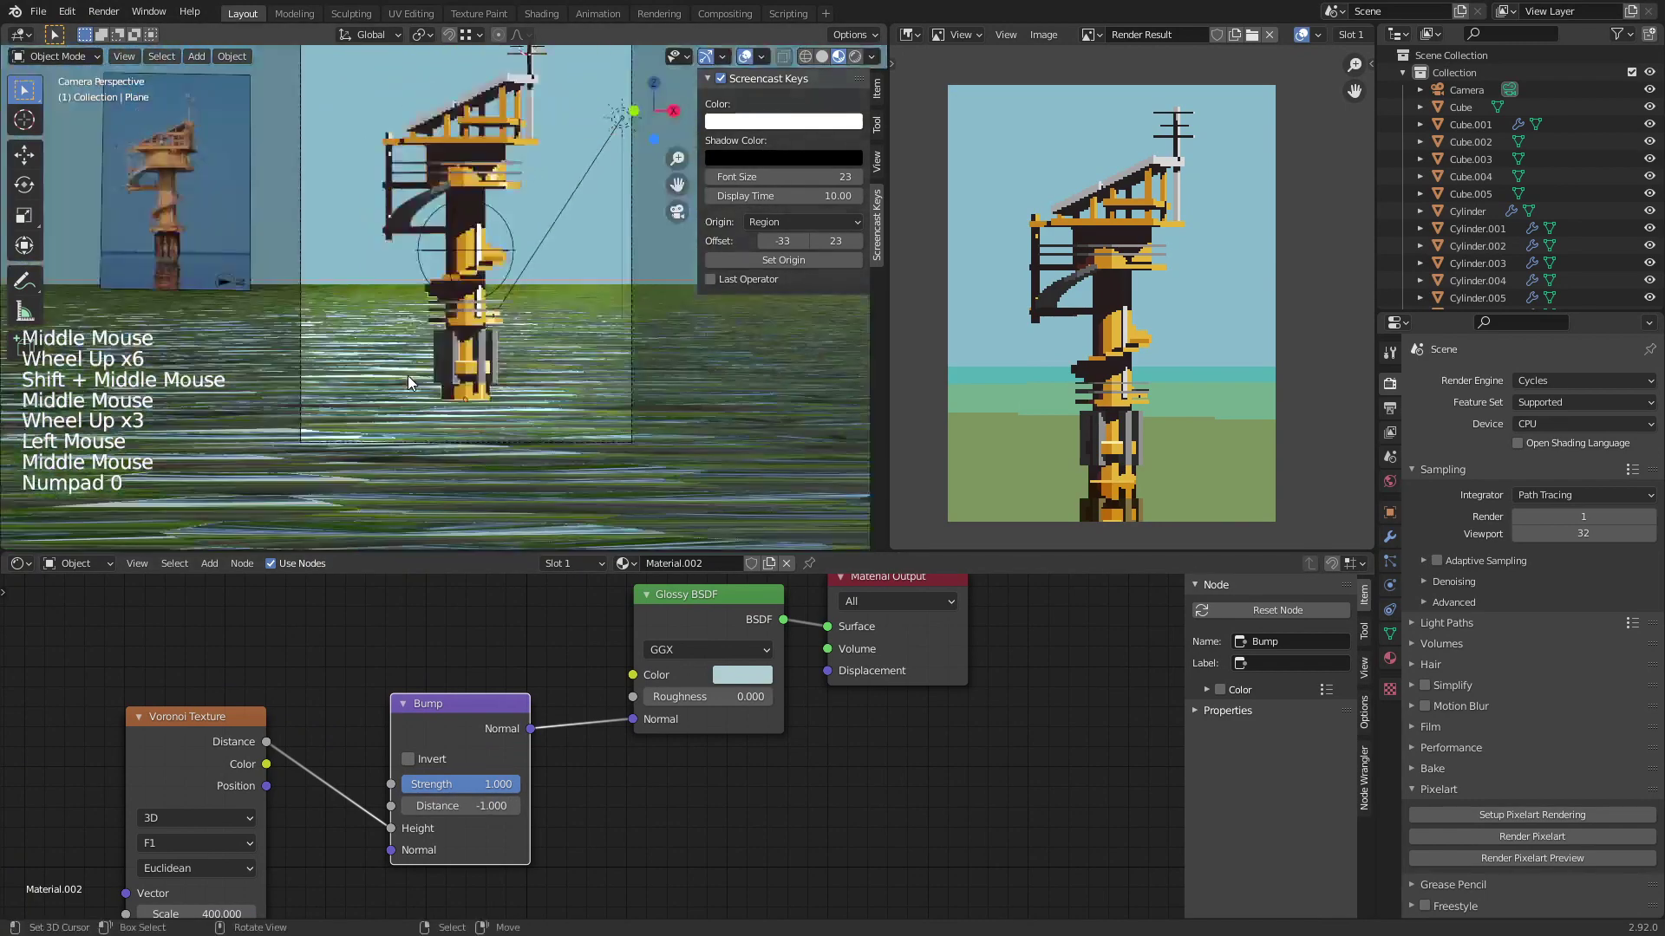
# Step: Render a pixel art preview and examine the tower's rippled reflection at the waterline
pyautogui.click(1550, 861)
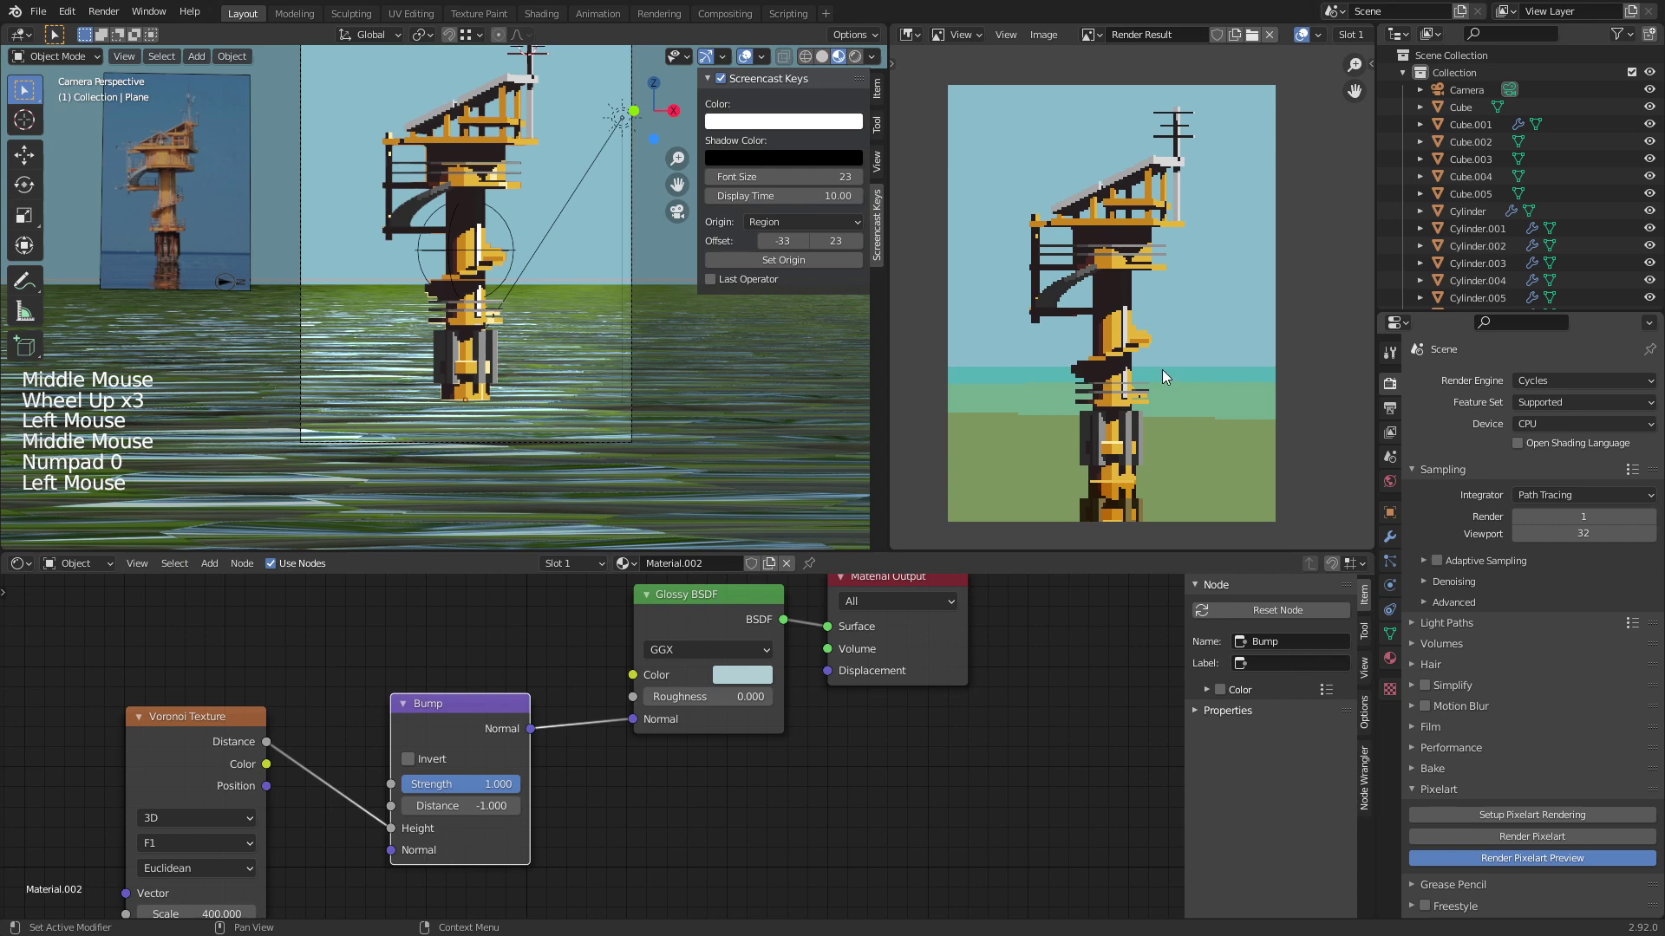
pyautogui.moveTo(1162, 369); pyautogui.dragTo(1174, 415, button='middle')
pyautogui.scroll(3, 1116, 440)
pyautogui.scroll(3, 1154, 408)
pyautogui.scroll(-7, 1186, 392)
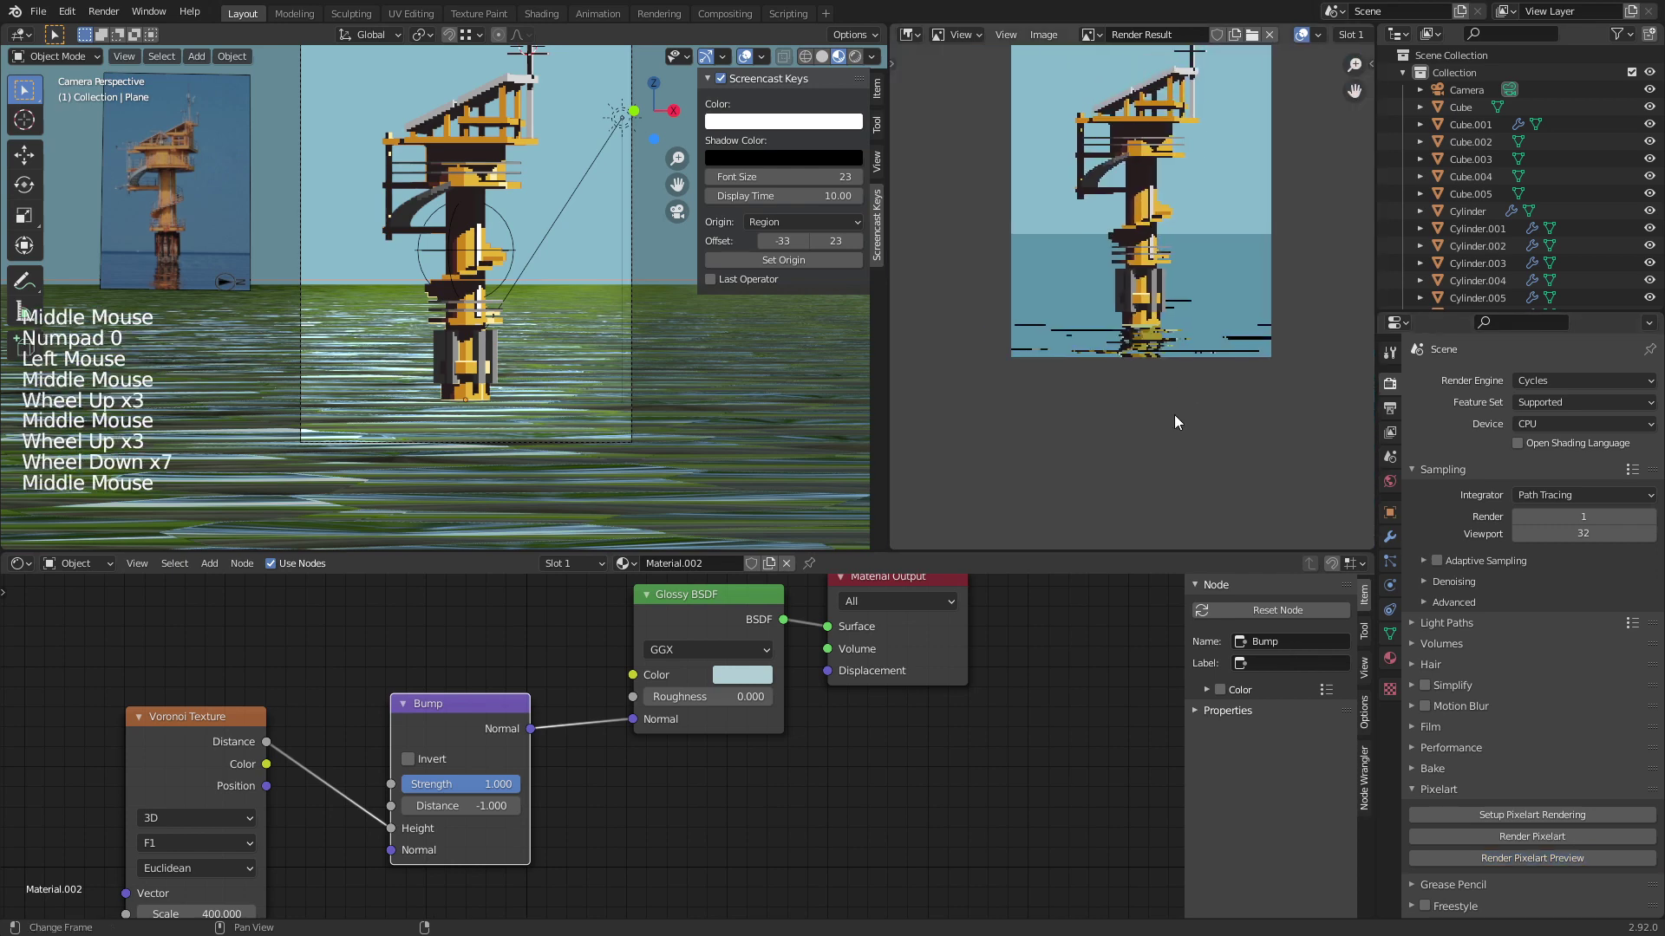
pyautogui.scroll(4, 1174, 414)
# Step: Save the file and delete the Voronoi Texture node from the water material
pyautogui.moveTo(516, 700); pyautogui.dragTo(559, 638, button='middle')
pyautogui.moveTo(412, 680); pyautogui.dragTo(429, 721, button='middle')
pyautogui.click(263, 711)
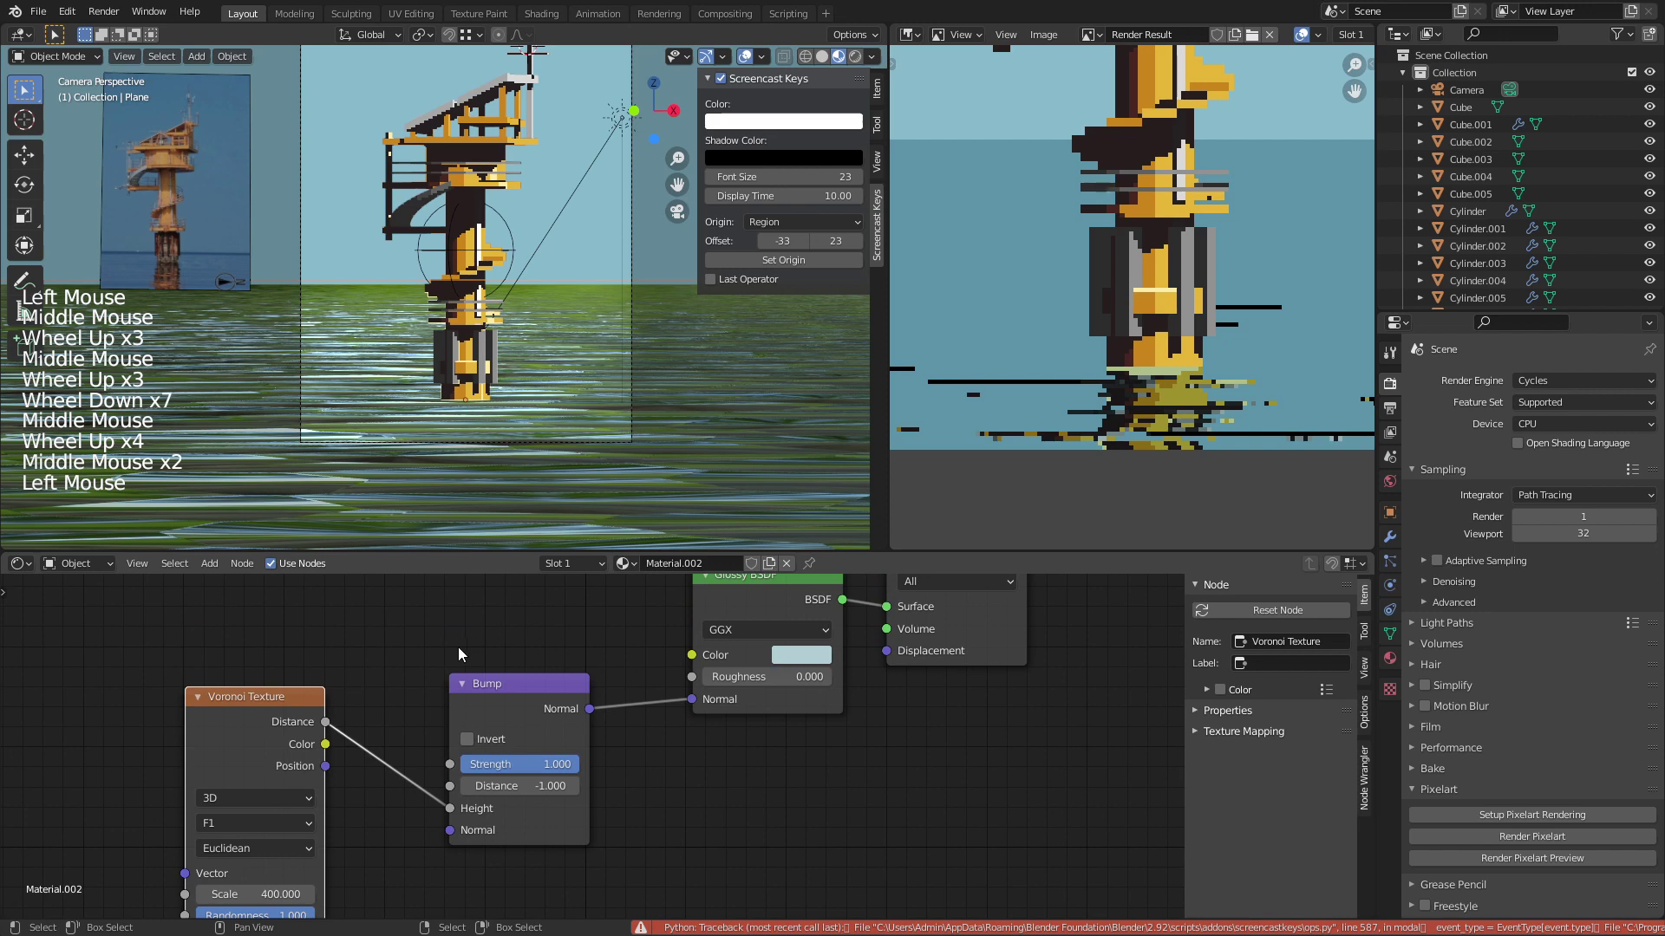
pyautogui.moveTo(459, 649); pyautogui.dragTo(488, 696, button='middle')
pyautogui.hotkey('ctrl', 's')
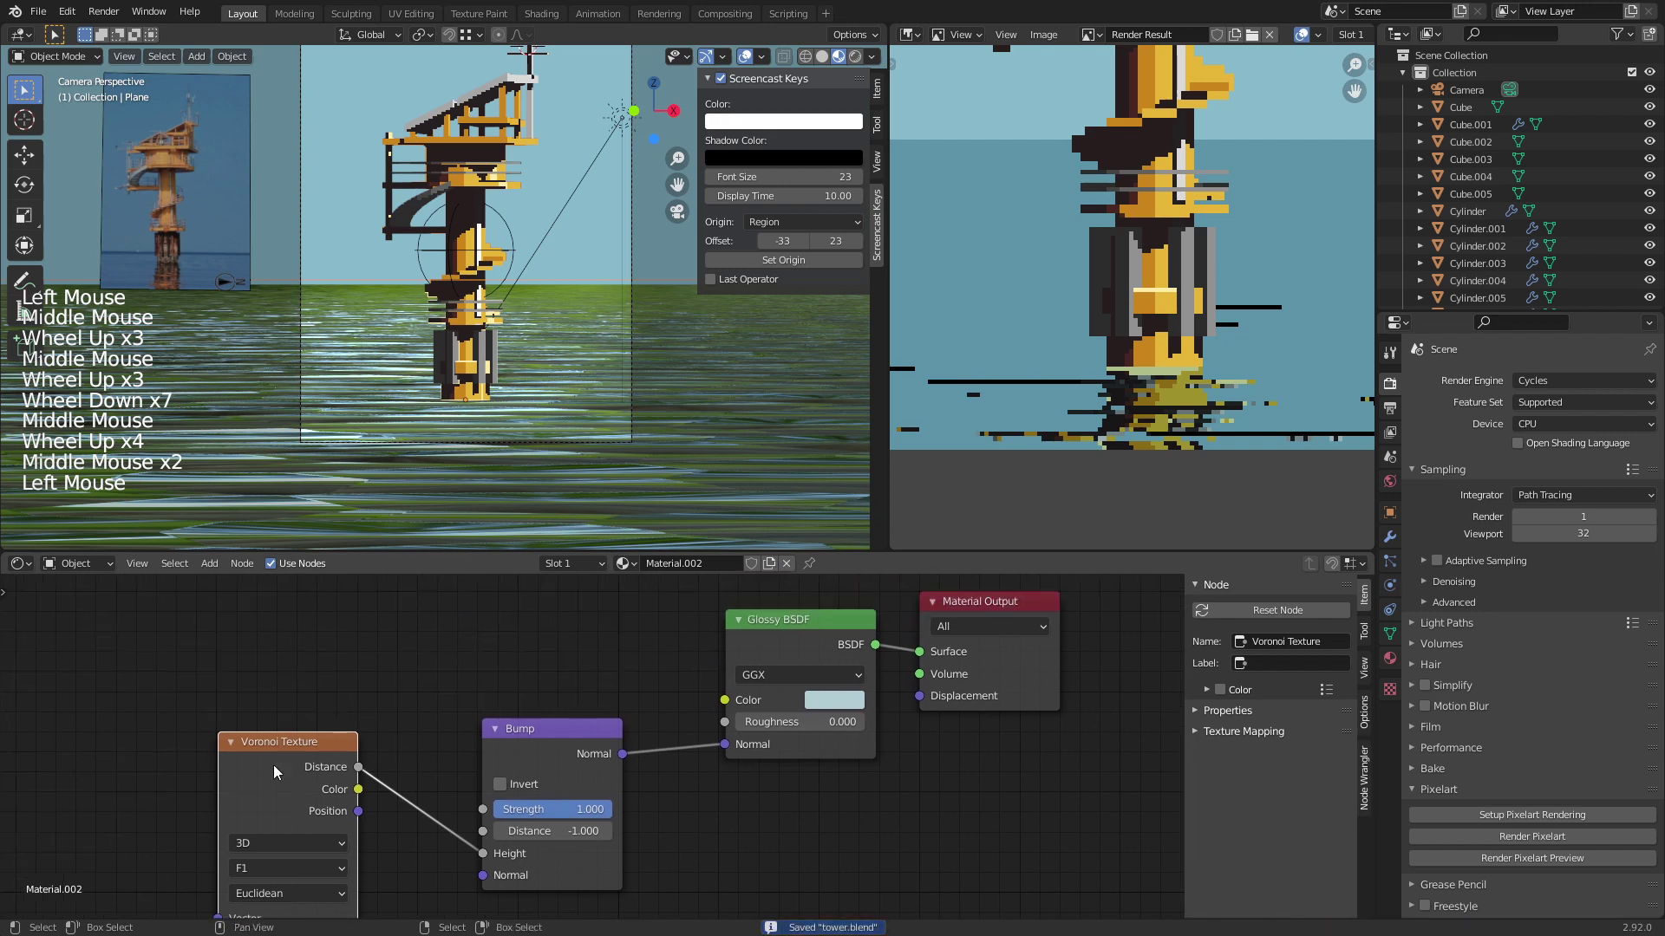
pyautogui.press('x')
# Step: Add a Noise Texture node beside the Bump node in the water material
pyautogui.moveTo(338, 665); pyautogui.dragTo(357, 704, button='middle')
pyautogui.hotkey('shift', 'a')
pyautogui.moveTo(357, 705)
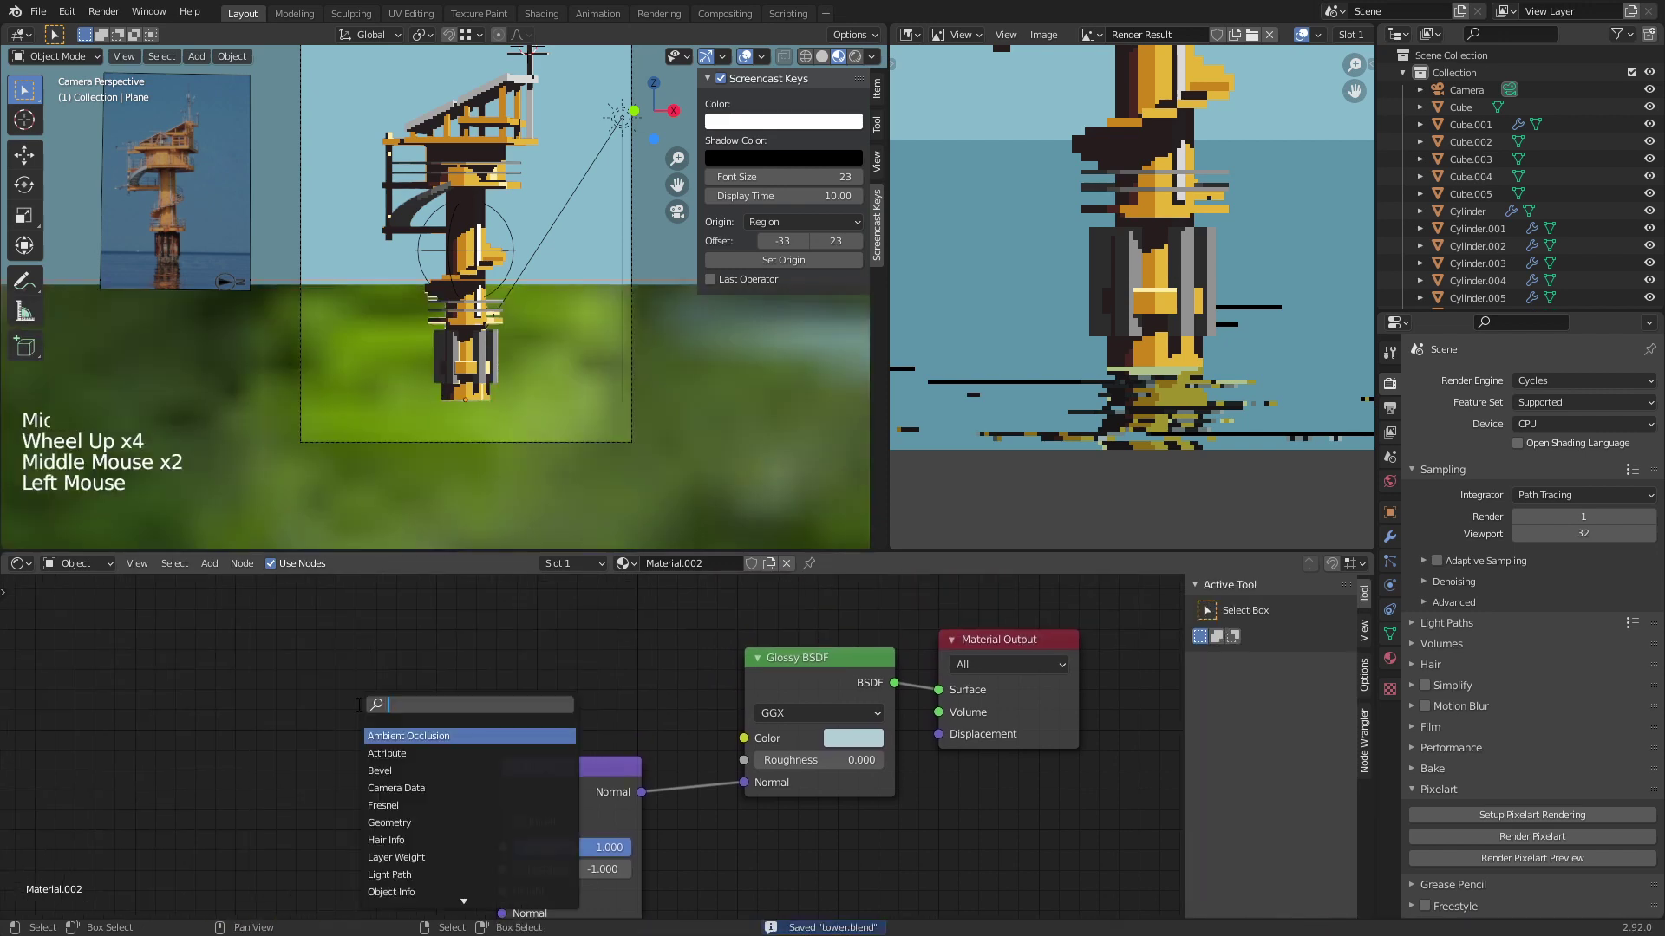
pyautogui.hotkey('shift', 'a')
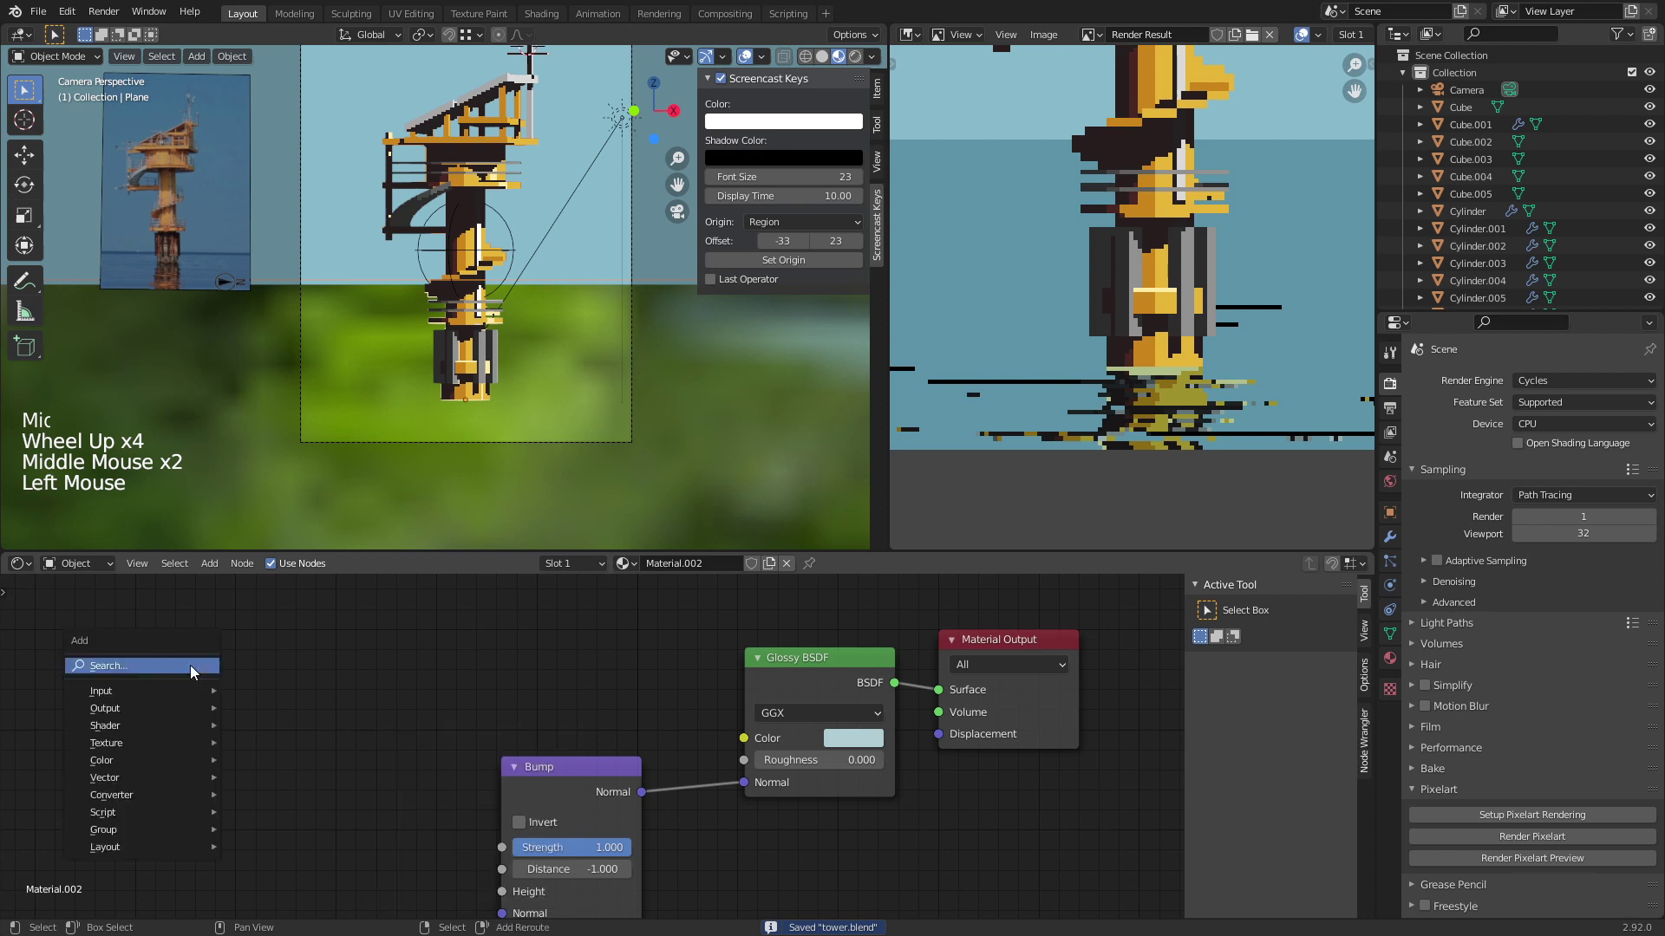
pyautogui.moveTo(180, 744)
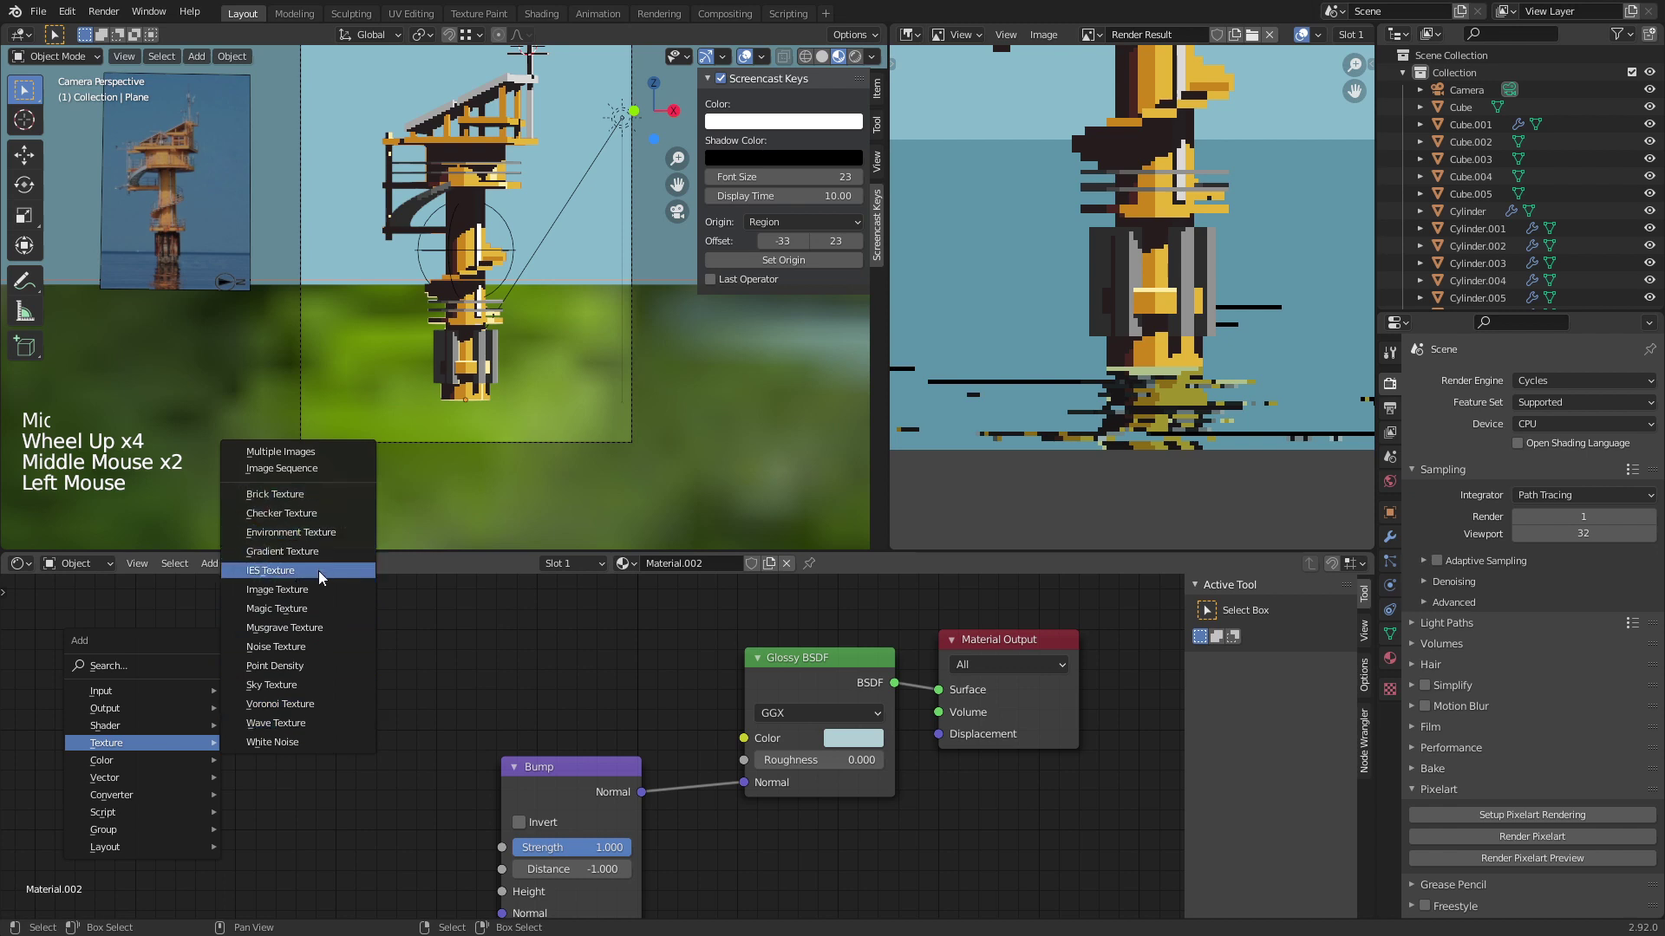
pyautogui.click(305, 646)
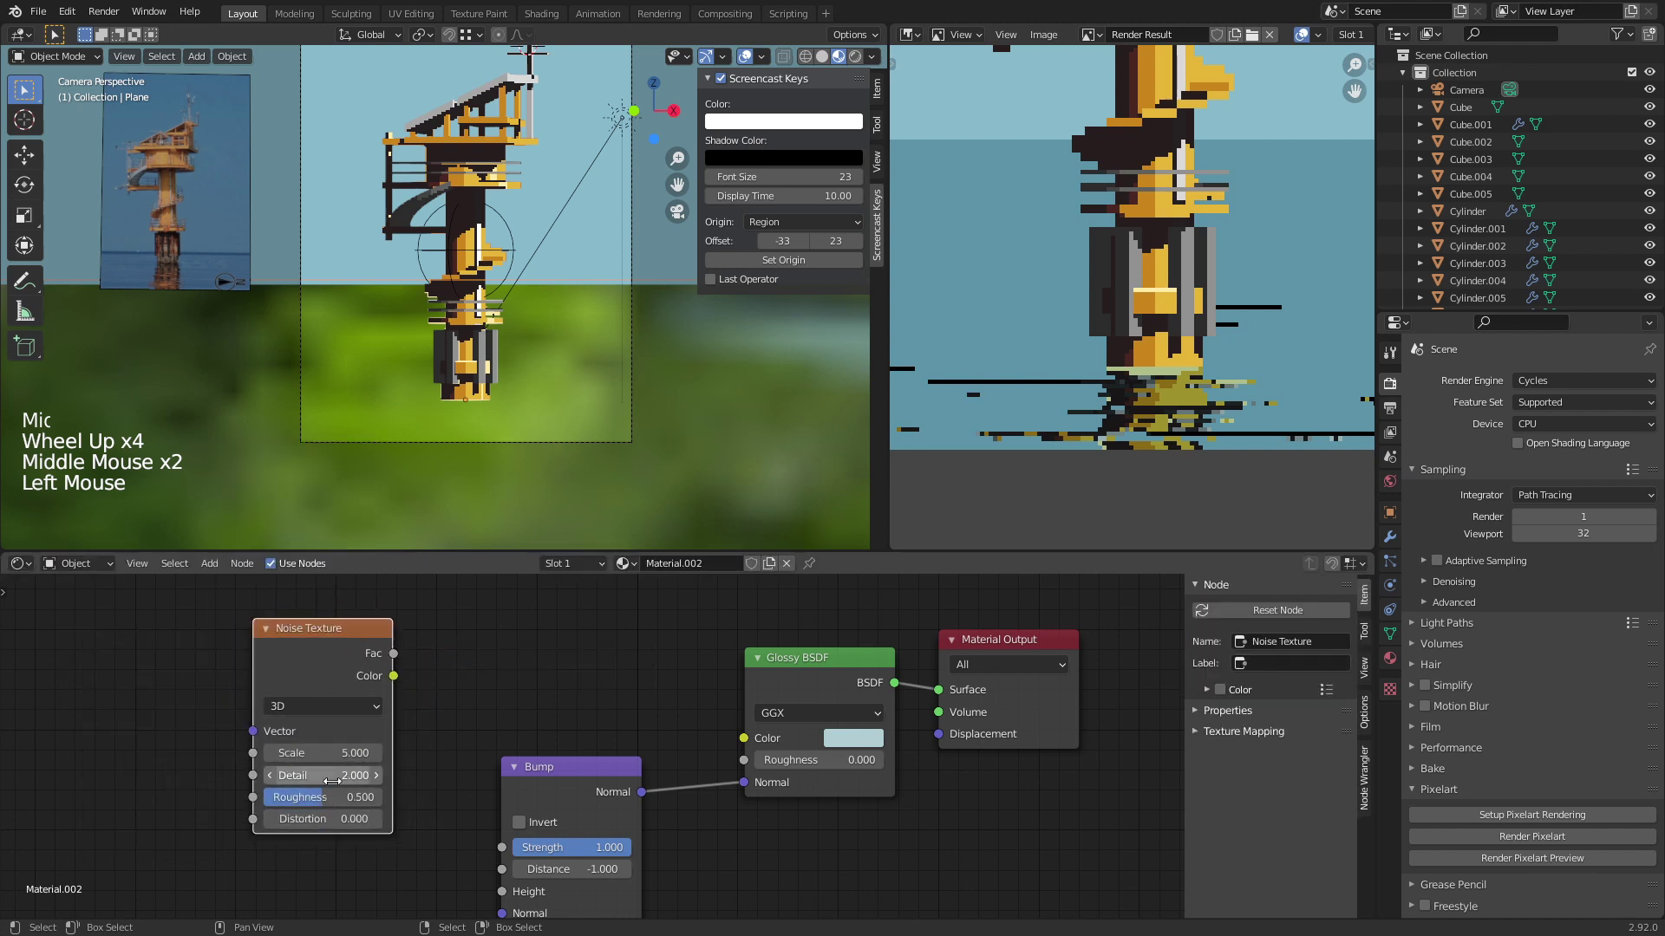
# Step: Set the Noise Texture's detail to 0, feed its Fac output into the Bump node's height, and save the file
pyautogui.moveTo(324, 775); pyautogui.dragTo(269, 775)
pyautogui.moveTo(394, 654); pyautogui.dragTo(502, 891)
pyautogui.moveTo(355, 659); pyautogui.dragTo(356, 725)
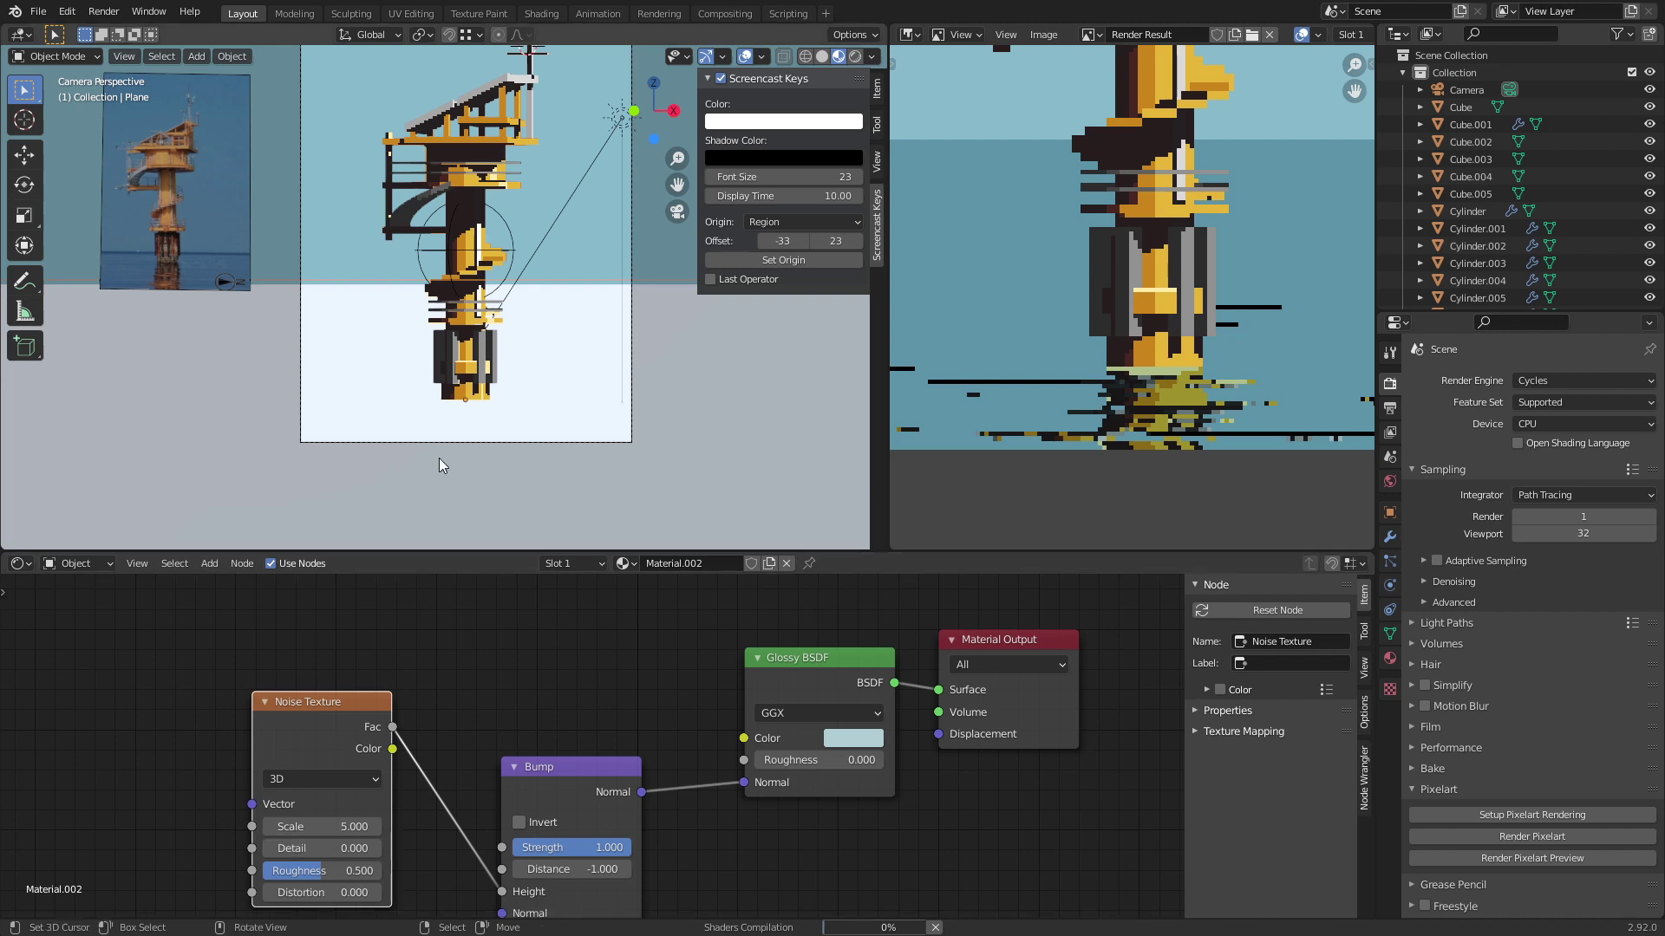
pyautogui.moveTo(440, 455)
pyautogui.mouseDown(button='middle')
pyautogui.moveTo(464, 475)
pyautogui.moveTo(472, 463)
pyautogui.moveTo(475, 522)
pyautogui.moveTo(482, 456)
pyautogui.moveTo(465, 449)
pyautogui.mouseUp(button='middle')
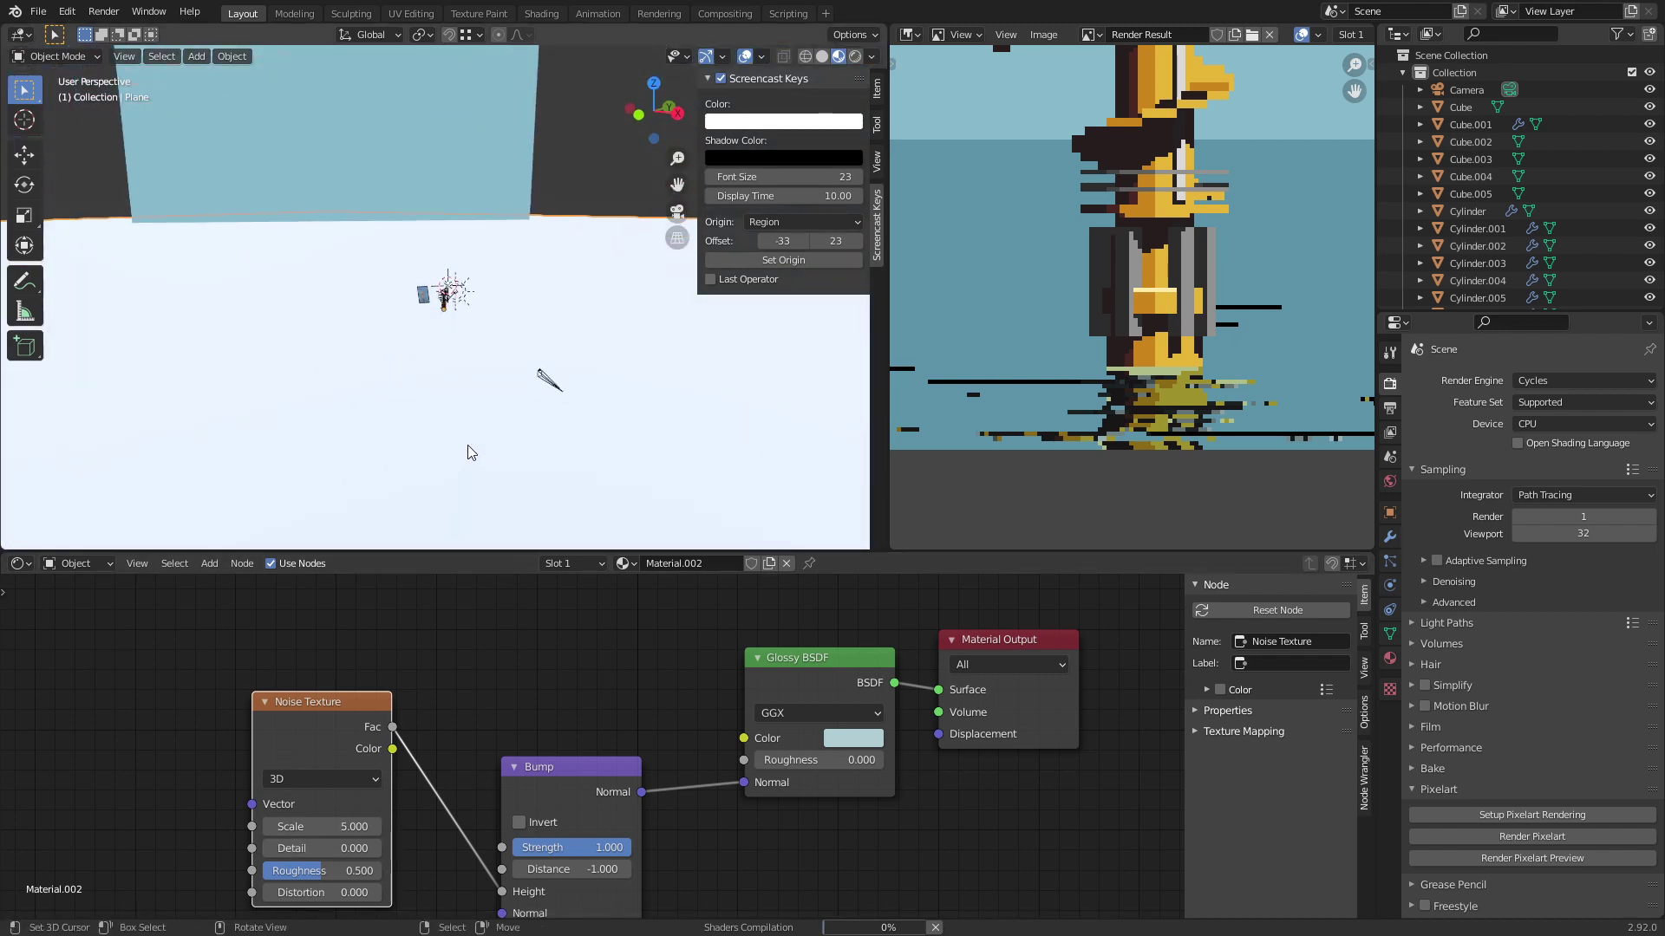
pyautogui.moveTo(473, 440); pyautogui.dragTo(478, 434, button='middle')
pyautogui.hotkey('ctrl', 's')
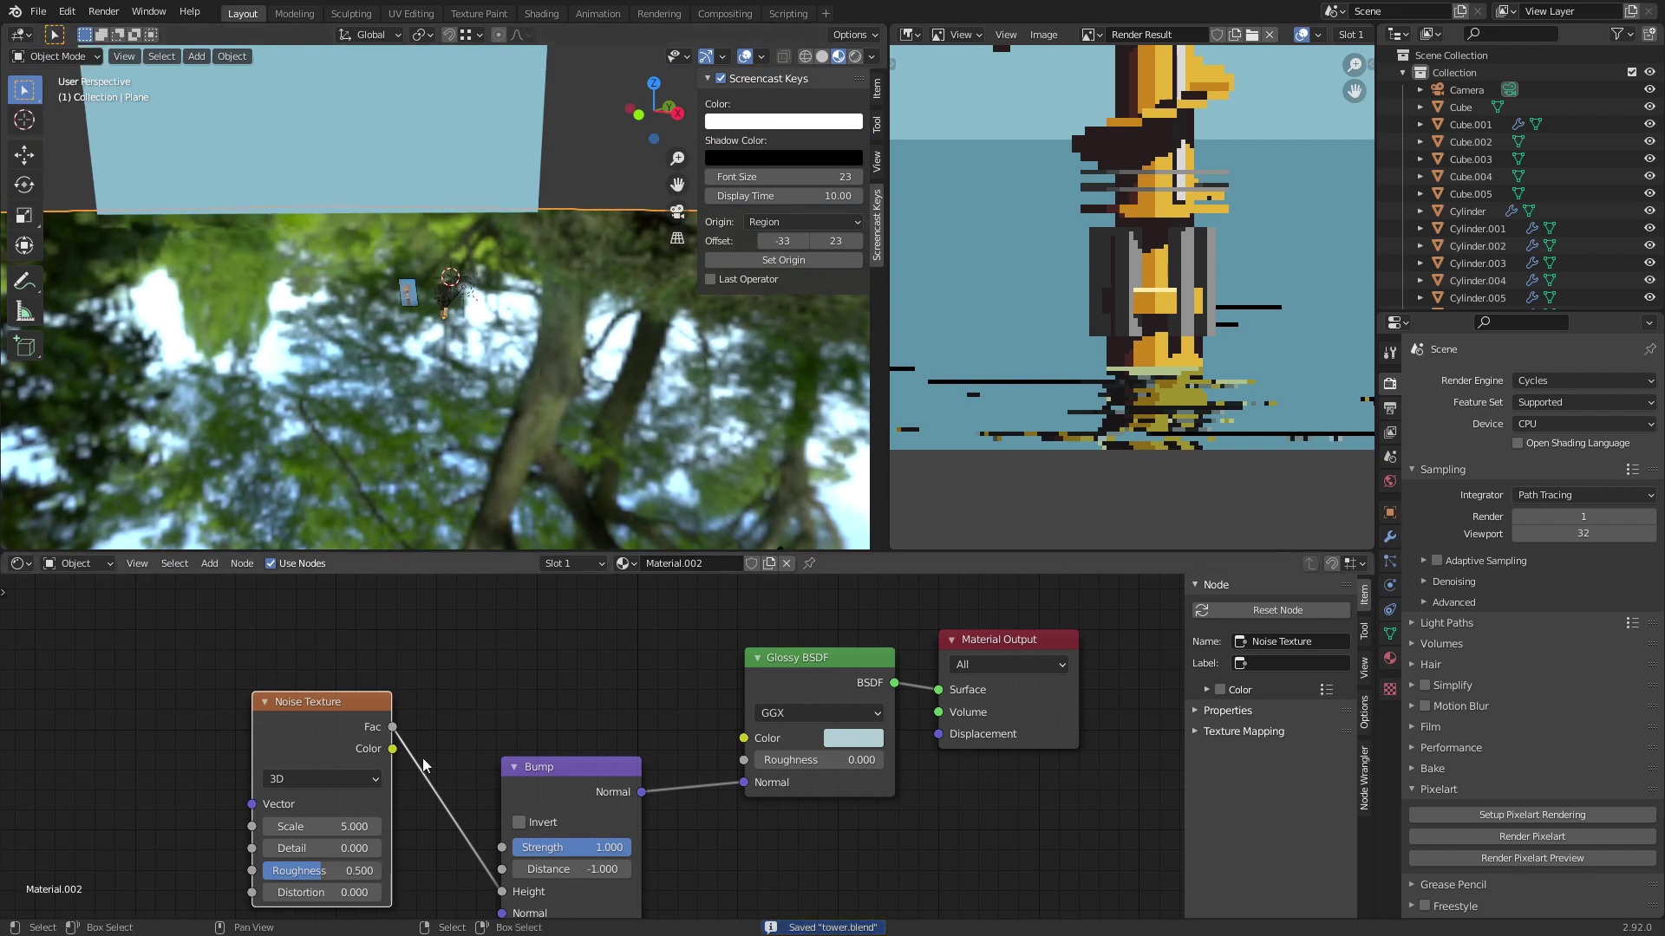
# Step: Try noise scales of 100 and 500 for the water ripples and return to the camera view
pyautogui.scroll(2, 425, 765)
pyautogui.click(321, 820)
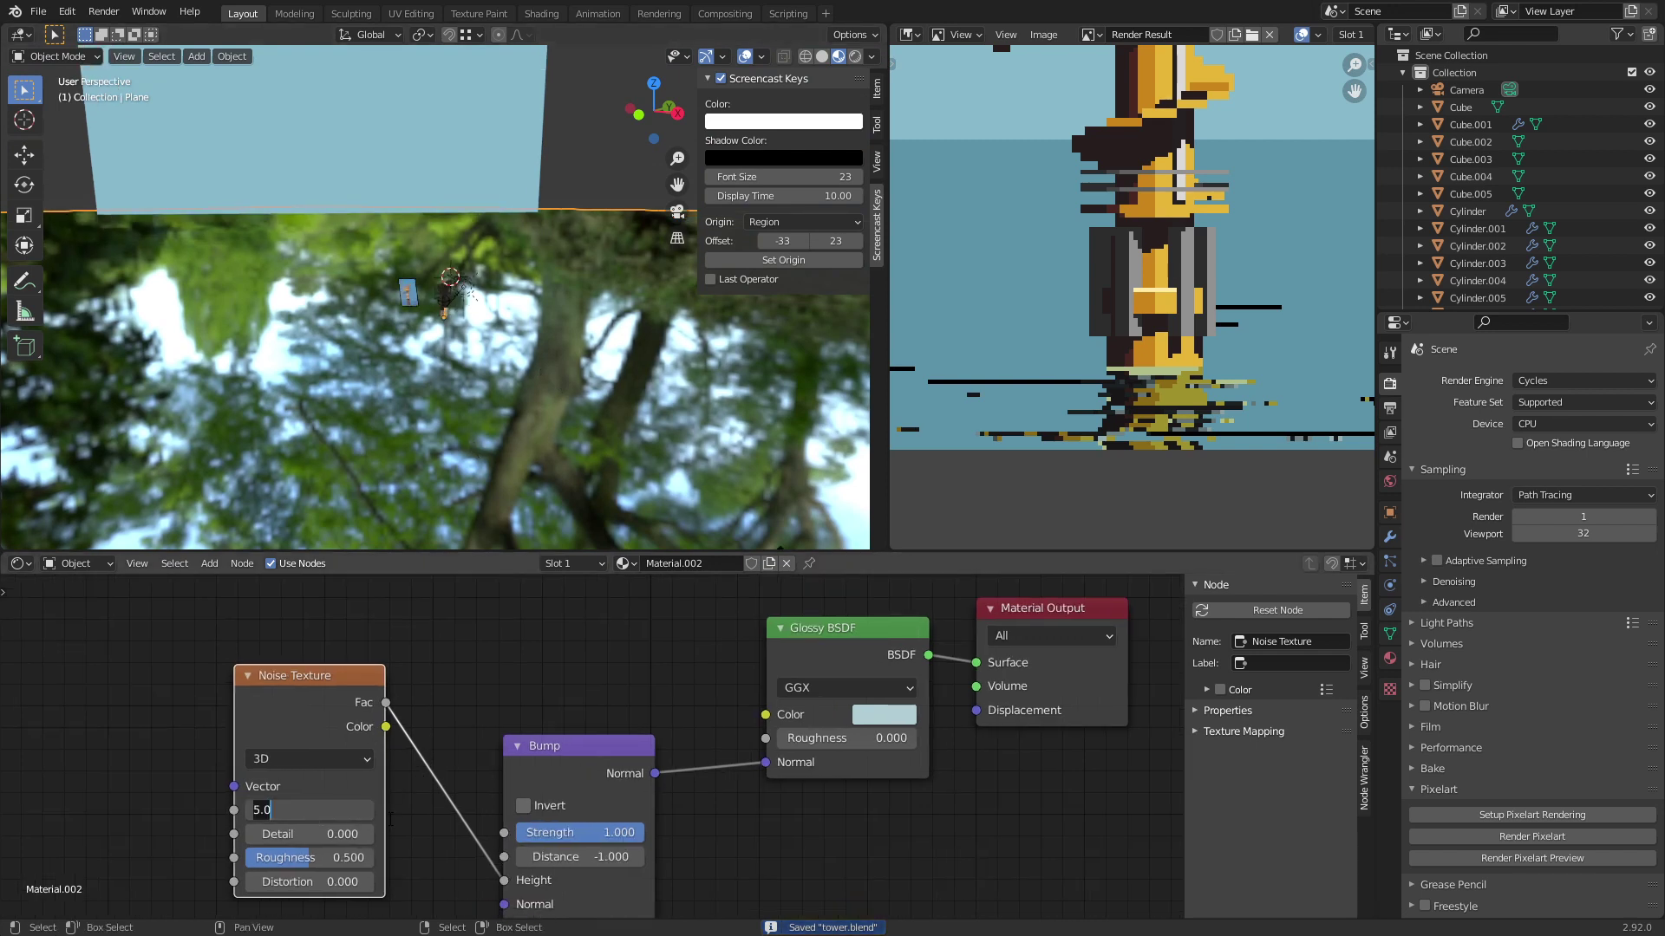
pyautogui.write('100')
pyautogui.press('Return')
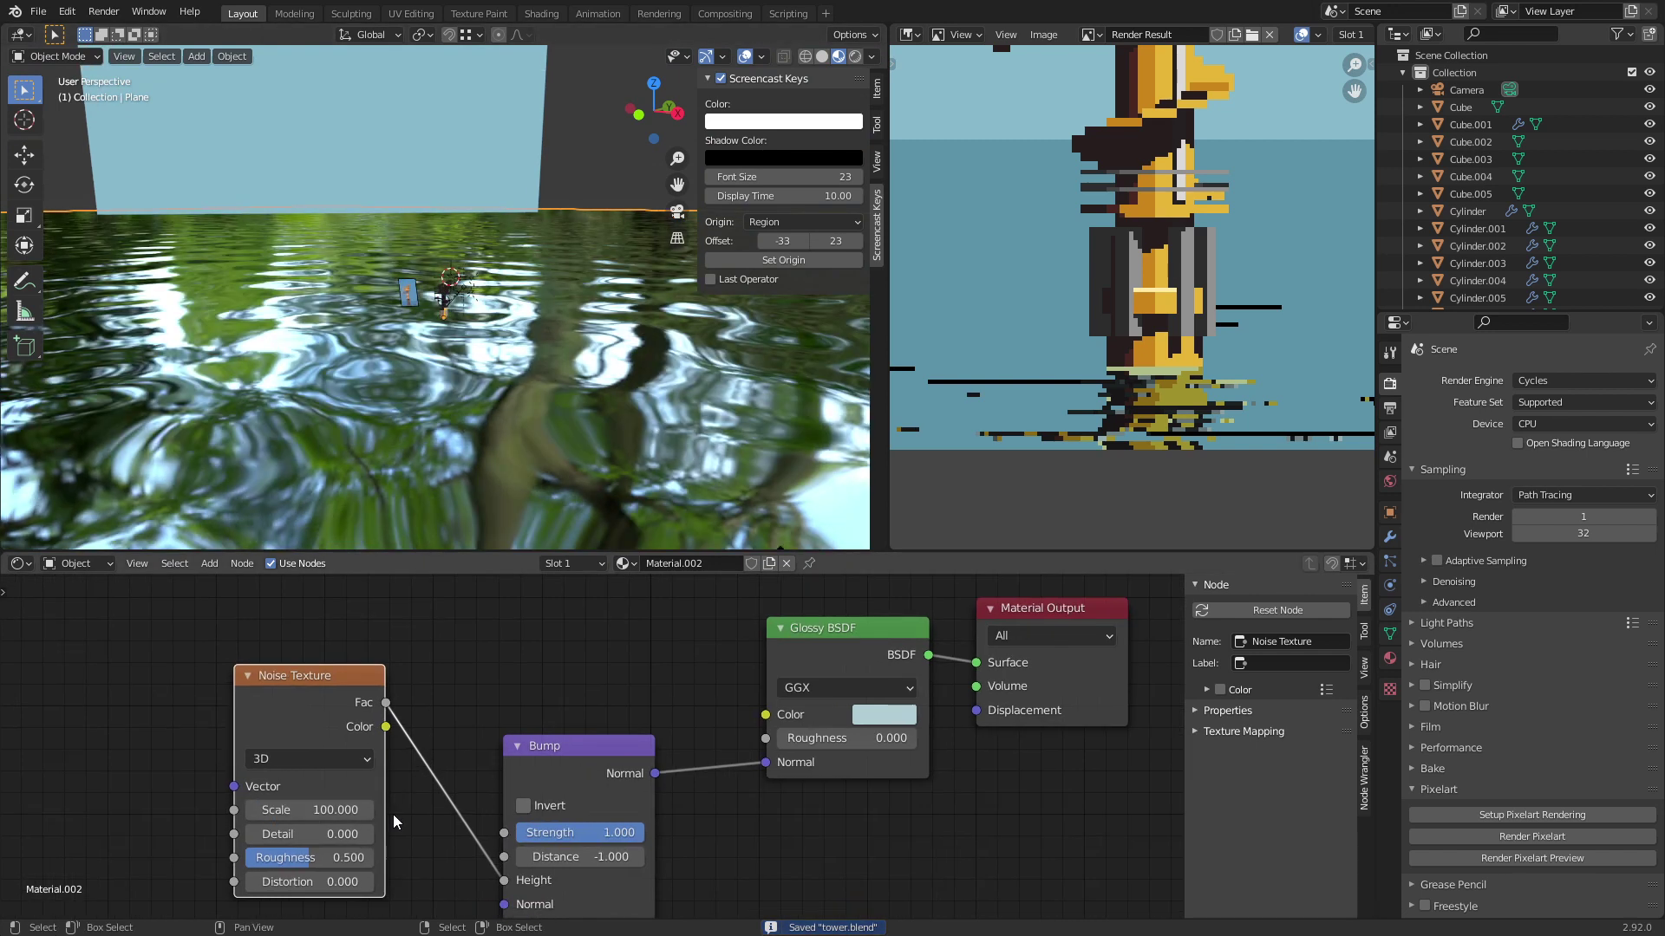
pyautogui.click(338, 815)
pyautogui.write('500')
pyautogui.press('Return')
pyautogui.press('KP_0')
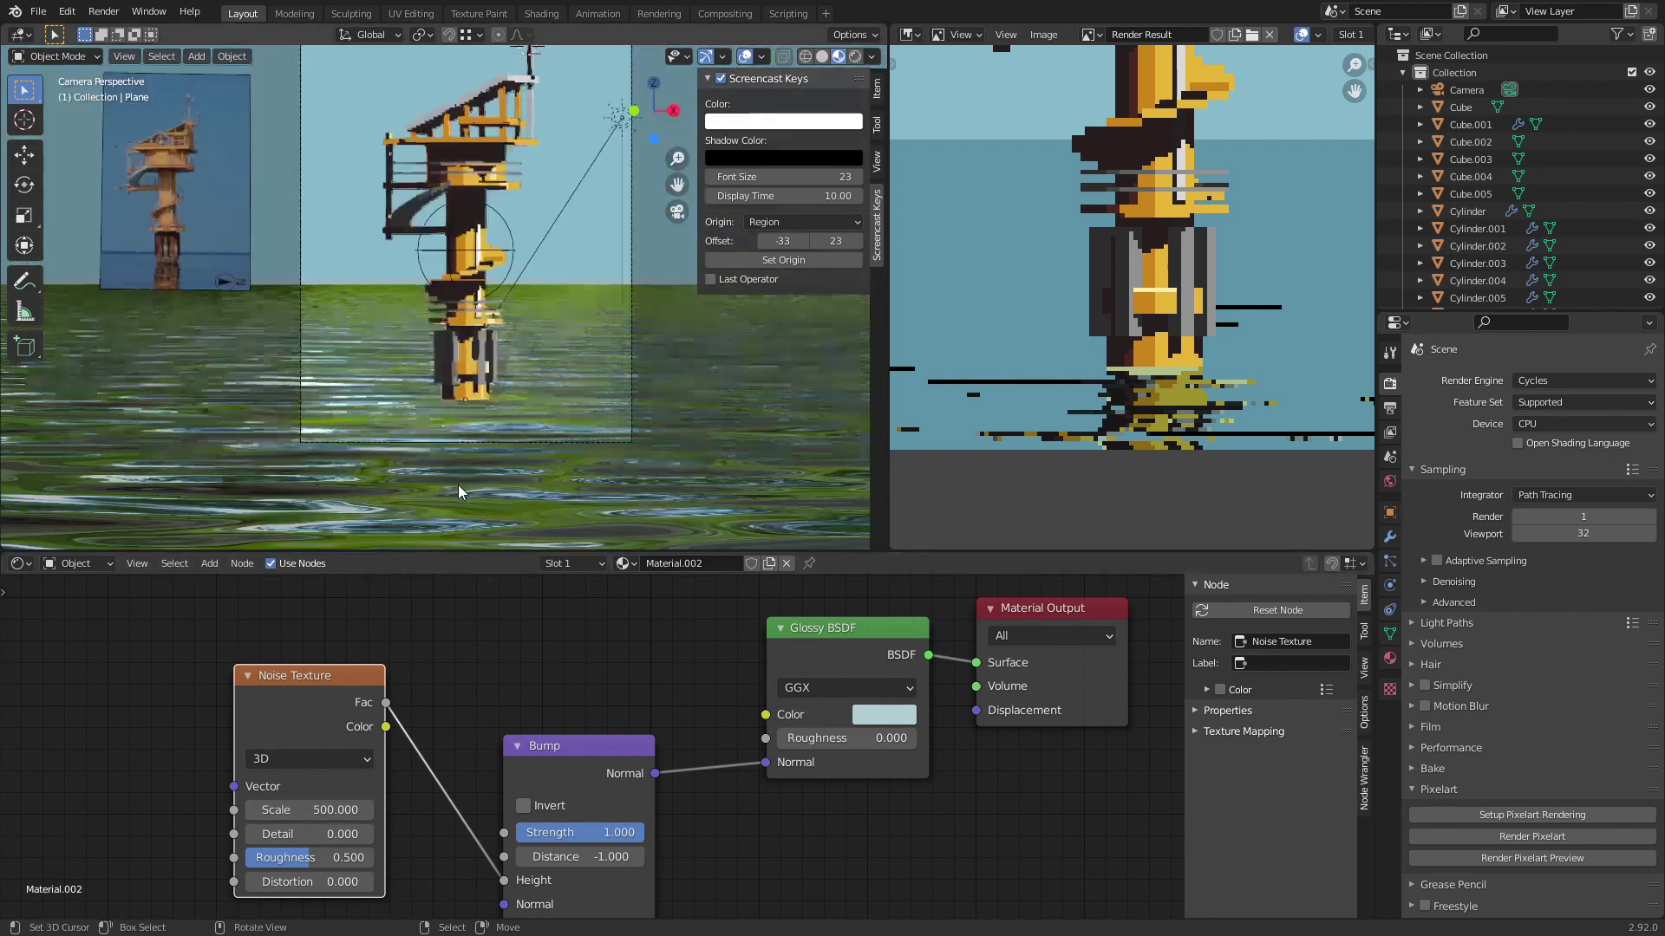
# Step: Render a pixel art preview and examine the noise ripples around the tower's base
pyautogui.click(1523, 857)
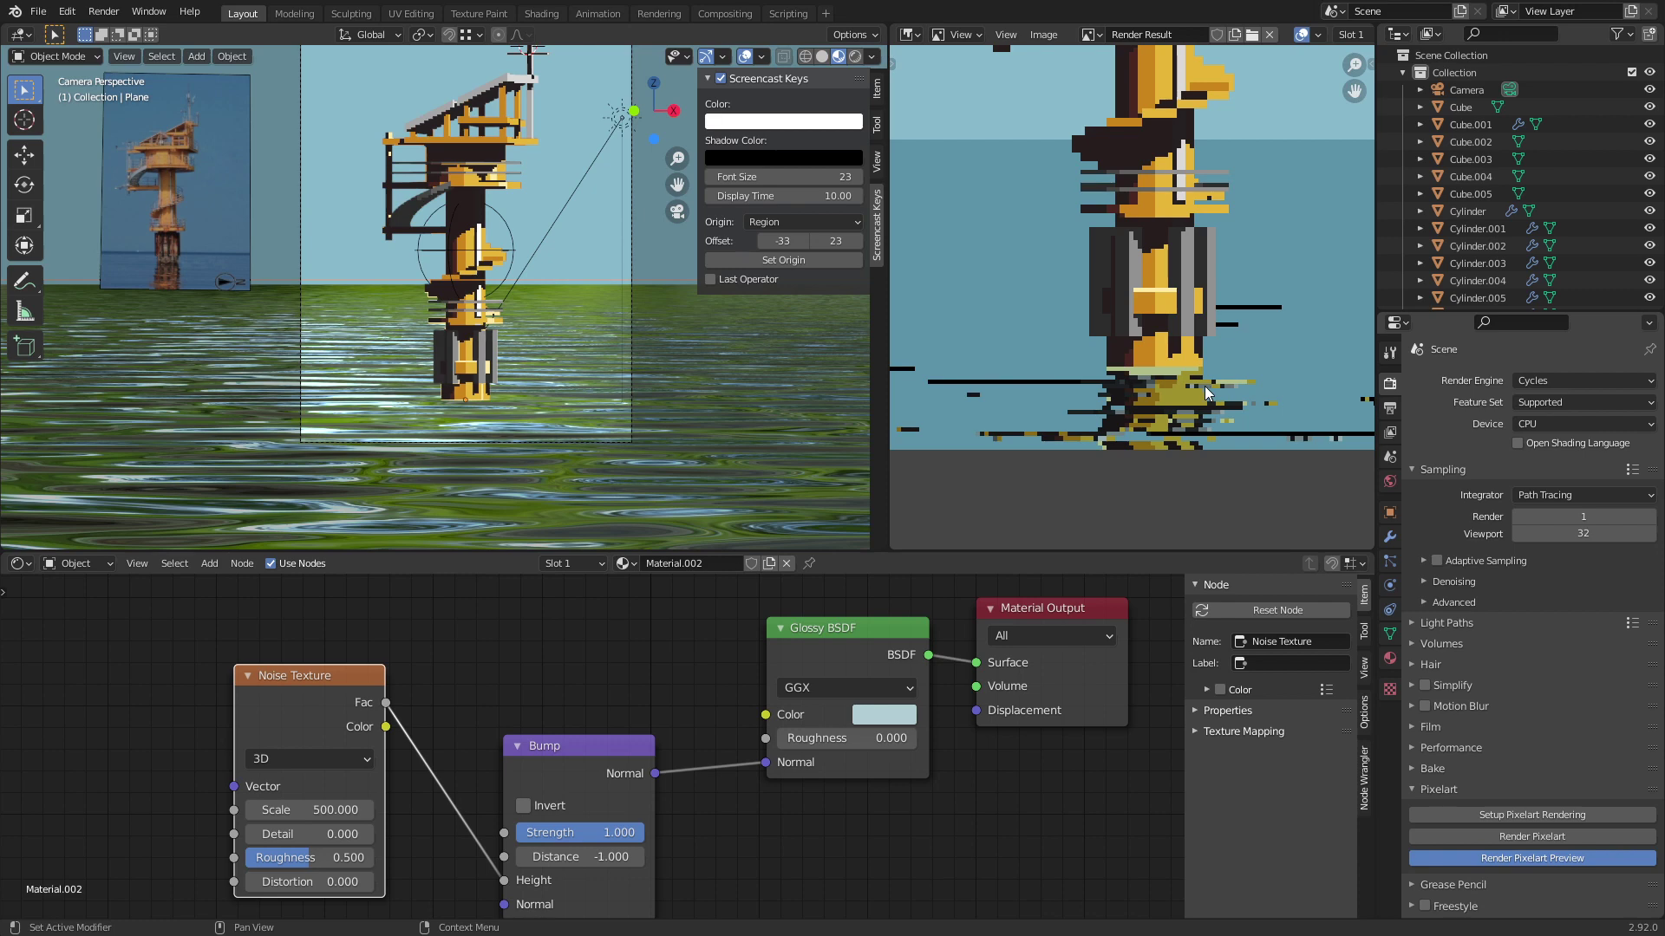
pyautogui.moveTo(1205, 387); pyautogui.dragTo(1185, 413, button='middle')
pyautogui.scroll(-3, 1186, 413)
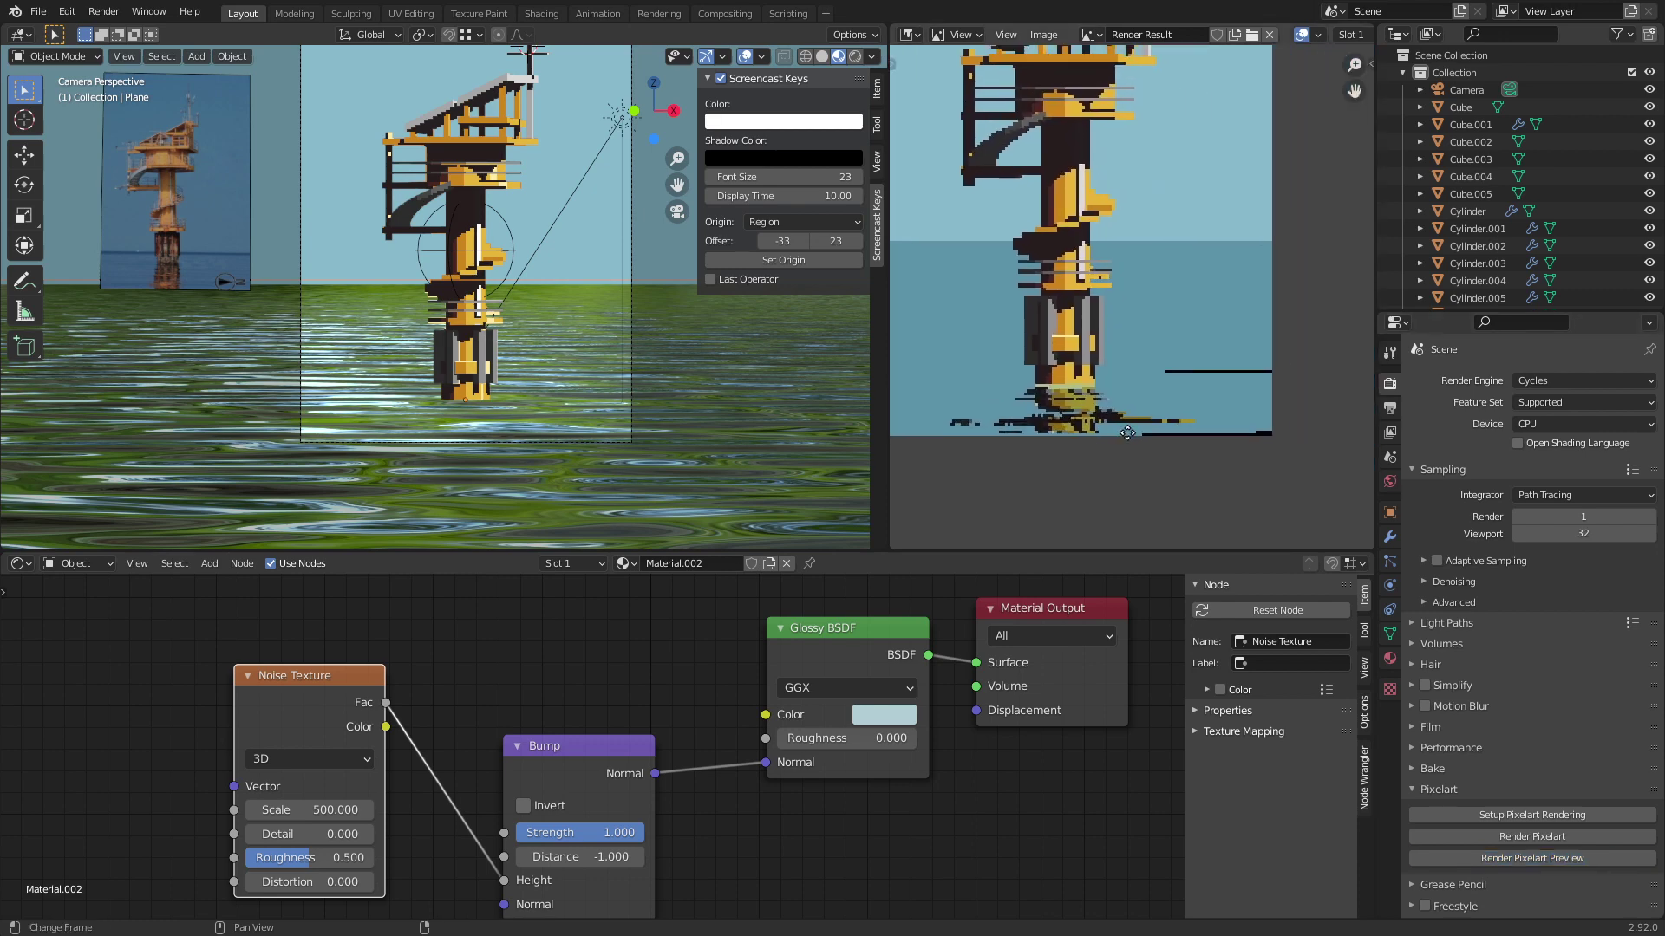
# Step: Set the Noise Texture's scale to 200 and render a new pixel art preview
pyautogui.click(330, 811)
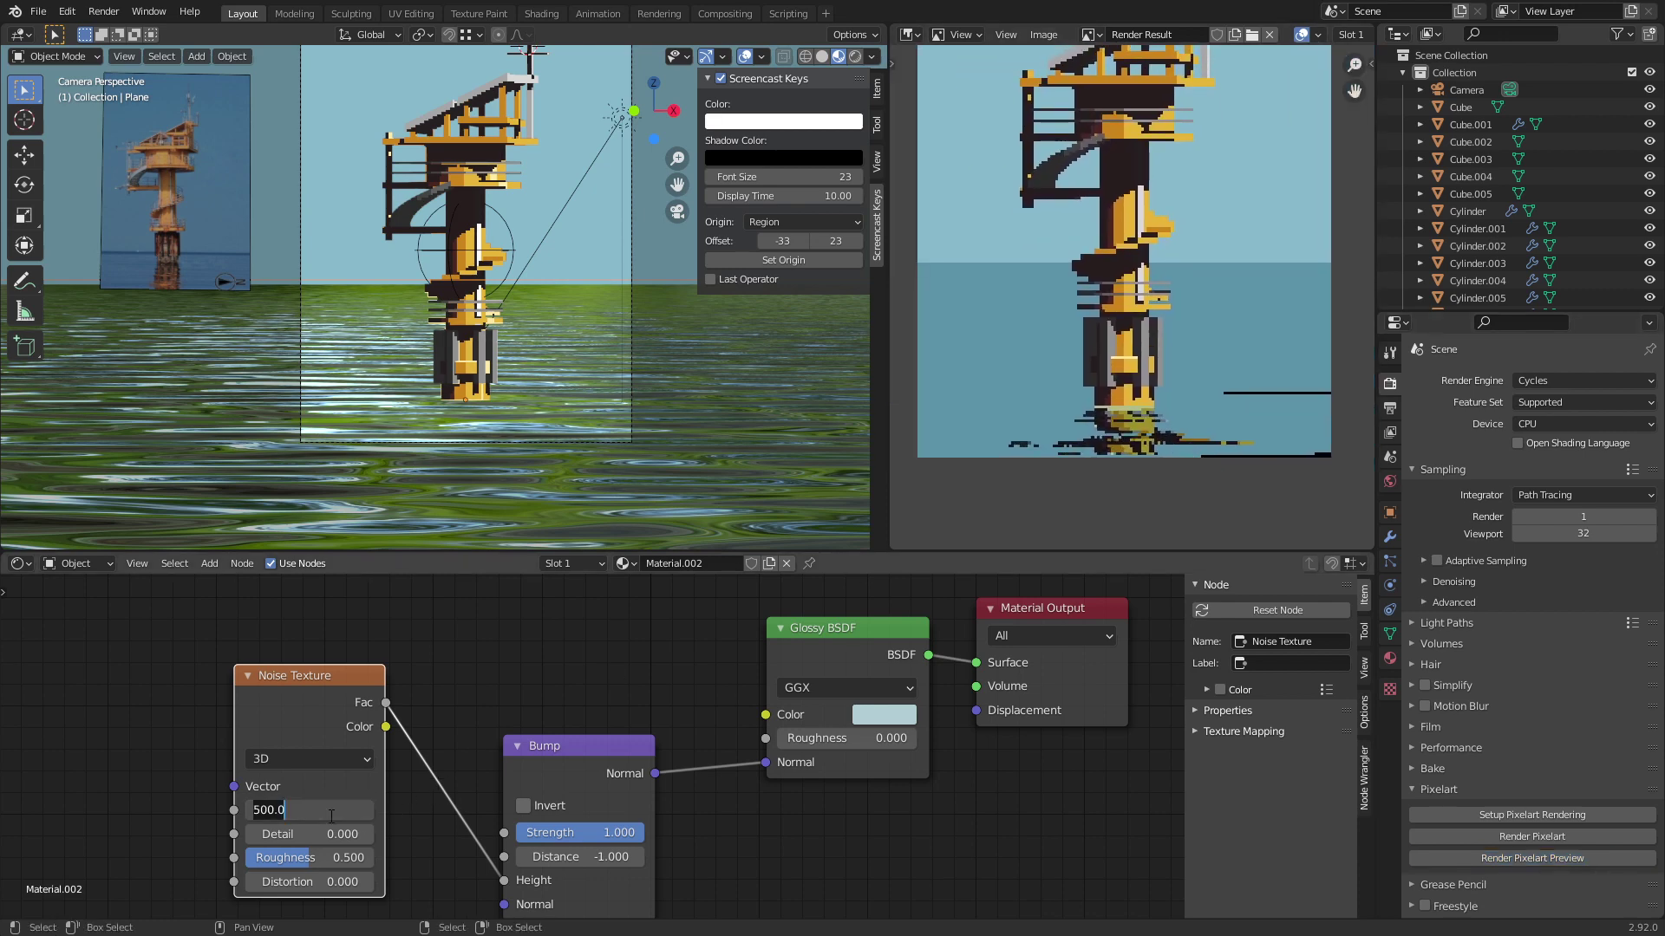
pyautogui.write('200')
pyautogui.press('Return')
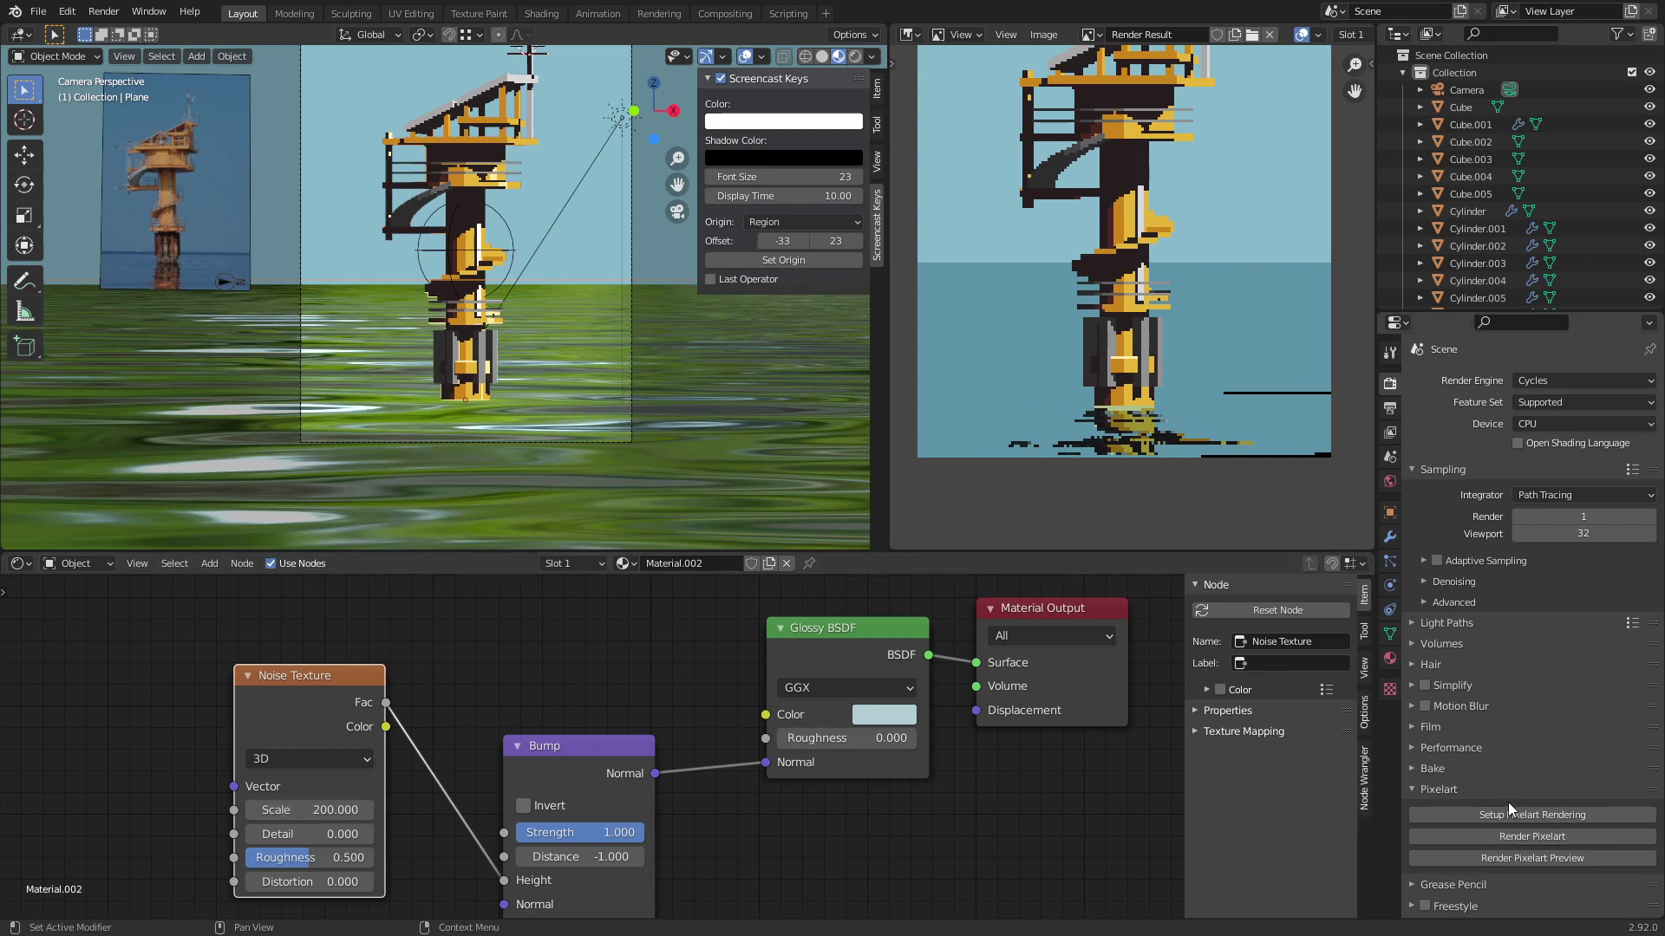
pyautogui.click(1506, 857)
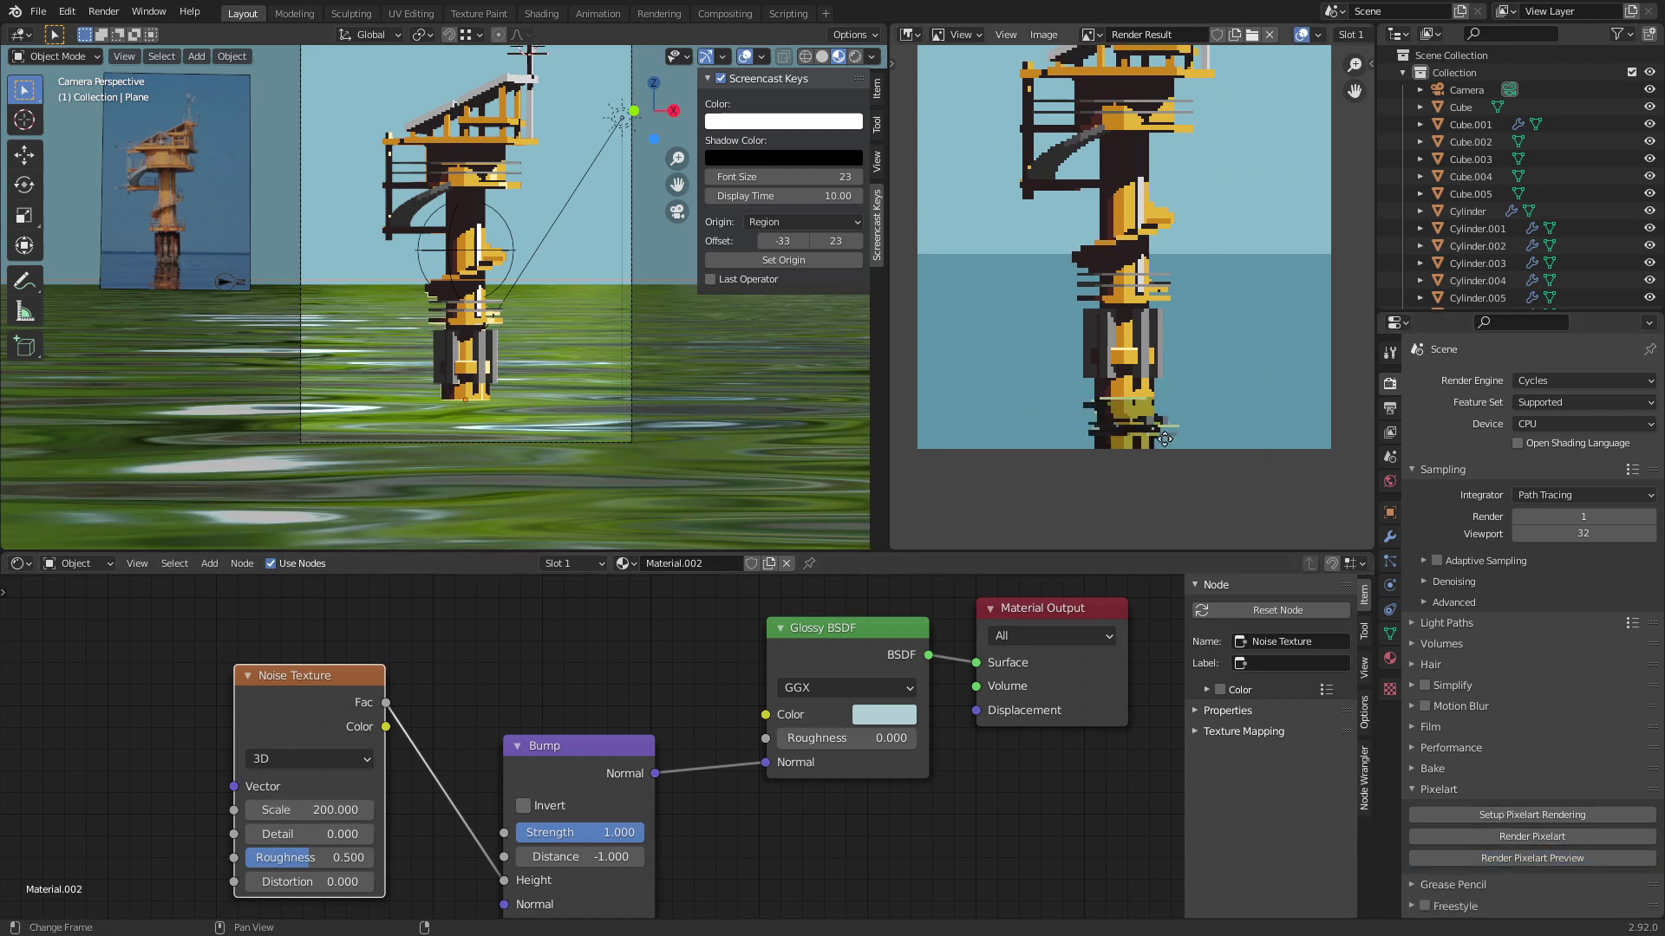
# Step: Lower the Bump node's strength to 0.317, render a pixel art preview, and inspect the reflection at the waterline
pyautogui.moveTo(659, 803); pyautogui.dragTo(667, 698, button='middle')
pyautogui.moveTo(634, 729); pyautogui.dragTo(547, 729)
pyautogui.click(1509, 858)
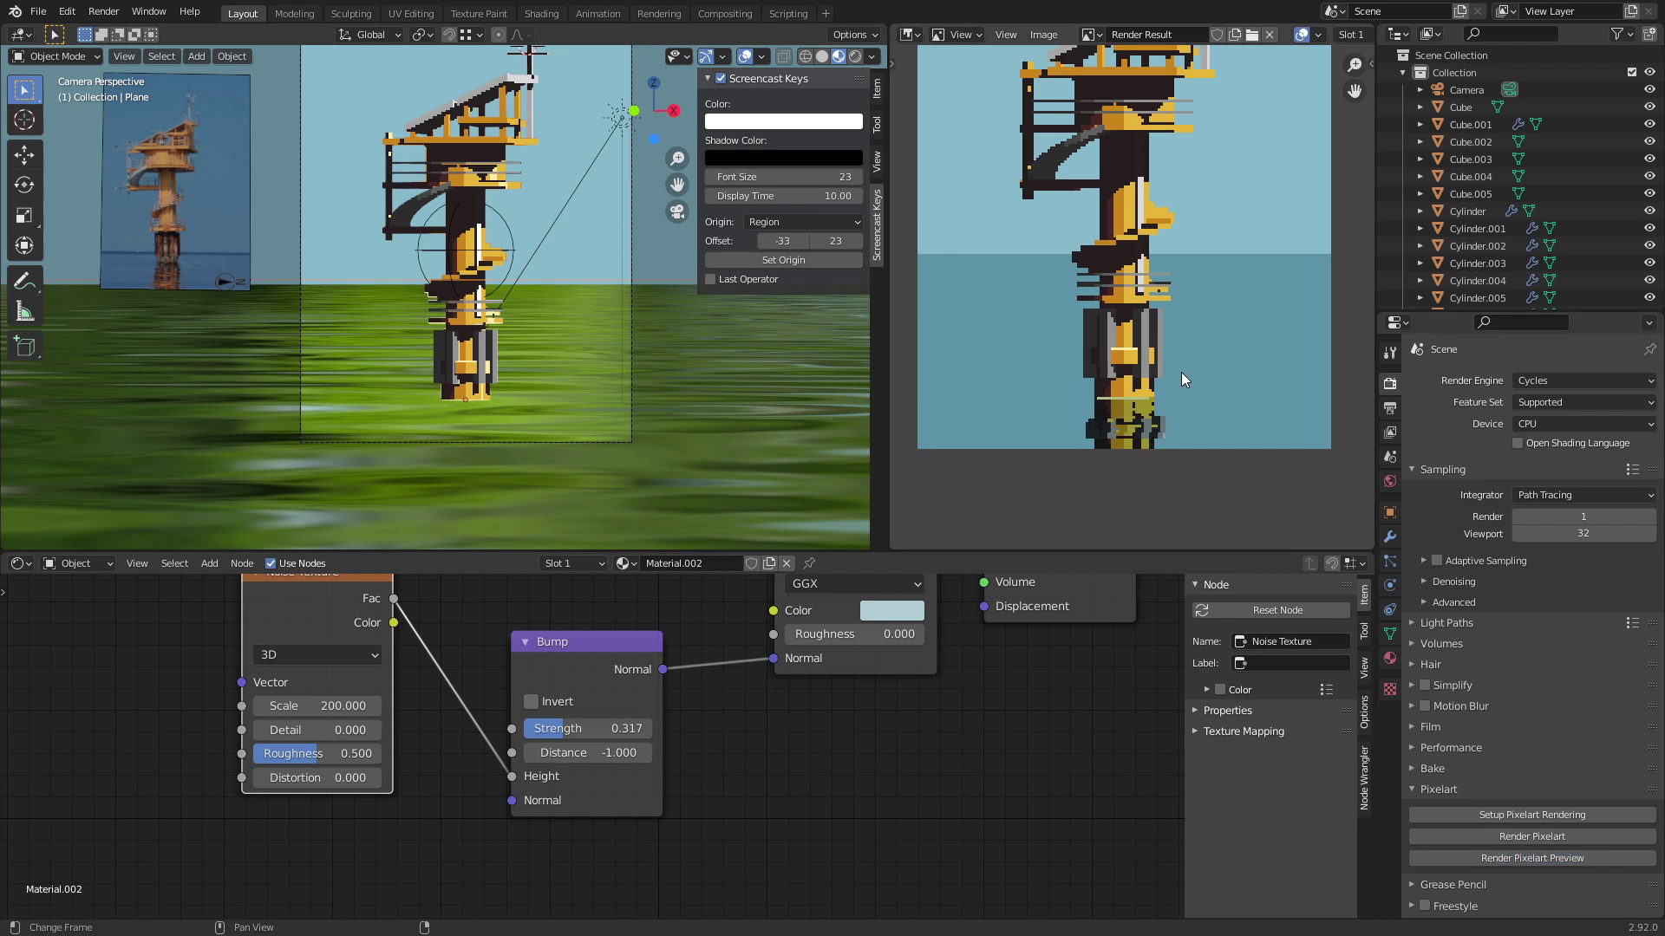
pyautogui.scroll(5, 1142, 262)
pyautogui.scroll(-4, 1093, 349)
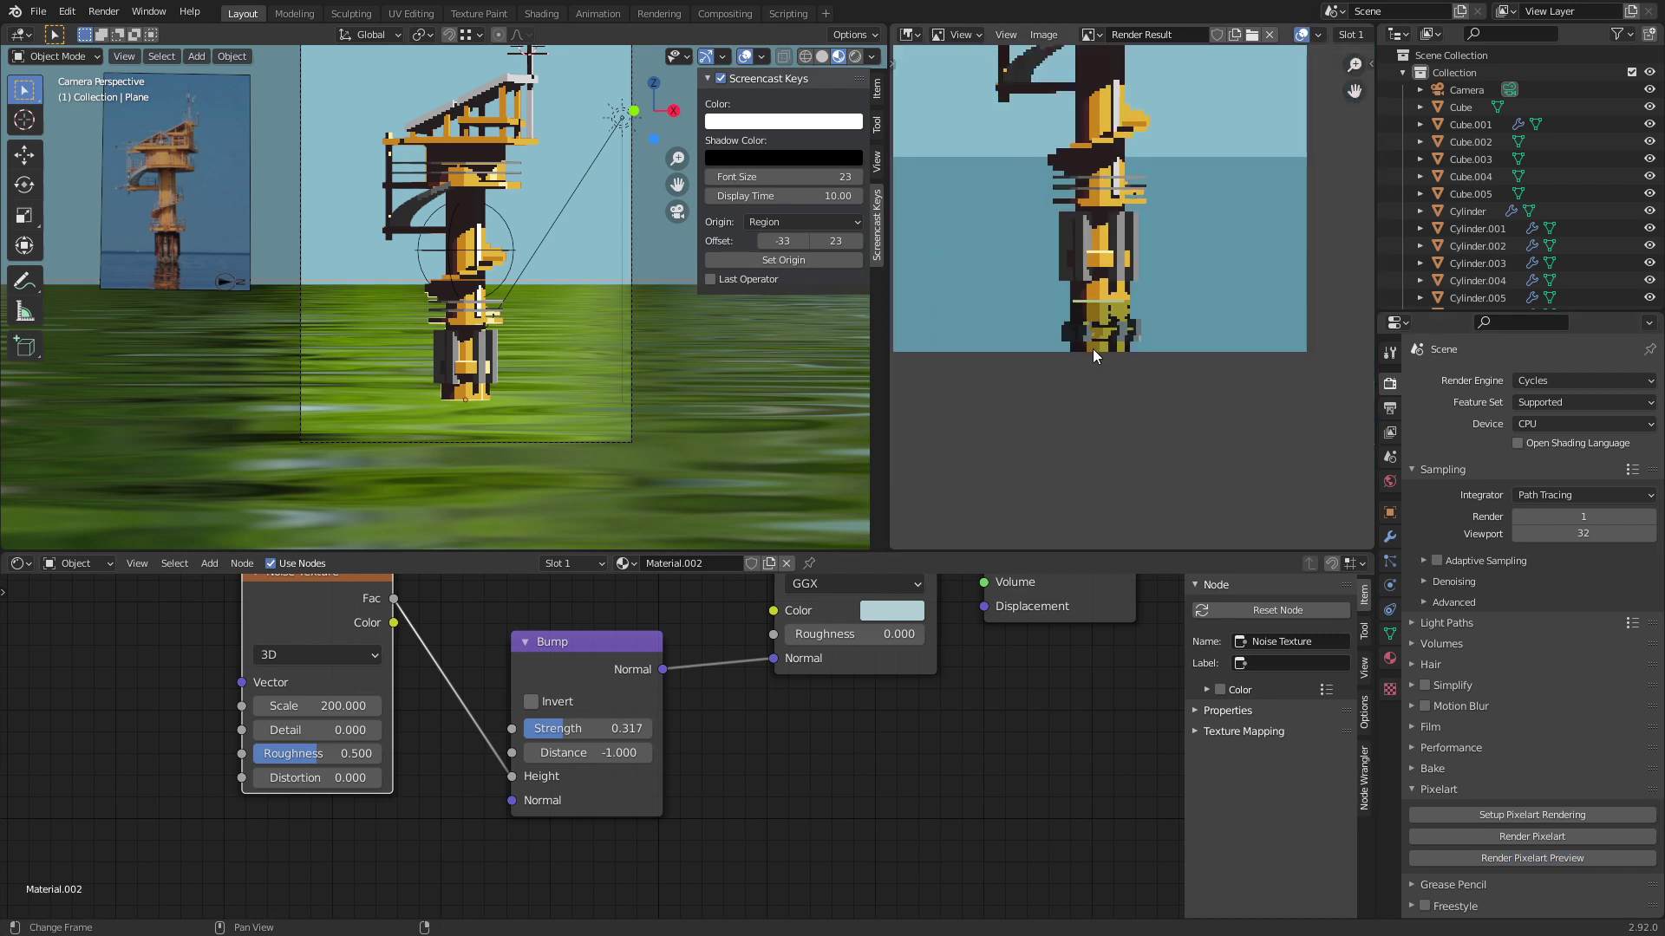
pyautogui.scroll(4, 1131, 418)
pyautogui.moveTo(1141, 425); pyautogui.dragTo(1145, 404, button='middle')
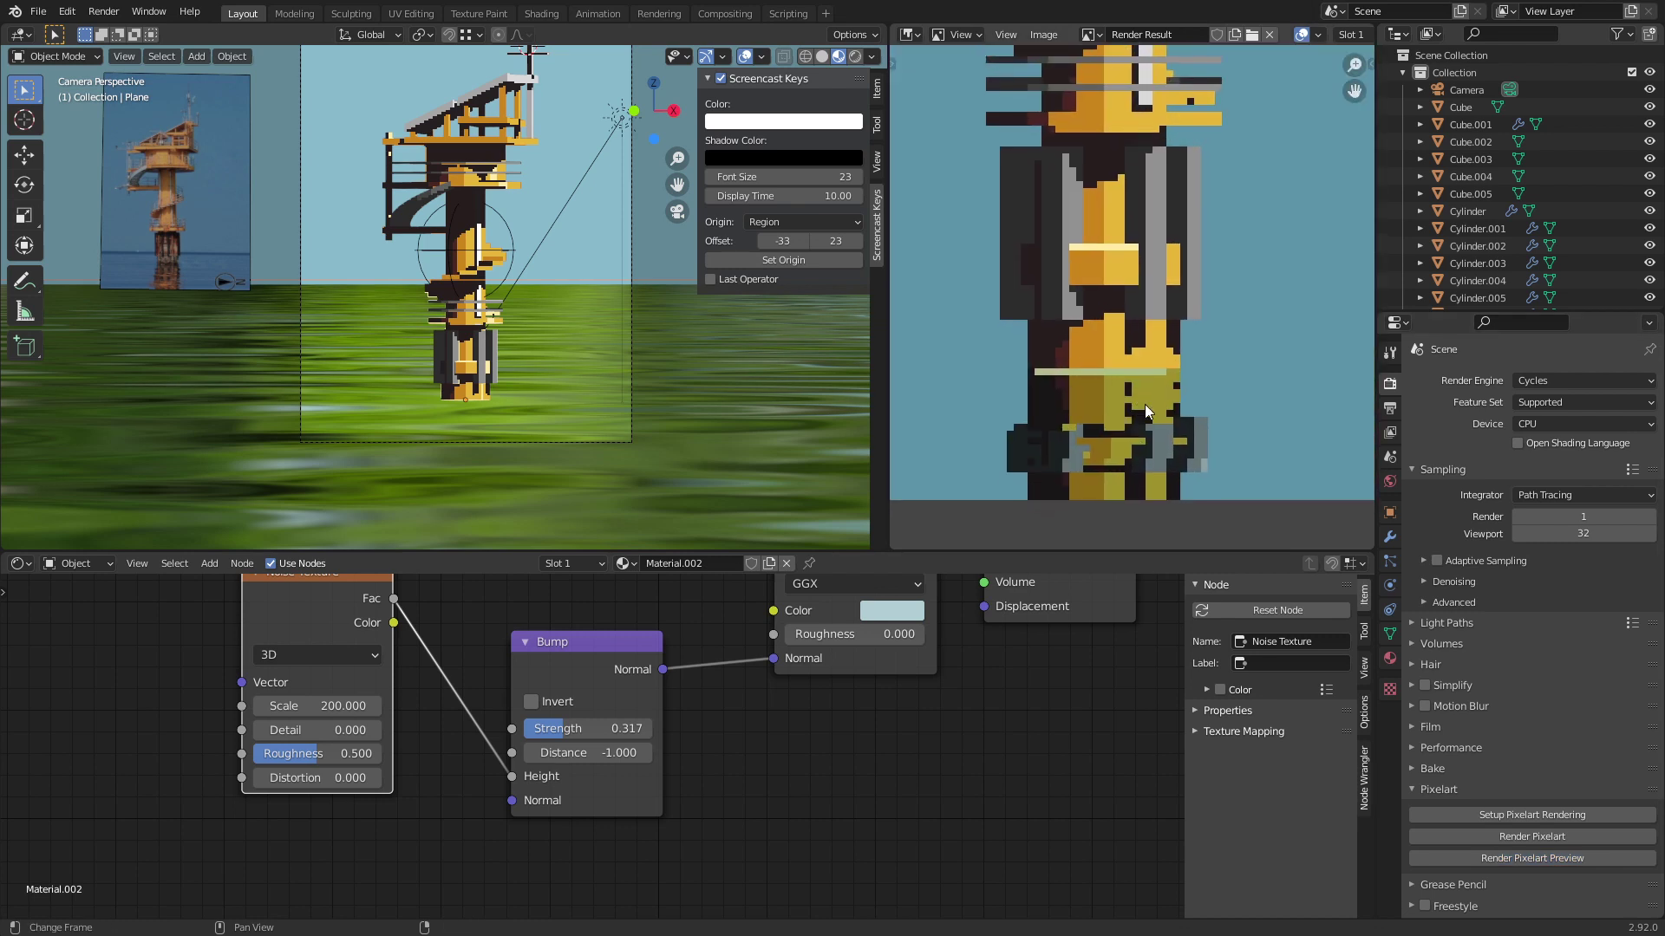
# Step: Compare the tower's waterline in the camera view with the rendered preview and save the file
pyautogui.moveTo(614, 402); pyautogui.dragTo(506, 380, button='middle')
pyautogui.press('KP_0')
pyautogui.scroll(3, 510, 376)
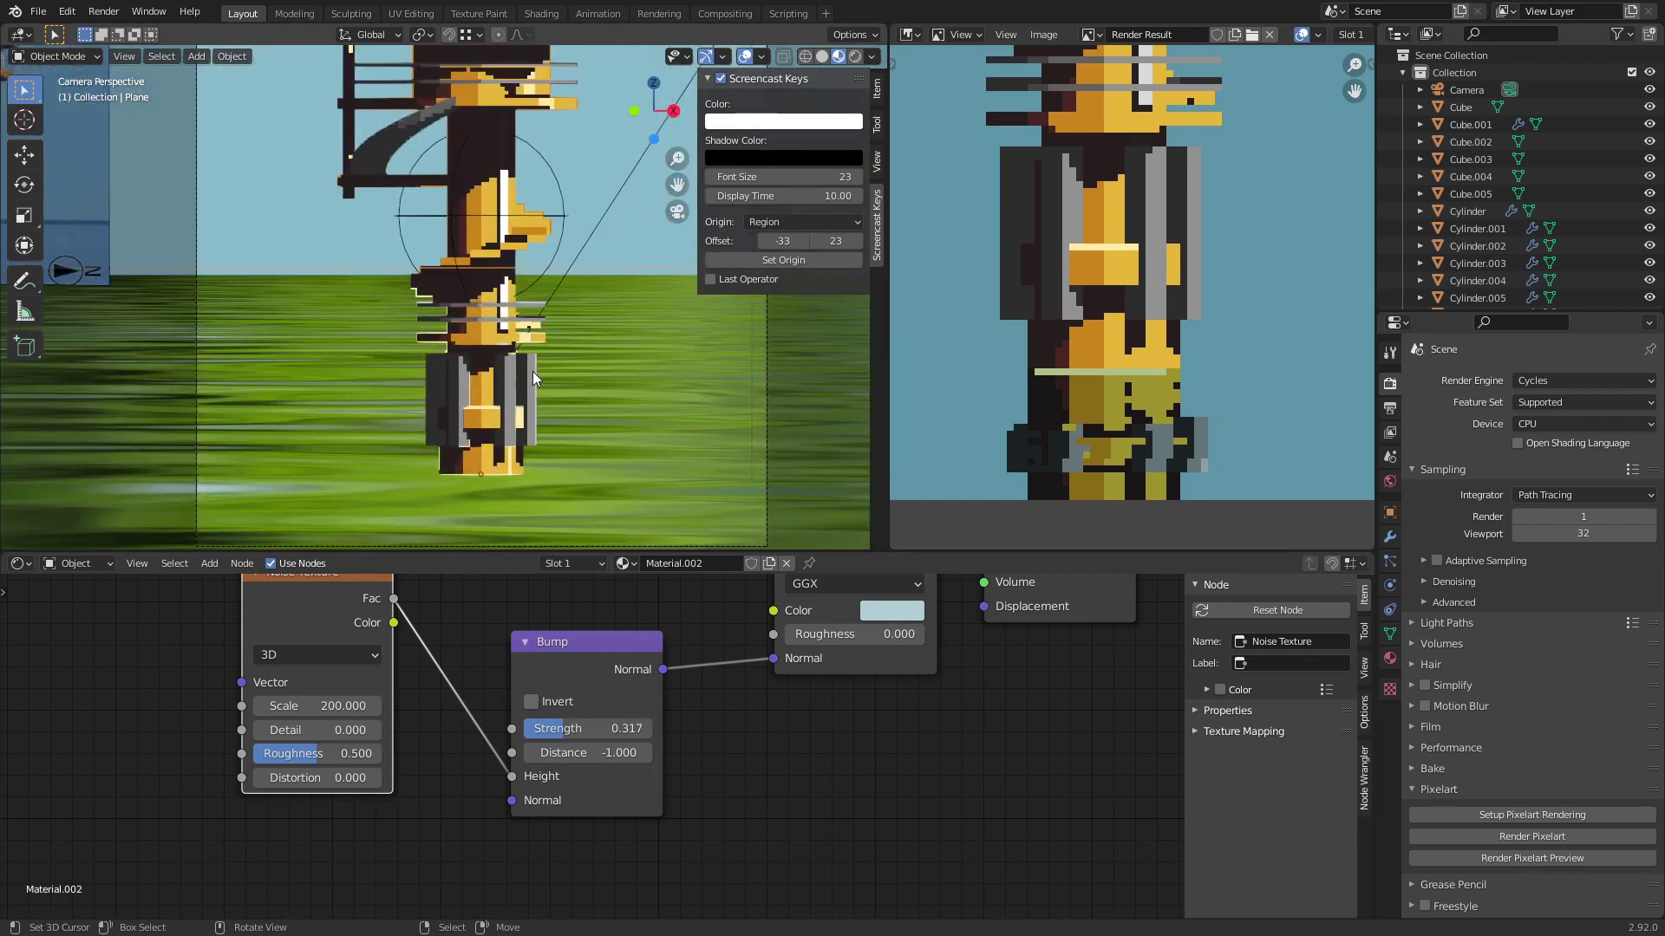
pyautogui.scroll(-2, 1091, 371)
pyautogui.scroll(-5, 631, 333)
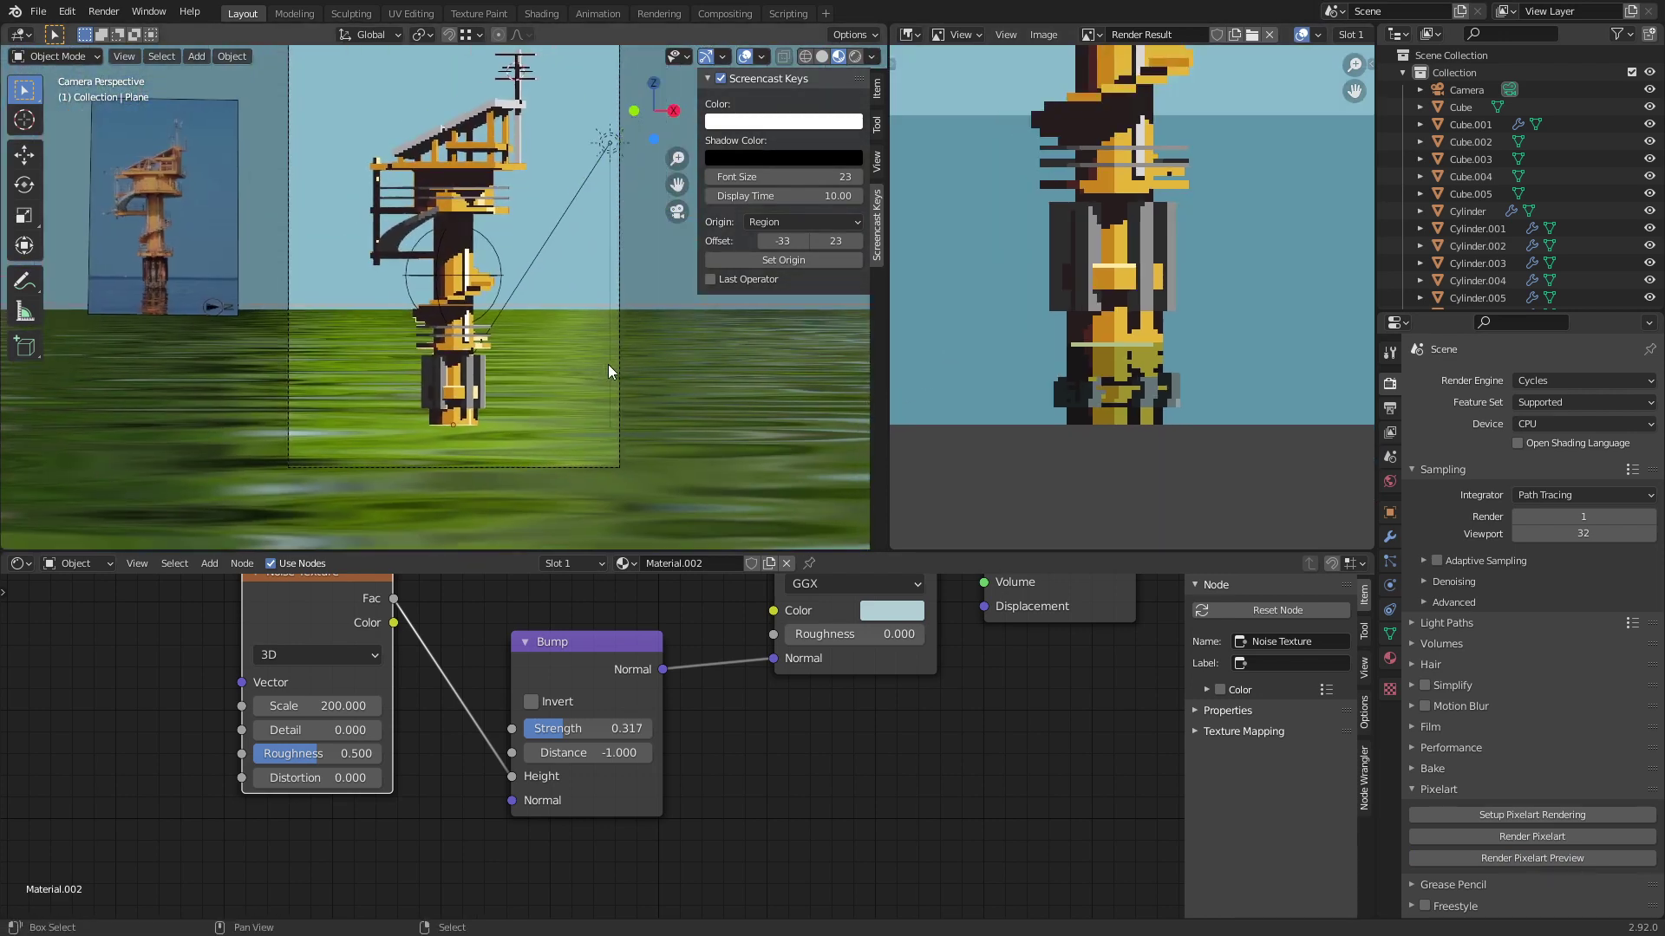
pyautogui.hotkey('ctrl', 's')
pyautogui.moveTo(1120, 386); pyautogui.dragTo(1112, 399, button='middle')
pyautogui.scroll(5, 1184, 402)
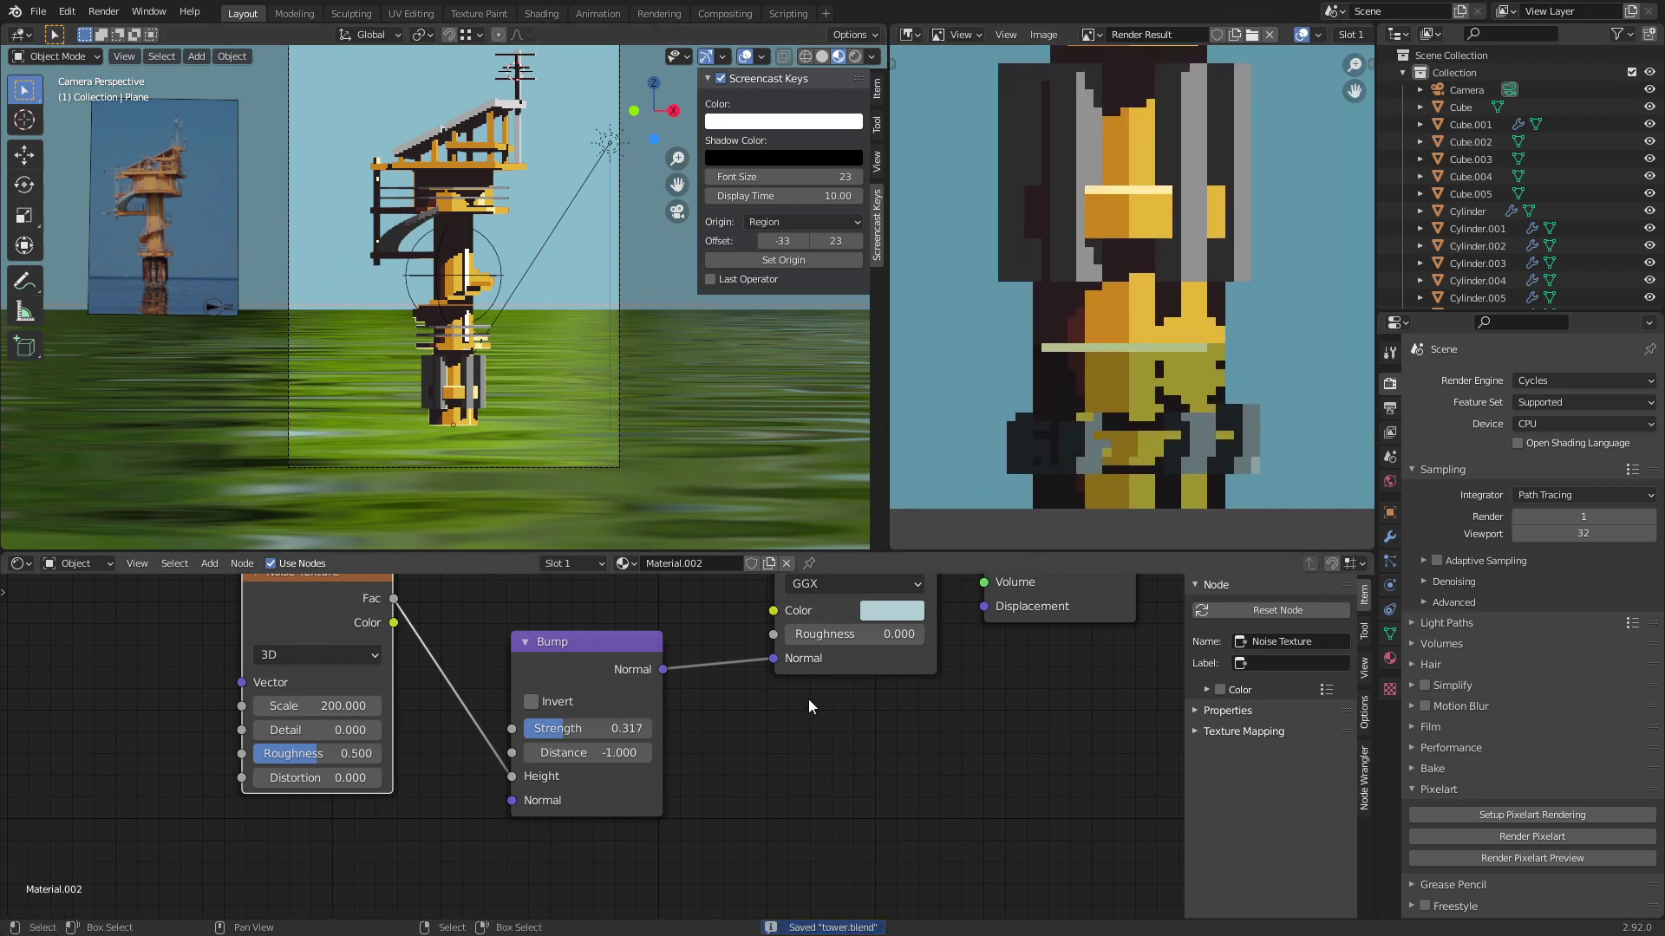
# Step: Disconnect the Bump node from the Glossy BSDF's normal input and render a pixel art preview
pyautogui.moveTo(749, 674); pyautogui.dragTo(706, 709, button='middle')
pyautogui.moveTo(728, 693); pyautogui.dragTo(700, 730)
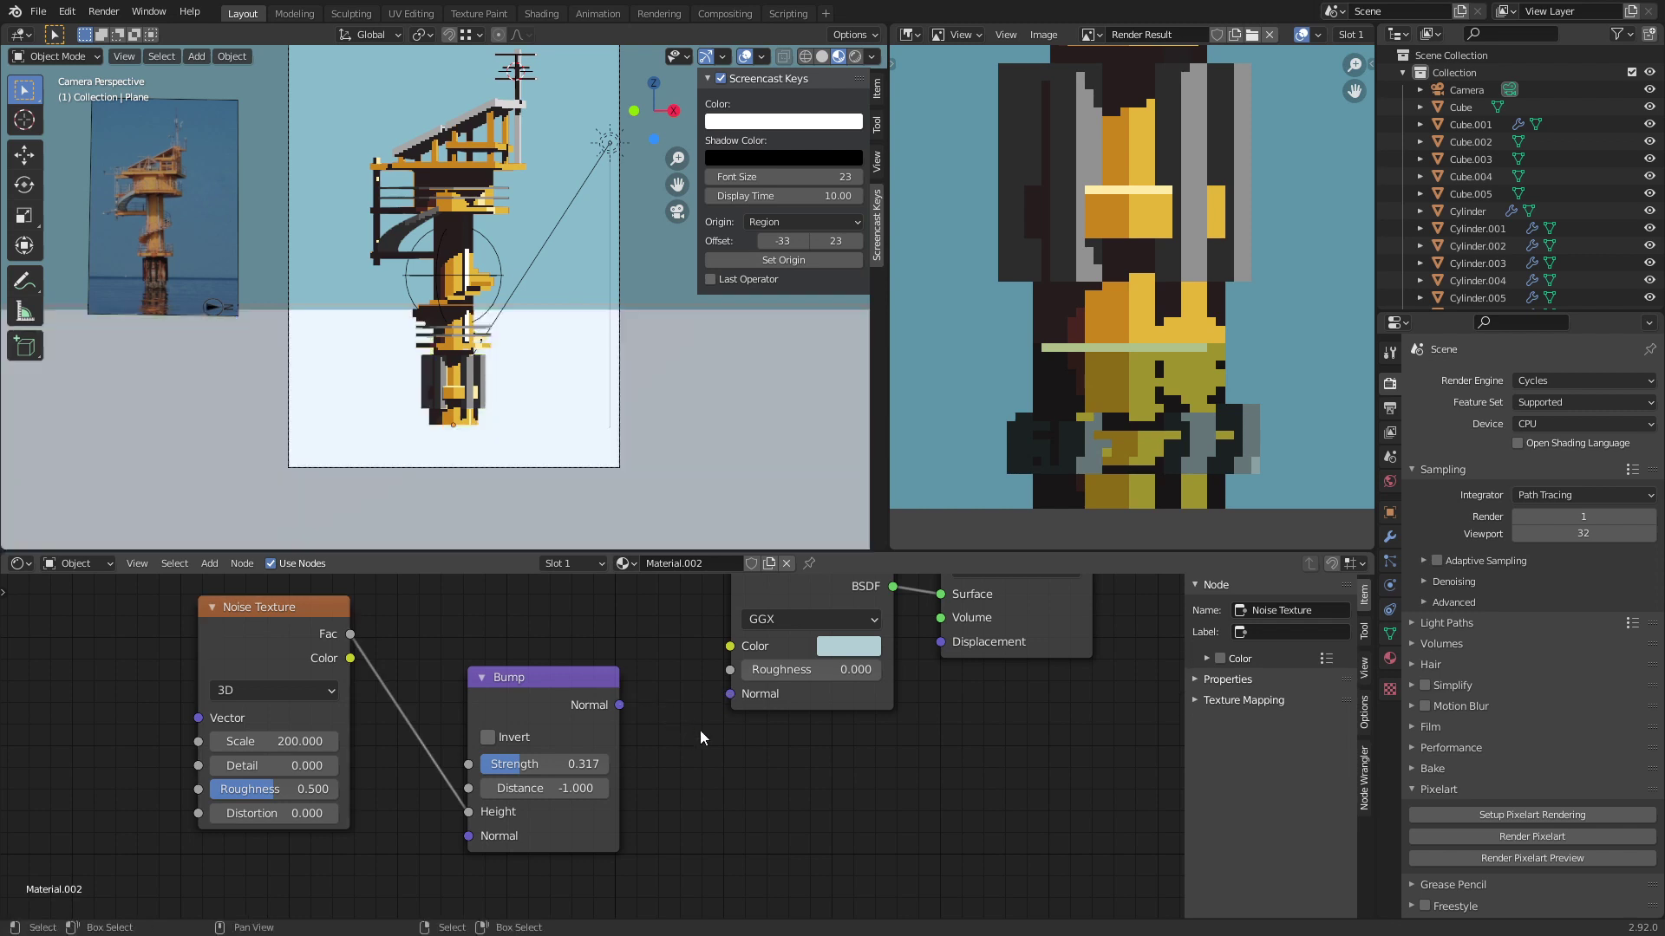
pyautogui.click(1519, 856)
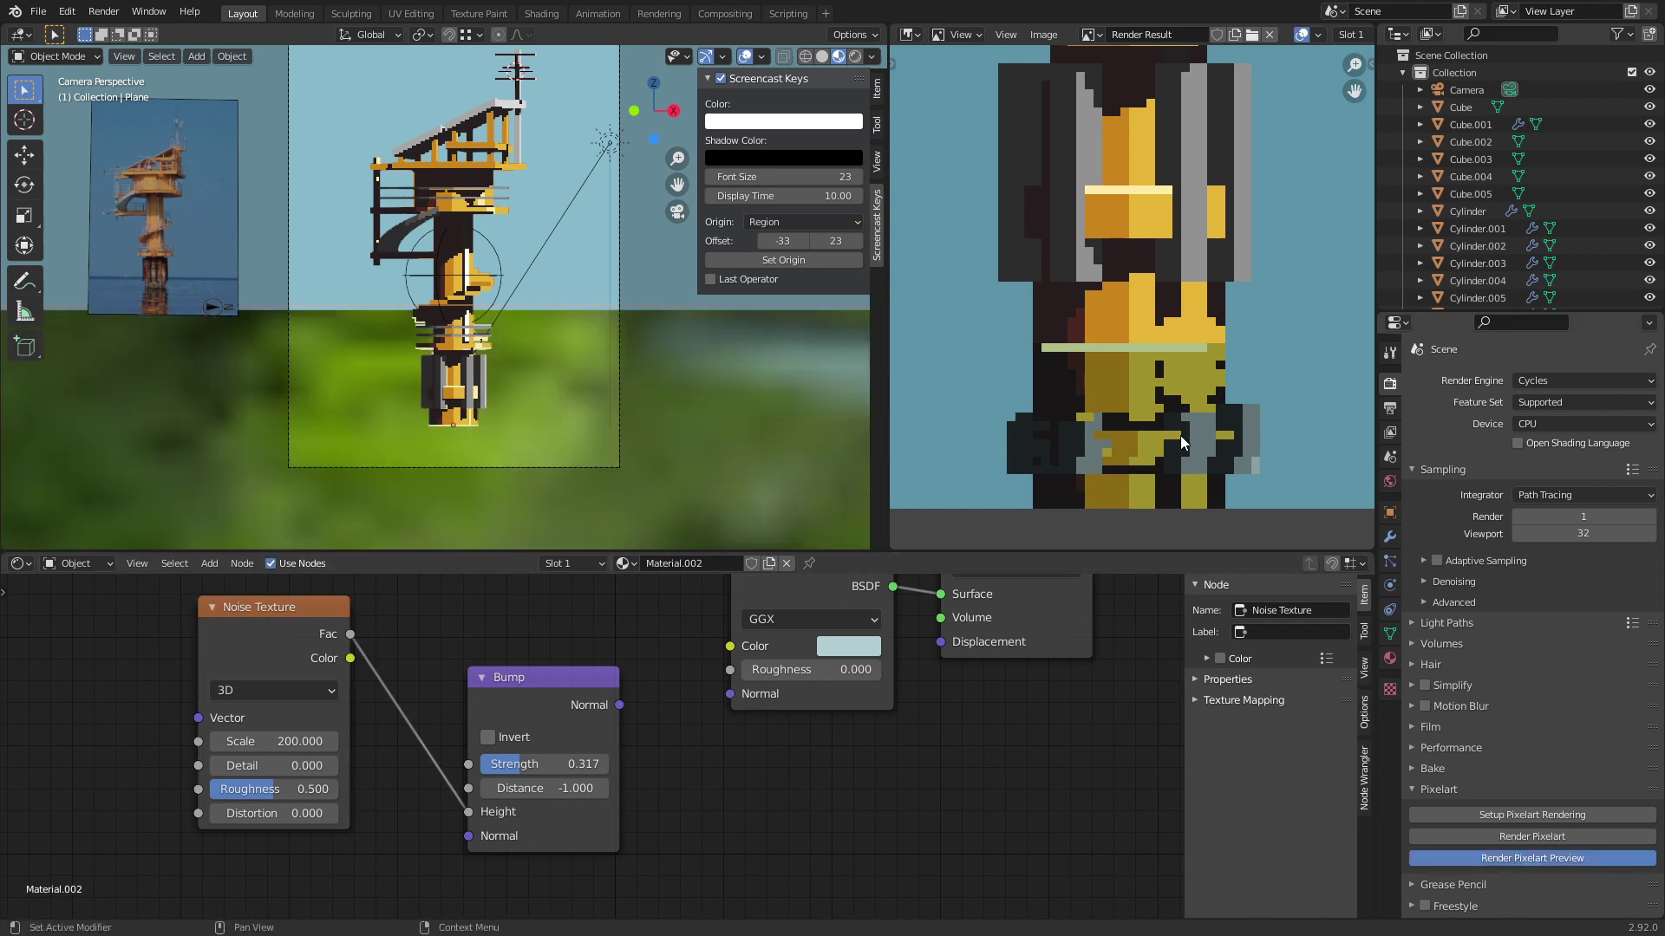
# Step: Examine the whole tower render with the unrippled reflection and save the file
pyautogui.scroll(-4, 1193, 420)
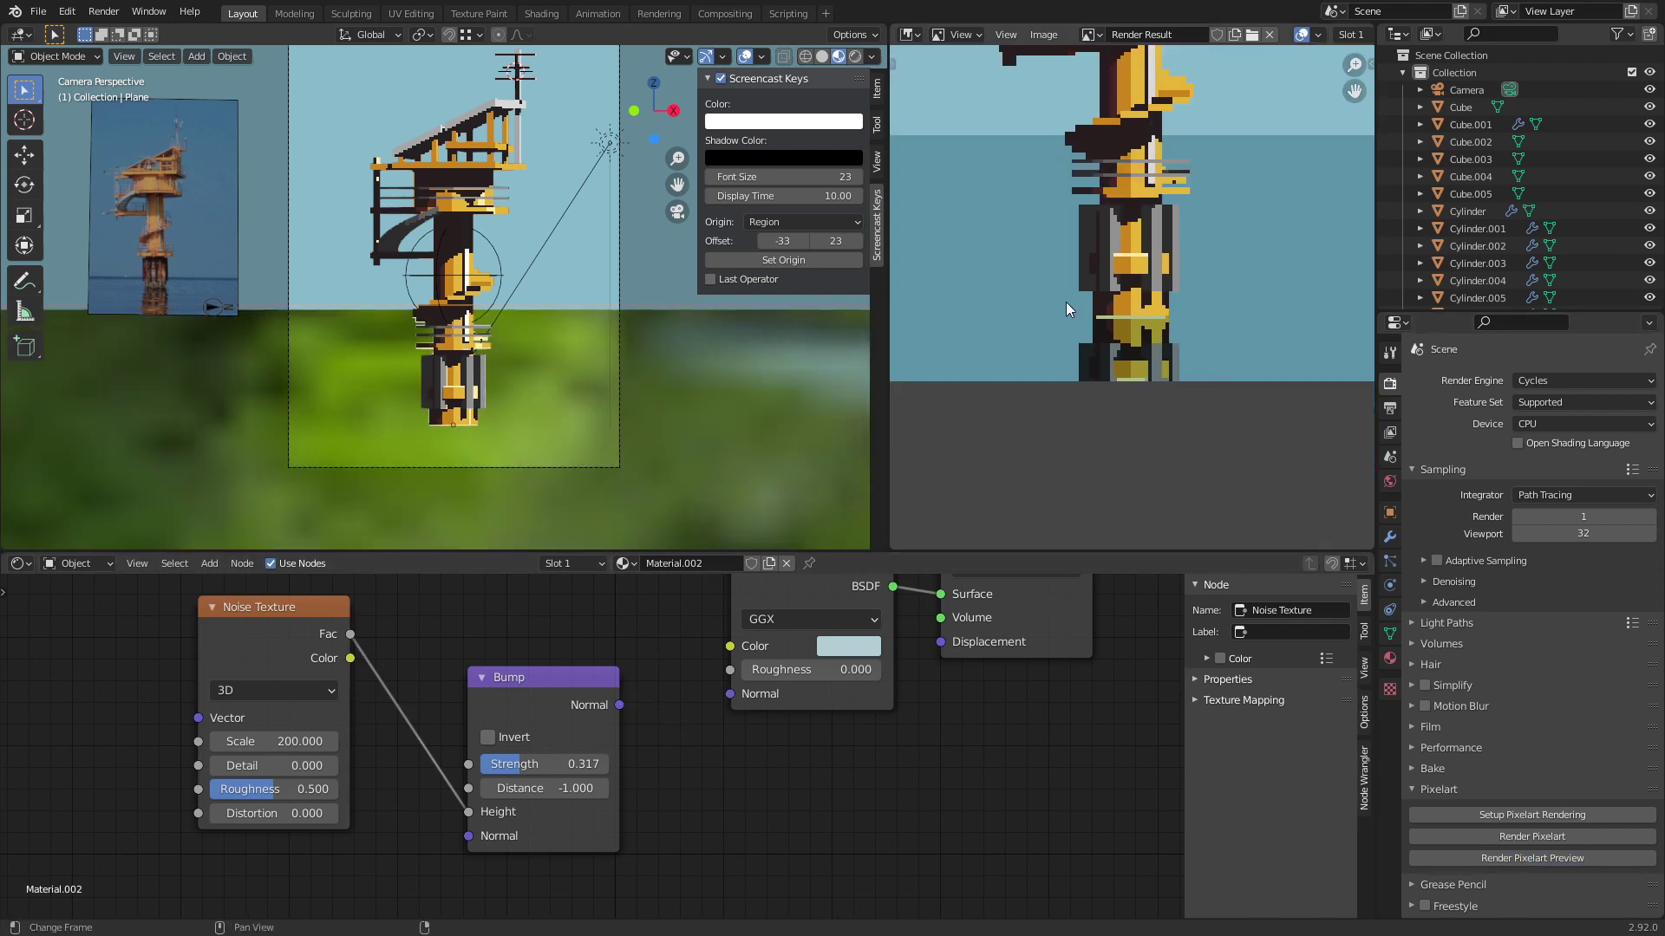
pyautogui.moveTo(1132, 326); pyautogui.dragTo(1135, 364, button='middle')
pyautogui.scroll(-5, 1136, 365)
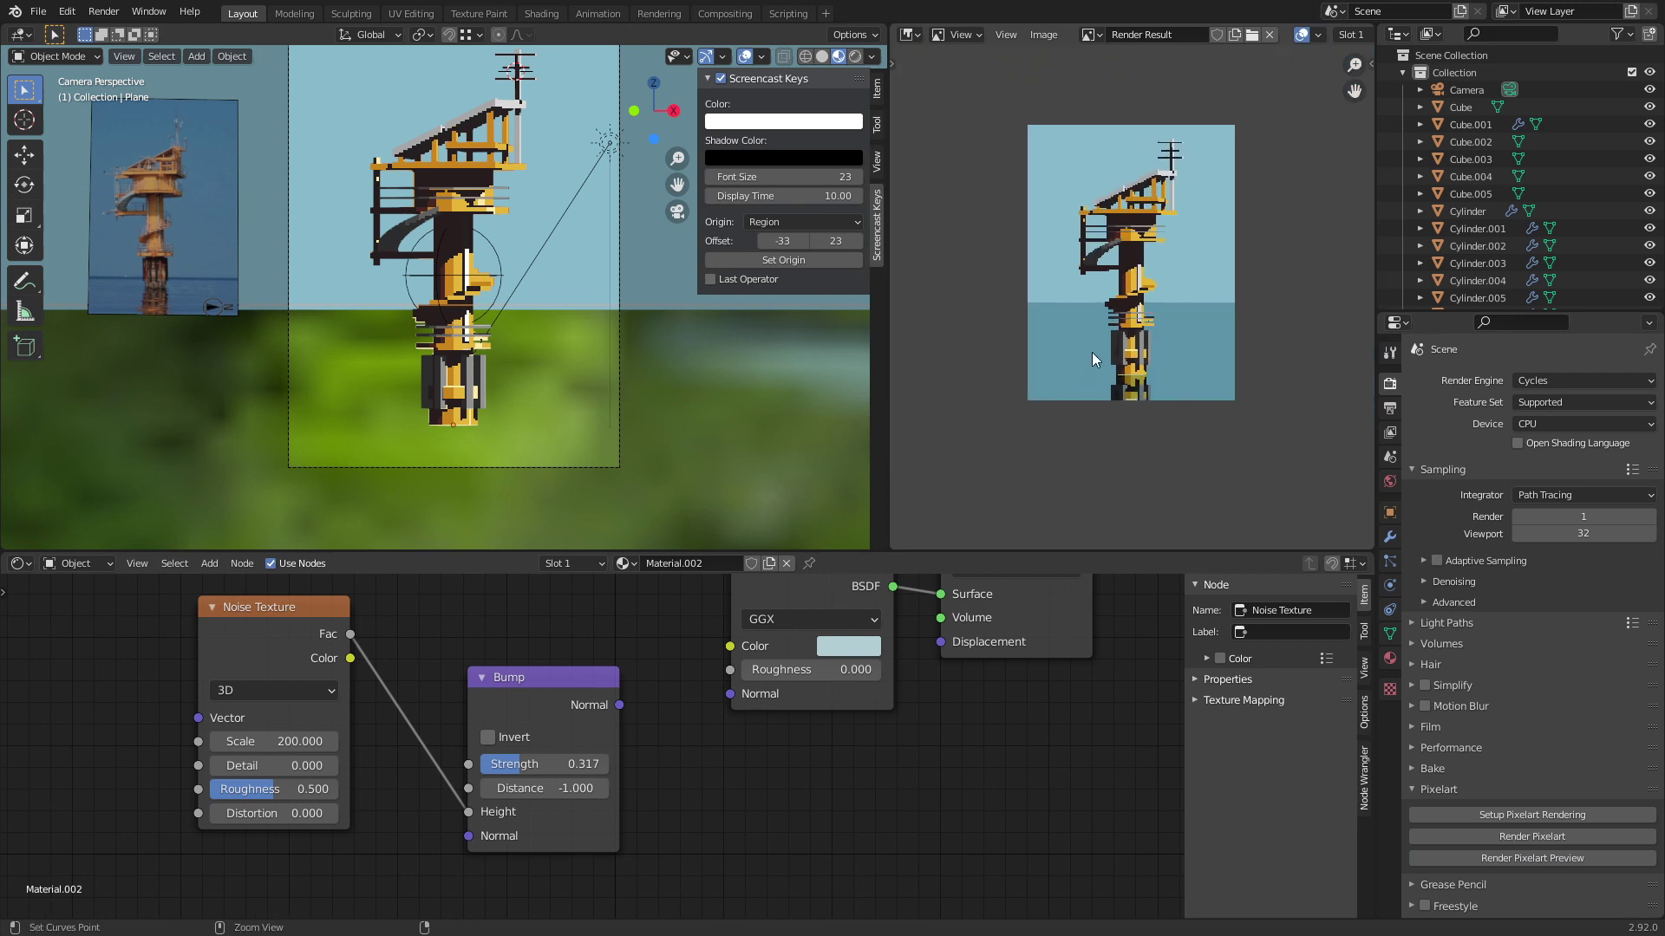
pyautogui.hotkey('ctrl', 's')
pyautogui.scroll(2, 1098, 383)
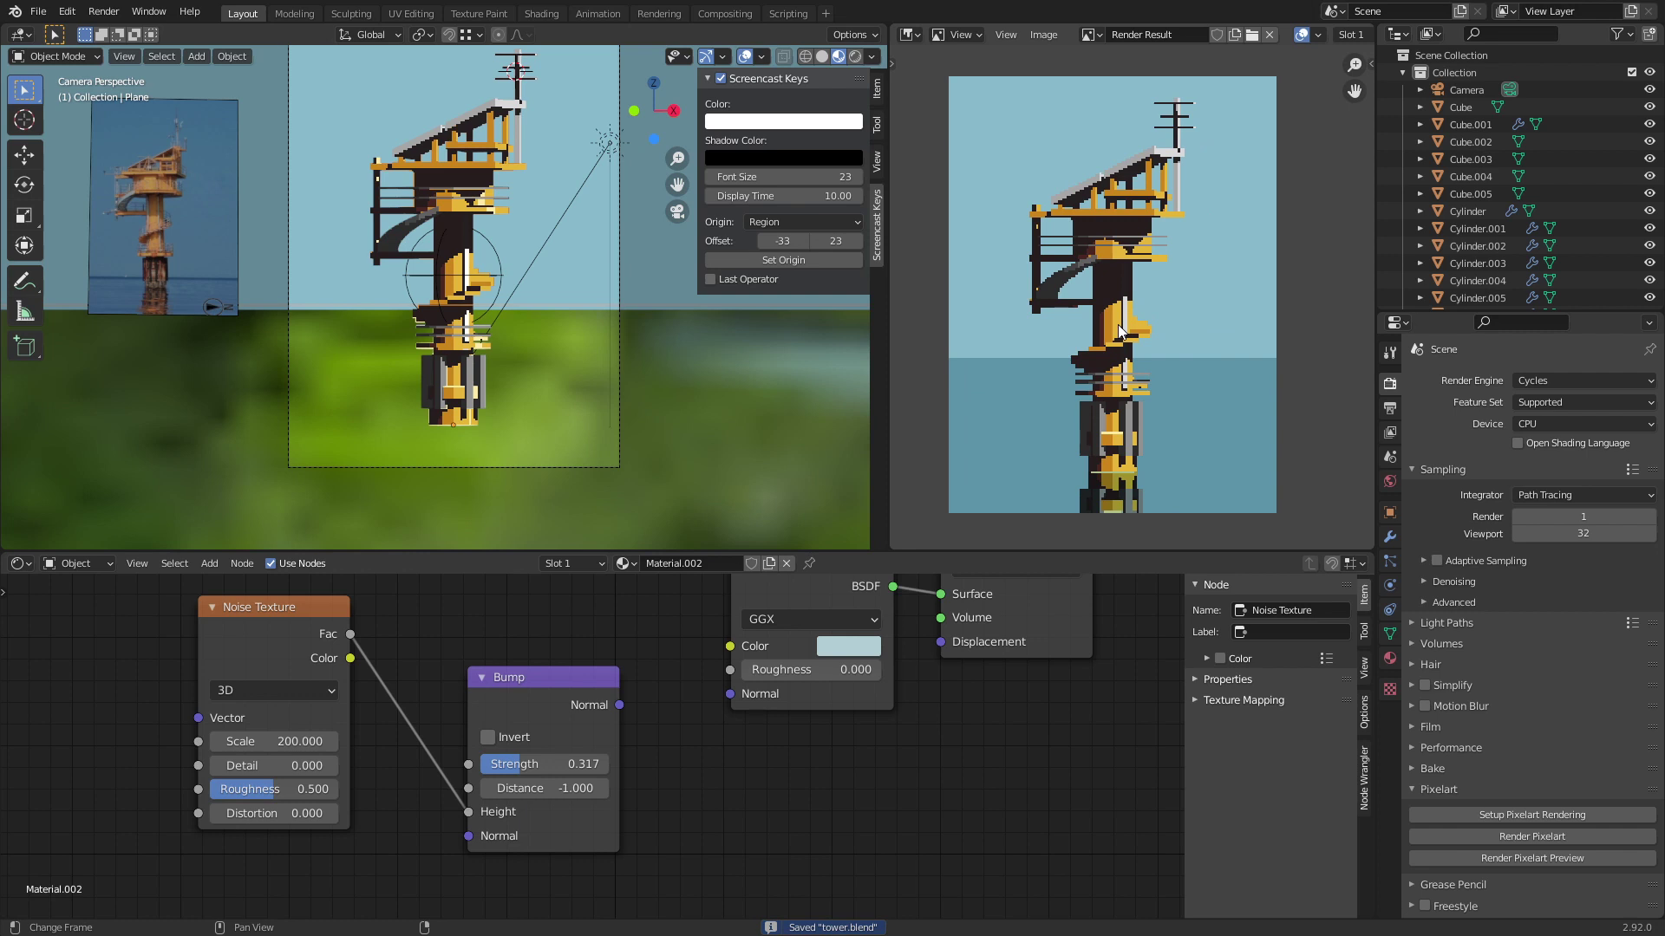
# Step: Move the Glossy BSDF aside and insert a Mix Shader between it and the Material Output
pyautogui.moveTo(829, 581); pyautogui.dragTo(621, 704, button='middle')
pyautogui.moveTo(621, 704); pyautogui.dragTo(380, 623)
pyautogui.hotkey('shift', 'a')
pyautogui.click(448, 526)
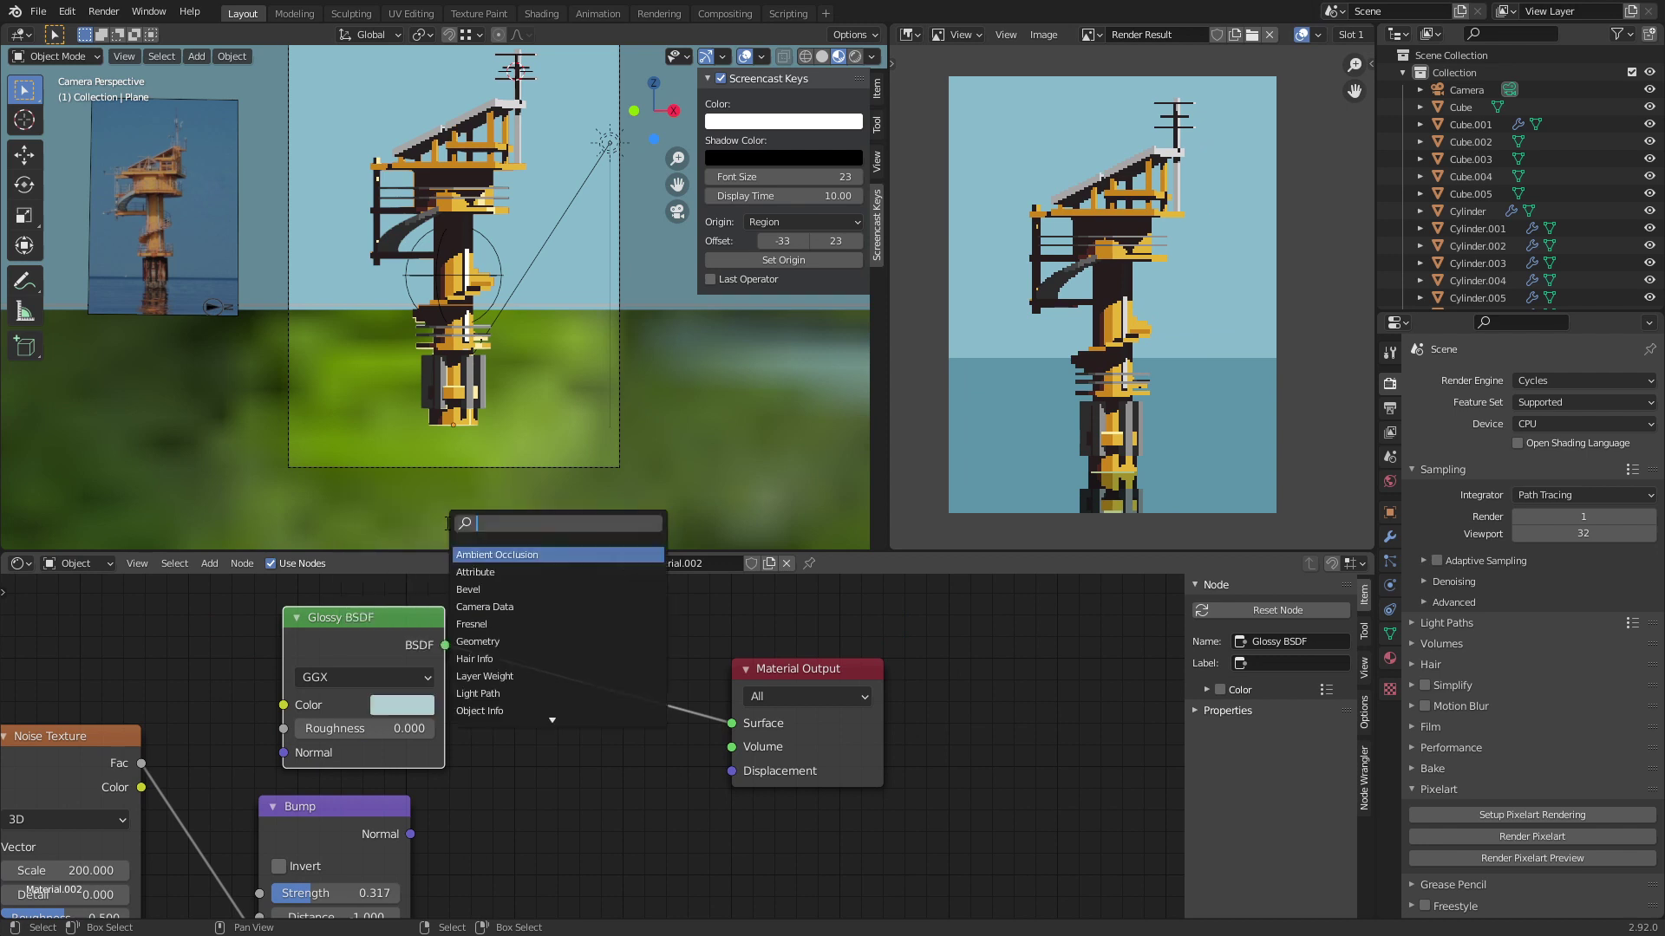
pyautogui.write('mix')
pyautogui.press('Return')
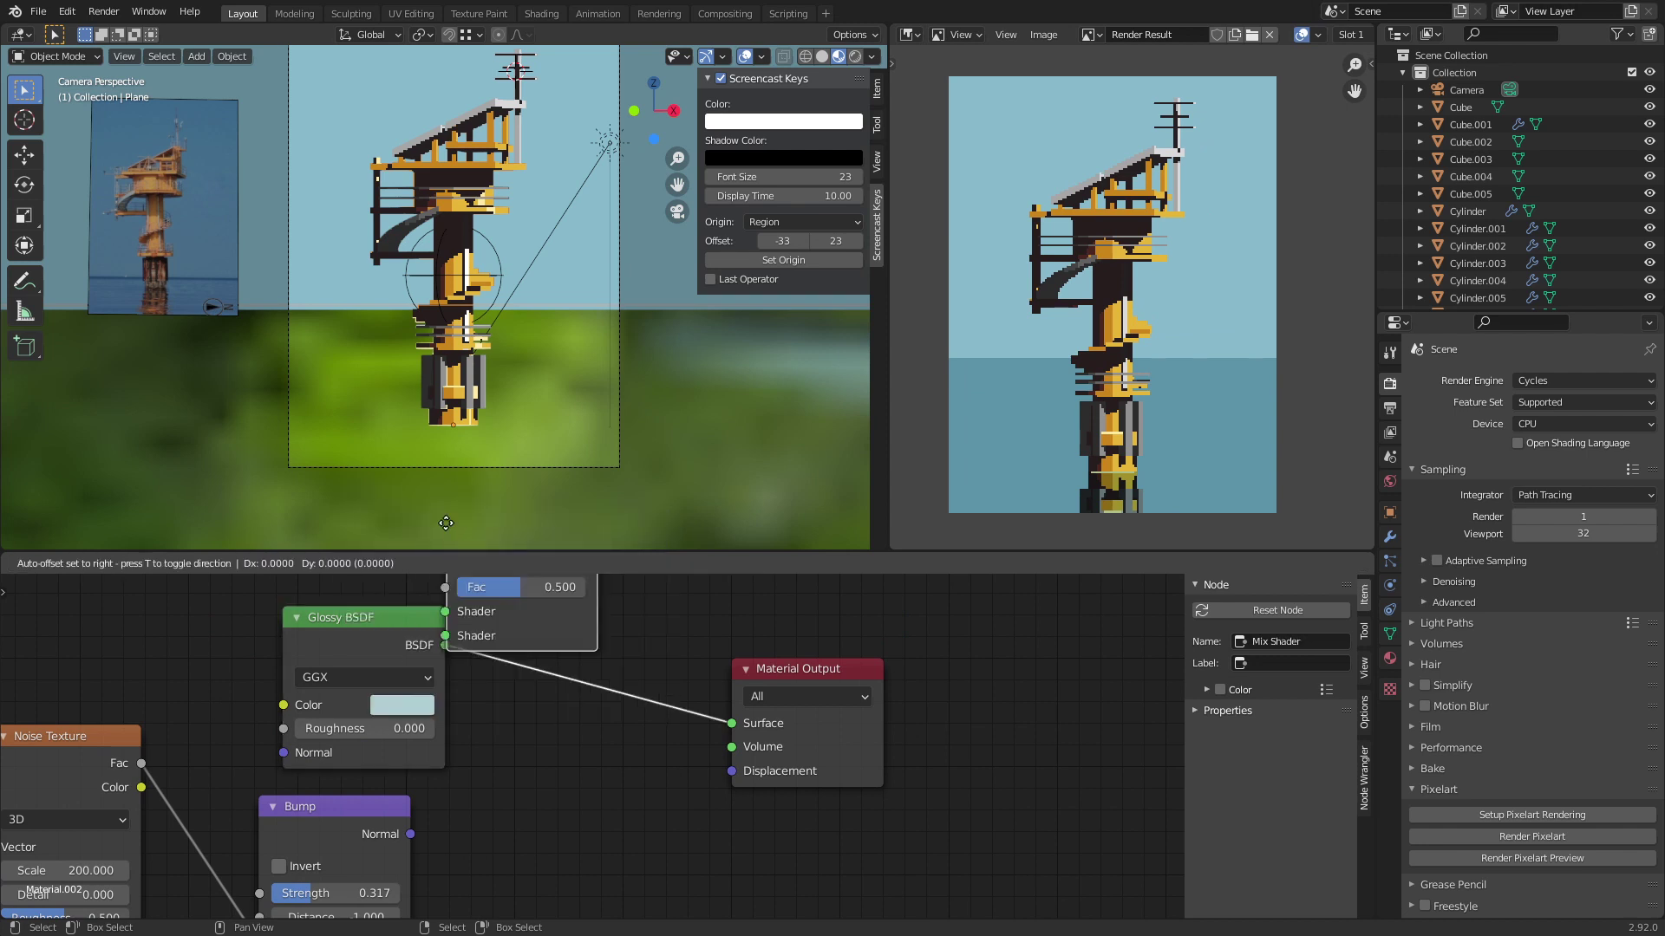
pyautogui.click(522, 623)
# Step: Add an Emission shader below the Glossy BSDF in the water material
pyautogui.hotkey('shift', 'a')
pyautogui.click(525, 626)
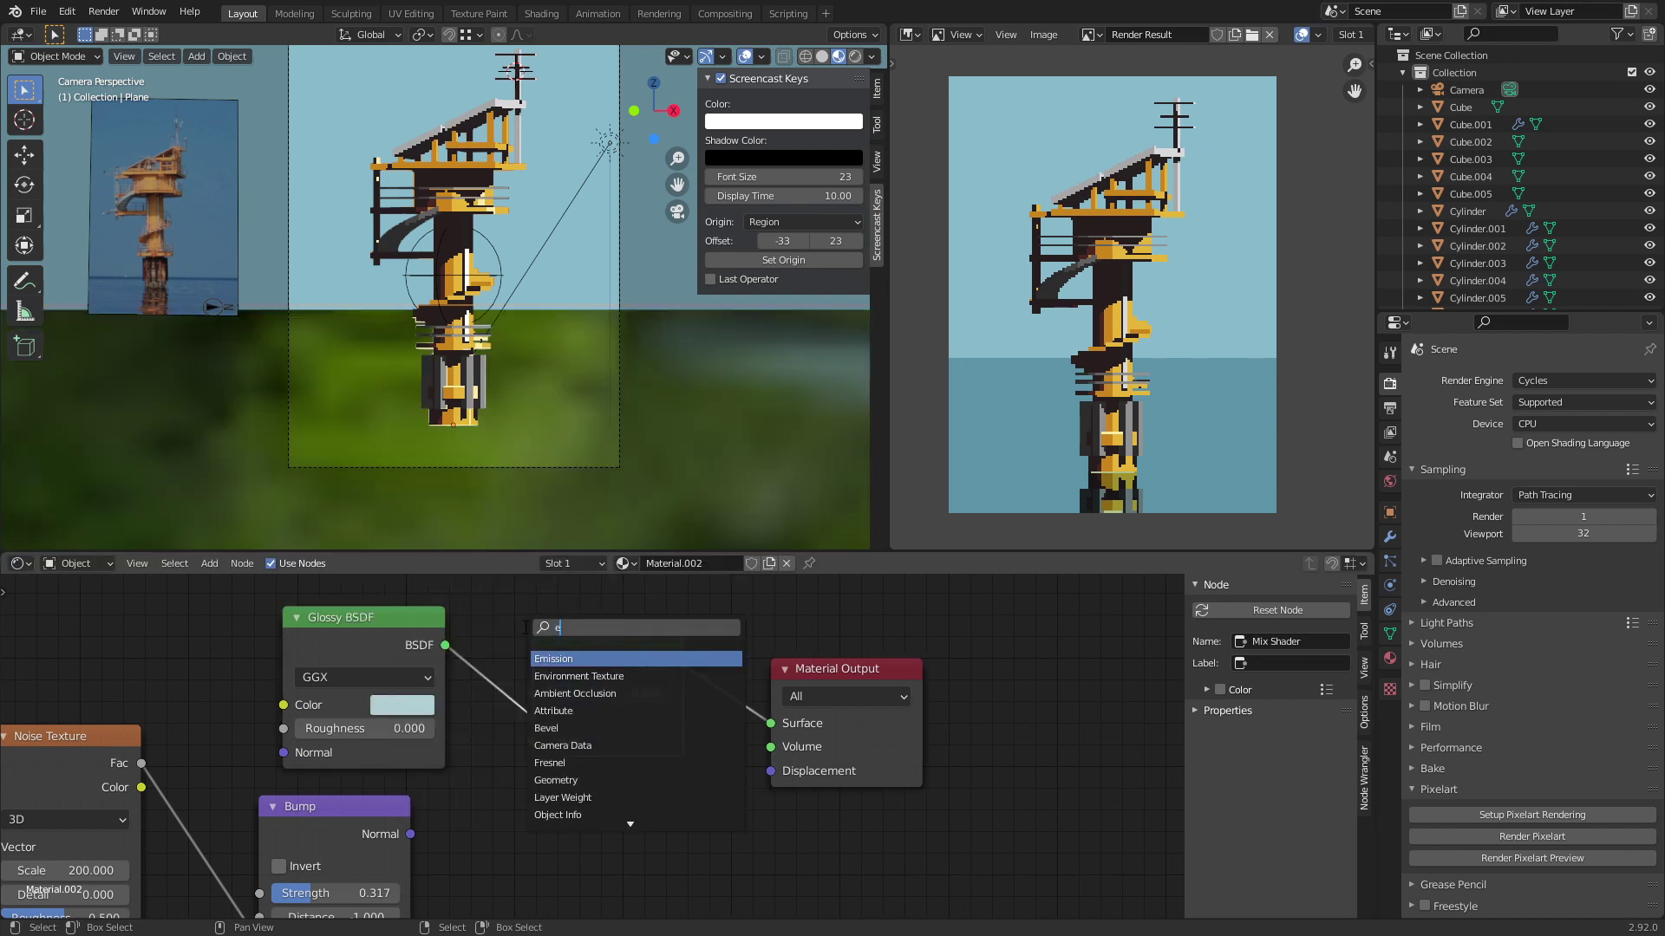
pyautogui.write('emi')
pyautogui.press('Return')
pyautogui.click(267, 791)
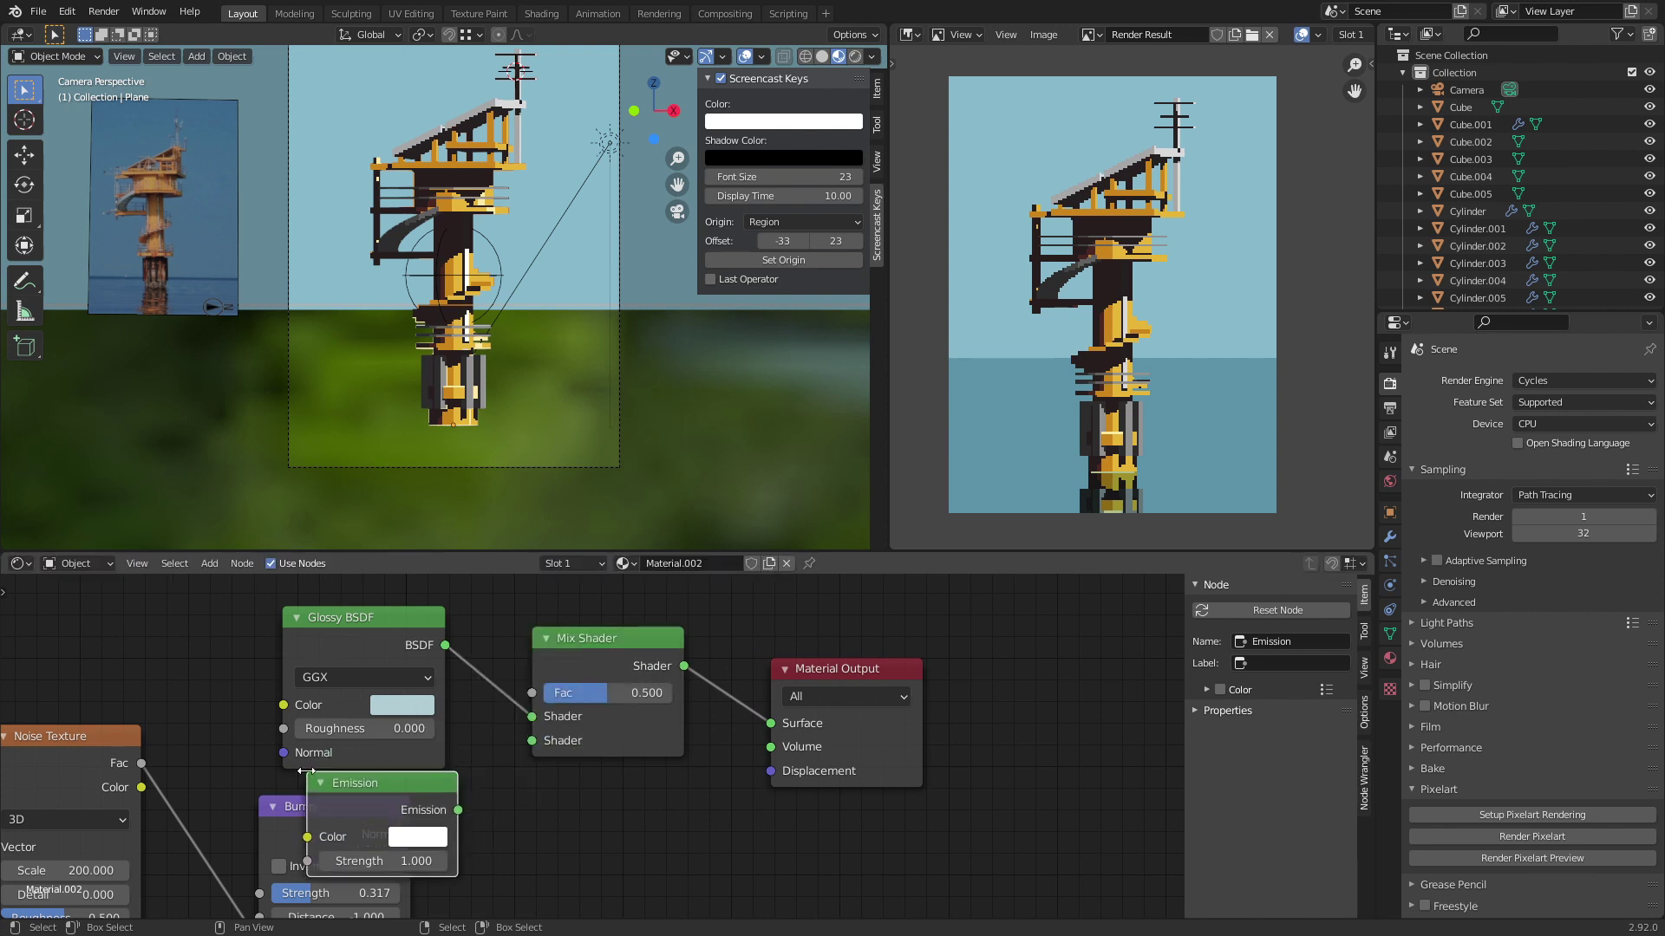
# Step: Delete the Bump and Noise Texture nodes and connect the Emission shader to the Mix Shader's second shader input
pyautogui.click(265, 820)
pyautogui.press('x')
pyautogui.click(122, 776)
pyautogui.press('x')
pyautogui.moveTo(398, 802); pyautogui.dragTo(532, 742)
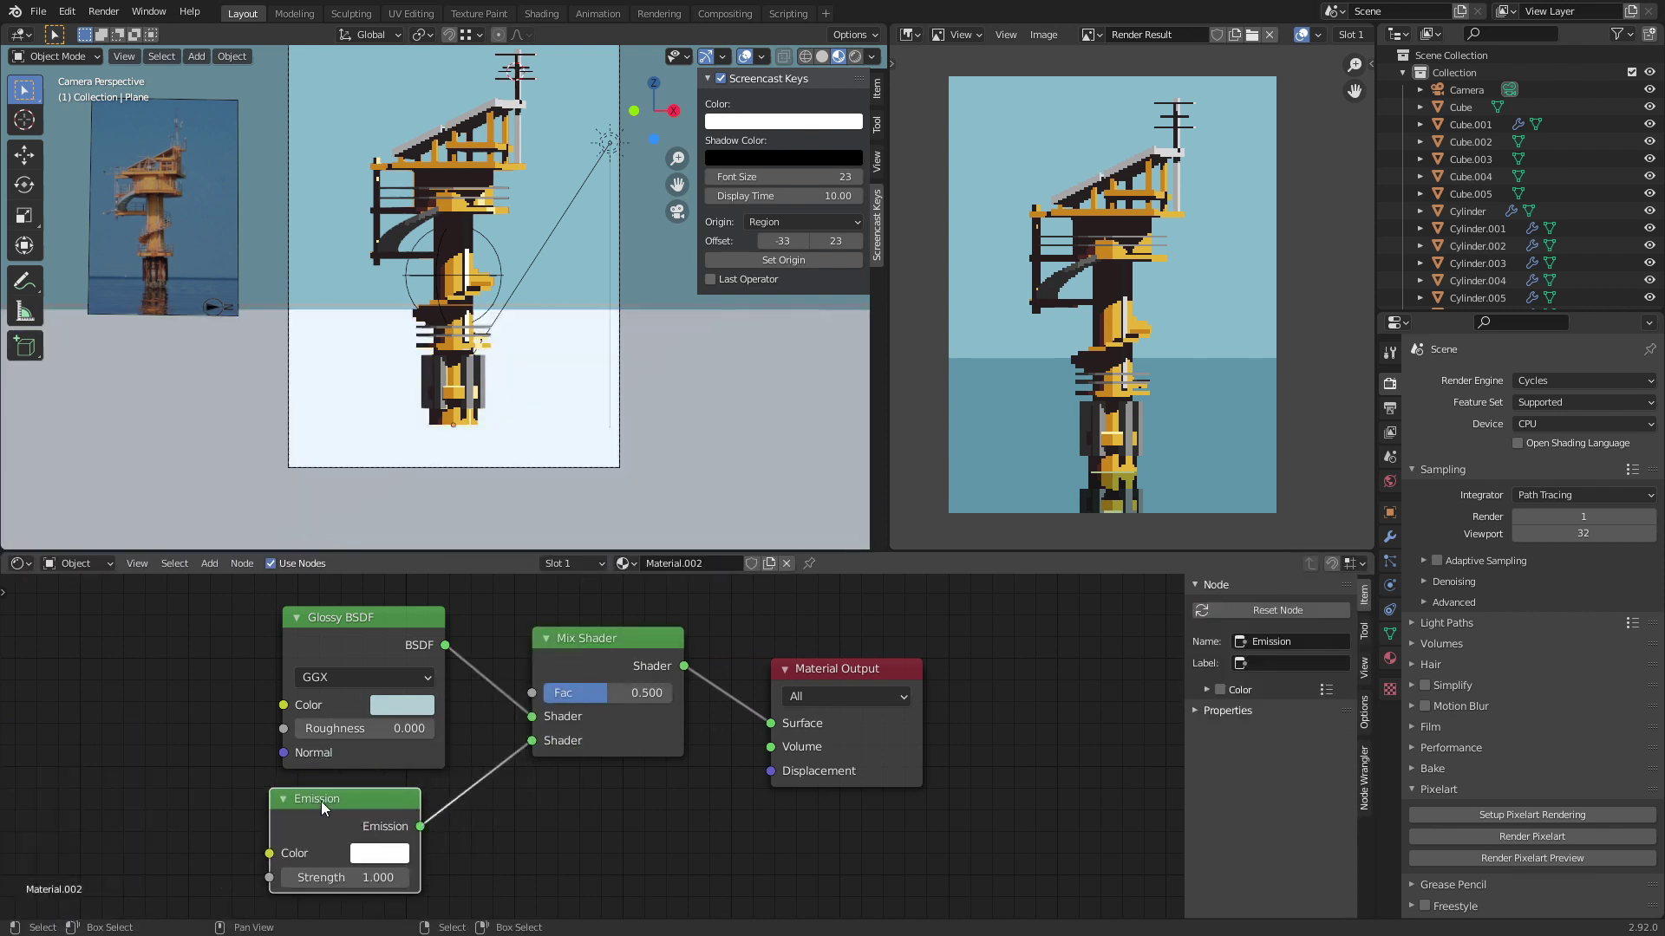
pyautogui.moveTo(366, 837); pyautogui.dragTo(392, 836)
# Step: Sample the Glossy BSDF's light blue as the Emission color and check the water in a pixel art preview
pyautogui.click(408, 853)
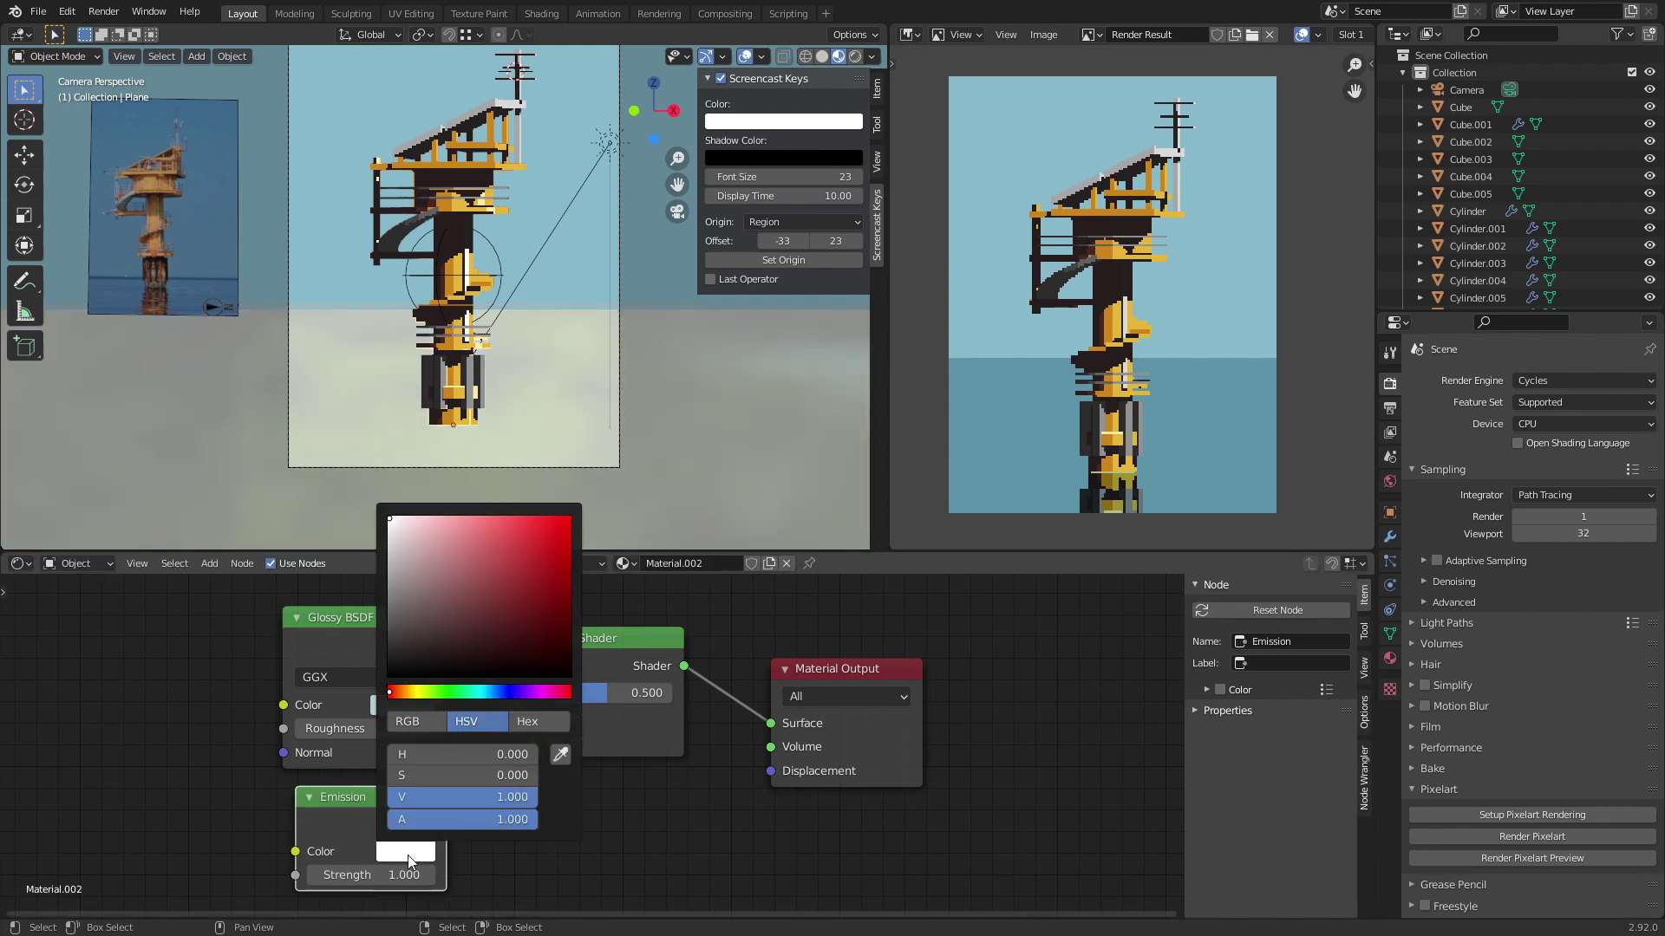
pyautogui.click(564, 763)
pyautogui.click(417, 699)
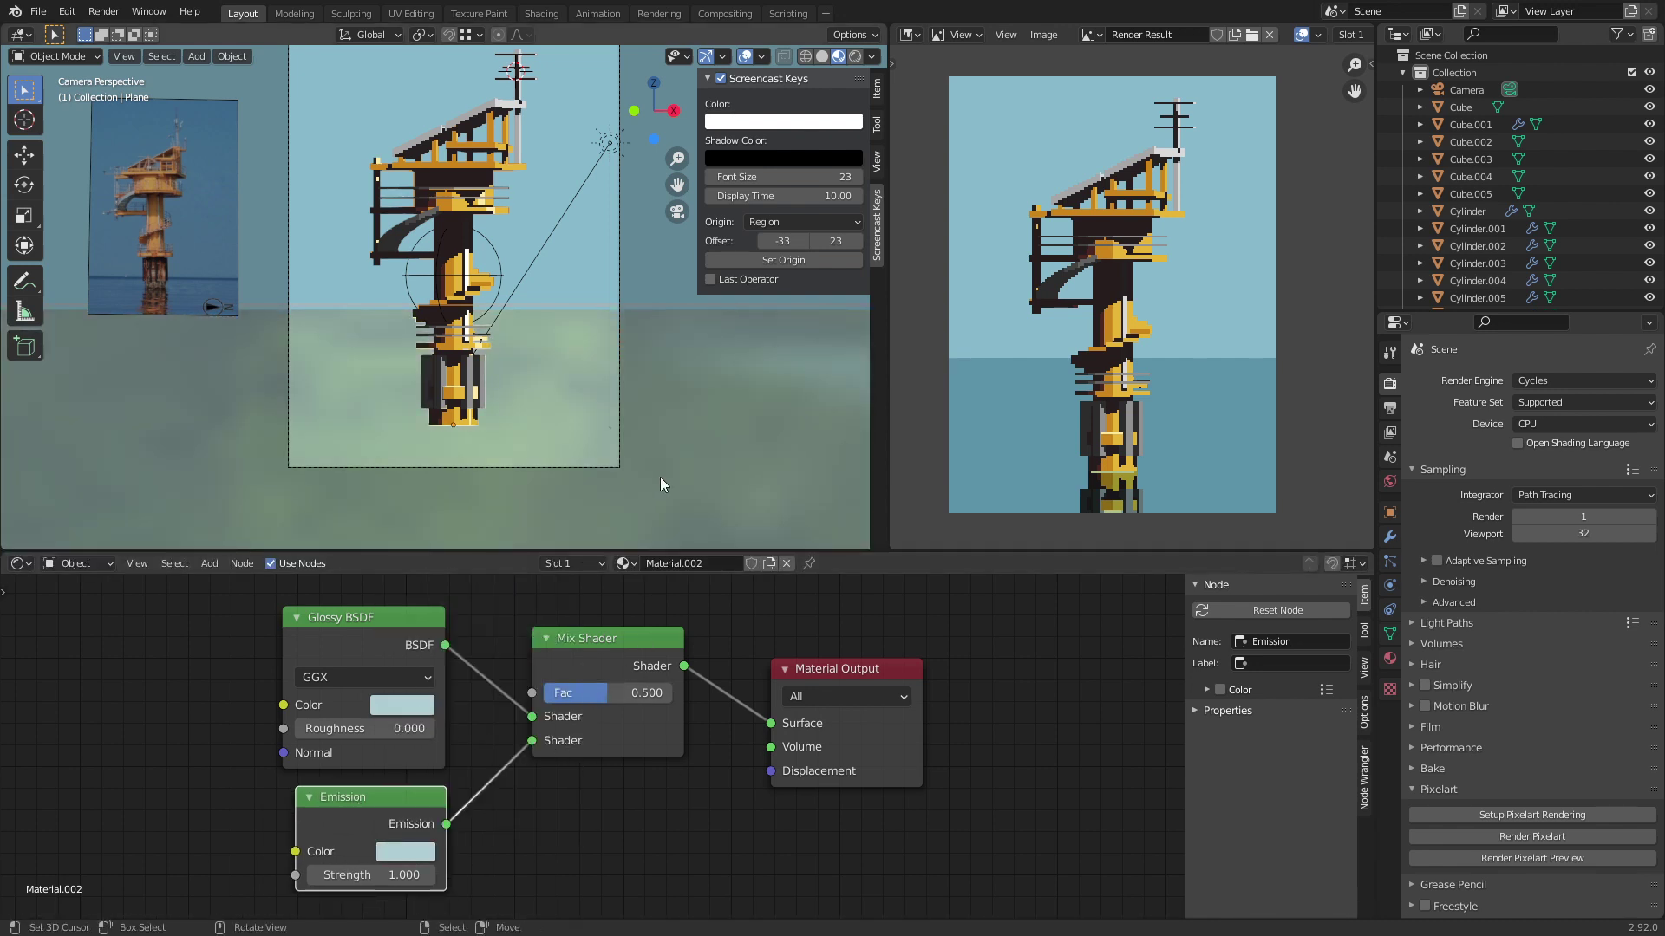
pyautogui.click(1528, 858)
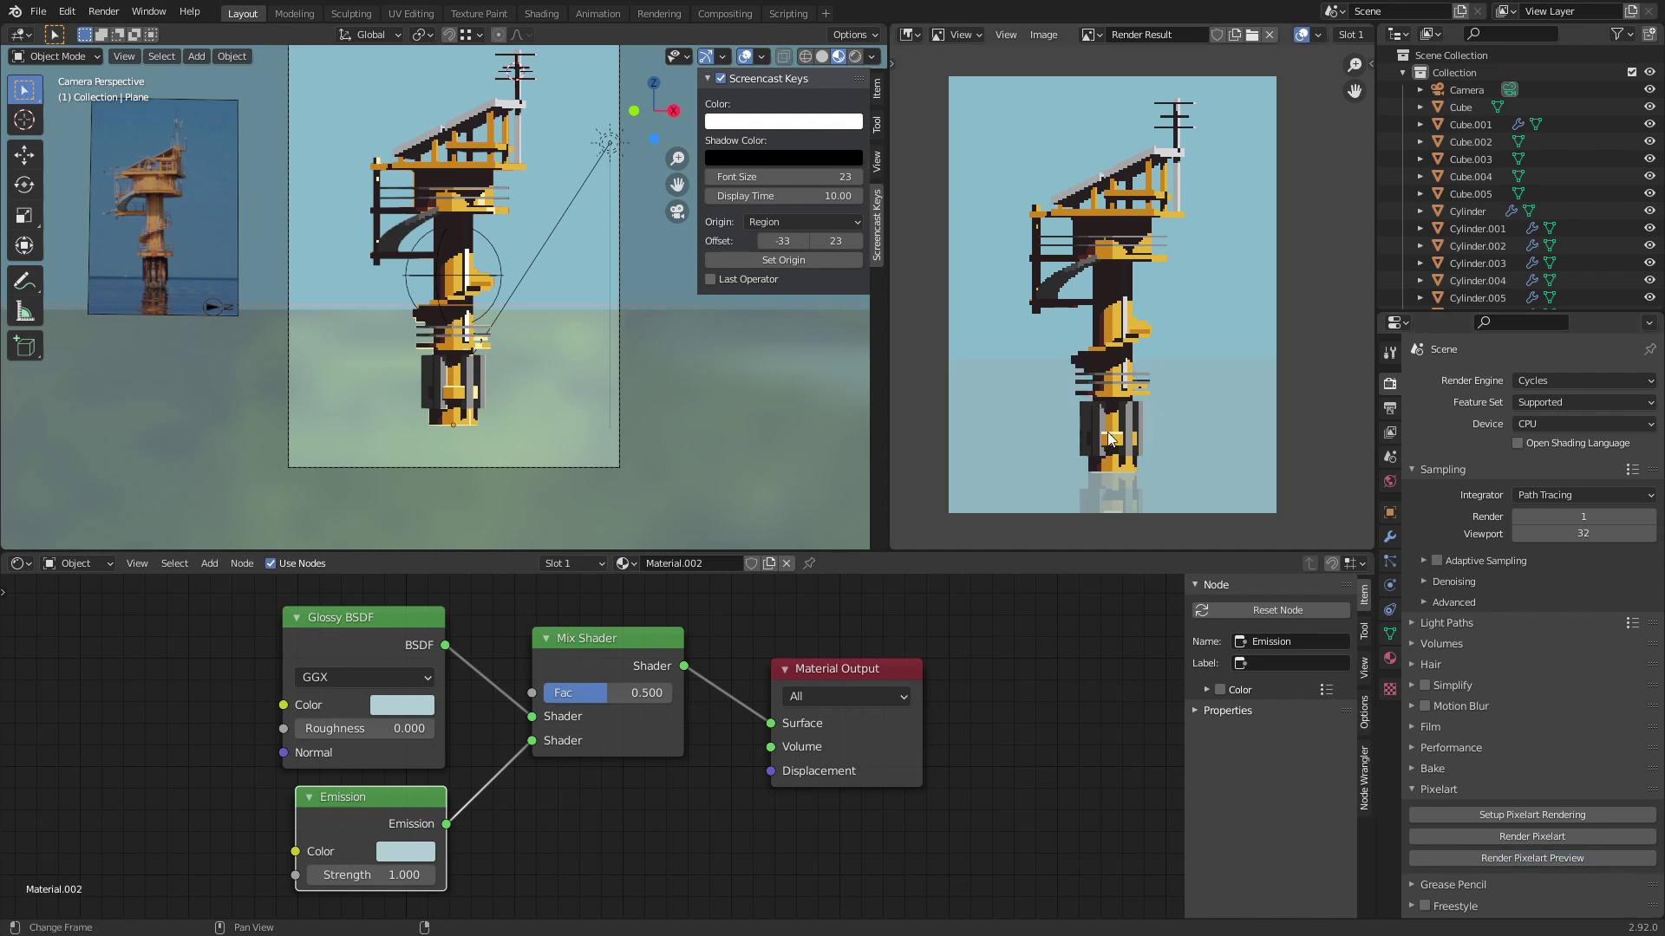
pyautogui.scroll(2, 1108, 400)
pyautogui.scroll(-3, 1129, 432)
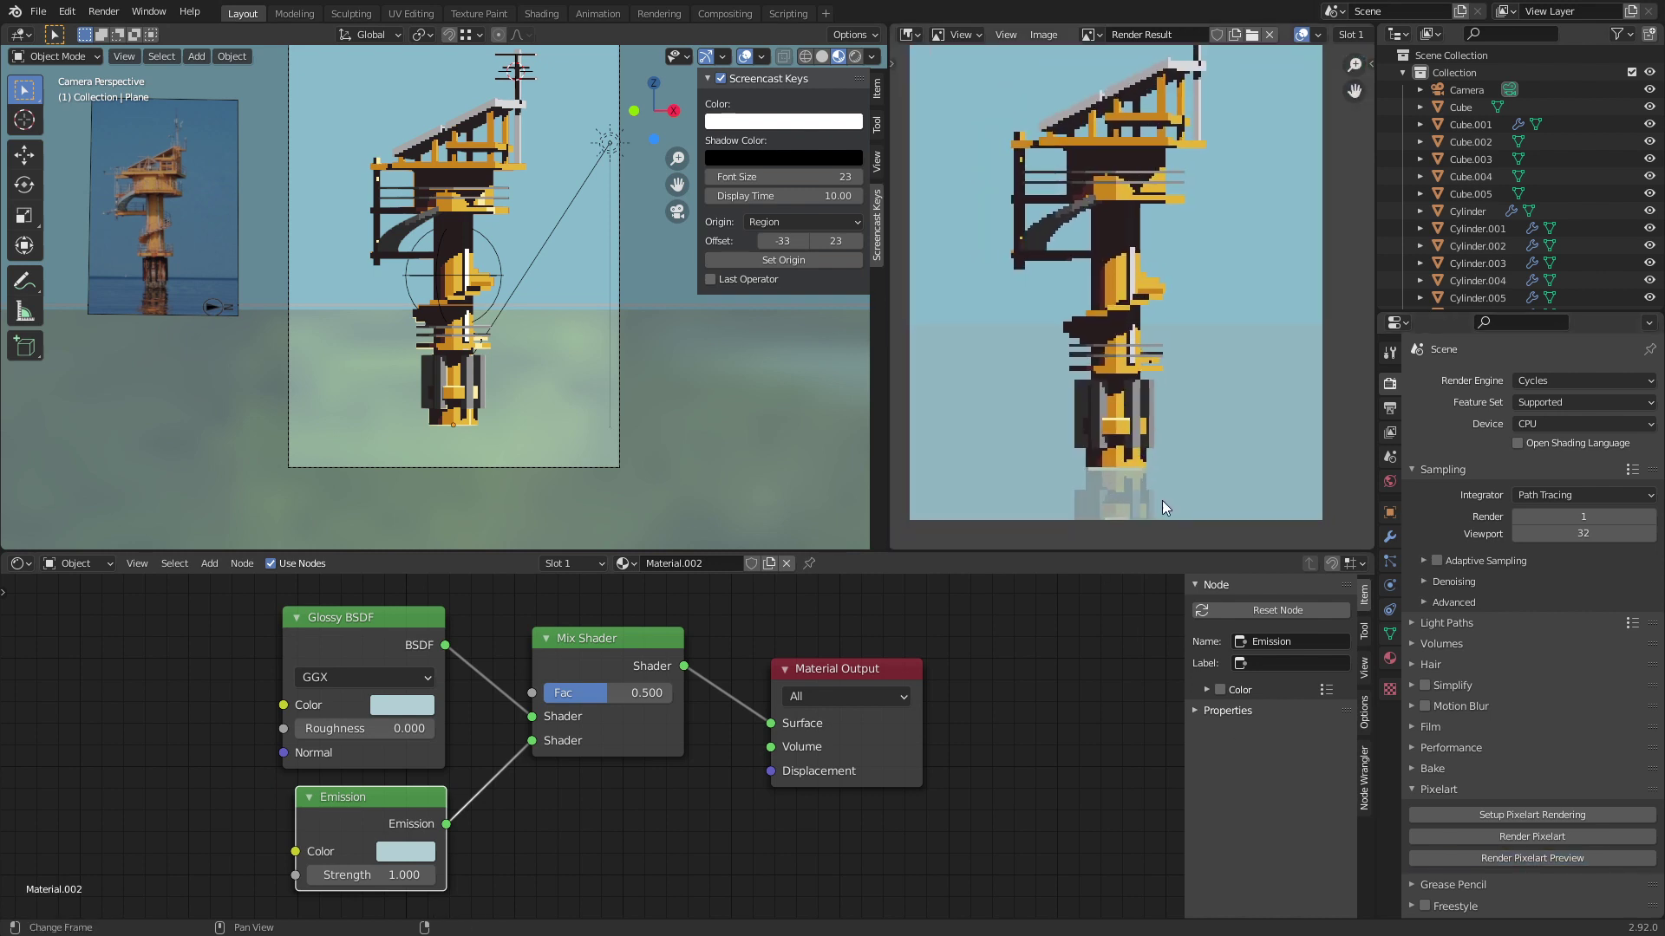
# Step: Darken the Emission color to a deeper, more saturated teal and render a pixel art preview
pyautogui.click(403, 848)
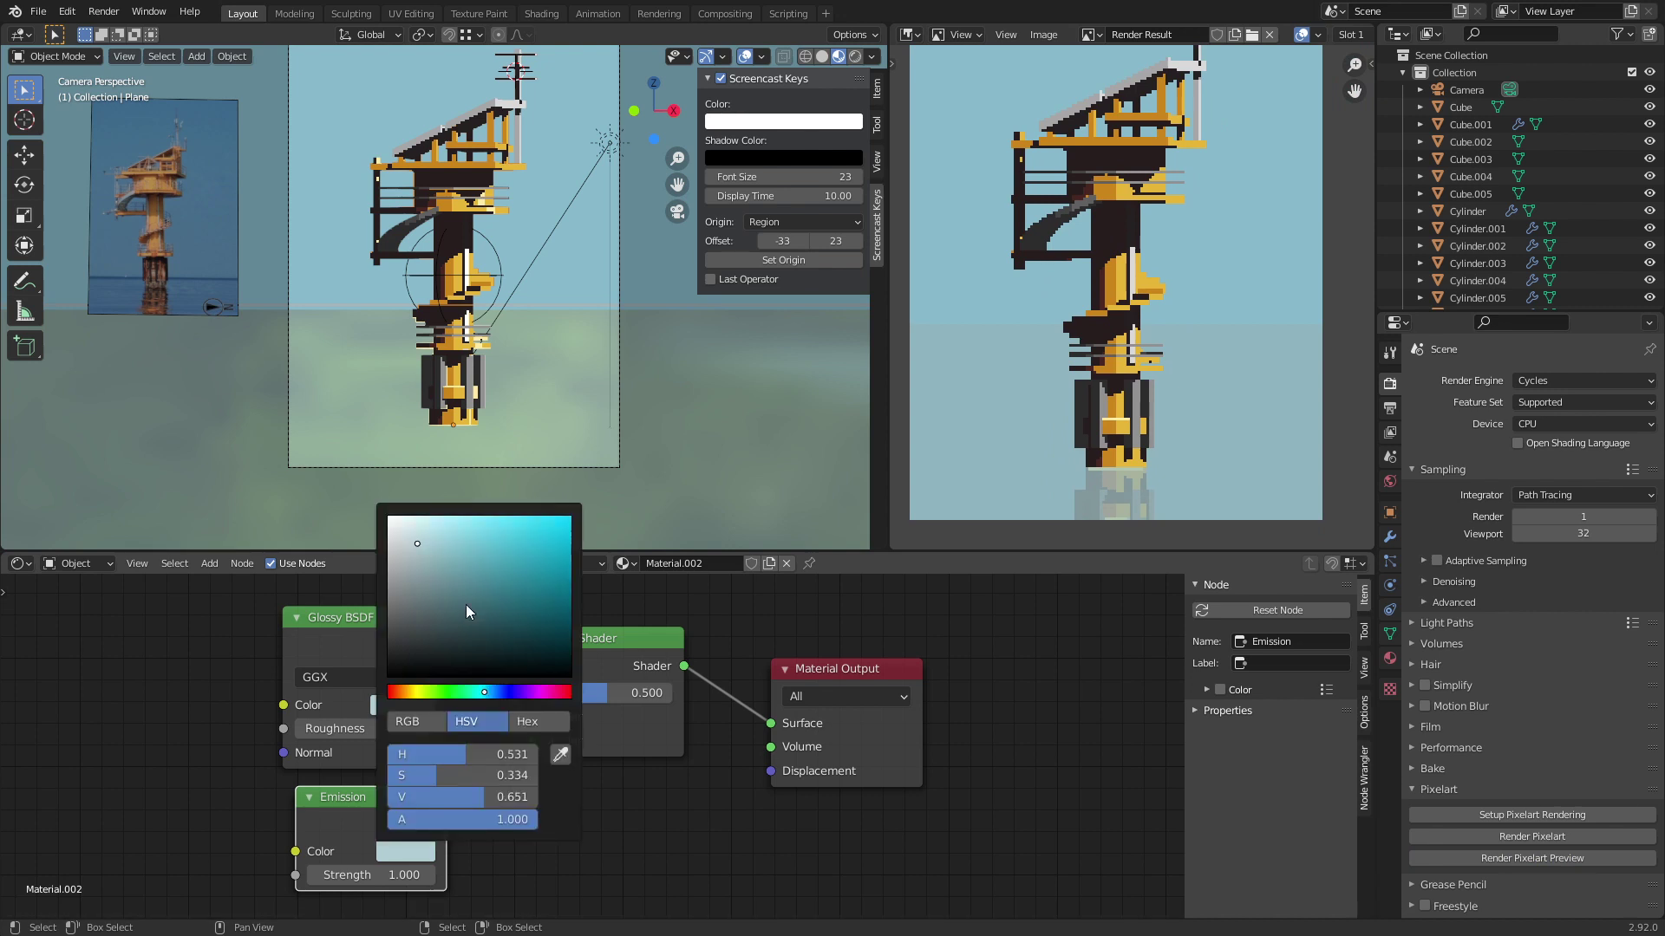
pyautogui.moveTo(465, 605); pyautogui.dragTo(461, 584)
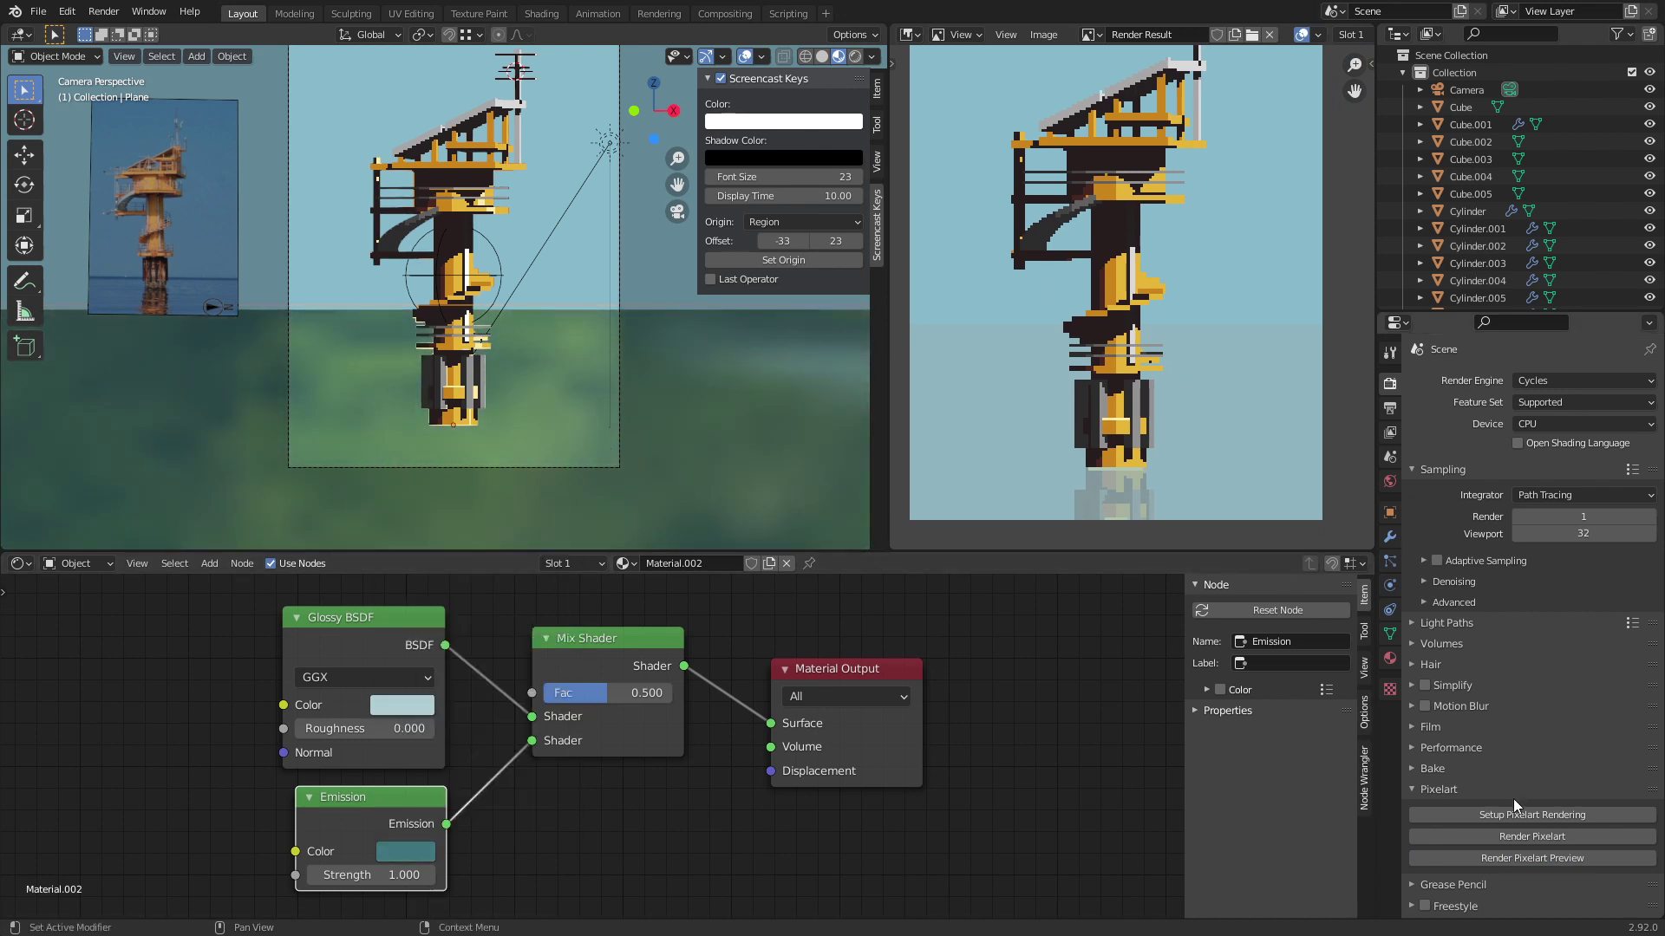
pyautogui.click(1511, 857)
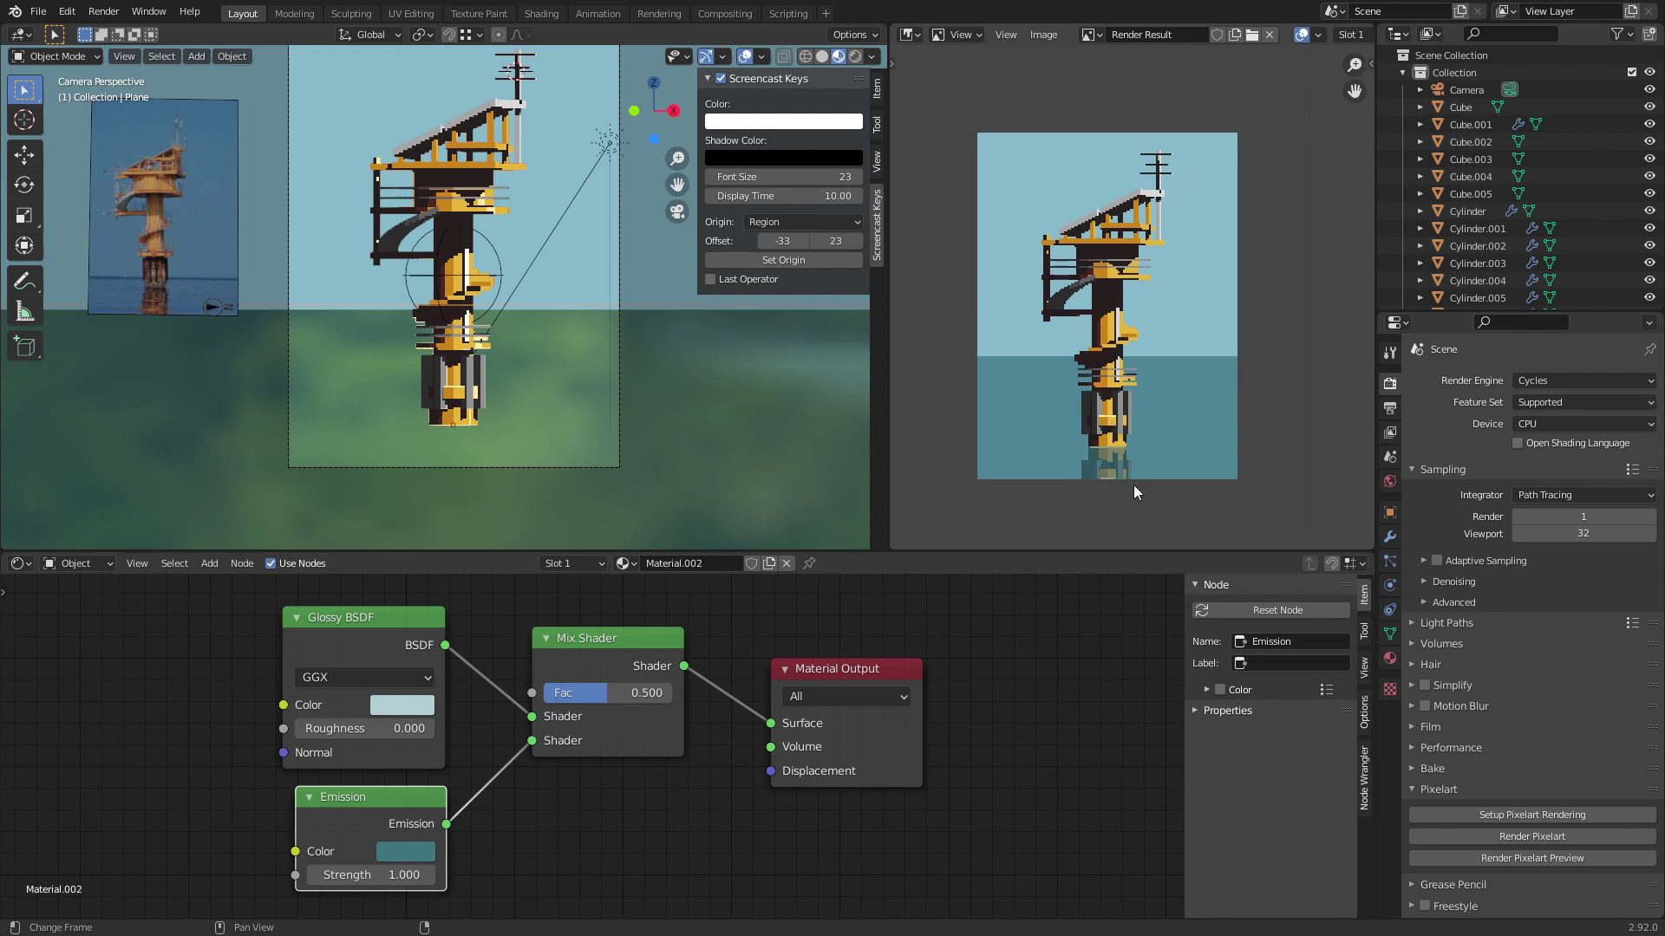
# Step: Examine the teal water and the tower's reflection in the rendered preview
pyautogui.scroll(2, 1134, 486)
pyautogui.moveTo(1134, 486); pyautogui.dragTo(1160, 262, button='middle')
pyautogui.scroll(5, 1160, 261)
pyautogui.moveTo(1075, 372); pyautogui.dragTo(1126, 265, button='middle')
pyautogui.scroll(-6, 1127, 406)
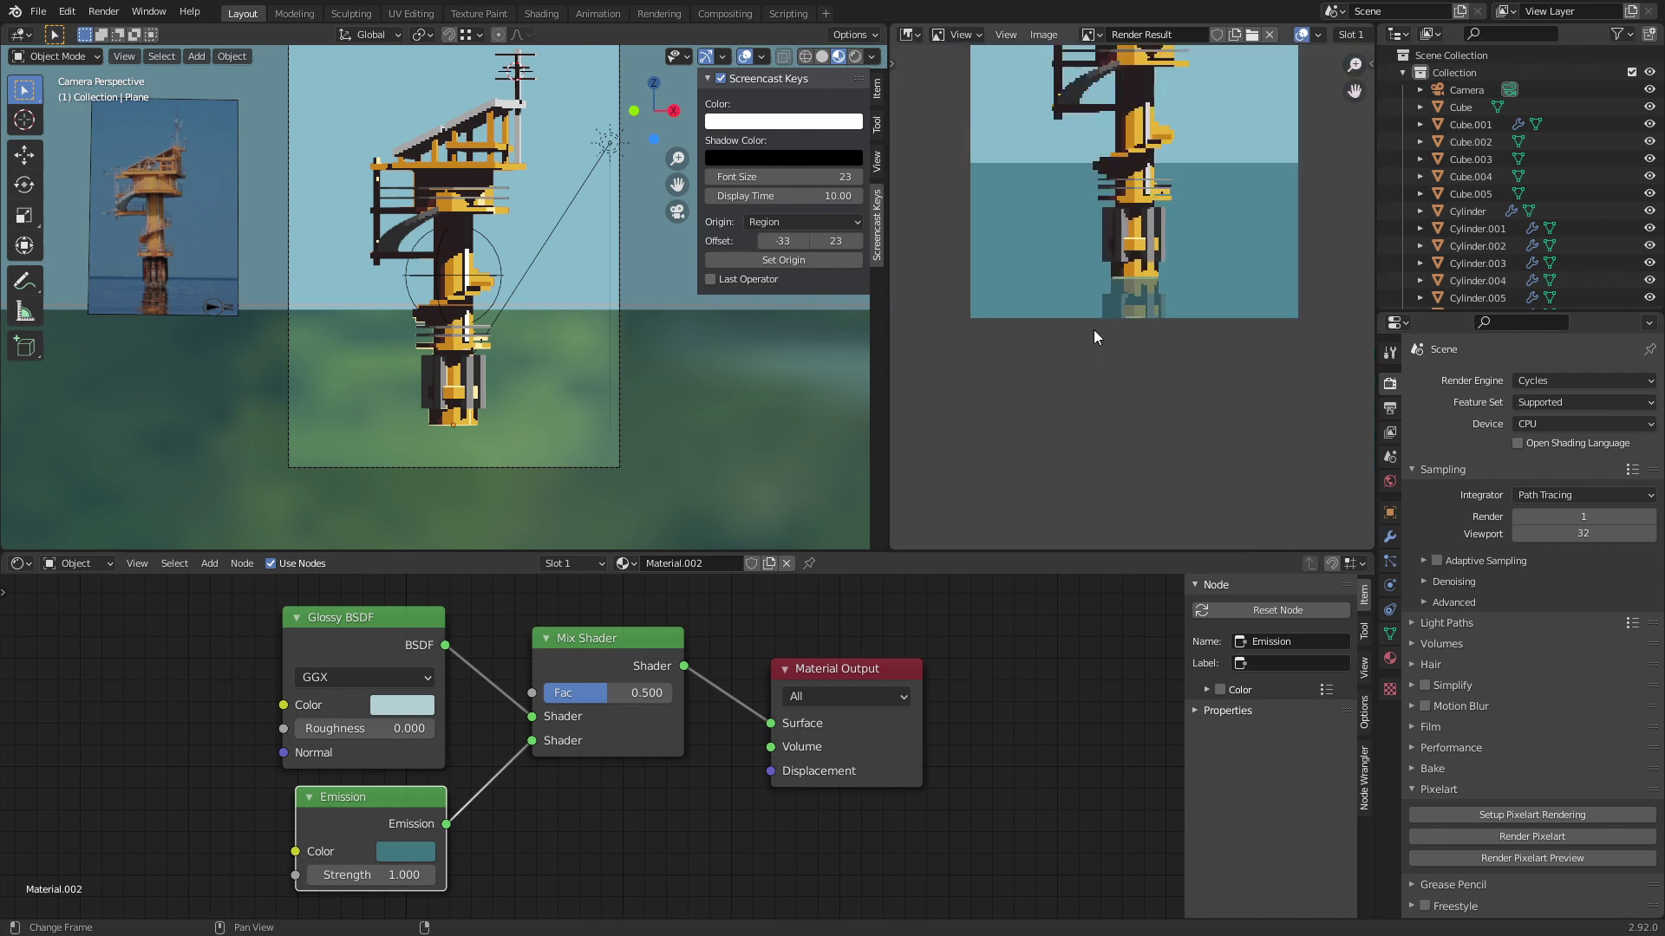
# Step: Switch the viewport to solid shading, select the antenna's highest crossbar and focus on it
pyautogui.scroll(-6, 1101, 326)
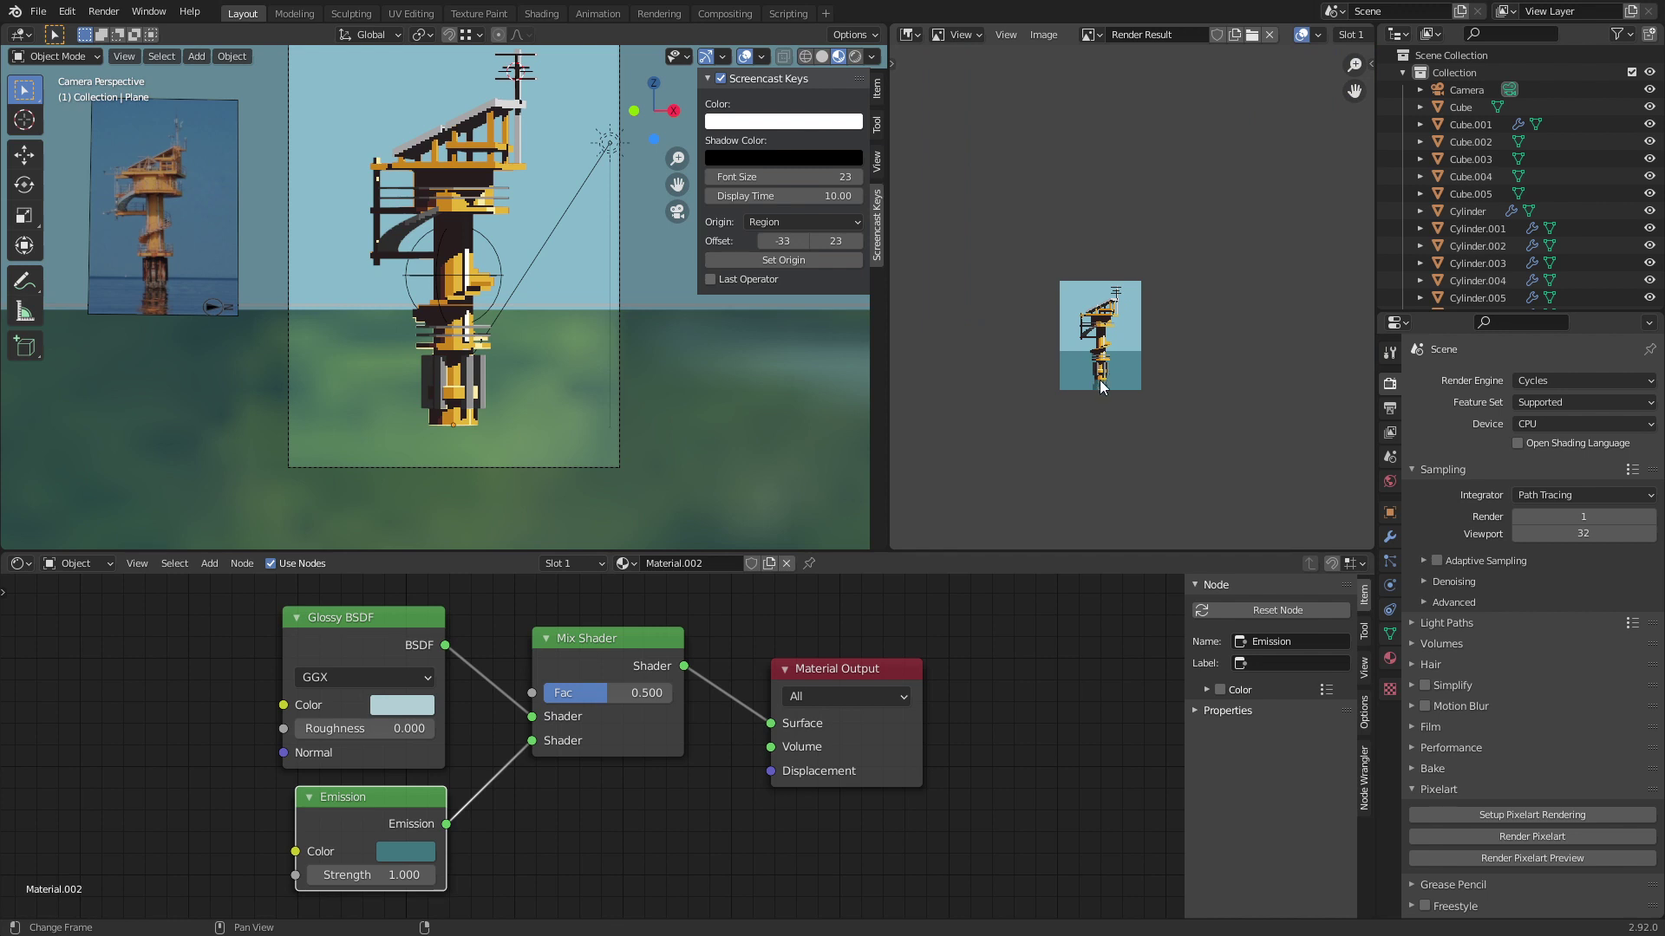
pyautogui.scroll(7, 1094, 386)
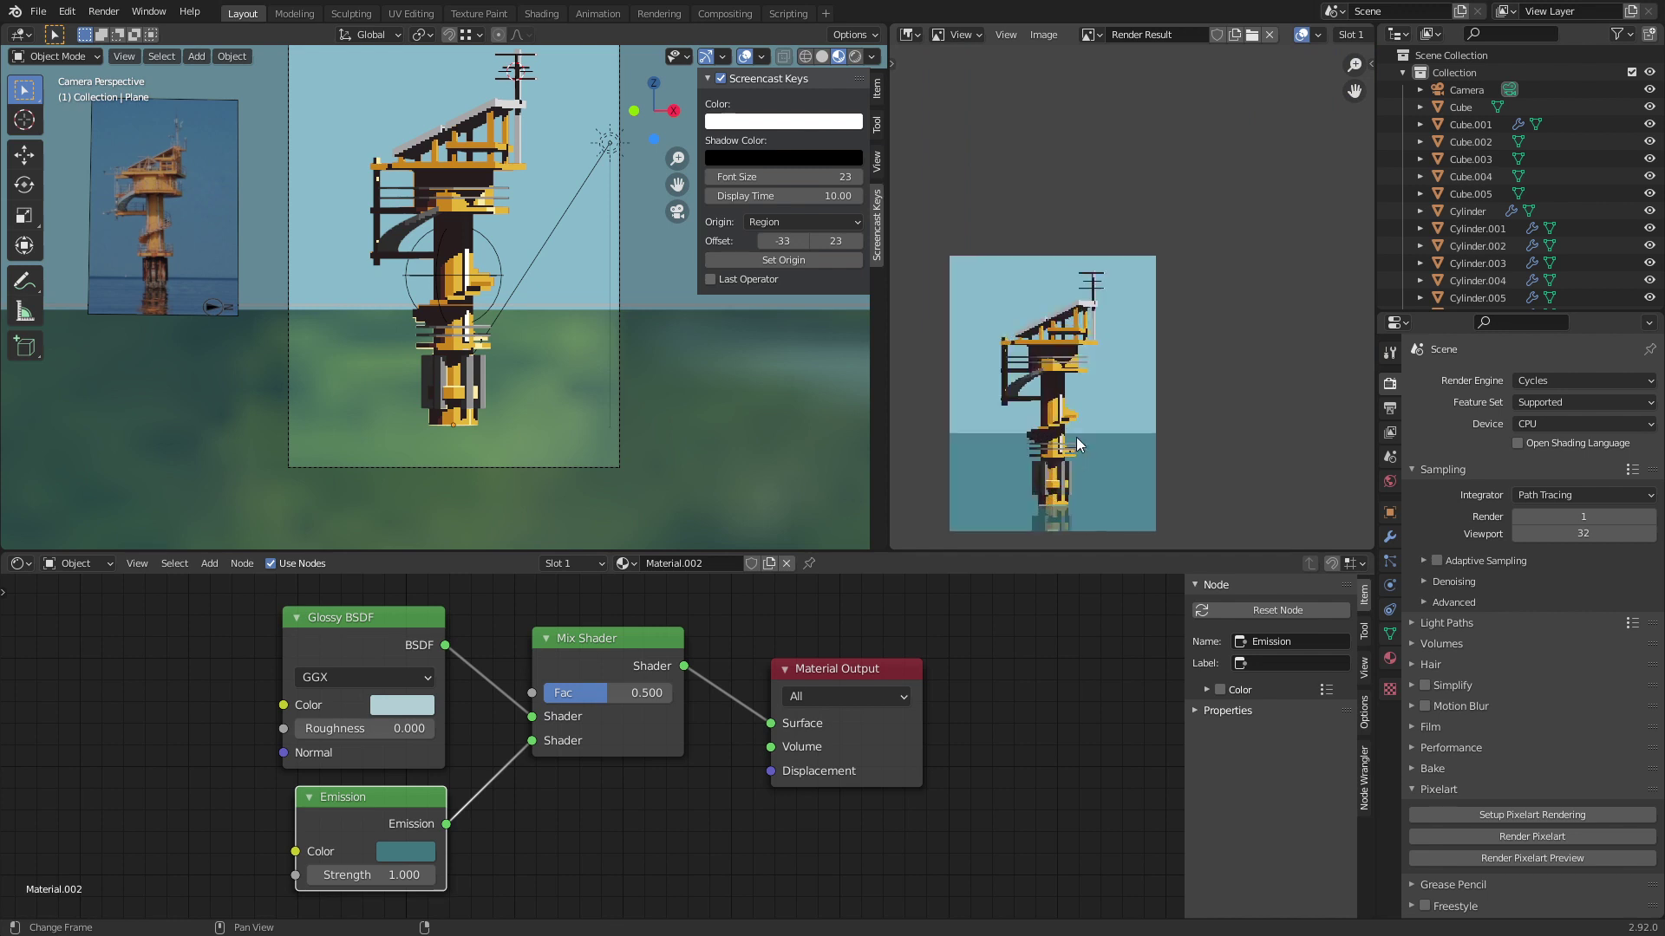
pyautogui.moveTo(1178, 297); pyautogui.dragTo(1186, 288, button='middle')
pyautogui.scroll(4, 1158, 287)
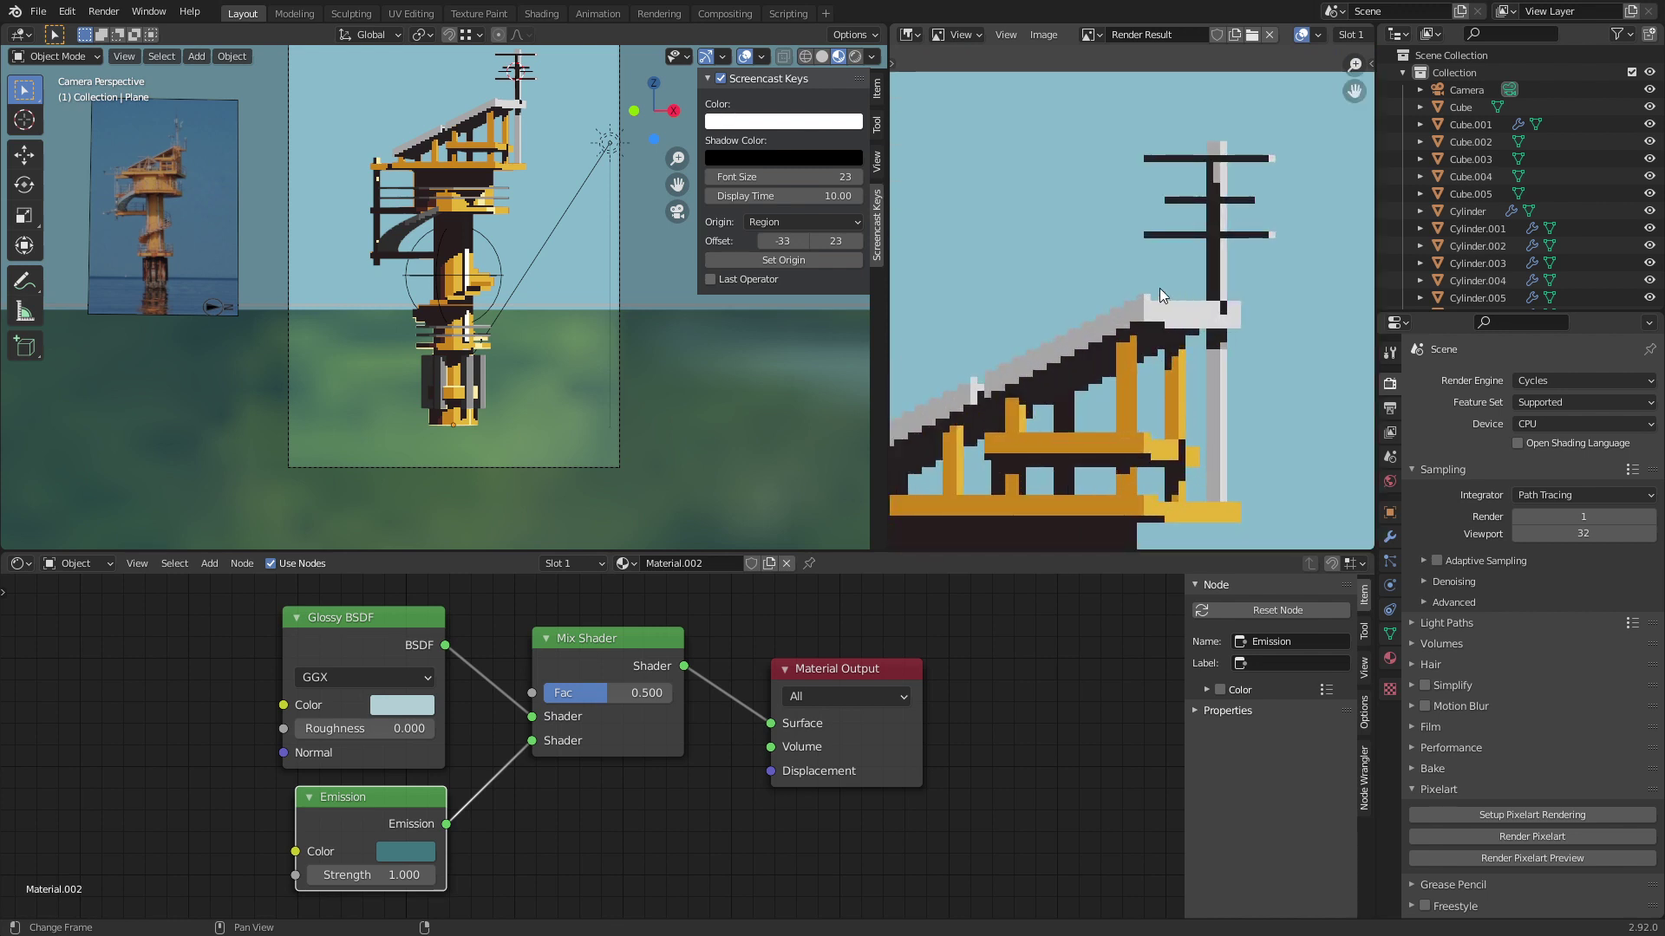
pyautogui.moveTo(538, 120); pyautogui.dragTo(482, 260, button='middle')
pyautogui.scroll(6, 474, 248)
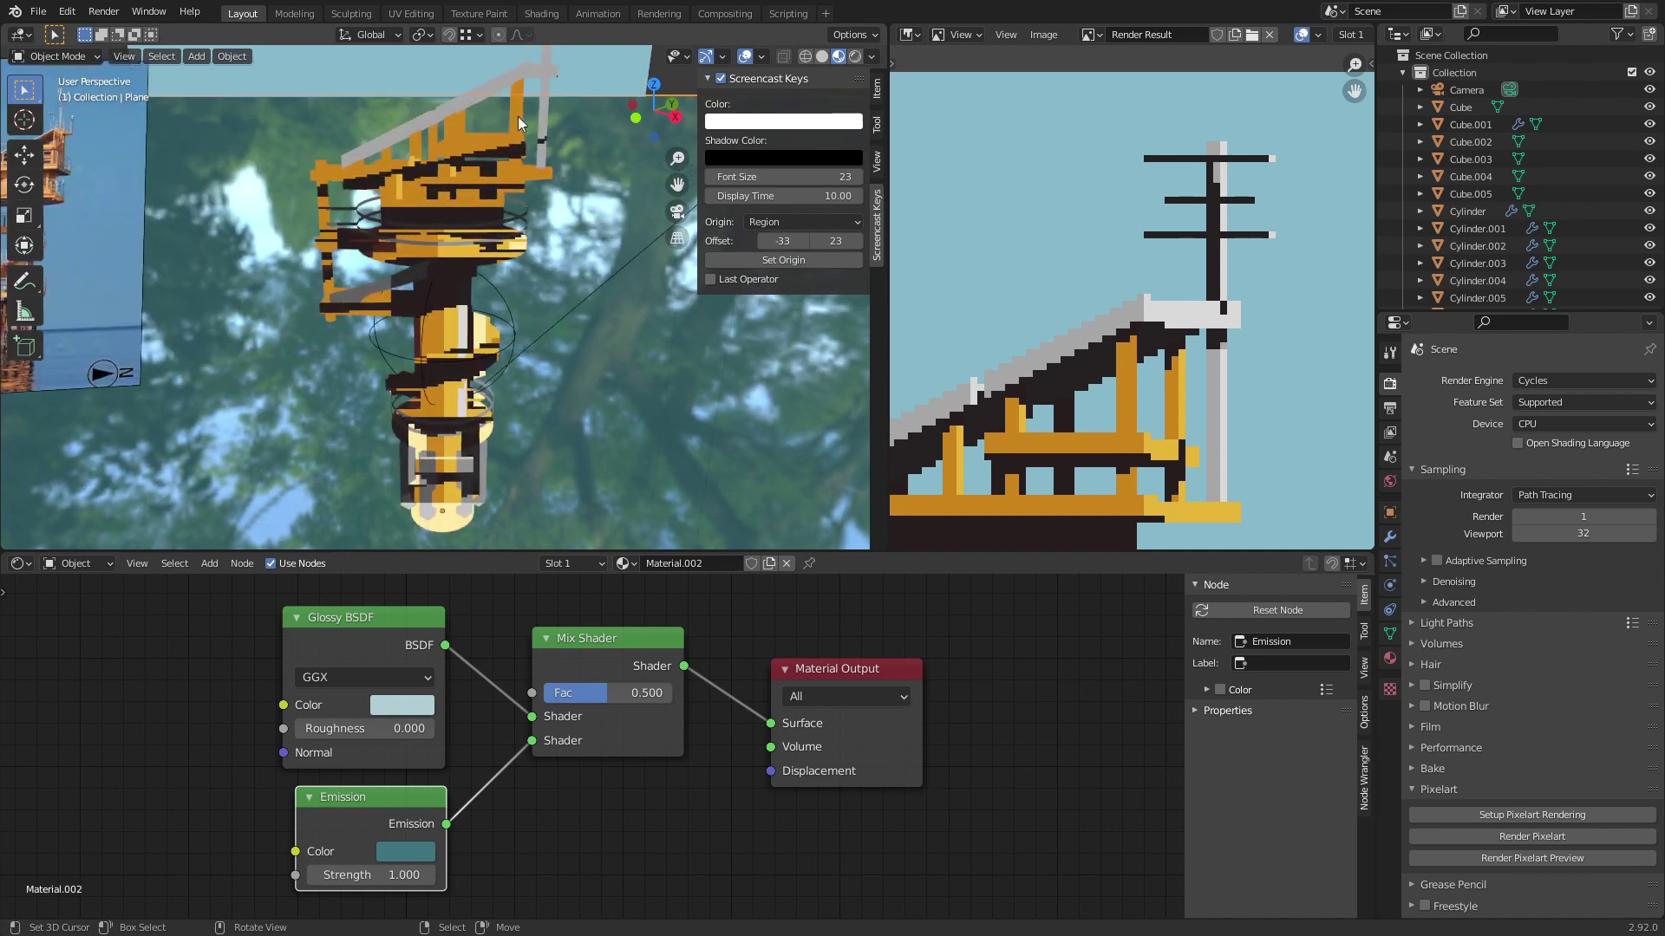
pyautogui.click(821, 54)
pyautogui.scroll(-3, 576, 87)
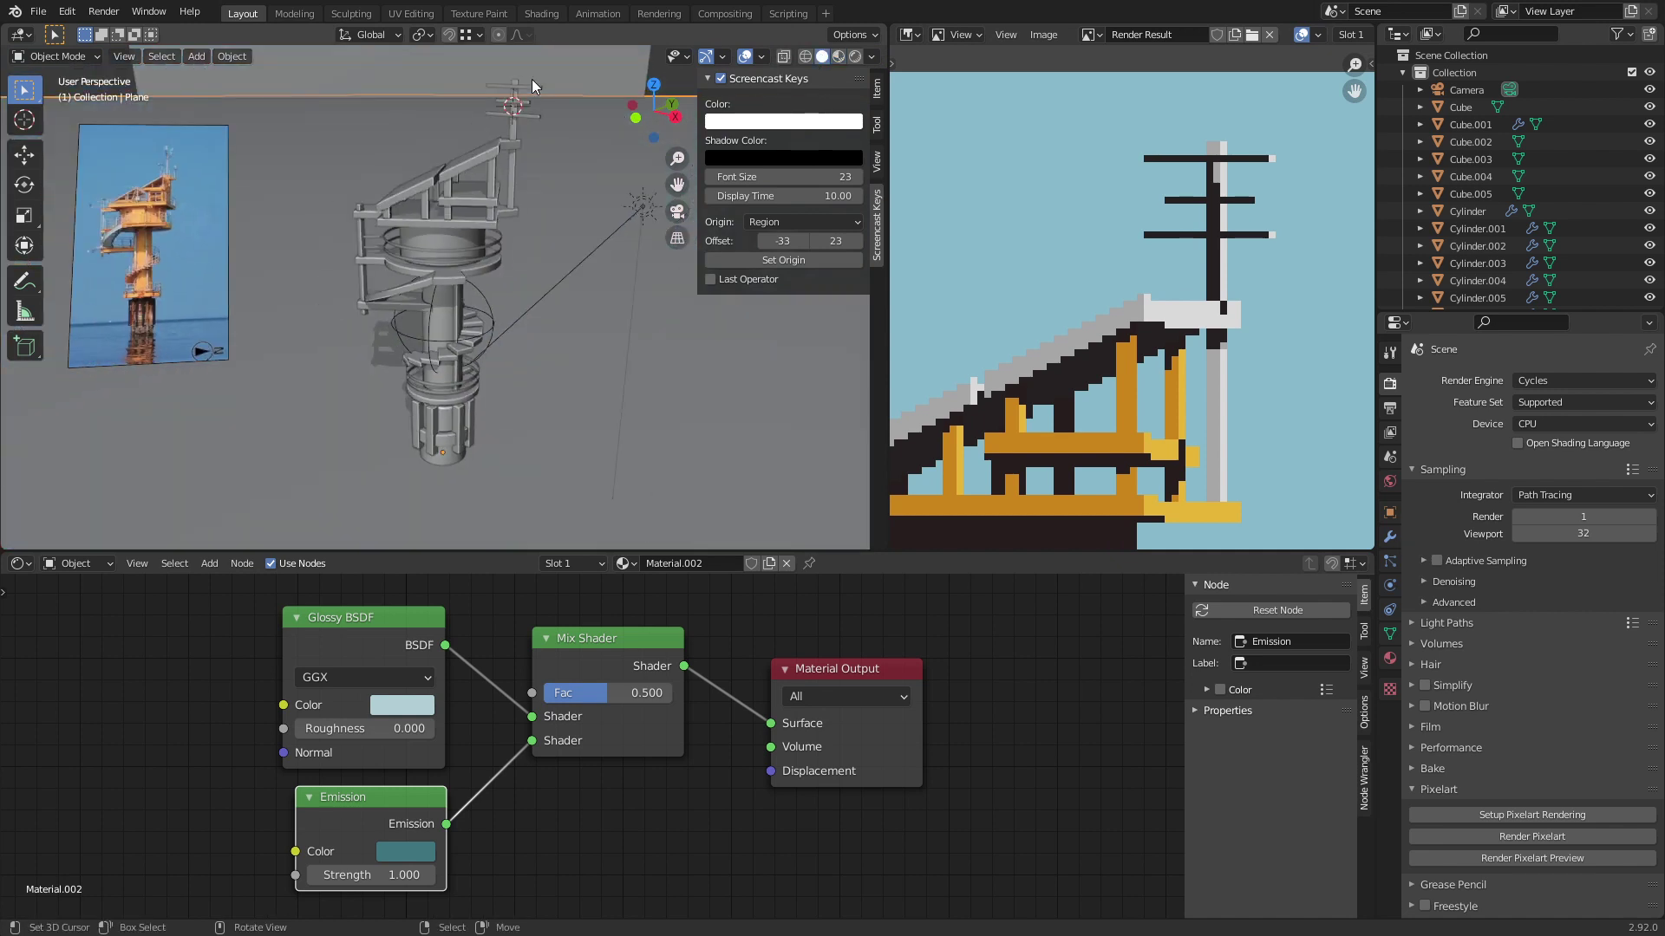
pyautogui.rightClick(528, 87)
pyautogui.press('KP_Decimal')
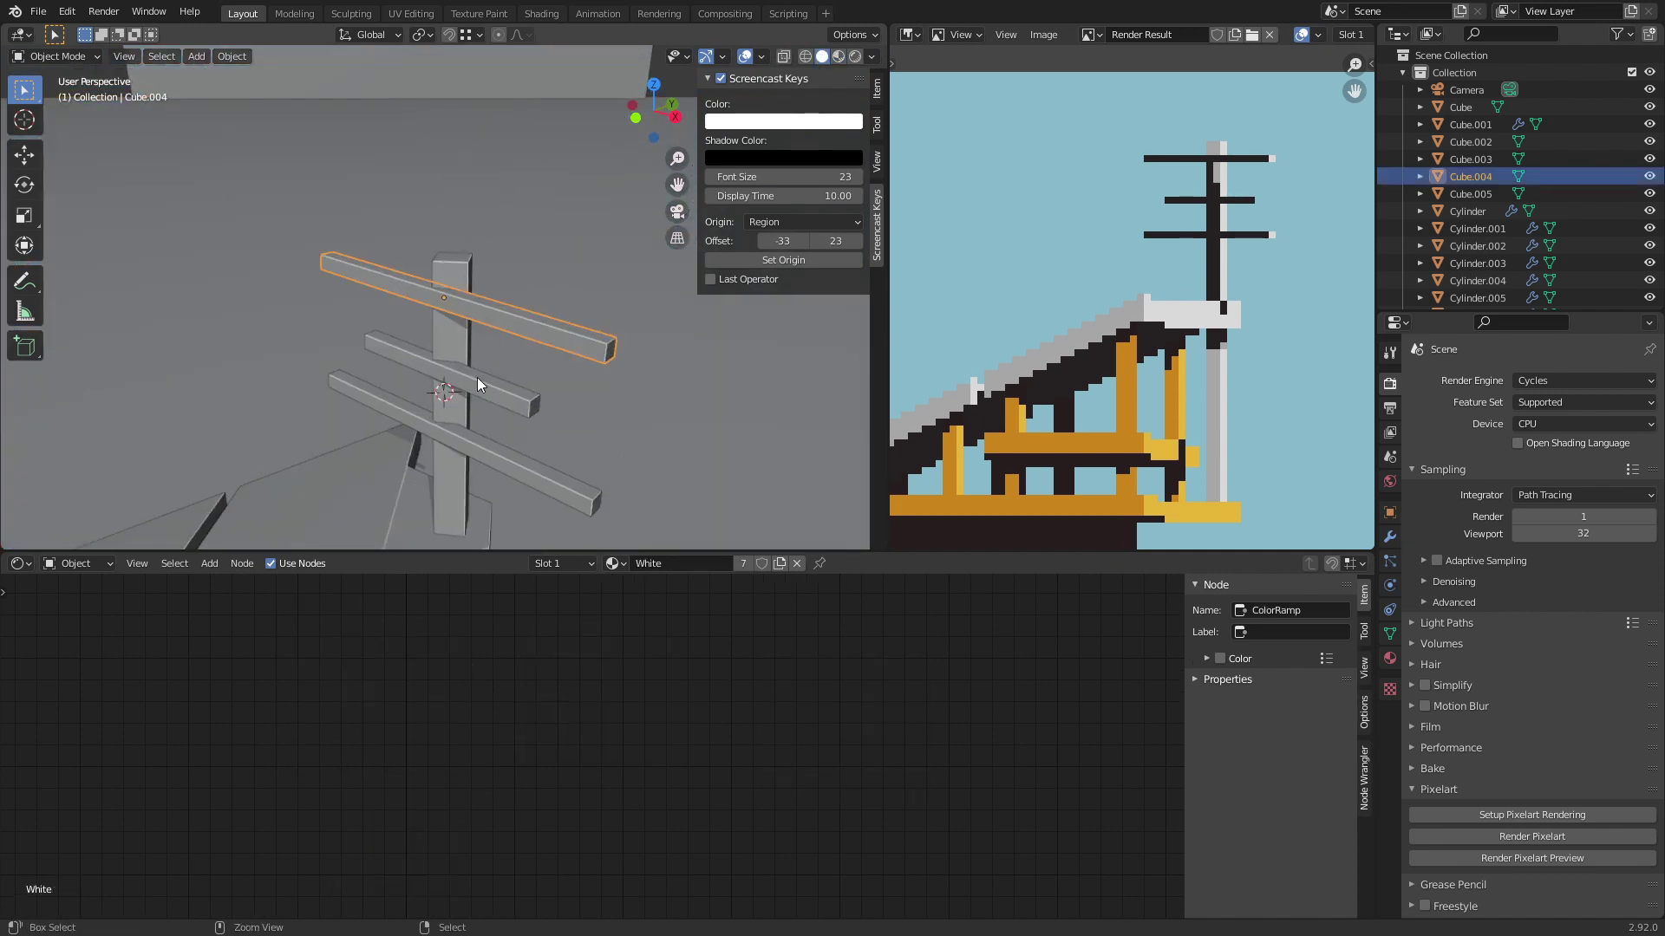
# Step: Shift the antenna's lowest crossbar slightly in the horizontal plane, with movement along Z locked
pyautogui.click(477, 384)
pyautogui.click(481, 429)
pyautogui.press('g')
pyautogui.hotkey('shift', 'z')
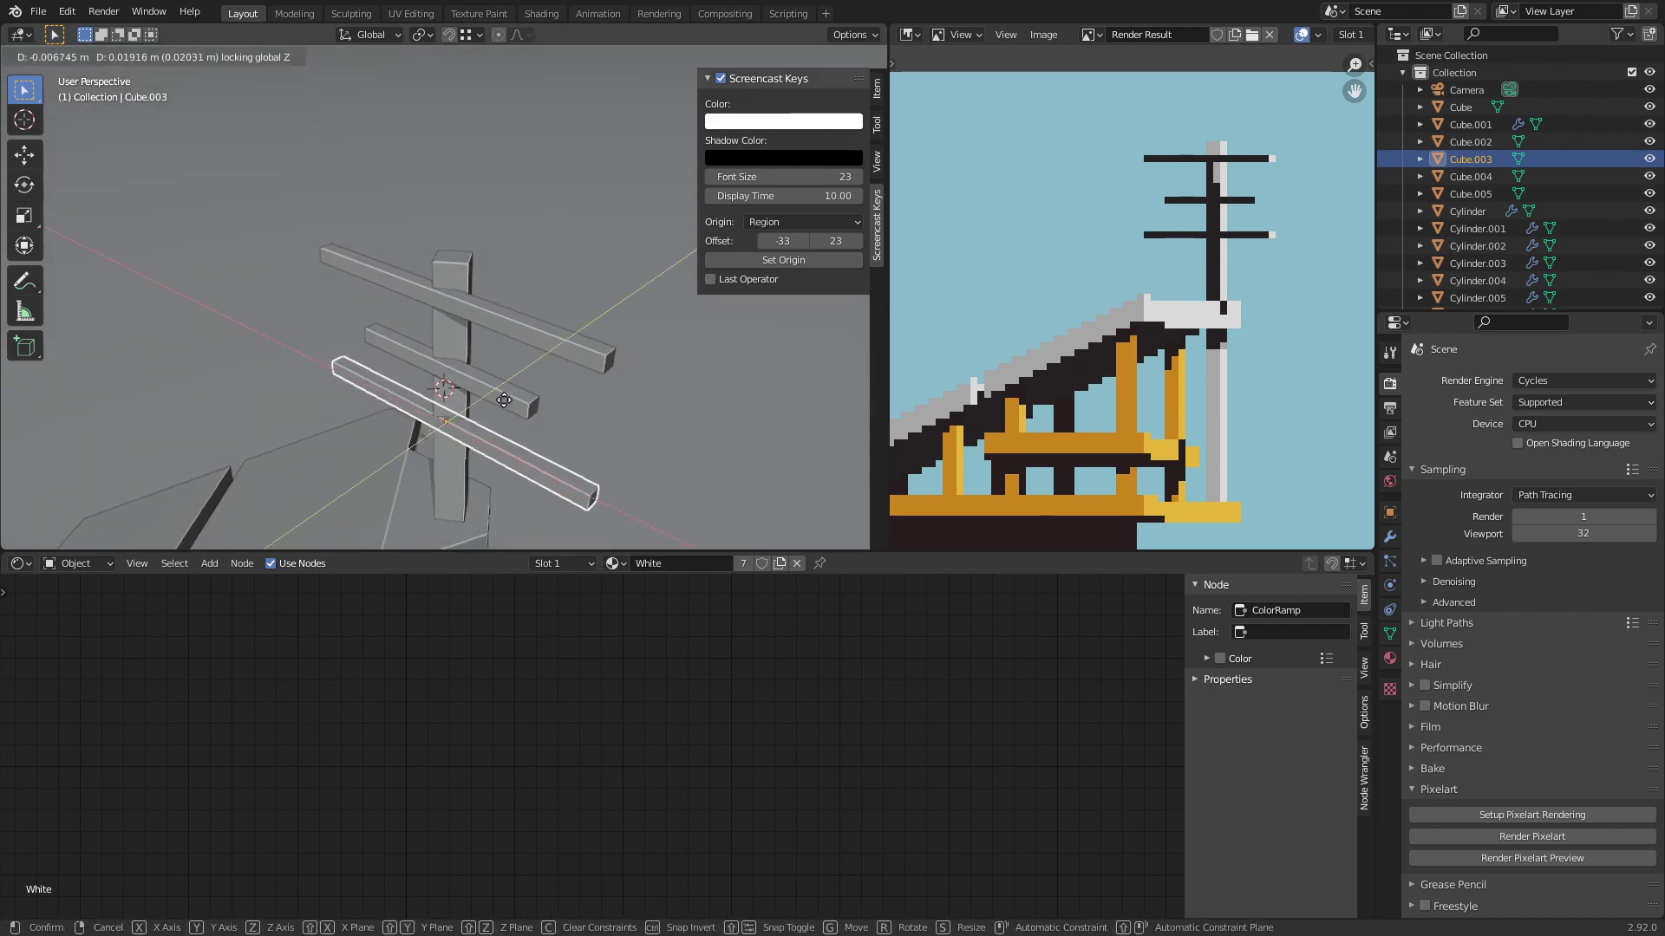
pyautogui.click(504, 399)
# Step: Select all three antenna crossbars and move them together back behind the mast's front face
pyautogui.keyDown('shift'); pyautogui.click(499, 393); pyautogui.keyUp('shift')
pyautogui.keyDown('shift'); pyautogui.click(529, 320); pyautogui.keyUp('shift')
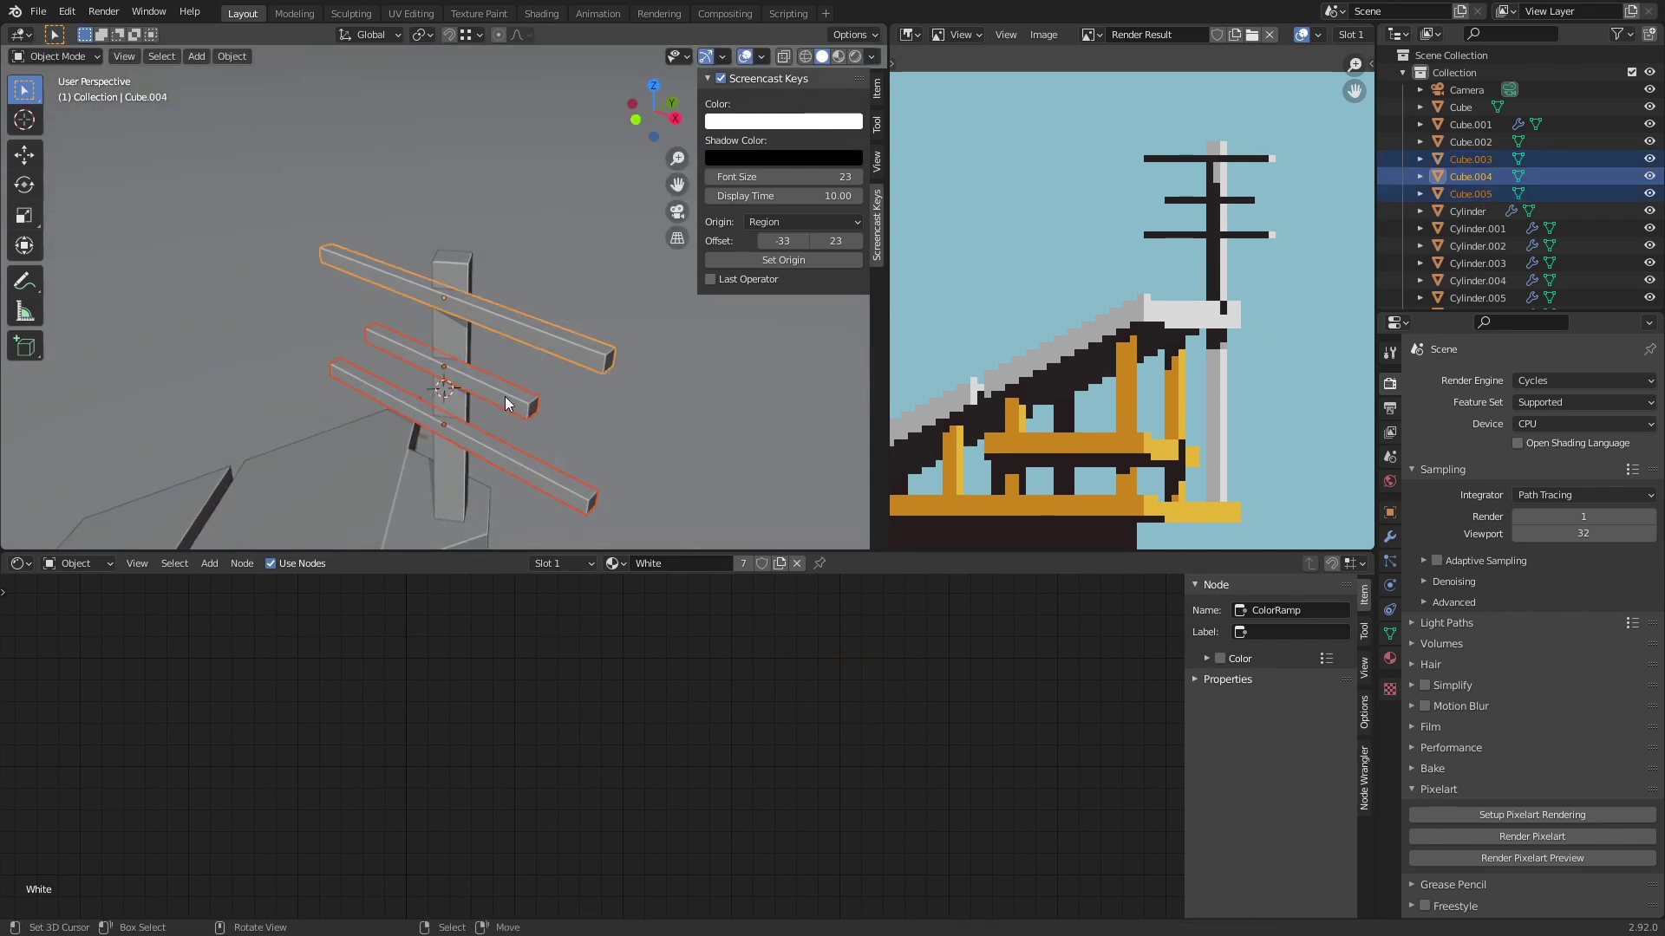
pyautogui.press('g')
pyautogui.click(795, 398)
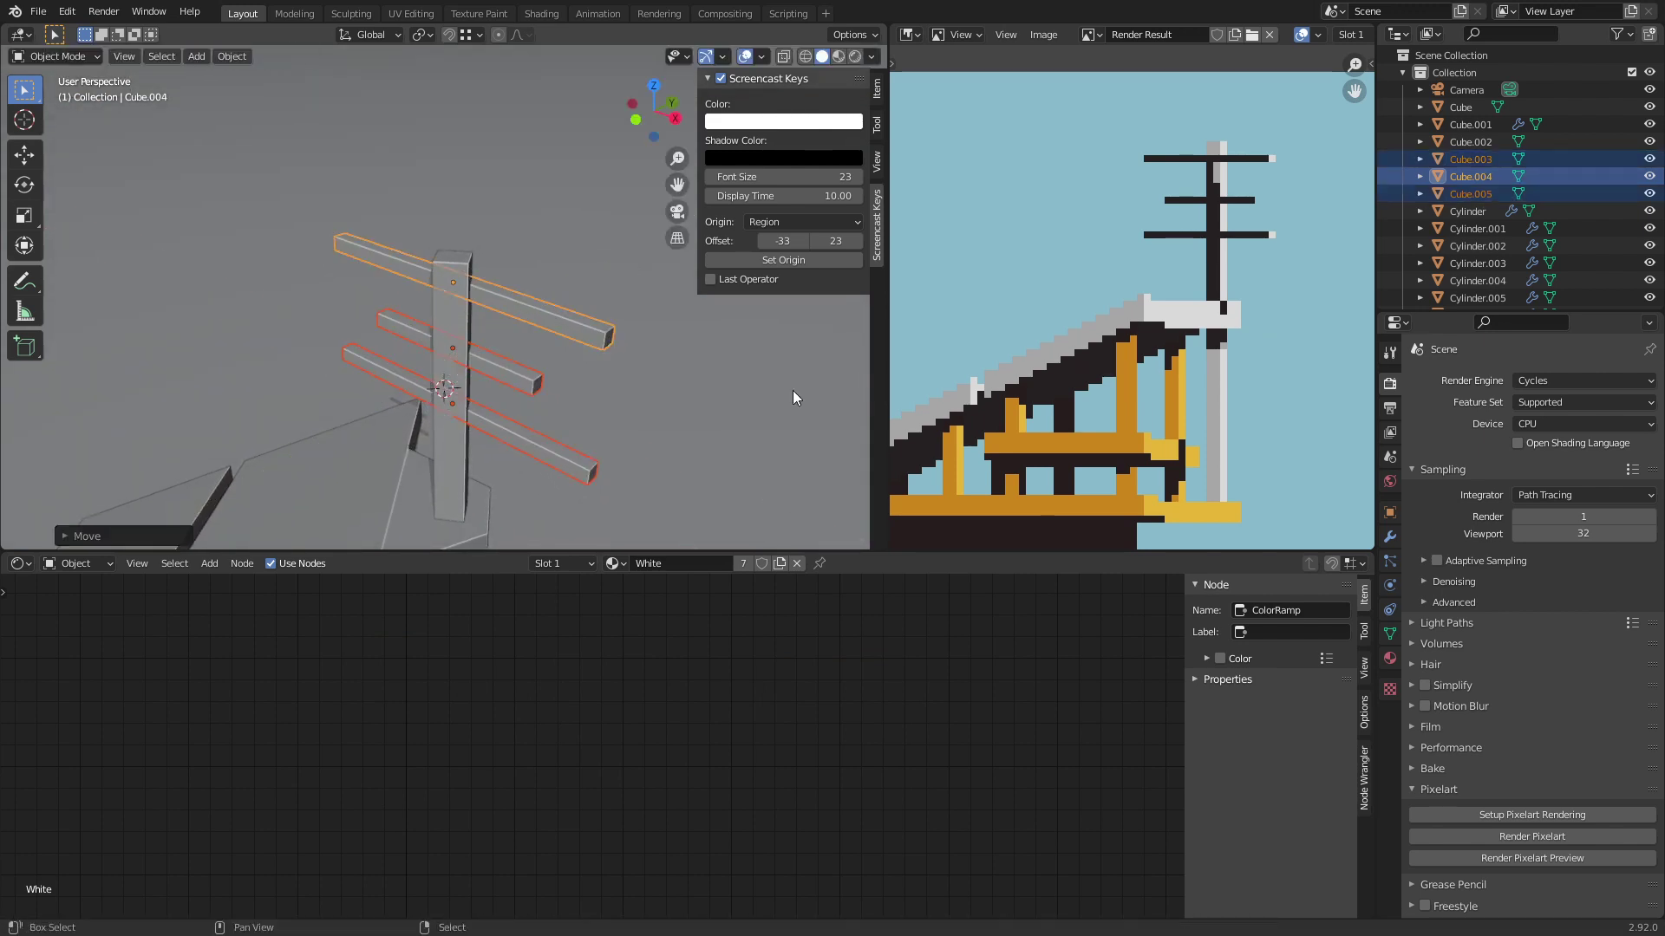
# Step: Render a pixel art preview of the adjusted antenna and save the file
pyautogui.click(1579, 857)
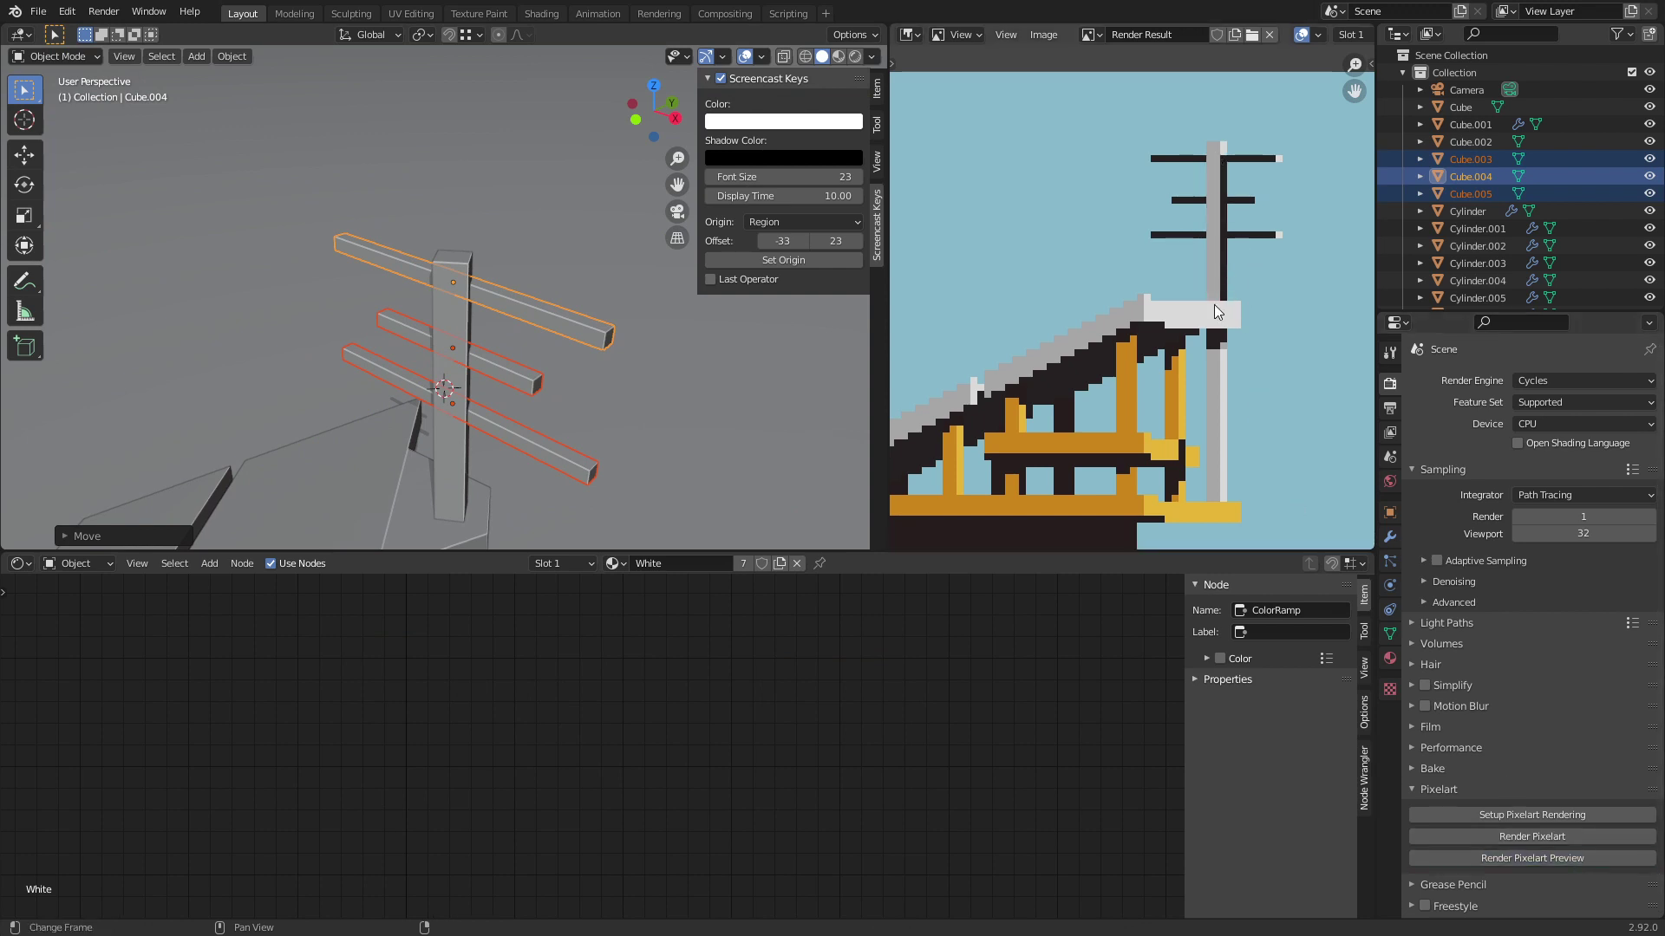
pyautogui.scroll(-4, 1214, 304)
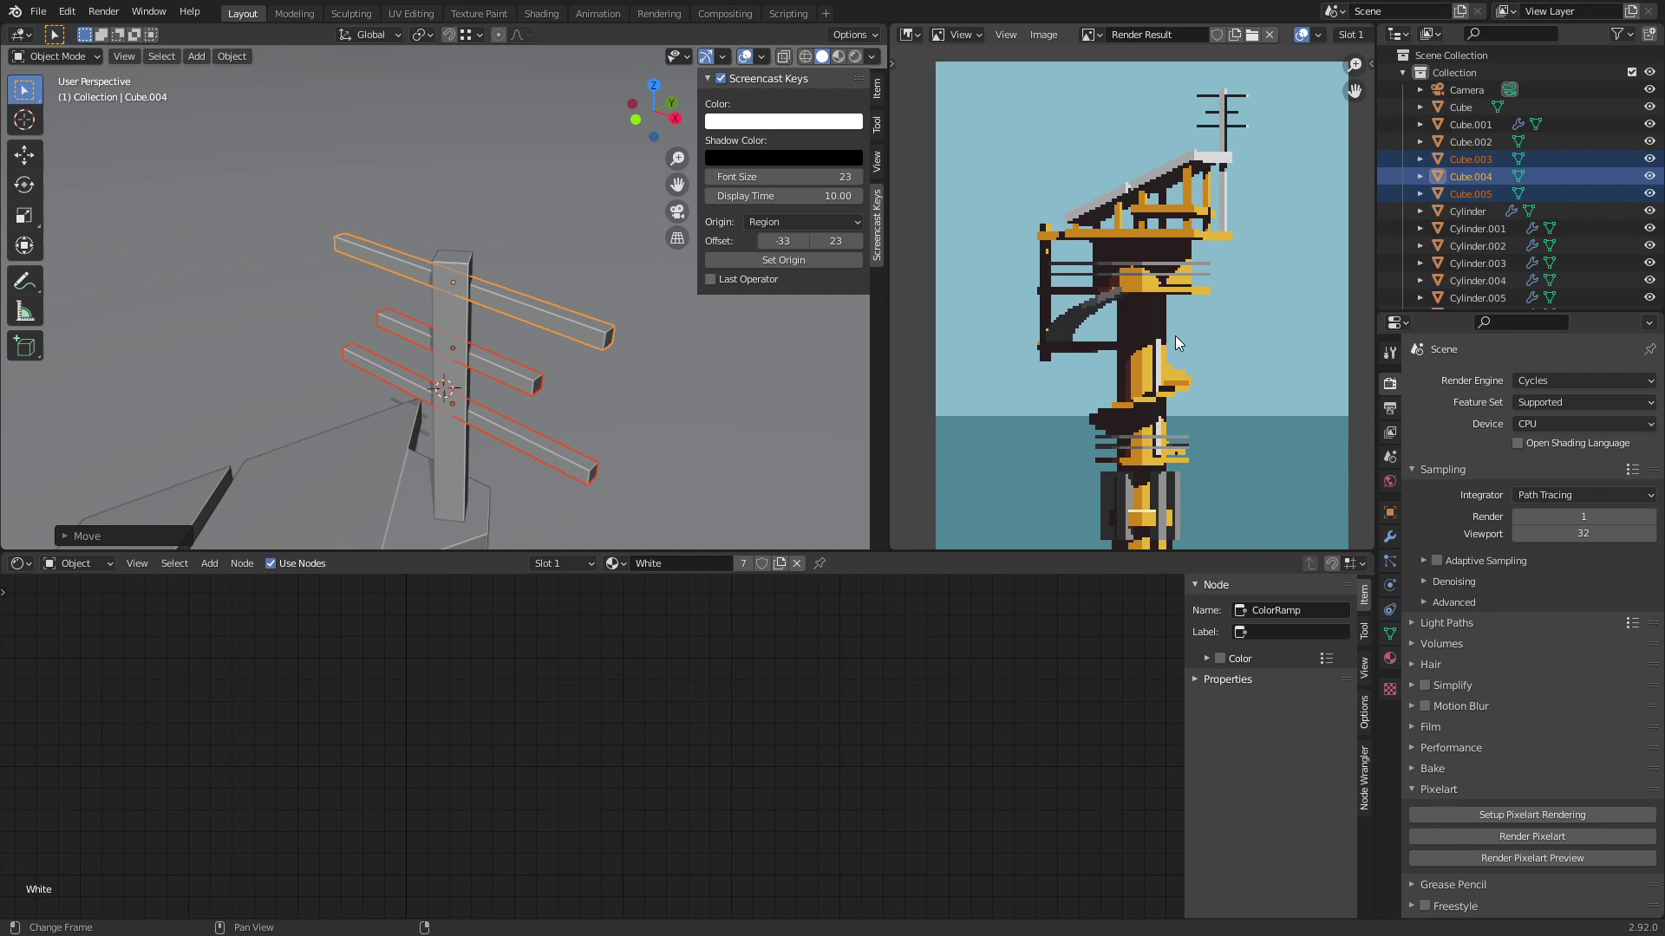
pyautogui.moveTo(1174, 336); pyautogui.dragTo(1170, 277, button='middle')
pyautogui.hotkey('ctrl', 's')
pyautogui.scroll(-4, 522, 385)
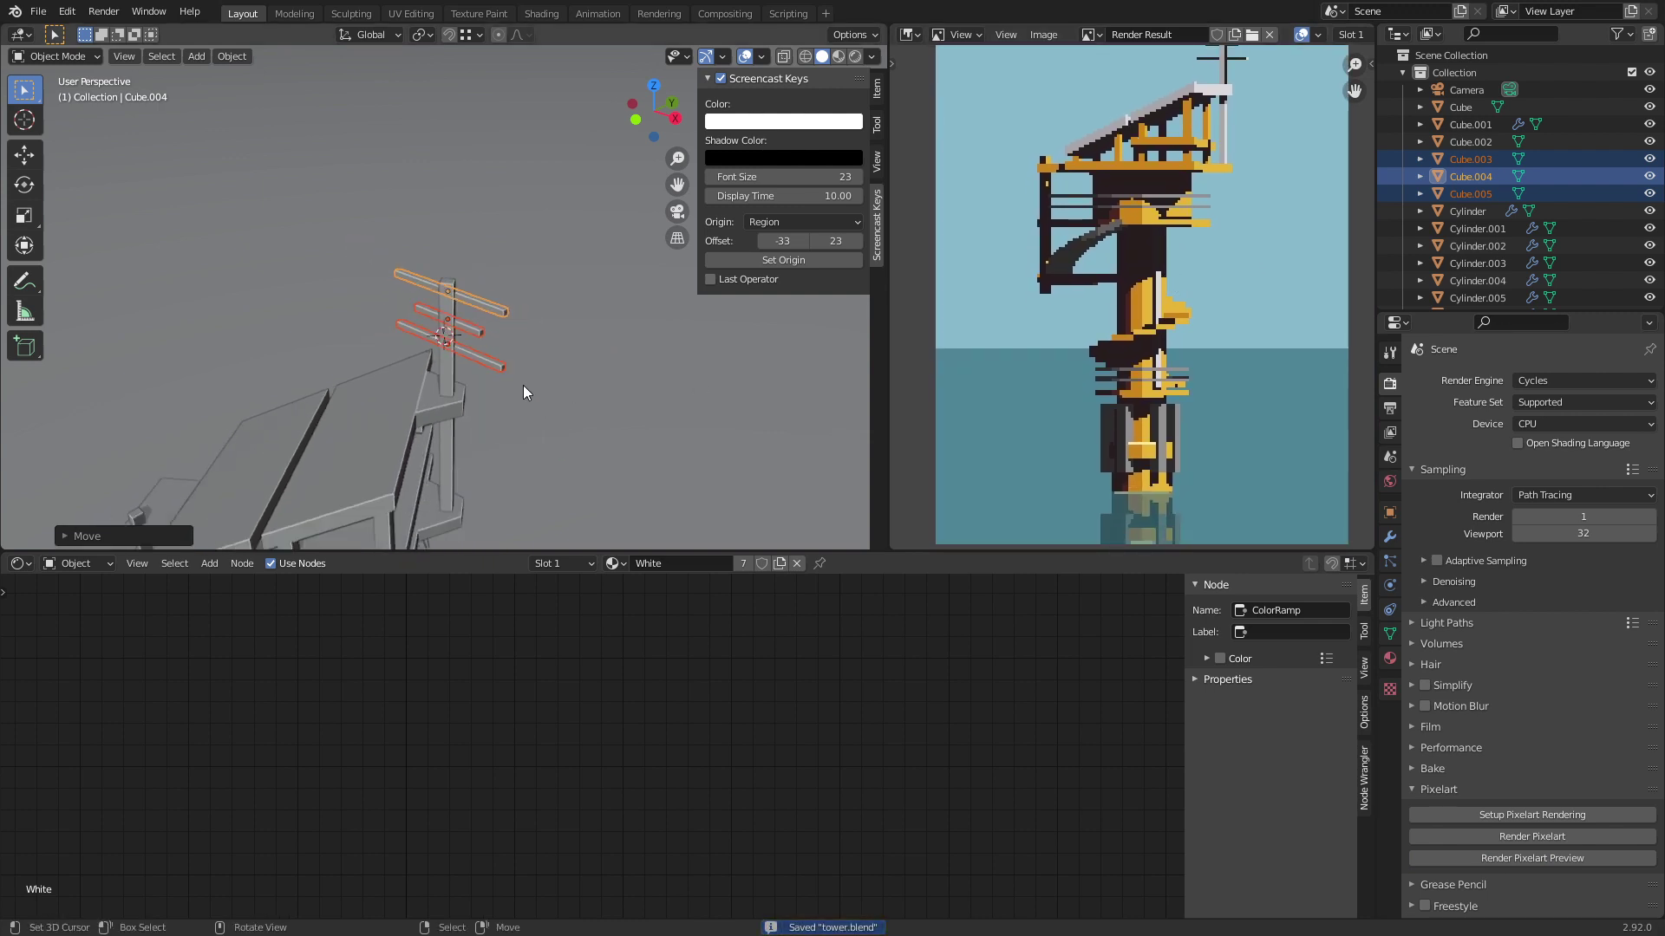
# Step: Return to the camera view with everything deselected, and enter Edit Mode on the tower's main cylinder
pyautogui.hotkey('alt', 'a')
pyautogui.scroll(-3, 399, 402)
pyautogui.keyDown('shift'); pyautogui.moveTo(399, 402); pyautogui.dragTo(496, 325, button='middle'); pyautogui.keyUp('shift')
pyautogui.press('KP_0')
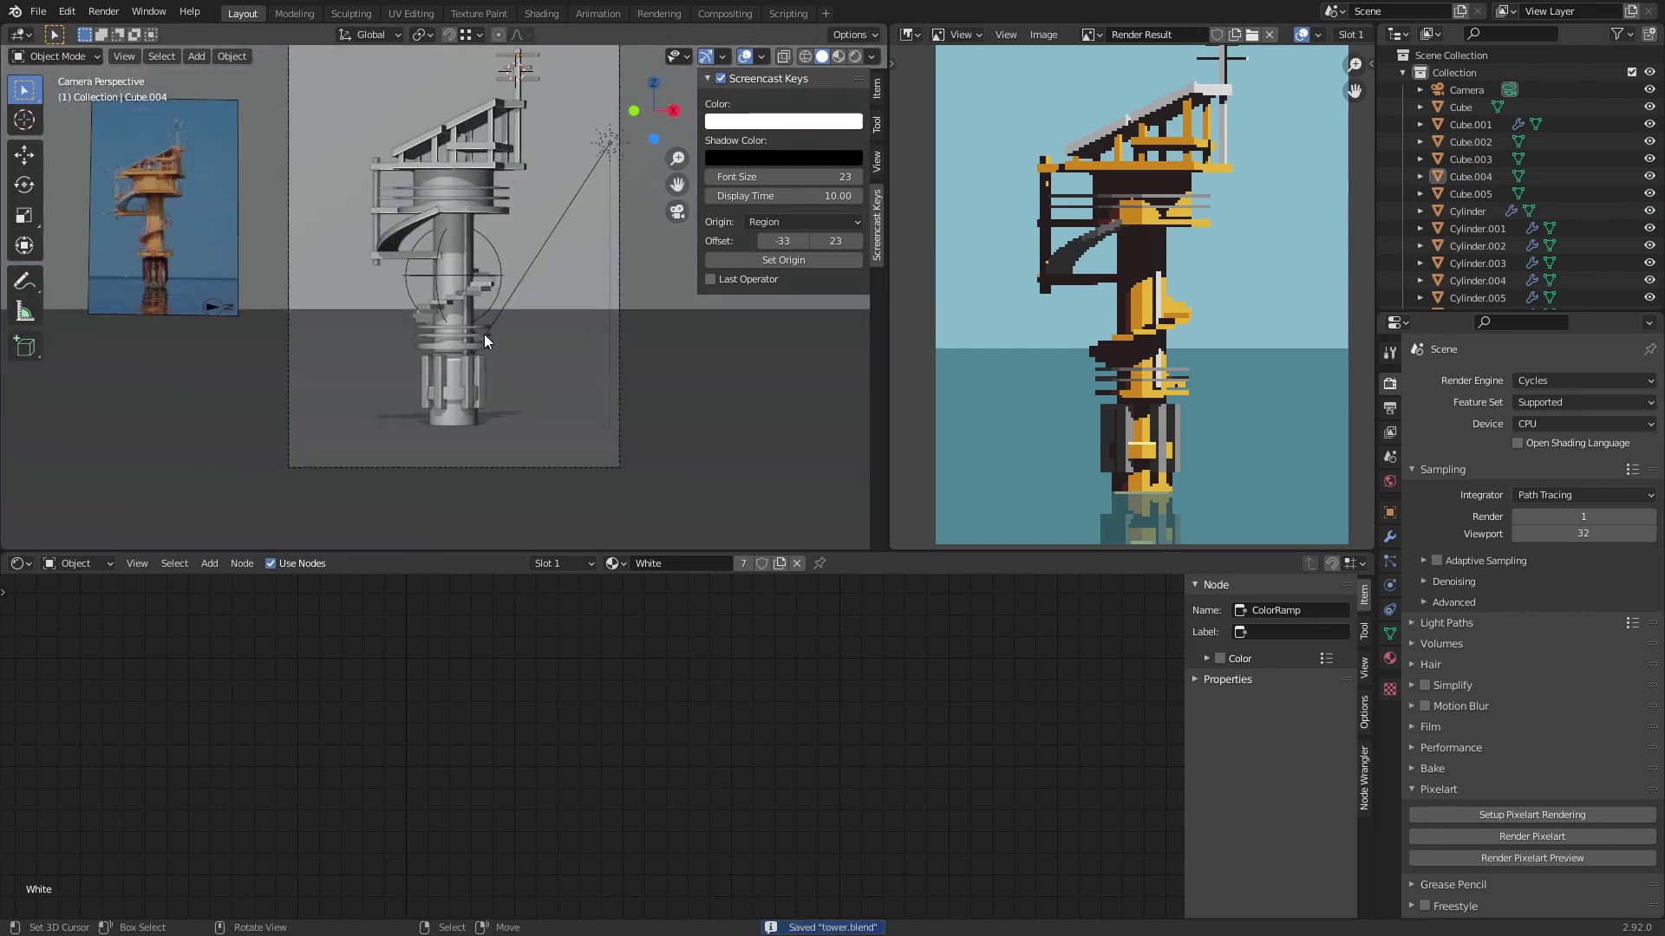
pyautogui.scroll(5, 394, 354)
pyautogui.scroll(2, 404, 236)
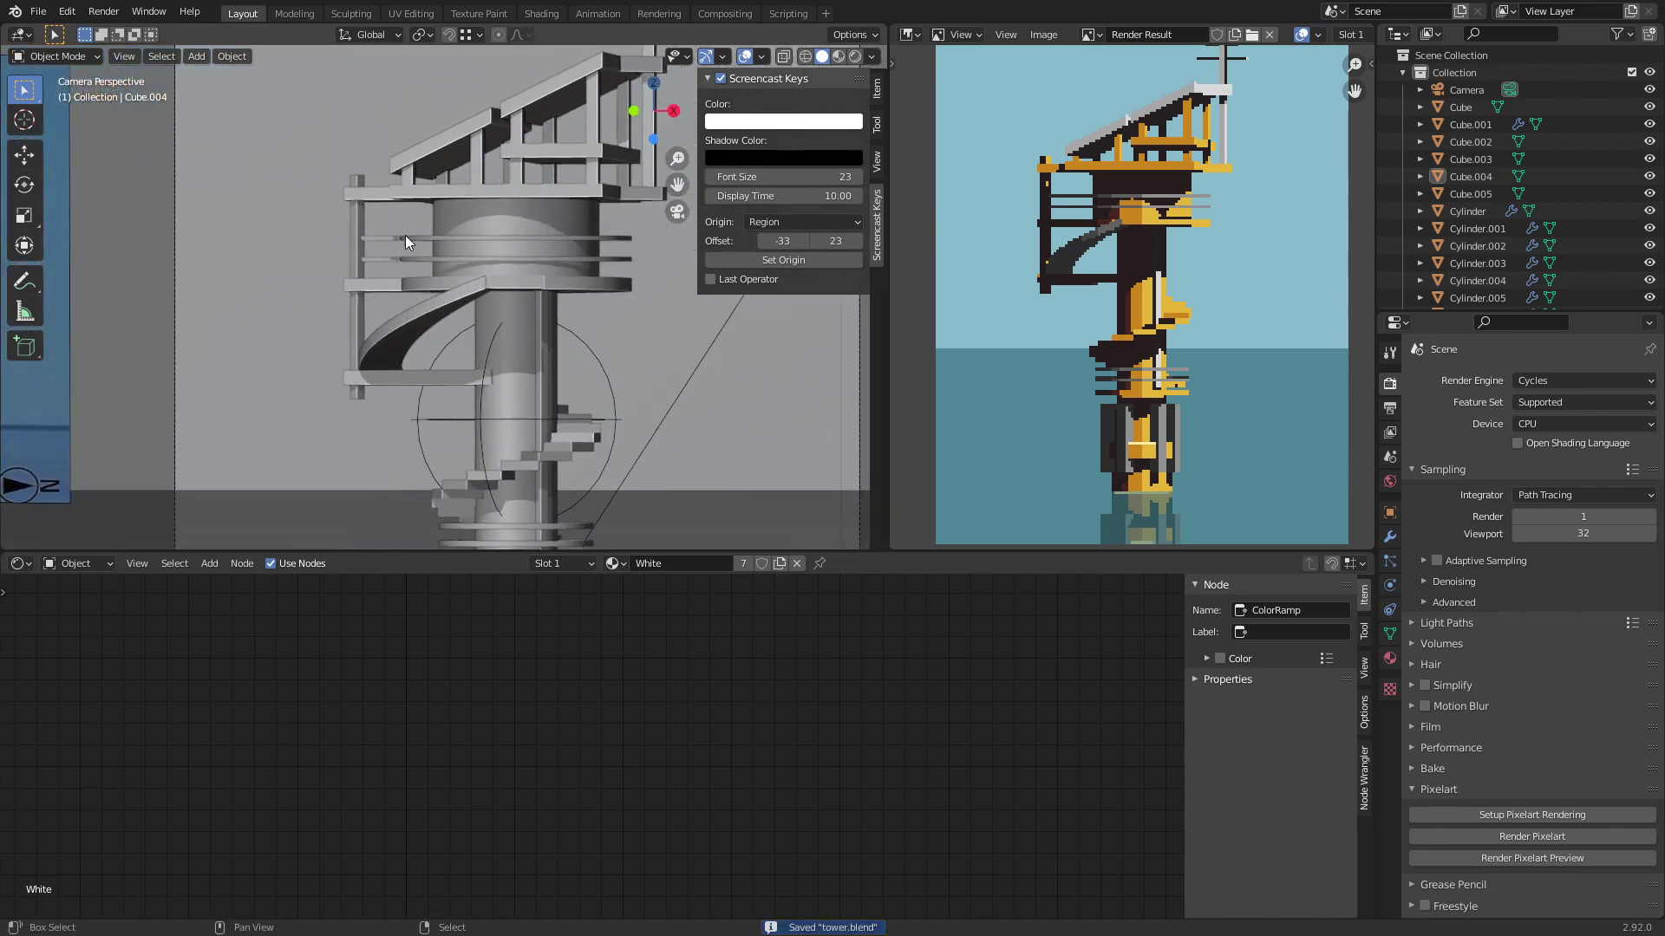
pyautogui.scroll(3, 493, 108)
pyautogui.click(496, 106)
pyautogui.press('Tab')
# Step: Add two loop cuts around the tower's upper drum and raise them along Z for a window band
pyautogui.scroll(3, 431, 281)
pyautogui.hotkey('ctrl', 'r')
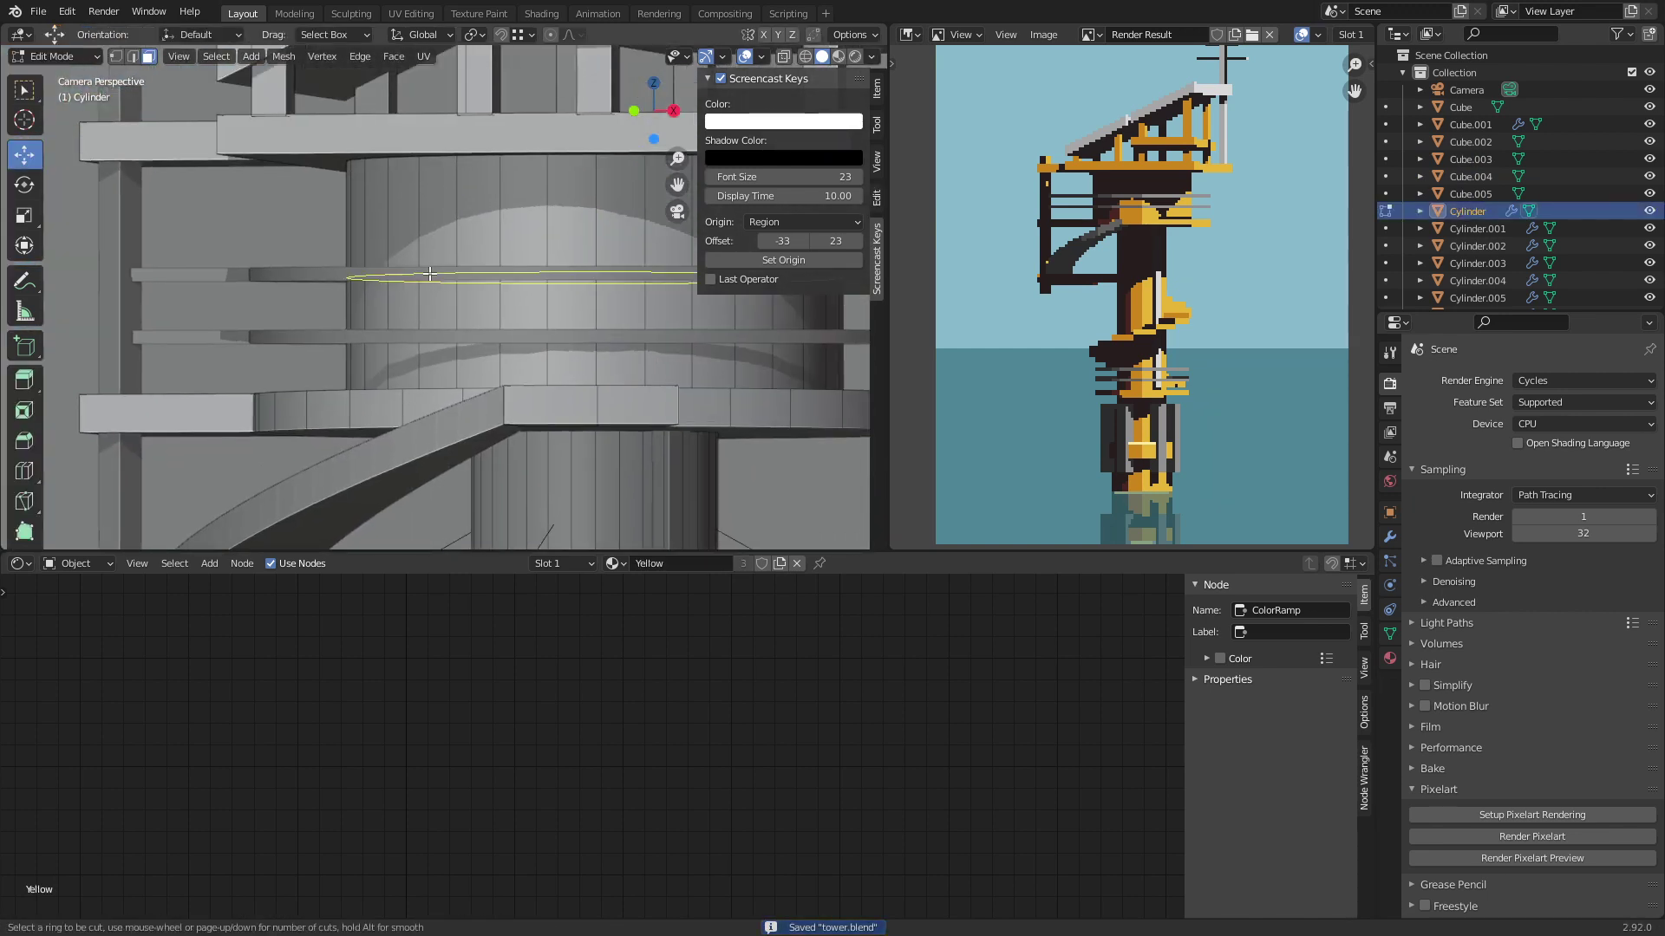
pyautogui.scroll(1, 431, 278)
pyautogui.click(430, 274)
pyautogui.rightClick(430, 274)
pyautogui.press('g')
pyautogui.press('z')
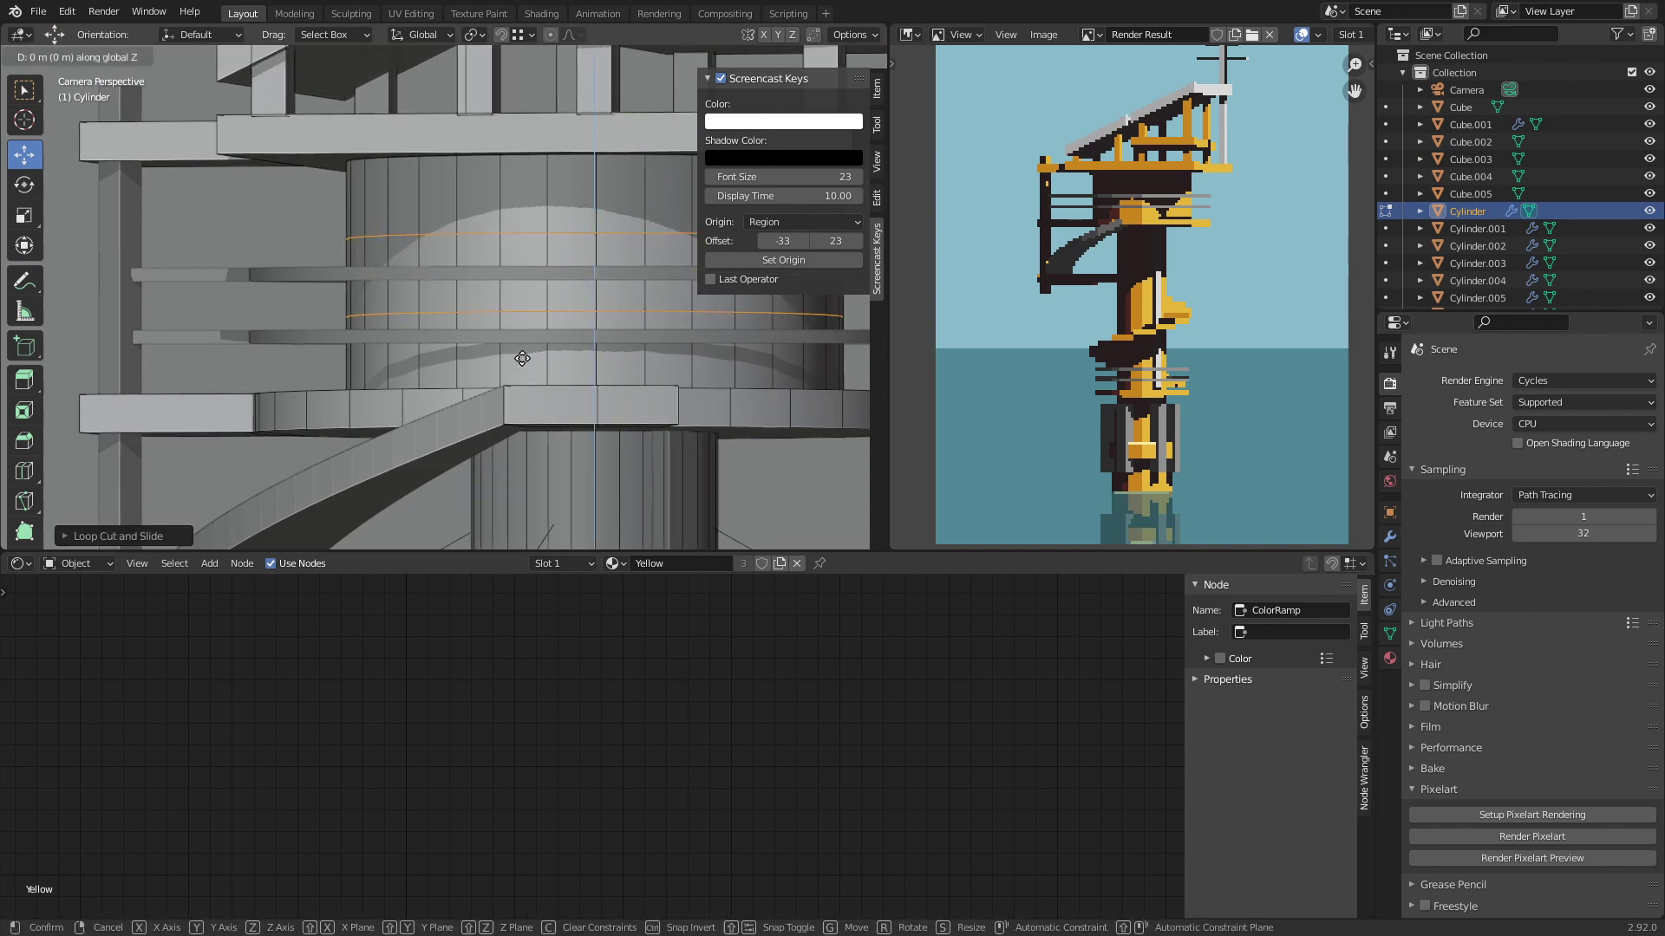
pyautogui.click(523, 307)
pyautogui.hotkey('alt', 'a')
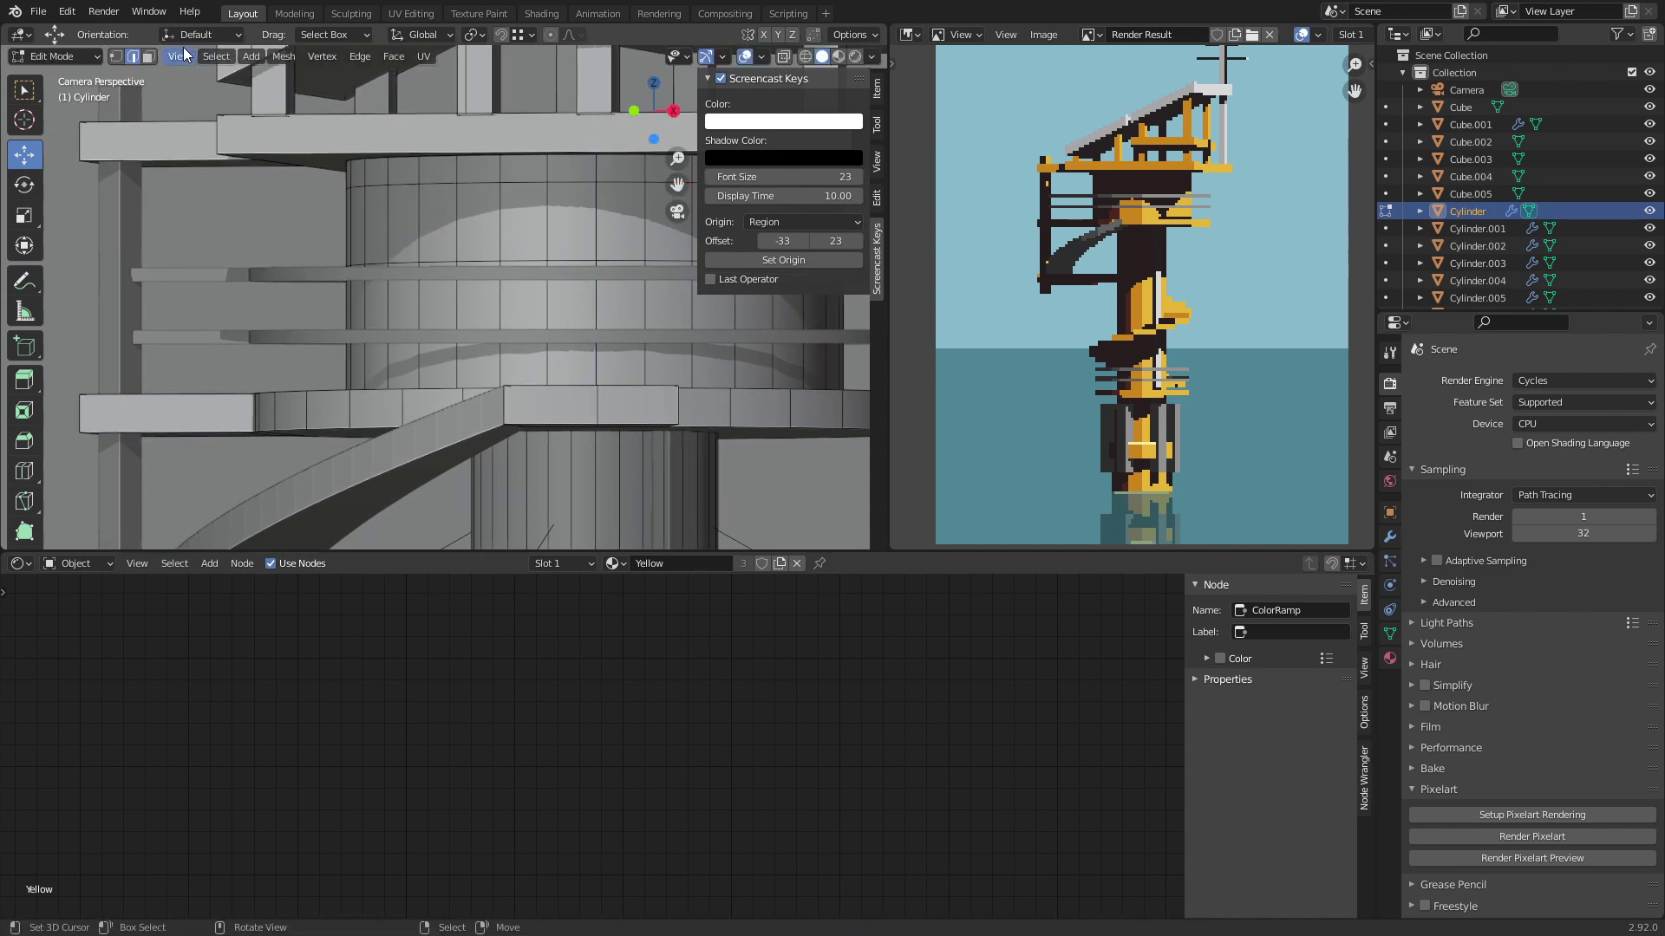
# Step: Select the faces between the cuts on the drum's left side and add a new material with an Emission surface
pyautogui.click(148, 56)
pyautogui.click(403, 224)
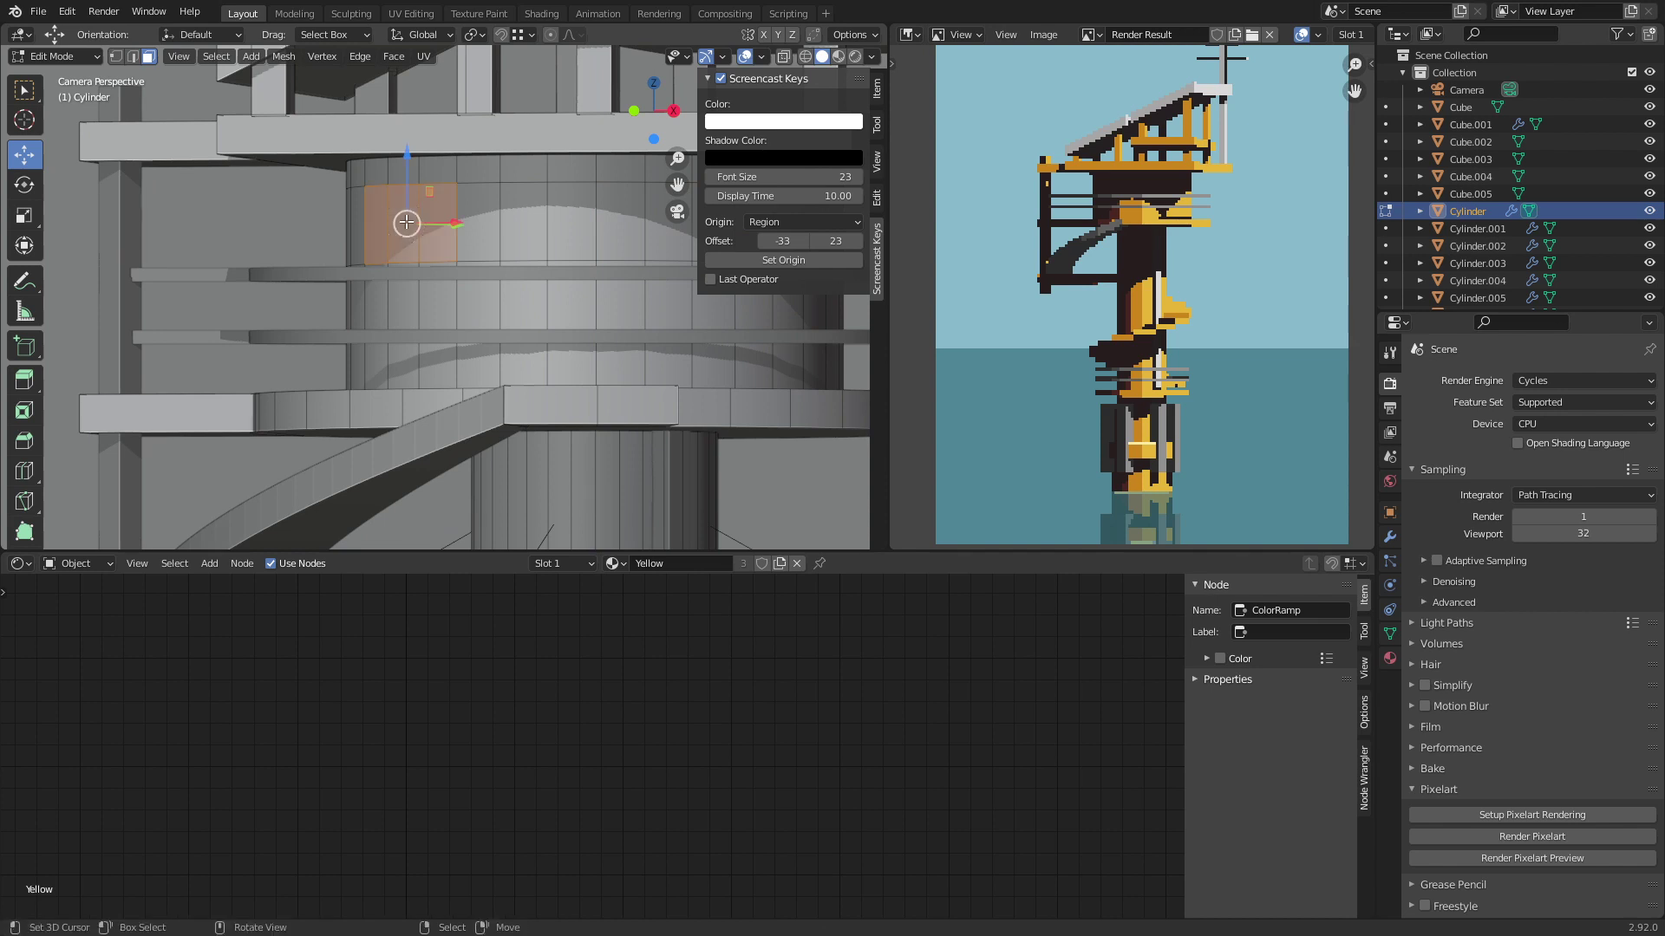
pyautogui.click(1390, 658)
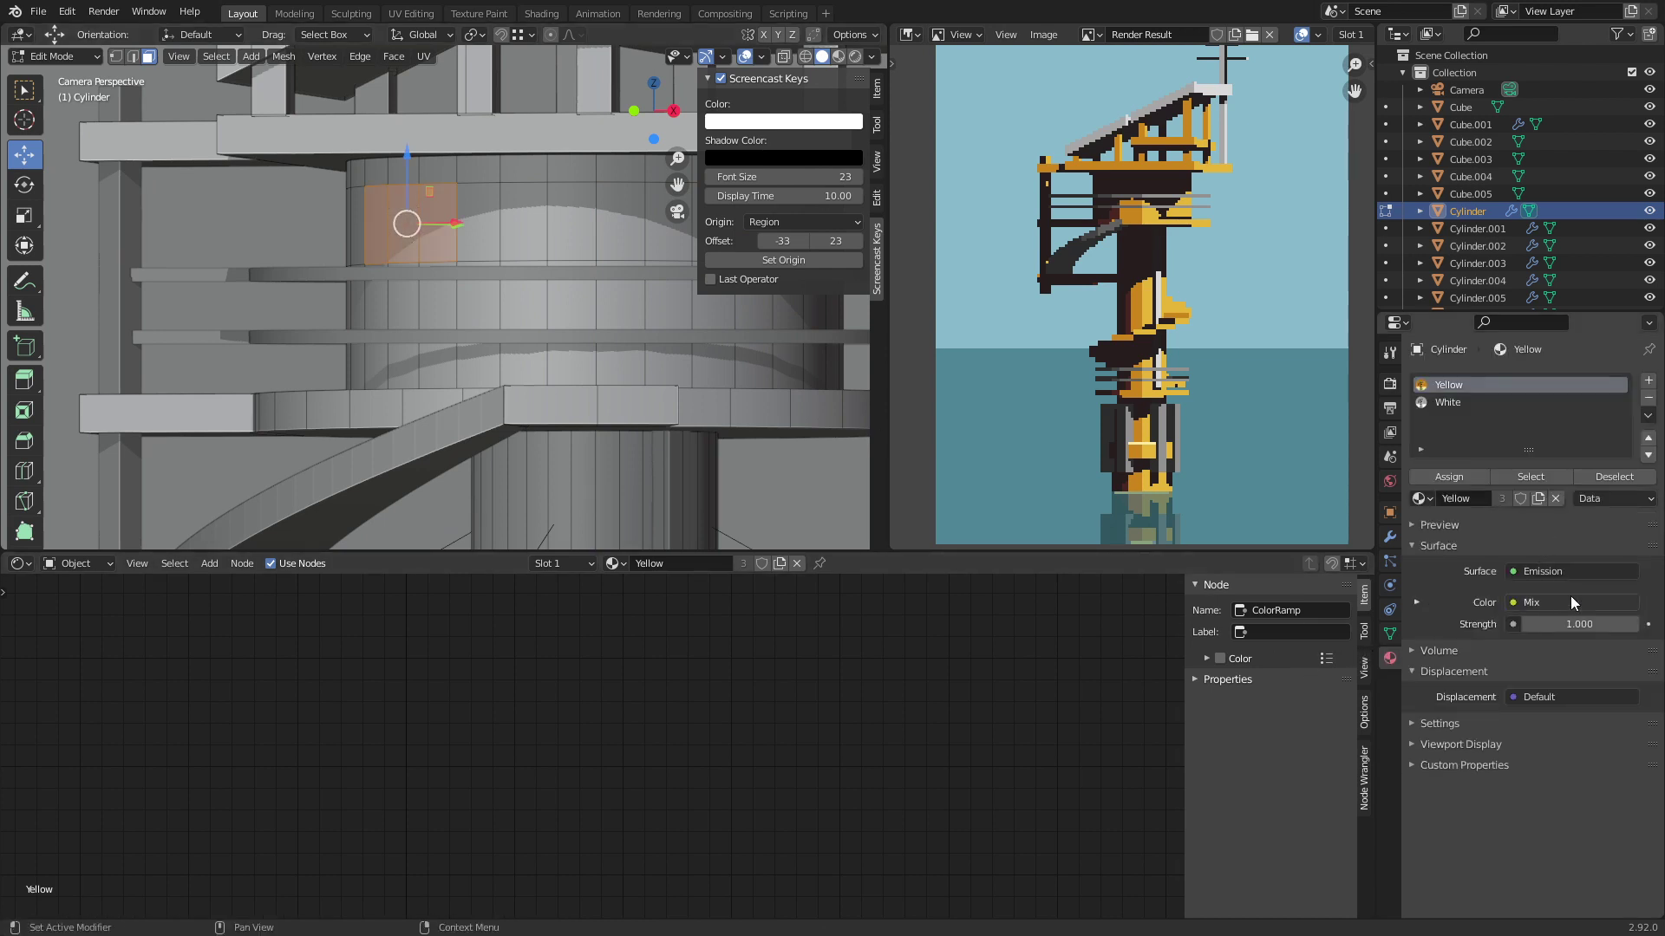
pyautogui.click(1650, 382)
pyautogui.click(1527, 500)
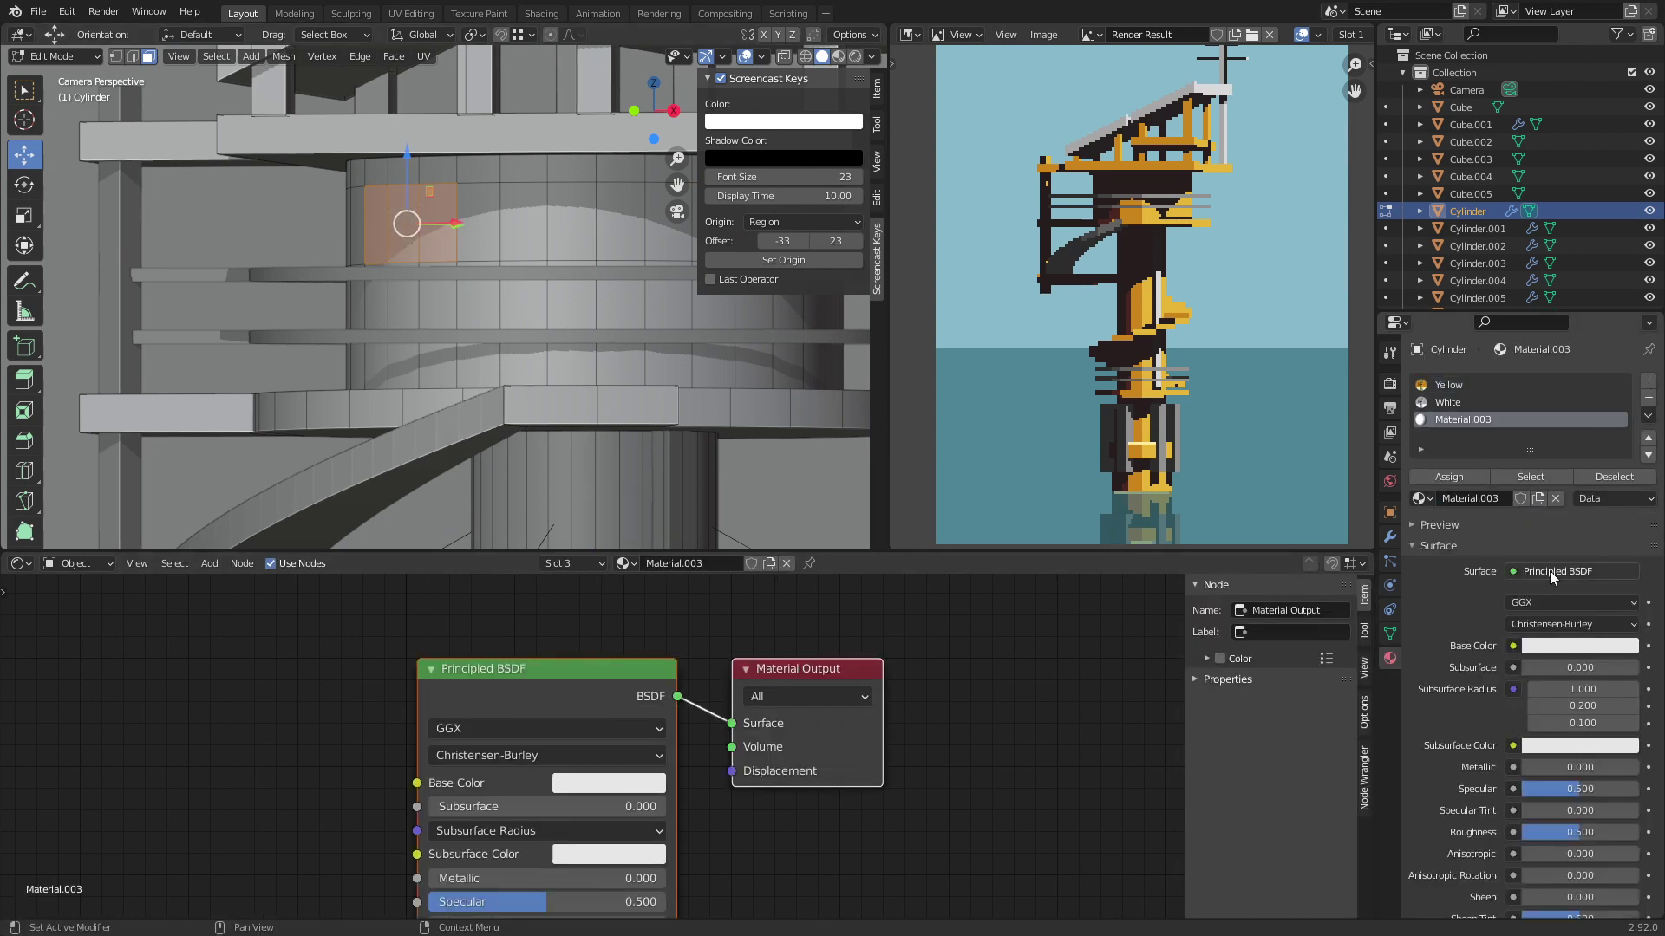
pyautogui.click(1561, 570)
pyautogui.click(1521, 455)
pyautogui.click(1557, 610)
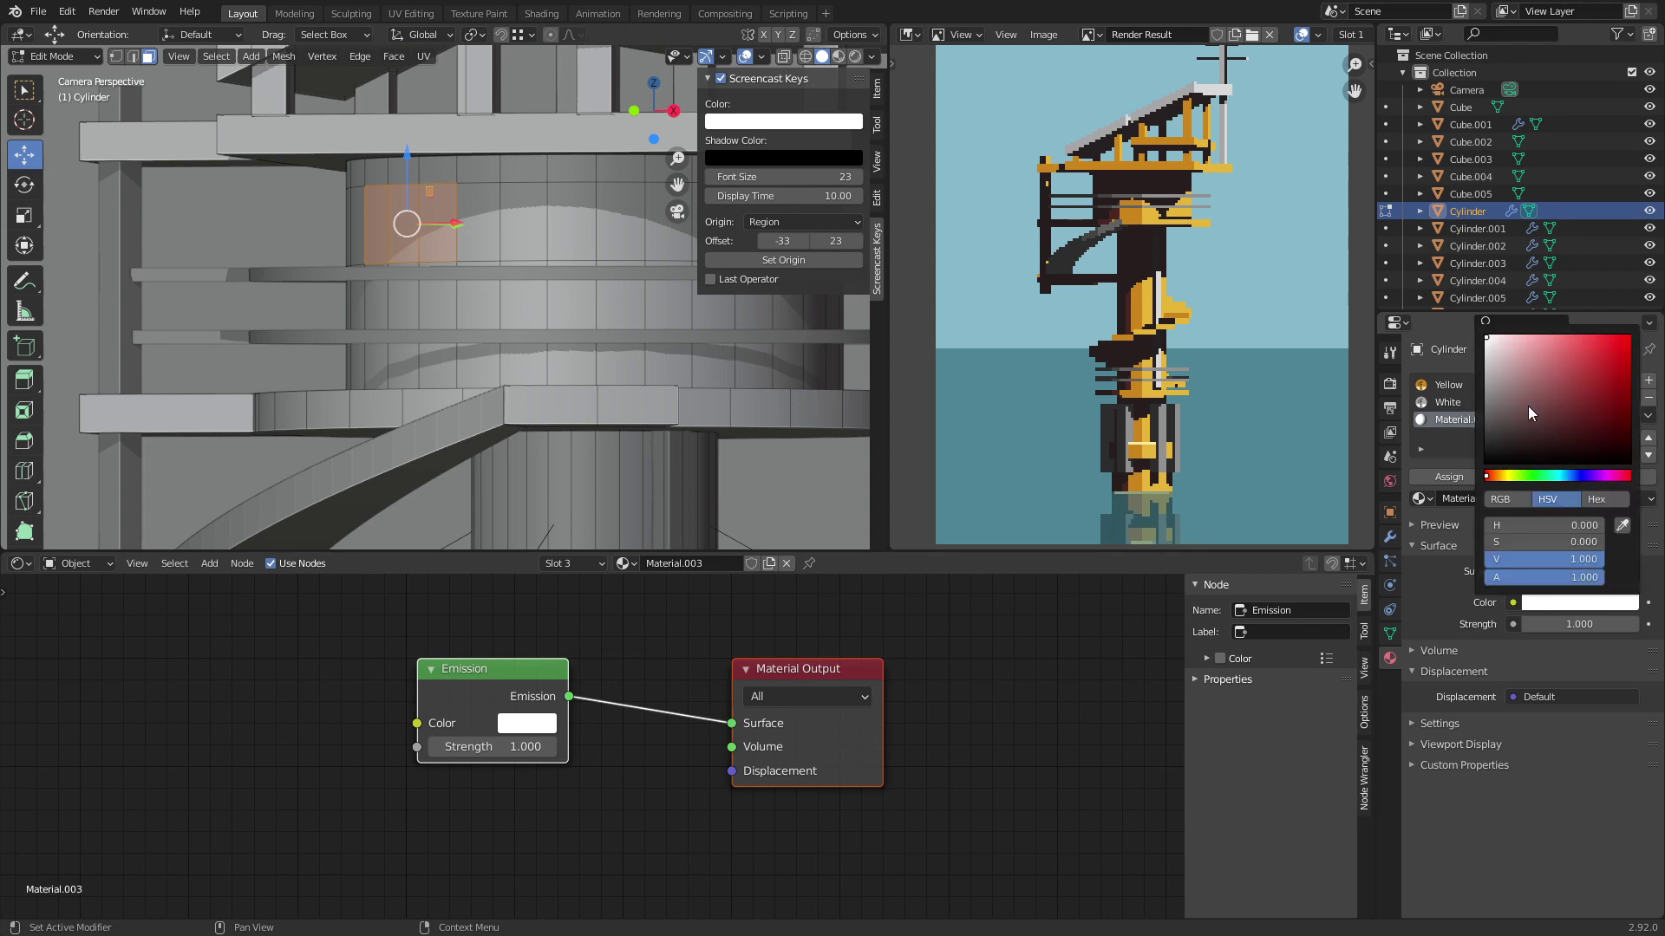
# Step: Set the new material's emission color to a pale cyan and save the file
pyautogui.moveTo(1528, 405); pyautogui.dragTo(1543, 355)
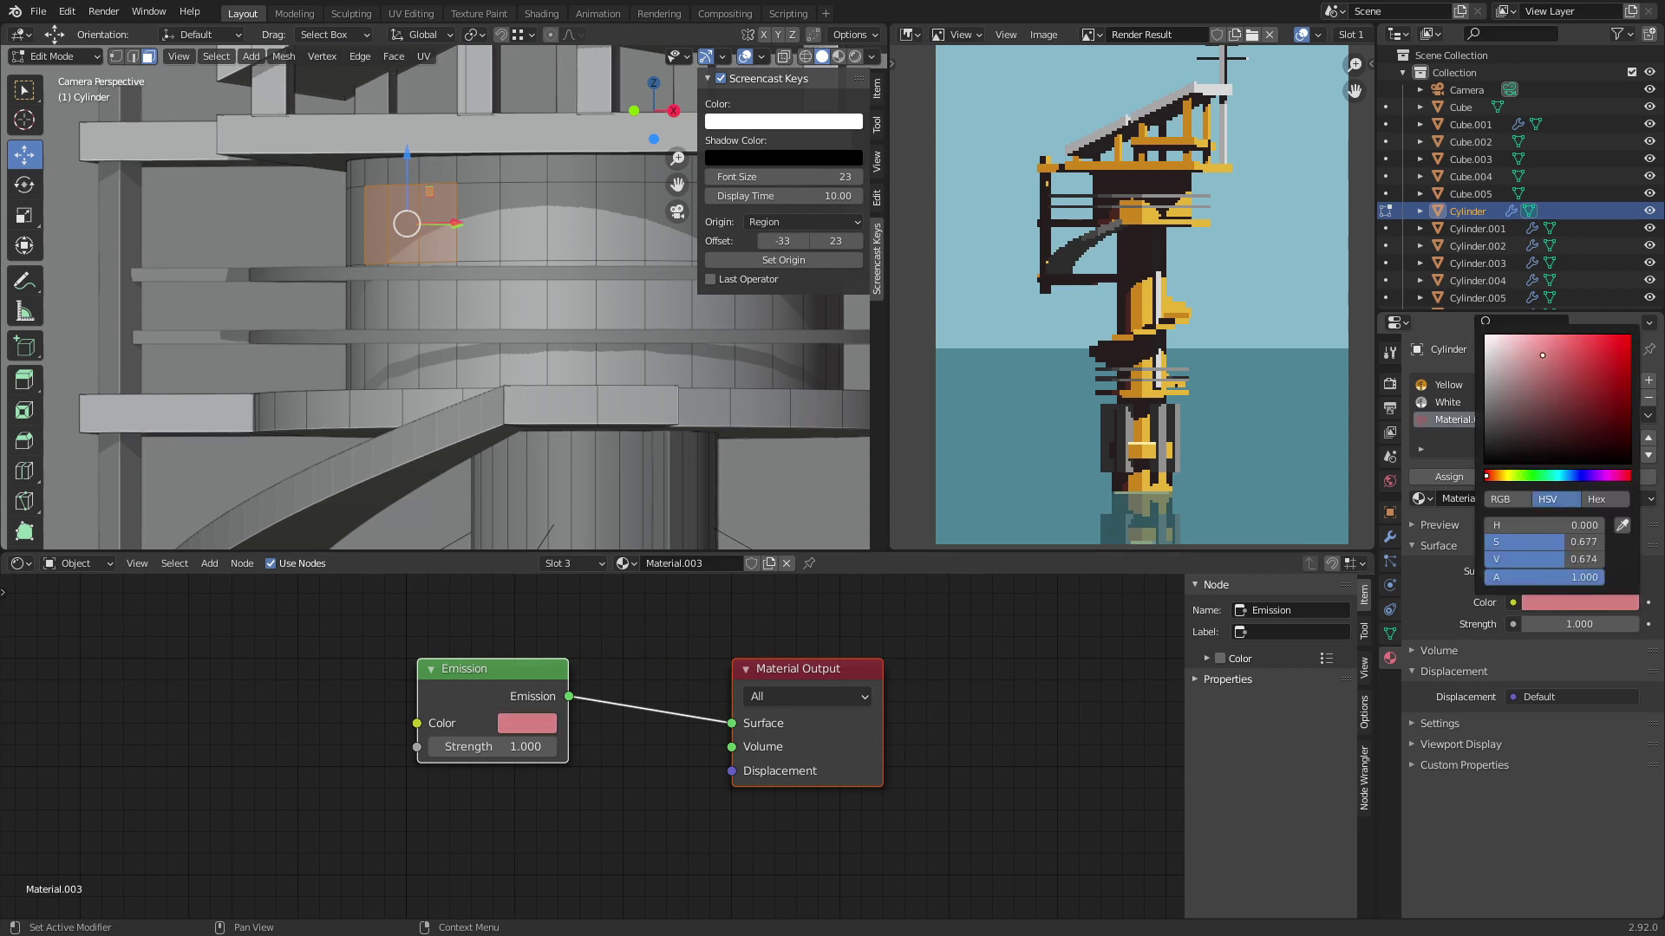
pyautogui.moveTo(1546, 480); pyautogui.dragTo(1558, 476)
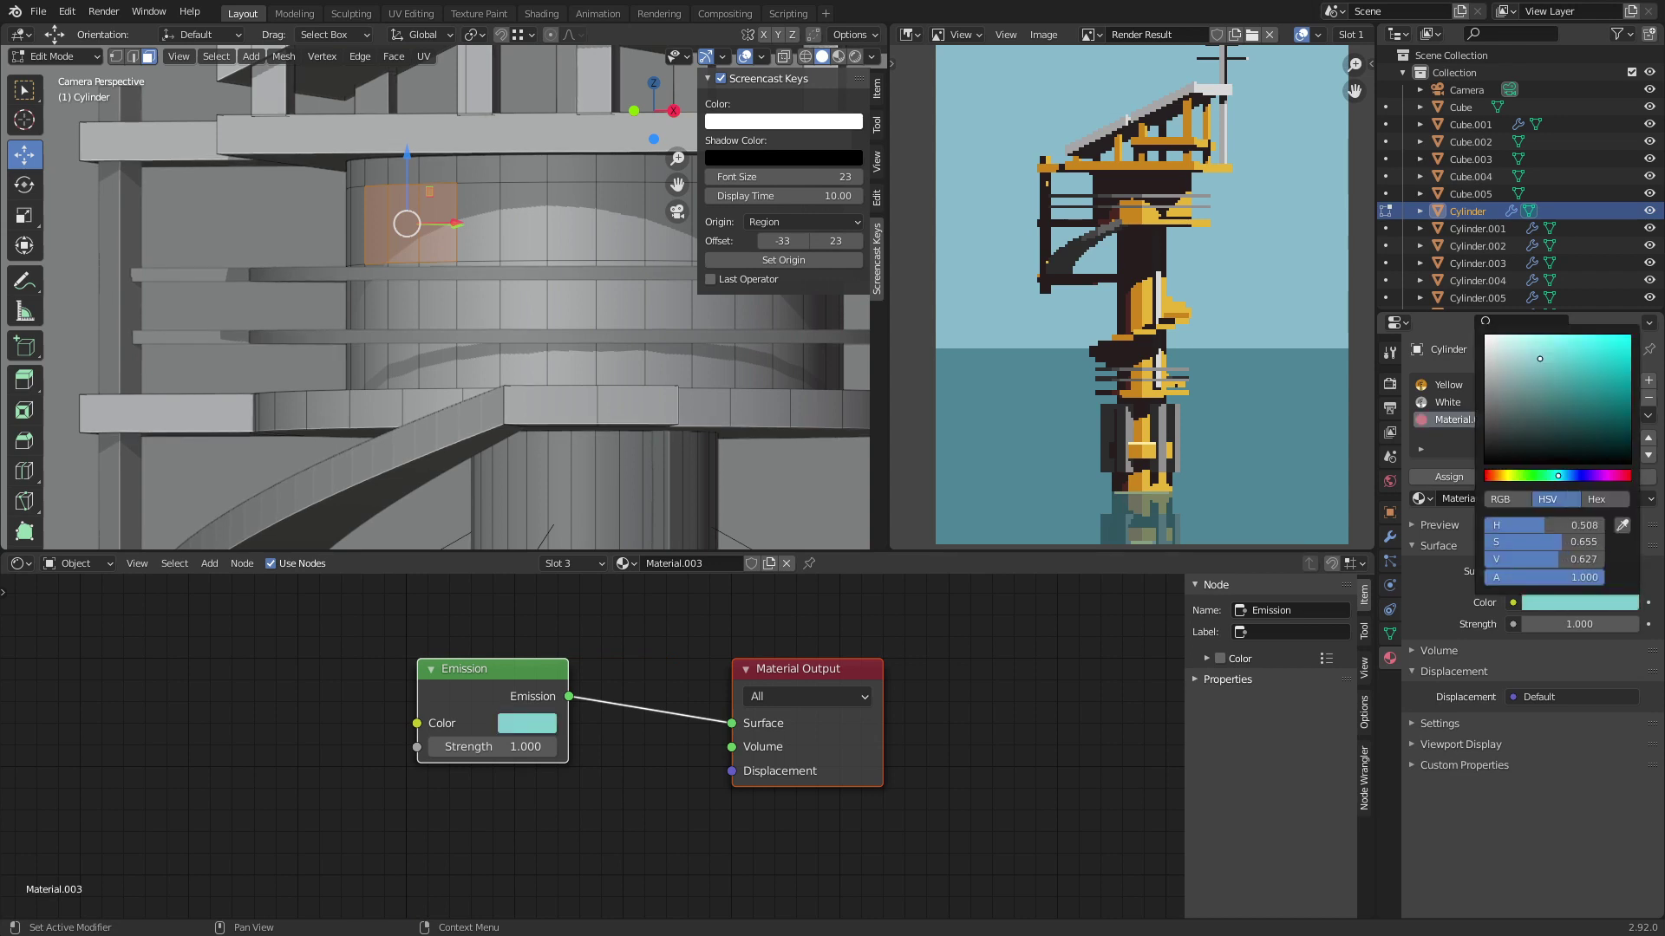
pyautogui.moveTo(1518, 370); pyautogui.dragTo(1520, 351)
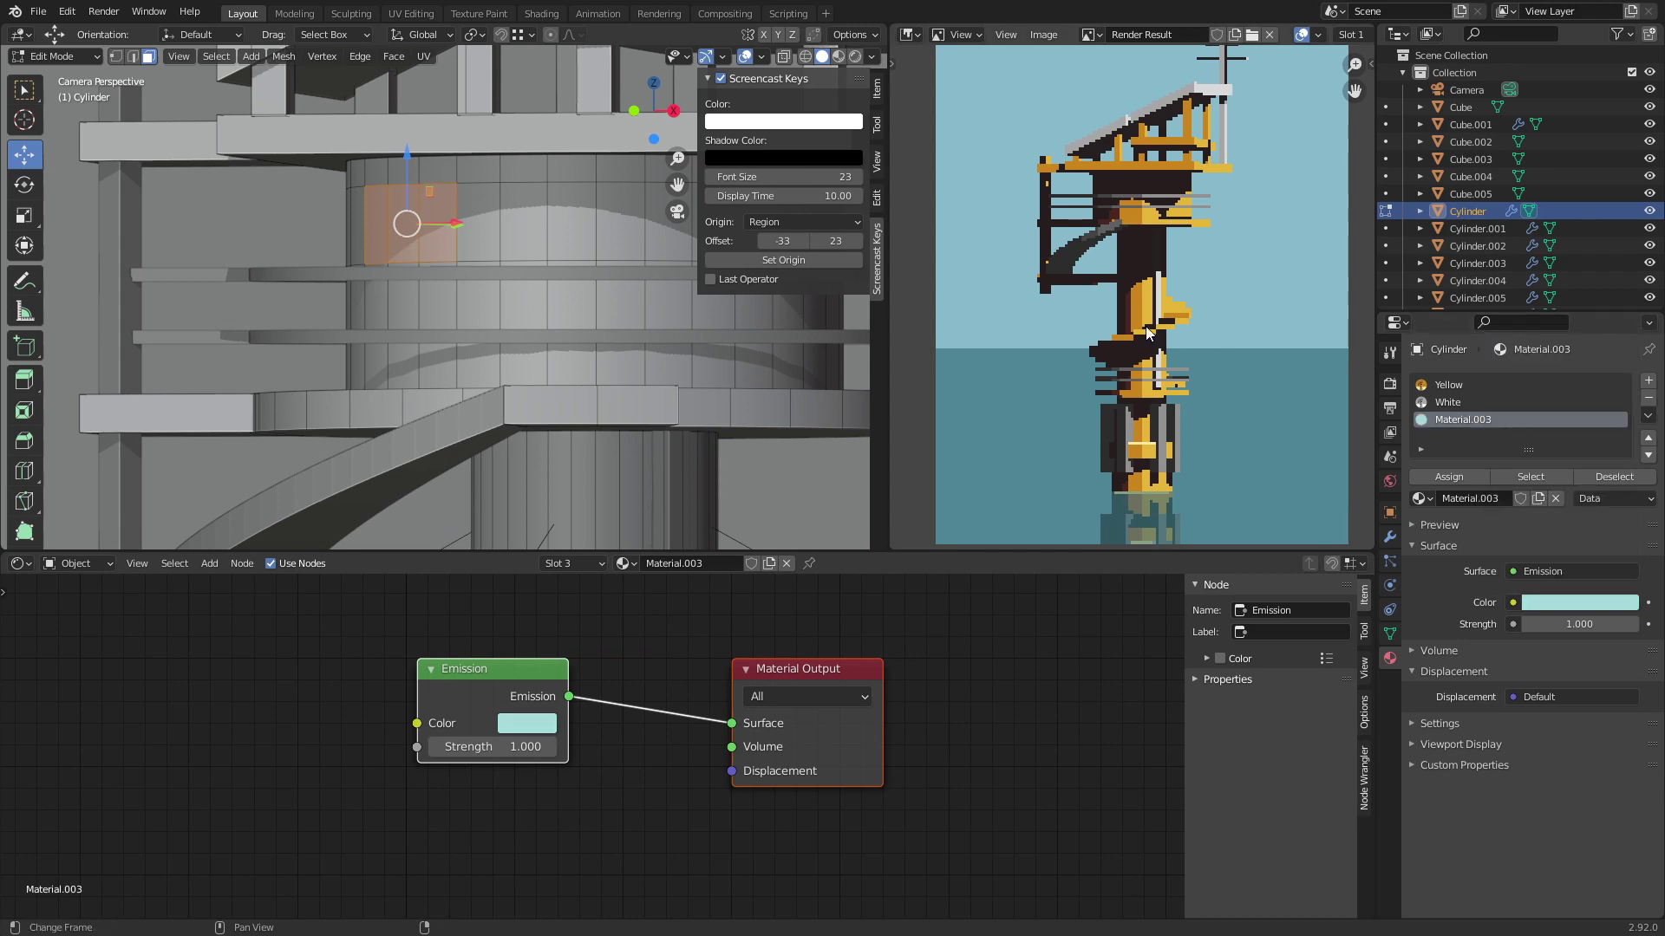
pyautogui.hotkey('ctrl', 's')
# Step: Assign the pale cyan material to the selected window faces and render the image
pyautogui.press('Tab')
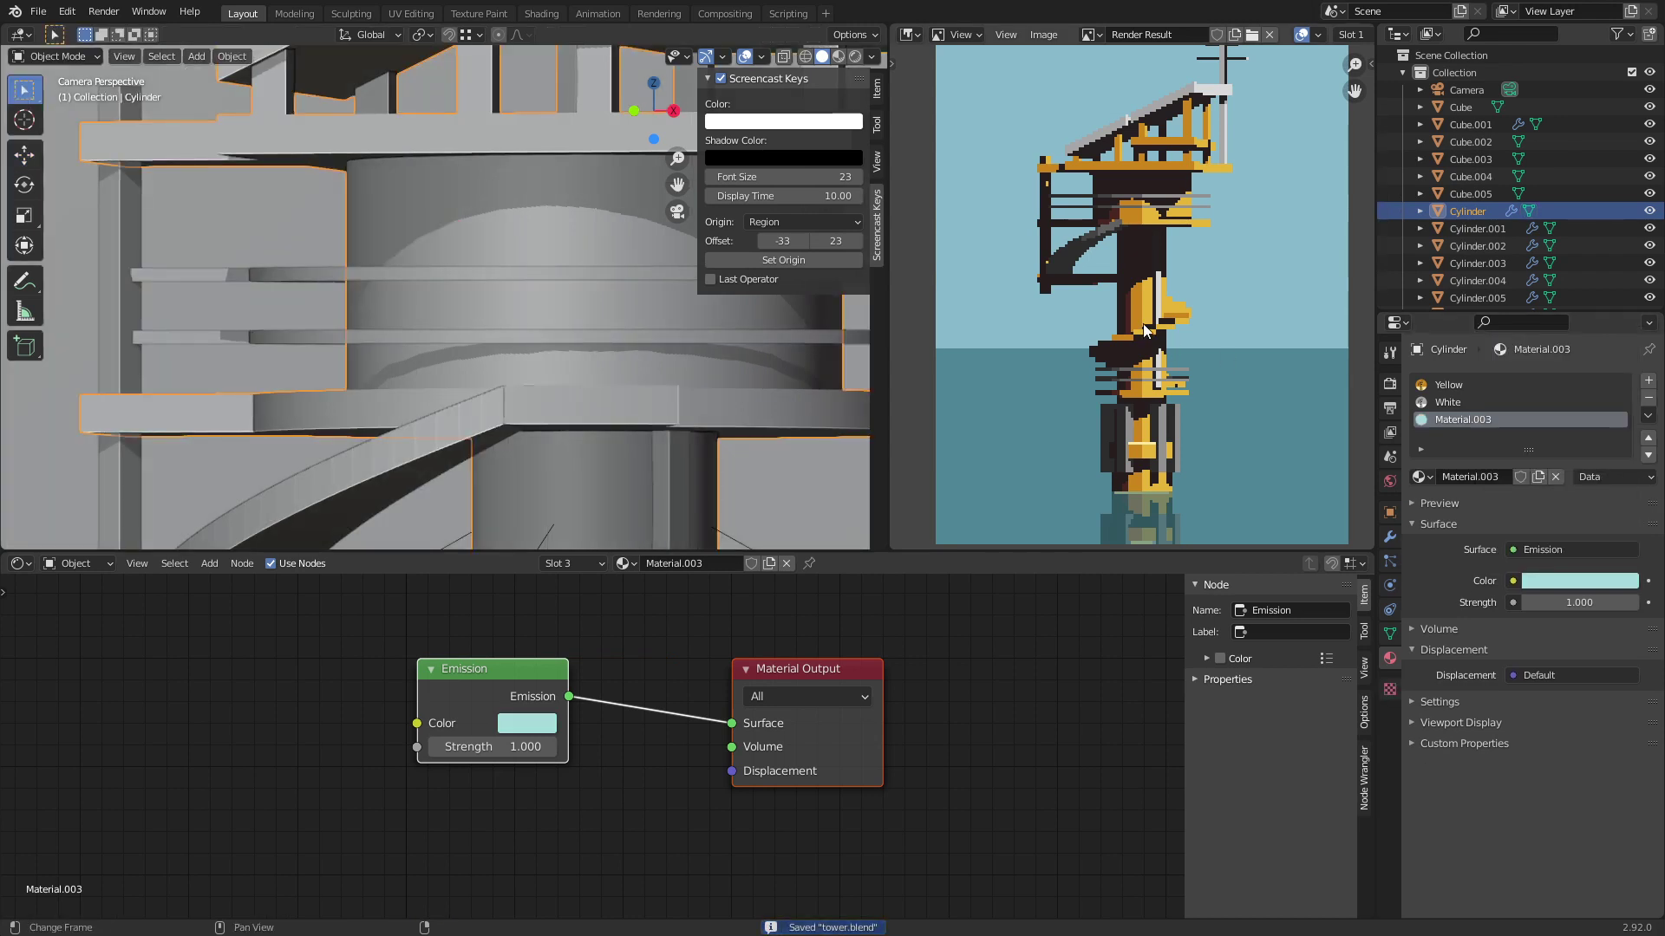
pyautogui.press('Tab')
pyautogui.click(1475, 476)
pyautogui.press('Tab')
pyautogui.press('F12')
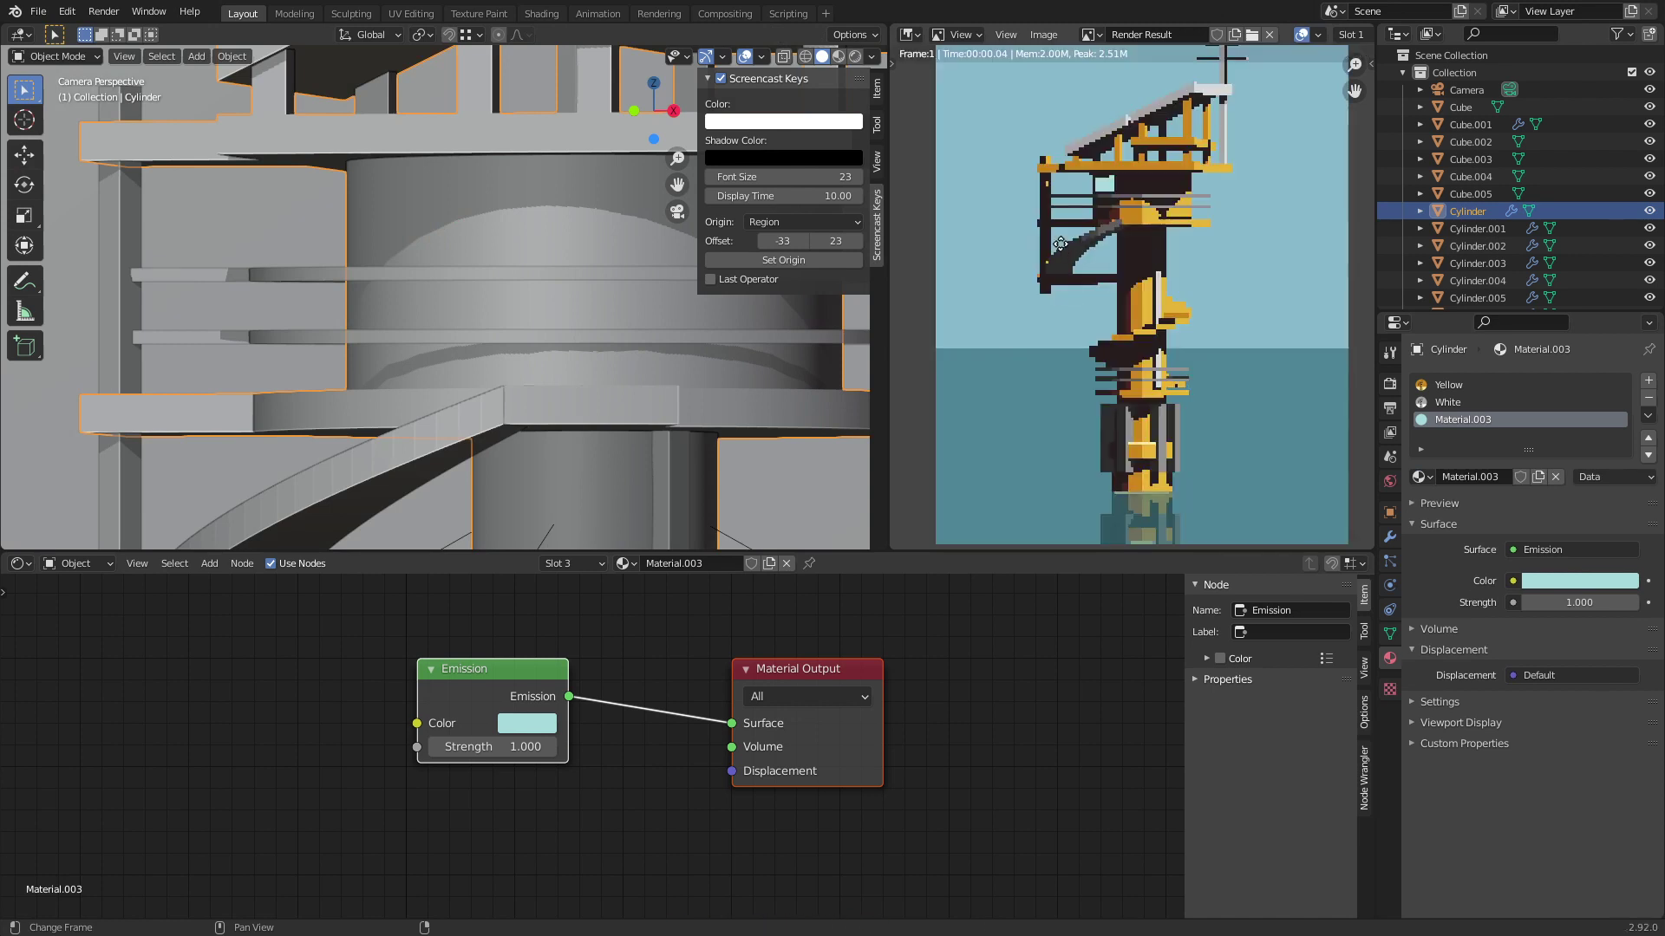
# Step: Lower the edge loop above the window slightly along Z and render the image again
pyautogui.scroll(2, 1121, 263)
pyautogui.press('Tab')
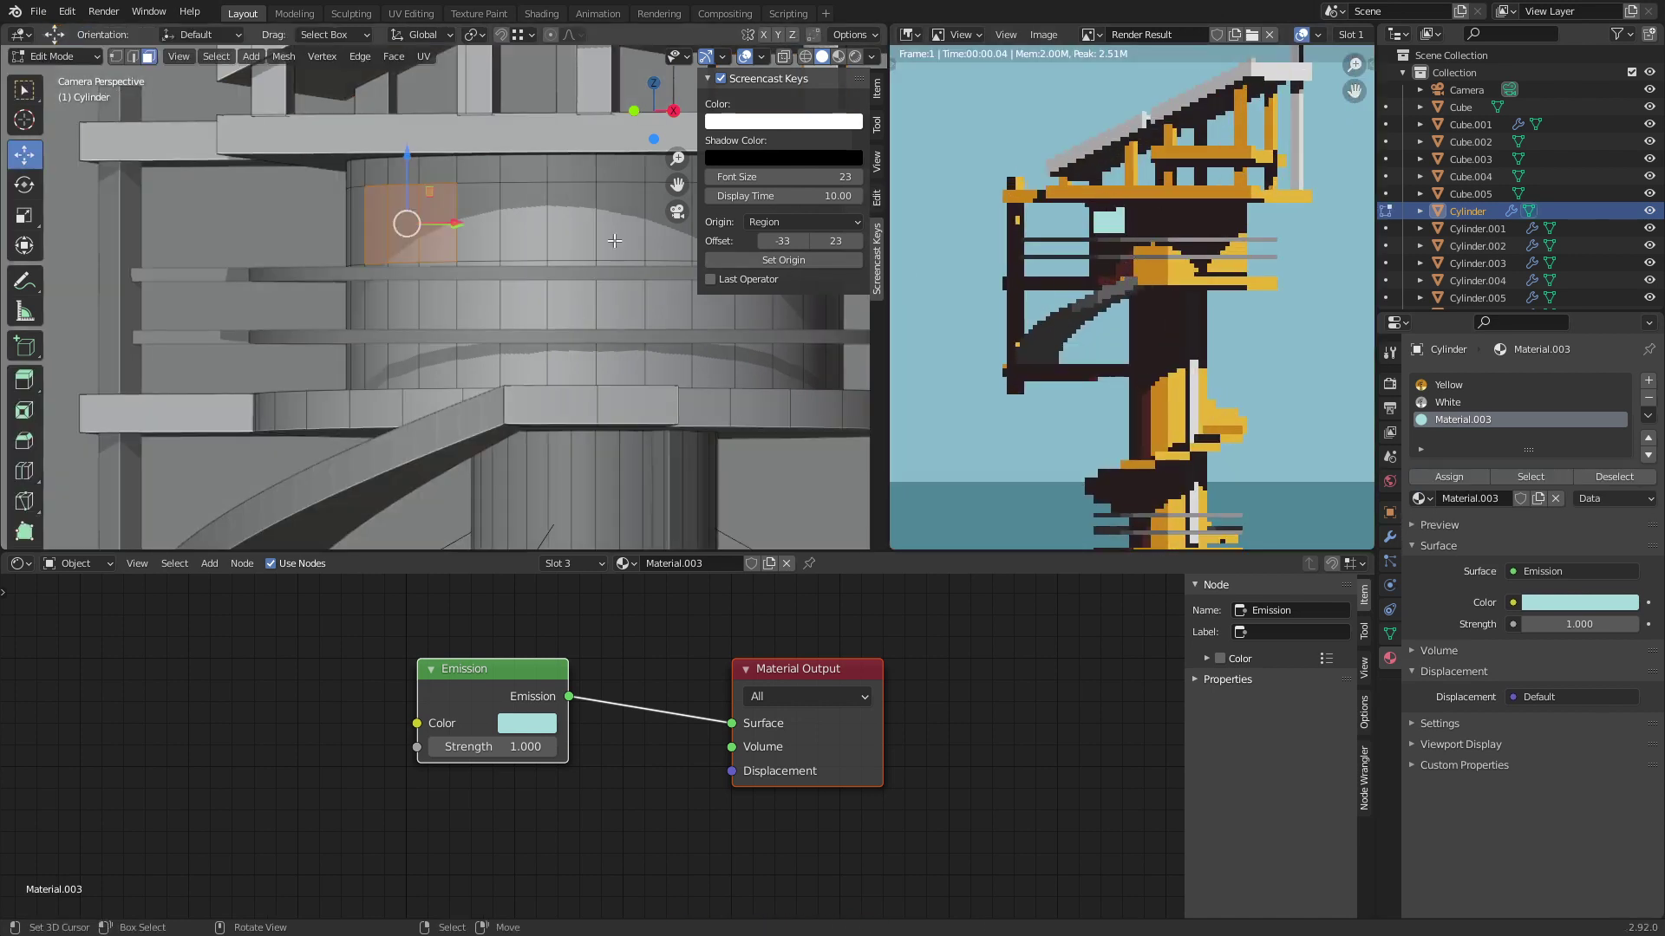
pyautogui.keyDown('alt'); pyautogui.click(475, 183); pyautogui.keyUp('alt')
pyautogui.click(133, 58)
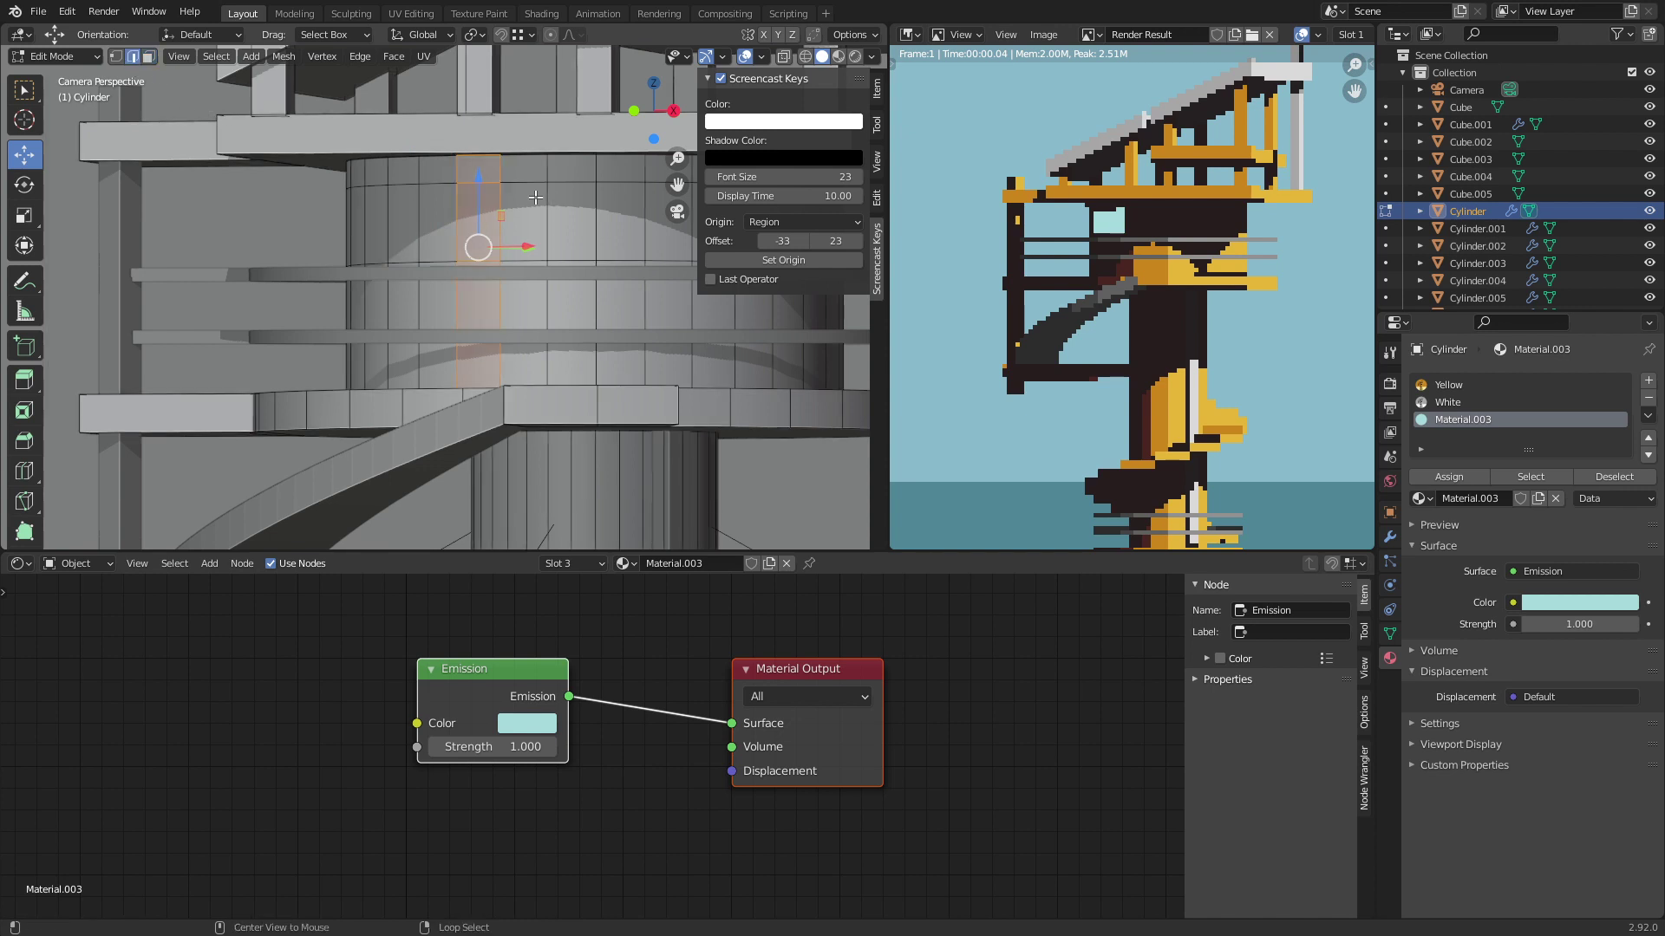
pyautogui.keyDown('alt'); pyautogui.click(521, 191); pyautogui.keyUp('alt')
pyautogui.press('g')
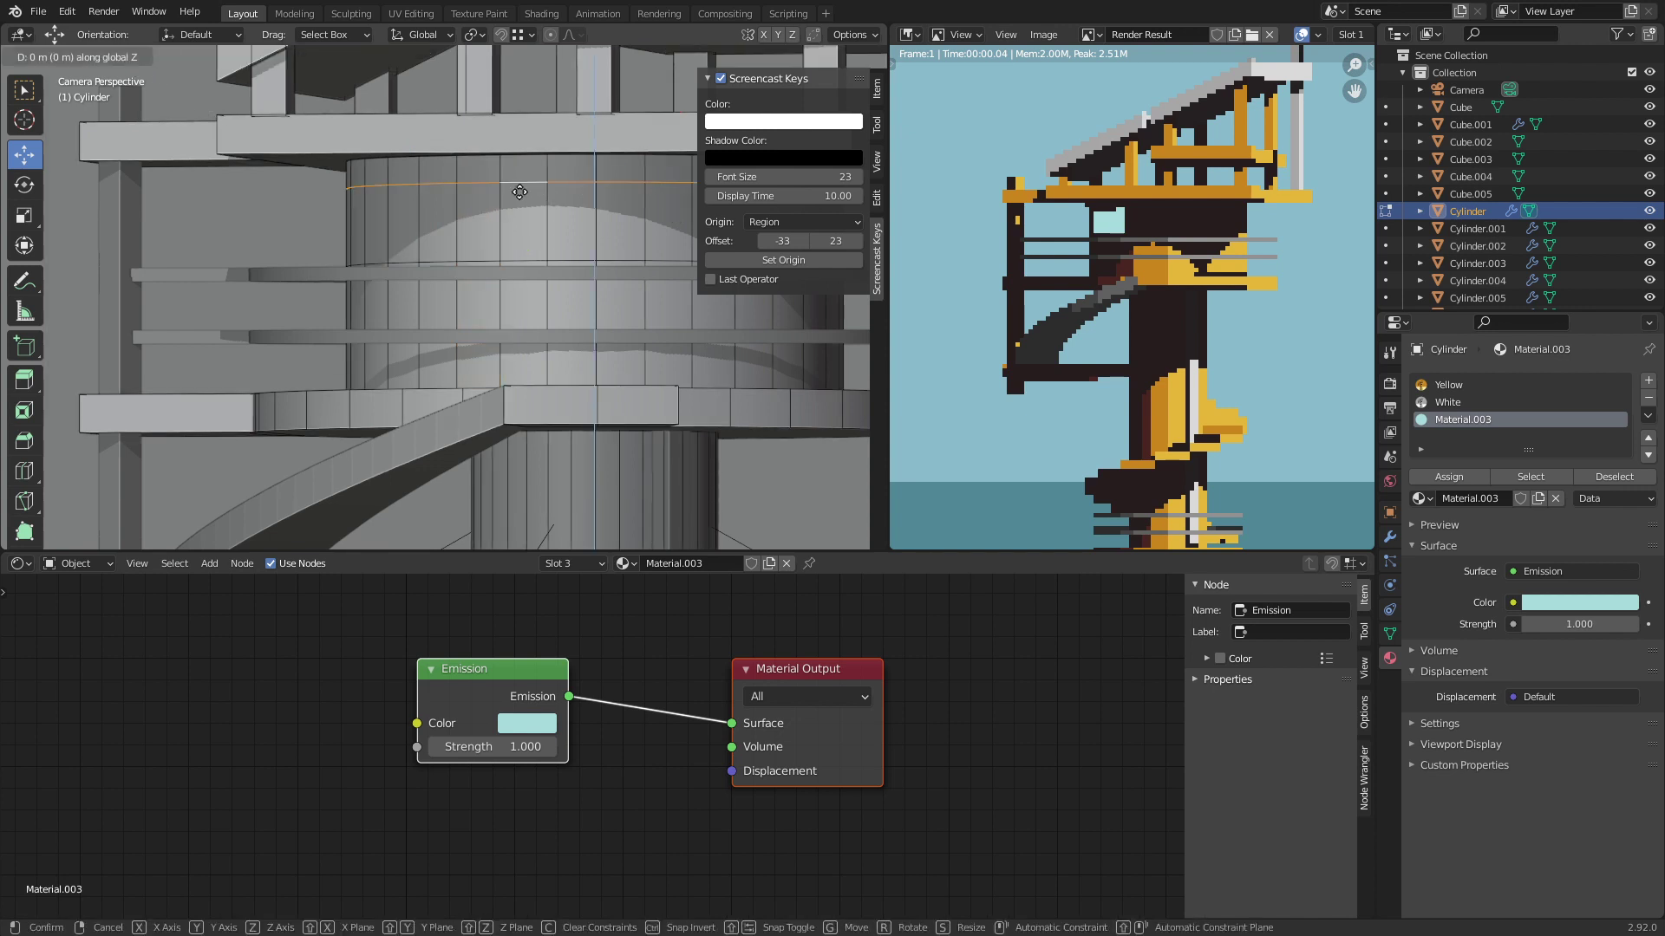
pyautogui.press('z')
pyautogui.click(521, 233)
pyautogui.press('Tab')
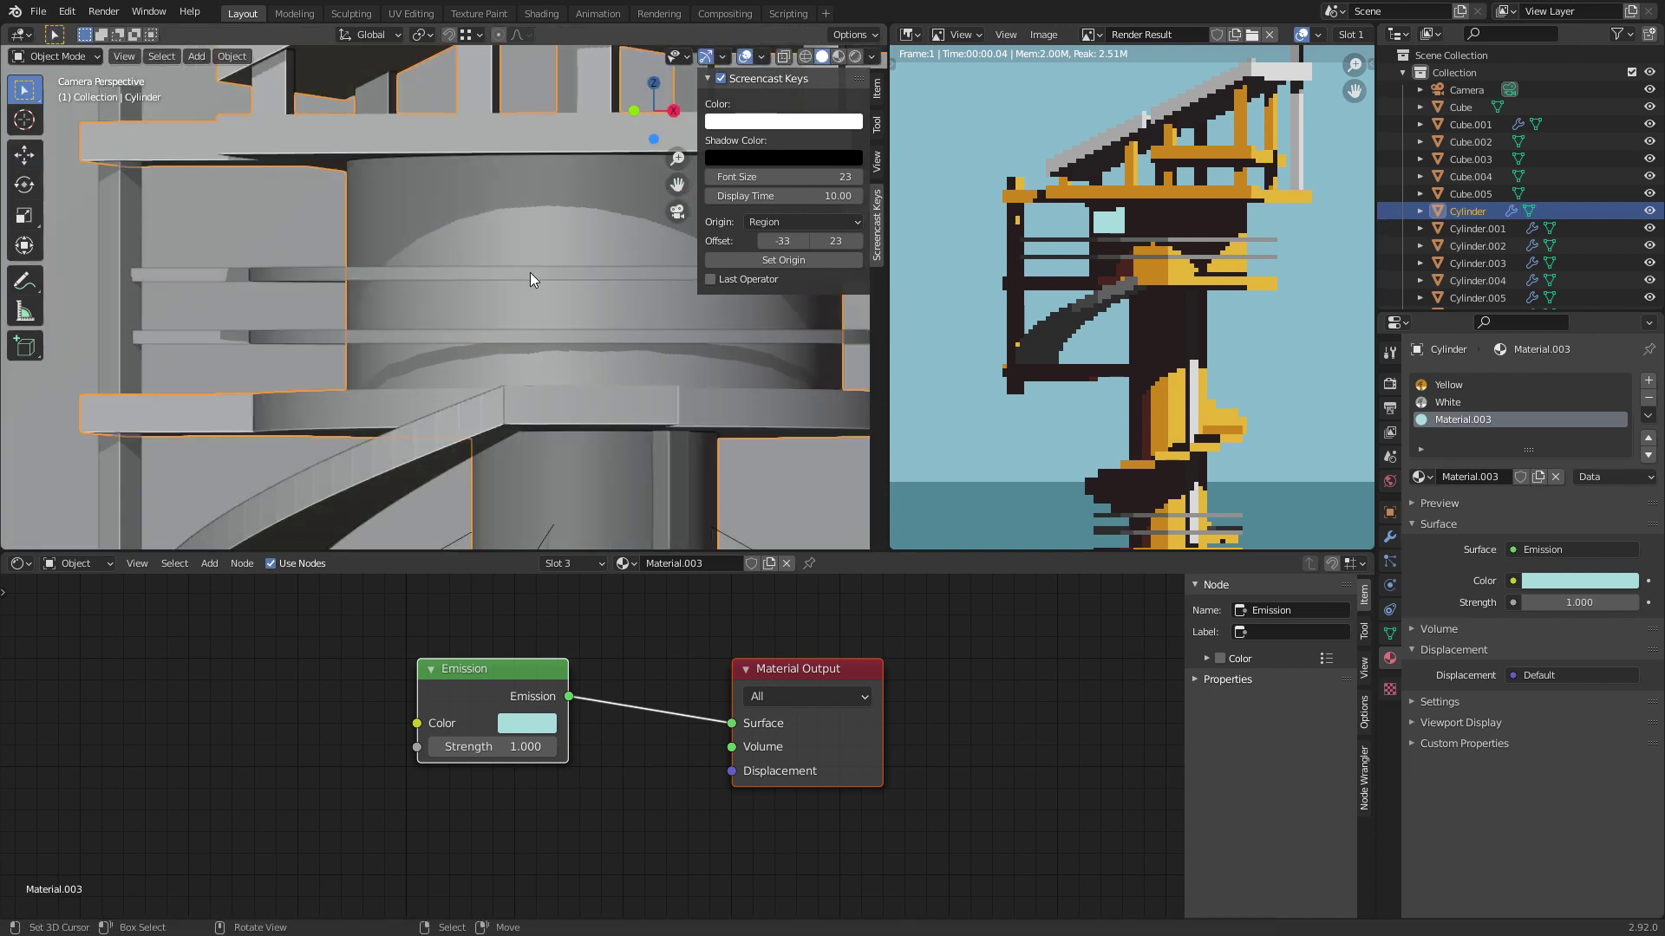
pyautogui.scroll(4, 1143, 260)
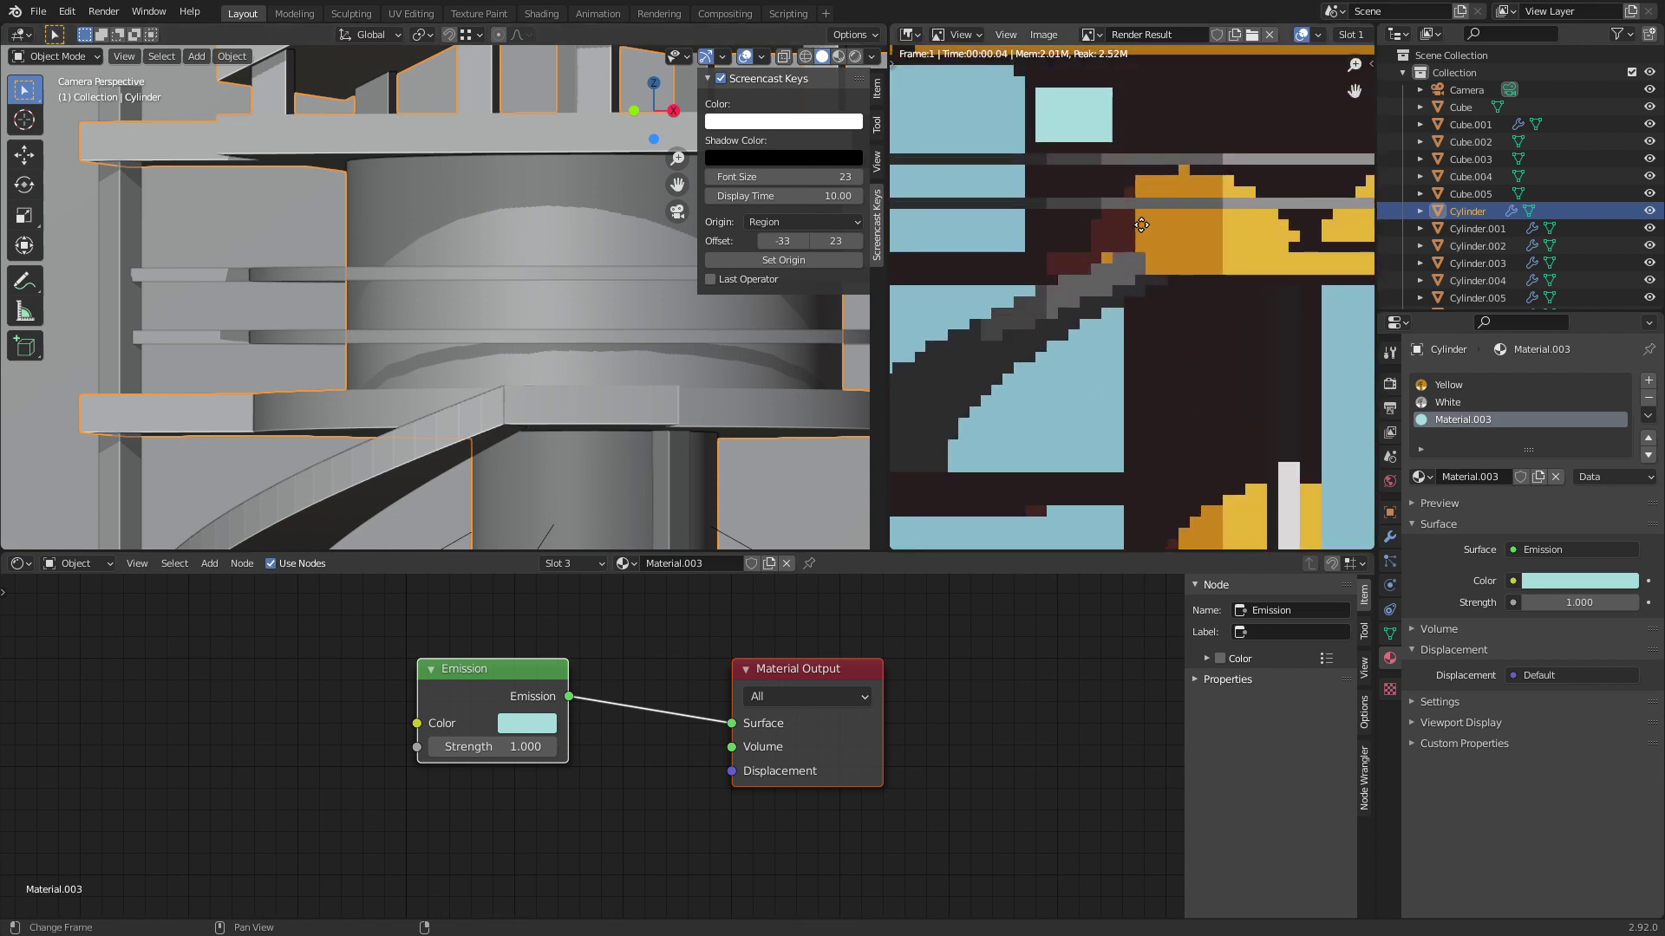
# Step: Reassign the Yellow material to the window's leftmost face and re-render the image
pyautogui.press('Tab')
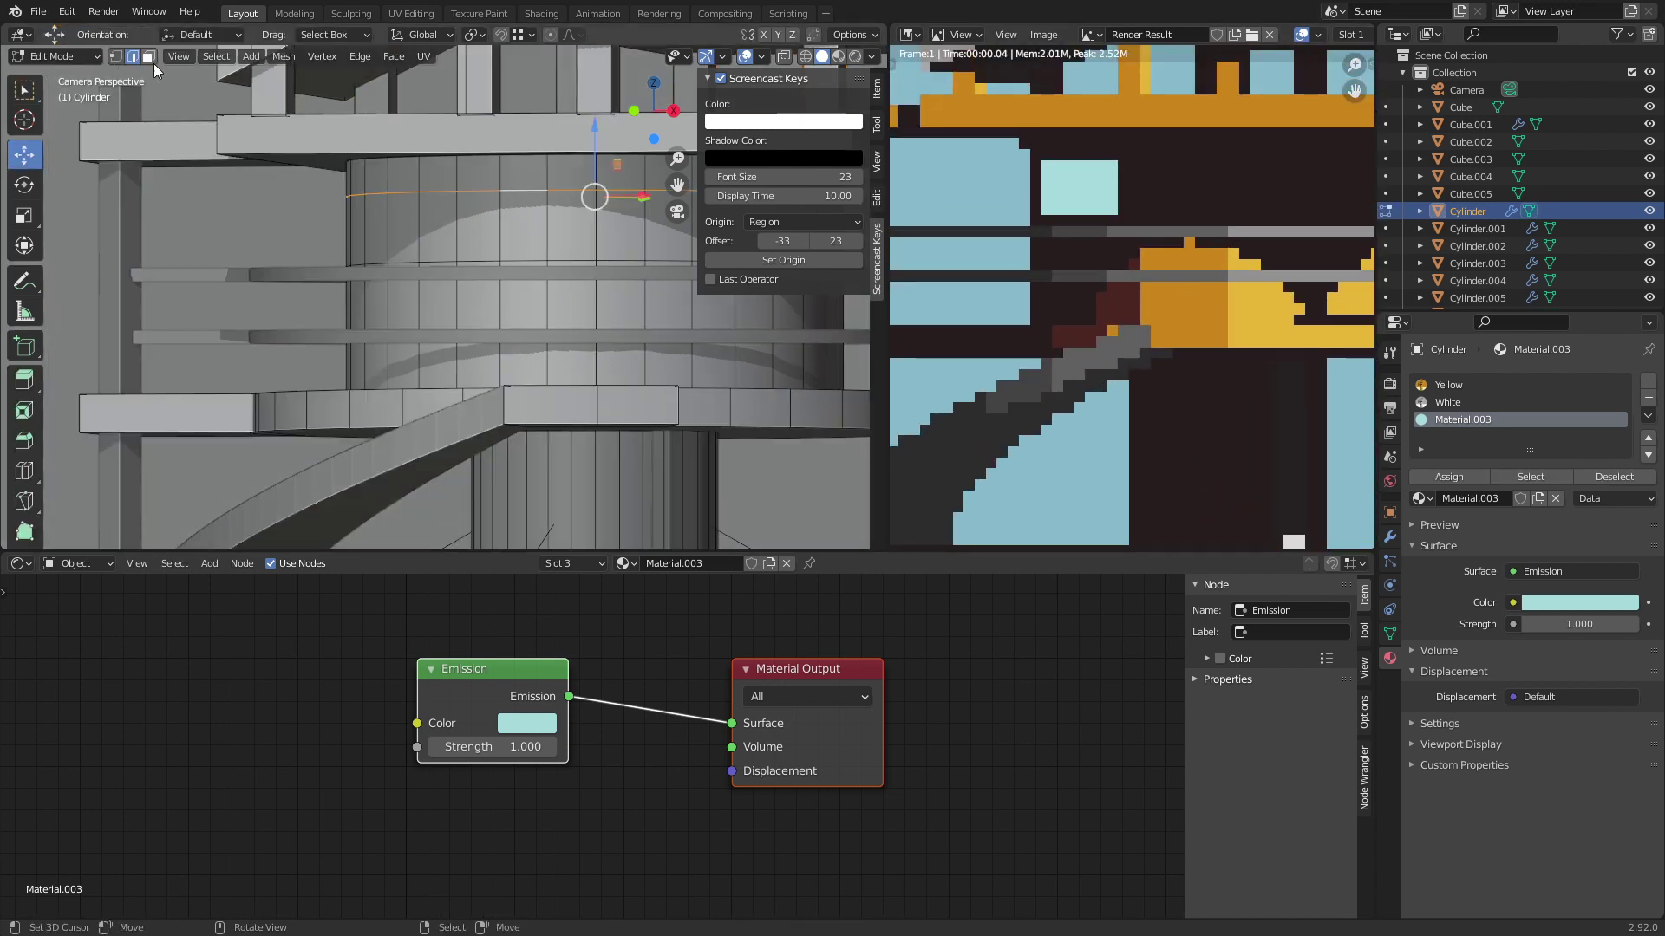
pyautogui.click(149, 58)
pyautogui.click(375, 228)
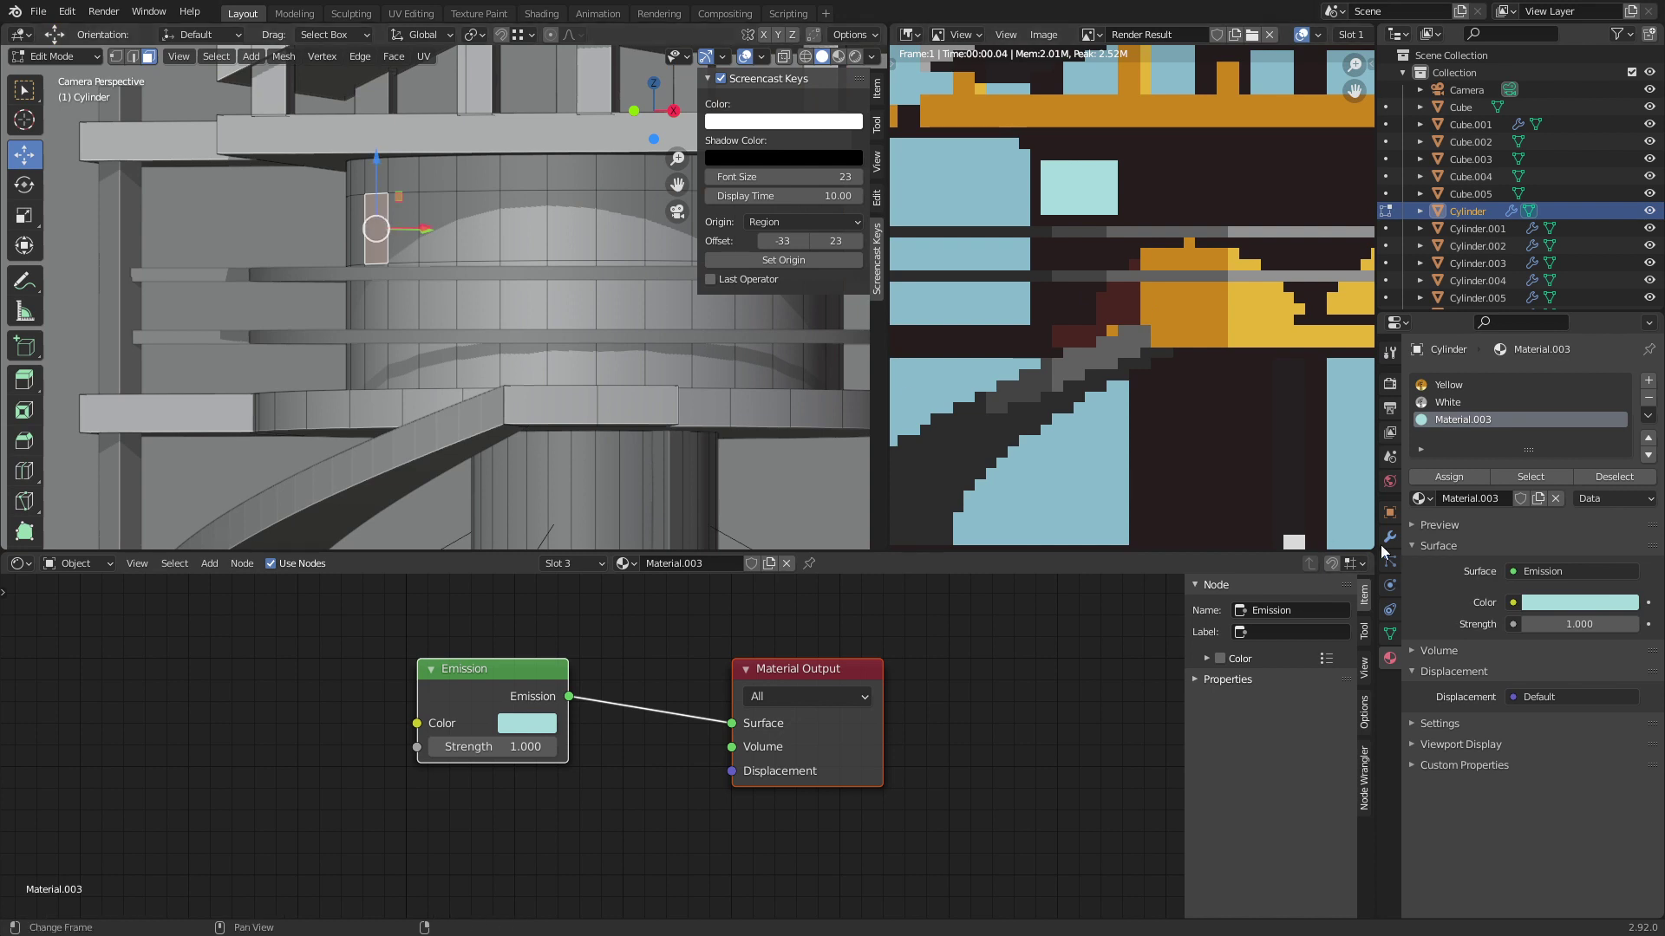
pyautogui.click(1450, 387)
pyautogui.click(1454, 477)
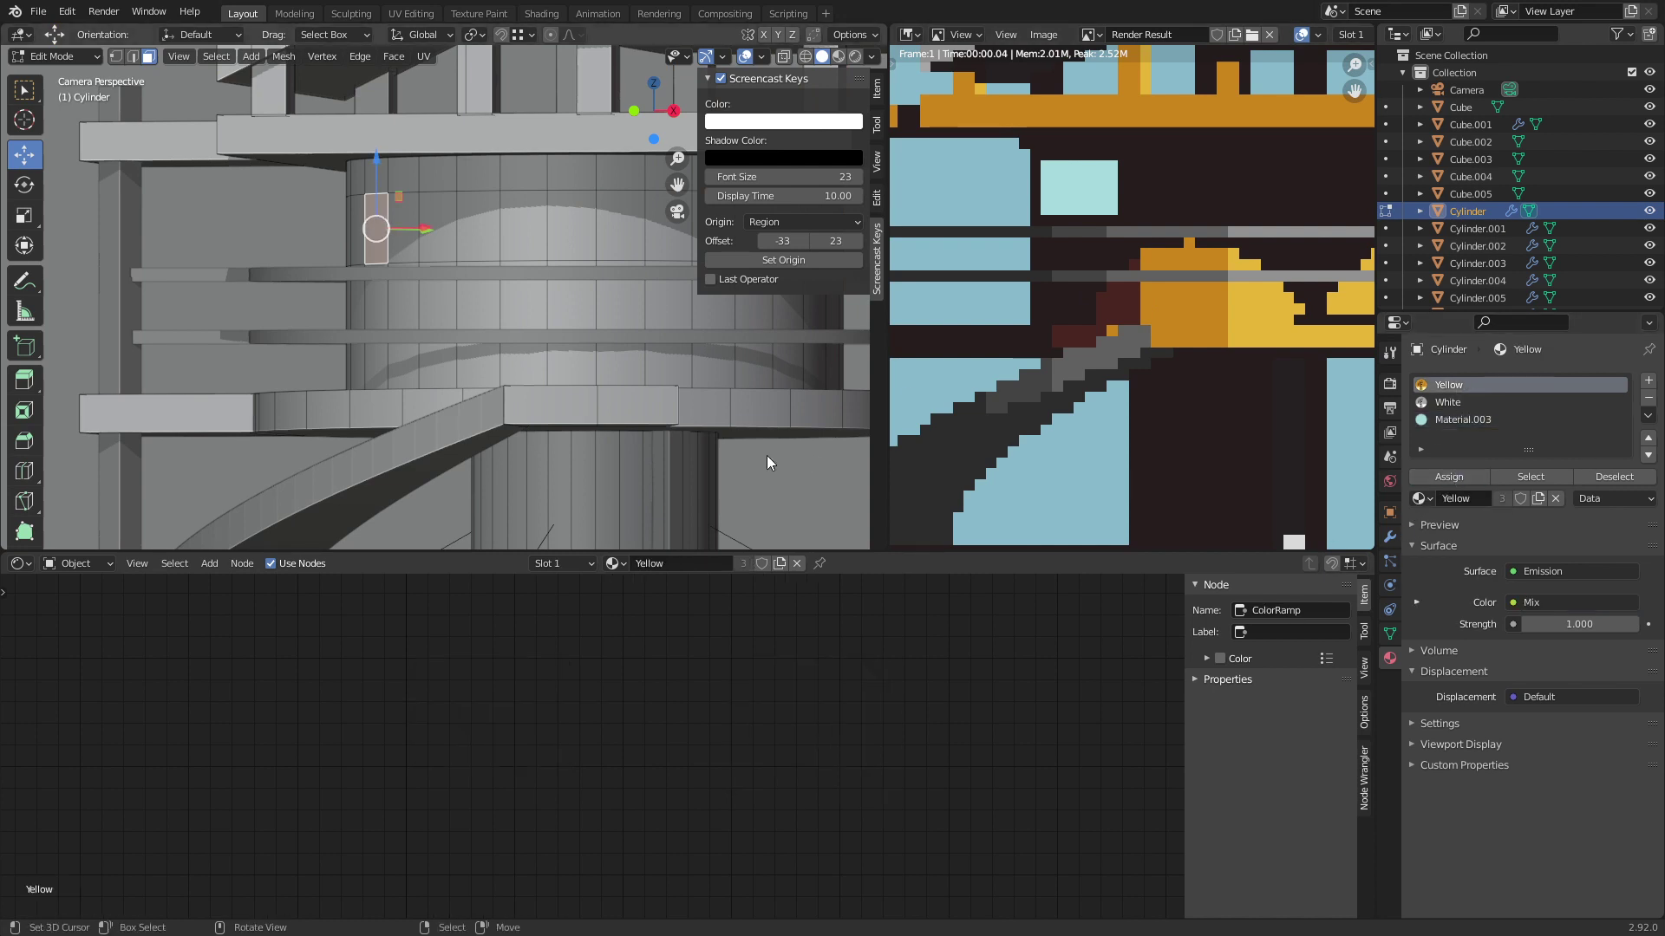
pyautogui.press('Tab')
pyautogui.scroll(-6, 980, 274)
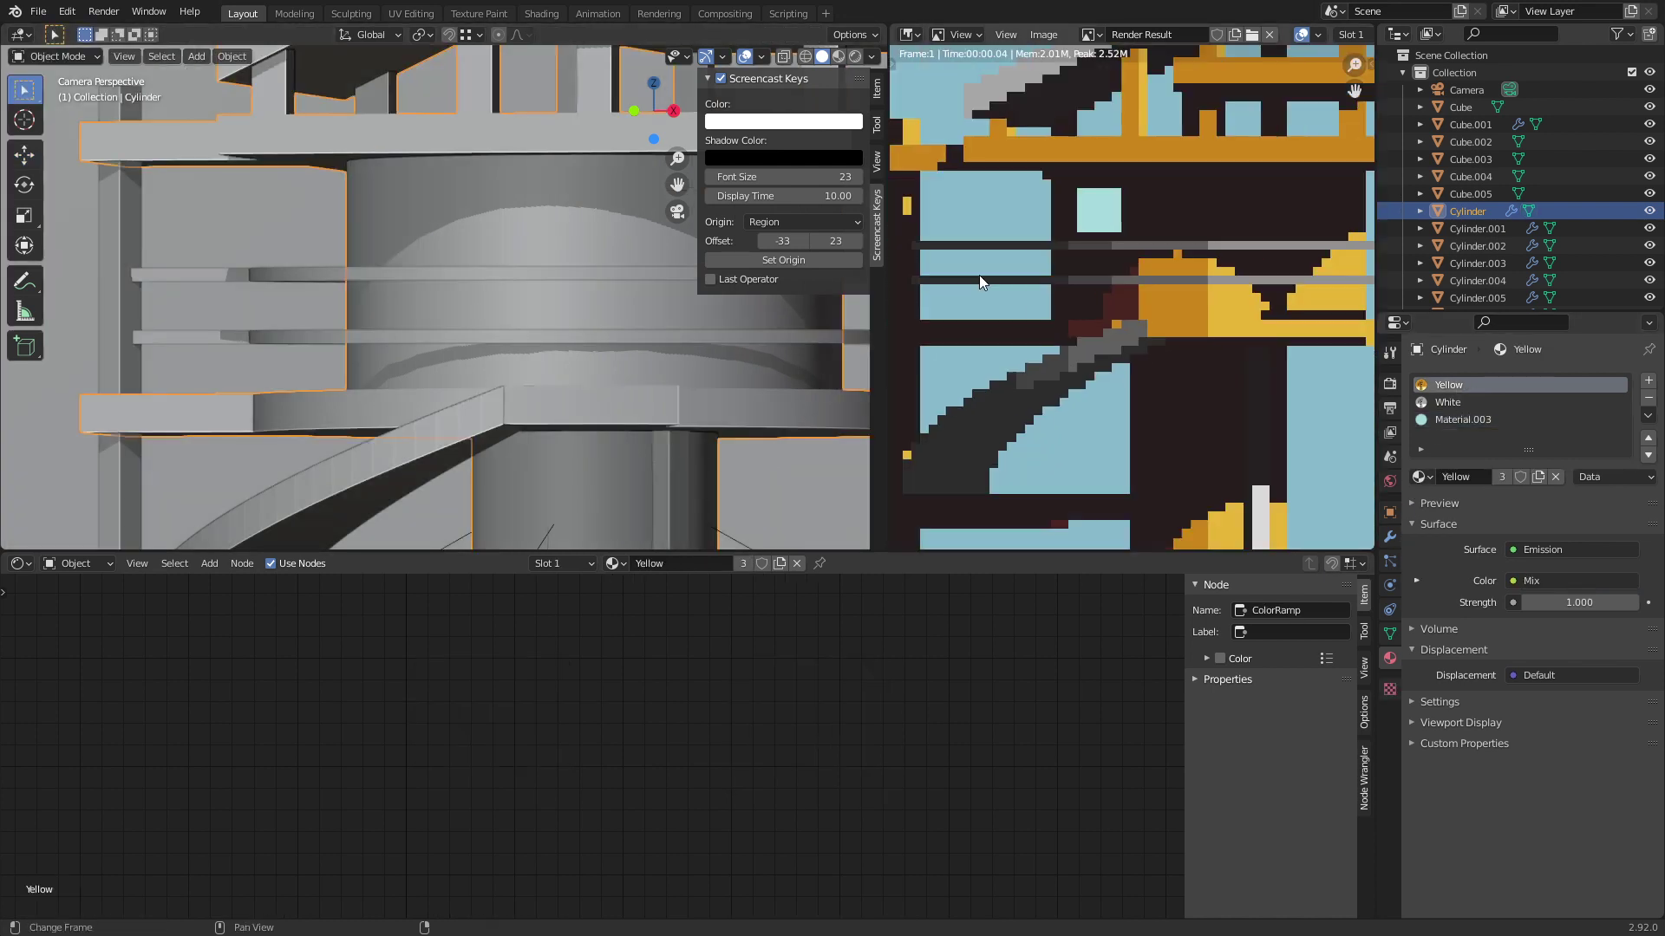
# Step: Check the single window in the rendered tower image and save the tower.blend file
pyautogui.scroll(4, 1153, 274)
pyautogui.hotkey('ctrl', 's')
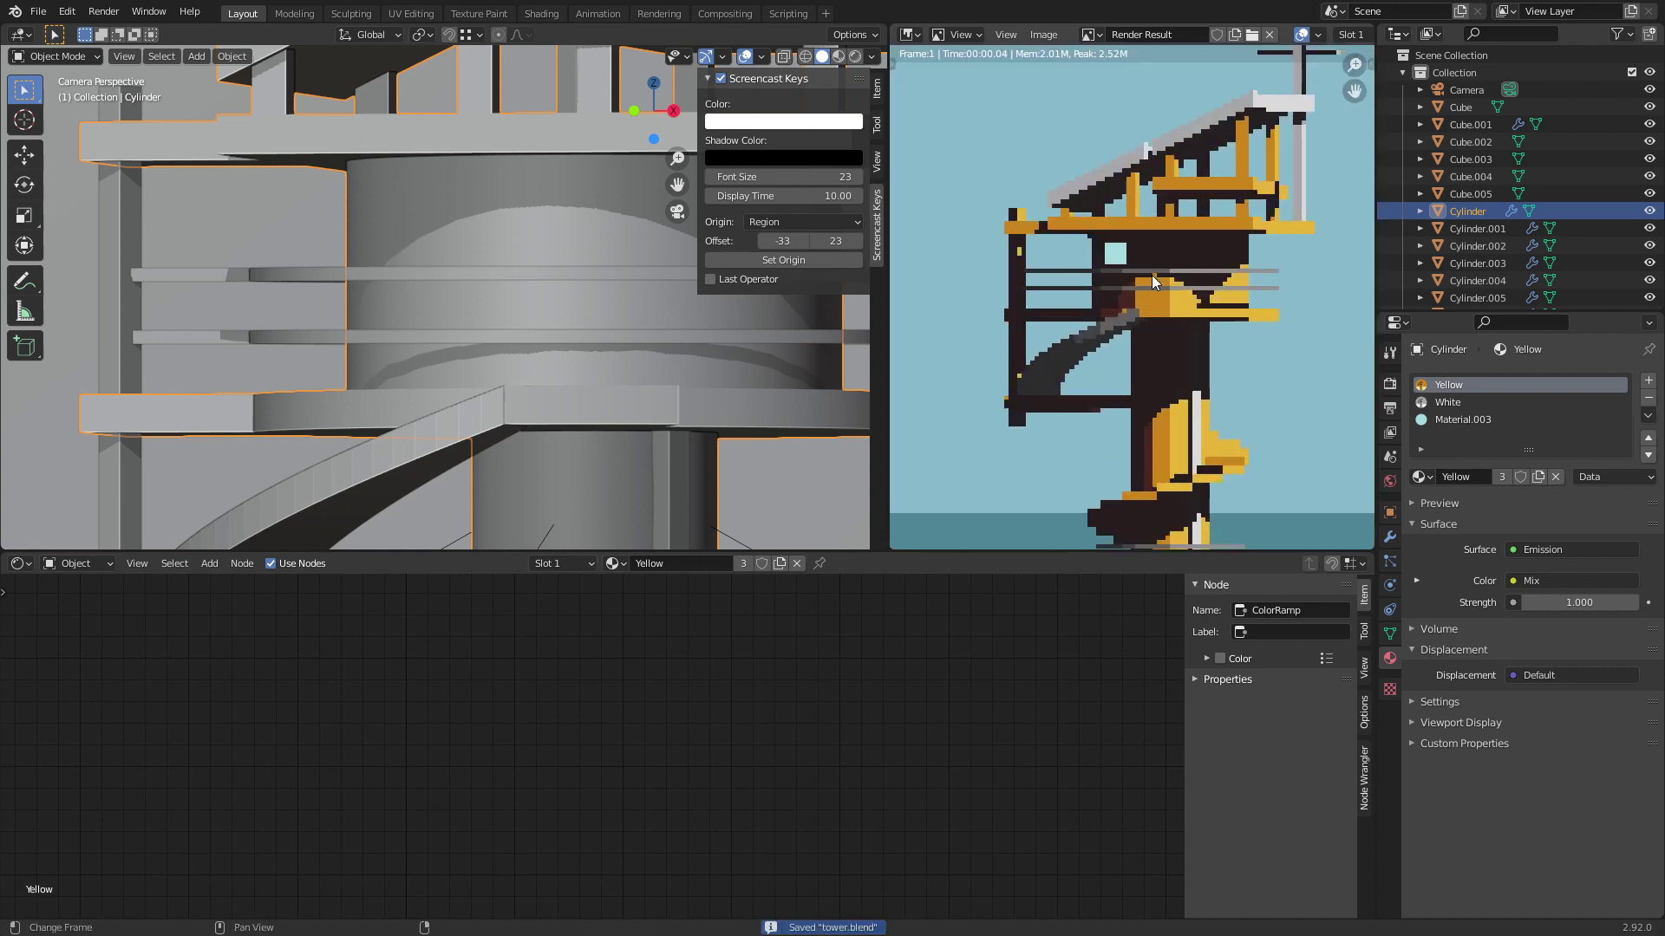
pyautogui.scroll(3, 1151, 274)
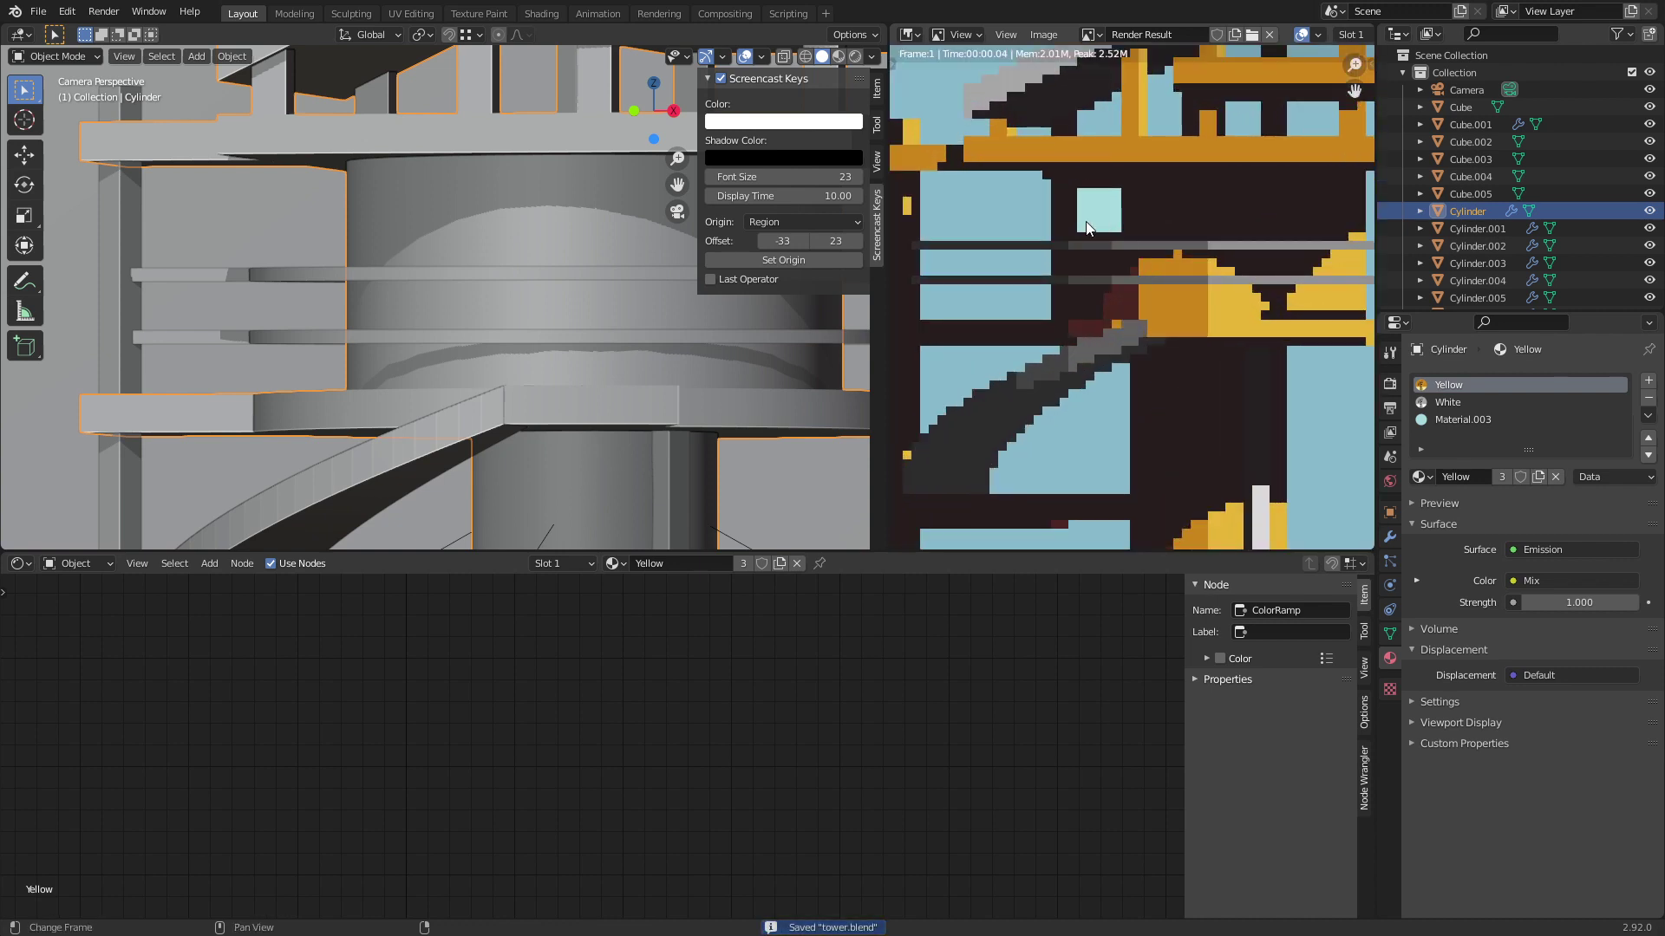
# Step: Darken the emission color of the window material Material.003 to a muted grey-teal and re-render the image
pyautogui.click(1470, 419)
pyautogui.click(1544, 583)
pyautogui.moveTo(1542, 369); pyautogui.dragTo(1513, 387)
pyautogui.scroll(-6, 1168, 409)
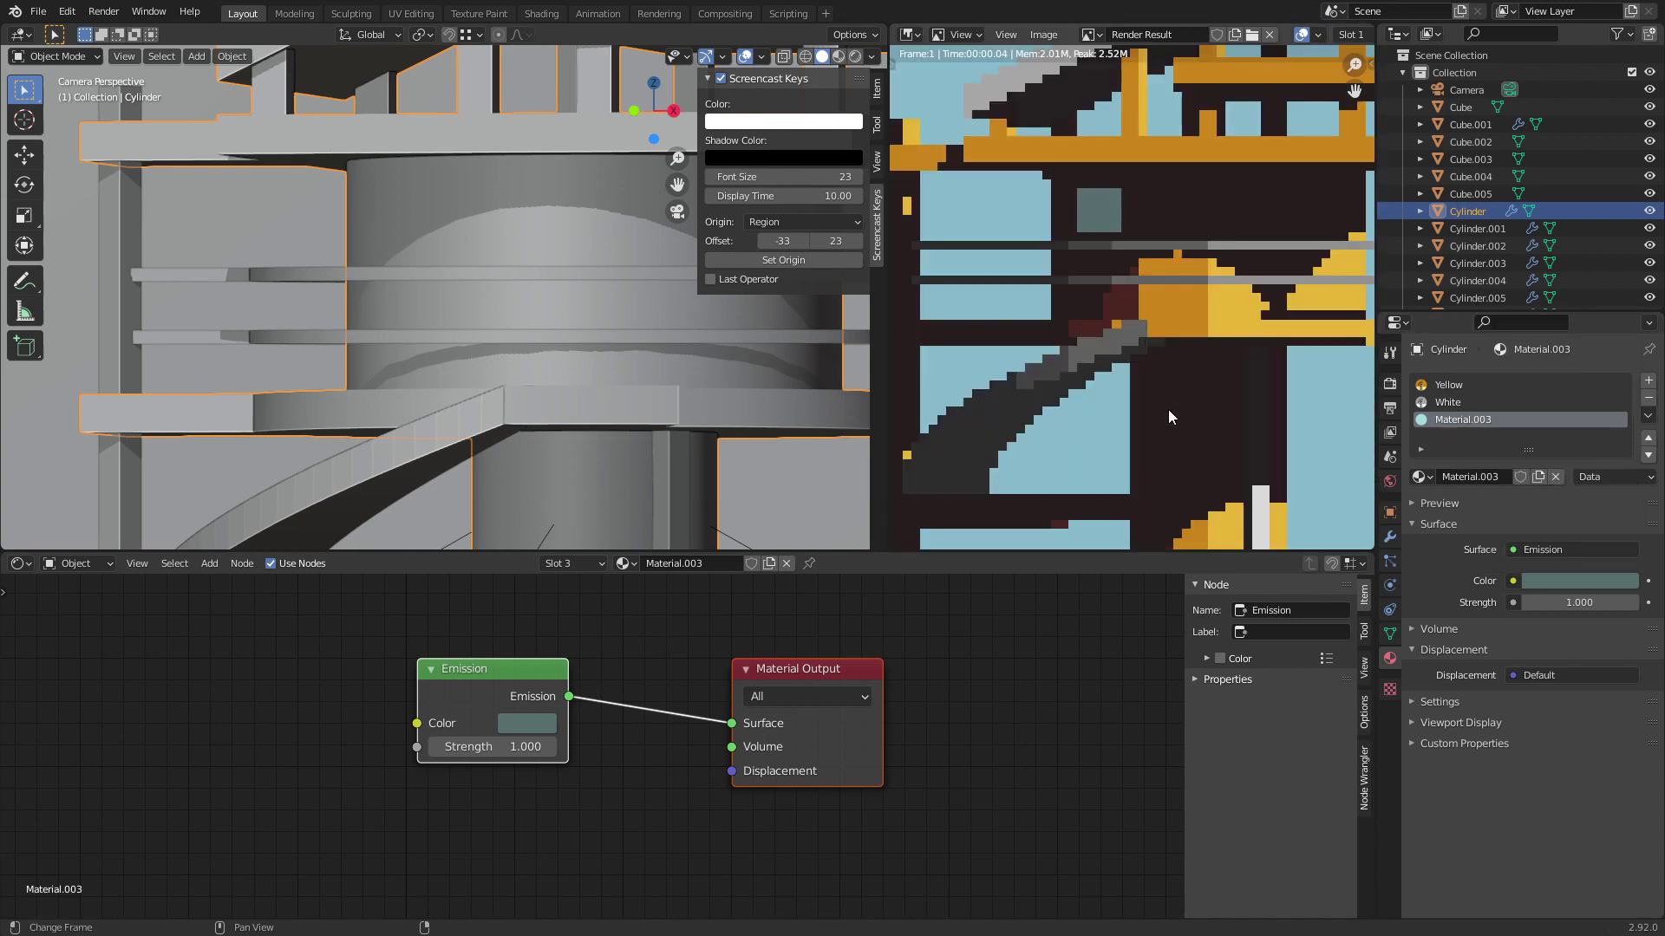
pyautogui.scroll(1, 1140, 340)
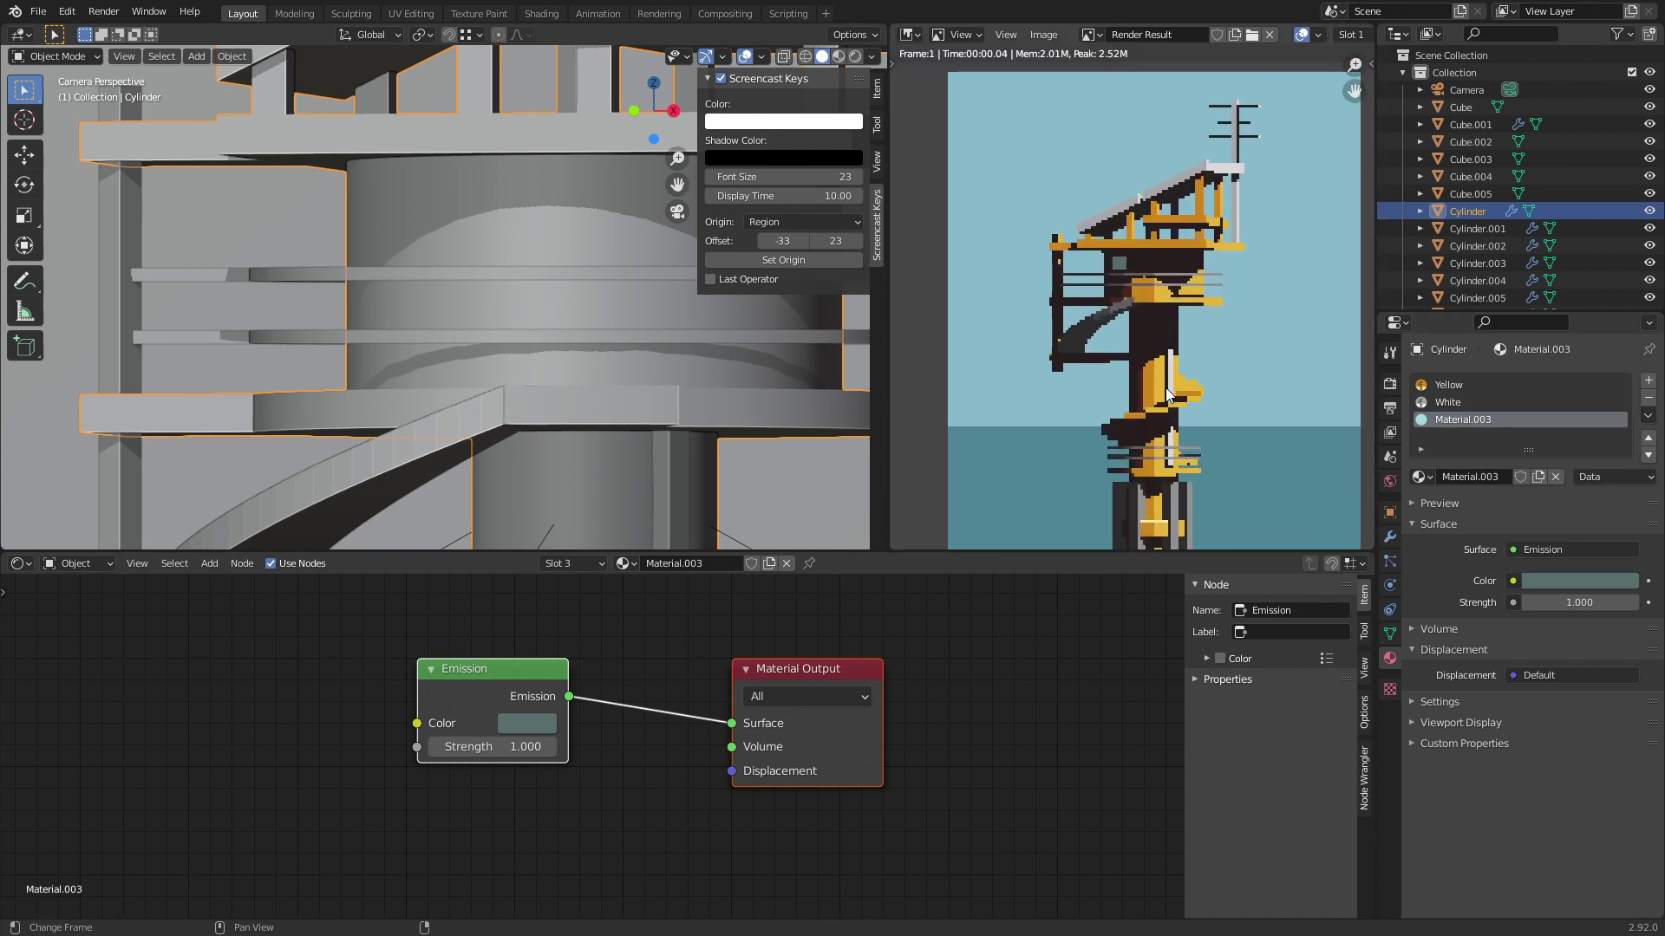
# Step: Lower the edge loop below the window on the upper drum to make the window taller and re-render the image
pyautogui.press('Tab')
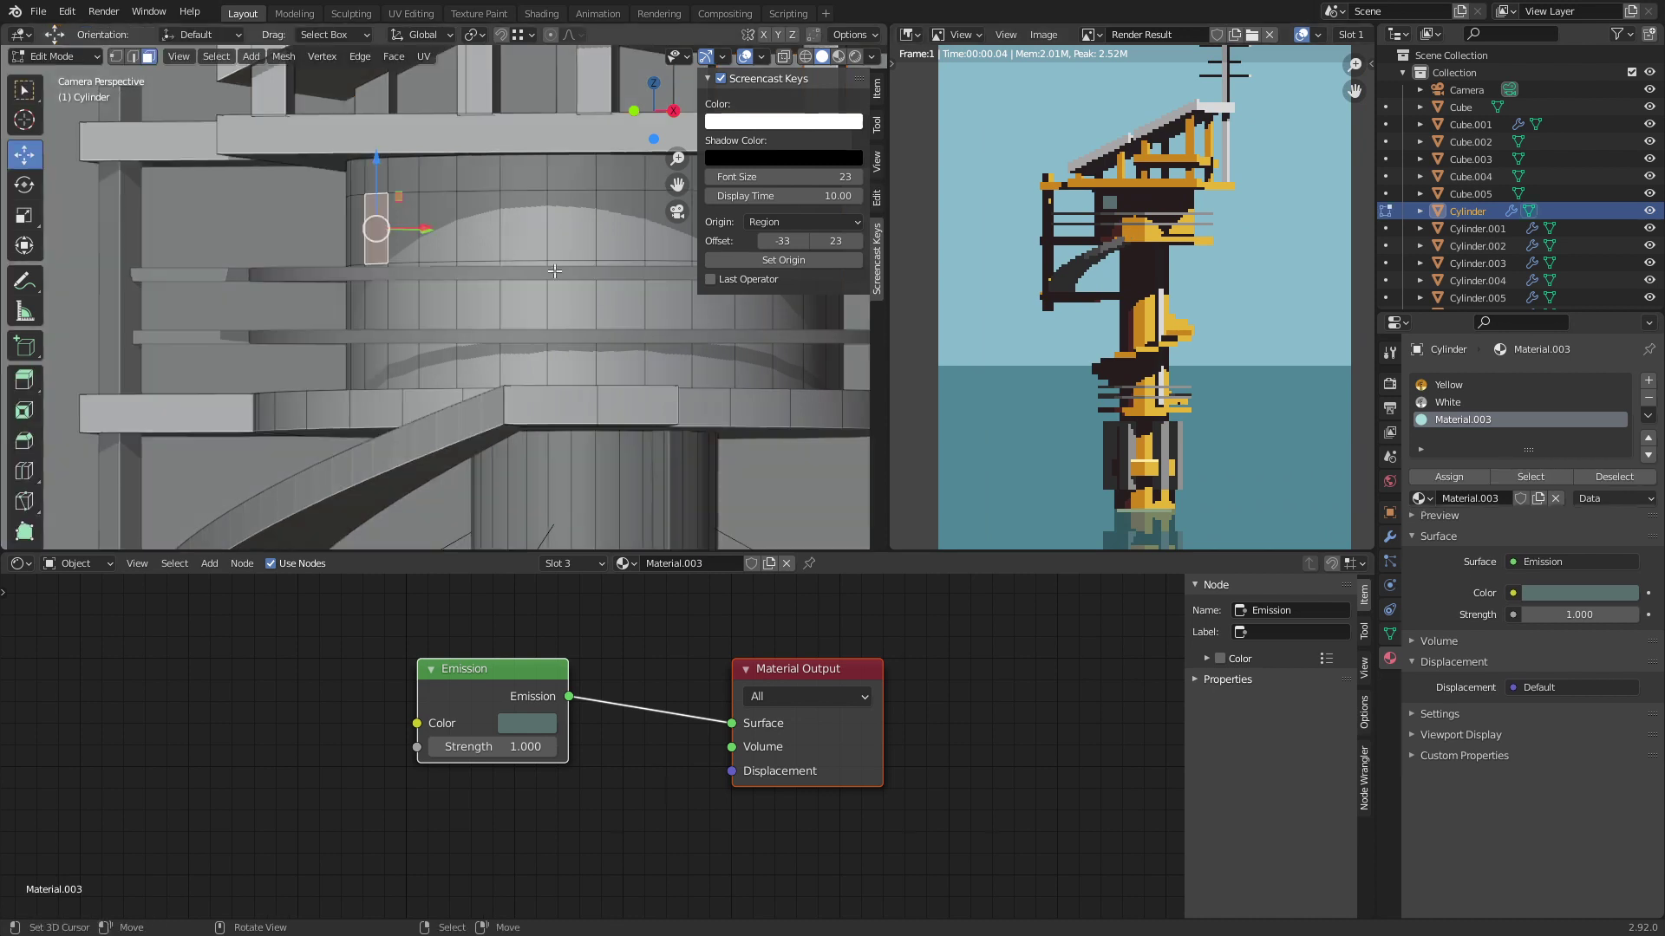
pyautogui.keyDown('alt'); pyautogui.click(490, 284); pyautogui.keyUp('alt')
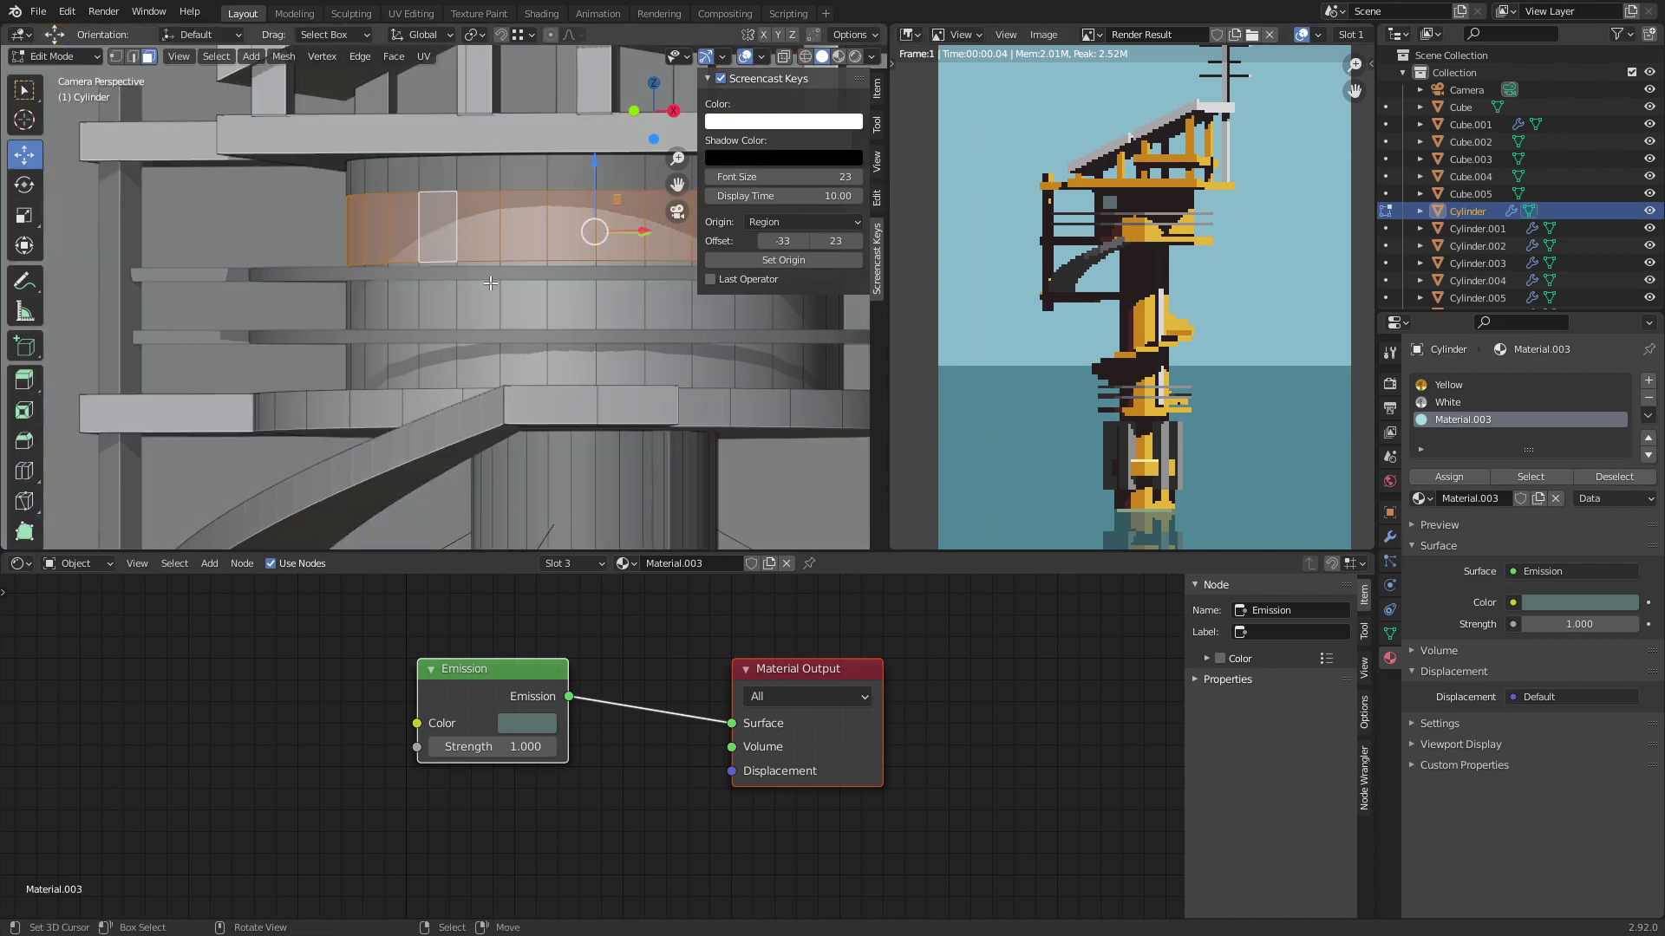
pyautogui.click(132, 55)
pyautogui.keyDown('alt'); pyautogui.click(438, 268); pyautogui.keyUp('alt')
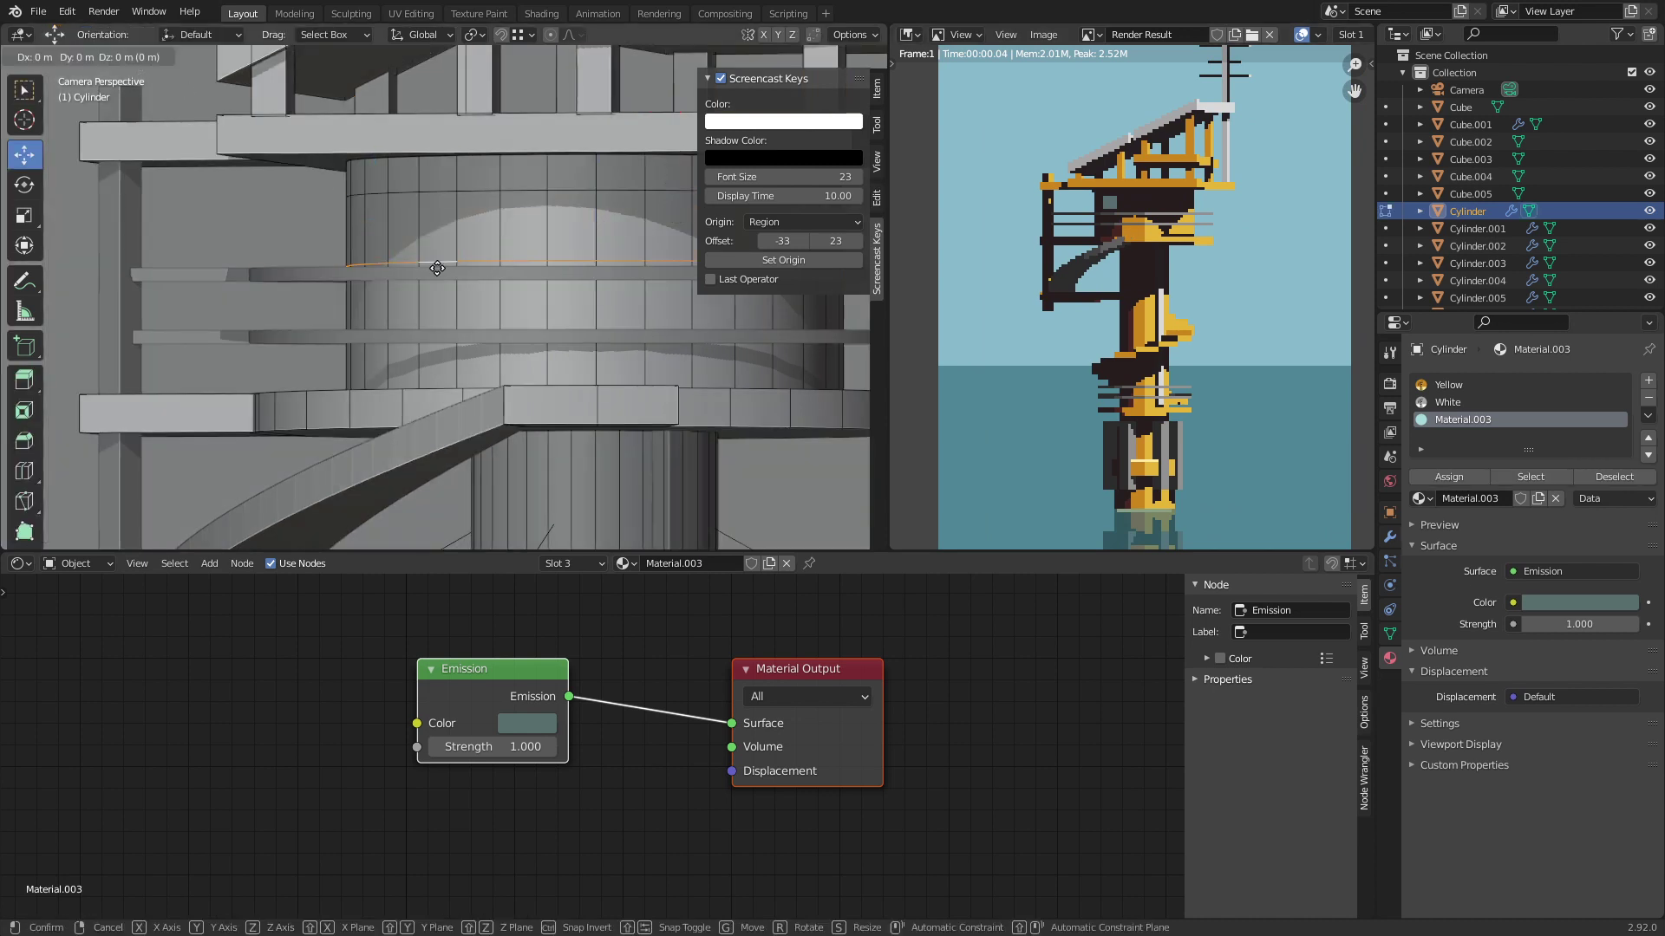
pyautogui.press('Tab')
pyautogui.press('F12')
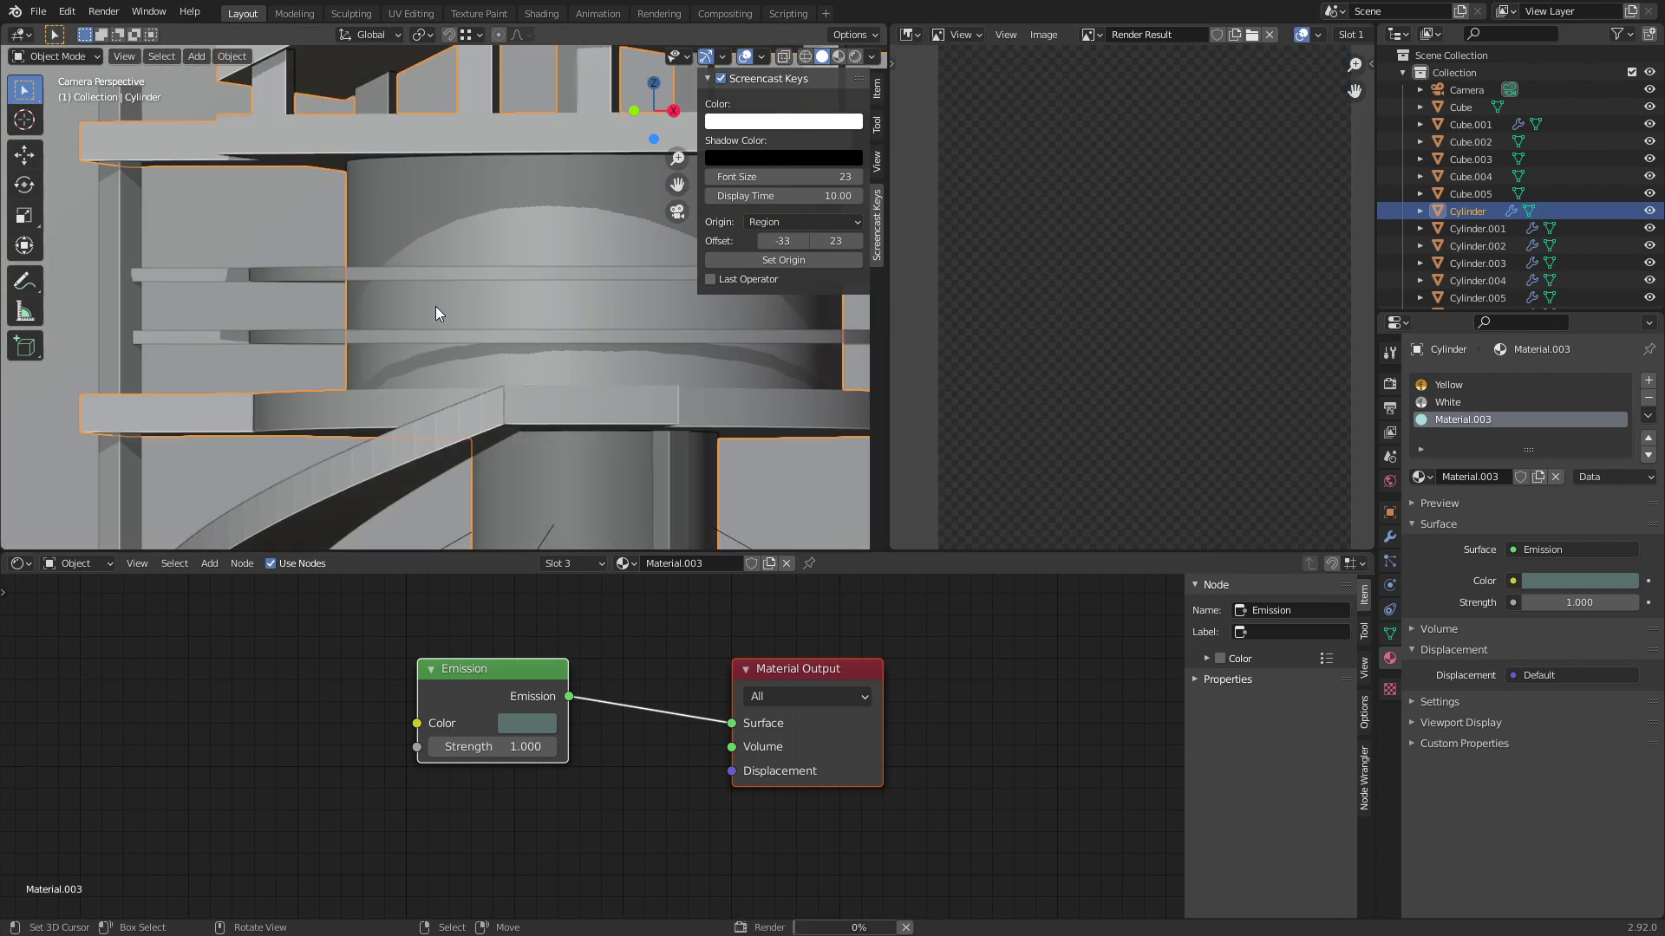
# Step: Deselect all objects in the scene and save the file
pyautogui.scroll(2, 975, 238)
pyautogui.hotkey('ctrl', 's')
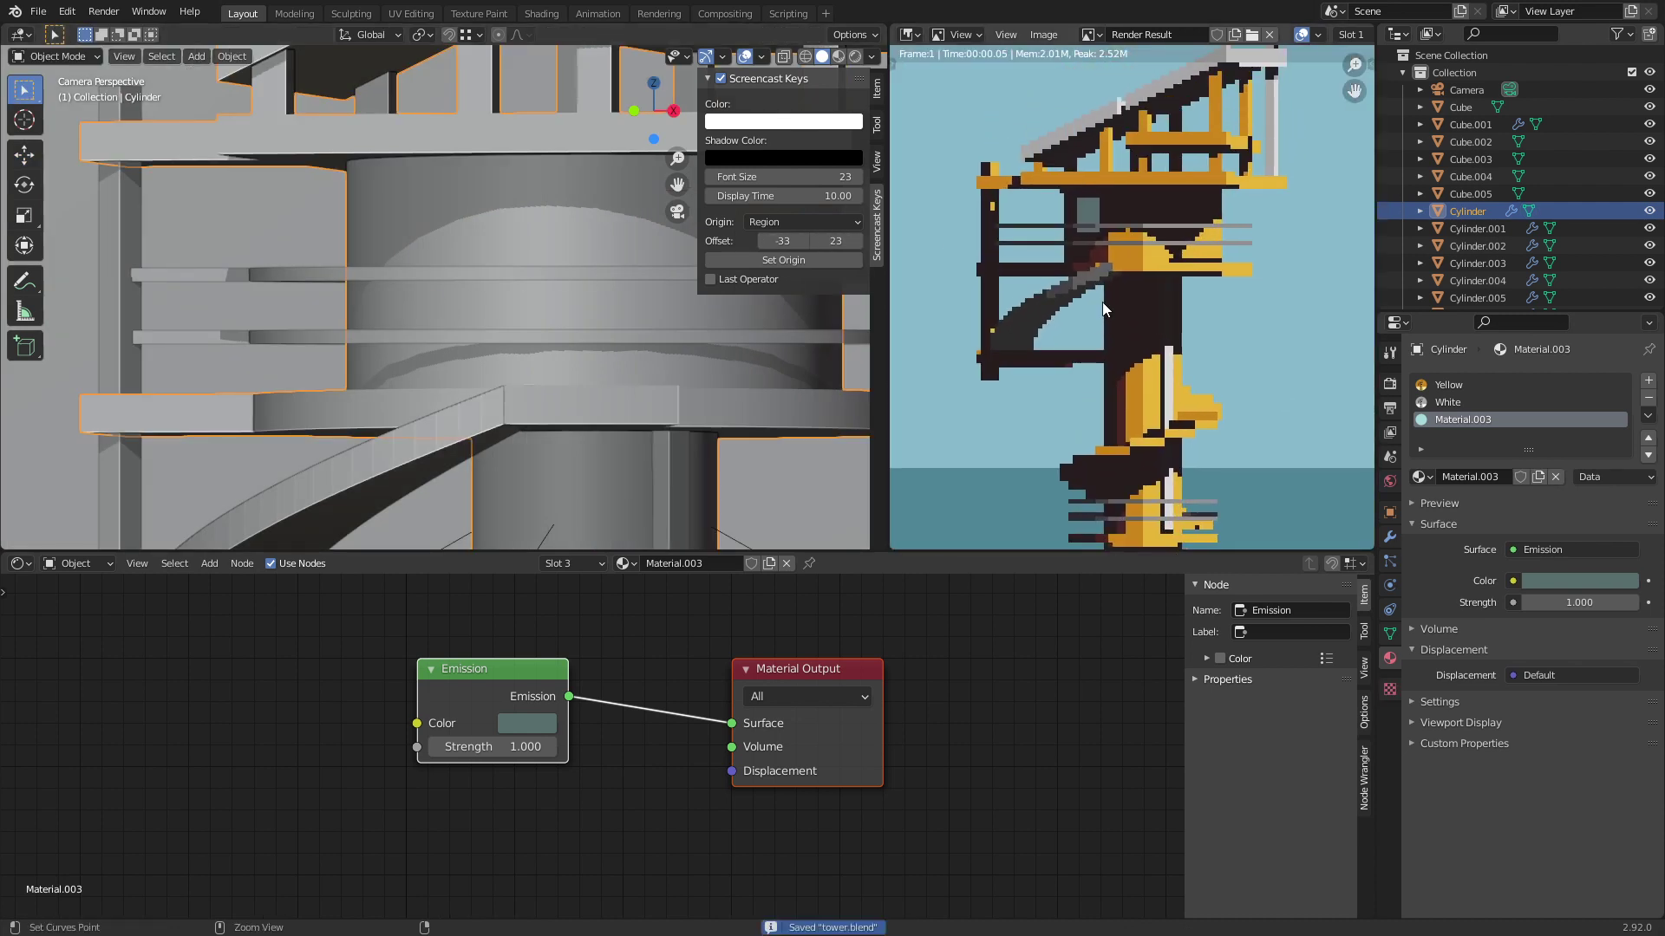
pyautogui.scroll(-3, 1101, 302)
pyautogui.scroll(2, 1157, 284)
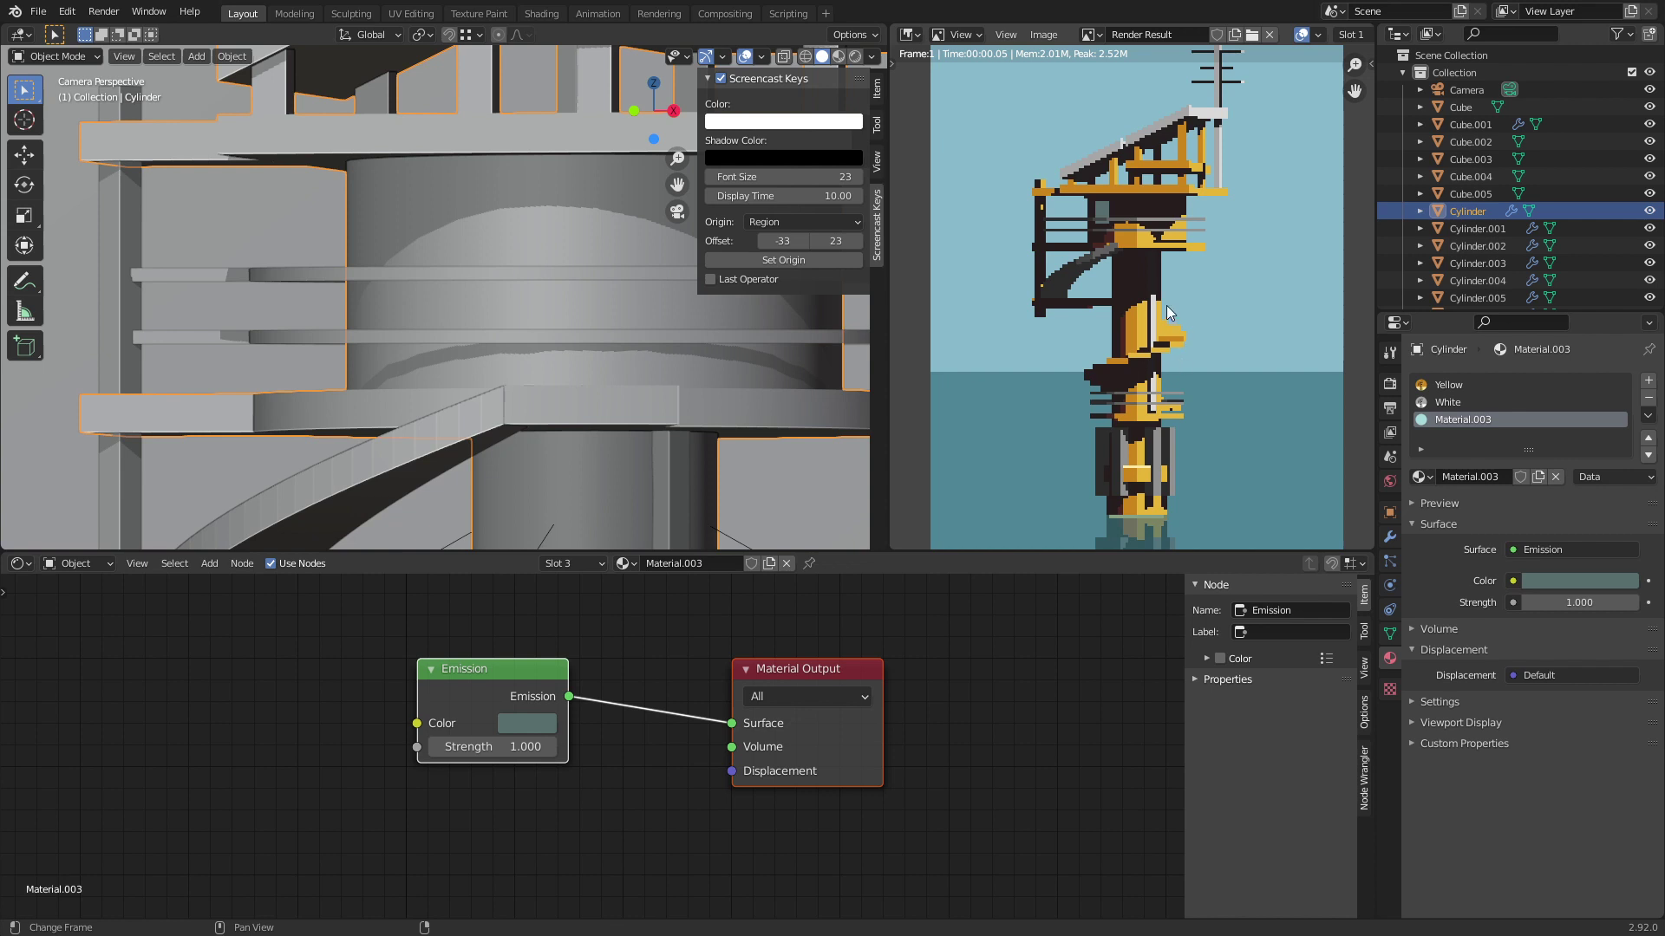
pyautogui.scroll(-3, 589, 299)
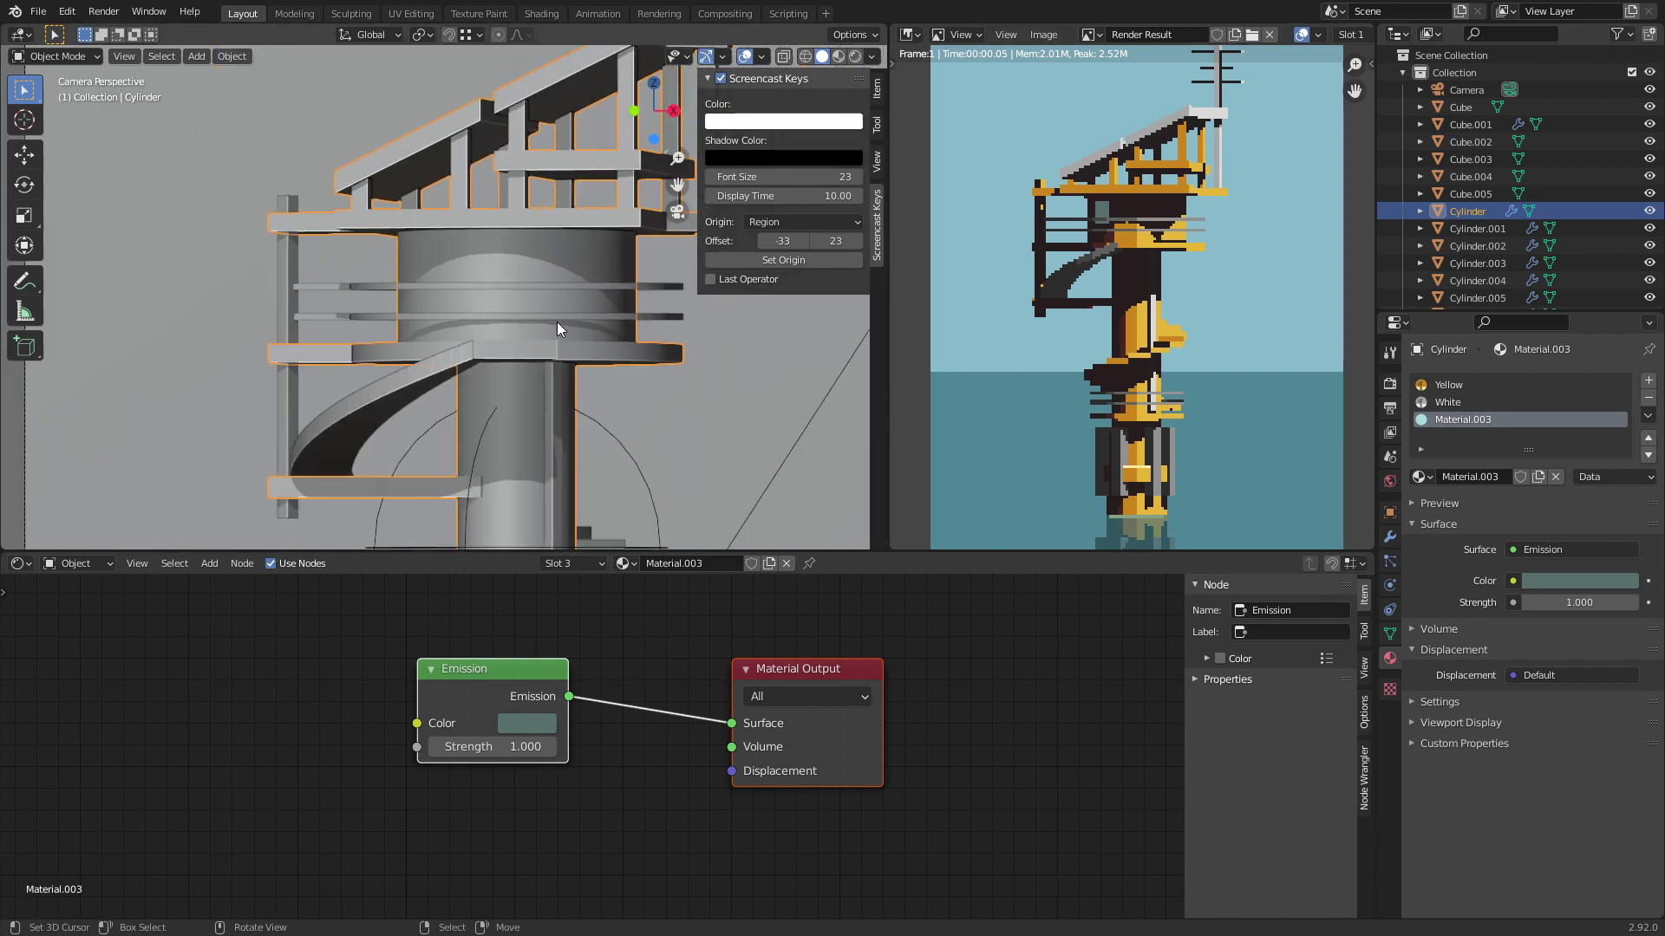
pyautogui.keyDown('shift'); pyautogui.moveTo(557, 321); pyautogui.dragTo(521, 287, button='middle'); pyautogui.keyUp('shift')
pyautogui.hotkey('alt', 'a')
pyautogui.hotkey('ctrl', 's')
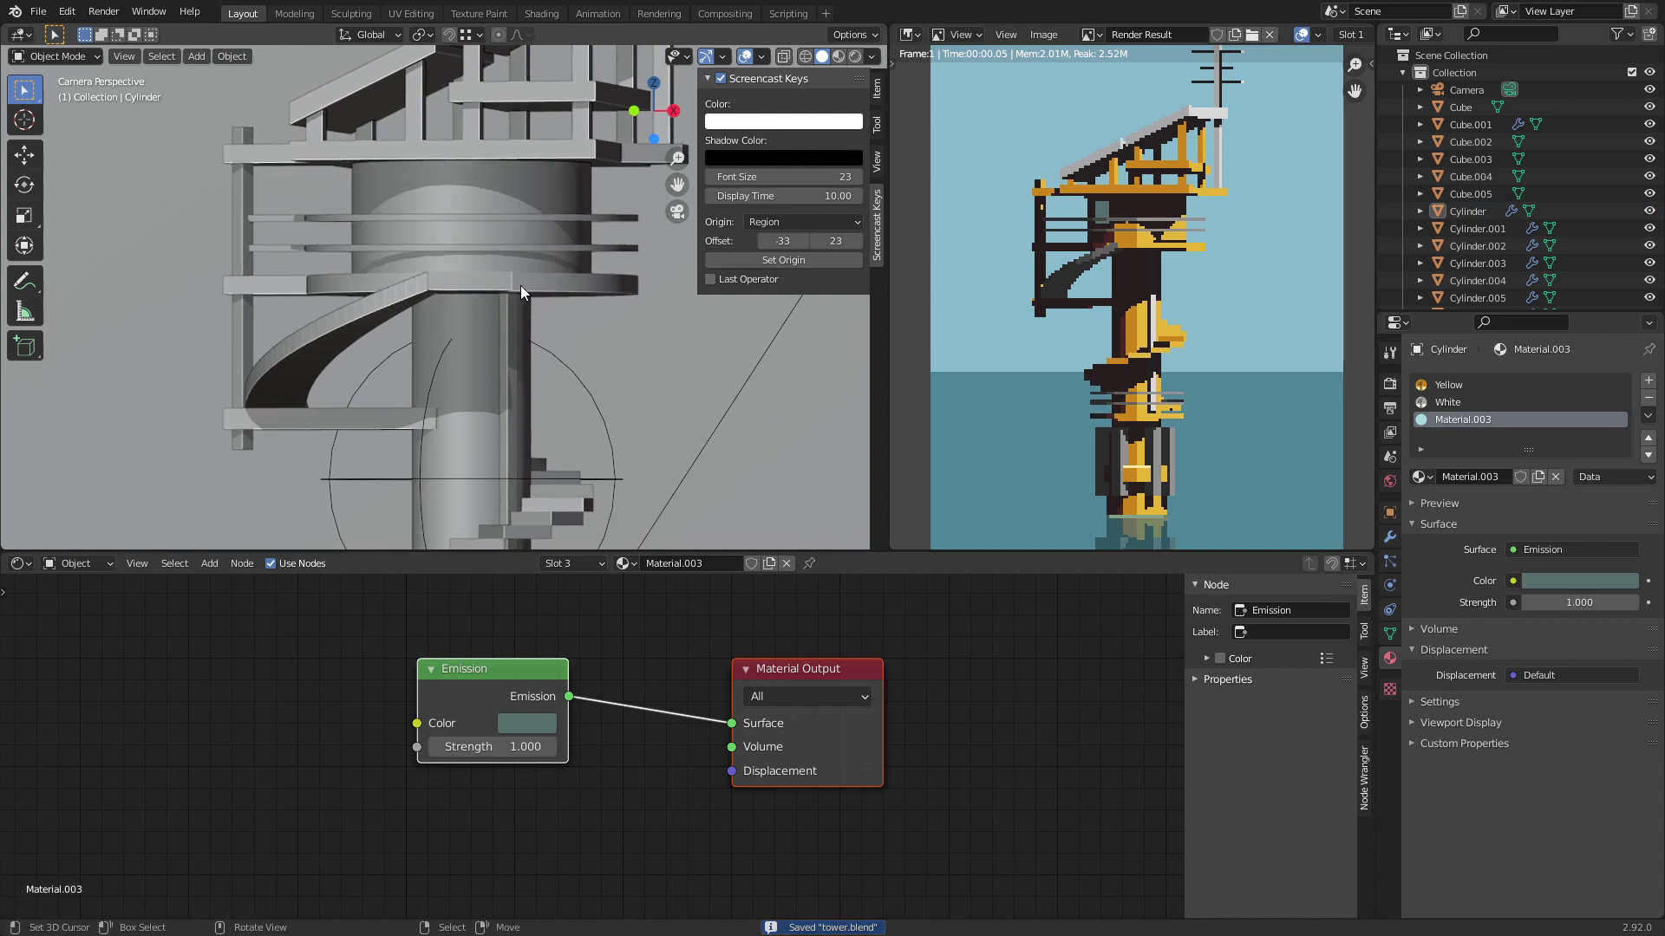
# Step: Inspect the taller grey-teal window in the rendered image and save the file again
pyautogui.scroll(6, 1156, 177)
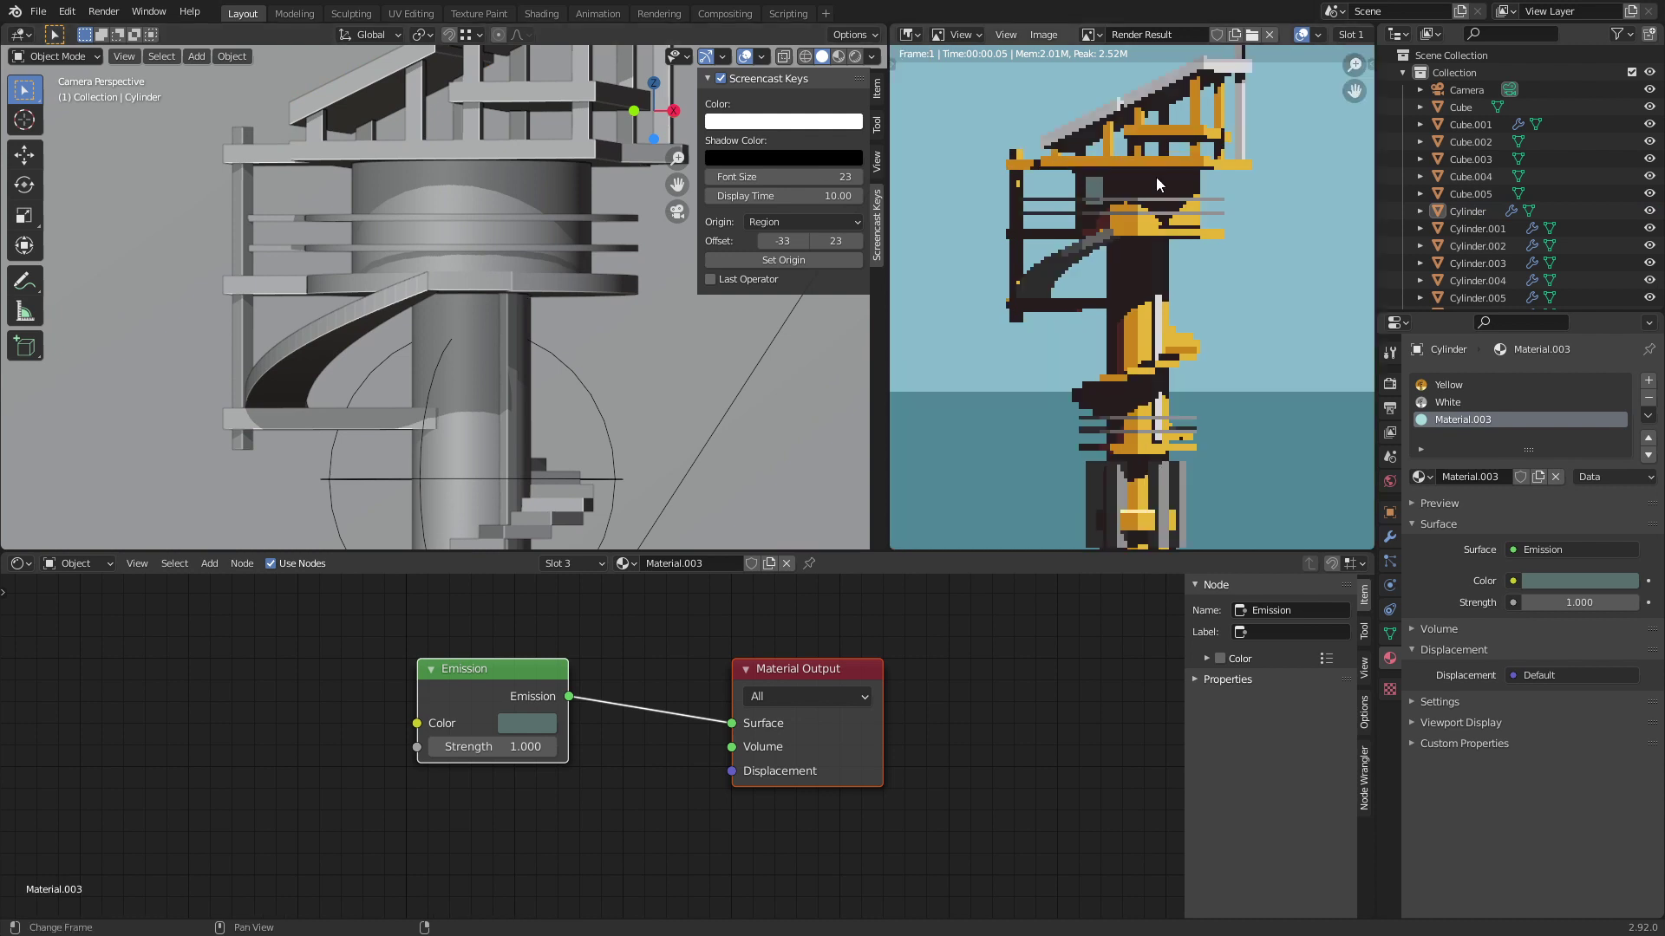
pyautogui.scroll(-6, 1093, 252)
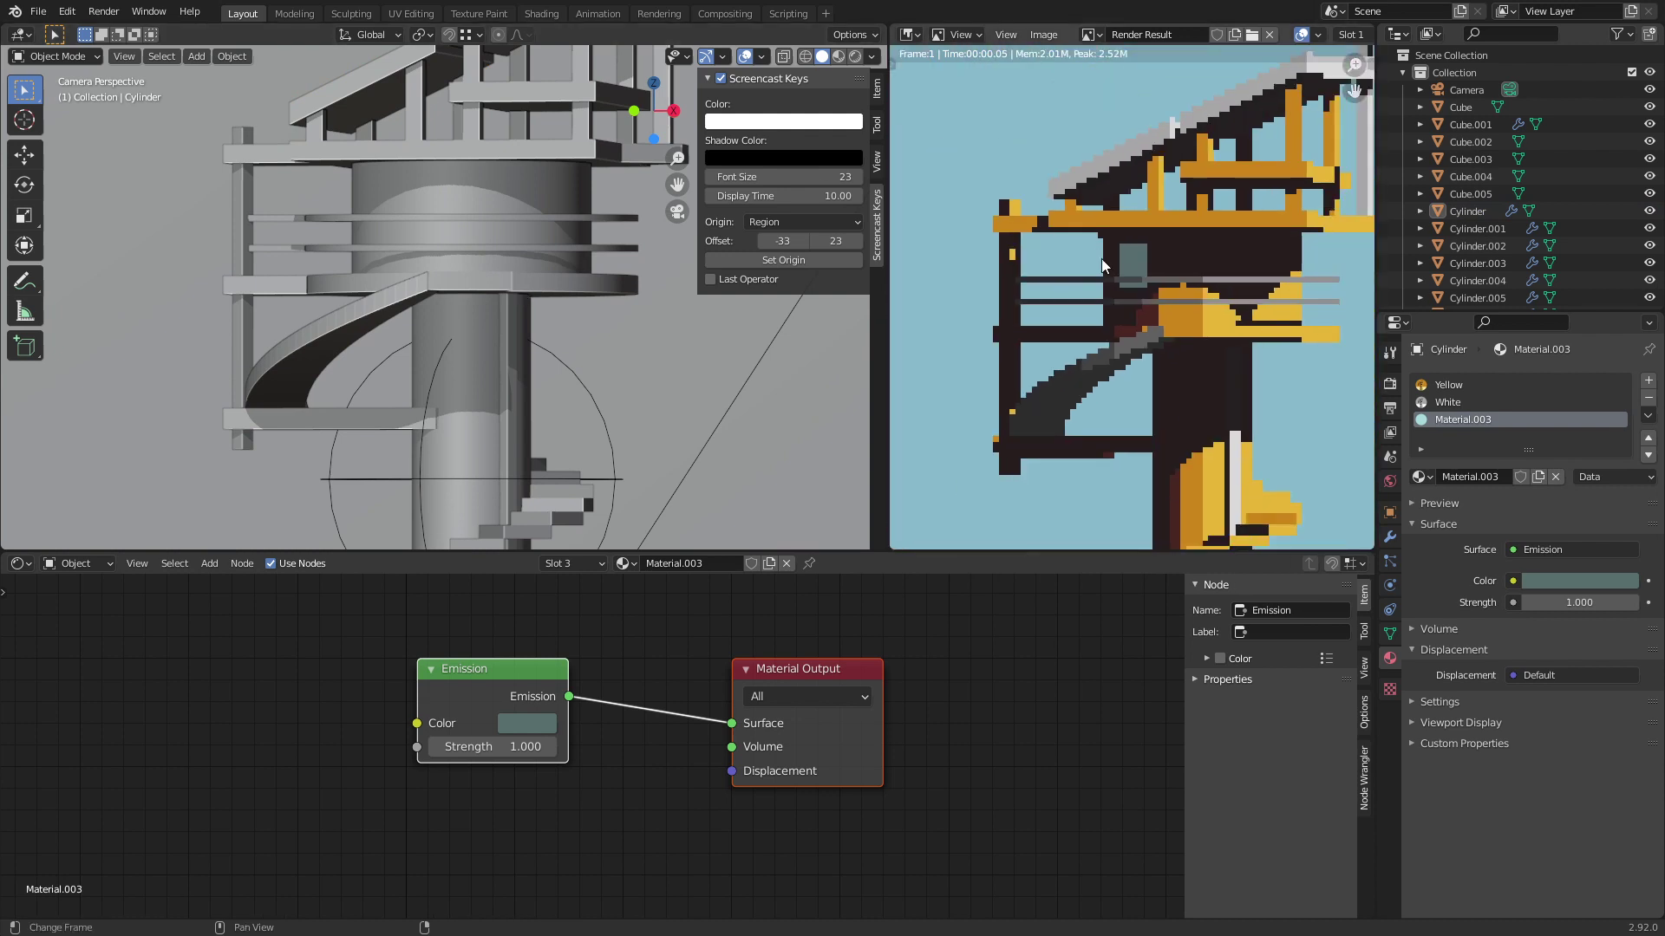
pyautogui.moveTo(1101, 259); pyautogui.dragTo(1173, 284, button='middle')
pyautogui.scroll(-3, 1134, 215)
pyautogui.scroll(1, 1173, 285)
pyautogui.hotkey('ctrl', 's')
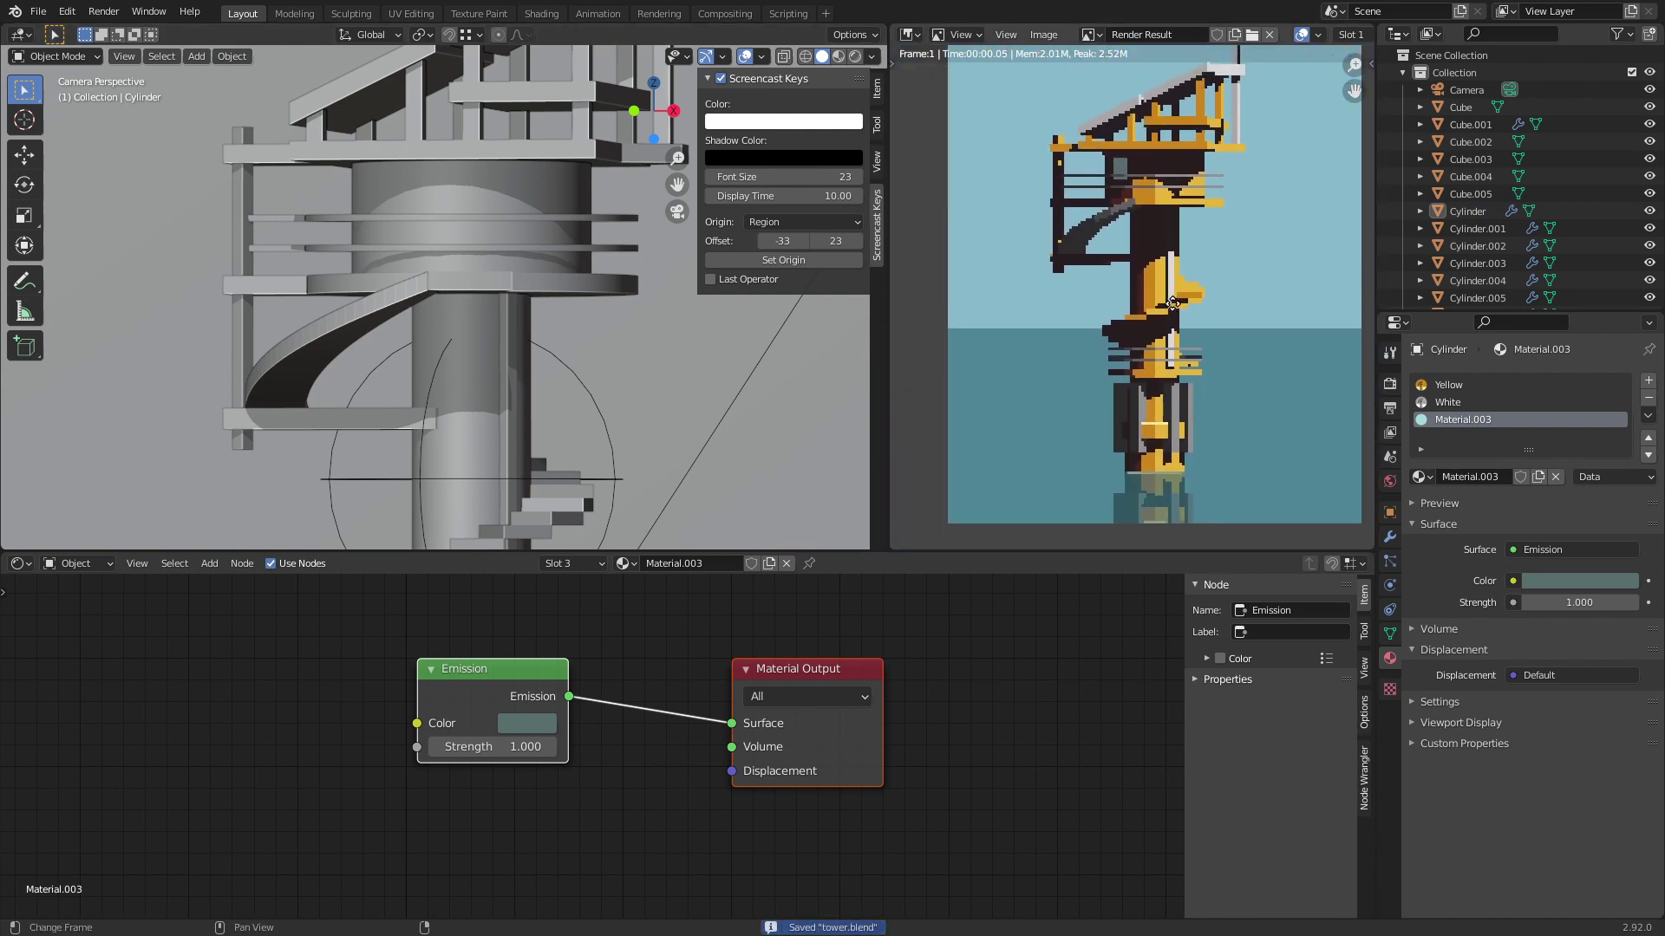
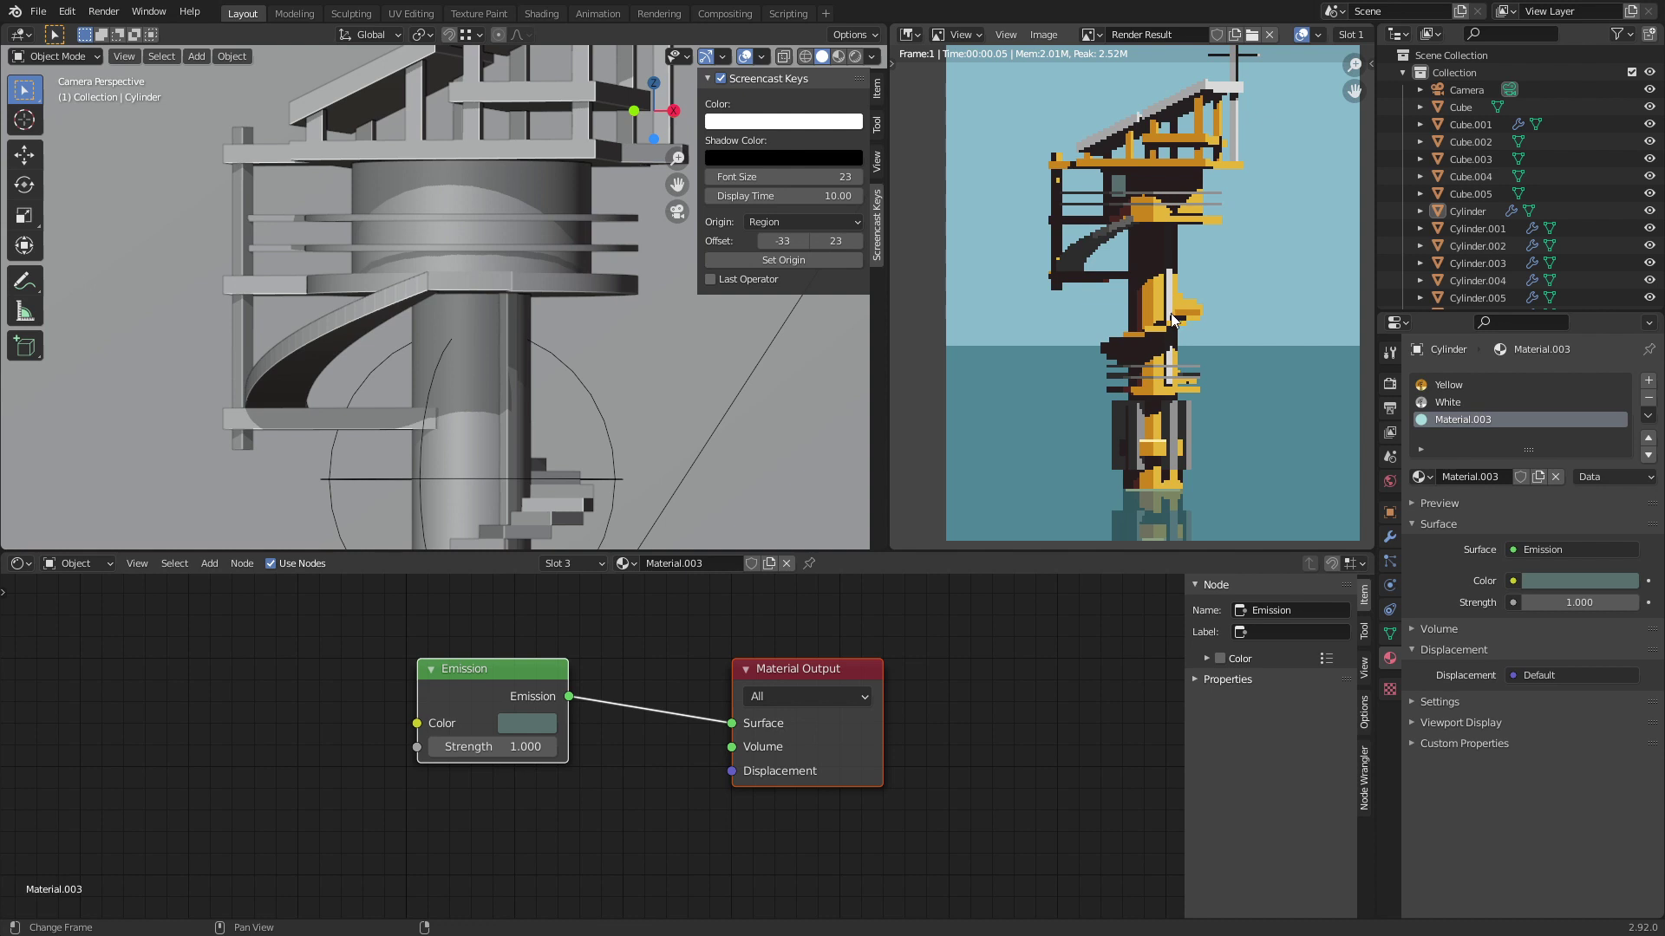
# Step: Examine the railing rings around the lower balcony in the model and the rendered image, and save the file
pyautogui.scroll(-5, 527, 472)
pyautogui.keyDown('shift'); pyautogui.moveTo(538, 429); pyautogui.dragTo(520, 243, button='middle'); pyautogui.keyUp('shift')
pyautogui.scroll(6, 474, 315)
pyautogui.keyDown('shift'); pyautogui.moveTo(473, 315); pyautogui.dragTo(356, 346, button='middle'); pyautogui.keyUp('shift')
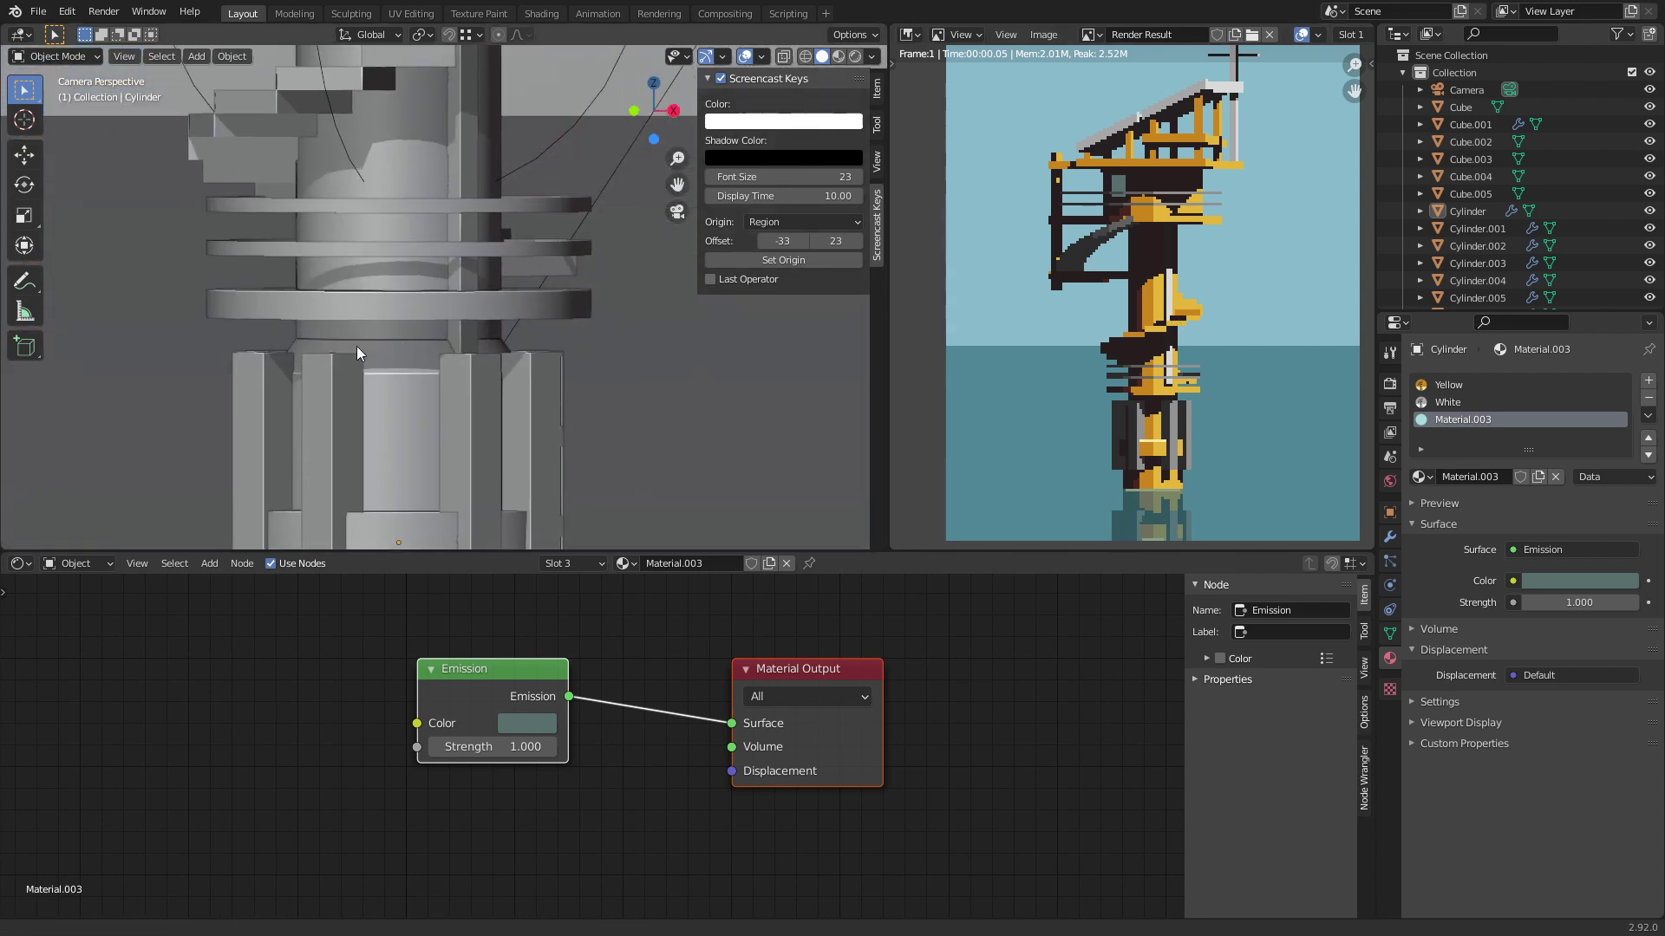
pyautogui.scroll(4, 380, 344)
pyautogui.scroll(5, 1185, 423)
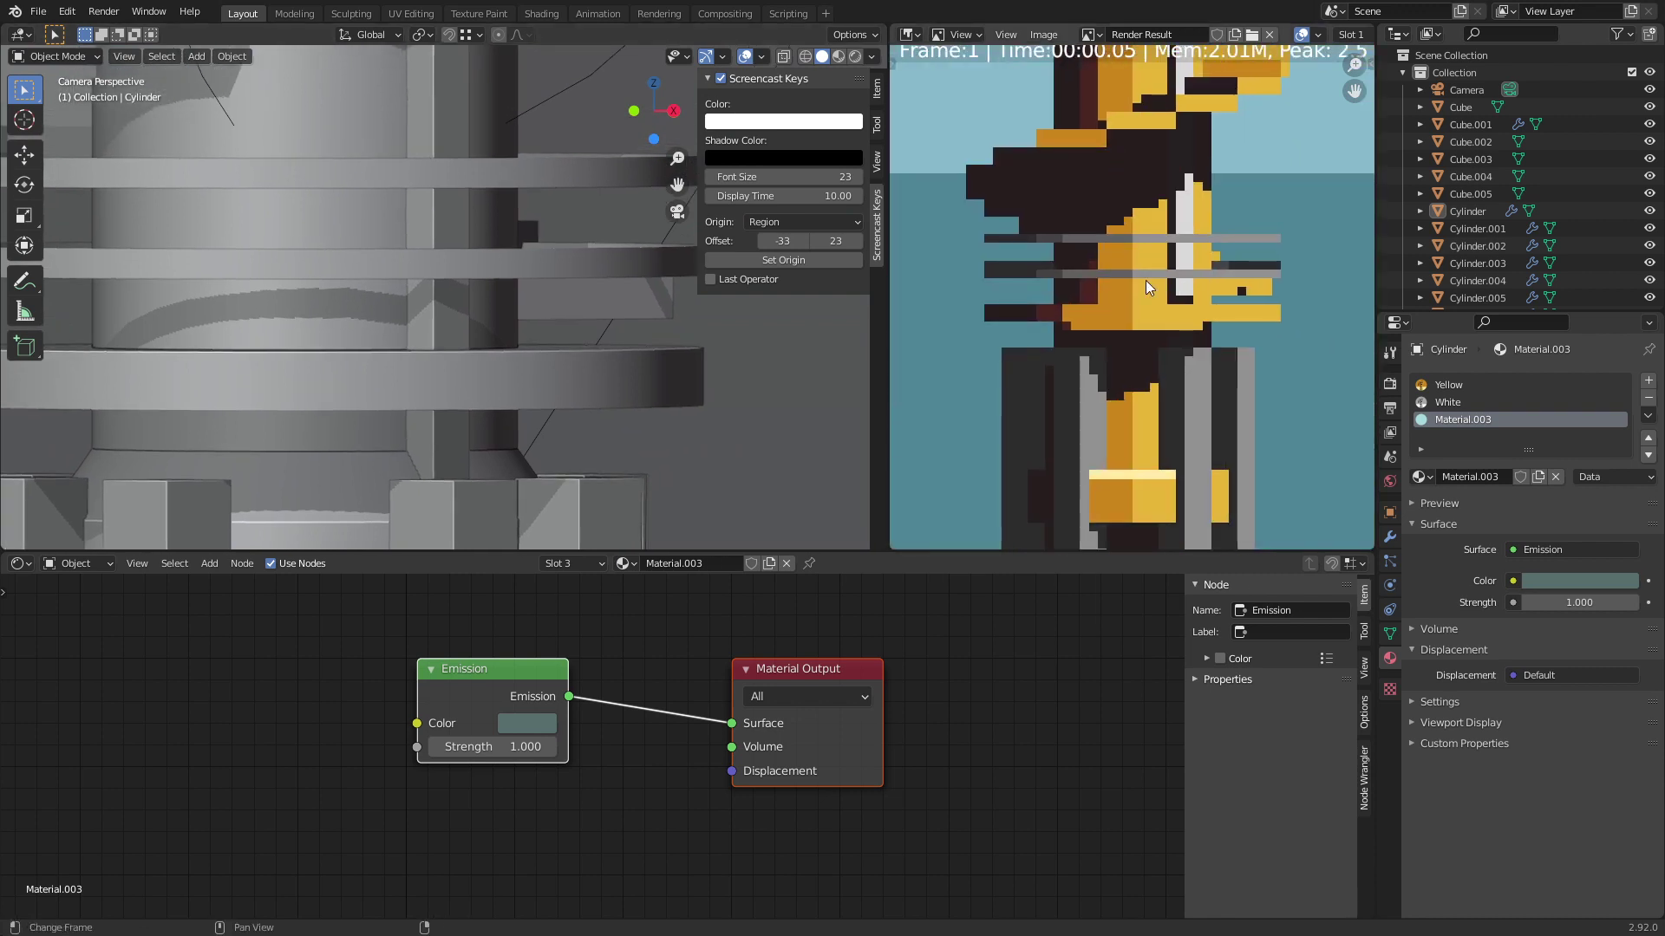
pyautogui.scroll(4, 1146, 279)
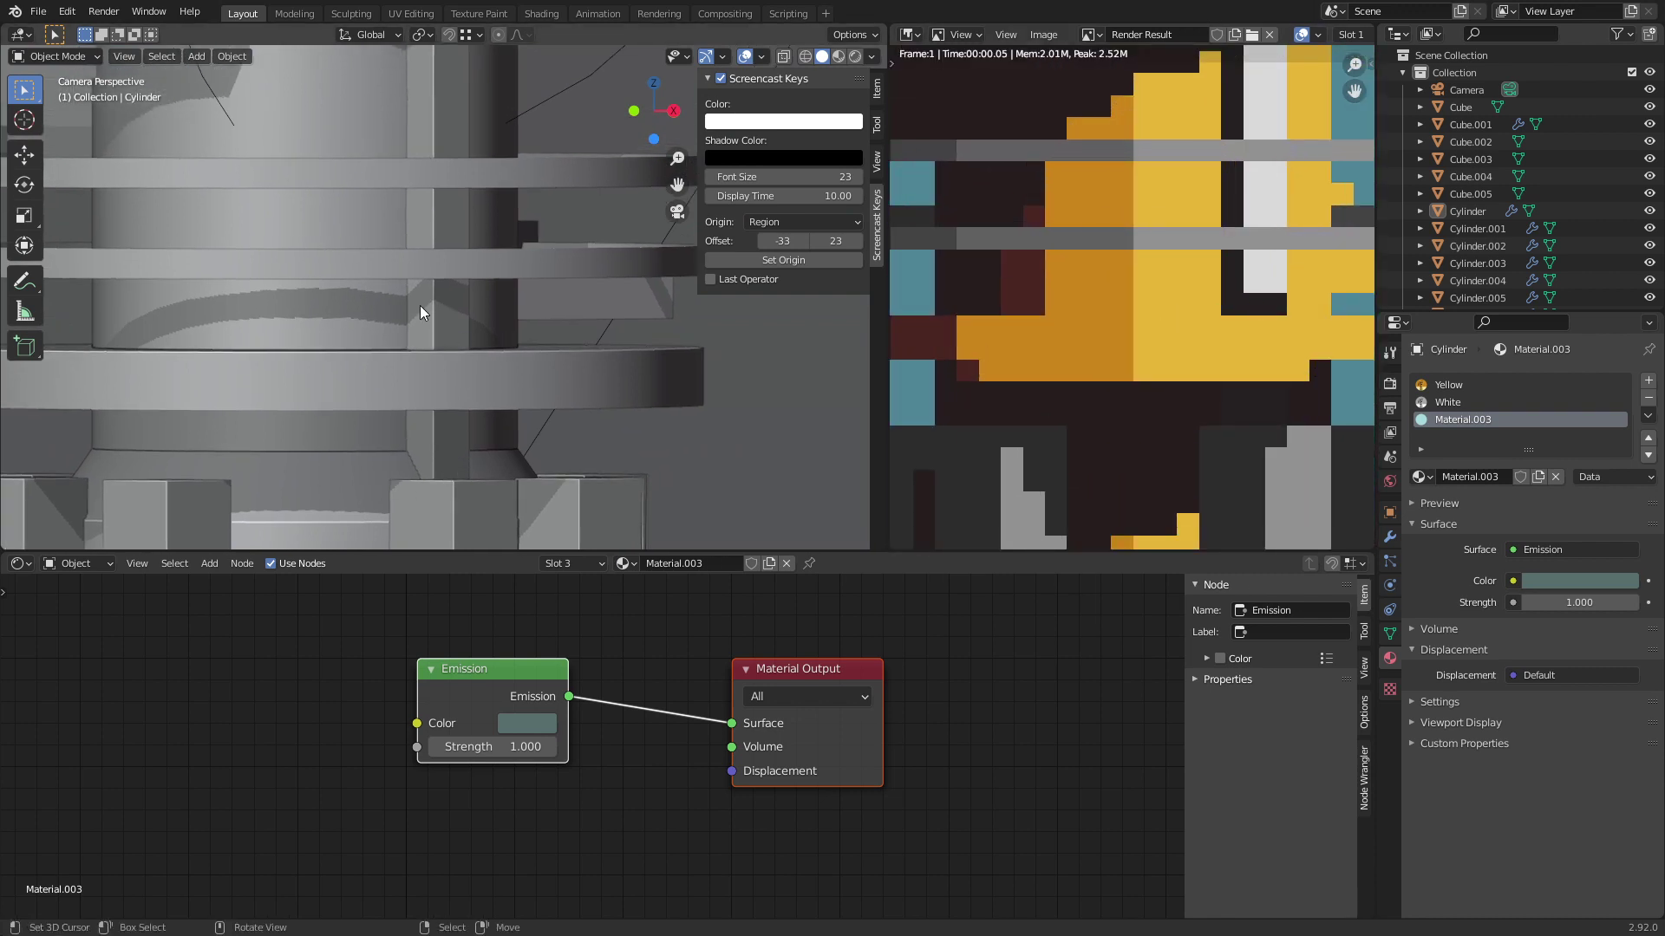
pyautogui.scroll(-4, 460, 329)
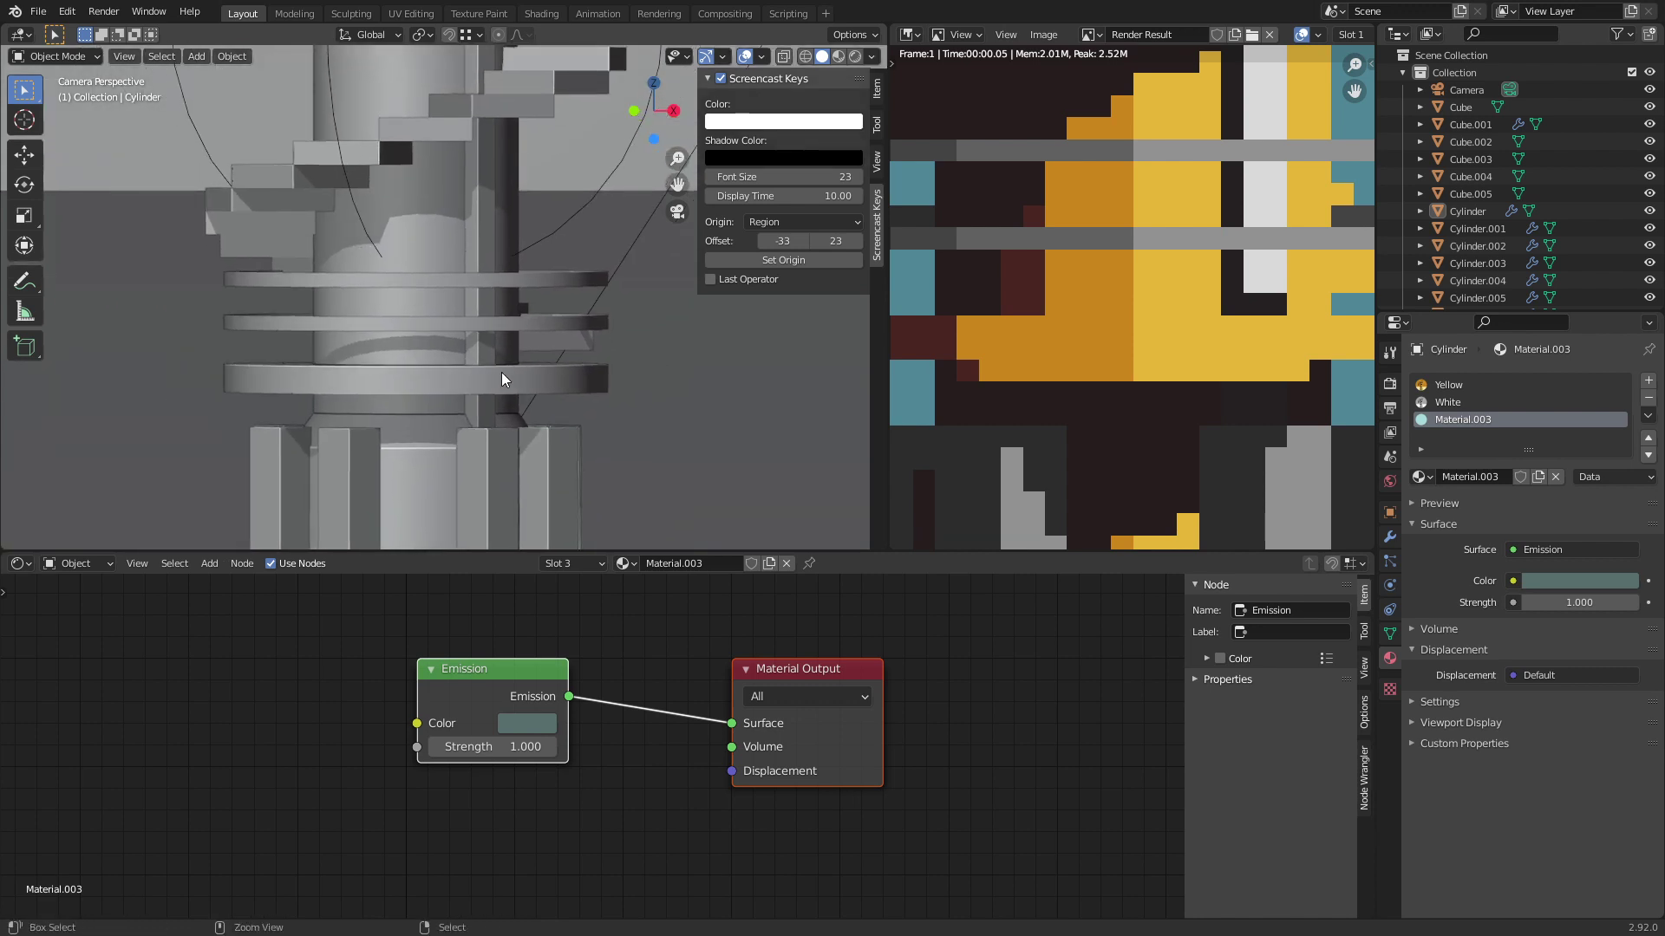
pyautogui.hotkey('ctrl', 's')
# Step: Open the lower balcony's railing rings for mesh editing and select one bottom edge segment on the front of the upper ring
pyautogui.scroll(3, 521, 364)
pyautogui.click(525, 297)
pyautogui.press('Tab')
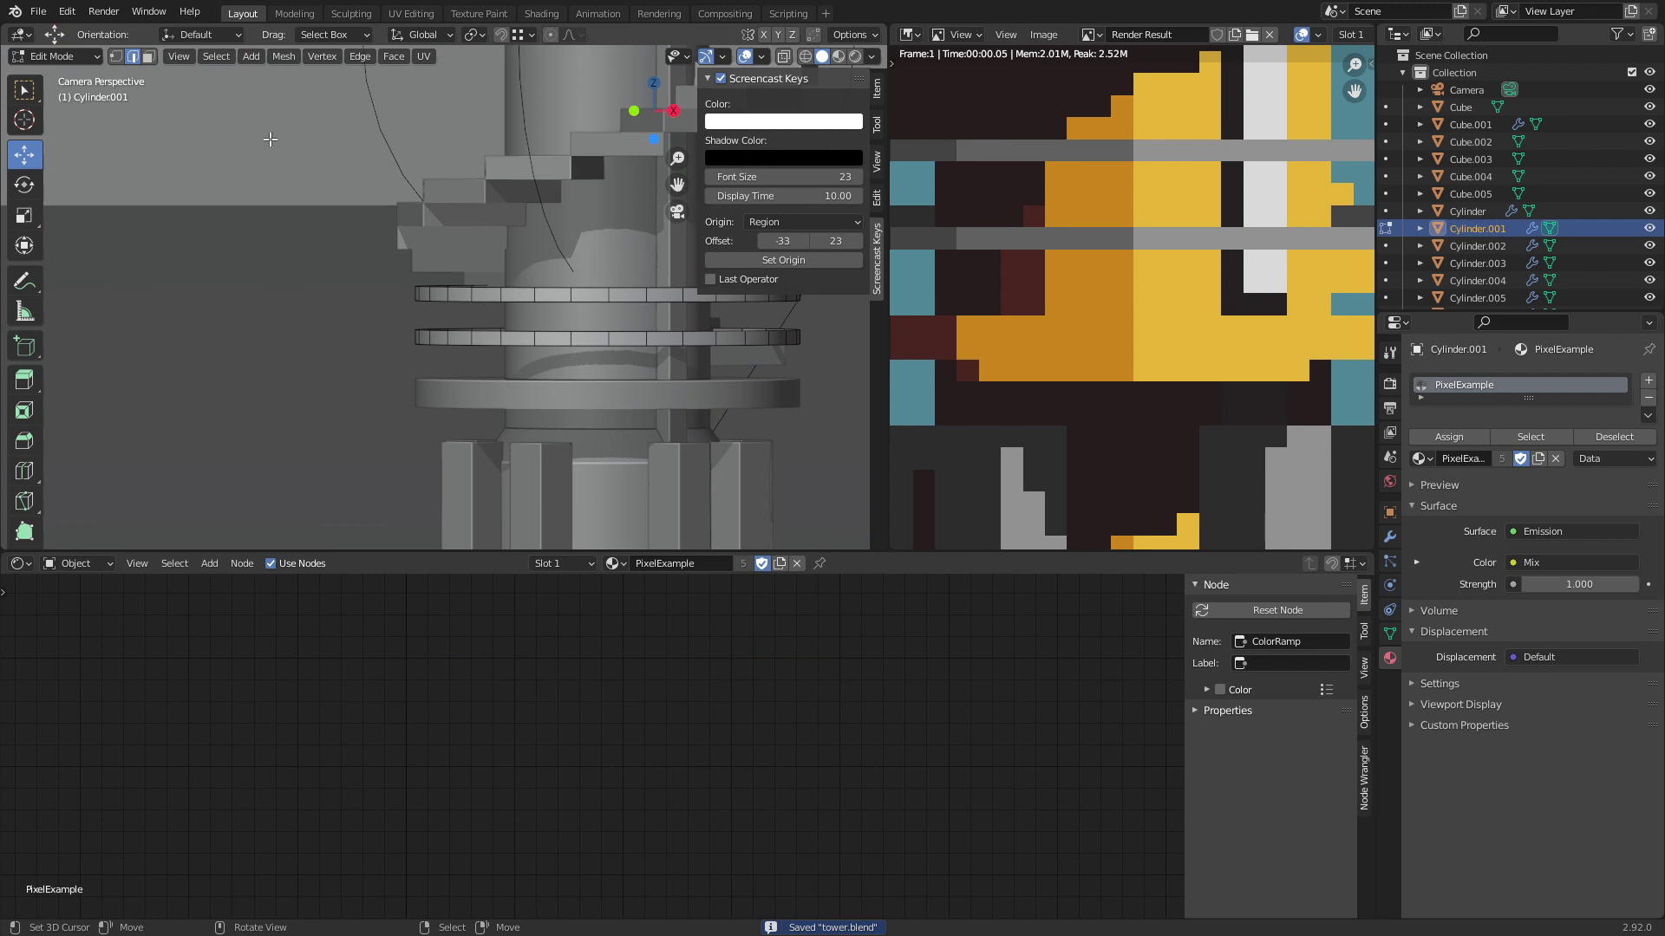
pyautogui.scroll(-3, 391, 260)
pyautogui.scroll(-2, 488, 316)
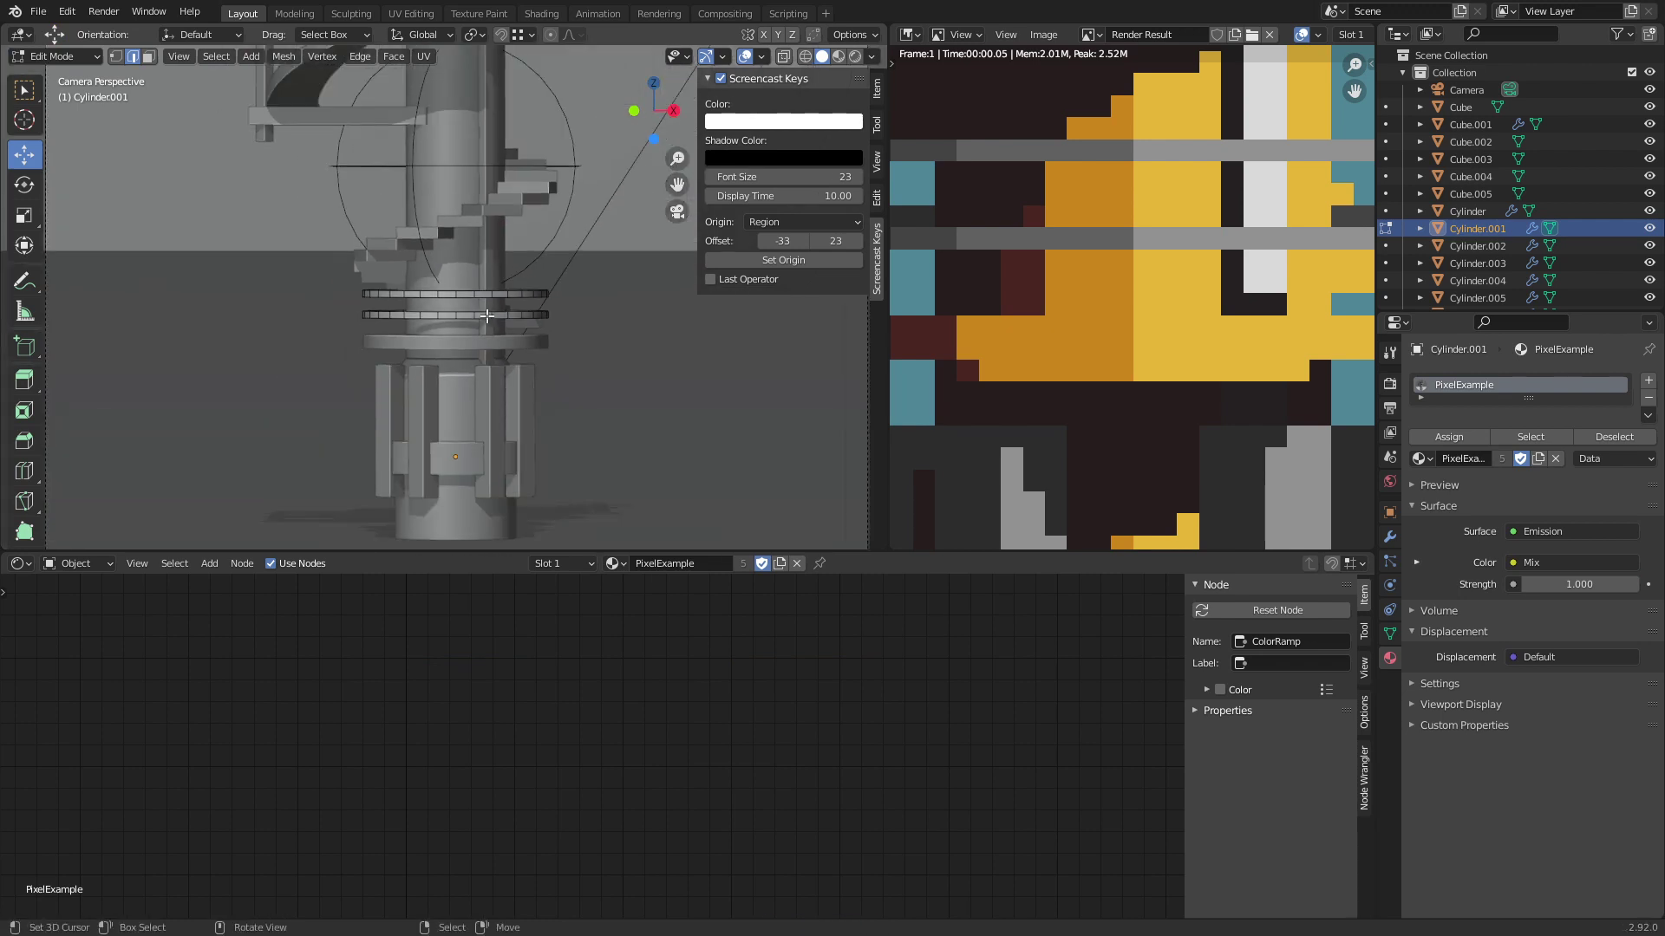
pyautogui.scroll(-3, 487, 315)
pyautogui.scroll(3, 483, 316)
pyautogui.press('a')
pyautogui.press('KP_Decimal')
pyautogui.hotkey('alt', 'a')
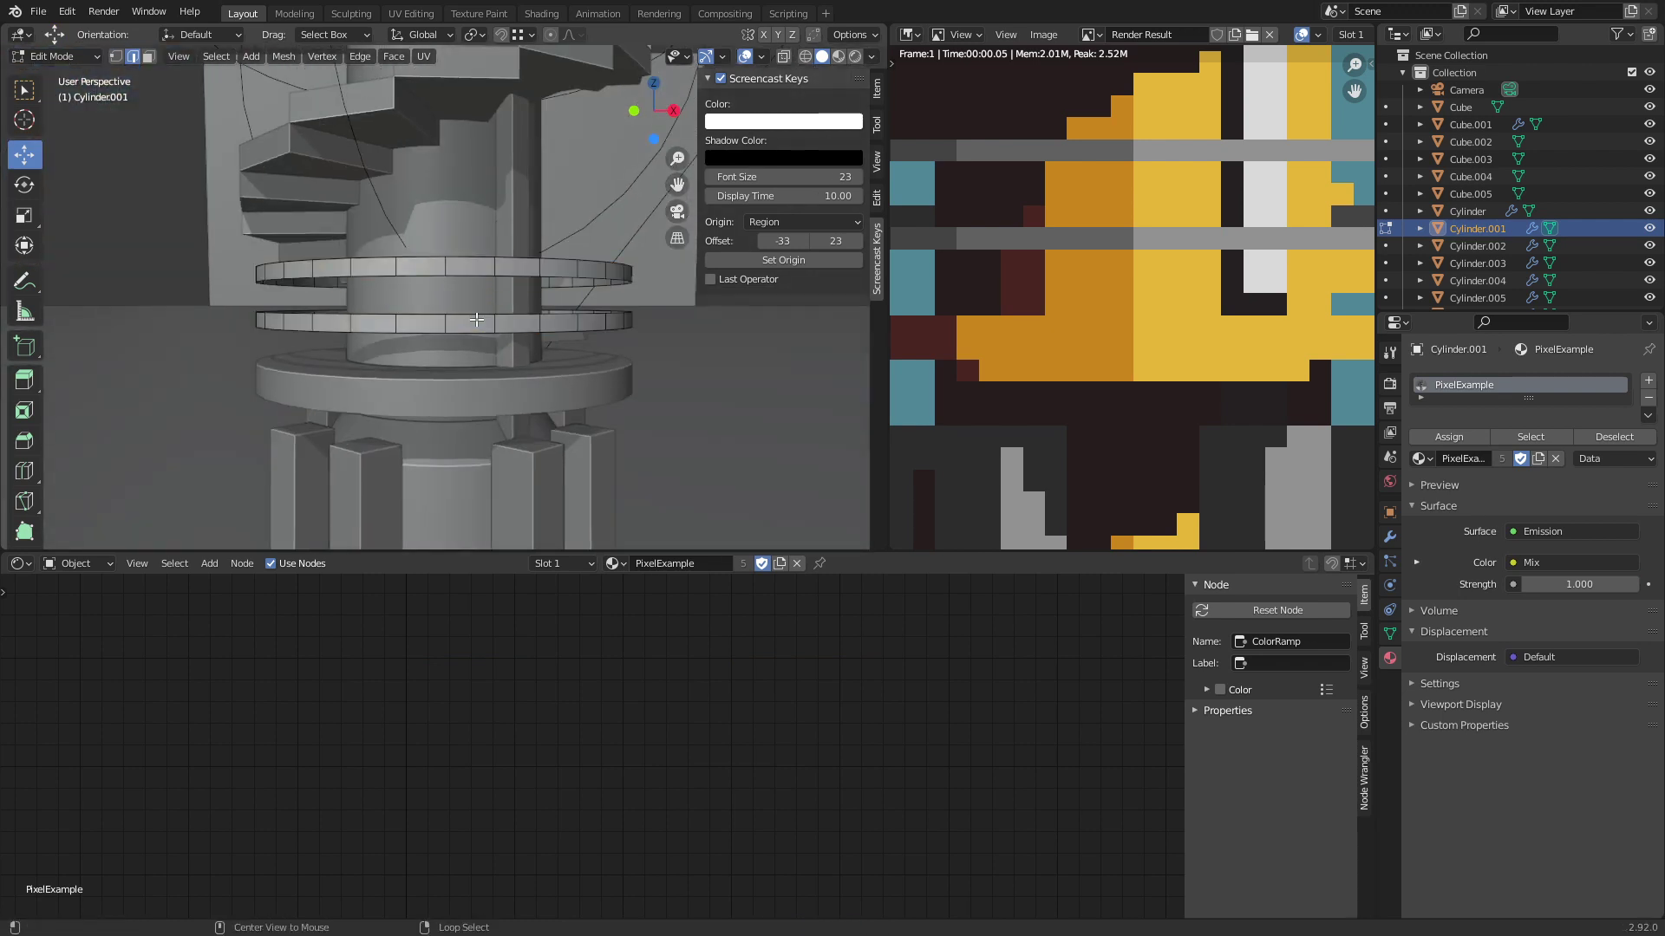
pyautogui.rightClick(372, 286)
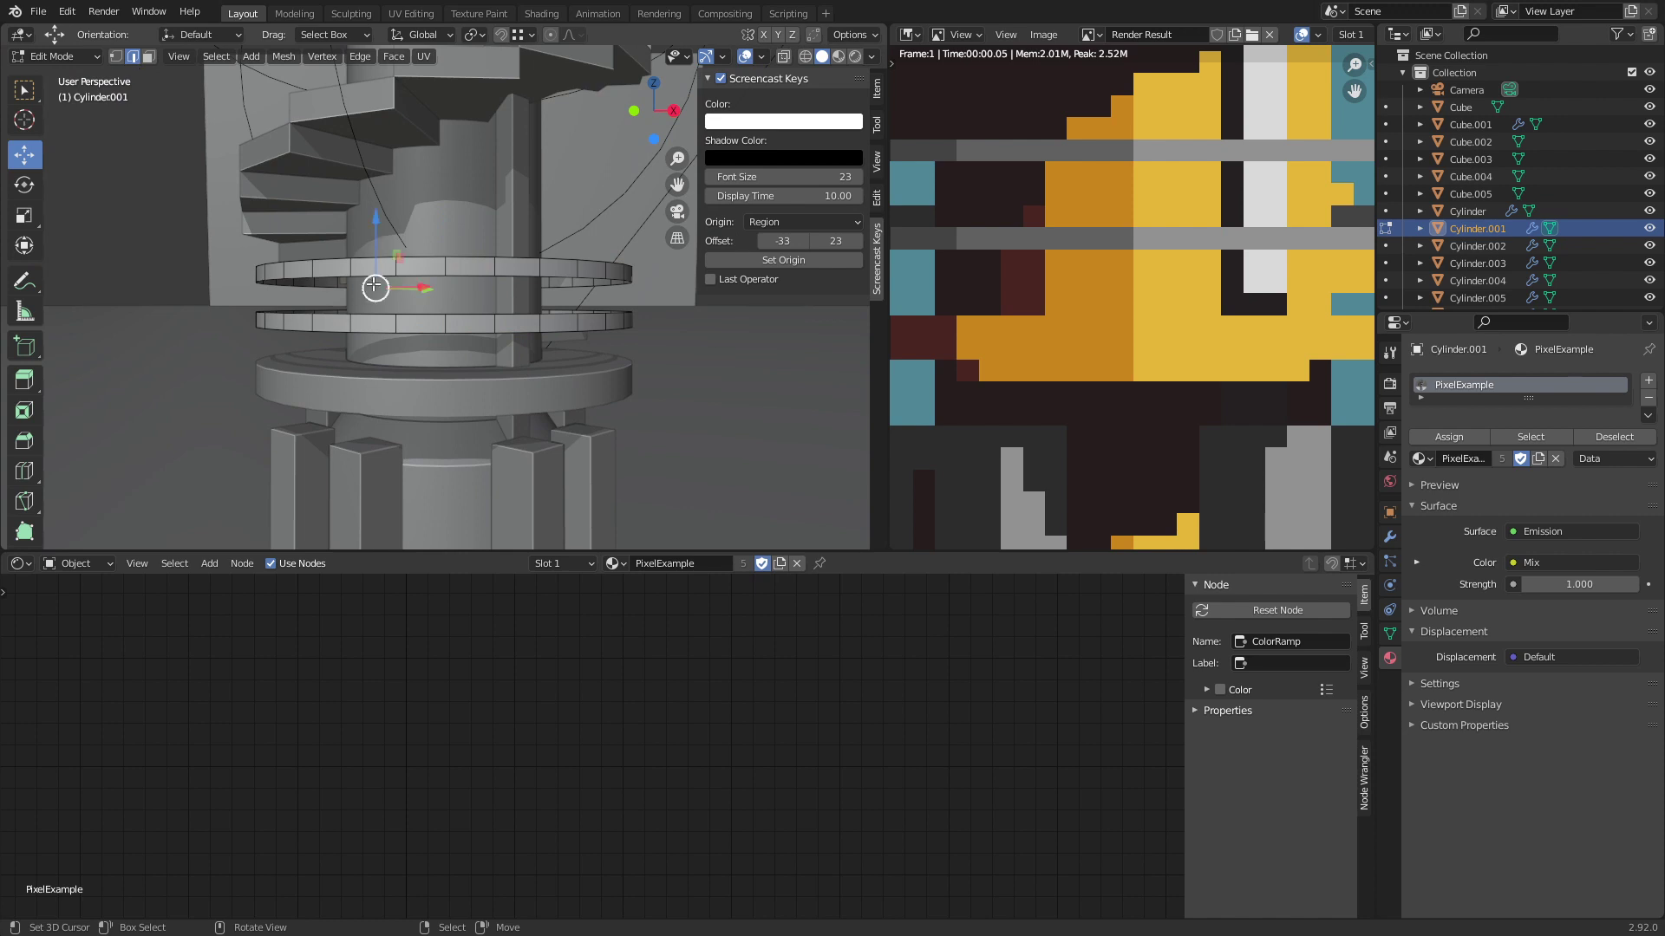
# Step: Try to extrude the full-width ring edge down along Z to the platform as a post and check it in a pixel art preview
pyautogui.press('e')
pyautogui.rightClick(373, 274)
pyautogui.moveTo(372, 218); pyautogui.dragTo(372, 219)
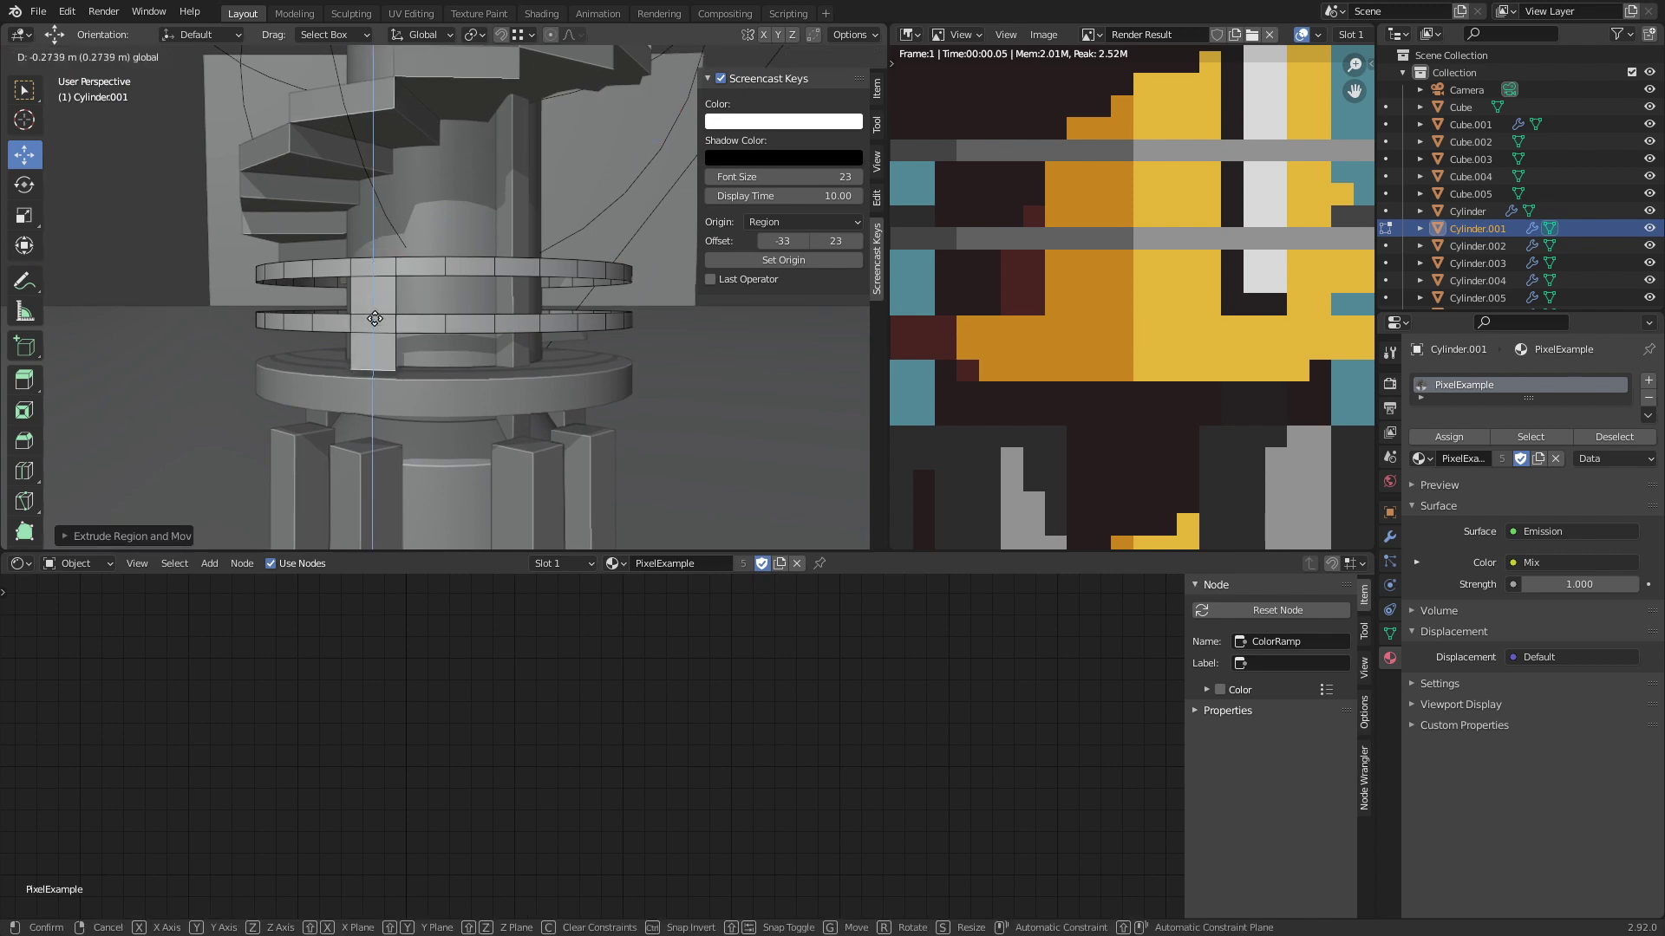
pyautogui.click(374, 328)
pyautogui.press('Tab')
pyautogui.click(1389, 384)
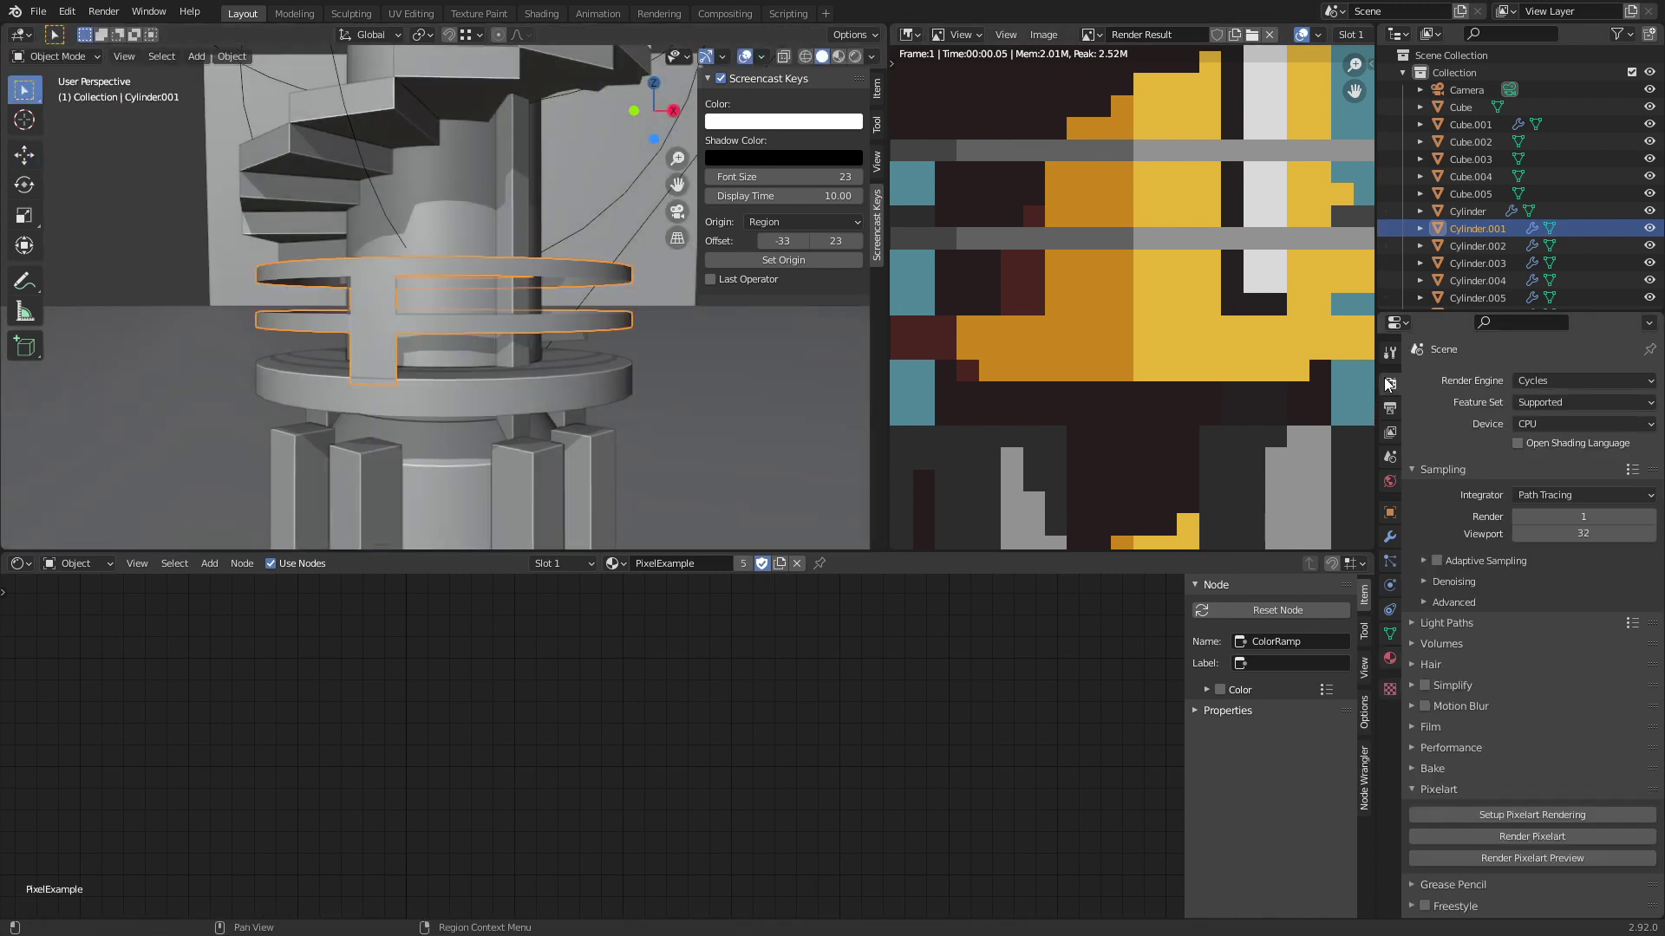
pyautogui.click(1544, 867)
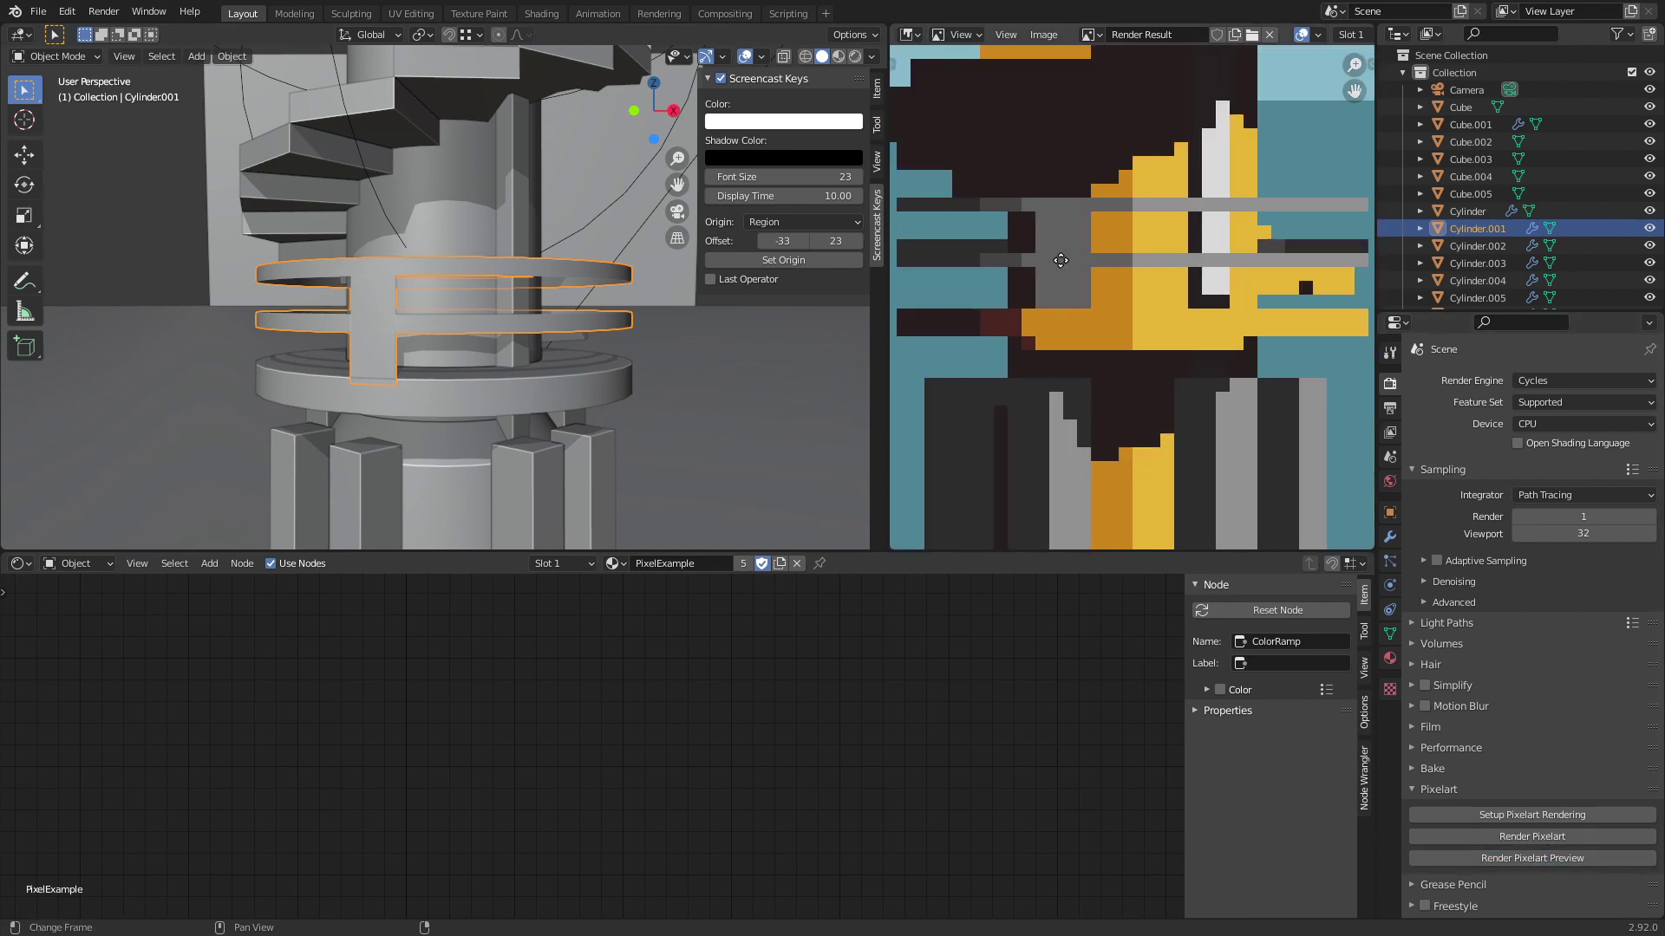
pyautogui.scroll(2, 1097, 290)
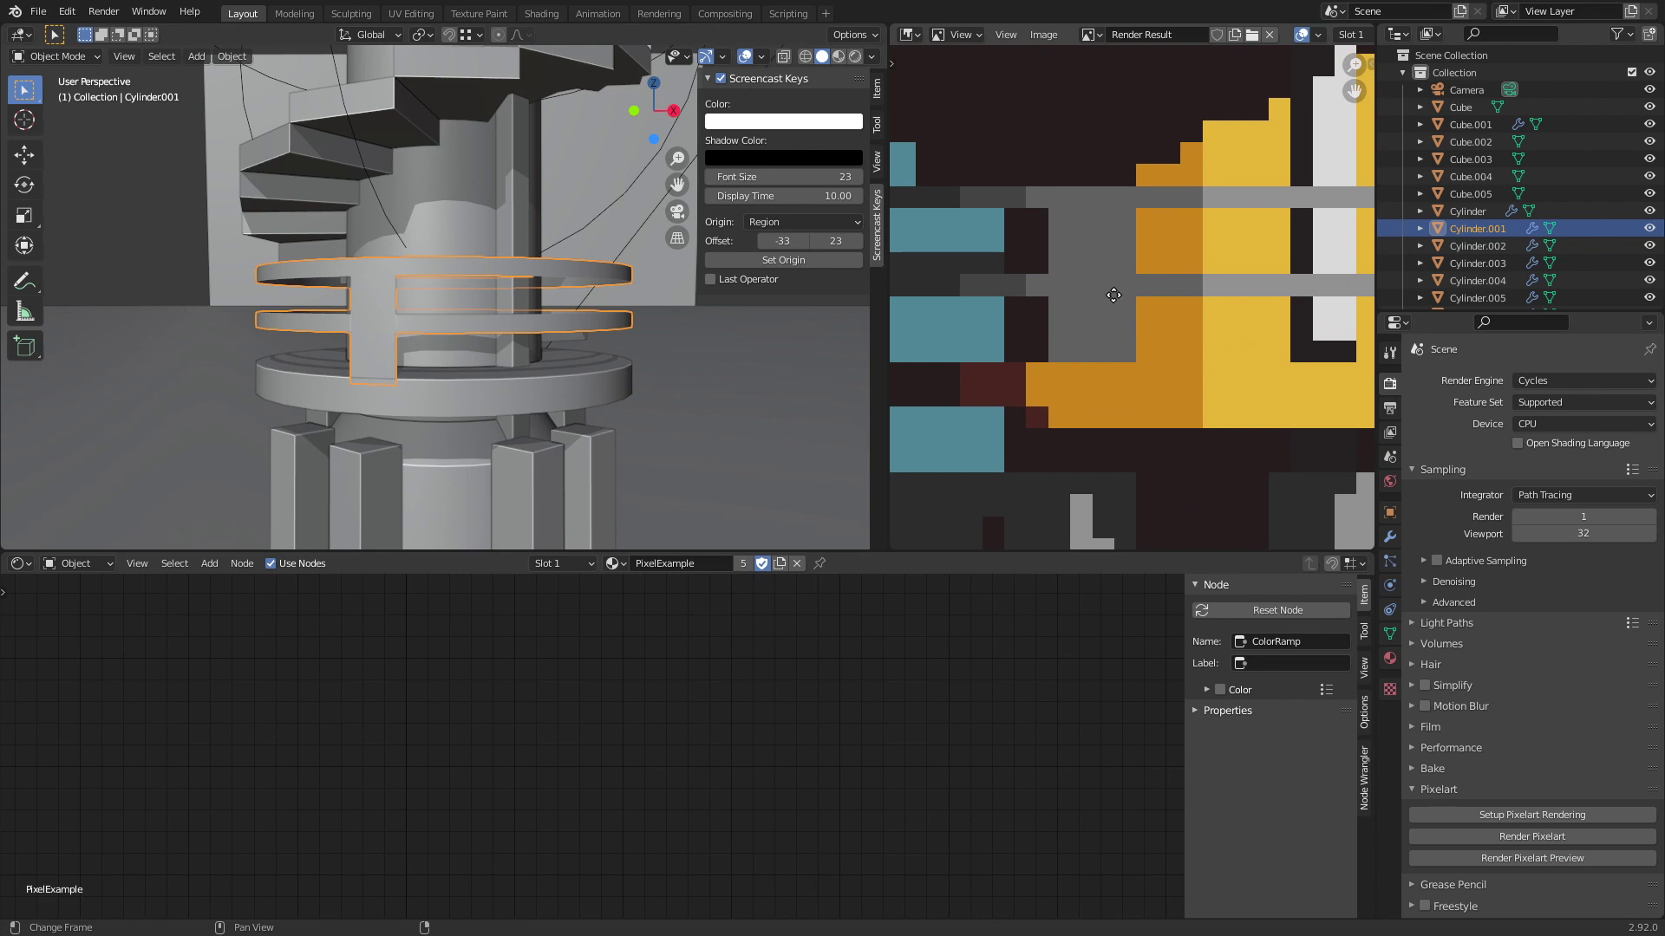
pyautogui.scroll(-4, 1113, 295)
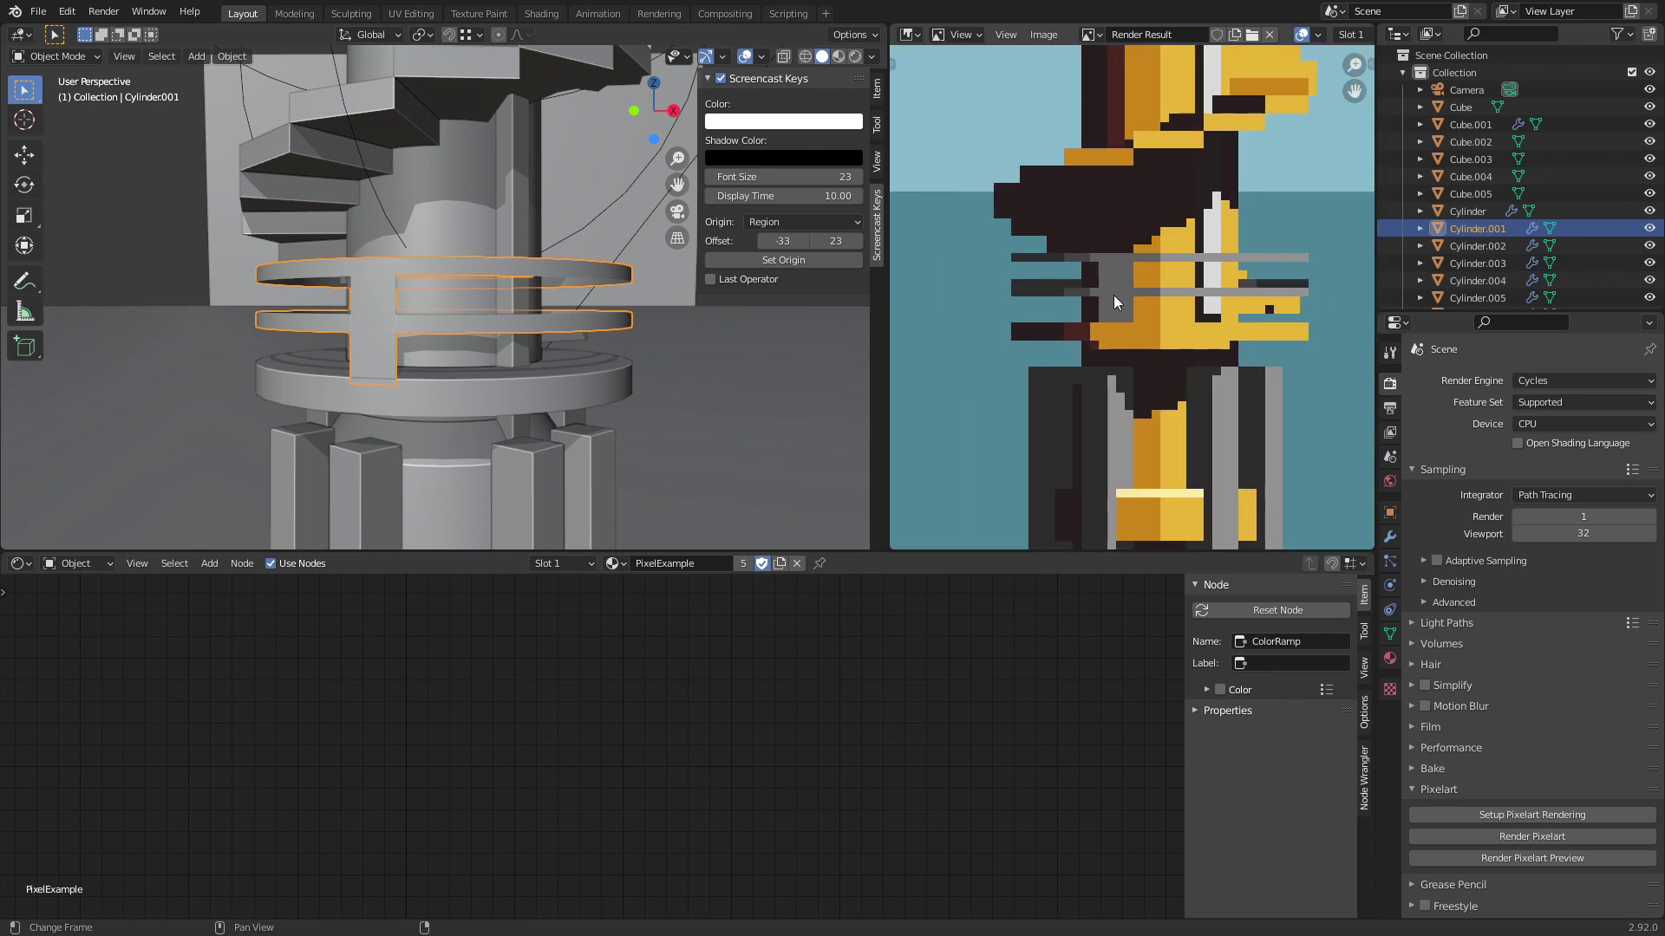
pyautogui.scroll(2, 444, 319)
# Step: Duplicate the upper ring's selected bottom edge onto the neighbouring segment and scale the copy down to a narrow post width
pyautogui.moveTo(444, 319); pyautogui.dragTo(503, 326, button='middle')
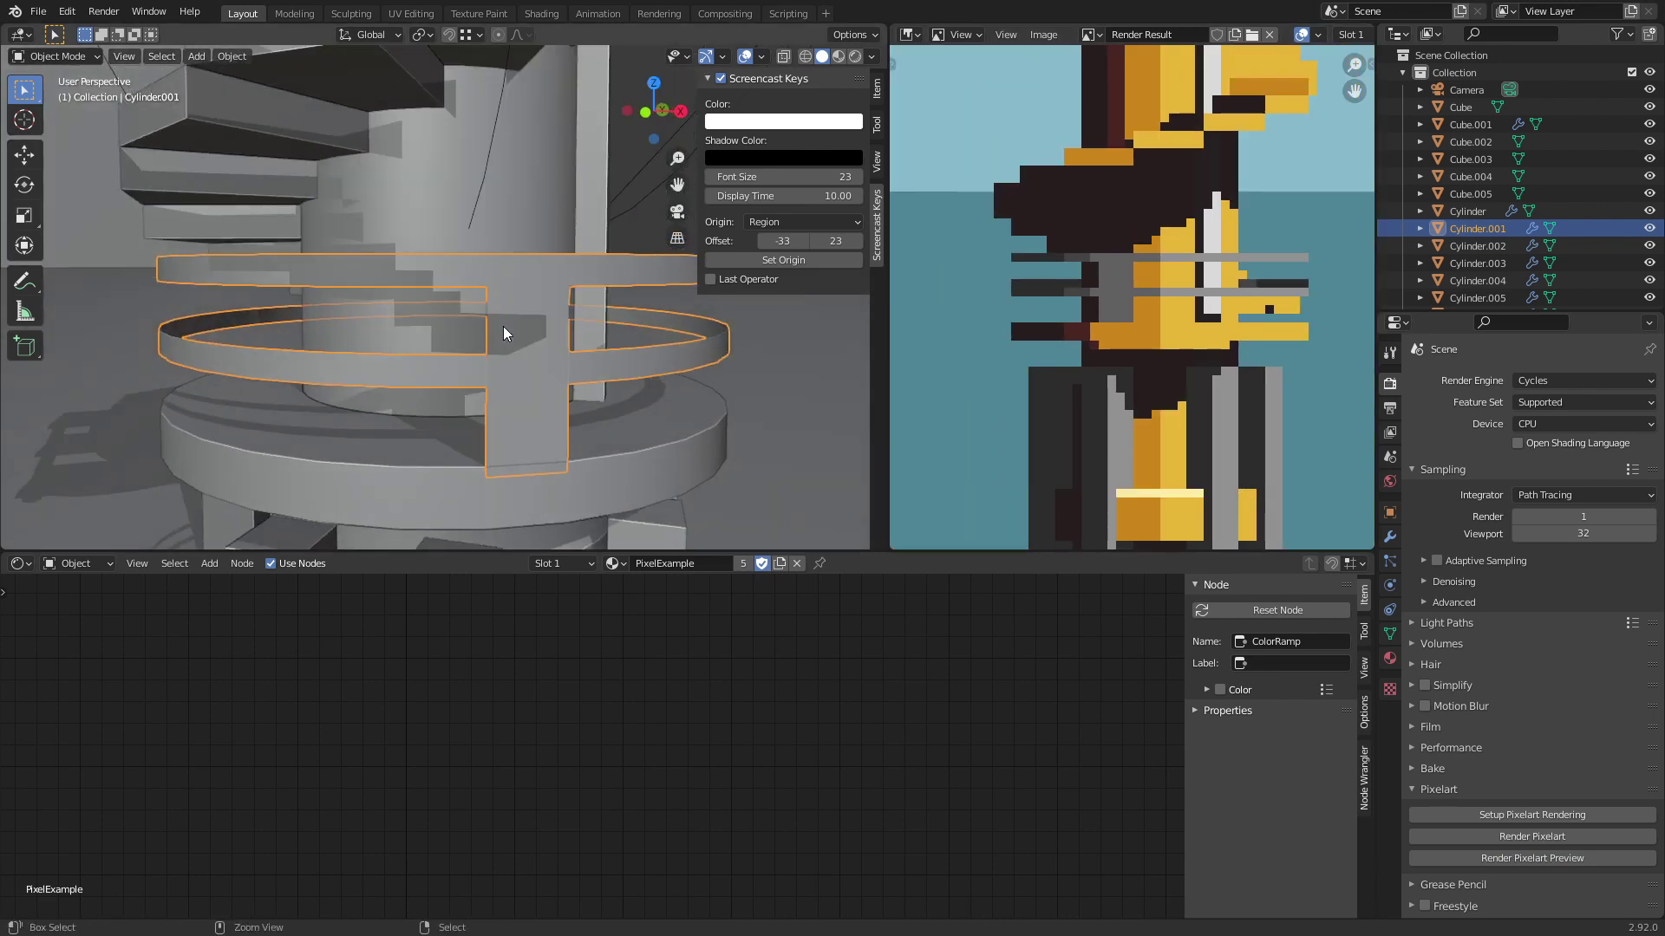
pyautogui.press('Tab')
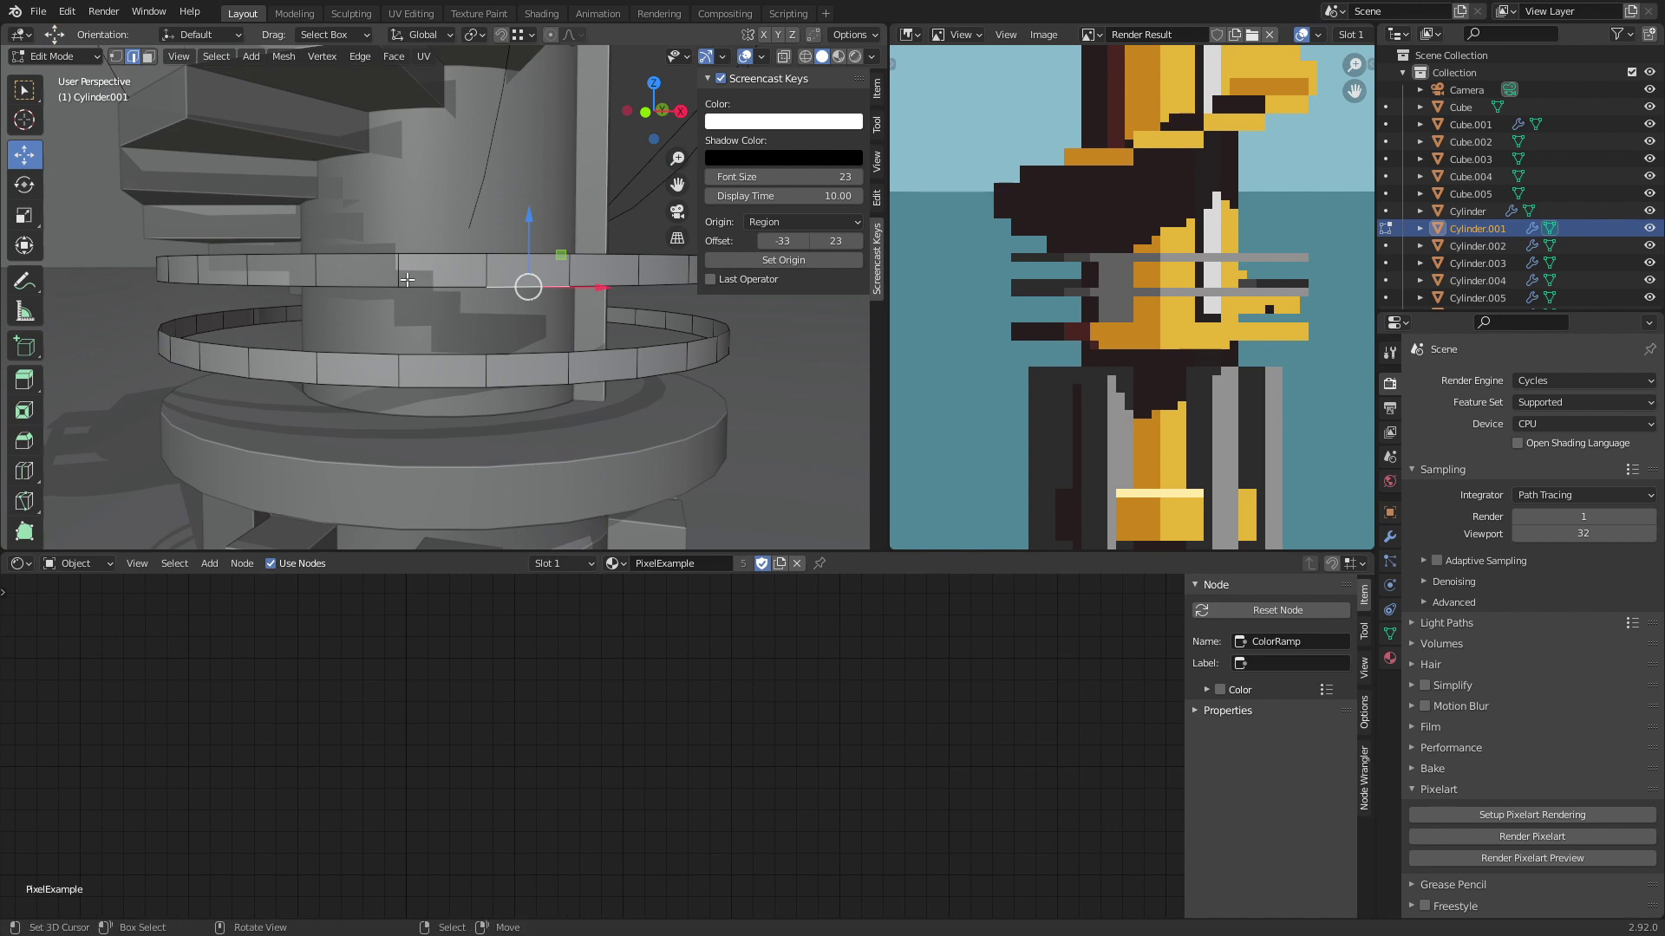
pyautogui.hotkey('shift', 'd')
pyautogui.click(440, 284)
pyautogui.moveTo(443, 239); pyautogui.dragTo(442, 249)
pyautogui.press('s')
pyautogui.click(477, 268)
# Step: Extrude the narrow edge down along Z to the platform as a thin railing post and render the pixel art preview
pyautogui.press('e')
pyautogui.rightClick(463, 263)
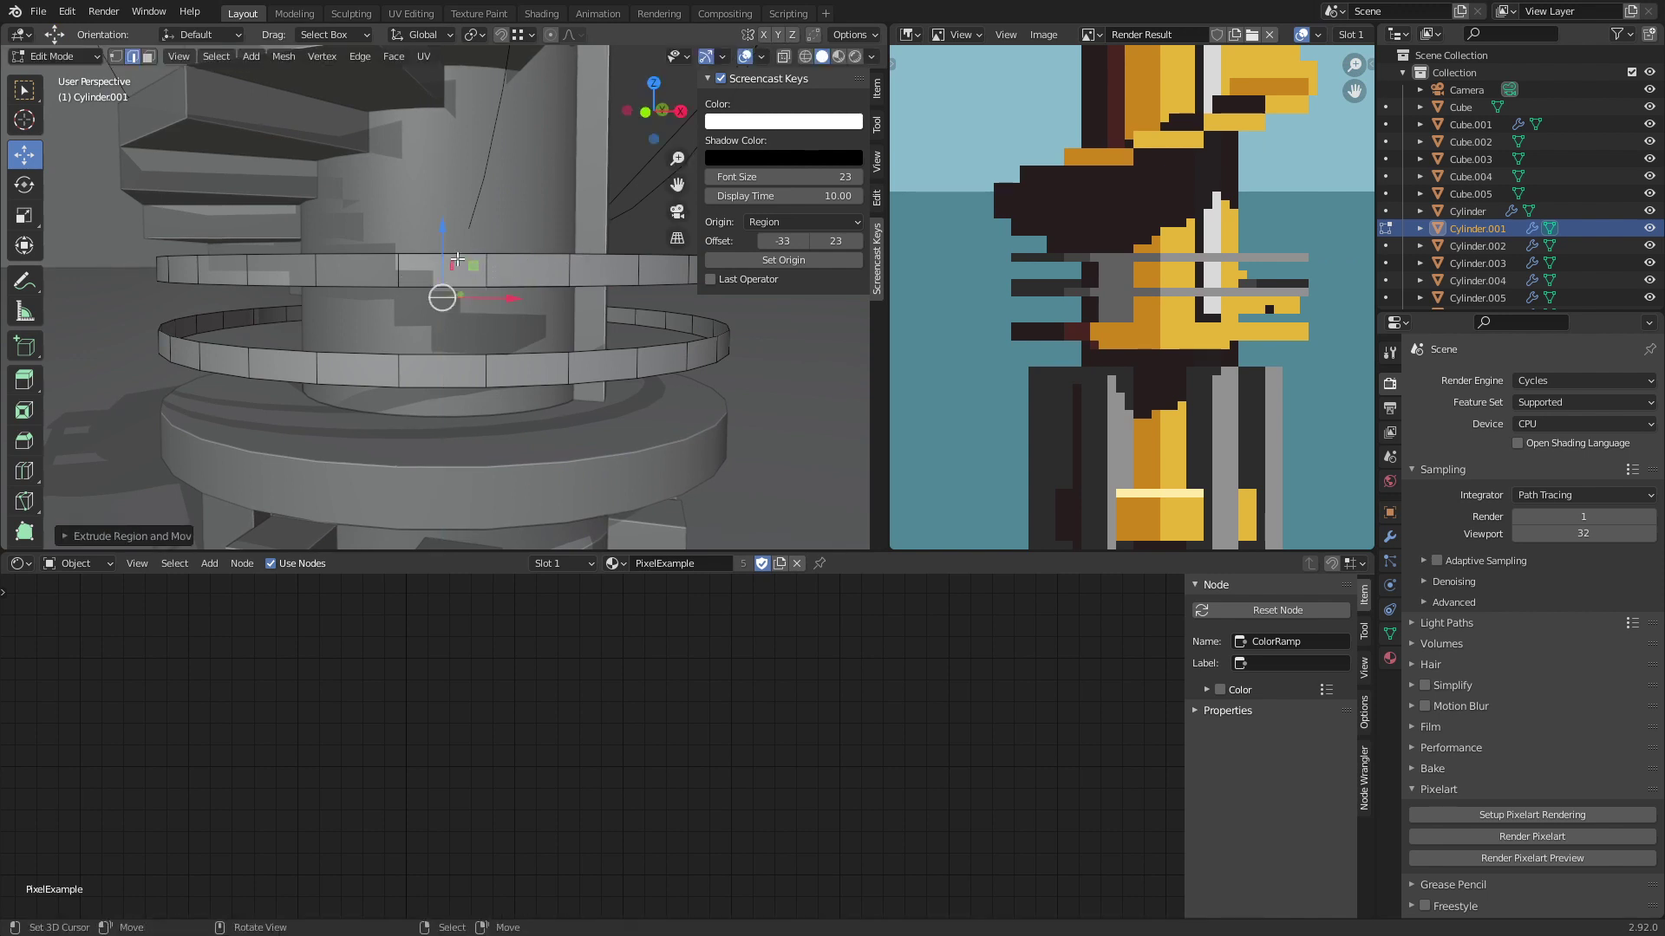
pyautogui.press('g')
pyautogui.press('z')
pyautogui.click(433, 441)
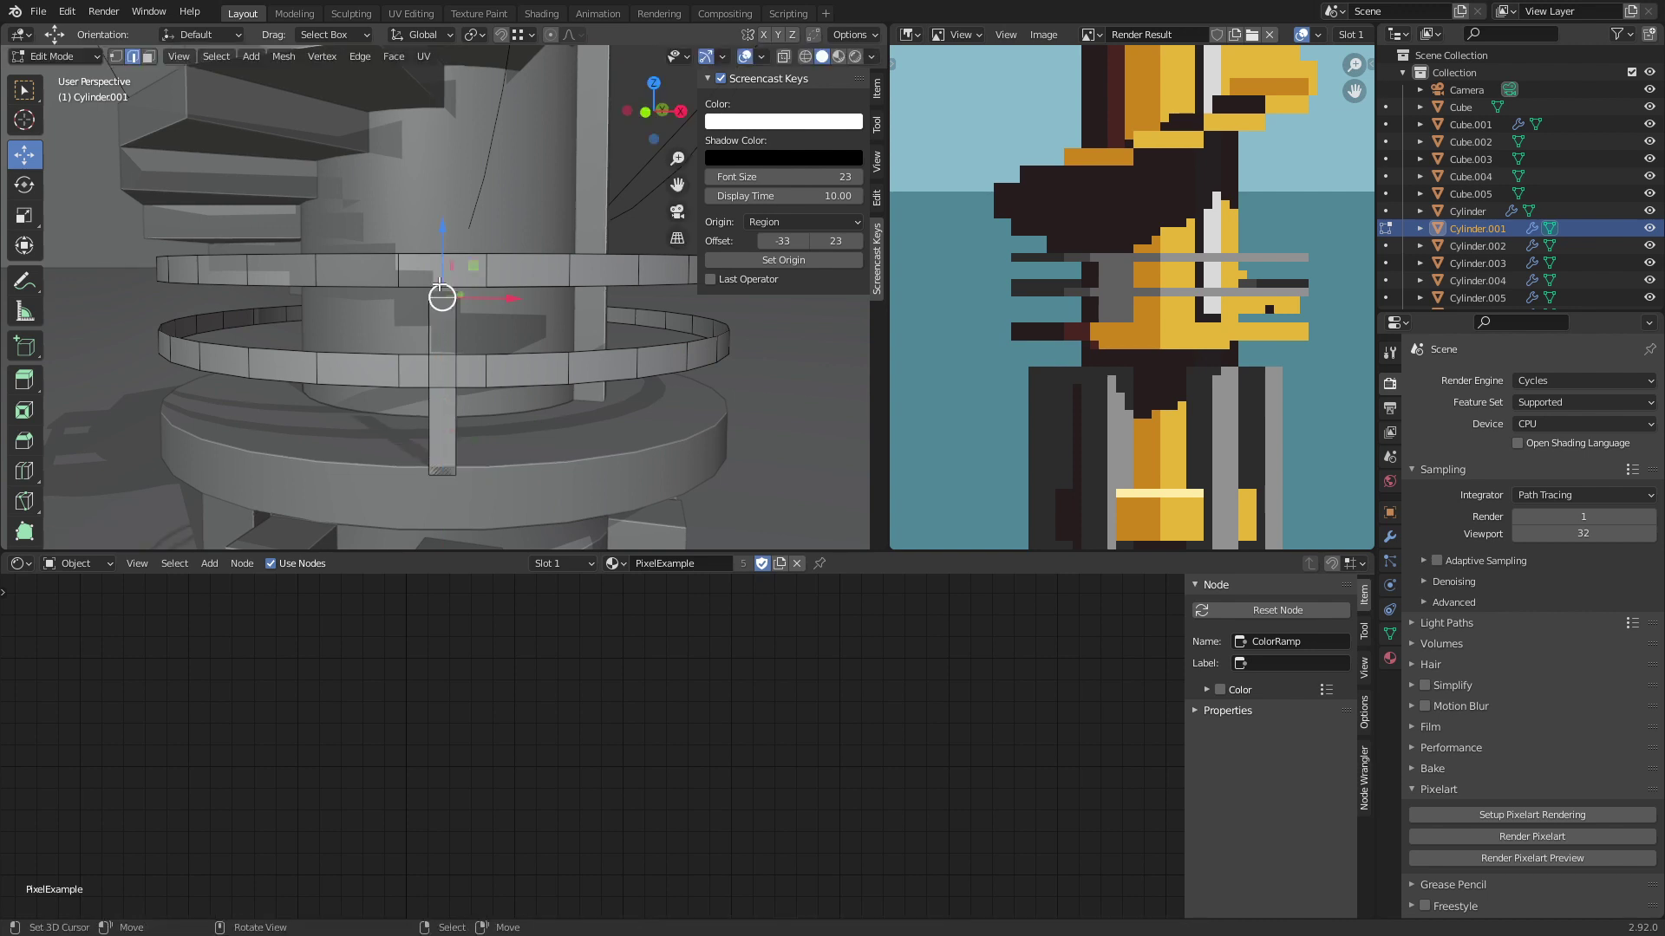
pyautogui.press('Tab')
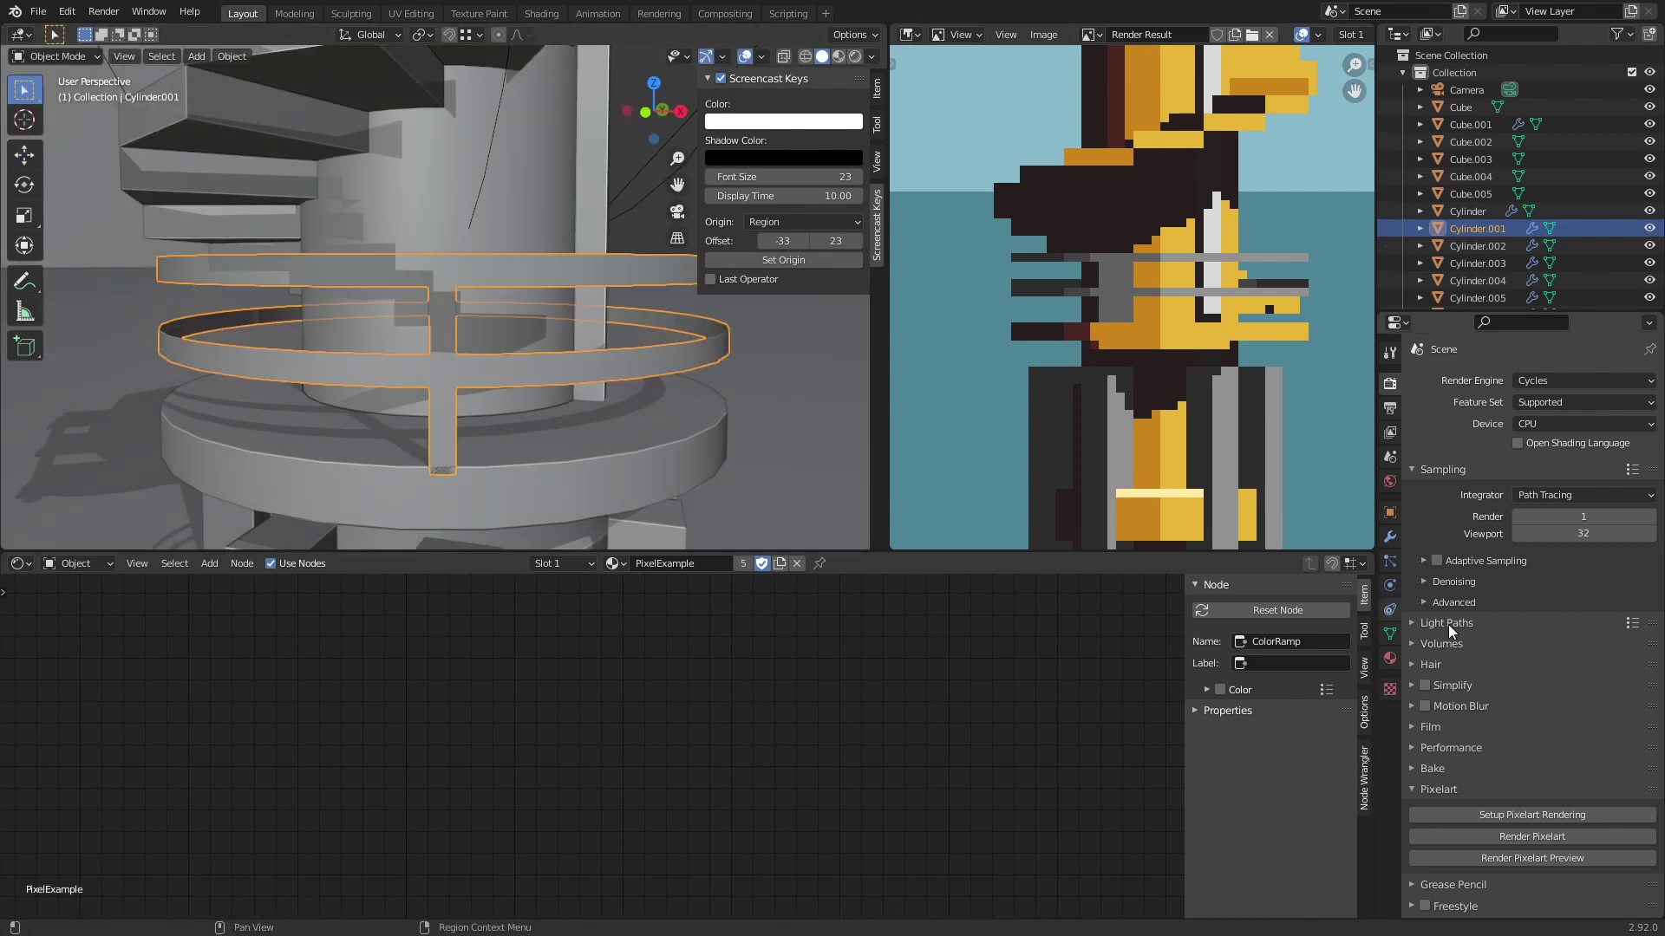
pyautogui.click(1543, 858)
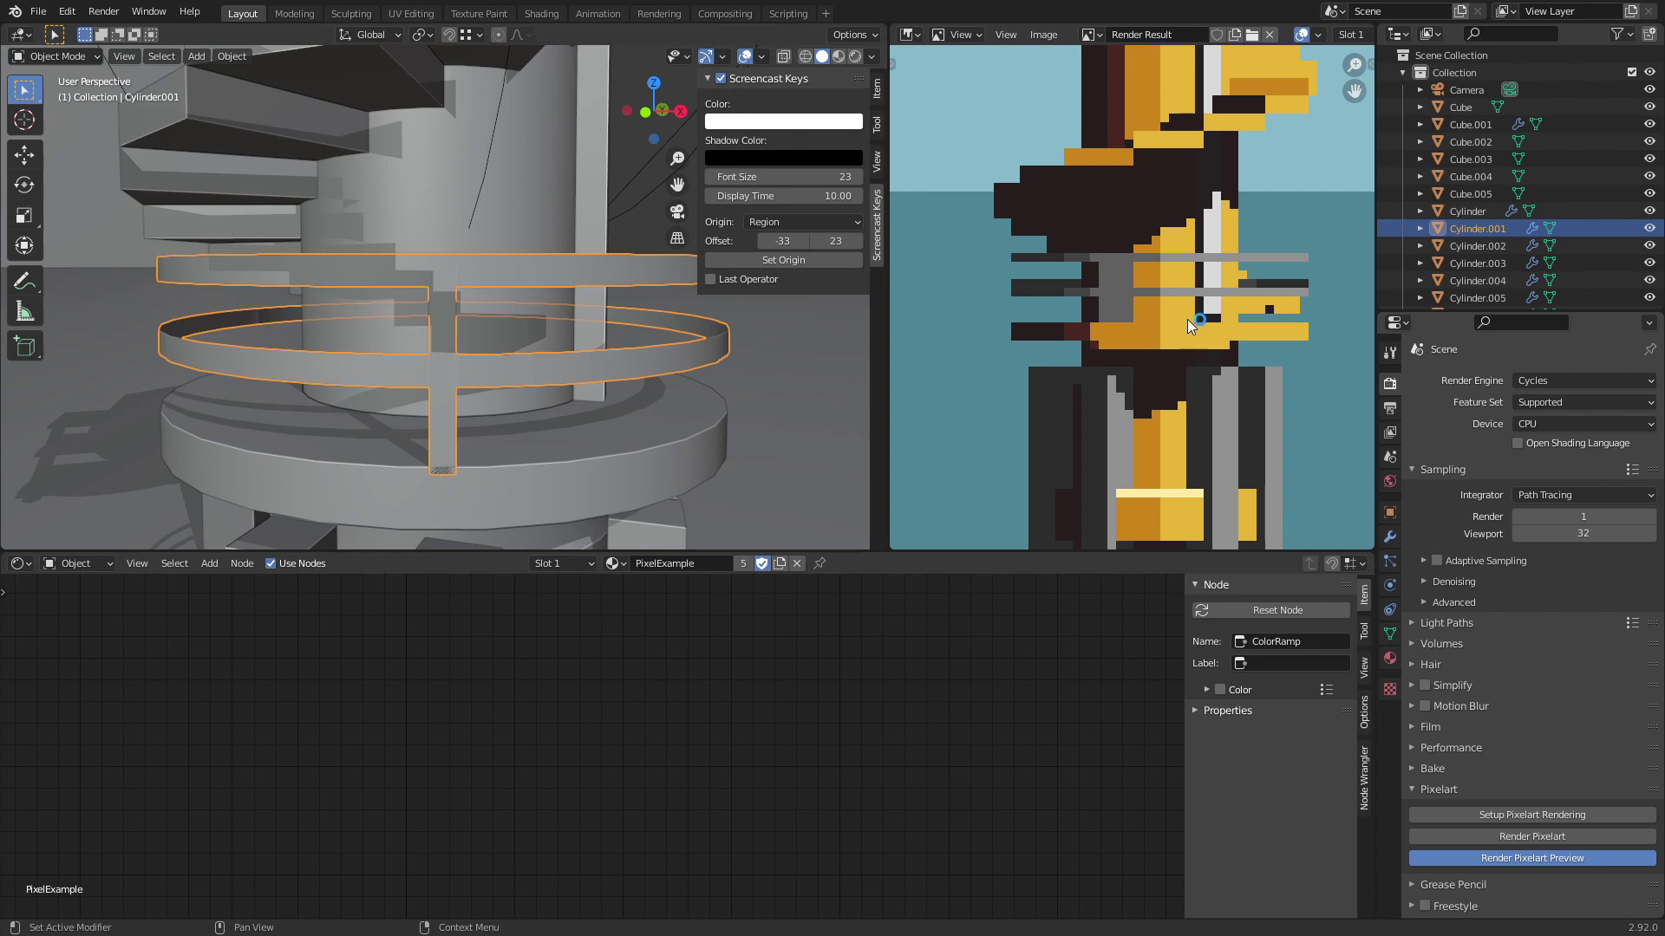
pyautogui.scroll(5, 1116, 299)
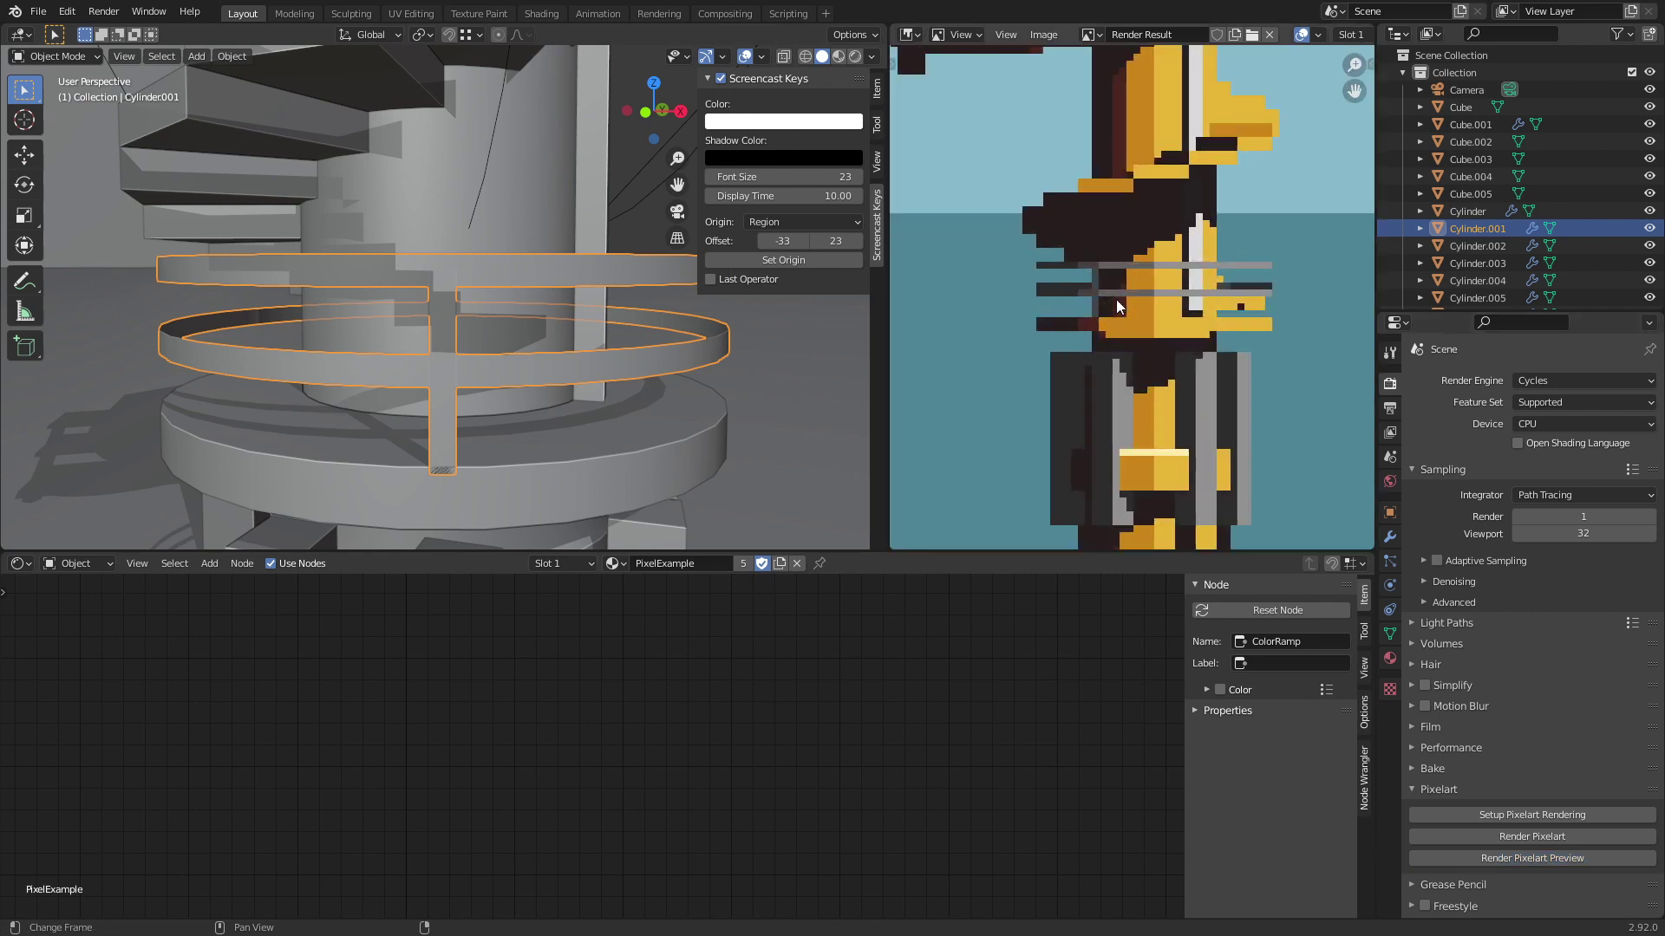
# Step: Duplicate the whole thin railing post in place and separate the copy into its own object
pyautogui.press('Tab')
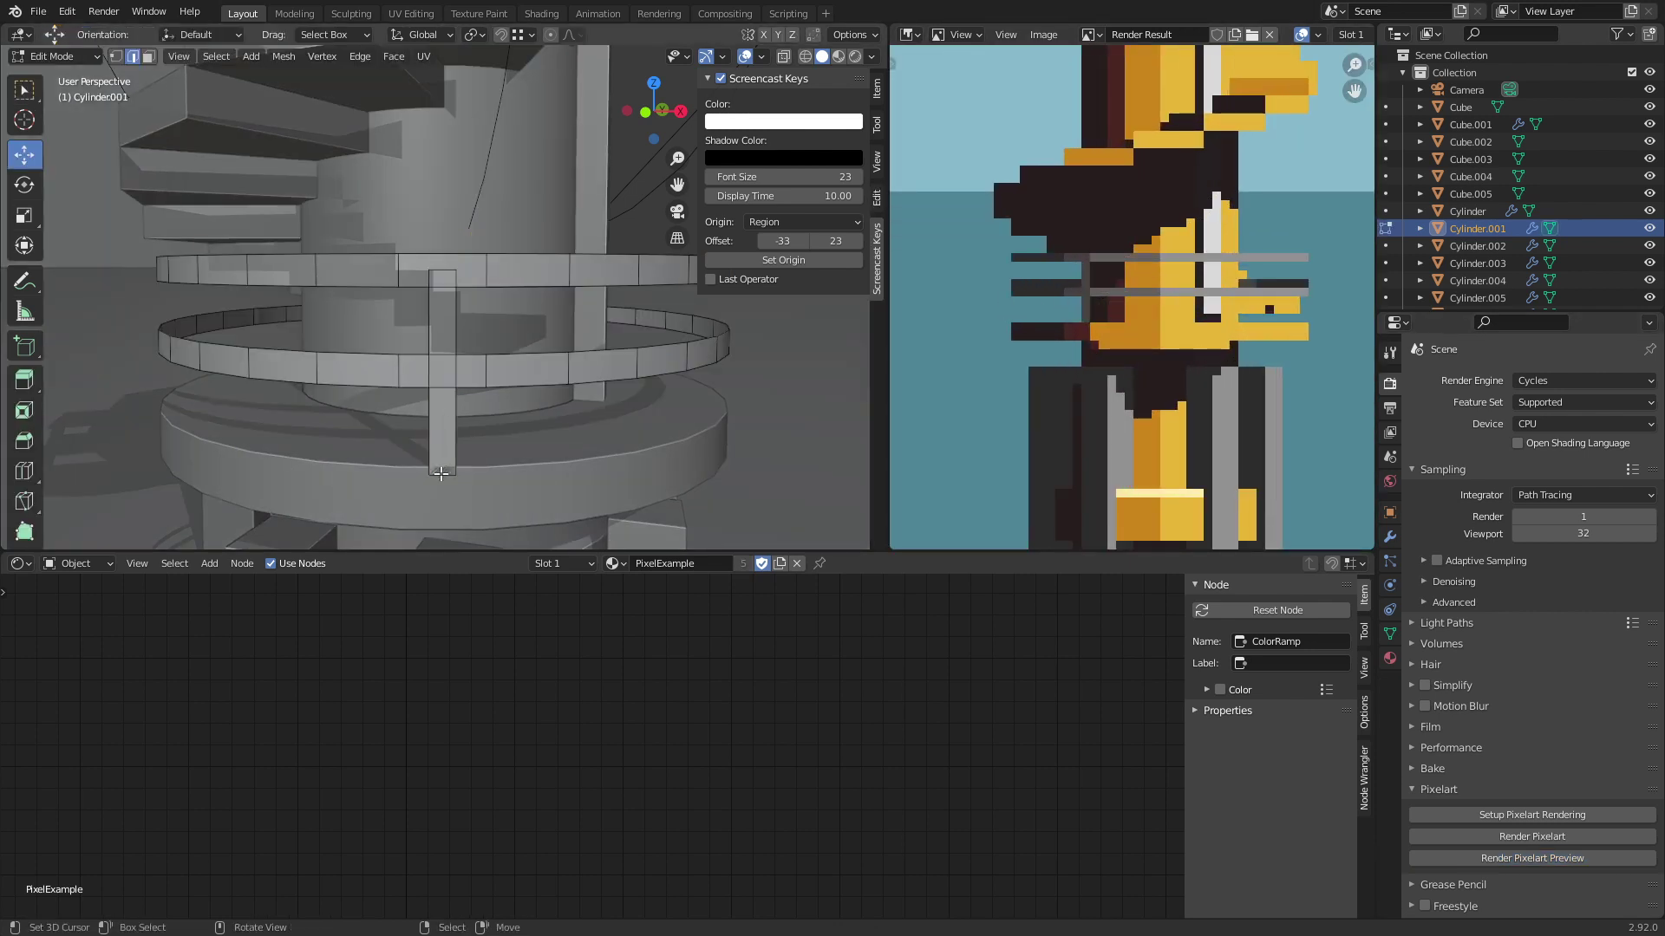
pyautogui.press('l')
pyautogui.hotkey('shift', 'd')
pyautogui.rightClick(482, 409)
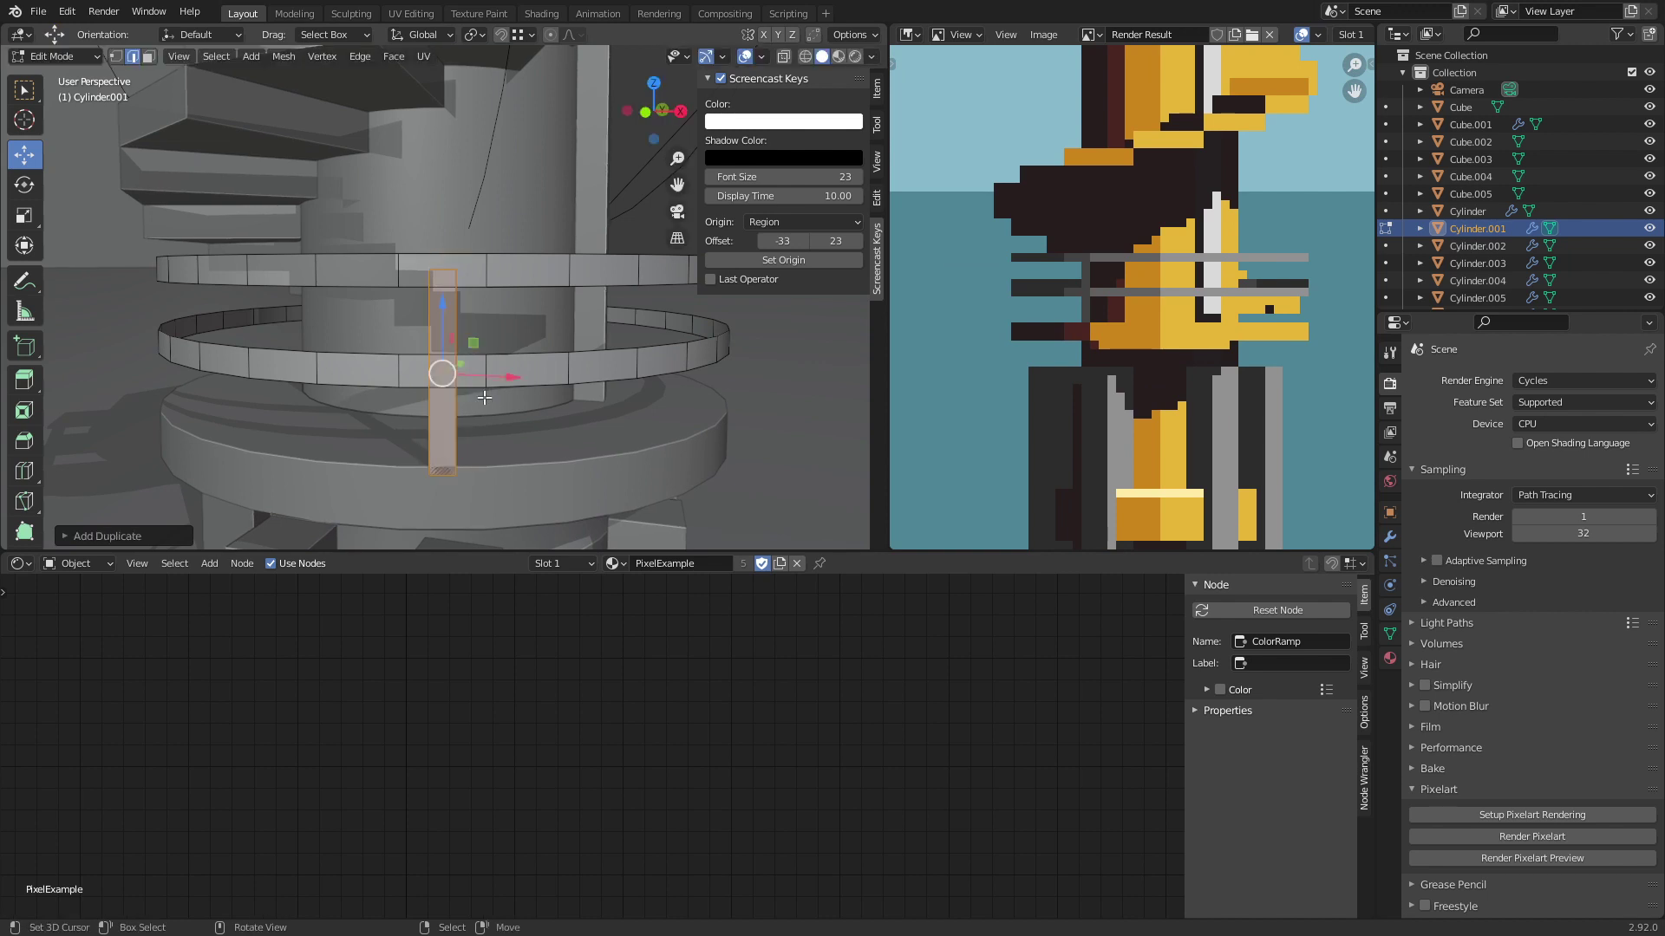
pyautogui.press('p')
pyautogui.click(484, 397)
pyautogui.press('Tab')
# Step: Rotate the separated post around the Z axis to the far left of the balcony railing as seen from the camera
pyautogui.rightClick(436, 319)
pyautogui.scroll(-4, 435, 319)
pyautogui.moveTo(435, 320); pyautogui.dragTo(492, 395, button='middle')
pyautogui.scroll(-5, 520, 454)
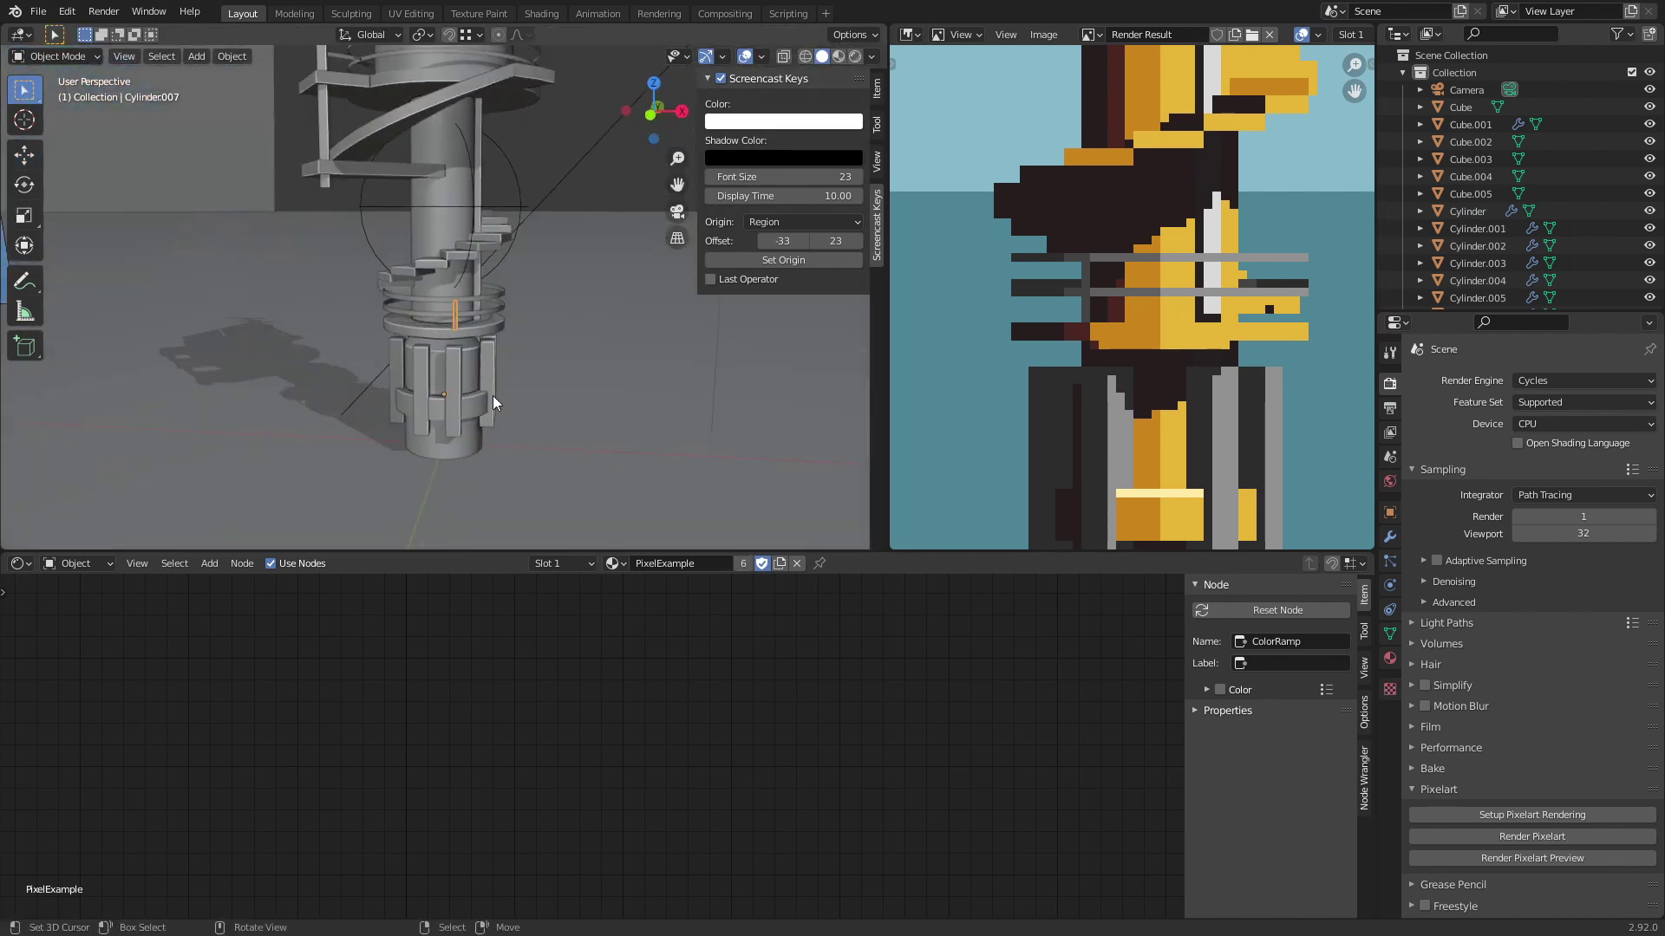
pyautogui.scroll(4, 538, 390)
pyautogui.press('r')
pyautogui.press('z')
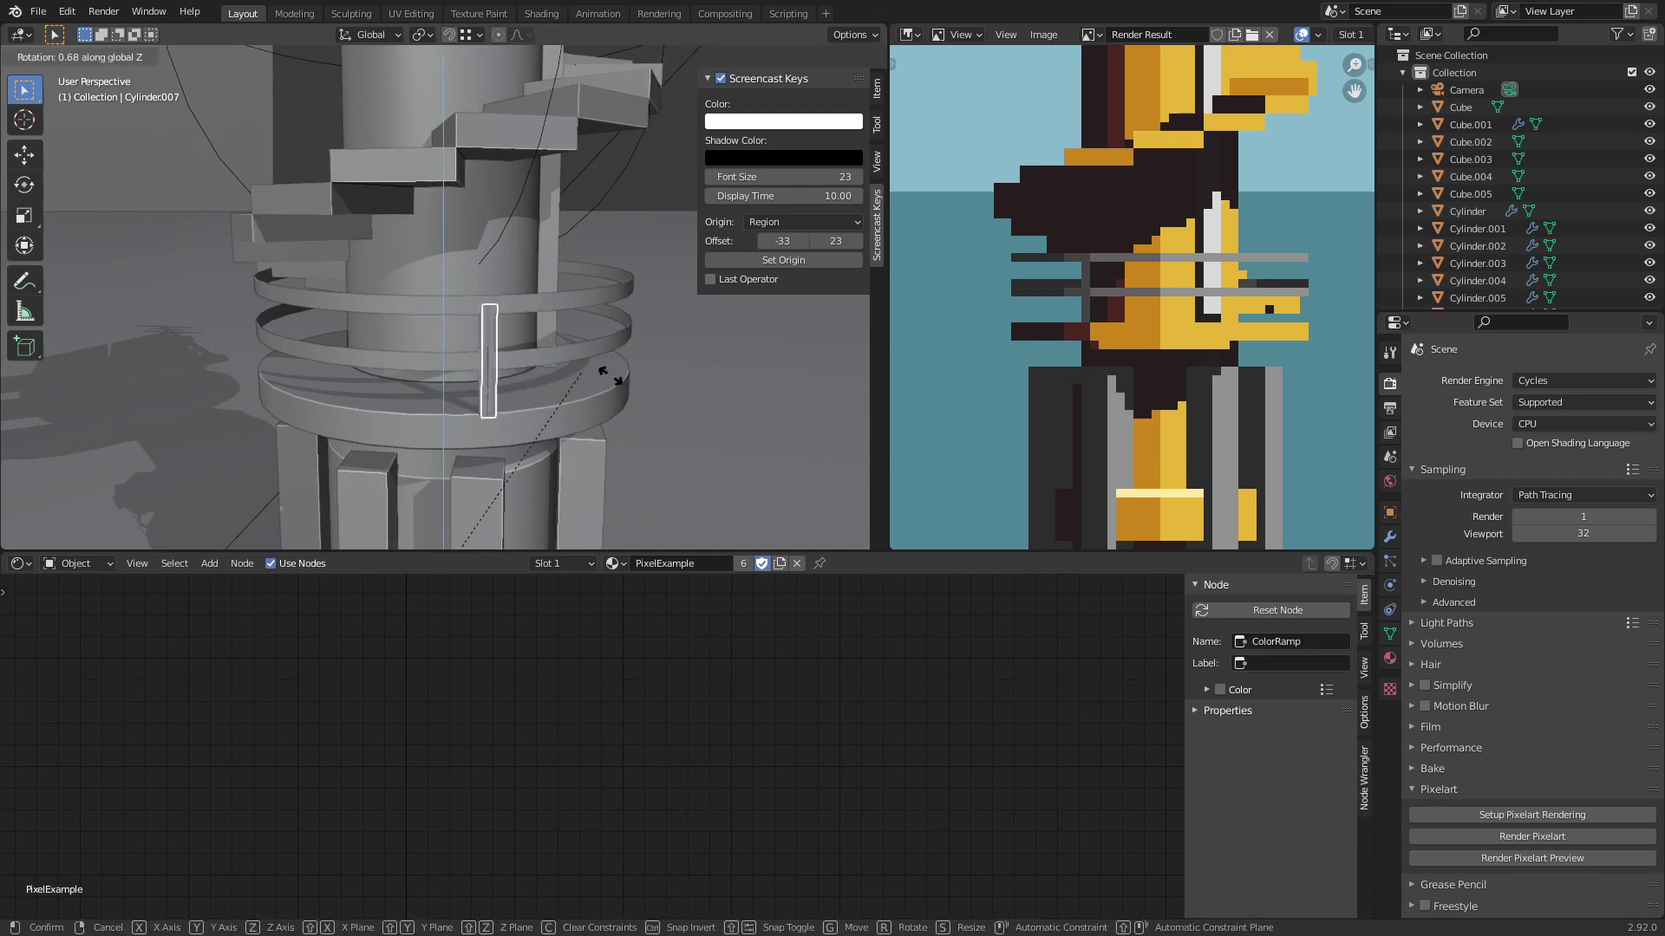
pyautogui.click(726, 408)
pyautogui.press('KP_0')
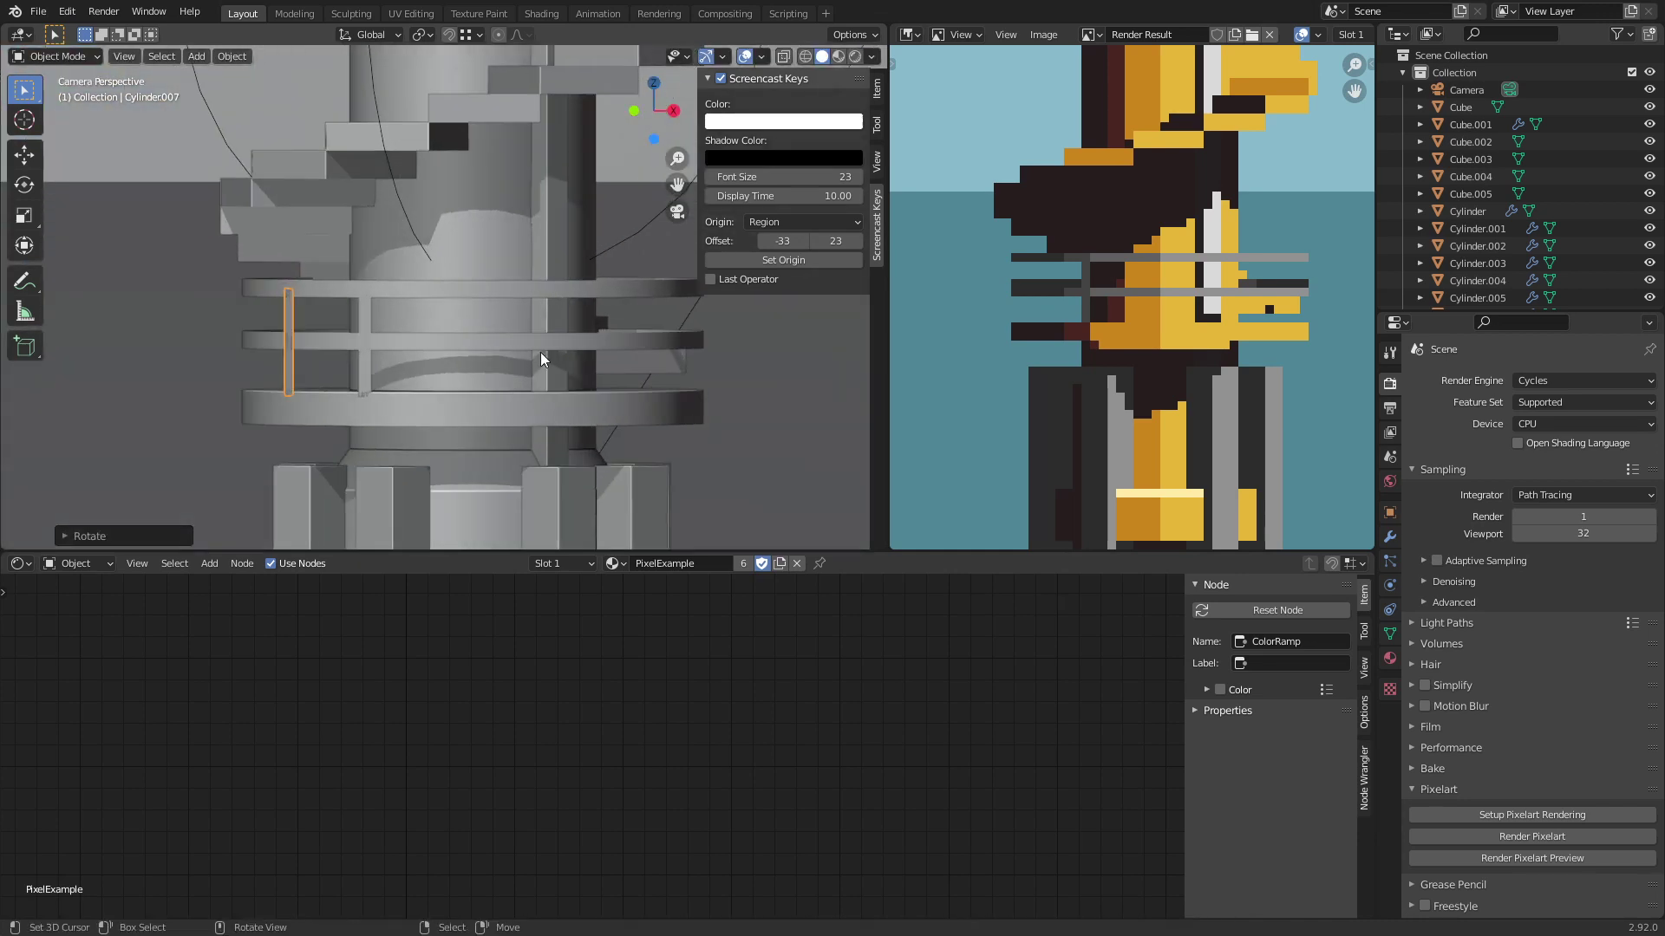
# Step: Rotate the far-left post slightly further outward around Z and render the pixel art preview
pyautogui.press('r')
pyautogui.press('z')
pyautogui.click(621, 404)
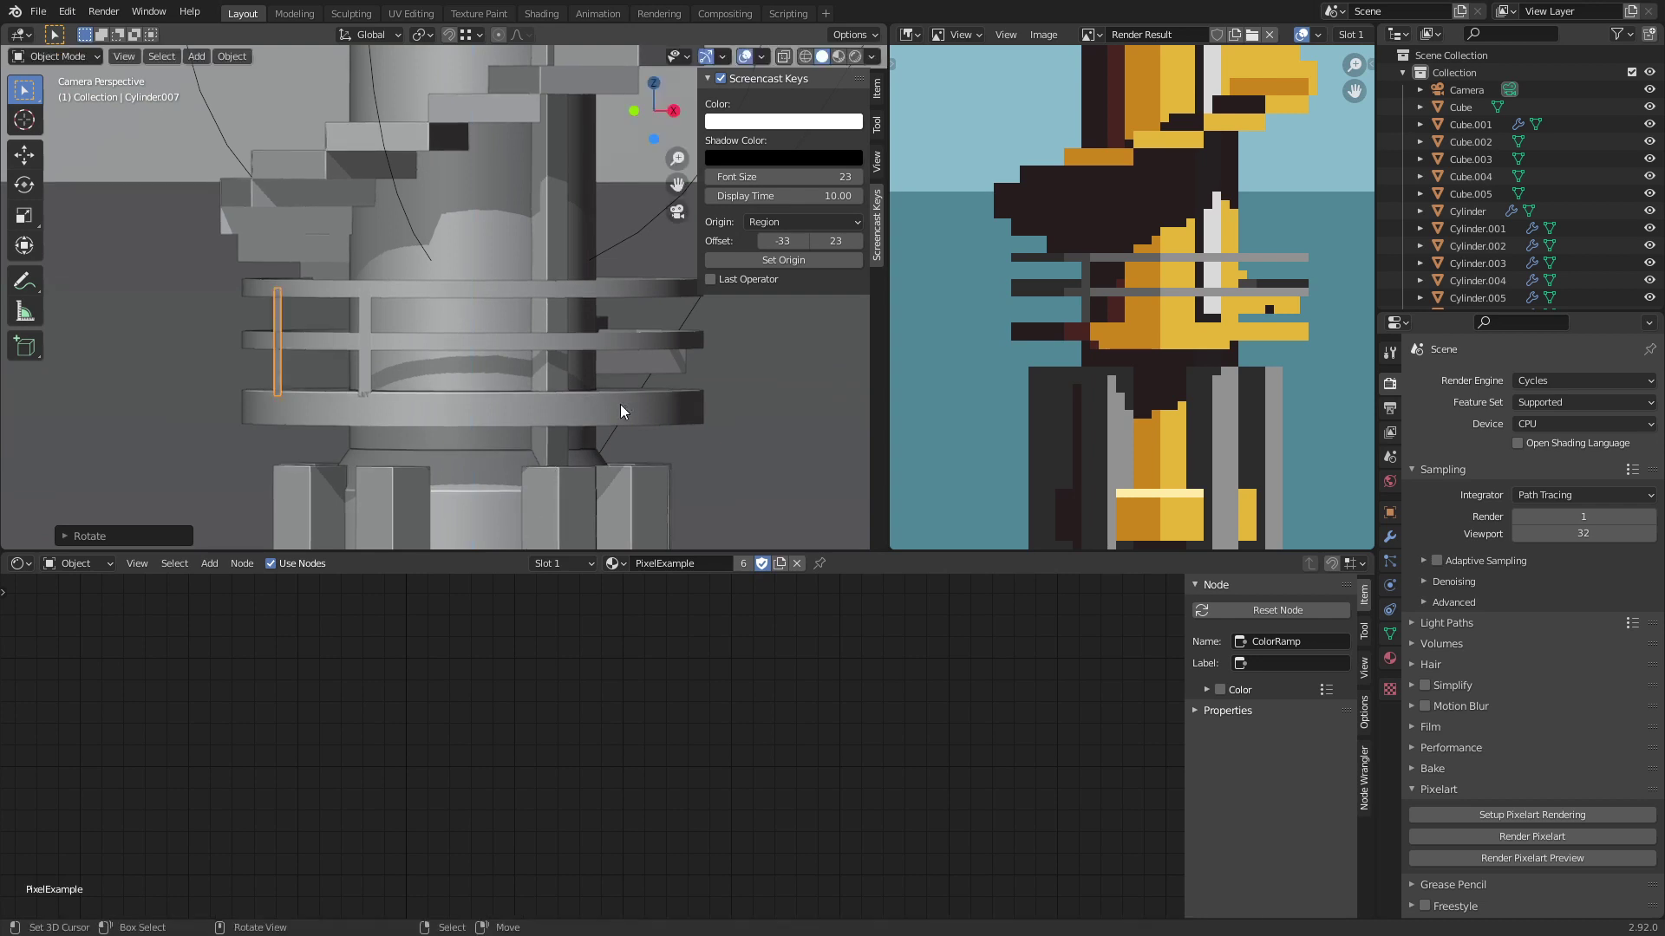
pyautogui.click(1574, 858)
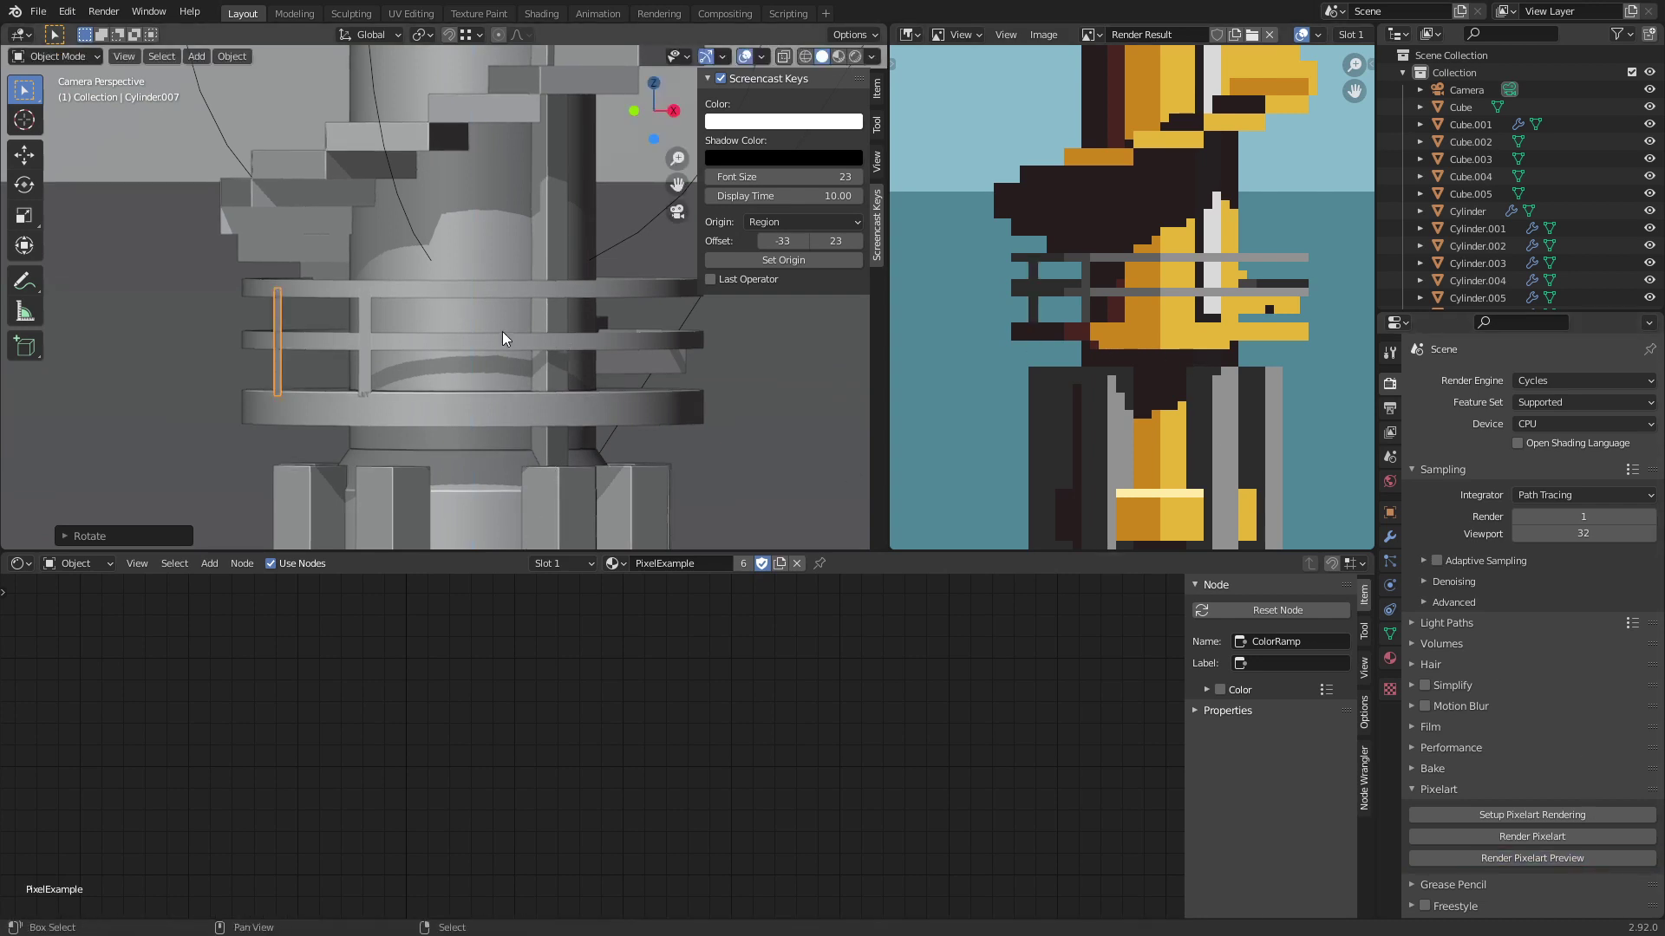
# Step: Duplicate the far-left railing post and rotate the copy around Z to the front centre of the balcony
pyautogui.hotkey('shift', 'd')
pyautogui.press('r')
pyautogui.press('z')
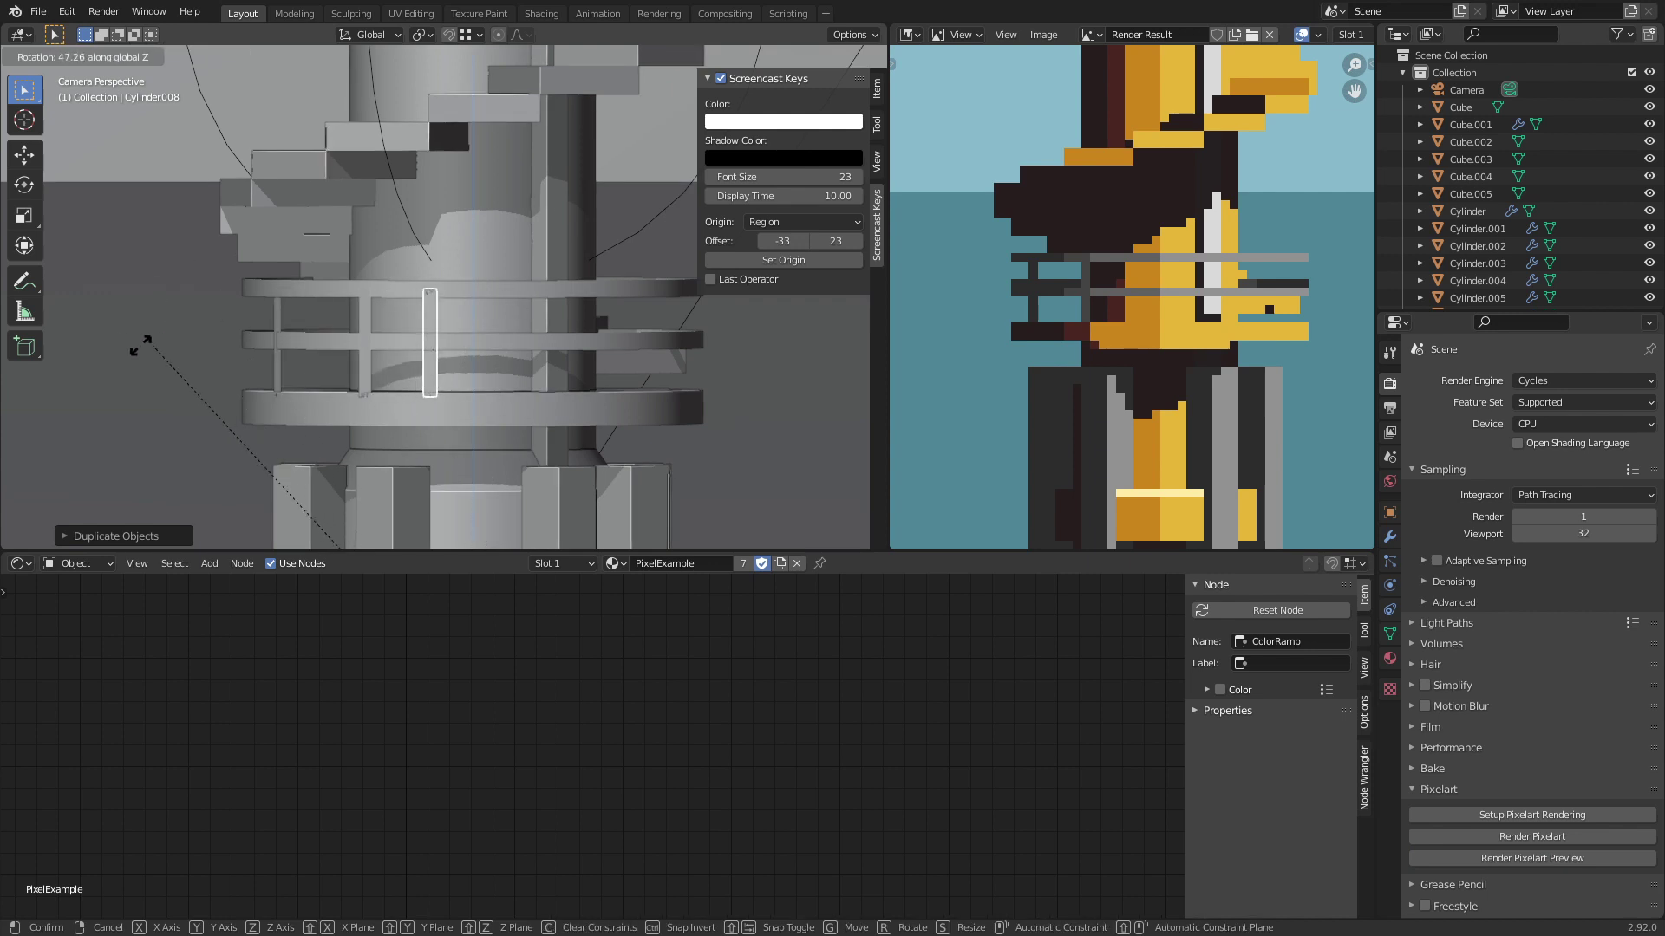
pyautogui.click(26, 400)
pyautogui.keyDown('shift'); pyautogui.moveTo(694, 295); pyautogui.dragTo(545, 302, button='middle'); pyautogui.keyUp('shift')
pyautogui.hotkey('shift', 'd')
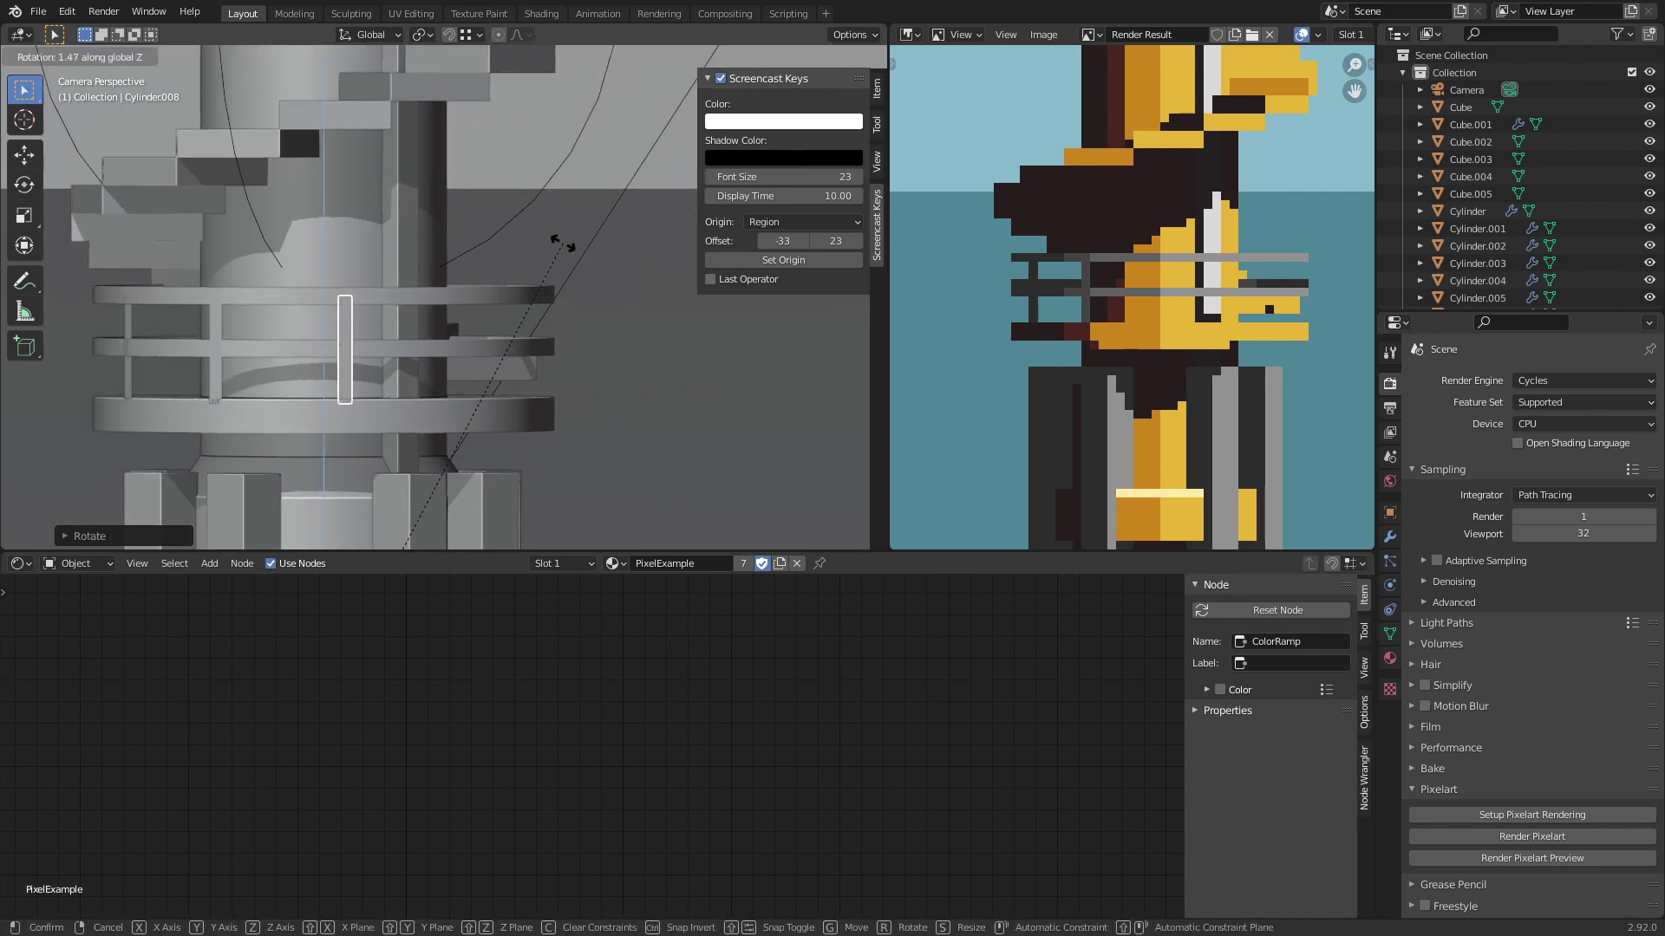
pyautogui.click(564, 243)
# Step: Add two more copies of the railing post, rotated around Z to the right part and far right of the balcony
pyautogui.press('r')
pyautogui.press('z')
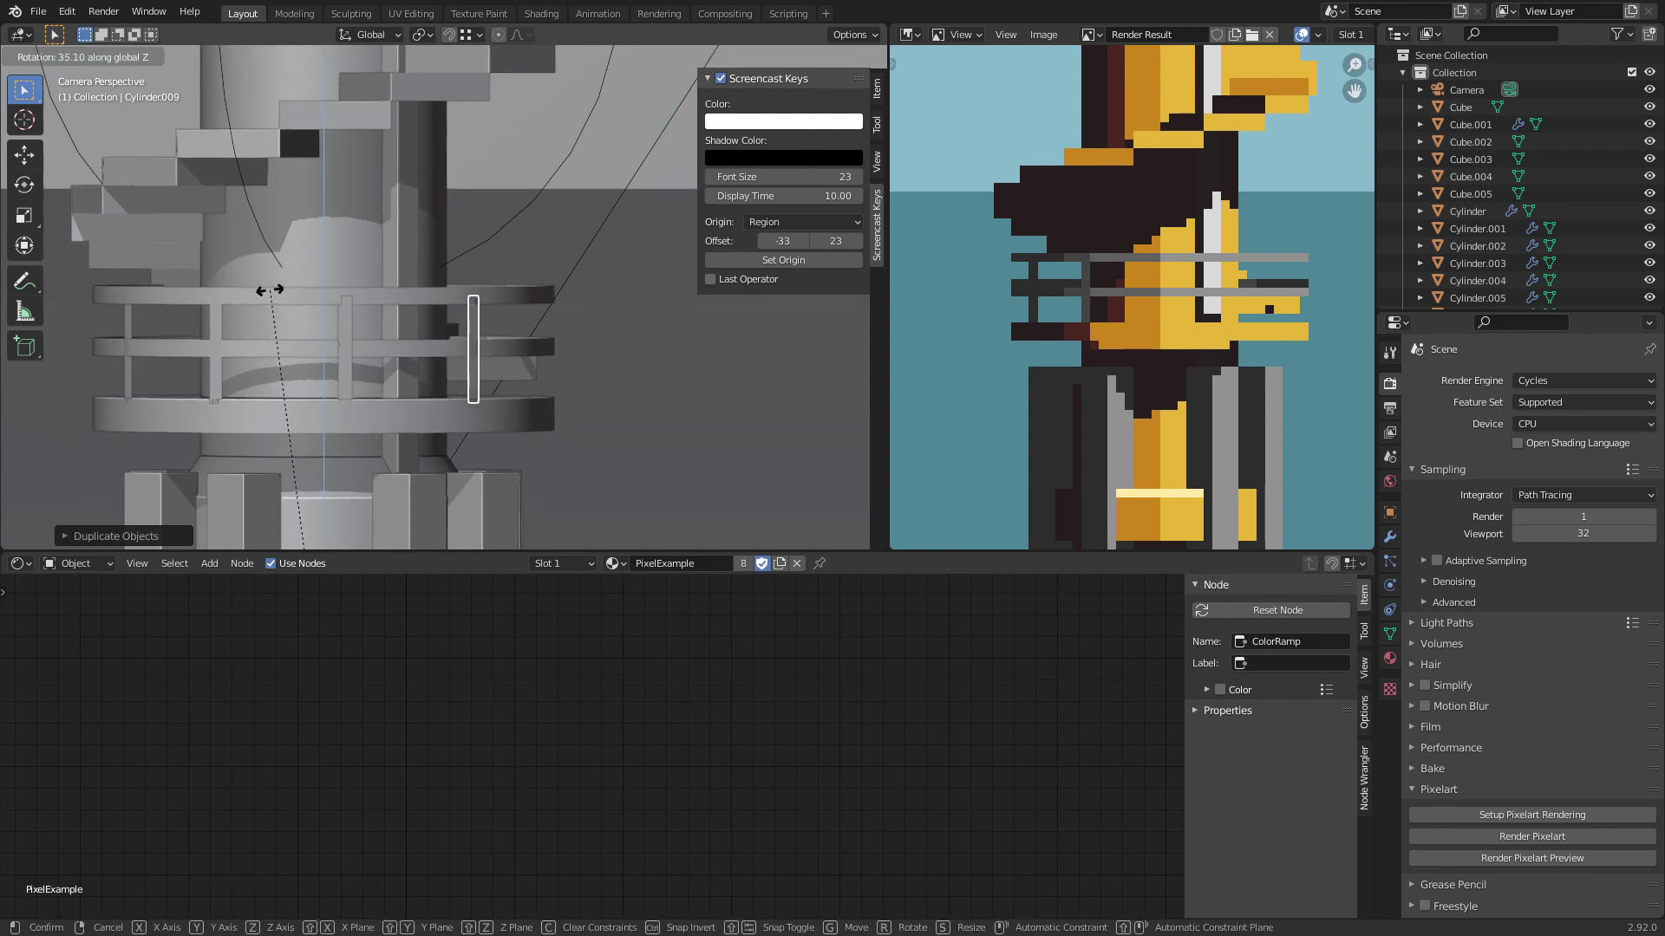
pyautogui.click(273, 295)
pyautogui.hotkey('shift', 'd')
pyautogui.press('r')
pyautogui.press('z')
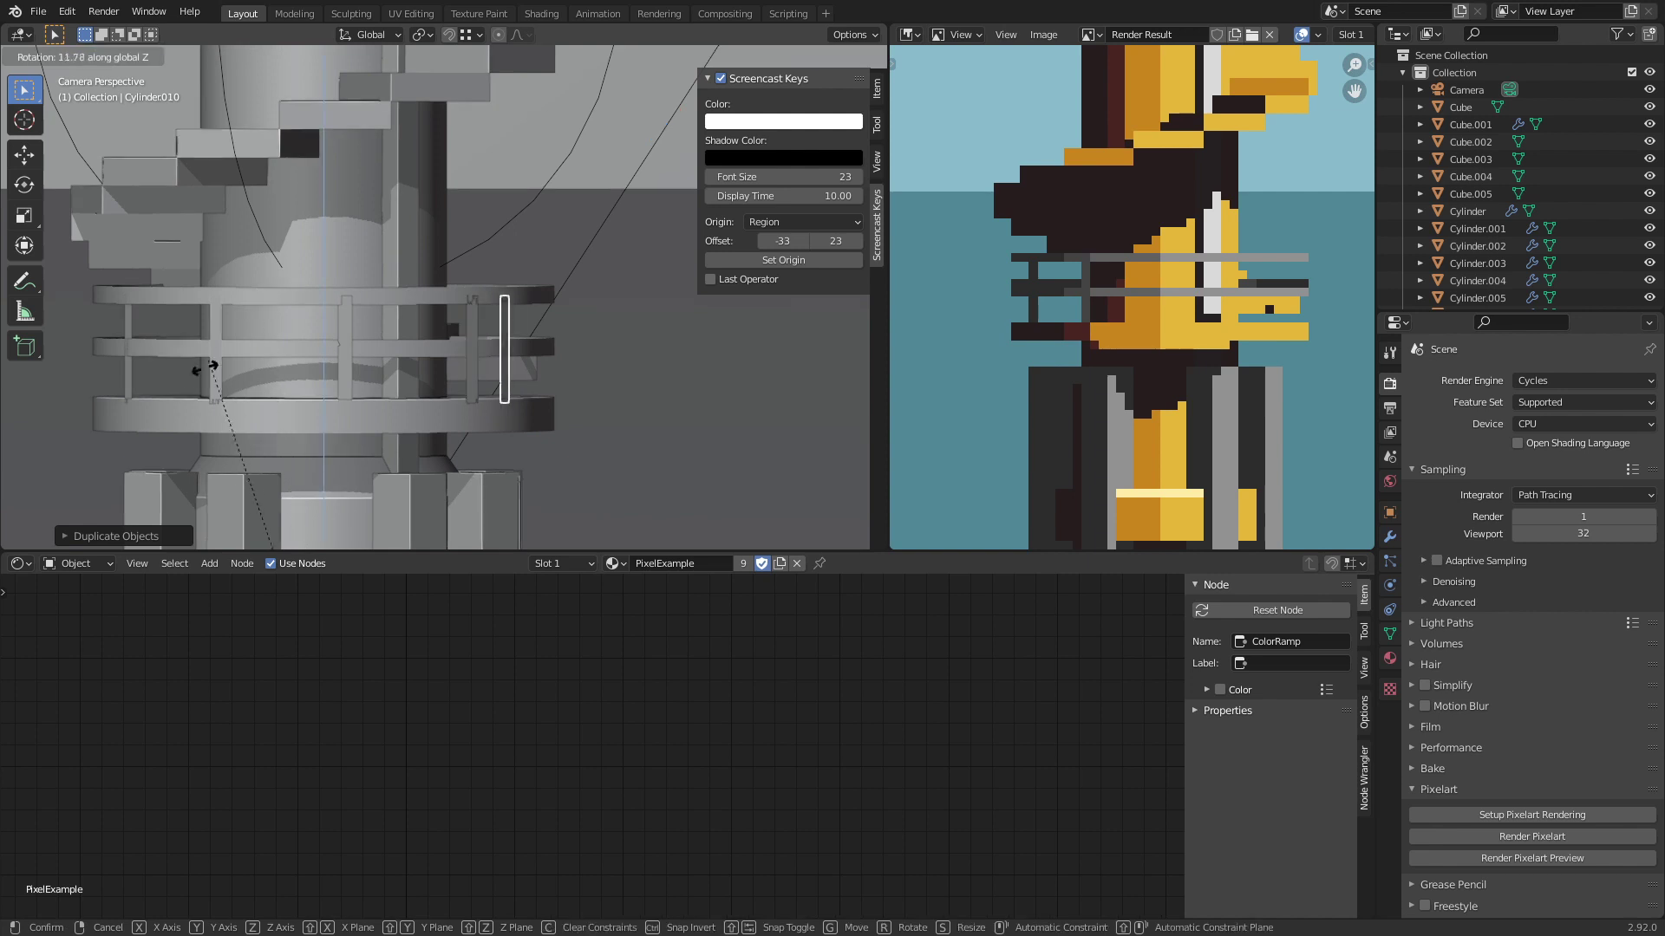
pyautogui.click(187, 456)
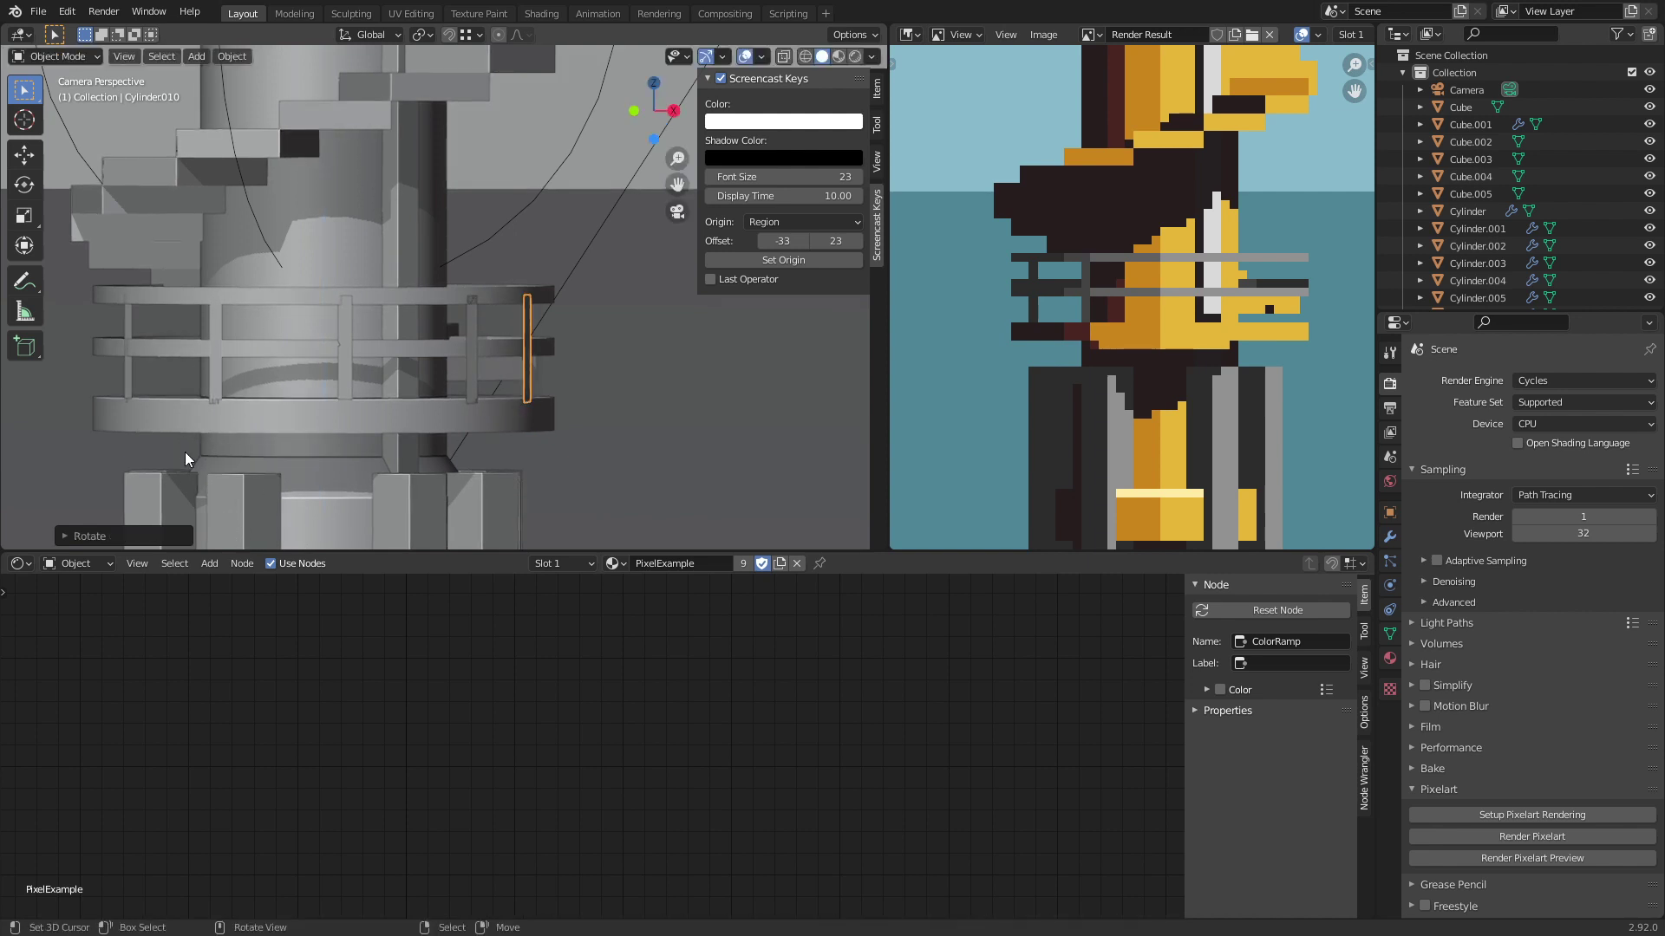
# Step: Rotate the centre and inner-right railing posts slightly around Z to even out the spacing, and render the pixel art preview
pyautogui.click(470, 311)
pyautogui.press('r')
pyautogui.press('z')
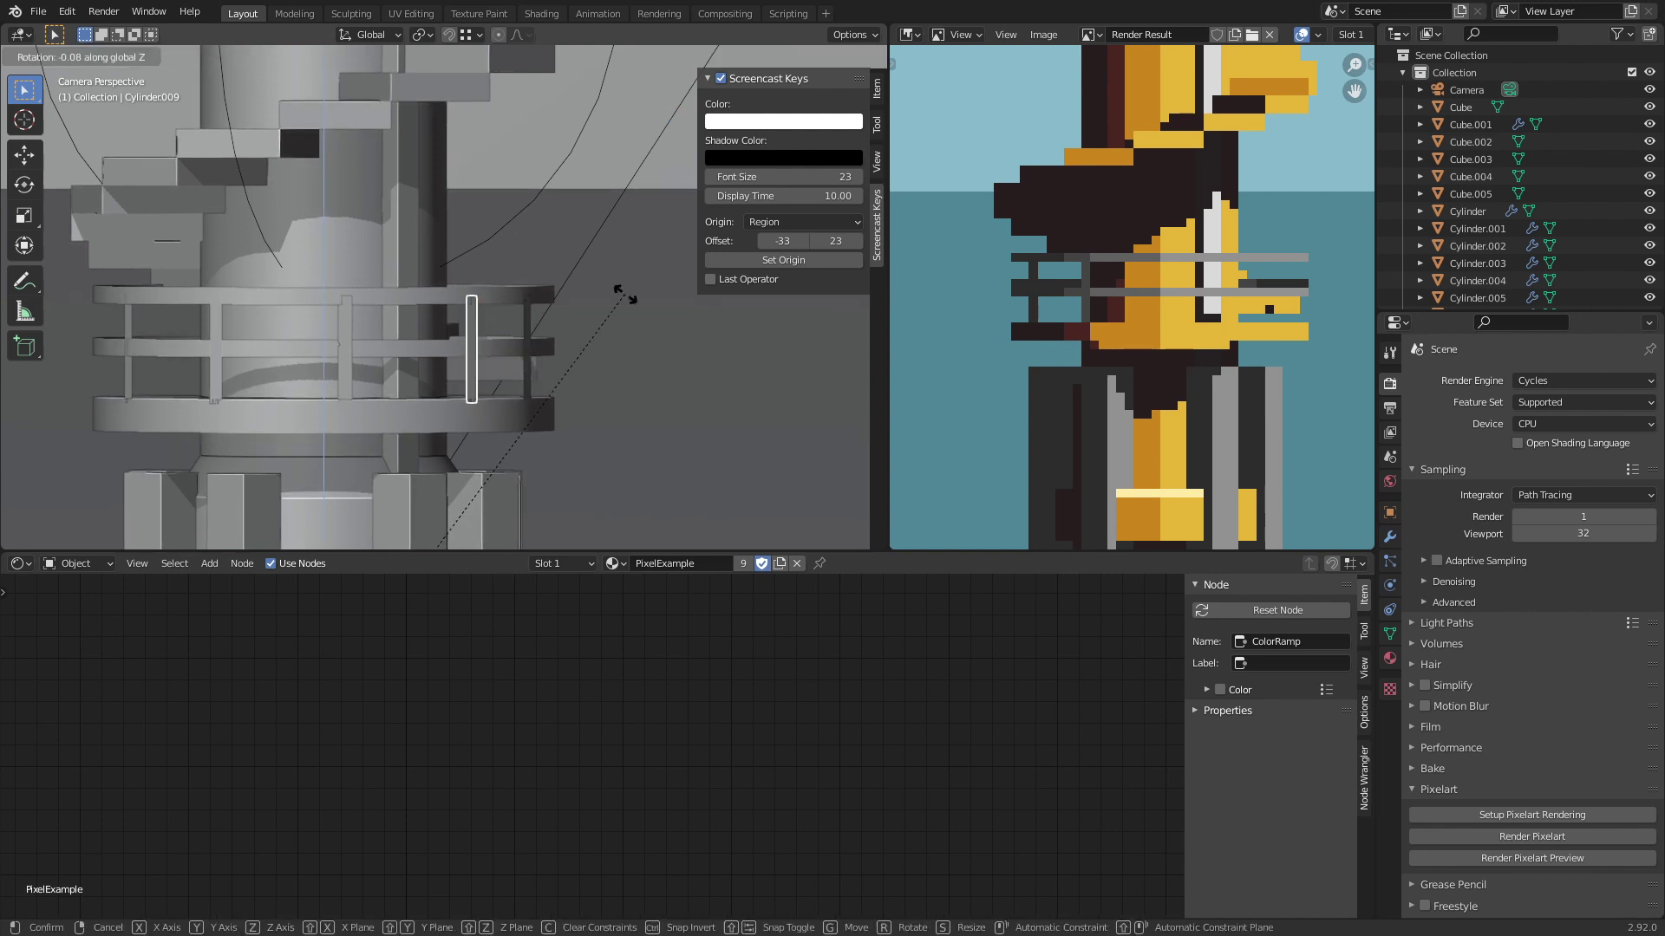
pyautogui.click(413, 342)
pyautogui.click(341, 315)
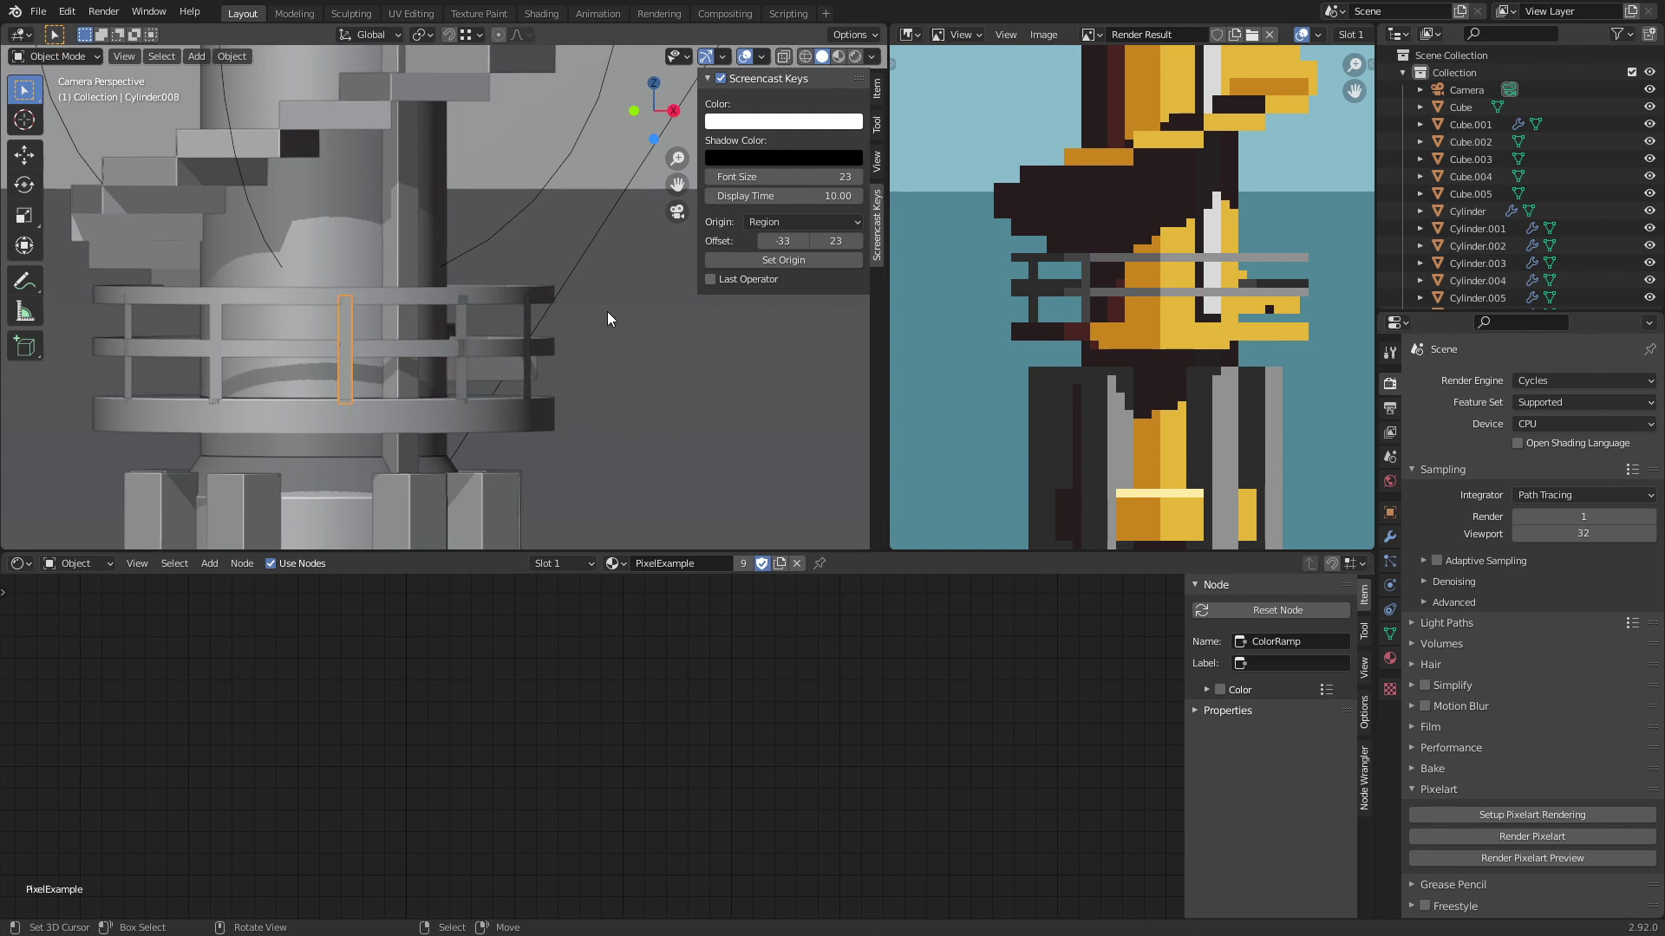
pyautogui.press('r')
pyautogui.press('z')
pyautogui.click(605, 341)
pyautogui.click(605, 343)
pyautogui.click(1483, 859)
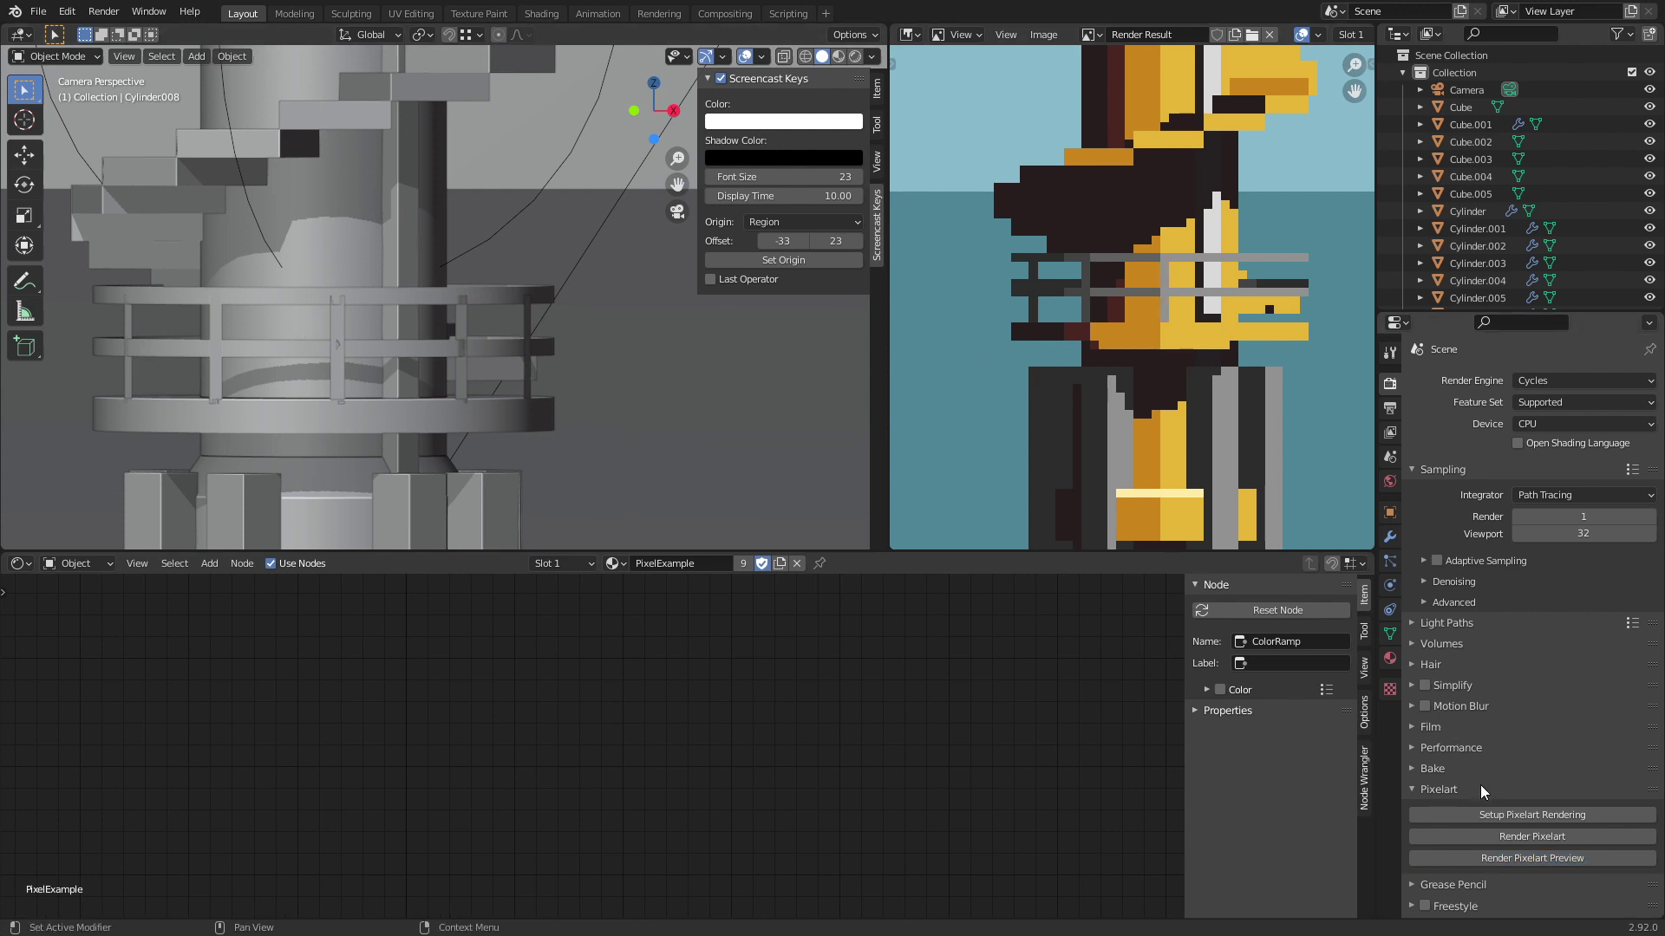
# Step: Render the pixel art preview of the adjusted railing posts and save the file
pyautogui.click(1517, 856)
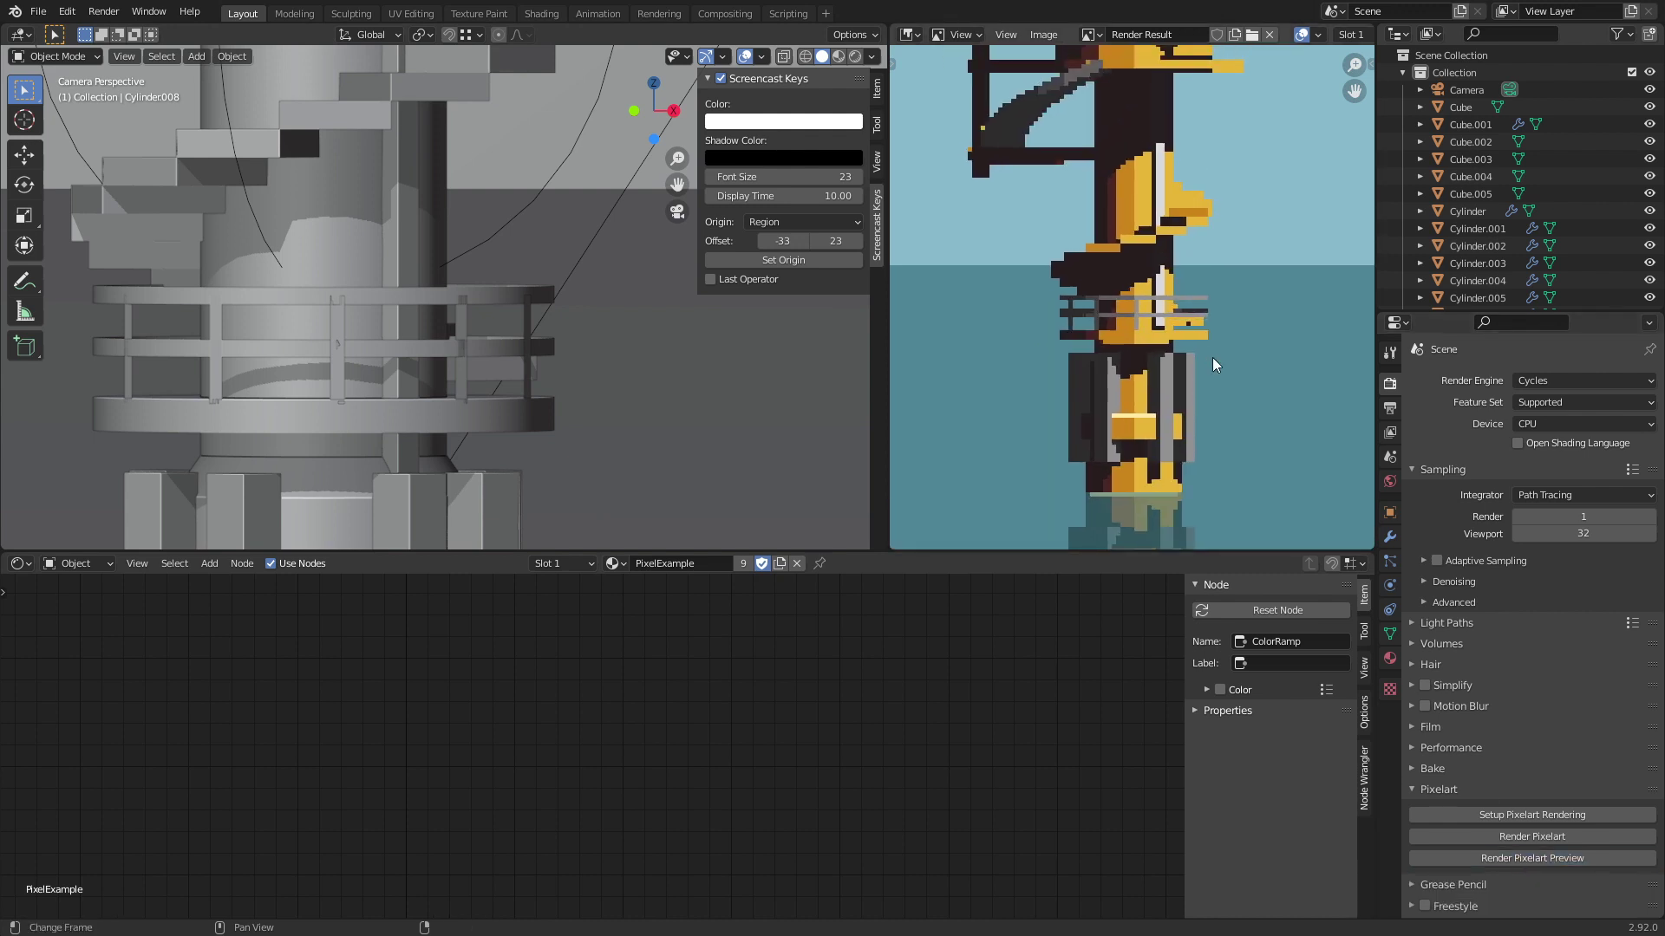
pyautogui.hotkey('ctrl', 's')
# Step: Widen the lower railing's inner-right post by scaling its top and bottom edges in Edit Mode, and render the pixel art preview
pyautogui.scroll(3, 431, 353)
pyautogui.rightClick(470, 350)
pyautogui.press('Tab')
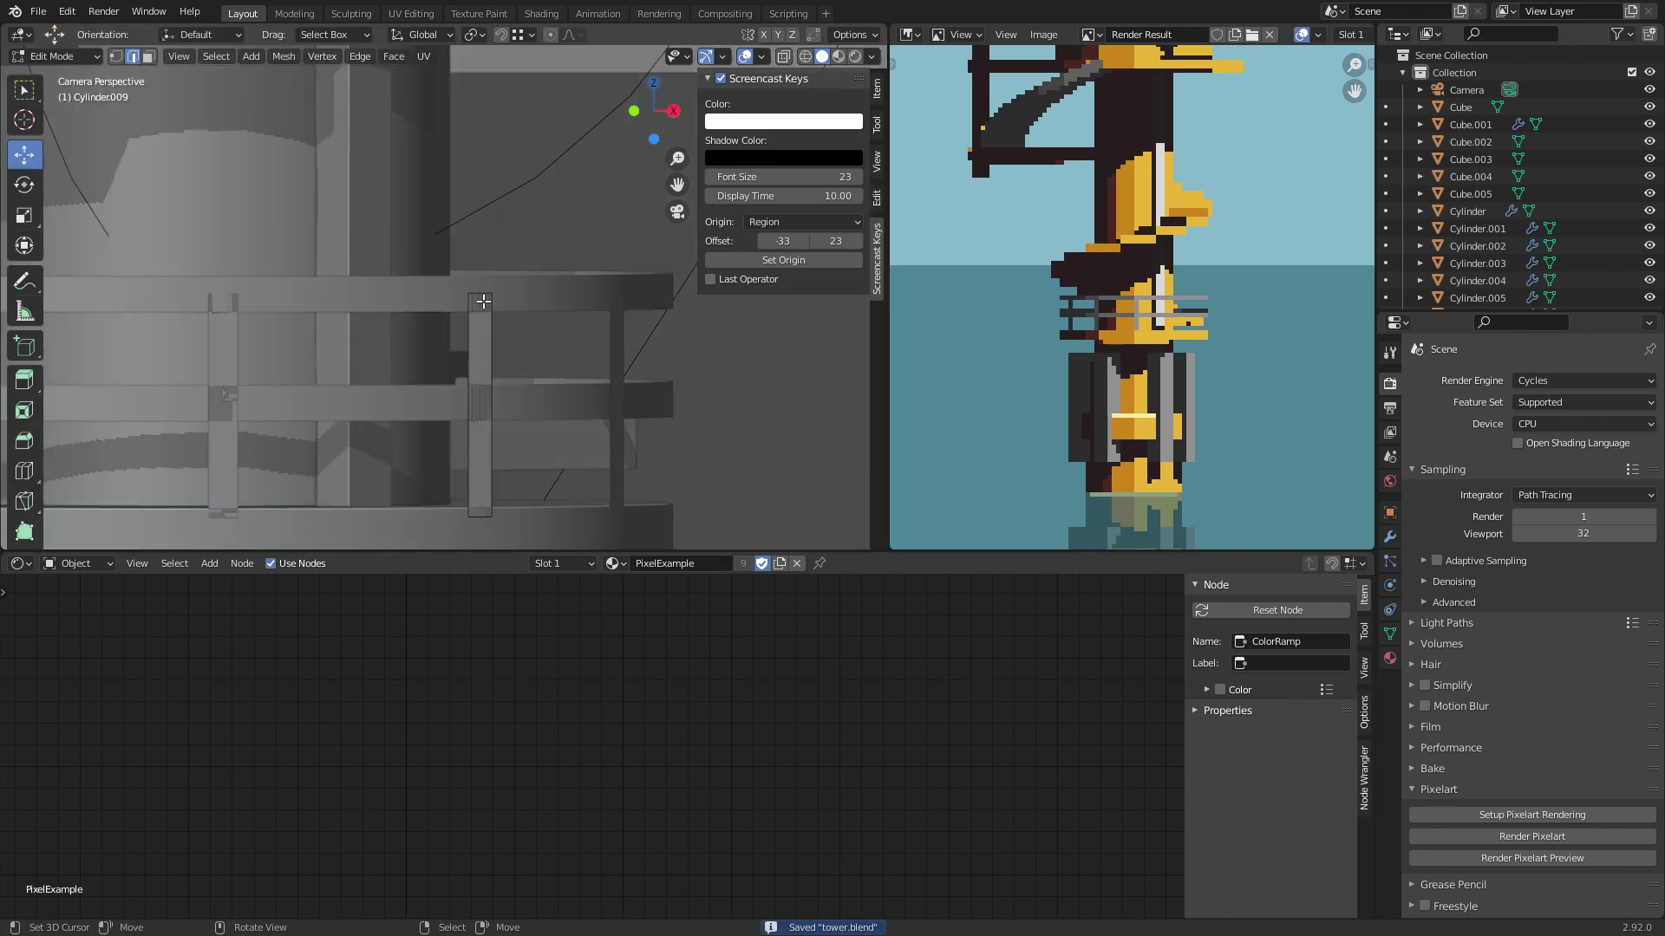
pyautogui.rightClick(482, 292)
pyautogui.keyDown('shift'); pyautogui.click(475, 515); pyautogui.keyUp('shift')
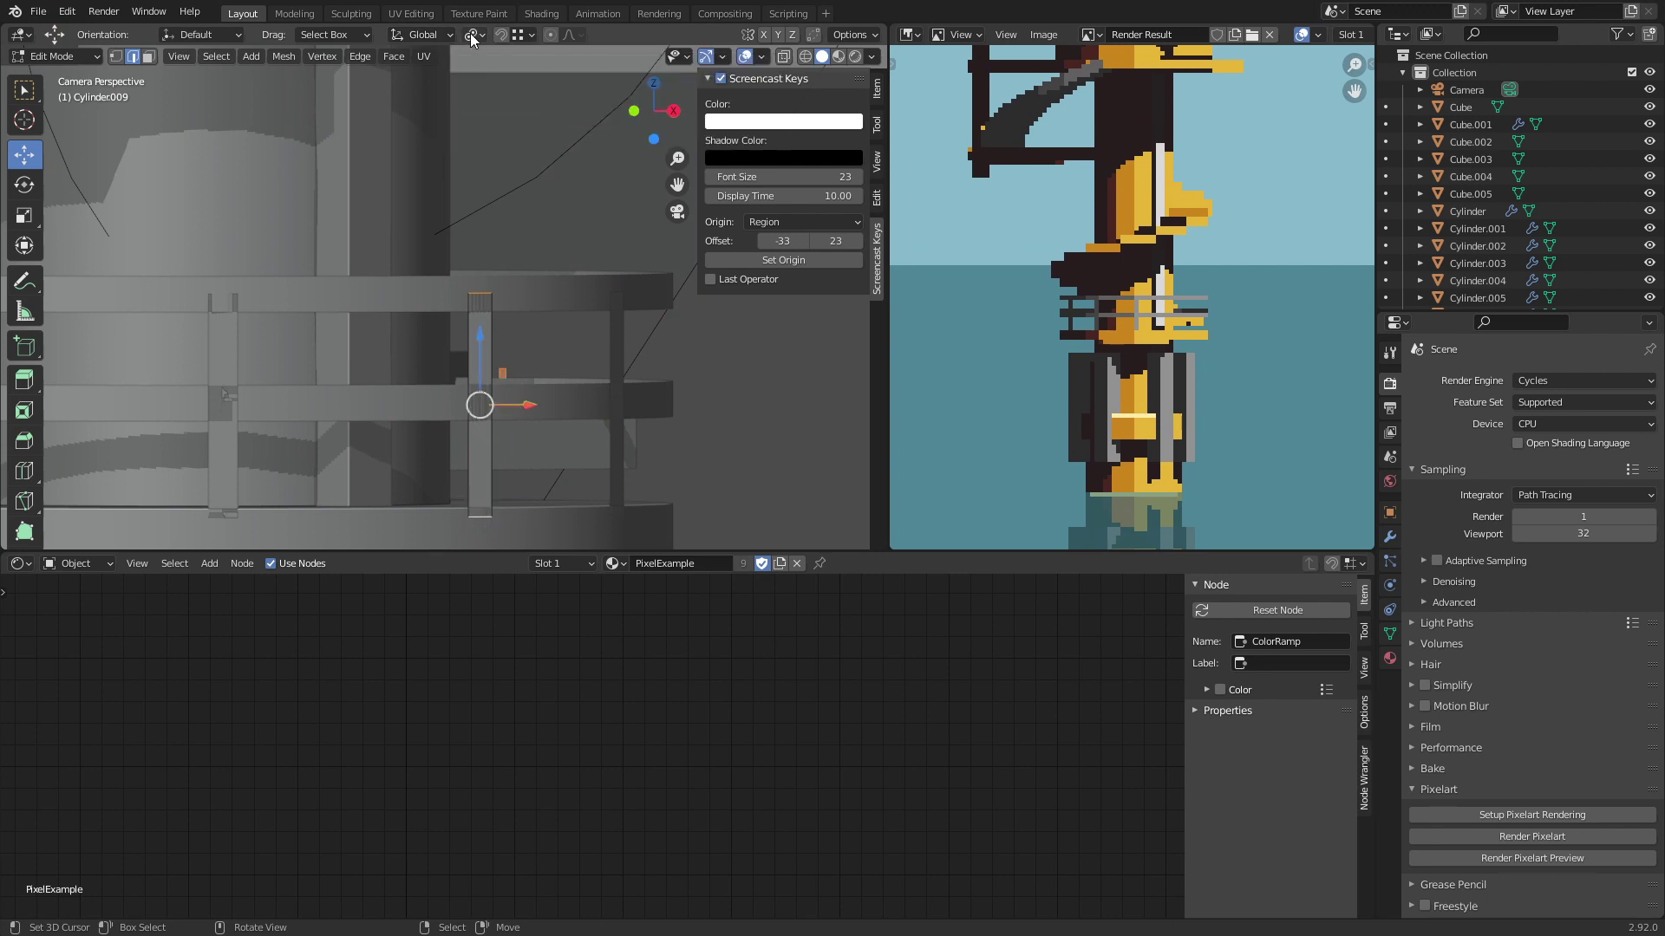
pyautogui.press('s')
pyautogui.click(637, 232)
pyautogui.press('Tab')
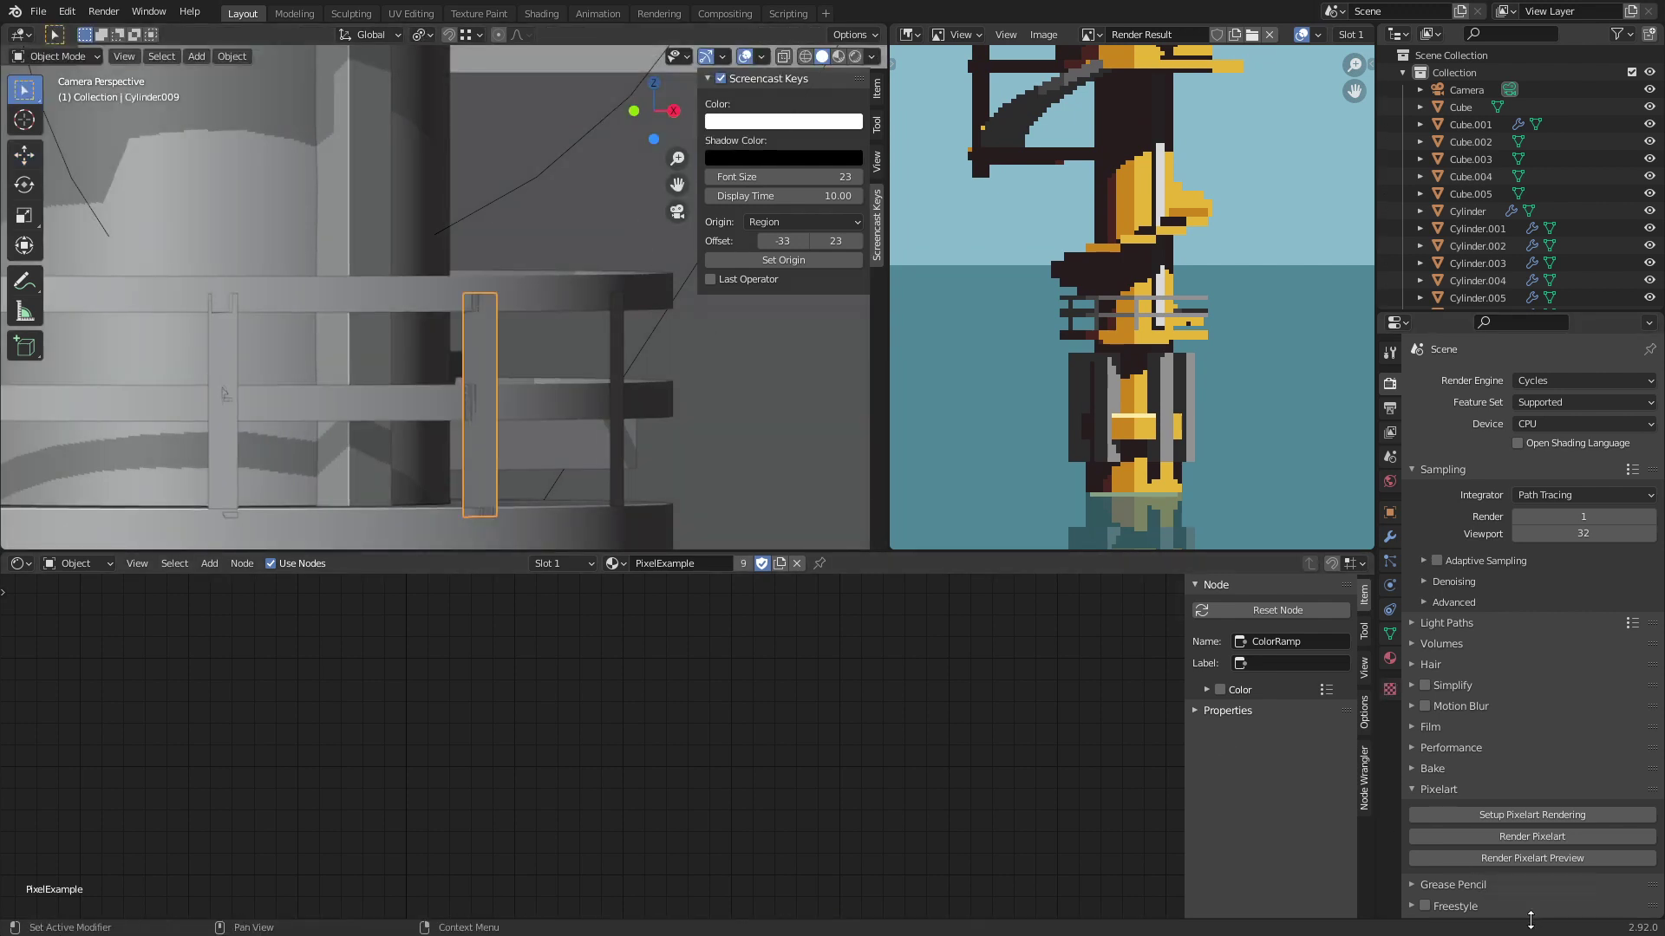
pyautogui.click(1533, 856)
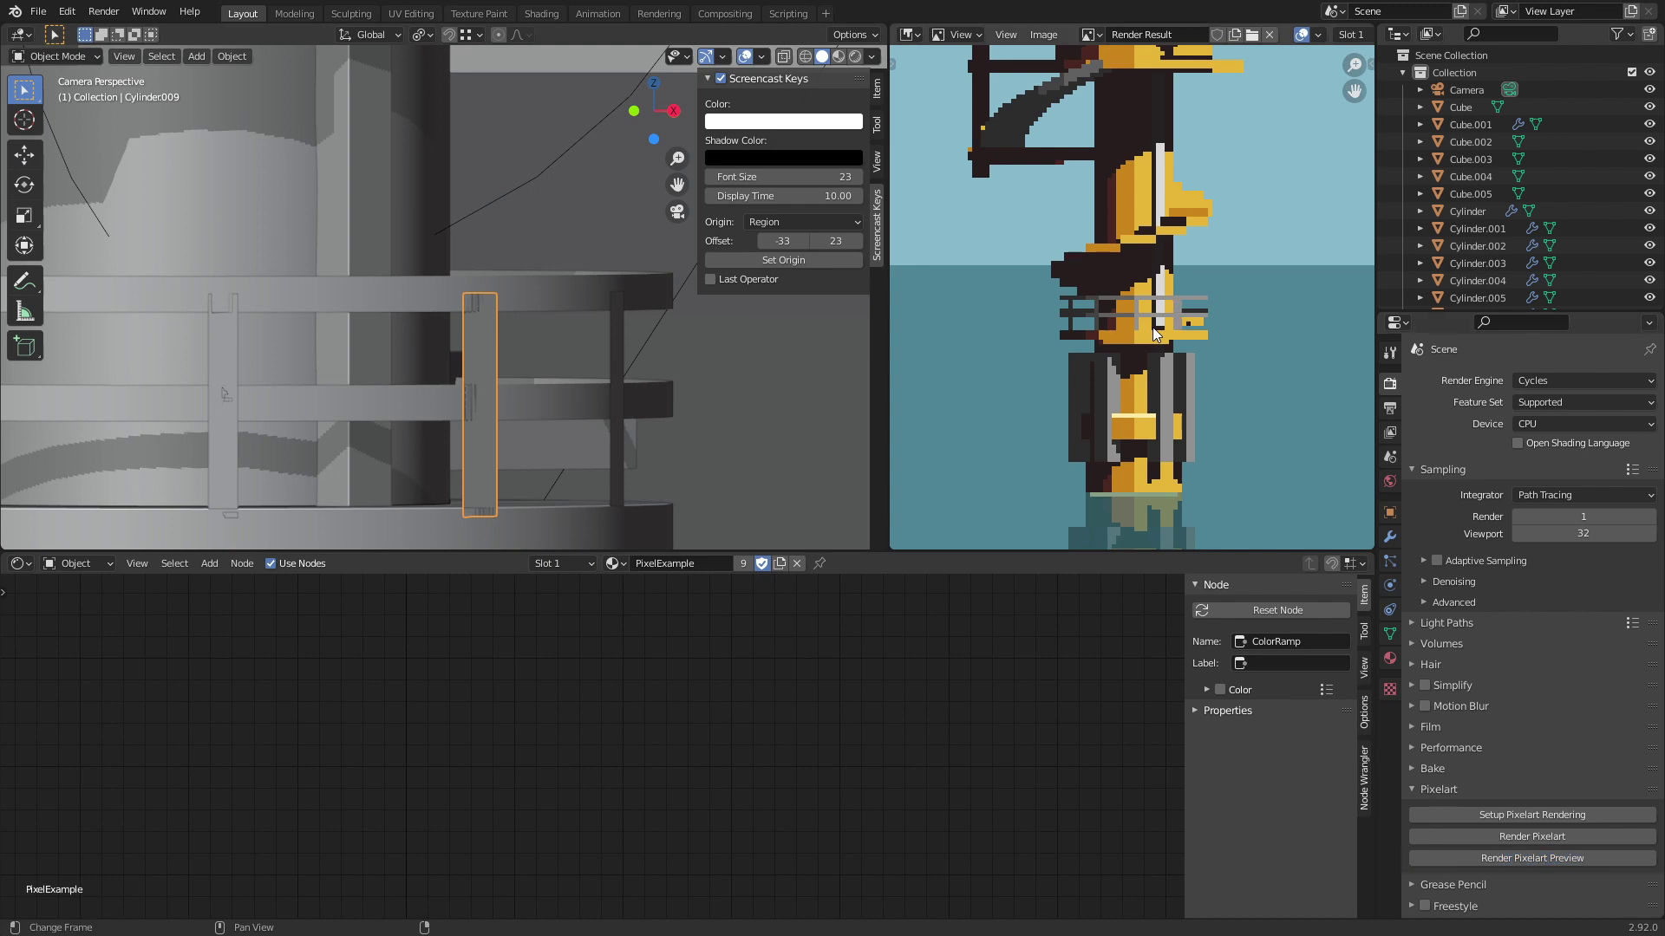
# Step: Scale the inner-right post's end edges back down slightly to narrow it, and render the pixel art preview again
pyautogui.scroll(7, 1152, 326)
pyautogui.press('Tab')
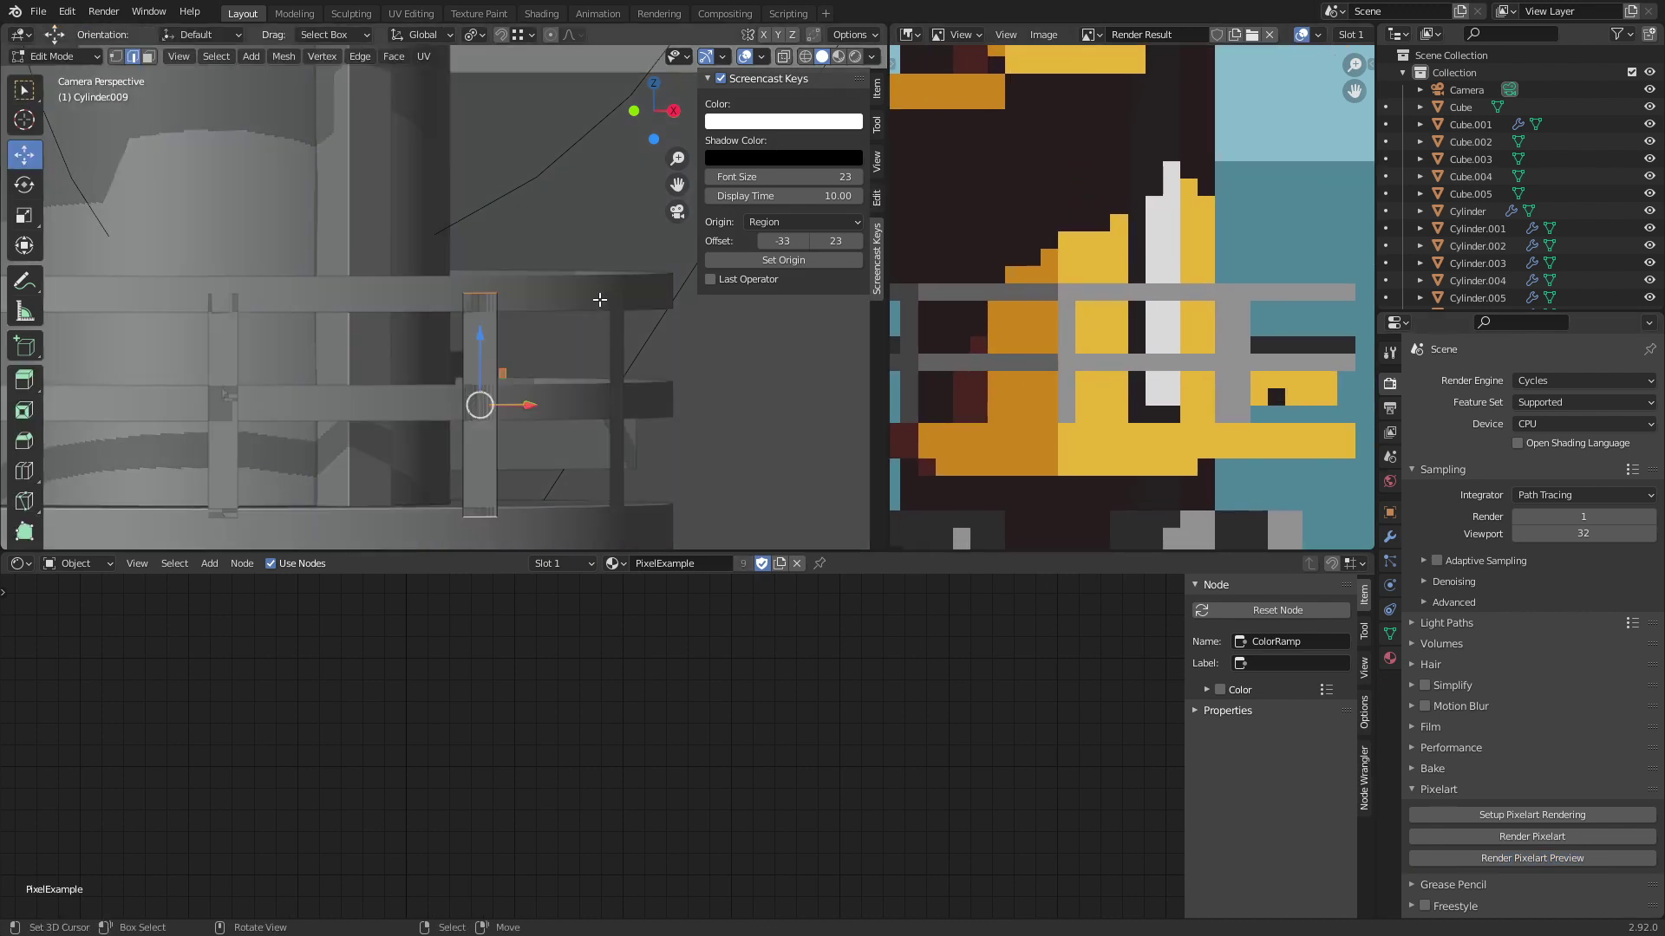
pyautogui.press('s')
pyautogui.click(566, 302)
pyautogui.press('Tab')
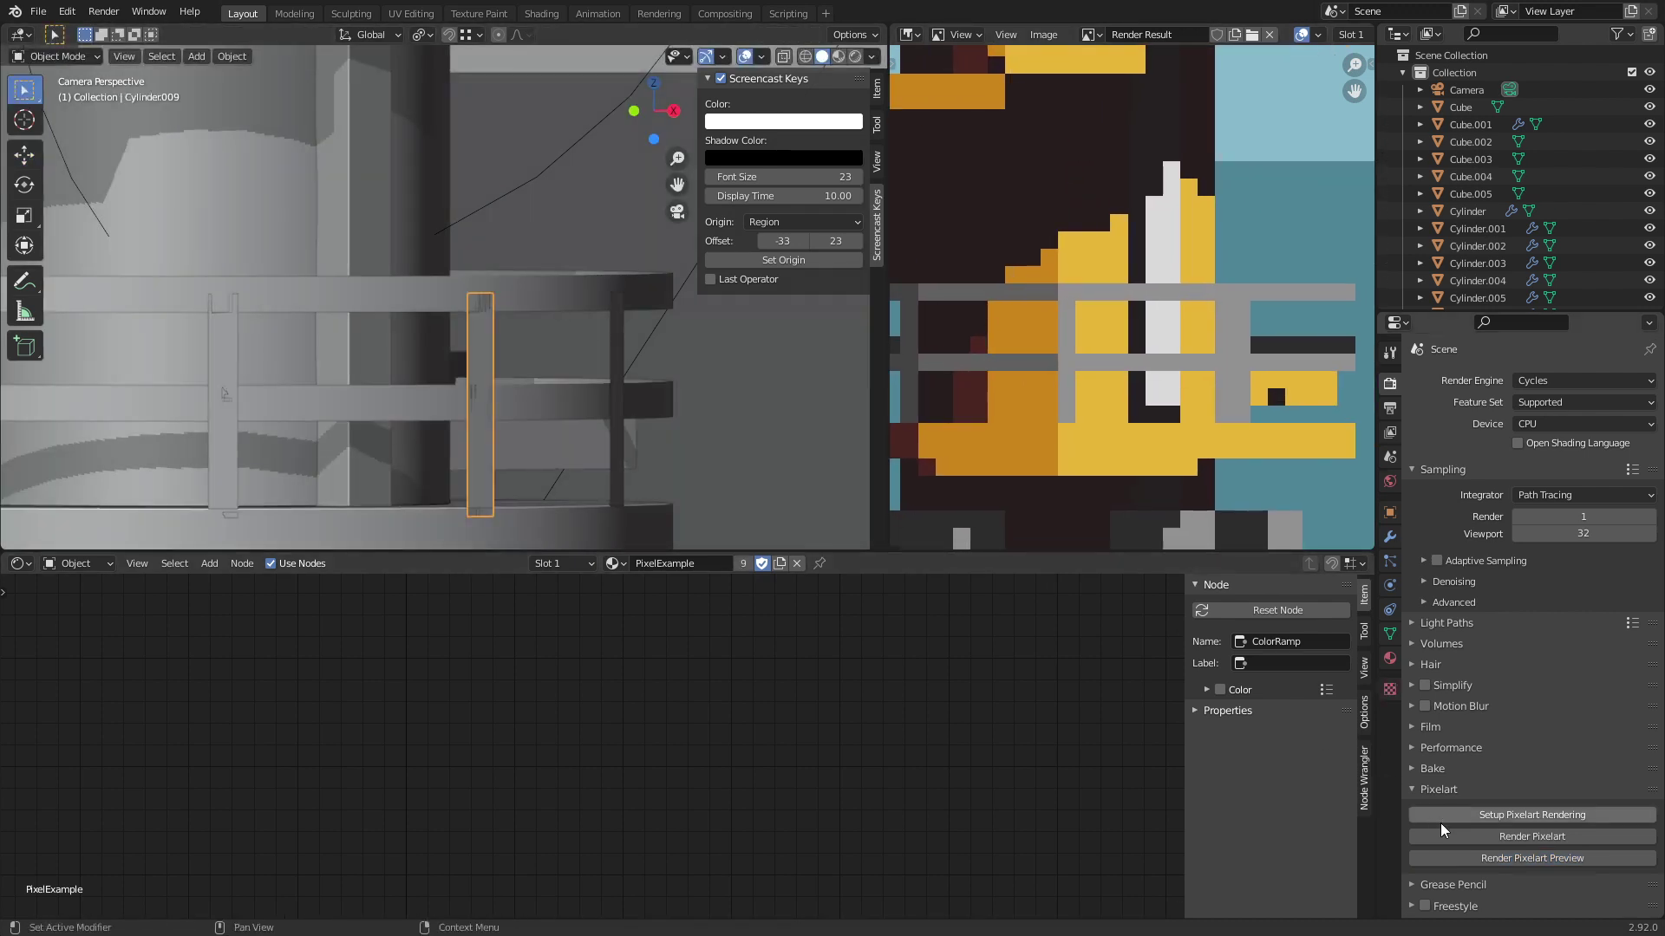
pyautogui.click(1494, 854)
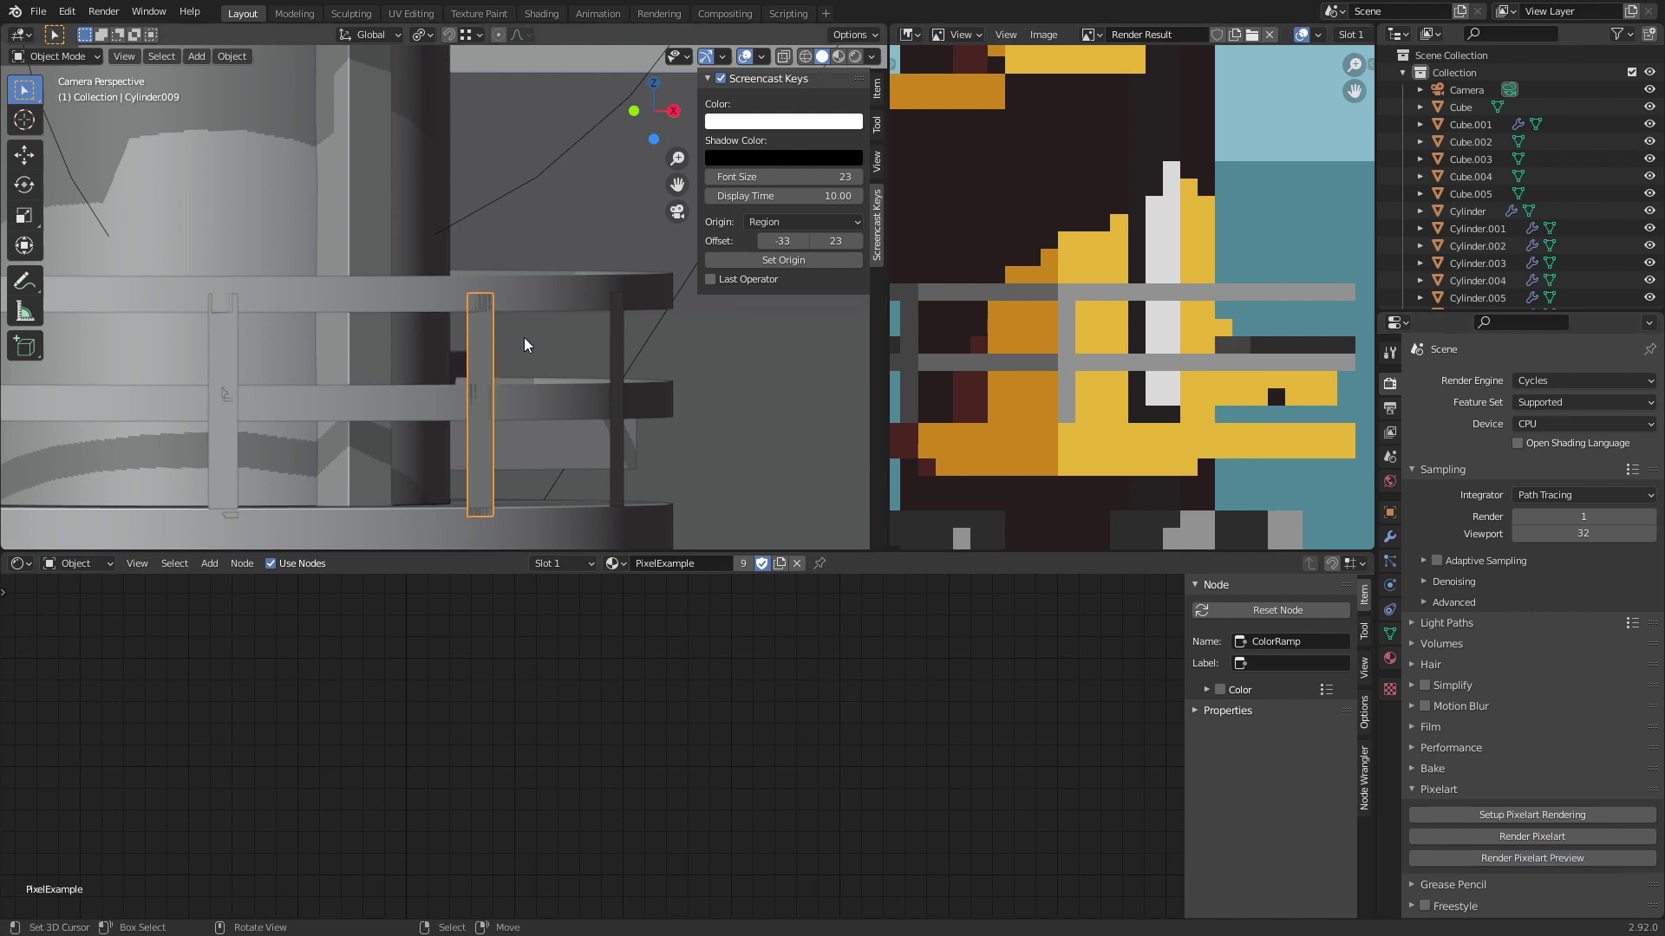
# Step: Rotate the inner-right railing post slightly outward around Z and render the pixel art preview
pyautogui.press('r')
pyautogui.press('z')
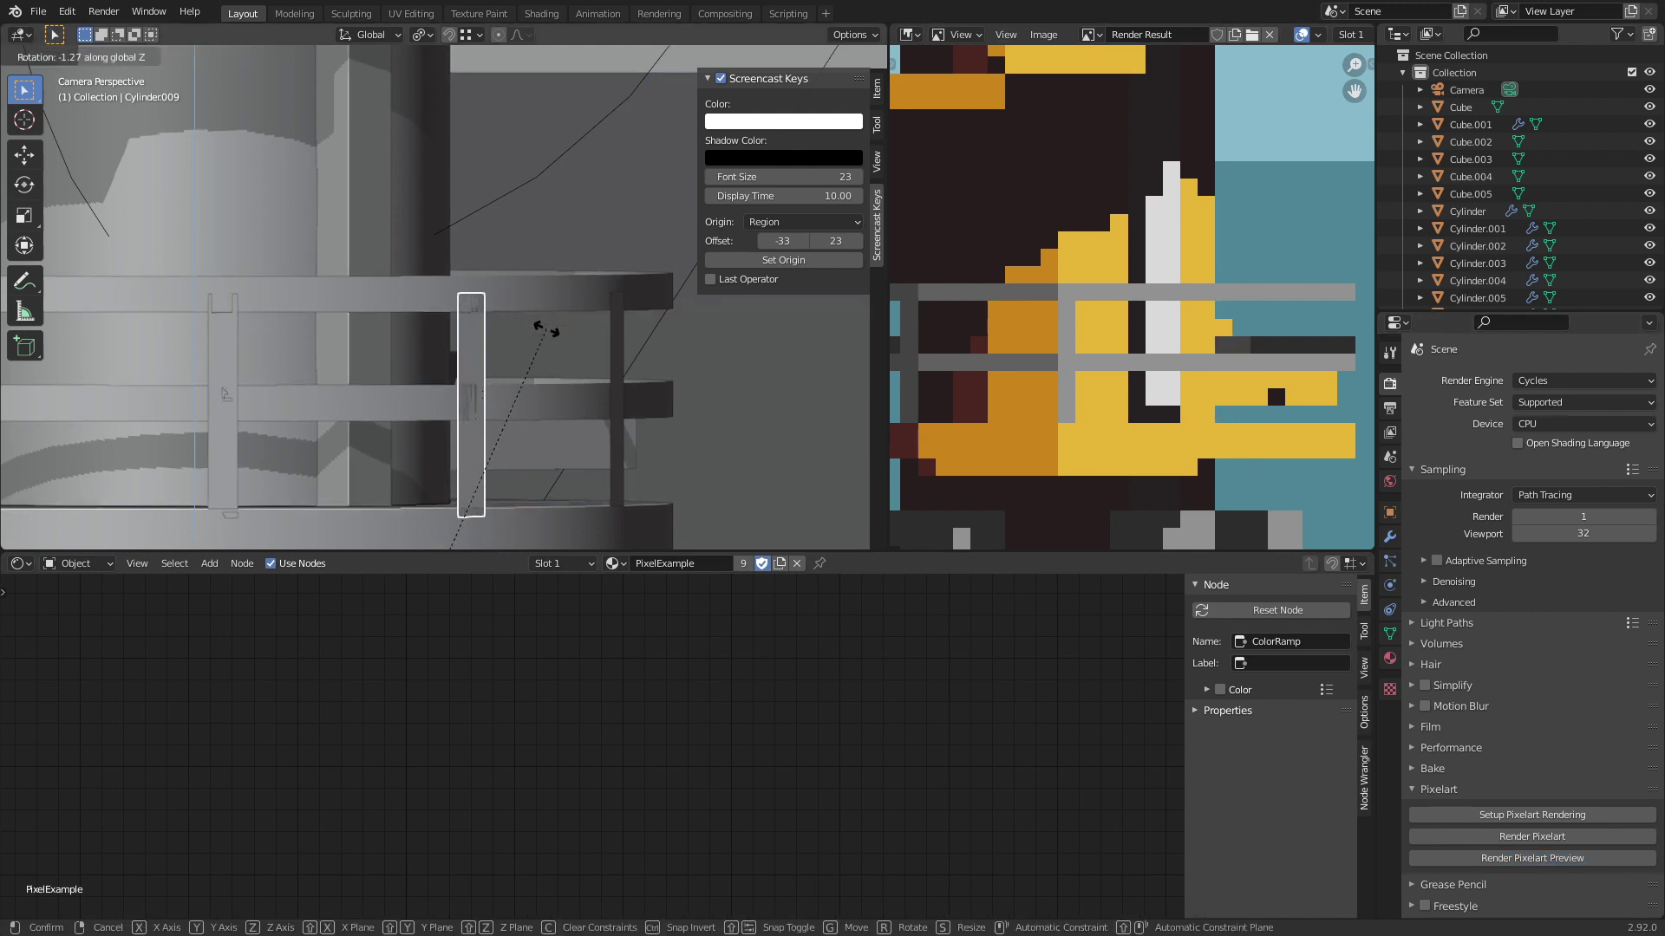
pyautogui.click(520, 298)
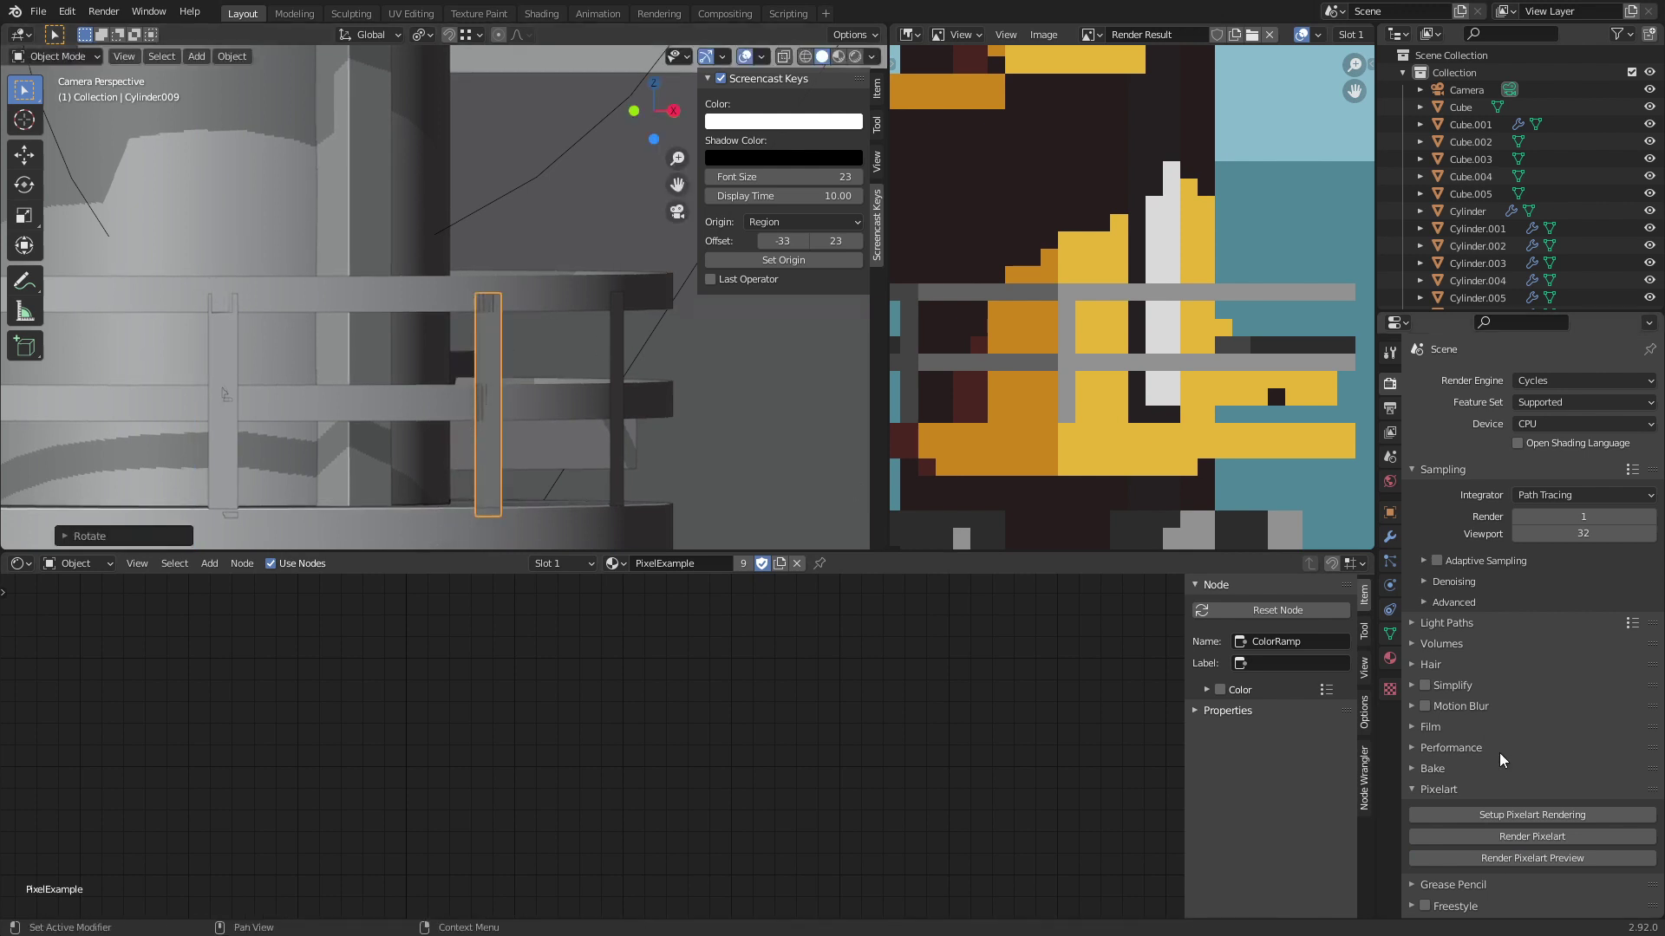
pyautogui.click(1535, 859)
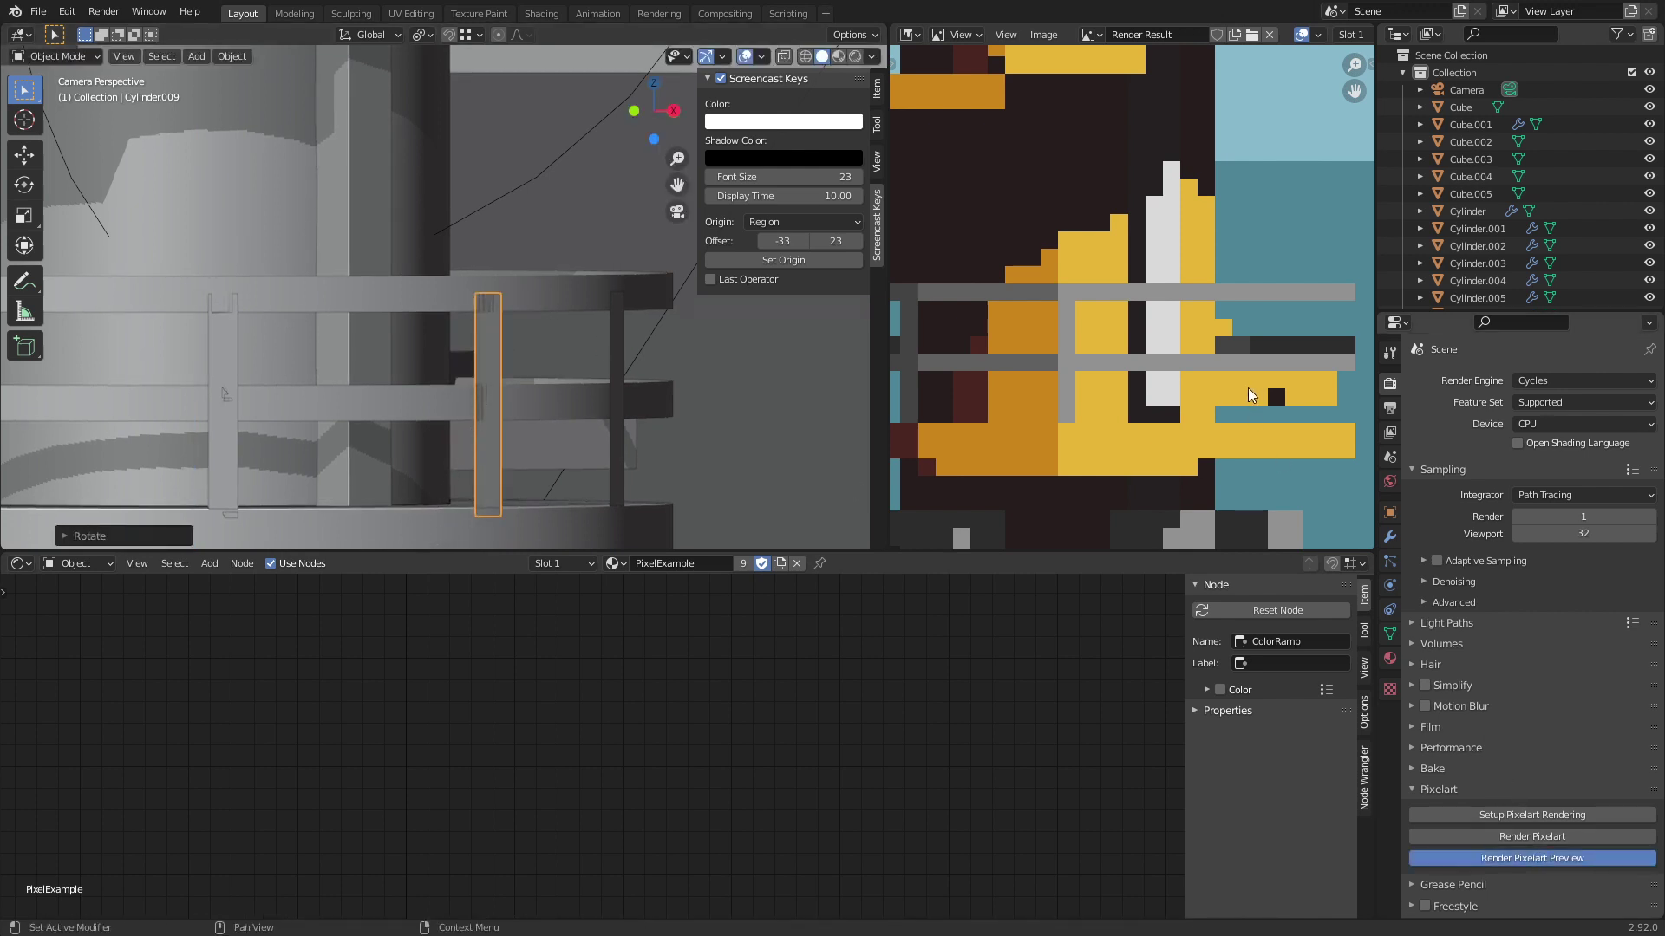
# Step: Widen the far-right railing post by scaling its end edges in Edit Mode, and render the pixel art preview
pyautogui.rightClick(612, 350)
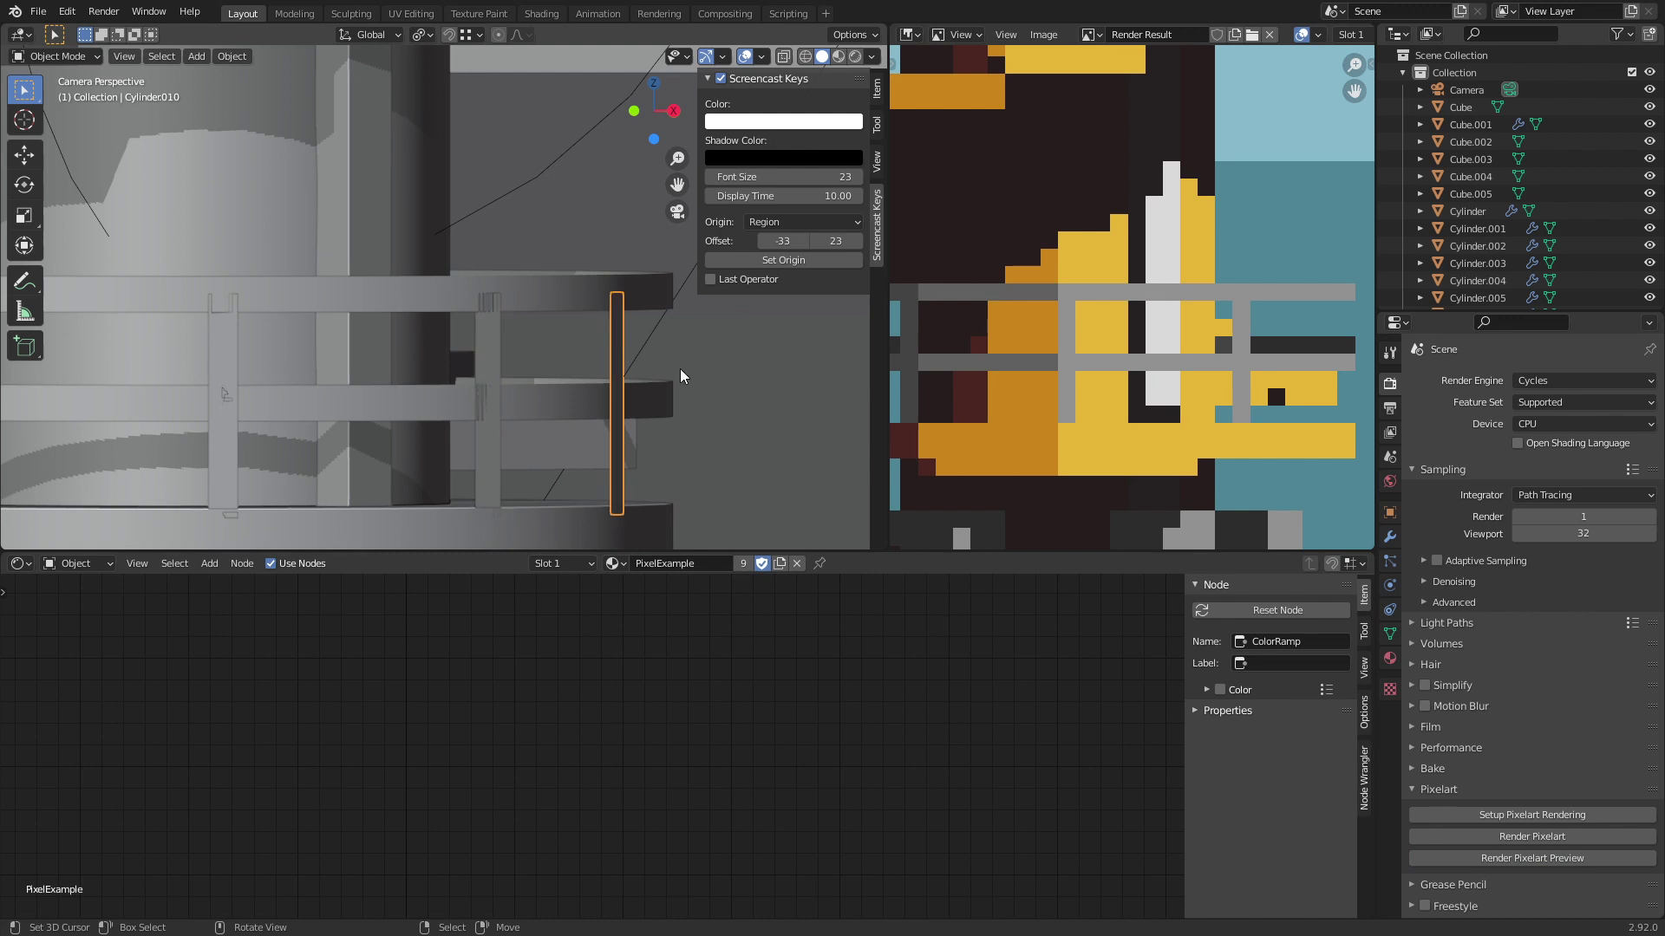
pyautogui.press('Tab')
pyautogui.rightClick(617, 295)
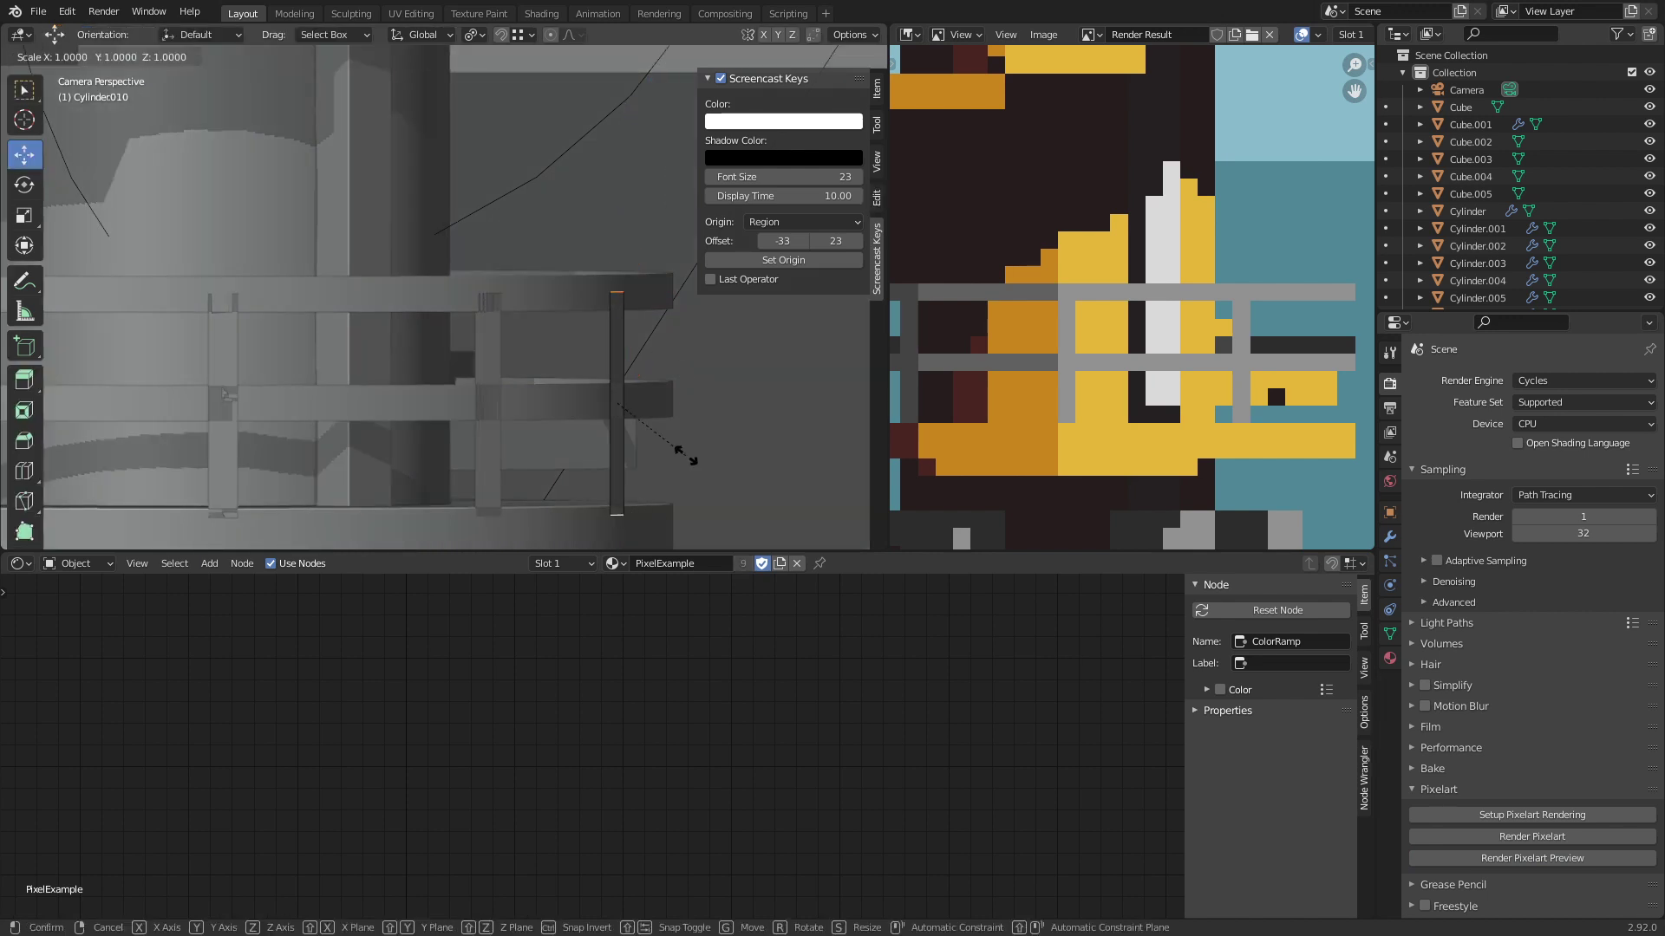
pyautogui.press('Tab')
pyautogui.click(1489, 861)
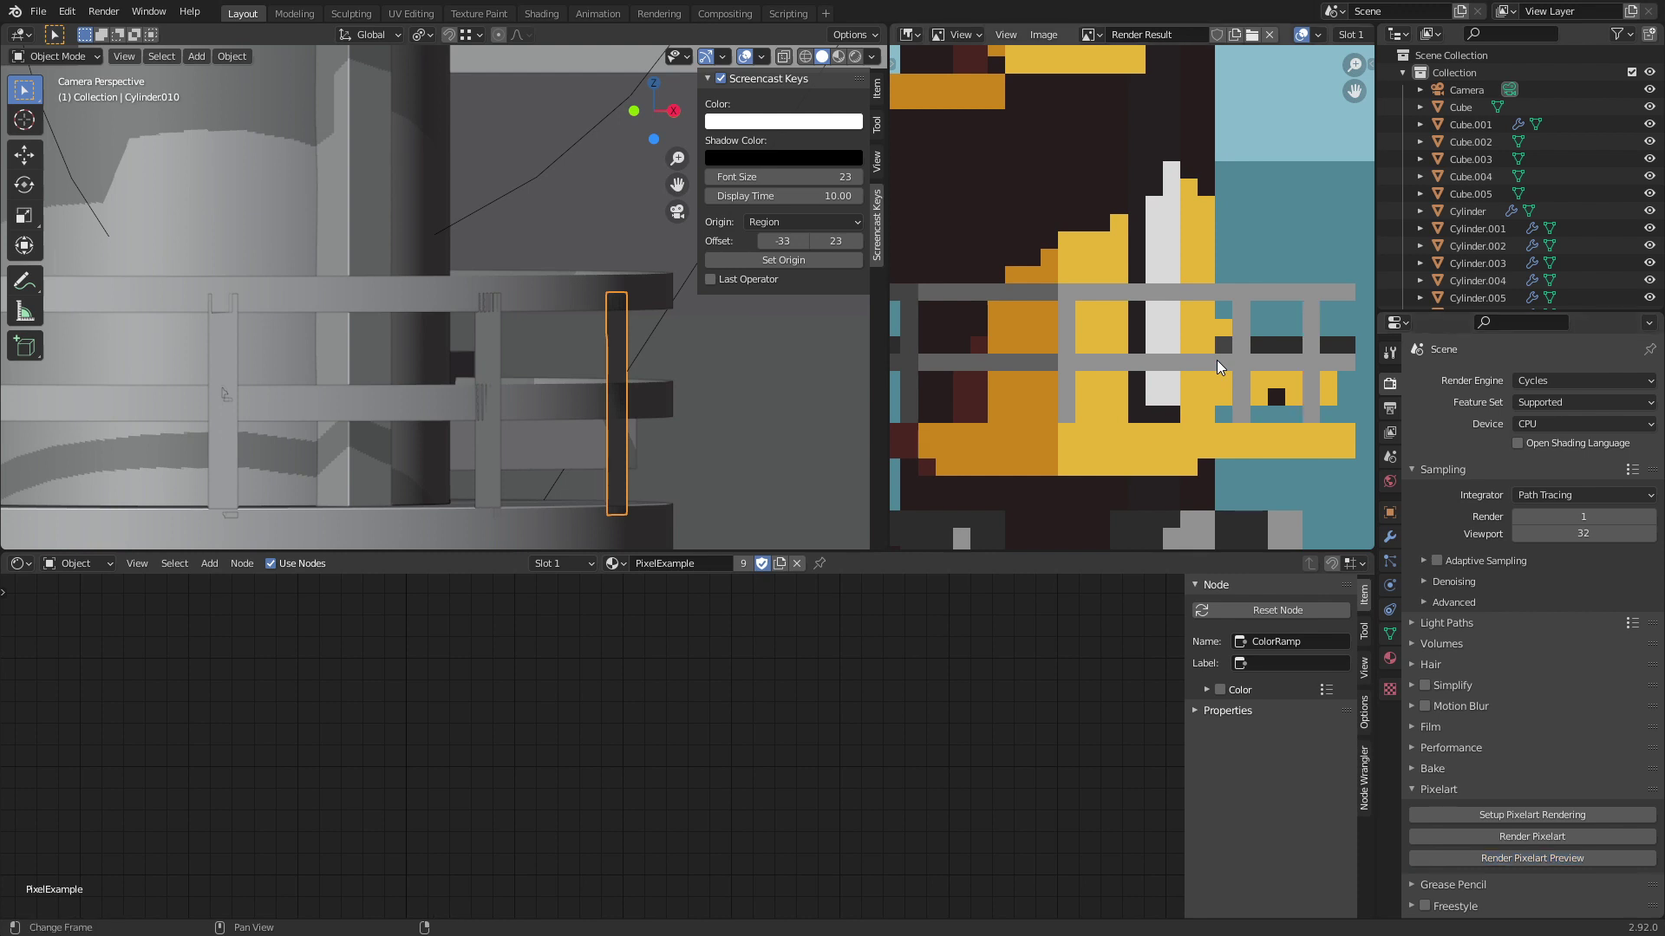
pyautogui.scroll(-3, 1216, 361)
pyautogui.moveTo(1200, 375); pyautogui.dragTo(1226, 387, button='middle')
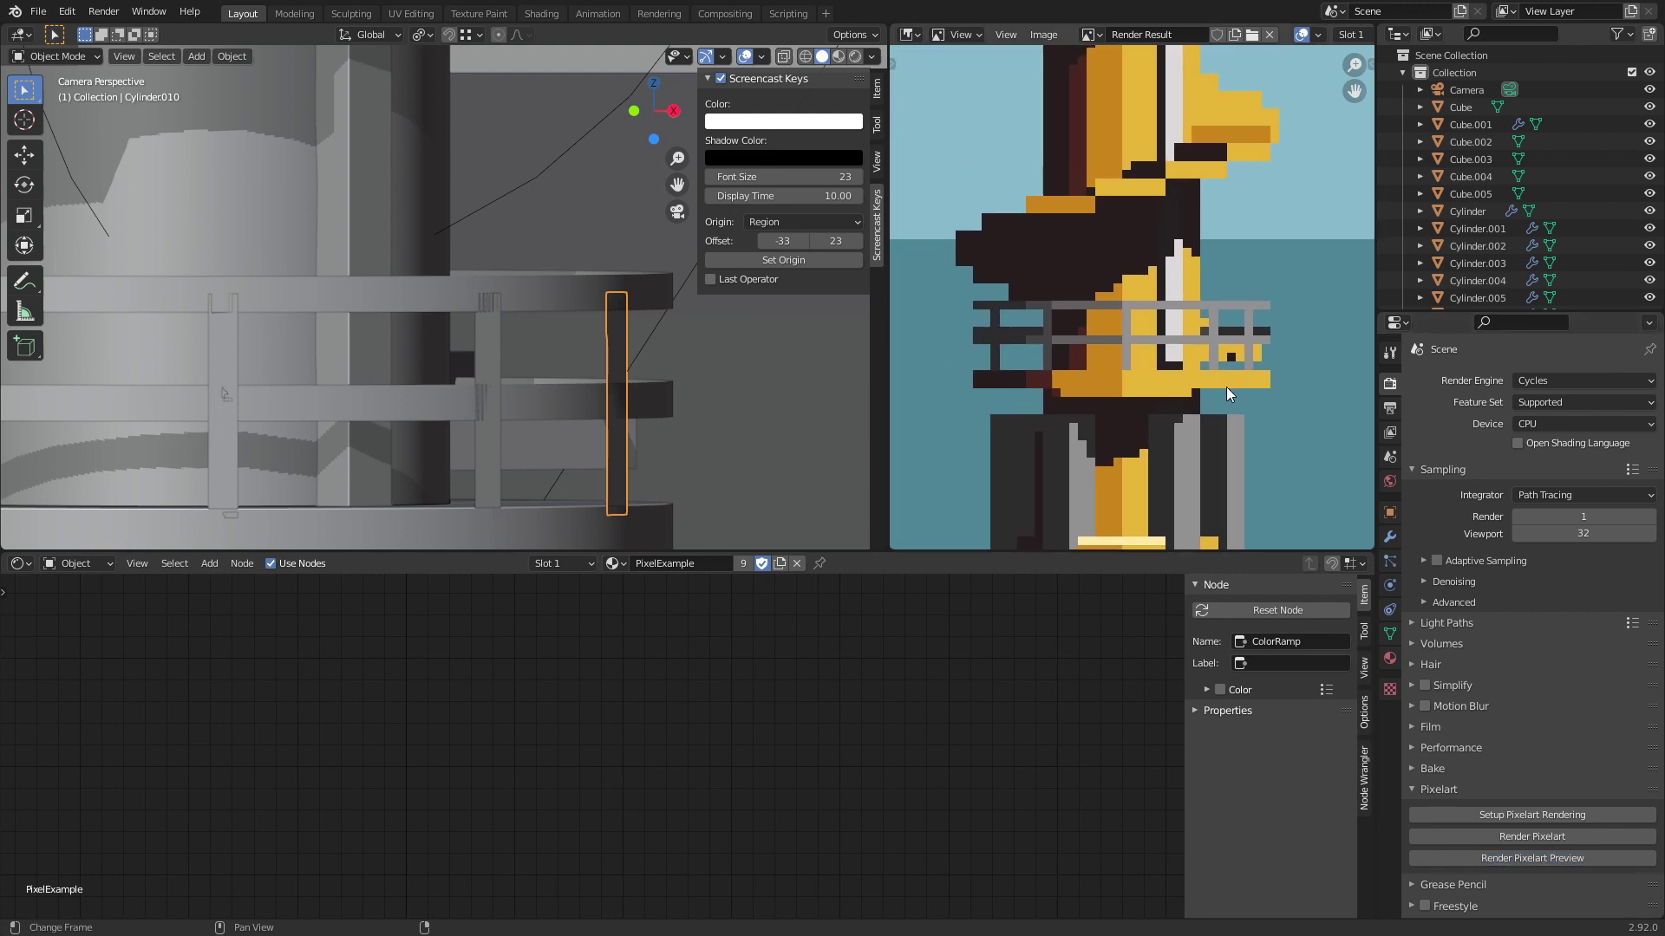
# Step: Save the file and look over the whole tower in the pixel art preview
pyautogui.hotkey('ctrl', 's')
pyautogui.scroll(-6, 1176, 363)
pyautogui.scroll(7, 1158, 377)
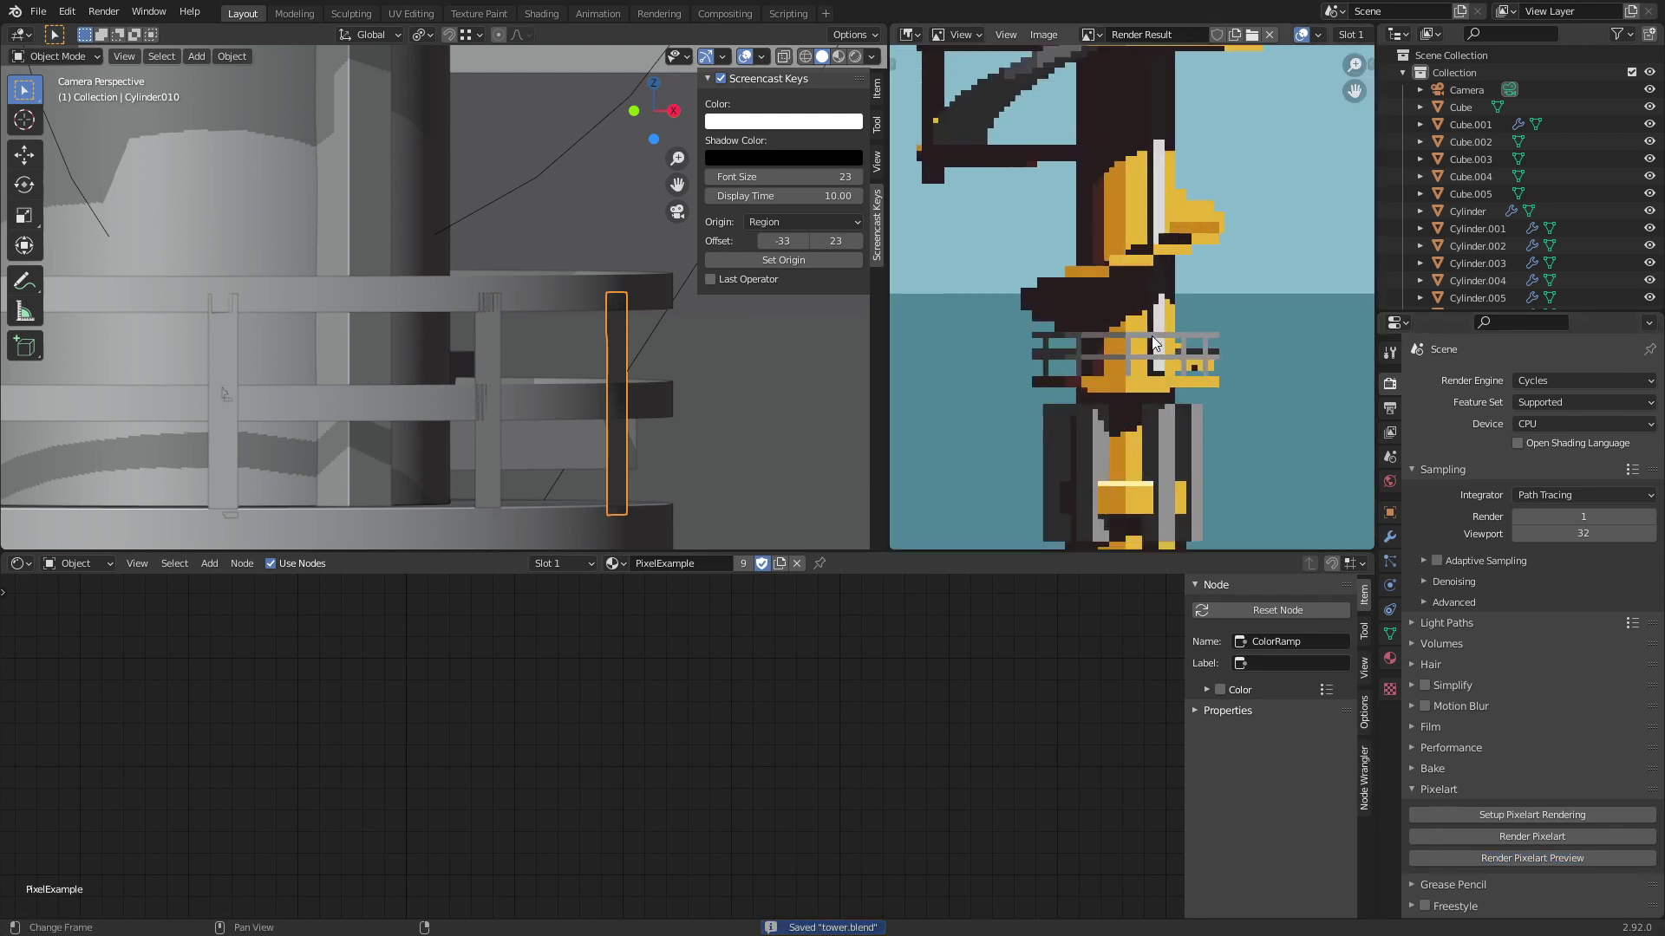
pyautogui.scroll(-3, 1132, 388)
pyautogui.moveTo(1129, 387); pyautogui.dragTo(1125, 449, button='middle')
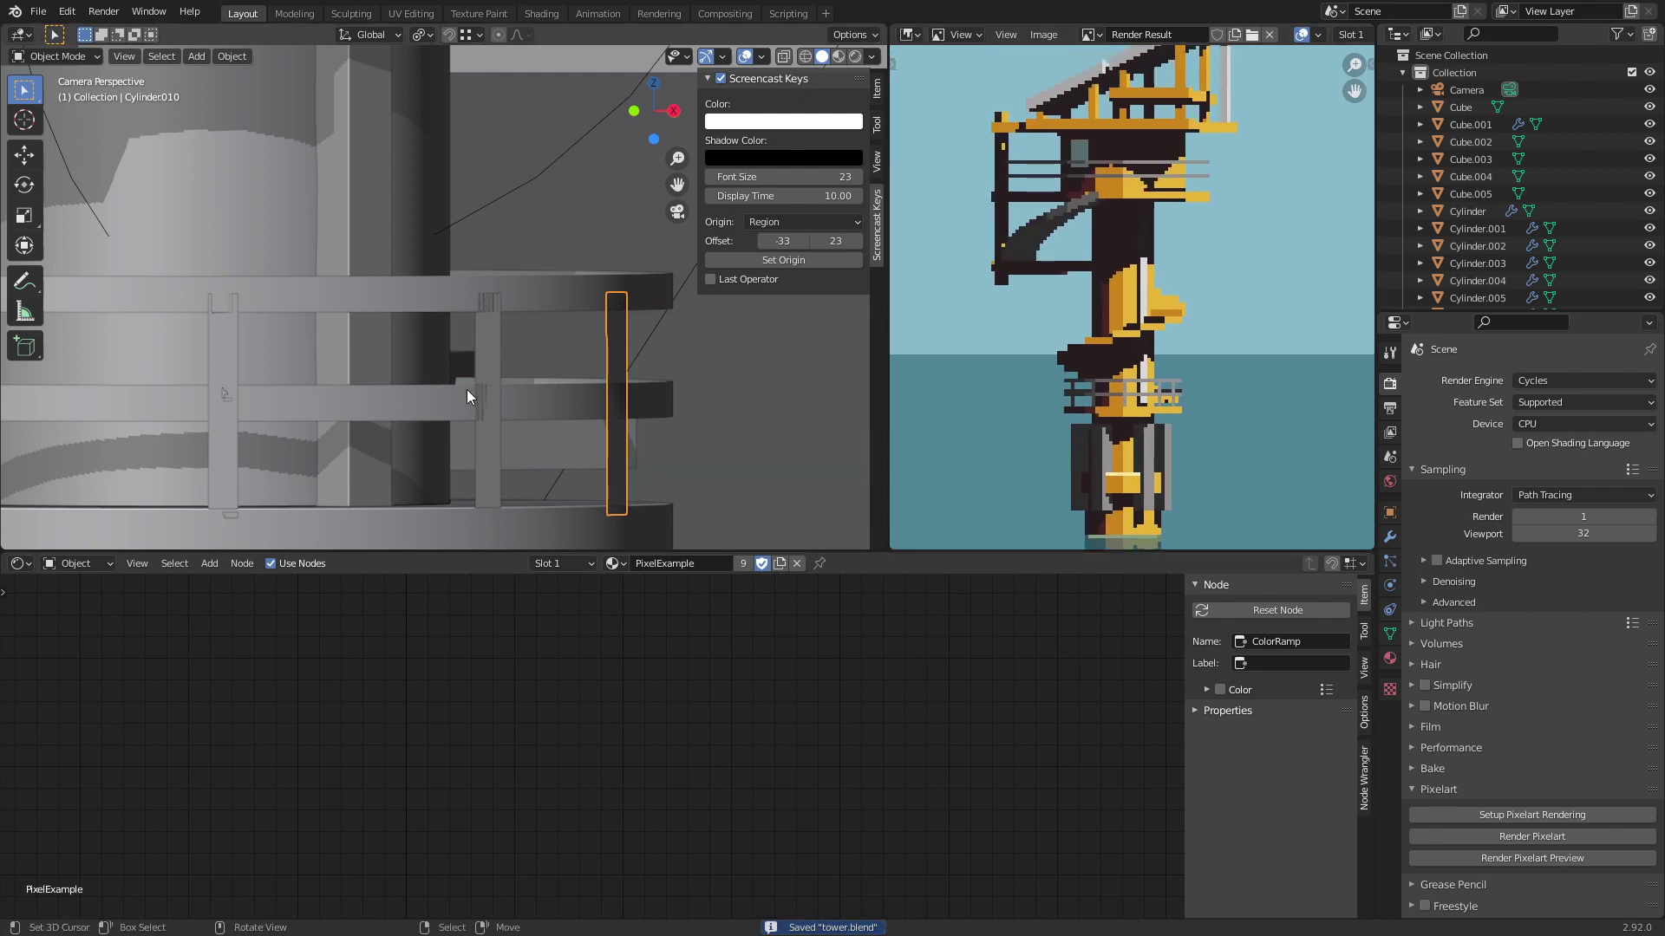
# Step: Separate the inner-left post from the lower balcony's railing mesh into its own object
pyautogui.scroll(-3, 467, 389)
pyautogui.scroll(-5, 461, 331)
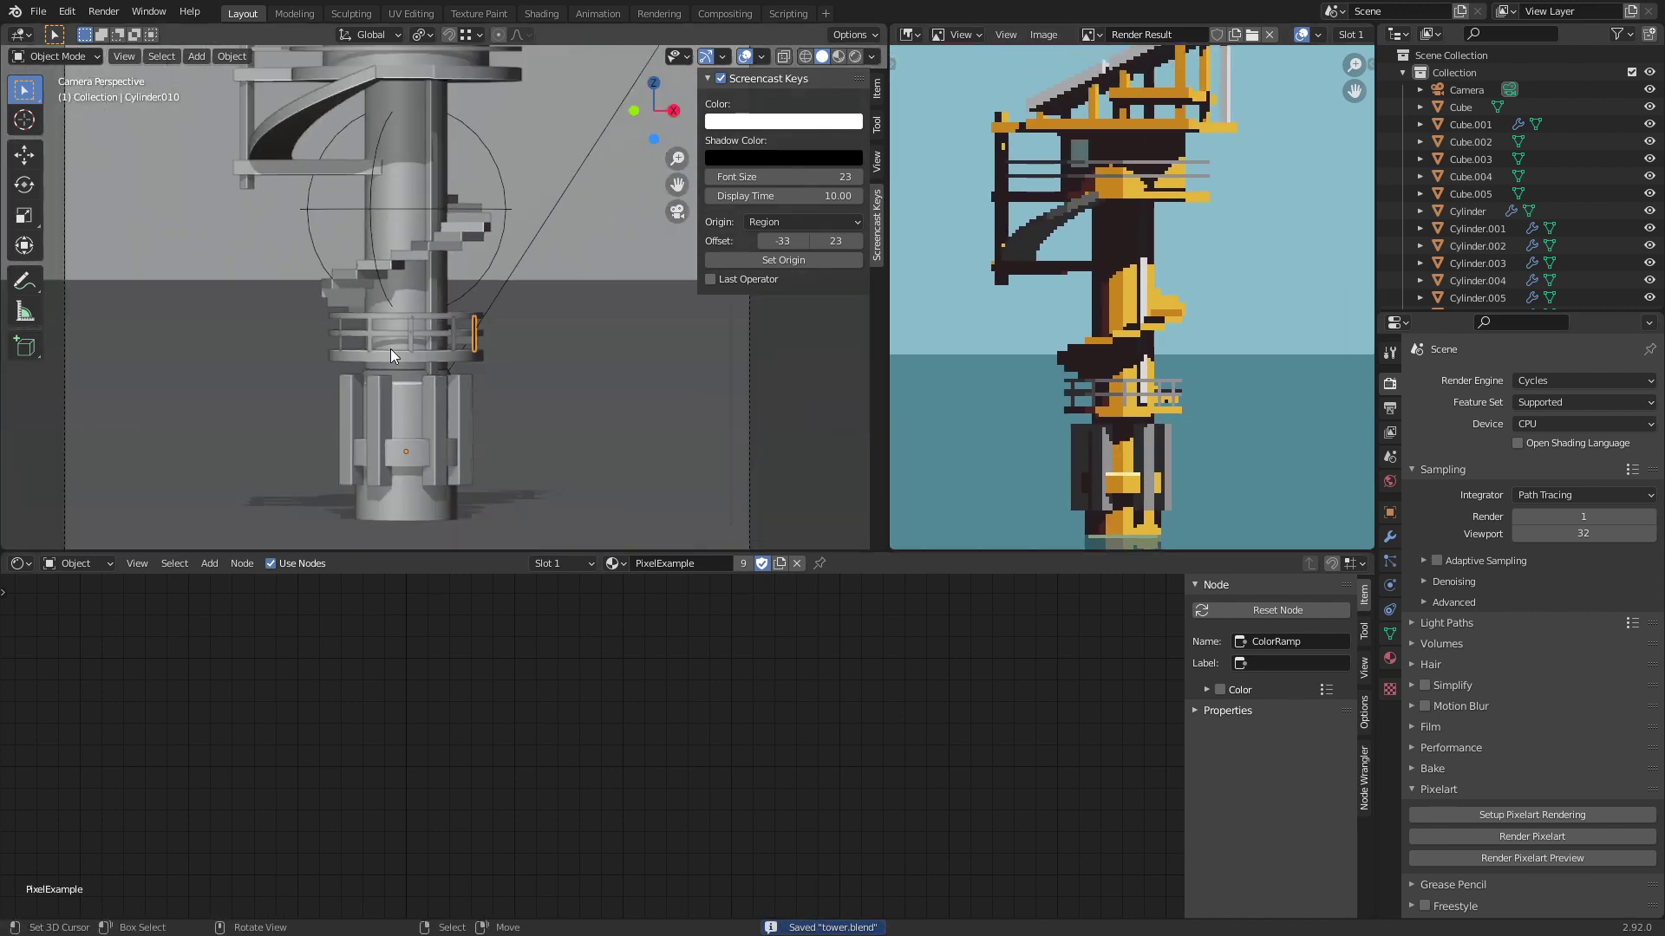
pyautogui.scroll(2, 392, 356)
pyautogui.scroll(3, 342, 502)
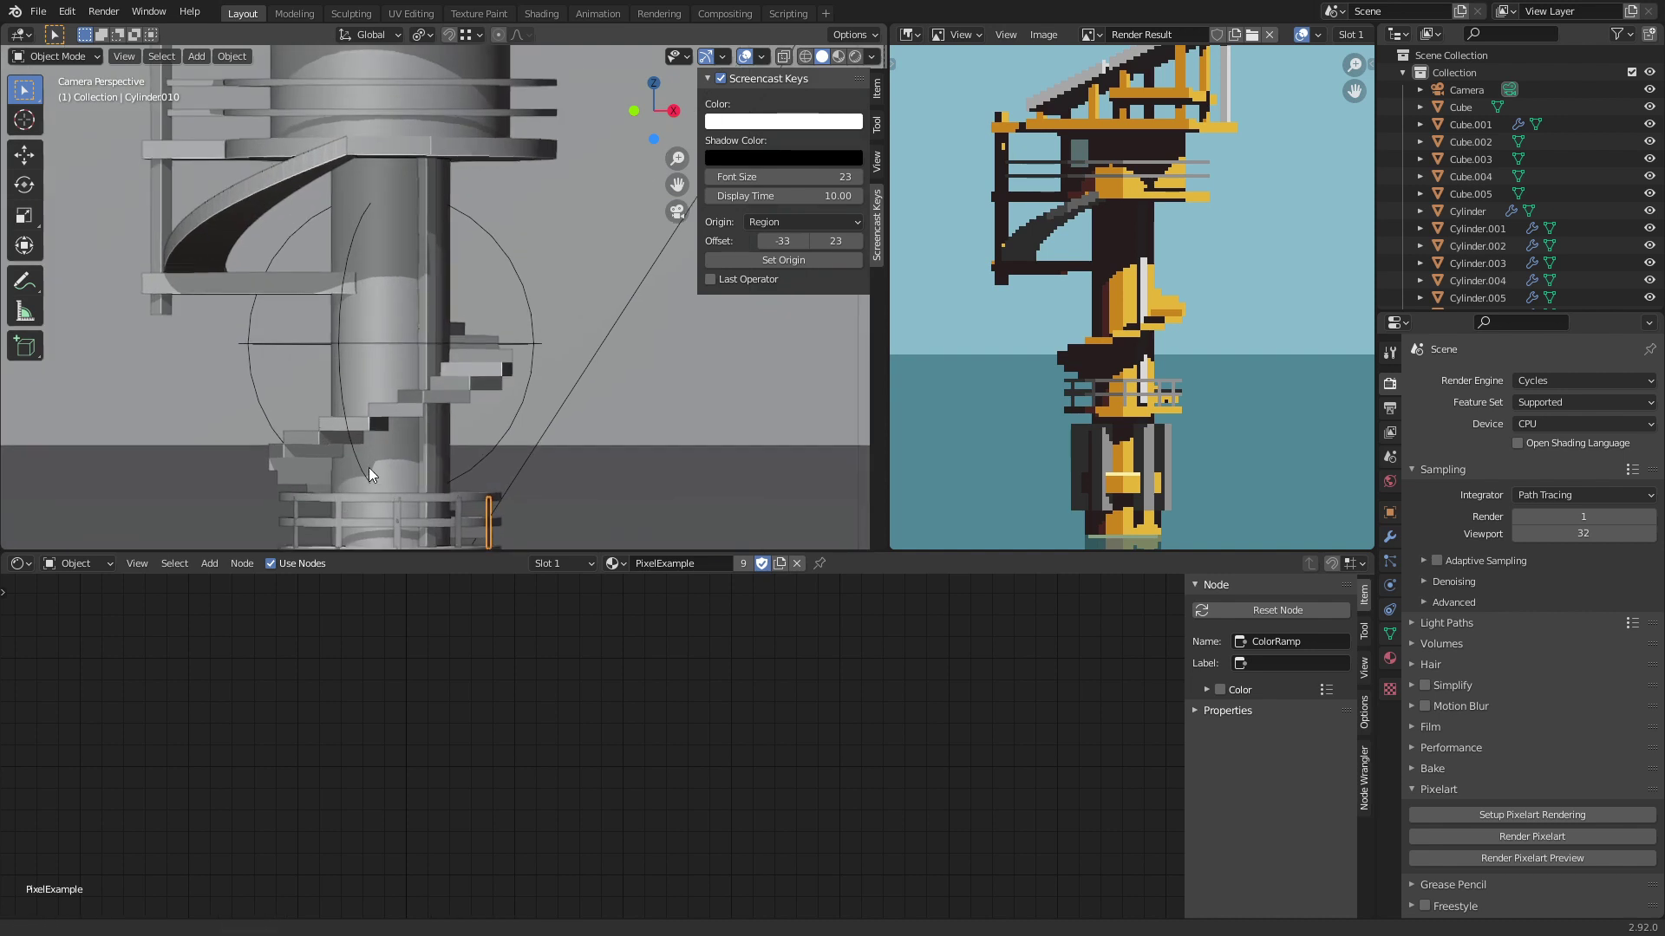
pyautogui.scroll(5, 362, 329)
pyautogui.keyDown('shift'); pyautogui.click(122, 440); pyautogui.keyUp('shift')
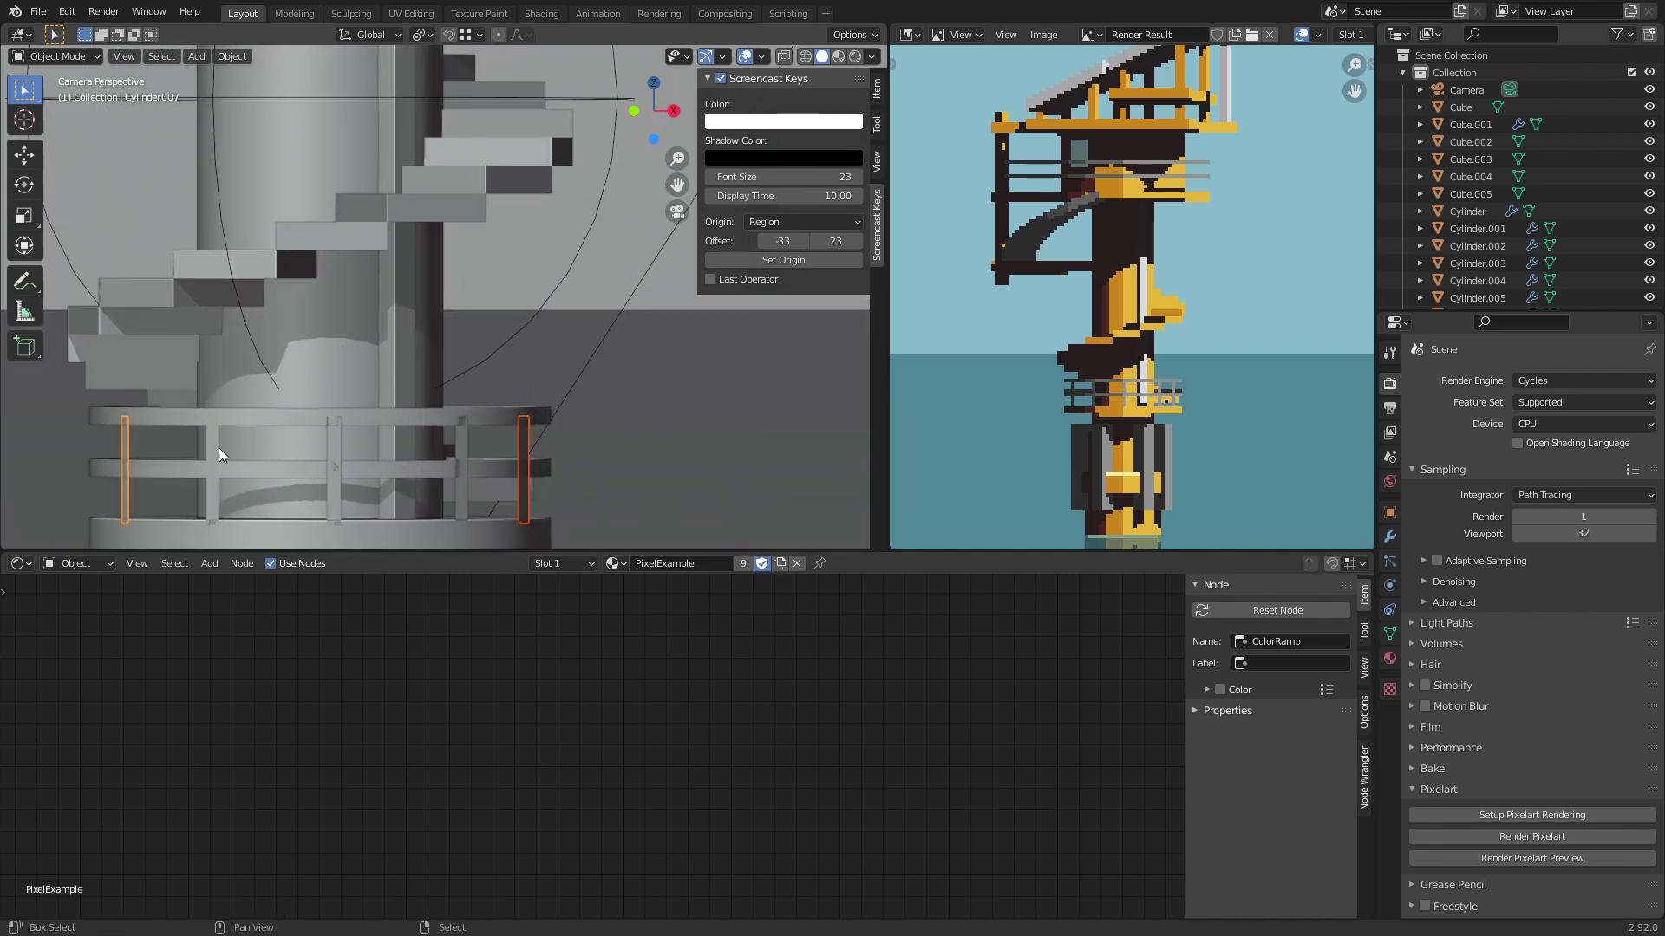
pyautogui.click(221, 448)
pyautogui.click(334, 445)
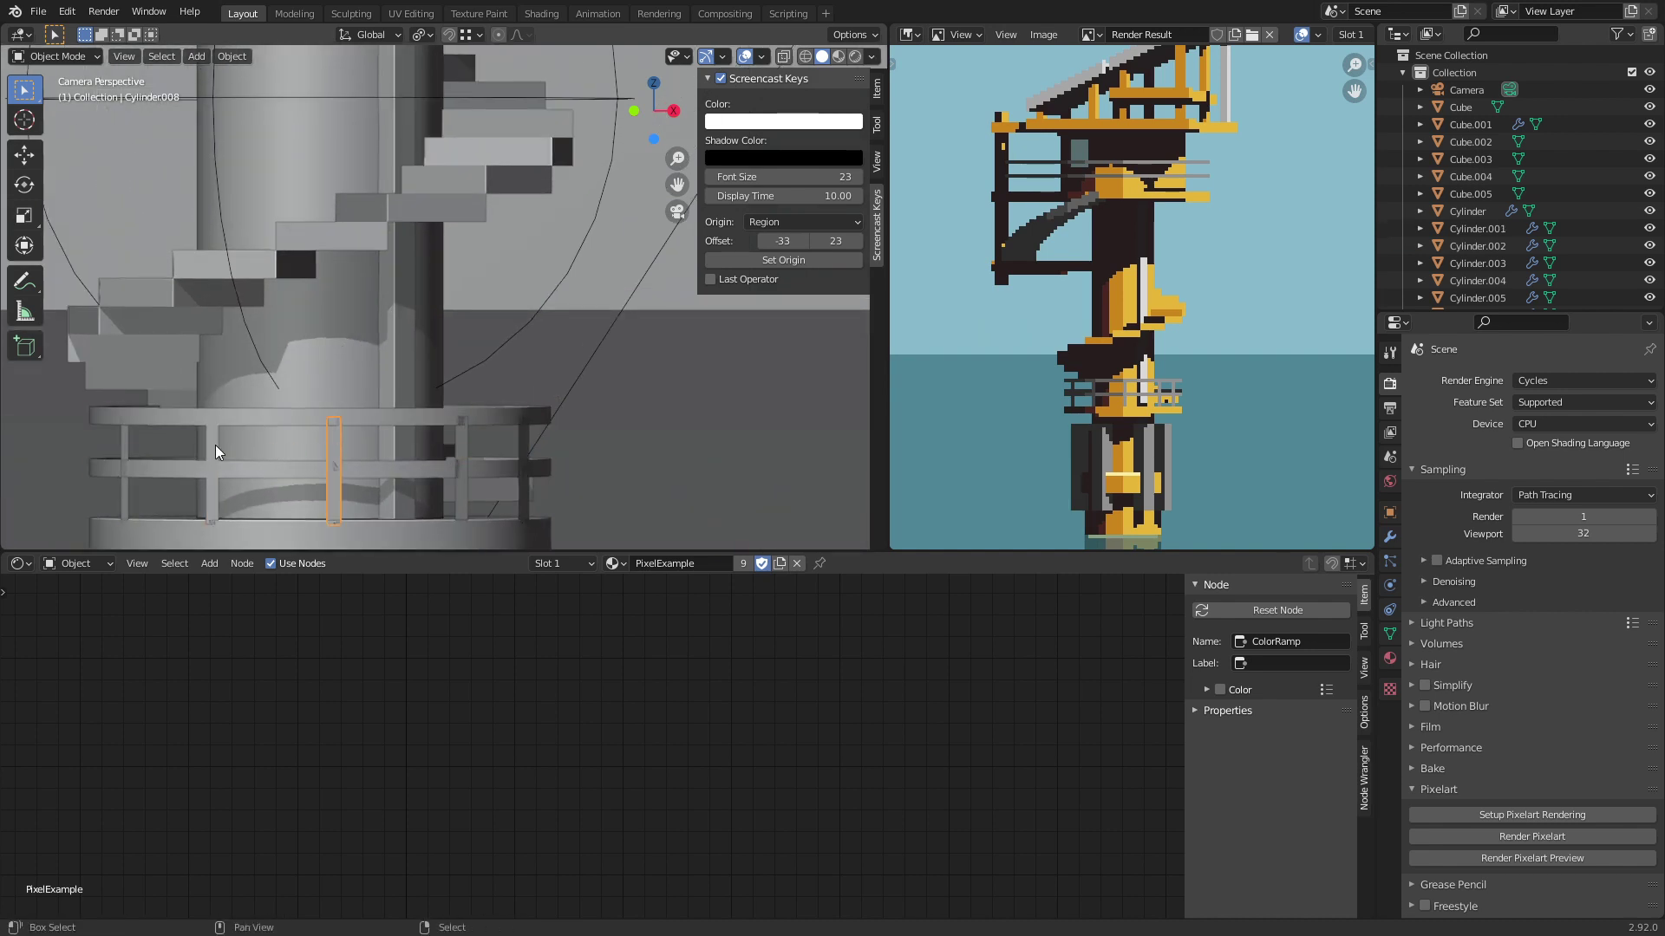
pyautogui.keyDown('shift'); pyautogui.click(215, 451); pyautogui.keyUp('shift')
pyautogui.press('Tab')
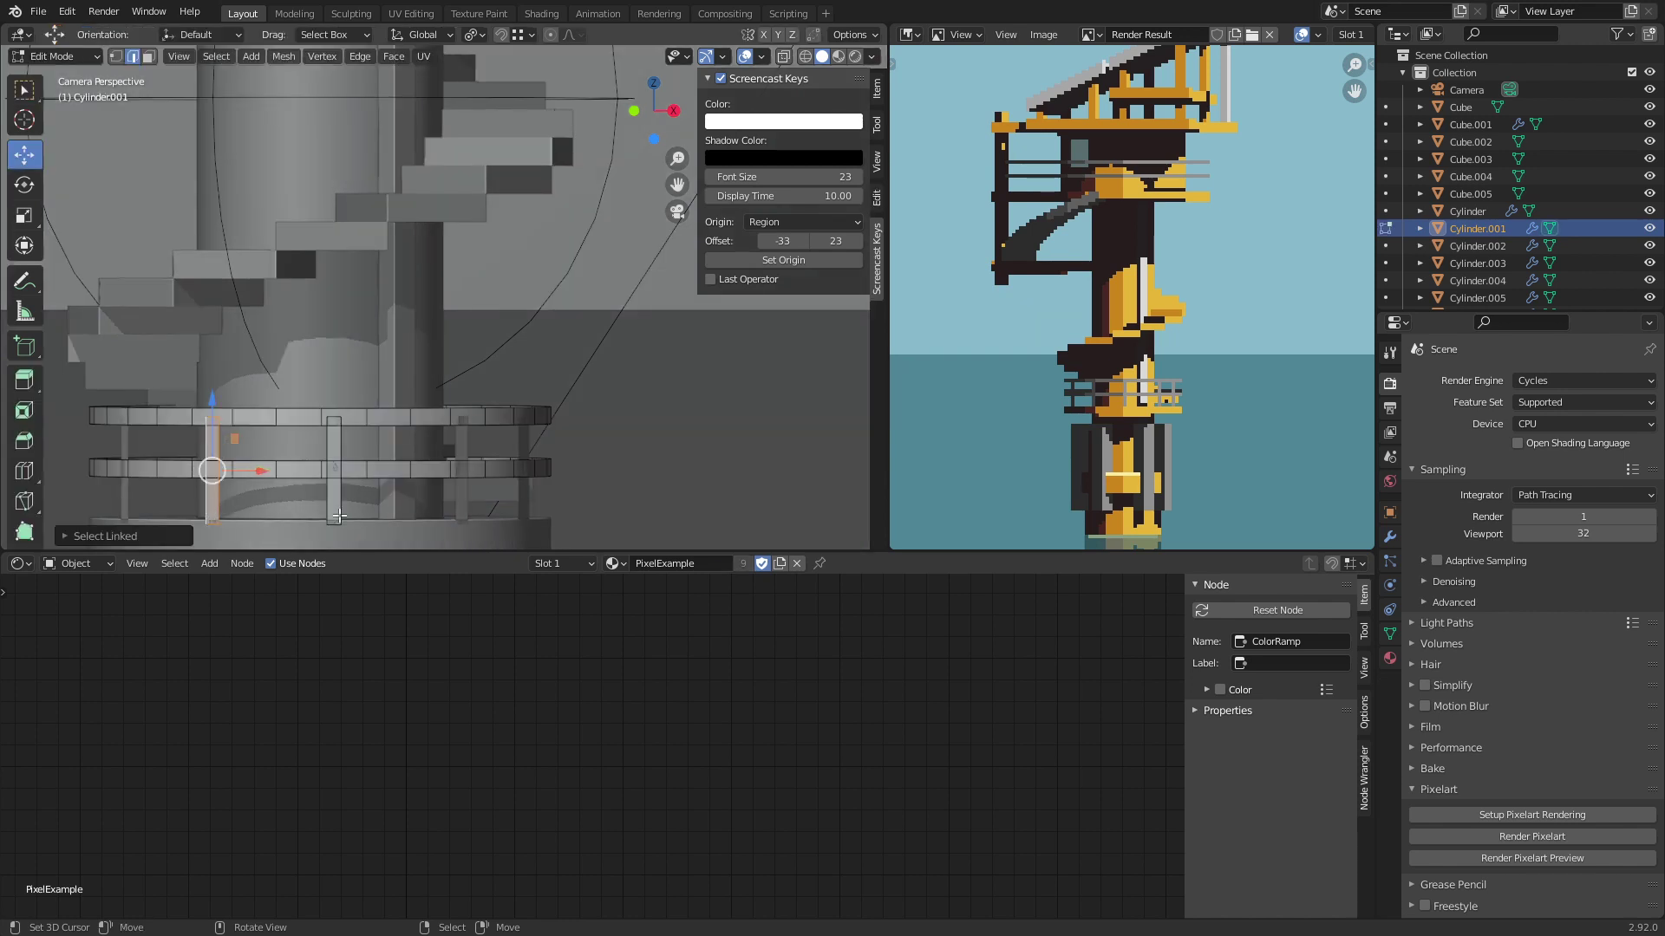
pyautogui.press('p')
pyautogui.click(366, 411)
pyautogui.press('Tab')
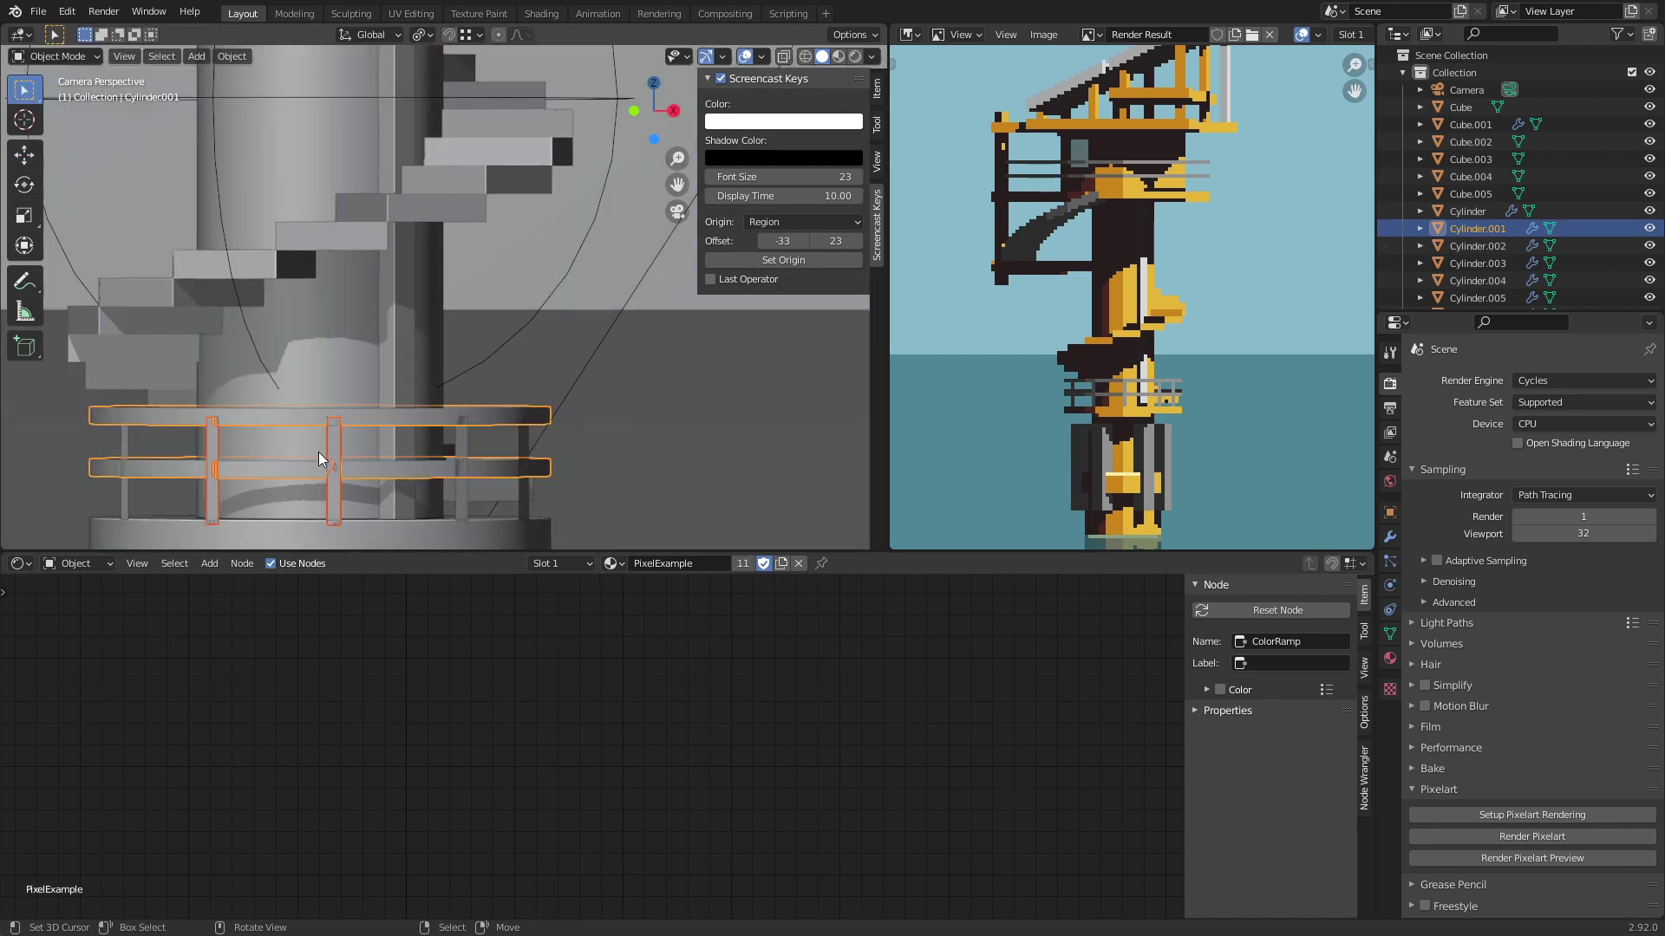
# Step: Select all five posts of the lower balcony's railing and duplicate them in place
pyautogui.click(330, 439)
pyautogui.keyDown('shift'); pyautogui.click(213, 448); pyautogui.keyUp('shift')
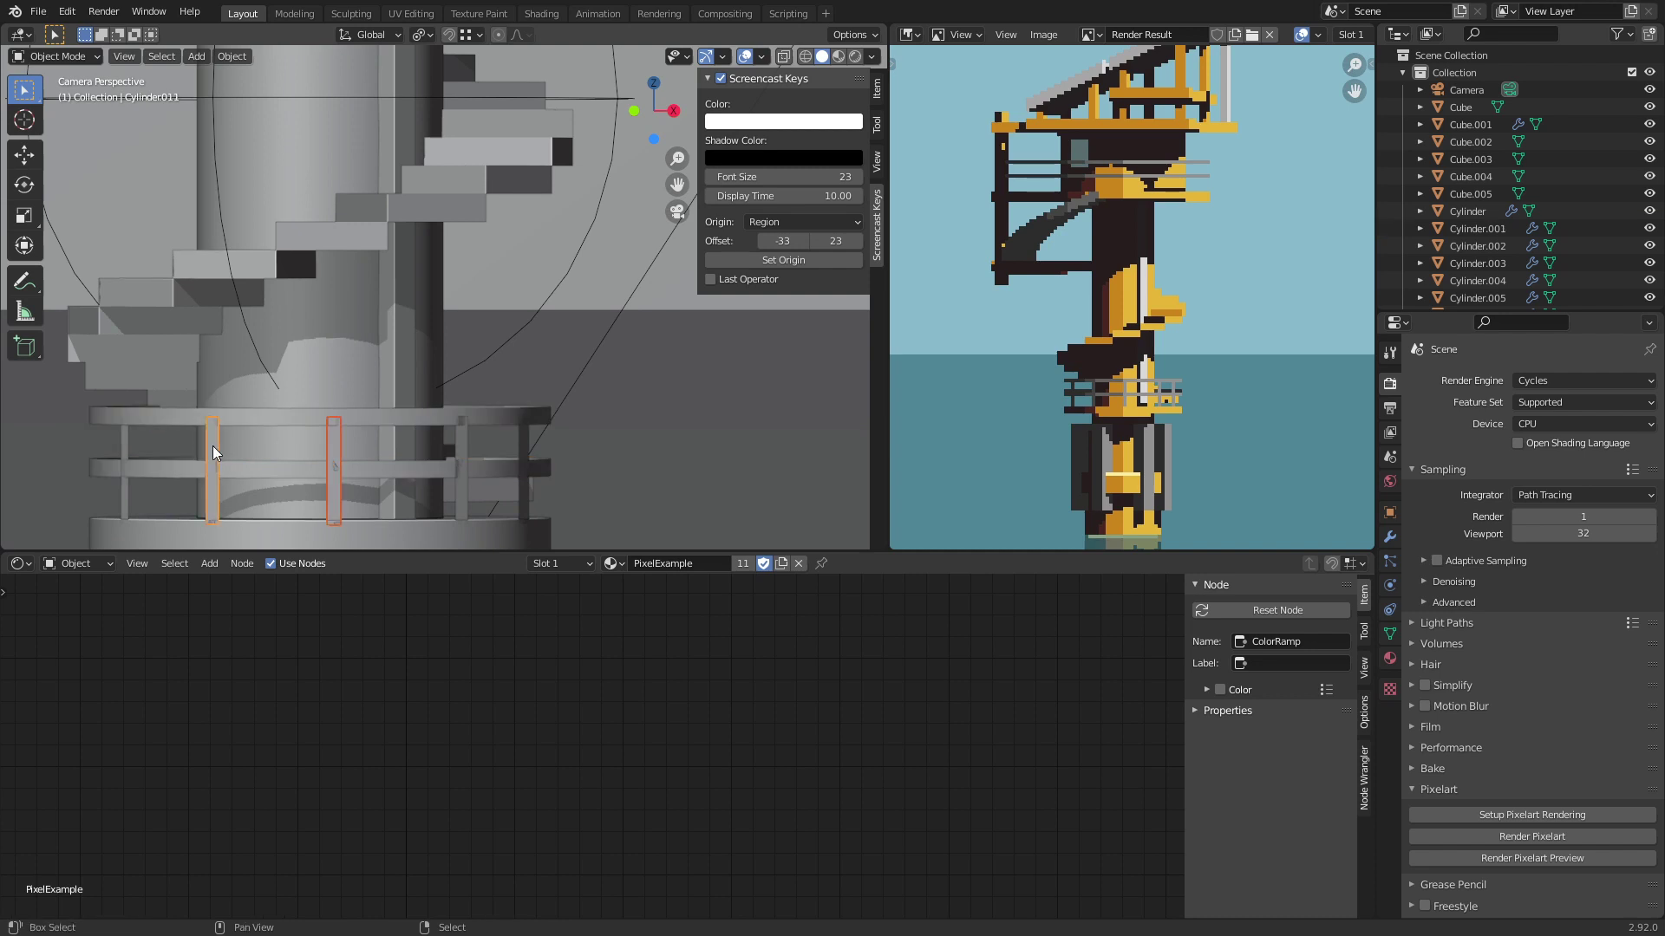
pyautogui.keyDown('shift'); pyautogui.click(125, 446); pyautogui.keyUp('shift')
pyautogui.press('g')
pyautogui.rightClick(466, 284)
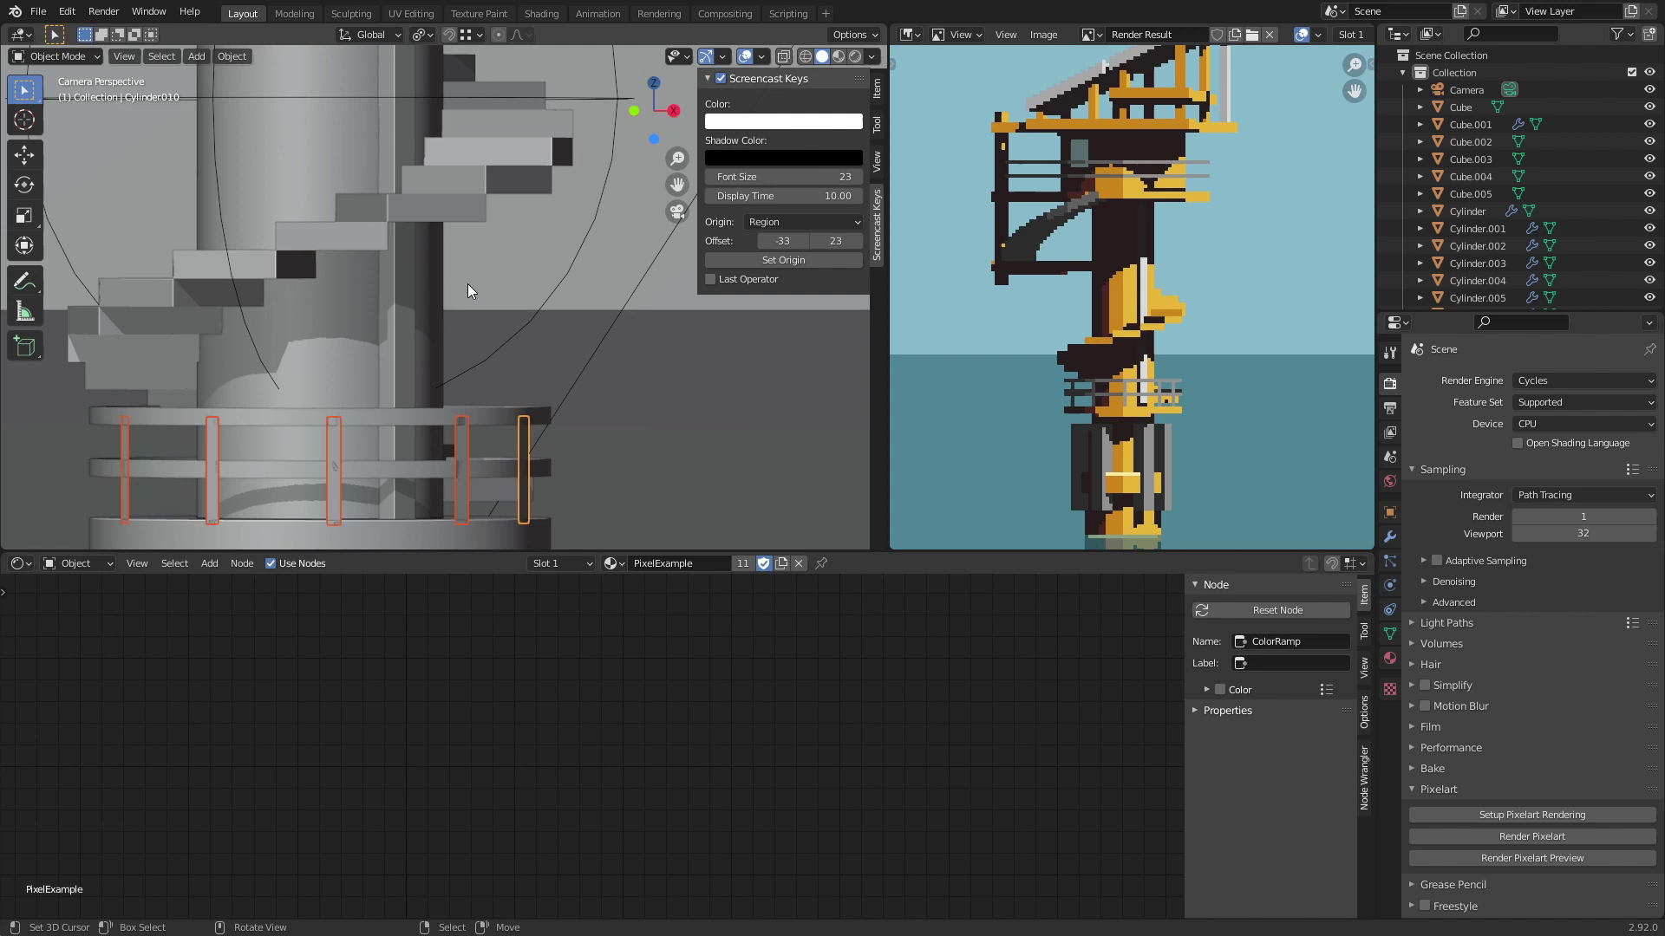
pyautogui.hotkey('shift', 'd')
pyautogui.rightClick(428, 429)
# Step: Move the five copied posts up along Z to the upper balcony's railing
pyautogui.press('g')
pyautogui.press('z')
pyautogui.click(411, 76)
pyautogui.scroll(-3, 393, 232)
pyautogui.keyDown('shift'); pyautogui.moveTo(392, 235); pyautogui.dragTo(404, 439, button='middle'); pyautogui.keyUp('shift')
pyautogui.press('g')
pyautogui.press('z')
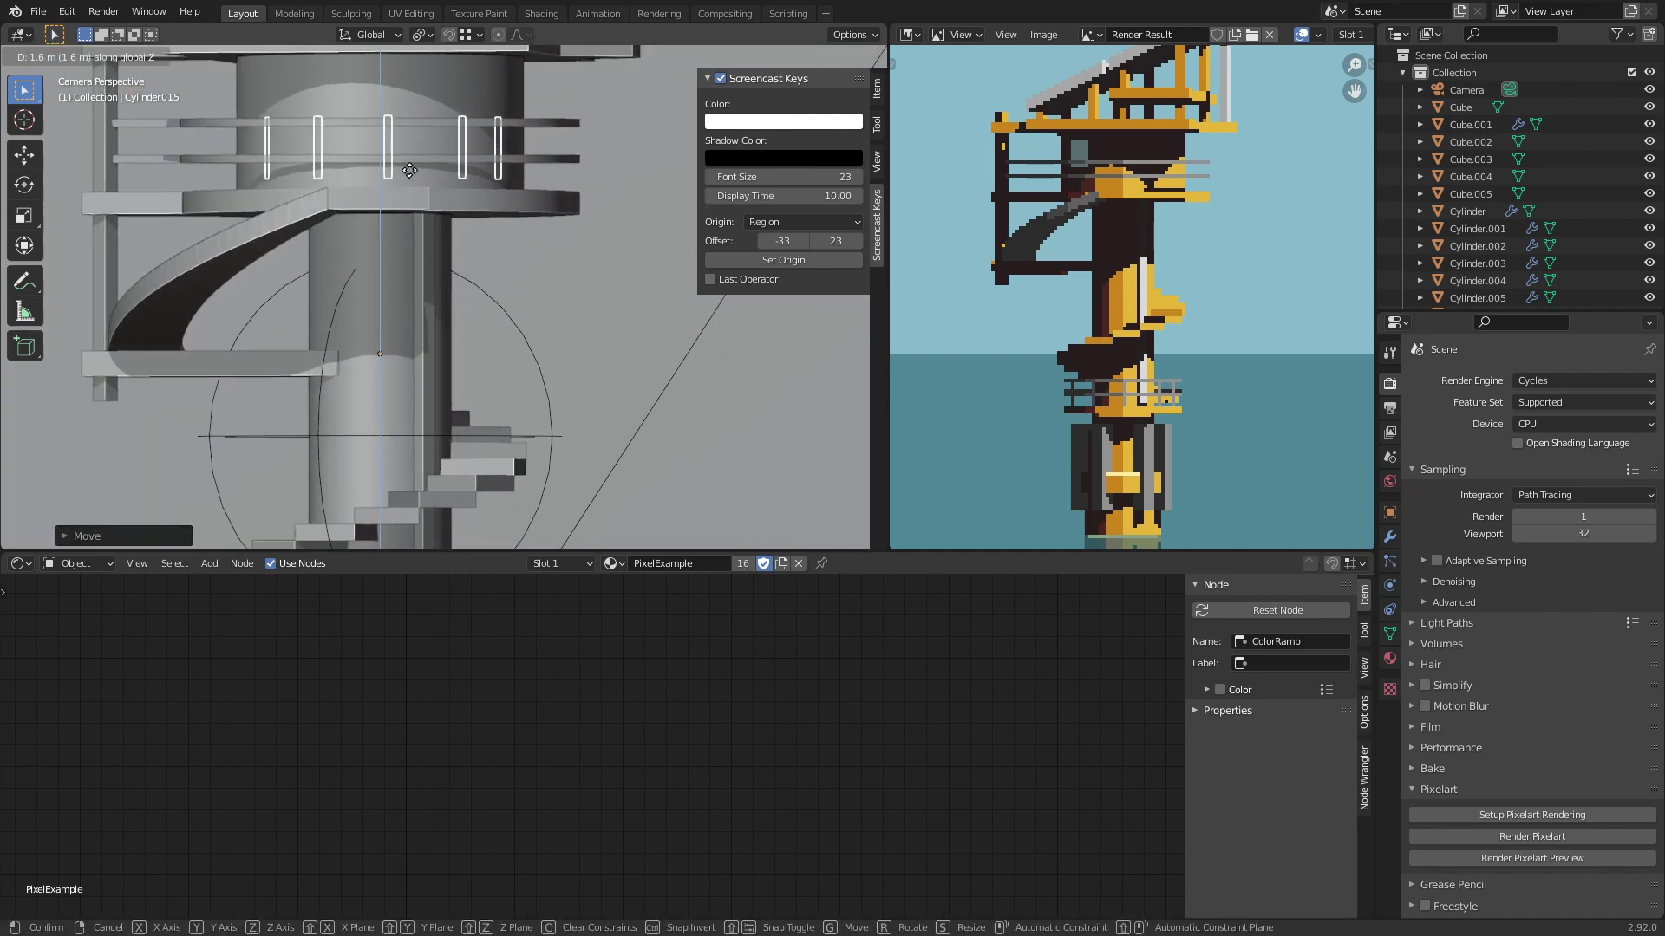
pyautogui.click(409, 170)
# Step: Scale the five copied posts outward onto the upper railing's rings and shorten them along Z to fit the balcony
pyautogui.press('KP_Decimal')
pyautogui.scroll(-4, 512, 321)
pyautogui.moveTo(512, 321); pyautogui.dragTo(508, 377, button='middle')
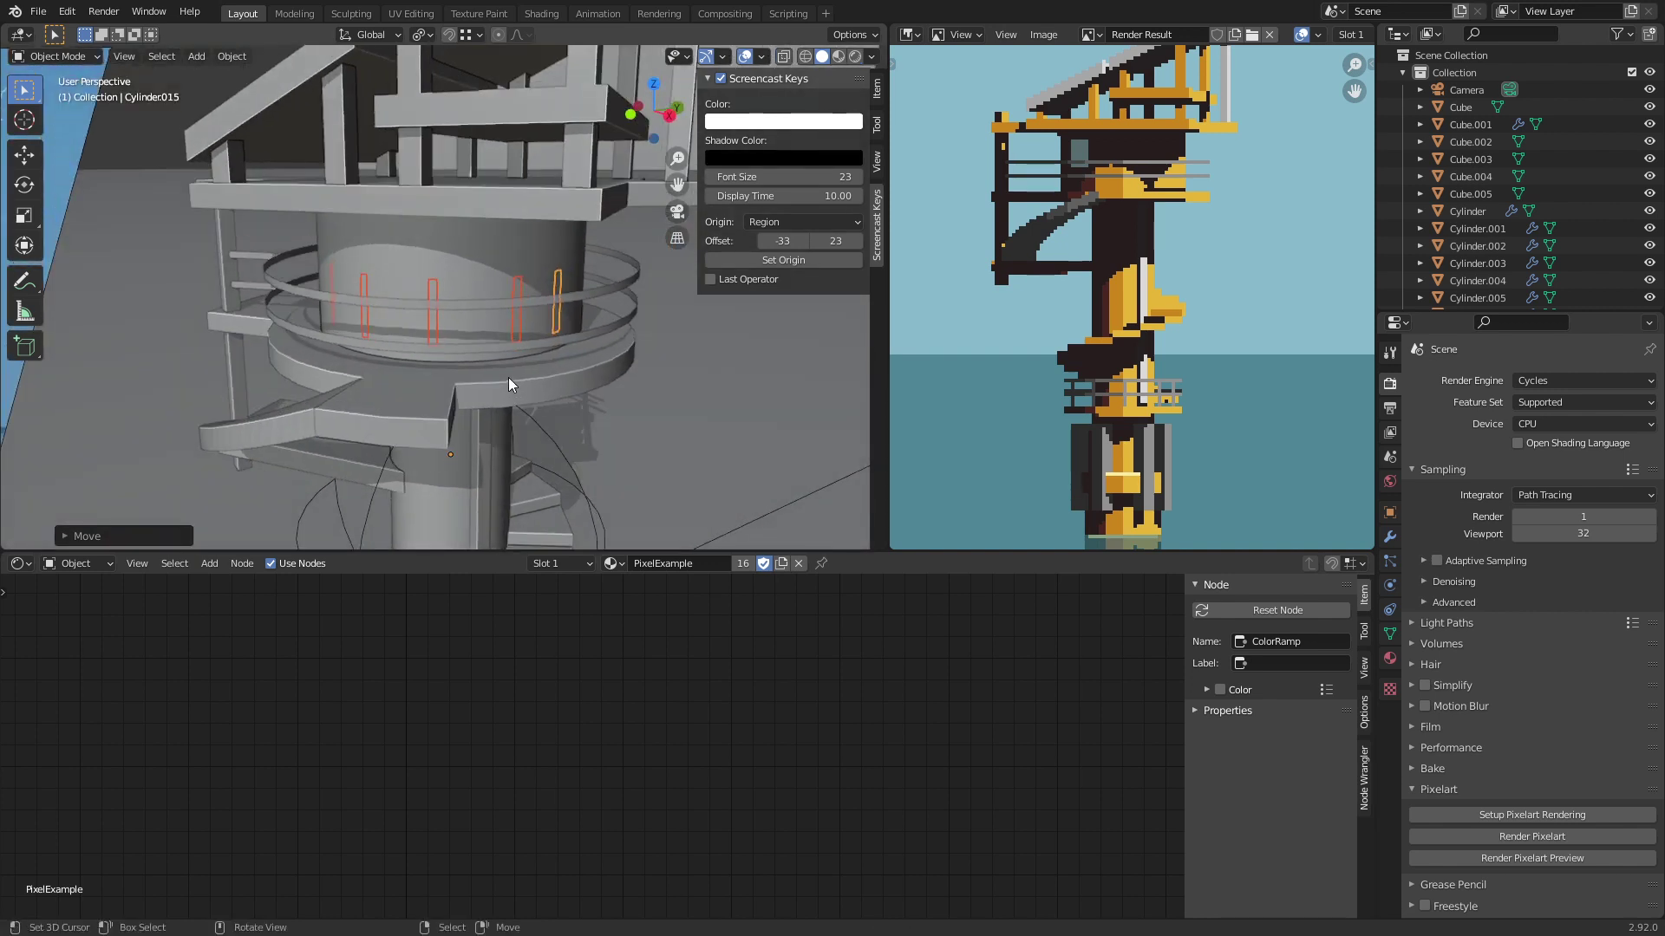
pyautogui.press('s')
pyautogui.press('z')
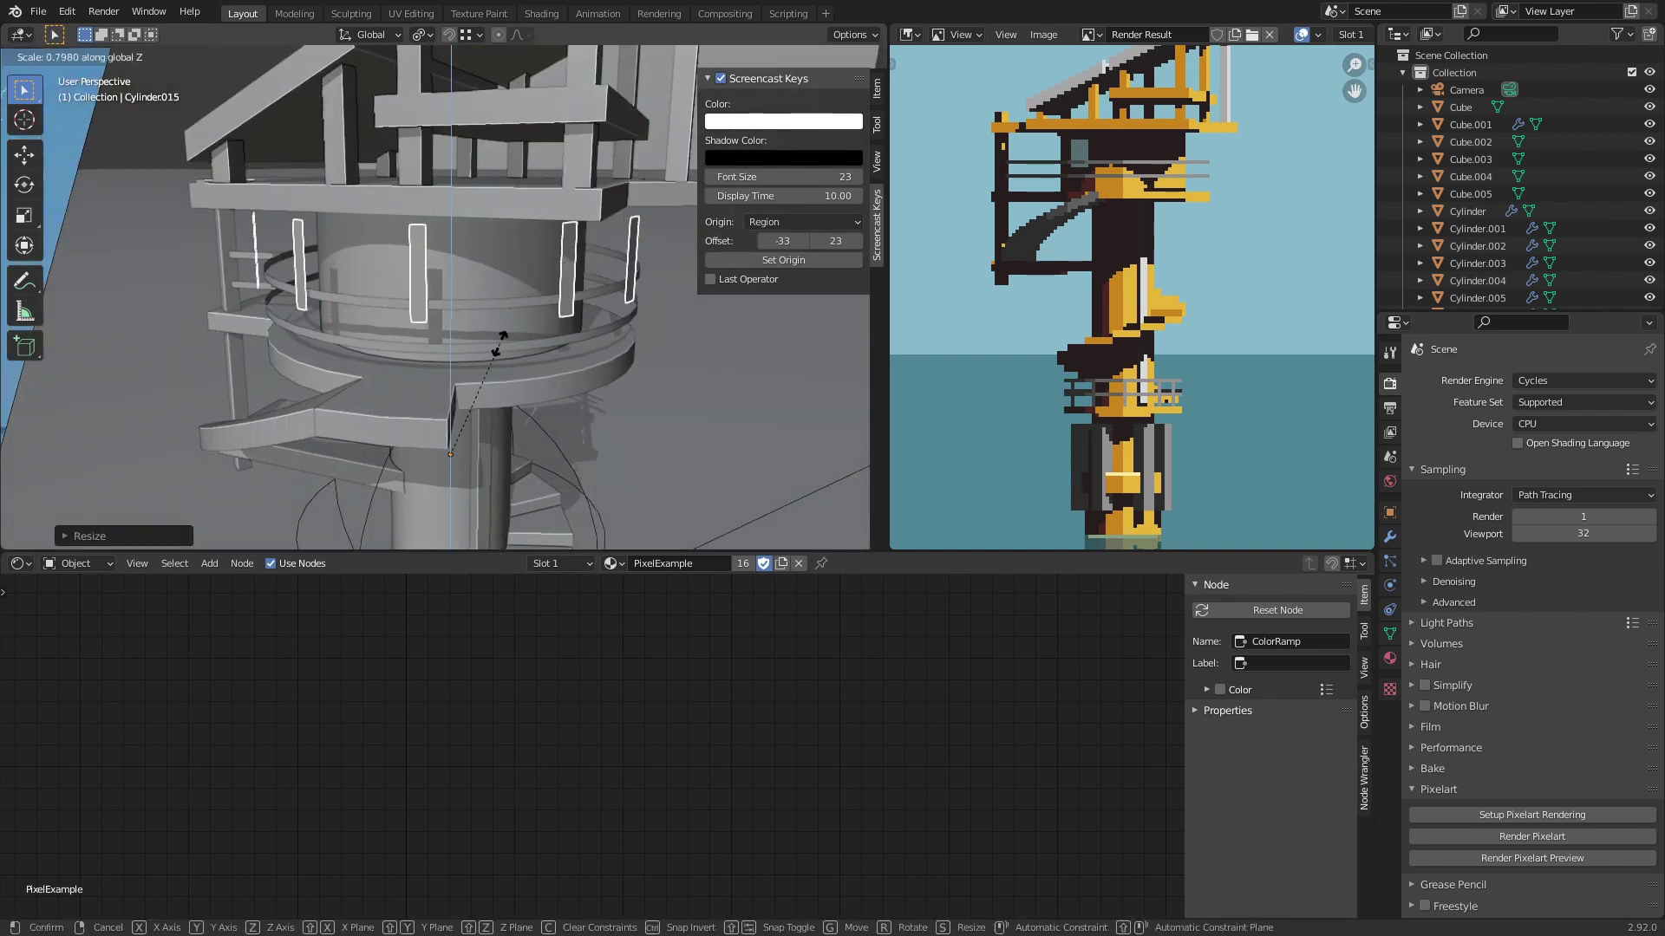
pyautogui.click(456, 359)
pyautogui.moveTo(456, 359); pyautogui.dragTo(538, 431, button='middle')
pyautogui.press('s')
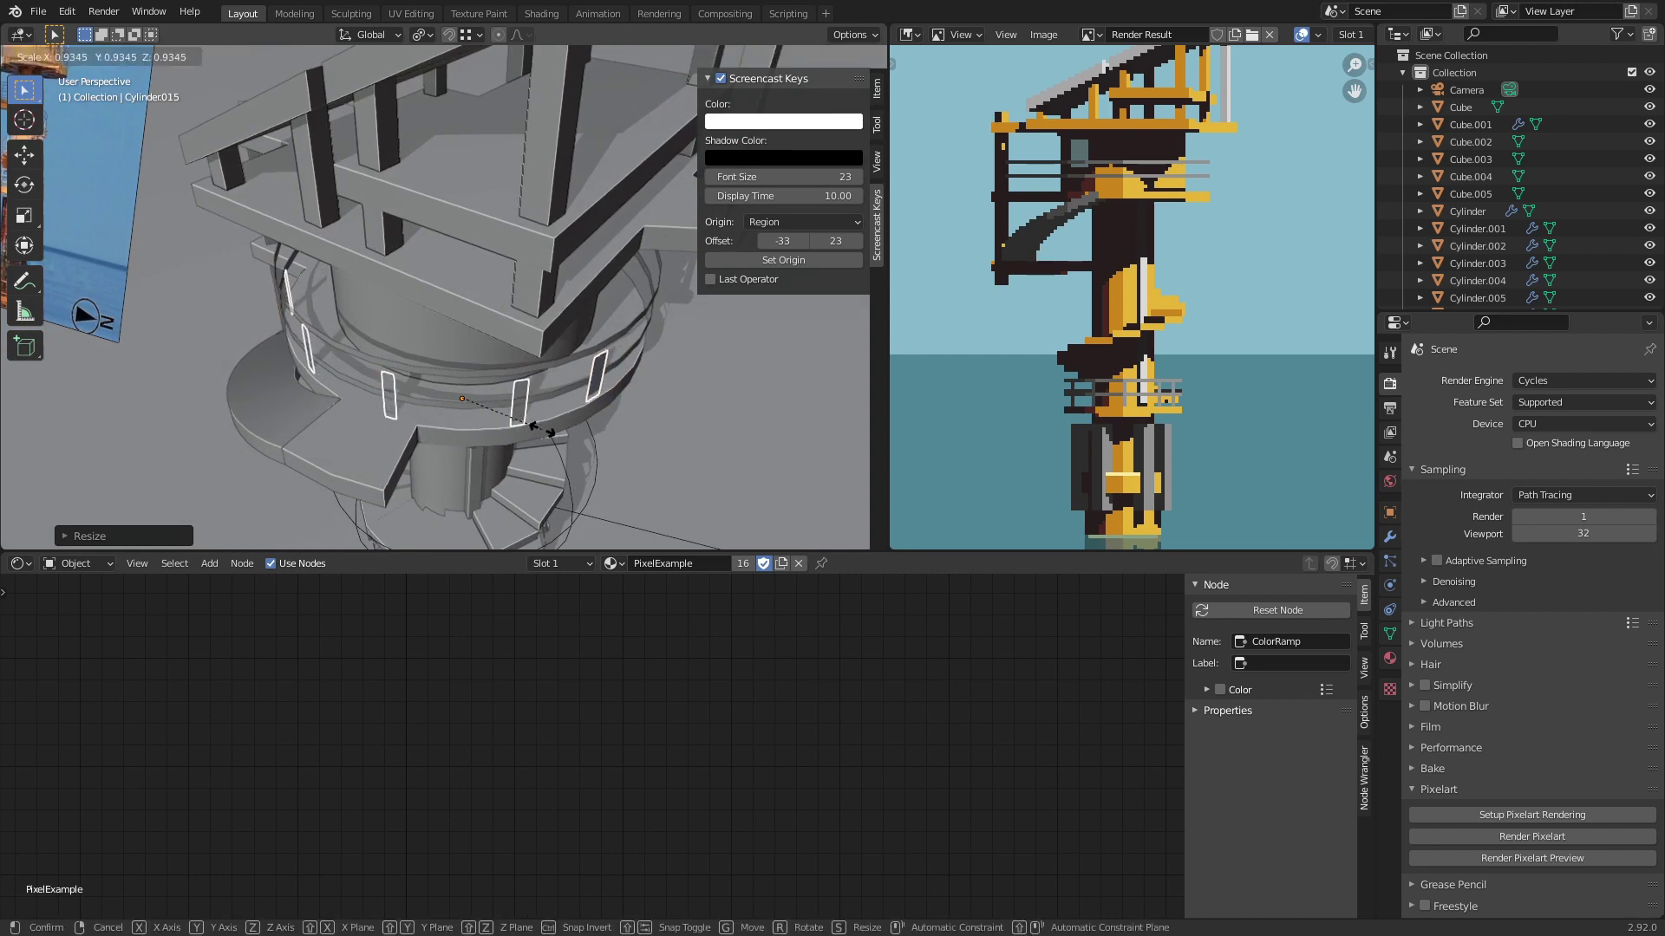
pyautogui.click(539, 414)
# Step: Return to the camera view and render the pixel art preview with the upper railing posts
pyautogui.press('KP_0')
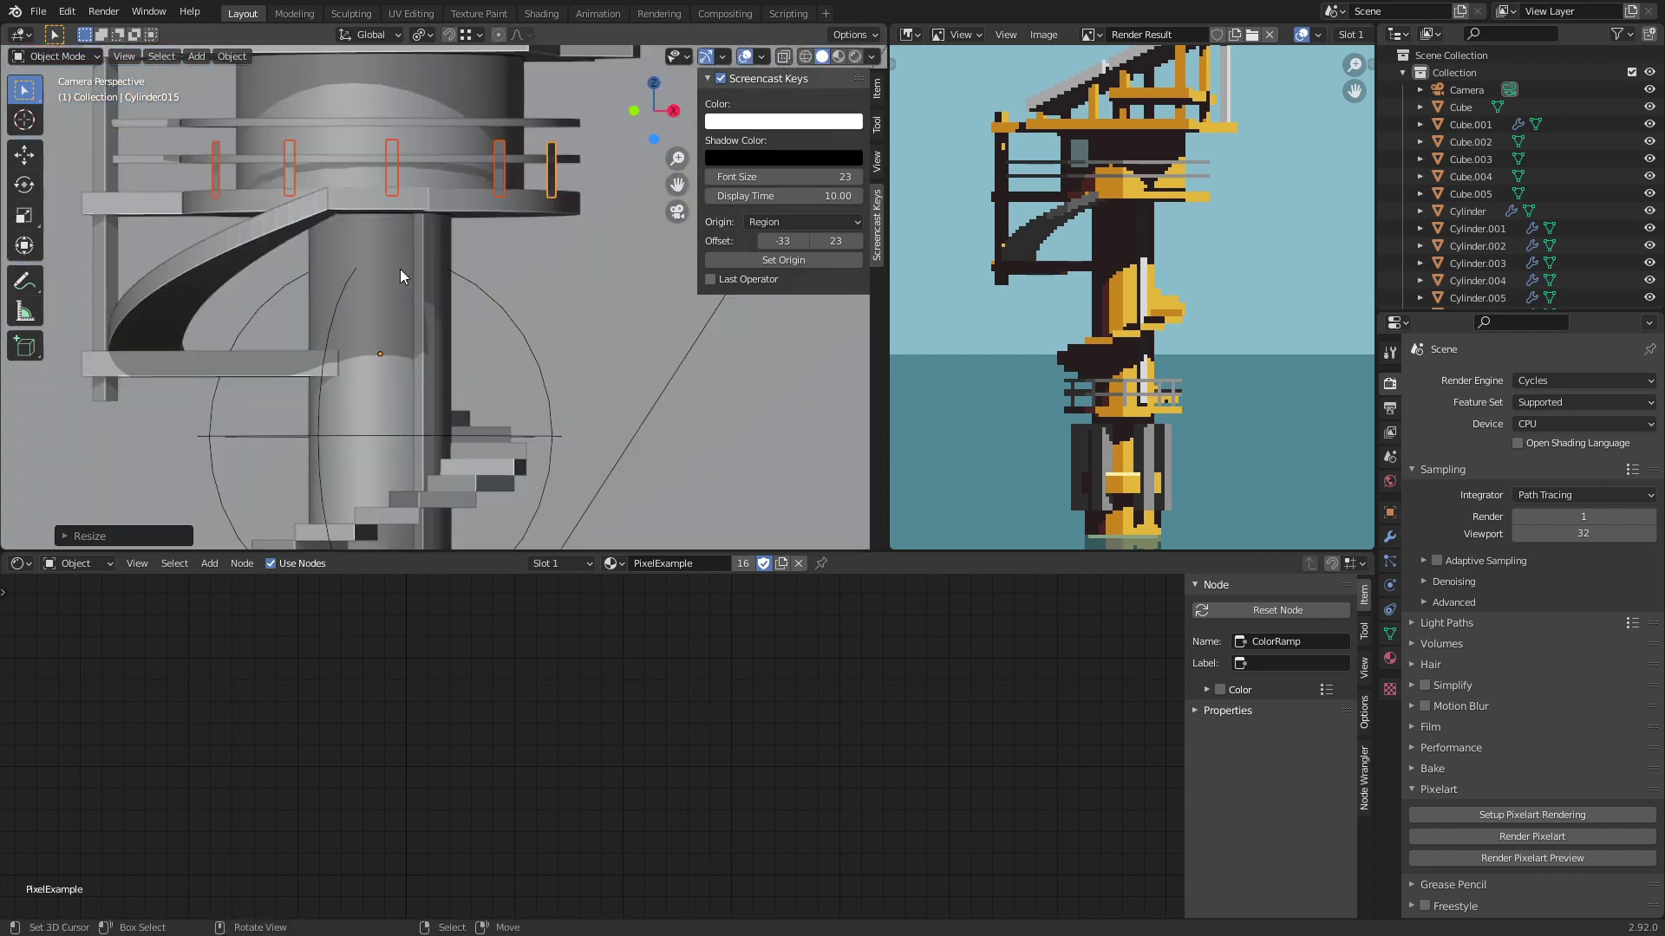
pyautogui.keyDown('shift'); pyautogui.moveTo(399, 269); pyautogui.dragTo(474, 331, button='middle'); pyautogui.keyUp('shift')
pyautogui.click(1535, 857)
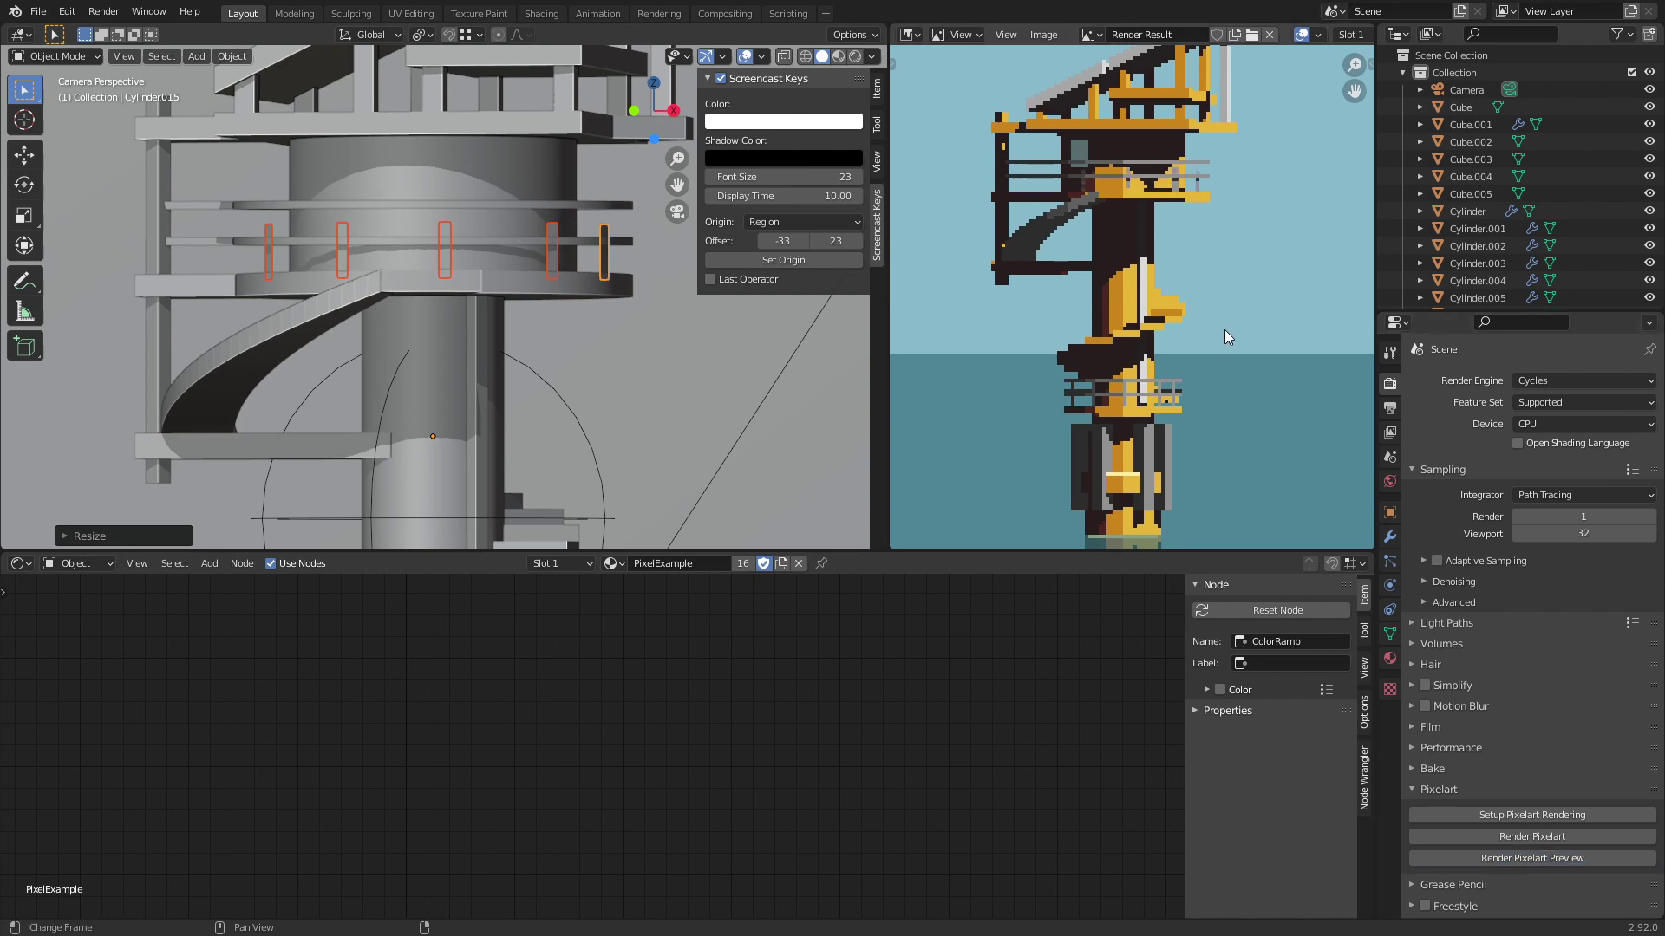
# Step: Scale the meshes of all five upper railing posts slightly larger together in Edit Mode
pyautogui.press('s')
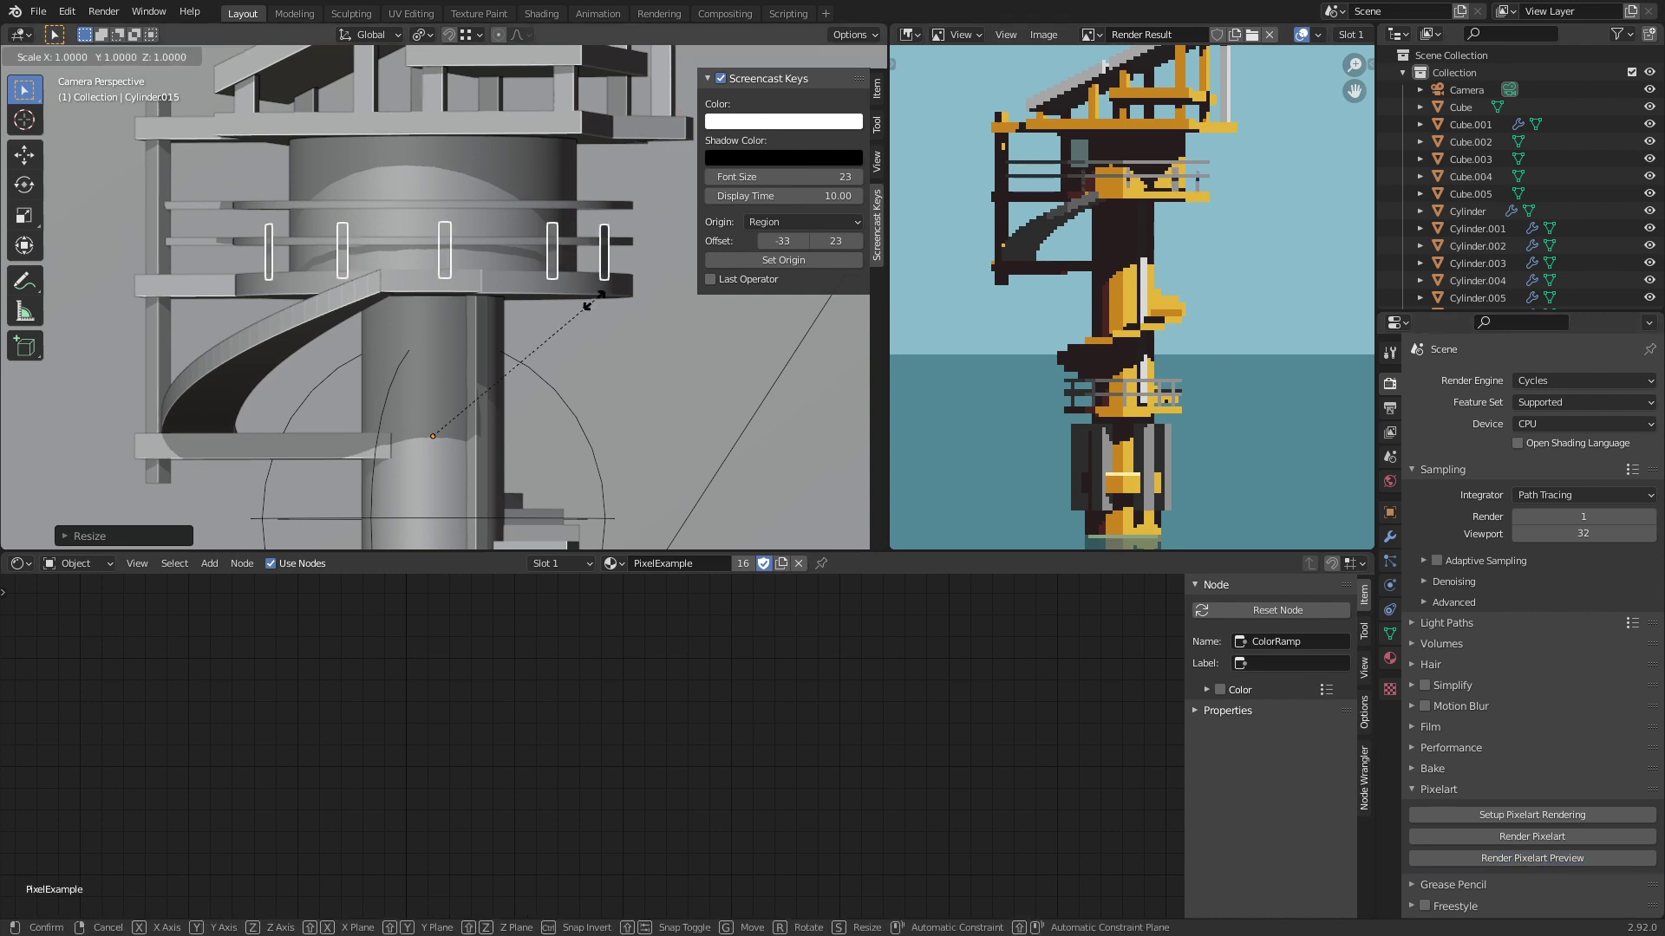
pyautogui.rightClick(595, 300)
pyautogui.press('Tab')
pyautogui.press('a')
pyautogui.press('s')
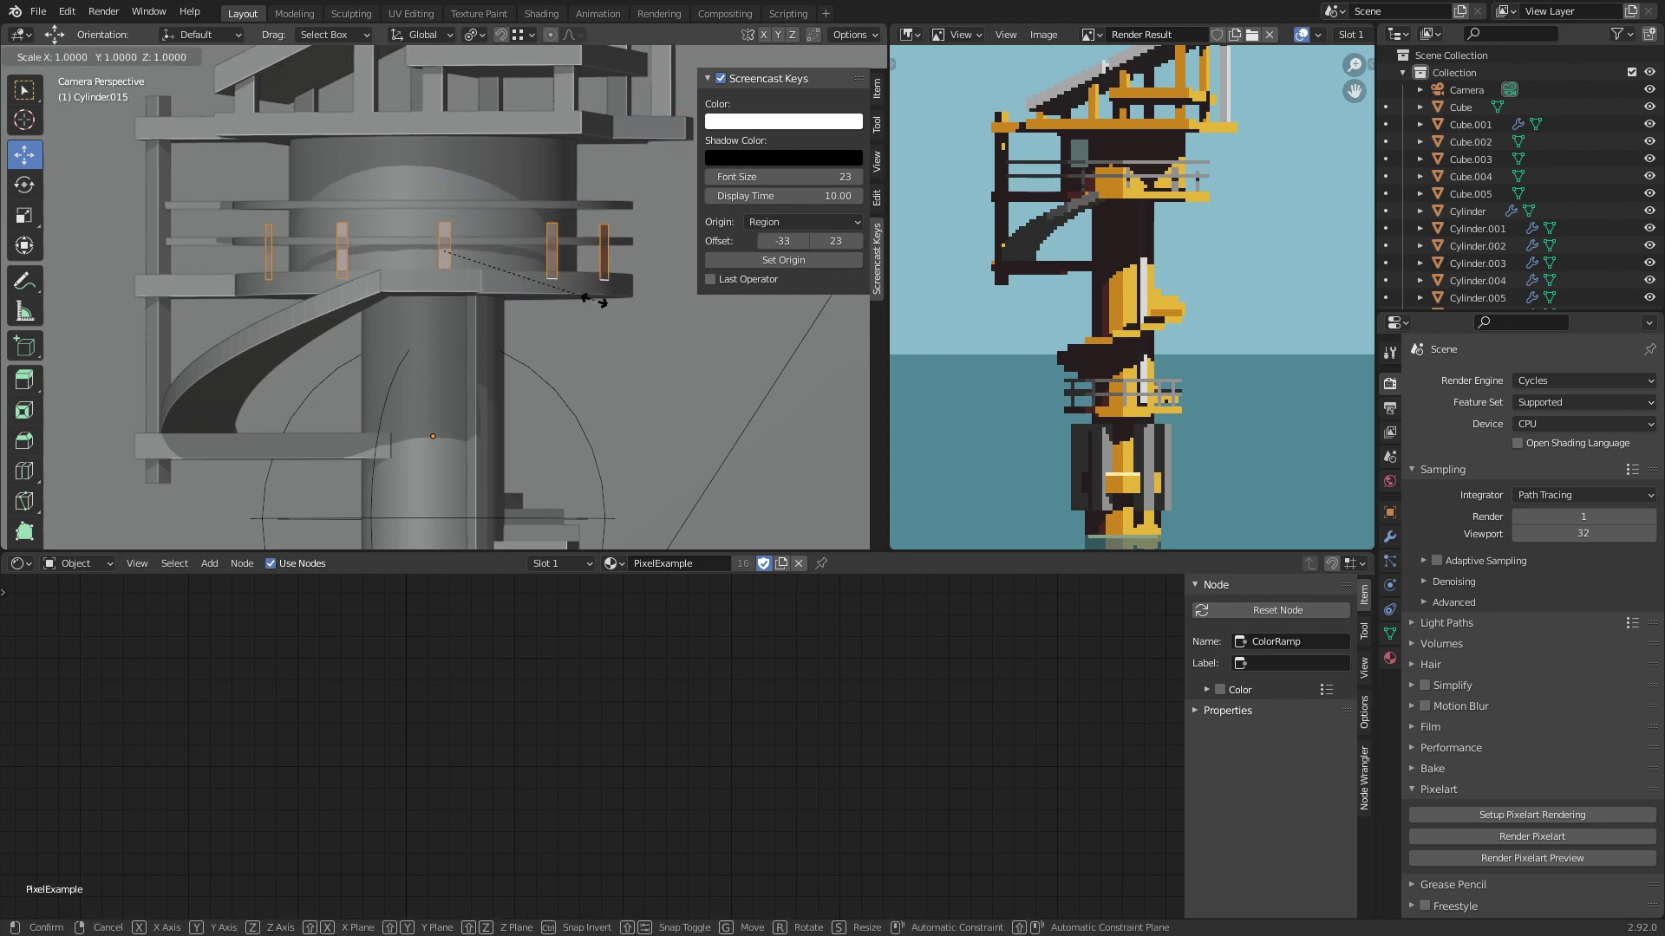
pyautogui.click(611, 298)
# Step: Move the upper posts' meshes up about 0.06 m along Z and render the pixel art preview
pyautogui.press('g')
pyautogui.press('z')
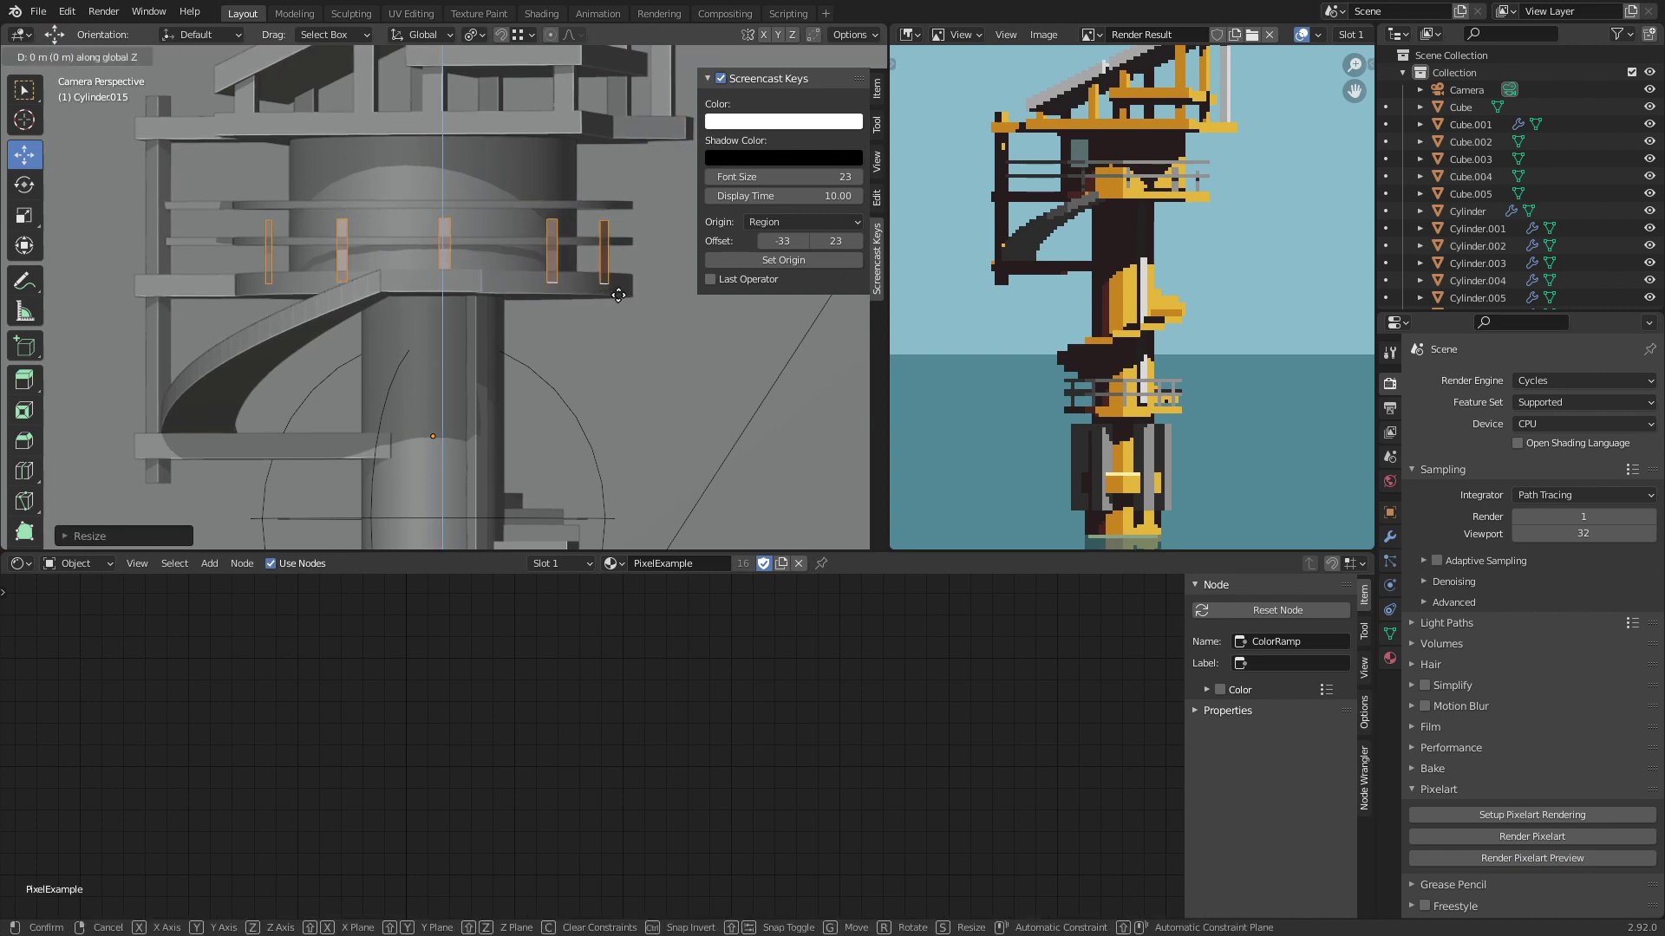
pyautogui.click(590, 182)
pyautogui.press('Tab')
pyautogui.click(1535, 855)
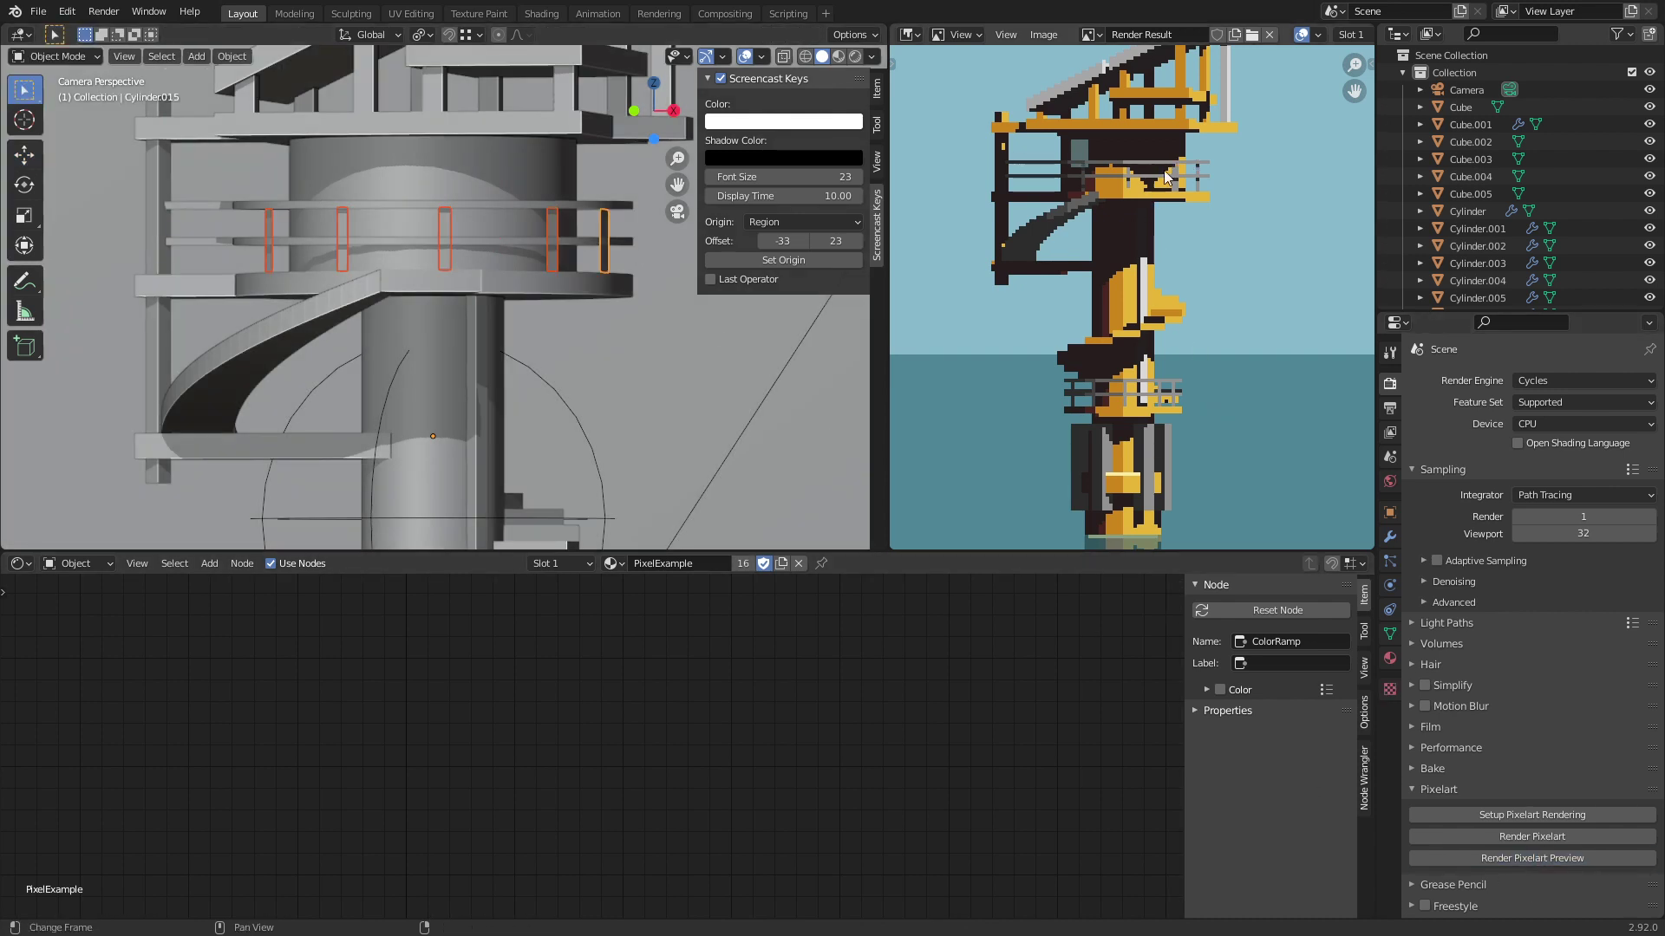
# Step: Fatten the meshes of all five upper railing posts outward with Shrink/Fatten and render the pixel art preview
pyautogui.scroll(6, 1164, 173)
pyautogui.moveTo(555, 302); pyautogui.dragTo(430, 238, button='middle')
pyautogui.scroll(4, 507, 292)
pyautogui.scroll(3, 431, 228)
pyautogui.press('Tab')
pyautogui.hotkey('alt', 's')
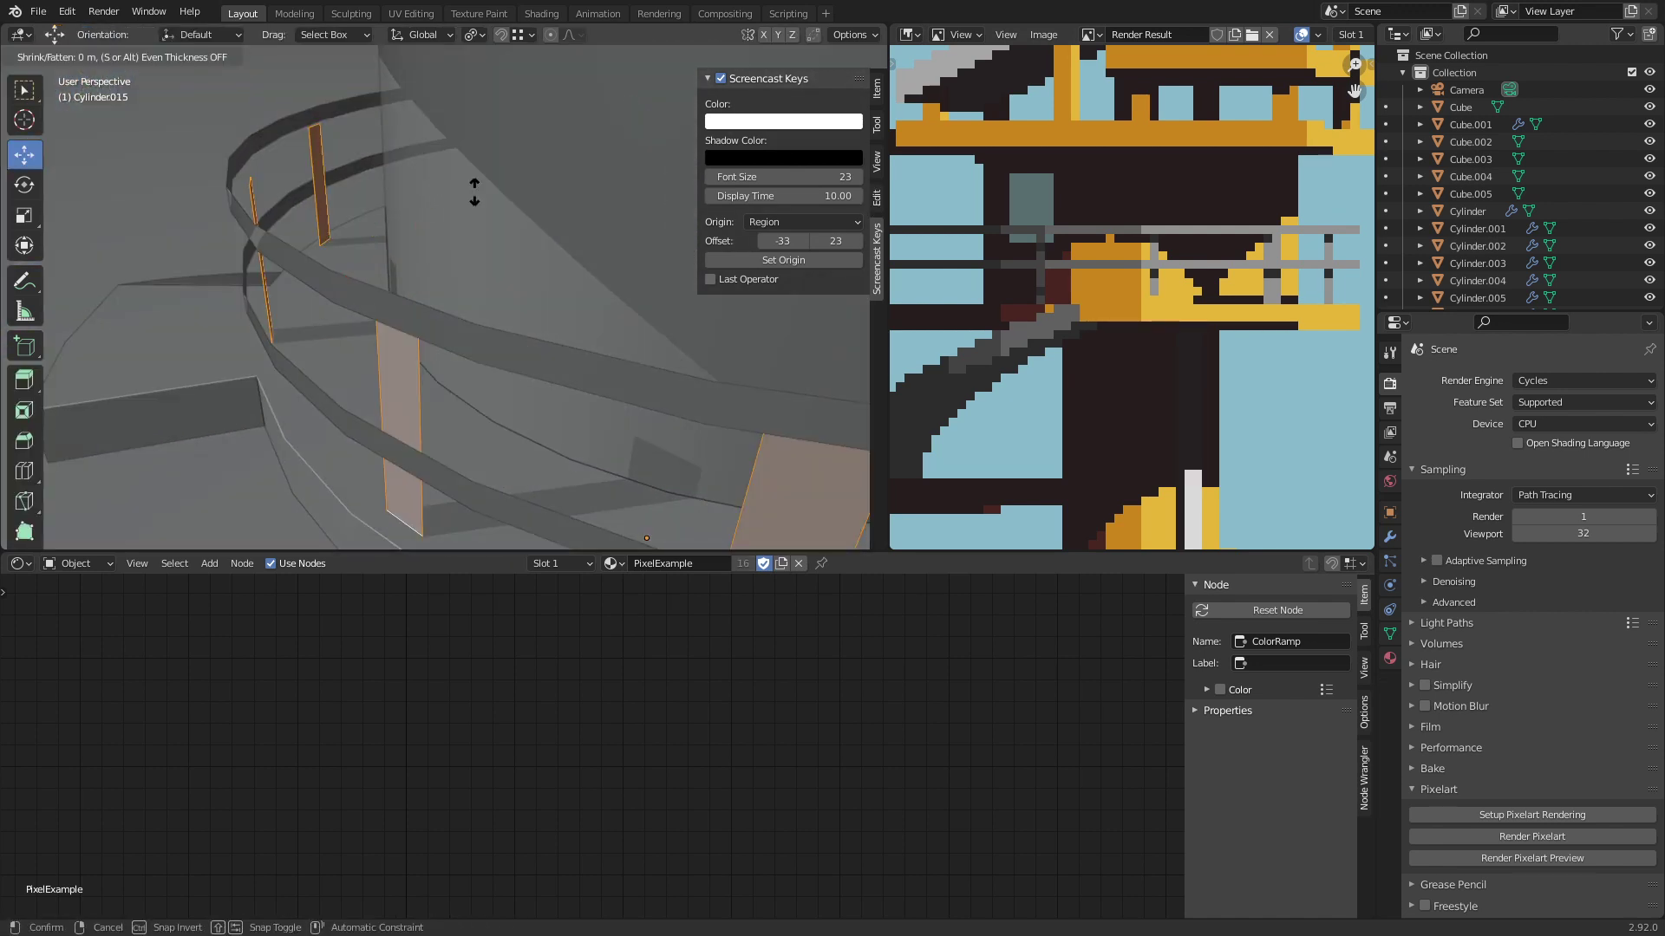
pyautogui.click(489, 106)
pyautogui.press('Tab')
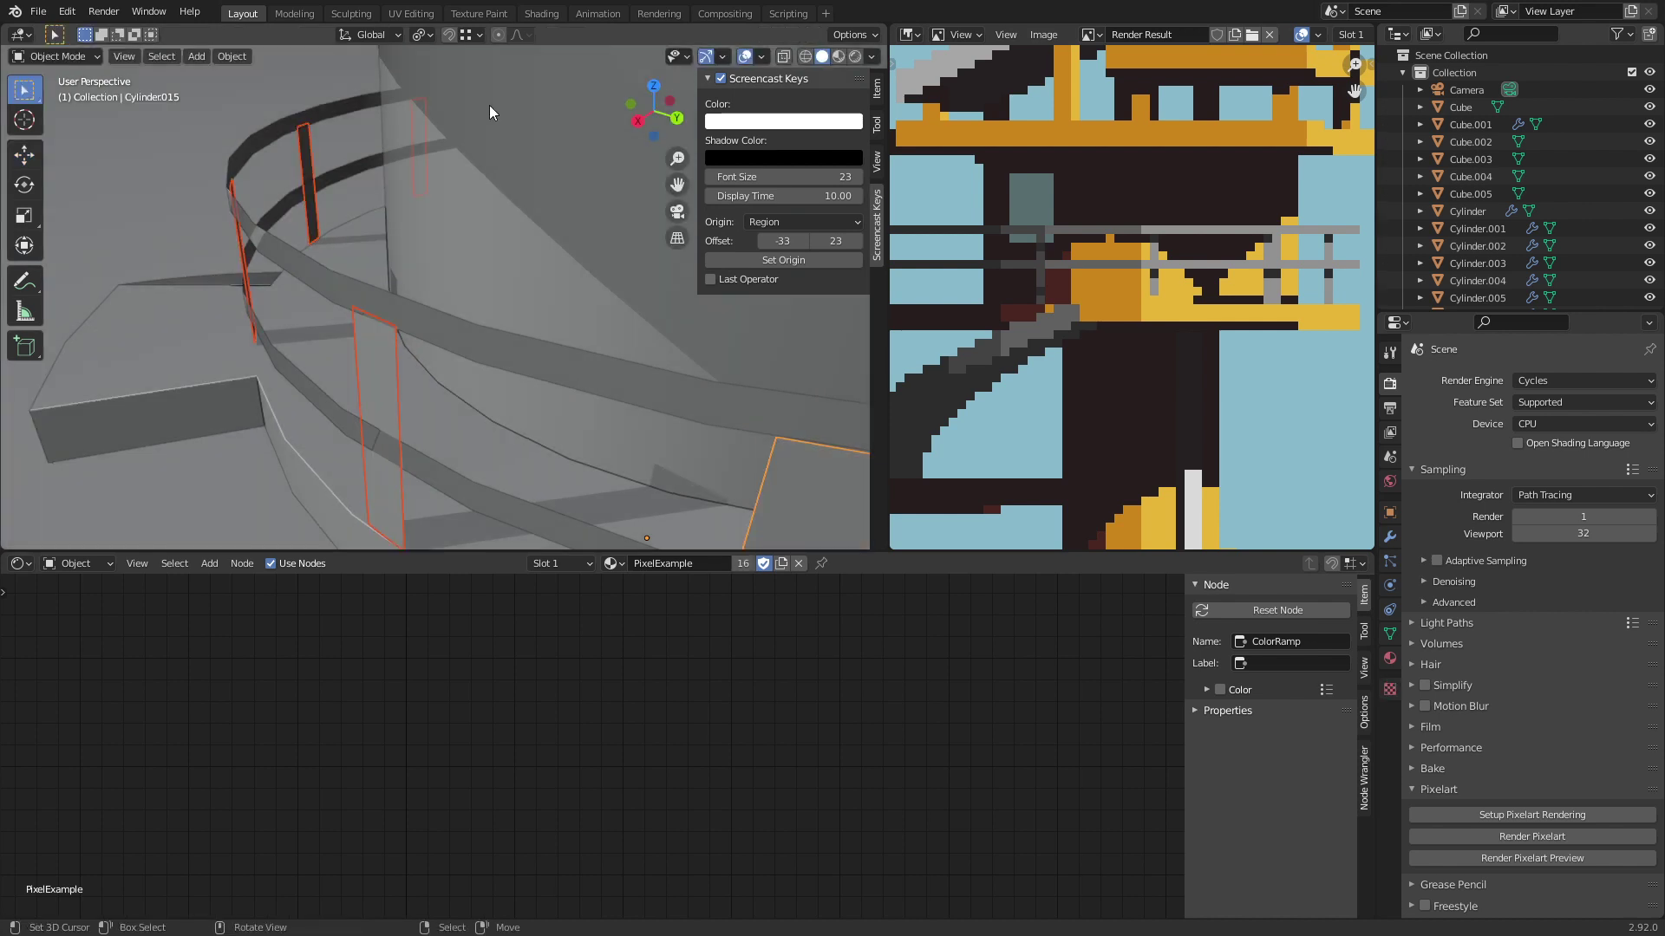
pyautogui.click(1491, 858)
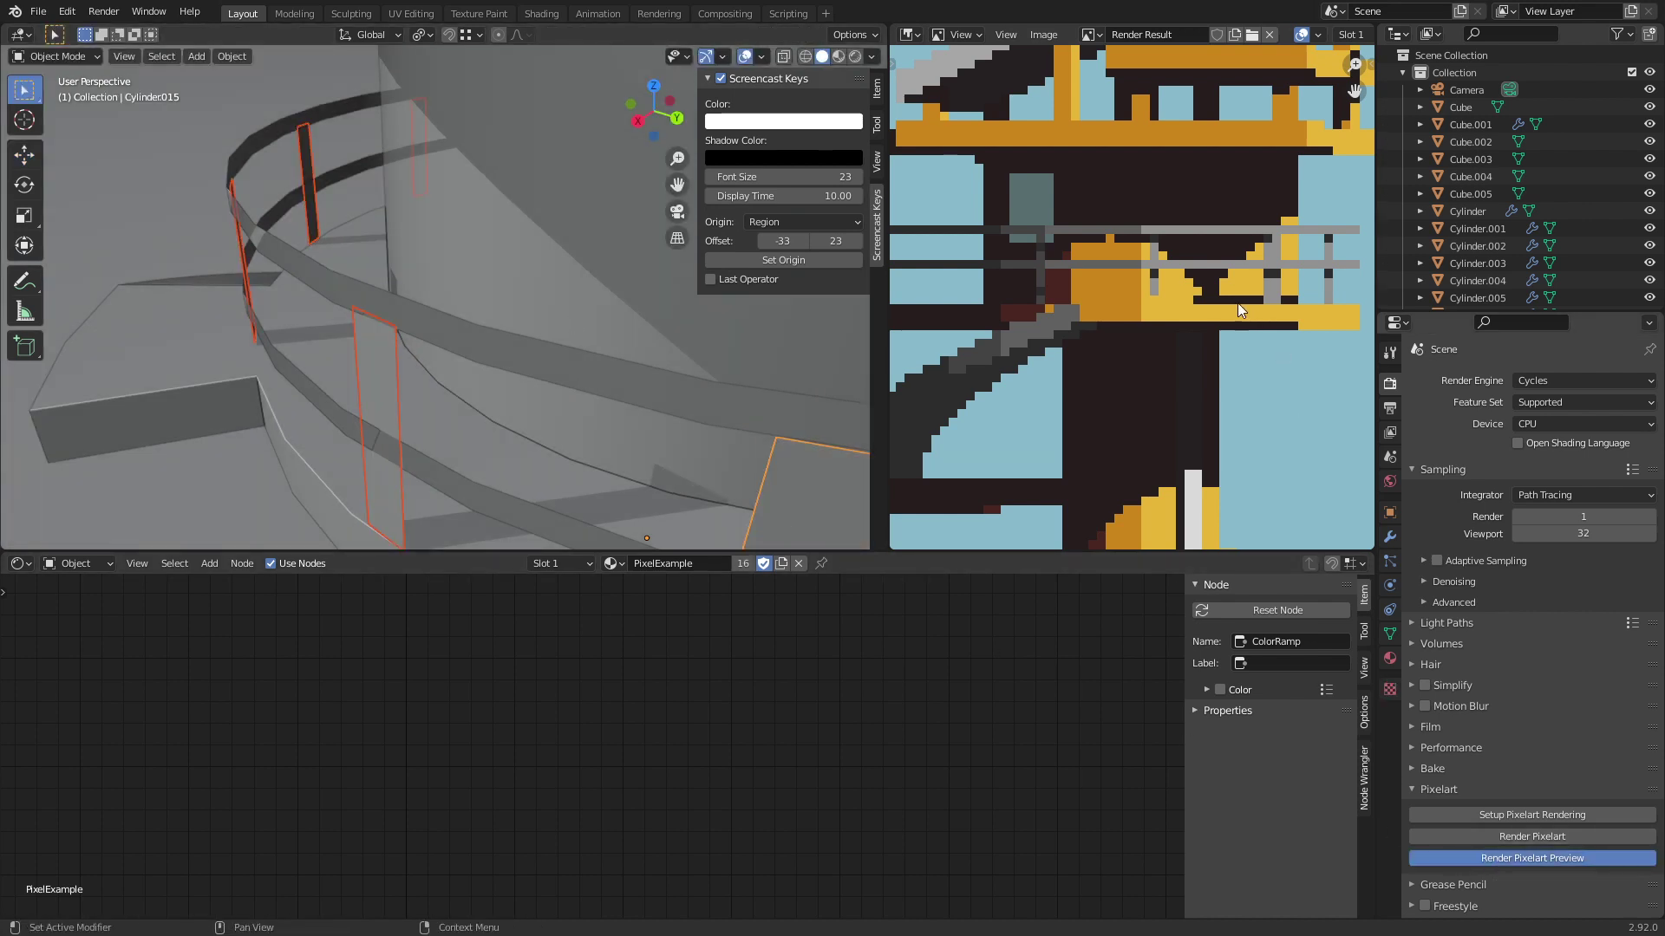
pyautogui.scroll(-2, 1133, 290)
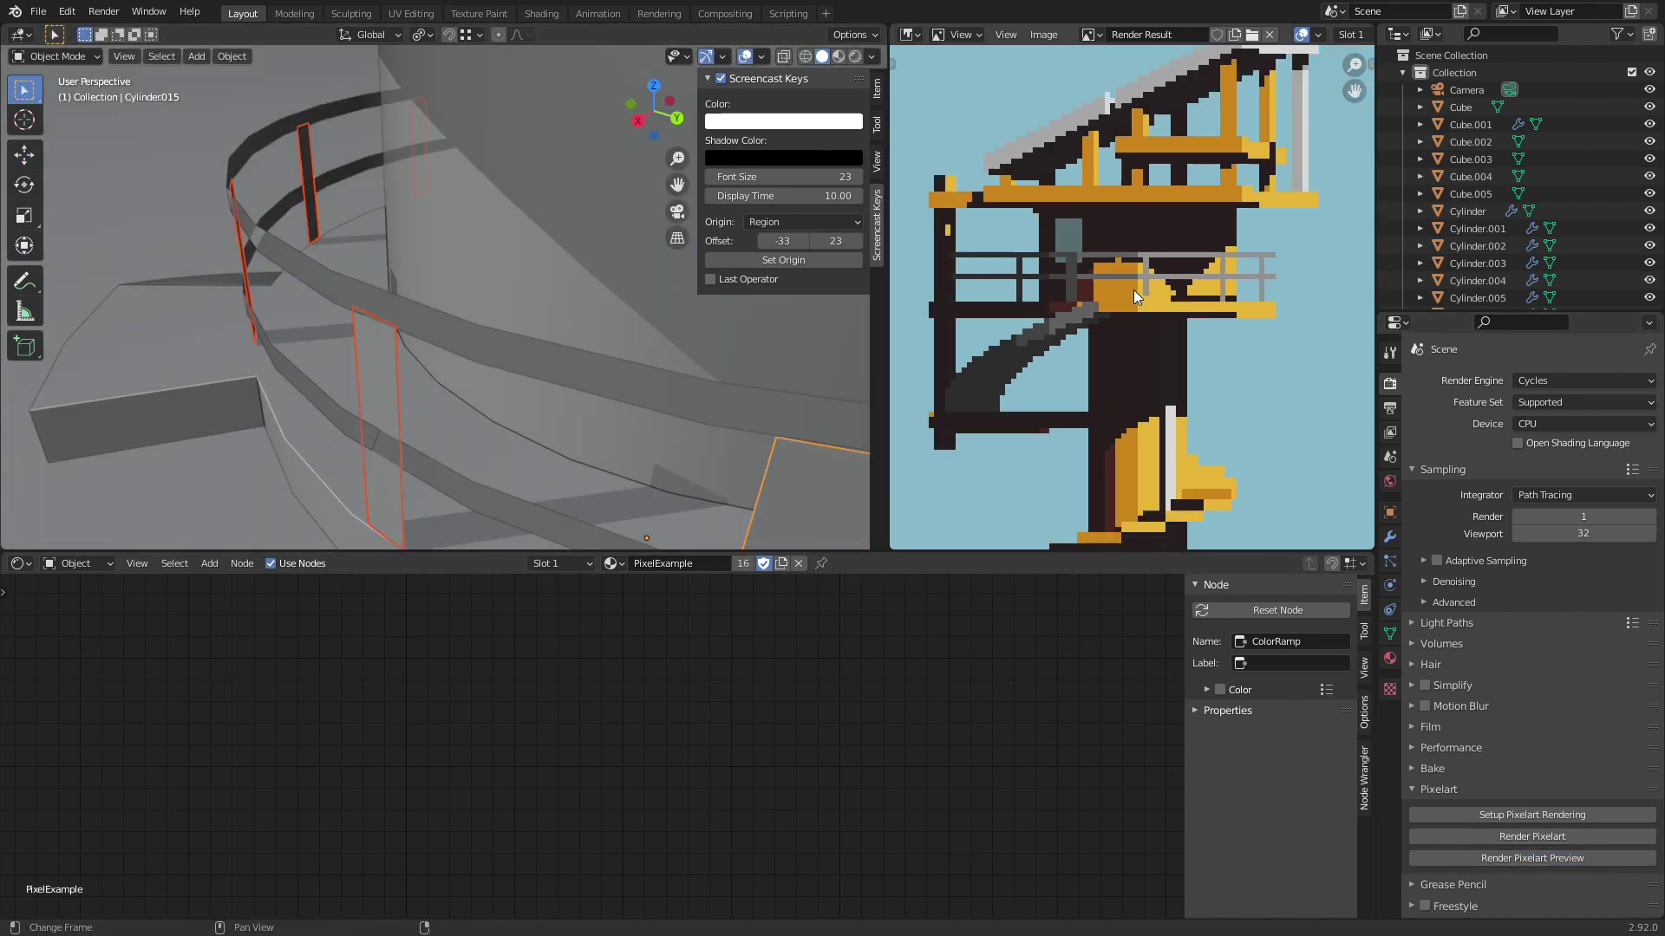
# Step: From the camera view, rotate the upper railing post left of centre slightly about global Z and render the pixel art preview
pyautogui.moveTo(1133, 288); pyautogui.dragTo(1139, 290, button='middle')
pyautogui.scroll(1, 1138, 293)
pyautogui.moveTo(339, 287); pyautogui.dragTo(394, 283, button='middle')
pyautogui.scroll(-7, 393, 283)
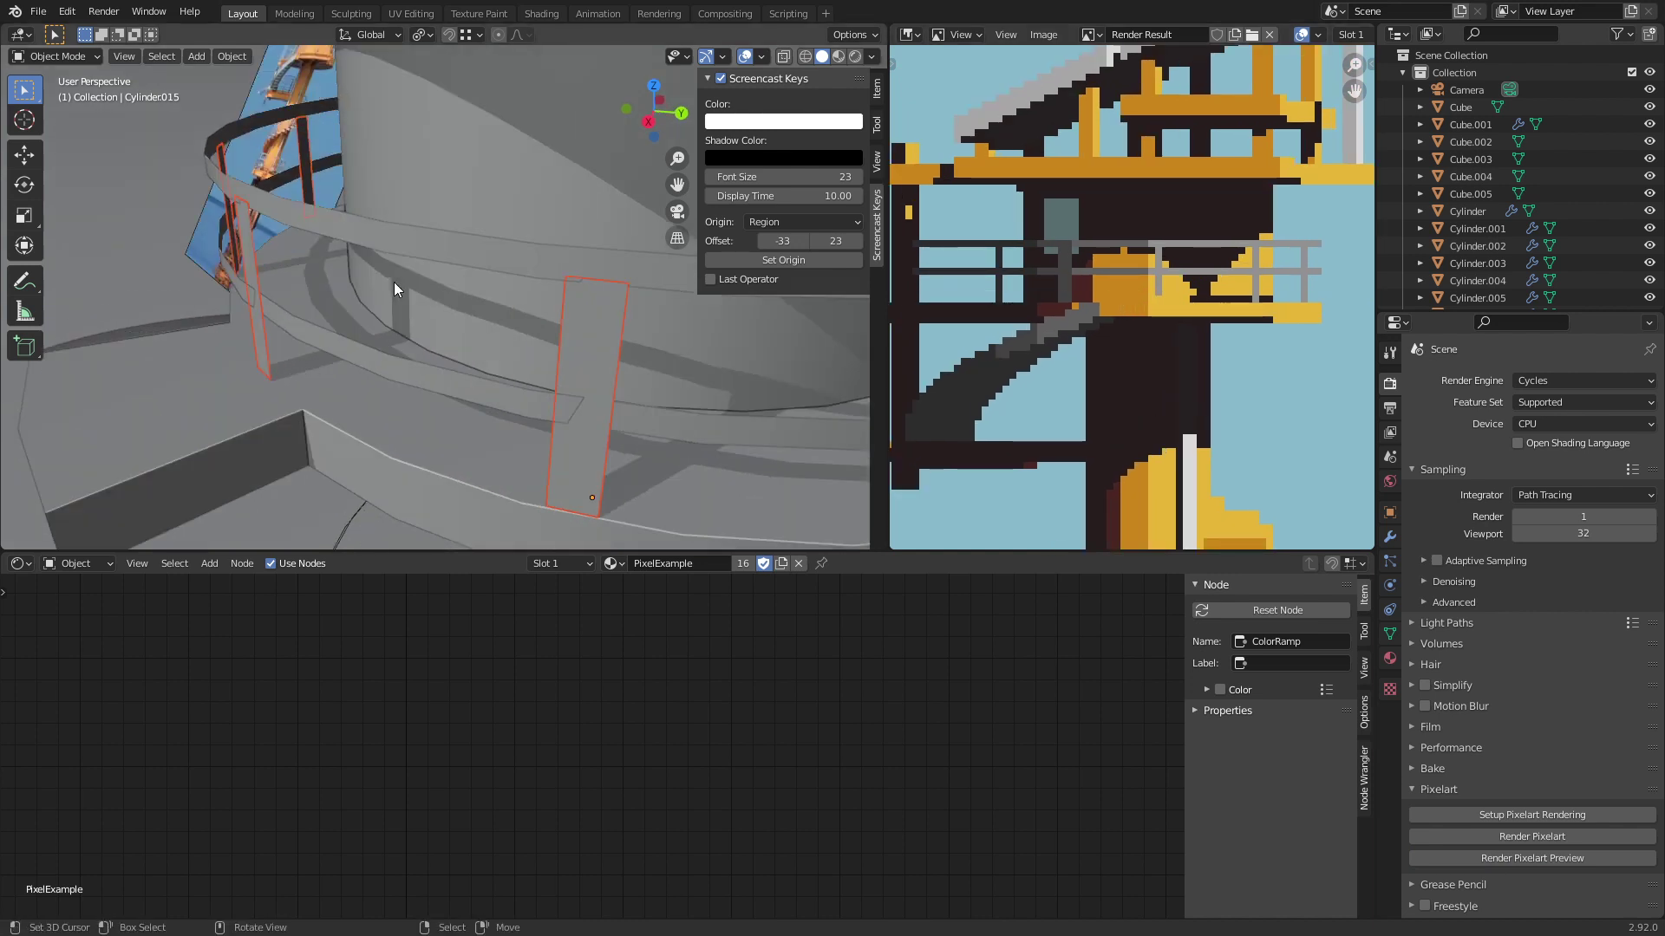
pyautogui.press('KP_0')
pyautogui.click(331, 227)
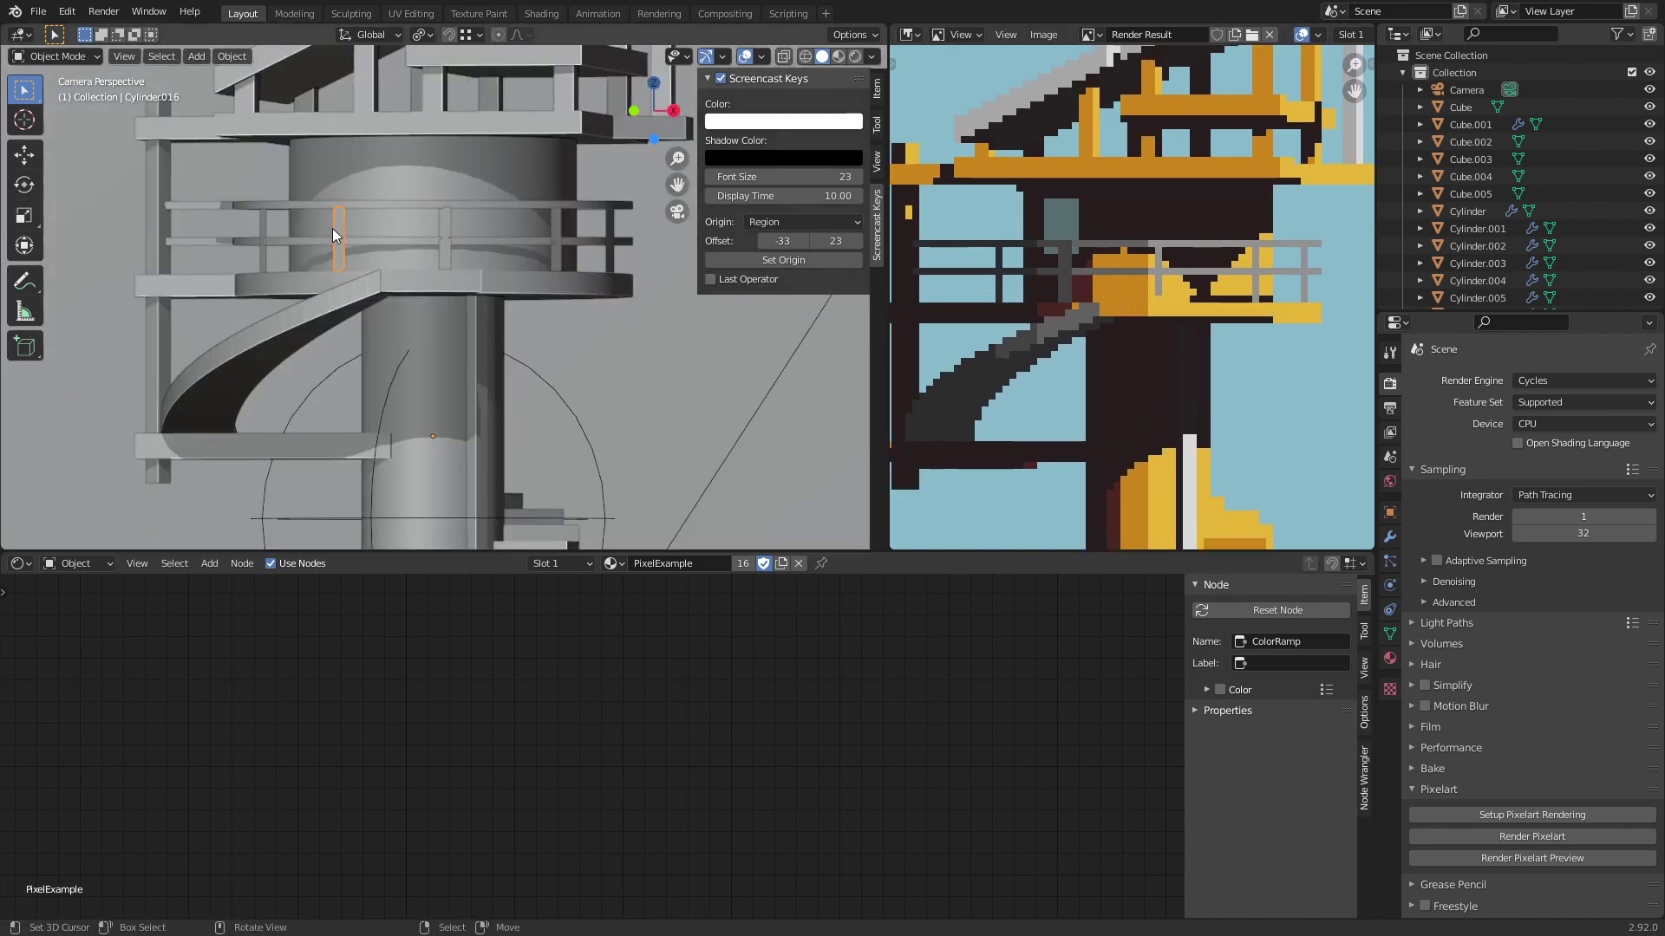
pyautogui.scroll(3, 355, 236)
pyautogui.press('r')
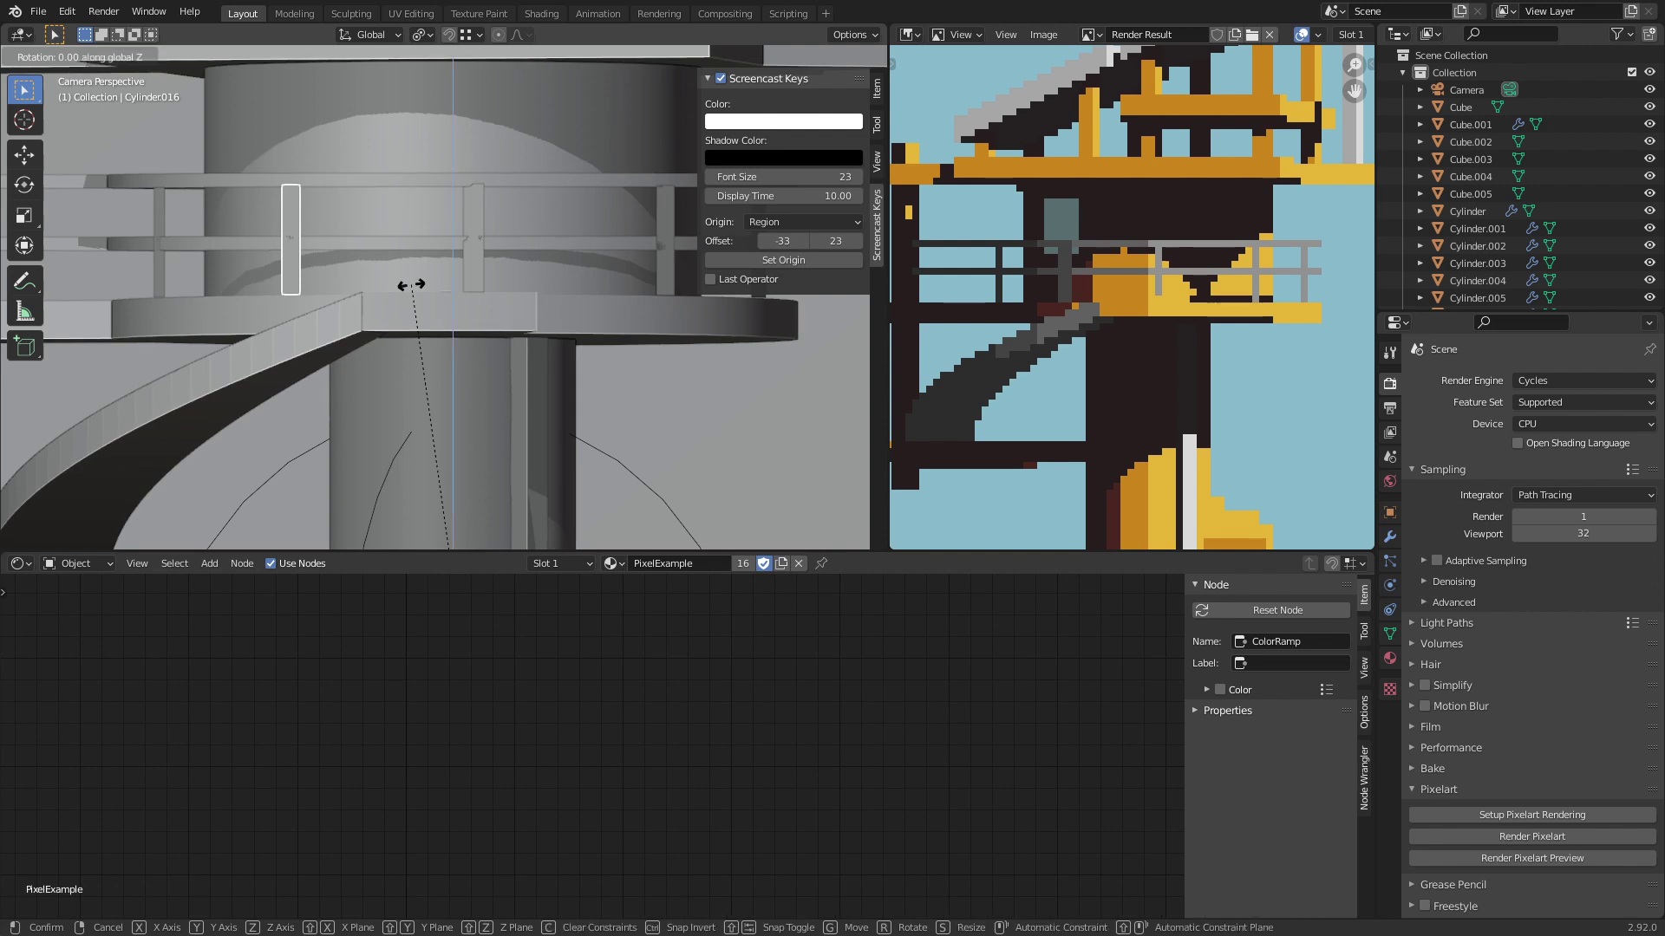
pyautogui.click(253, 279)
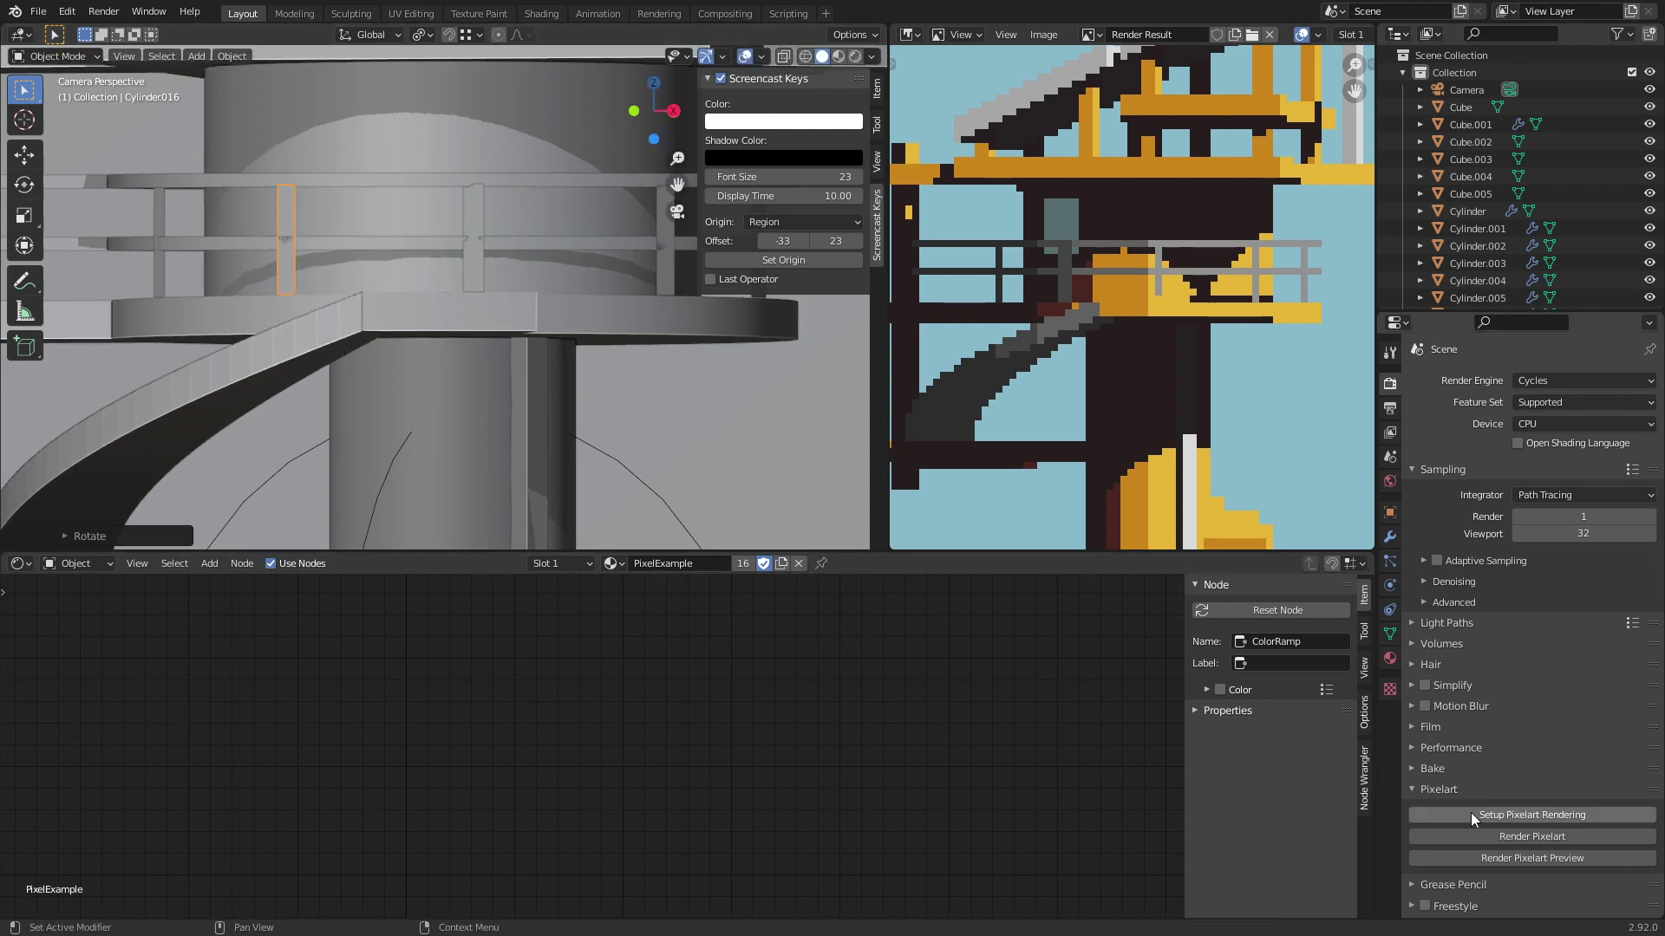
pyautogui.click(1525, 855)
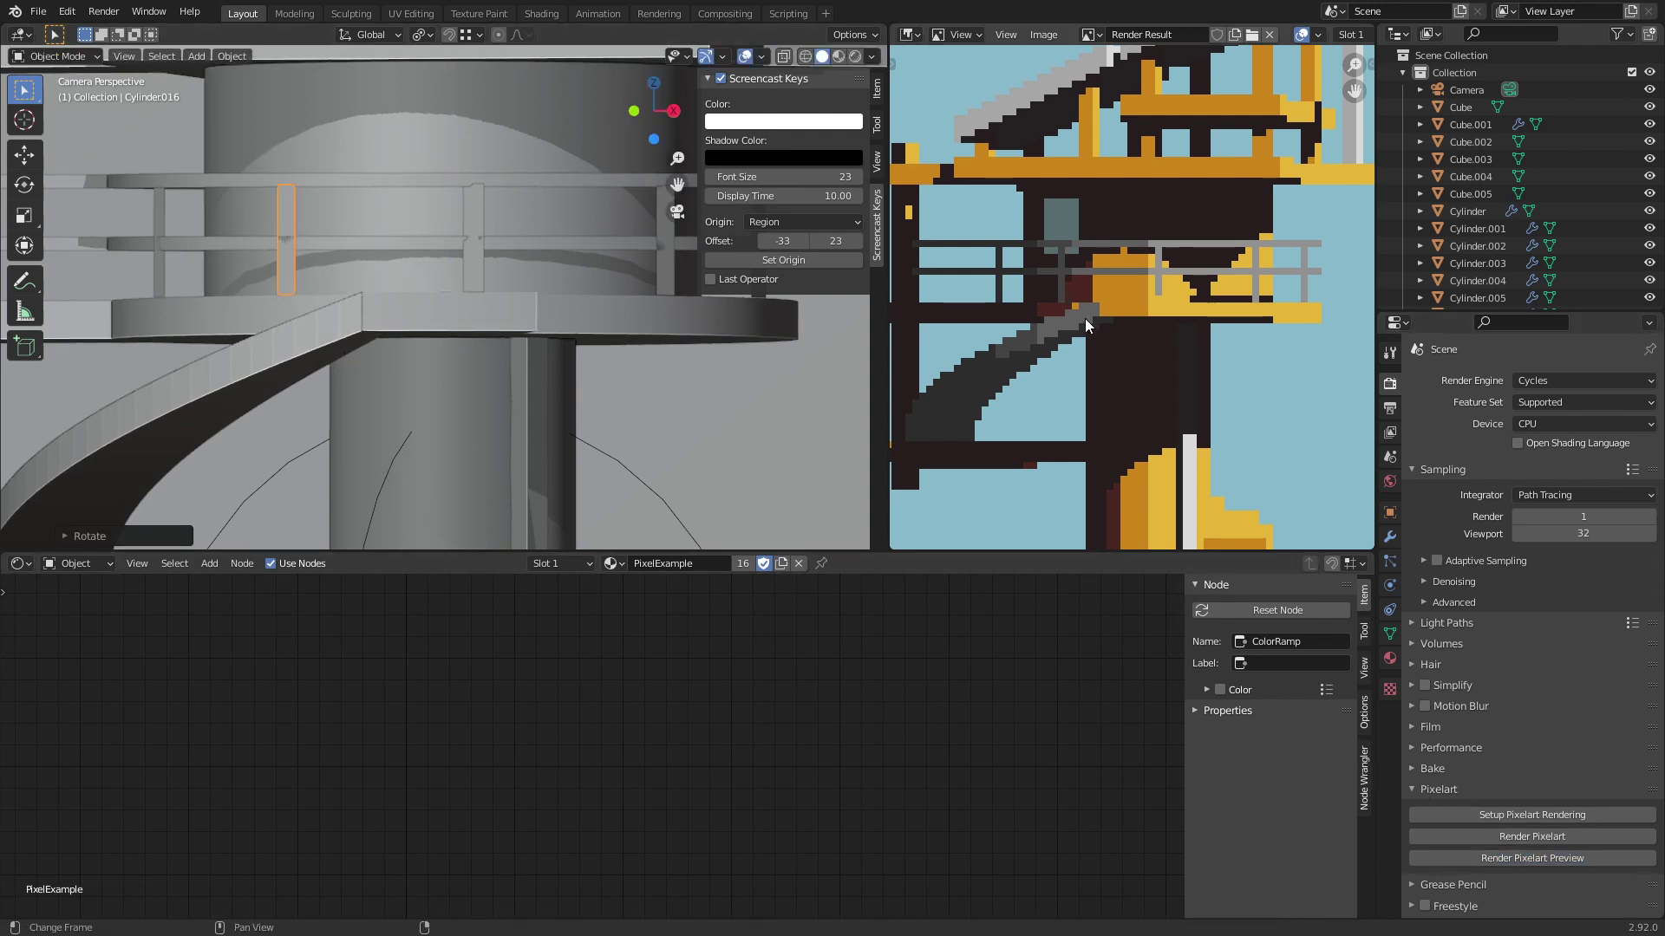
# Step: Save the scene file tower.blend
pyautogui.click(449, 290)
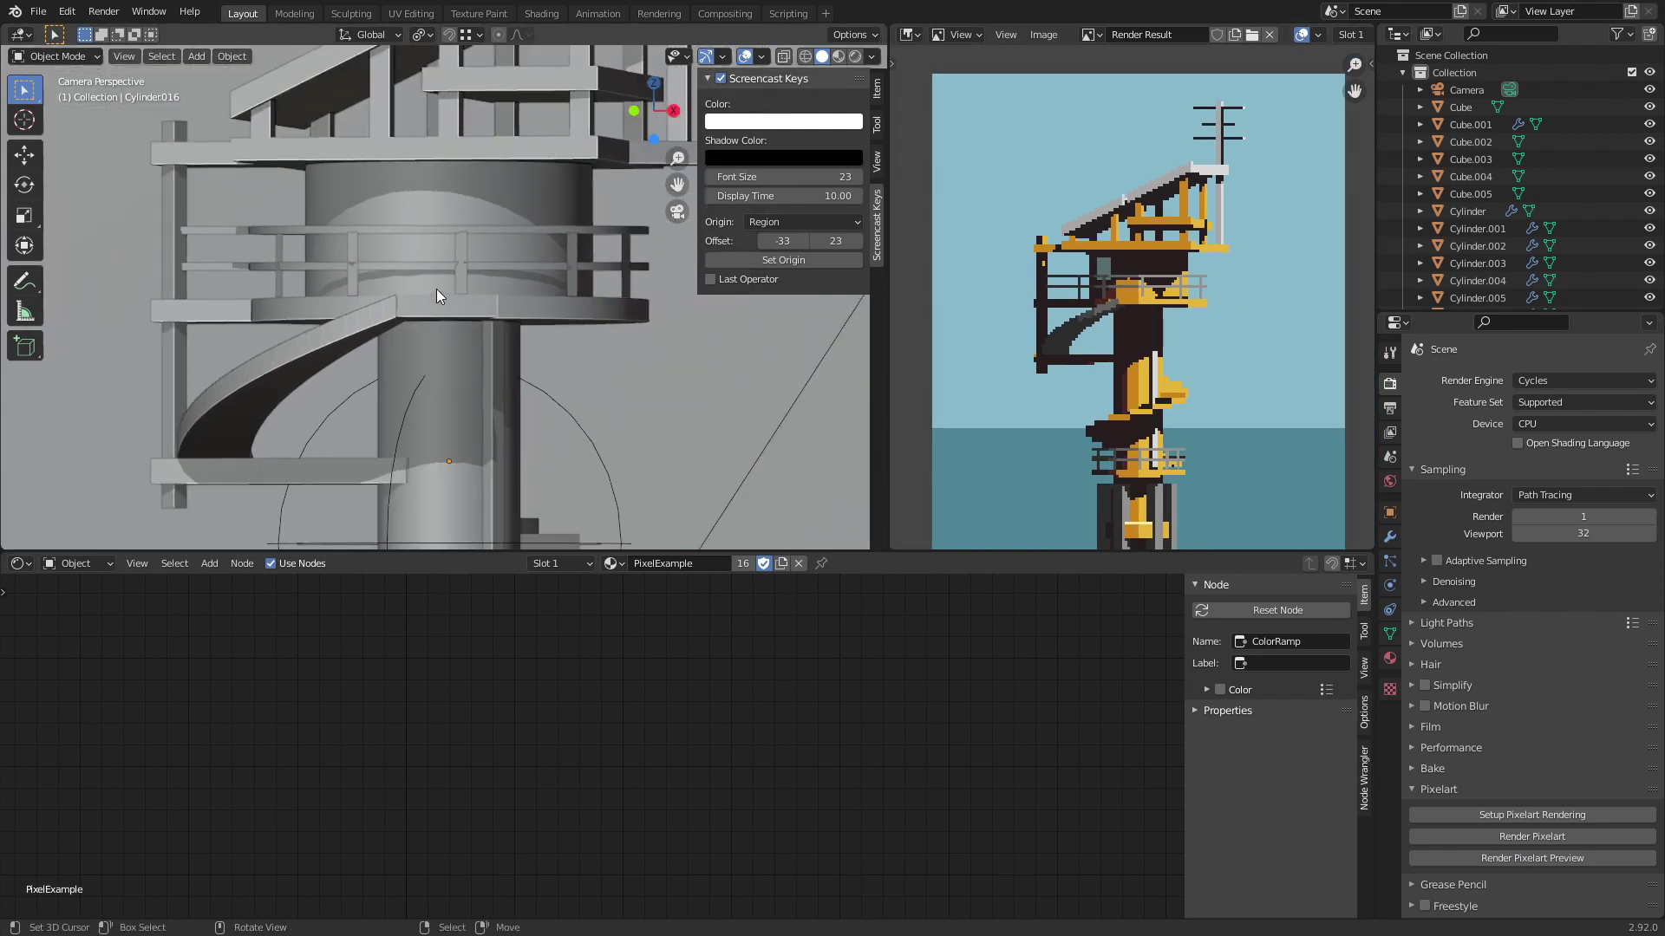
pyautogui.scroll(-4, 442, 289)
pyautogui.hotkey('ctrl', 's')
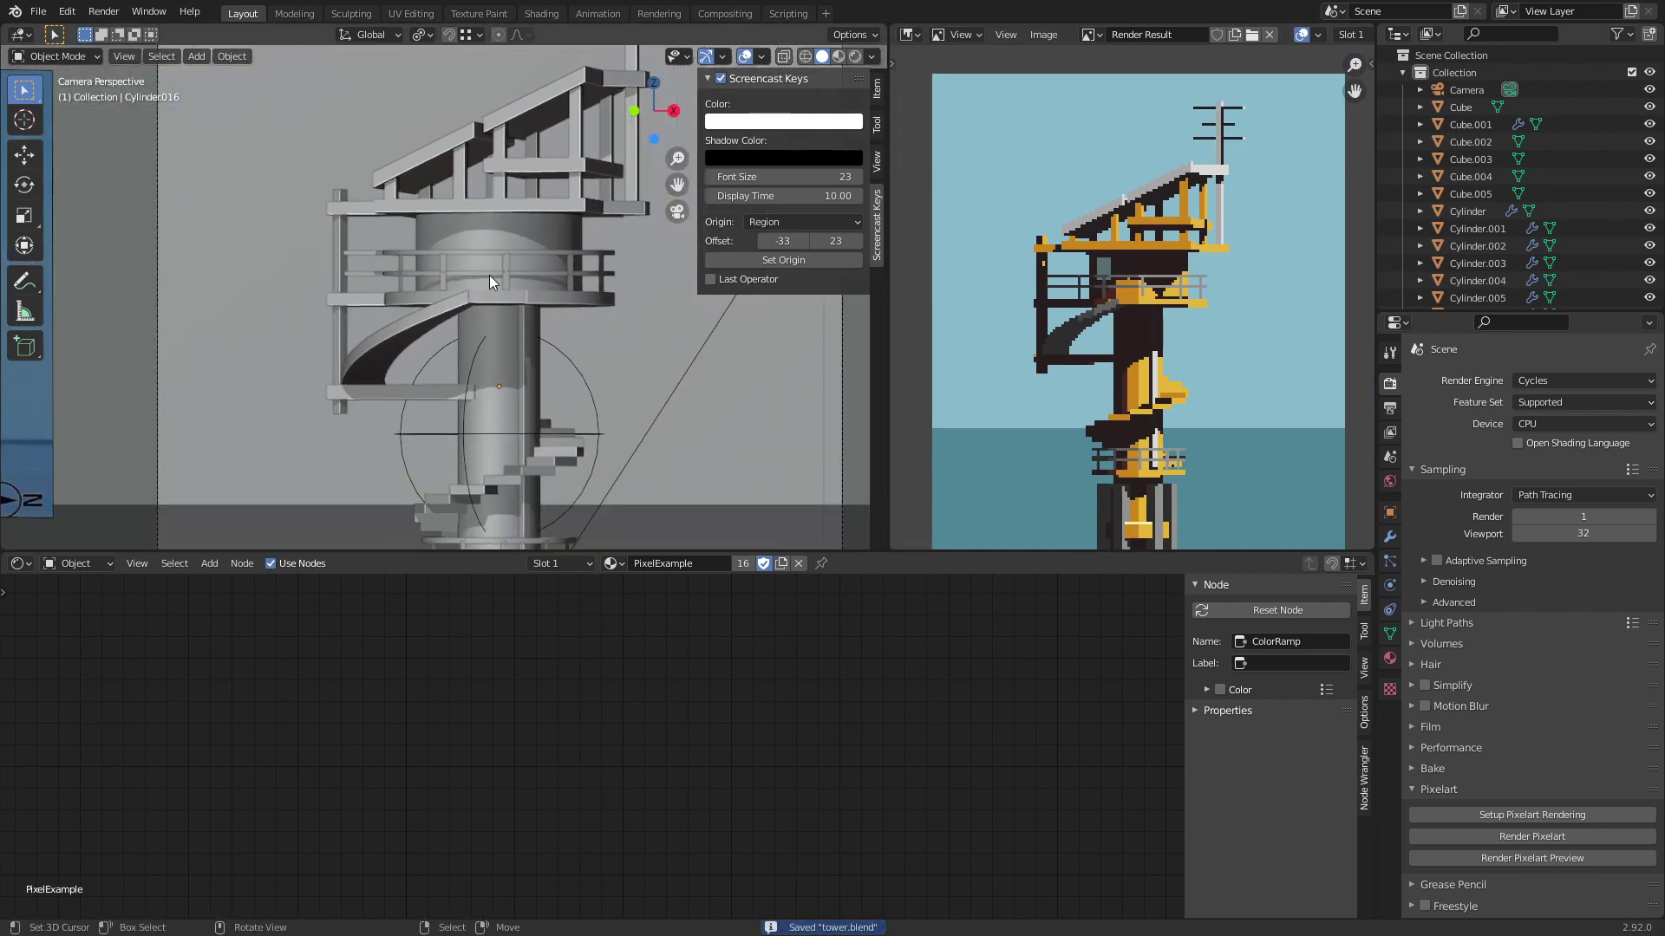
# Step: Examine the rendered pixel art tower from close up and at reduced size
pyautogui.keyDown('shift'); pyautogui.moveTo(489, 274); pyautogui.dragTo(474, 244, button='middle'); pyautogui.keyUp('shift')
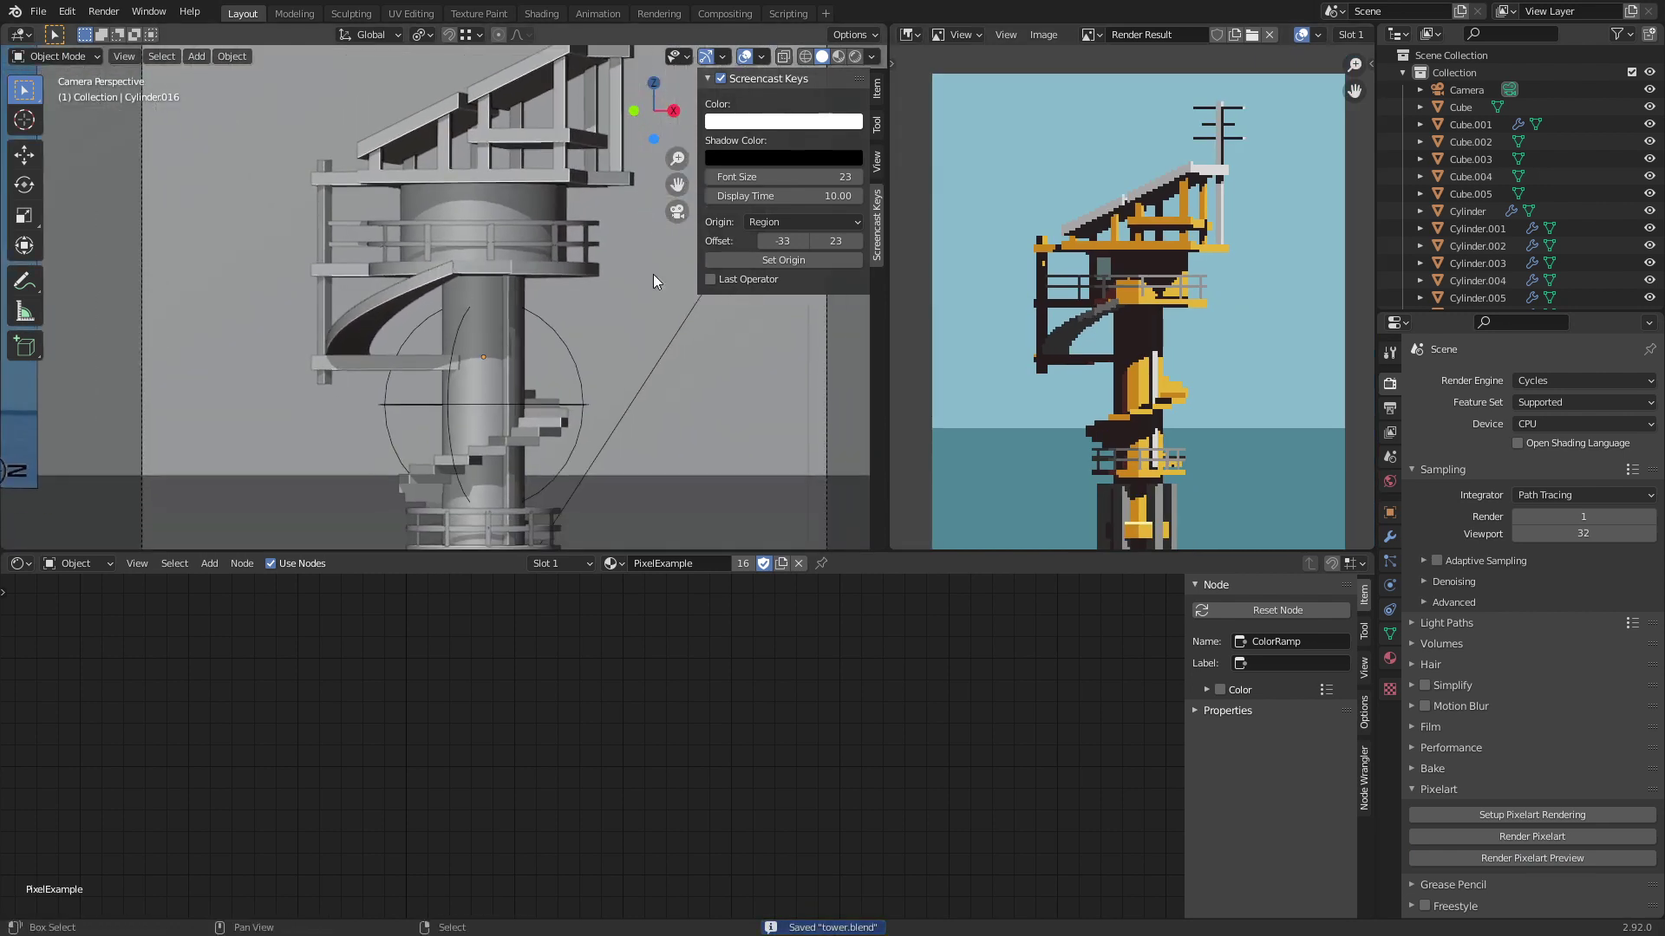
pyautogui.scroll(4, 1137, 339)
pyautogui.moveTo(1188, 331); pyautogui.dragTo(1159, 294, button='middle')
pyautogui.scroll(-4, 1141, 290)
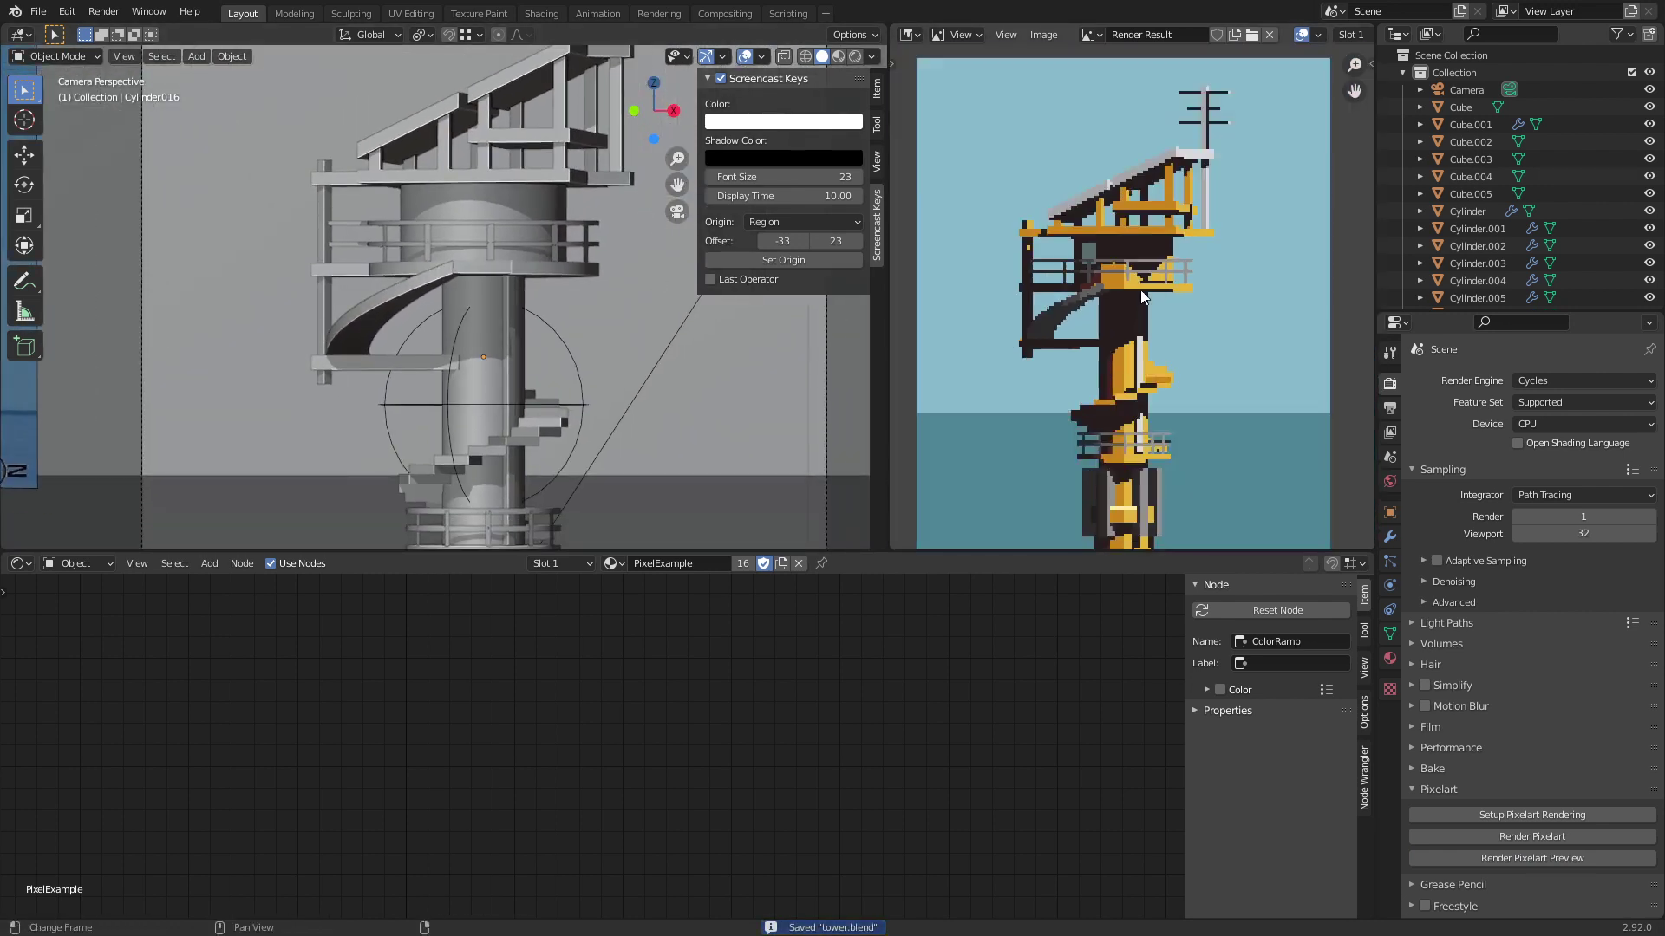
pyautogui.scroll(-2, 1162, 321)
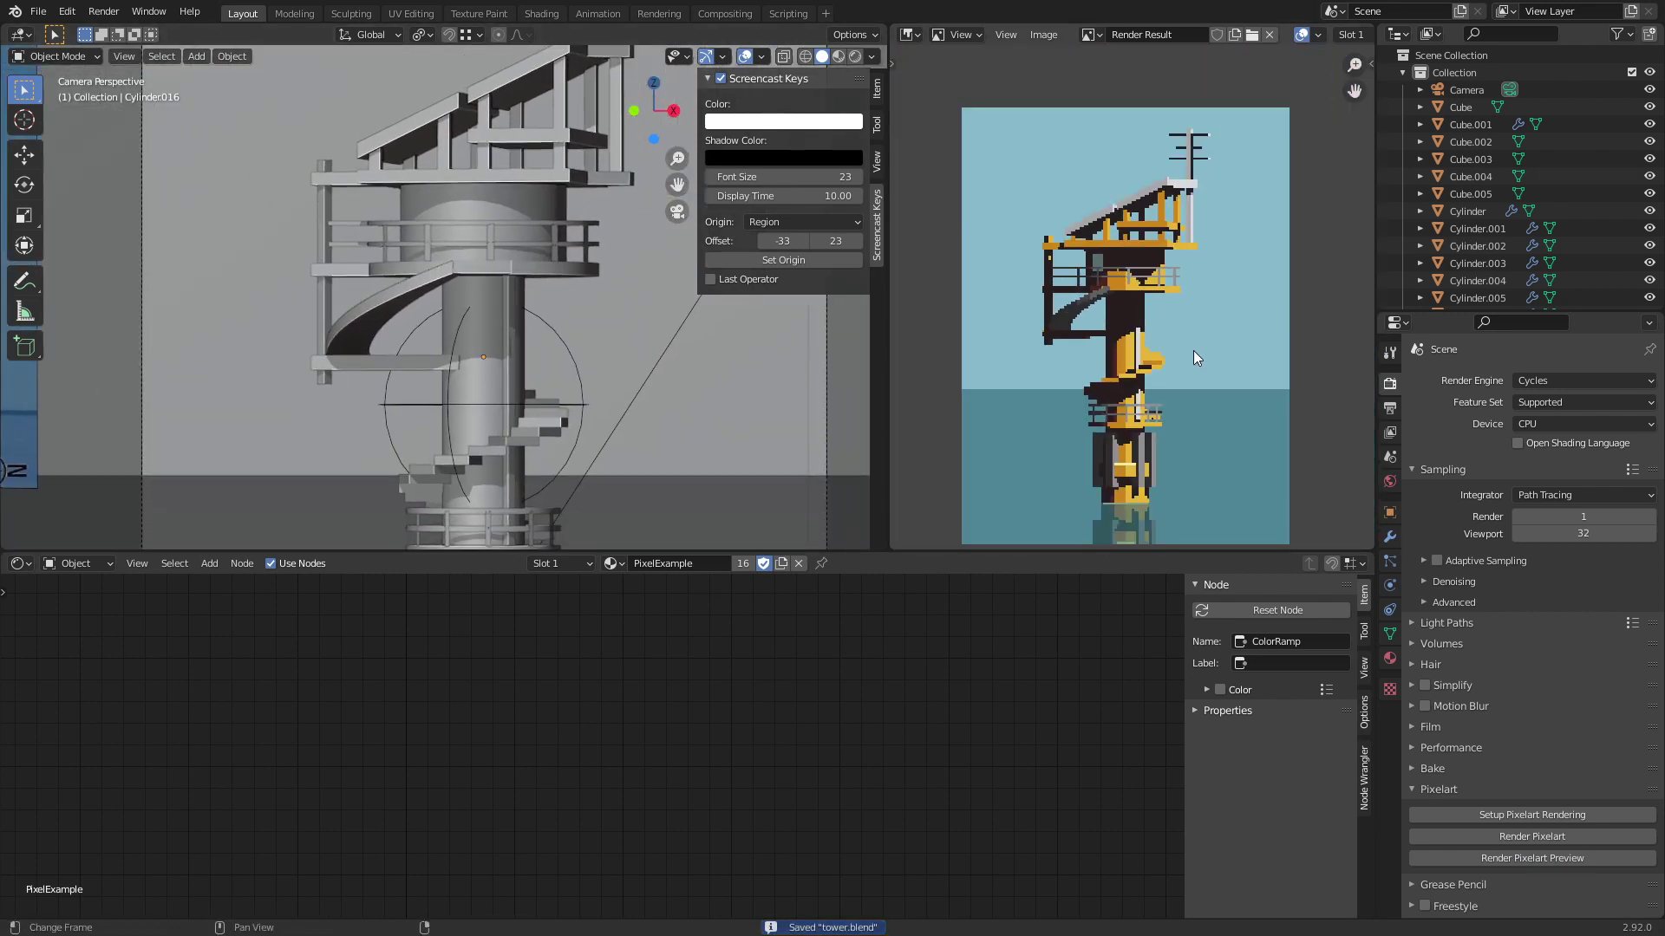
pyautogui.moveTo(1194, 358); pyautogui.dragTo(1182, 339, button='middle')
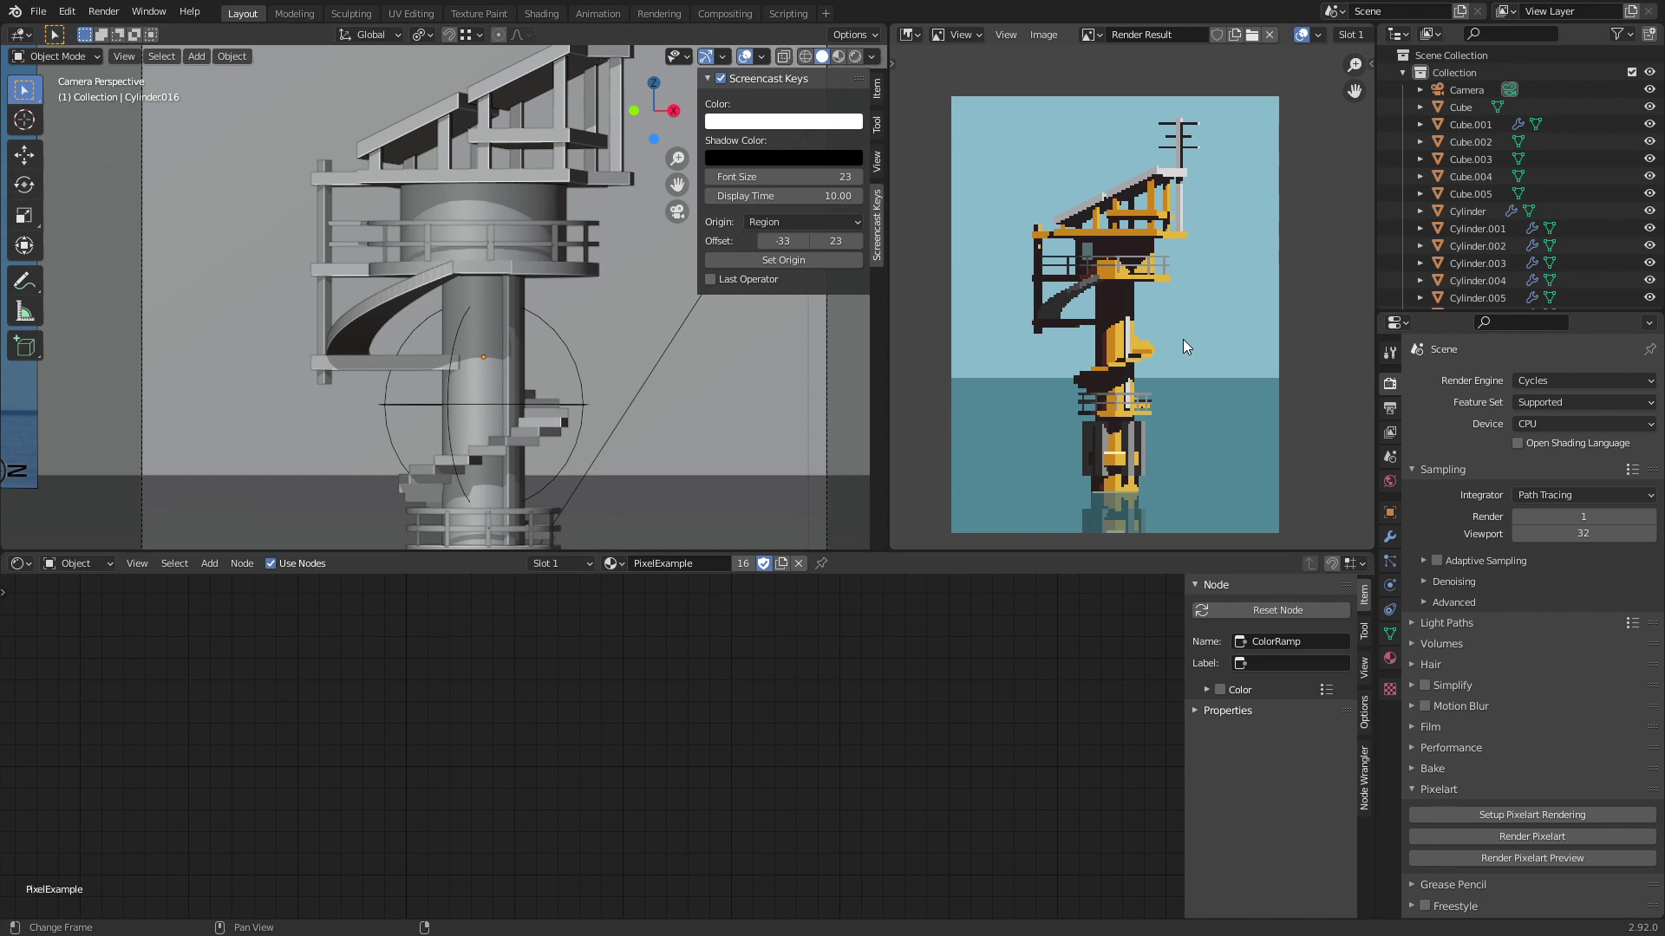
pyautogui.scroll(-8, 1157, 321)
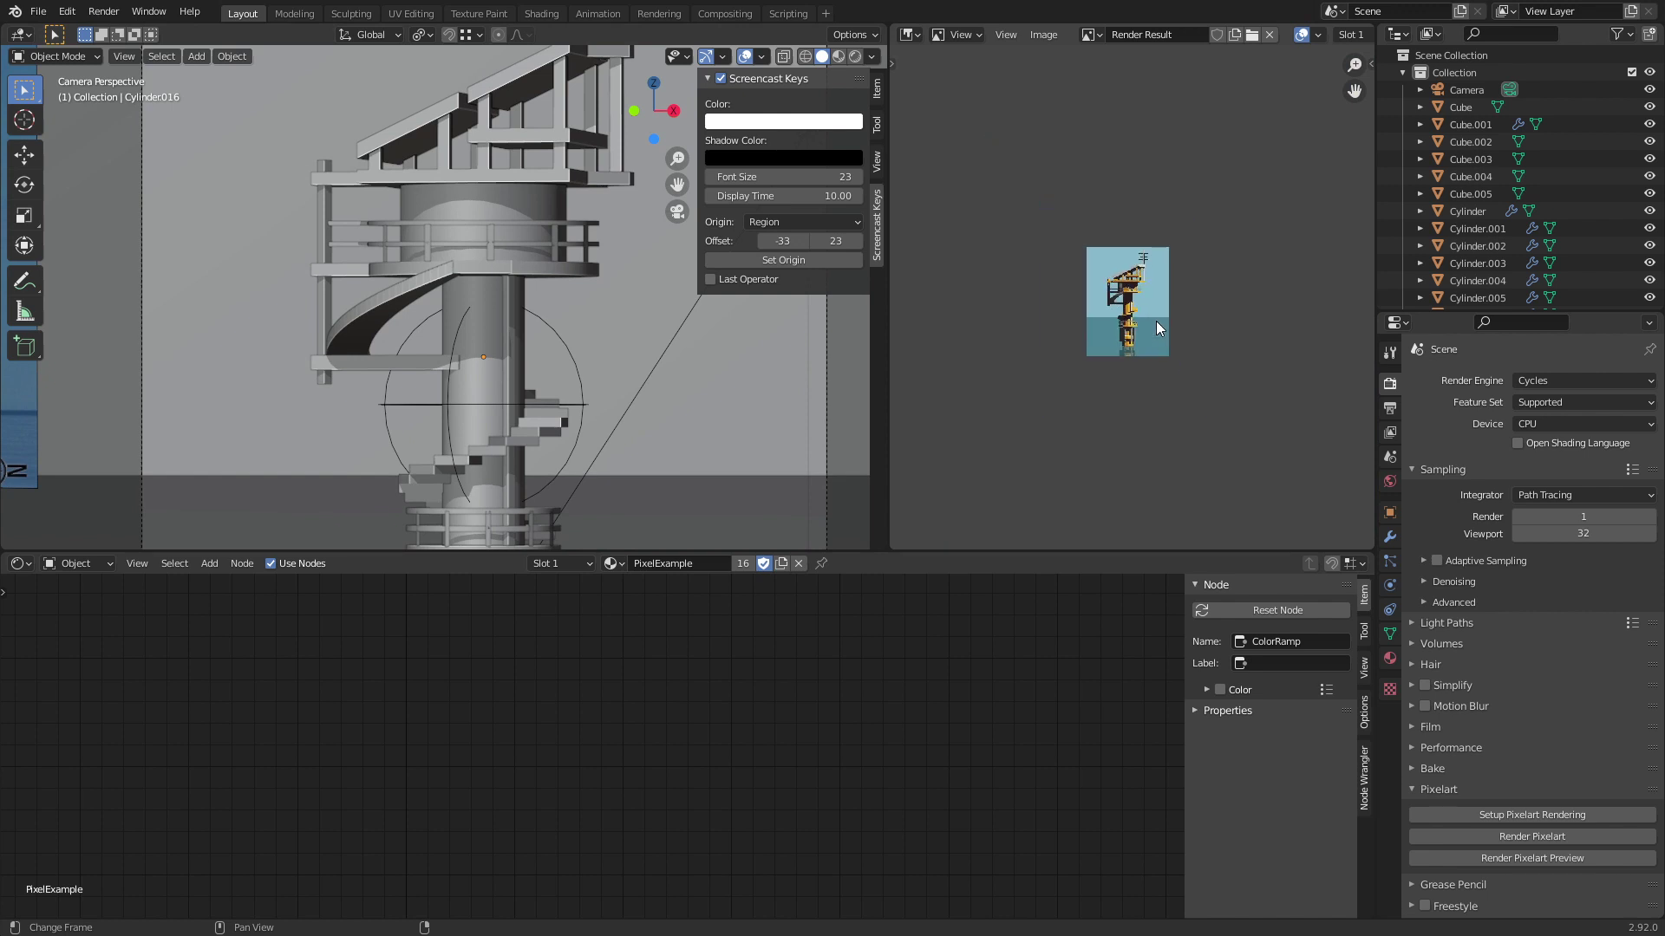
pyautogui.scroll(4, 1148, 338)
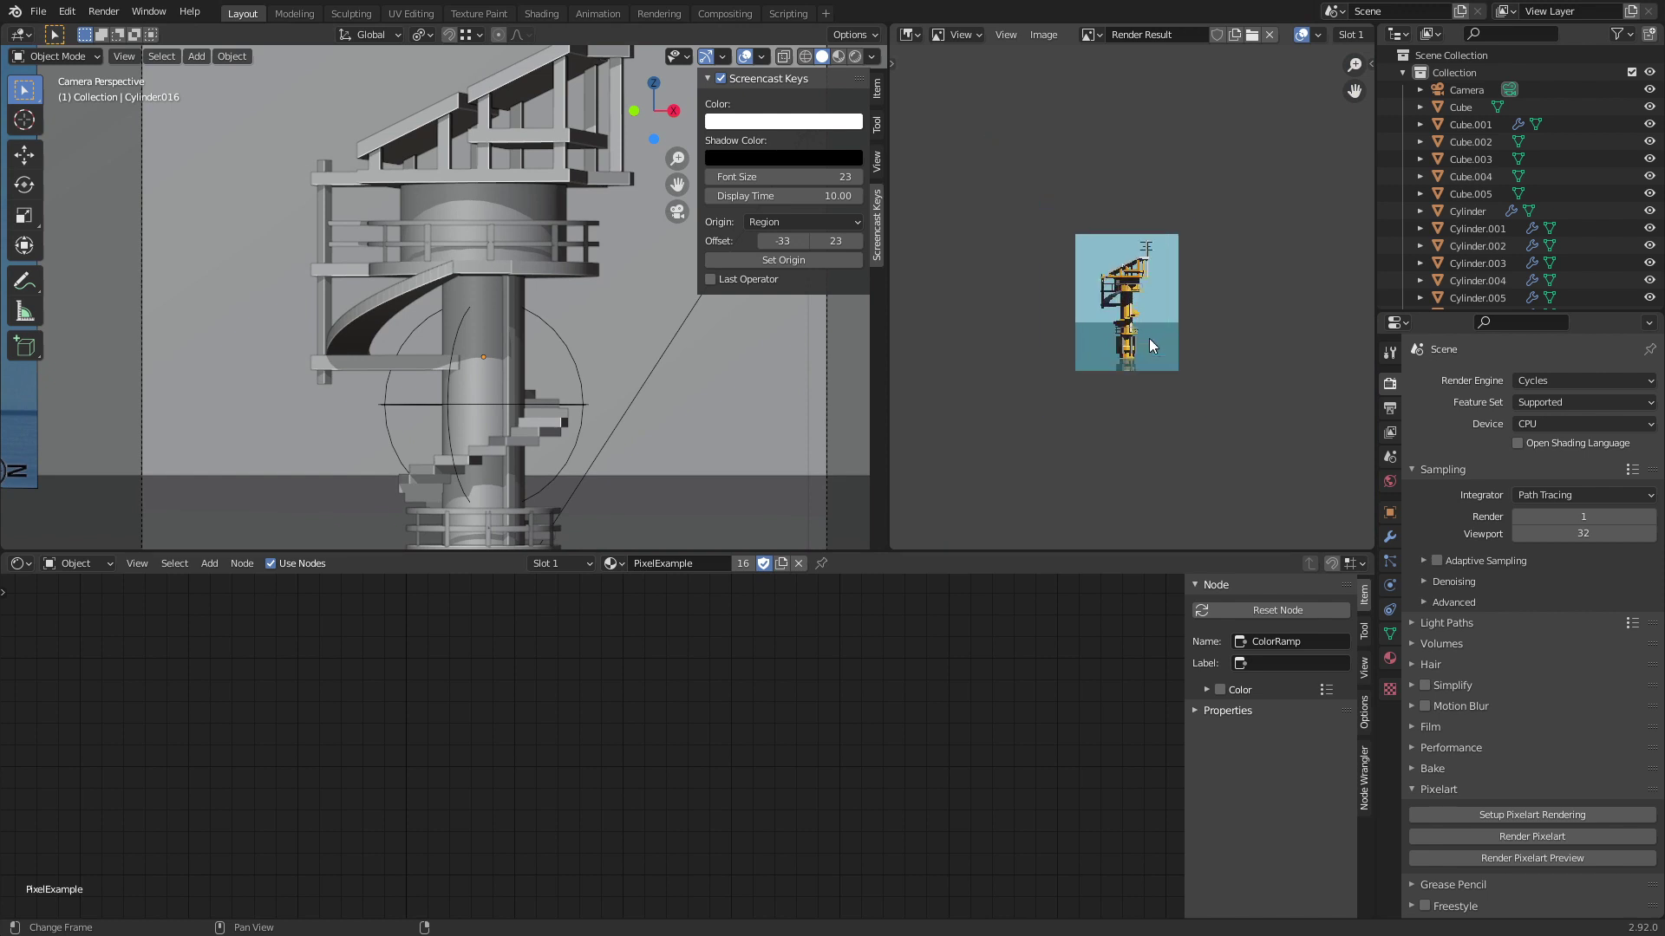
pyautogui.moveTo(1116, 398); pyautogui.dragTo(1143, 443, button='middle')
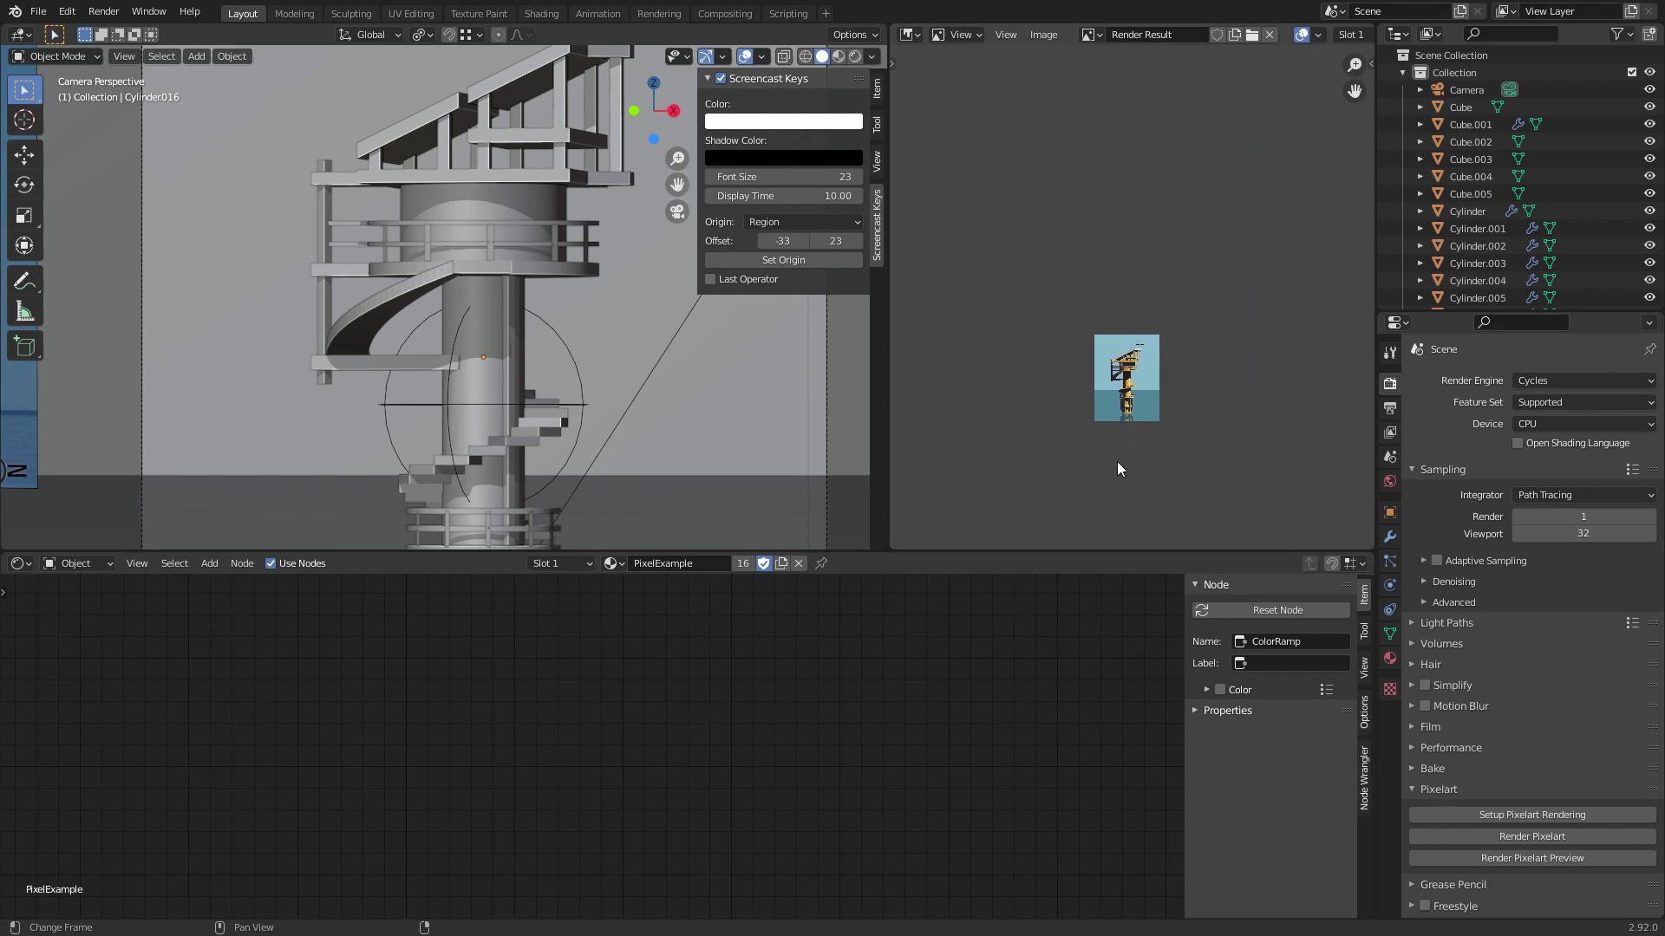
pyautogui.scroll(6, 1100, 487)
pyautogui.moveTo(1111, 369); pyautogui.dragTo(1191, 45, button='middle')
pyautogui.scroll(3, 1196, 178)
pyautogui.scroll(-2, 1119, 303)
pyautogui.moveTo(1197, 179); pyautogui.dragTo(1132, 335, button='middle')
pyautogui.scroll(1, 1131, 332)
pyautogui.scroll(-10, 1132, 334)
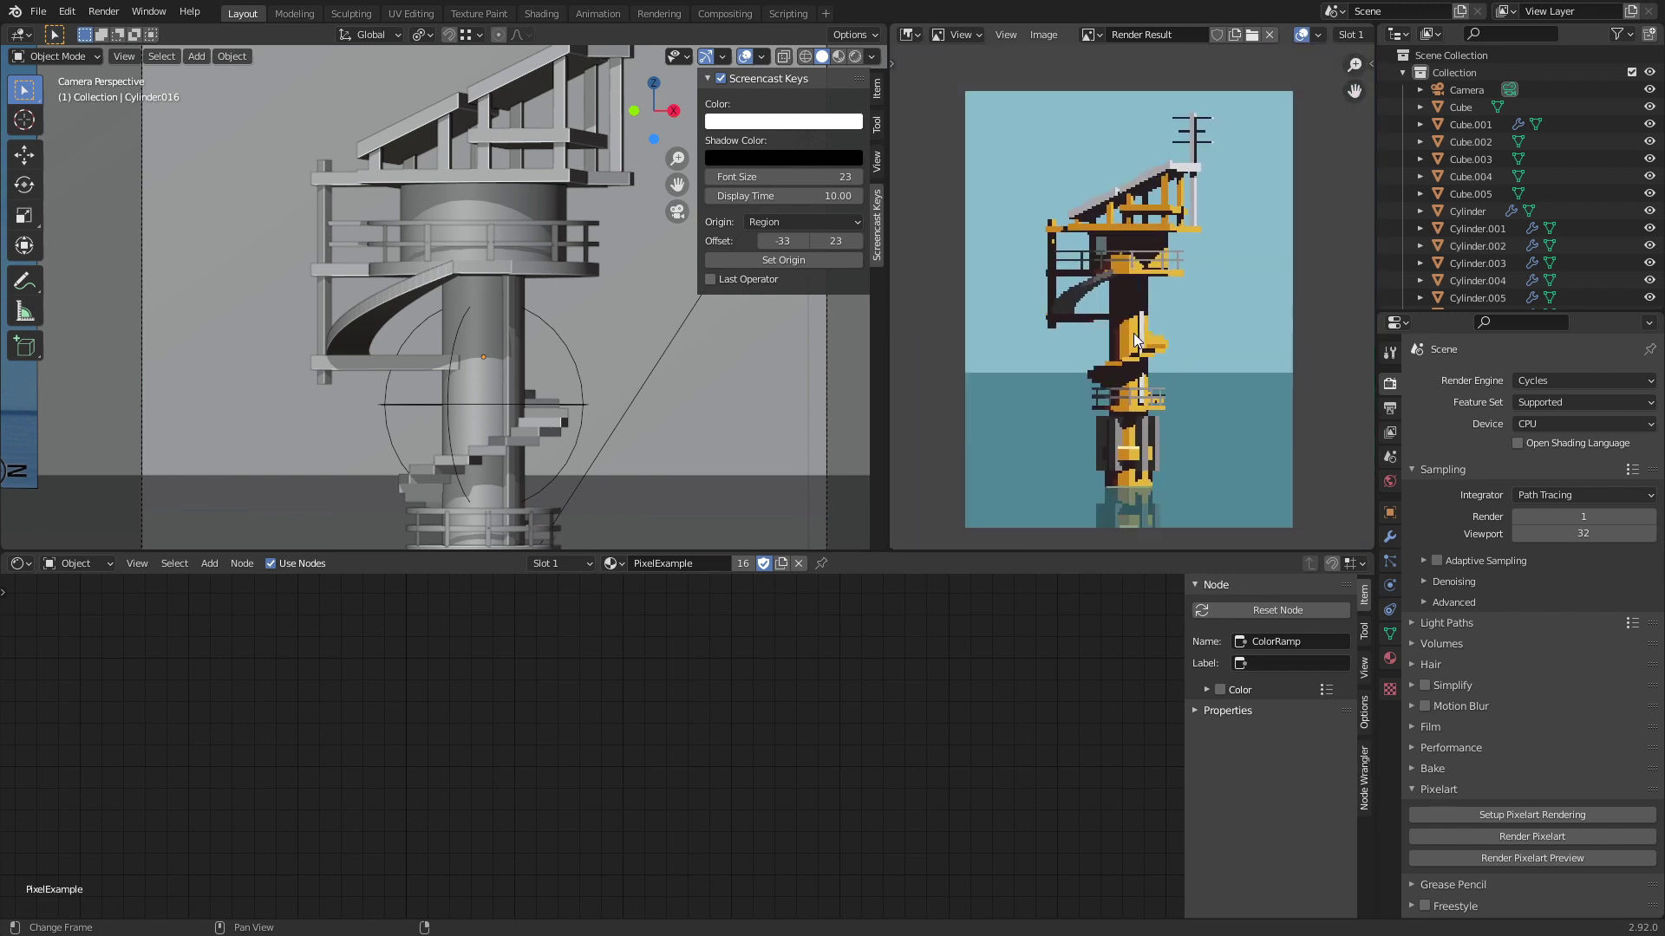
pyautogui.scroll(10, 1132, 338)
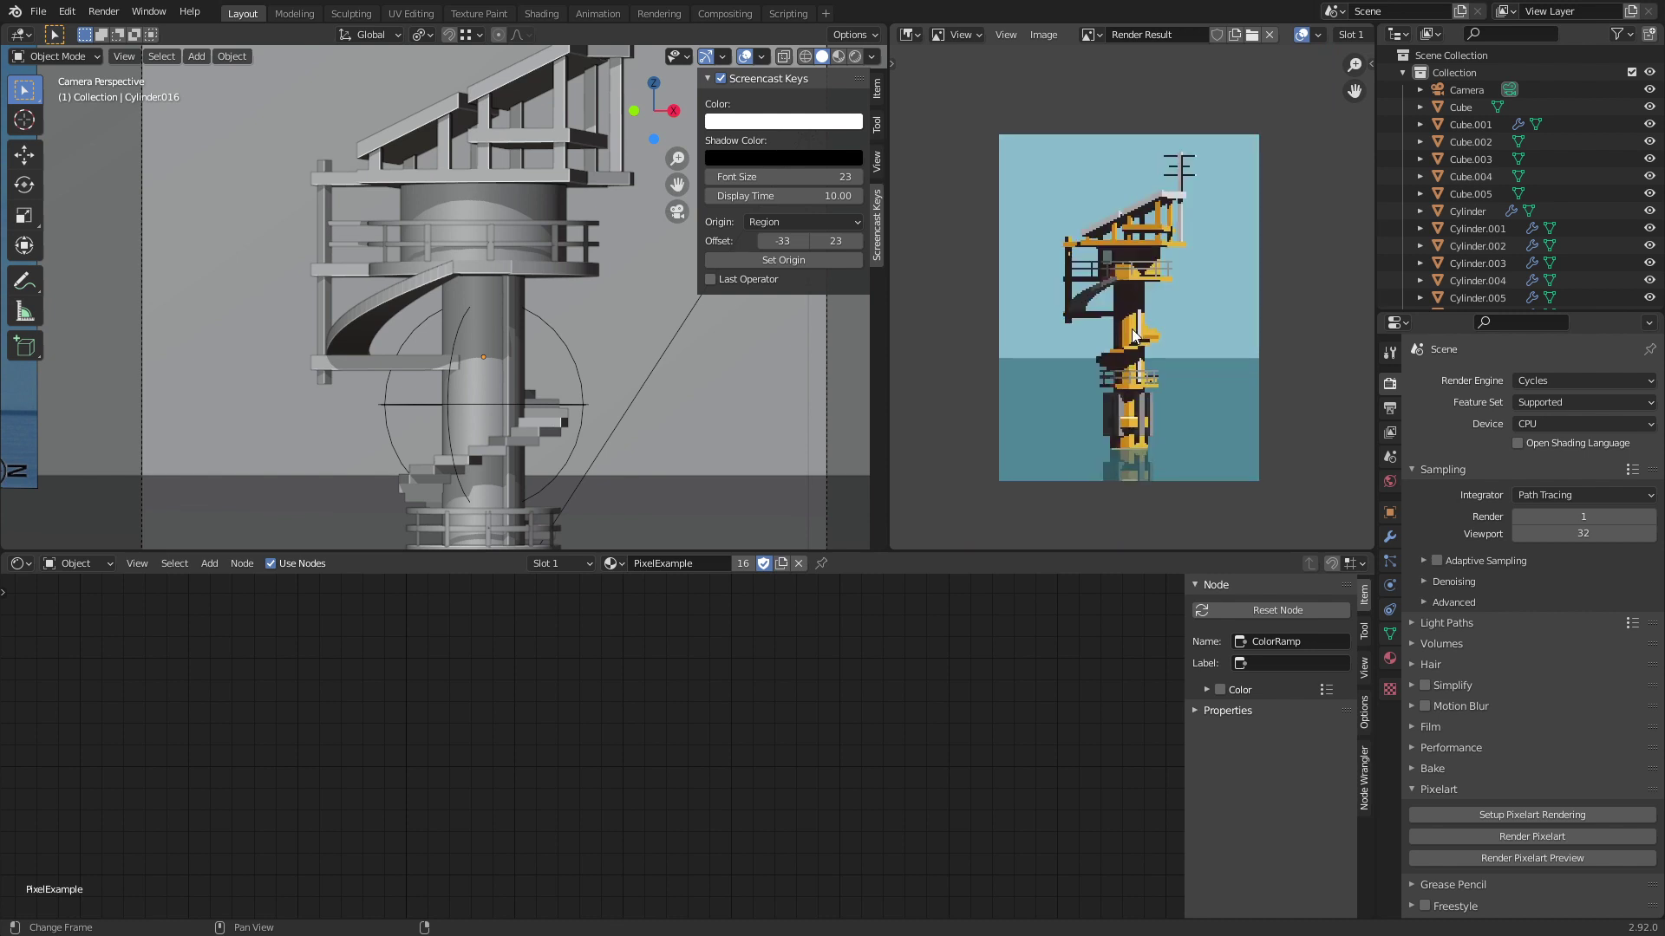
# Step: Save the tower scene once more
pyautogui.hotkey('ctrl', 's')
pyautogui.scroll(-2, 1136, 329)
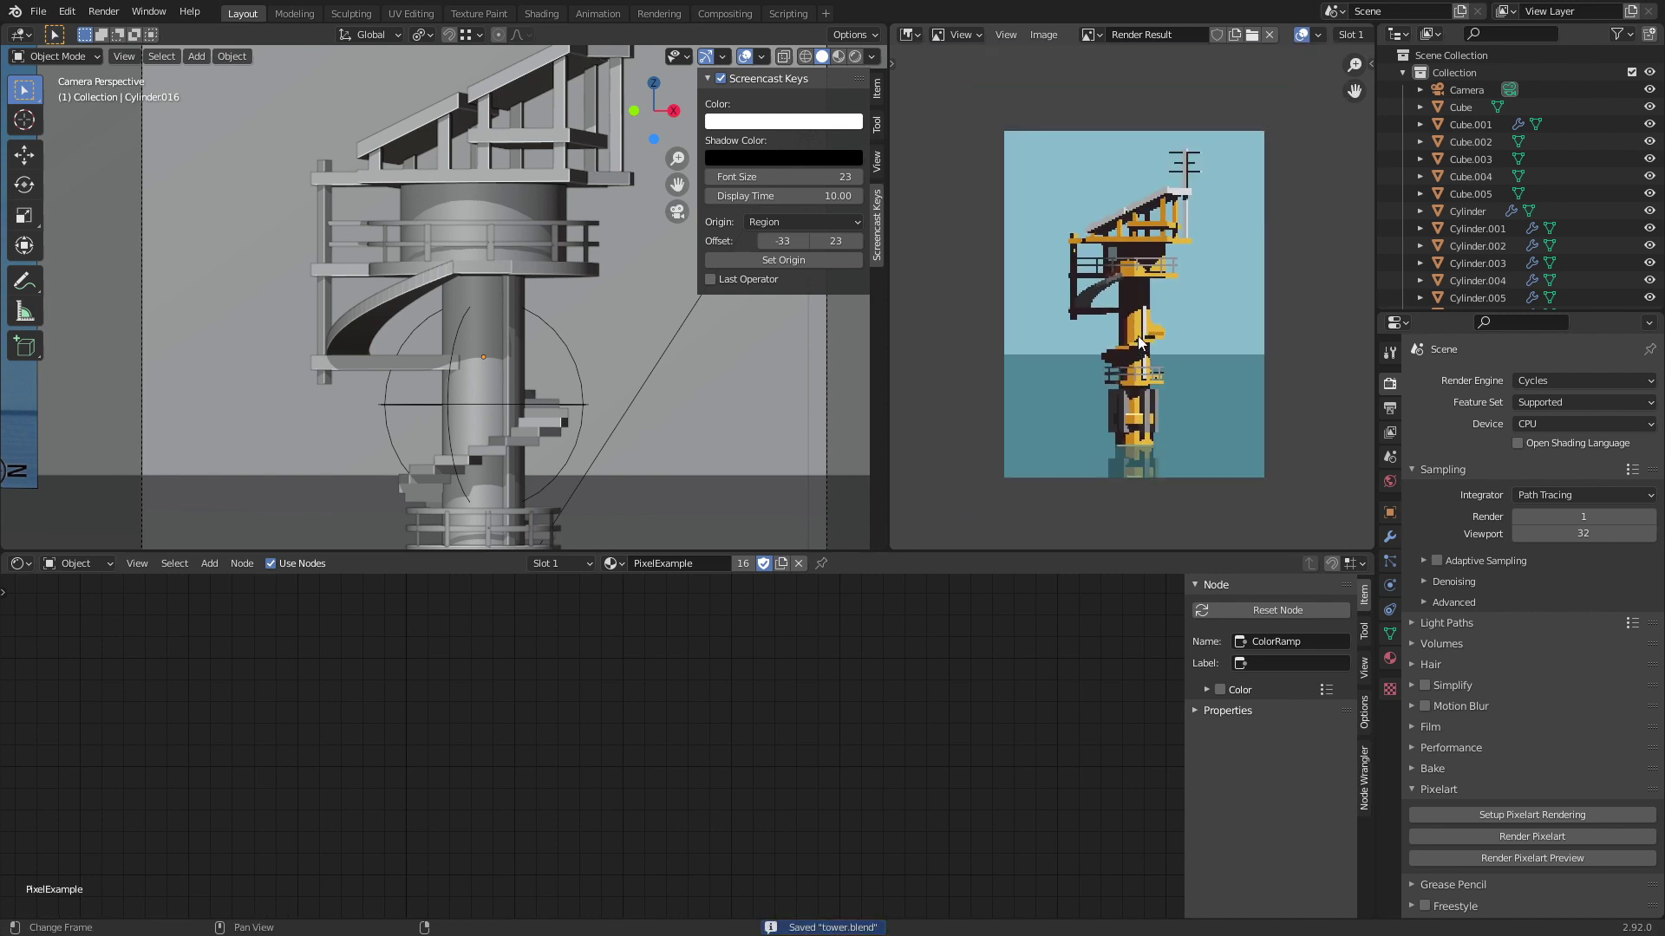
pyautogui.scroll(1, 1141, 332)
# Step: Duplicate the light blue sky backdrop plane and place the copy in front of the original
pyautogui.scroll(-6, 260, 319)
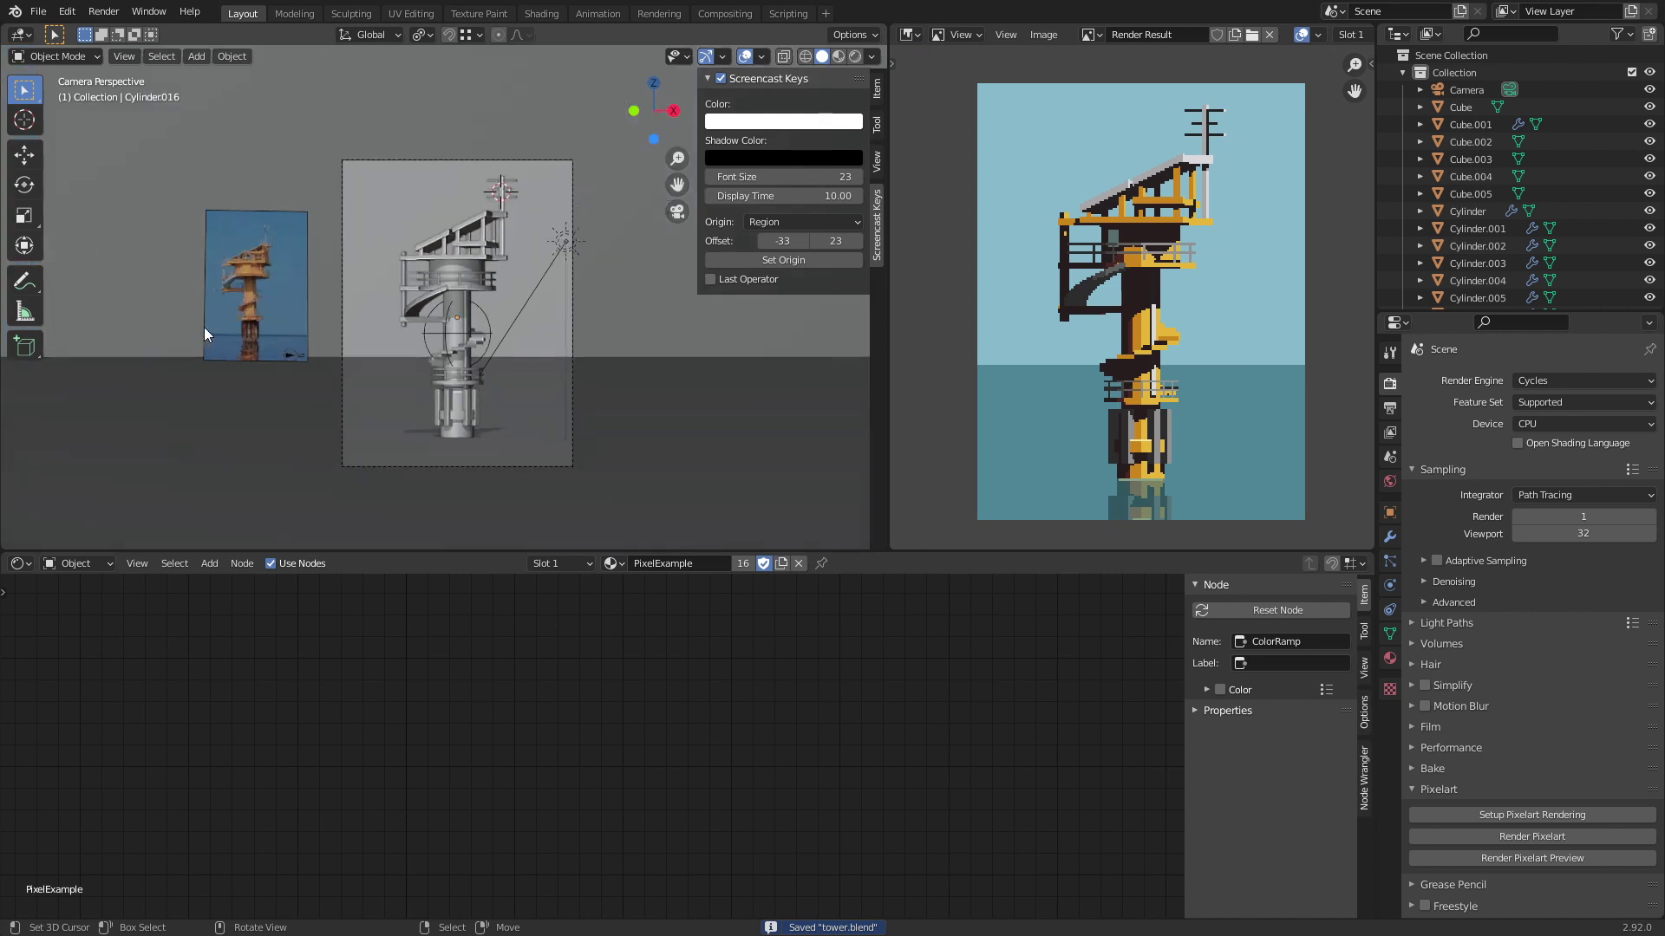
pyautogui.scroll(3, 204, 326)
pyautogui.rightClick(249, 289)
pyautogui.moveTo(250, 293); pyautogui.dragTo(406, 301, button='middle')
pyautogui.hotkey('shift', 'd')
pyautogui.click(438, 290)
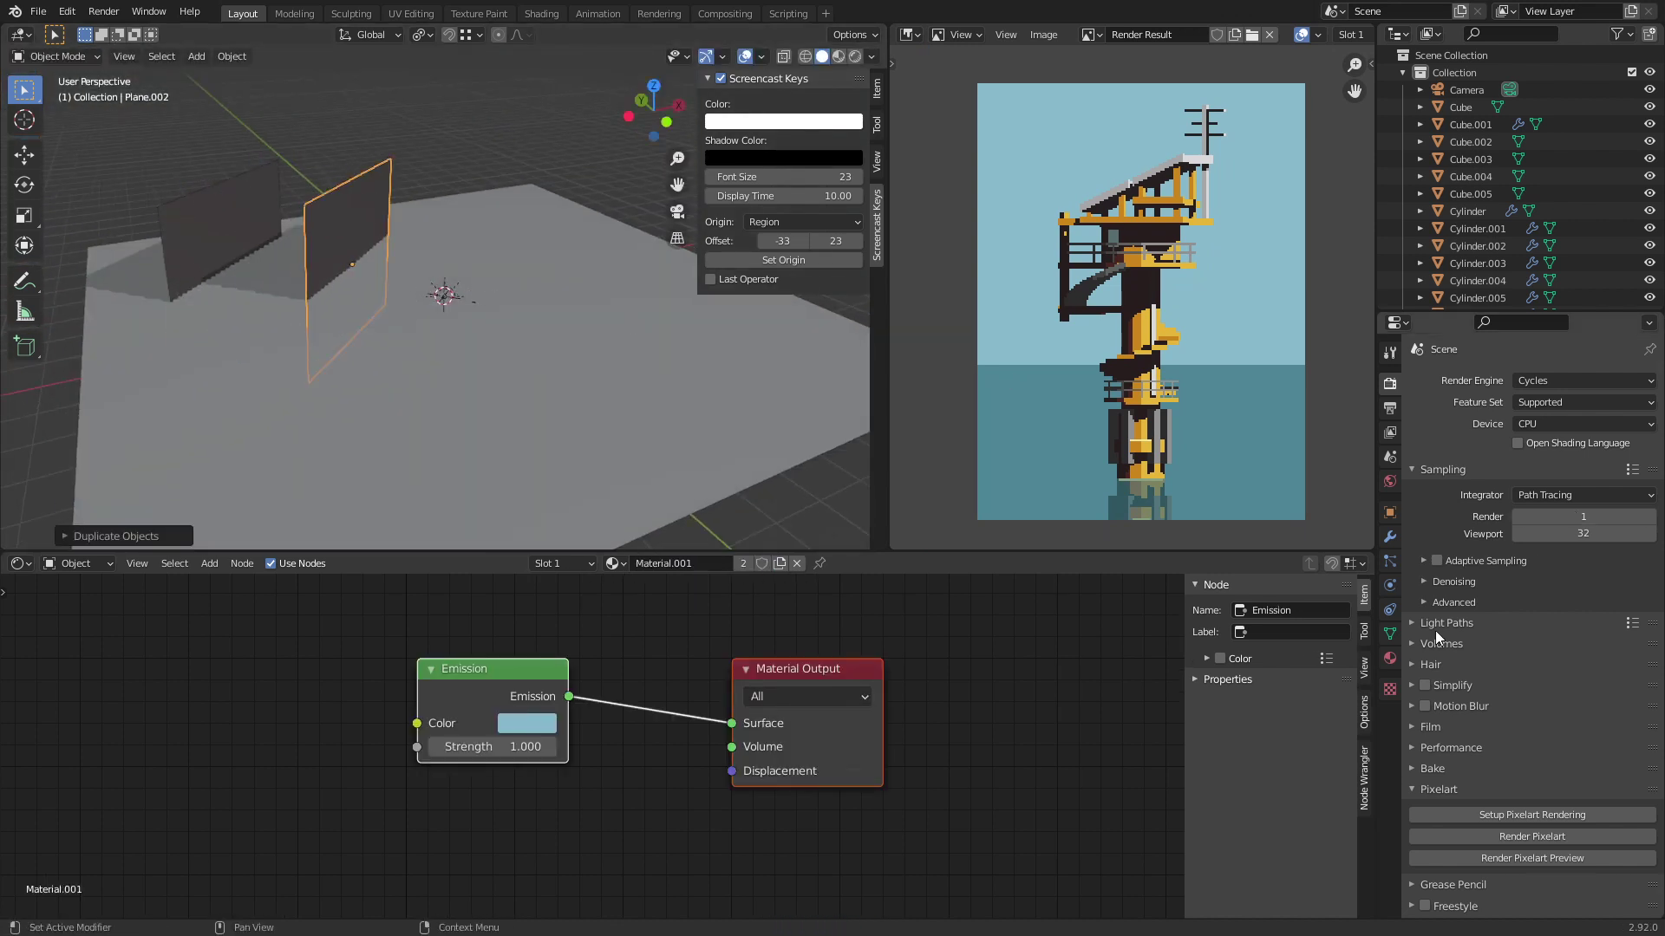
# Step: Add a Copy Rotation constraint to the duplicated plane with the Camera as its target
pyautogui.click(1396, 602)
pyautogui.click(1470, 380)
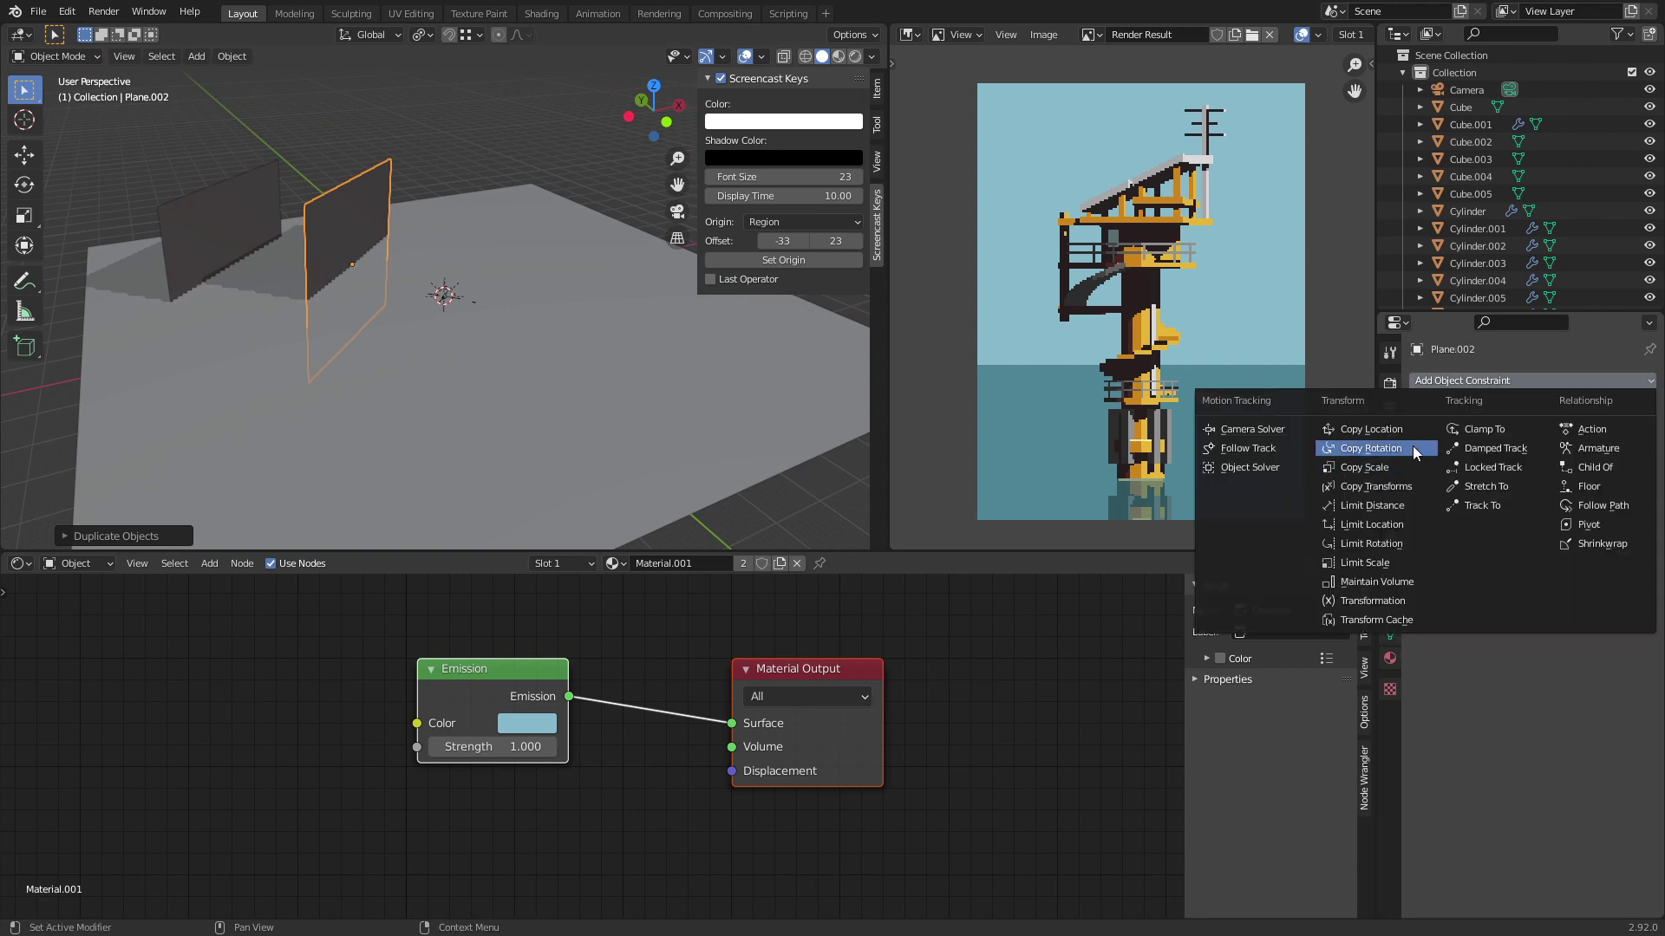
pyautogui.click(1412, 446)
pyautogui.click(1531, 436)
pyautogui.click(1526, 465)
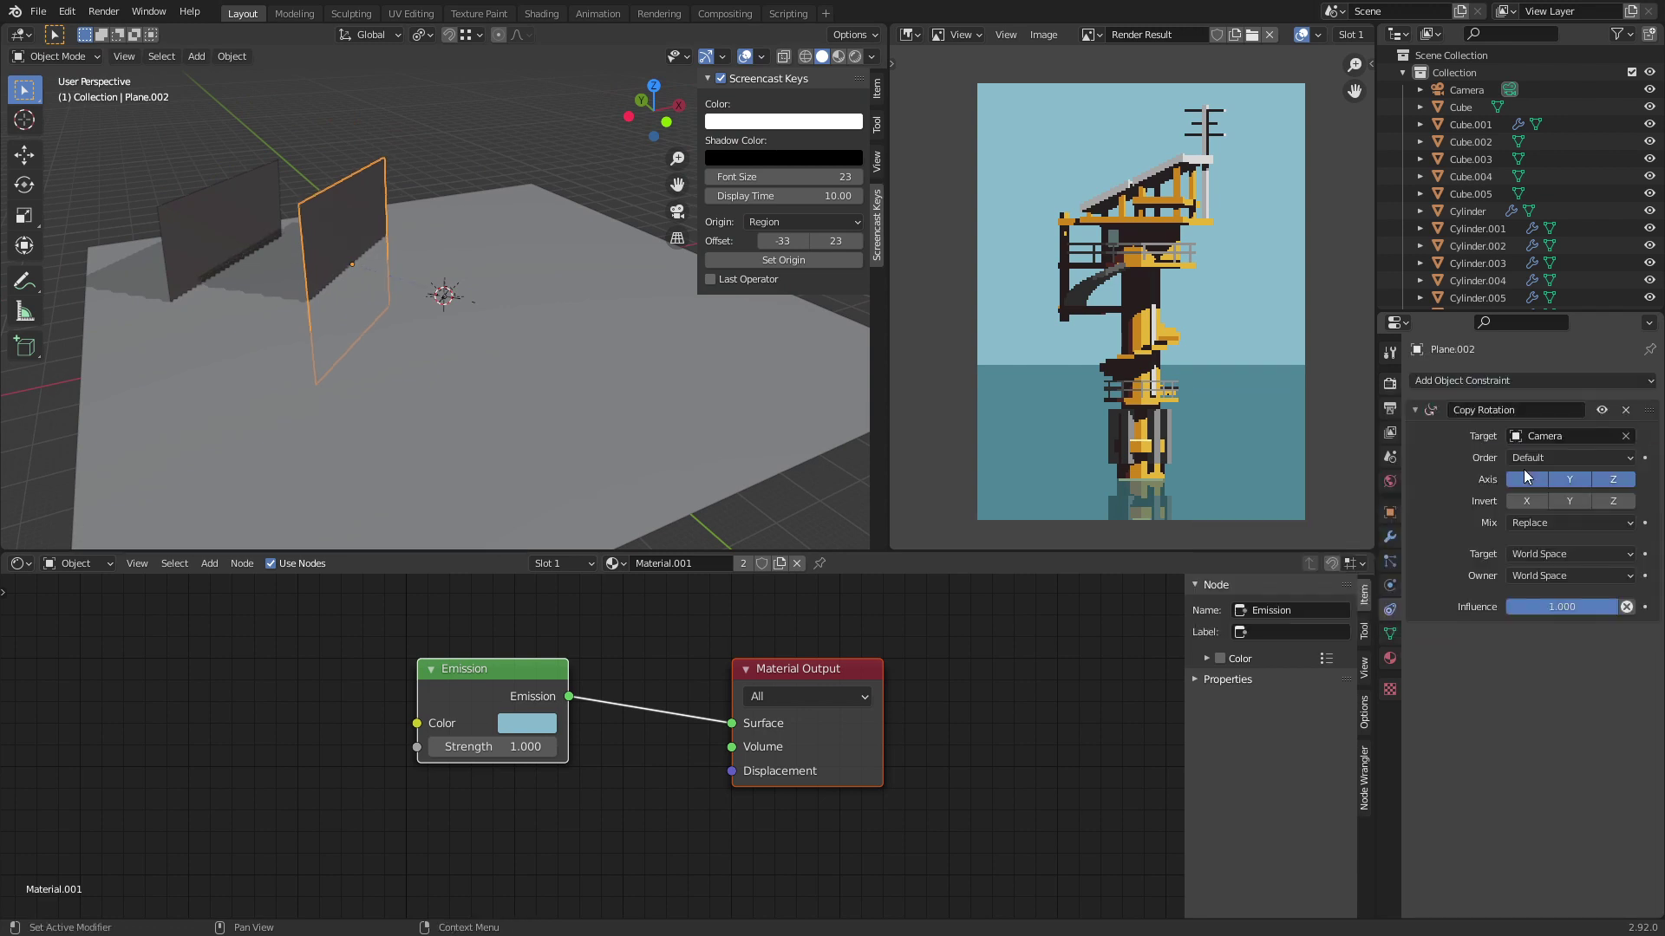
# Step: Move the duplicated plane close to the tower and scale it down considerably
pyautogui.press('g')
pyautogui.click(529, 327)
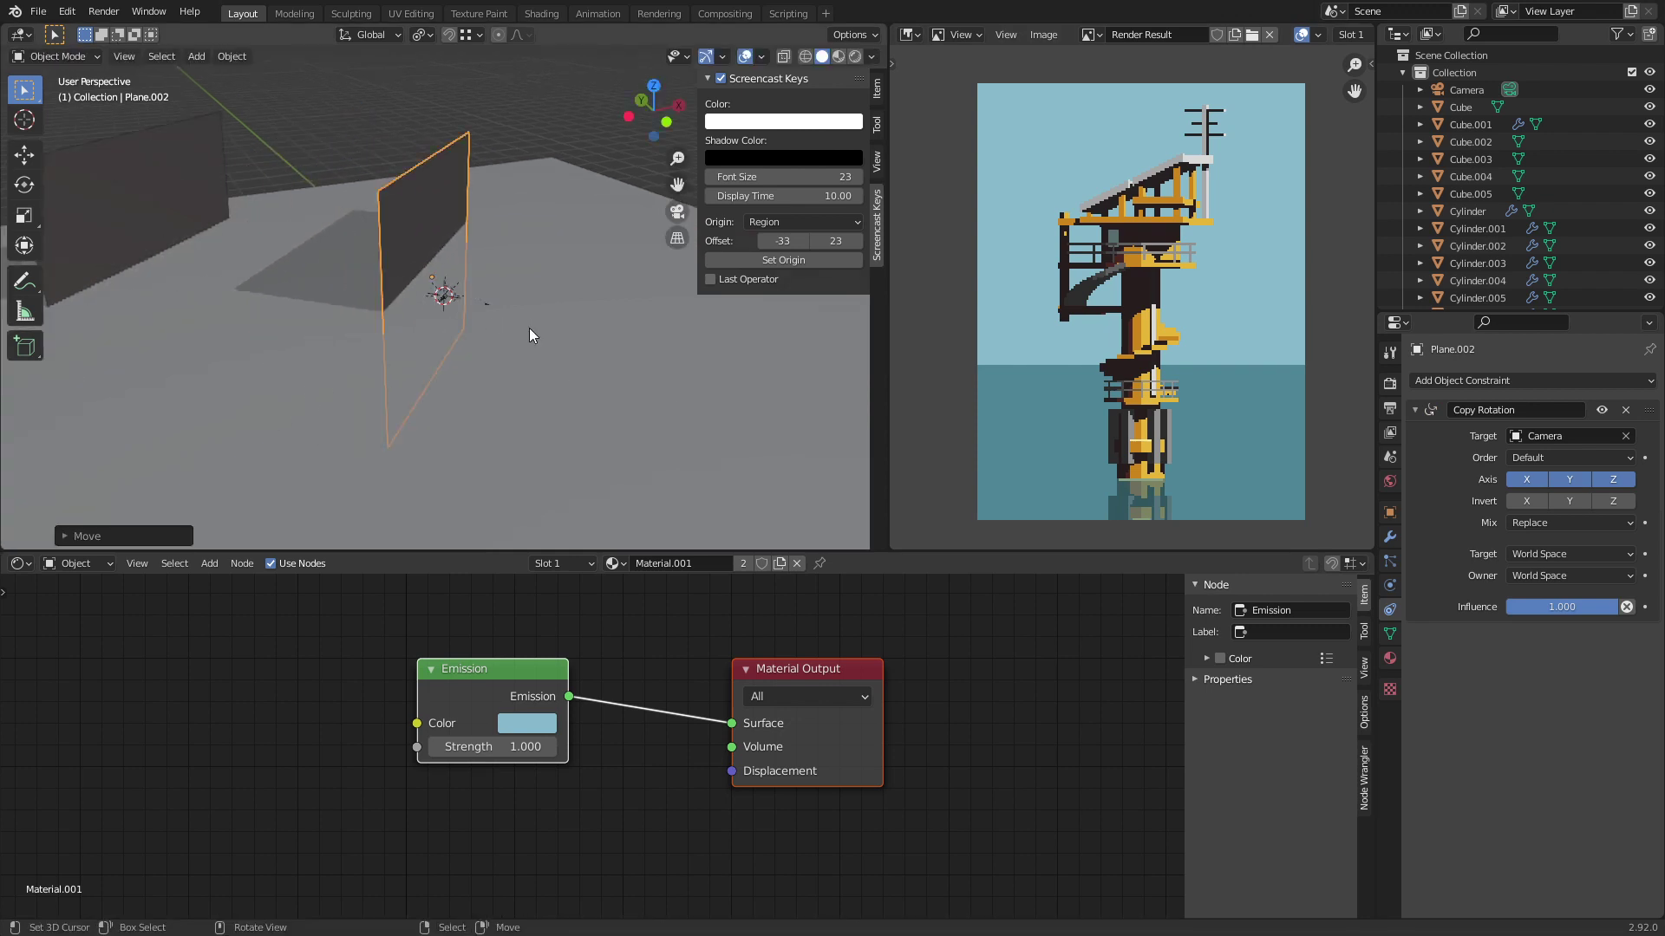
pyautogui.press('KP_0')
pyautogui.press('s')
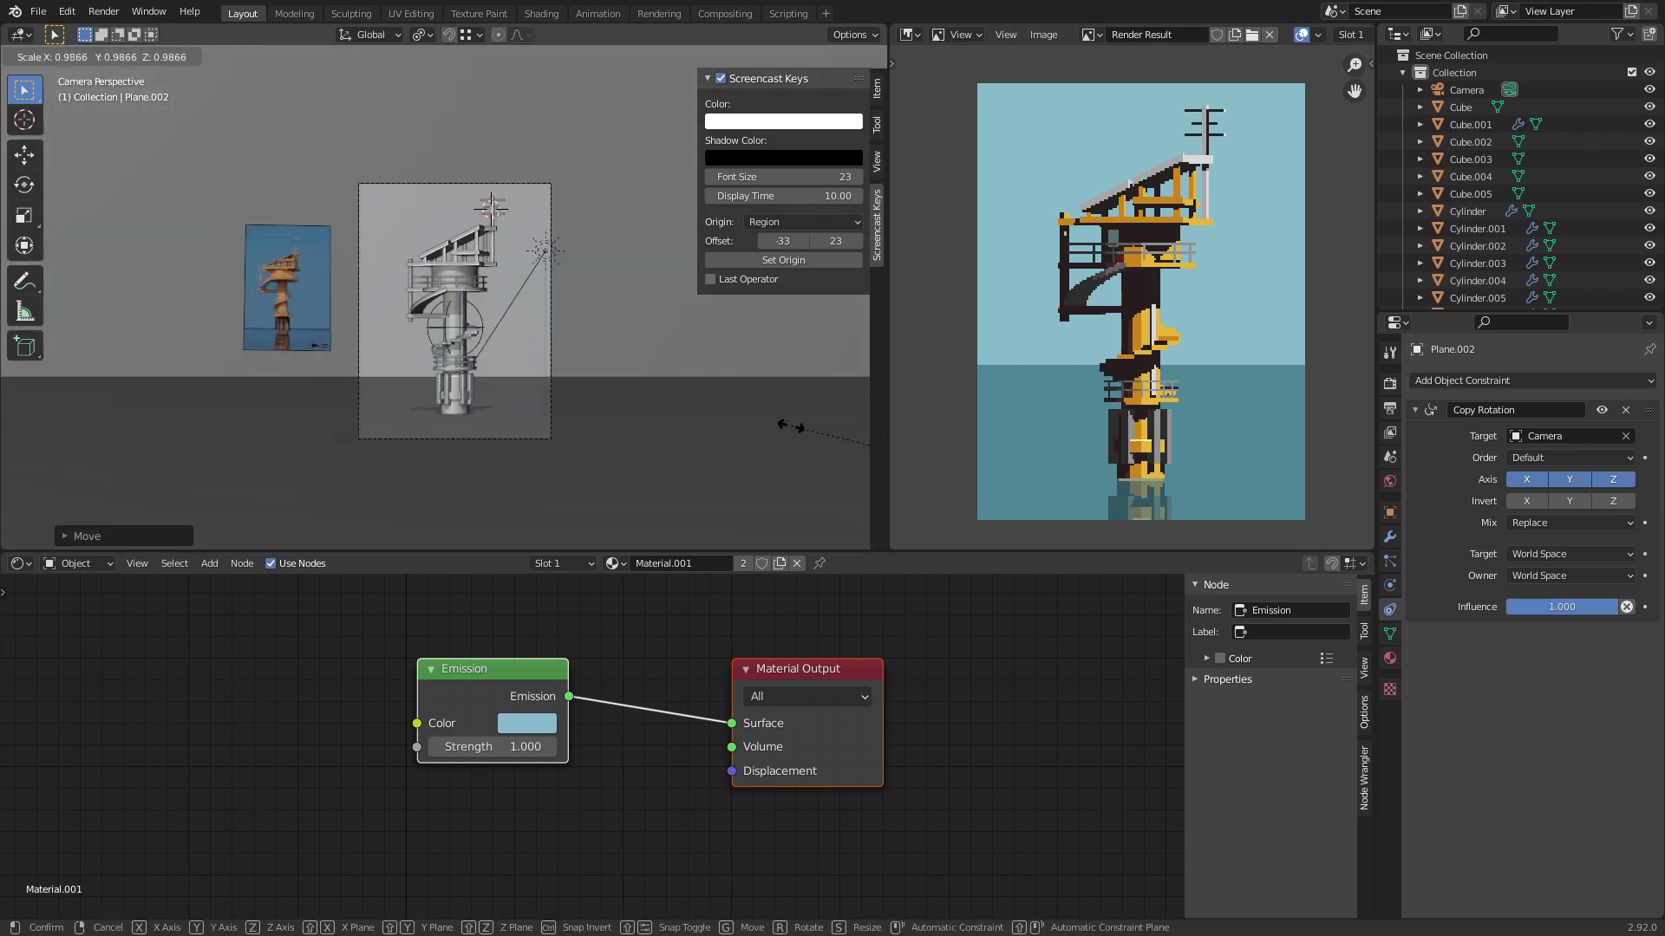
pyautogui.click(771, 425)
pyautogui.scroll(-3, 771, 425)
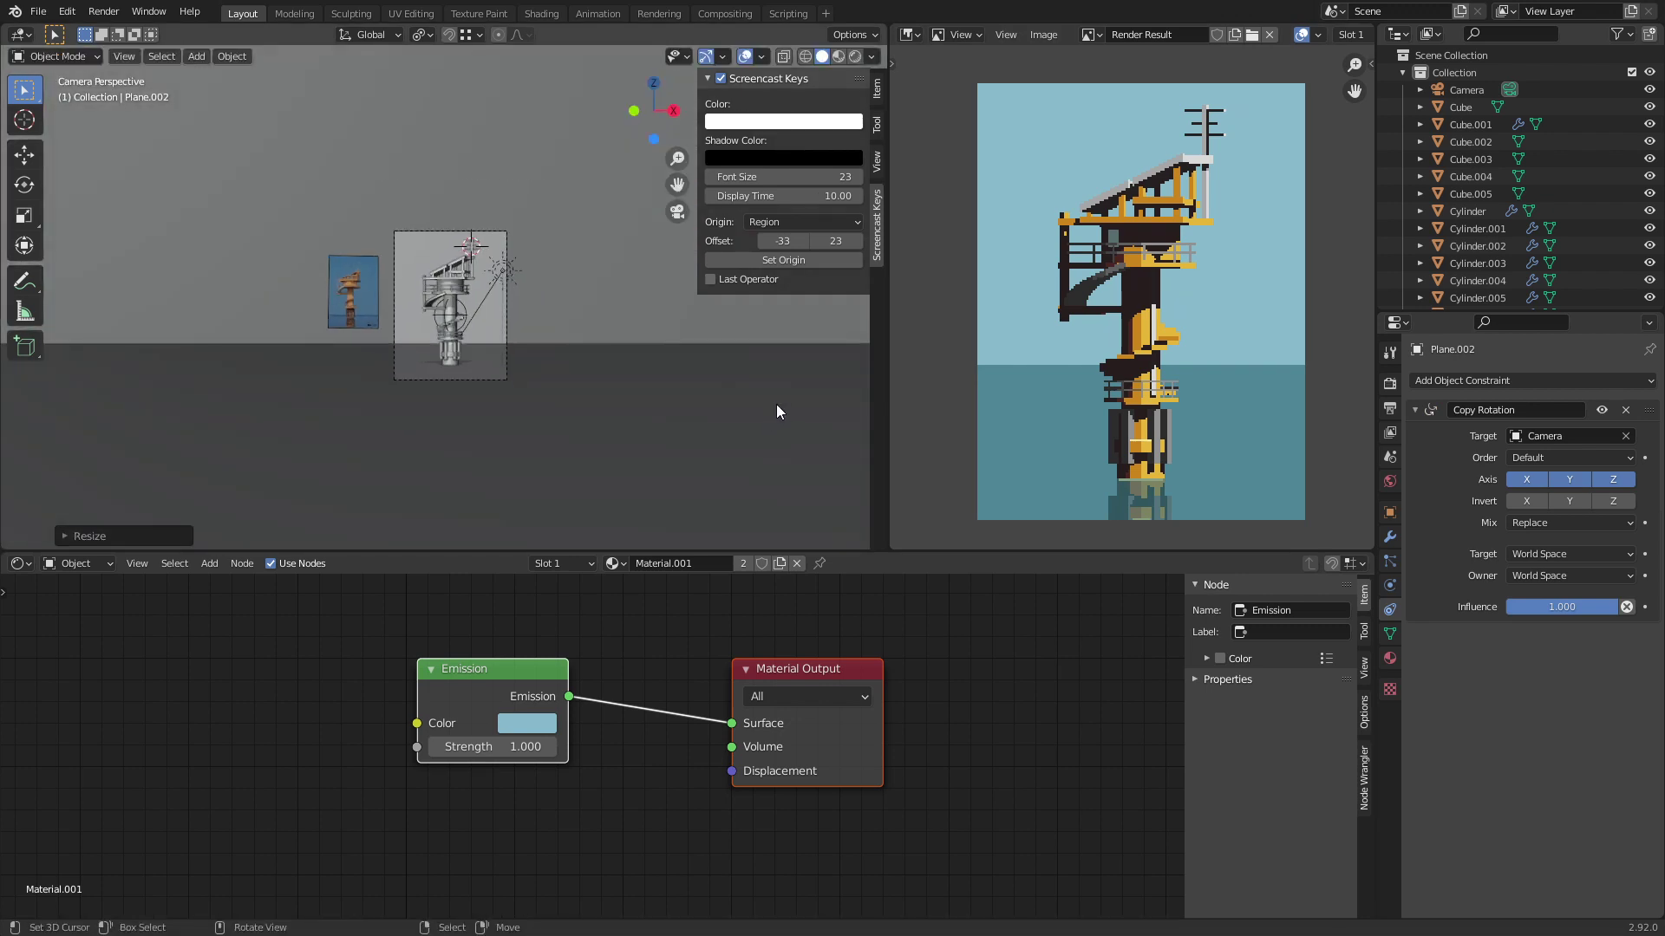
pyautogui.press('g')
pyautogui.click(606, 276)
pyautogui.press('s')
pyautogui.click(621, 366)
pyautogui.moveTo(621, 374)
pyautogui.mouseDown(button='middle')
pyautogui.moveTo(673, 413)
pyautogui.moveTo(642, 379)
pyautogui.mouseUp(button='middle')
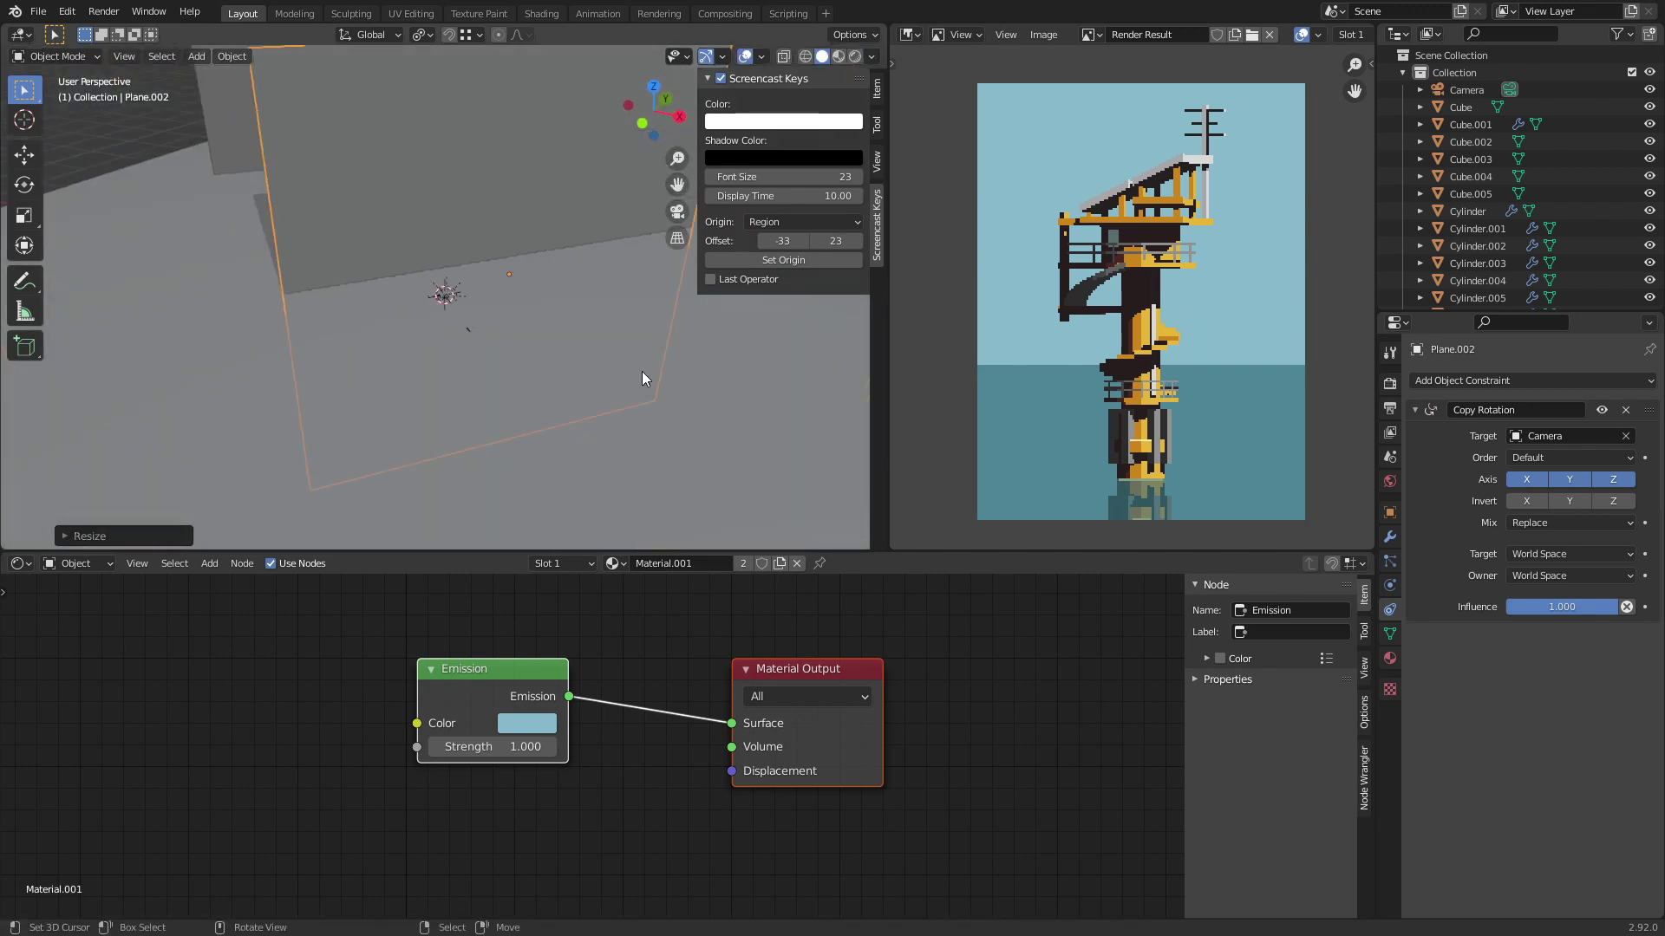
pyautogui.press('s')
pyautogui.click(574, 299)
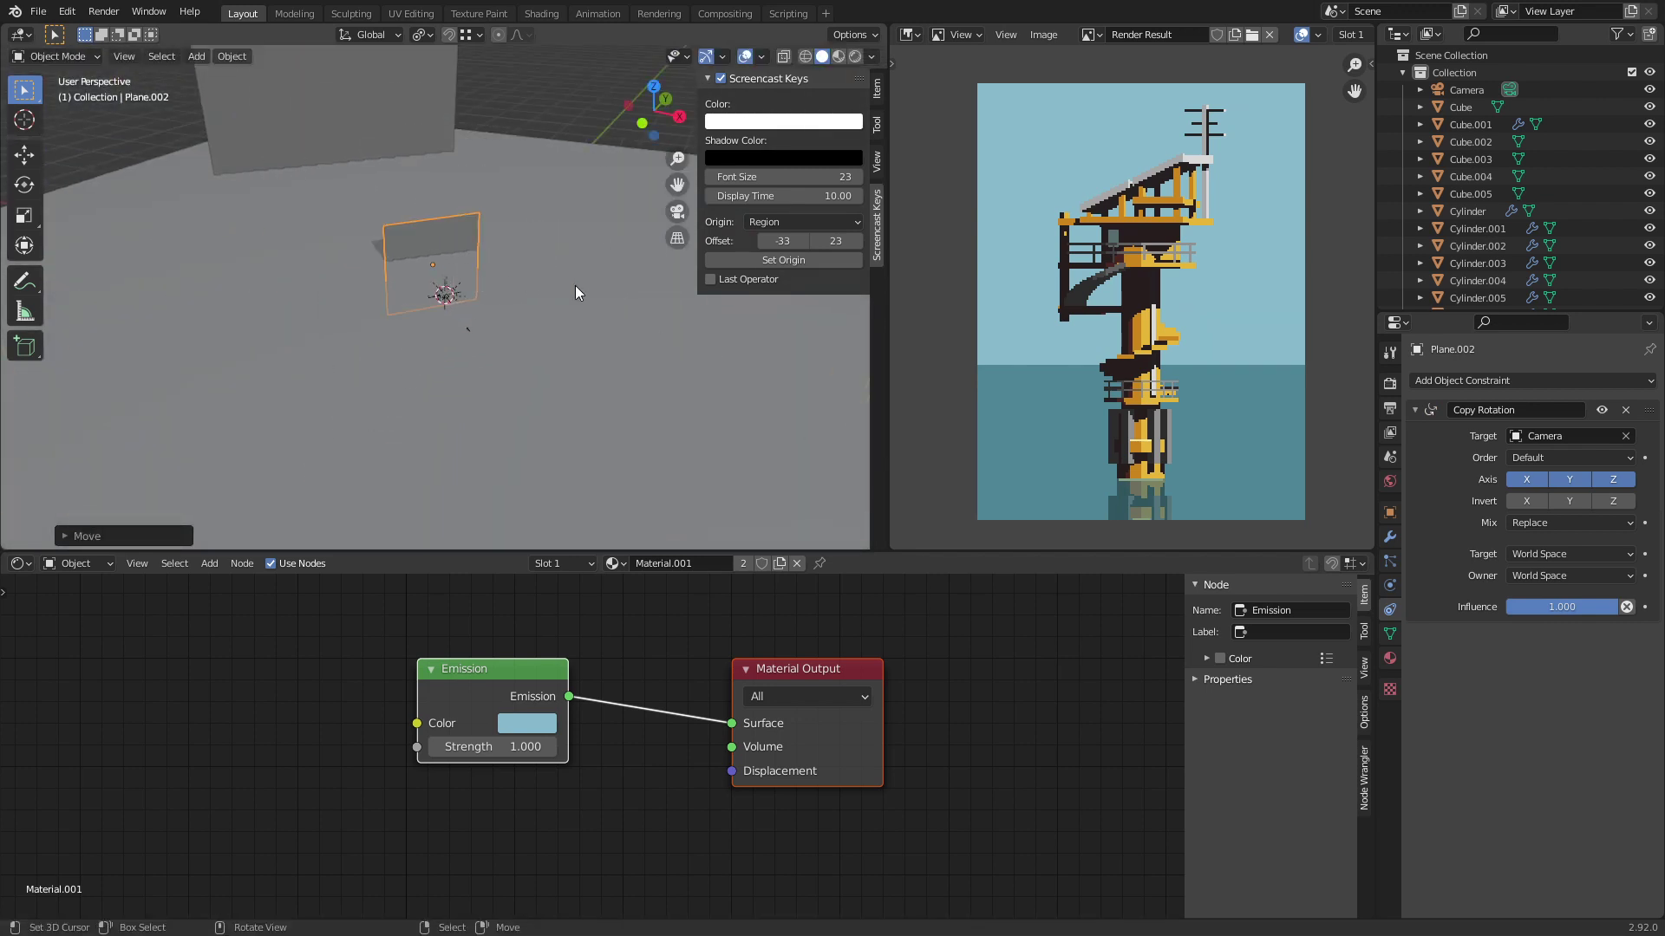
# Step: In the camera view, shrink the plane to a small rectangle and place it left of the tower shaft, just below the upper balcony
pyautogui.press('KP_0')
pyautogui.press('g')
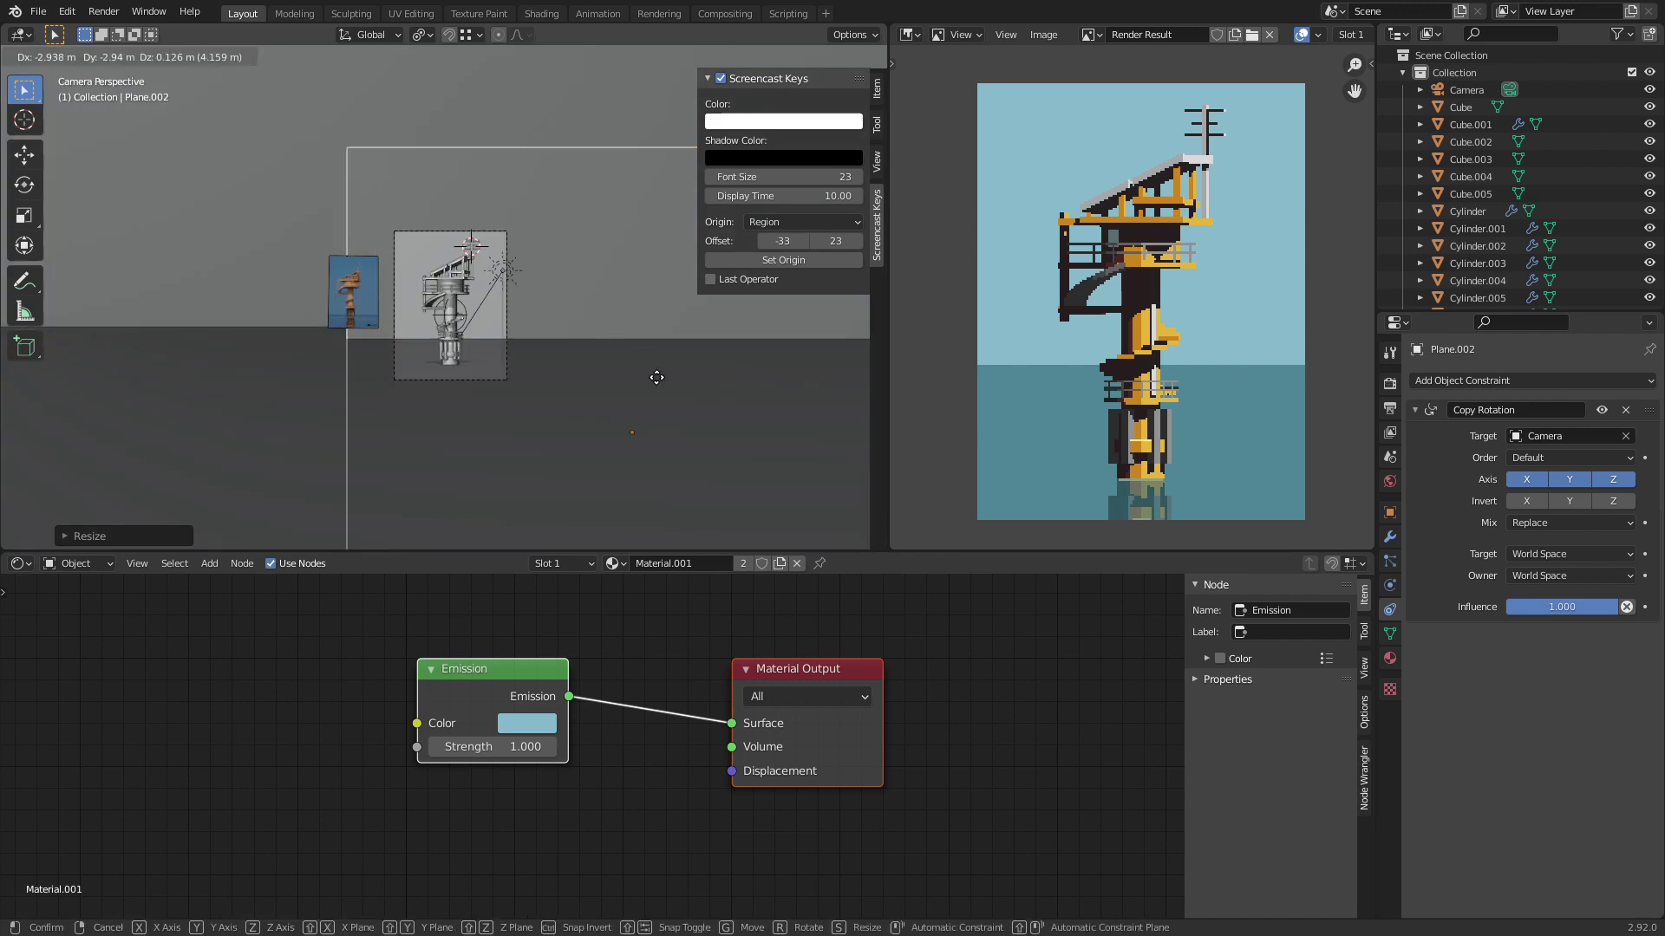
pyautogui.click(490, 321)
pyautogui.press('s')
pyautogui.click(505, 377)
pyautogui.scroll(5, 505, 382)
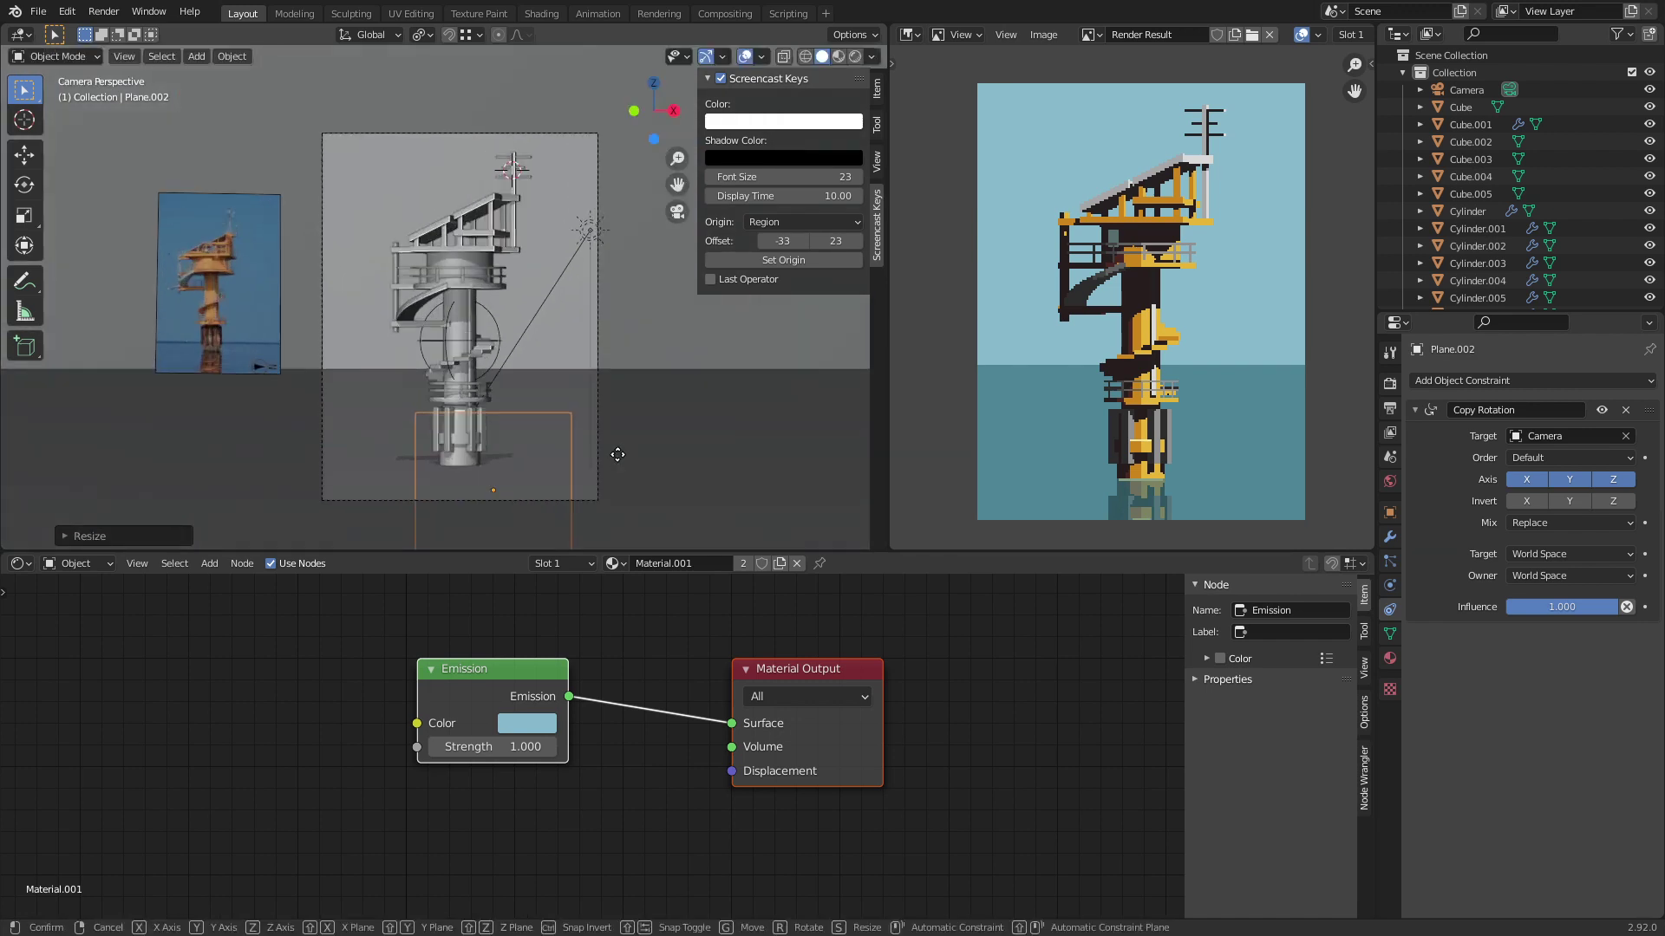
pyautogui.press('g')
pyautogui.click(520, 235)
pyautogui.press('s')
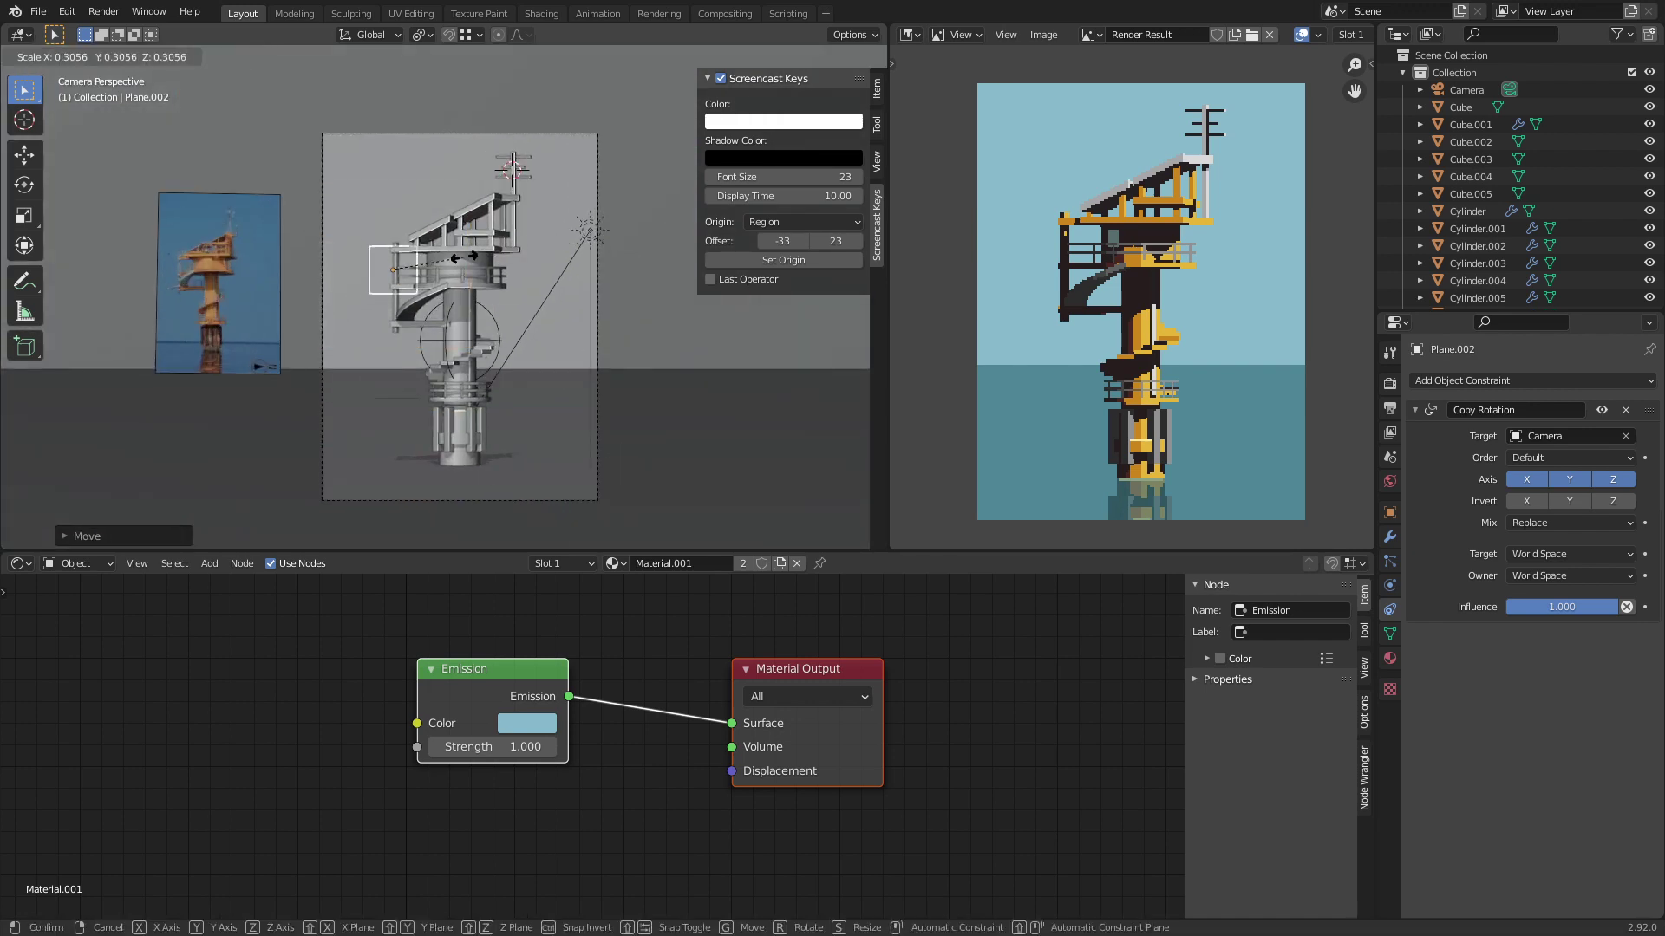
pyautogui.click(464, 263)
pyautogui.press('g')
pyautogui.click(443, 323)
pyautogui.scroll(2, 442, 324)
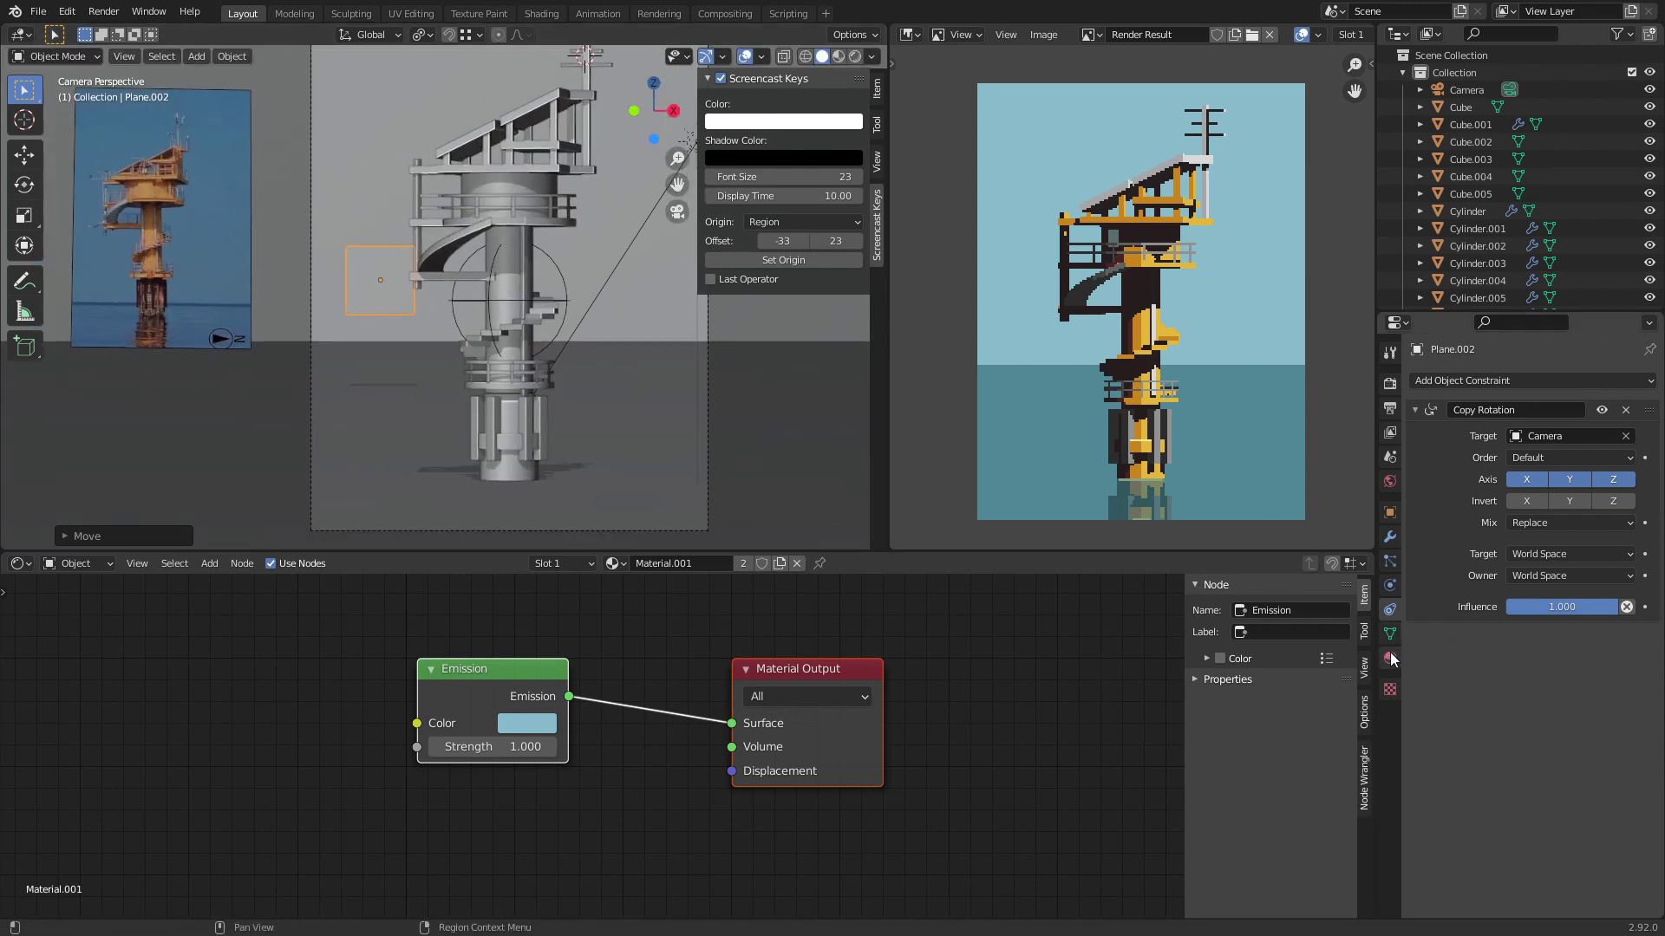
# Step: Assign the OVERRIDE_EMISSION material to the small plane and render the image
pyautogui.click(1390, 658)
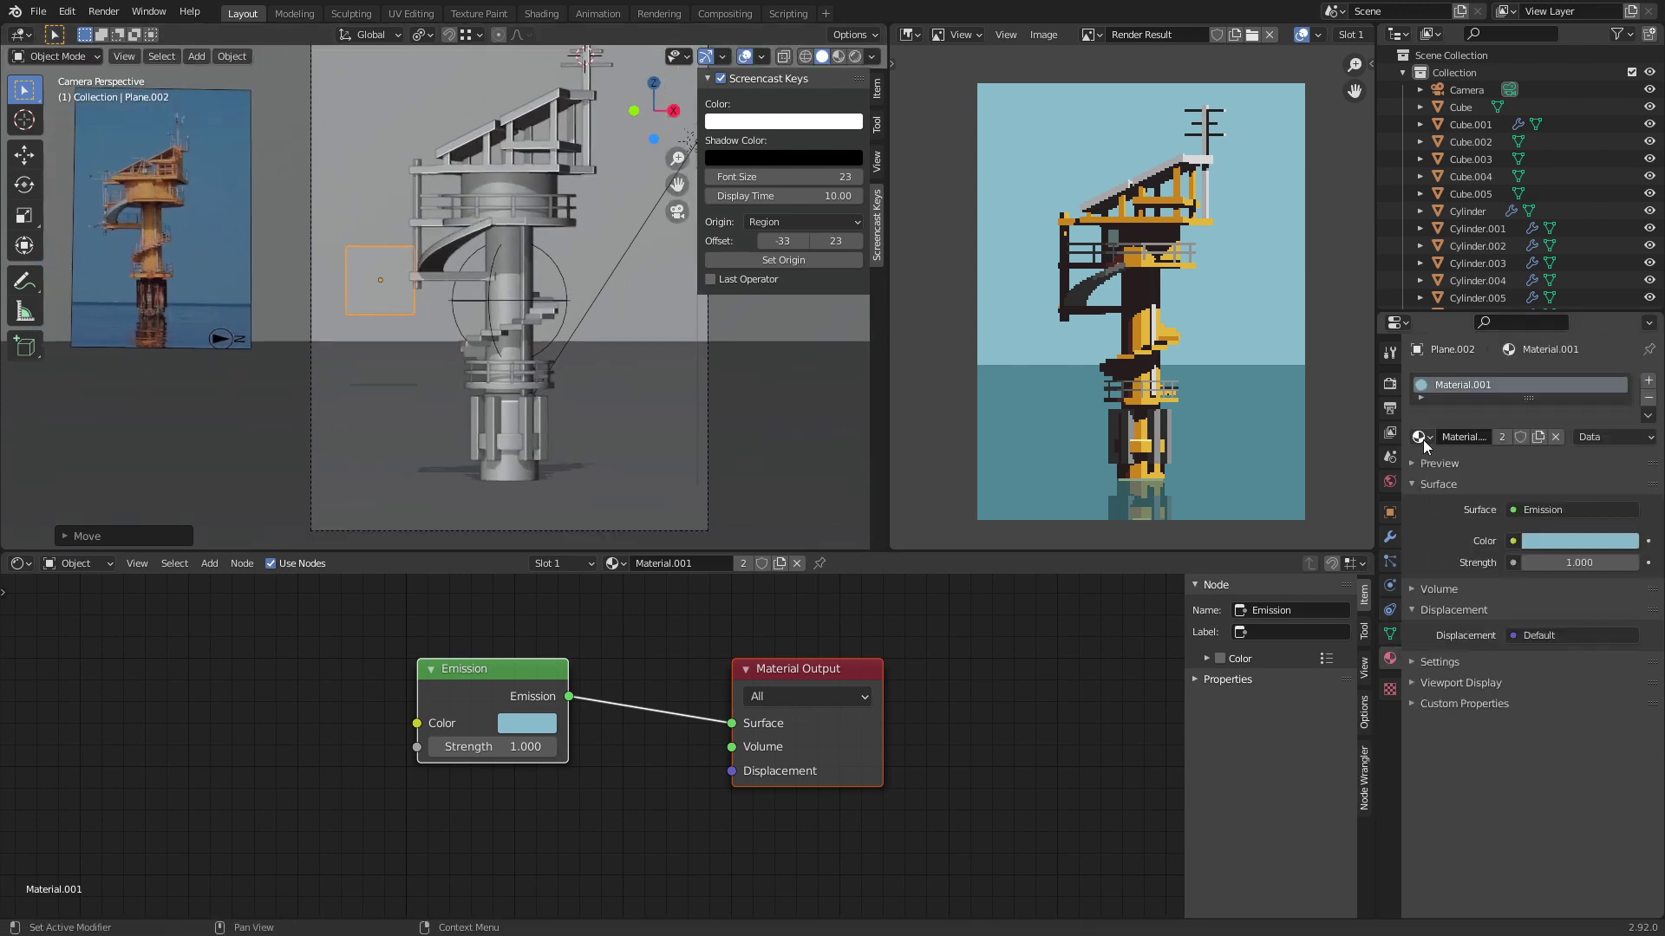
pyautogui.click(1419, 437)
pyautogui.click(1452, 543)
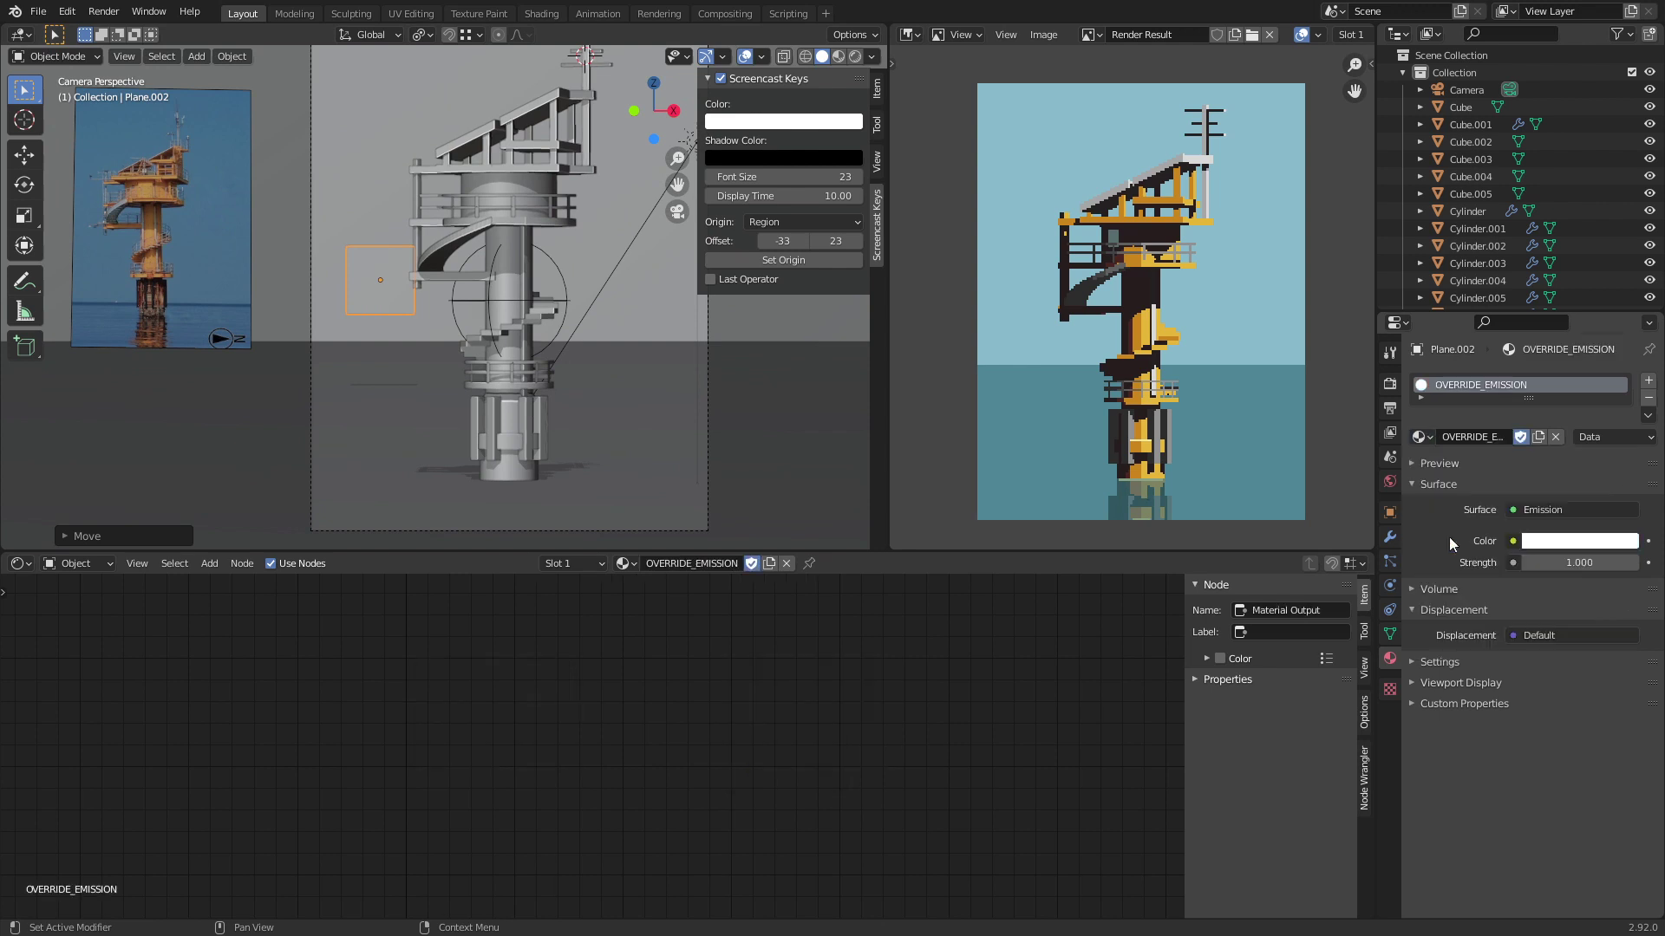
pyautogui.press('F12')
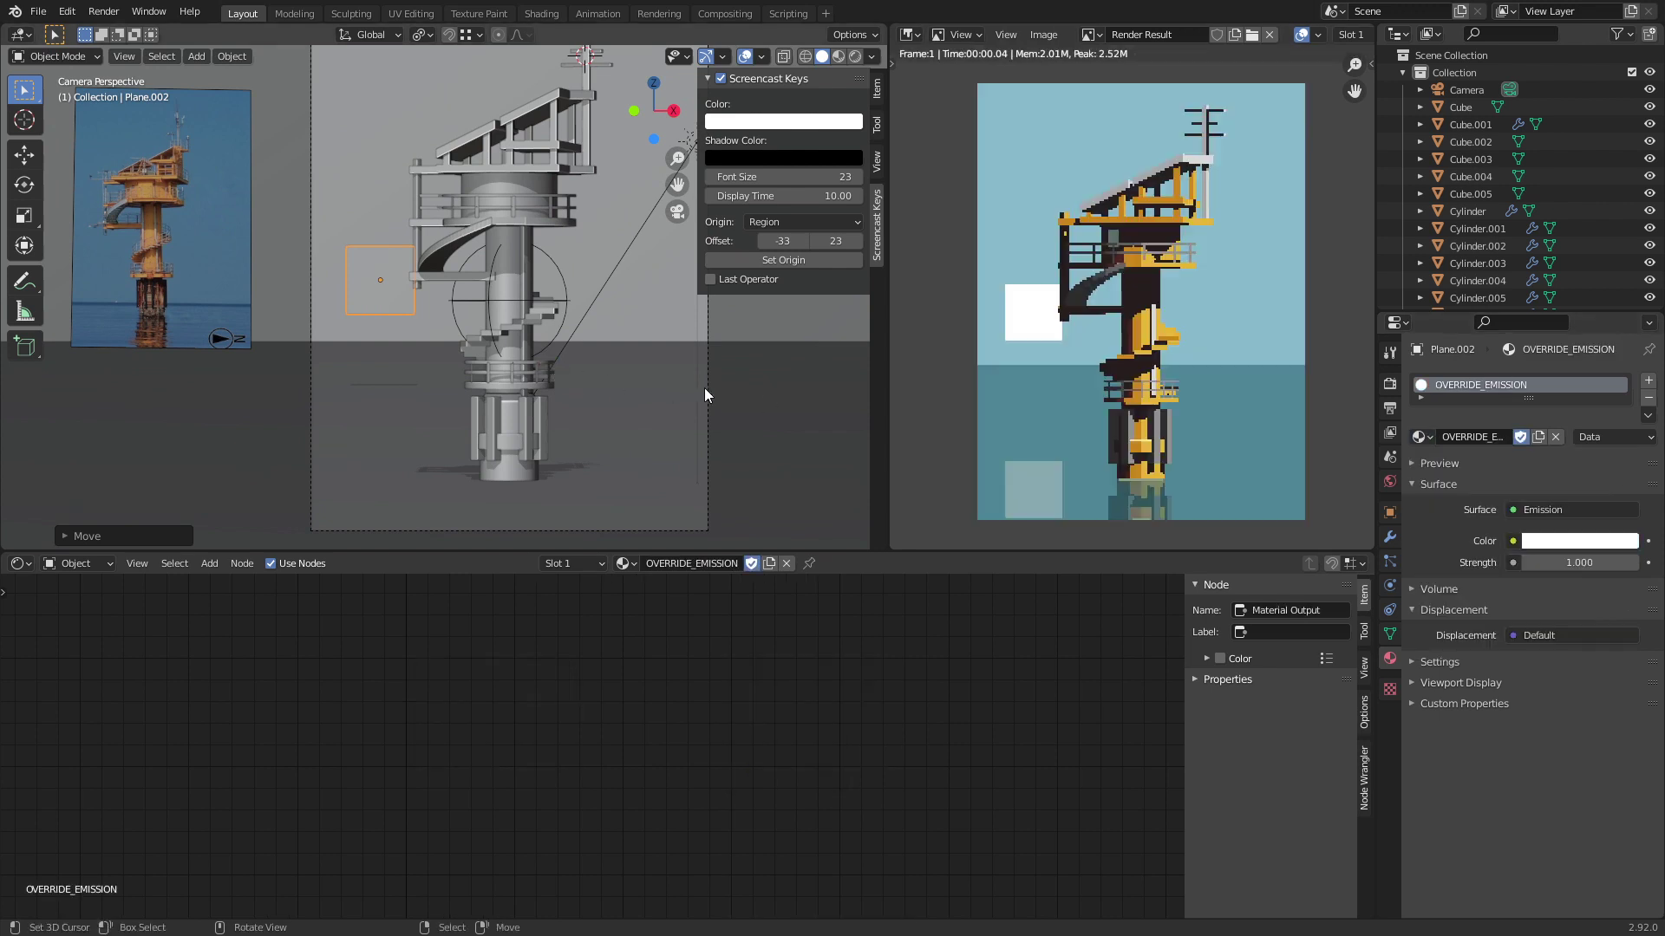
# Step: Stretch the small emissive plane along the X axis into a wide horizontal band
pyautogui.scroll(-2, 1058, 357)
pyautogui.scroll(2, 1079, 368)
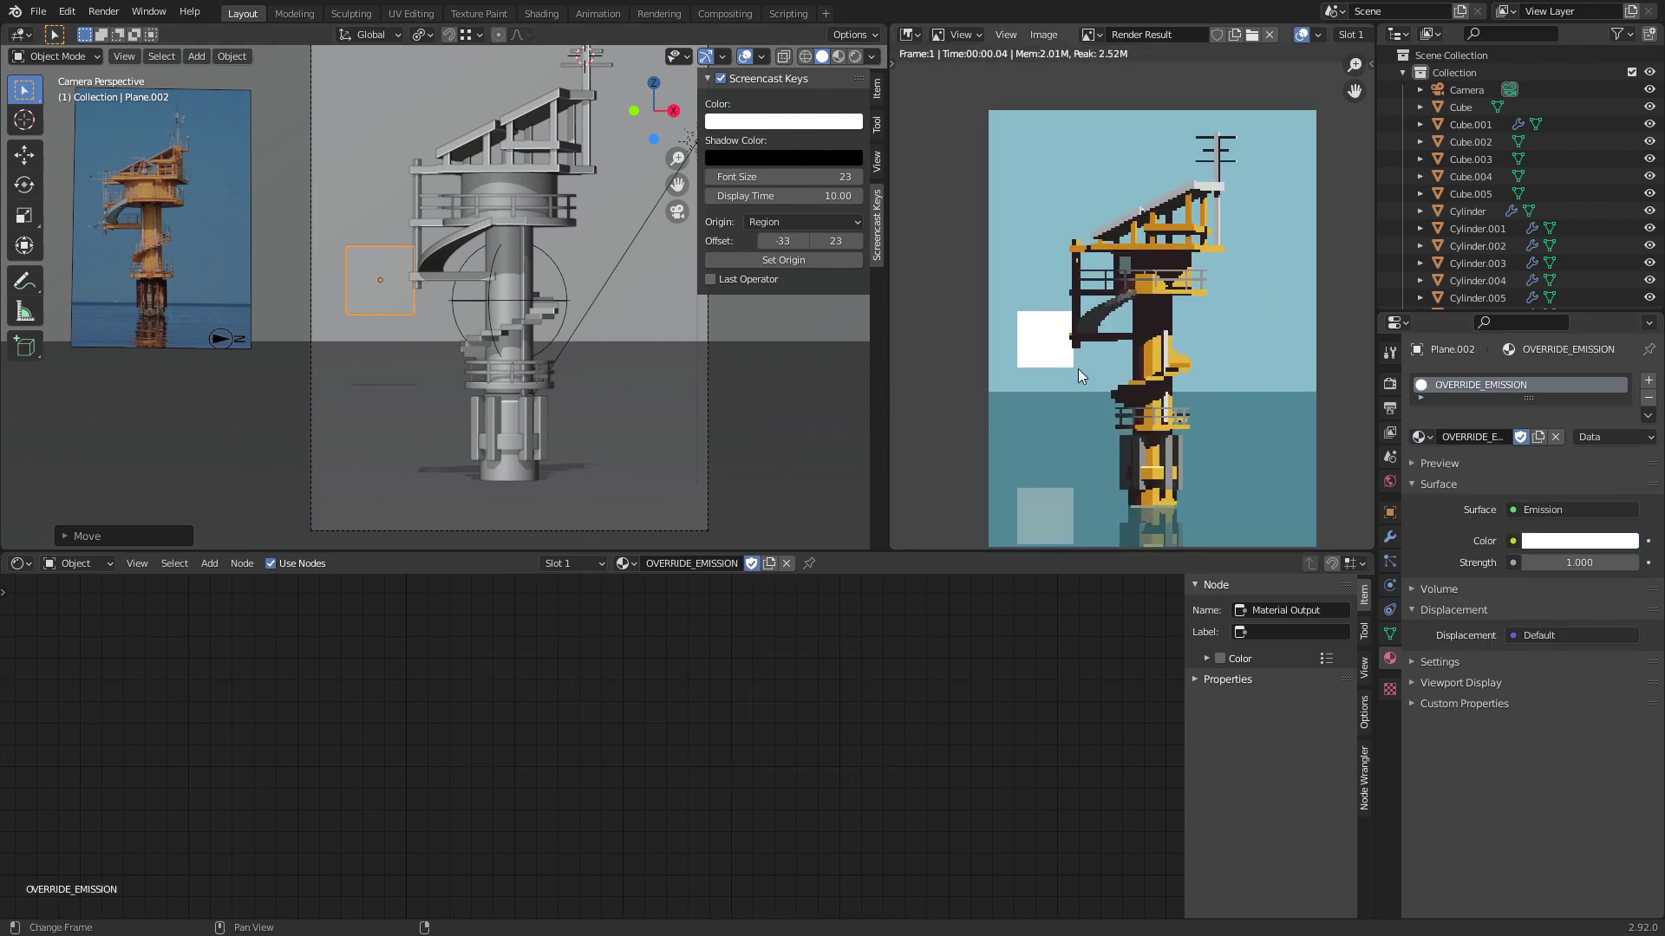
pyautogui.scroll(-2, 1079, 367)
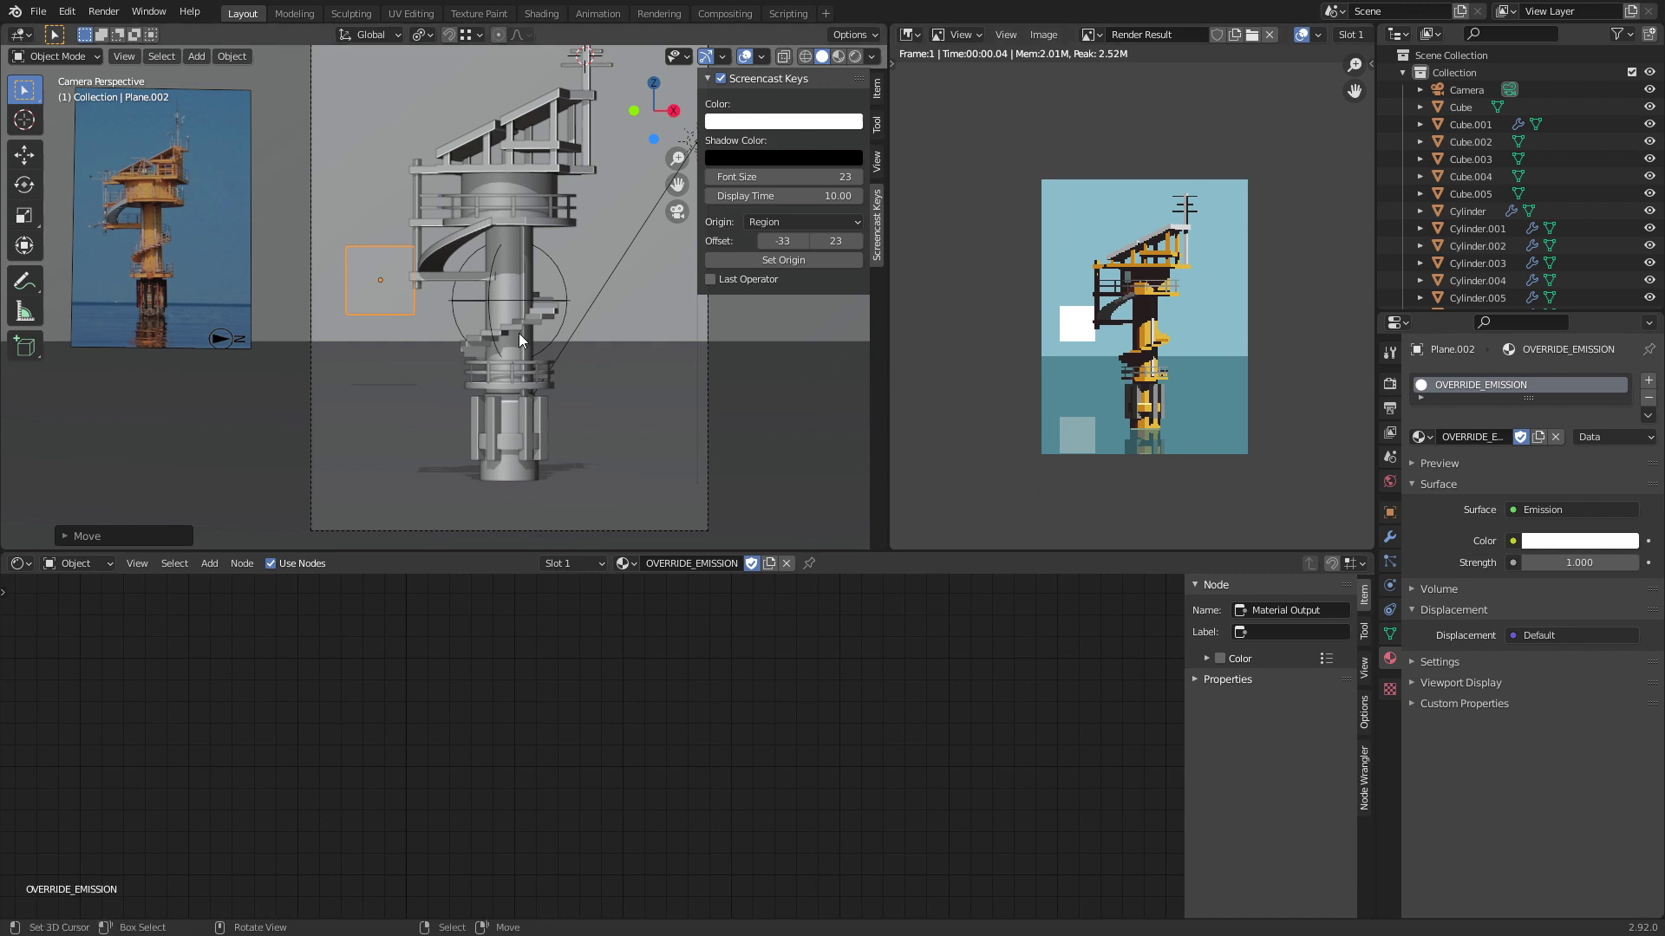
pyautogui.press('s')
pyautogui.press('x')
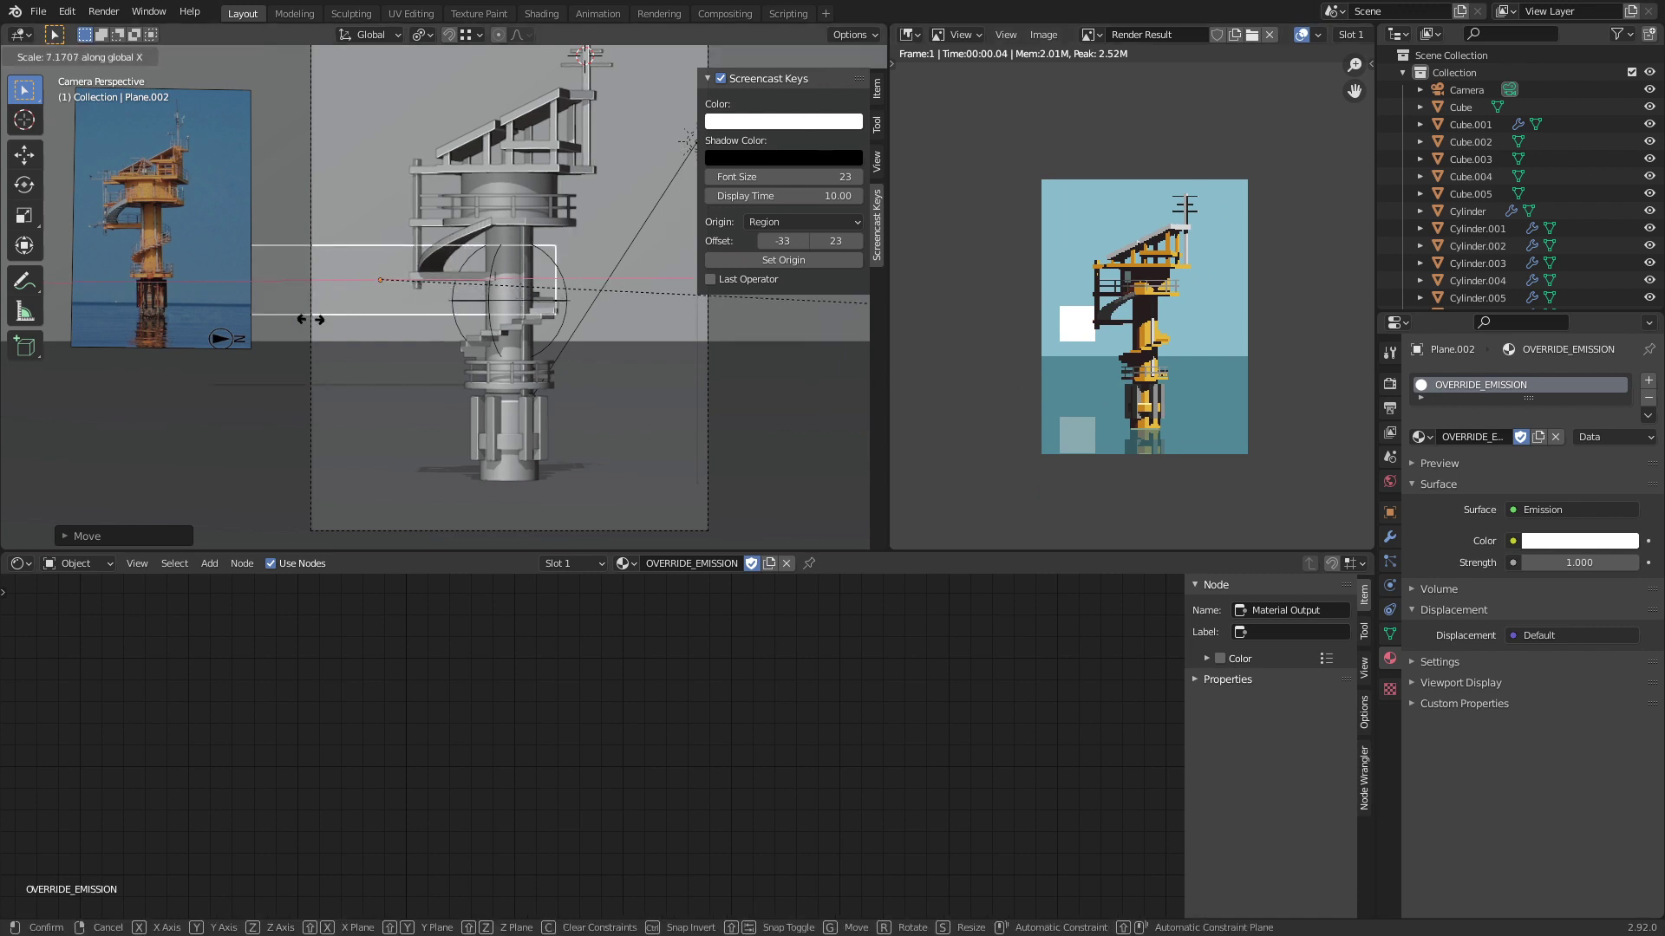
pyautogui.click(740, 411)
pyautogui.scroll(6, 1079, 418)
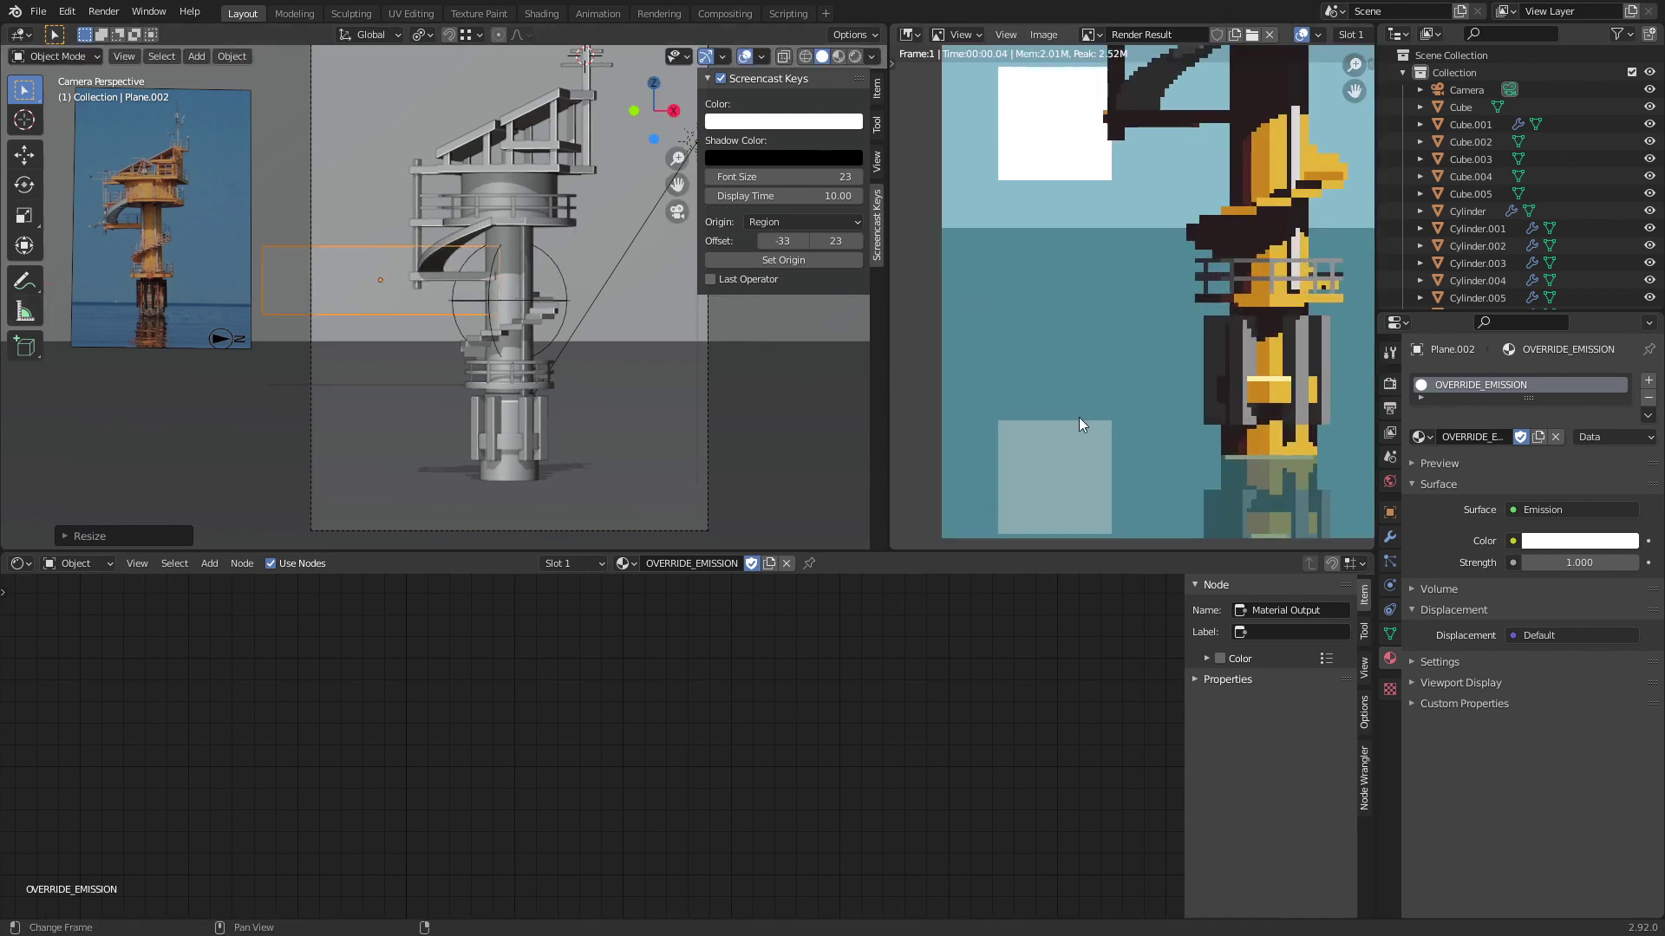
pyautogui.click(1058, 402)
pyautogui.scroll(-4, 325, 355)
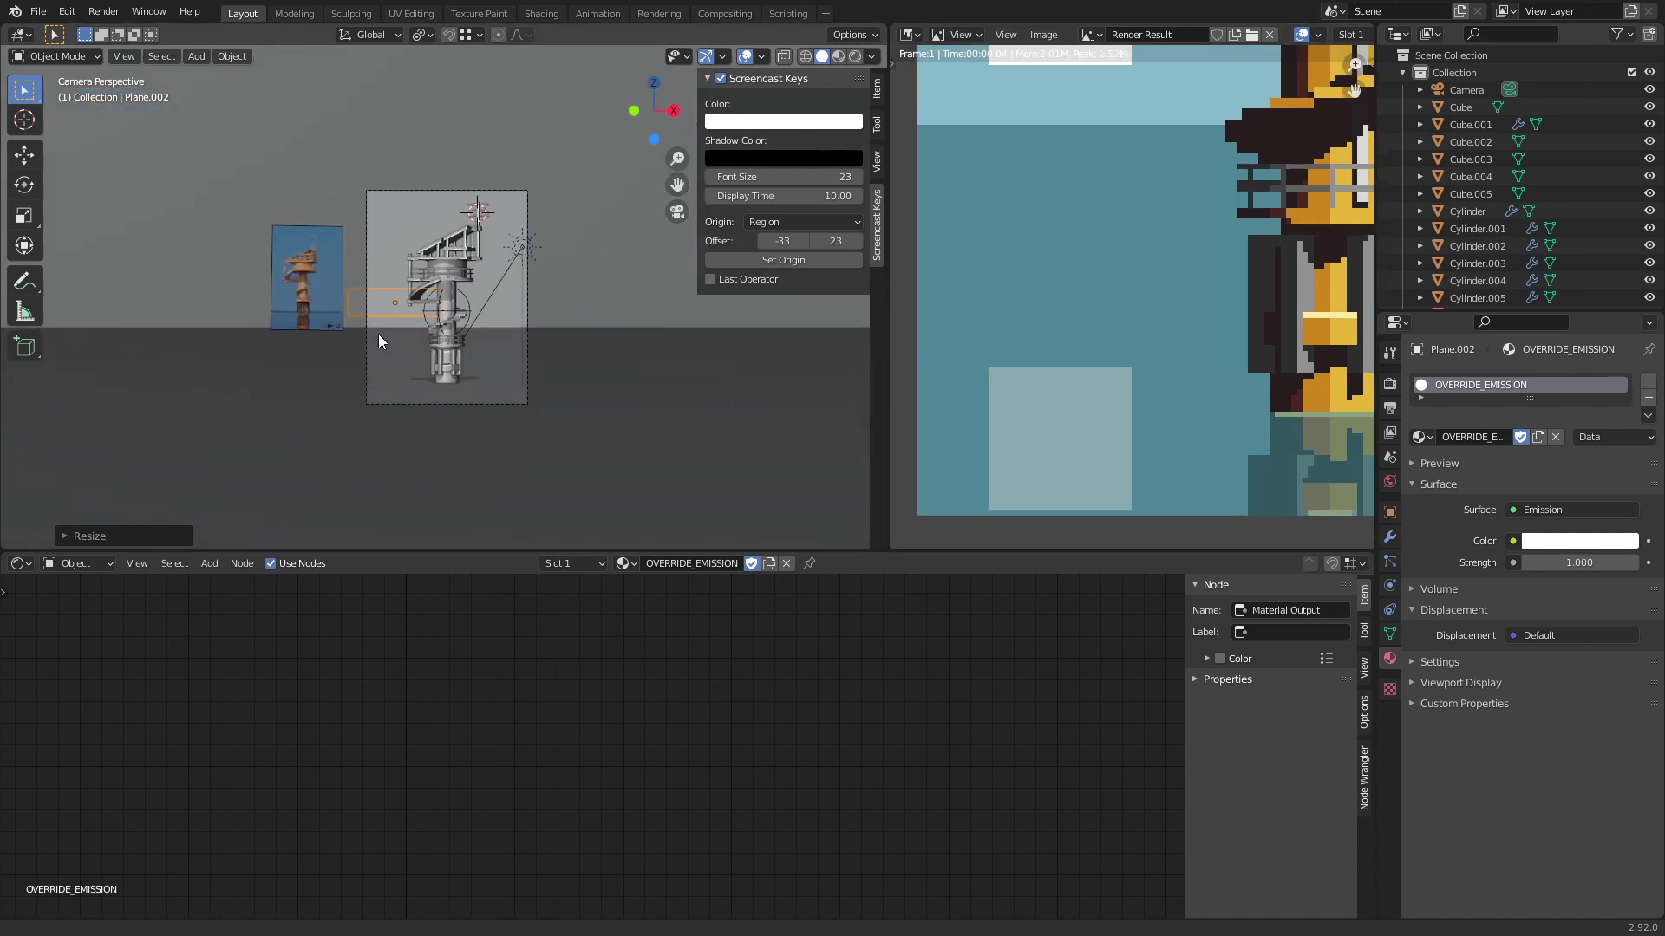
# Step: Centre the emissive band on the tower shaft and widen it along X until it extends past both sides of the camera frame
pyautogui.press('g')
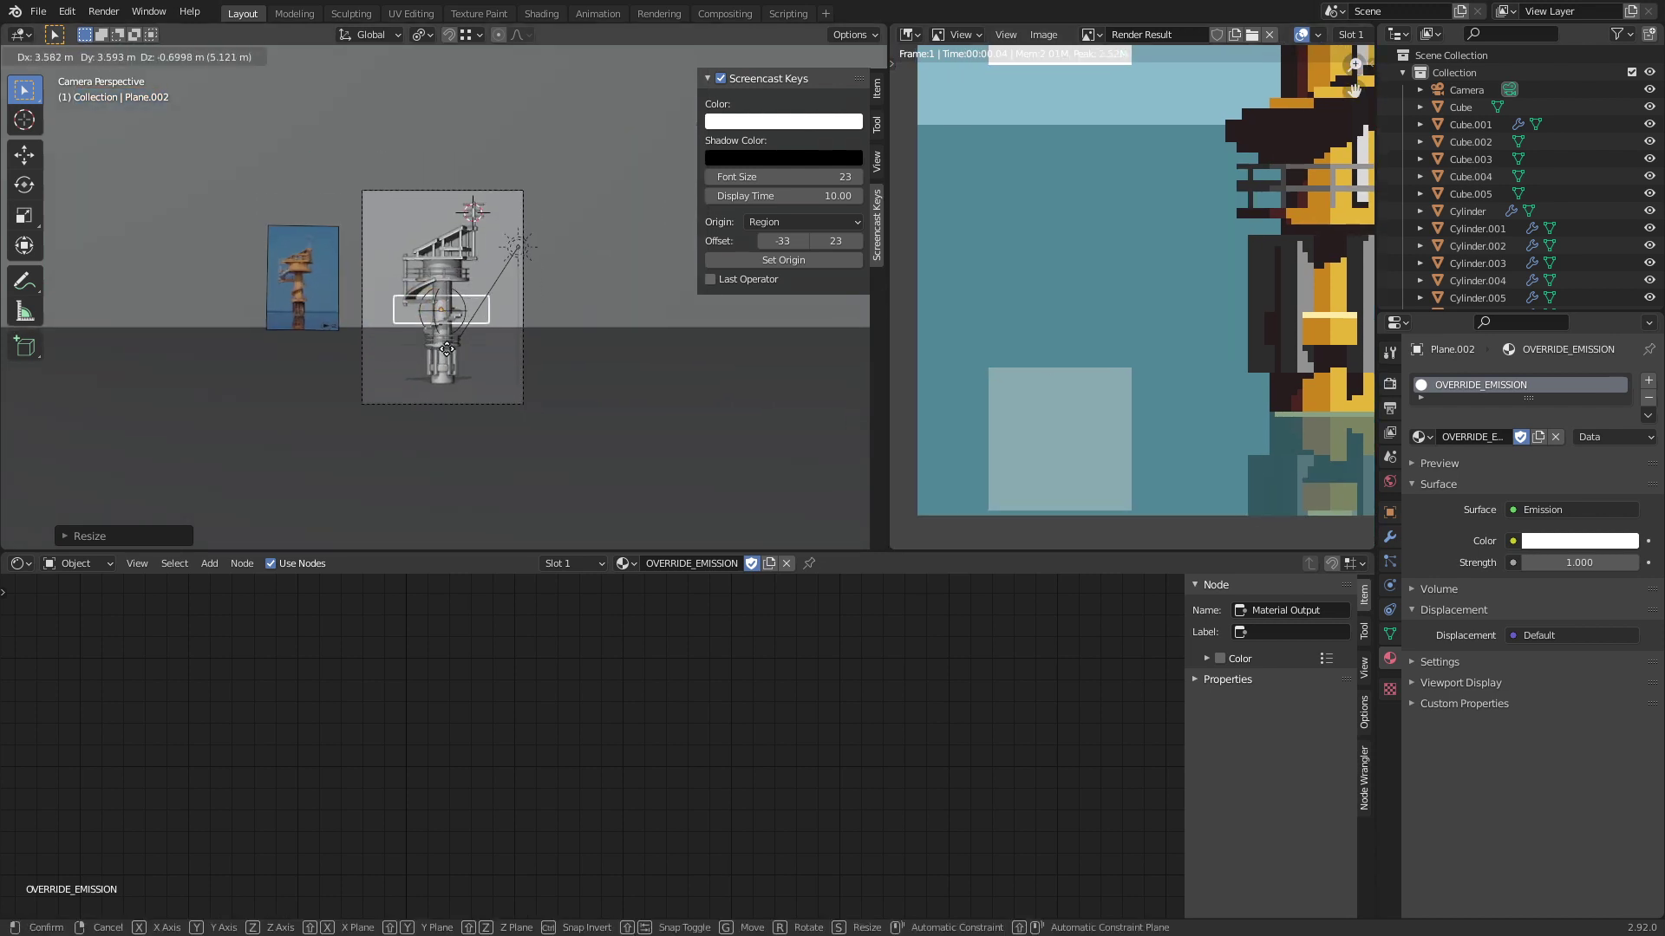
pyautogui.click(447, 349)
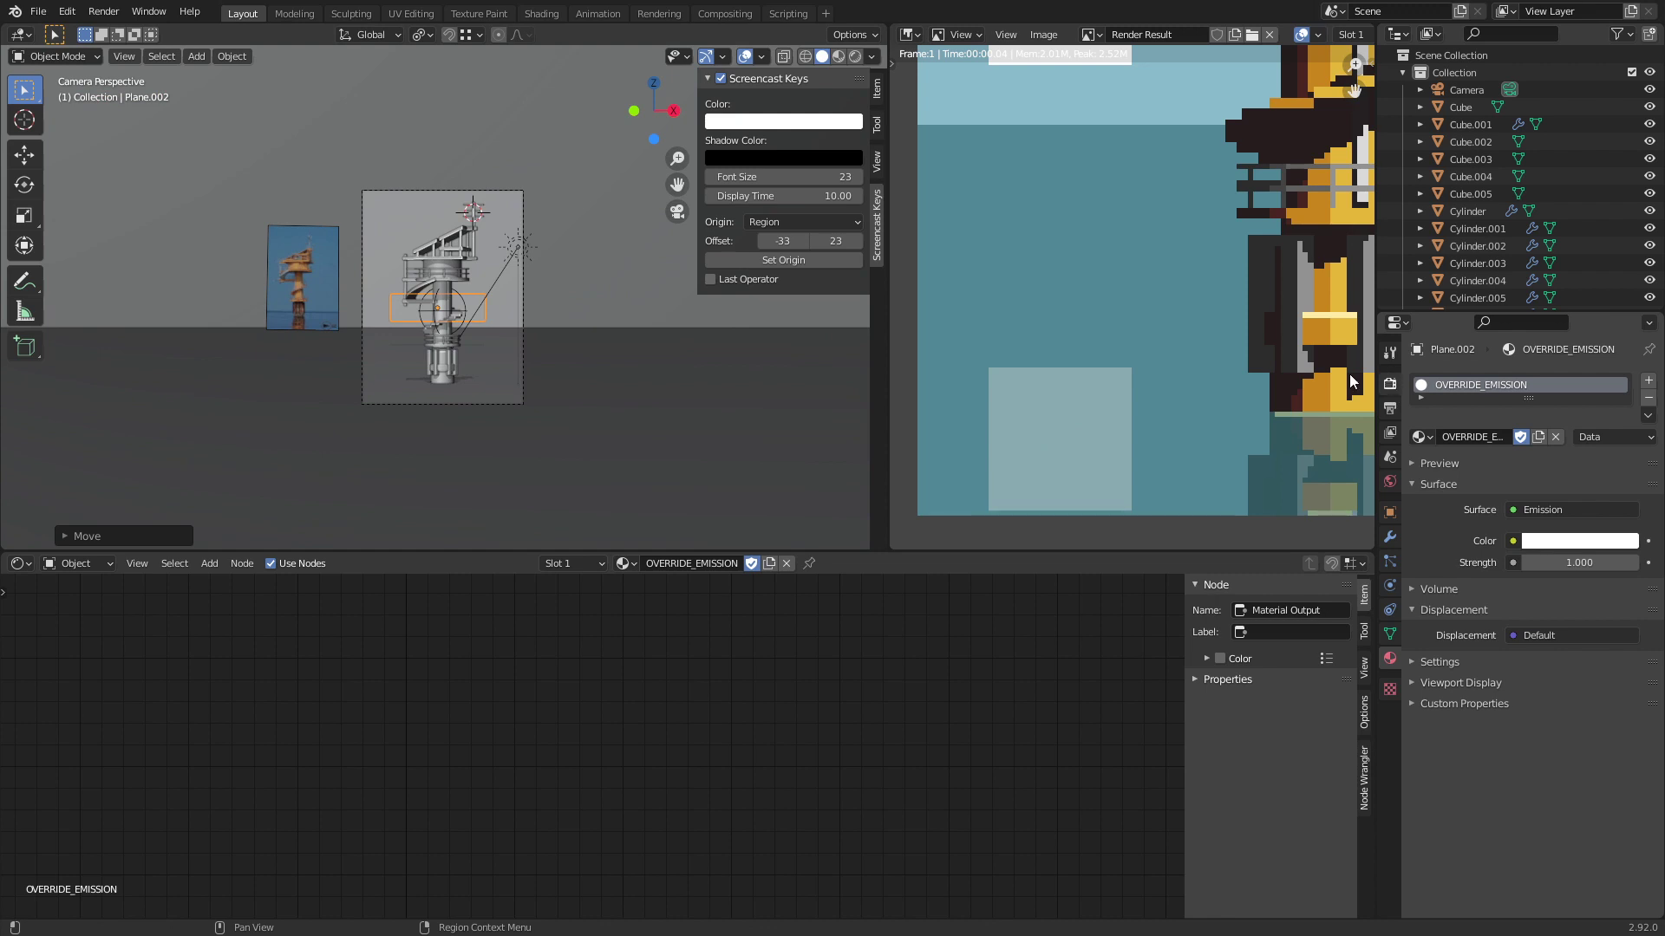
pyautogui.press('s')
pyautogui.press('x')
pyautogui.press('x')
pyautogui.click(167, 348)
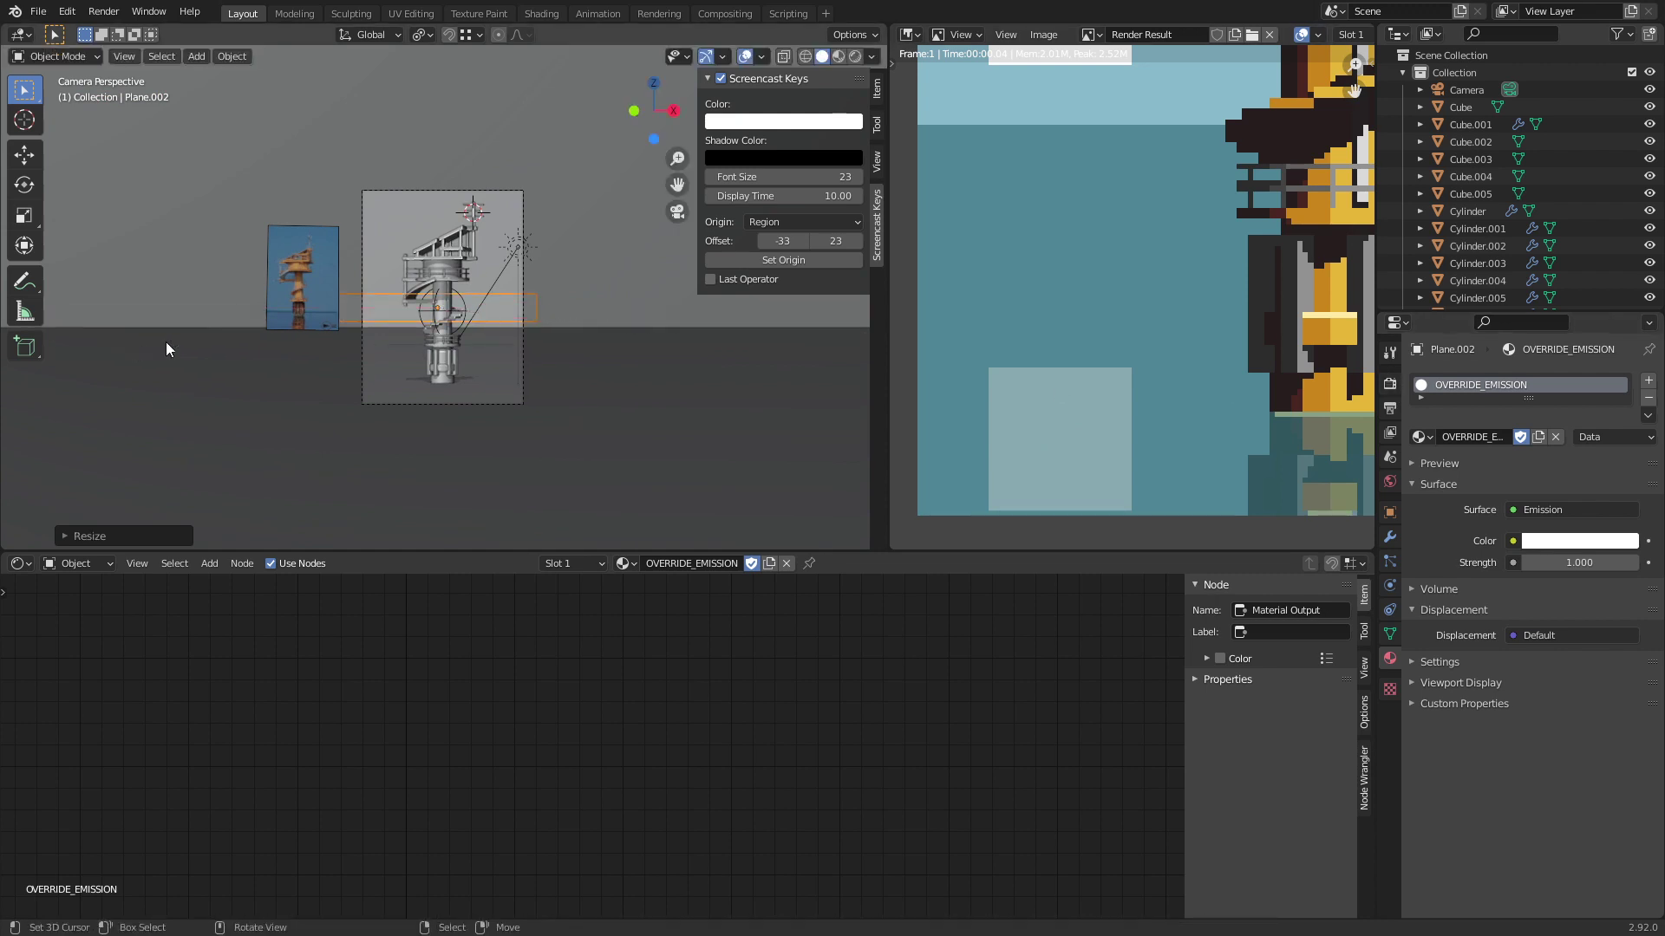
pyautogui.scroll(4, 555, 356)
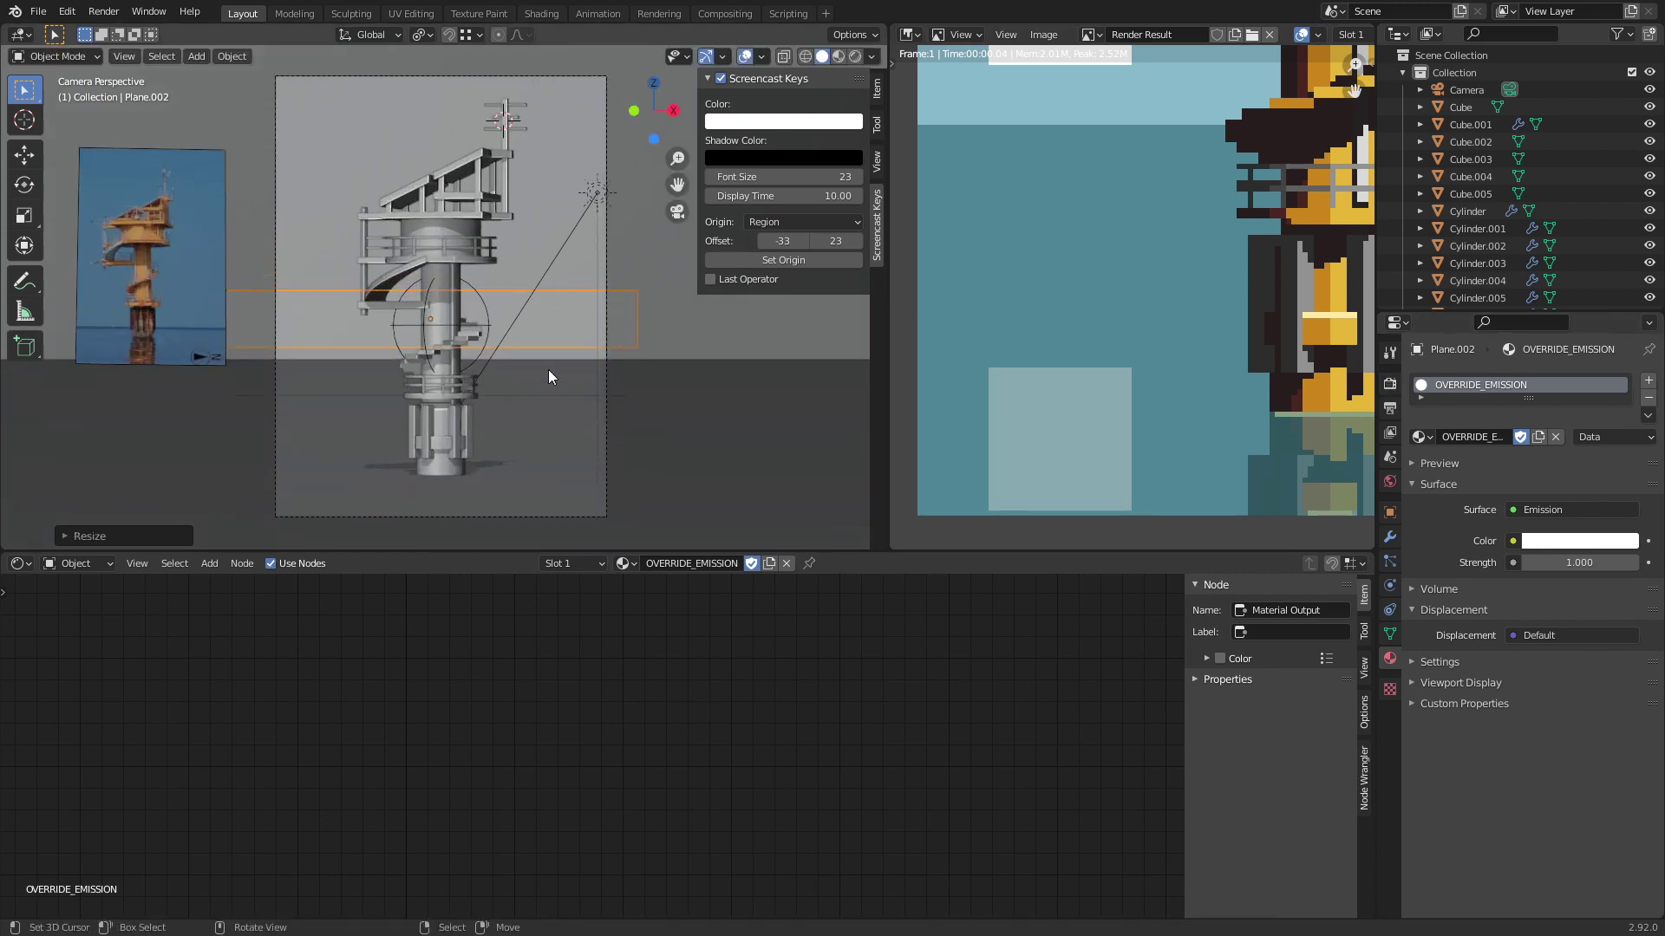
pyautogui.press('g')
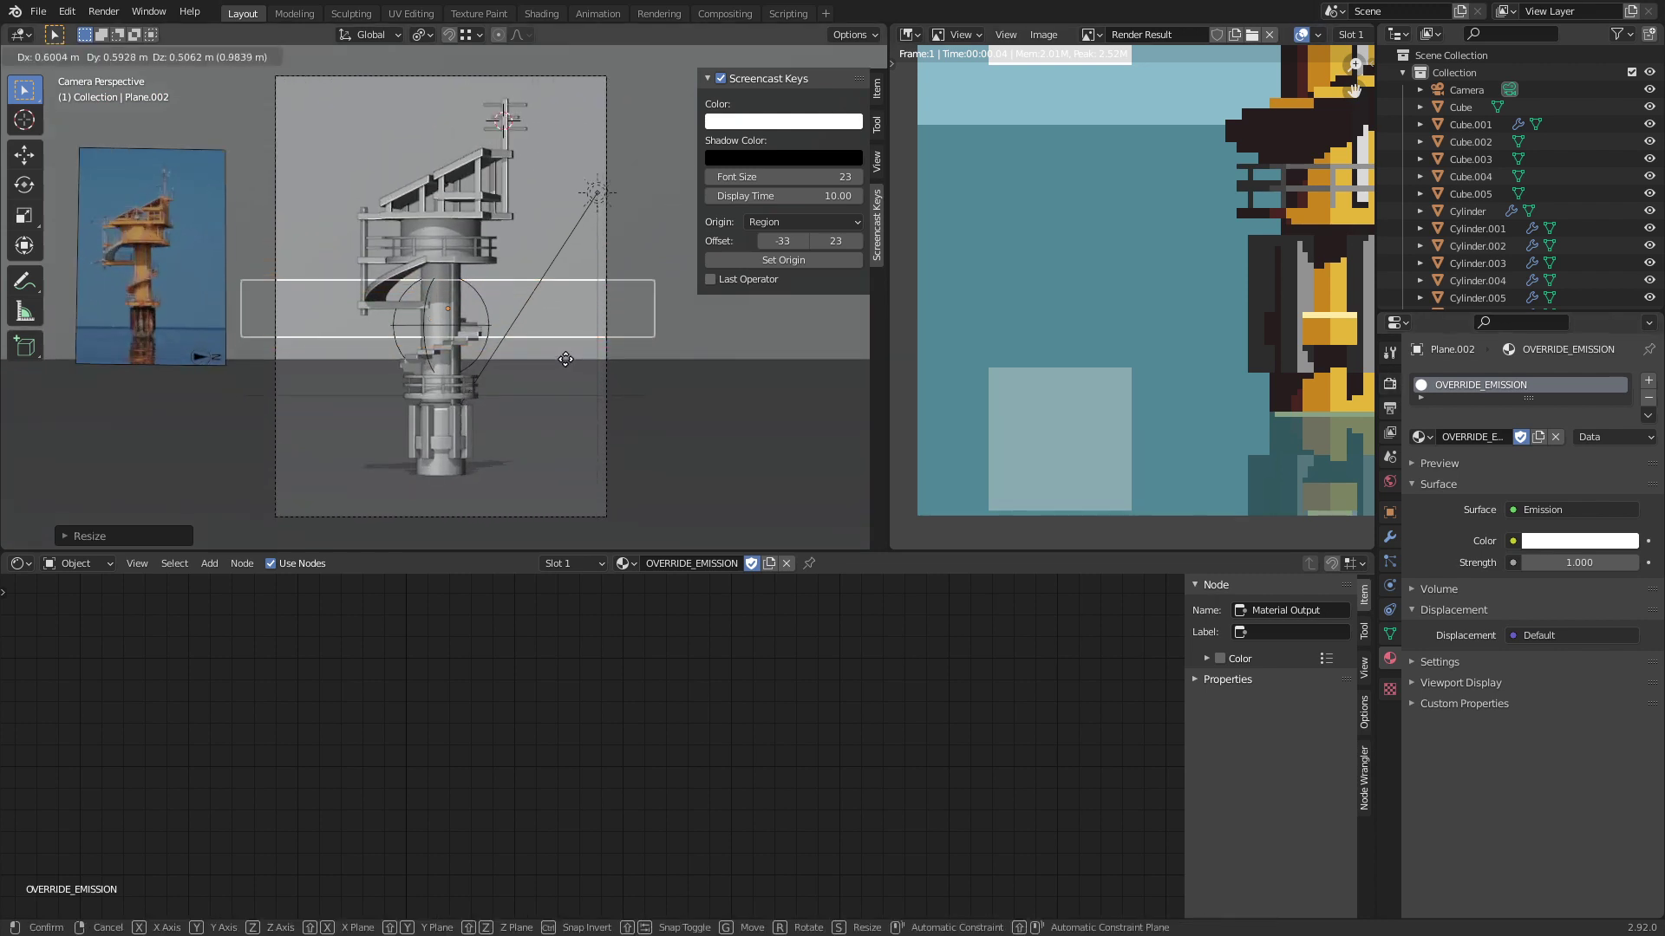
pyautogui.click(561, 365)
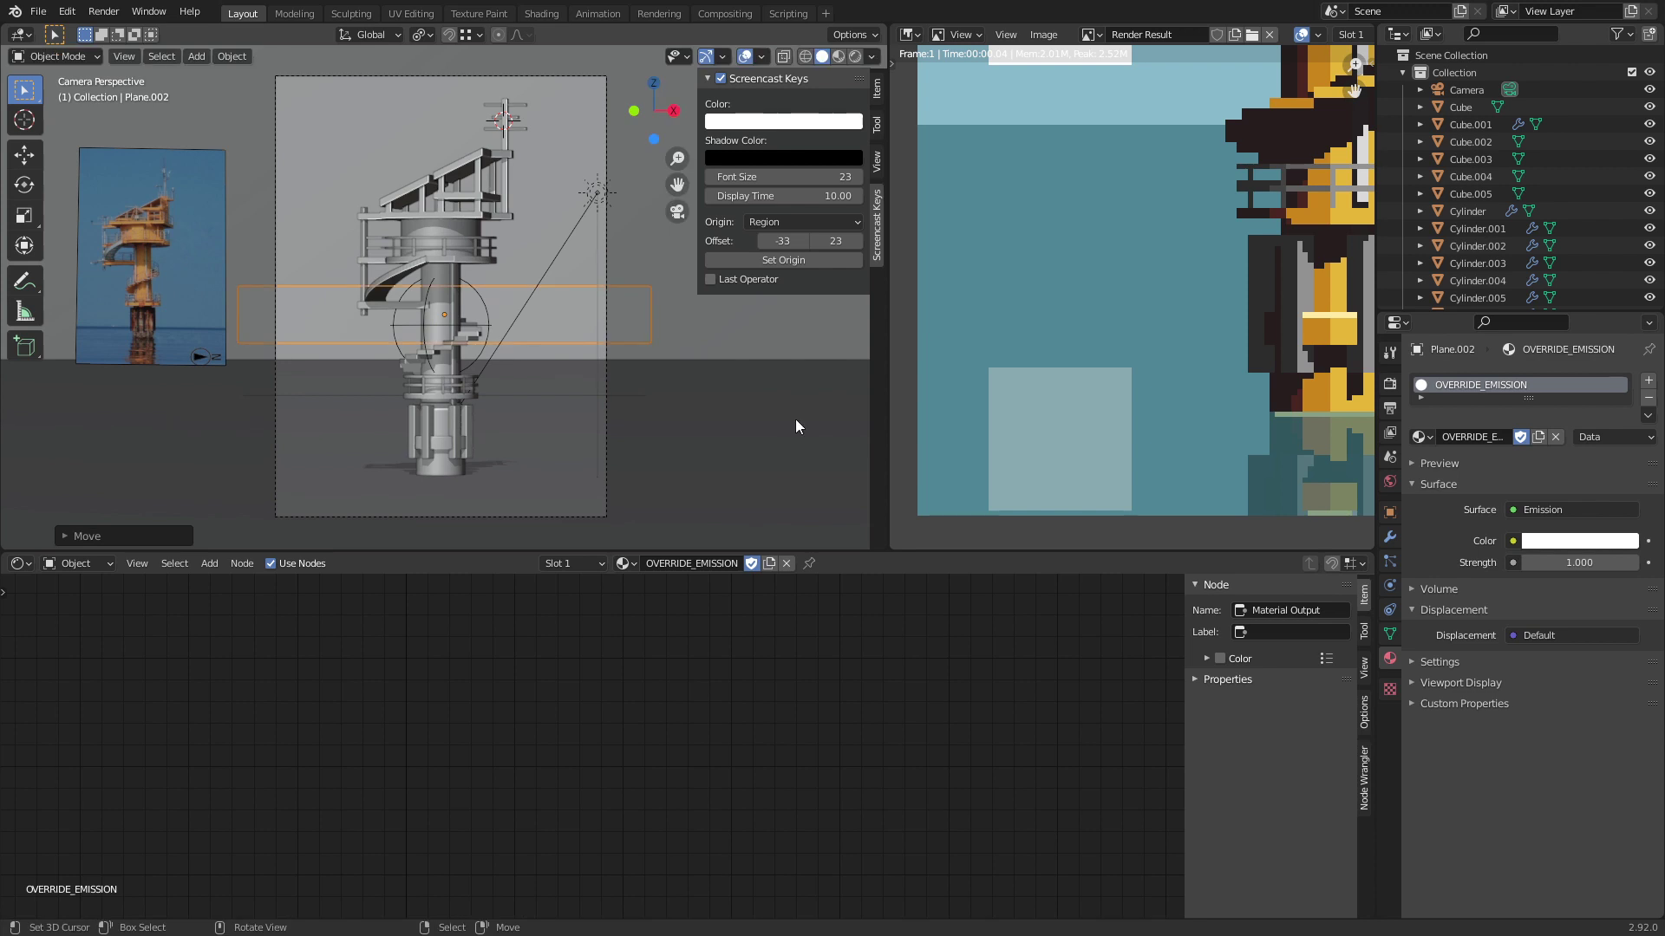
# Step: Render a pixel art preview of the widened emissive band
pyautogui.click(1389, 380)
pyautogui.click(1533, 862)
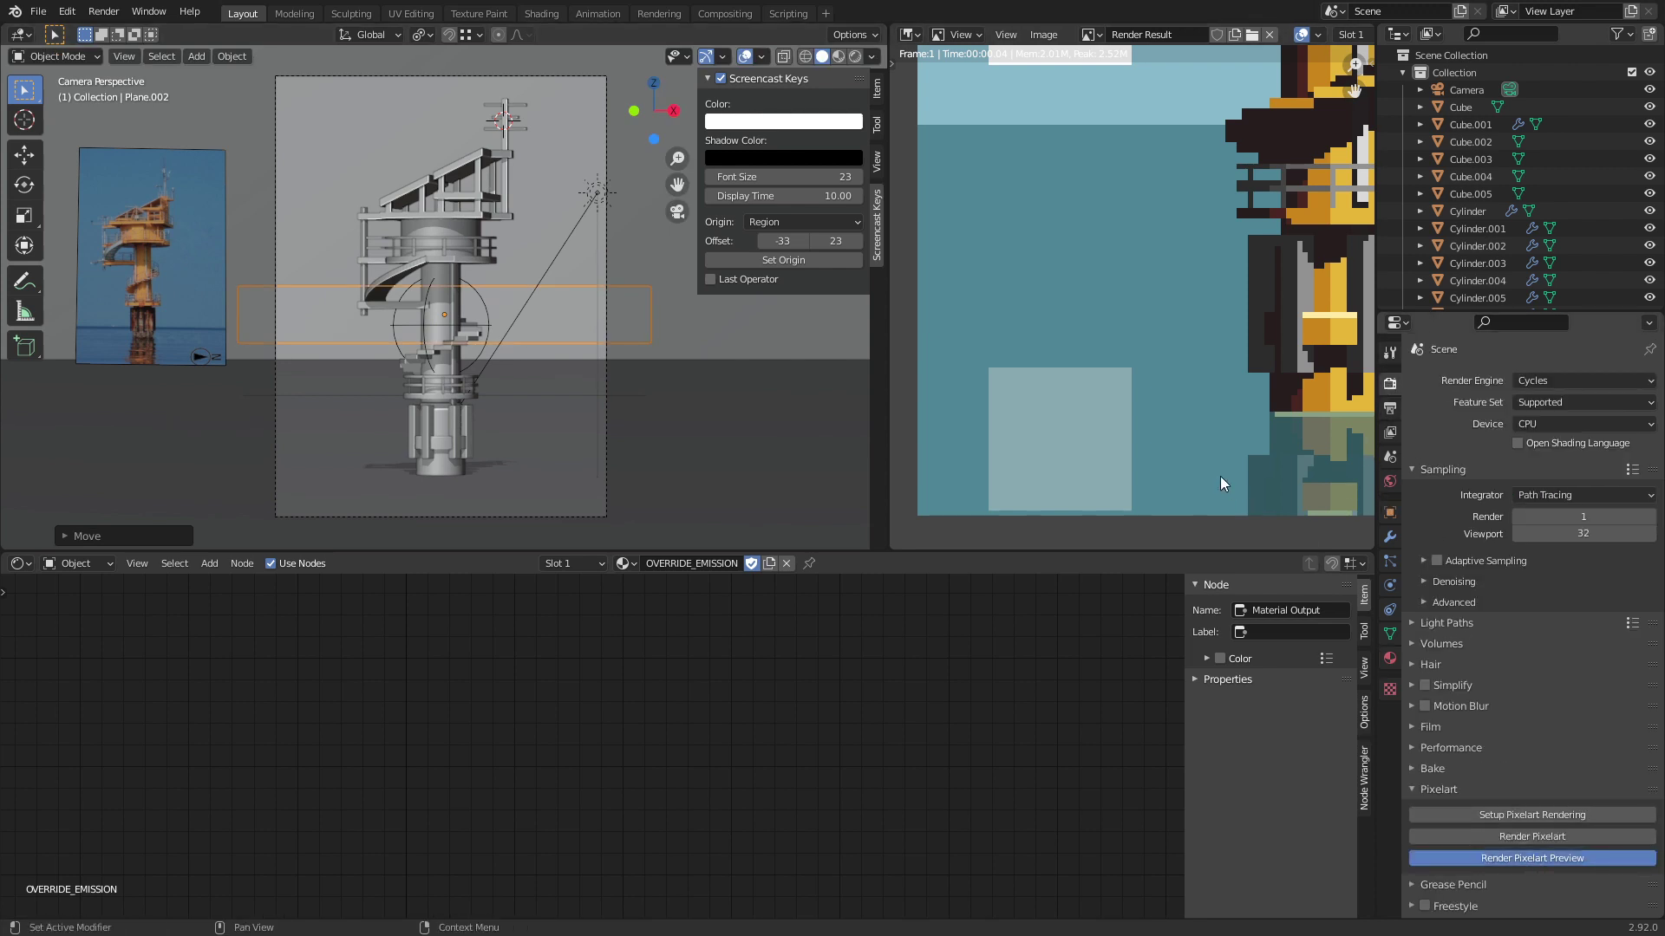
pyautogui.scroll(-5, 1173, 409)
pyautogui.moveTo(1156, 390); pyautogui.dragTo(1117, 424, button='middle')
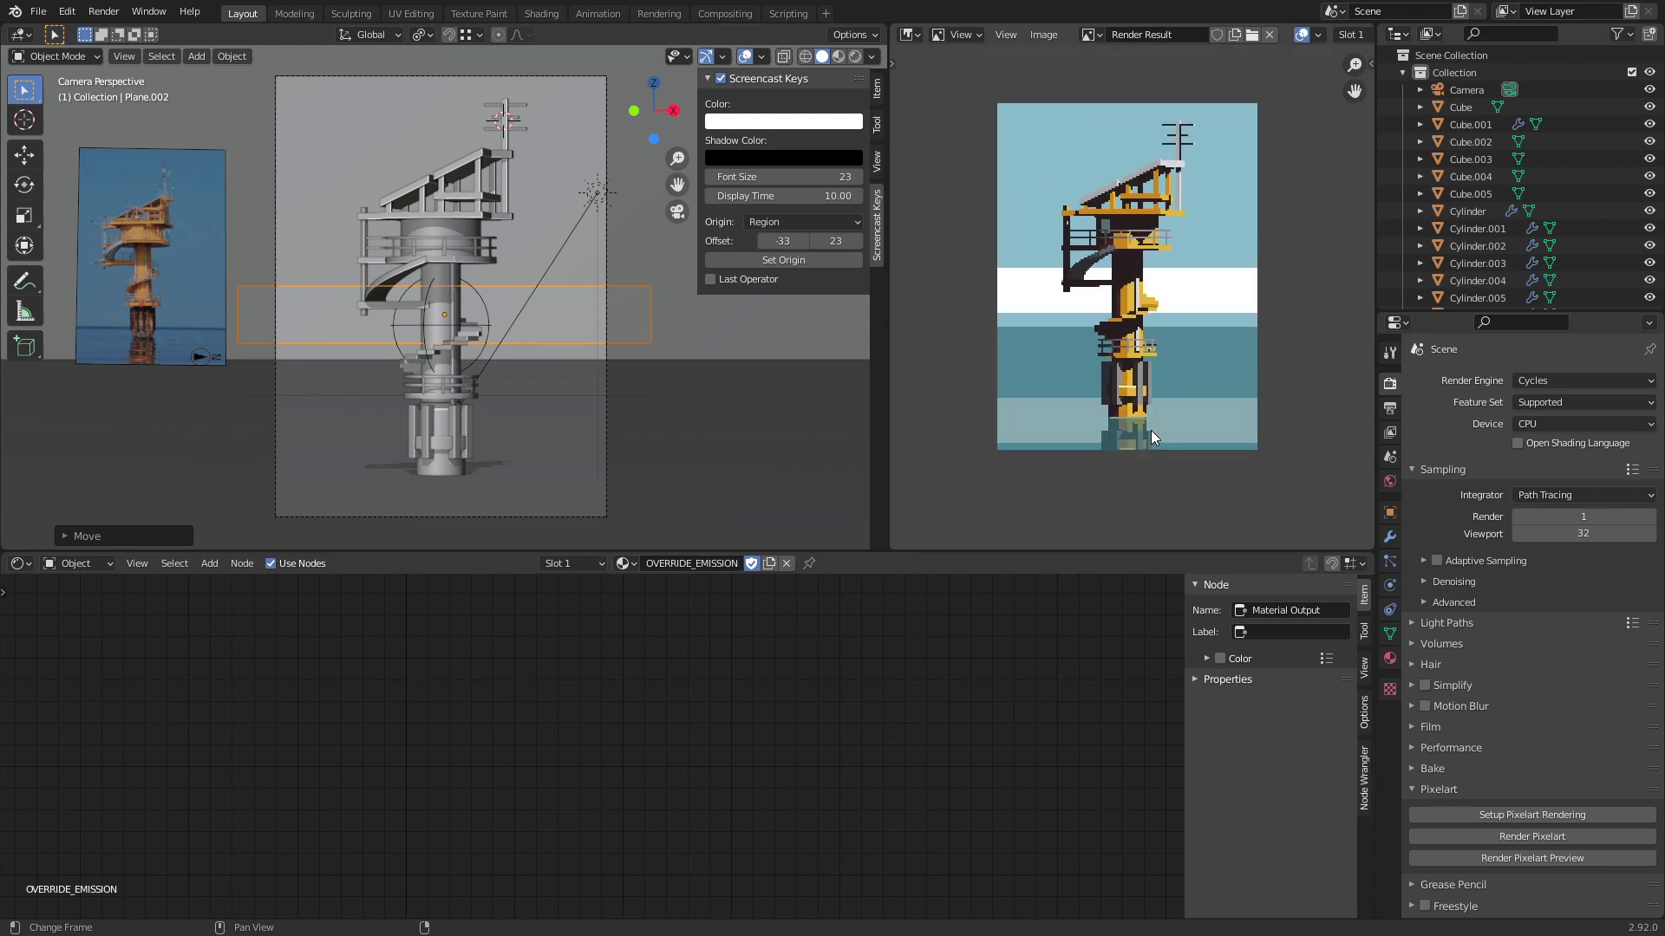
# Step: From the top view, move the band far behind the tower, then rescale and recentre it in the camera view to span the frame
pyautogui.press('KP_7')
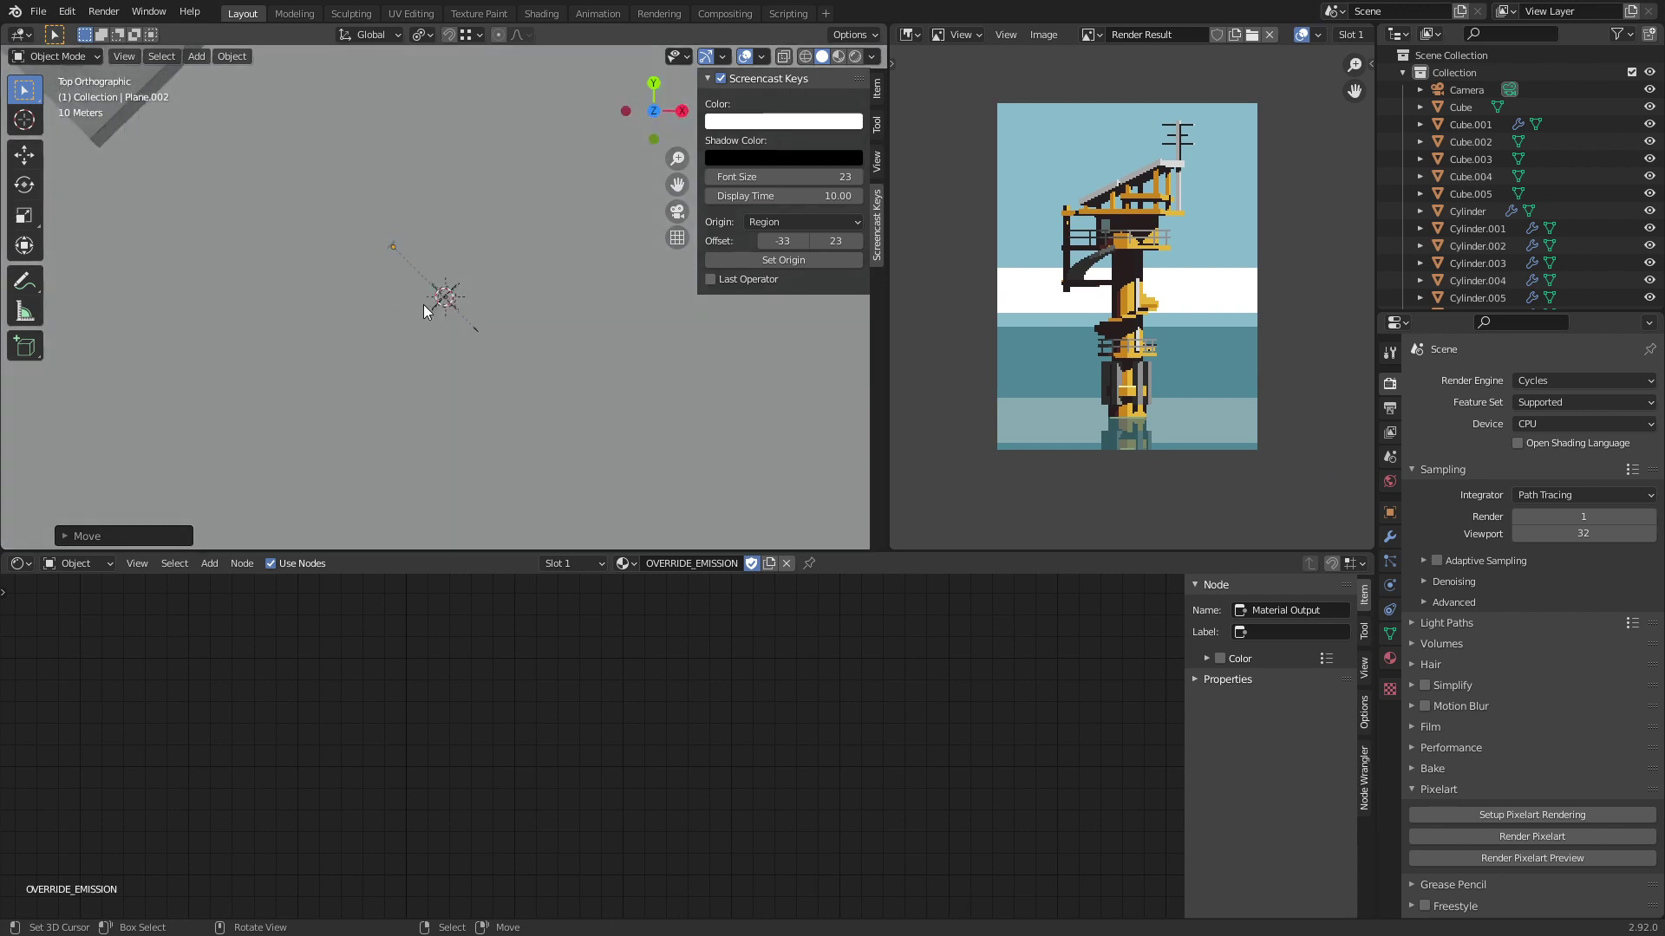
pyautogui.scroll(-4, 444, 316)
pyautogui.scroll(4, 444, 316)
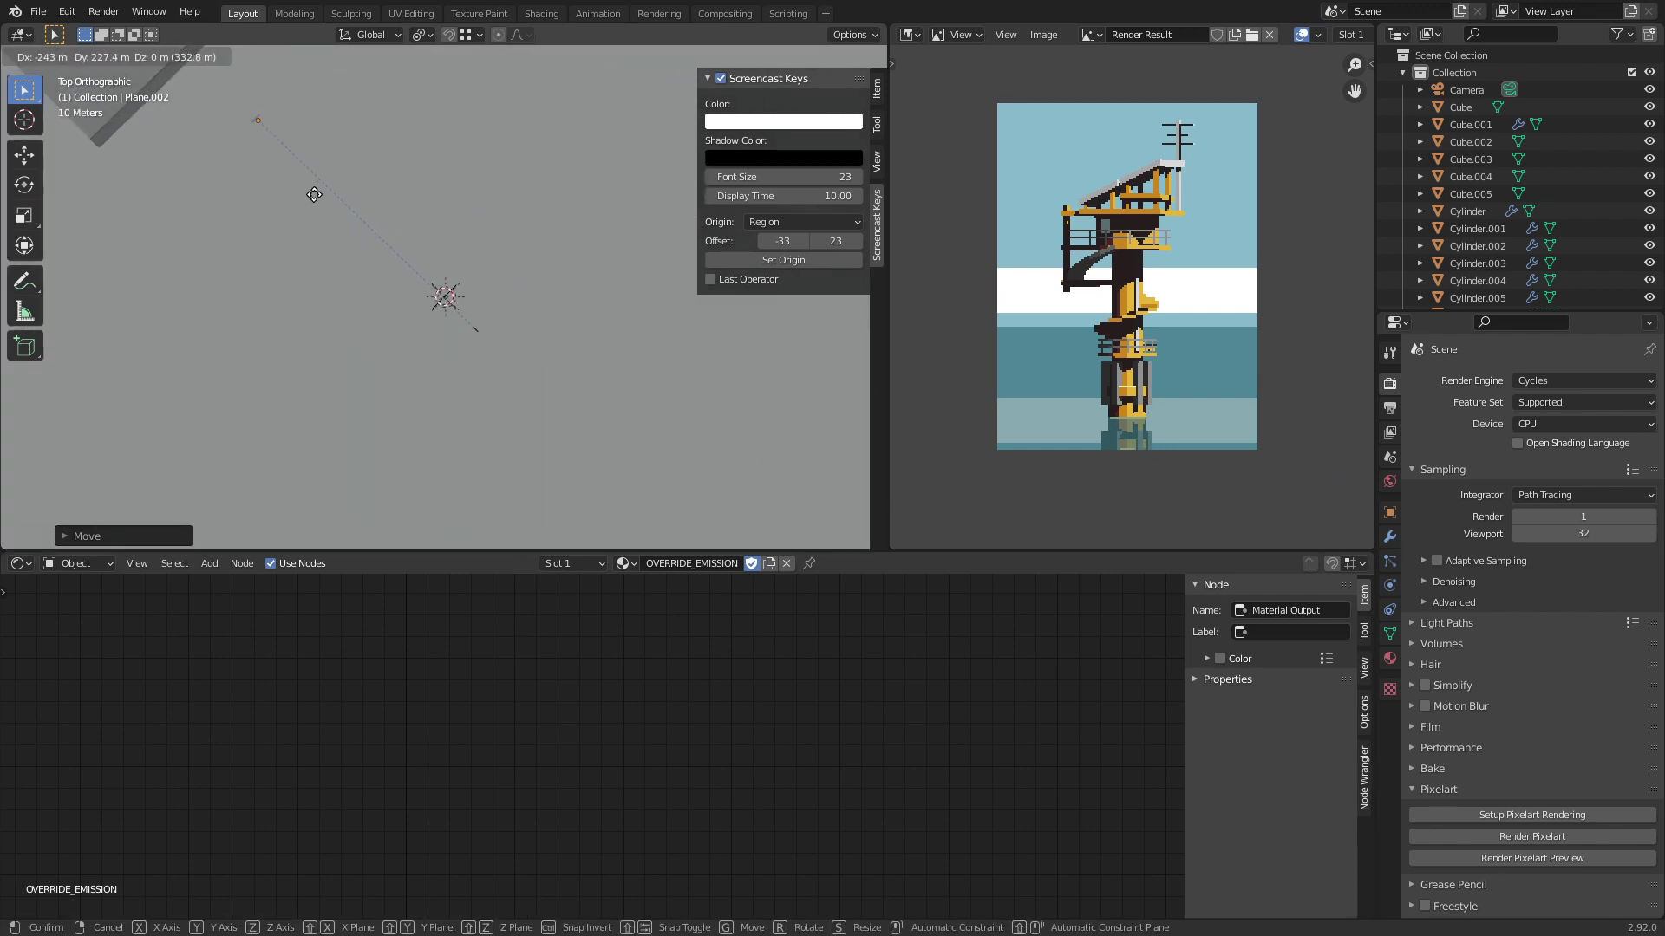
pyautogui.press('KP_0')
pyautogui.press('s')
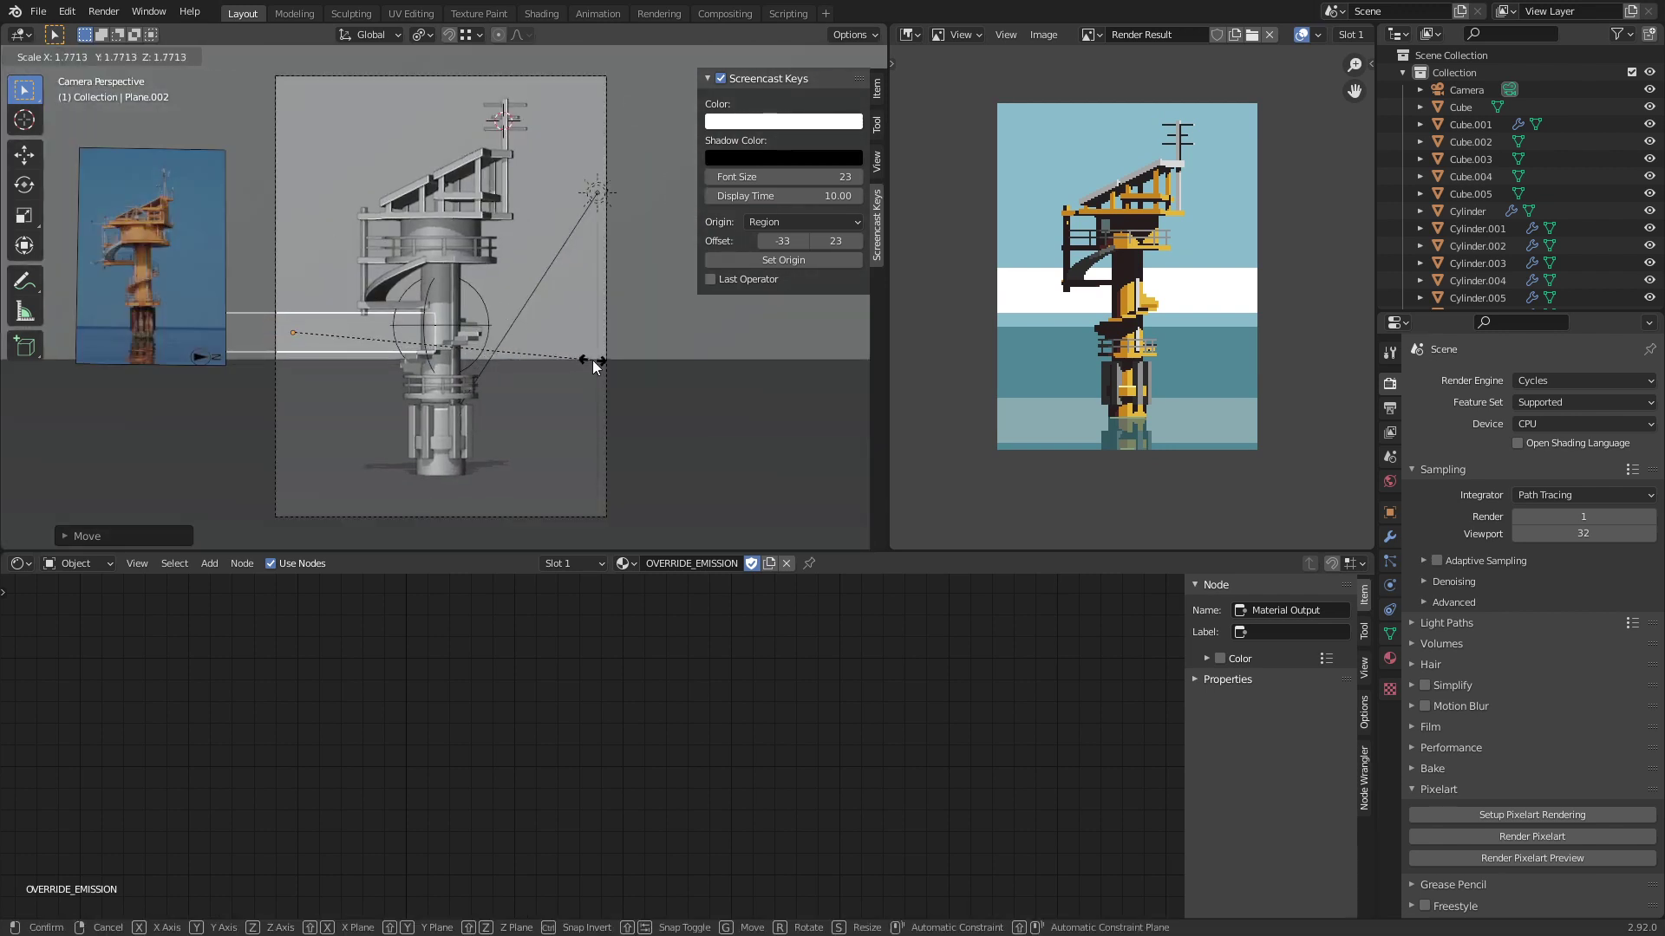
pyautogui.click(593, 361)
pyautogui.press('g')
pyautogui.click(621, 354)
pyautogui.press('s')
pyautogui.click(679, 361)
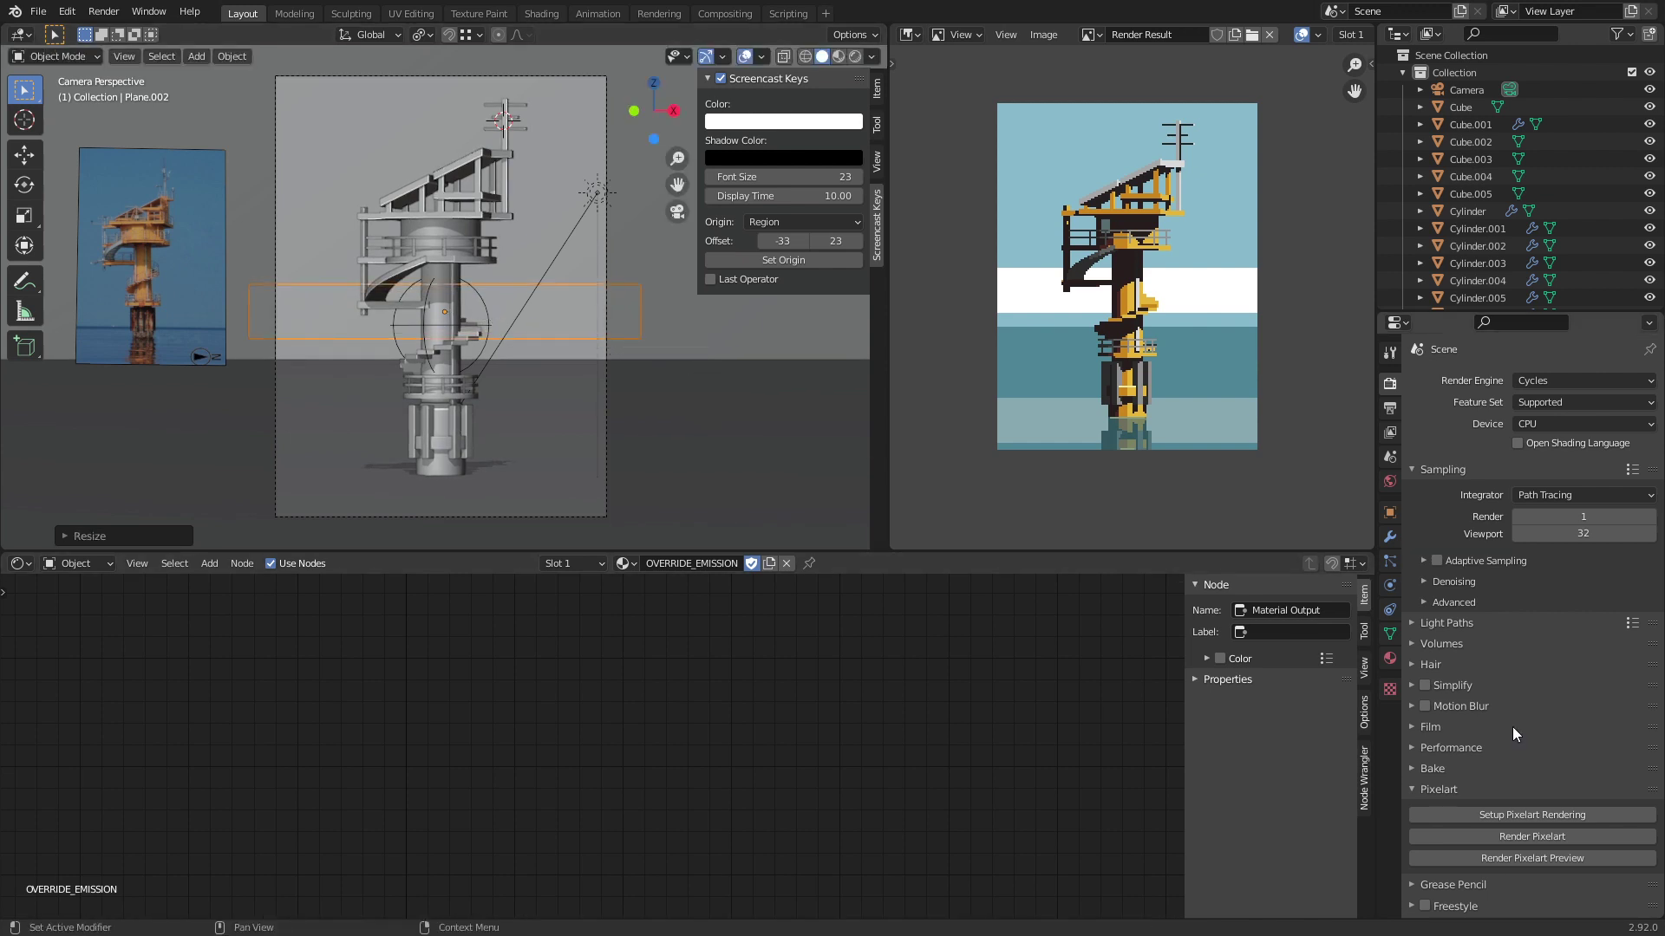
# Step: Render a pixel art preview and inspect the distant band and its reflection in the water
pyautogui.click(1549, 863)
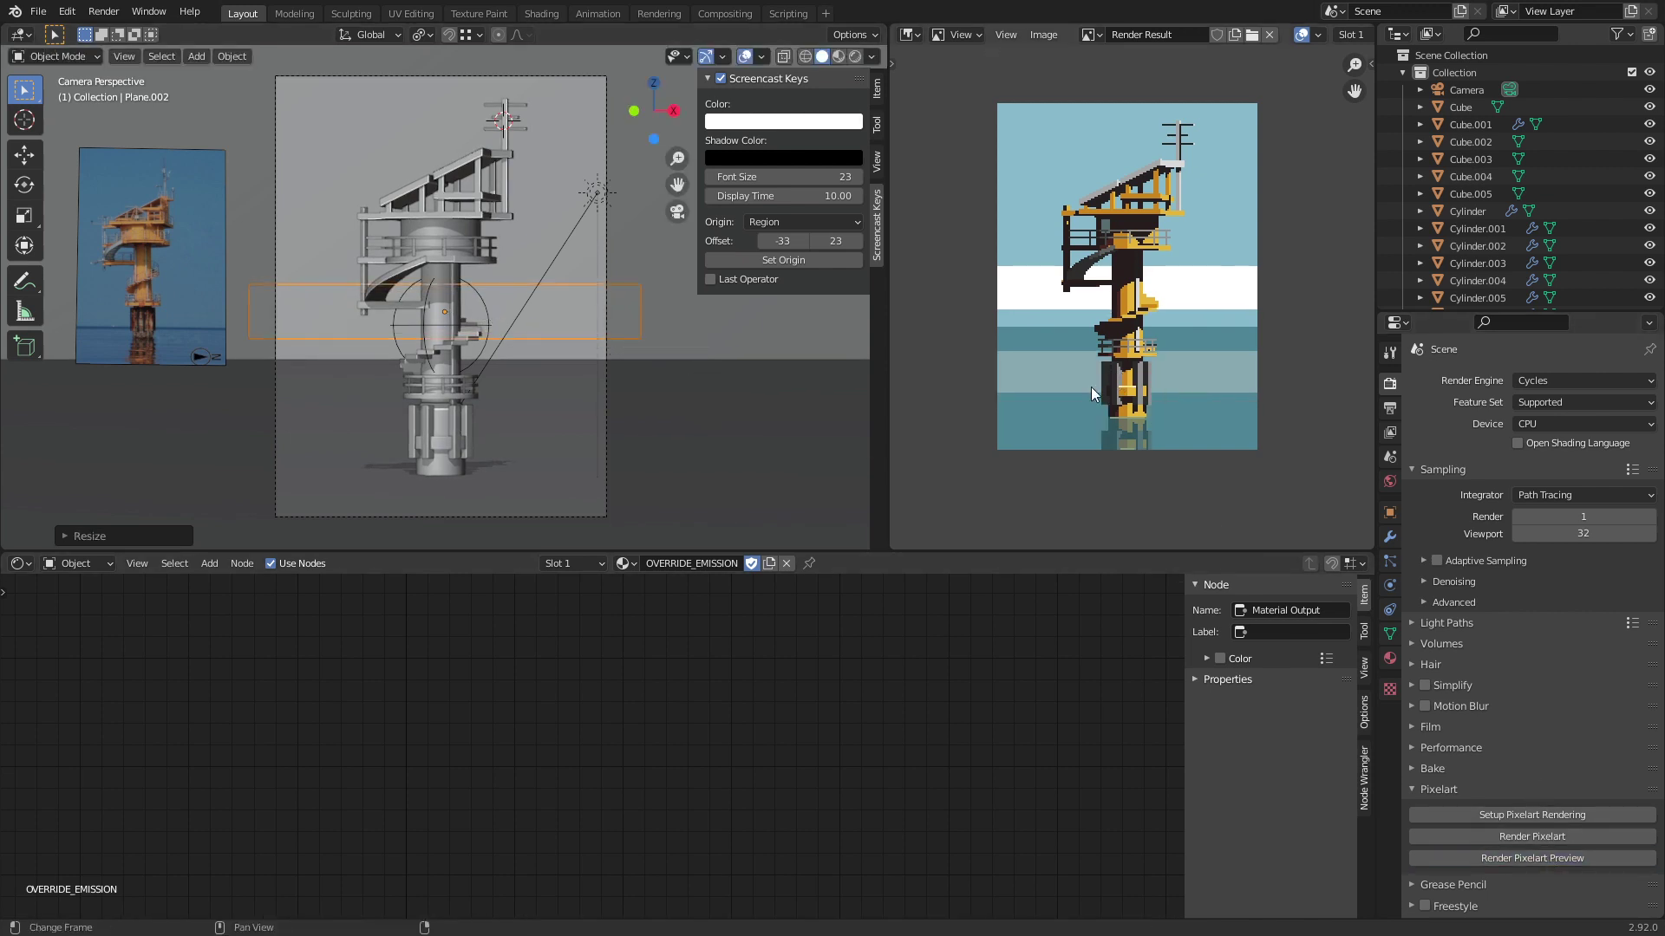
pyautogui.click(1065, 338)
pyautogui.moveTo(1058, 371); pyautogui.dragTo(1084, 378)
pyautogui.scroll(2, 1110, 387)
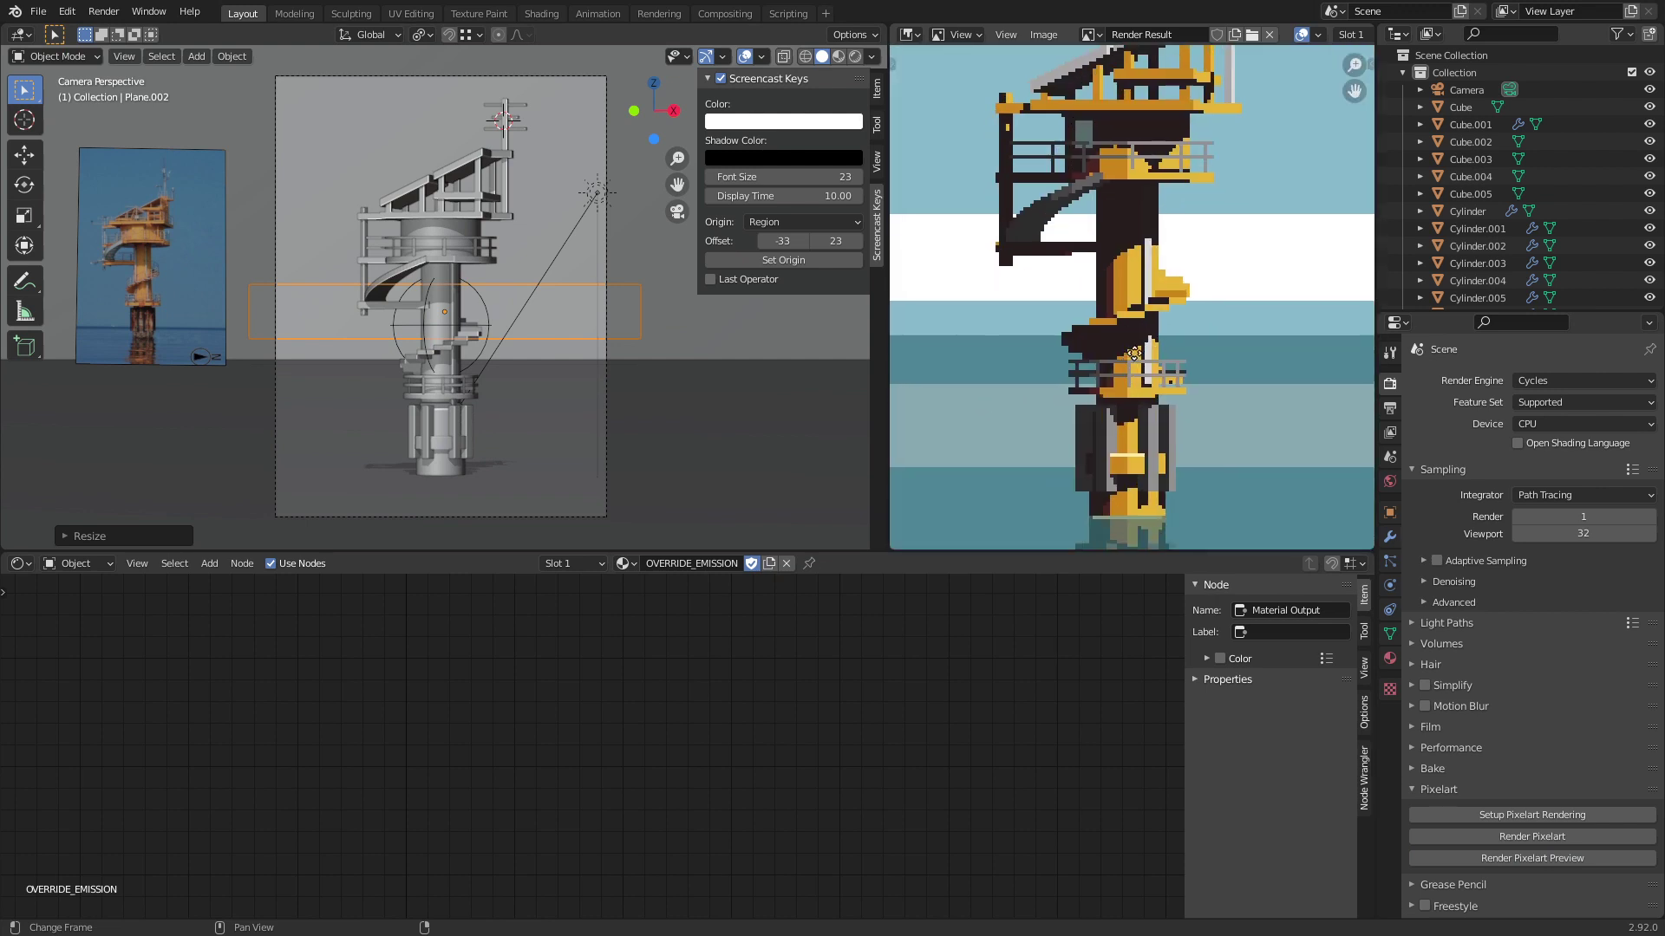
pyautogui.scroll(-2, 1141, 340)
pyautogui.scroll(1, 1141, 340)
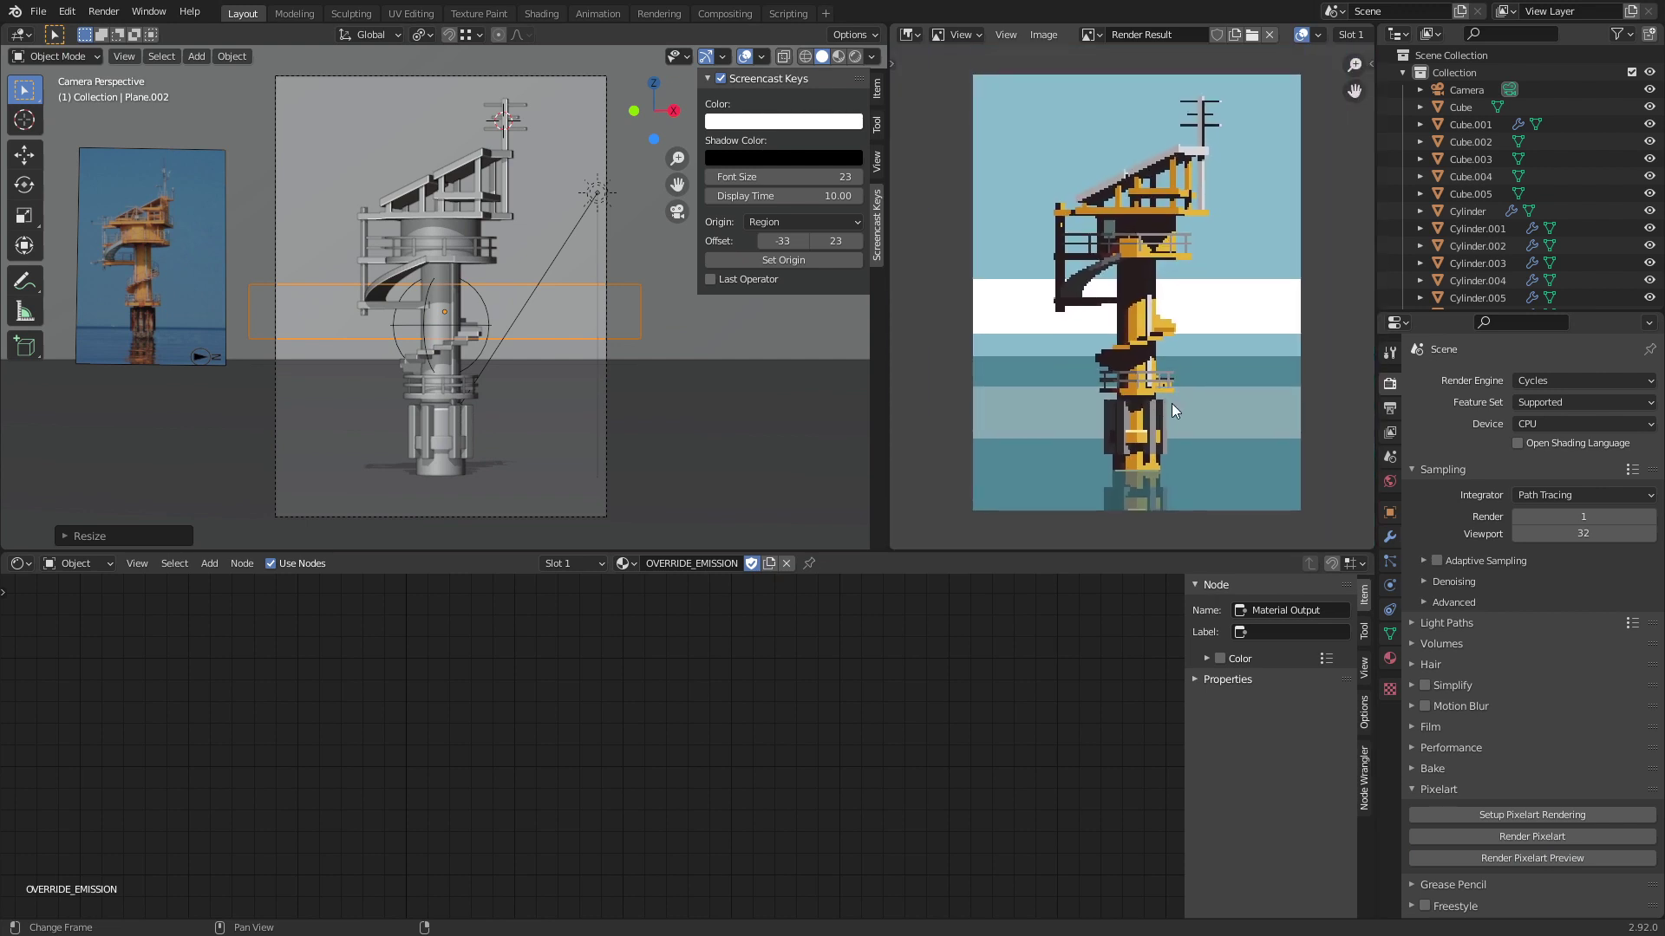
pyautogui.scroll(1, 1173, 404)
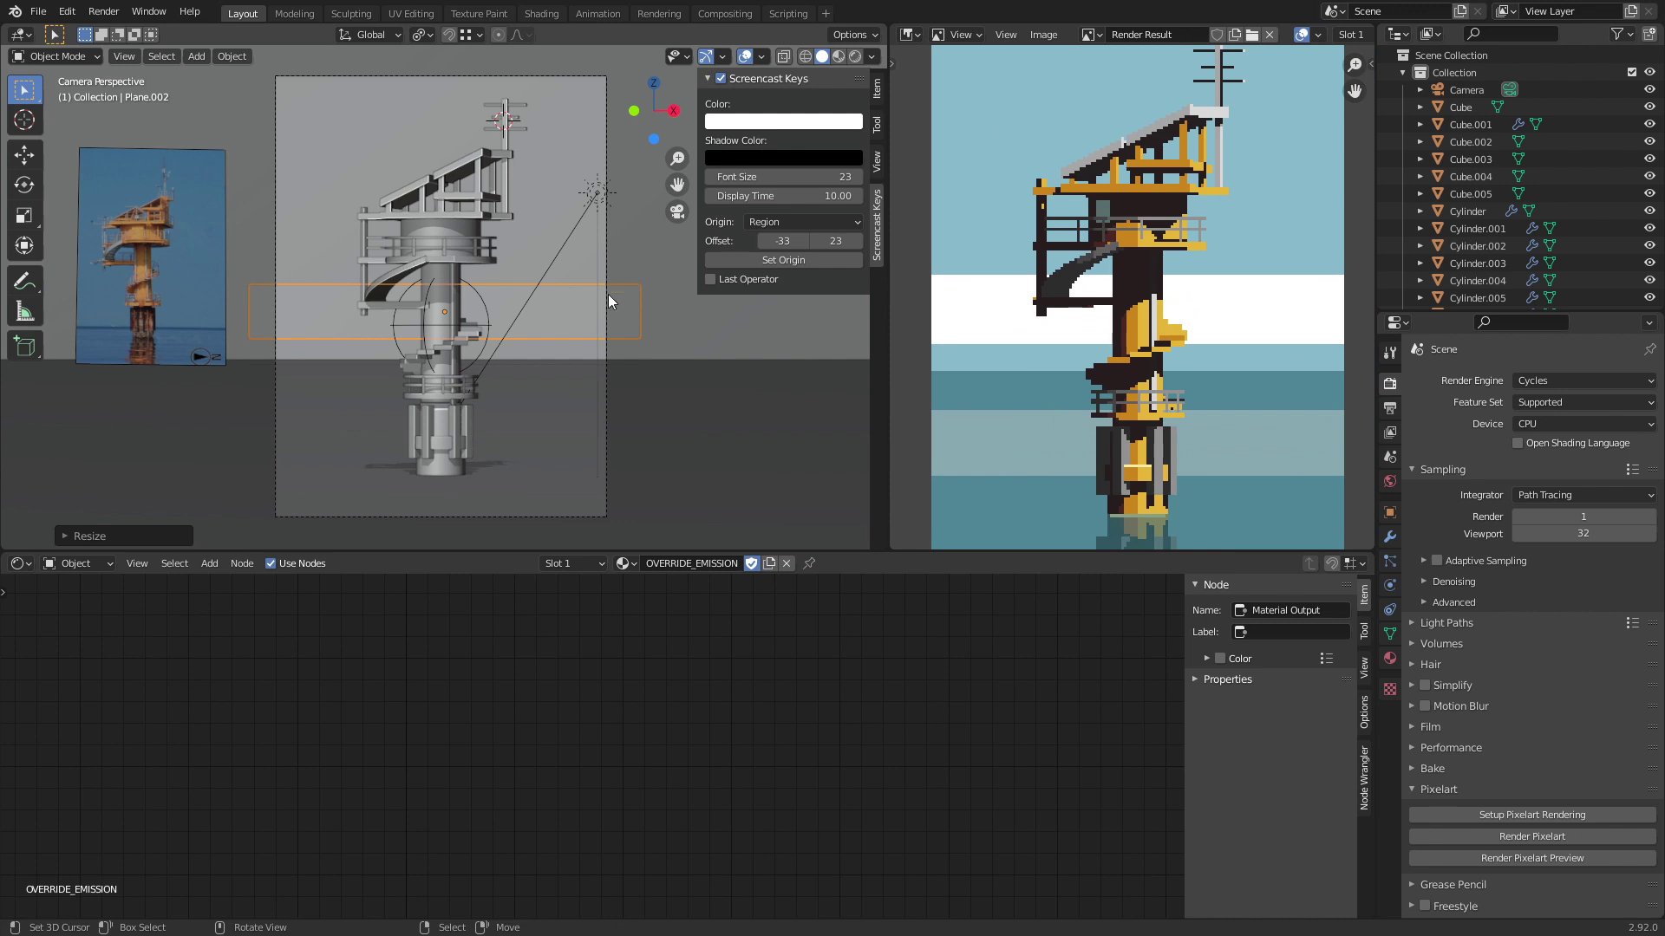
# Step: Push the band even farther behind the tower from above, then recentre and enlarge it in the camera view to cover the frame width
pyautogui.press('Up')
pyautogui.press('KP_7')
pyautogui.scroll(-6, 576, 325)
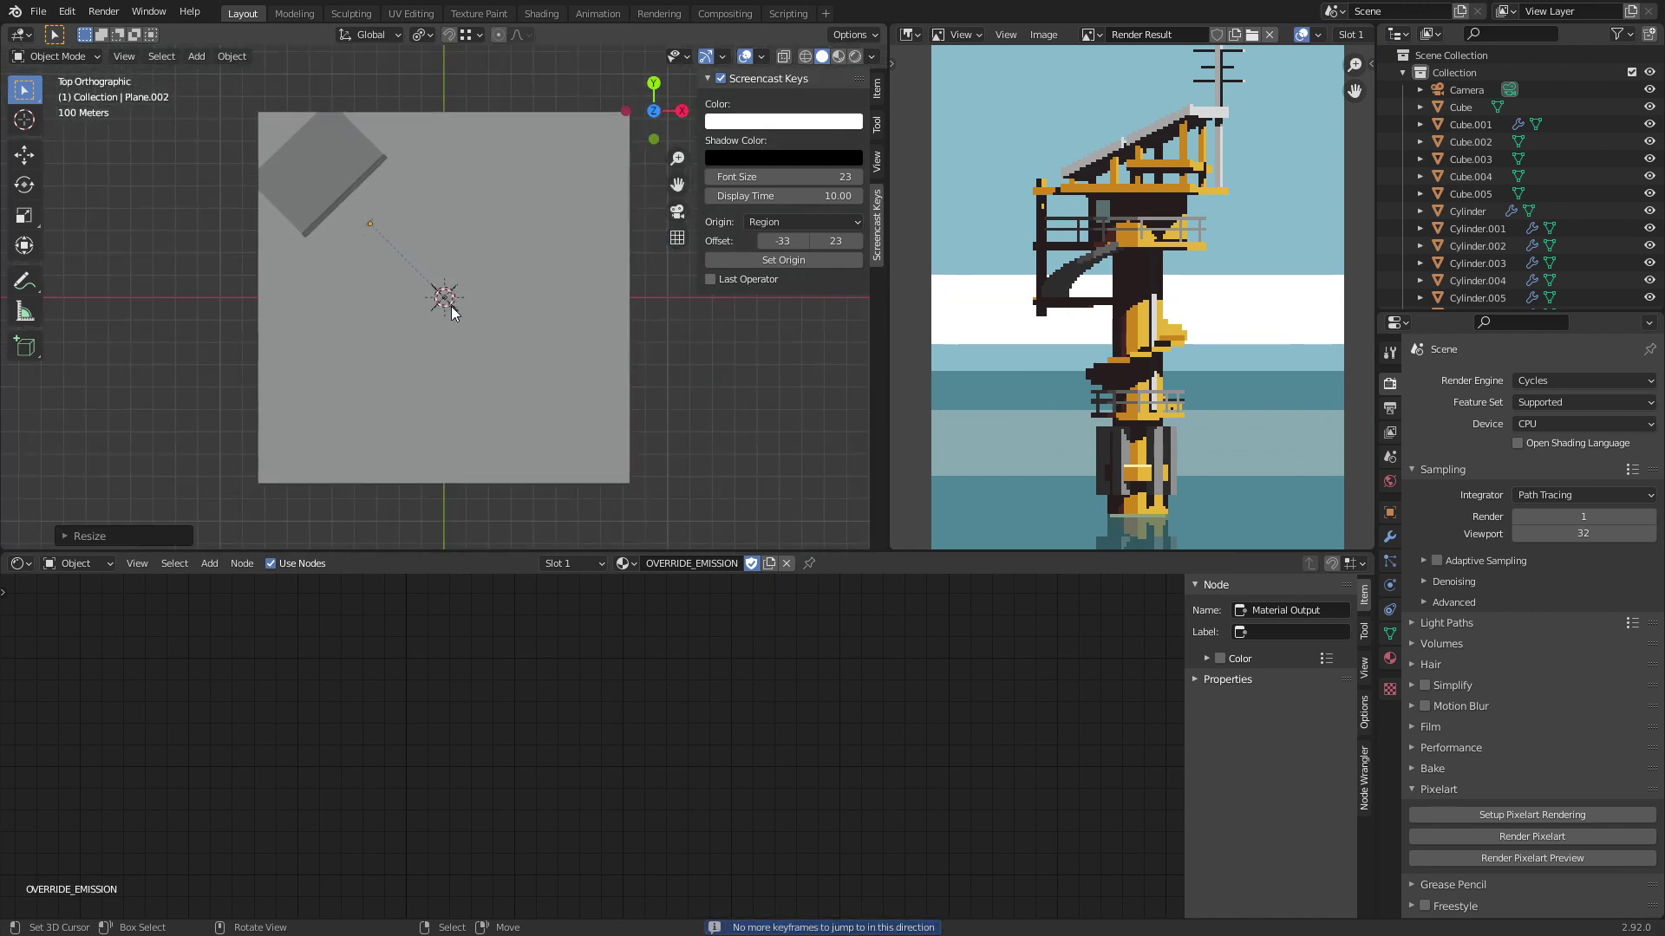
pyautogui.press('g')
pyautogui.click(425, 289)
pyautogui.press('KP_0')
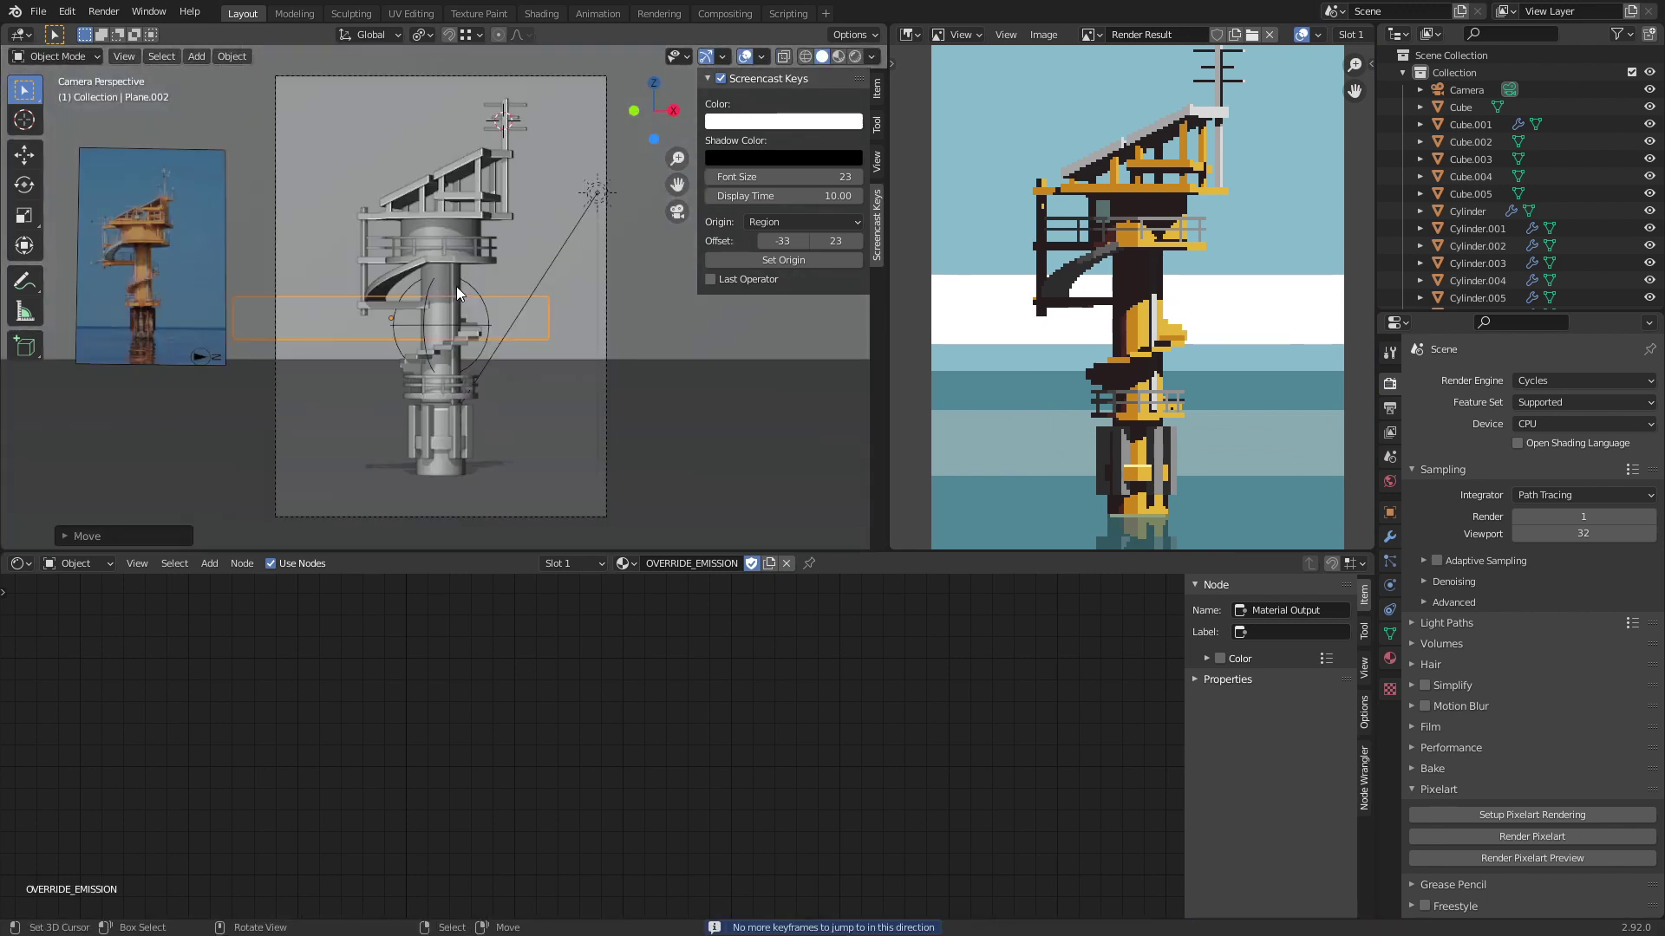
pyautogui.press('s')
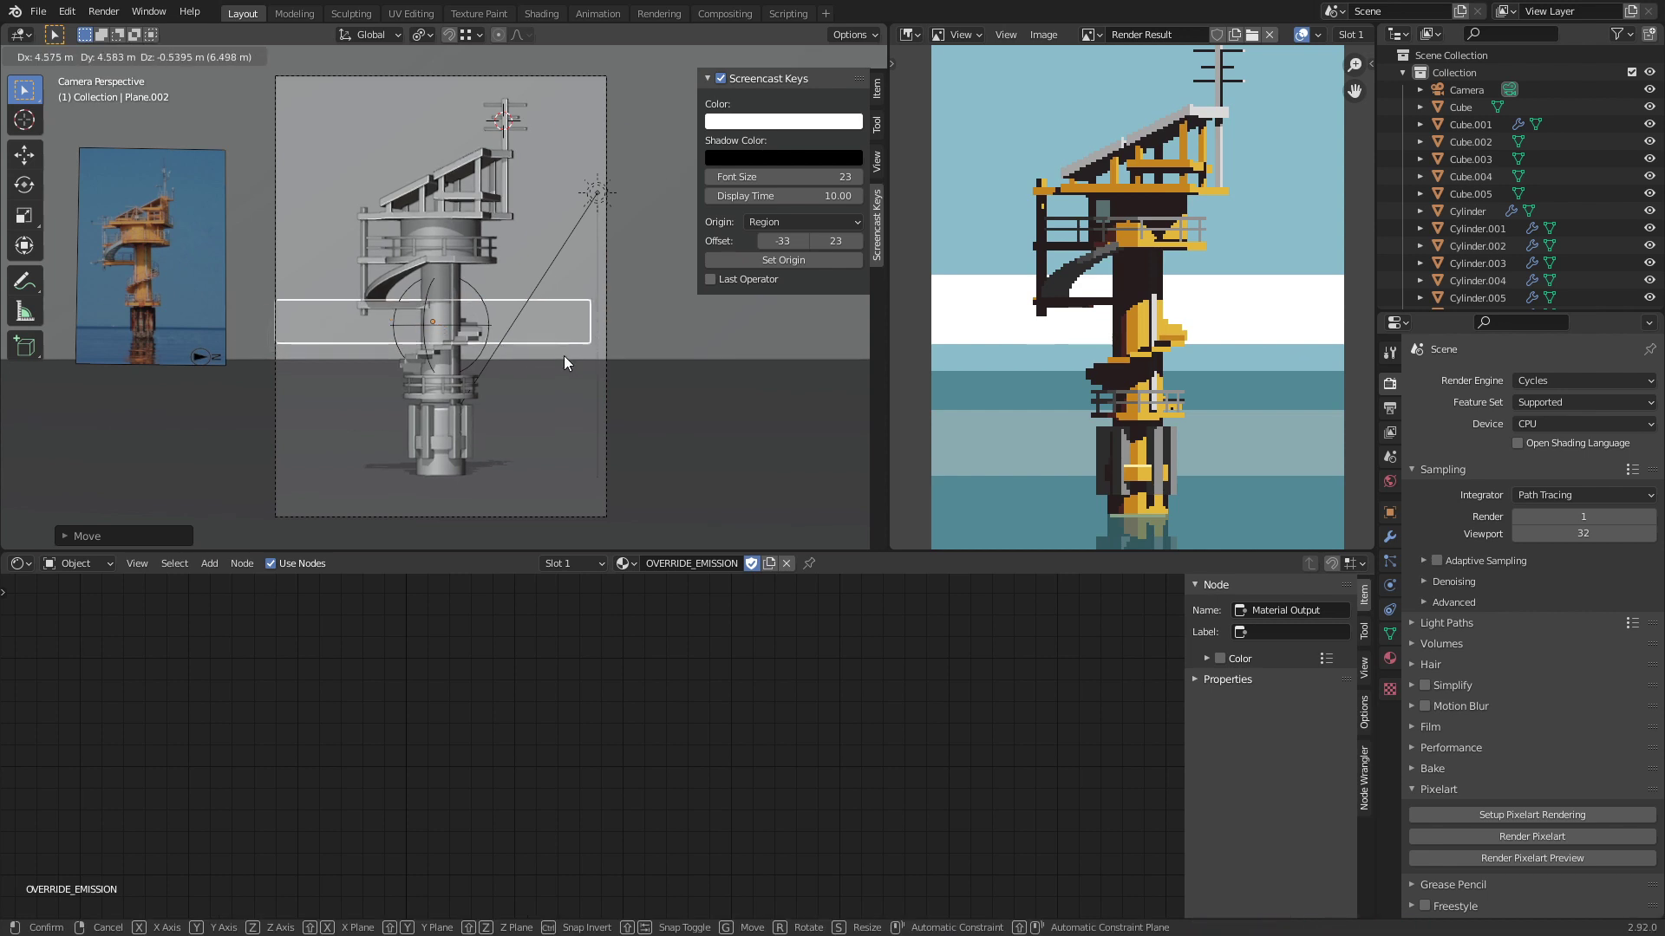
pyautogui.click(595, 364)
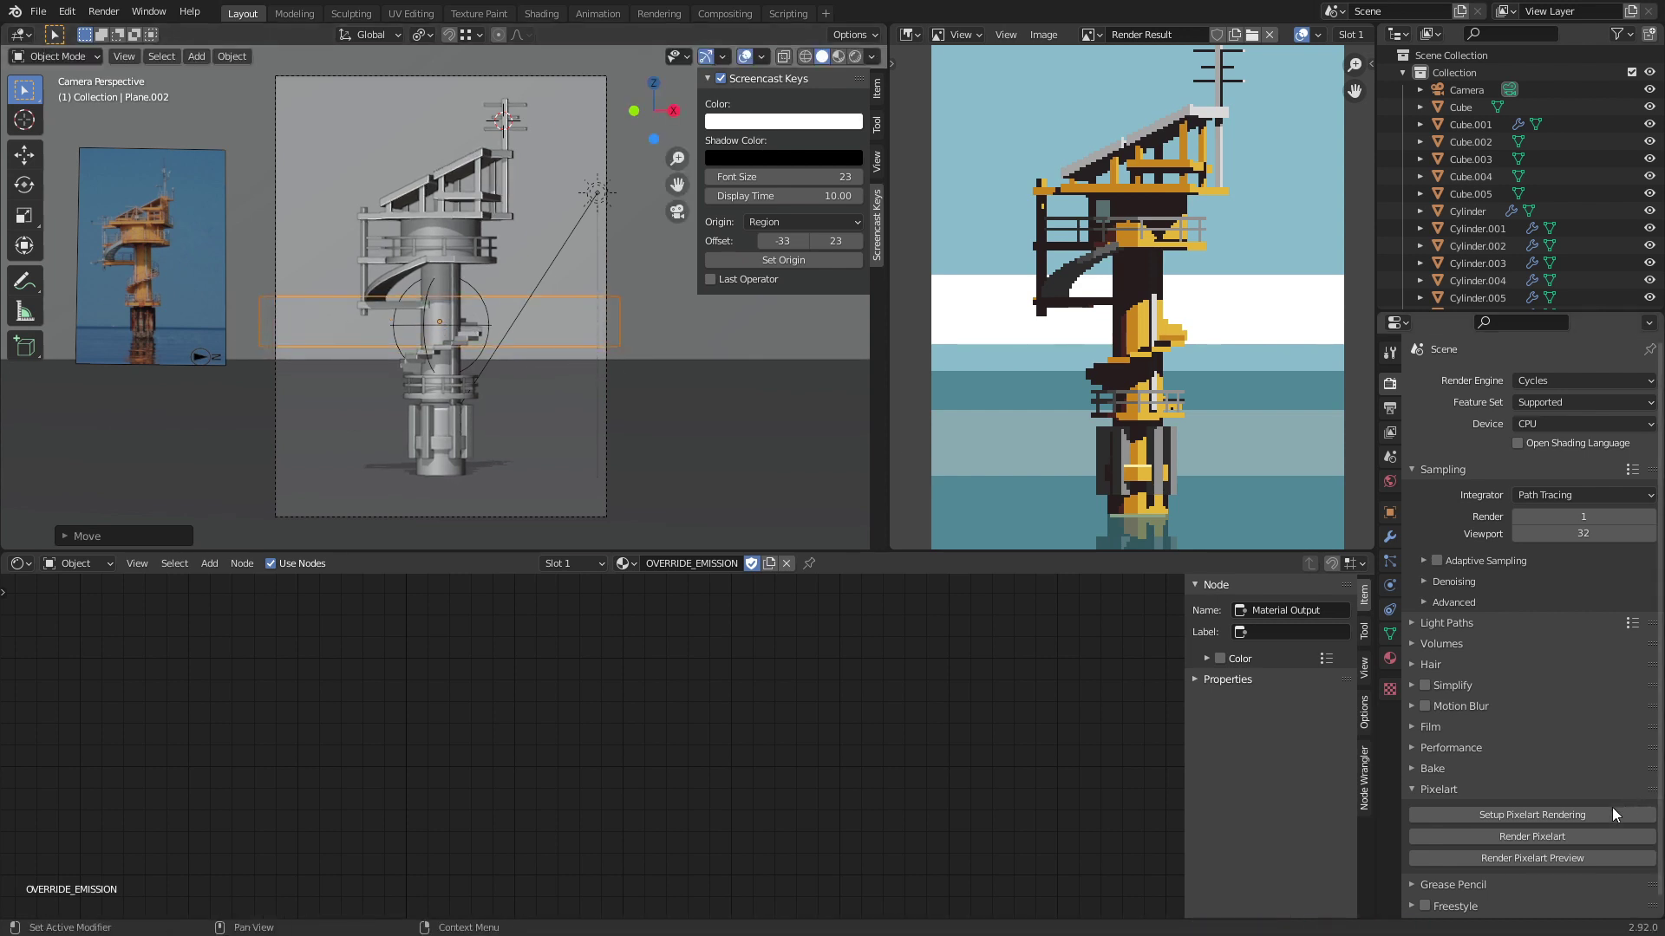
# Step: Render a pixel art preview of the repositioned band and save the file
pyautogui.click(1560, 861)
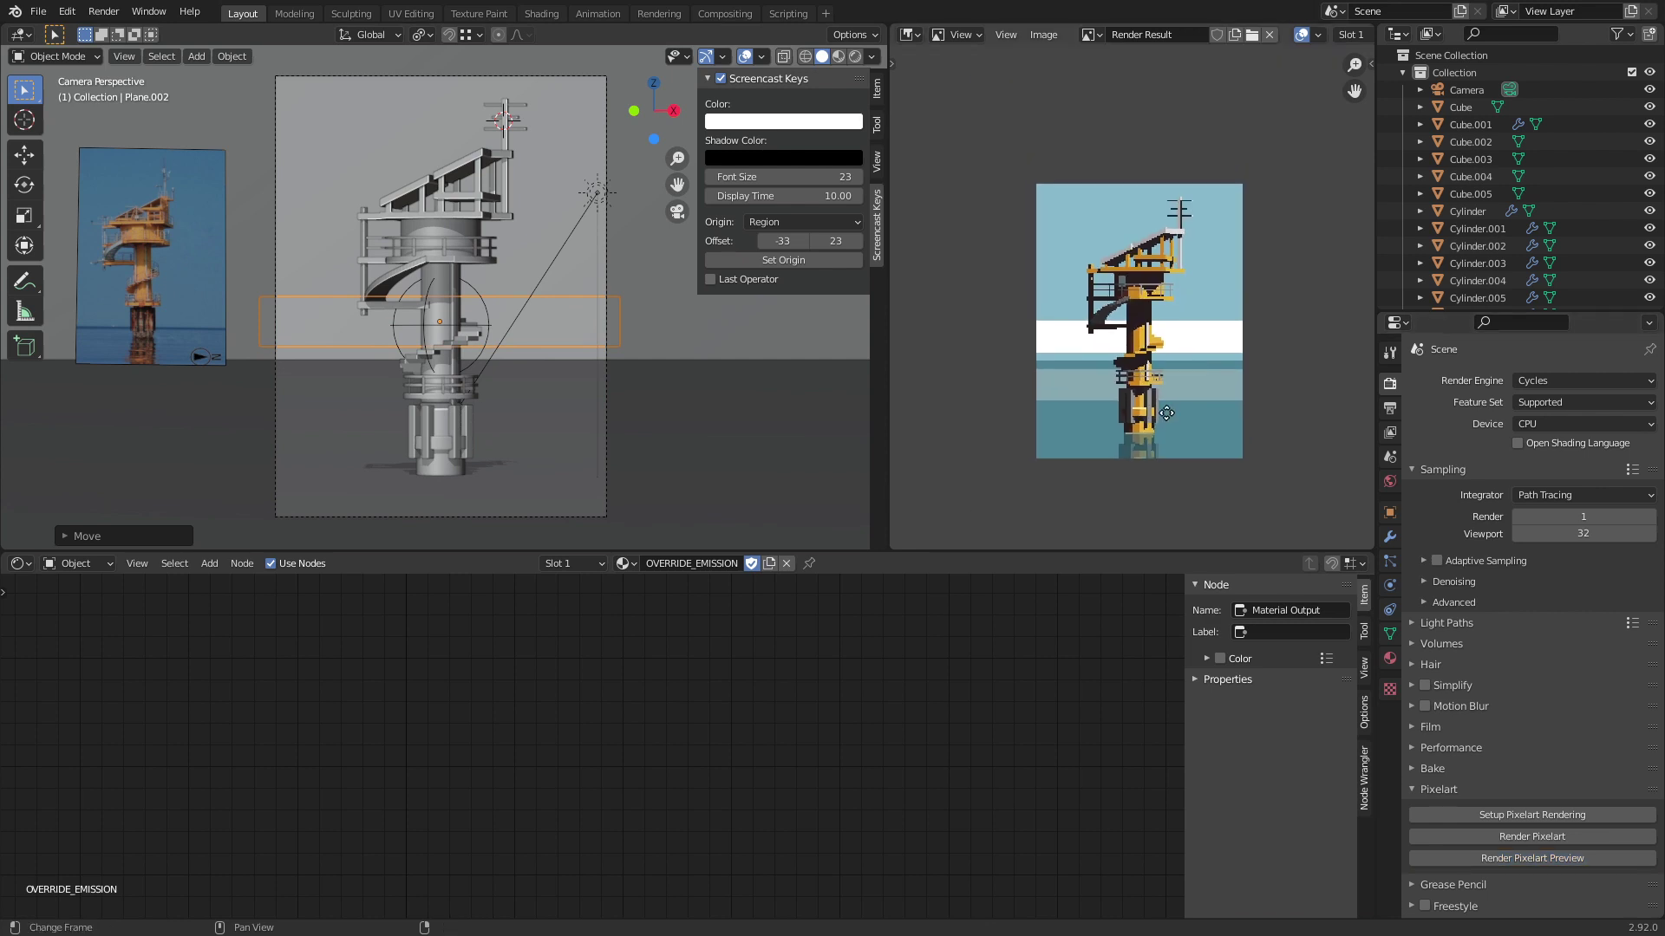
pyautogui.scroll(-5, 1170, 411)
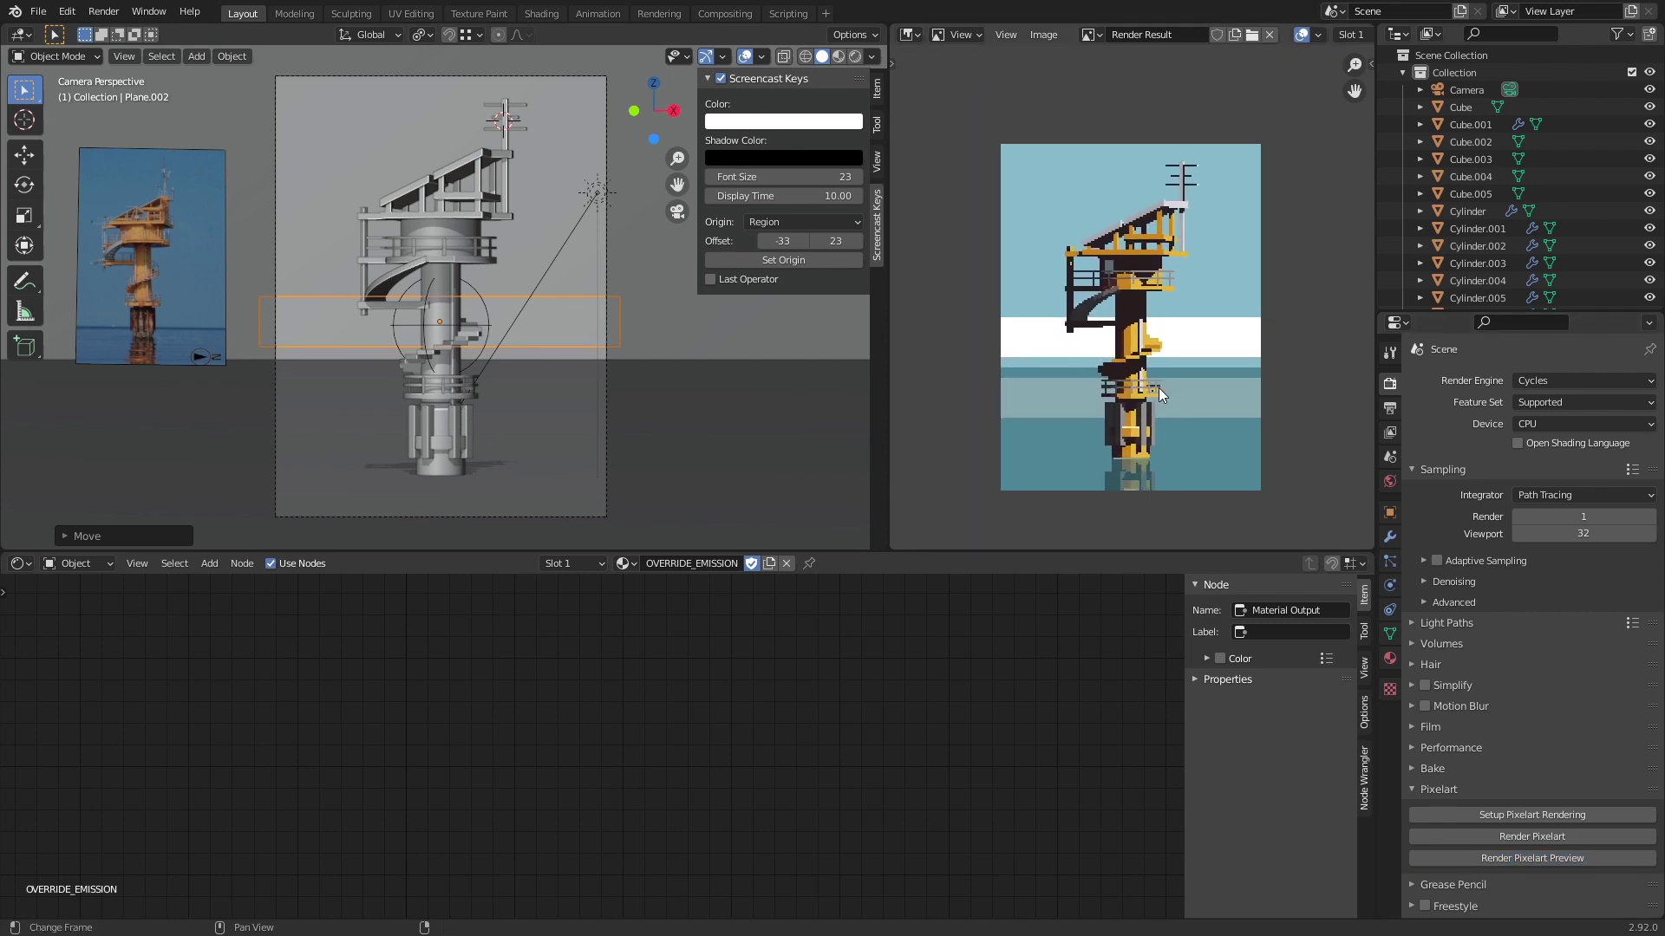
pyautogui.scroll(5, 1158, 388)
pyautogui.moveTo(1159, 388); pyautogui.dragTo(1158, 370, button='middle')
pyautogui.hotkey('ctrl', 's')
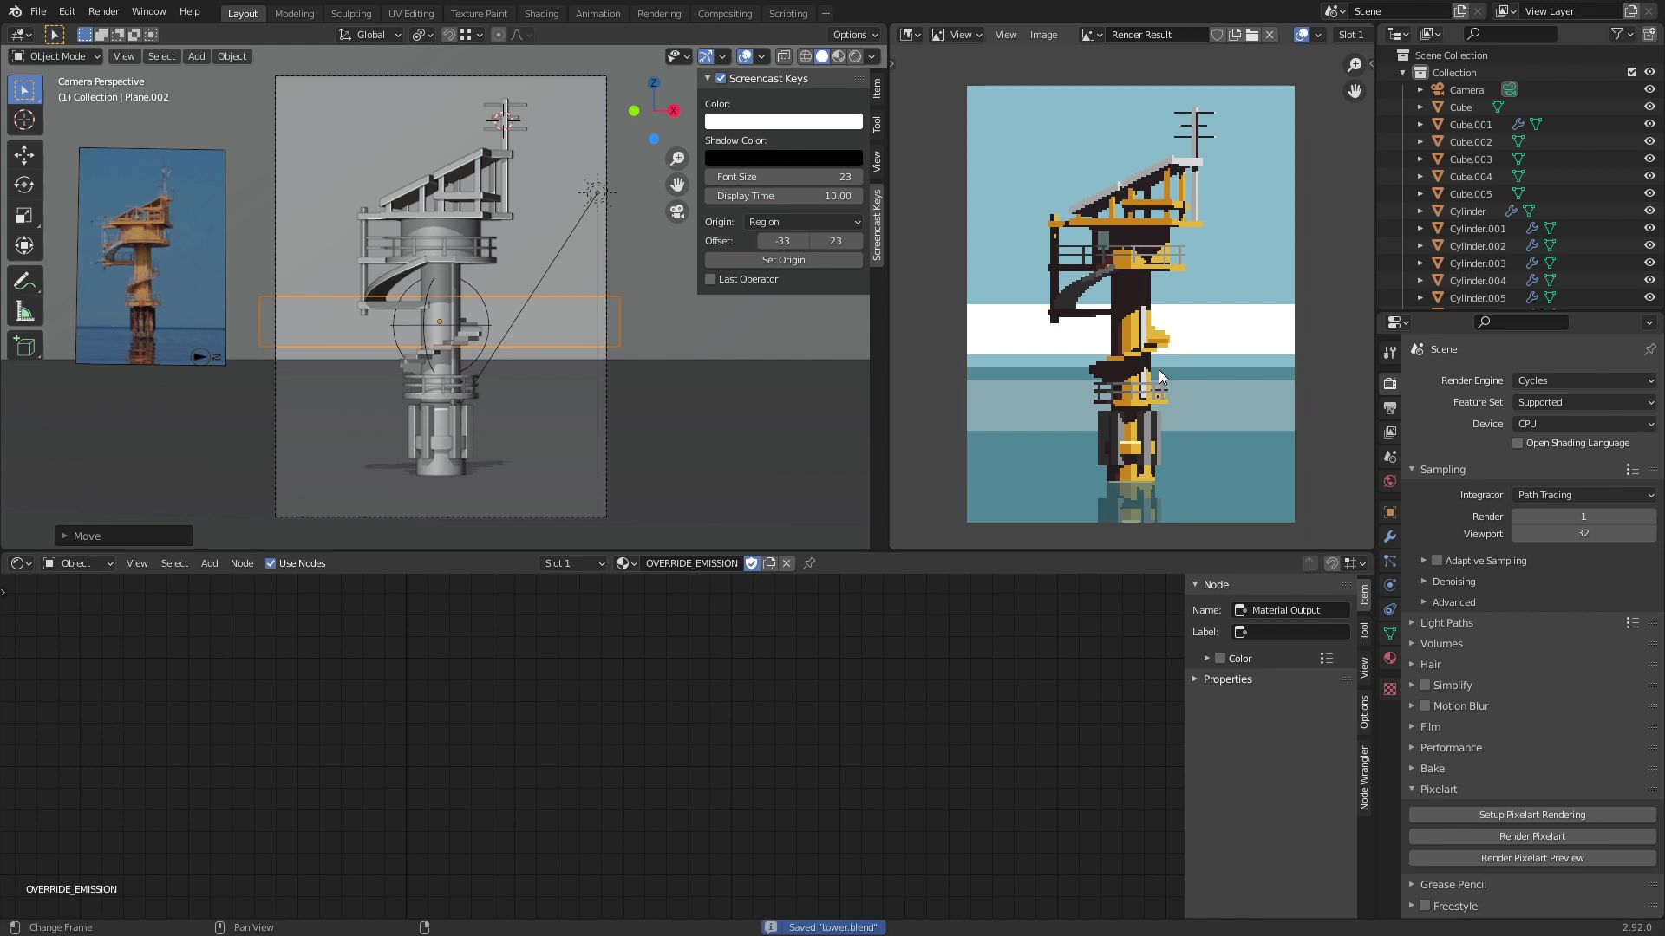
# Step: In the plane's mesh, create a second, thinner horizontal band above the first, leaving a narrow gap between them
pyautogui.press('Tab')
pyautogui.rightClick(367, 299)
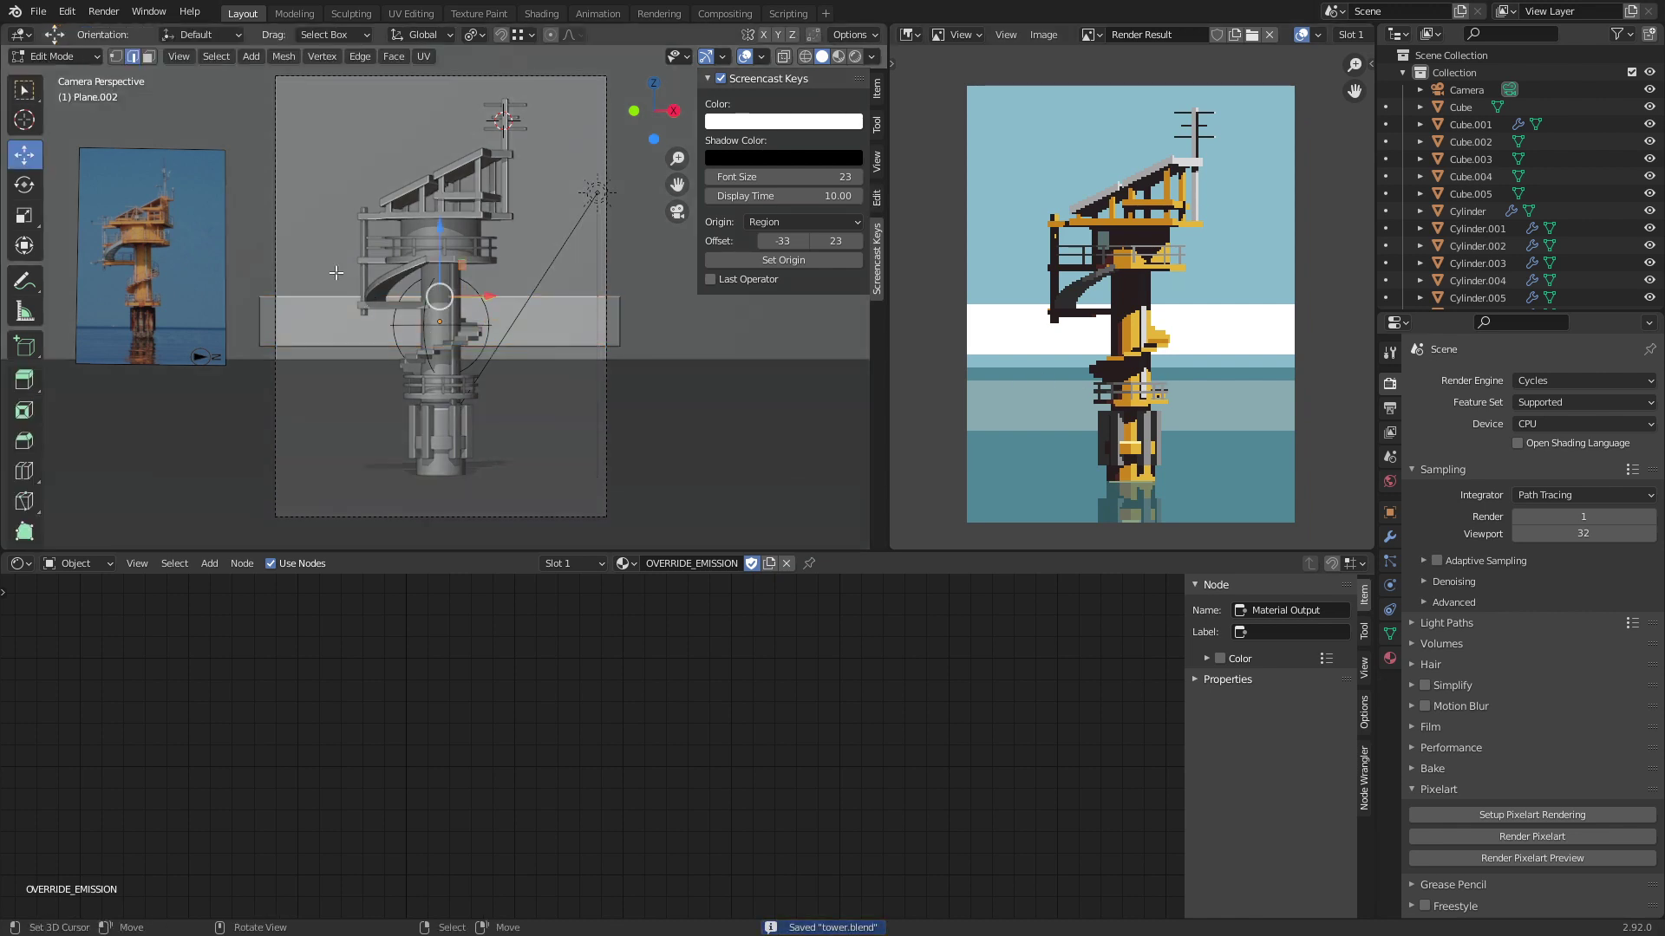
pyautogui.scroll(2, 458, 259)
pyautogui.hotkey('shift', 'd')
pyautogui.rightClick(456, 257)
pyautogui.moveTo(438, 239); pyautogui.dragTo(438, 218)
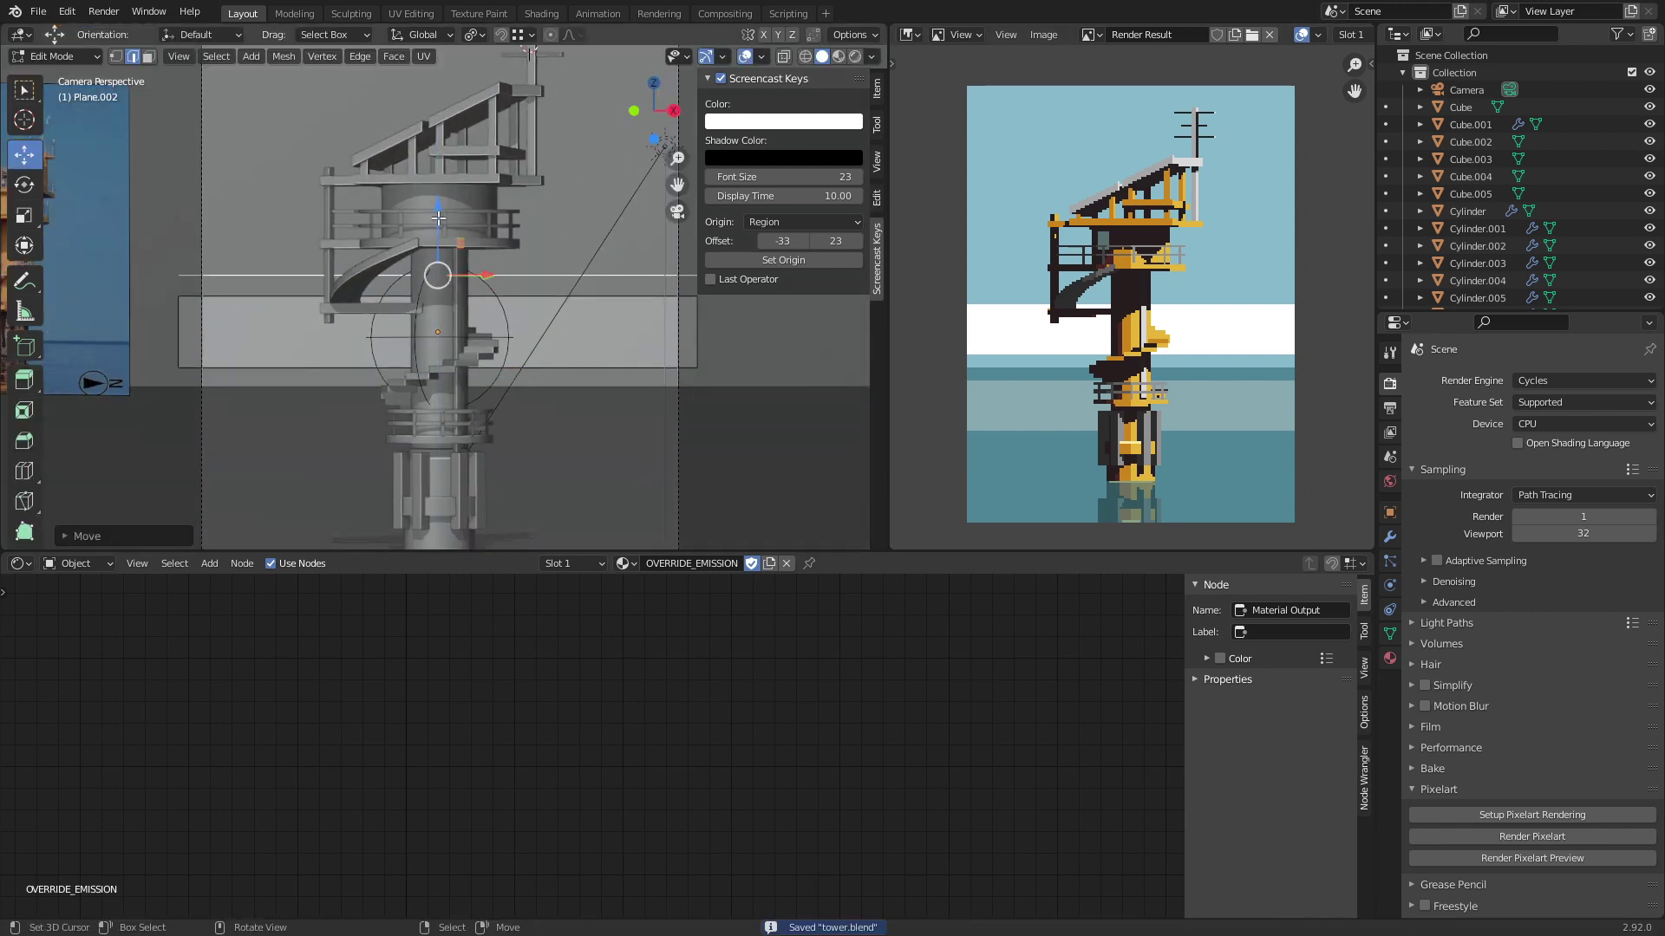
pyautogui.press('Tab')
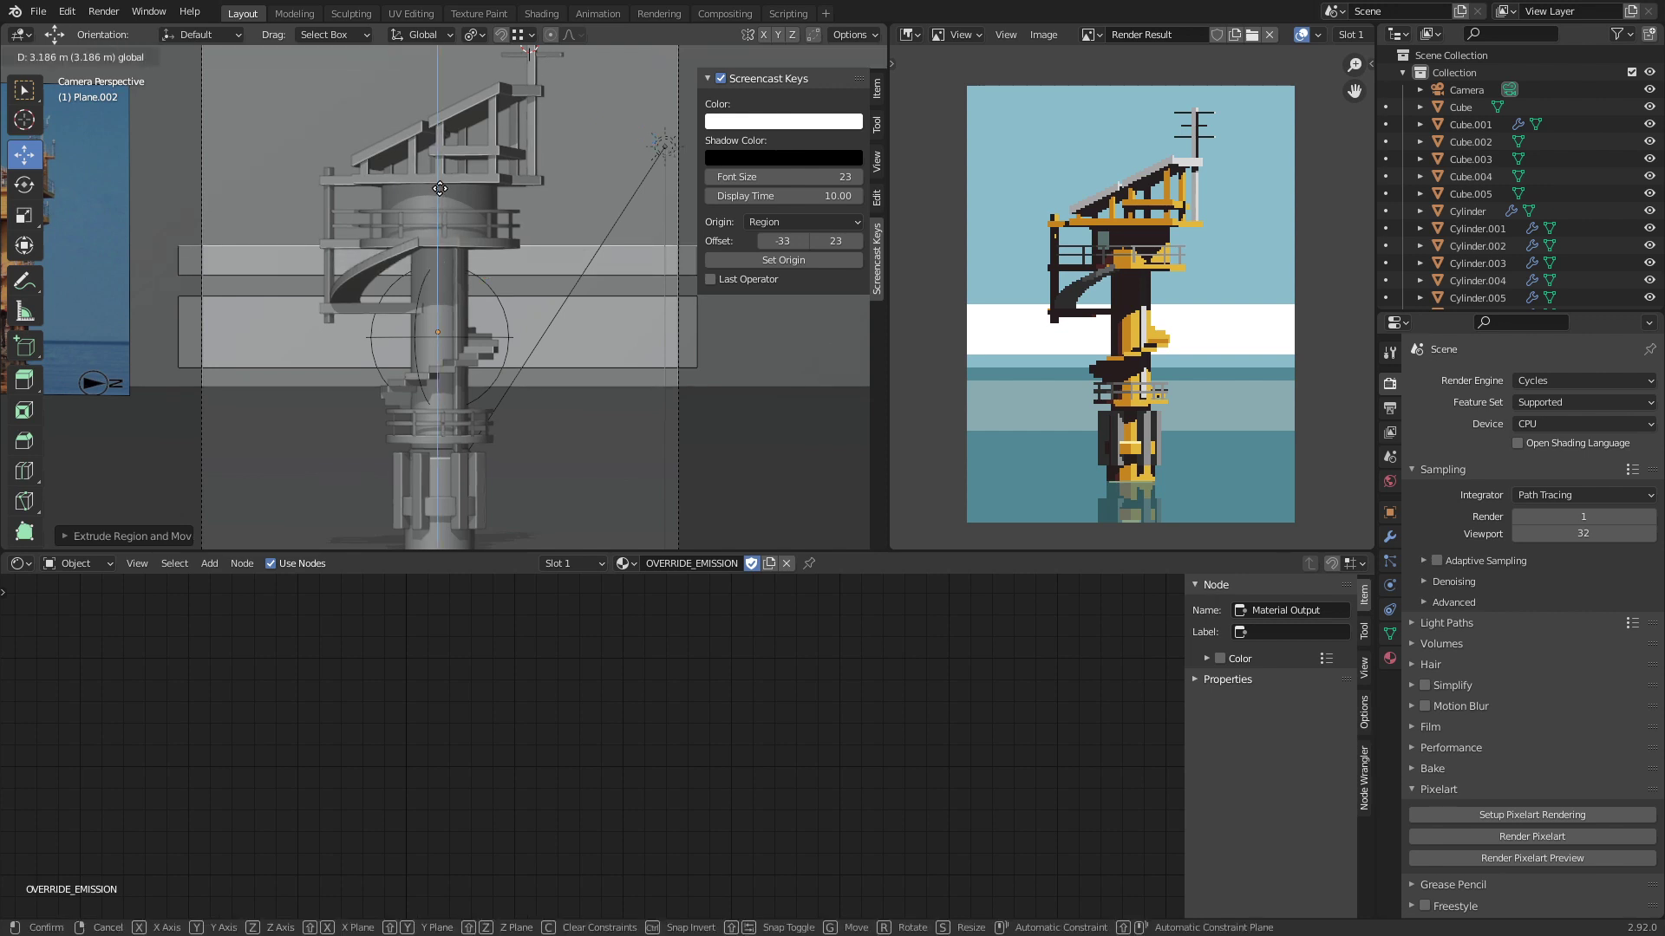
# Step: Render a pixel art preview with both bands, save the file, and inspect the result up close
pyautogui.click(1522, 859)
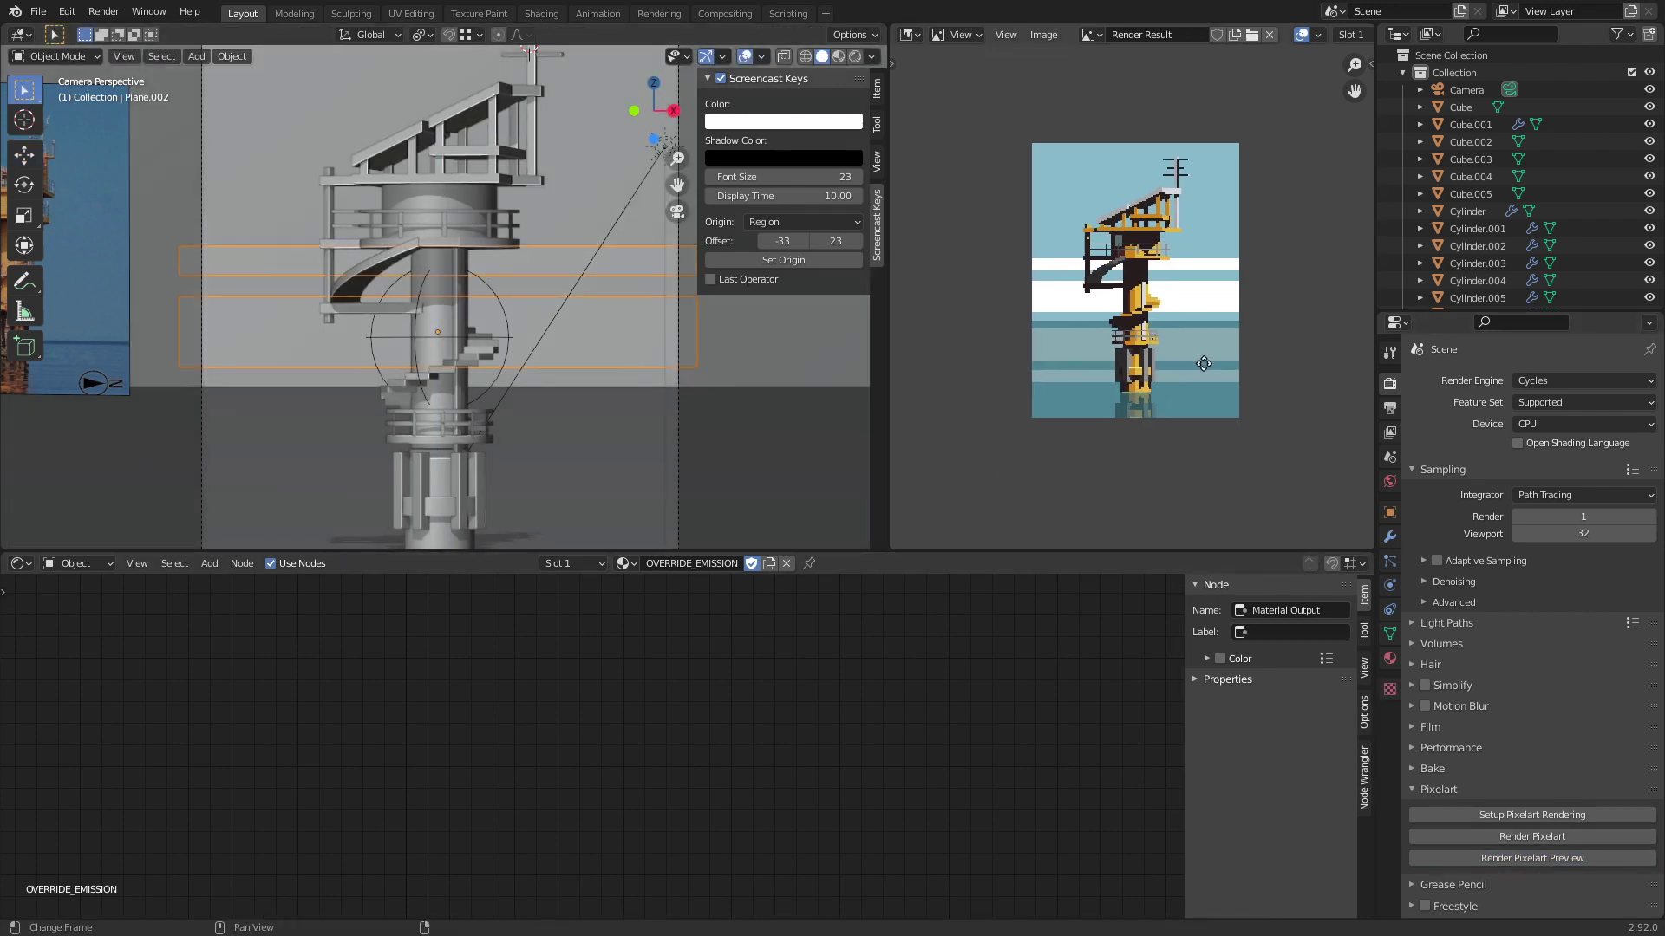
pyautogui.hotkey('ctrl', 's')
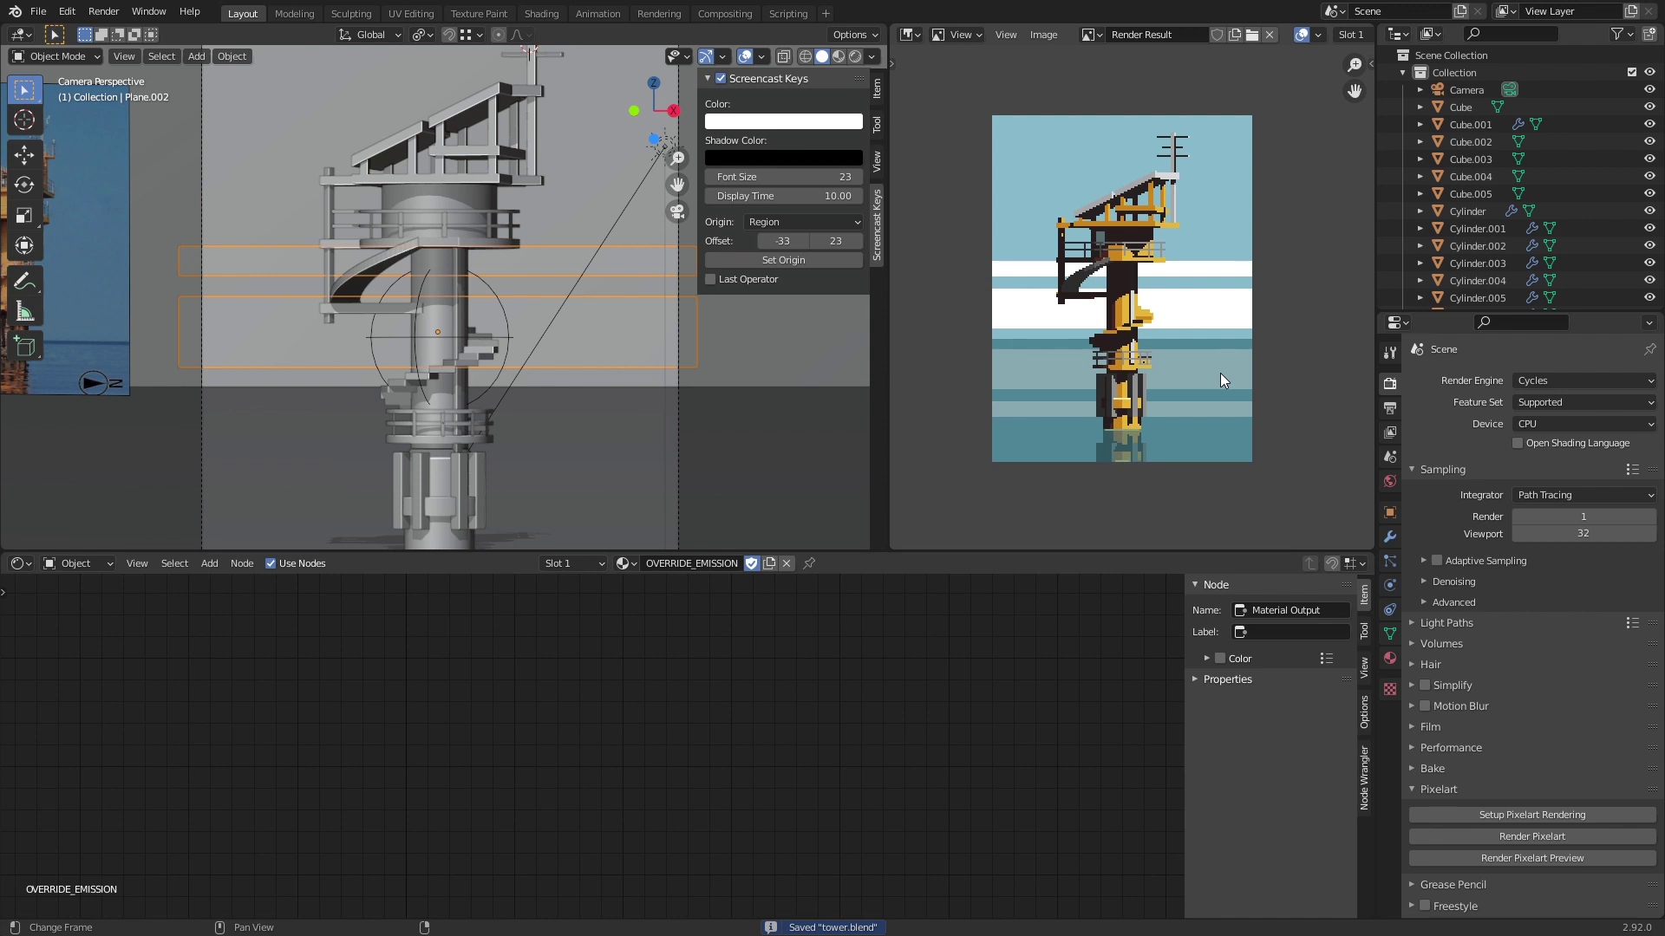
pyautogui.scroll(-9, 1220, 373)
pyautogui.scroll(8, 1183, 340)
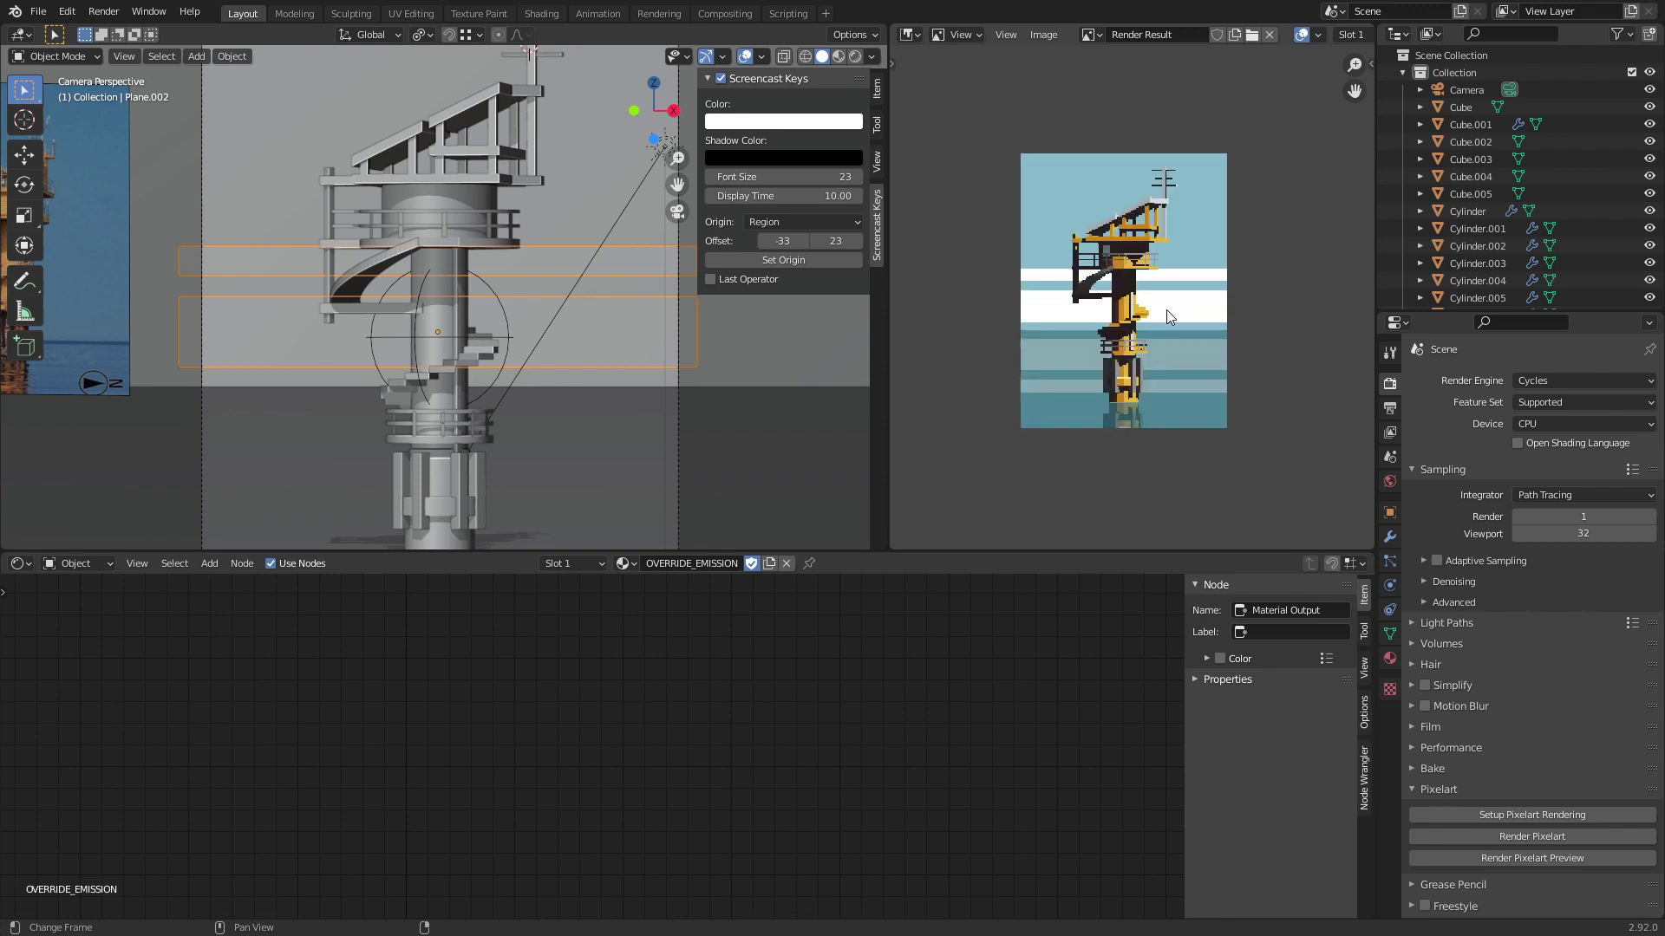
pyautogui.scroll(2, 1168, 310)
pyautogui.scroll(7, 1178, 260)
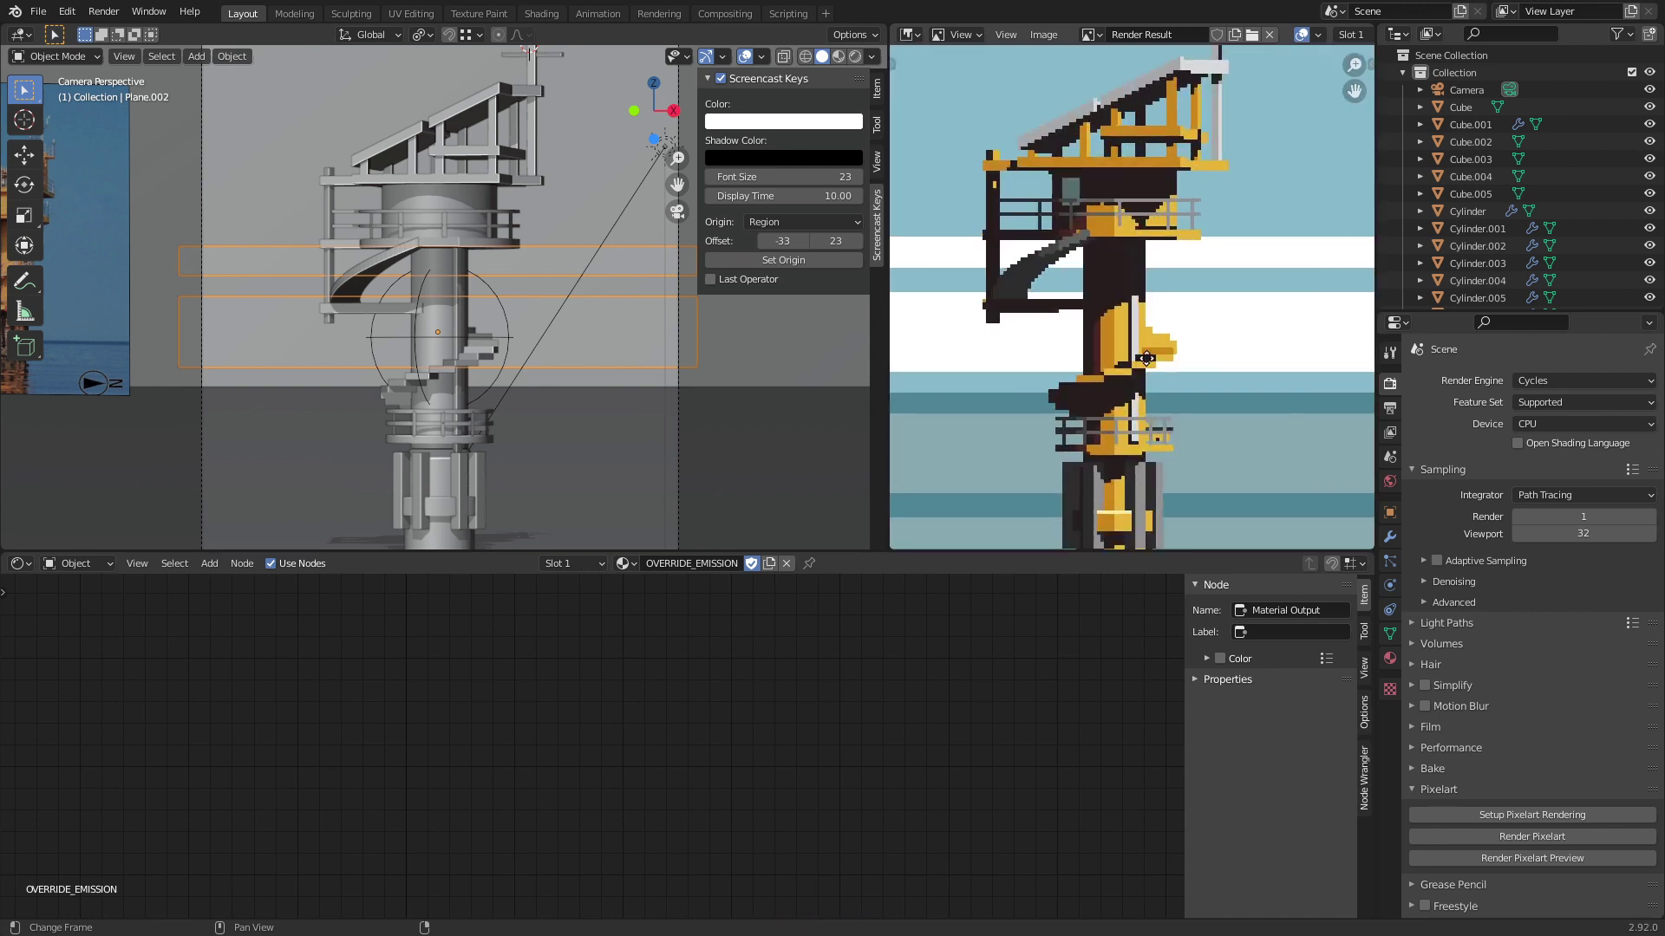
pyautogui.scroll(-4, 1178, 256)
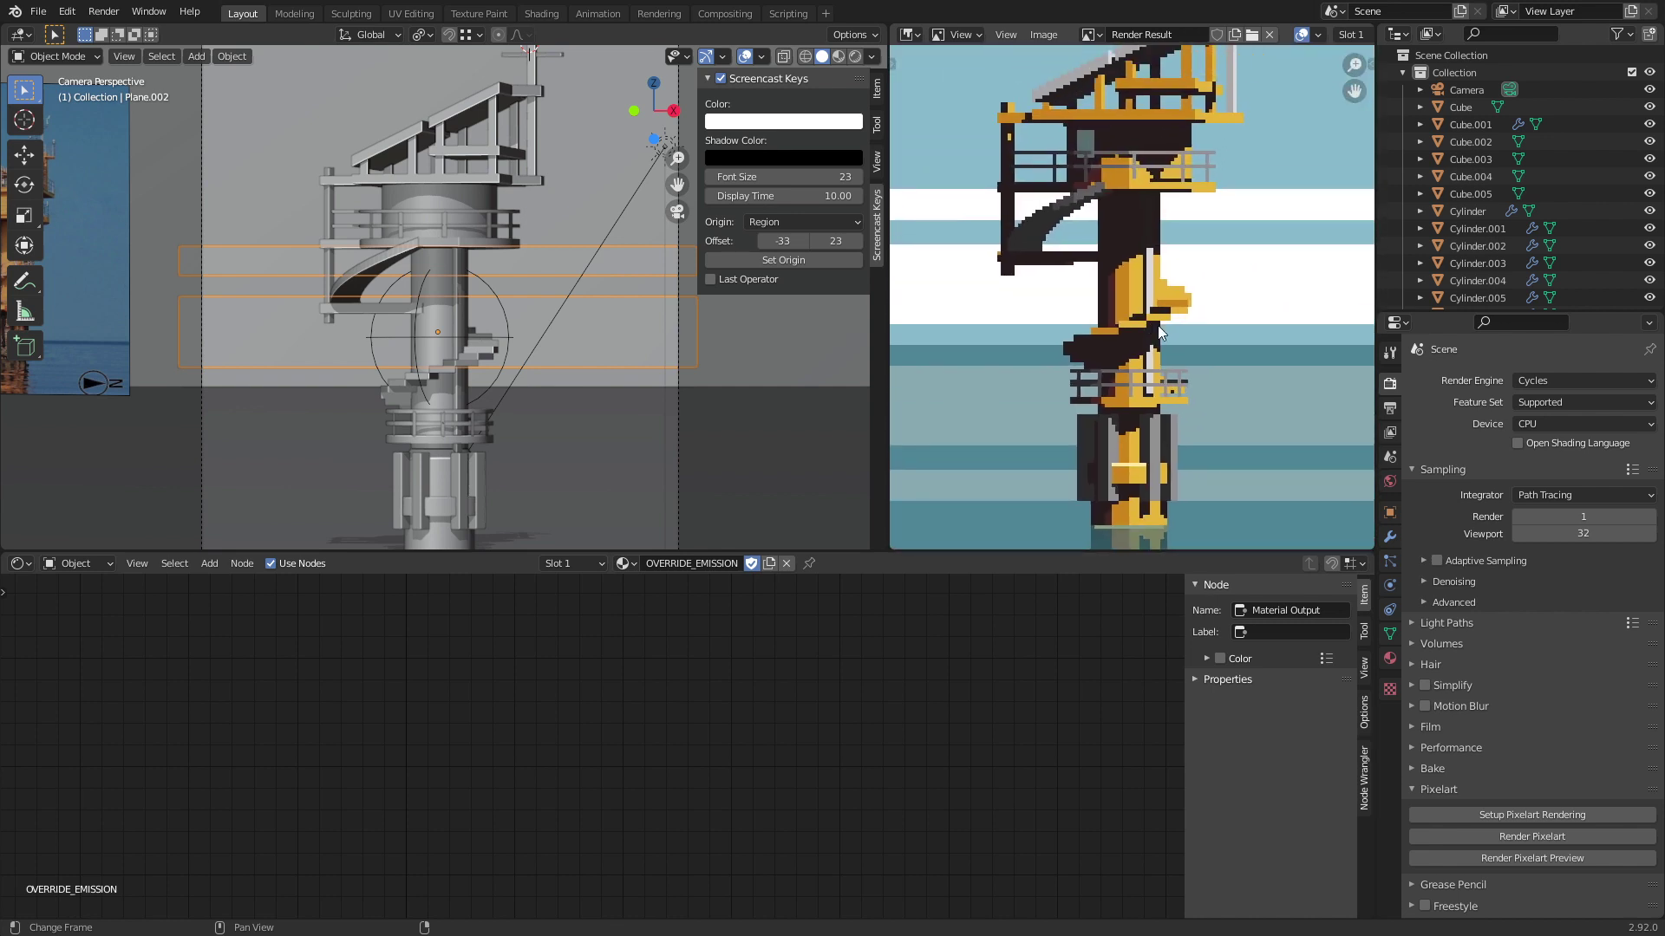
# Step: Select the main tower cylinder and open its Yellow material for editing
pyautogui.click(442, 286)
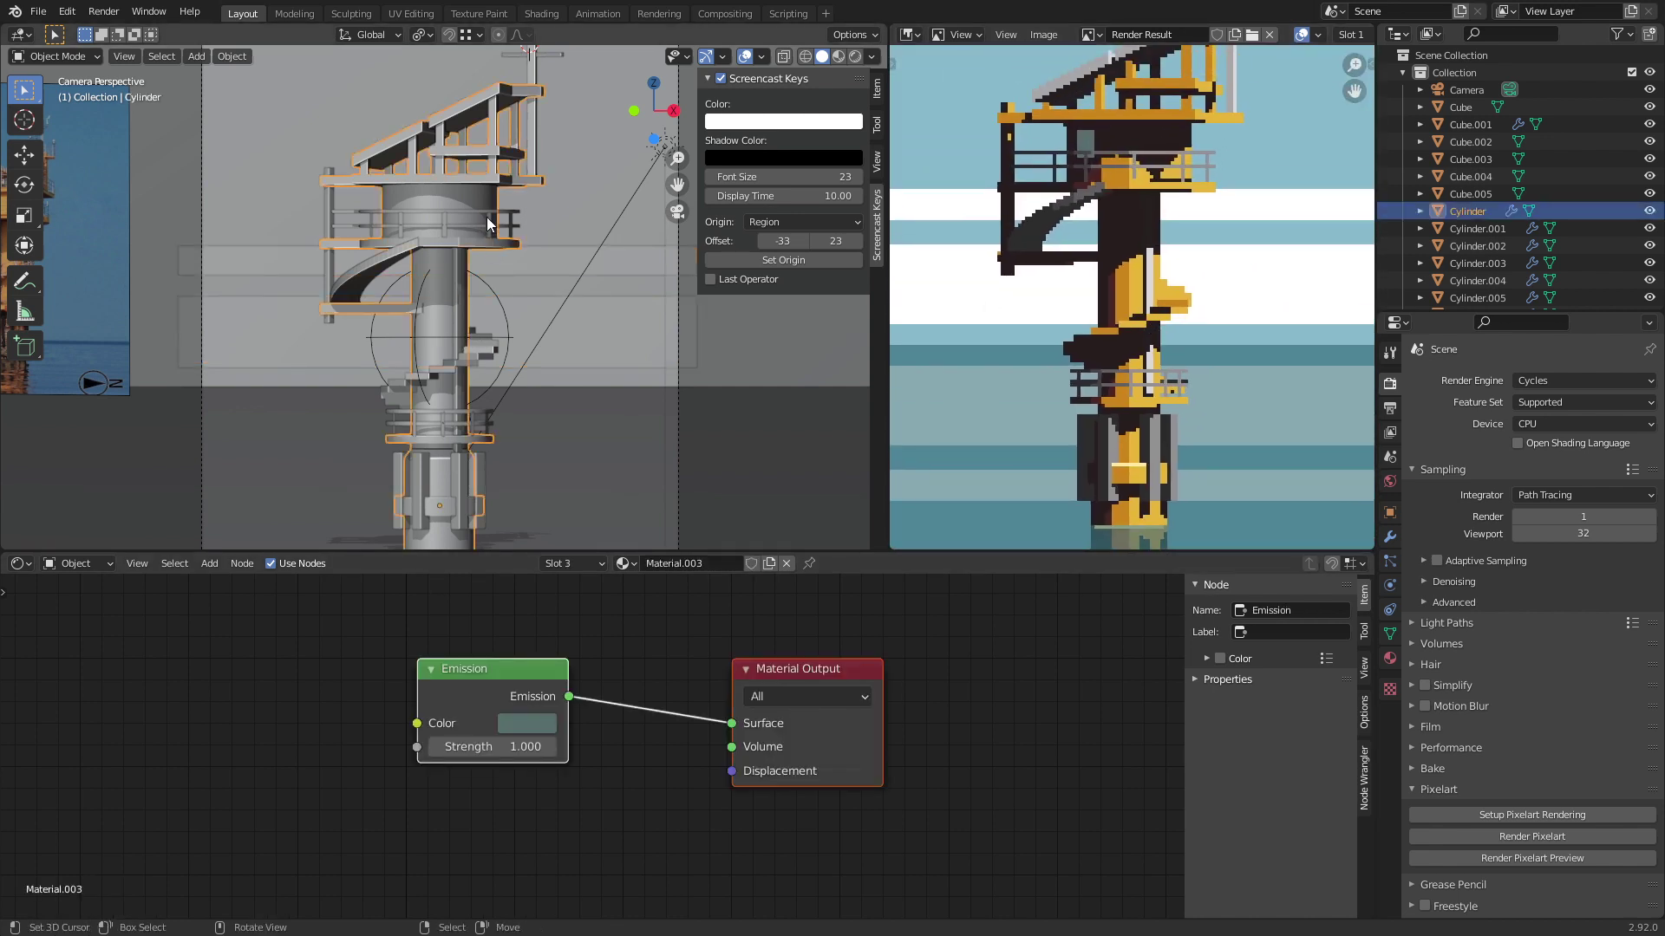
pyautogui.scroll(-2, 1040, 382)
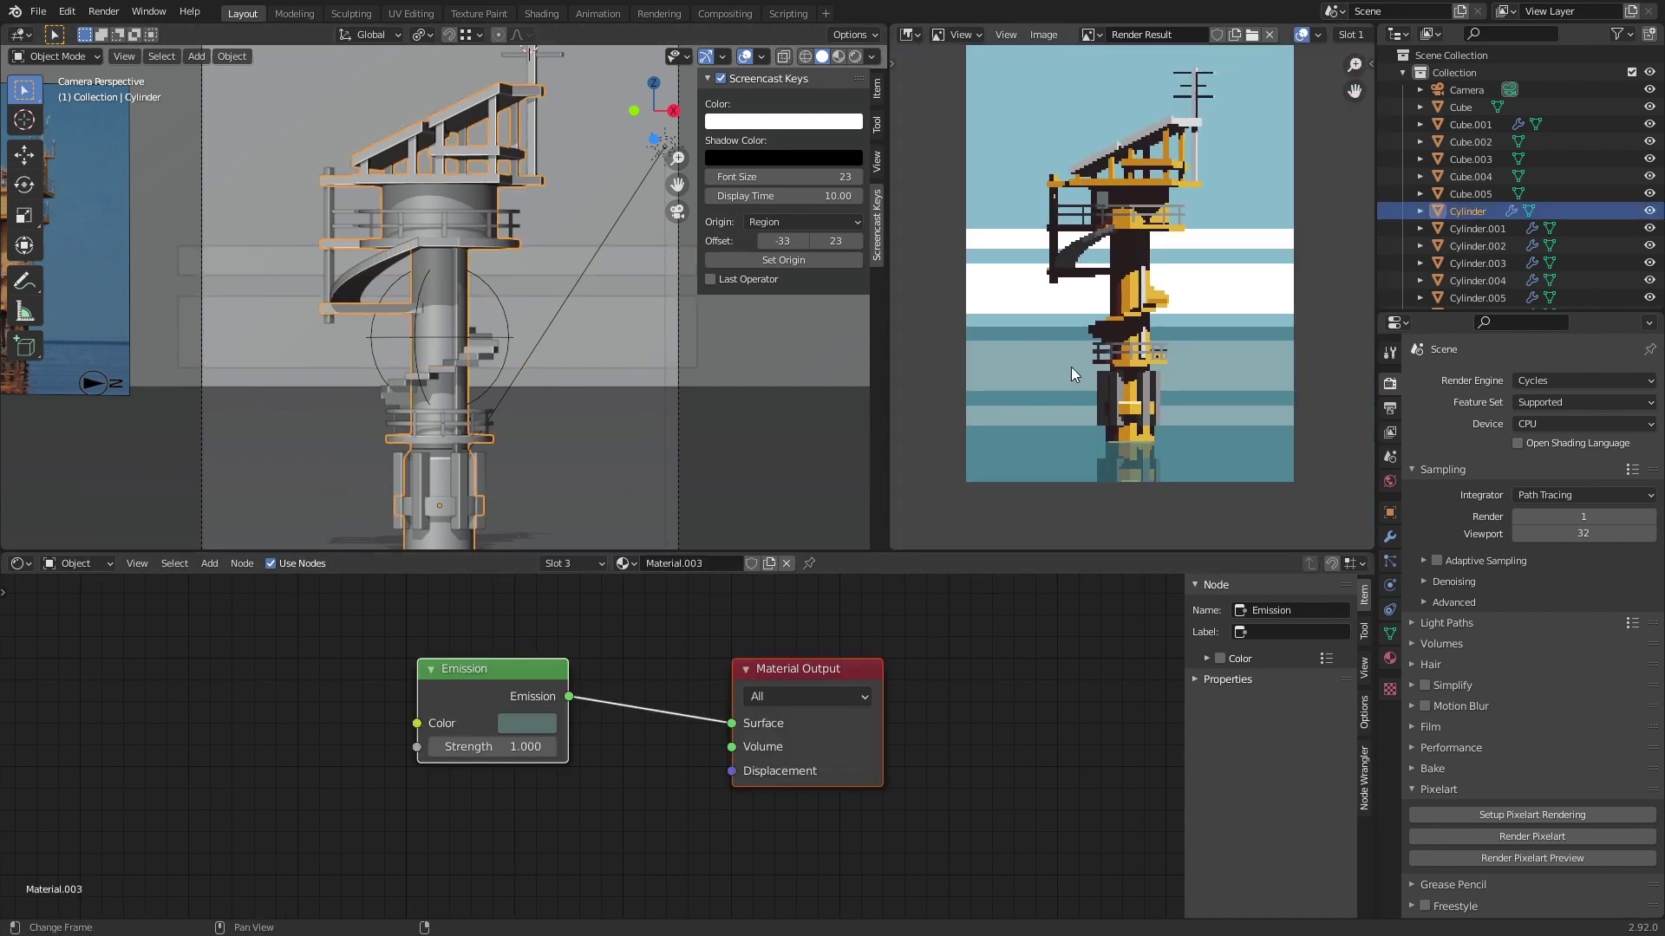
pyautogui.scroll(1, 1070, 367)
pyautogui.scroll(-1, 1070, 367)
pyautogui.scroll(-2, 1110, 345)
pyautogui.scroll(3, 1110, 345)
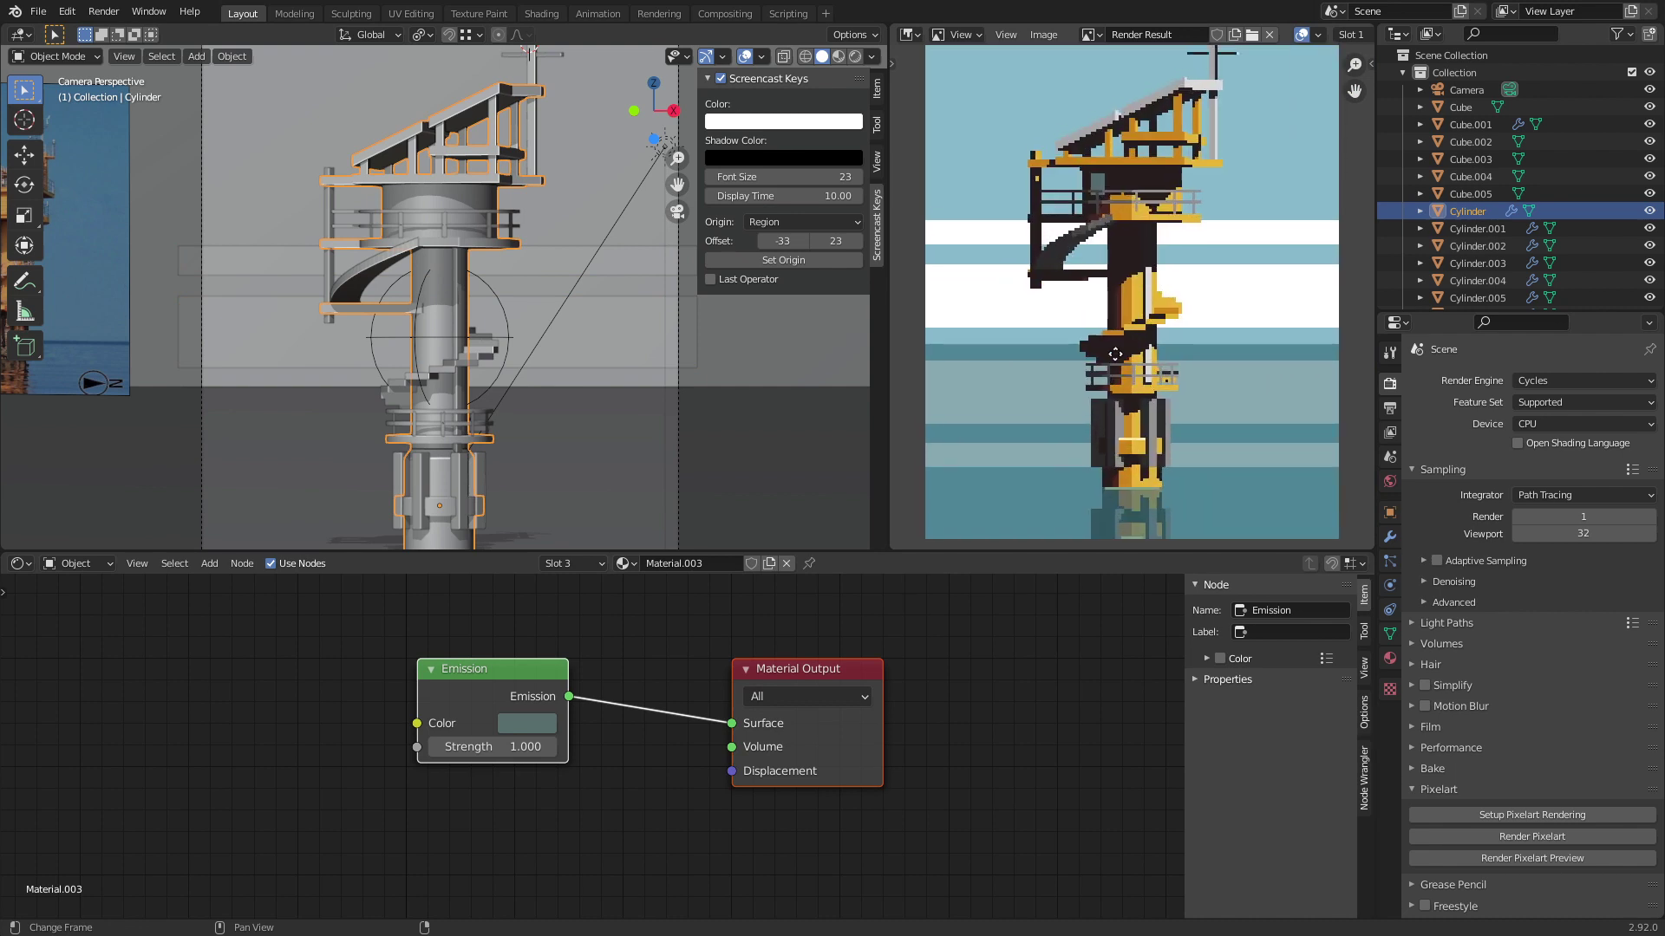
pyautogui.click(20, 564)
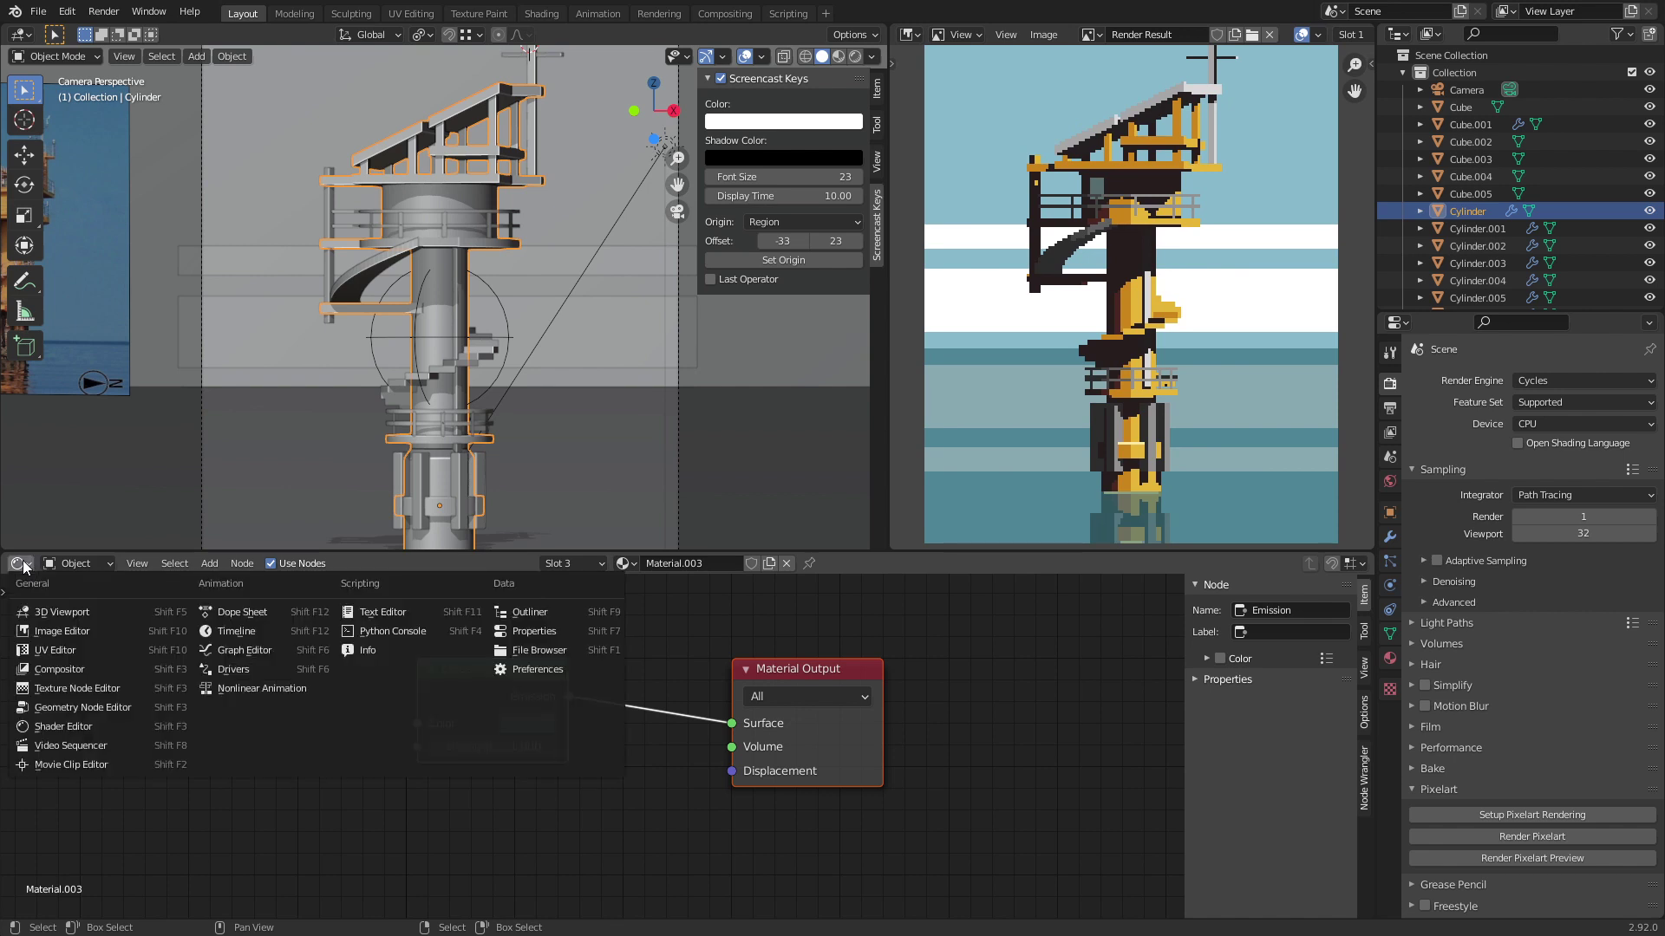
pyautogui.click(95, 728)
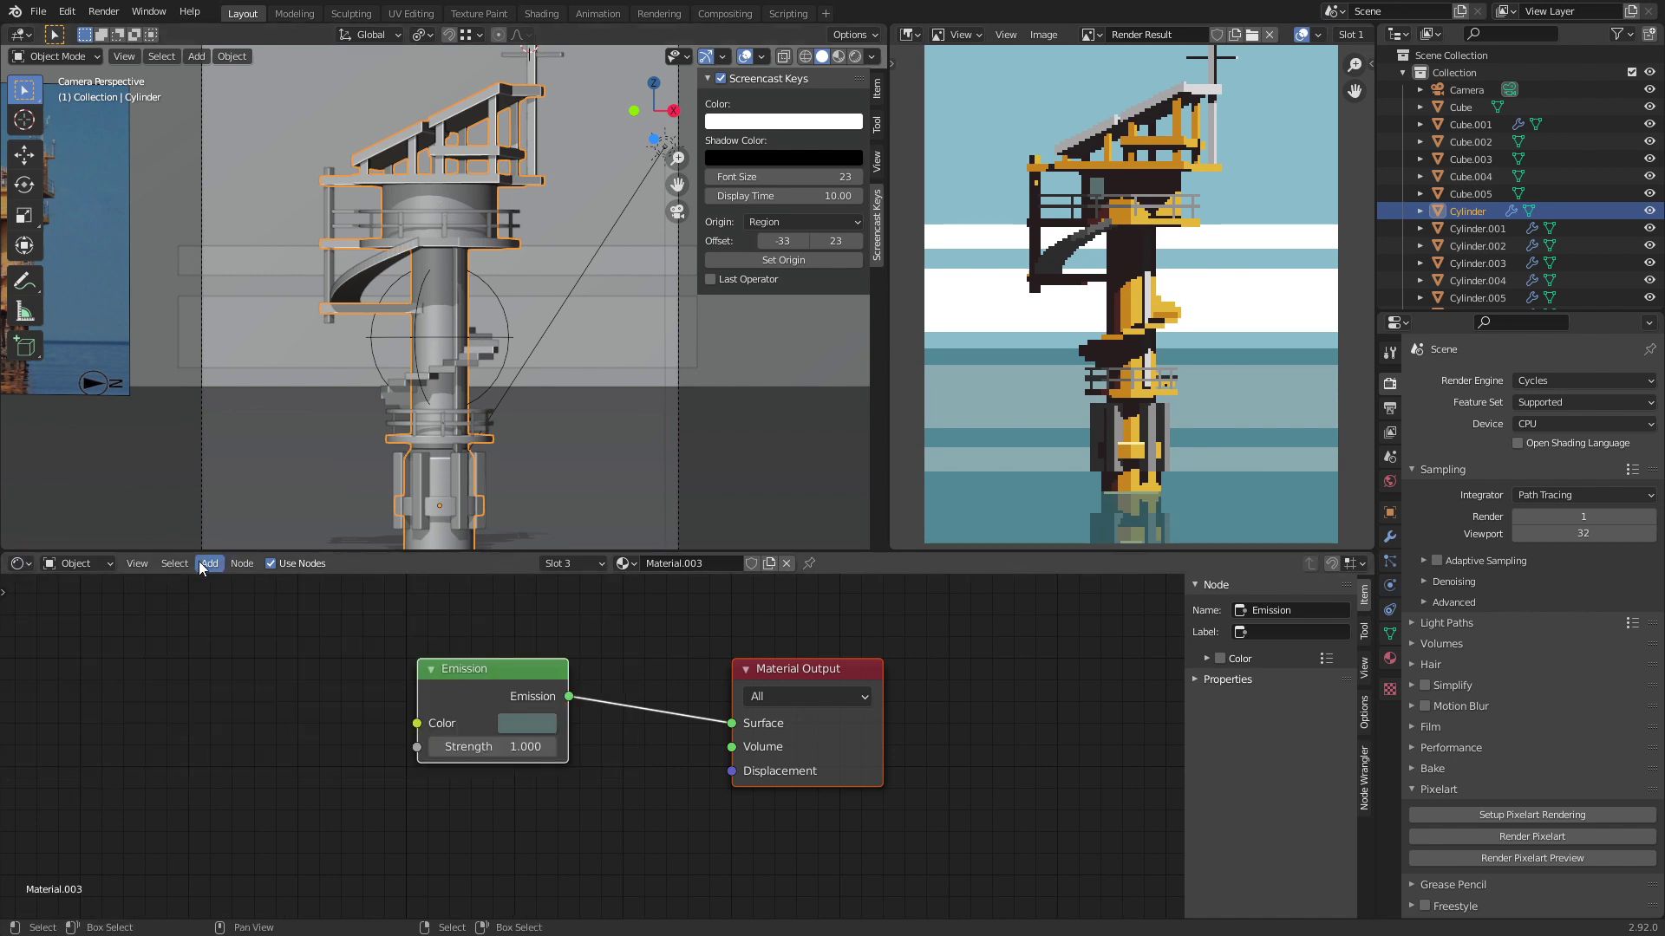
pyautogui.click(1390, 659)
pyautogui.click(1474, 384)
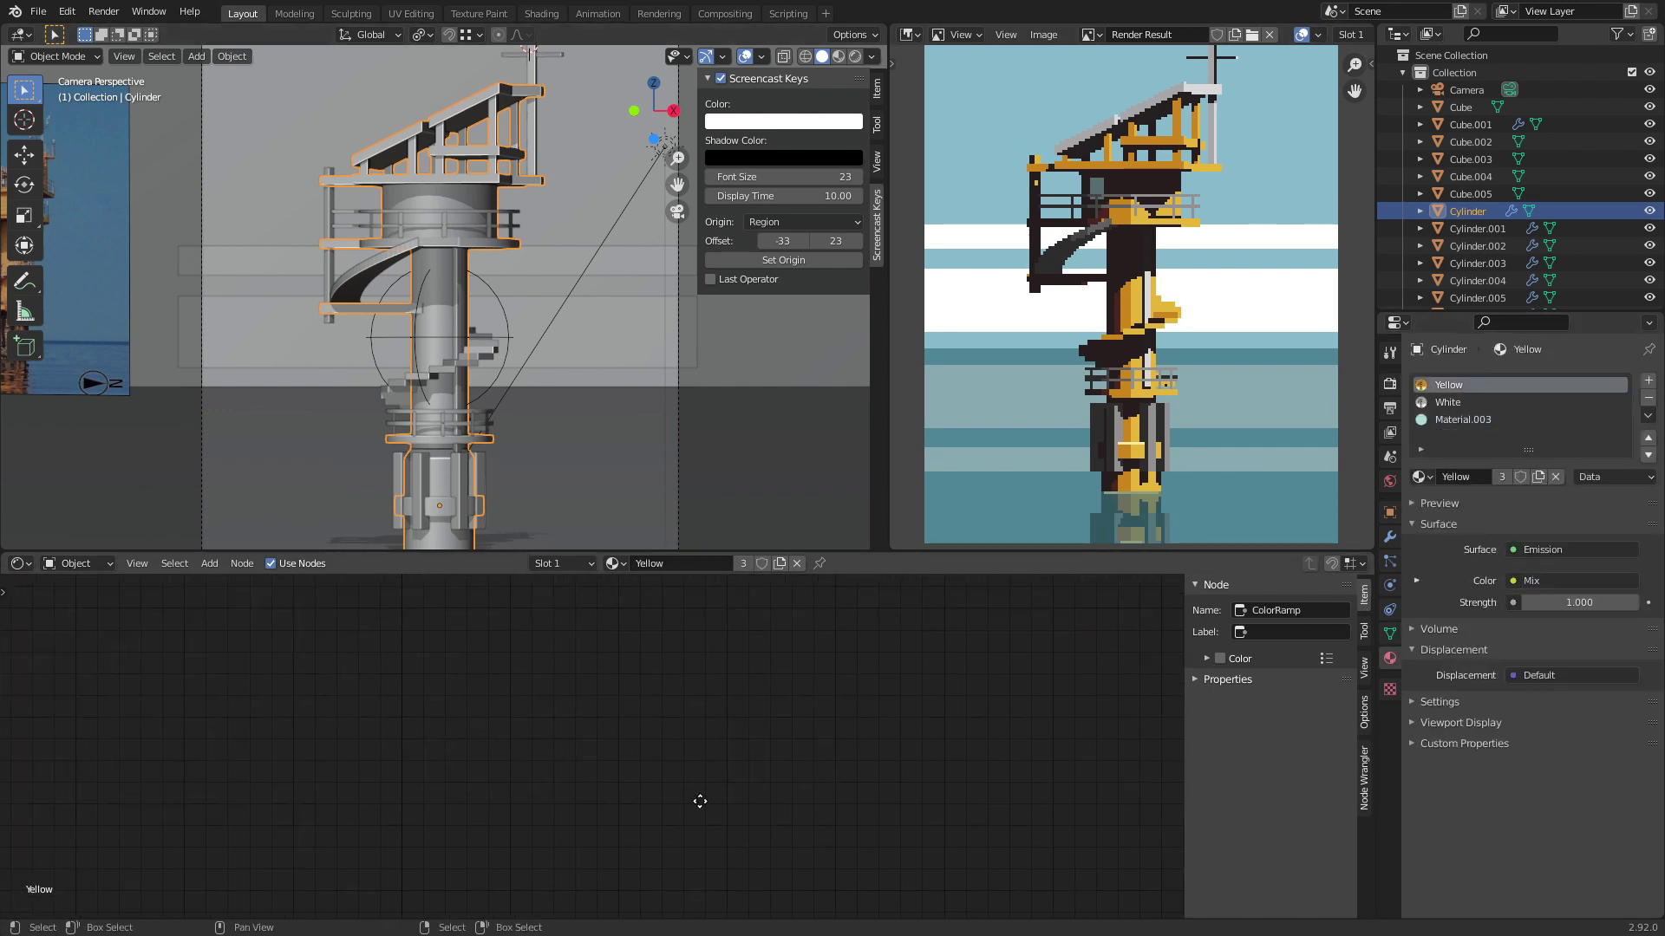
# Step: Make the golden fourth stop of the Yellow material's ColorRamp a brighter, more saturated yellow
pyautogui.moveTo(520, 841); pyautogui.dragTo(643, 762, button='middle')
pyautogui.moveTo(424, 858); pyautogui.dragTo(650, 669, button='middle')
pyautogui.scroll(14, 342, 814)
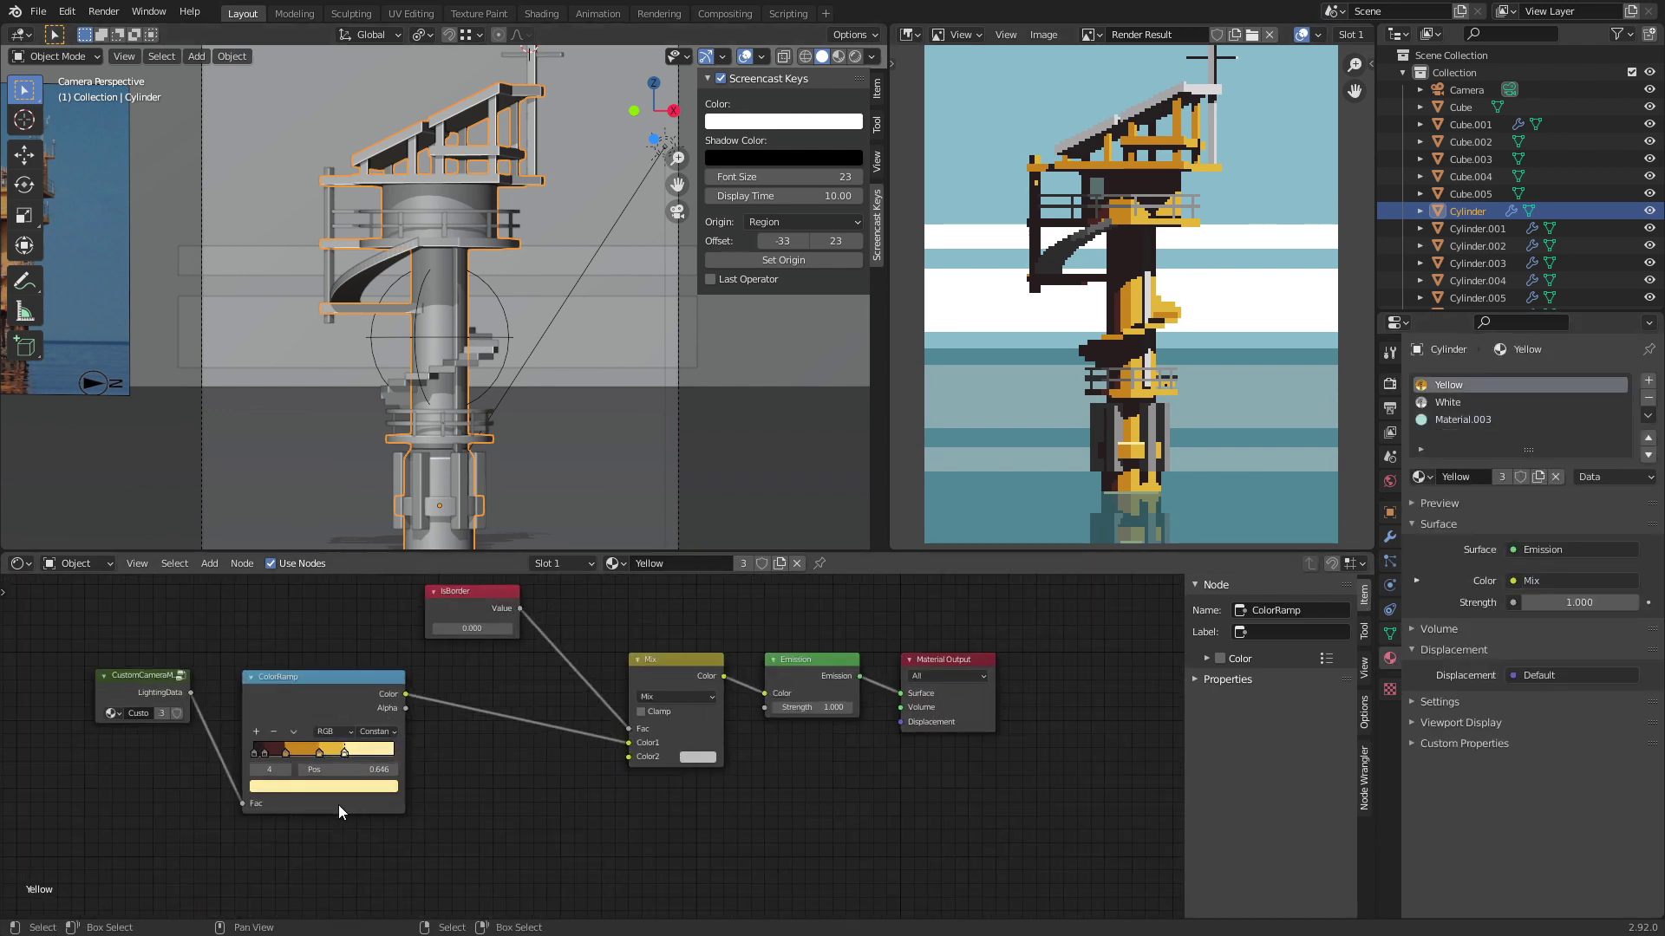
pyautogui.moveTo(478, 776); pyautogui.dragTo(773, 733, button='middle')
pyautogui.scroll(3, 451, 719)
pyautogui.click(500, 744)
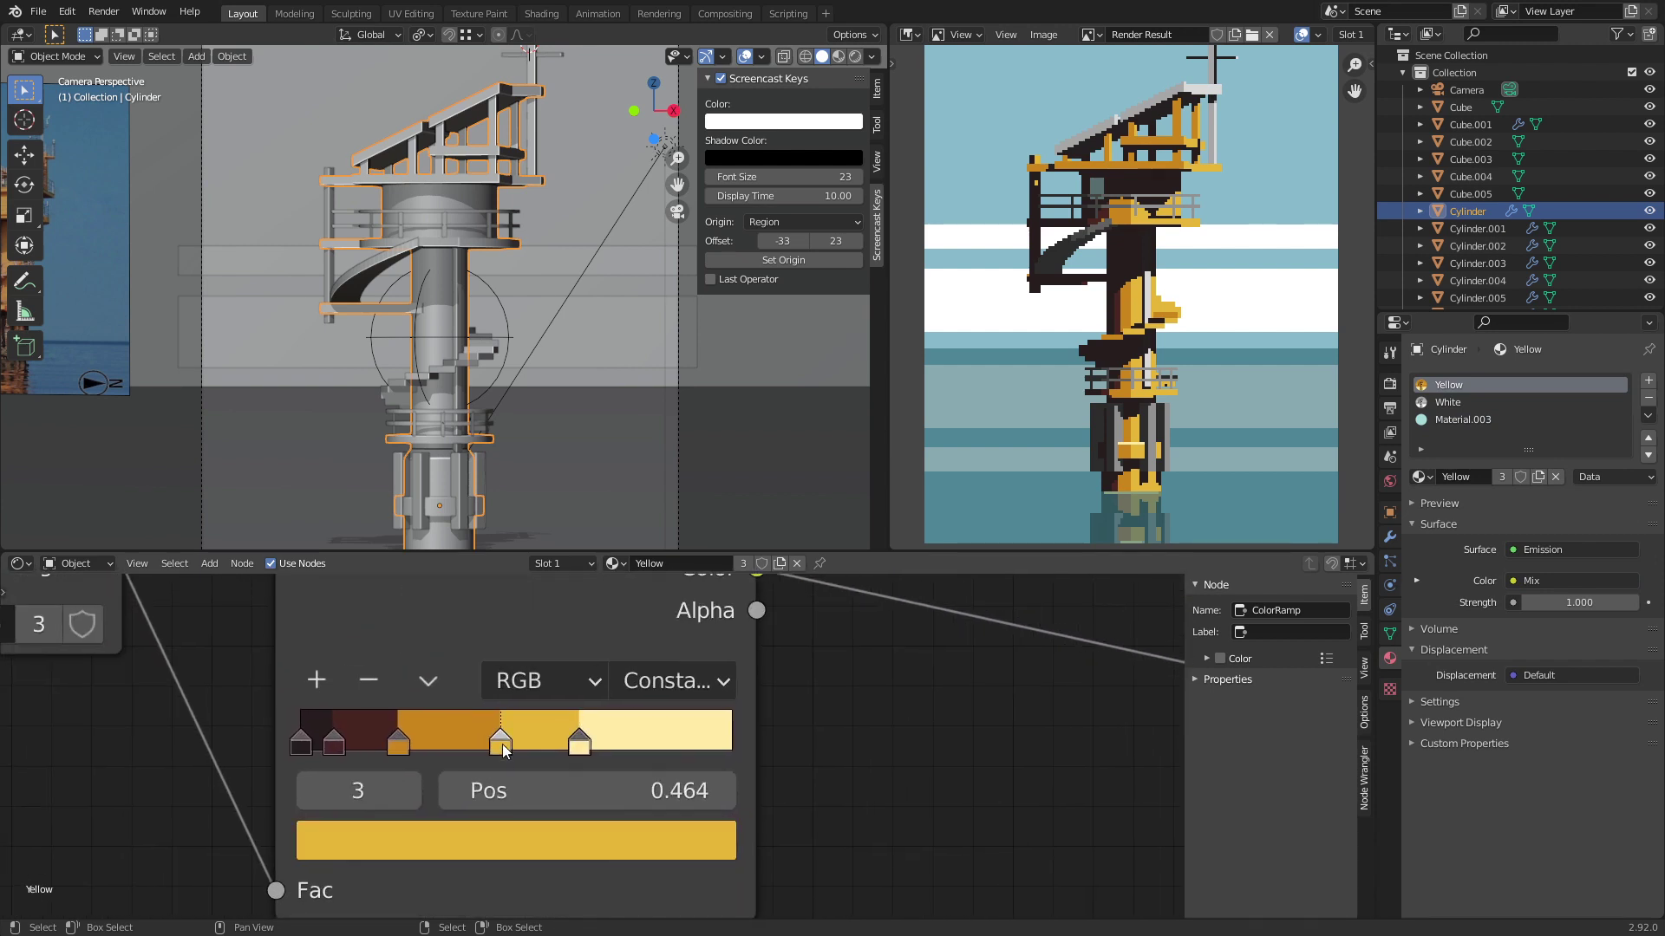
pyautogui.click(500, 839)
pyautogui.moveTo(593, 249); pyautogui.dragTo(599, 224)
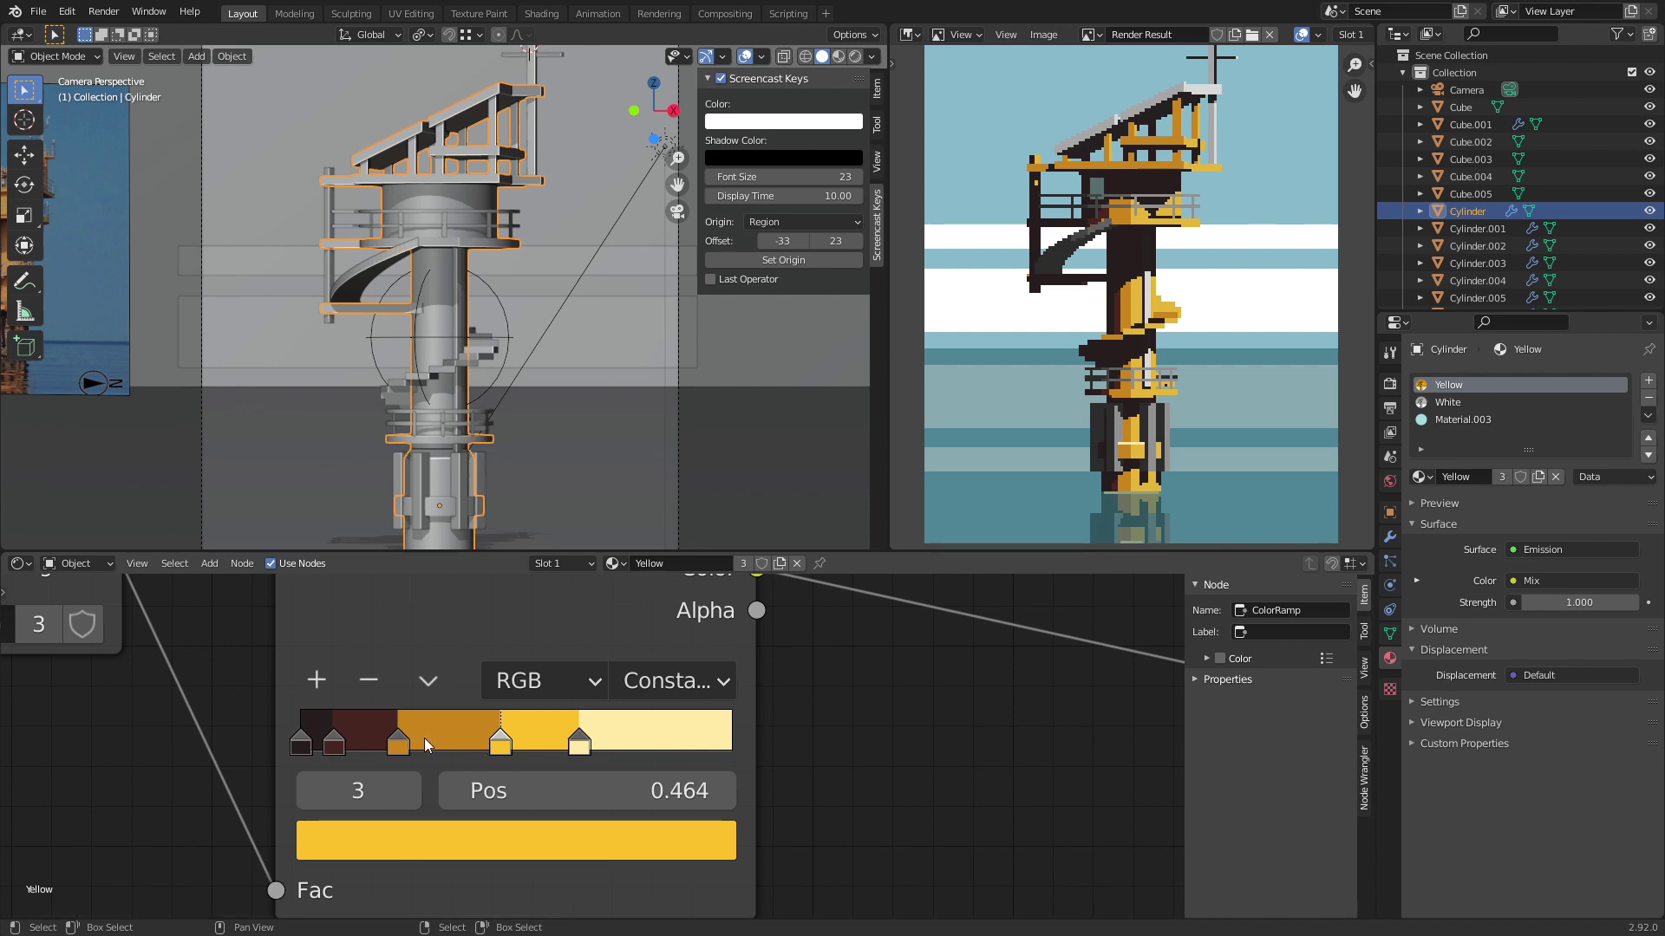
# Step: Brighten the ramp's orange stop to hue 0.061, saturation 0.988 and value 0.710, and check the pale yellow stop's colour
pyautogui.click(401, 744)
pyautogui.click(458, 841)
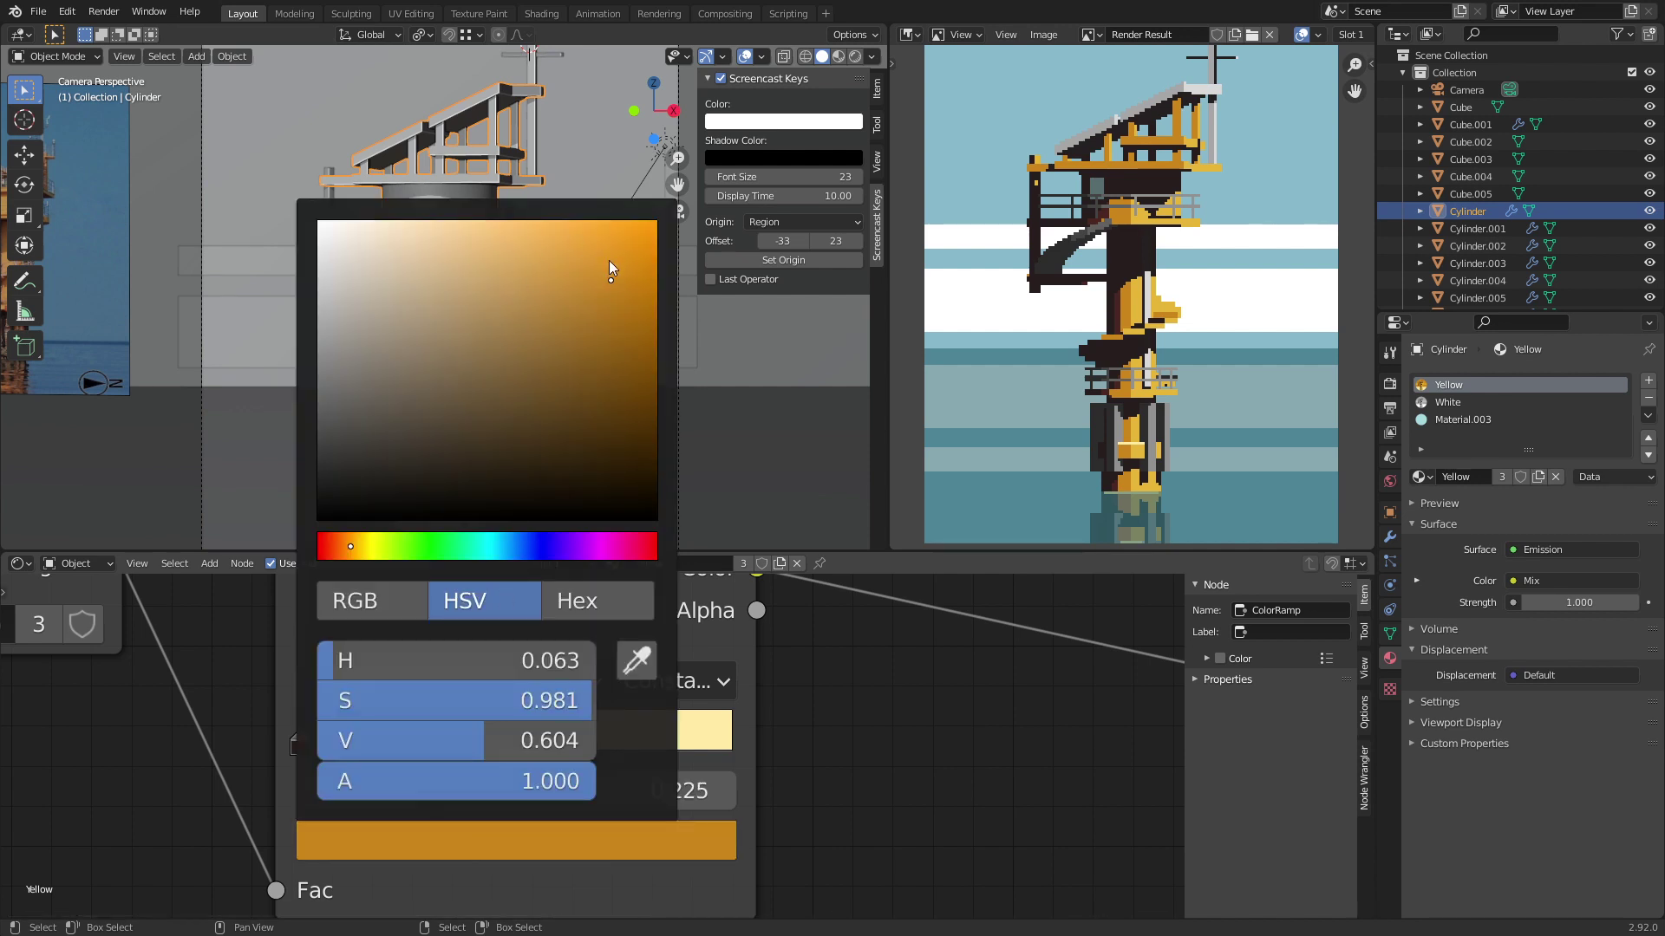
pyautogui.moveTo(609, 260); pyautogui.dragTo(621, 262)
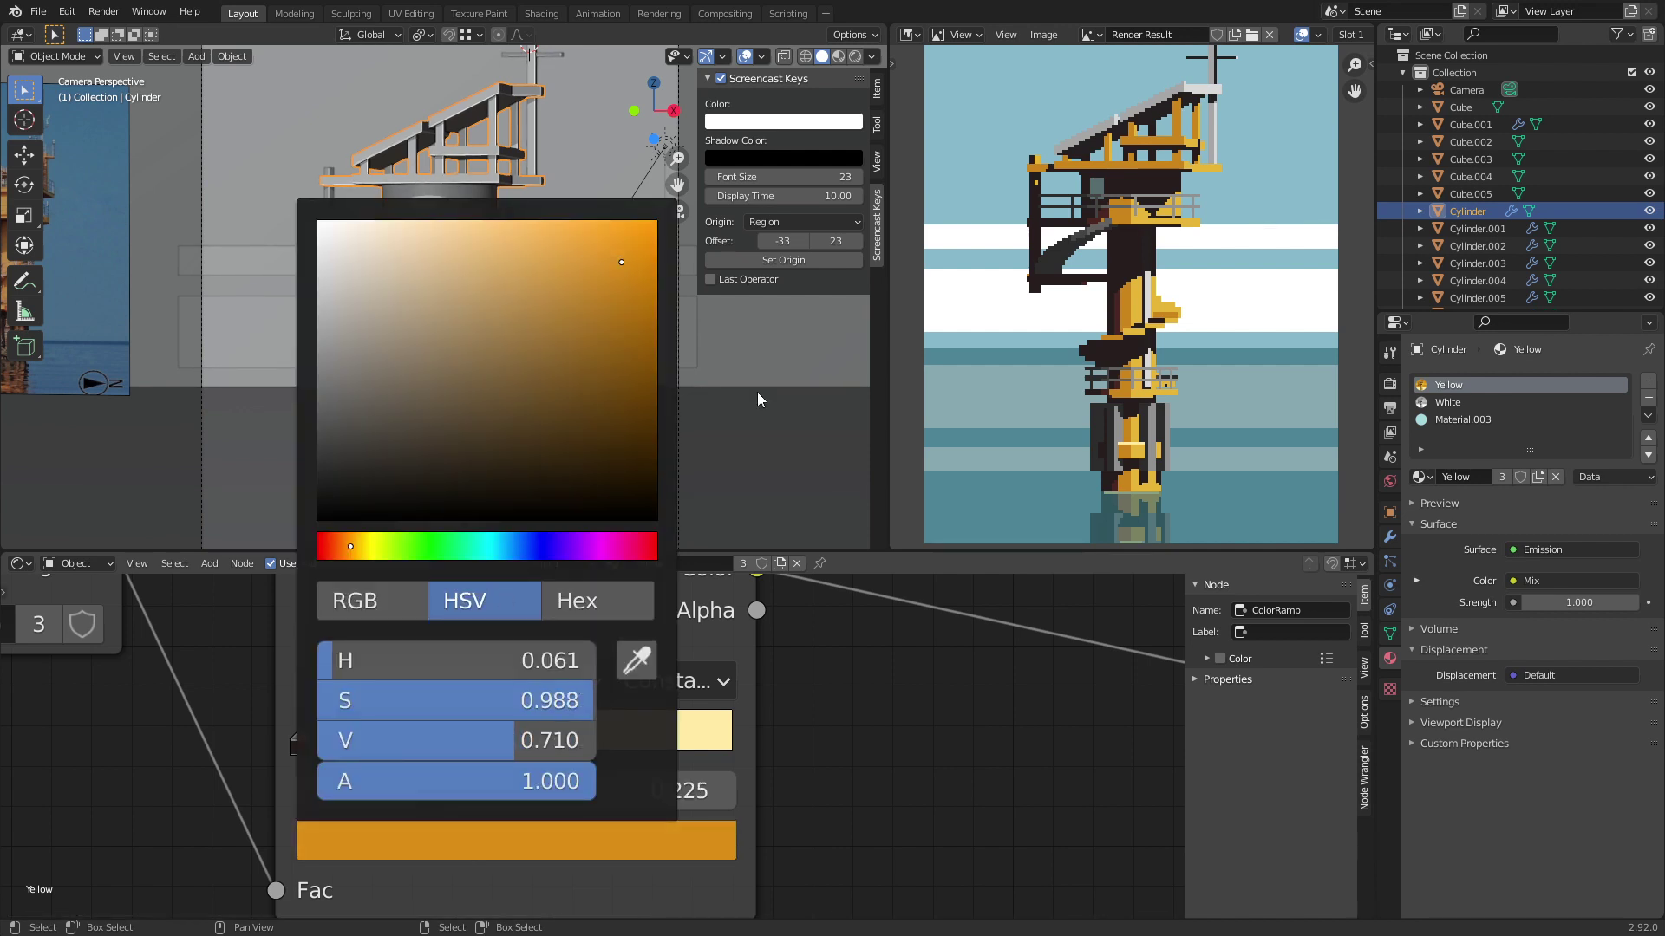
pyautogui.click(579, 741)
pyautogui.click(585, 835)
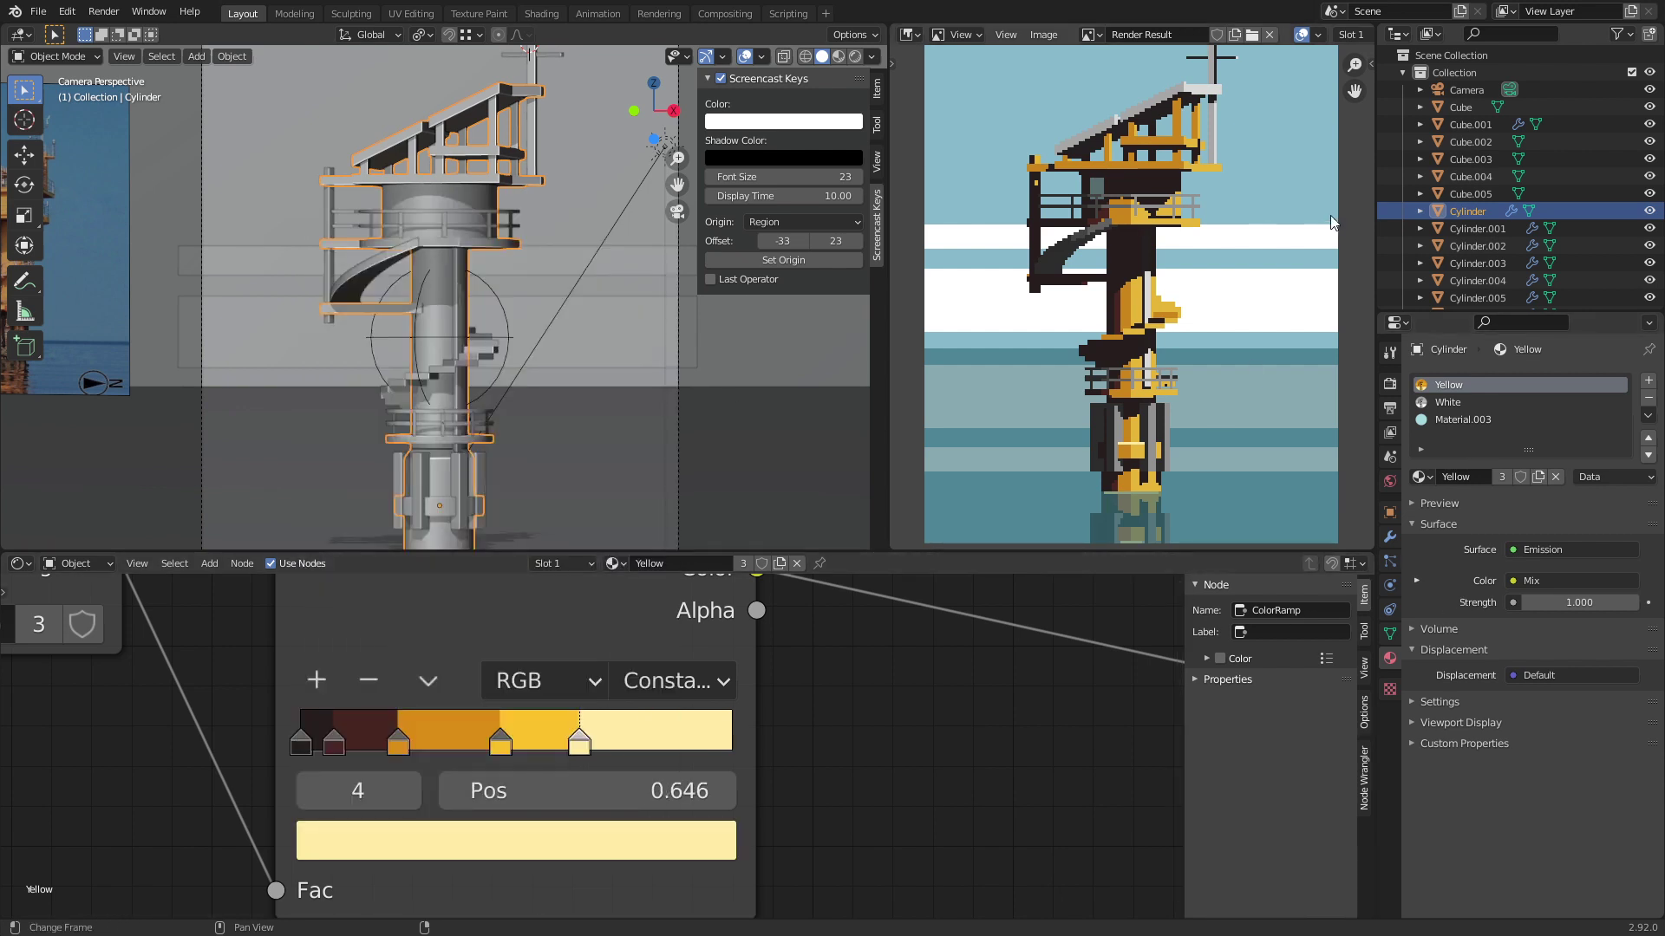
# Step: Render a pixel art preview with the brighter yellows, save the file, and inspect the tower up close
pyautogui.click(1390, 386)
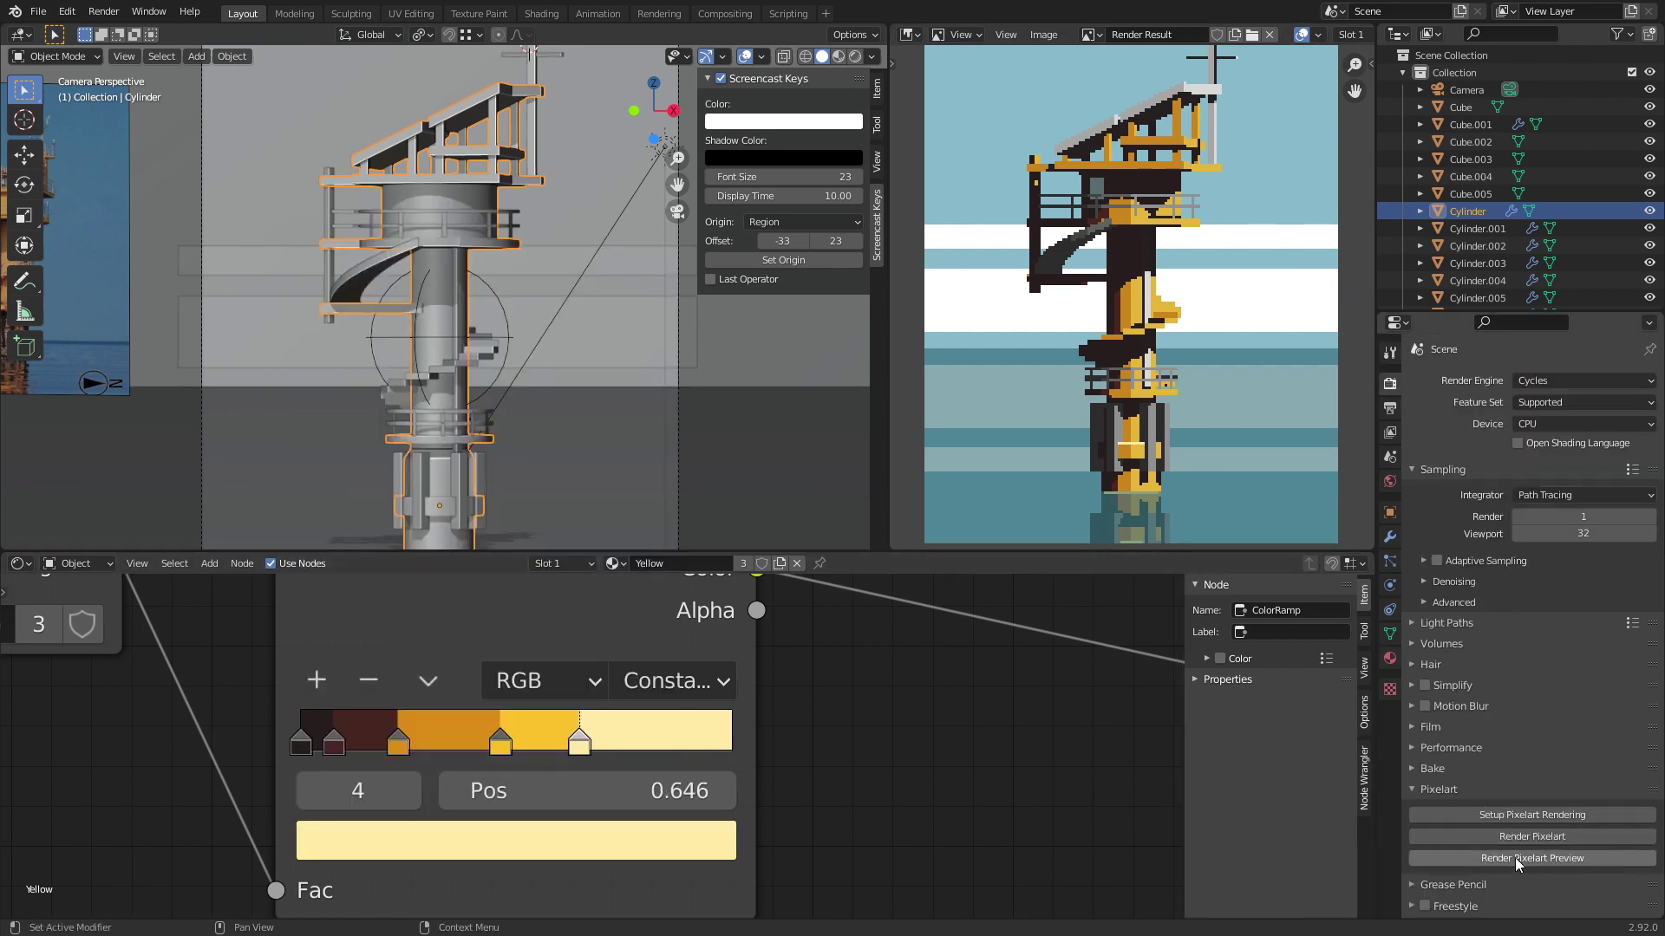
pyautogui.click(1474, 859)
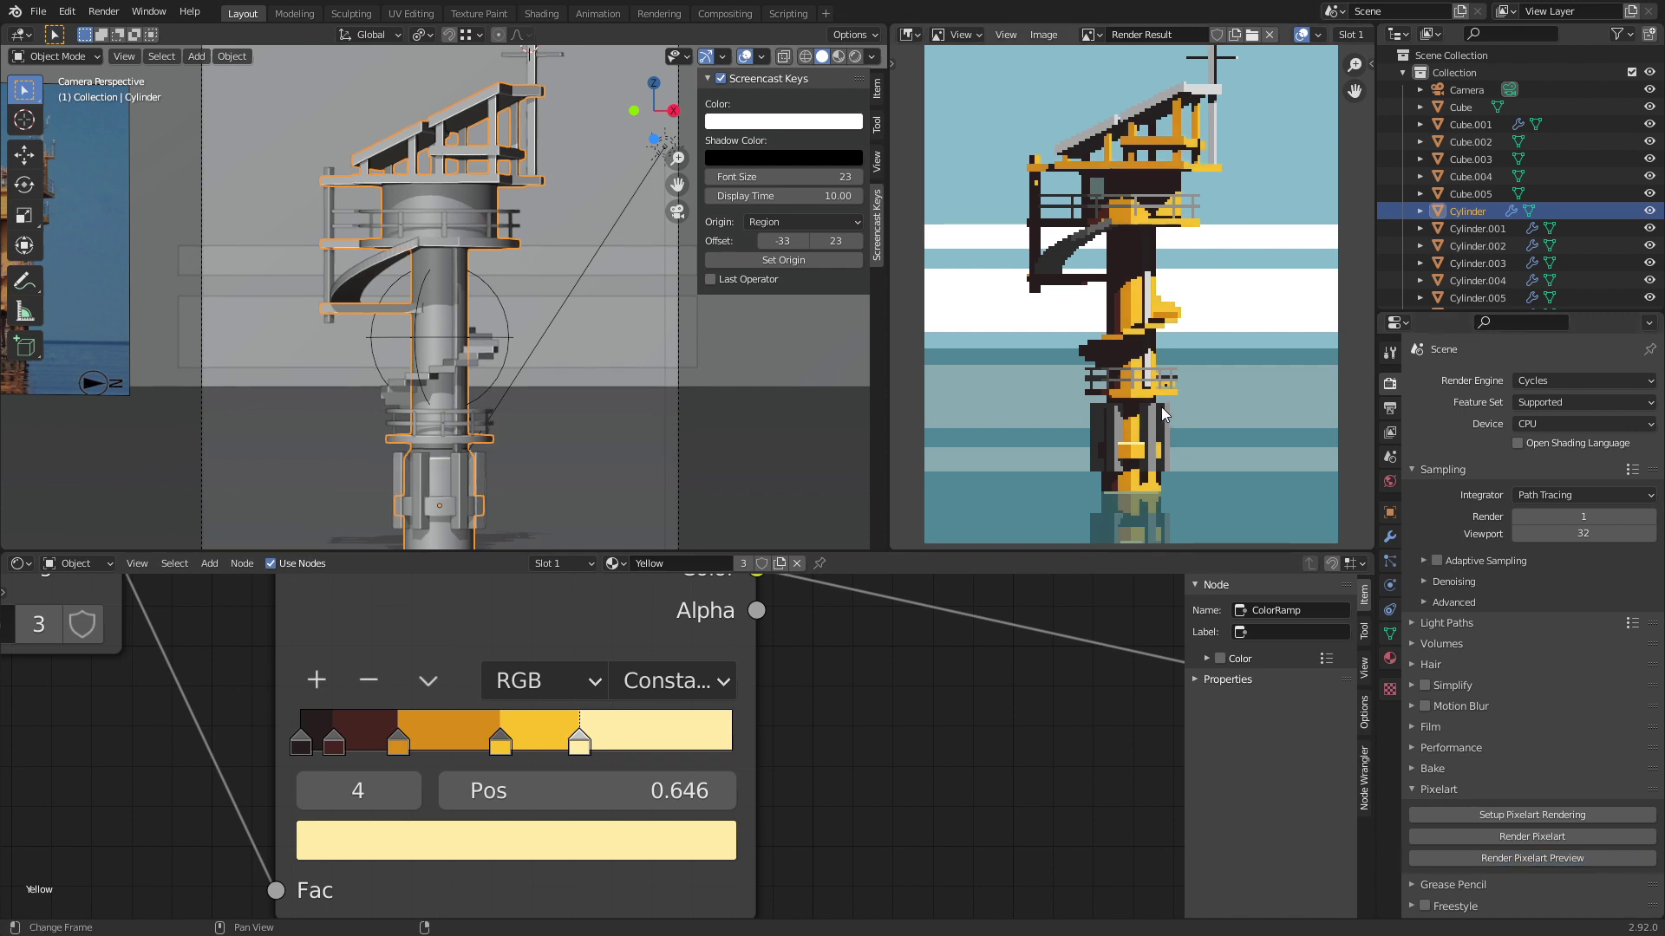
pyautogui.moveTo(1141, 401); pyautogui.dragTo(1170, 345, button='middle')
pyautogui.scroll(-4, 1152, 356)
pyautogui.scroll(3, 1156, 367)
pyautogui.scroll(-4, 1167, 379)
pyautogui.hotkey('ctrl', 's')
pyautogui.scroll(5, 1158, 378)
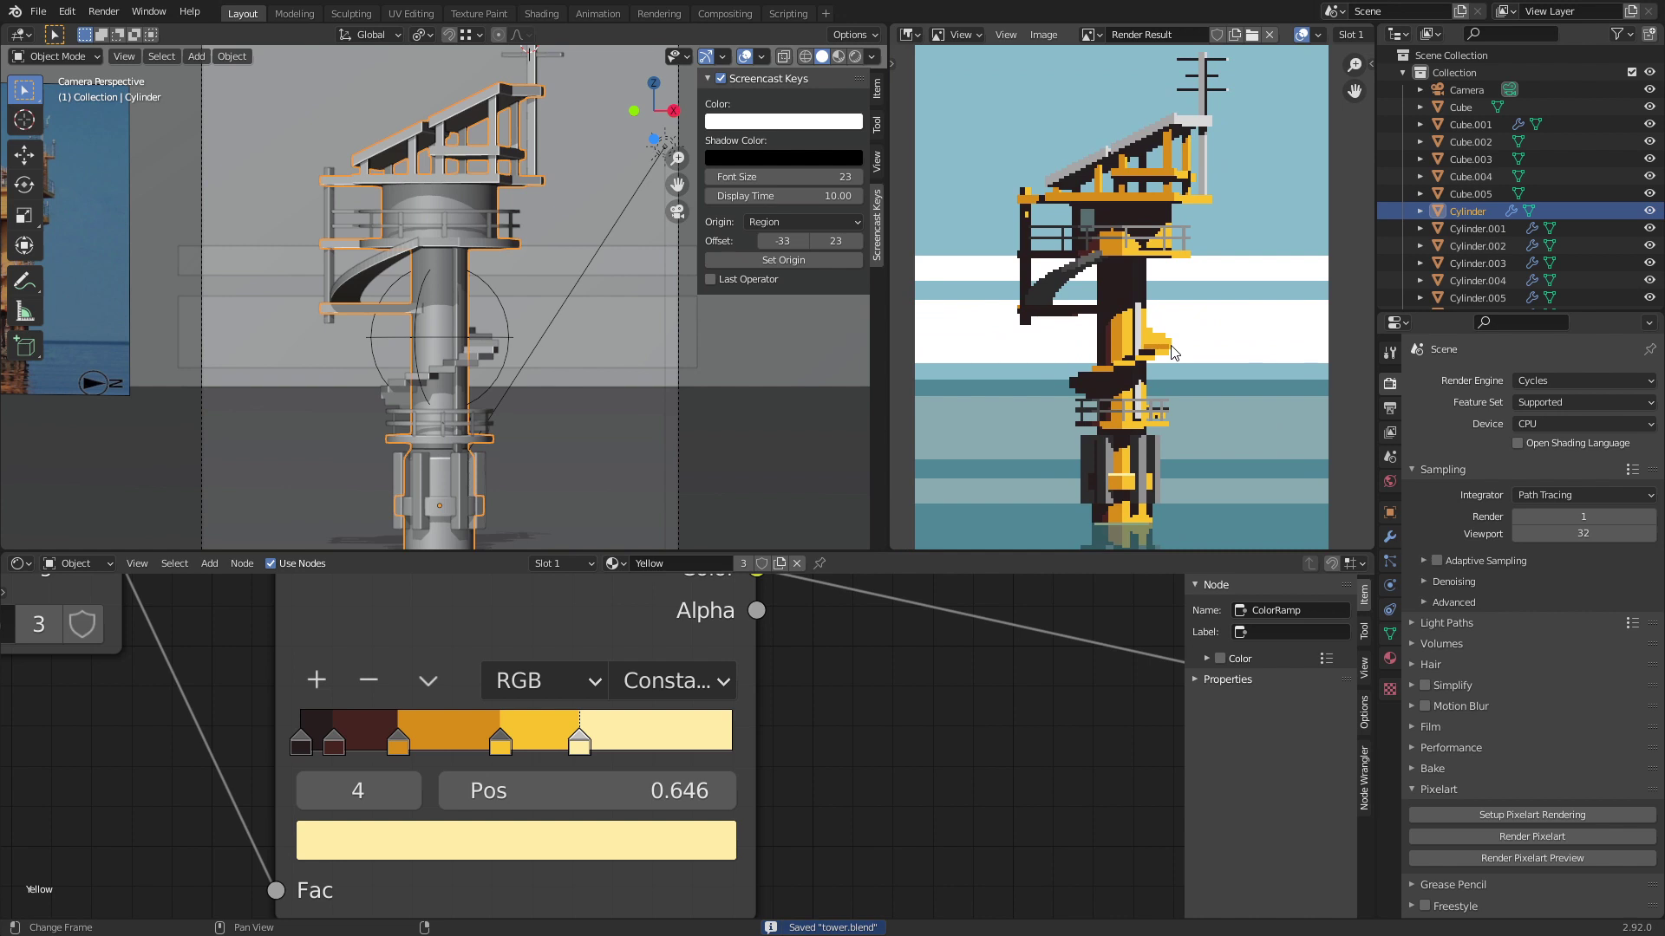
pyautogui.scroll(-4, 1172, 351)
pyautogui.scroll(3, 1172, 330)
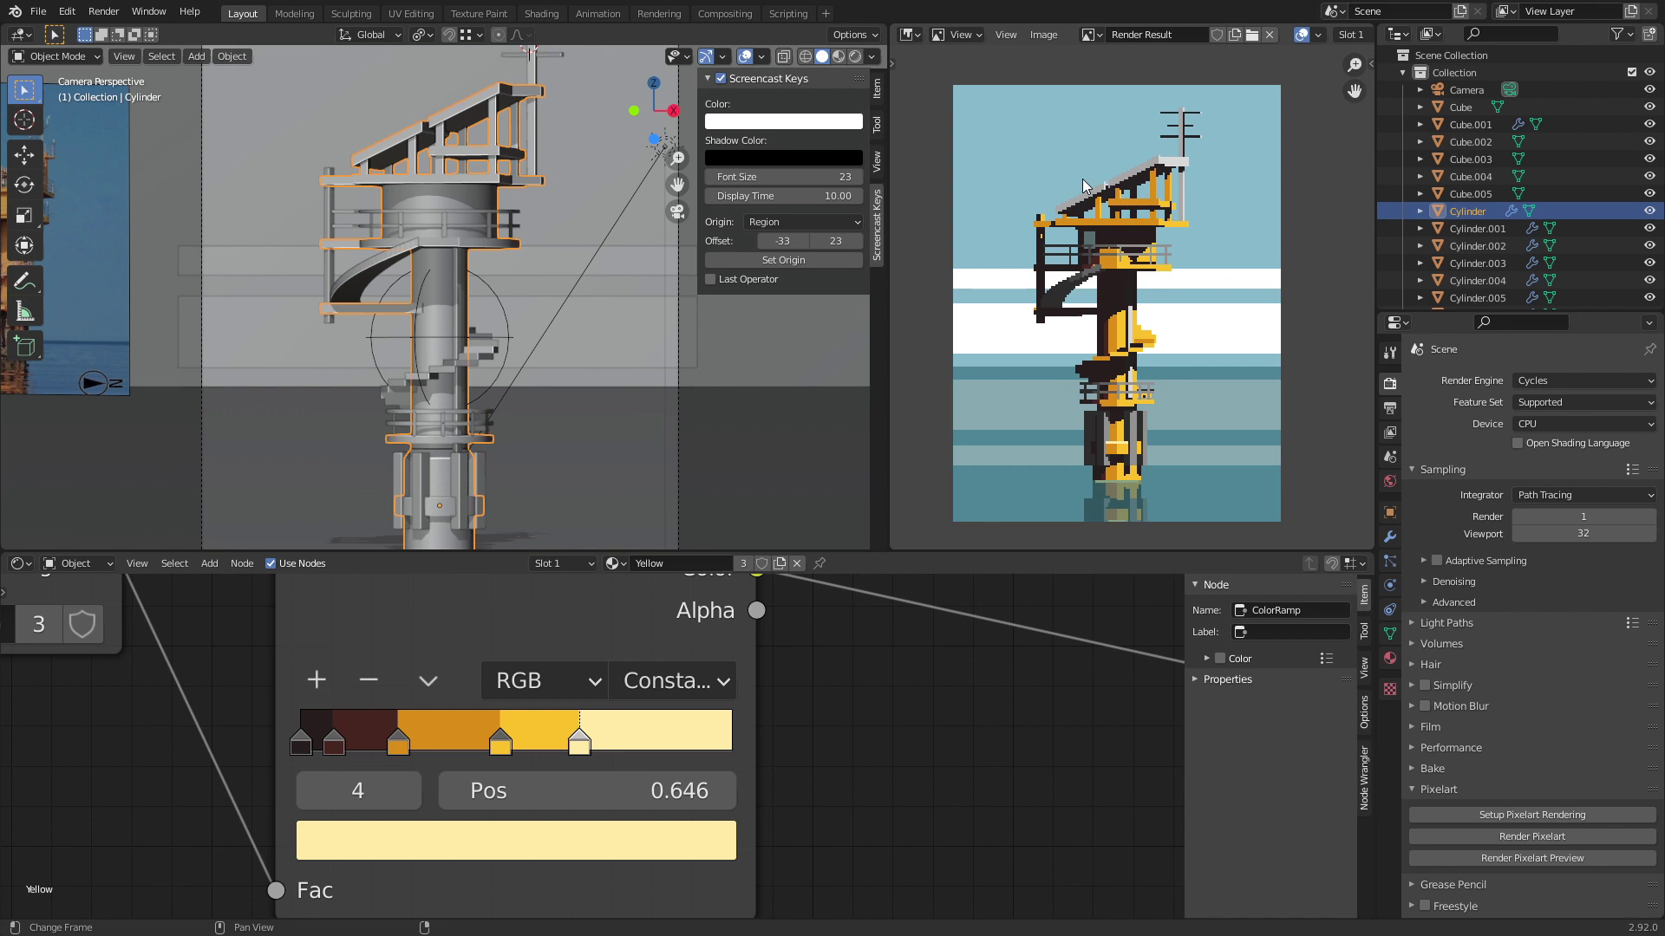
# Step: Give the vertical panels around the tower's base a separate copy of the PixelExample material, named Black
pyautogui.click(461, 472)
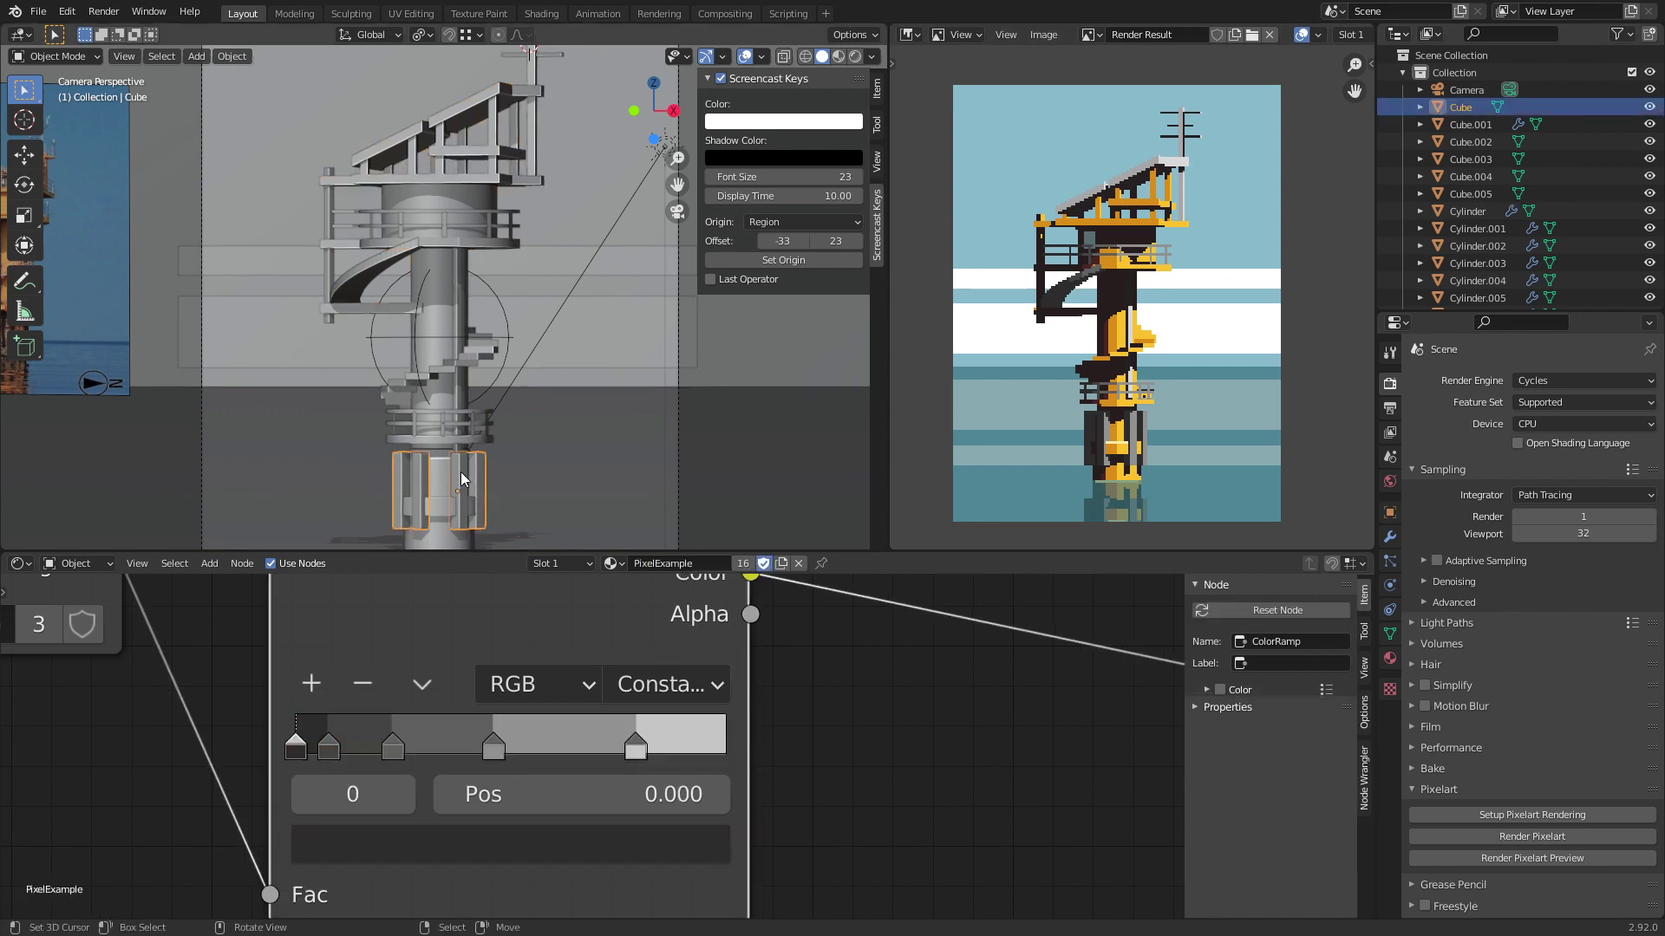
pyautogui.keyDown('shift'); pyautogui.moveTo(460, 472); pyautogui.dragTo(503, 368, button='middle'); pyautogui.keyUp('shift')
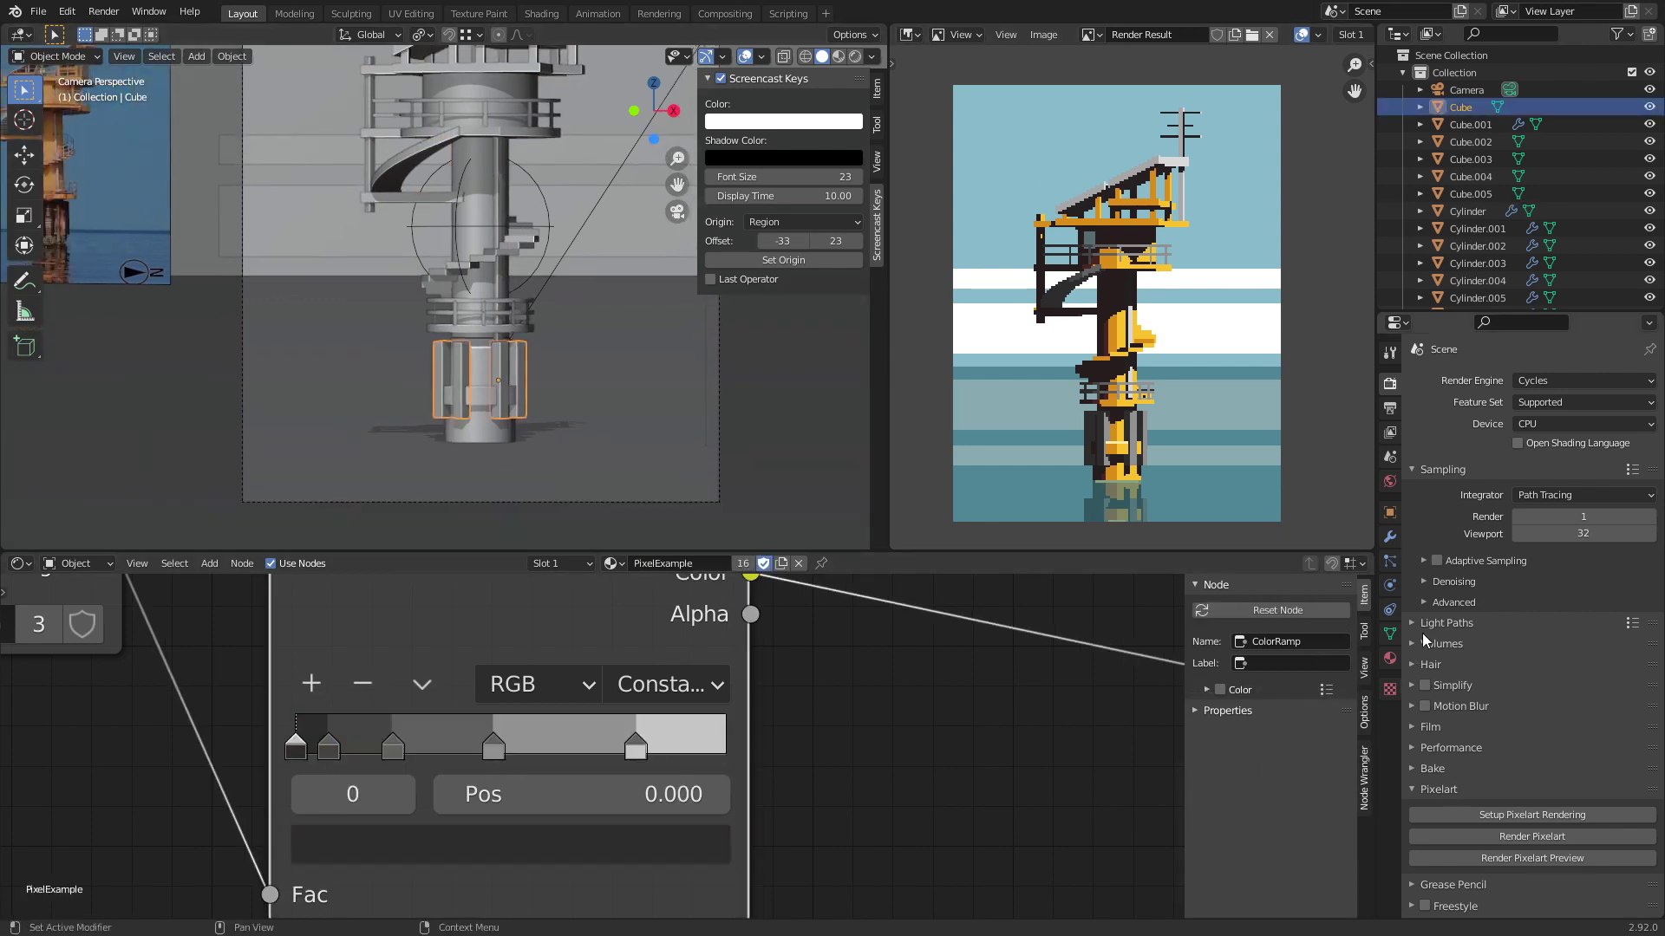
pyautogui.click(1390, 658)
pyautogui.click(1538, 436)
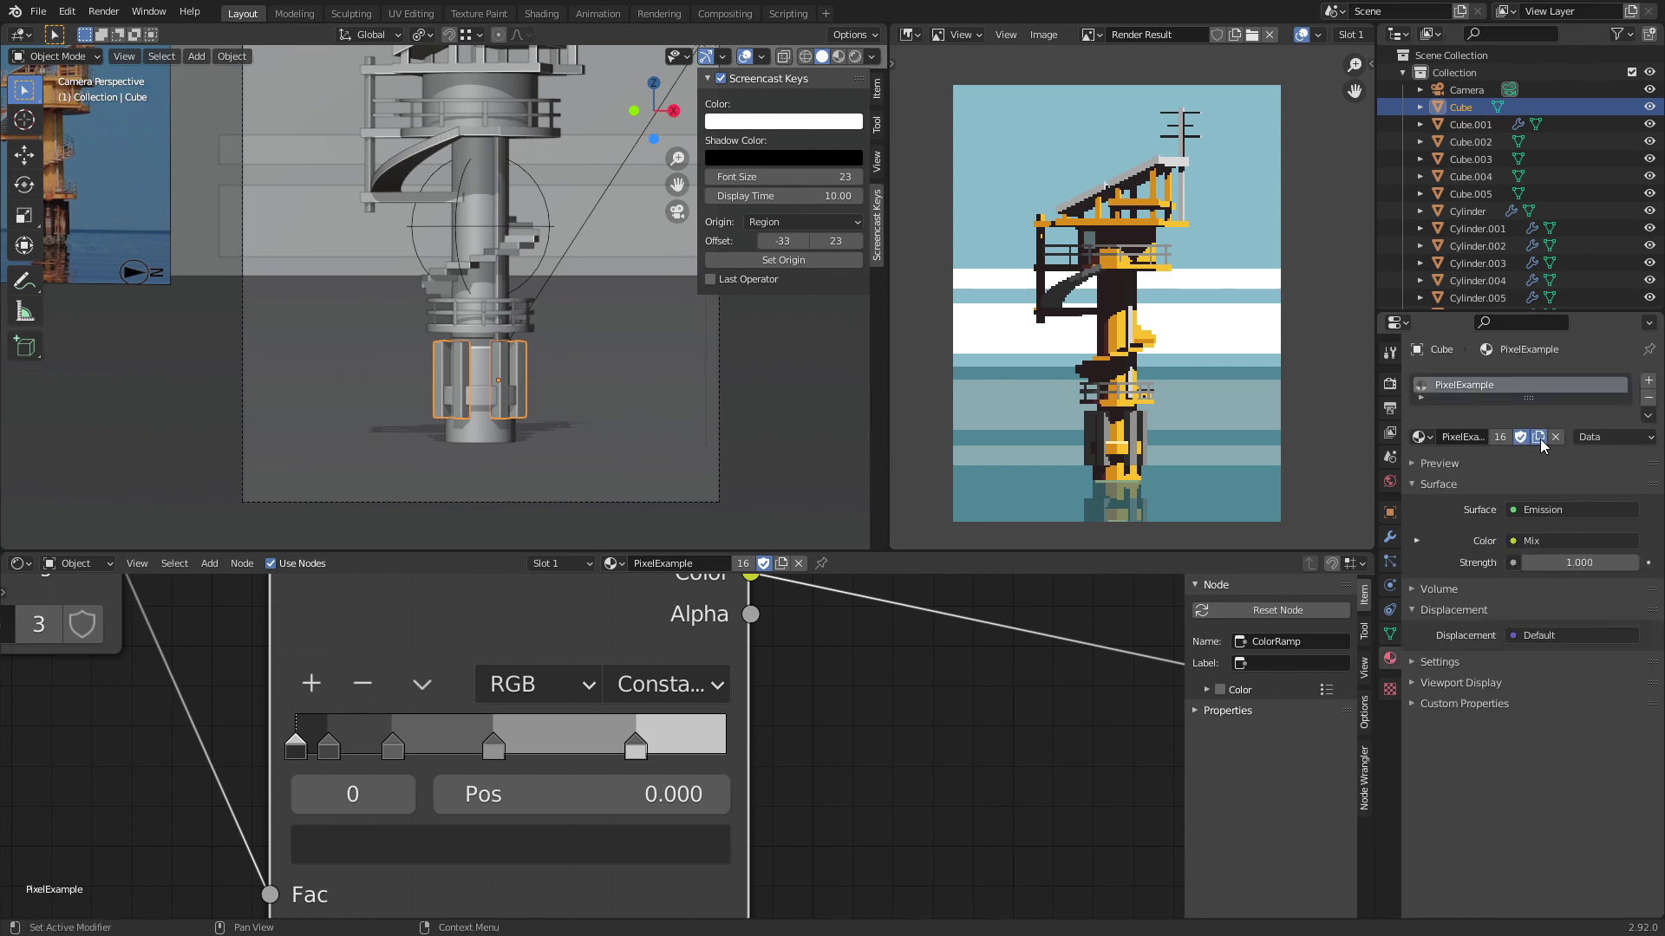
pyautogui.doubleClick(1465, 436)
pyautogui.hotkey('ctrl', 'a')
pyautogui.write('Black')
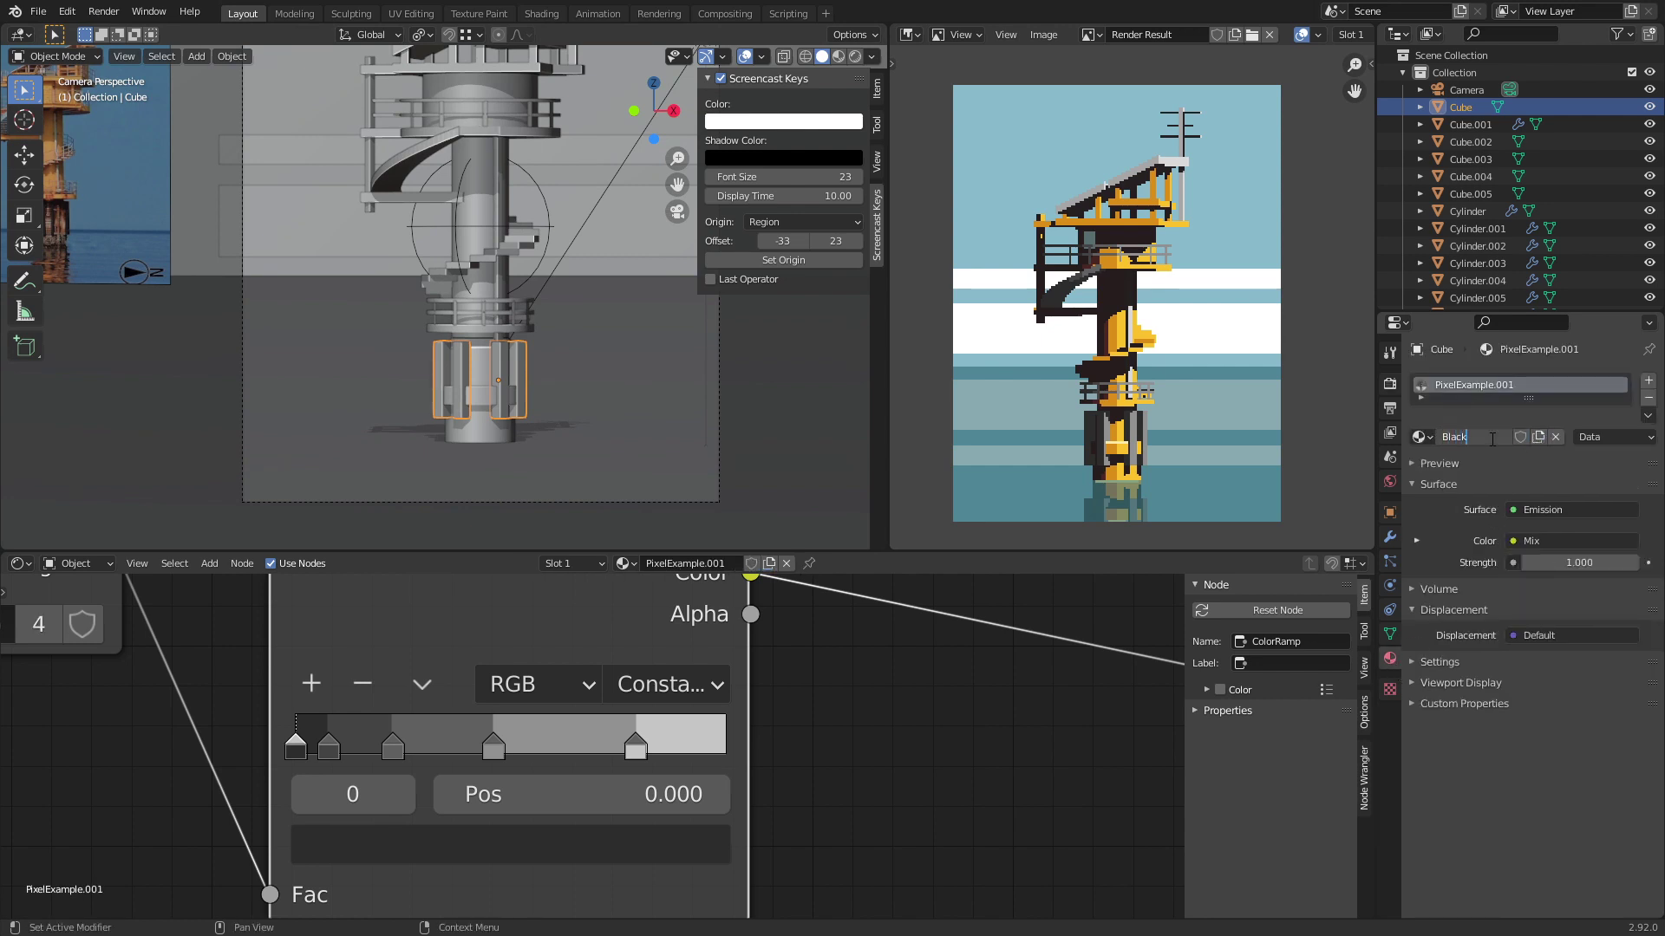
pyautogui.press('Return')
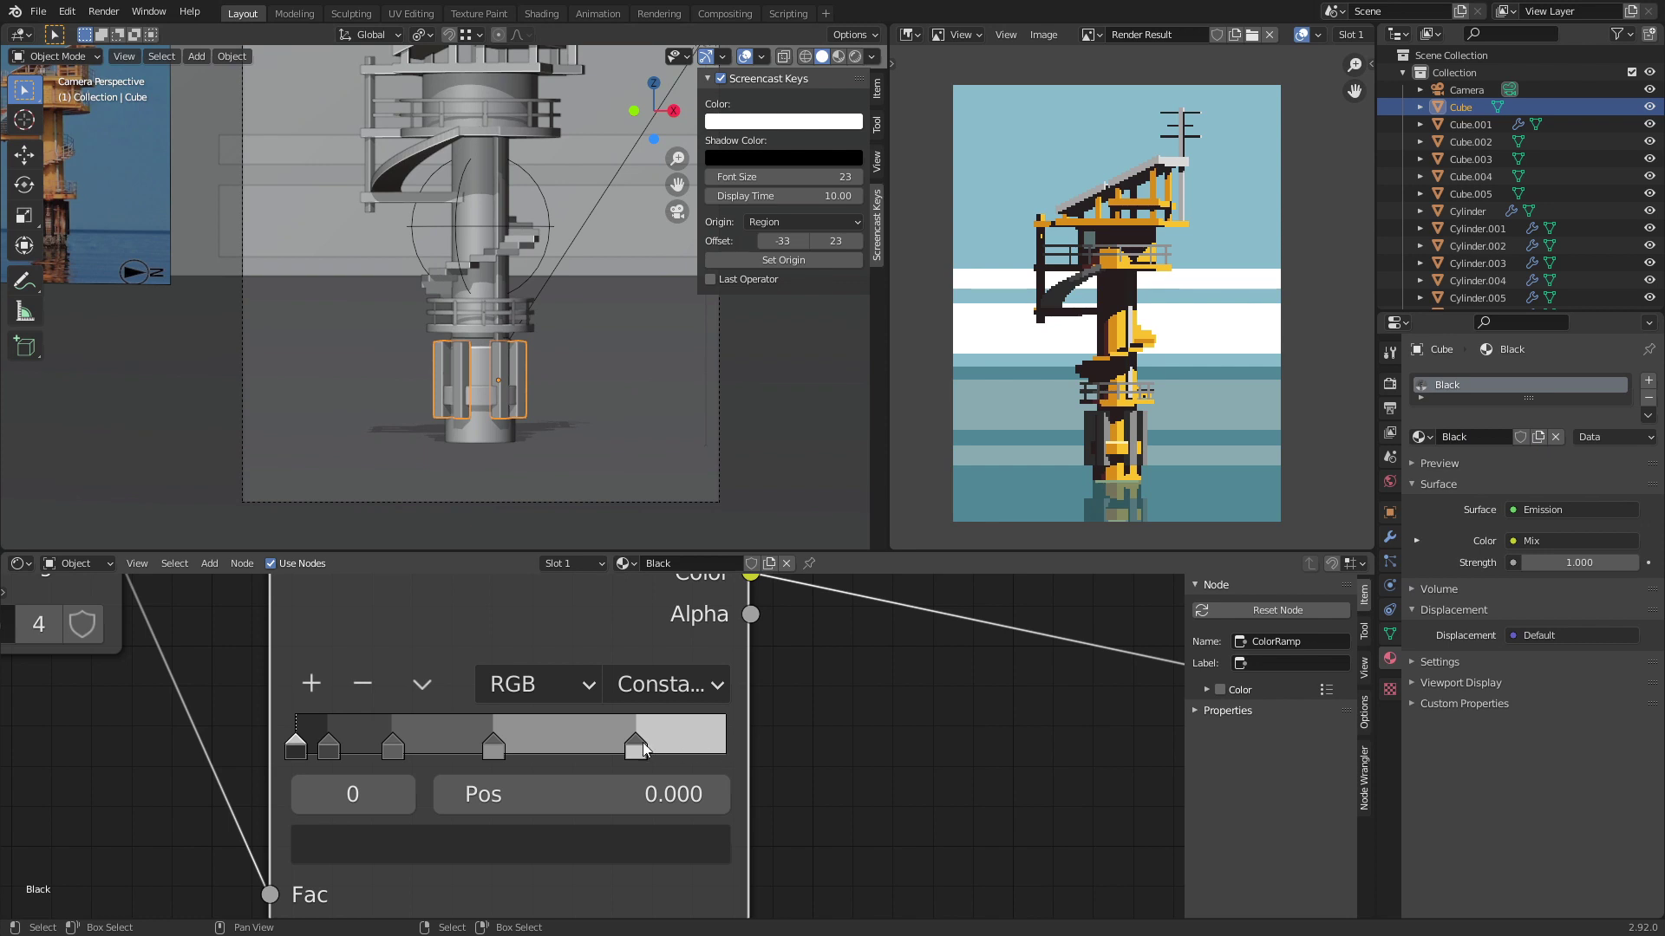
# Step: Darken the three lightest grey stops of the Black material's ColorRamp
pyautogui.click(638, 745)
pyautogui.click(632, 841)
pyautogui.moveTo(343, 309); pyautogui.dragTo(263, 441)
pyautogui.click(495, 746)
pyautogui.click(498, 843)
pyautogui.click(393, 744)
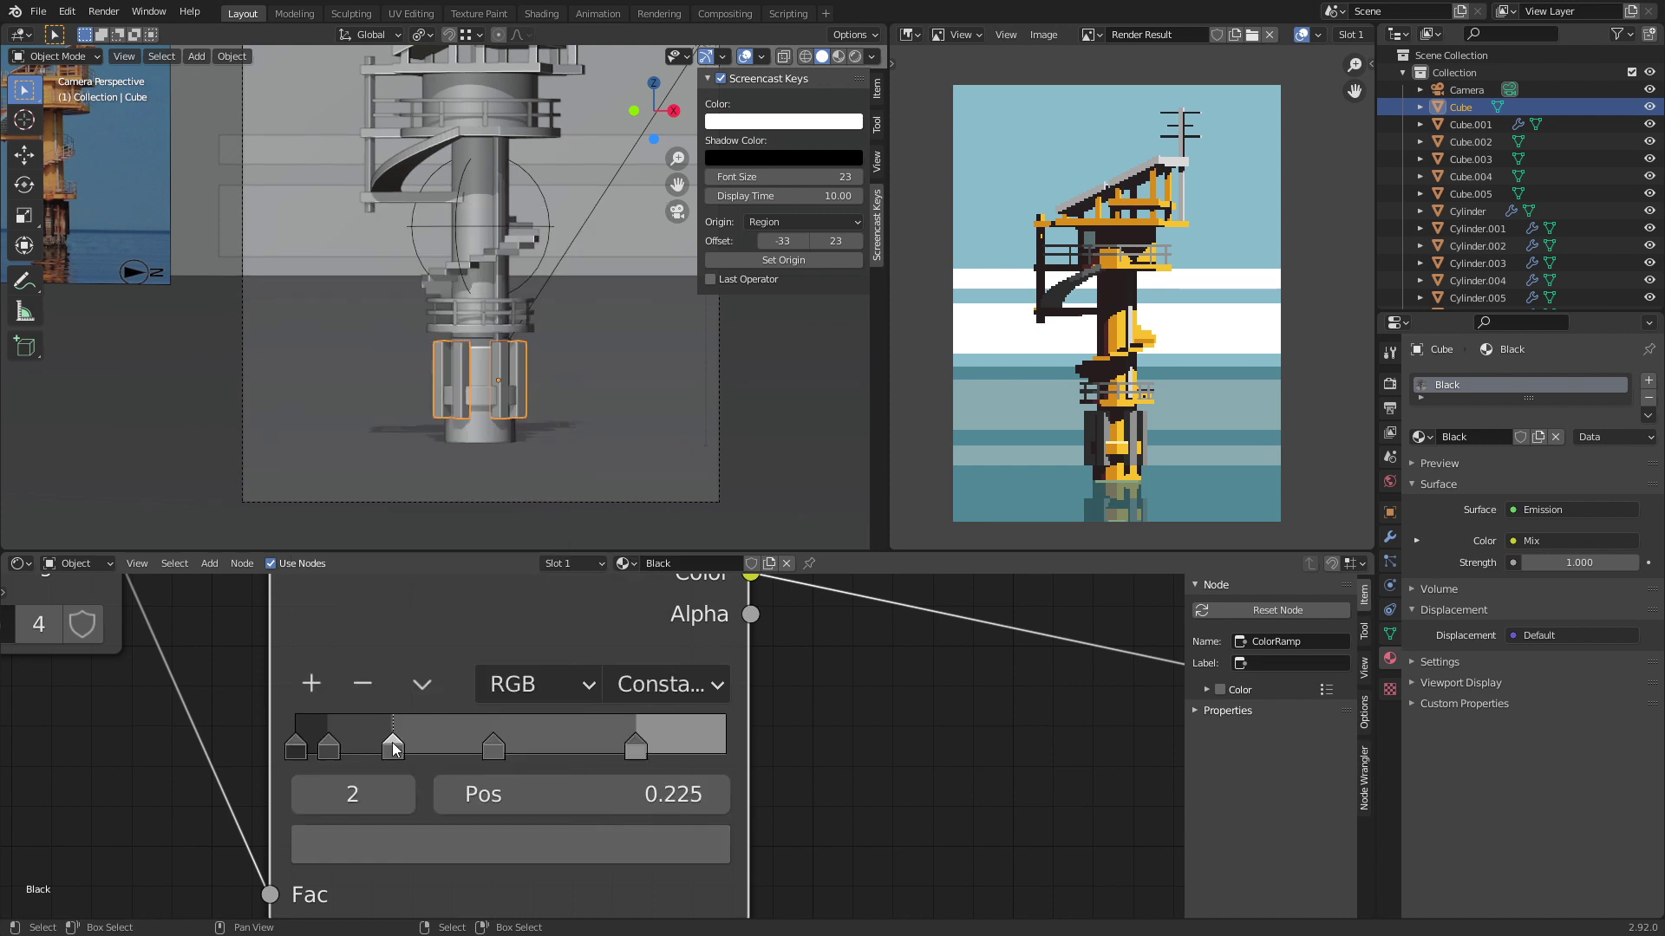
pyautogui.click(465, 839)
pyautogui.moveTo(315, 416); pyautogui.dragTo(310, 468)
# Step: Darken the two darkest ColorRamp stops of the Black material, taking the first one to near black
pyautogui.click(494, 748)
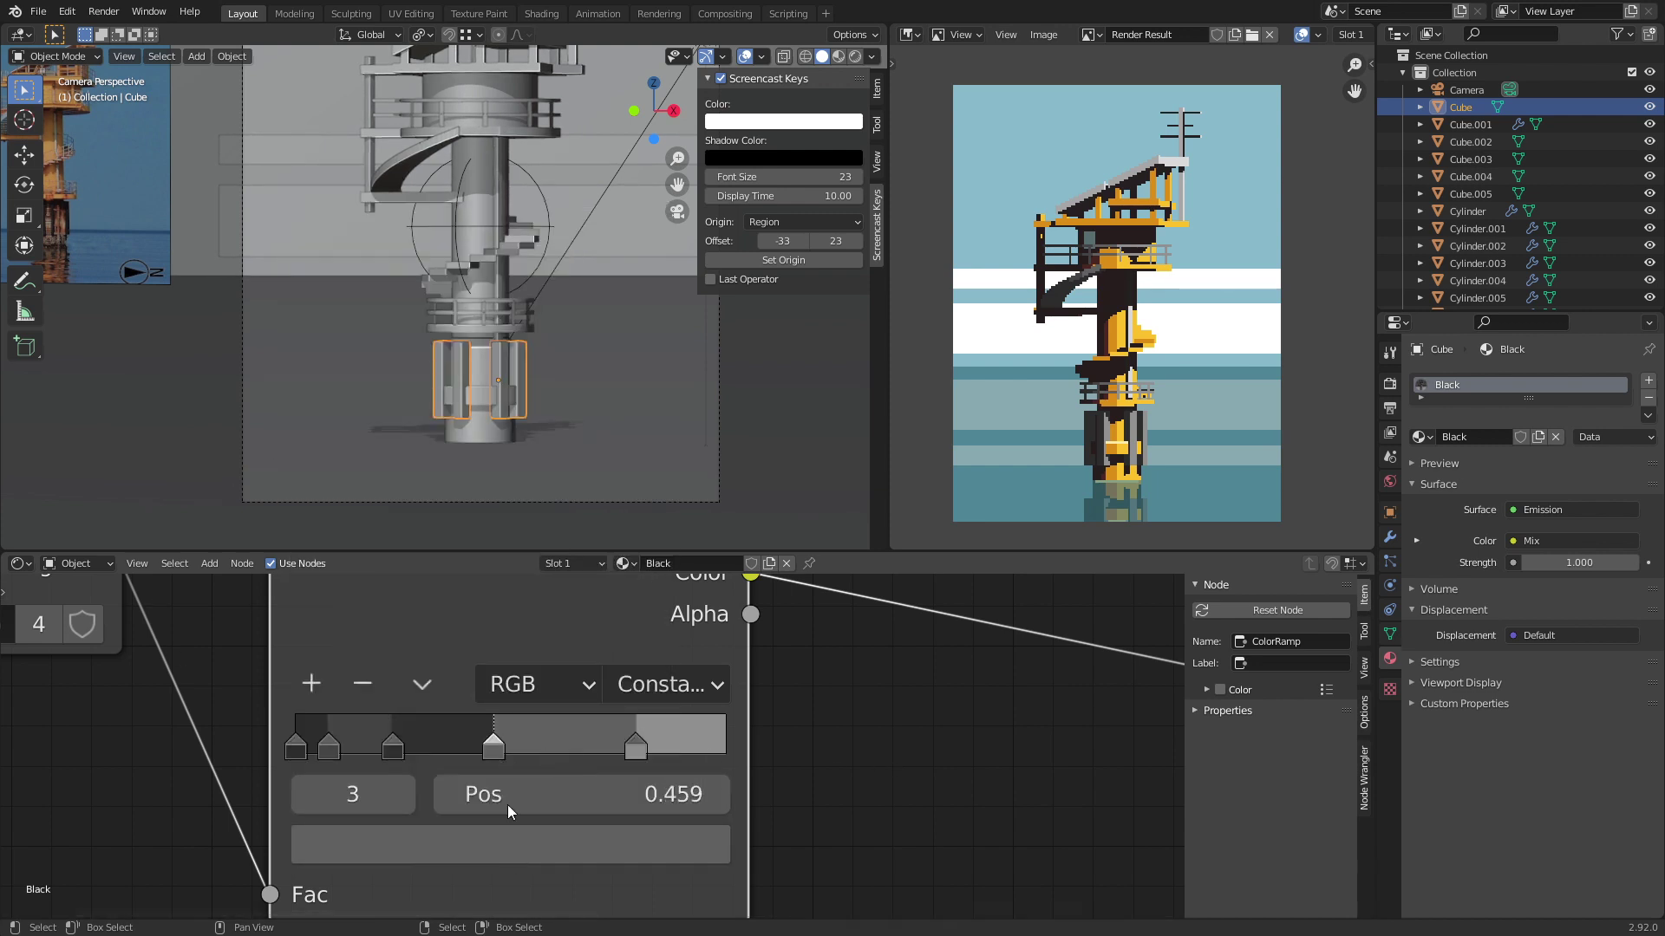
pyautogui.click(330, 748)
pyautogui.click(414, 840)
pyautogui.moveTo(450, 744); pyautogui.dragTo(387, 744)
pyautogui.click(300, 747)
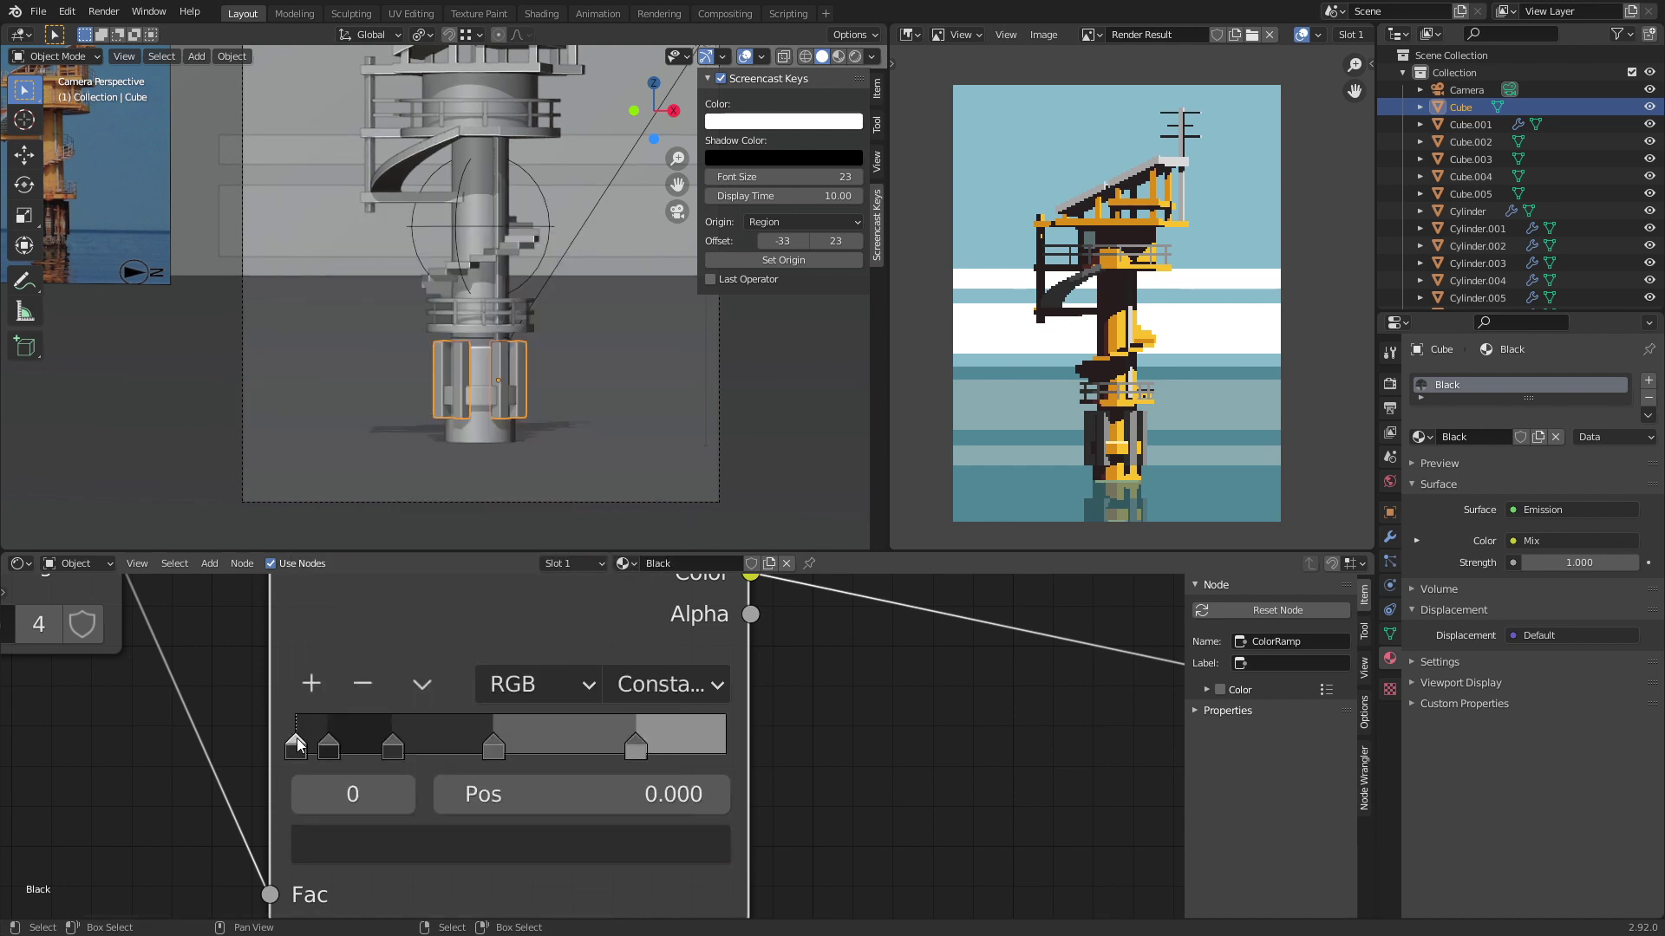
pyautogui.click(379, 841)
pyautogui.click(314, 494)
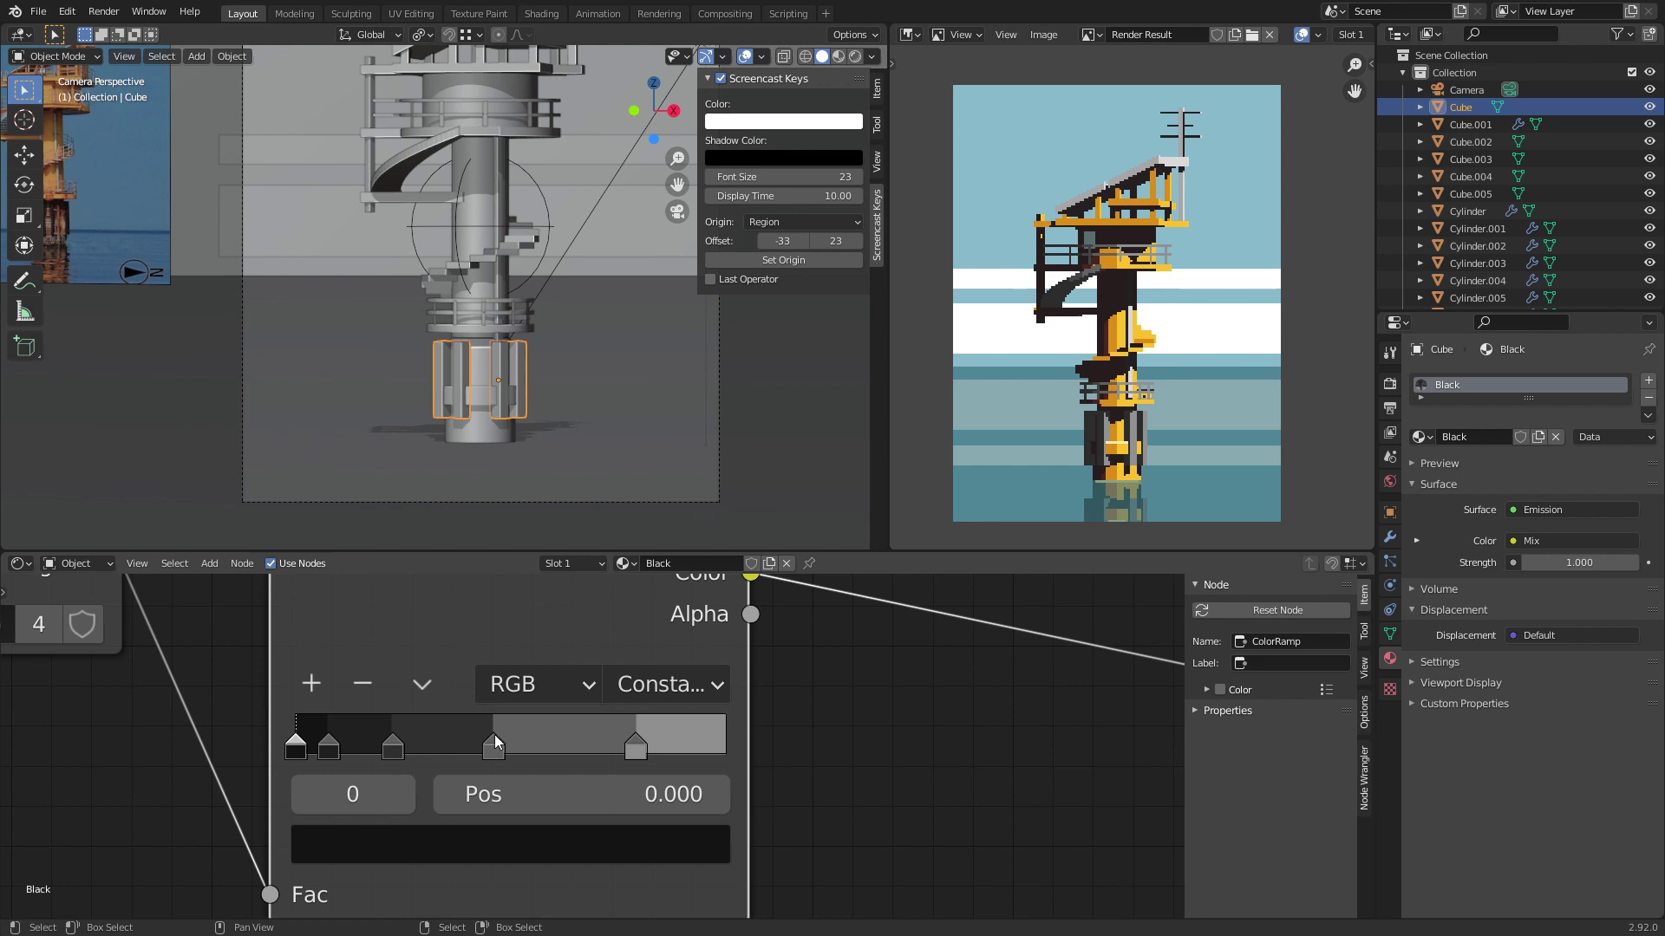
# Step: Darken the Black ramp's fourth stop to a value of 0.086 and its lightest stop to a mid grey
pyautogui.click(494, 742)
pyautogui.click(523, 846)
pyautogui.click(313, 427)
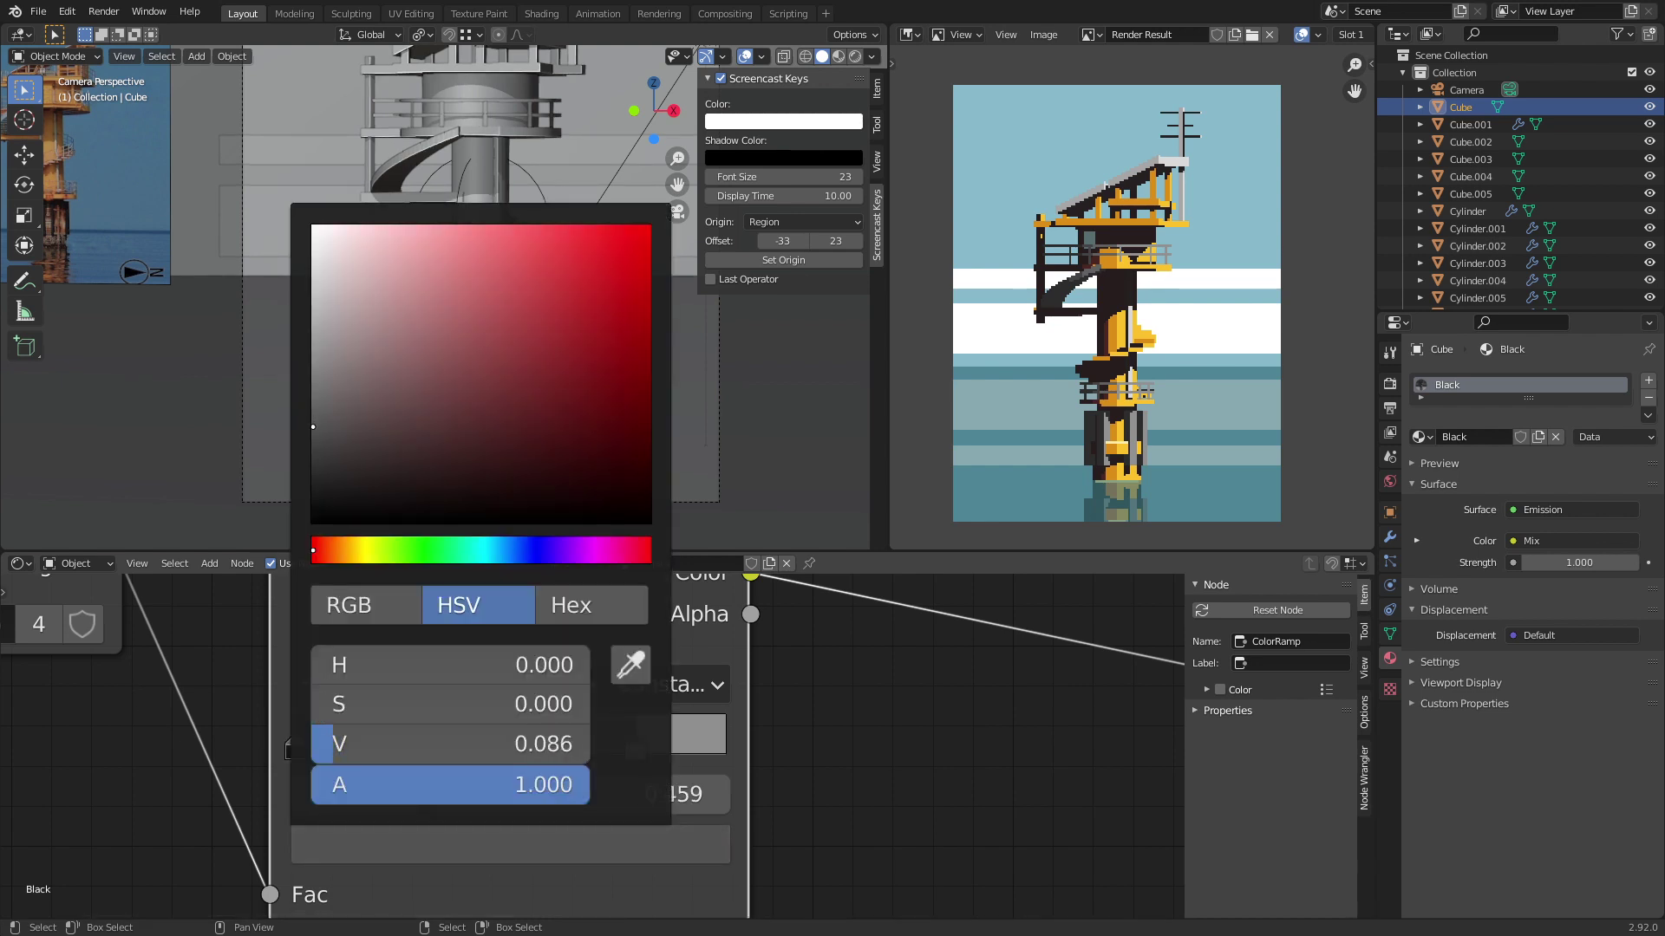
pyautogui.click(637, 747)
pyautogui.click(631, 841)
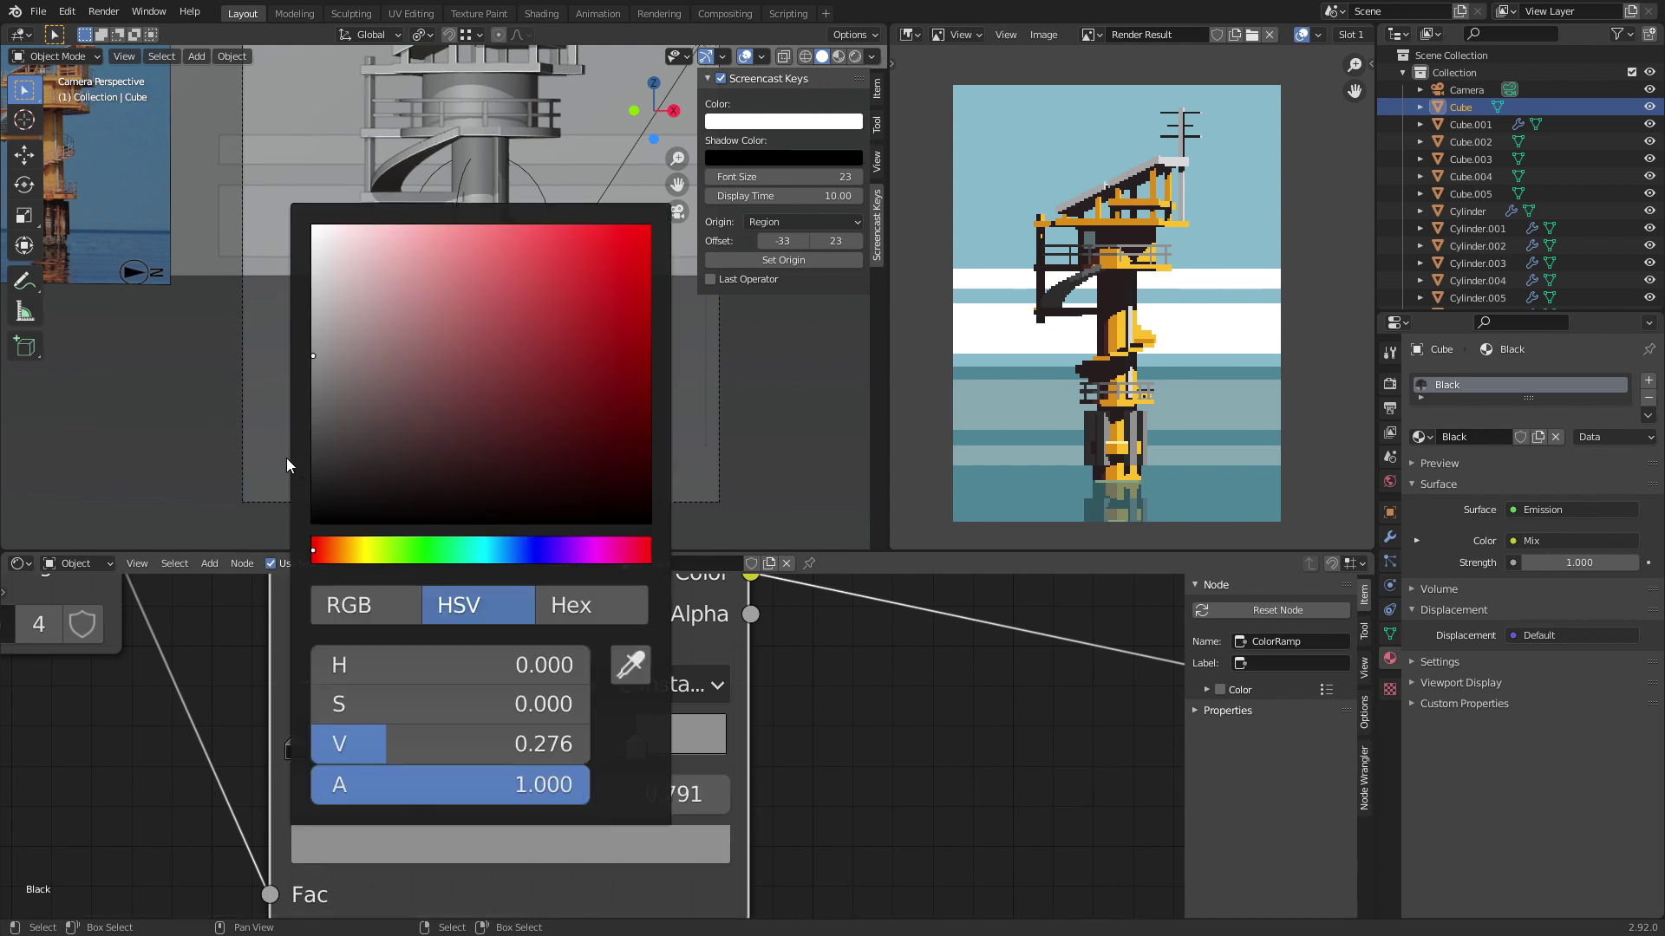
pyautogui.click(314, 389)
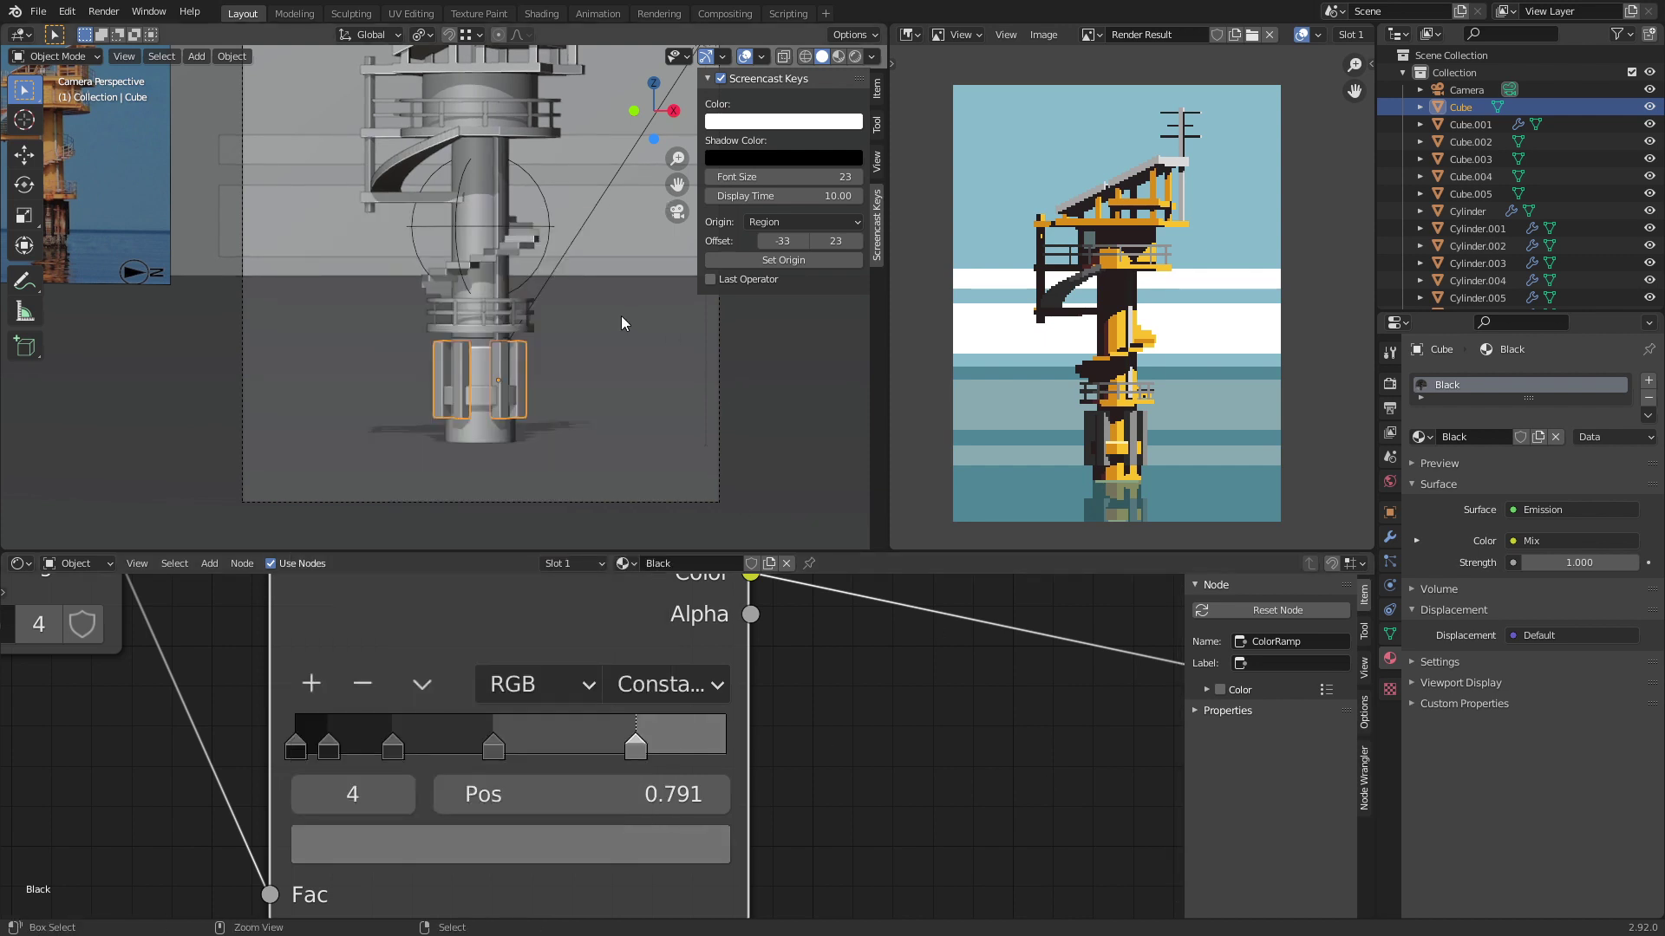
# Step: Save the file, render a pixel art preview, and inspect the darkened base panels up close
pyautogui.hotkey('ctrl', 's')
pyautogui.click(1390, 384)
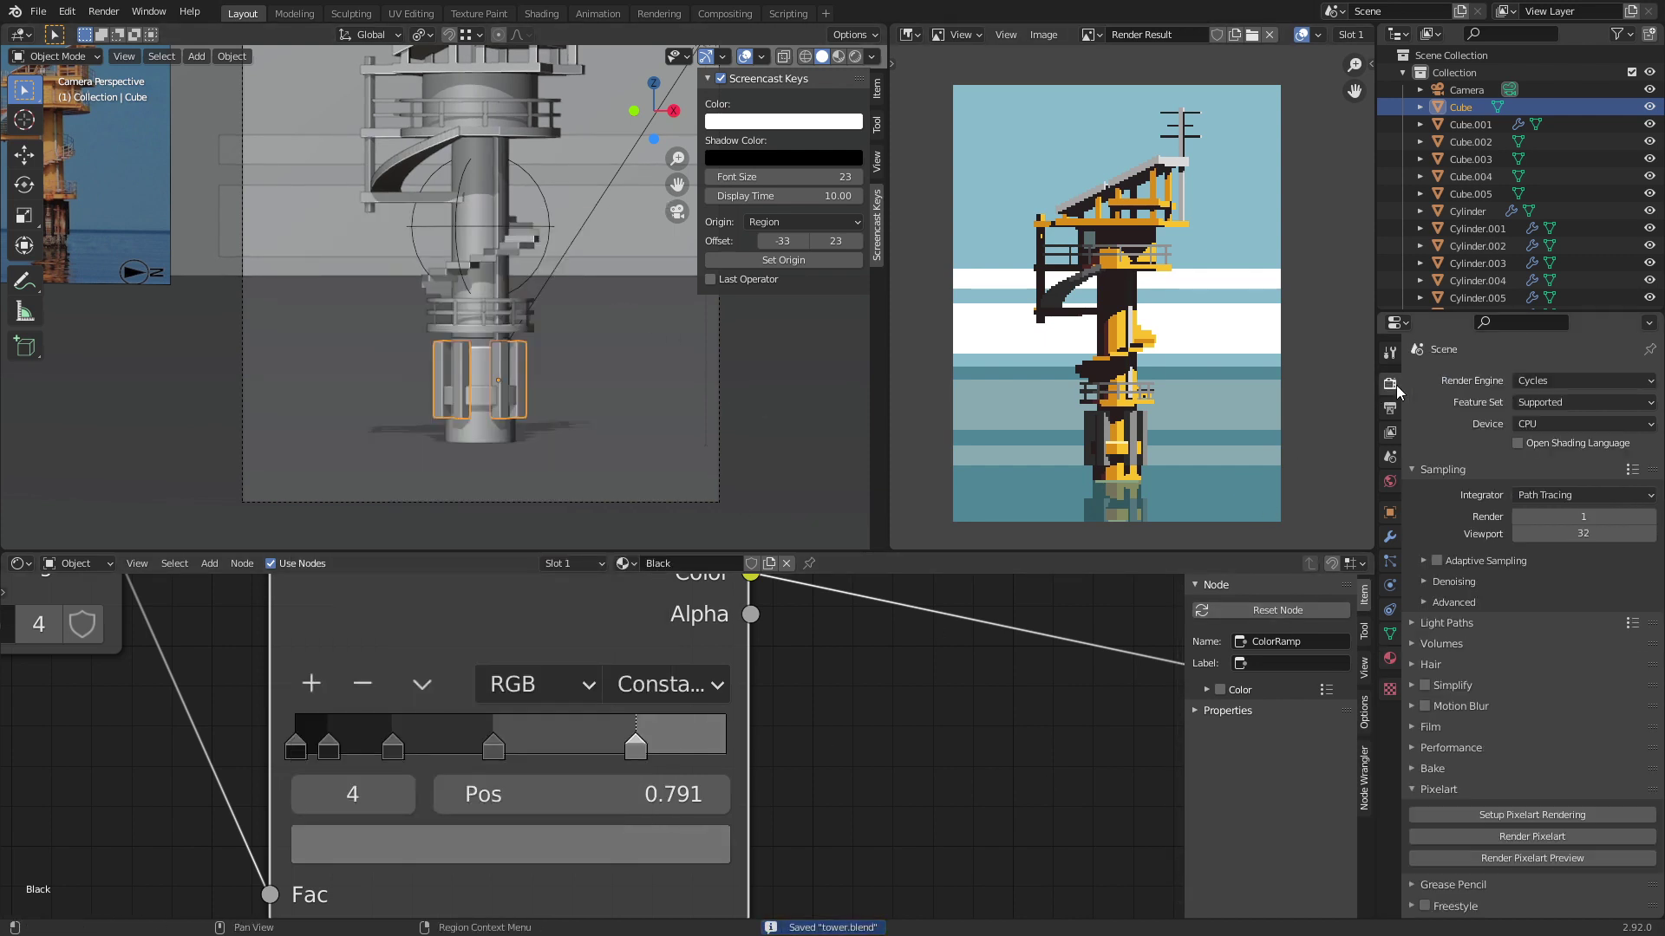
pyautogui.click(1518, 857)
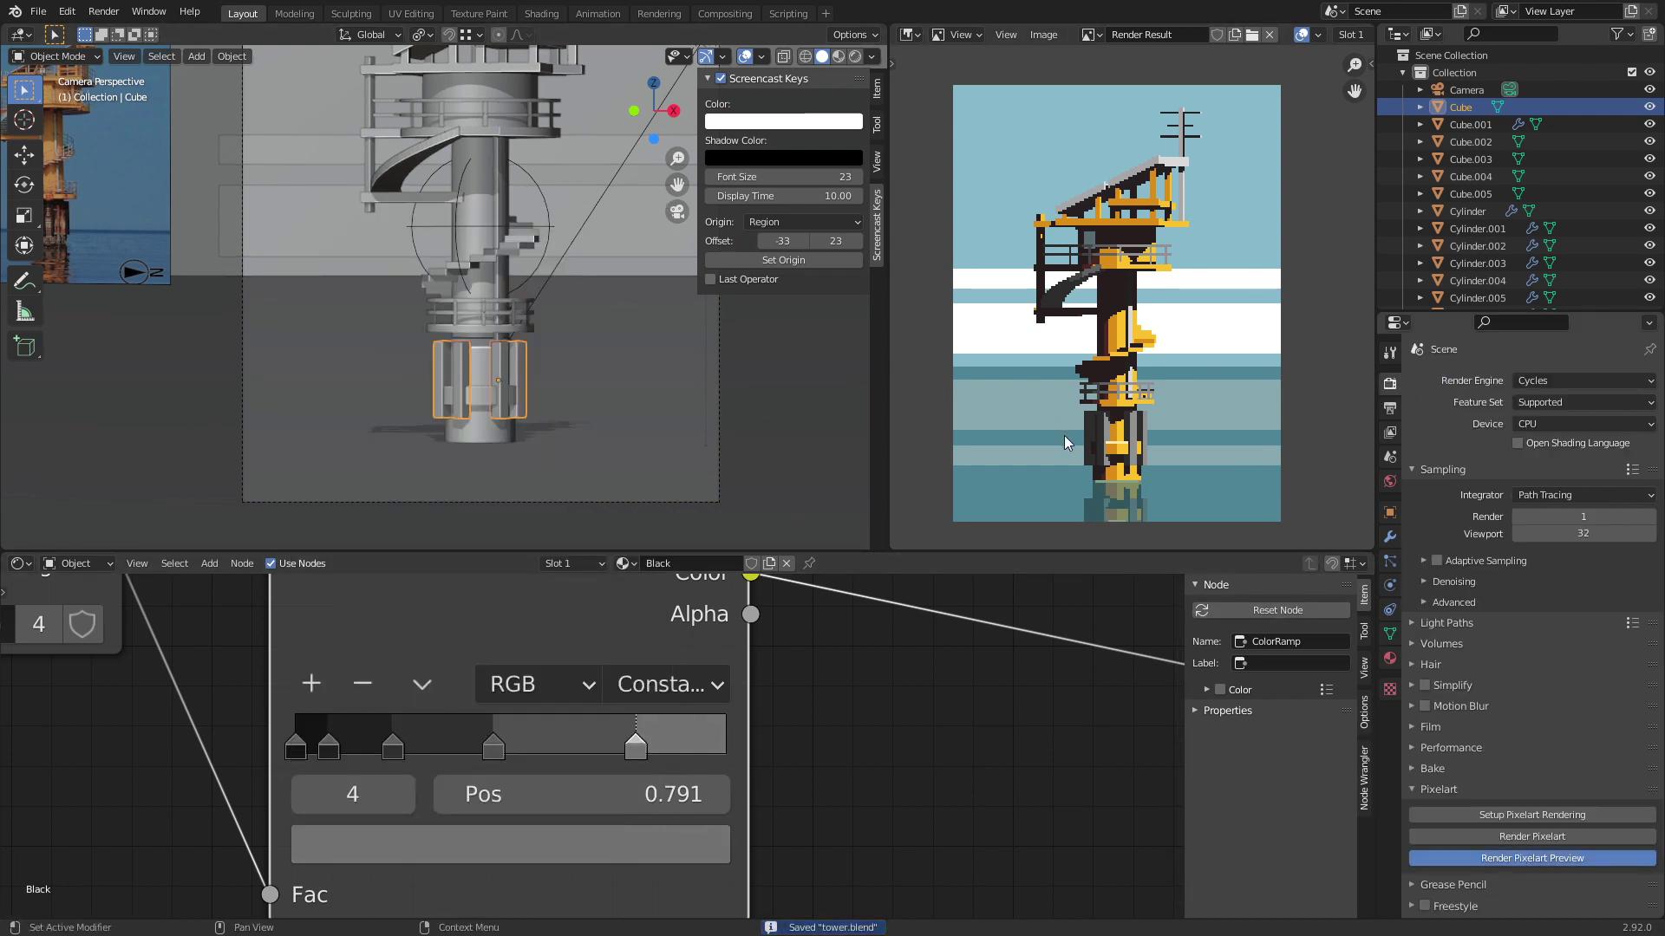
pyautogui.scroll(3, 1110, 429)
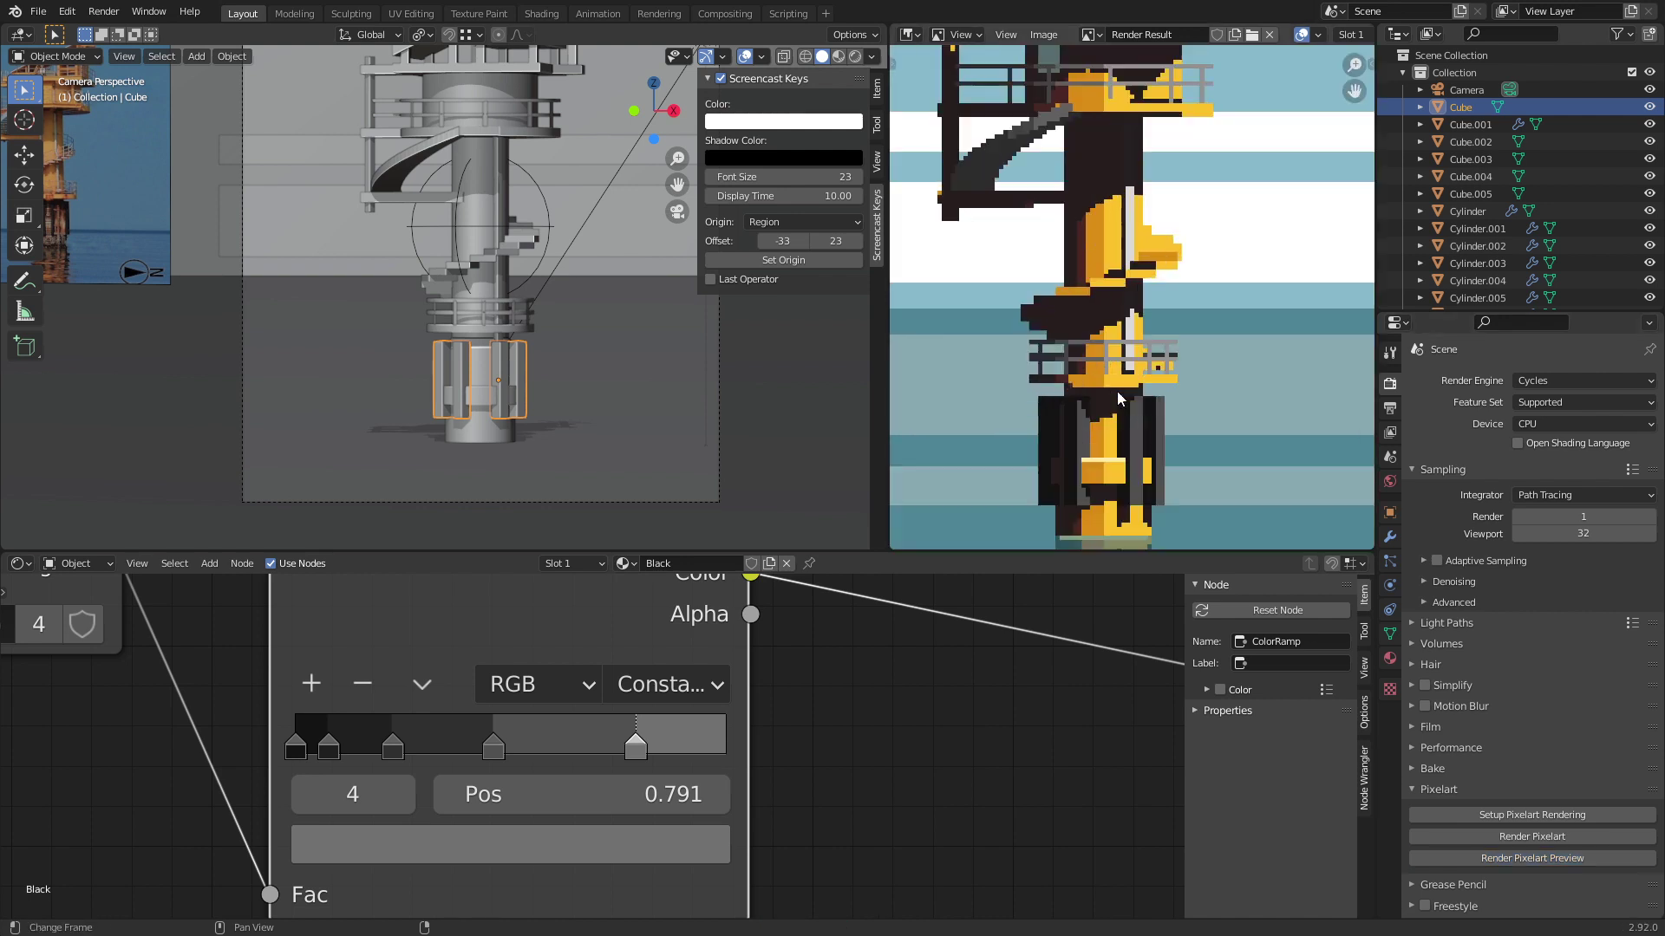
pyautogui.scroll(-1, 1124, 408)
pyautogui.scroll(1, 1123, 409)
pyautogui.moveTo(1123, 421); pyautogui.dragTo(1129, 400, button='middle')
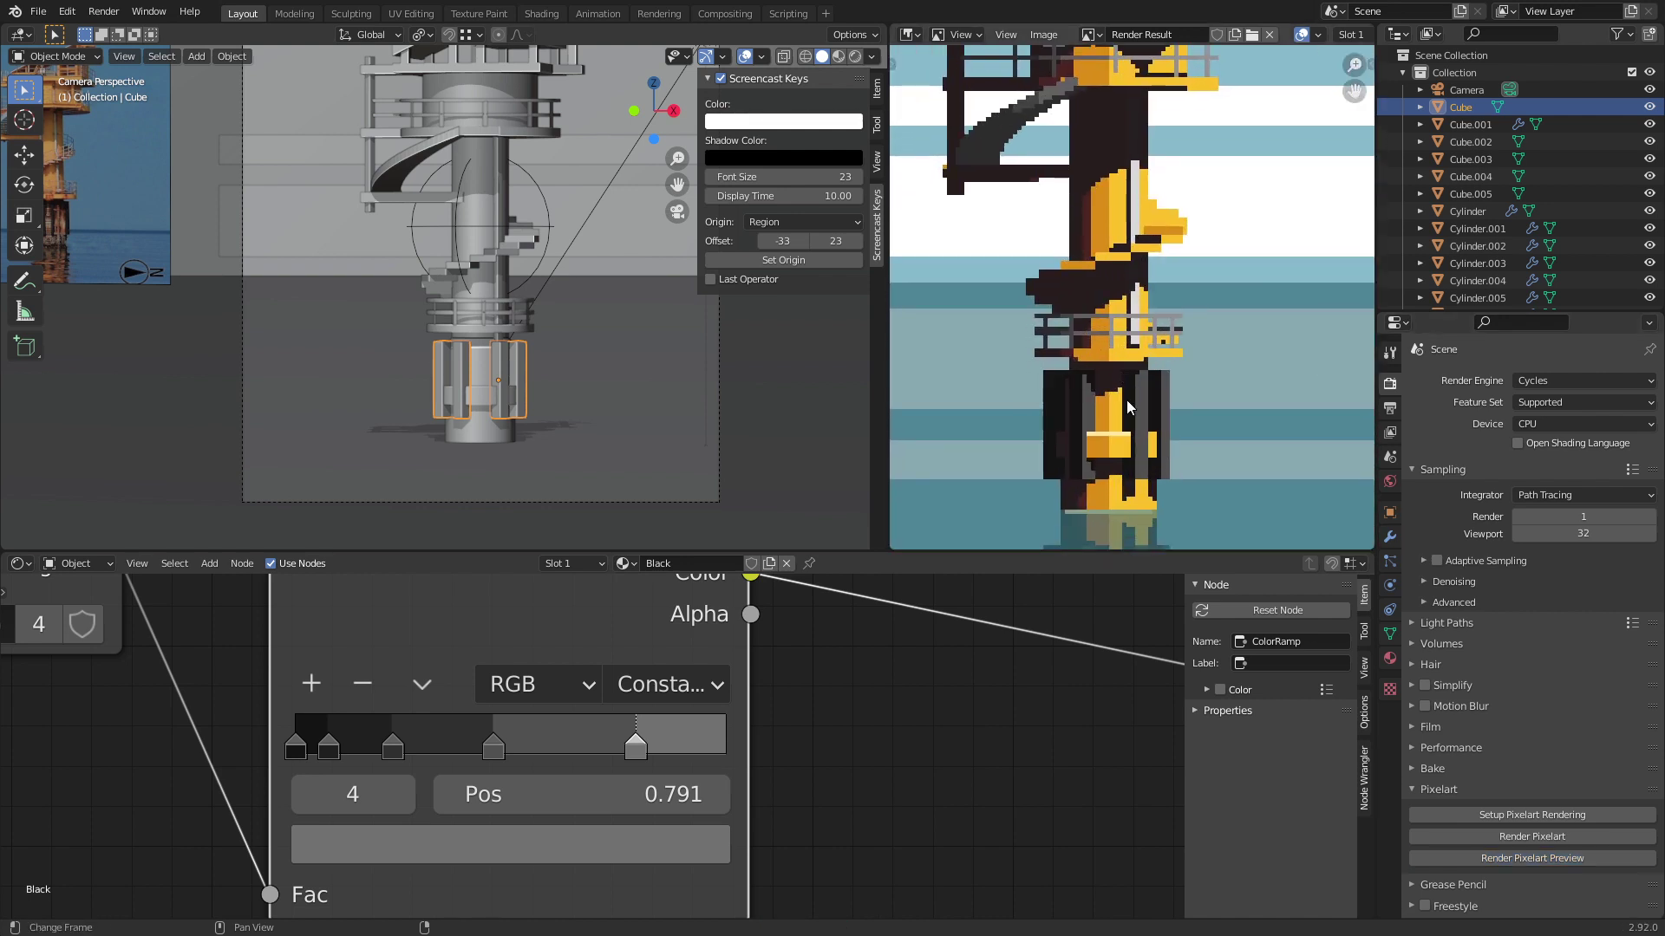
pyautogui.scroll(-1, 1131, 401)
pyautogui.scroll(-1, 1134, 409)
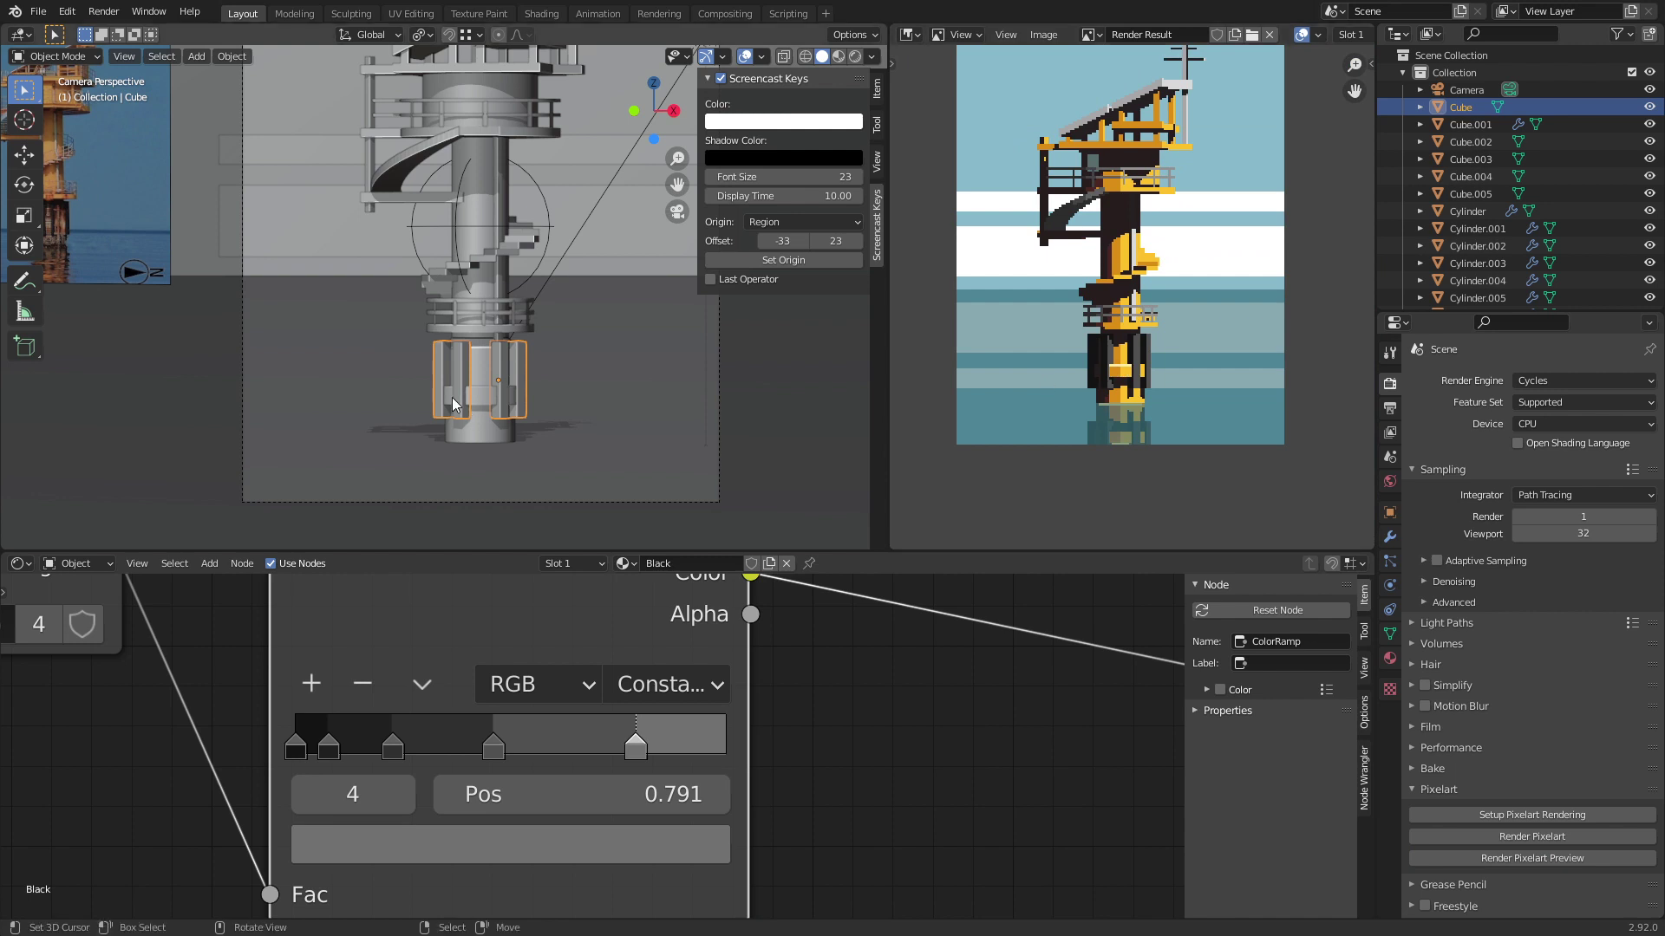
# Step: Separate the faces of the tower column's lowest section, below the bottom railing, into their own object
pyautogui.click(503, 435)
pyautogui.press('Tab')
pyautogui.scroll(3, 503, 430)
pyautogui.keyDown('alt'); pyautogui.rightClick(525, 459); pyautogui.keyUp('alt')
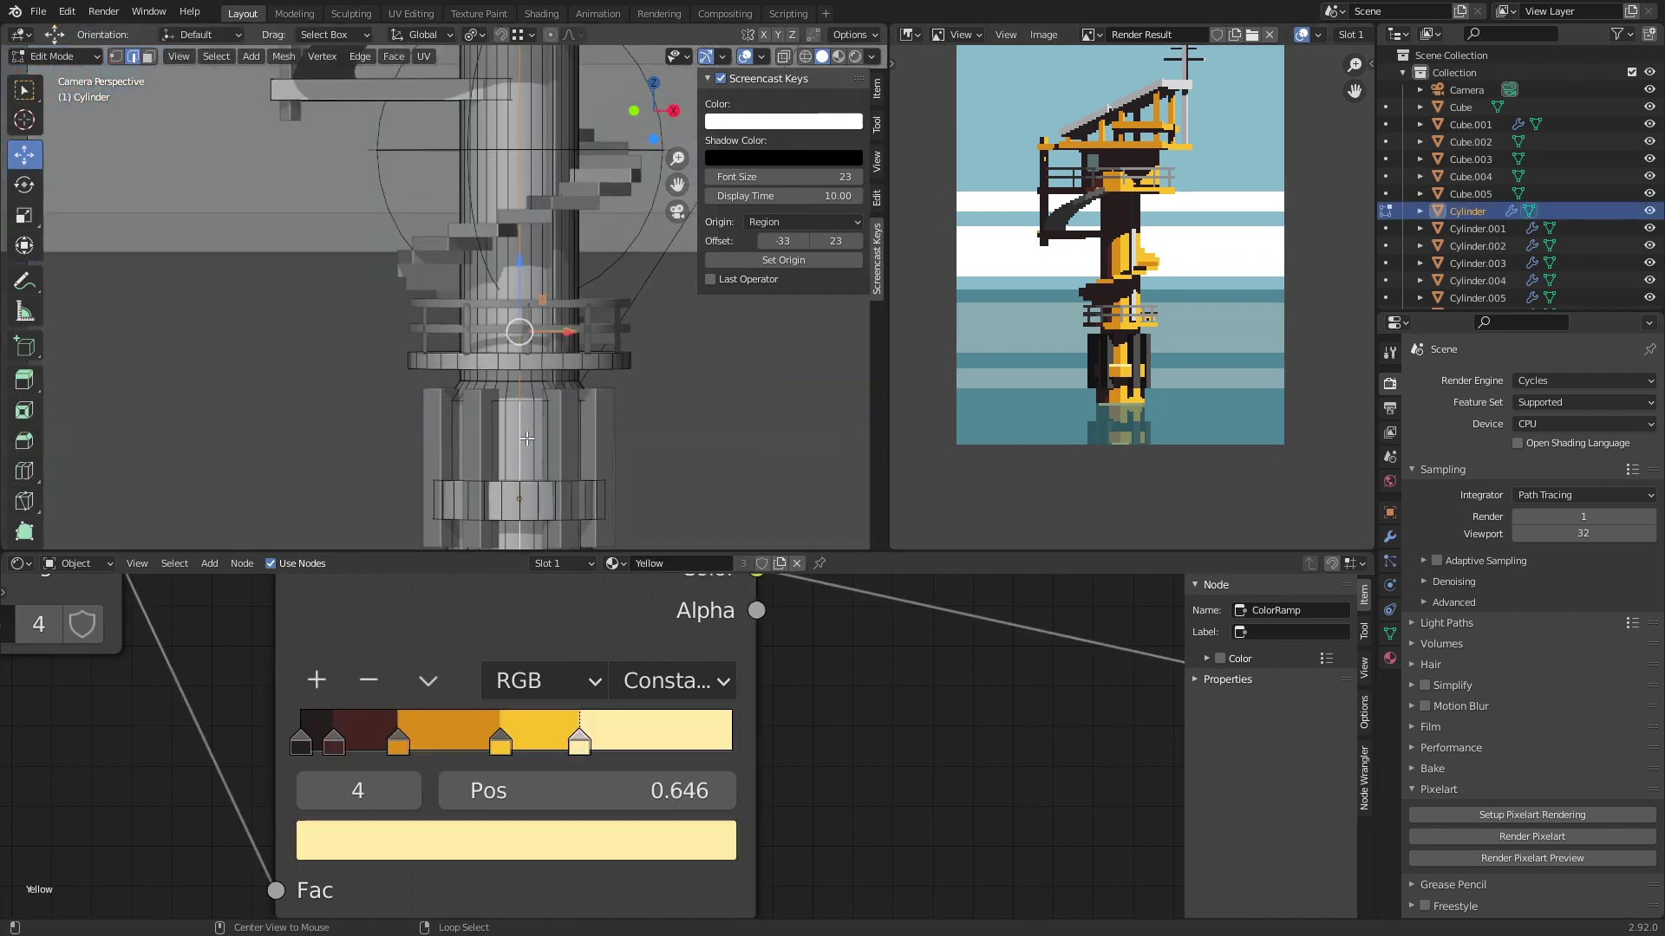
pyautogui.click(148, 56)
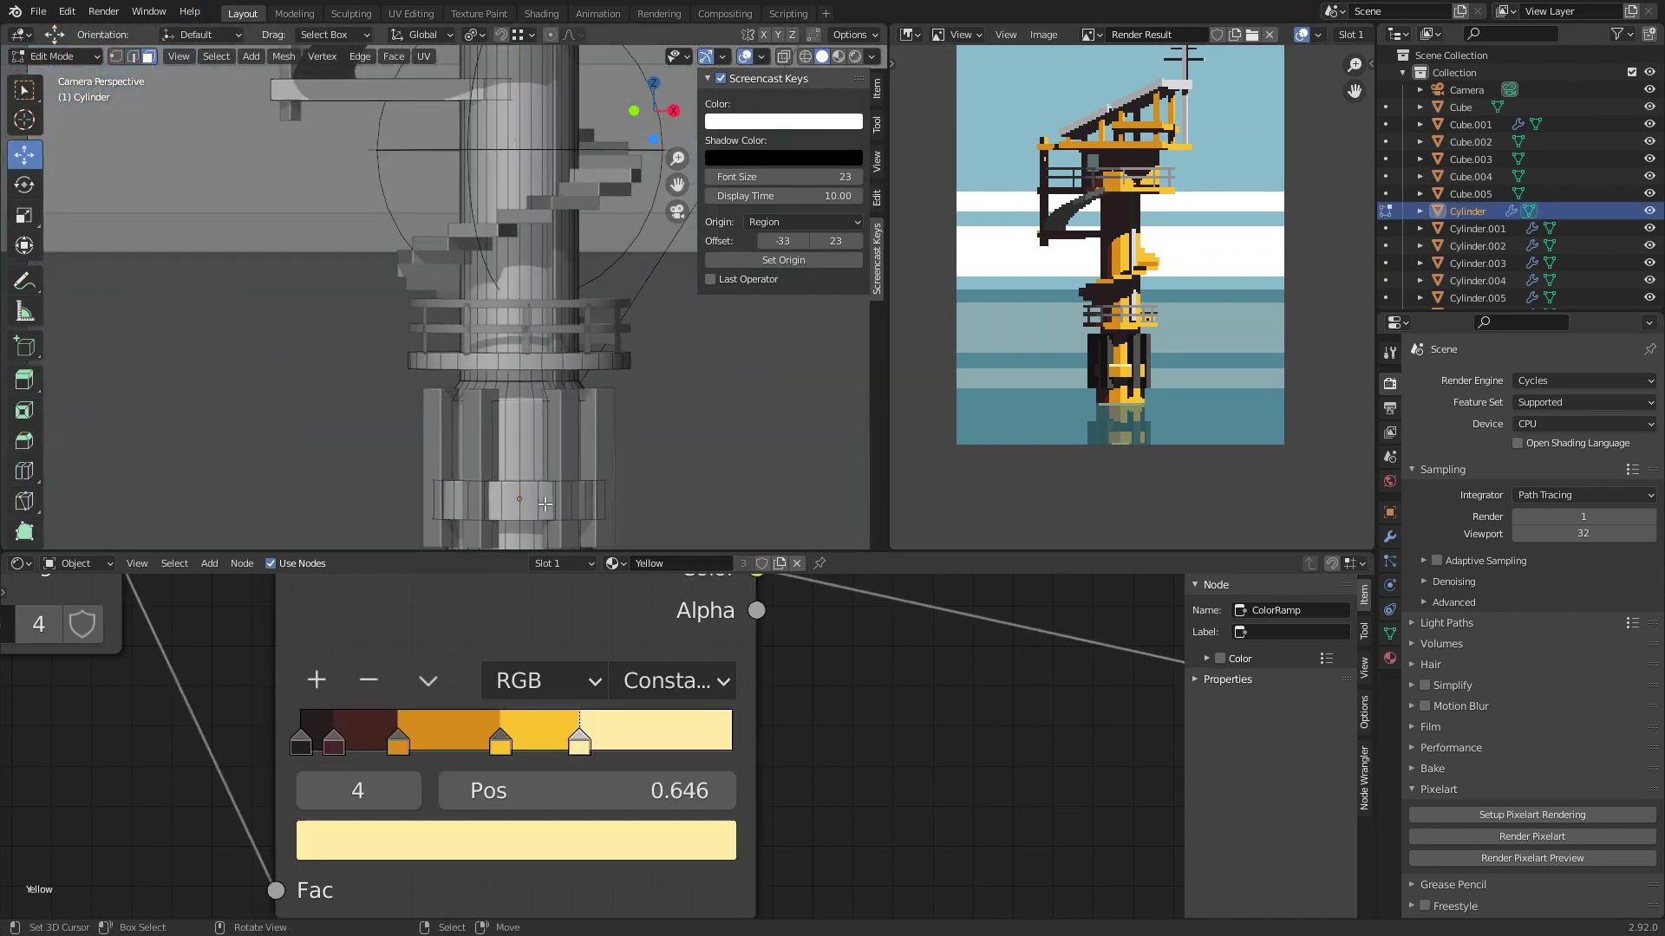
pyautogui.keyDown('alt'); pyautogui.click(544, 503); pyautogui.keyUp('alt')
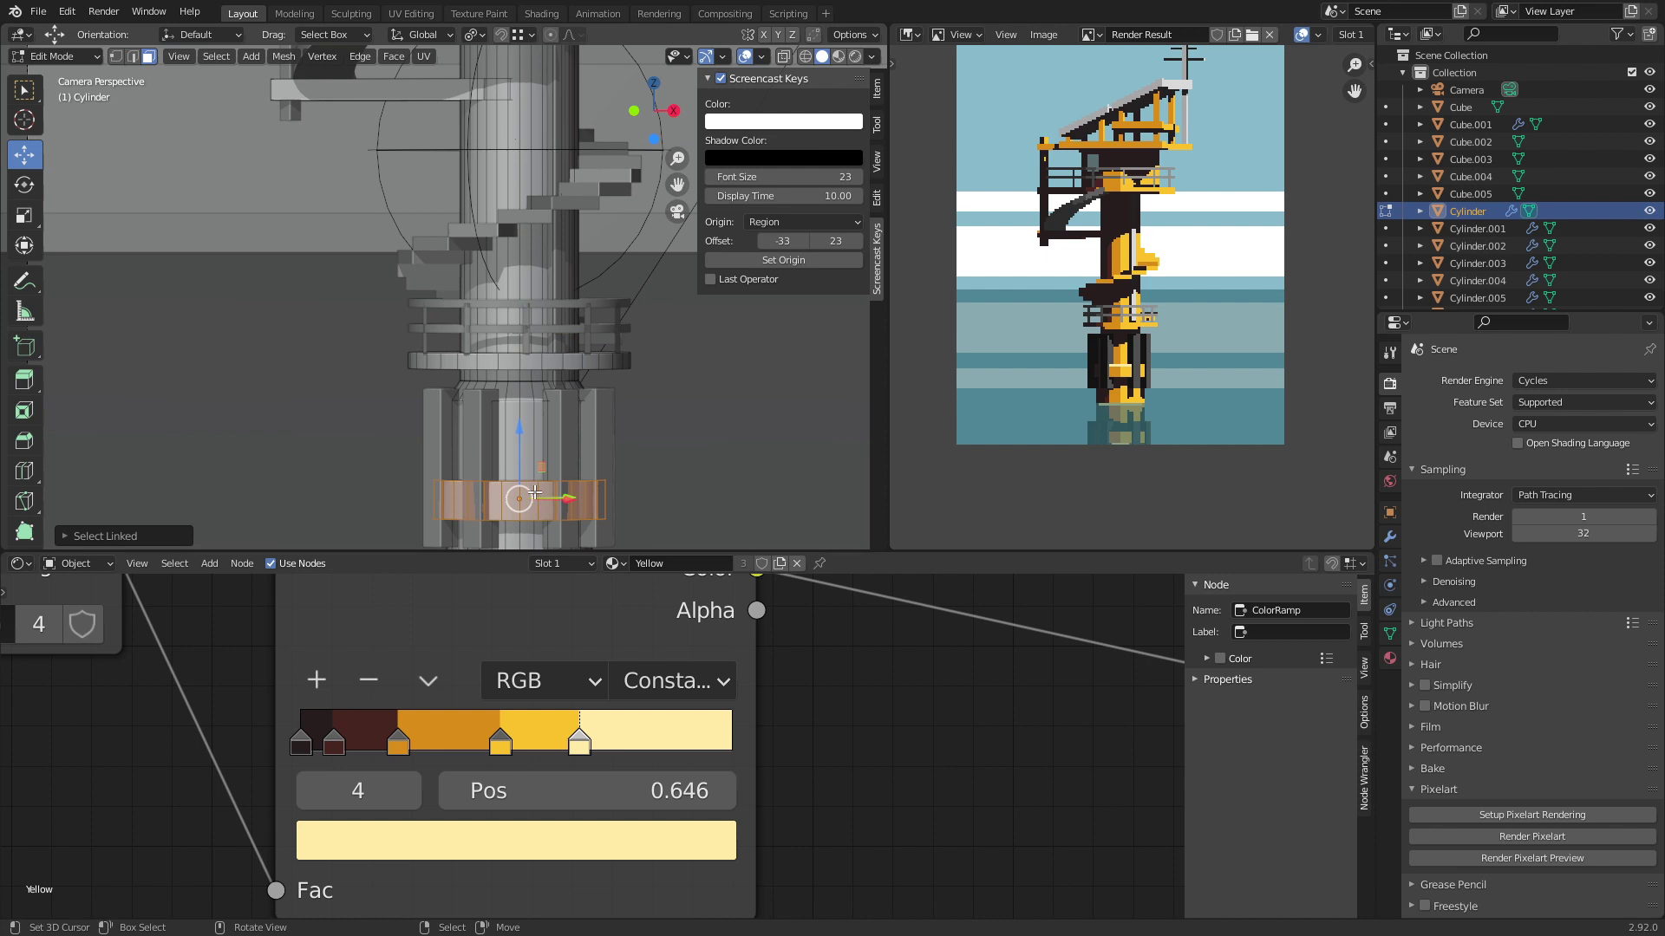
pyautogui.keyDown('alt'); pyautogui.keyDown('shift'); pyautogui.click(524, 392); pyautogui.keyUp('shift'); pyautogui.keyUp('alt')
pyautogui.keyDown('alt'); pyautogui.keyDown('shift'); pyautogui.rightClick(525, 393); pyautogui.keyUp('shift'); pyautogui.keyUp('alt')
pyautogui.keyDown('alt'); pyautogui.keyDown('shift'); pyautogui.rightClick(527, 392); pyautogui.keyUp('shift'); pyautogui.keyUp('alt')
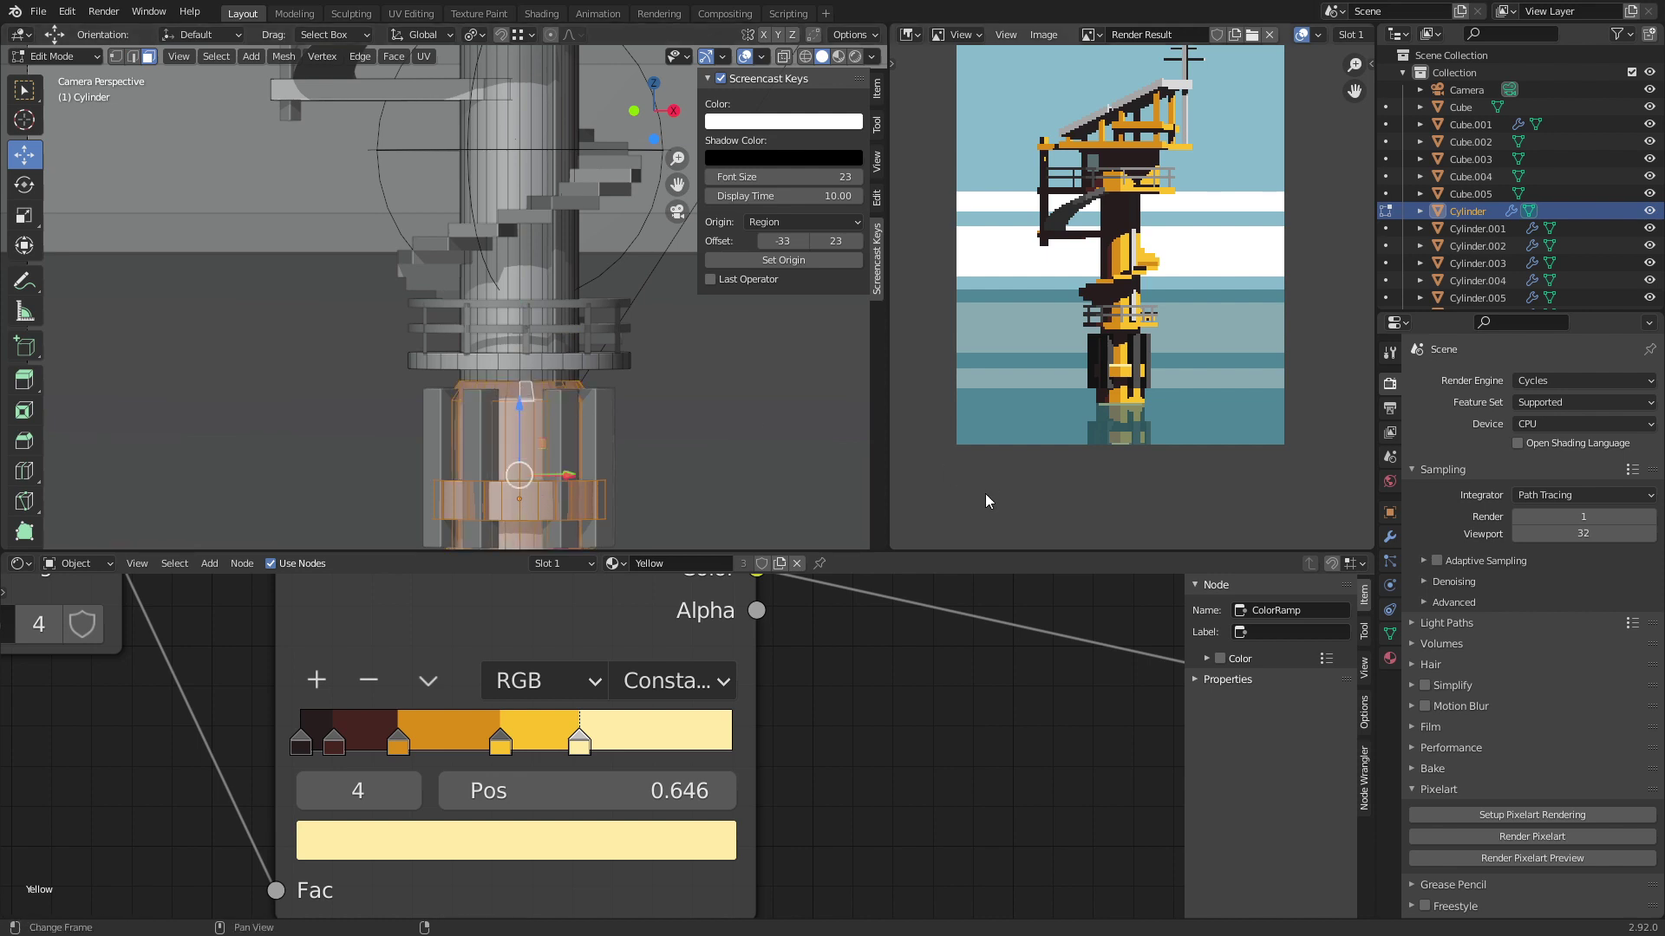
pyautogui.press('p')
pyautogui.click(689, 411)
pyautogui.press('Tab')
pyautogui.rightClick(539, 442)
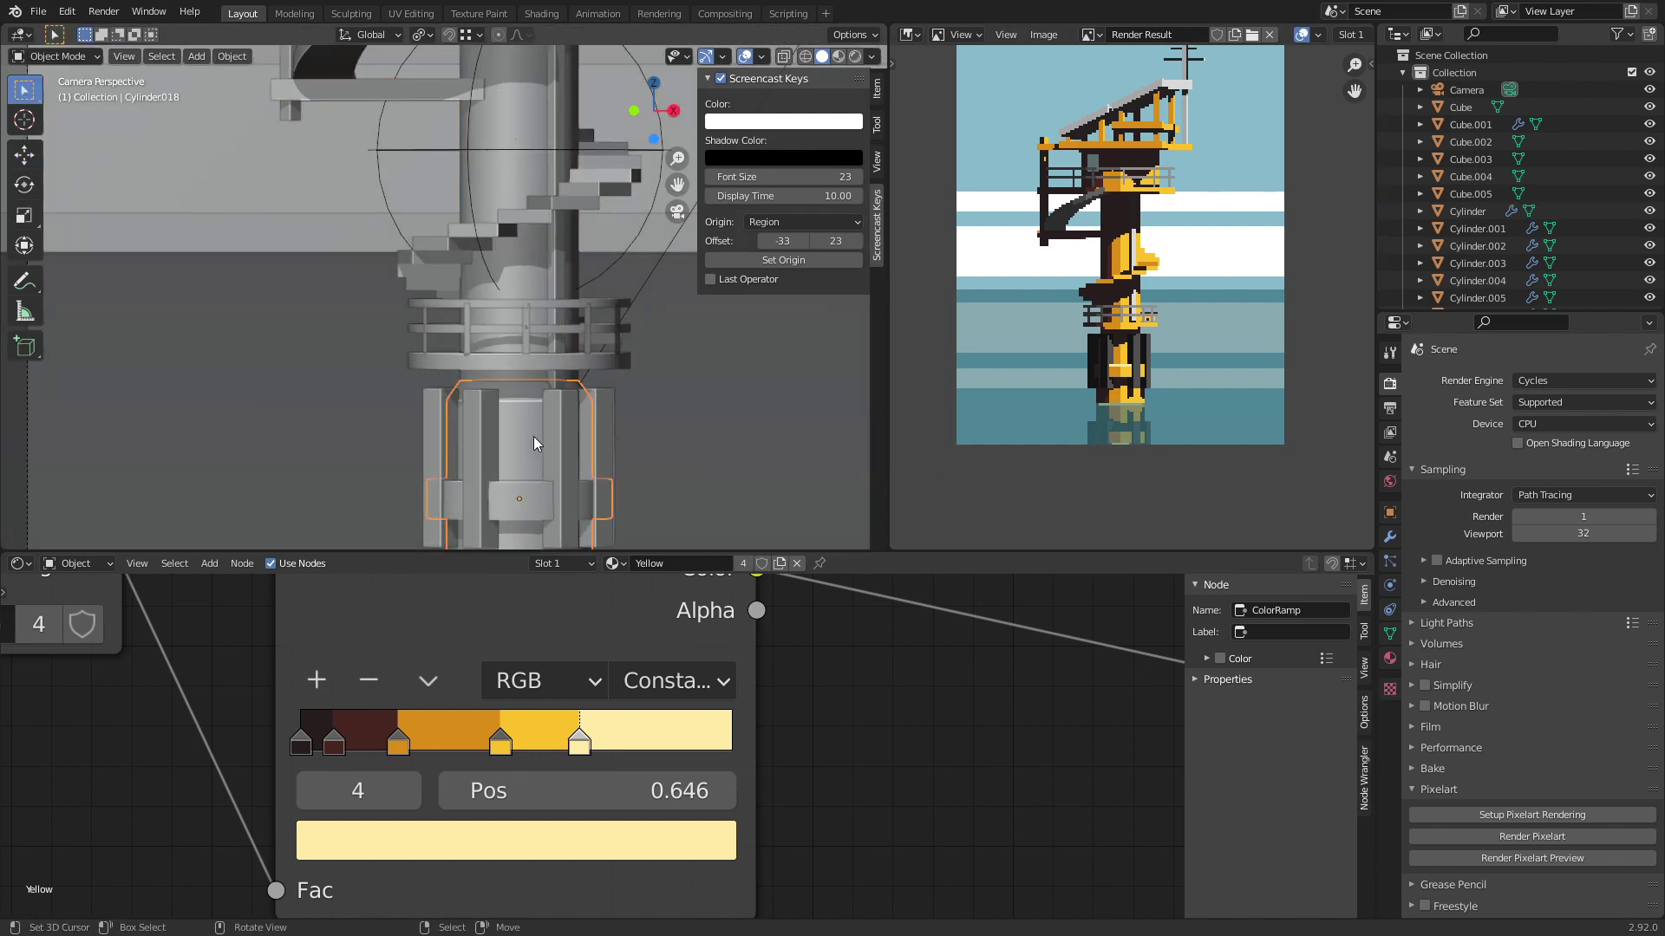
# Step: Replace the separated base section's materials with PixelExample, removing the Yellow, White and Material.003 assignments
pyautogui.click(1390, 658)
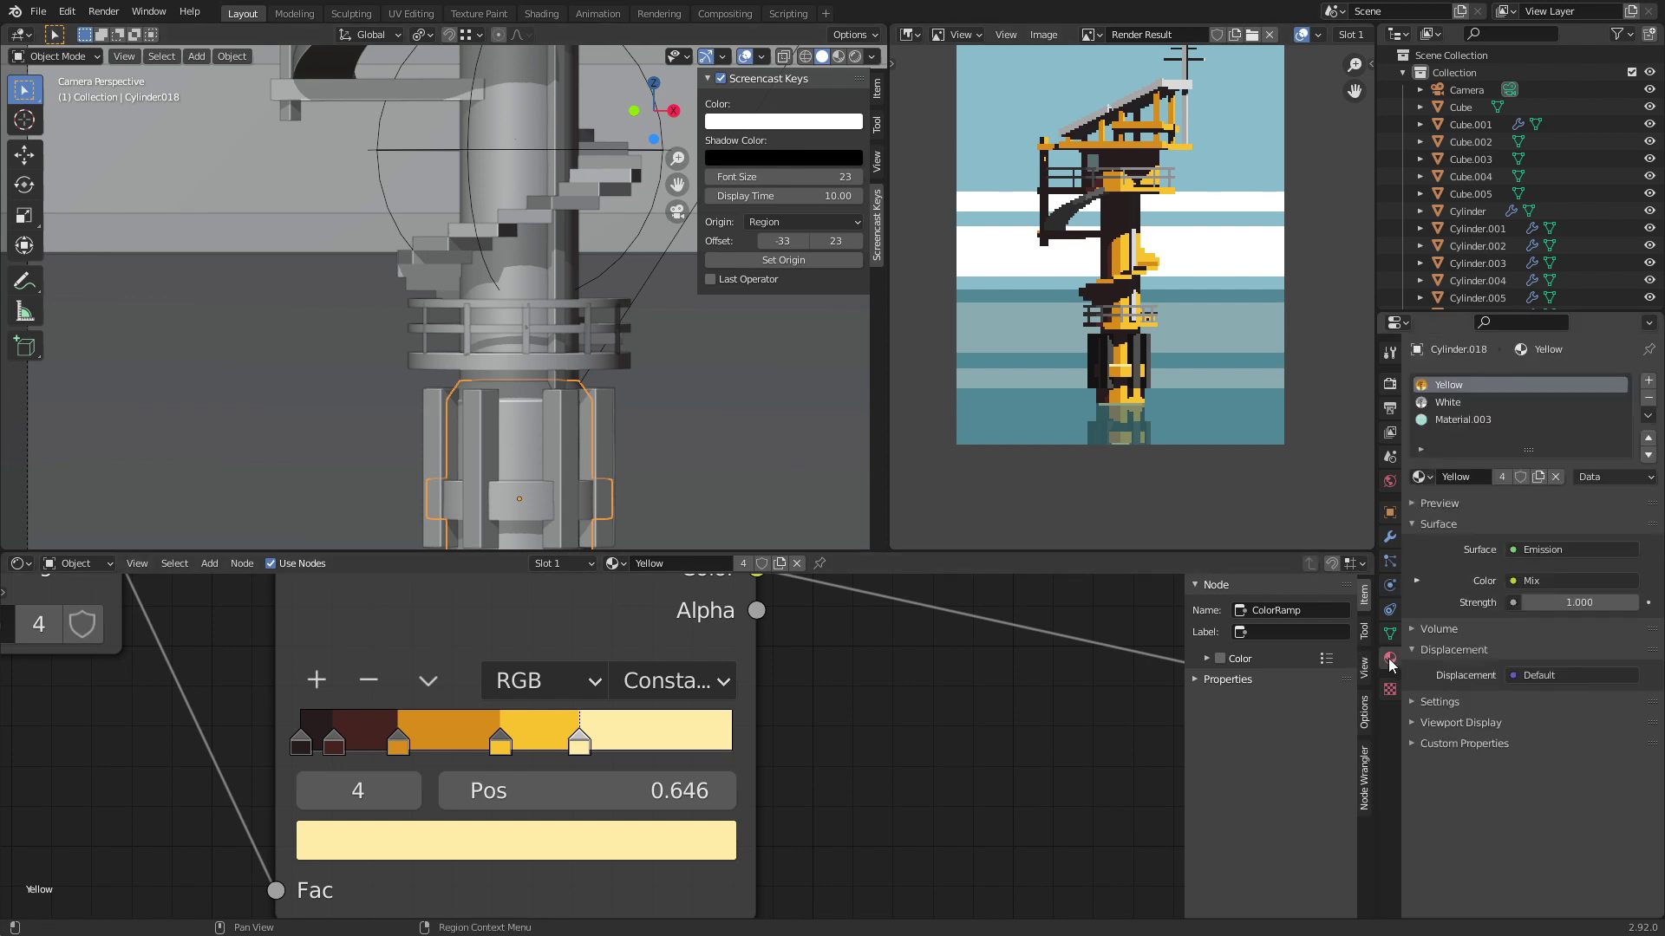
pyautogui.click(1647, 398)
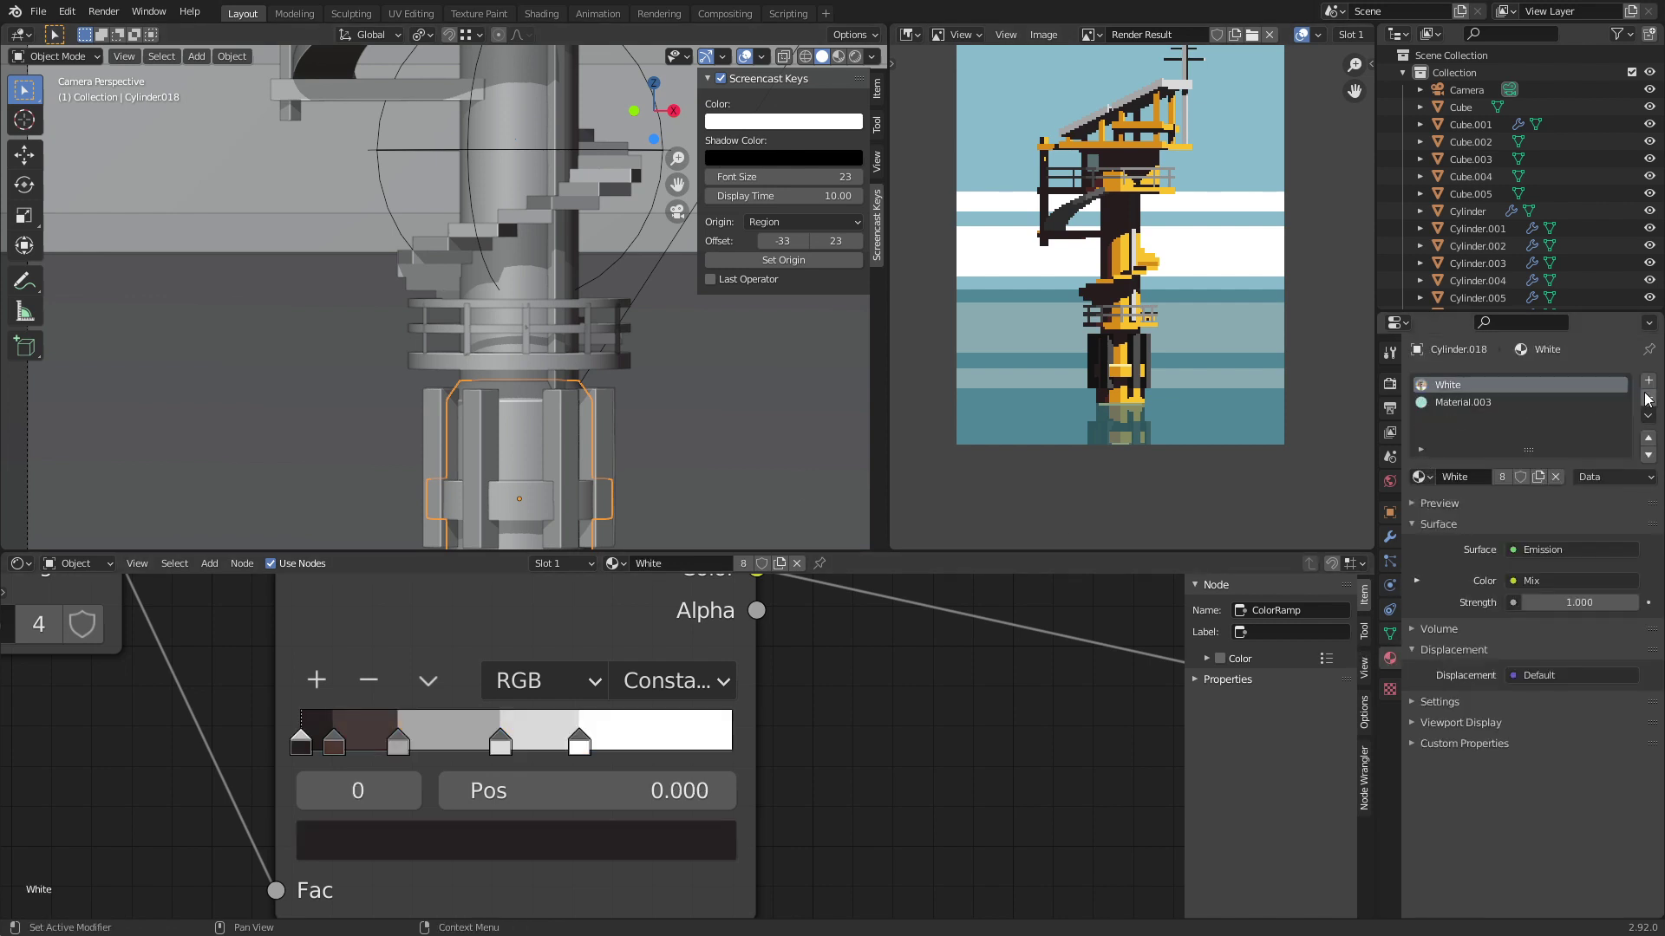
pyautogui.click(1417, 478)
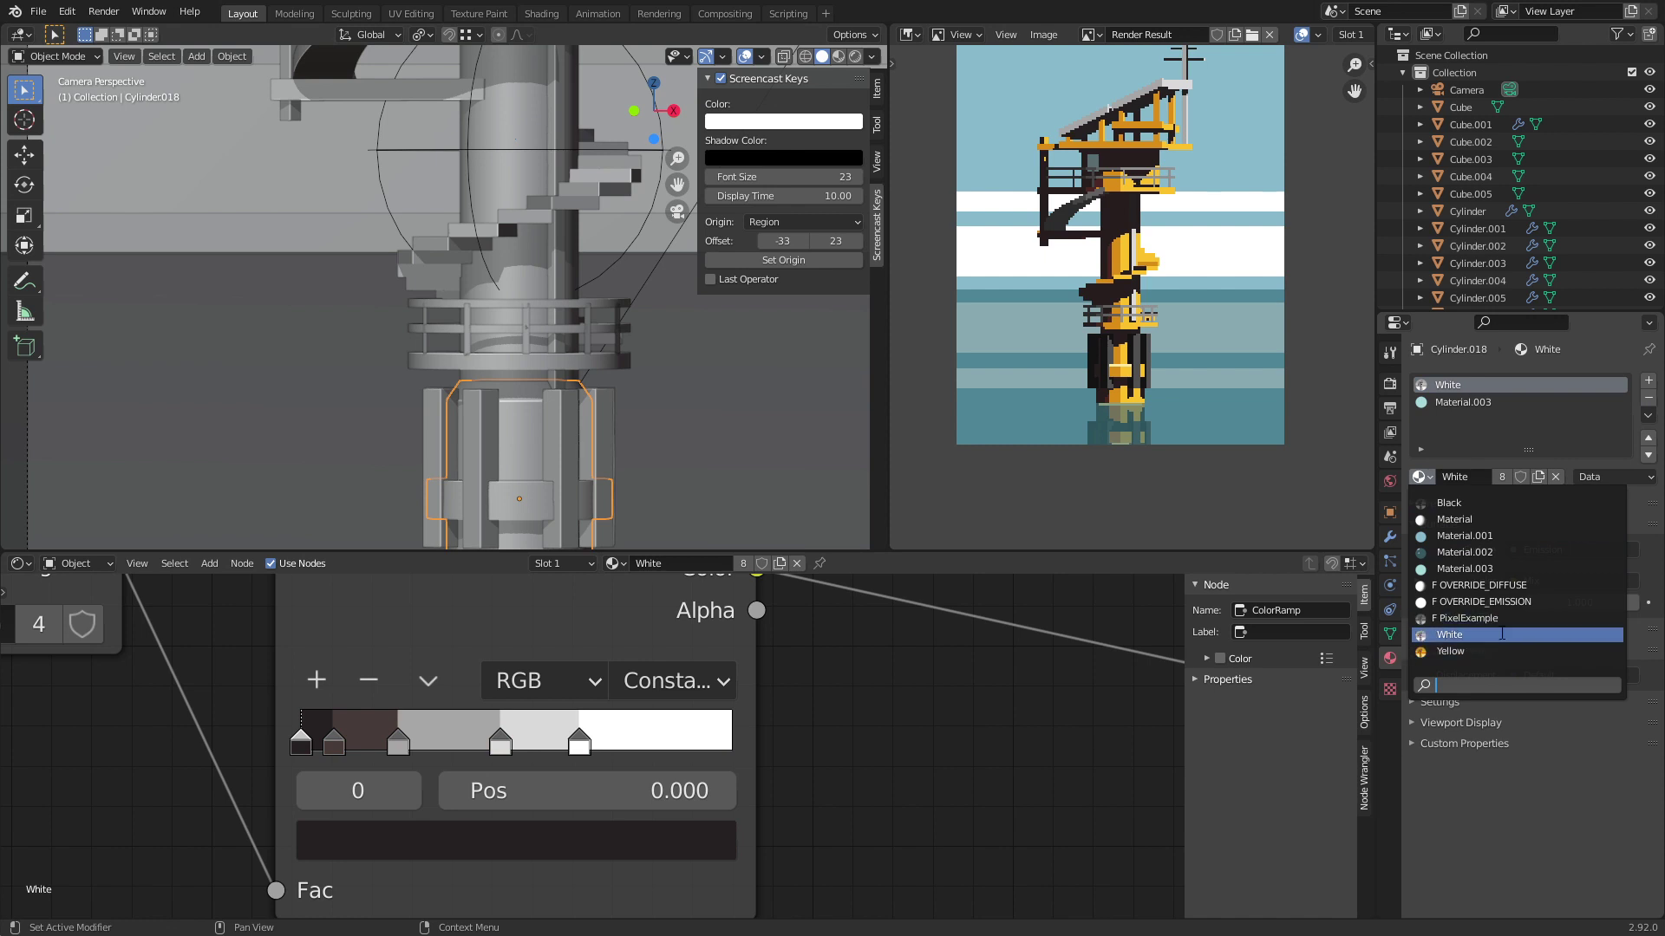
pyautogui.click(1468, 618)
pyautogui.click(1512, 403)
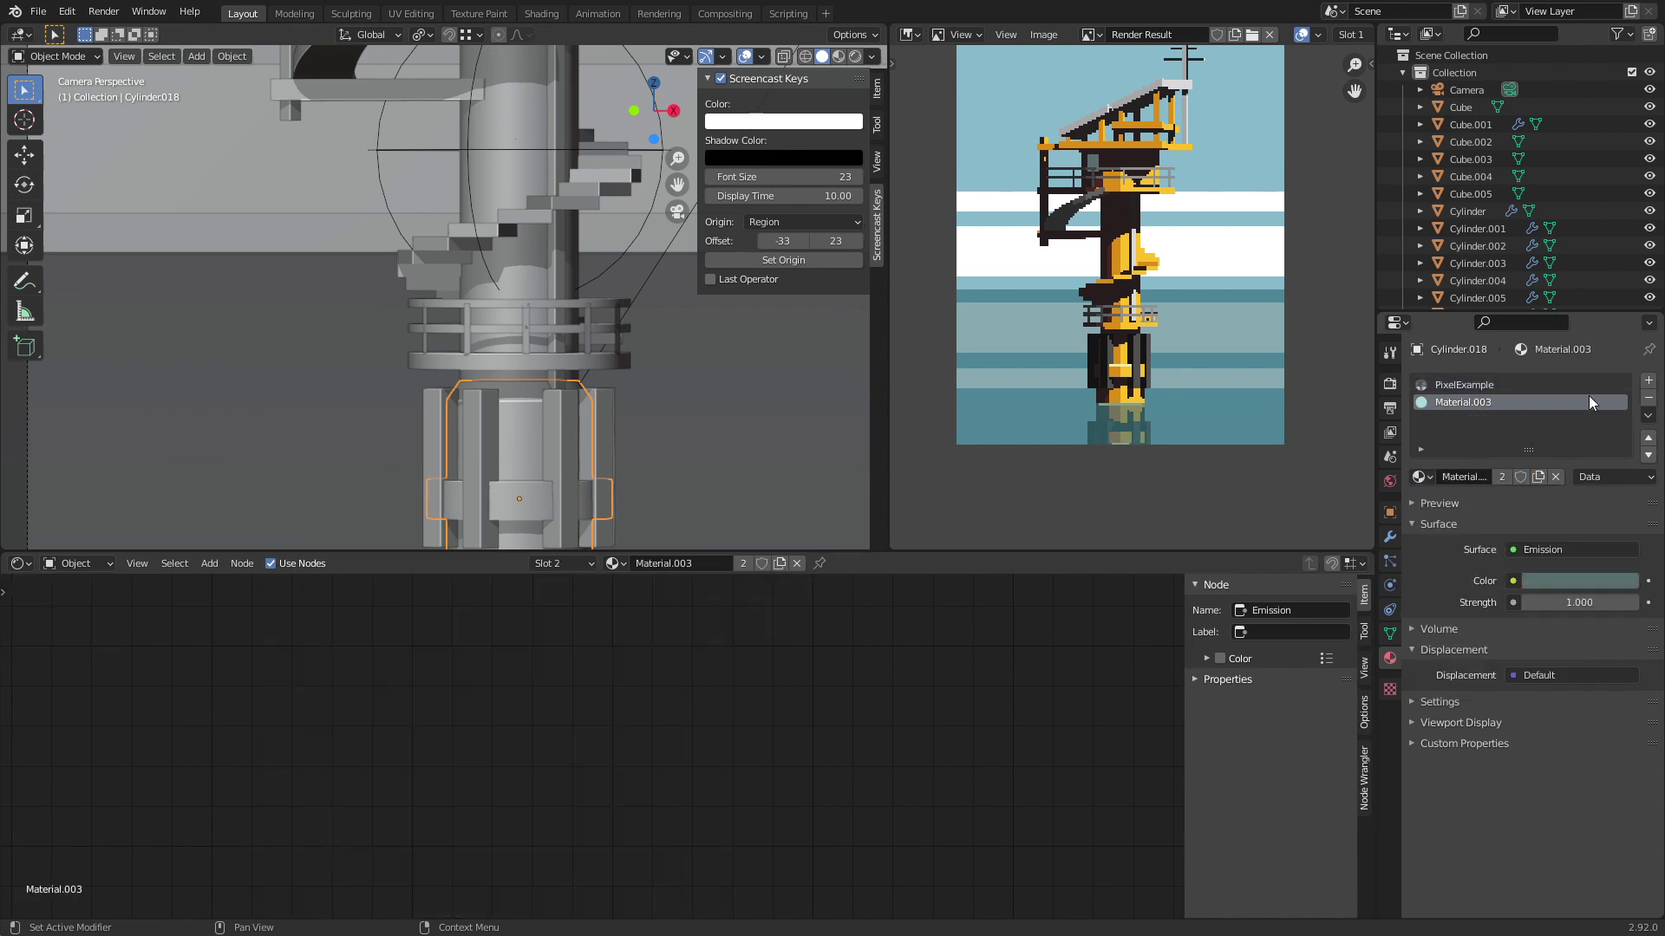
pyautogui.click(1647, 398)
# Step: Save the file, render a pixel art preview, and inspect the grey base section up close
pyautogui.hotkey('ctrl', 's')
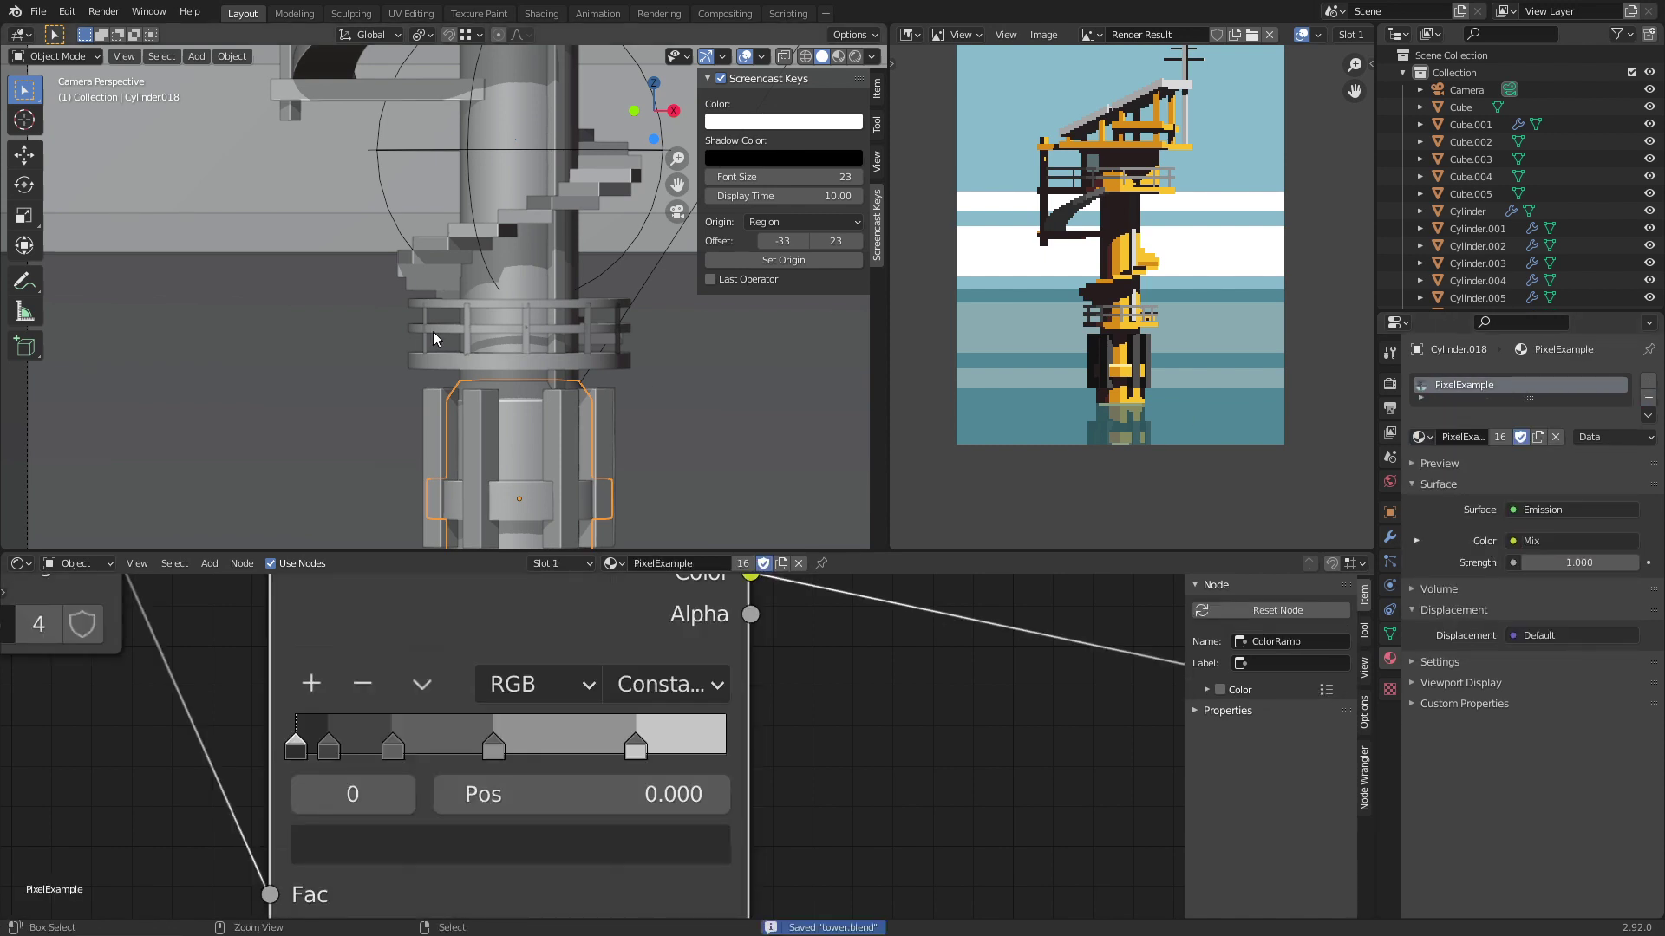
pyautogui.click(1388, 386)
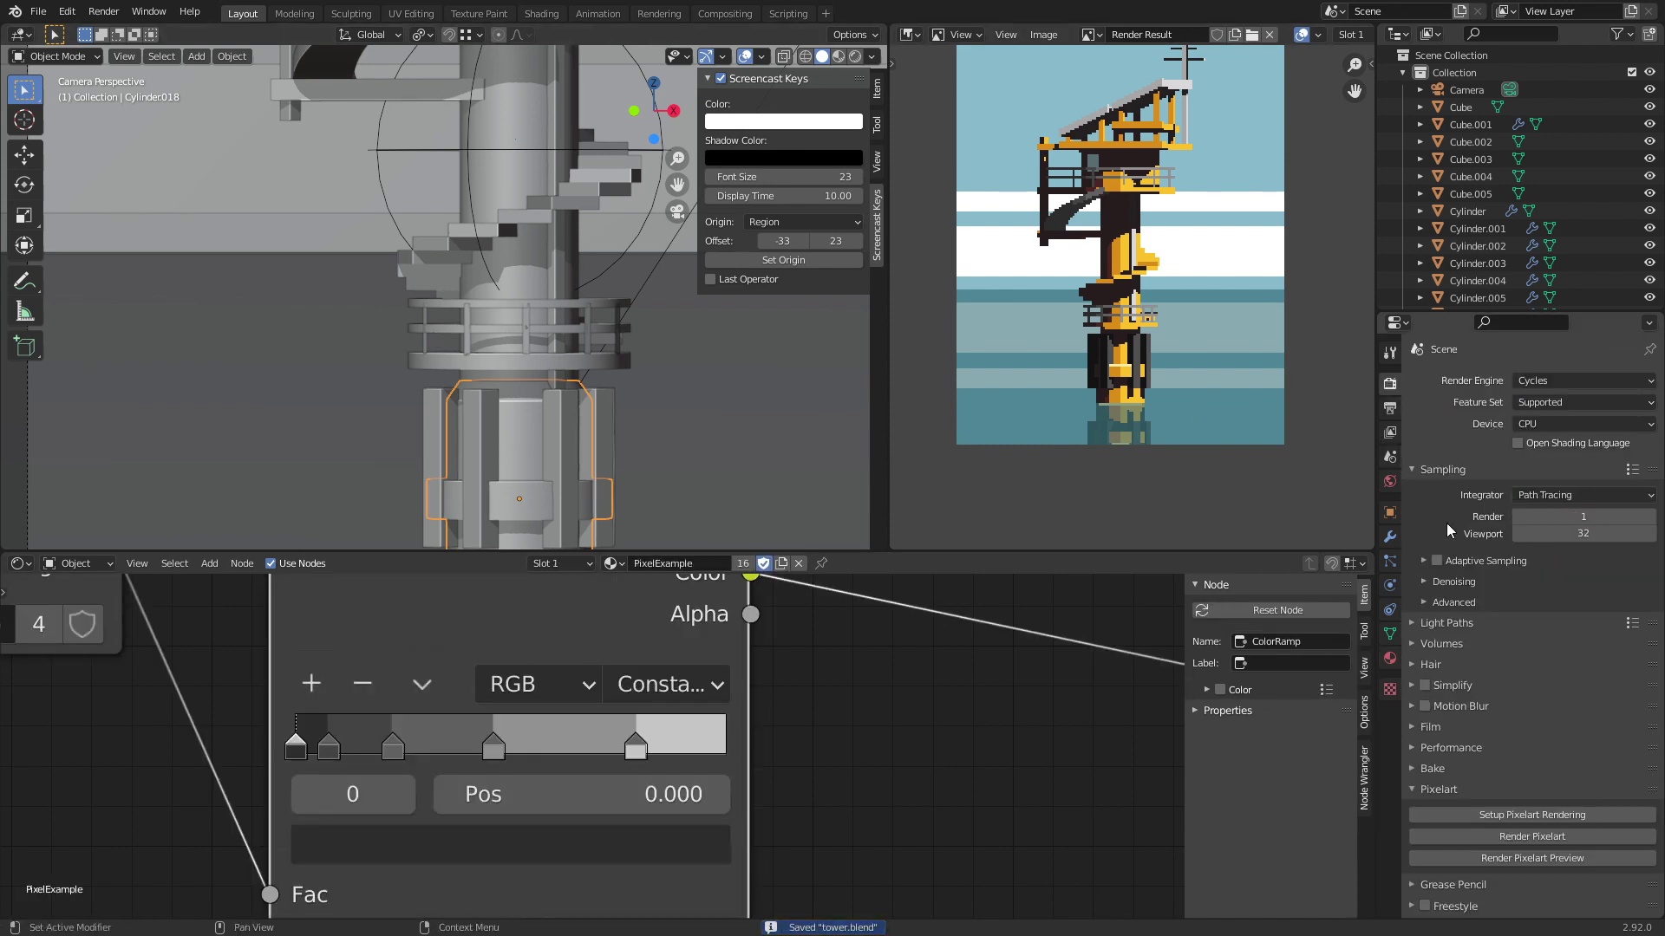
pyautogui.click(1529, 859)
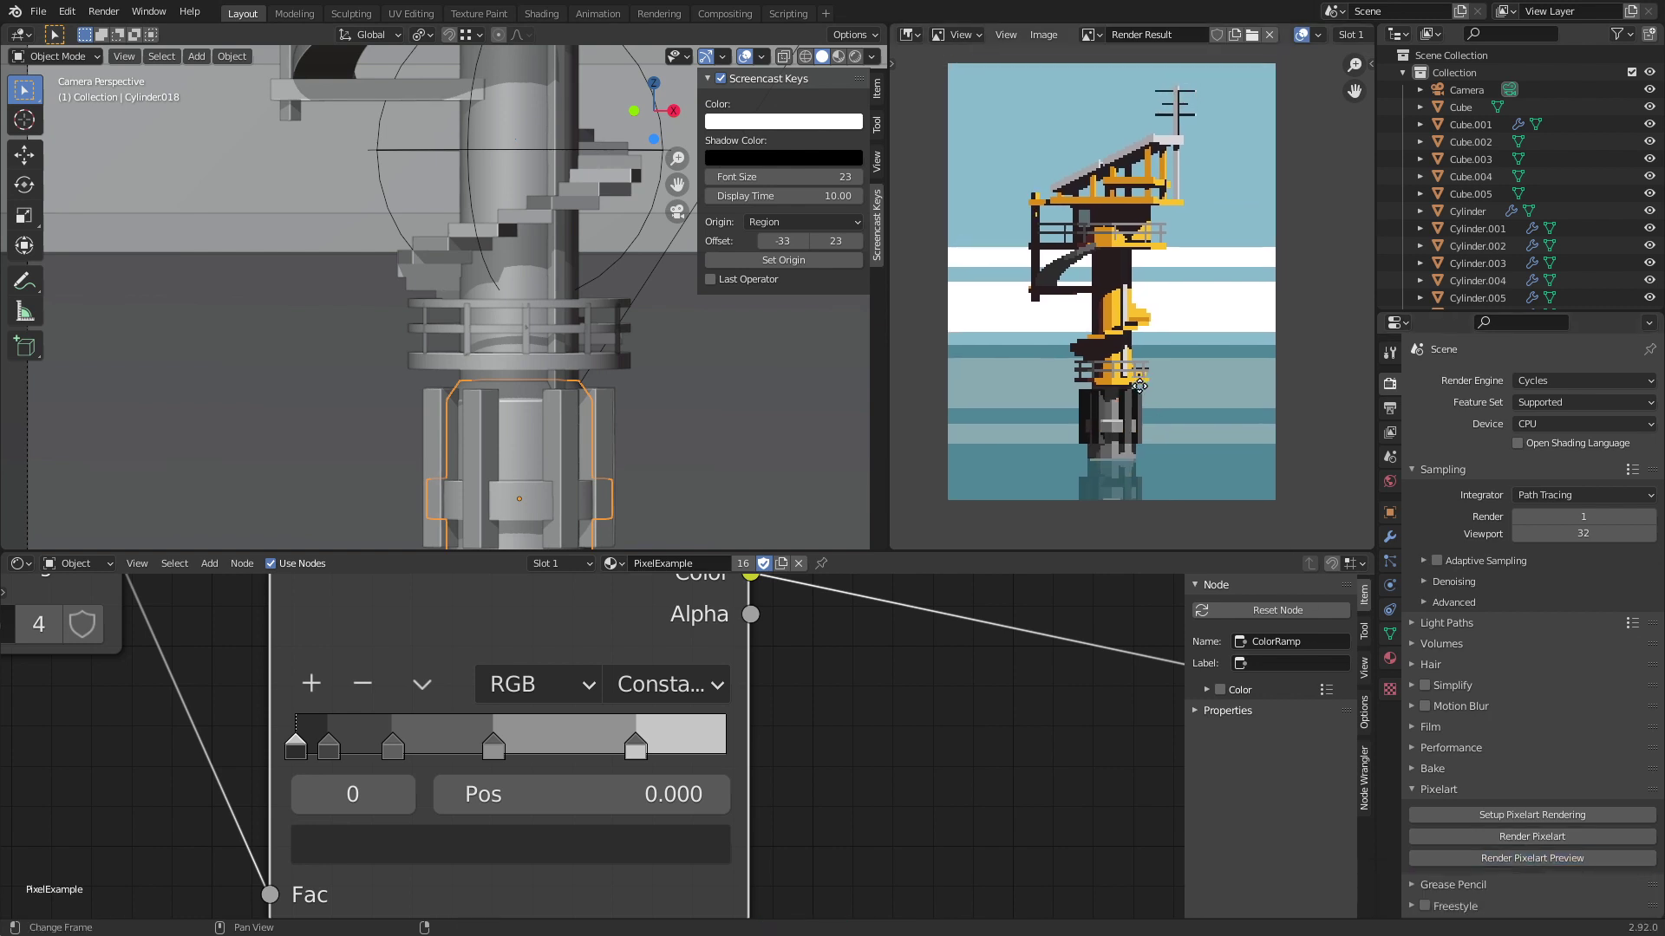
pyautogui.scroll(2, 1141, 425)
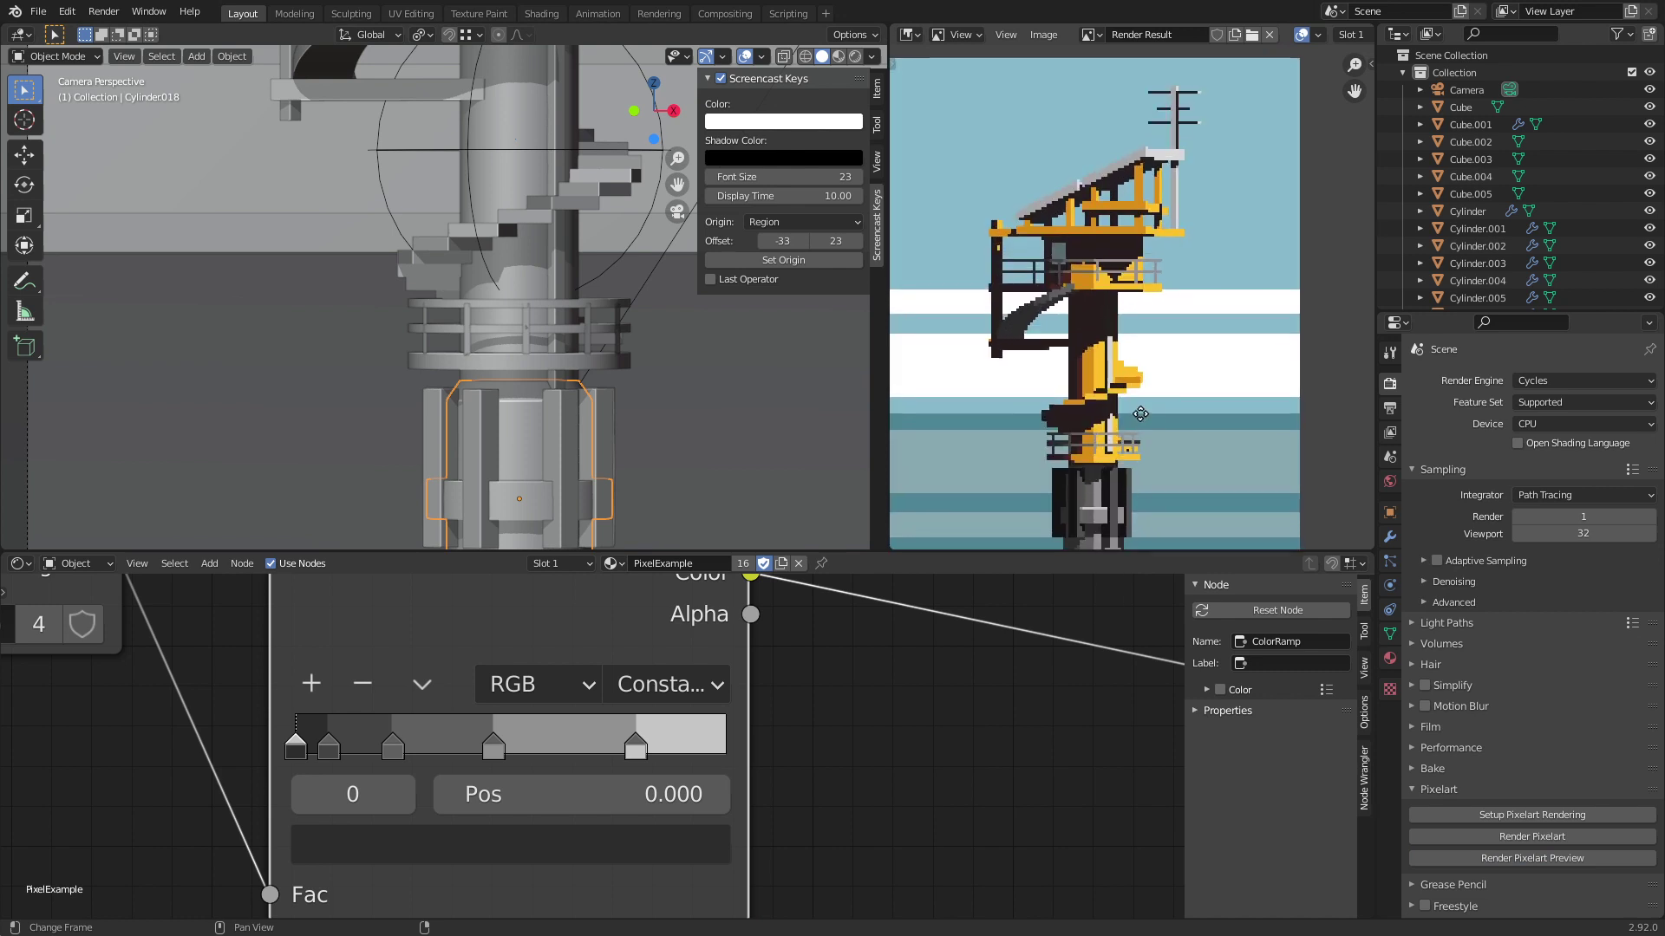
pyautogui.moveTo(1065, 454); pyautogui.dragTo(1063, 382, button='middle')
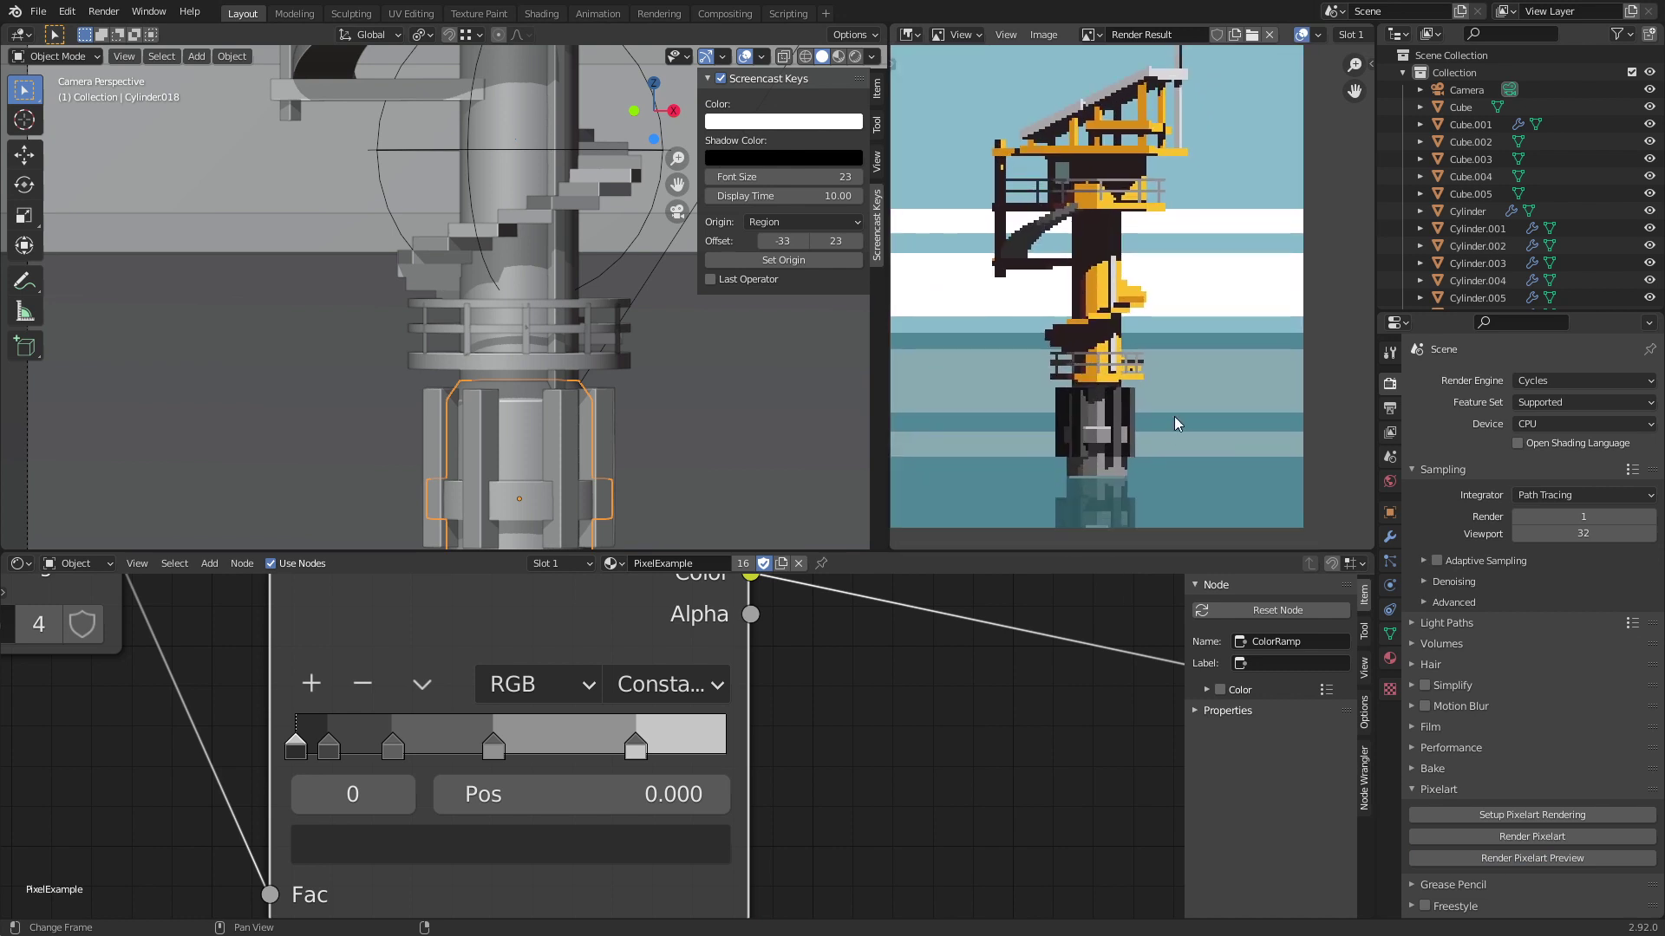
pyautogui.hotkey('ctrl', 's')
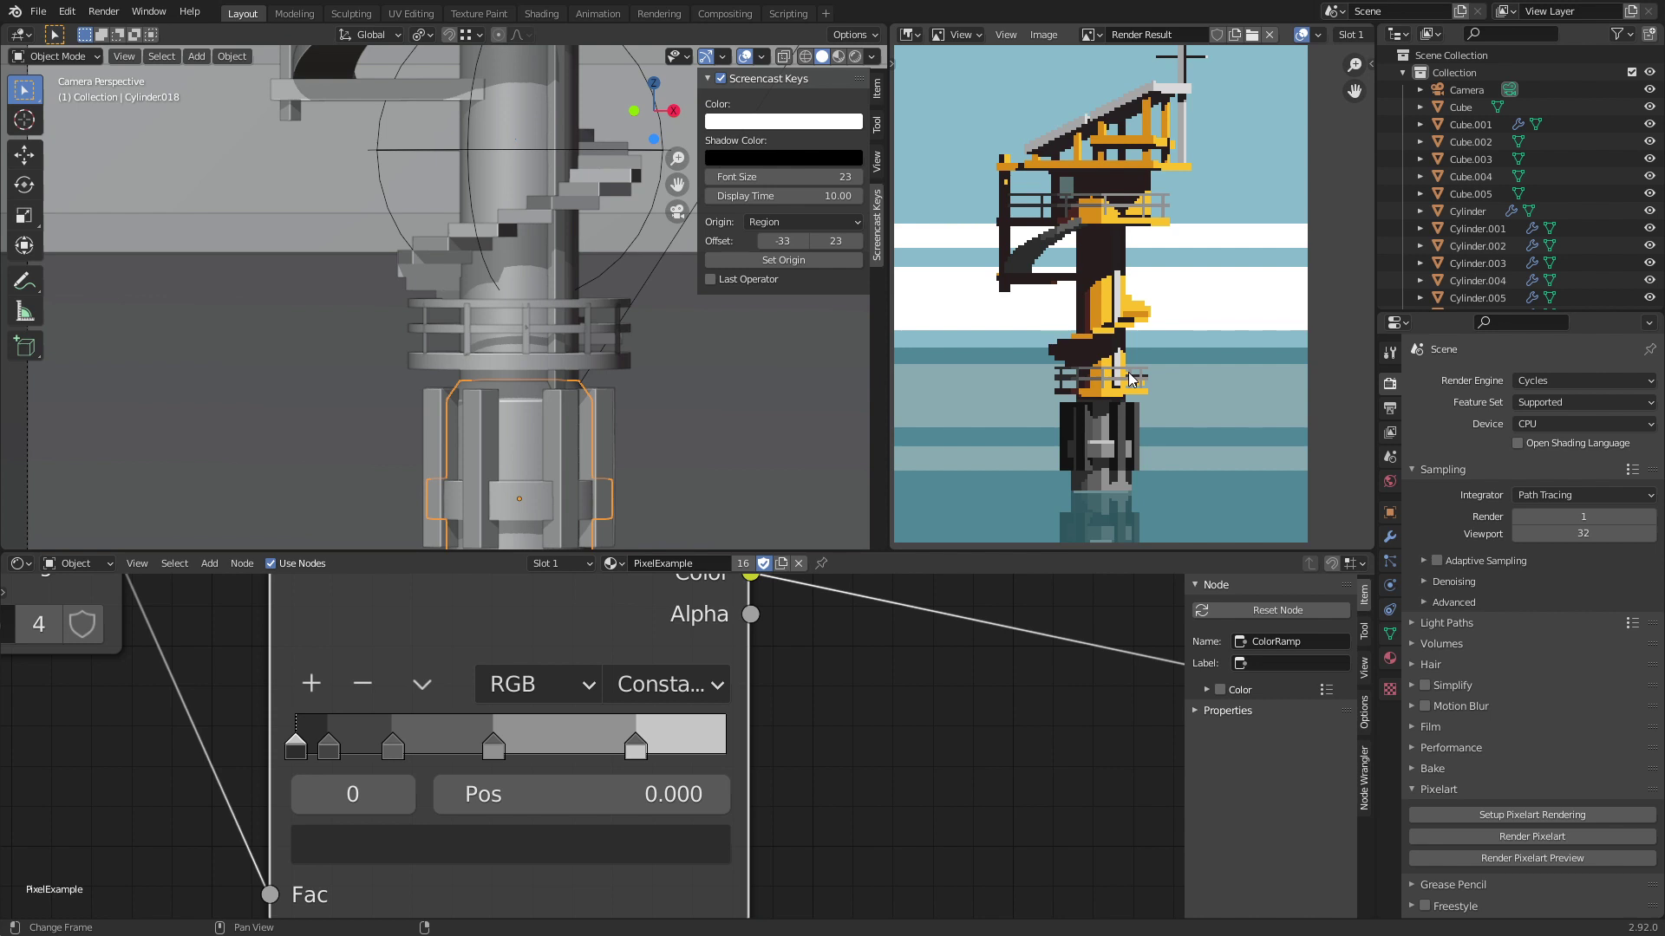
# Step: Add a mesh plane on the water surface in front of the tower base and frame it in the view
pyautogui.scroll(-3, 1128, 380)
pyautogui.scroll(3, 1126, 423)
pyautogui.scroll(-5, 535, 417)
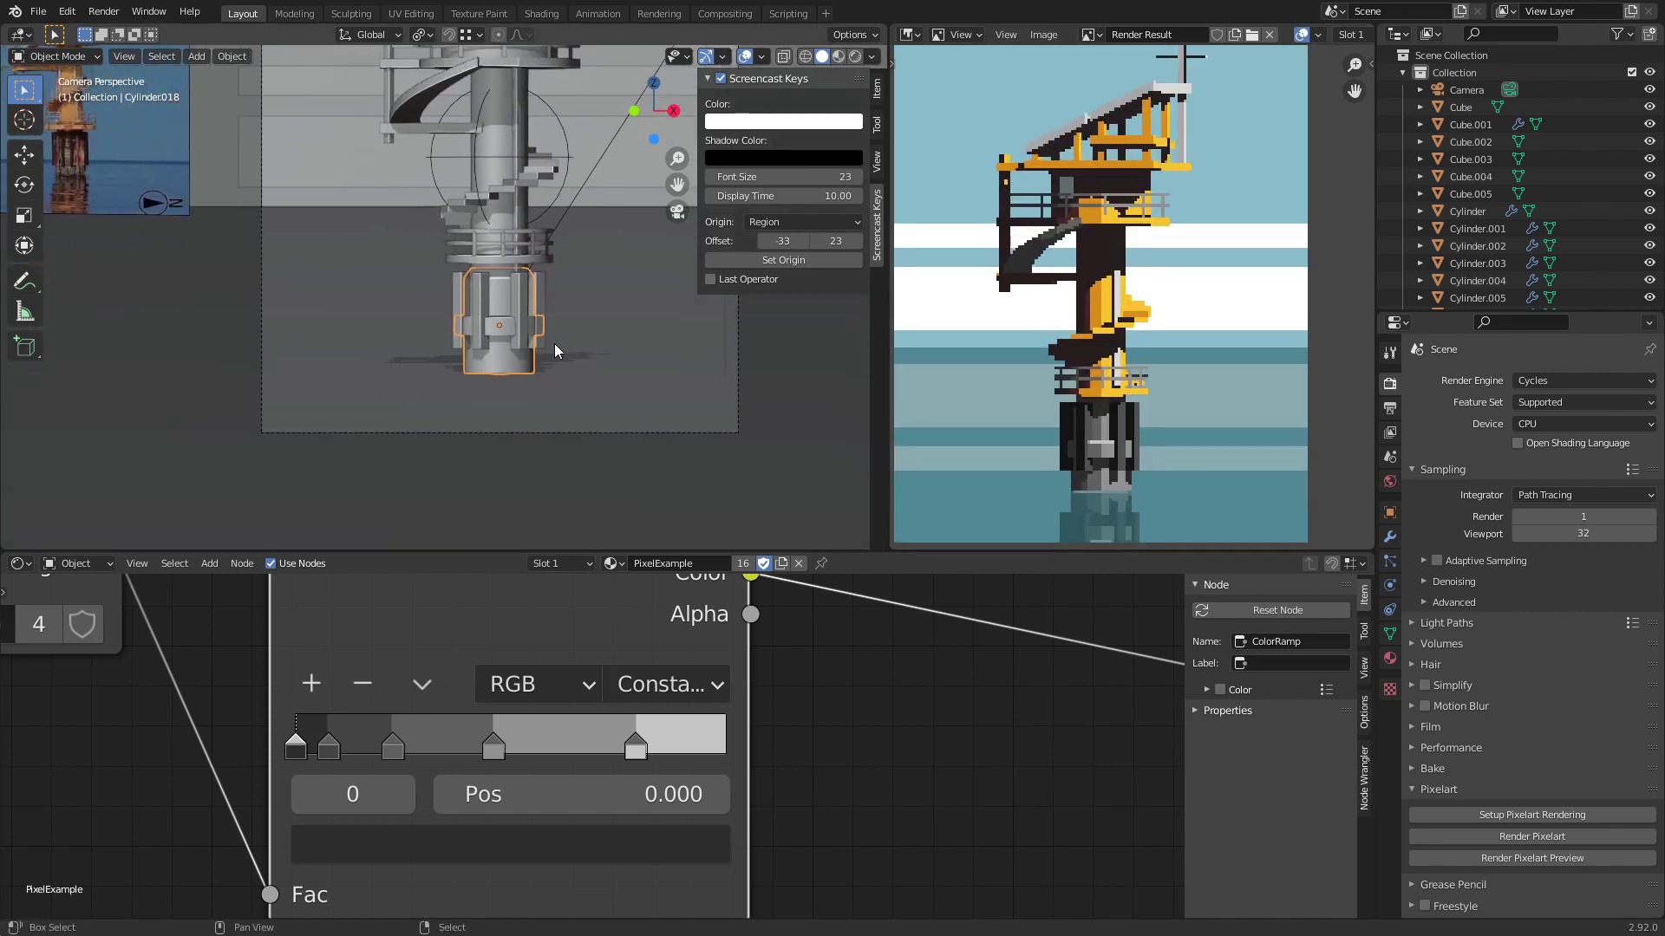
pyautogui.moveTo(536, 418); pyautogui.dragTo(583, 408, button='middle')
pyautogui.scroll(7, 438, 403)
pyautogui.keyDown('shift'); pyautogui.moveTo(424, 219); pyautogui.dragTo(431, 346, button='middle'); pyautogui.keyUp('shift')
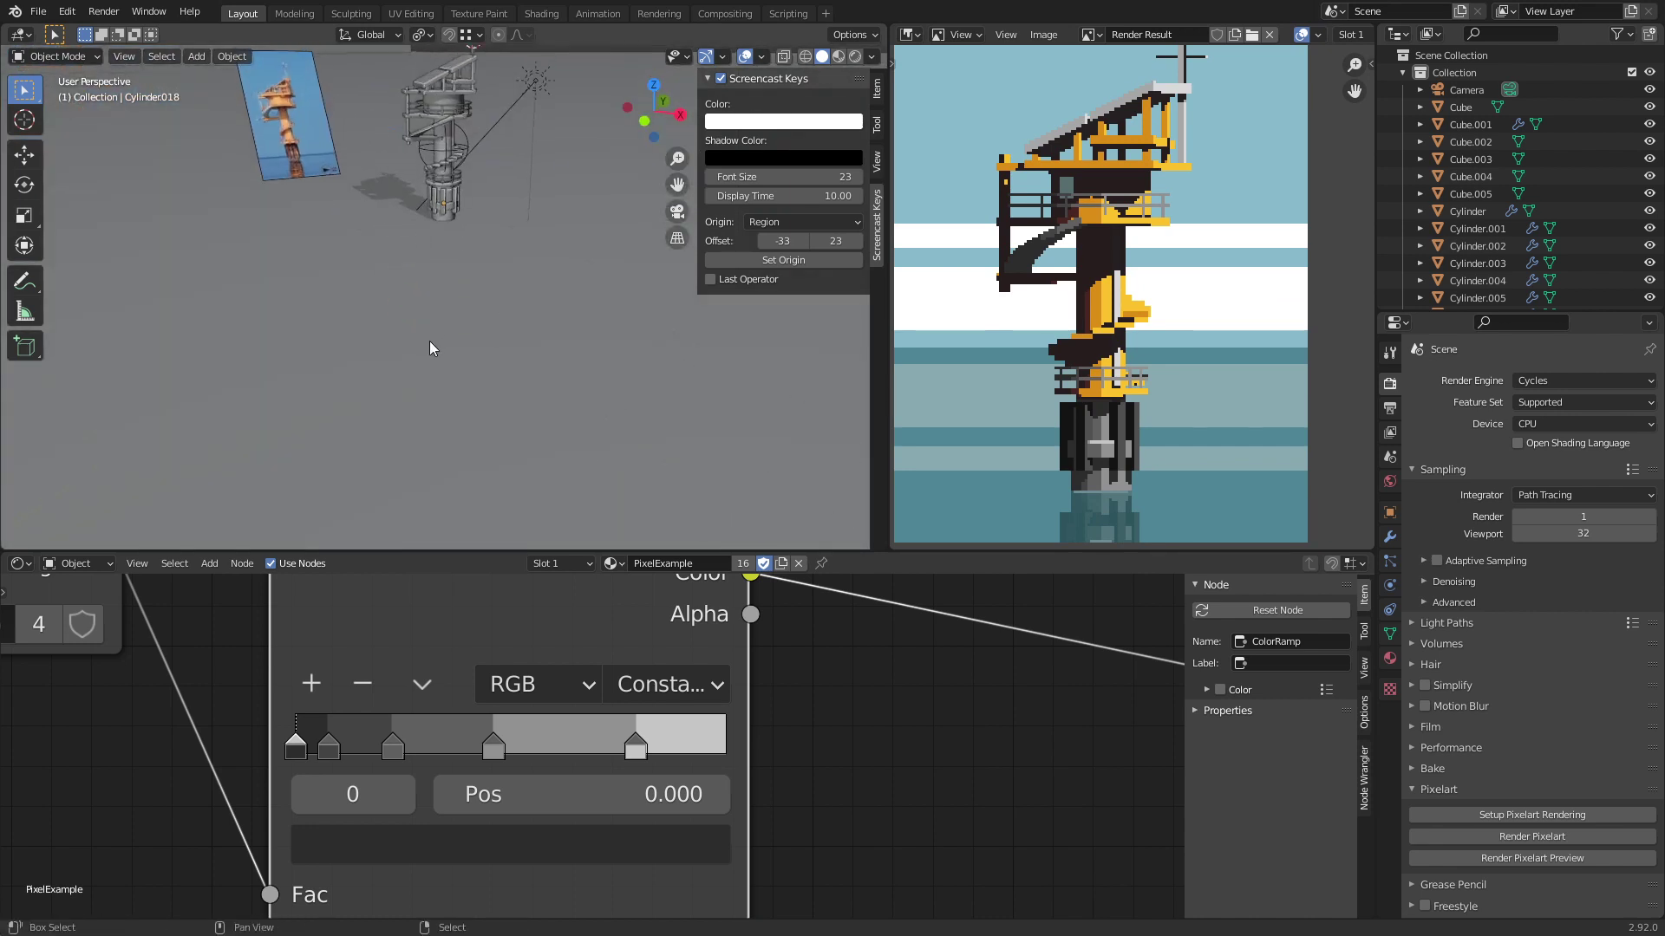
pyautogui.scroll(3, 431, 346)
pyautogui.moveTo(431, 218); pyautogui.dragTo(445, 265, button='middle')
pyautogui.hotkey('shift', 'a')
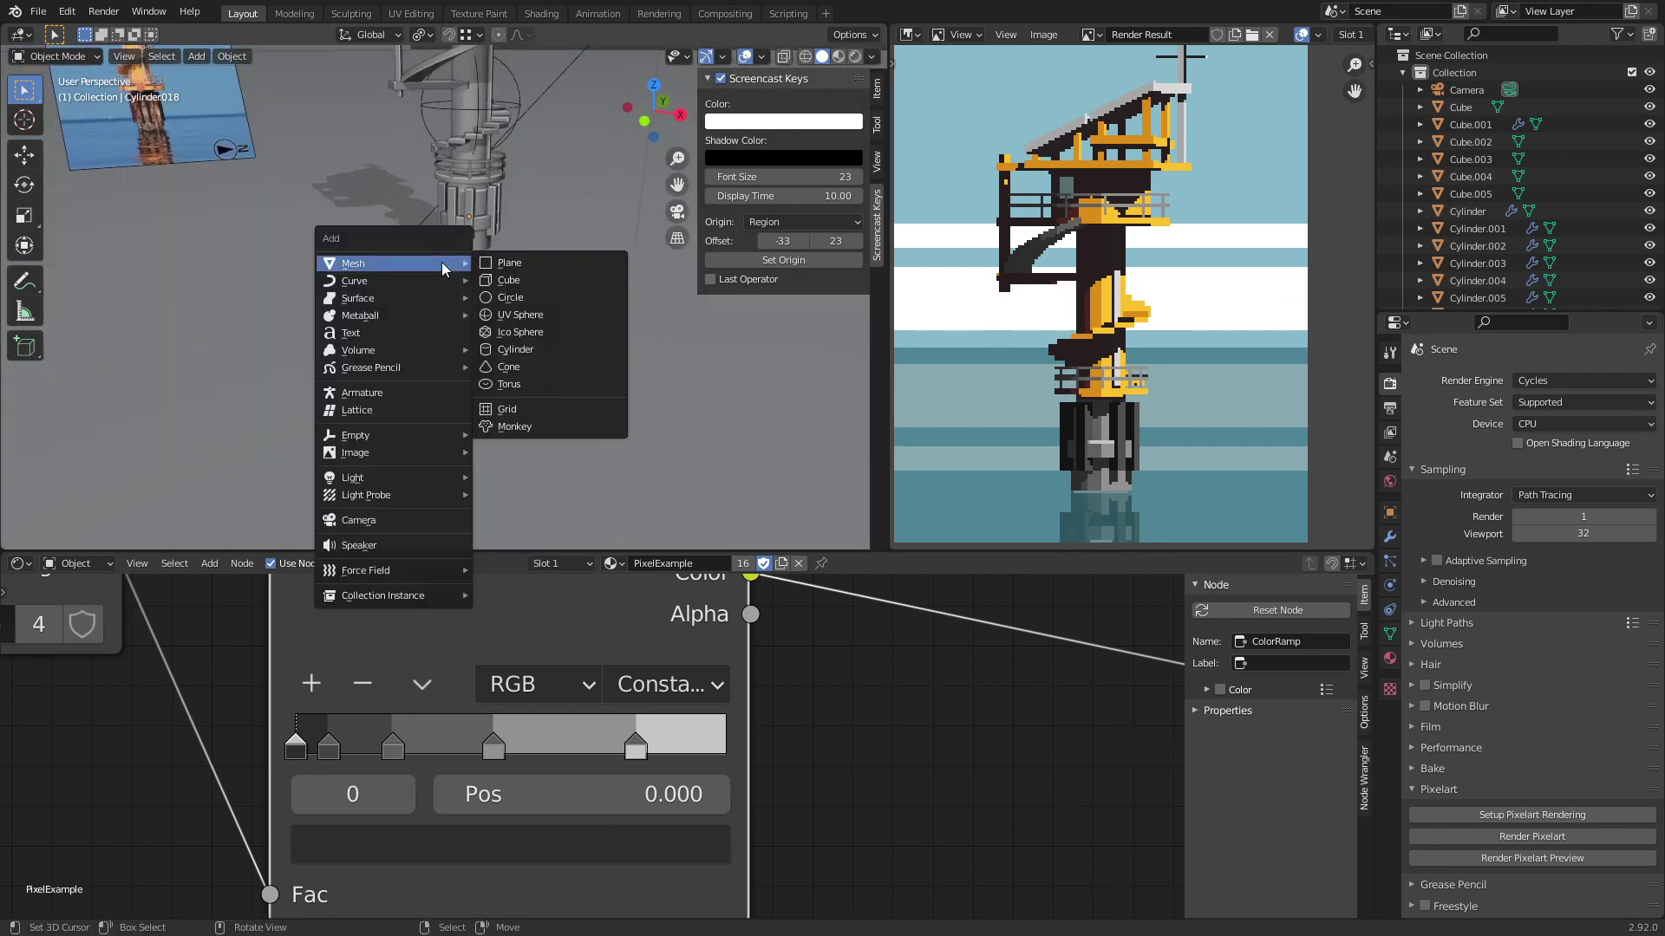
pyautogui.click(506, 259)
pyautogui.press('KP_Decimal')
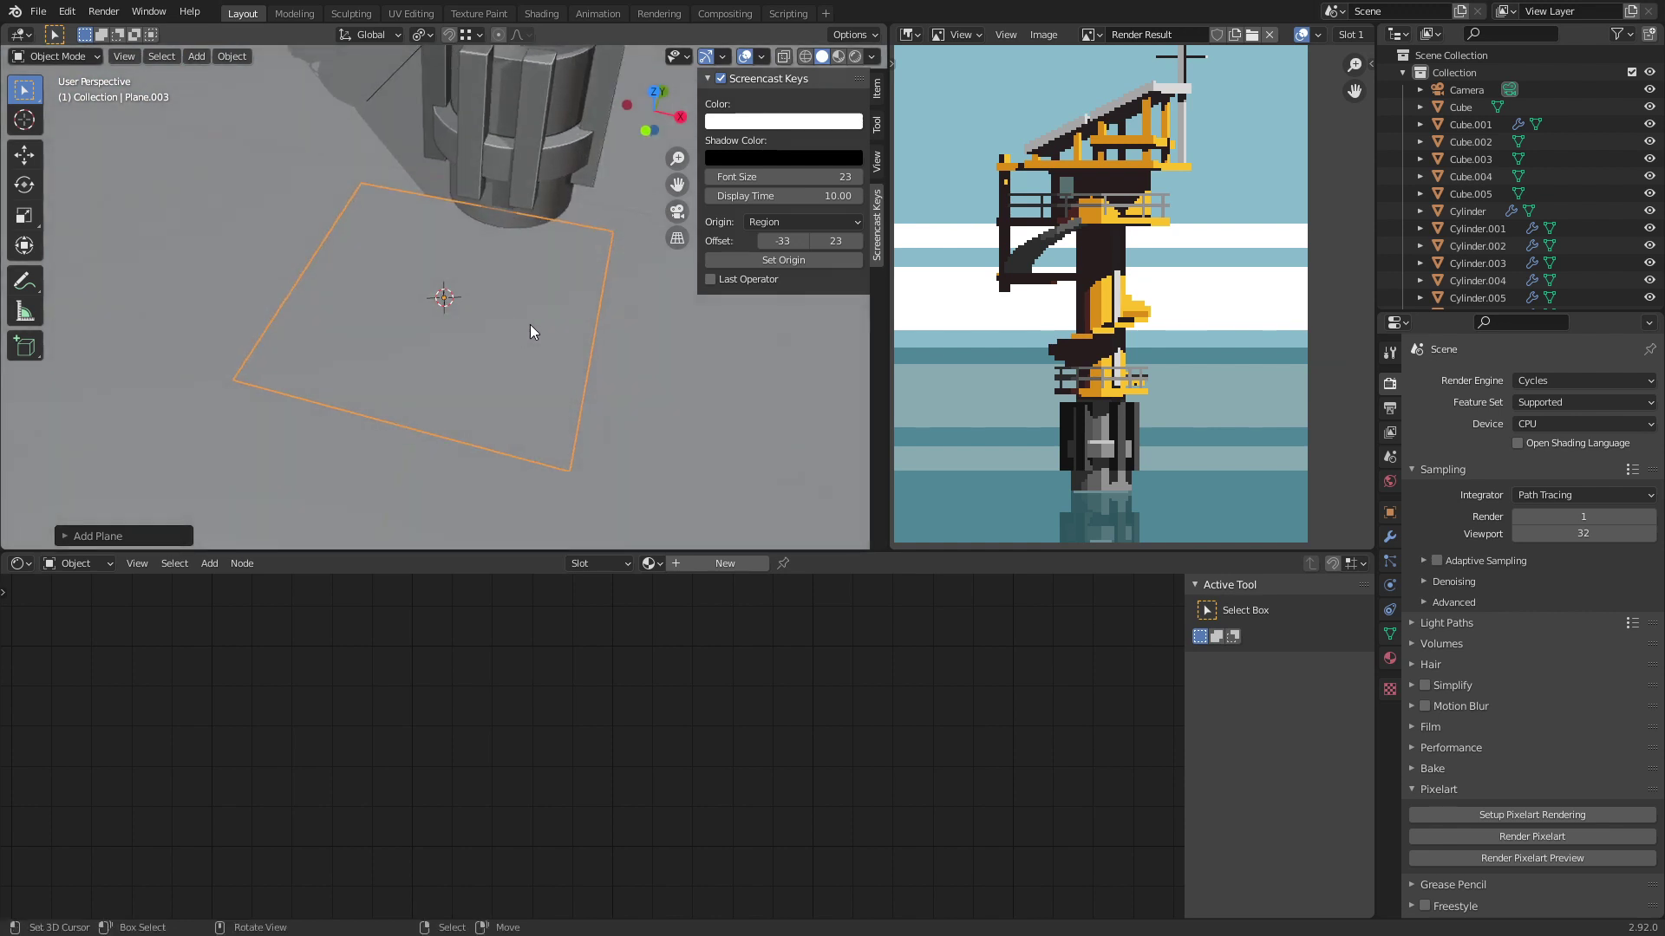
# Step: Shrink the new plane's mesh and stretch it along the X axis into an elongated rectangle
pyautogui.press('Tab')
pyautogui.press('s')
pyautogui.click(520, 273)
pyautogui.scroll(2, 595, 335)
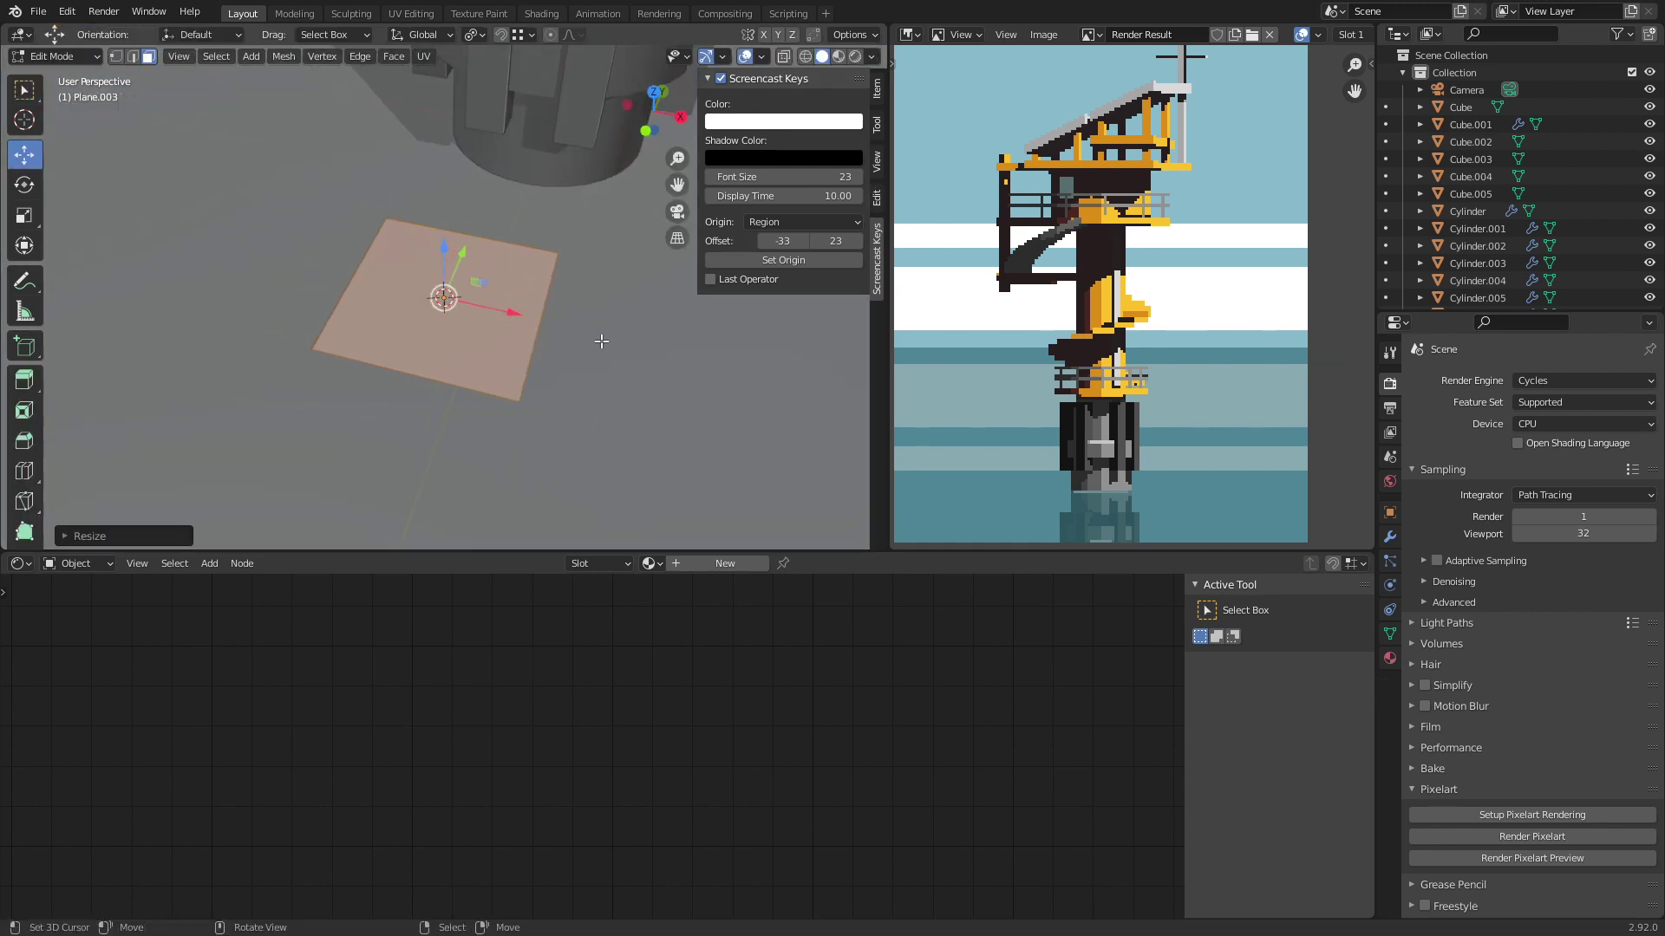
pyautogui.press('s')
pyautogui.click(555, 335)
pyautogui.press('s')
pyautogui.press('x')
pyautogui.click(626, 348)
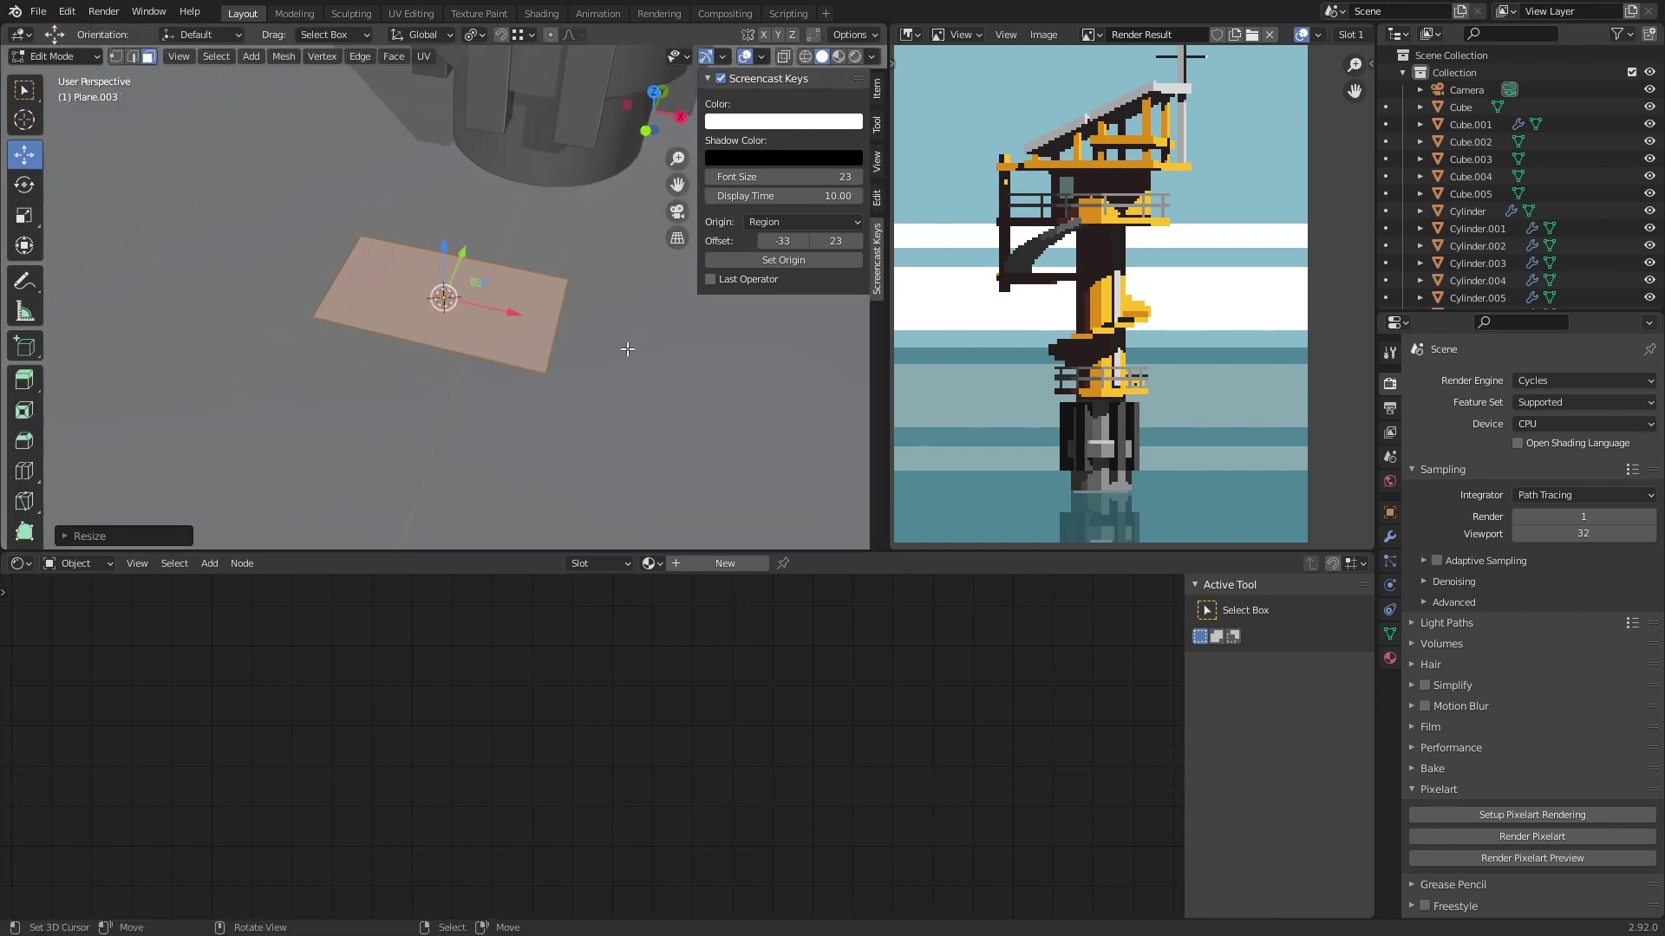
# Step: Add a centred lengthwise loop cut to the rectangle and move its end vertex outward along X to form a pointed bow
pyautogui.hotkey('ctrl', 'r')
pyautogui.click(577, 332)
pyautogui.rightClick(572, 329)
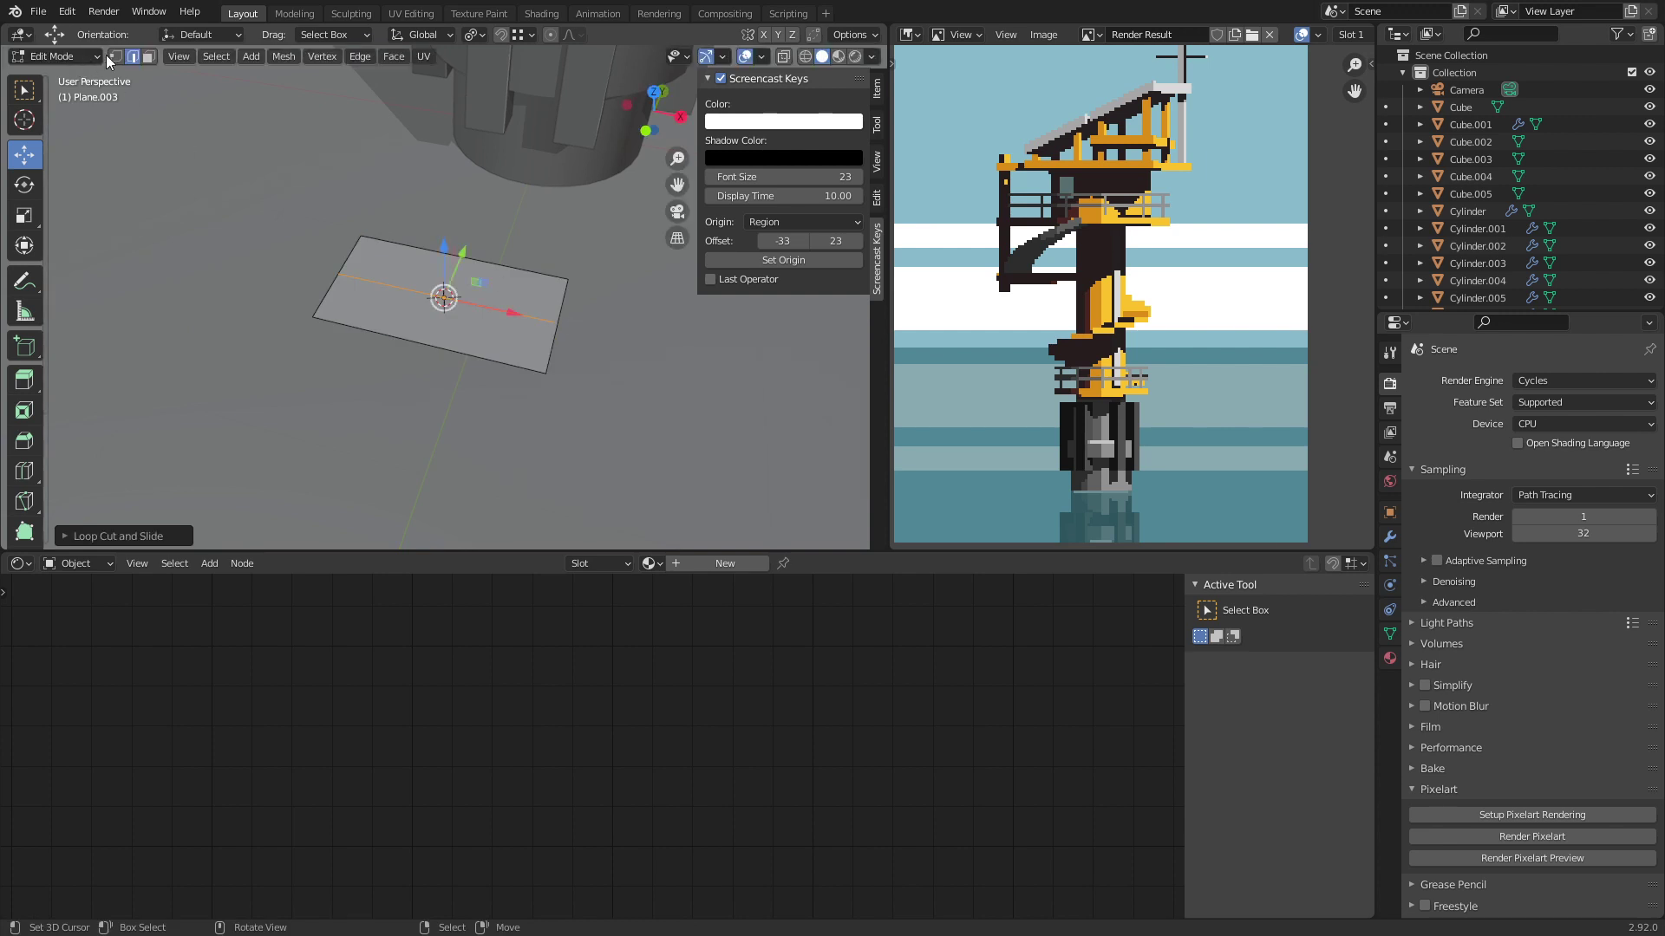
pyautogui.click(115, 57)
pyautogui.click(557, 322)
pyautogui.press('g')
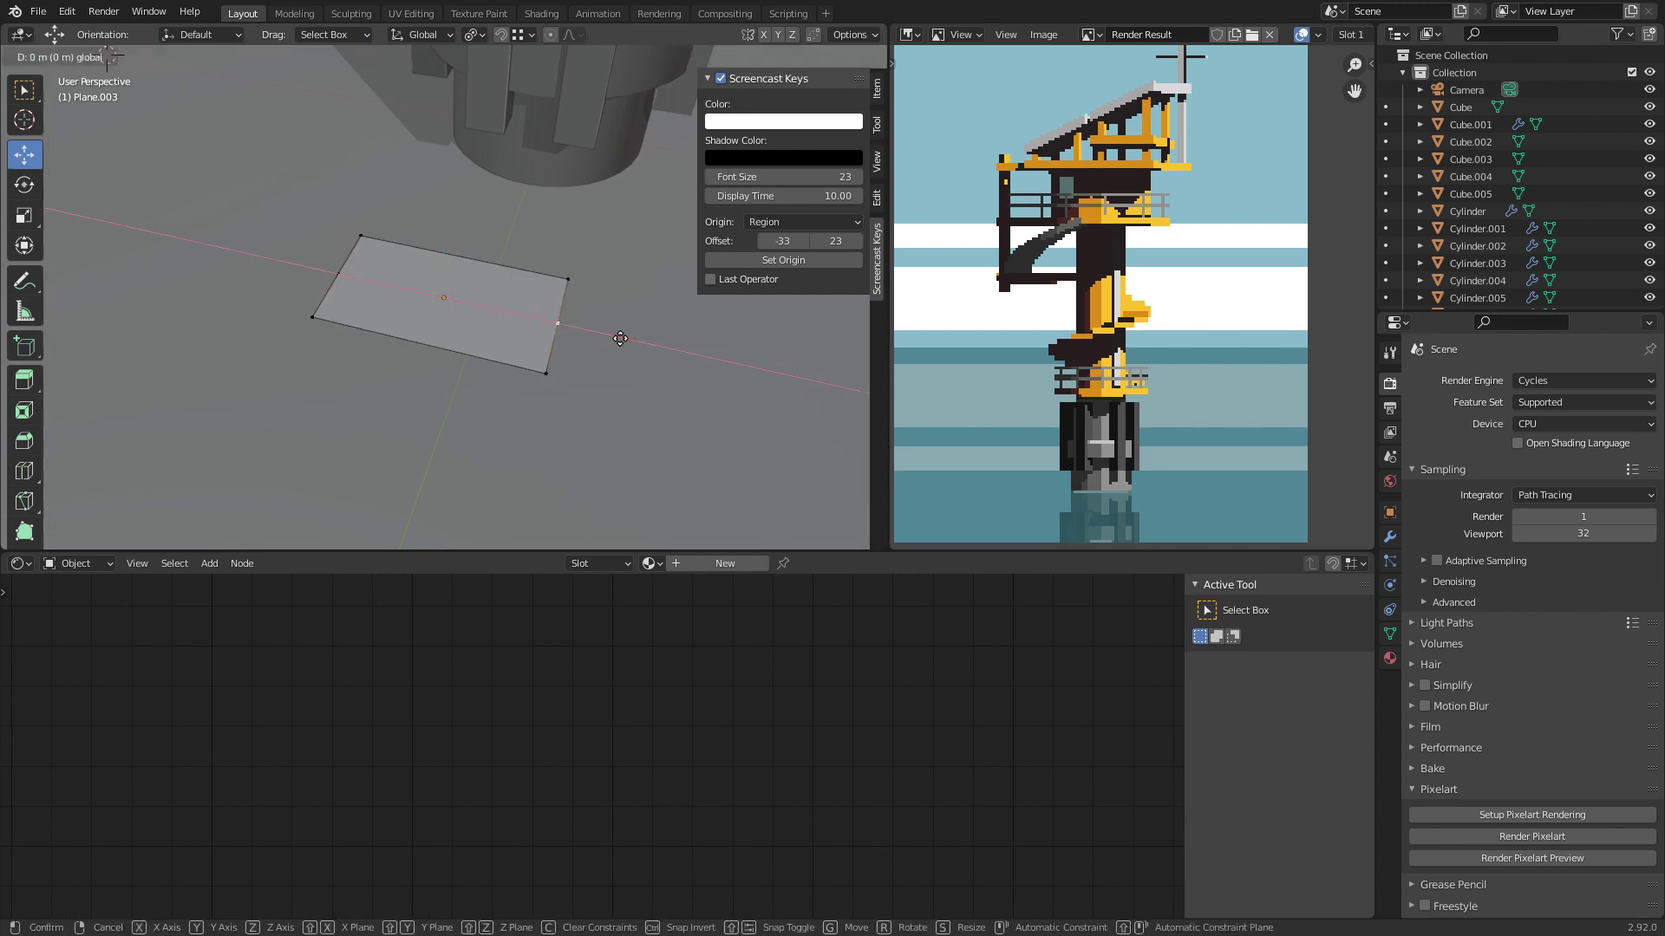
pyautogui.press('x')
pyautogui.click(673, 349)
# Step: Extrude the whole pointed shape upward to make a simple boat hull
pyautogui.press('a')
pyautogui.moveTo(659, 348); pyautogui.dragTo(558, 364, button='middle')
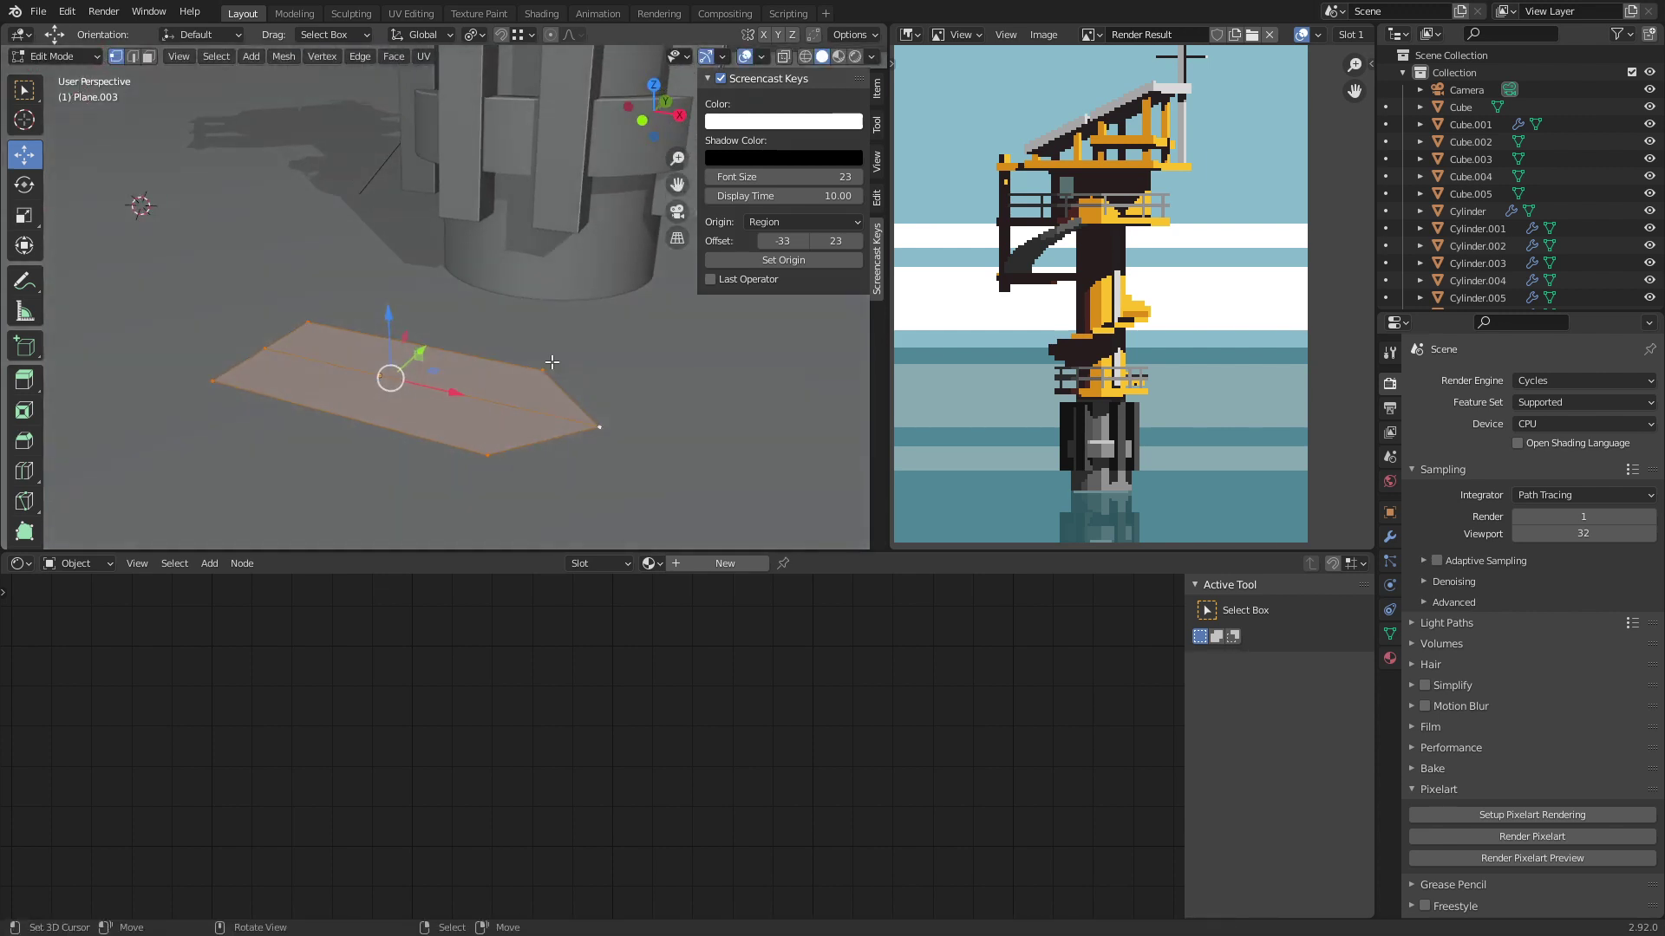
pyautogui.press('e')
pyautogui.click(555, 326)
pyautogui.press('Tab')
pyautogui.scroll(-4, 578, 304)
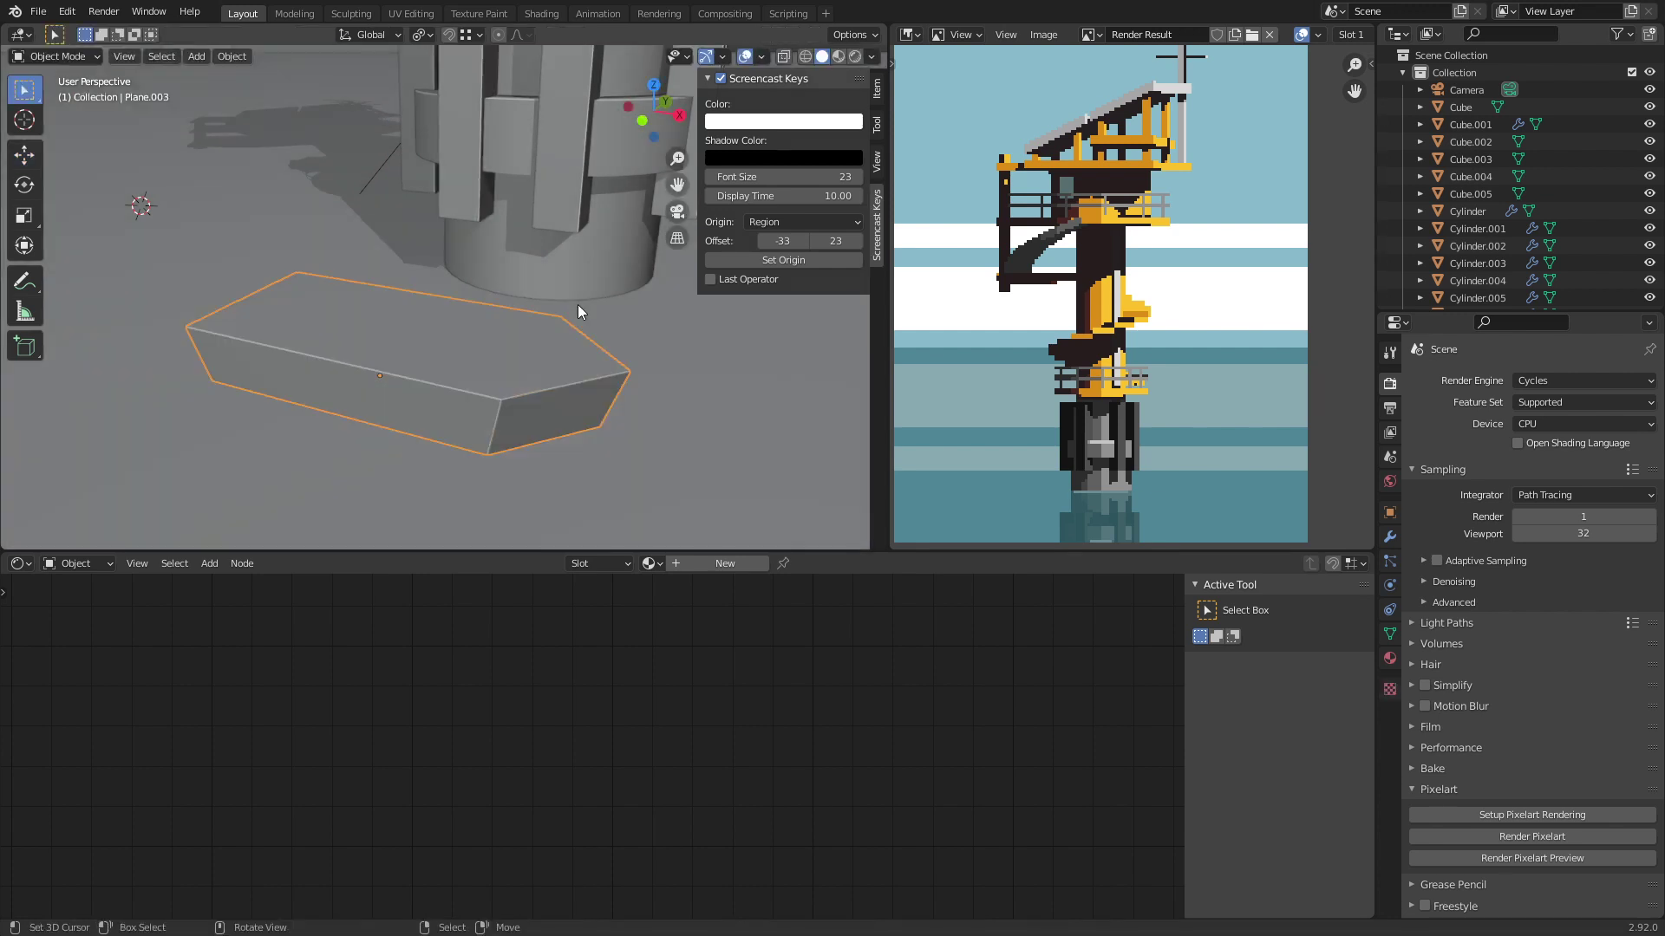
# Step: Return to the camera view and assign the Yellow material to the boat
pyautogui.press('KP_0')
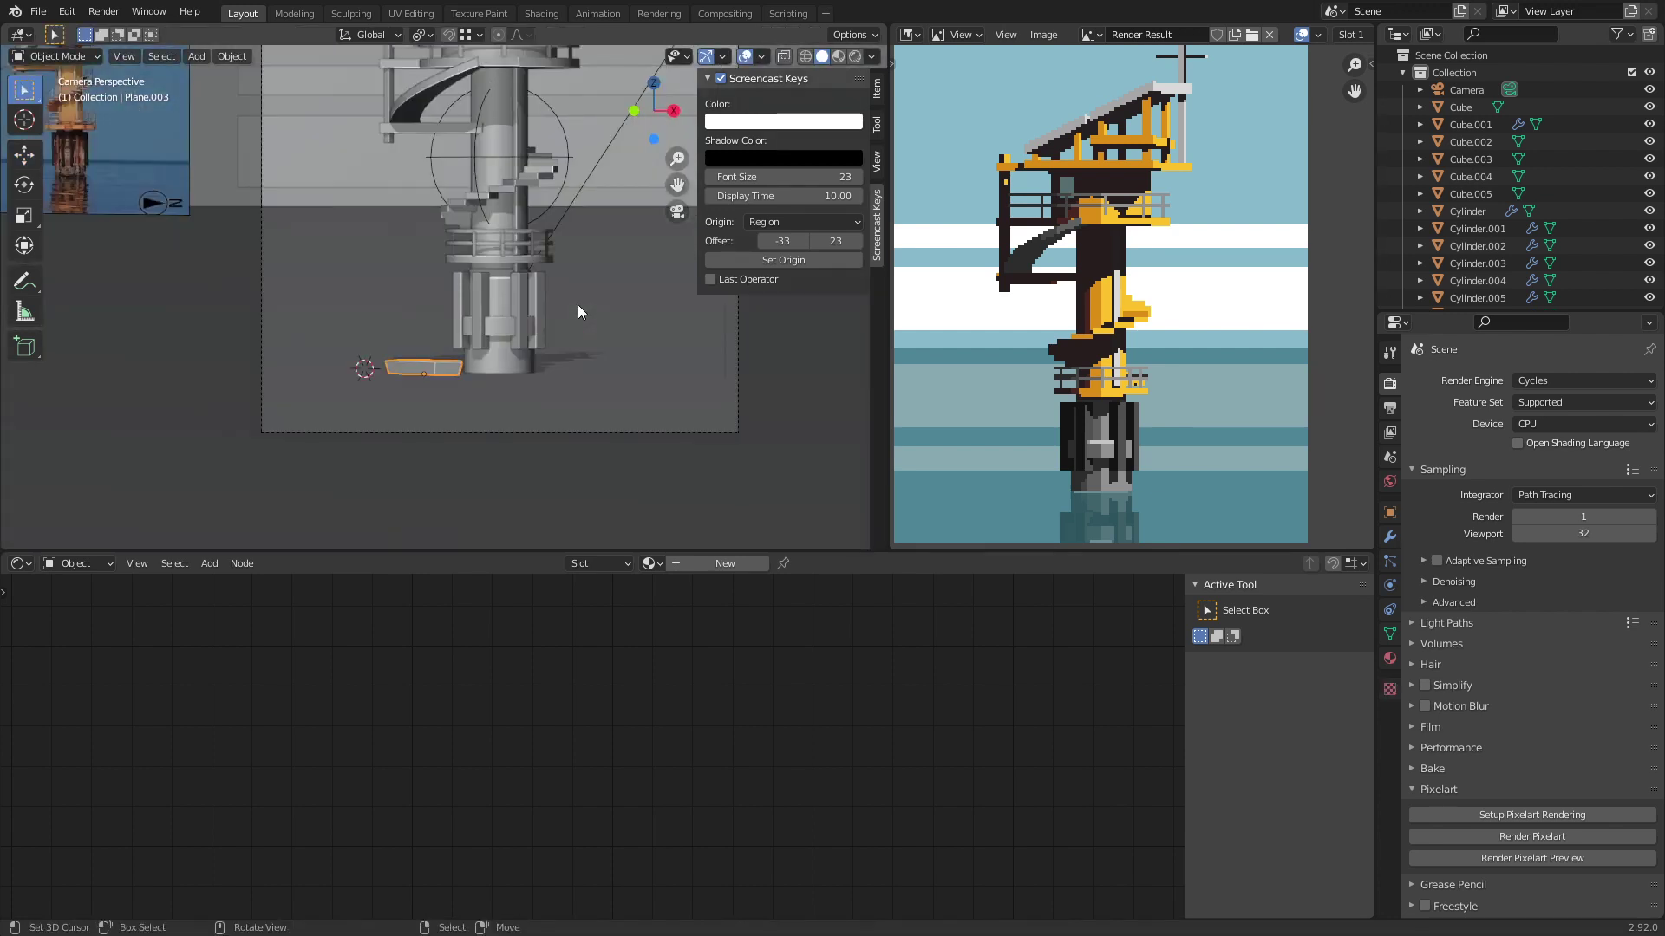
pyautogui.click(1390, 658)
pyautogui.click(1420, 436)
pyautogui.click(1474, 610)
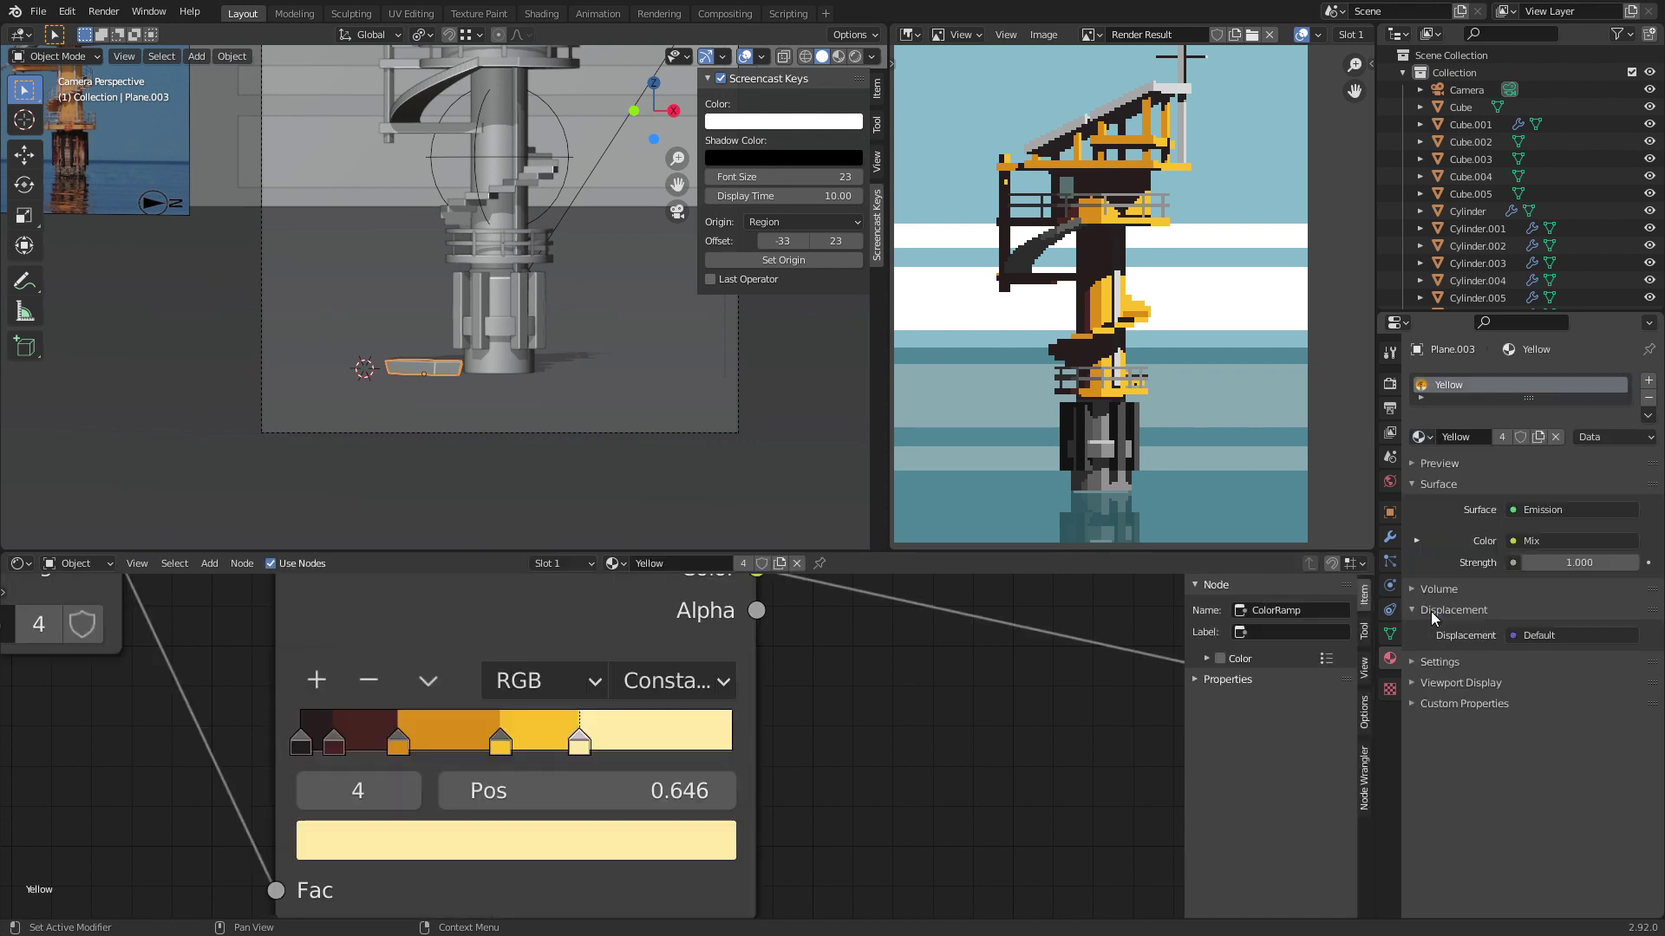
# Step: Save the file, render a pixel art preview to check the boat beside the tower, and save again
pyautogui.hotkey('ctrl', 's')
pyautogui.click(1390, 384)
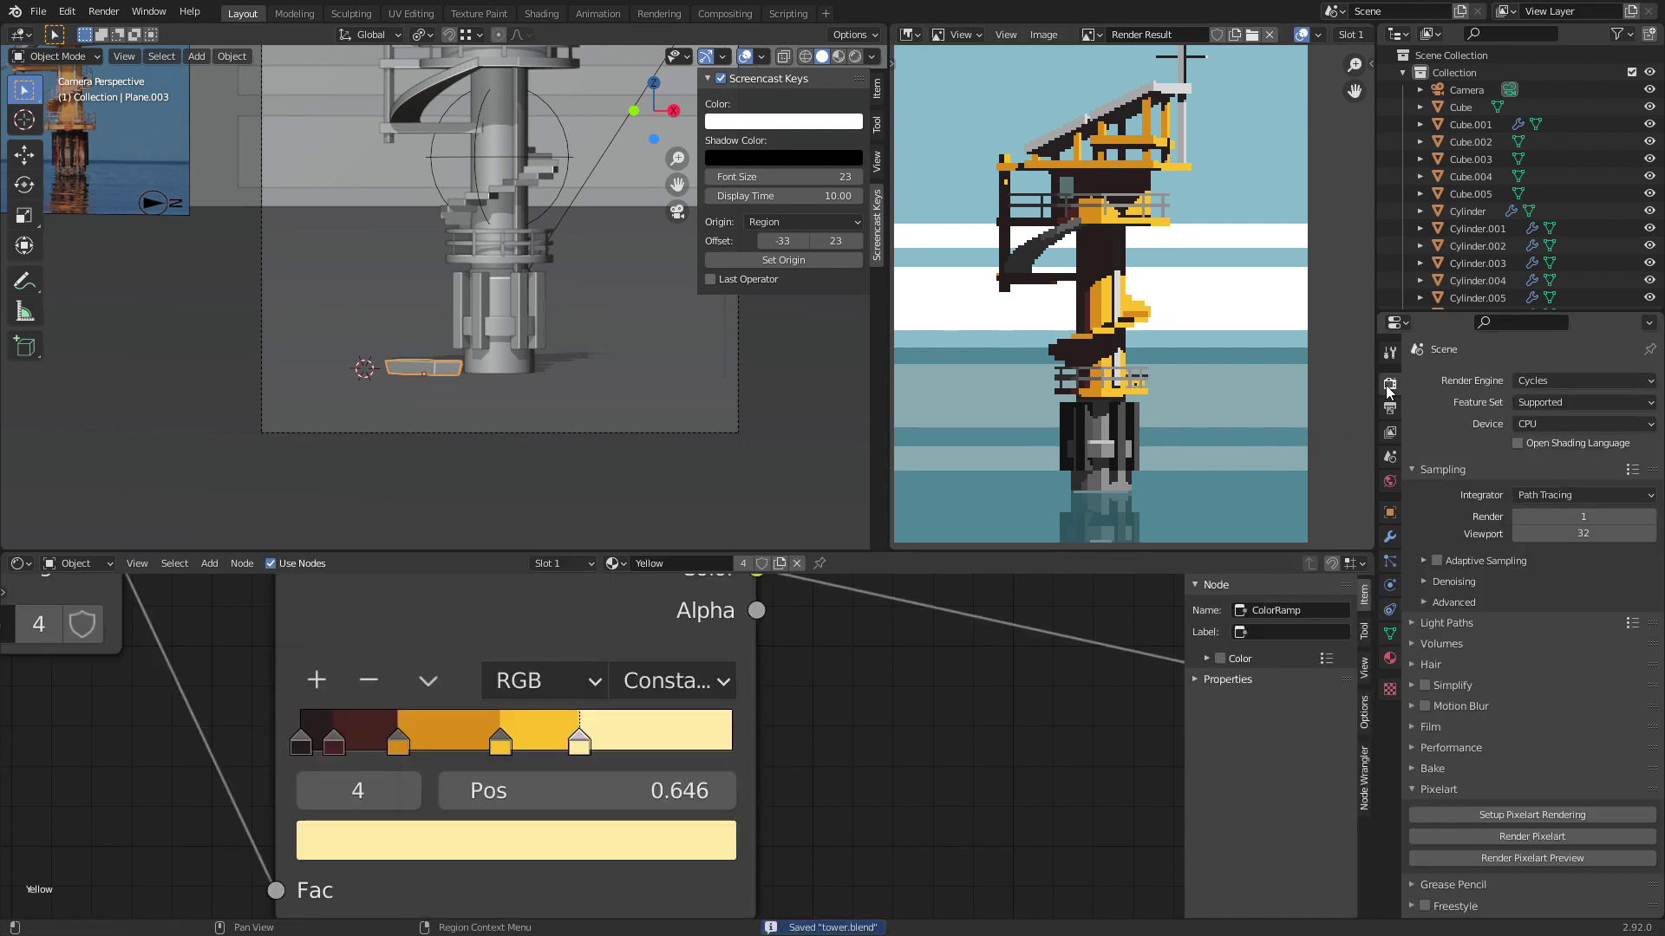
pyautogui.click(1521, 855)
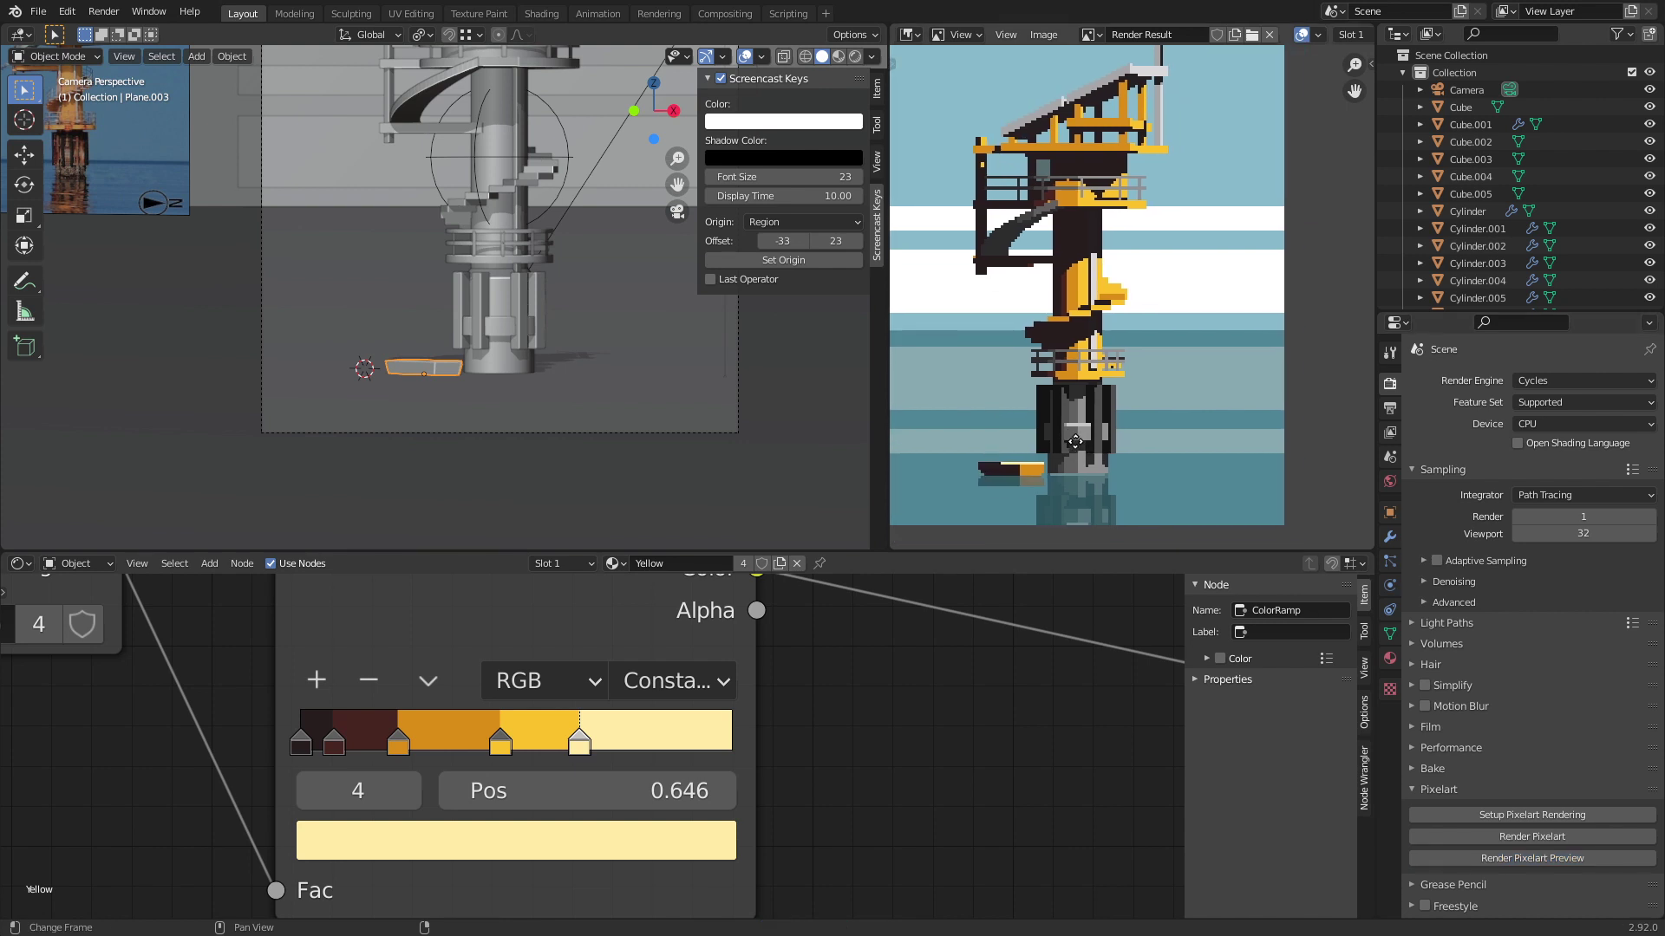
pyautogui.scroll(-1, 1074, 439)
pyautogui.hotkey('ctrl', 's')
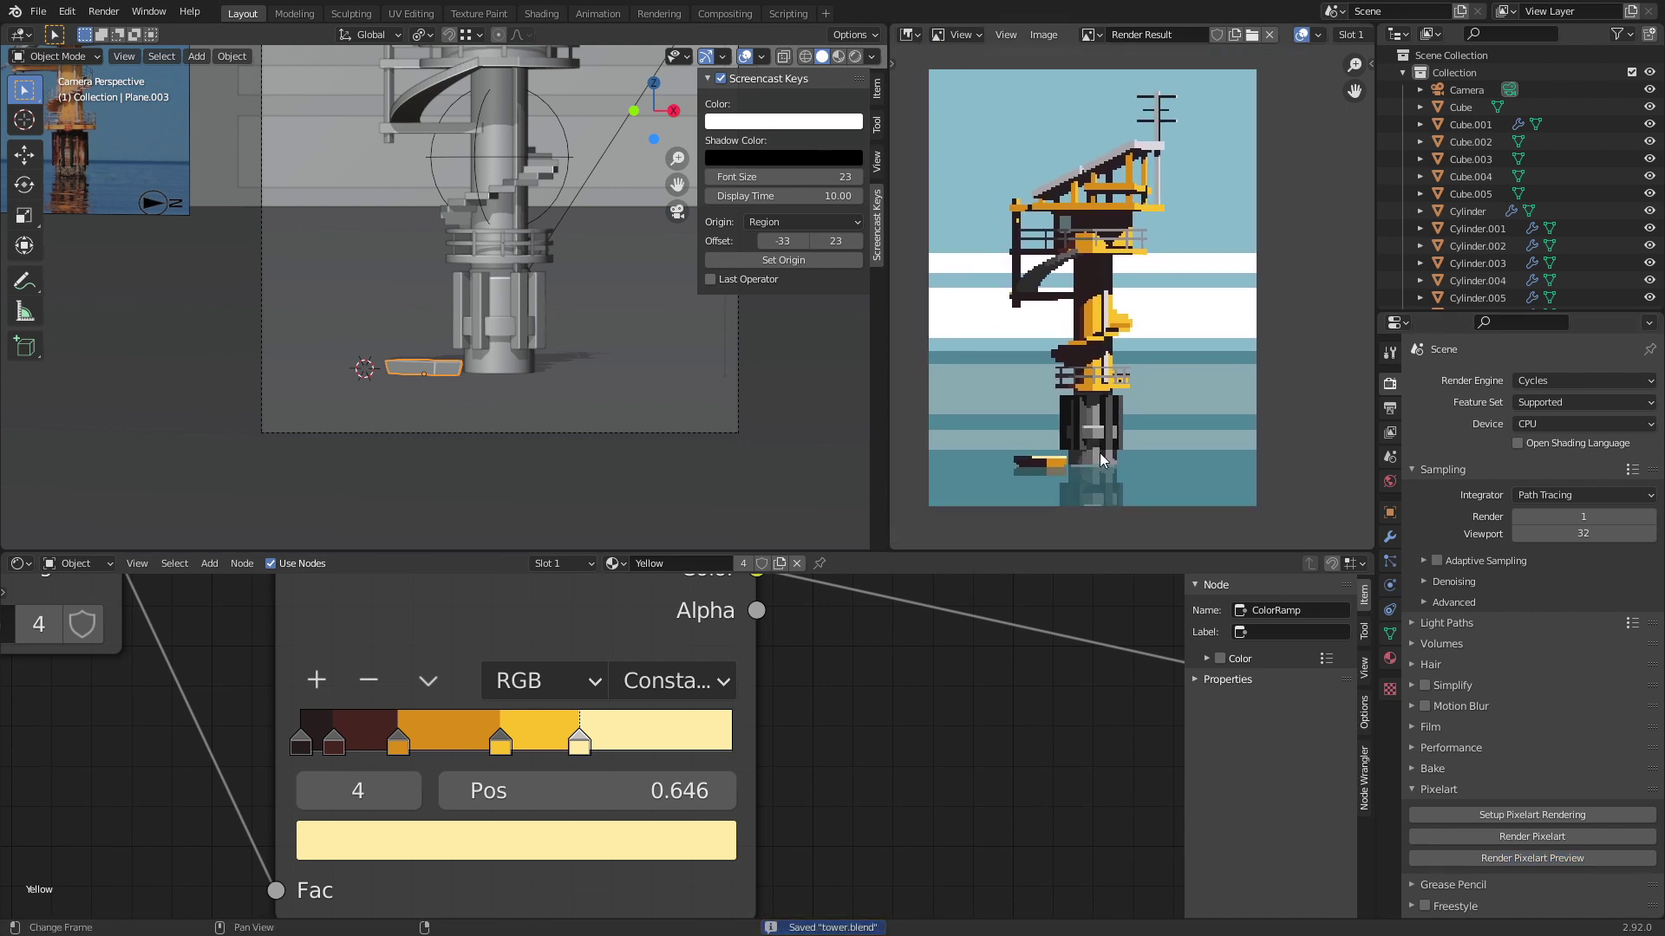
# Step: Recolour the OVERRIDE_EMISSION material of the white background bands with the sky blue sampled from the render, lightened to a pale blue
pyautogui.keyDown('shift'); pyautogui.moveTo(588, 436); pyautogui.dragTo(557, 388, button='middle'); pyautogui.keyUp('shift')
pyautogui.hotkey('alt', 'a')
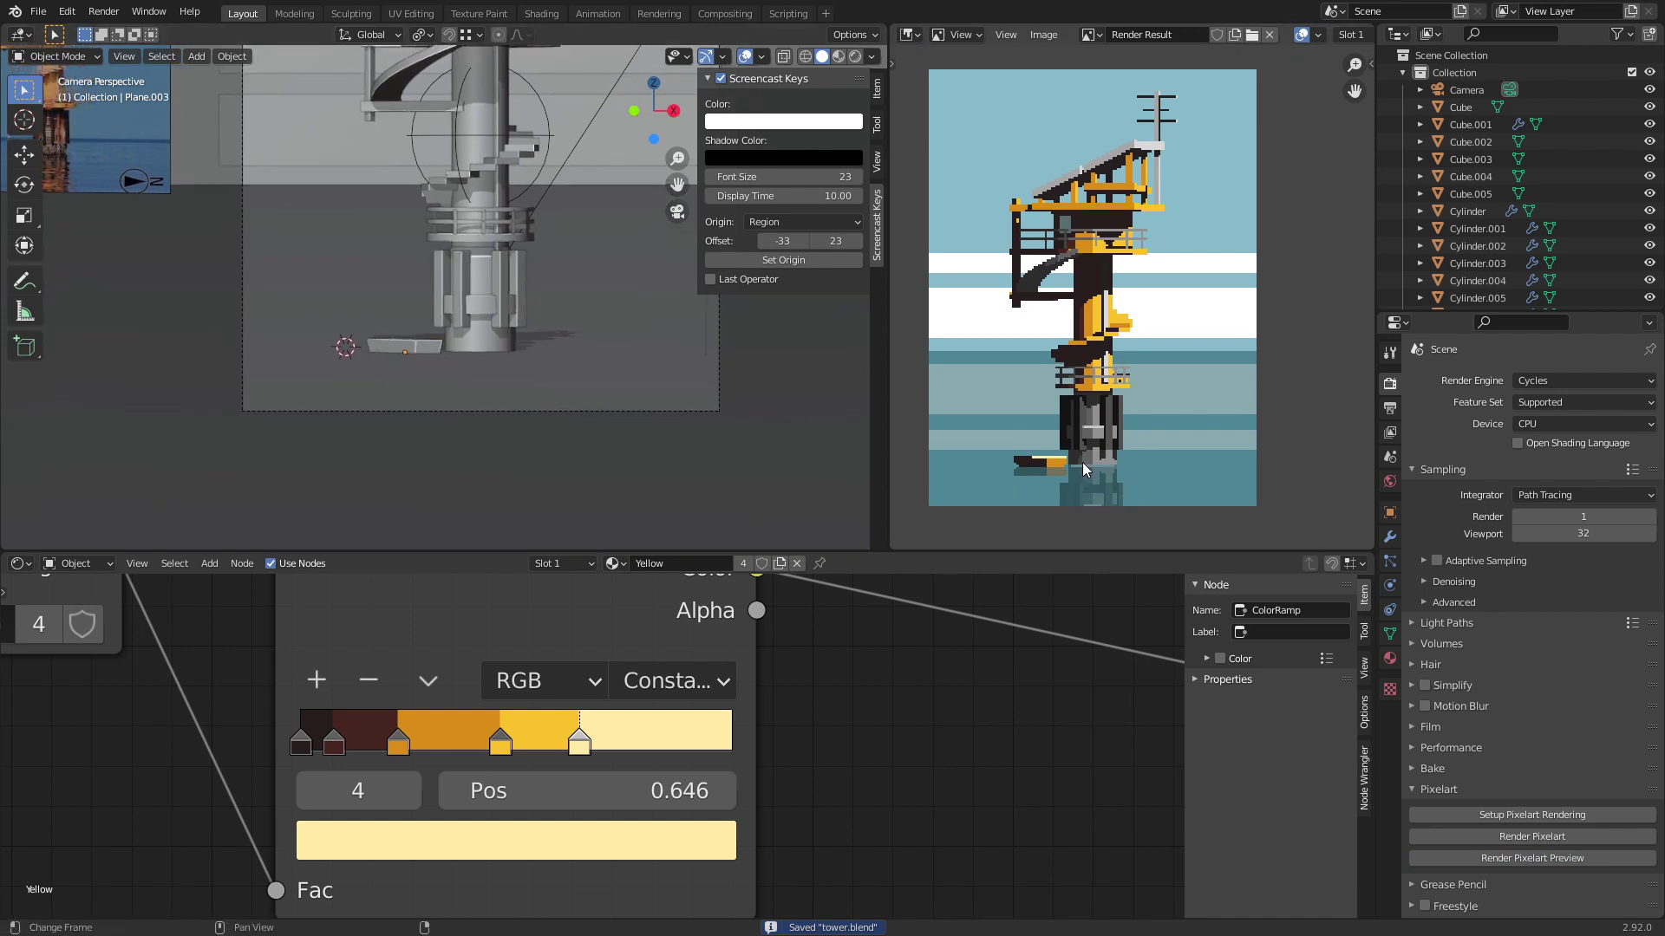
pyautogui.scroll(-3, 538, 377)
pyautogui.click(527, 284)
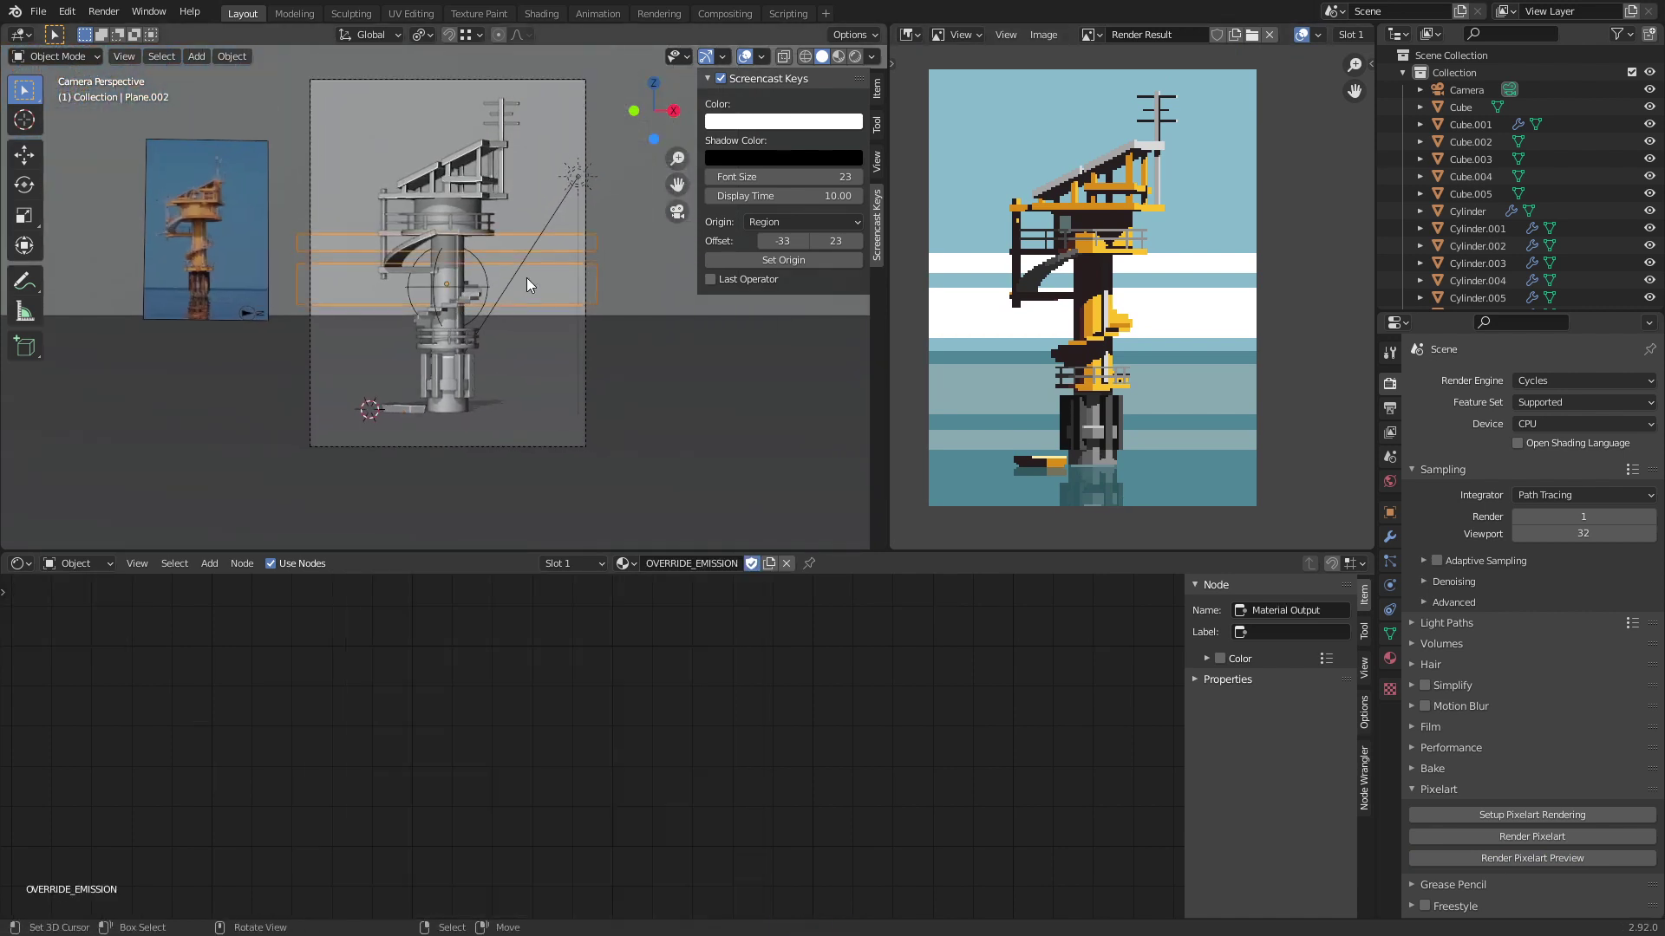
pyautogui.click(1390, 659)
pyautogui.click(1565, 543)
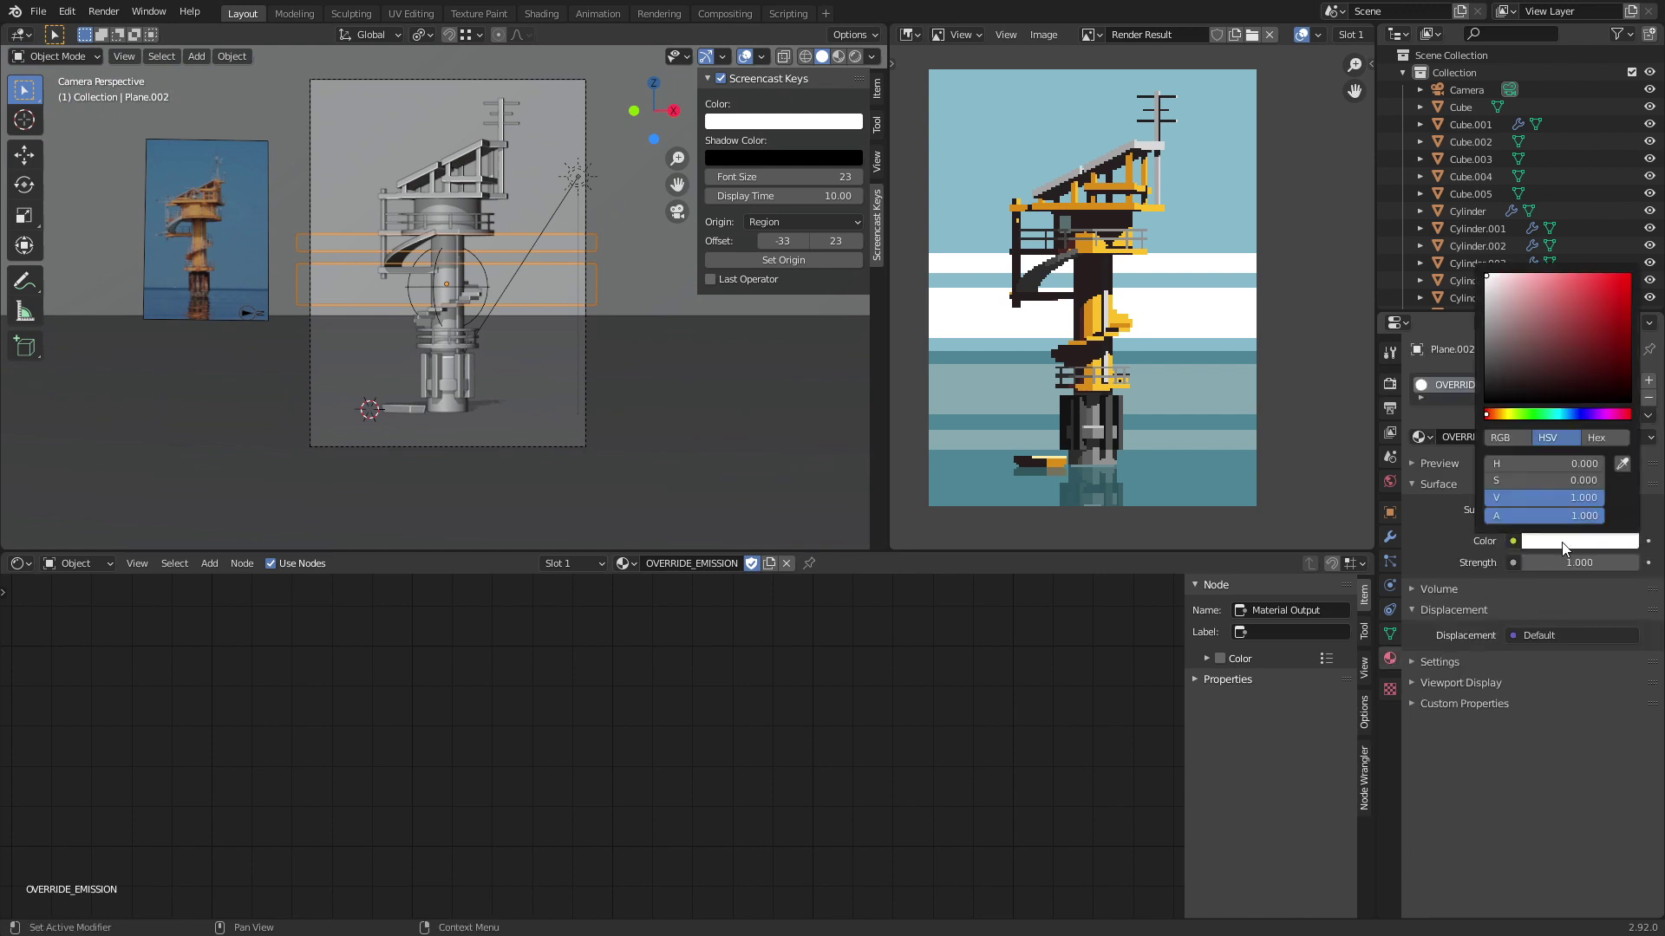
pyautogui.click(1621, 465)
pyautogui.click(1186, 233)
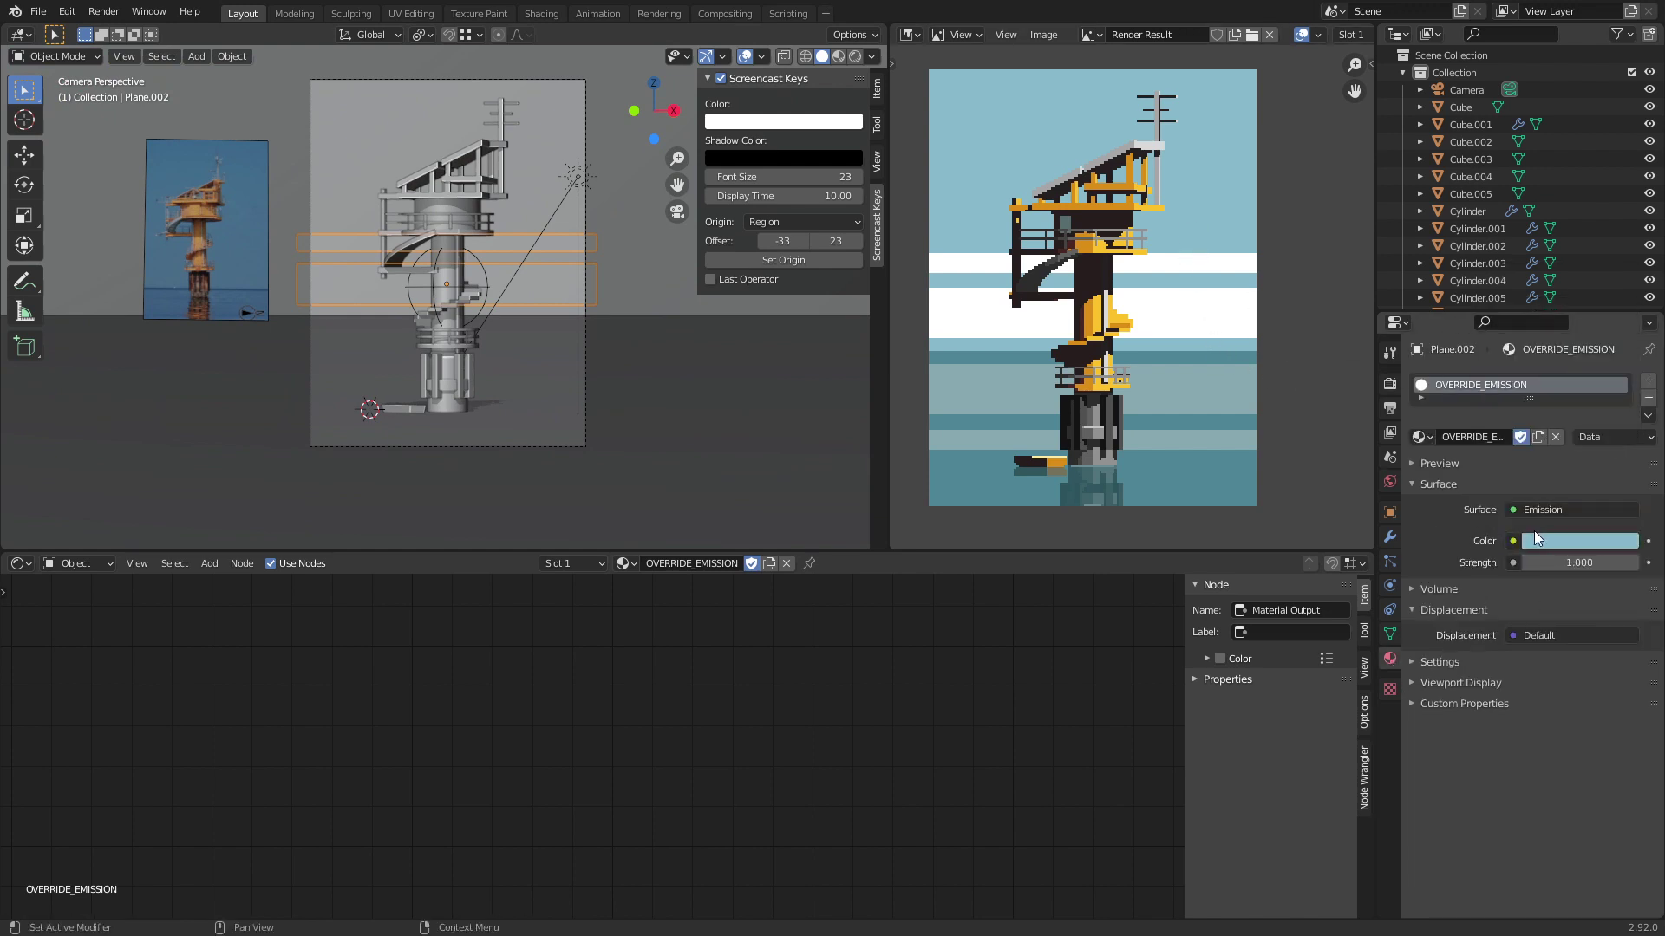
pyautogui.click(1559, 538)
pyautogui.moveTo(1524, 296)
pyautogui.mouseDown()
pyautogui.moveTo(1523, 312)
pyautogui.moveTo(1517, 281)
pyautogui.mouseUp()
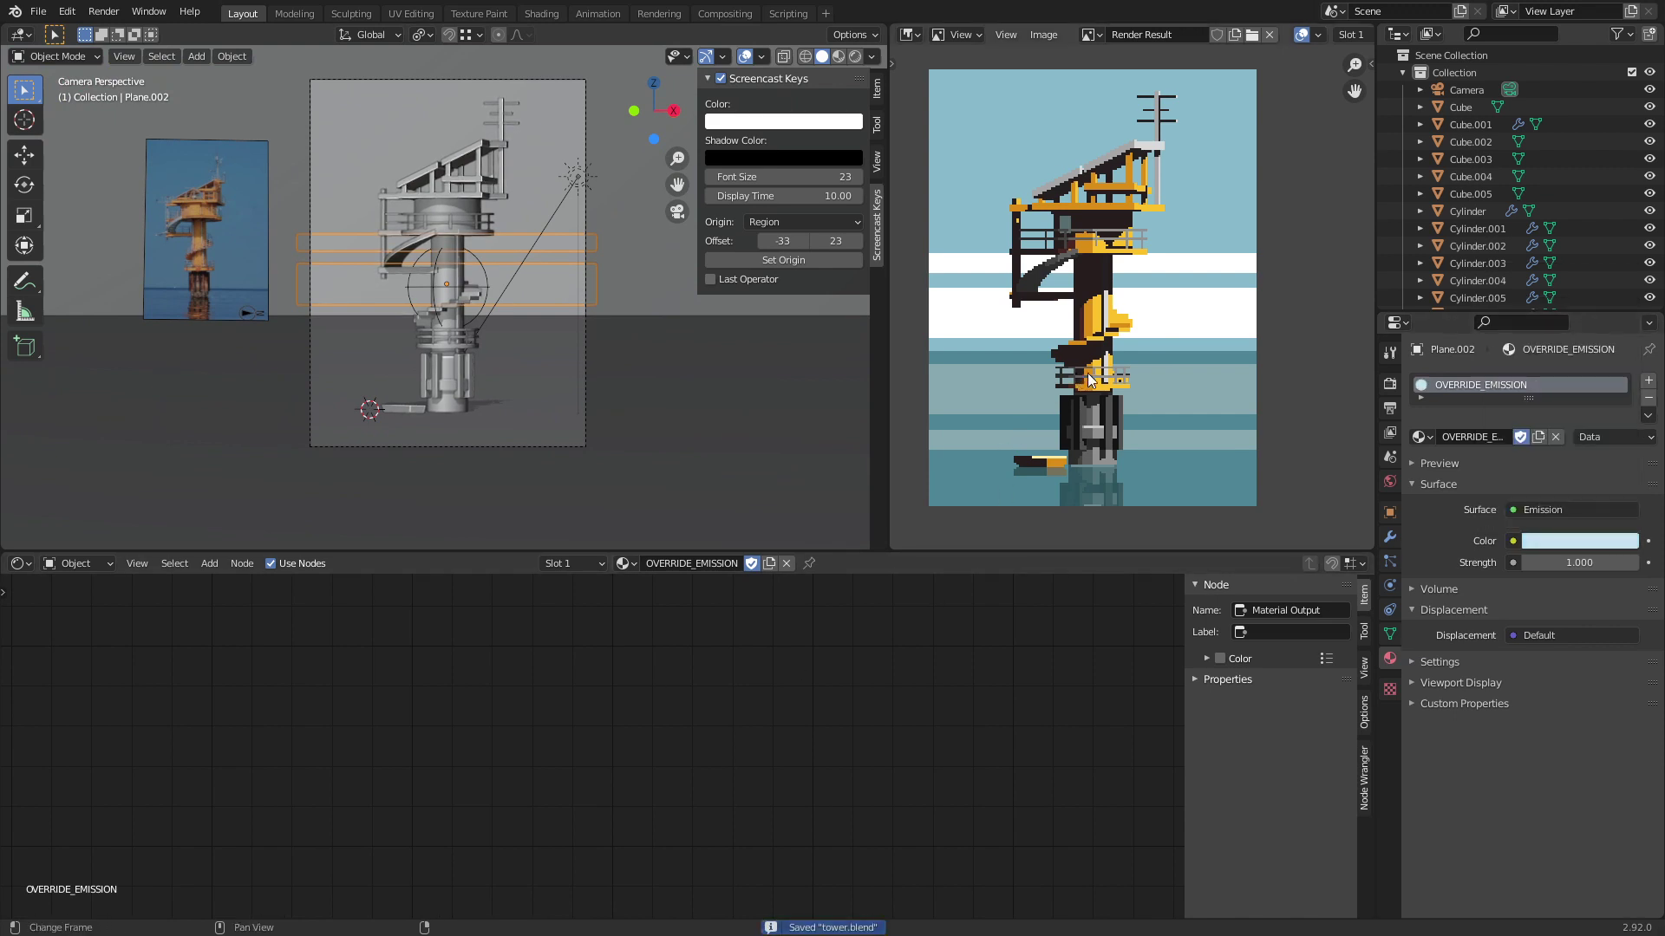
# Step: Render the scene to check the recoloured pale blue background bands, and save the file
pyautogui.moveTo(1090, 379); pyautogui.dragTo(1094, 396, button='middle')
pyautogui.press('F12')
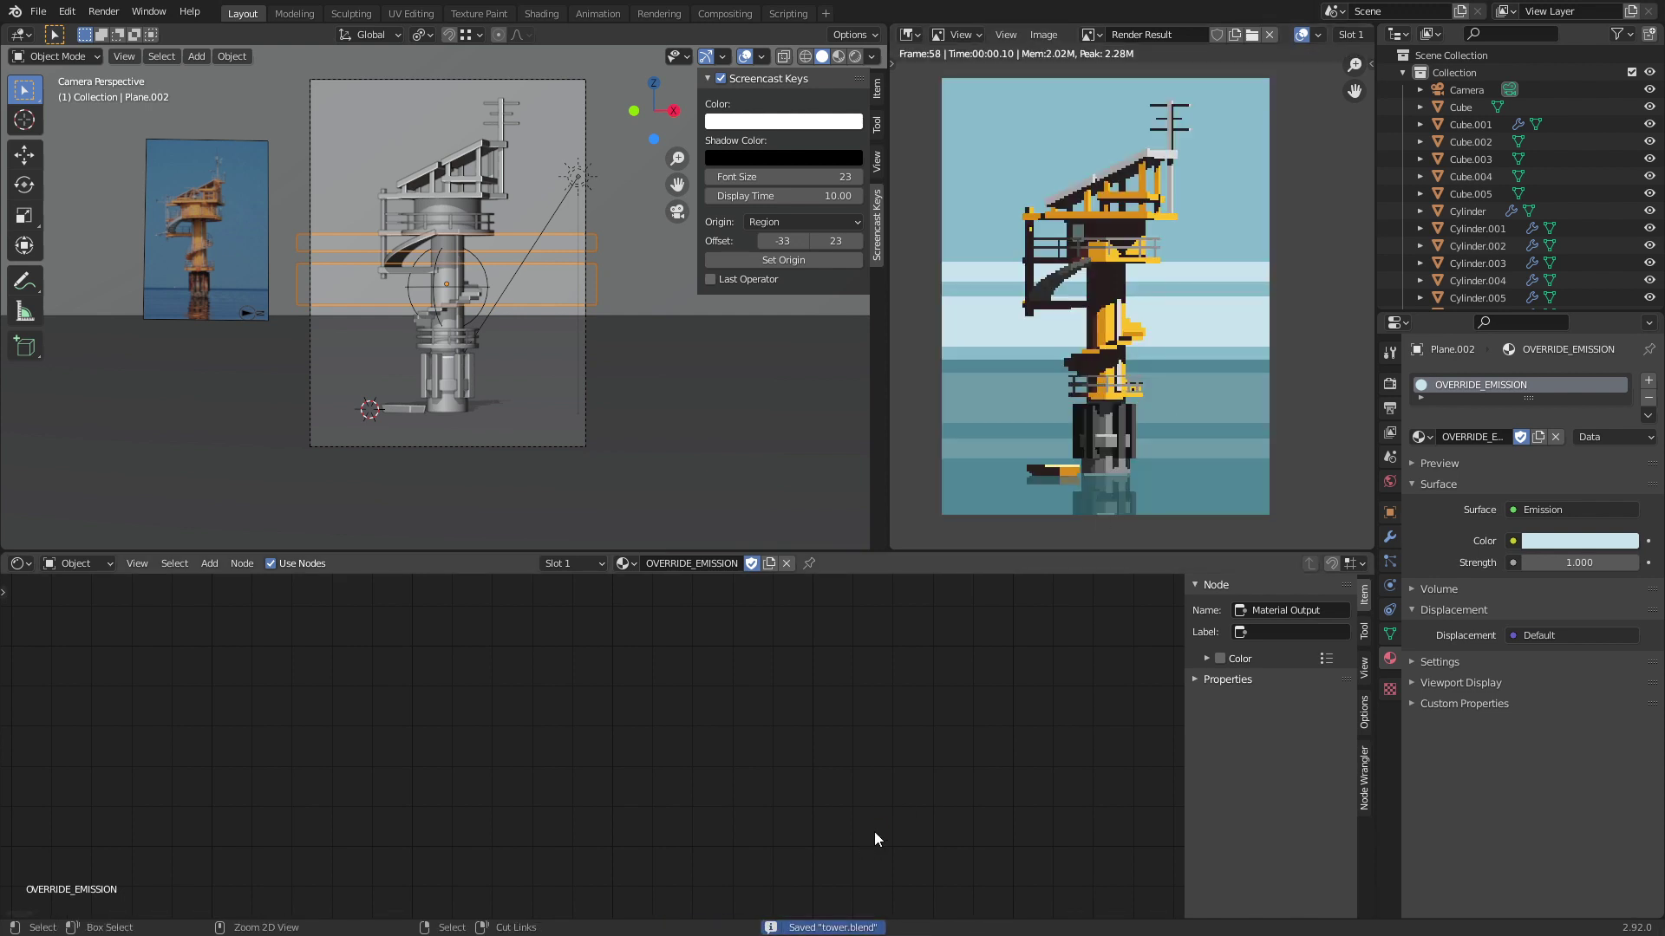
pyautogui.moveTo(1122, 408)
pyautogui.mouseDown(button='middle')
pyautogui.moveTo(1122, 439)
pyautogui.moveTo(1121, 420)
pyautogui.mouseUp(button='middle')
pyautogui.keyDown('shift'); pyautogui.moveTo(386, 393); pyautogui.dragTo(388, 363, button='middle'); pyautogui.keyUp('shift')
pyautogui.hotkey('ctrl', 's')
# Step: Add a cube beside the tower base, shrink it and stretch it along Z into a thin vertical pole
pyautogui.scroll(3, 481, 400)
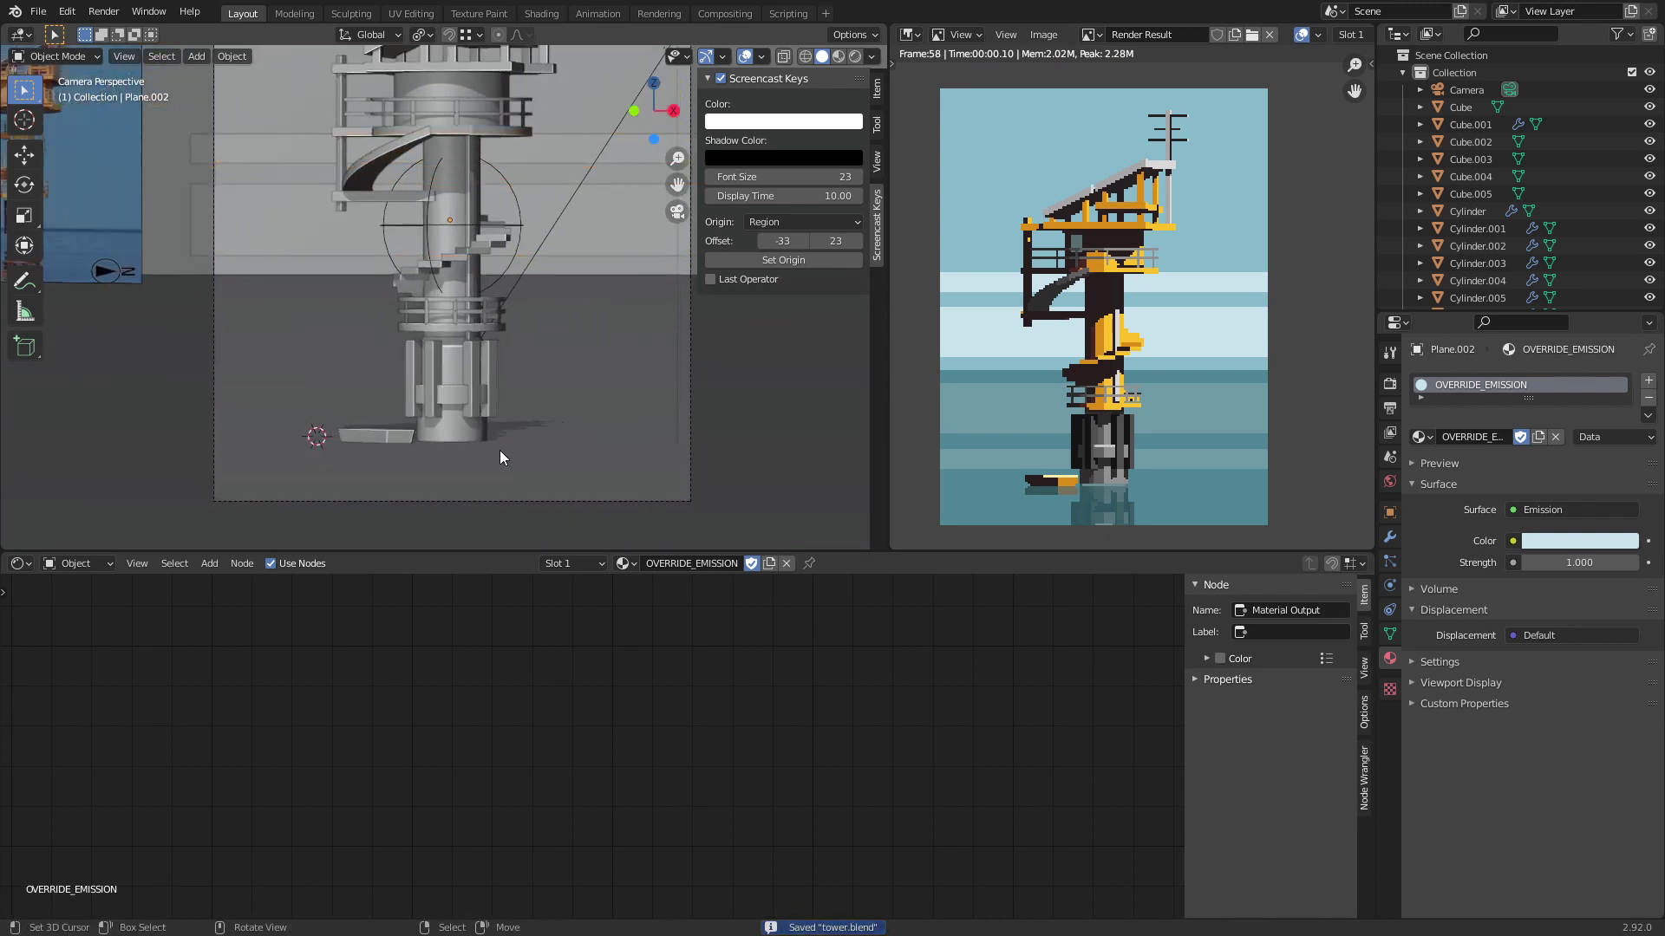
pyautogui.hotkey('shift', 'a')
pyautogui.moveTo(510, 442)
pyautogui.click(637, 453)
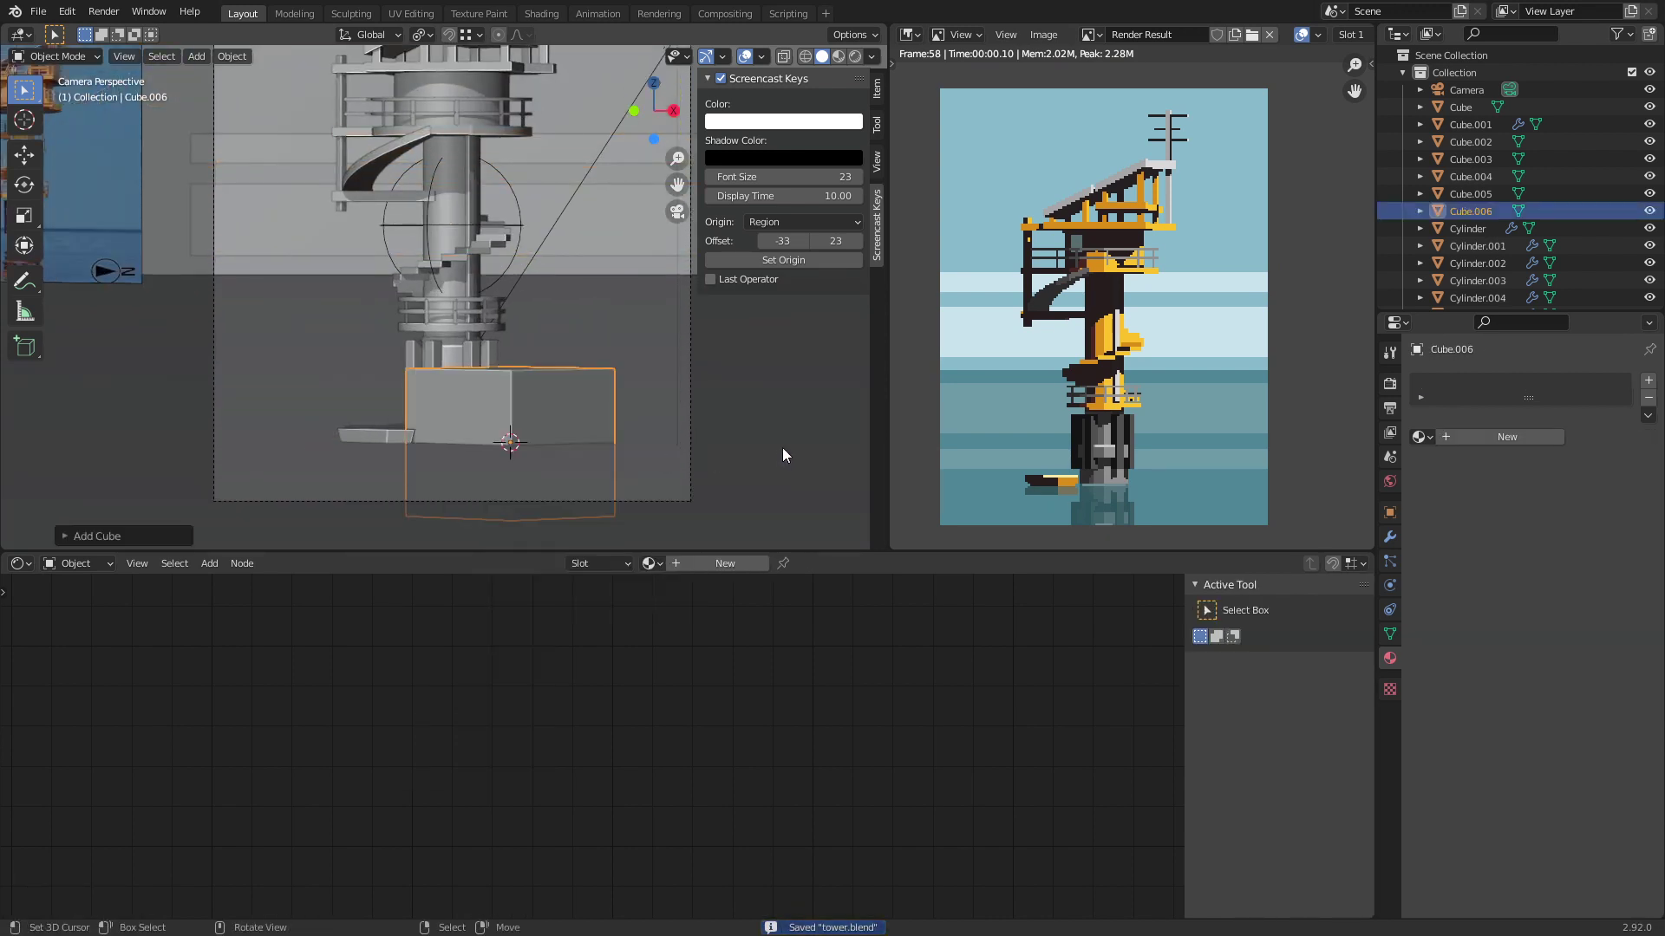
pyautogui.press('s')
pyautogui.press('z')
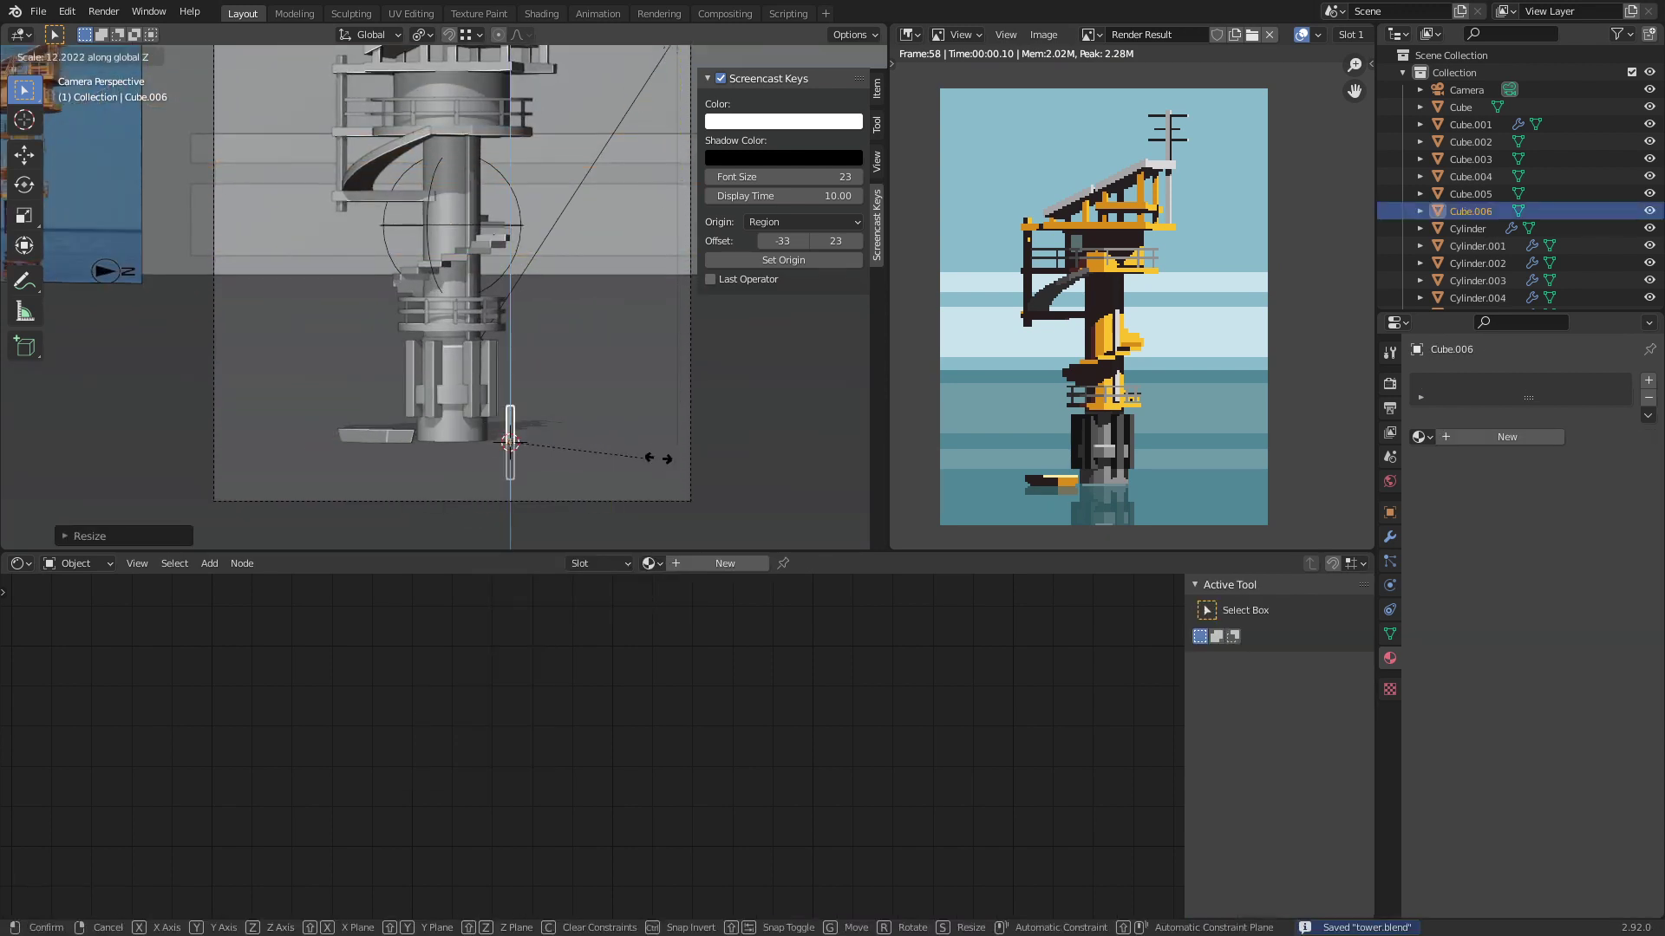
pyautogui.click(692, 459)
# Step: Move the pole clear of the tower base on the side away from the boat and assign it the White material
pyautogui.press('g')
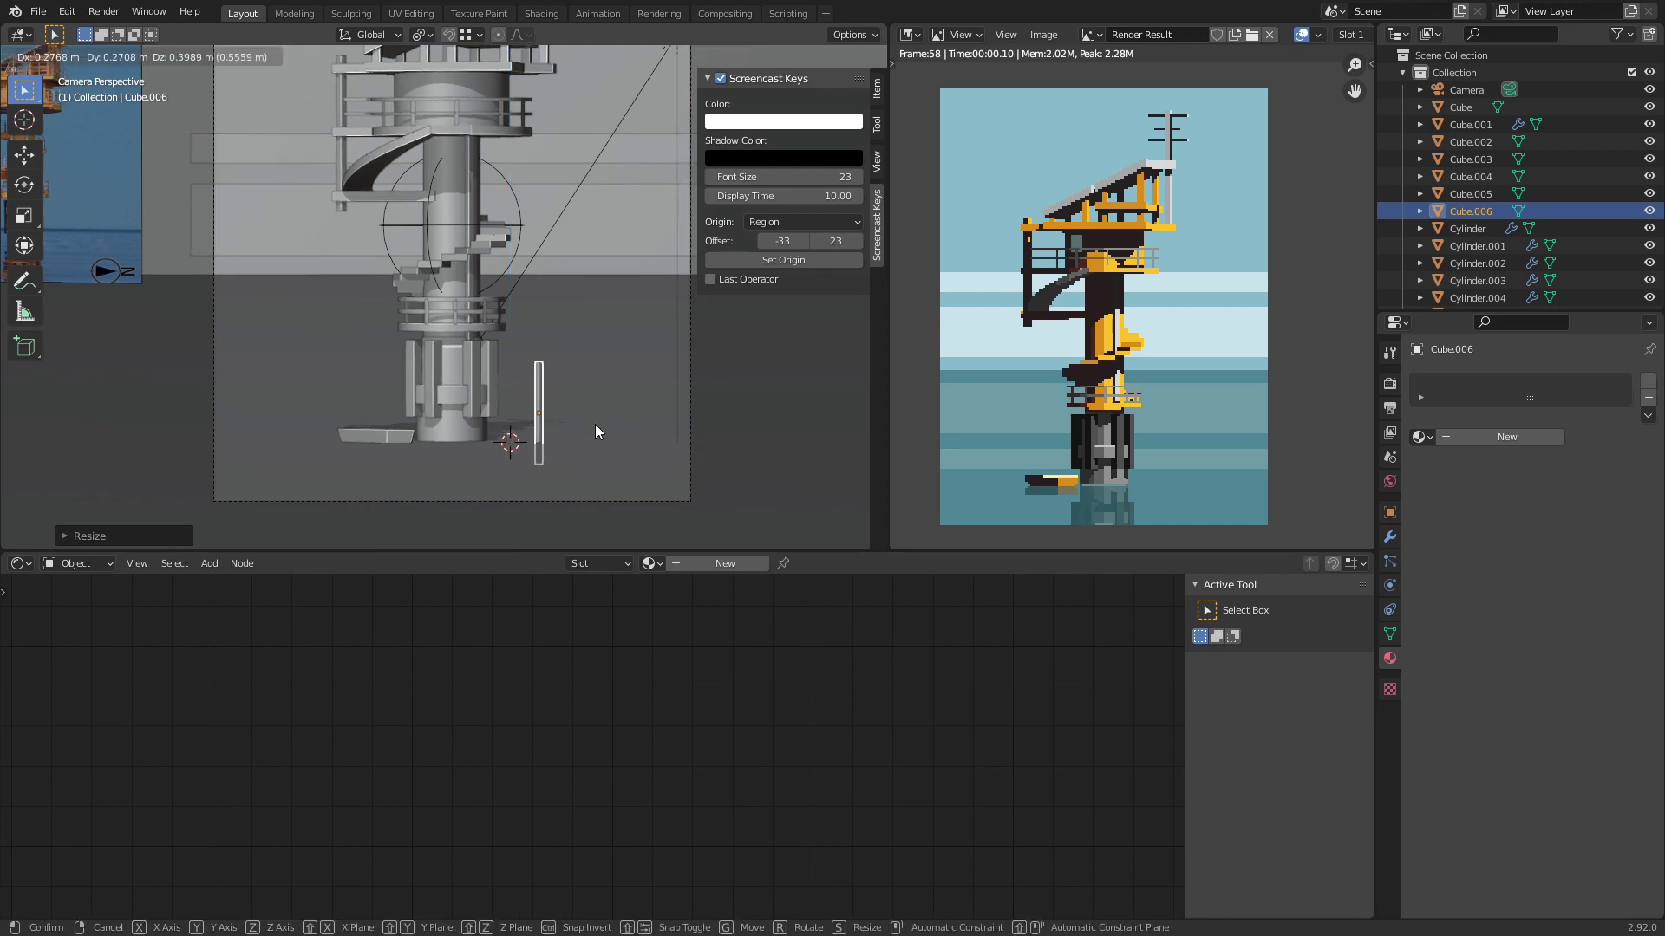
pyautogui.click(595, 435)
pyautogui.click(1420, 436)
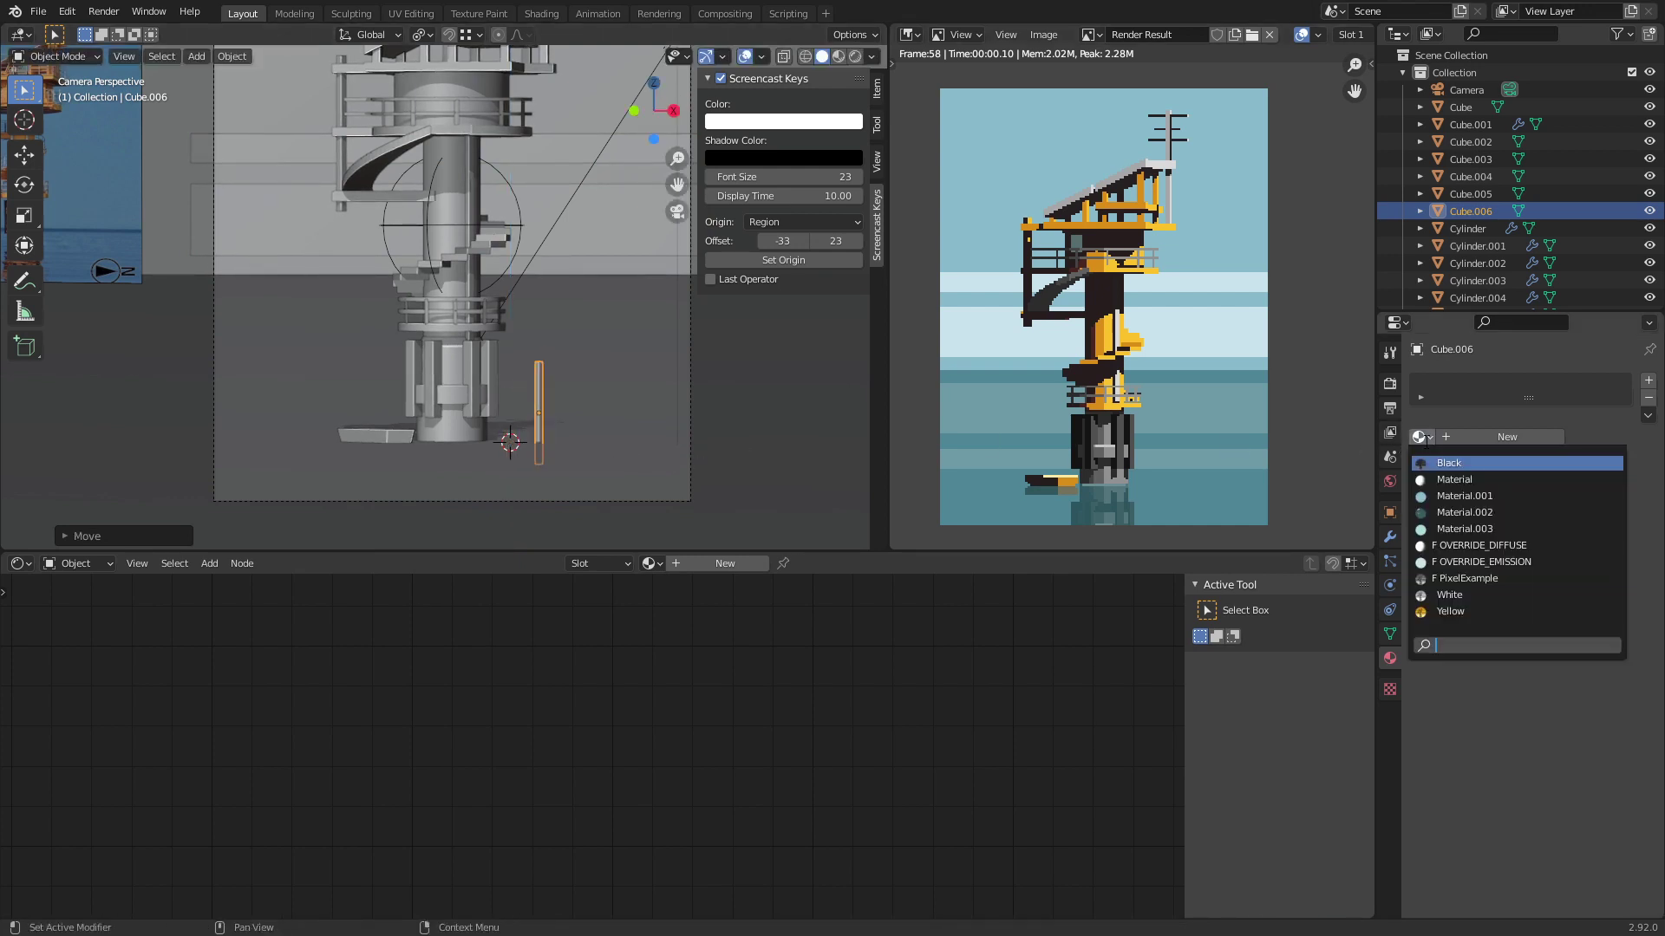
pyautogui.click(1486, 592)
pyautogui.moveTo(1160, 468); pyautogui.dragTo(1163, 368, button='middle')
# Step: Try resizing the white pole, and undo the change
pyautogui.scroll(3, 1167, 438)
pyautogui.scroll(8, 643, 359)
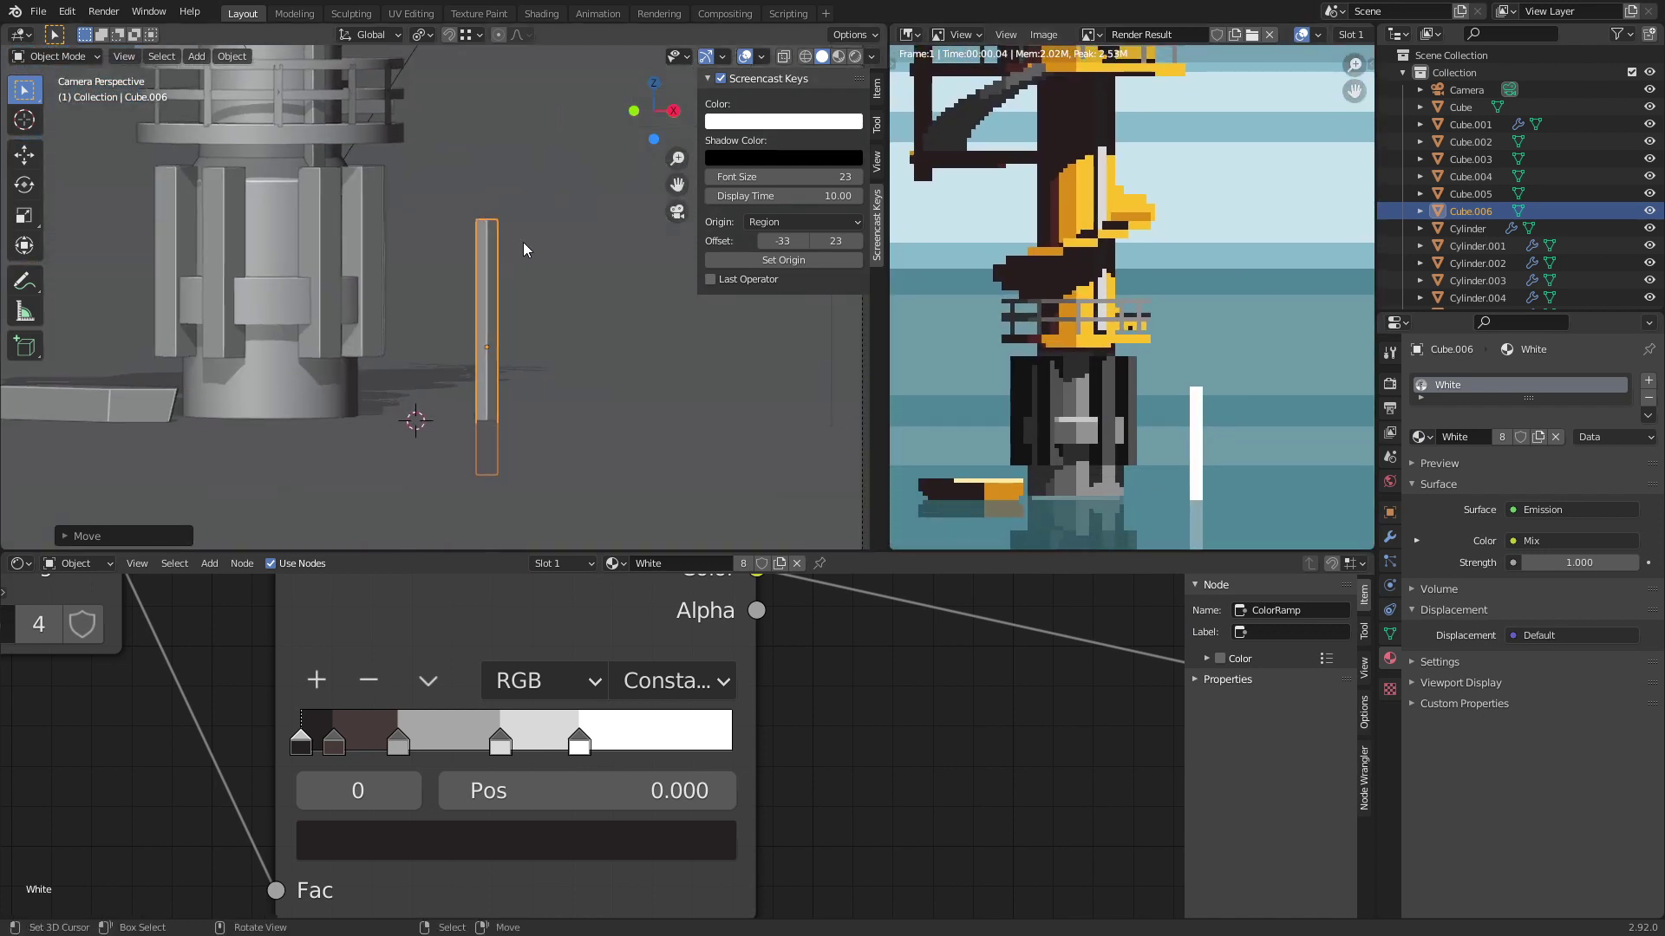
pyautogui.press('s')
pyautogui.click(555, 286)
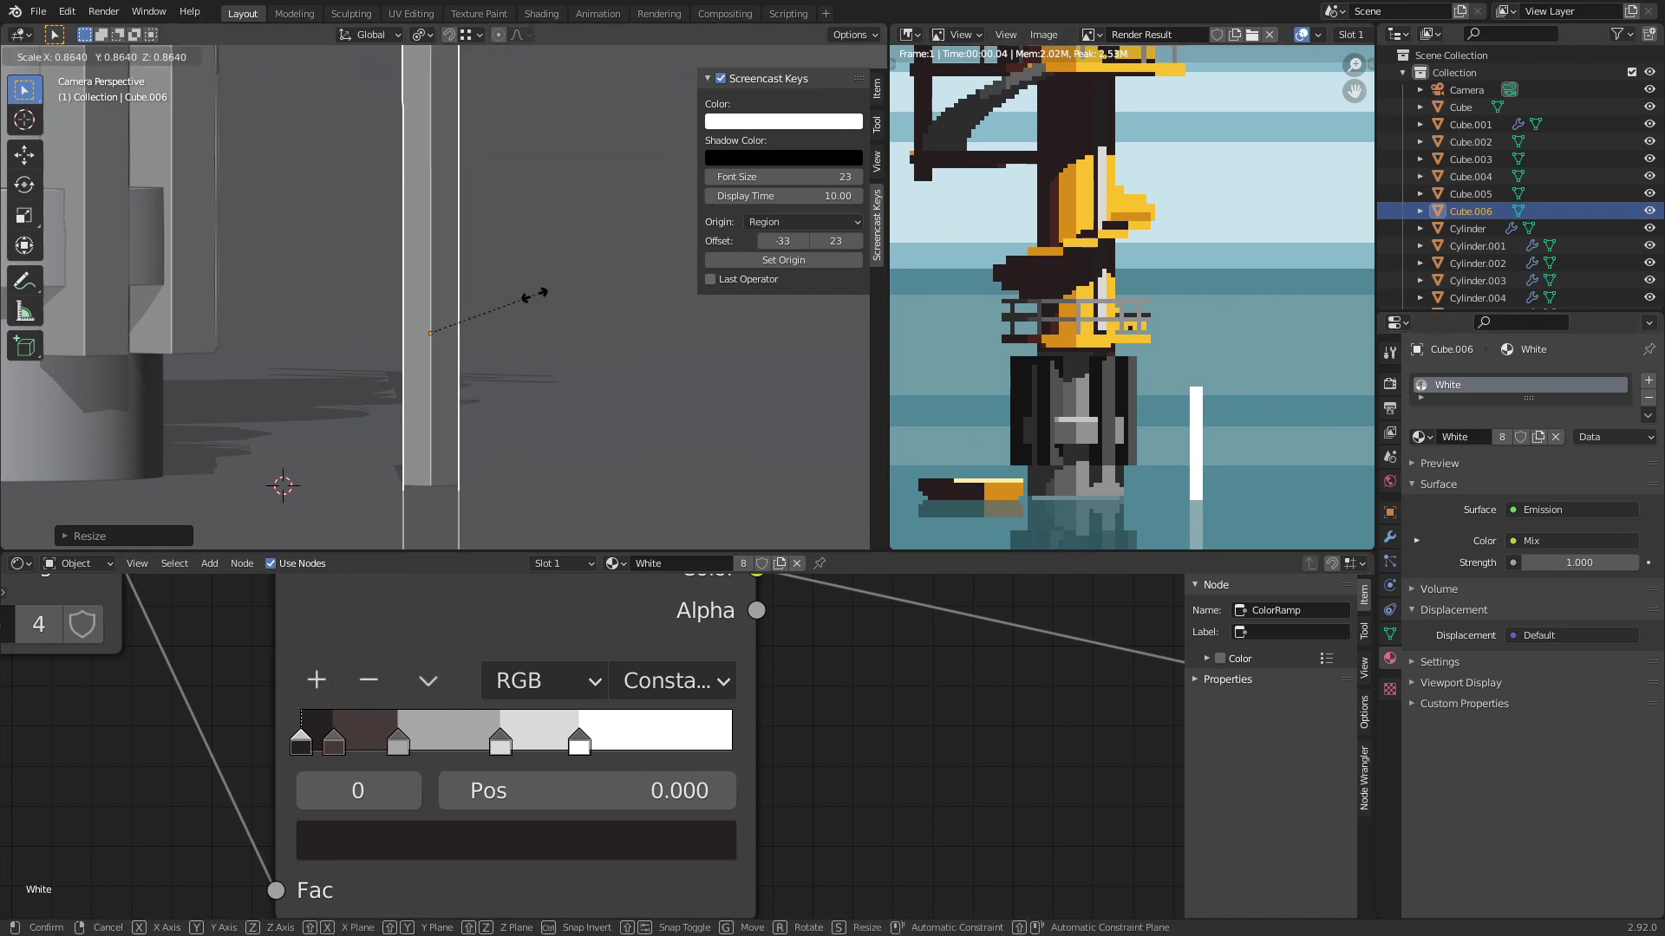
pyautogui.hotkey('ctrl', 'z')
# Step: Save the file and render a pixel art preview to check the white pole beside the tower
pyautogui.hotkey('ctrl', 's')
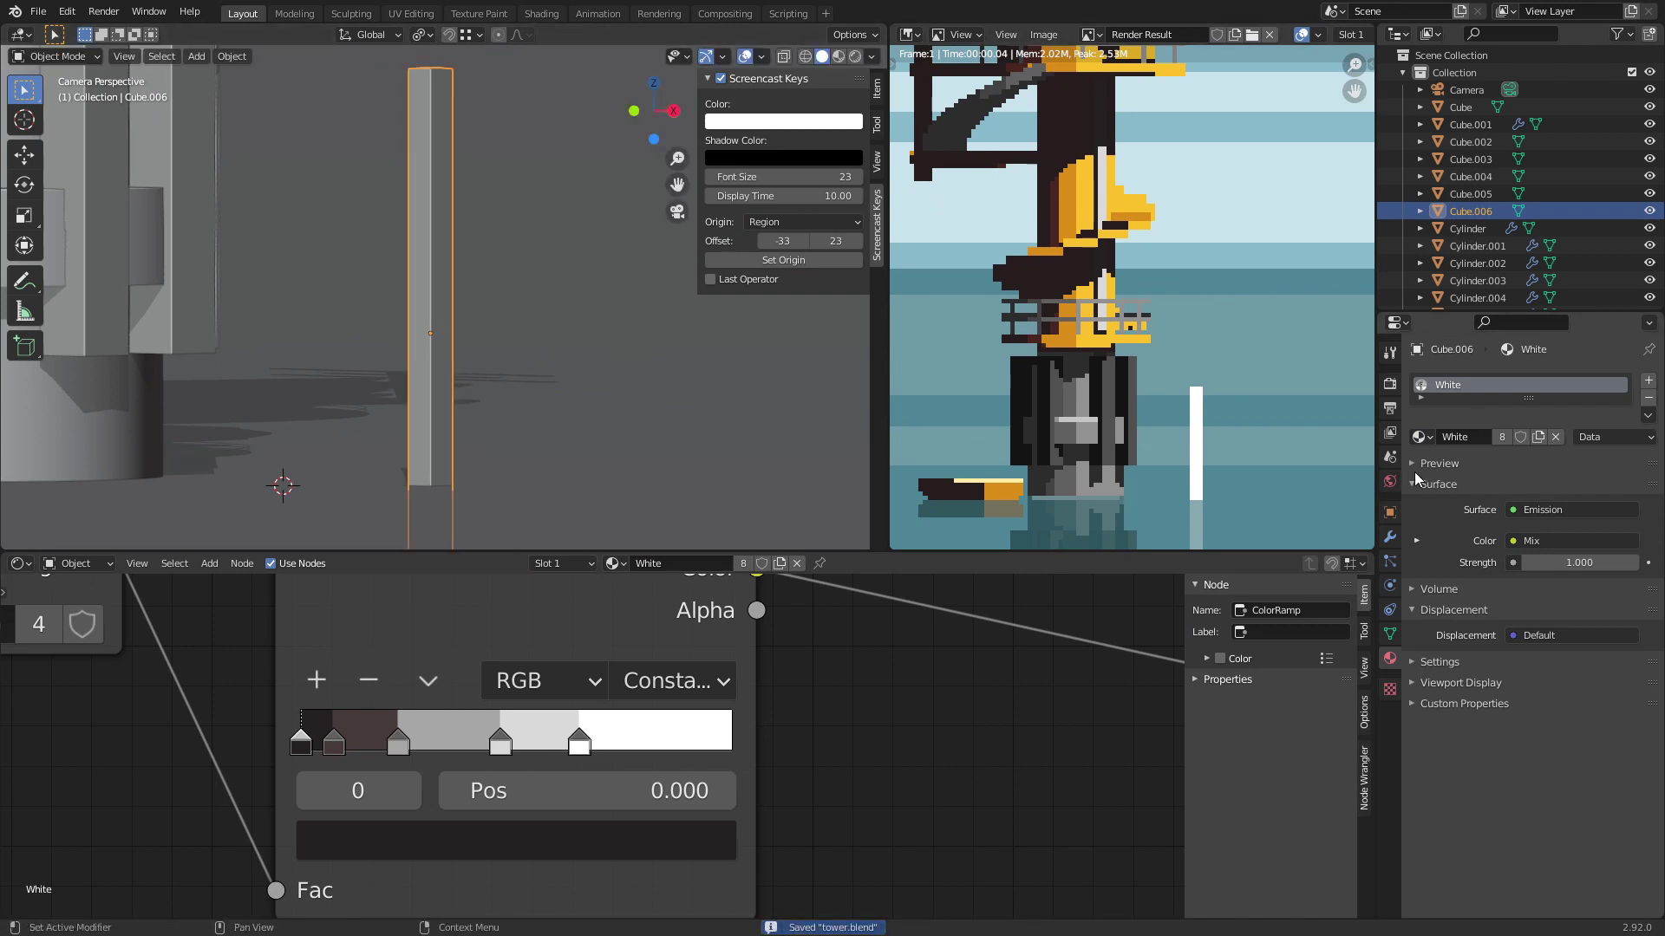
pyautogui.click(1390, 382)
pyautogui.click(1551, 852)
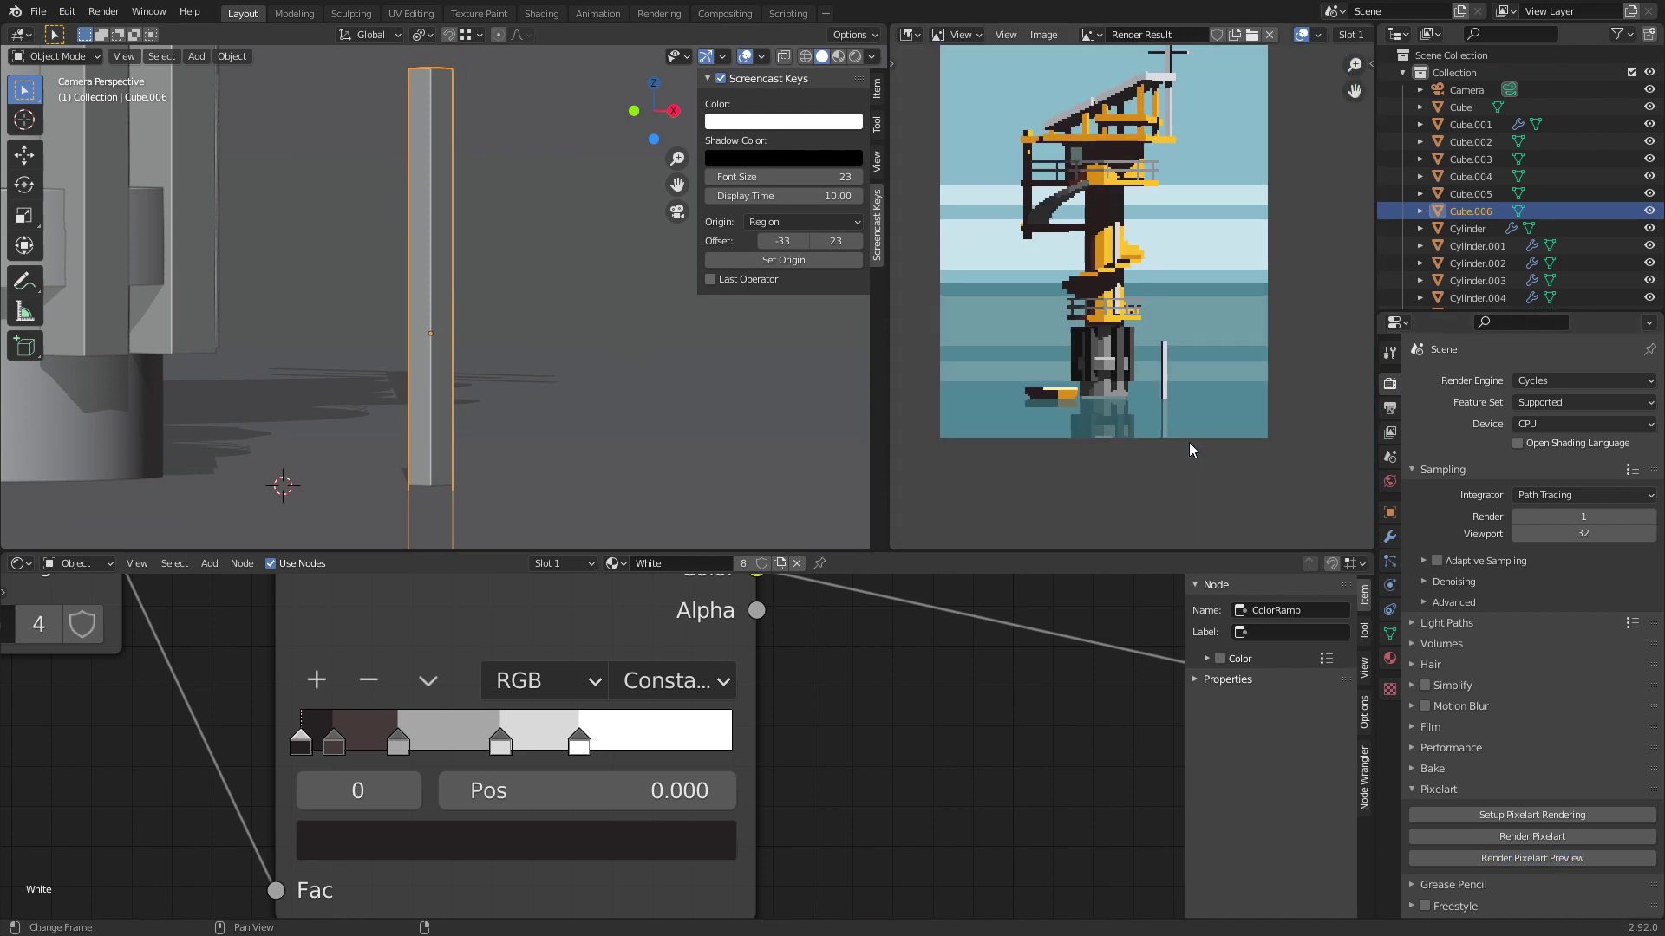
pyautogui.moveTo(1189, 443); pyautogui.dragTo(1208, 436, button='middle')
pyautogui.scroll(-2, 1208, 408)
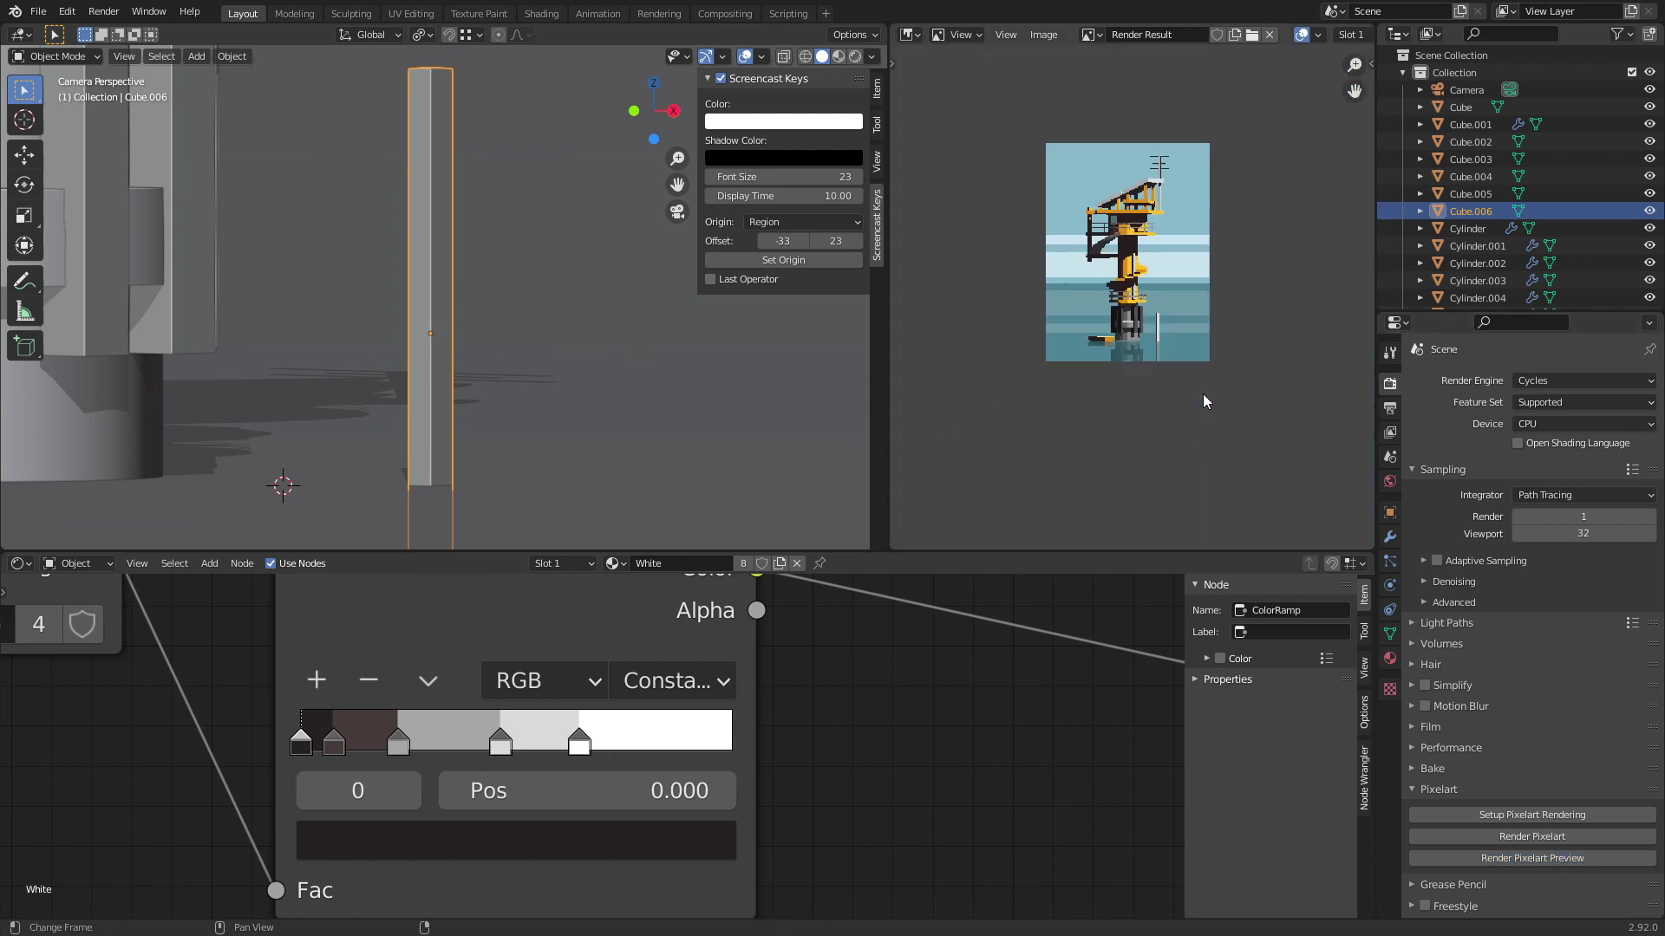
pyautogui.scroll(1, 1201, 392)
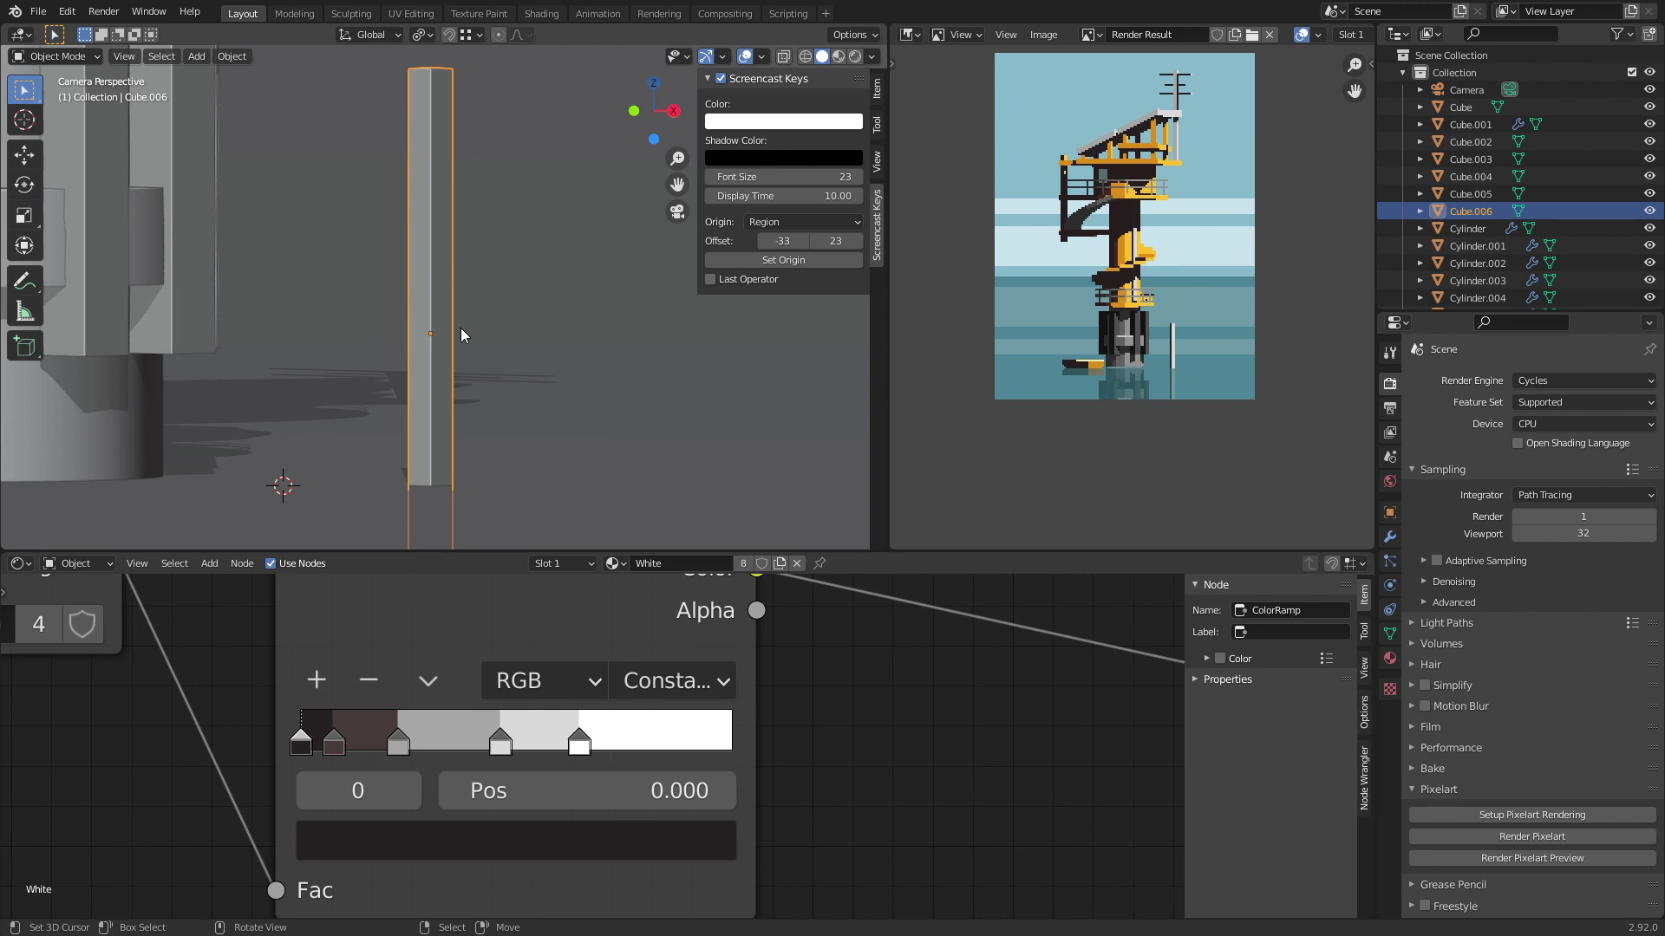
# Step: From the top view, duplicate the pole twice and place the copies one after another in a row leading away from the tower
pyautogui.moveTo(425, 339); pyautogui.dragTo(480, 286, button='middle')
pyautogui.scroll(10, 450, 383)
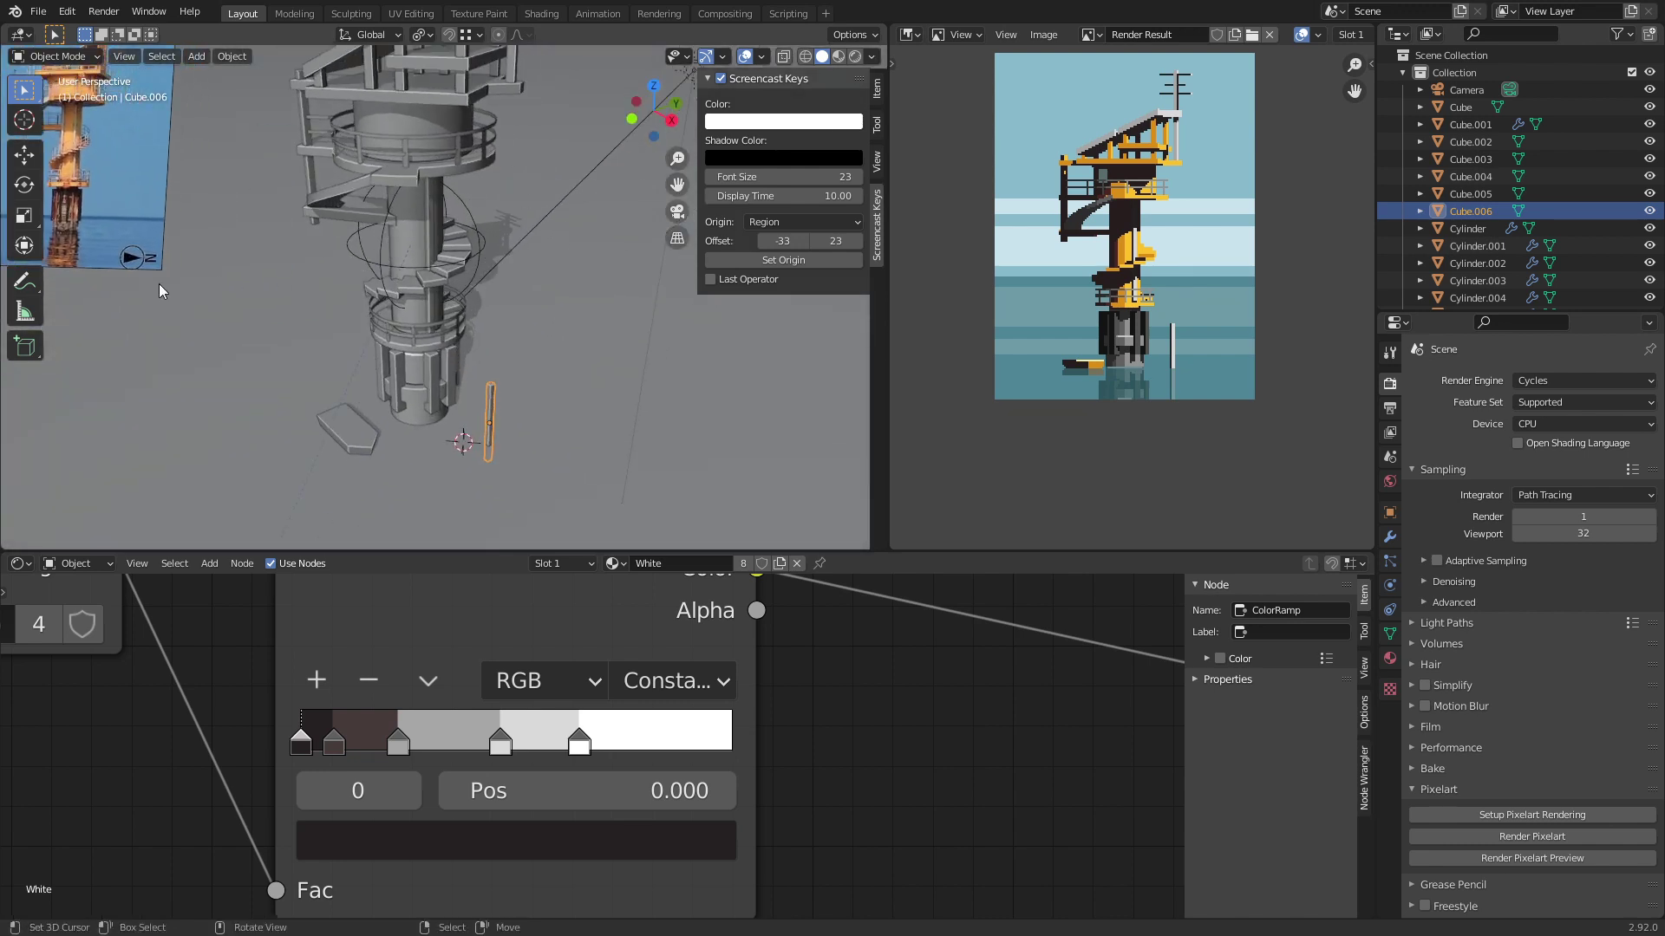
pyautogui.moveTo(158, 283); pyautogui.dragTo(310, 239, button='middle')
pyautogui.keyDown('shift'); pyautogui.moveTo(572, 430); pyautogui.dragTo(430, 346, button='middle'); pyautogui.keyUp('shift')
pyautogui.scroll(2, 425, 323)
pyautogui.scroll(2, 399, 419)
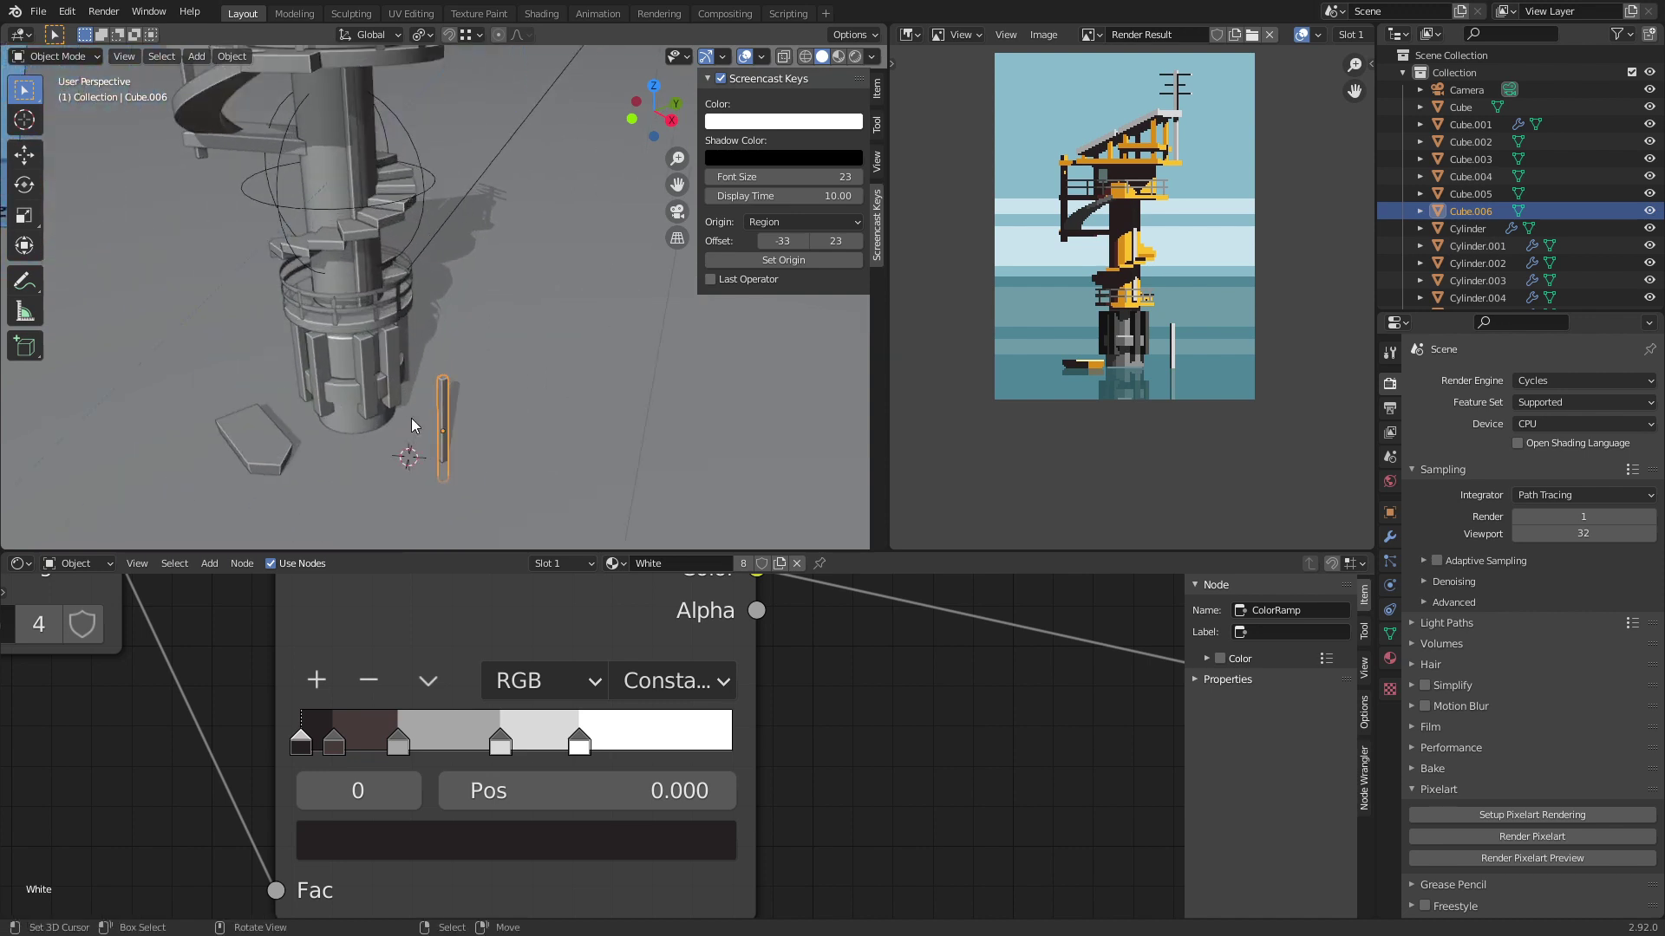
pyautogui.press('KP_7')
pyautogui.scroll(3, 446, 303)
pyautogui.hotkey('shift', 'd')
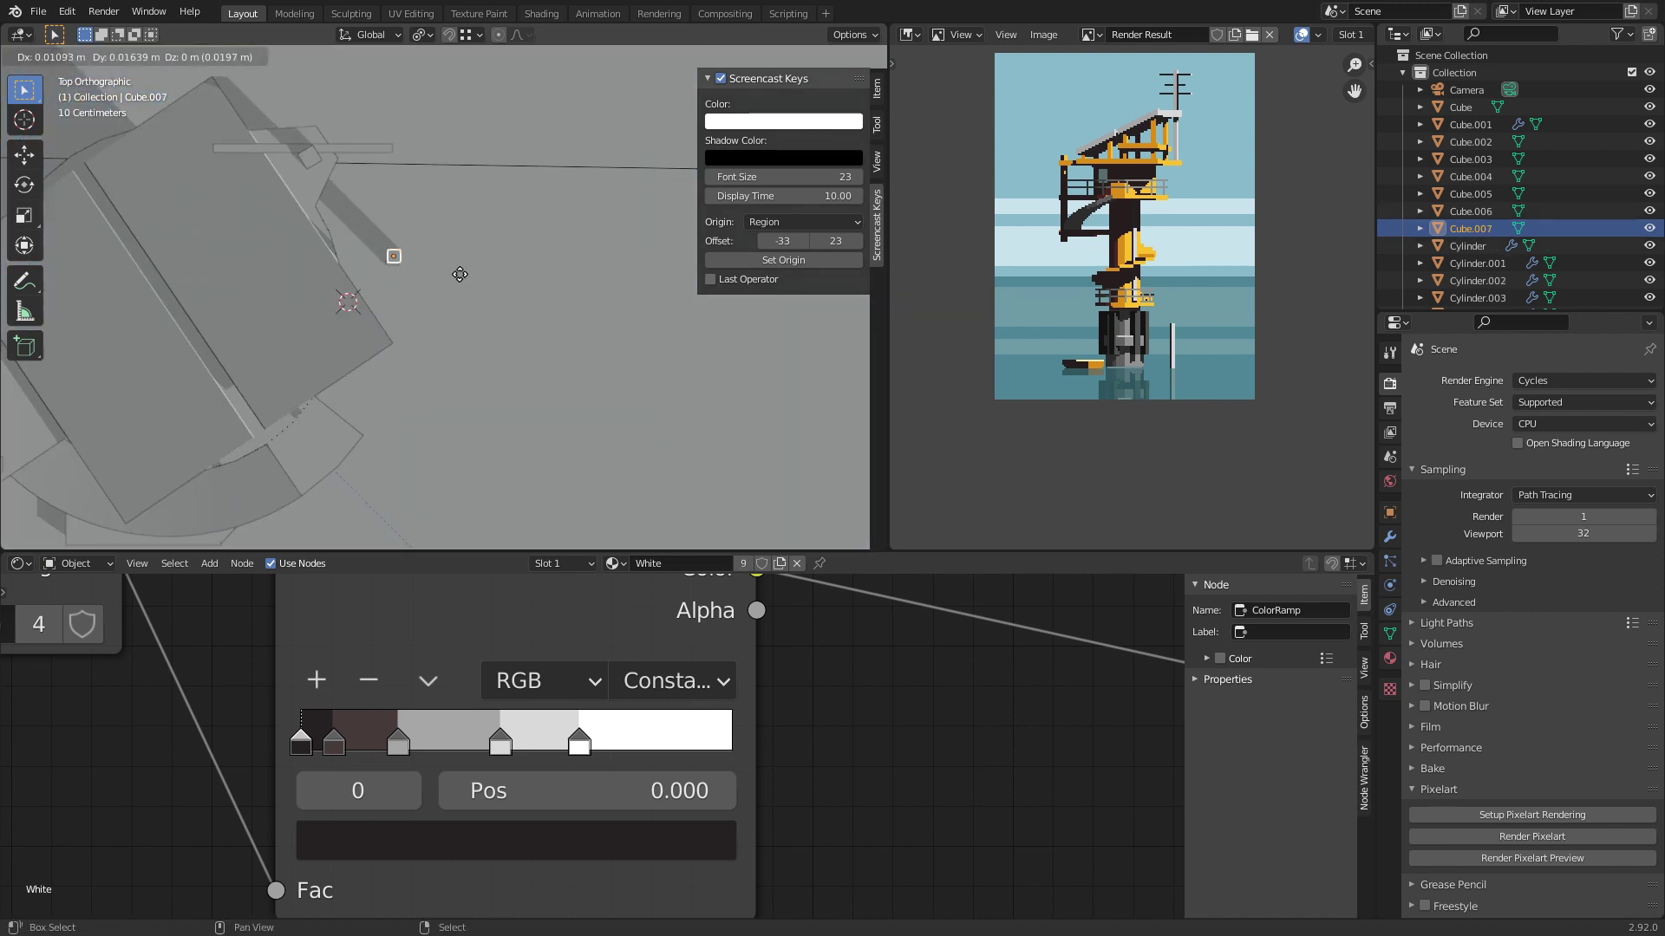
pyautogui.click(431, 210)
pyautogui.hotkey('shift', 'd')
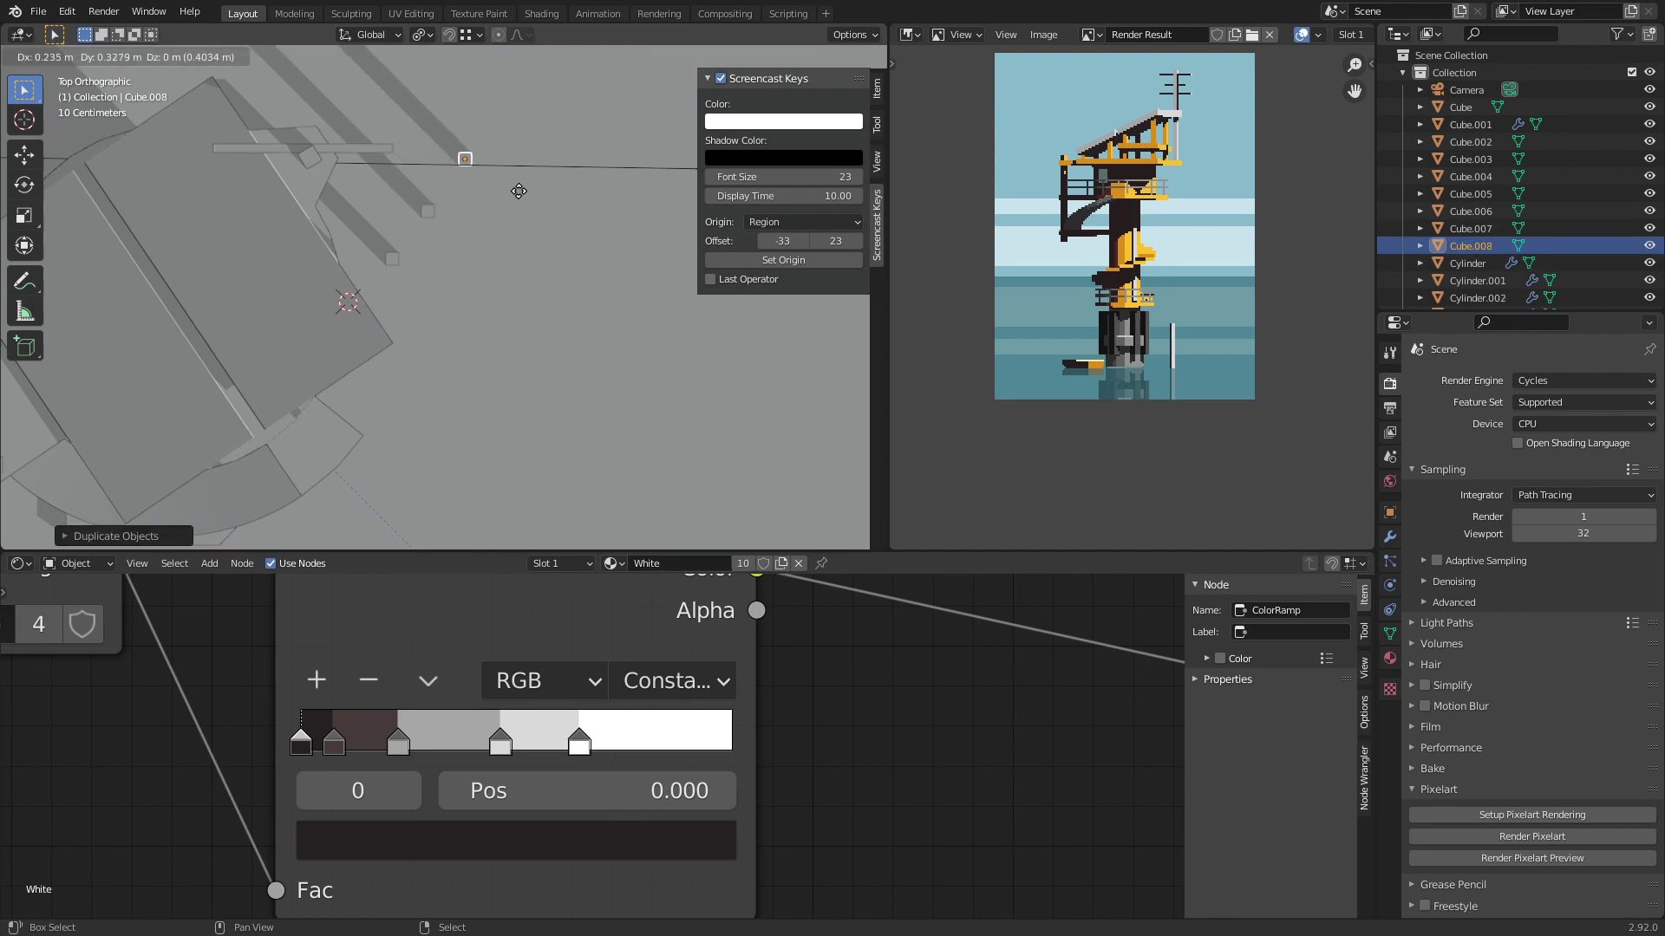
pyautogui.click(512, 196)
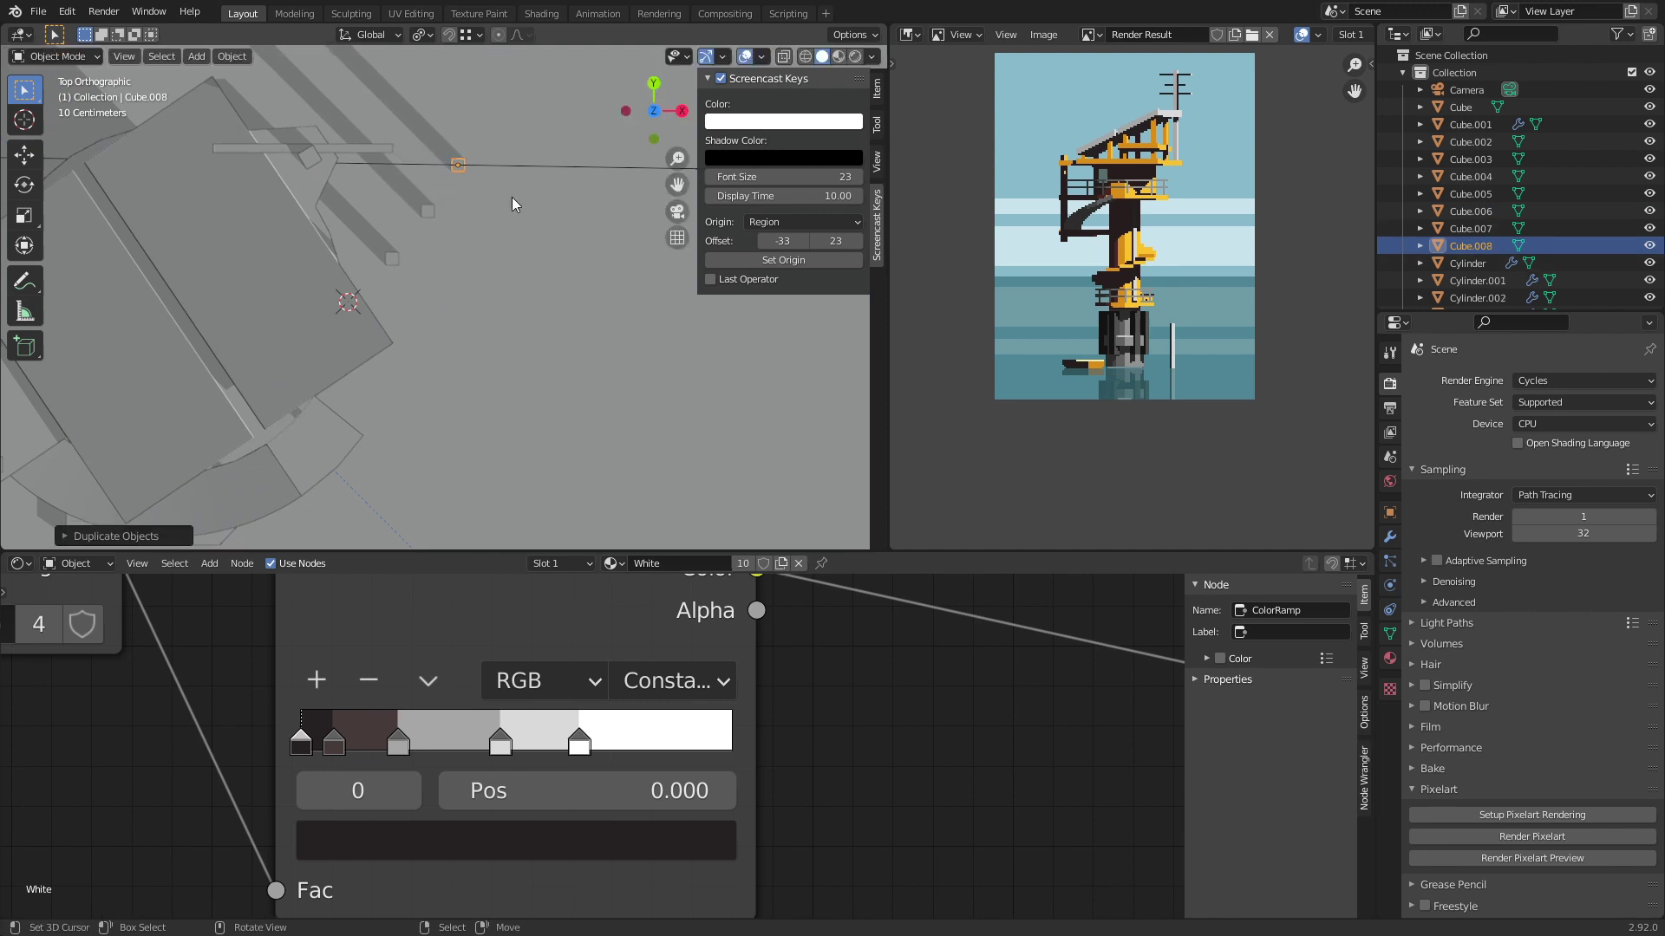
# Step: Return to the camera view, save the file and render a pixel art preview to inspect the three poles up close
pyautogui.press('KP_0')
pyautogui.click(512, 196)
pyautogui.scroll(-5, 564, 334)
pyautogui.hotkey('ctrl', 's')
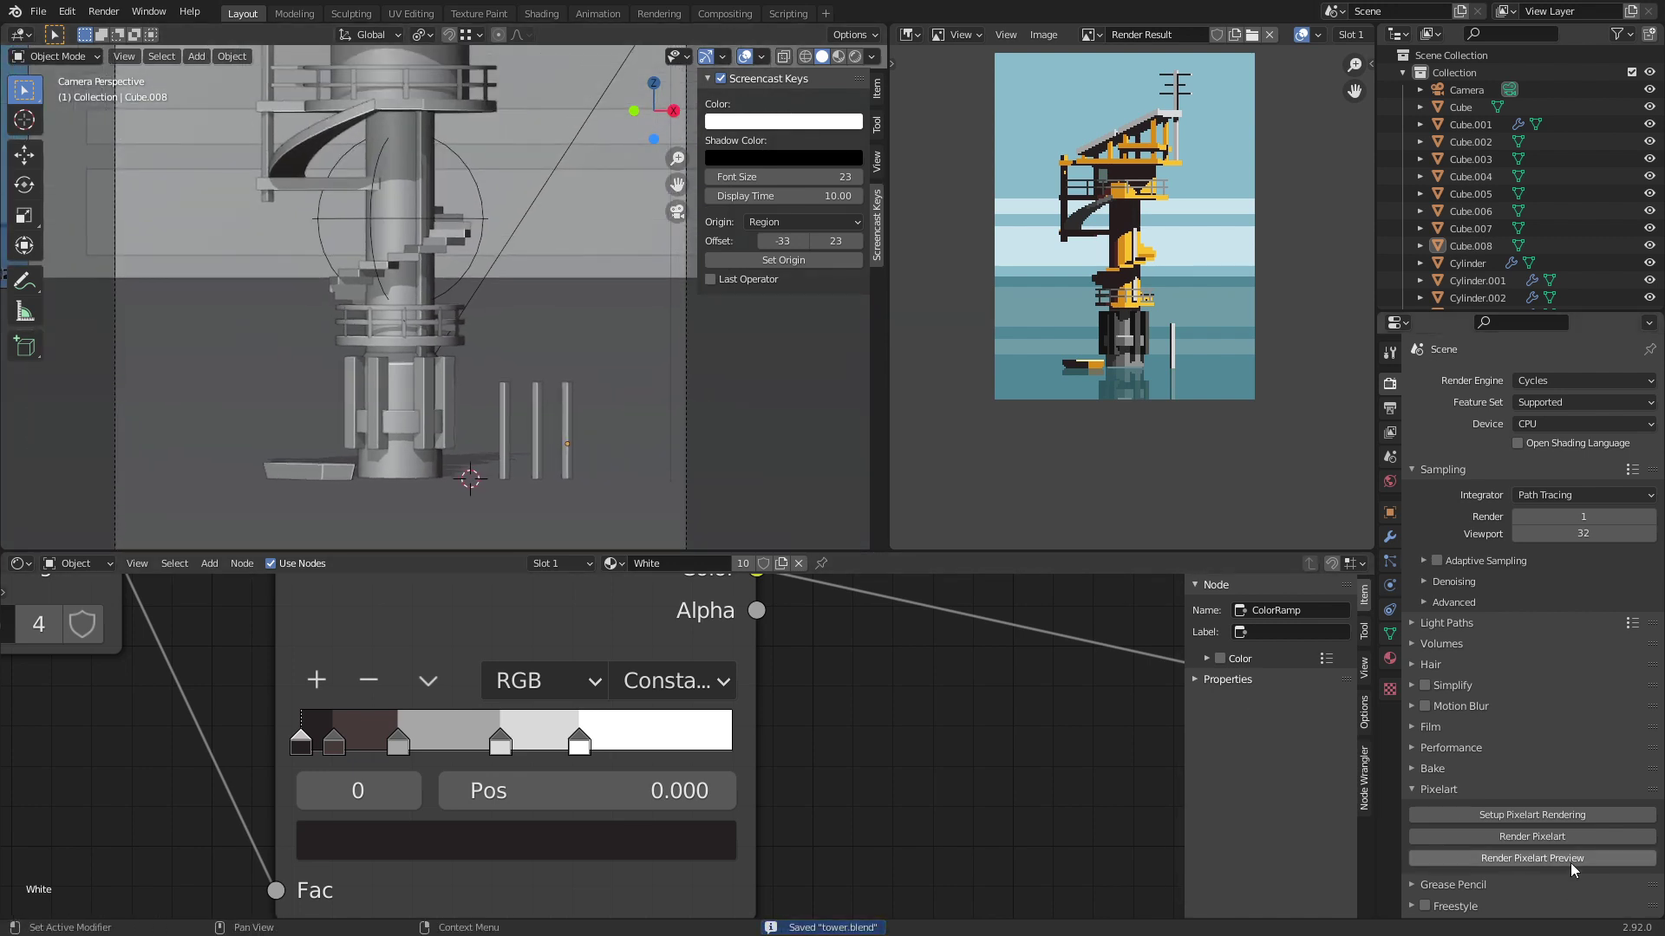
pyautogui.click(1569, 860)
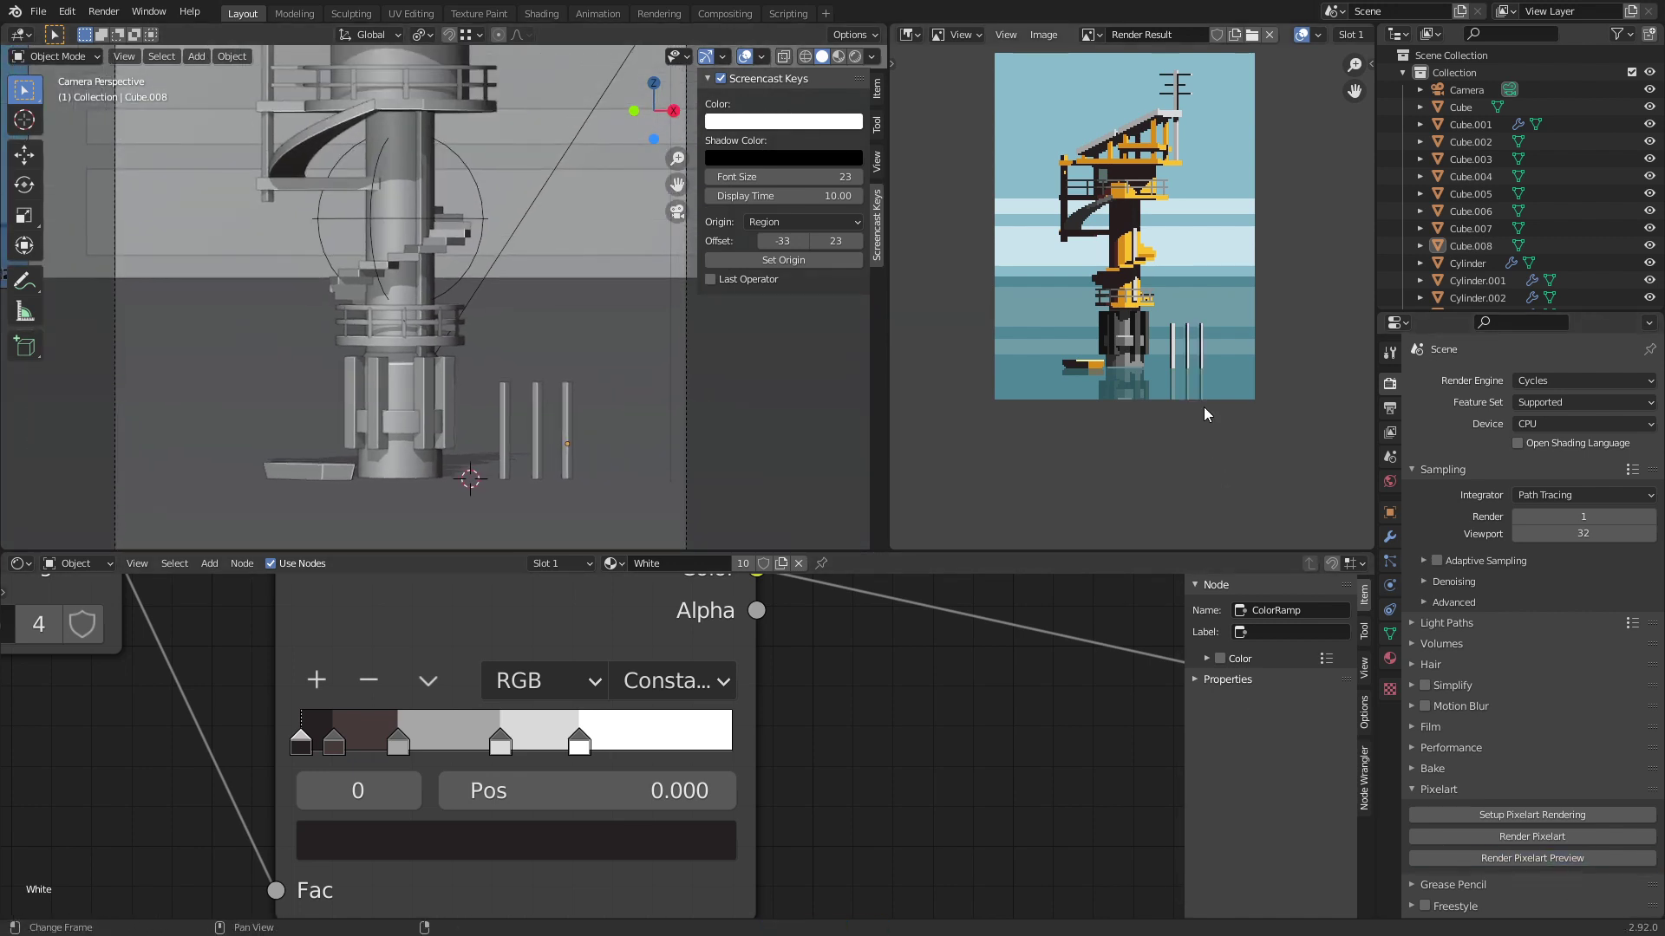
pyautogui.scroll(6, 1210, 399)
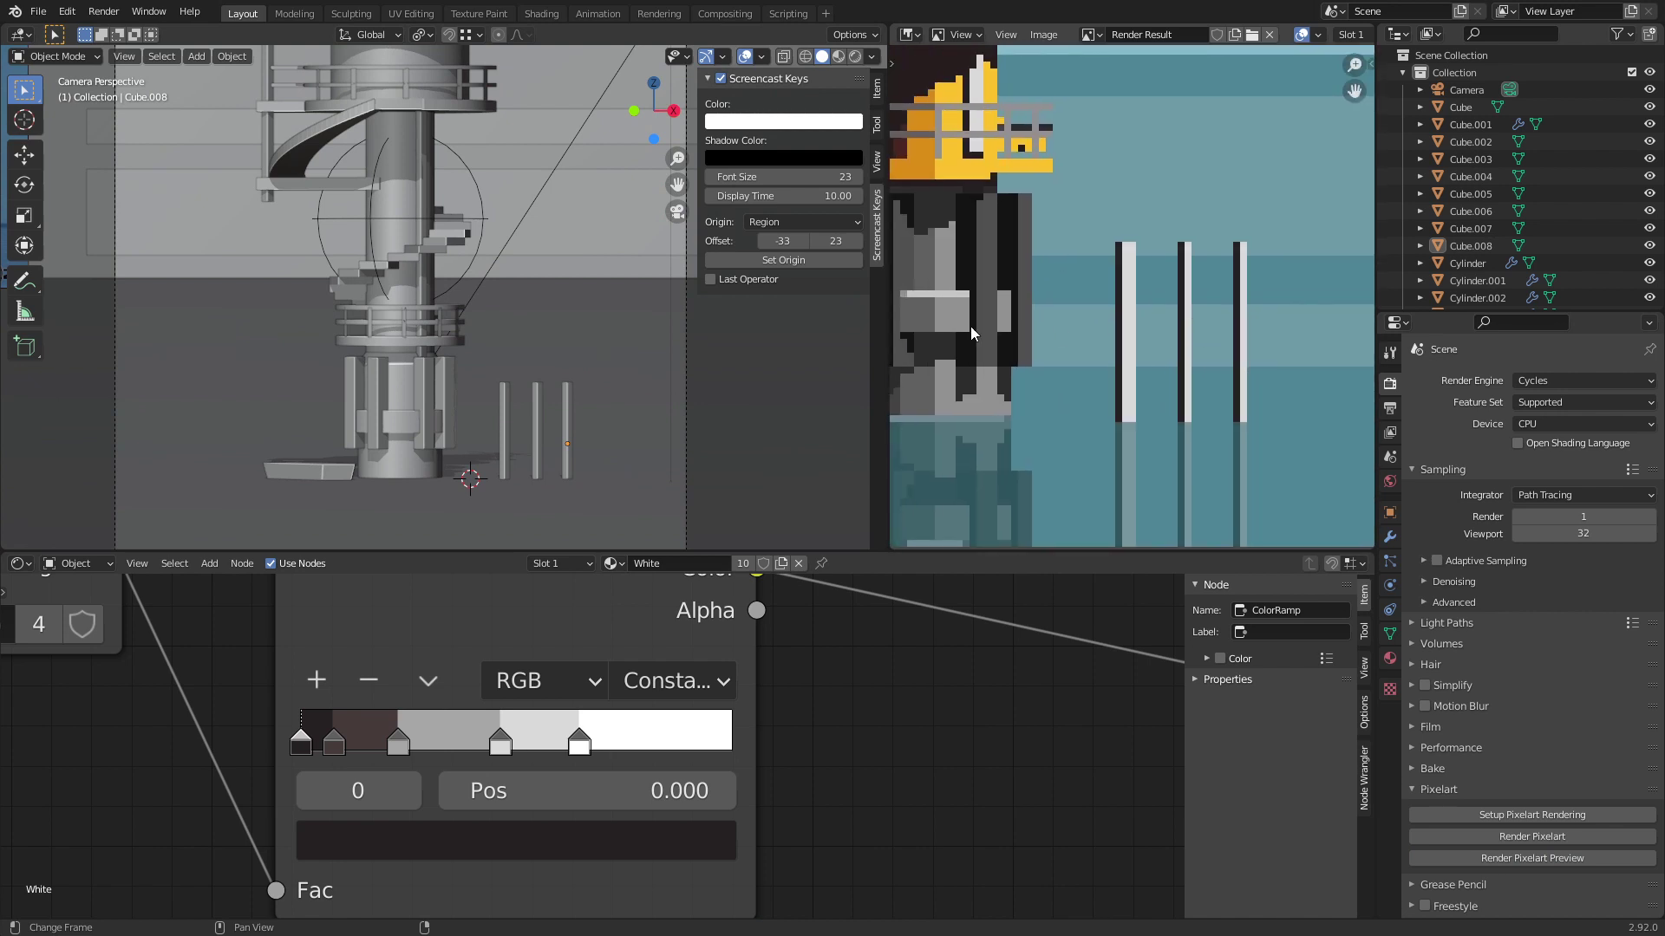
# Step: Shift the pole nearest the tower slightly within the horizontal plane, keeping its height locked
pyautogui.click(508, 415)
pyautogui.scroll(5, 510, 345)
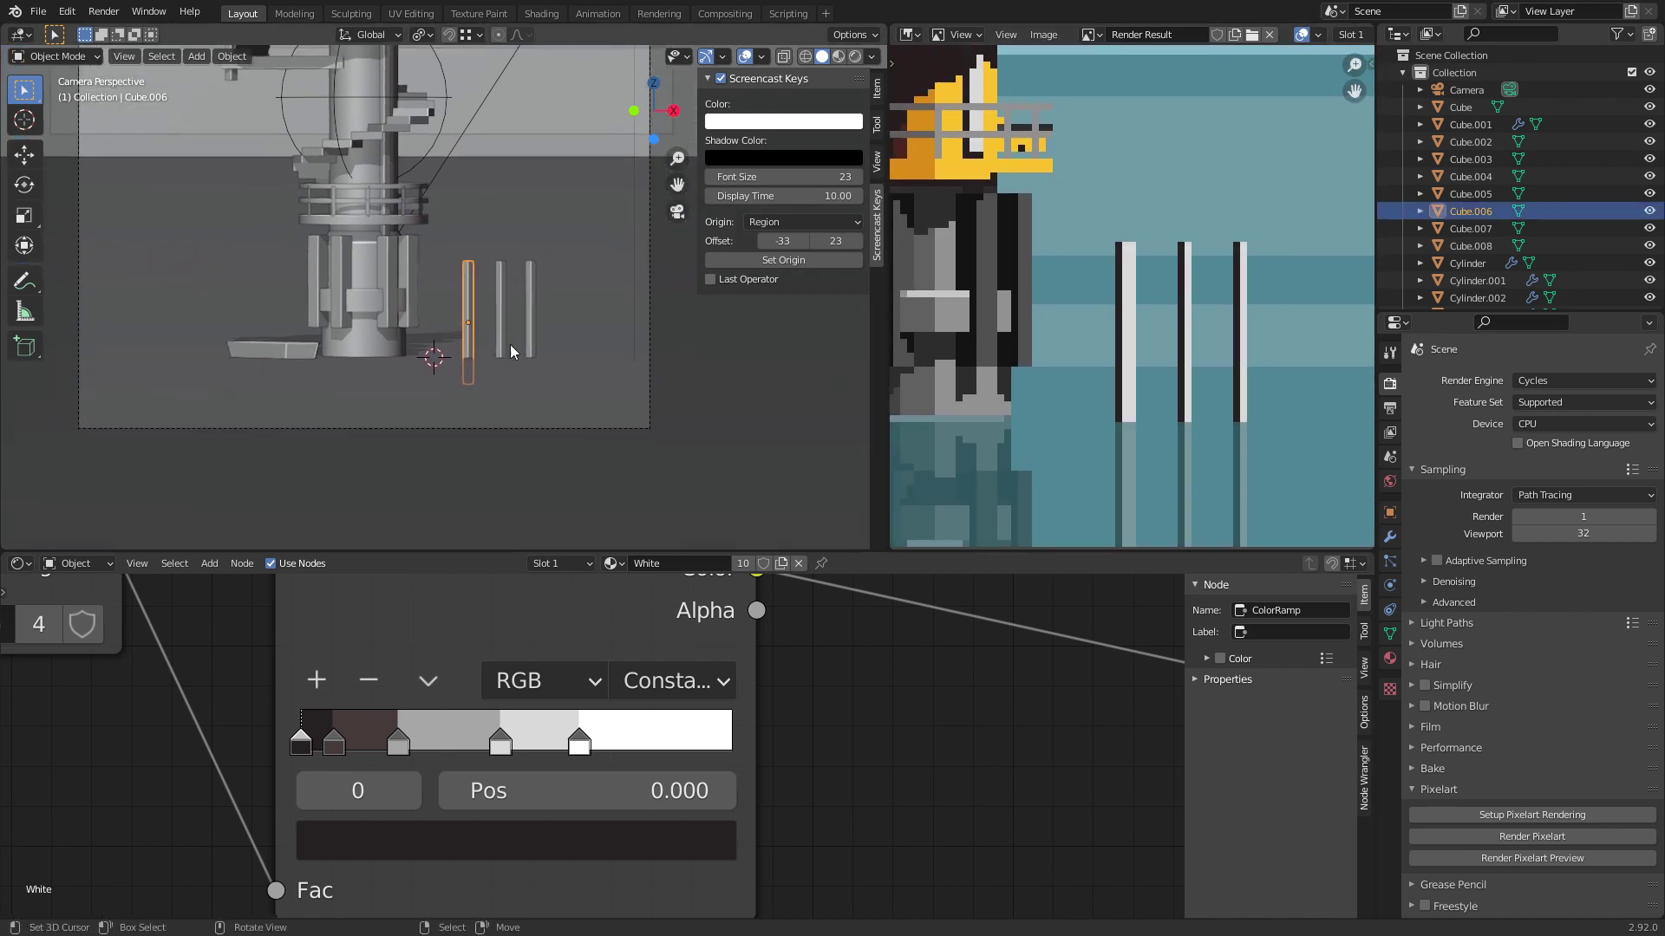
pyautogui.press('g')
pyautogui.hotkey('shift', 'z')
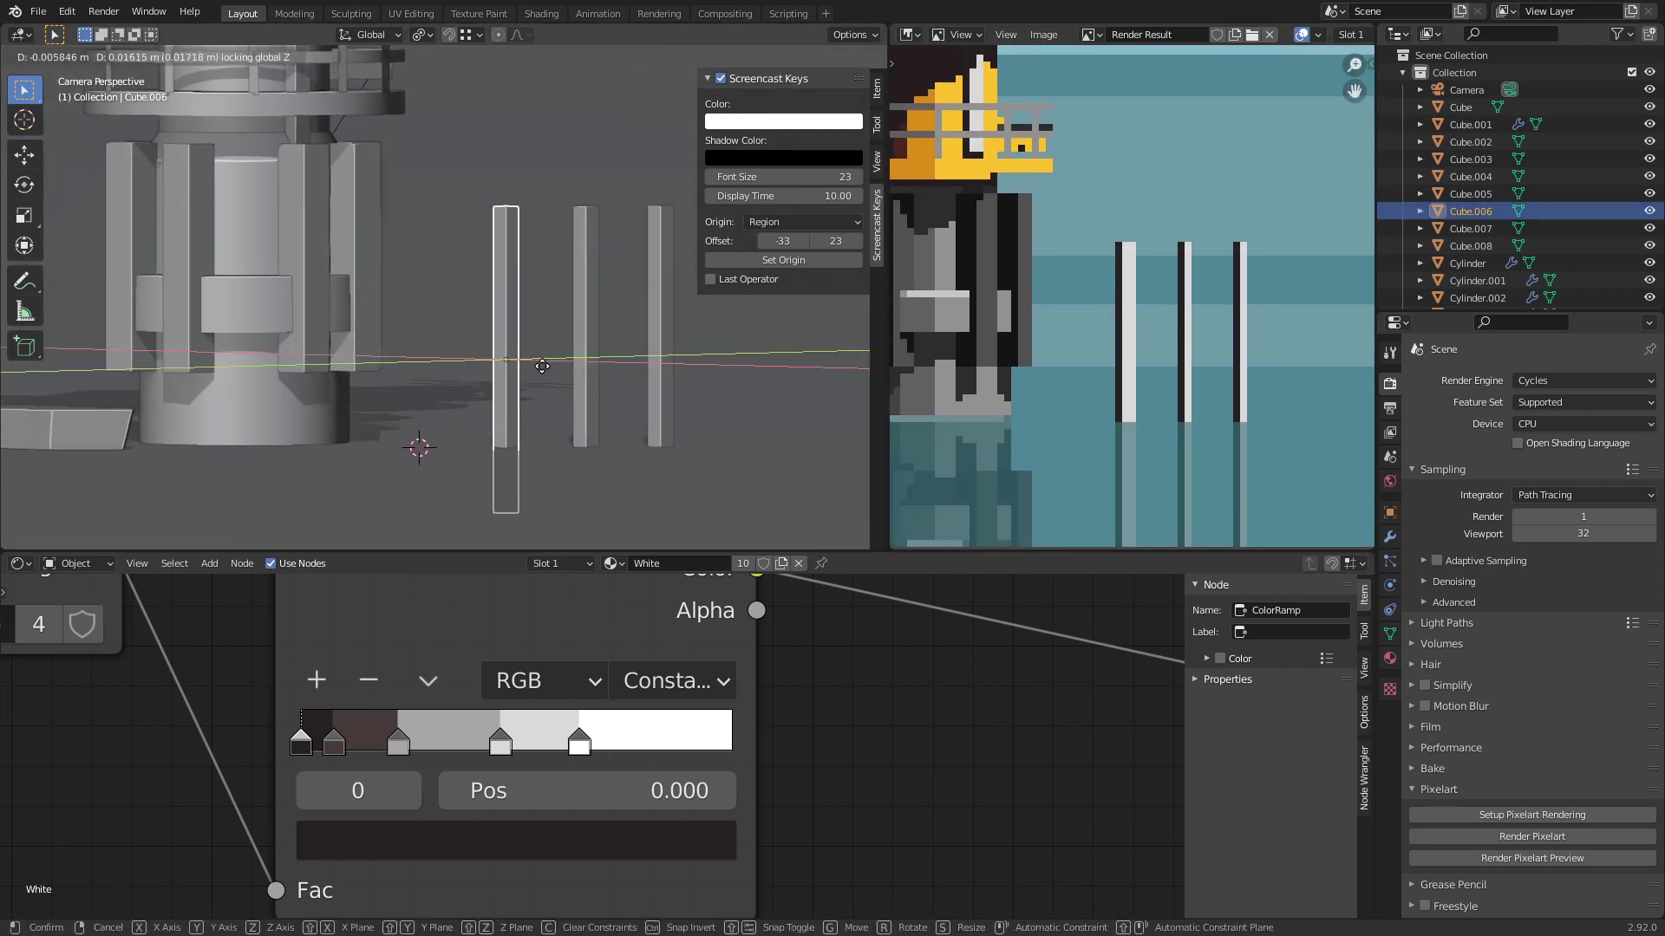
pyautogui.click(527, 367)
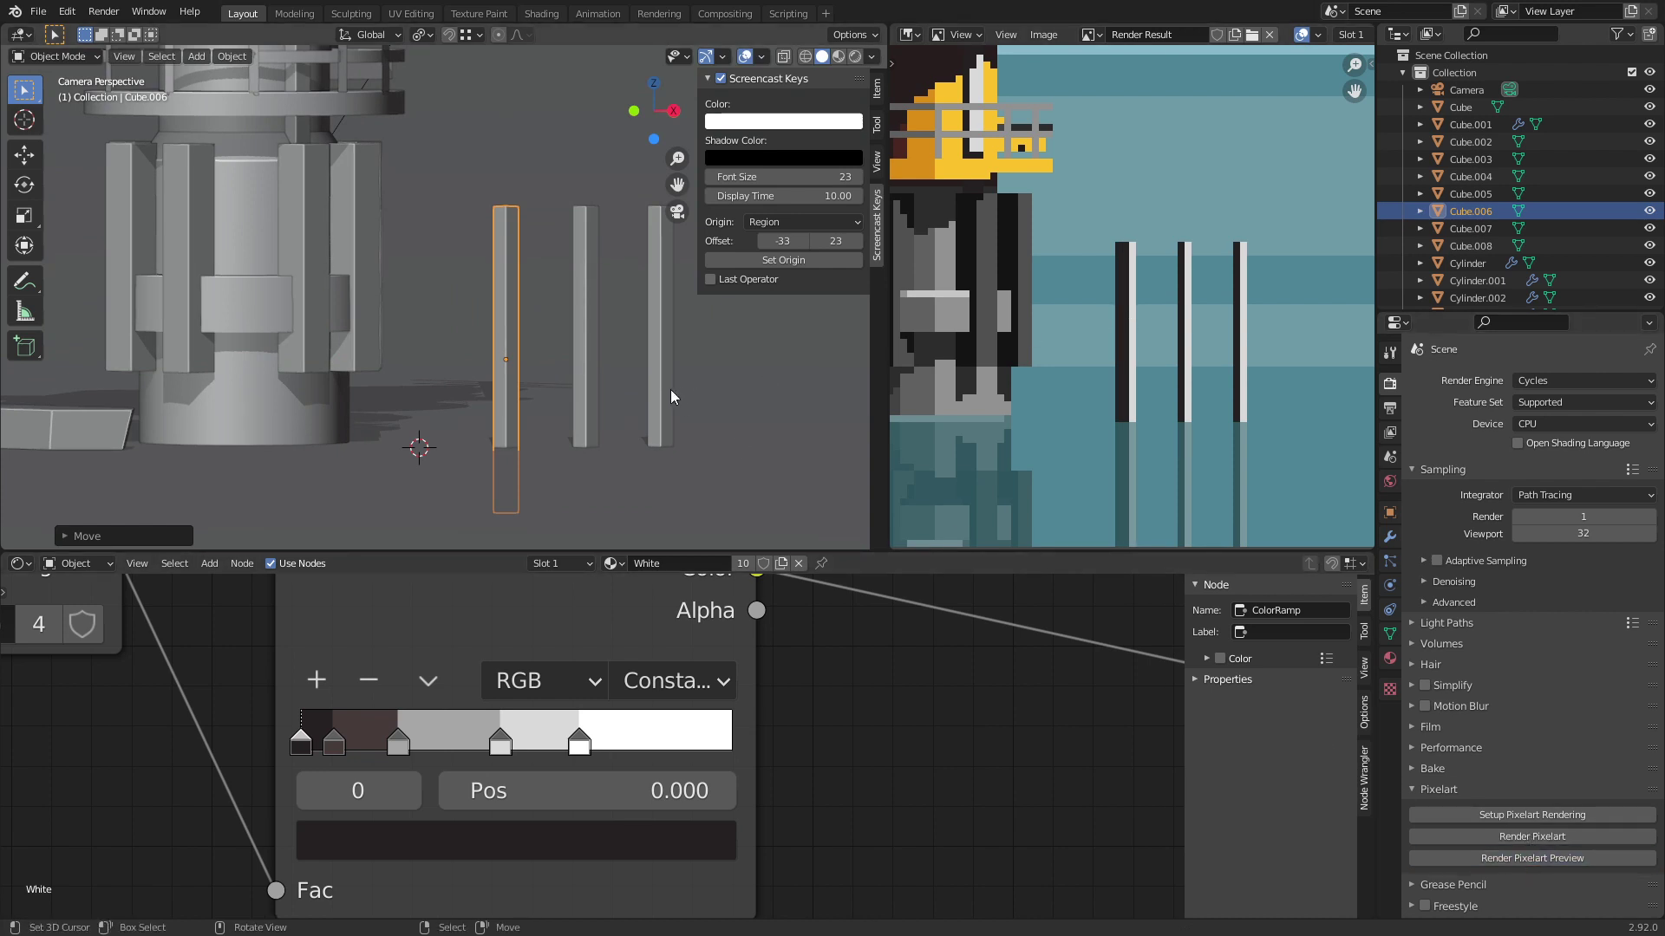
# Step: Fine-tune the nearest pole's horizontal position to match its pixel shading to the other two poles, and save the file
pyautogui.press('g')
pyautogui.hotkey('shift', 'z')
pyautogui.click(631, 378)
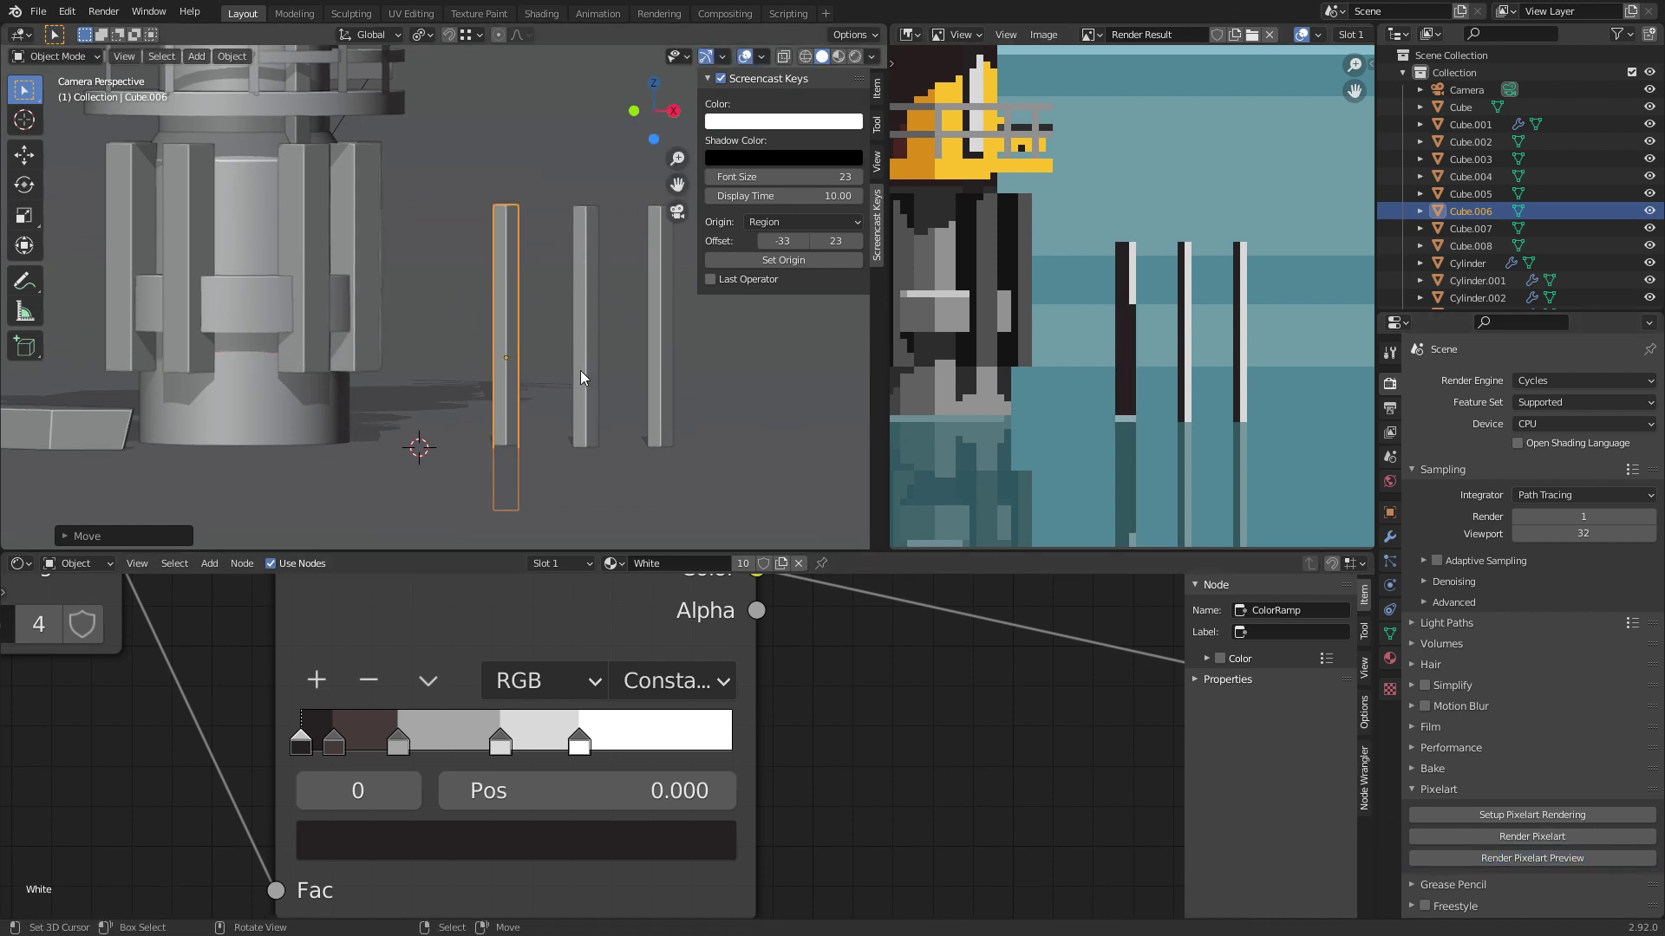
pyautogui.press('g')
pyautogui.hotkey('shift', 'z')
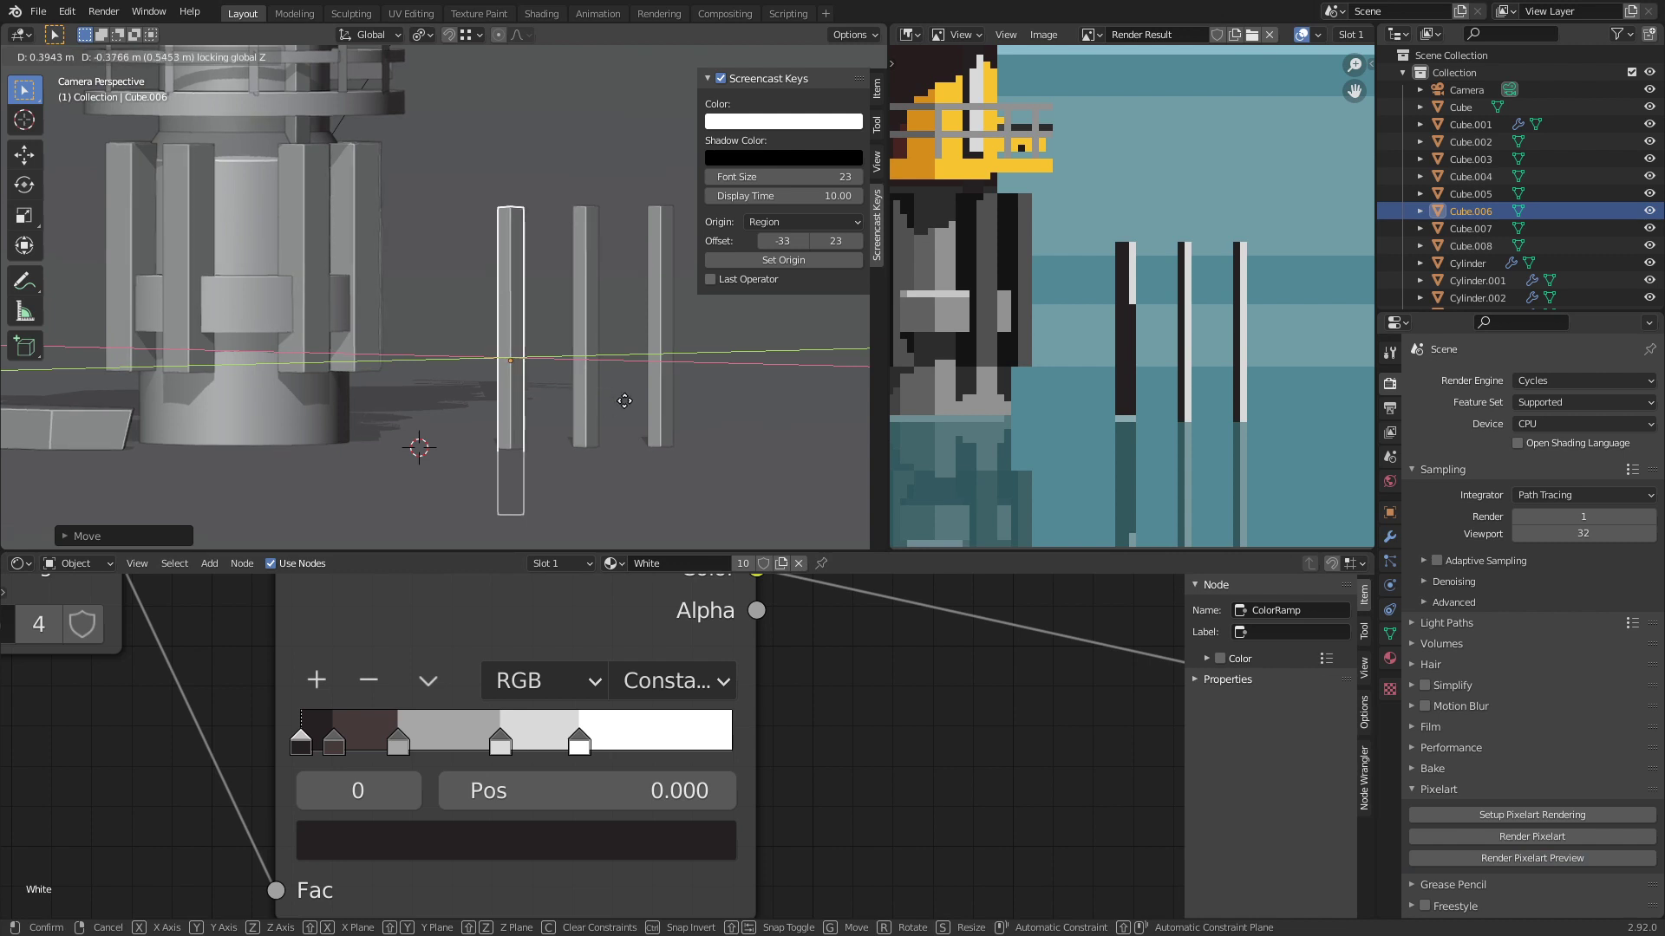
pyautogui.click(624, 400)
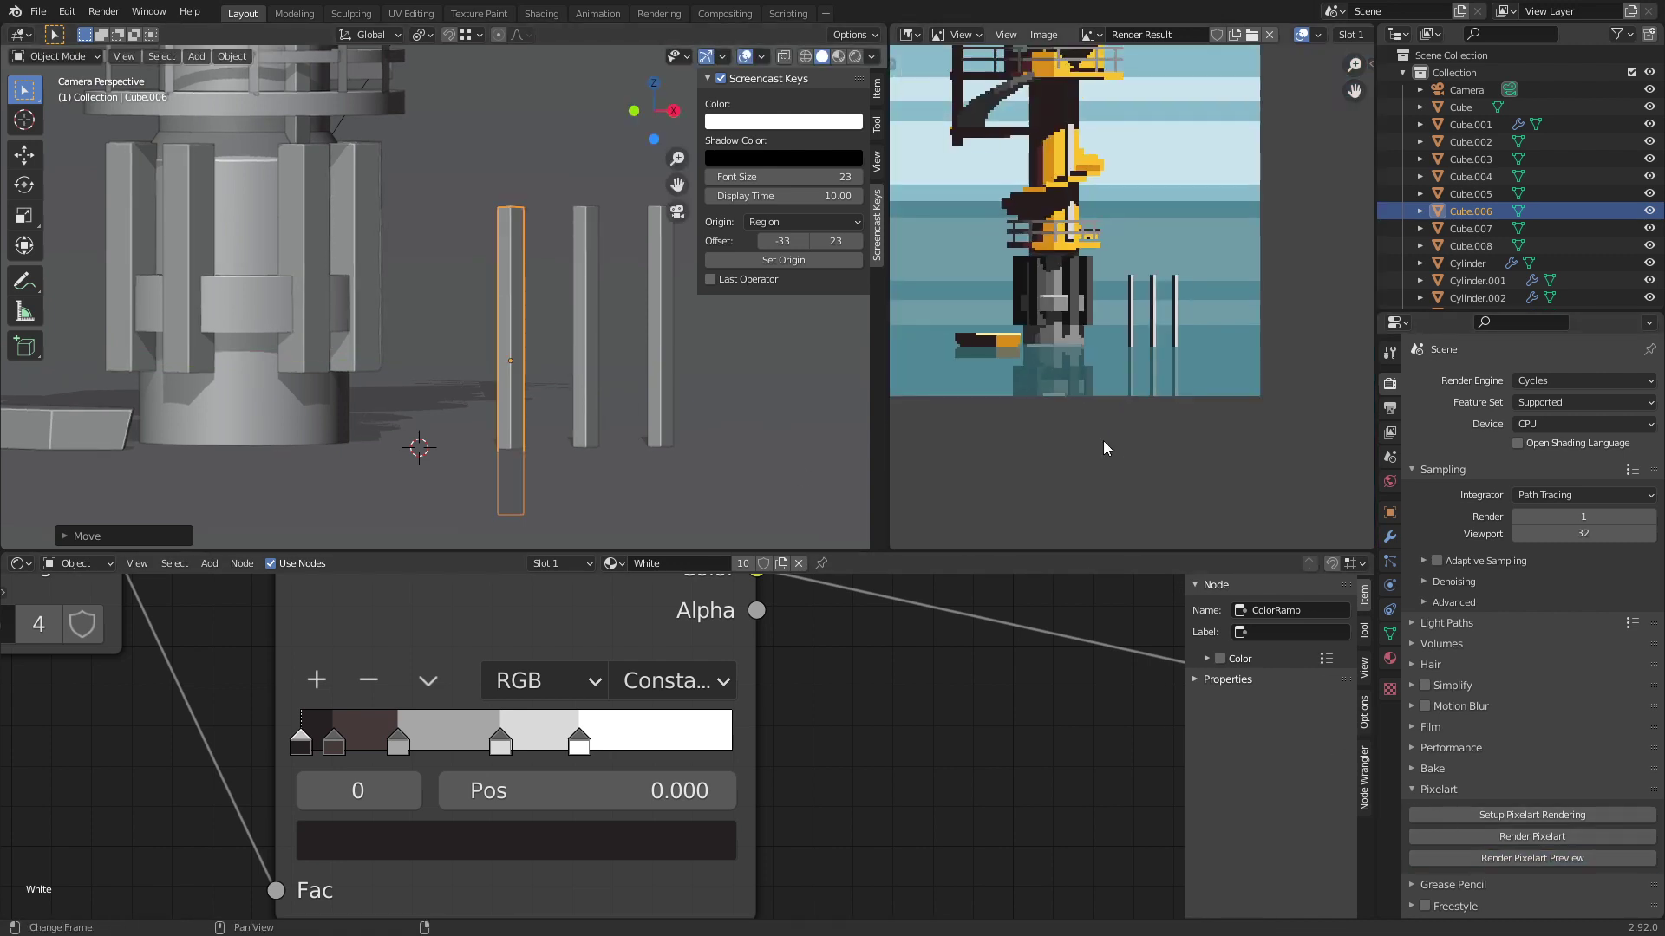
pyautogui.moveTo(1104, 444); pyautogui.dragTo(1151, 475, button='middle')
pyautogui.hotkey('ctrl', 's')
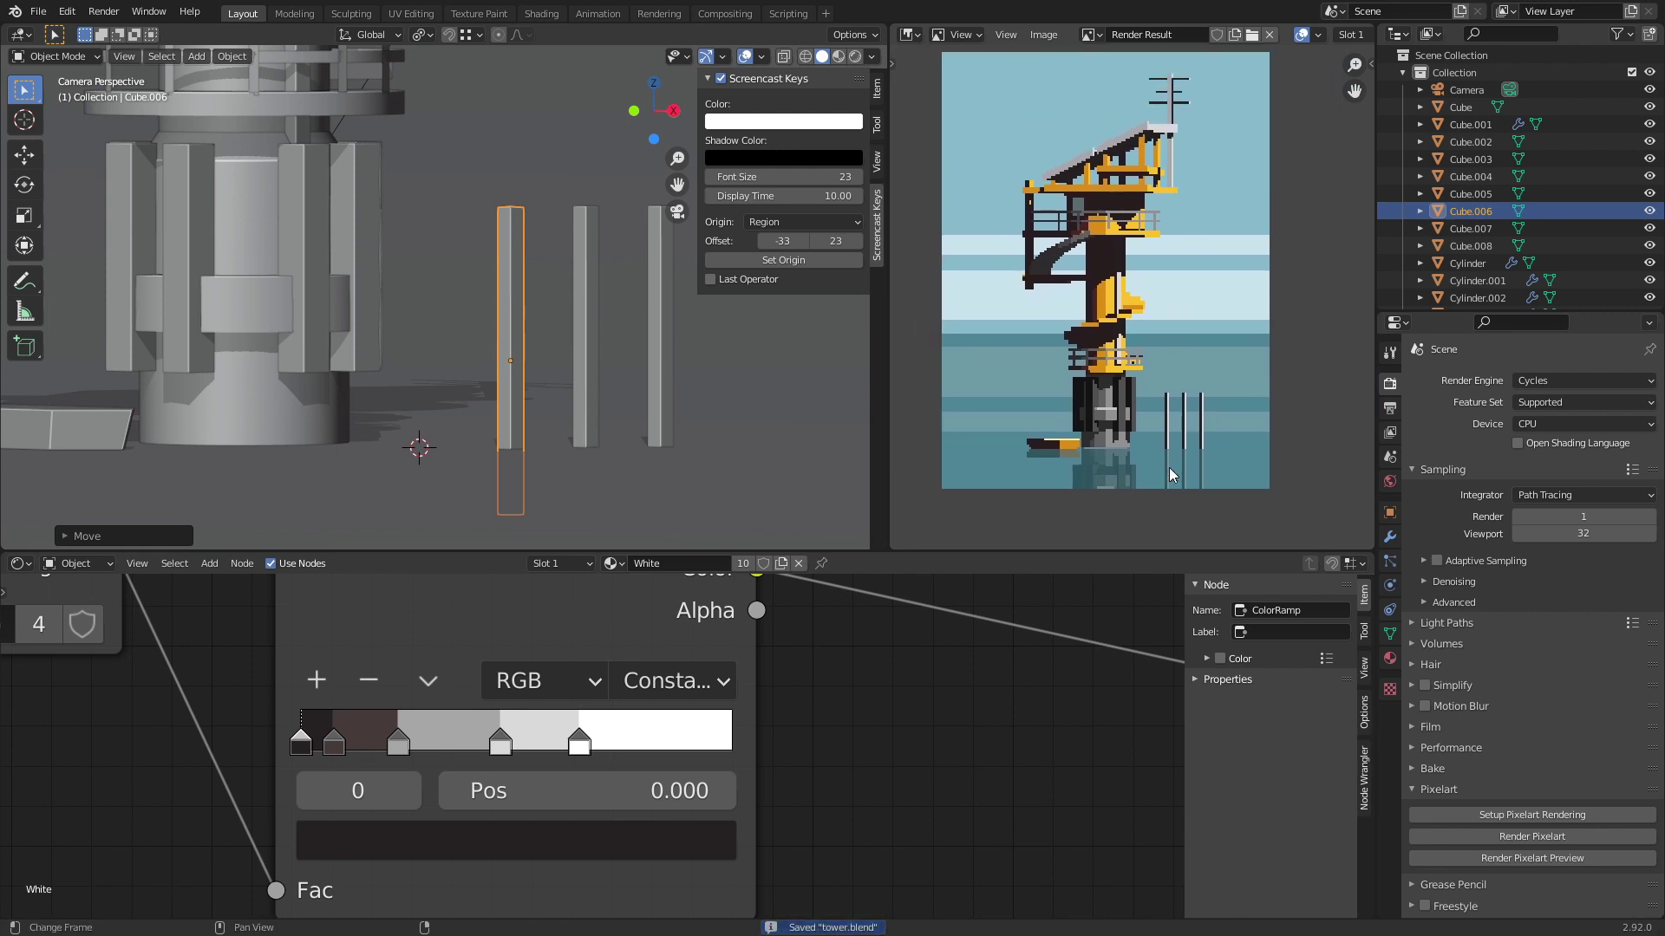
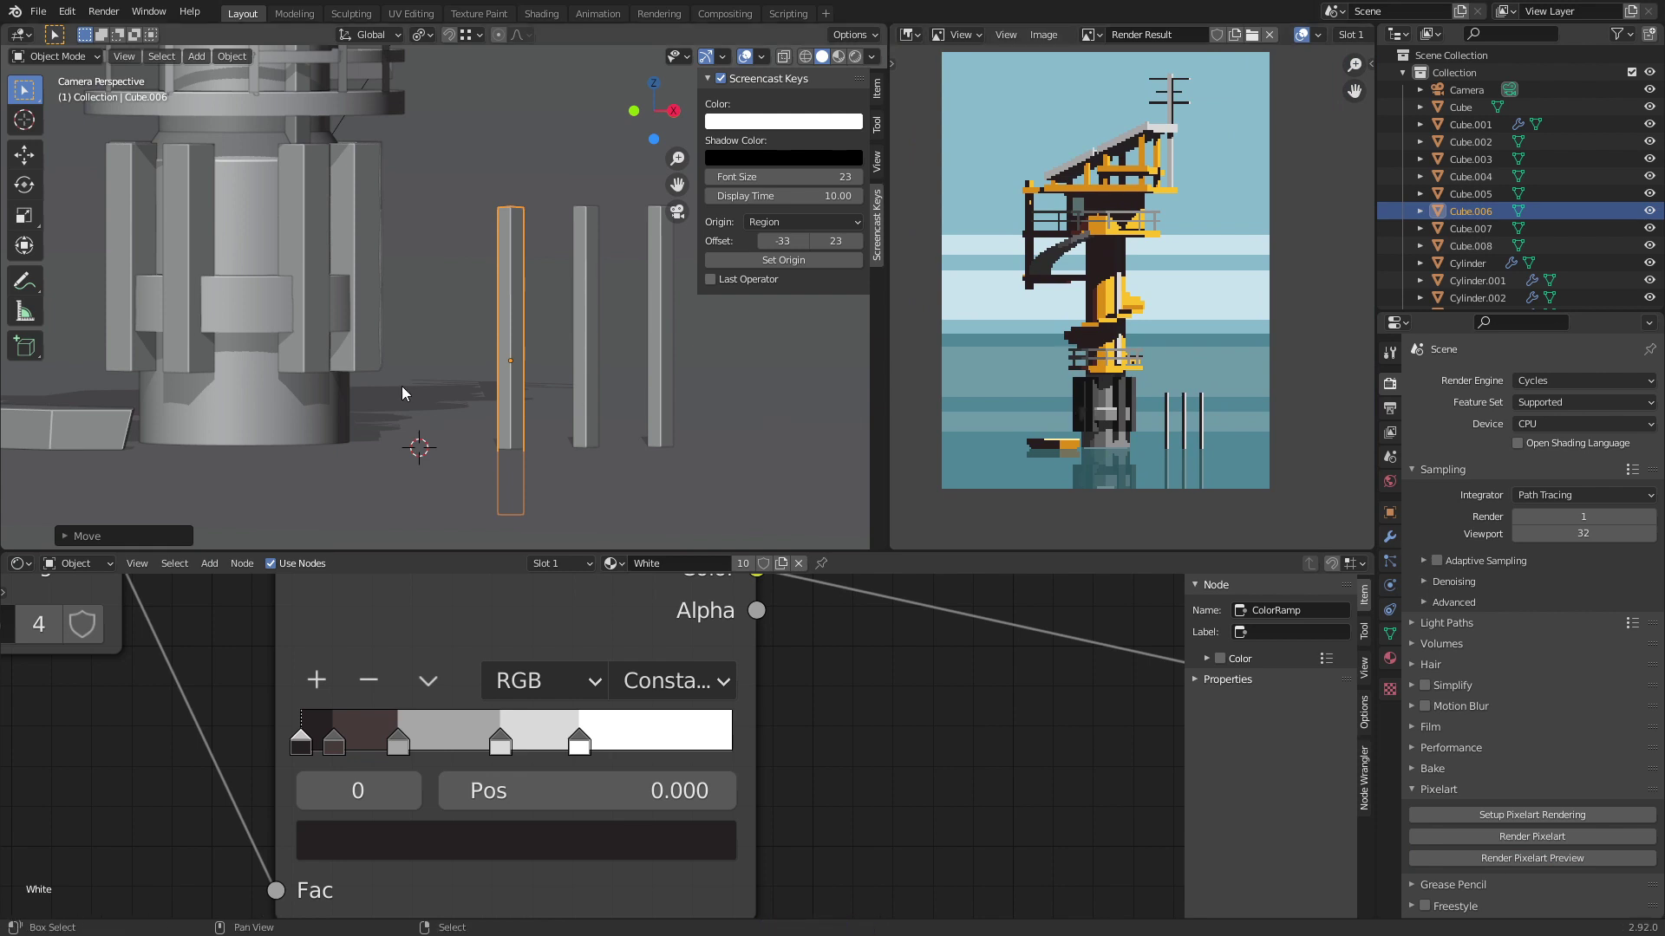
# Step: Rotate the boat beside the tower base slightly with a free trackball rotation, save the file and render a pixel art preview
pyautogui.keyDown('shift'); pyautogui.moveTo(388, 397); pyautogui.dragTo(595, 351, button='middle'); pyautogui.keyUp('shift')
pyautogui.scroll(3, 596, 350)
pyautogui.keyDown('shift'); pyautogui.moveTo(176, 403); pyautogui.dragTo(368, 416, button='middle'); pyautogui.keyUp('shift')
pyautogui.rightClick(368, 416)
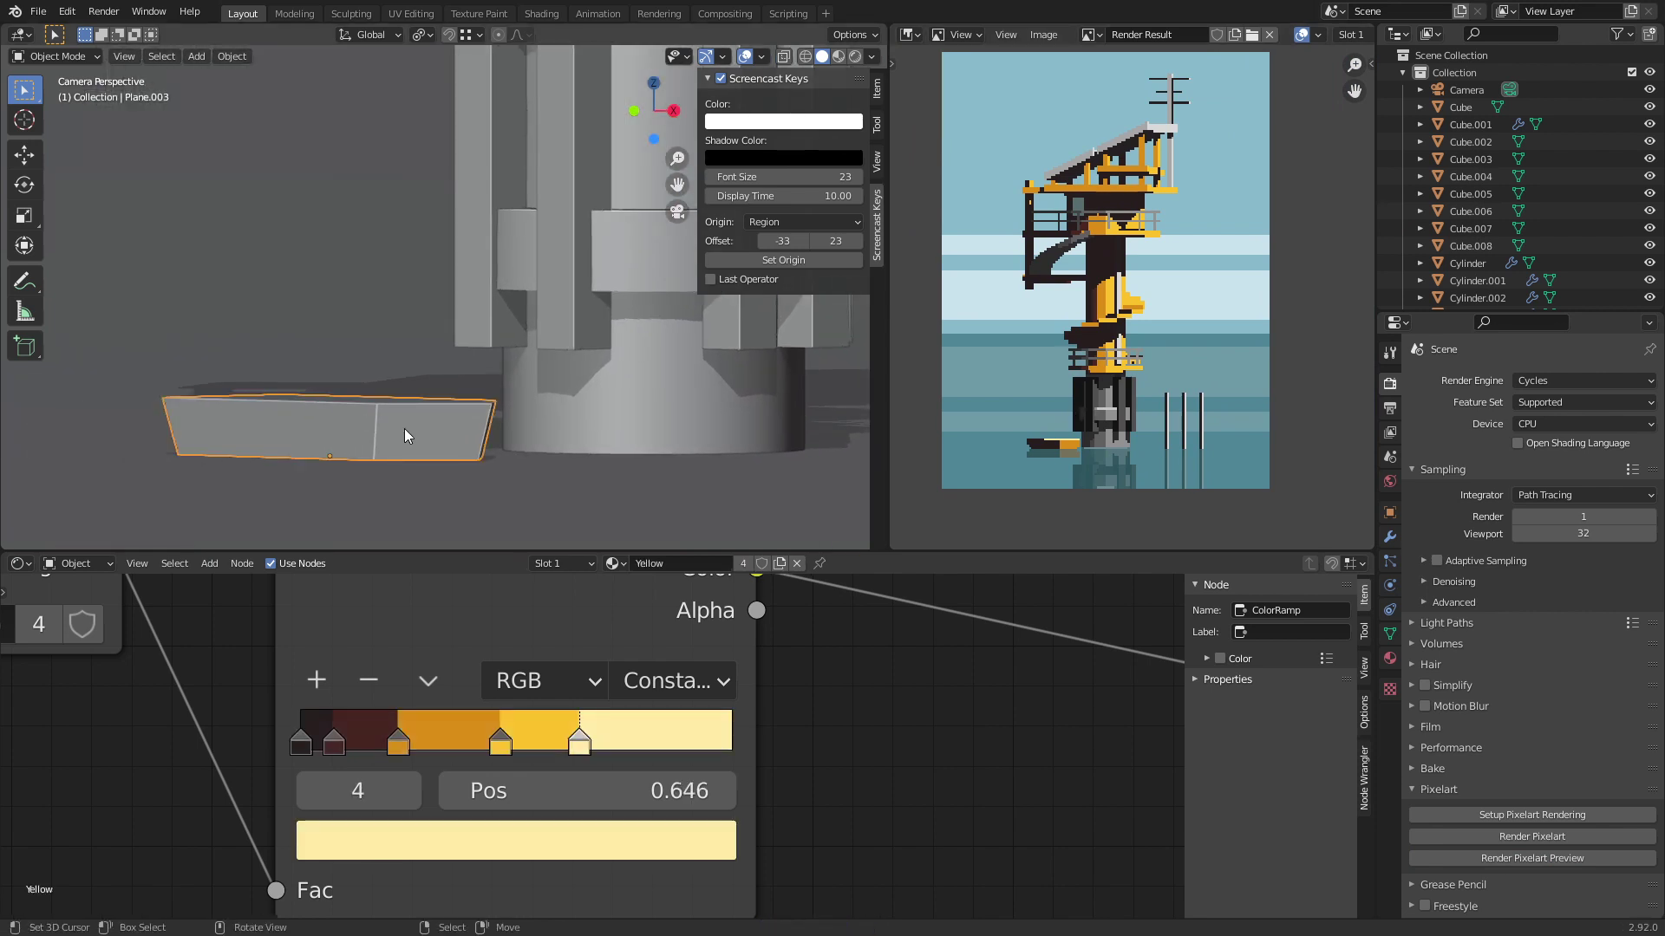
pyautogui.press('r')
pyautogui.press('r')
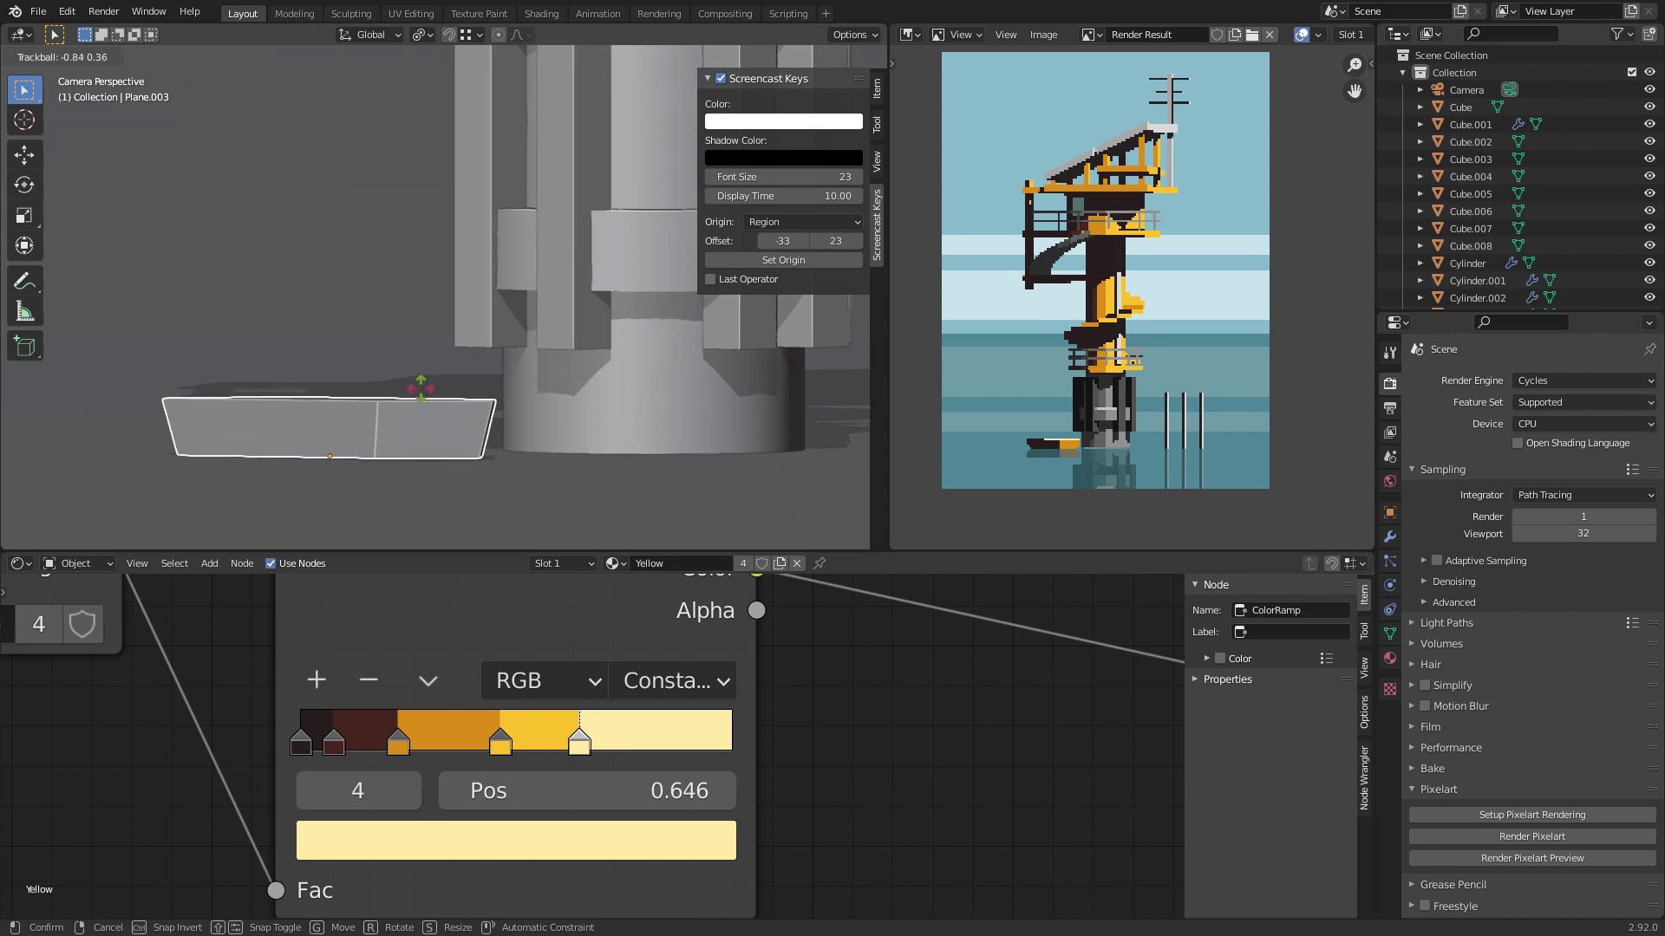
pyautogui.click(420, 389)
pyautogui.hotkey('ctrl', 's')
pyautogui.click(1541, 855)
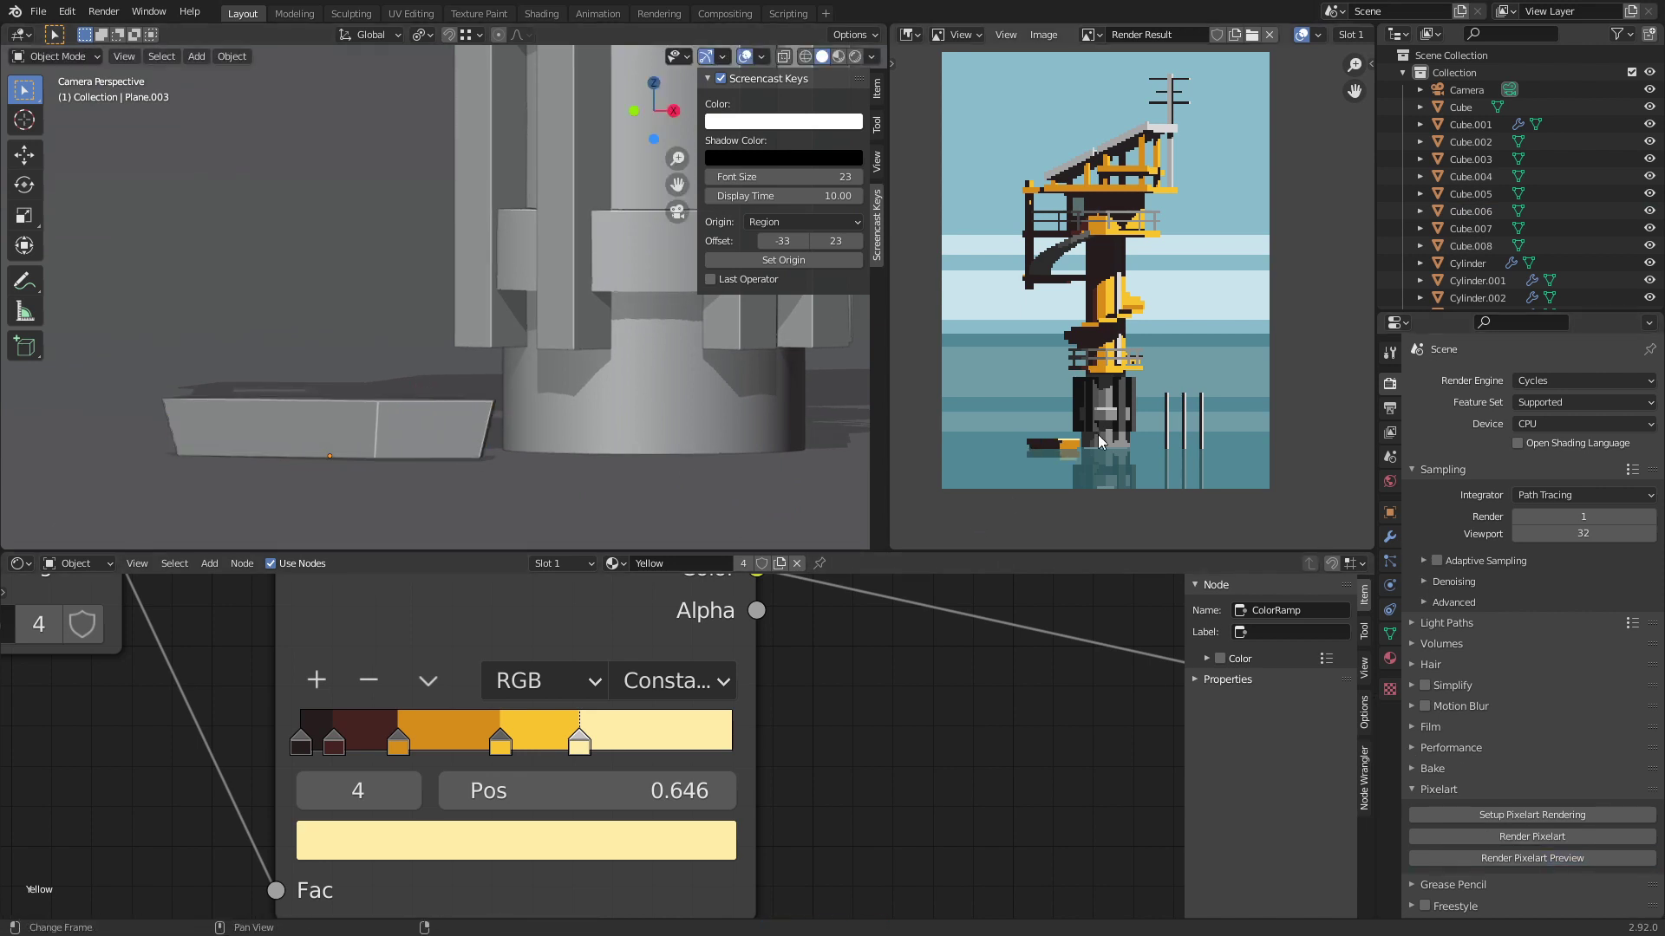
# Step: Try to scale the boat up slightly and lower it about 0.02 m along the Z axis
pyautogui.scroll(2, 466, 435)
pyautogui.click(451, 429)
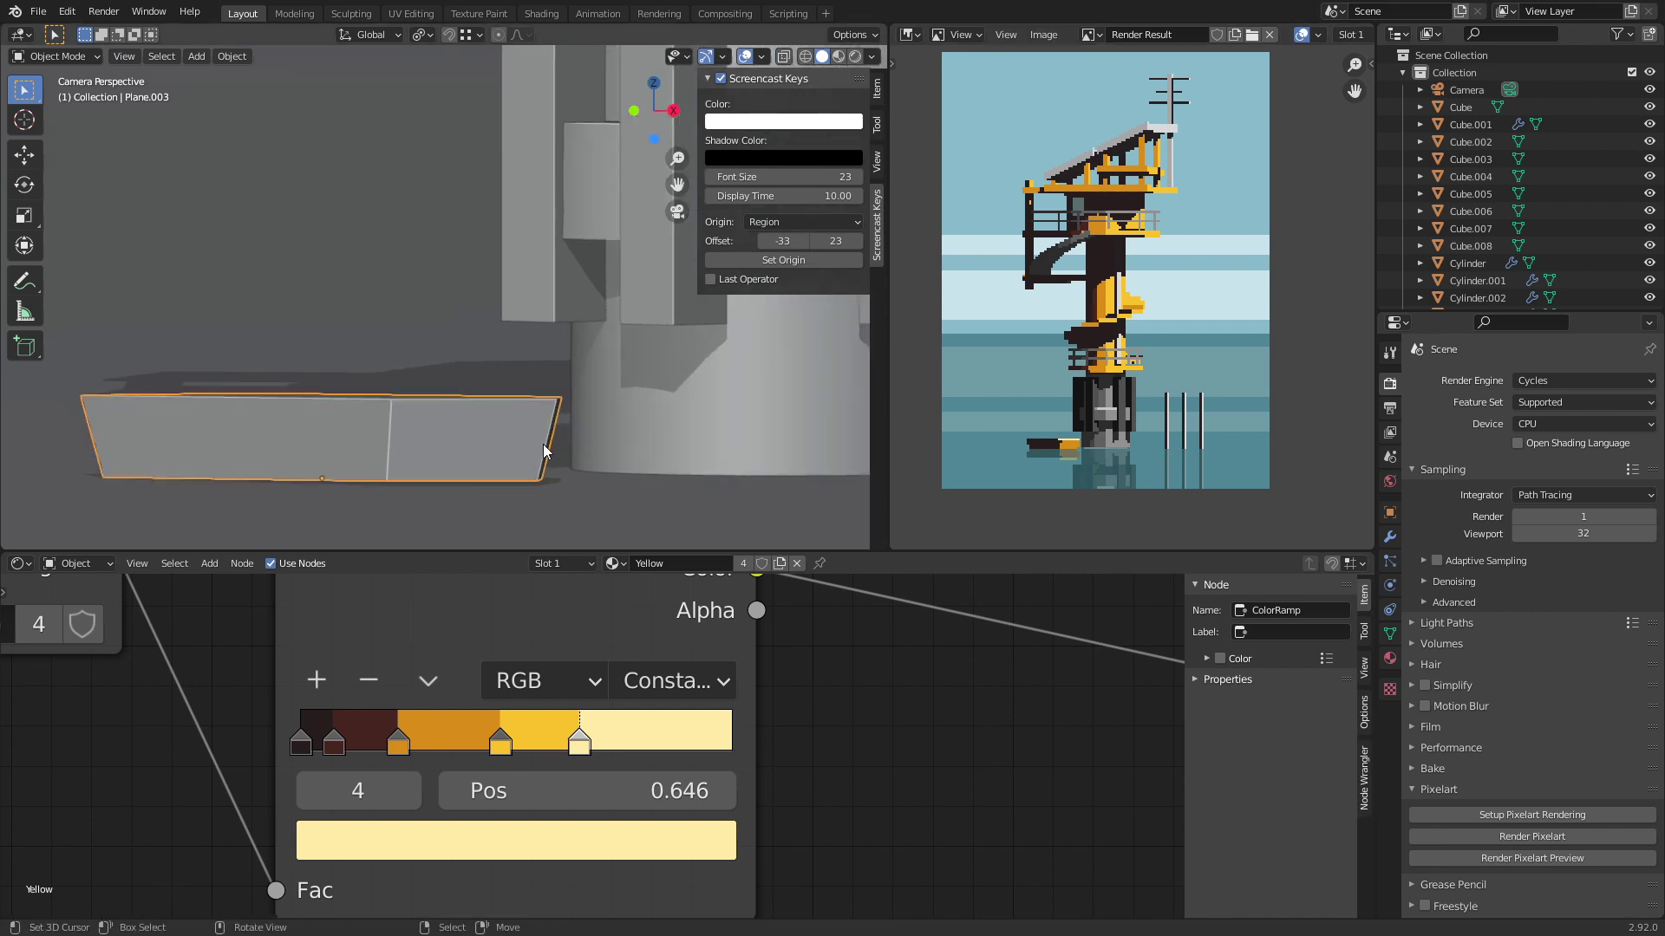
pyautogui.press('s')
pyautogui.click(598, 419)
pyautogui.press('g')
pyautogui.press('z')
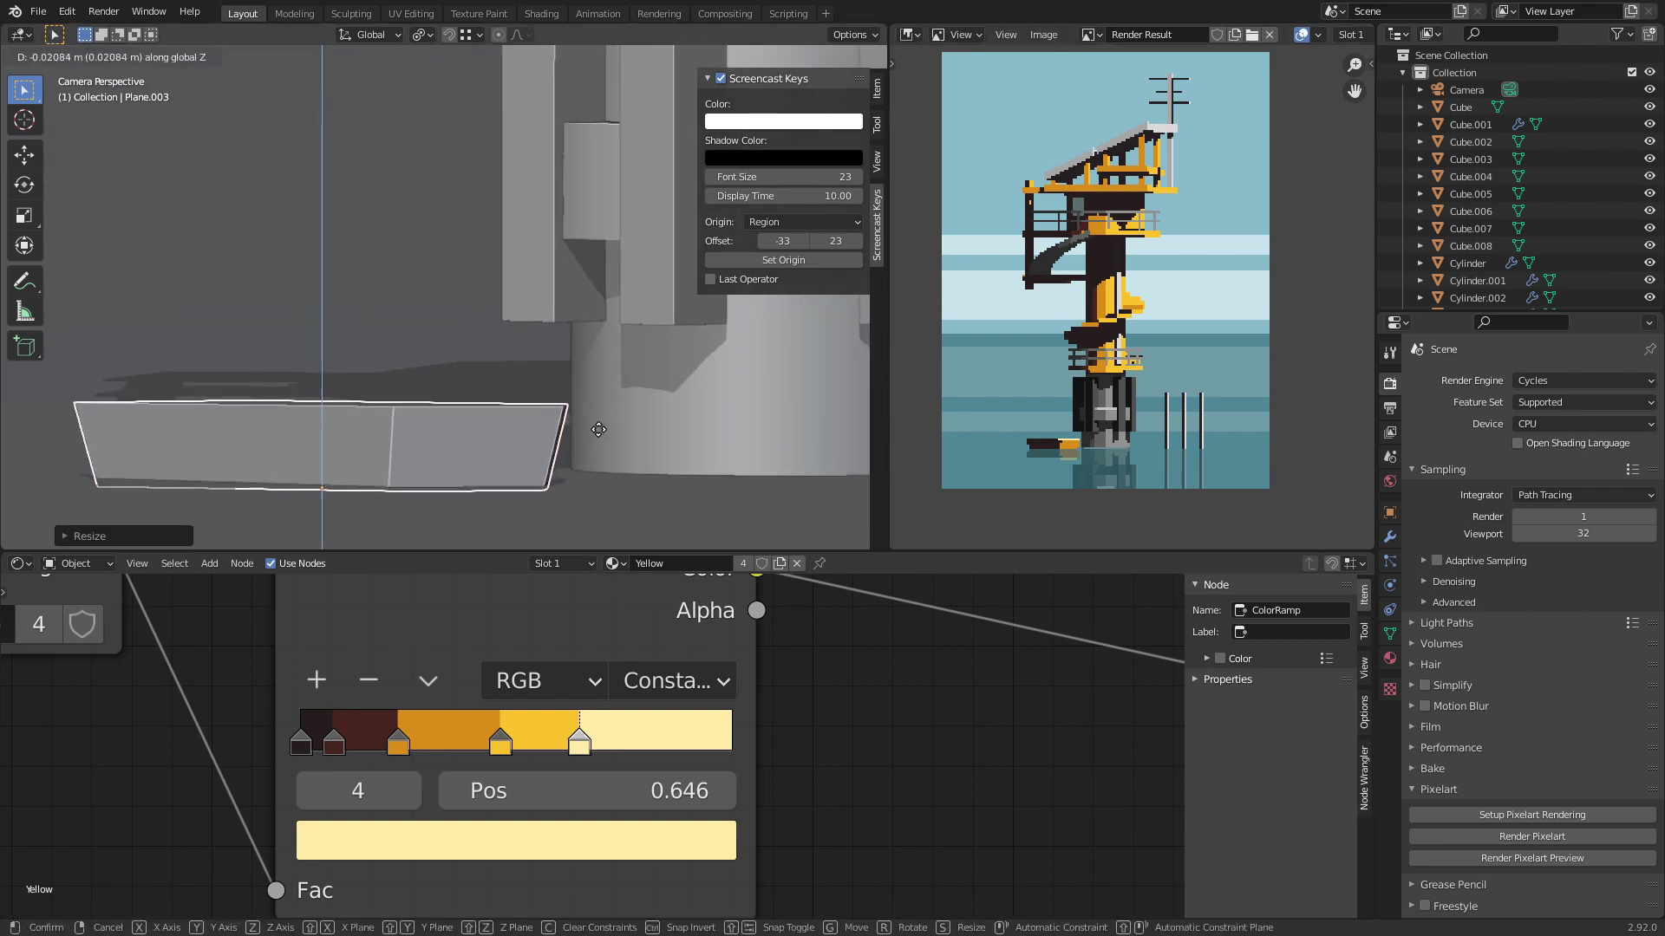
pyautogui.click(598, 431)
# Step: Try to tilt the boat with a small trackball rotation and a slight view-plane rotation, and check it in a pixel art preview
pyautogui.press('r')
pyautogui.press('r')
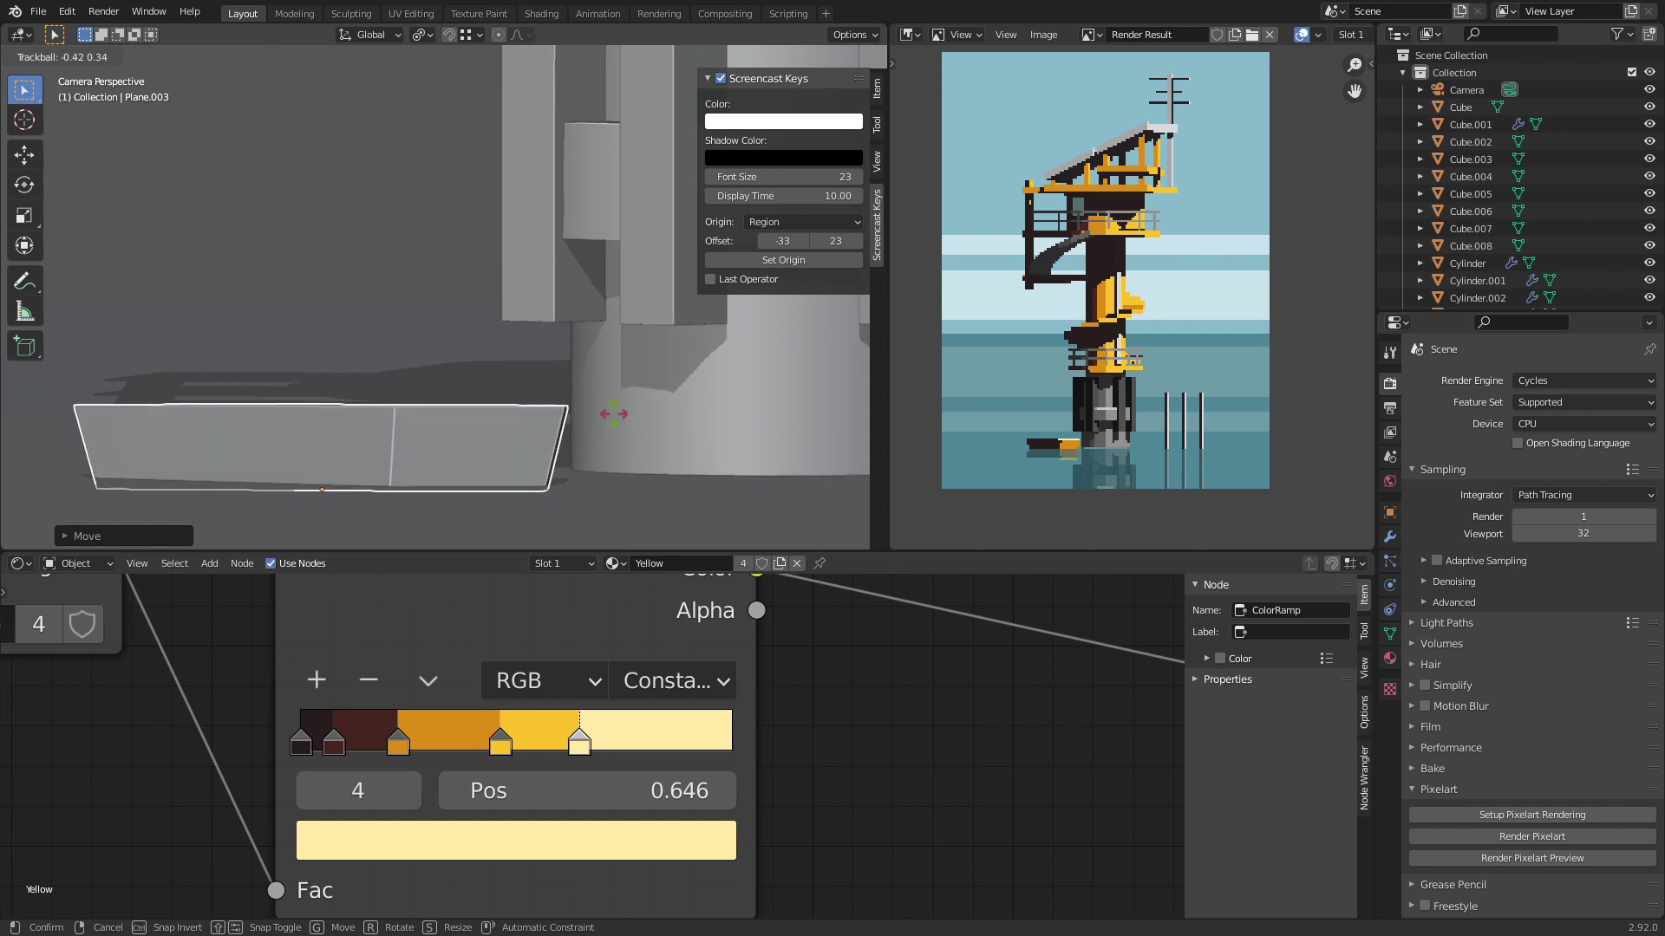
pyautogui.click(615, 408)
pyautogui.press('r')
pyautogui.click(616, 418)
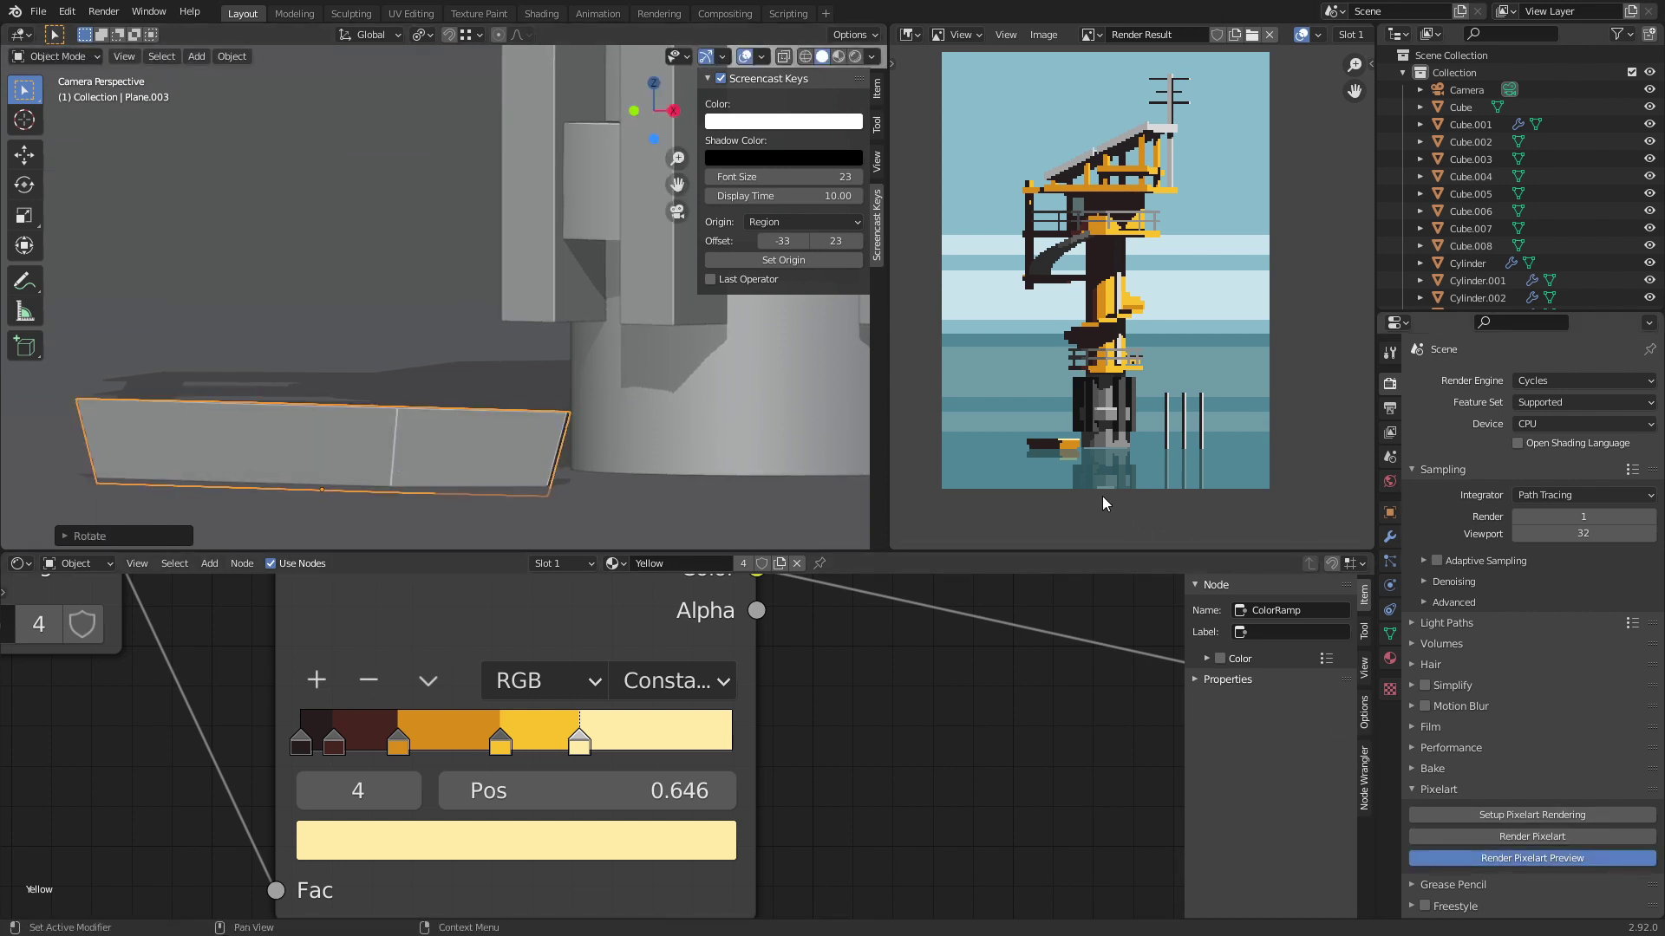
pyautogui.scroll(3, 1090, 475)
pyautogui.moveTo(1059, 482); pyautogui.dragTo(1143, 319, button='middle')
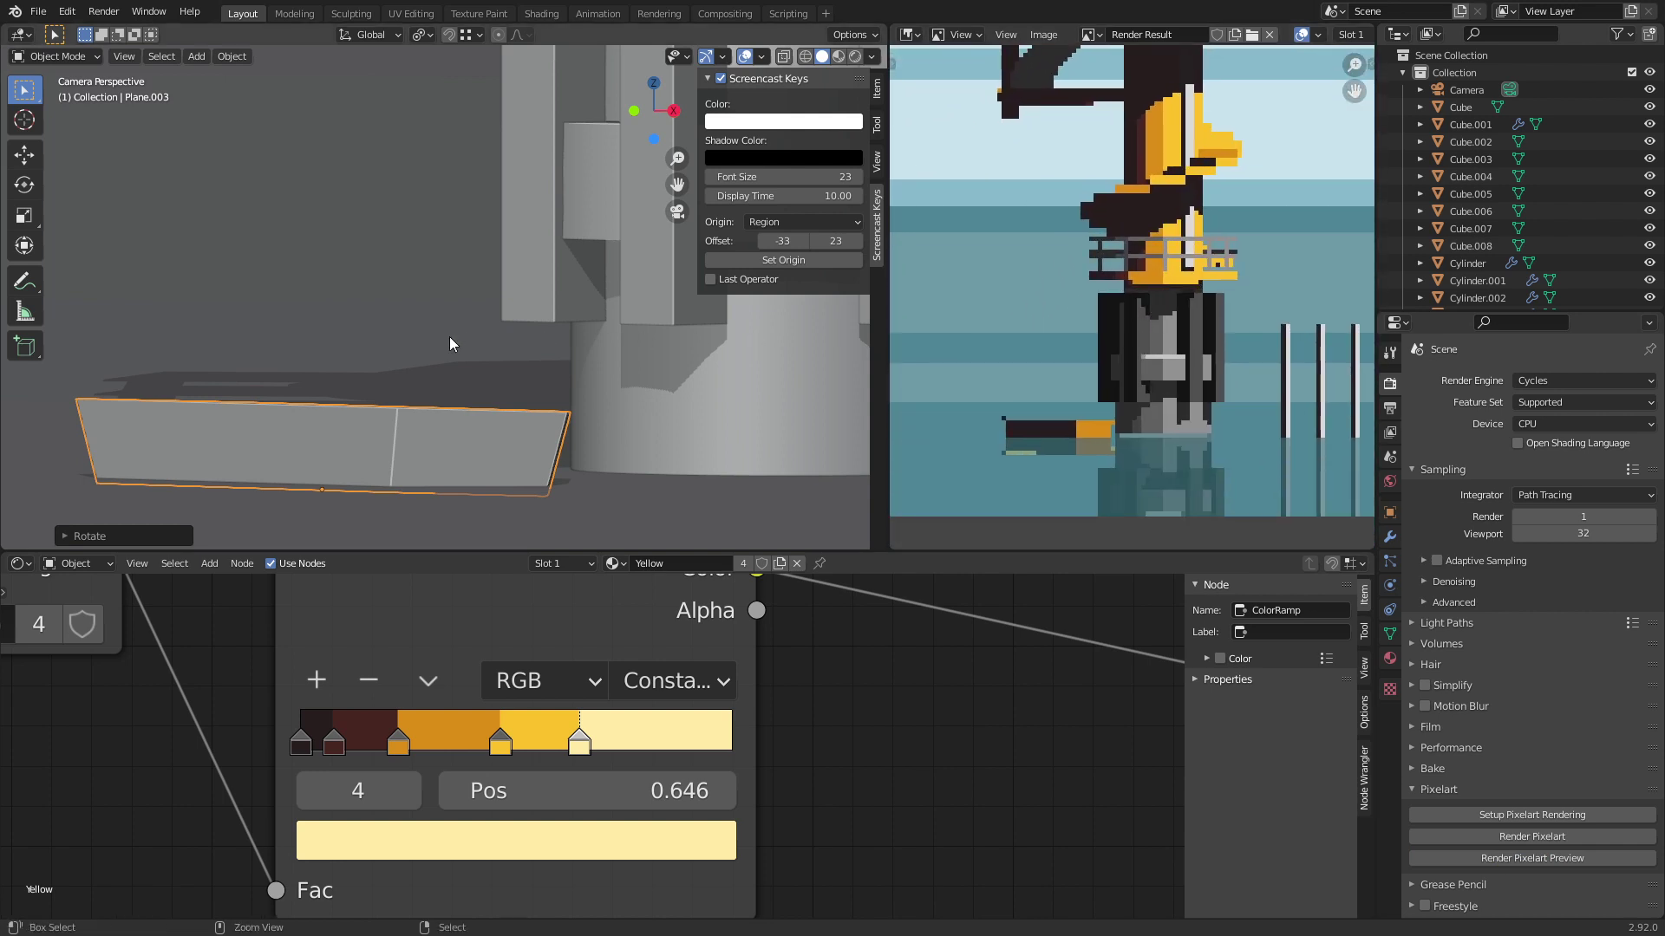
# Step: Undo the boat's last two rotations, its vertical move and its scaling
pyautogui.hotkey('ctrl', 'z')
pyautogui.hotkey('ctrl', 'z')
pyautogui.hotkey('ctrl', 'z')
pyautogui.hotkey('ctrl', 'z')
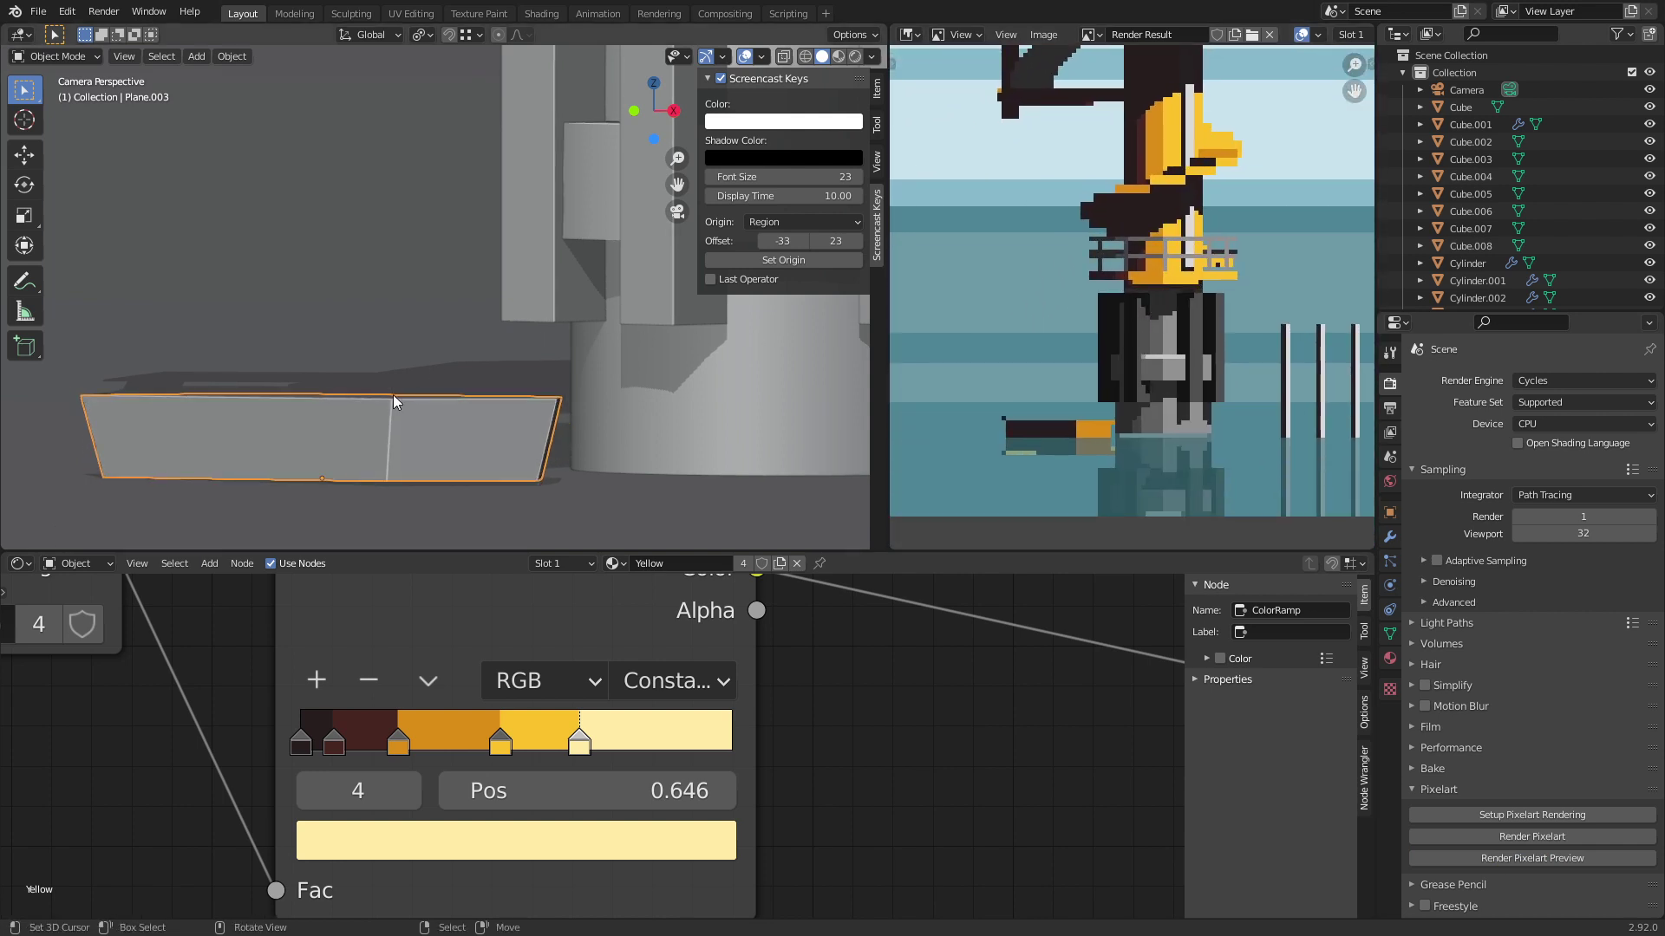
# Step: Tilt the boat towards the camera in two trackball rotations to expose its top face, rendering a pixel art preview after each
pyautogui.press('r')
pyautogui.press('r')
pyautogui.click(389, 507)
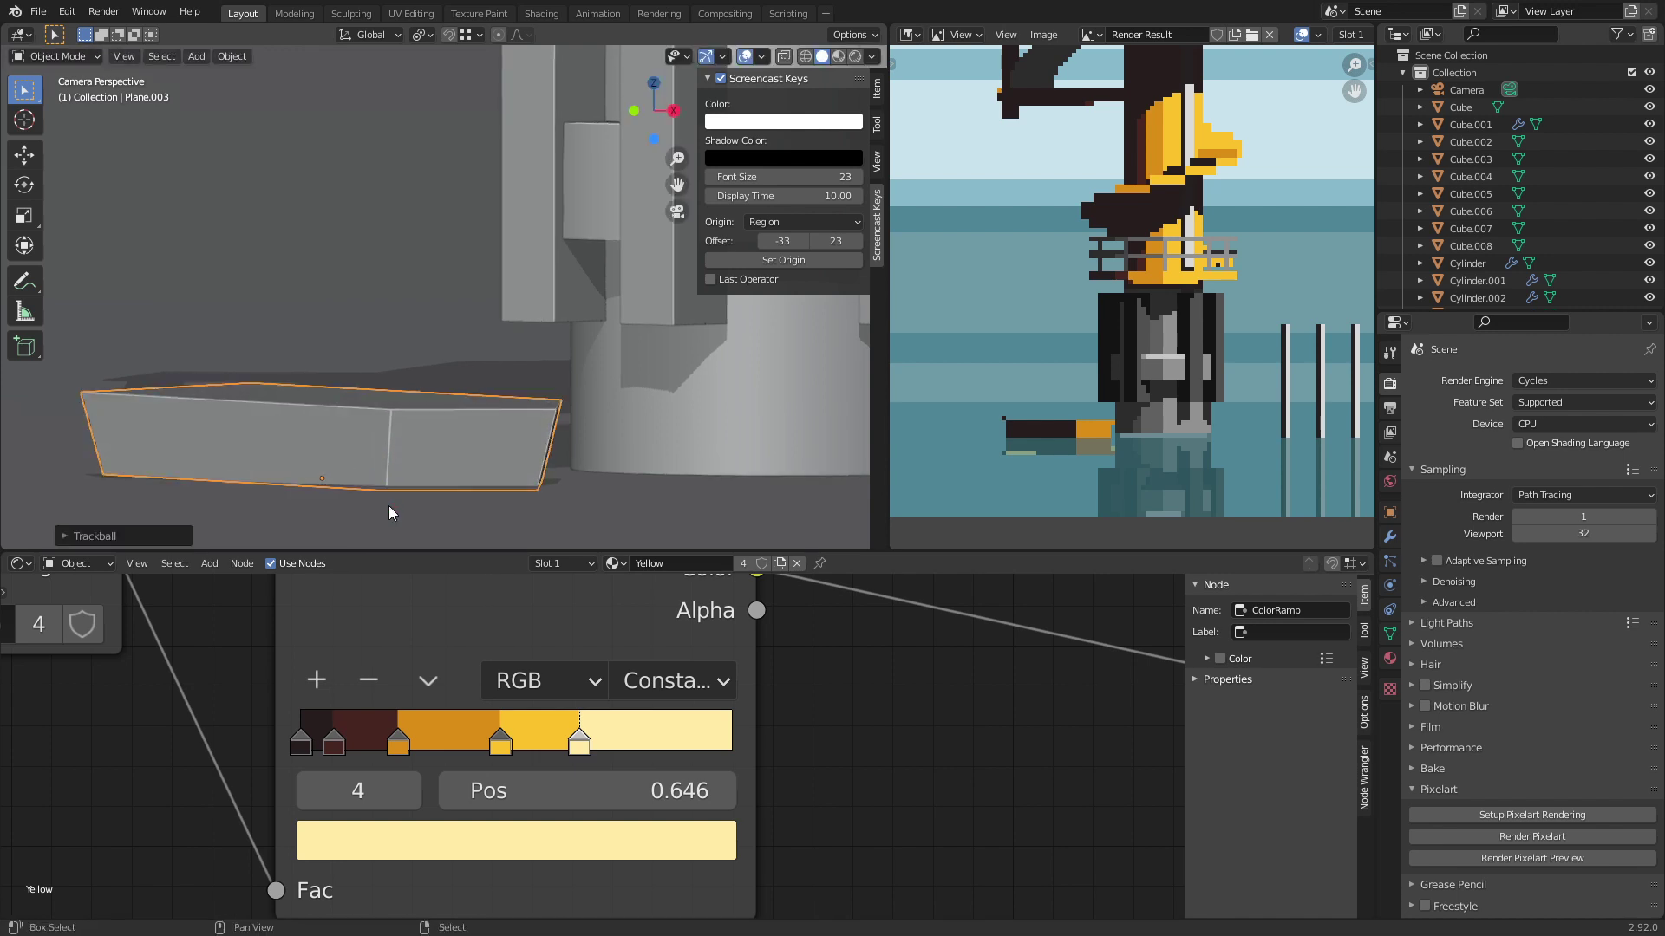
pyautogui.click(1601, 860)
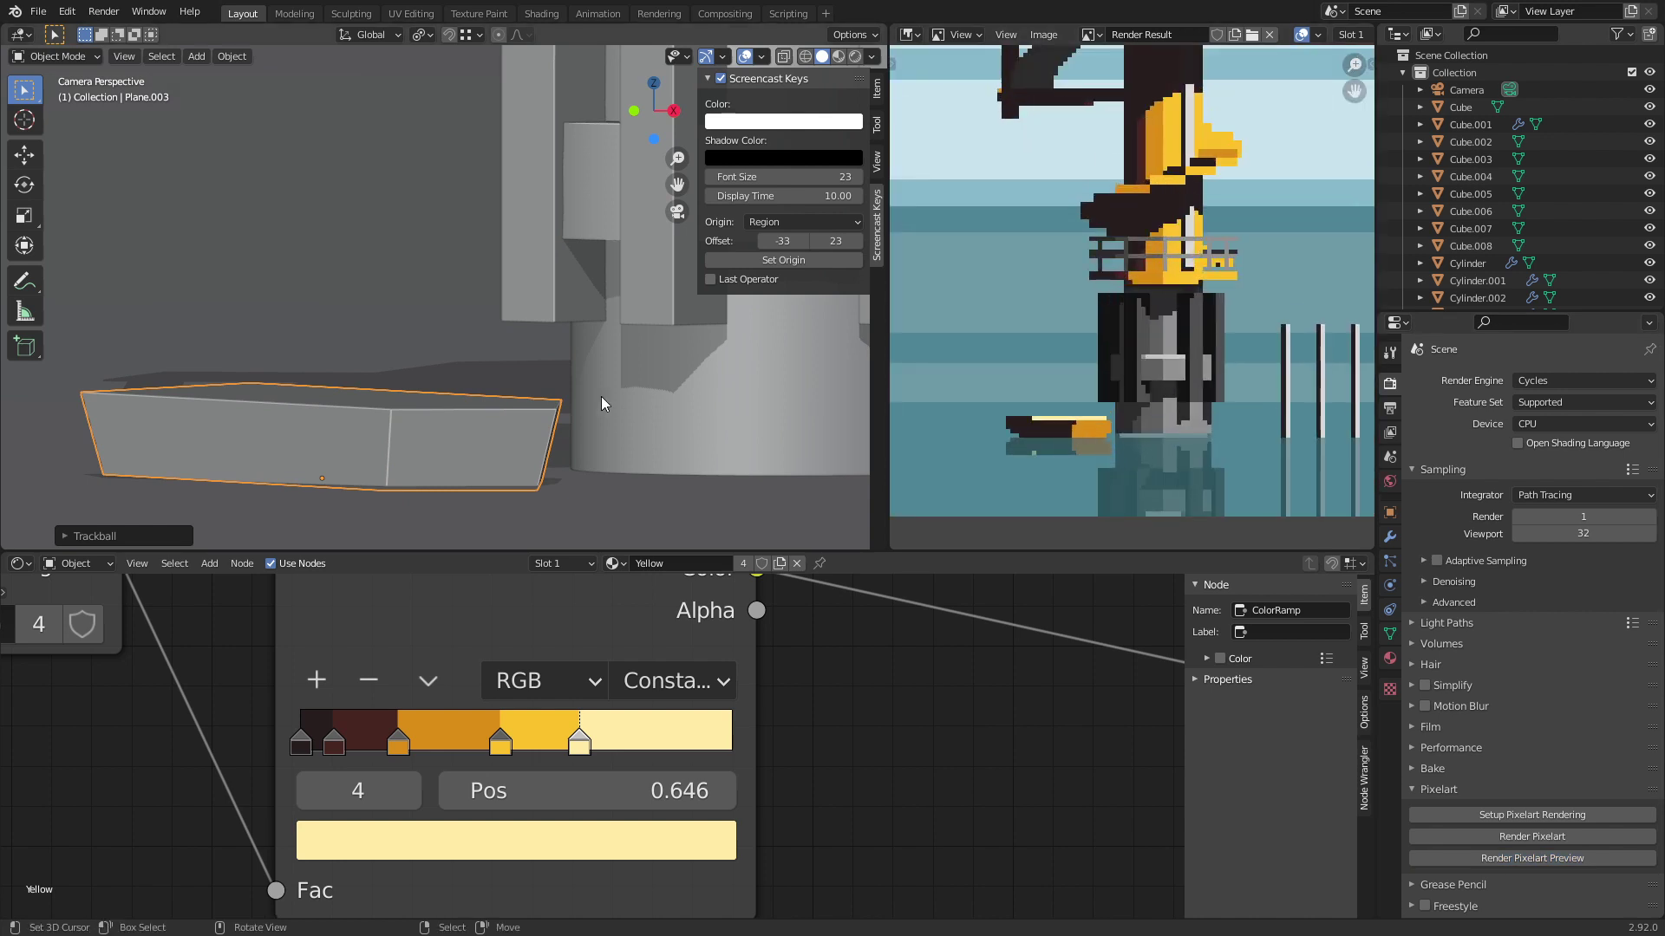
pyautogui.press('r')
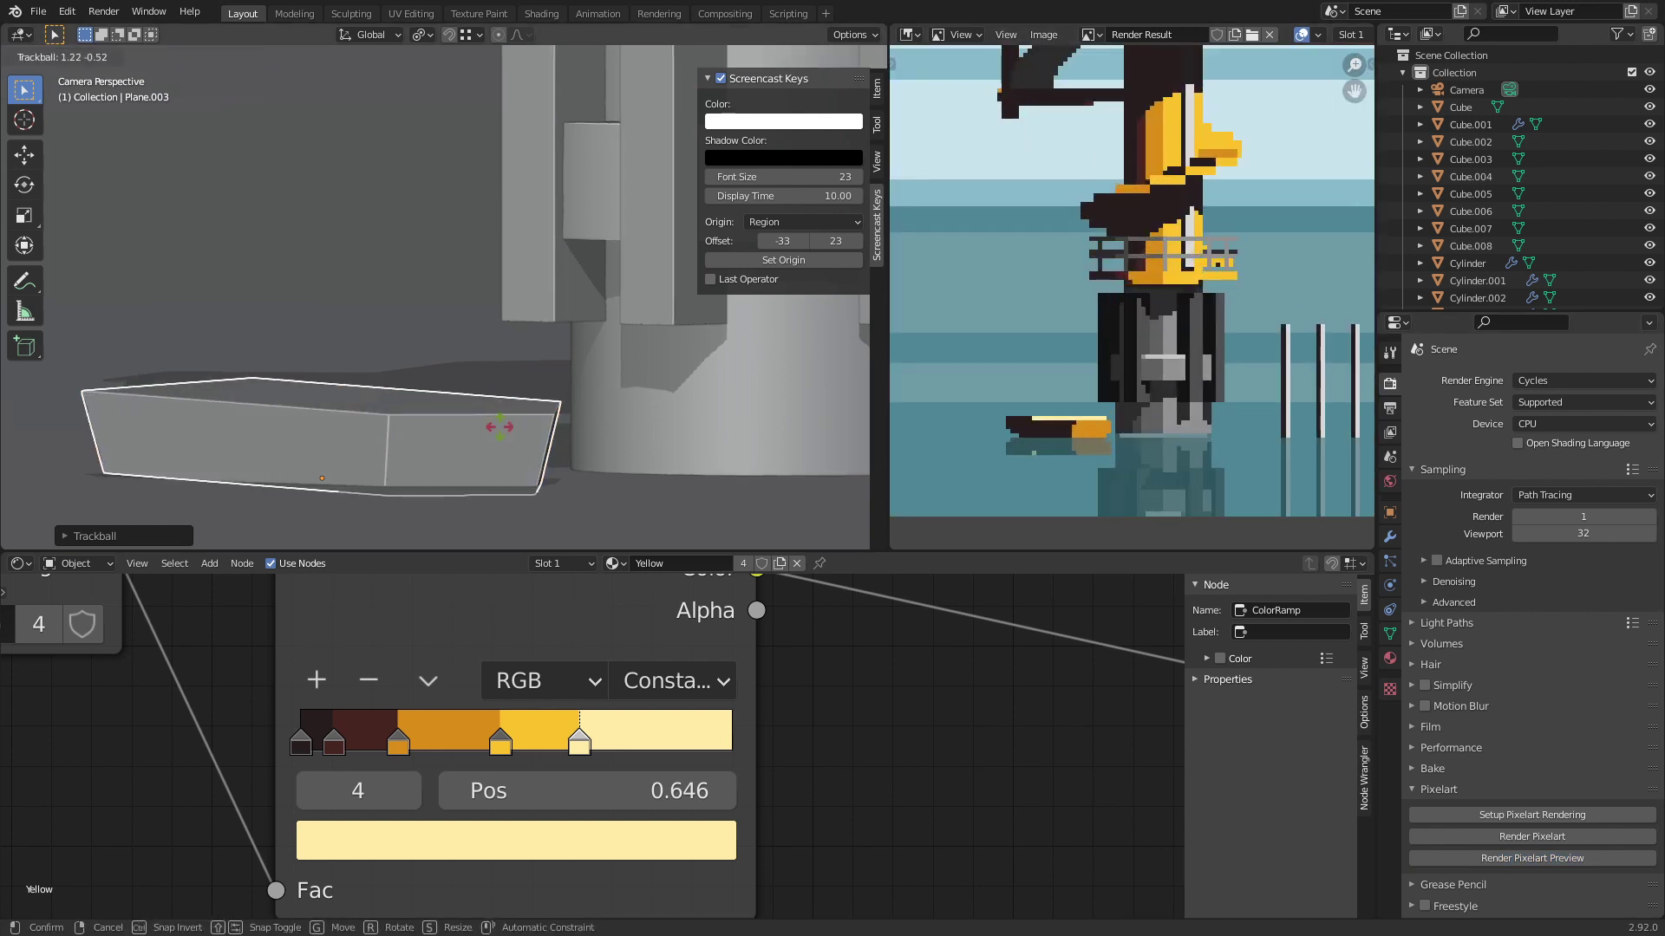
pyautogui.click(510, 435)
pyautogui.click(1556, 861)
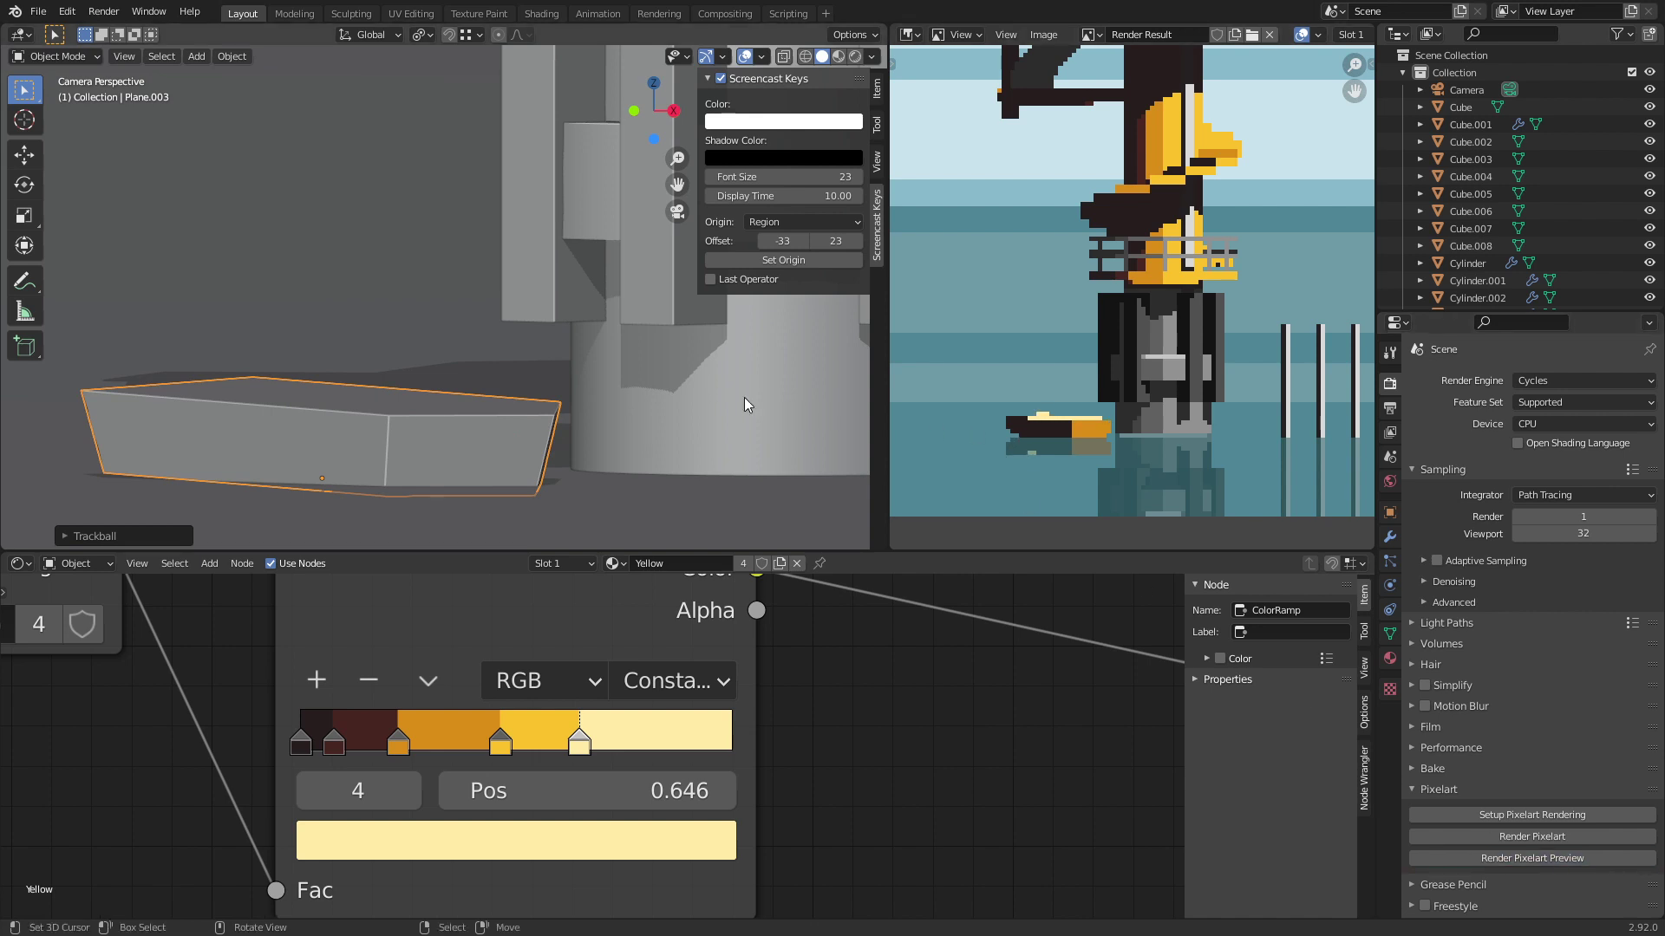
# Step: Turn the boat around the Z axis to an angled, shorter-looking pose, inspect the pixel art preview and save the file
pyautogui.press('r')
pyautogui.press('z')
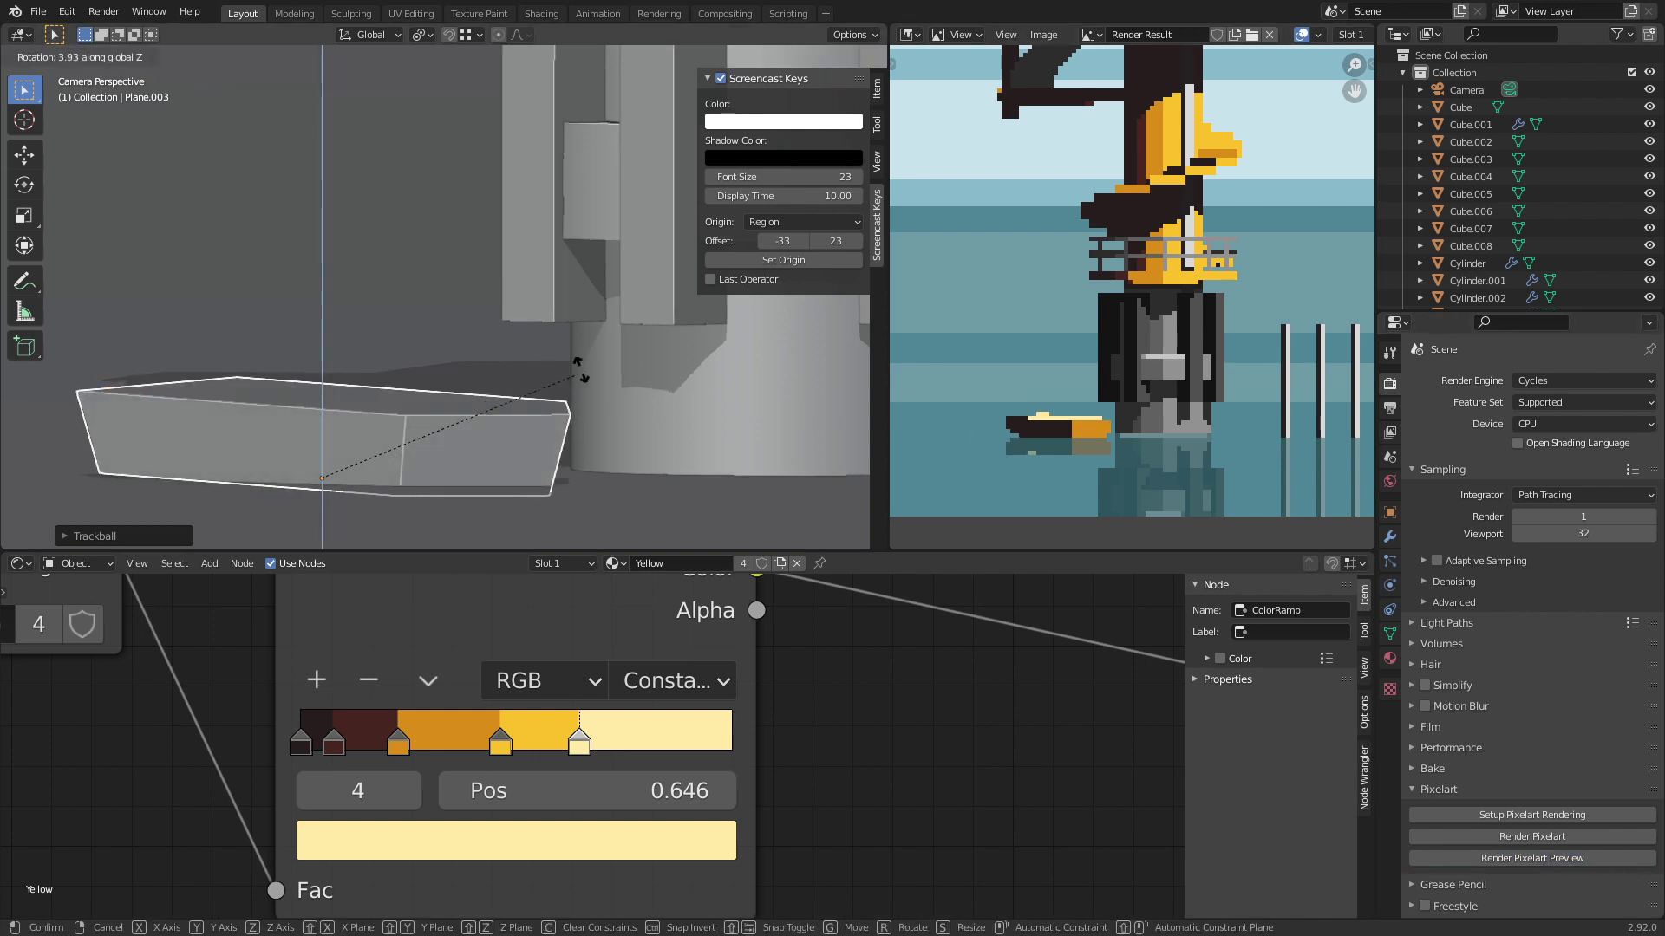
pyautogui.click(552, 543)
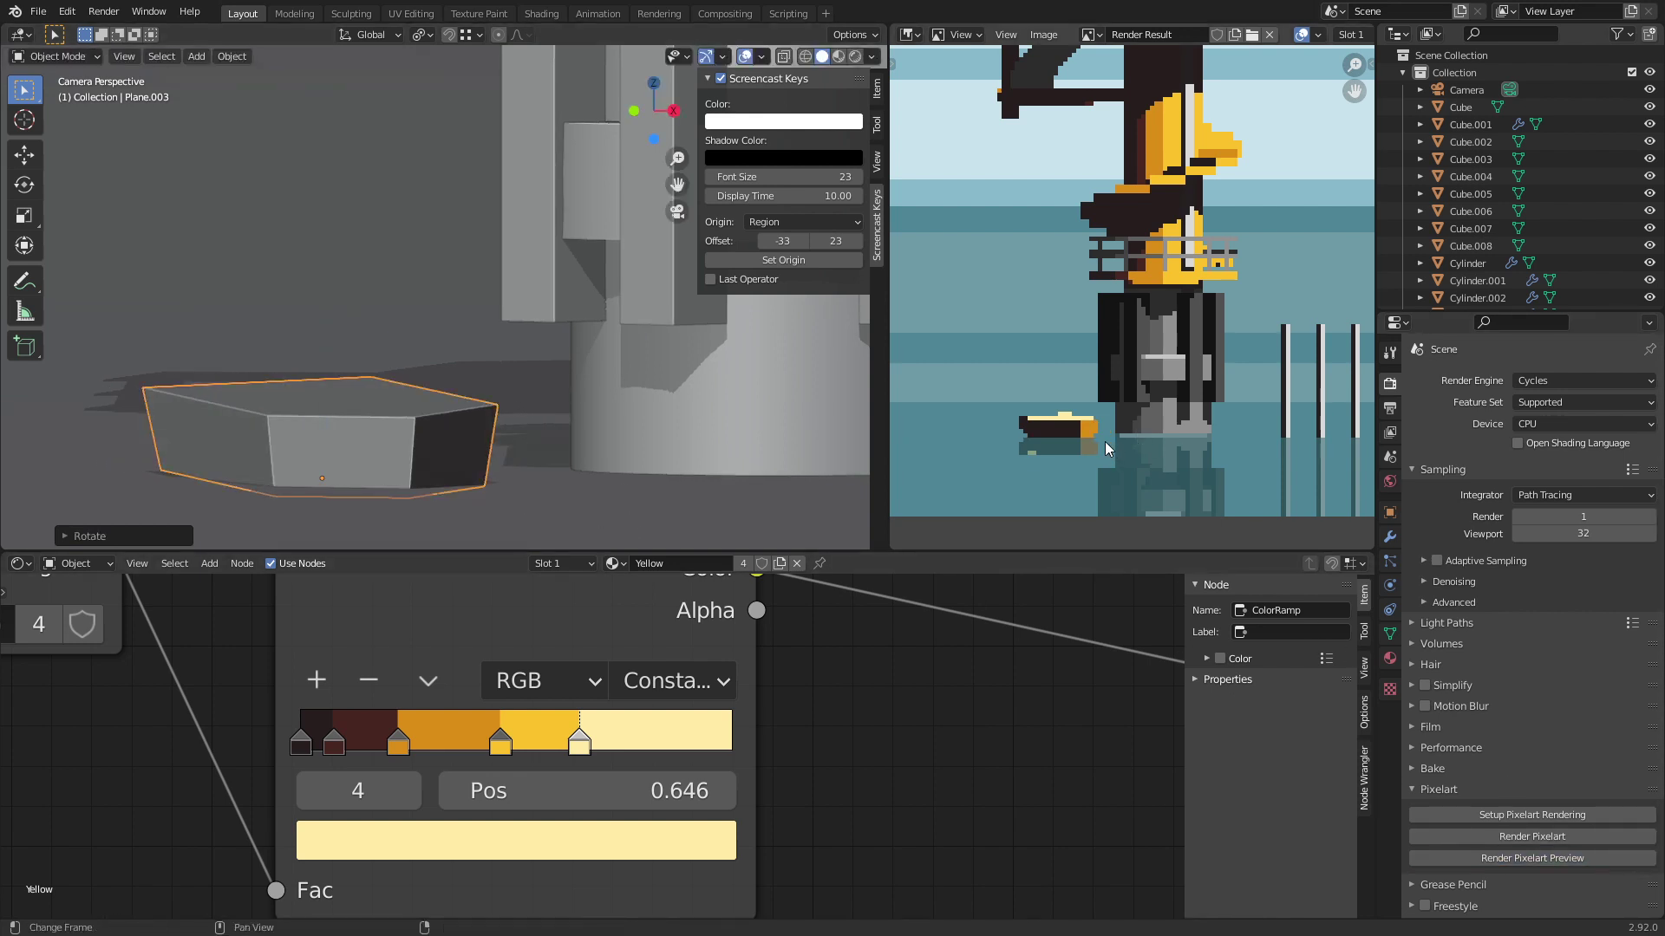
pyautogui.scroll(4, 1107, 442)
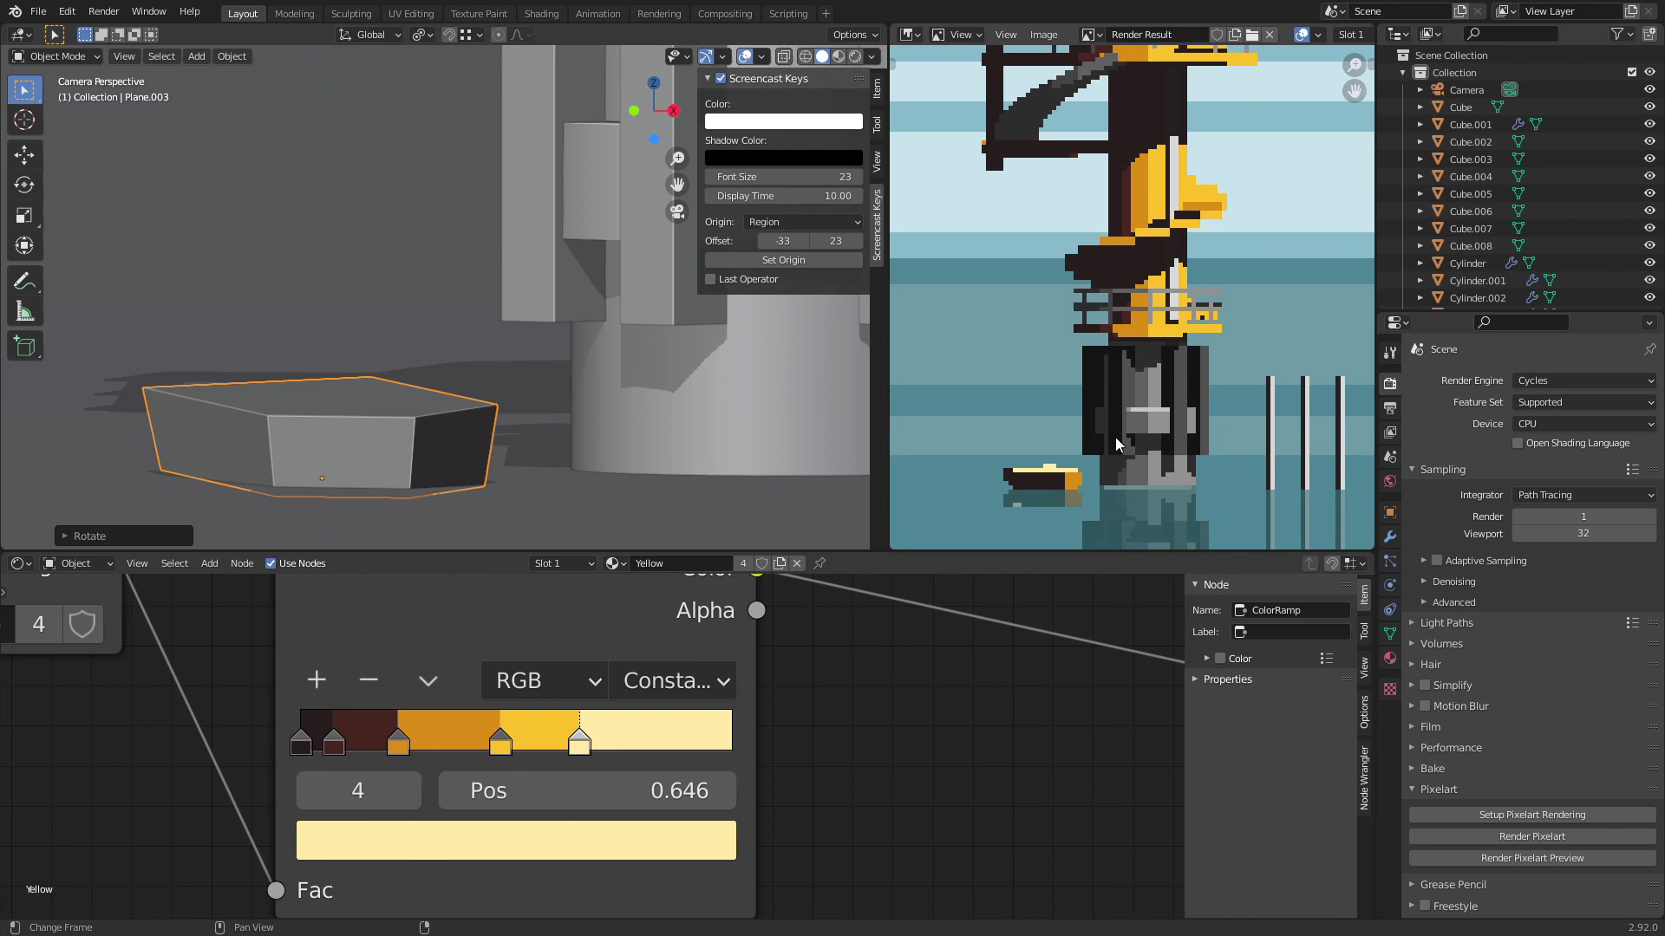
pyautogui.scroll(-3, 1119, 431)
pyautogui.moveTo(1124, 422); pyautogui.dragTo(1126, 472, button='middle')
pyautogui.hotkey('ctrl', 's')
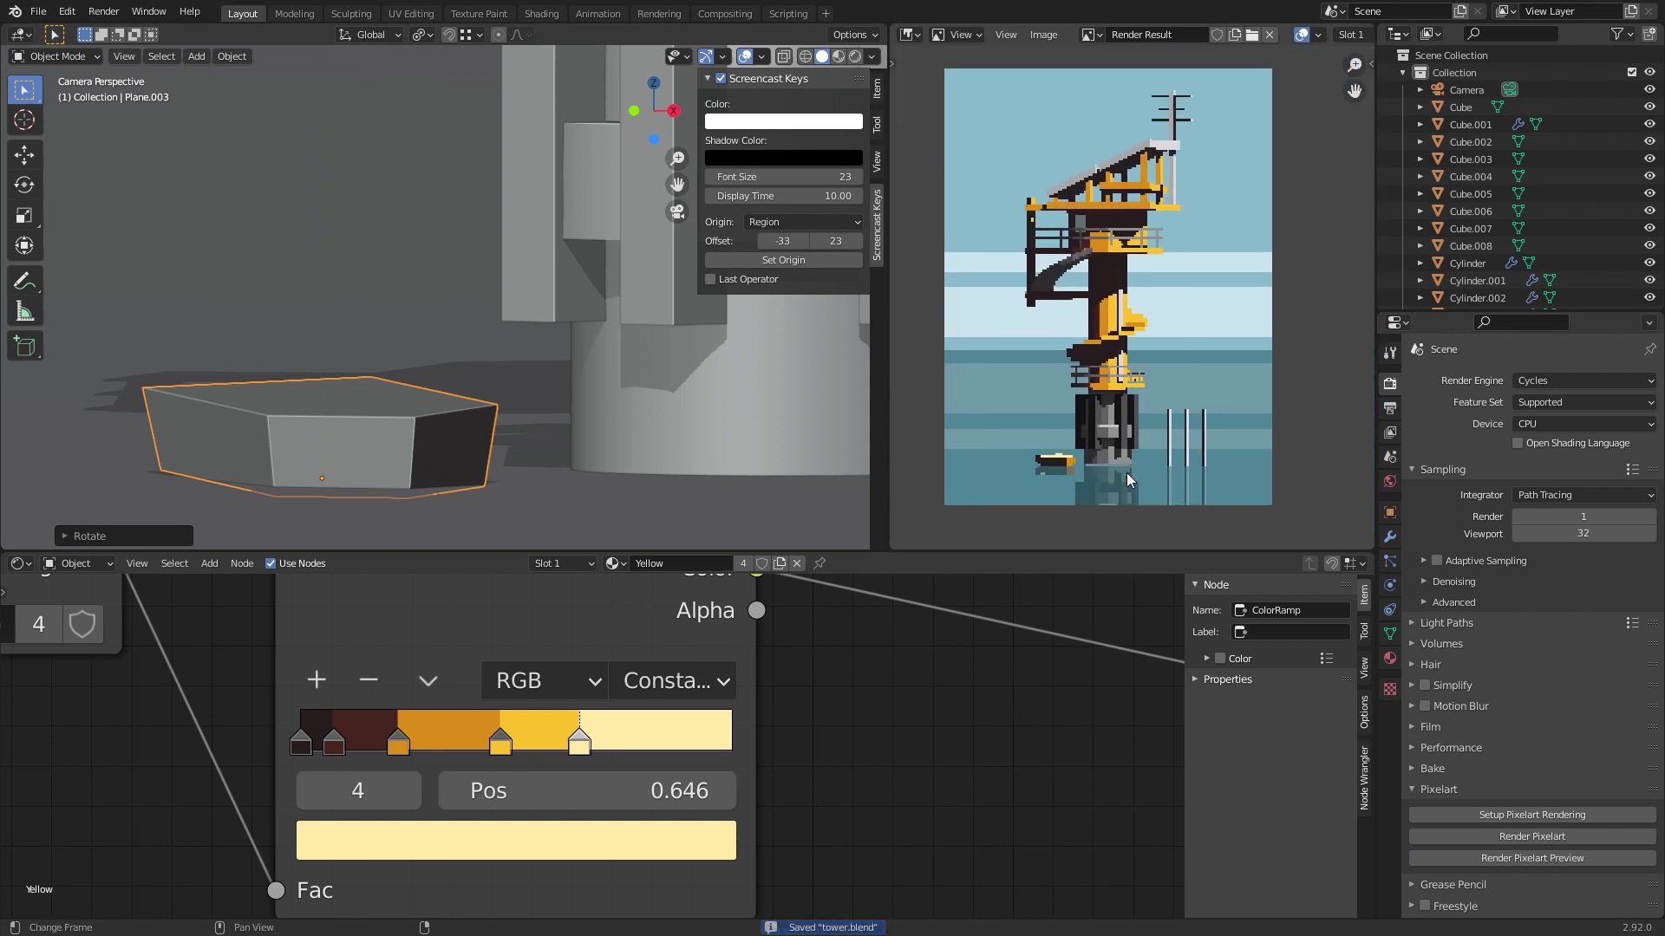
pyautogui.moveTo(1160, 390); pyautogui.dragTo(1165, 413, button='middle')
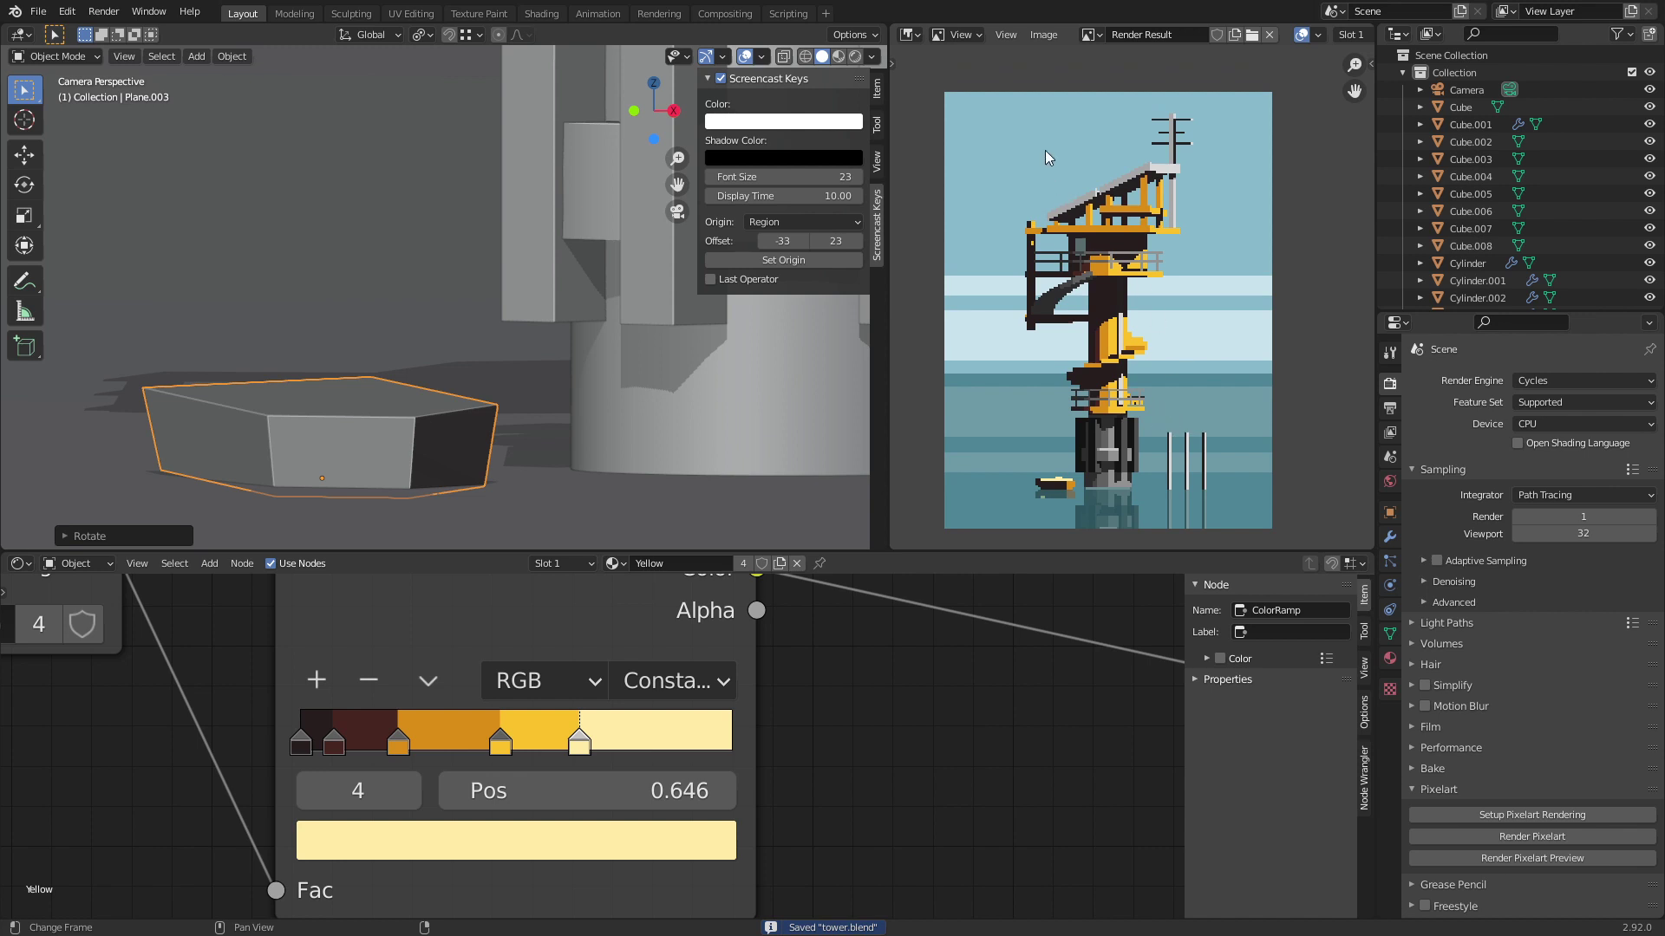
pyautogui.scroll(-2, 1153, 200)
pyautogui.scroll(3, 1150, 221)
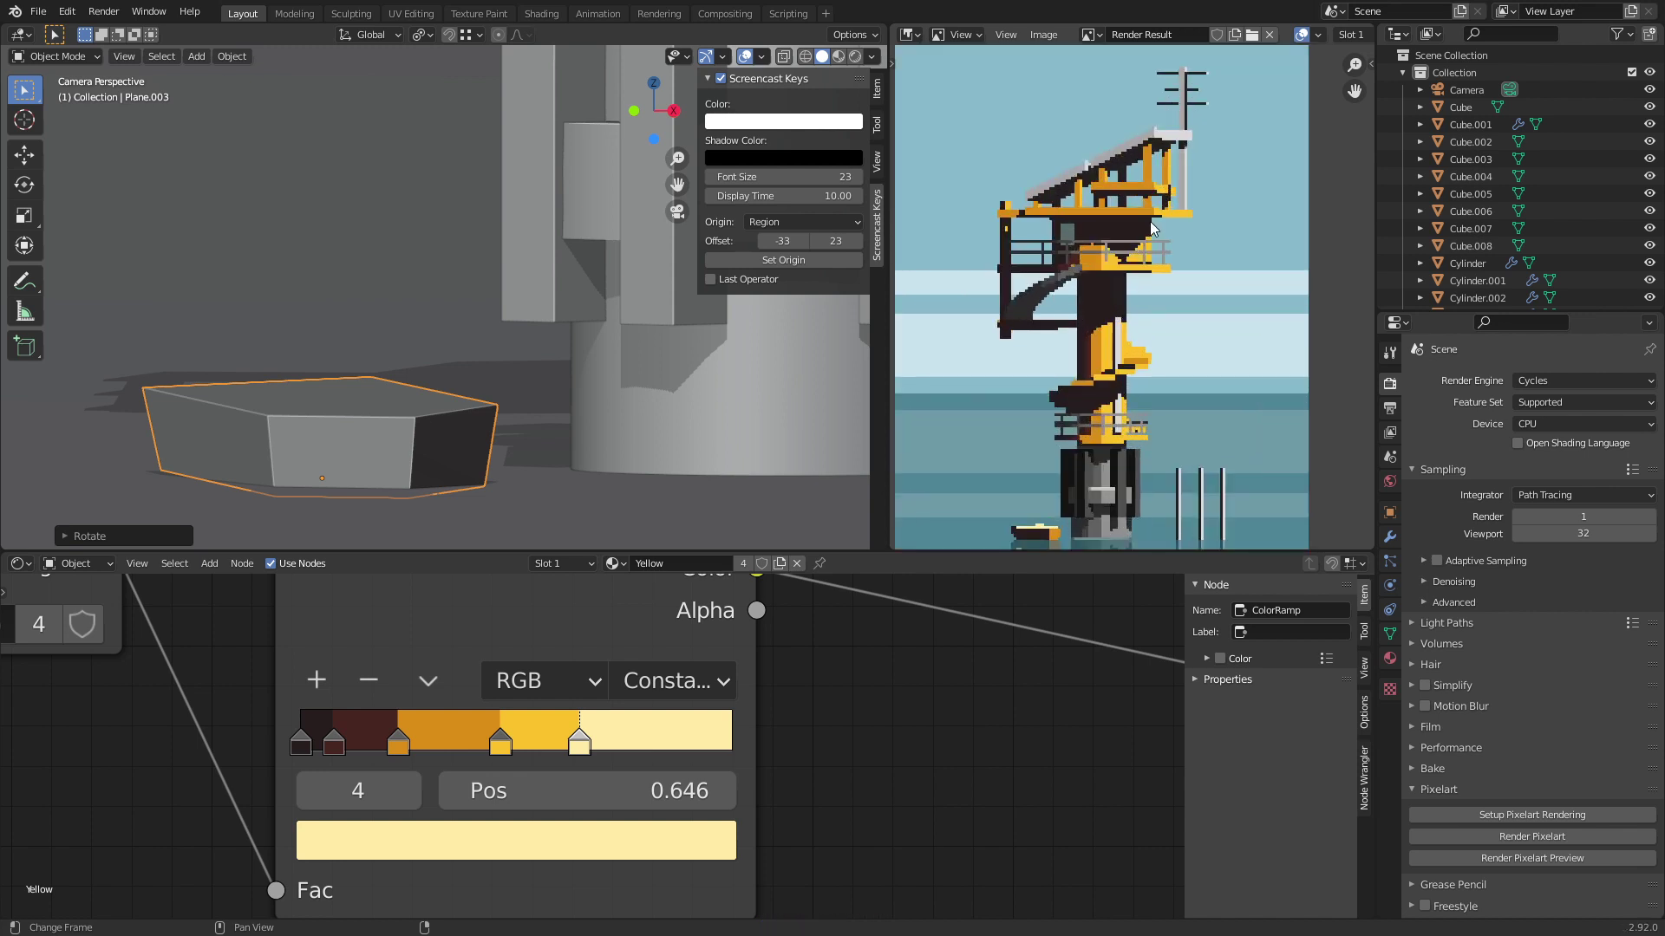
pyautogui.moveTo(1150, 222); pyautogui.dragTo(1147, 262, button='middle')
pyautogui.scroll(-8, 560, 169)
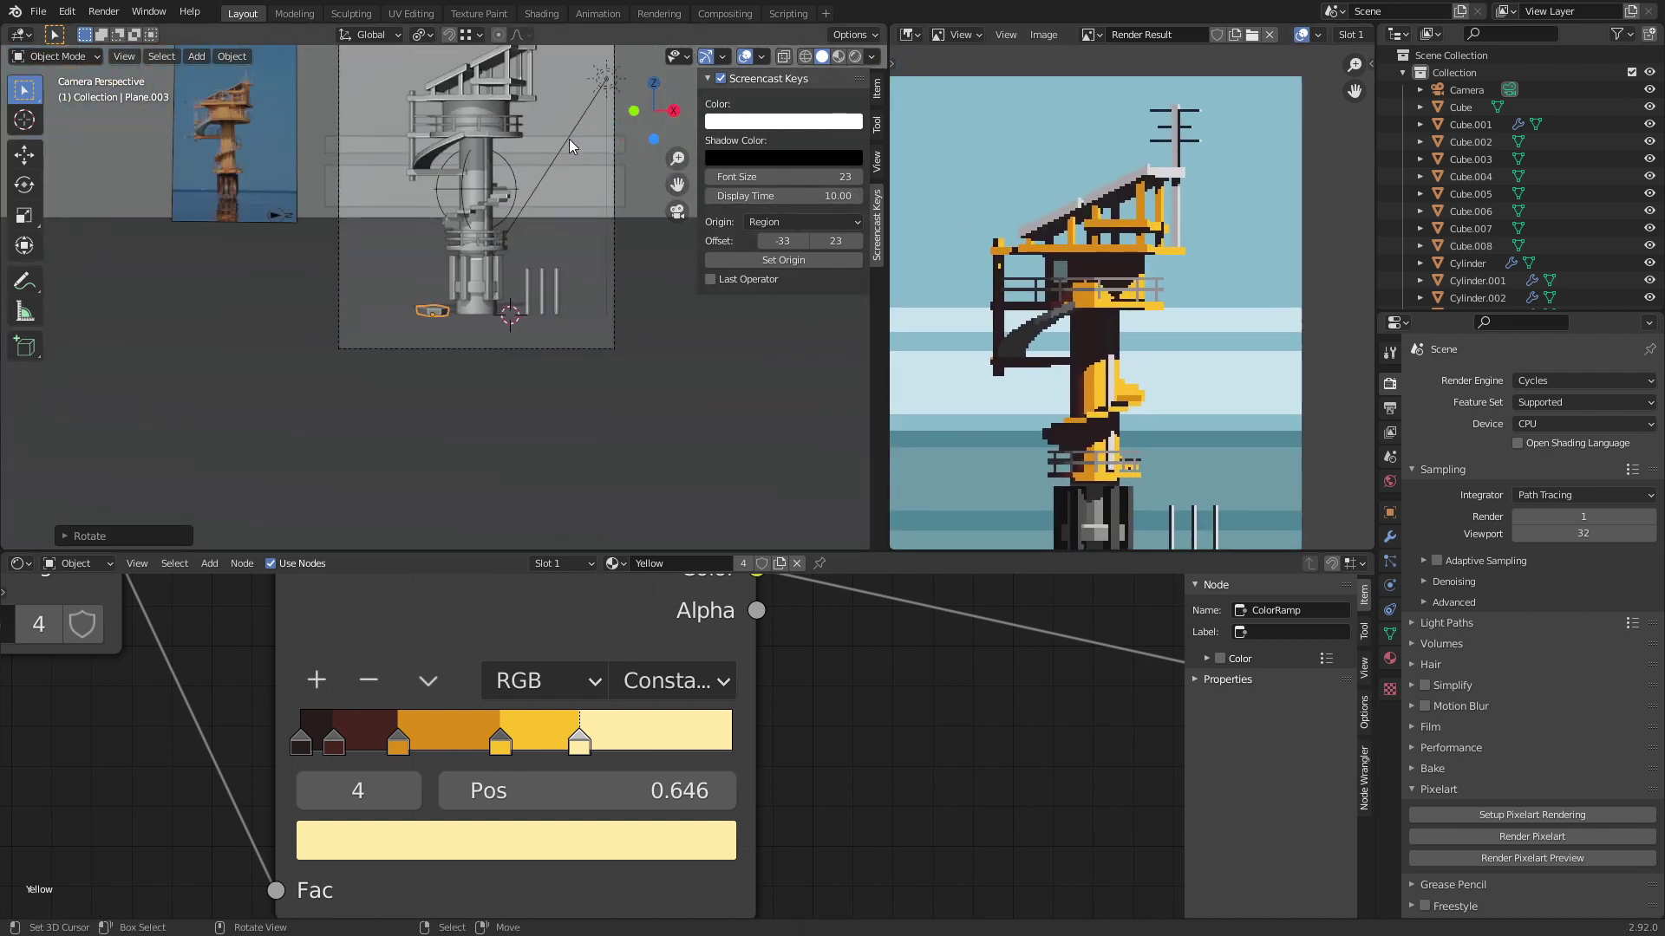
# Step: Rotate the three antenna crossbars on the mast together around the Z axis and render a pixel art preview
pyautogui.scroll(5, 449, 351)
pyautogui.click(404, 137)
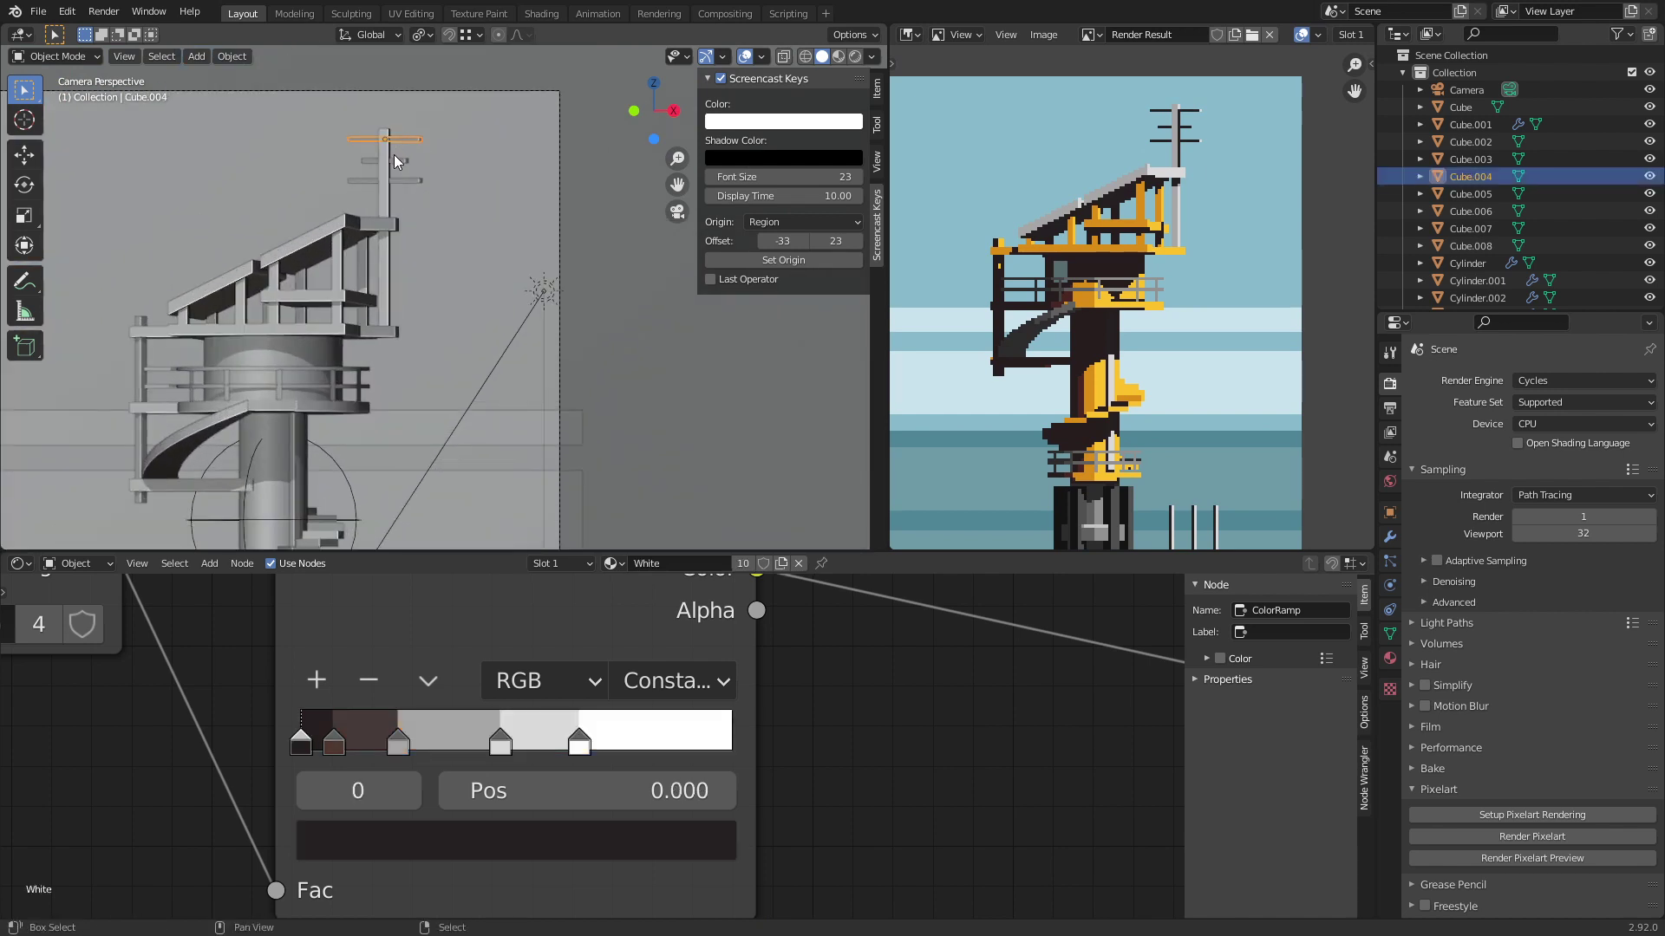
pyautogui.keyDown('shift'); pyautogui.click(397, 161); pyautogui.keyUp('shift')
pyautogui.keyDown('shift'); pyautogui.click(403, 181); pyautogui.keyUp('shift')
pyautogui.press('KP_0')
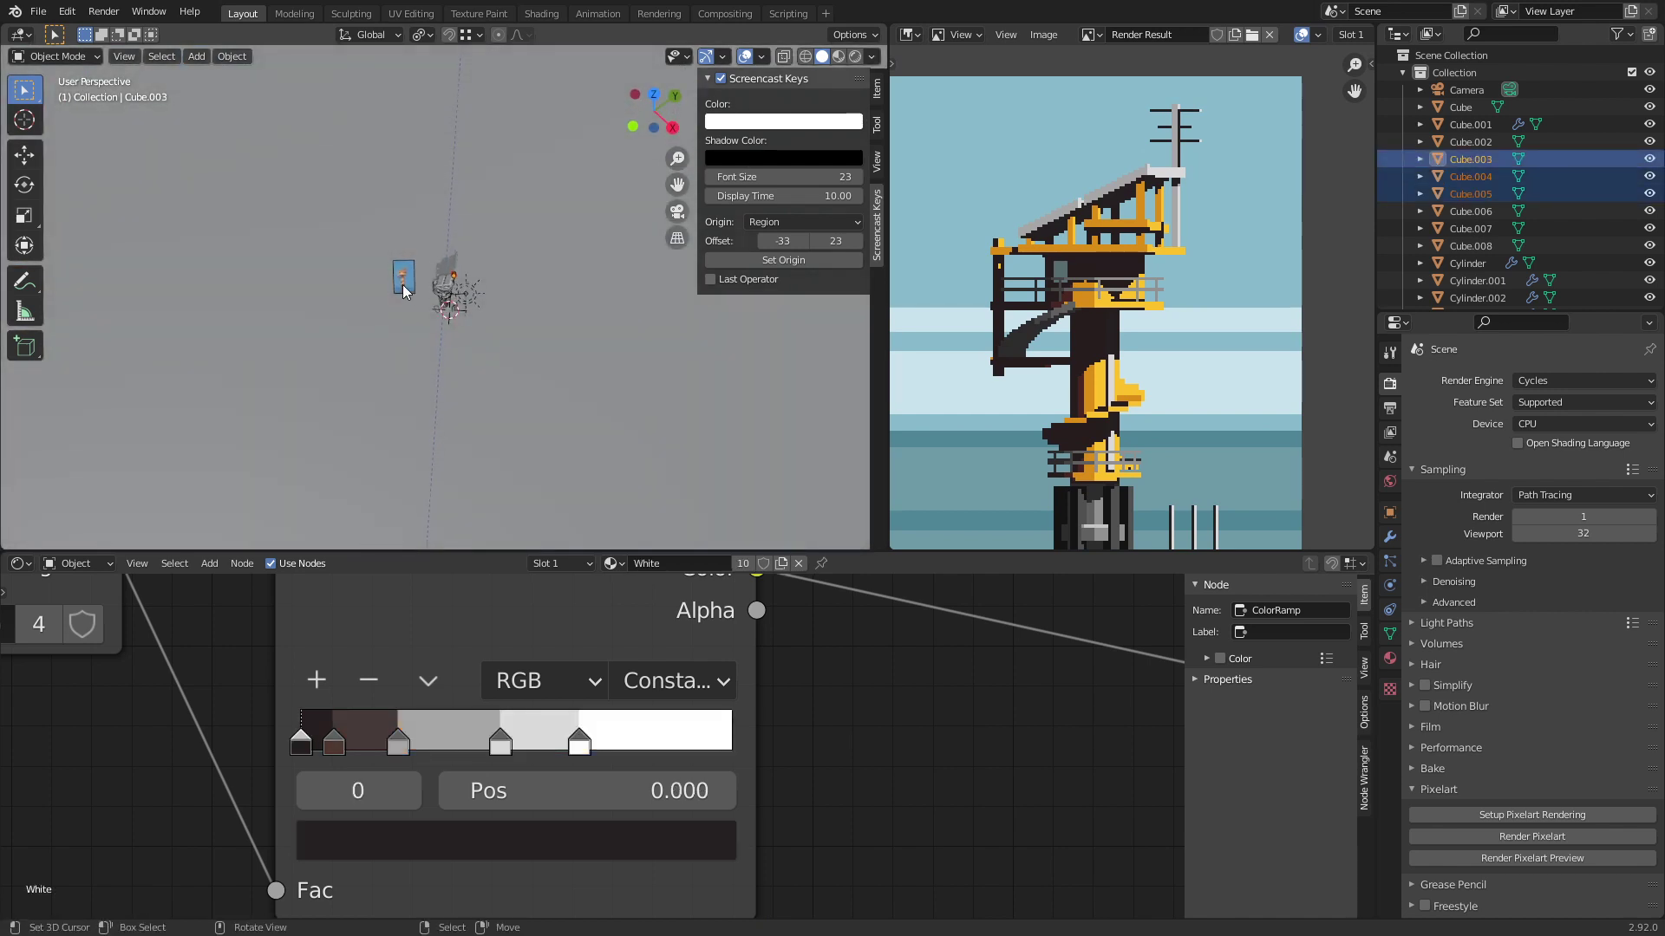
pyautogui.press('KP_Decimal')
pyautogui.scroll(2, 502, 257)
pyautogui.moveTo(502, 256); pyautogui.dragTo(534, 316, button='middle')
pyautogui.press('r')
pyautogui.press('z')
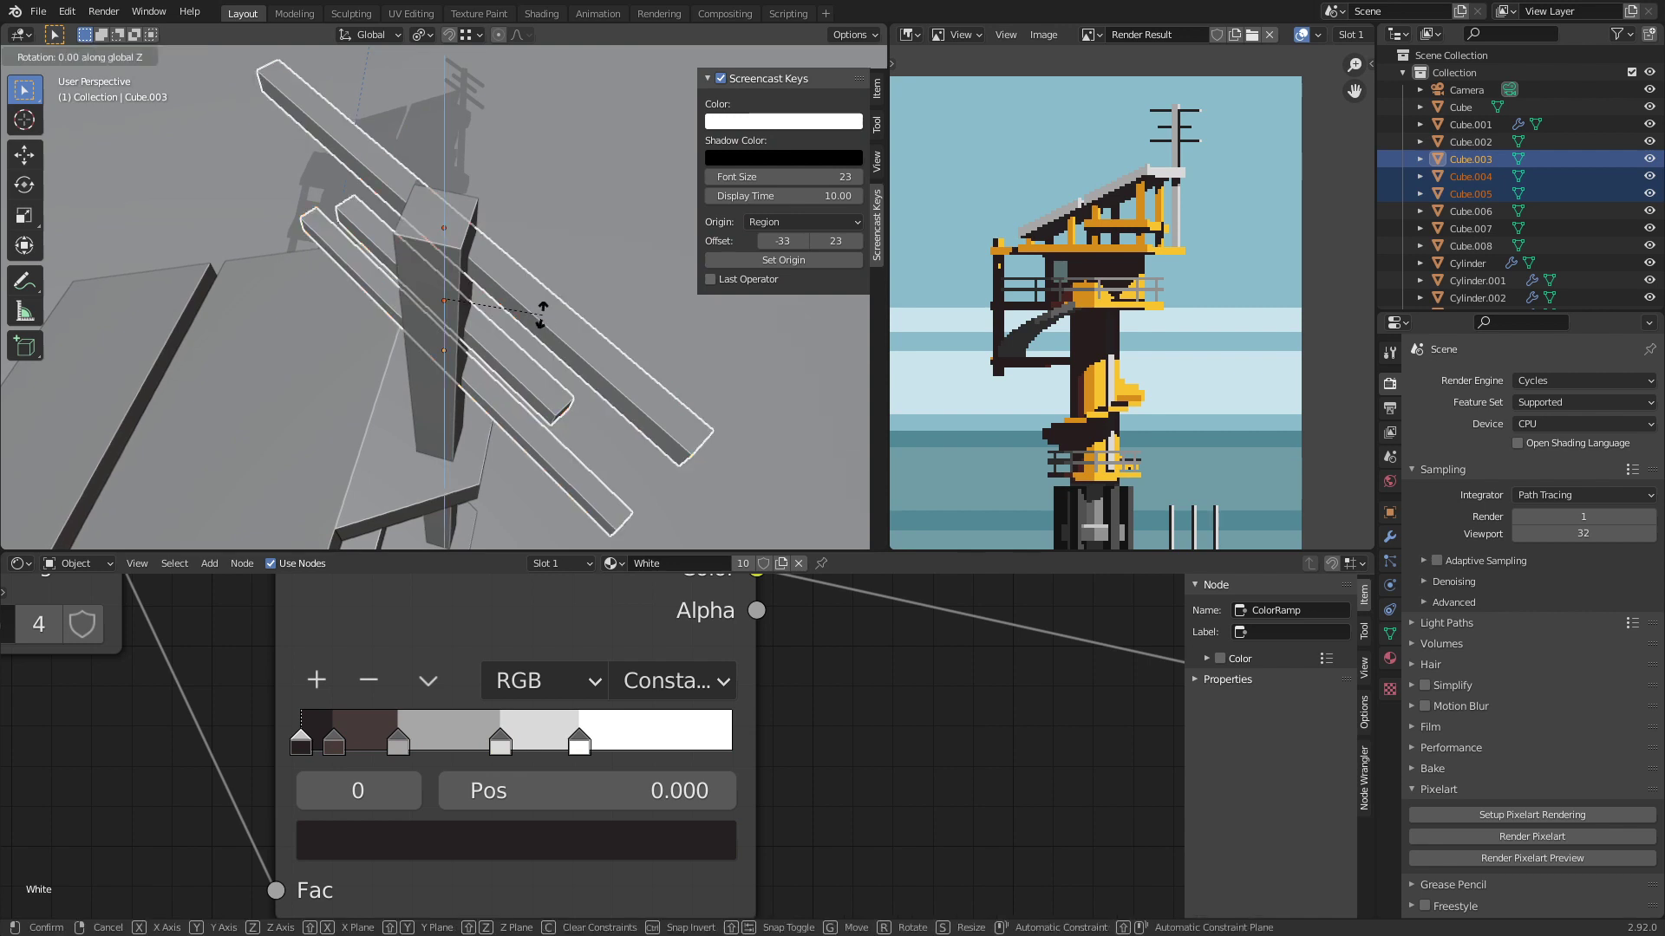
pyautogui.click(550, 260)
pyautogui.click(1513, 859)
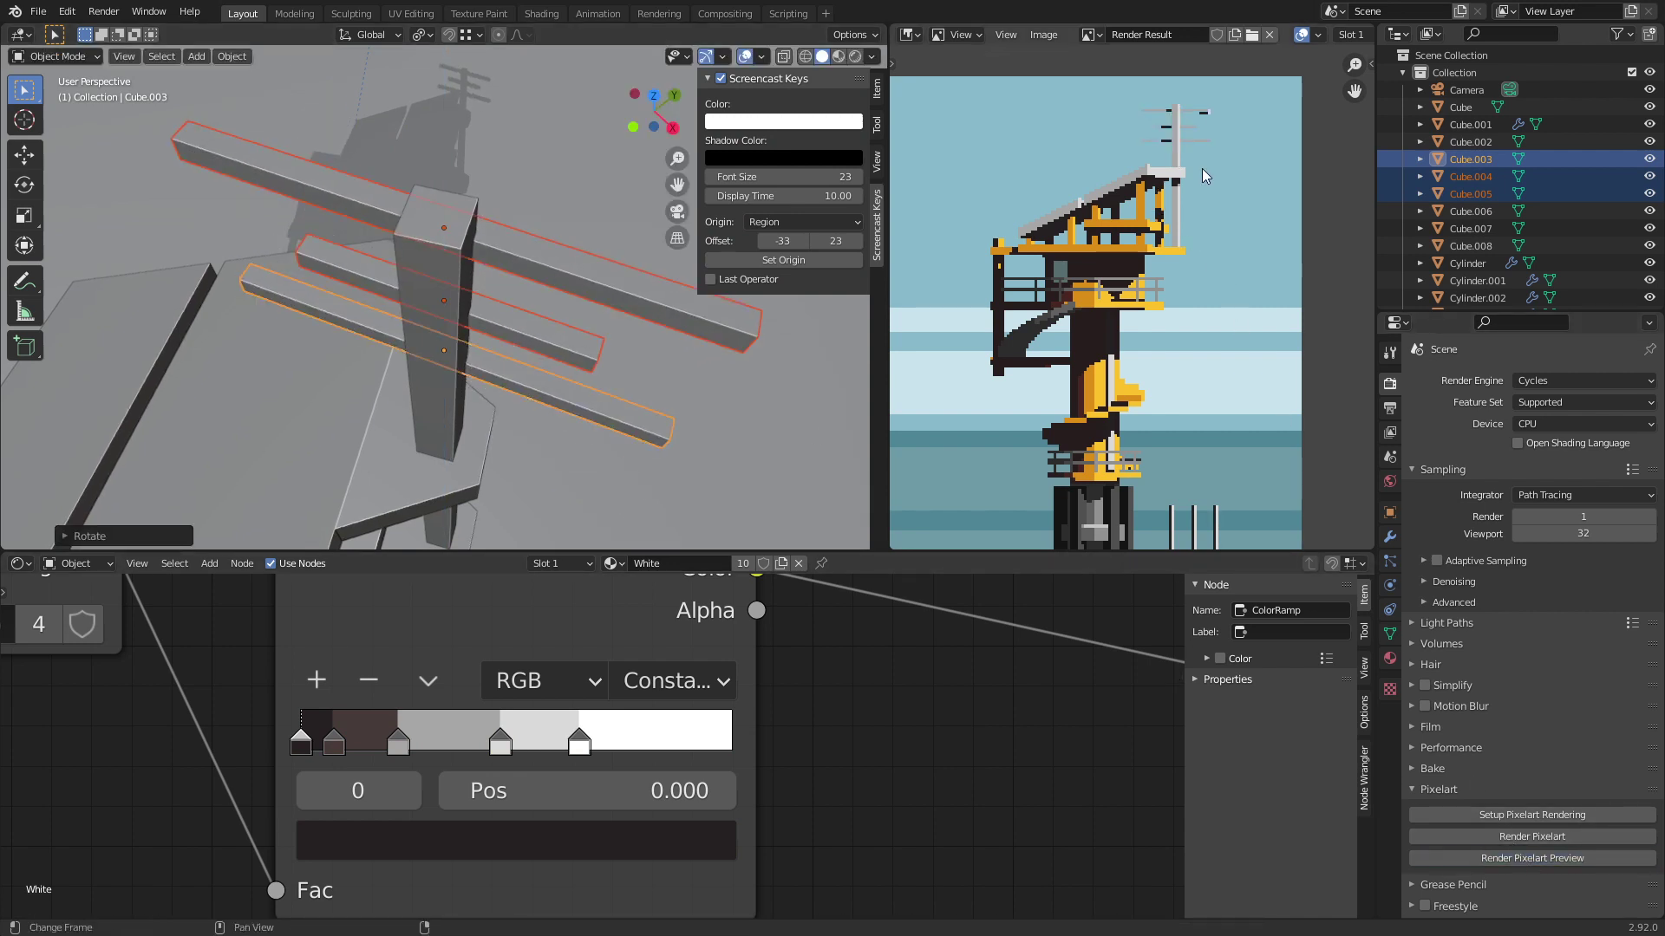
# Step: Inspect the rendered antenna, rotate its topmost crossbar slightly from the camera view to level it, and render a pixel art preview
pyautogui.scroll(-4, 1202, 168)
pyautogui.scroll(4, 1190, 175)
pyautogui.scroll(-1, 1180, 185)
pyautogui.scroll(-2, 1182, 179)
pyautogui.scroll(9, 1185, 177)
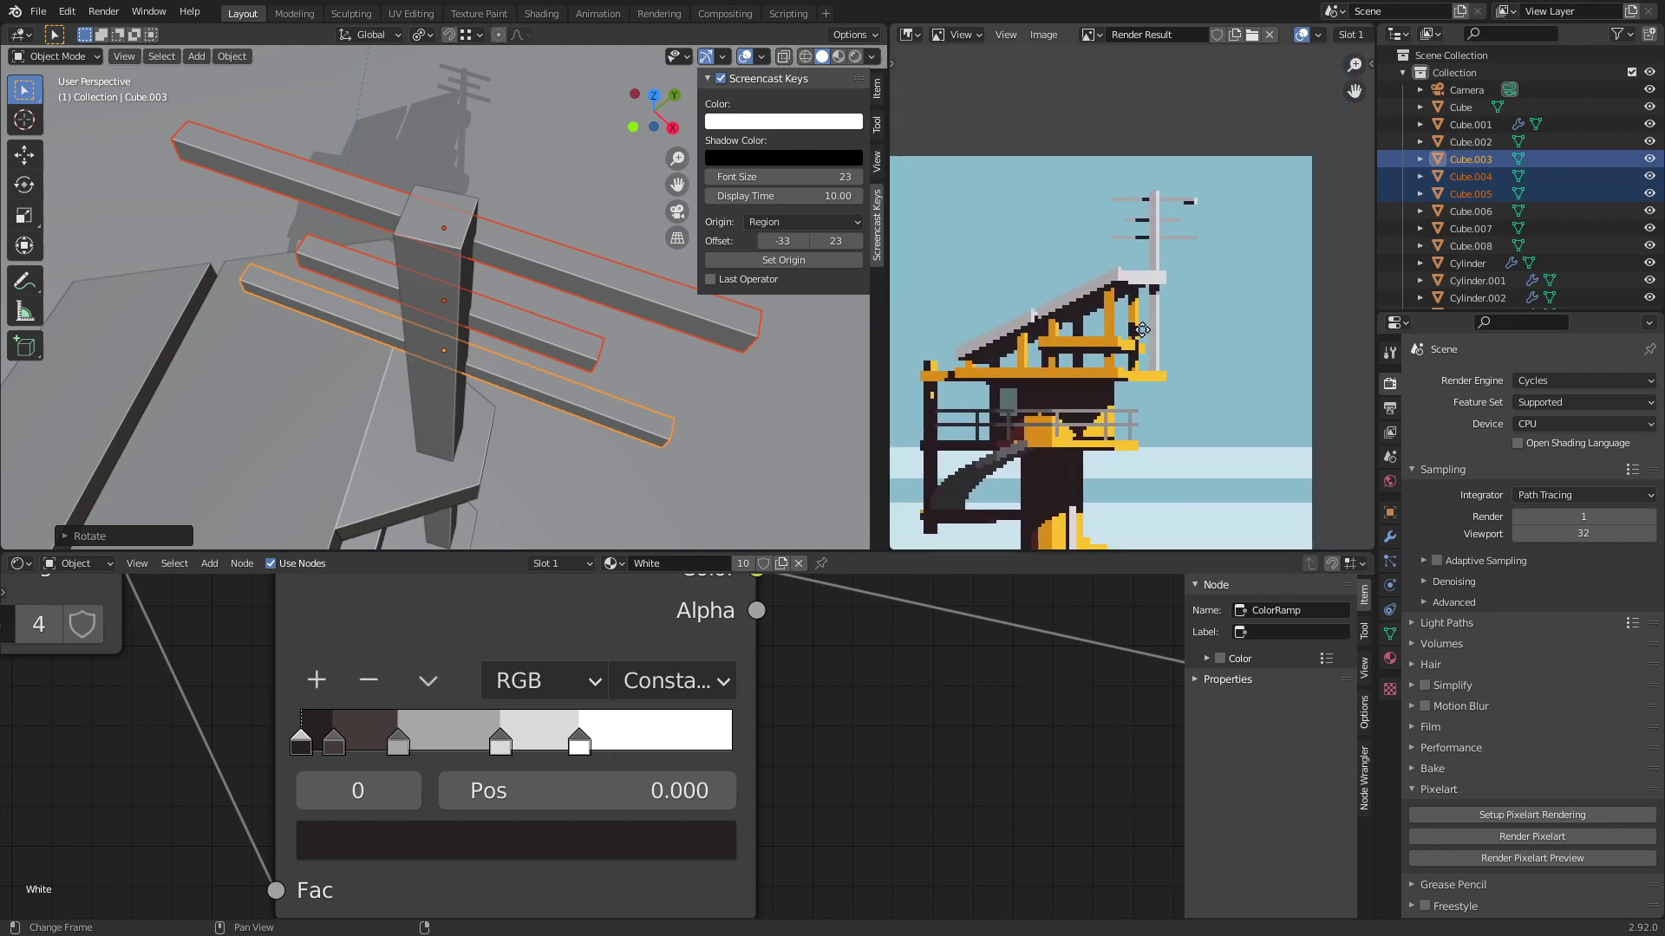
pyautogui.scroll(-3, 1215, 157)
pyautogui.press('KP_0')
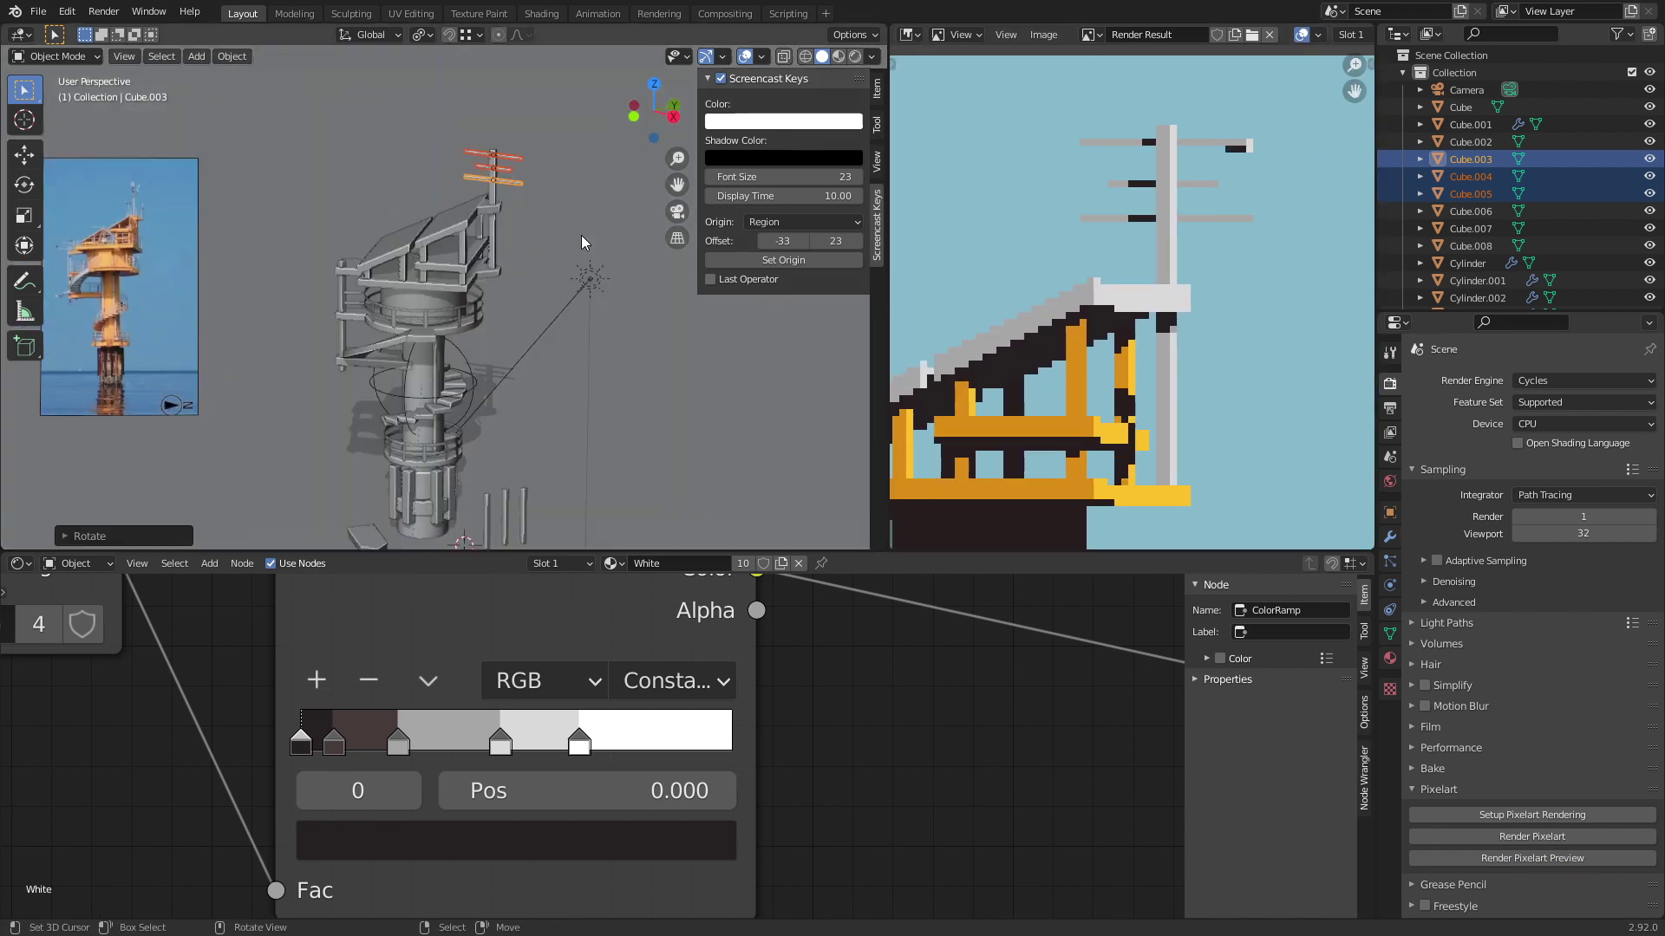
pyautogui.scroll(4, 408, 249)
pyautogui.click(325, 189)
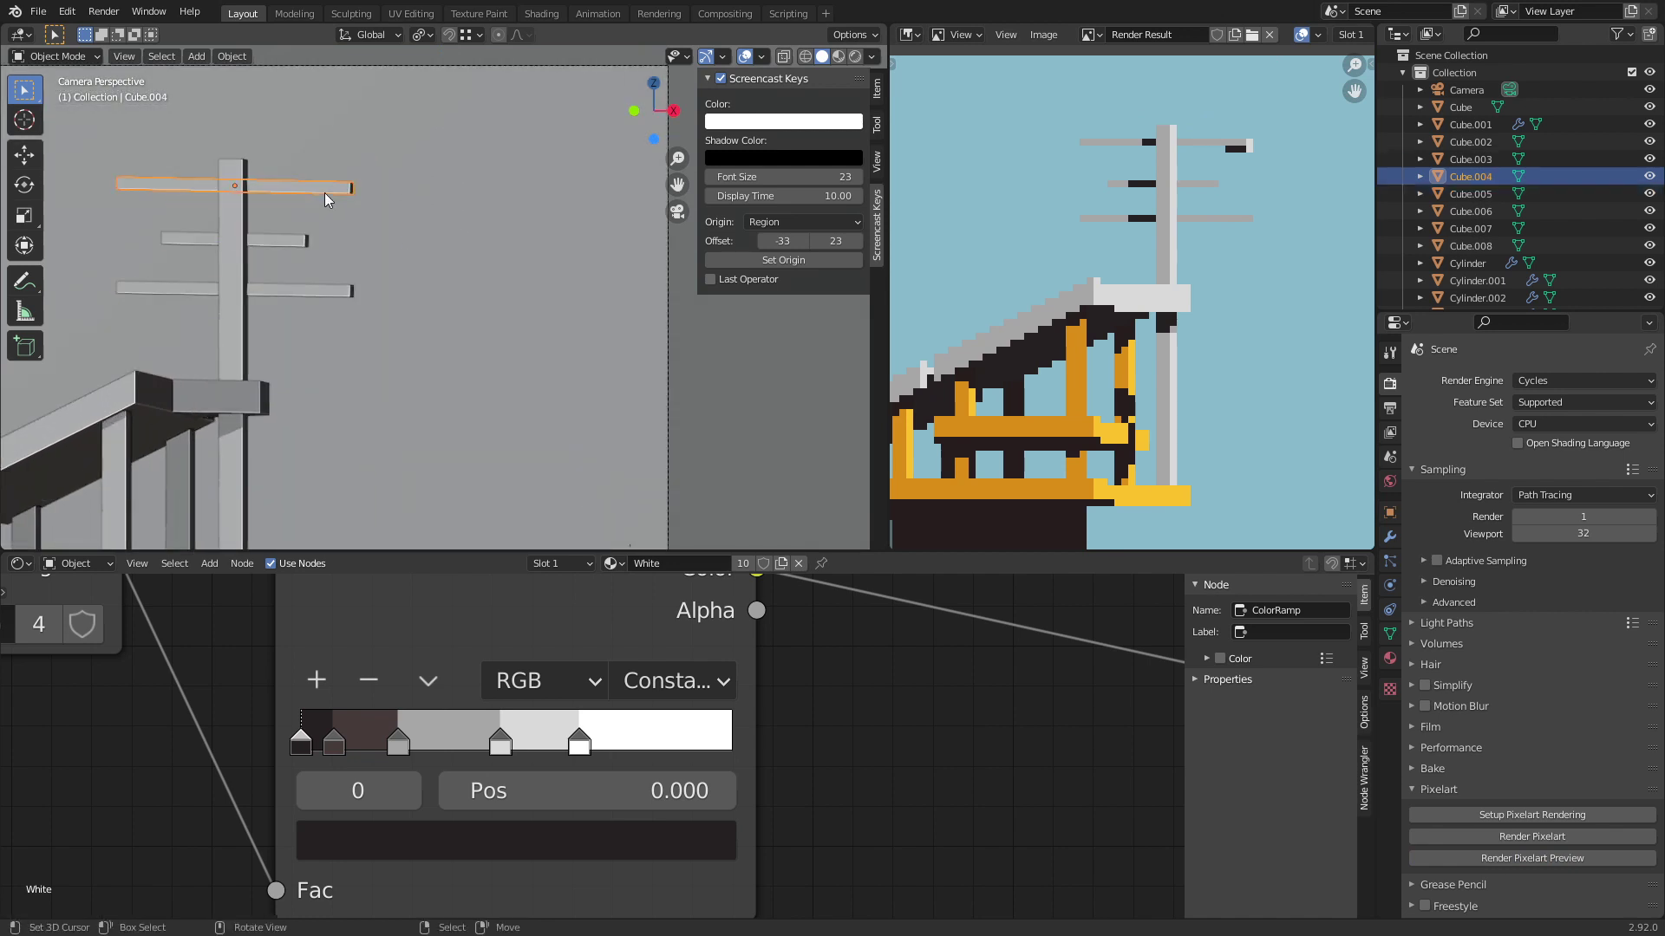
pyautogui.press('r')
pyautogui.click(431, 156)
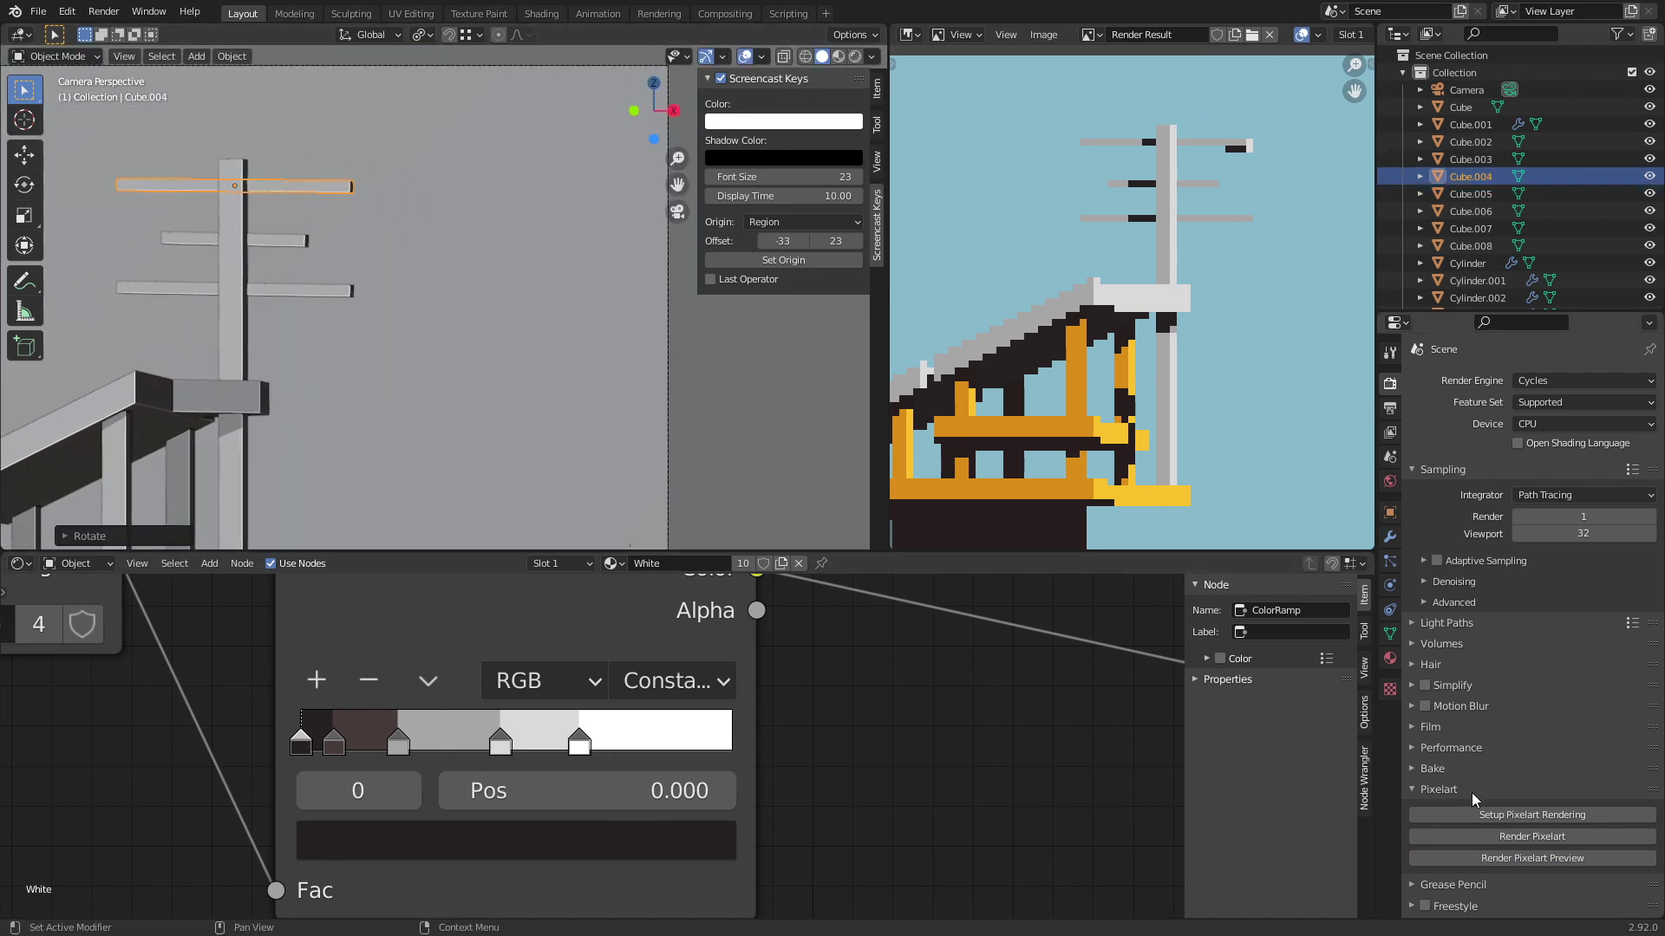
pyautogui.click(1536, 859)
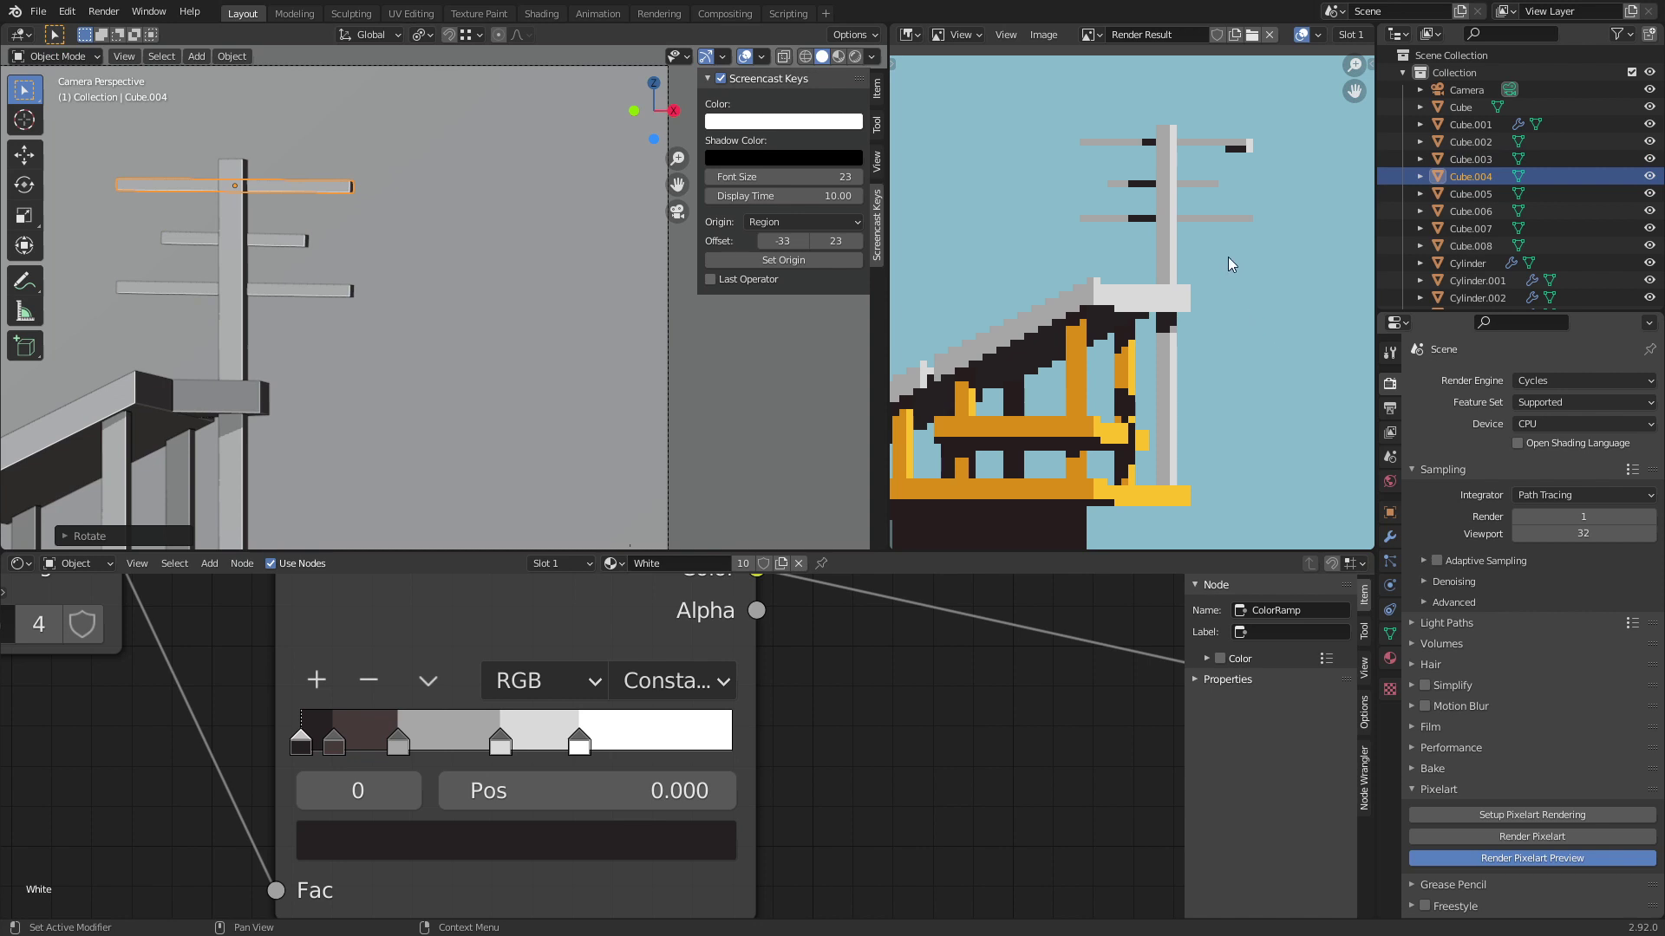
# Step: Check the antenna and the whole tower in the preview render, clear the object selection and save the file
pyautogui.scroll(-3, 1214, 243)
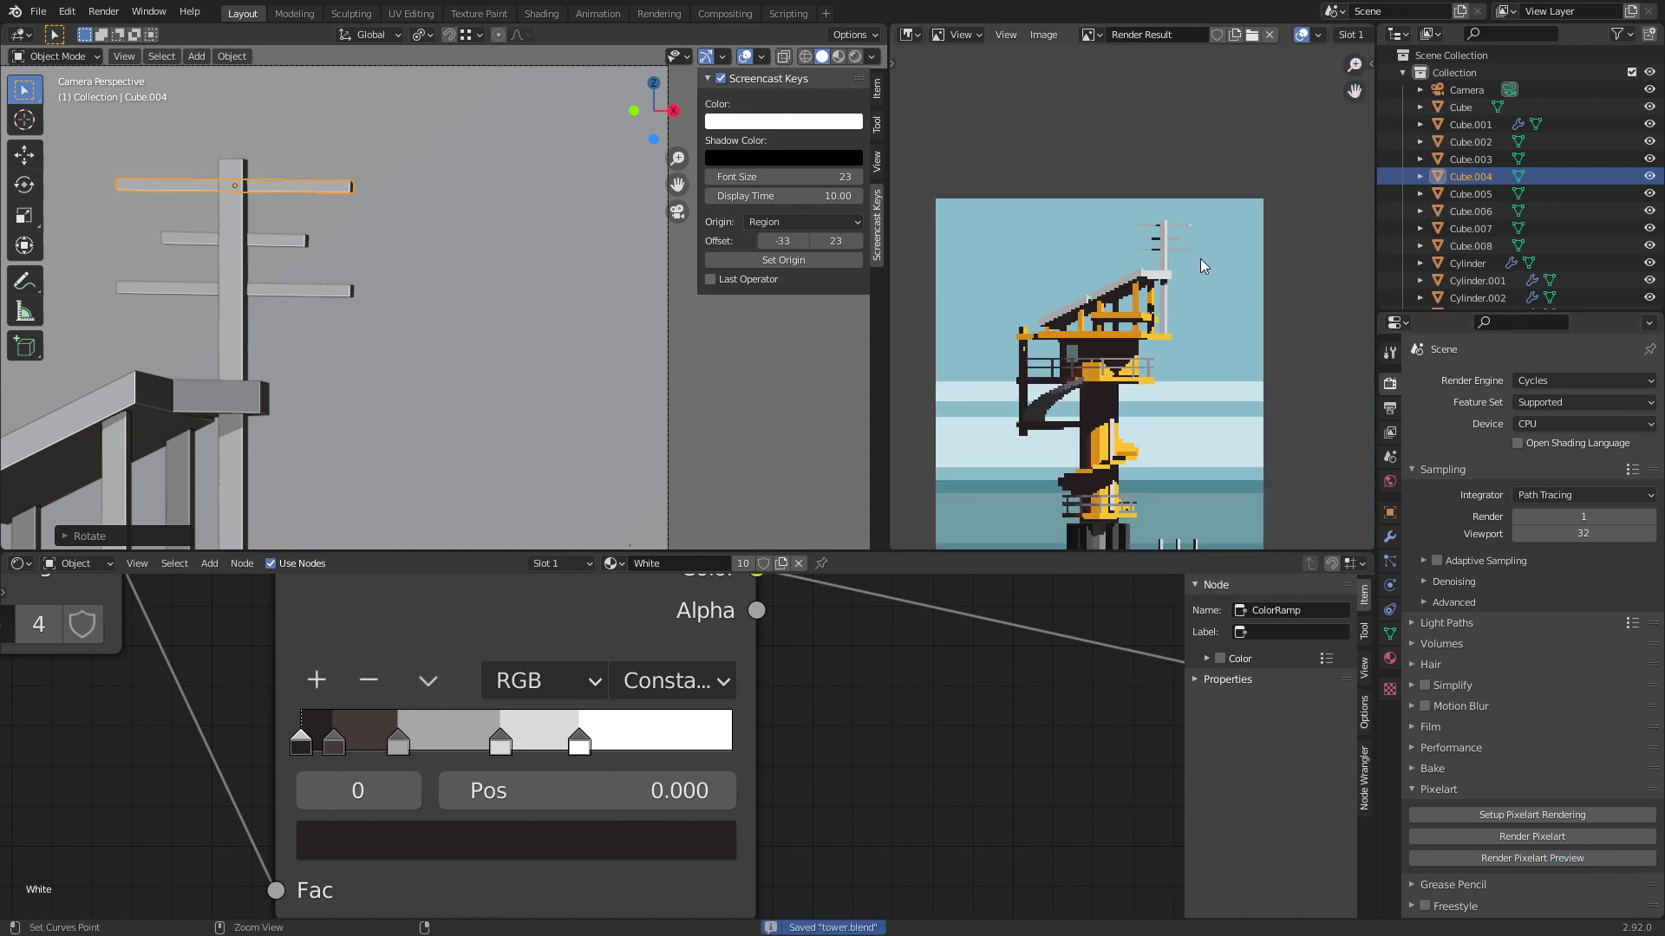
pyautogui.scroll(4, 1200, 258)
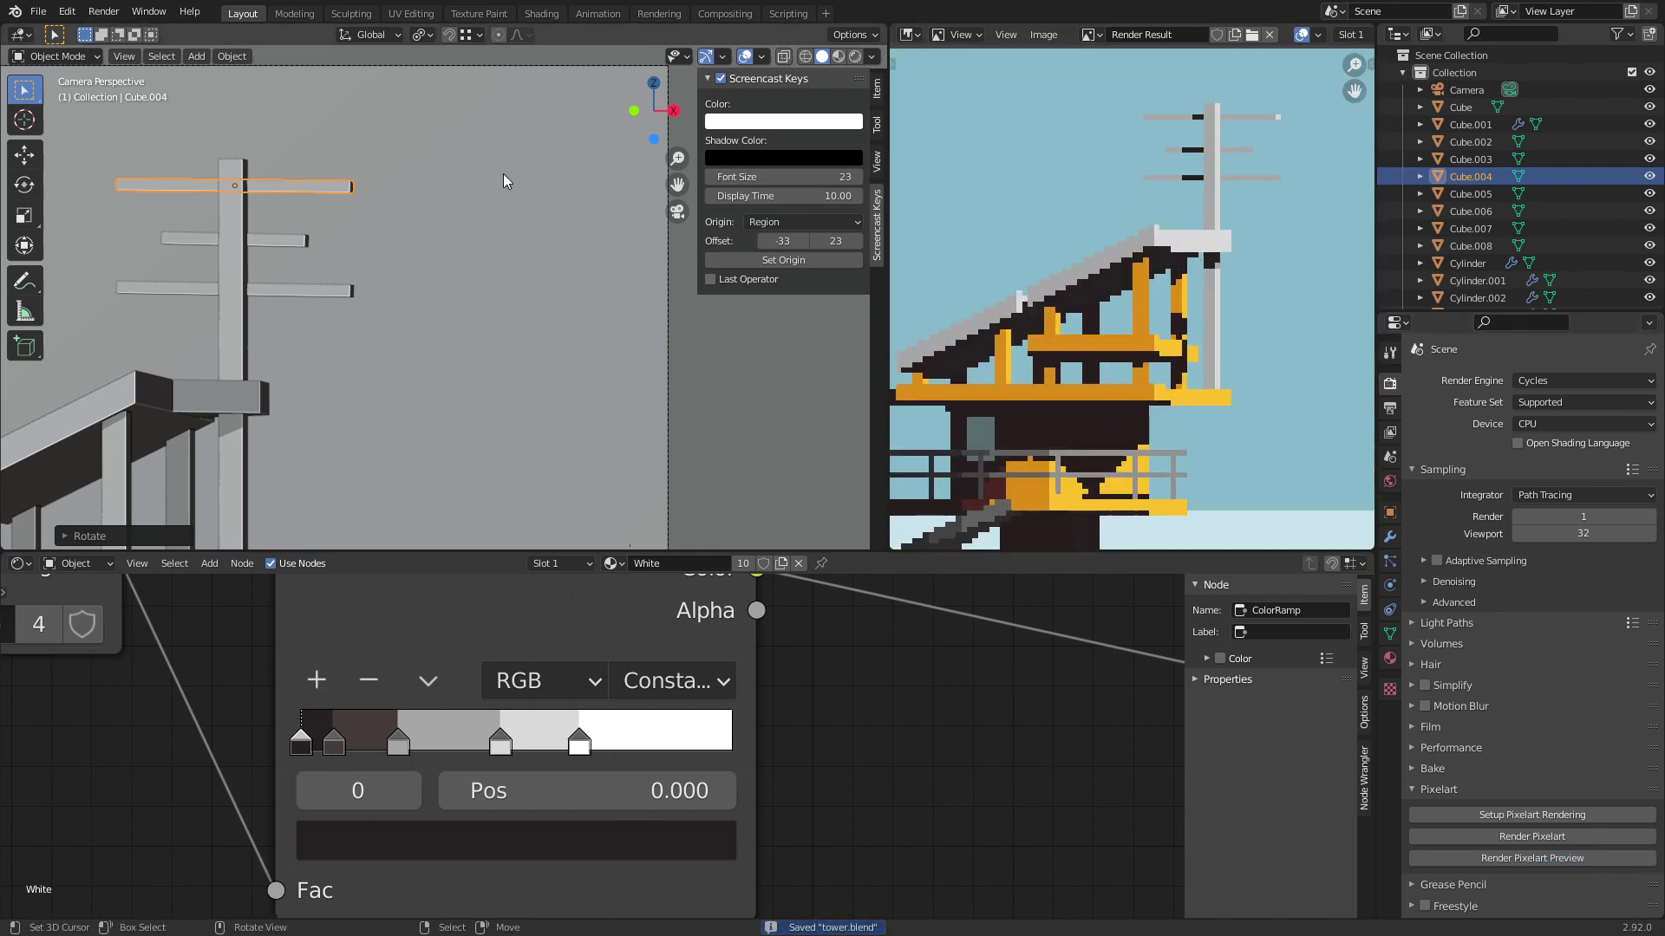
pyautogui.scroll(-3, 1235, 279)
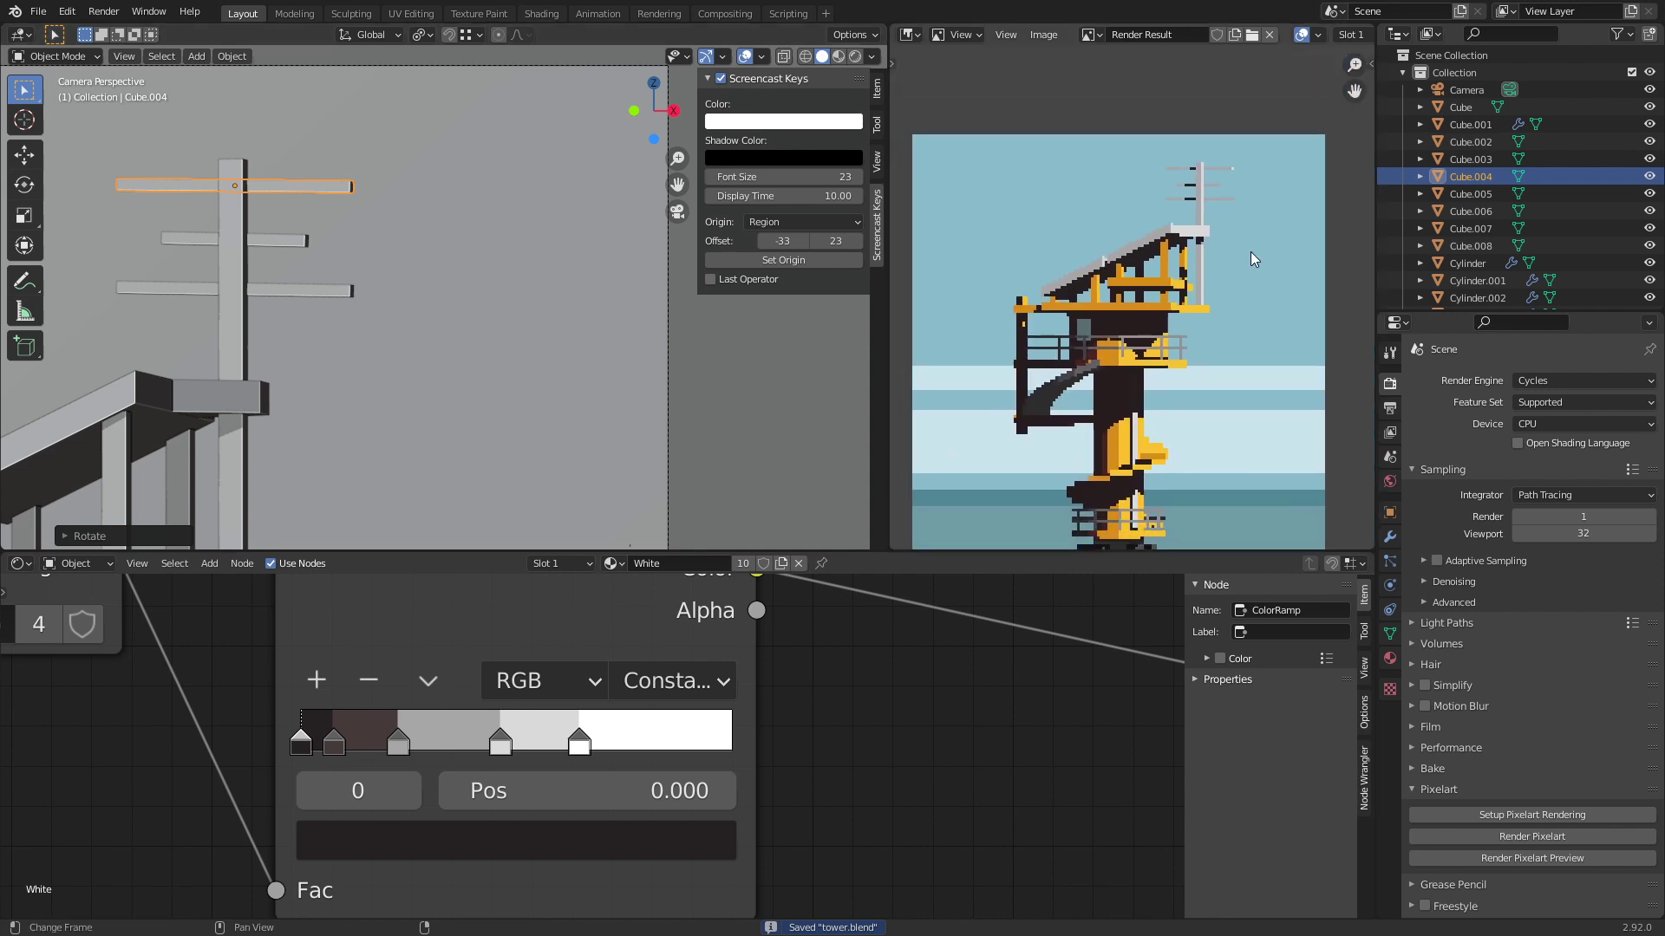
pyautogui.moveTo(1147, 326); pyautogui.dragTo(1139, 190, button='middle')
pyautogui.scroll(-1, 1138, 191)
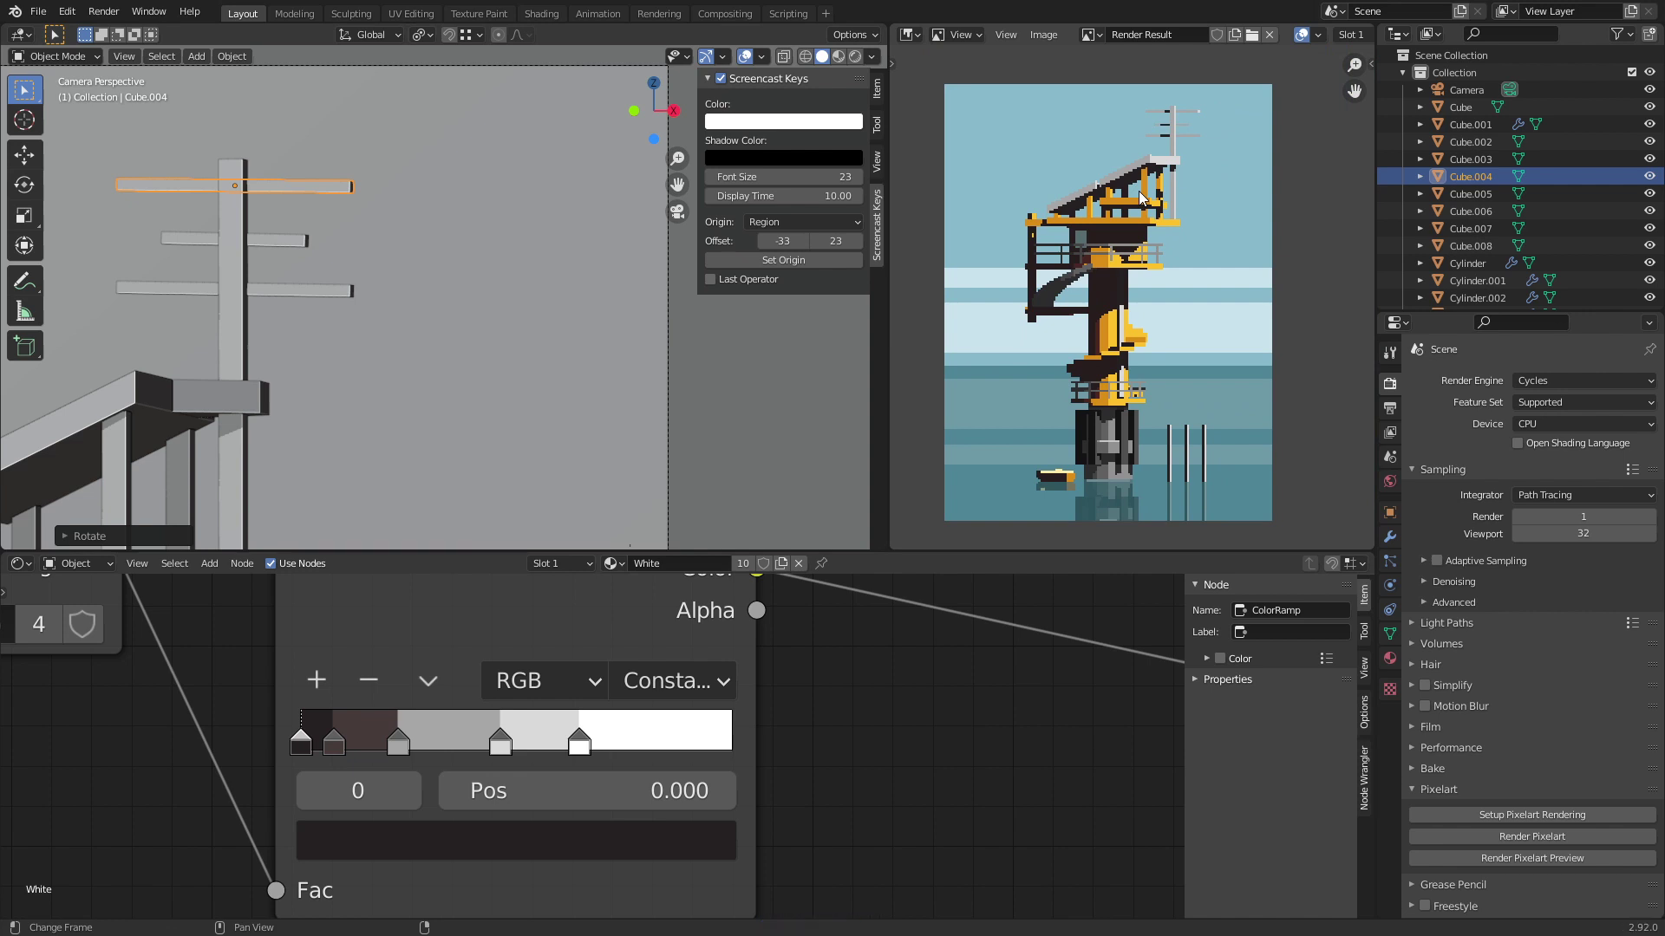
pyautogui.scroll(-3, 319, 278)
pyautogui.click(309, 377)
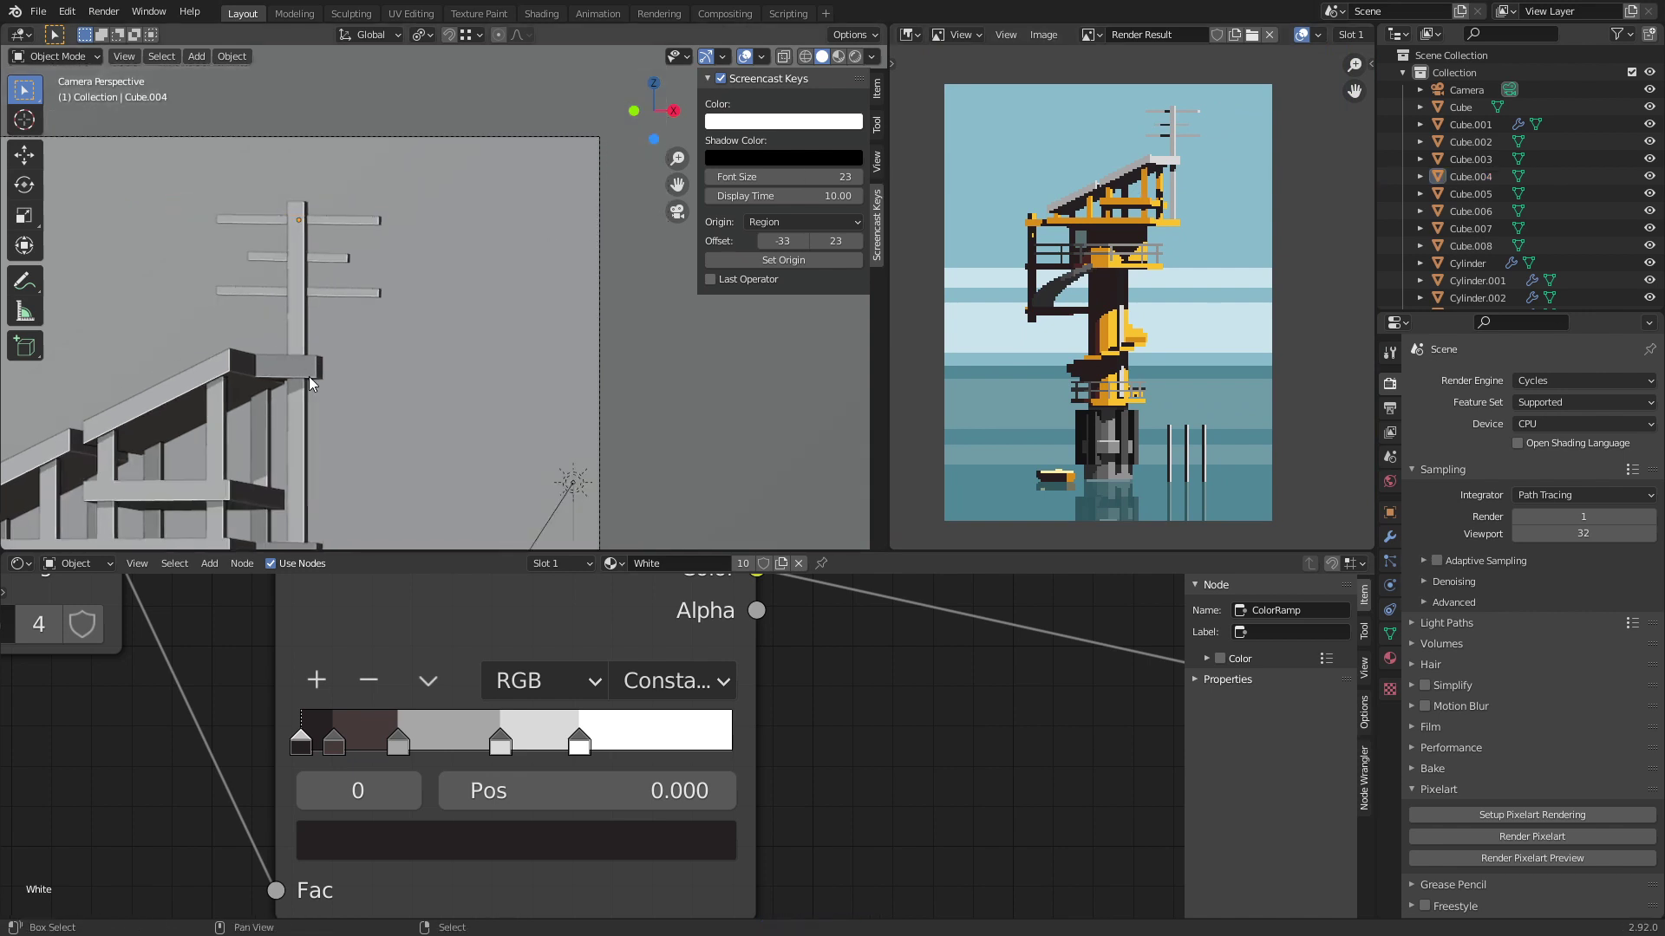
pyautogui.keyDown('shift'); pyautogui.moveTo(325, 427); pyautogui.dragTo(461, 148, button='middle'); pyautogui.keyUp('shift')
pyautogui.scroll(-2, 460, 148)
pyautogui.keyDown('shift'); pyautogui.moveTo(460, 364); pyautogui.dragTo(439, 154, button='middle'); pyautogui.keyUp('shift')
pyautogui.scroll(-1, 439, 155)
pyautogui.hotkey('ctrl', 's')
pyautogui.keyDown('shift'); pyautogui.moveTo(420, 423); pyautogui.dragTo(449, 262, button='middle'); pyautogui.keyUp('shift')
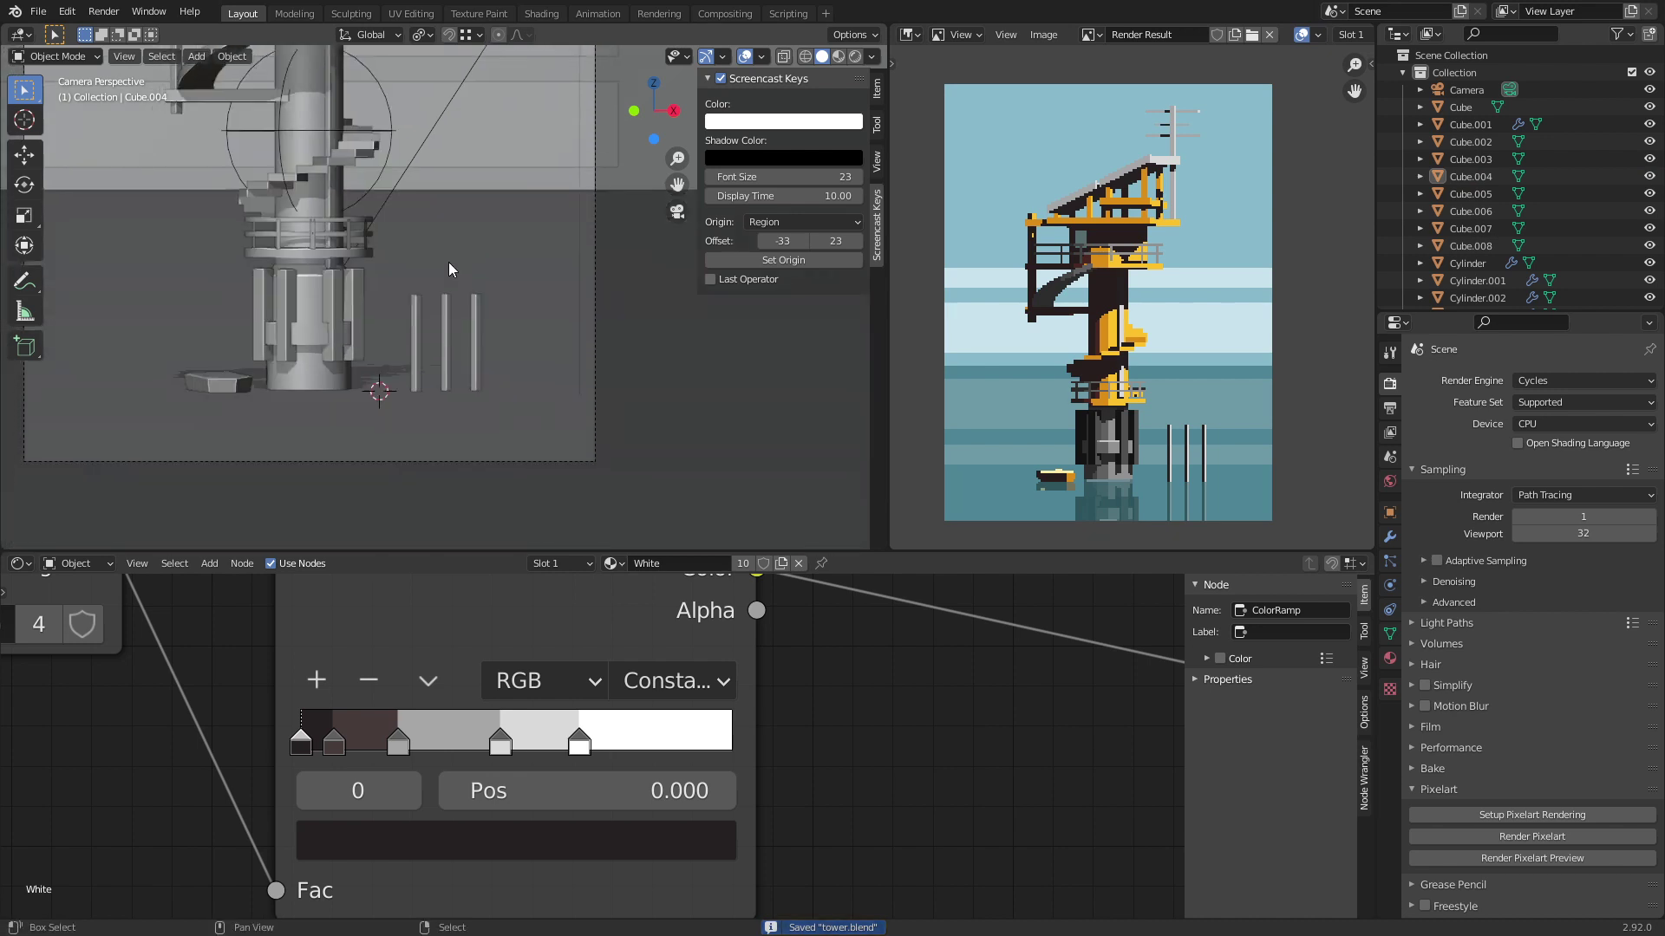
pyautogui.scroll(5, 464, 335)
pyautogui.keyDown('shift'); pyautogui.rightClick(440, 286); pyautogui.keyUp('shift')
pyautogui.hotkey('shift', 'a')
pyautogui.moveTo(513, 304)
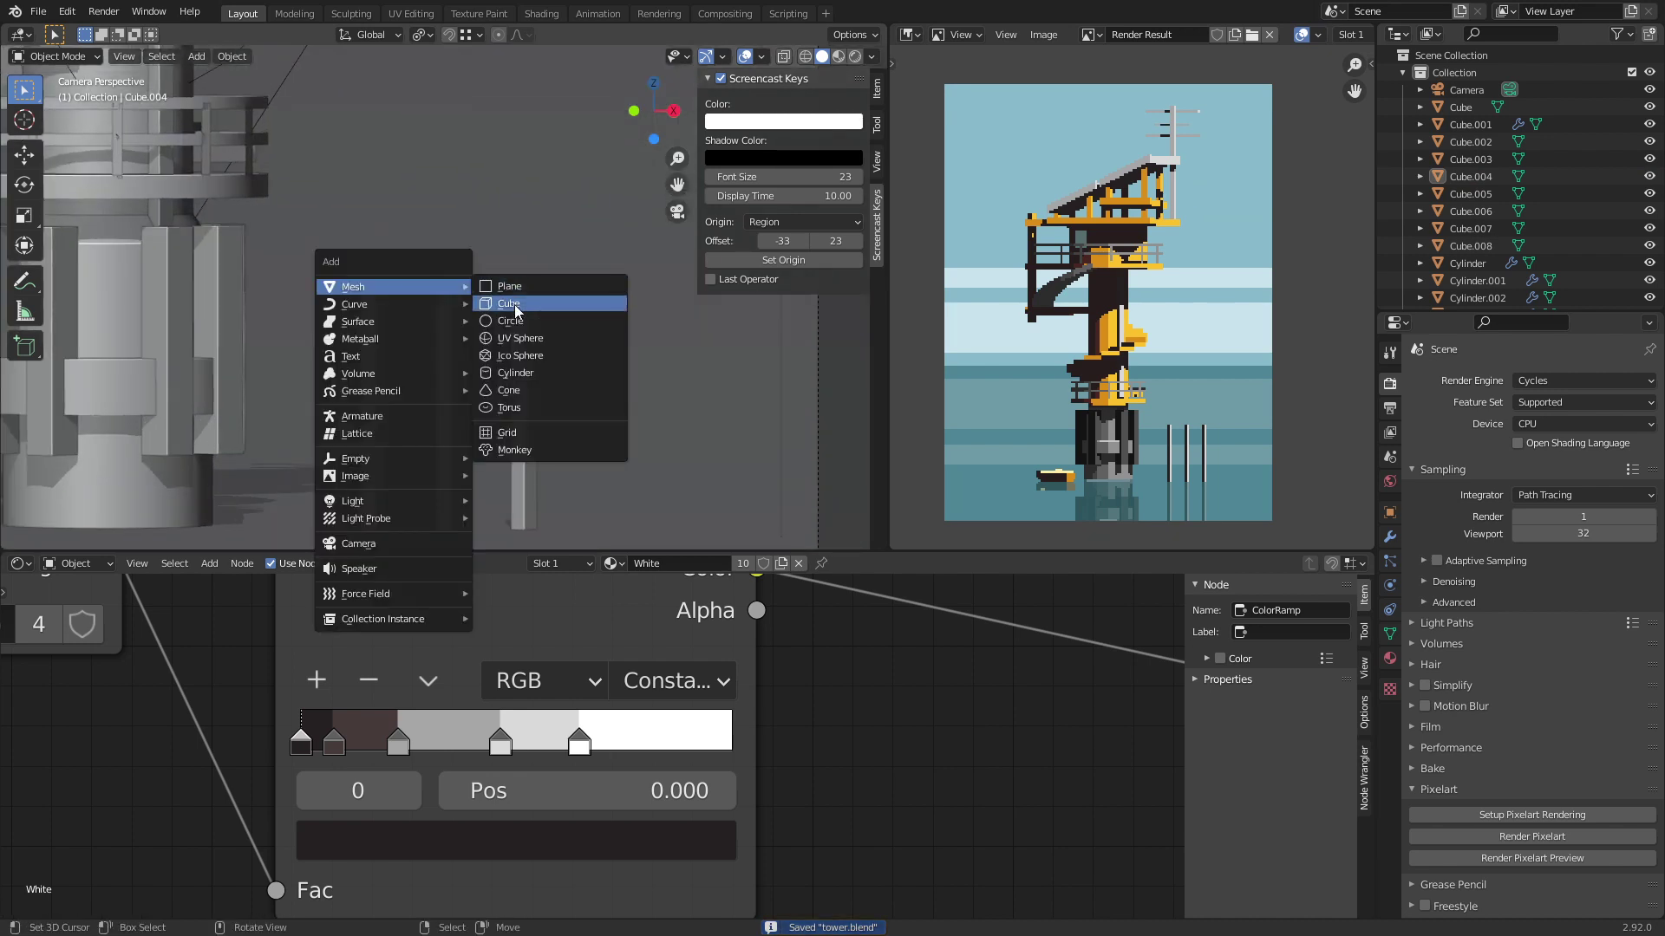
pyautogui.click(595, 321)
pyautogui.press('s')
pyautogui.click(504, 286)
pyautogui.moveTo(505, 287); pyautogui.dragTo(330, 368, button='middle')
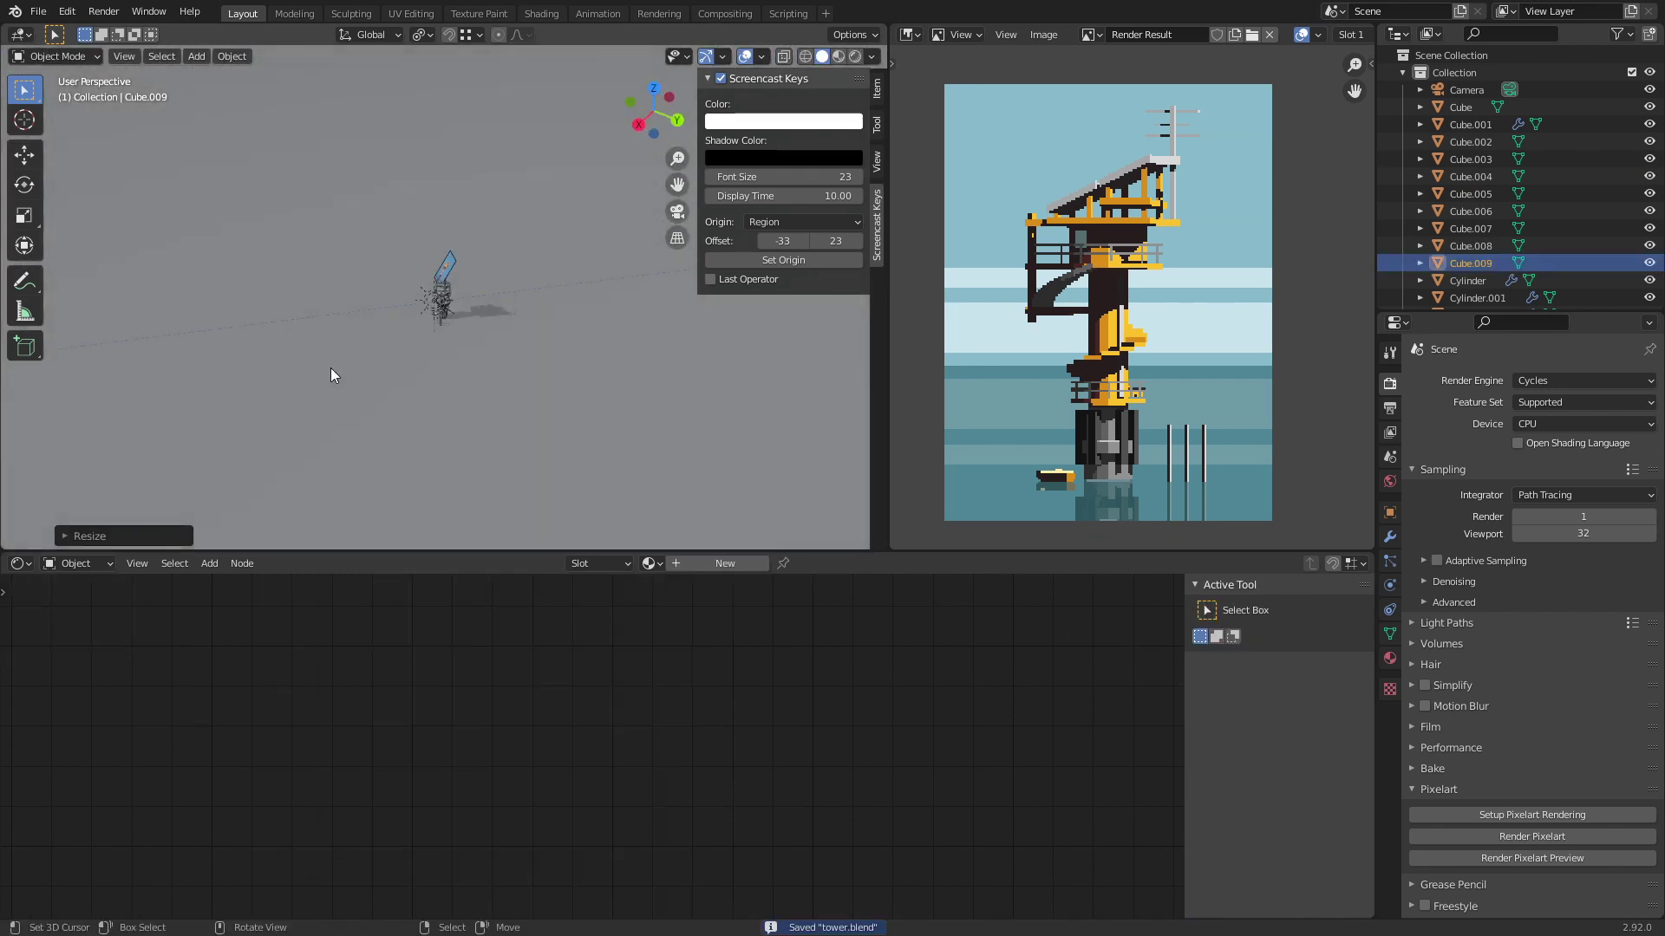
pyautogui.press('Delete')
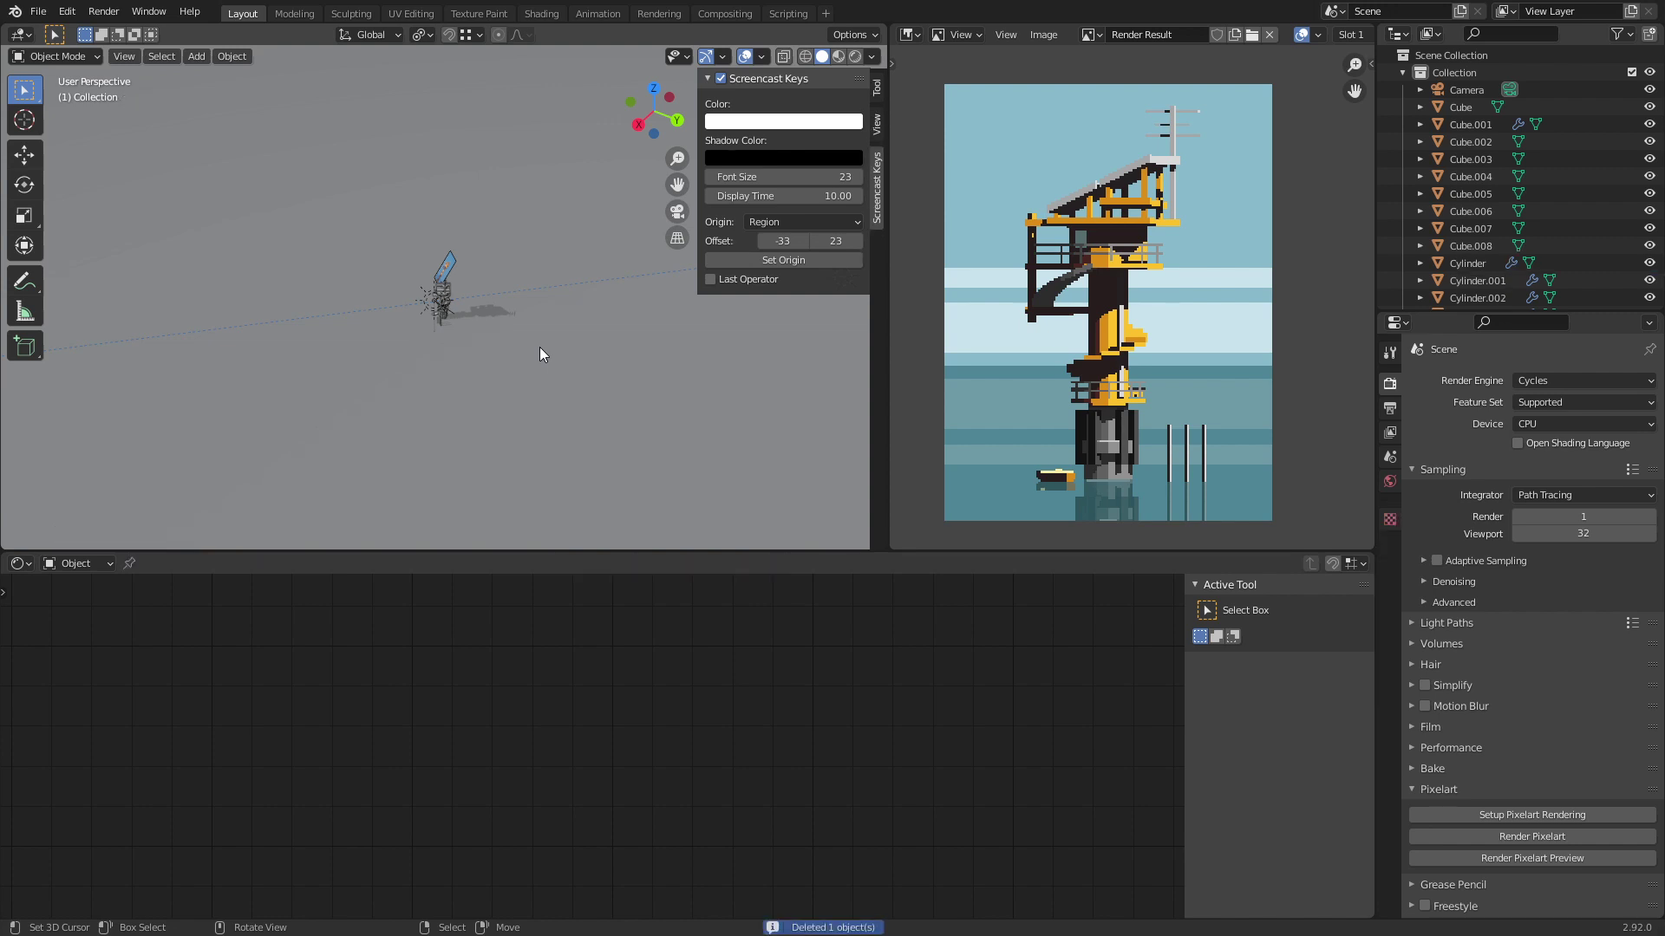
# Step: Add a small cube on top of the corner post at the outer end of the tower's upper platform
pyautogui.scroll(8, 248, 361)
pyautogui.moveTo(425, 267); pyautogui.dragTo(1174, 219, button='middle')
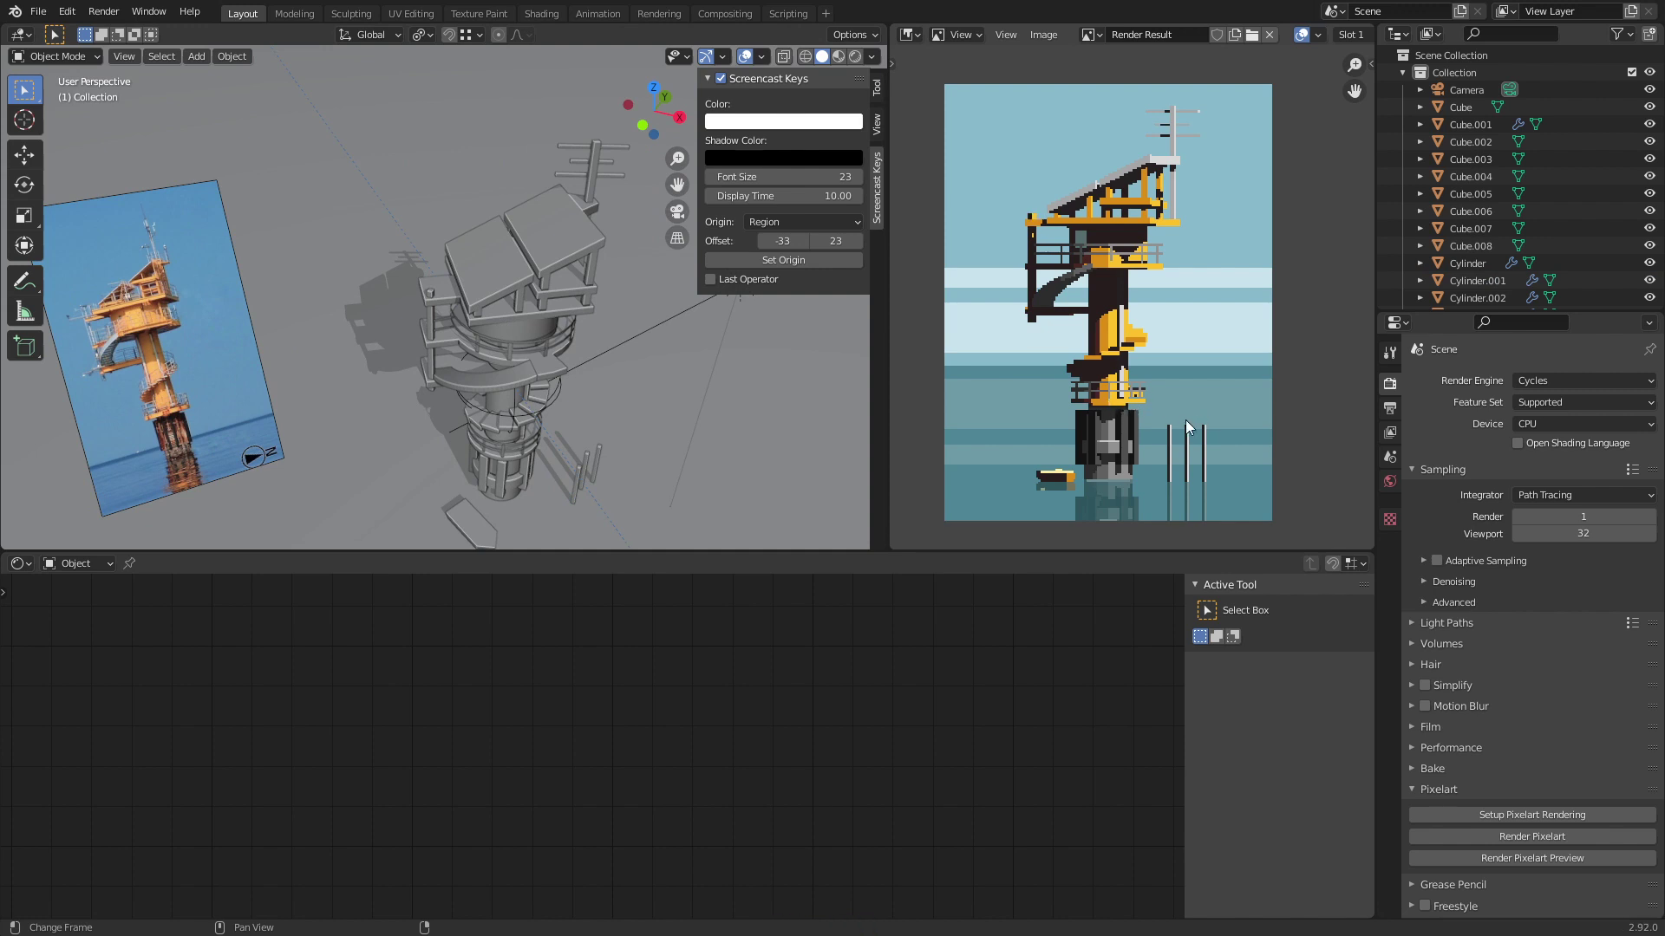
pyautogui.scroll(3, 415, 250)
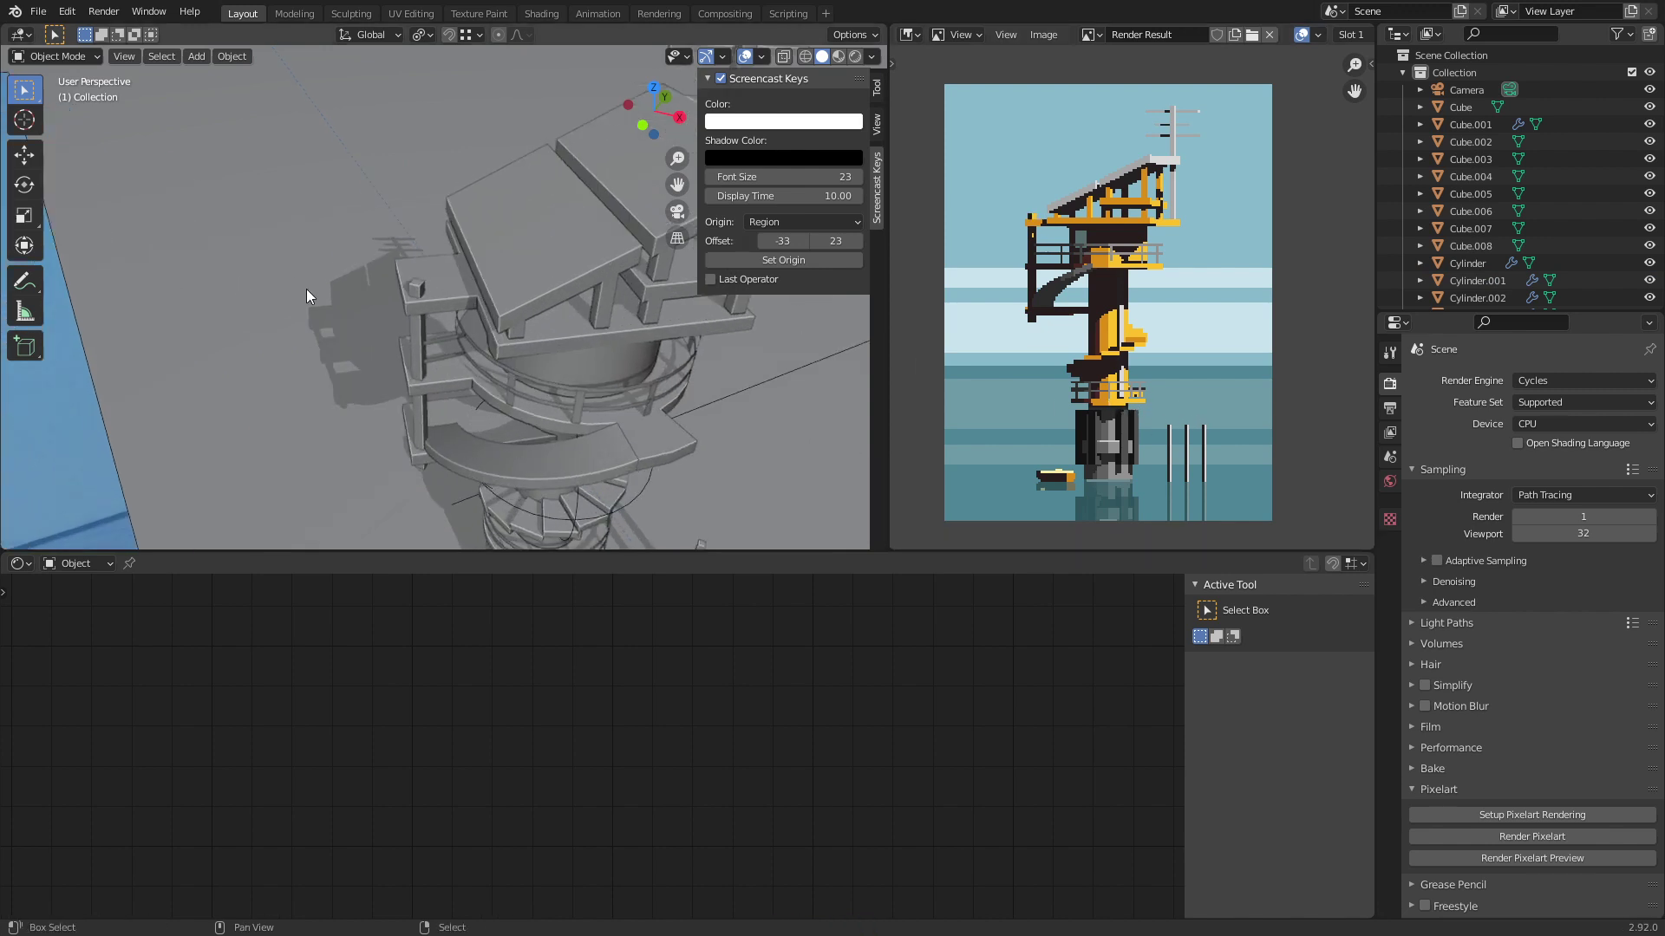
pyautogui.moveTo(418, 309)
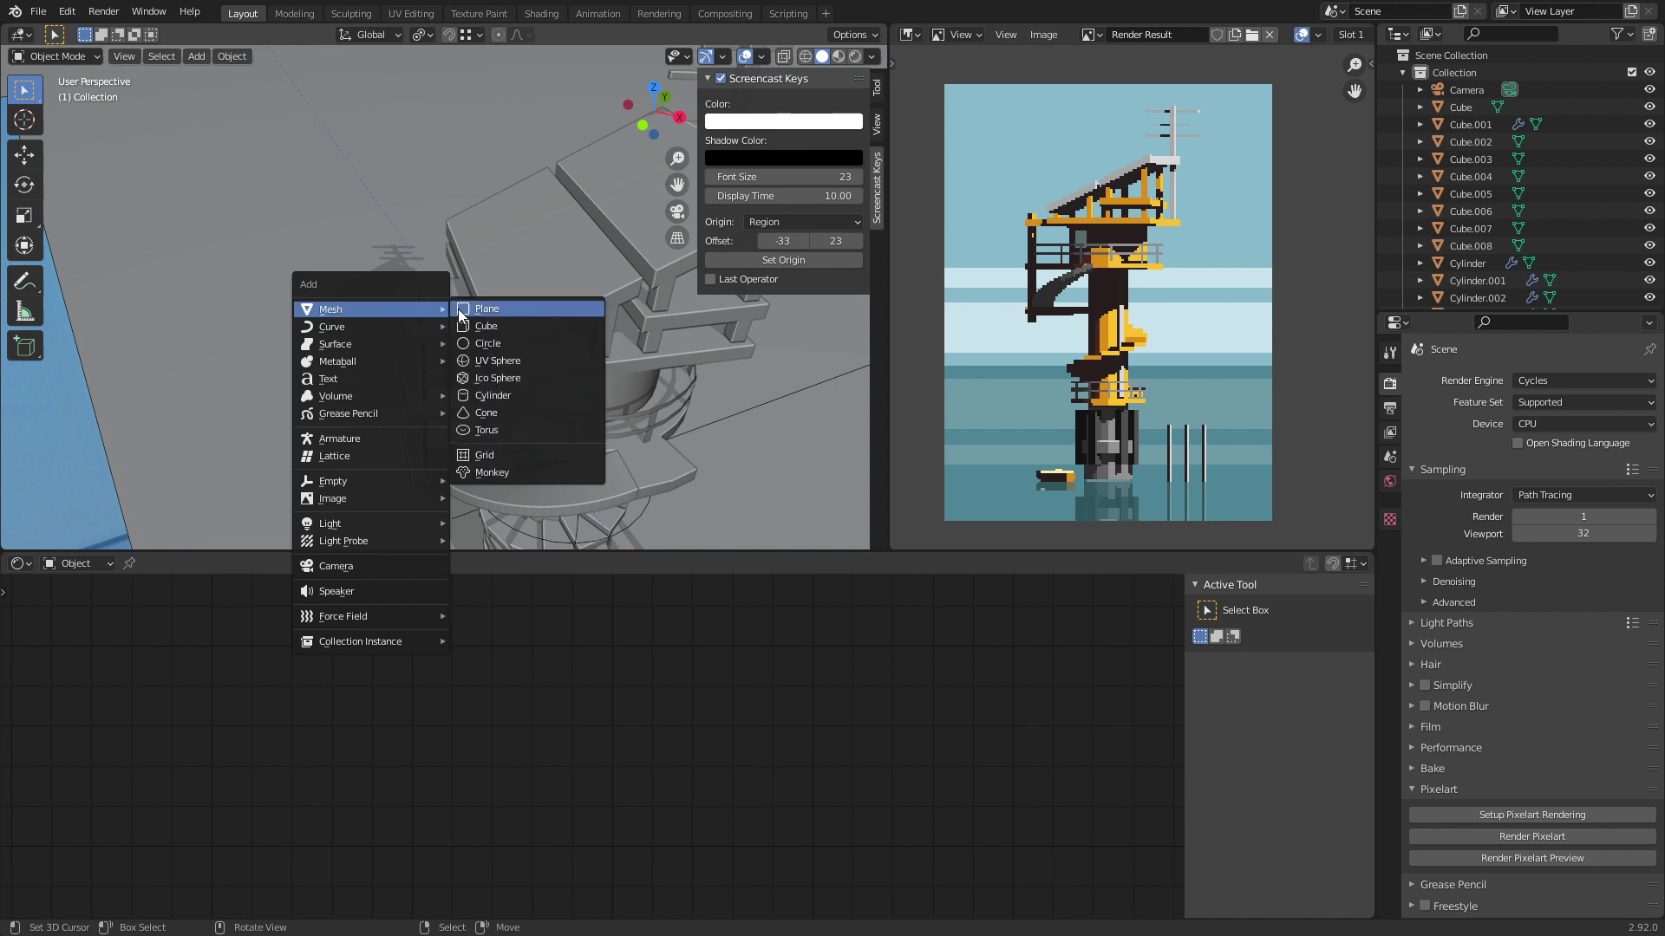
pyautogui.click(491, 320)
pyautogui.press('s')
pyautogui.click(444, 319)
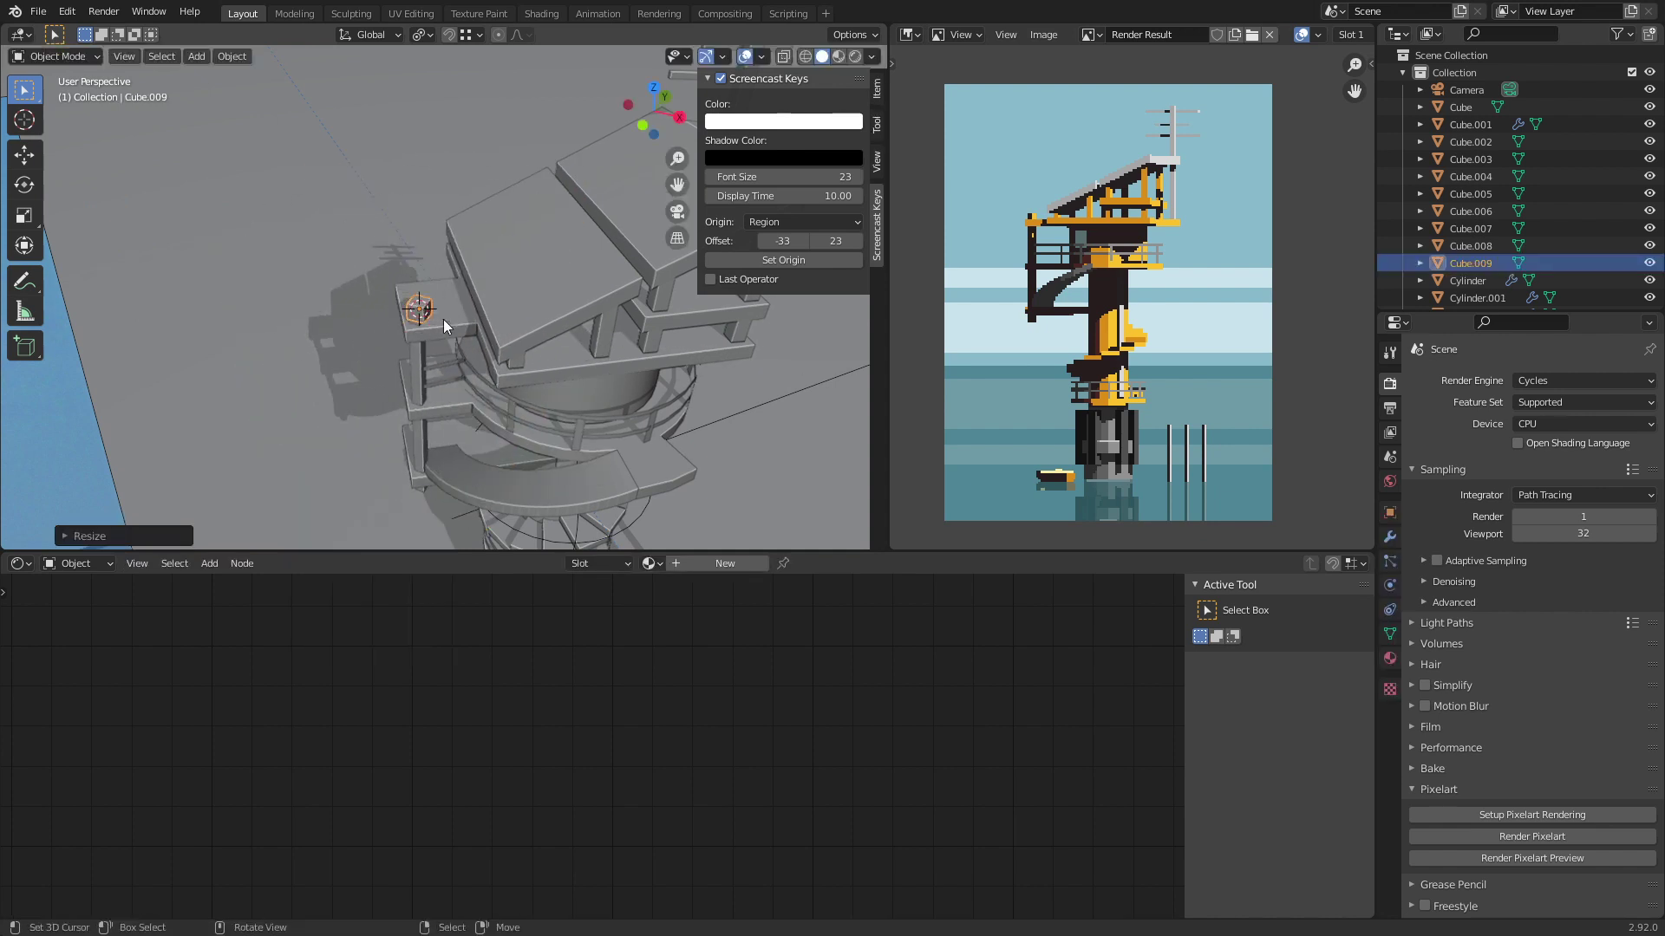
# Step: Give the small cube a new material with an Emission surface and a near-black colour, value about 0.013
pyautogui.click(1389, 661)
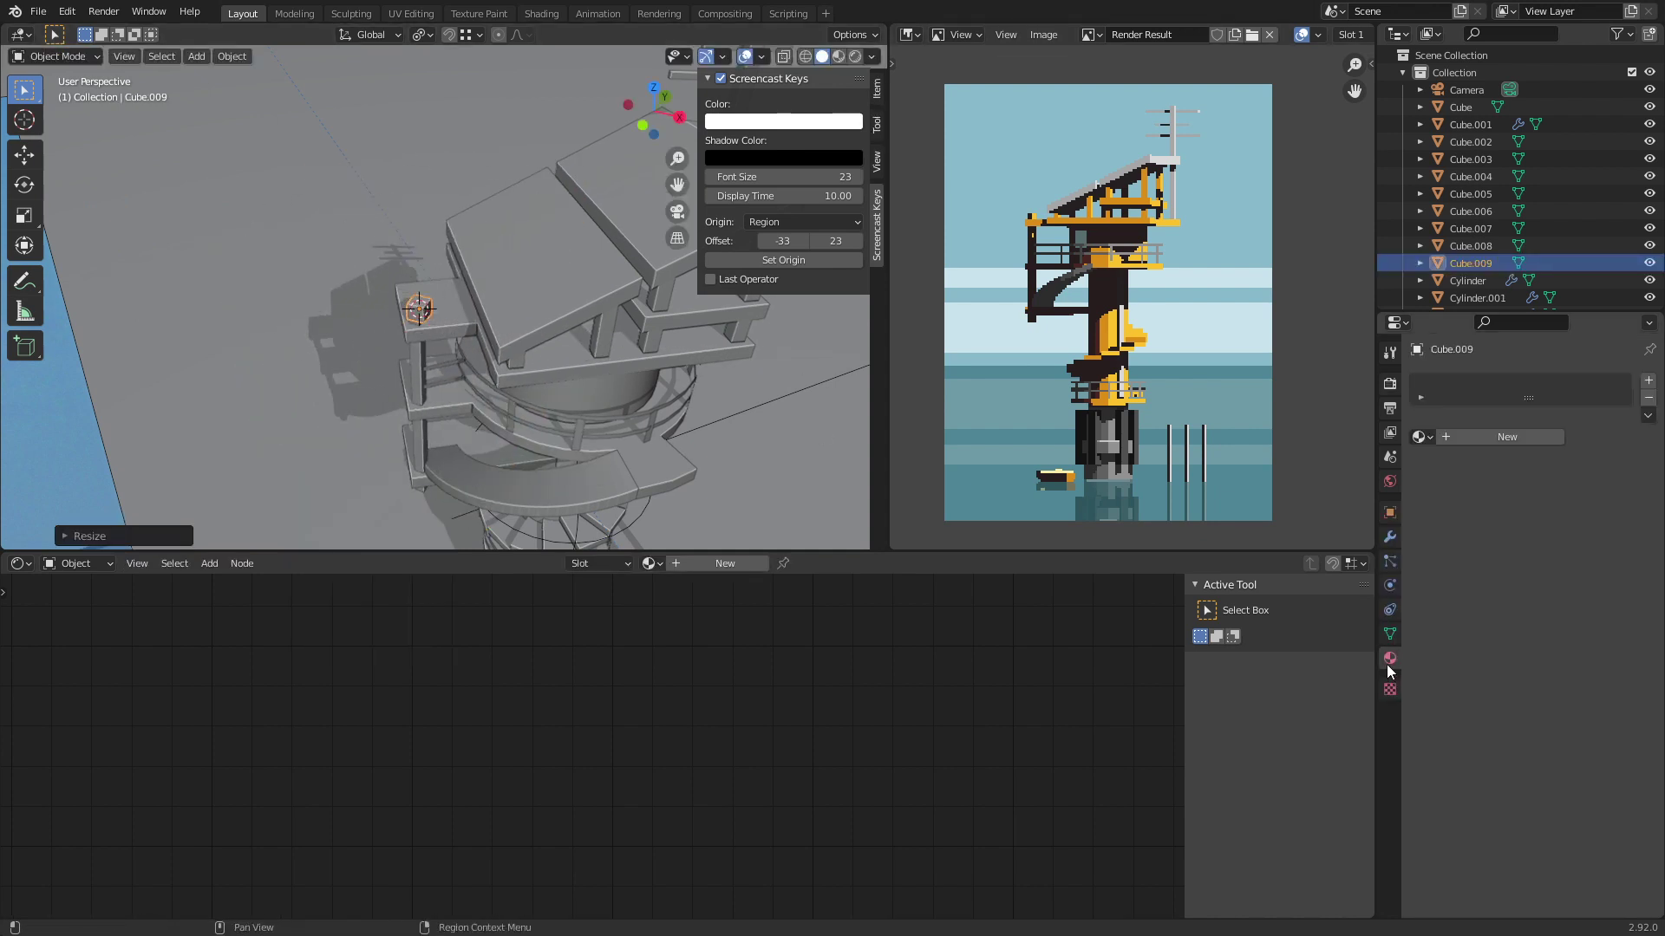
pyautogui.click(1471, 442)
pyautogui.click(1538, 512)
pyautogui.click(1509, 130)
pyautogui.click(1561, 541)
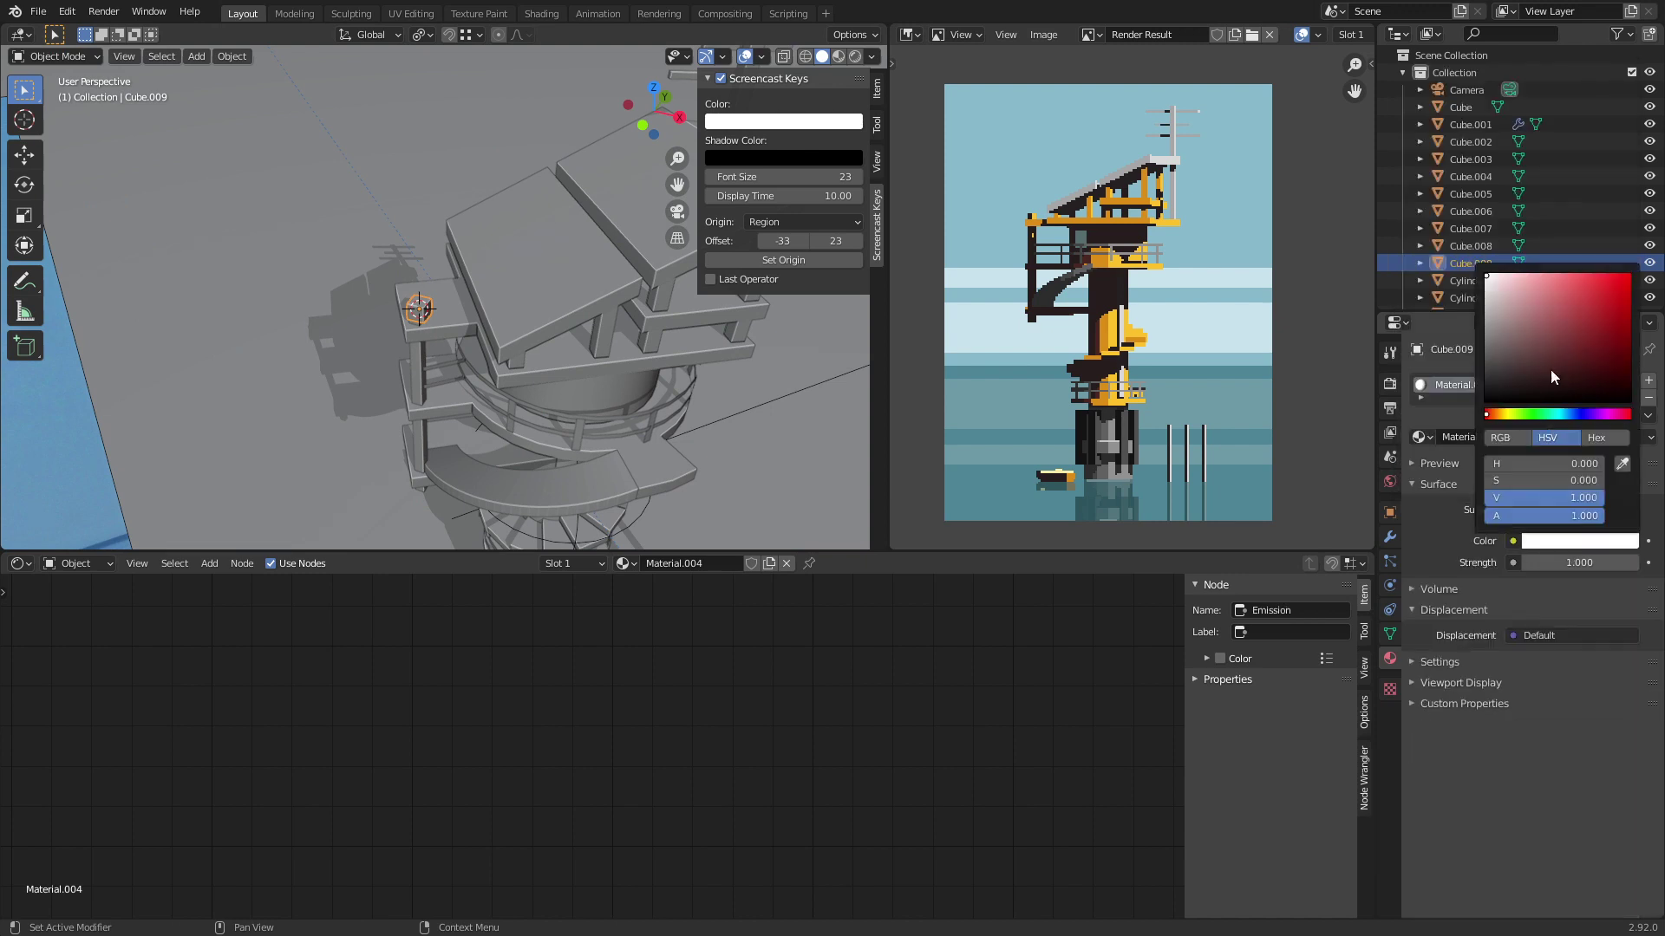
pyautogui.moveTo(1551, 370); pyautogui.dragTo(1486, 373)
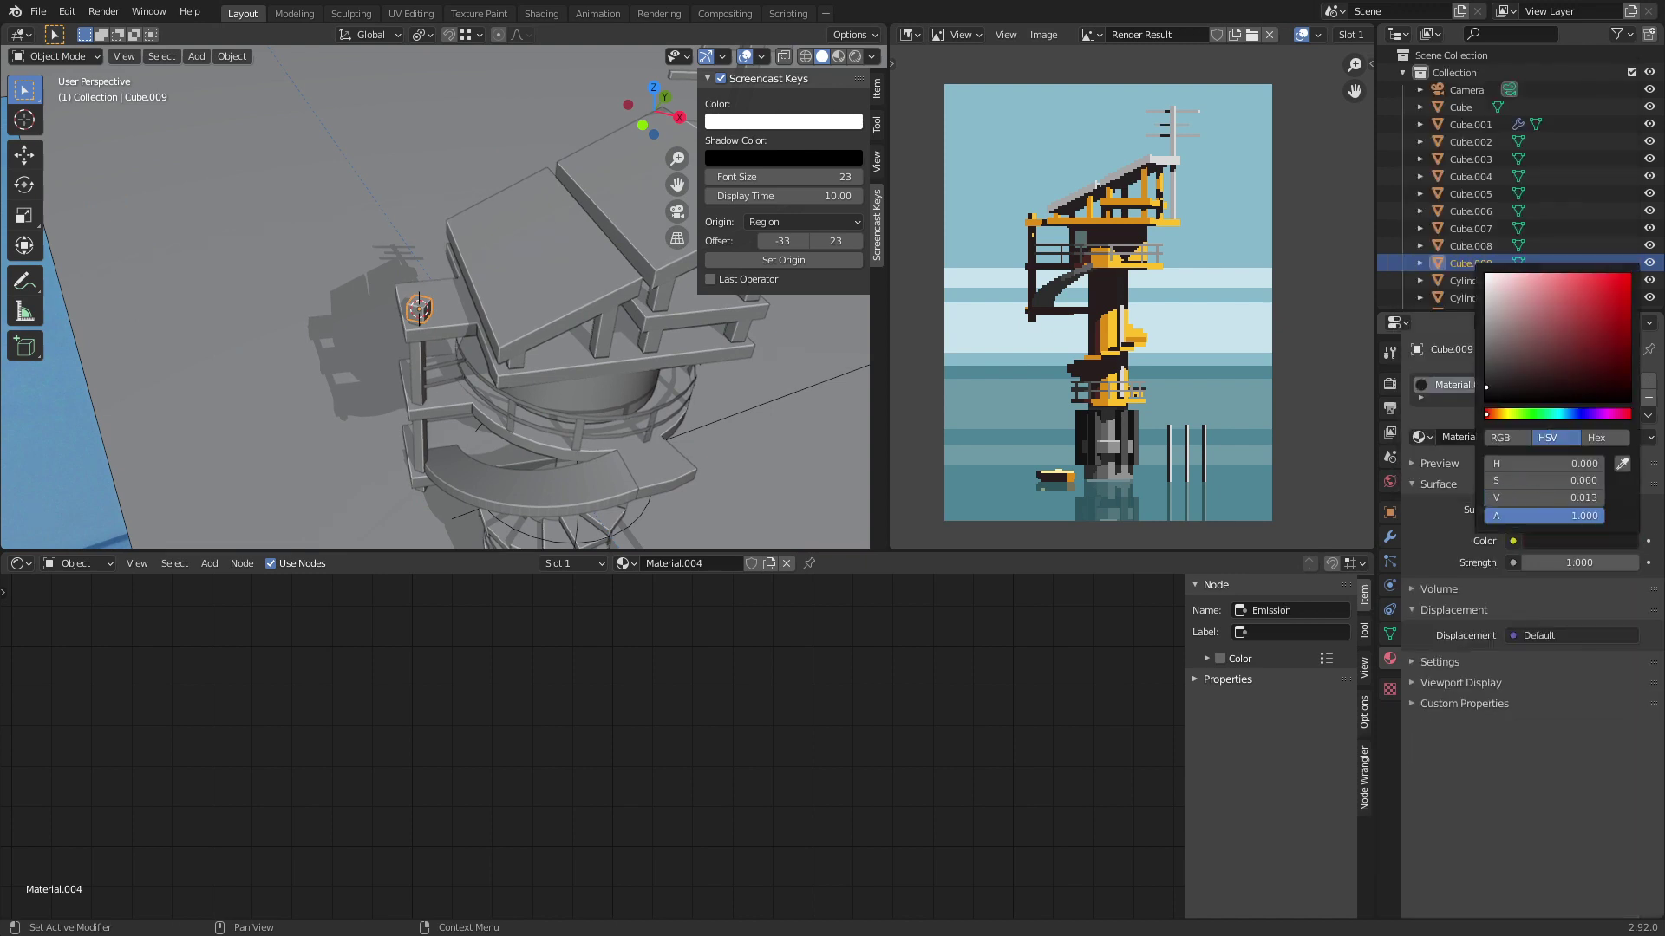
# Step: Save the file, render a pixel art preview from the camera view and inspect the cube on the corner post
pyautogui.press('KP_0')
pyautogui.hotkey('ctrl', 's')
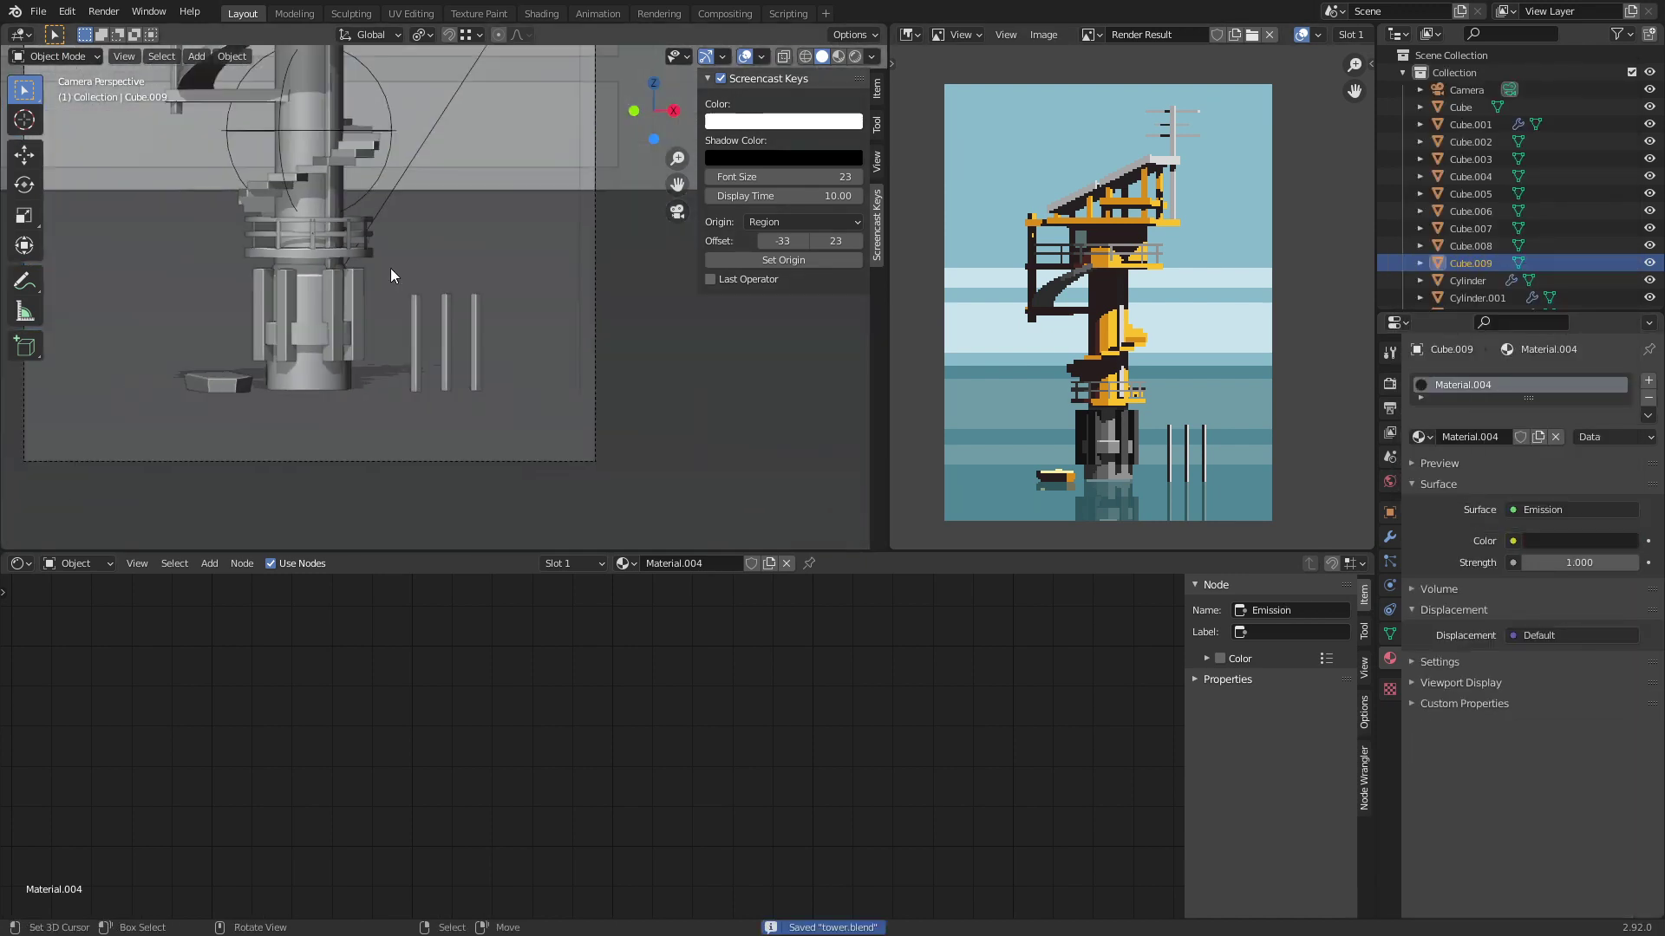
pyautogui.scroll(-2, 391, 268)
pyautogui.keyDown('shift'); pyautogui.moveTo(390, 268); pyautogui.dragTo(553, 397, button='middle'); pyautogui.keyUp('shift')
pyautogui.press('F12')
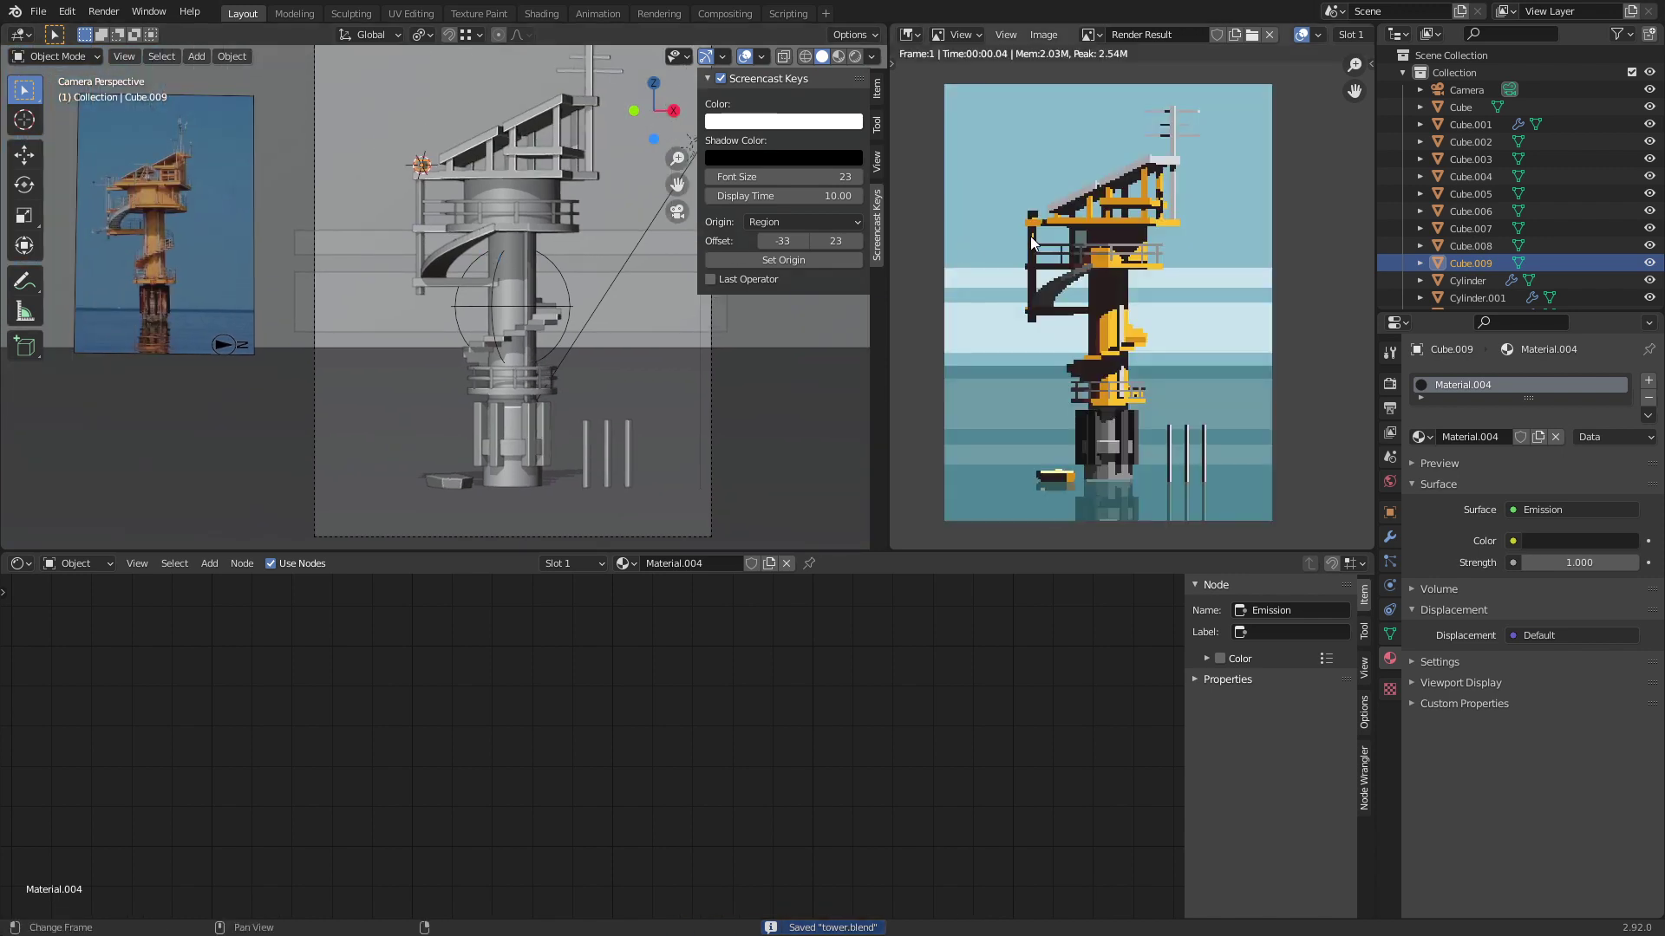
pyautogui.moveTo(1030, 236); pyautogui.dragTo(1047, 266, button='middle')
pyautogui.scroll(3, 602, 232)
# Step: Resize the whole mesh of the cube on the corner post so it forms a bird's body
pyautogui.press('KP_Decimal')
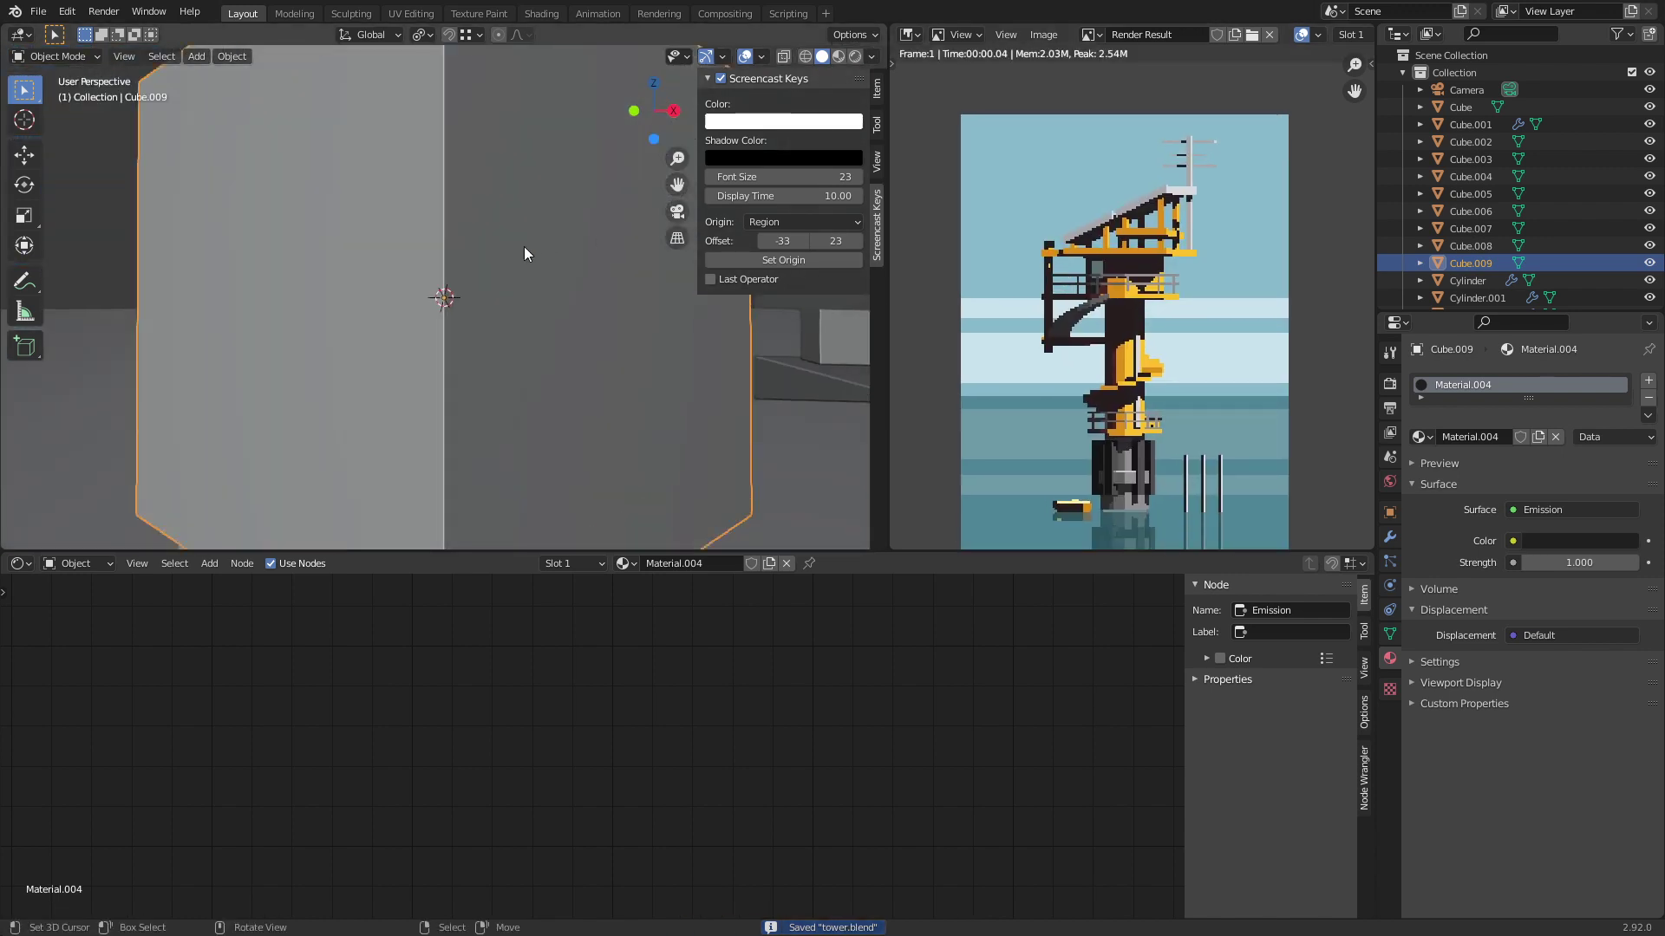
pyautogui.scroll(-8, 533, 259)
pyautogui.press('Tab')
pyautogui.rightClick(443, 245)
pyautogui.moveTo(443, 245); pyautogui.dragTo(437, 269, button='middle')
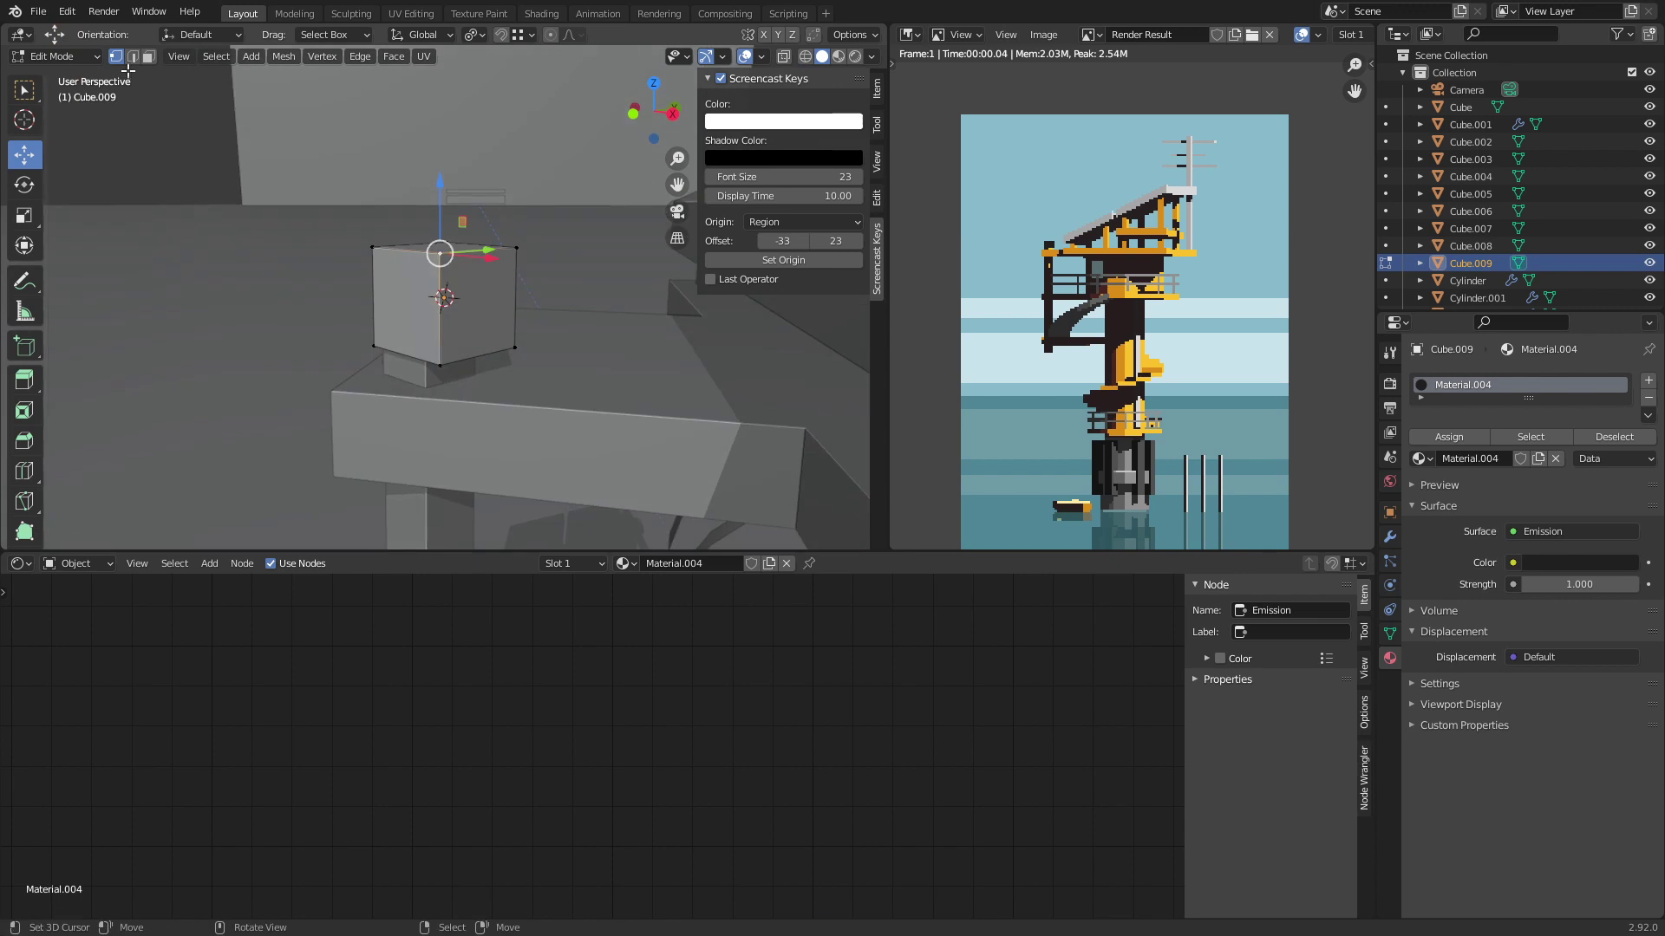
pyautogui.rightClick(421, 280)
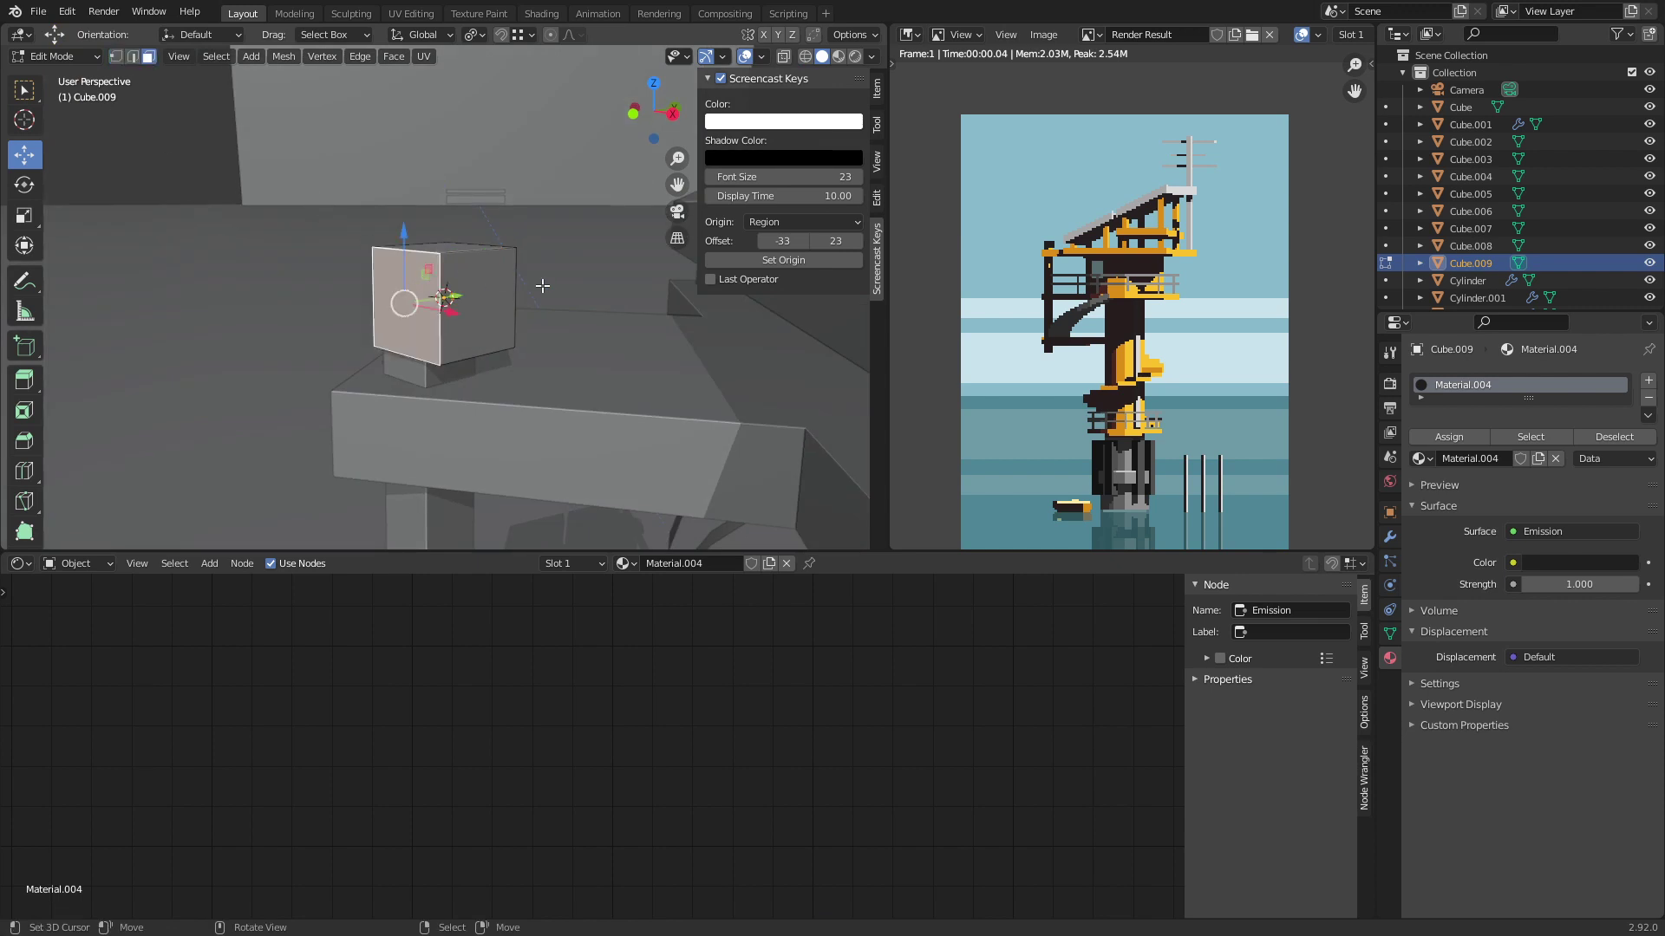
pyautogui.press('a')
pyautogui.press('s')
pyautogui.click(564, 289)
# Step: Lengthen the bird's body by pushing one side face outward about 0.49 m with Shrink/Fatten
pyautogui.moveTo(532, 282); pyautogui.dragTo(496, 342, button='middle')
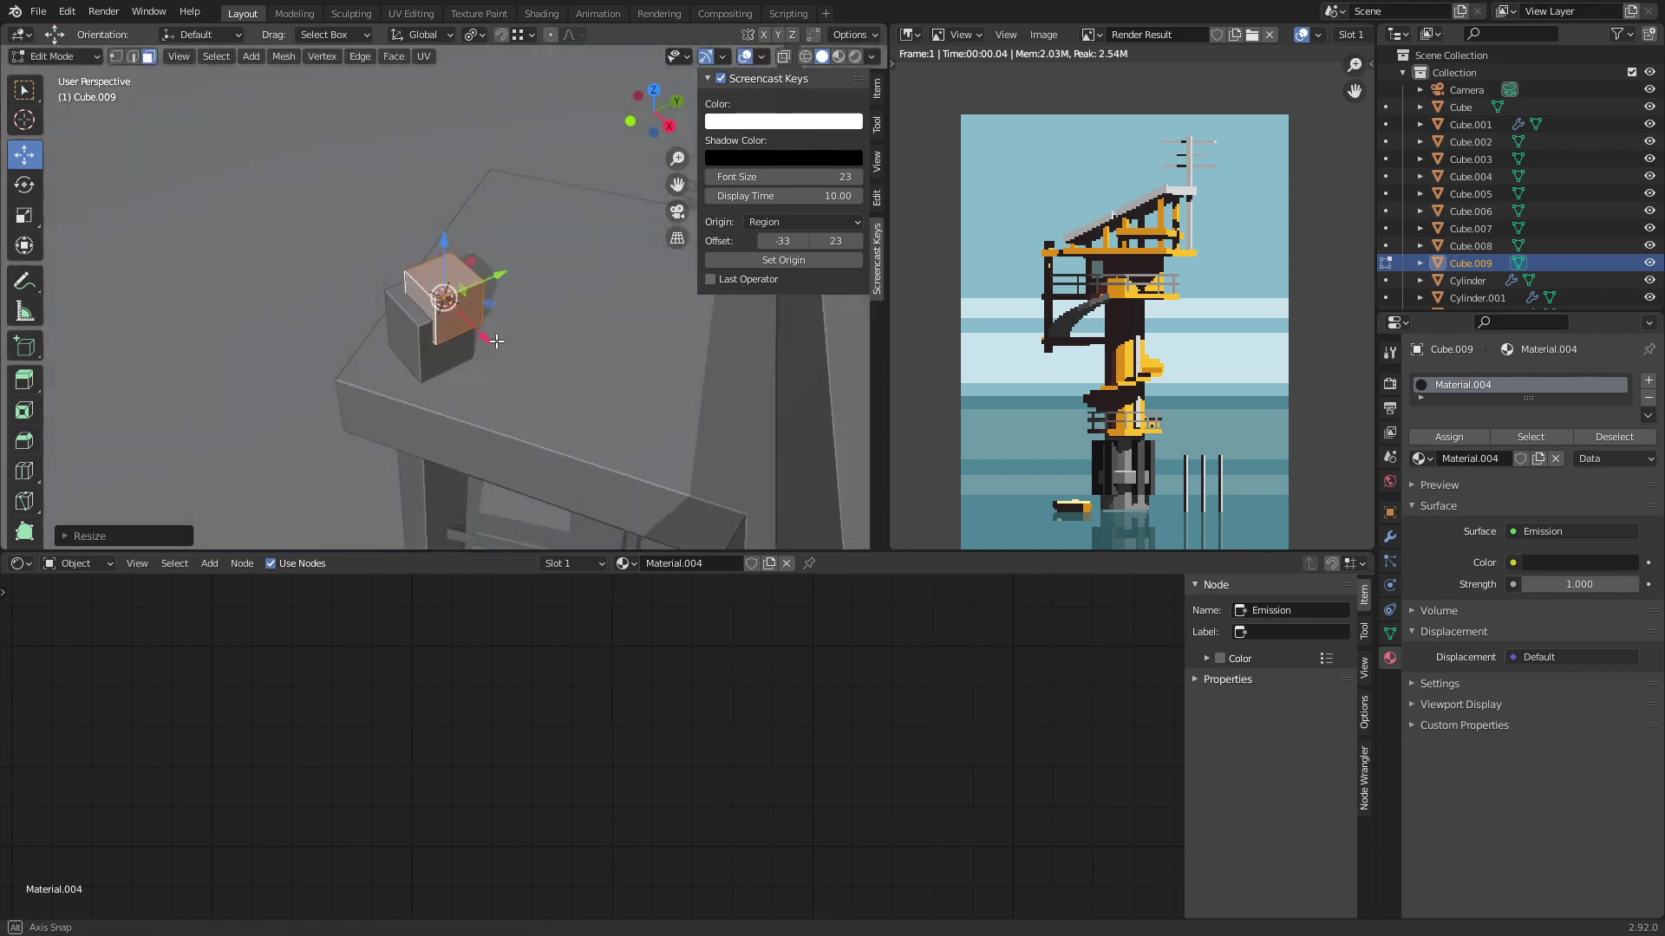
pyautogui.click(440, 311)
pyautogui.hotkey('alt', 's')
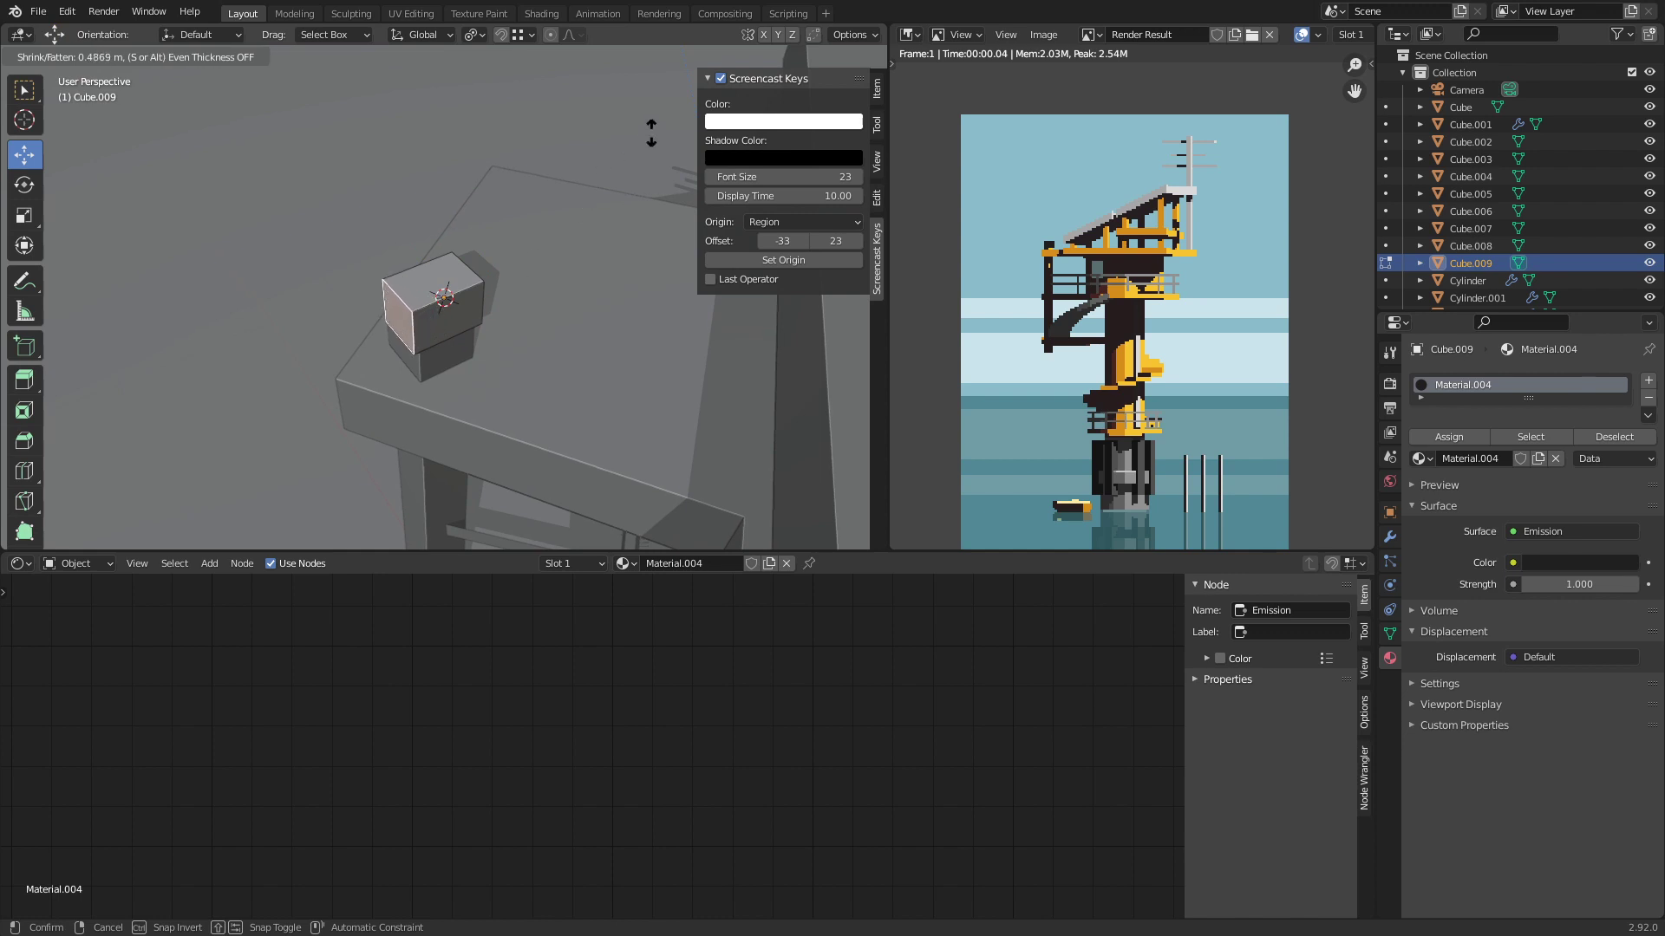
pyautogui.click(651, 133)
# Step: Duplicate the body block, place the copy above one end of the body and scale it down as the bird's head
pyautogui.press('l')
pyautogui.moveTo(549, 382); pyautogui.dragTo(501, 286, button='middle')
pyautogui.hotkey('shift', 'd')
pyautogui.click(447, 257)
pyautogui.scroll(3, 449, 259)
pyautogui.press('s')
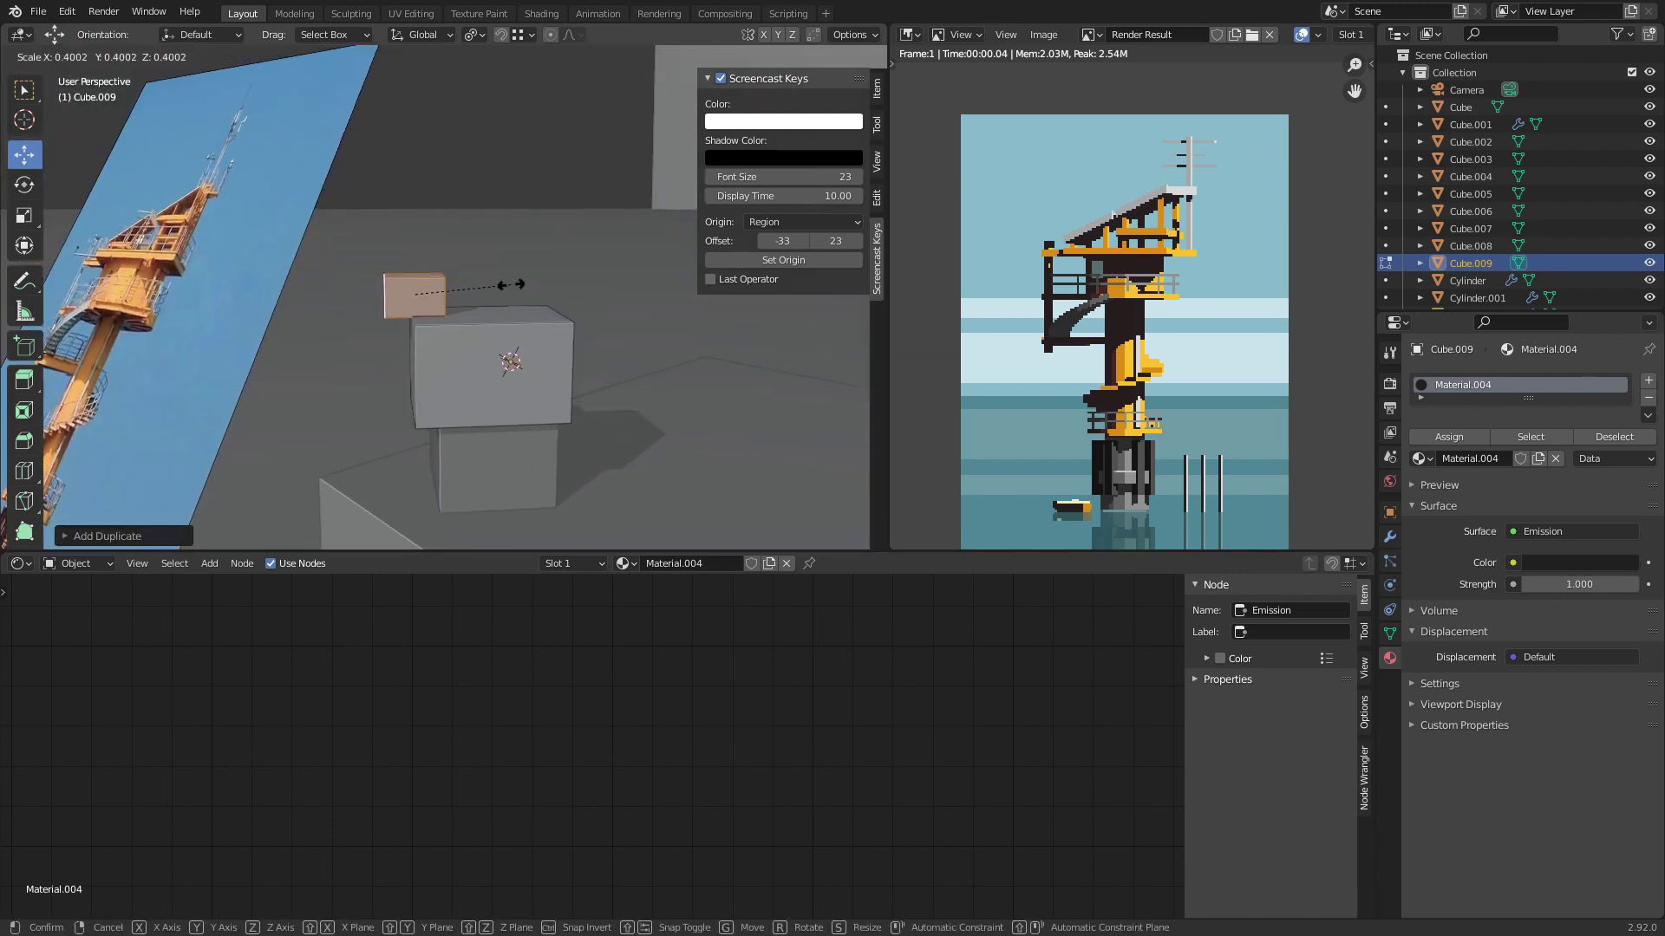
pyautogui.click(368, 270)
# Step: Add a centred loop cut to the head block, then shrink its outer face and move it outward and down as a beak
pyautogui.hotkey('ctrl', 'r')
pyautogui.click(368, 269)
pyautogui.rightClick(367, 270)
pyautogui.moveTo(364, 354); pyautogui.dragTo(447, 354, button='middle')
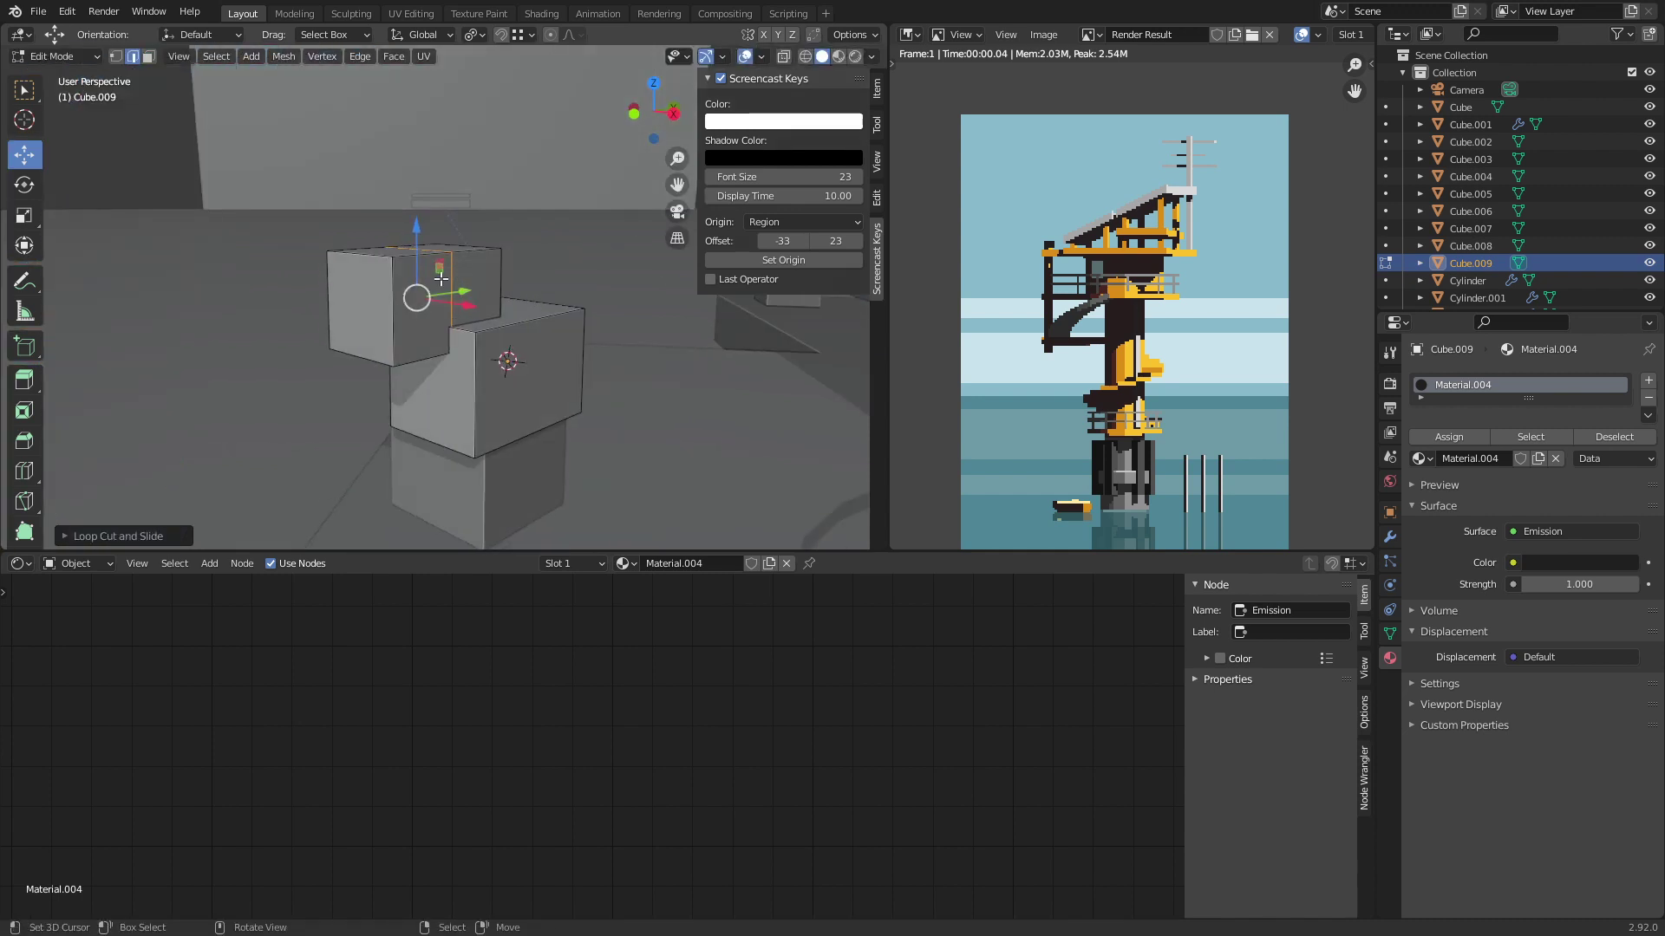
pyautogui.rightClick(388, 294)
pyautogui.rightClick(373, 331)
pyautogui.press('s')
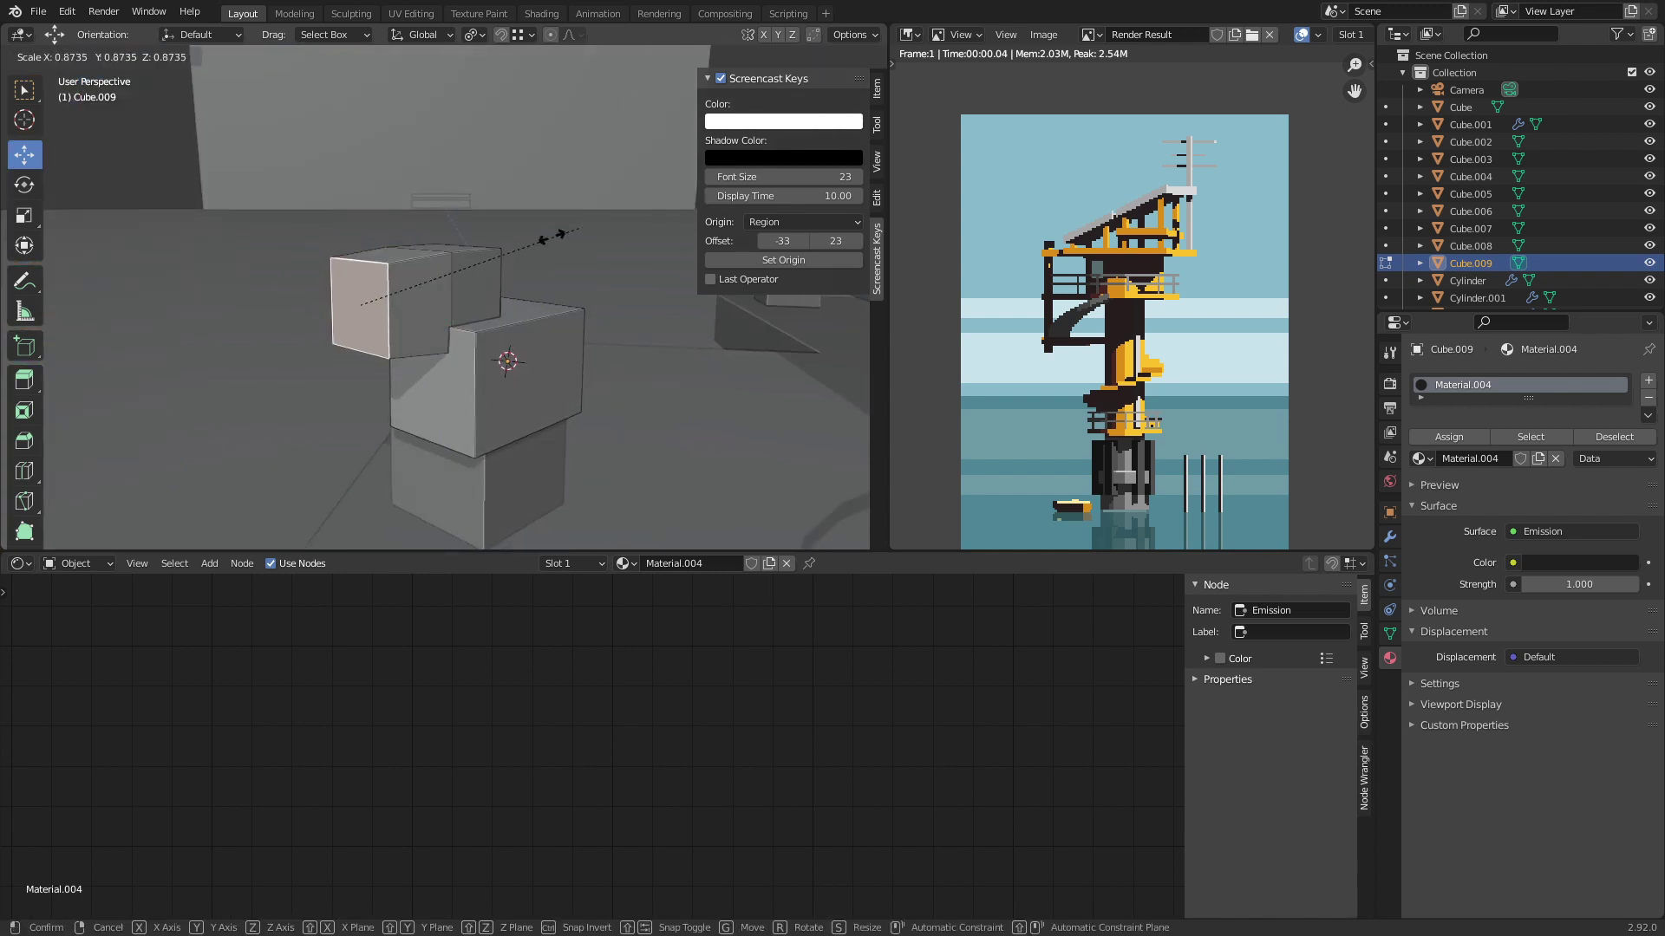
pyautogui.click(408, 278)
pyautogui.moveTo(517, 256); pyautogui.dragTo(408, 237, button='middle')
pyautogui.press('g')
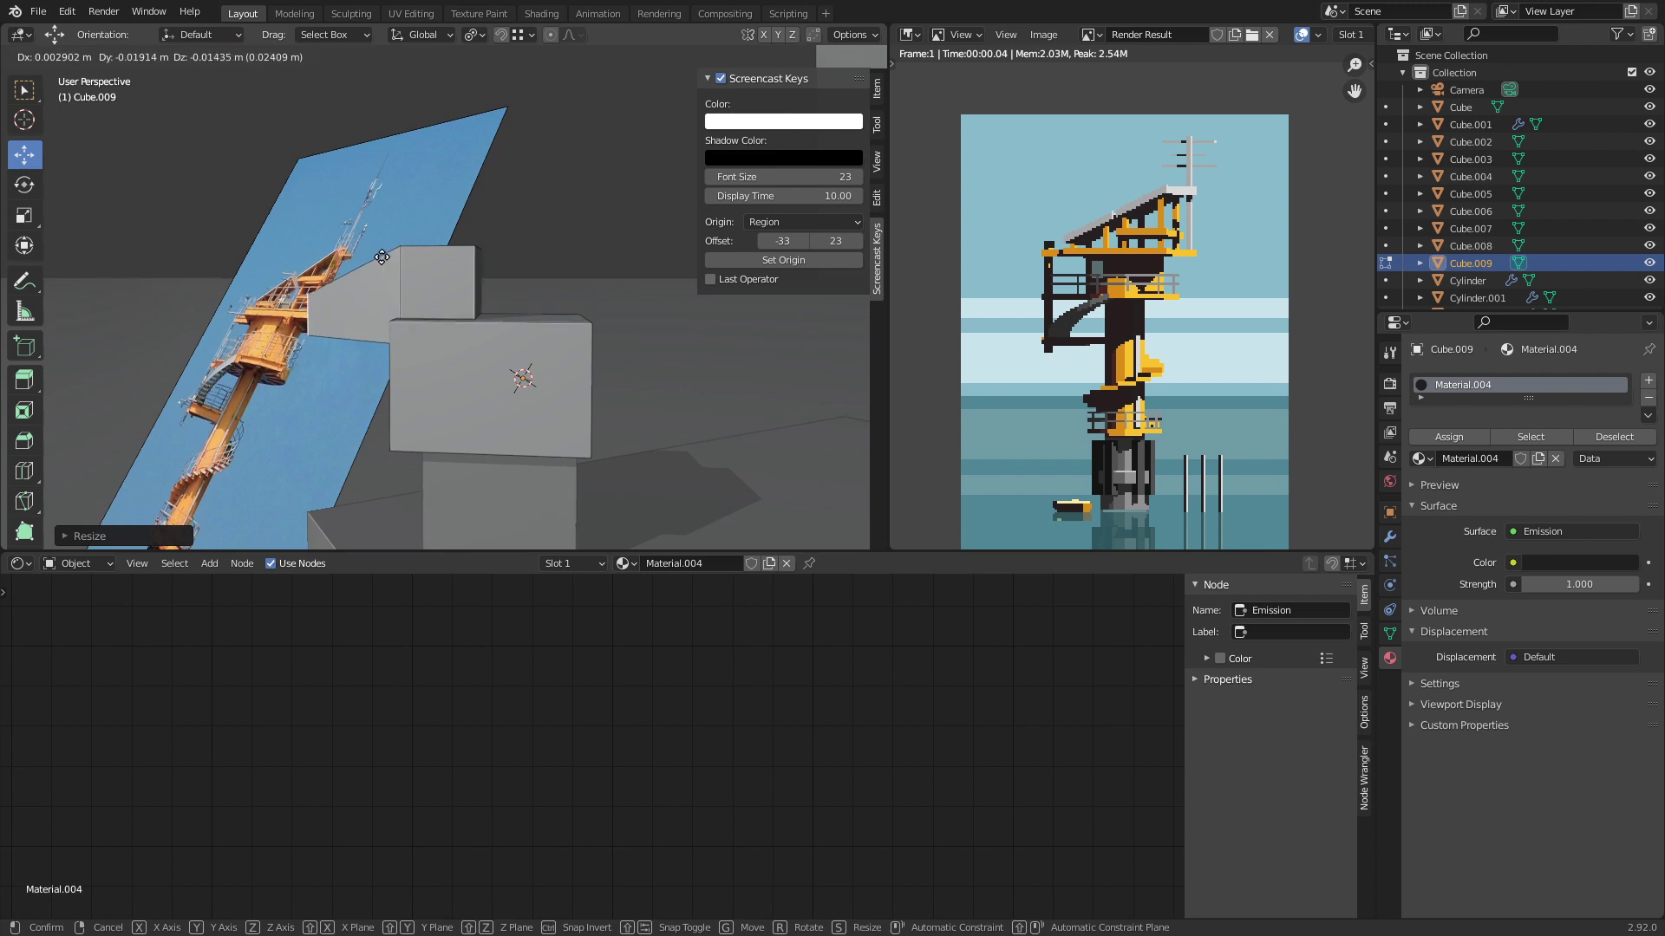
pyautogui.click(373, 252)
pyautogui.press('Tab')
# Step: Render a preview of the bird, resize the whole bird and return to the camera view
pyautogui.press('F12')
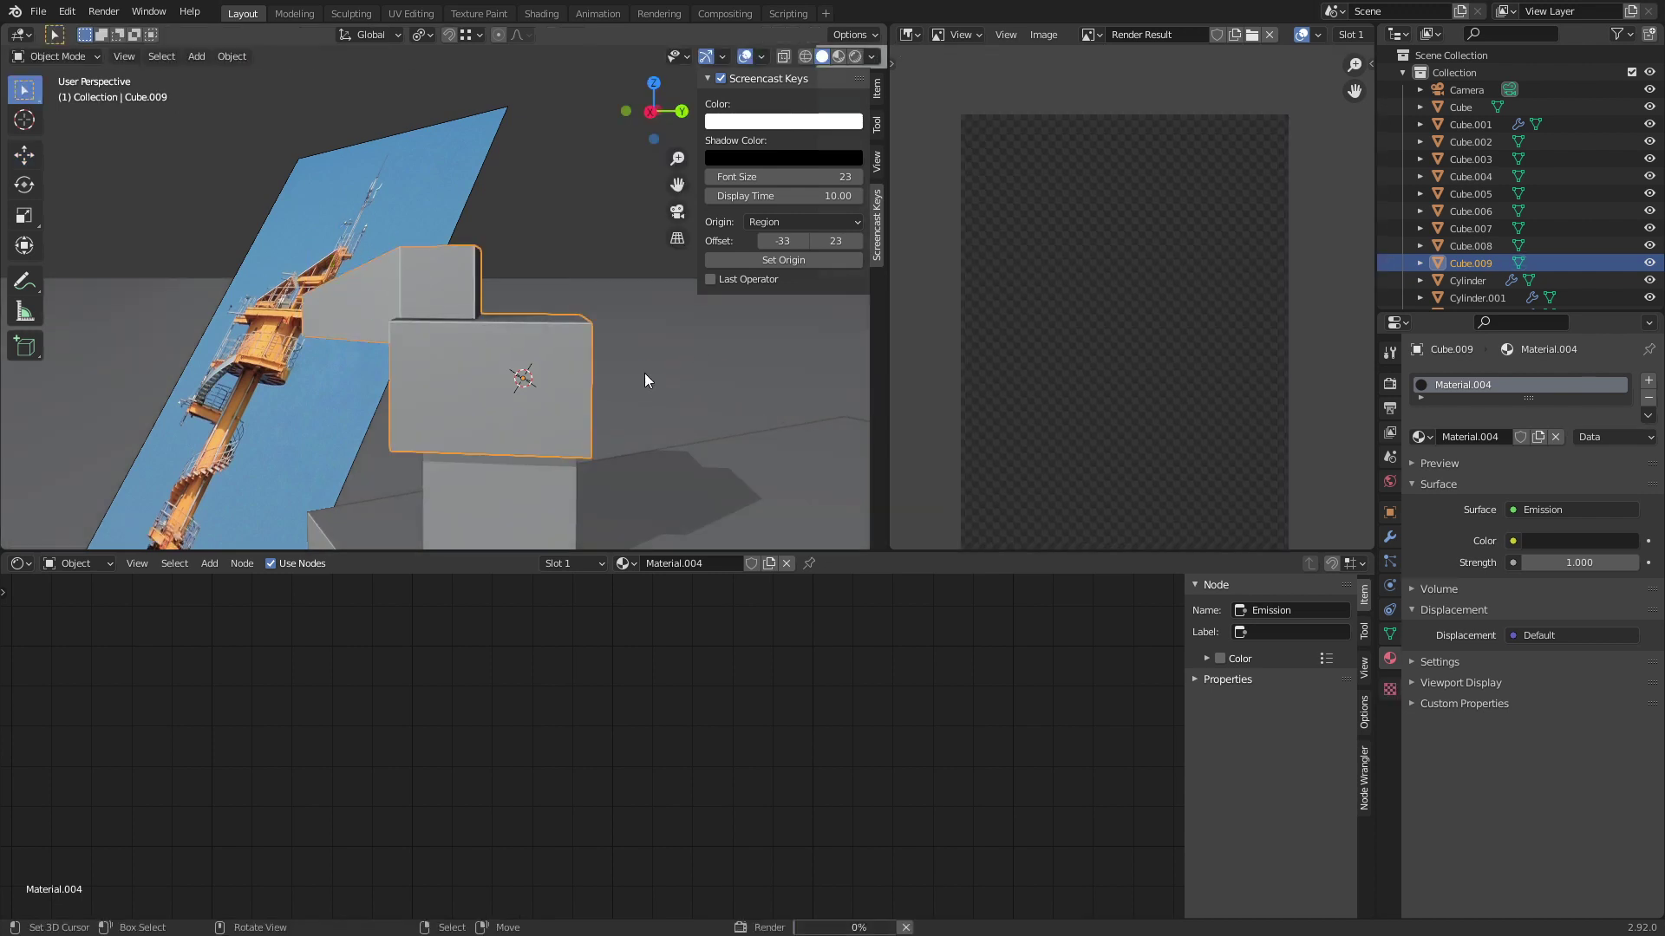
pyautogui.scroll(3, 981, 268)
pyautogui.scroll(-2, 437, 341)
pyautogui.moveTo(477, 354); pyautogui.dragTo(579, 378, button='middle')
pyautogui.press('s')
pyautogui.click(626, 373)
pyautogui.press('KP_0')
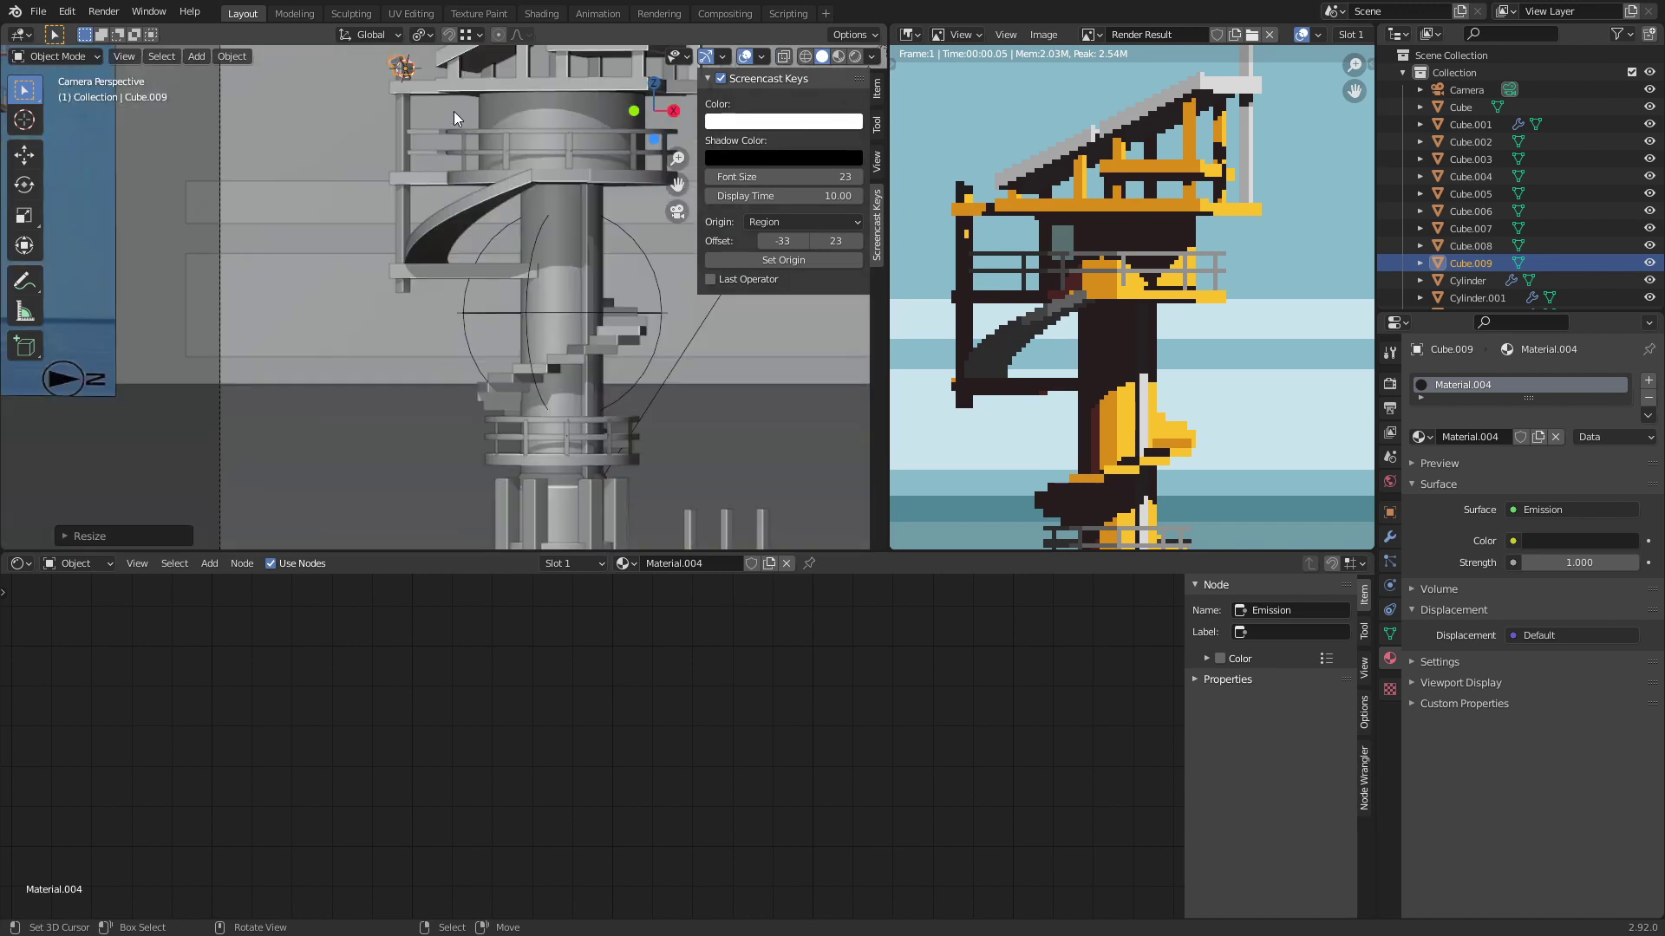
# Step: Rotate the bird about -47 degrees around the global Z axis so its beak points sideways in the camera view
pyautogui.keyDown('shift'); pyautogui.moveTo(454, 111); pyautogui.dragTo(451, 299, button='middle'); pyautogui.keyUp('shift')
pyautogui.scroll(5, 454, 297)
pyautogui.press('r')
pyautogui.press('y')
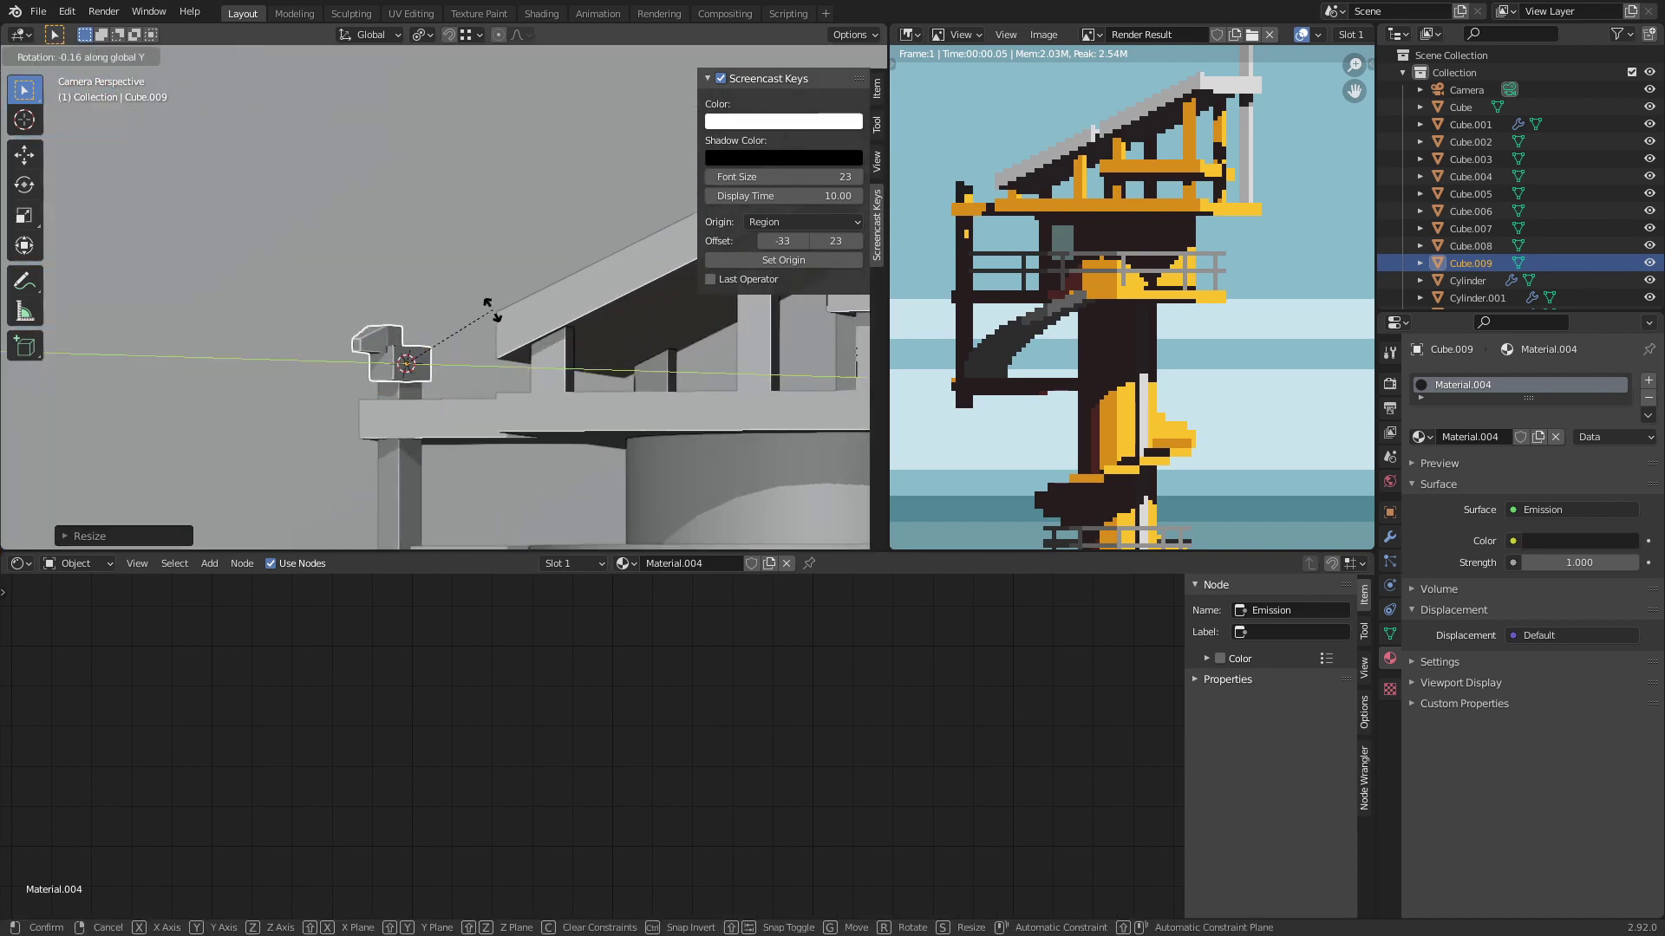
pyautogui.press('z')
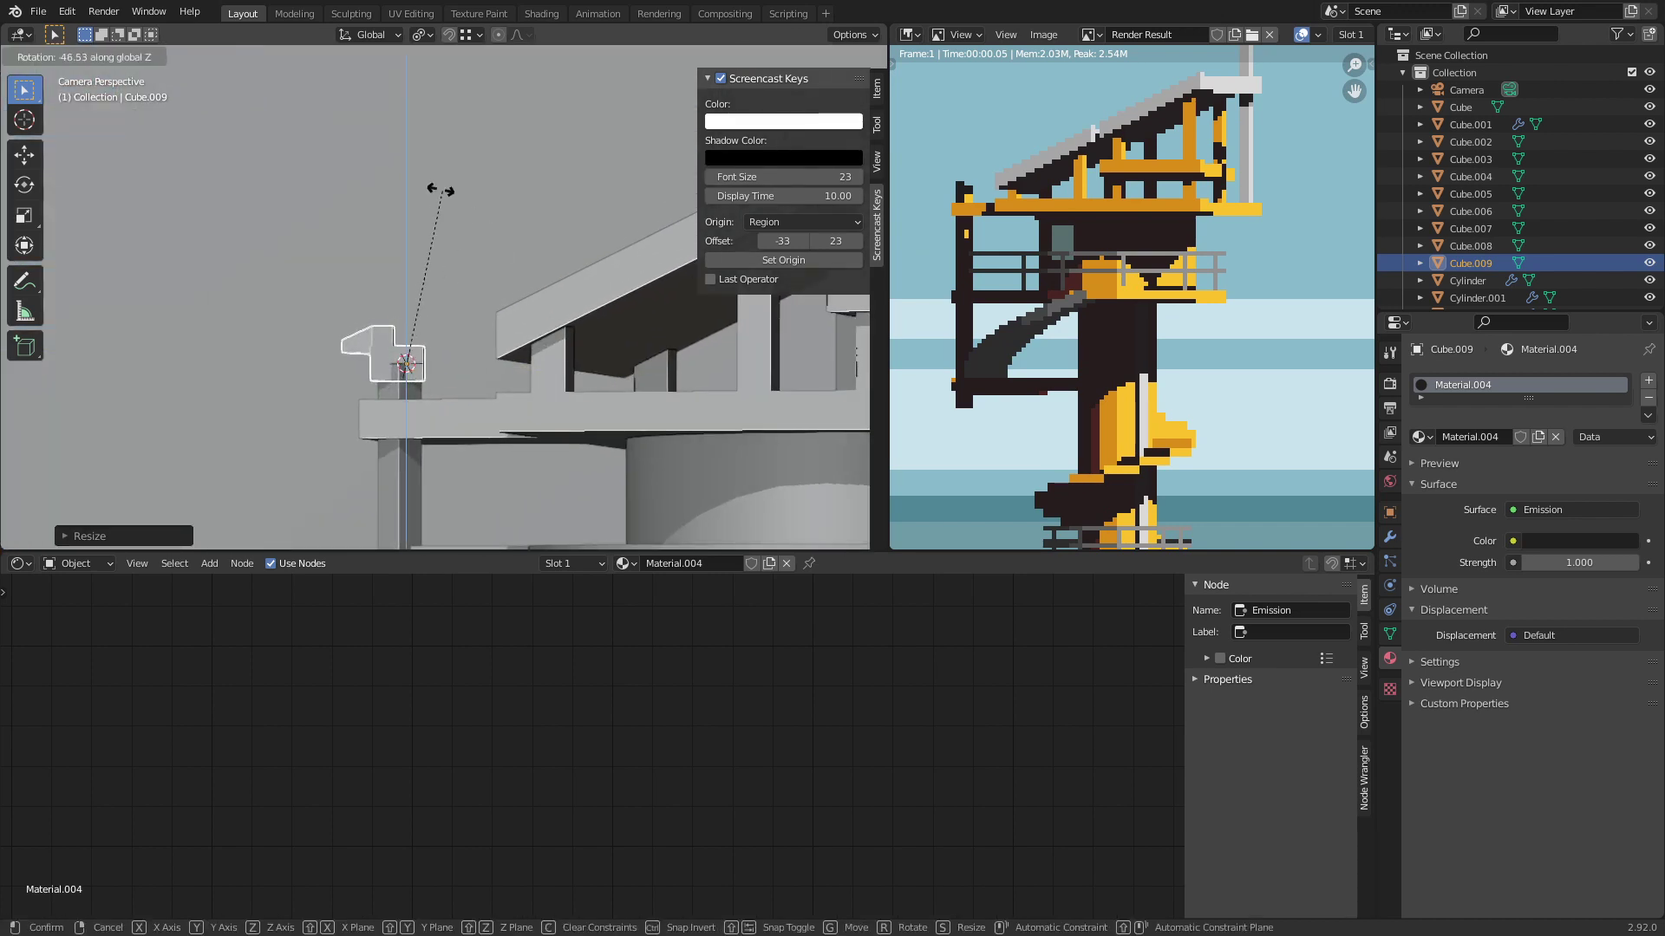
pyautogui.click(440, 191)
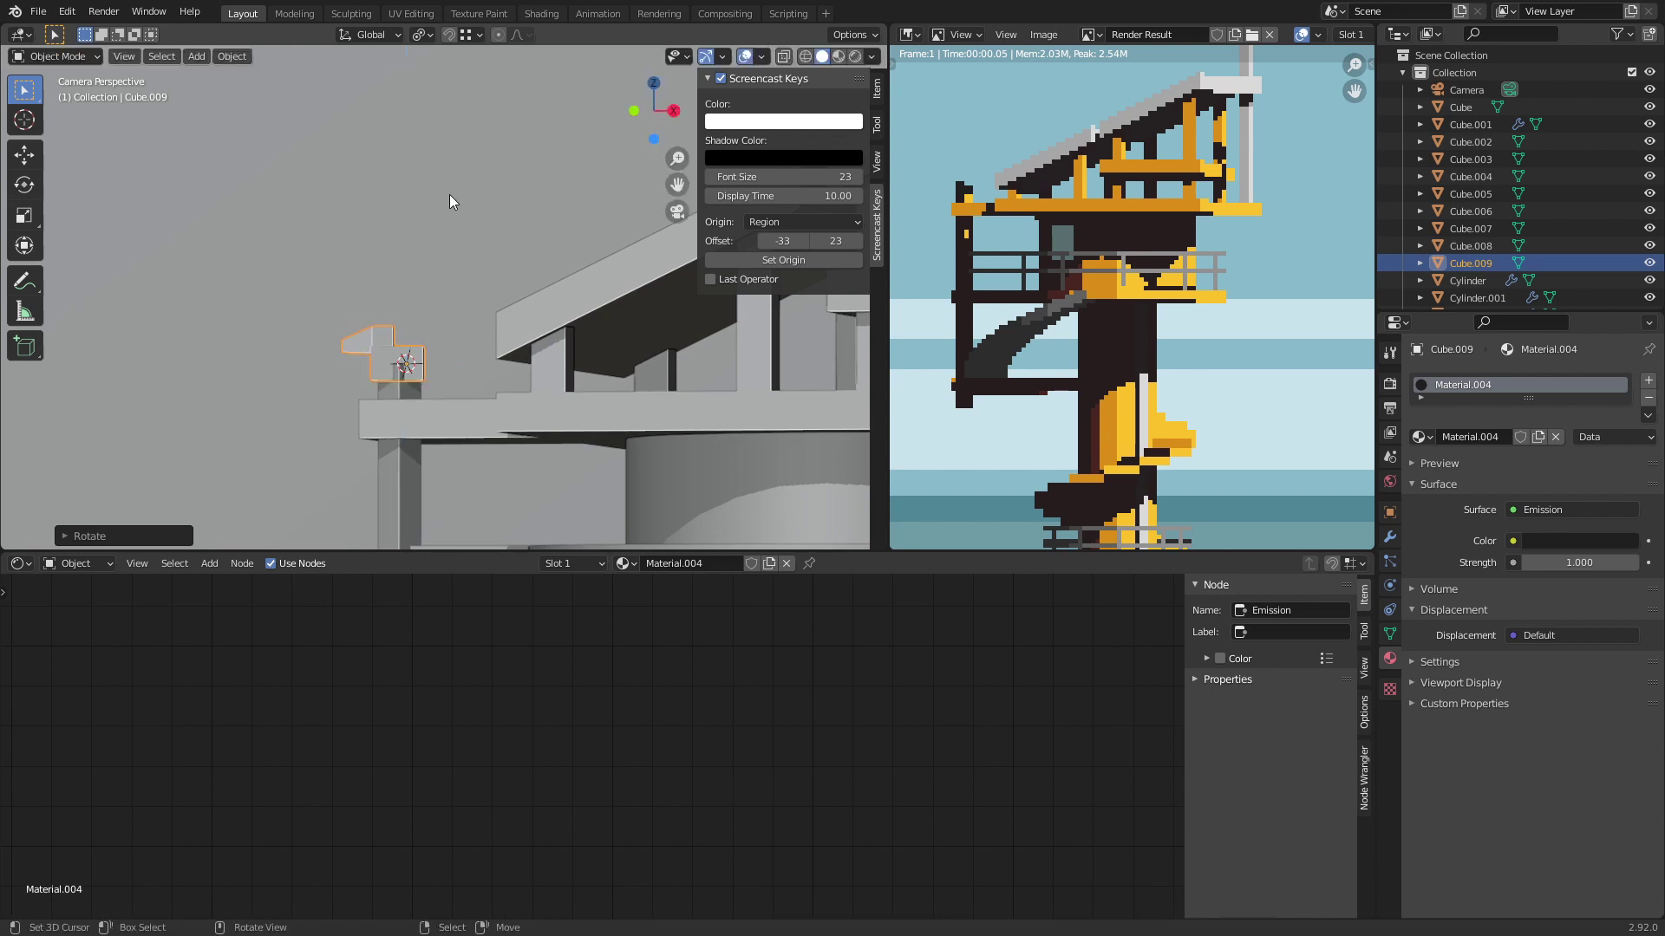
# Step: Render a pixel art preview and examine the bird's silhouette on the corner post up close
pyautogui.press('F12')
pyautogui.scroll(-3, 1068, 260)
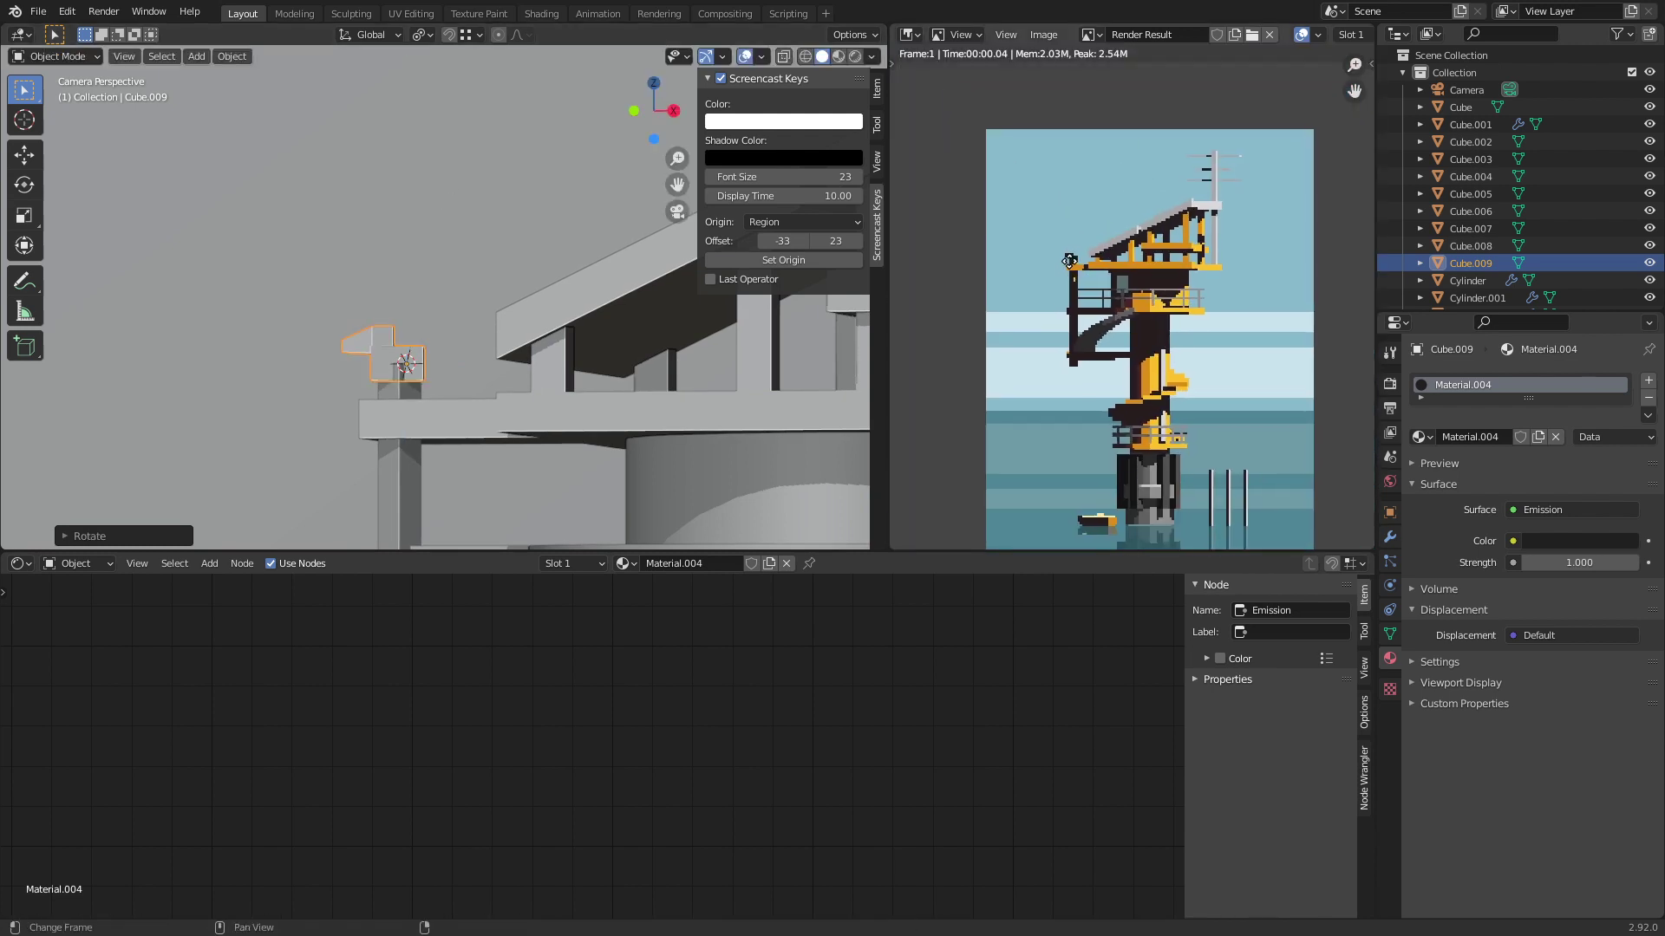
pyautogui.scroll(2, 1069, 260)
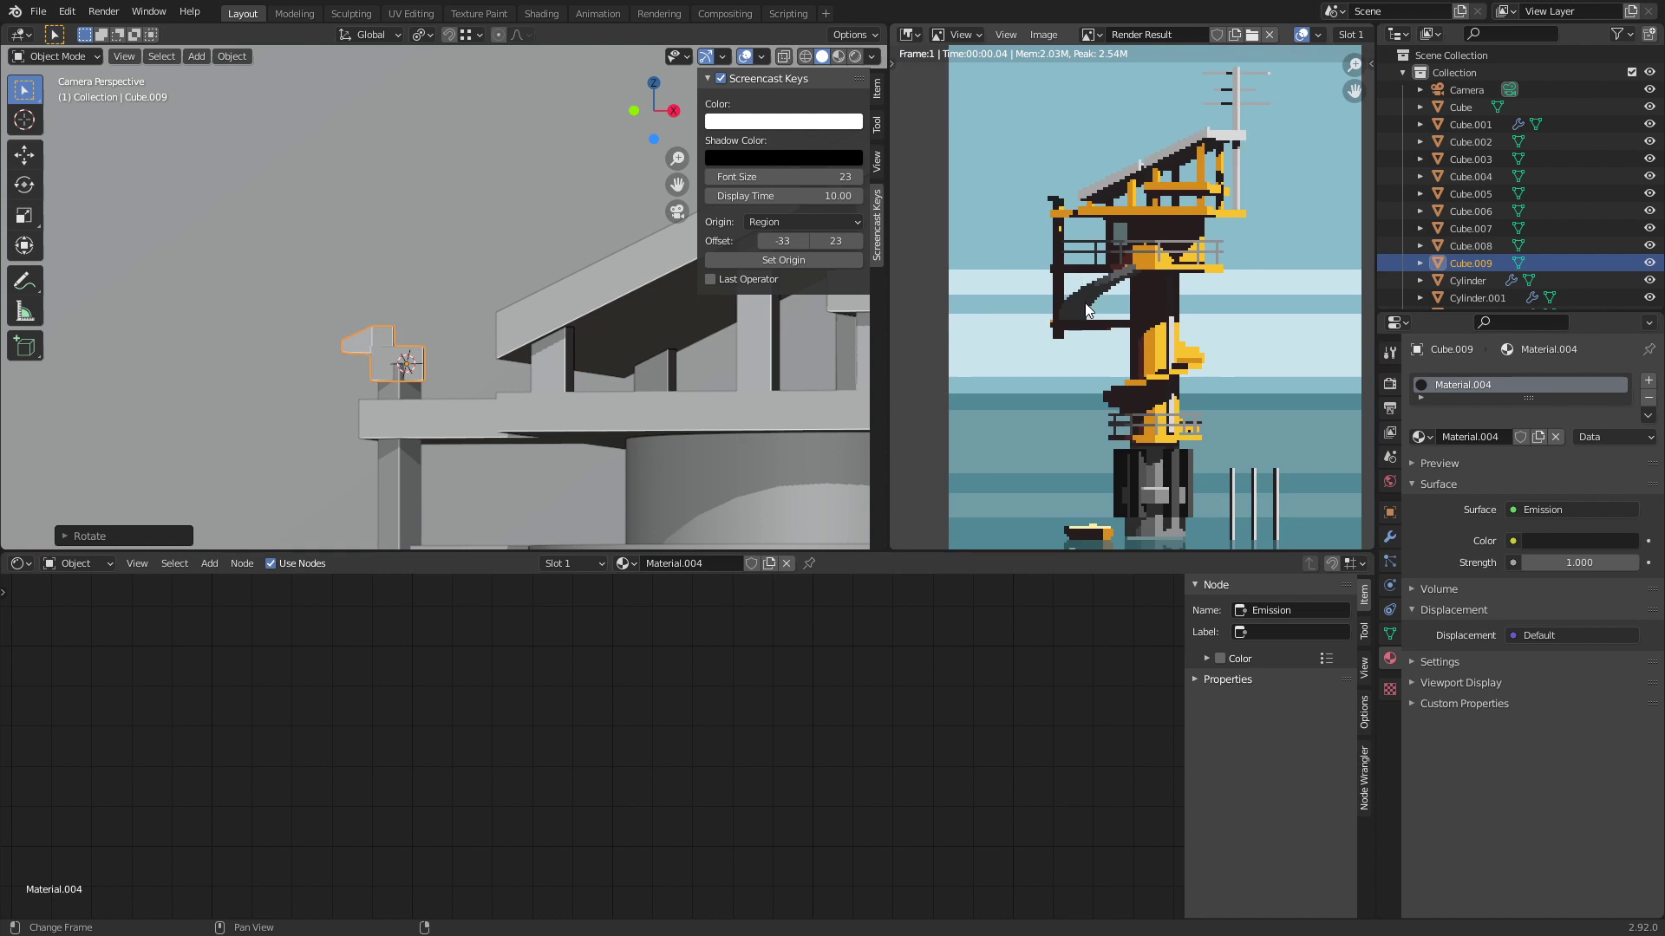
pyautogui.scroll(4, 1055, 168)
pyautogui.moveTo(1123, 260); pyautogui.dragTo(1130, 321, button='middle')
pyautogui.scroll(4, 1141, 391)
# Step: Add a centred horizontal loop cut around the bird's body and push the lower rear face outward about 0.43 m as a tail
pyautogui.press('Tab')
pyautogui.scroll(3, 382, 433)
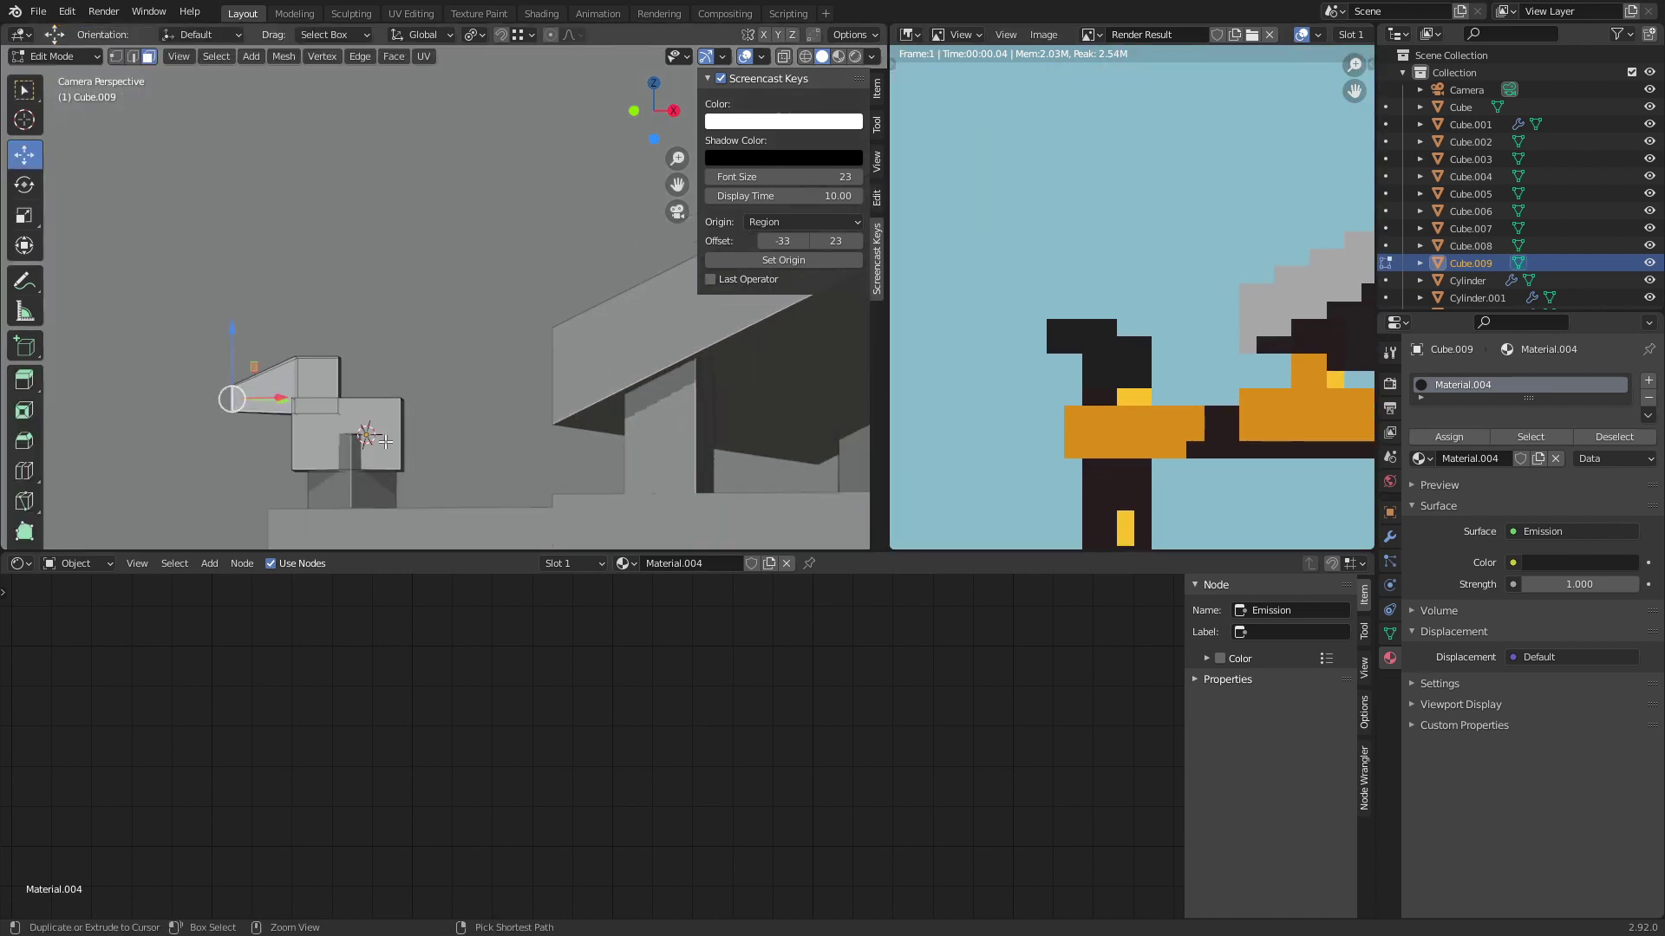
pyautogui.hotkey('ctrl', 'r')
pyautogui.click(391, 446)
pyautogui.rightClick(396, 449)
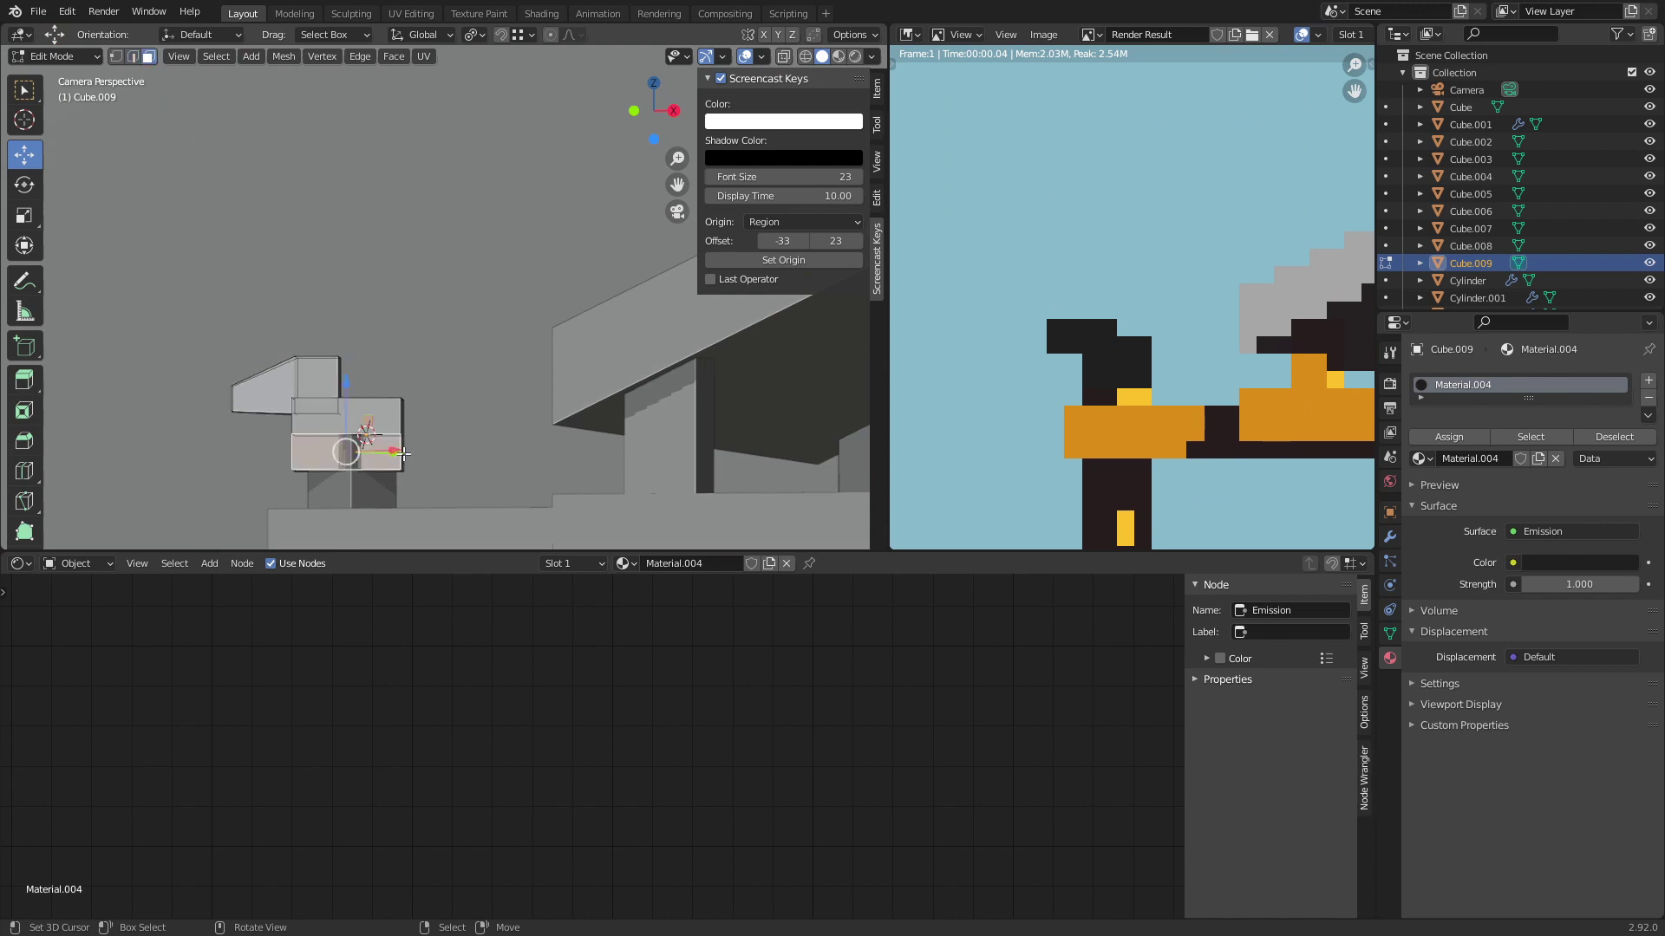
pyautogui.hotkey('alt', 's')
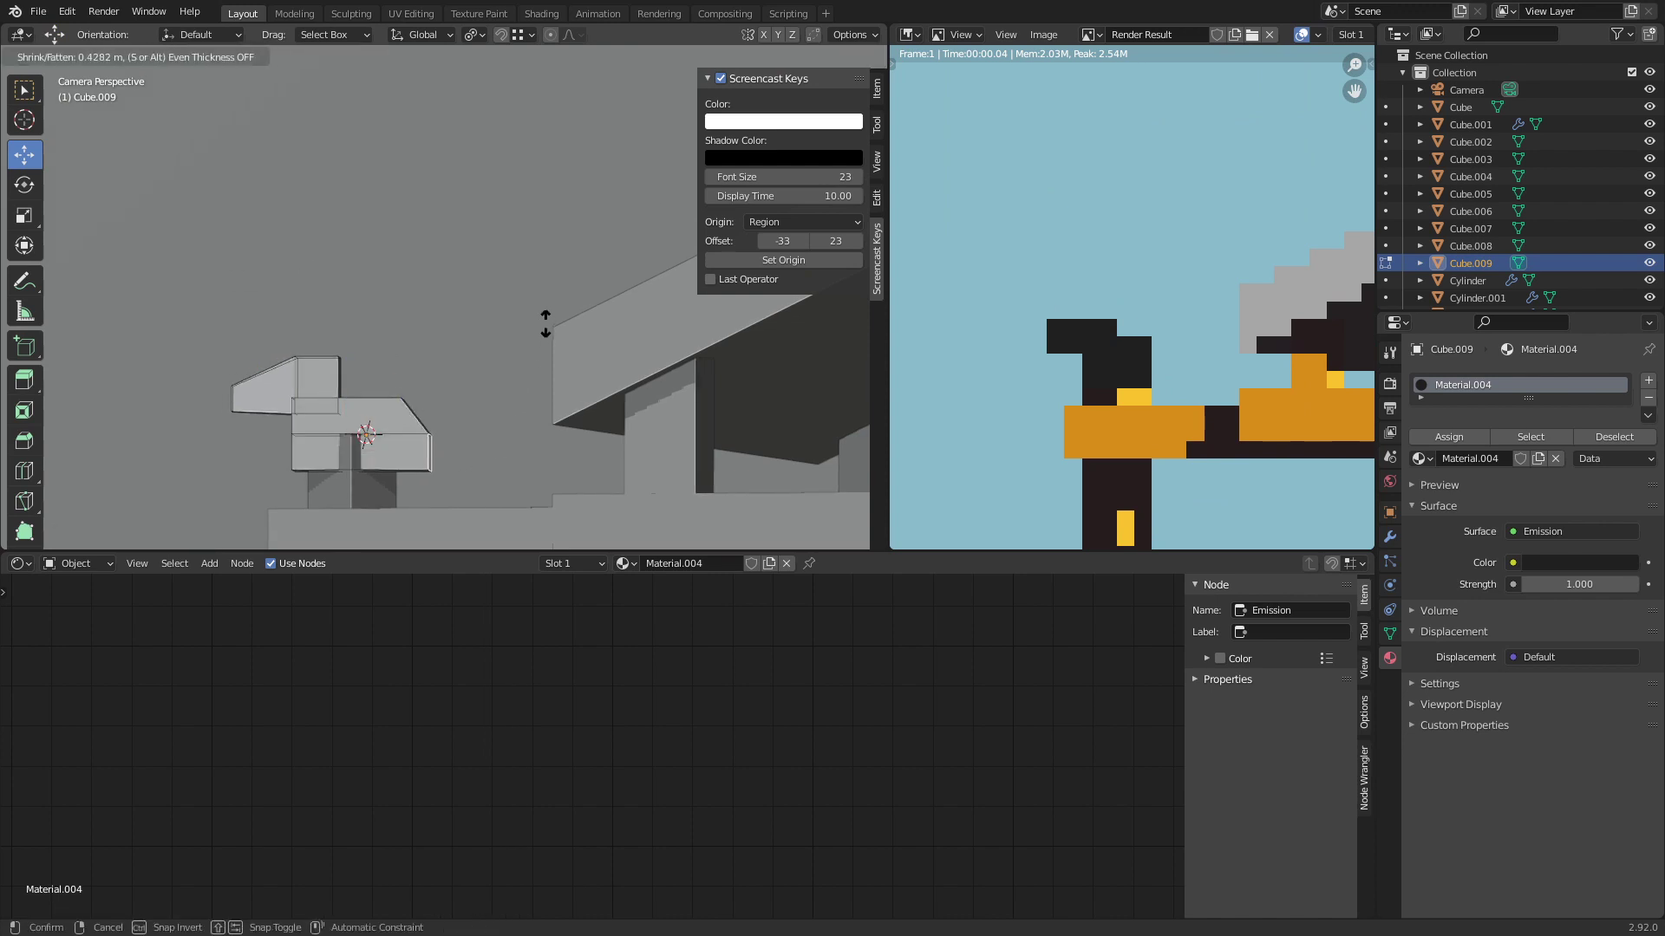
pyautogui.click(545, 324)
pyautogui.press('Tab')
# Step: Render a preview and check the bird's tail against the rest of the tower
pyautogui.press('F12')
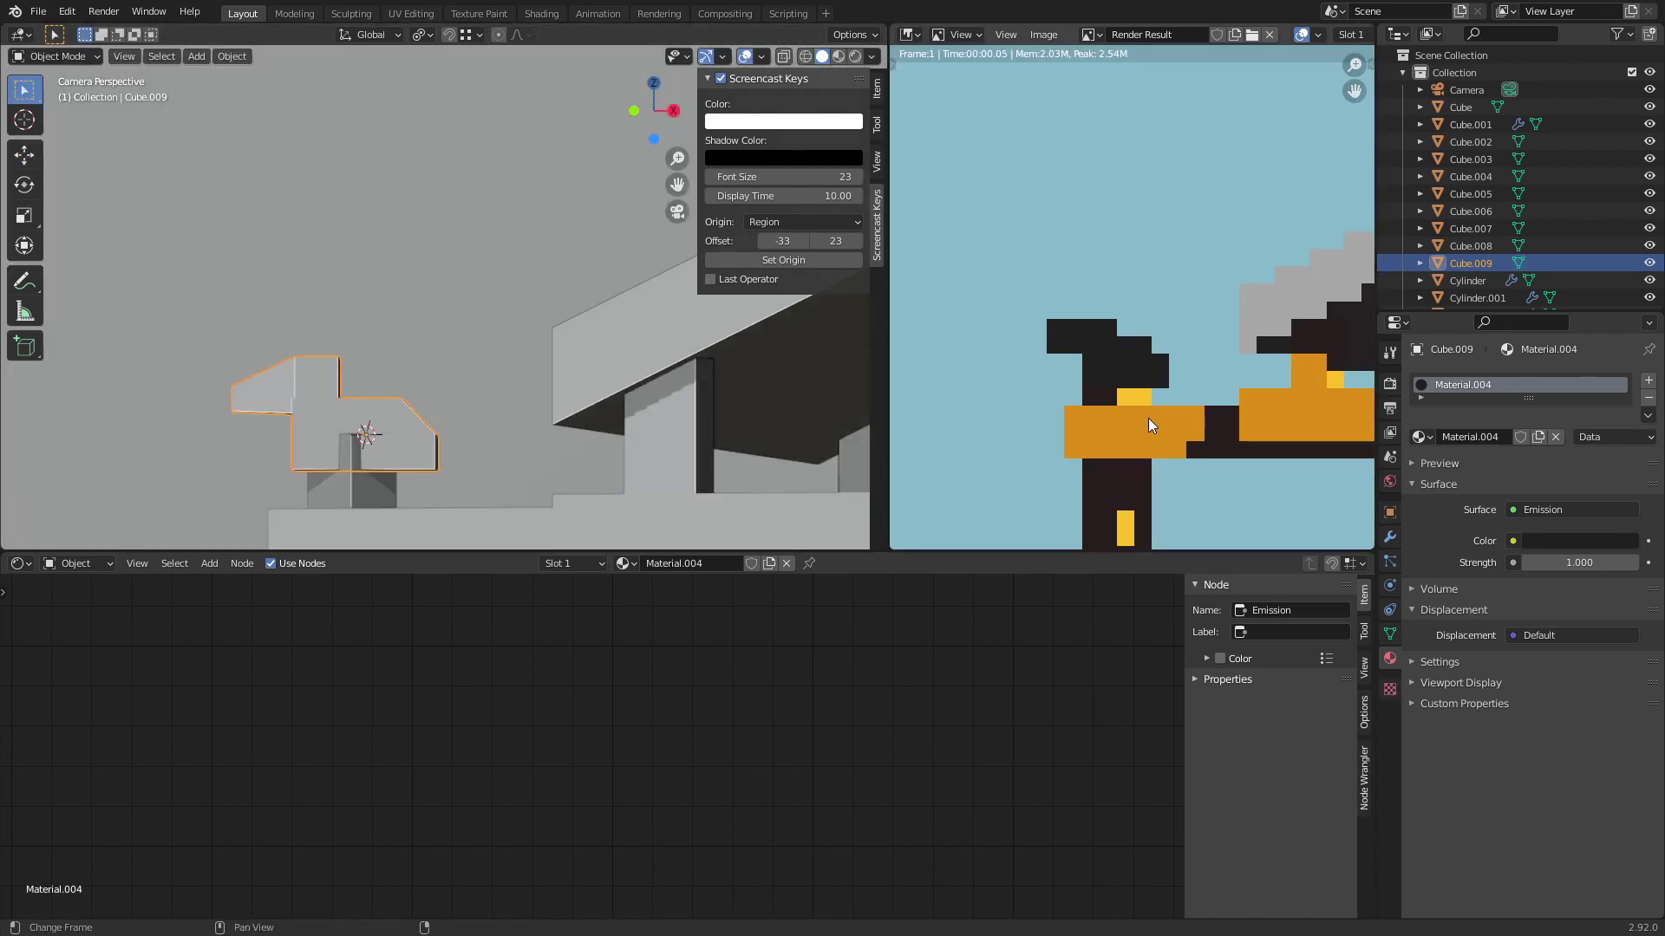
pyautogui.scroll(-5, 1148, 425)
pyautogui.scroll(2, 387, 349)
pyautogui.scroll(2, 266, 431)
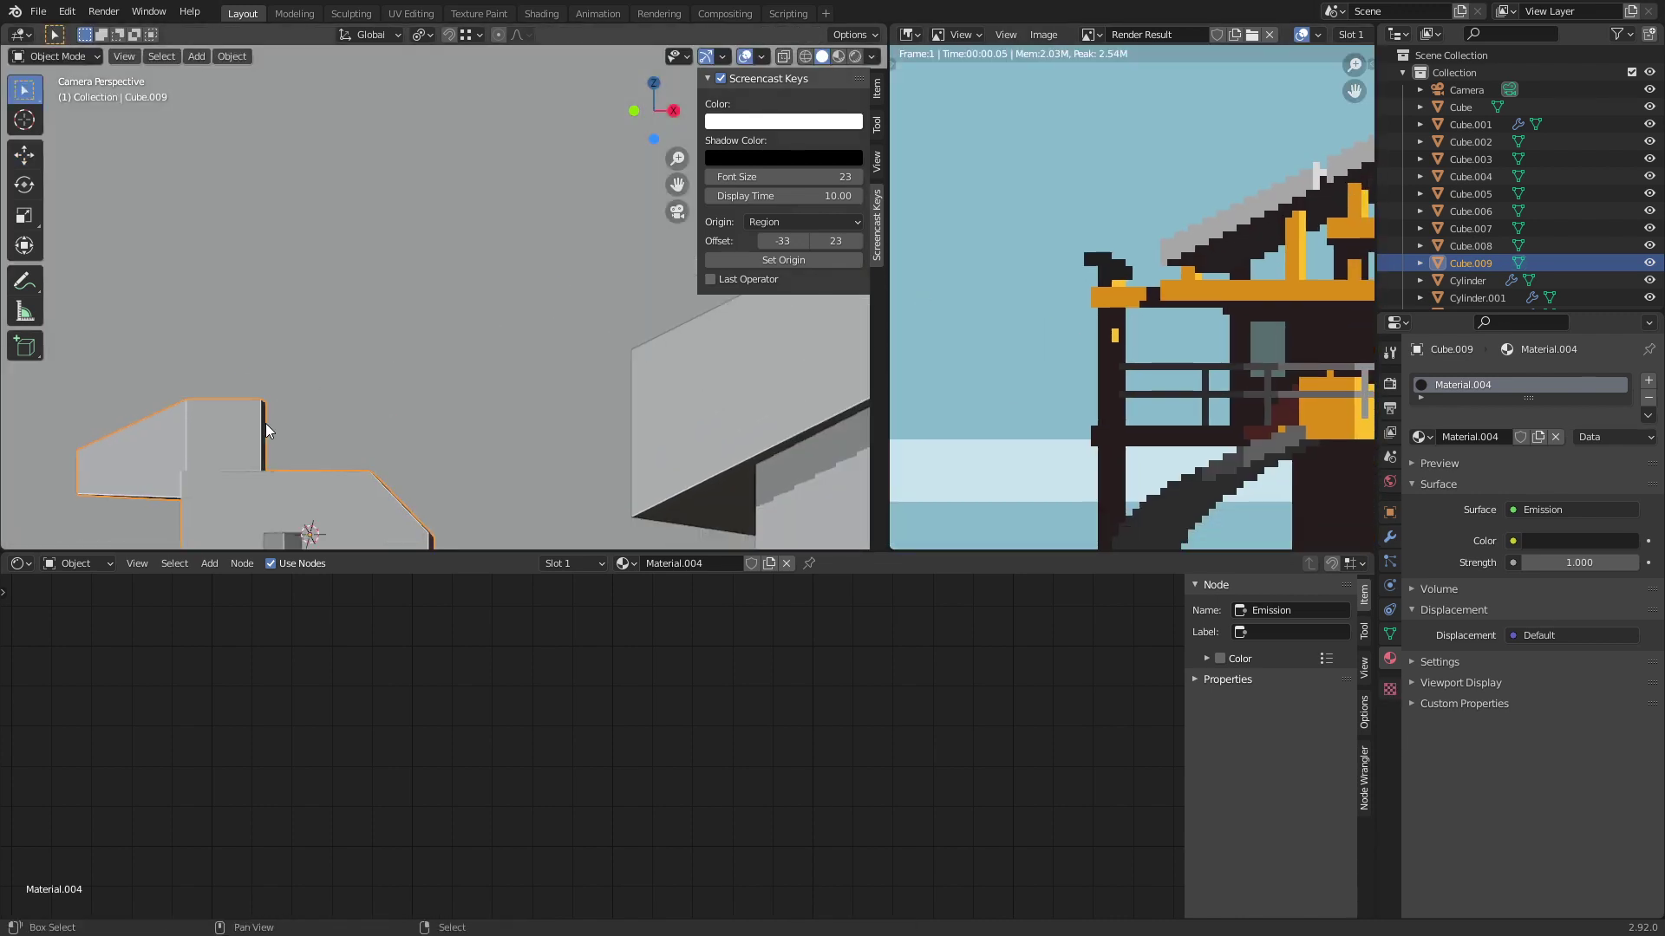
# Step: Scale down the end face of the bird's beak to make it more pointed
pyautogui.keyDown('shift'); pyautogui.moveTo(266, 431); pyautogui.dragTo(511, 445, button='middle'); pyautogui.keyUp('shift')
pyautogui.press('Tab')
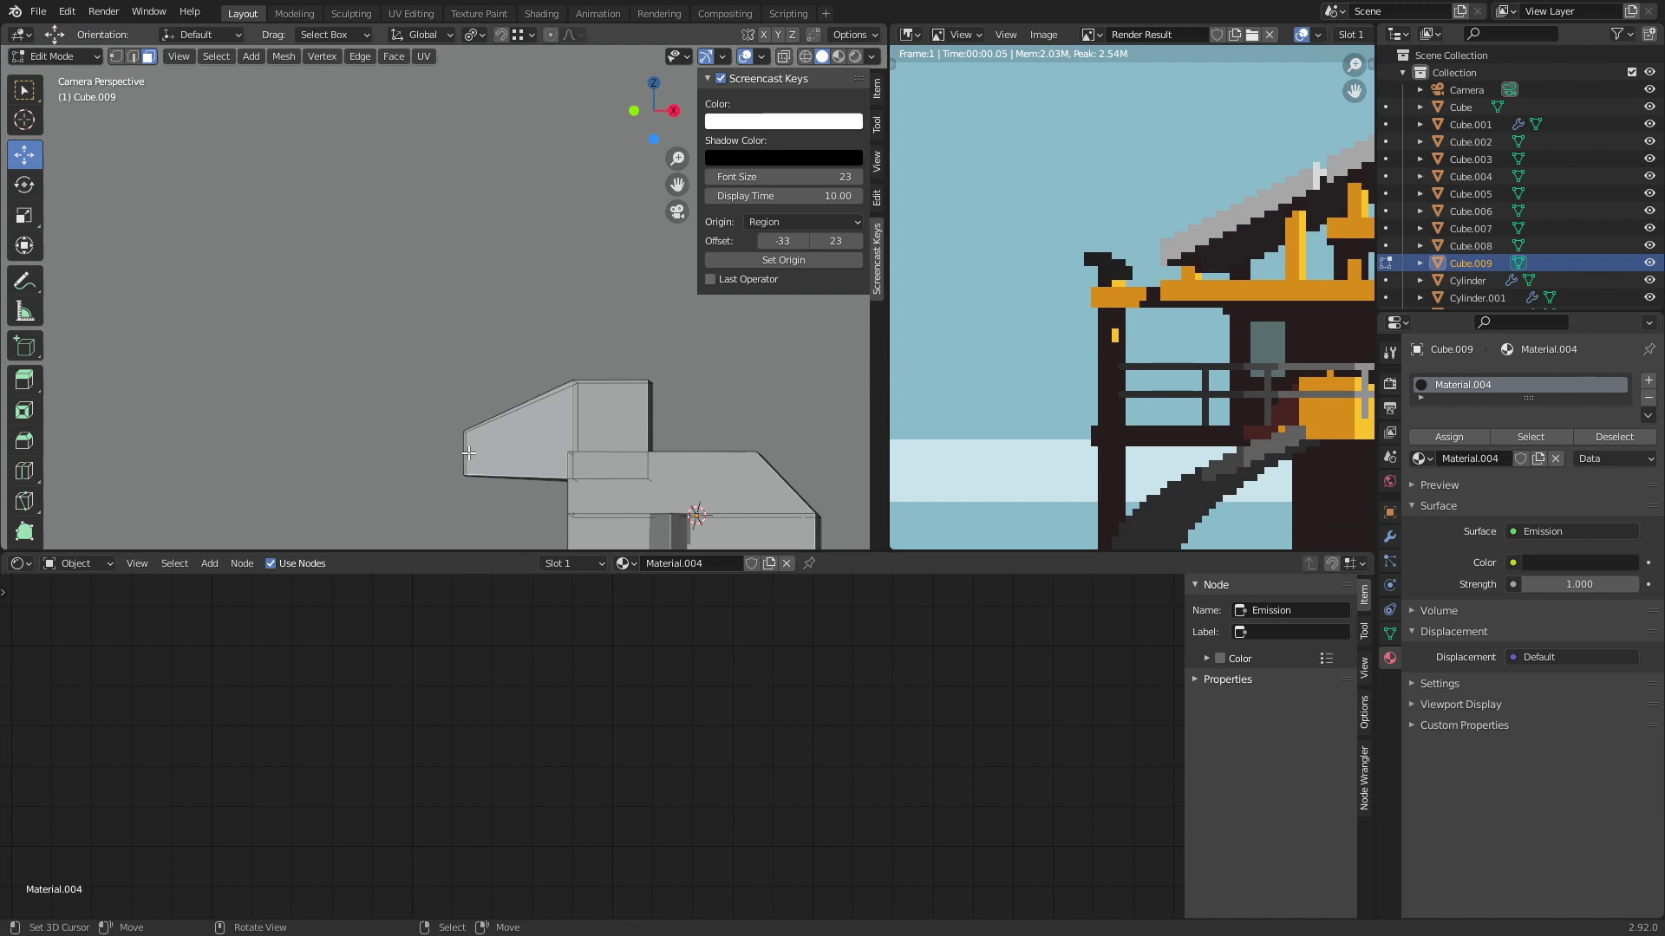
pyautogui.moveTo(495, 446); pyautogui.dragTo(487, 447, button='right')
pyautogui.moveTo(487, 446); pyautogui.dragTo(610, 444, button='middle')
pyautogui.press('KP_Decimal')
pyautogui.scroll(-4, 478, 444)
pyautogui.rightClick(305, 366)
pyautogui.press('s')
pyautogui.click(460, 312)
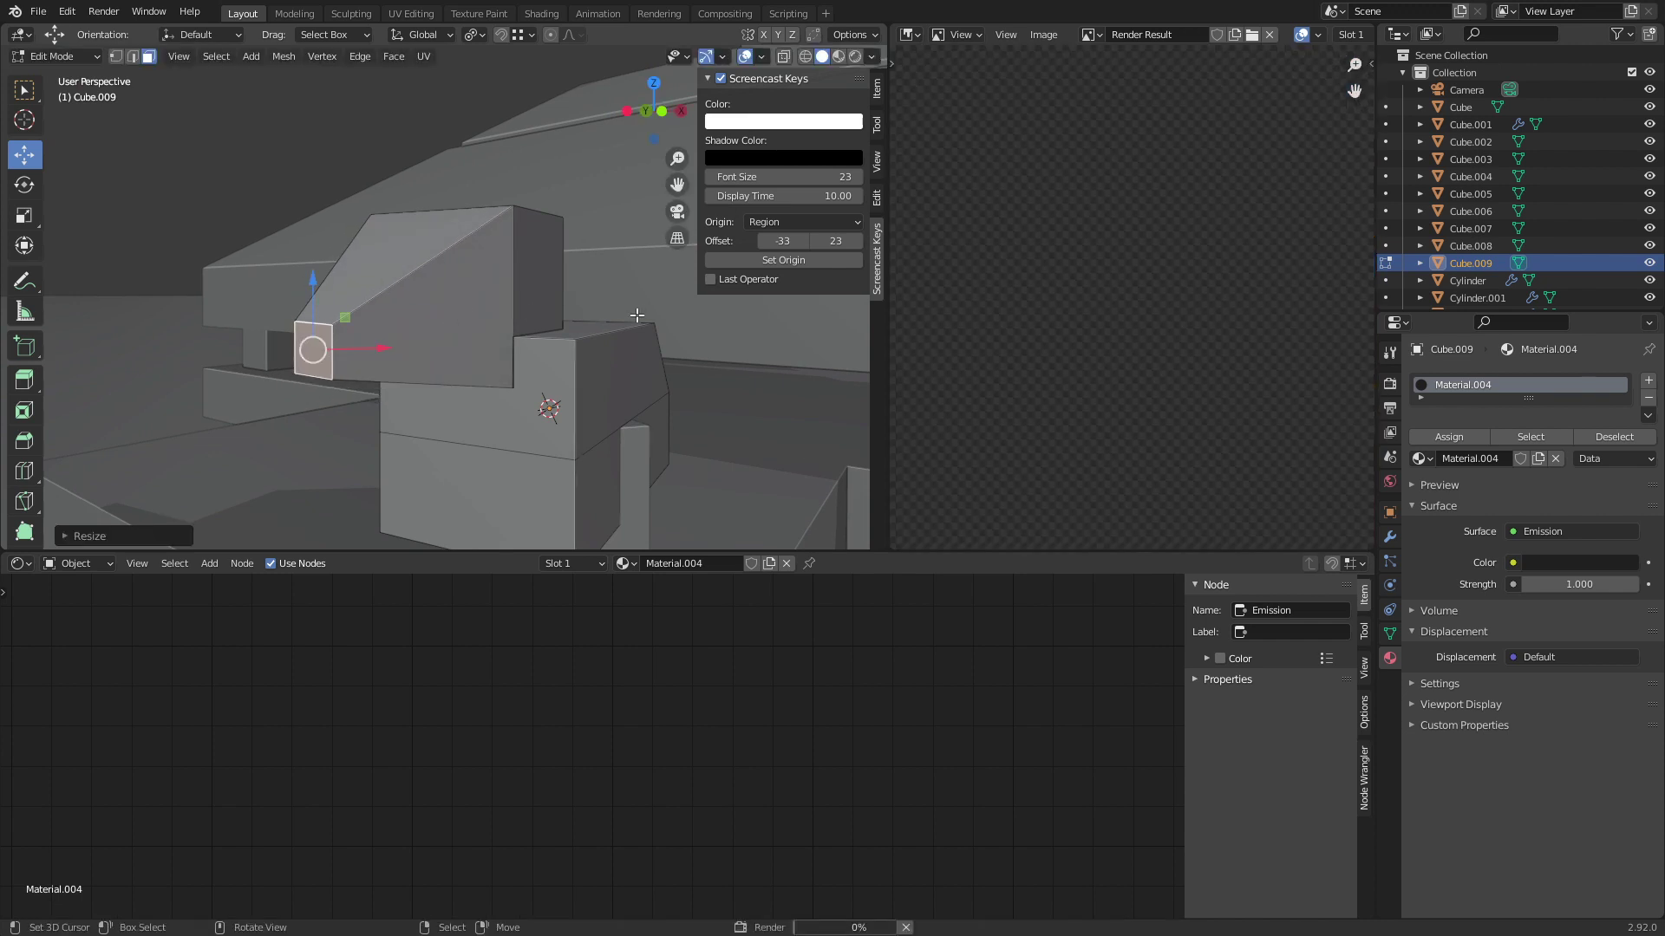
# Step: Lower the end face of the bird's beak so it points downward, and render a preview to check the silhouette
pyautogui.press('g')
pyautogui.press('y')
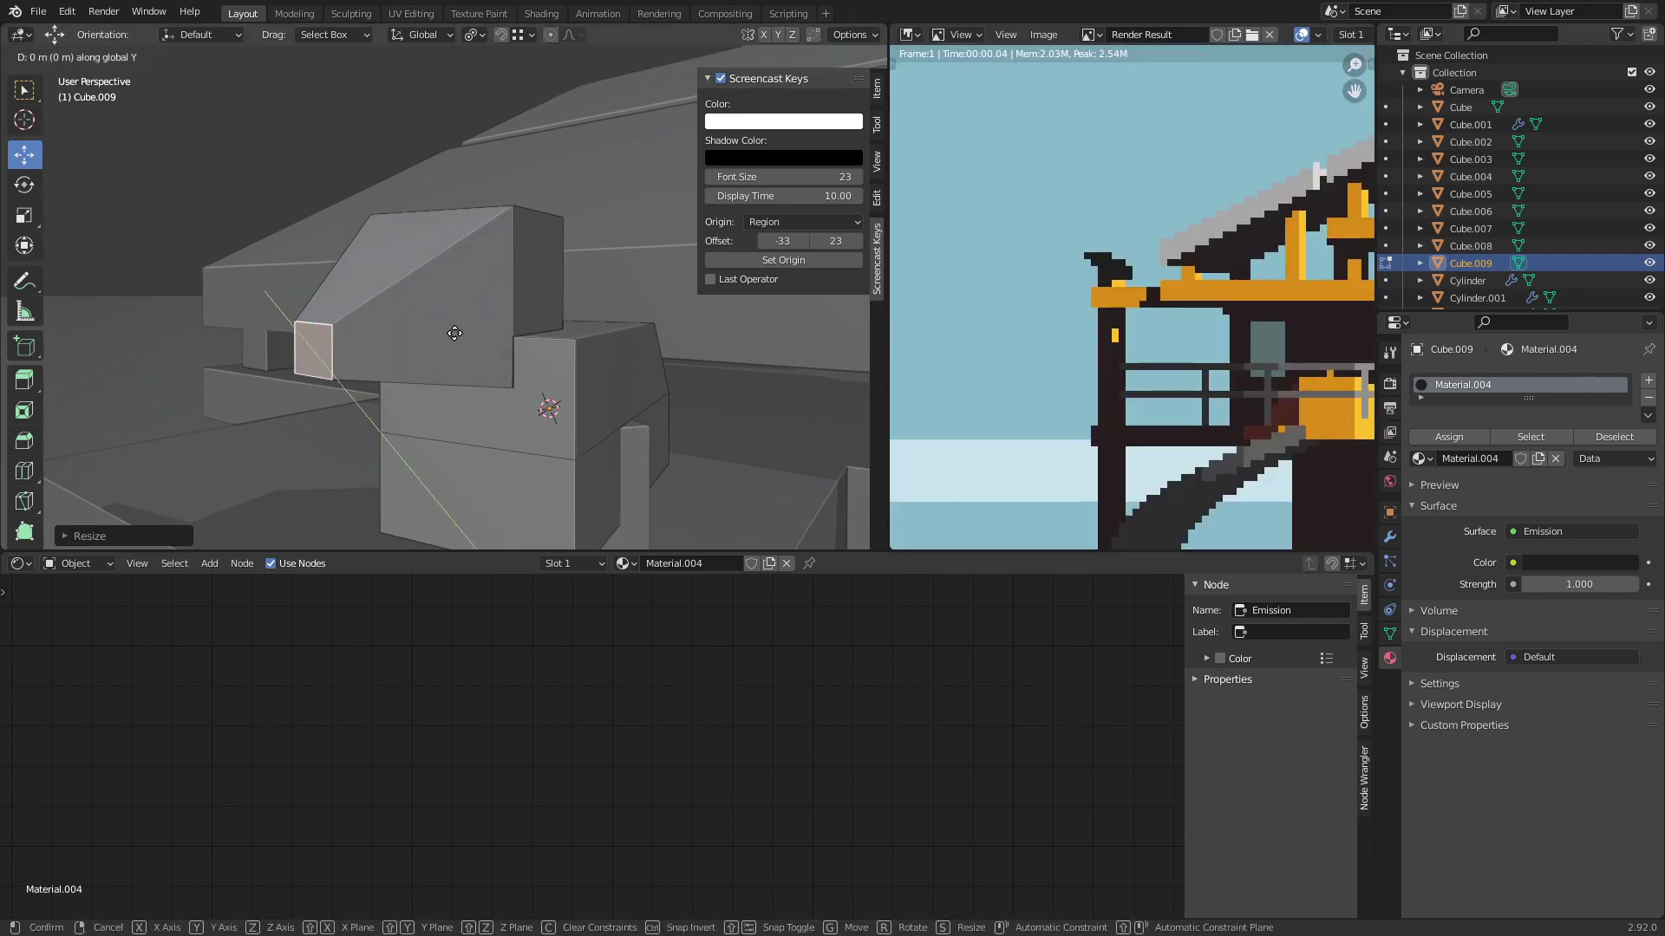
pyautogui.click(445, 382)
pyautogui.press('g')
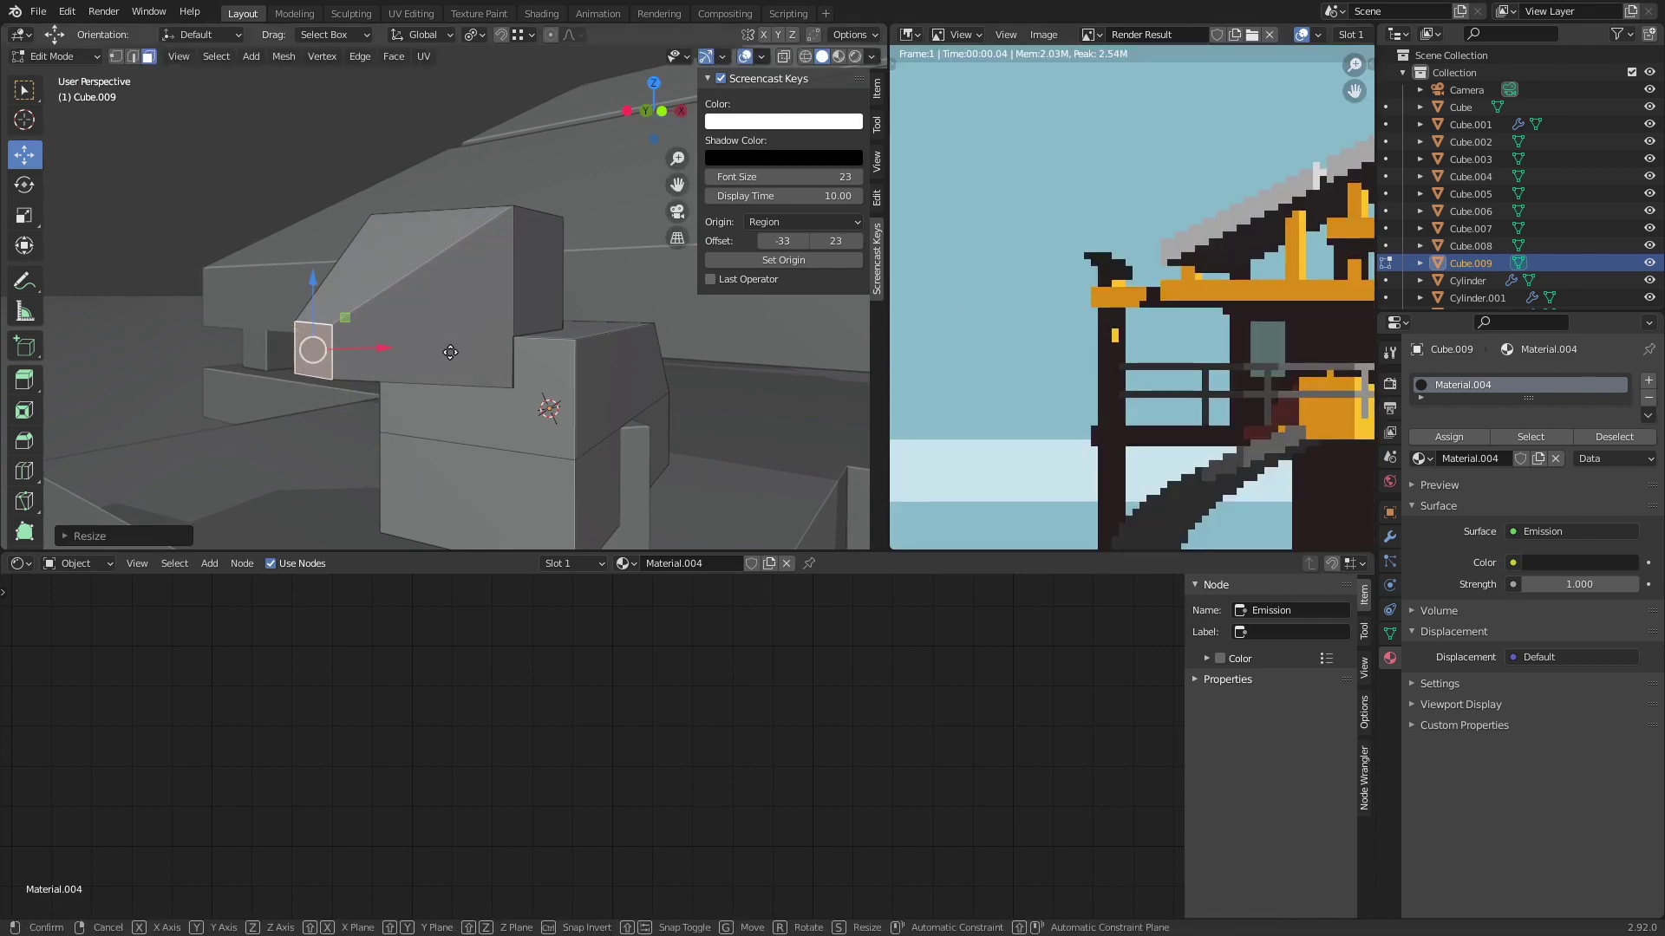
pyautogui.press('y')
pyautogui.rightClick(435, 375)
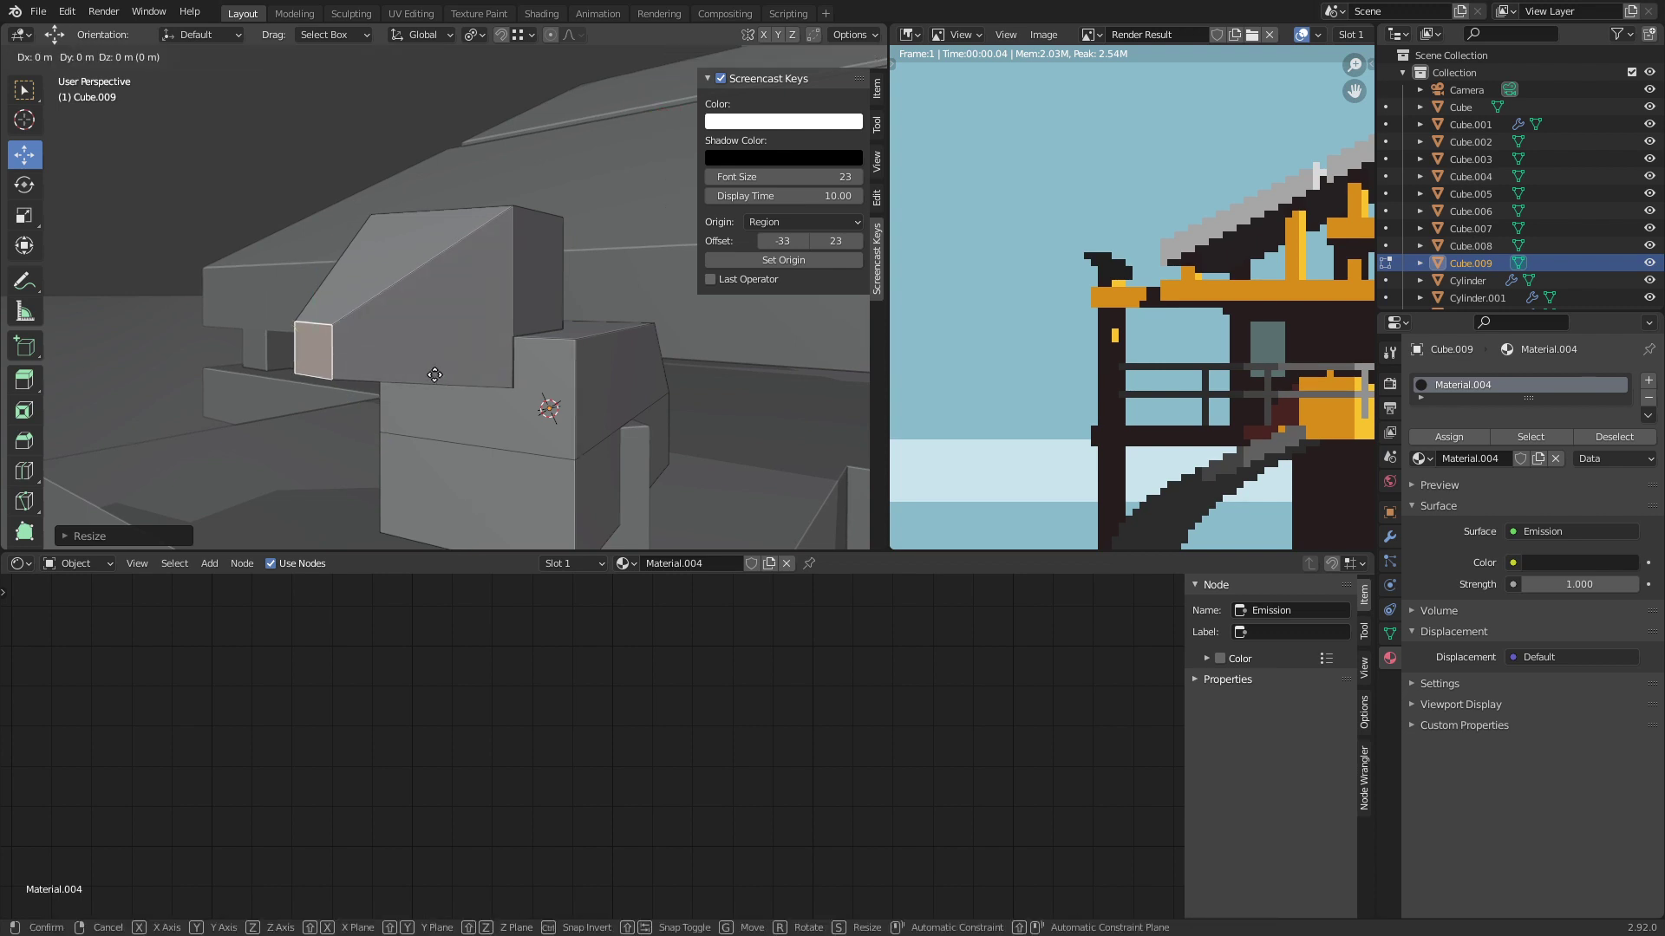
pyautogui.press('Tab')
pyautogui.press('F12')
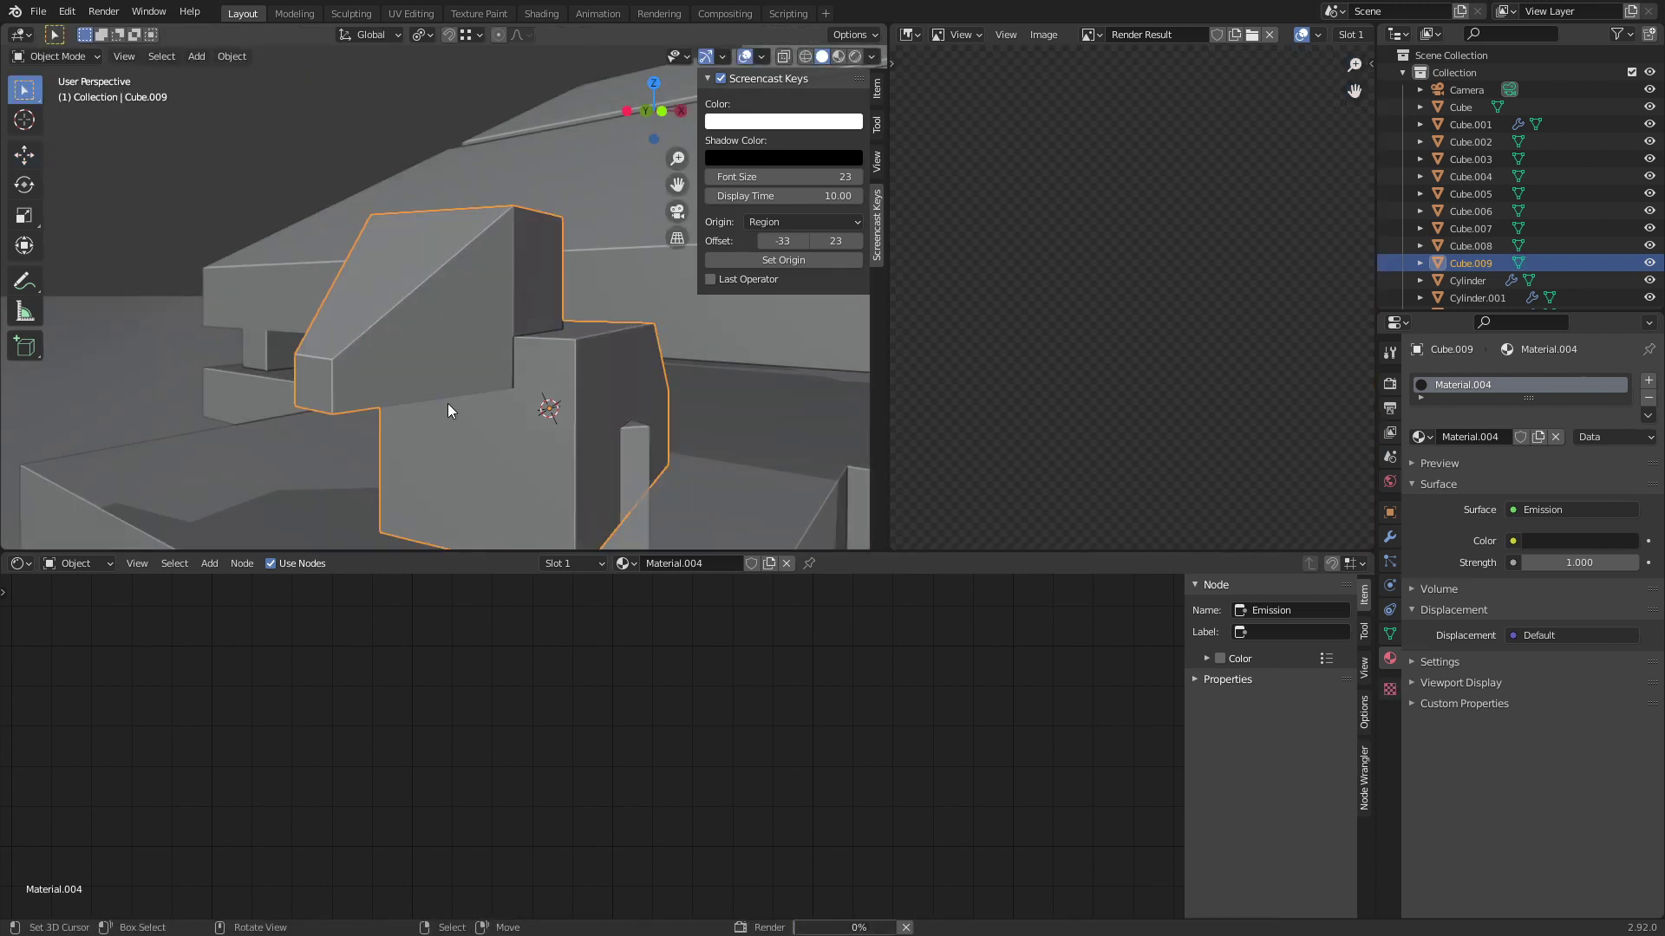
pyautogui.scroll(-3, 1117, 287)
pyautogui.scroll(4, 1117, 288)
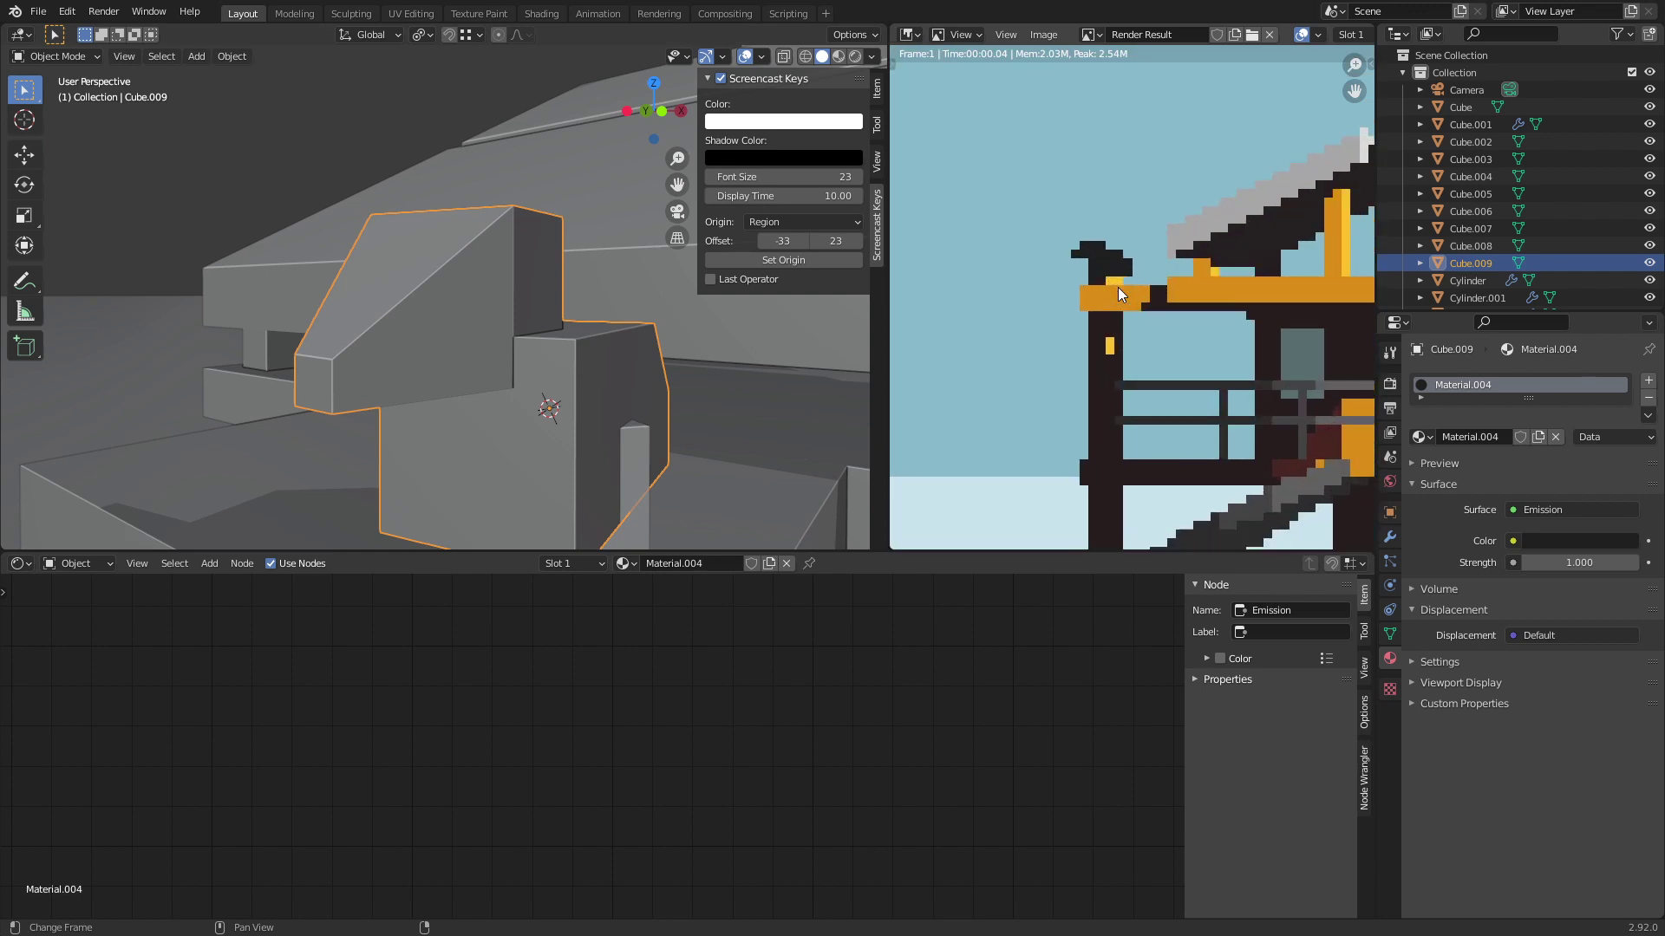
# Step: Push the rear face of the bird's head inward to shorten the head, and render a preview
pyautogui.moveTo(557, 300); pyautogui.dragTo(324, 314, button='middle')
pyautogui.press('Tab')
pyautogui.moveTo(703, 309); pyautogui.dragTo(661, 320, button='middle')
pyautogui.rightClick(662, 326)
pyautogui.press('g')
pyautogui.press('g')
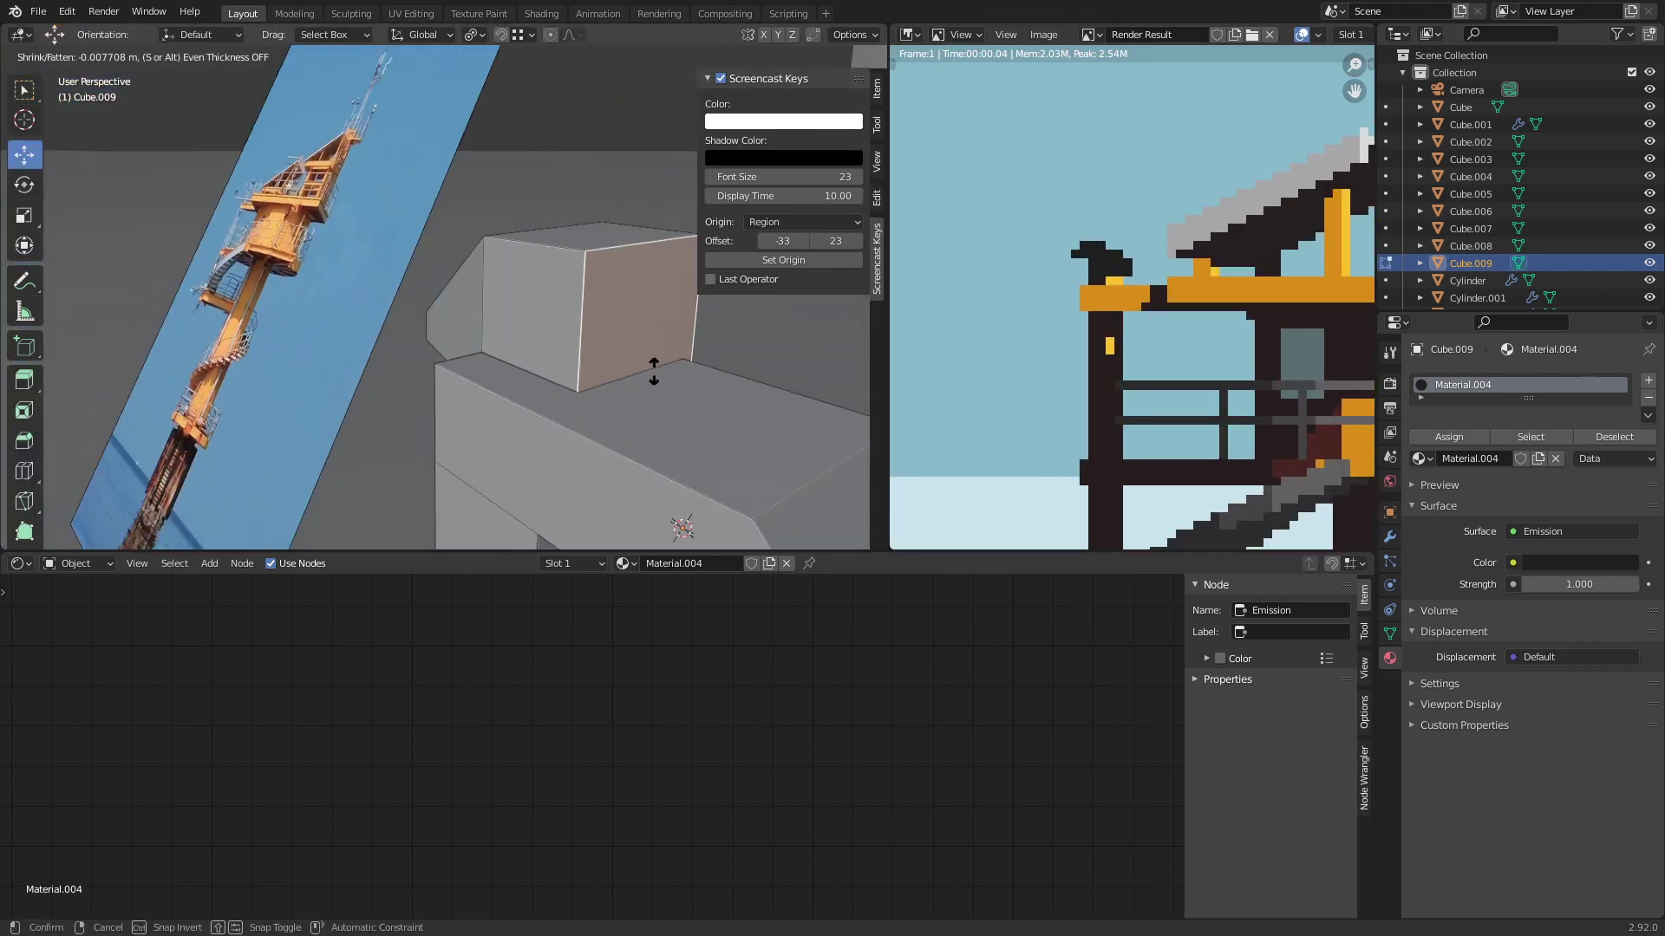
pyautogui.click(634, 364)
pyautogui.press('Tab')
pyautogui.press('F12')
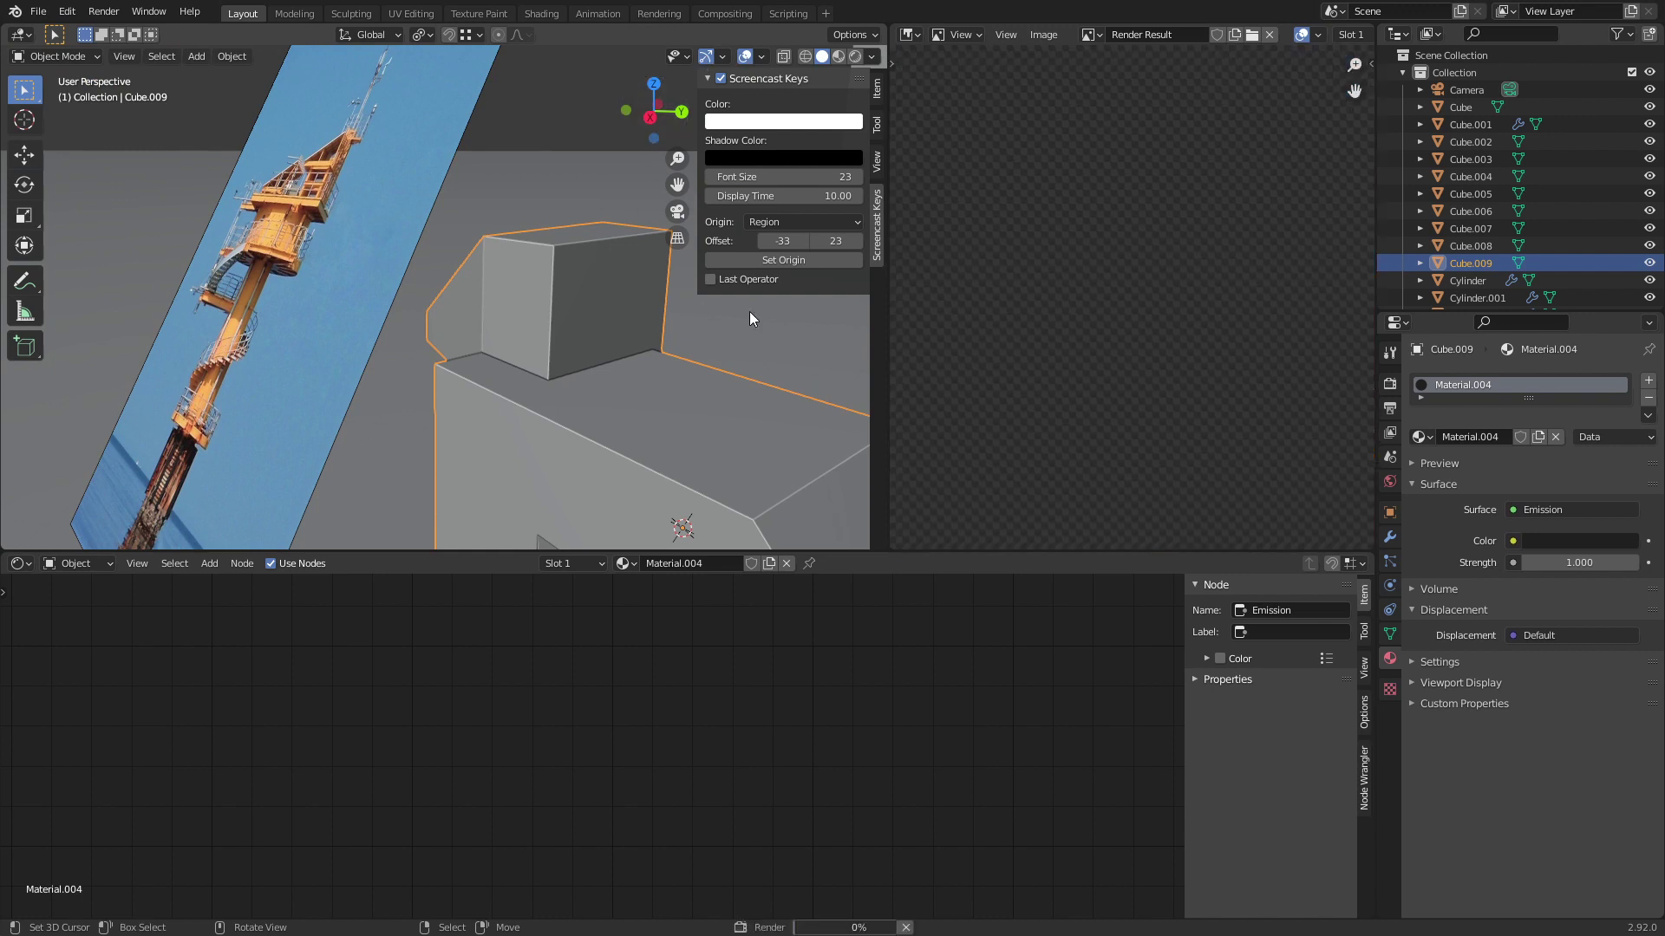
pyautogui.scroll(-2, 1080, 348)
pyautogui.scroll(4, 1081, 349)
# Step: Raise the whole bird along the Z axis above the corner post
pyautogui.moveTo(873, 354); pyautogui.dragTo(5, 321, button='middle')
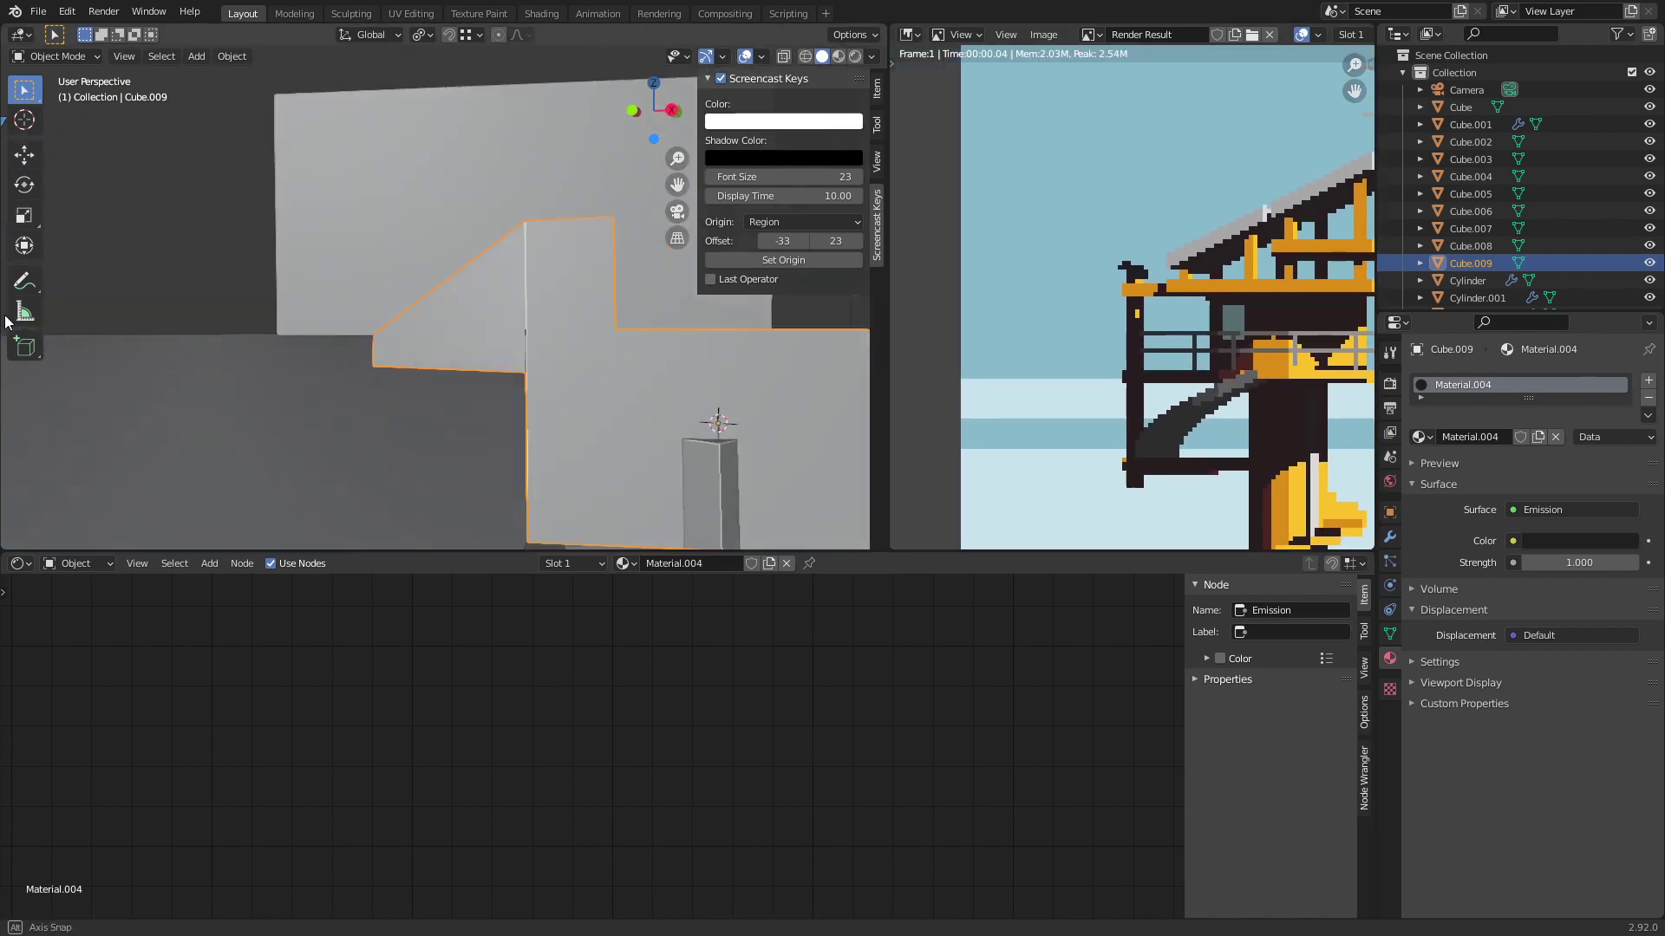
pyautogui.scroll(-3, 616, 388)
pyautogui.press('g')
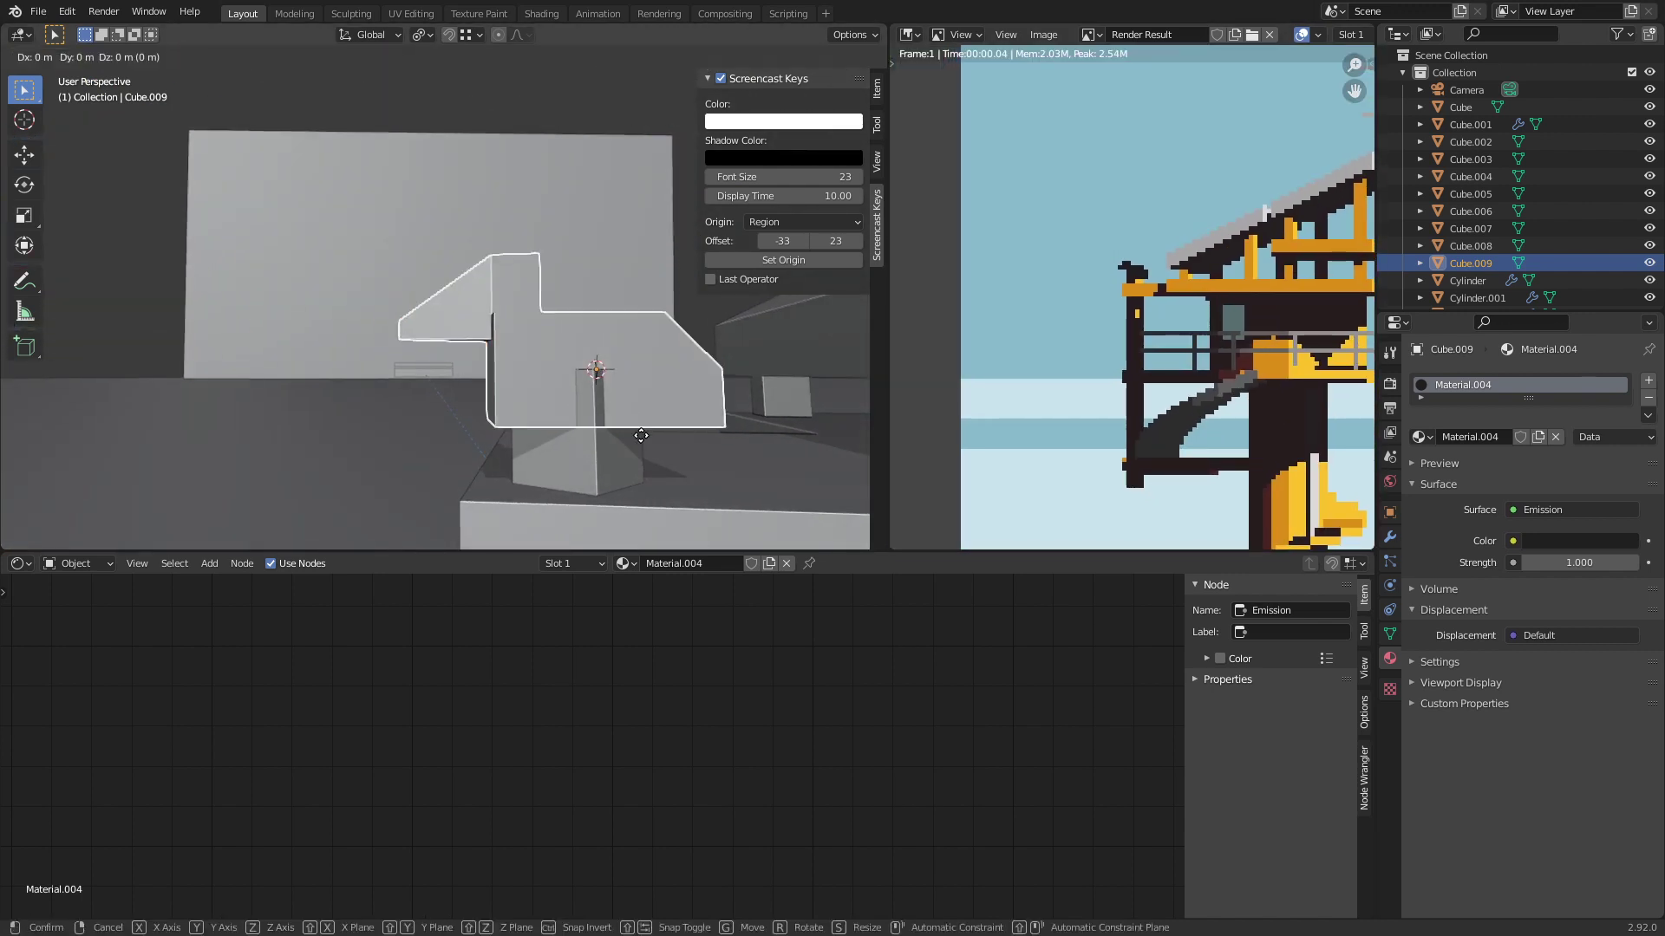
pyautogui.press('y')
pyautogui.rightClick(647, 394)
pyautogui.press('g')
pyautogui.press('z')
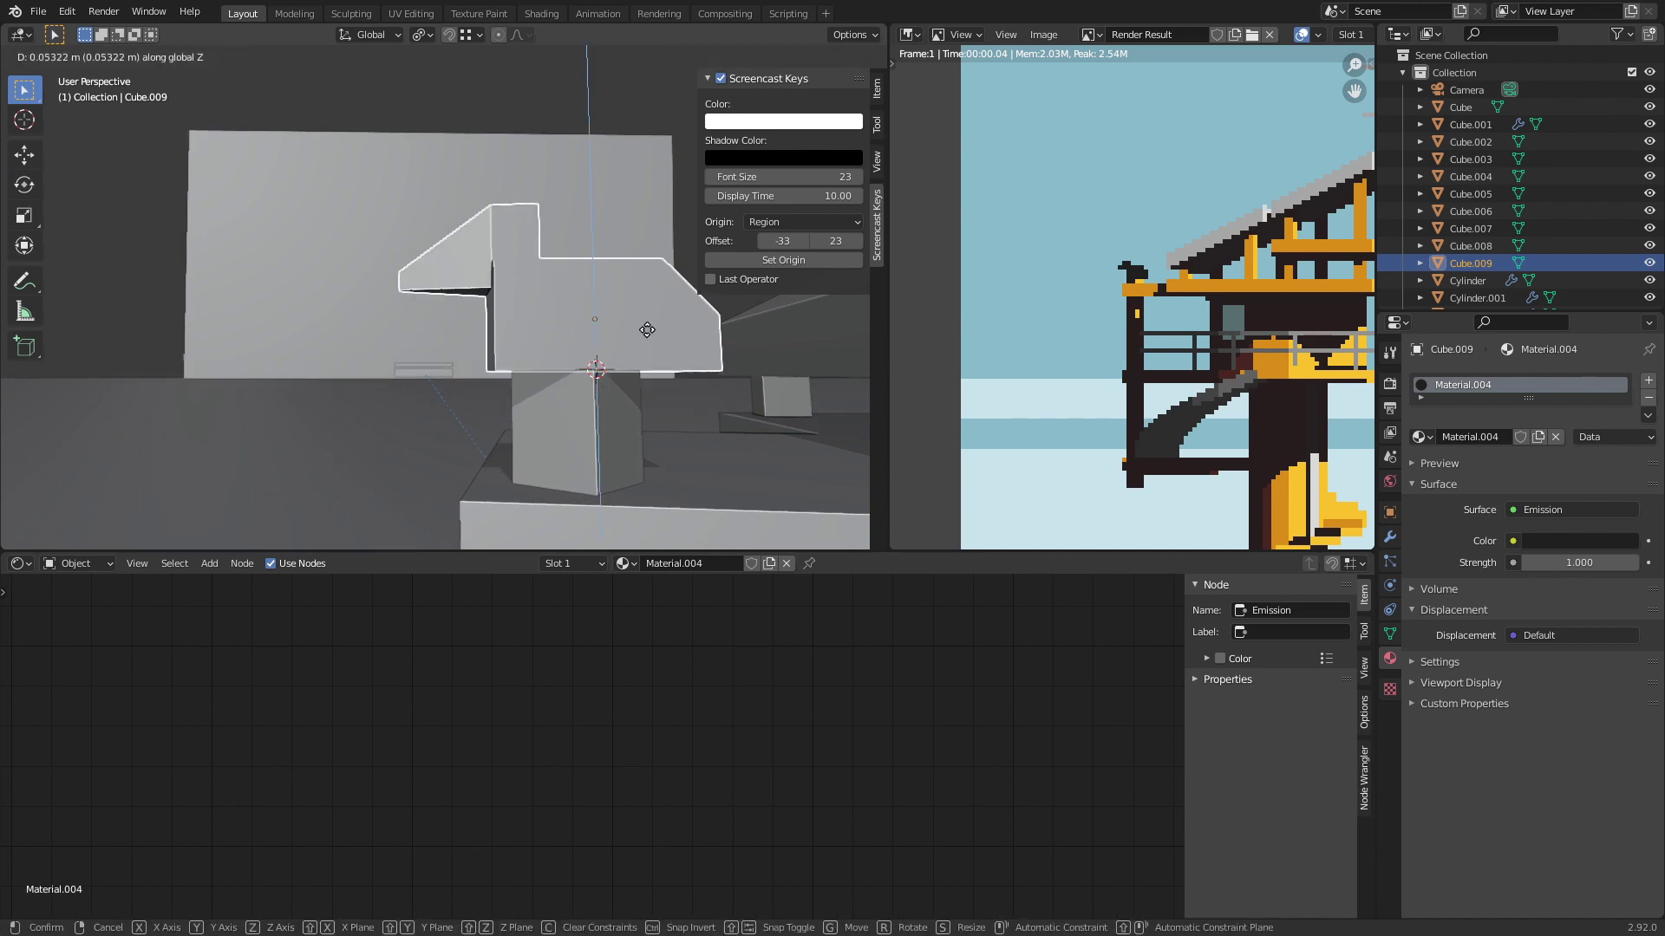
pyautogui.click(652, 310)
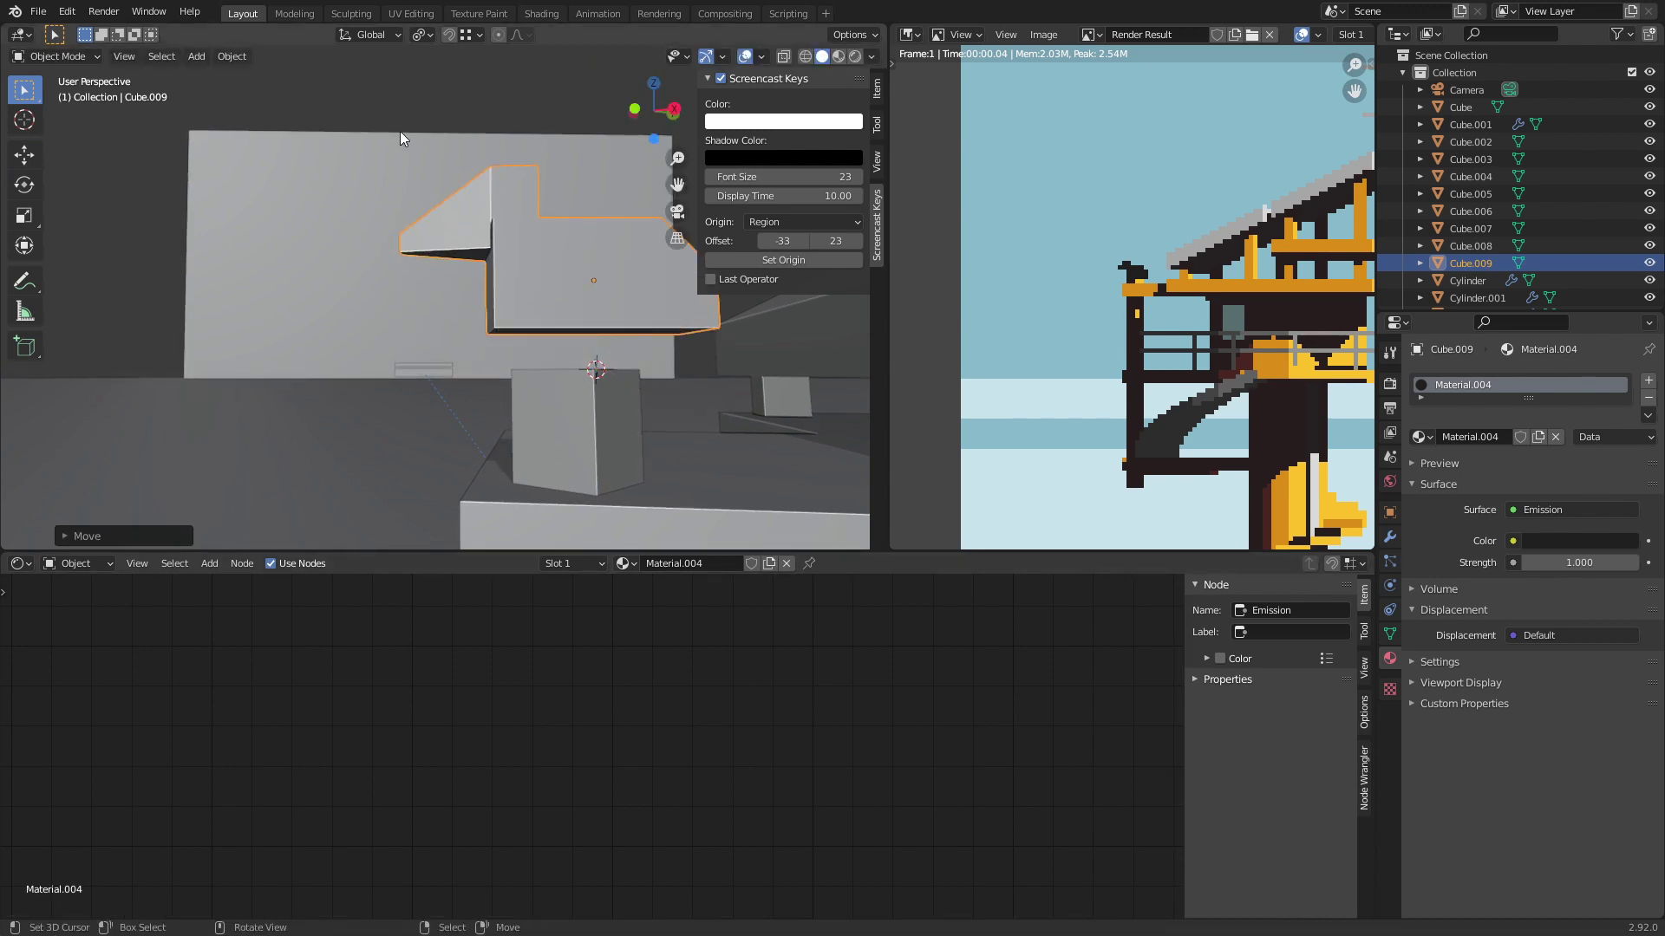
# Step: Leave the fullscreen window, switch the system input layout to the German keyboard, and restore fullscreen
pyautogui.click(148, 11)
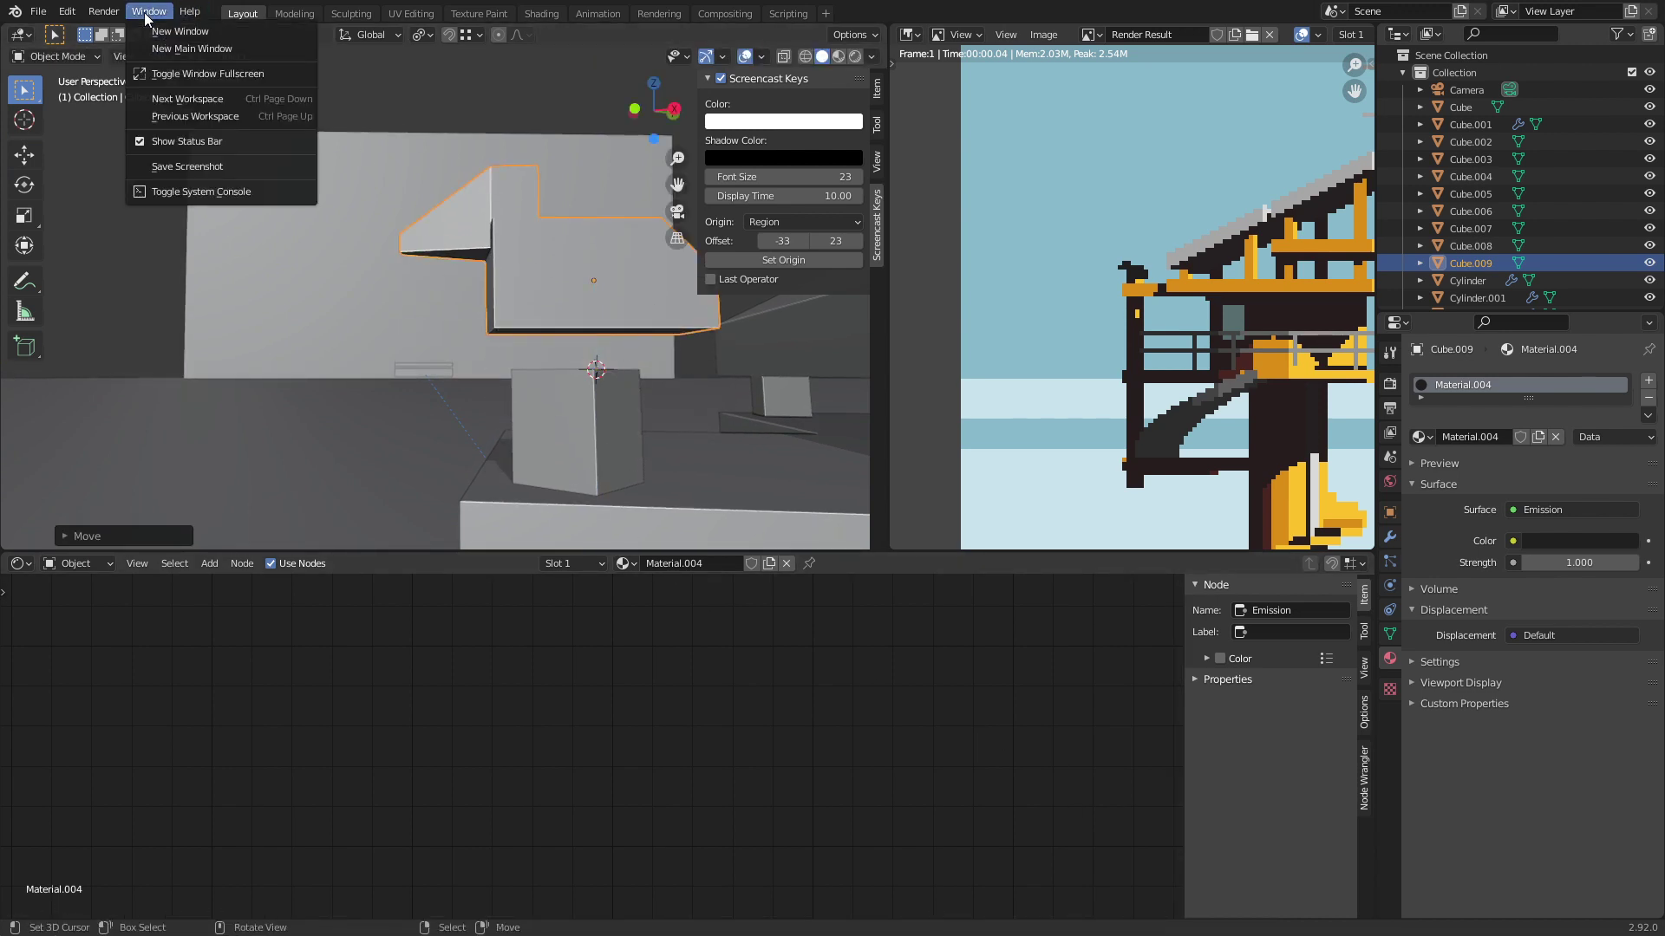
pyautogui.click(193, 74)
pyautogui.click(1548, 919)
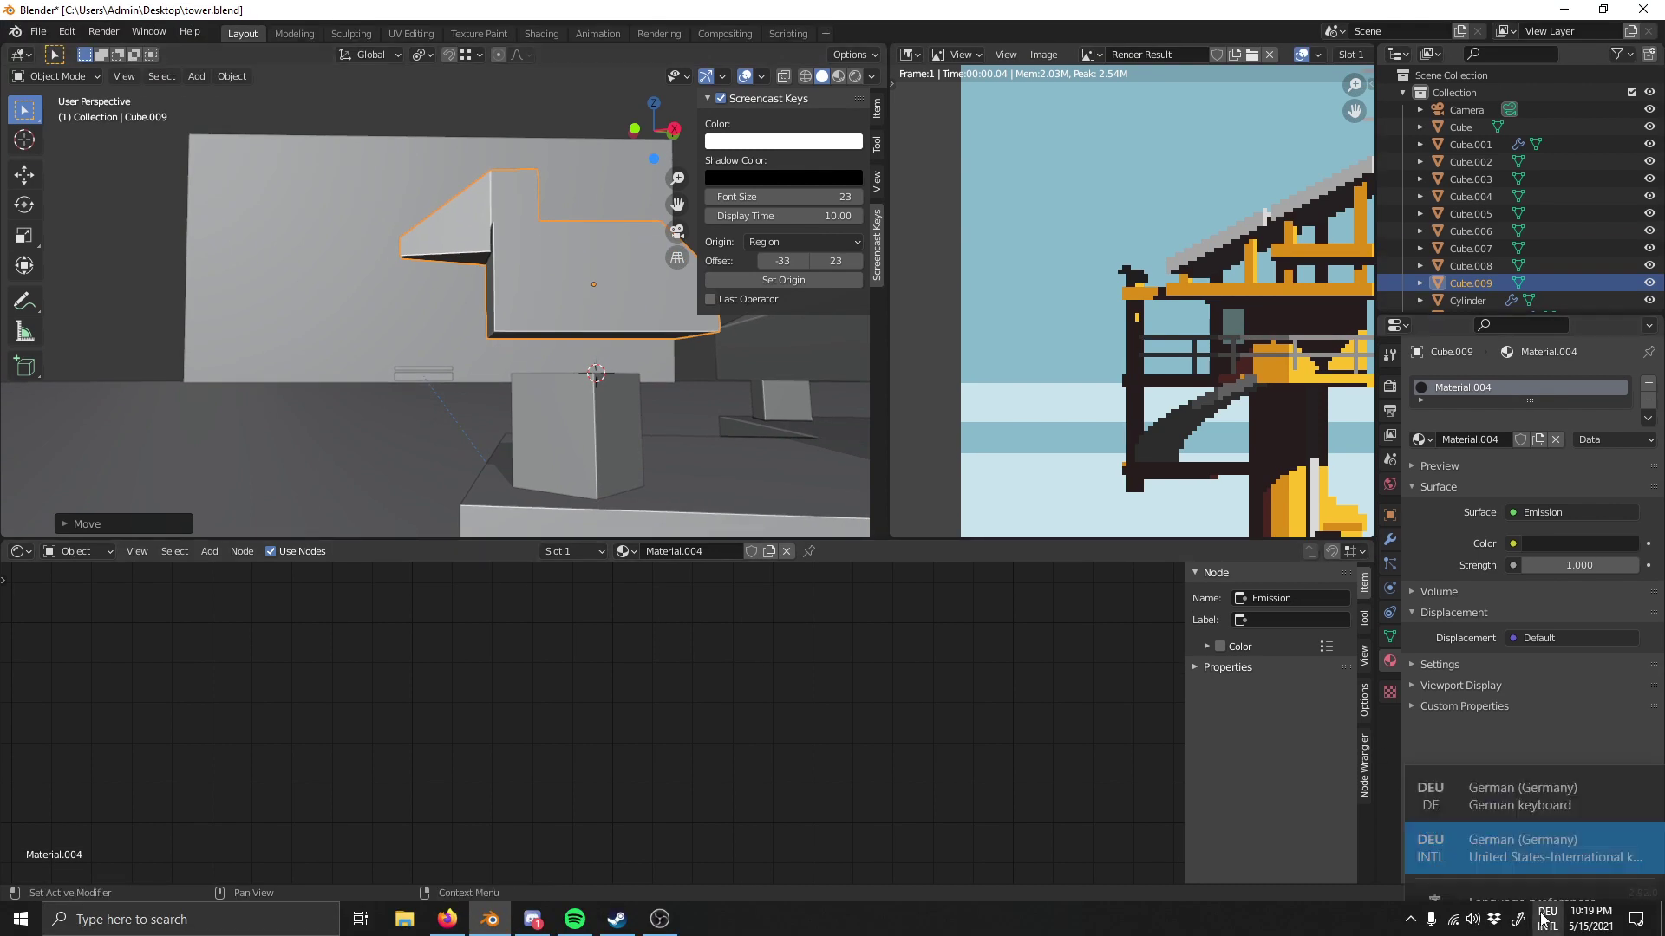
pyautogui.click(1509, 770)
pyautogui.click(150, 33)
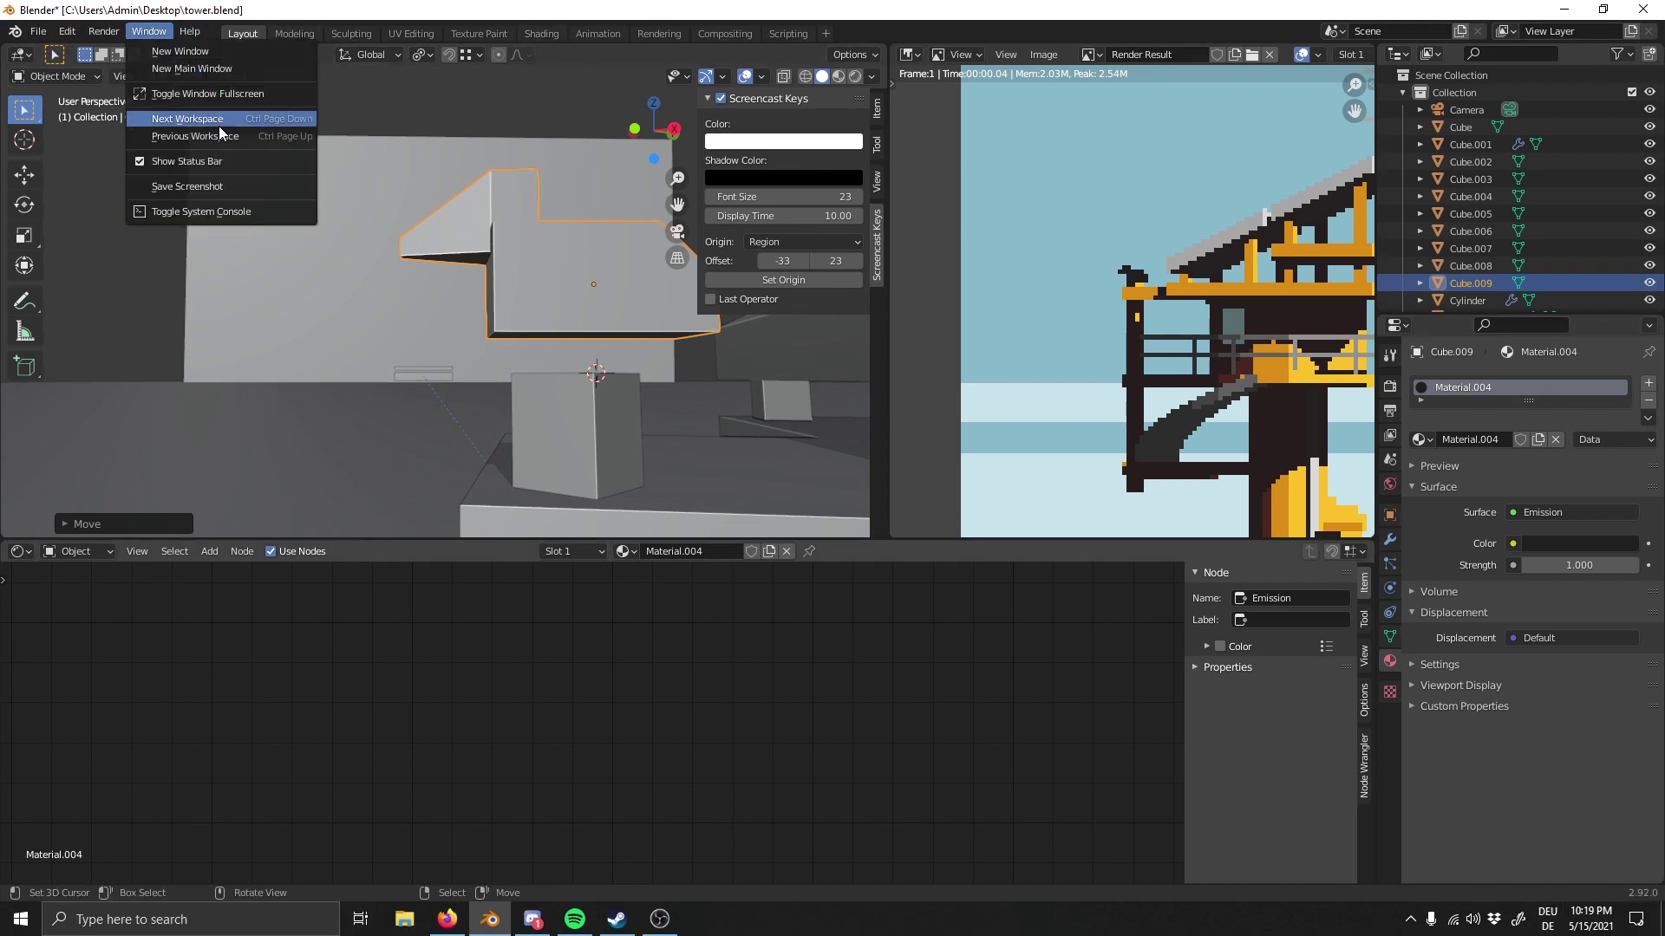
pyautogui.click(215, 101)
# Step: Scale the bird up slightly and render a preview to check it against the whole tower
pyautogui.moveTo(692, 428); pyautogui.dragTo(643, 373, button='middle')
pyautogui.scroll(2, 1141, 394)
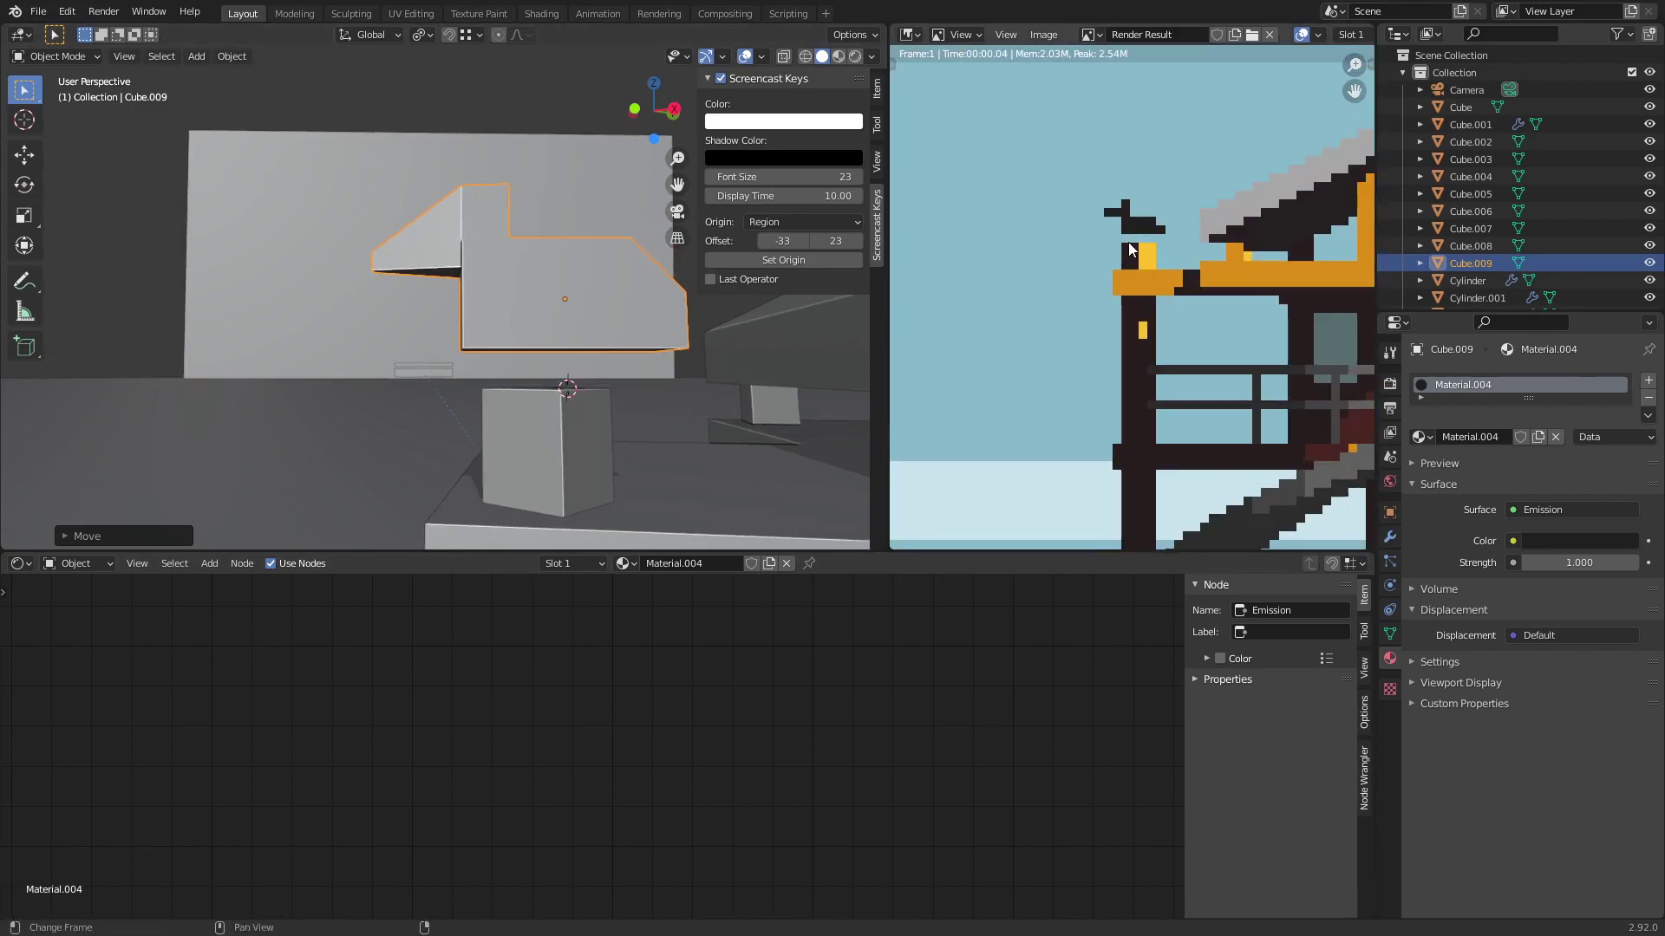
pyautogui.press('s')
pyautogui.click(628, 369)
pyautogui.press('F12')
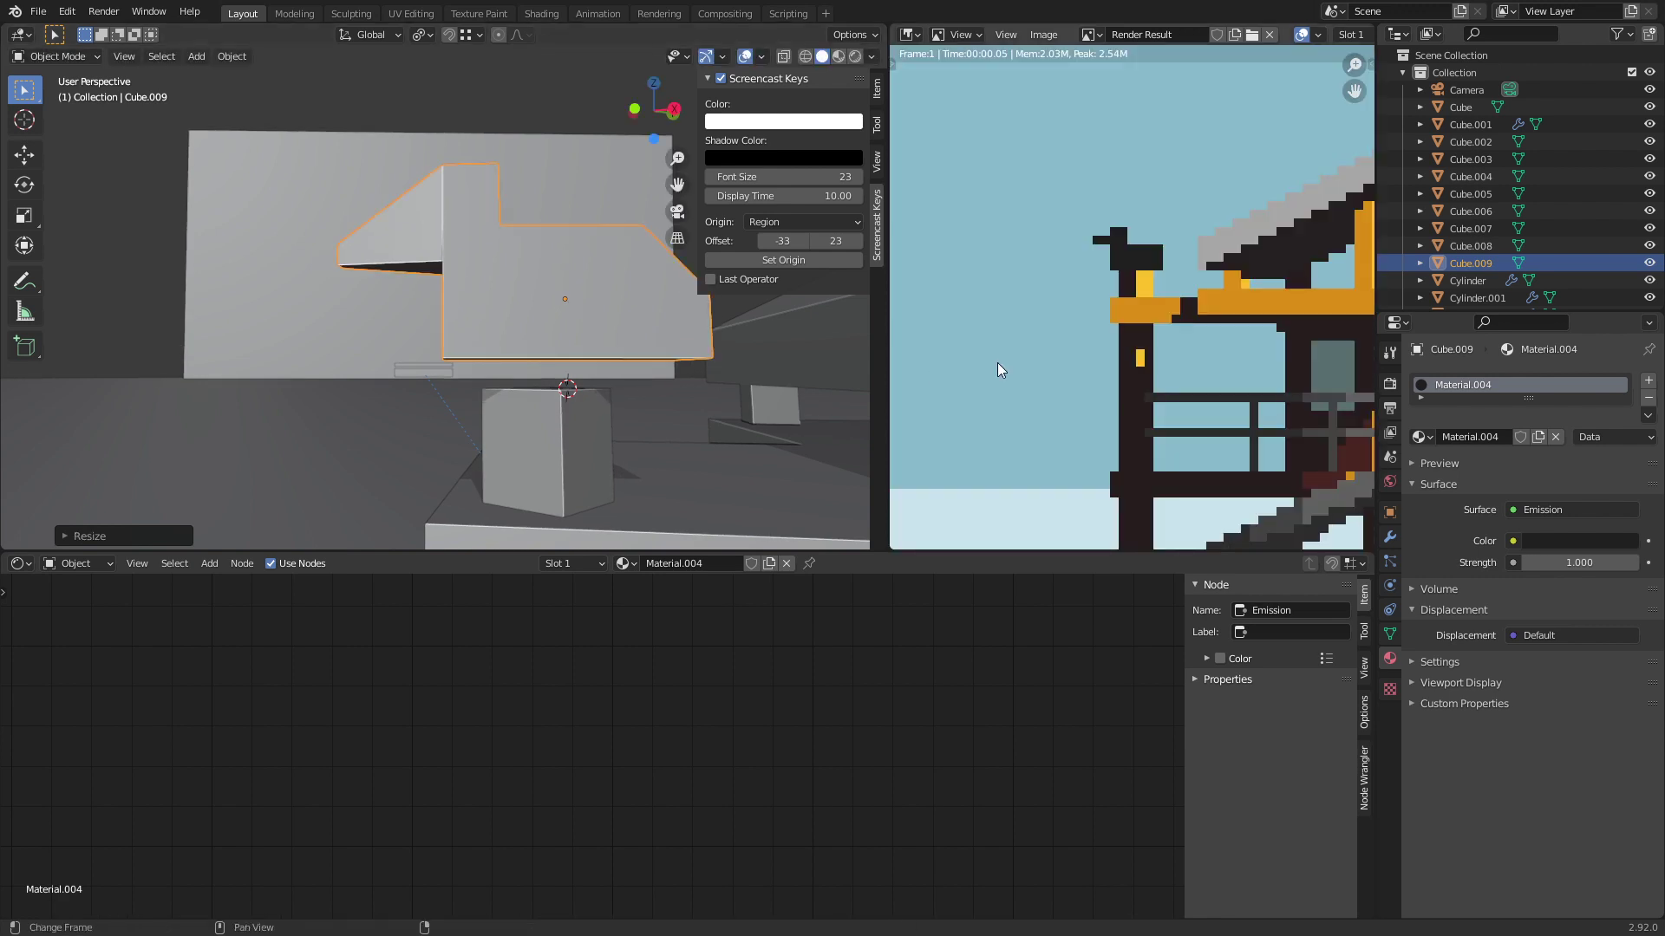
pyautogui.scroll(-5, 1095, 324)
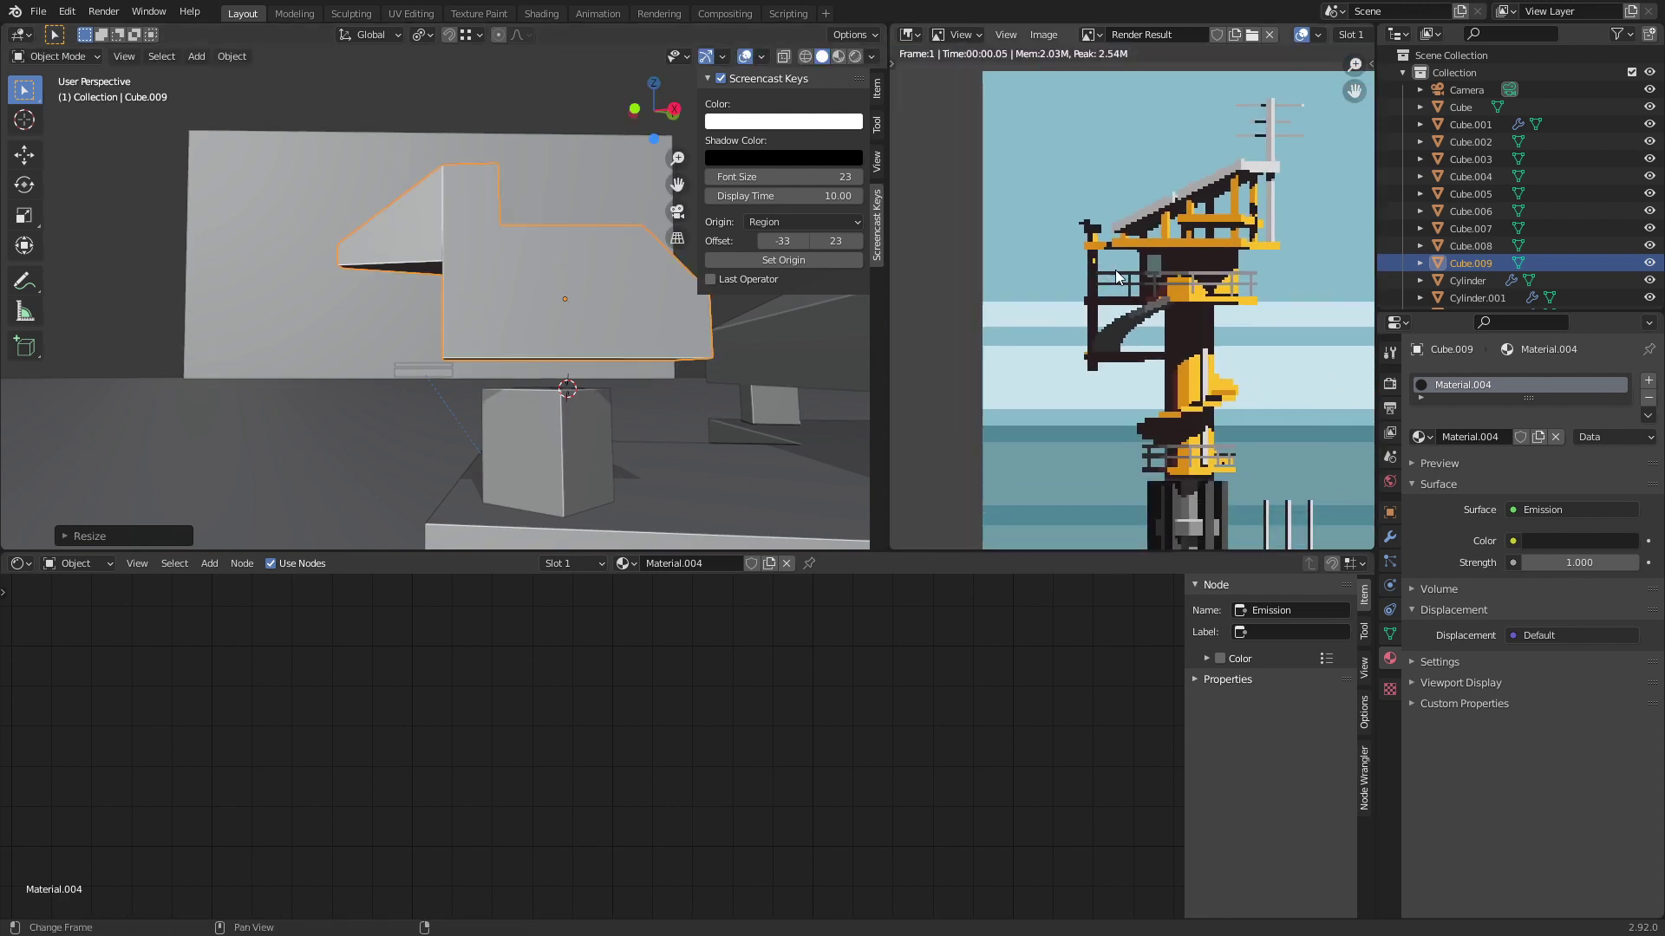
# Step: Duplicate the bird in top view, place the copy near the antenna side, and mirror it with scale -1 along local Y
pyautogui.press('KP_7')
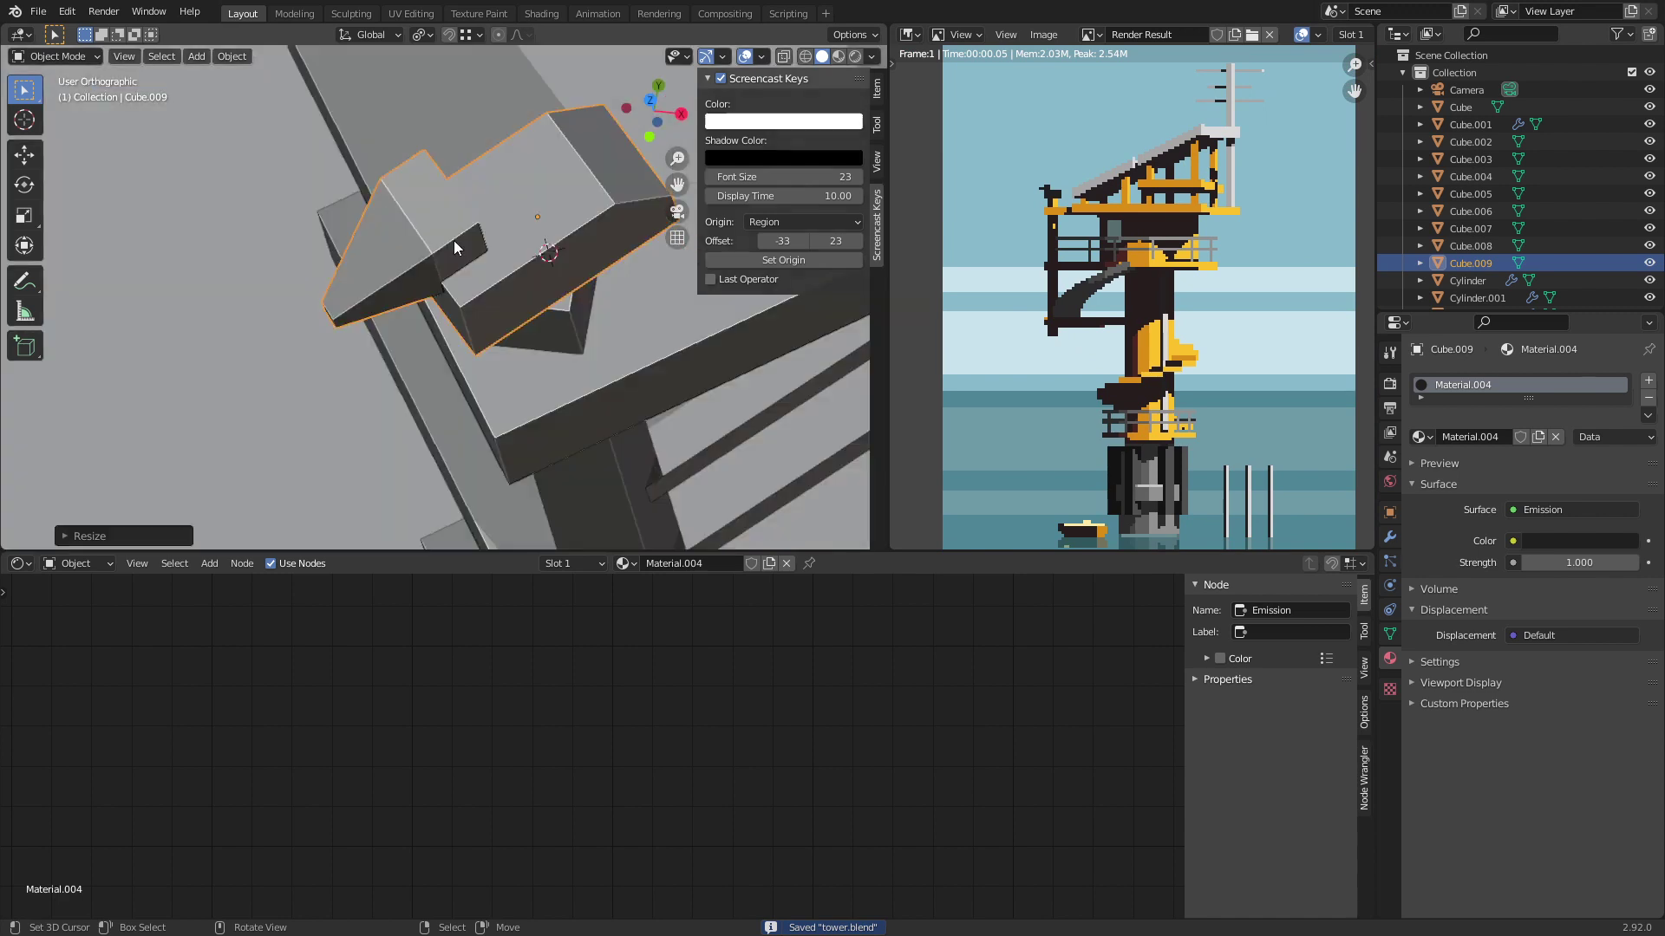
pyautogui.scroll(-11, 469, 256)
pyautogui.keyDown('shift'); pyautogui.moveTo(531, 335); pyautogui.dragTo(241, 456, button='middle'); pyautogui.keyUp('shift')
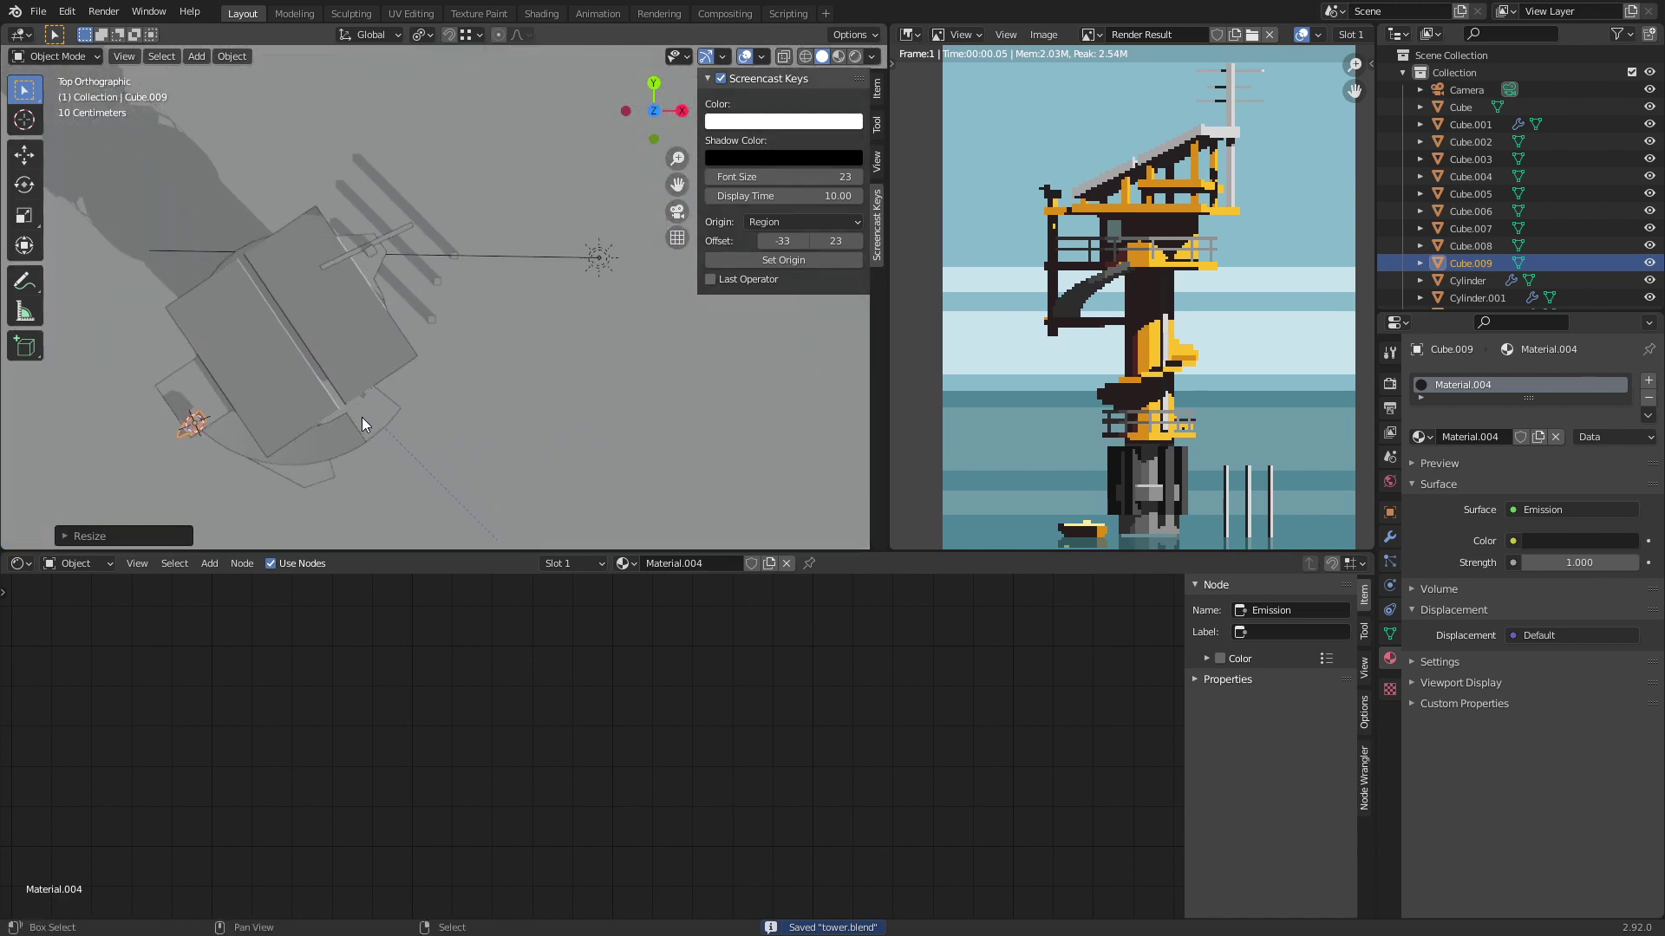
pyautogui.hotkey('shift', 'd')
pyautogui.press('s')
pyautogui.press('x')
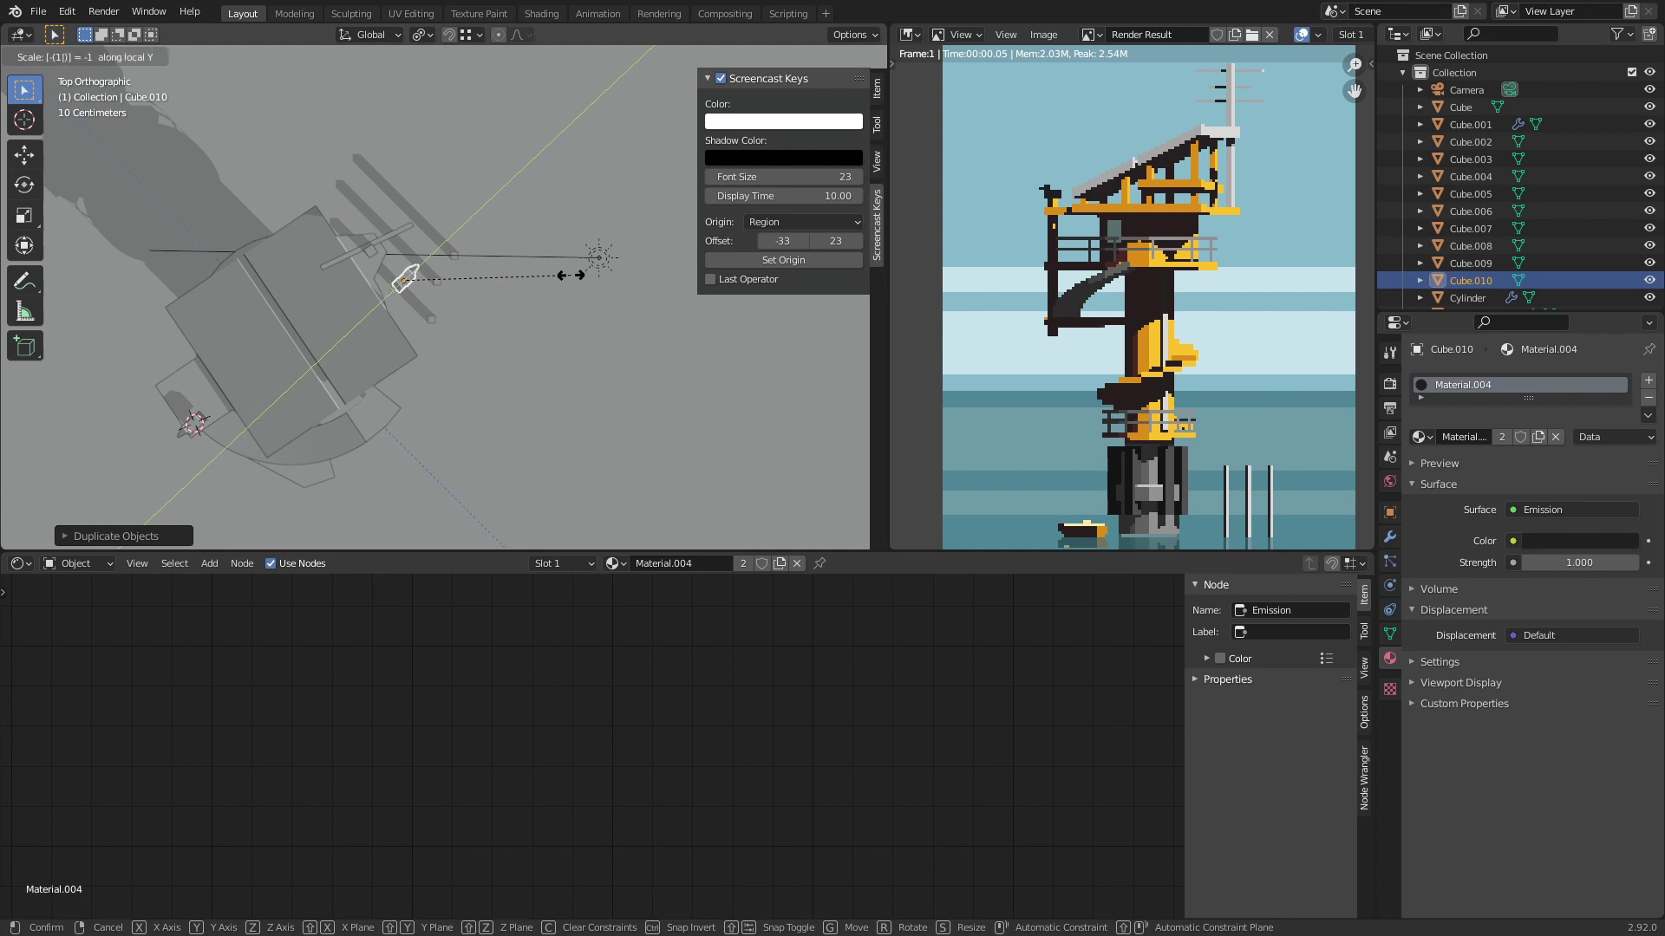
pyautogui.press('Return')
# Step: Move the mirrored bird down from roof height toward the three thin posts standing in the water
pyautogui.moveTo(565, 304); pyautogui.dragTo(459, 225, button='middle')
pyautogui.press('g')
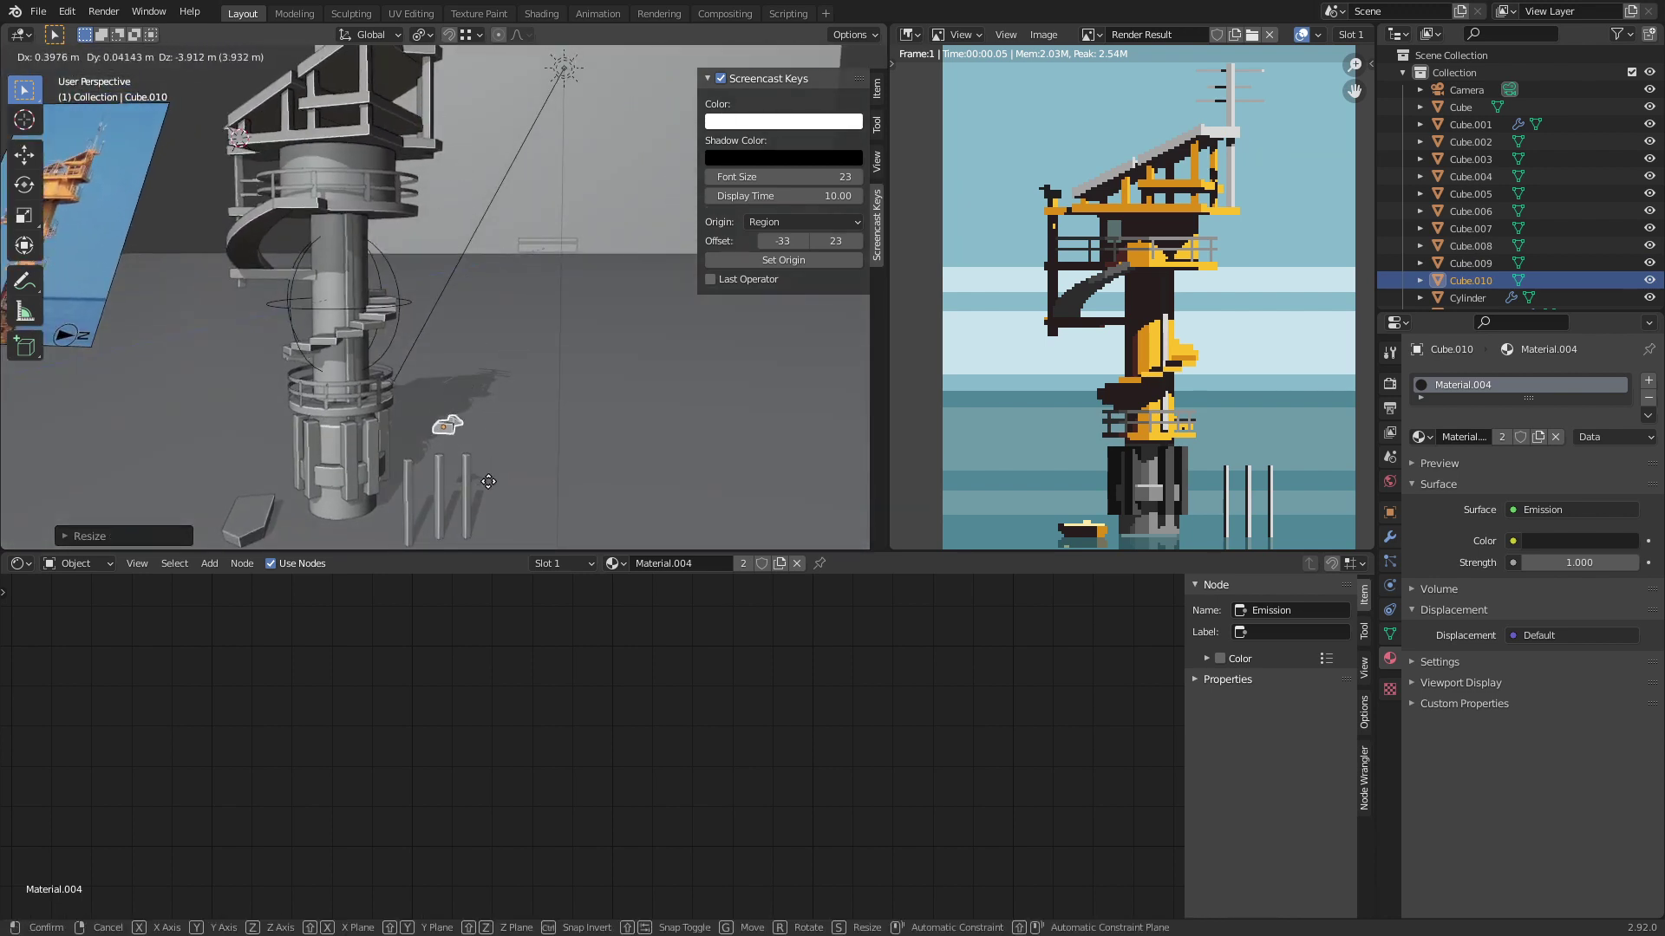
pyautogui.click(486, 495)
pyautogui.moveTo(487, 495); pyautogui.dragTo(458, 418, button='middle')
pyautogui.press('g')
pyautogui.click(454, 419)
# Step: Position the mirrored bird on top of the rightmost water post in camera view and render a preview
pyautogui.press('KP_0')
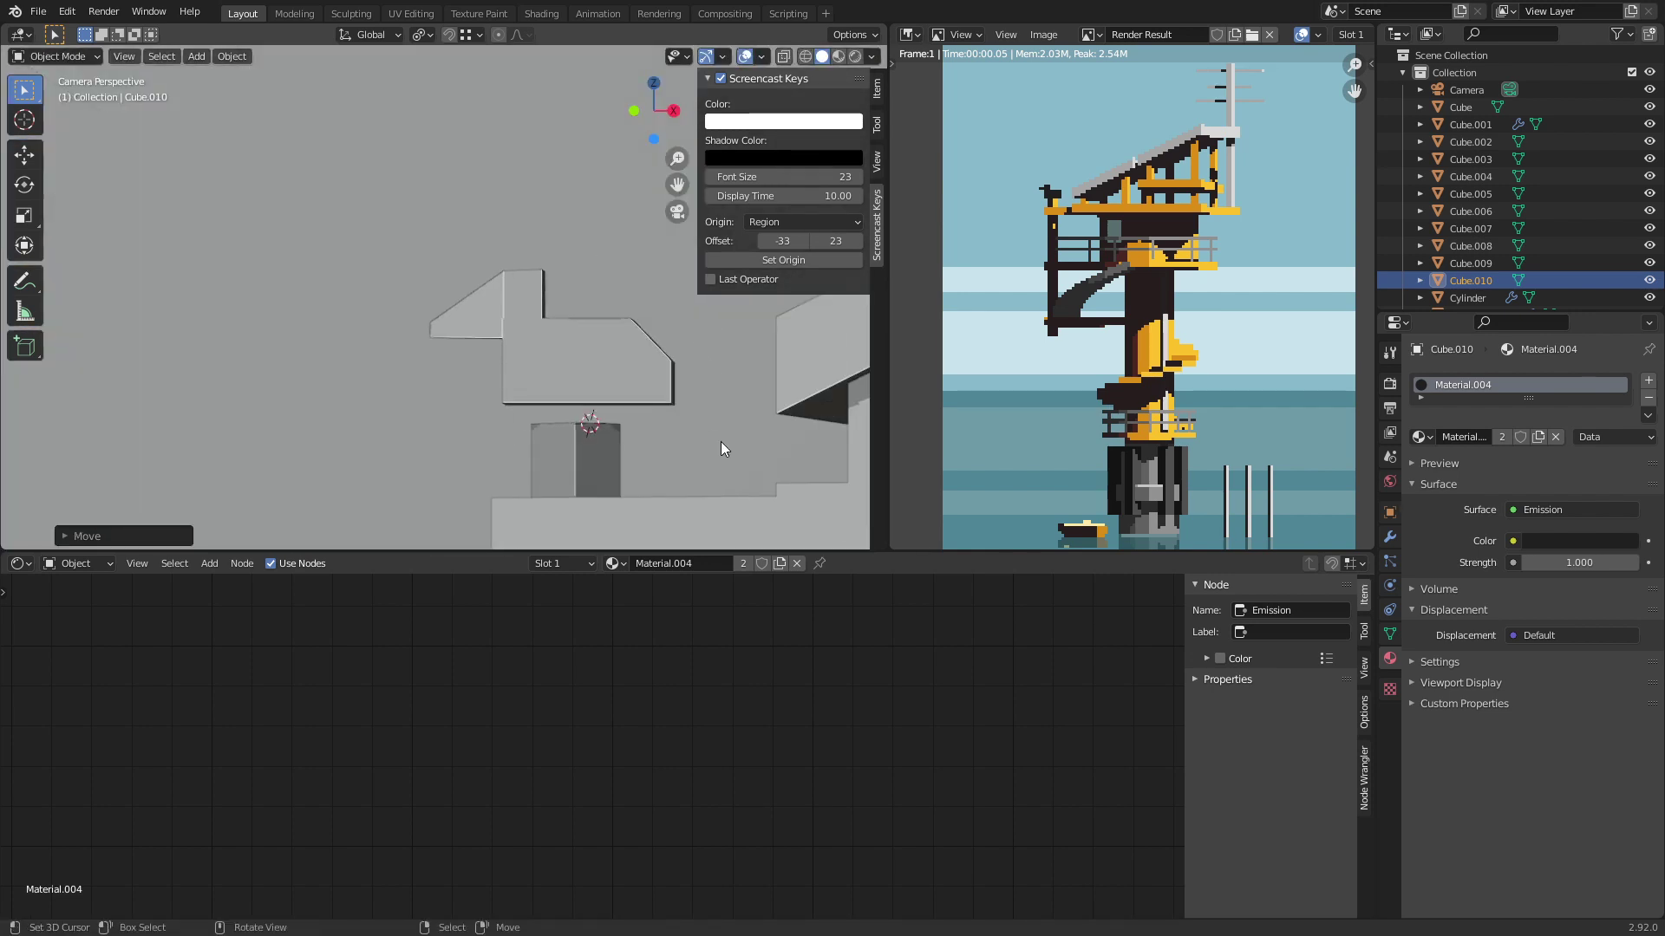
pyautogui.scroll(-7, 692, 400)
pyautogui.keyDown('shift'); pyautogui.moveTo(692, 401); pyautogui.dragTo(439, 247, button='middle'); pyautogui.keyUp('shift')
pyautogui.scroll(5, 450, 329)
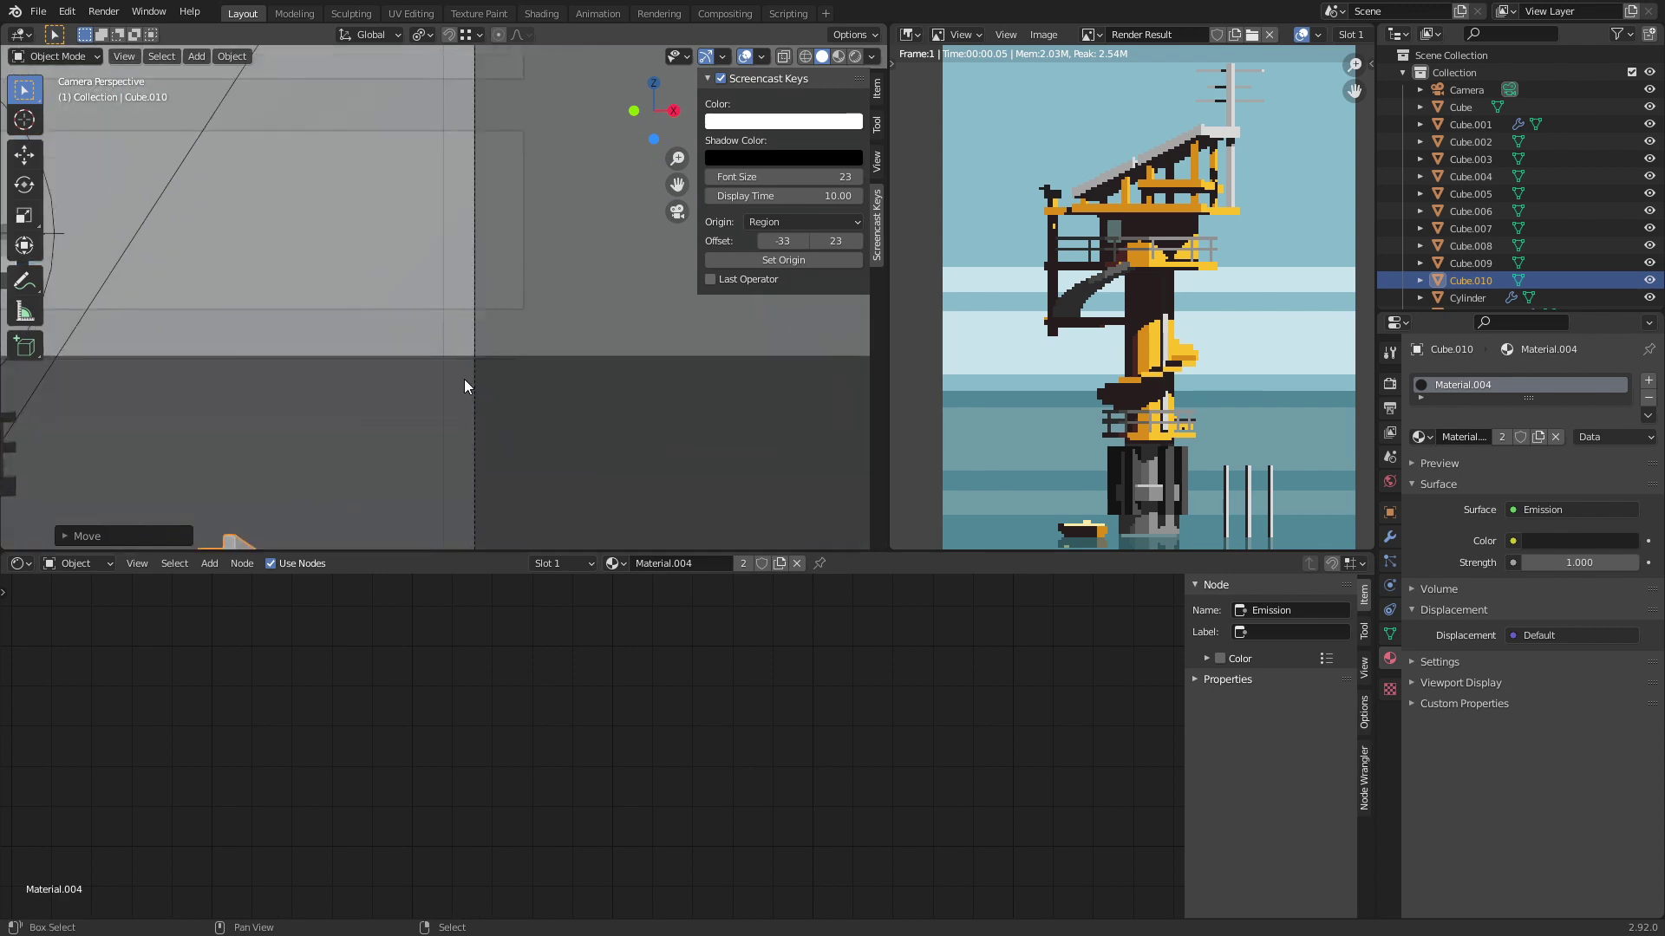
pyautogui.keyDown('shift'); pyautogui.moveTo(424, 397); pyautogui.dragTo(543, 209, button='middle'); pyautogui.keyUp('shift')
pyautogui.scroll(3, 387, 387)
pyautogui.press('g')
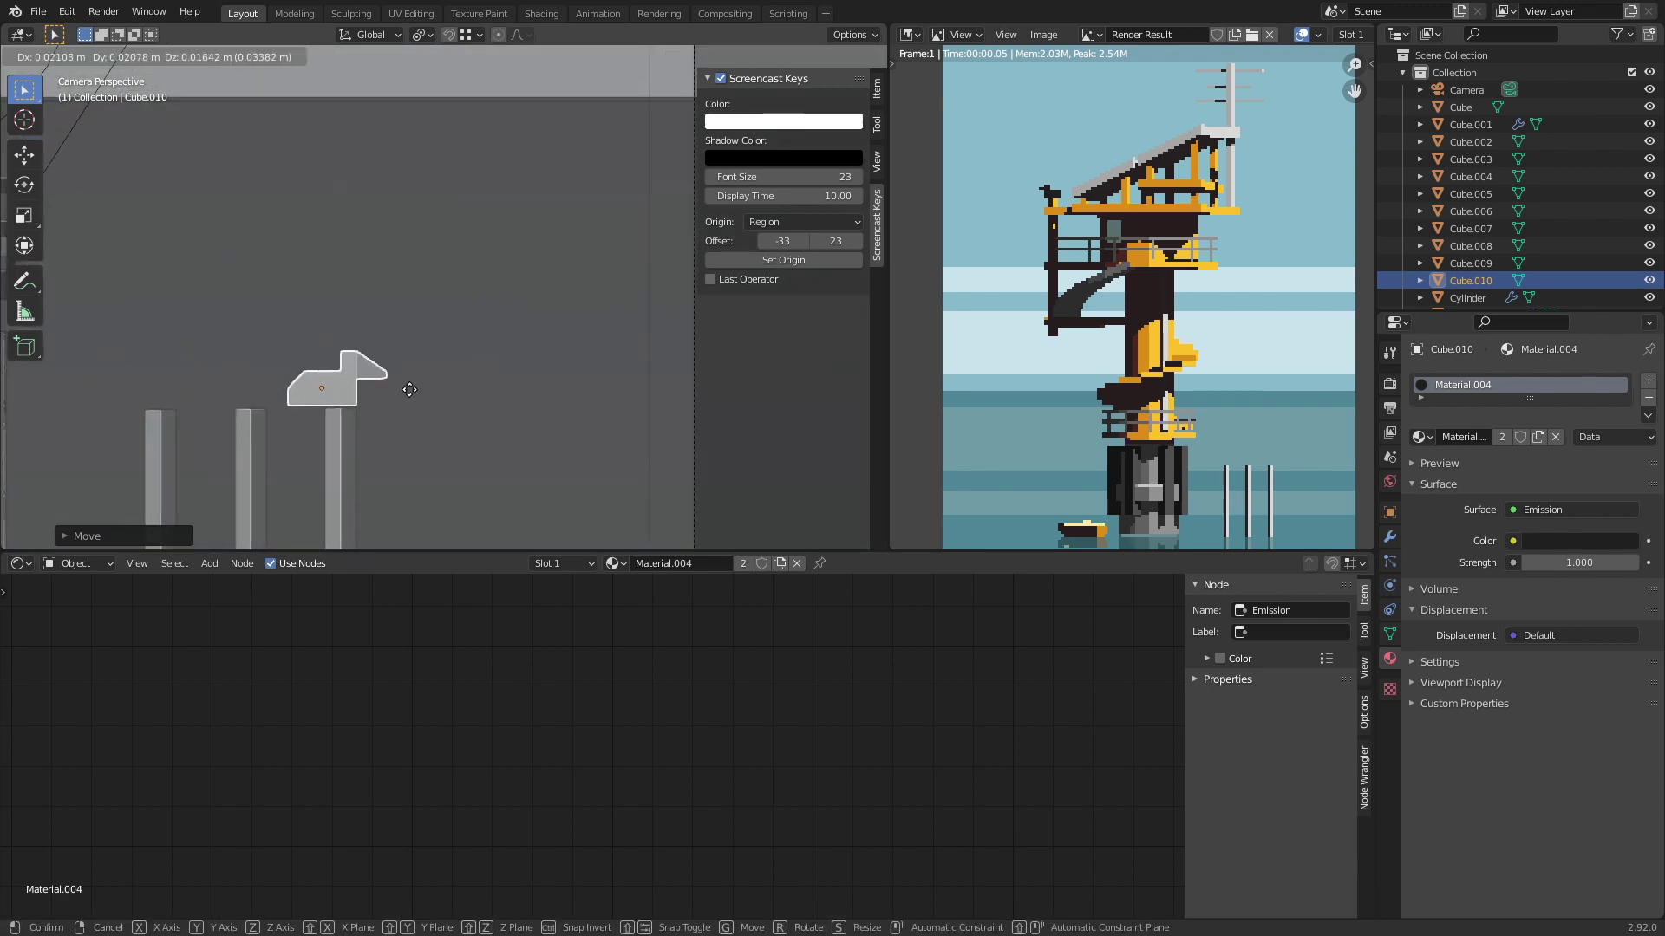
pyautogui.click(419, 390)
pyautogui.press('F12')
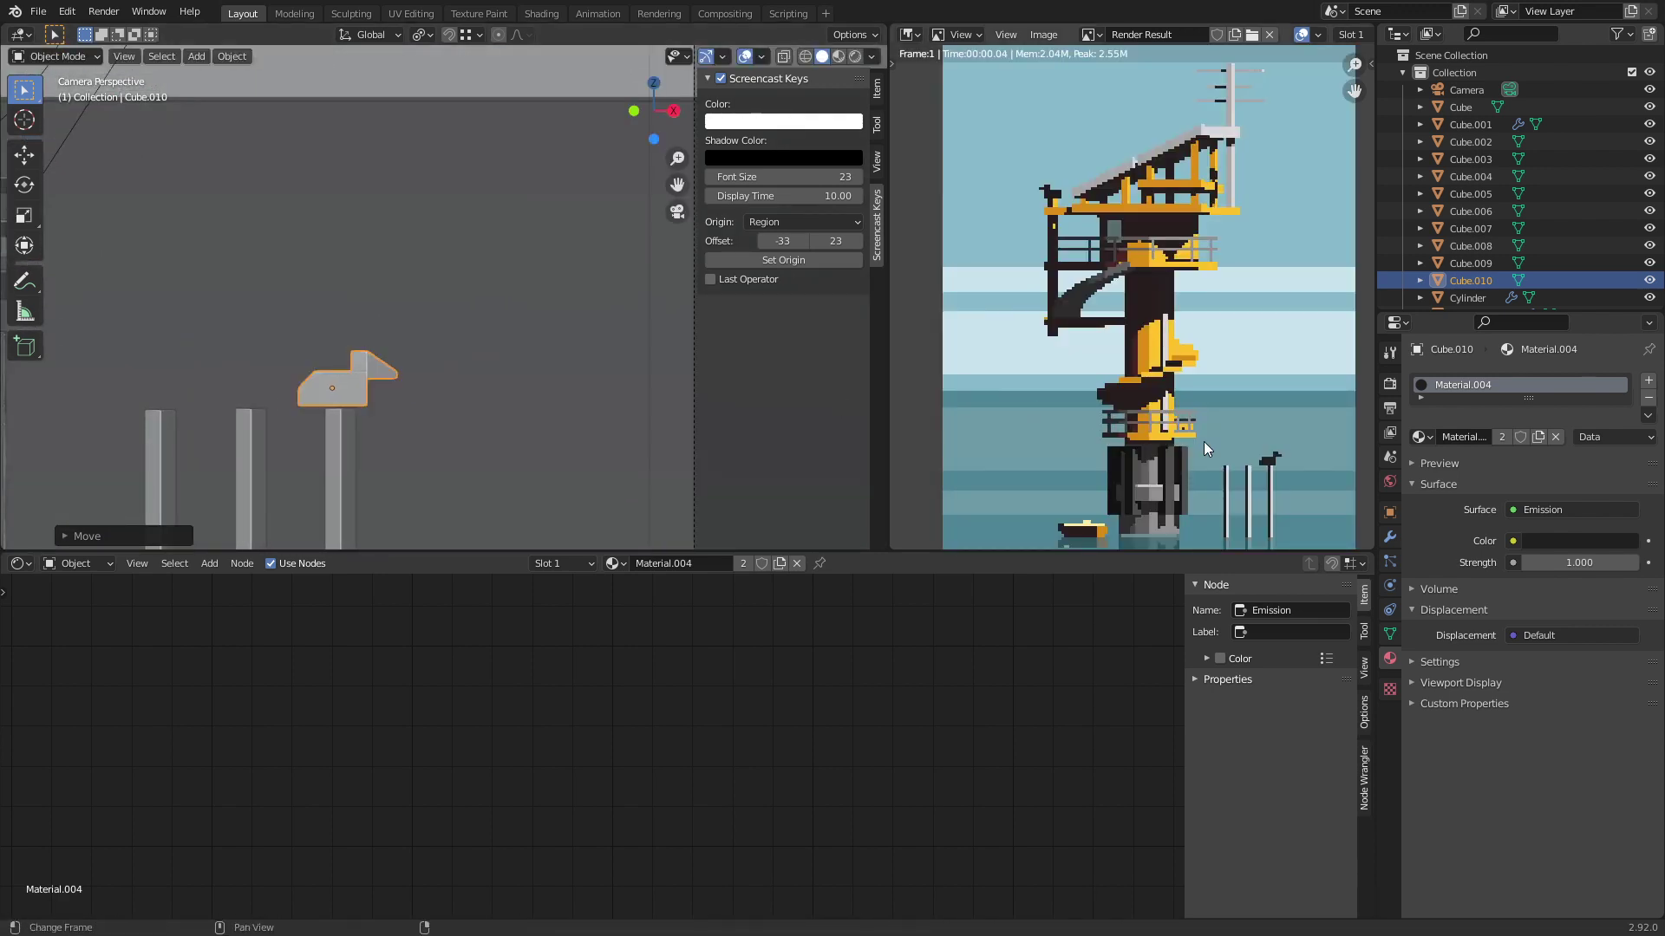
# Step: Fine-tune the second bird's position on its post up close, rendering a preview between adjustments
pyautogui.scroll(6, 538, 455)
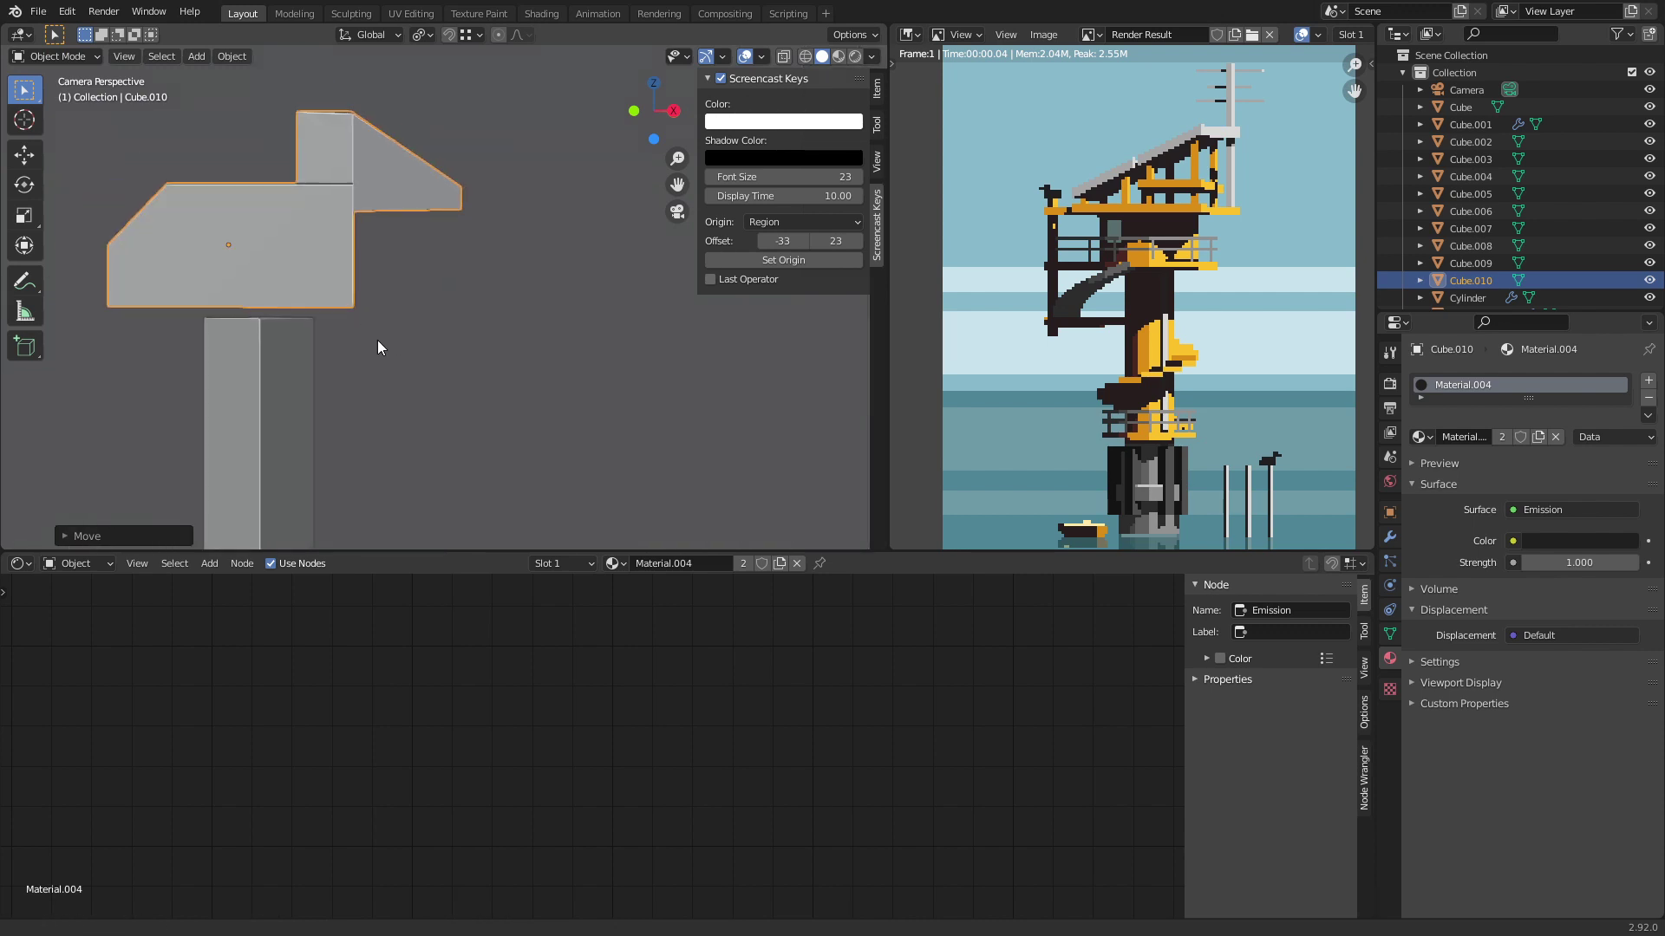
pyautogui.press('g')
pyautogui.click(424, 352)
pyautogui.press('F12')
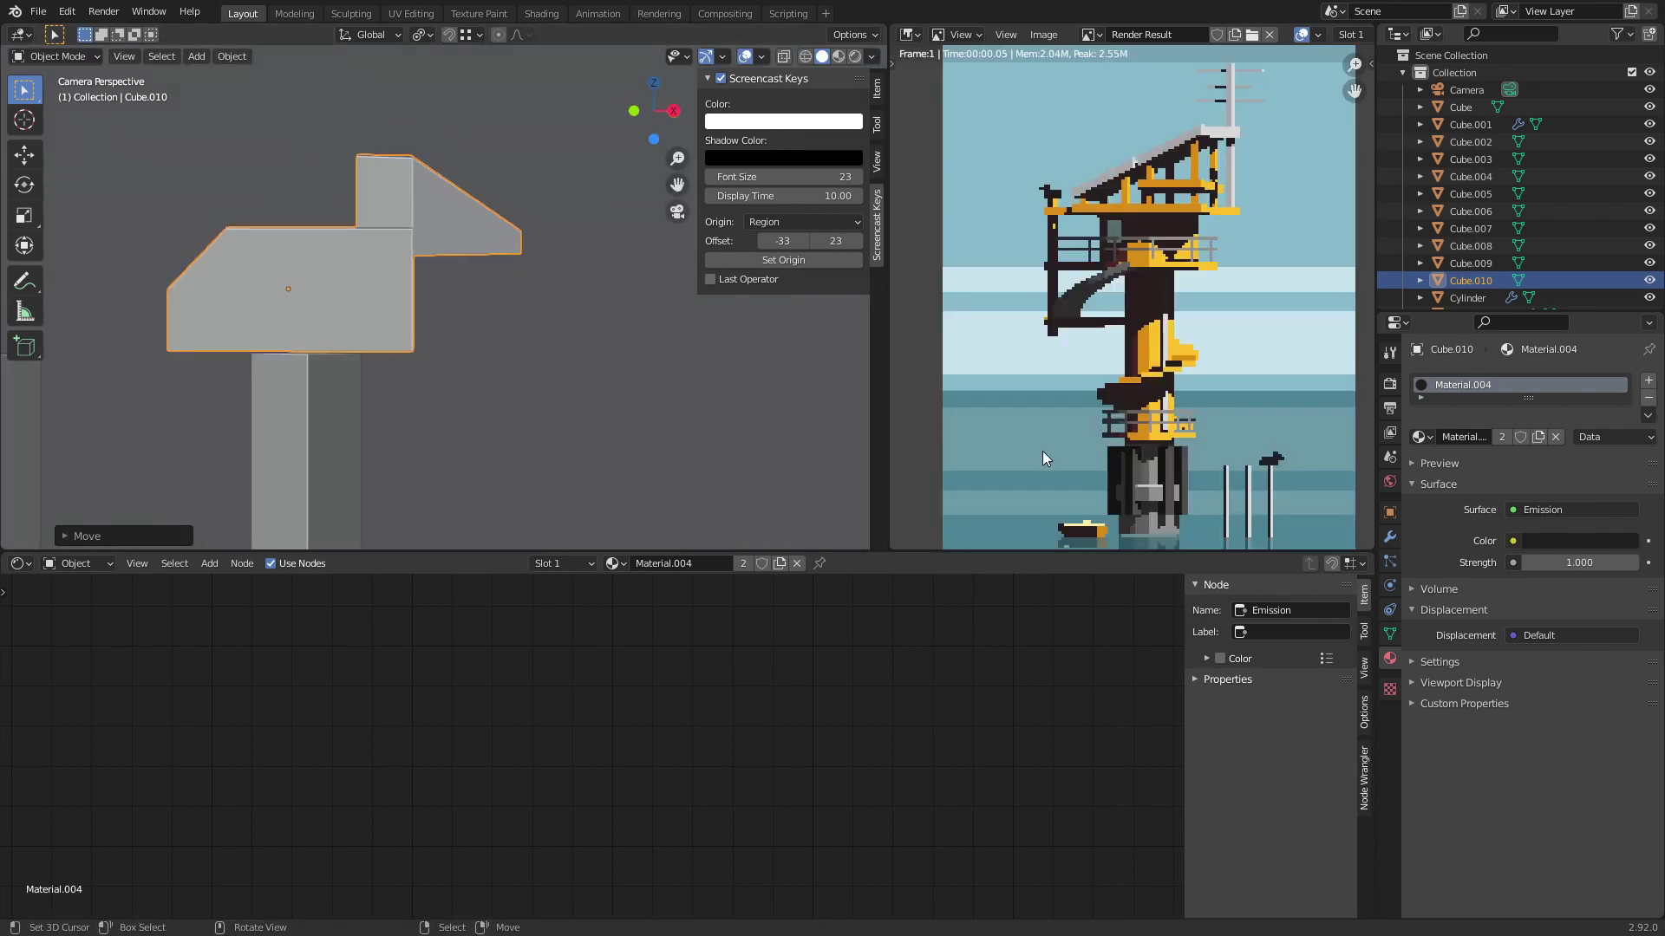
pyautogui.moveTo(1251, 453); pyautogui.dragTo(1144, 380, button='middle')
pyautogui.scroll(2, 1245, 385)
pyautogui.press('g')
pyautogui.click(395, 381)
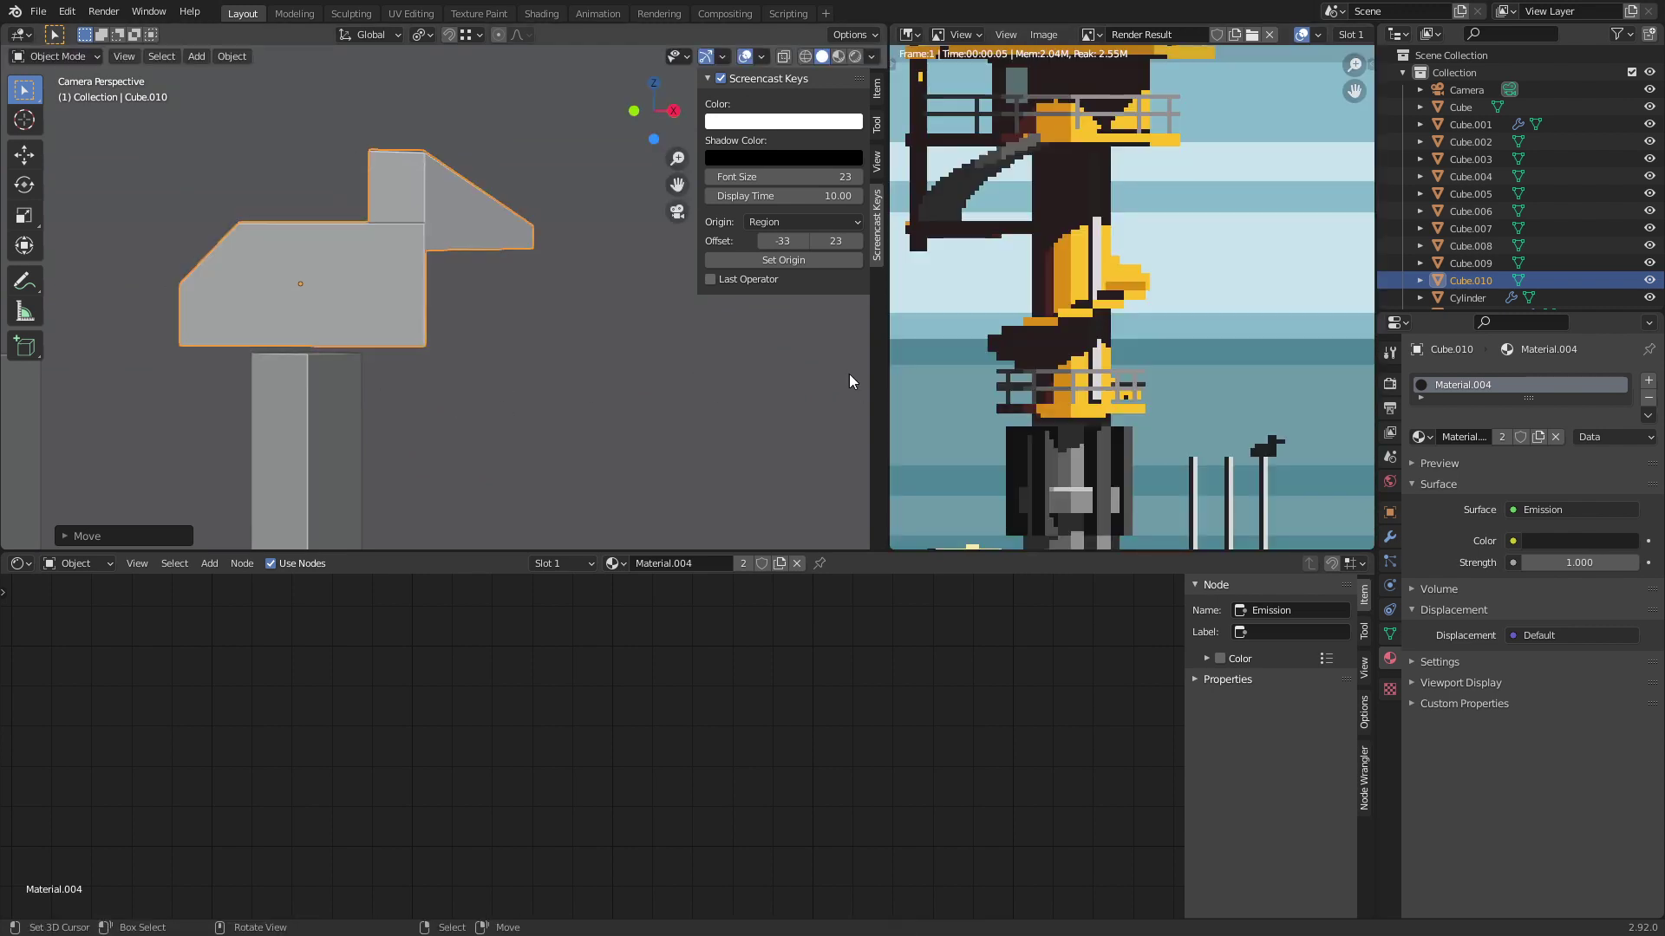
# Step: Deselect the second bird, save the file, and review the rendered scene as a whole and up close
pyautogui.scroll(-1, 1141, 378)
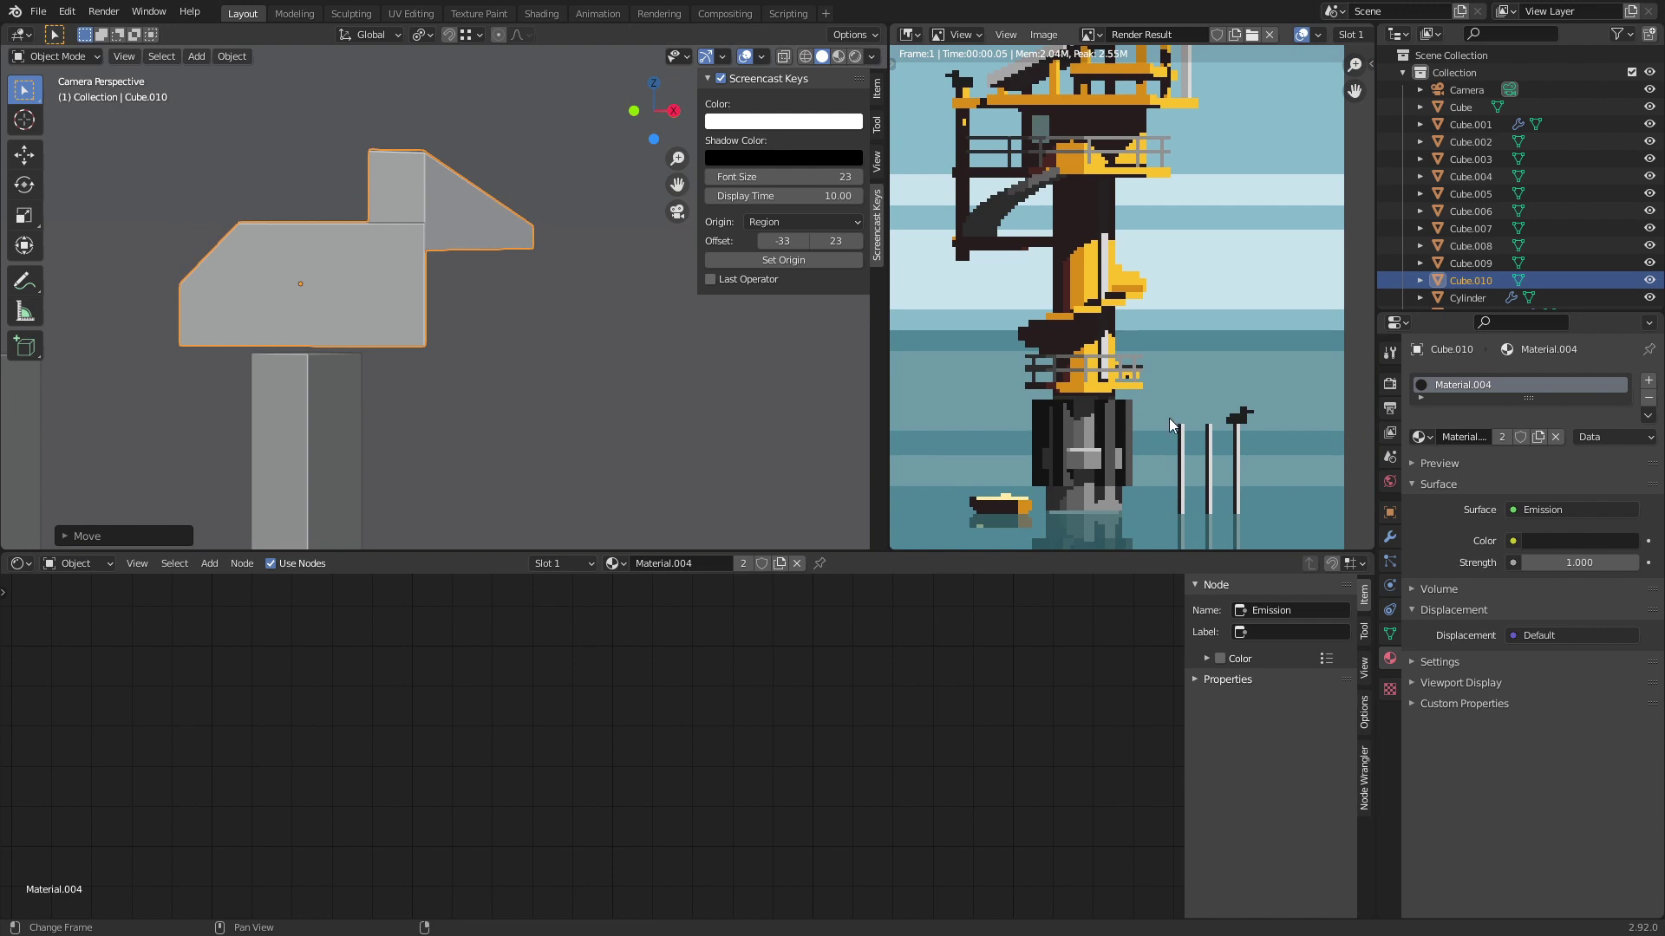
pyautogui.moveTo(1169, 417); pyautogui.dragTo(1186, 434, button='middle')
pyautogui.scroll(-2, 1186, 434)
pyautogui.hotkey('alt', 'a')
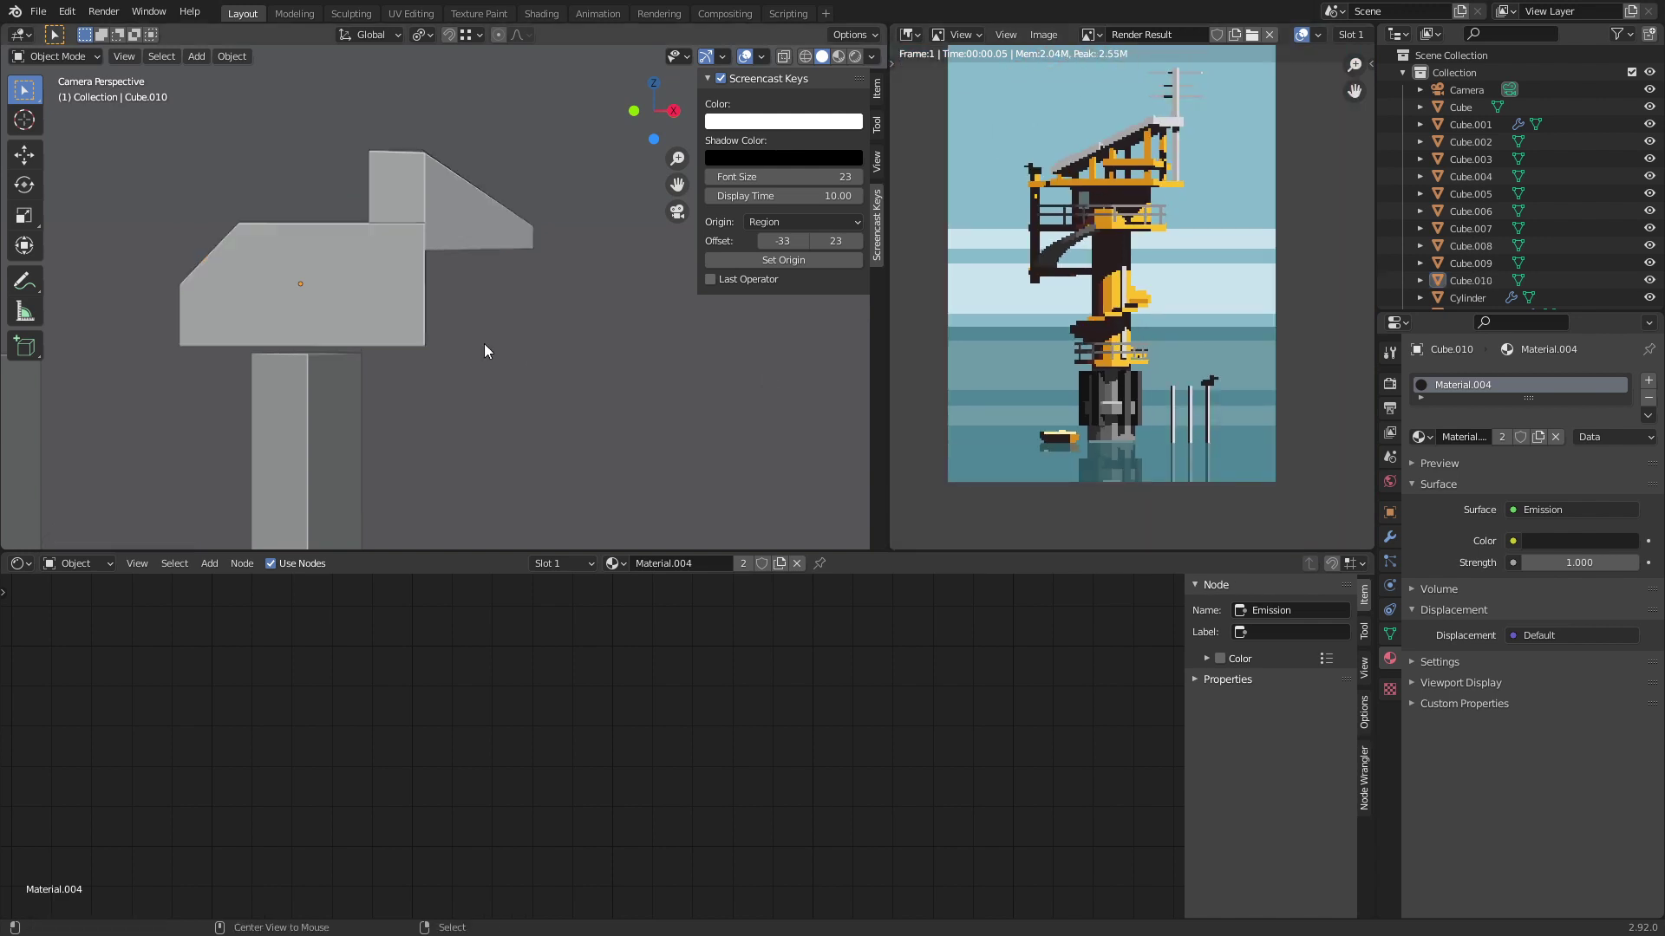
pyautogui.keyDown('shift'); pyautogui.moveTo(415, 297); pyautogui.dragTo(416, 372, button='middle'); pyautogui.keyUp('shift')
pyautogui.hotkey('ctrl', 's')
pyautogui.moveTo(1032, 331); pyautogui.dragTo(1039, 359, button='middle')
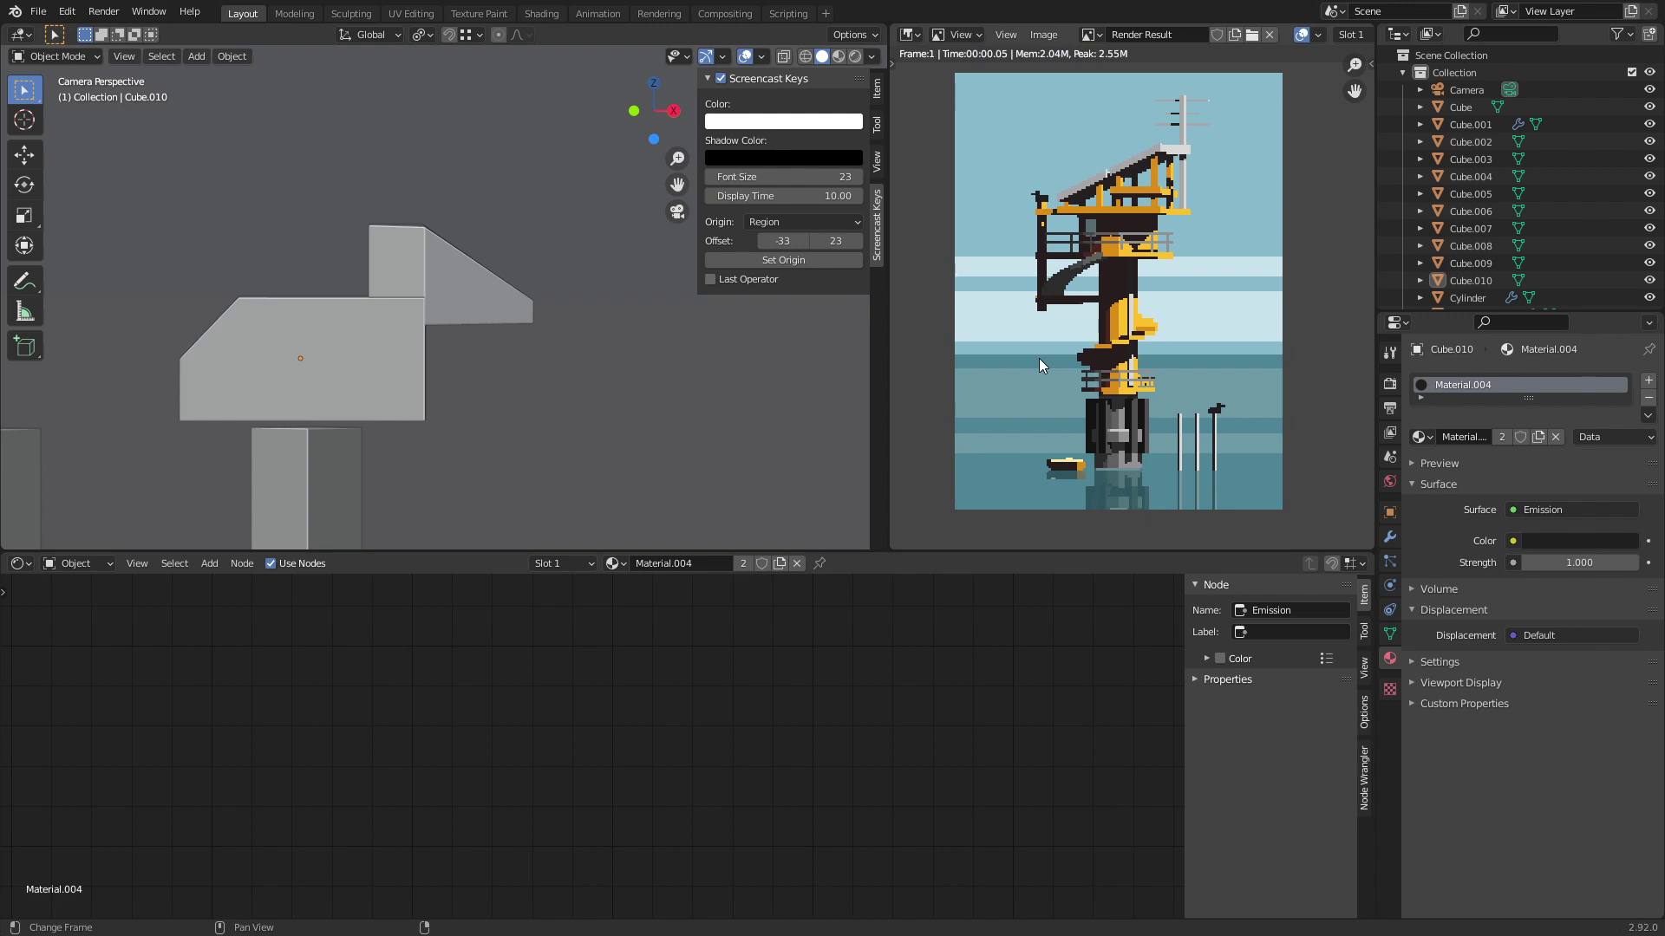
pyautogui.scroll(2, 1237, 431)
pyautogui.moveTo(1155, 327)
pyautogui.mouseDown(button='middle')
pyautogui.moveTo(1109, 234)
pyautogui.moveTo(1163, 324)
pyautogui.mouseUp(button='middle')
pyautogui.scroll(-1, 1153, 304)
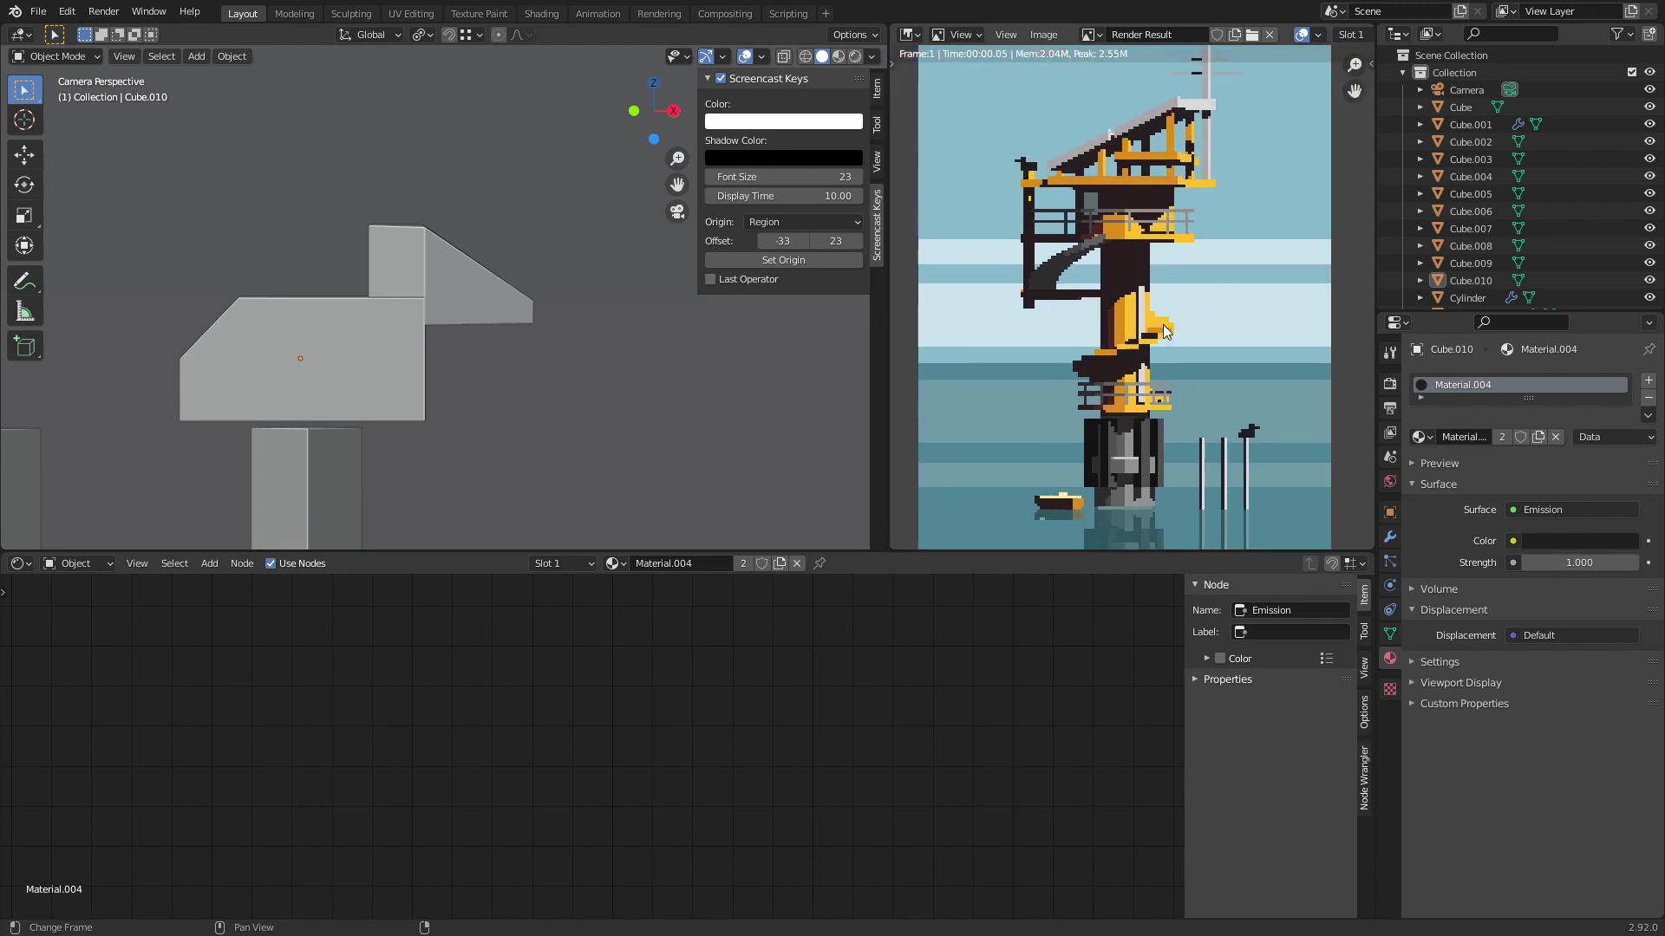
# Step: Select the beak part of the second bird's mesh and add a second material slot with a new material
pyautogui.press('Tab')
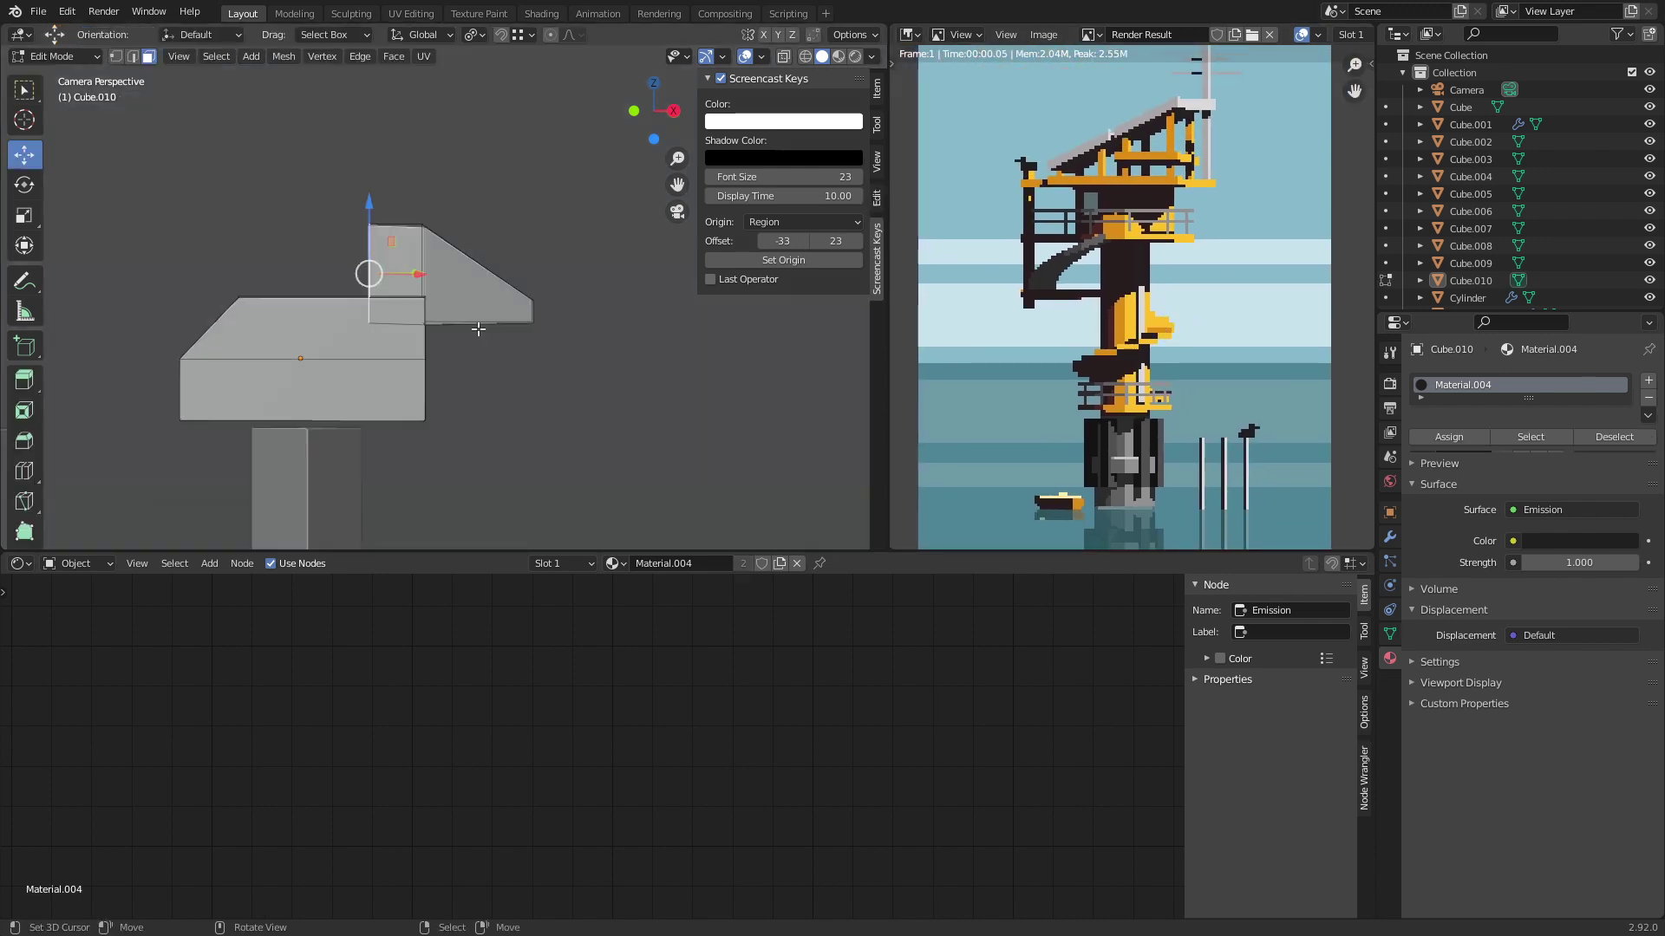
pyautogui.click(484, 293)
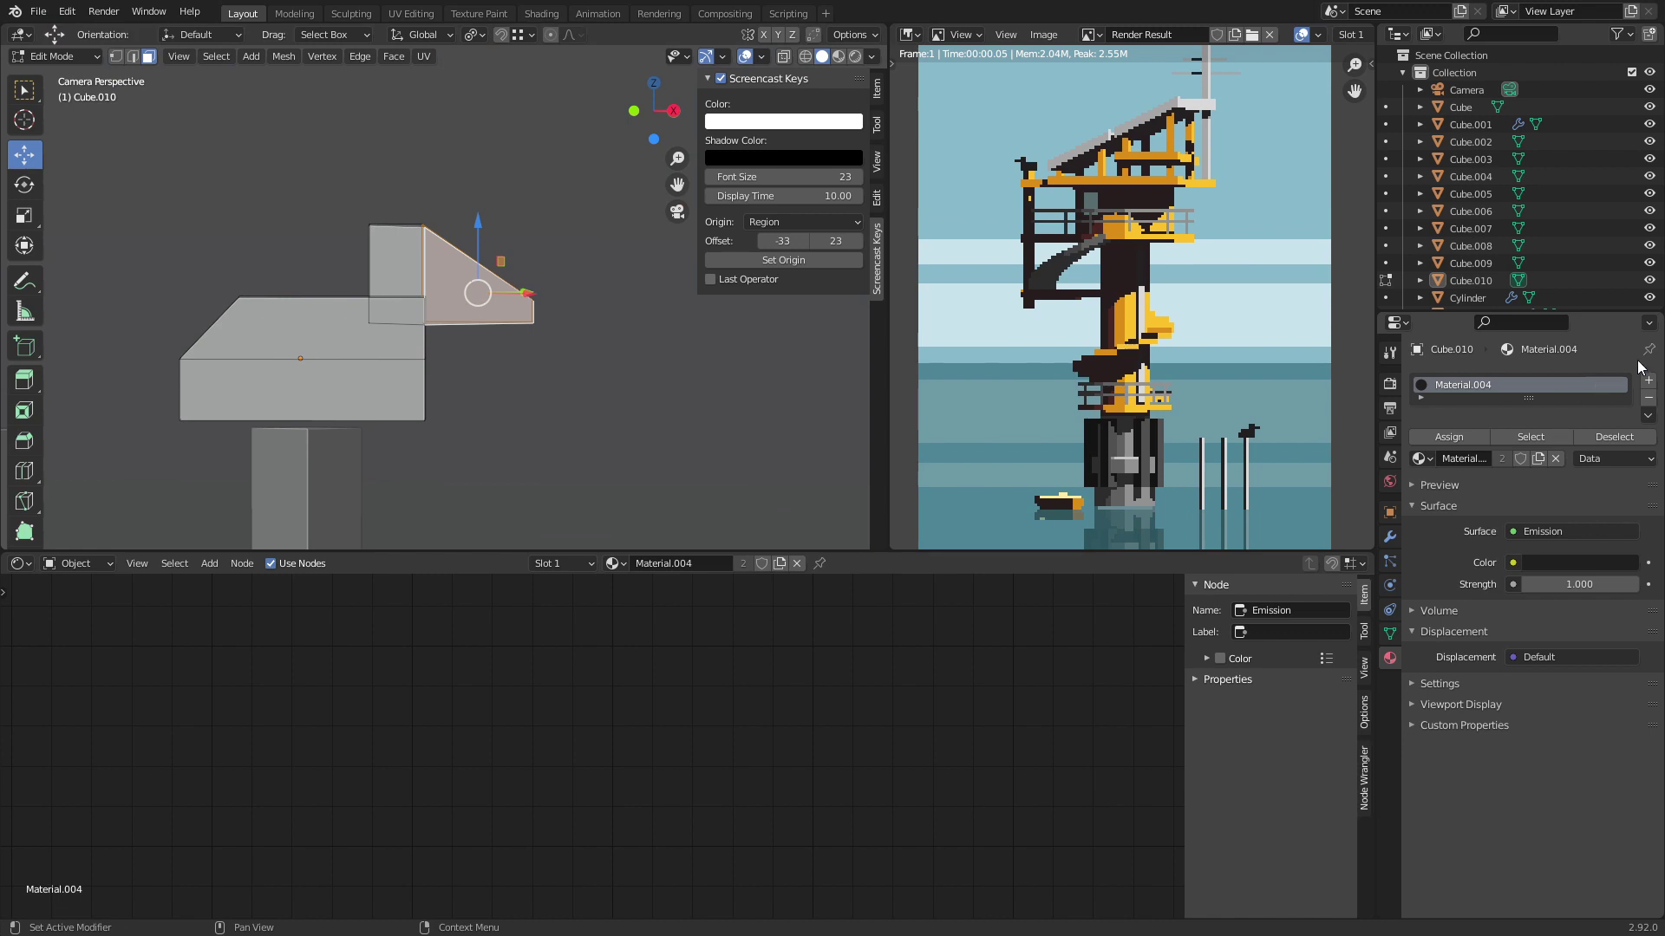
pyautogui.click(1648, 382)
pyautogui.click(1476, 498)
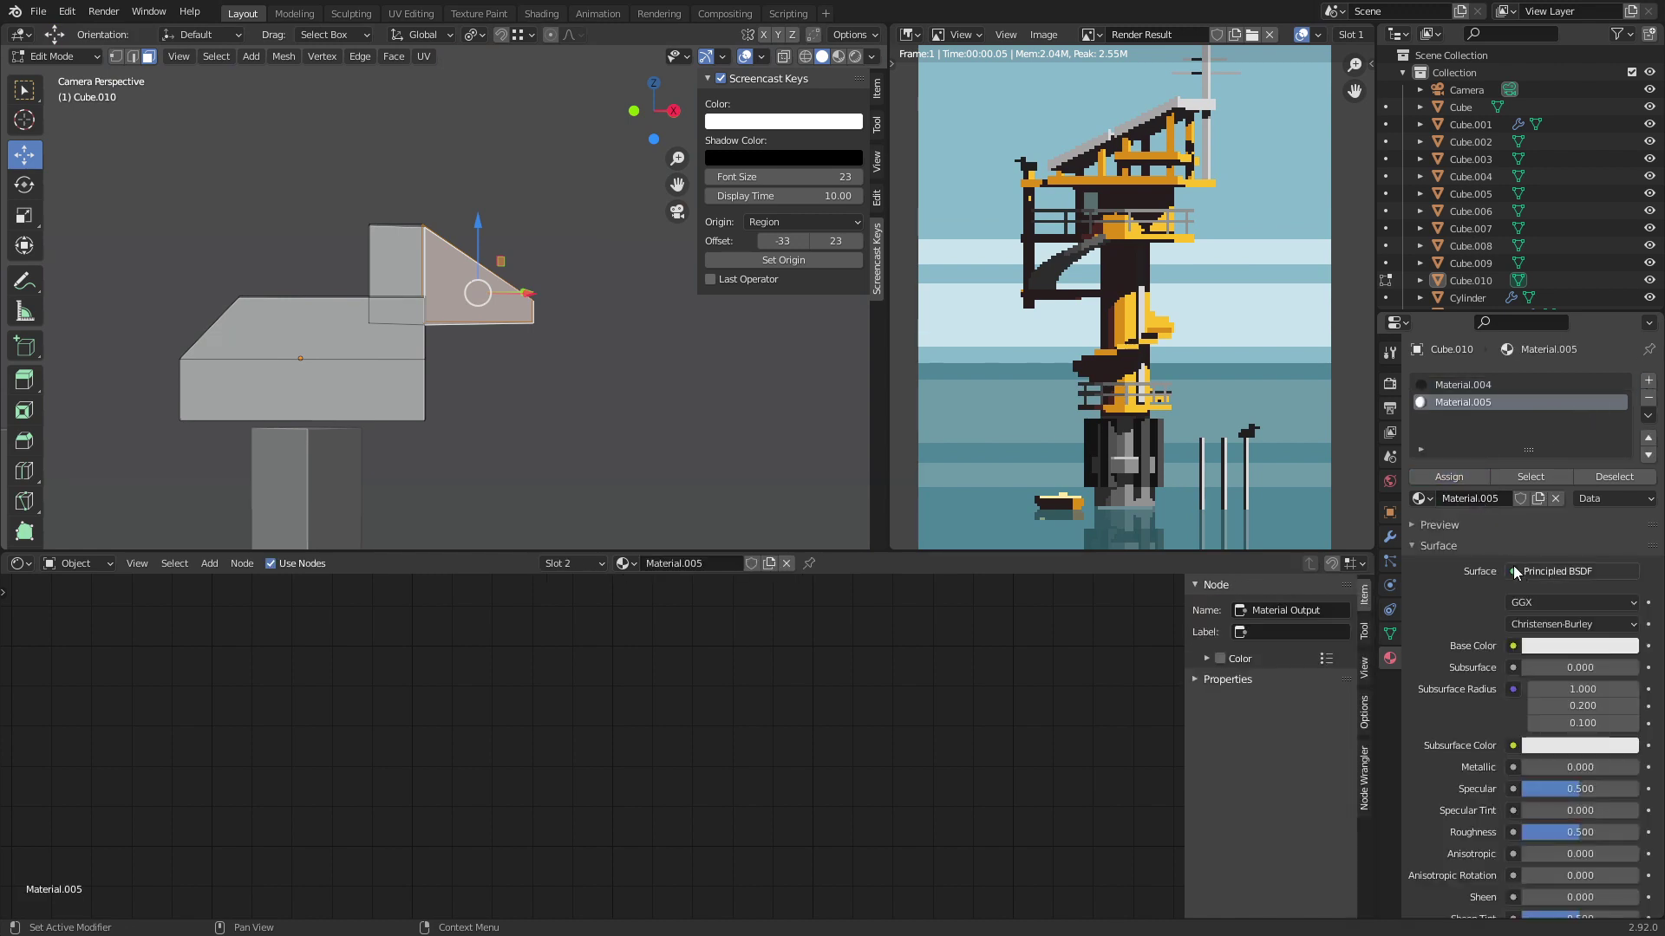
# Step: Change the new beak material's surface to Emission and give it an orange color
pyautogui.click(1512, 569)
pyautogui.click(1497, 456)
pyautogui.click(1579, 602)
pyautogui.click(1559, 371)
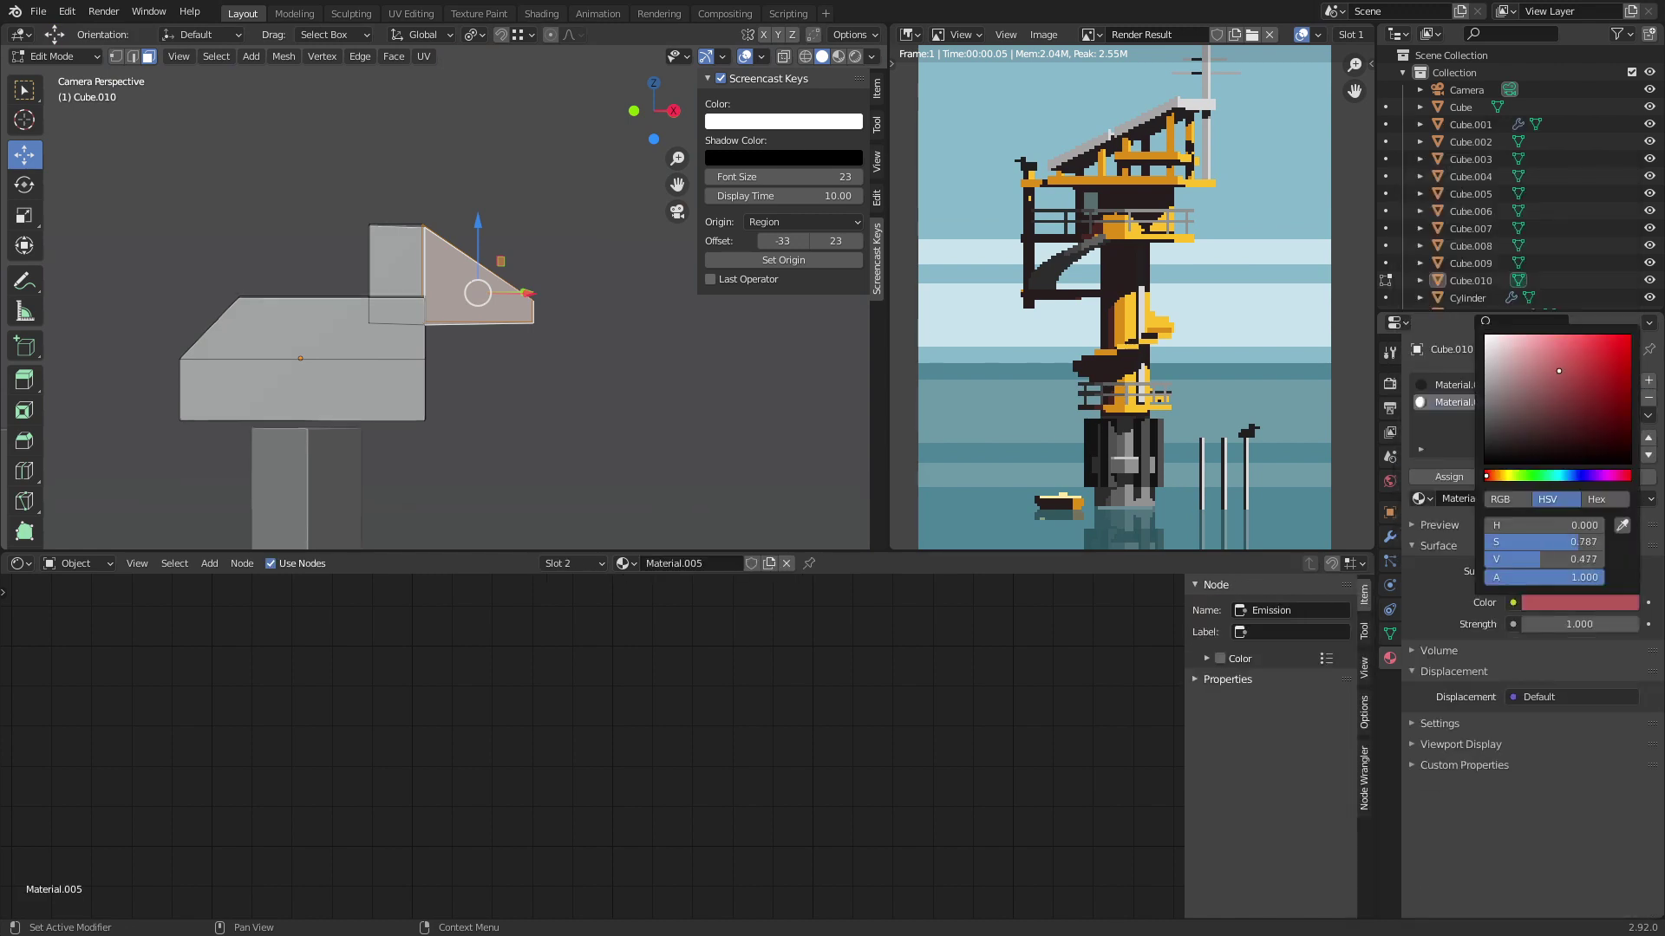
pyautogui.click(1496, 476)
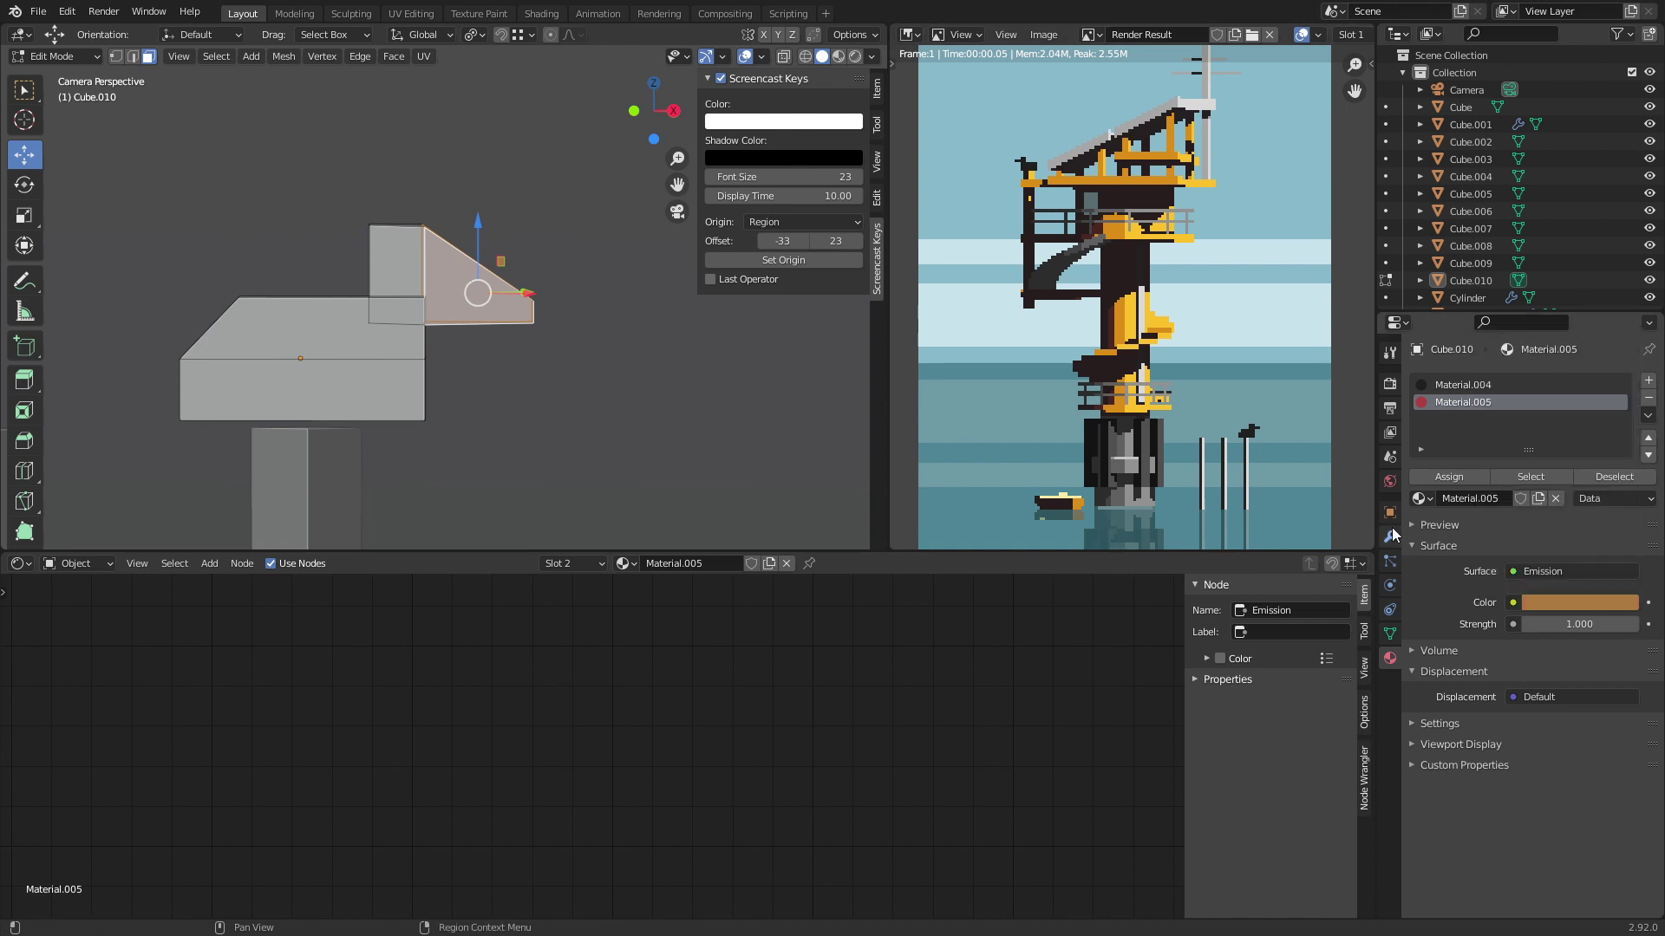
# Step: Leave mesh editing and recolor the beak material's emission to dark red
pyautogui.press('Tab')
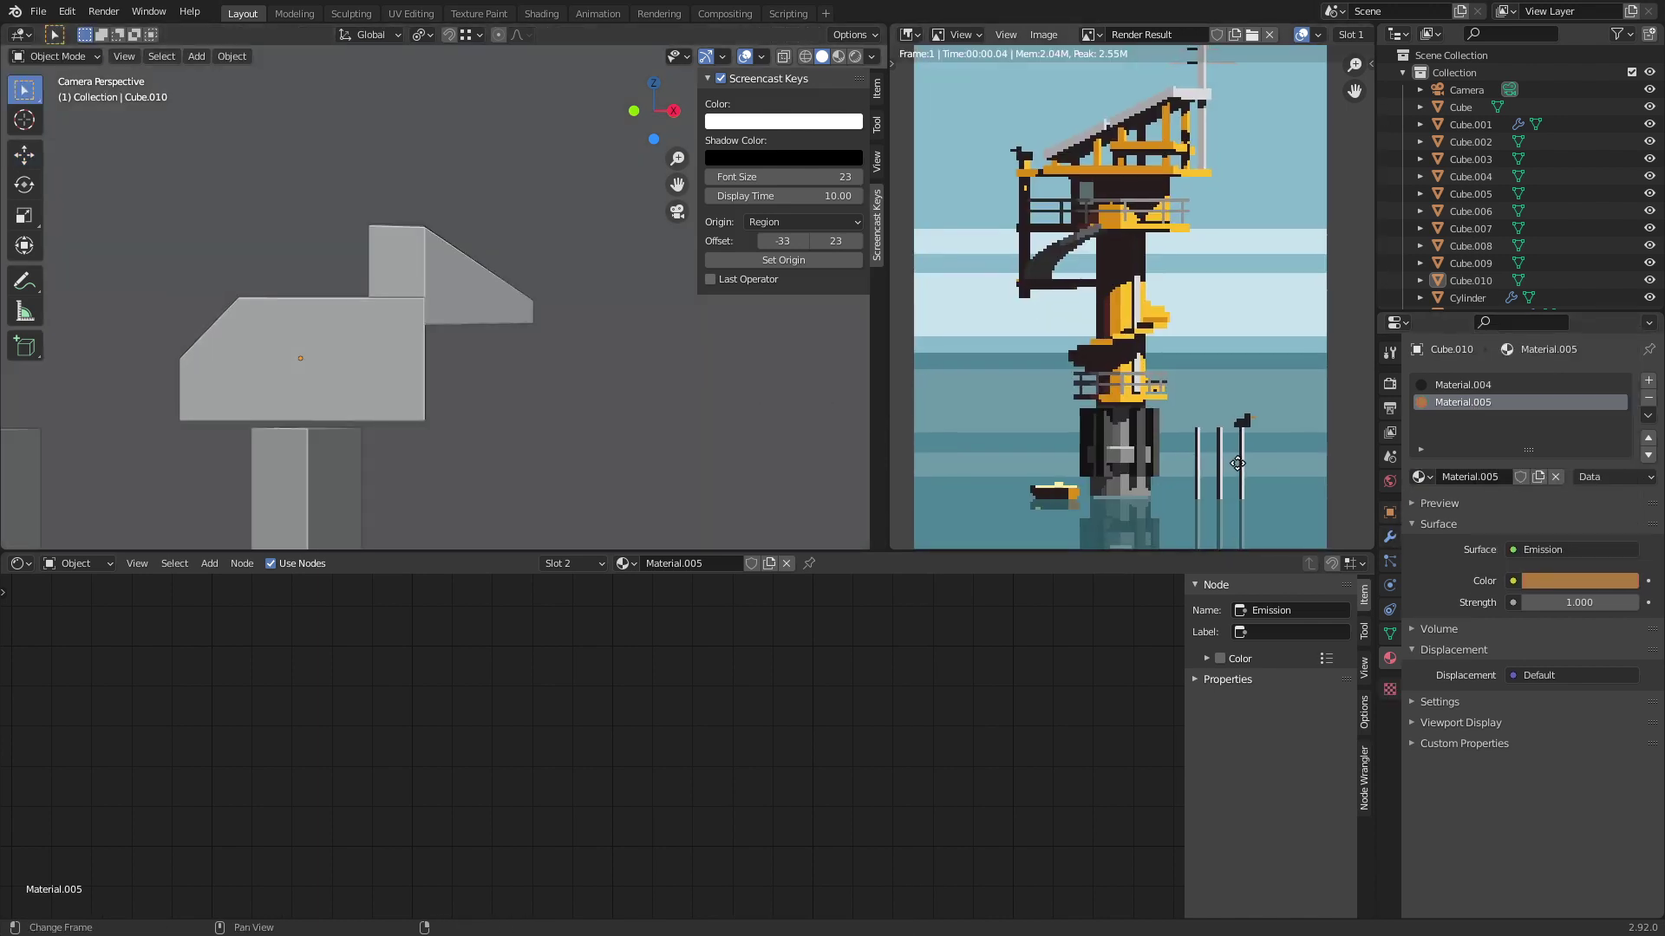
pyautogui.click(1542, 581)
pyautogui.click(1490, 455)
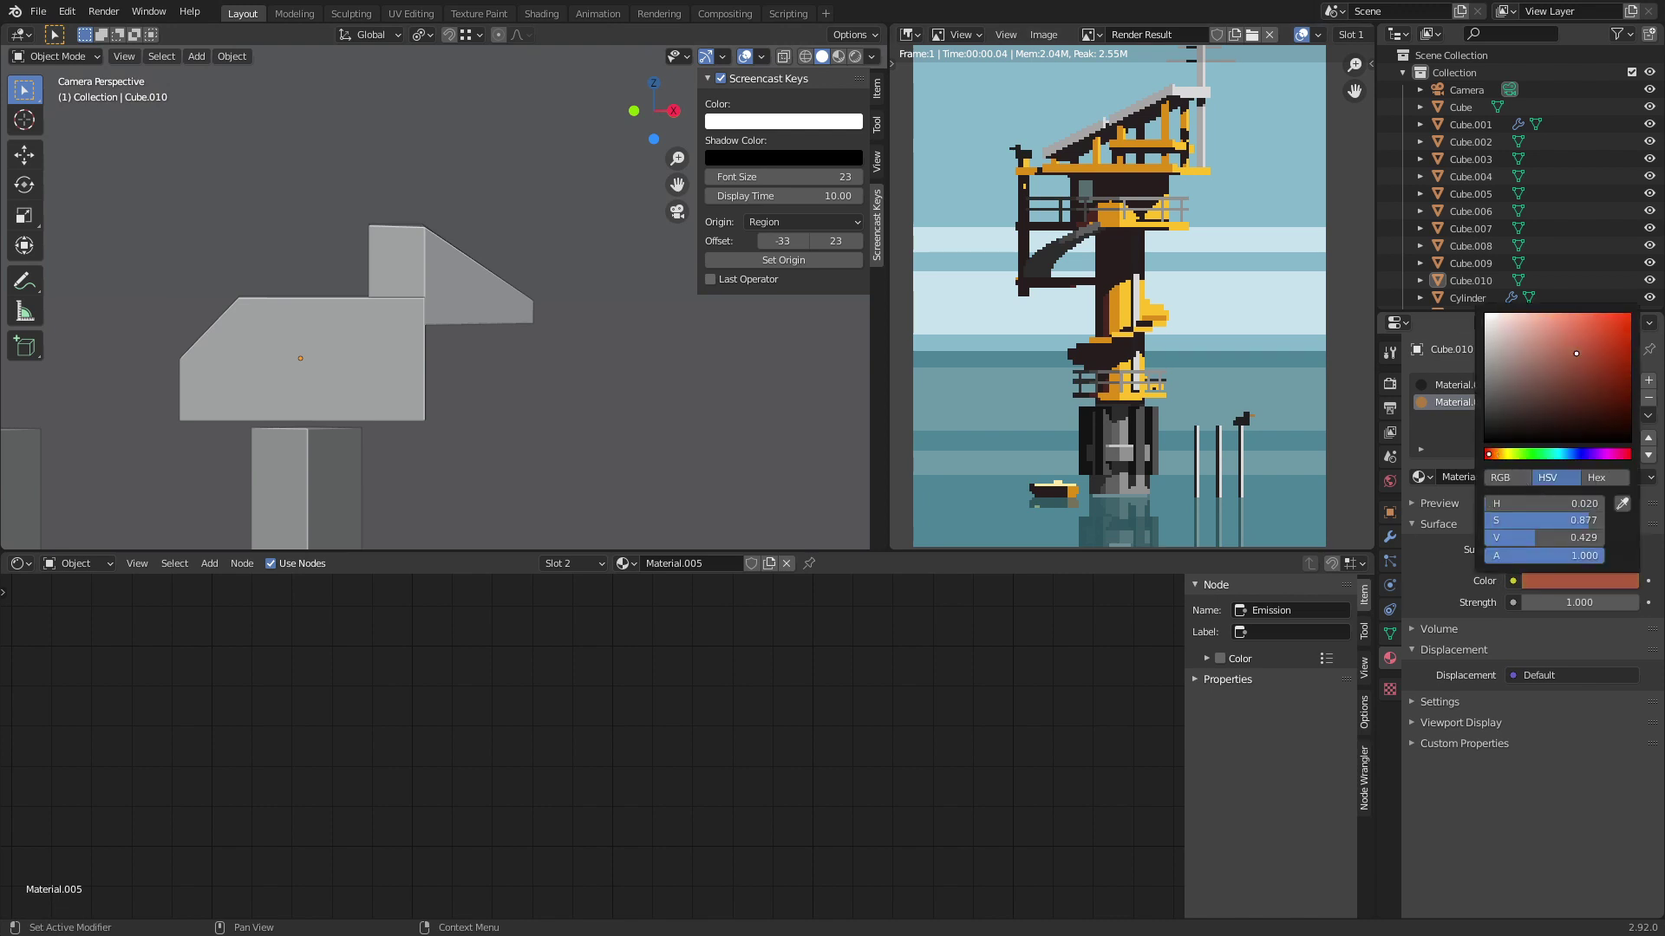
pyautogui.click(1572, 376)
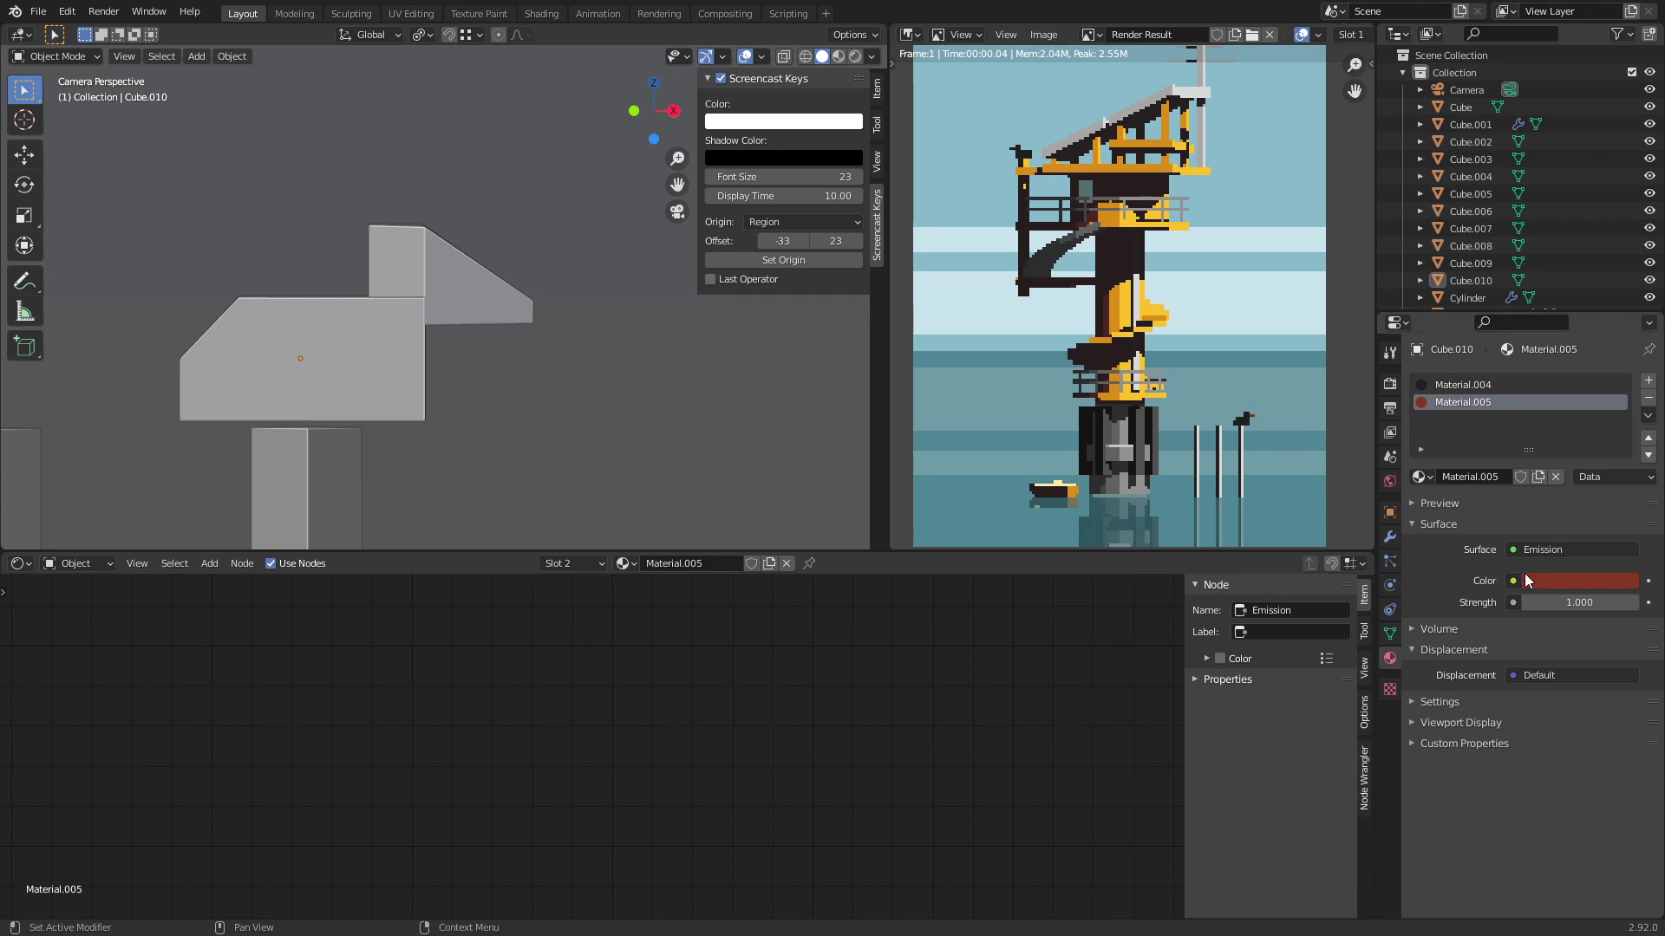
pyautogui.moveTo(1193, 380); pyautogui.dragTo(1198, 397, button='middle')
# Step: Link the second bird's object data to the corner-post bird and render the scene
pyautogui.scroll(-7, 442, 187)
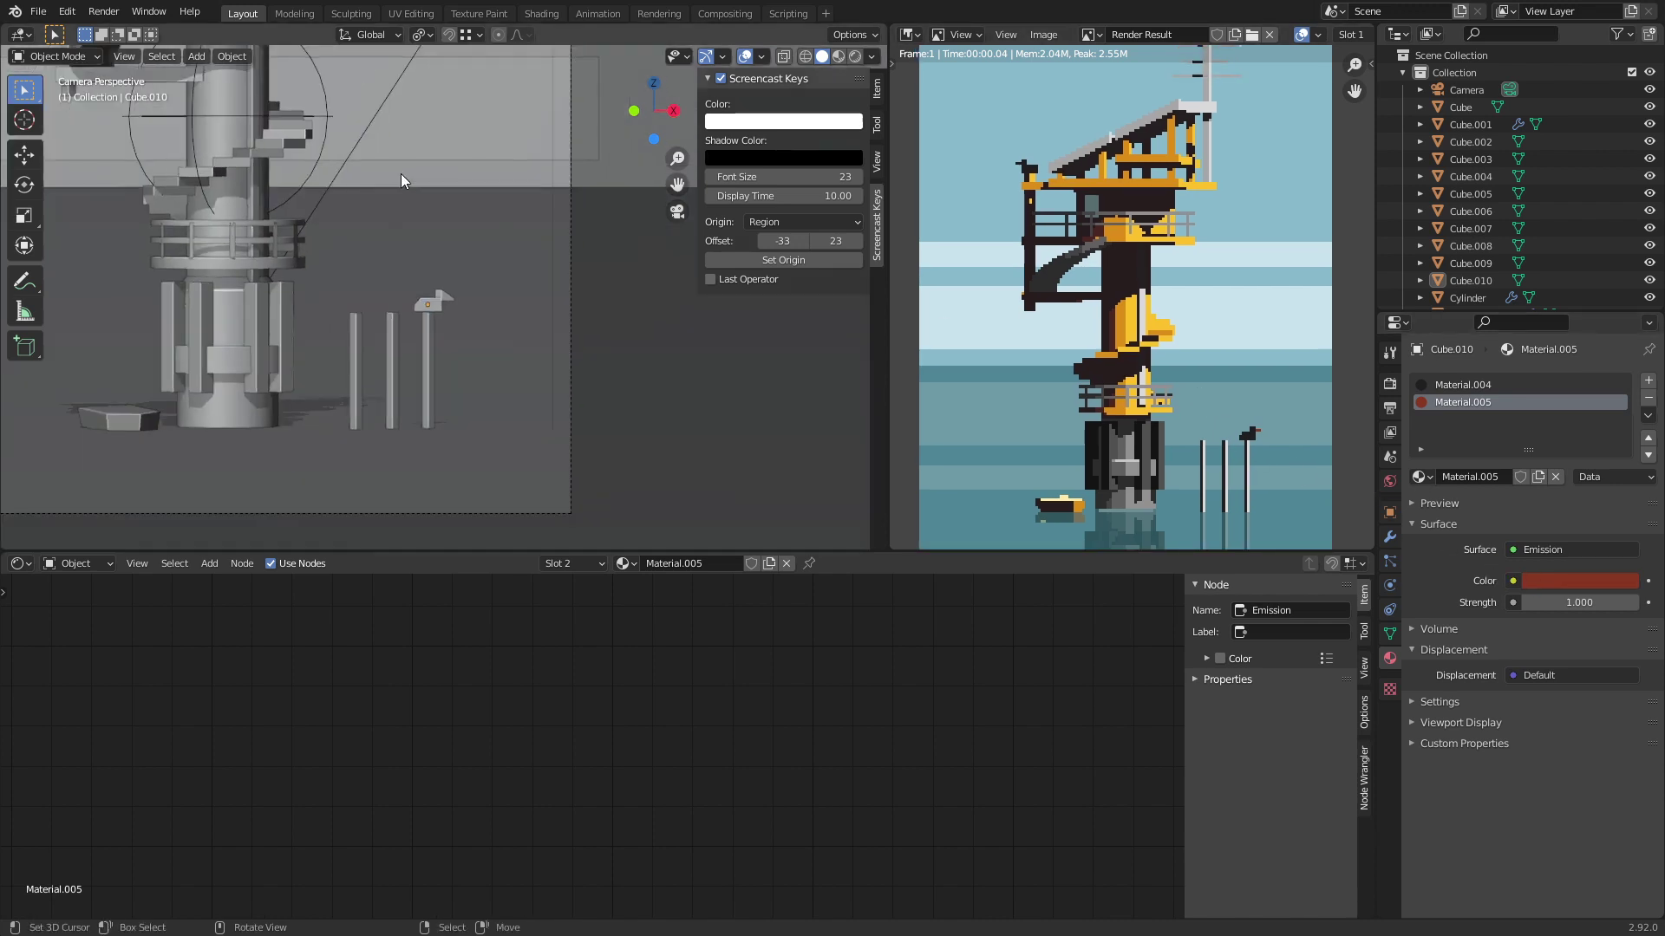
pyautogui.keyDown('shift'); pyautogui.moveTo(401, 179); pyautogui.dragTo(432, 508, button='middle'); pyautogui.keyUp('shift')
pyautogui.click(342, 178)
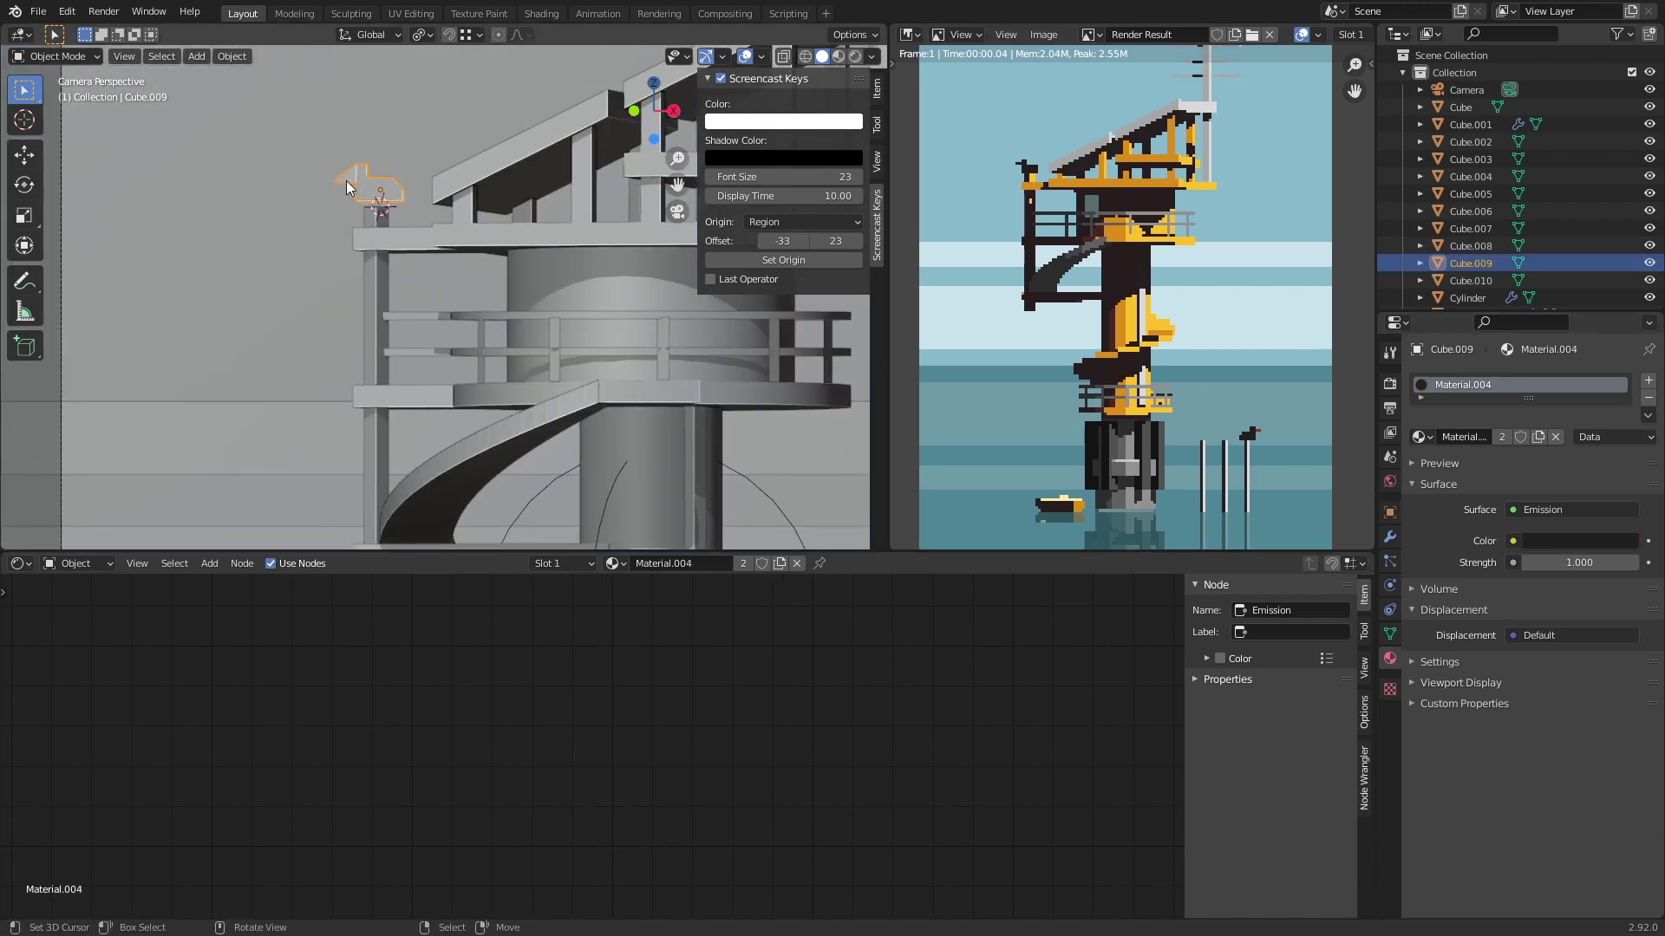
pyautogui.press('Tab')
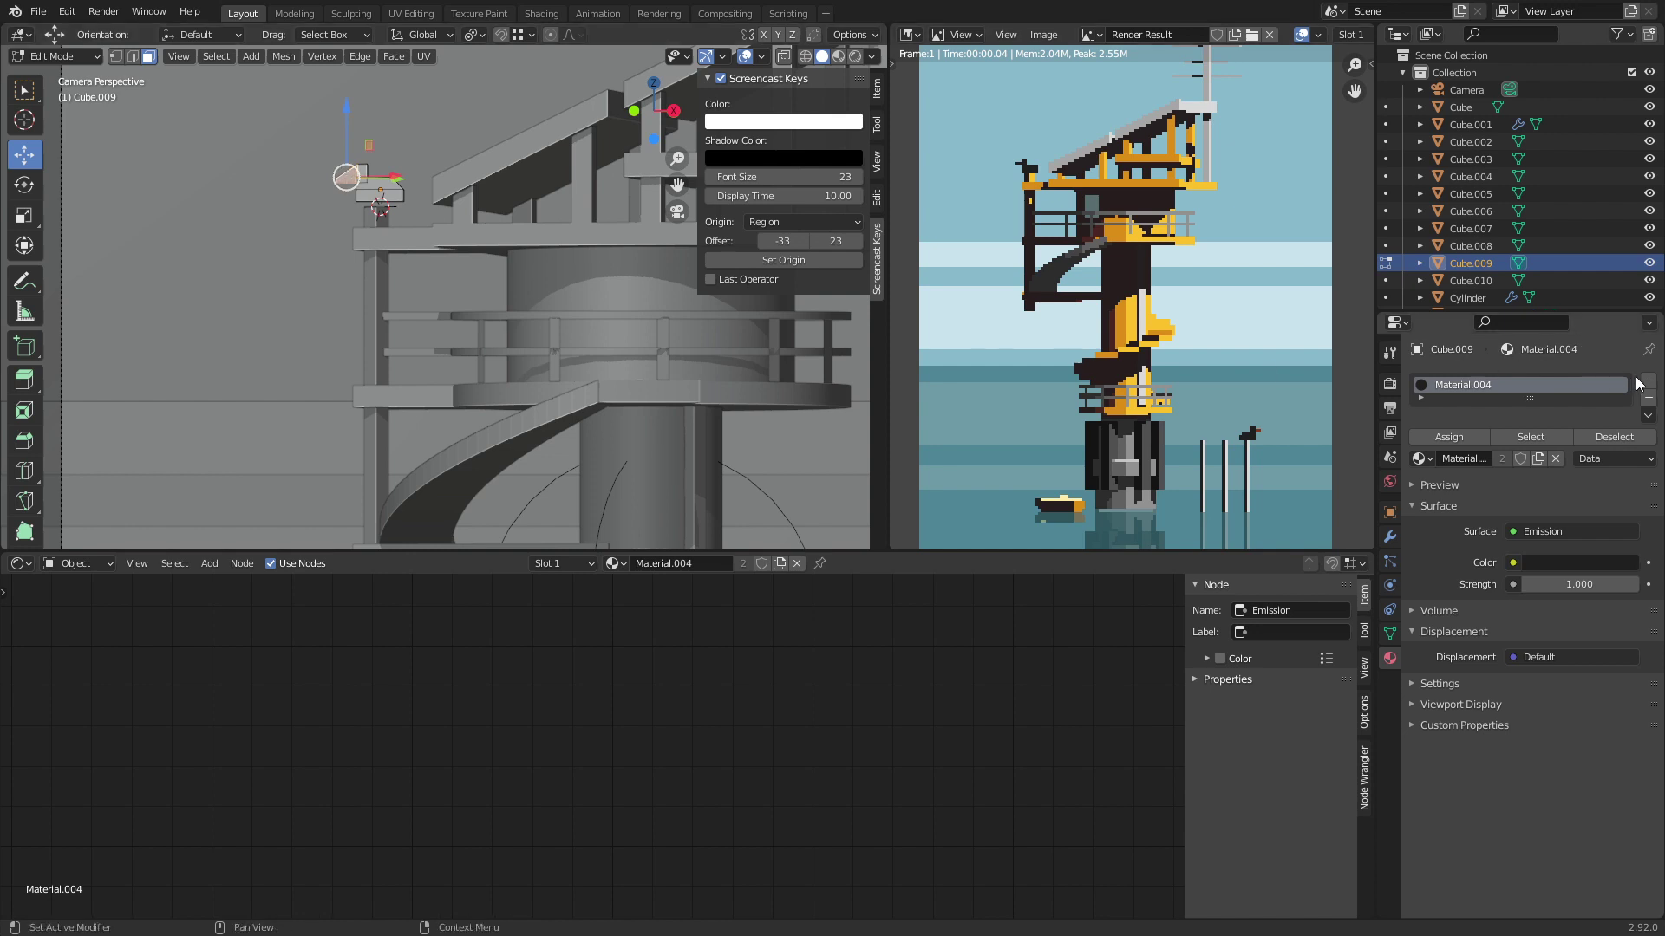
pyautogui.press('Tab')
pyautogui.scroll(-6, 659, 331)
pyautogui.keyDown('shift'); pyautogui.moveTo(647, 331); pyautogui.dragTo(593, 300, button='middle'); pyautogui.keyUp('shift')
pyautogui.keyDown('shift'); pyautogui.click(575, 480); pyautogui.keyUp('shift')
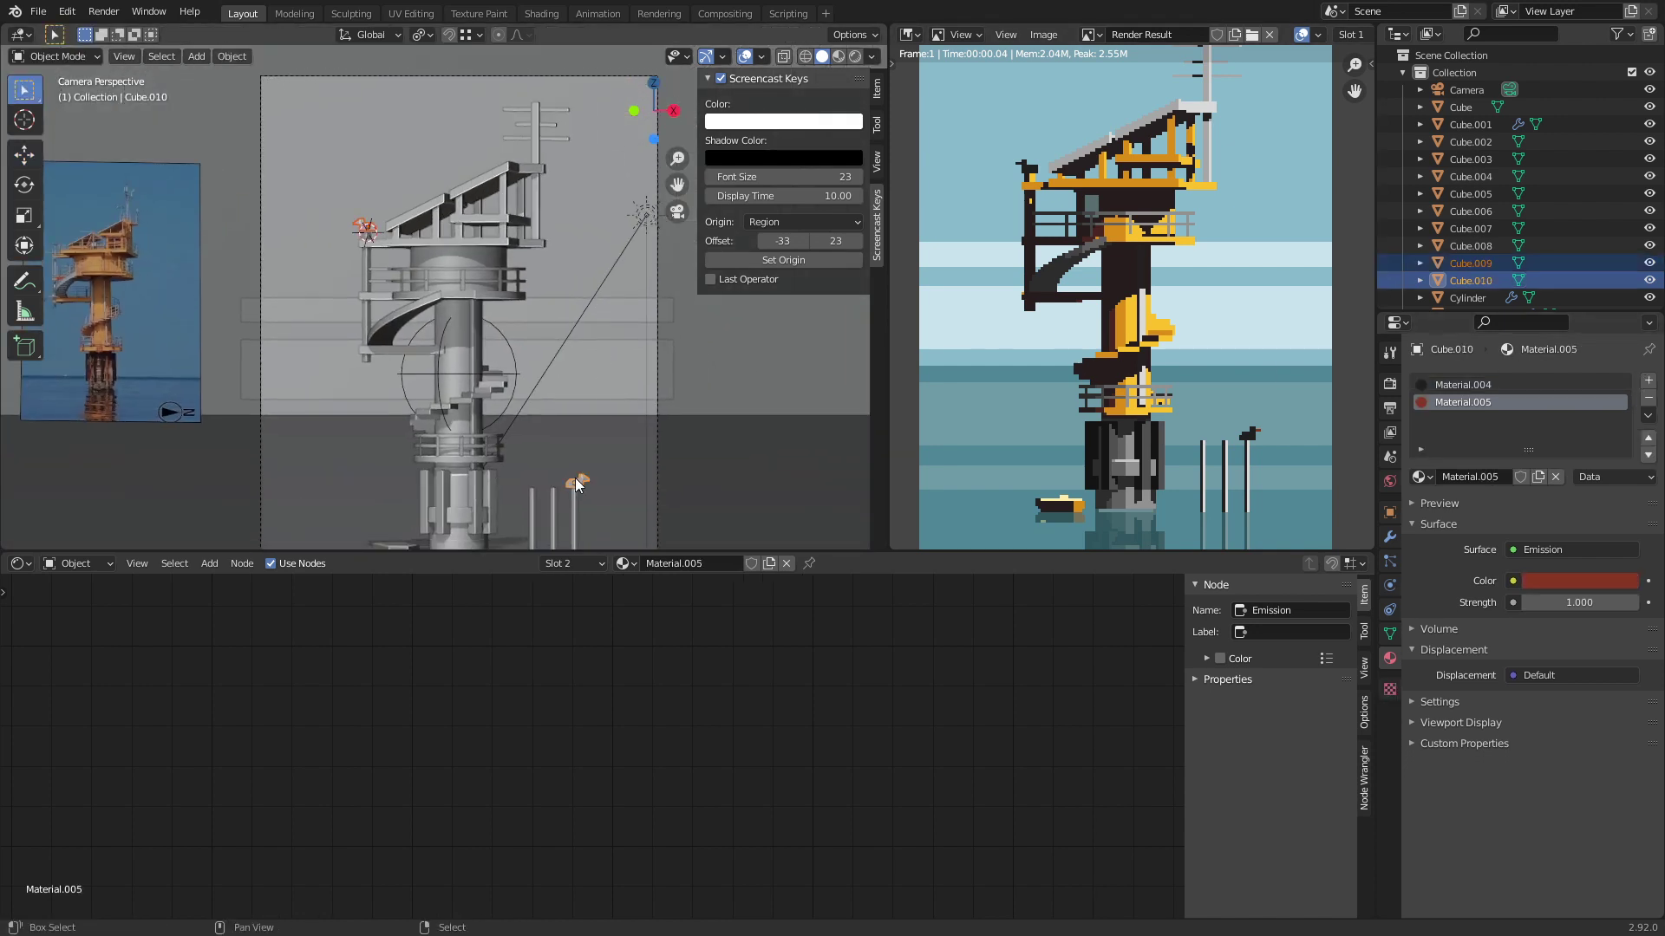
pyautogui.hotkey('ctrl', 'l')
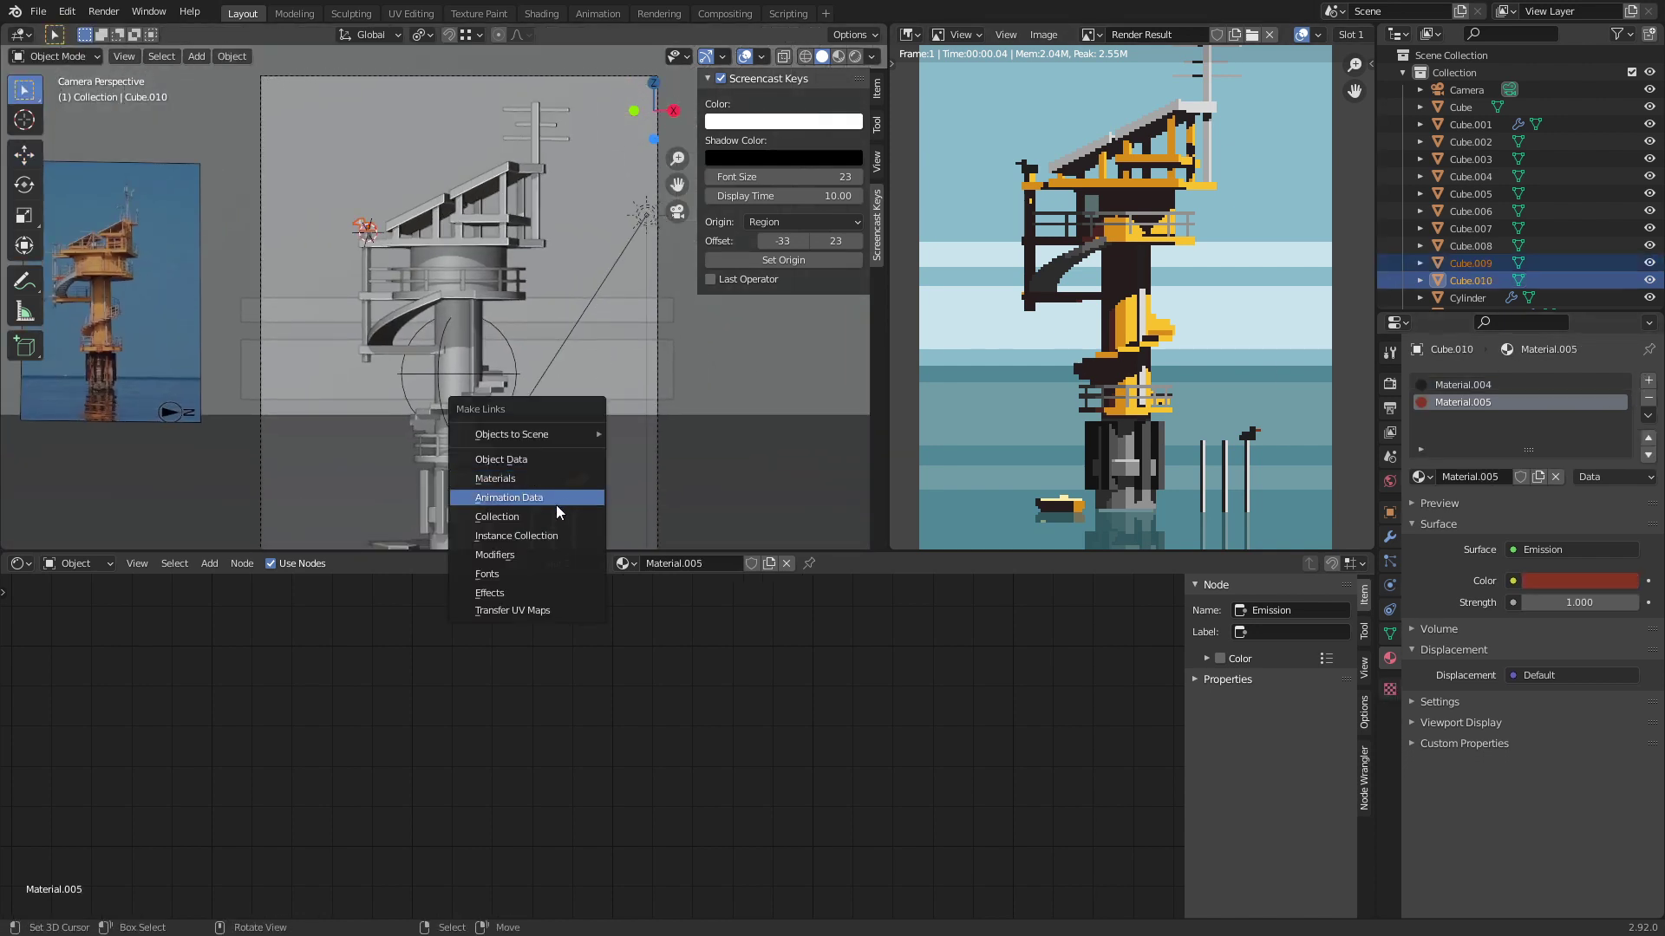
pyautogui.click(560, 459)
pyautogui.press('F12')
# Step: Examine the render as a whole and up close around the boat, the tower base and the rooftop antenna
pyautogui.scroll(-1, 1123, 286)
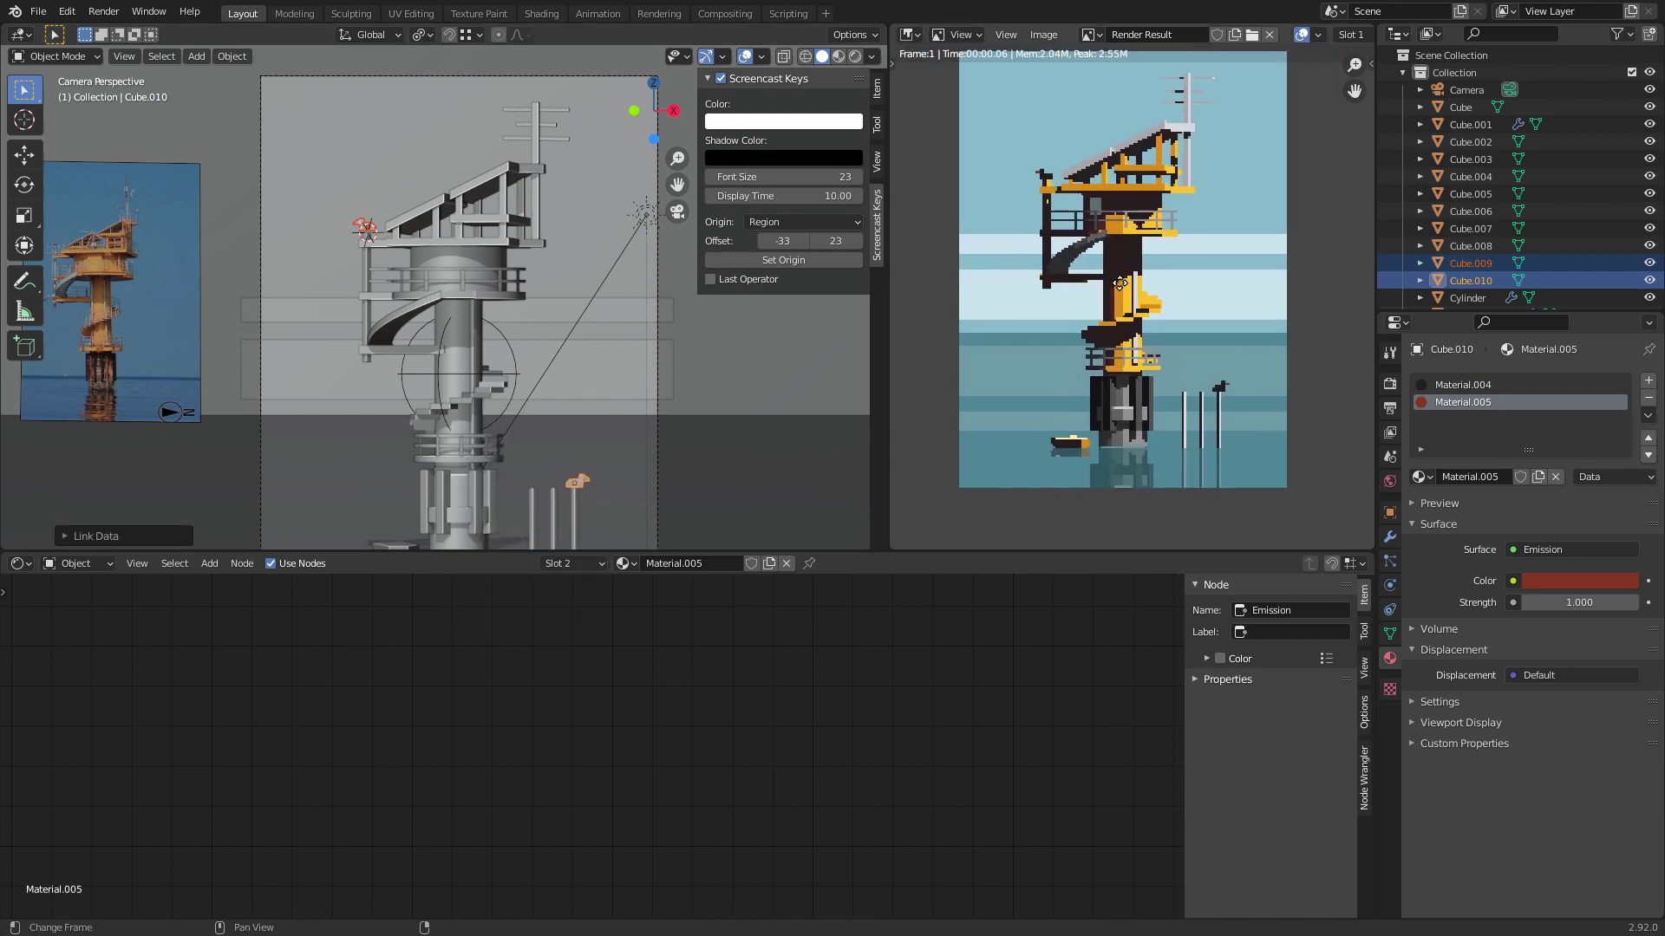
pyautogui.moveTo(1122, 290); pyautogui.dragTo(1113, 341, button='middle')
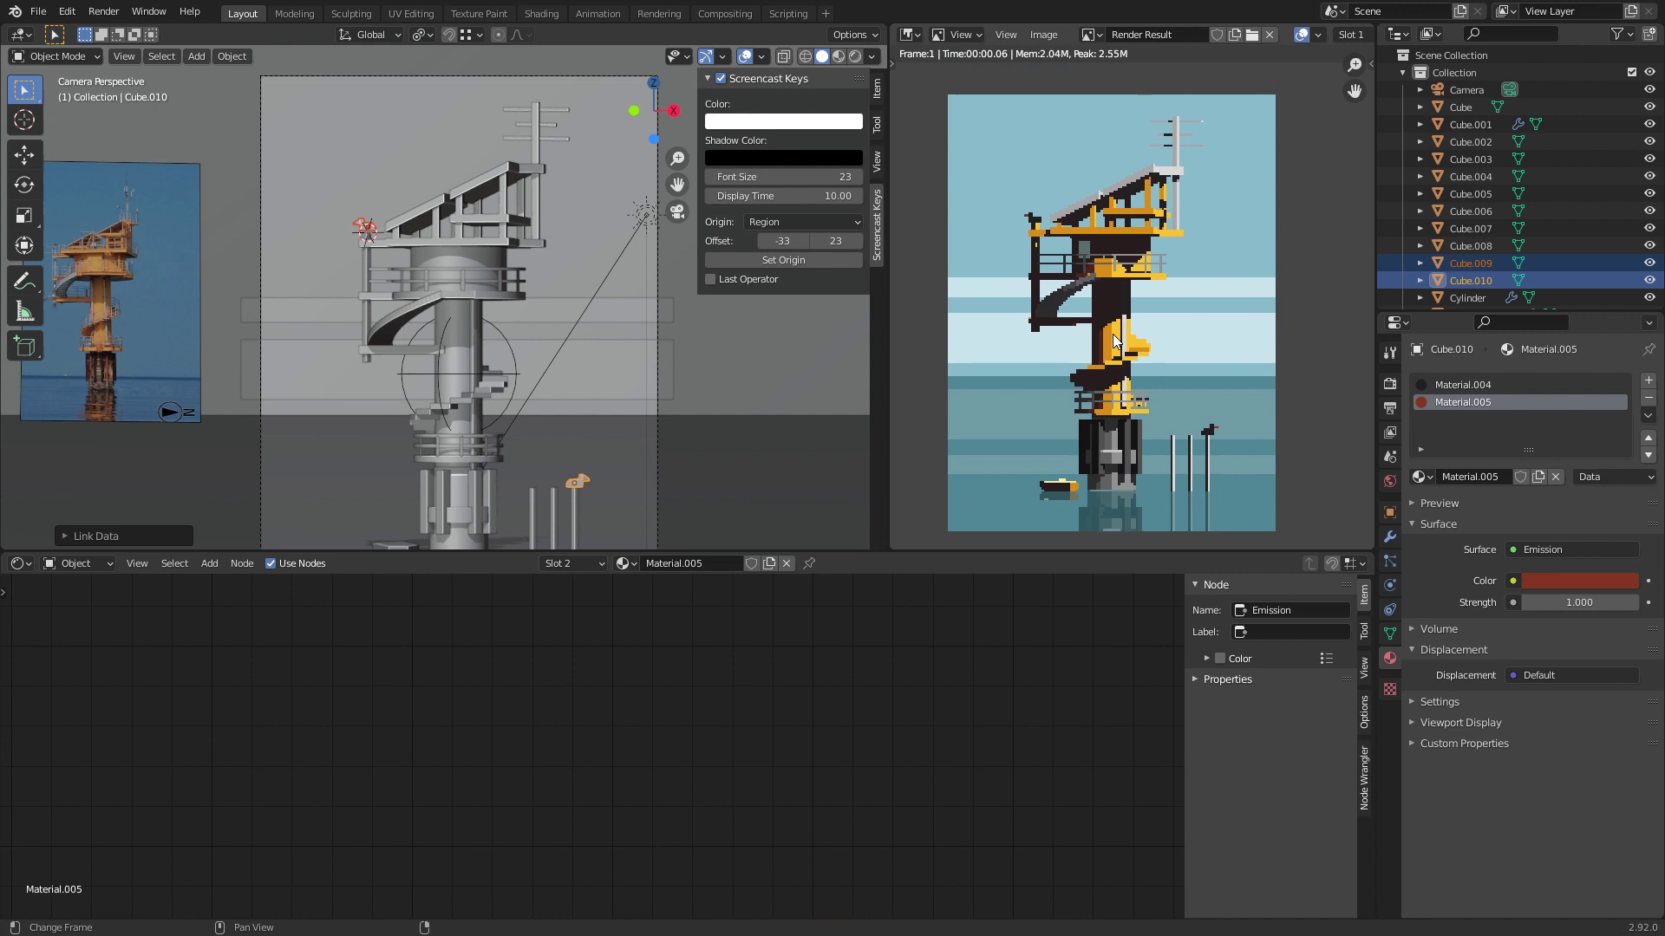
pyautogui.moveTo(1112, 334); pyautogui.dragTo(1122, 311, button='middle')
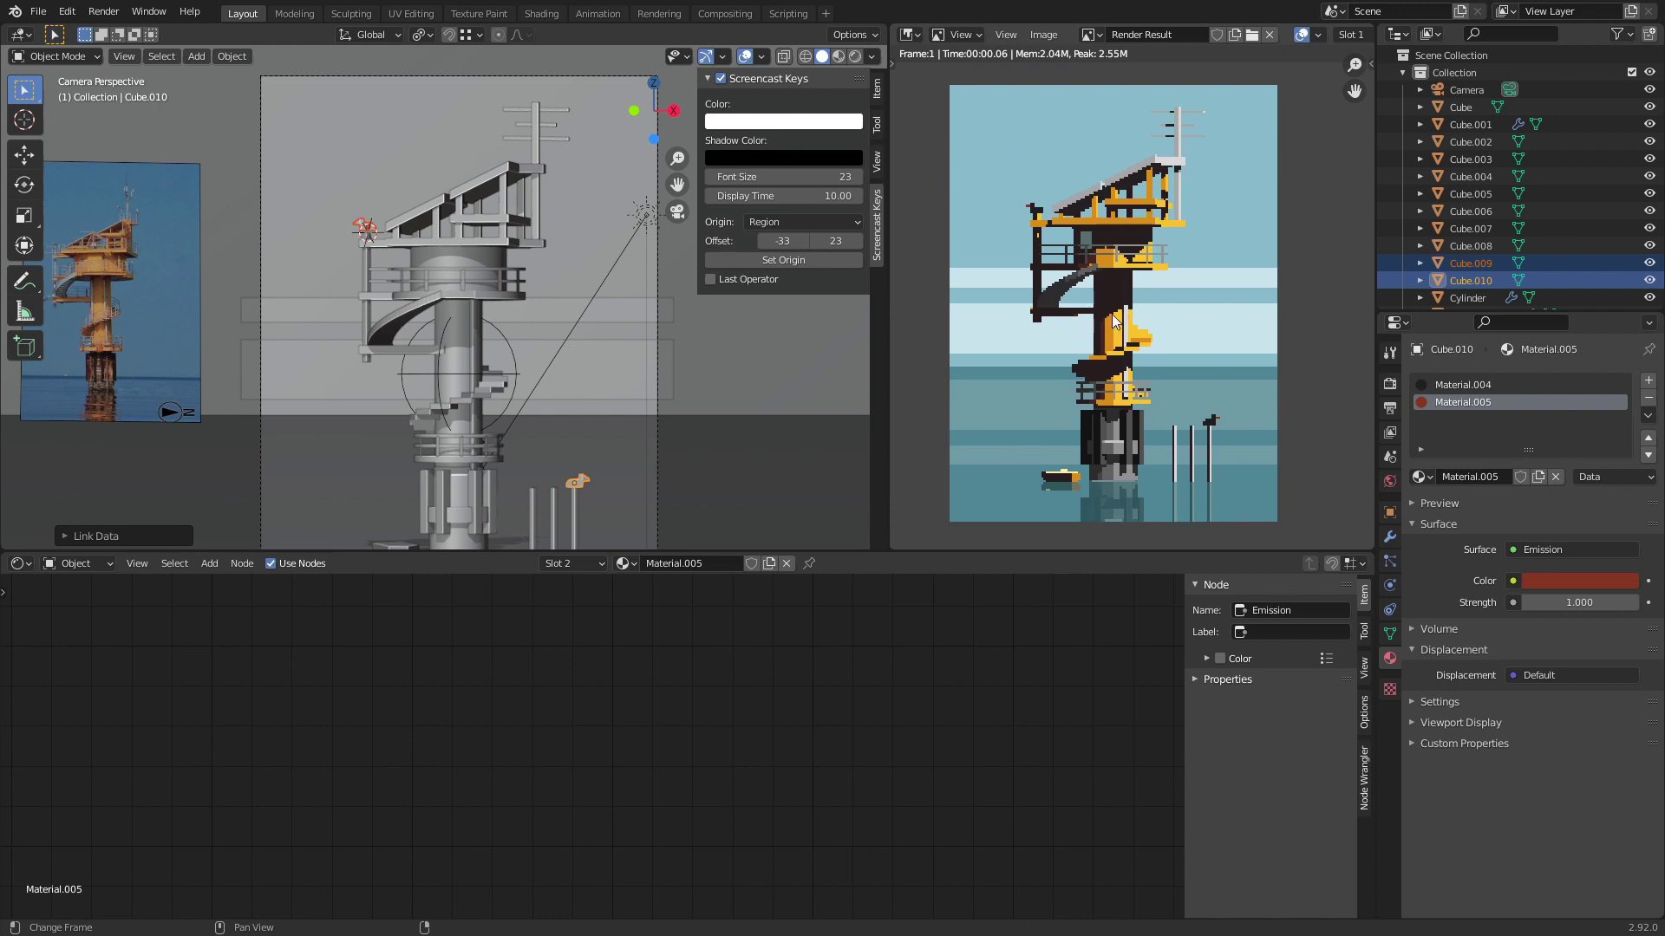
pyautogui.scroll(2, 1065, 501)
pyautogui.scroll(3, 1112, 303)
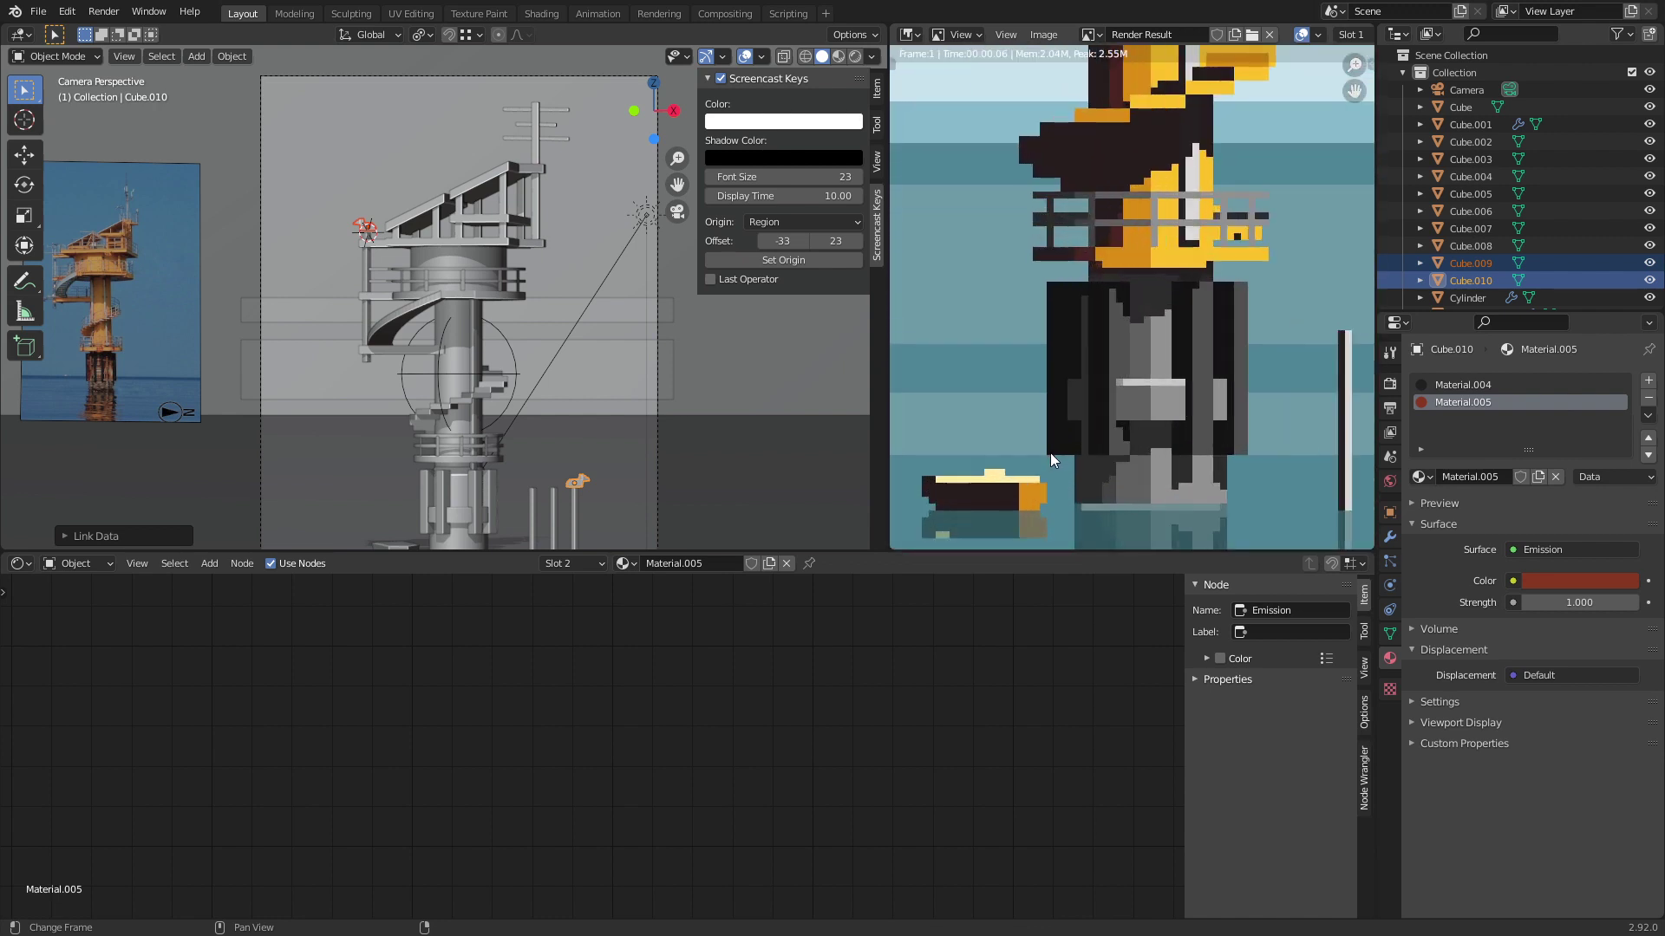
pyautogui.moveTo(958, 512); pyautogui.dragTo(1070, 459, button='middle')
pyautogui.scroll(-5, 1070, 460)
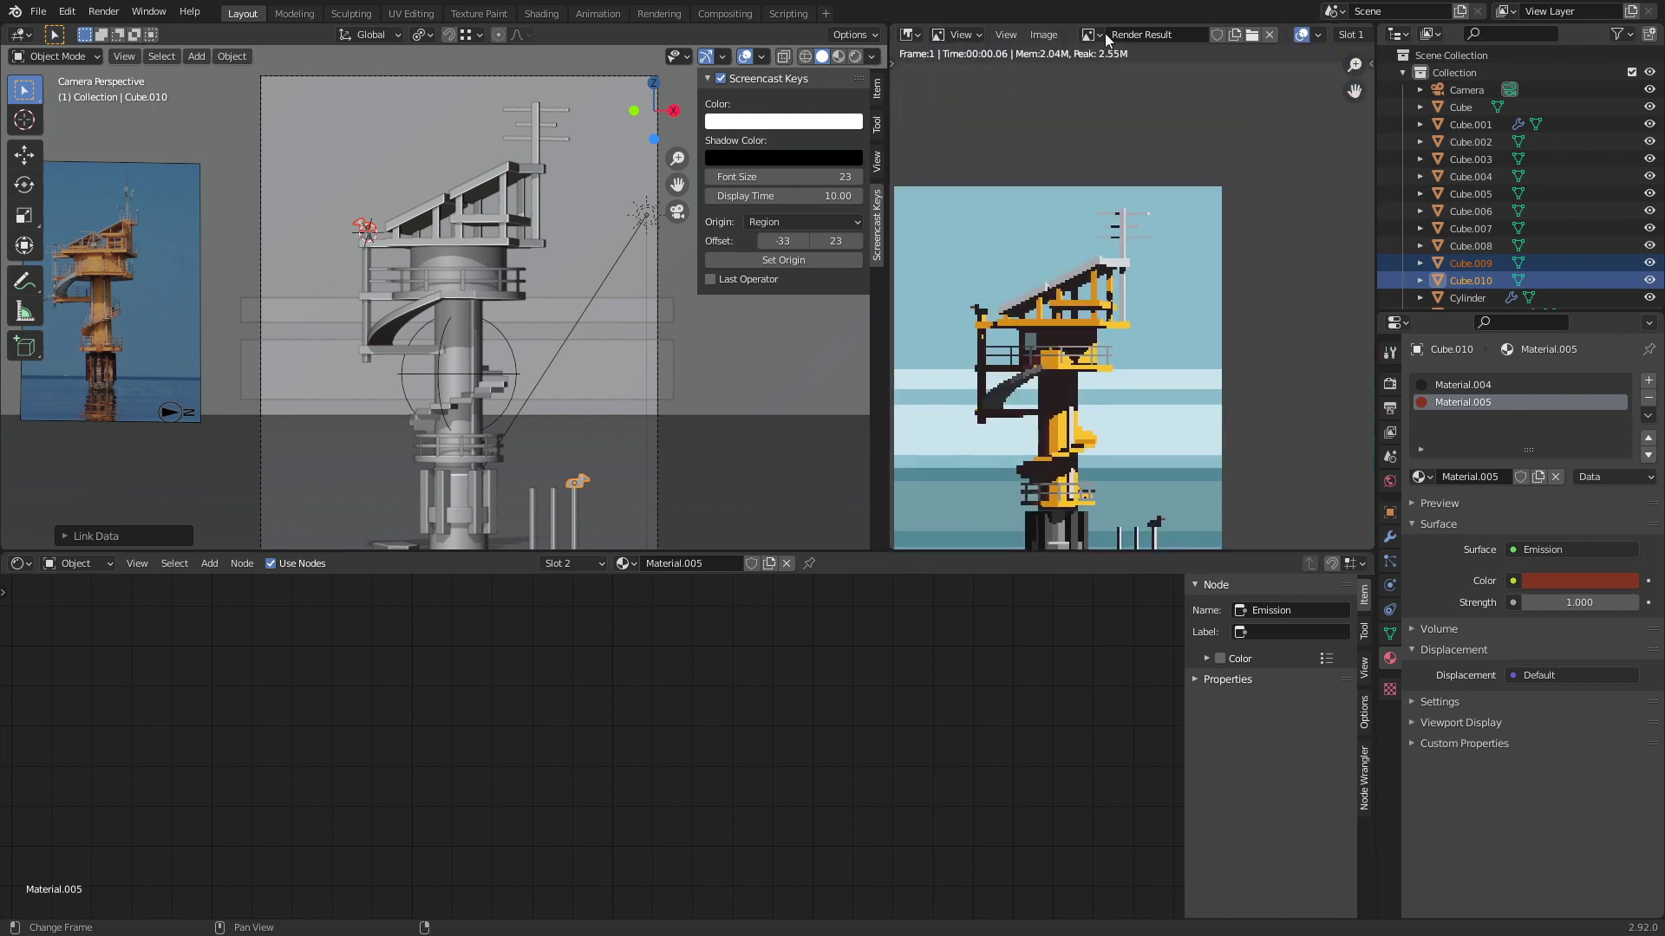
pyautogui.scroll(7, 1142, 165)
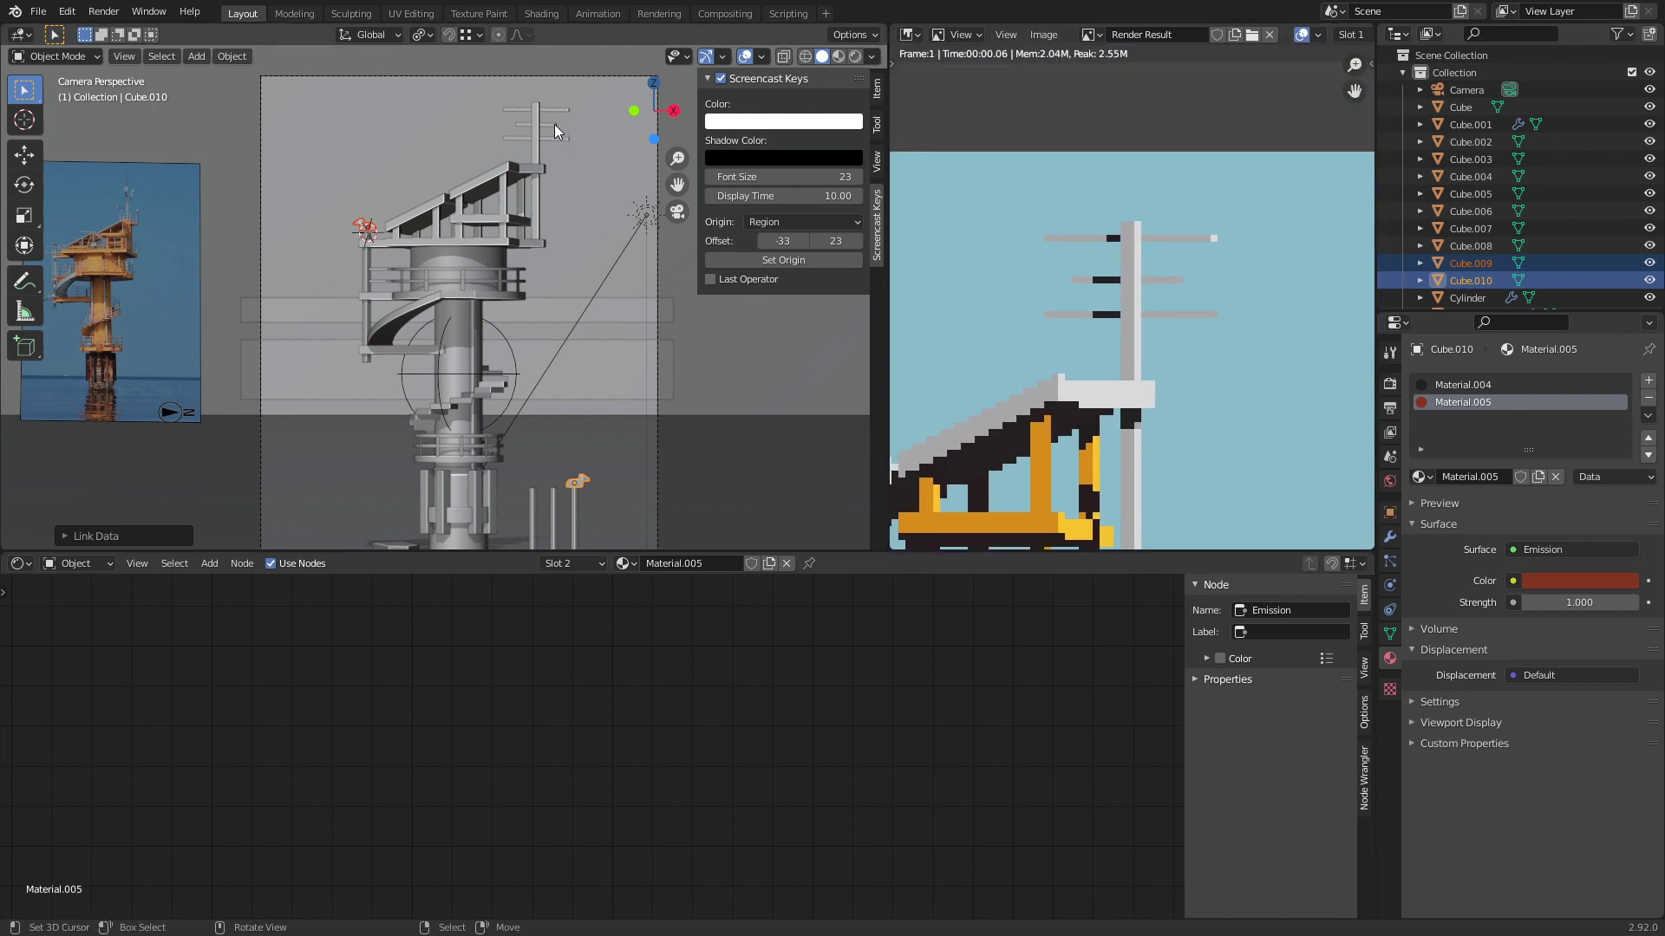
# Step: Select the three horizontal bars on the rooftop antenna and delete them
pyautogui.rightClick(553, 122)
pyautogui.keyDown('shift'); pyautogui.rightClick(559, 113); pyautogui.keyUp('shift')
pyautogui.keyDown('shift'); pyautogui.click(561, 139); pyautogui.keyUp('shift')
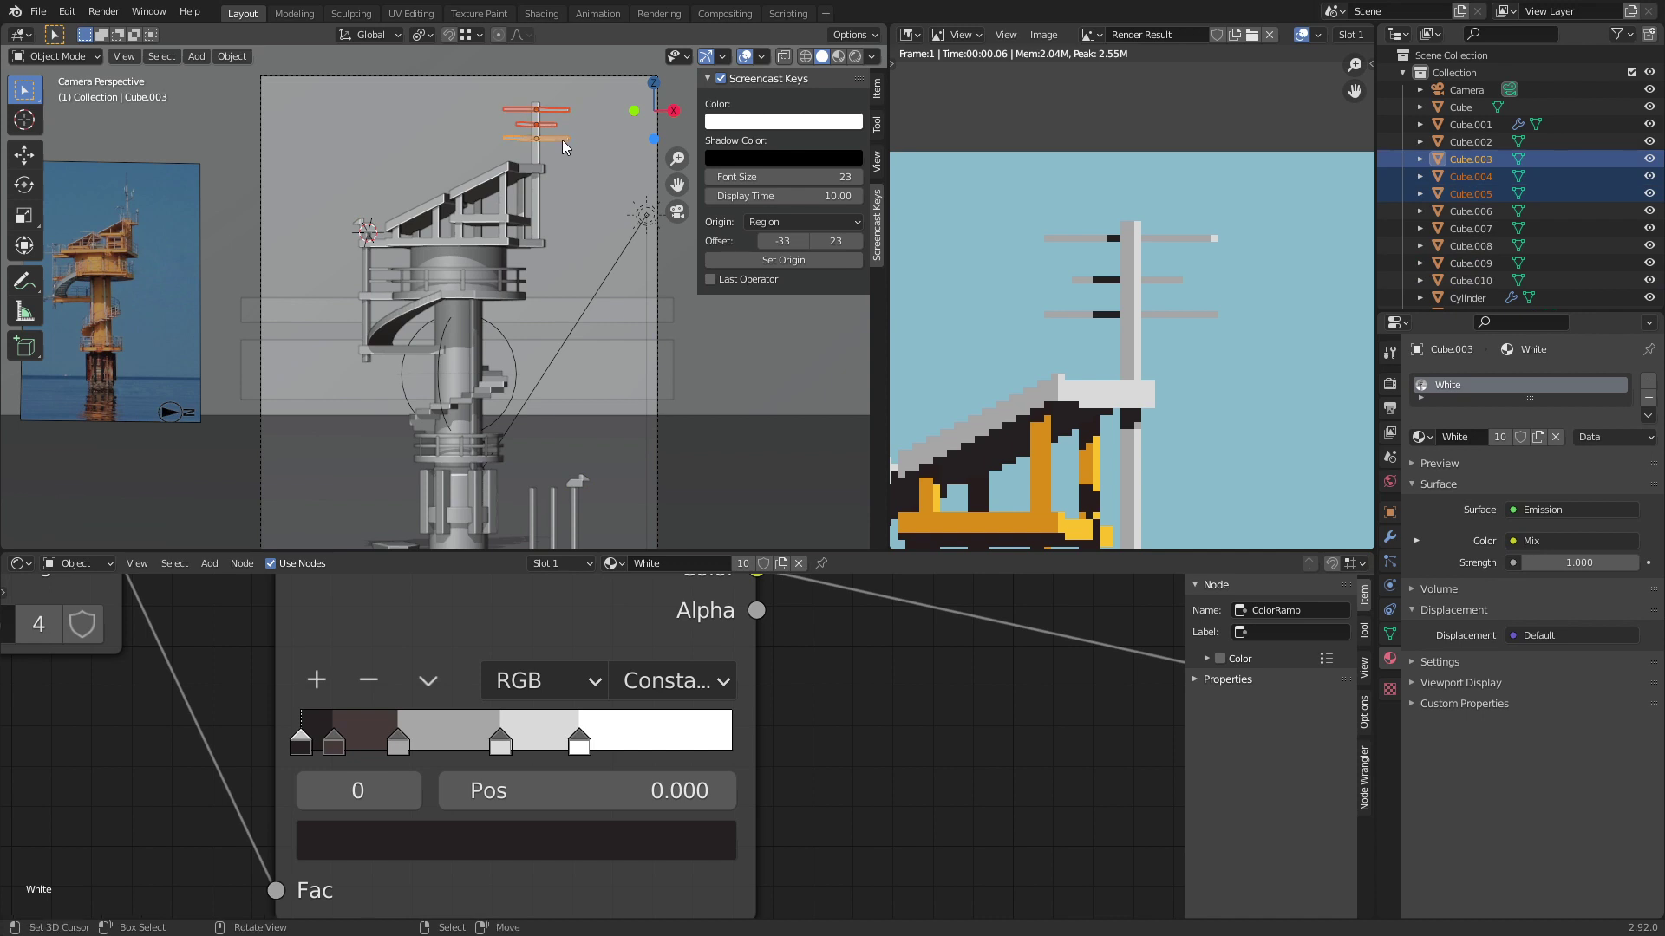
pyautogui.press('Delete')
# Step: Replace both White material slots on the antenna mast with the existing Yellow material and save the file
pyautogui.click(536, 123)
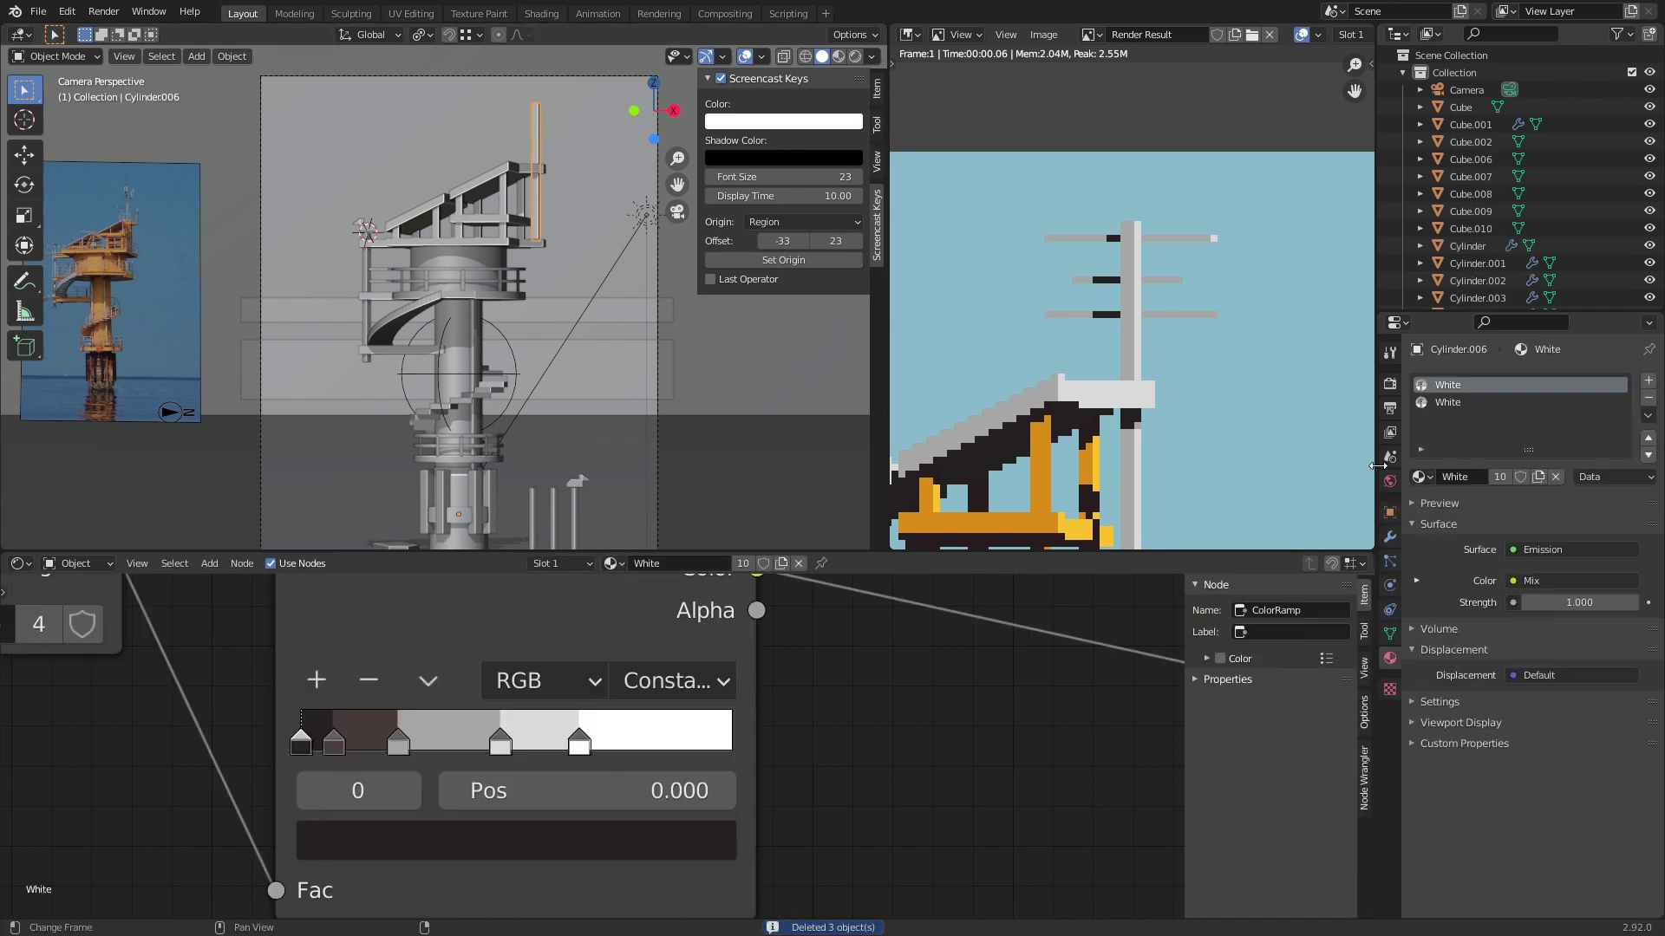
pyautogui.click(1647, 399)
pyautogui.click(1647, 399)
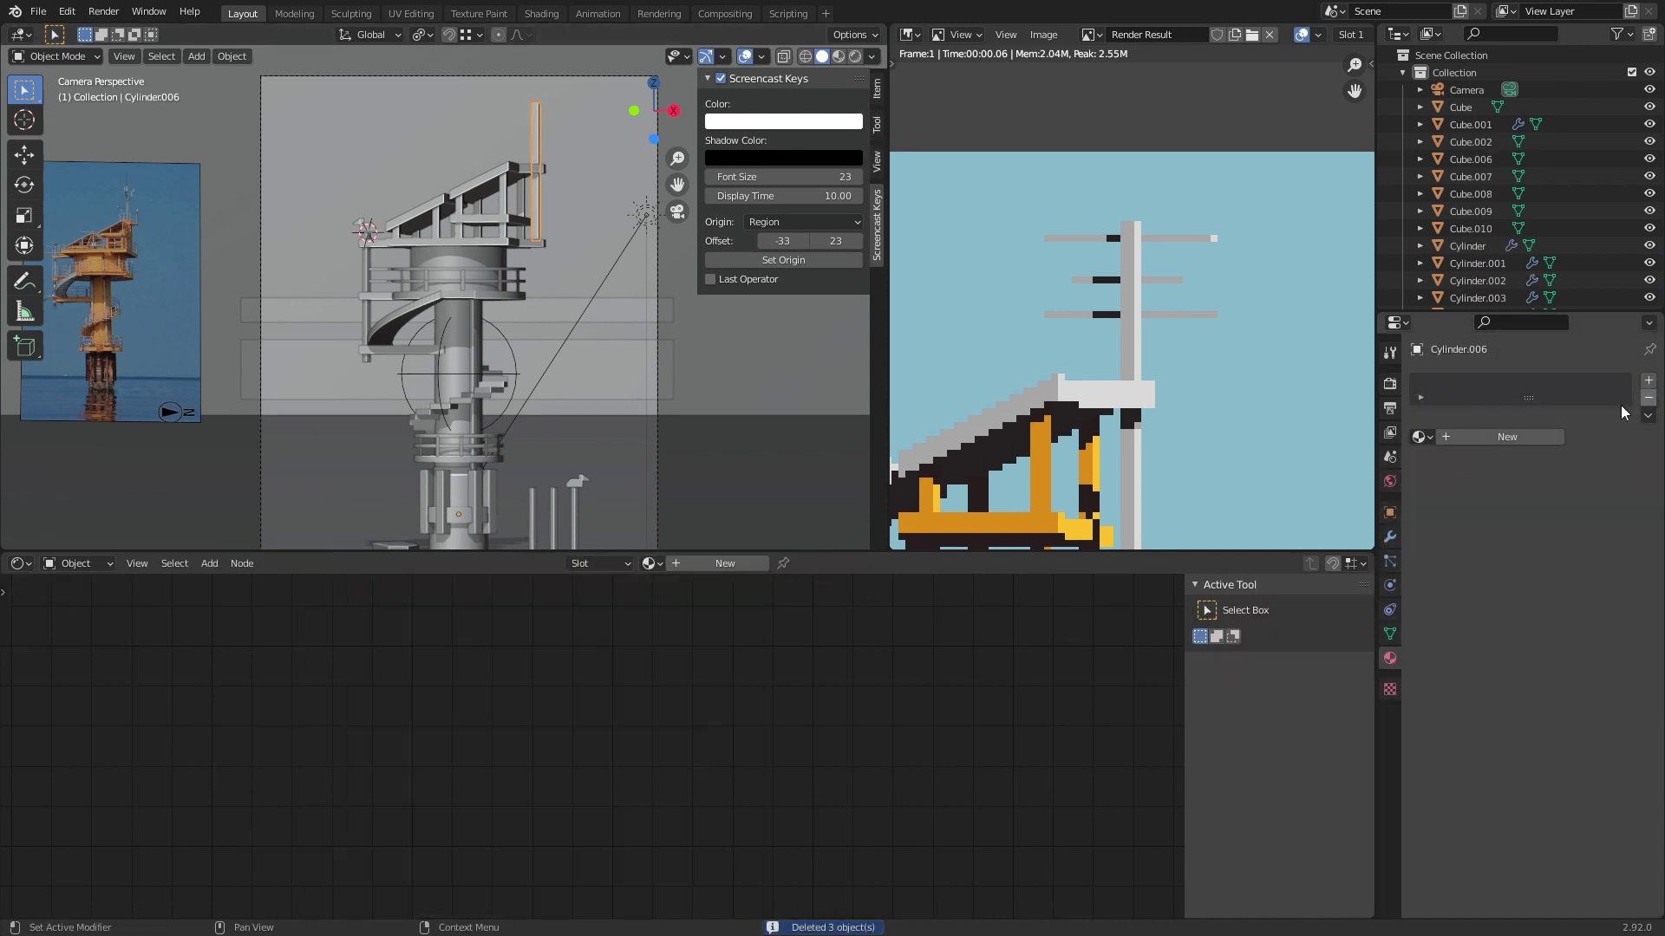
pyautogui.click(1419, 438)
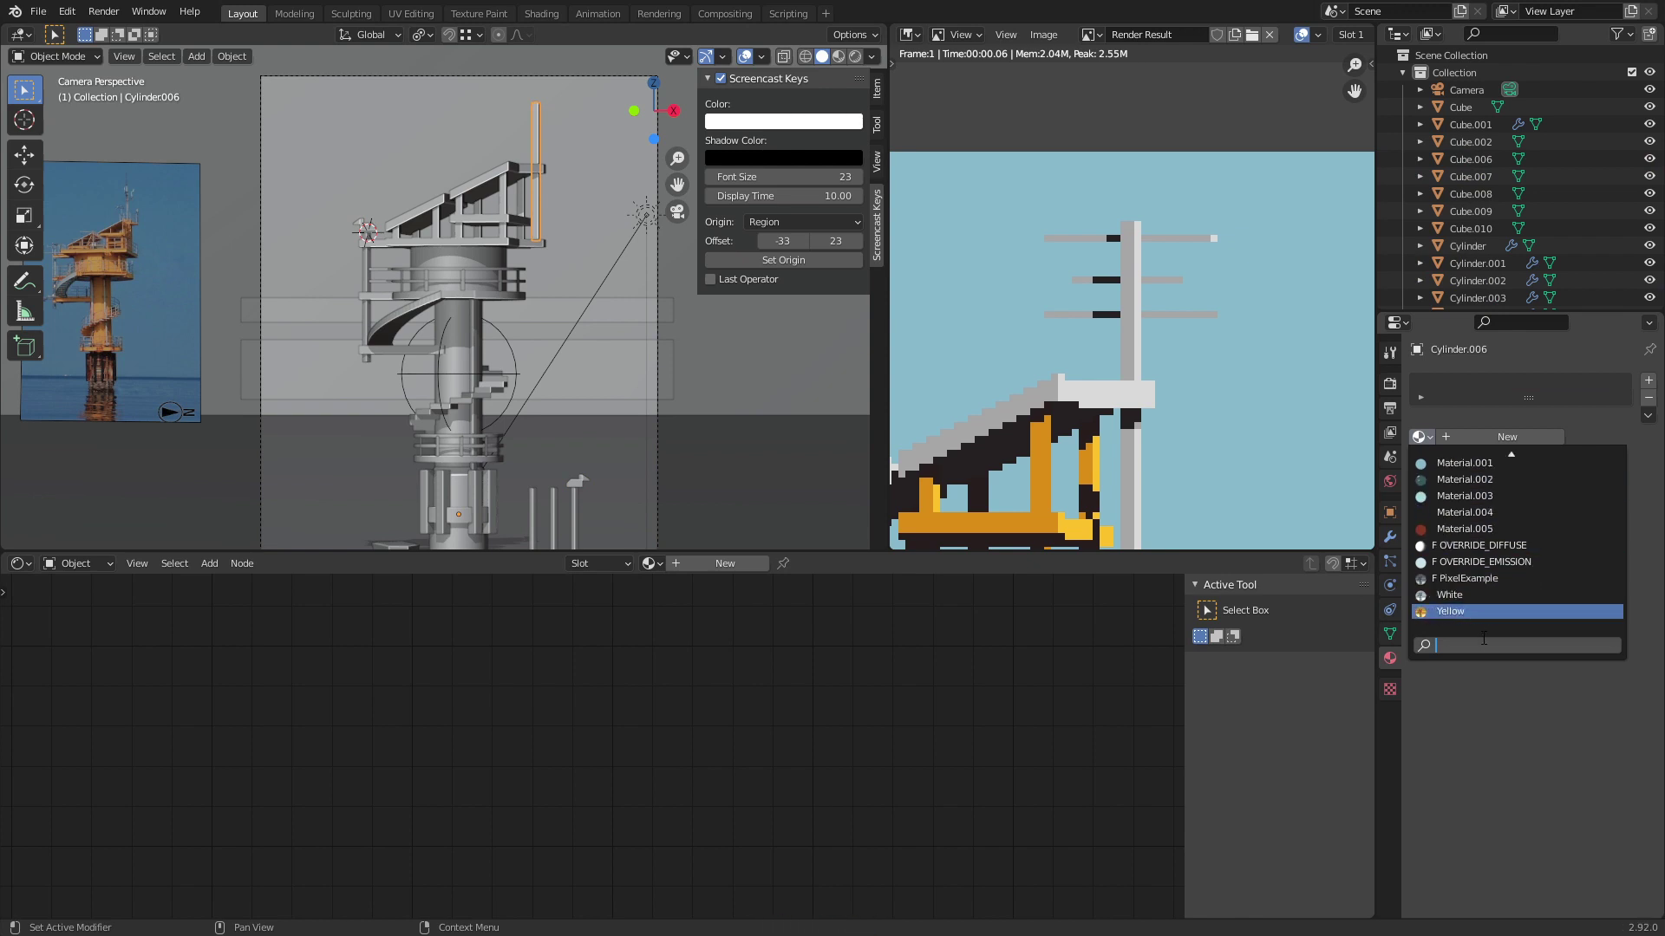
pyautogui.click(1478, 613)
pyautogui.hotkey('ctrl', 's')
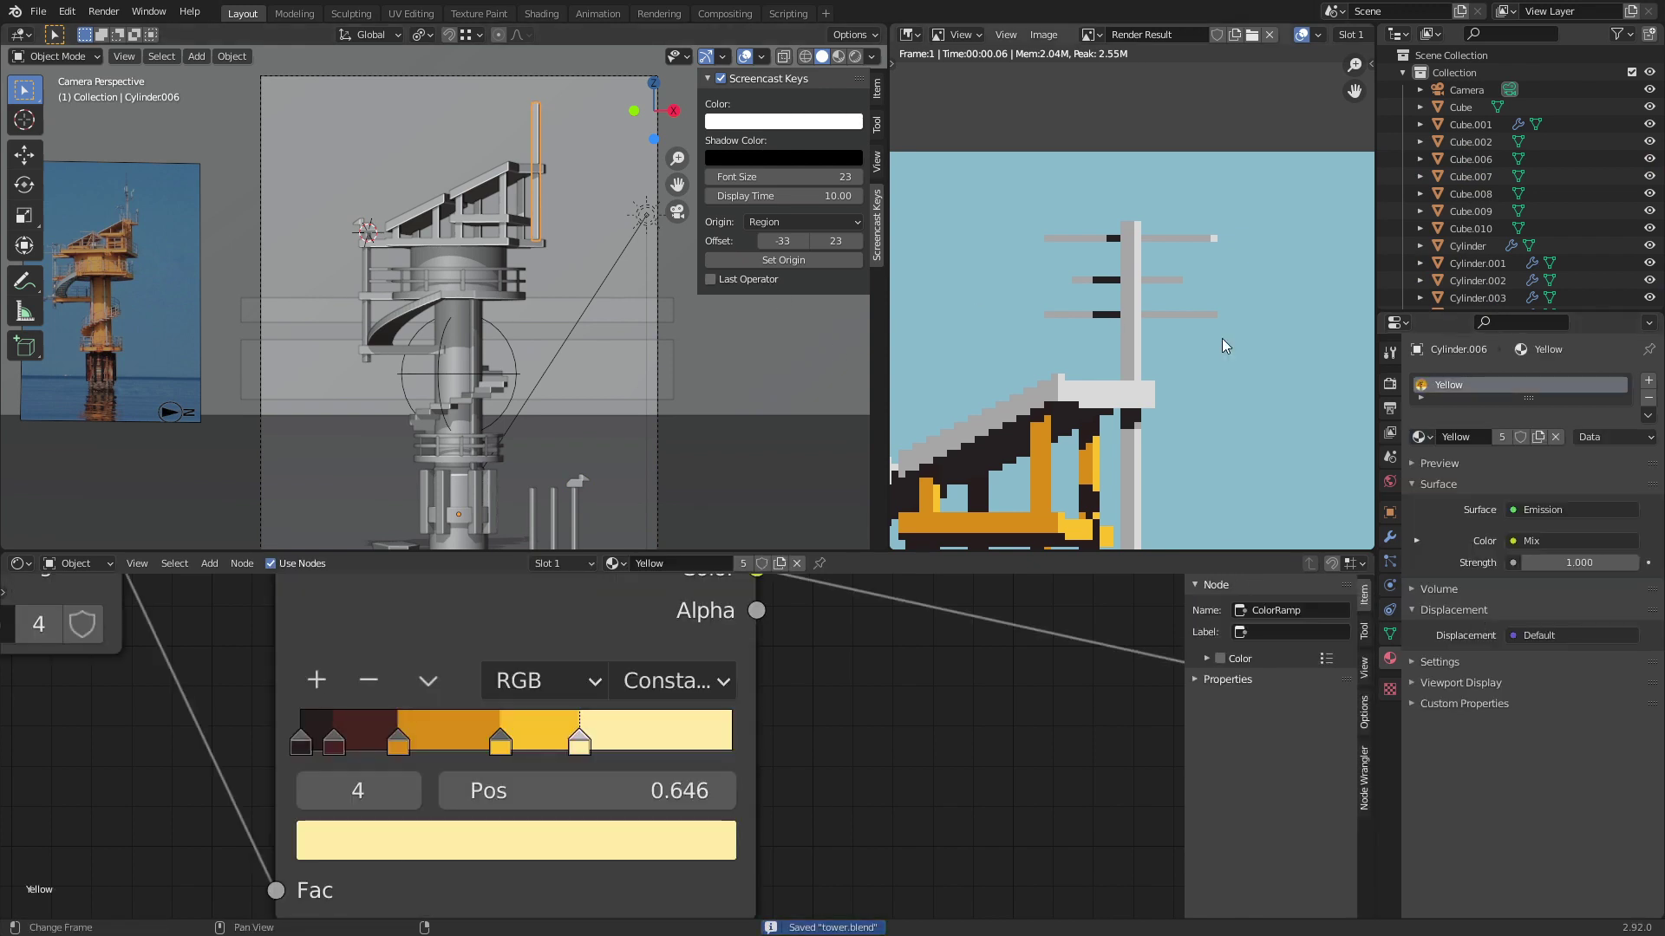
# Step: Render a pixel art preview, check the recolored mast in it, and save the file again
pyautogui.click(1389, 386)
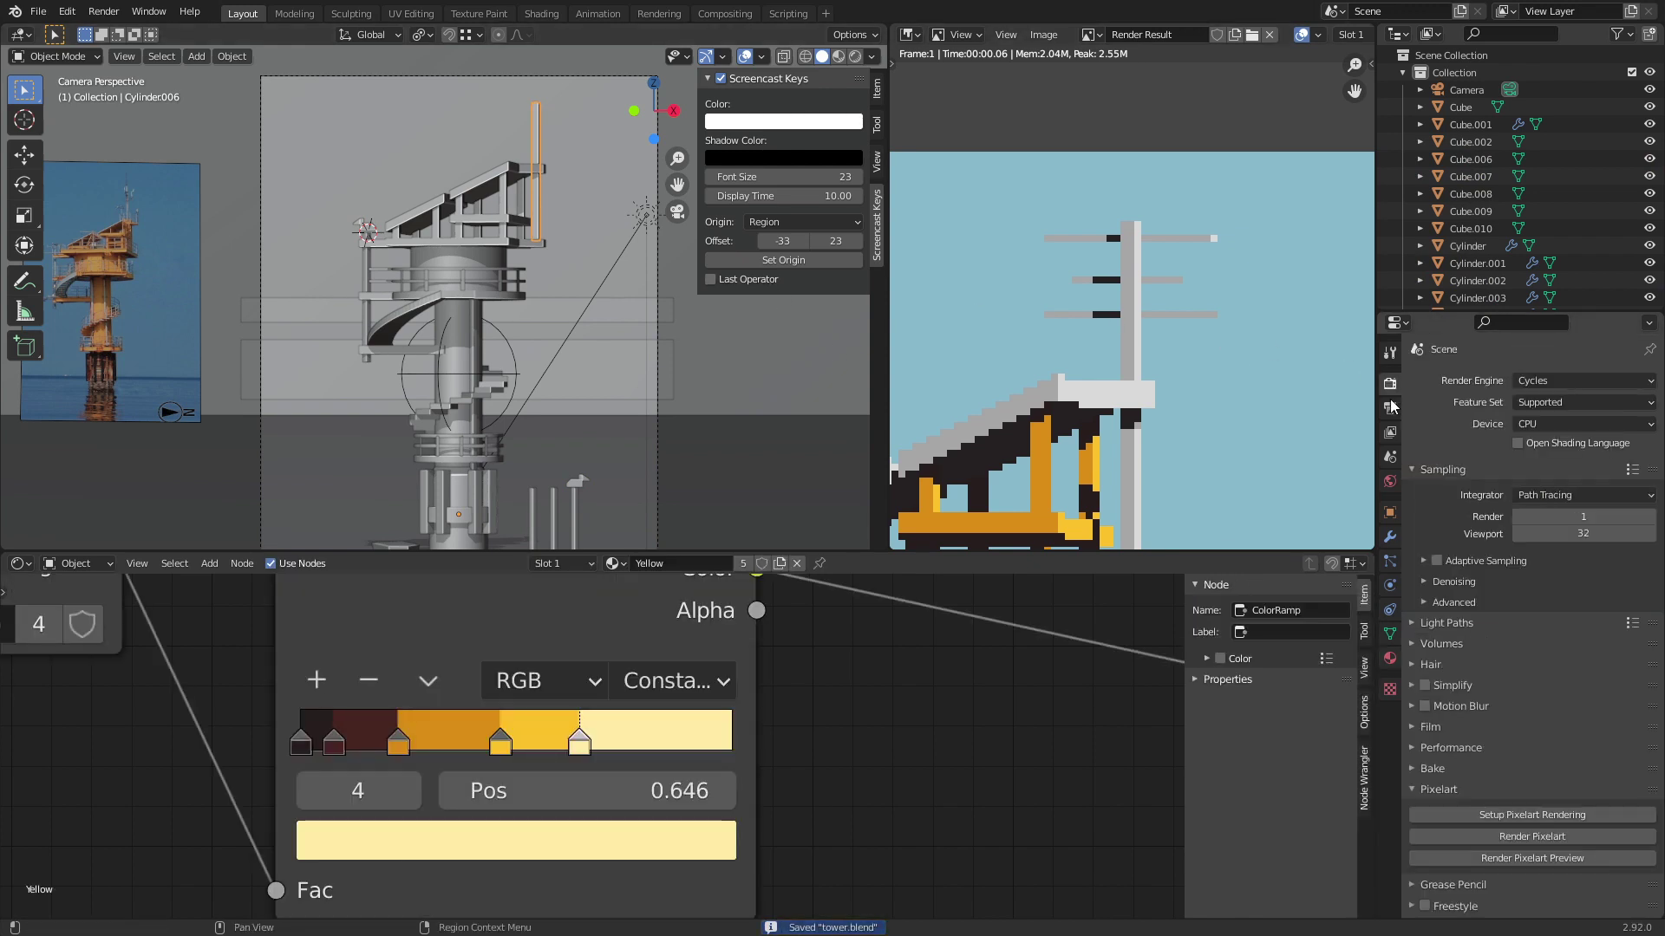
pyautogui.click(1538, 857)
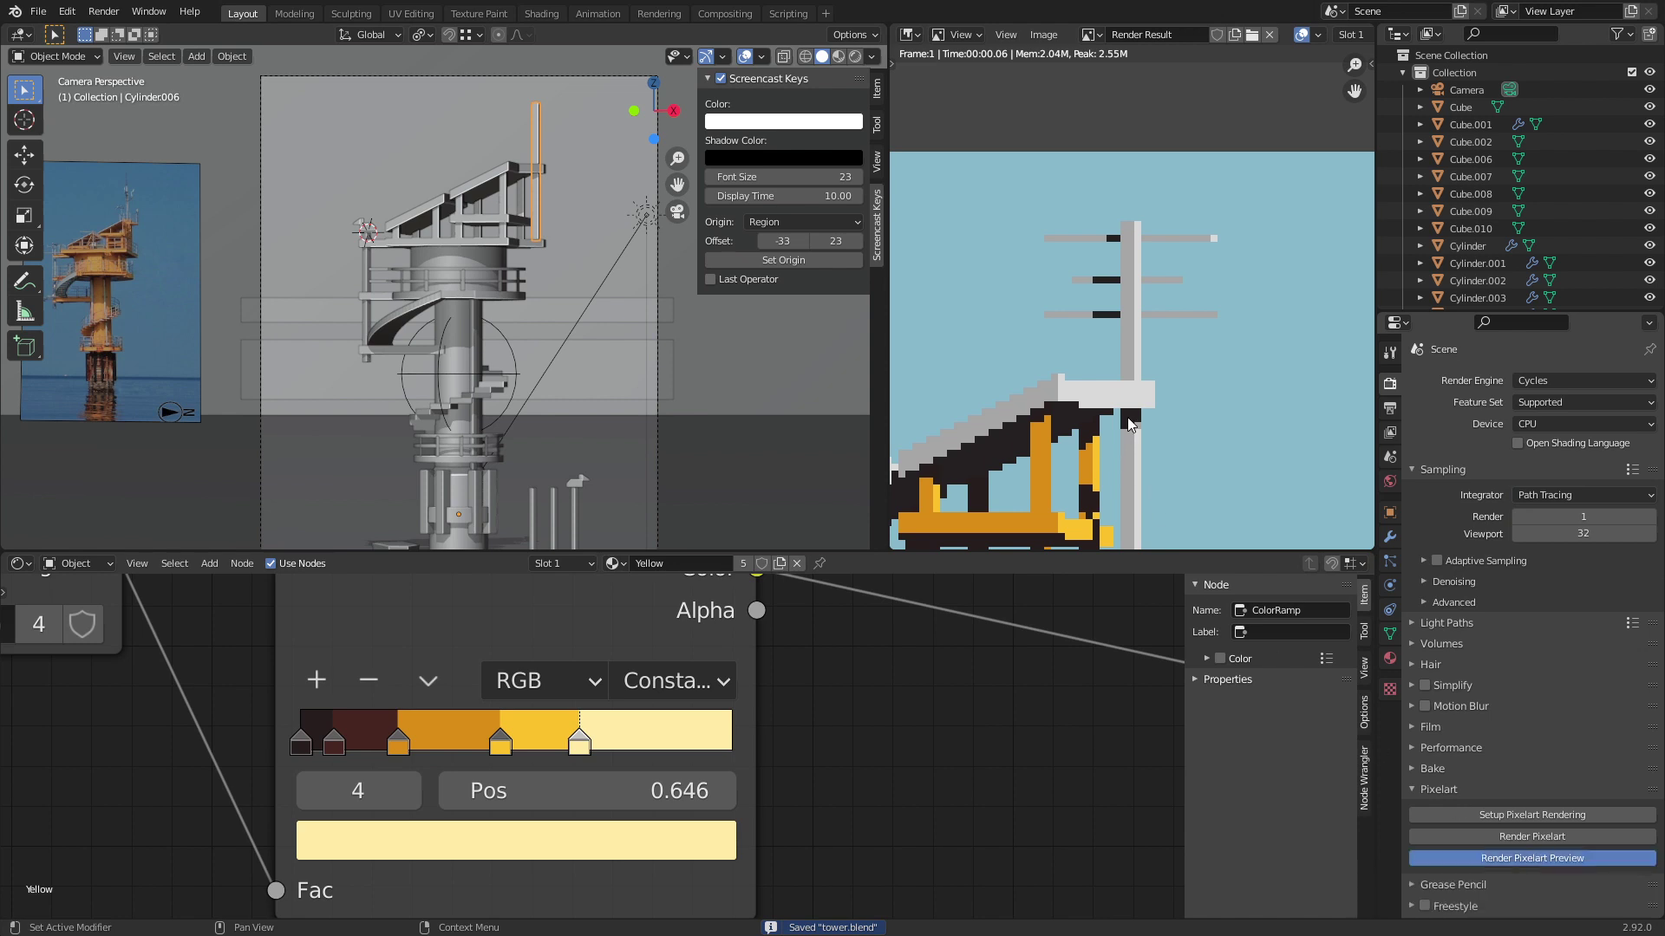
pyautogui.scroll(-4, 1129, 424)
pyautogui.moveTo(1115, 391); pyautogui.dragTo(1138, 241, button='middle')
pyautogui.scroll(1, 1130, 347)
pyautogui.hotkey('ctrl', 's')
pyautogui.scroll(-2, 1135, 227)
pyautogui.scroll(1, 1137, 238)
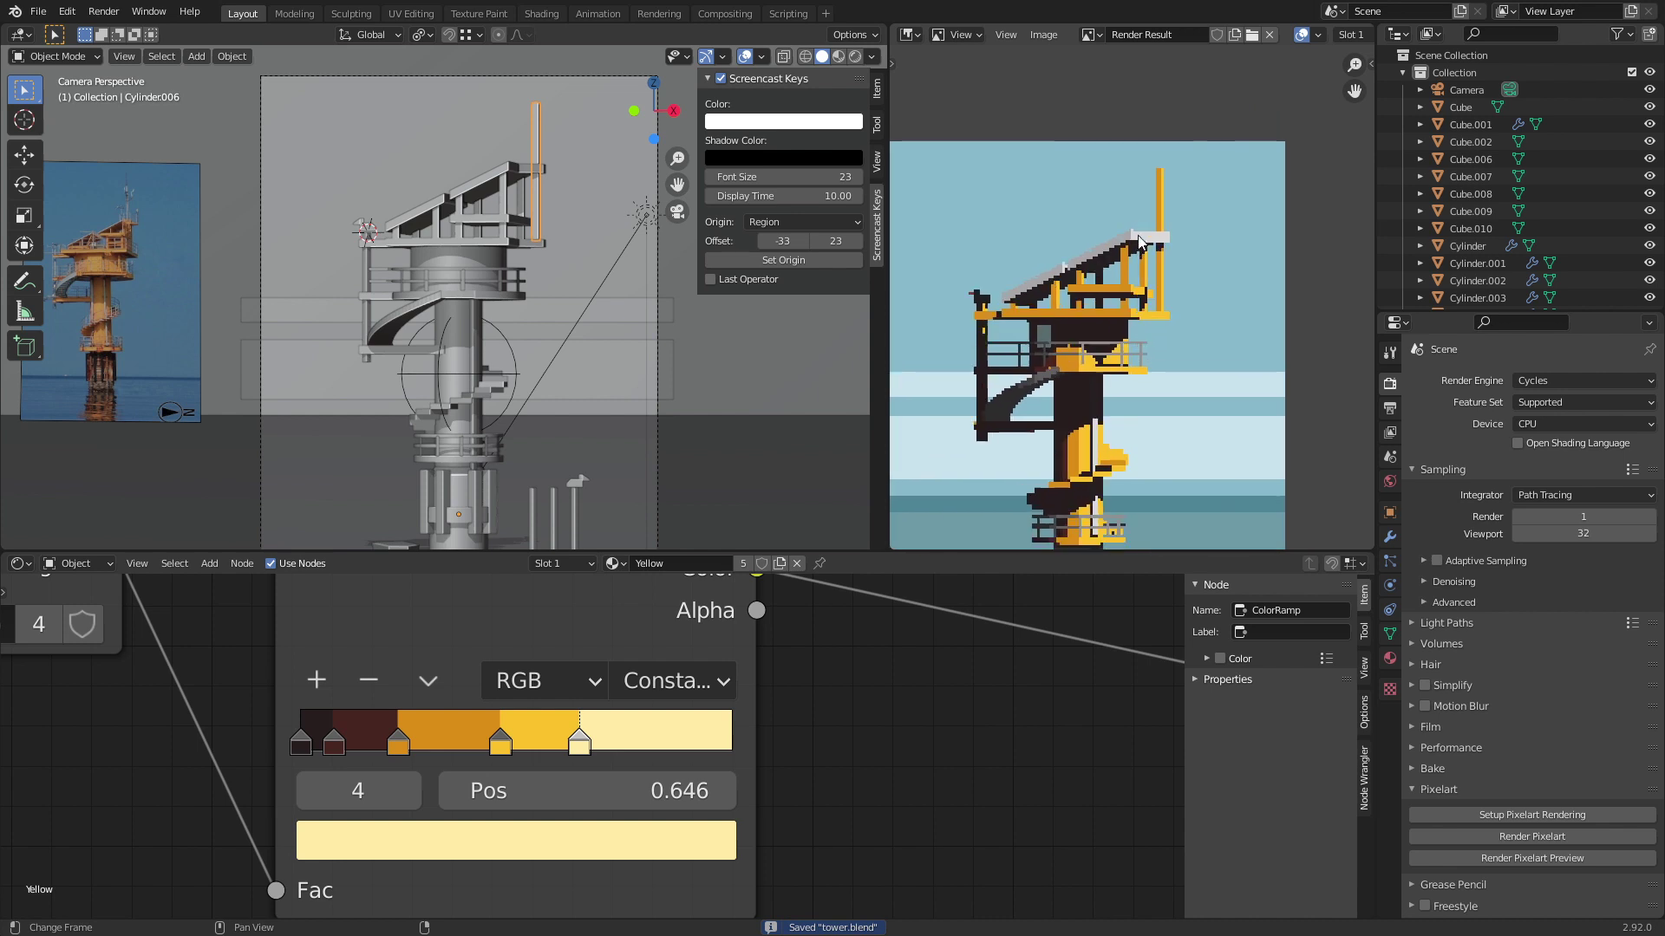
# Step: Add a cylinder near the top of the antenna mast and scale it down to a small drum
pyautogui.scroll(2, 553, 116)
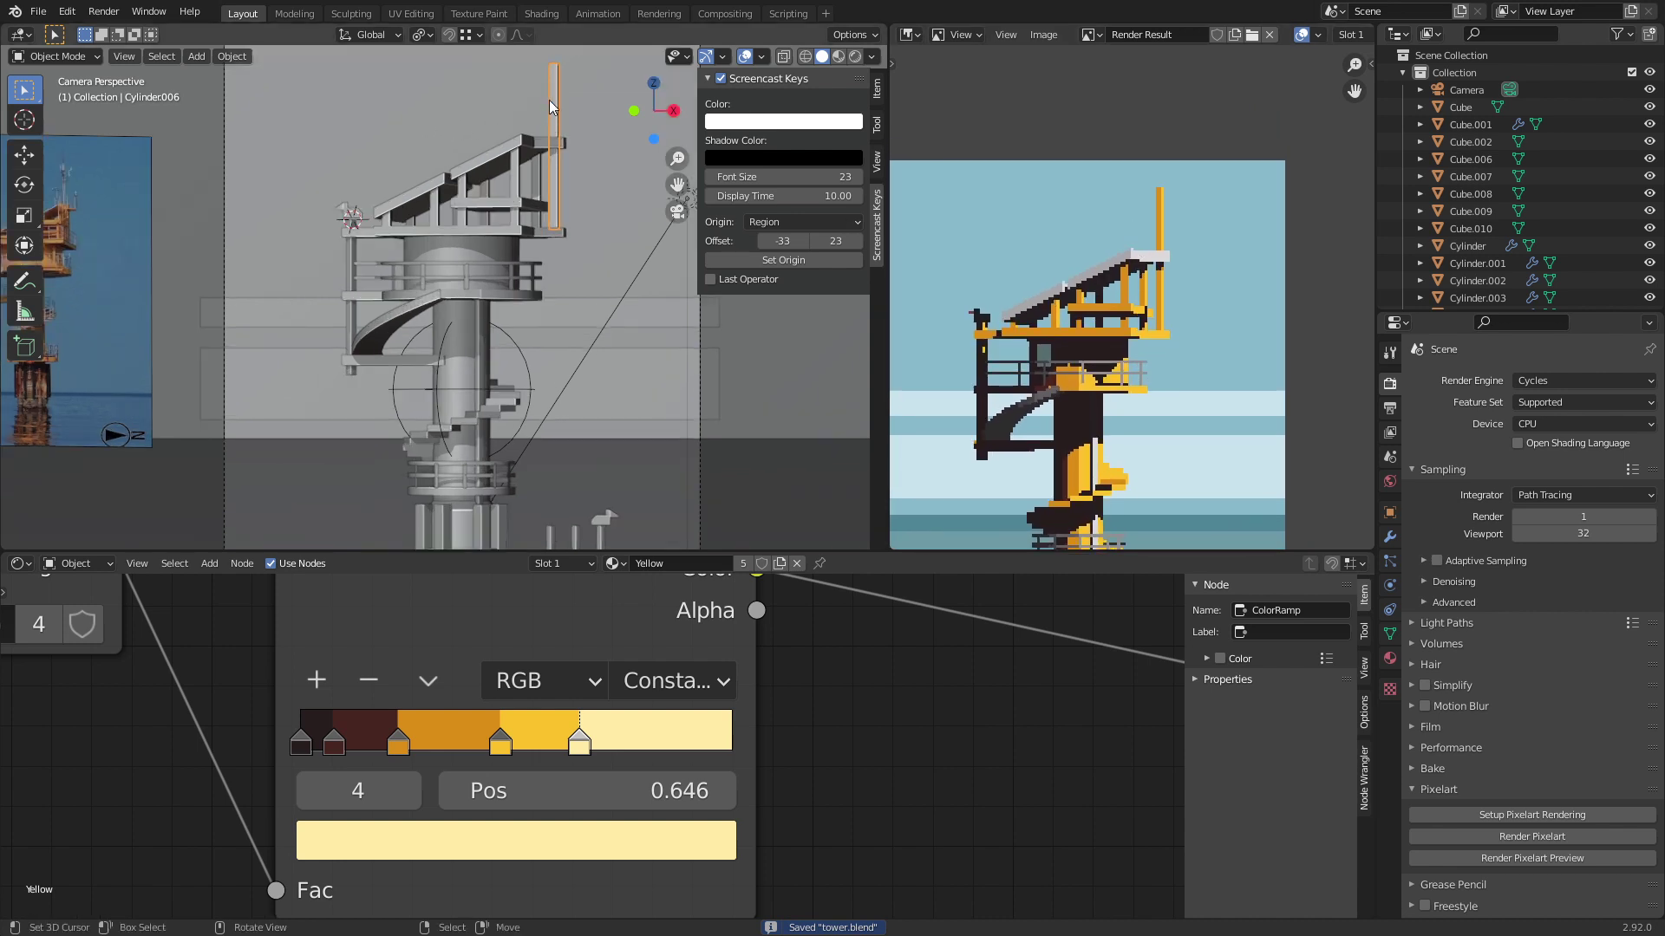
pyautogui.keyDown('shift'); pyautogui.rightClick(549, 101); pyautogui.keyUp('shift')
pyautogui.hotkey('shift', 'a')
pyautogui.moveTo(549, 101)
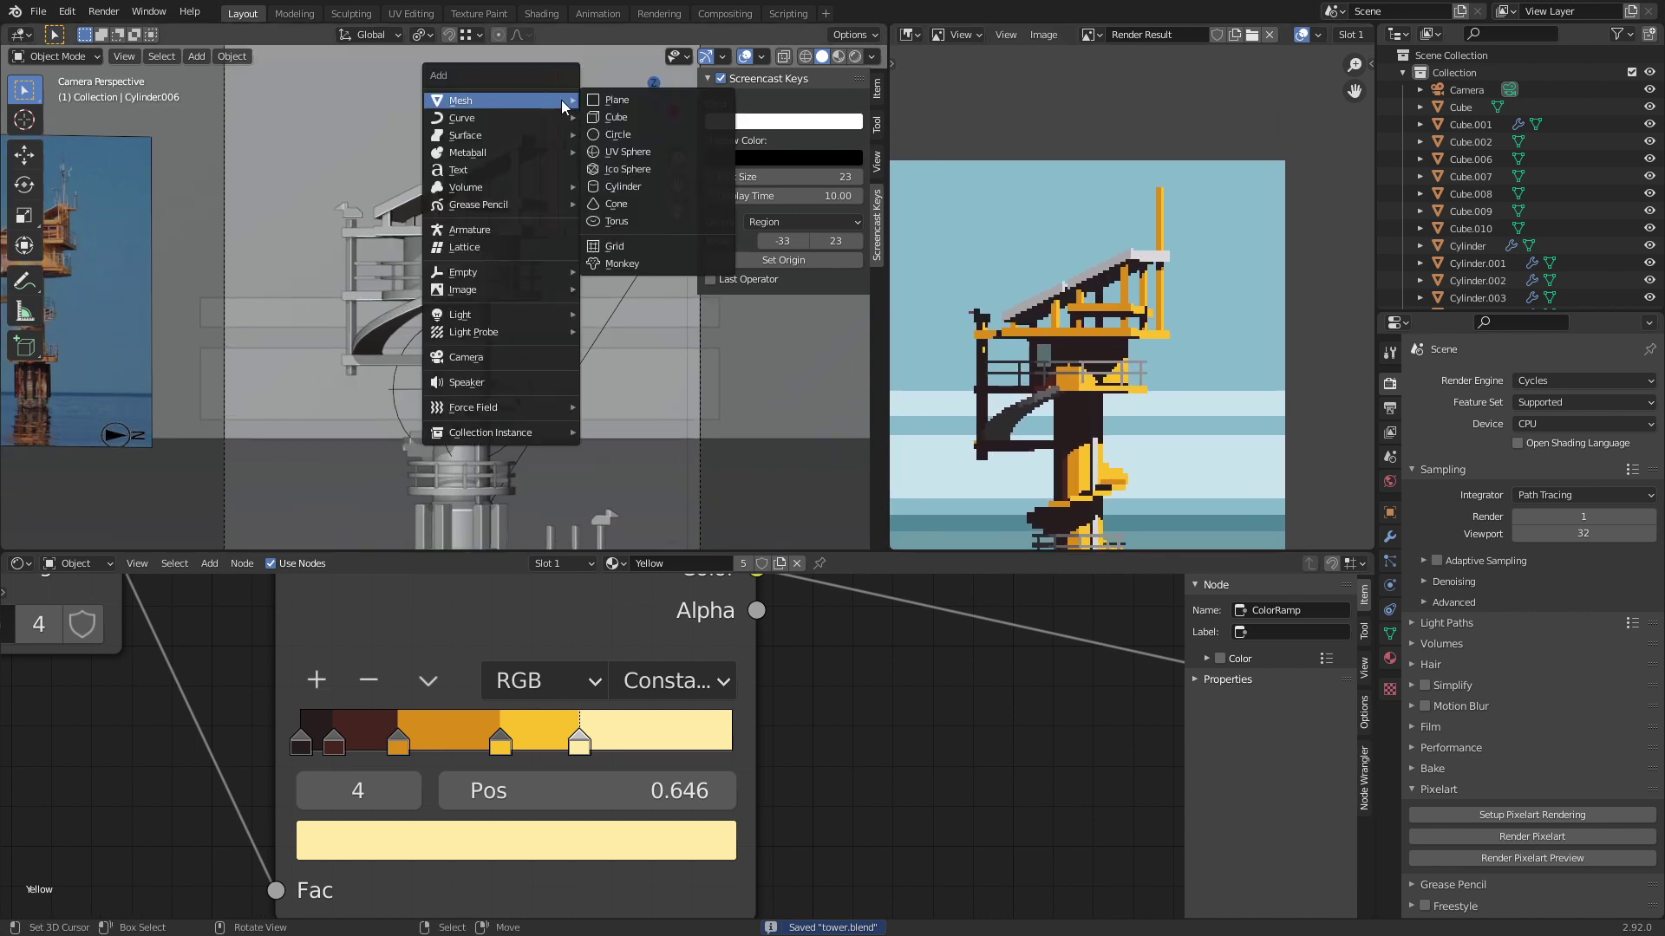
pyautogui.click(628, 188)
pyautogui.press('s')
pyautogui.click(559, 176)
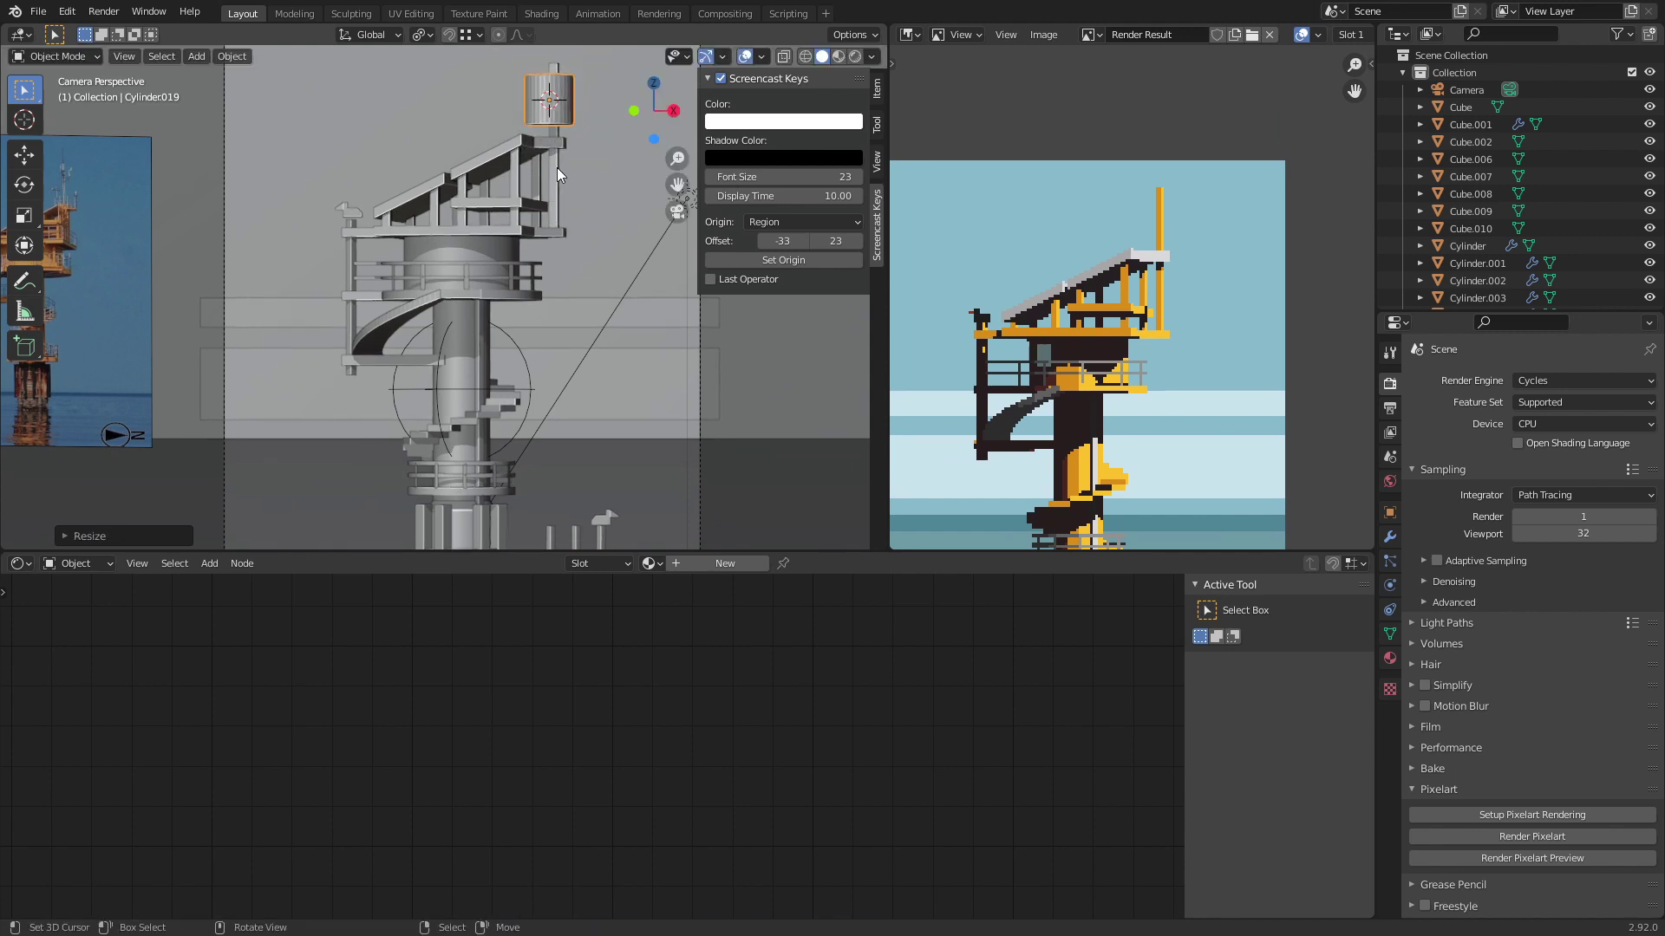
# Step: Flatten the new cylinder along Z, rotate it 90° about X, and shrink it into a small disc
pyautogui.press('s')
pyautogui.press('z')
pyautogui.click(570, 146)
pyautogui.write('r')
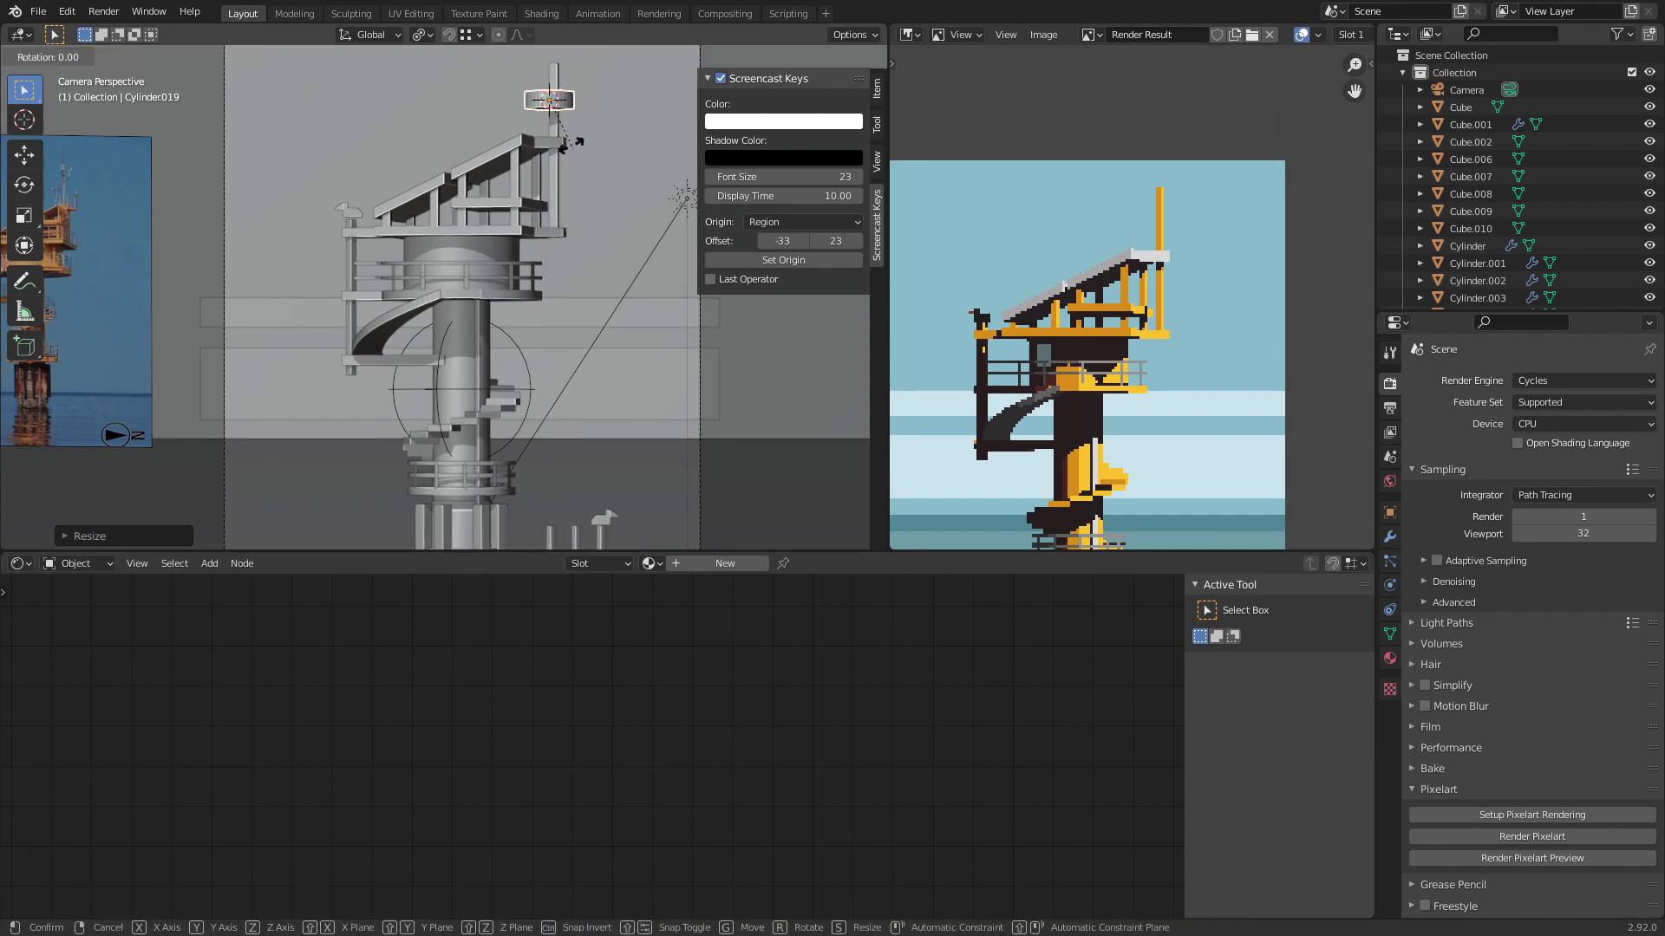
pyautogui.write('x90')
pyautogui.press('Return')
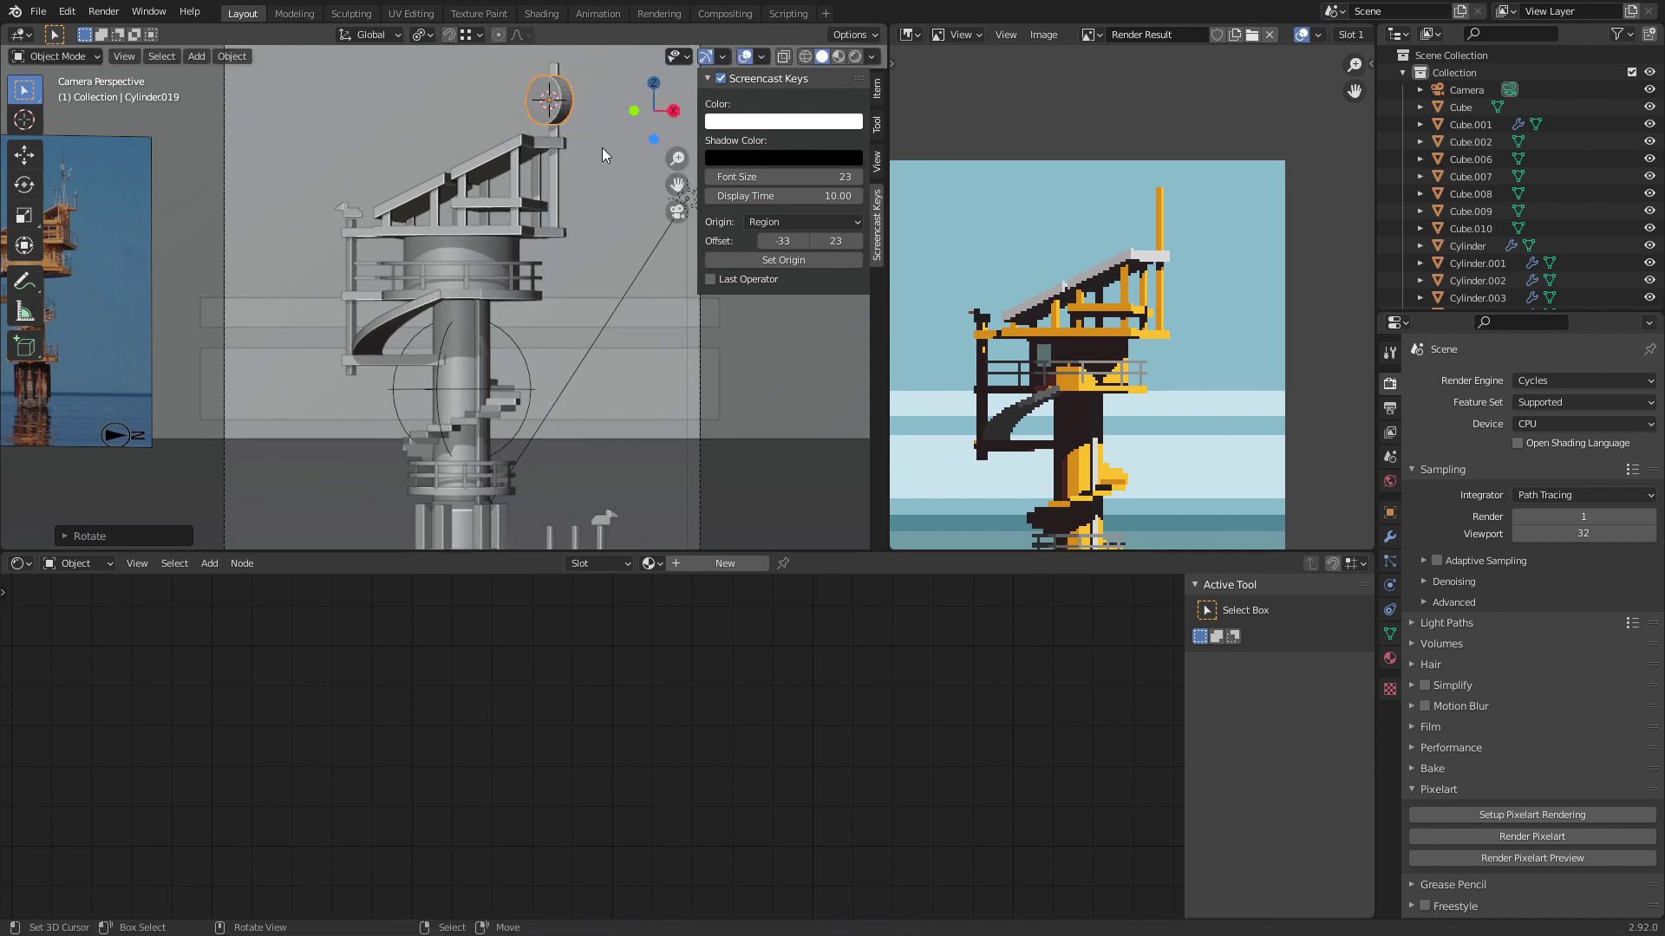
pyautogui.press('s')
pyautogui.press('Return')
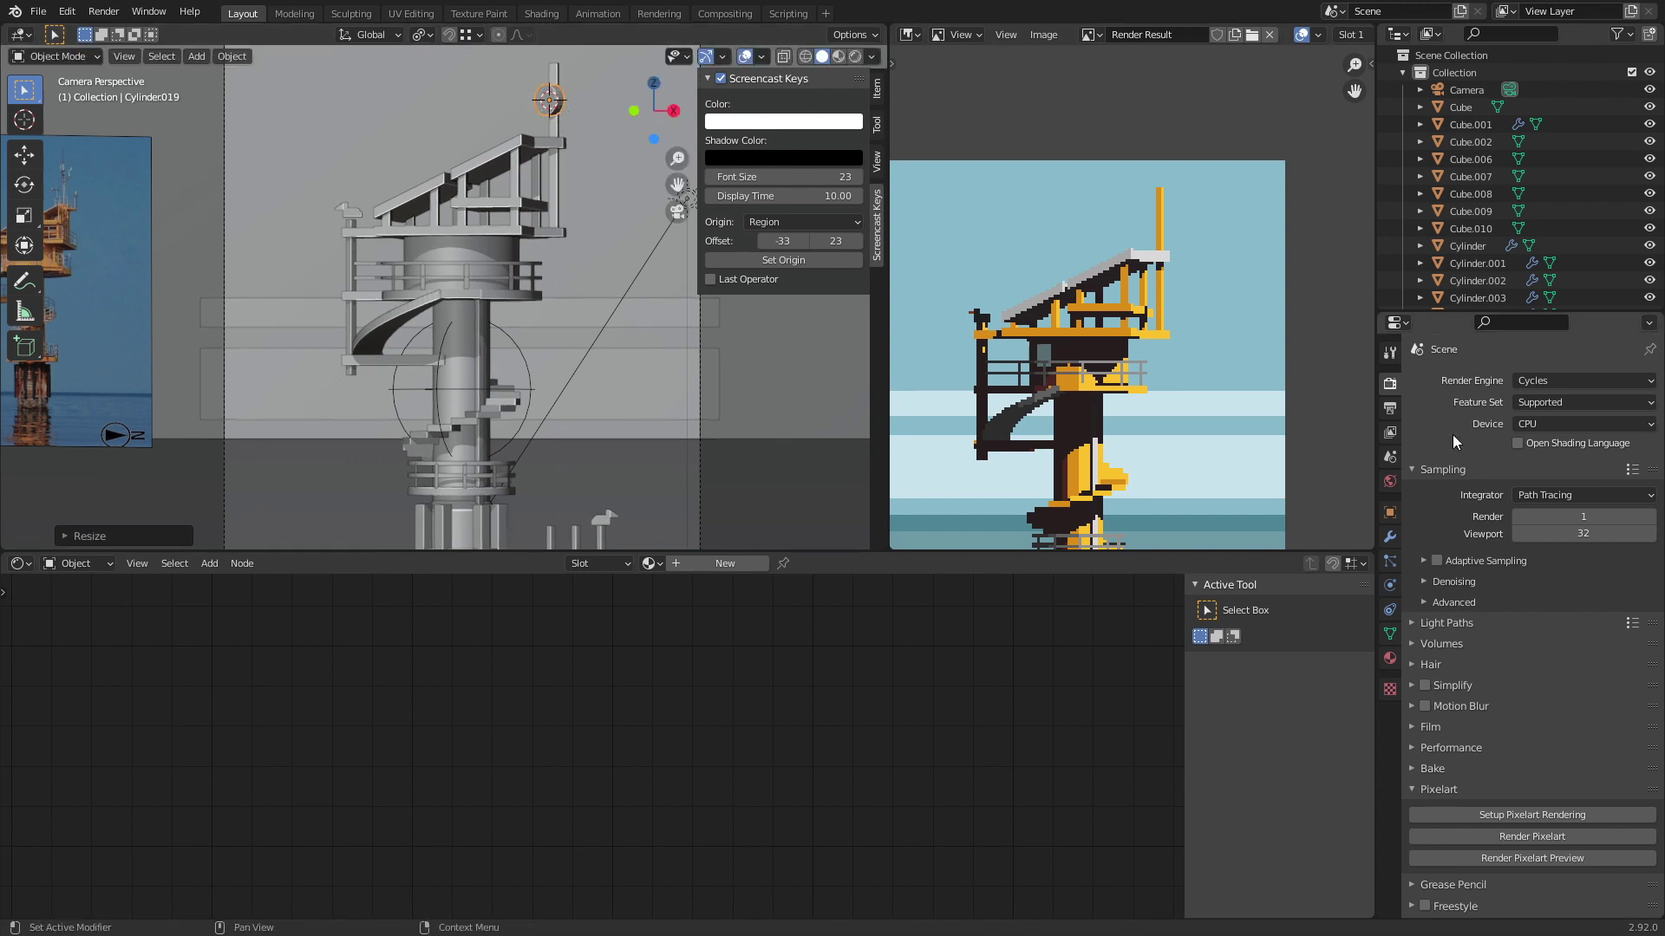
# Step: Assign the existing White material to the small disc on the antenna mast
pyautogui.click(1389, 659)
pyautogui.click(1419, 437)
pyautogui.write('e')
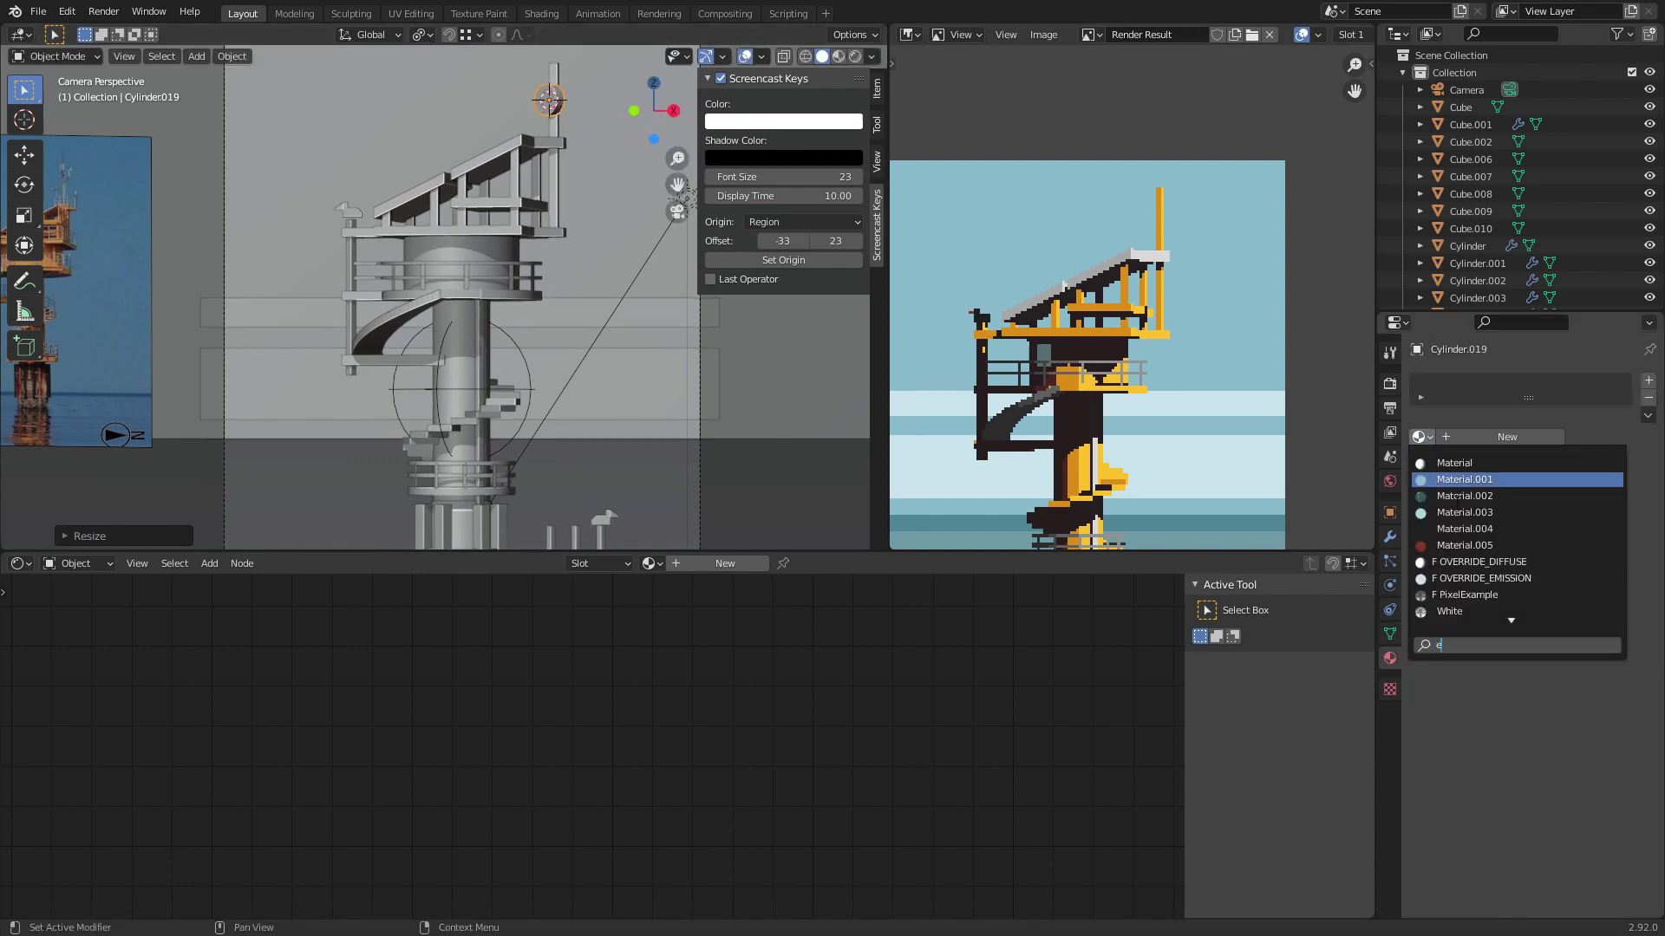
pyautogui.click(1465, 611)
pyautogui.press('F3')
pyautogui.write('shad')
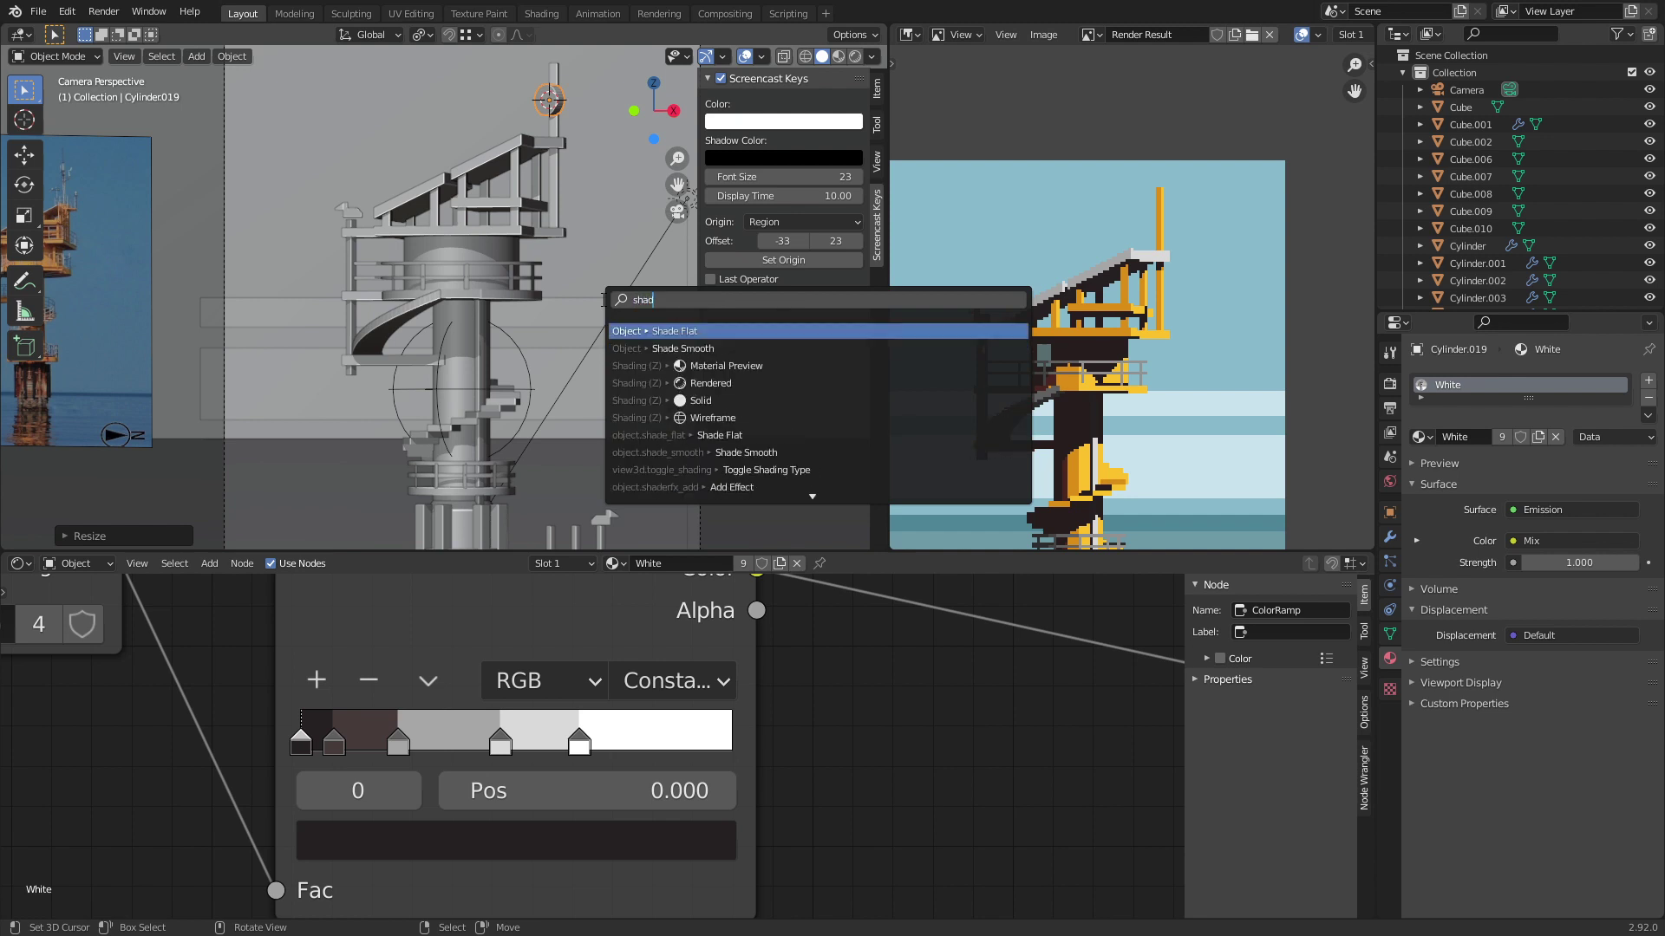
pyautogui.press('Escape')
# Step: Save the file and render a pixel art preview of the white disc on the mast
pyautogui.keyDown('shift'); pyautogui.moveTo(558, 170); pyautogui.dragTo(542, 260, button='middle'); pyautogui.keyUp('shift')
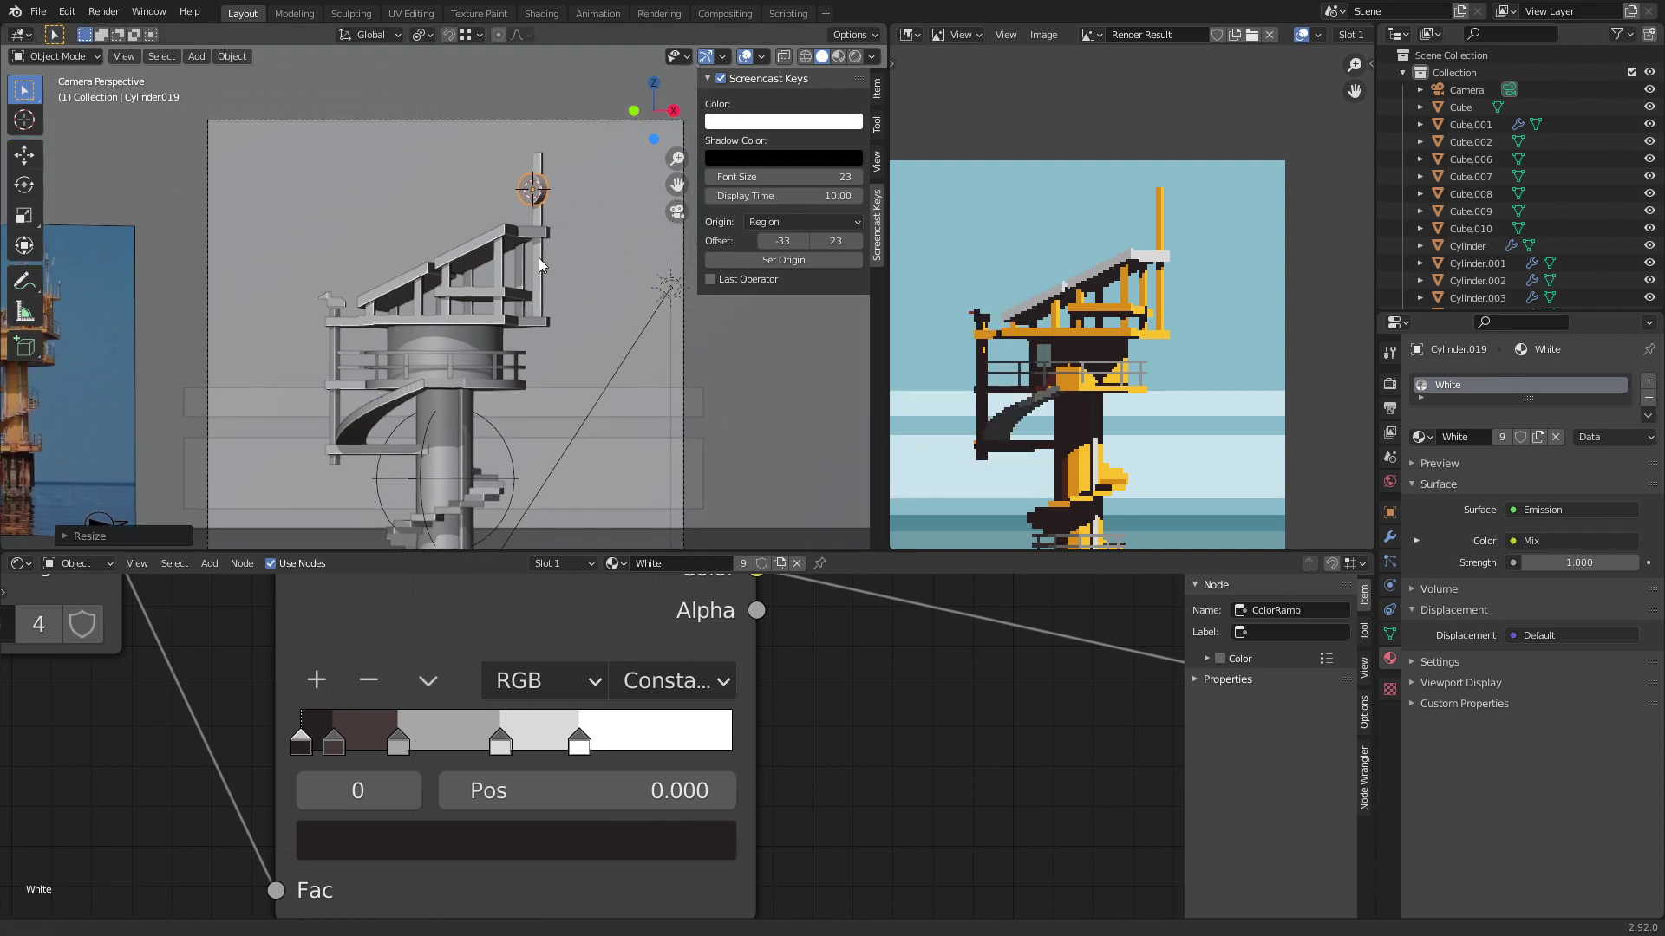
pyautogui.hotkey('ctrl', 's')
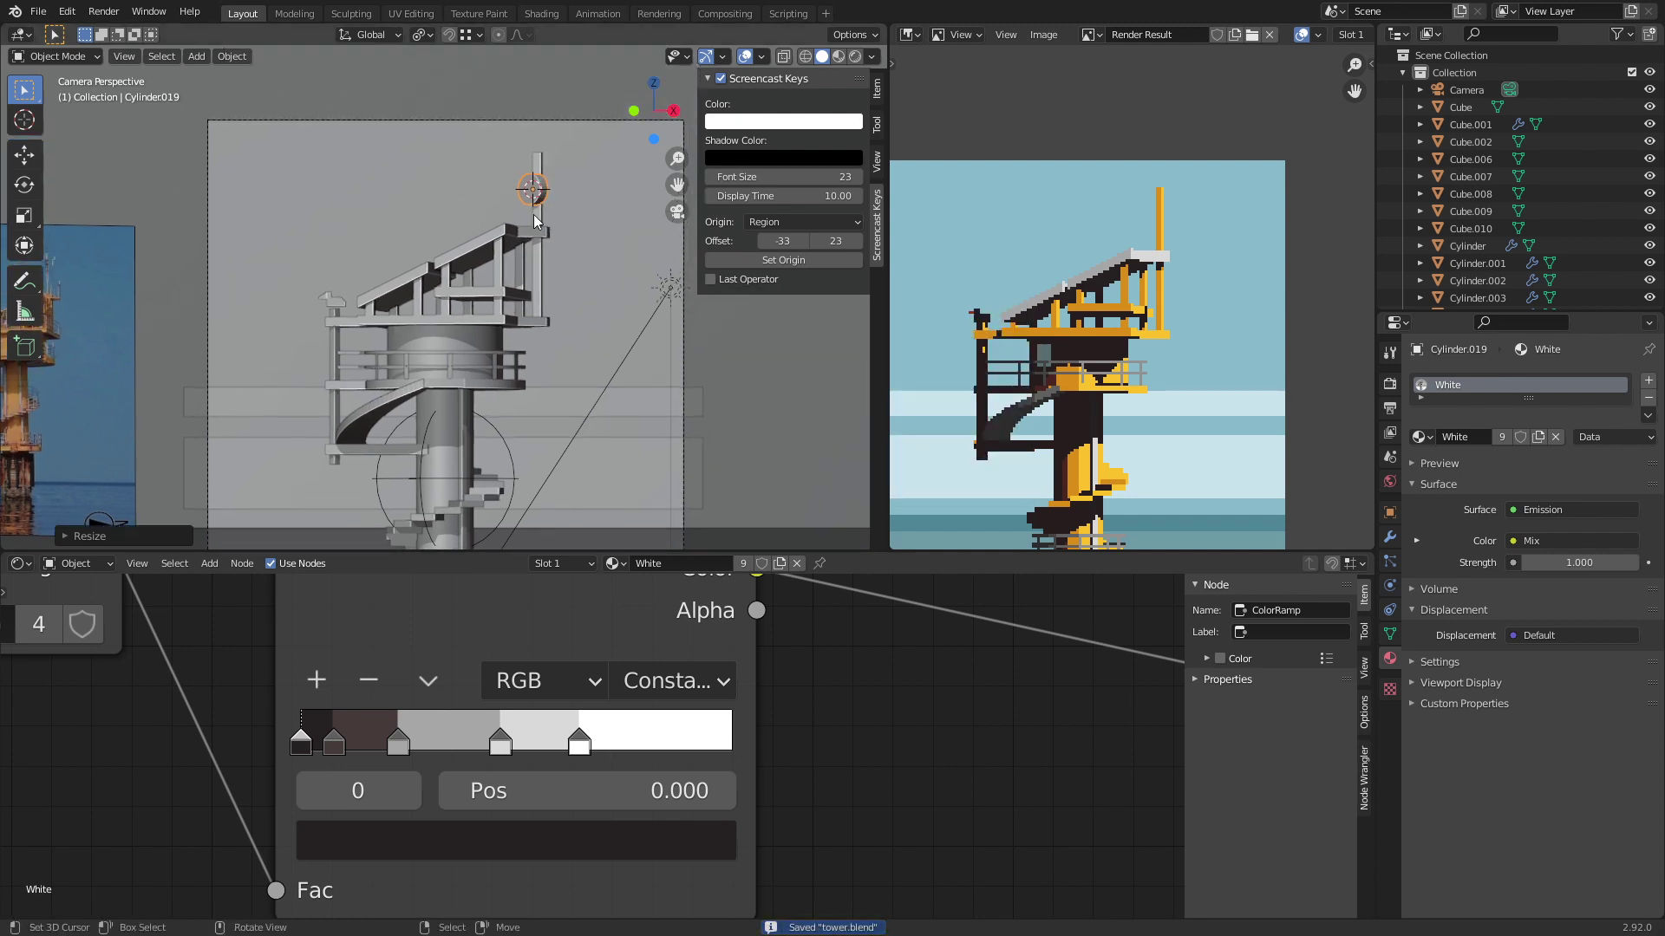
pyautogui.click(1390, 383)
pyautogui.click(1552, 858)
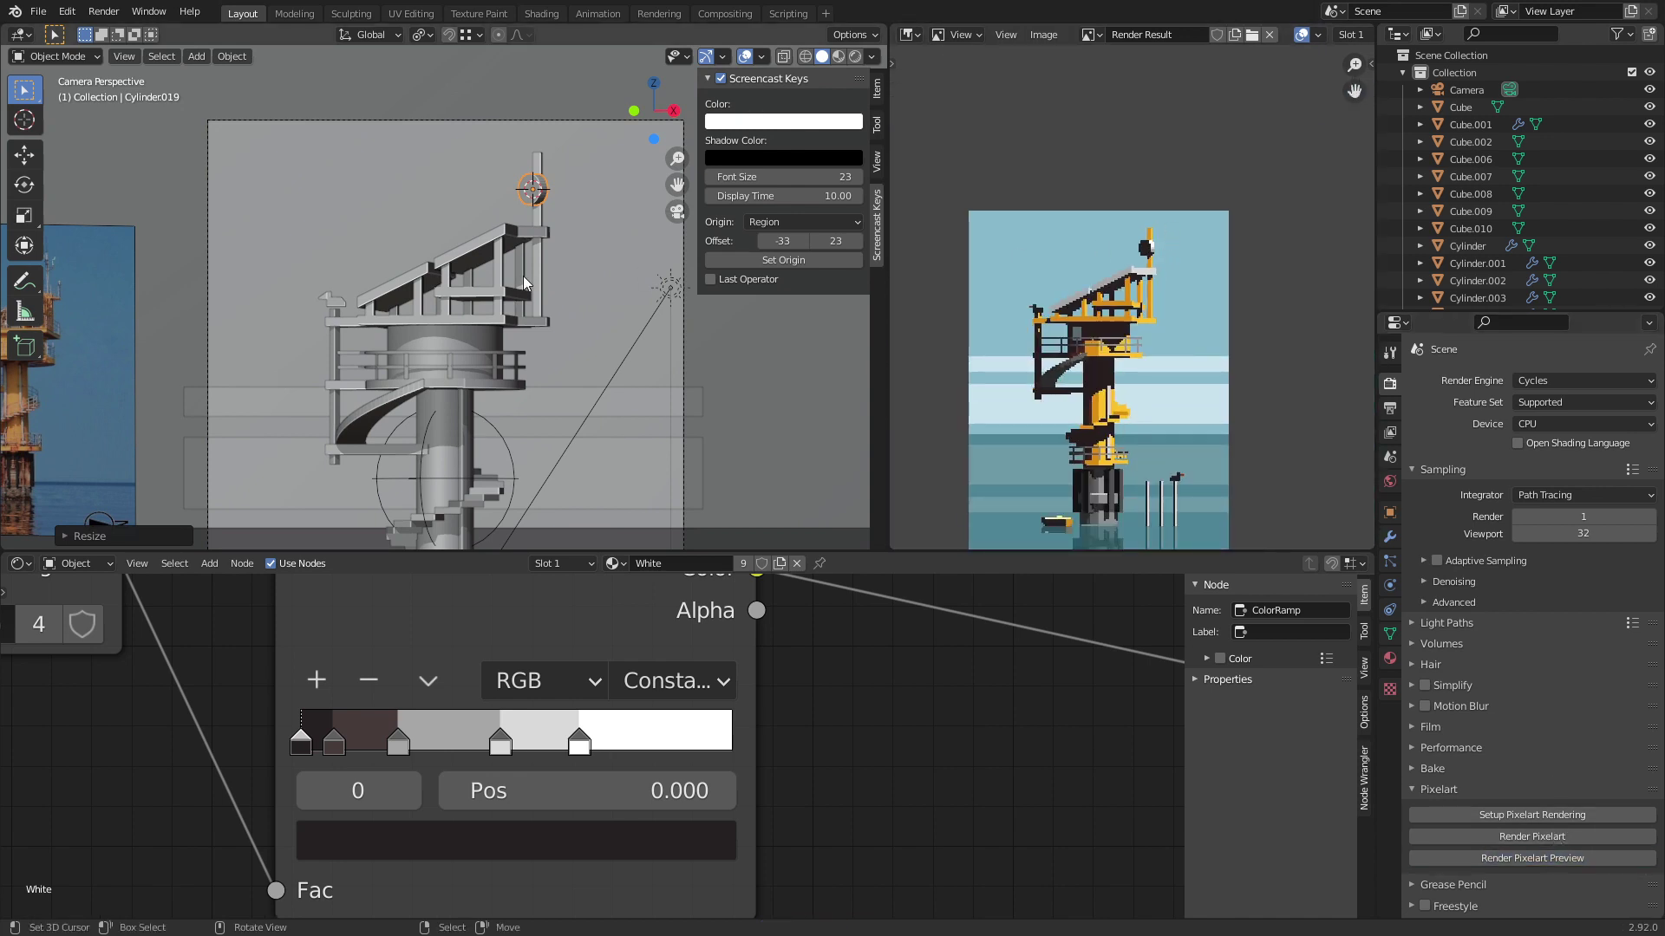
# Step: Duplicate the mast's disc and place the copy above and beside the original
pyautogui.moveTo(520, 312); pyautogui.dragTo(437, 340, button='middle')
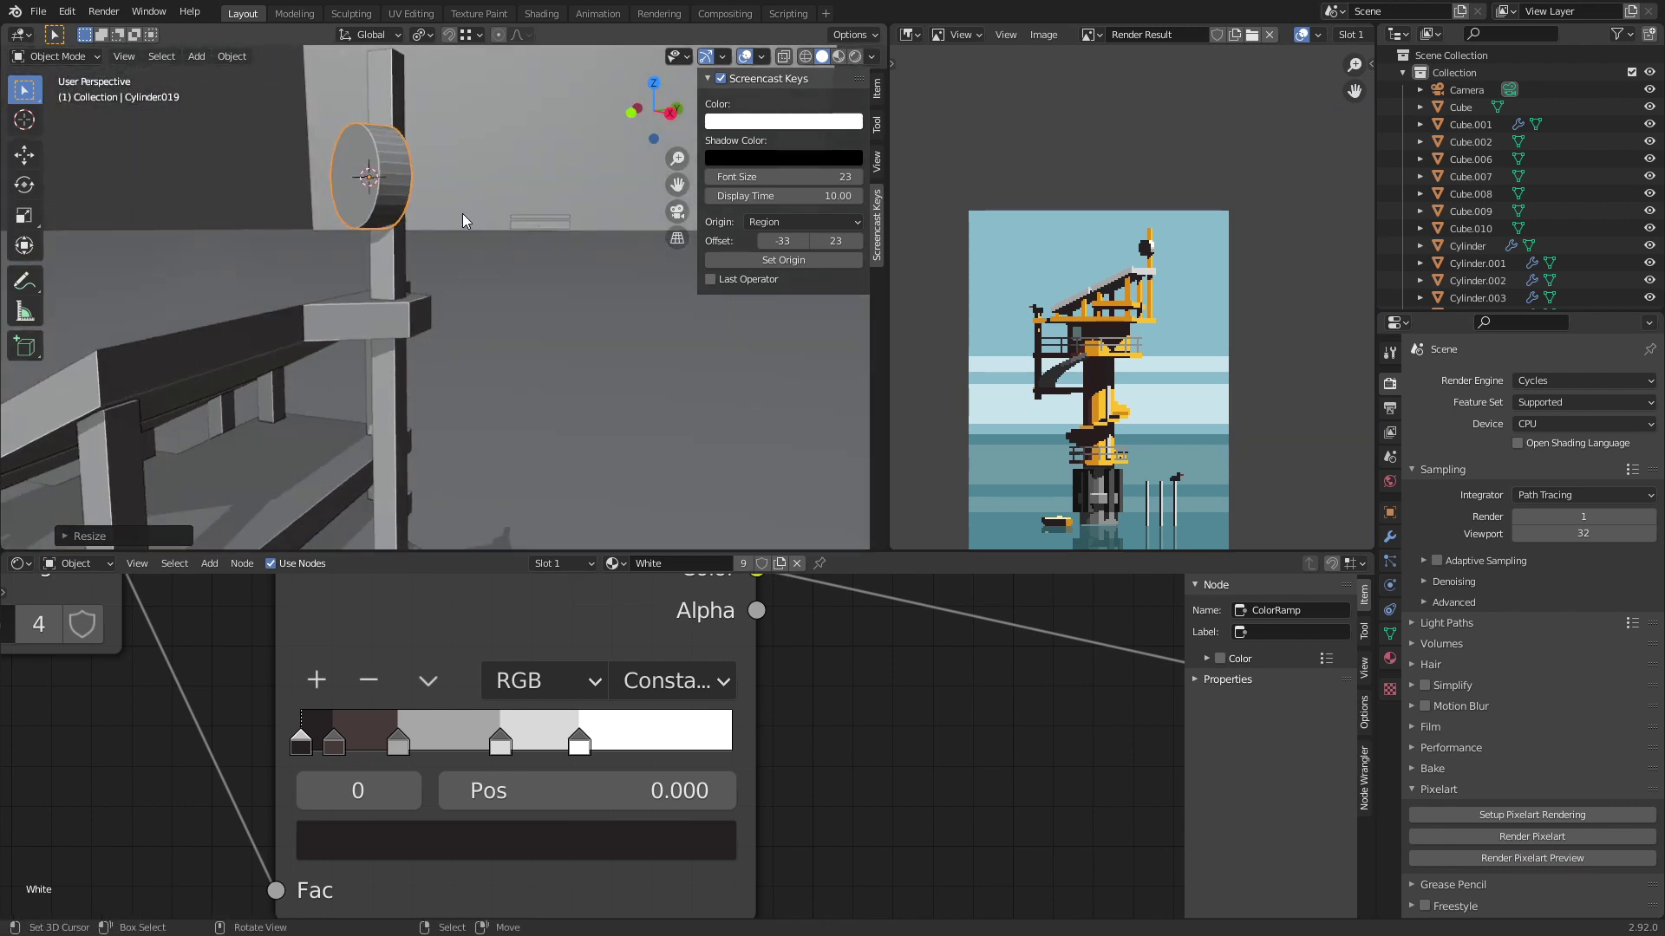
pyautogui.hotkey('shift', 'd')
pyautogui.click(553, 166)
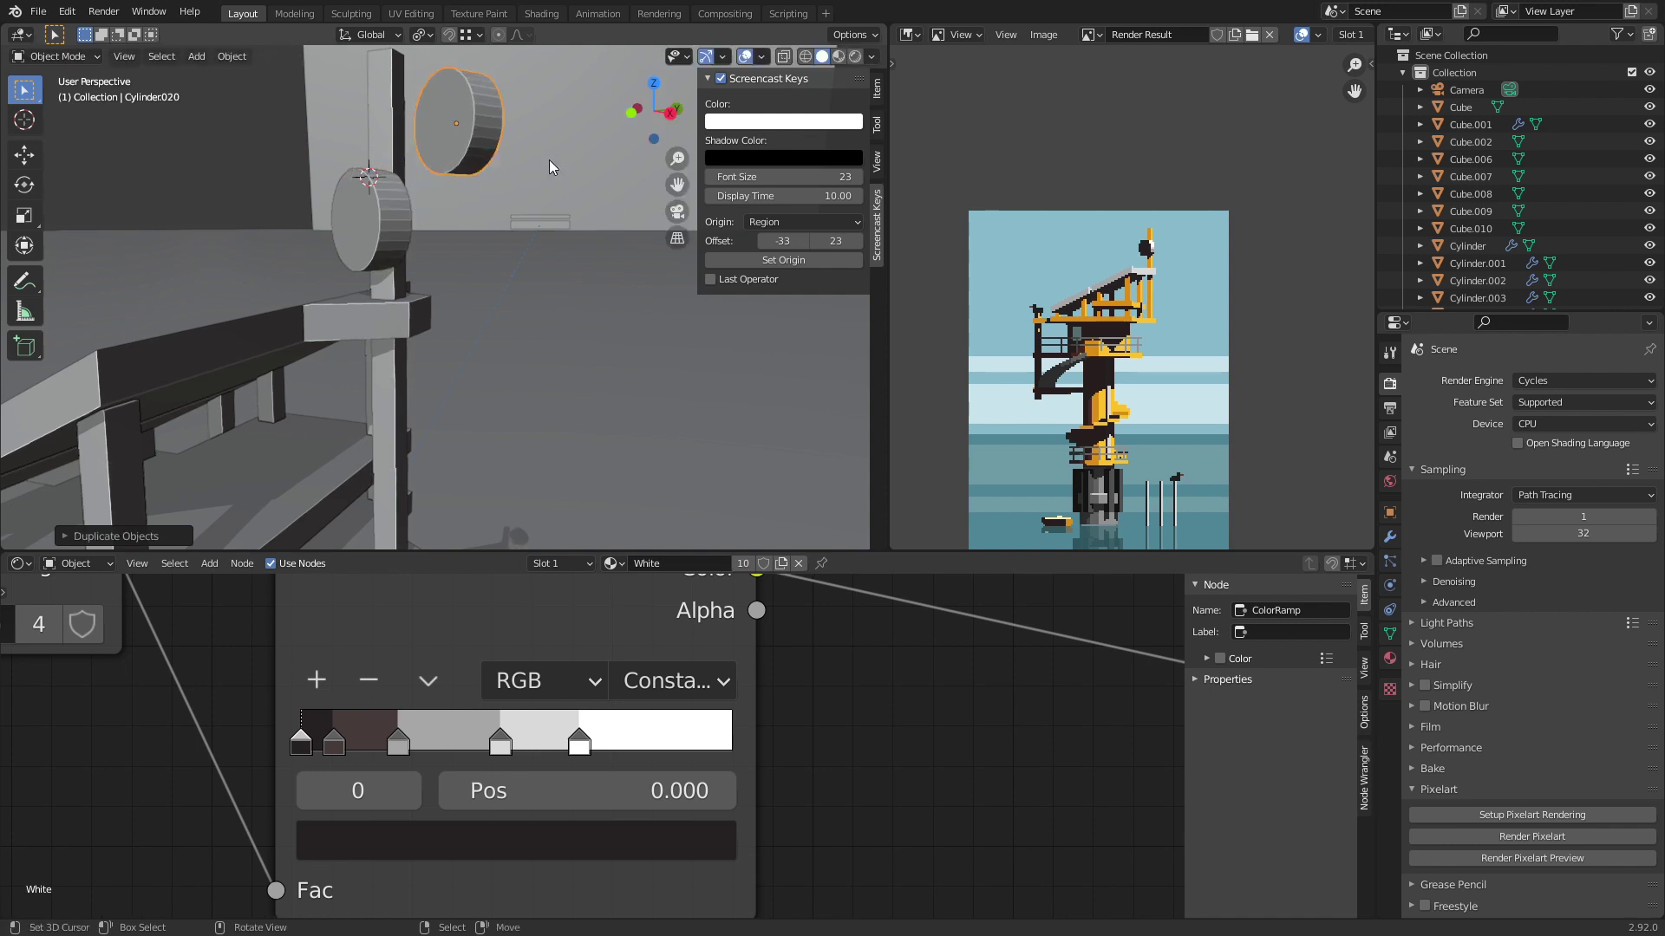
# Step: Rotate the duplicated disc in the top view so its face turns steeply away from the original disc's direction
pyautogui.press('KP_7')
pyautogui.keyDown('shift'); pyautogui.moveTo(596, 367); pyautogui.dragTo(415, 235, button='middle'); pyautogui.keyUp('shift')
pyautogui.scroll(4, 613, 371)
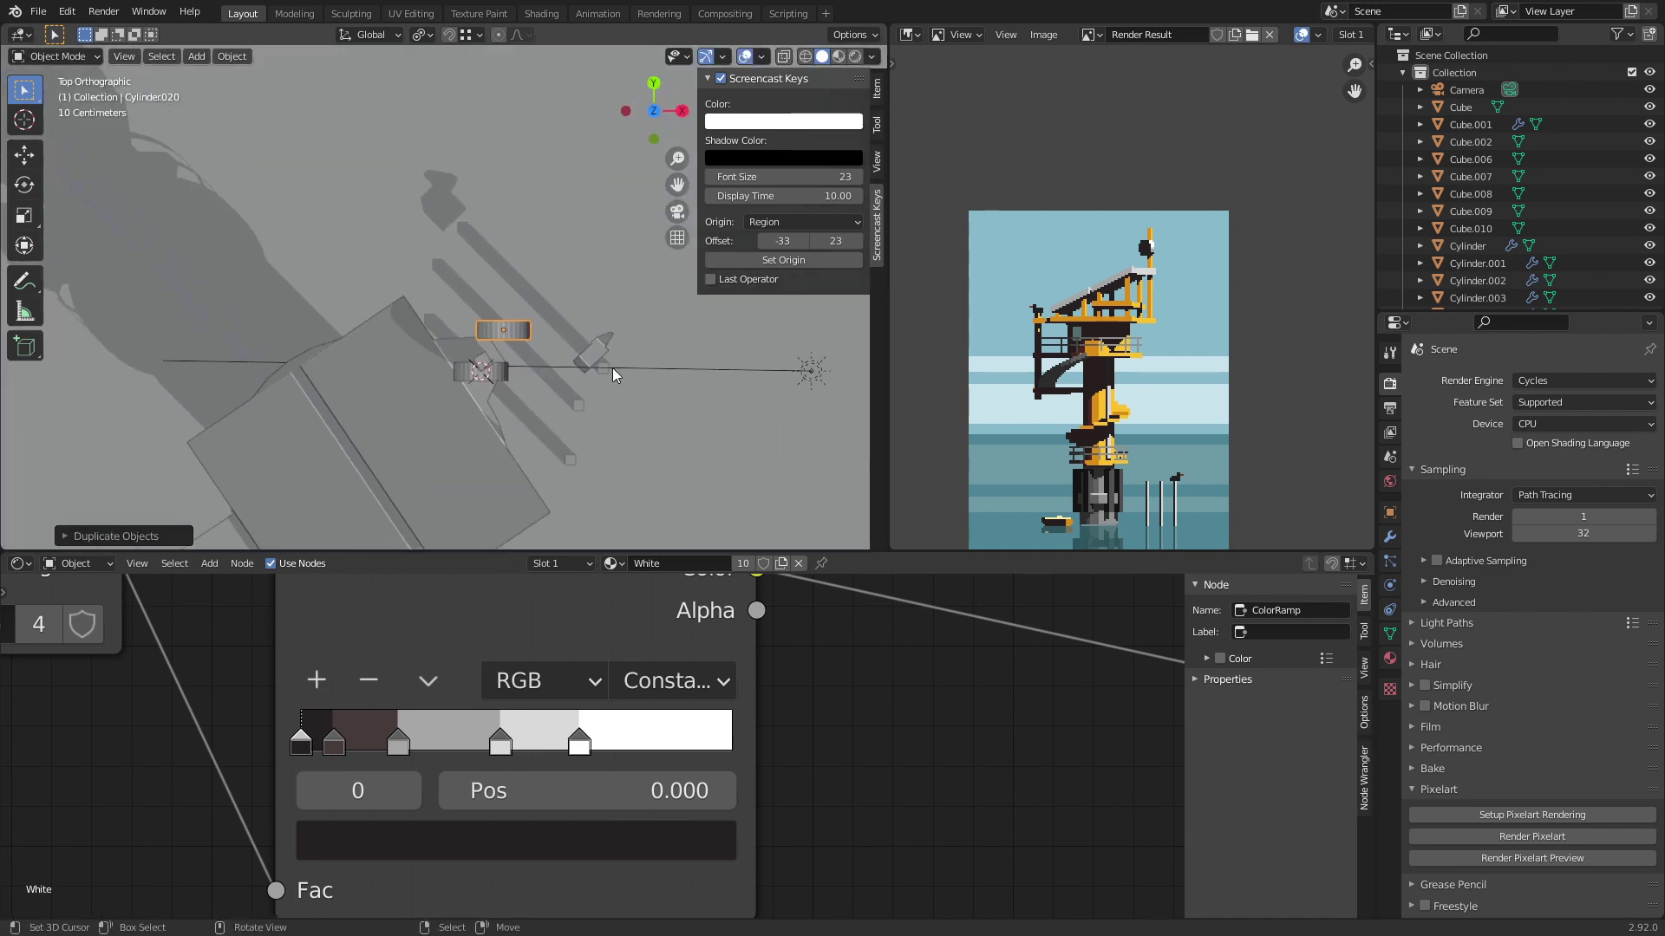
pyautogui.keyDown('shift'); pyautogui.moveTo(517, 340); pyautogui.dragTo(206, 233, button='middle'); pyautogui.keyUp('shift')
pyautogui.scroll(2, 346, 286)
pyautogui.keyDown('shift'); pyautogui.moveTo(346, 286); pyautogui.dragTo(478, 334, button='middle'); pyautogui.keyUp('shift')
pyautogui.press('r')
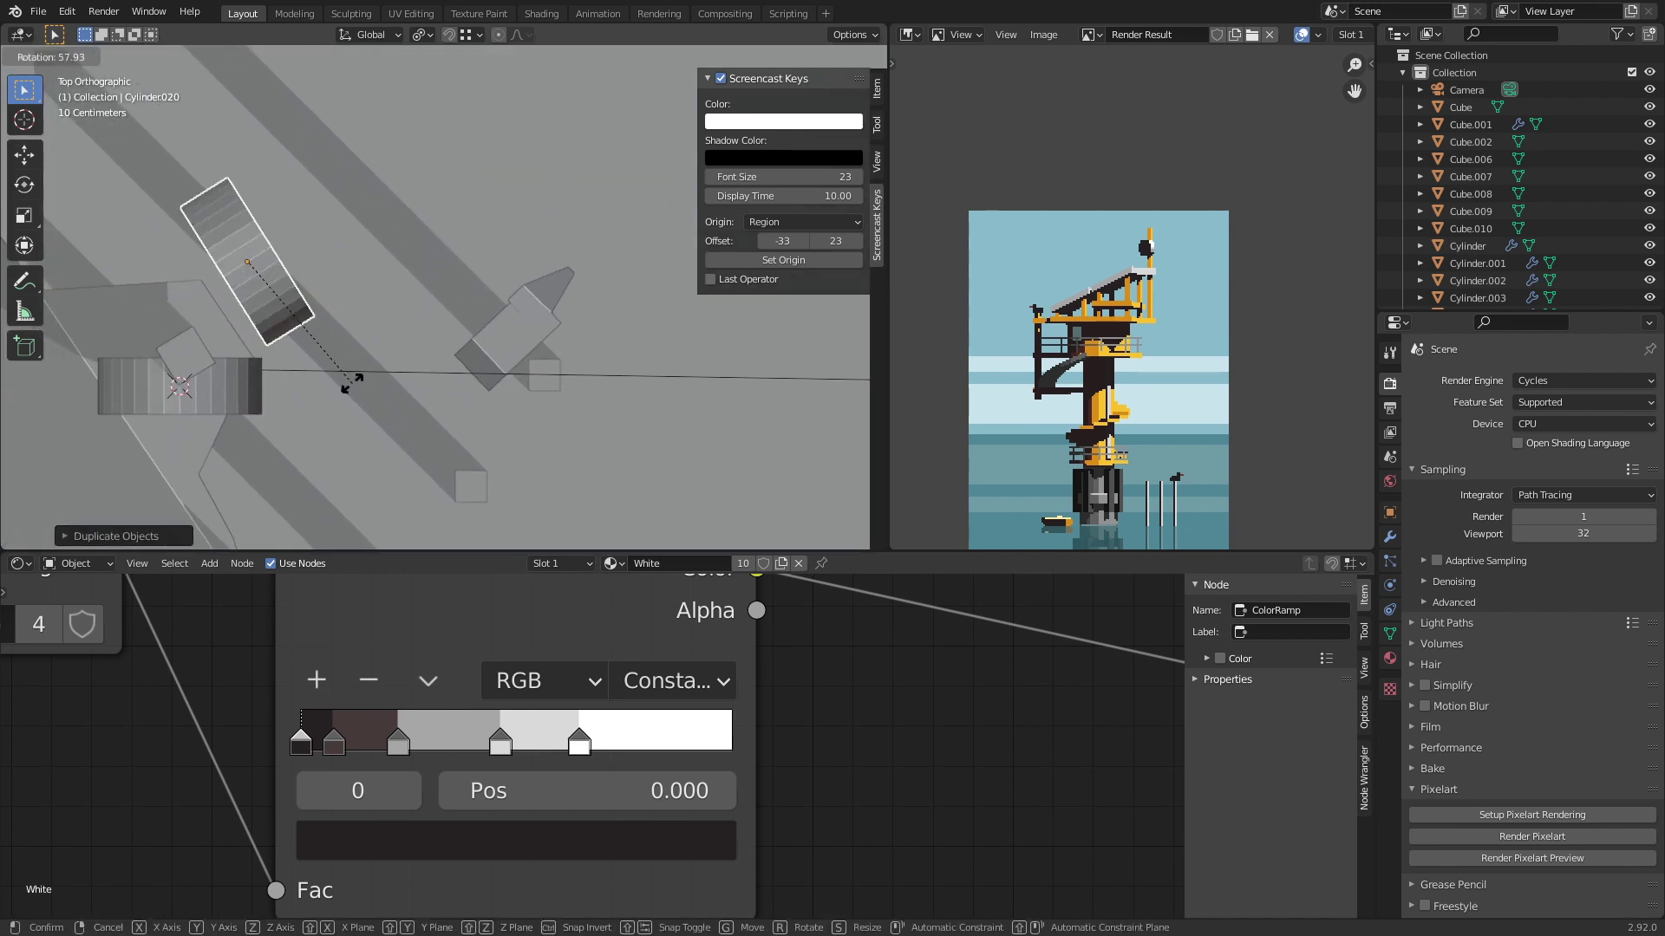
pyautogui.click(352, 301)
# Step: Scale up the duplicated disc and move it closer to the antenna mast in the top view
pyautogui.press('s')
pyautogui.click(390, 319)
pyautogui.press('g')
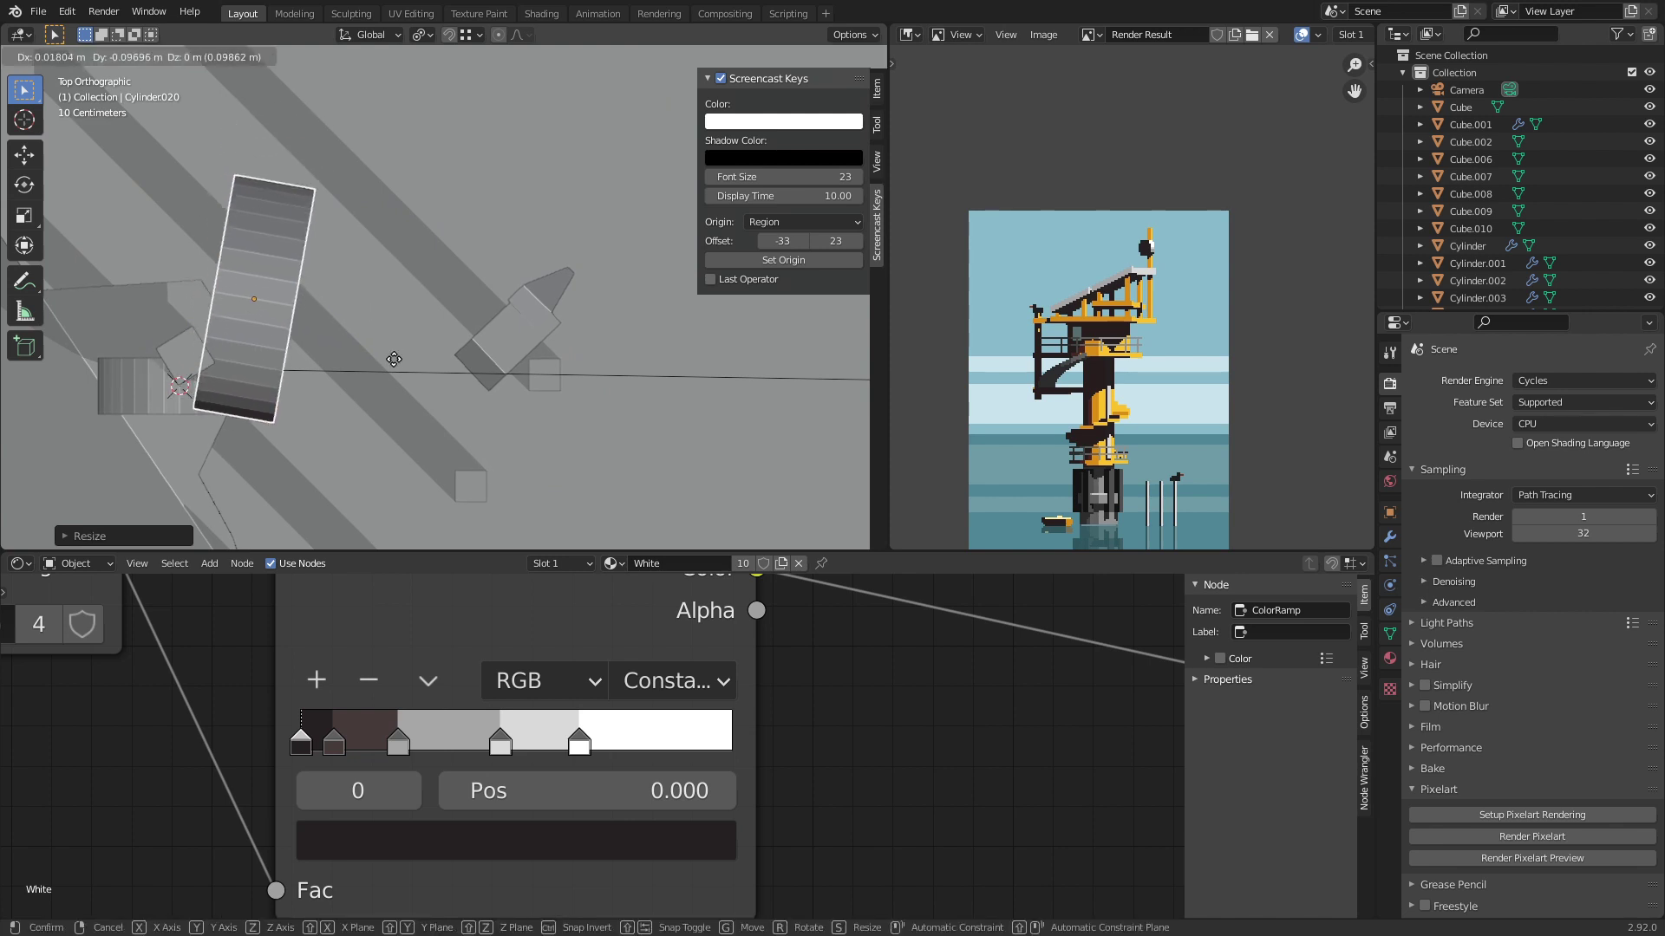
pyautogui.click(384, 390)
# Step: From the camera view, lower the smaller disc along Z by about 0.8 m, to just below the roof edge
pyautogui.press('KP_0')
pyautogui.scroll(4, 539, 167)
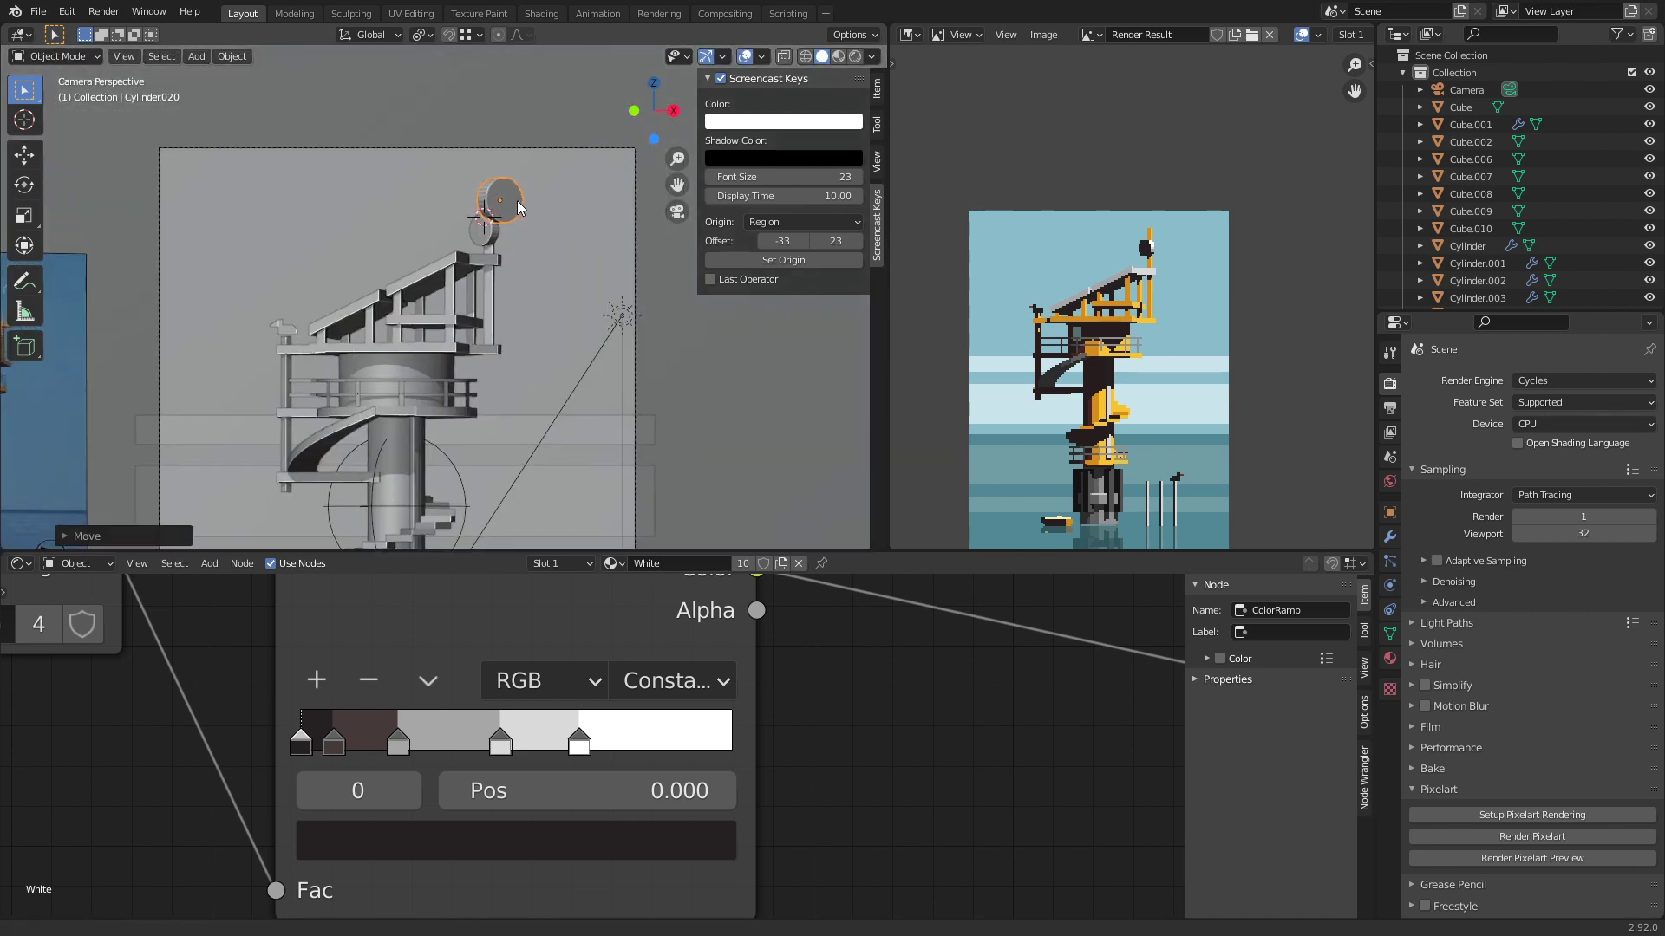
pyautogui.click(524, 178)
pyautogui.press('g')
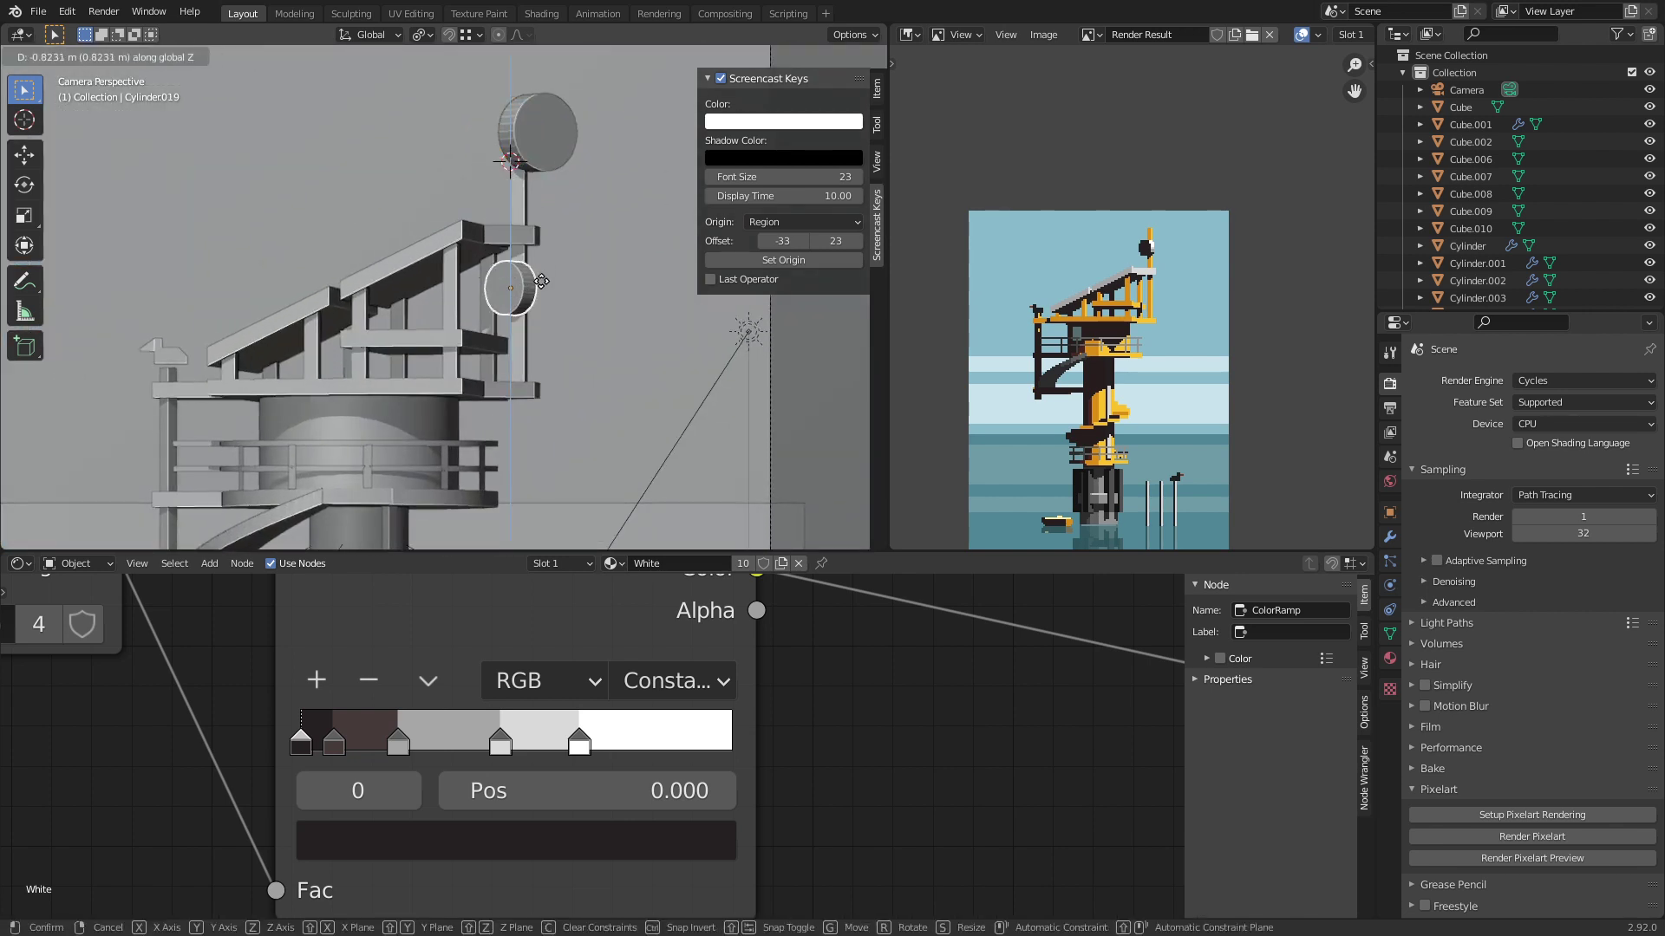
pyautogui.click(525, 280)
# Step: Lower the larger disc along Z and shift it onto the upper part of the antenna mast
pyautogui.click(560, 143)
pyautogui.press('g')
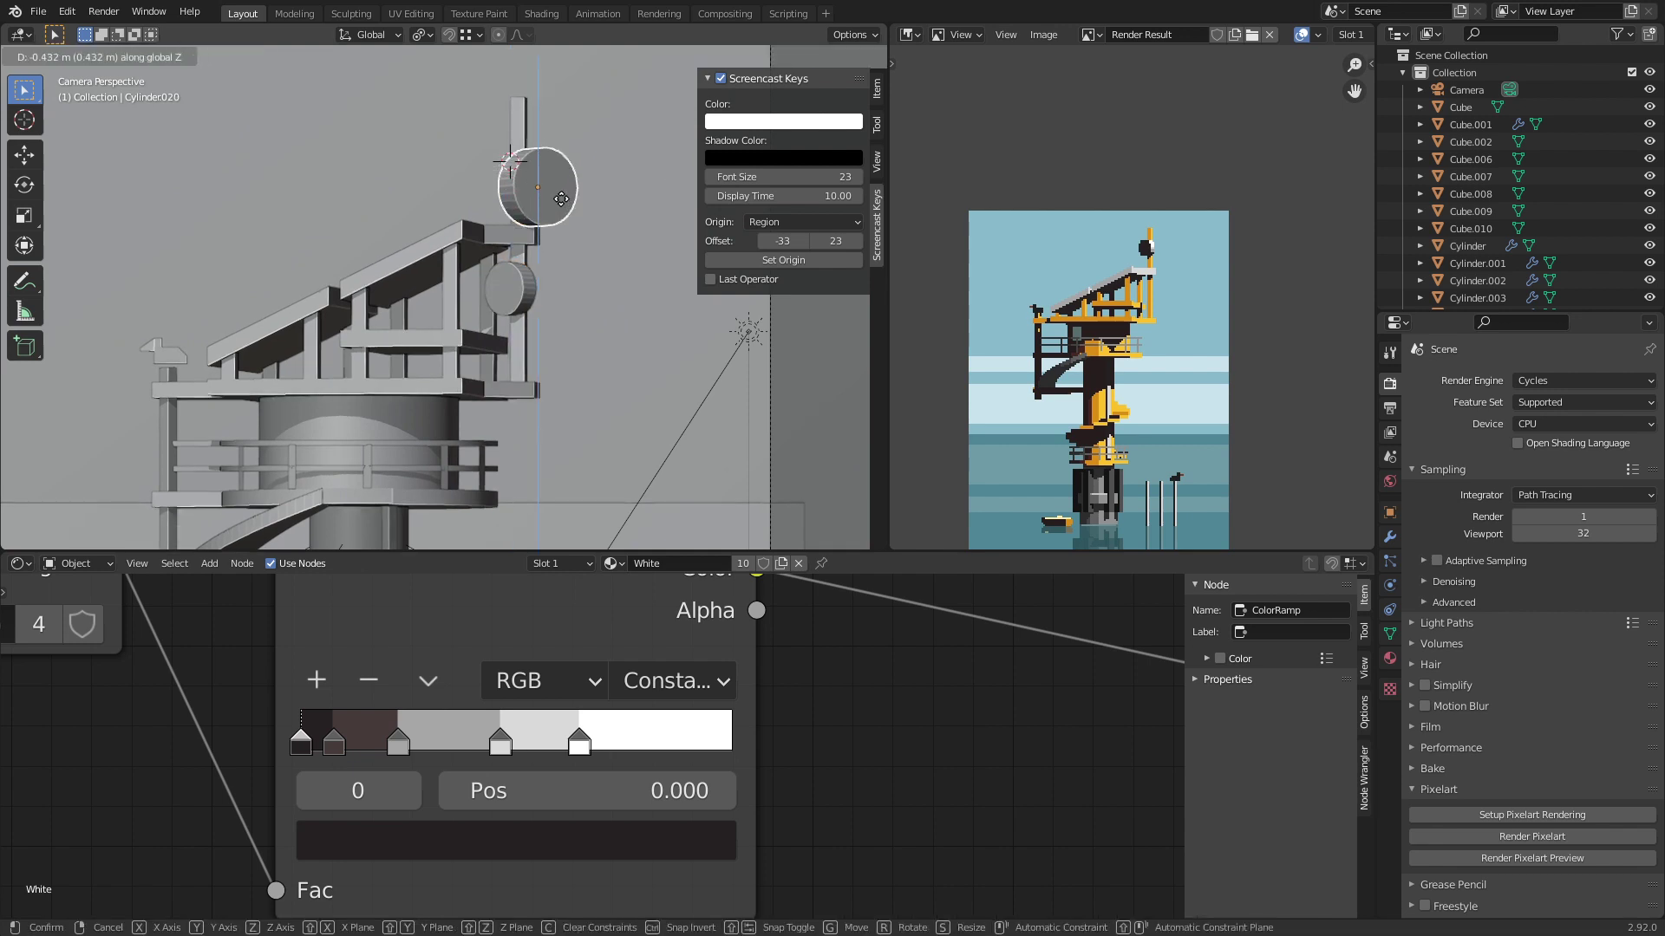
pyautogui.click(560, 178)
pyautogui.press('g')
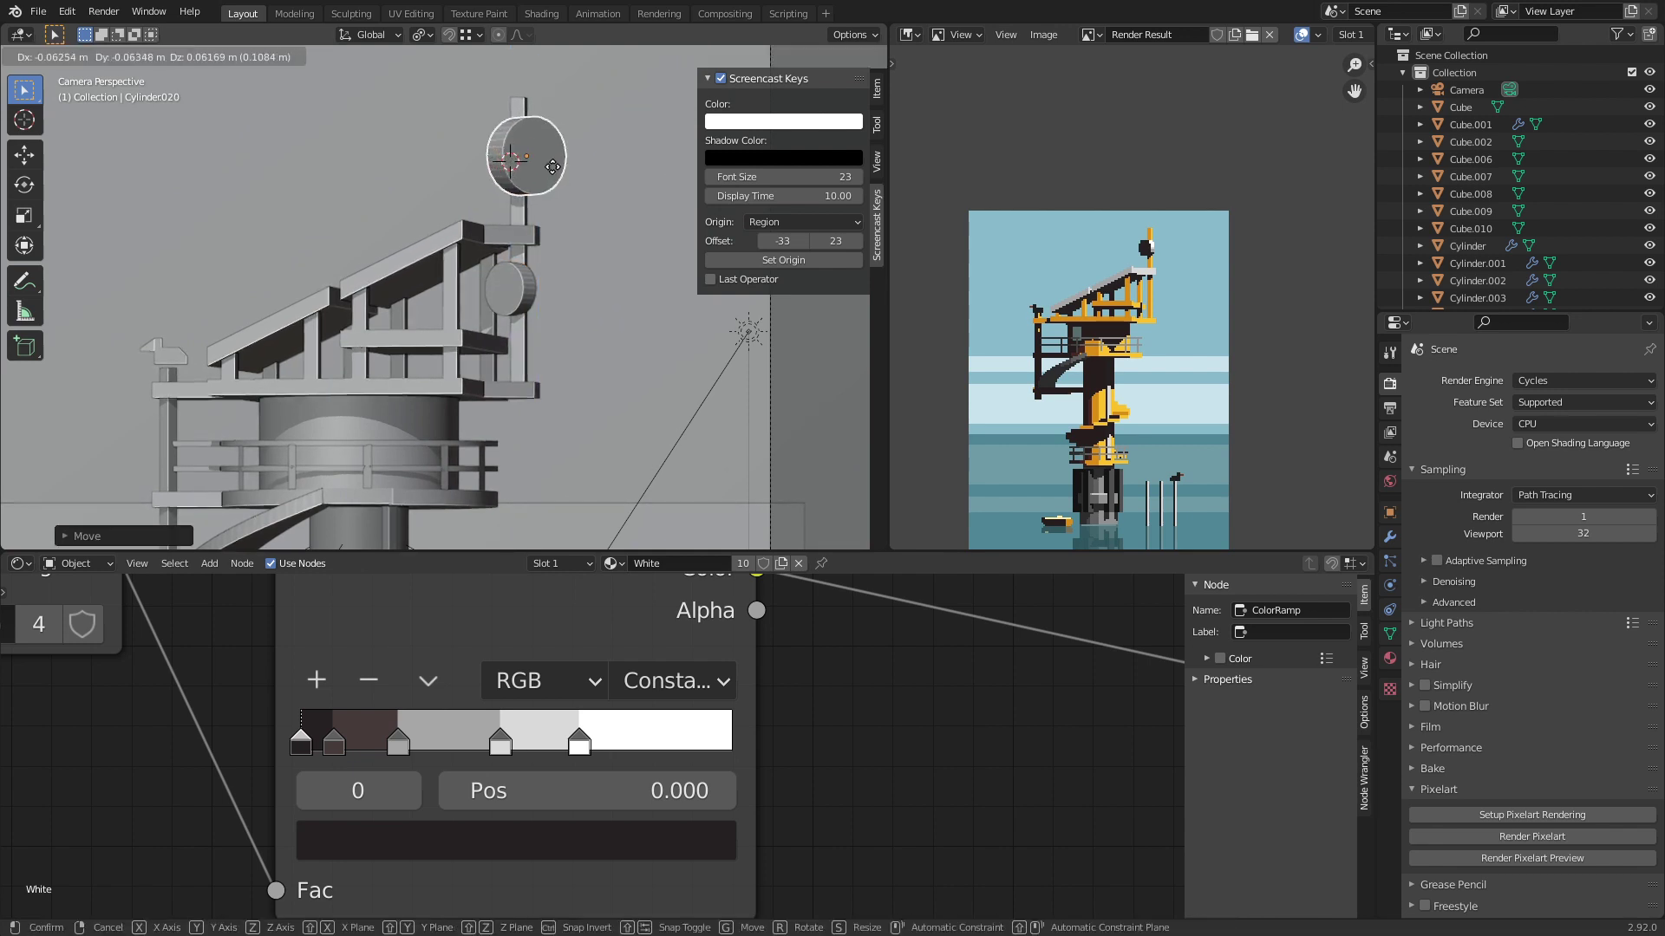
pyautogui.click(552, 165)
# Step: Save the file, render a pixel art preview to check both dishes, and save again
pyautogui.hotkey('ctrl', 's')
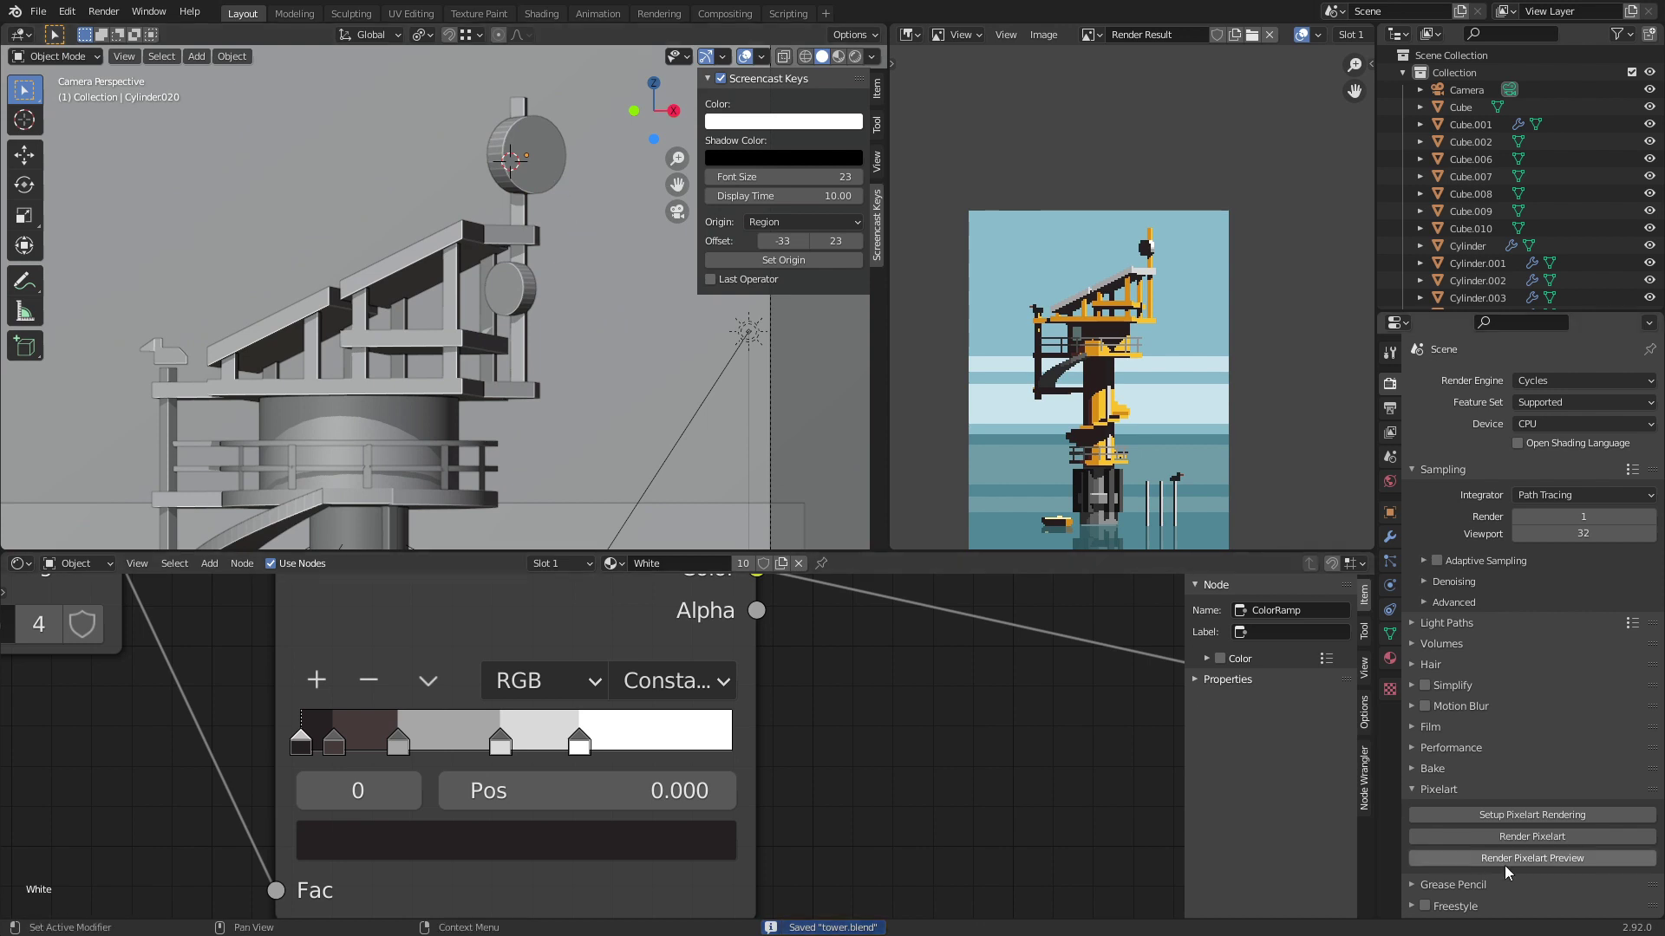
pyautogui.click(1564, 863)
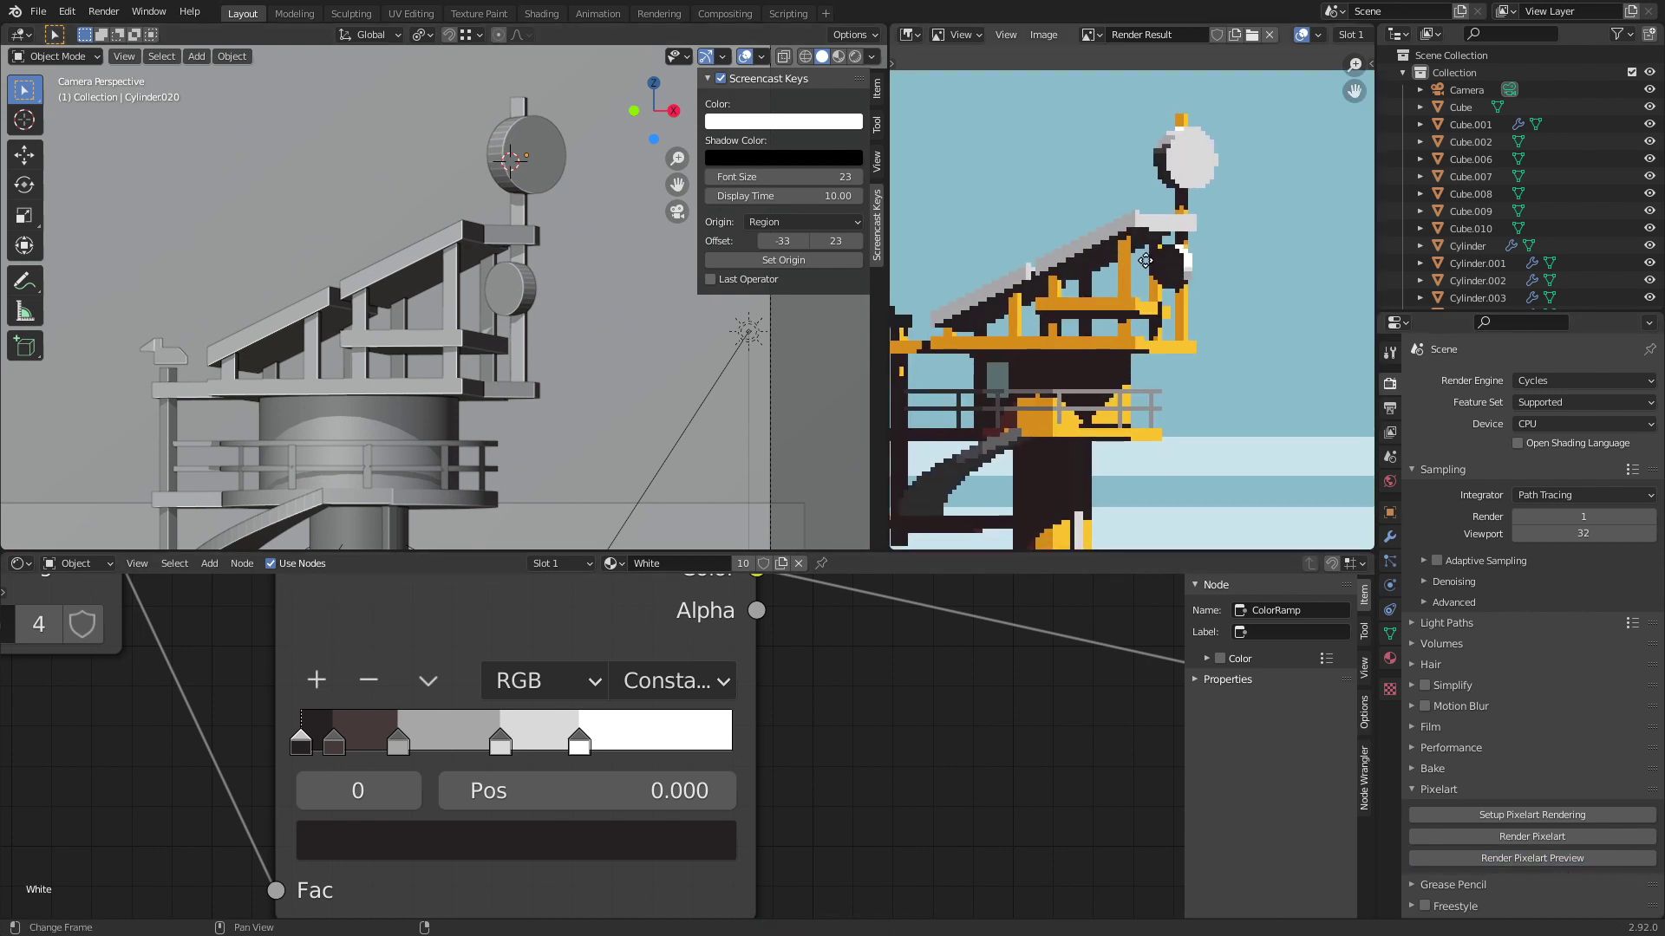
pyautogui.scroll(1, 1170, 299)
pyautogui.hotkey('ctrl', 's')
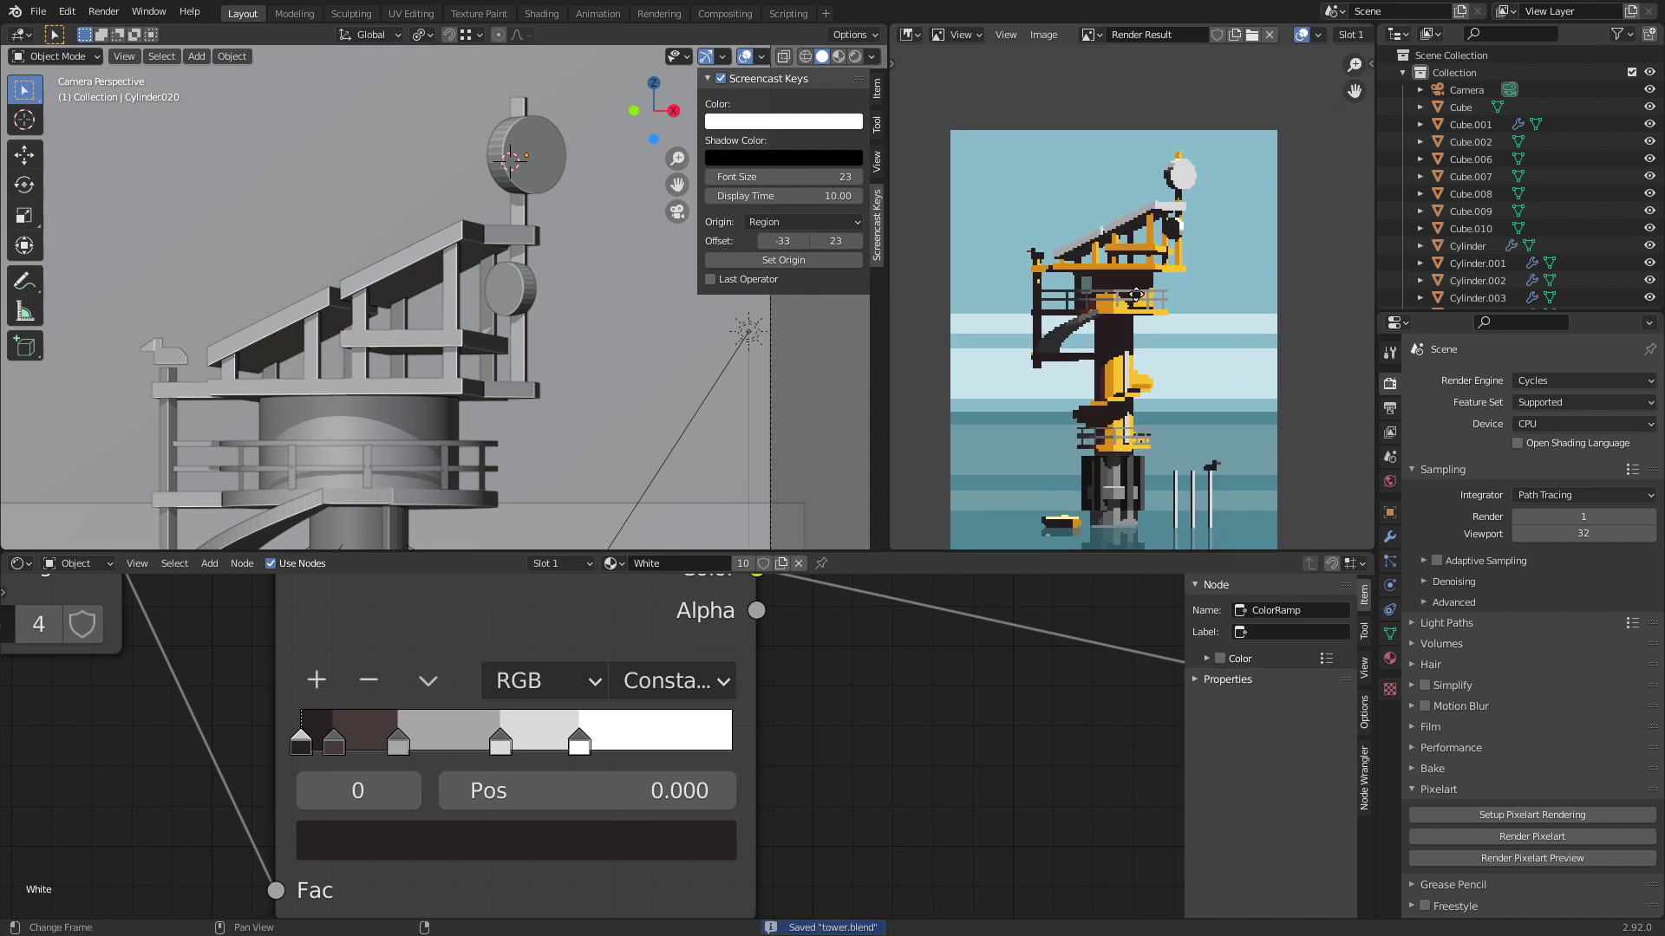
# Step: Examine the large dish's shade in the render and compare it with the lightest ColorRamp stop of the White material
pyautogui.moveTo(1136, 295)
pyautogui.mouseDown(button='middle')
pyautogui.moveTo(1141, 281)
pyautogui.moveTo(1118, 305)
pyautogui.moveTo(1132, 315)
pyautogui.mouseUp(button='middle')
pyautogui.keyDown('ctrl'); pyautogui.moveTo(500, 133); pyautogui.dragTo(521, 344, button='middle'); pyautogui.keyUp('ctrl')
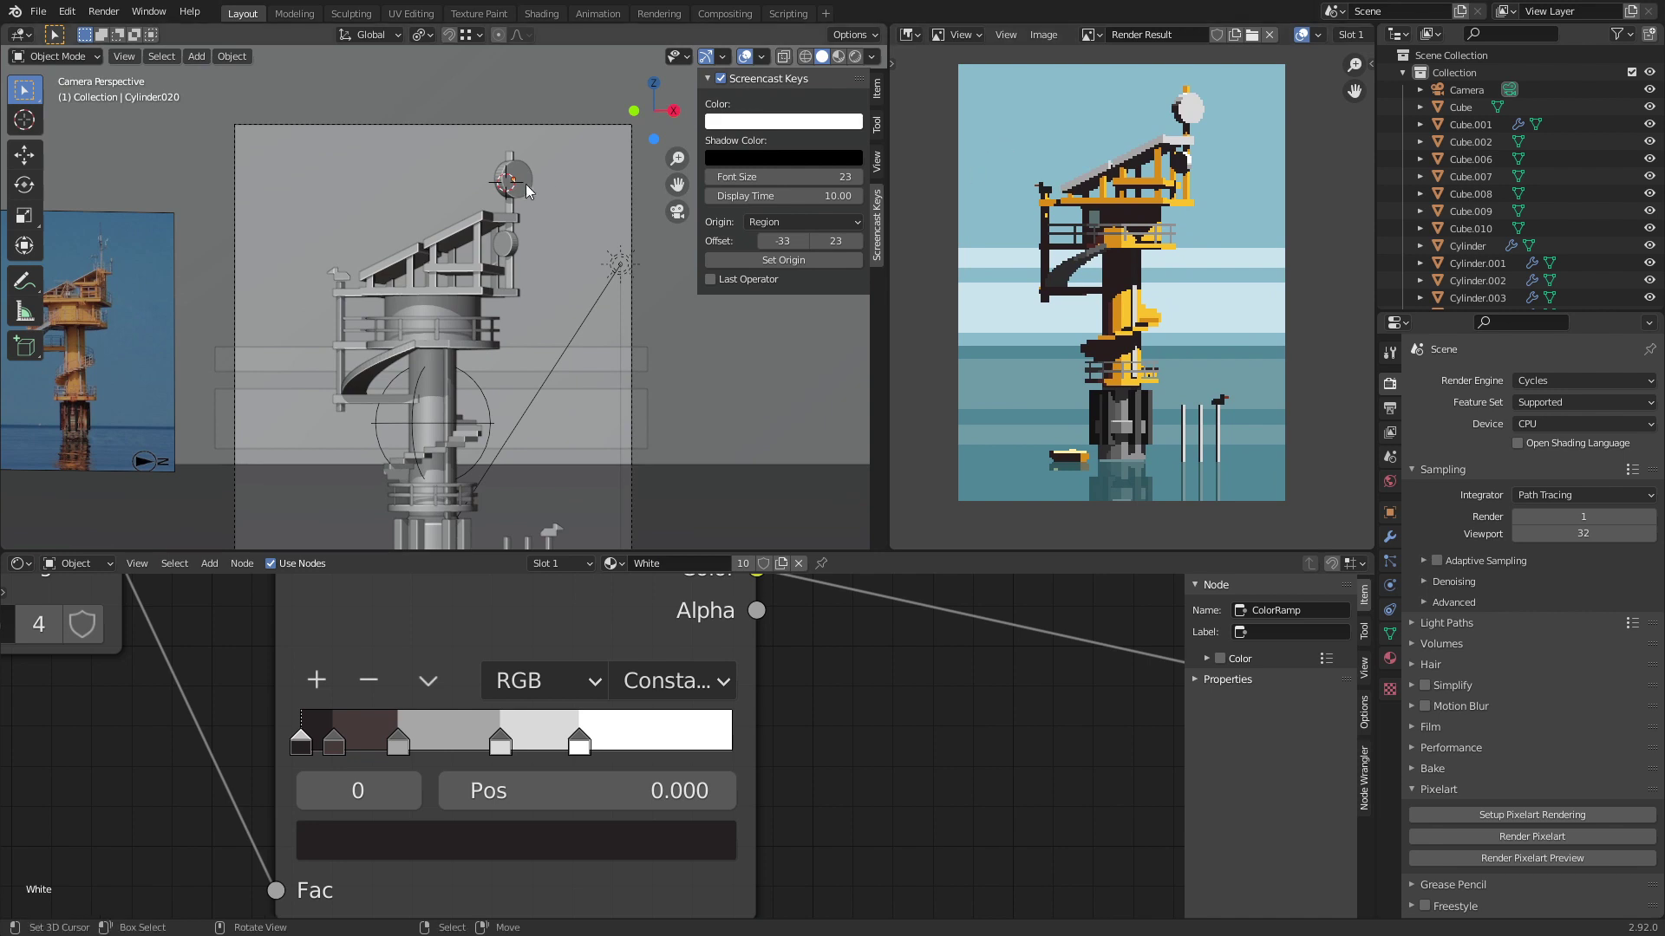
pyautogui.click(581, 744)
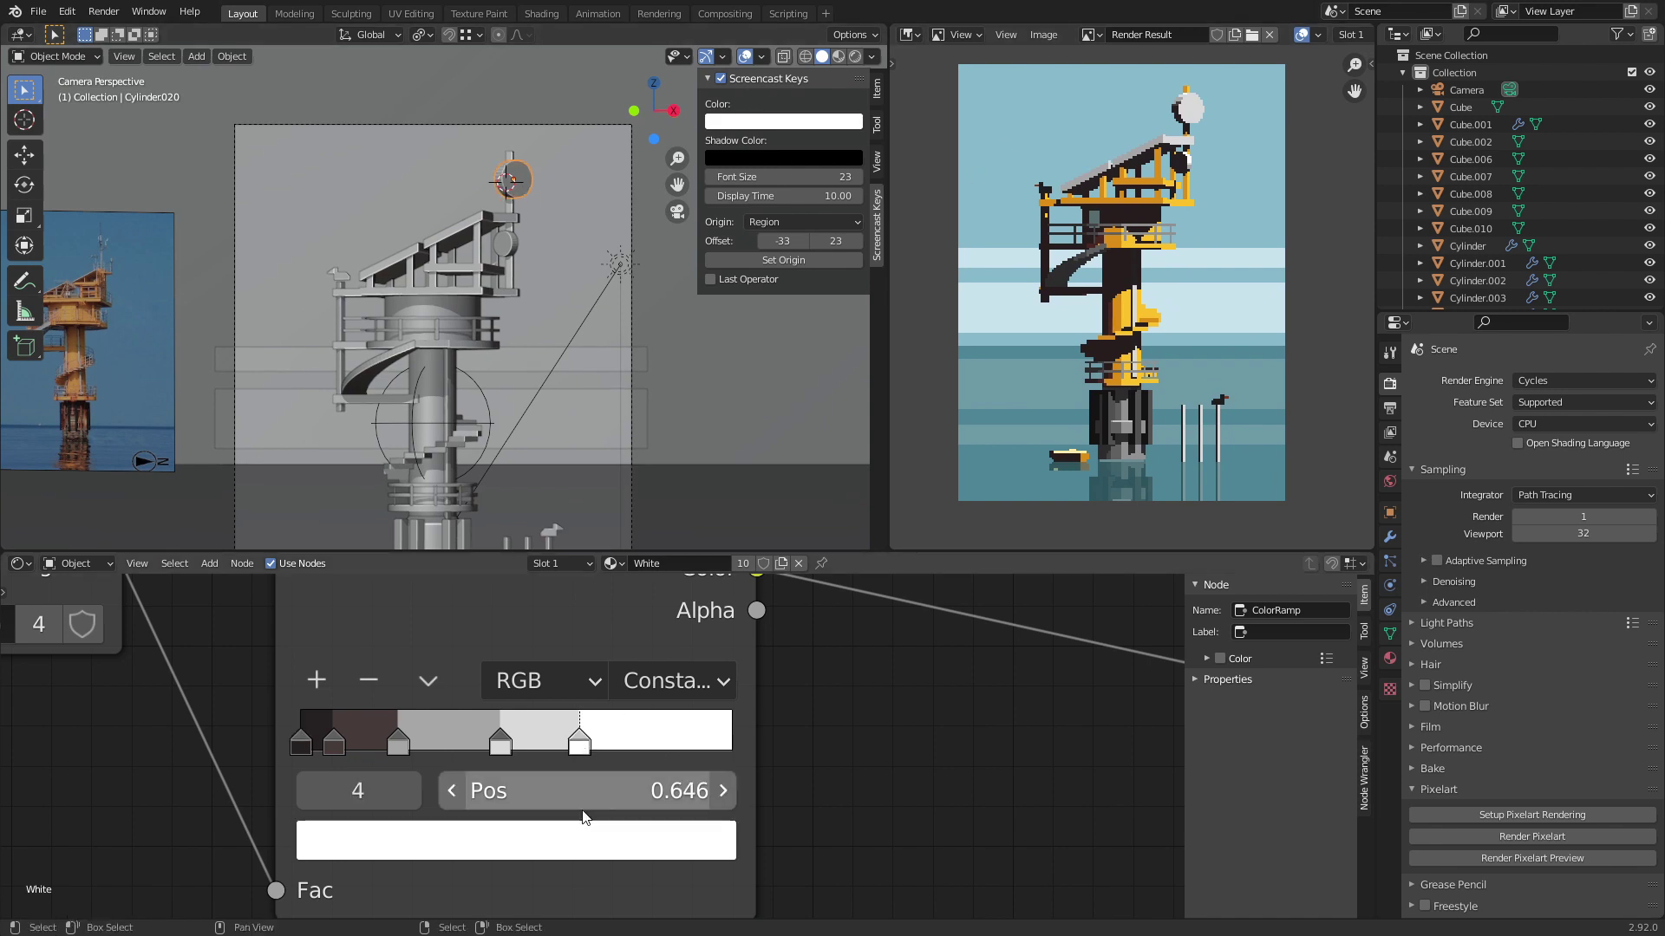
pyautogui.click(581, 841)
pyautogui.scroll(-5, 617, 667)
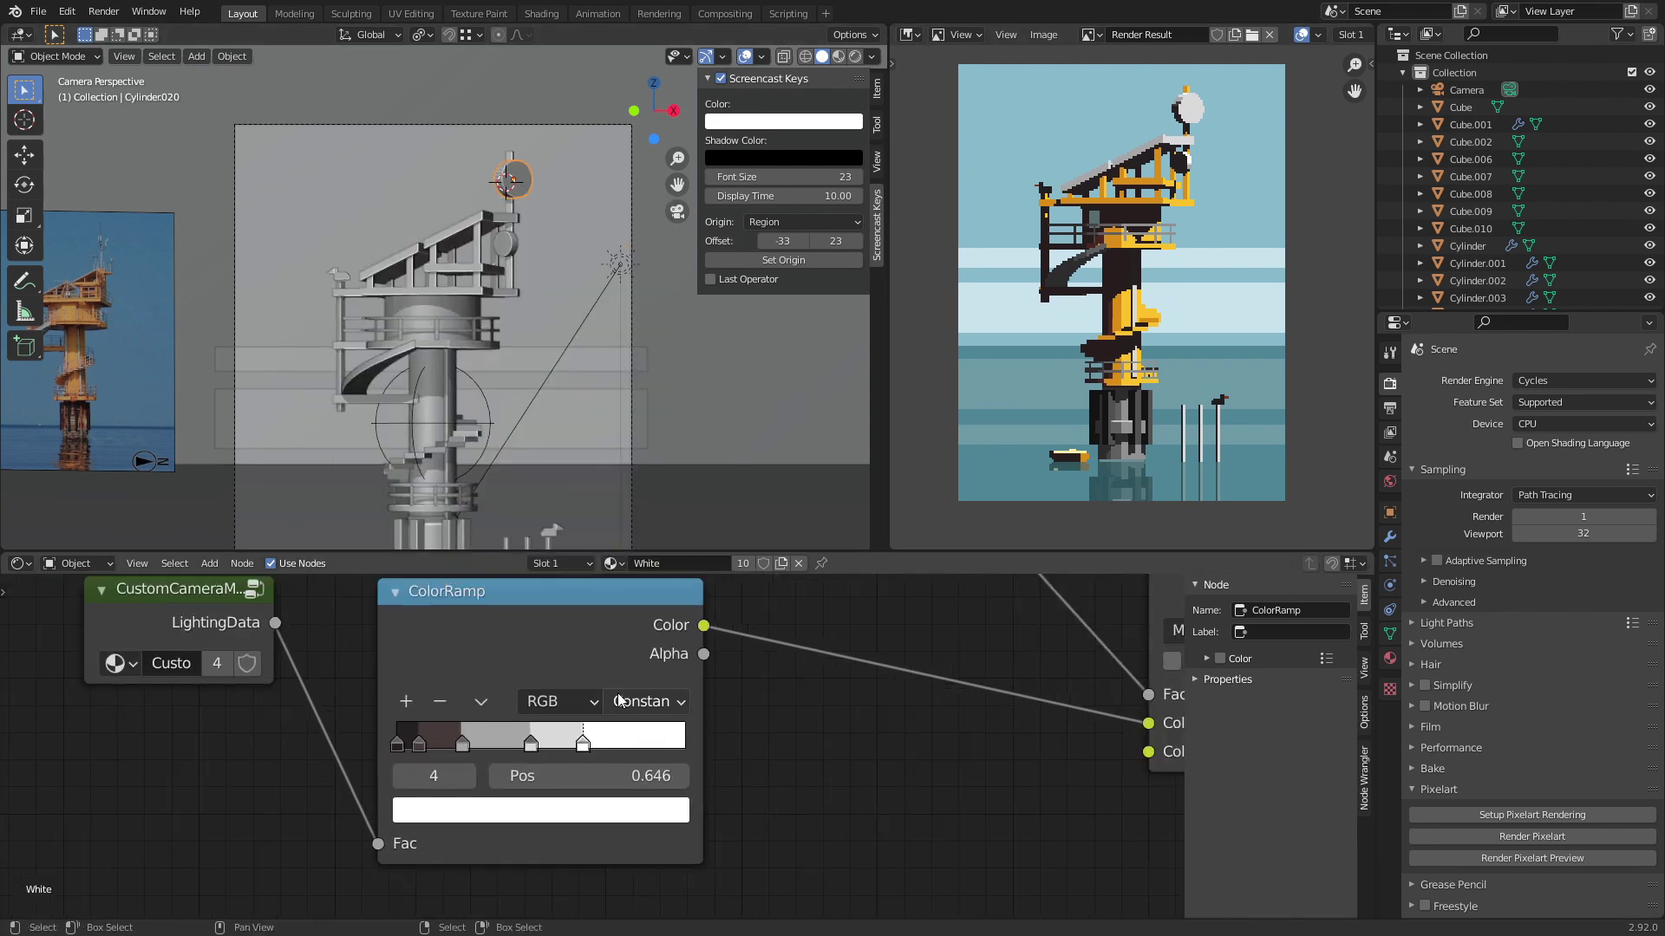
pyautogui.moveTo(615, 667); pyautogui.dragTo(622, 776, button='middle')
pyautogui.keyDown('shift'); pyautogui.moveTo(569, 371); pyautogui.dragTo(567, 356, button='middle'); pyautogui.keyUp('shift')
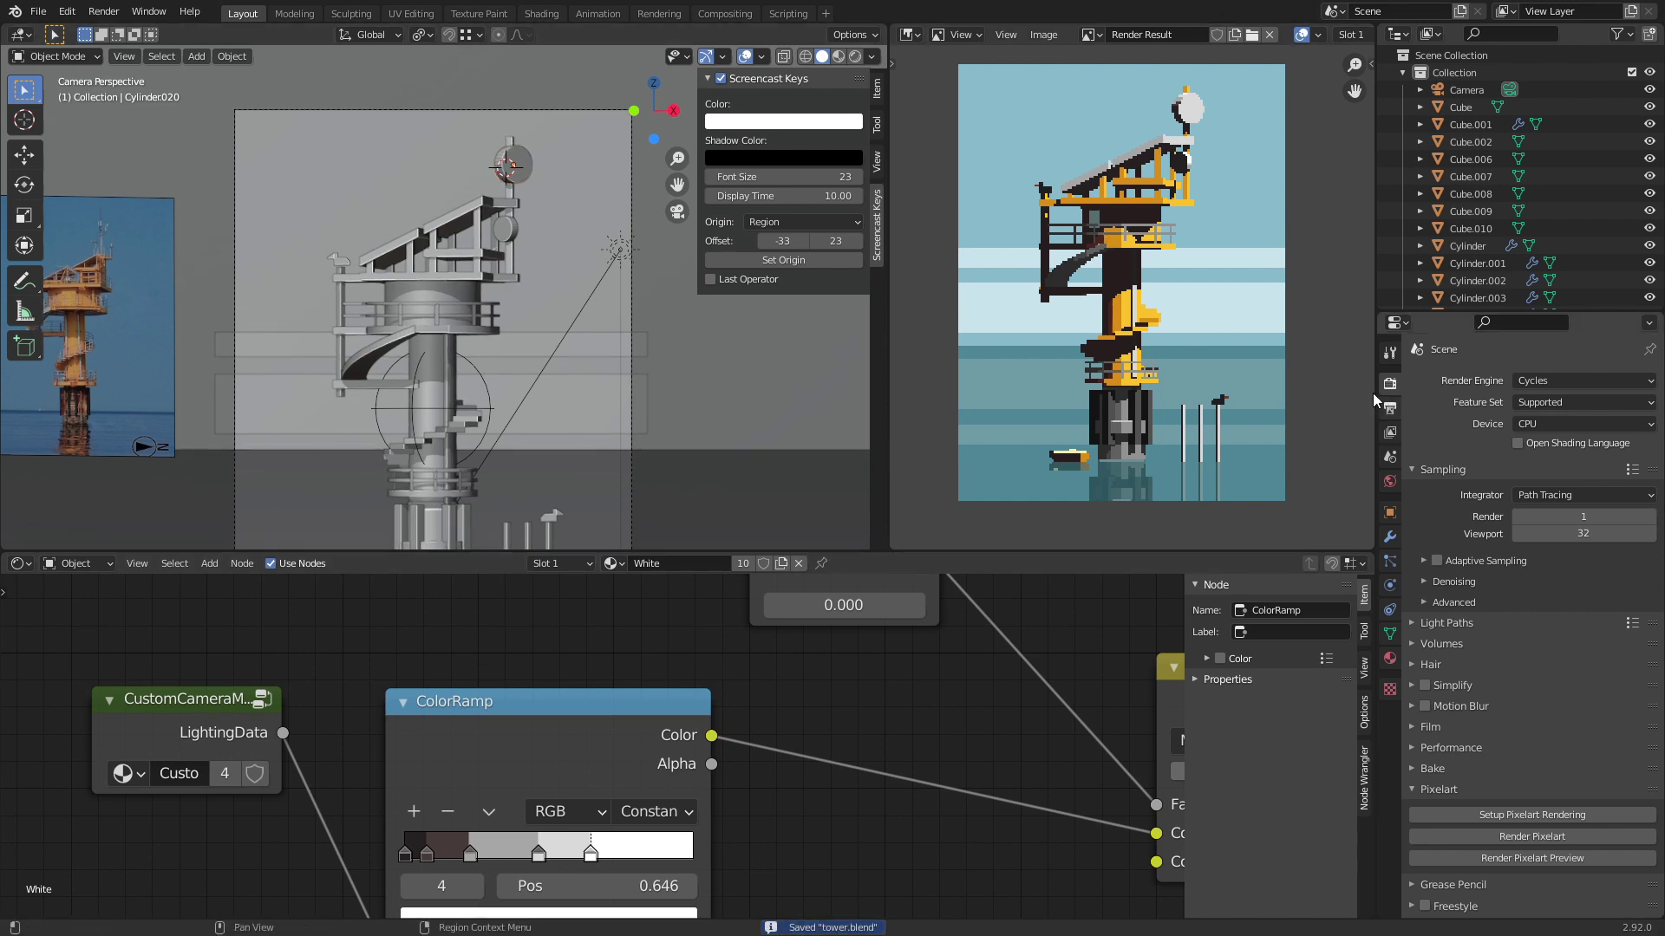
pyautogui.scroll(5, 1191, 232)
pyautogui.click(1207, 212)
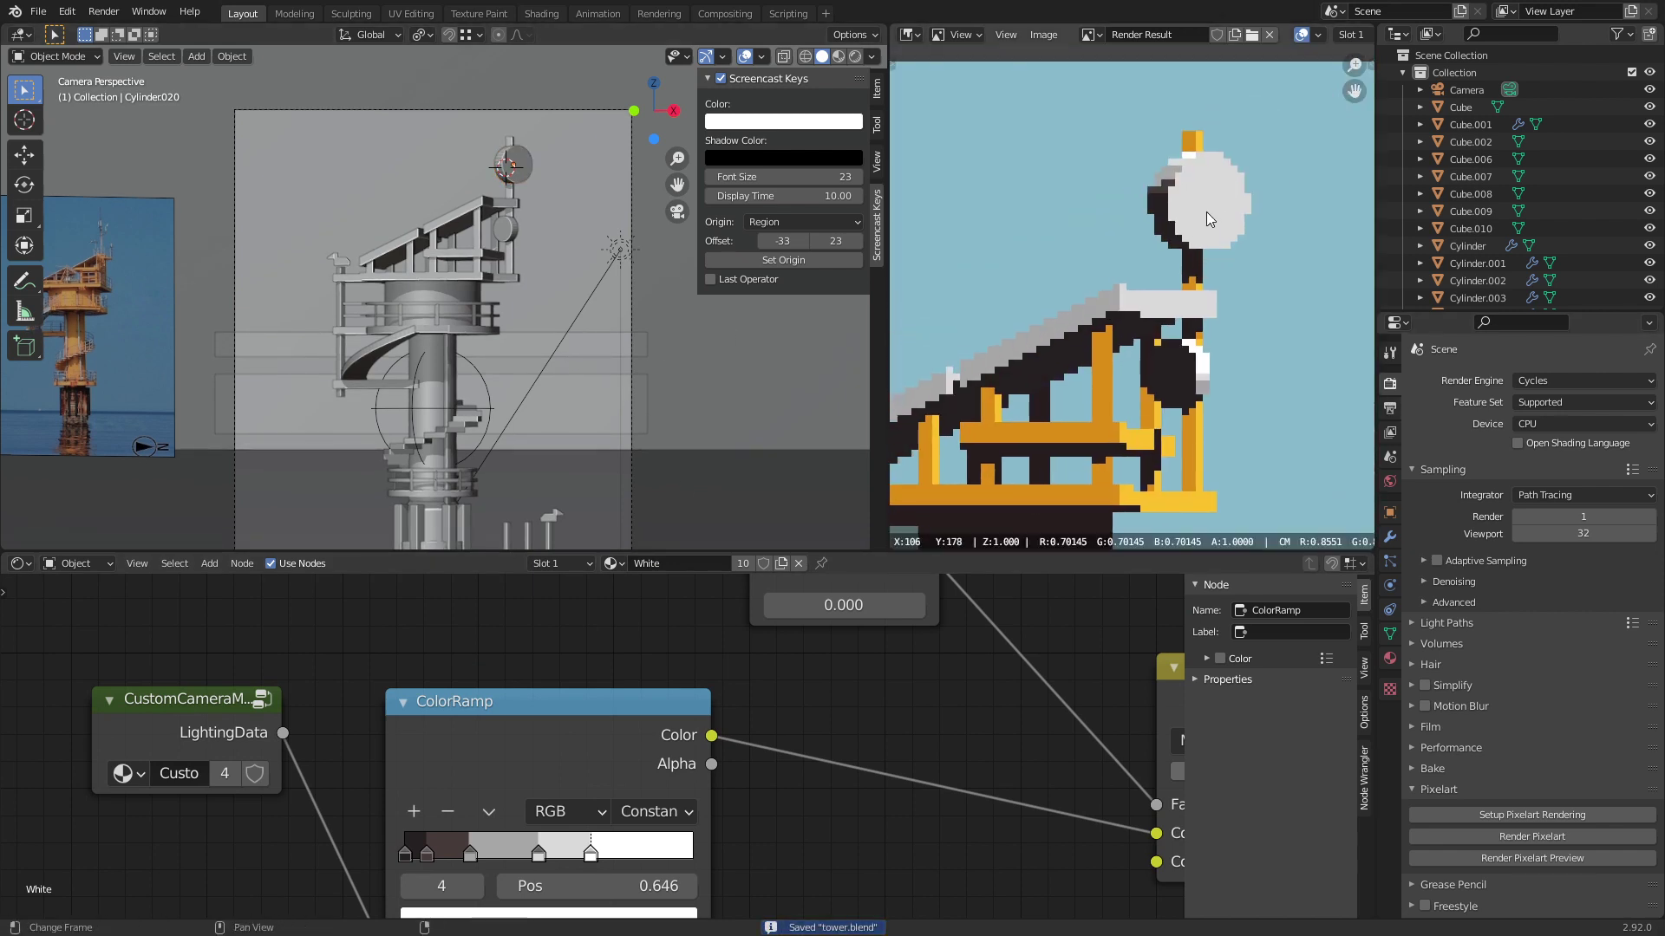
pyautogui.moveTo(588, 859); pyautogui.dragTo(581, 778, button='middle')
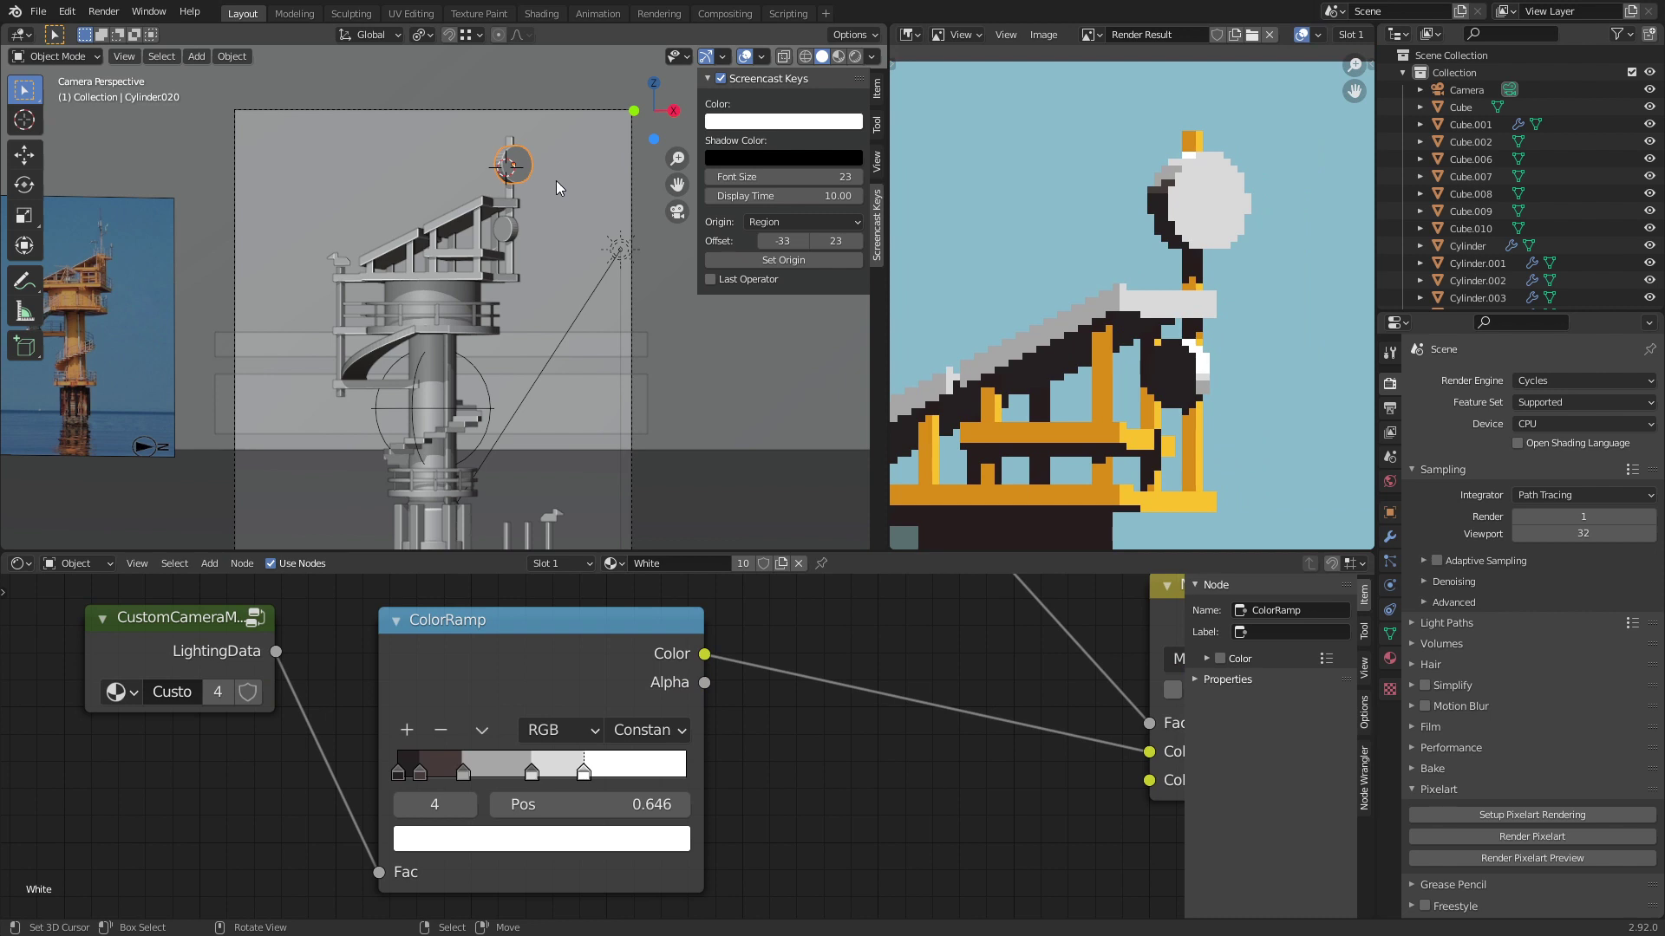
# Step: Shift the White material's two lightest ColorRamp stops toward the dark end, with the white stop at 0.577, and render a pixel art preview
pyautogui.moveTo(555, 180); pyautogui.dragTo(490, 333, button='middle')
pyautogui.scroll(7, 550, 306)
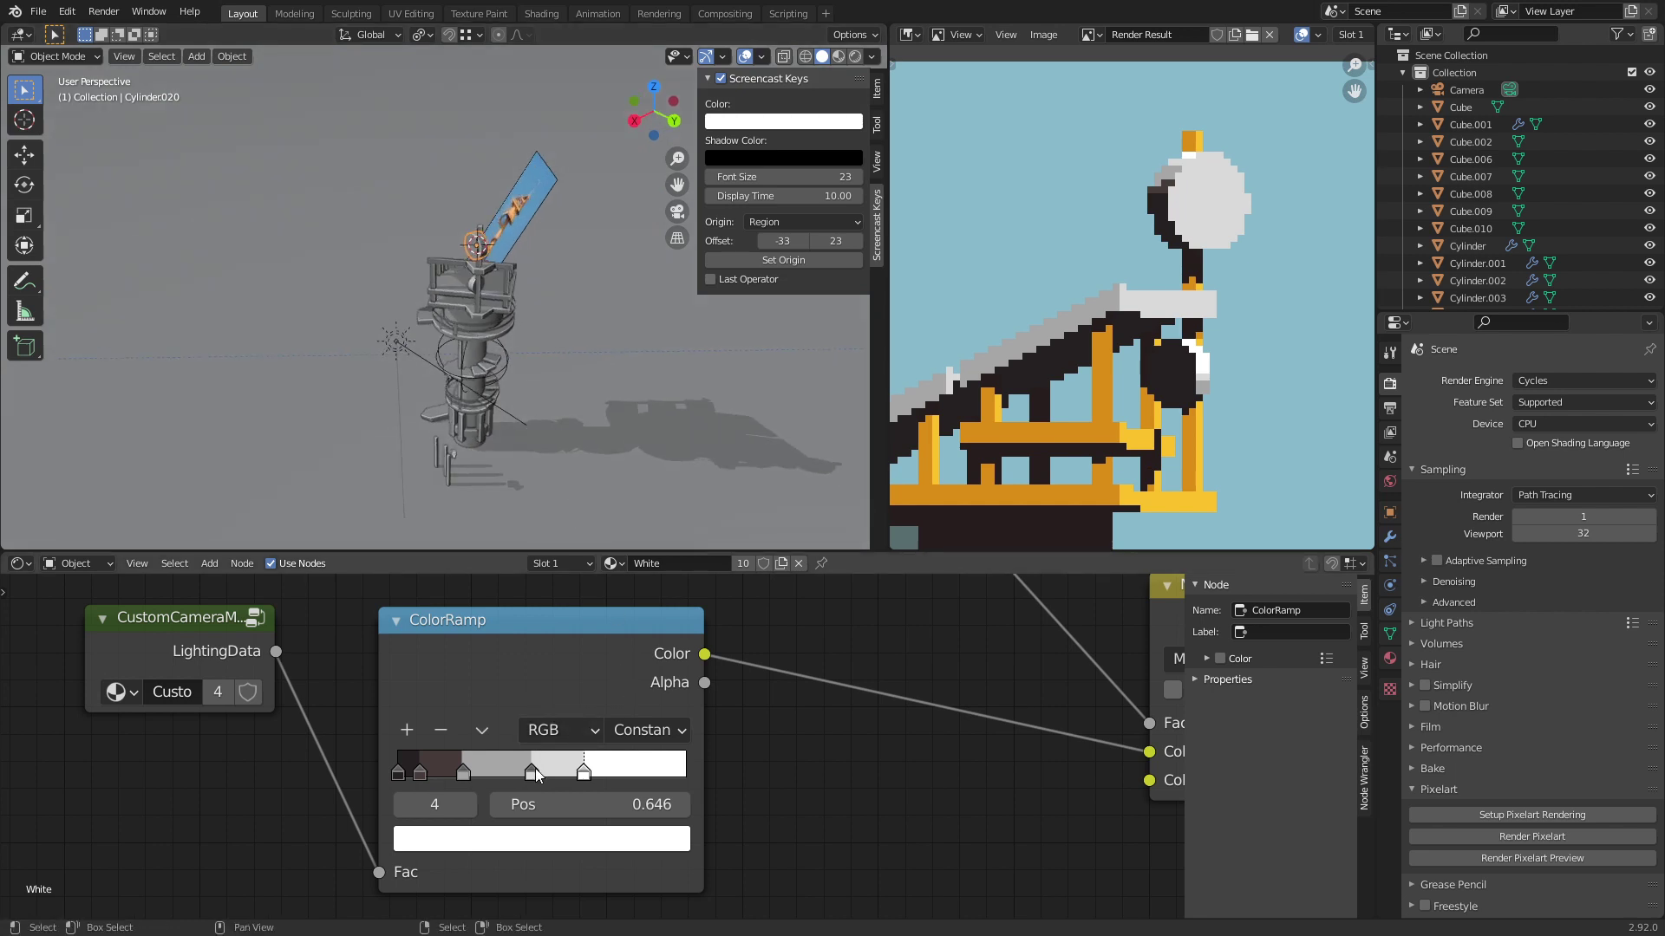
pyautogui.scroll(-4, 1152, 355)
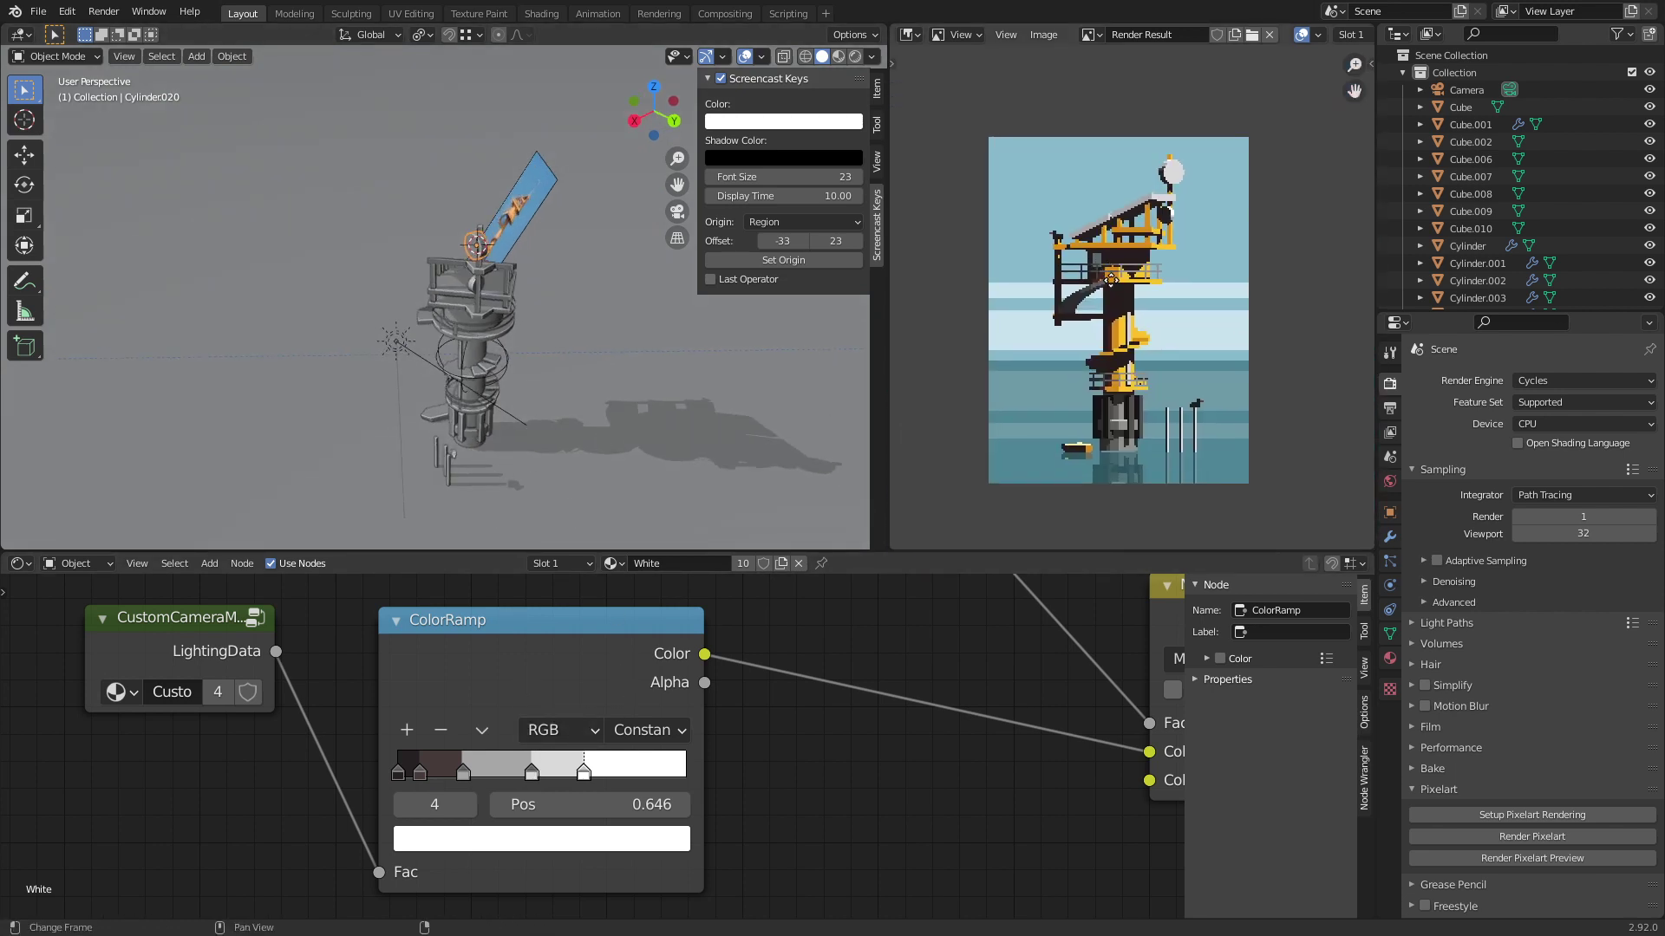
pyautogui.press('KP_0')
pyautogui.moveTo(526, 770); pyautogui.dragTo(565, 770)
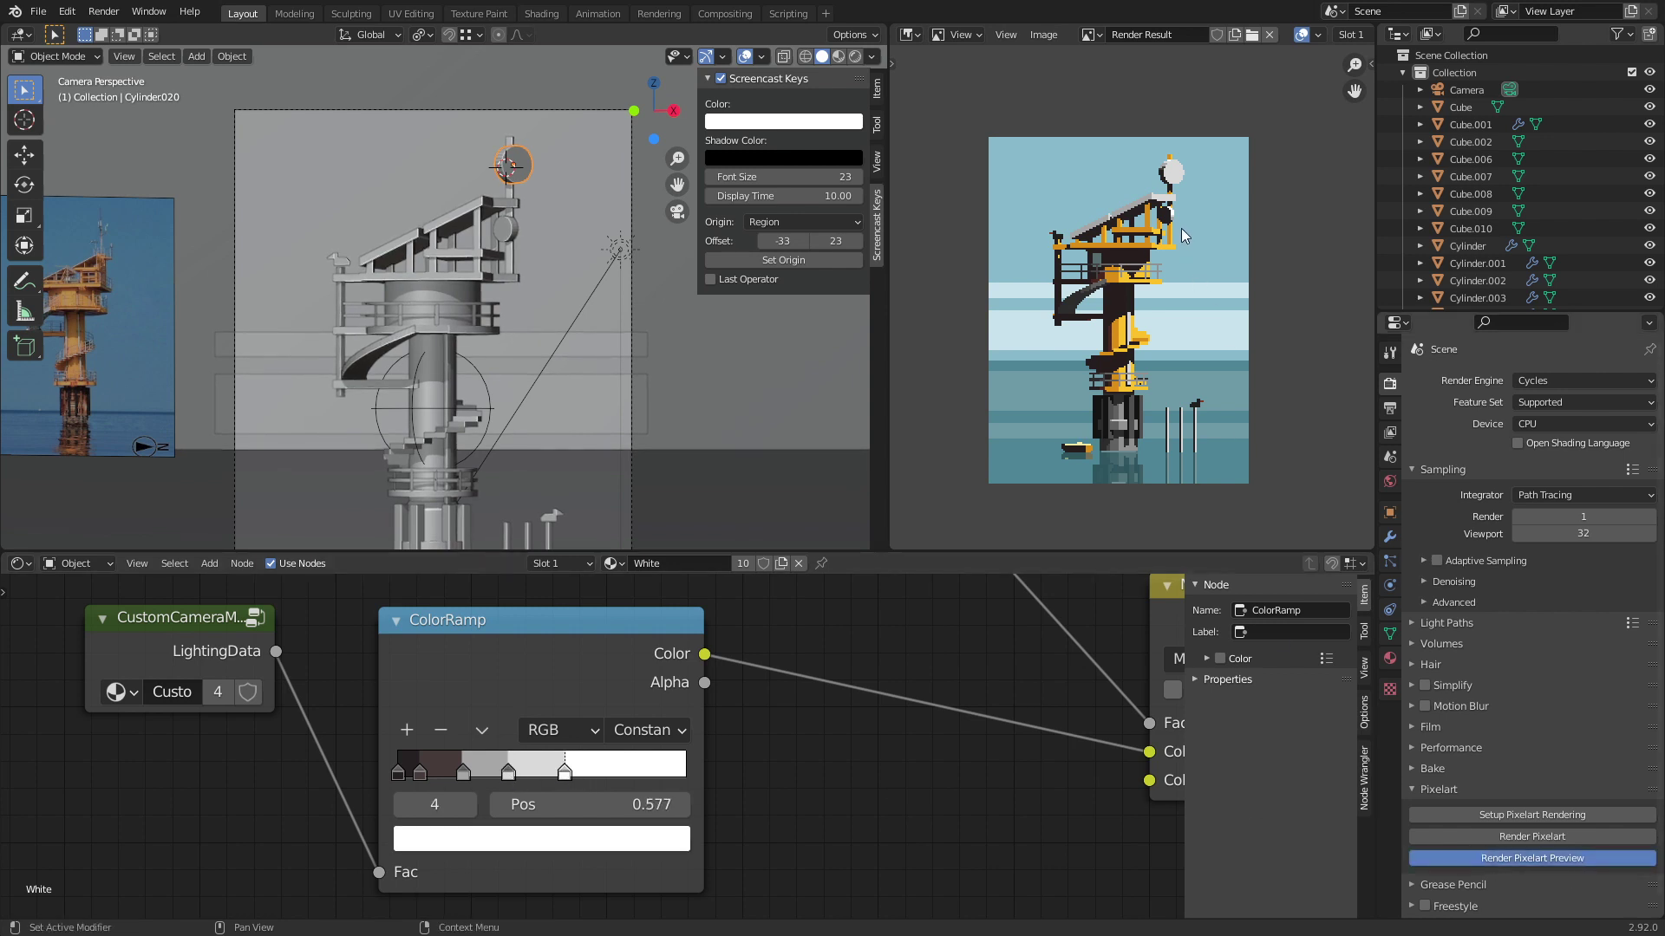
# Step: Set the White material's white ColorRamp stop to position 0.532, render another pixel art preview, and save the file
pyautogui.scroll(5, 1179, 222)
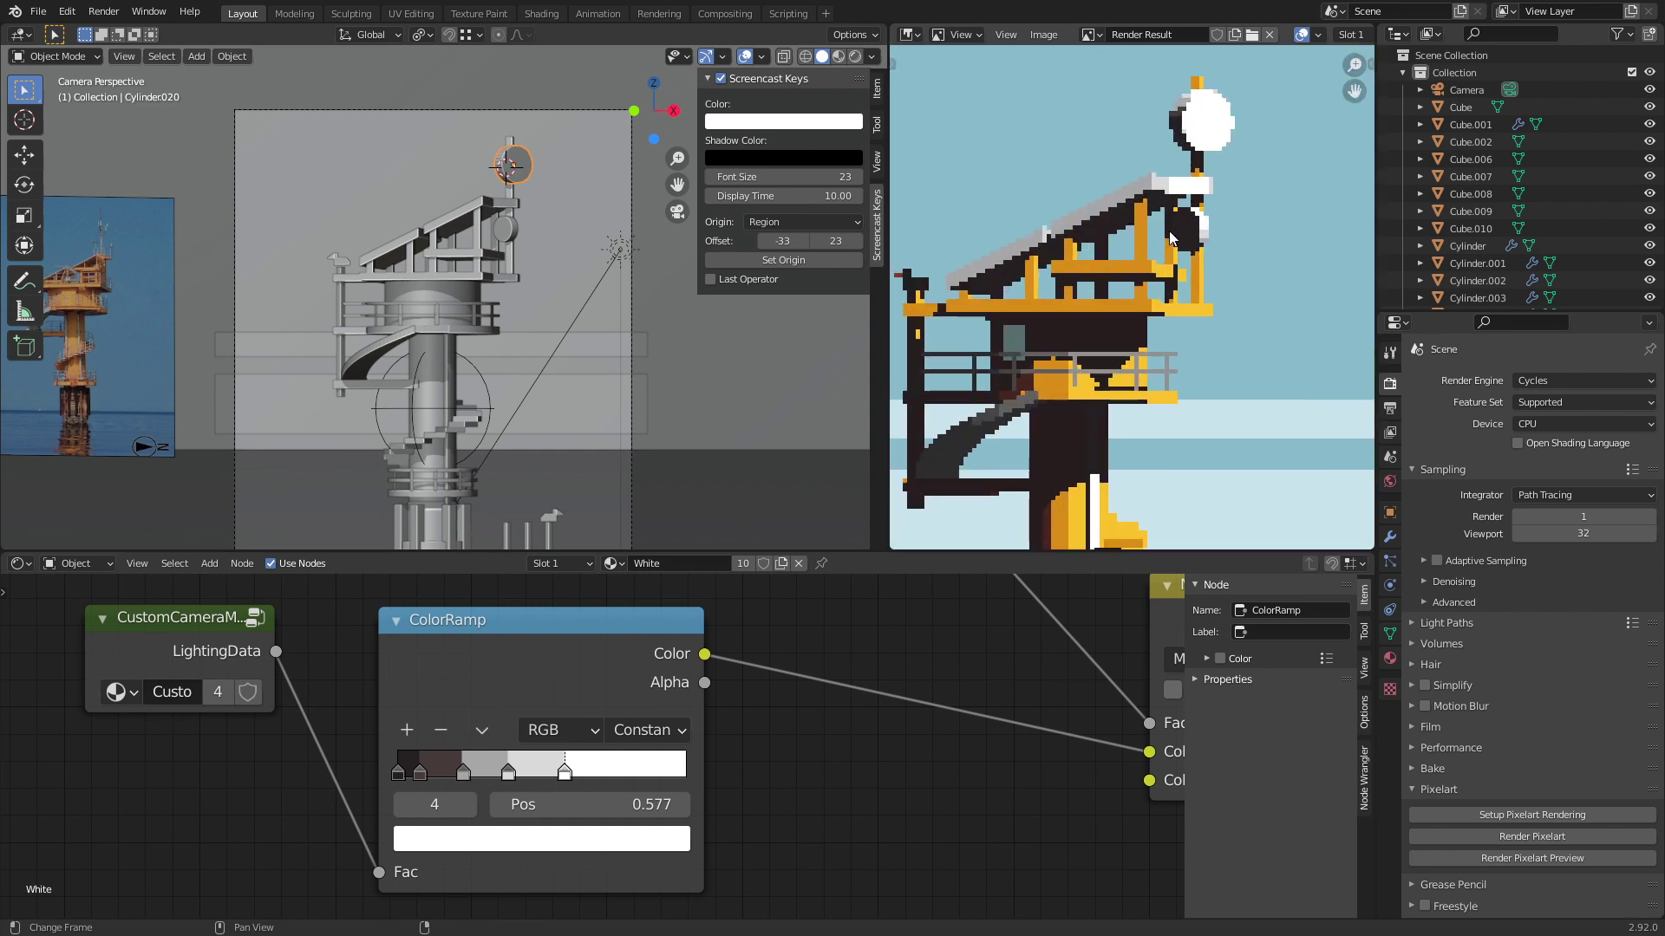
pyautogui.moveTo(1170, 232); pyautogui.dragTo(1164, 261, button='middle')
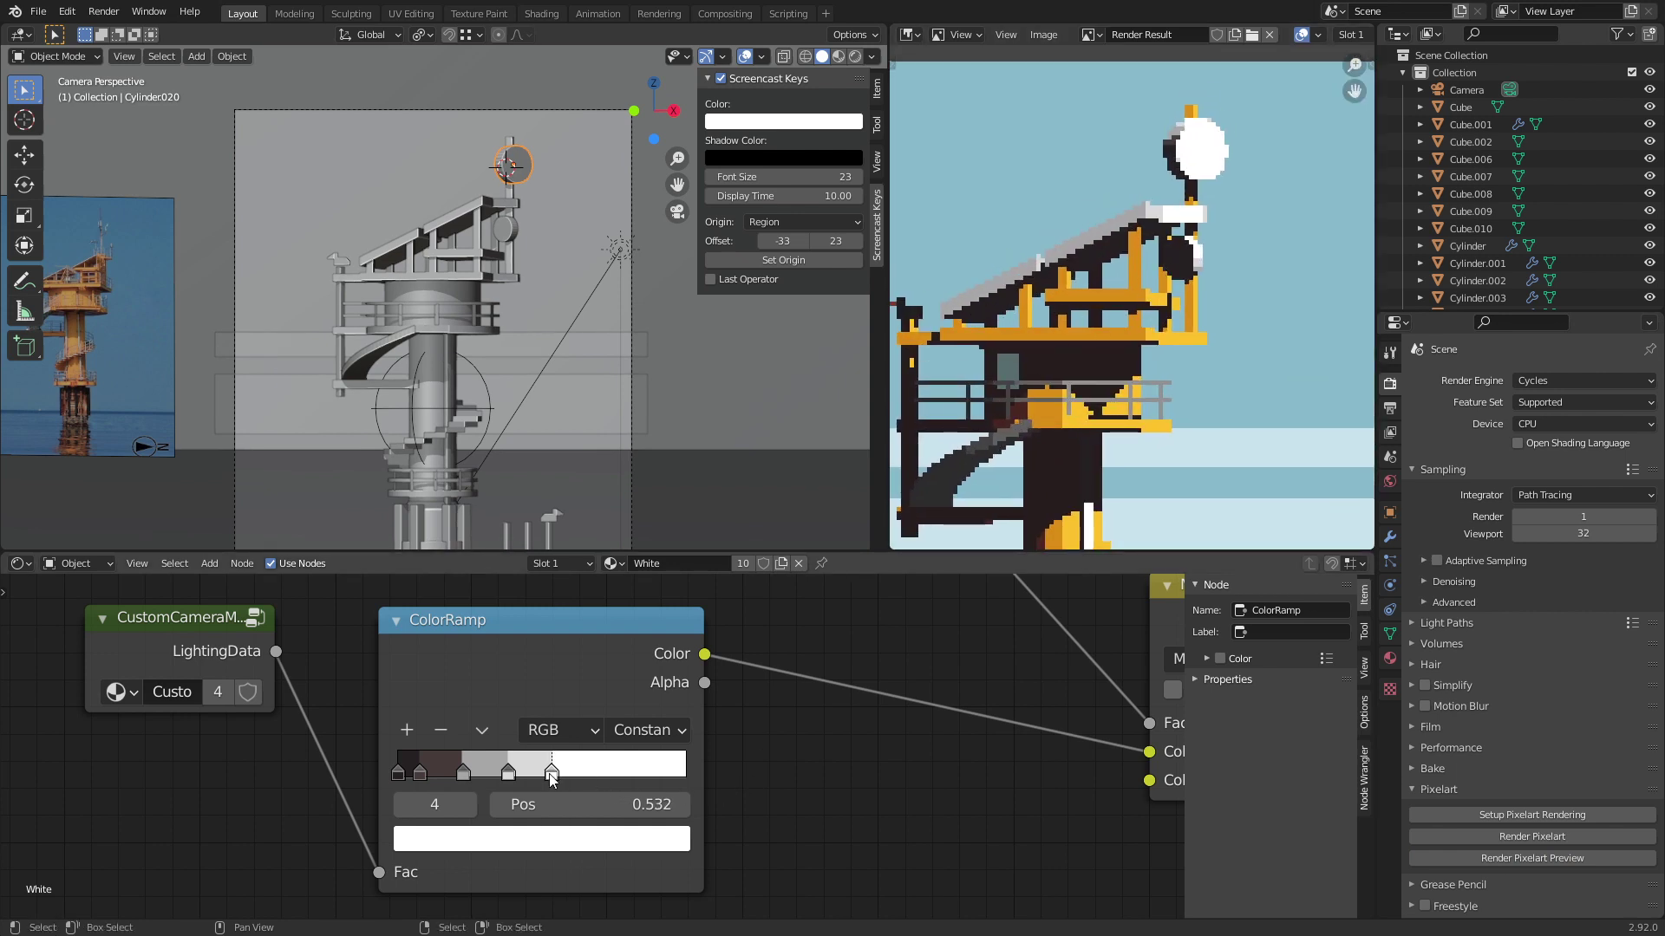
pyautogui.click(1488, 858)
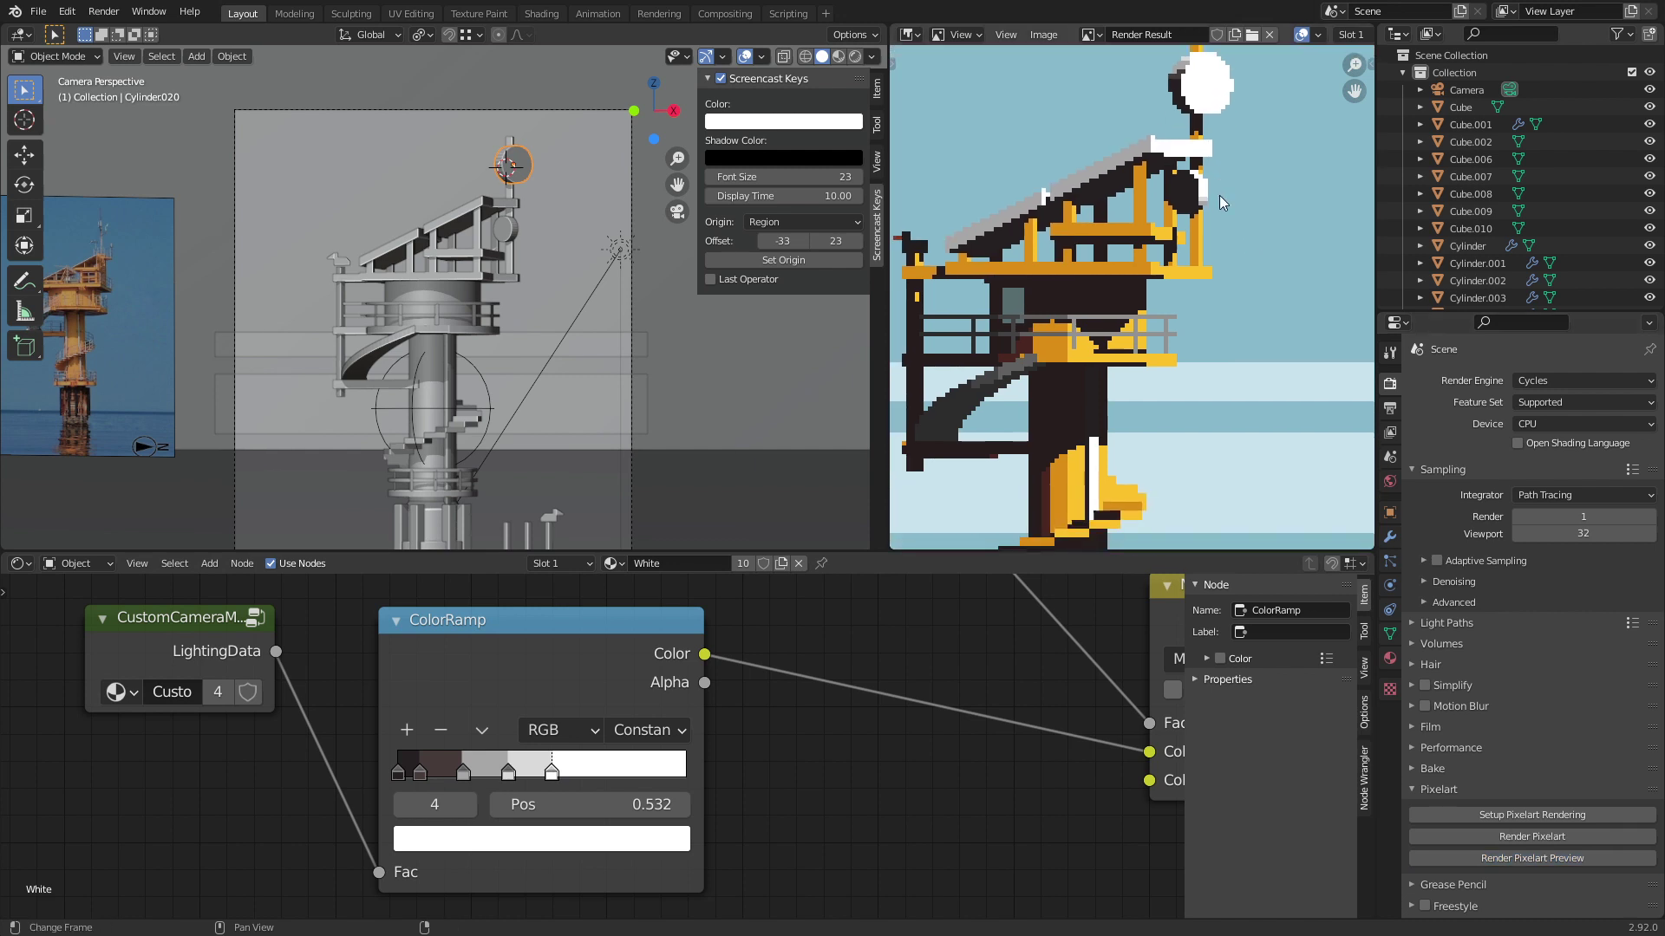
pyautogui.hotkey('ctrl', 's')
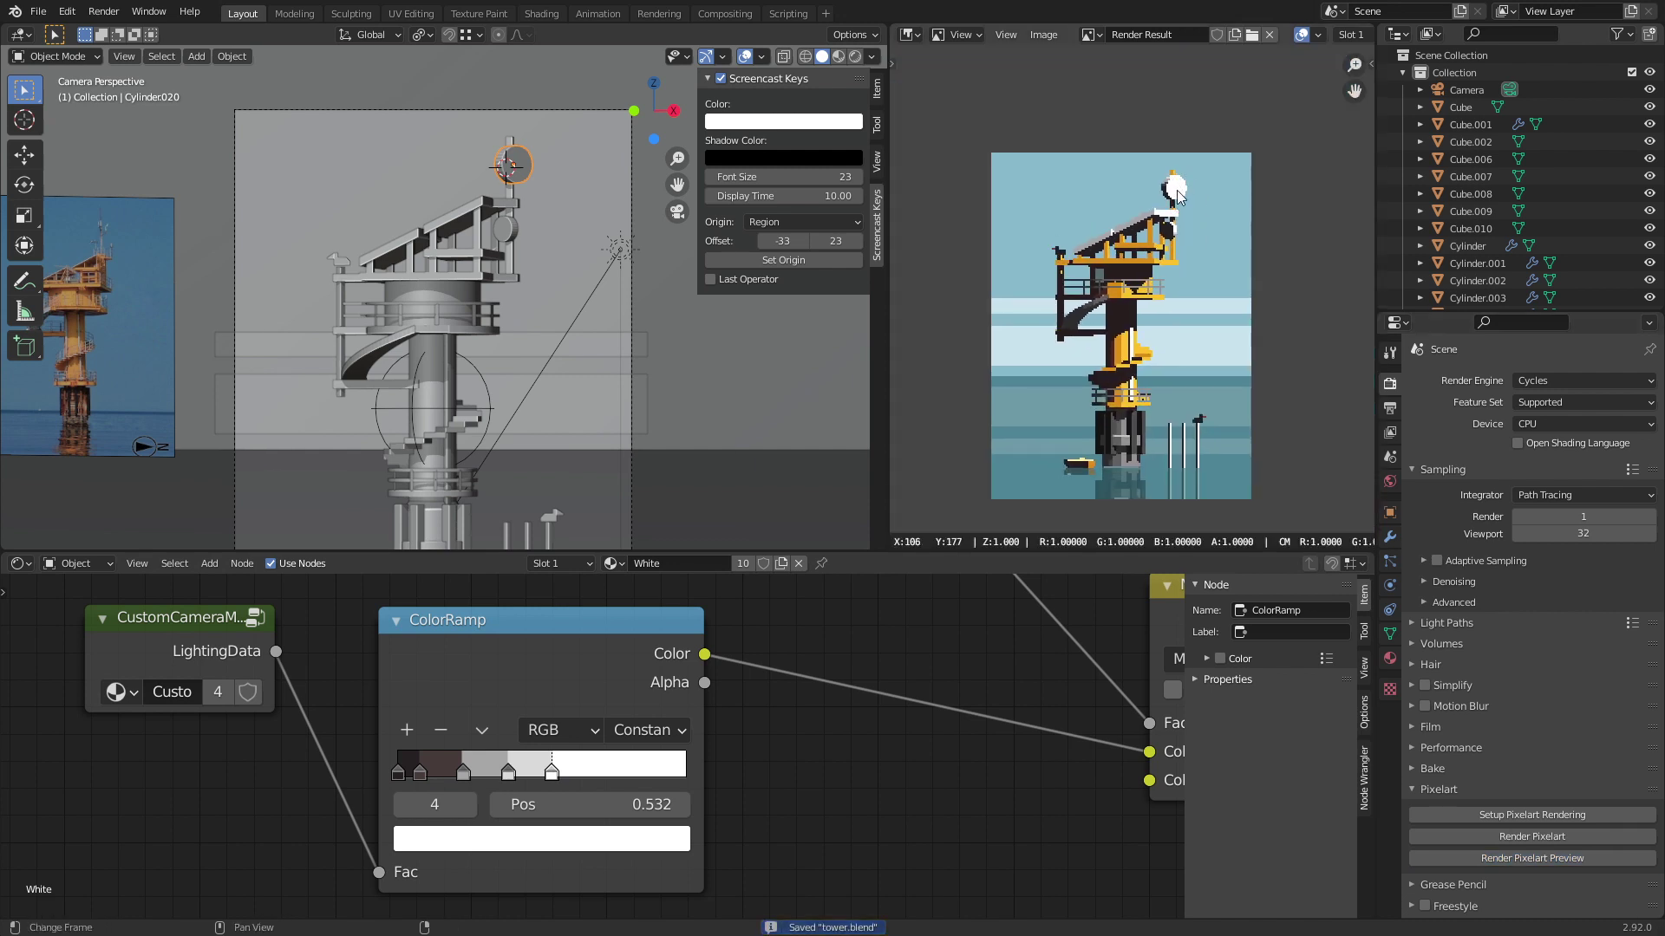
# Step: Examine the new preview from the dishes down to the poles and the boat at the tower's base
pyautogui.scroll(1, 1178, 258)
pyautogui.moveTo(1178, 253); pyautogui.dragTo(1192, 226, button='middle')
pyautogui.moveTo(1185, 132); pyautogui.dragTo(1179, 157)
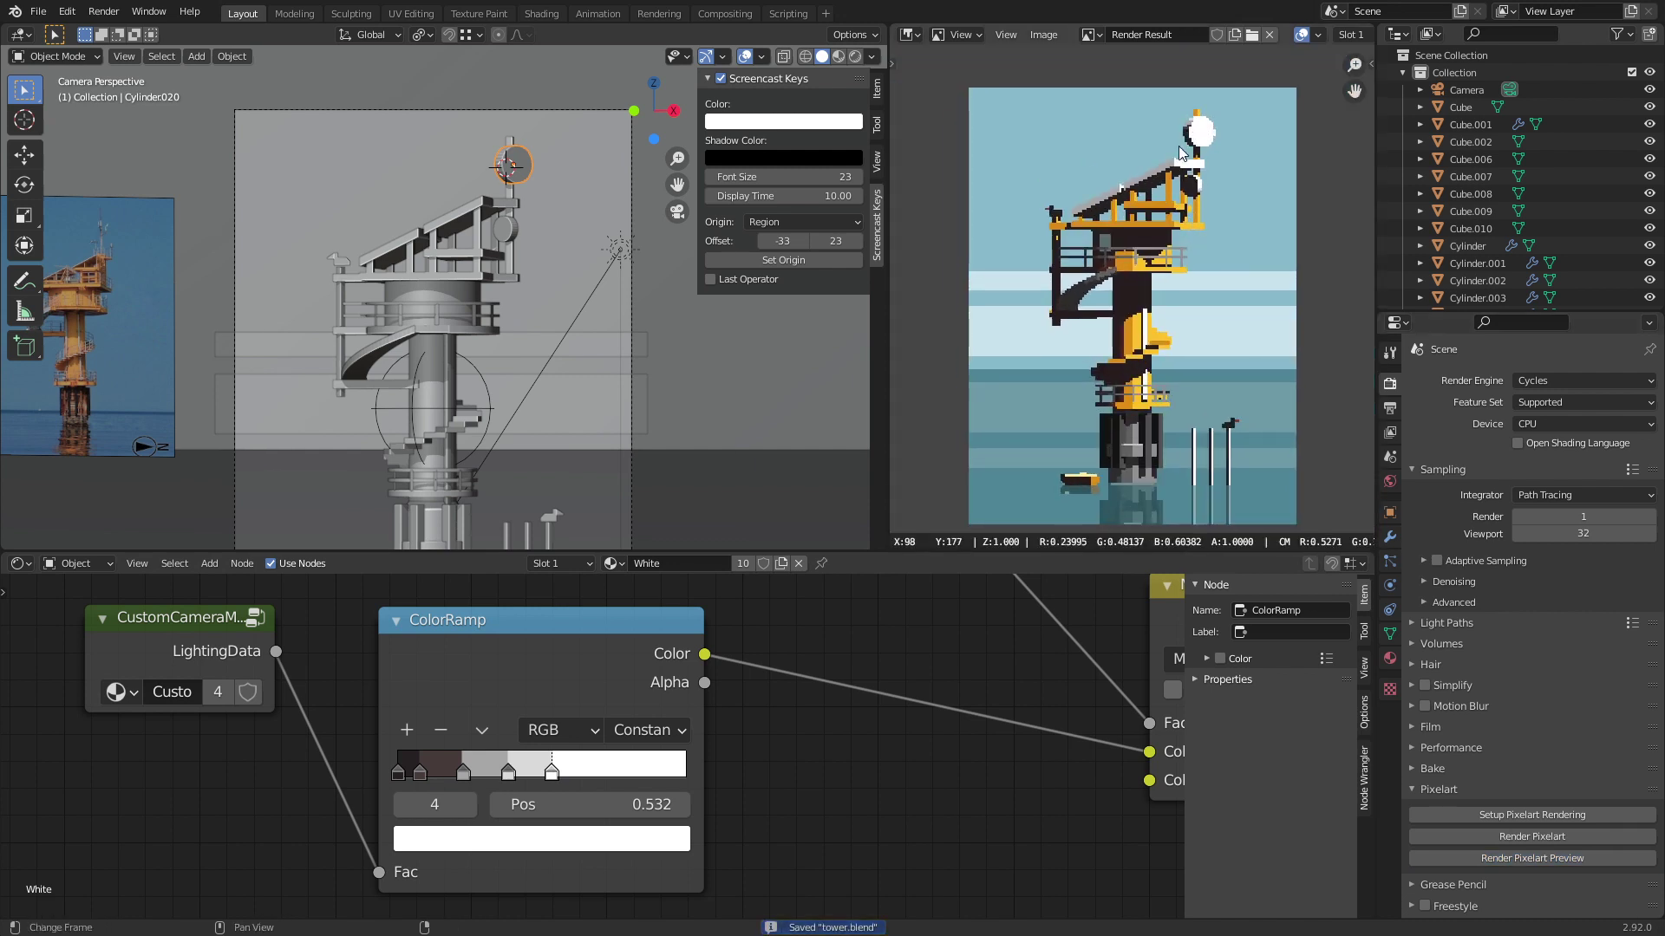
pyautogui.scroll(5, 1174, 382)
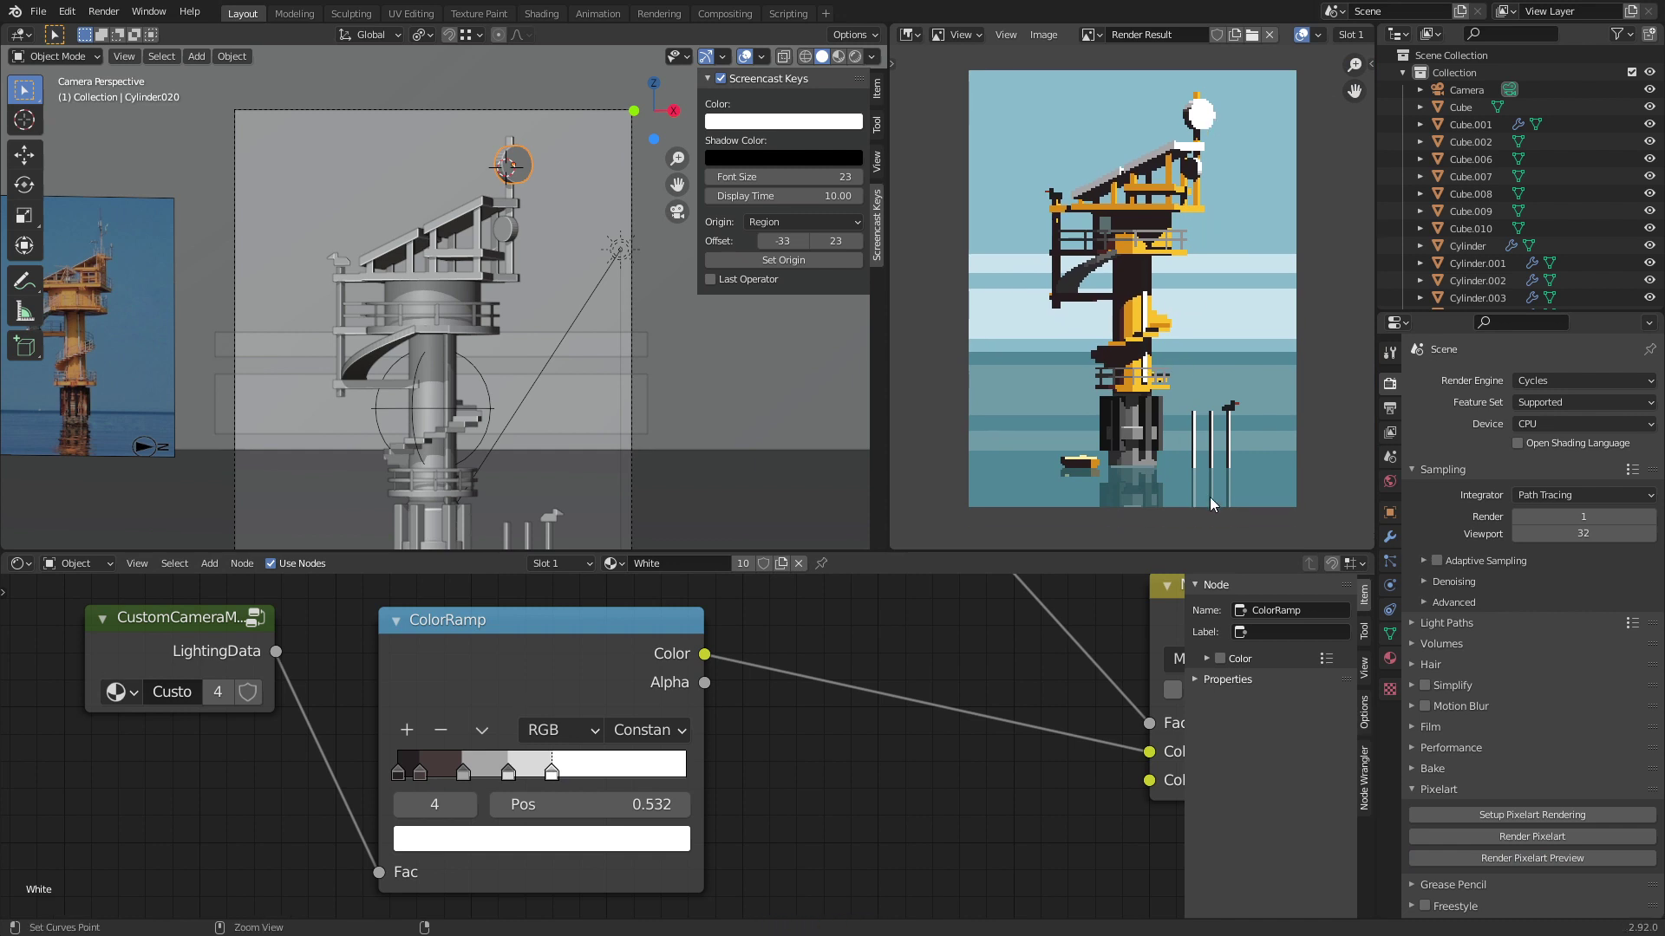
pyautogui.scroll(-5, 1190, 399)
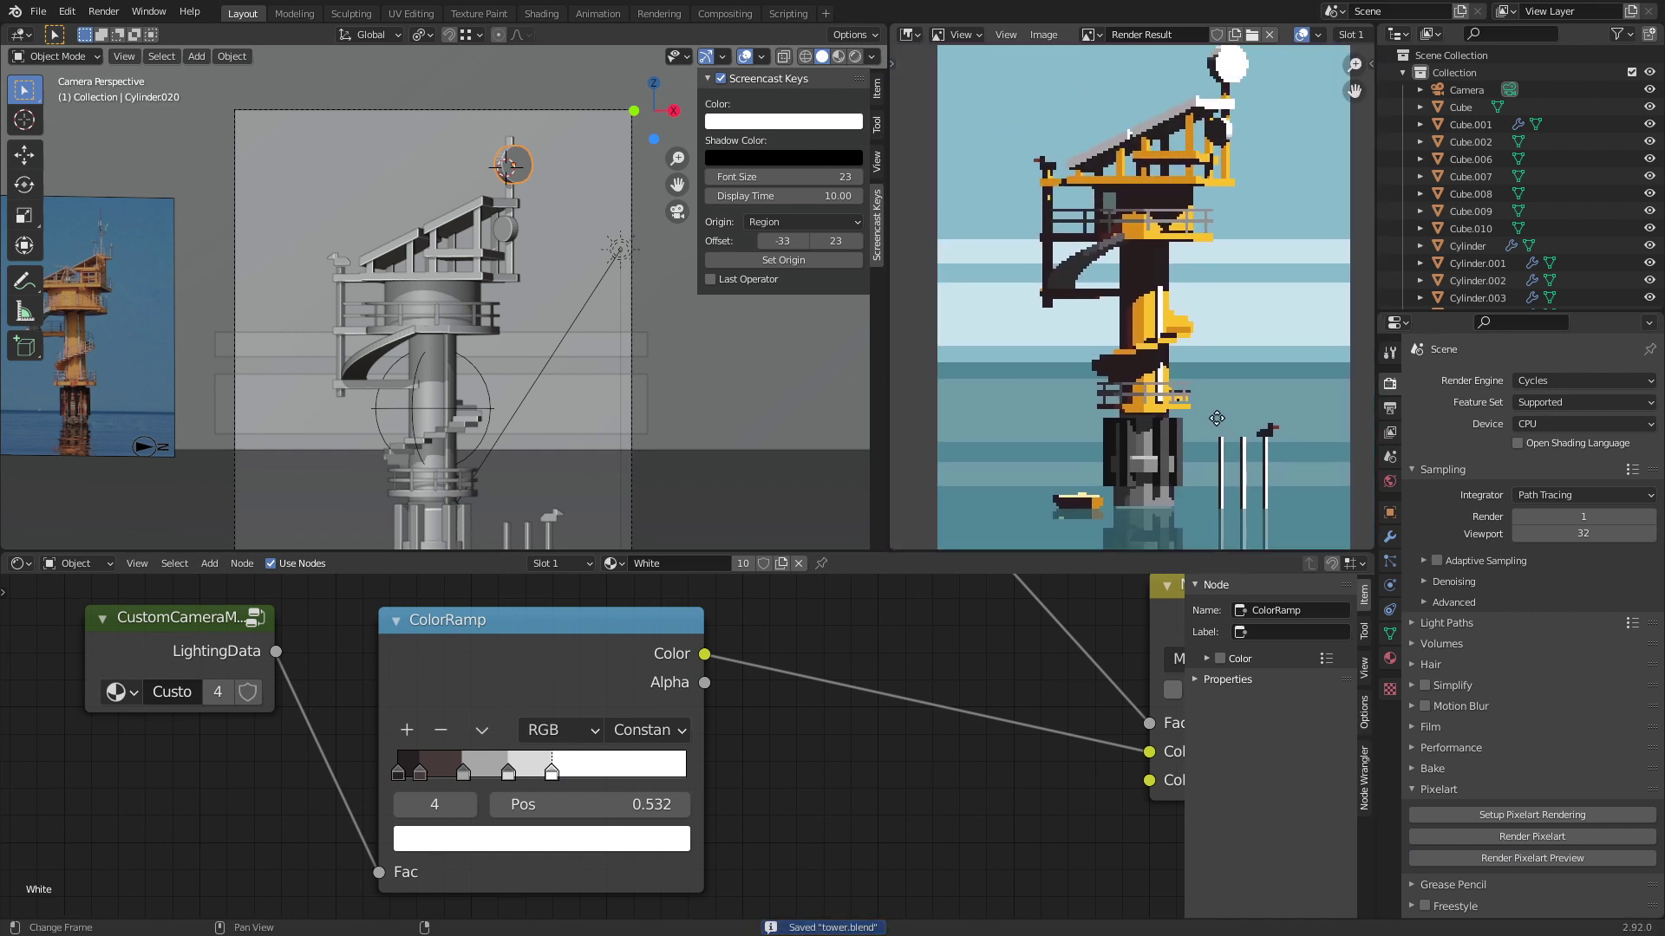
pyautogui.moveTo(1186, 403); pyautogui.dragTo(1199, 325, button='middle')
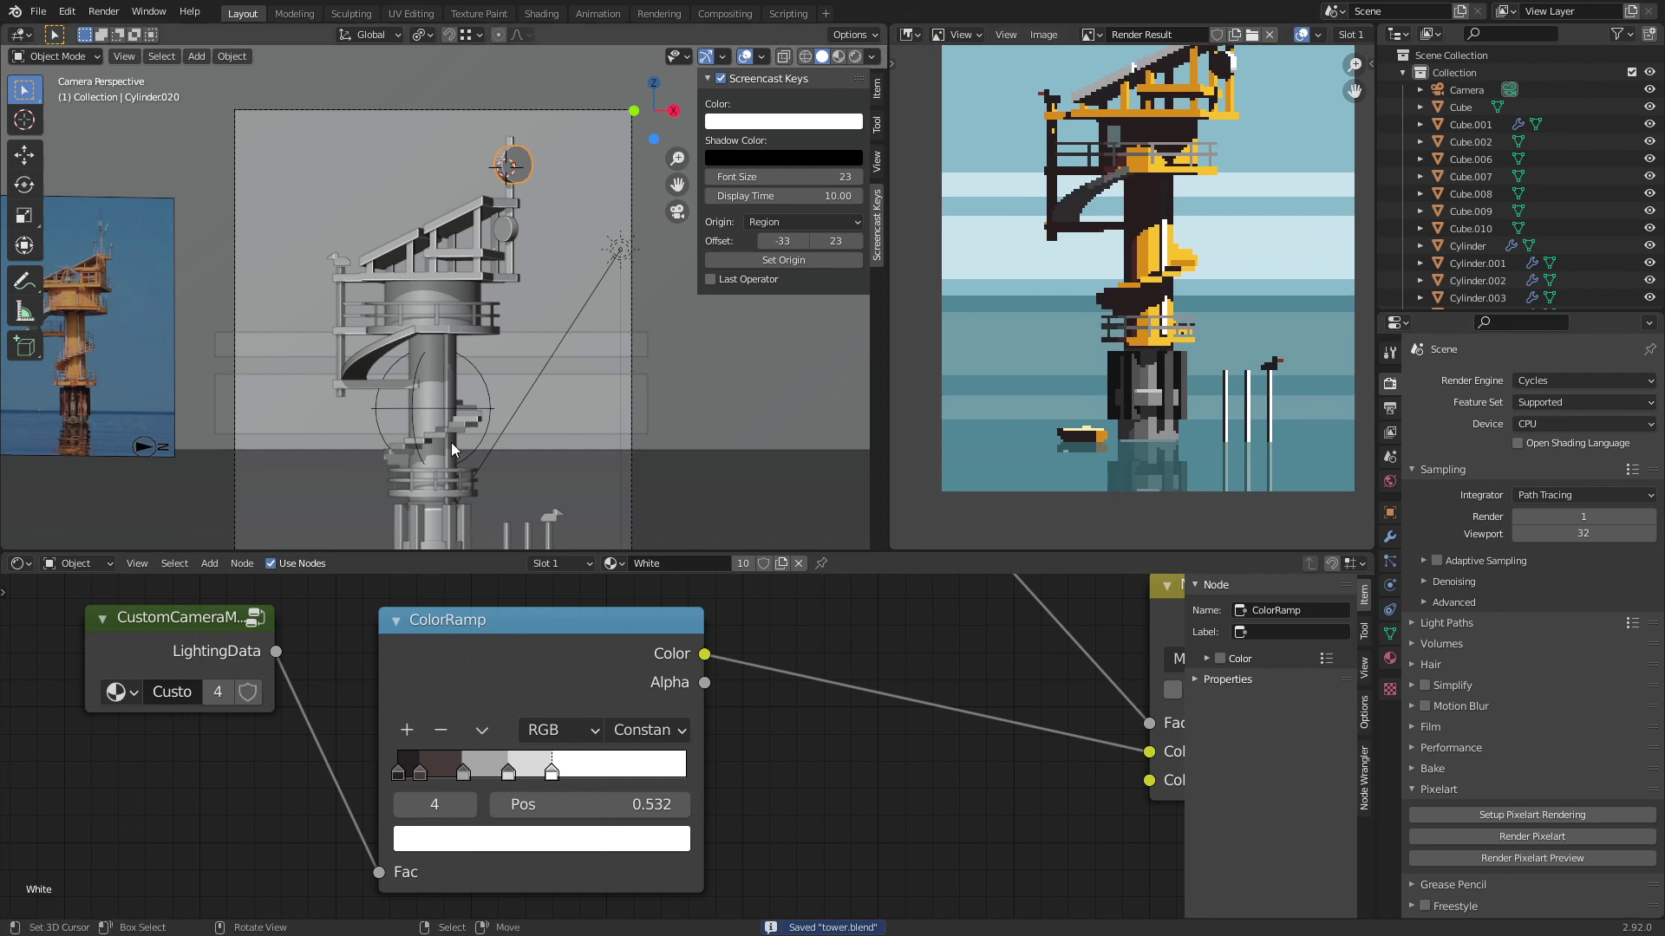
# Step: Raise the boat's deck faces along Z to make the hull taller
pyautogui.keyDown('shift'); pyautogui.moveTo(413, 482); pyautogui.dragTo(465, 272, button='middle'); pyautogui.keyUp('shift')
pyautogui.click(419, 379)
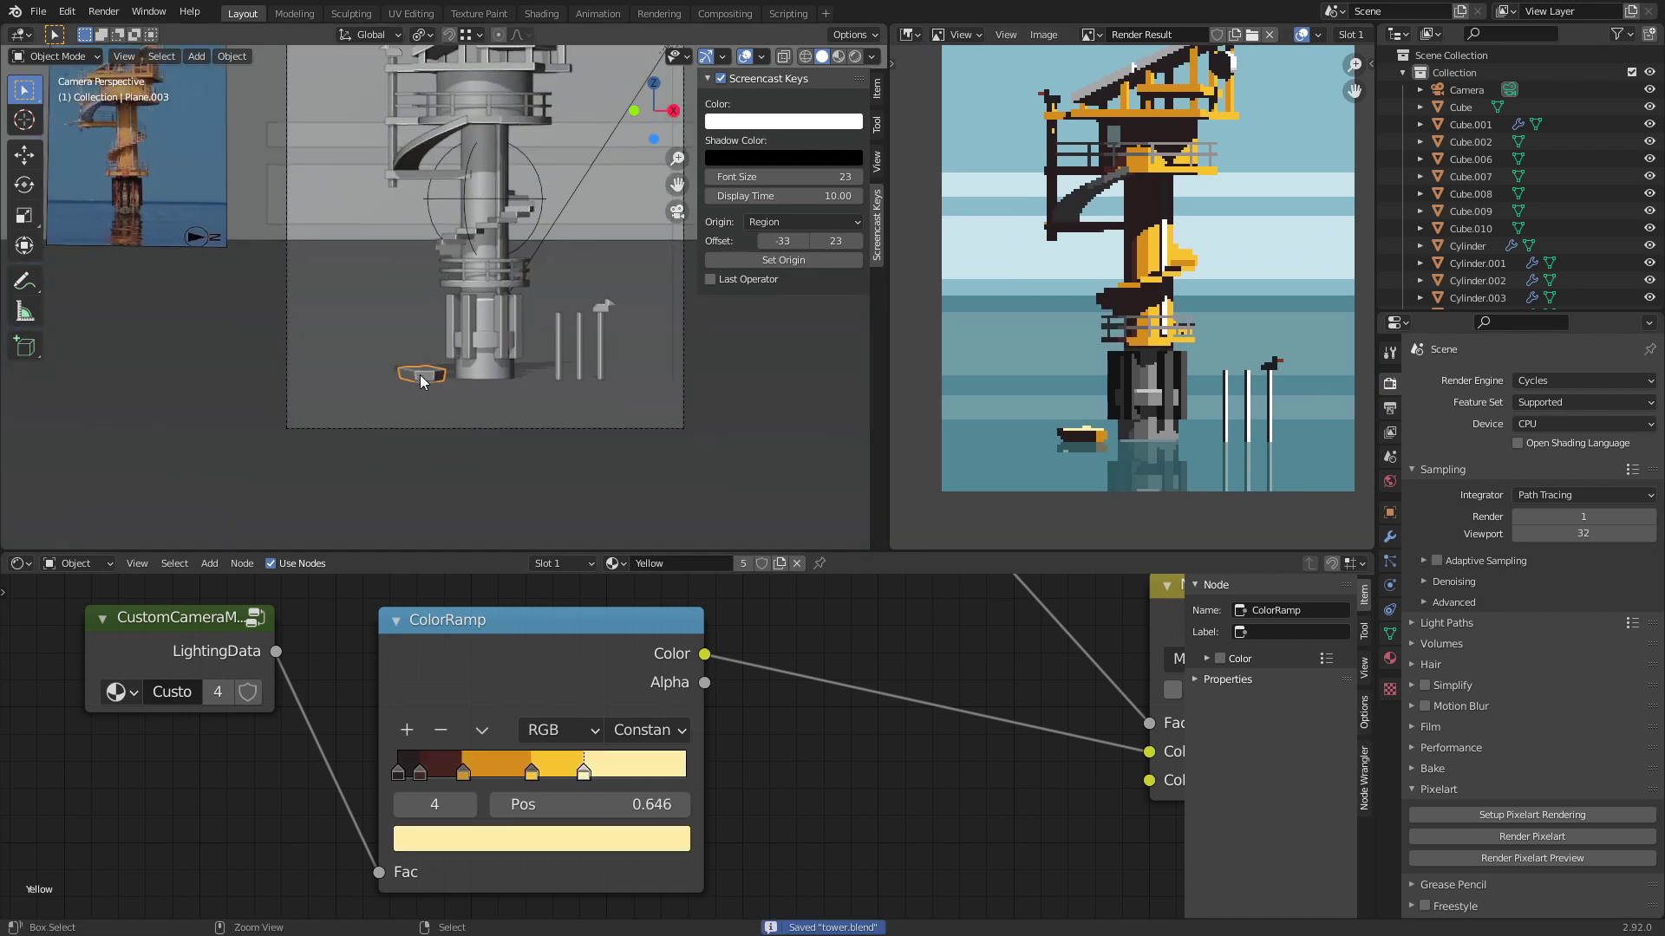
pyautogui.press('KP_Decimal')
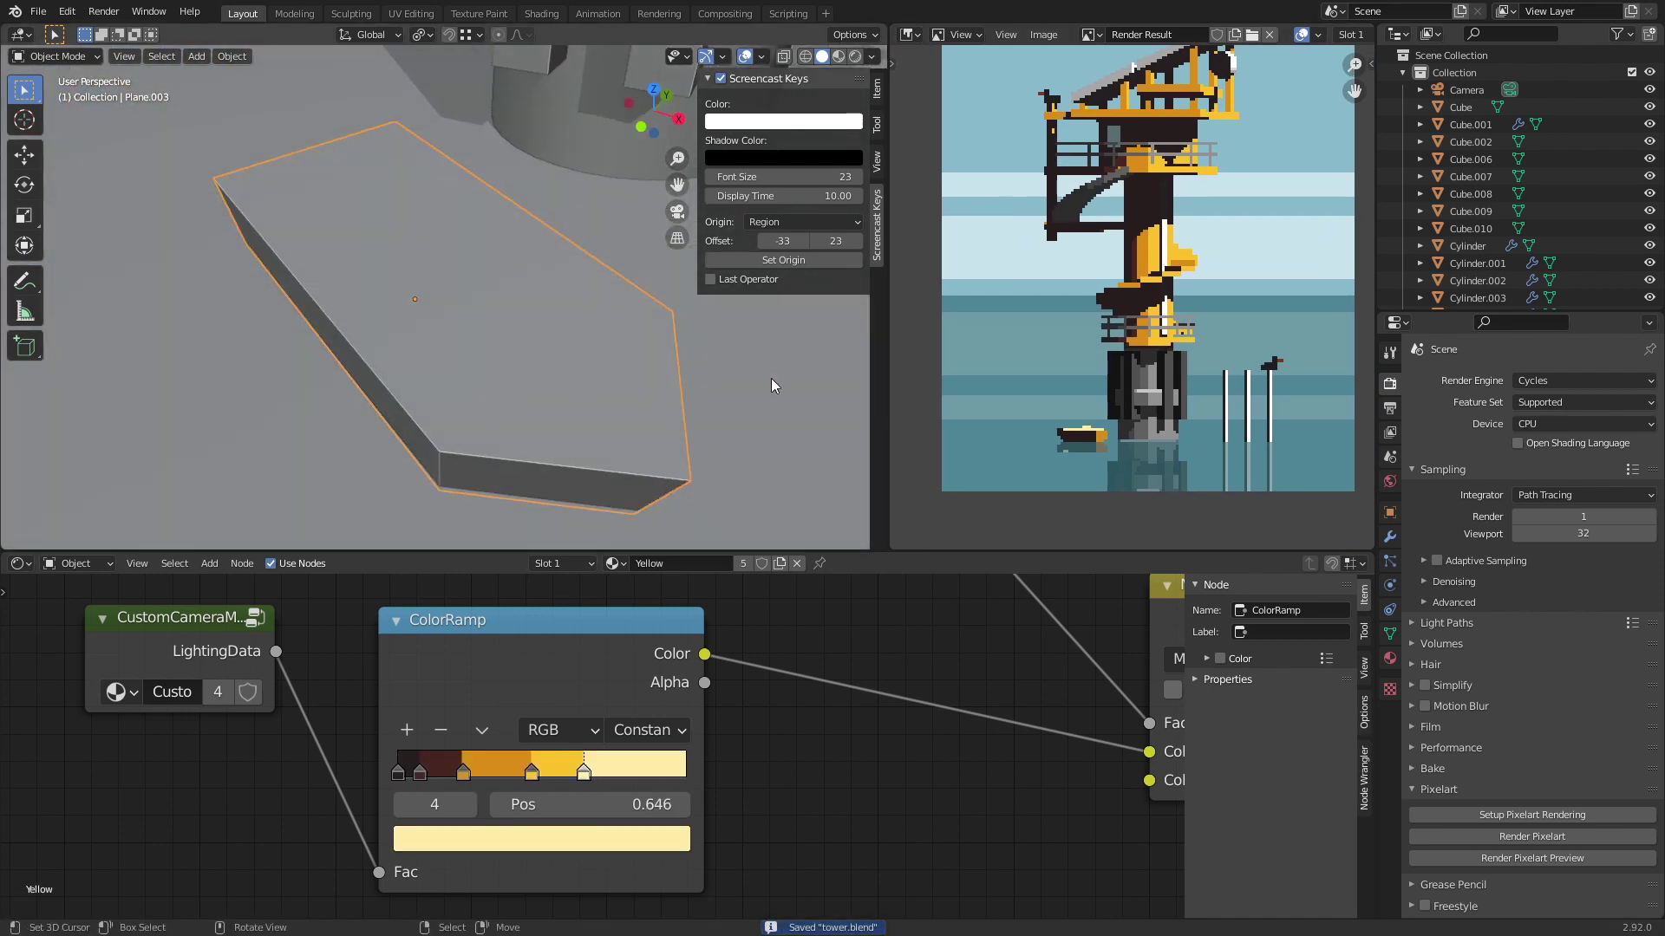
pyautogui.scroll(2, 1095, 434)
pyautogui.moveTo(512, 369); pyautogui.dragTo(579, 298, button='middle')
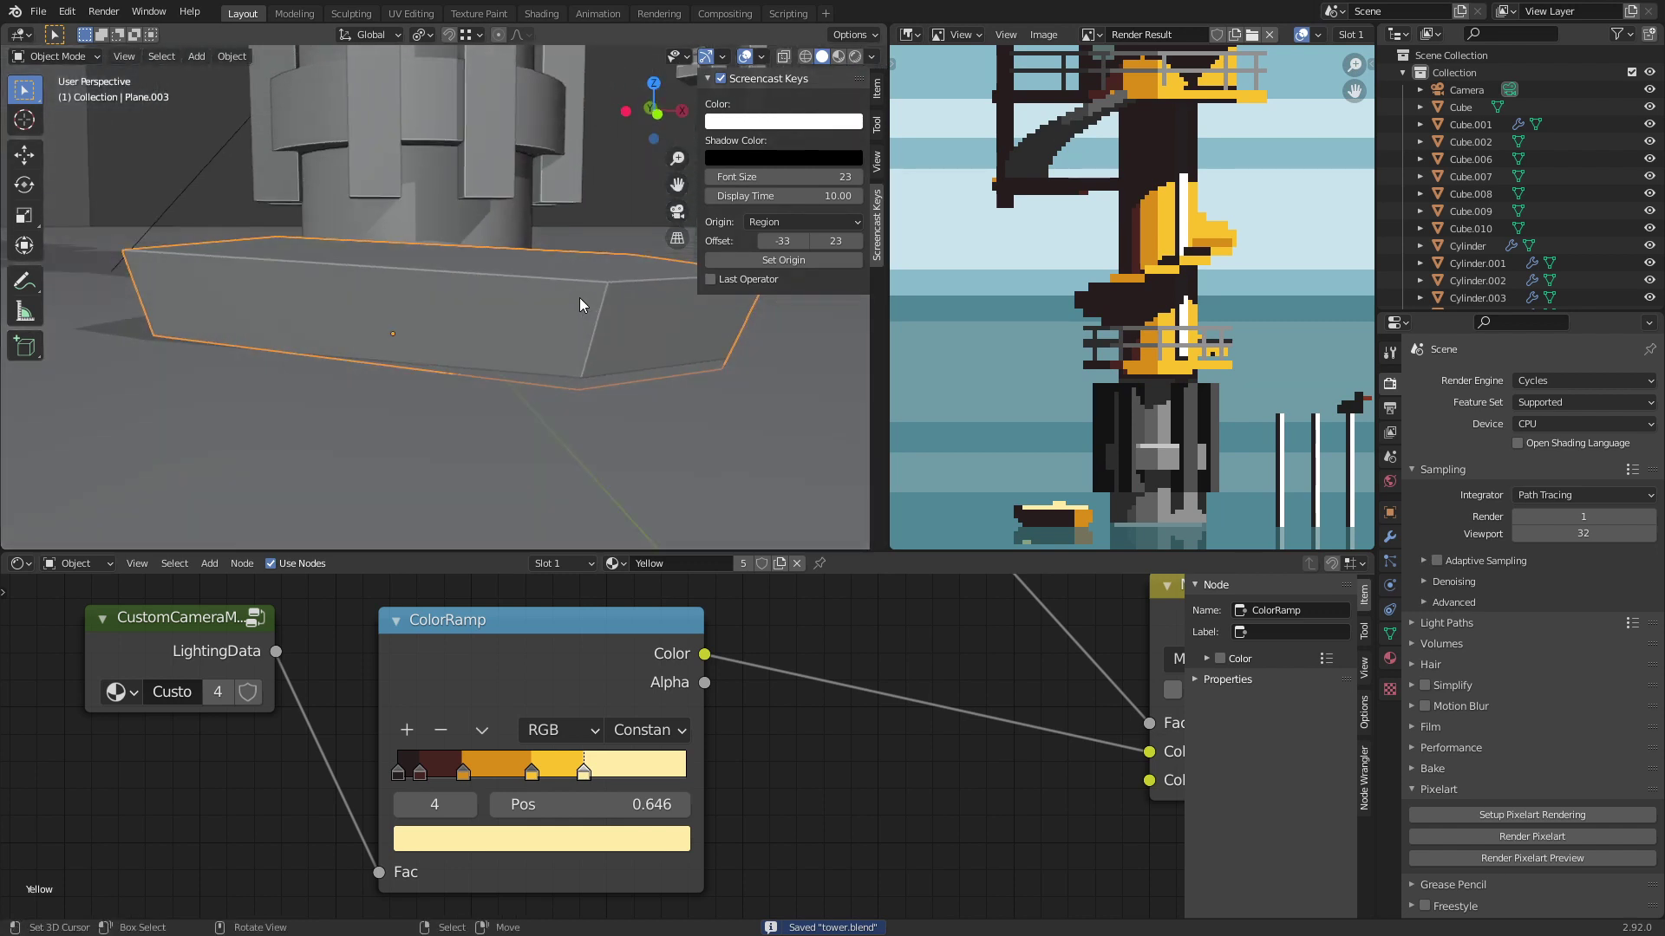
pyautogui.press('Tab')
pyautogui.keyDown('shift'); pyautogui.rightClick(483, 248); pyautogui.keyUp('shift')
pyautogui.press('g')
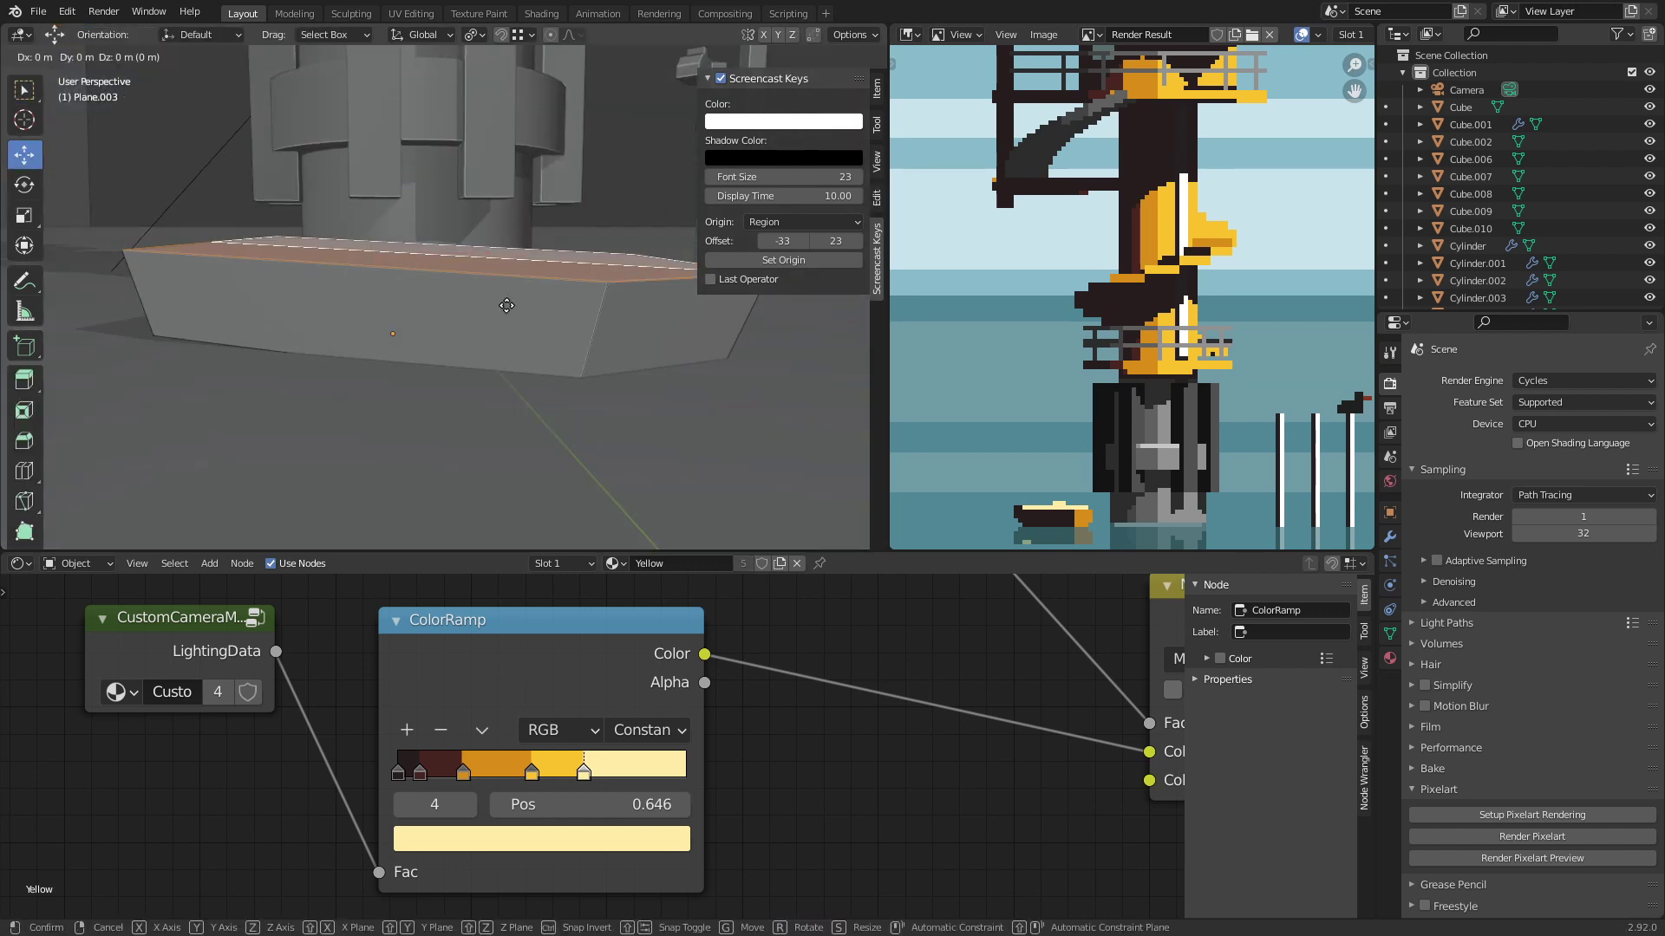
pyautogui.press('z')
pyautogui.click(515, 265)
# Step: Tilt the boat slightly with a trackball rotation in the camera view and render a pixel art preview
pyautogui.press('KP_0')
pyautogui.scroll(5, 430, 486)
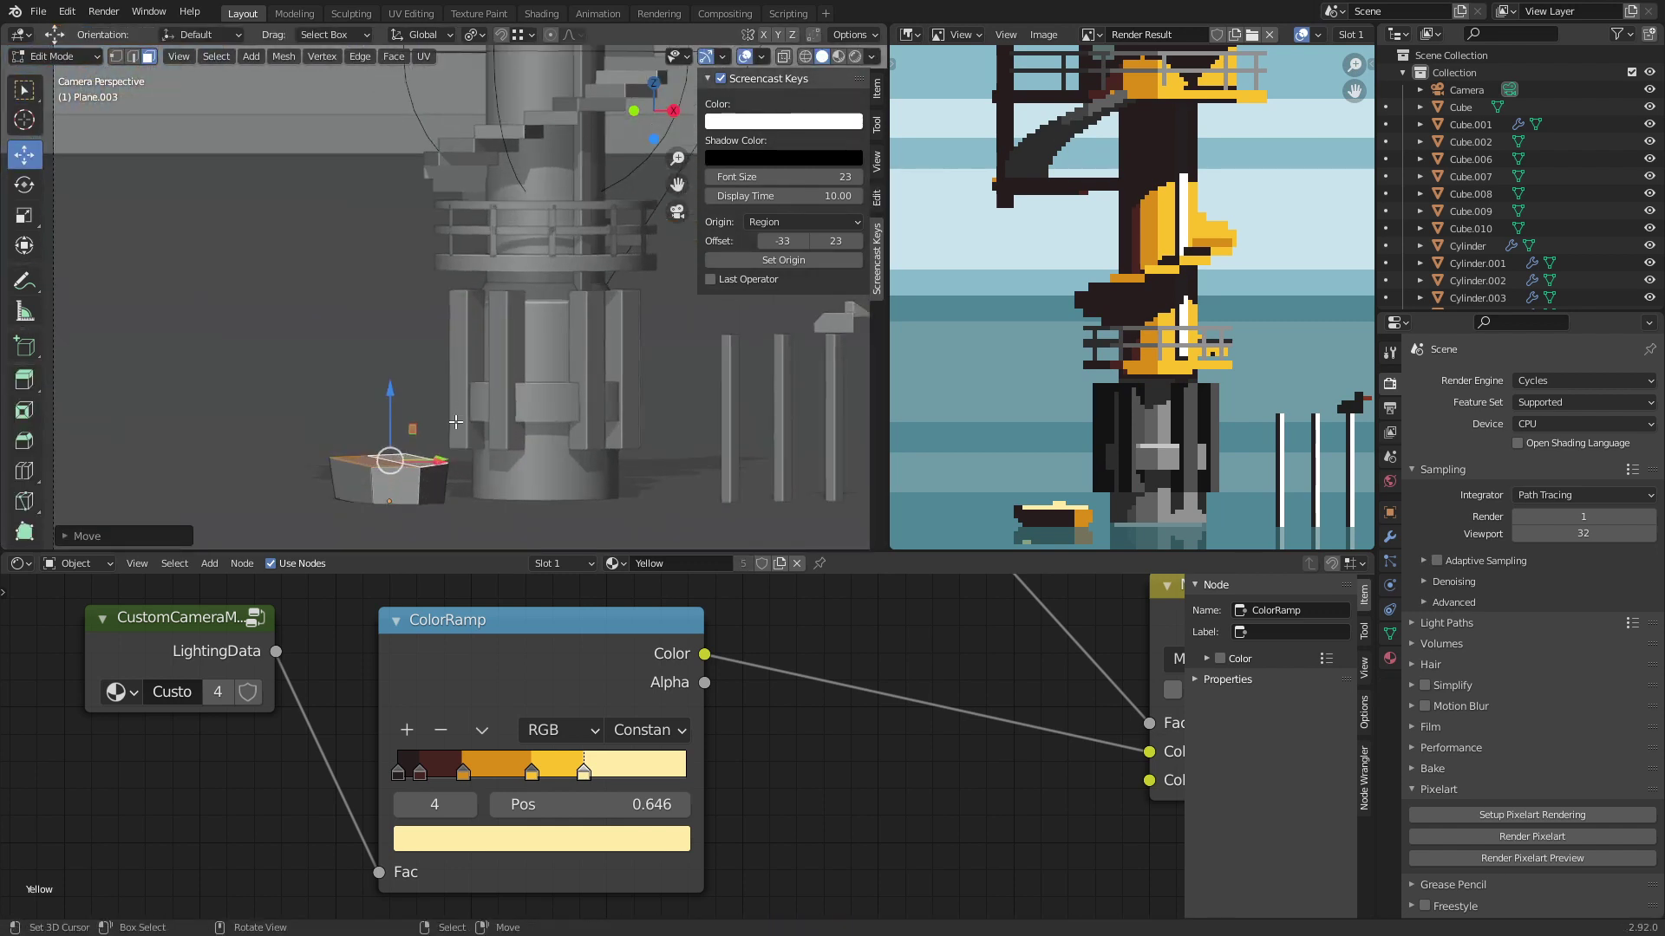
pyautogui.keyDown('shift'); pyautogui.moveTo(430, 486); pyautogui.dragTo(441, 411, button='middle'); pyautogui.keyUp('shift')
pyautogui.press('Tab')
pyautogui.scroll(2, 442, 411)
pyautogui.press('r')
pyautogui.press('r')
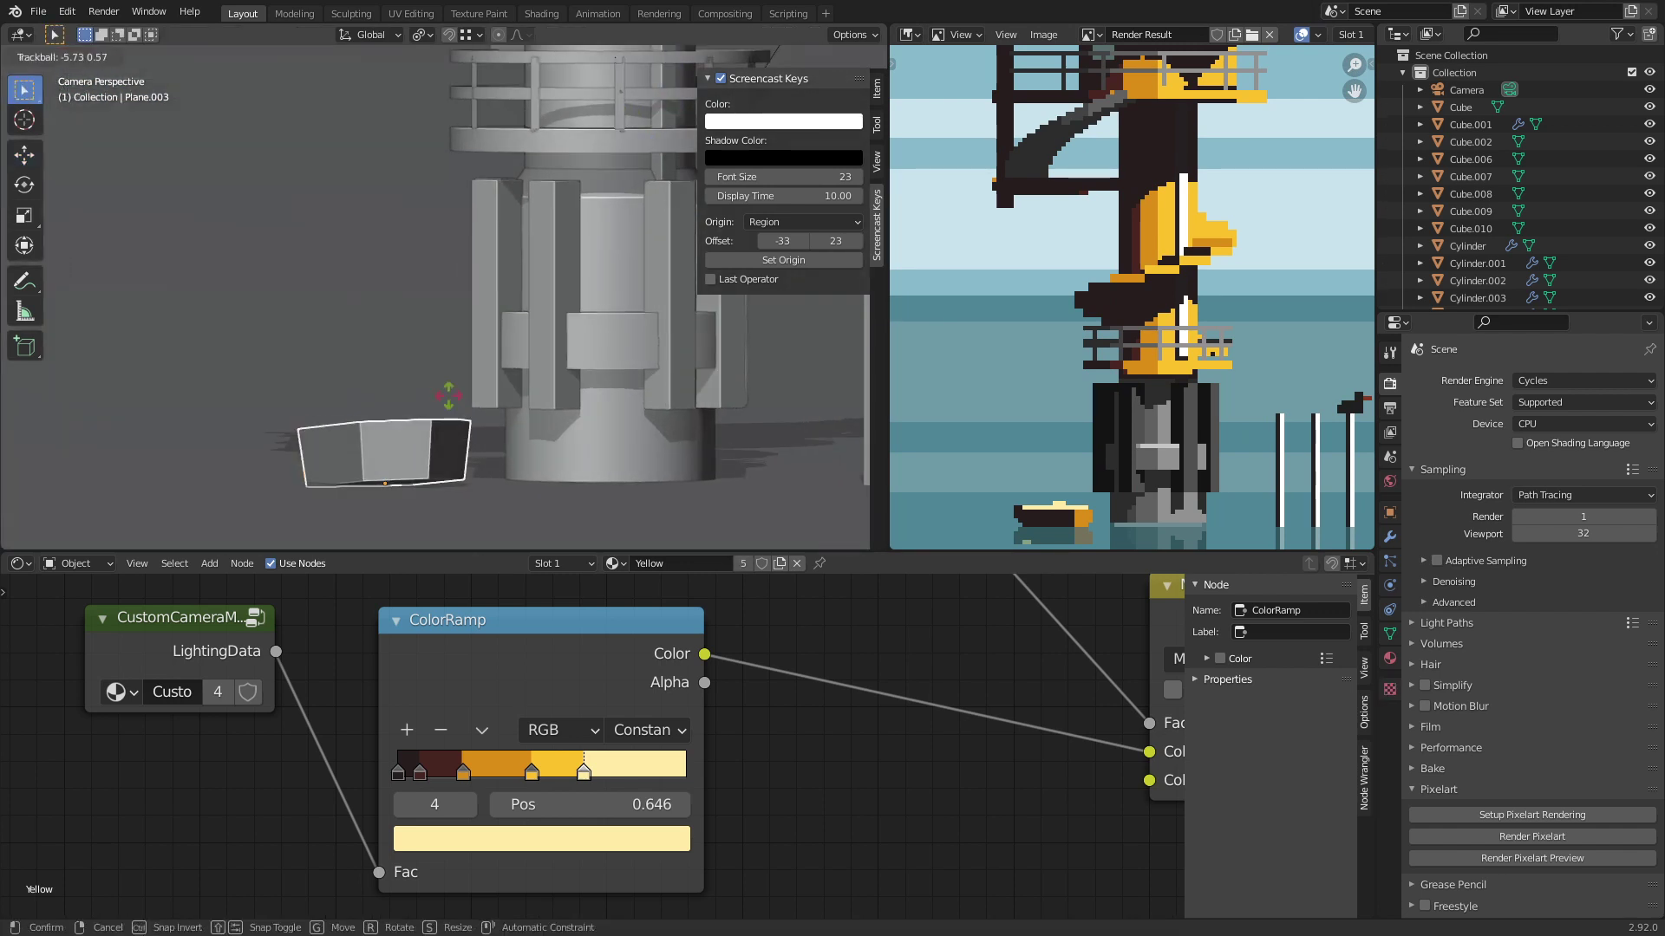
pyautogui.press('Return')
pyautogui.click(1557, 860)
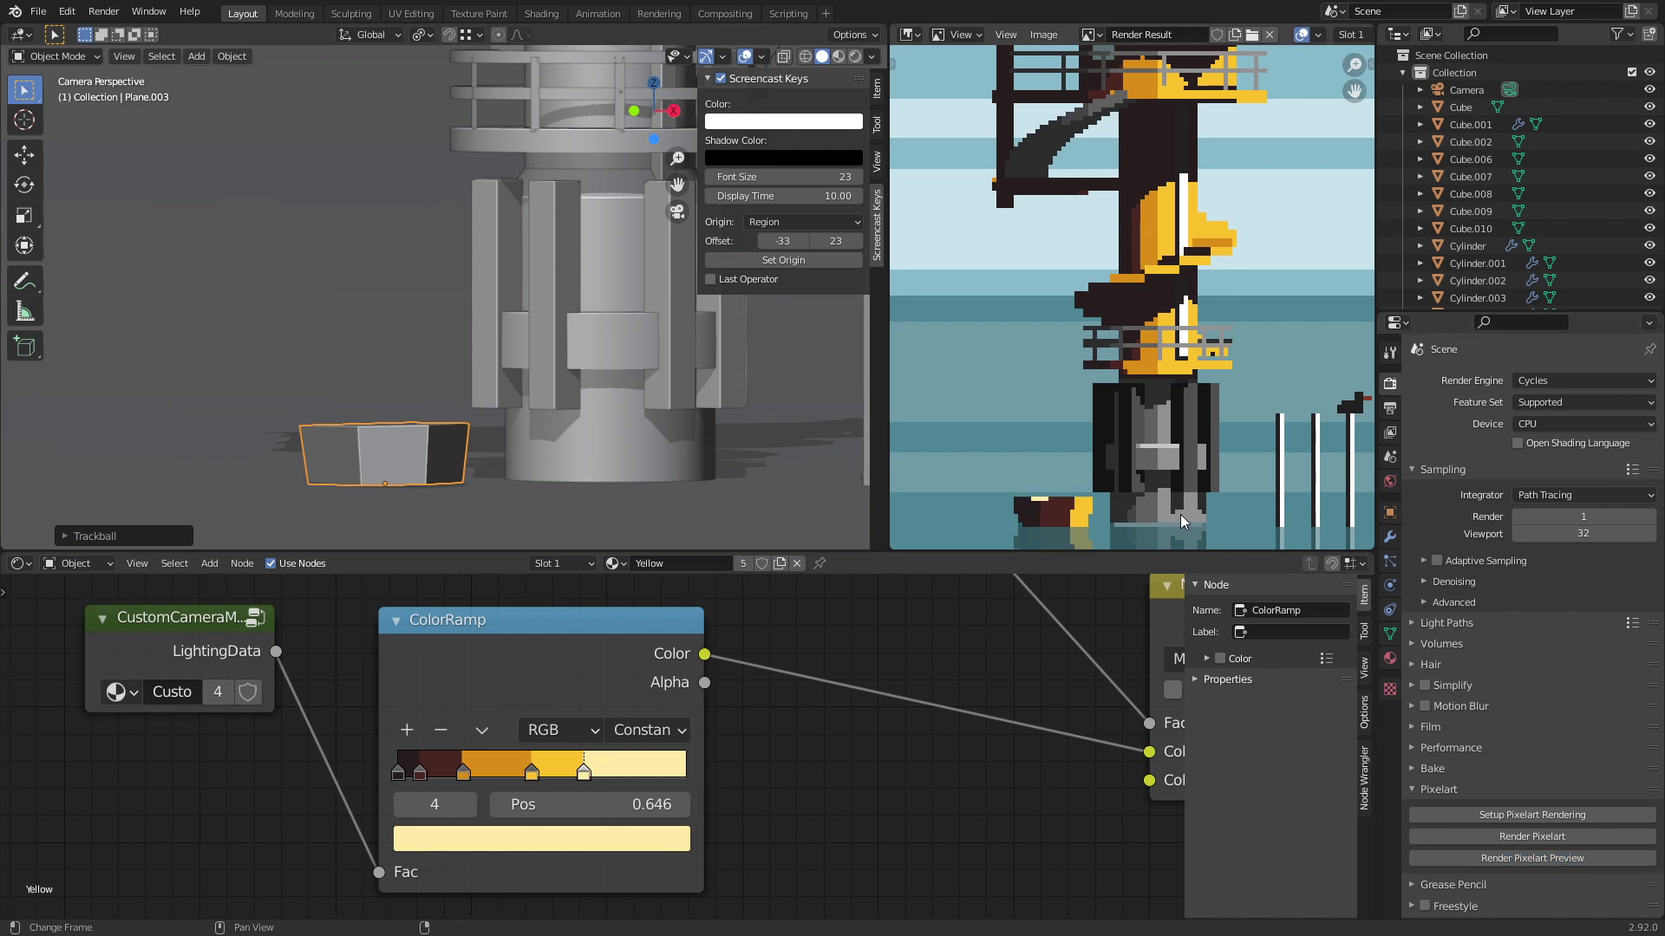
# Step: Fine-tune the boat's tilt with another small trackball rotation and render the pixel art preview again
pyautogui.press('r')
pyautogui.press('r')
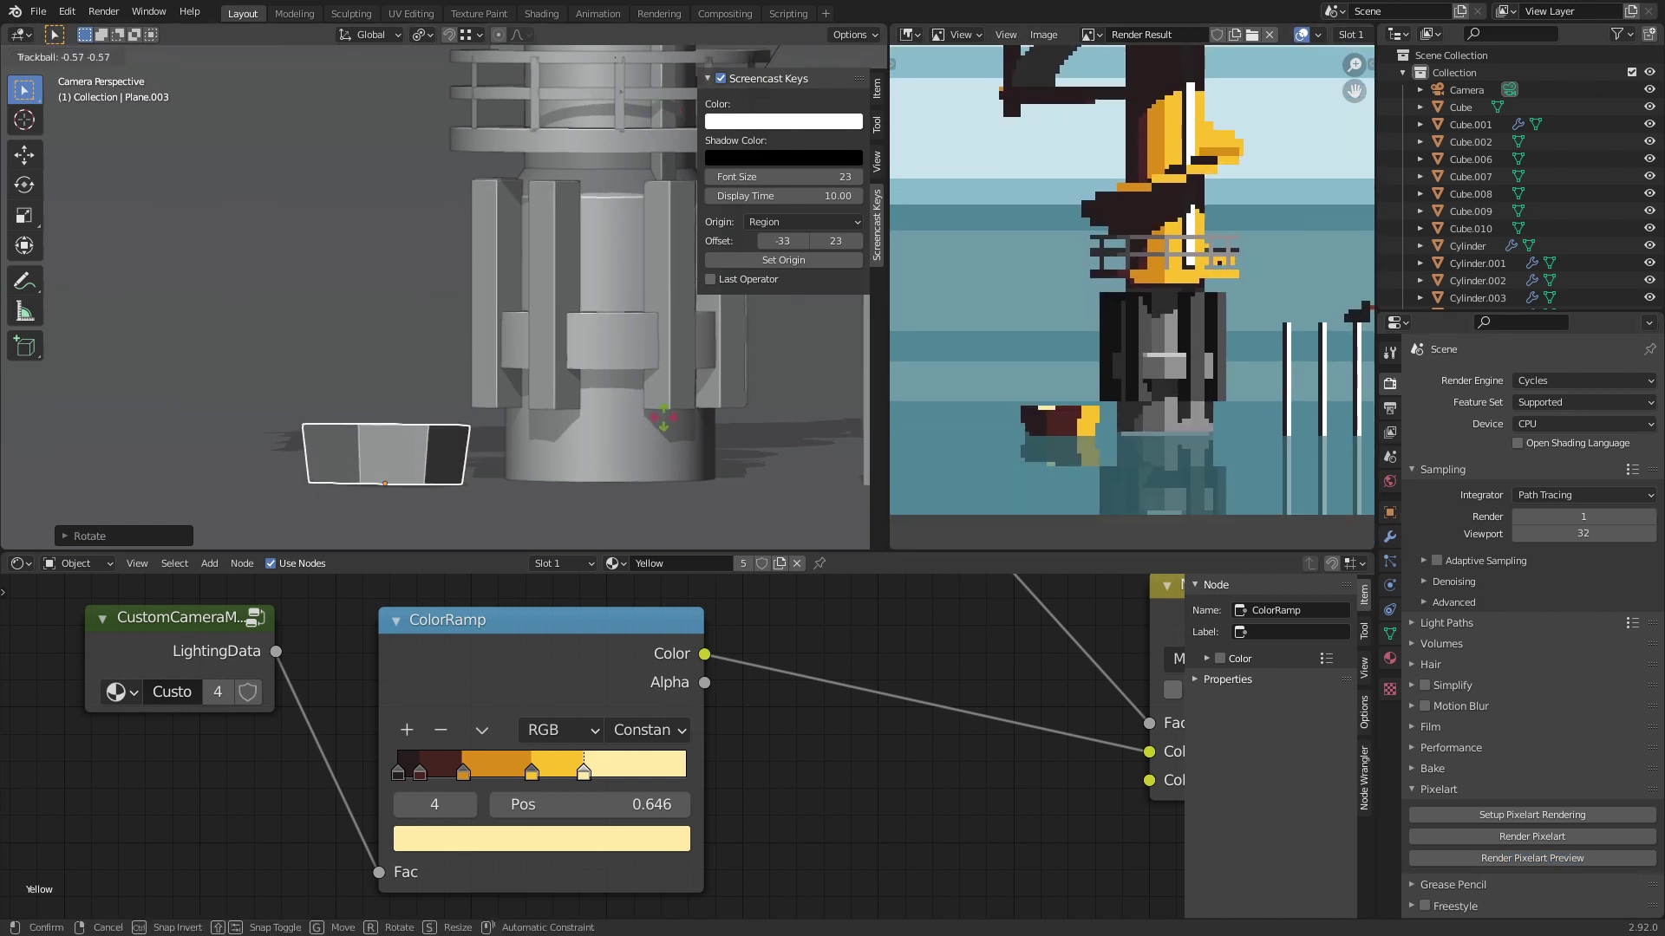
pyautogui.click(664, 420)
pyautogui.click(1493, 856)
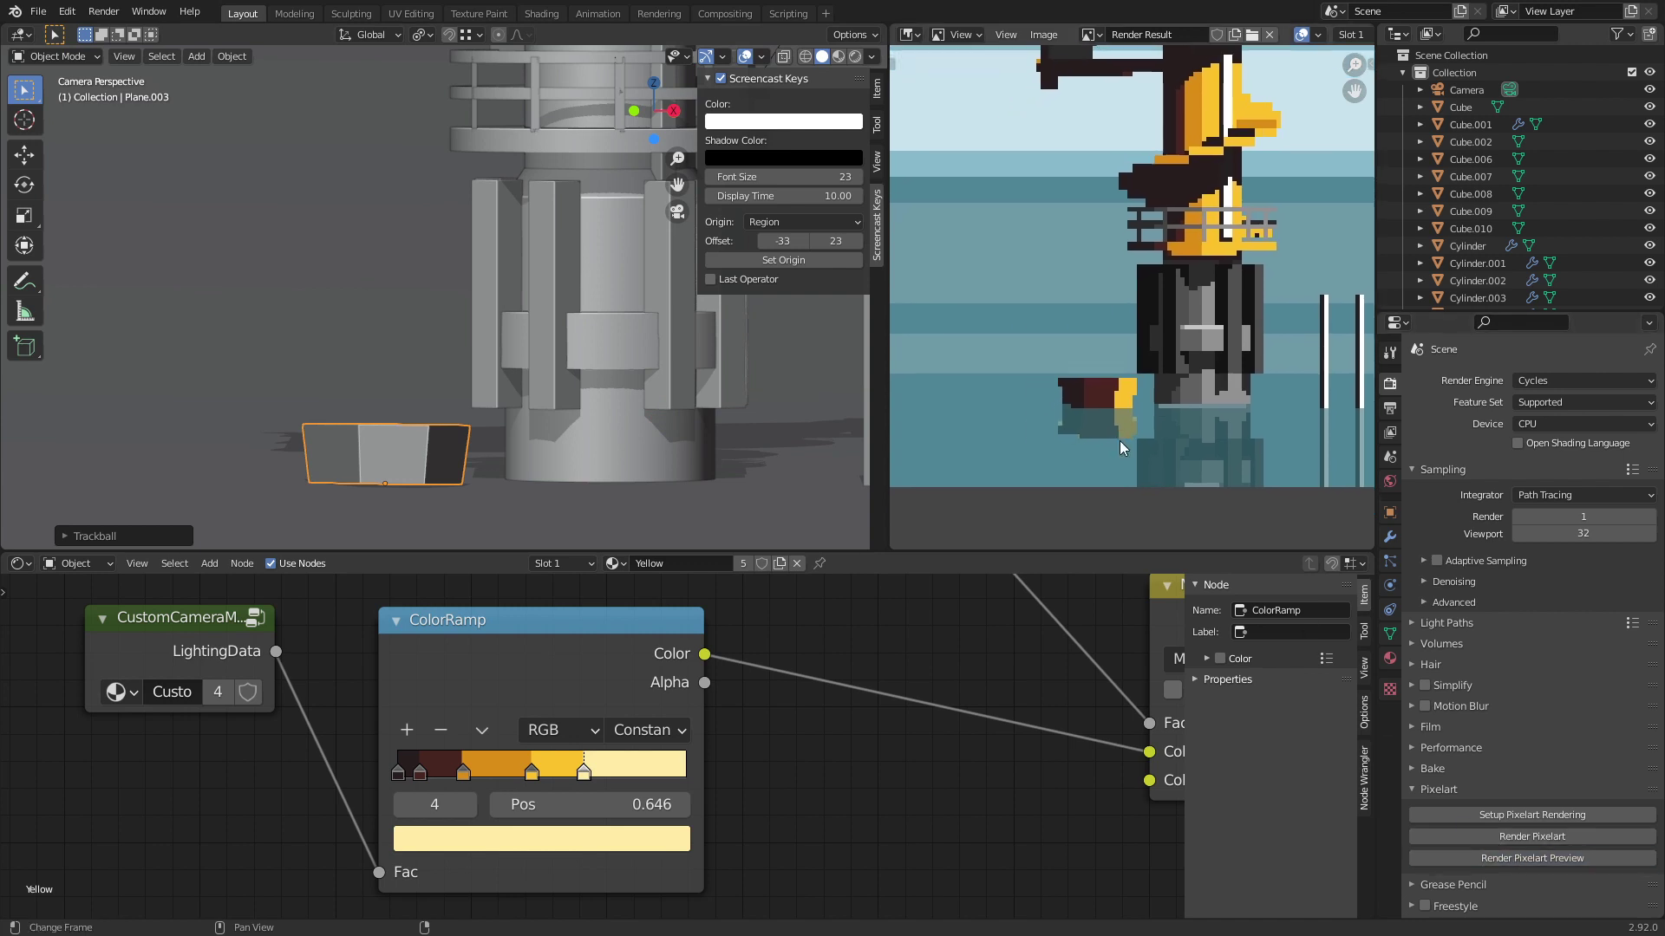
# Step: Bevel the two vertical hull edges flanking the boat's bow with 5 segments and a width of about 0.266 m
pyautogui.press('Tab')
pyautogui.scroll(3, 431, 468)
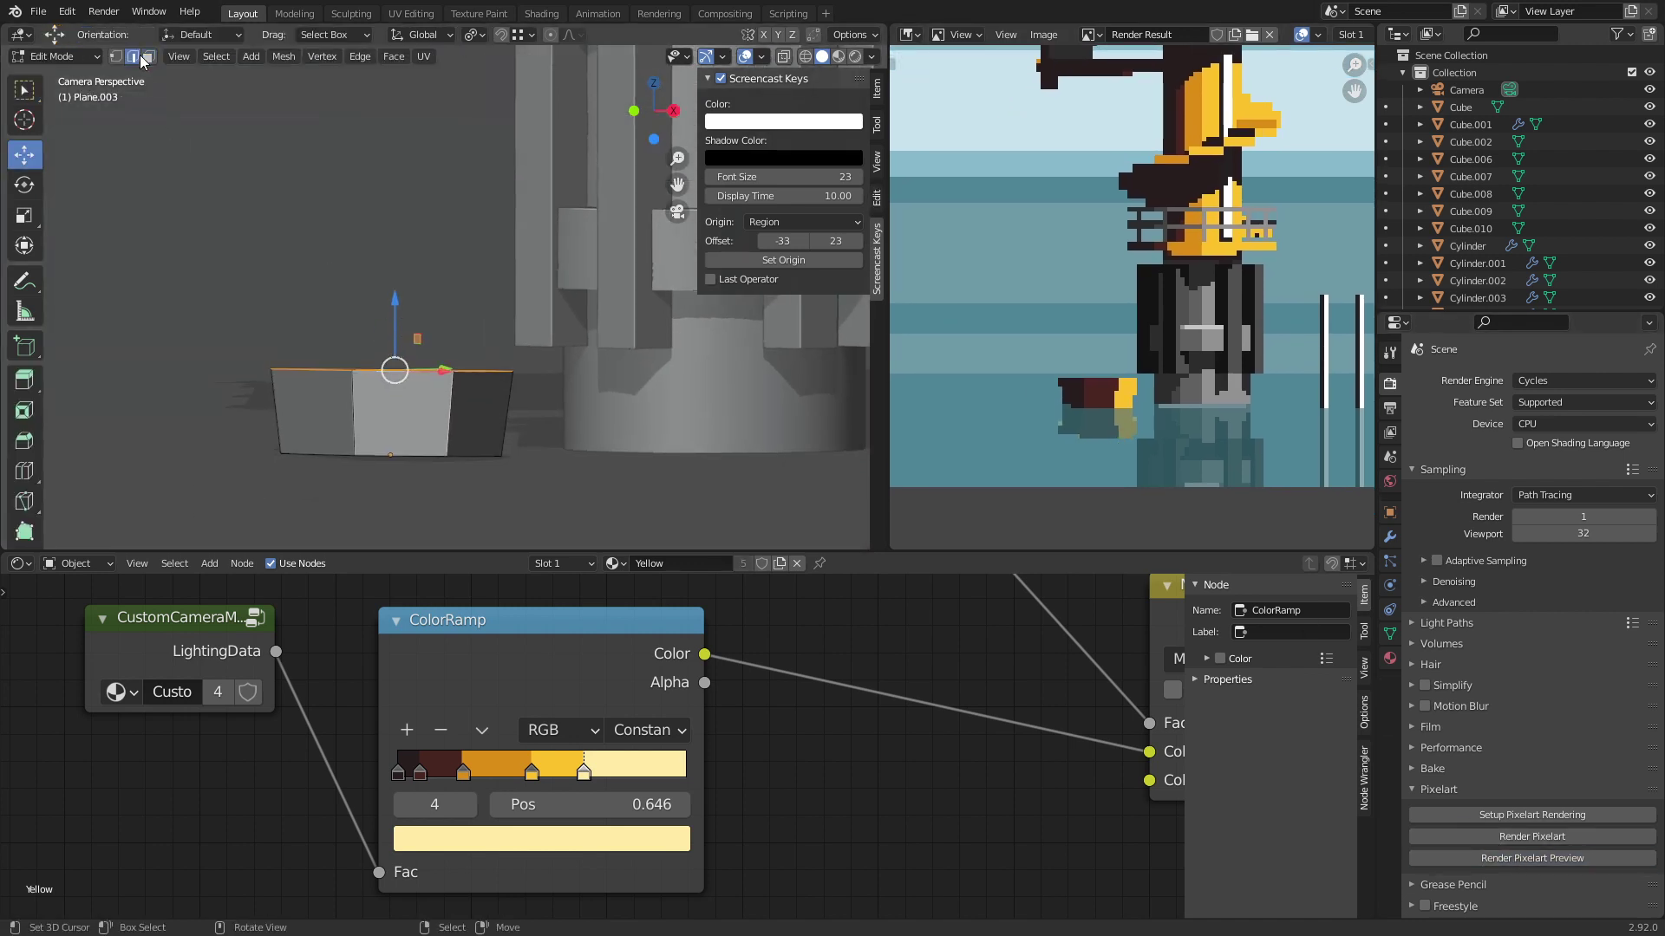
pyautogui.keyDown('shift'); pyautogui.click(507, 413); pyautogui.keyUp('shift')
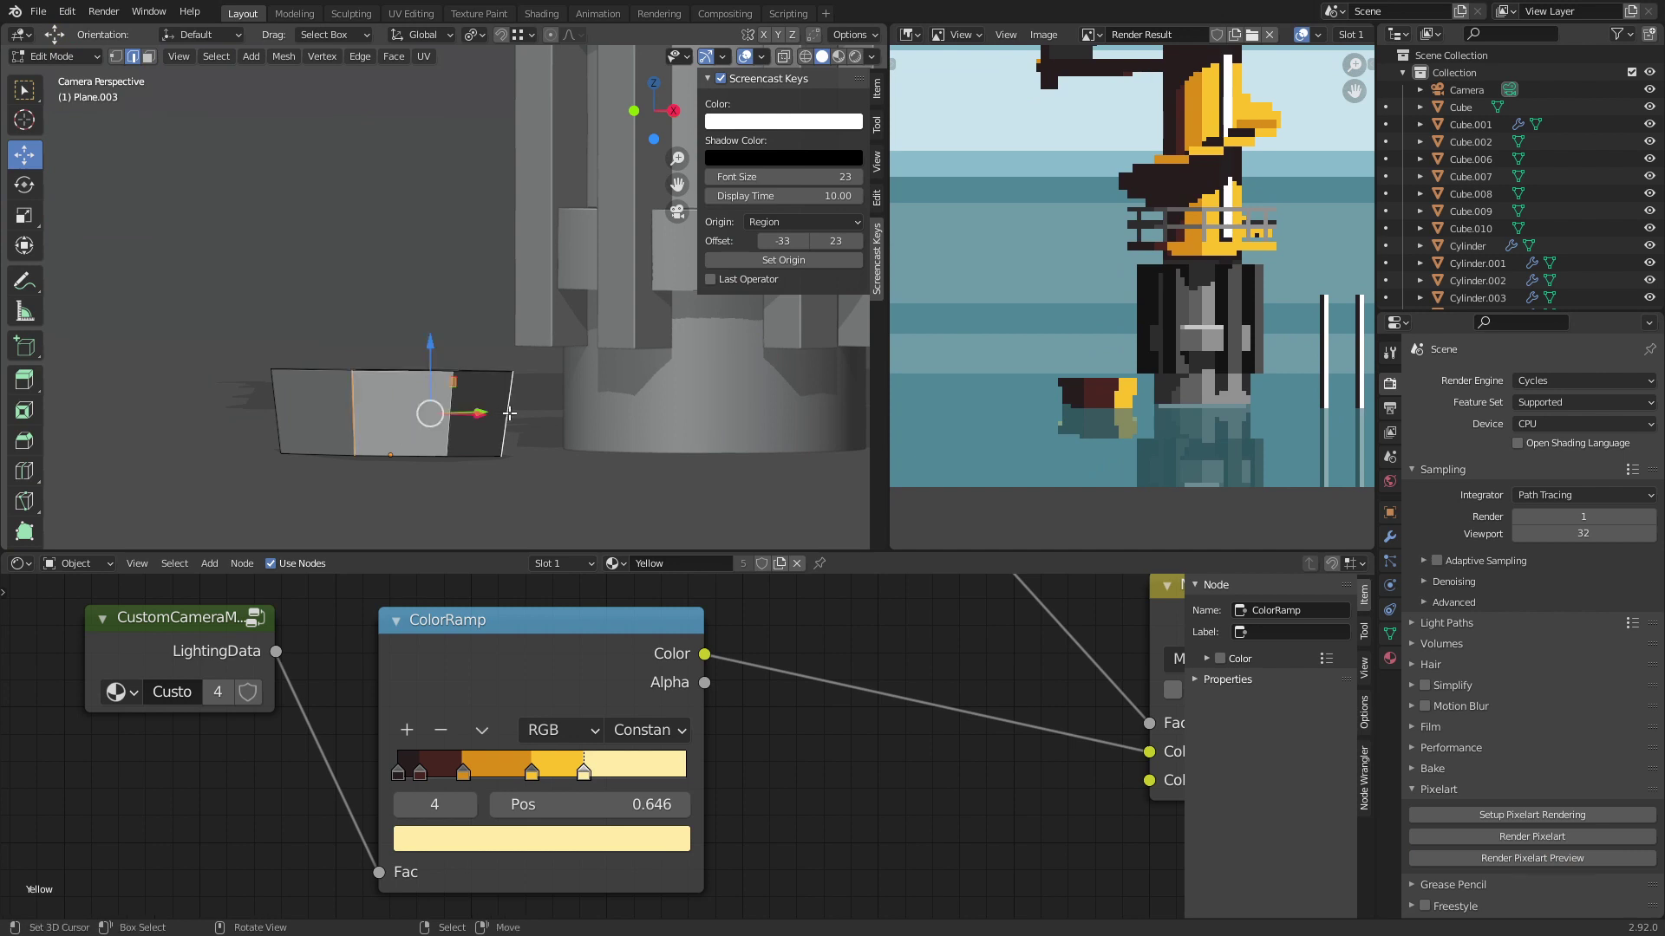
pyautogui.moveTo(509, 414)
pyautogui.mouseDown(button='middle')
pyautogui.moveTo(494, 408)
pyautogui.moveTo(530, 424)
pyautogui.mouseUp(button='middle')
pyautogui.hotkey('ctrl', 'b')
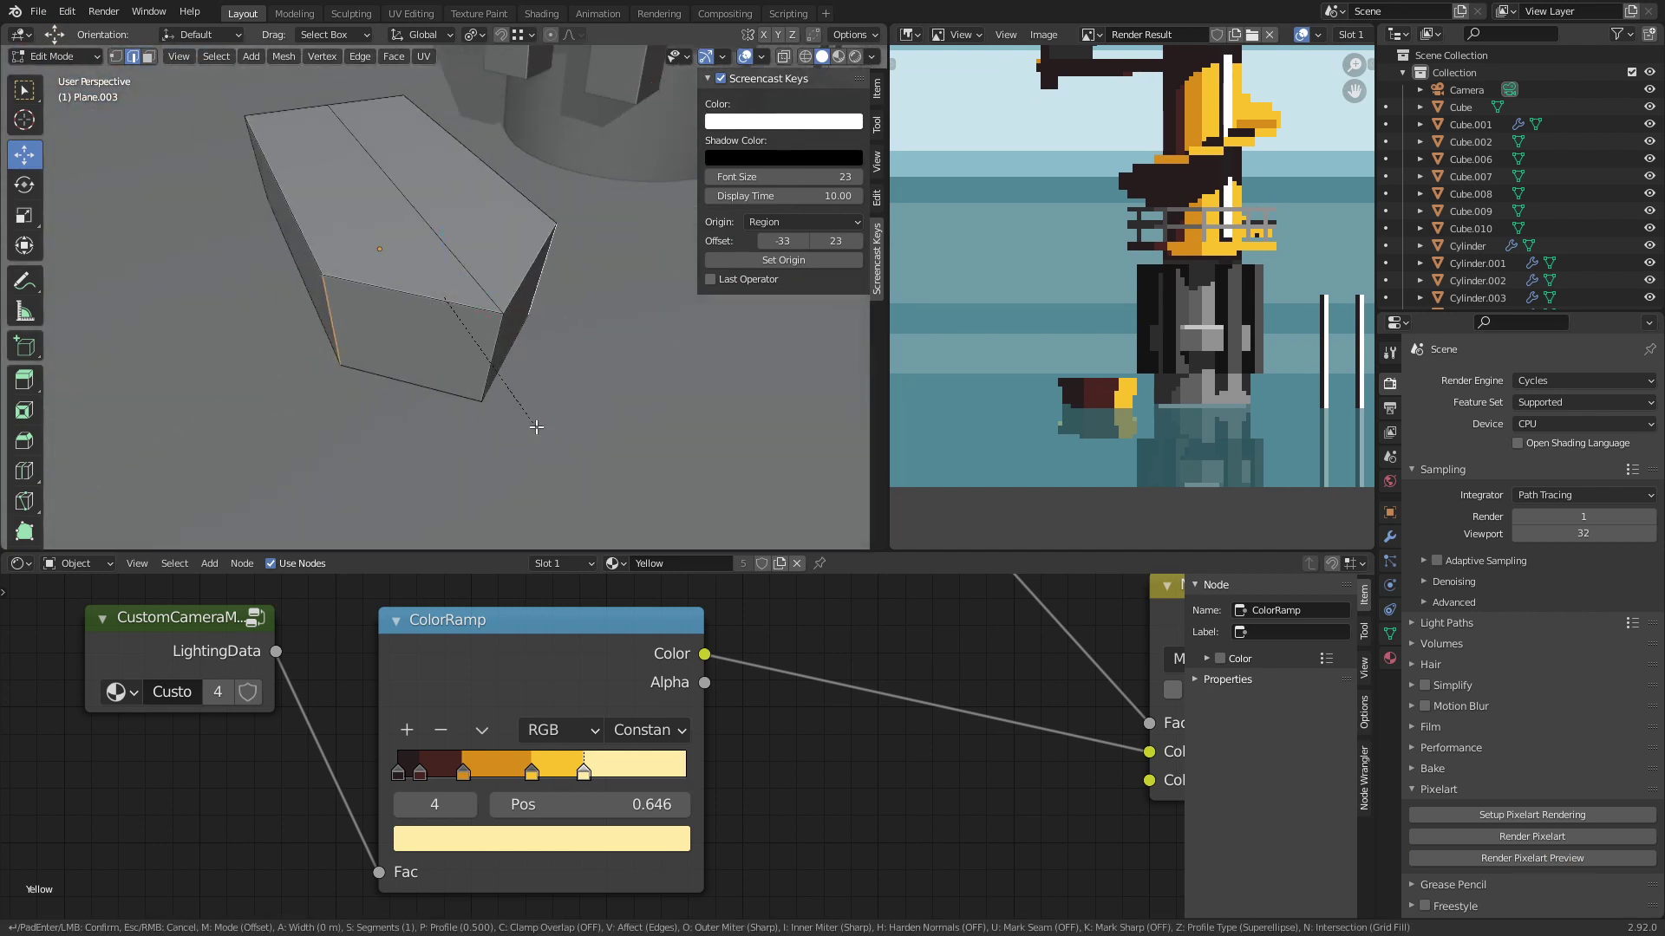
pyautogui.scroll(4, 599, 475)
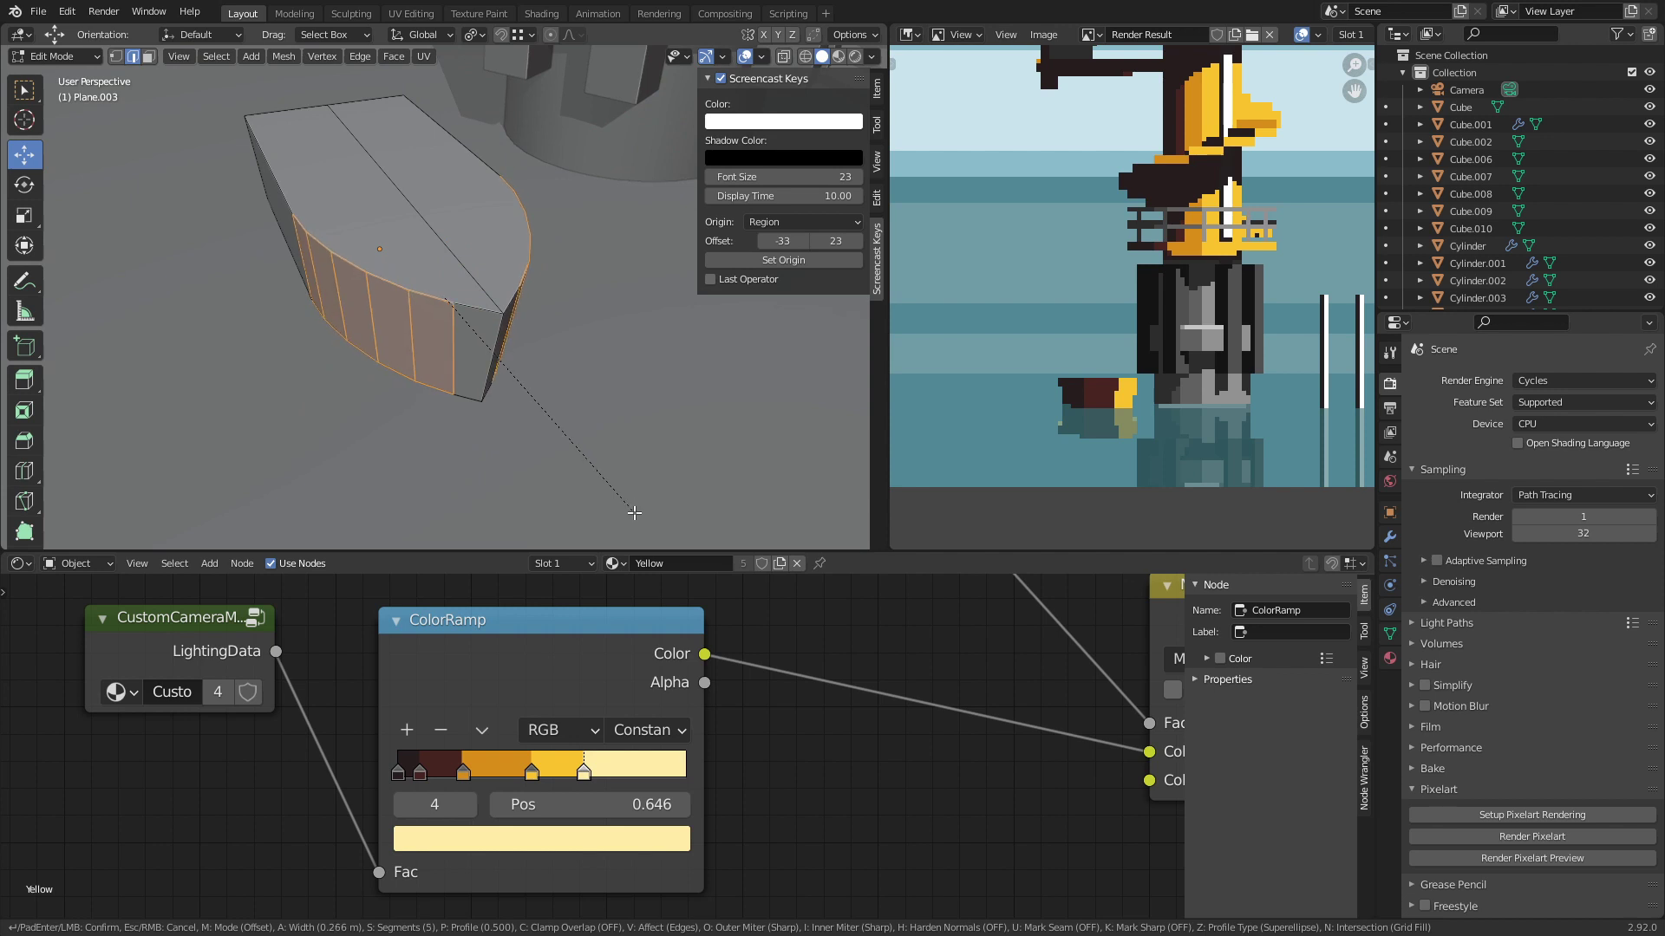
pyautogui.click(634, 515)
pyautogui.press('Tab')
pyautogui.press('KP_0')
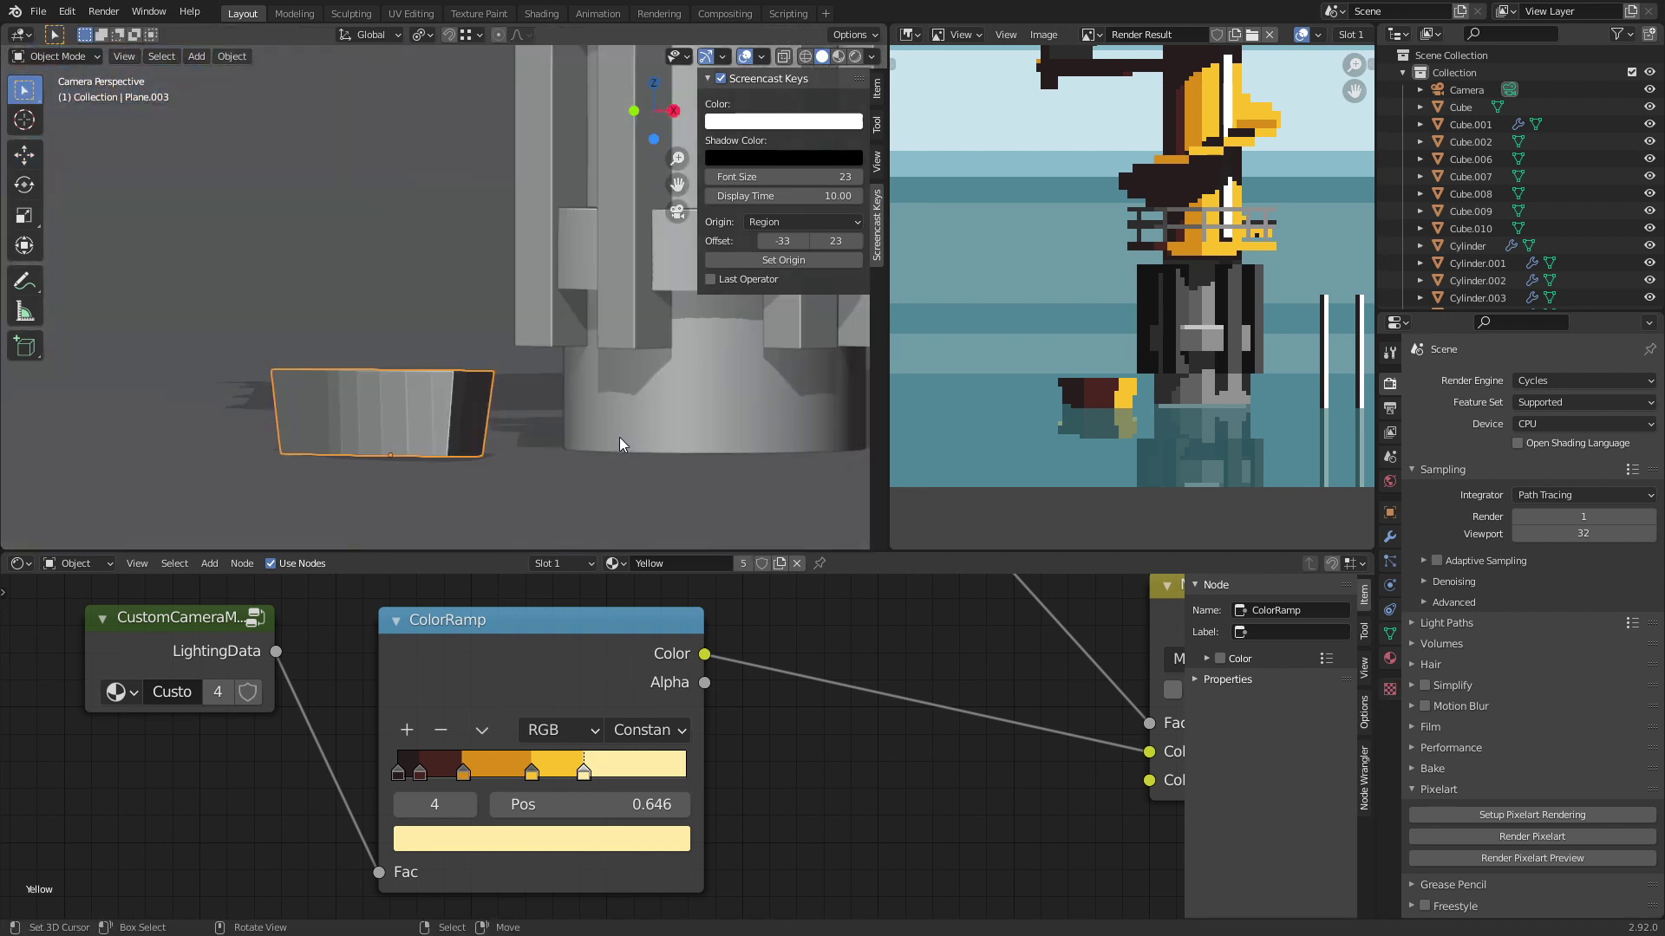
# Step: Render a pixel art preview of the rounded bow, inspect the boat in it, and save the file
pyautogui.click(1594, 857)
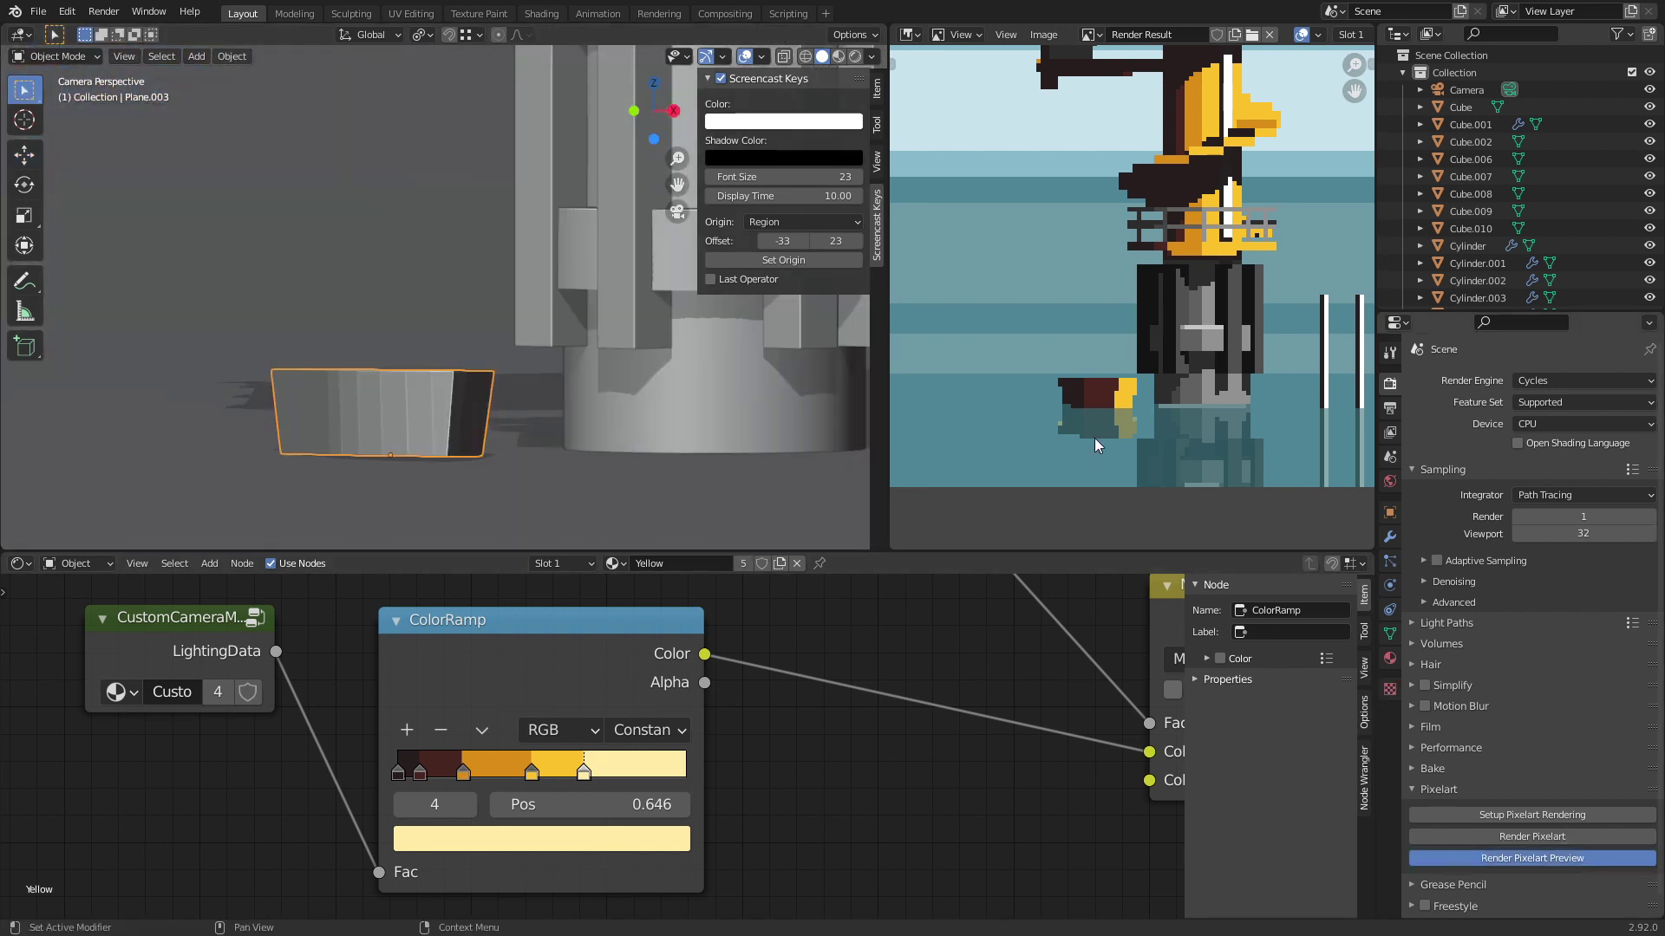
pyautogui.scroll(5, 1105, 399)
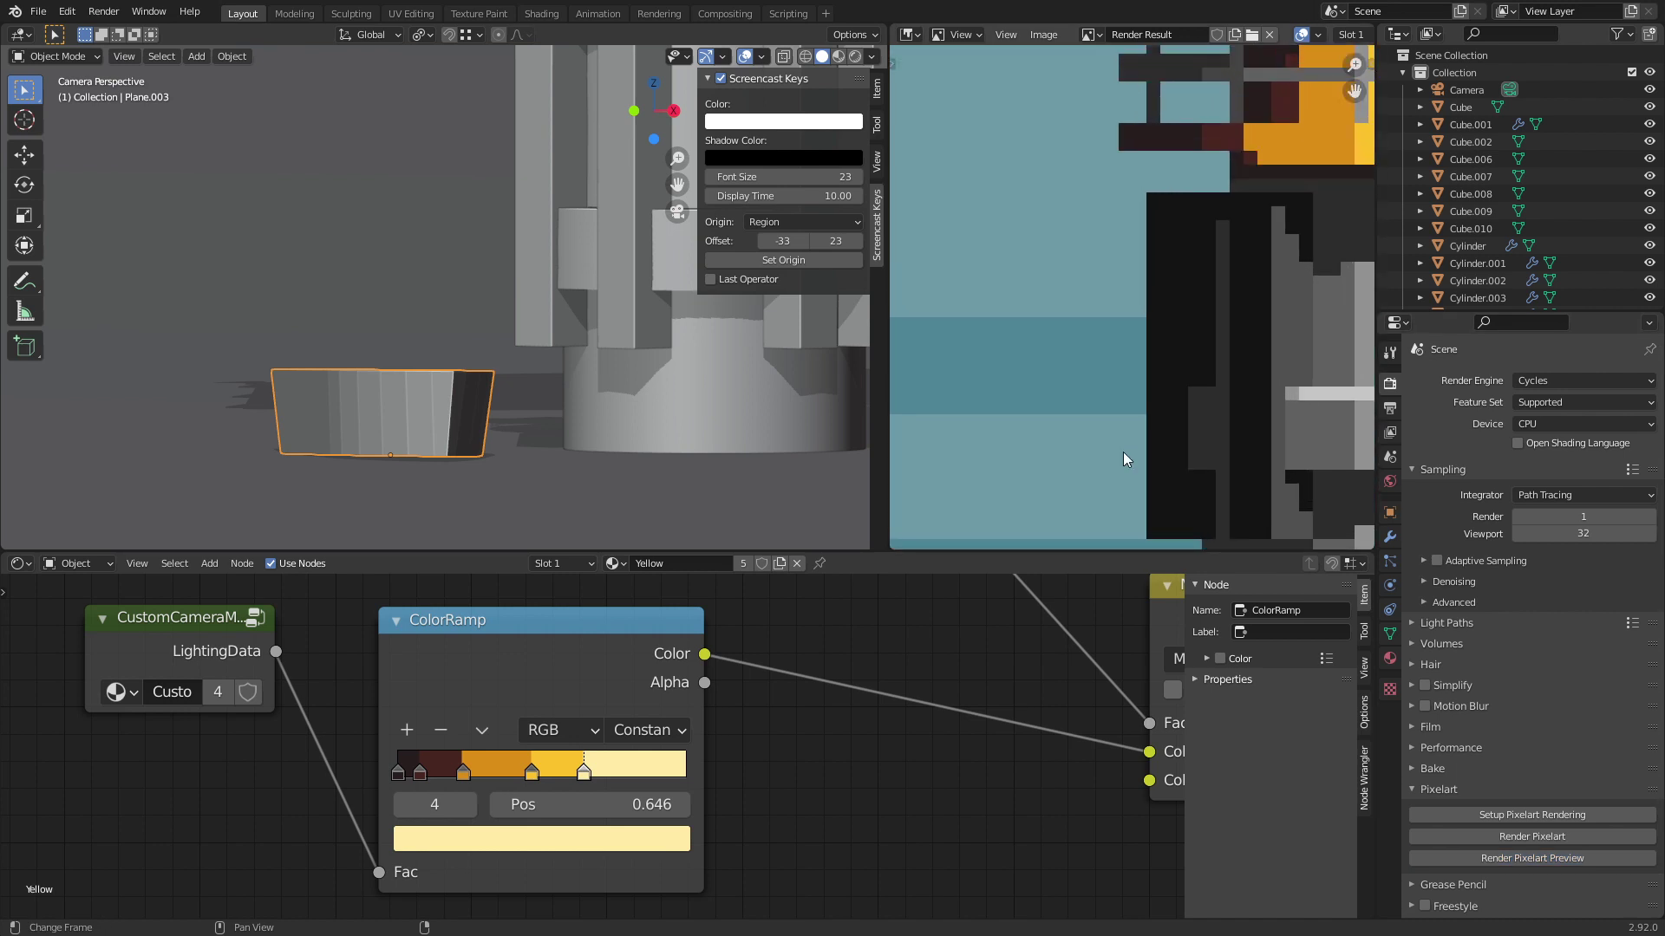
pyautogui.scroll(-5, 1130, 325)
pyautogui.hotkey('ctrl', 's')
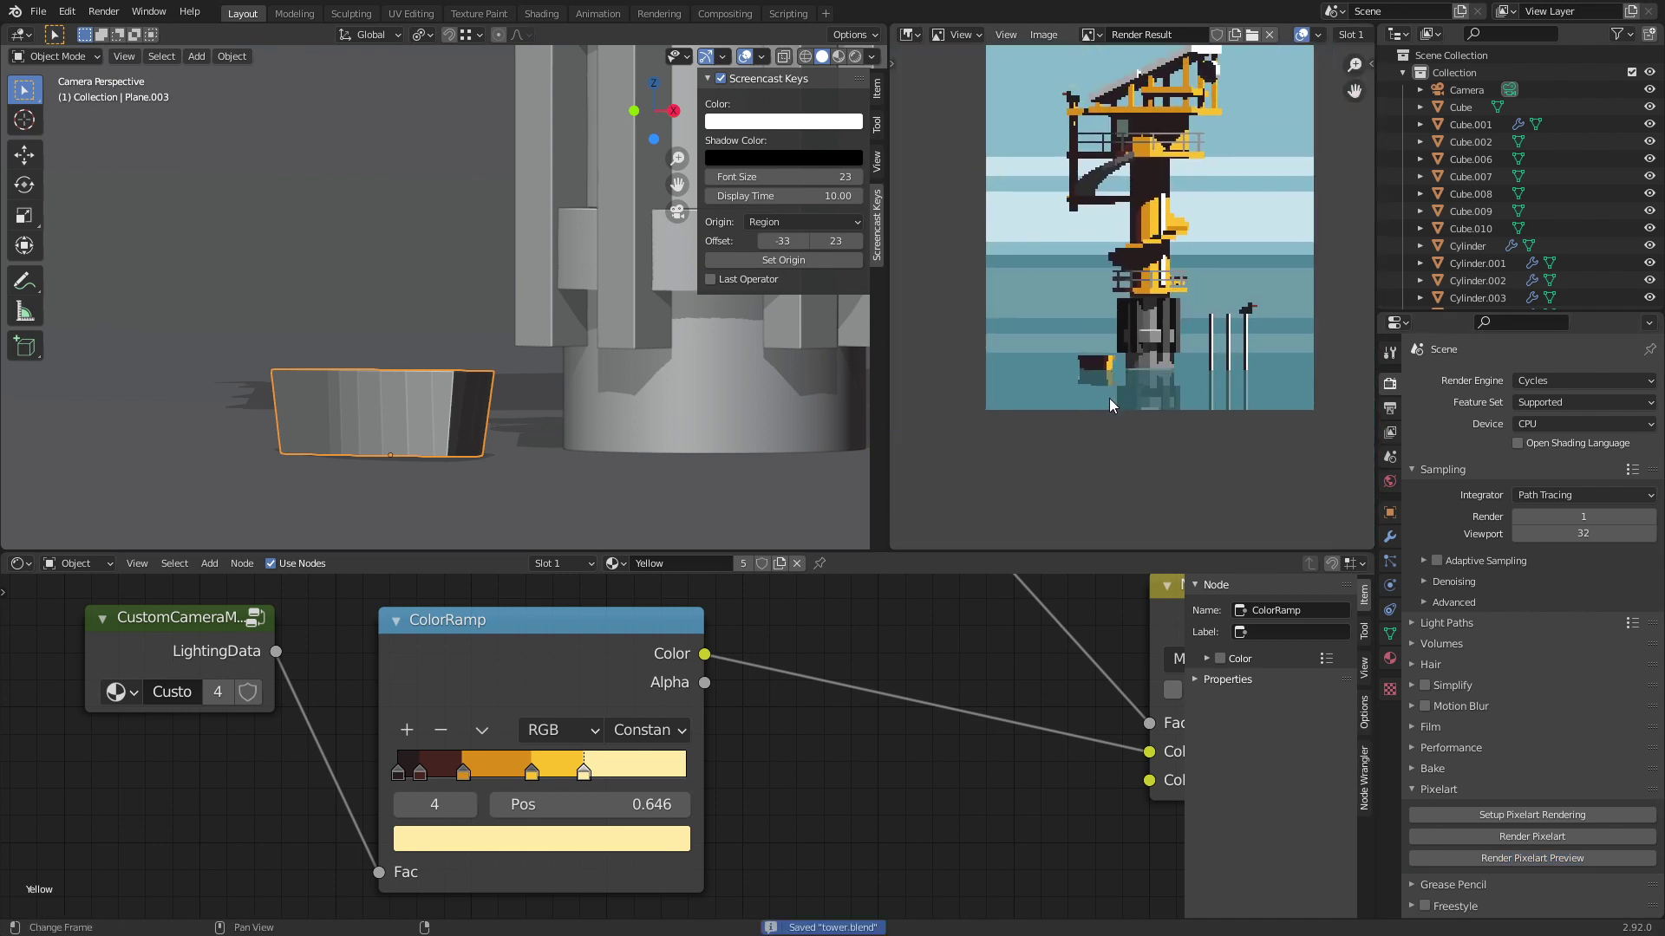
pyautogui.scroll(3, 1118, 381)
pyautogui.moveTo(1133, 366); pyautogui.dragTo(1145, 355, button='middle')
# Step: Extrude the two rear deck edges of the boat straight up along Z into an upright wall at the stern
pyautogui.moveTo(475, 382)
pyautogui.mouseDown(button='middle')
pyautogui.moveTo(431, 444)
pyautogui.moveTo(471, 369)
pyautogui.mouseUp(button='middle')
pyautogui.scroll(10, 401, 437)
pyautogui.scroll(4, 471, 374)
pyautogui.press('Tab')
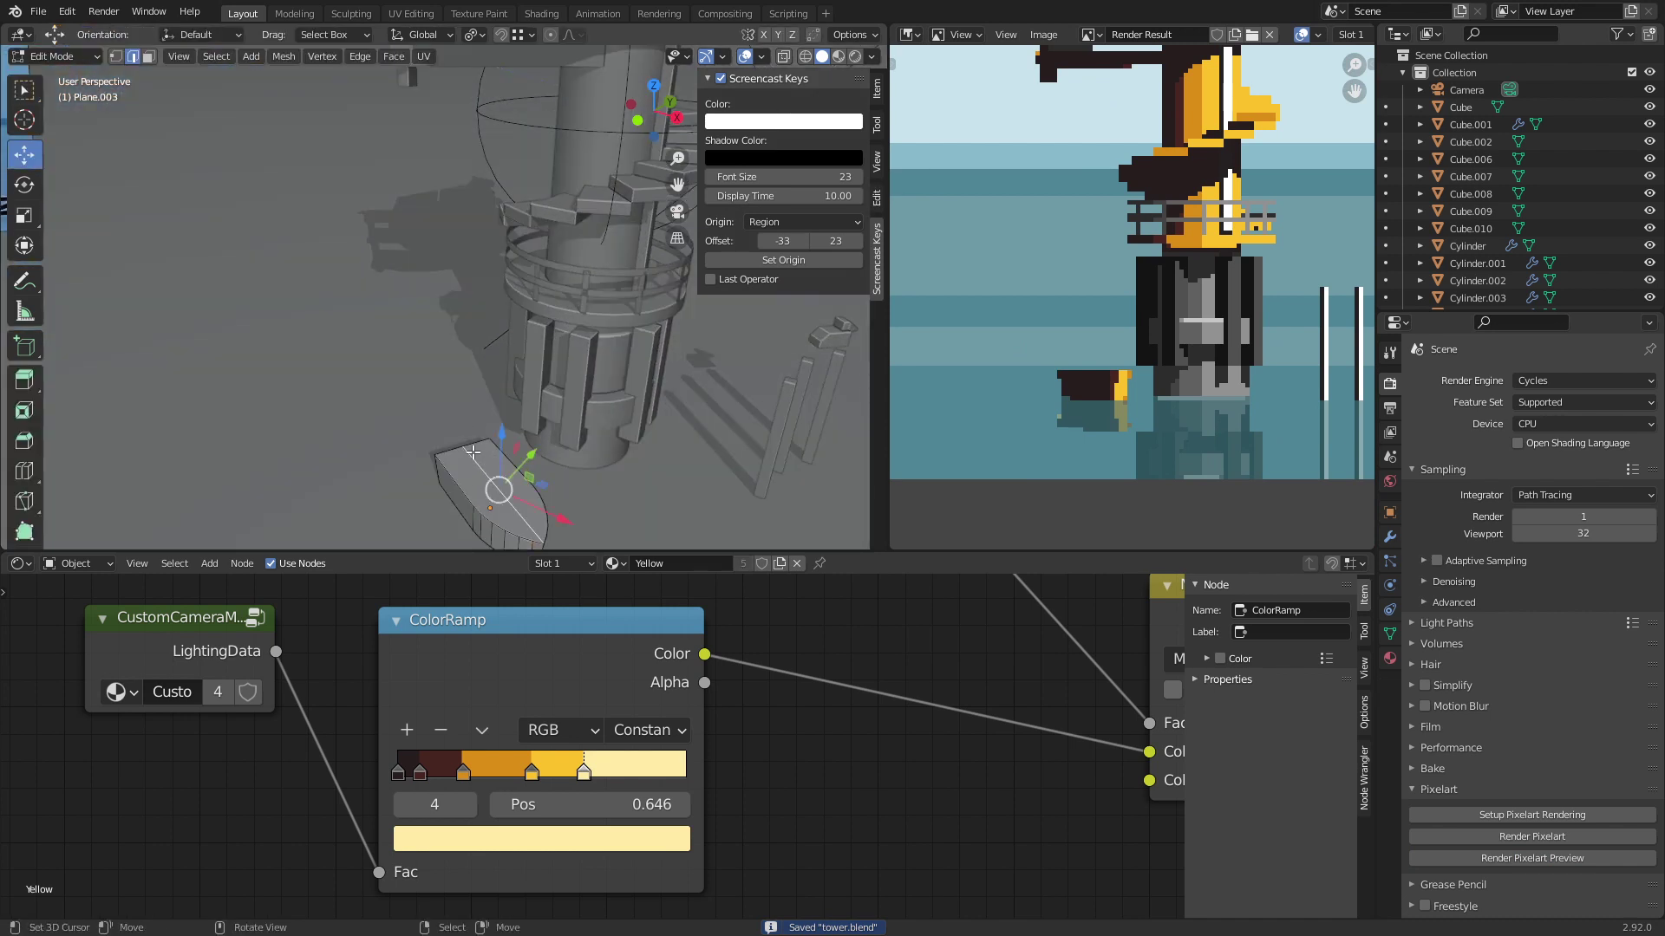
pyautogui.click(481, 441)
pyautogui.keyDown('shift'); pyautogui.click(452, 450); pyautogui.keyUp('shift')
pyautogui.keyDown('shift'); pyautogui.moveTo(455, 444); pyautogui.dragTo(460, 413, button='middle'); pyautogui.keyUp('shift')
pyautogui.press('e')
pyautogui.rightClick(469, 368)
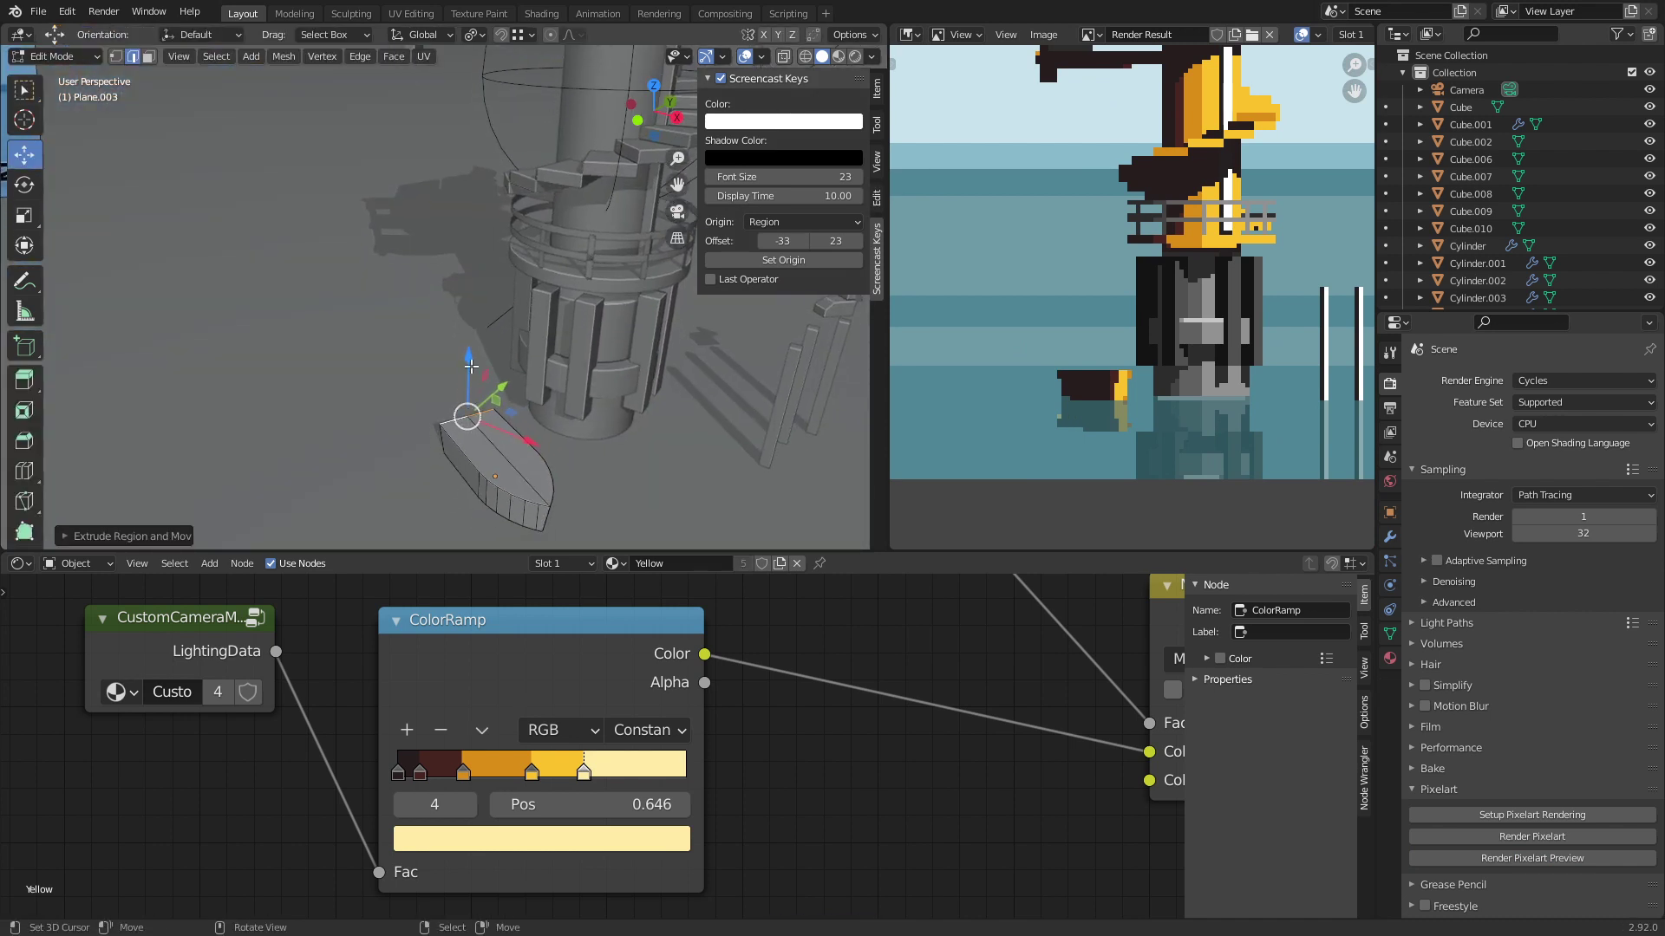
pyautogui.moveTo(470, 365); pyautogui.dragTo(471, 321)
pyautogui.click(471, 330)
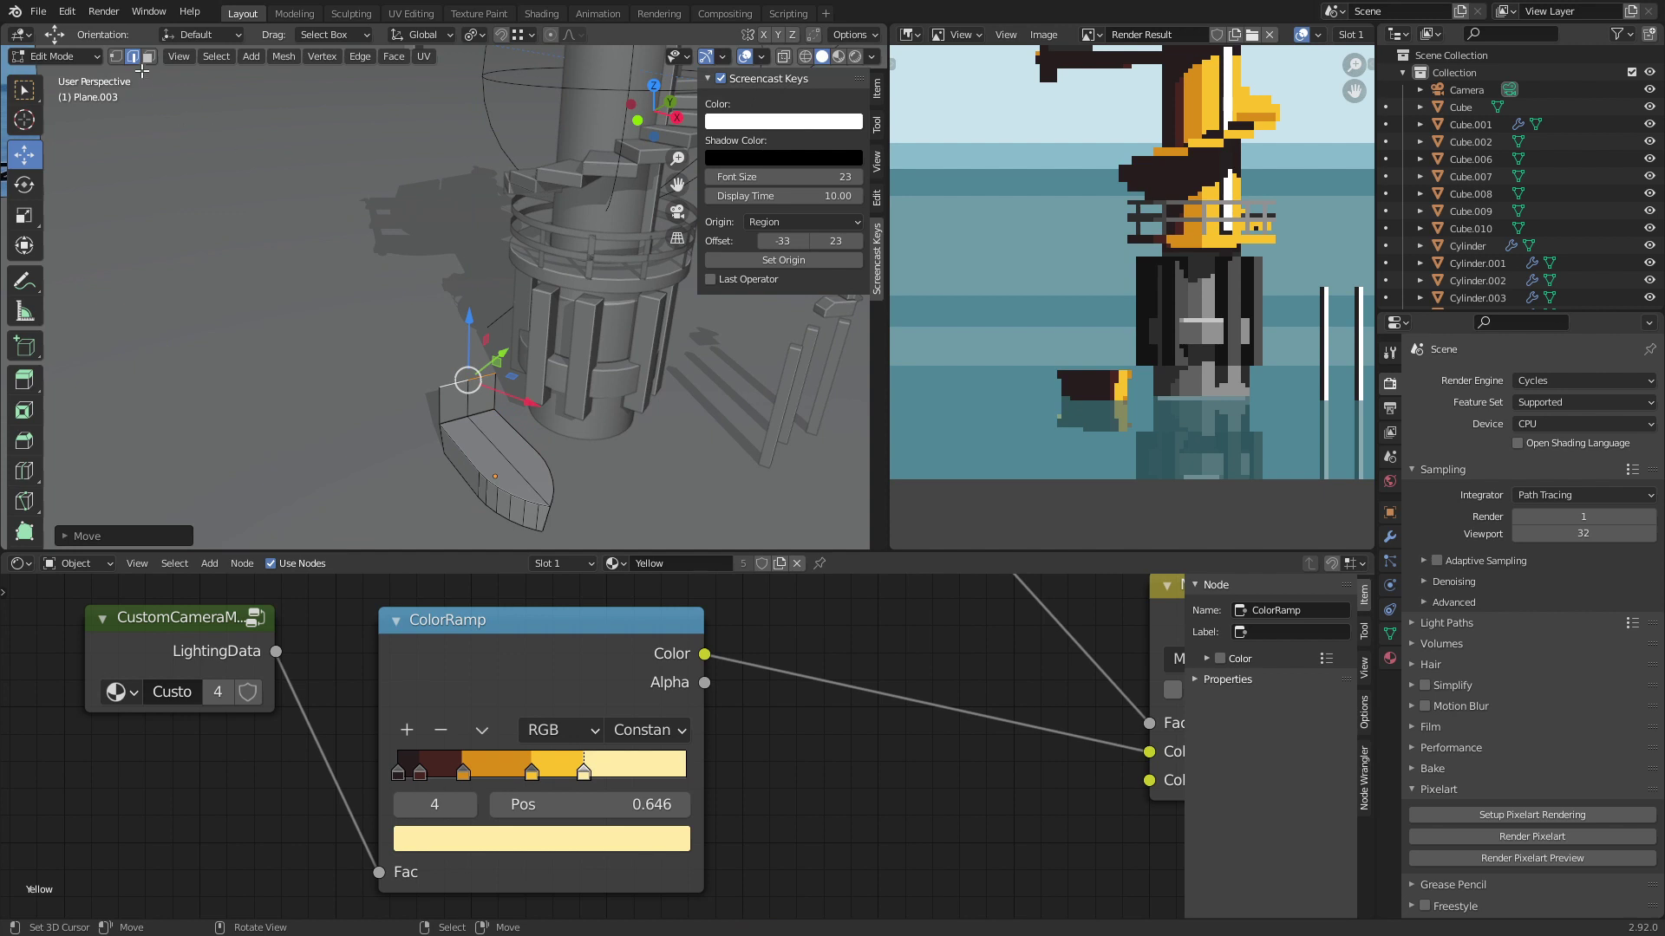
# Step: Scale down the two upright stern faces, lower them along Z onto the deck, and save the file
pyautogui.click(452, 400)
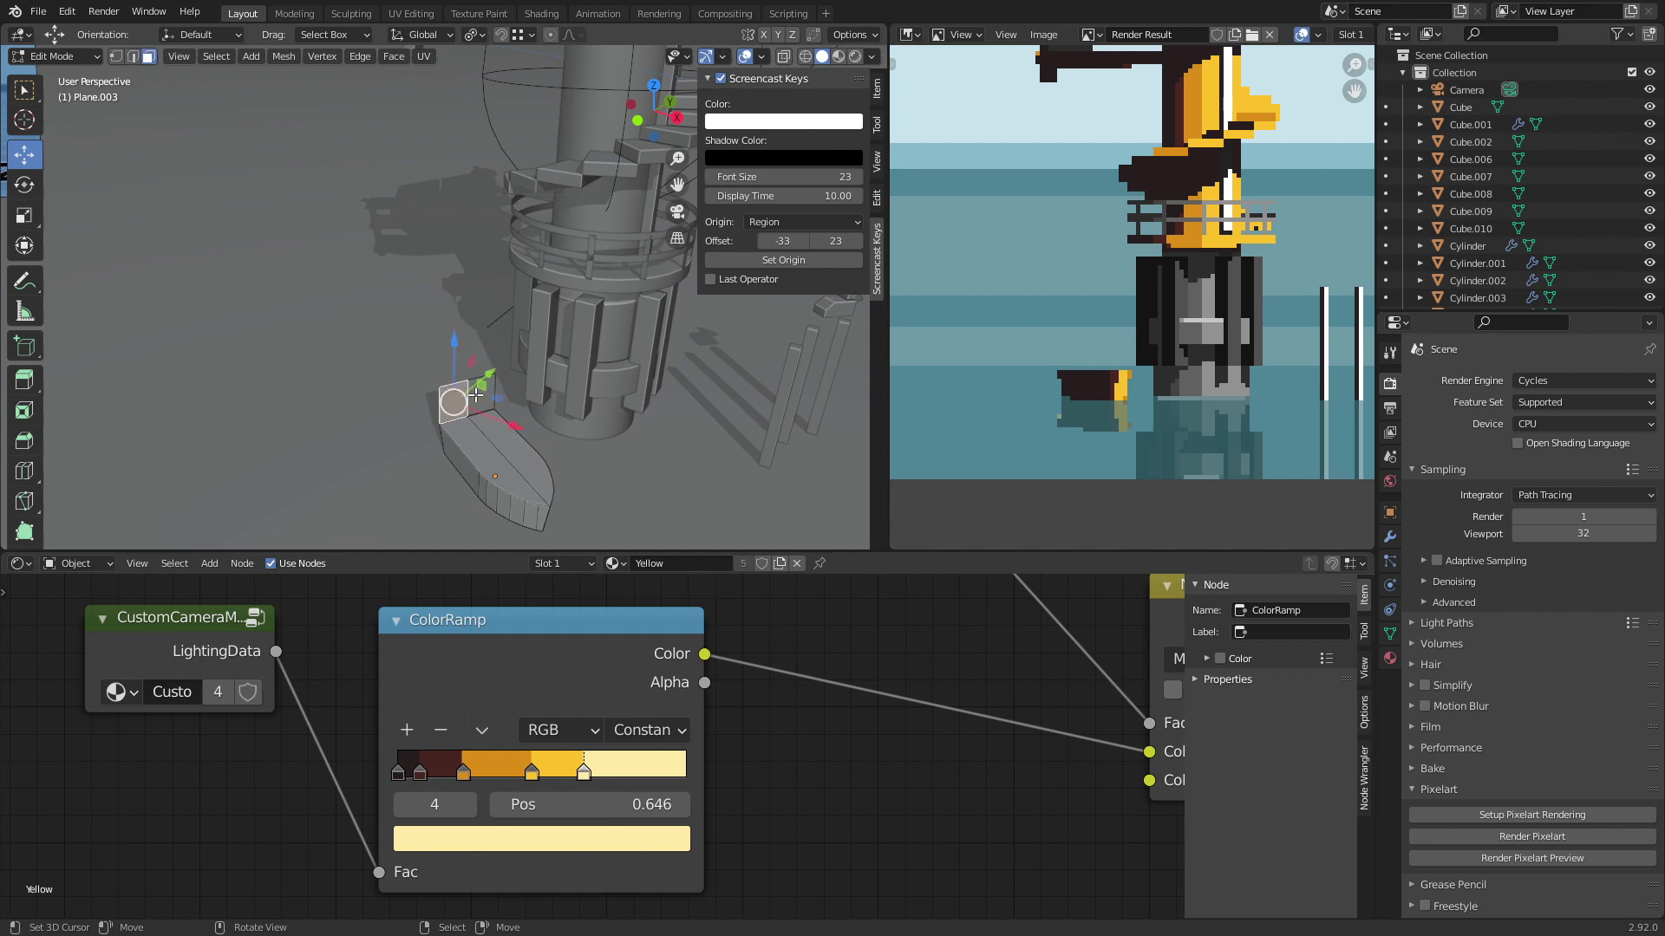
pyautogui.press('KP_0')
pyautogui.keyDown('shift'); pyautogui.click(390, 329); pyautogui.keyUp('shift')
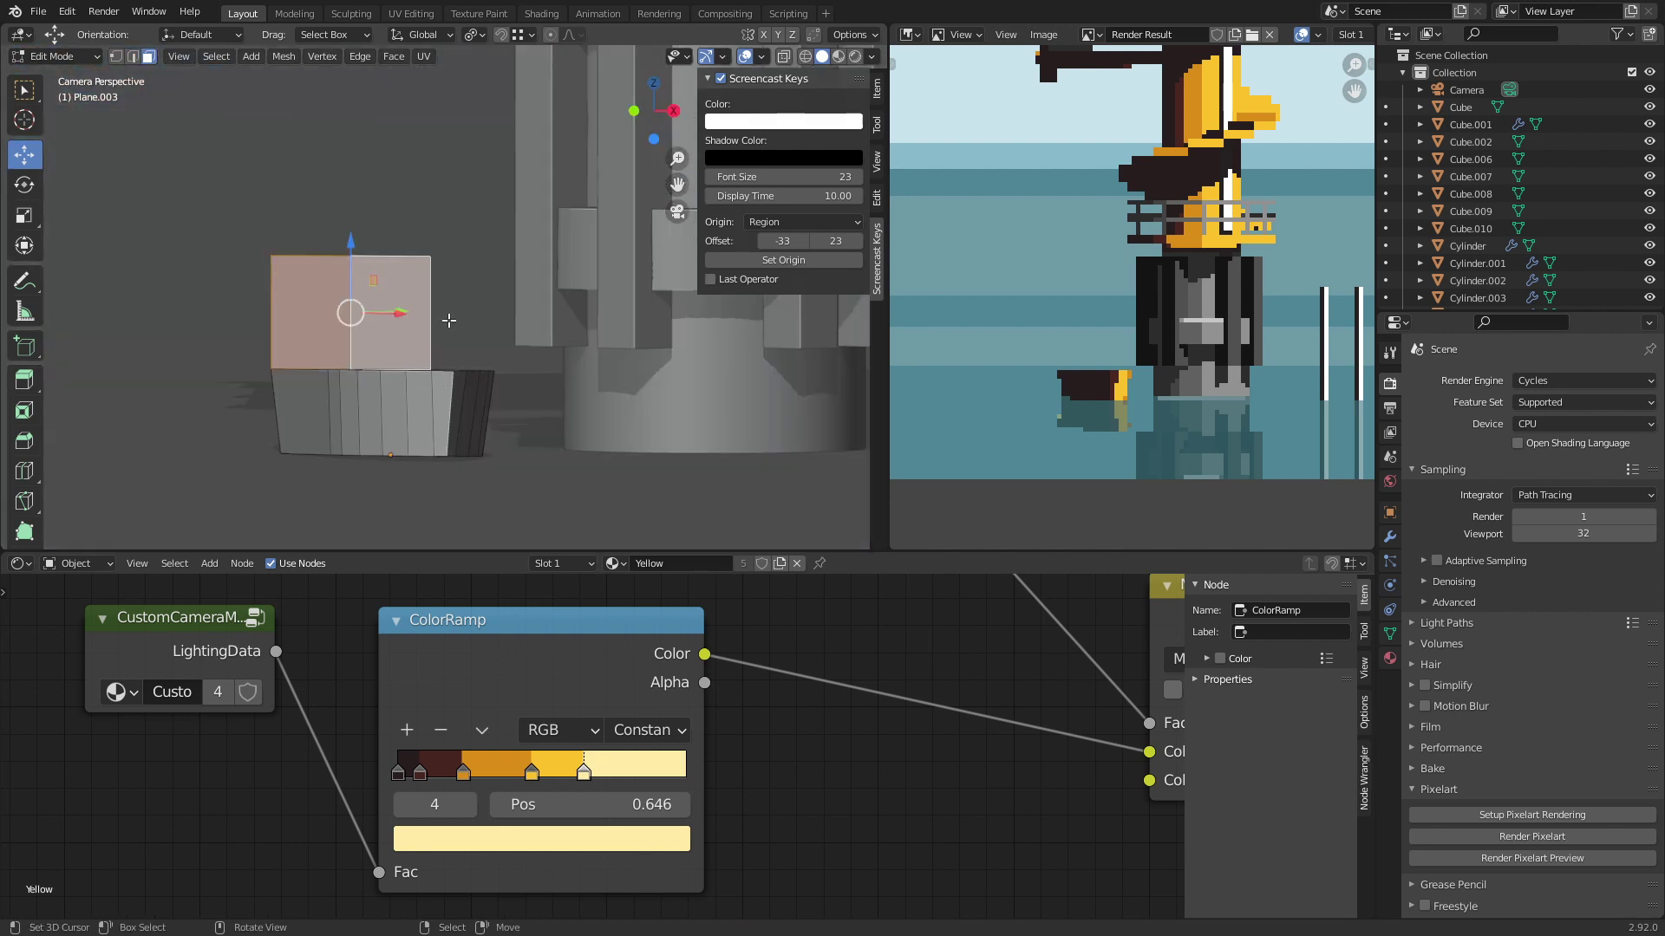
pyautogui.press('s')
pyautogui.click(448, 304)
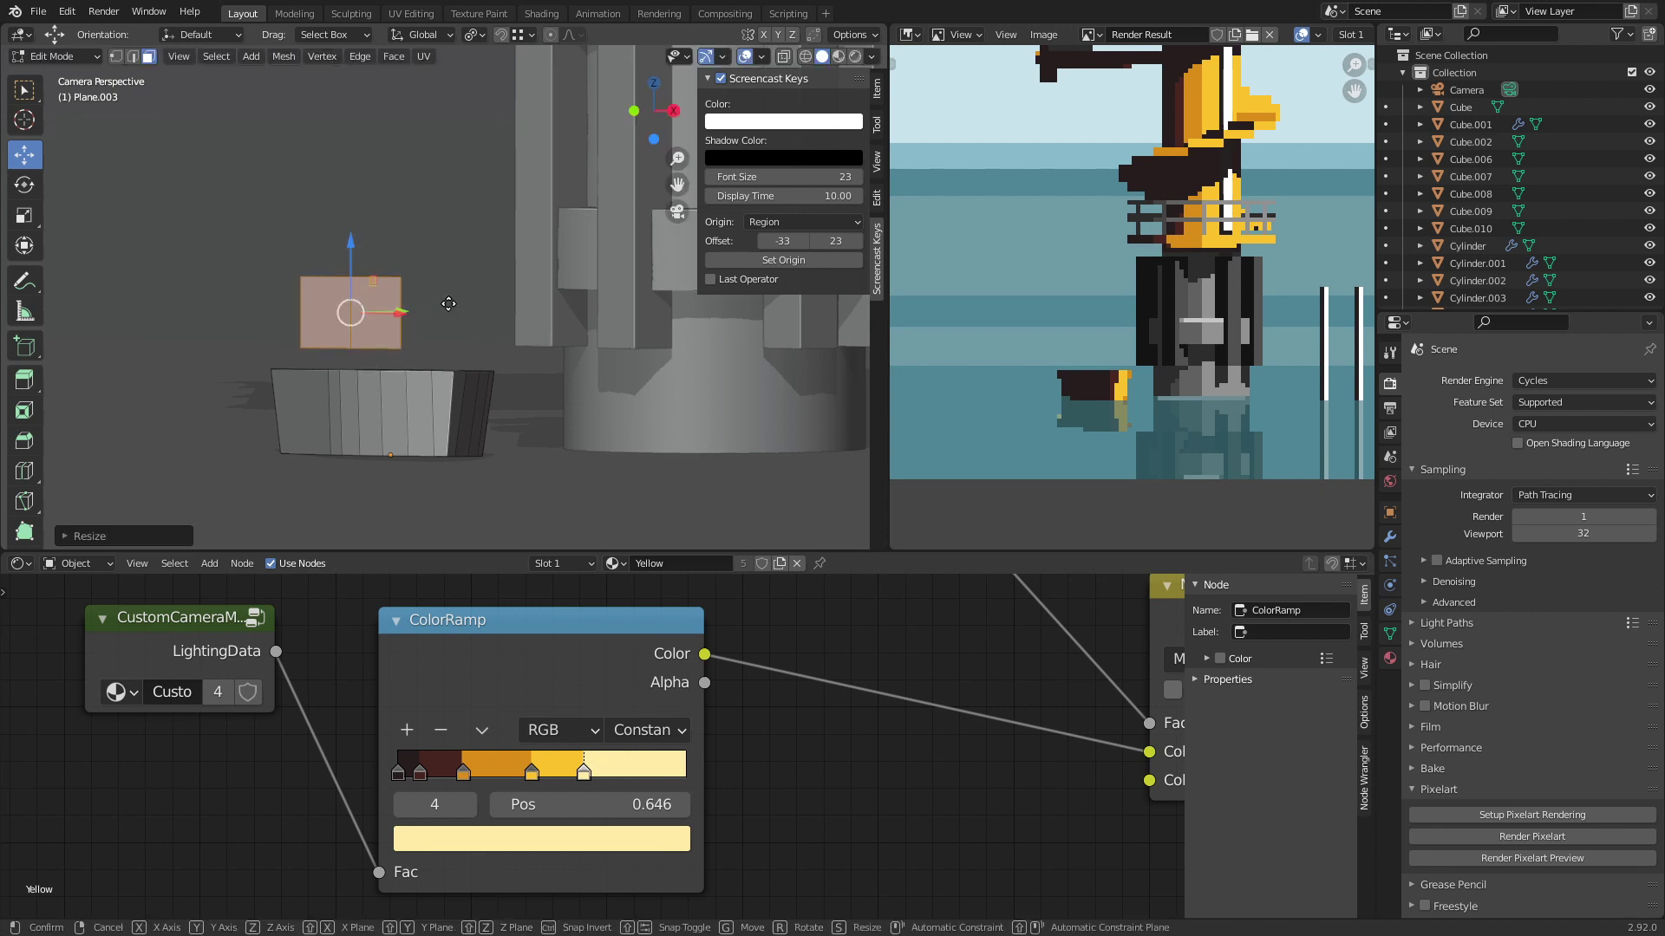
pyautogui.press('g')
pyautogui.press('z')
pyautogui.click(452, 337)
pyautogui.press('Tab')
pyautogui.hotkey('ctrl', 's')
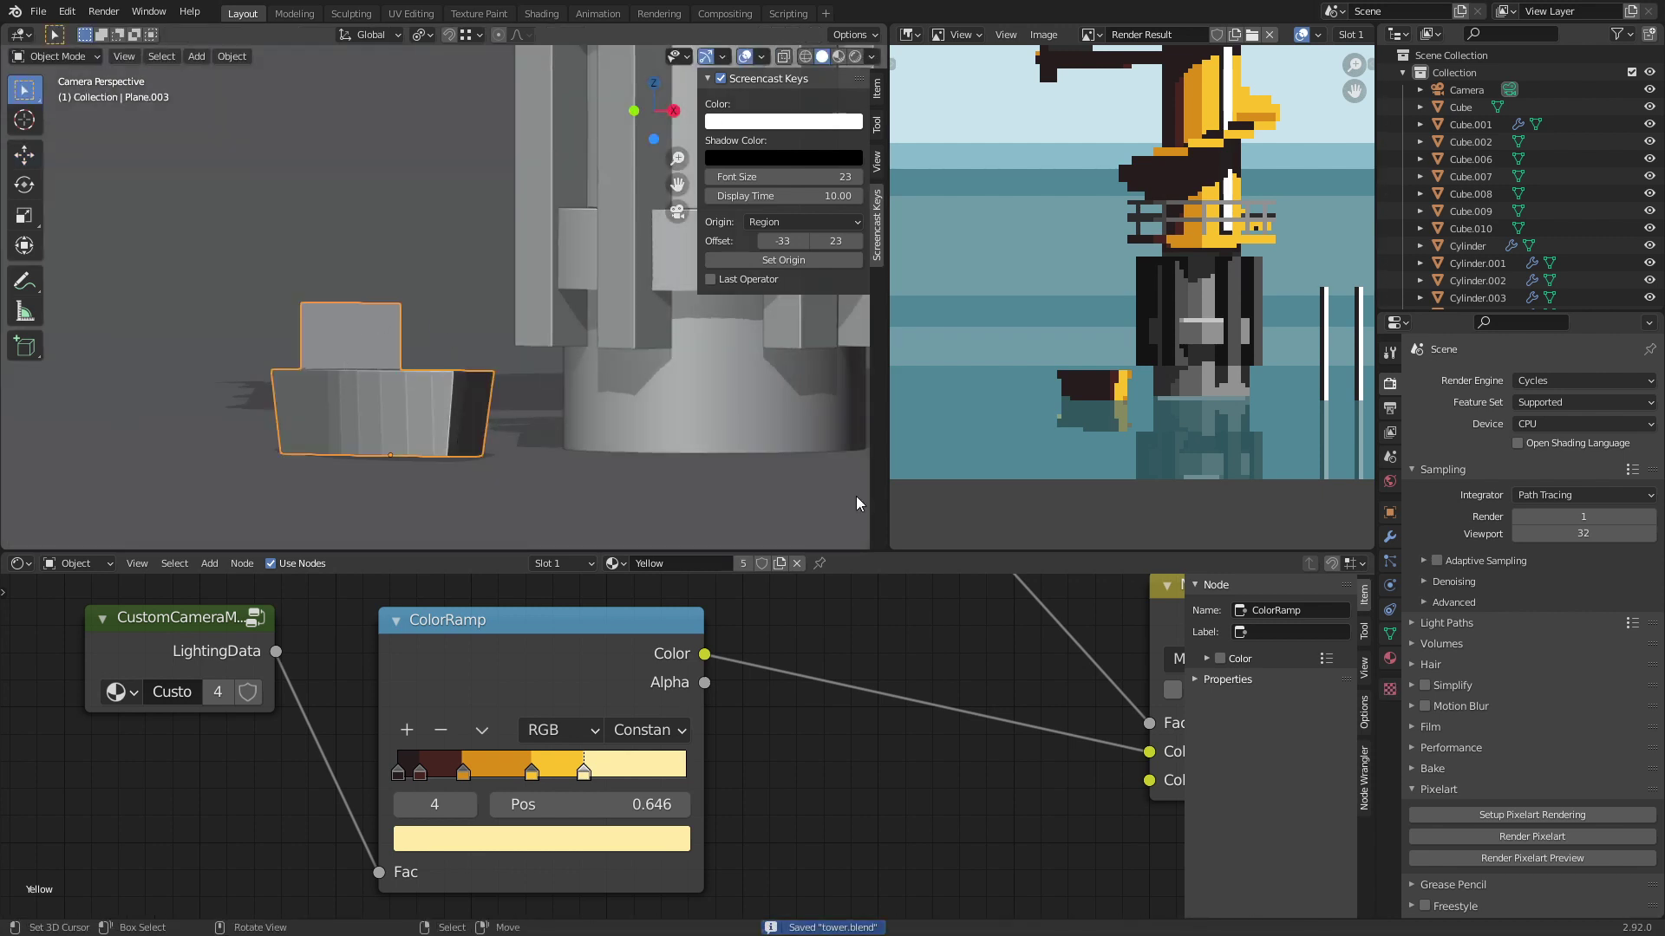
# Step: Render a pixel art preview and examine the boat with its upright wall against the whole tower
pyautogui.click(1576, 858)
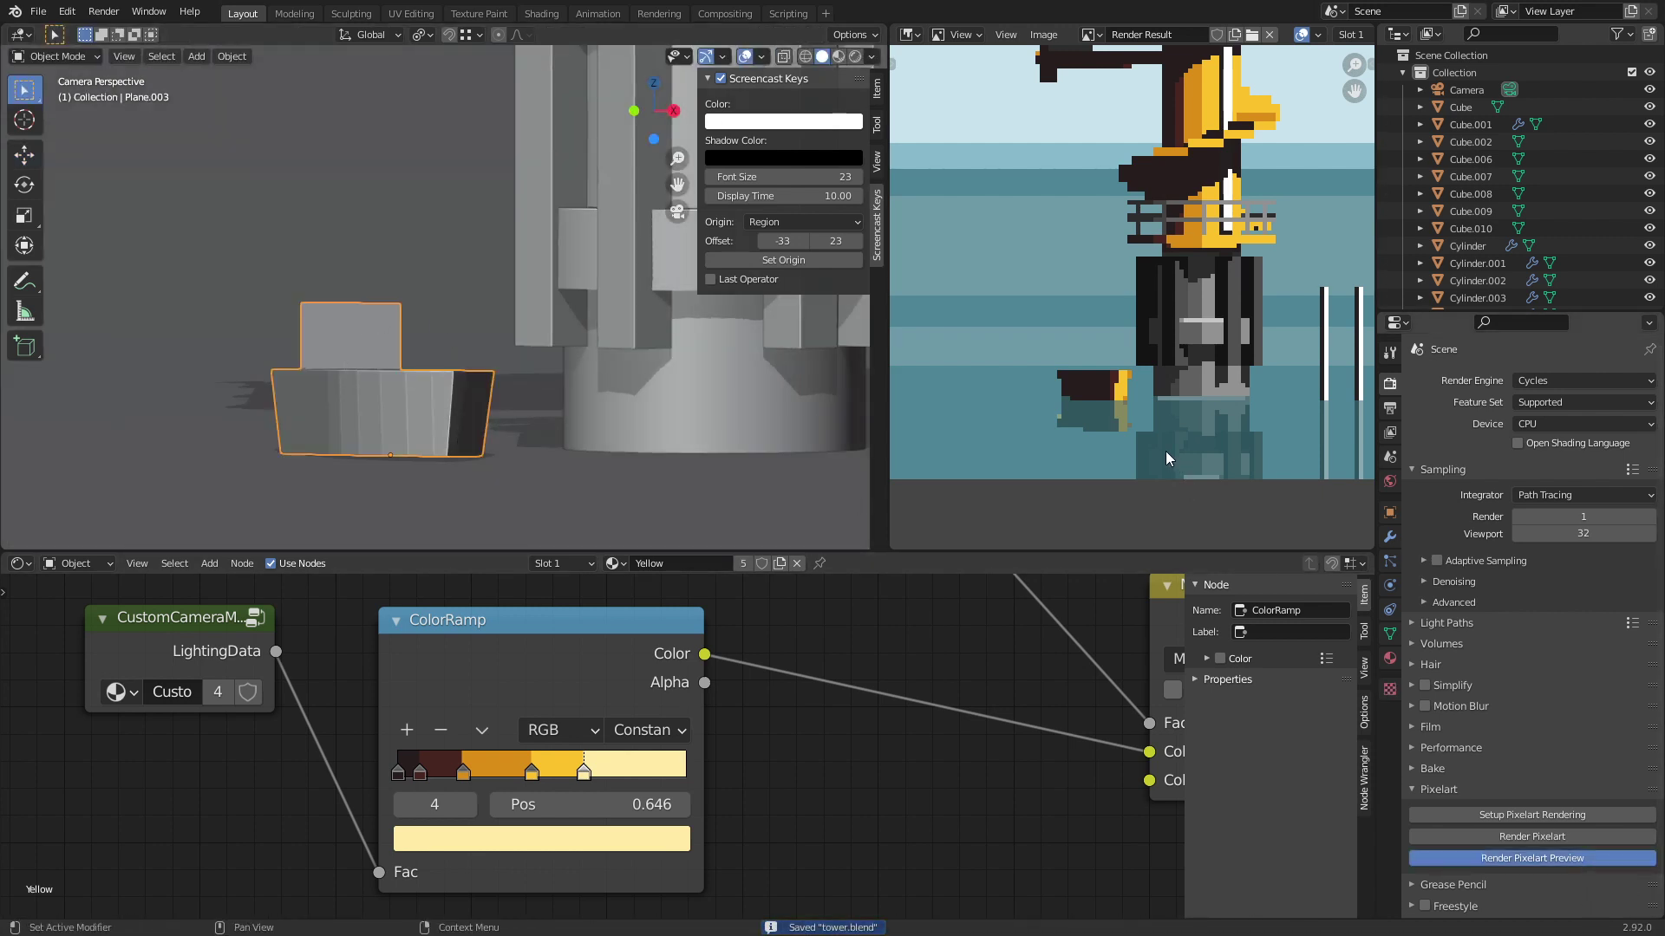
pyautogui.scroll(-4, 1145, 386)
pyautogui.moveTo(1147, 365); pyautogui.dragTo(1117, 407, button='middle')
pyautogui.scroll(3, 1125, 392)
pyautogui.scroll(-2, 1125, 392)
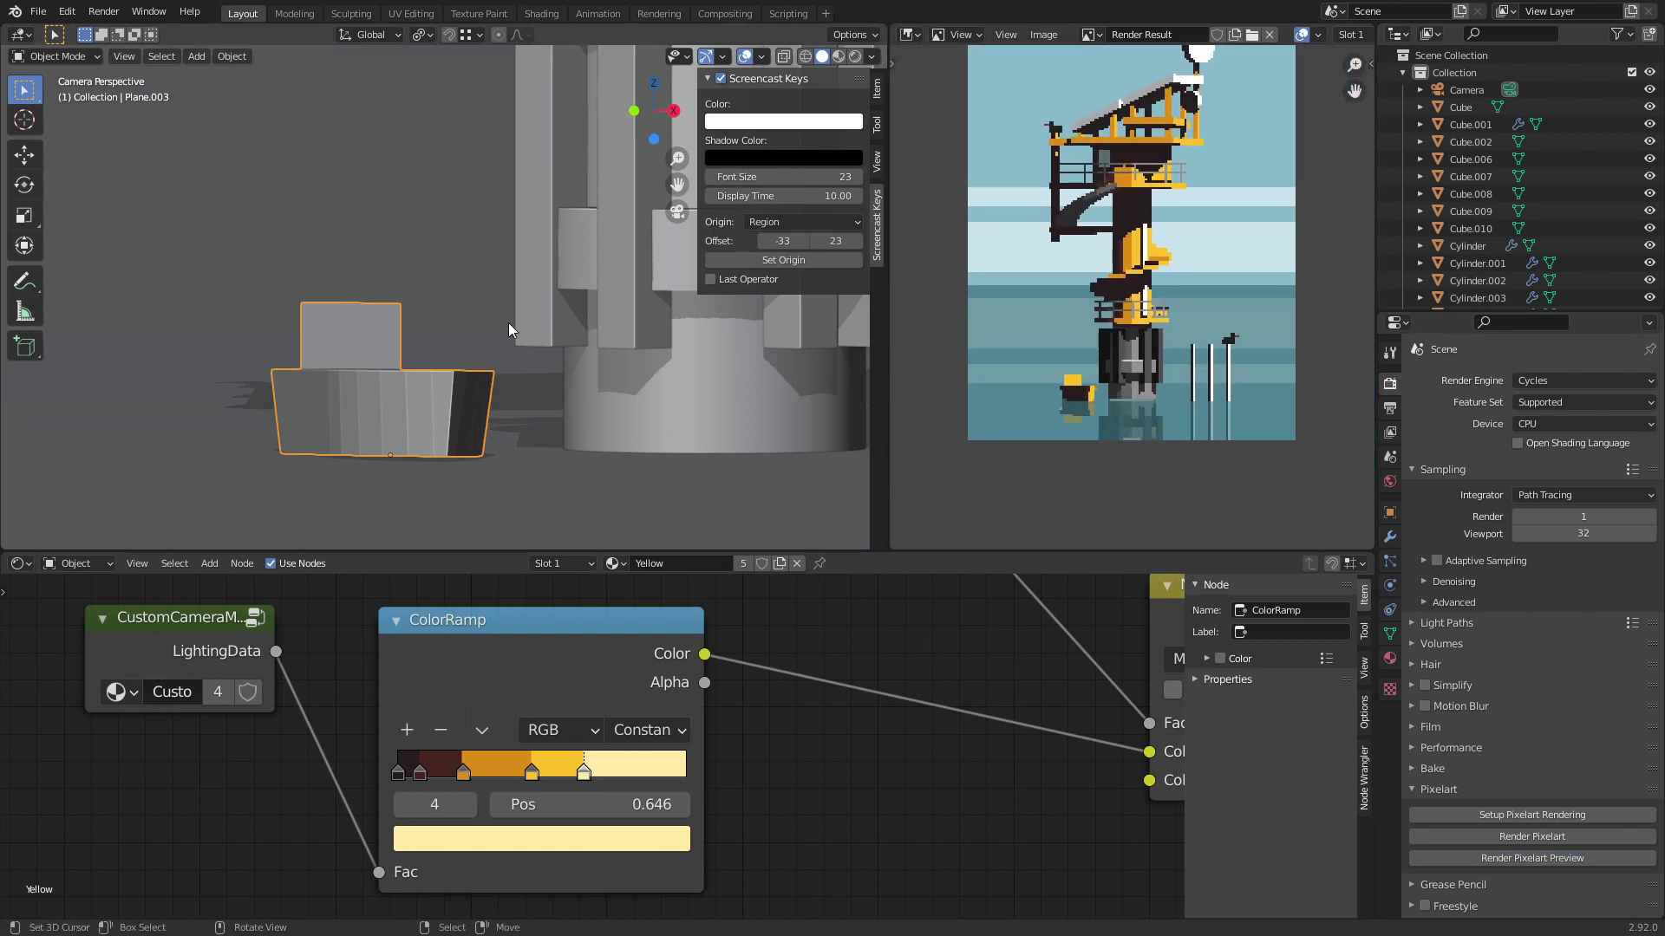
# Step: Move the upright faces horizontally, with Z locked, from the stern to the middle of the boat's deck
pyautogui.moveTo(509, 328); pyautogui.dragTo(555, 400, button='middle')
pyautogui.press('Tab')
pyautogui.press('KP_Decimal')
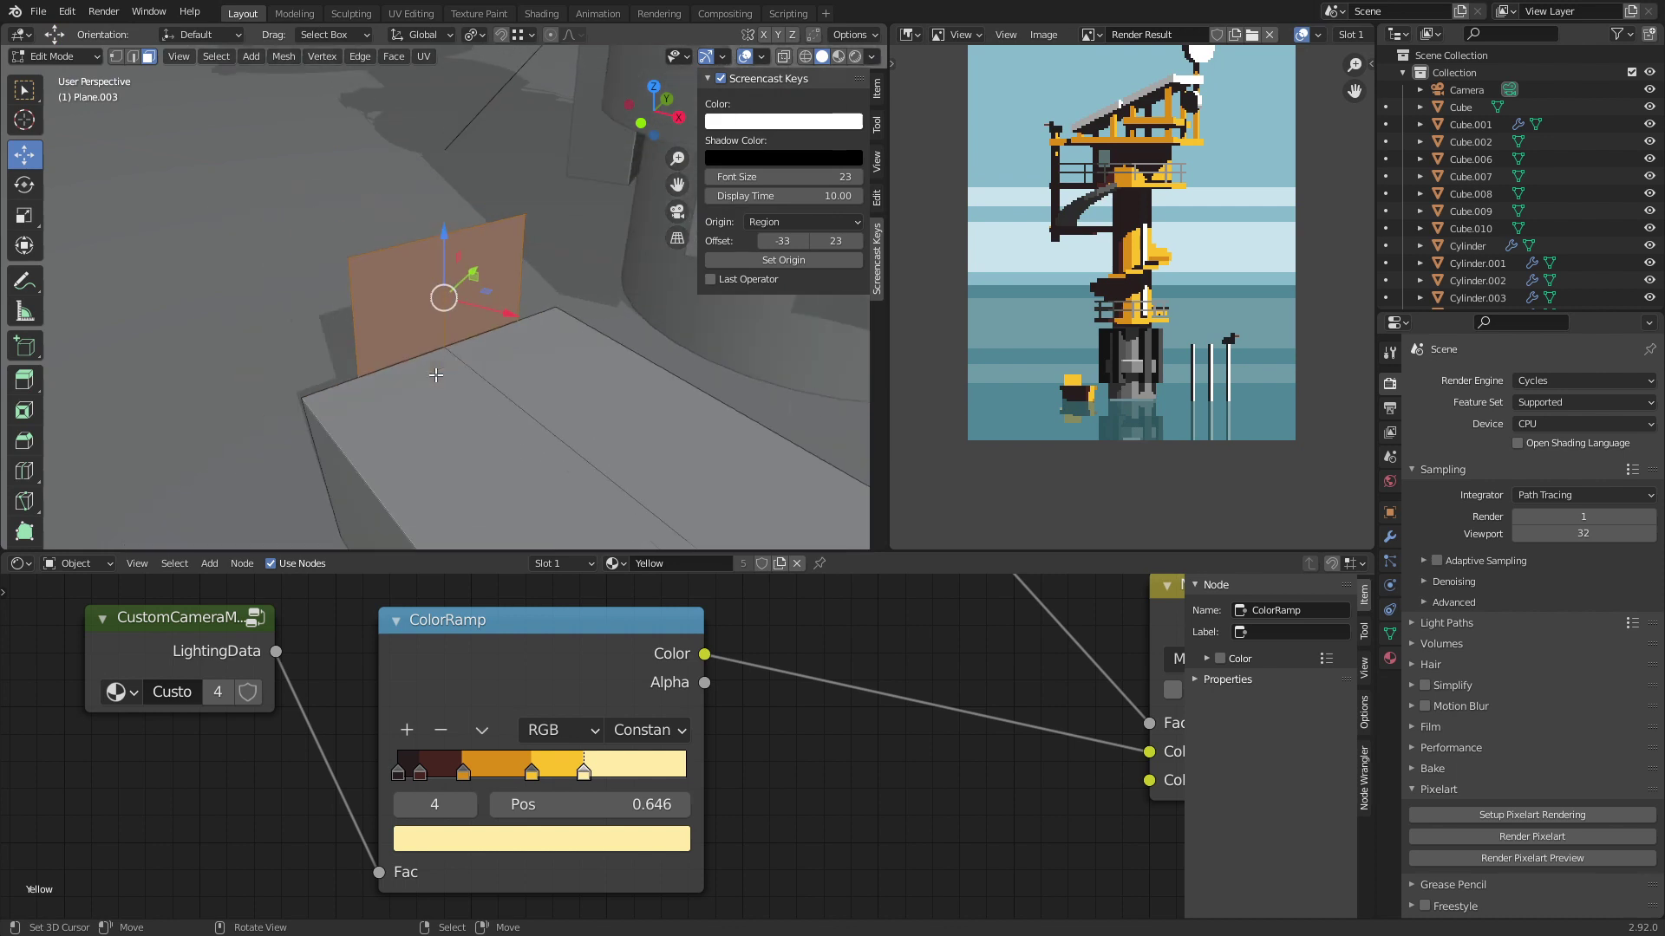
pyautogui.moveTo(541, 398); pyautogui.dragTo(391, 359, button='middle')
pyautogui.scroll(-5, 606, 431)
pyautogui.press('g')
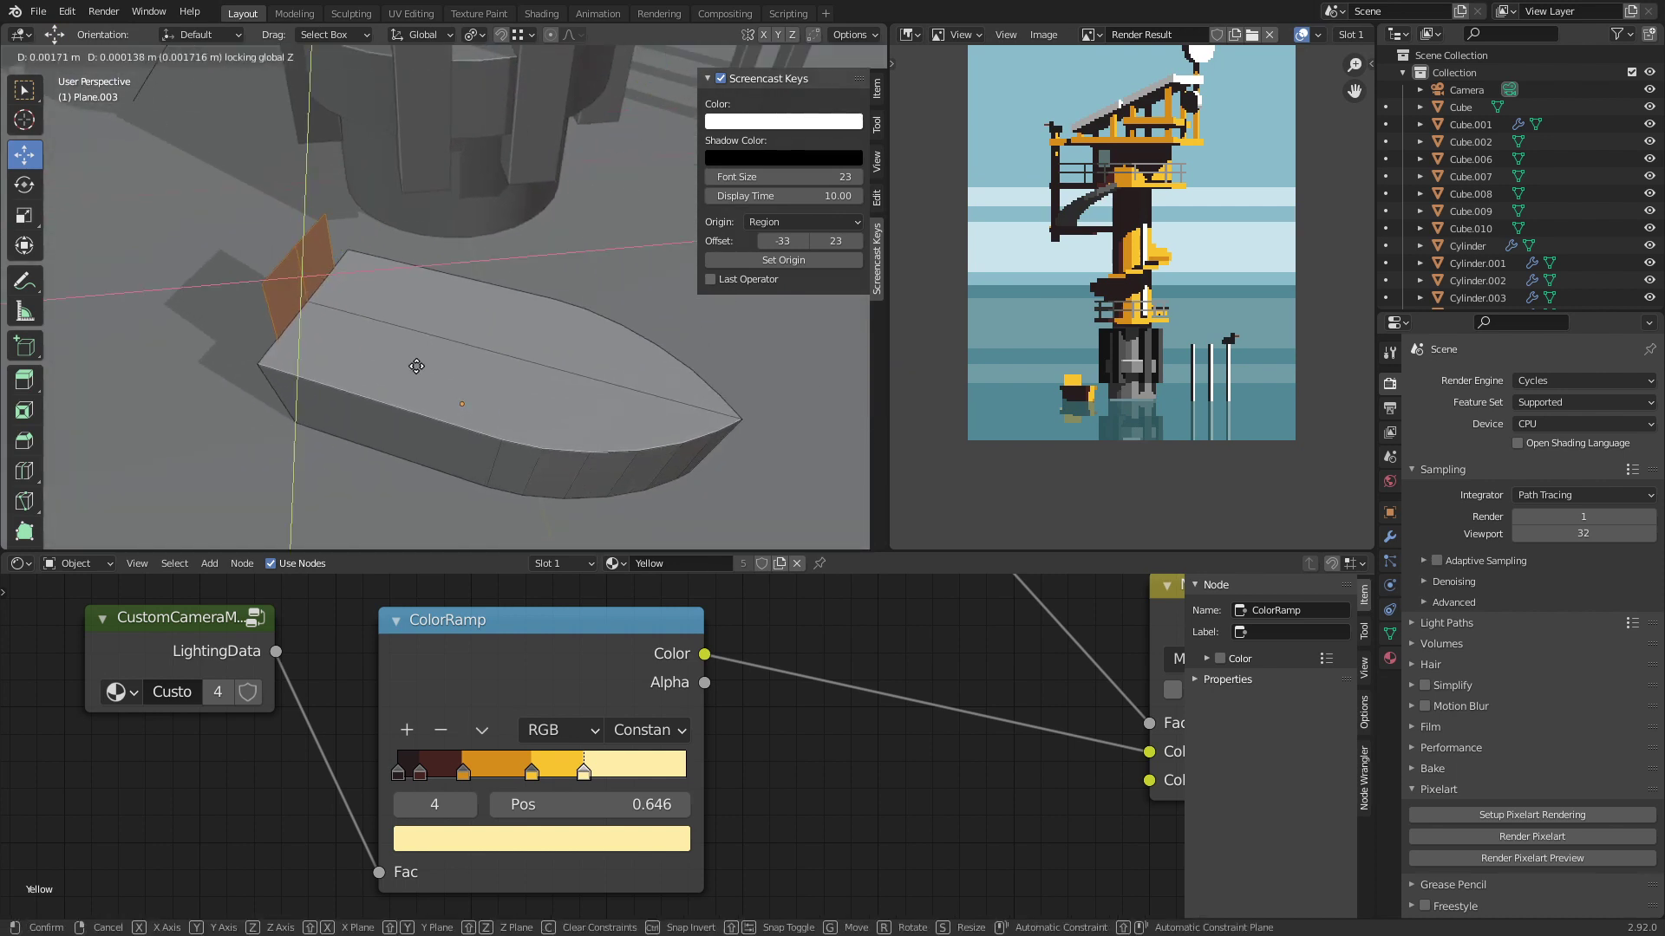
pyautogui.click(579, 392)
pyautogui.press('Tab')
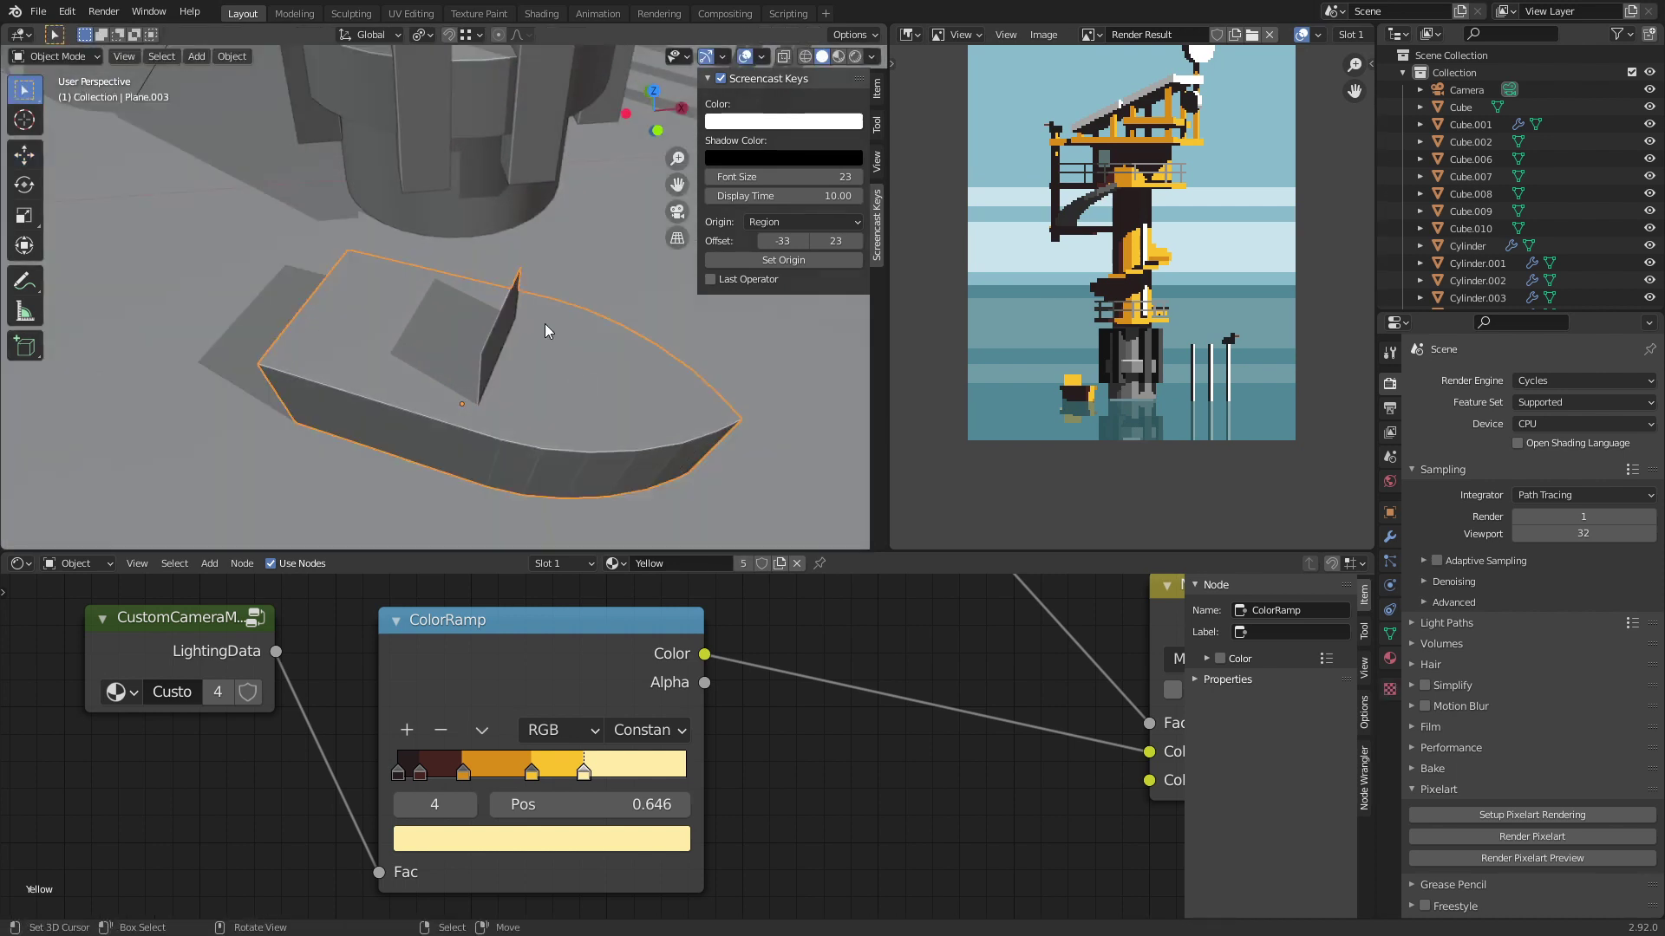
pyautogui.press('KP_0')
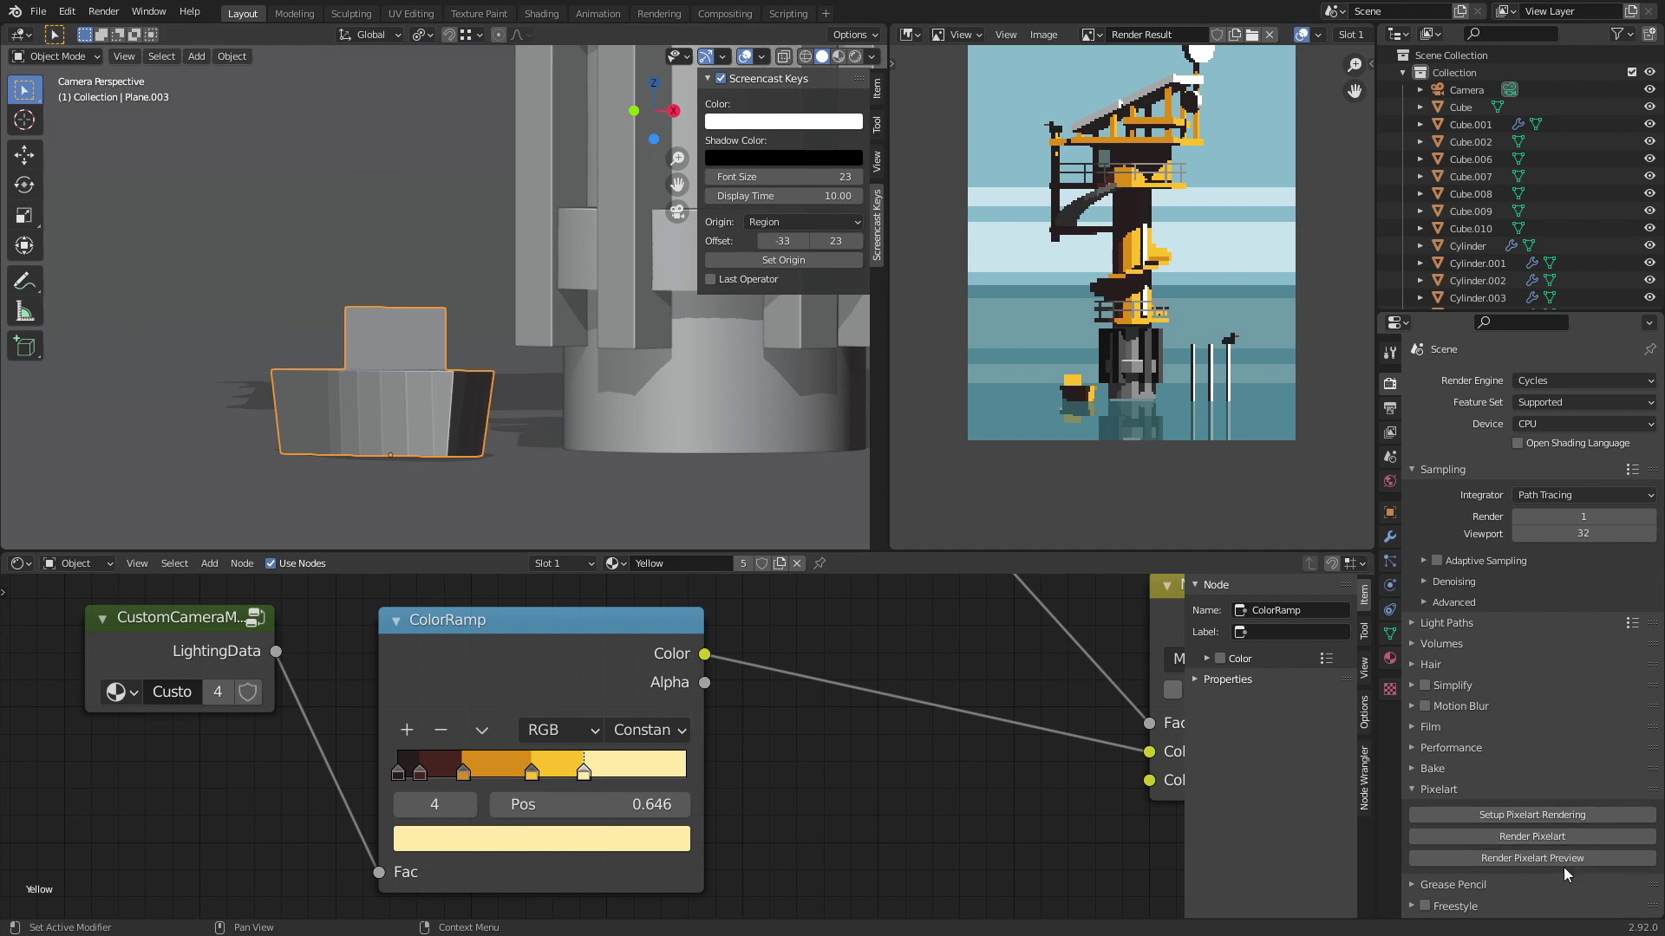
# Step: Extrude the upright faces about 0.56 m toward the stern to form the boat's cabin
pyautogui.moveTo(489, 423)
pyautogui.mouseDown(button='middle')
pyautogui.moveTo(405, 372)
pyautogui.moveTo(494, 404)
pyautogui.mouseUp(button='middle')
pyautogui.scroll(8, 413, 390)
pyautogui.press('KP_Decimal')
pyautogui.press('Tab')
pyautogui.moveTo(385, 299); pyautogui.dragTo(502, 322, button='middle')
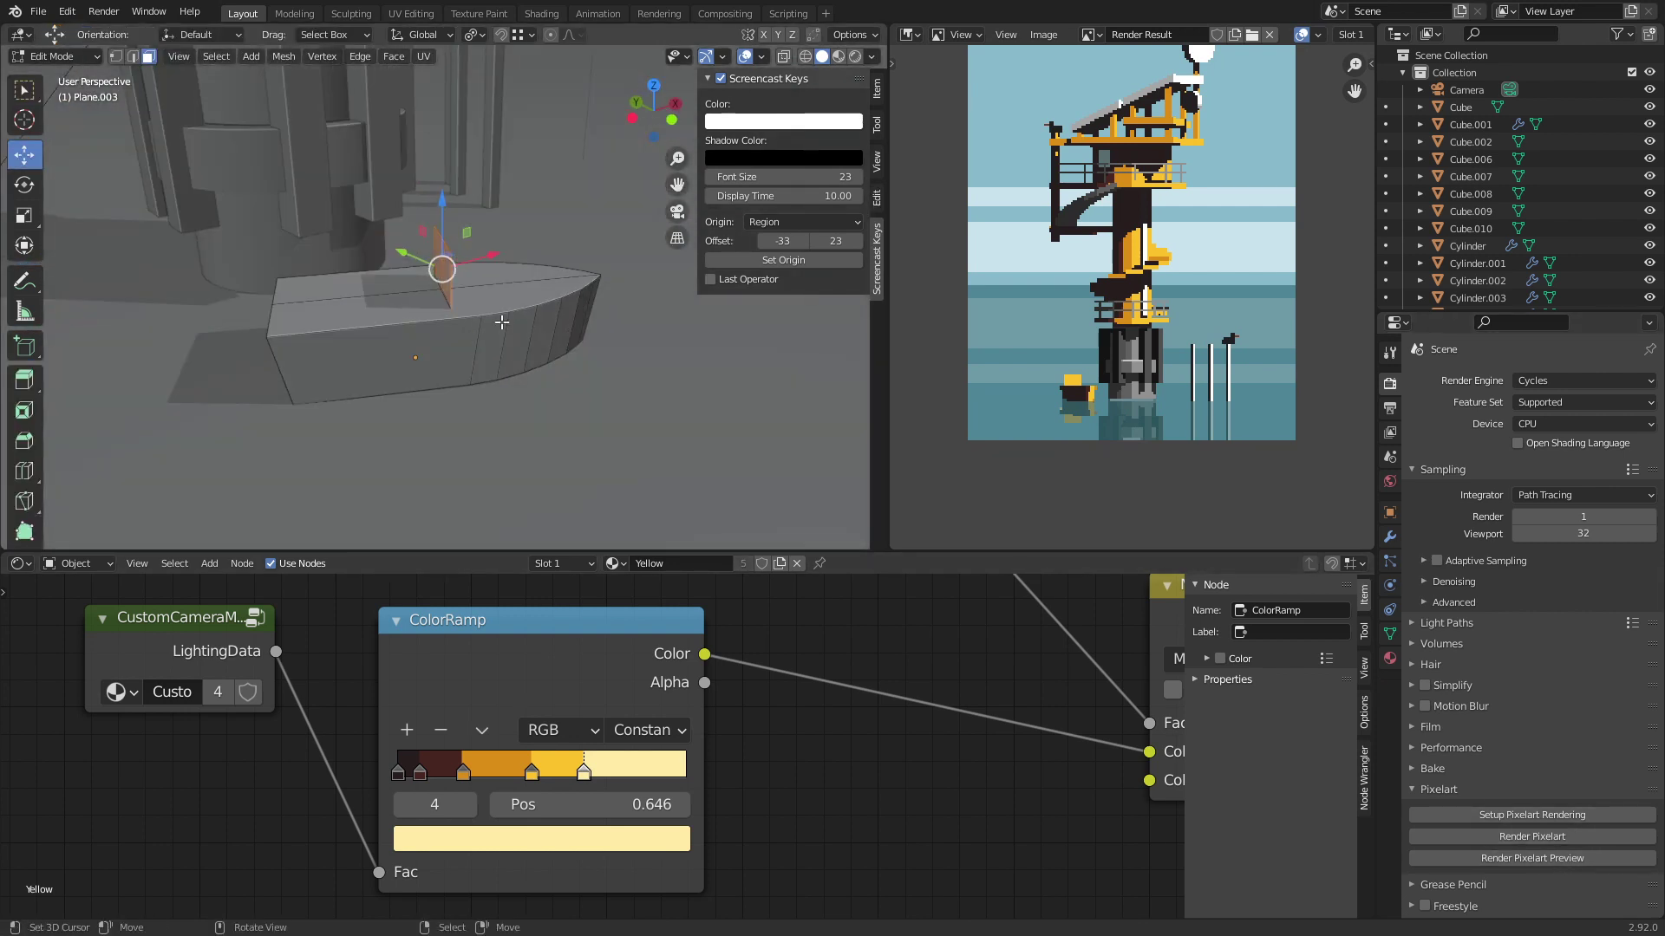
pyautogui.press('r')
pyautogui.rightClick(431, 320)
pyautogui.press('e')
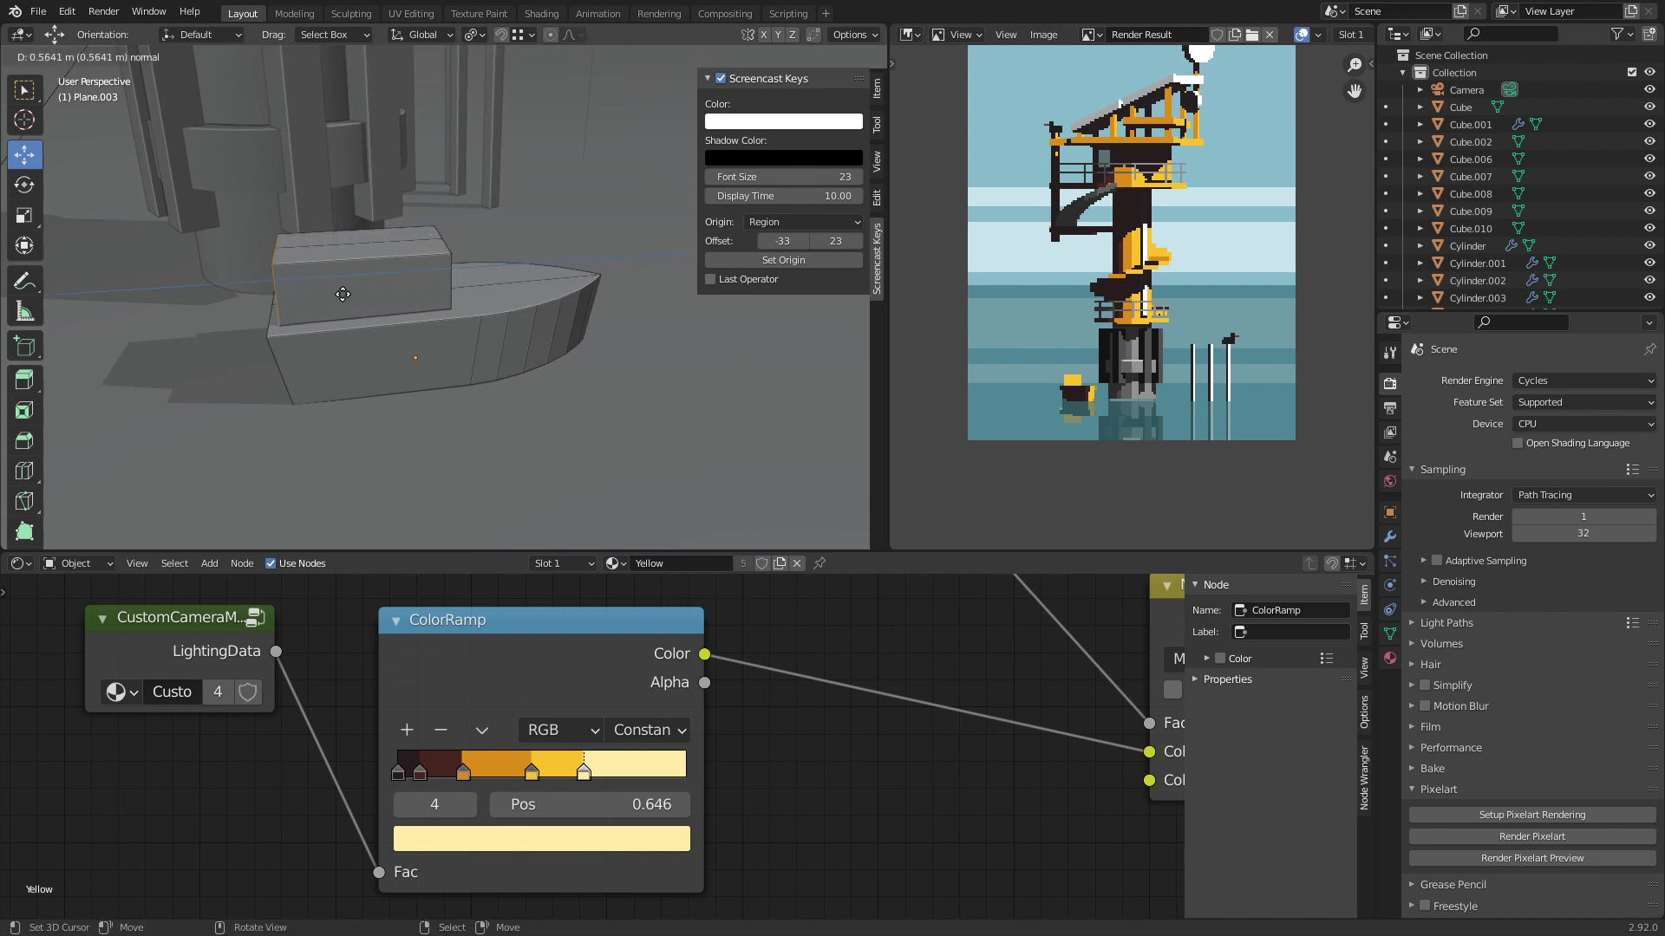
pyautogui.click(343, 293)
pyautogui.press('Tab')
# Step: Render a pixel art preview of the boat with its cabin, inspect it, and save the file
pyautogui.click(1532, 857)
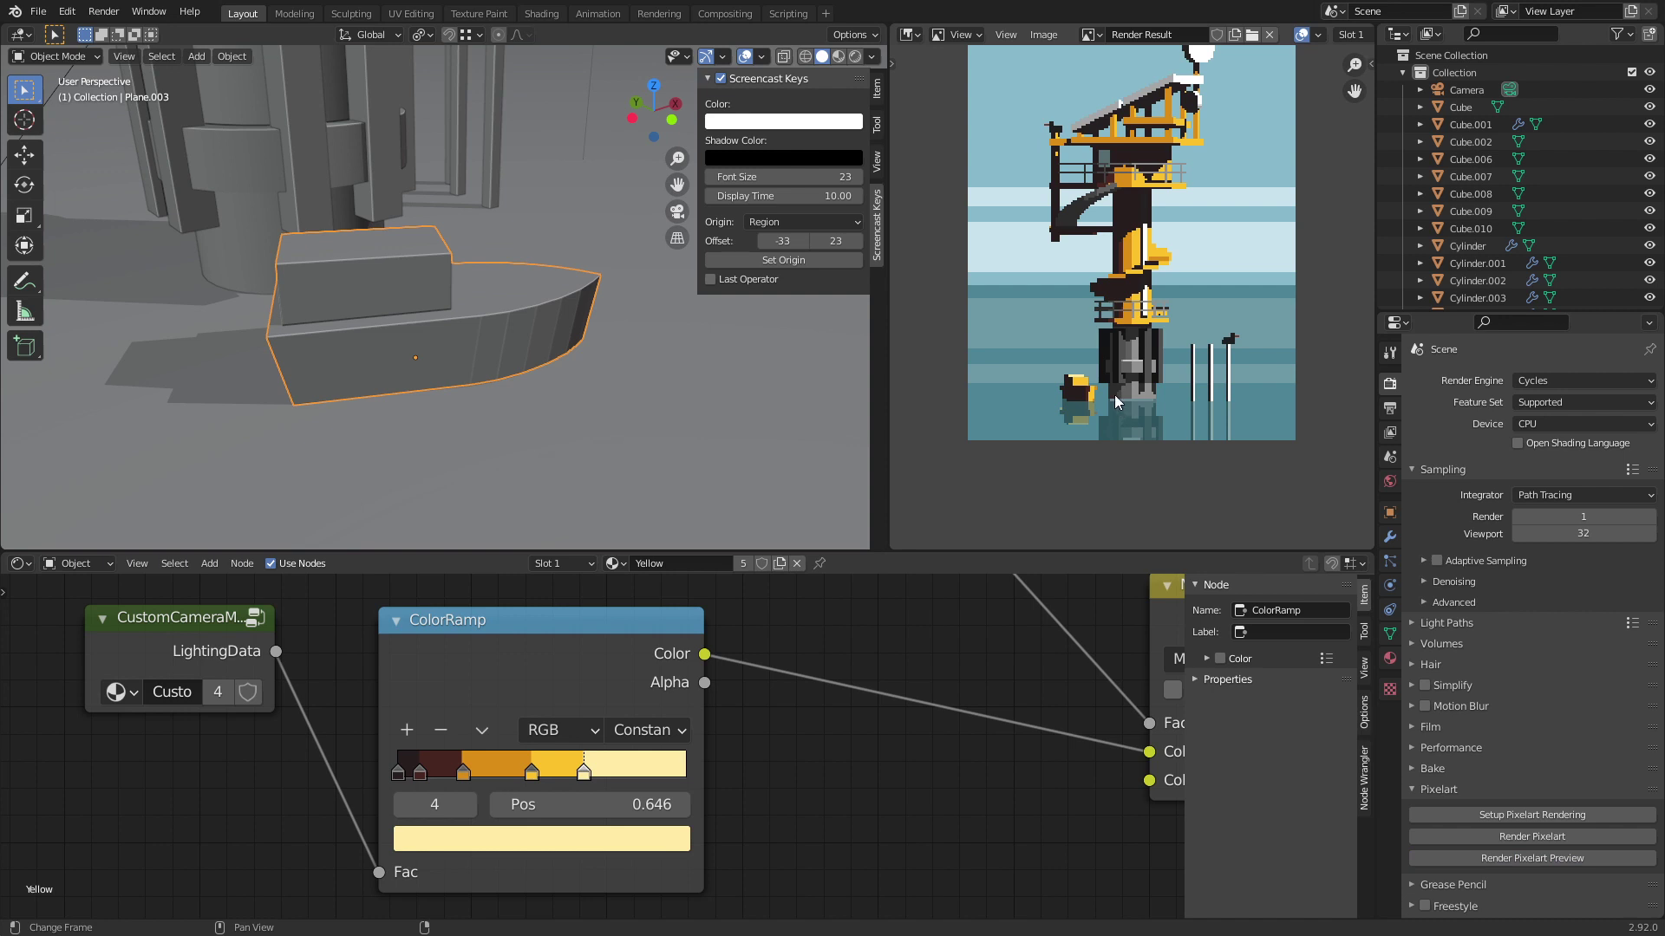
pyautogui.scroll(2, 1113, 396)
pyautogui.scroll(-2, 1106, 395)
pyautogui.hotkey('ctrl', 's')
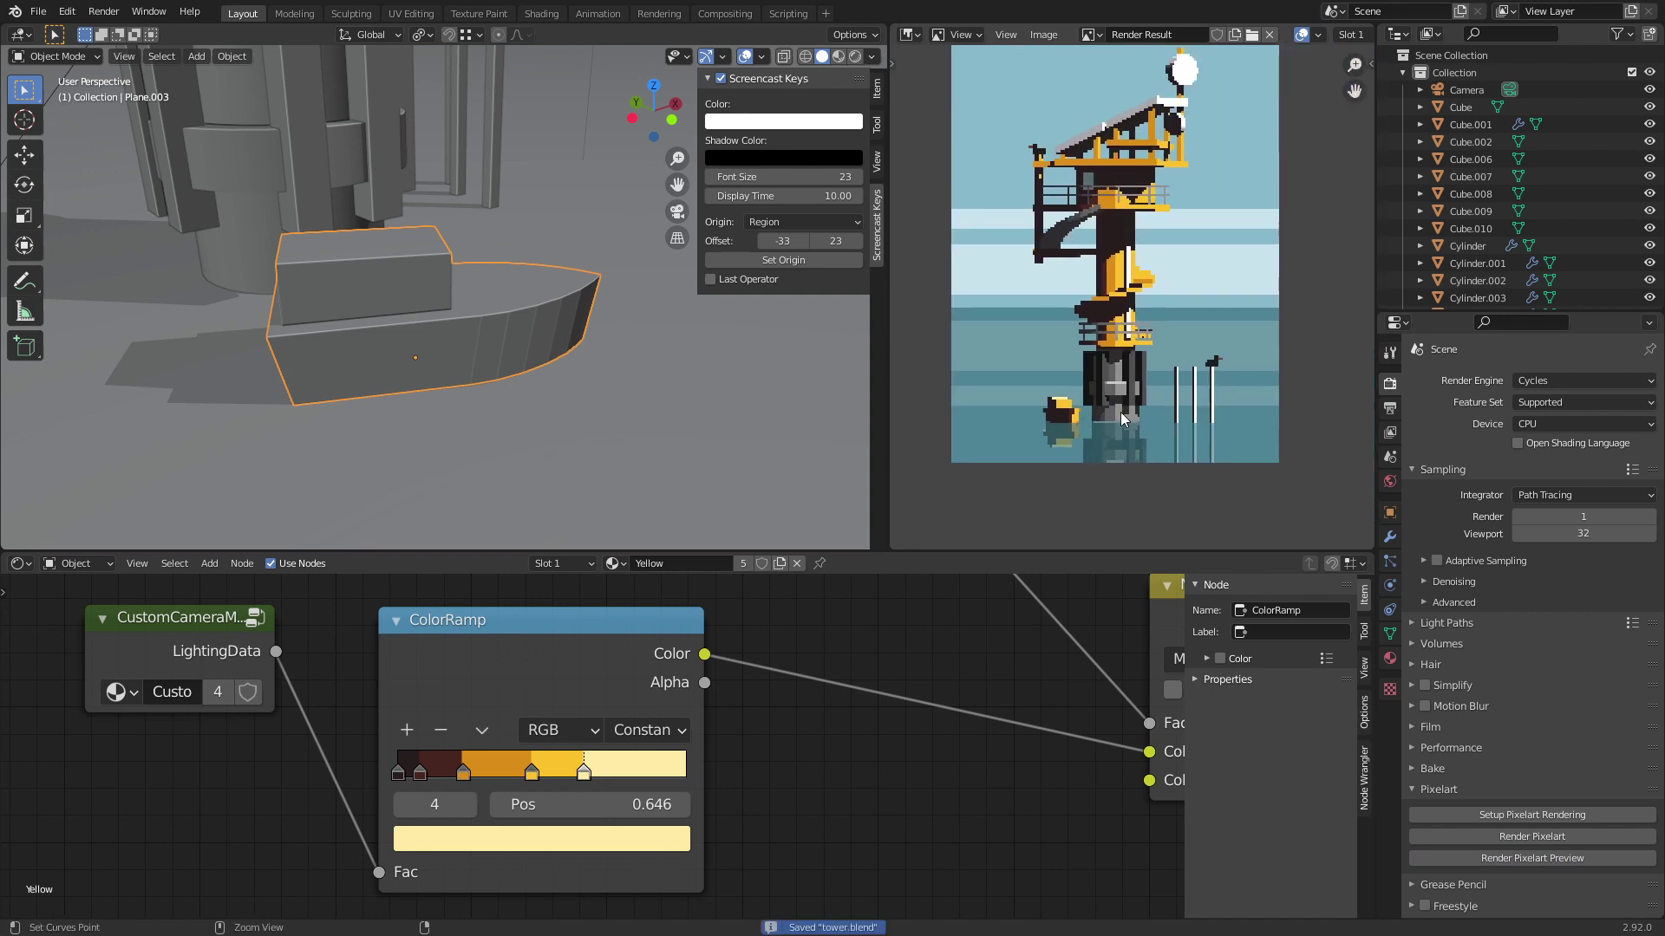
pyautogui.scroll(3, 1115, 448)
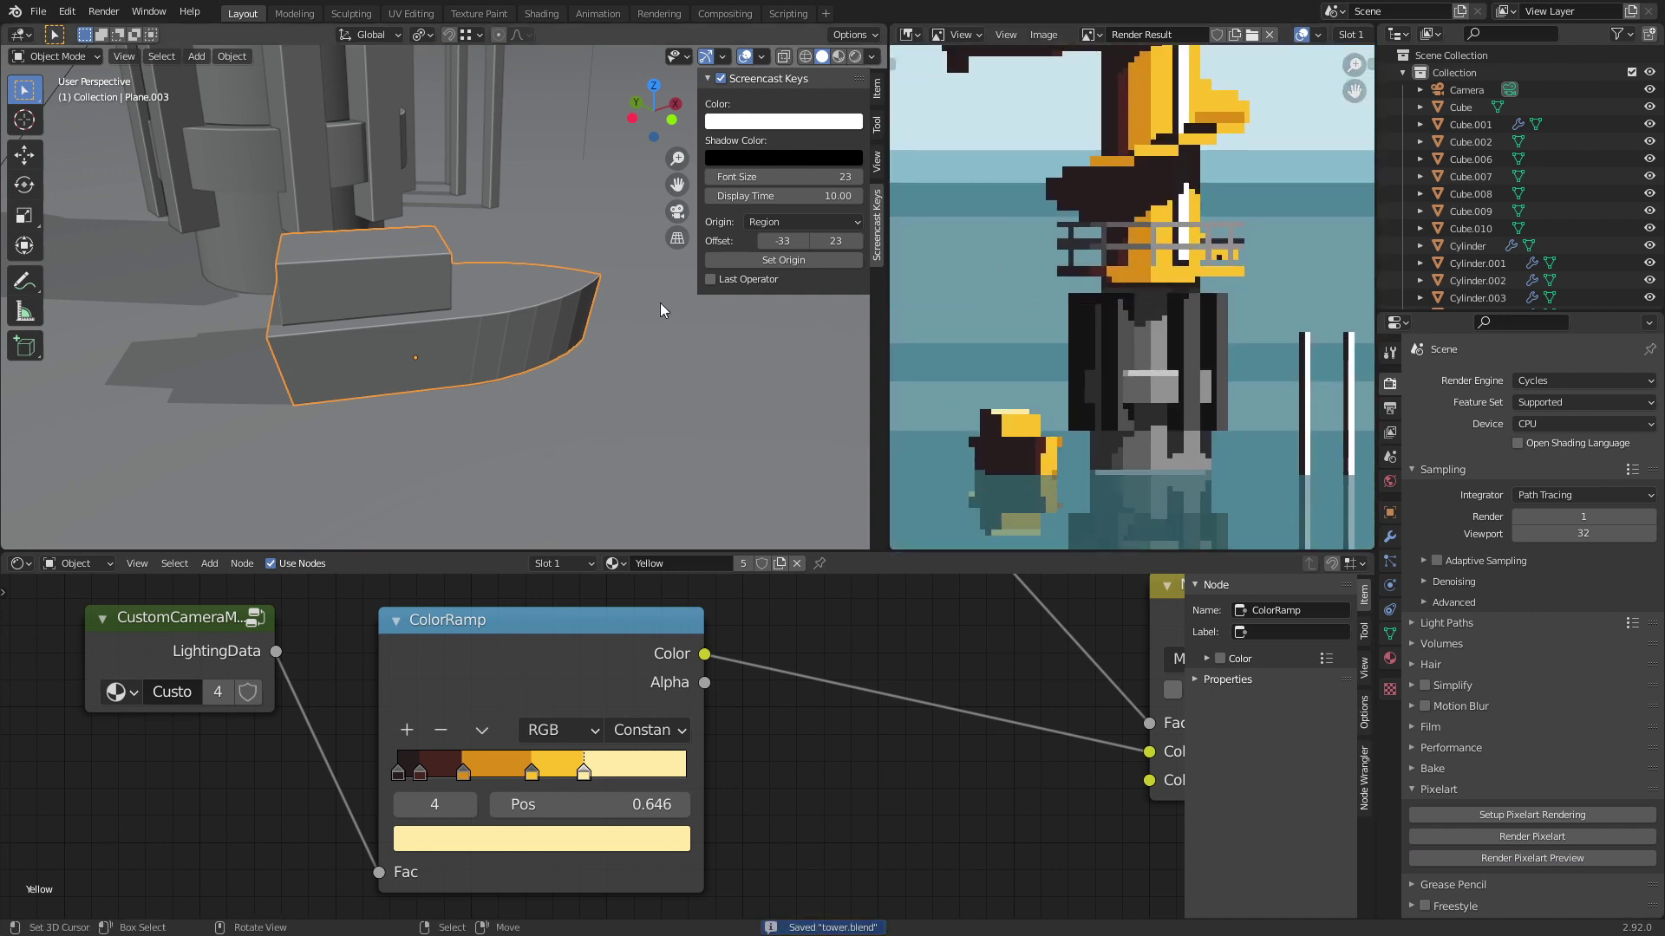
# Step: Raise the middle edges of the boat cabin's roof to form a pointed ridge
pyautogui.press('Tab')
pyautogui.click(377, 252)
pyautogui.press('KP_0')
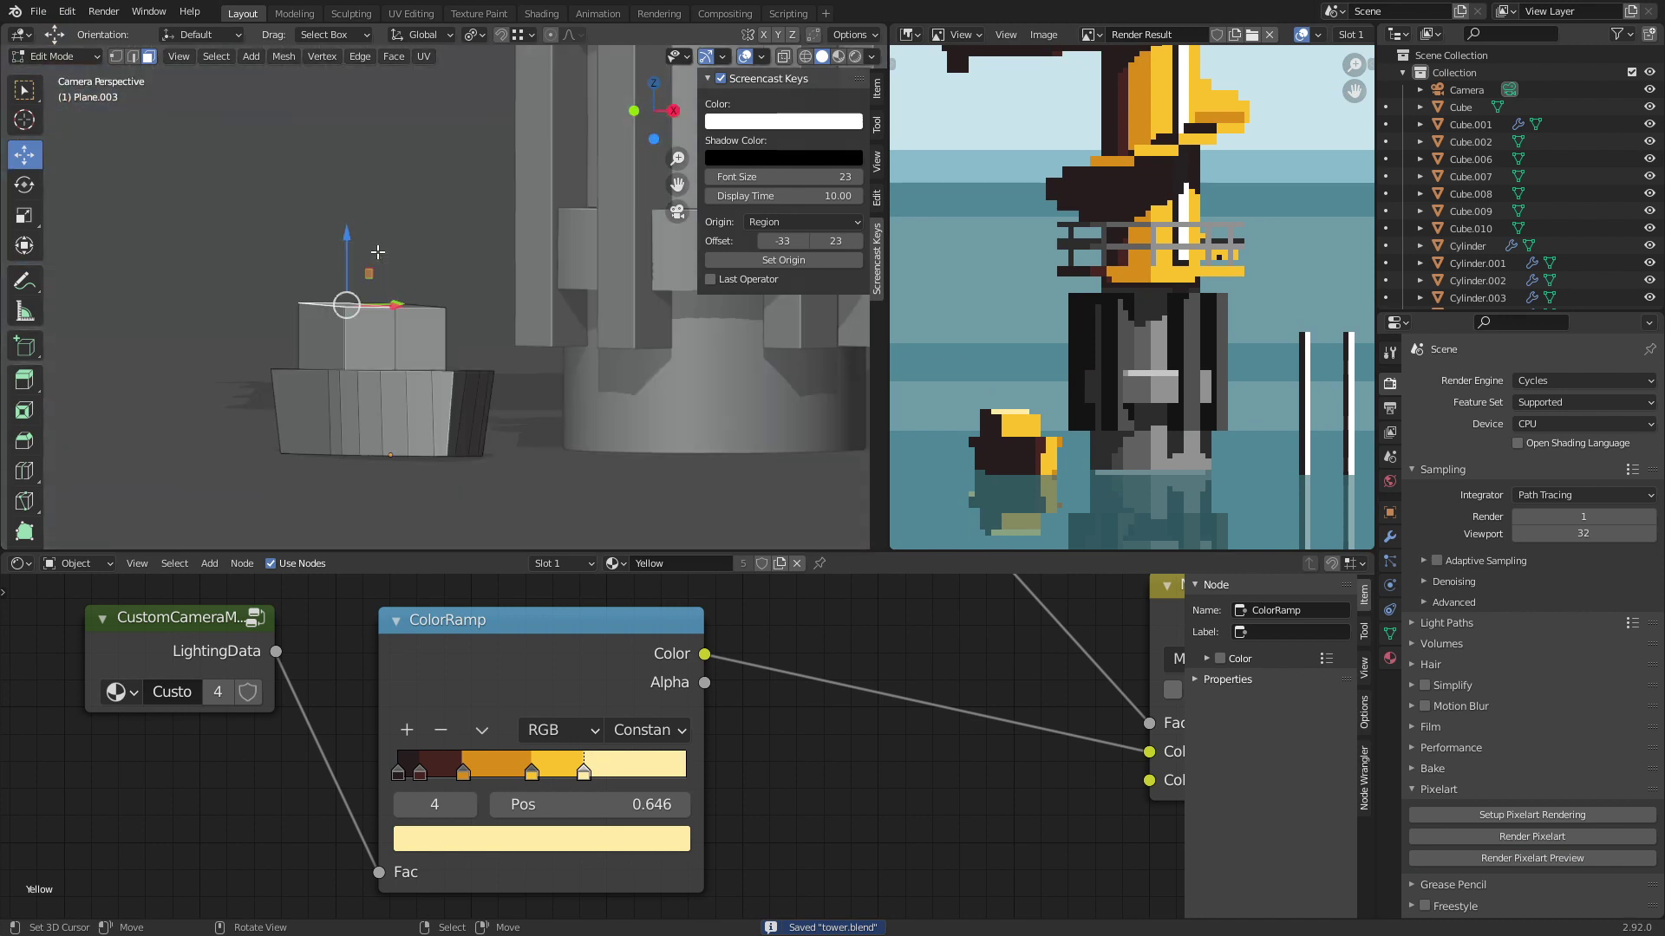
pyautogui.scroll(4, 369, 268)
pyautogui.click(132, 56)
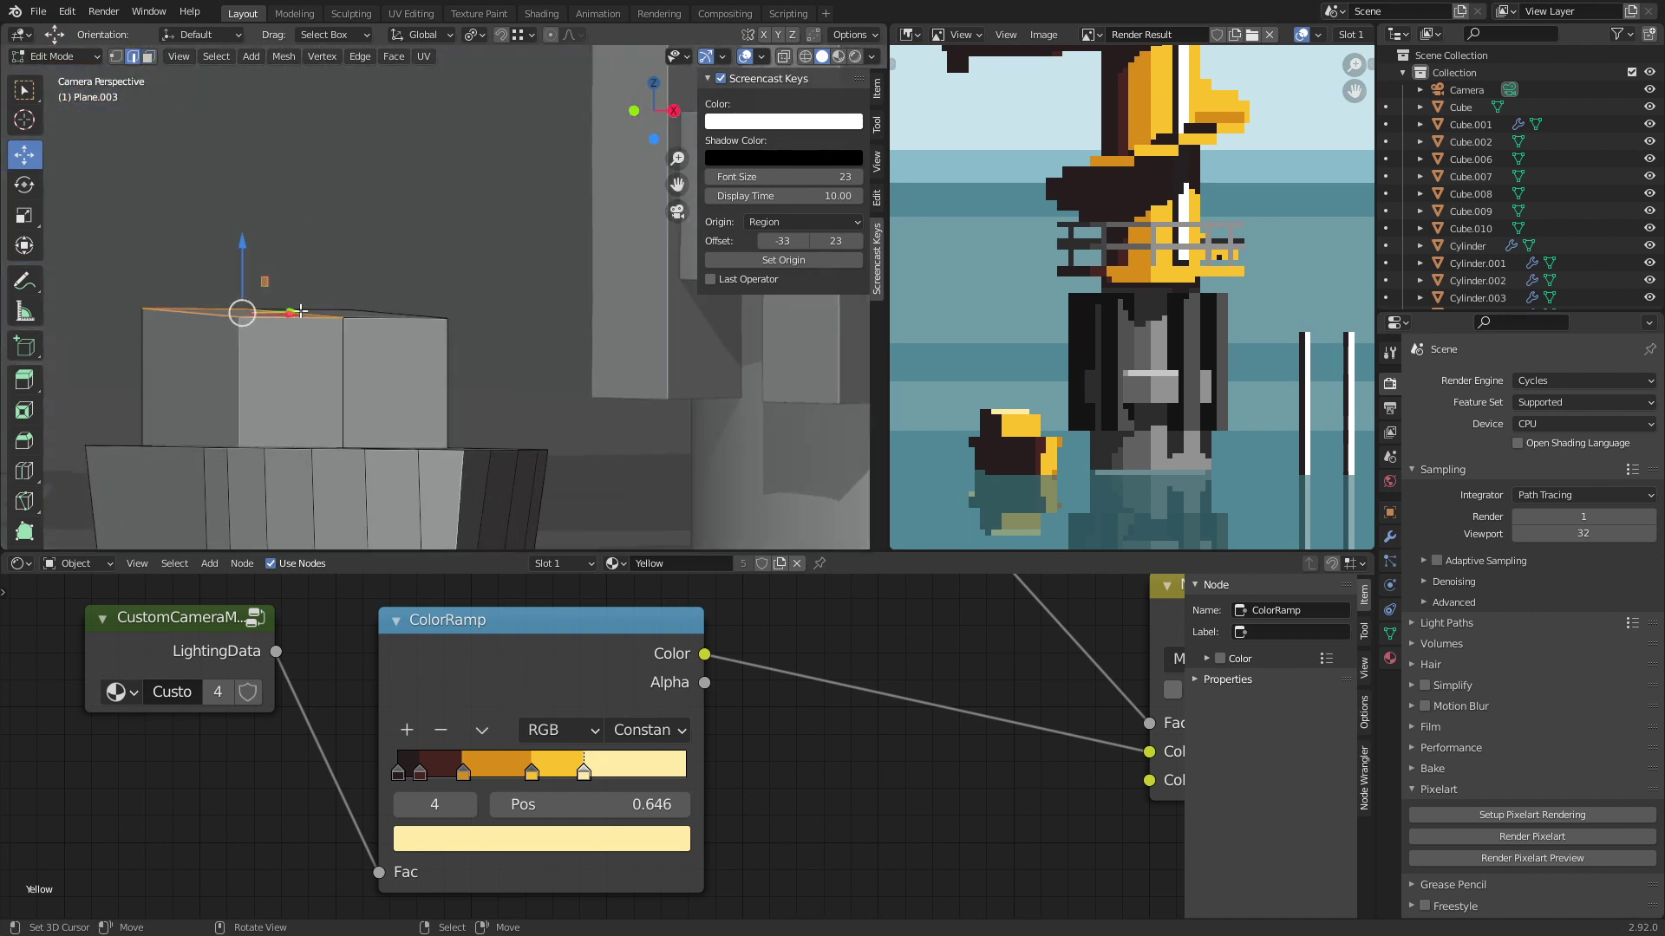
pyautogui.click(295, 311)
pyautogui.hotkey('alt', 'a')
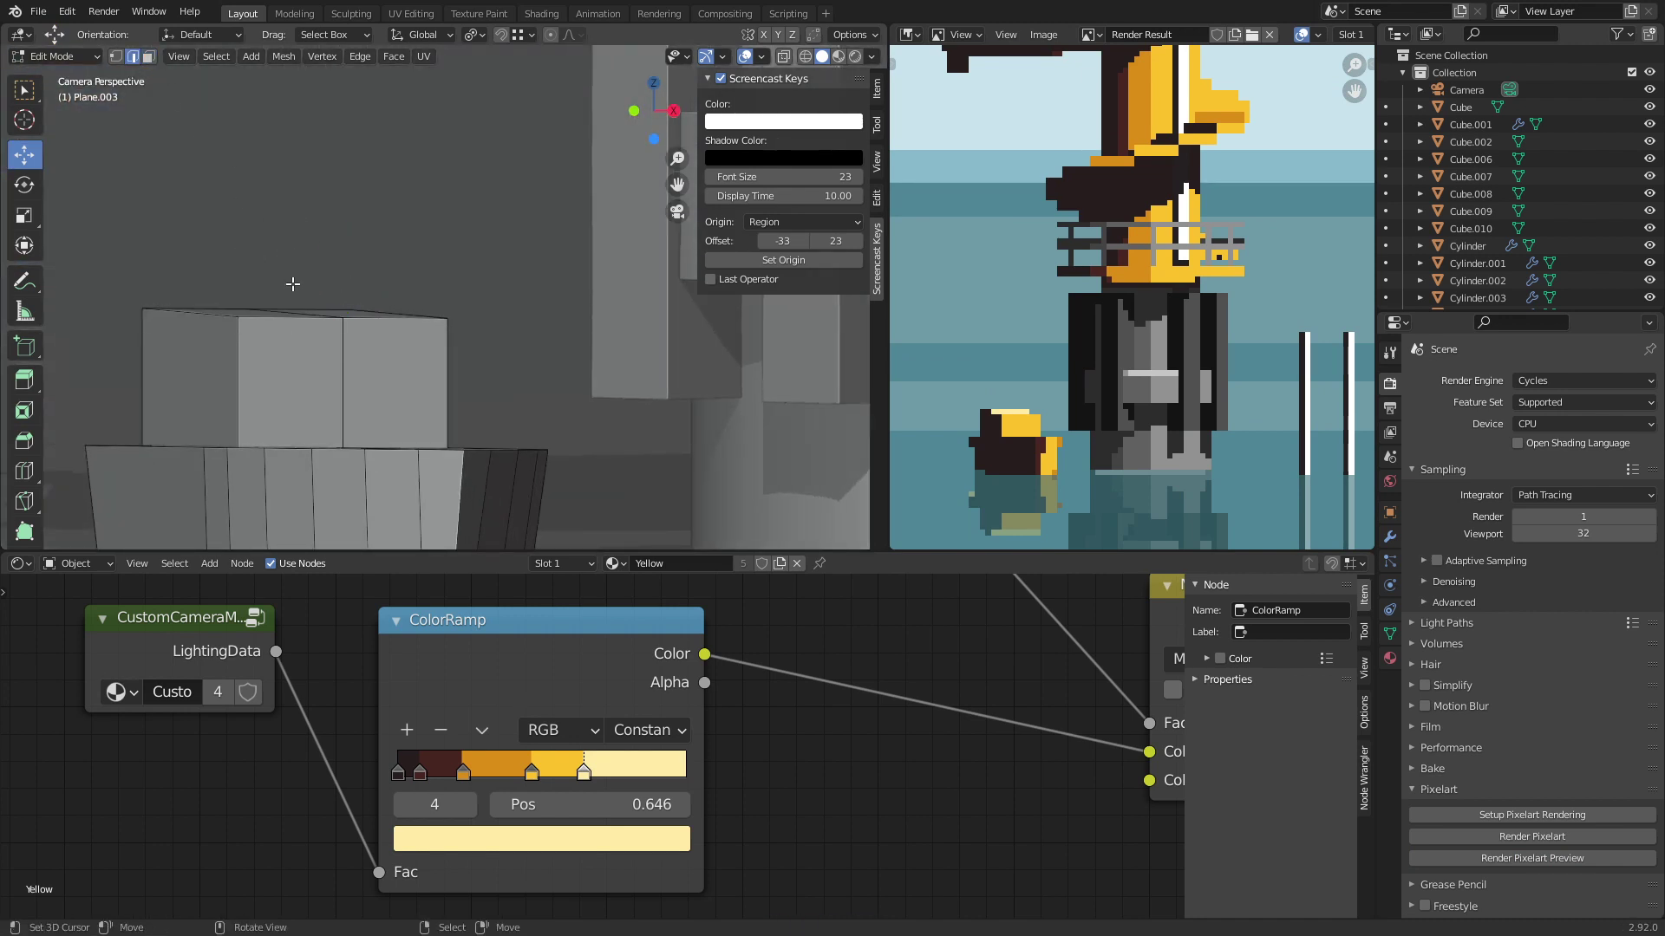
pyautogui.rightClick(295, 310)
pyautogui.rightClick(293, 313)
pyautogui.moveTo(294, 265); pyautogui.dragTo(301, 207)
# Step: Bevel the cabin roof's ridge into a rounded arch and render a pixel art preview
pyautogui.hotkey('ctrl', 'b')
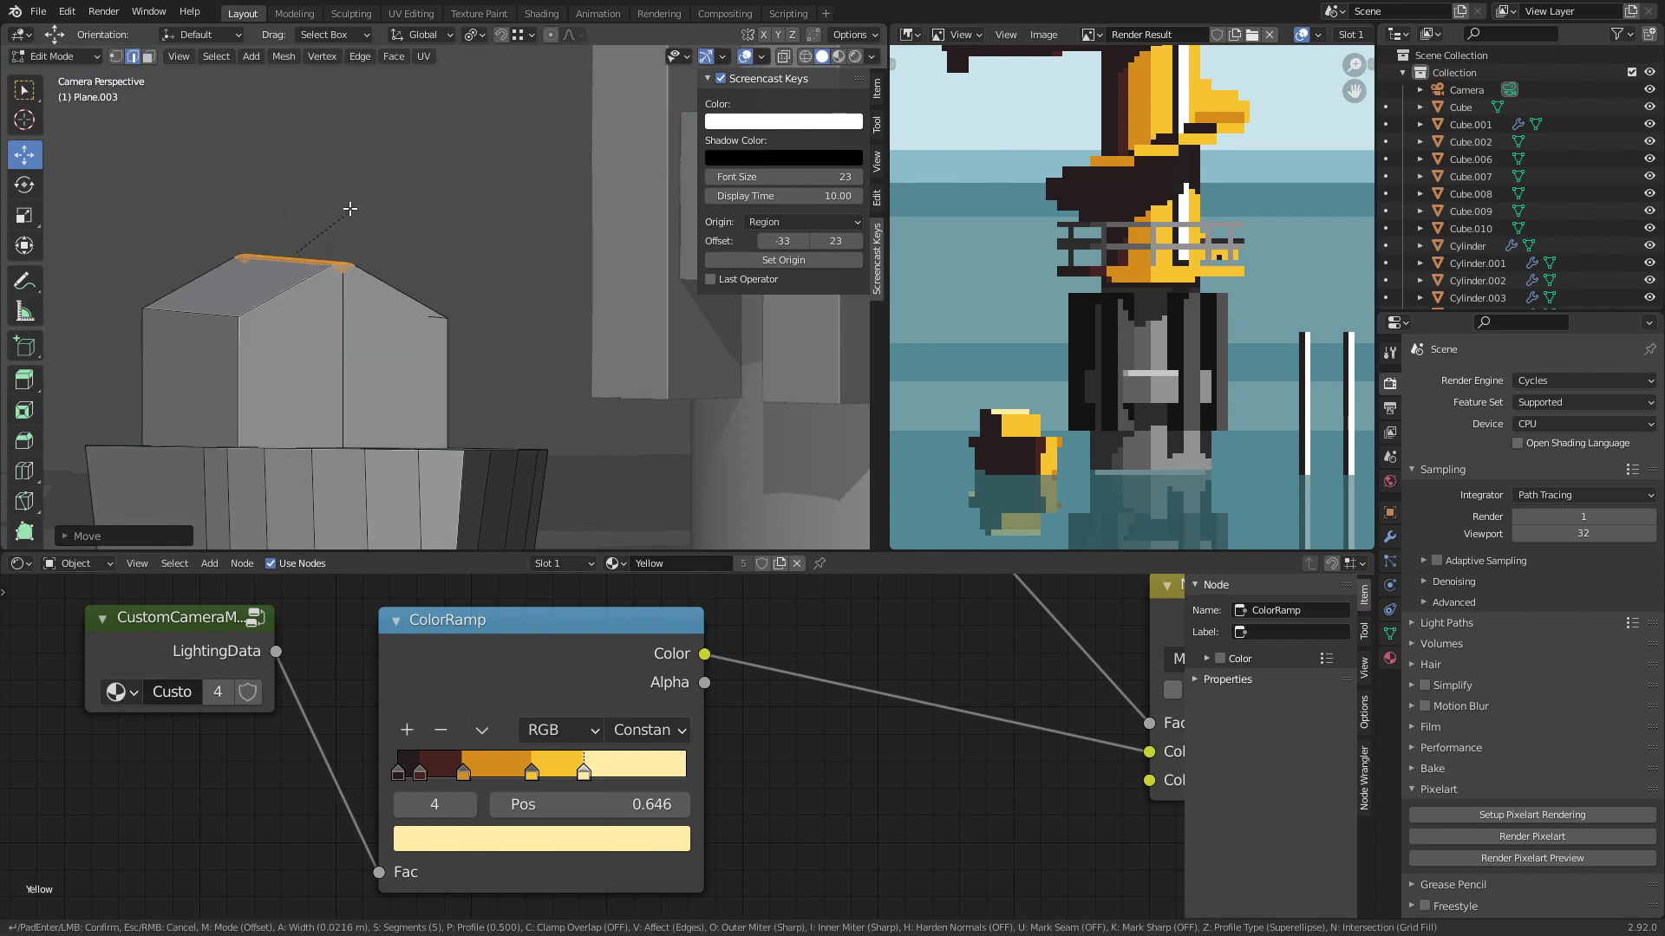
pyautogui.scroll(4, 373, 182)
pyautogui.click(398, 149)
pyautogui.press('Tab')
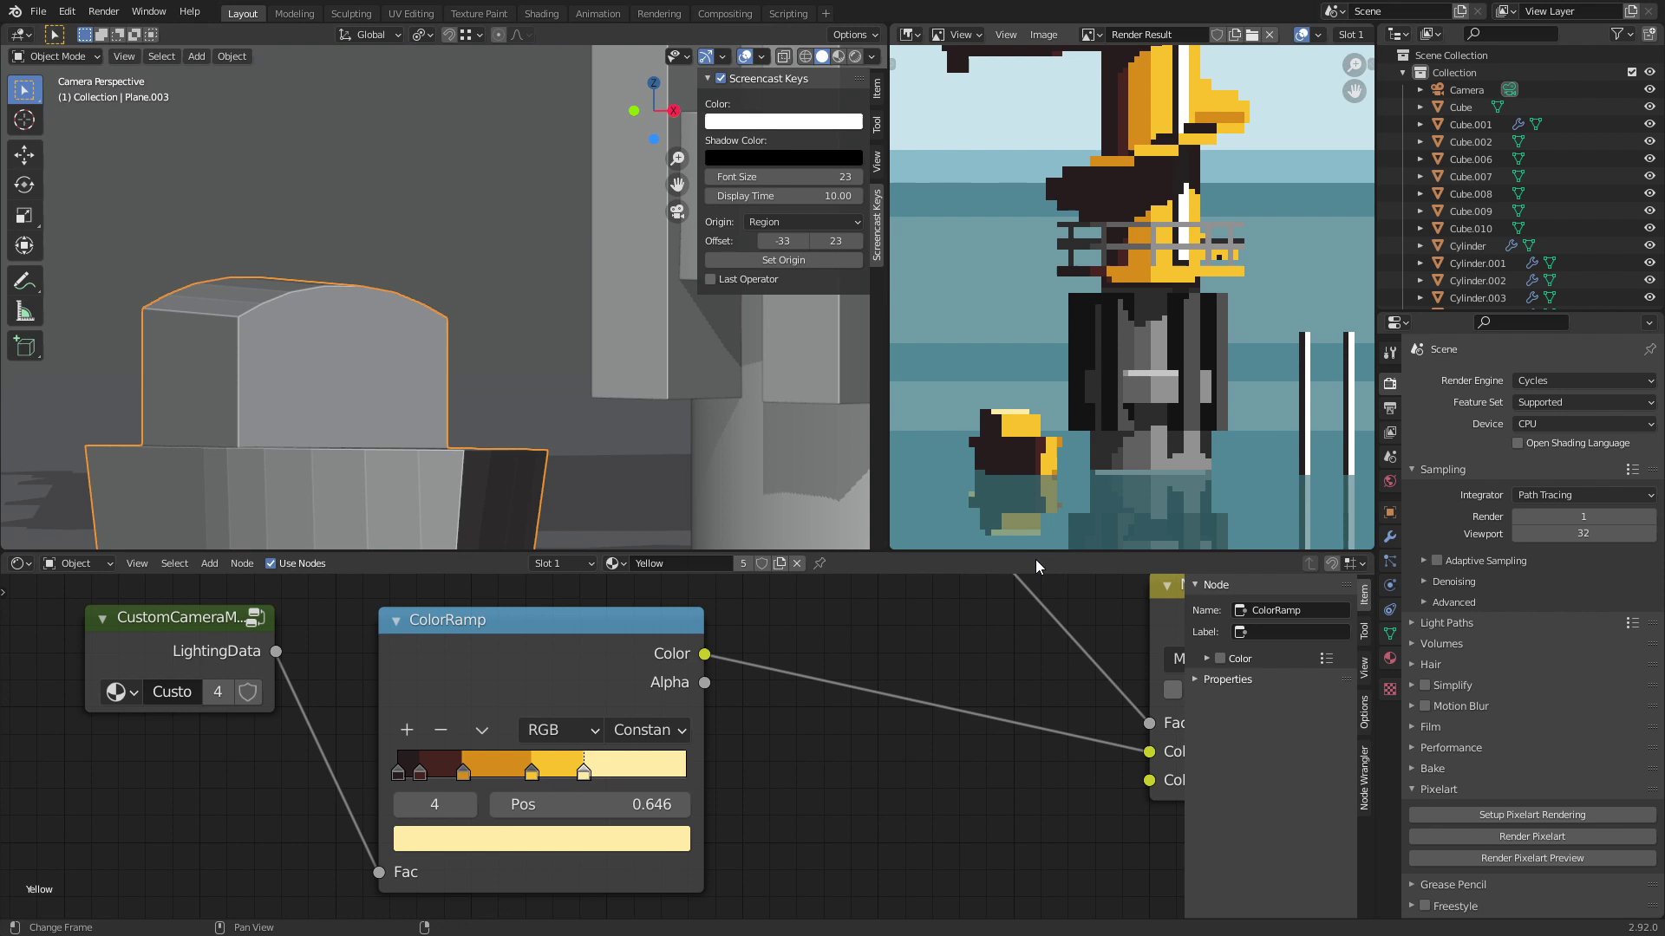
pyautogui.click(1578, 859)
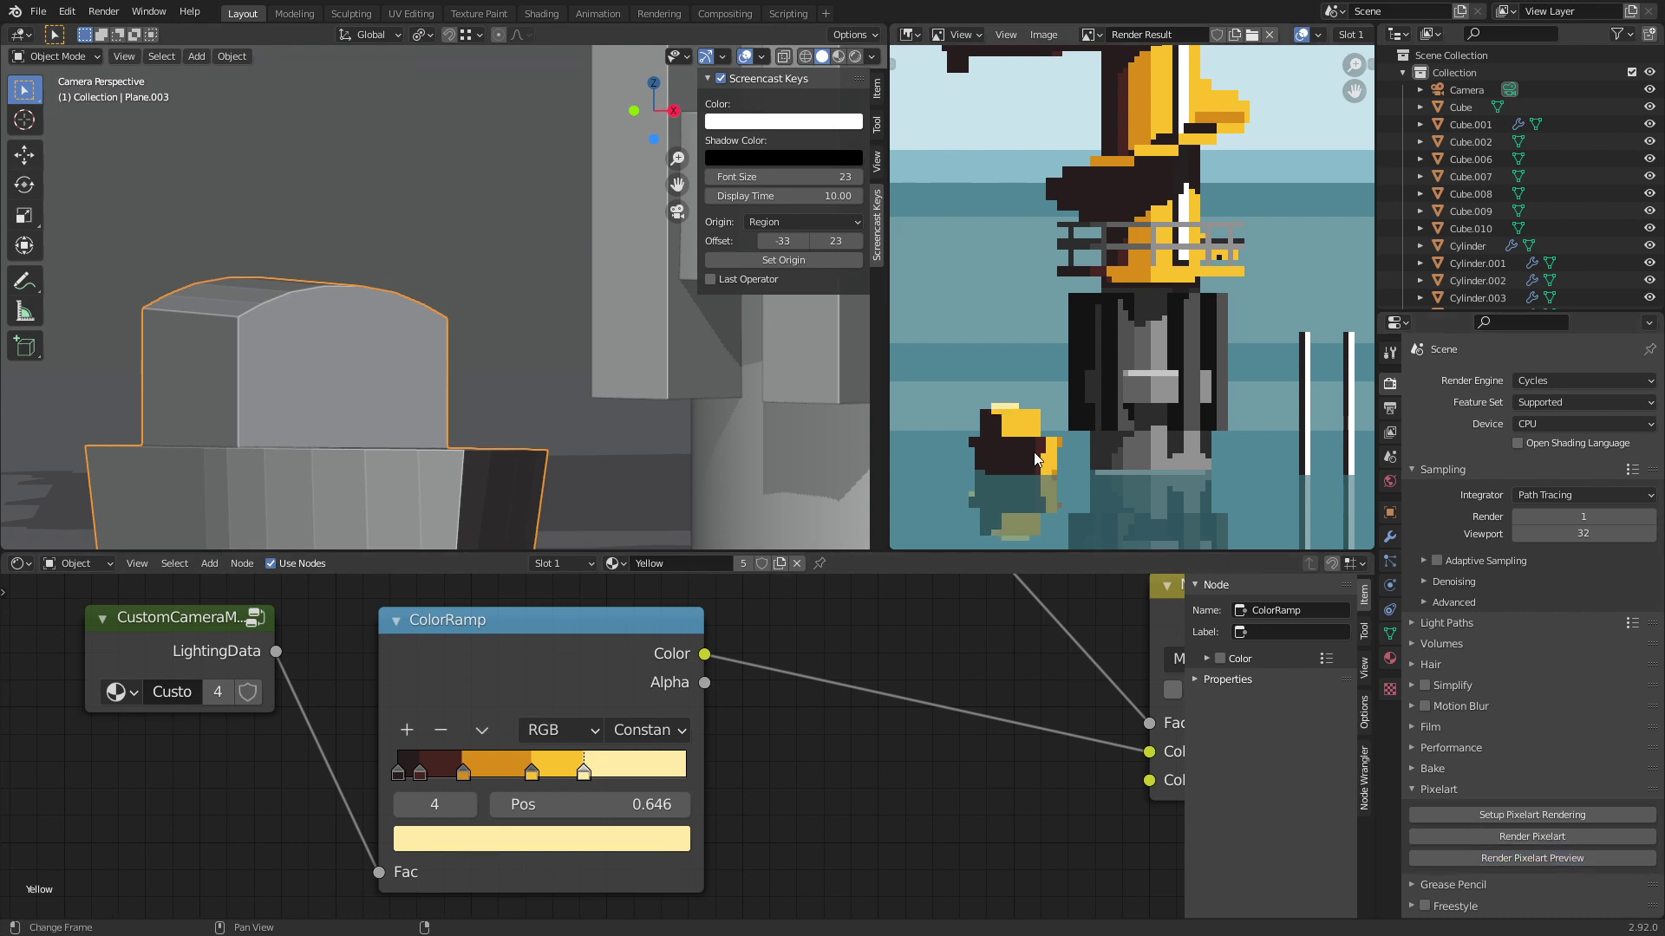
# Step: Undo the ridge bevel and render a pixel art preview with the pointed cabin roof
pyautogui.press('Tab')
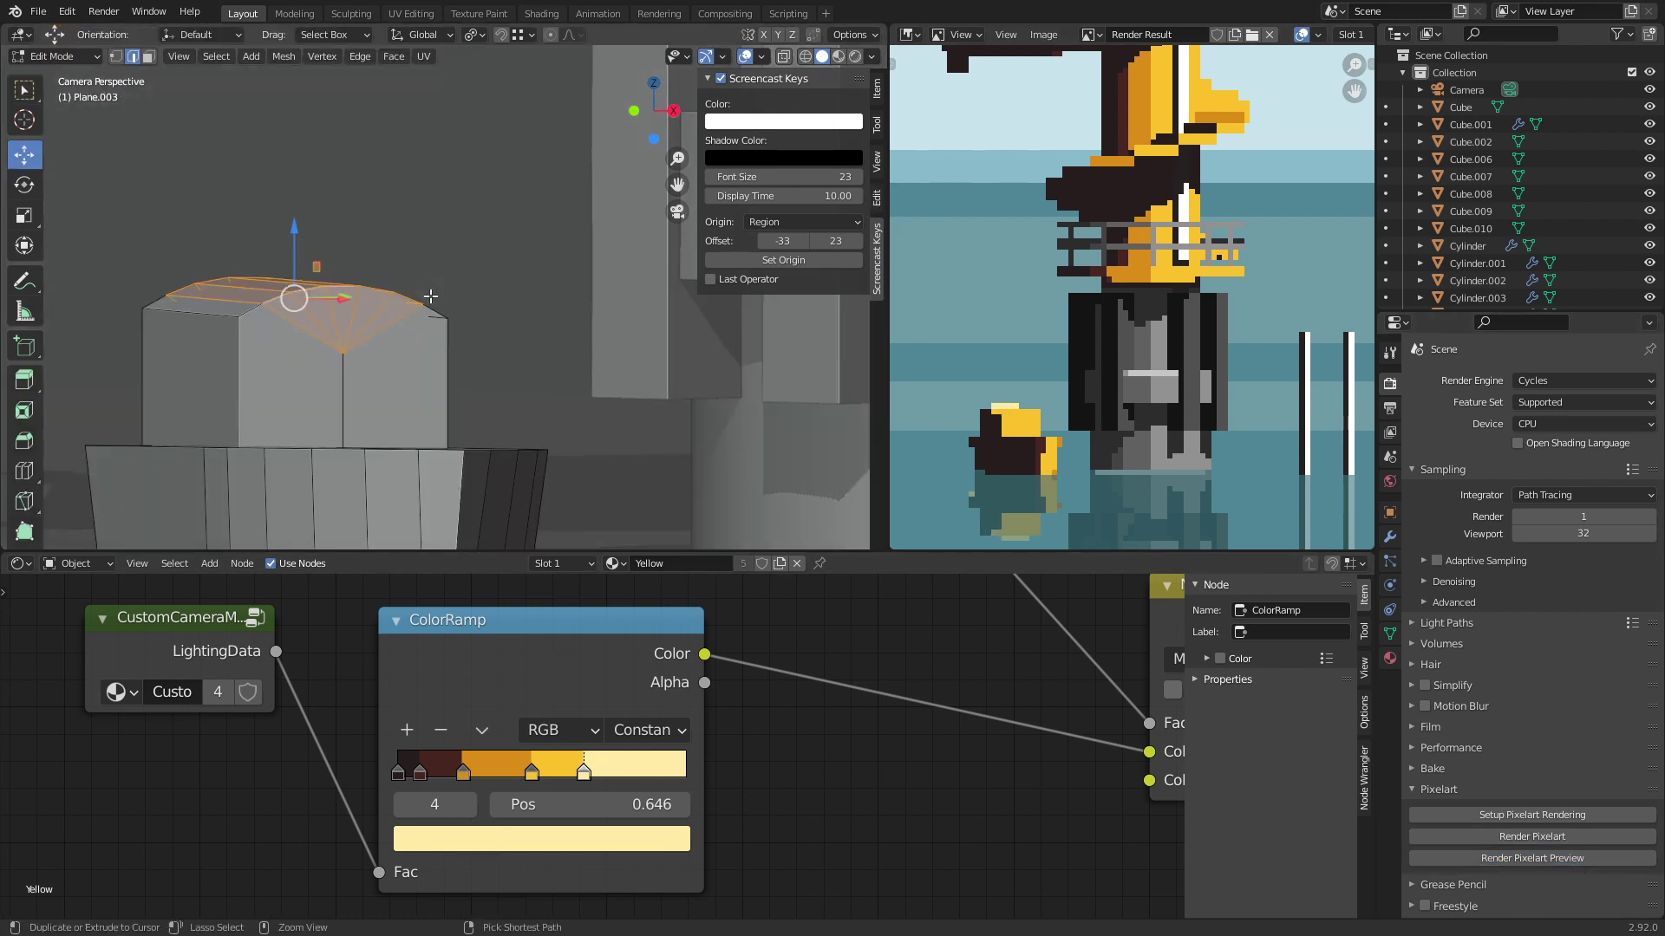
pyautogui.hotkey('ctrl', 'z')
pyautogui.press('Tab')
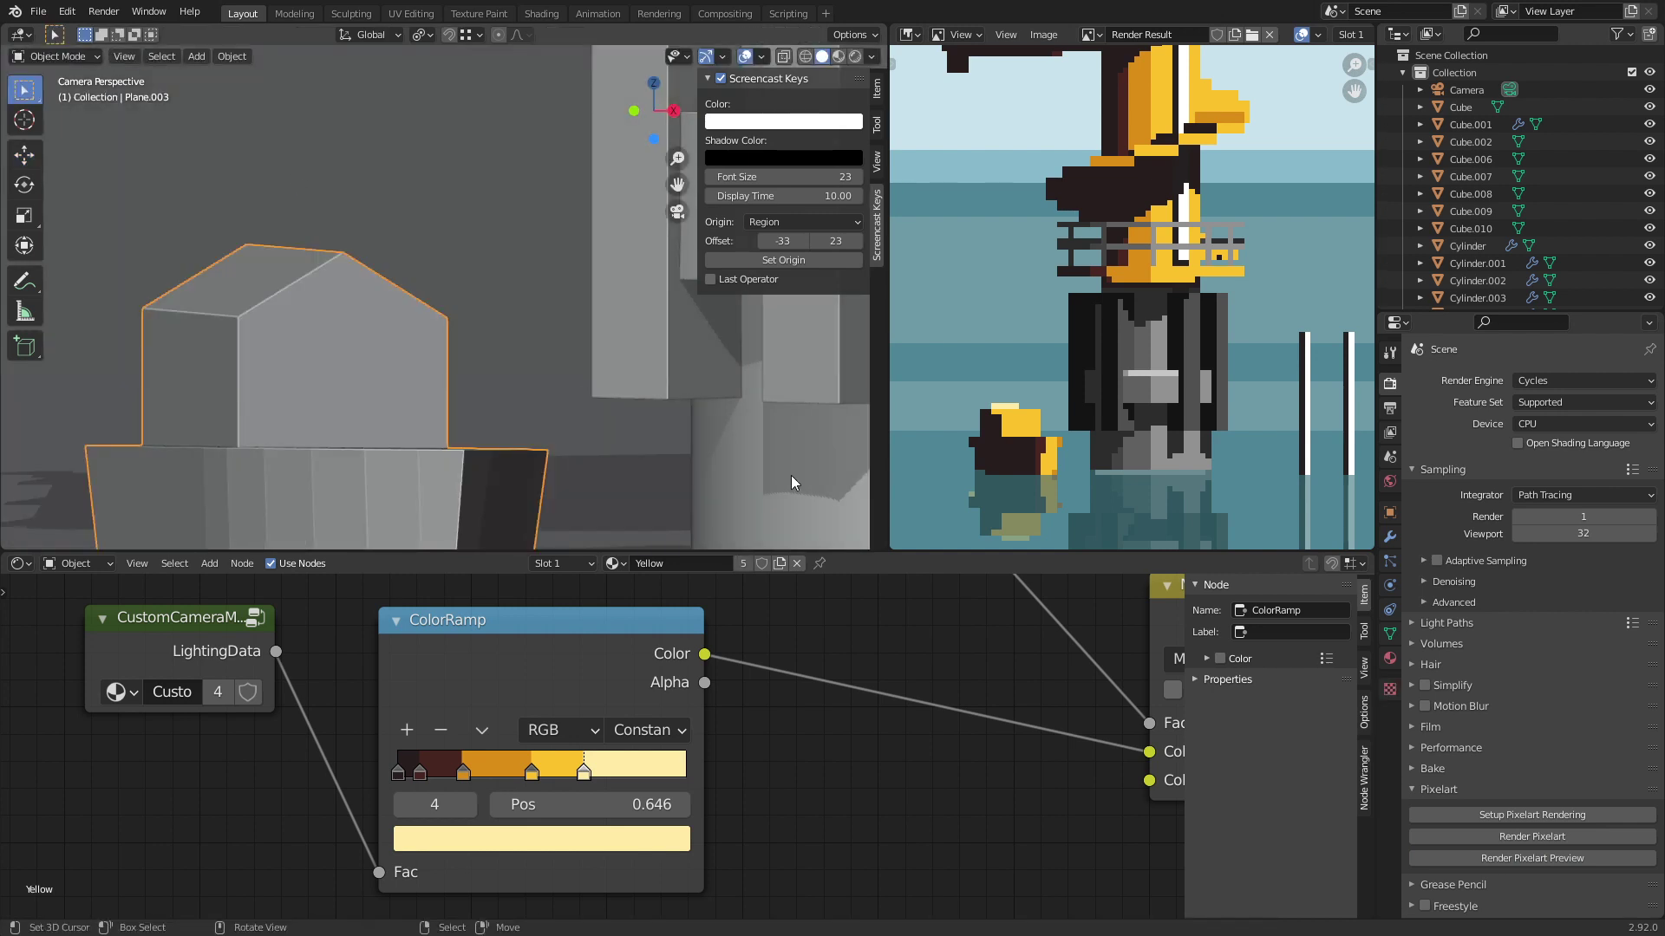
pyautogui.click(1521, 857)
# Step: Lower the cabin roof's ridge about 0.09 m and raise the roof's near edges slightly to flatten the roof
pyautogui.press('Tab')
pyautogui.press('g')
pyautogui.press('z')
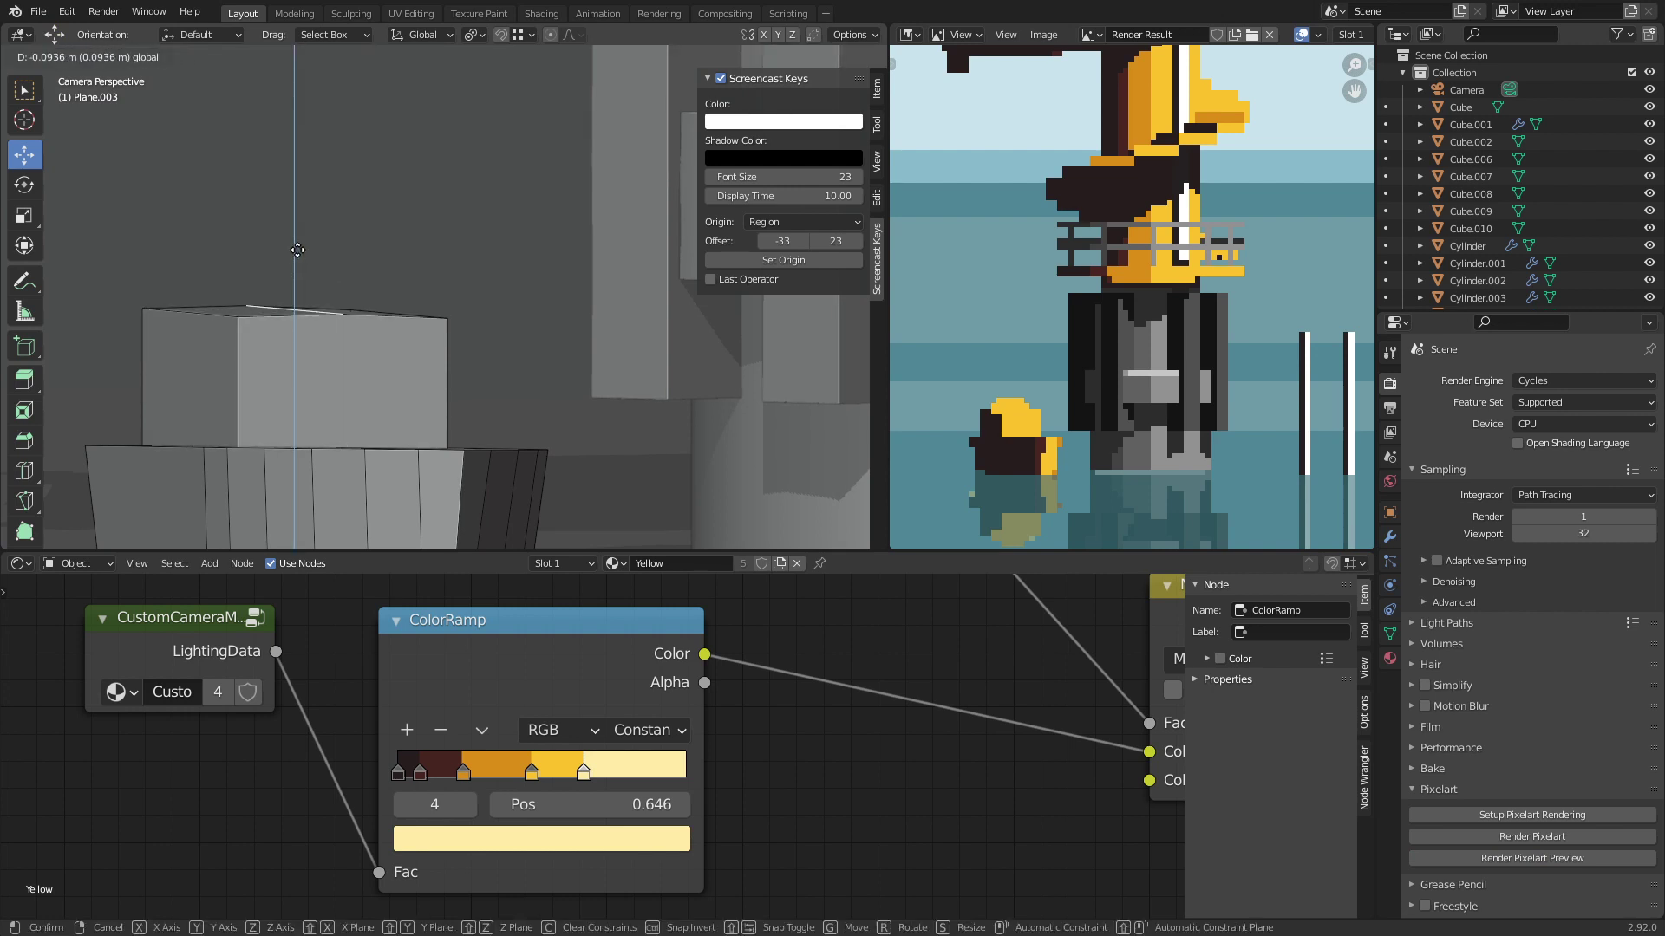
pyautogui.click(297, 253)
pyautogui.click(293, 318)
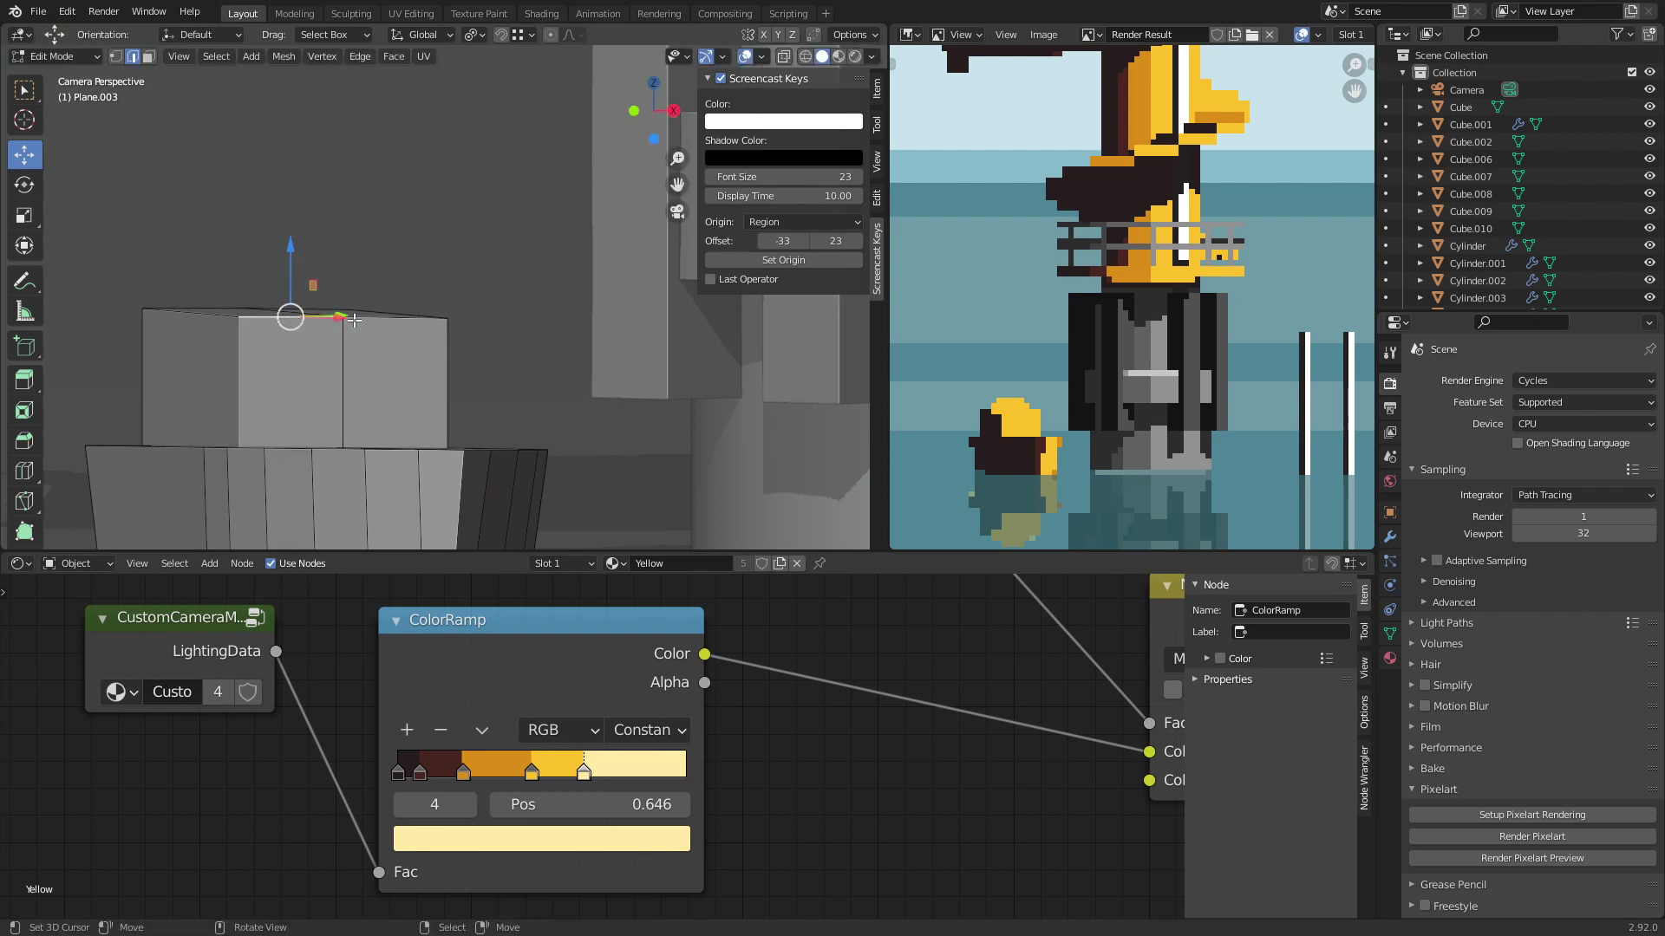
pyautogui.keyDown('shift'); pyautogui.click(367, 314); pyautogui.keyUp('shift')
pyautogui.moveTo(341, 258); pyautogui.dragTo(343, 247)
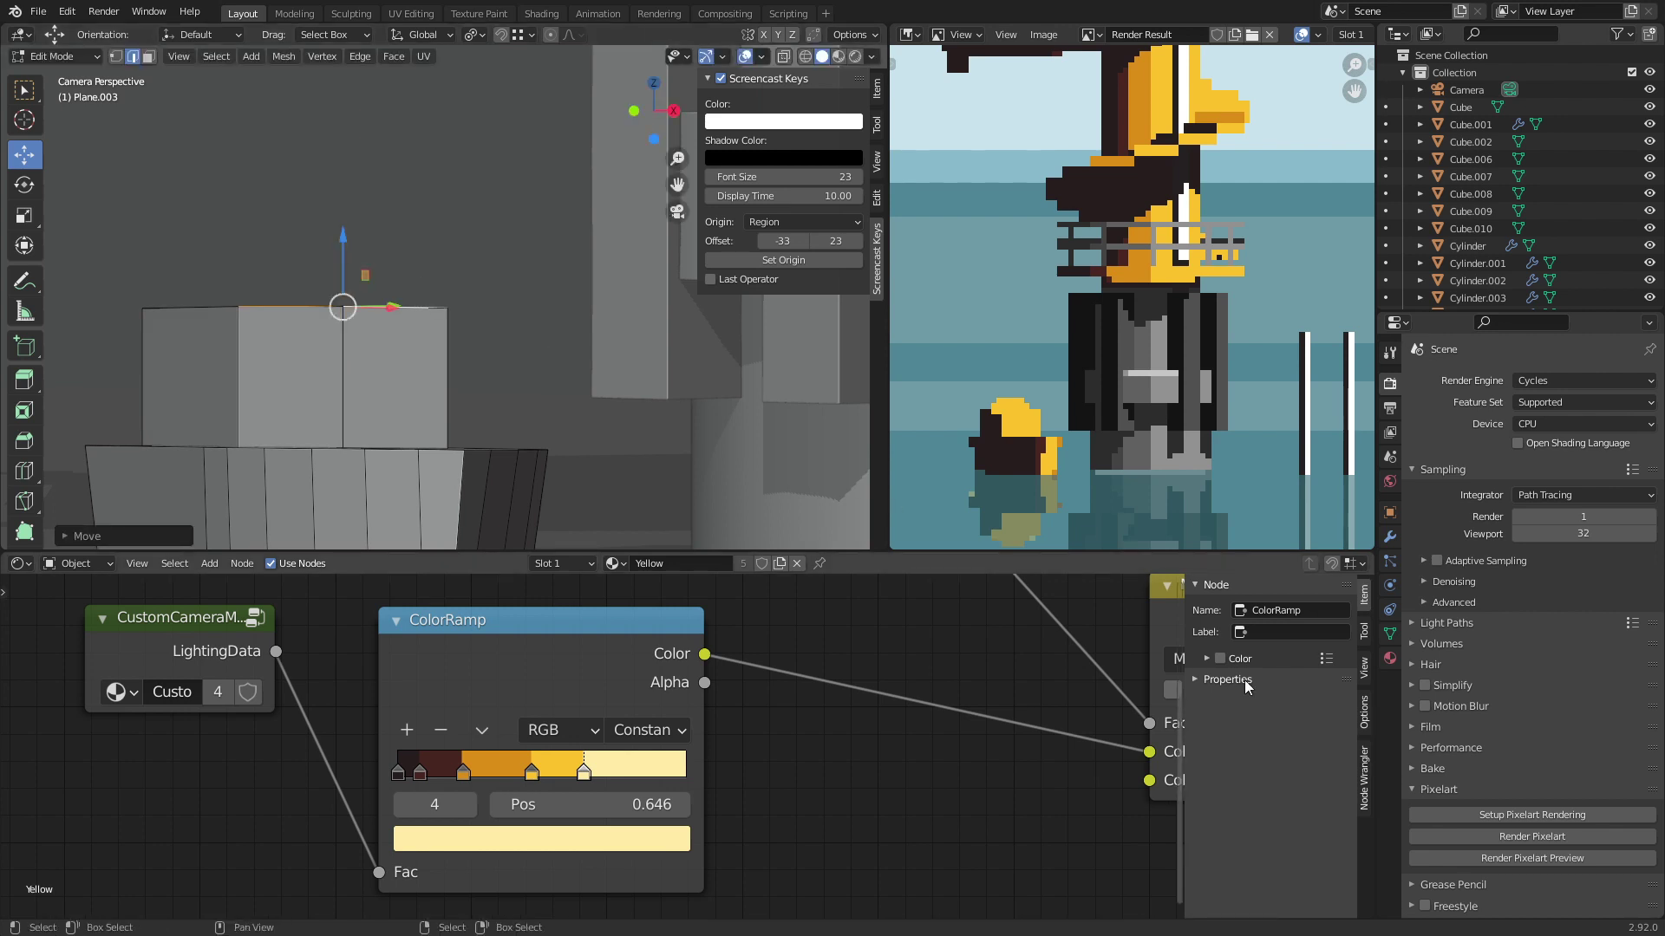
# Step: Render a pixel art preview of the boat with its flat cabin roof, save the file, and inspect the boat up close
pyautogui.click(1557, 860)
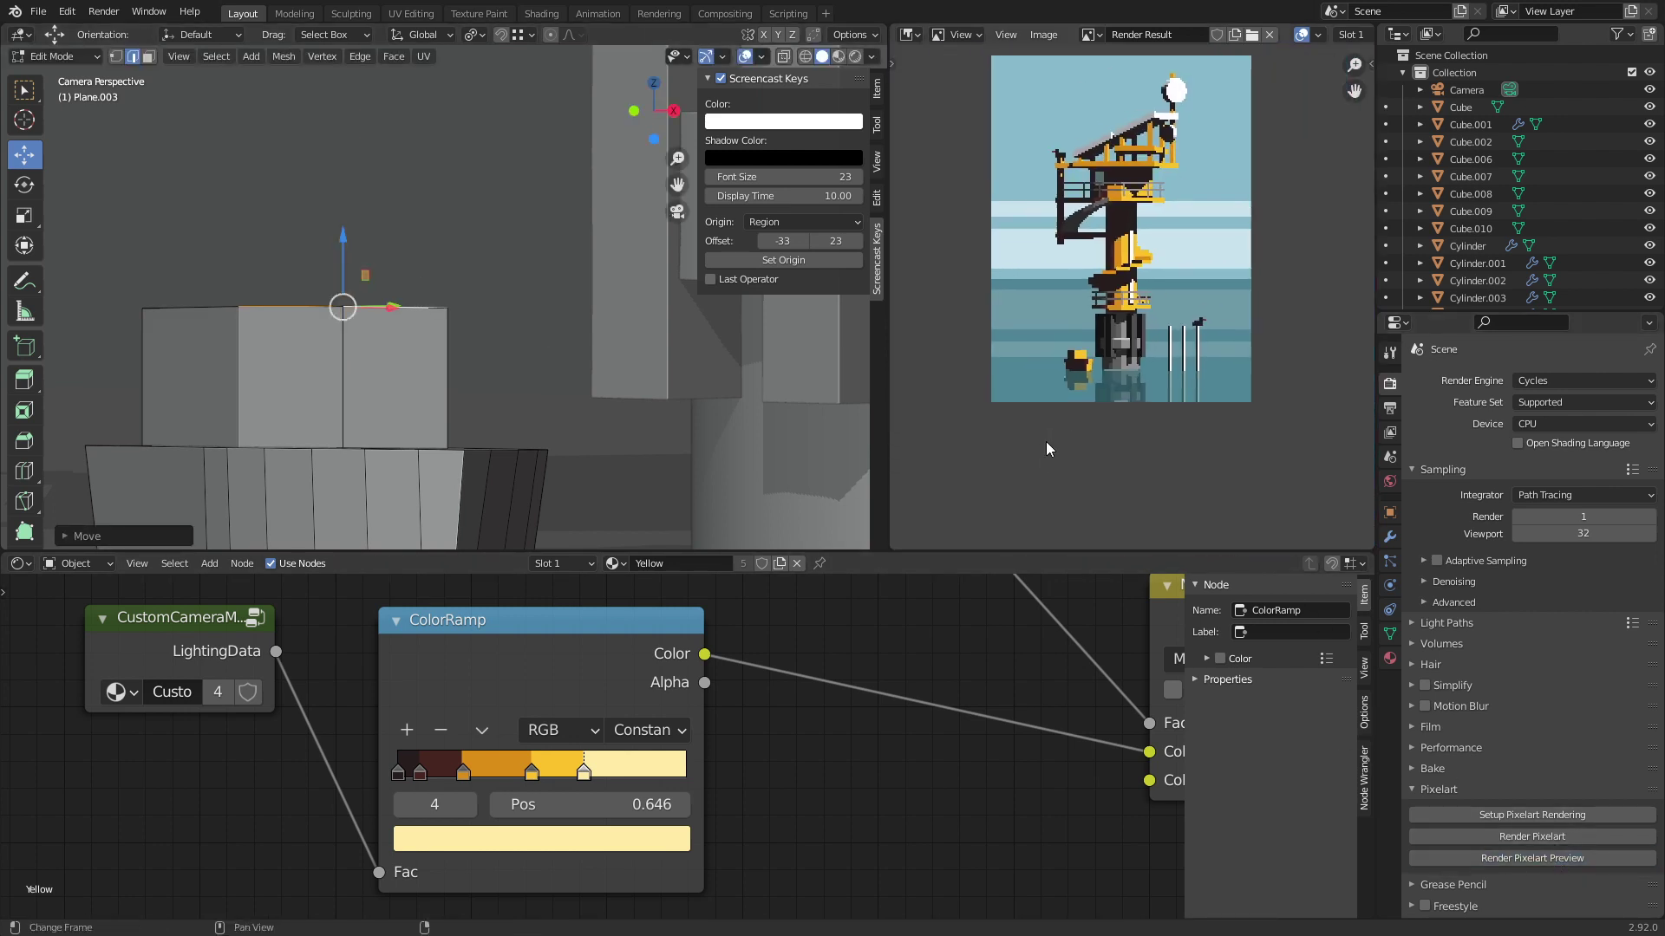
pyautogui.press('Tab')
pyautogui.hotkey('alt', 'a')
pyautogui.scroll(-4, 441, 346)
pyautogui.keyDown('shift'); pyautogui.moveTo(431, 354); pyautogui.dragTo(383, 387, button='middle'); pyautogui.keyUp('shift')
pyautogui.hotkey('ctrl', 's')
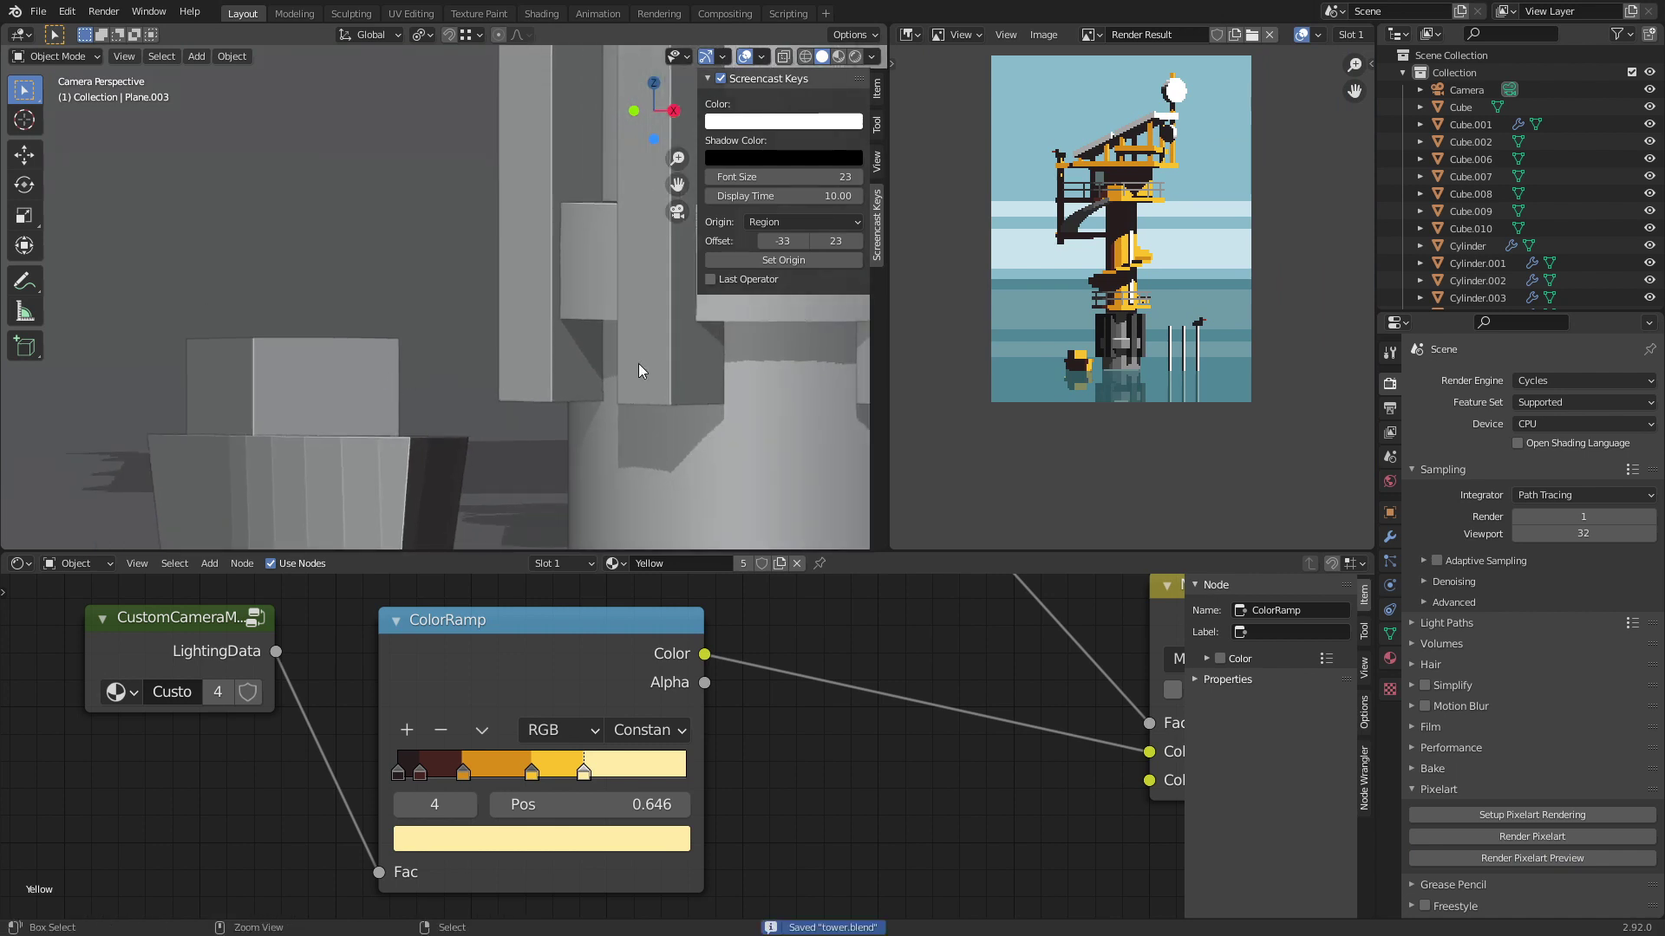
pyautogui.scroll(3, 1043, 413)
pyautogui.scroll(4, 1118, 385)
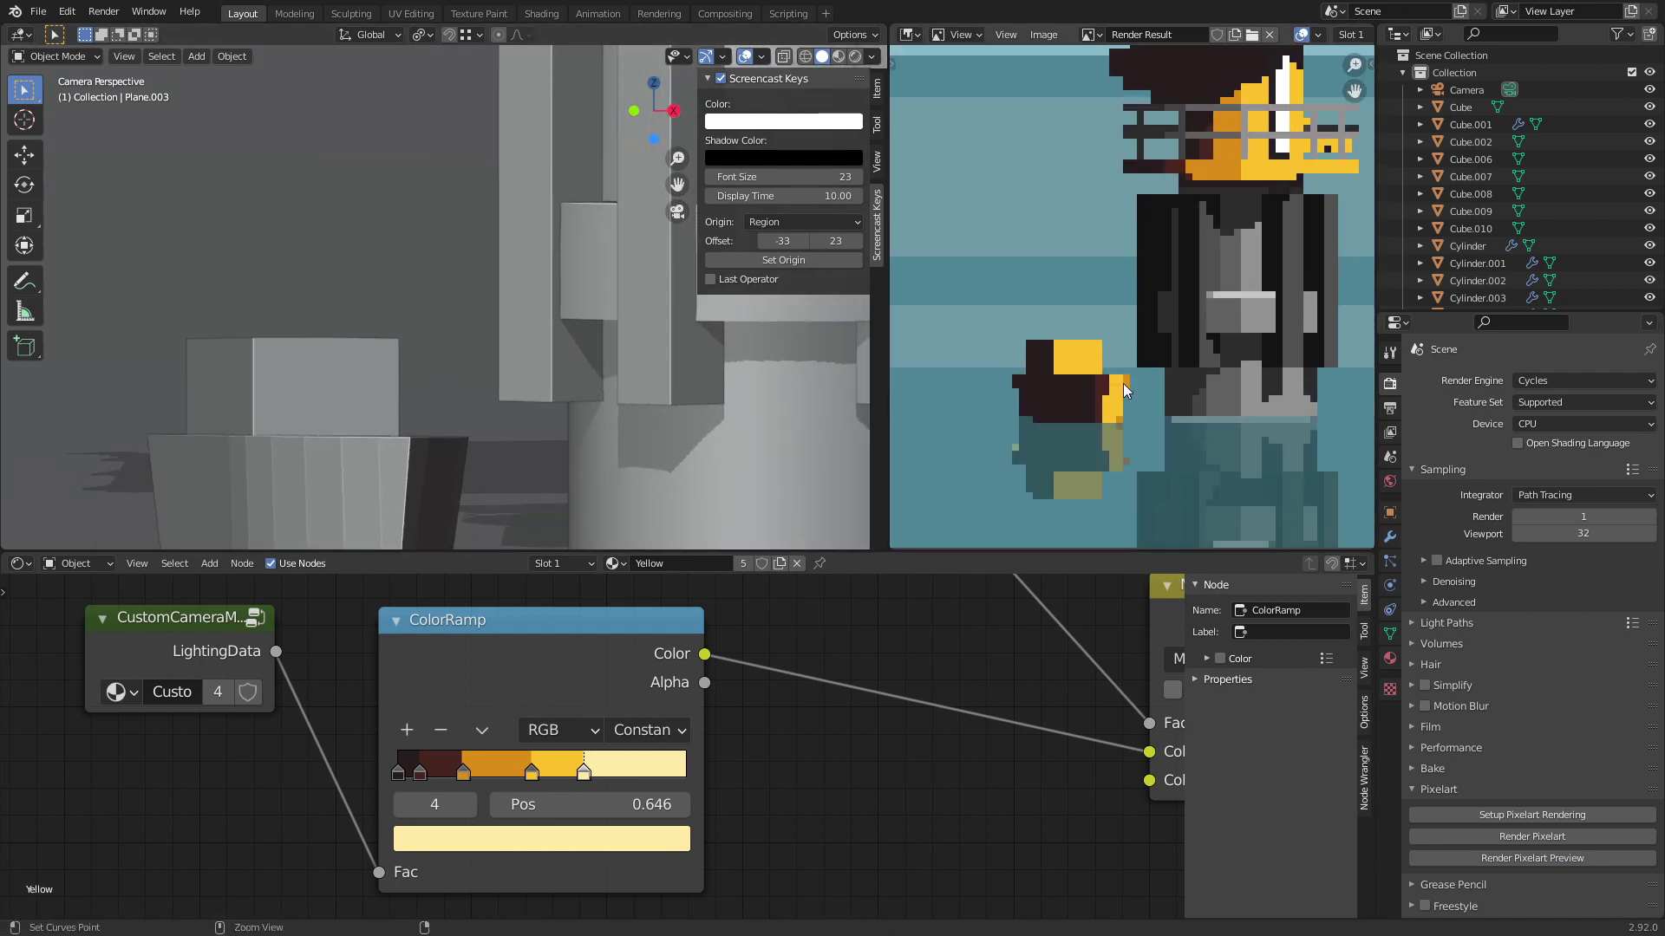
pyautogui.scroll(1, 300, 341)
# Step: Place the 3D cursor at the cabin's upper corner, add a plane there, rotate it freely and scale it down
pyautogui.keyDown('shift'); pyautogui.moveTo(301, 342); pyautogui.dragTo(303, 328, button='middle'); pyautogui.keyUp('shift')
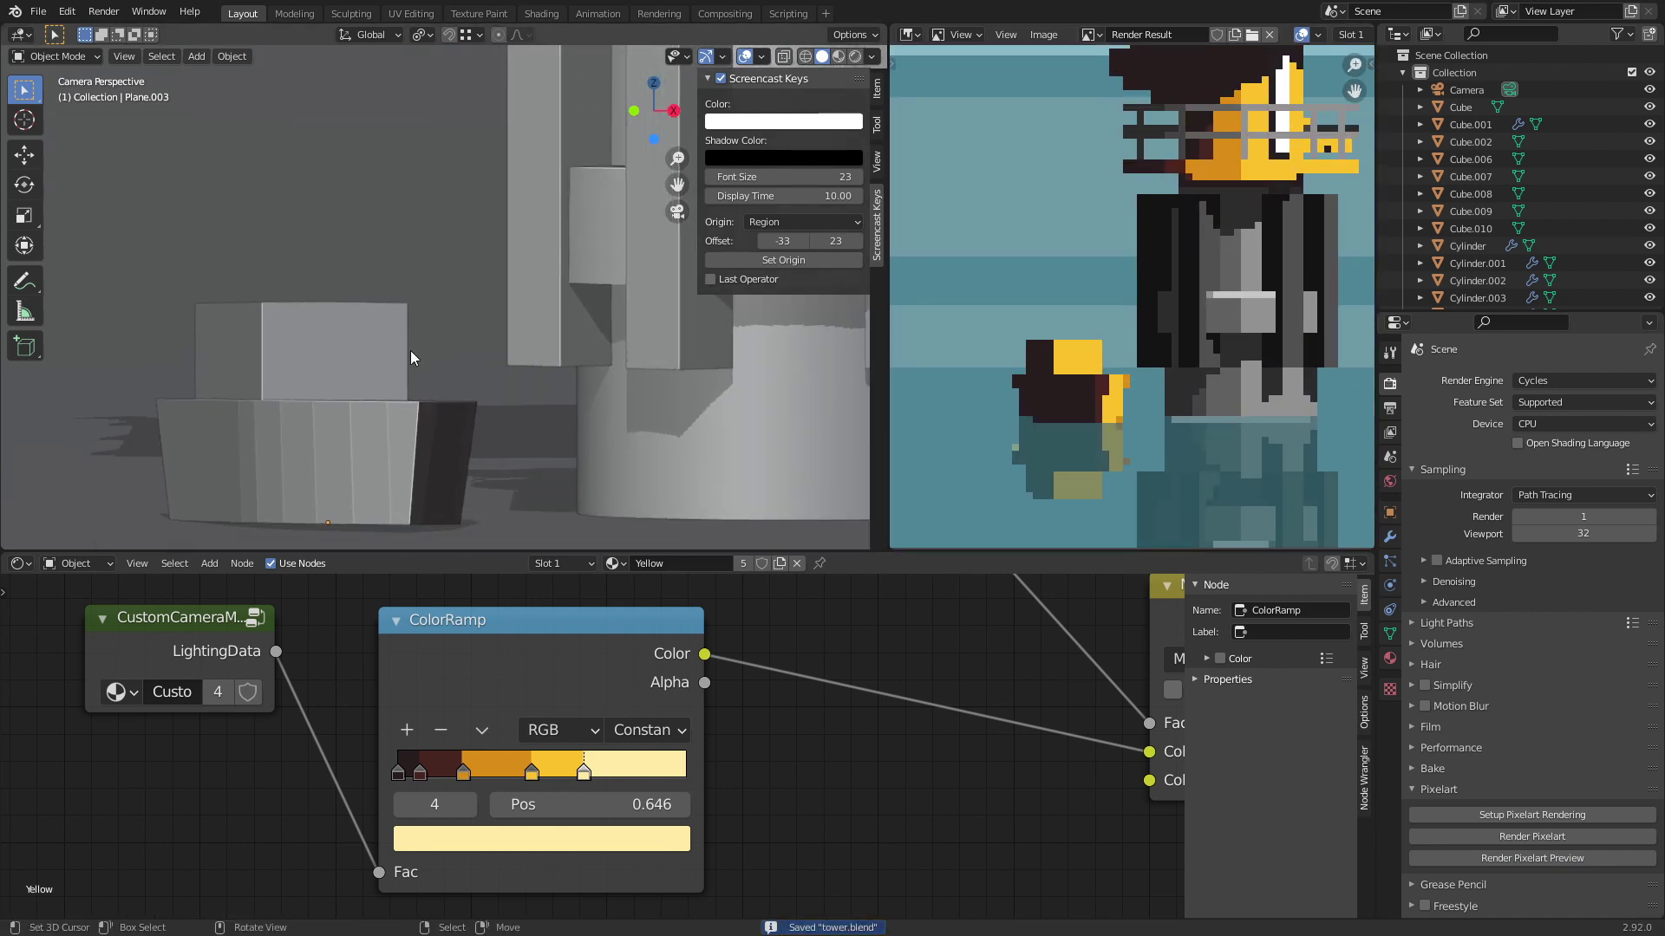
pyautogui.keyDown('shift'); pyautogui.rightClick(397, 329); pyautogui.keyUp('shift')
pyautogui.hotkey('shift', 'a')
pyautogui.moveTo(397, 330)
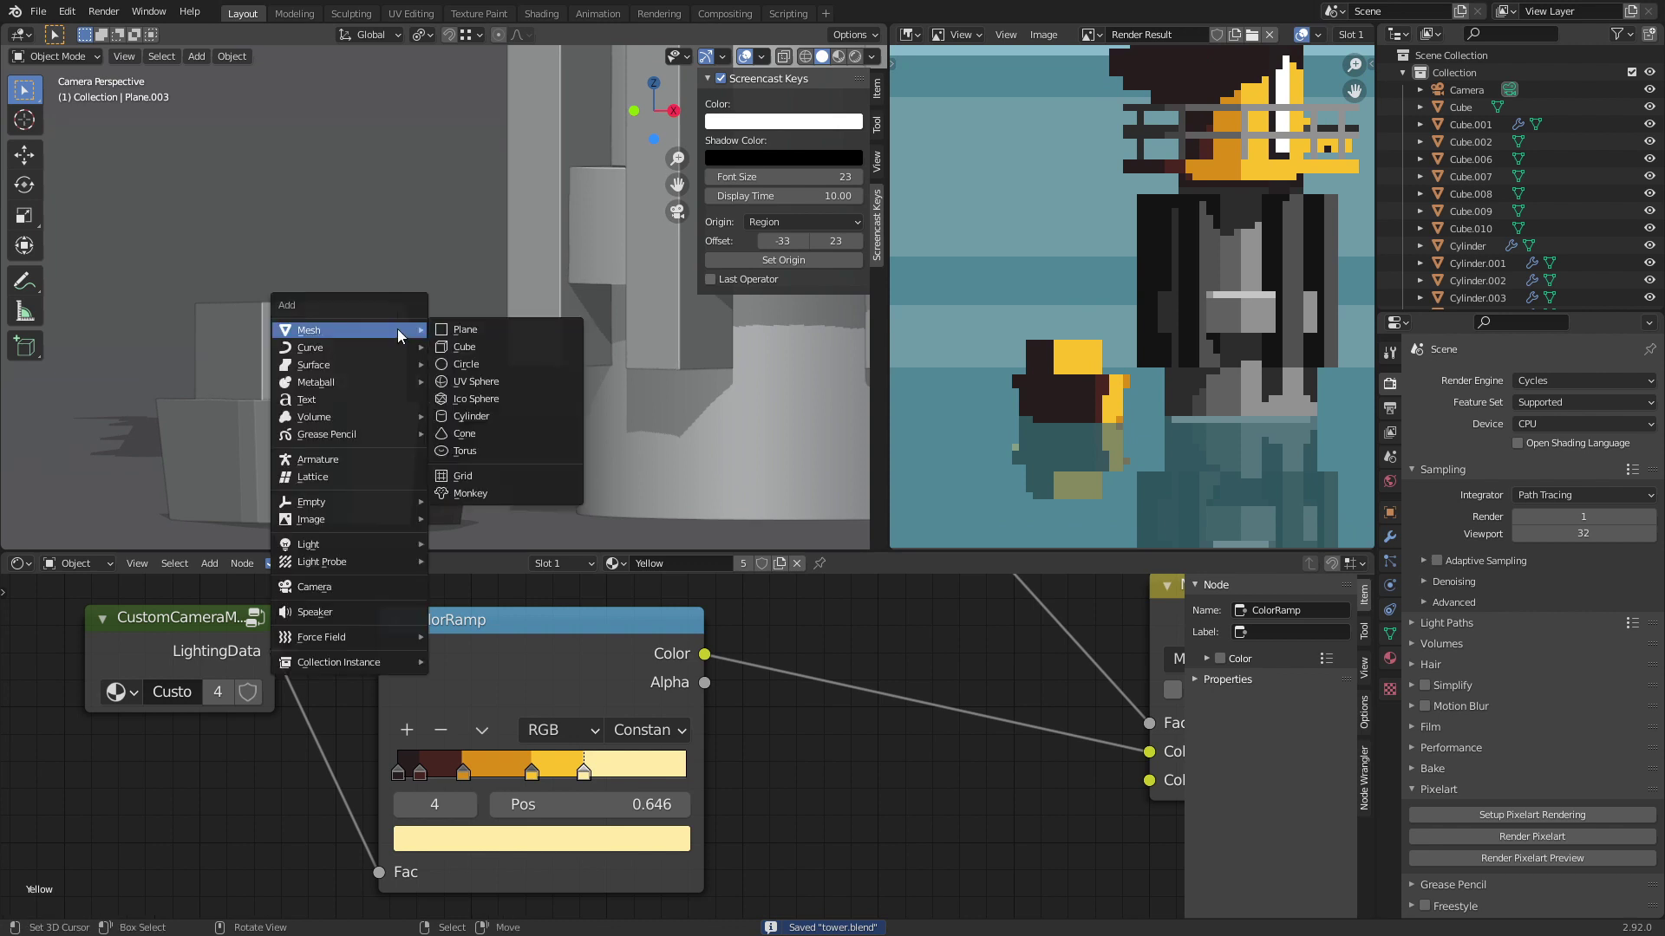
pyautogui.click(481, 331)
pyautogui.press('r')
pyautogui.press('r')
pyautogui.click(468, 435)
pyautogui.press('s')
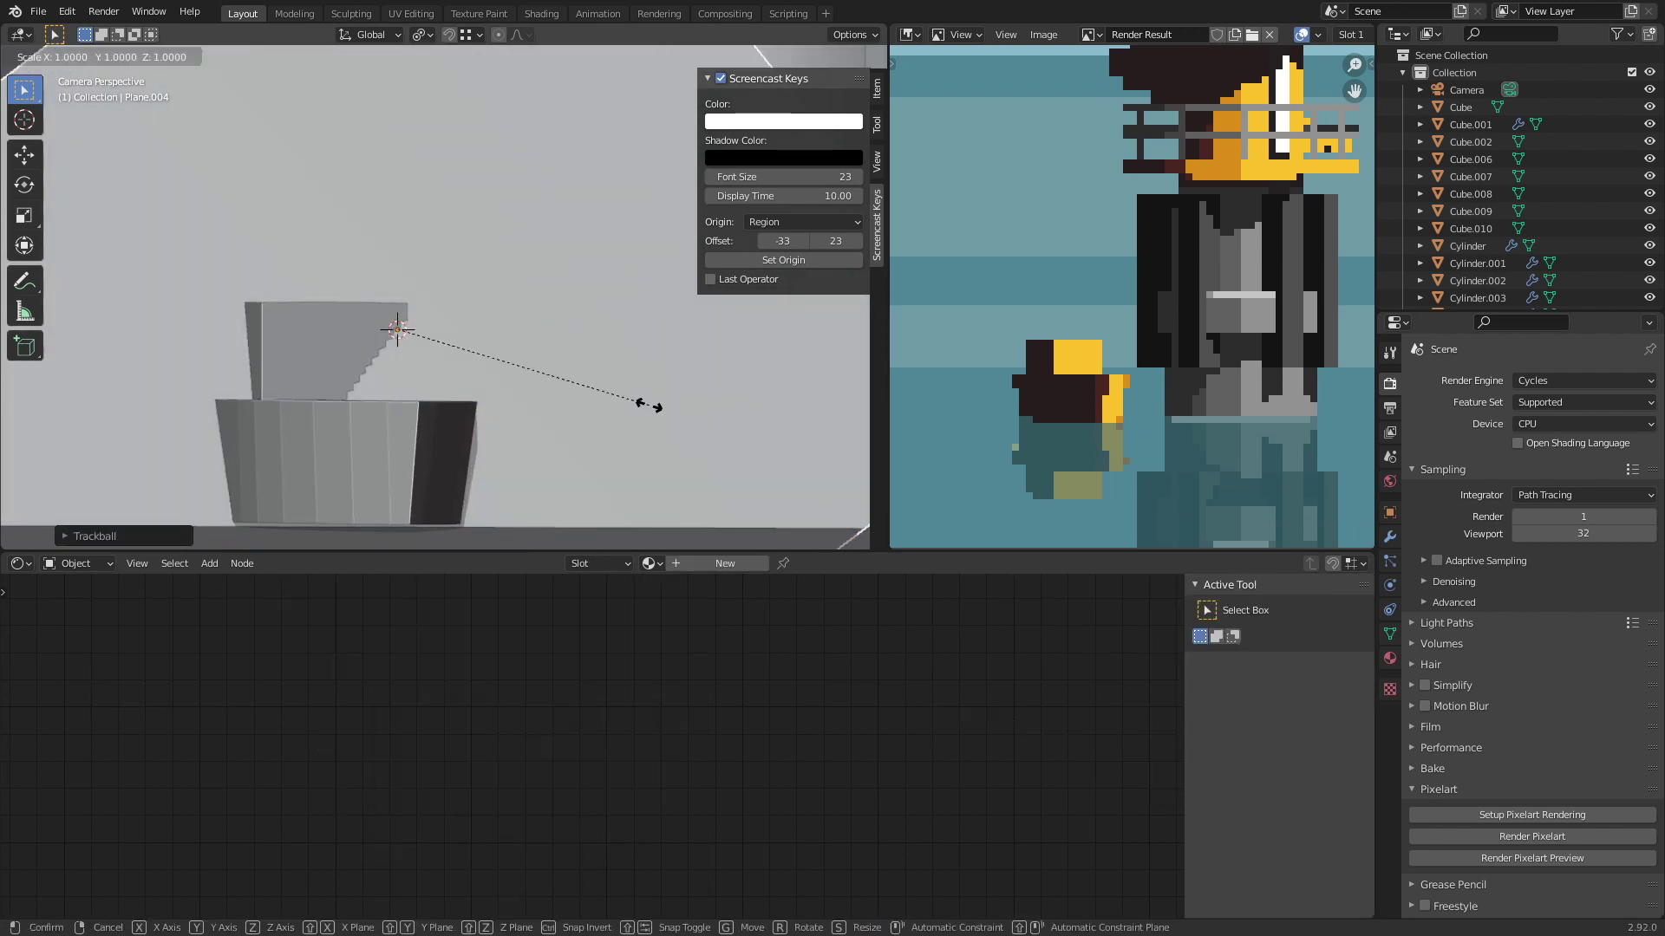
pyautogui.click(390, 335)
# Step: Scale the plane along its local X axis into a thin strip and rotate it to a gentle upward slope
pyautogui.press('s')
pyautogui.press('x')
pyautogui.press('x')
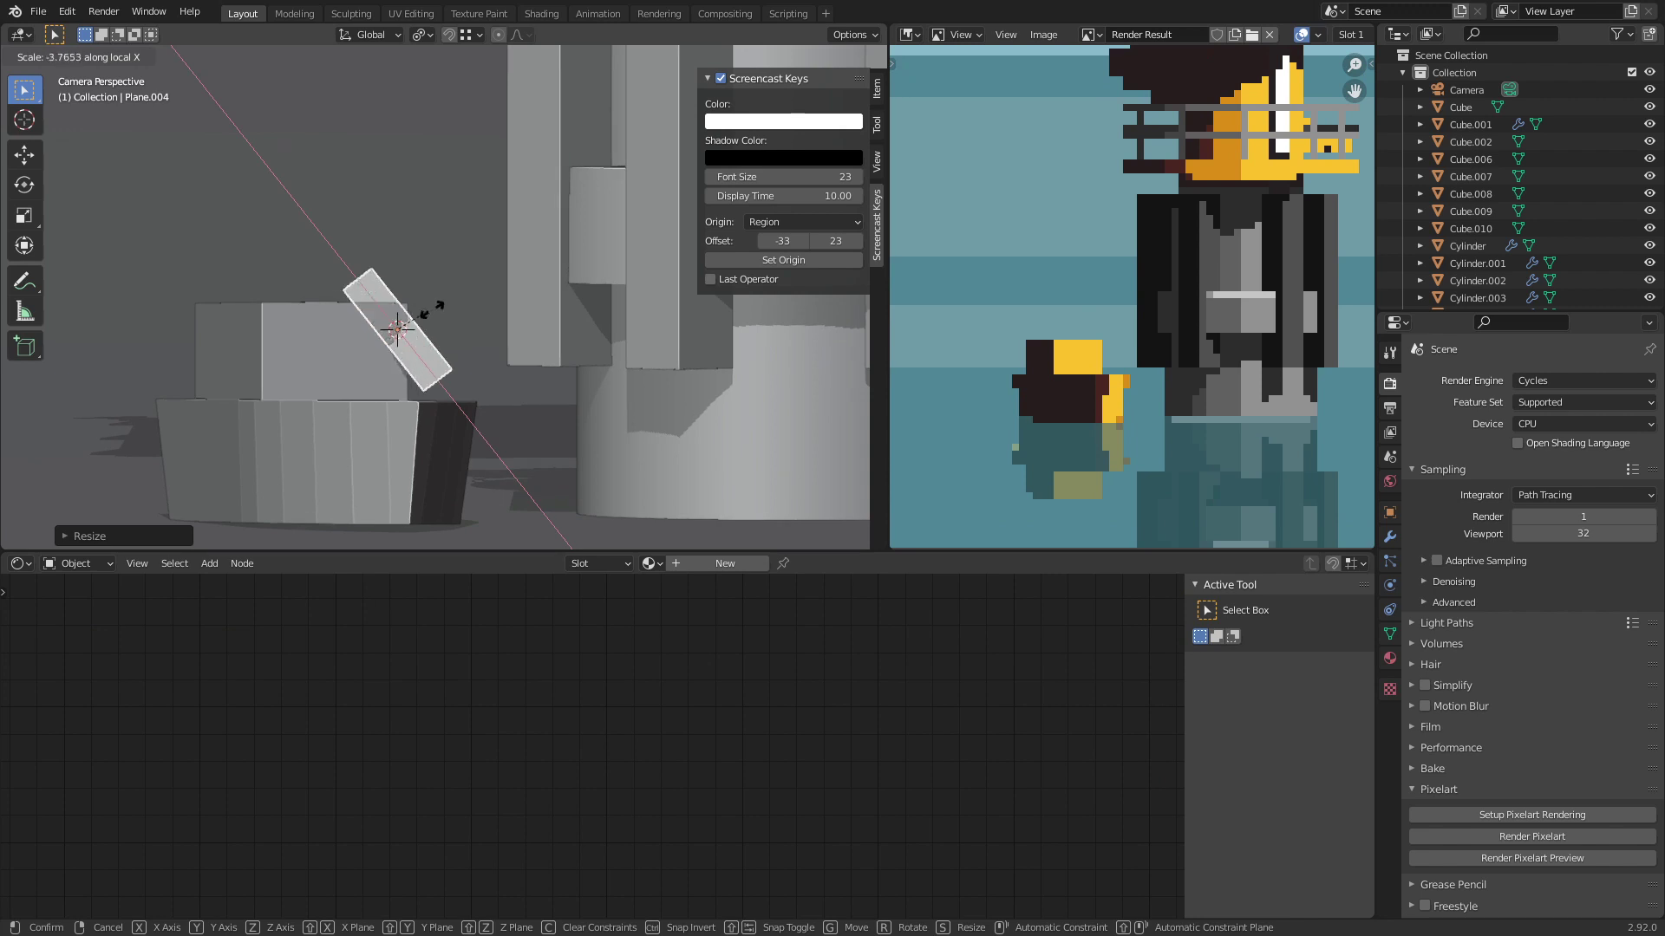
pyautogui.click(477, 285)
pyautogui.press('r')
pyautogui.click(661, 365)
# Step: Move the strip beside the cabin, just above the hull, and tilt it a little more steeply
pyautogui.press('g')
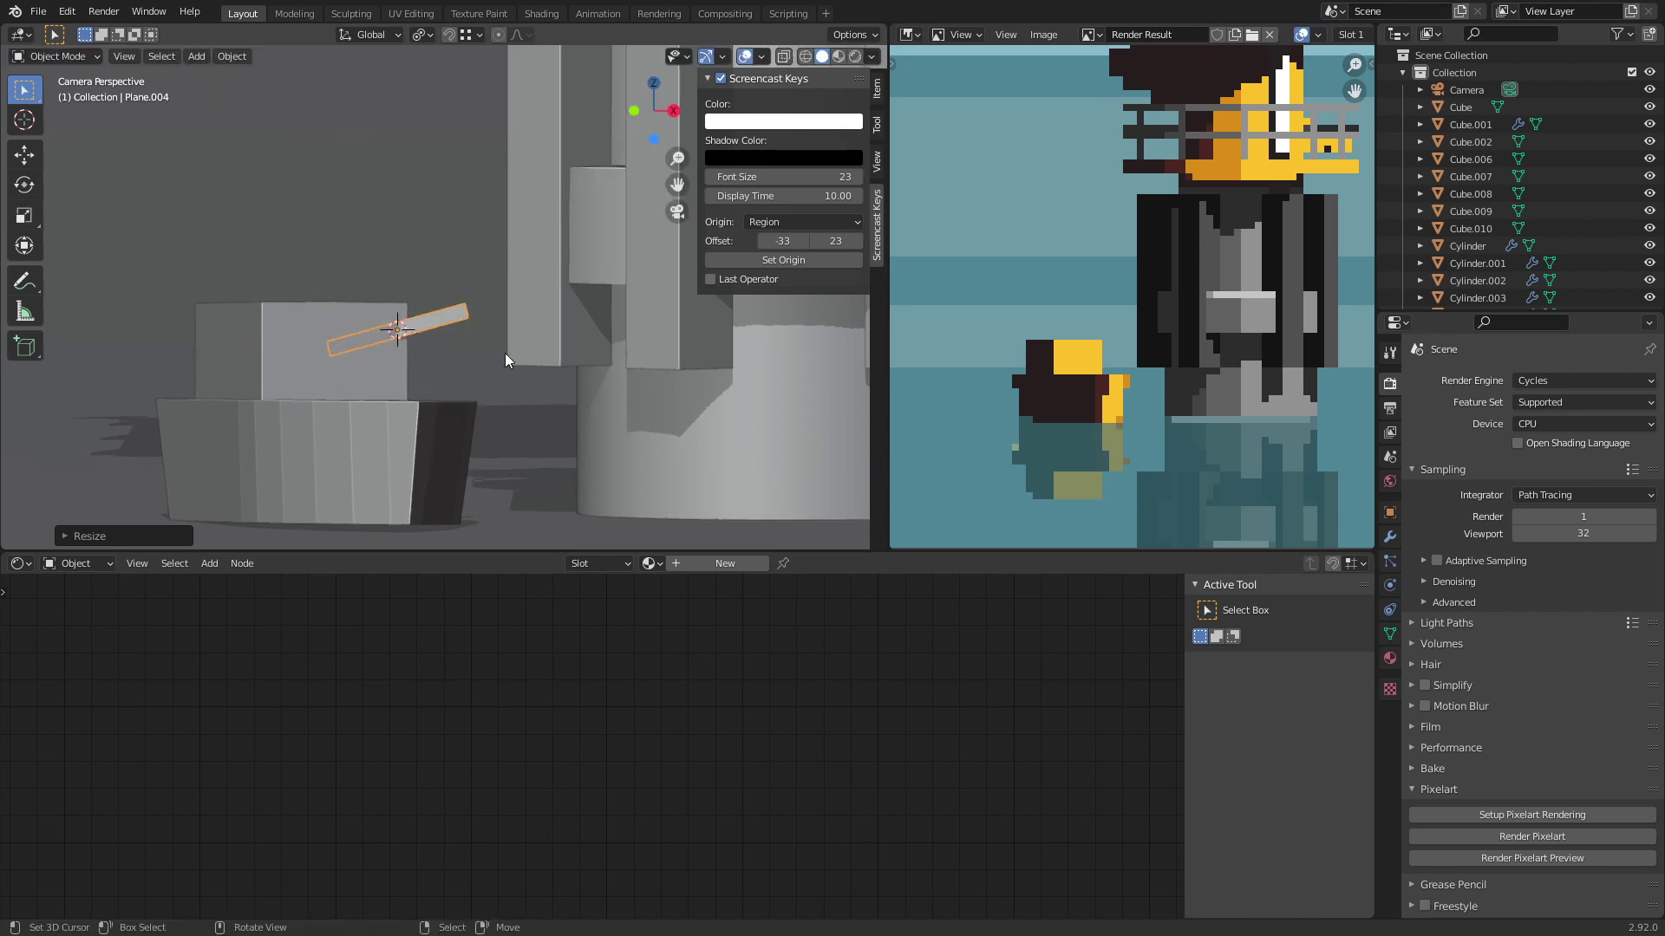
pyautogui.click(563, 341)
pyautogui.press('g')
pyautogui.click(571, 380)
pyautogui.press('r')
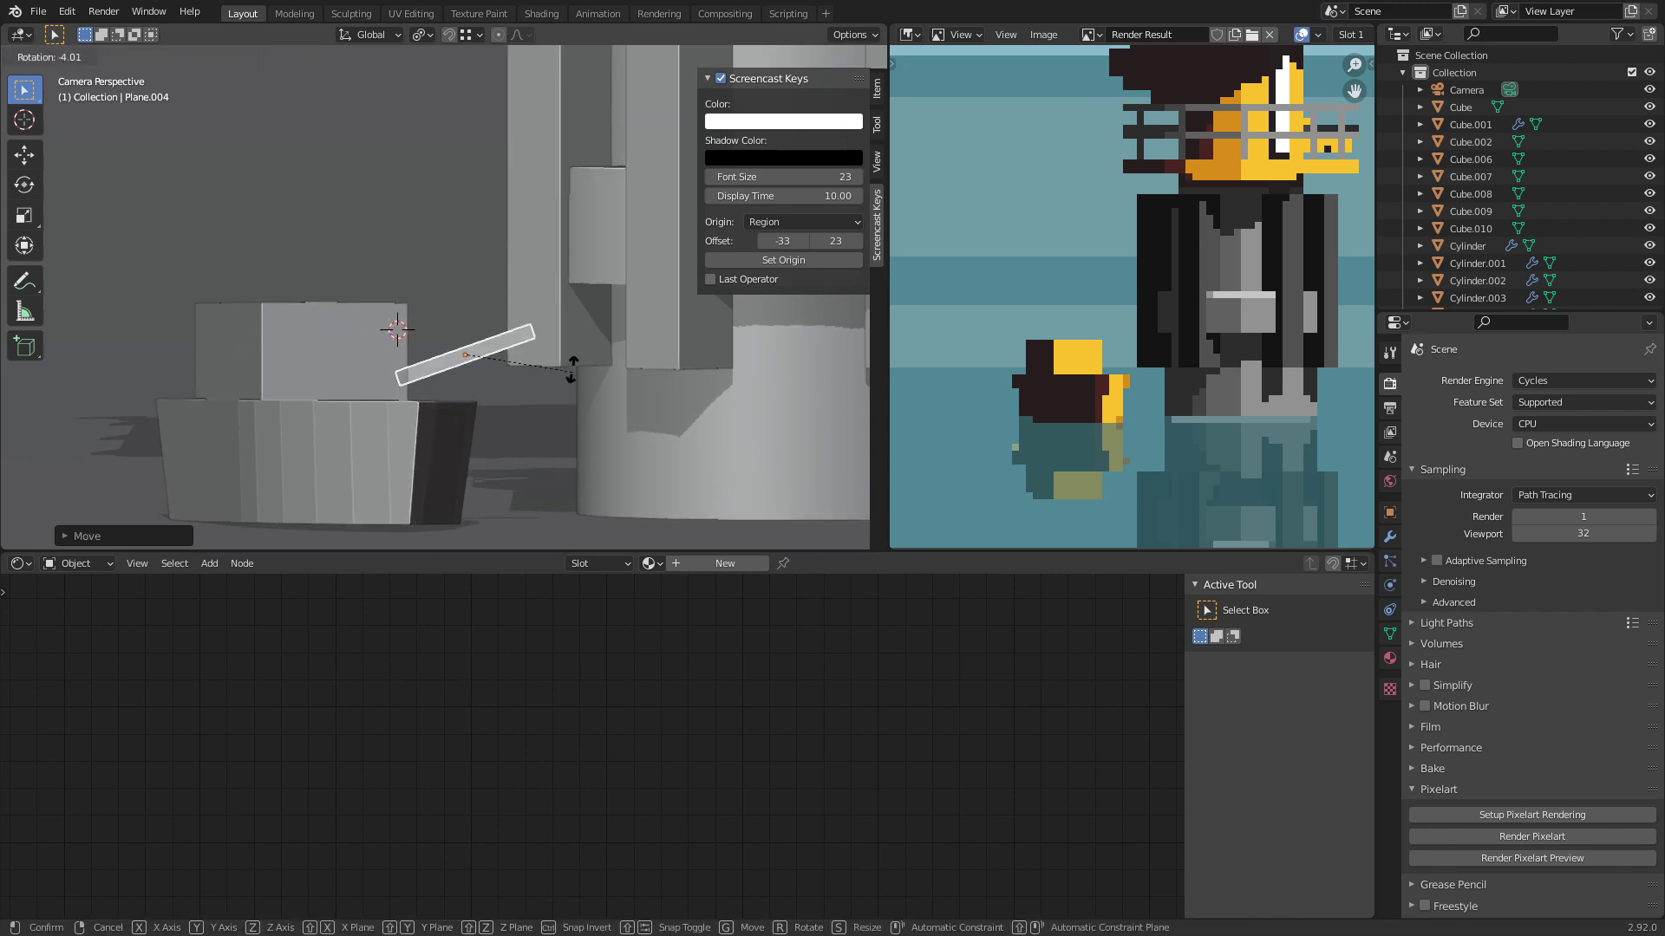
pyautogui.click(575, 366)
# Step: Assign the existing Black material to the strip
pyautogui.click(1390, 658)
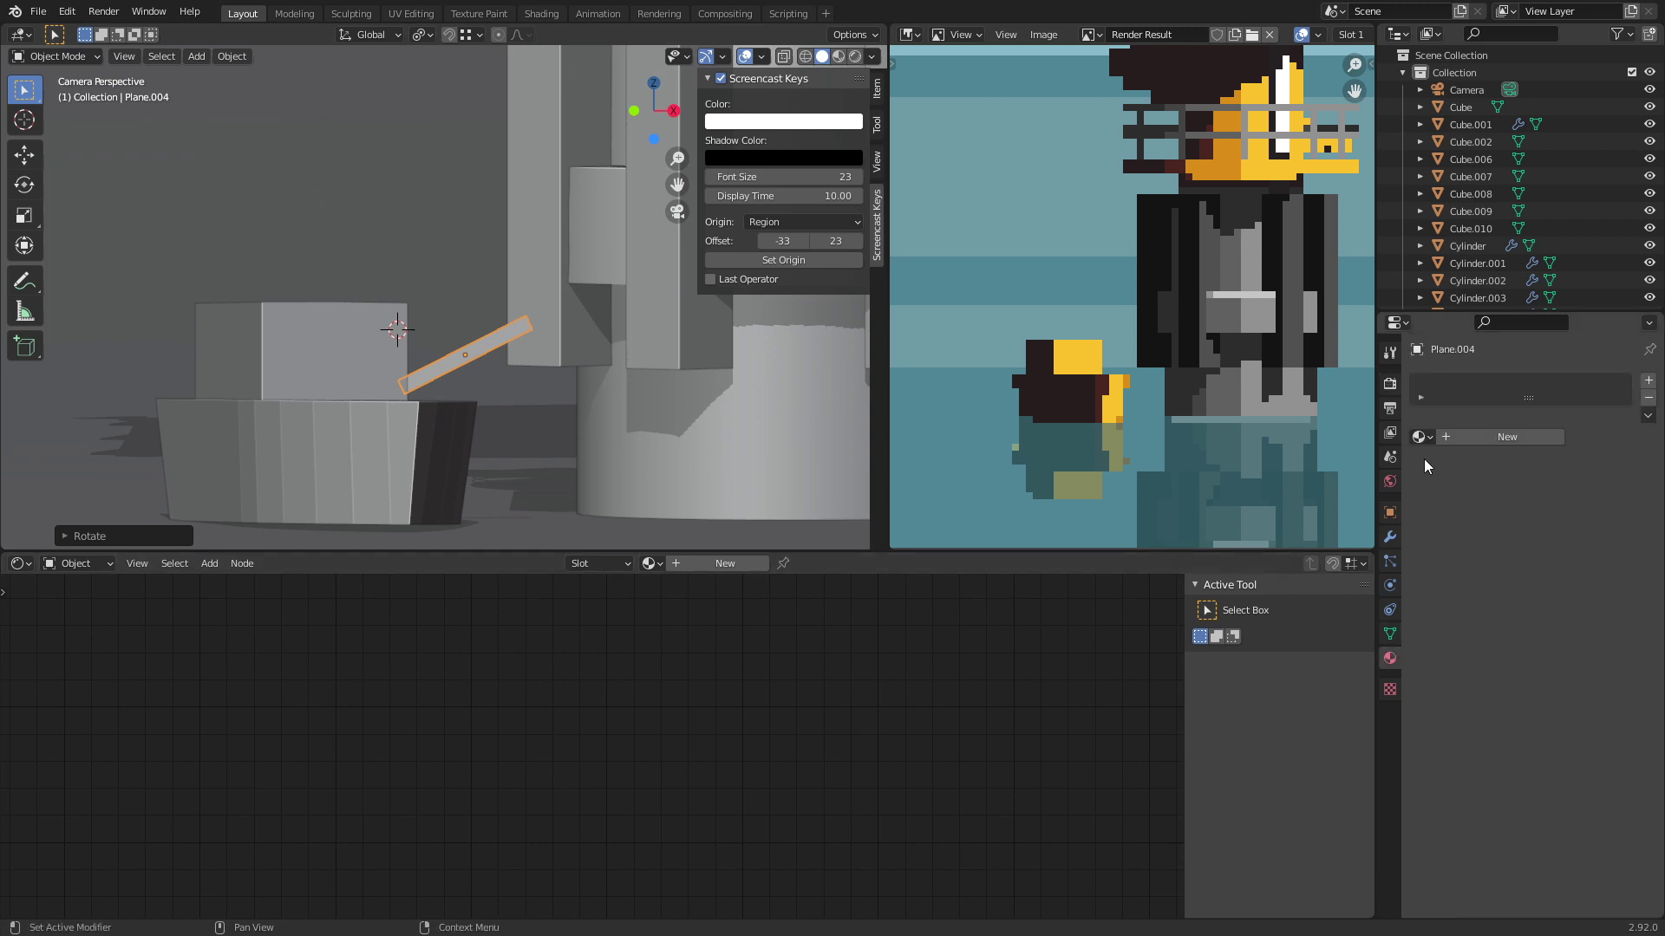
pyautogui.click(1420, 436)
pyautogui.click(1448, 463)
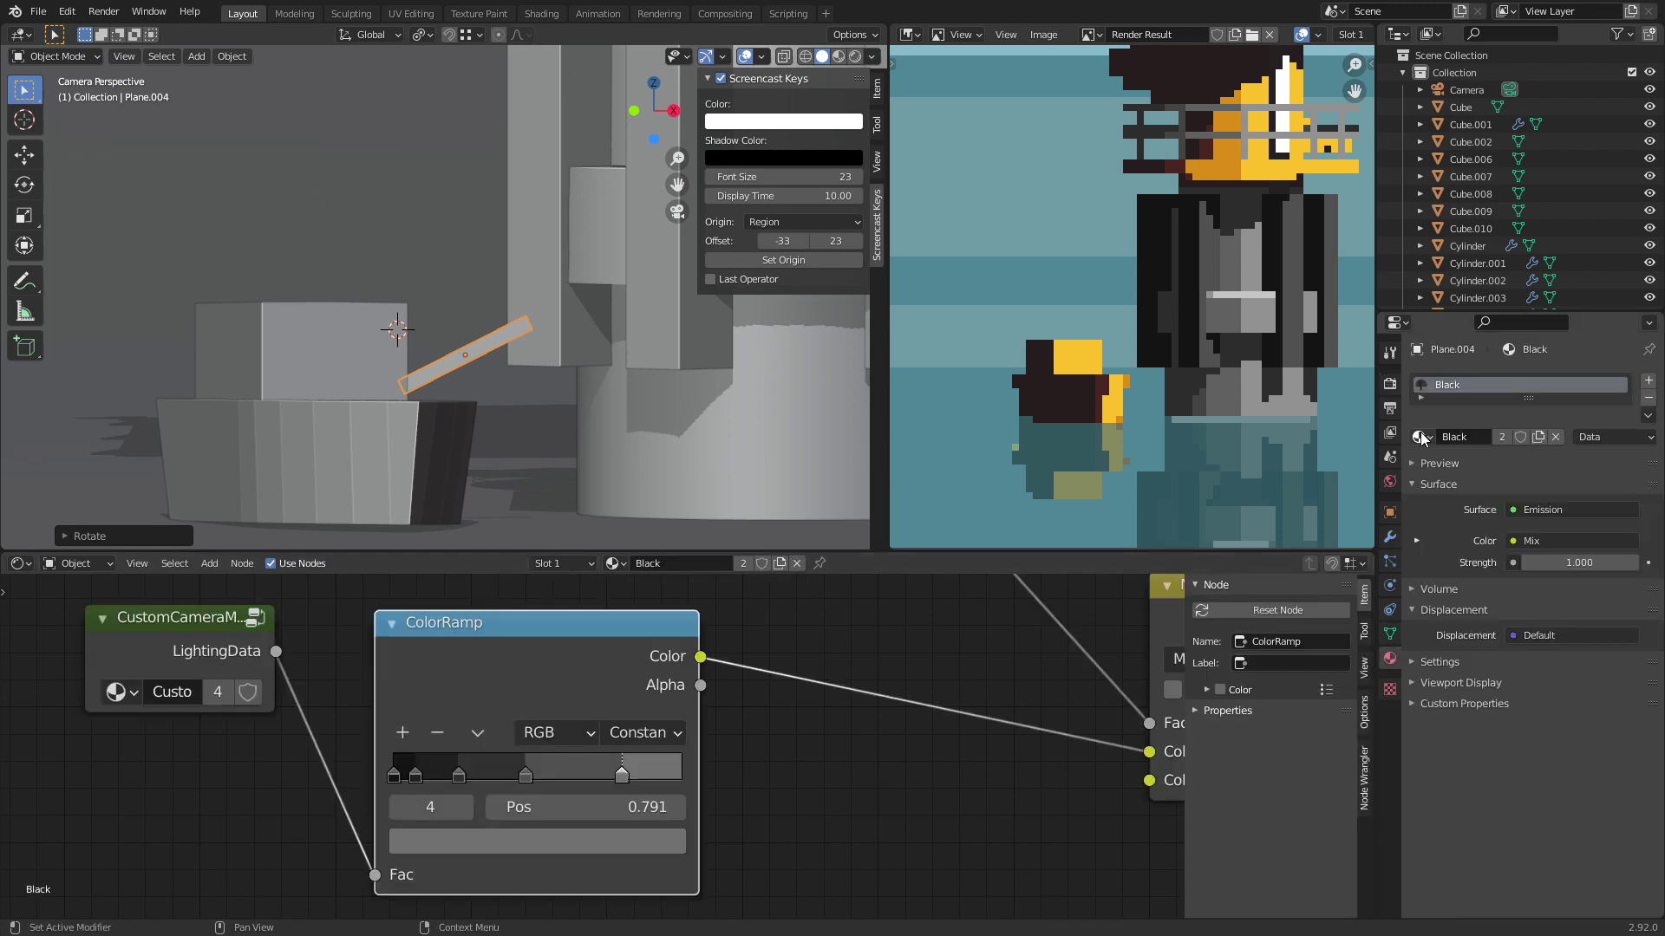
# Step: Reposition the strip against the boat from above, adjust its rotation in camera view, and enlarge it
pyautogui.moveTo(536, 424); pyautogui.dragTo(445, 295, button='middle')
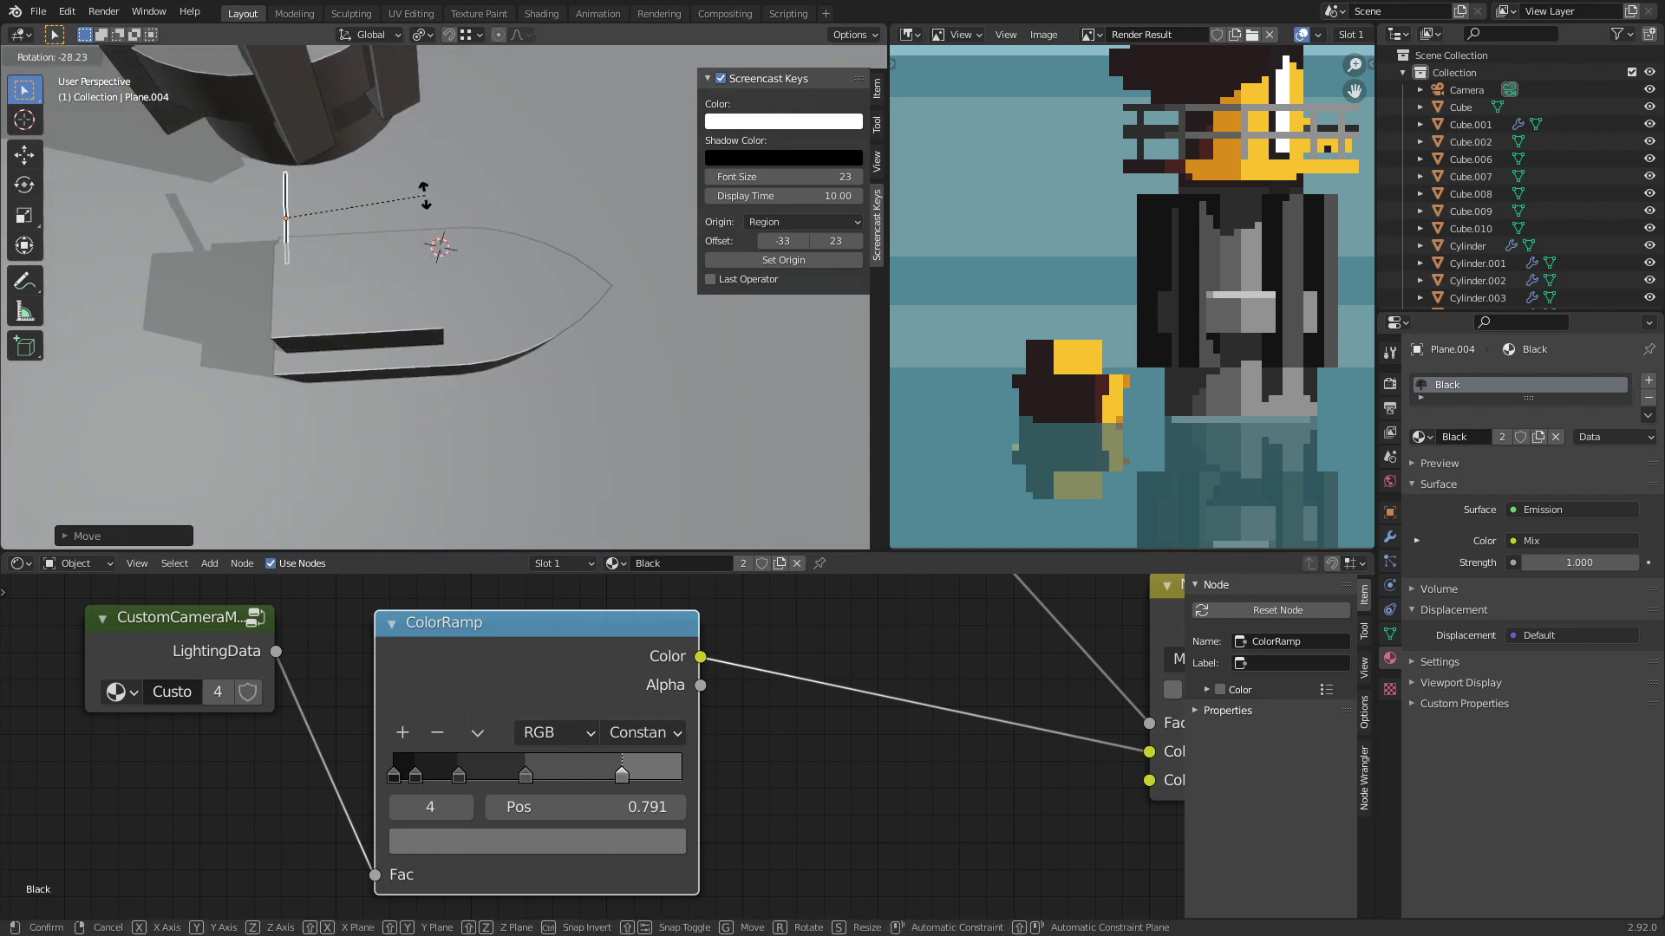
pyautogui.press('KP_0')
pyautogui.press('r')
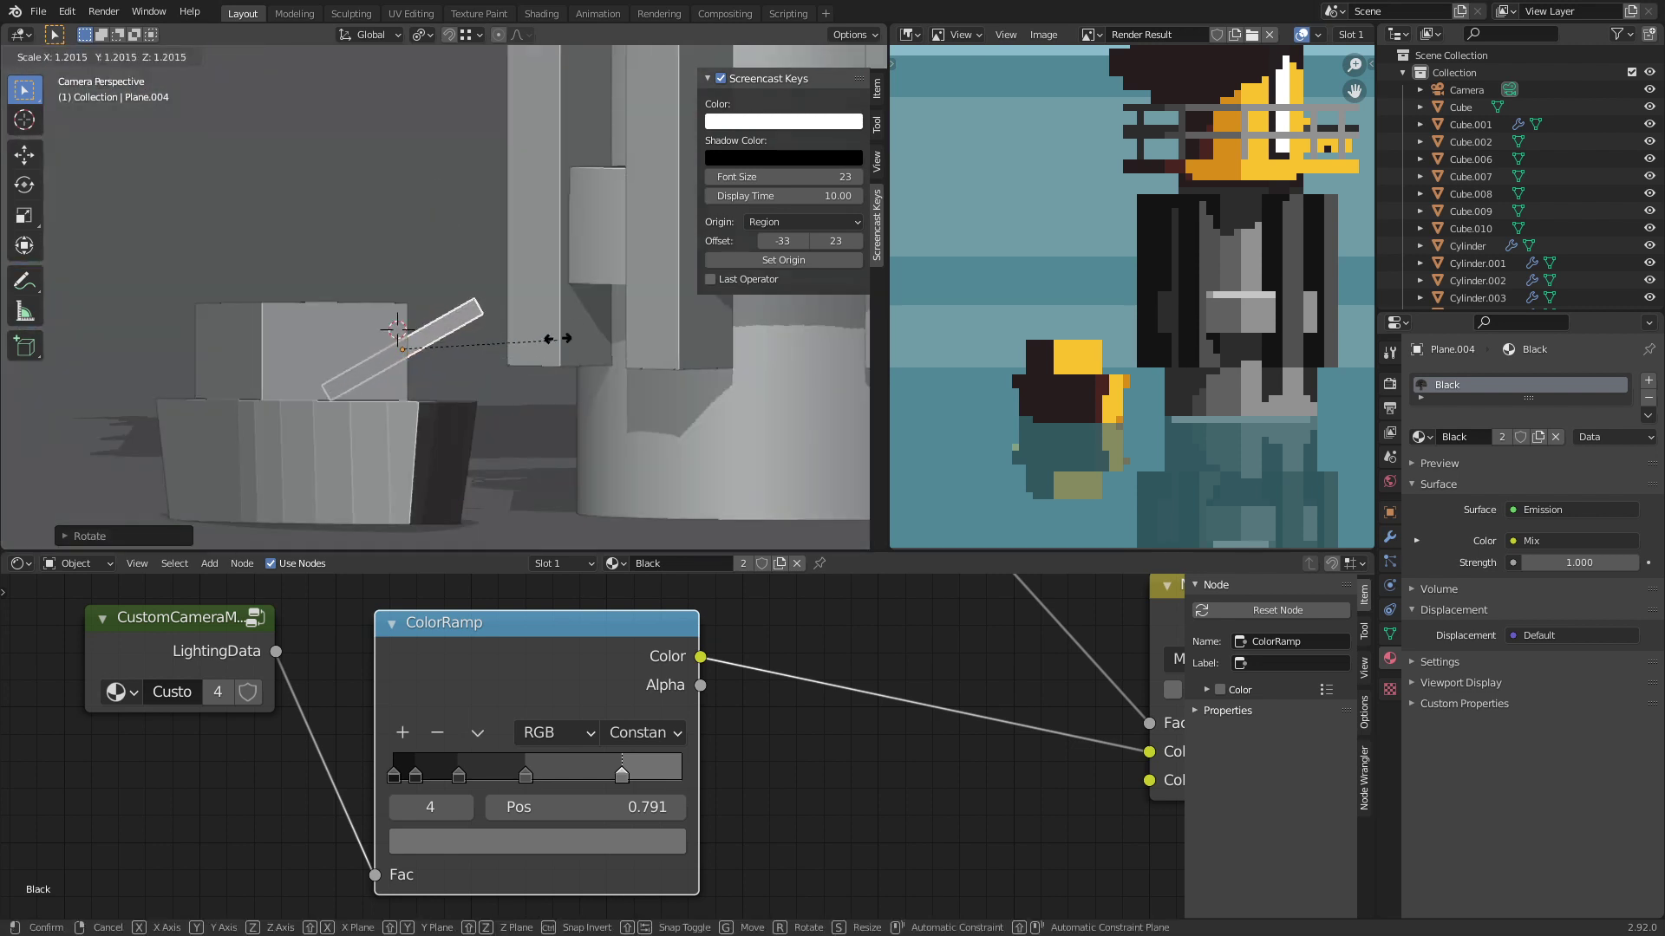
pyautogui.click(618, 310)
# Step: Add a loop cut across the middle of the strip and move it down about 0.05 m to bend the strip
pyautogui.press('Tab')
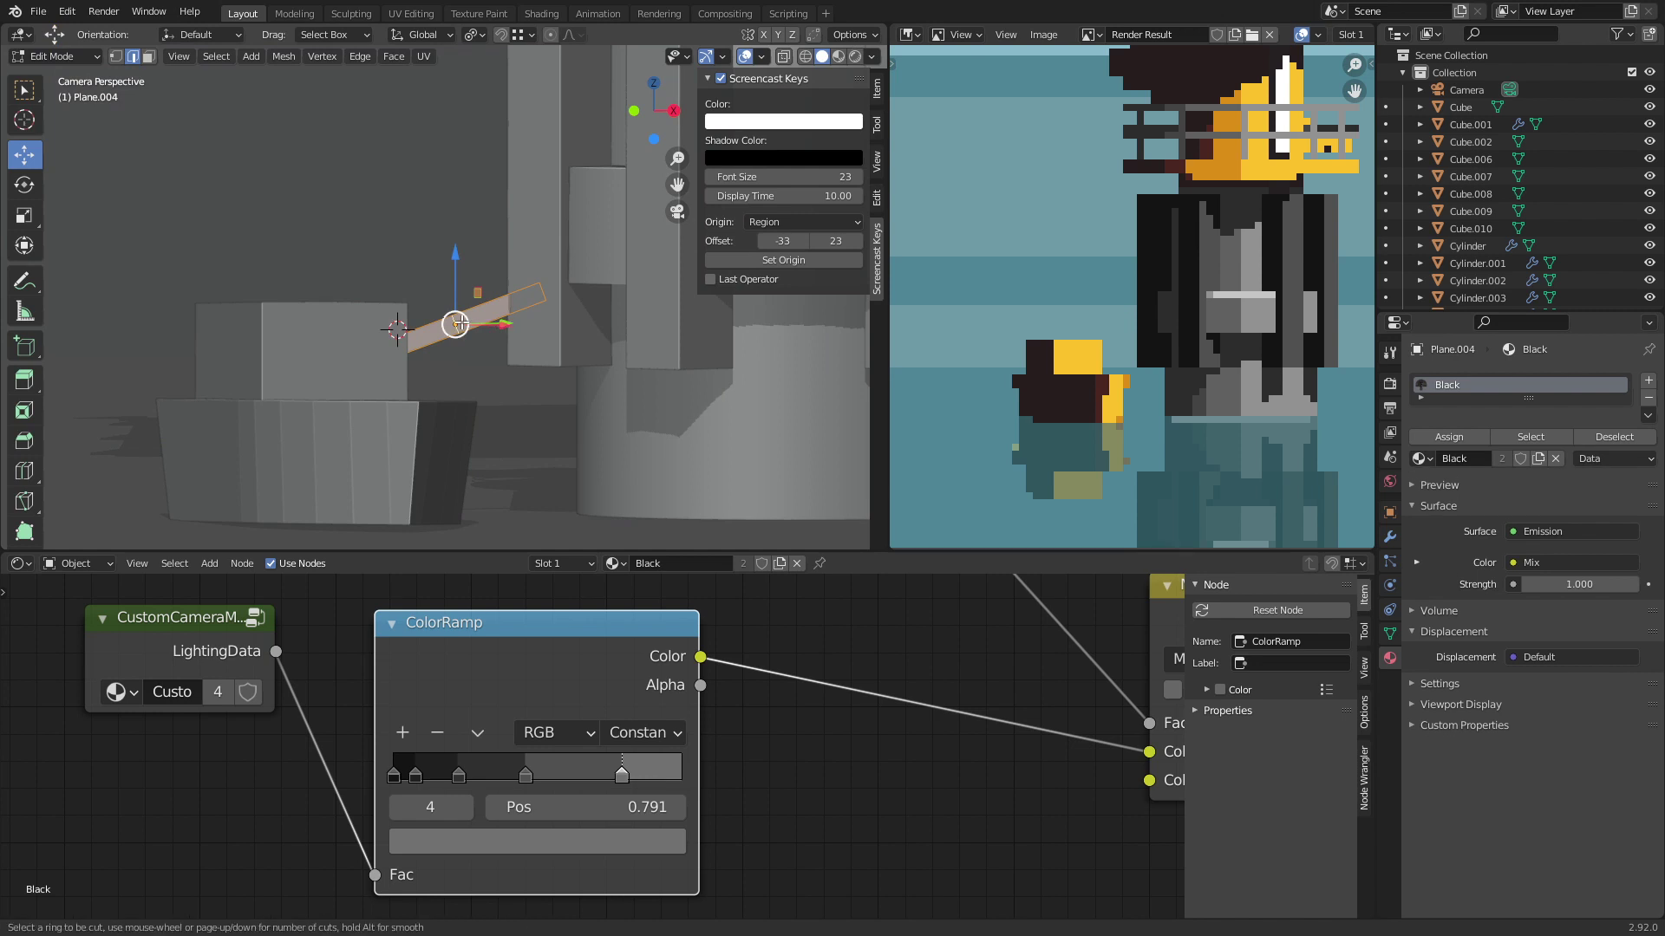
pyautogui.press('g')
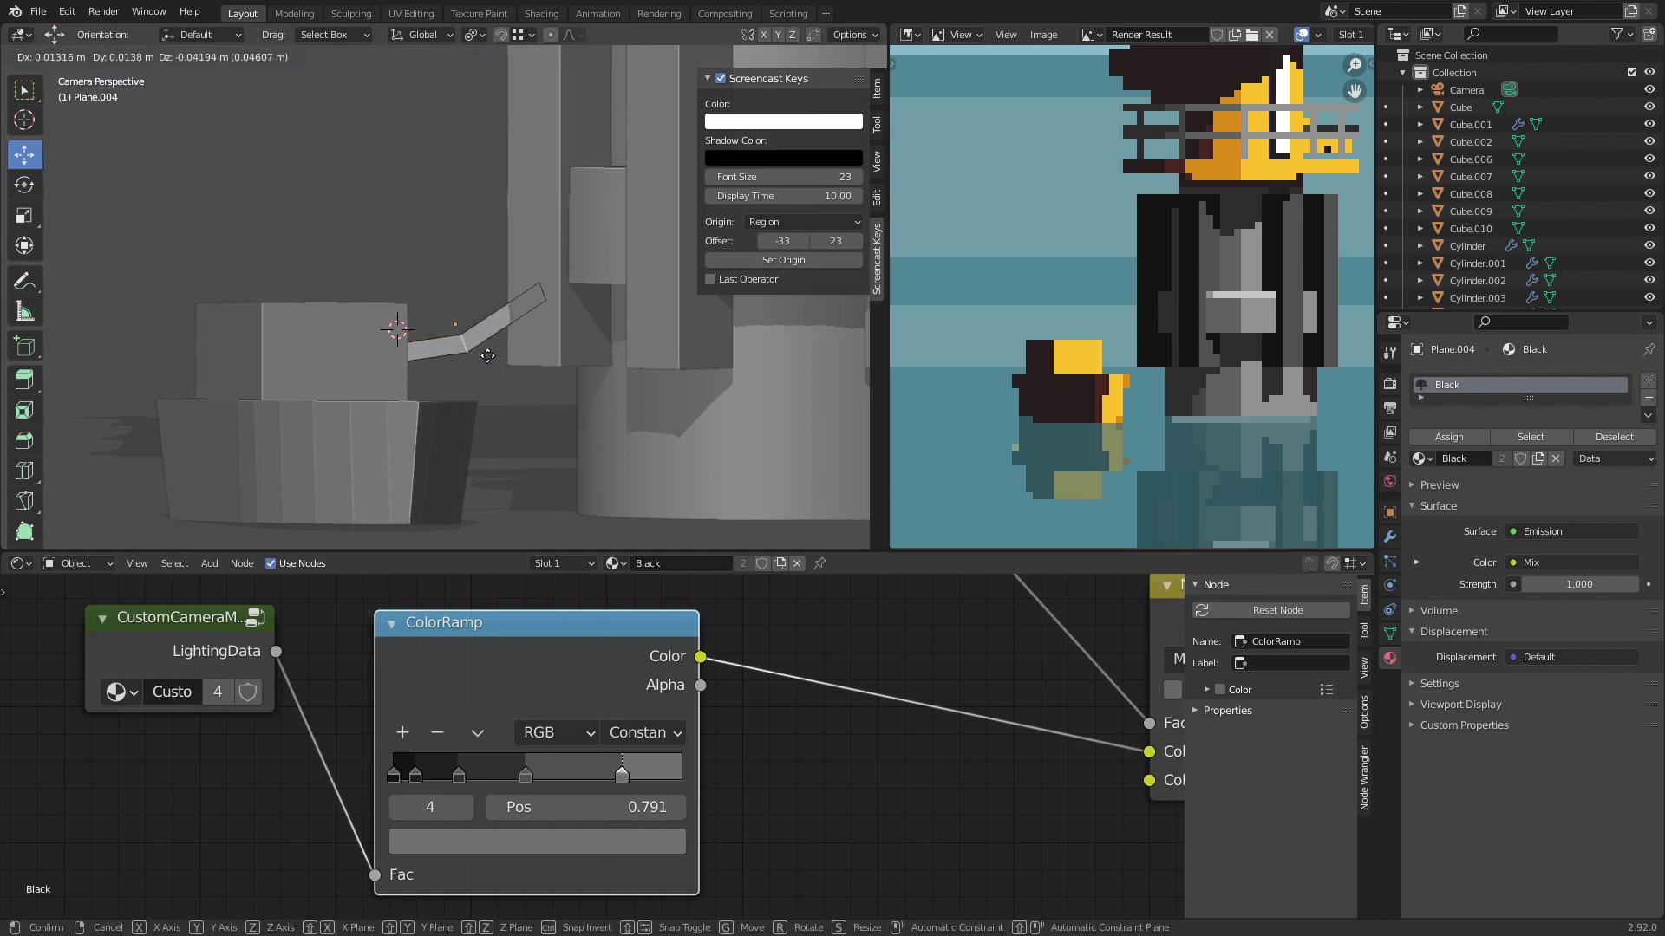
pyautogui.click(487, 364)
pyautogui.press('Tab')
# Step: Render a pixel art preview with the bent strip on the boat, inspect the whole tower image, and save the file
pyautogui.hotkey('ctrl', 's')
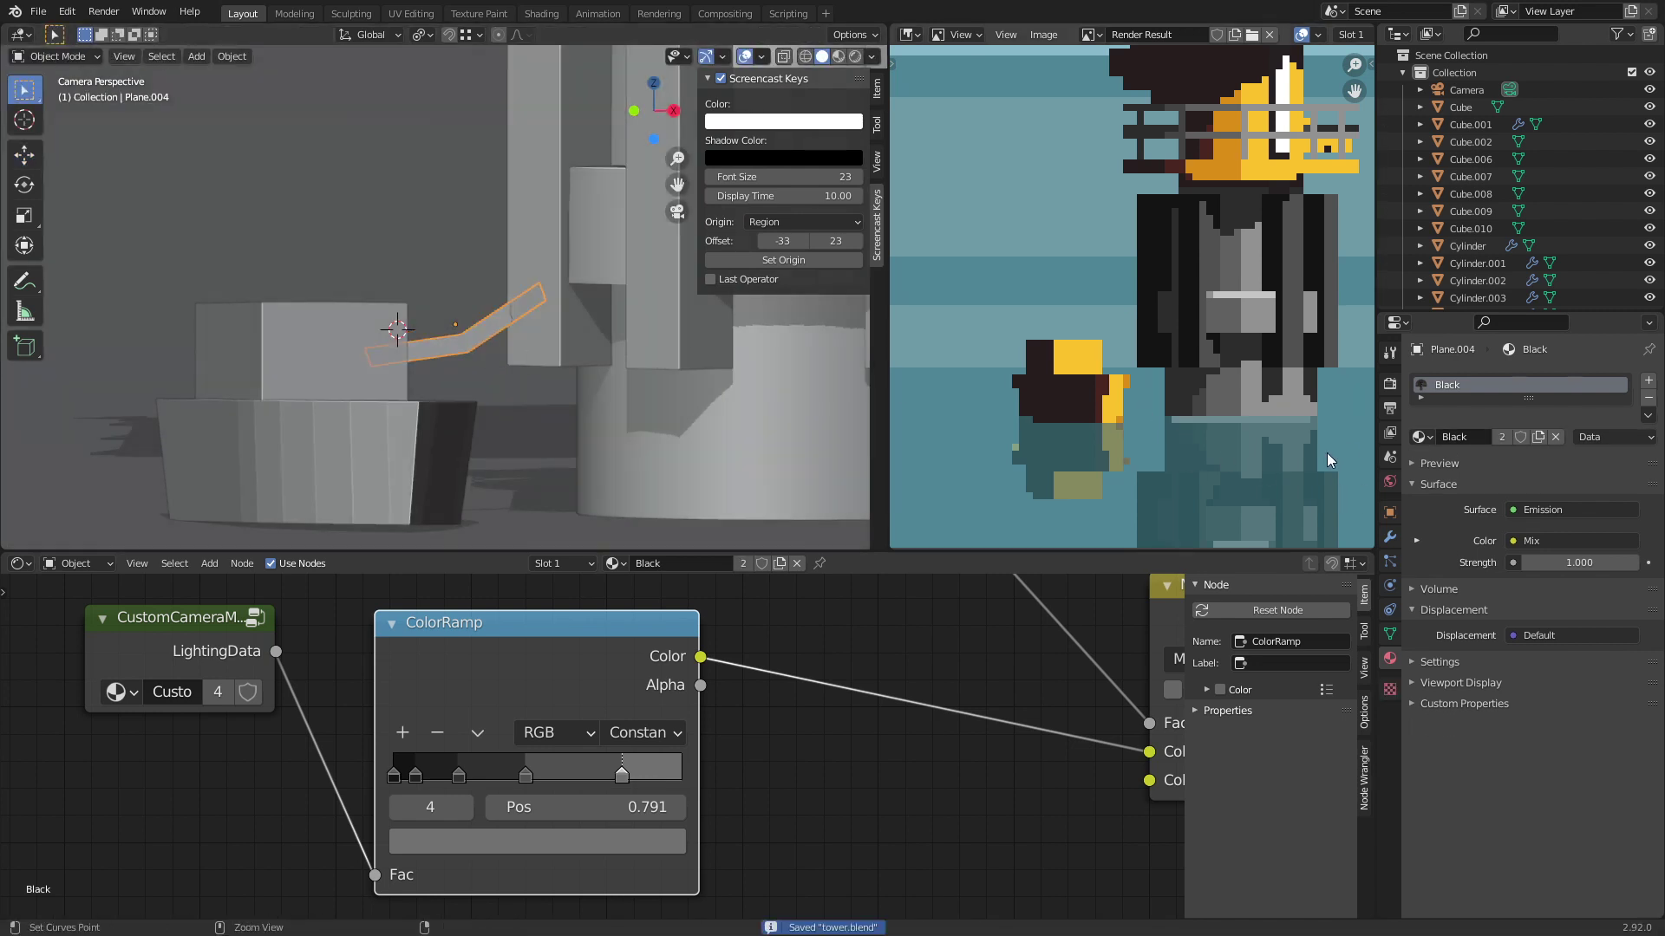
pyautogui.click(1390, 383)
pyautogui.click(1532, 858)
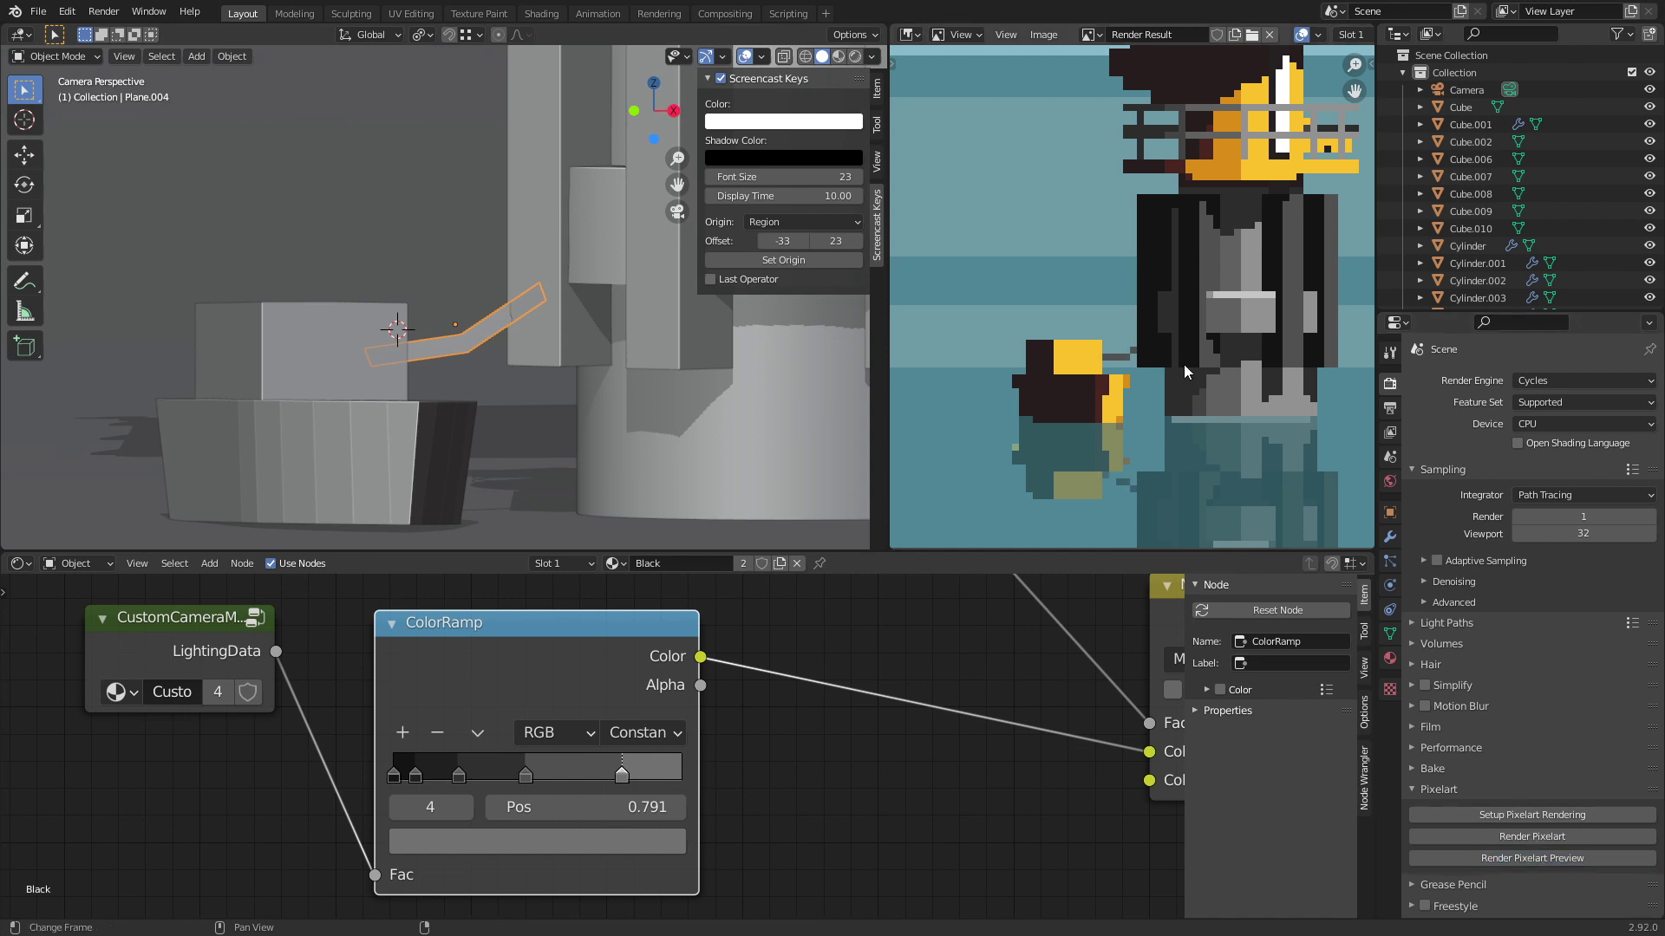
pyautogui.scroll(-4, 1184, 364)
pyautogui.moveTo(1136, 418); pyautogui.dragTo(1112, 465, button='middle')
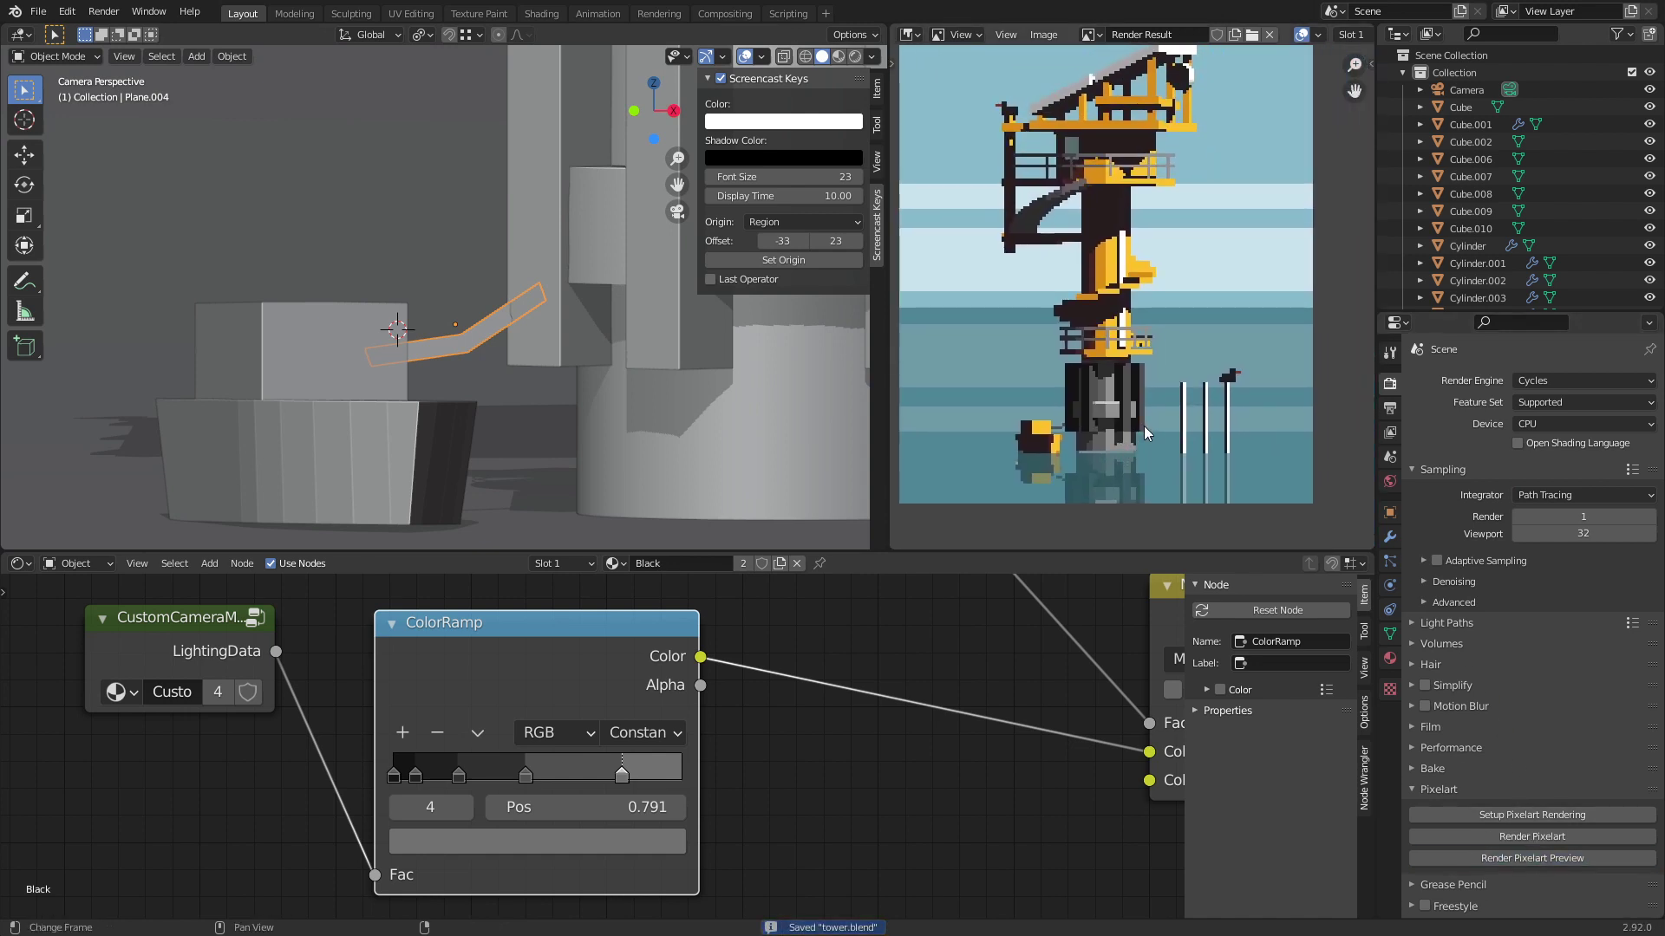
pyautogui.hotkey('ctrl', 's')
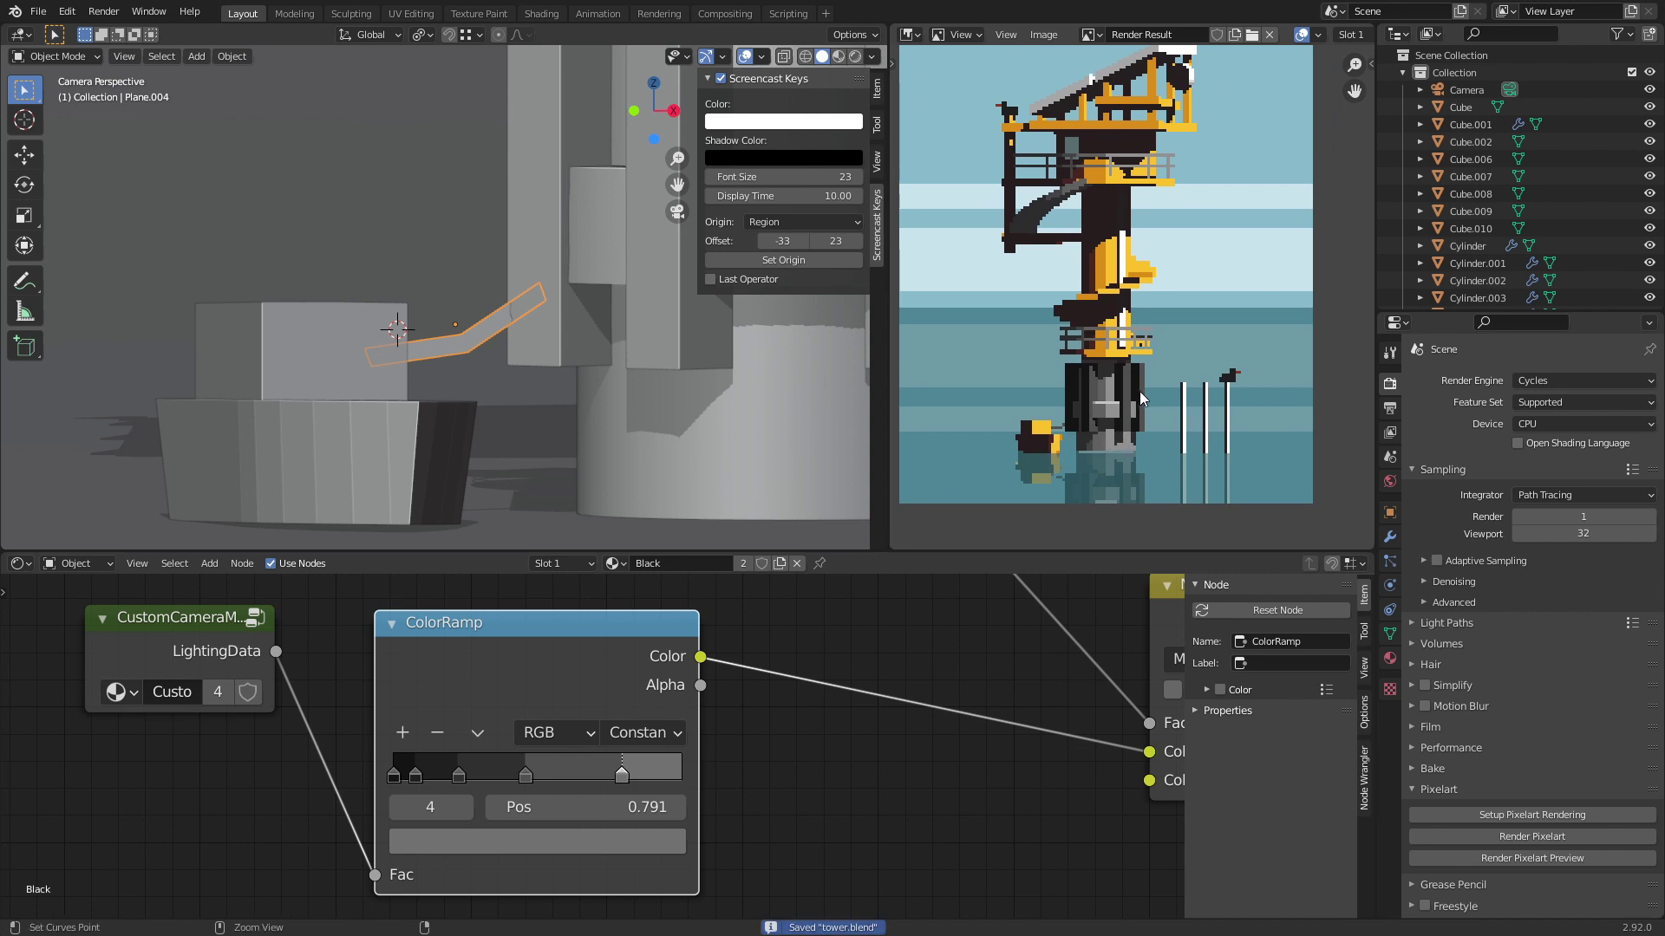
pyautogui.moveTo(1139, 392); pyautogui.dragTo(1140, 458, button='middle')
pyautogui.scroll(-2, 1110, 452)
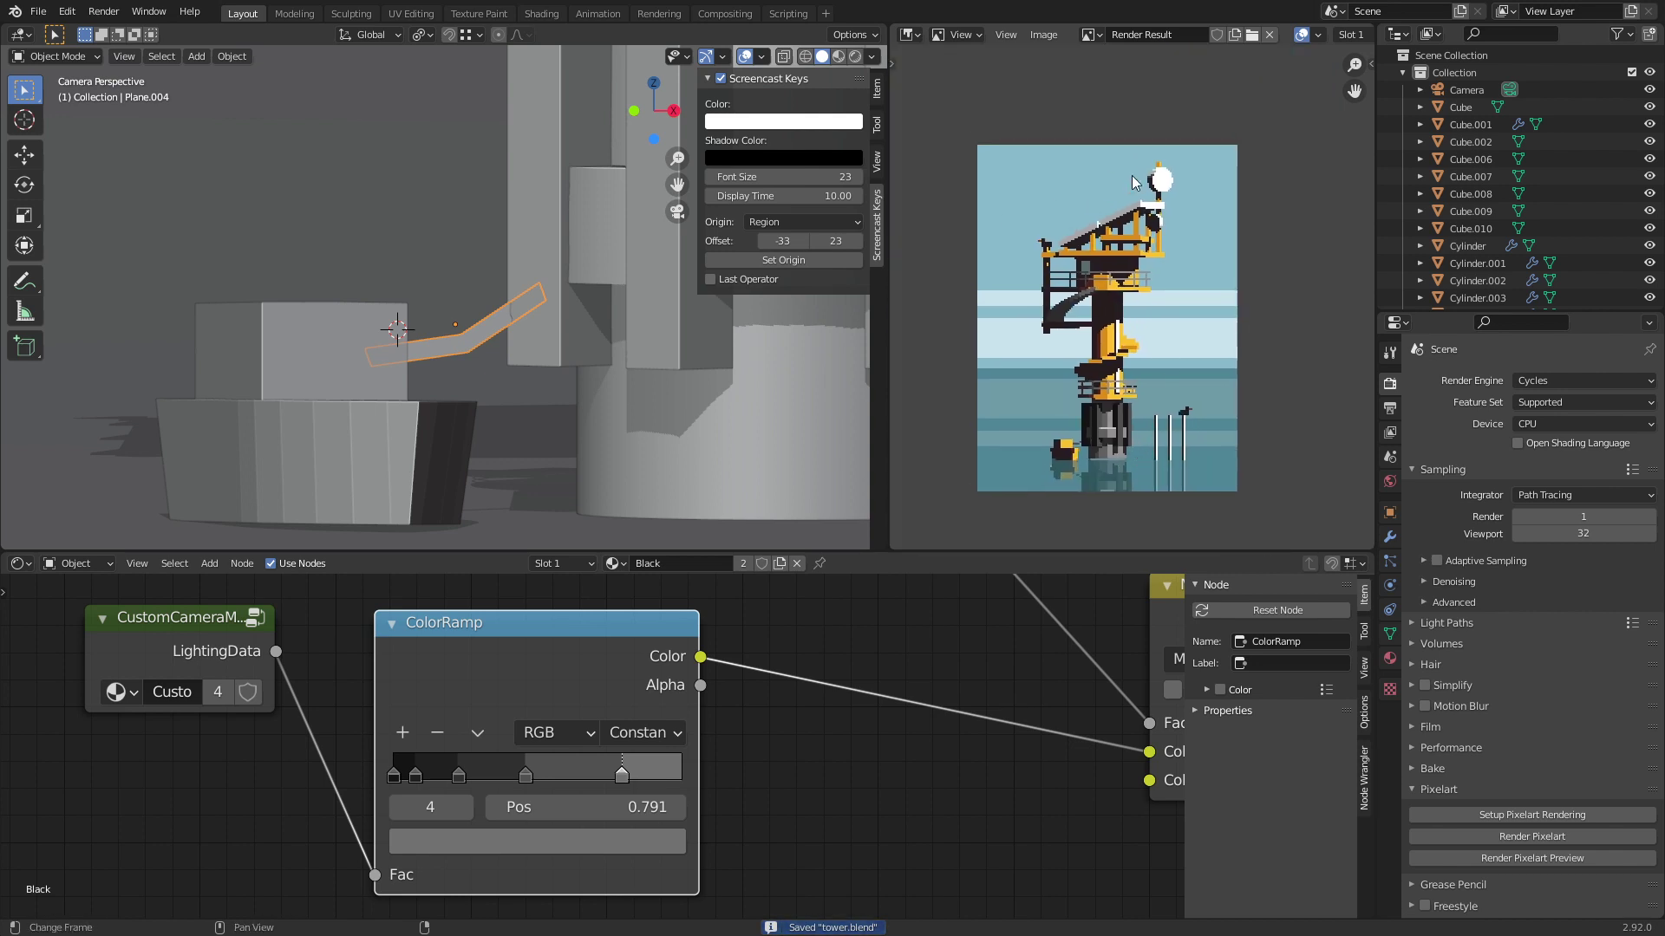
# Step: Move the large round disc on the tower's mast down about 0.02 m and render a pixel art preview
pyautogui.scroll(8, 1124, 270)
pyautogui.moveTo(1105, 263); pyautogui.dragTo(1156, 269, button='middle')
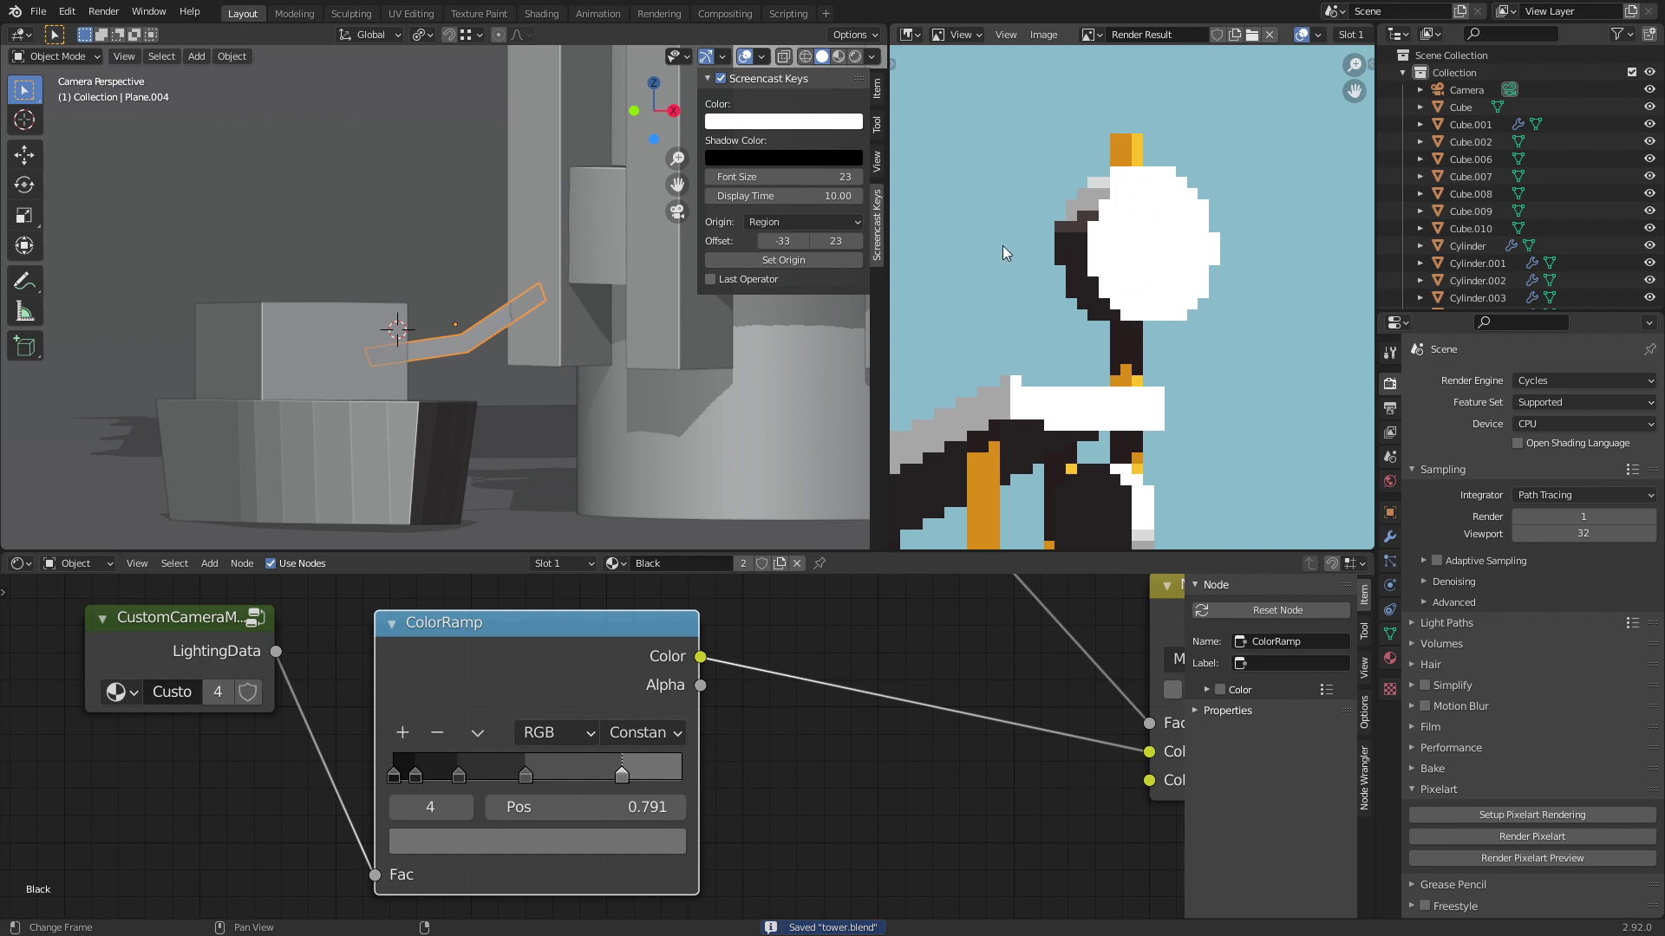
pyautogui.scroll(-5, 631, 208)
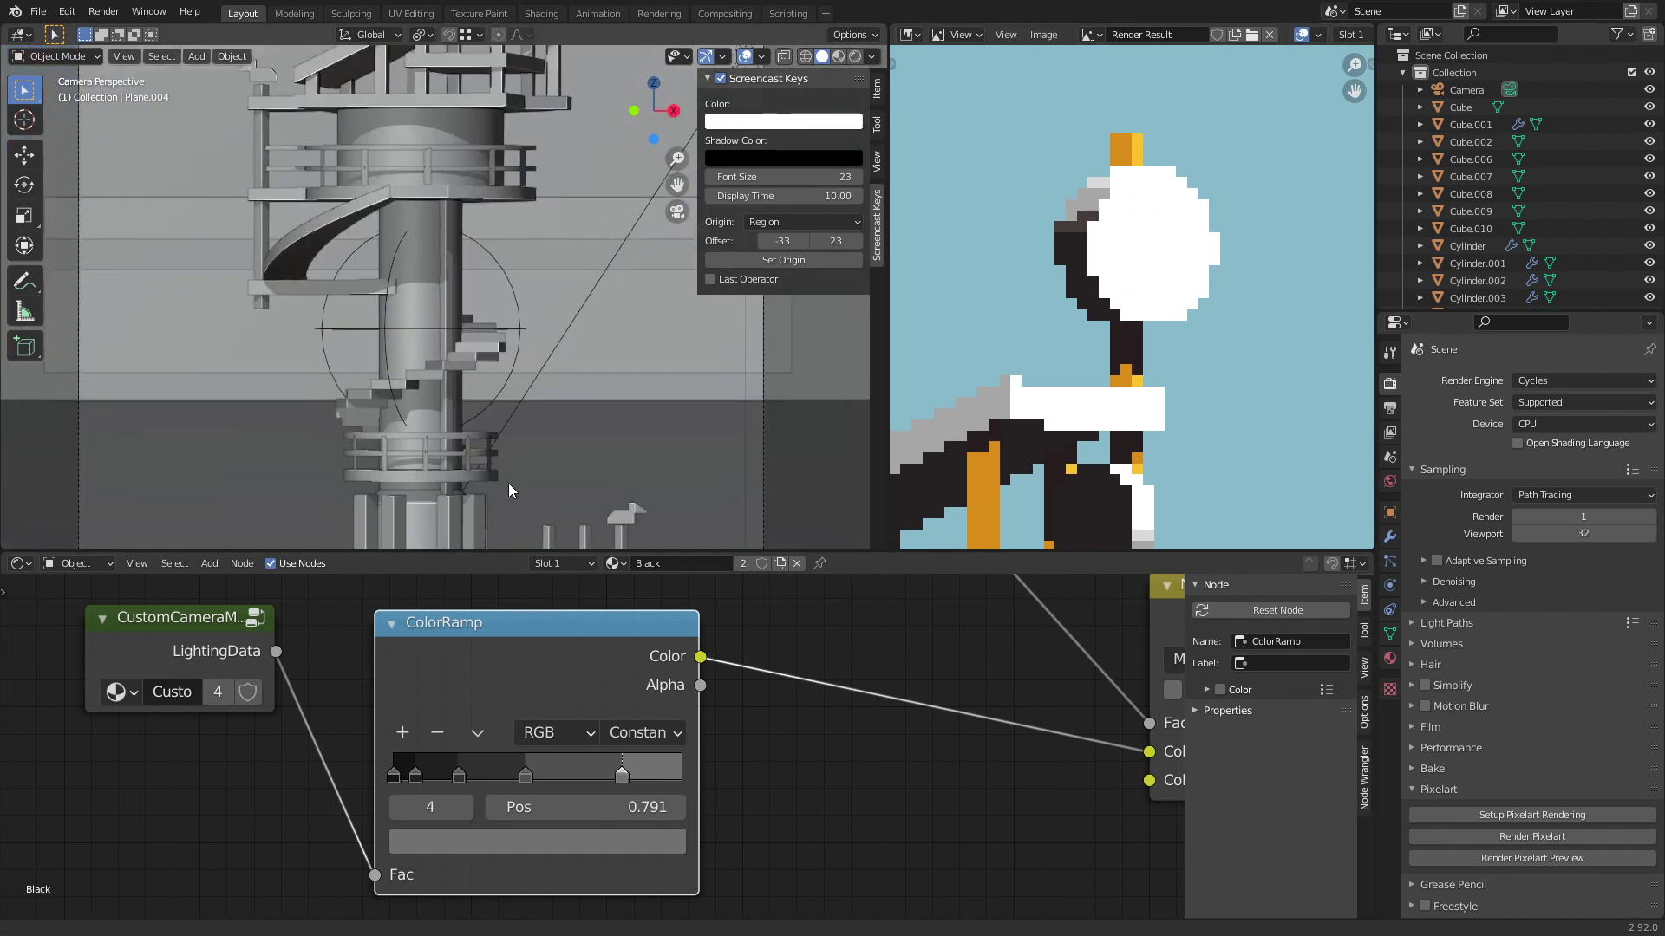
pyautogui.scroll(6, 508, 482)
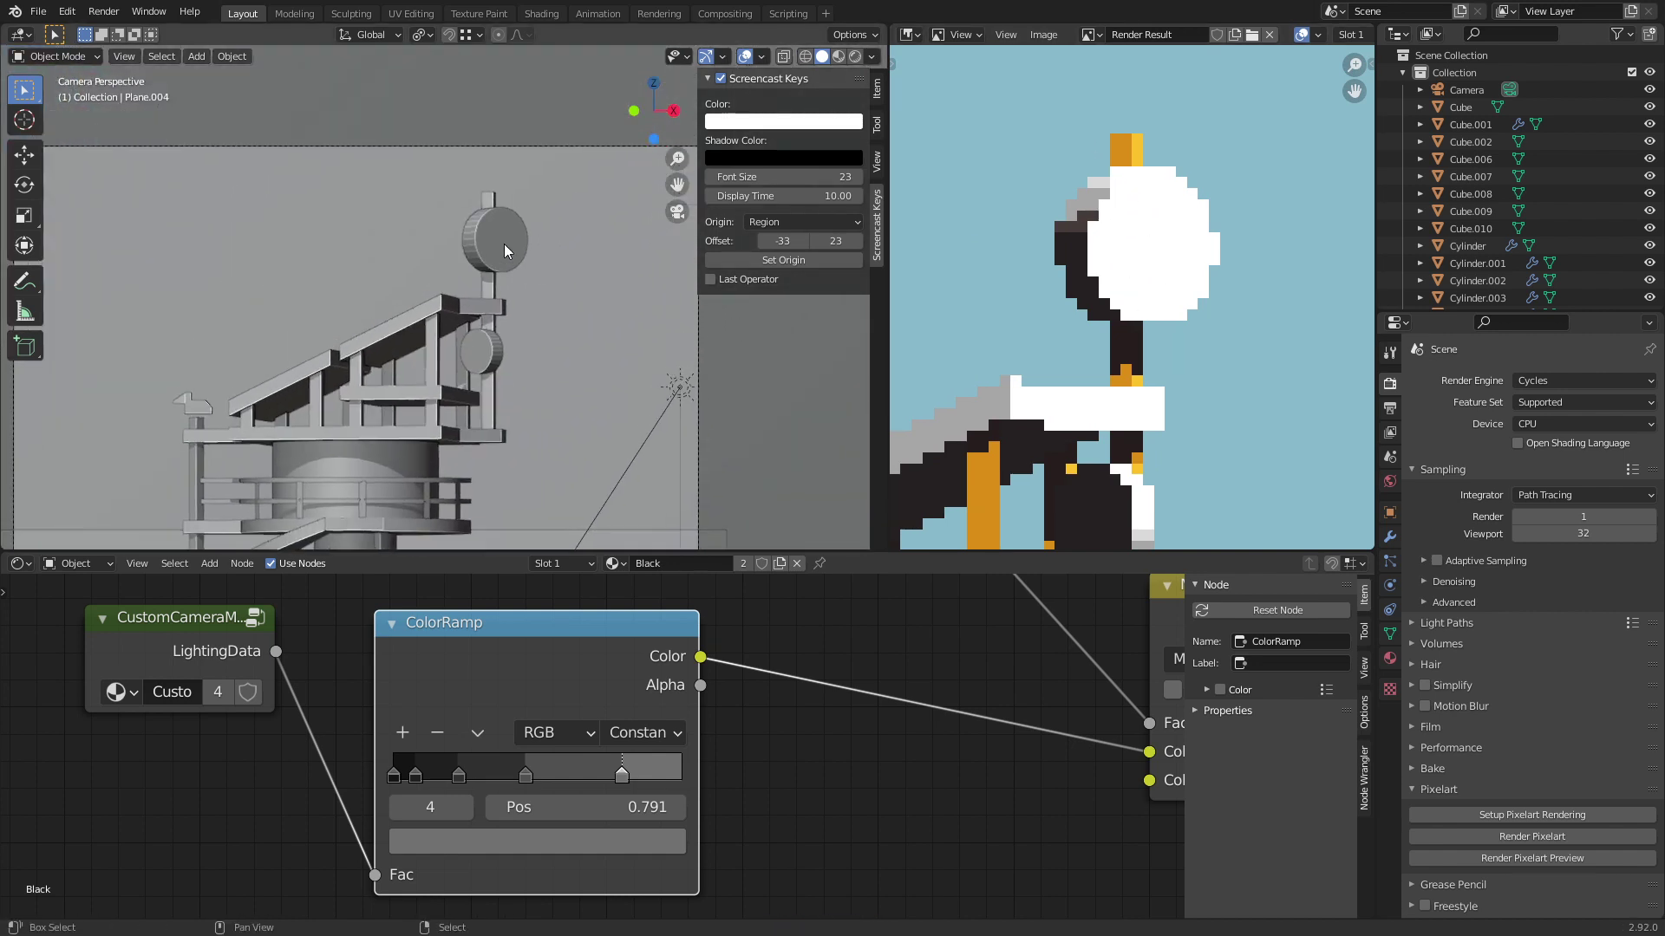
pyautogui.click(508, 212)
pyautogui.moveTo(528, 225); pyautogui.dragTo(528, 229)
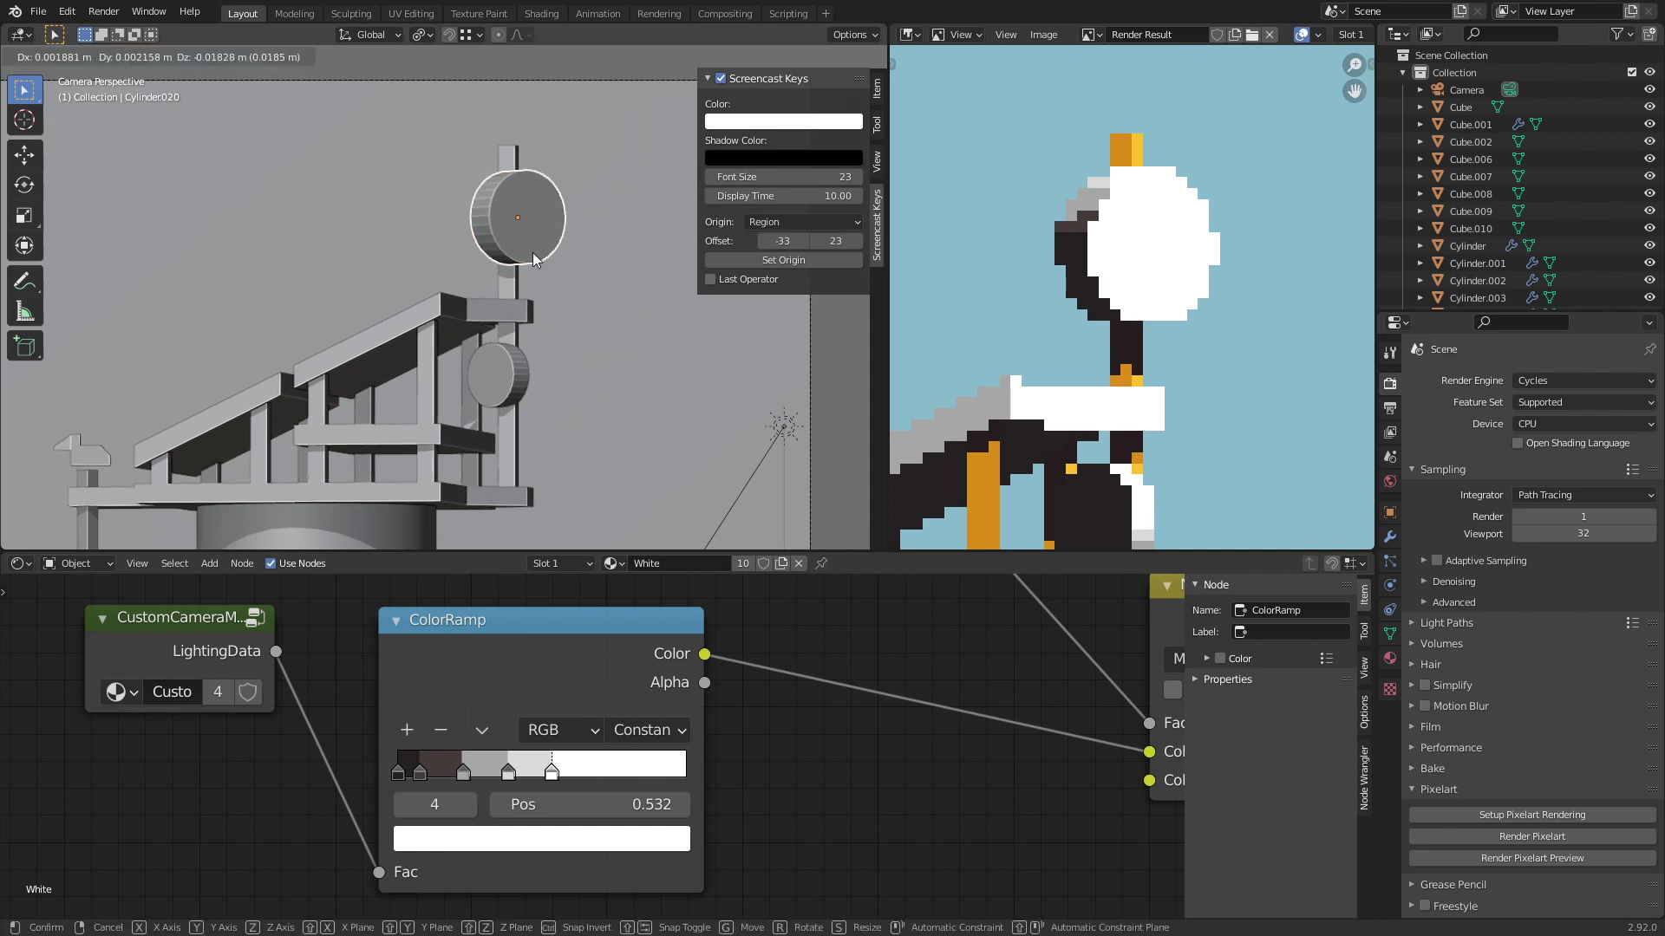
pyautogui.click(1517, 860)
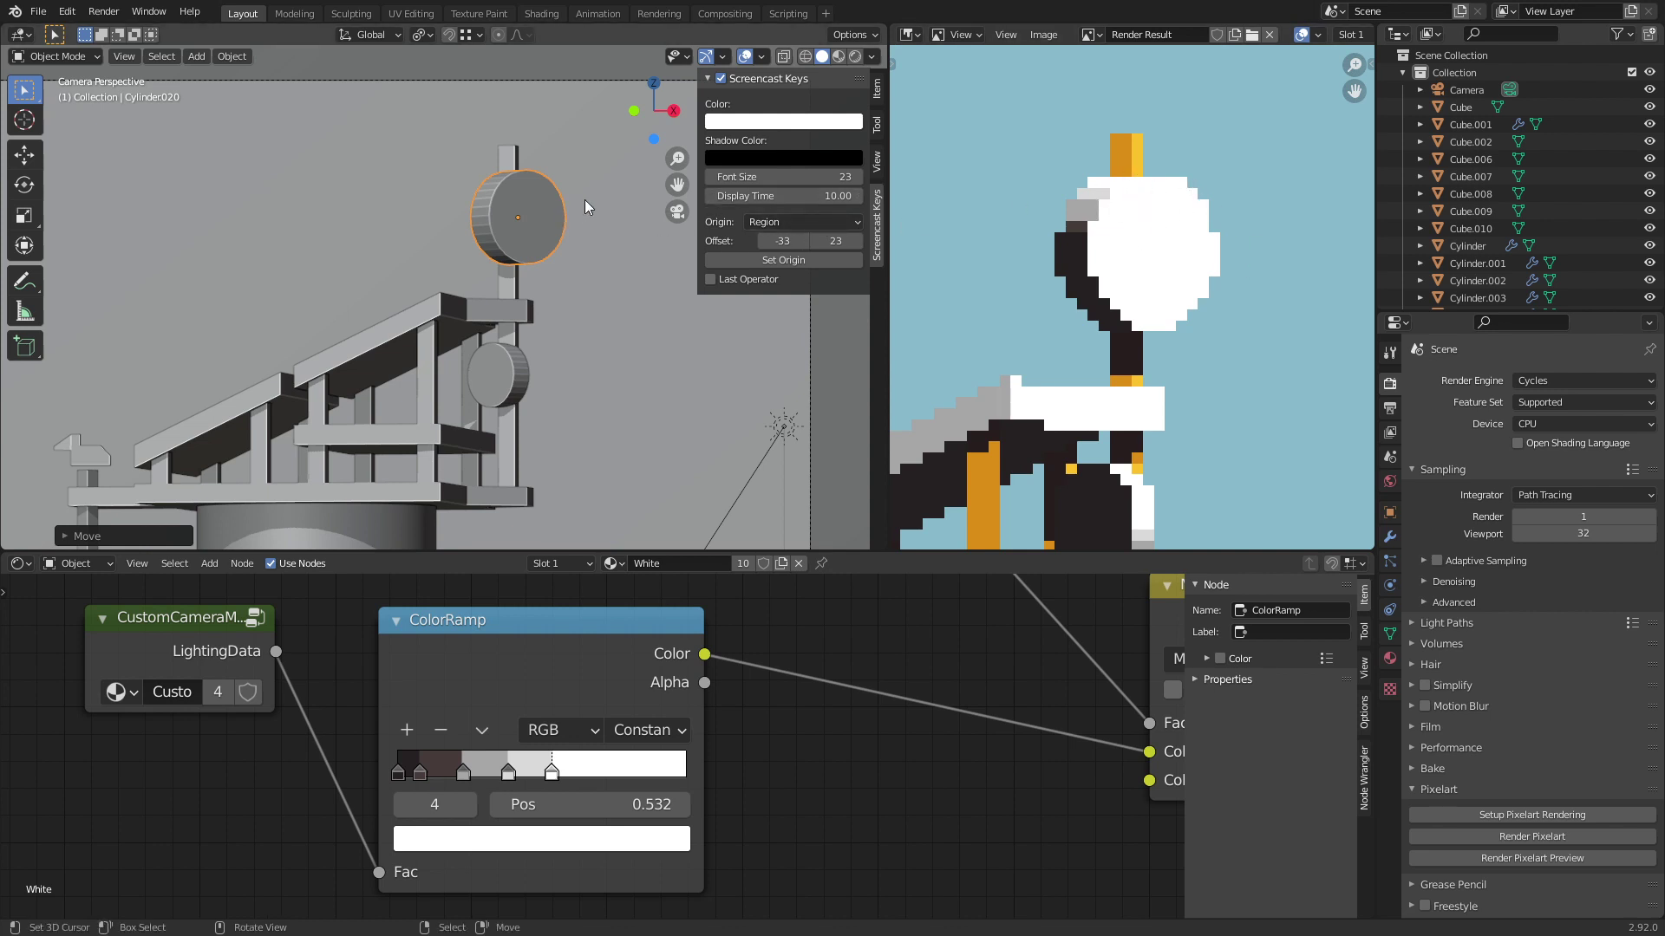
# Step: Tilt the large round disc on the tower's mast slightly with a free trackball rotation and render a pixel art preview
pyautogui.press('r')
pyautogui.press('r')
pyautogui.click(632, 250)
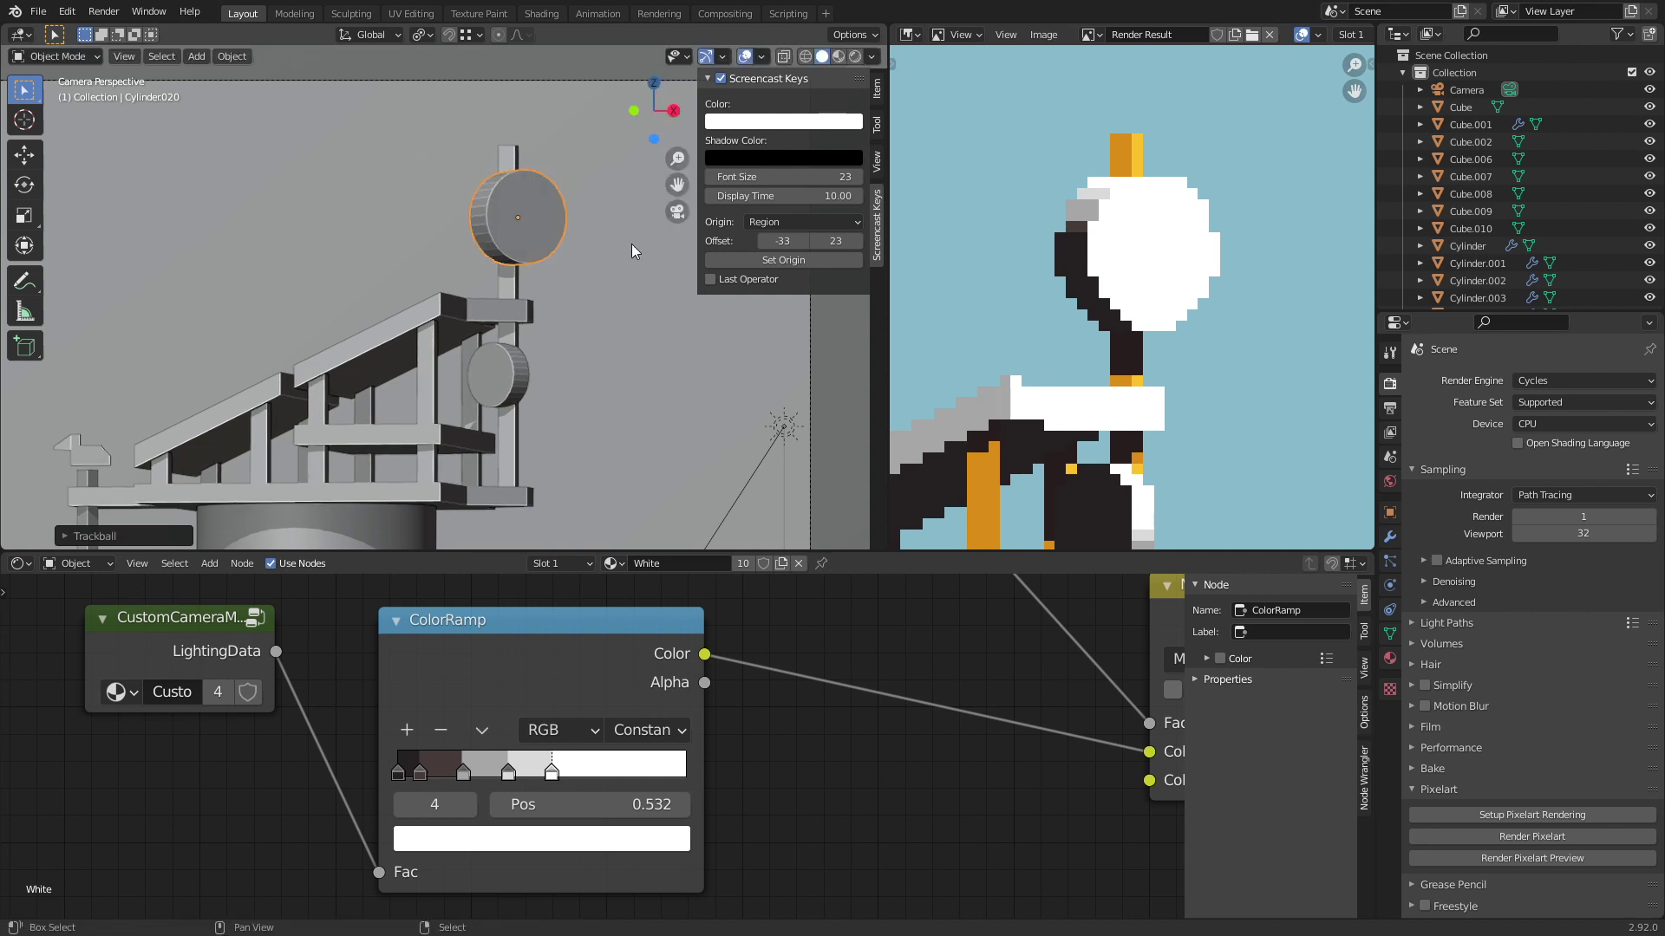
pyautogui.click(1513, 858)
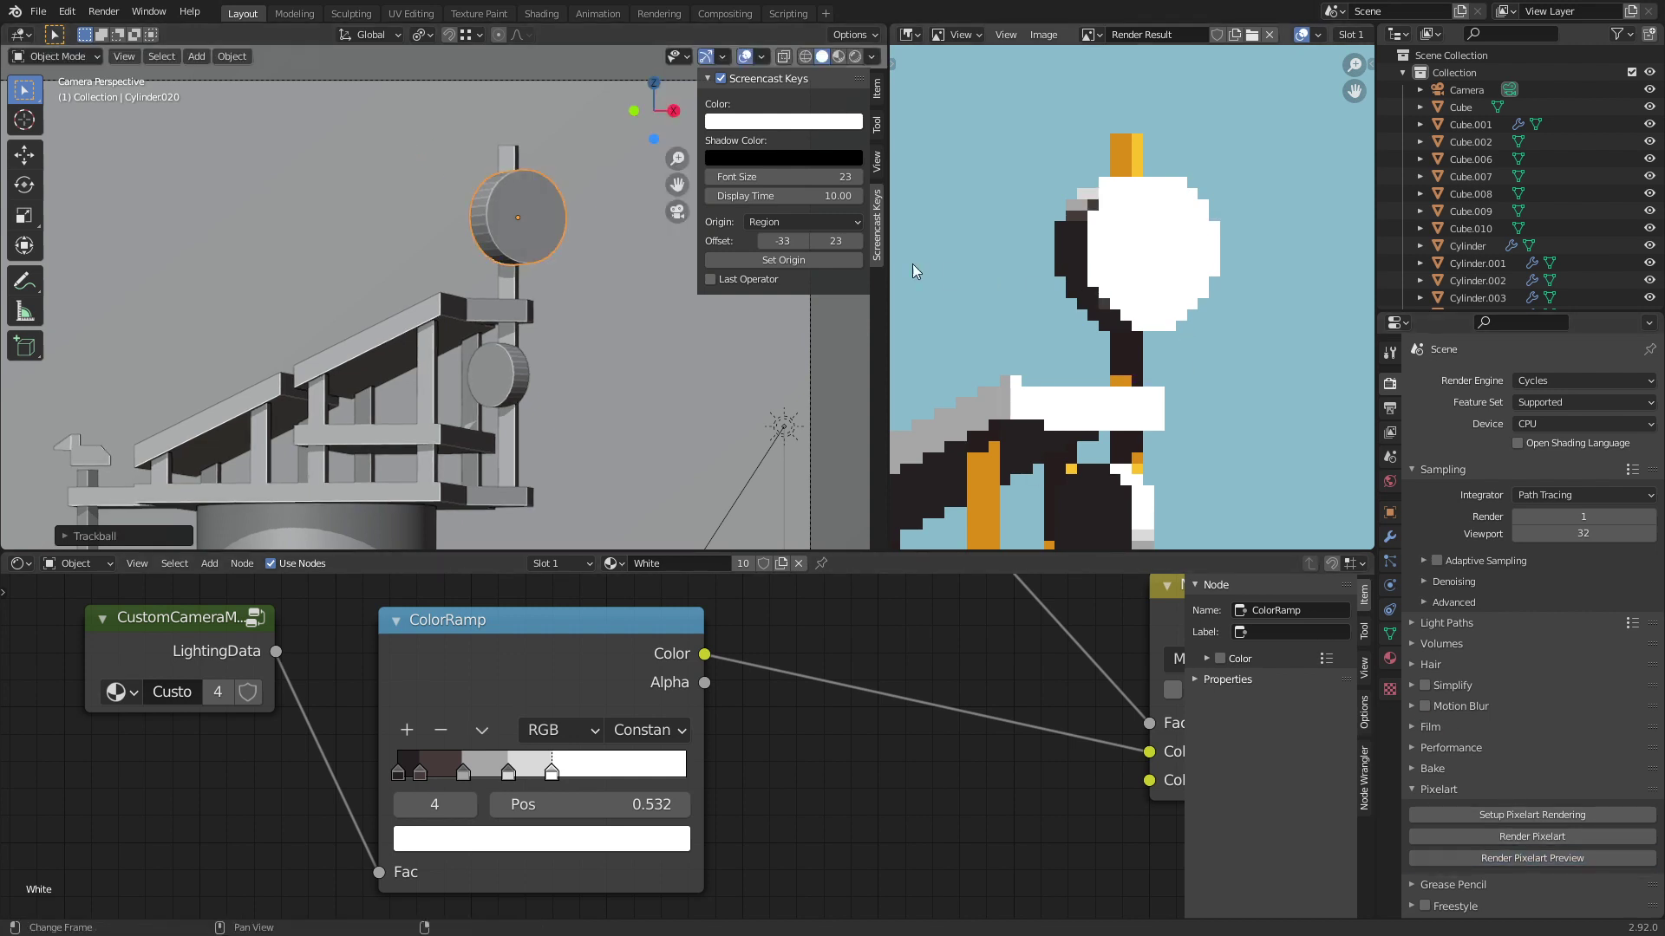
# Step: Scale the mast's large round disc down to about 0.93 of its size and render a pixel art preview
pyautogui.press('s')
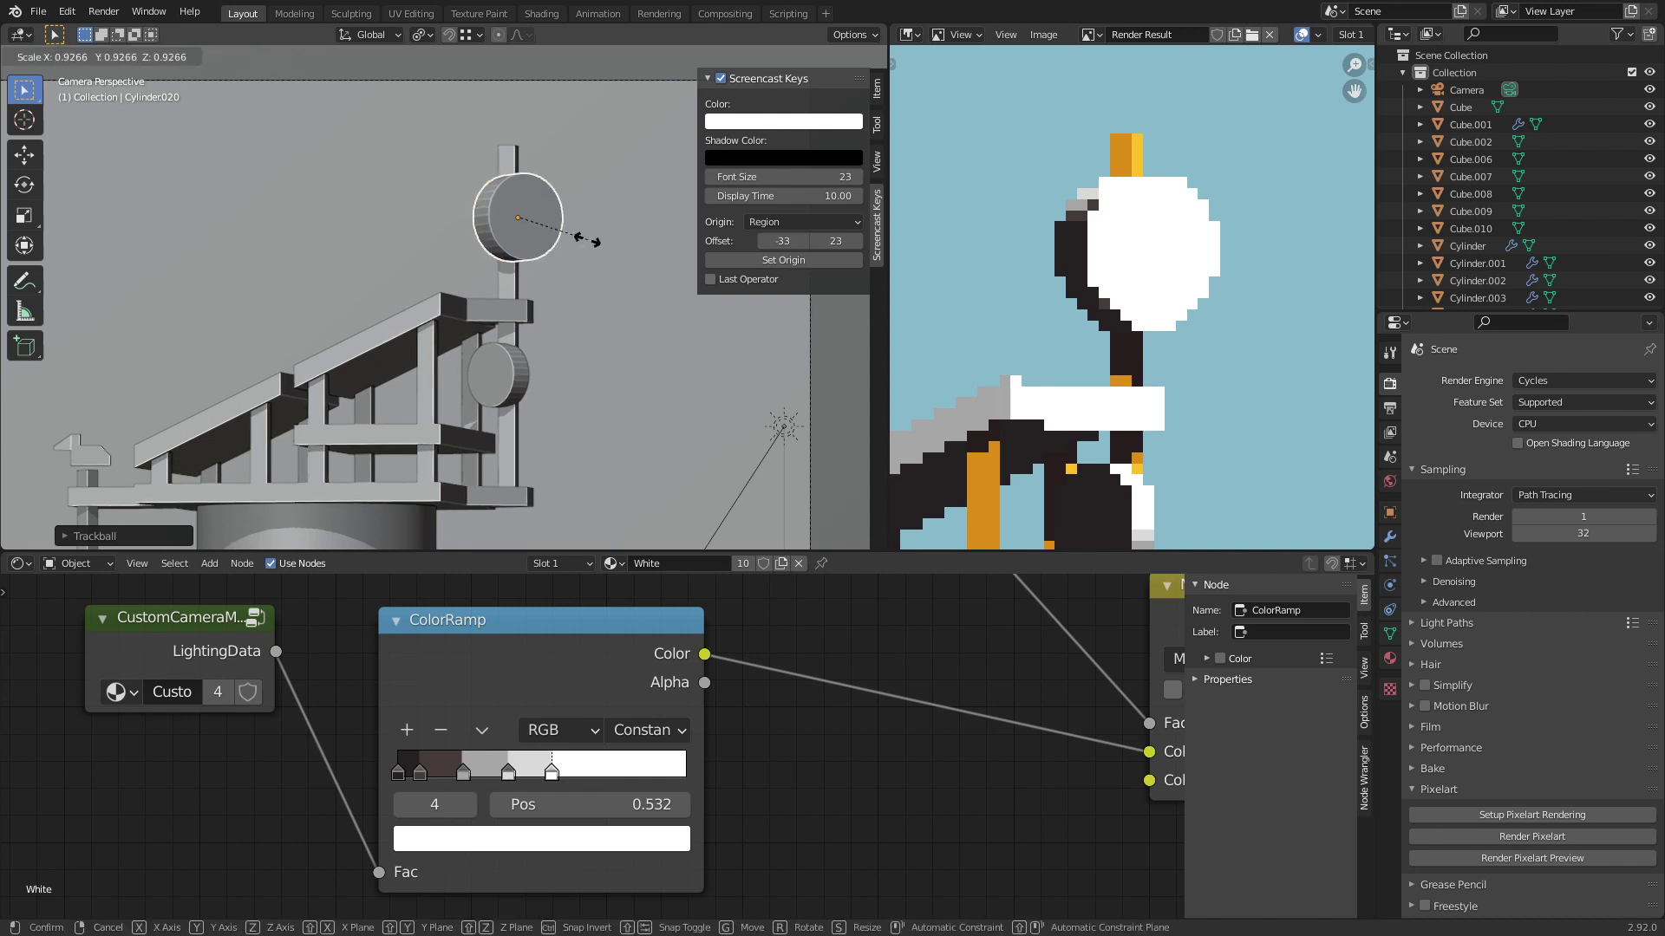
pyautogui.click(579, 245)
pyautogui.click(1537, 856)
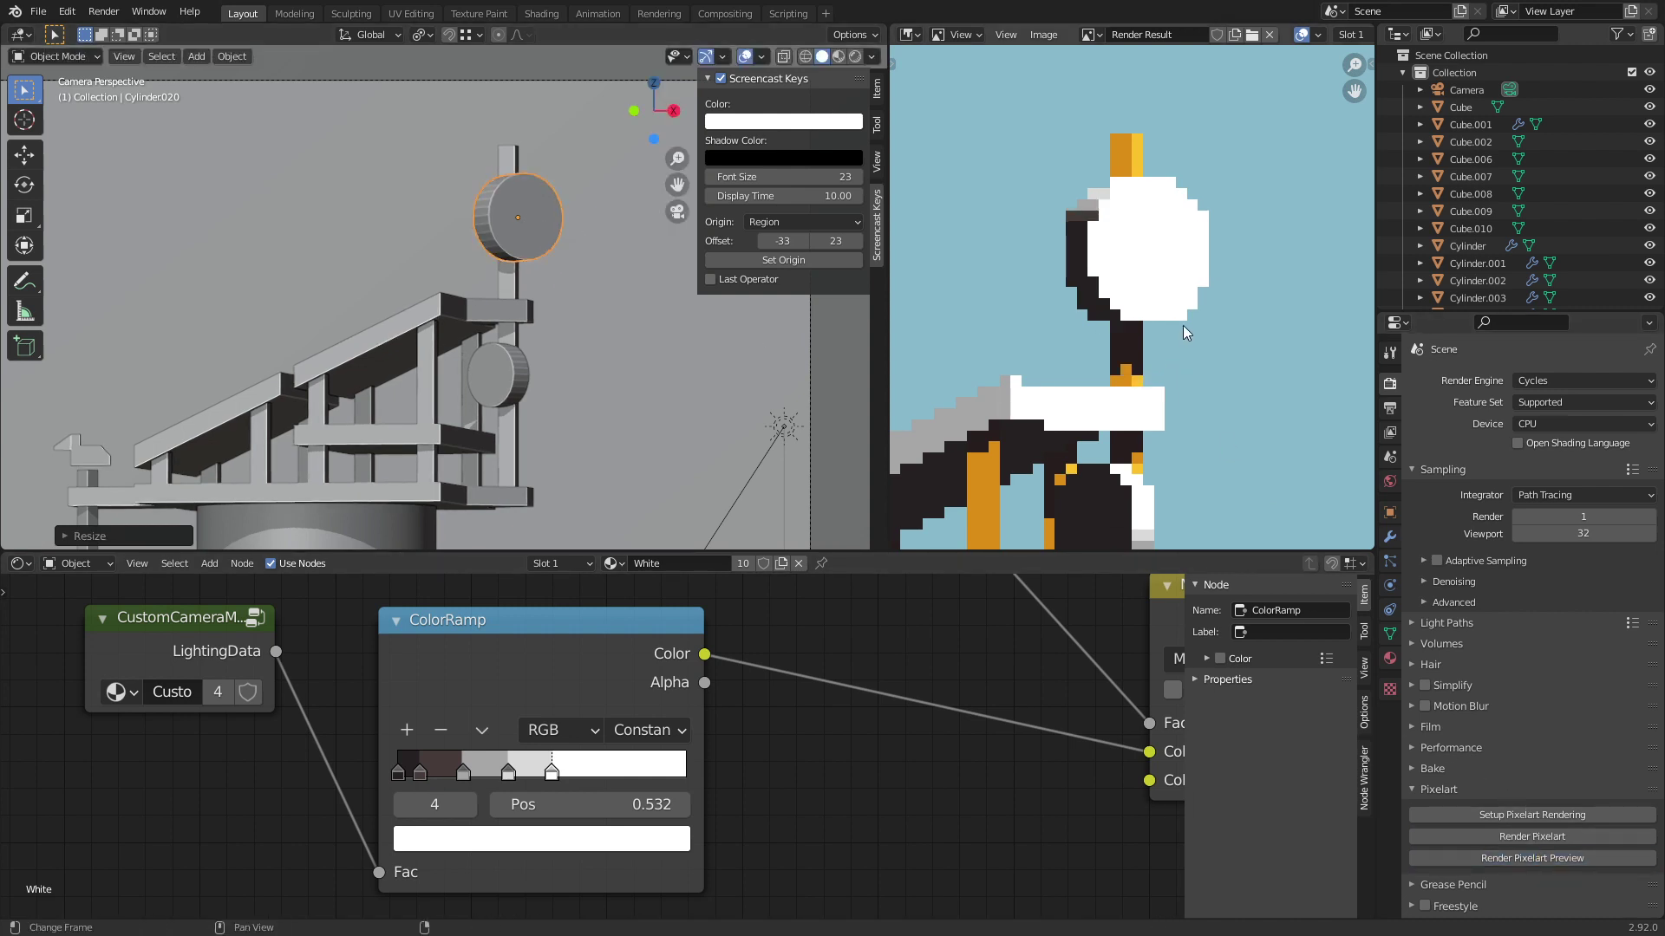
# Step: Save the file and inspect the whole tower in the rendered image
pyautogui.scroll(3, 1182, 325)
pyautogui.hotkey('ctrl', 's')
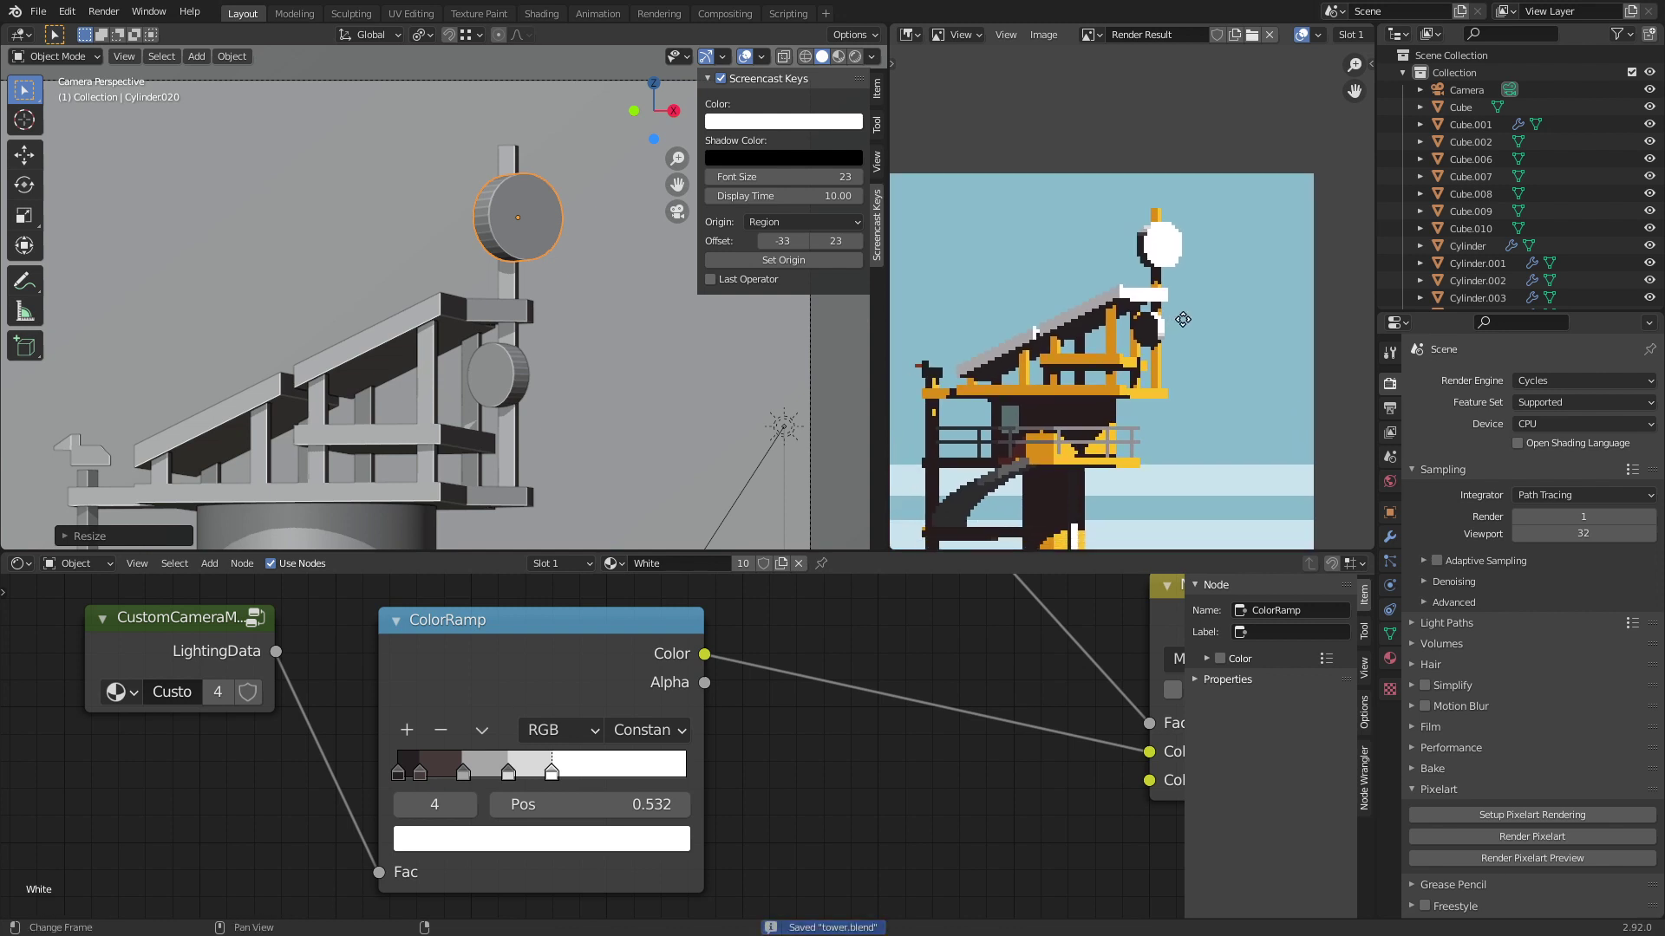
pyautogui.scroll(-4, 1200, 294)
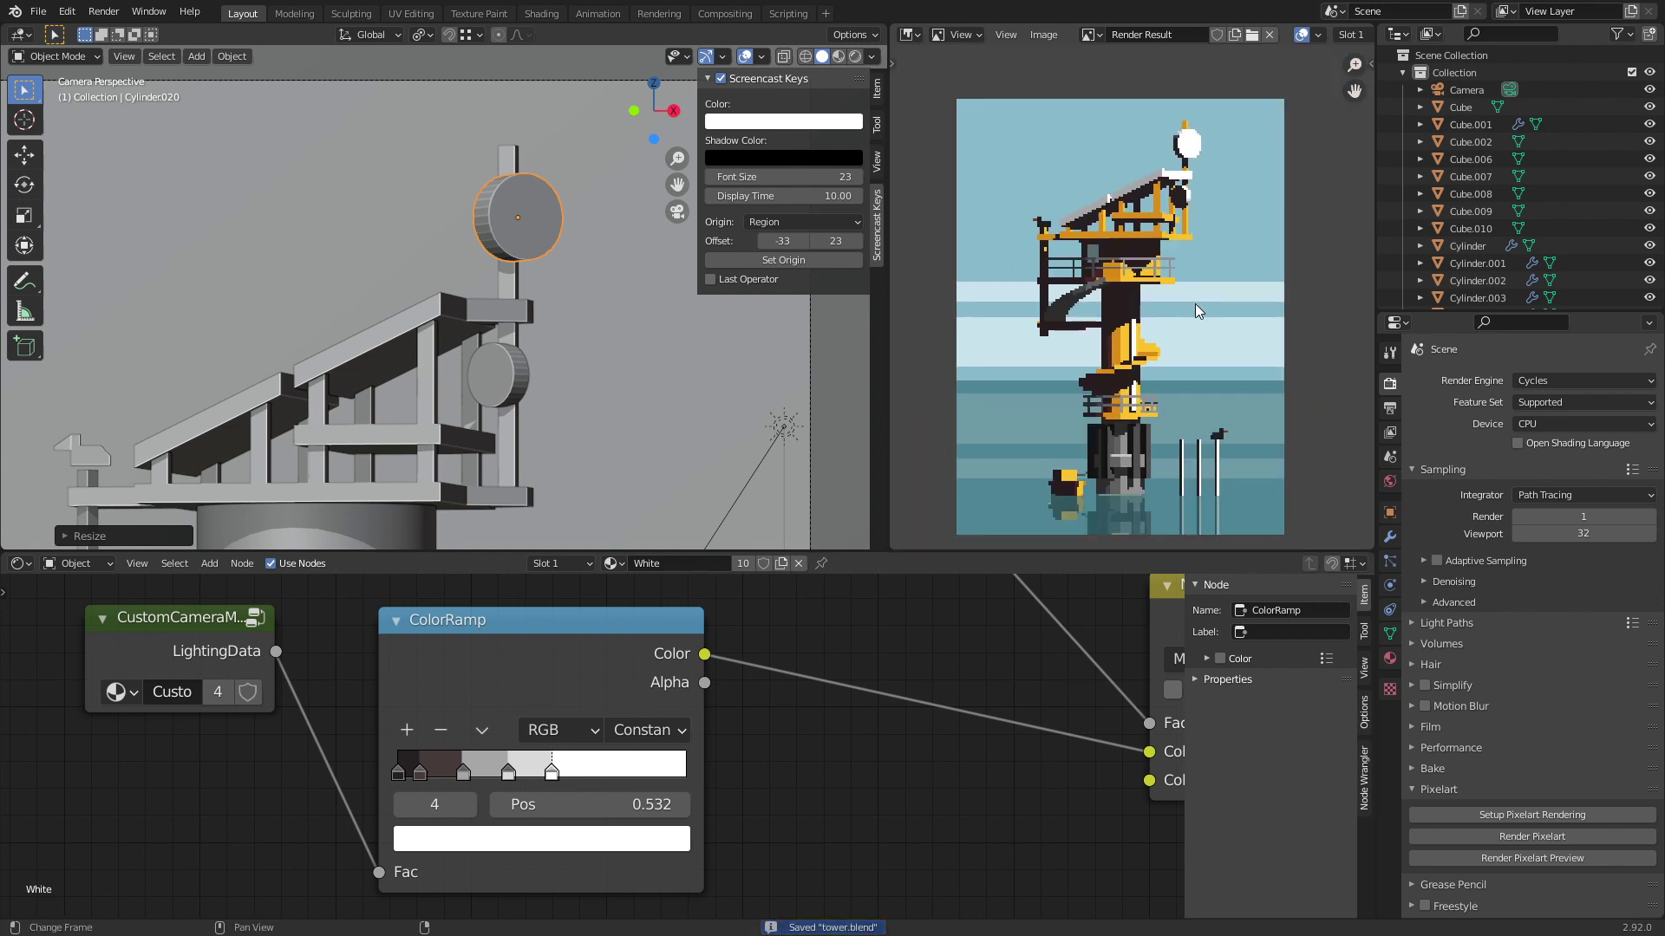
pyautogui.moveTo(1202, 286); pyautogui.dragTo(1198, 299, button='middle')
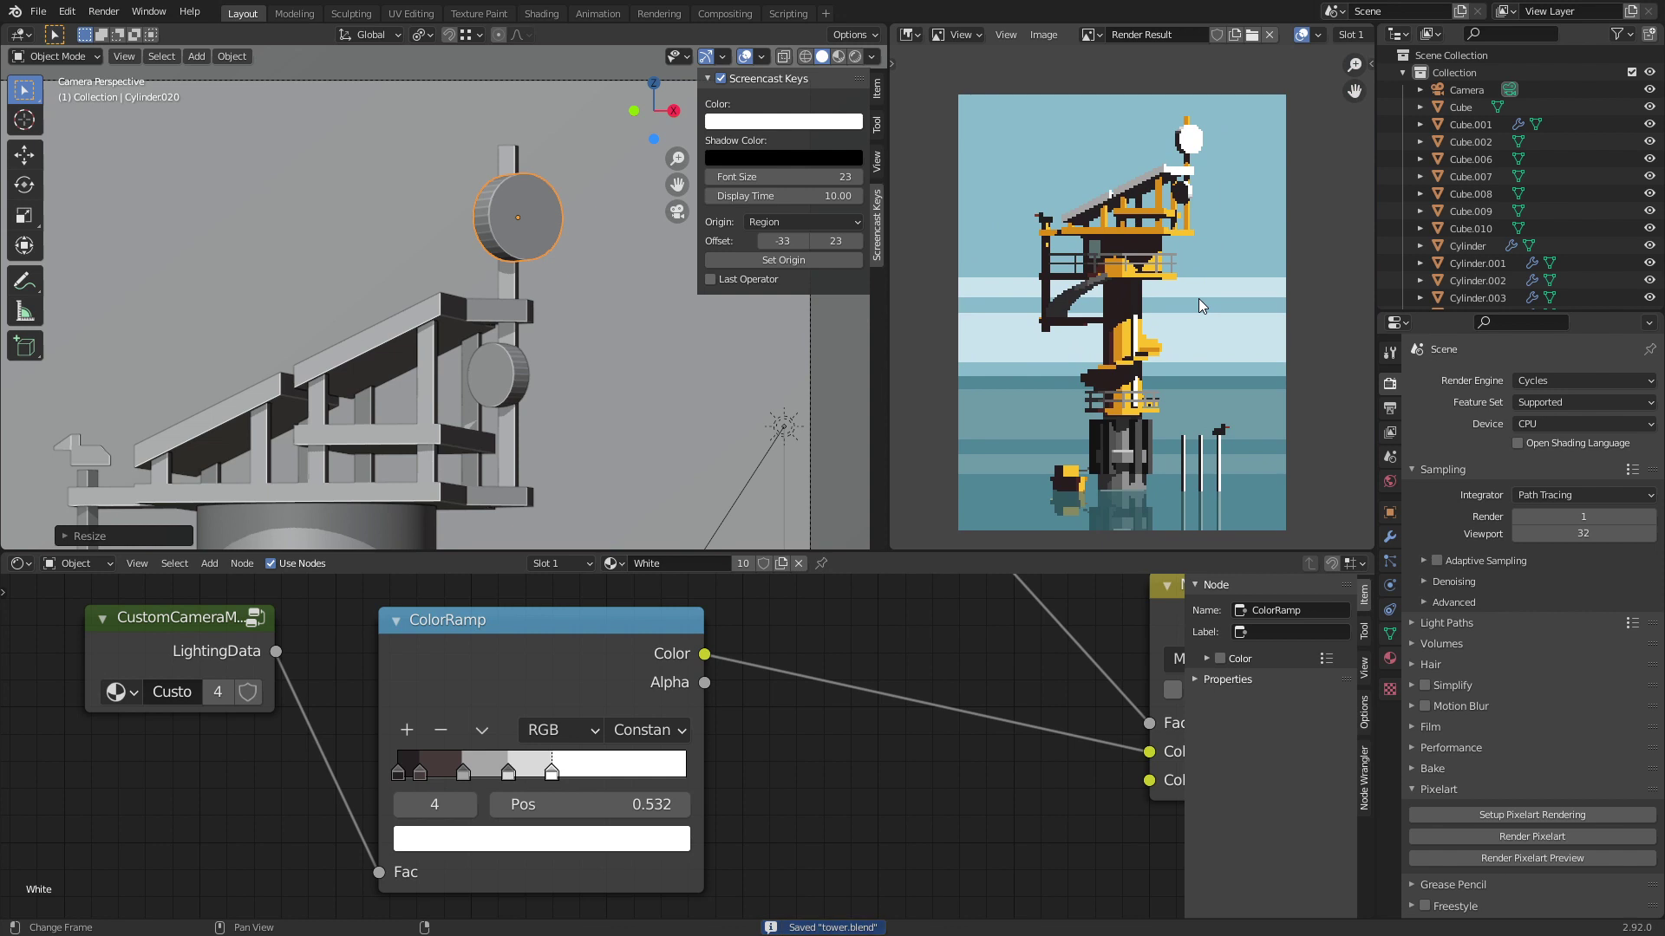